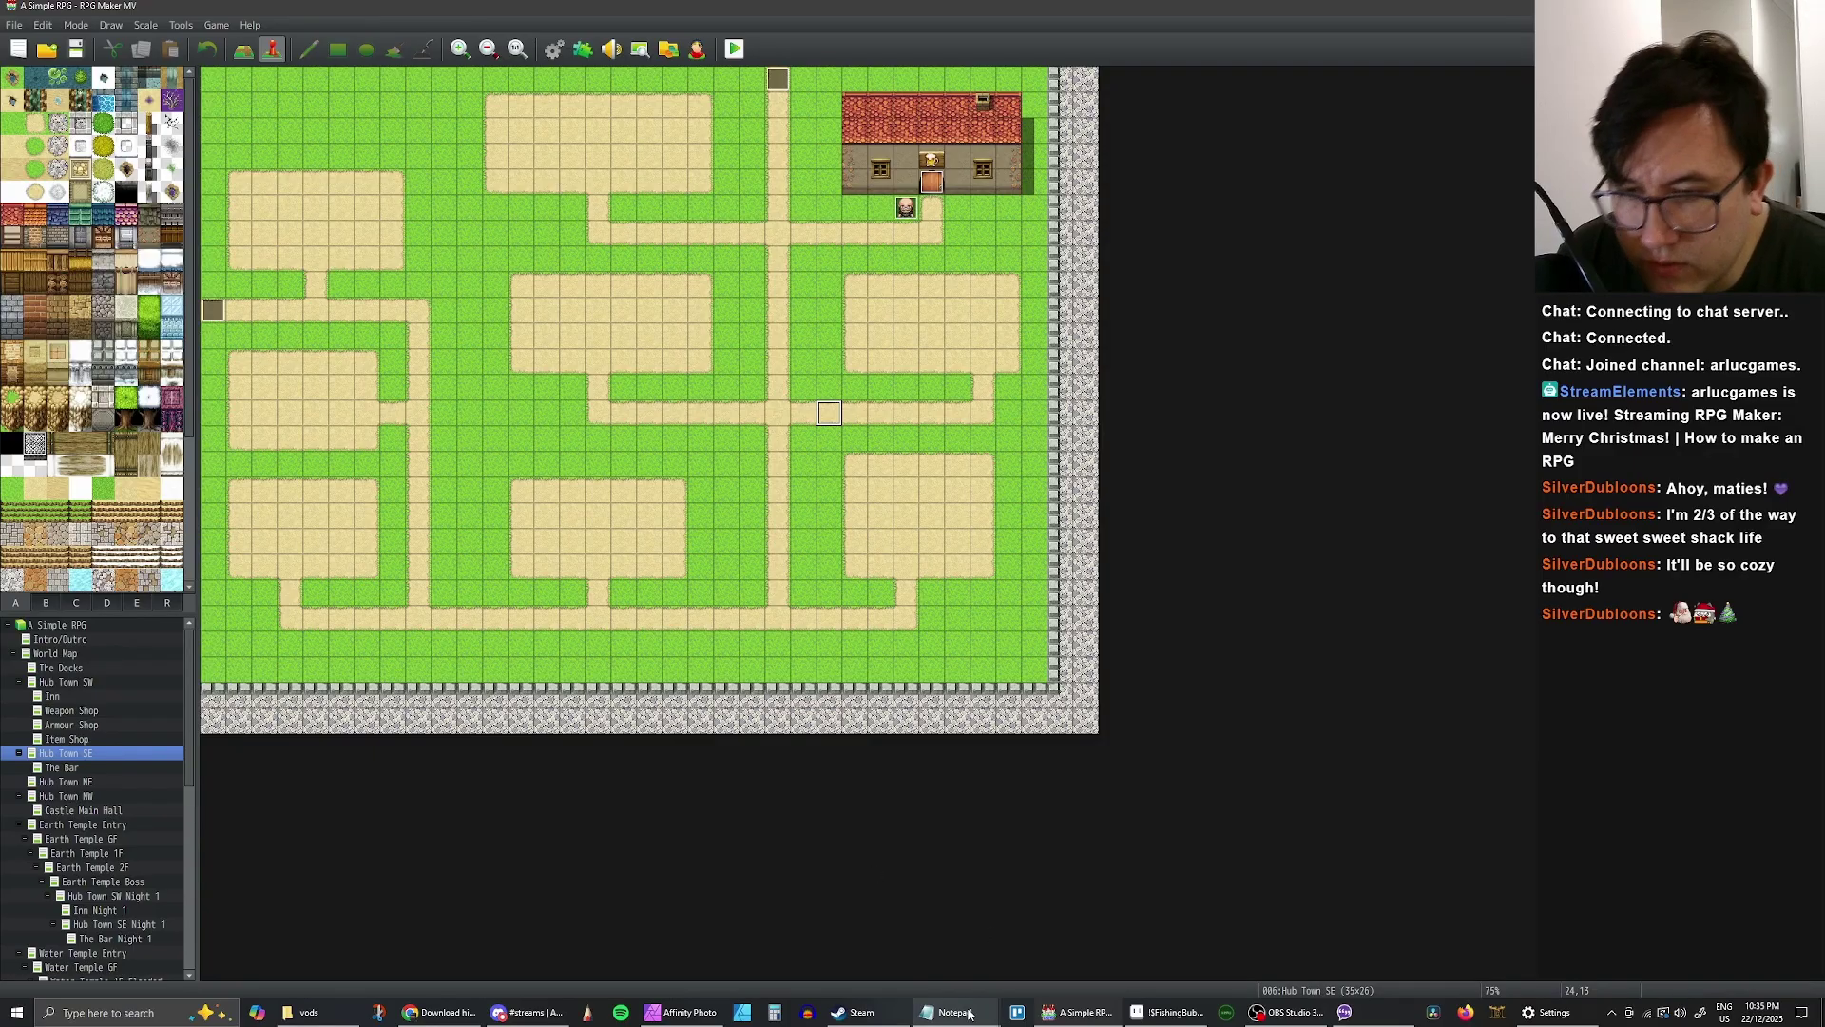
# - Switch to TO DO LIST.txt in Notepad and move the "Make save statues" line to the start of the TO DONE LIST
pyautogui.moveTo(960, 1014)
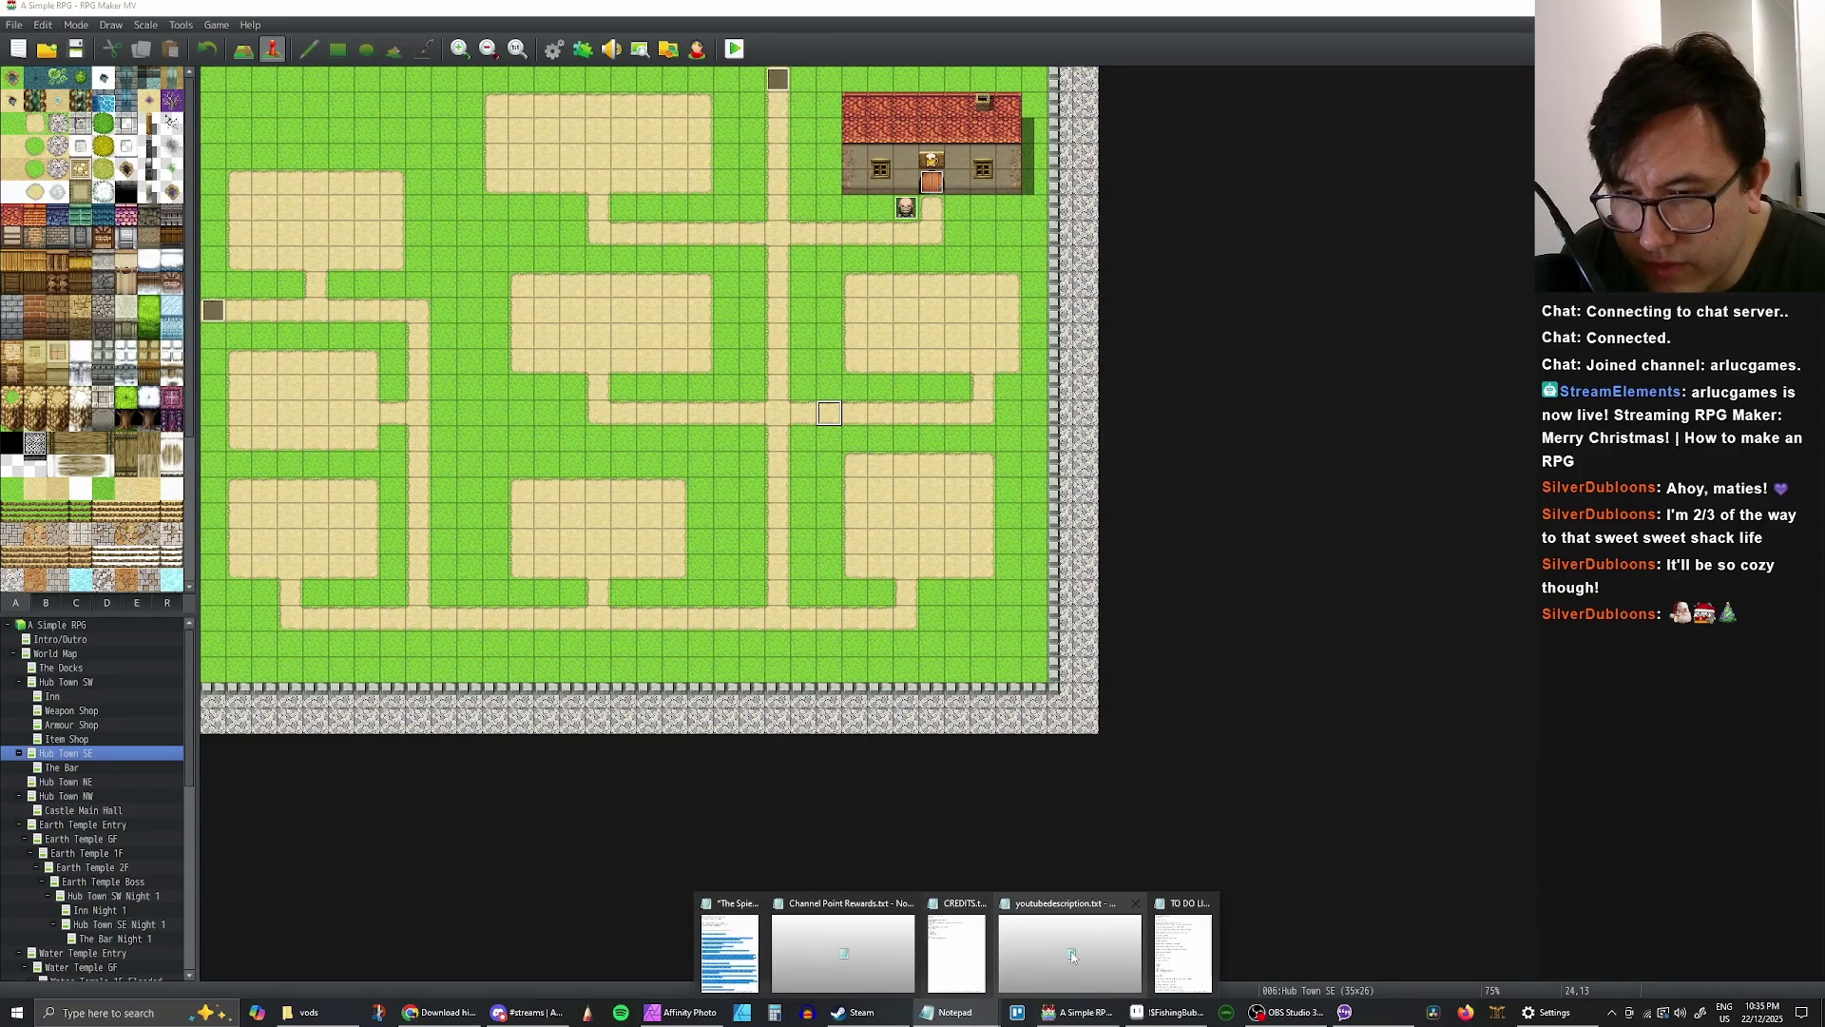
pyautogui.click(1181, 952)
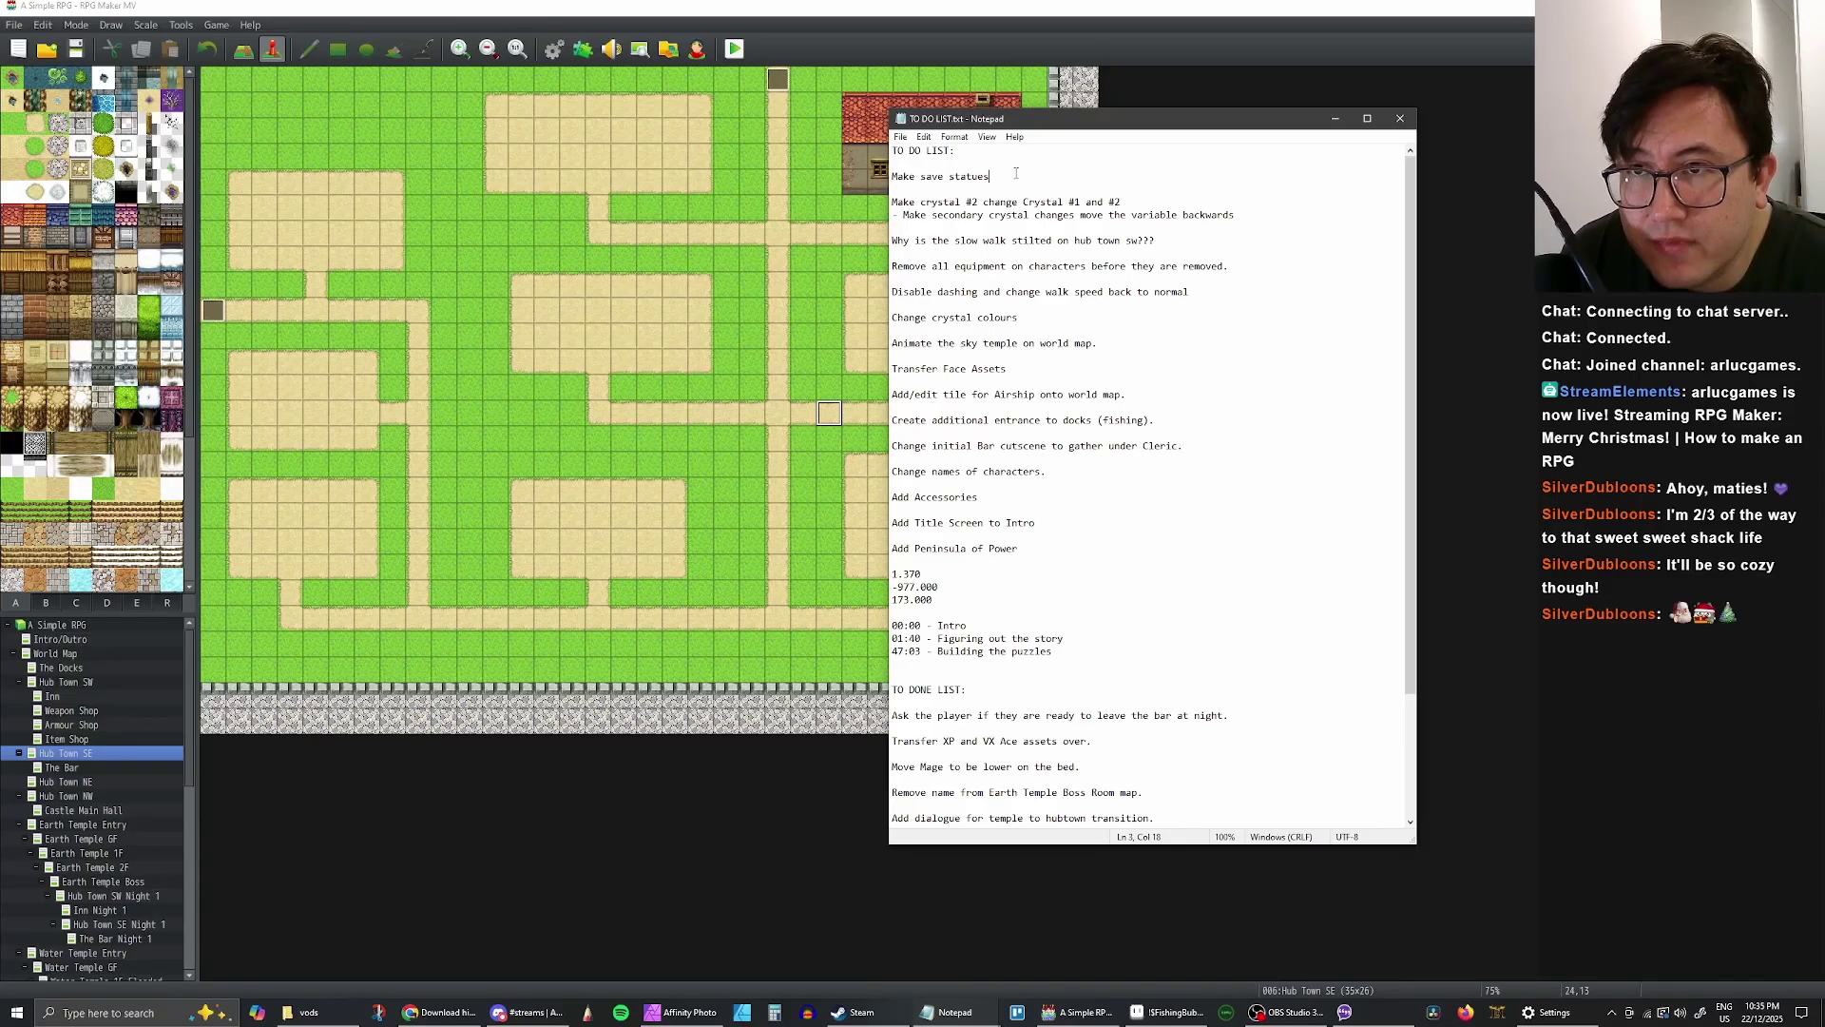
pyautogui.moveTo(1016, 177); pyautogui.dragTo(865, 183)
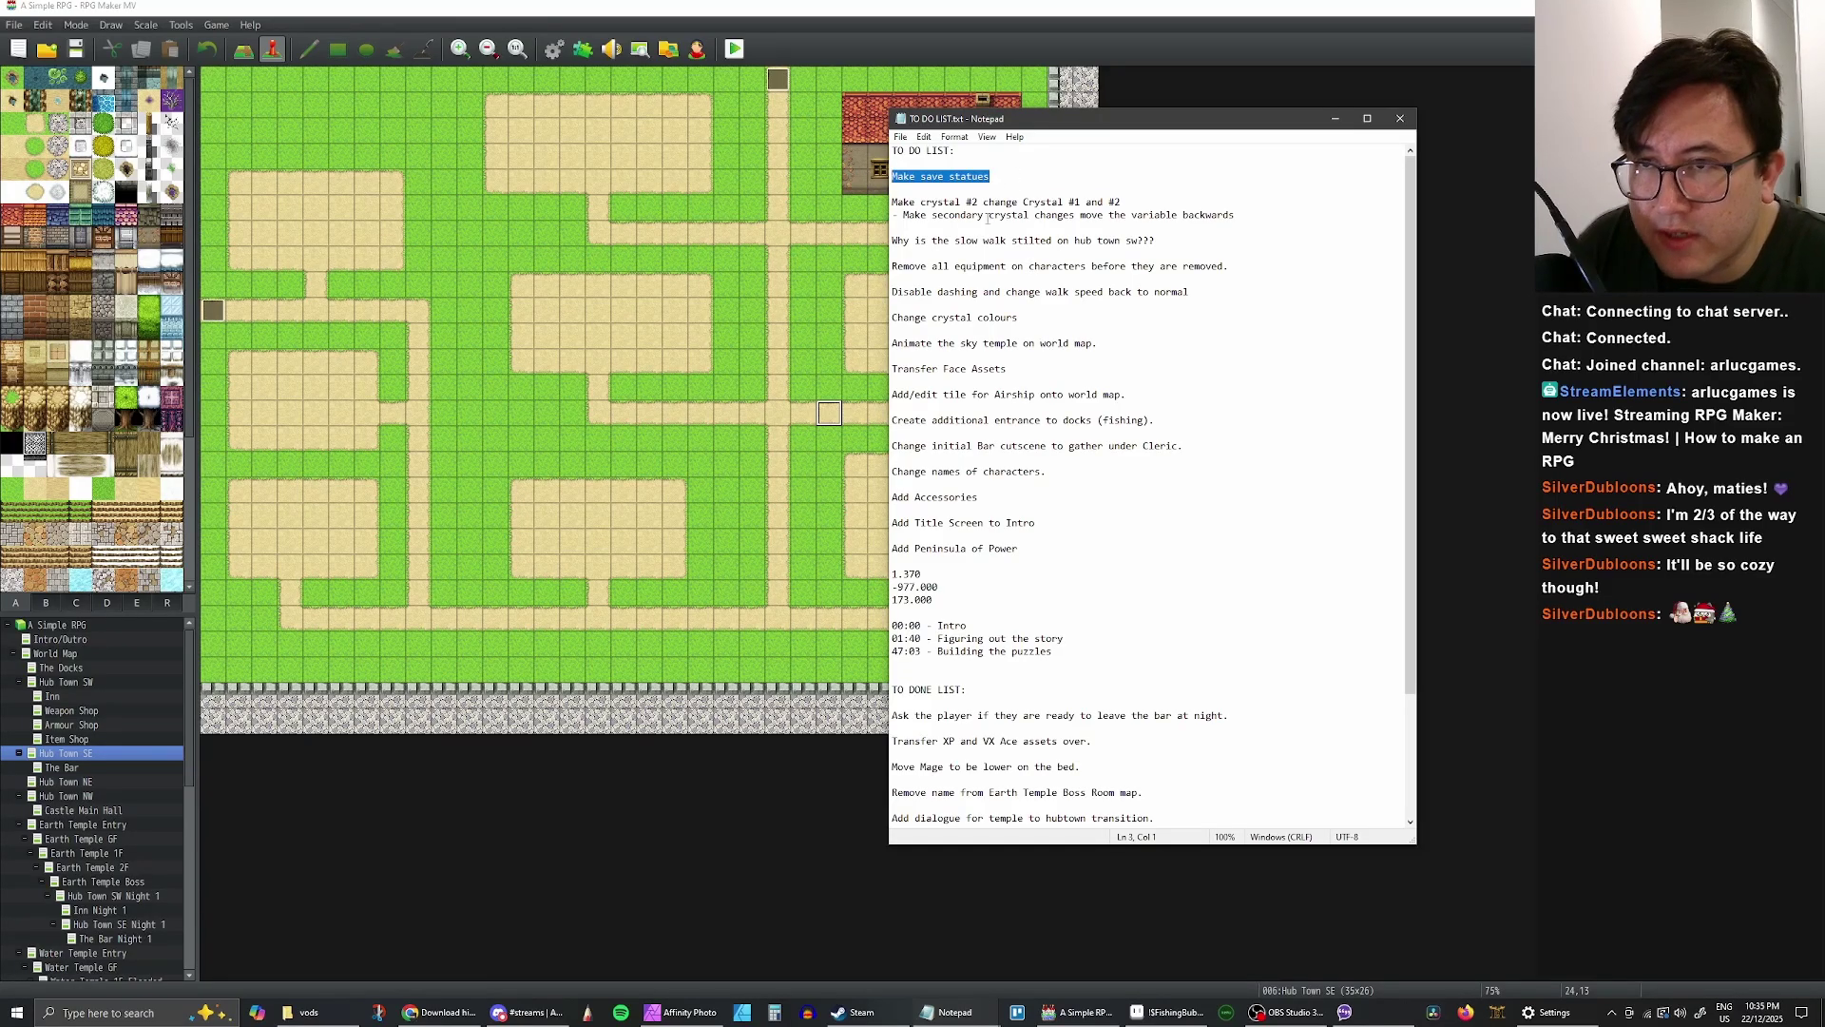
pyautogui.press('Delete')
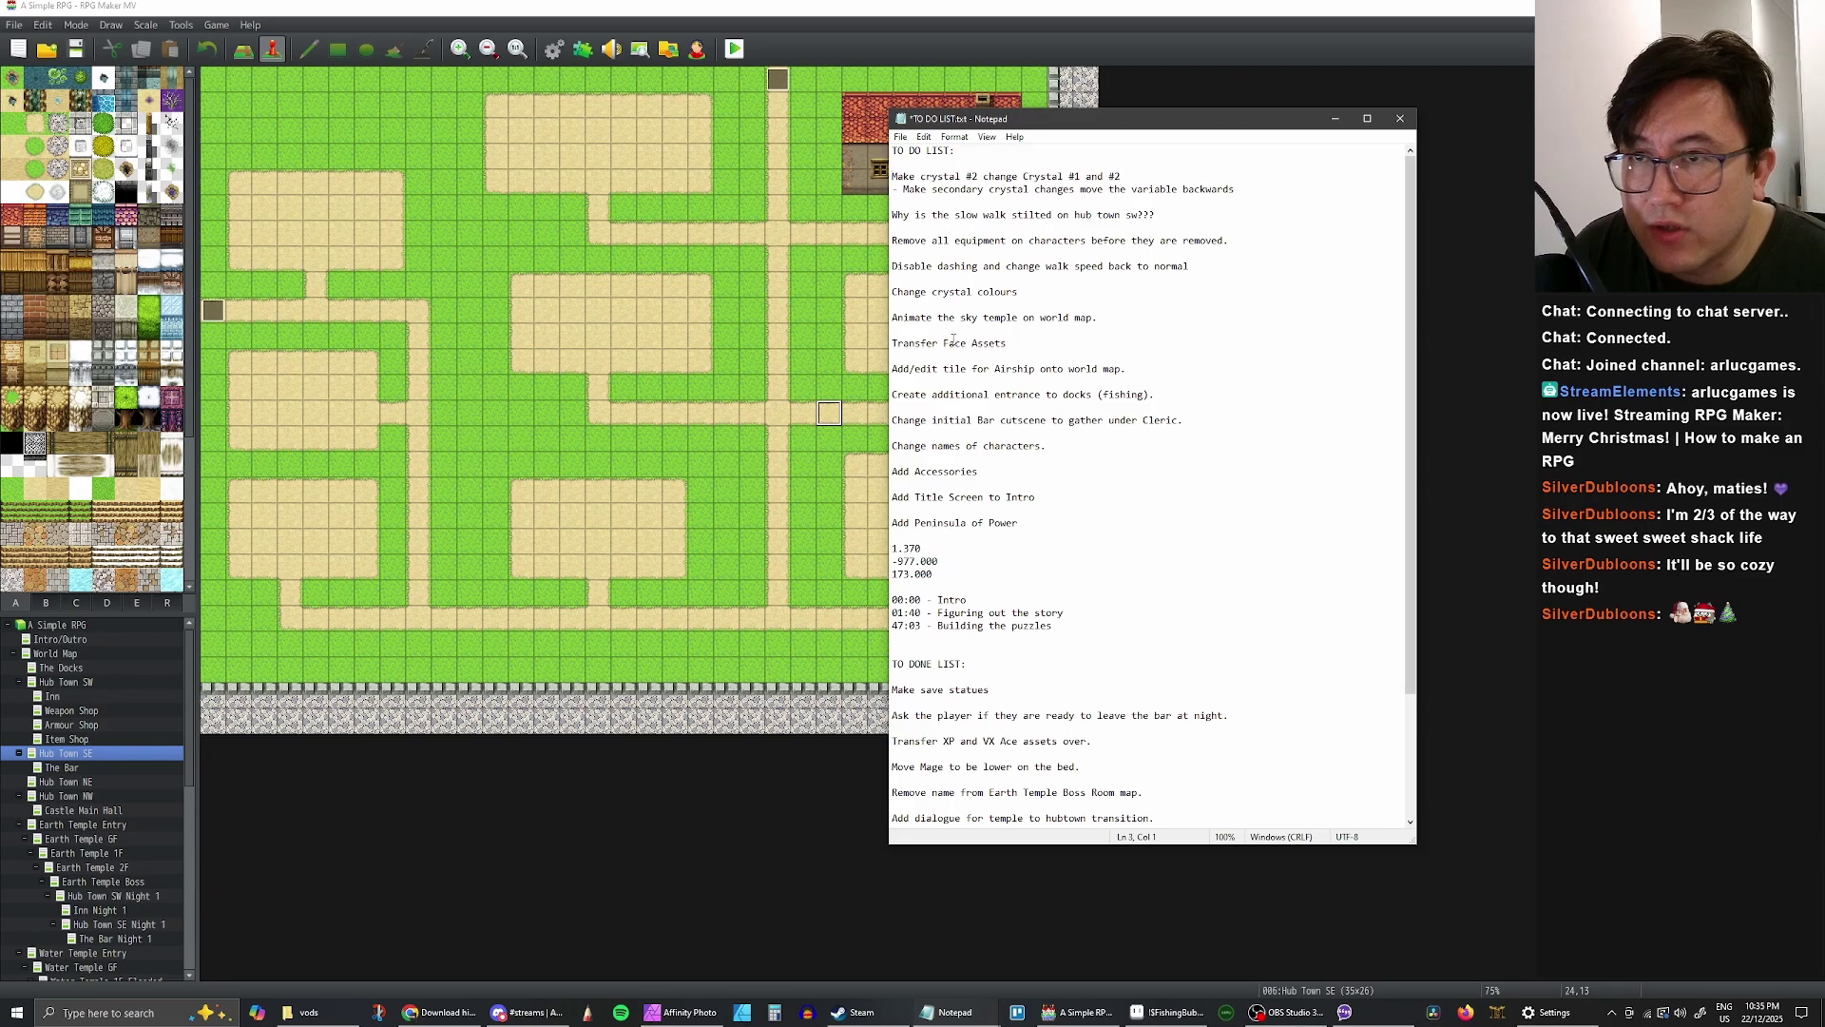
pyautogui.click(1040, 178)
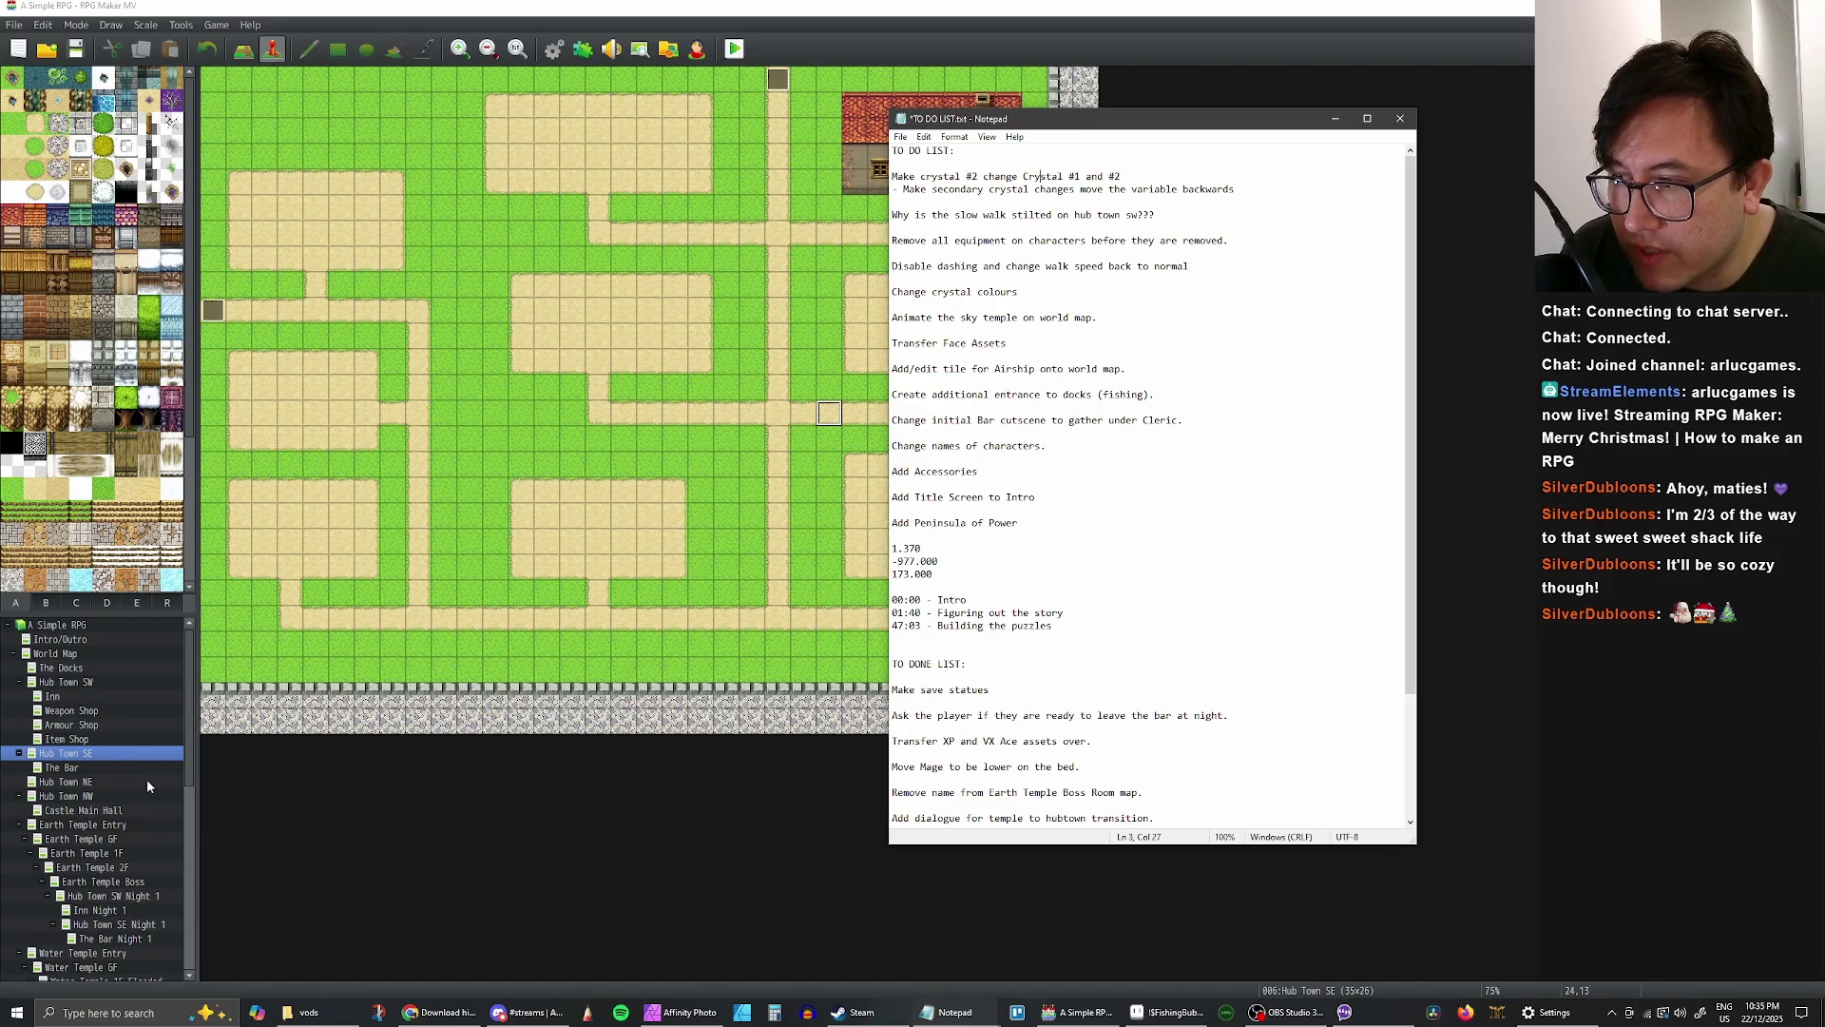
# - Switch back to RPG Maker MV and open the Sky Temple B1 map
pyautogui.scroll(-3, 135, 828)
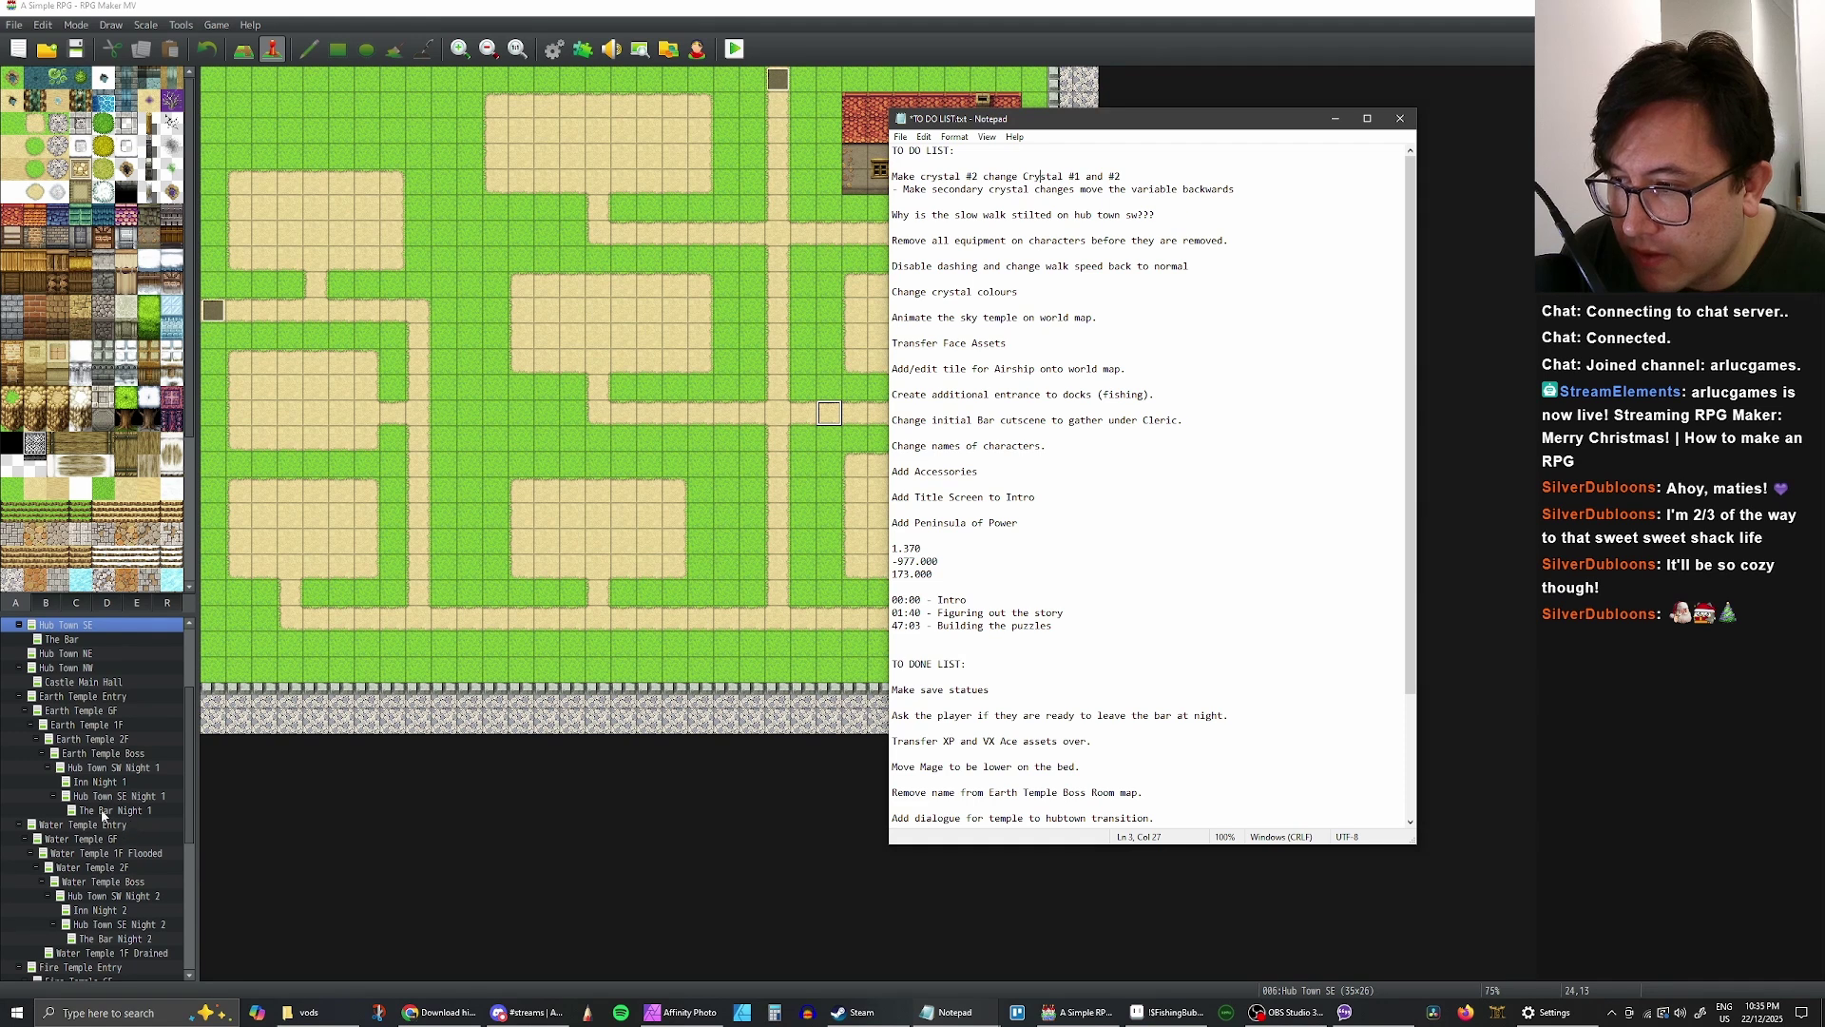
pyautogui.scroll(-6, 104, 816)
pyautogui.click(81, 860)
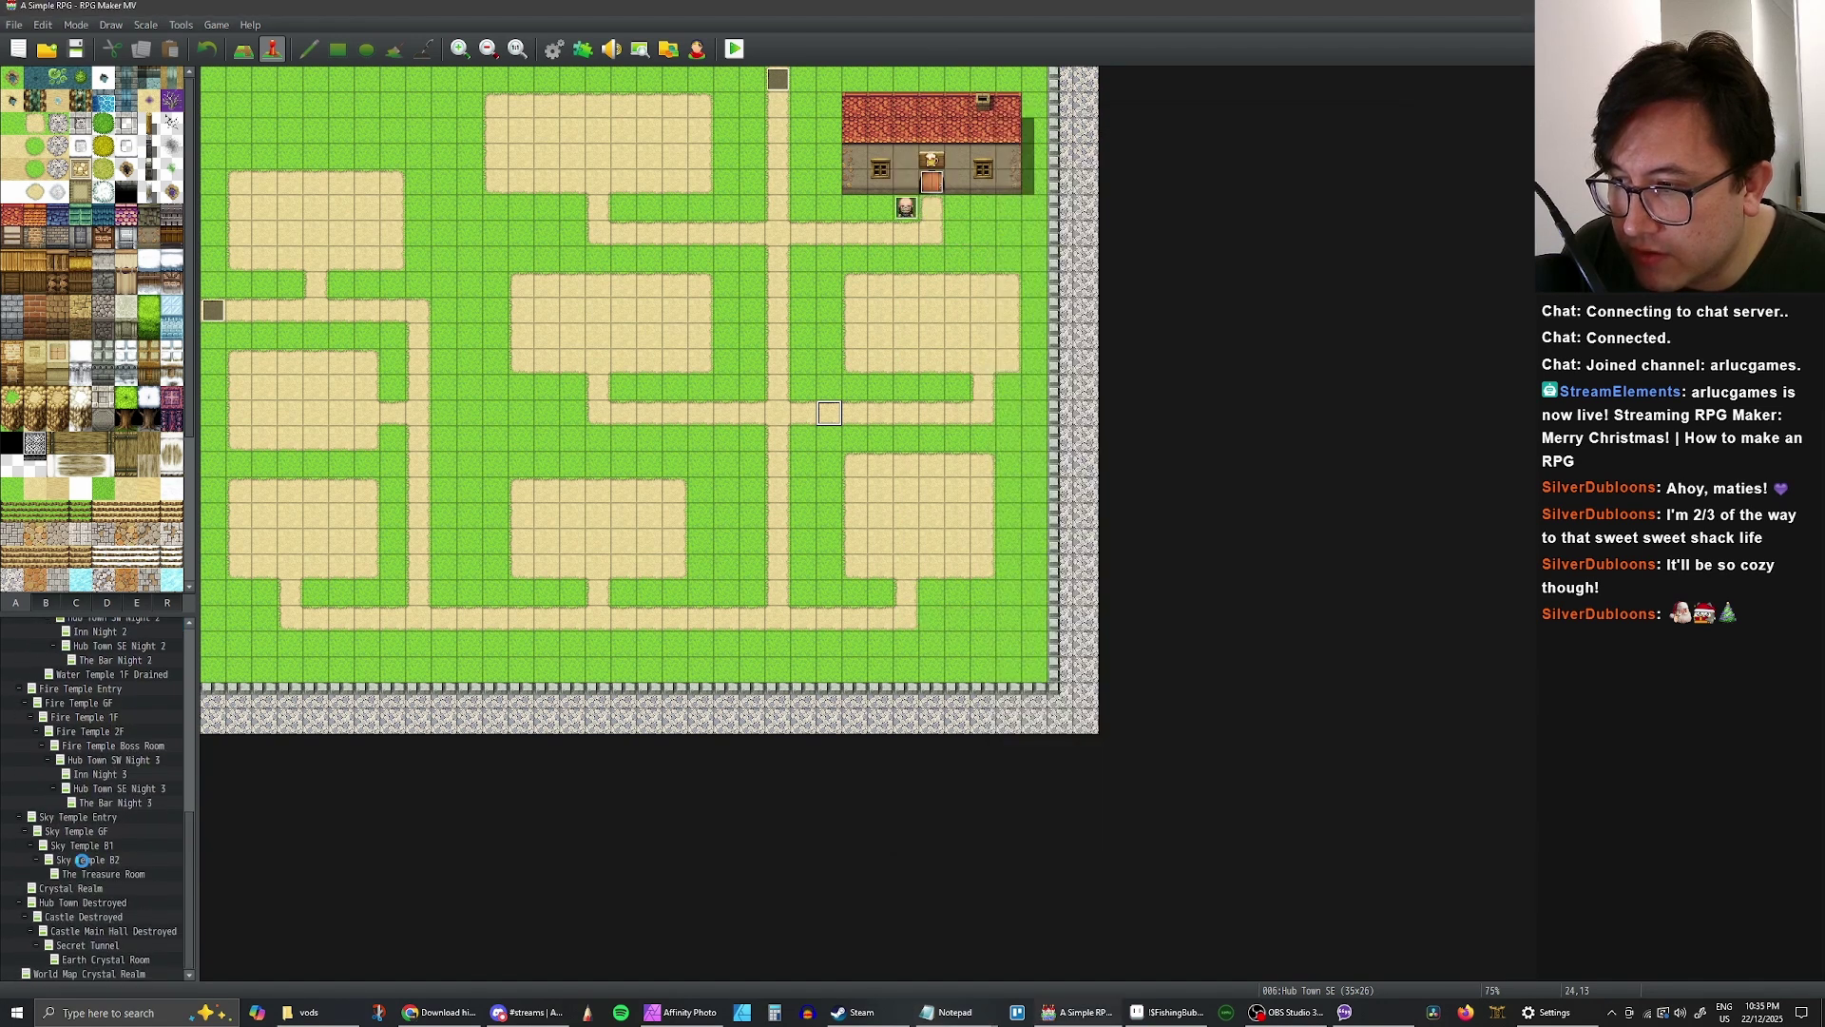
pyautogui.click(96, 845)
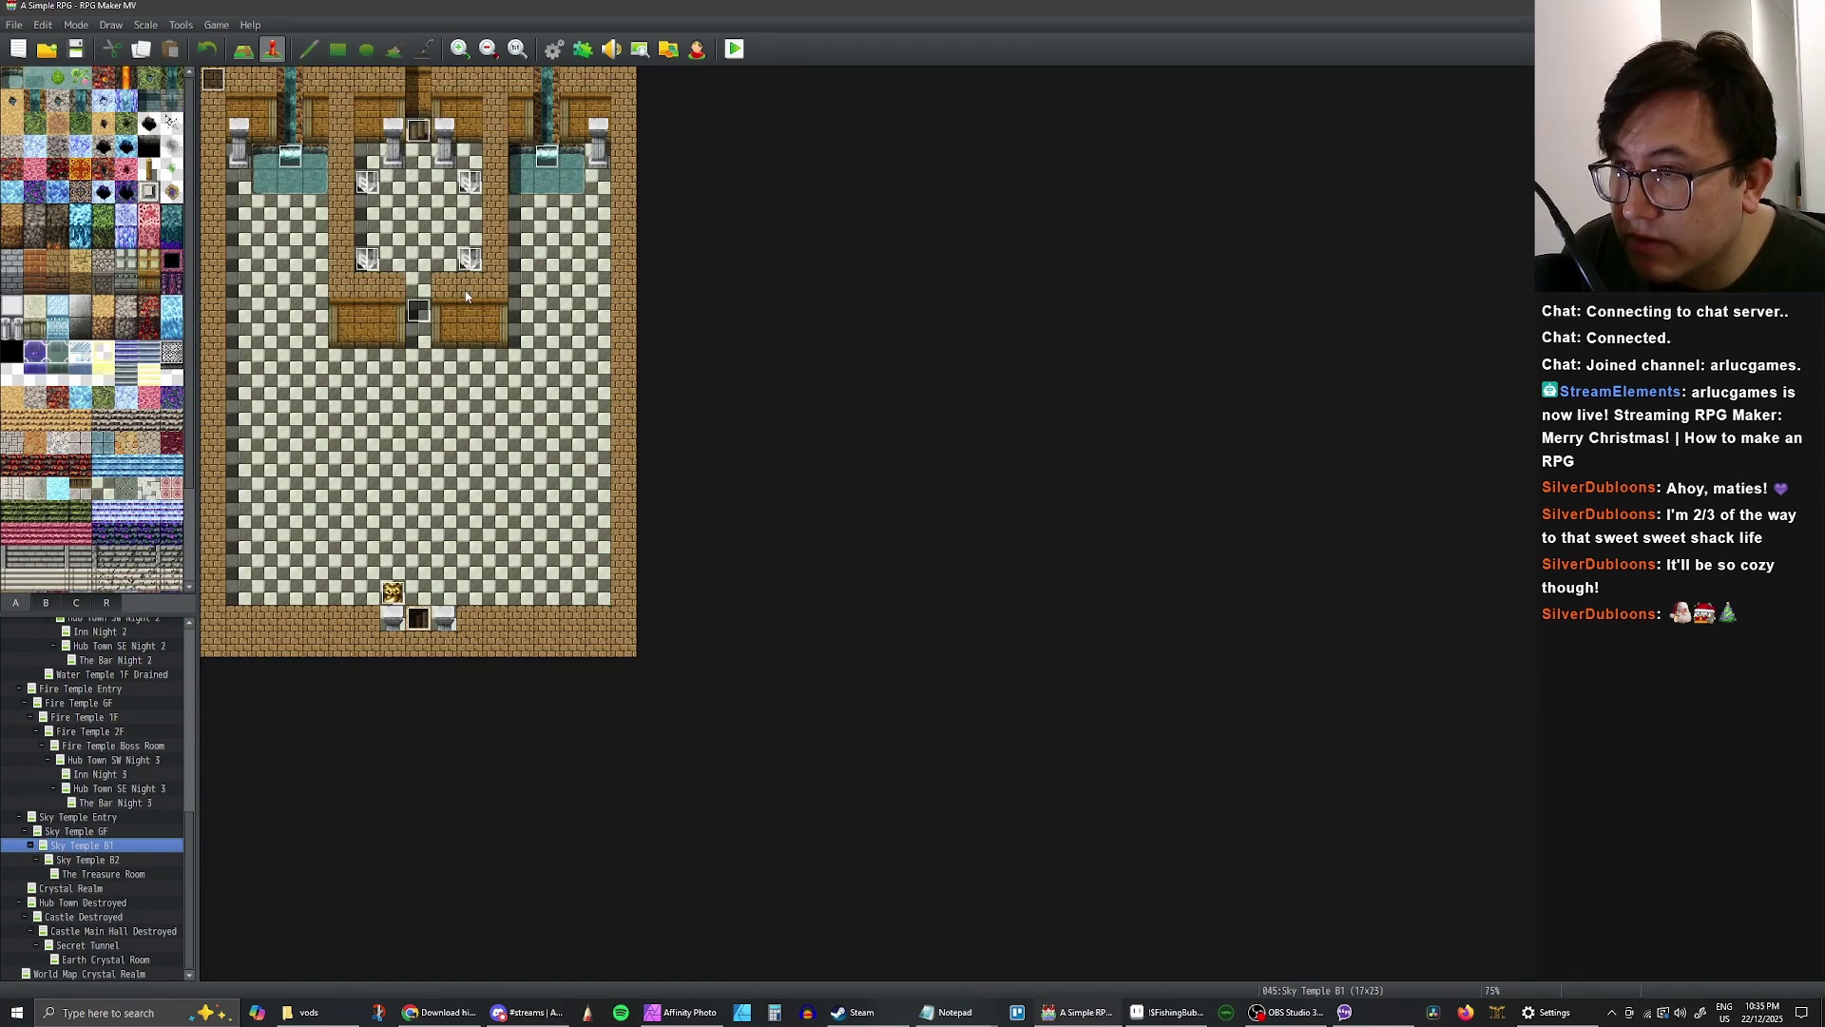
# - Examine the second page of the Crystal #1 event, then reread the crystal task in the Notepad to-do list
pyautogui.doubleClick(368, 183)
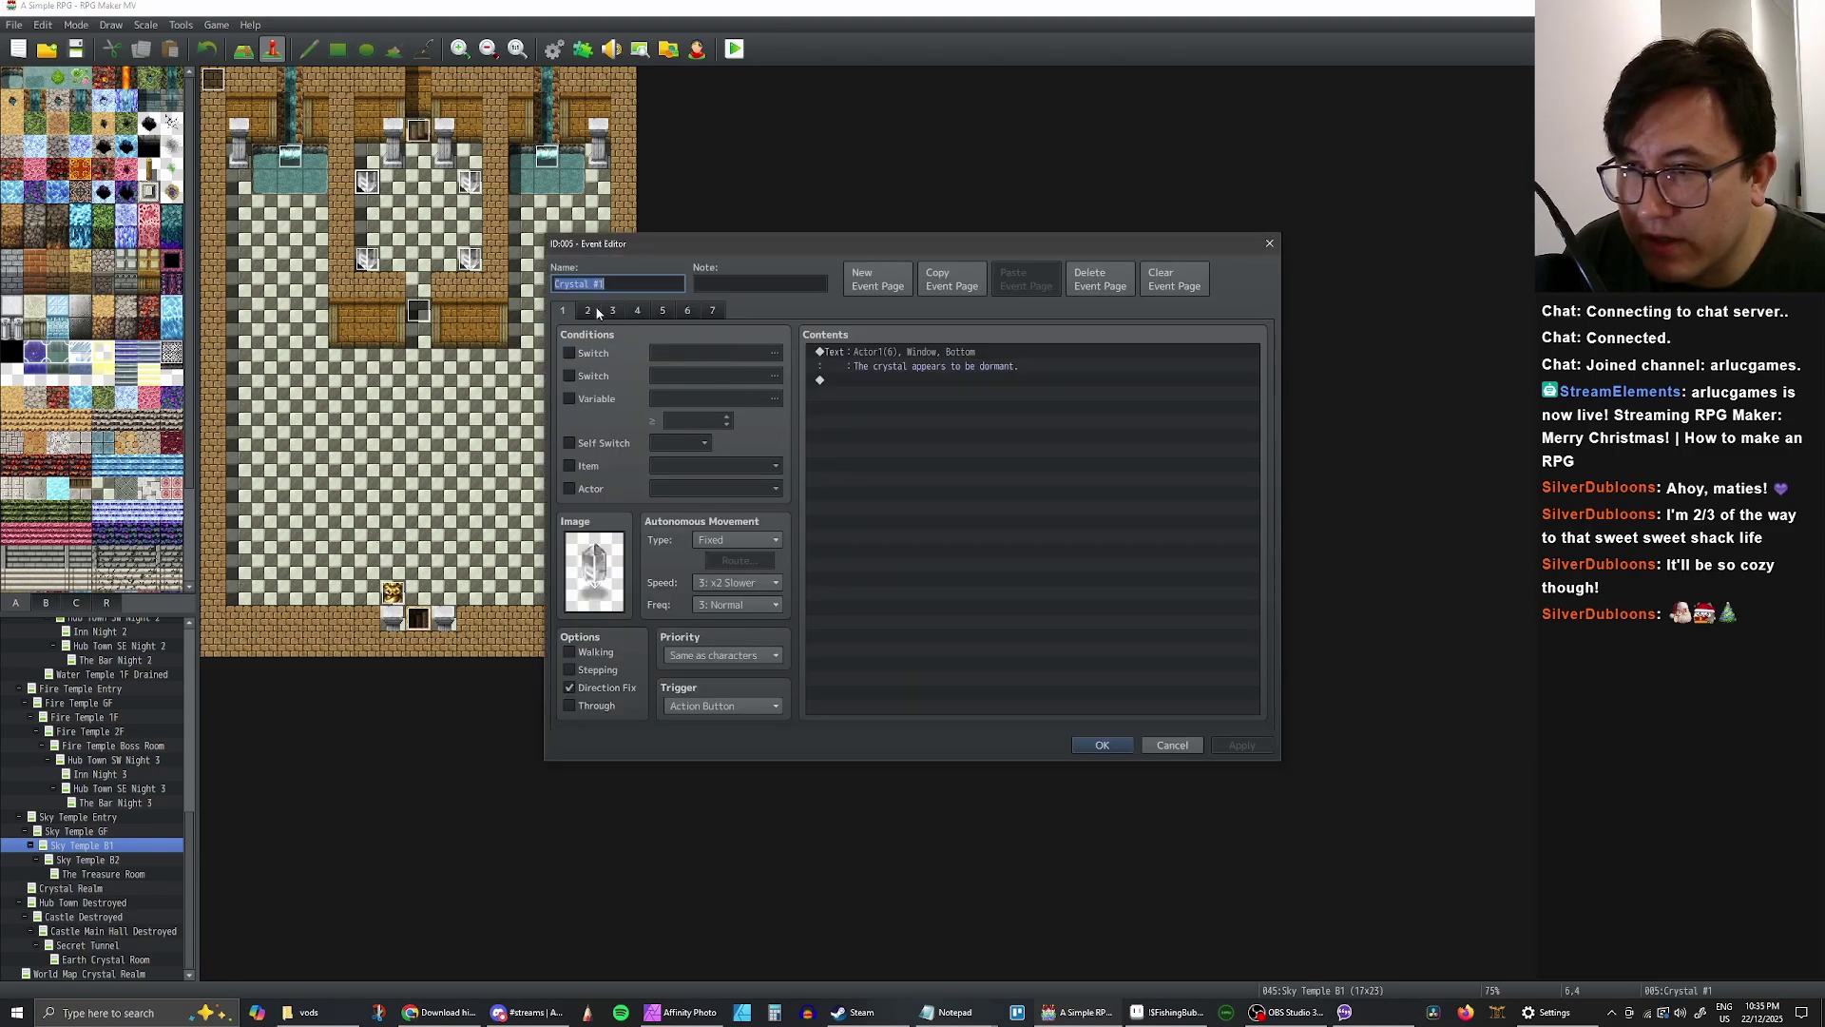
pyautogui.click(596, 312)
pyautogui.hotkey('alt', 'Tab')
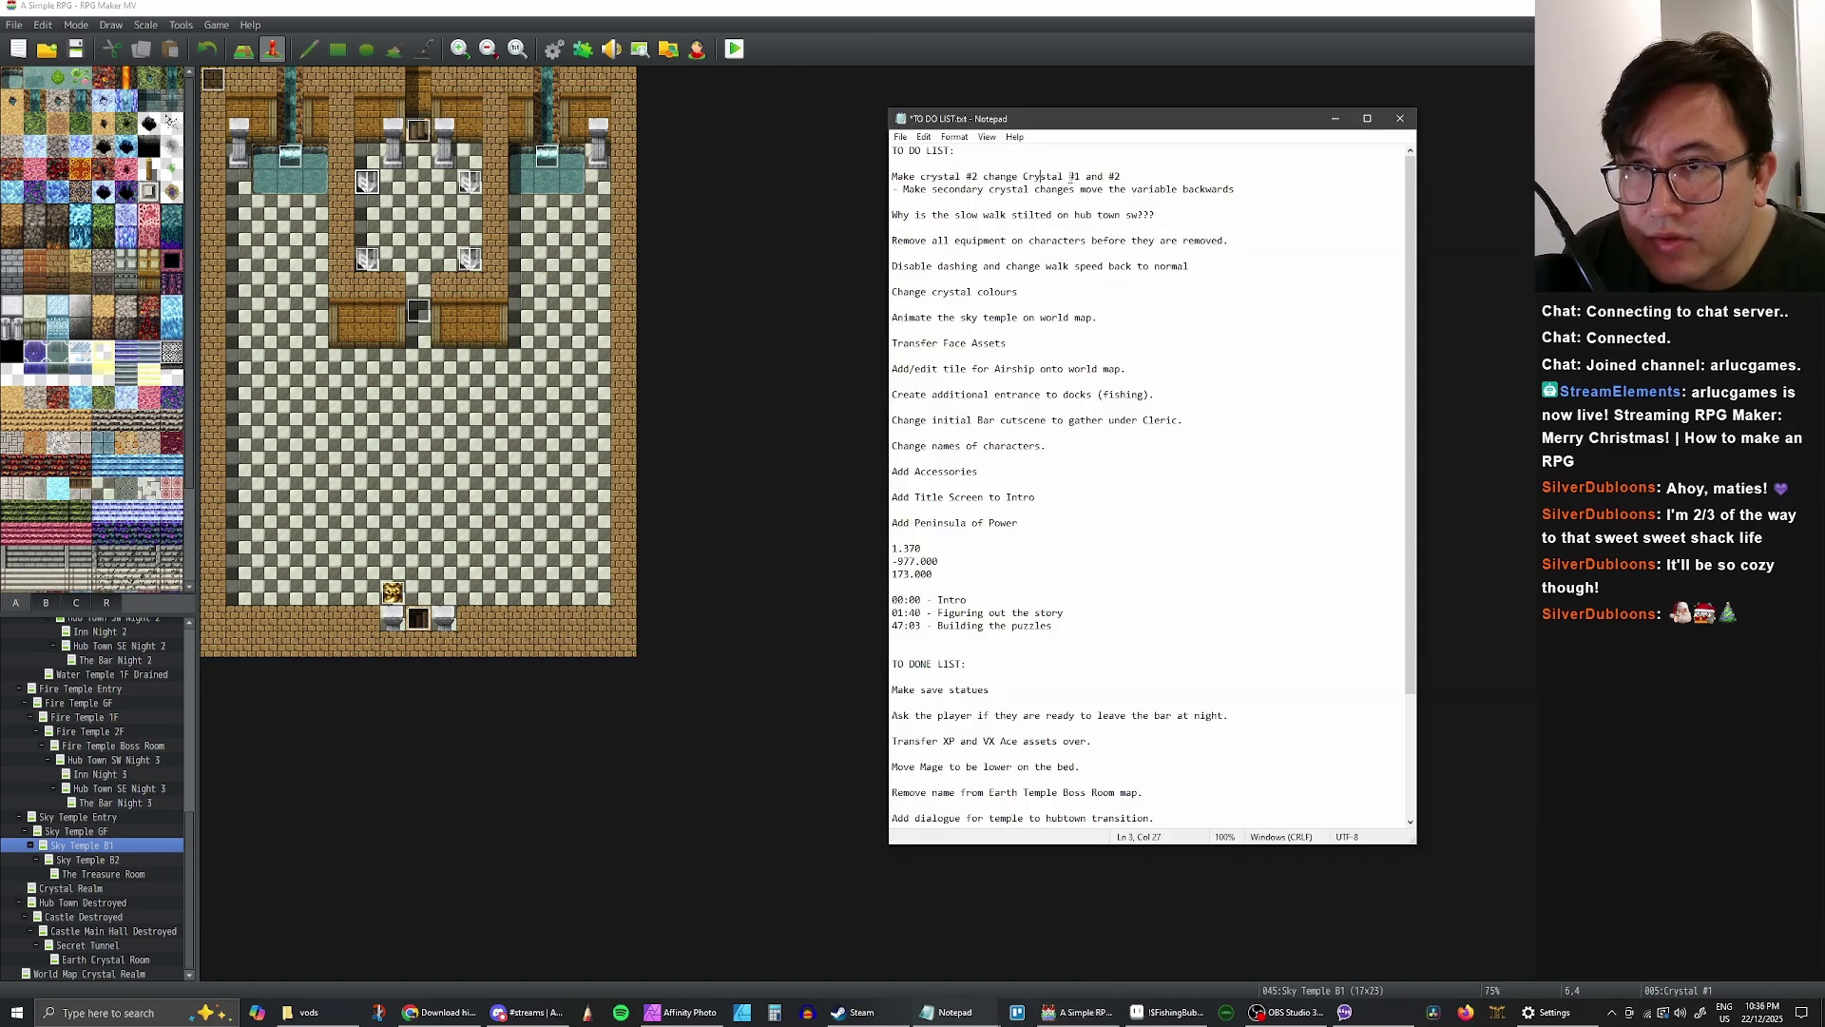
# - Open the Crystal #2 event on the Sky Temple B1 map and examine the conditions, images and commands on pages 2 to 7
pyautogui.doubleClick(467, 183)
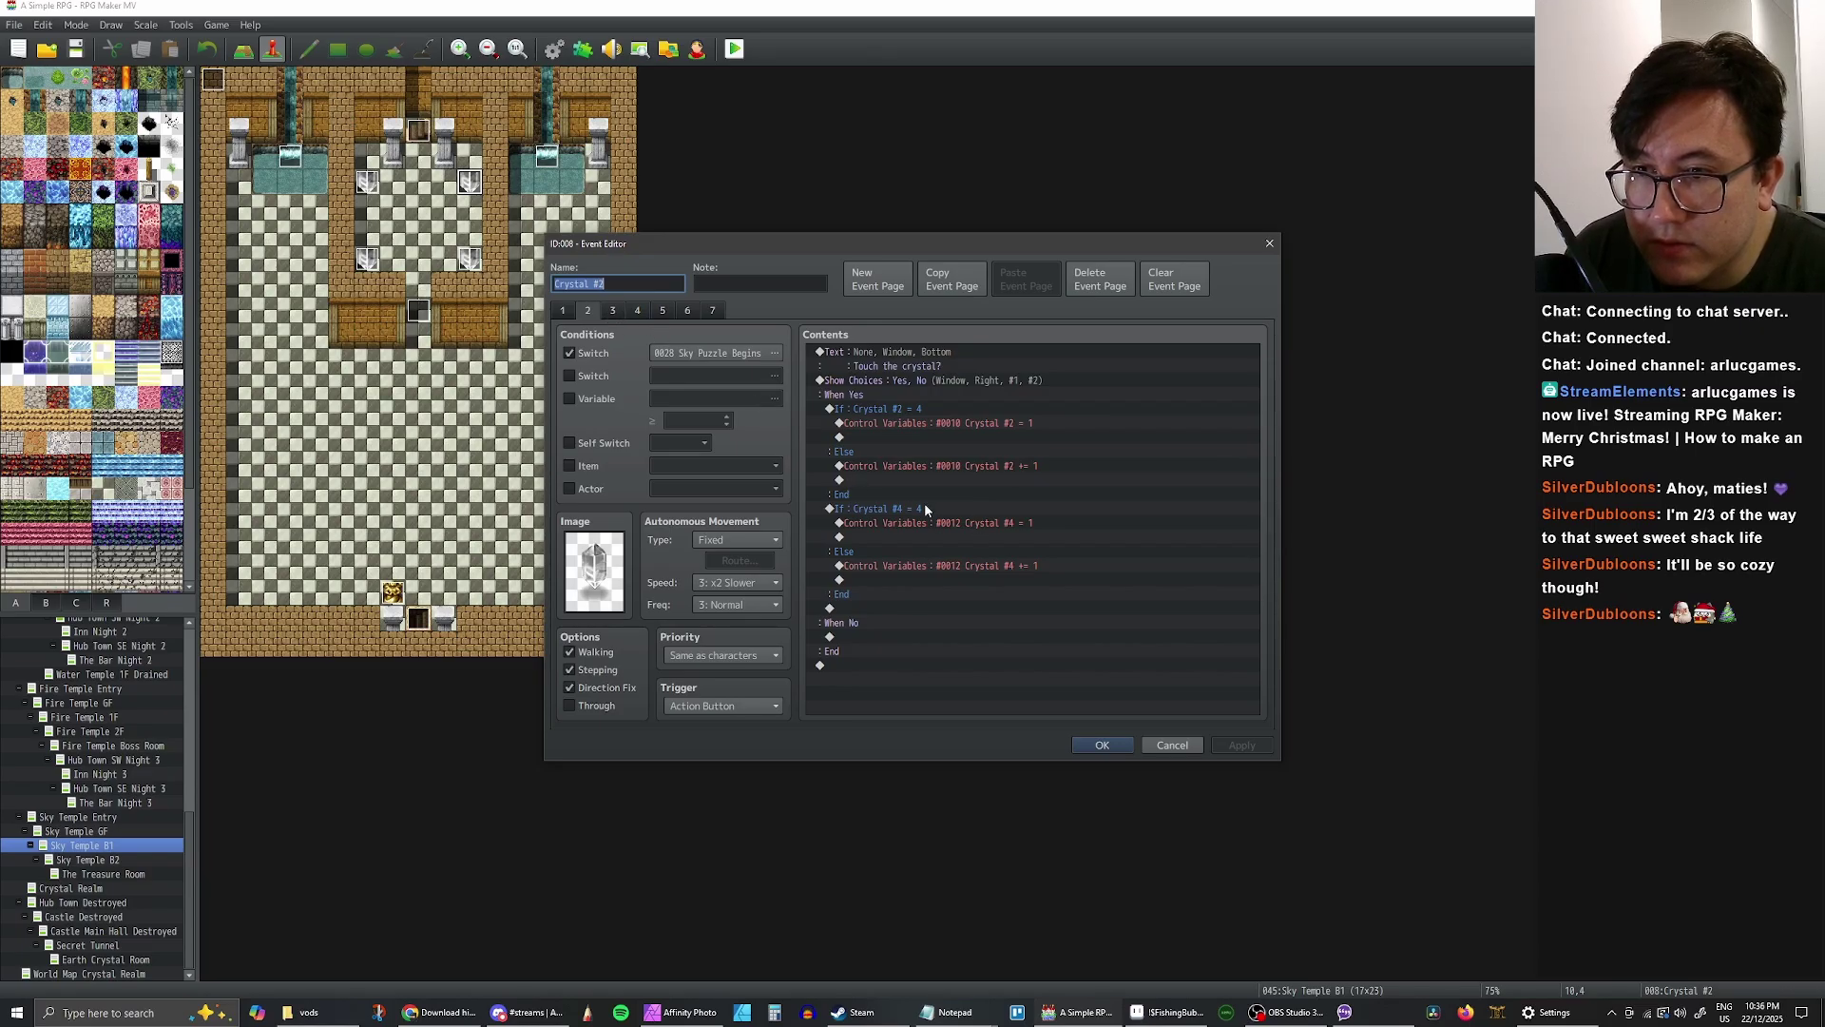
pyautogui.click(615, 310)
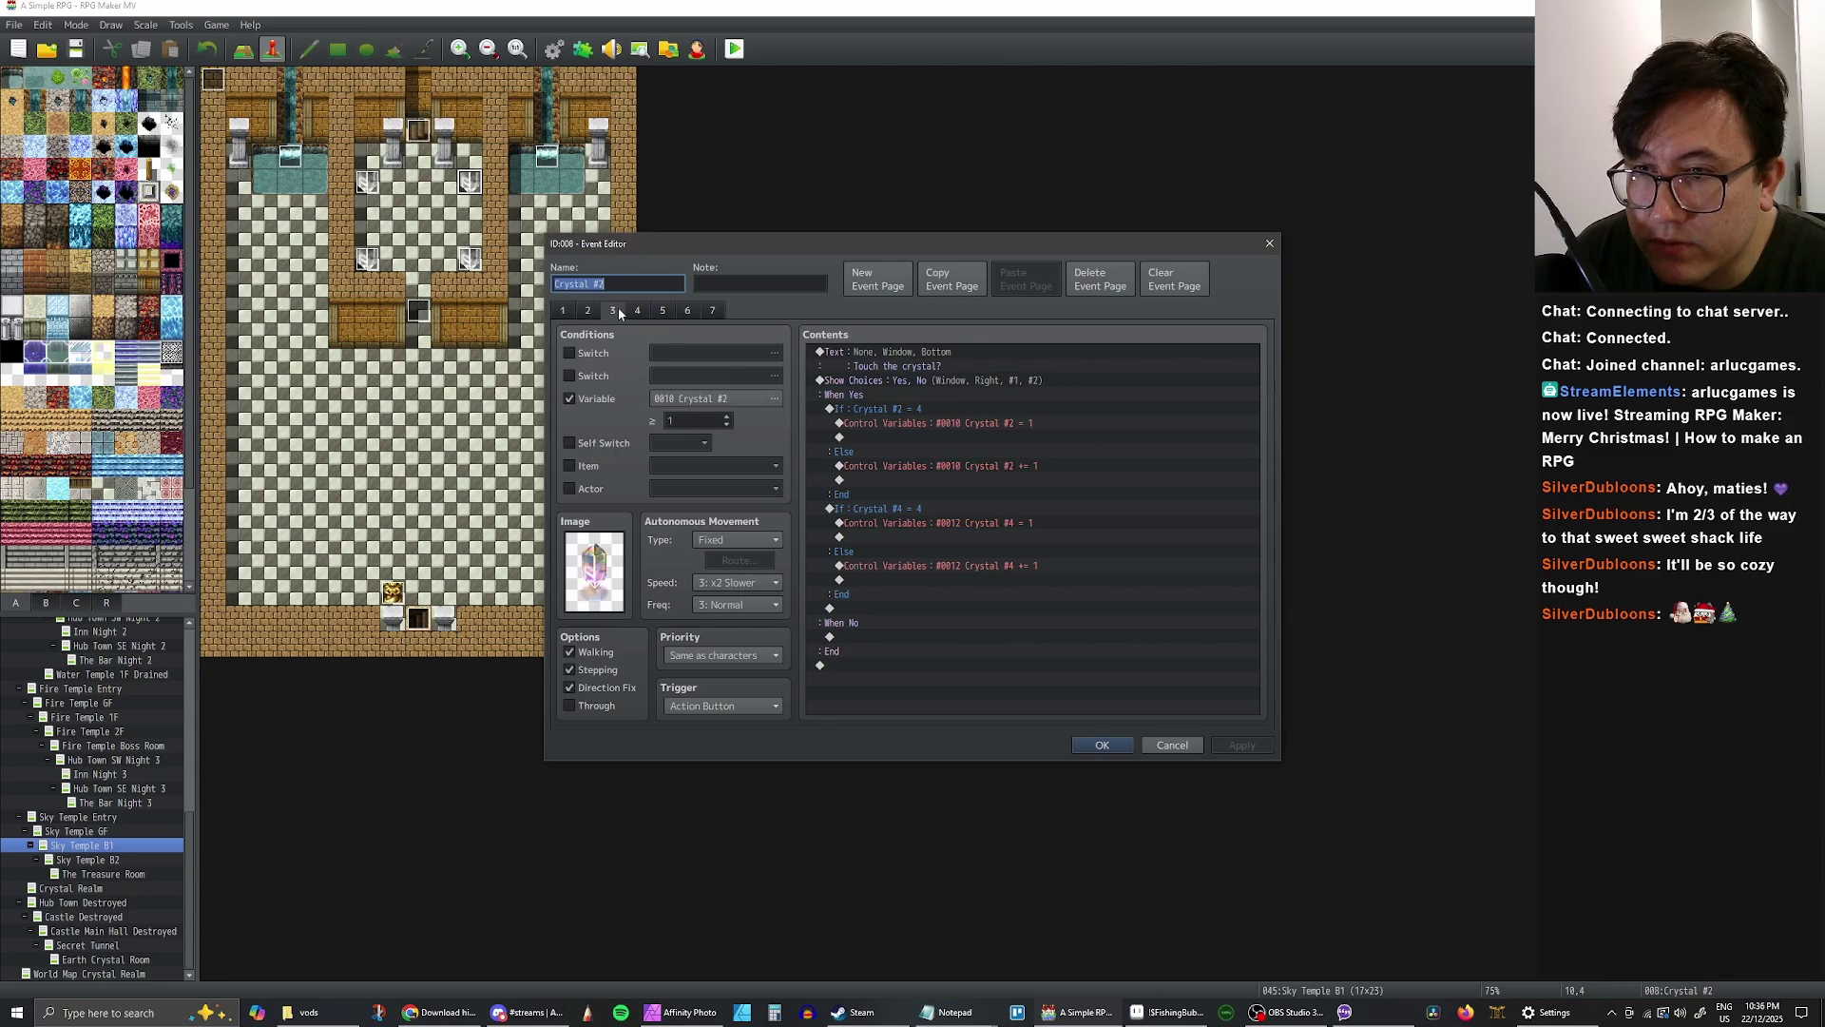
pyautogui.click(639, 309)
pyautogui.click(662, 311)
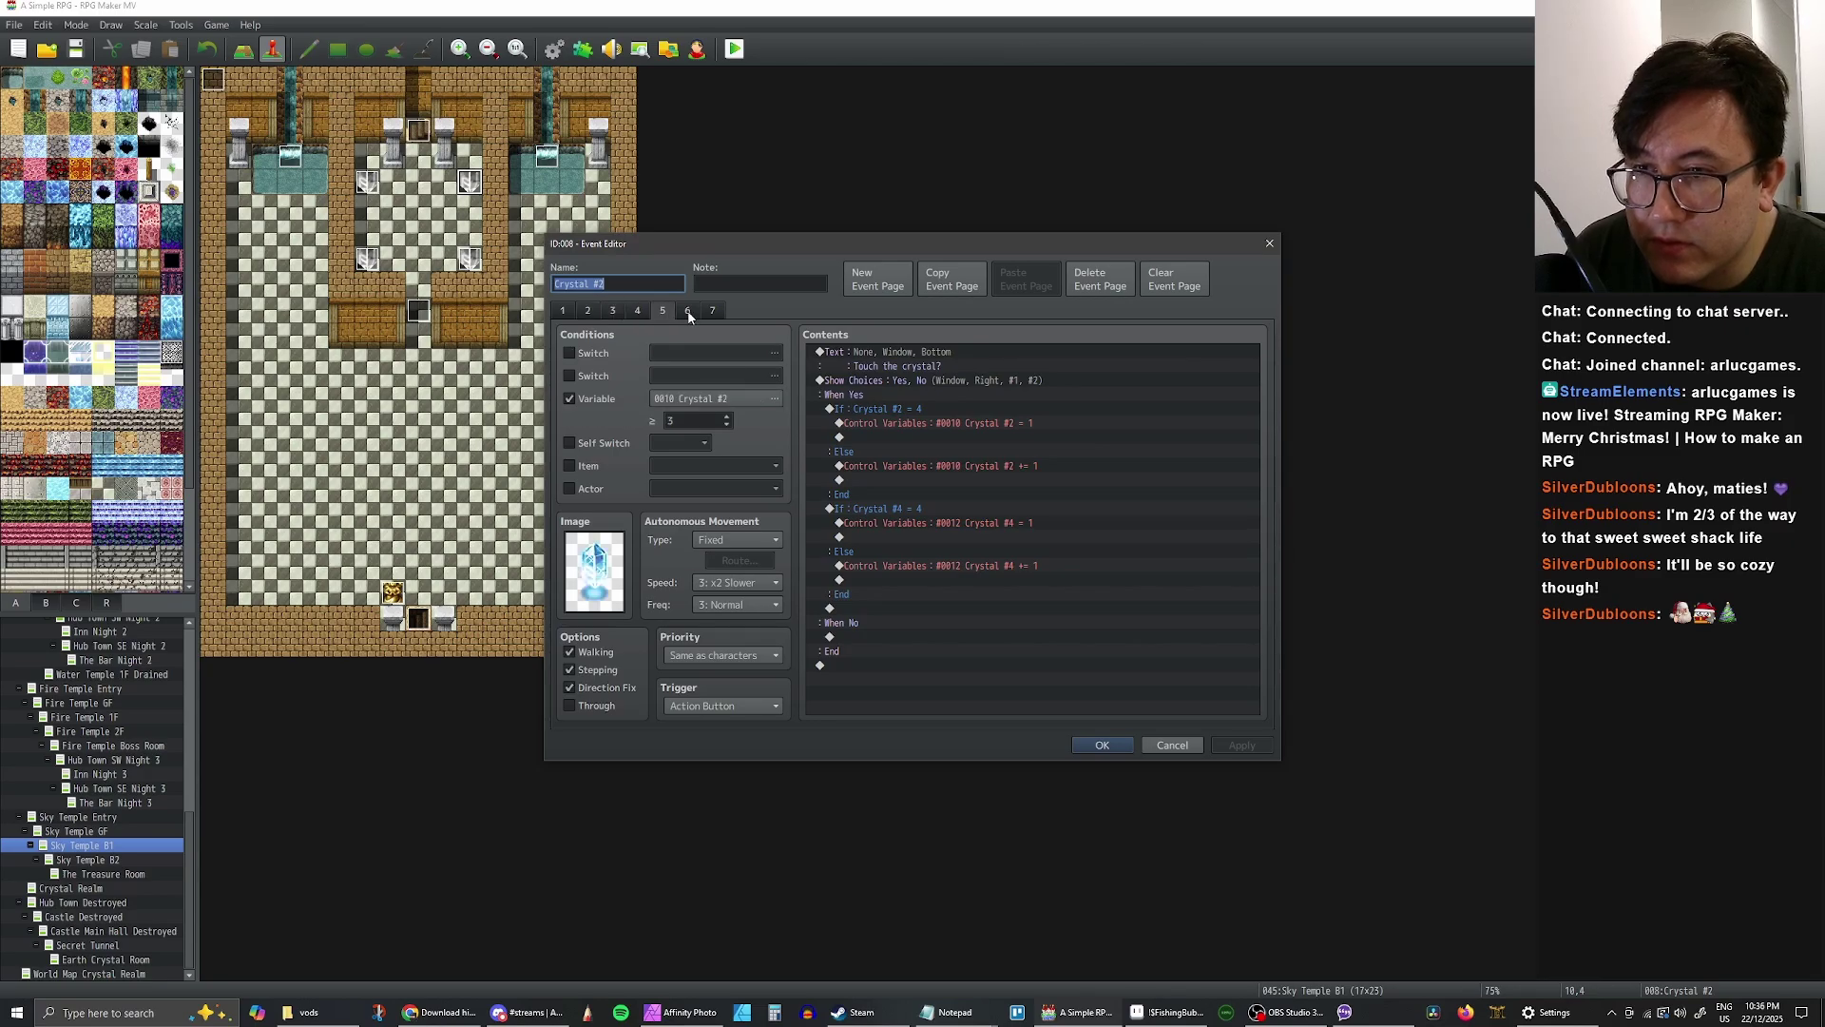
pyautogui.click(688, 310)
pyautogui.click(713, 311)
pyautogui.click(684, 312)
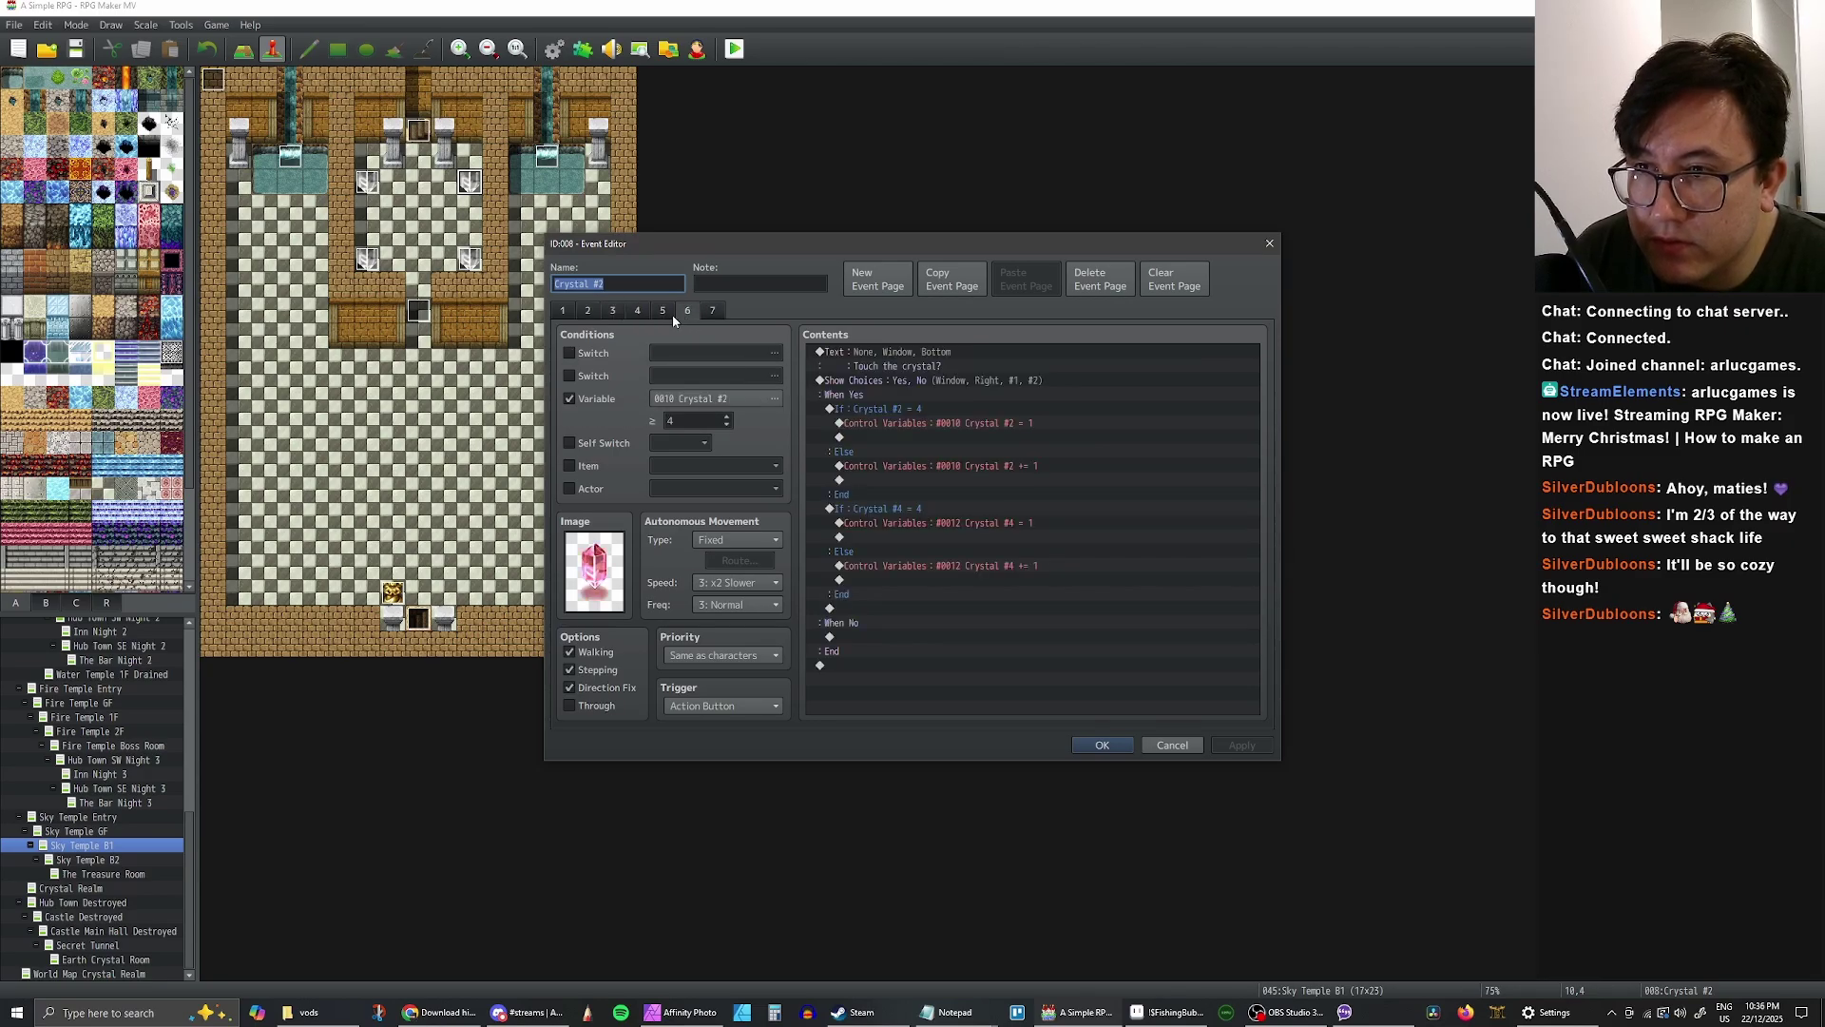
pyautogui.click(590, 314)
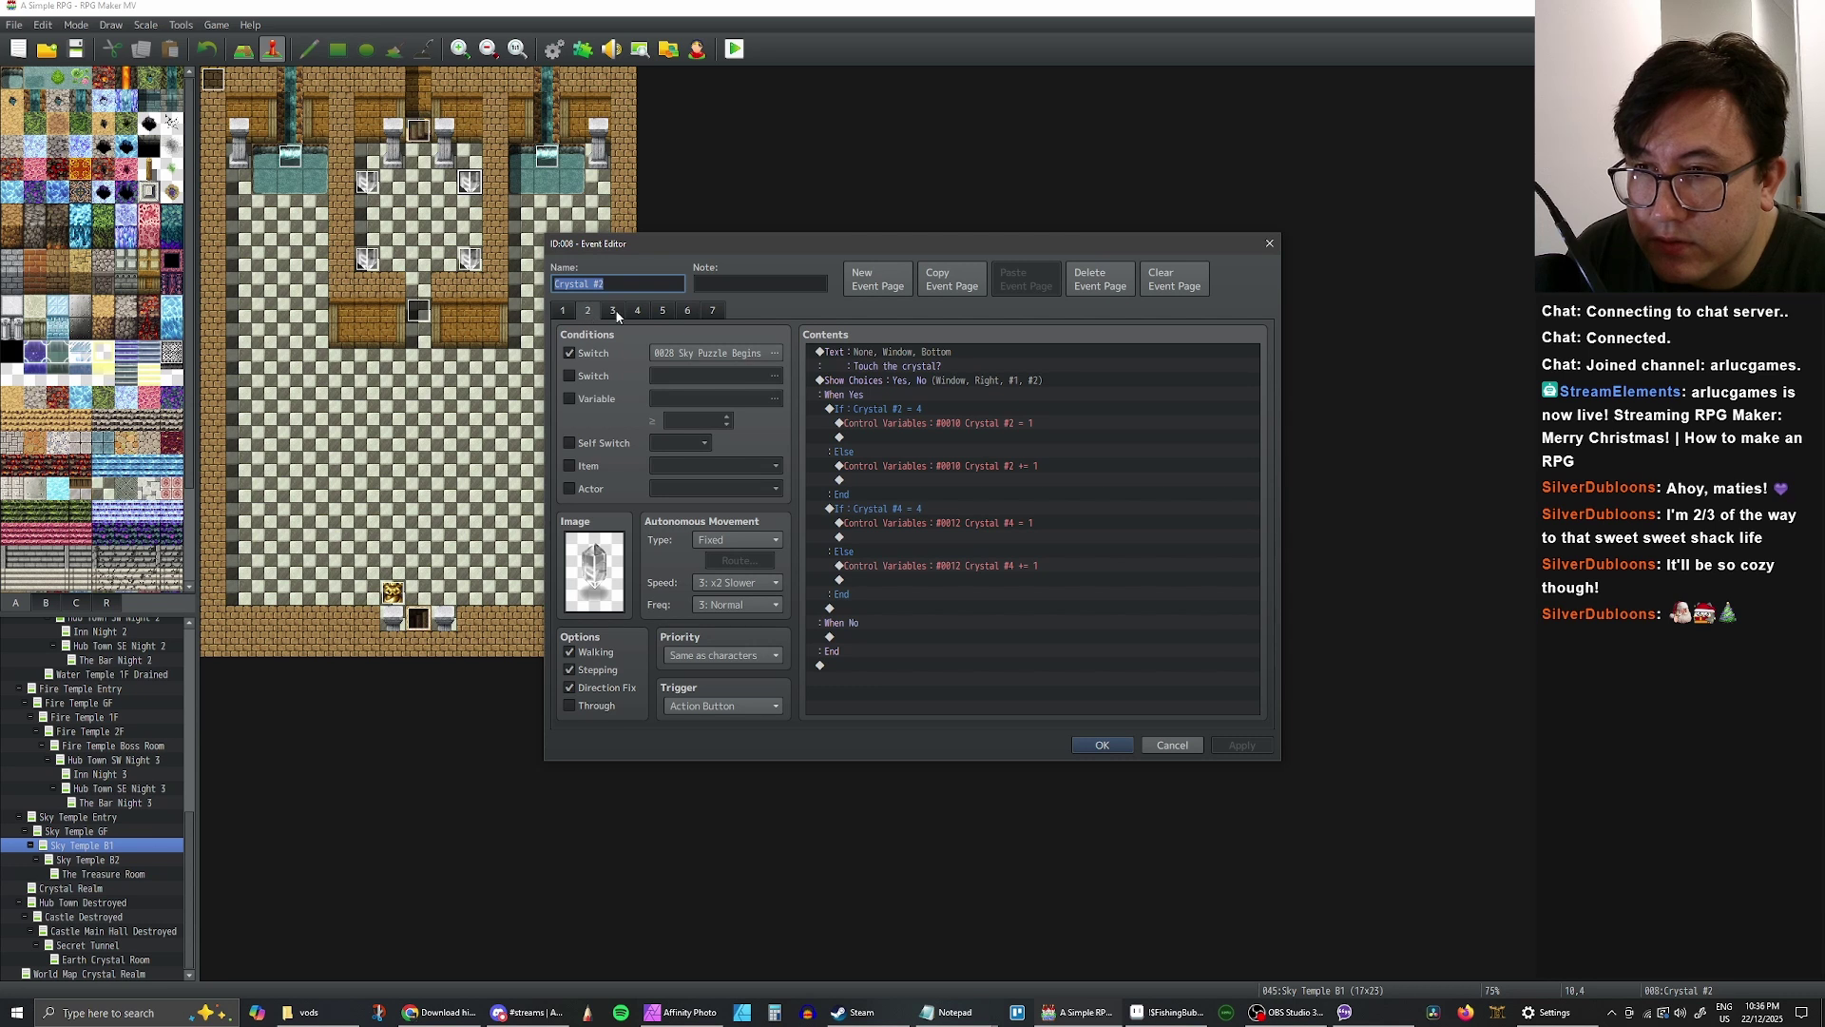
pyautogui.click(611, 311)
pyautogui.click(587, 311)
pyautogui.click(610, 311)
pyautogui.click(663, 311)
pyautogui.click(681, 314)
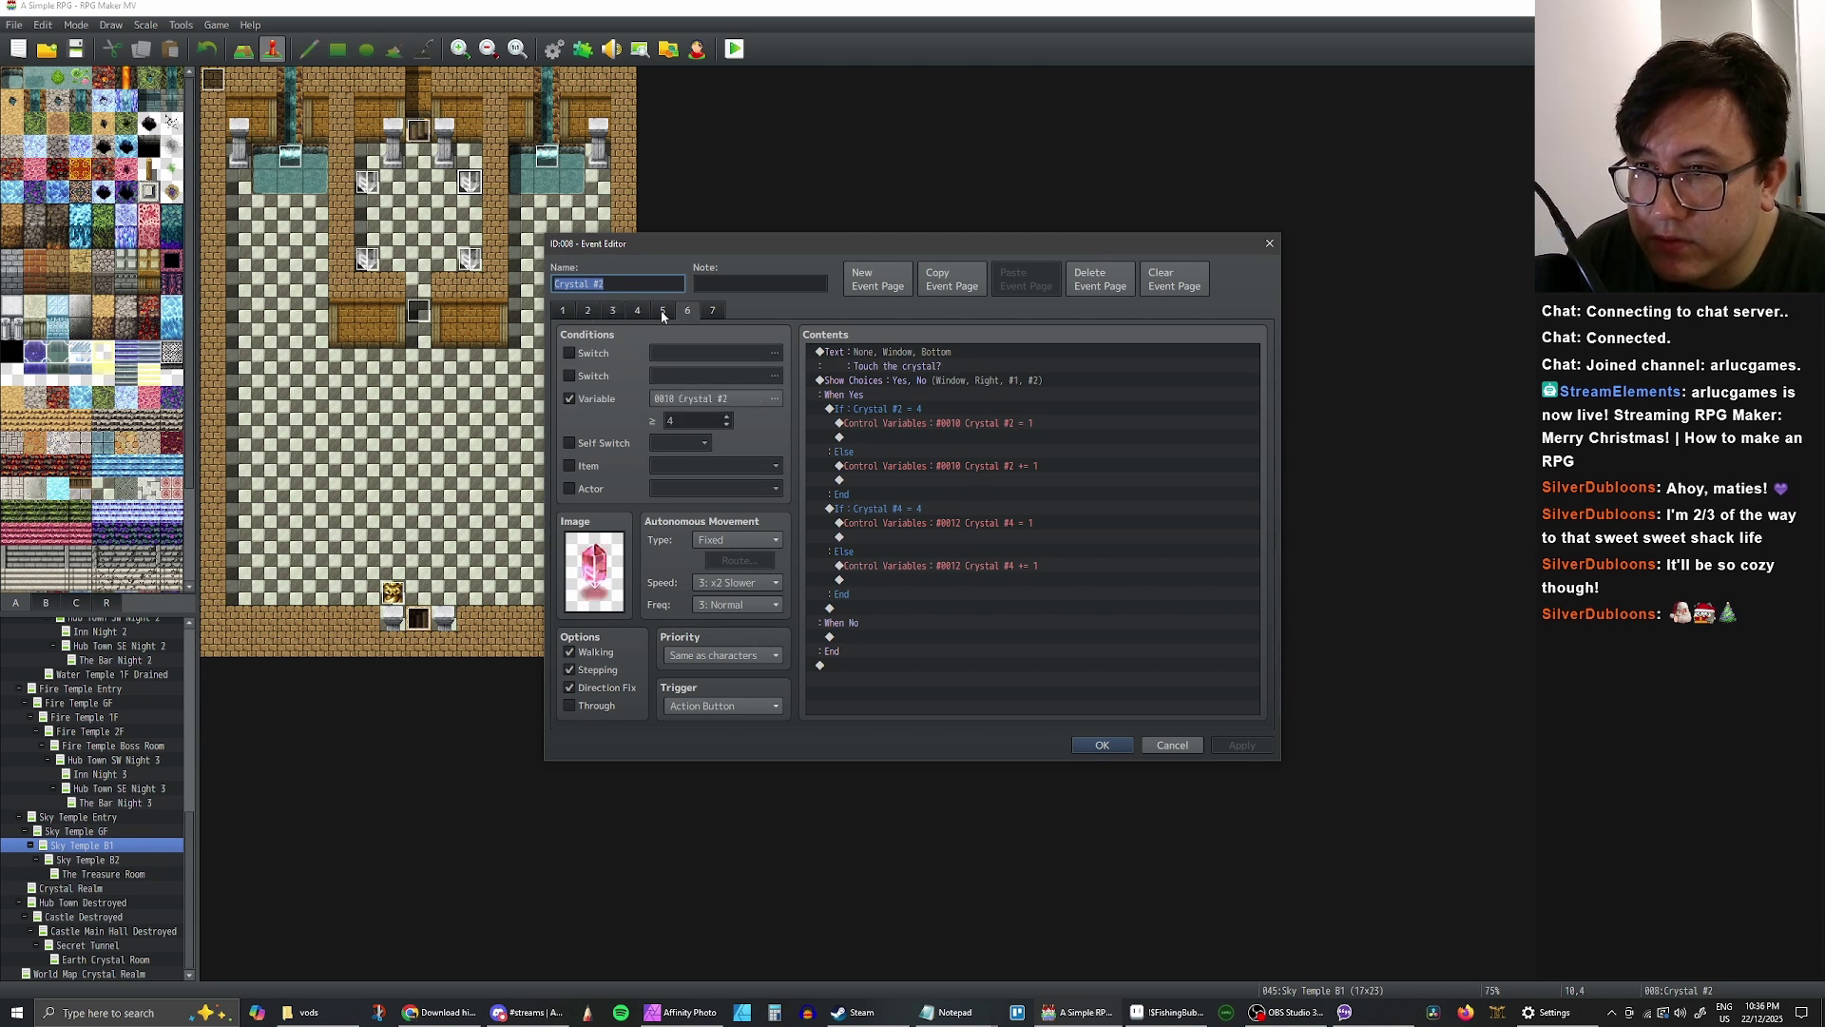
# - On page 2 of the Crystal #2 event, change the second conditional branch to check variable 0009 Crystal #1 instead of Crystal #4
pyautogui.click(589, 311)
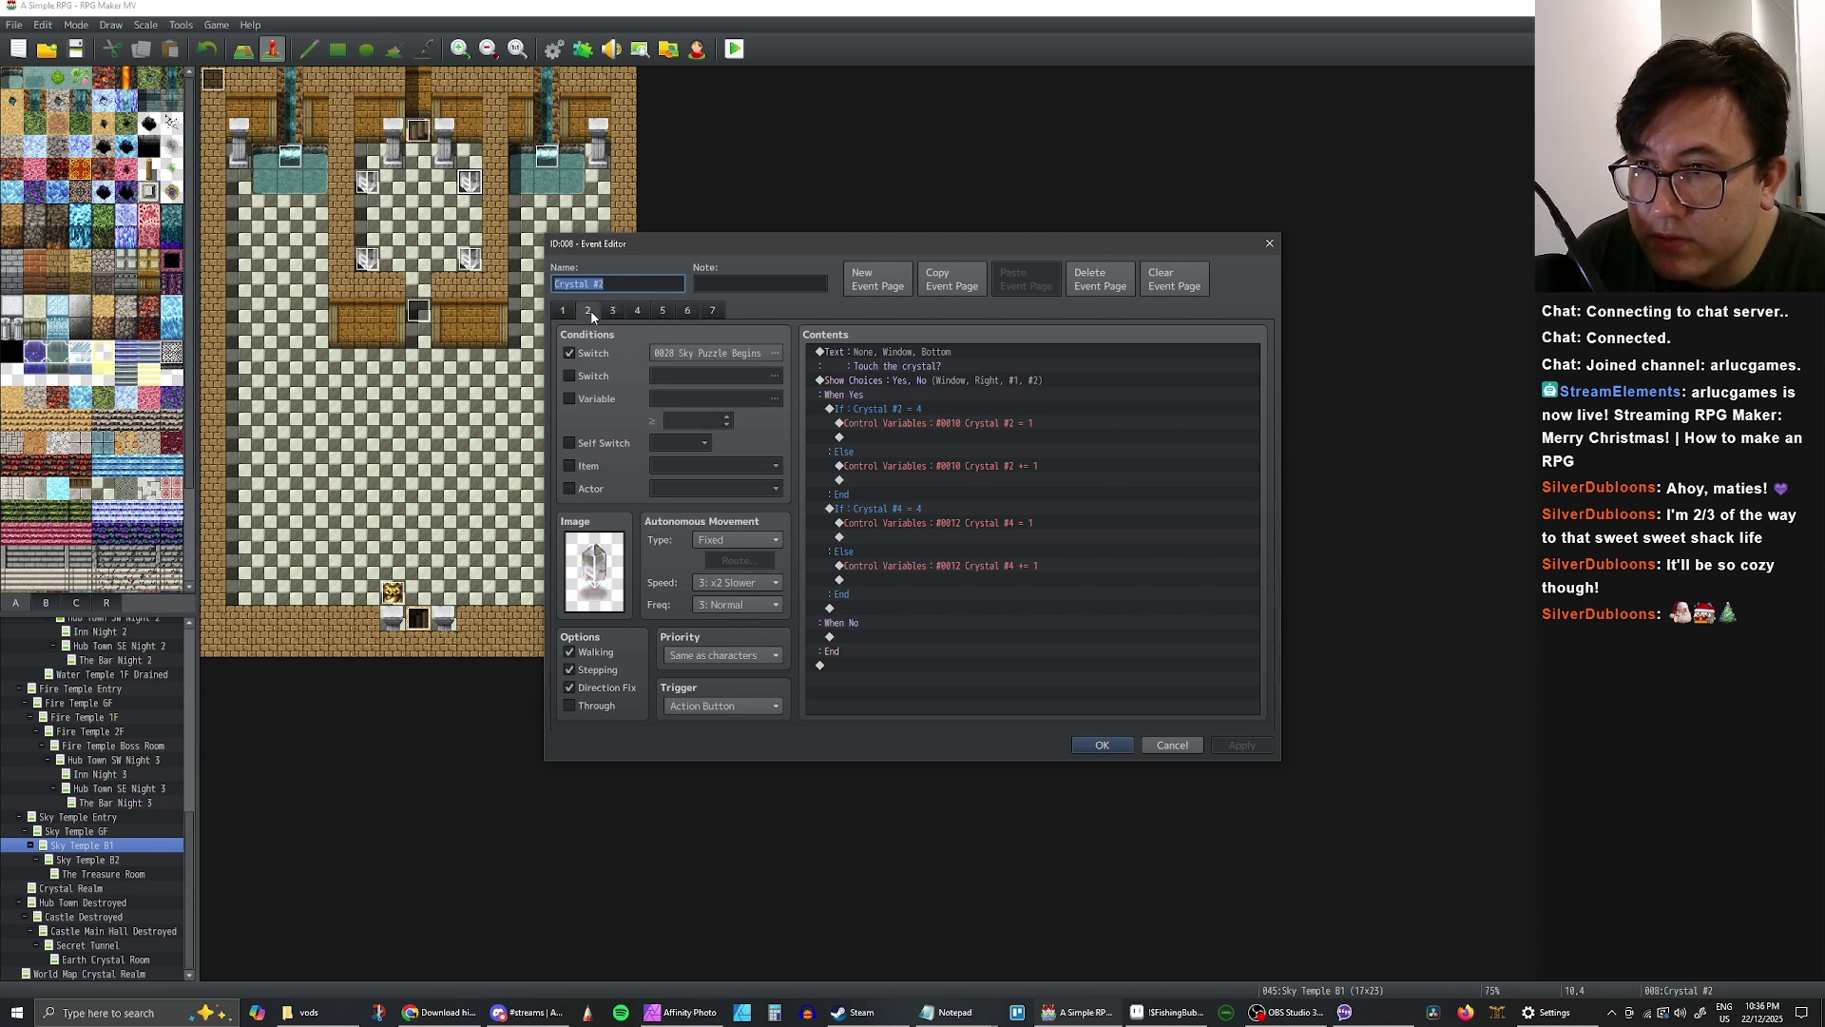
pyautogui.click(941, 511)
pyautogui.doubleClick(941, 513)
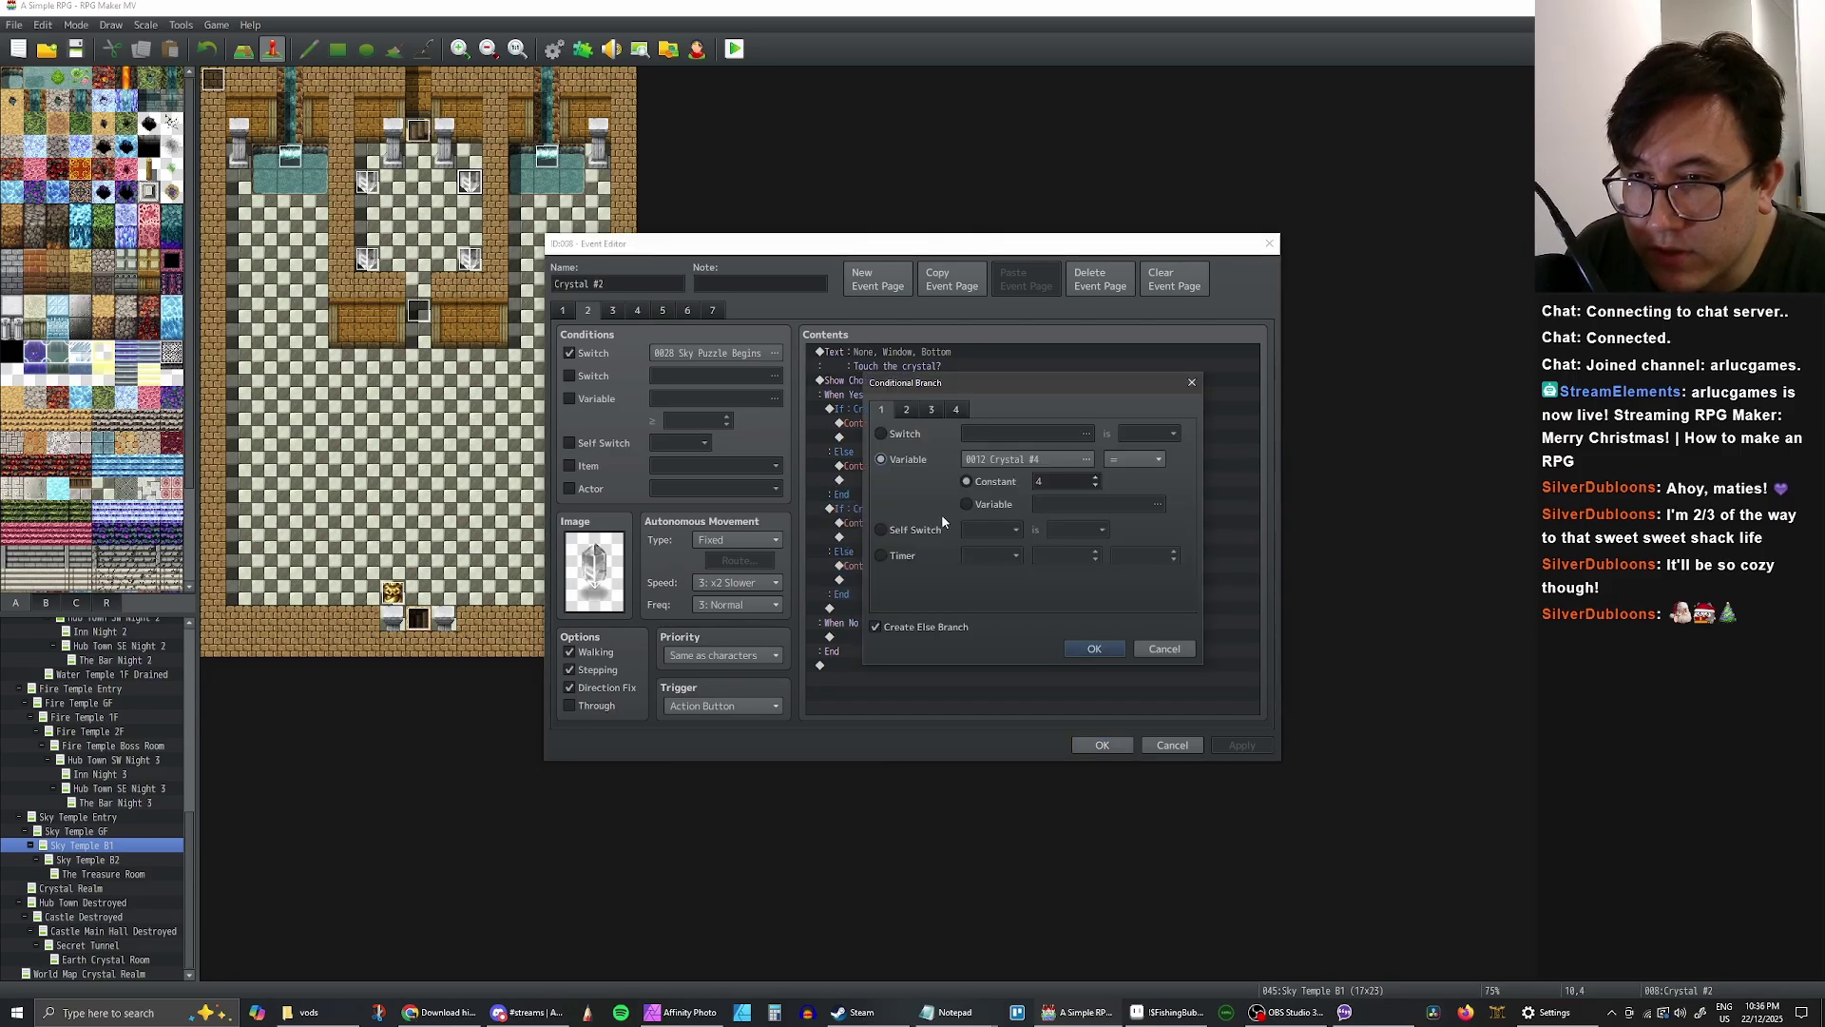
pyautogui.click(1038, 461)
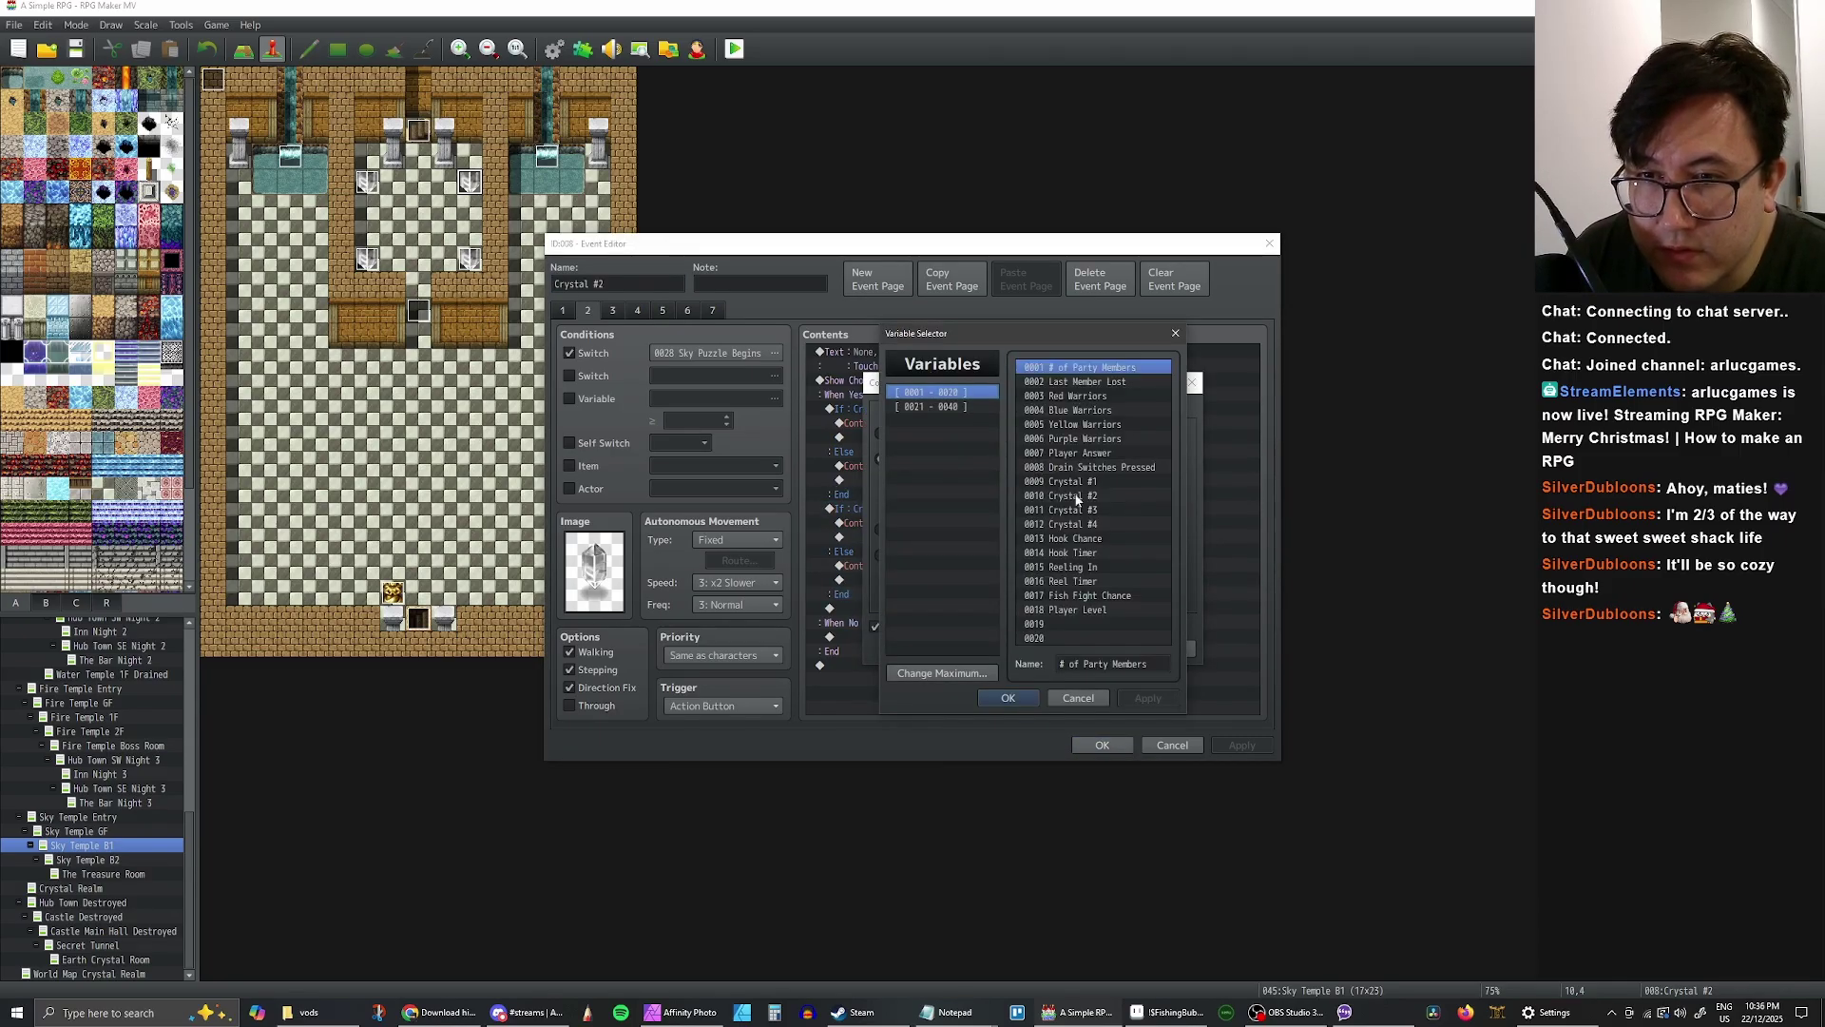
pyautogui.click(1074, 482)
pyautogui.click(1017, 697)
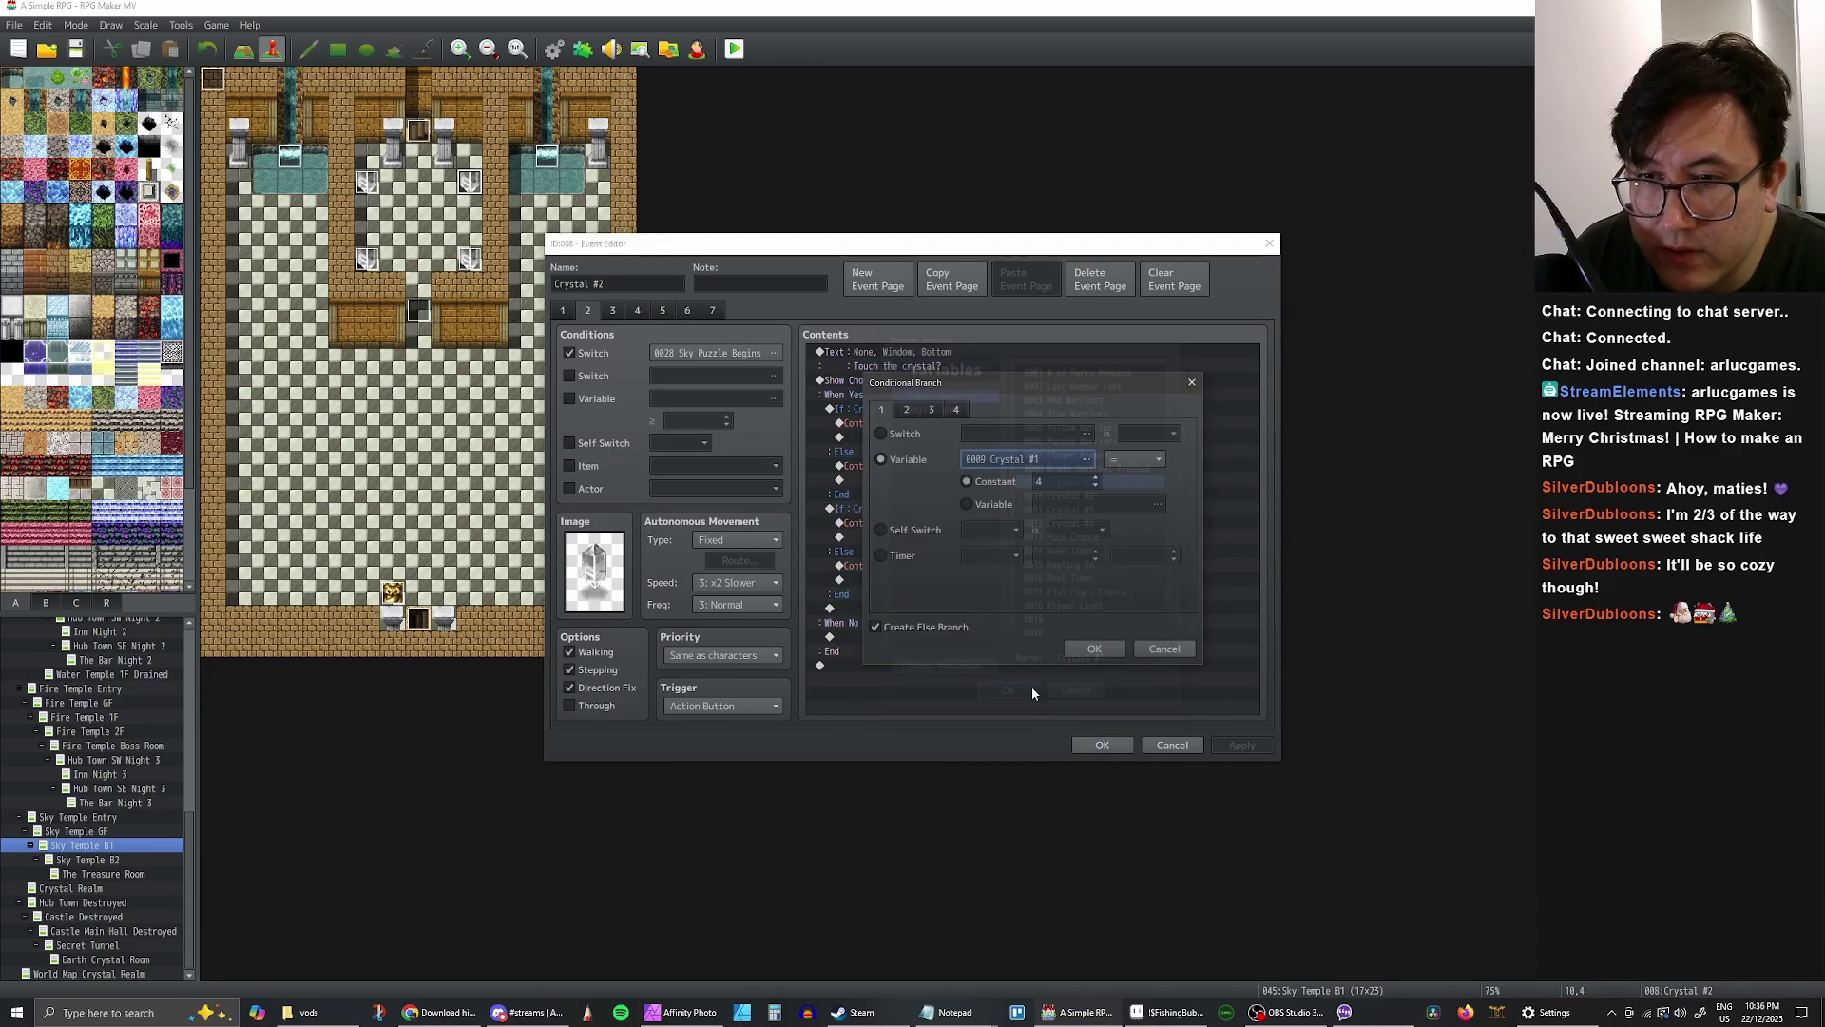
pyautogui.click(1094, 648)
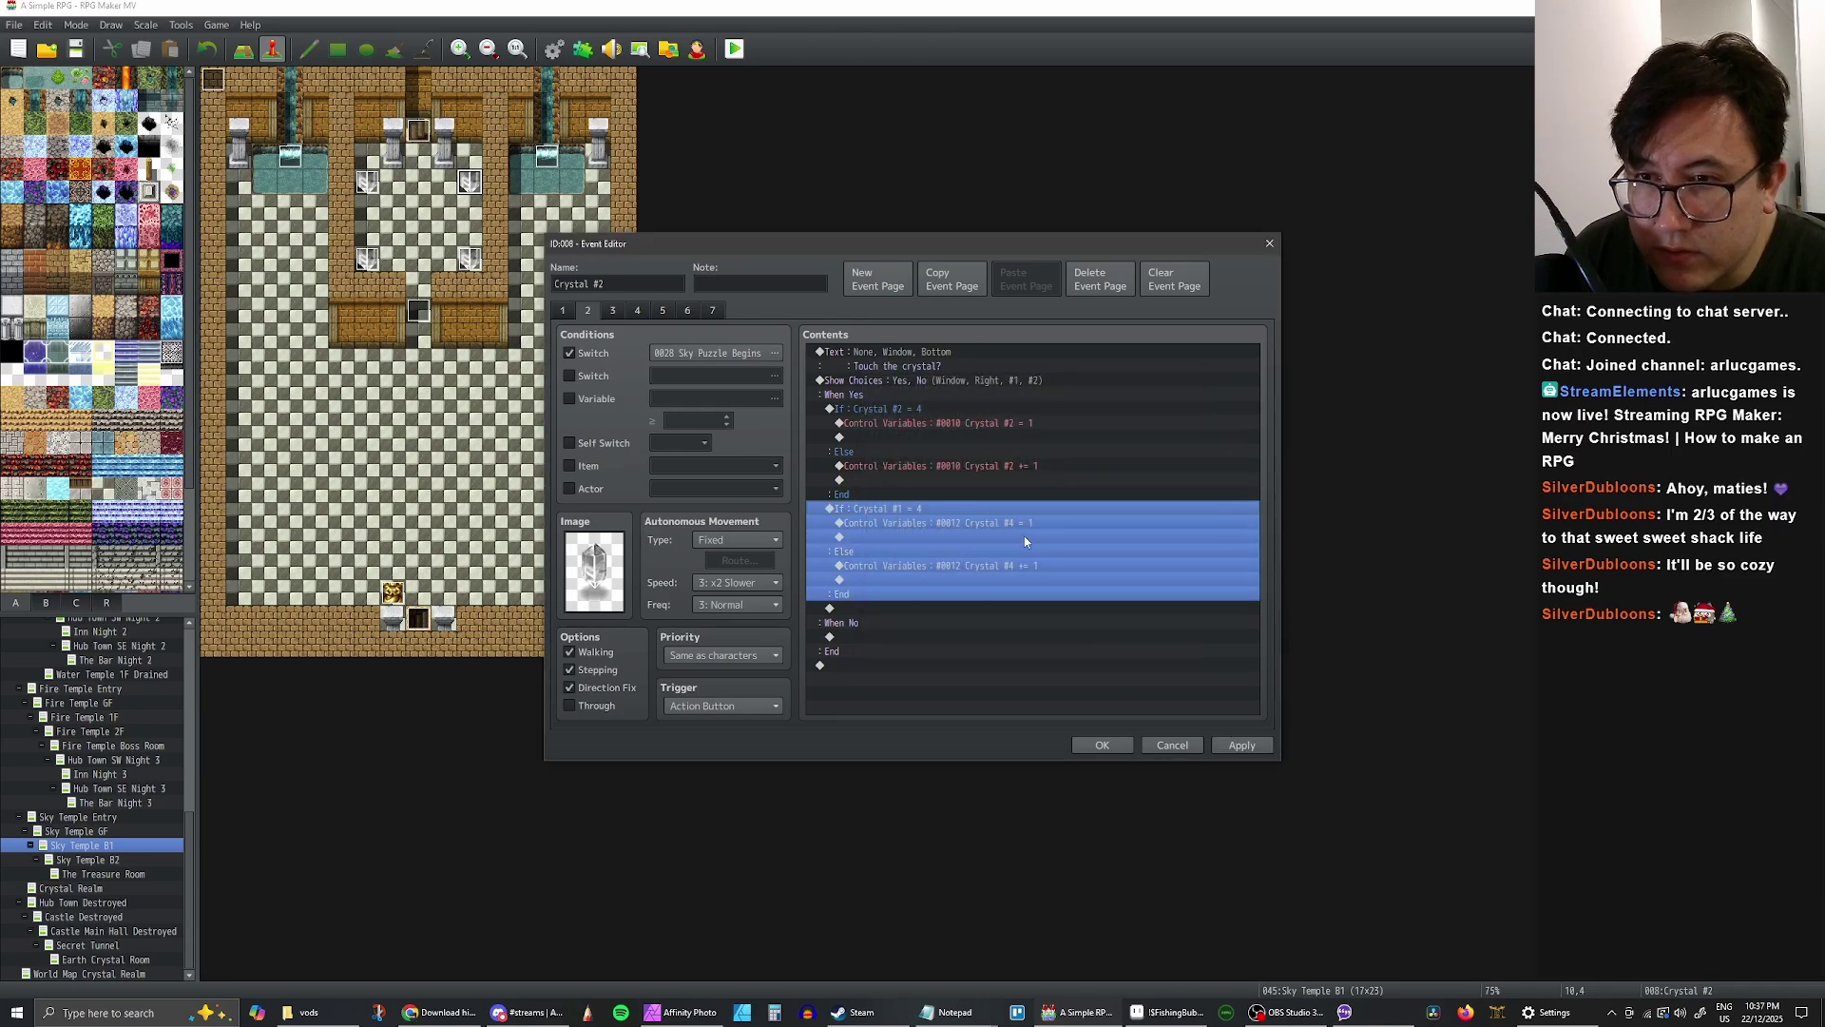
# - Retarget the Control Variables command that sets the value to 1 inside that branch to variable 0009 Crystal #1
pyautogui.click(981, 524)
pyautogui.doubleClick(981, 524)
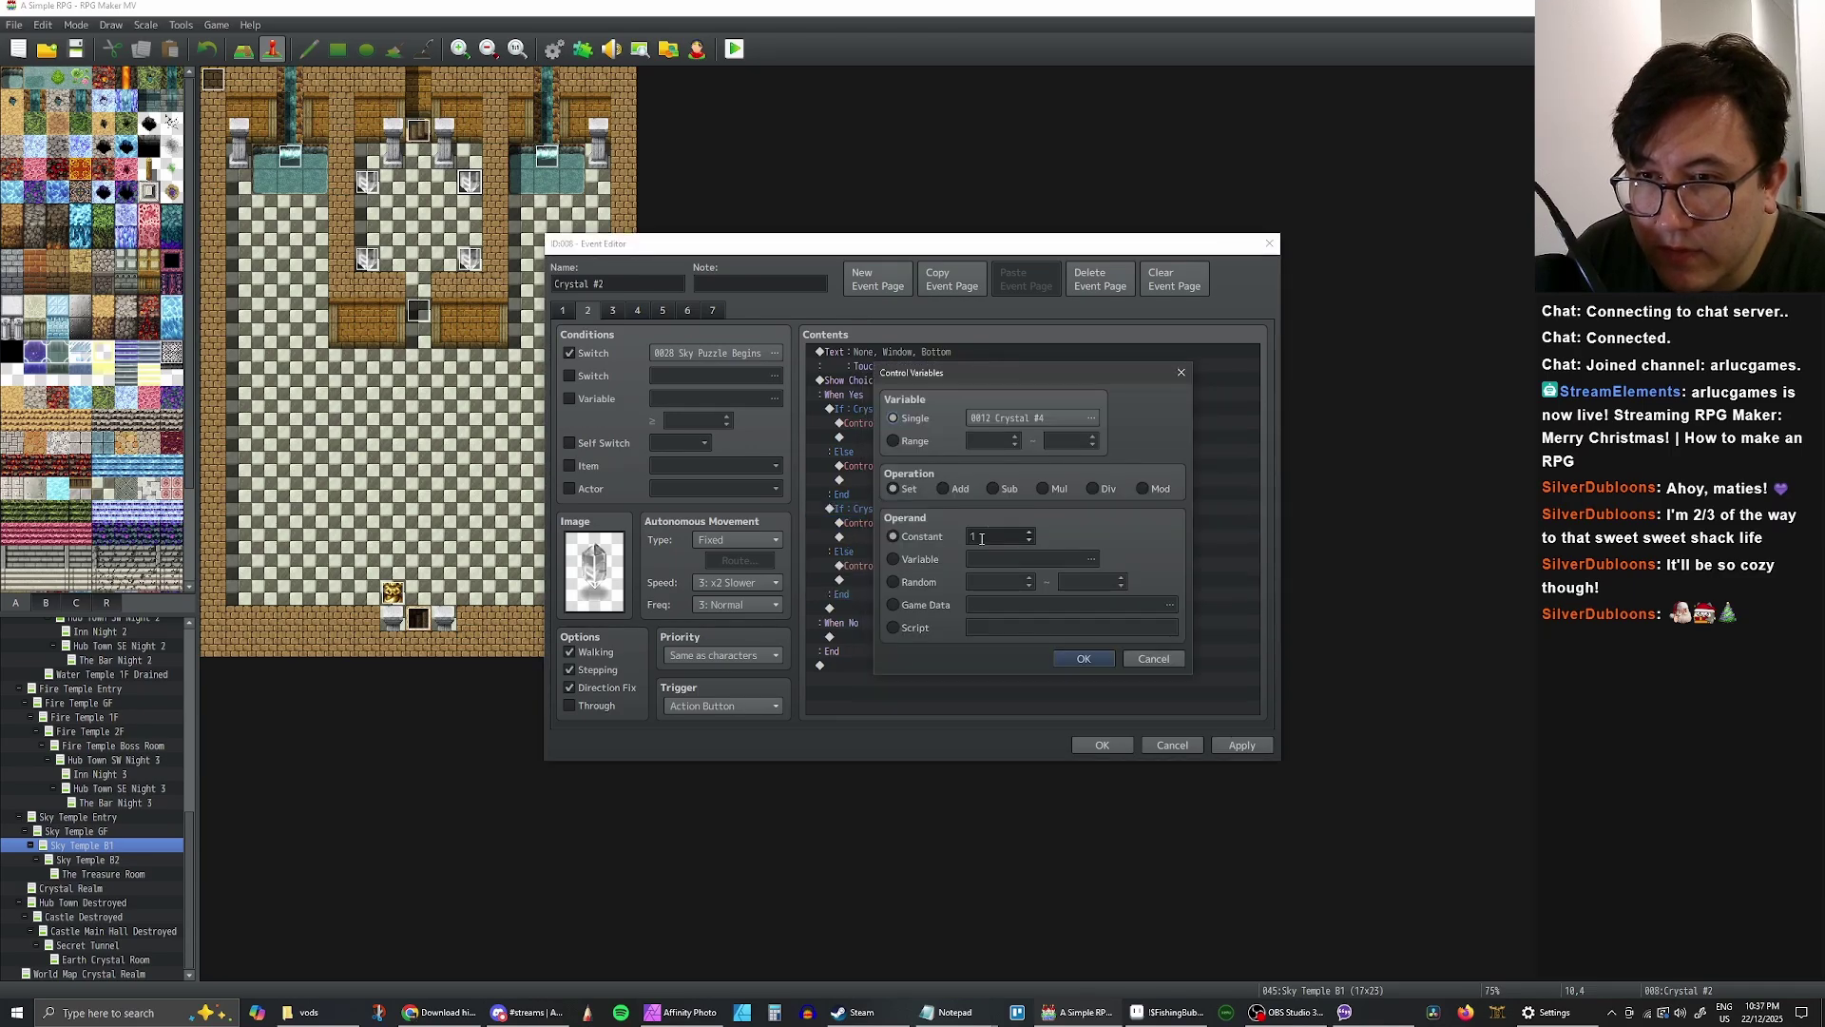
pyautogui.click(1041, 419)
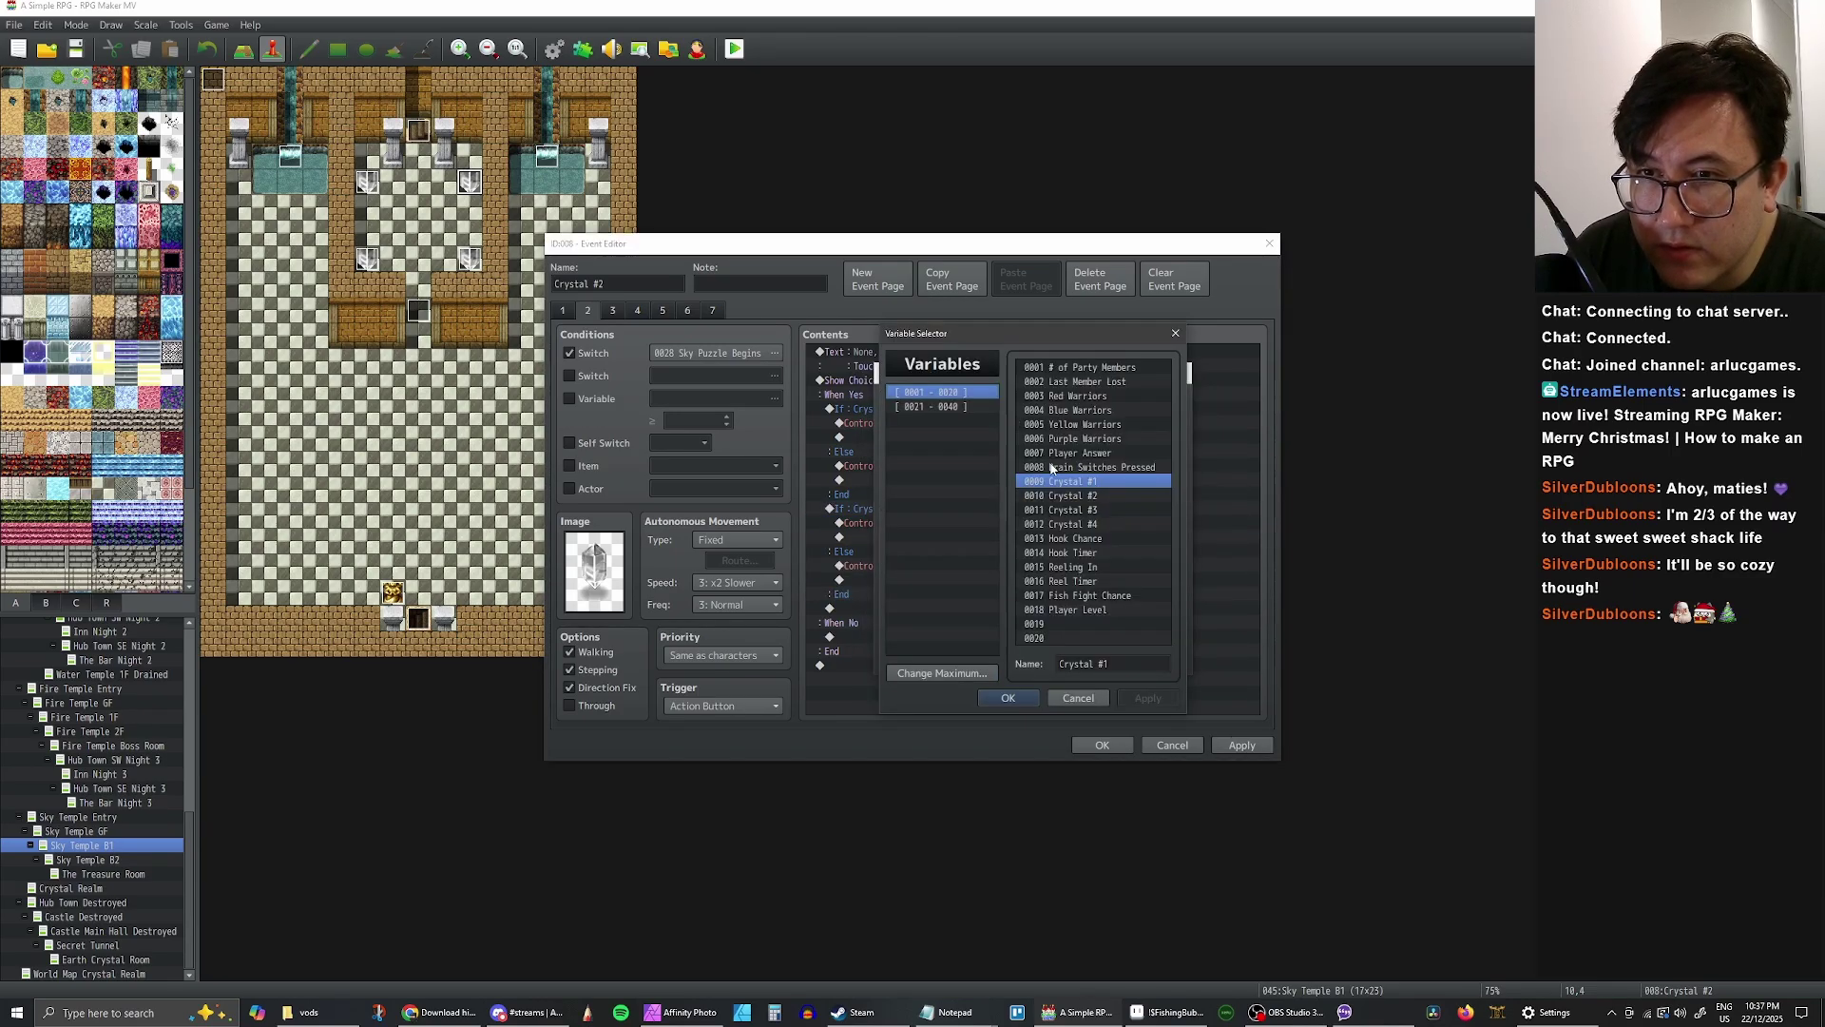
pyautogui.click(1011, 696)
pyautogui.click(1082, 659)
# - Retarget the Control Variables command that adds 1 in the branch's Else section to 0009 Crystal #1, and apply the event changes
pyautogui.click(1045, 566)
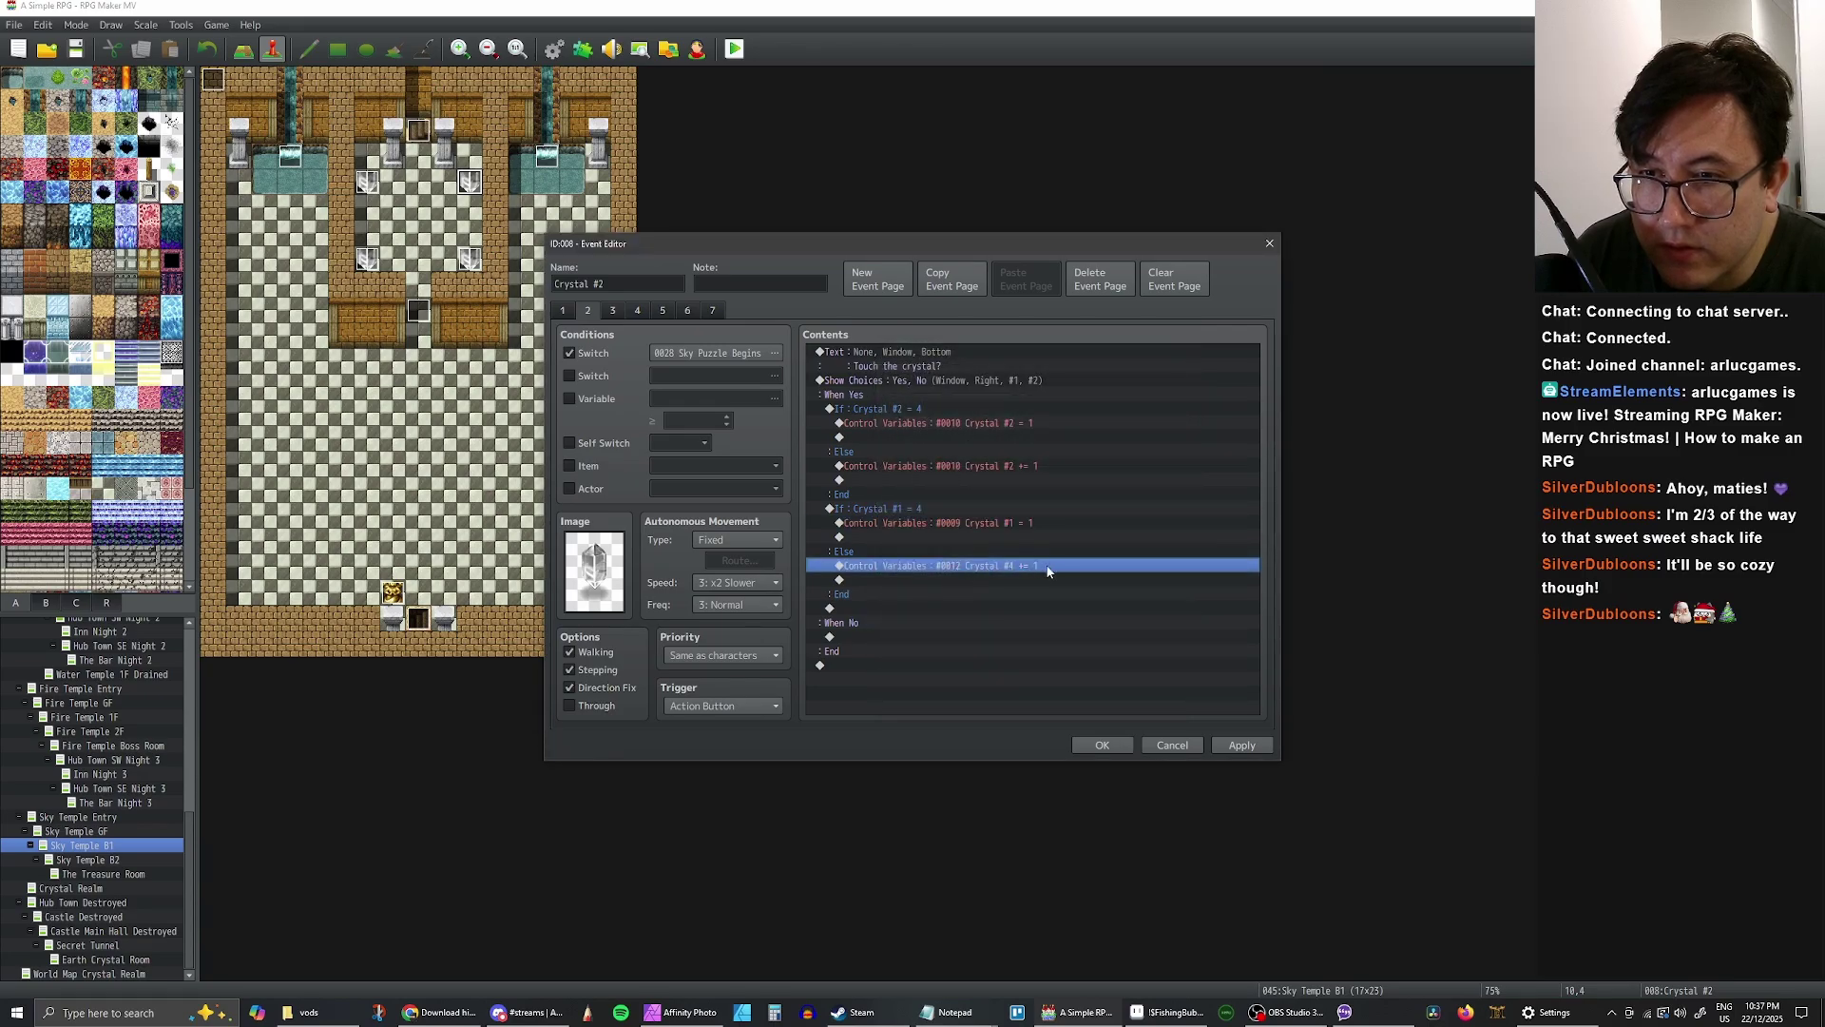
pyautogui.doubleClick(1045, 565)
pyautogui.click(1052, 419)
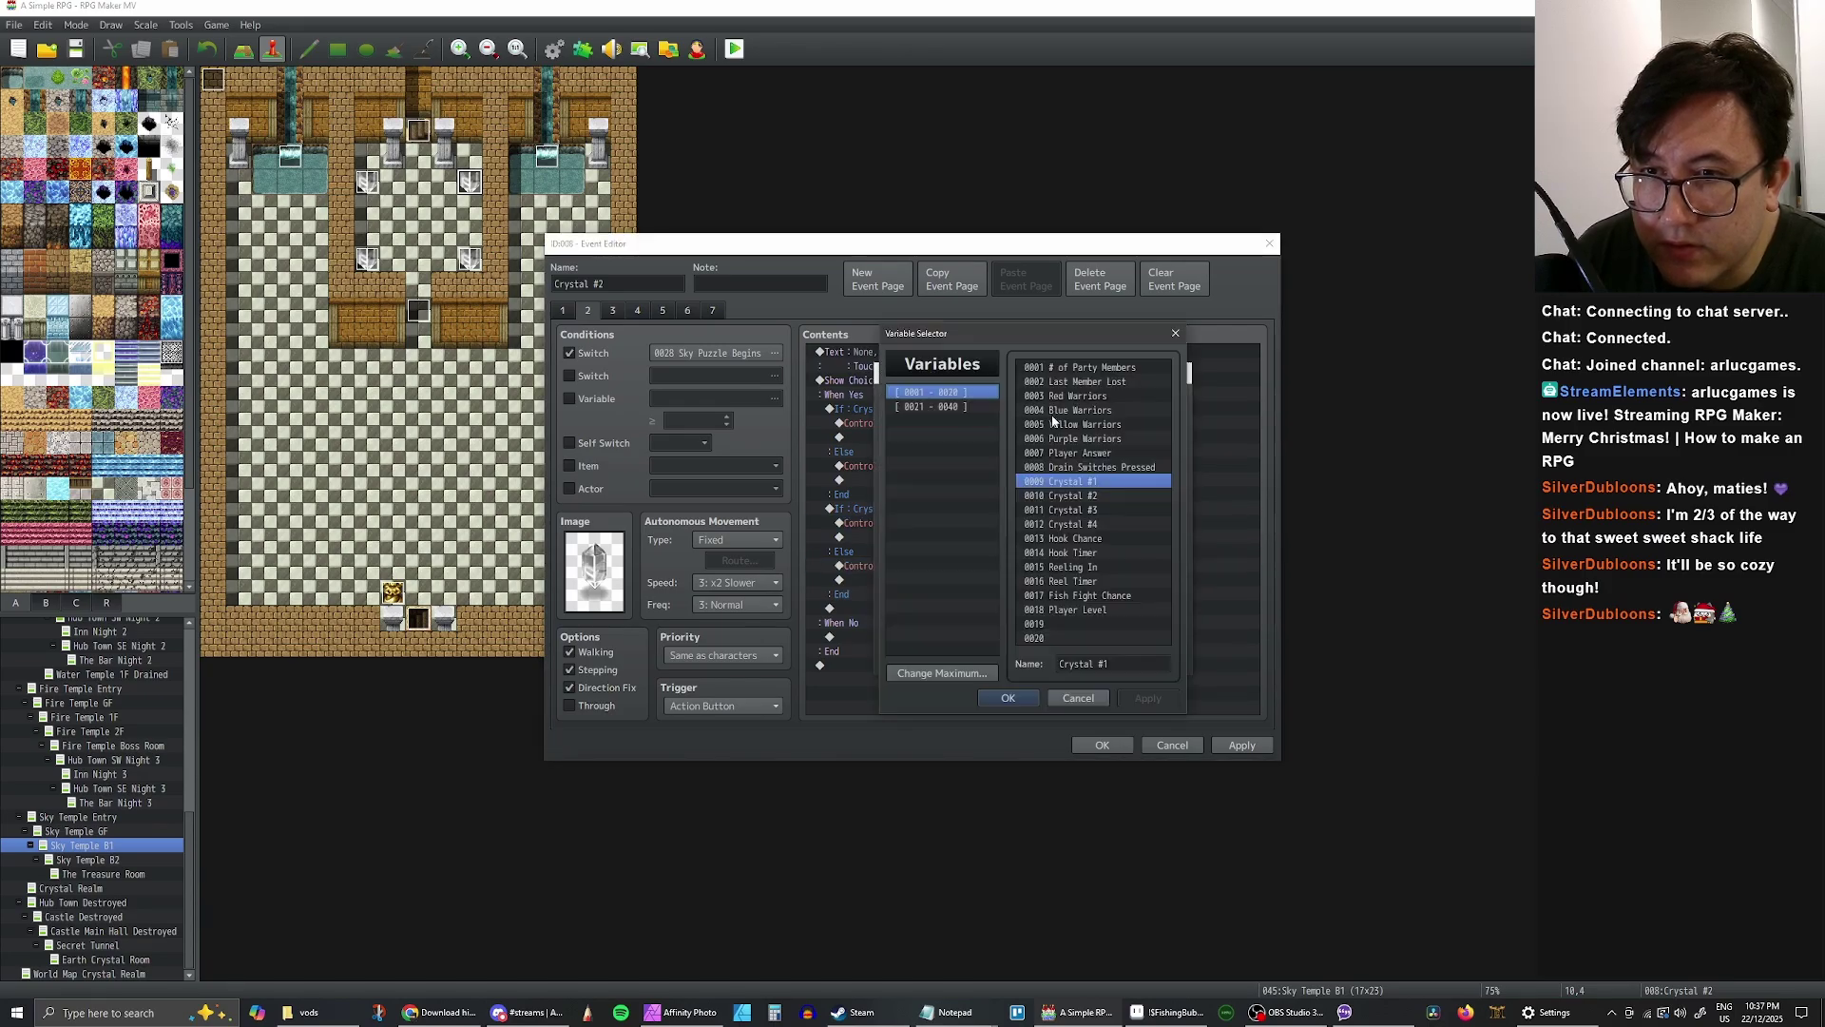
pyautogui.click(1012, 697)
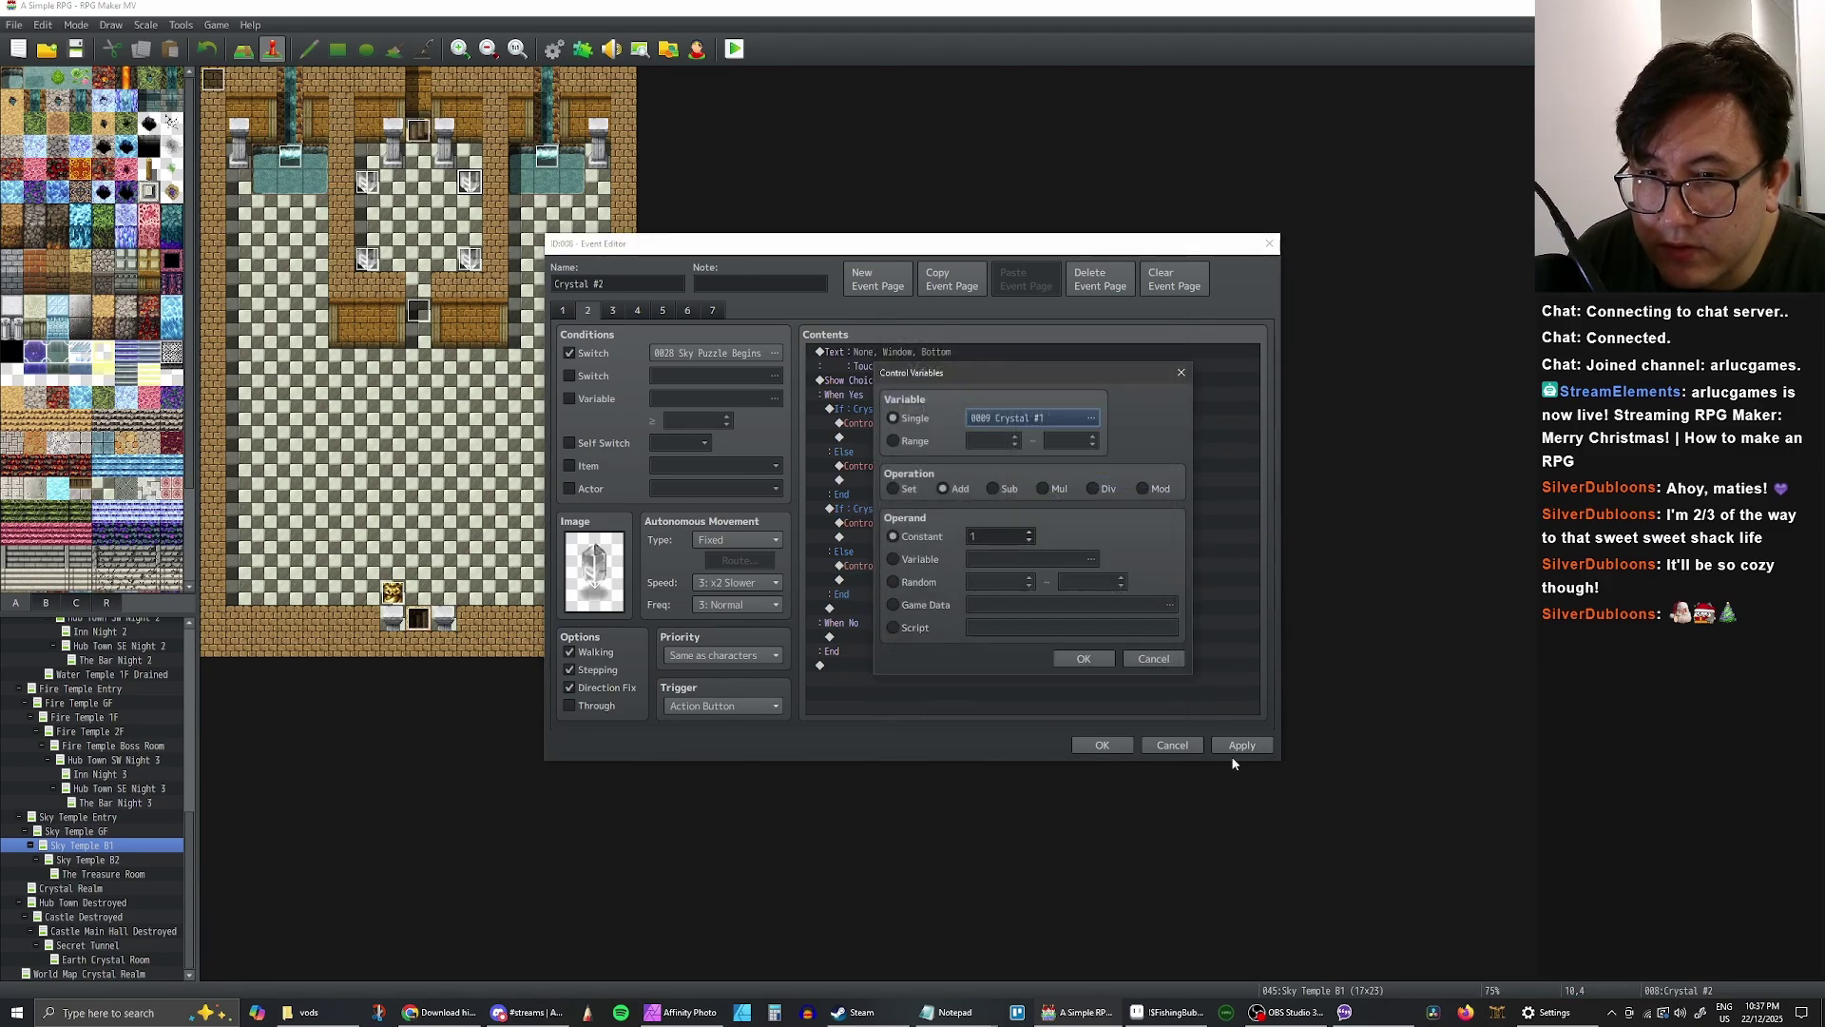
pyautogui.click(1083, 659)
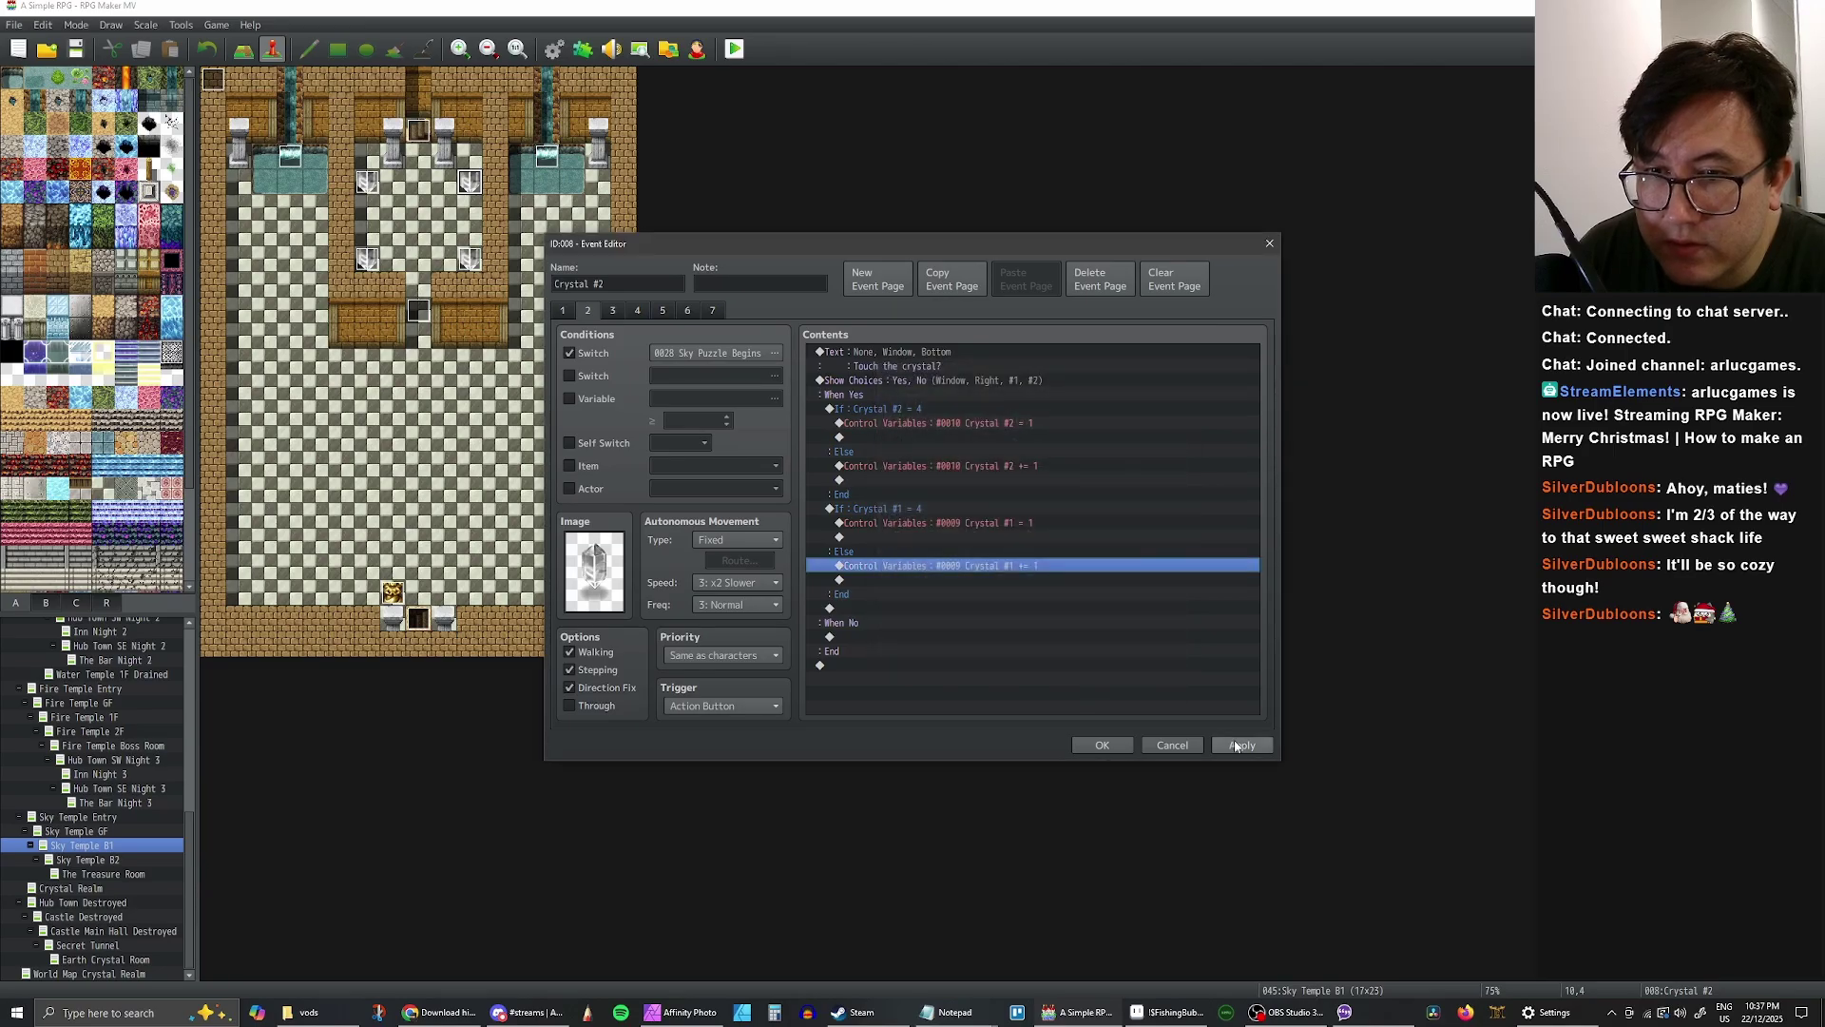
# - Compare the neighbouring event pages and copy the edited Crystal #1 conditional branch from page 2
pyautogui.click(613, 313)
pyautogui.click(594, 311)
pyautogui.click(629, 306)
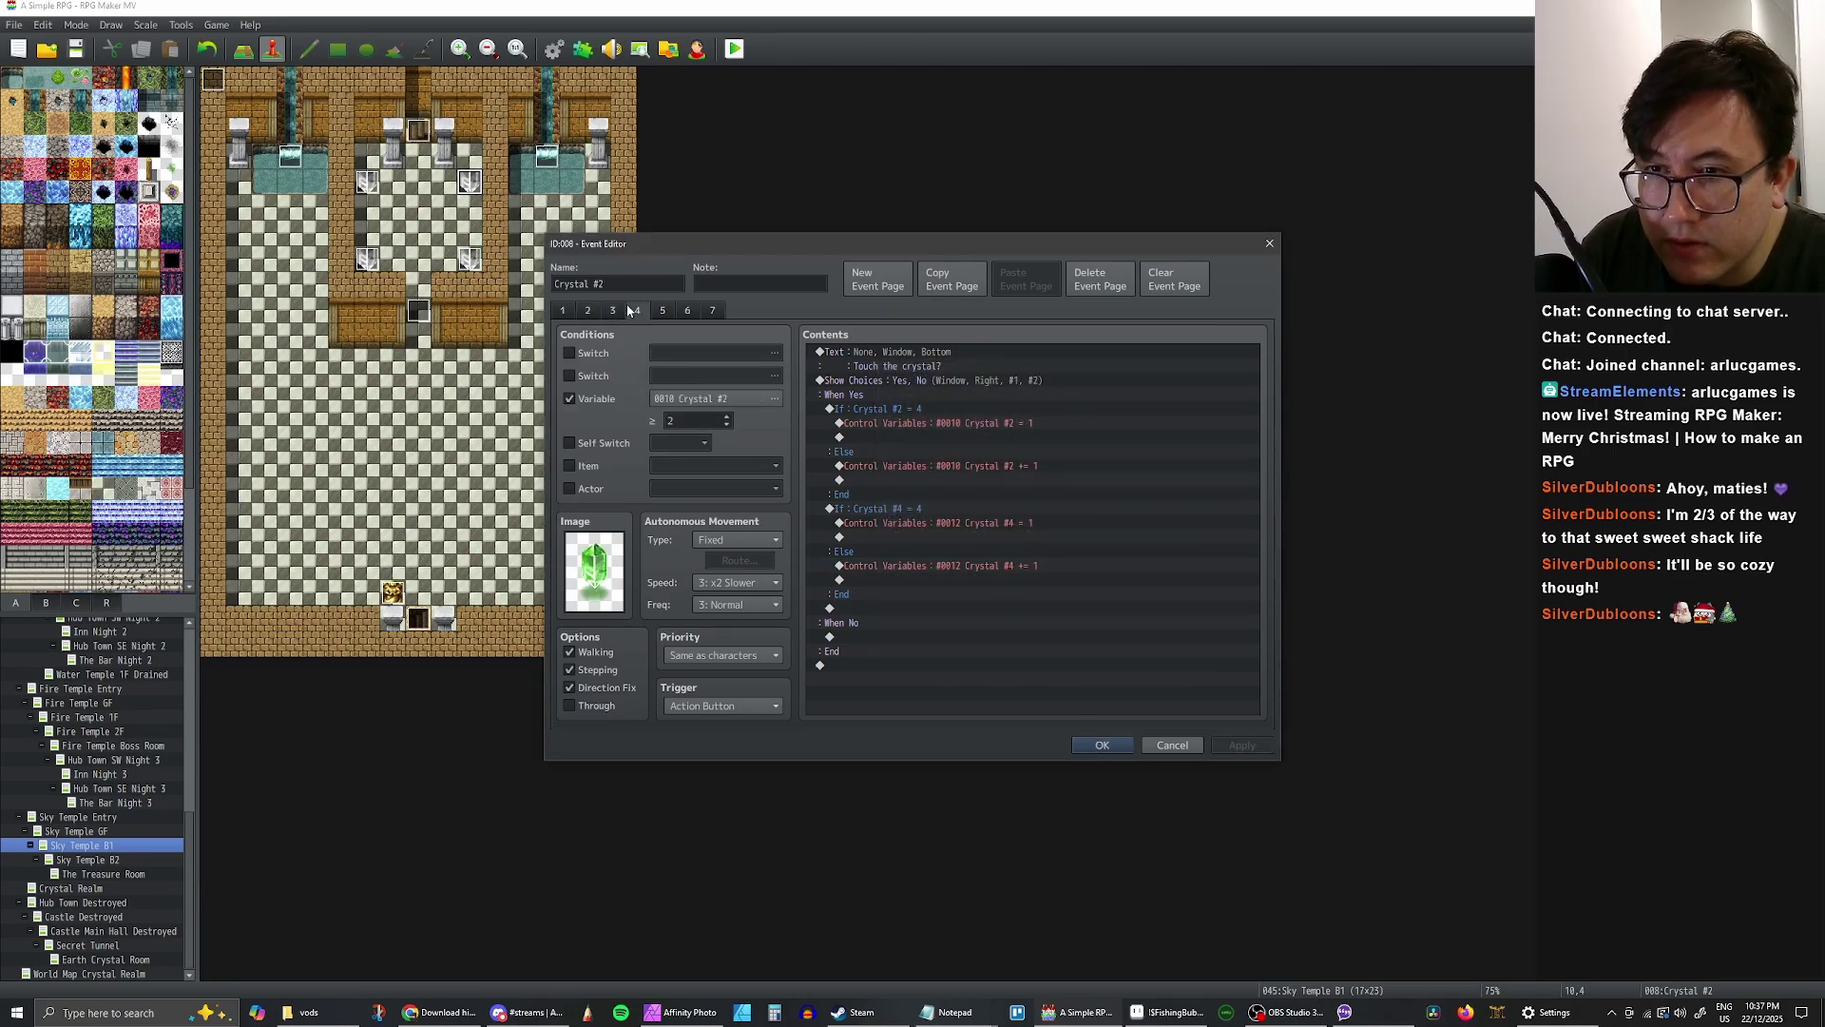
pyautogui.click(901, 511)
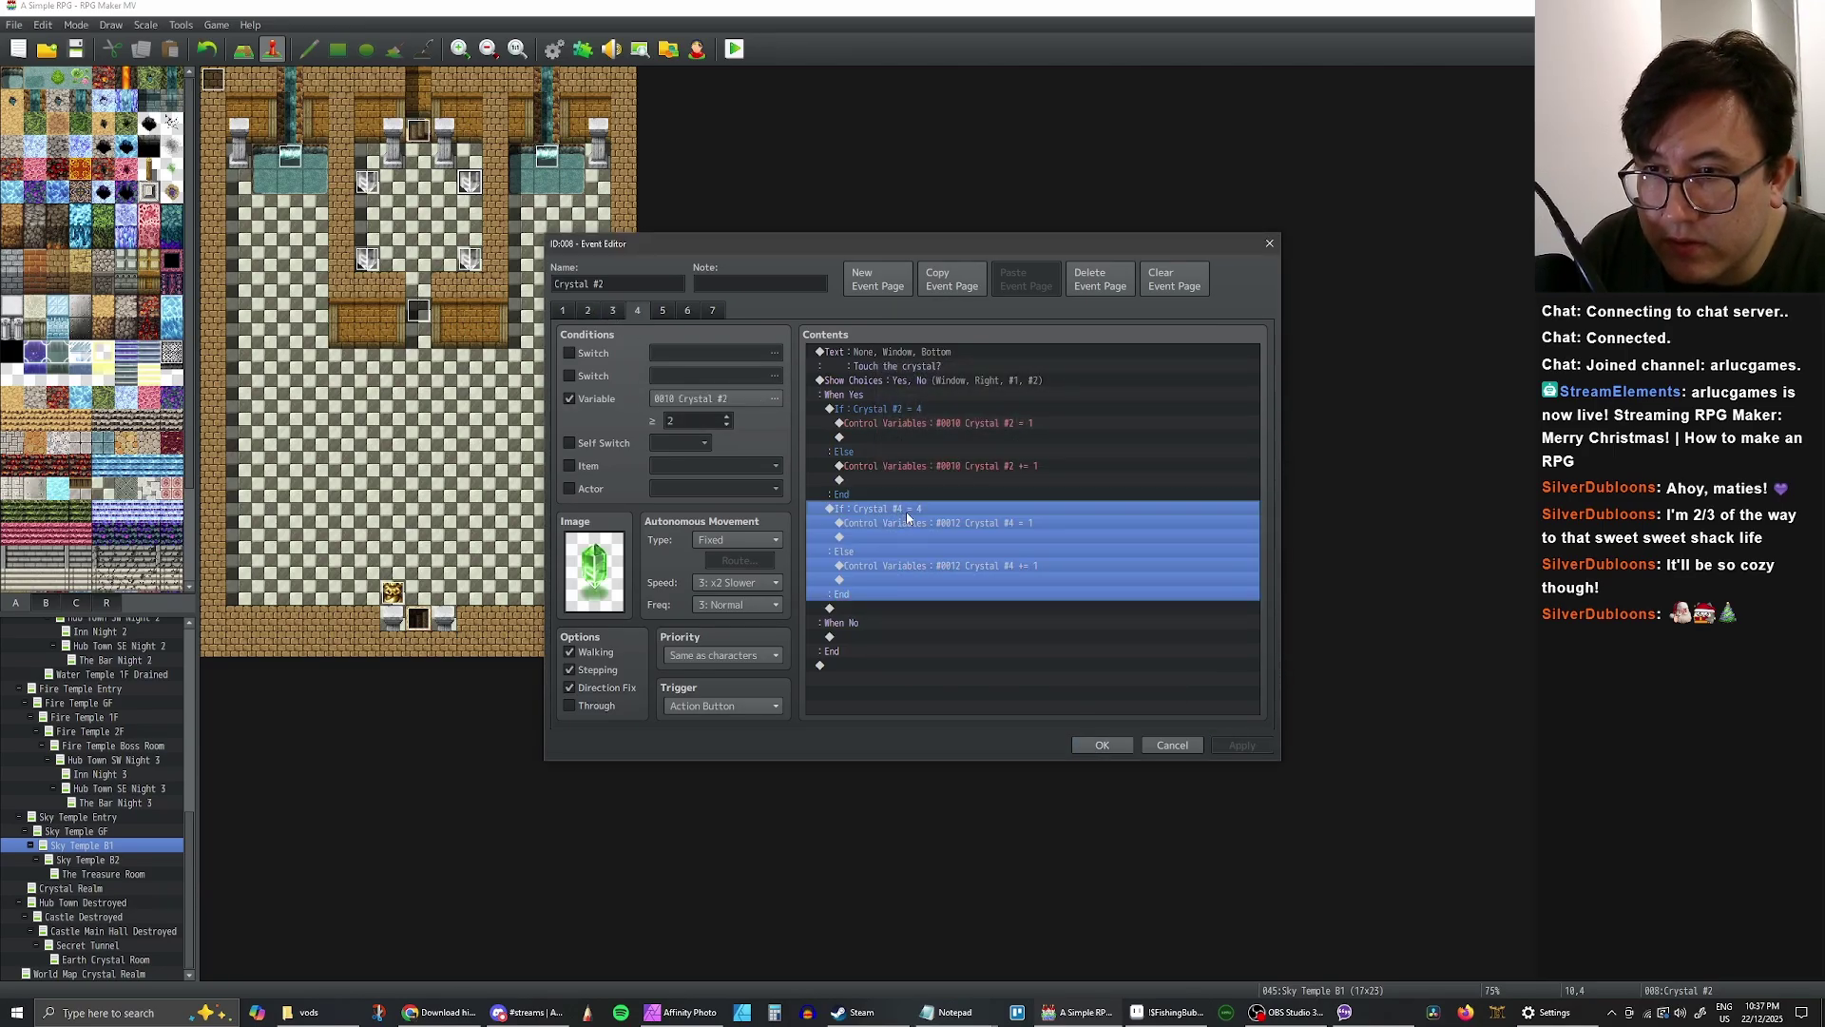
pyautogui.click(613, 315)
pyautogui.click(594, 314)
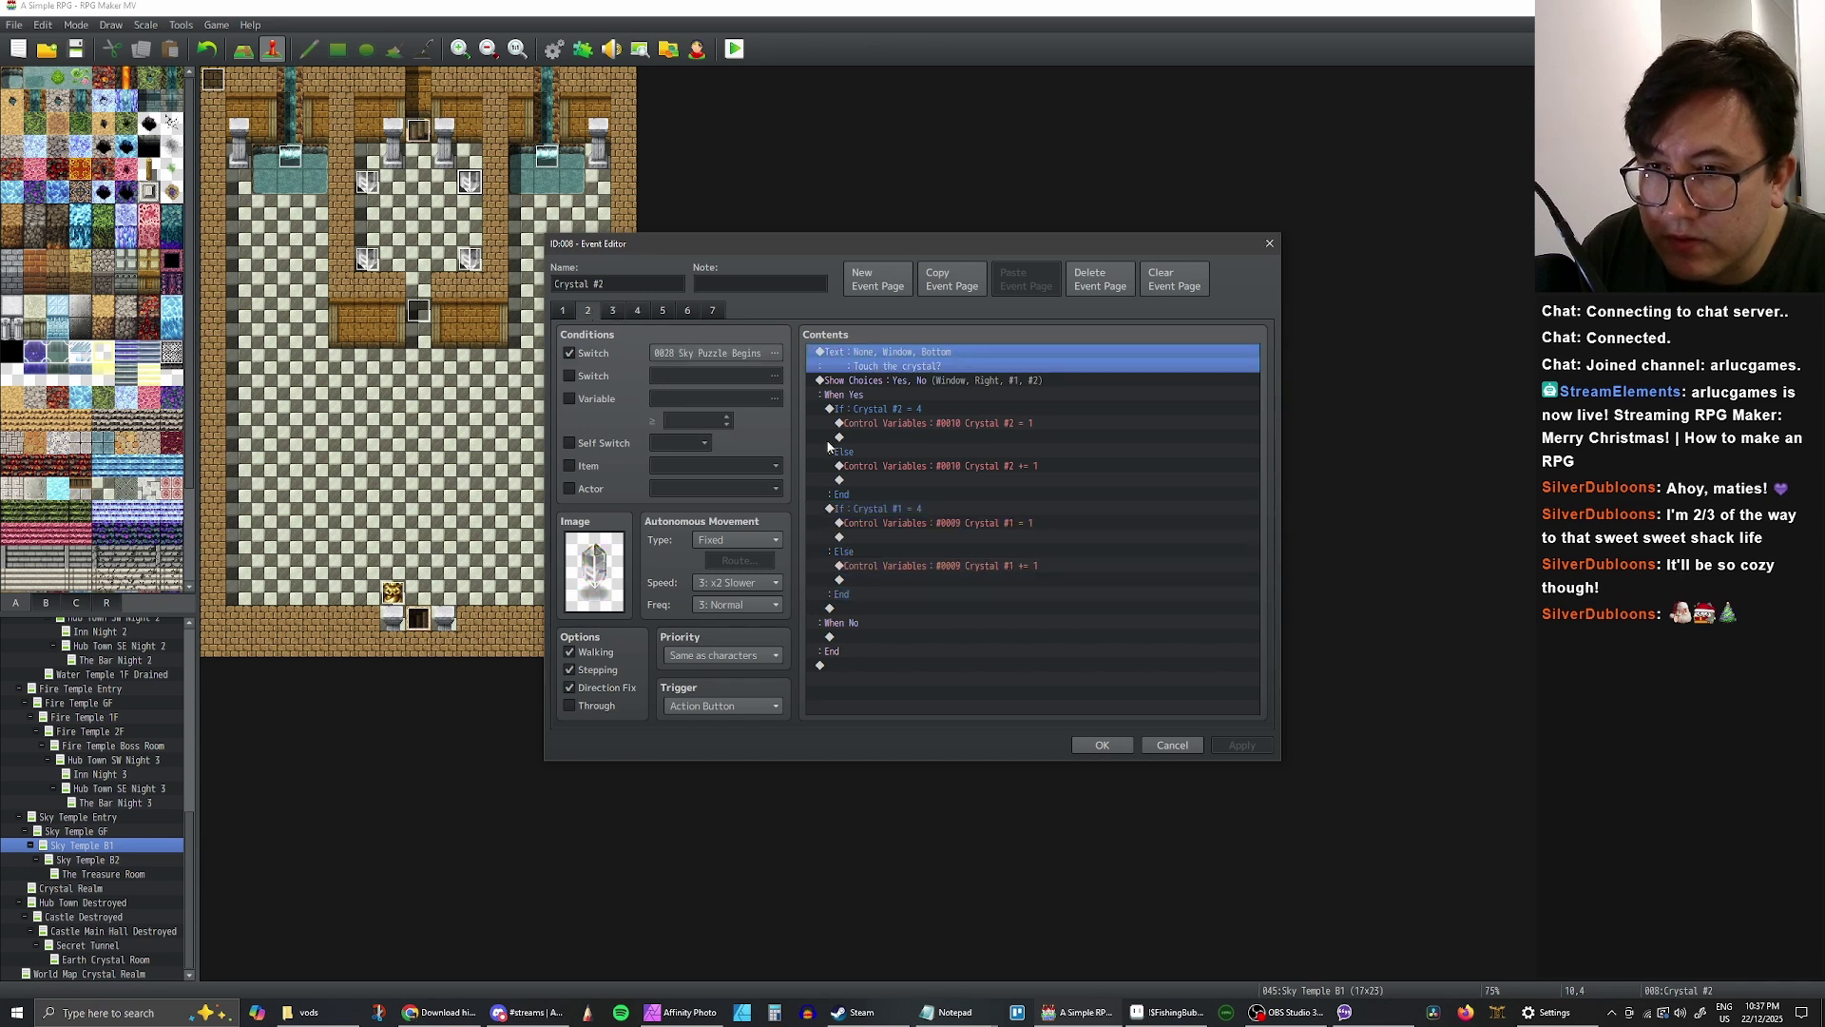
pyautogui.click(884, 509)
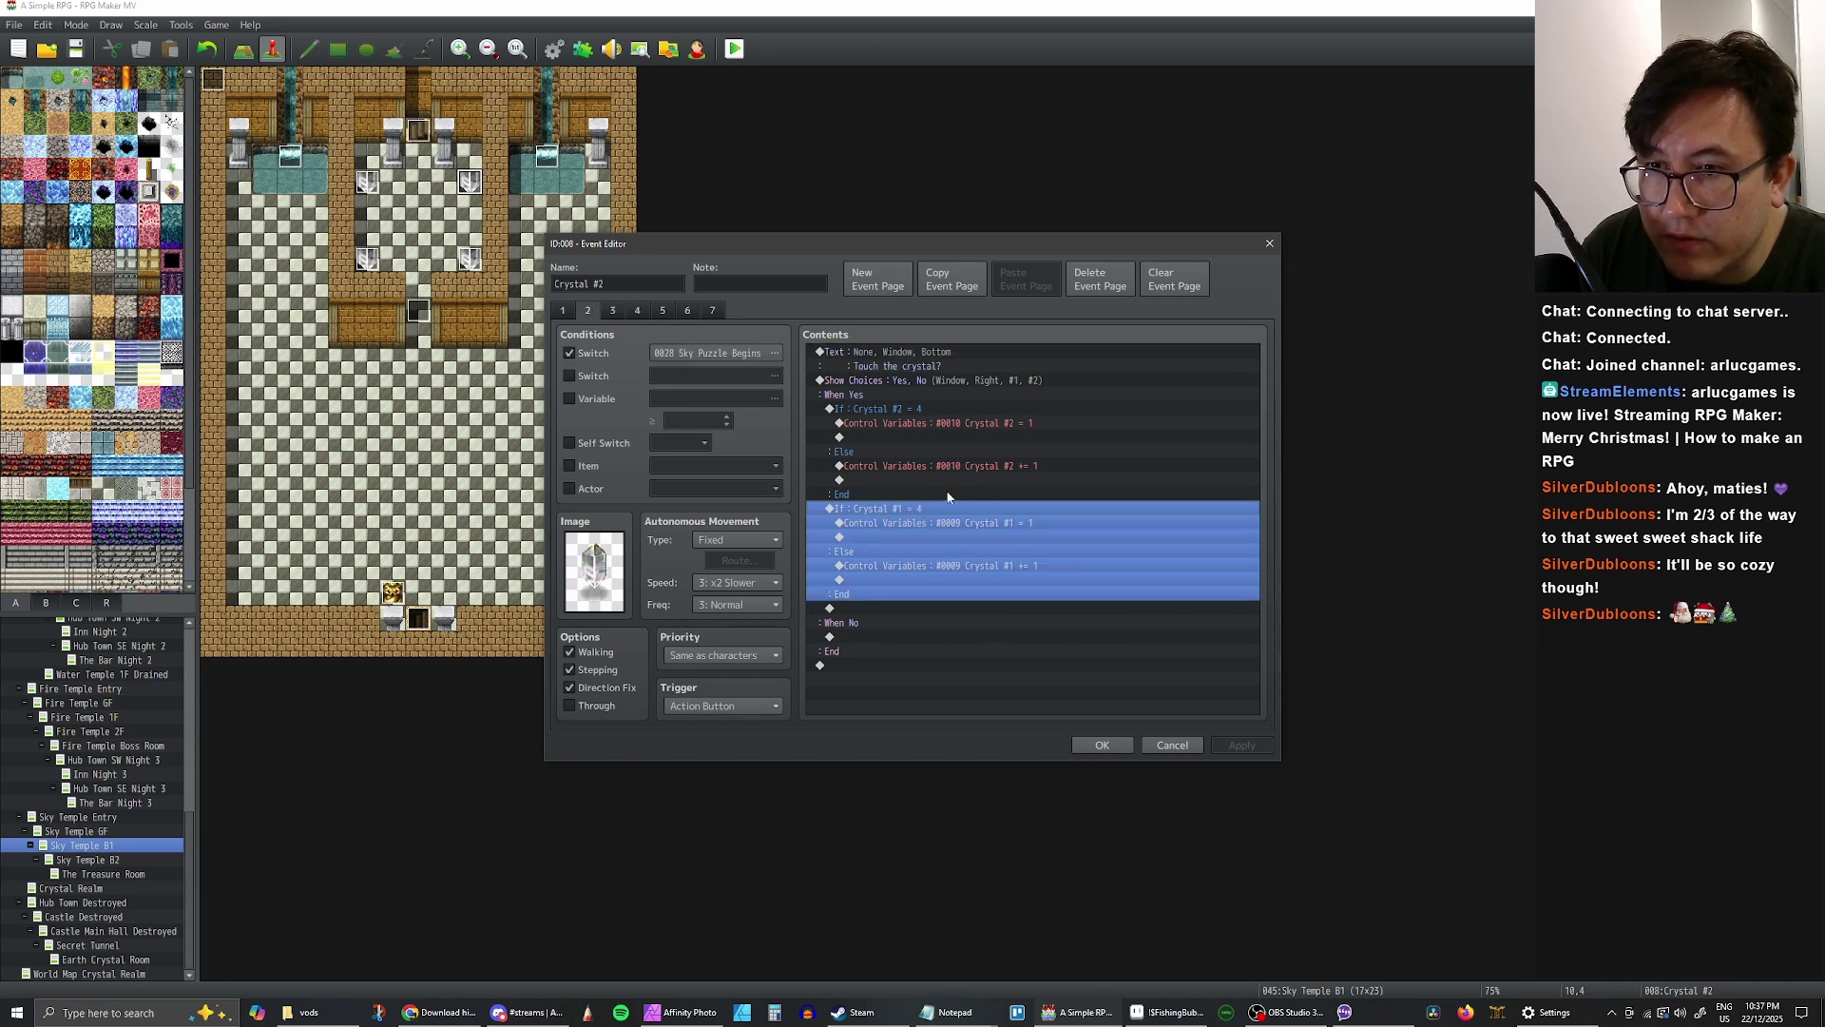
# - Replace the Crystal #4 conditional branch on page 3 of the event with the copied Crystal #1 branch
pyautogui.click(613, 312)
pyautogui.click(941, 512)
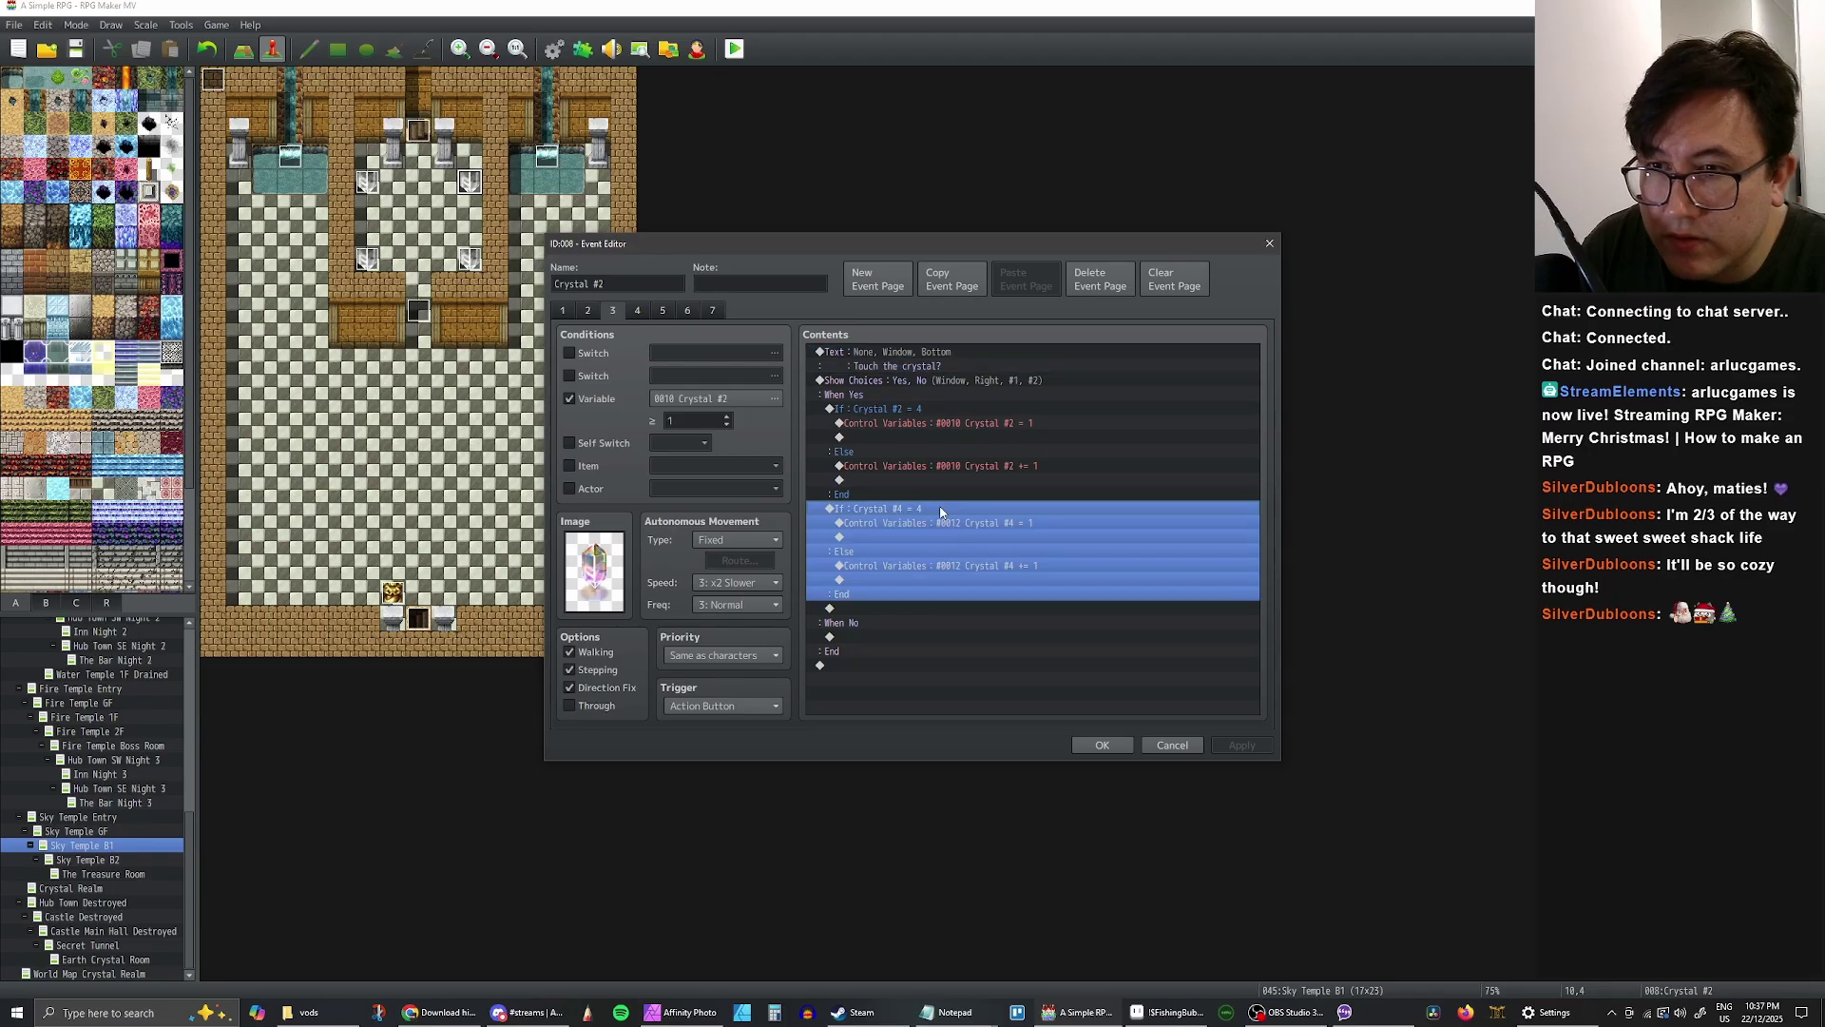
pyautogui.press('Delete')
pyautogui.hotkey('ctrl', 'v')
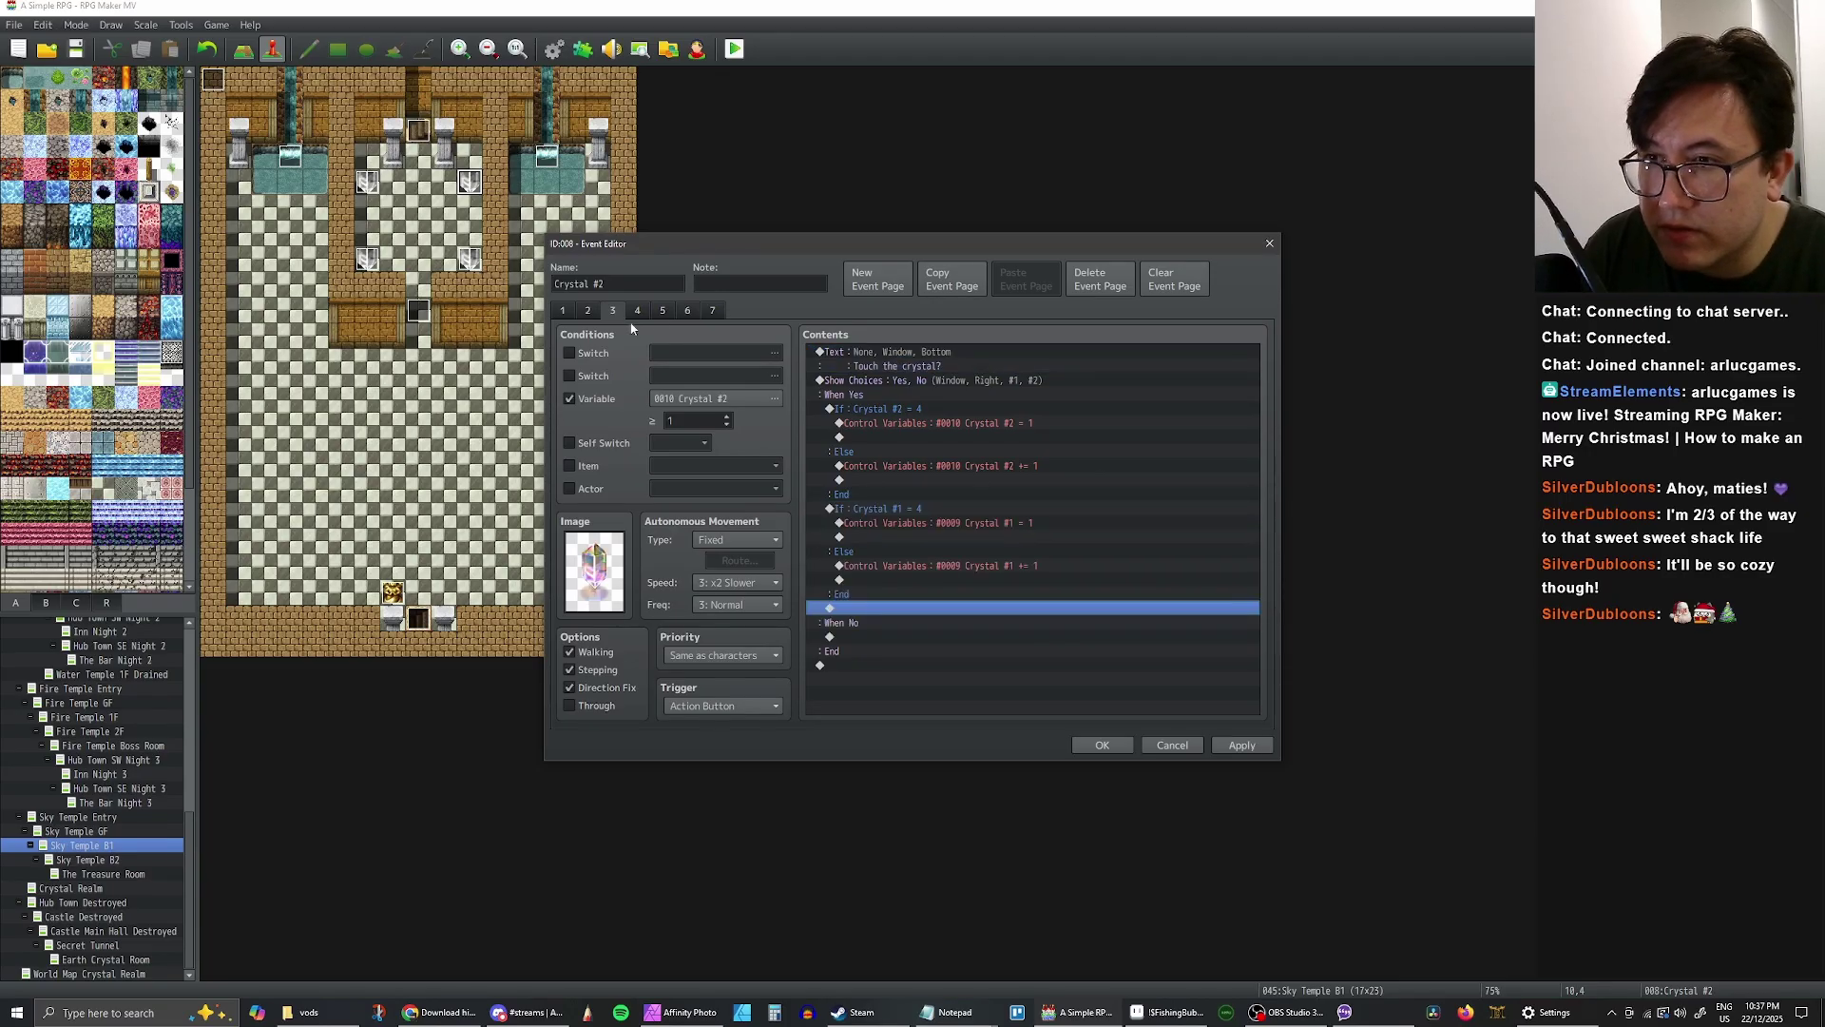
# - Replace the Crystal #4 conditional branch on page 4 of the event with the copied Crystal #1 branch
pyautogui.click(636, 311)
pyautogui.click(933, 512)
pyautogui.press('Delete')
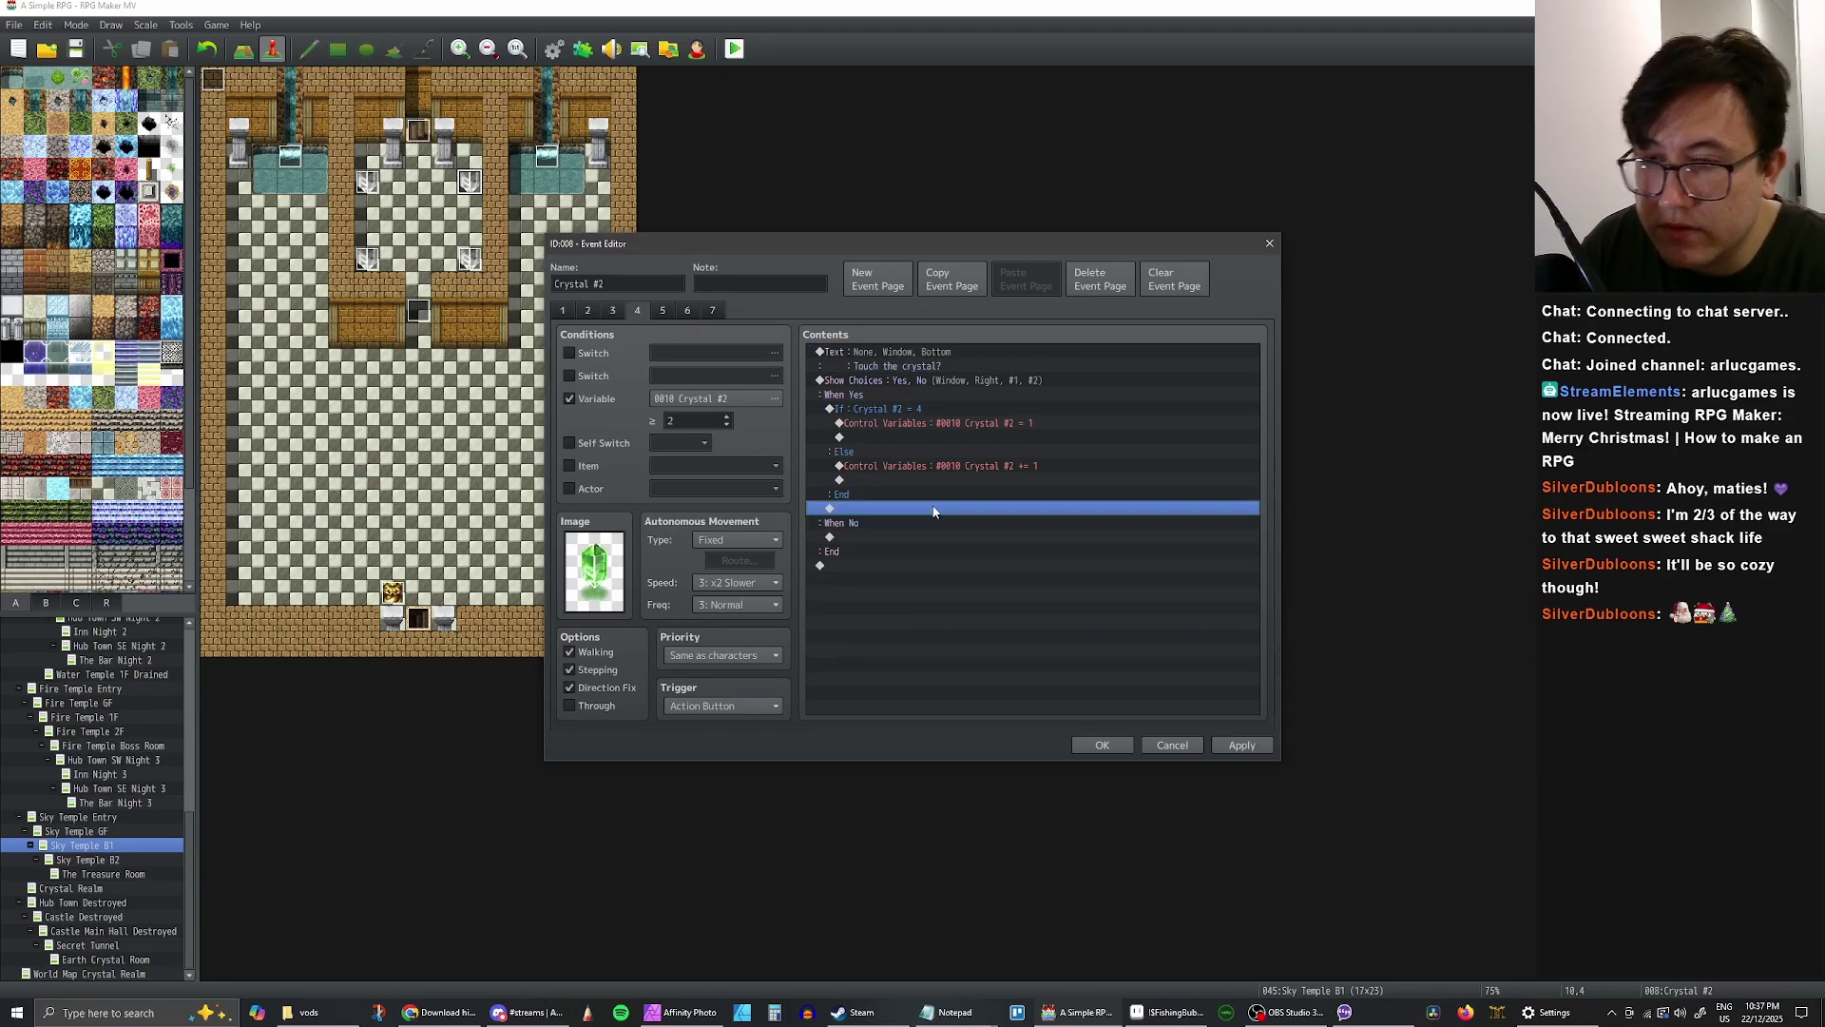
pyautogui.hotkey('ctrl', 'v')
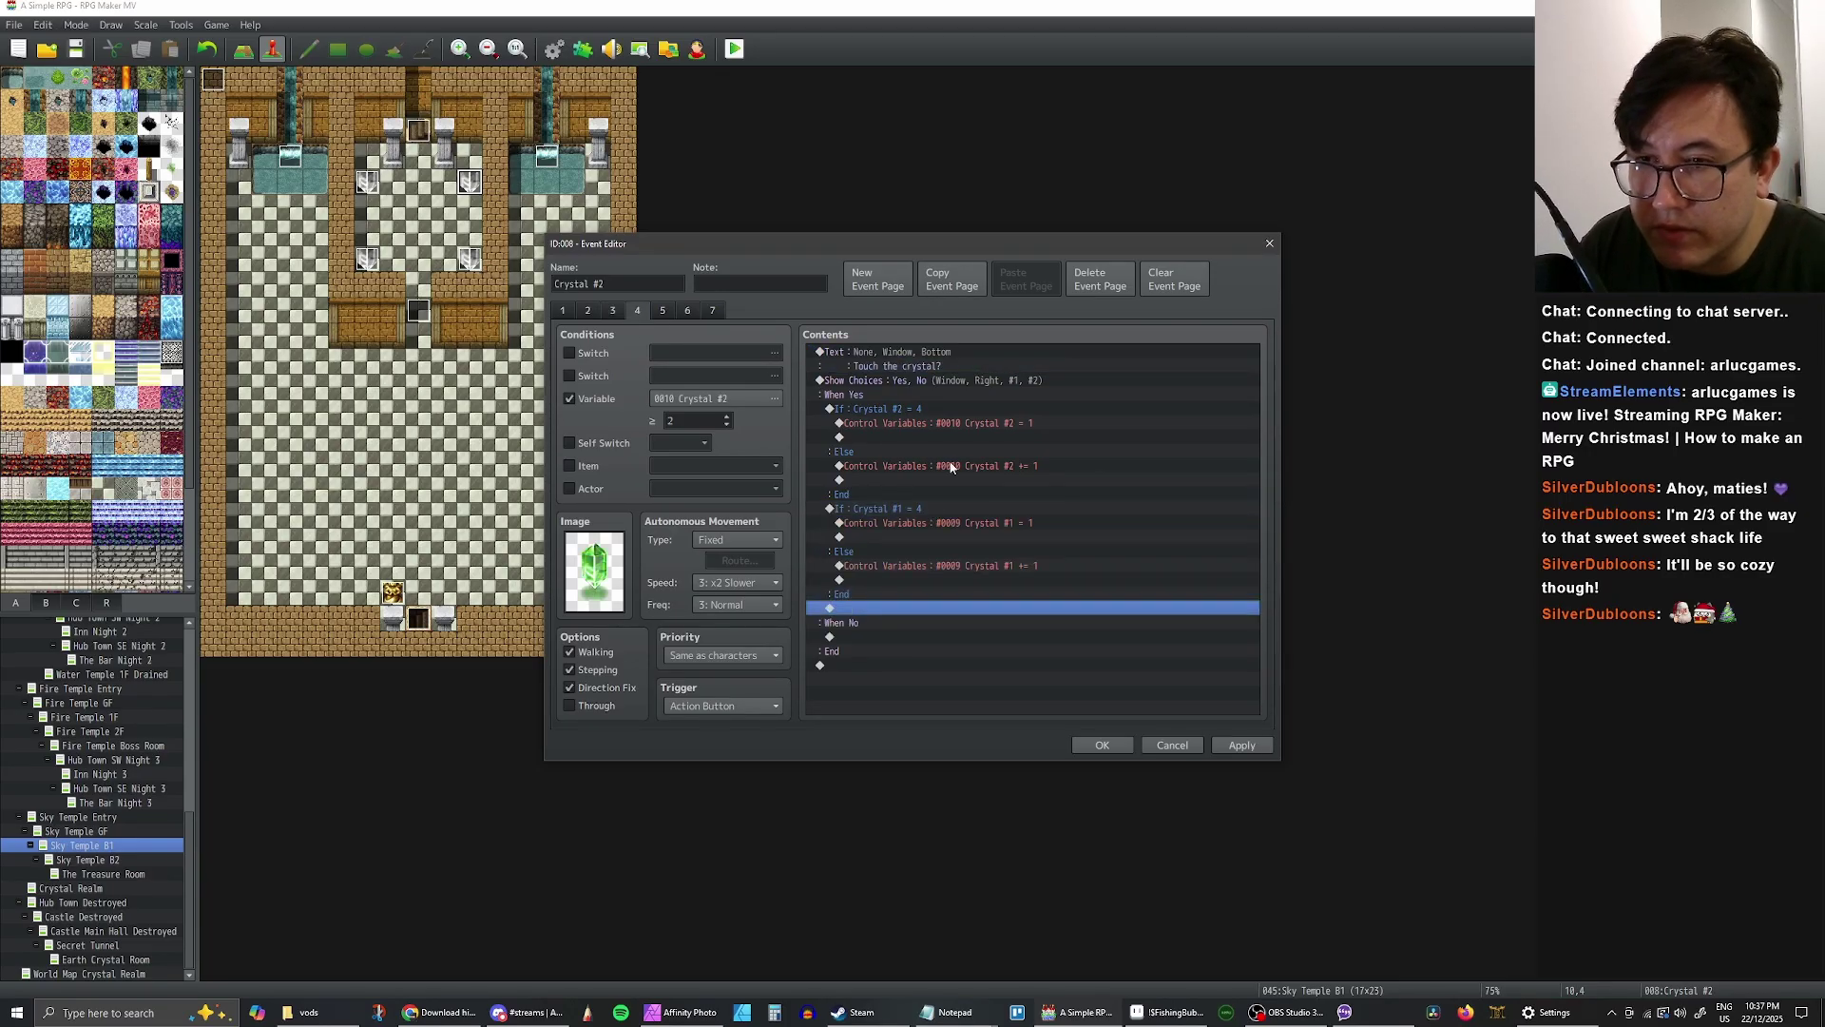
# - Replace the Crystal #4 conditional branch on page 5 of the event with the copied Crystal #1 branch
pyautogui.click(663, 311)
pyautogui.click(909, 511)
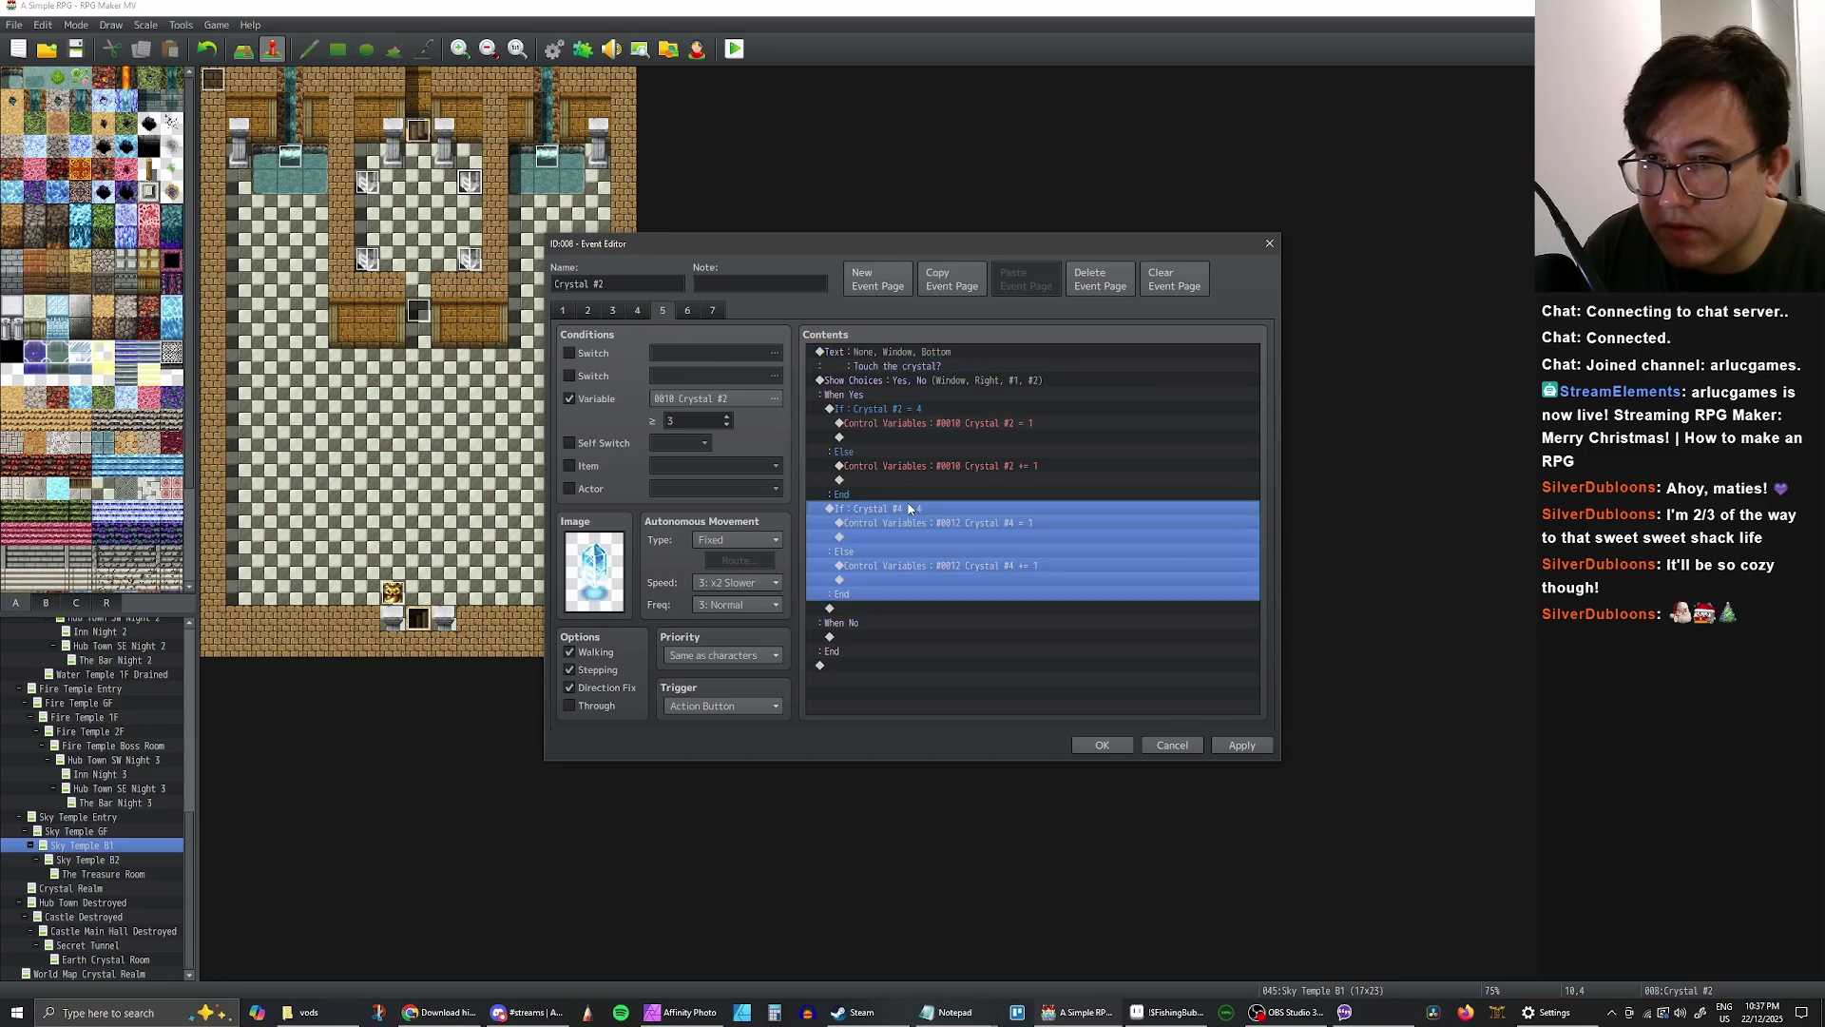
pyautogui.press('Delete')
pyautogui.hotkey('ctrl', 'v')
# - Replace the Crystal #4 conditional branch on page 6 with the copied Crystal #1 branch, then apply the changes and close the event
pyautogui.click(687, 311)
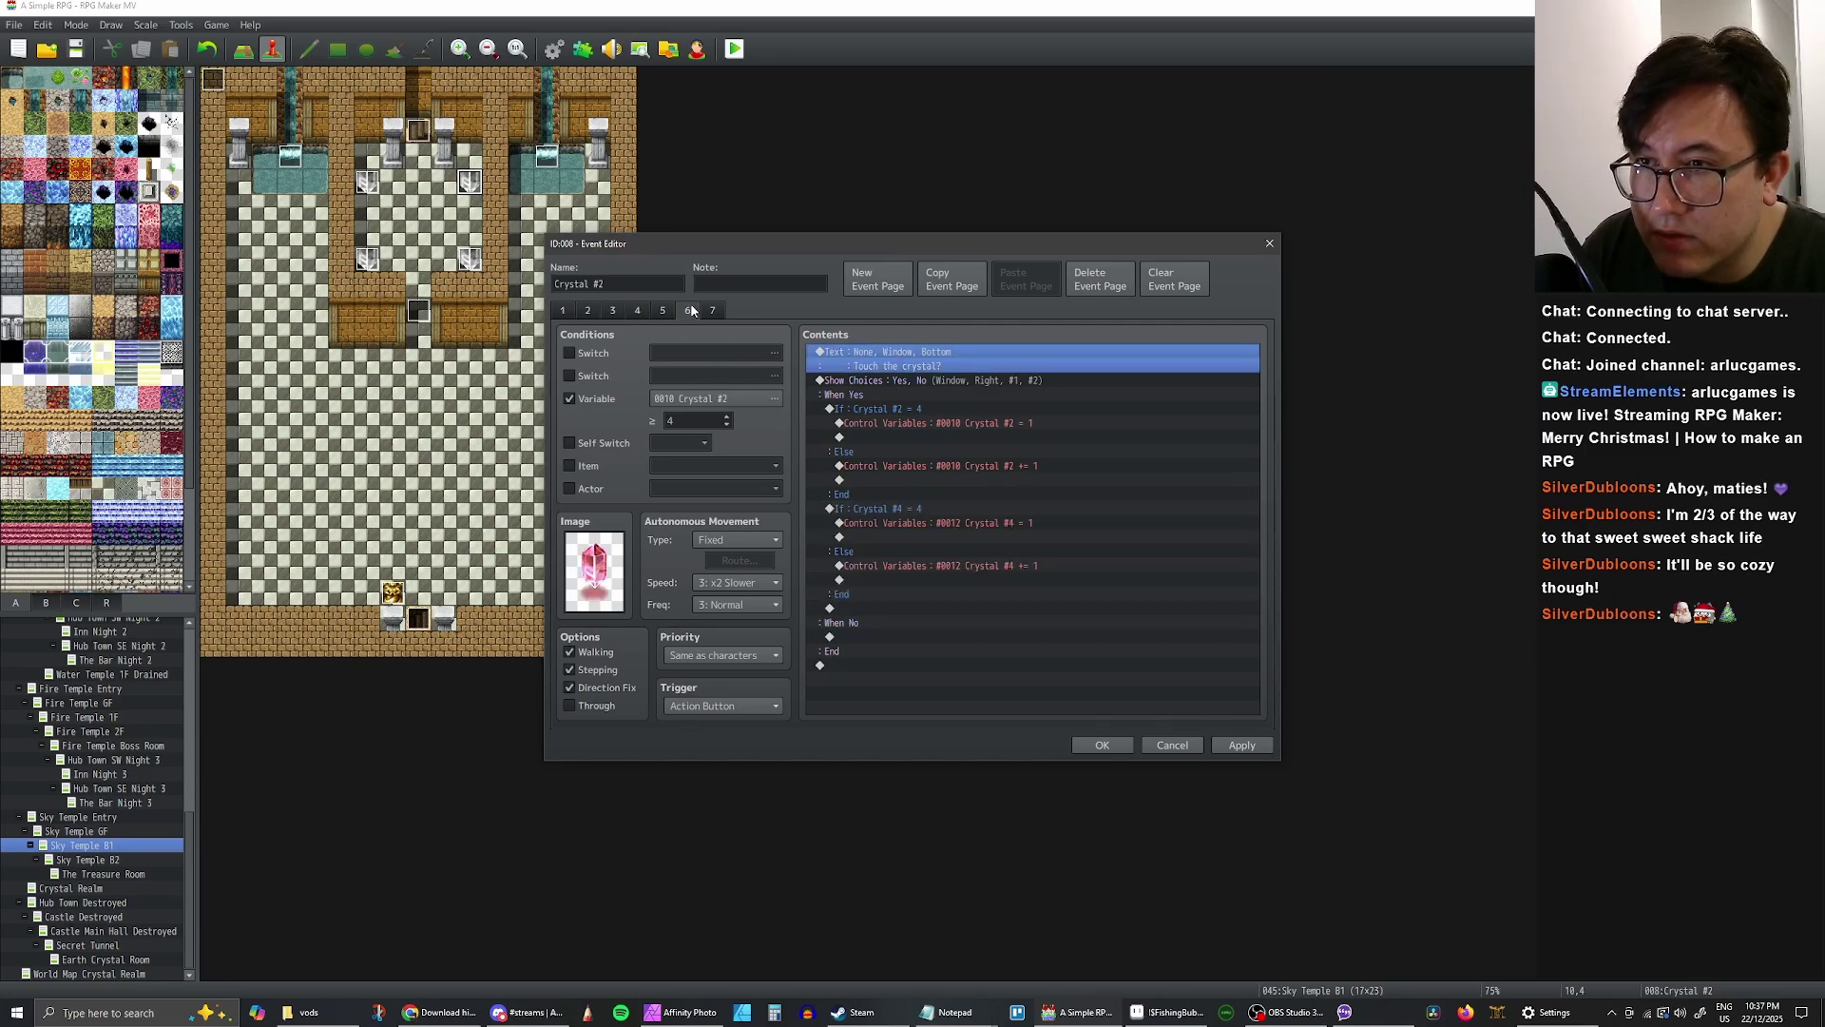
pyautogui.click(889, 510)
pyautogui.press('Delete')
pyautogui.hotkey('ctrl', 'v')
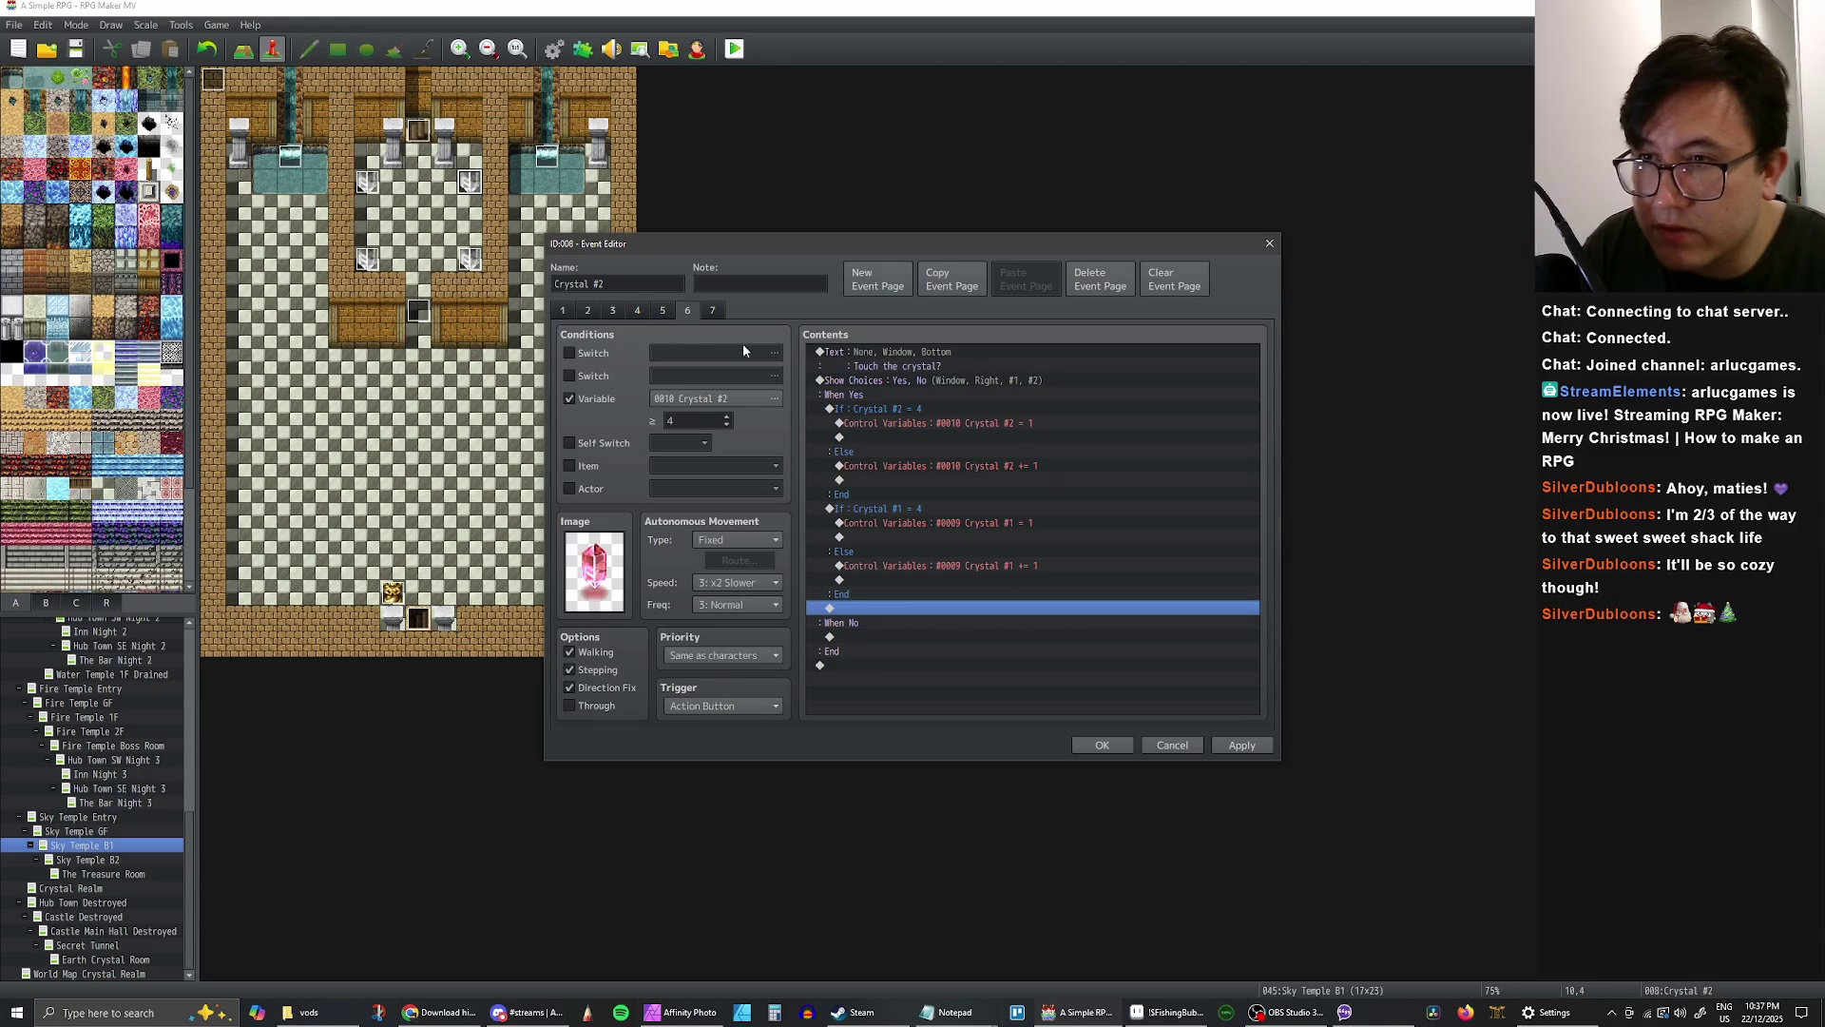
pyautogui.click(714, 311)
pyautogui.click(1242, 745)
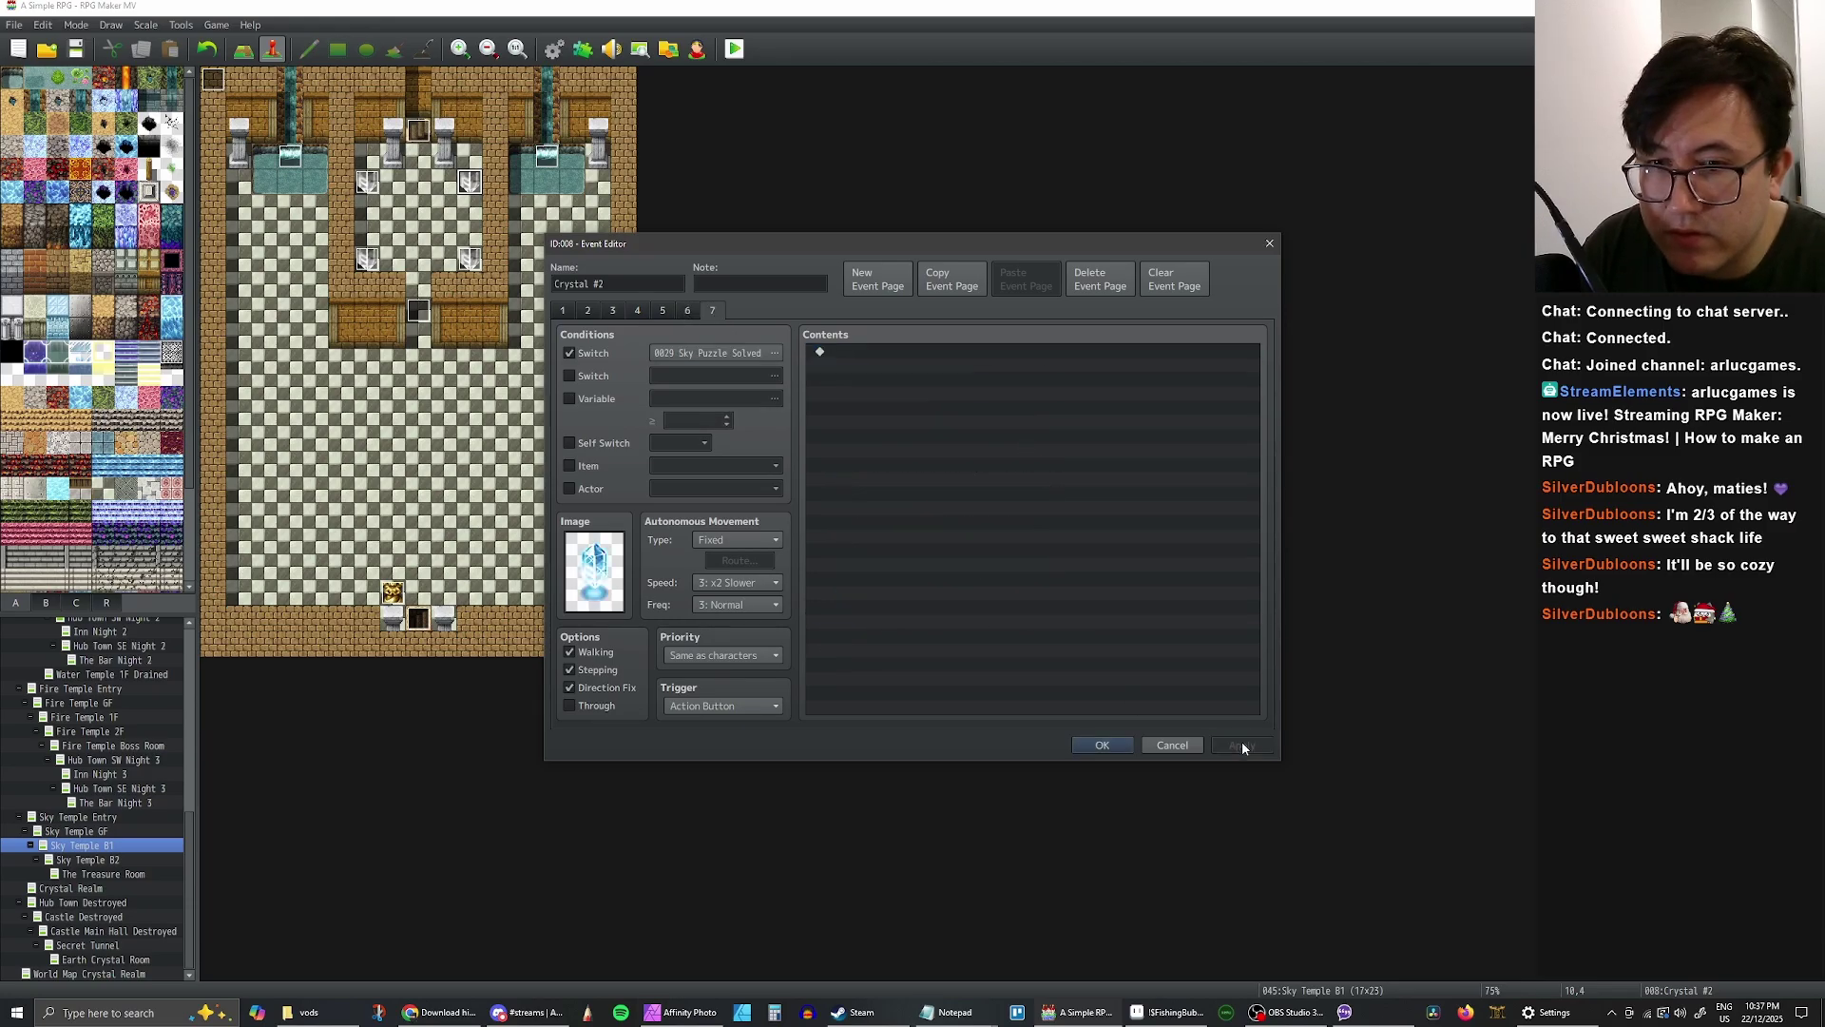
pyautogui.click(1101, 745)
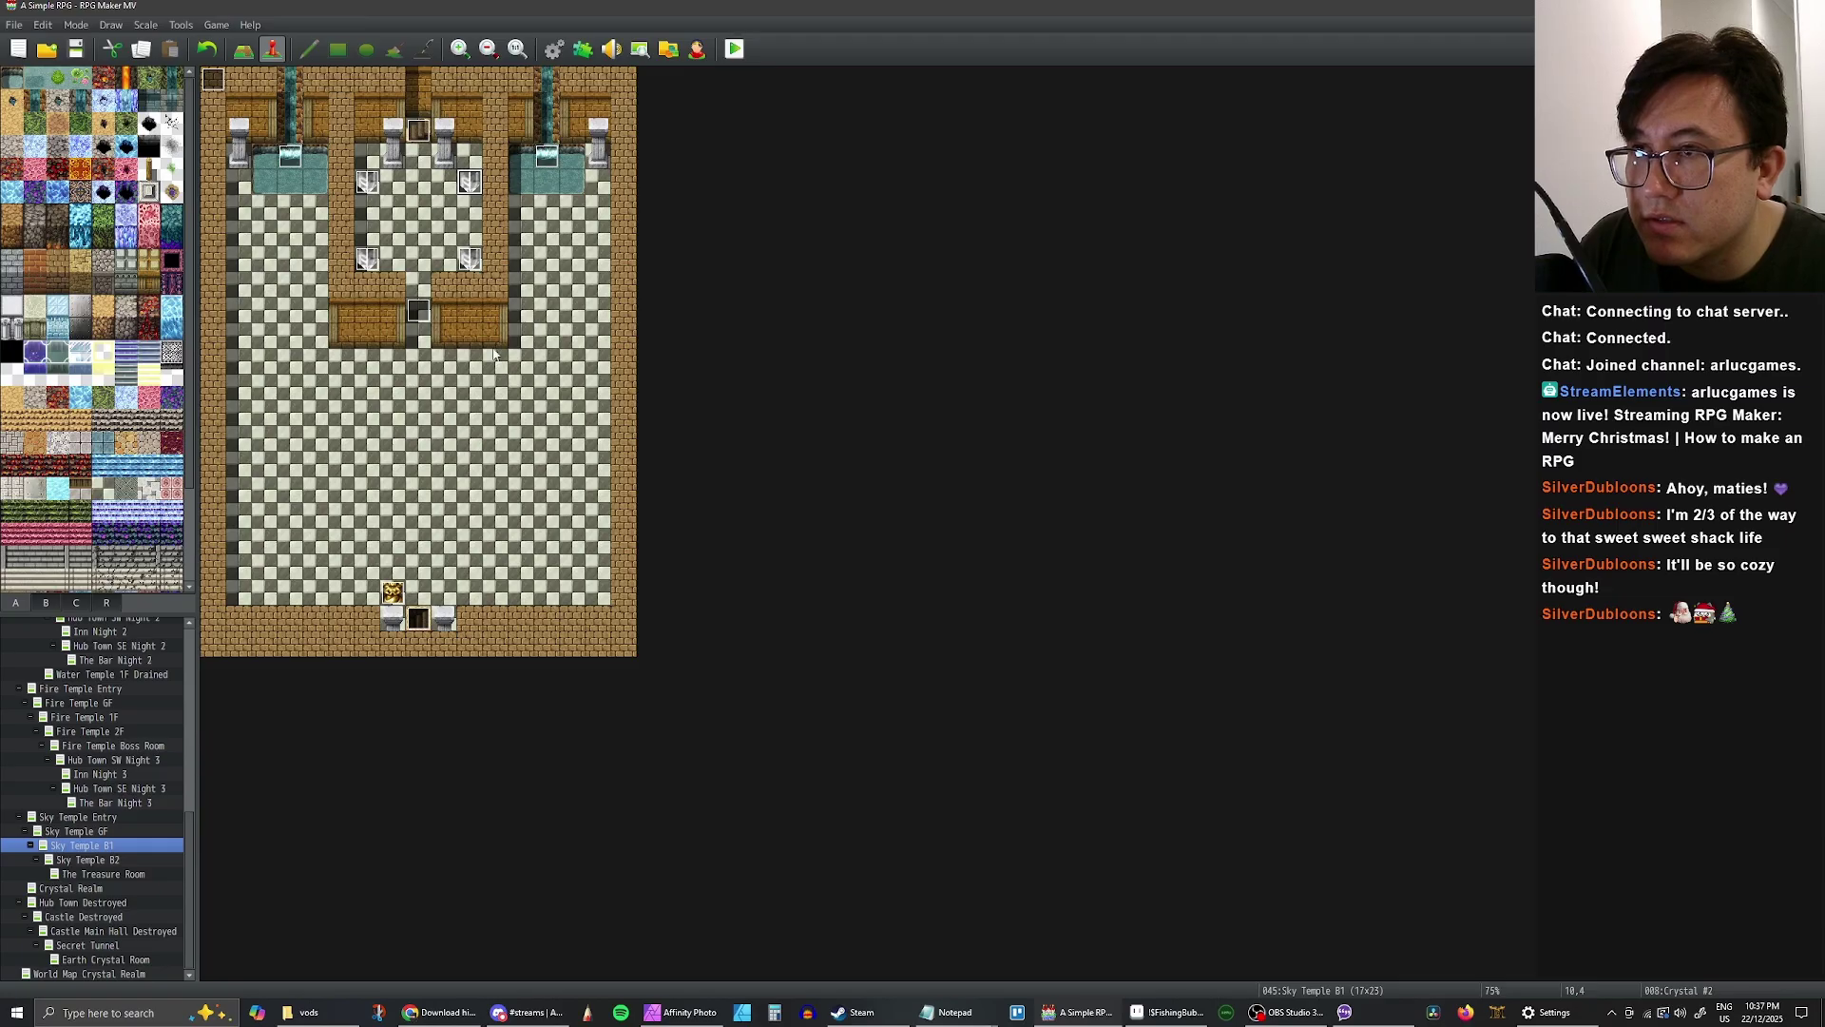
# - Set the player's starting position to tile 8,3, just below the stairs in Sky Temple B1
pyautogui.rightClick(415, 162)
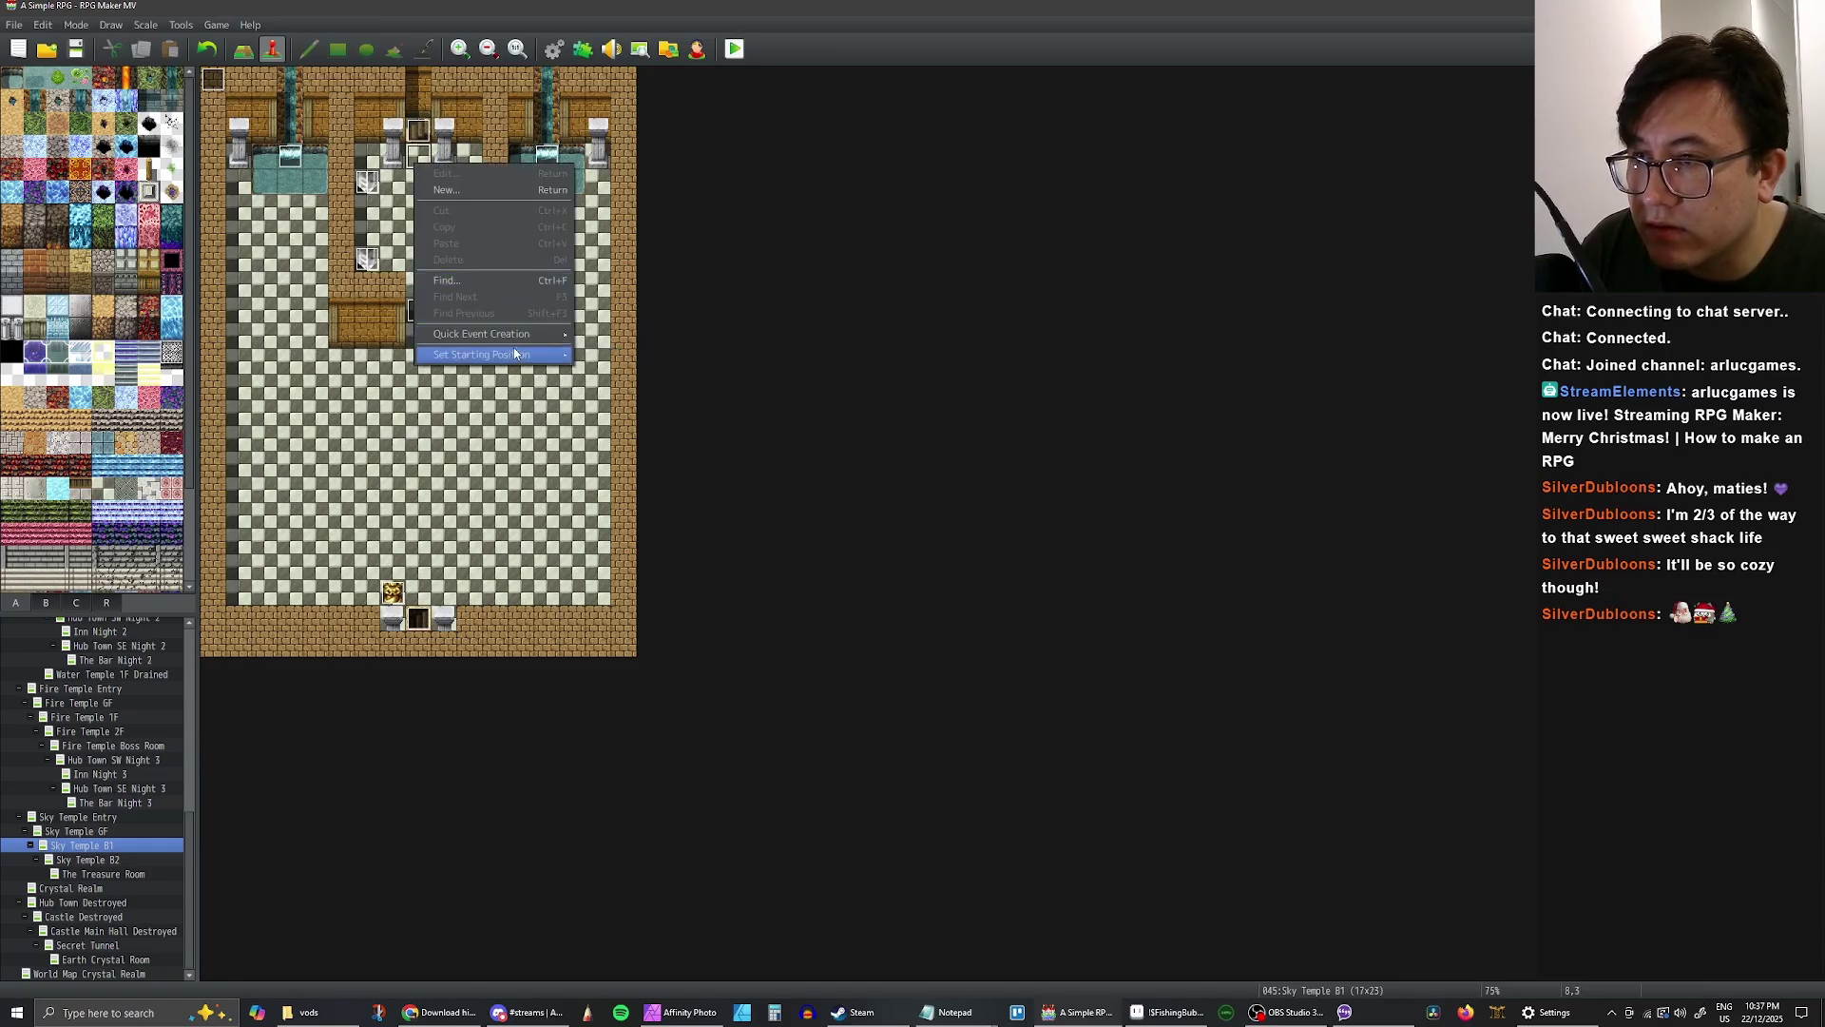
pyautogui.moveTo(519, 359)
pyautogui.click(608, 354)
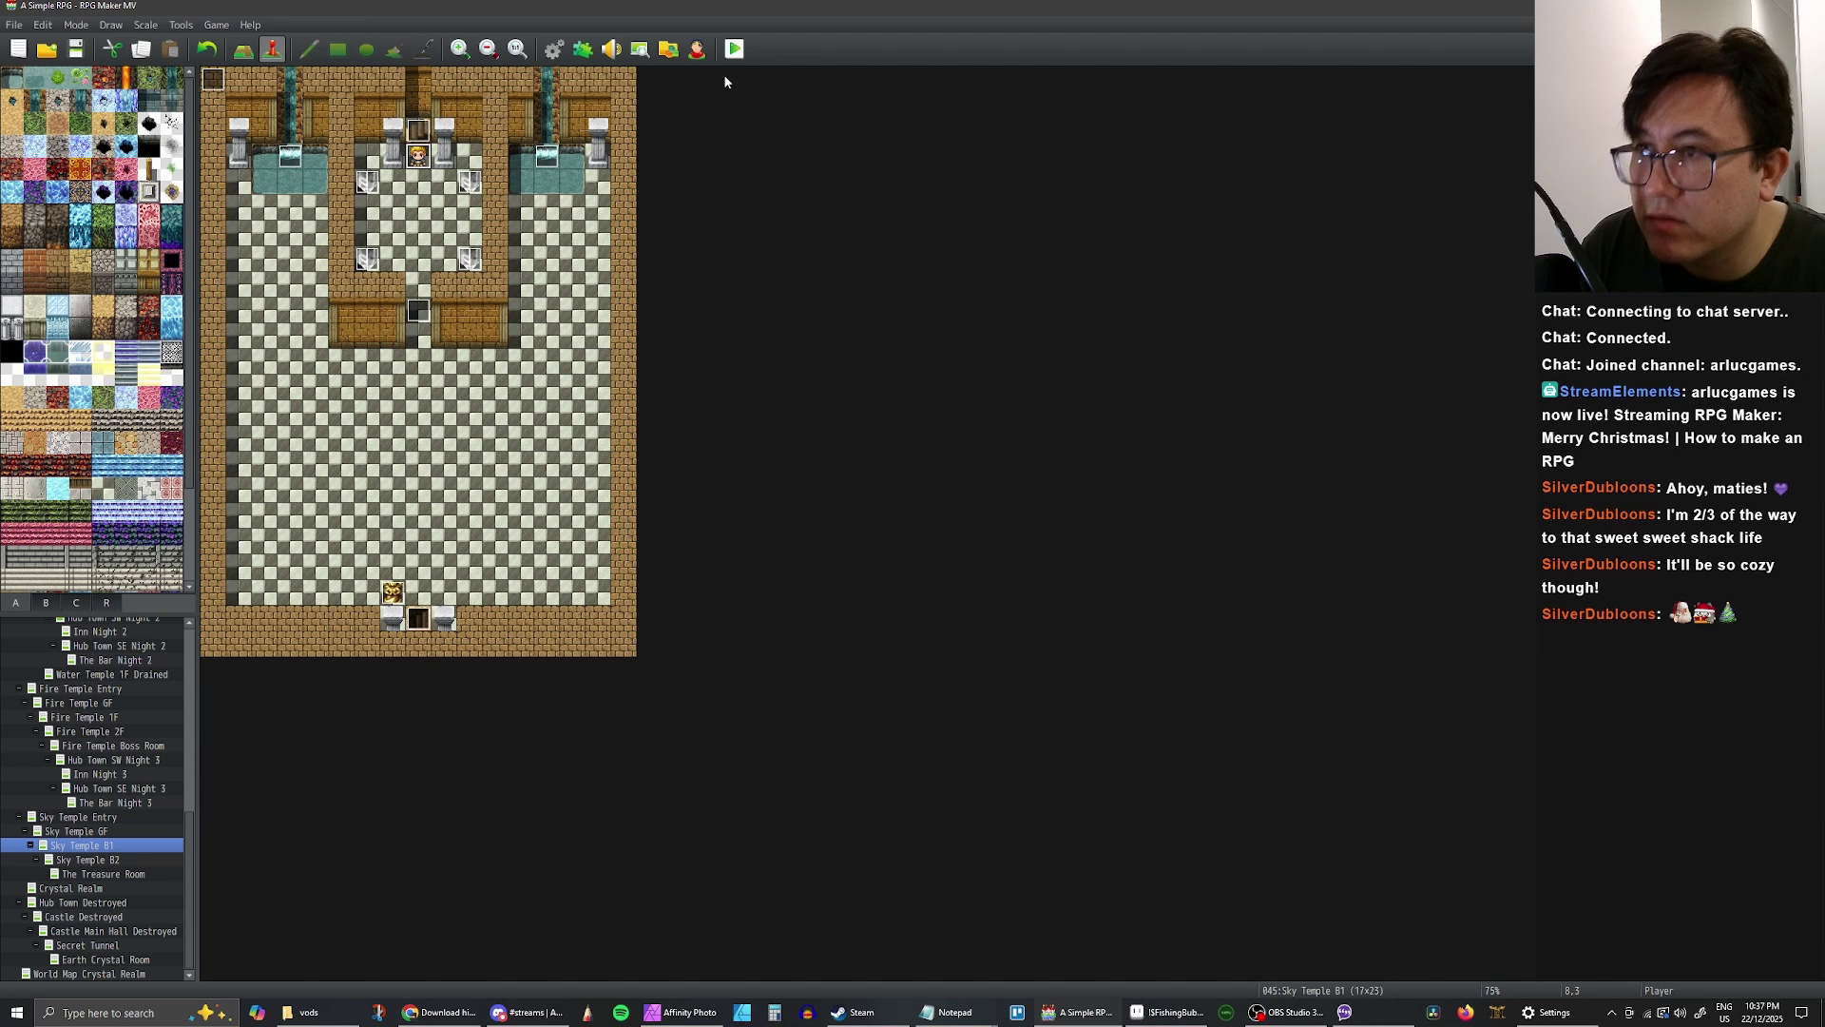
# - Save the project and briefly playtest a new game in a maximized window, closing it once the map has loaded
pyautogui.click(733, 51)
pyautogui.click(899, 526)
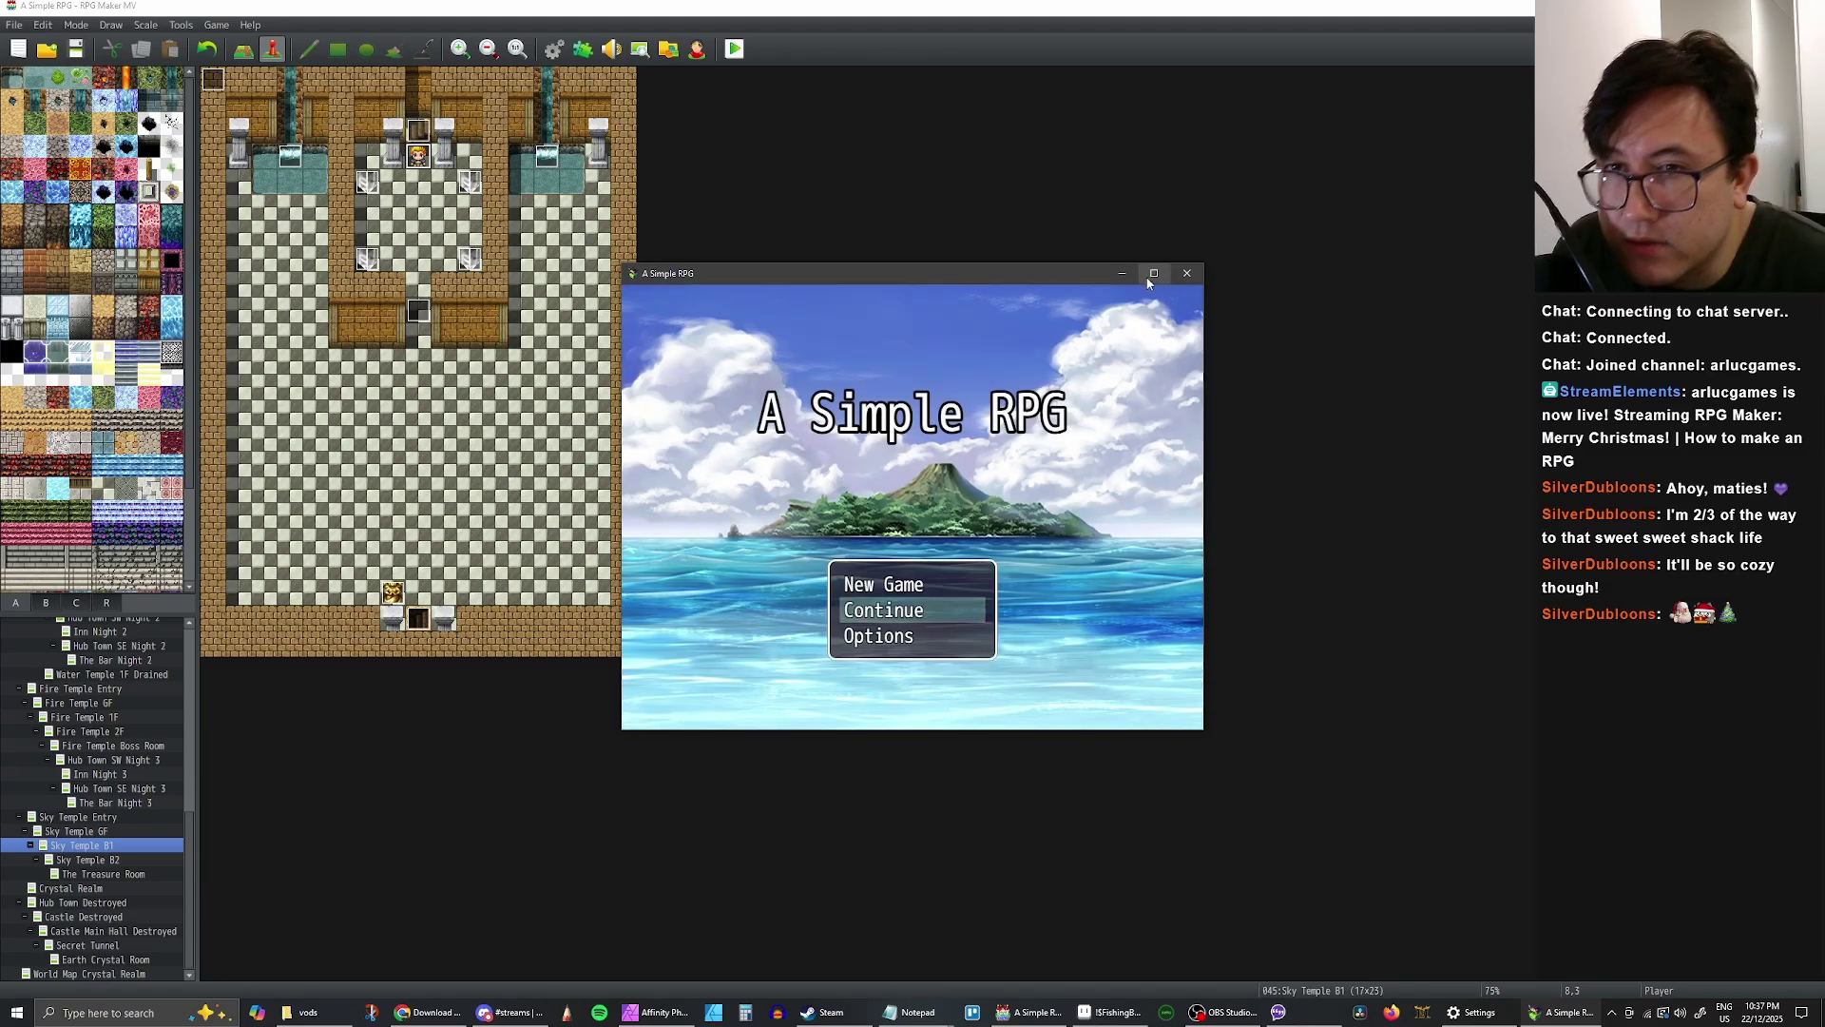
pyautogui.click(1153, 274)
pyautogui.press('Up')
pyautogui.press('Return')
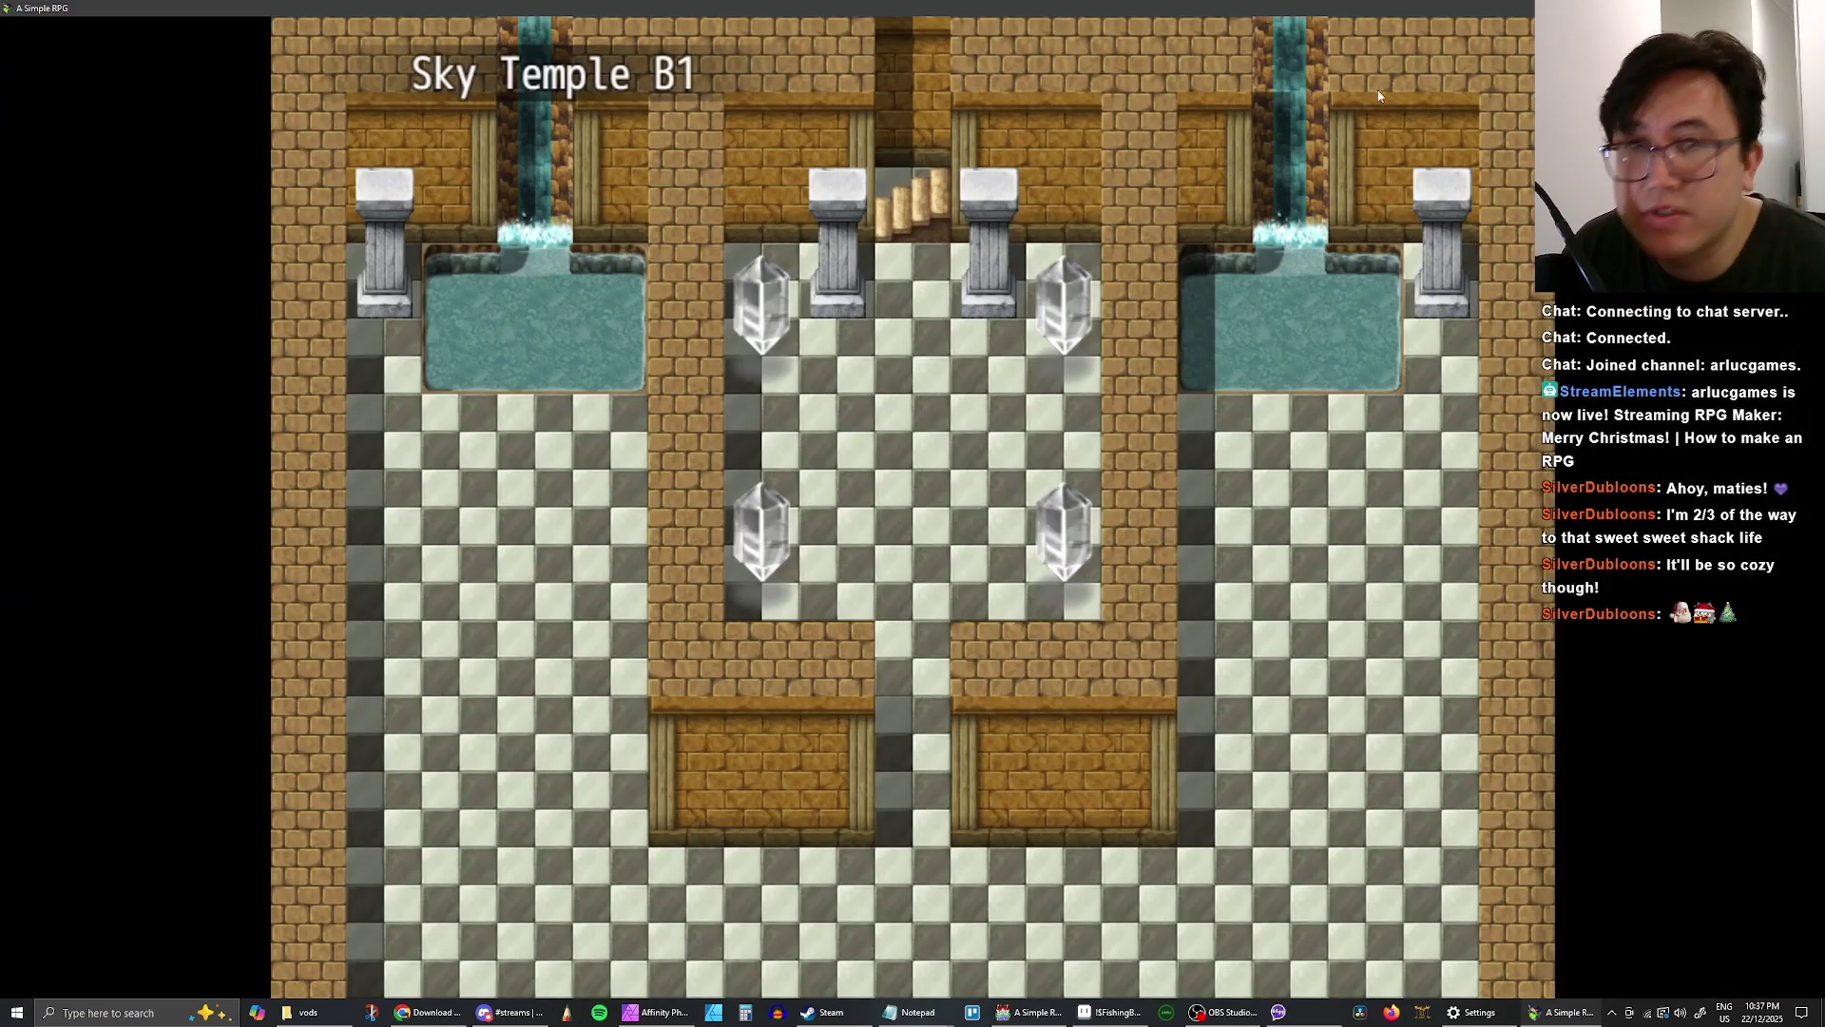
pyautogui.hotkey('alt', 'F4')
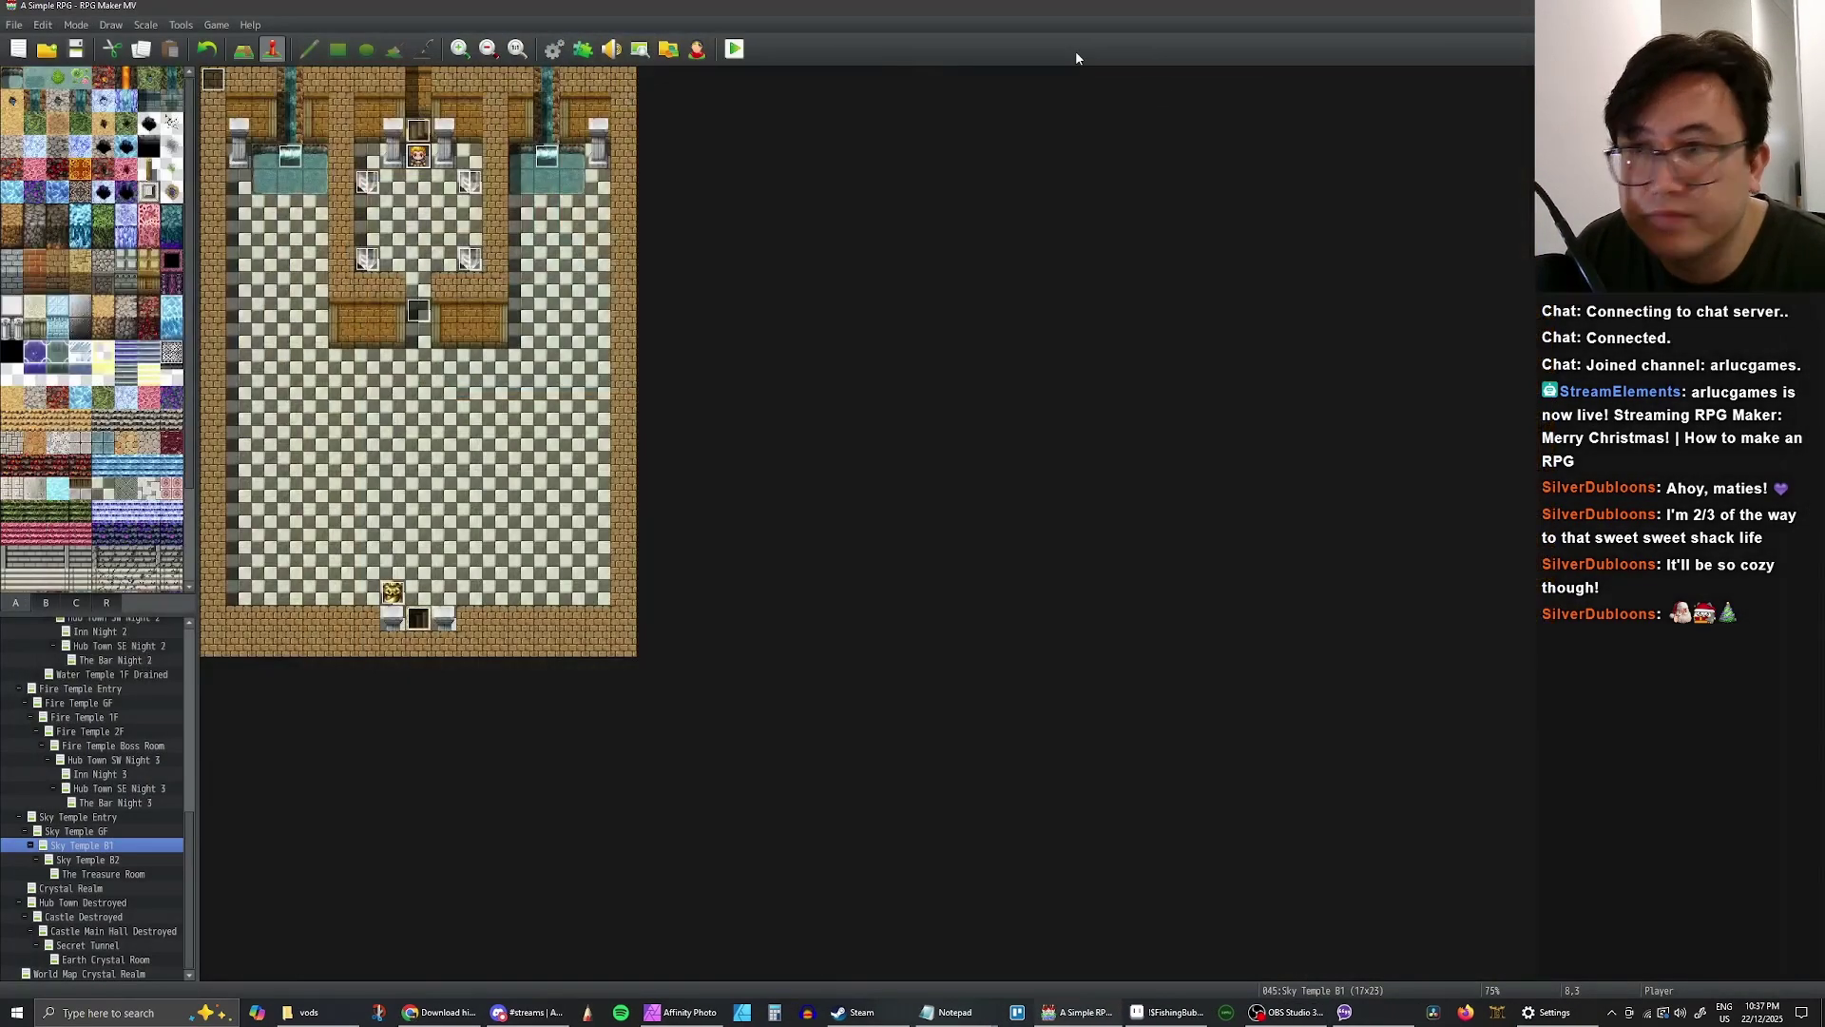
# - Turn off the Start Transparent option in the database's system settings
pyautogui.click(553, 50)
pyautogui.click(551, 478)
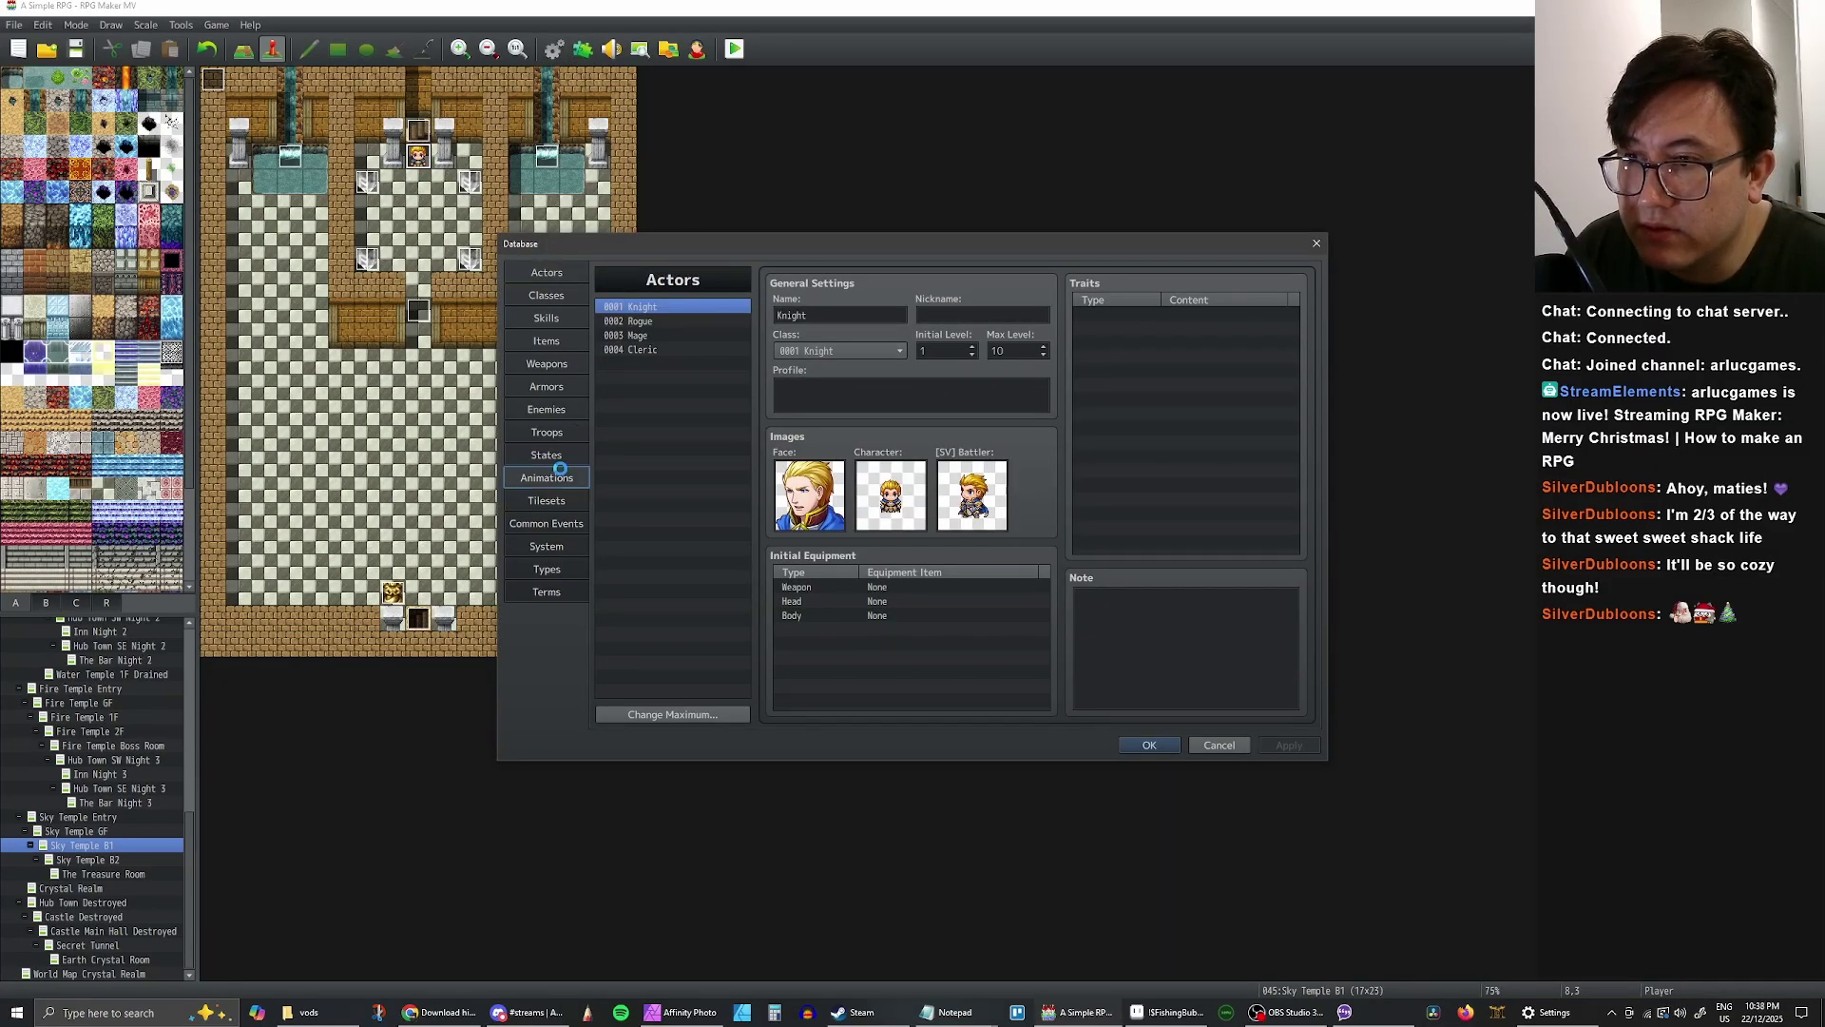
pyautogui.click(560, 455)
pyautogui.click(547, 525)
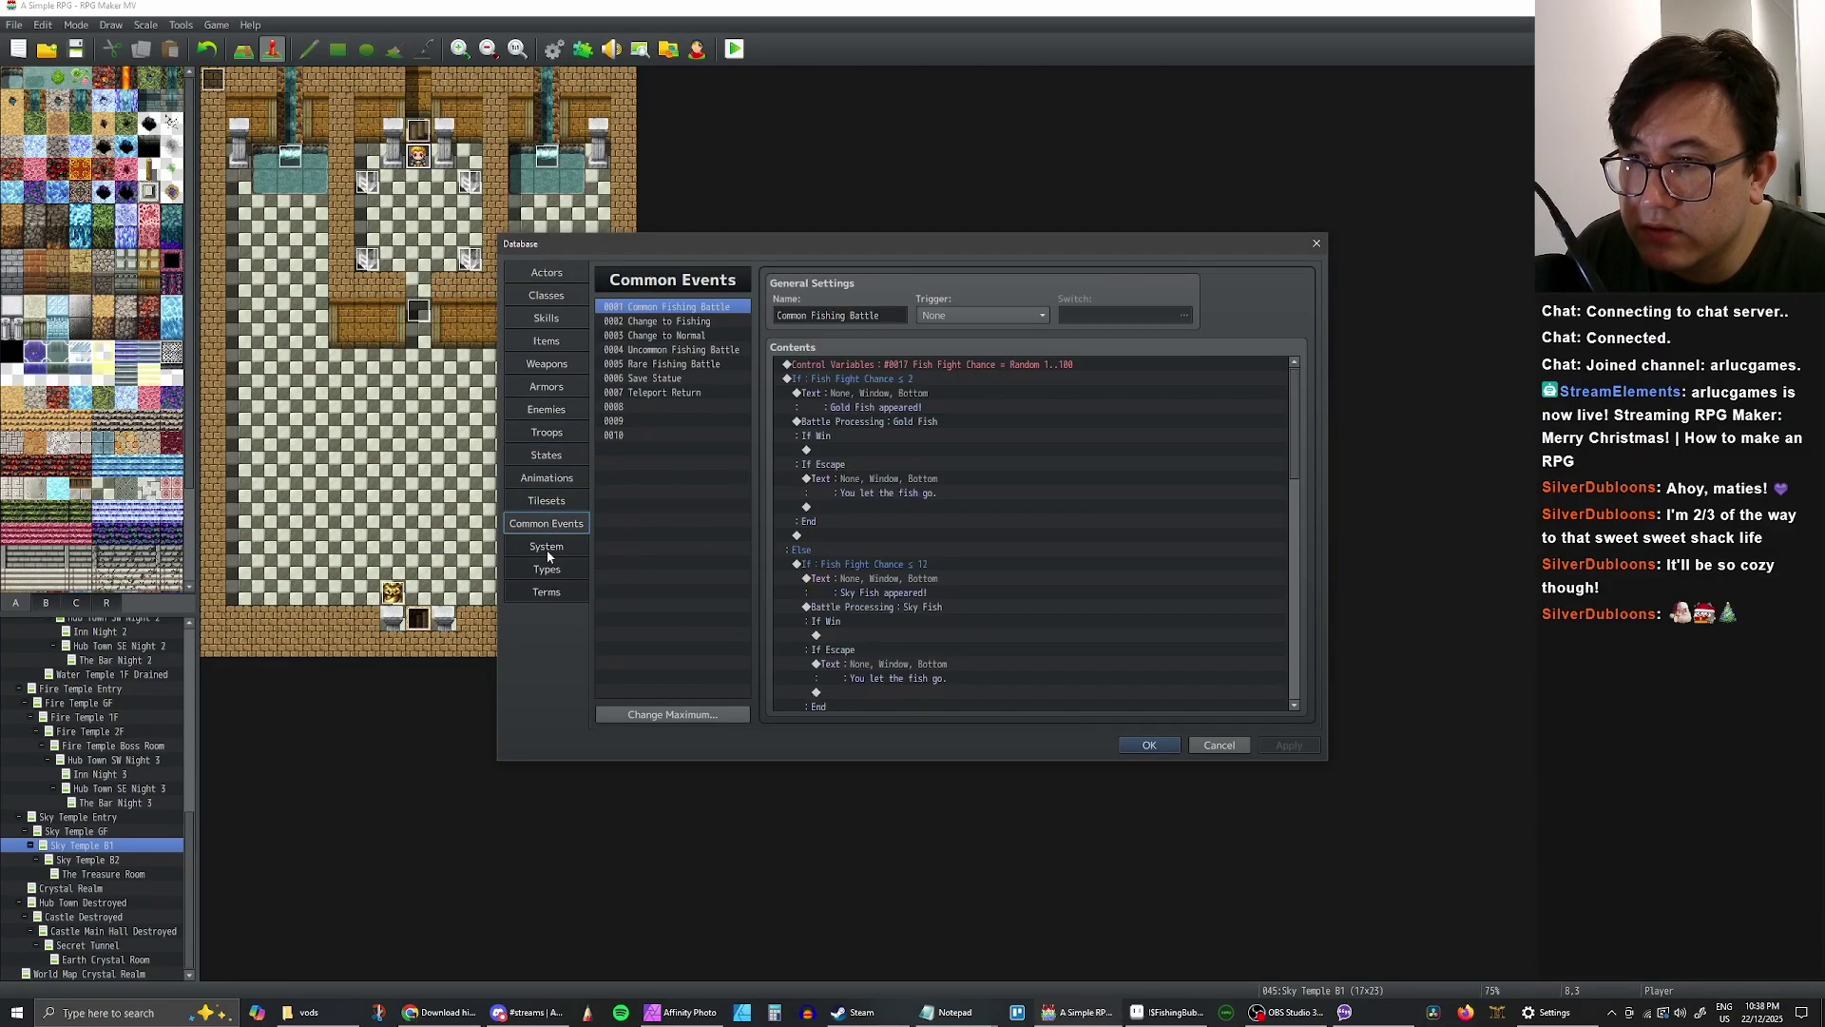
pyautogui.click(561, 548)
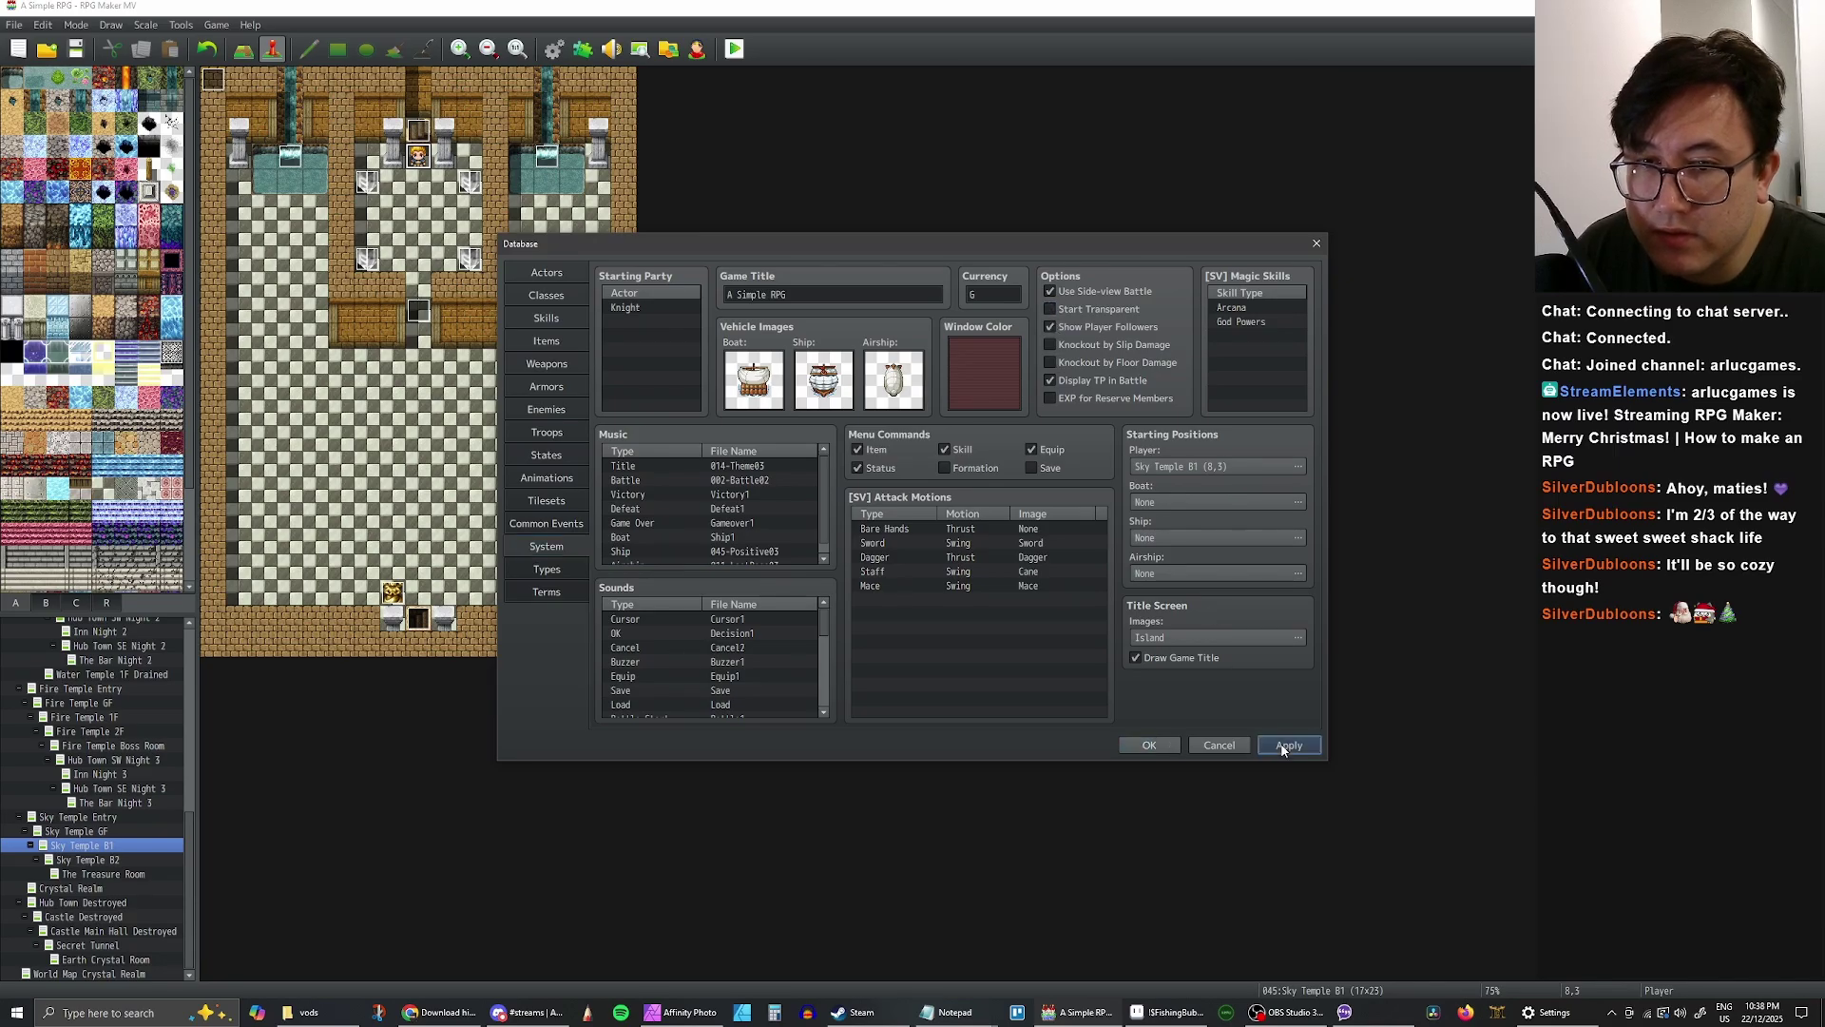
pyautogui.click(1125, 745)
# - Save the game changes and start a new game in another playtest
pyautogui.click(737, 50)
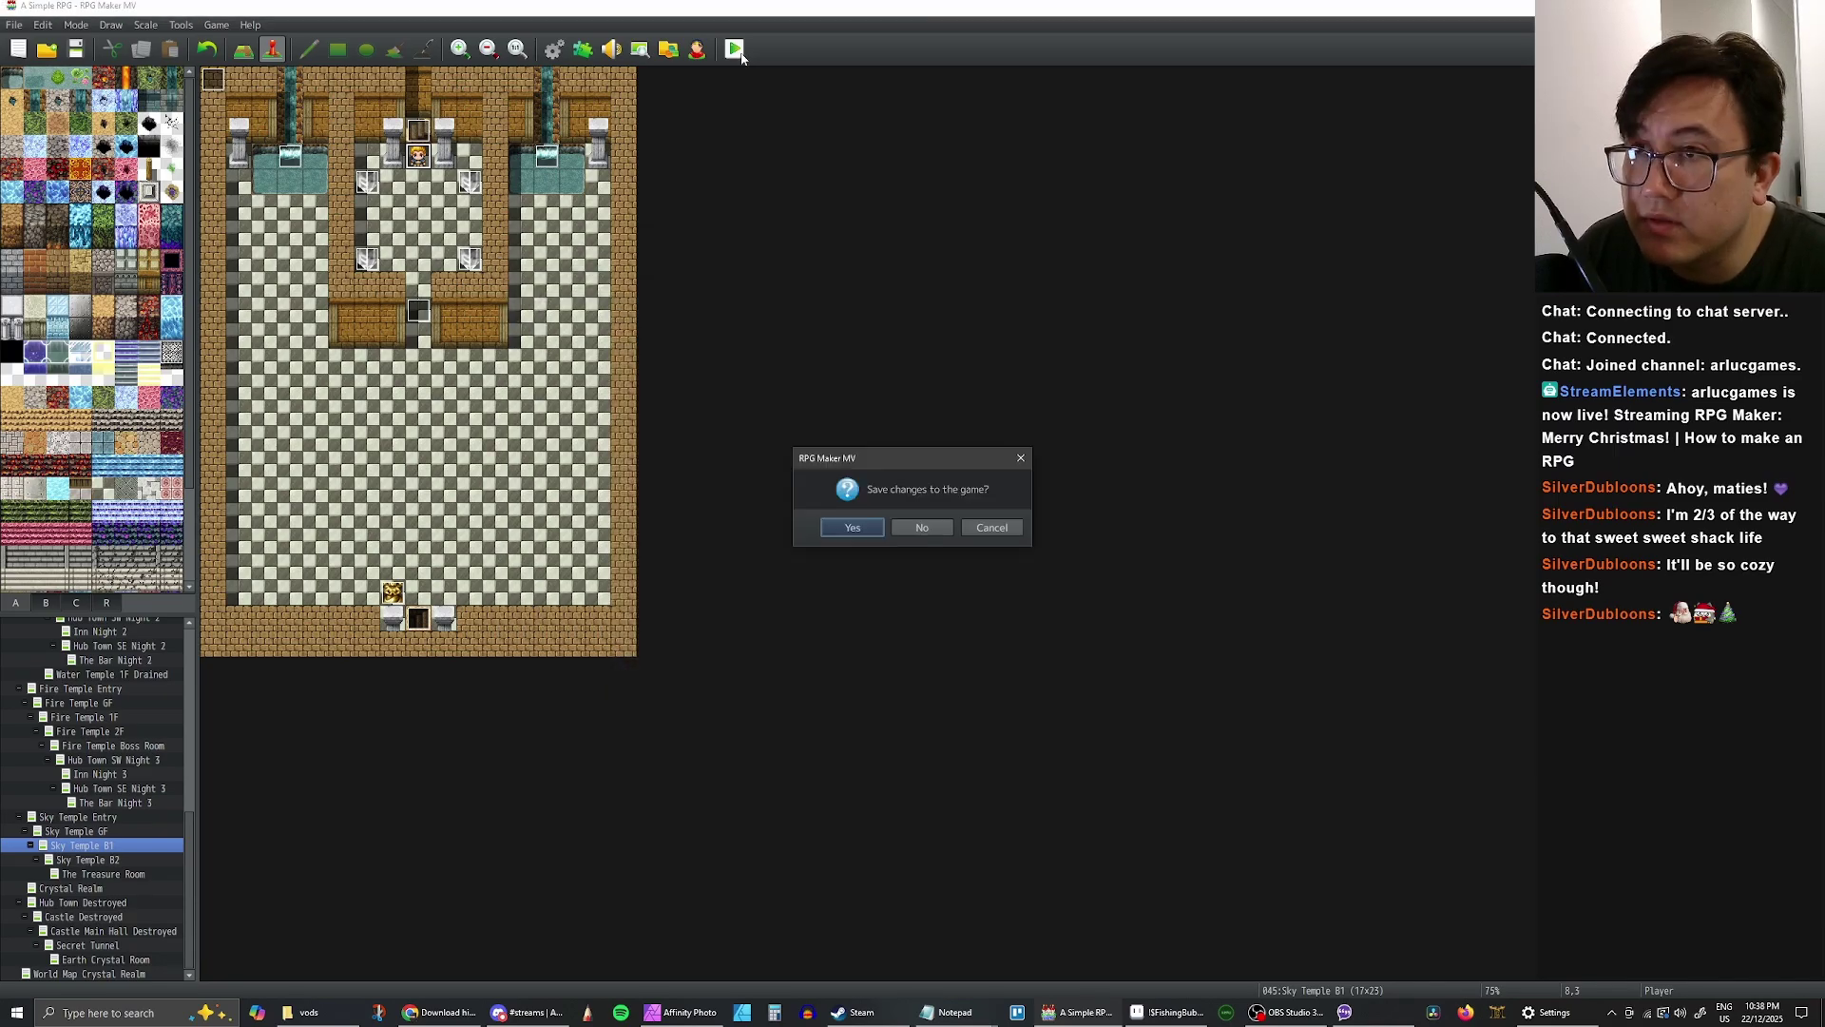
pyautogui.click(902, 524)
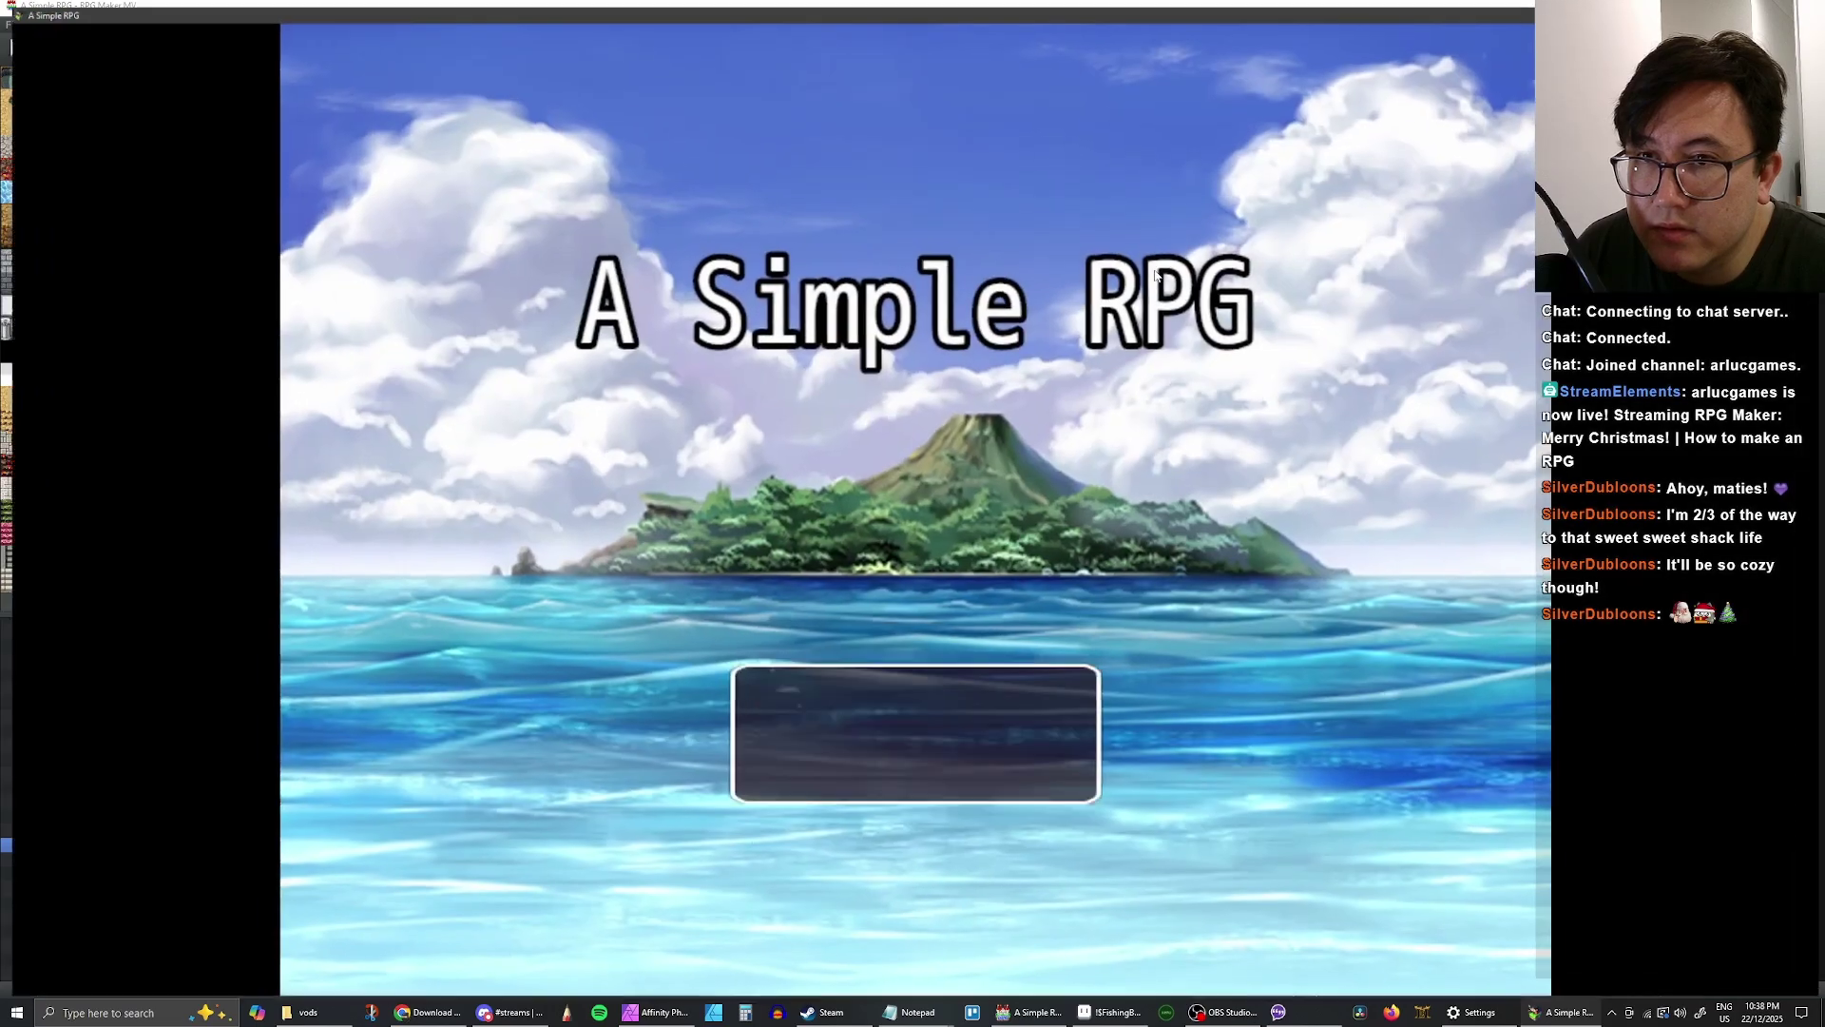
pyautogui.press('Up')
pyautogui.press('Return')
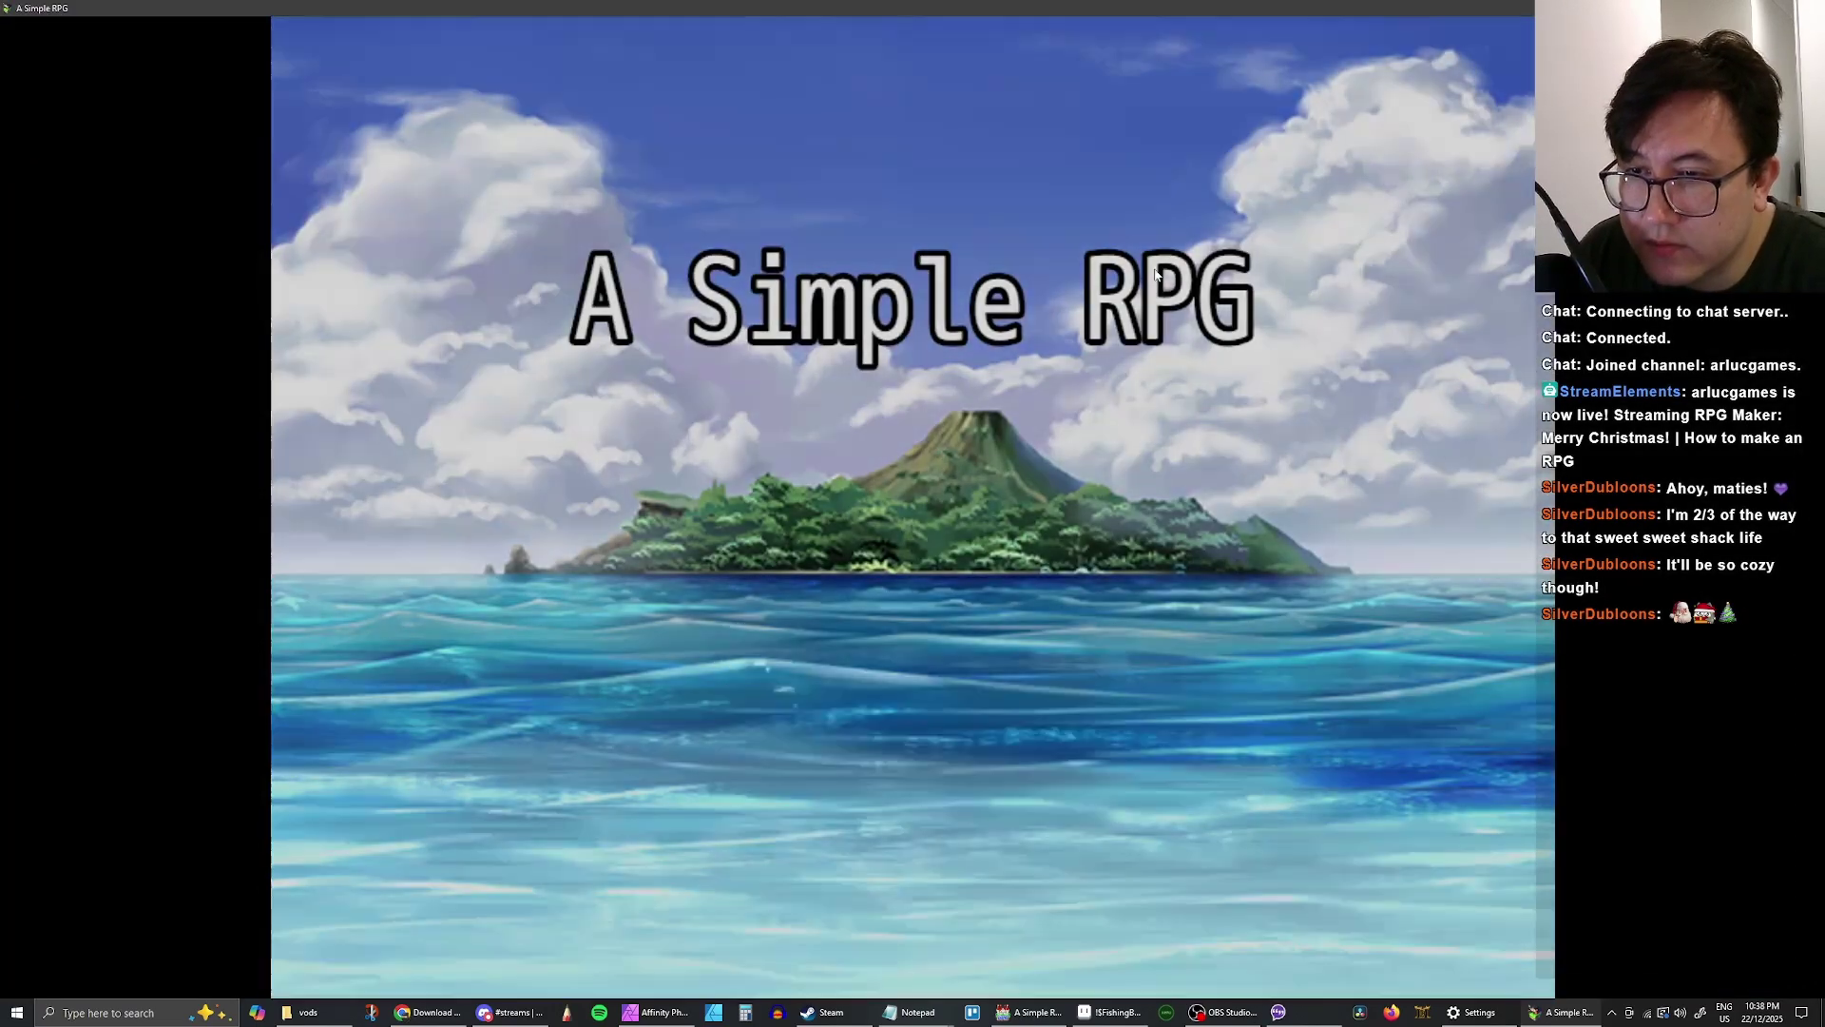
# - Walk the knight south from the stairs to the passage below the four crystals
pyautogui.press('Down')
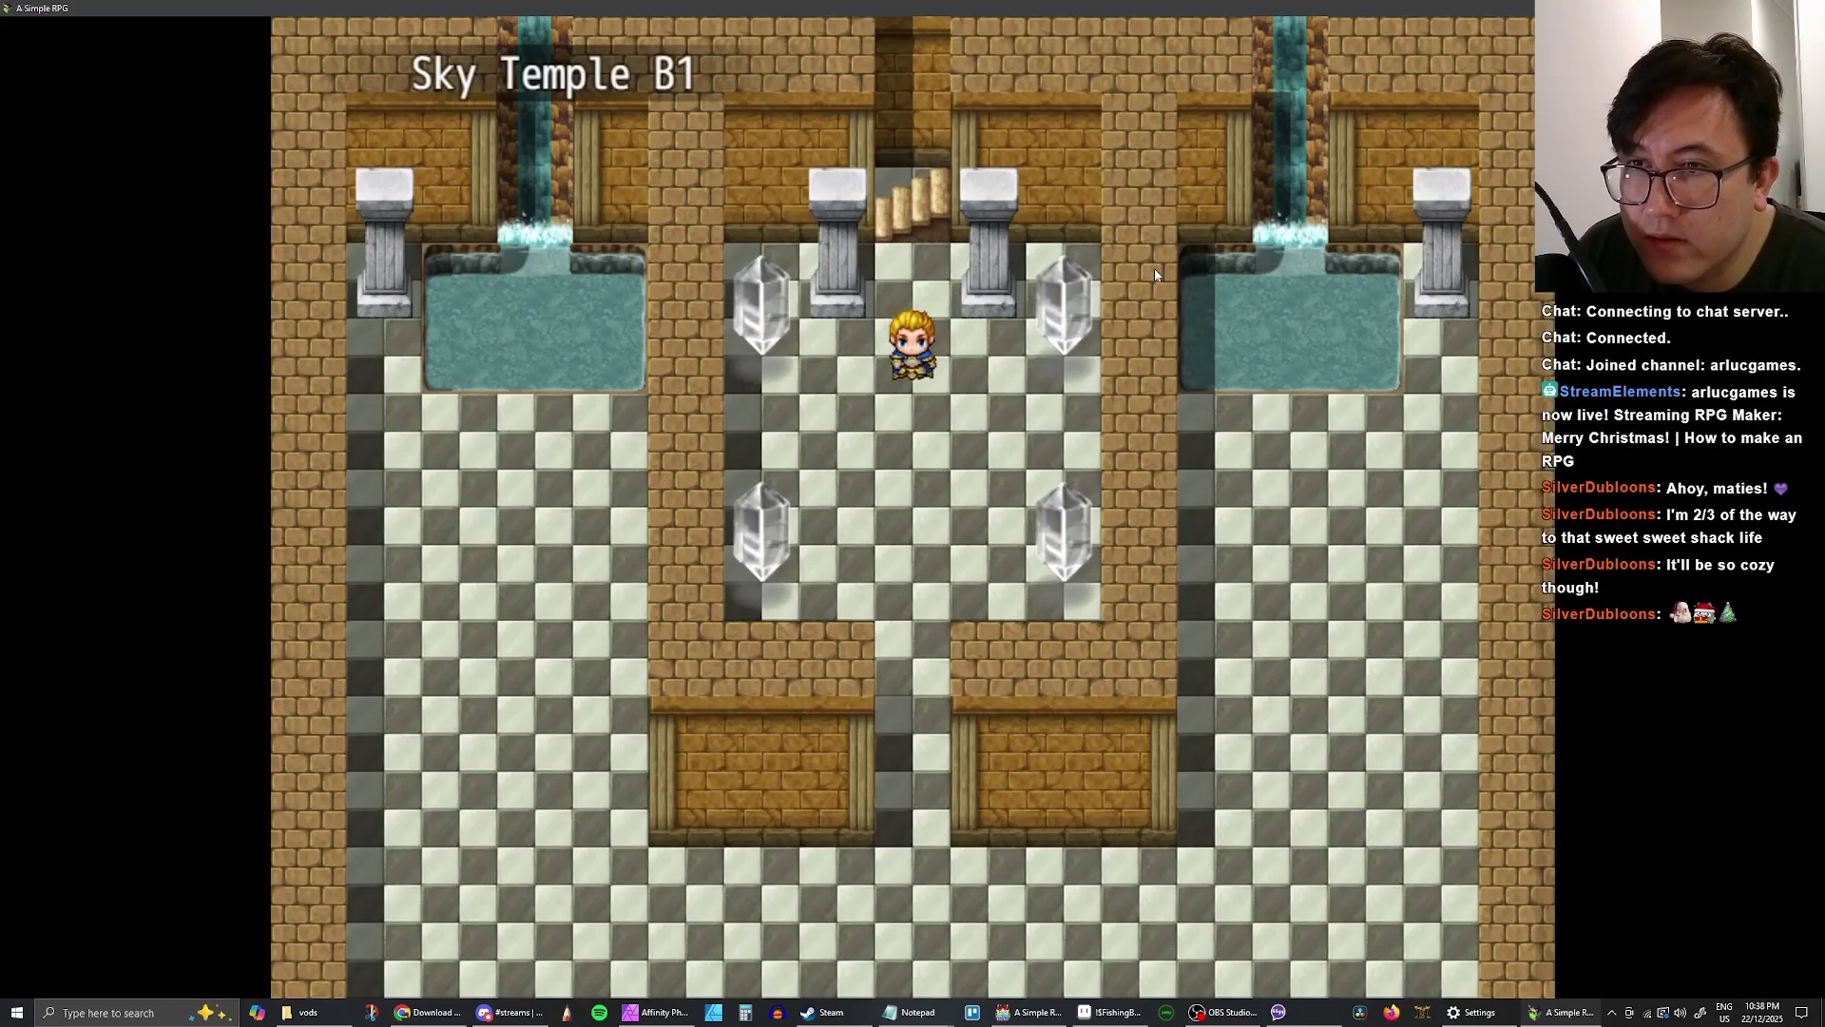
pyautogui.press('Left')
pyautogui.press('Right')
pyautogui.press('Down')
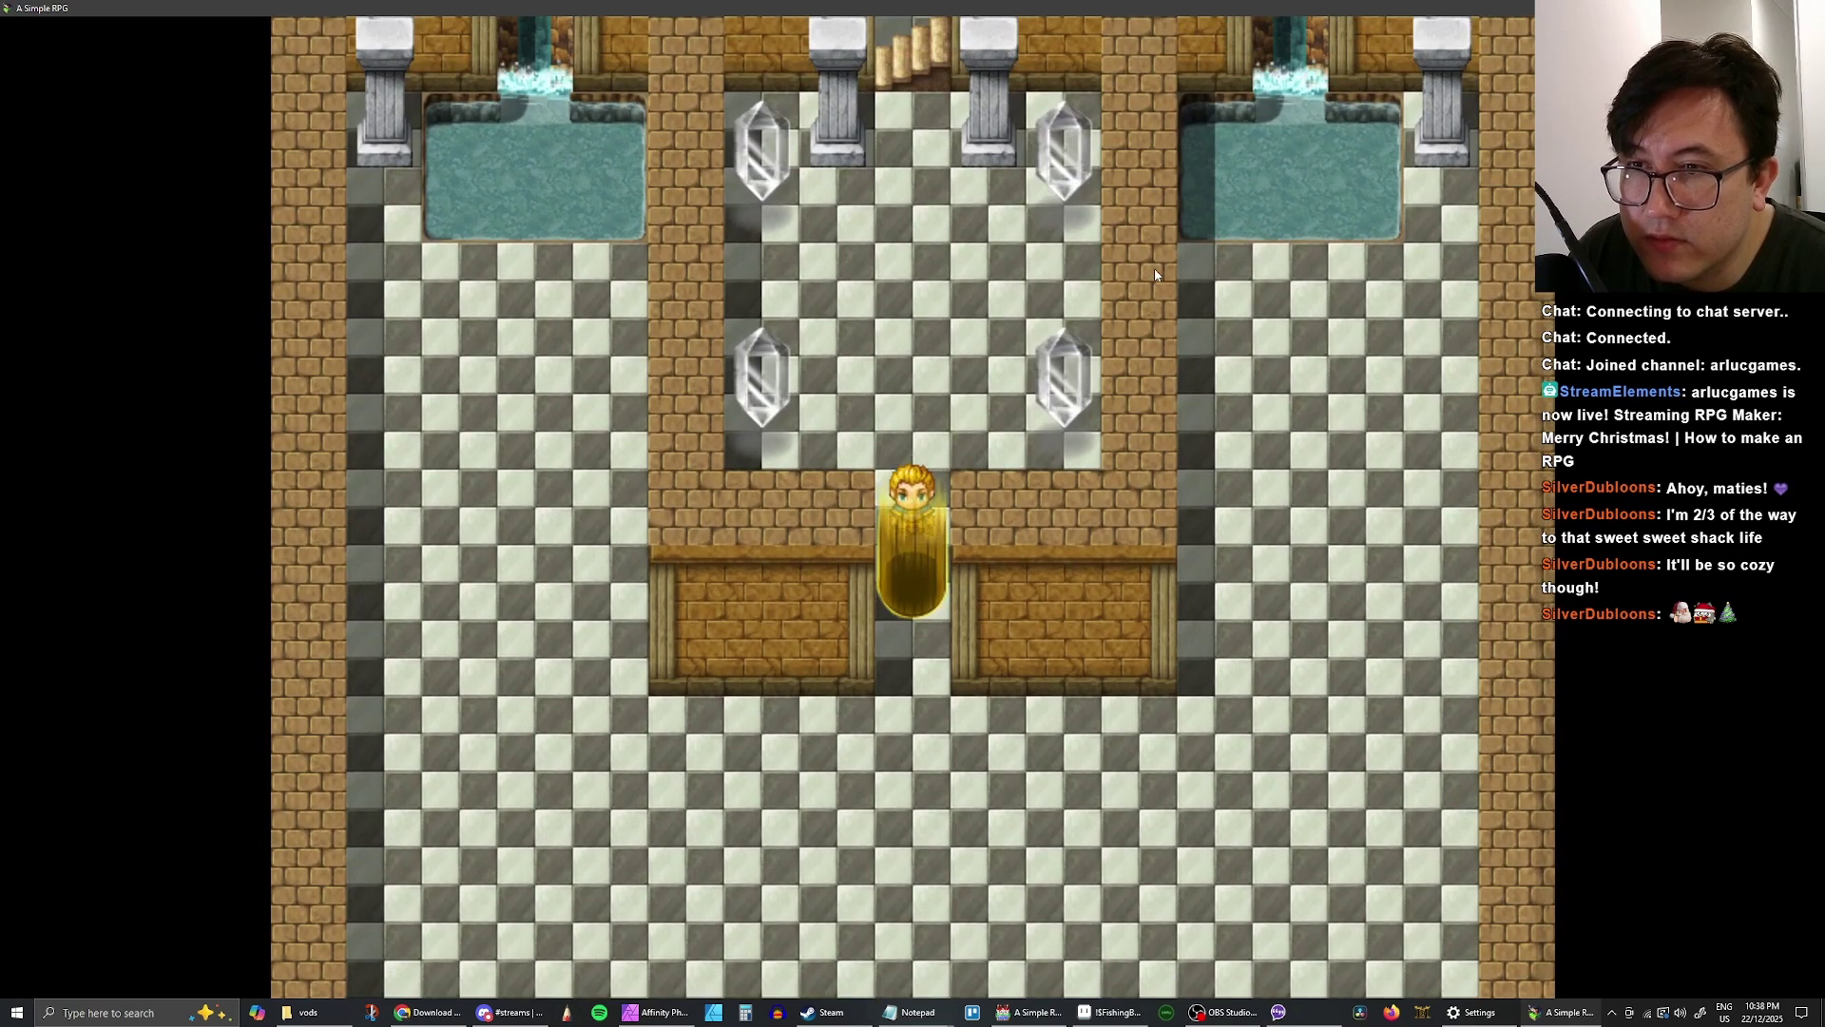
# - Walk to the northwest crystal and touch it, answering Yes, to test which crystals it changes
pyautogui.press('Left')
pyautogui.press('Up')
pyautogui.press('Return')
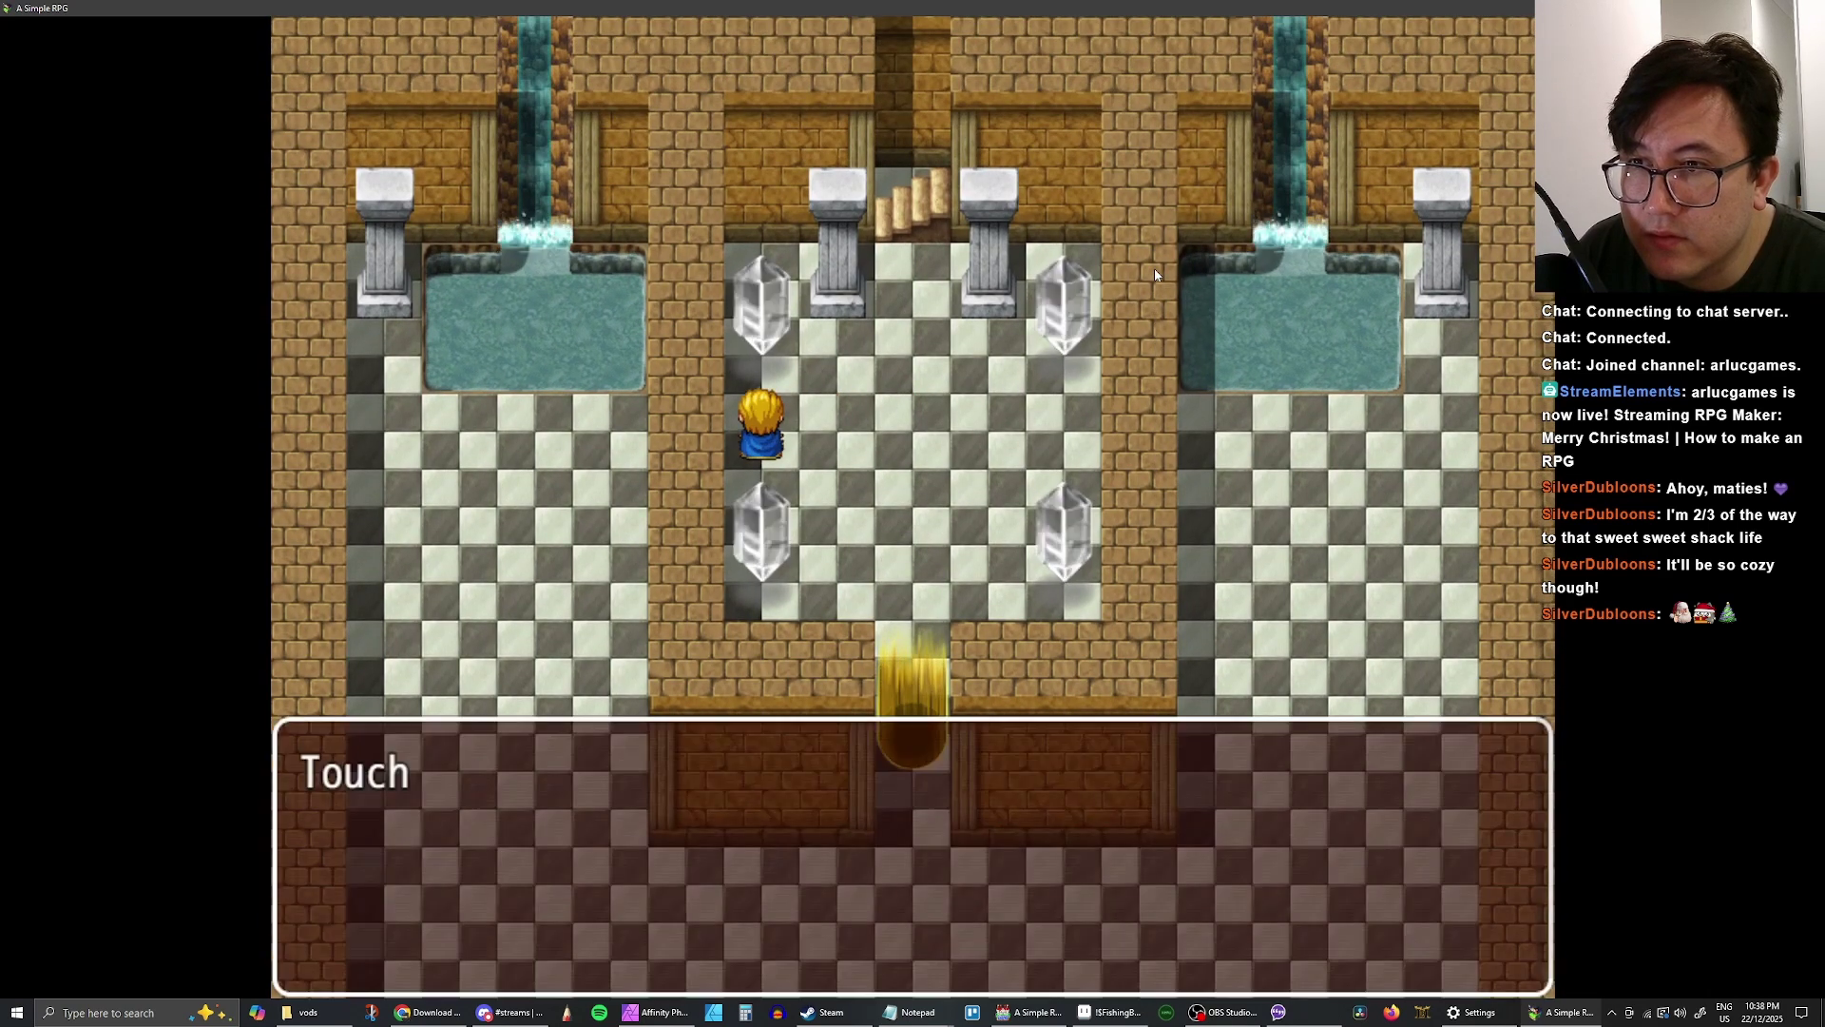
pyautogui.press('Return')
# - Touch the northeast crystal, answering Yes, to test the edited Crystal #2 event
pyautogui.press('Right')
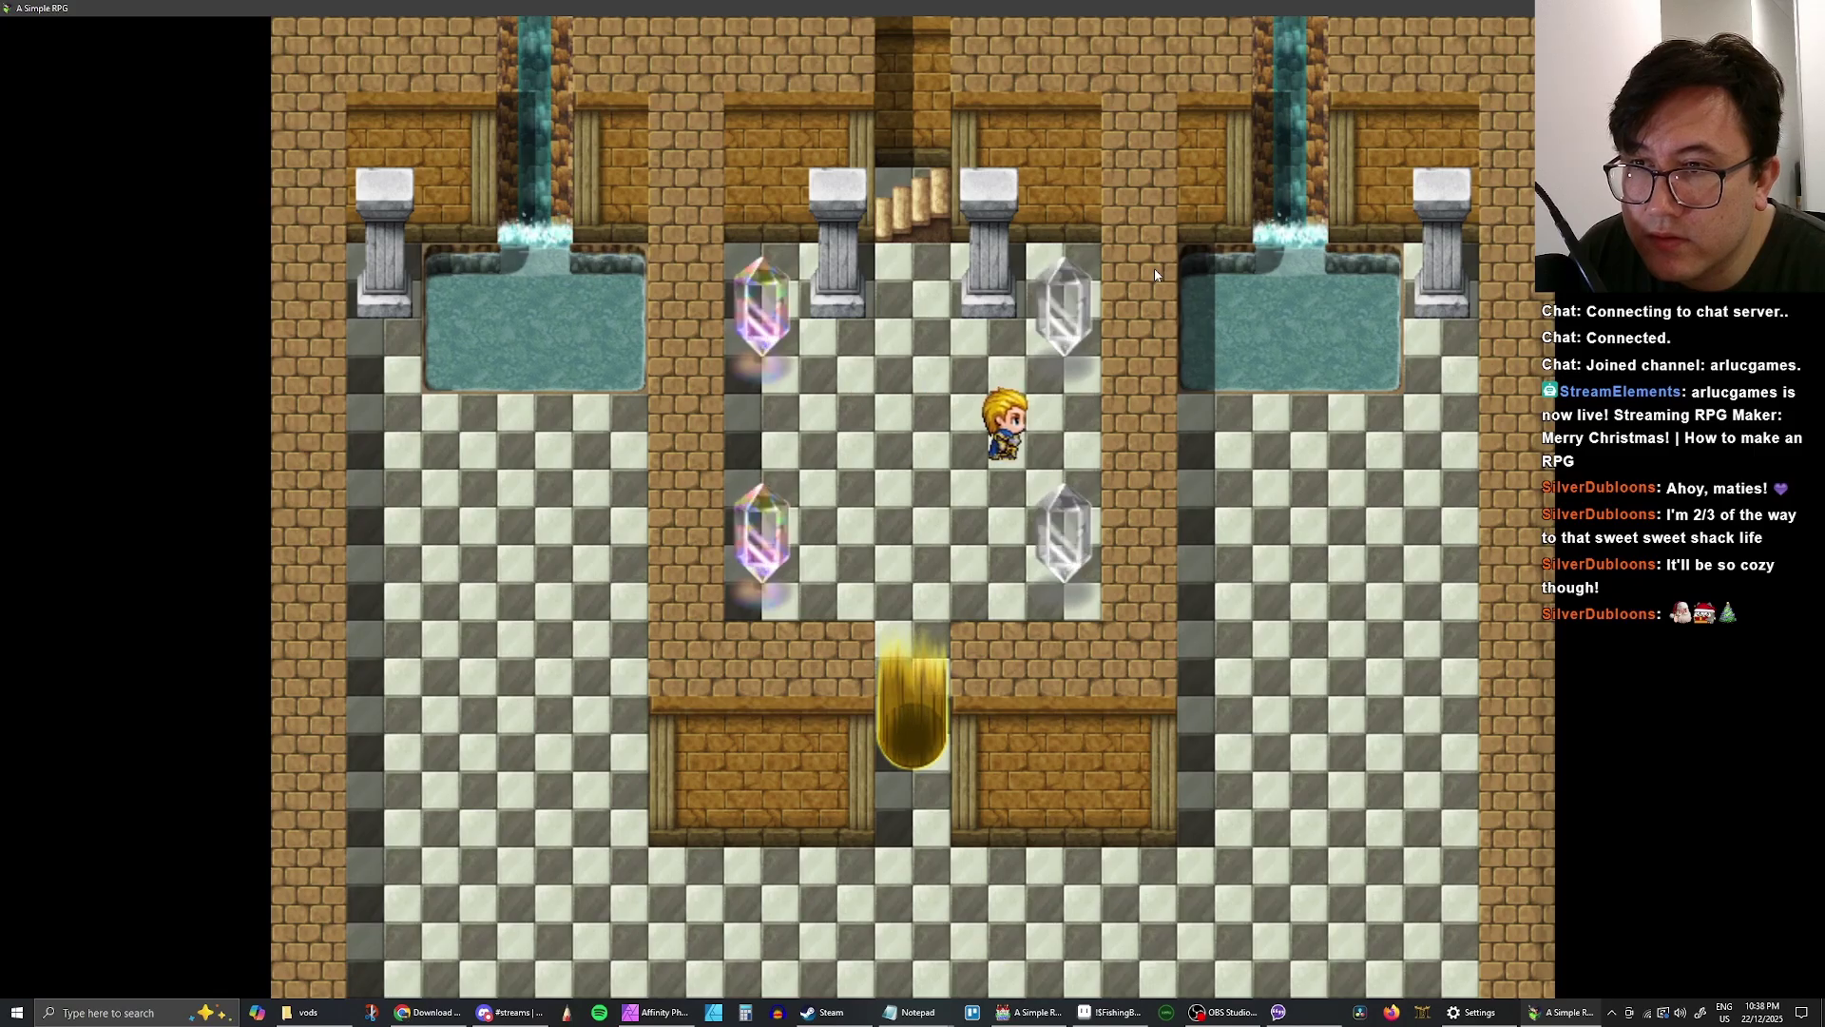
pyautogui.press('Up')
pyautogui.press('Return')
pyautogui.press('Return')
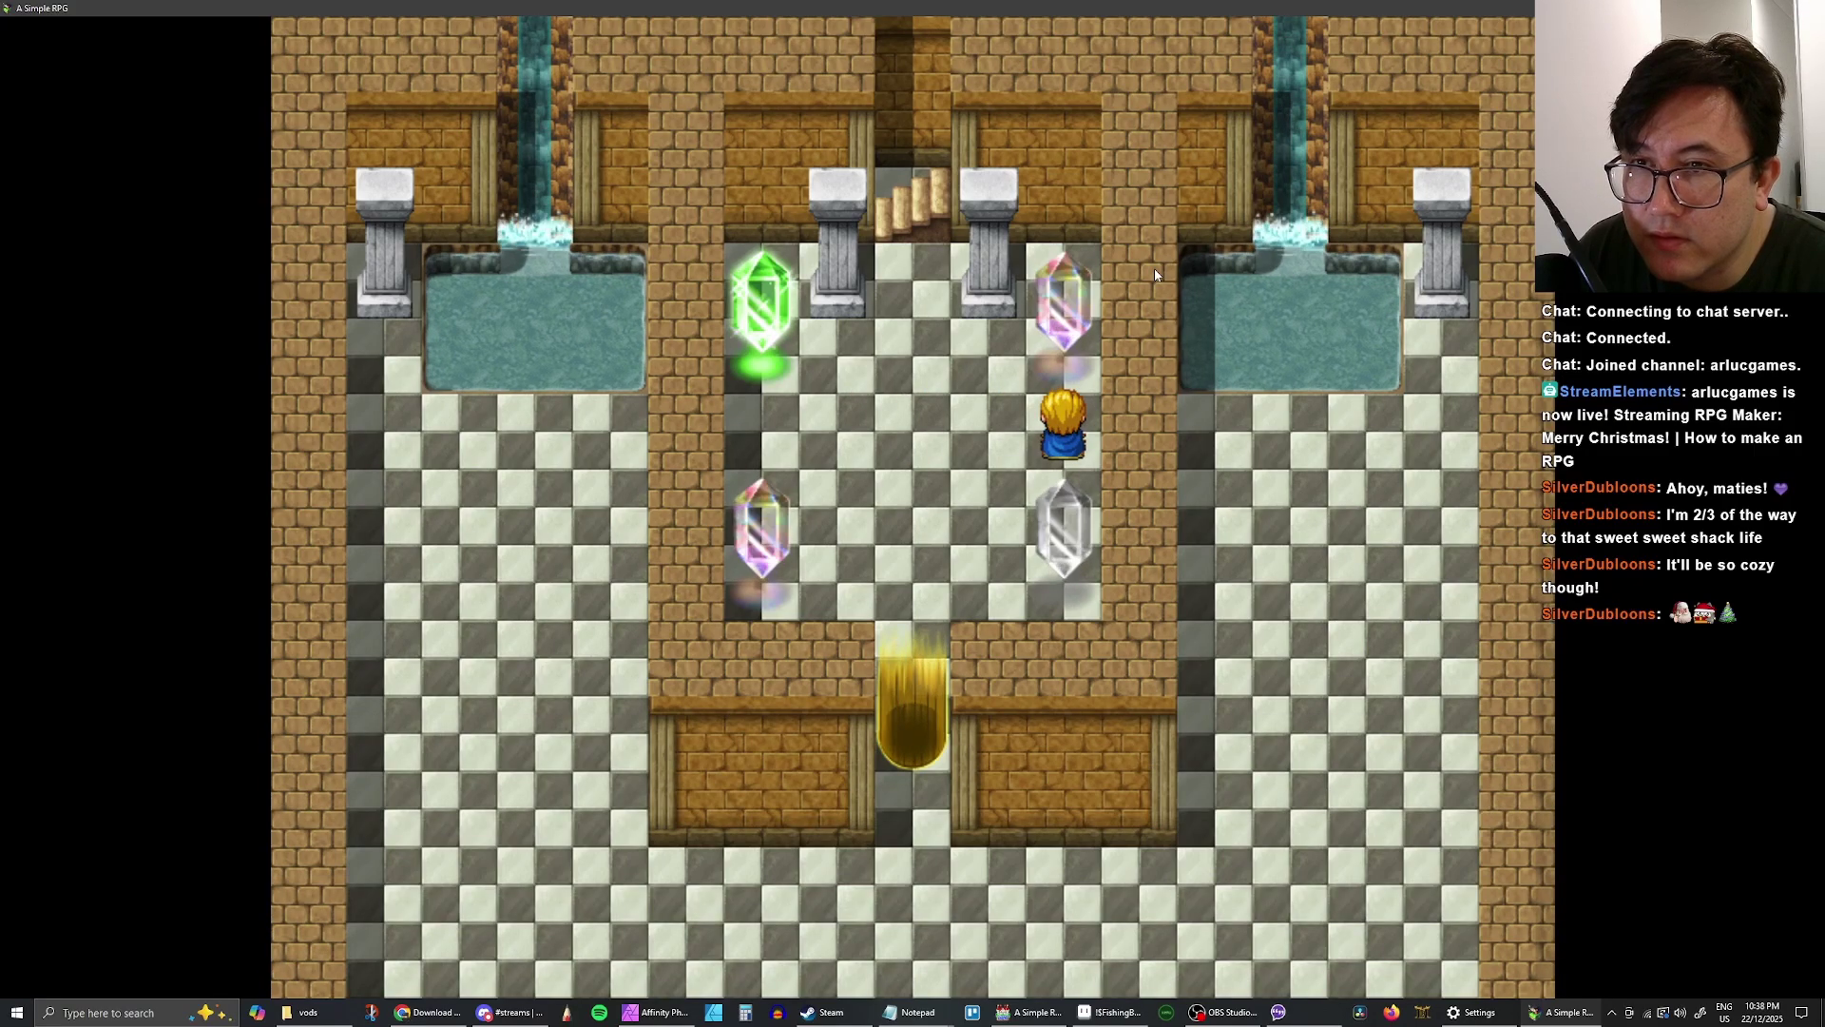
# - Walk to the southwest crystal and touch it, answering Yes, to test its effect on the other crystals
pyautogui.press('Left')
pyautogui.press('Down')
pyautogui.press('Left')
pyautogui.press('Left')
pyautogui.press('Down')
pyautogui.press('Left')
pyautogui.press('Return')
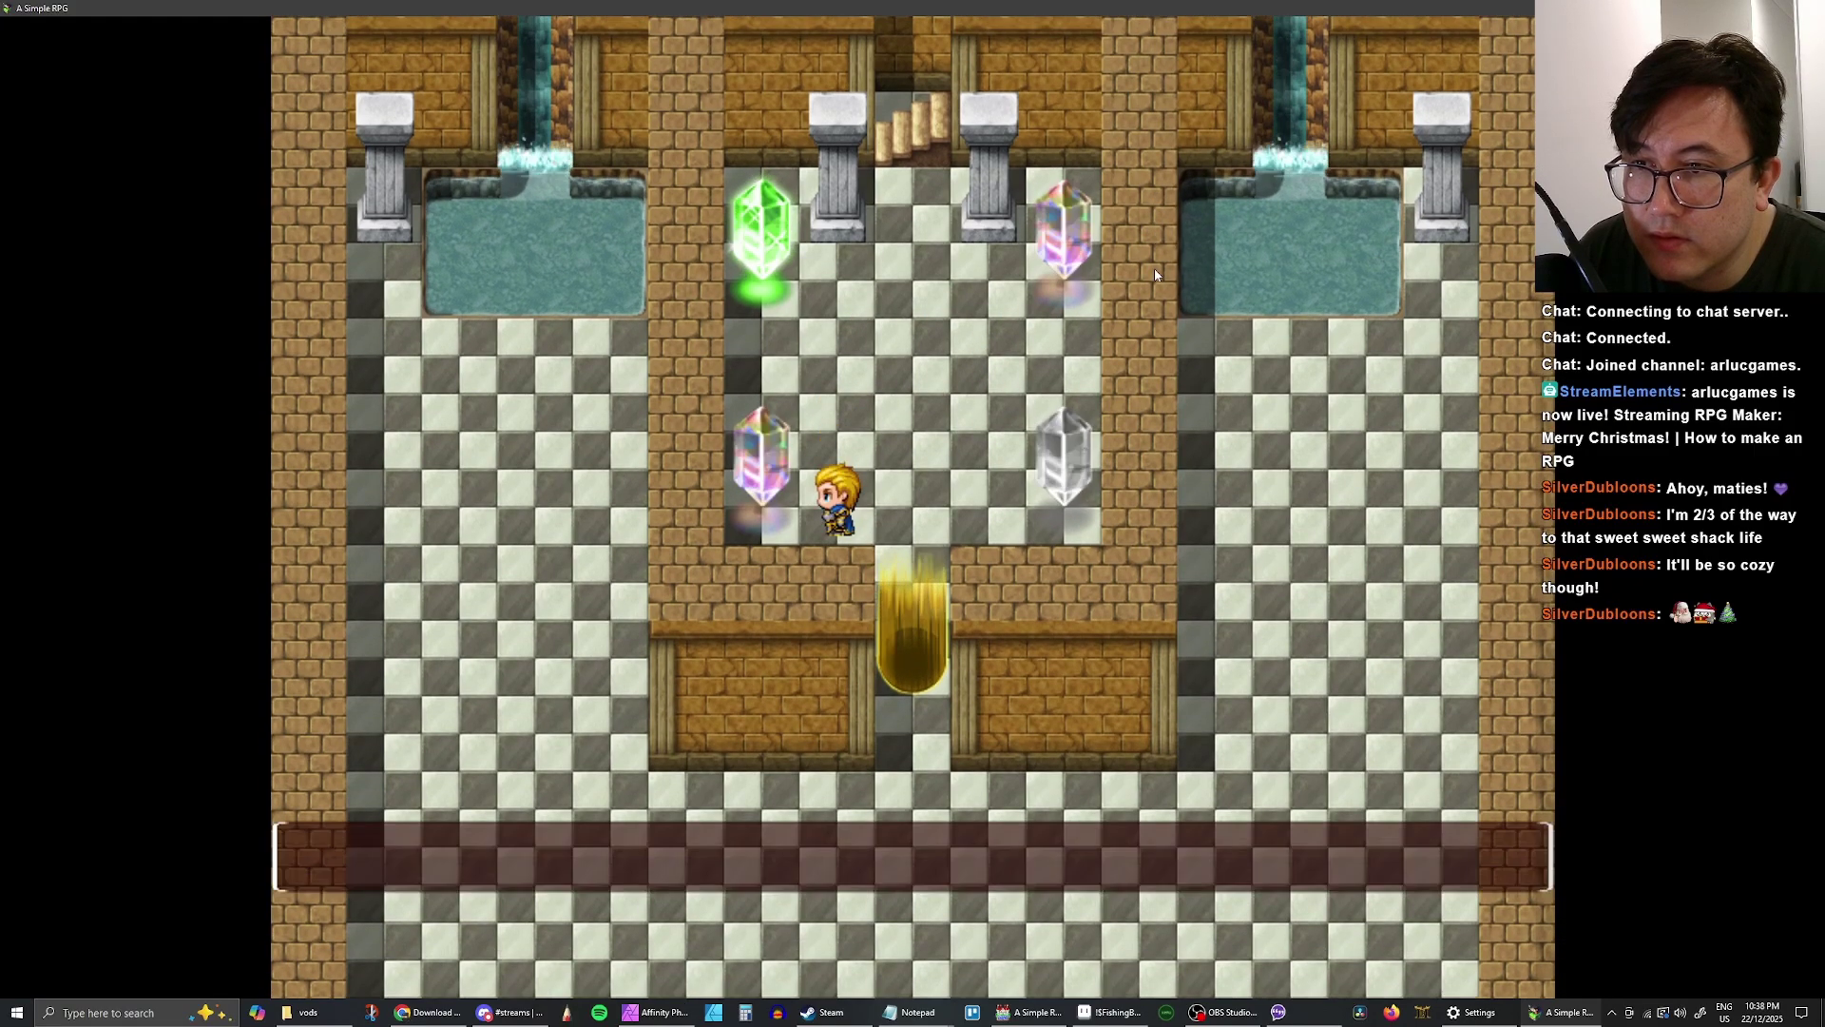
pyautogui.press('Return')
# - Walk across to the southeast crystal and touch it, answering Yes
pyautogui.press('Right')
pyautogui.press('Right')
pyautogui.press('Right')
pyautogui.press('Right')
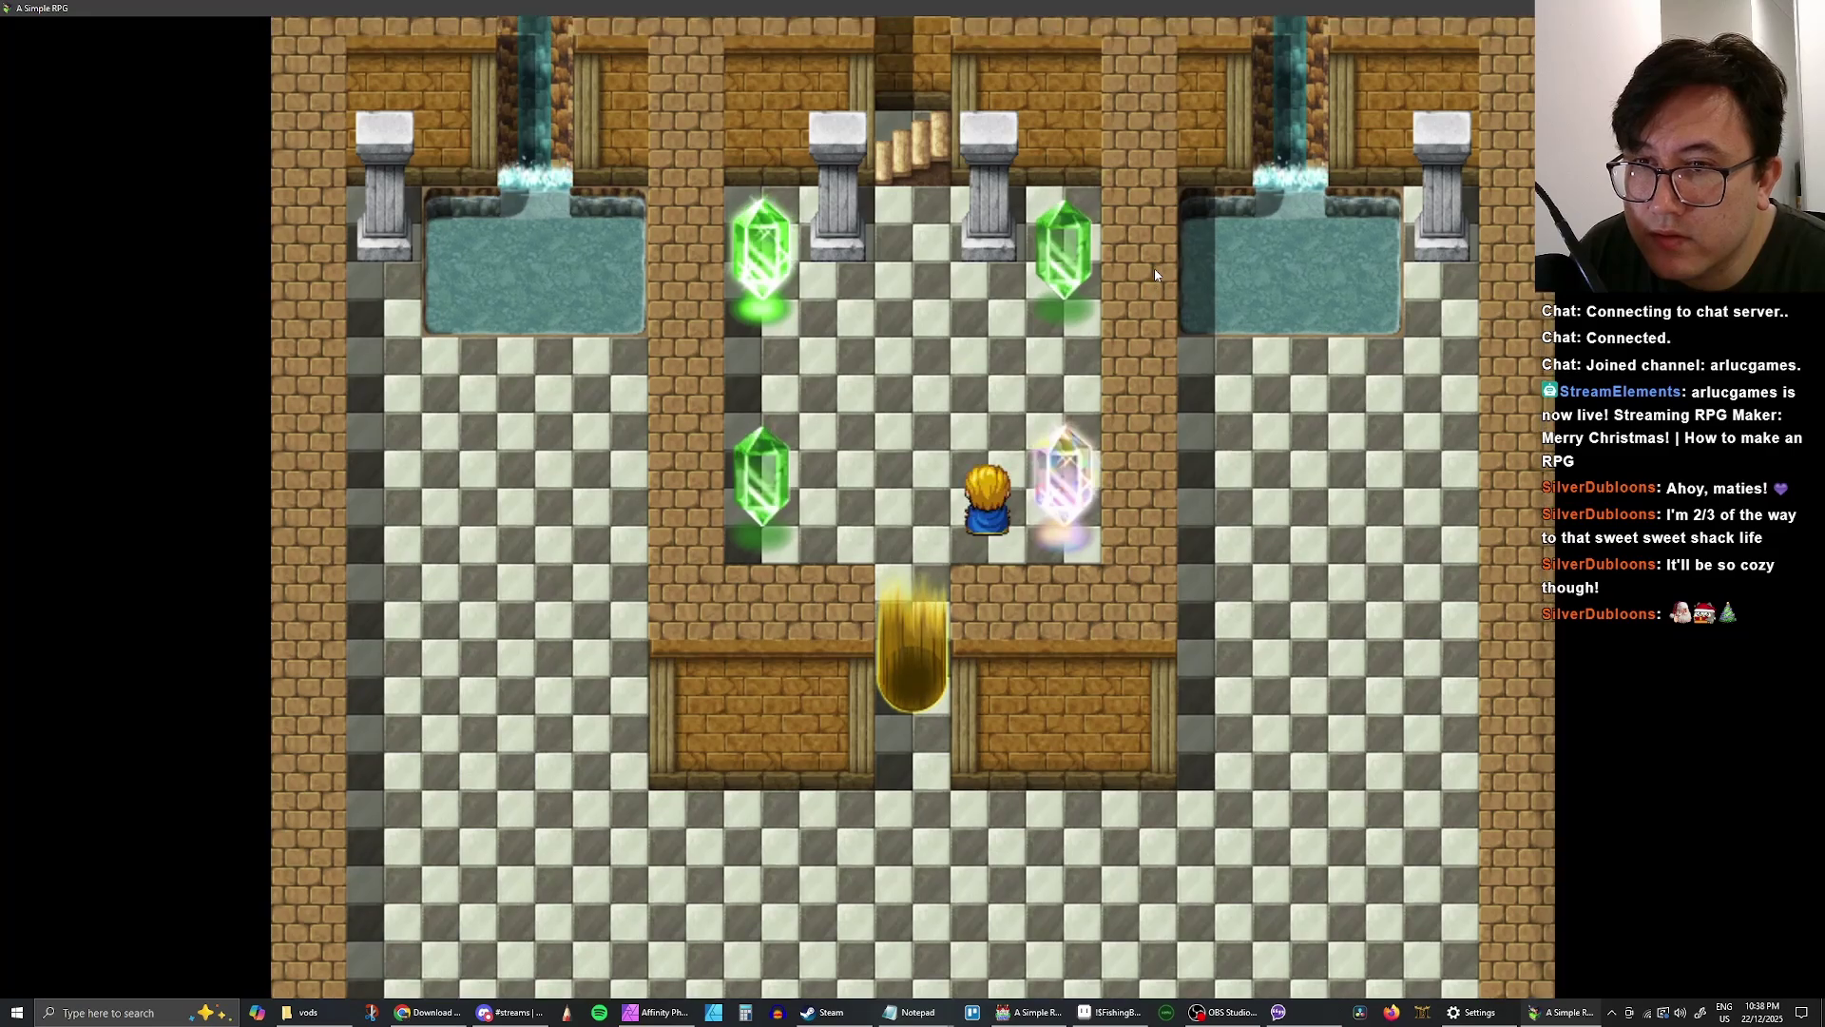
pyautogui.press('Return')
pyautogui.press('Return')
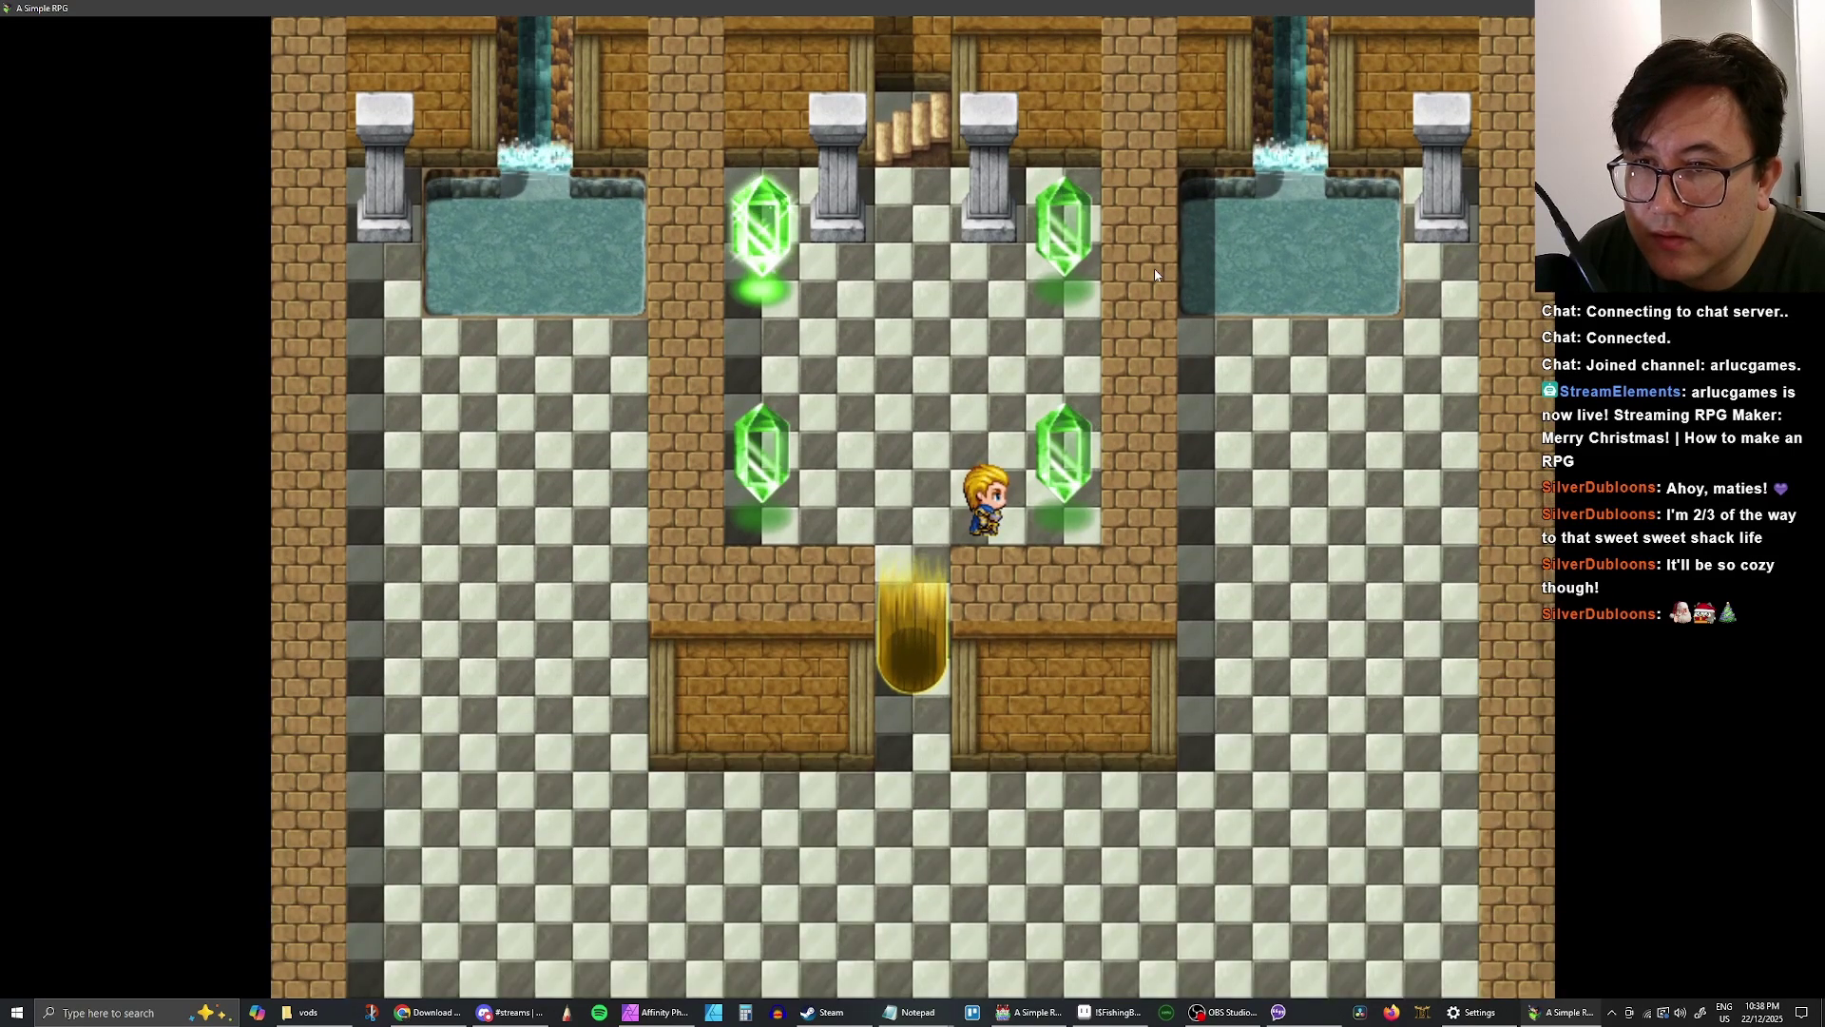
# - Return to the northeast crystal and touch it again to check that Crystal #1 and #2 both change
pyautogui.press('Up')
pyautogui.press('Down')
pyautogui.press('Down')
pyautogui.press('Right')
pyautogui.press('Right')
pyautogui.press('Up')
pyautogui.press('Return')
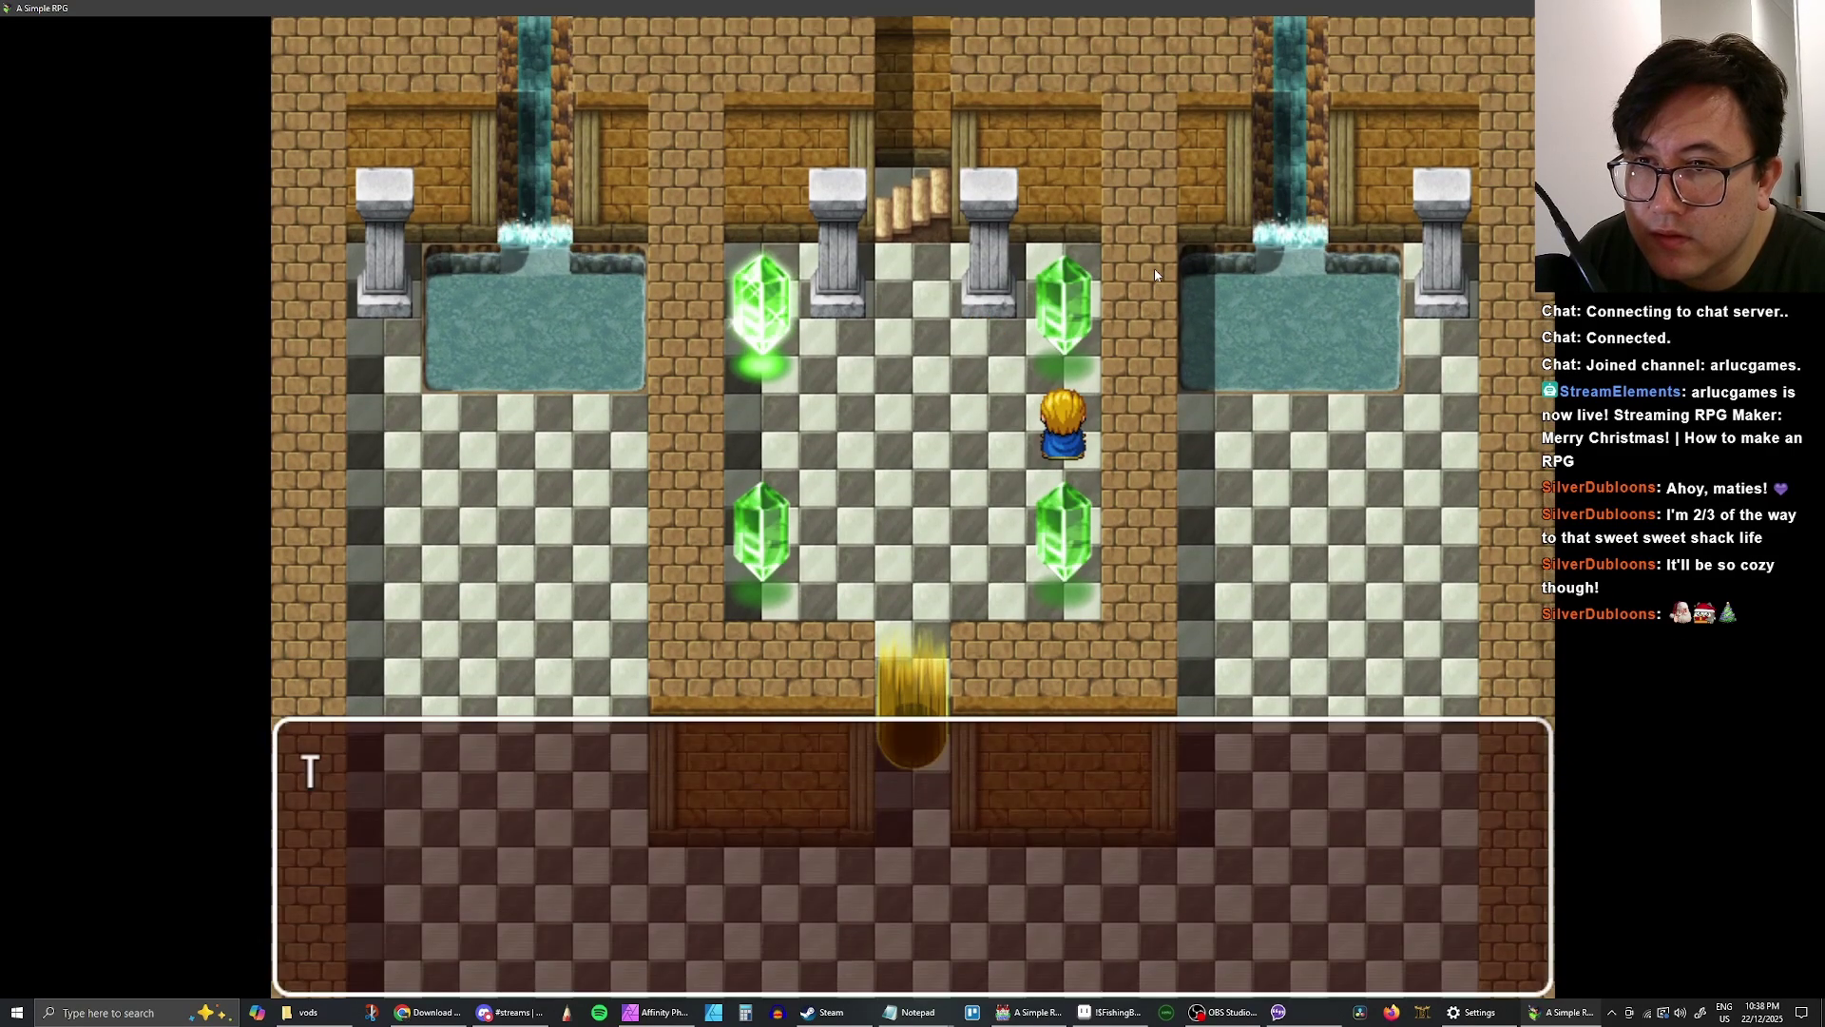
pyautogui.press('Return')
# - Walk west to the northwest crystal and touch it three times, answering Yes each time
pyautogui.press('Left')
pyautogui.press('Left')
pyautogui.press('Left')
pyautogui.press('Left')
pyautogui.press('Left')
pyautogui.press('Left')
pyautogui.press('Left')
pyautogui.press('Left')
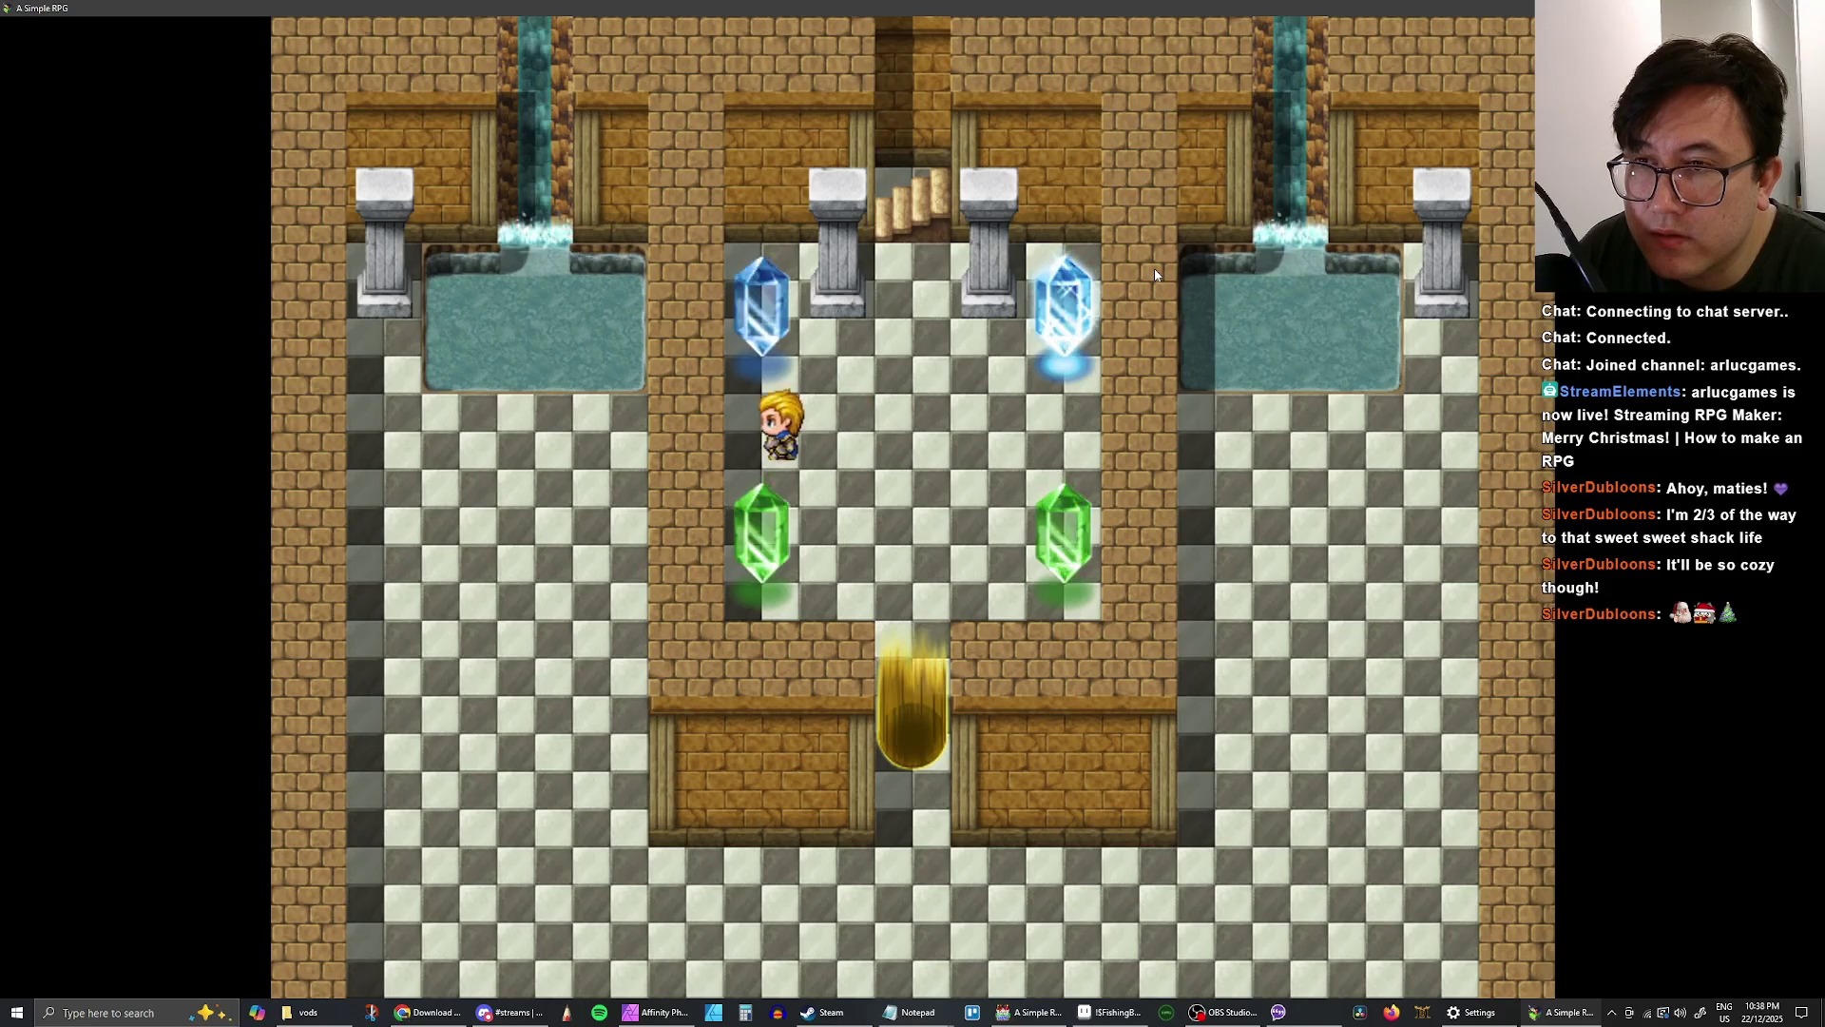
pyautogui.press('Up')
pyautogui.press('Return')
pyautogui.press('Return')
pyautogui.press('Return')
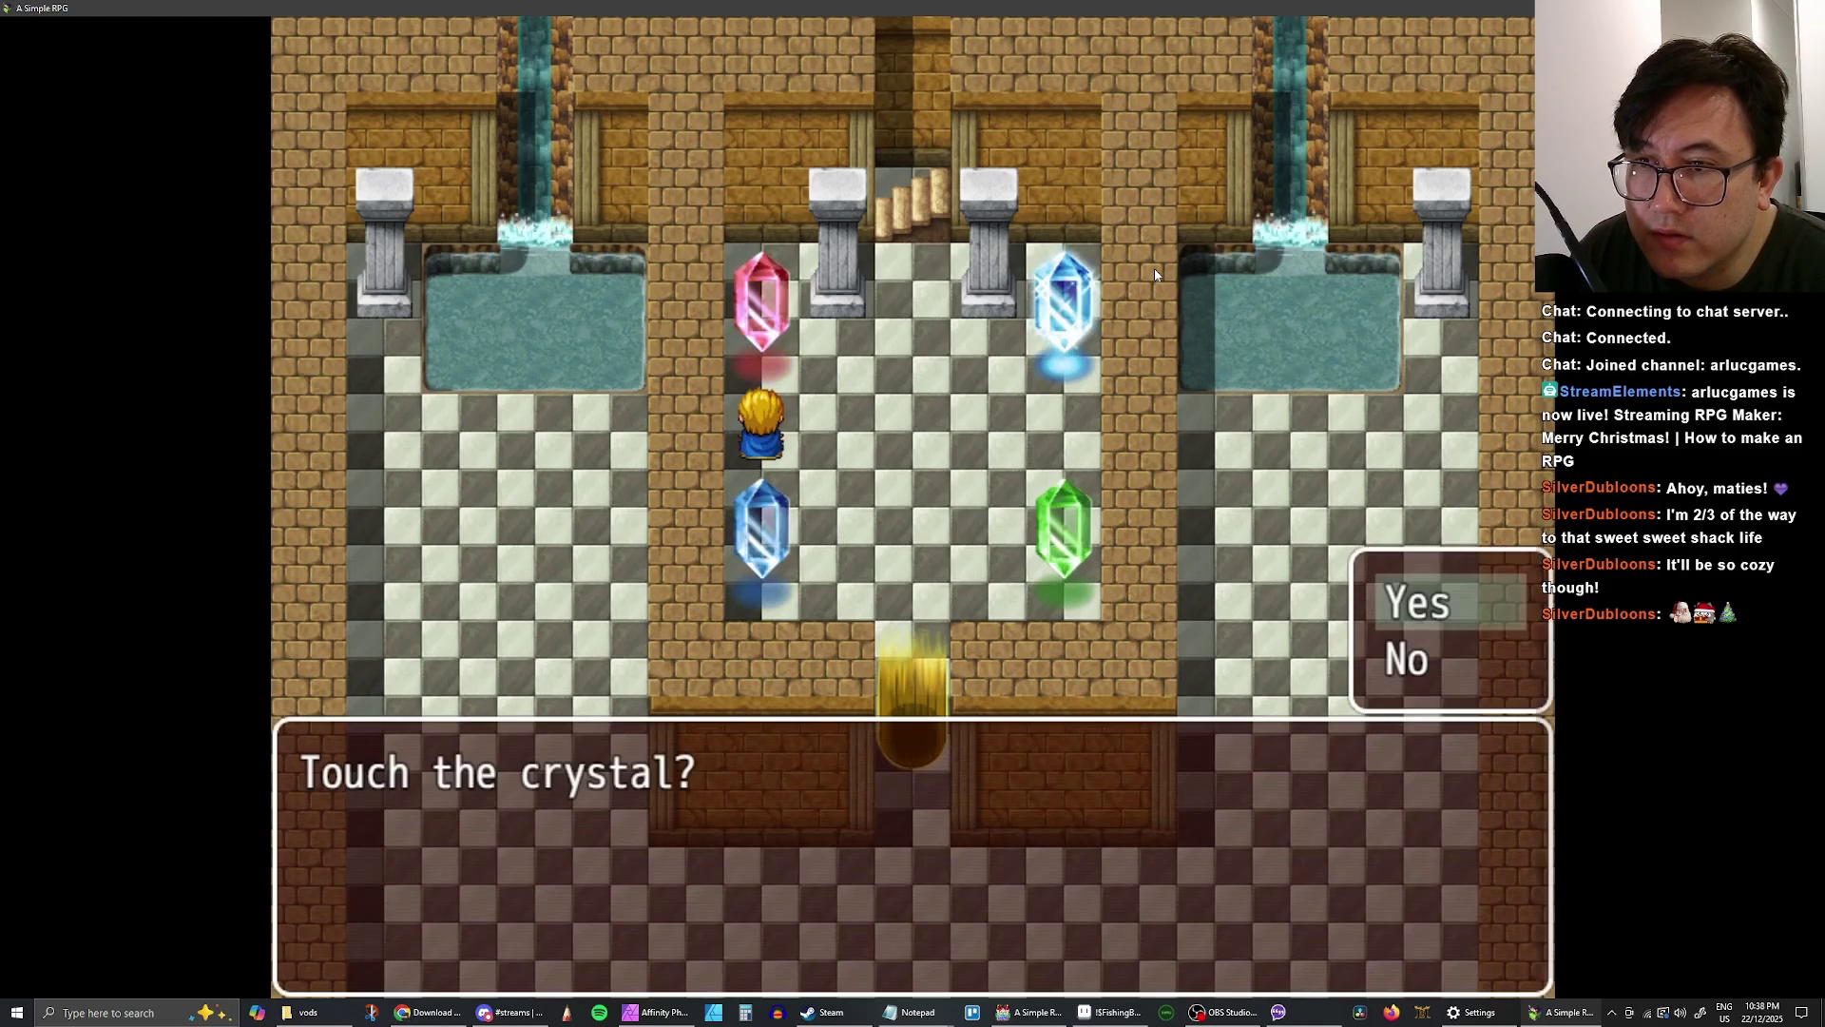
pyautogui.press('Return')
pyautogui.press('Return')
pyautogui.press('Return')
# - Turn to the southwest crystal and touch it three times, answering Yes each time
pyautogui.press('Down')
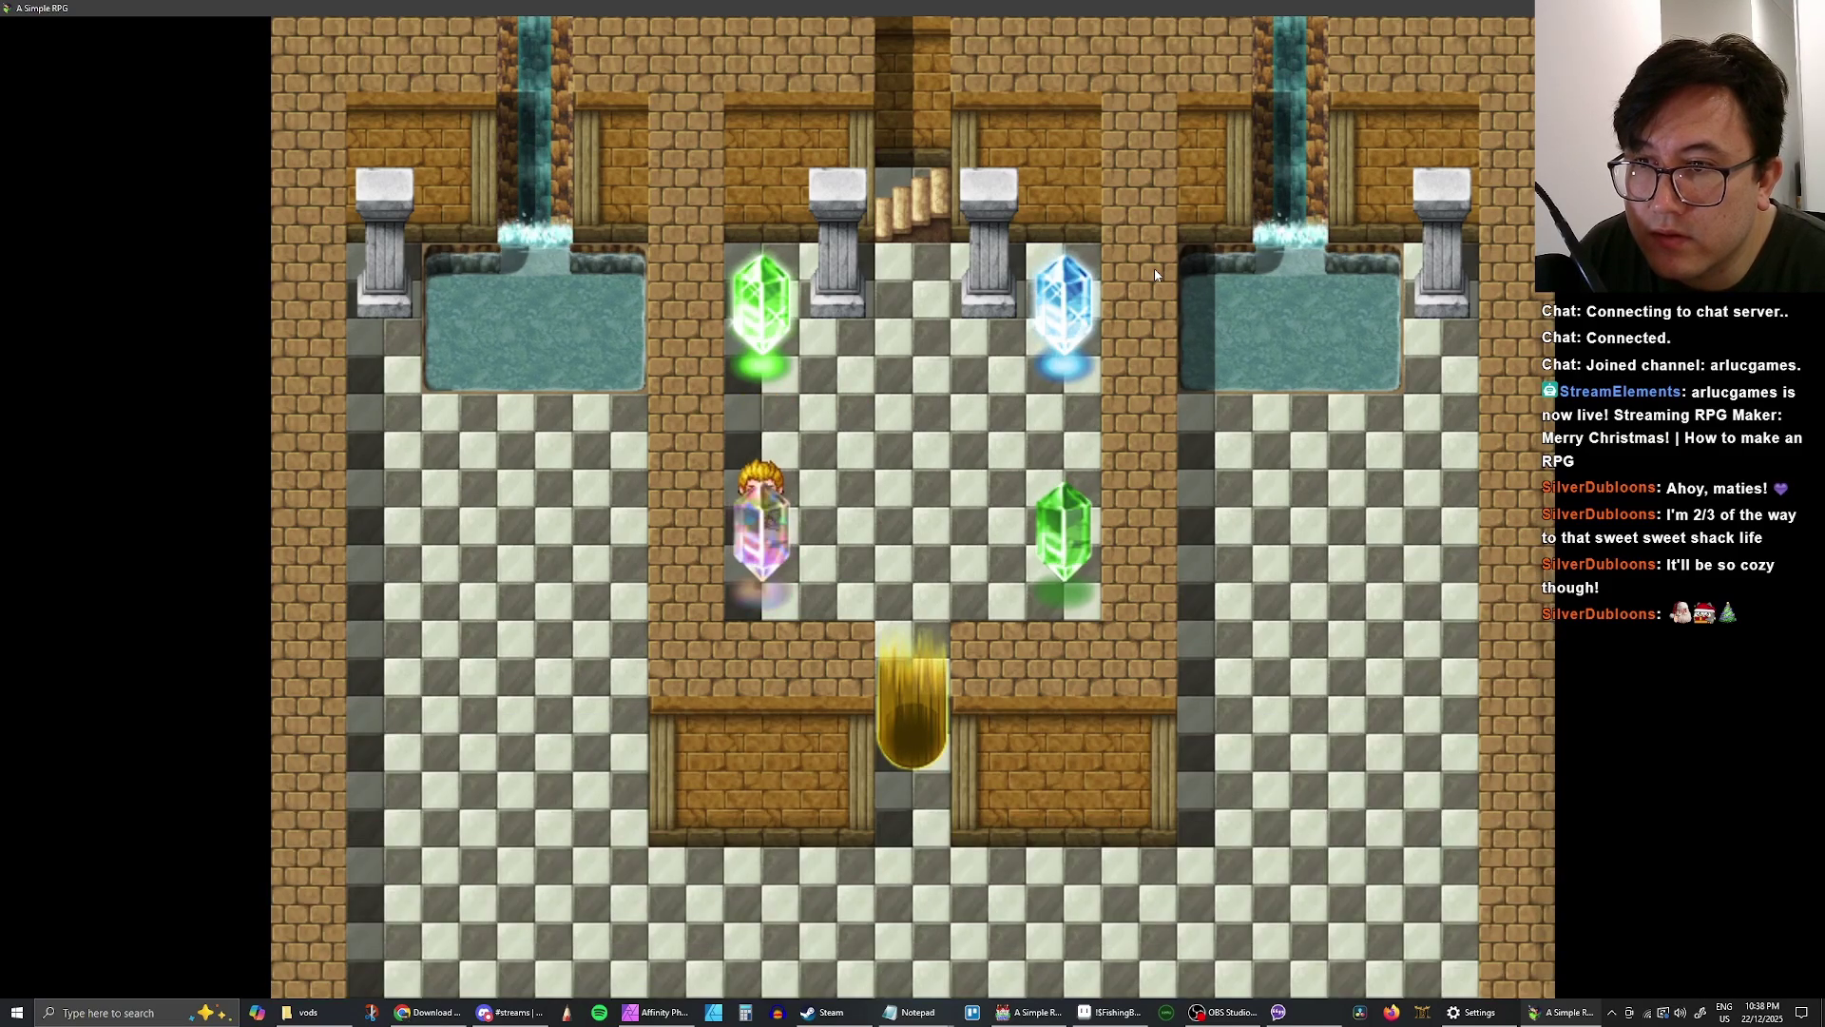
pyautogui.press('Return')
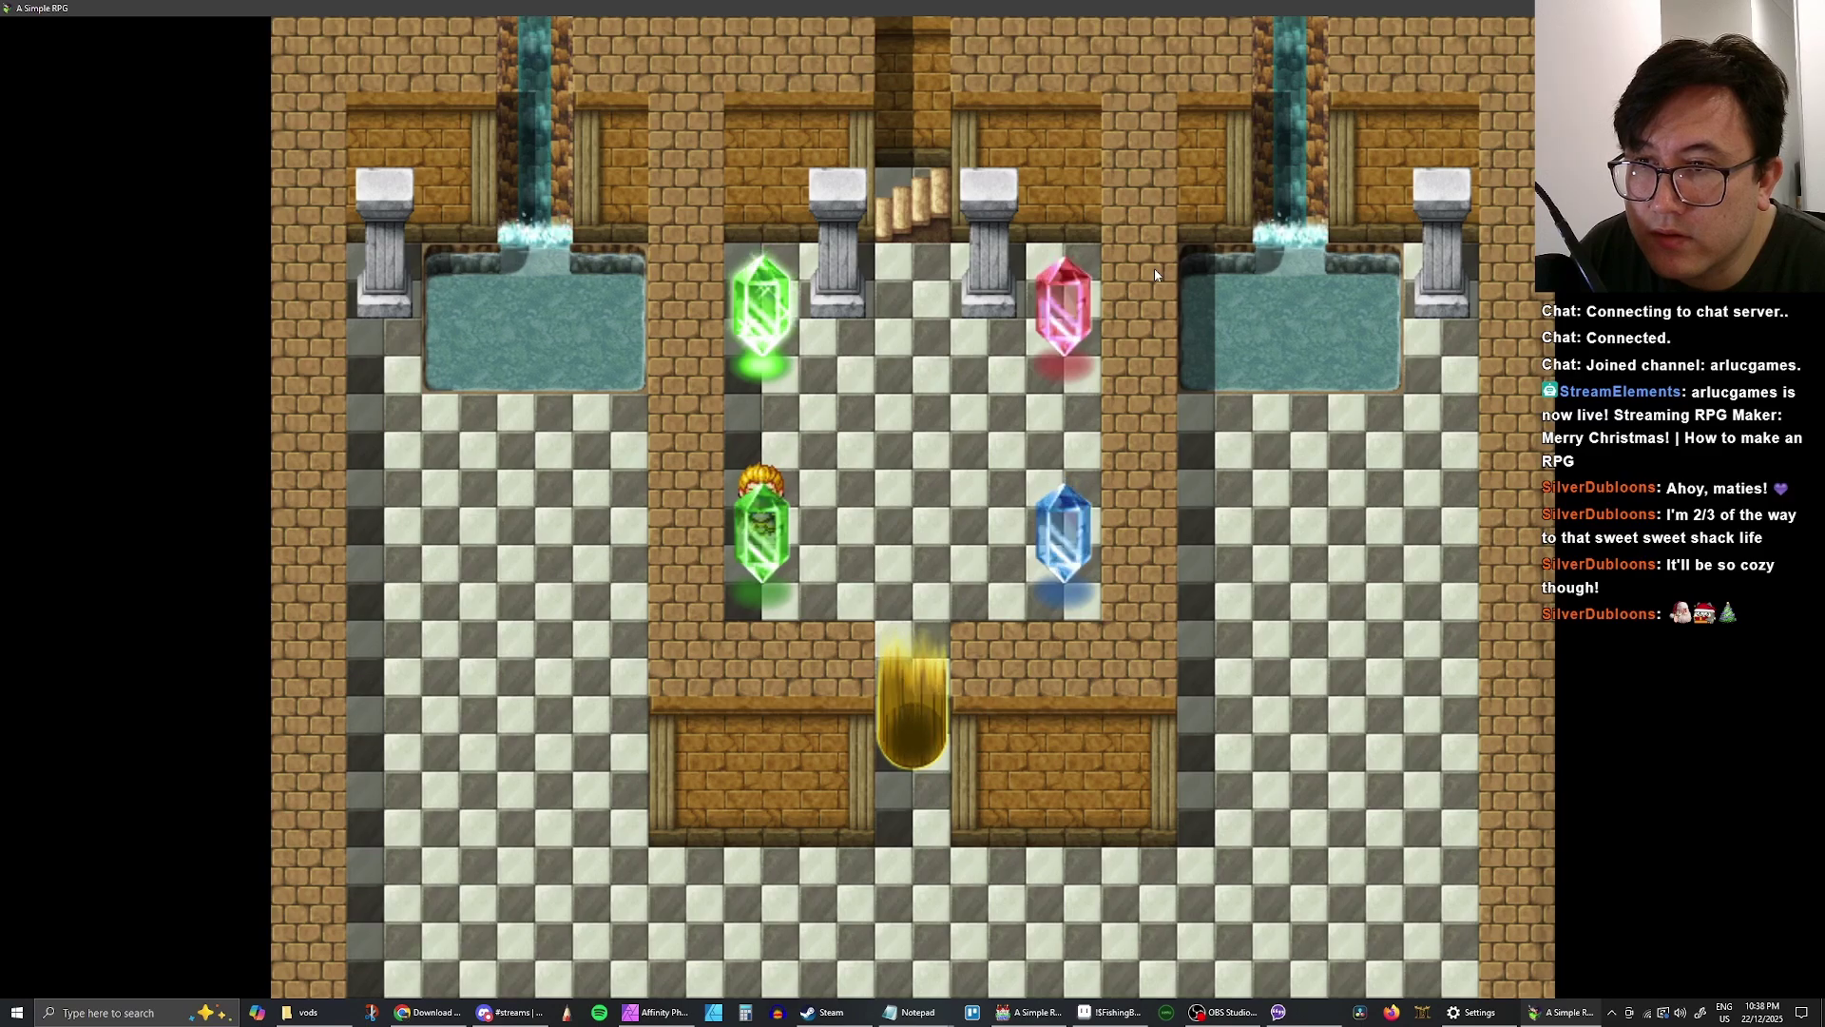
pyautogui.press('Return')
pyautogui.press('Return')
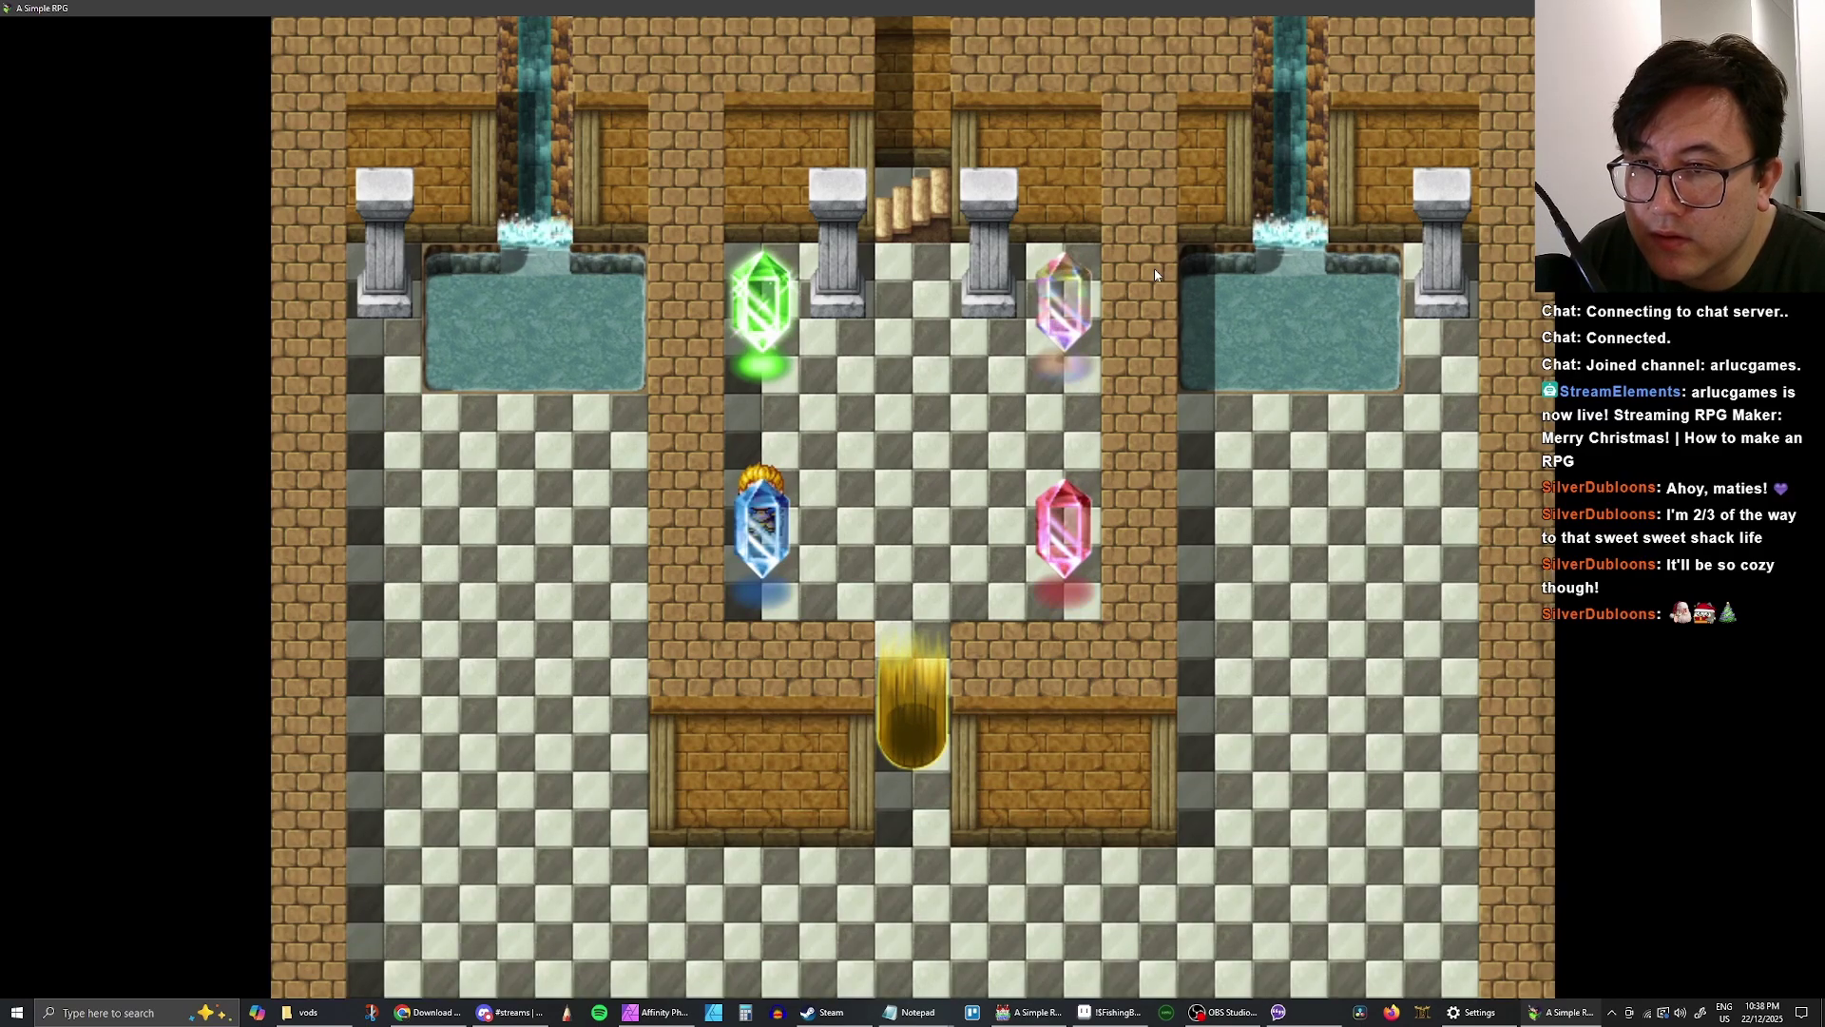
pyautogui.press('Return')
pyautogui.press('Return')
# - Walk back to the northeast crystal and touch it once more, answering Yes
pyautogui.press('Right')
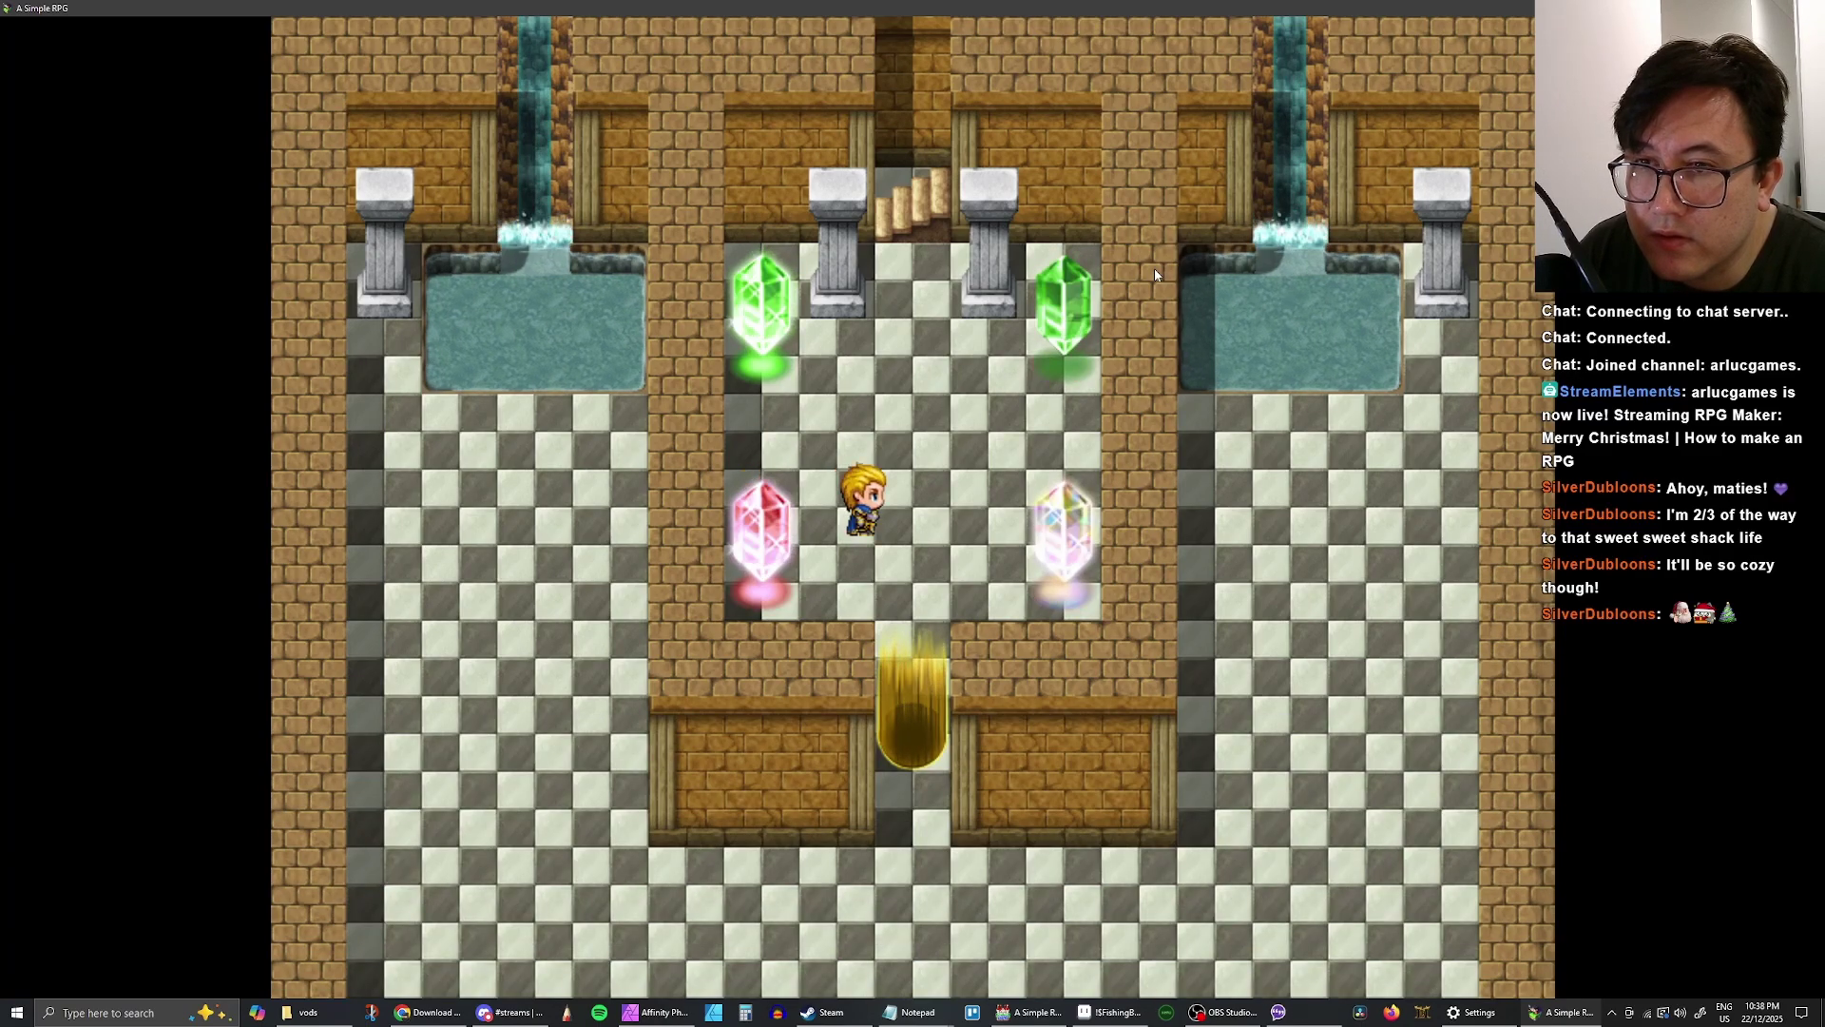
pyautogui.press('Up')
pyautogui.press('Return')
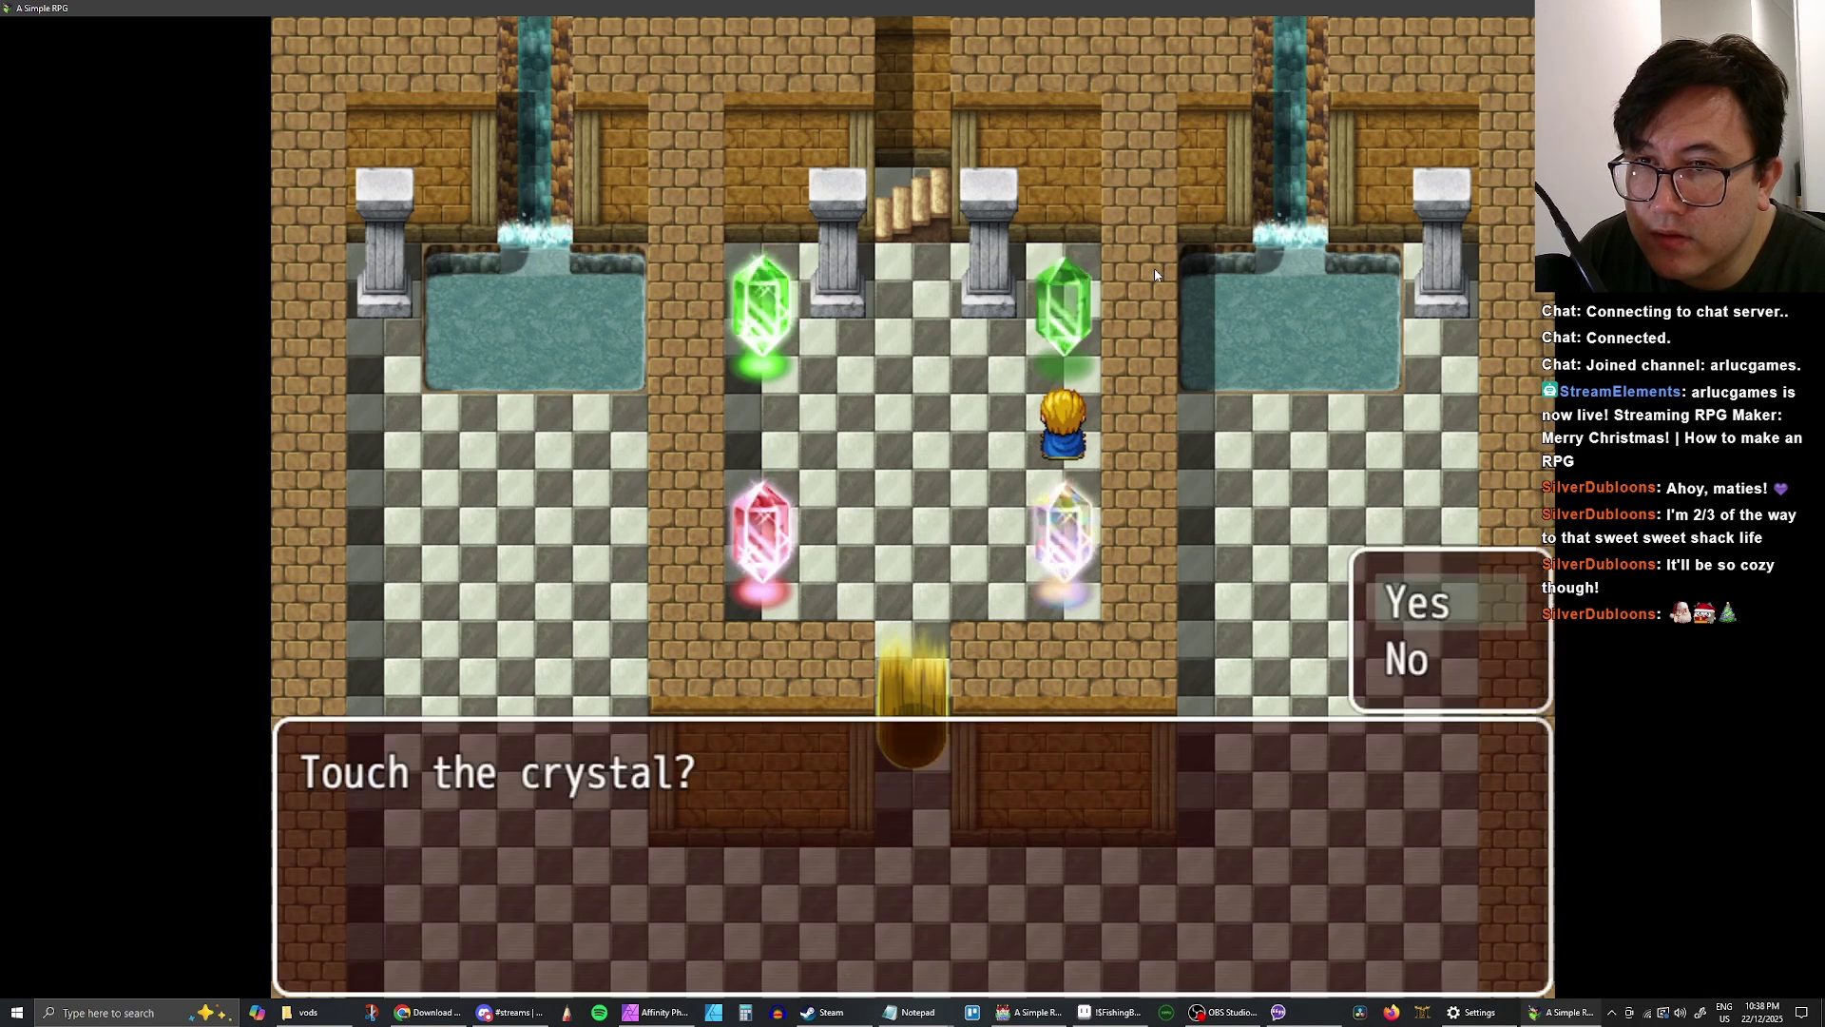
pyautogui.press('Return')
# - Touch the northwest crystal three more times, then move down to the southwest crystal
pyautogui.press('Left')
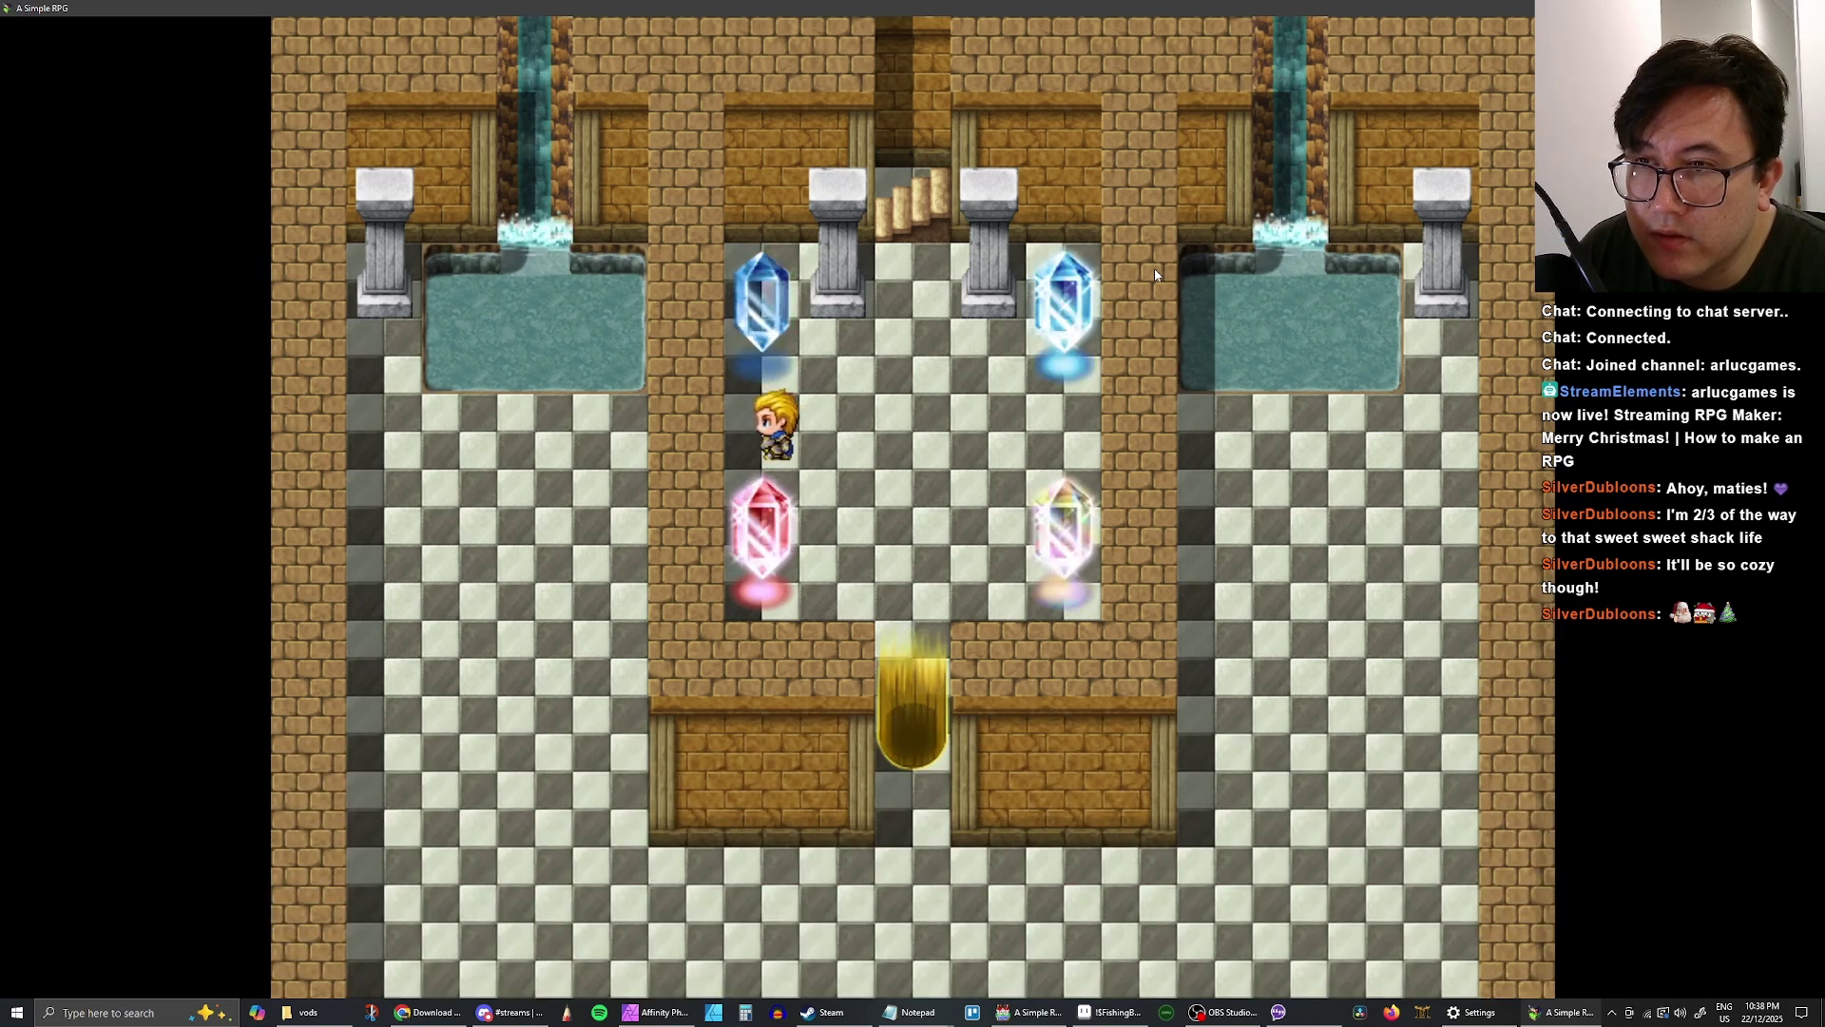
pyautogui.press('Up')
pyautogui.press('Return')
pyautogui.press('Return')
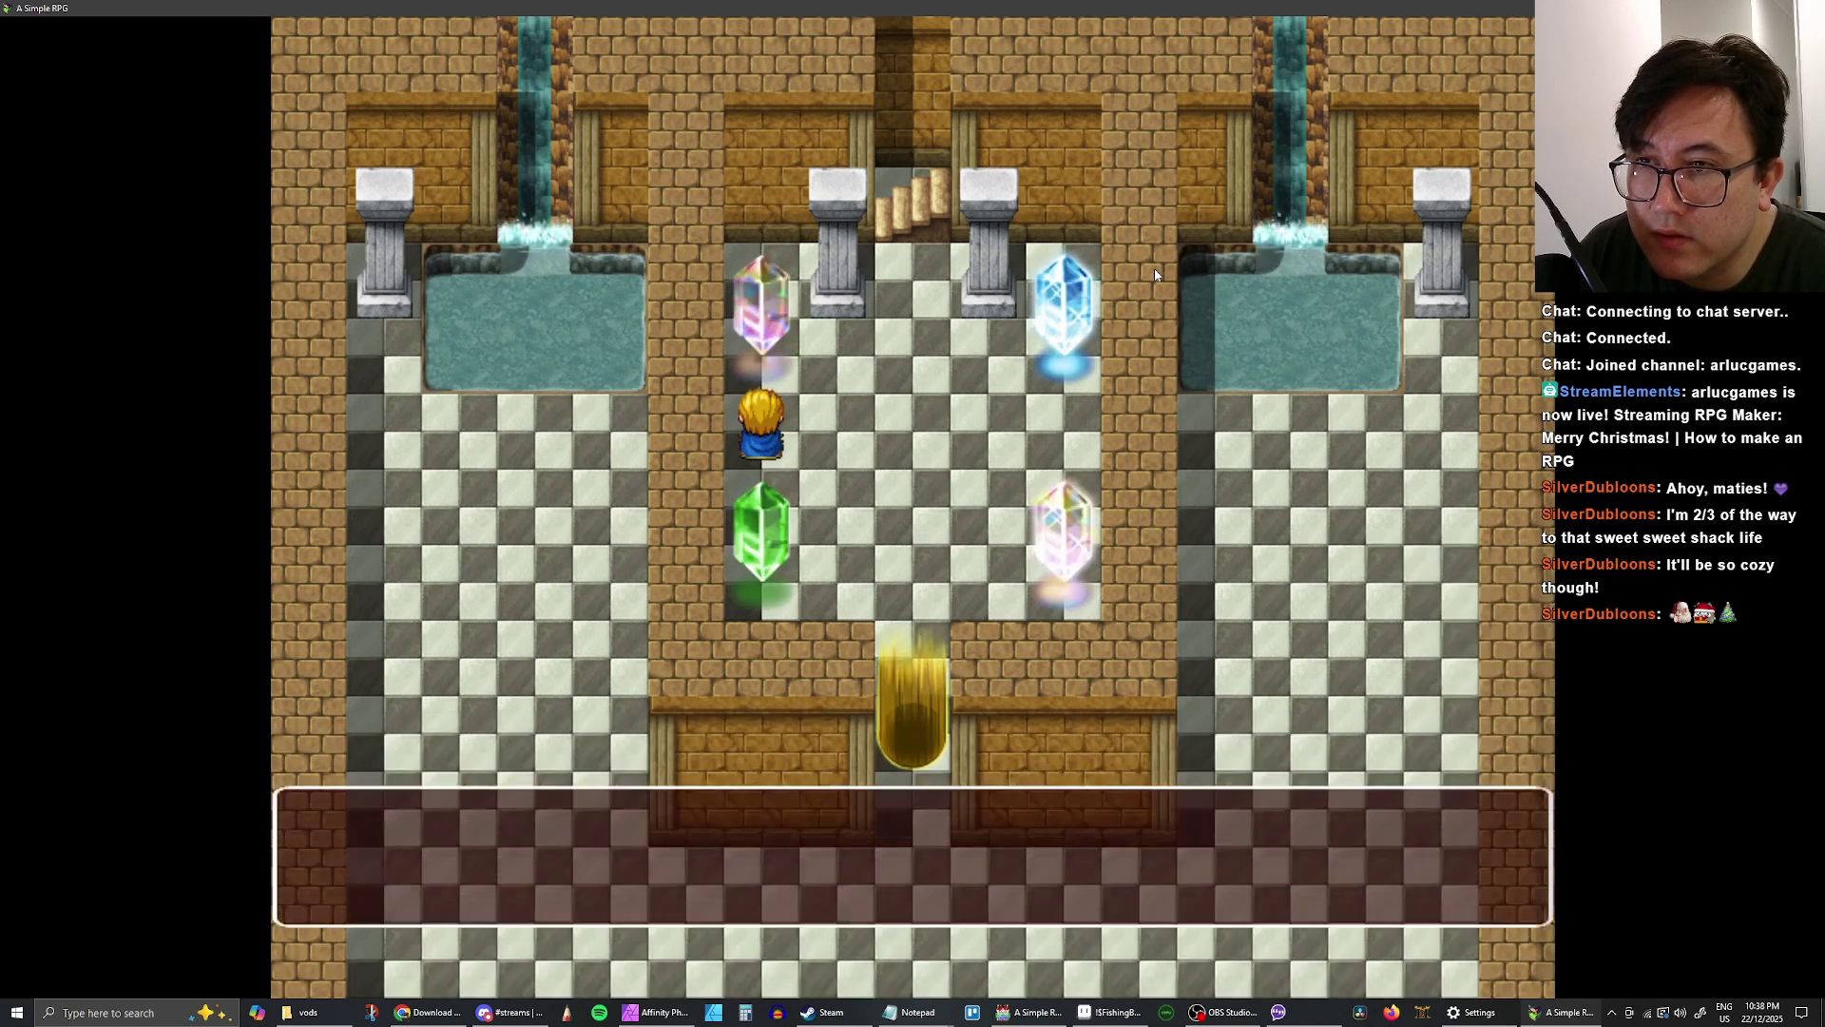
pyautogui.press('Down')
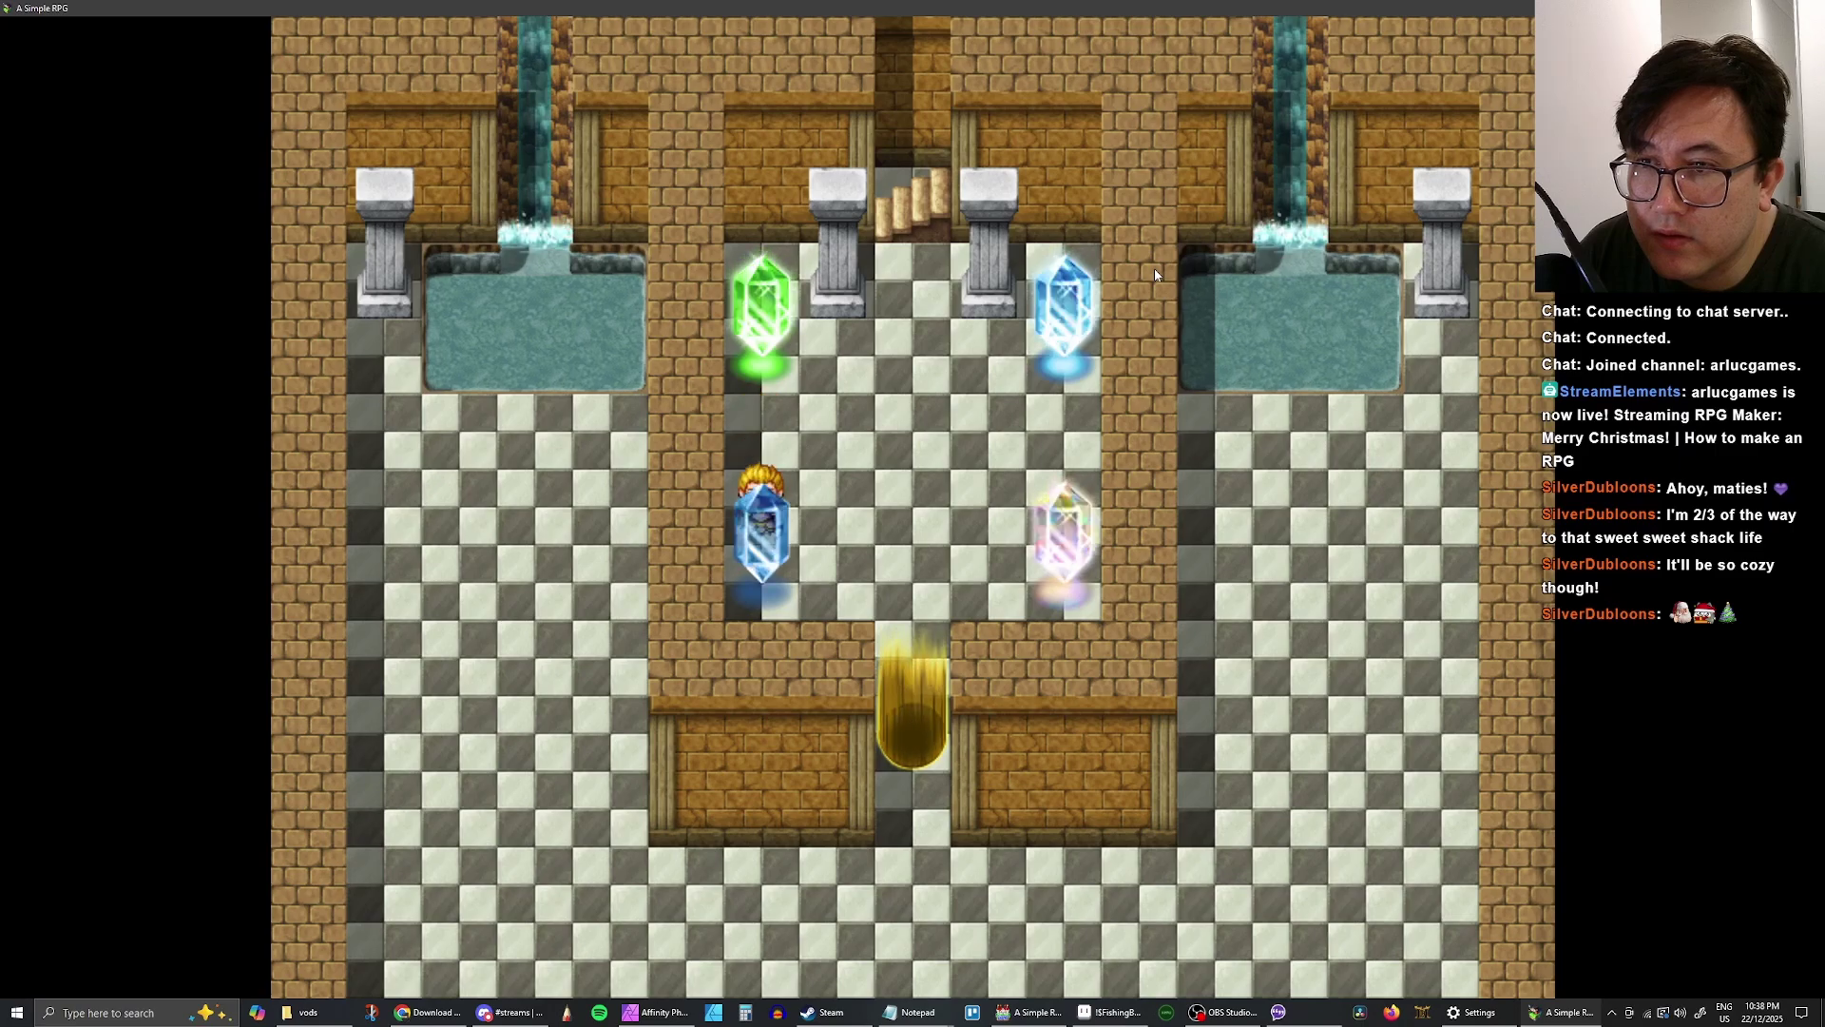
# - Touch the southwest crystal, answering Yes, and walk over to the northeast crystal
pyautogui.press('Return')
pyautogui.press('Return')
pyautogui.press('Right')
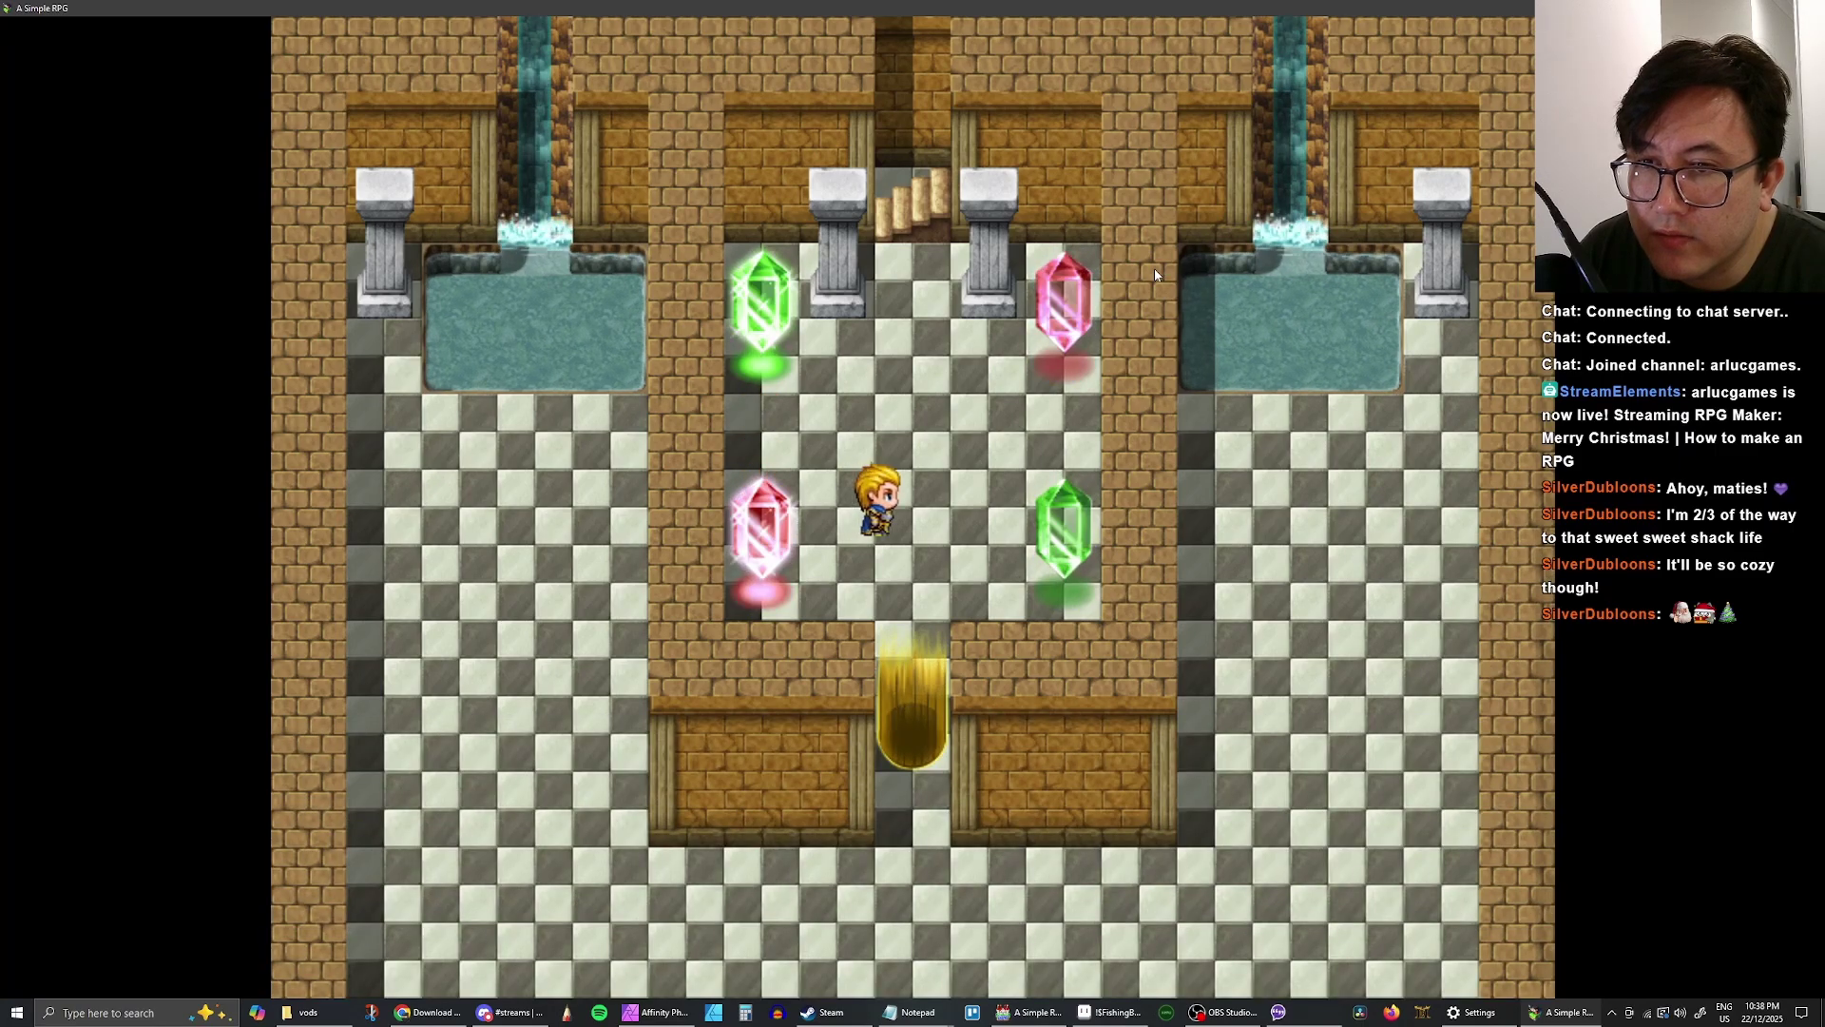
pyautogui.press('Up')
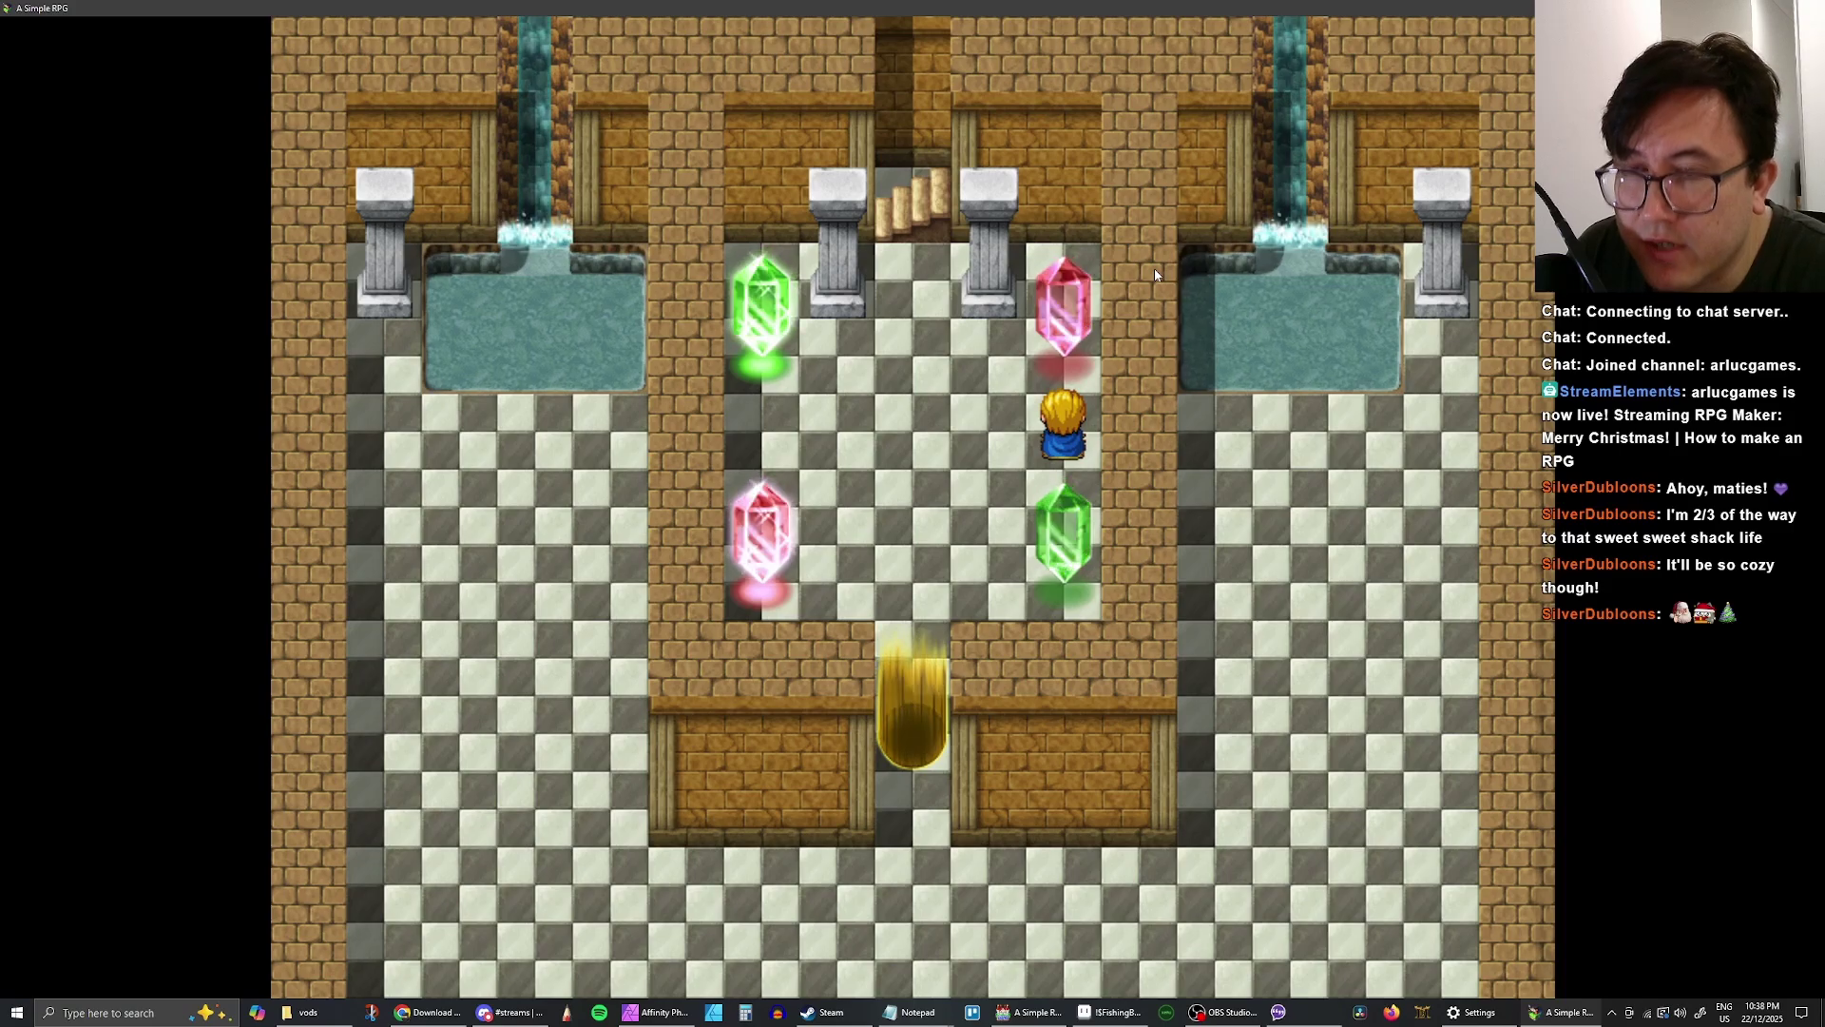
# - Face the southeast crystal, turn back to the northeast crystal and touch it
pyautogui.press('Down')
pyautogui.press('Up')
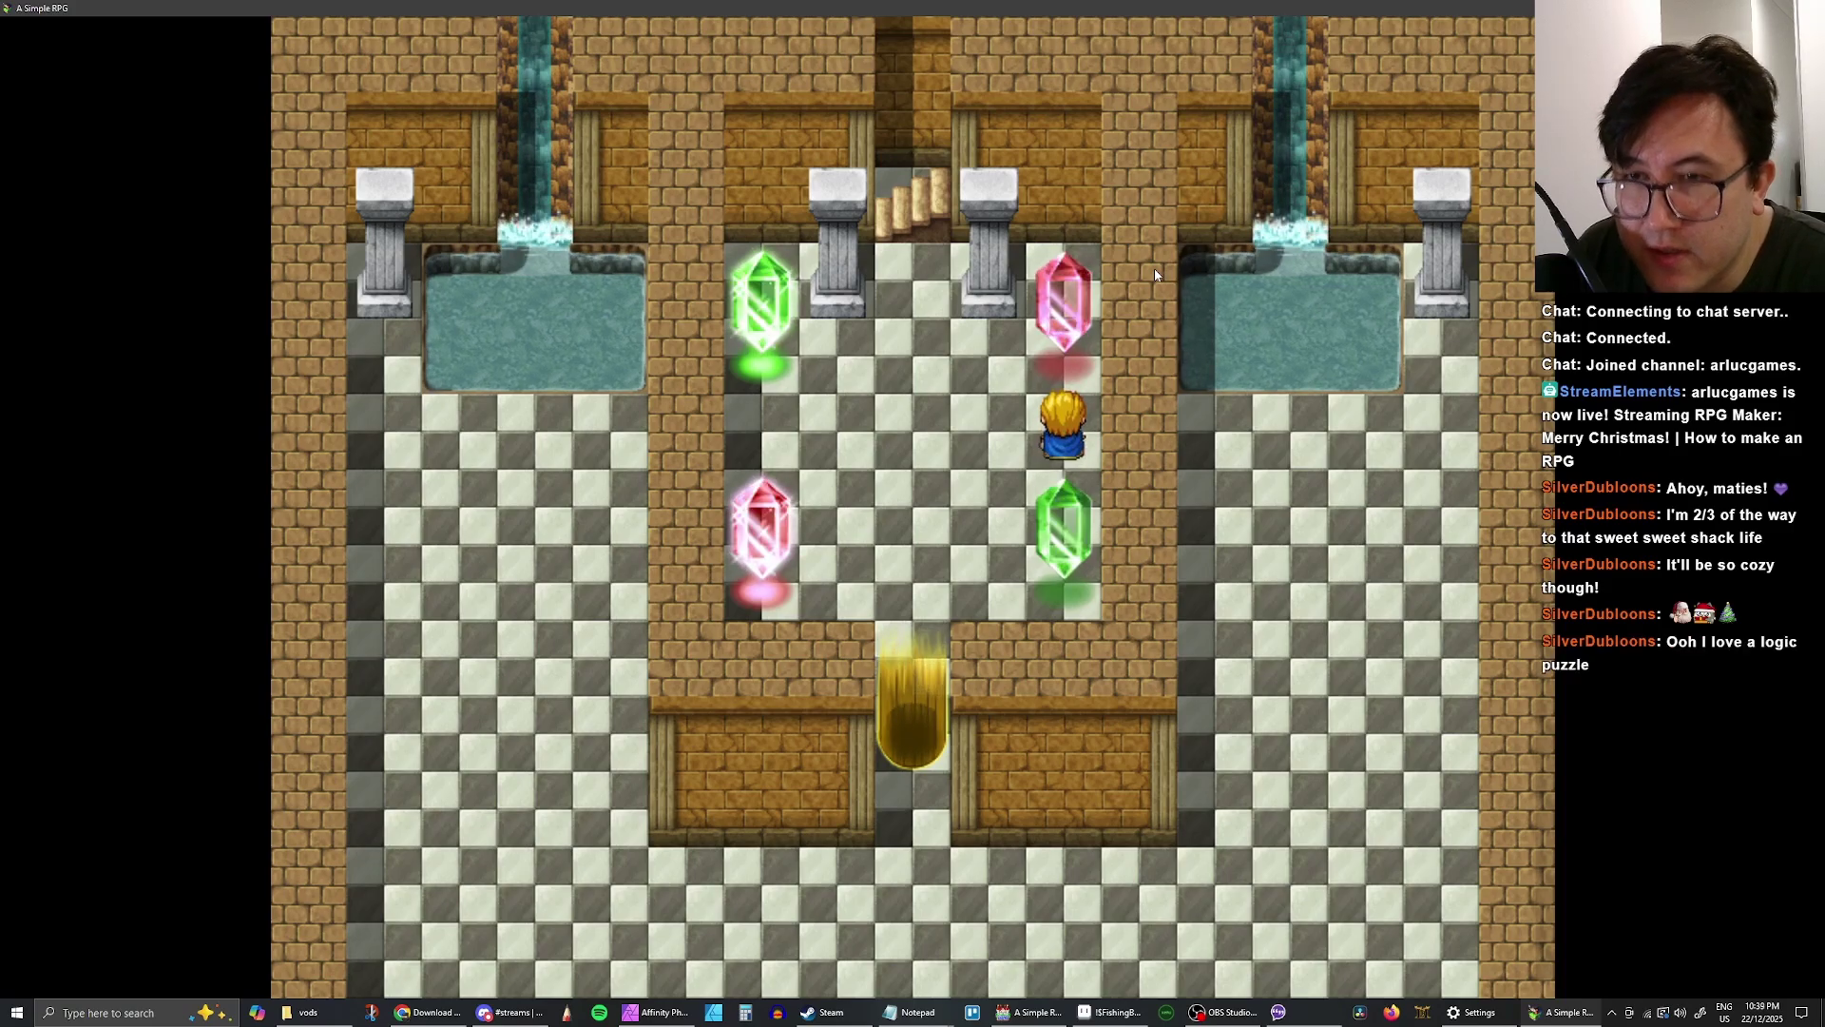
pyautogui.press('Return')
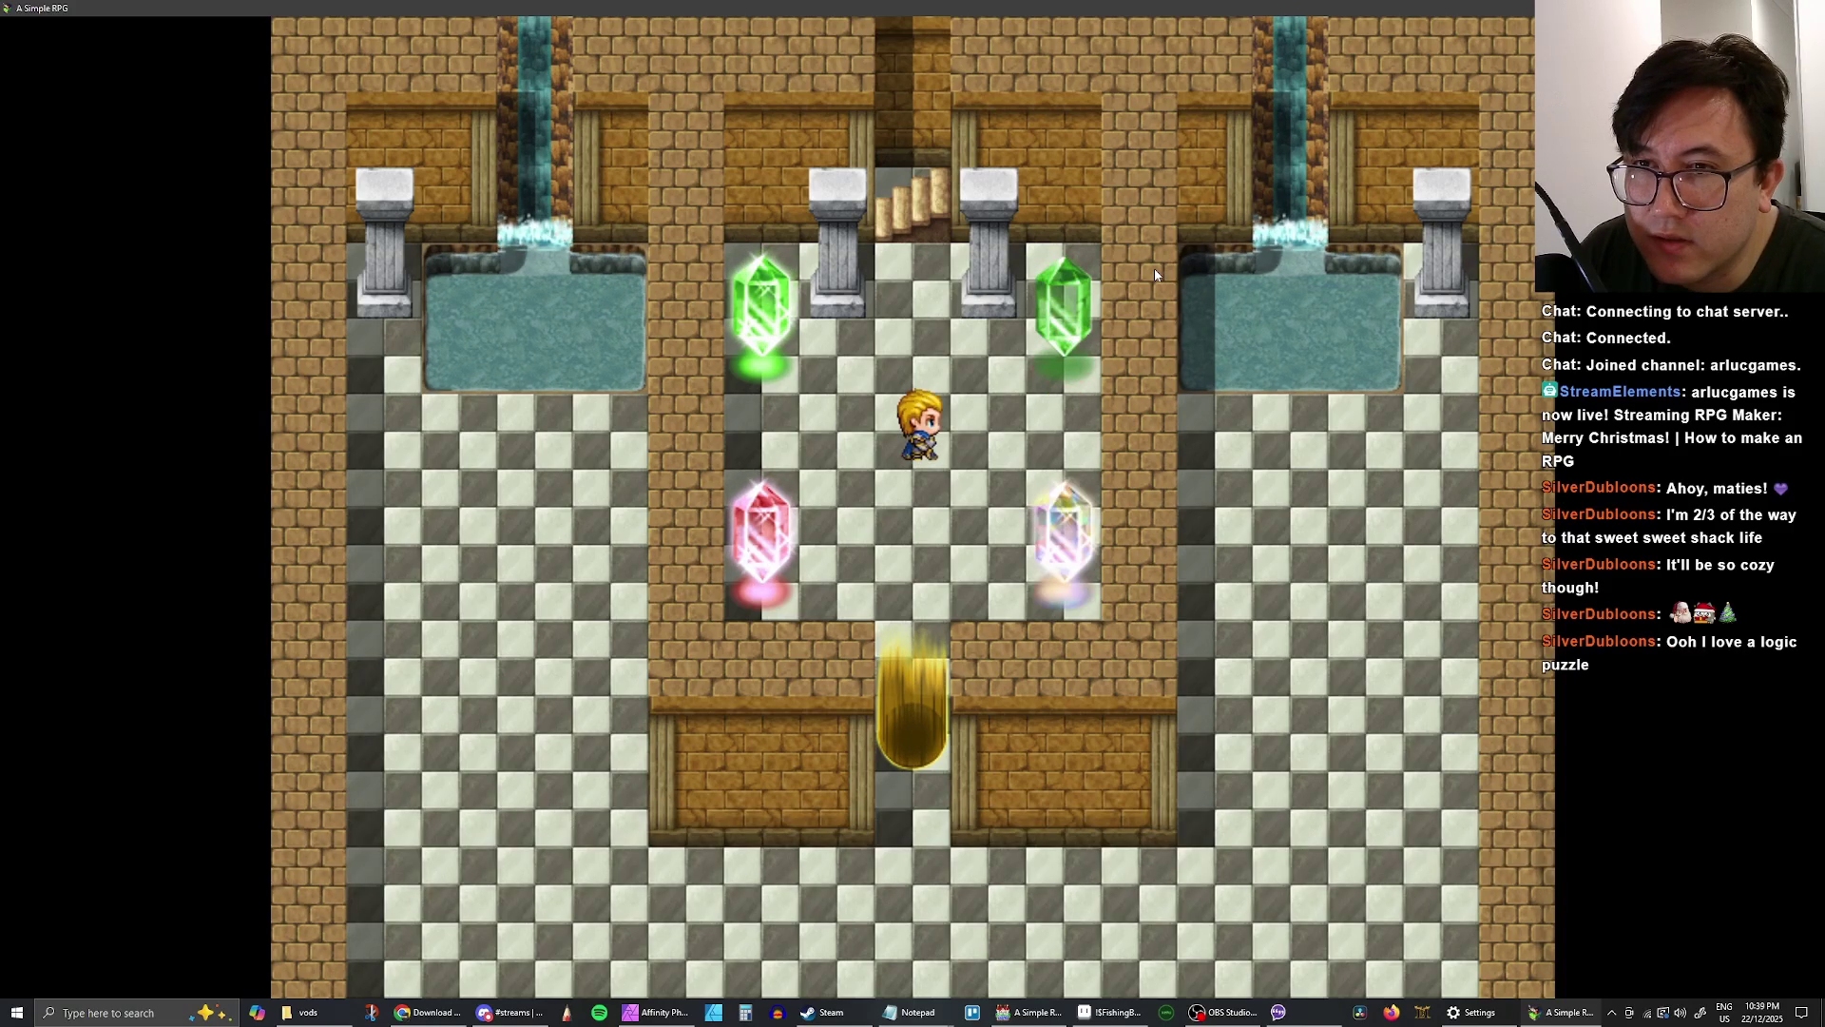
pyautogui.press('Return')
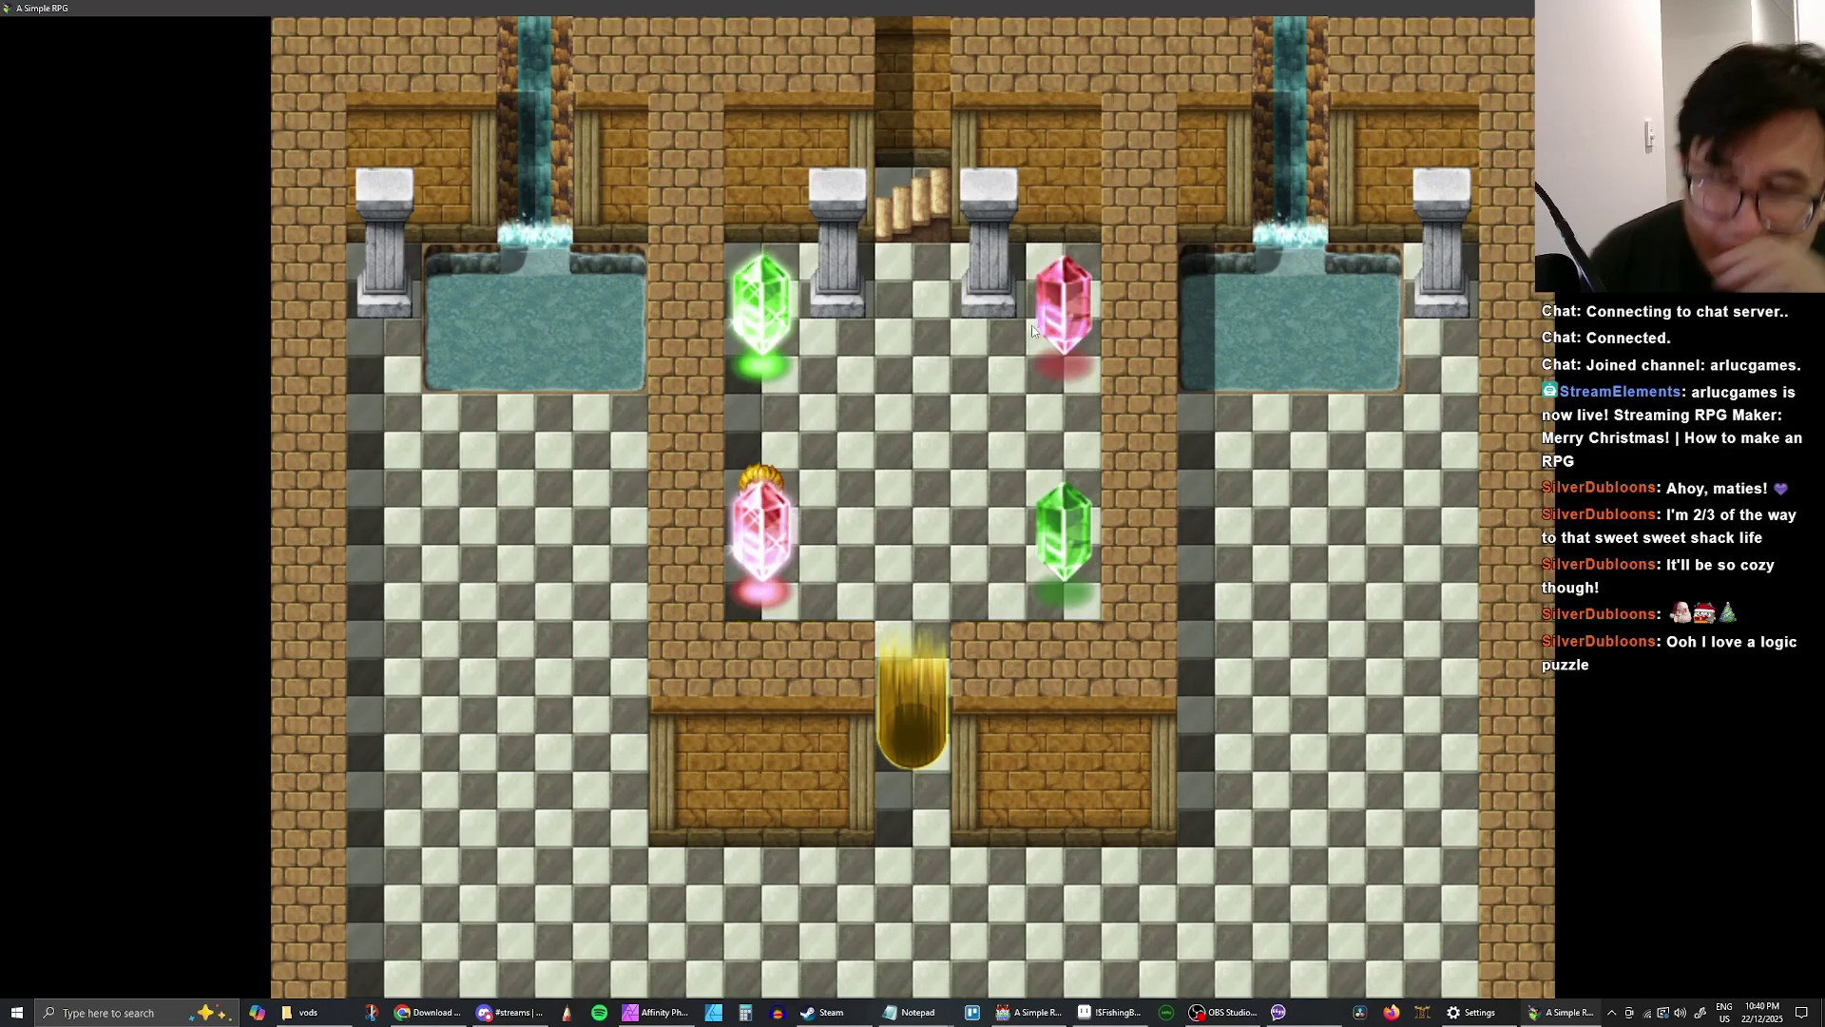
# - Walk from the southwest crystal to the northeast crystal and touch it once, answering Yes
pyautogui.press('Up')
pyautogui.press('Right')
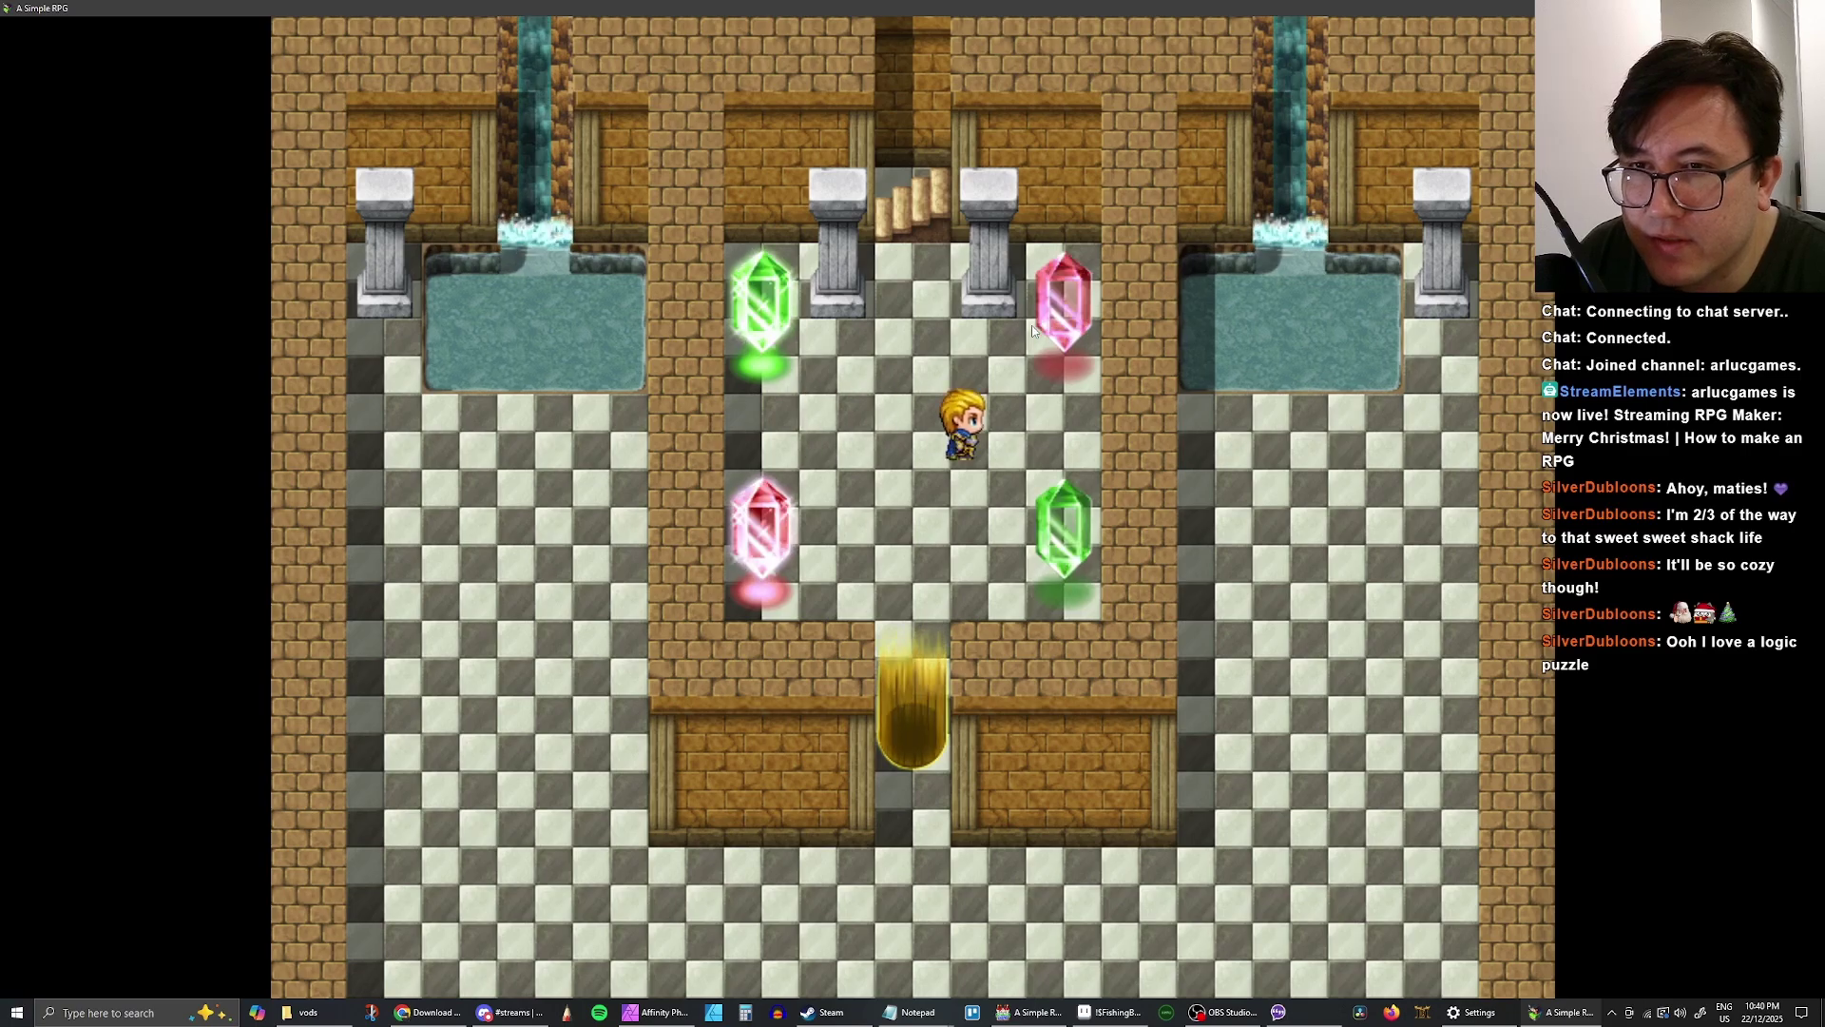
pyautogui.press('Up')
pyautogui.press('Return')
pyautogui.press('Return')
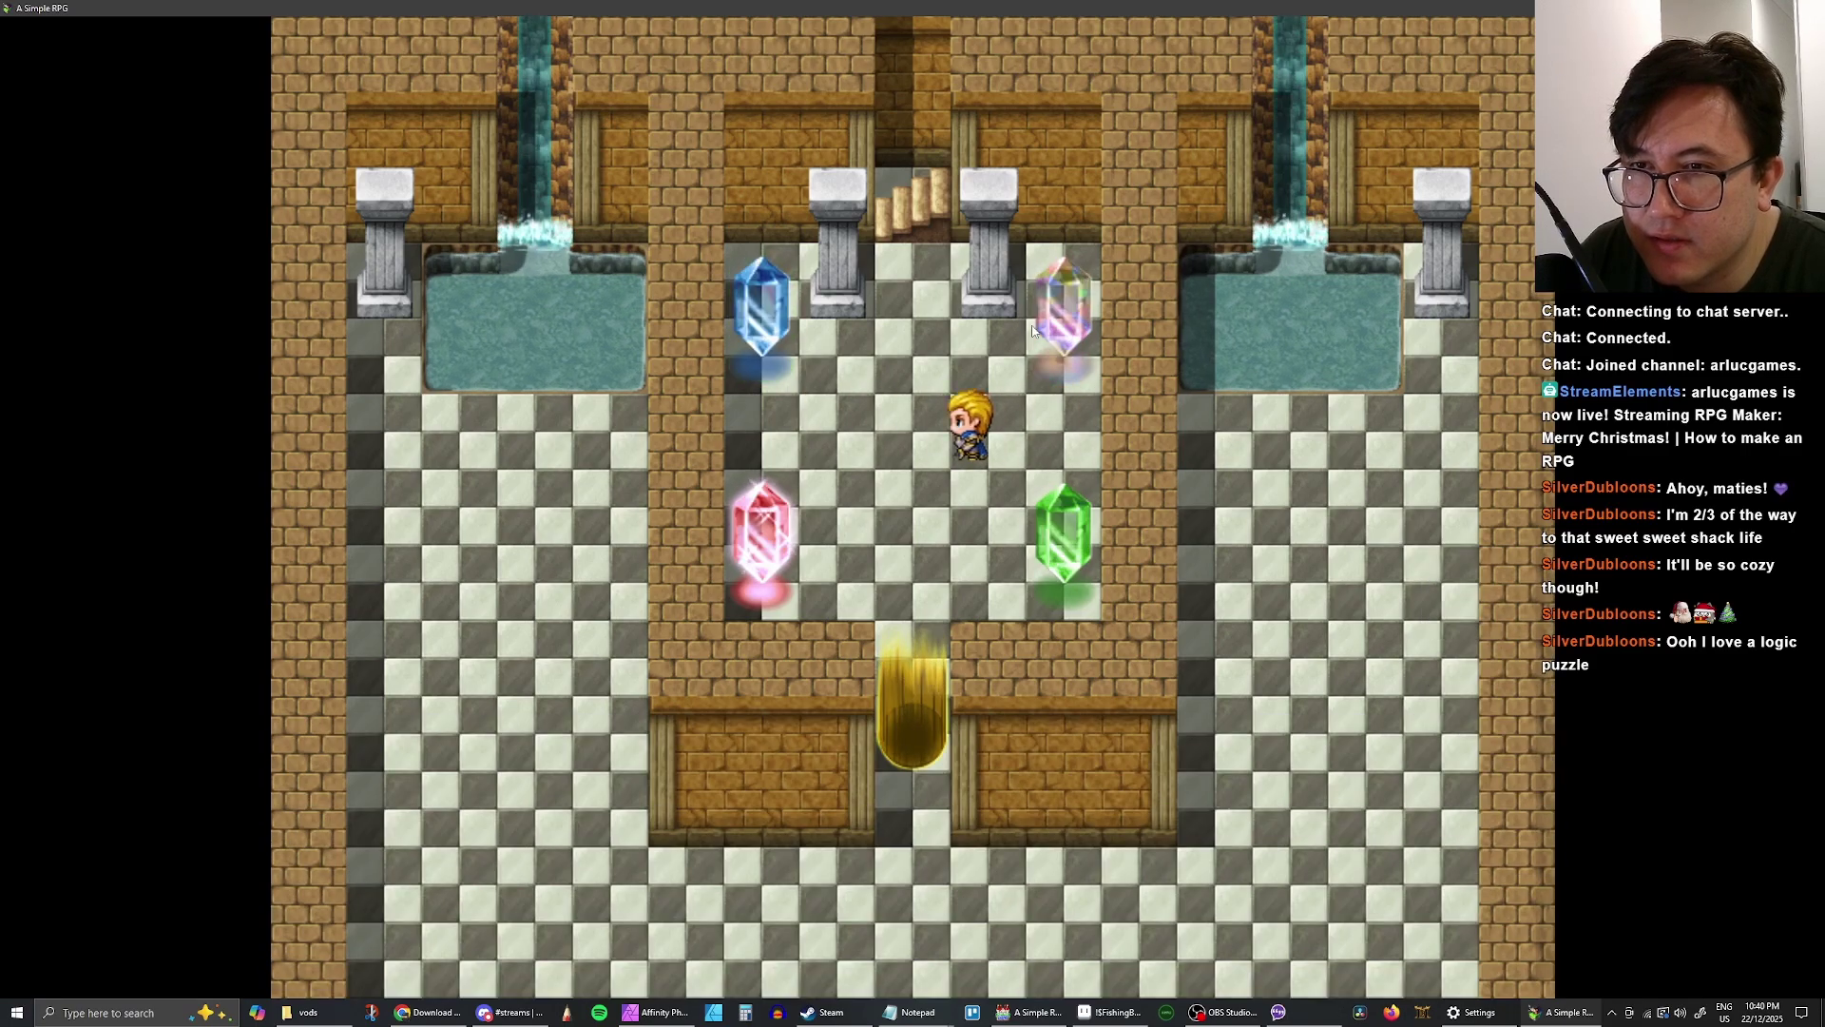
# - Walk west to the northwest crystal and turn to face the southwest crystal
pyautogui.press('Left')
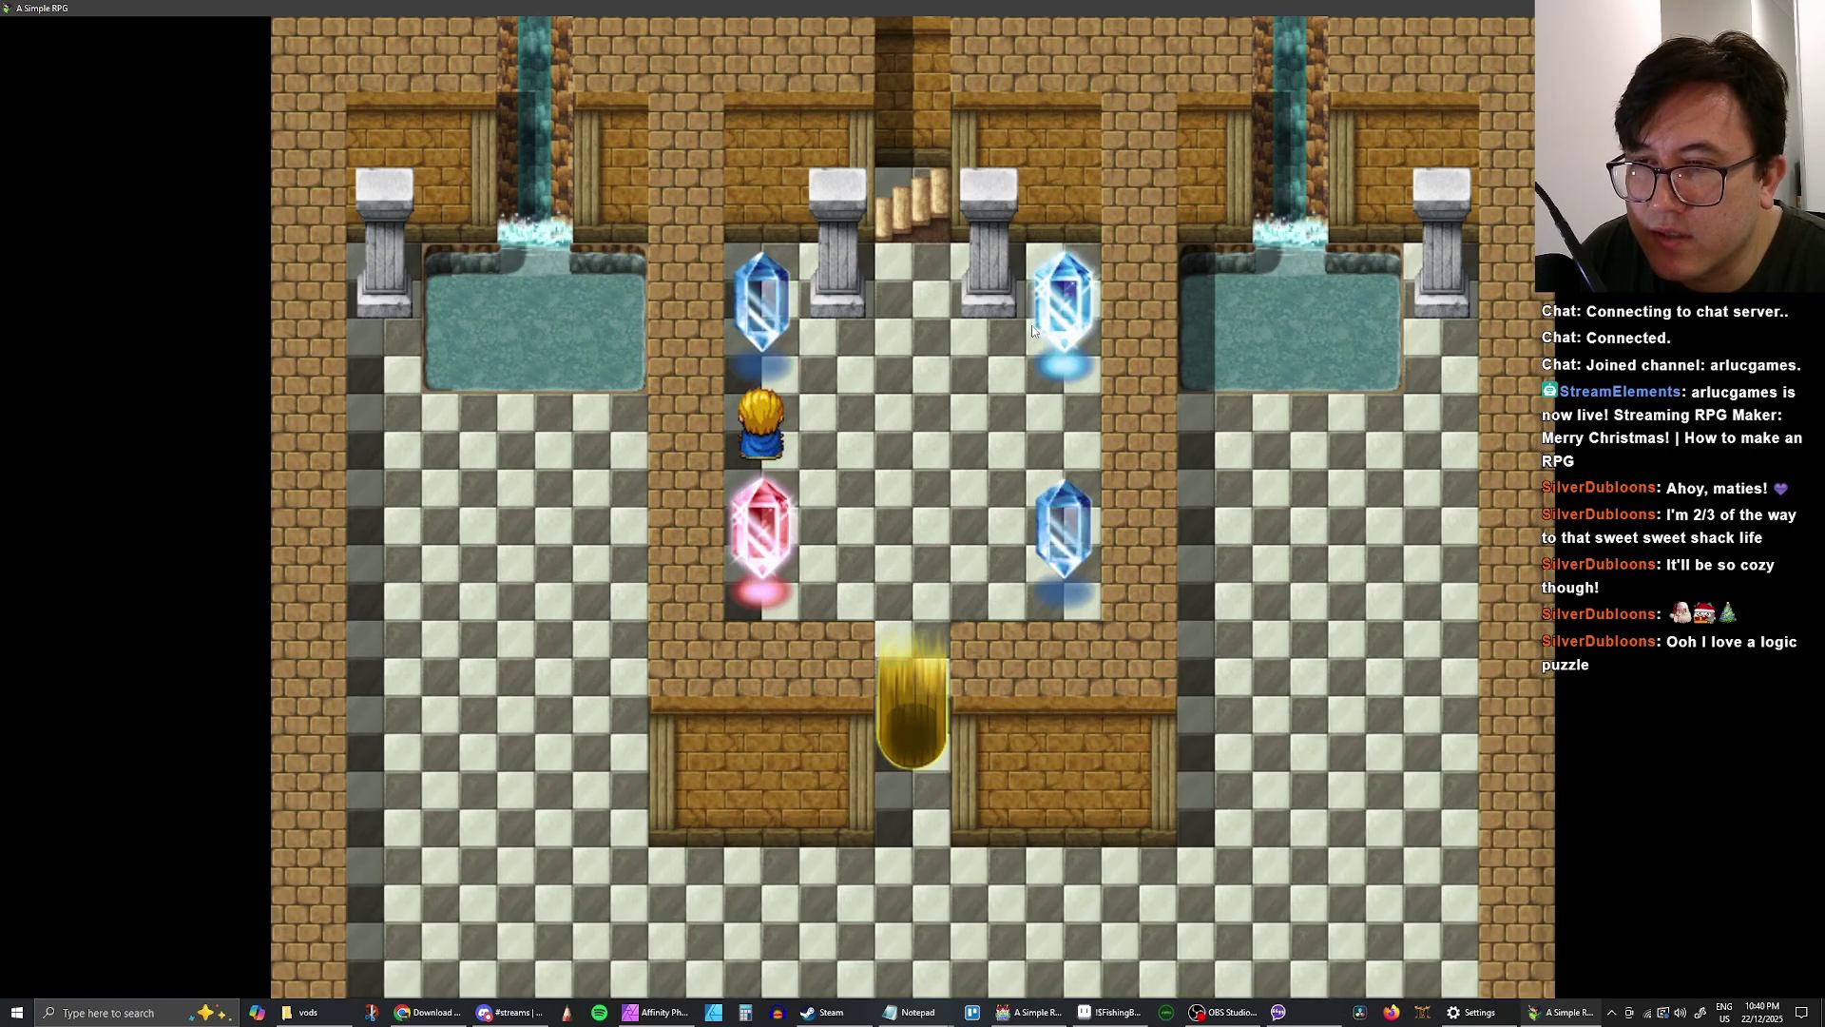
pyautogui.press('Right')
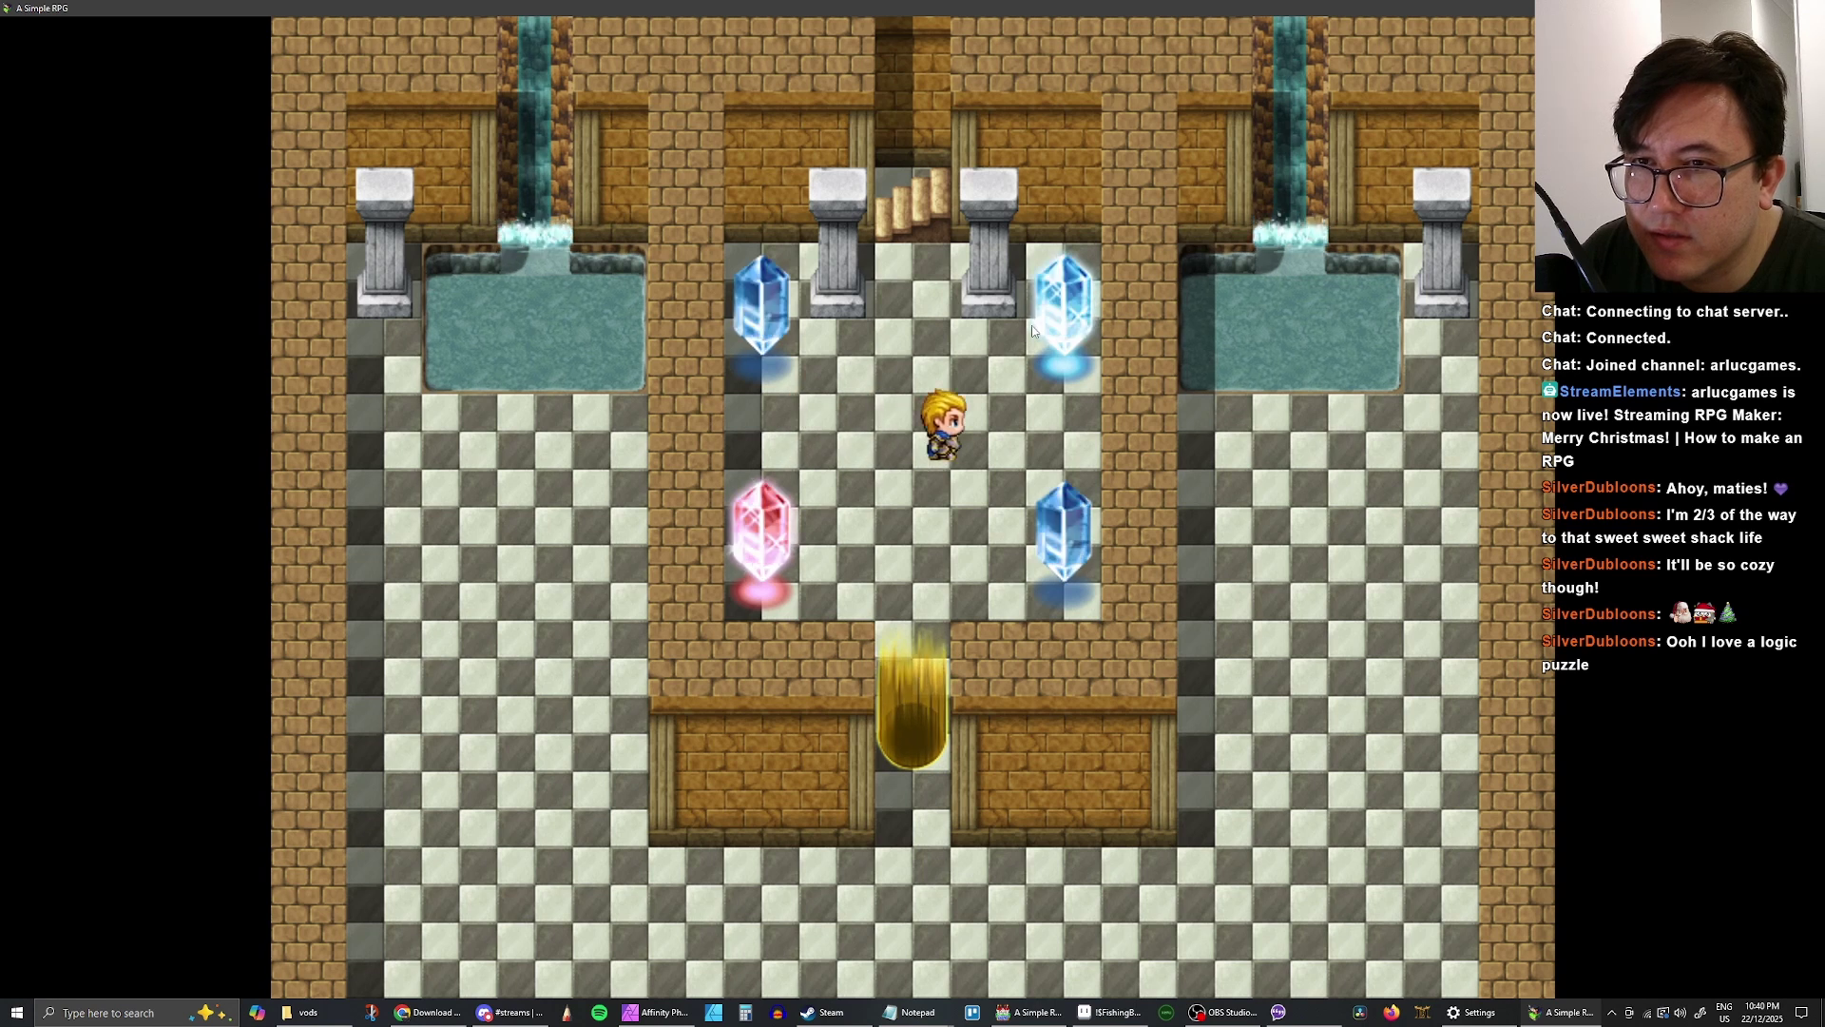
pyautogui.press('Left')
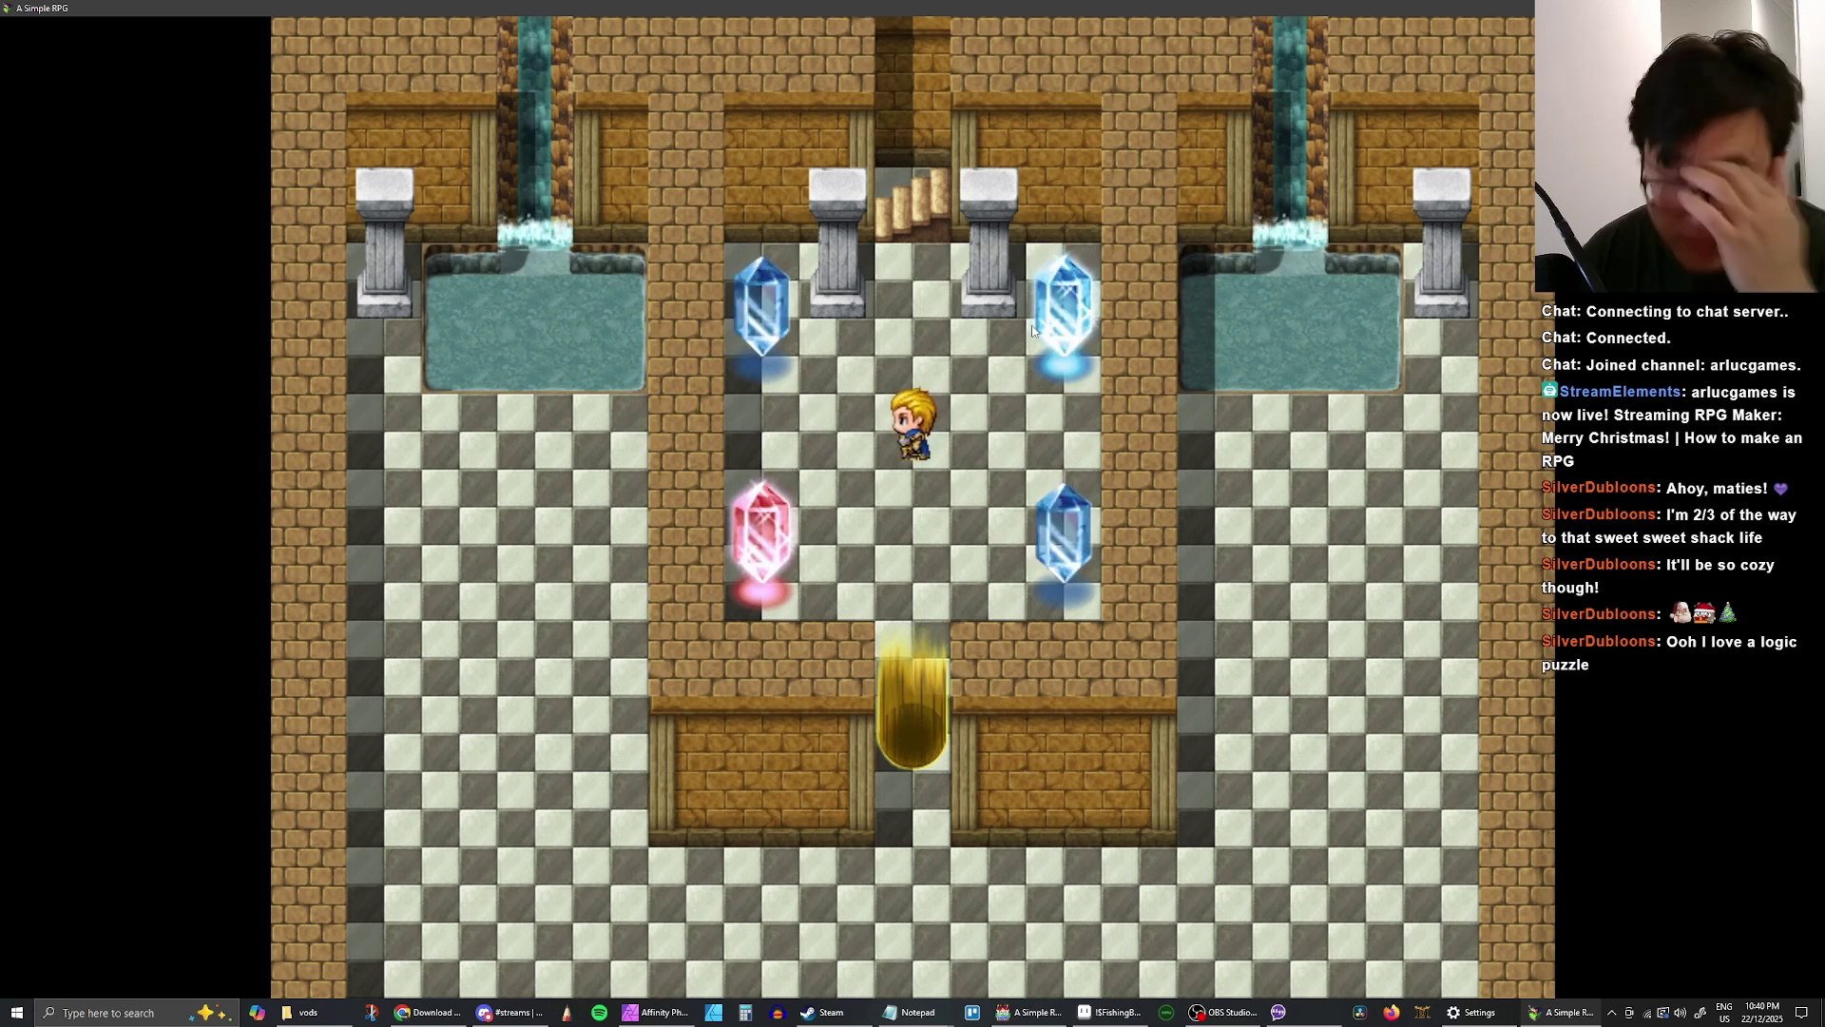
pyautogui.press('Left')
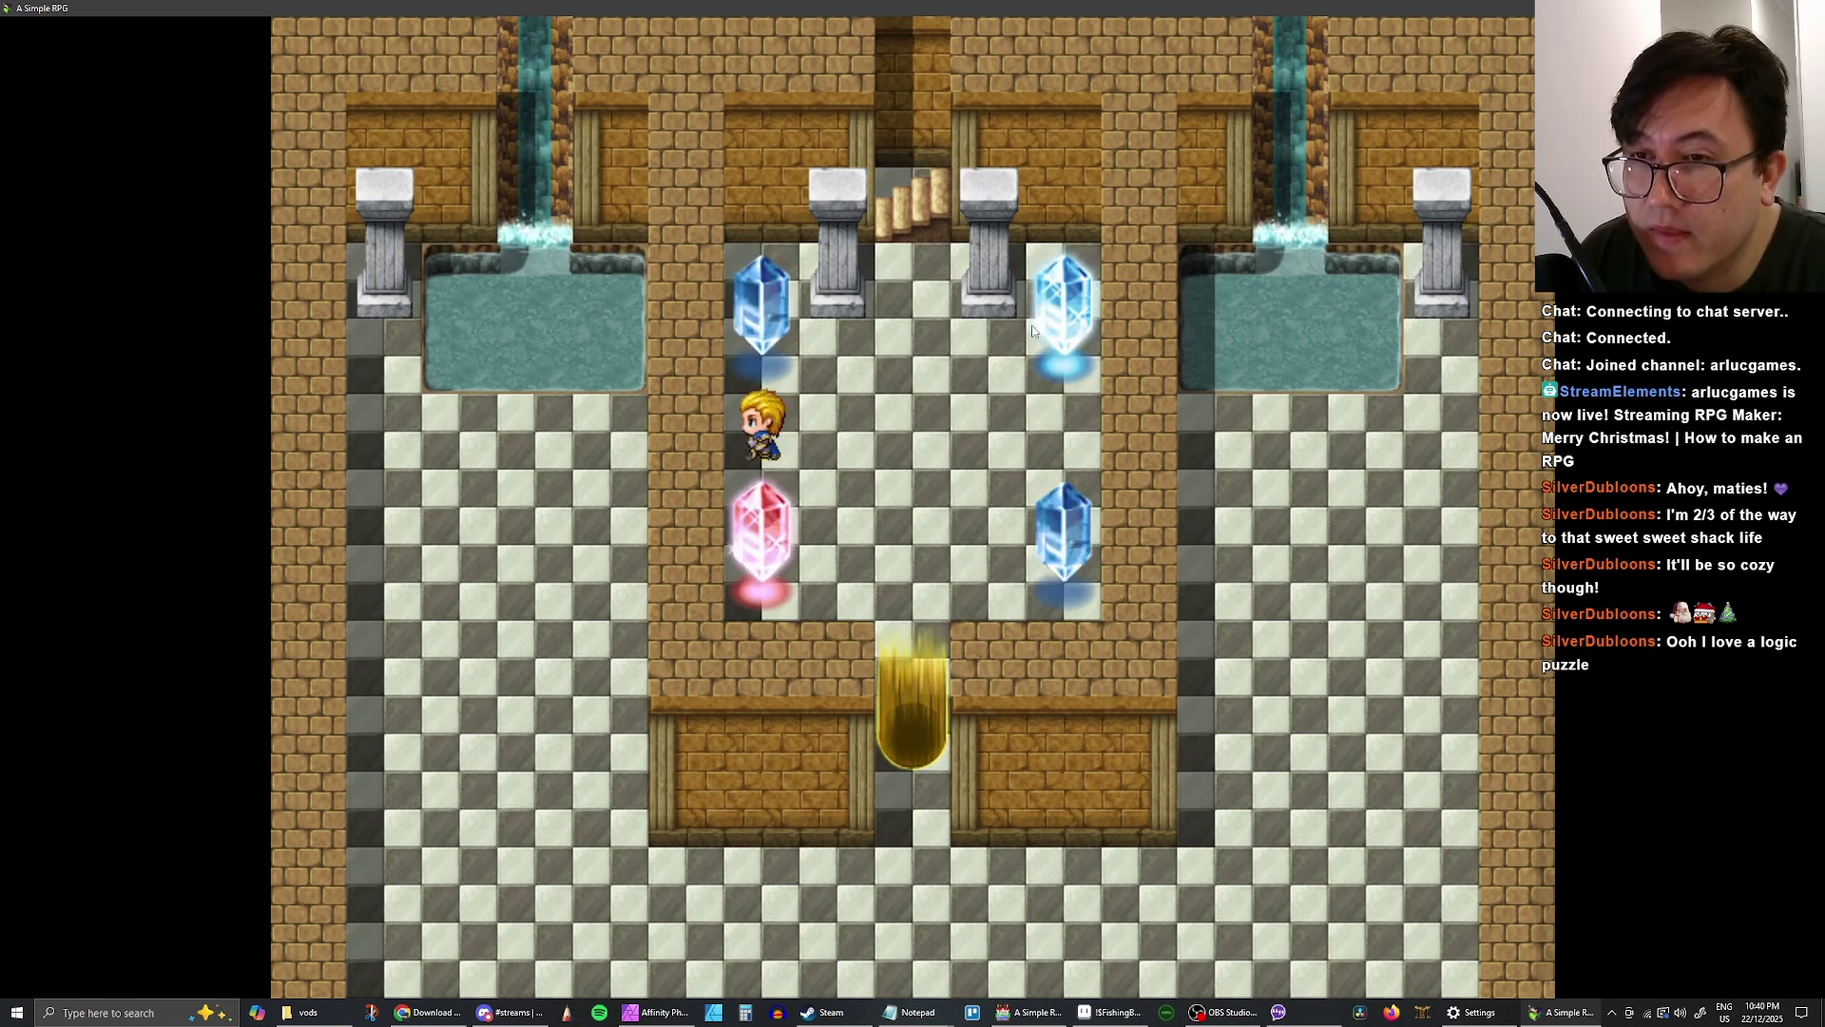
pyautogui.press('Down')
# - Walk east to the northeast crystal and touch it twice, answering Yes each time
pyautogui.press('Right')
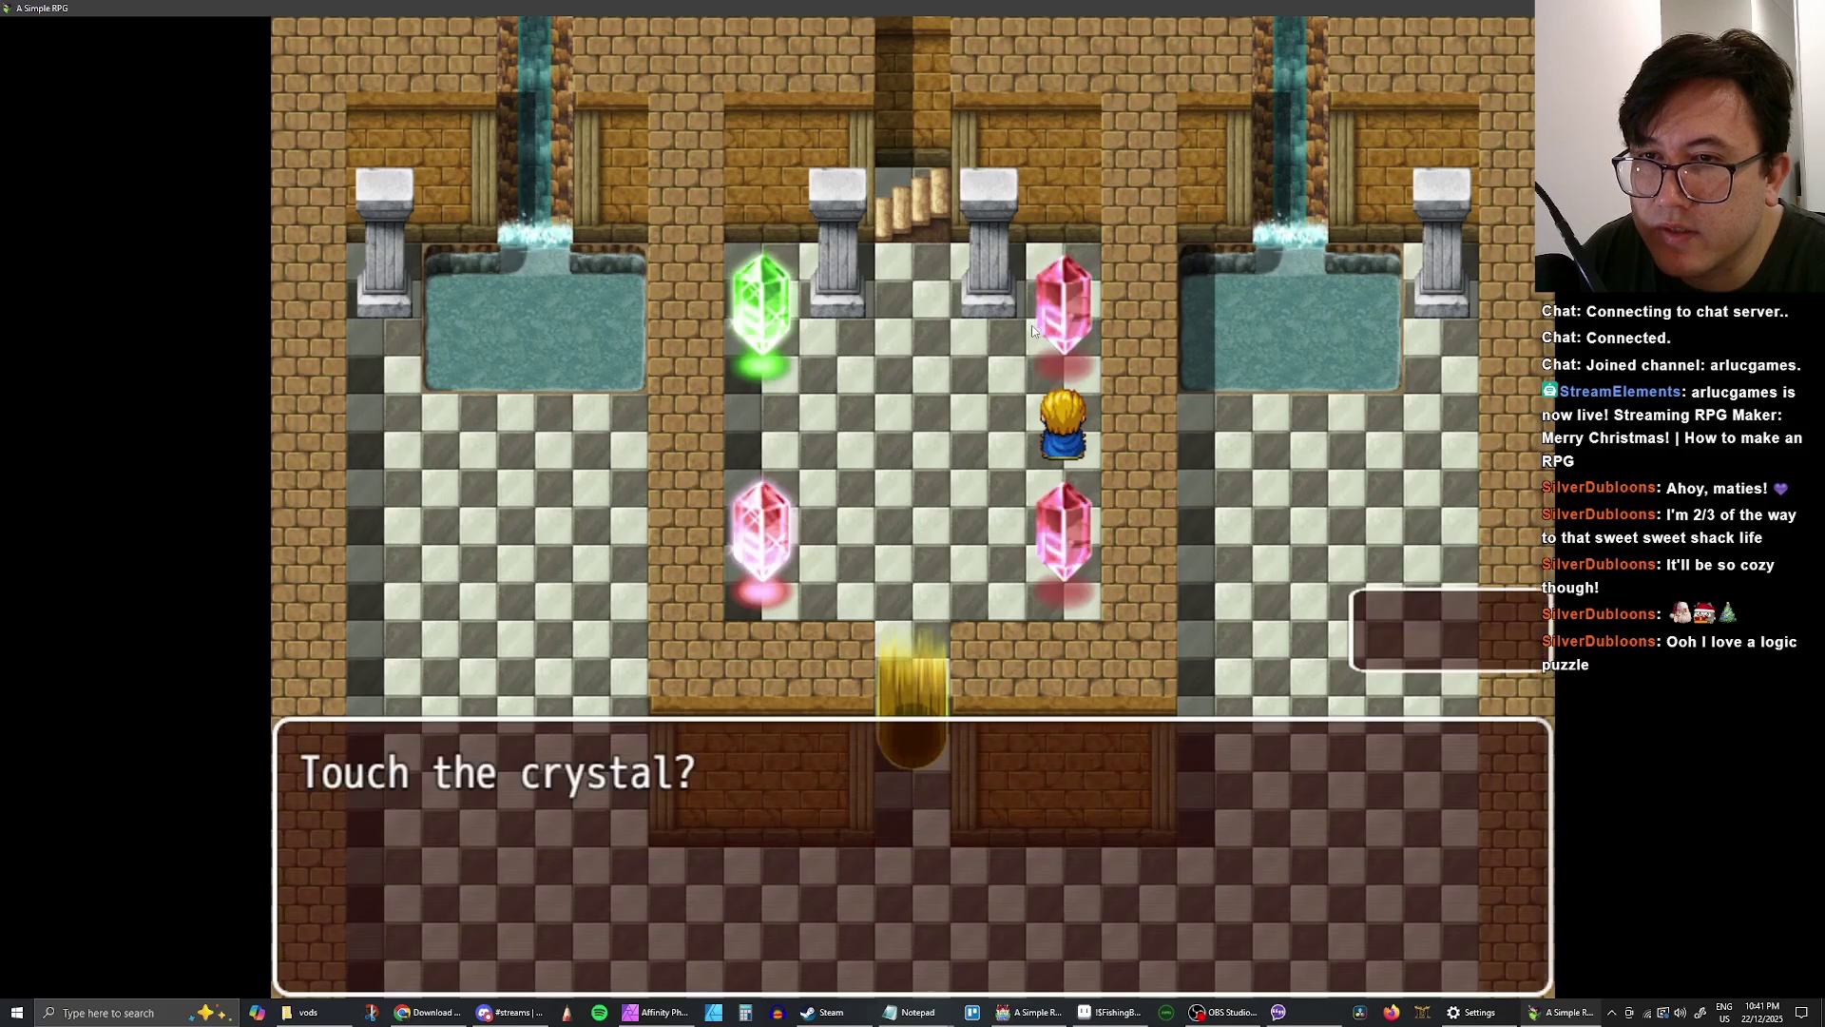
pyautogui.press('Return')
pyautogui.press('Return')
pyautogui.press('Return')
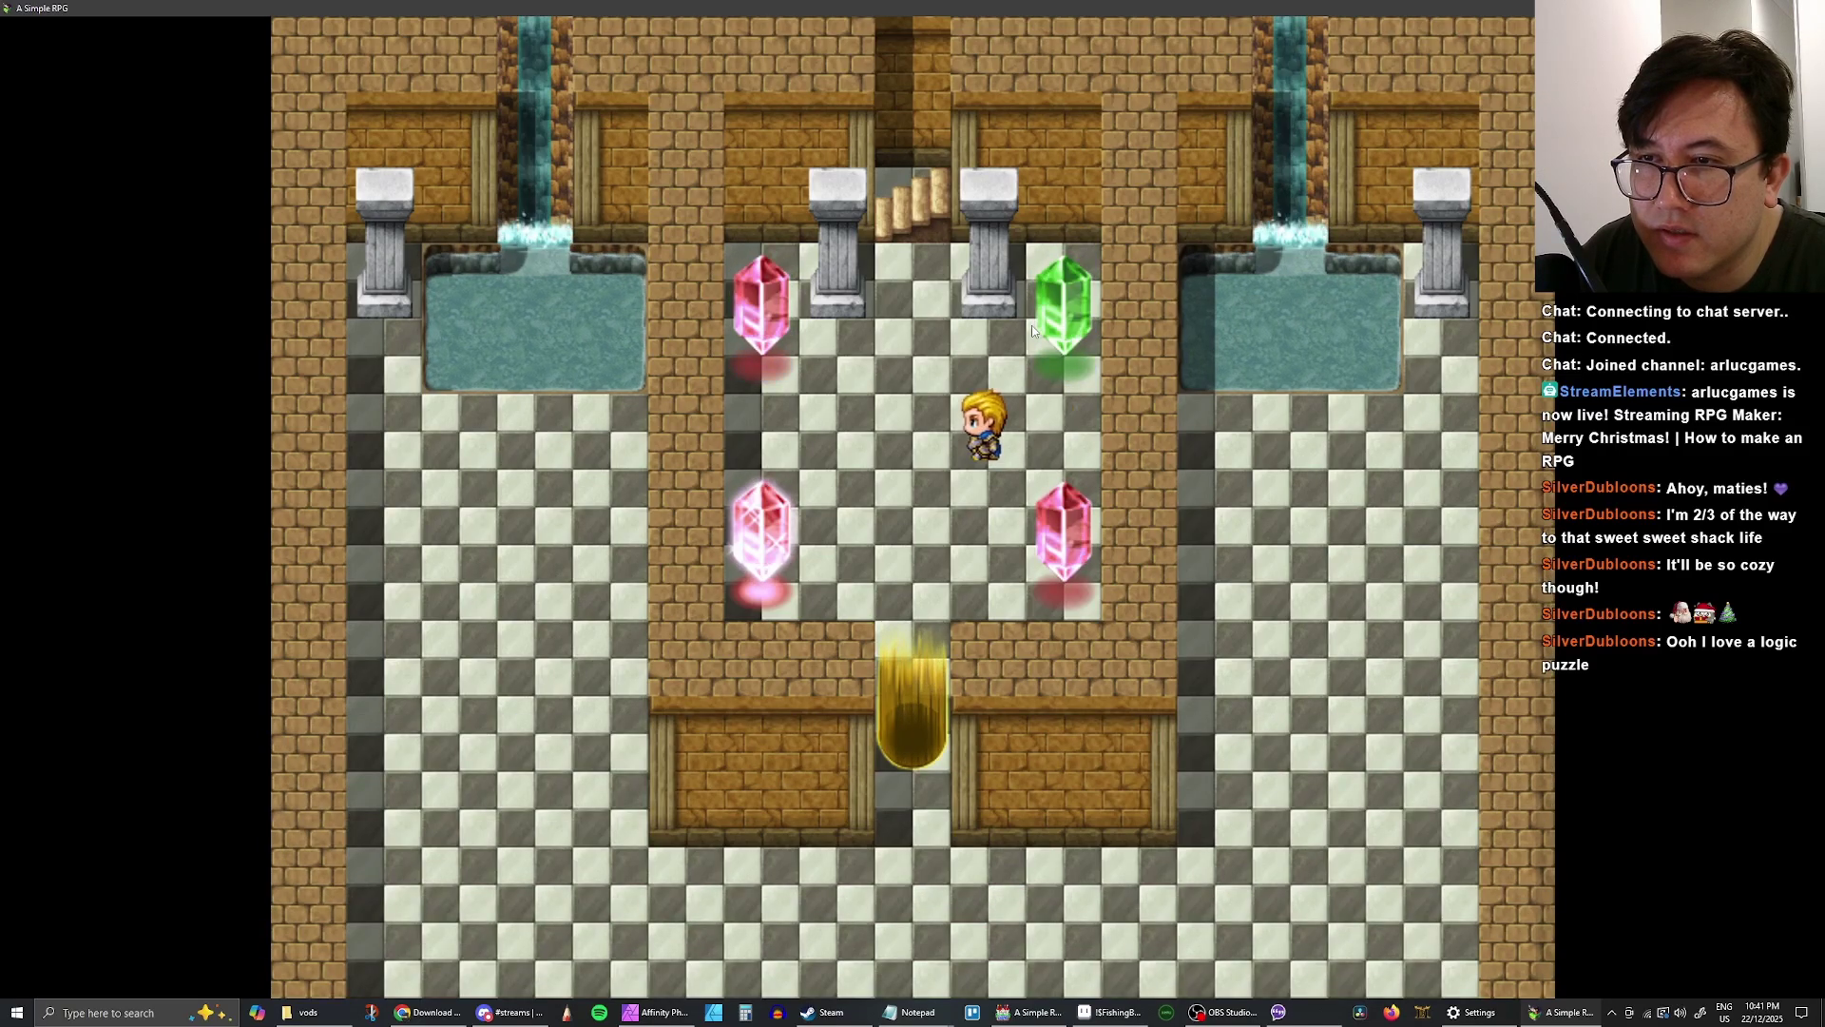
# - Walk to the northwest crystal and touch it twice, answering Yes each time
pyautogui.press('Up')
pyautogui.press('Return')
pyautogui.press('Return')
pyautogui.press('Return')
pyautogui.press('Return')
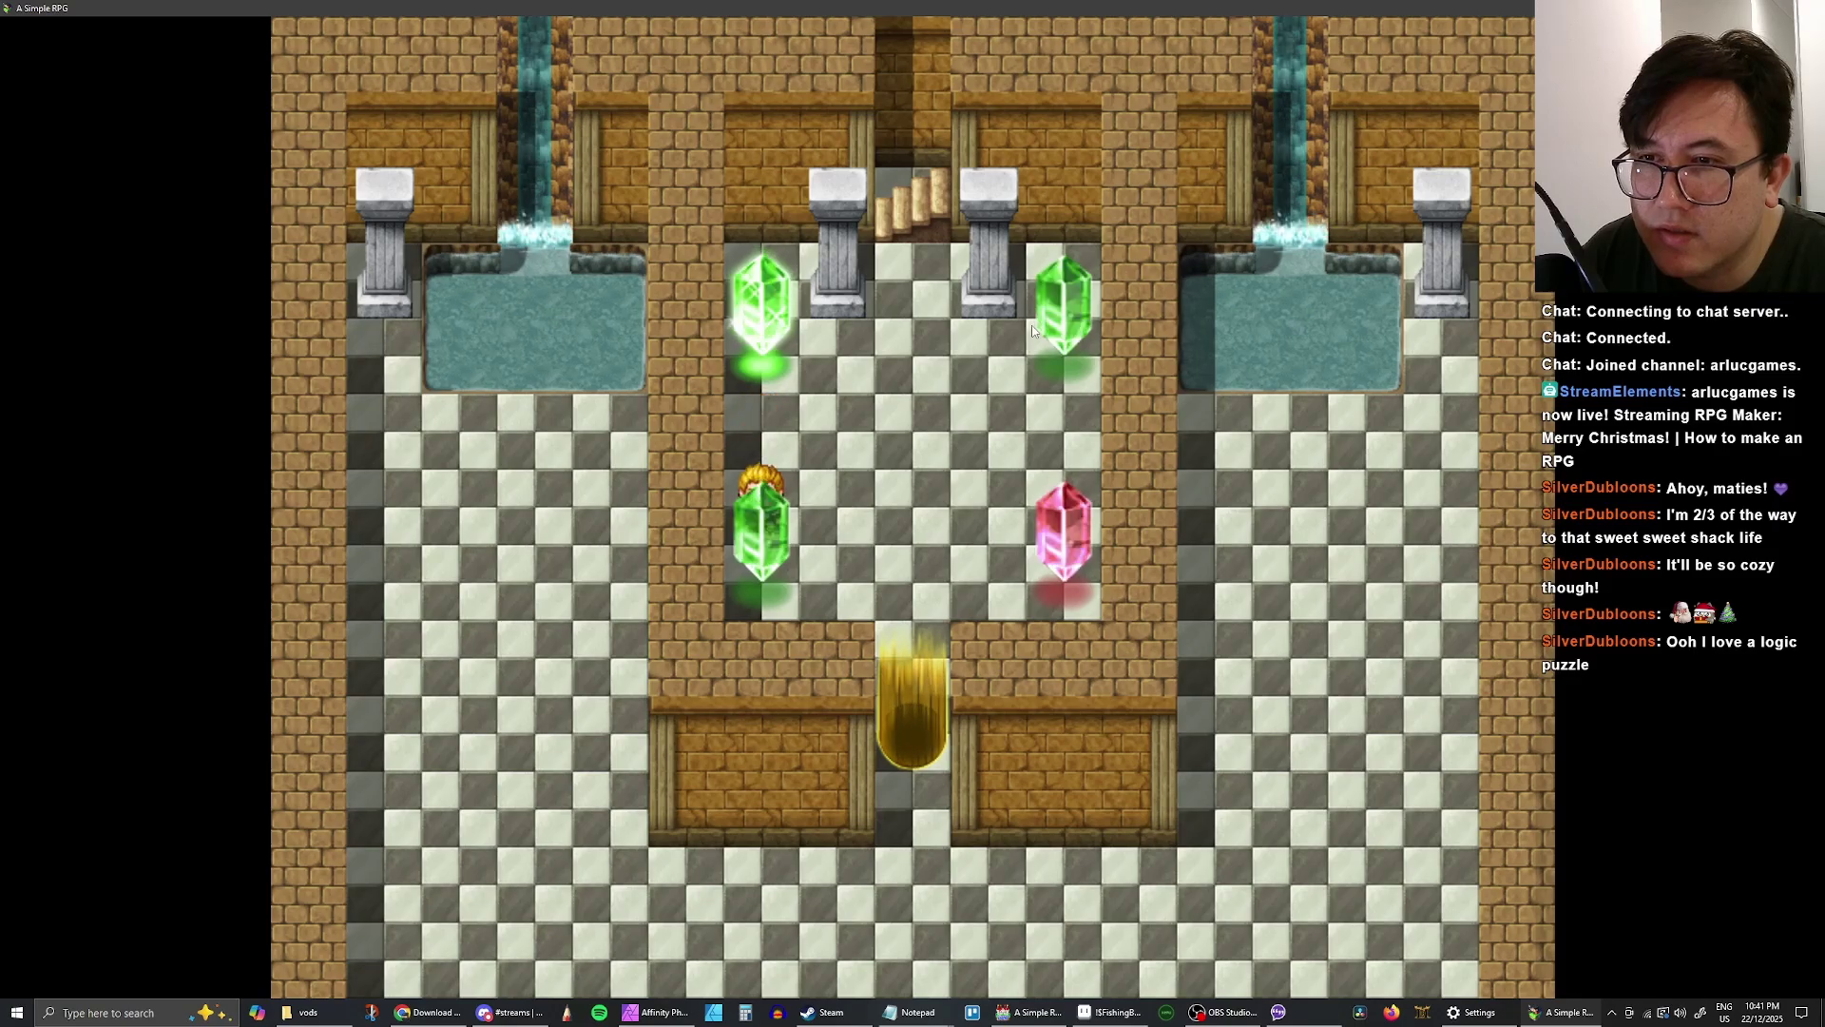
# - Touch the southwest crystal twice, answering Yes each time
pyautogui.press('Return')
pyautogui.press('Return')
pyautogui.press('Return')
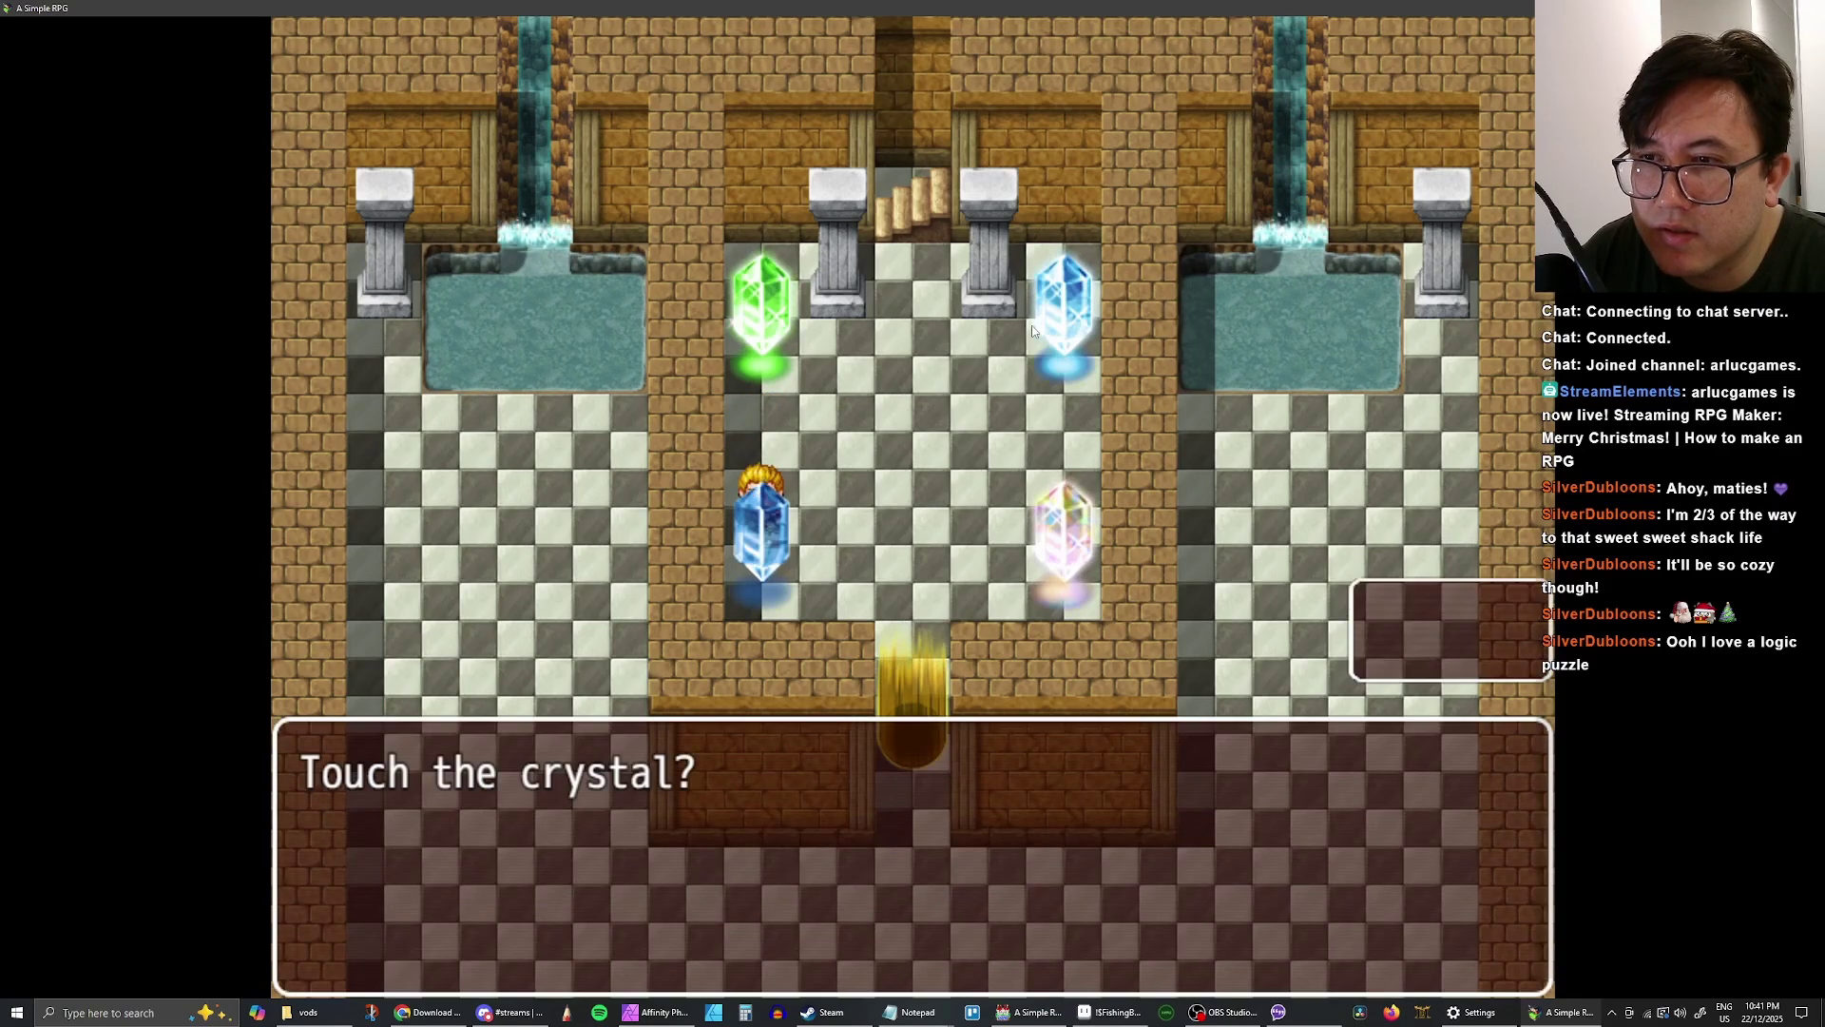
pyautogui.press('Return')
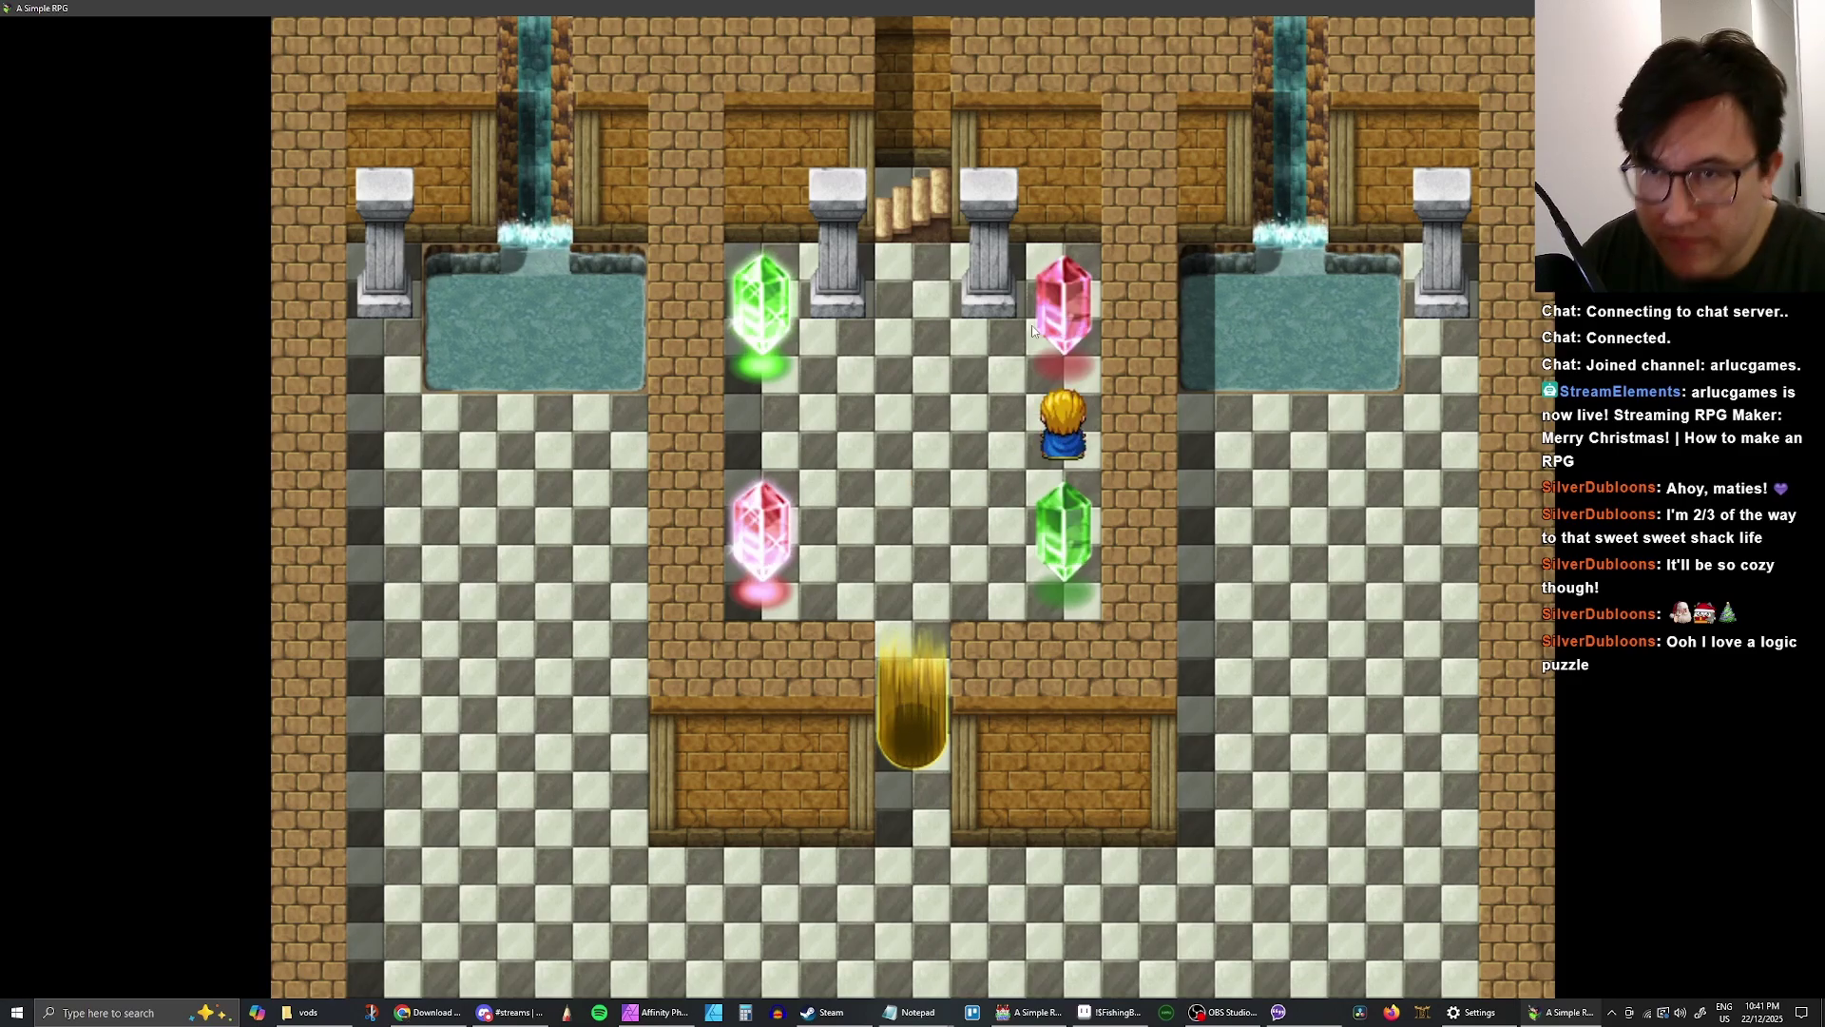
# - Touch the northeast crystal twice, answering Yes each time
pyautogui.press('Return')
pyautogui.press('Return')
pyautogui.press('Return')
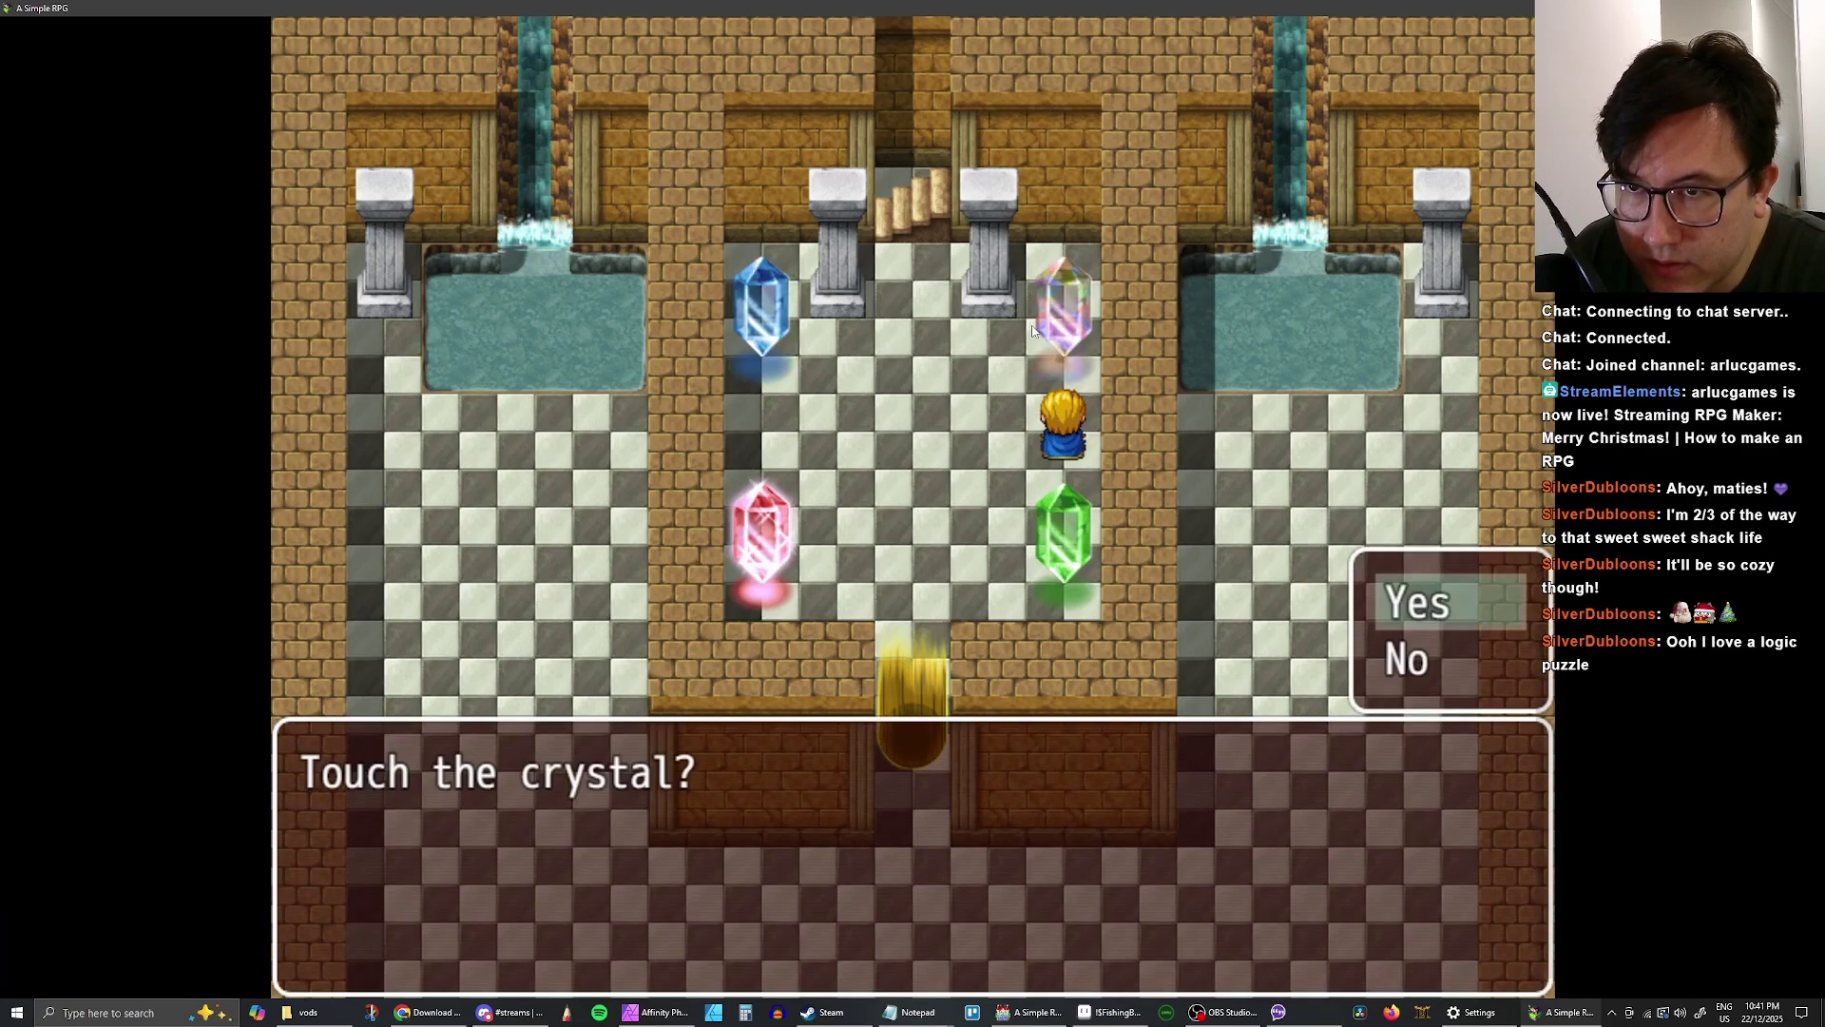
pyautogui.press('Return')
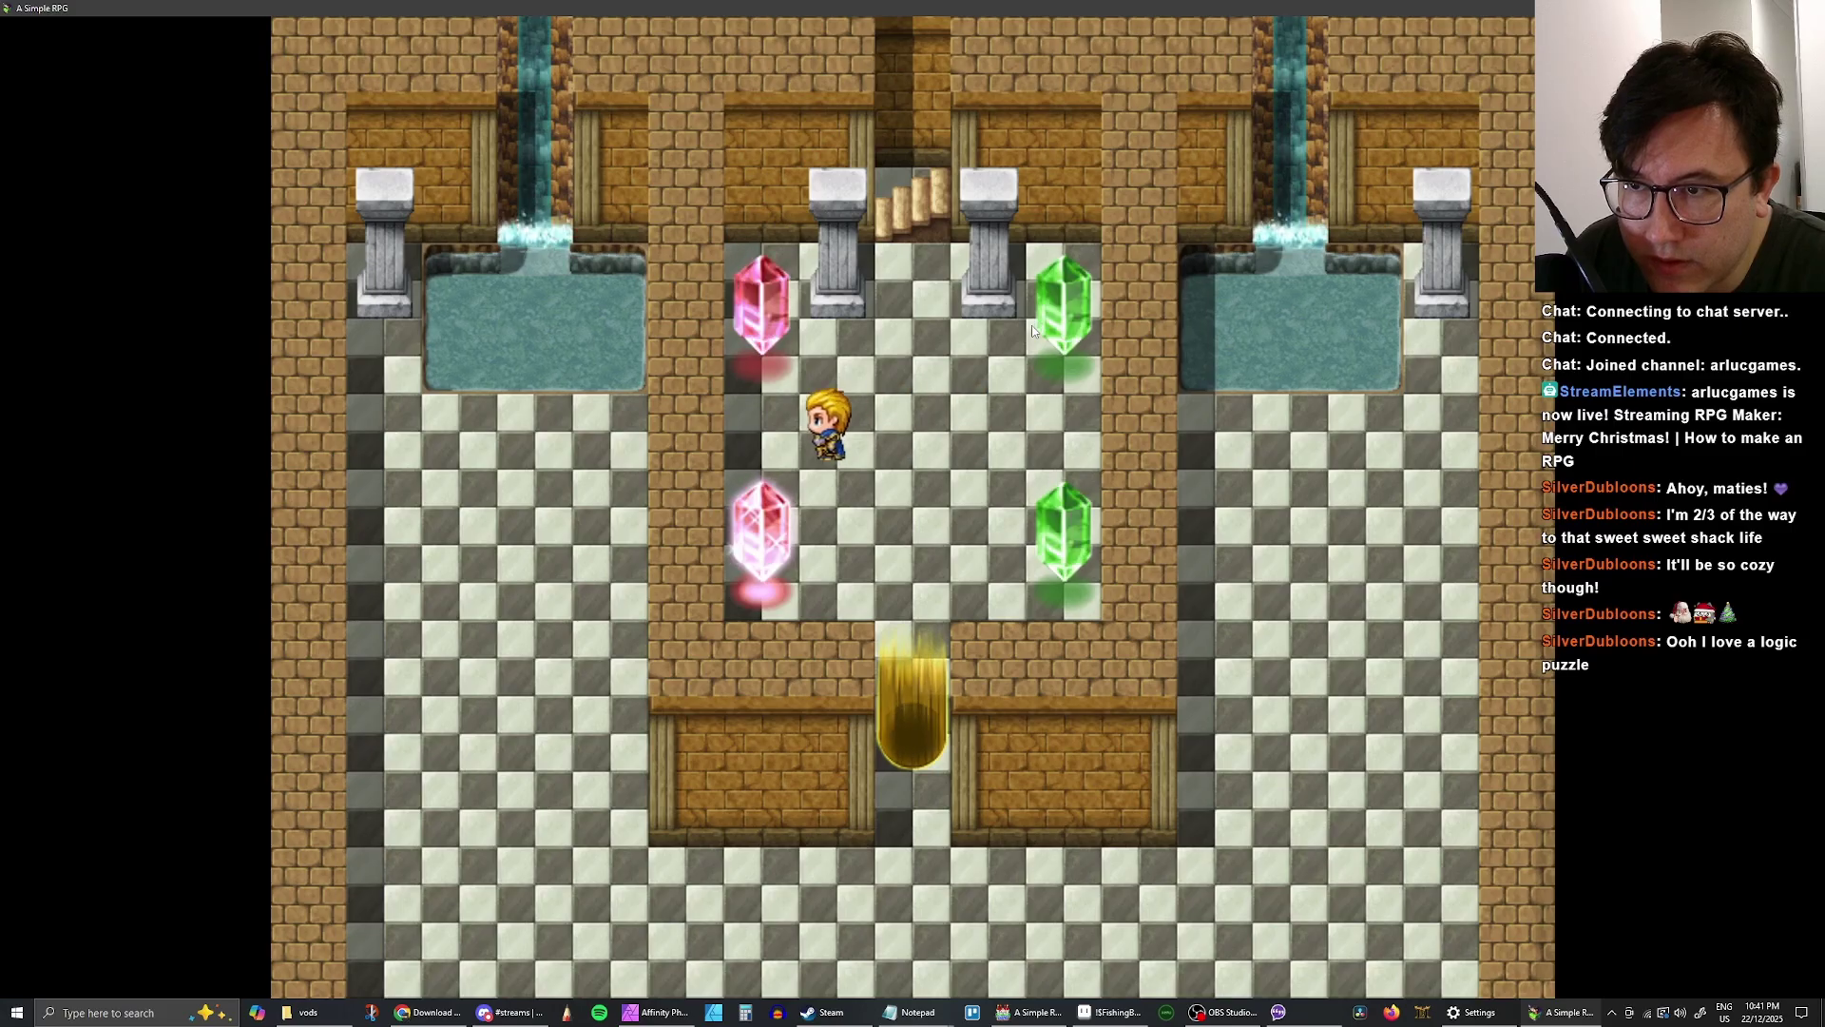
# - Touch the northwest crystal twice, answering Yes each time, until it turns green
pyautogui.press('Return')
pyautogui.press('Return')
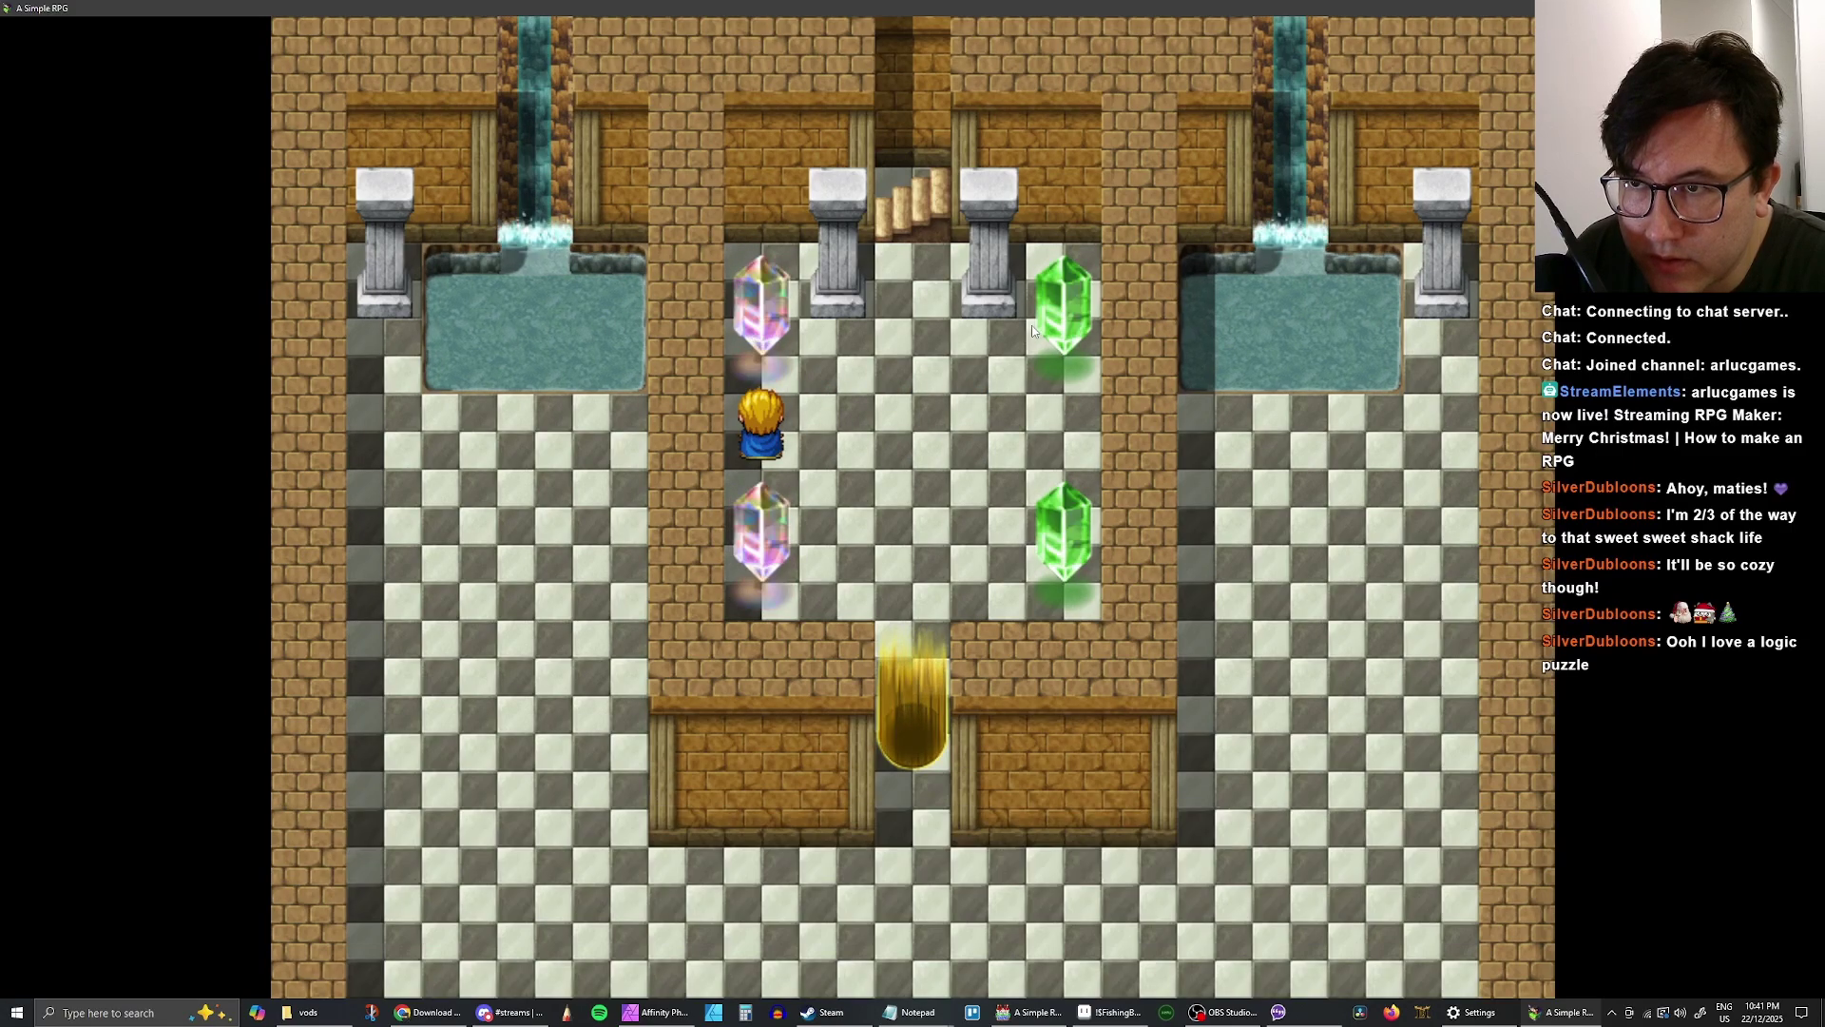
pyautogui.press('Return')
pyautogui.press('Return')
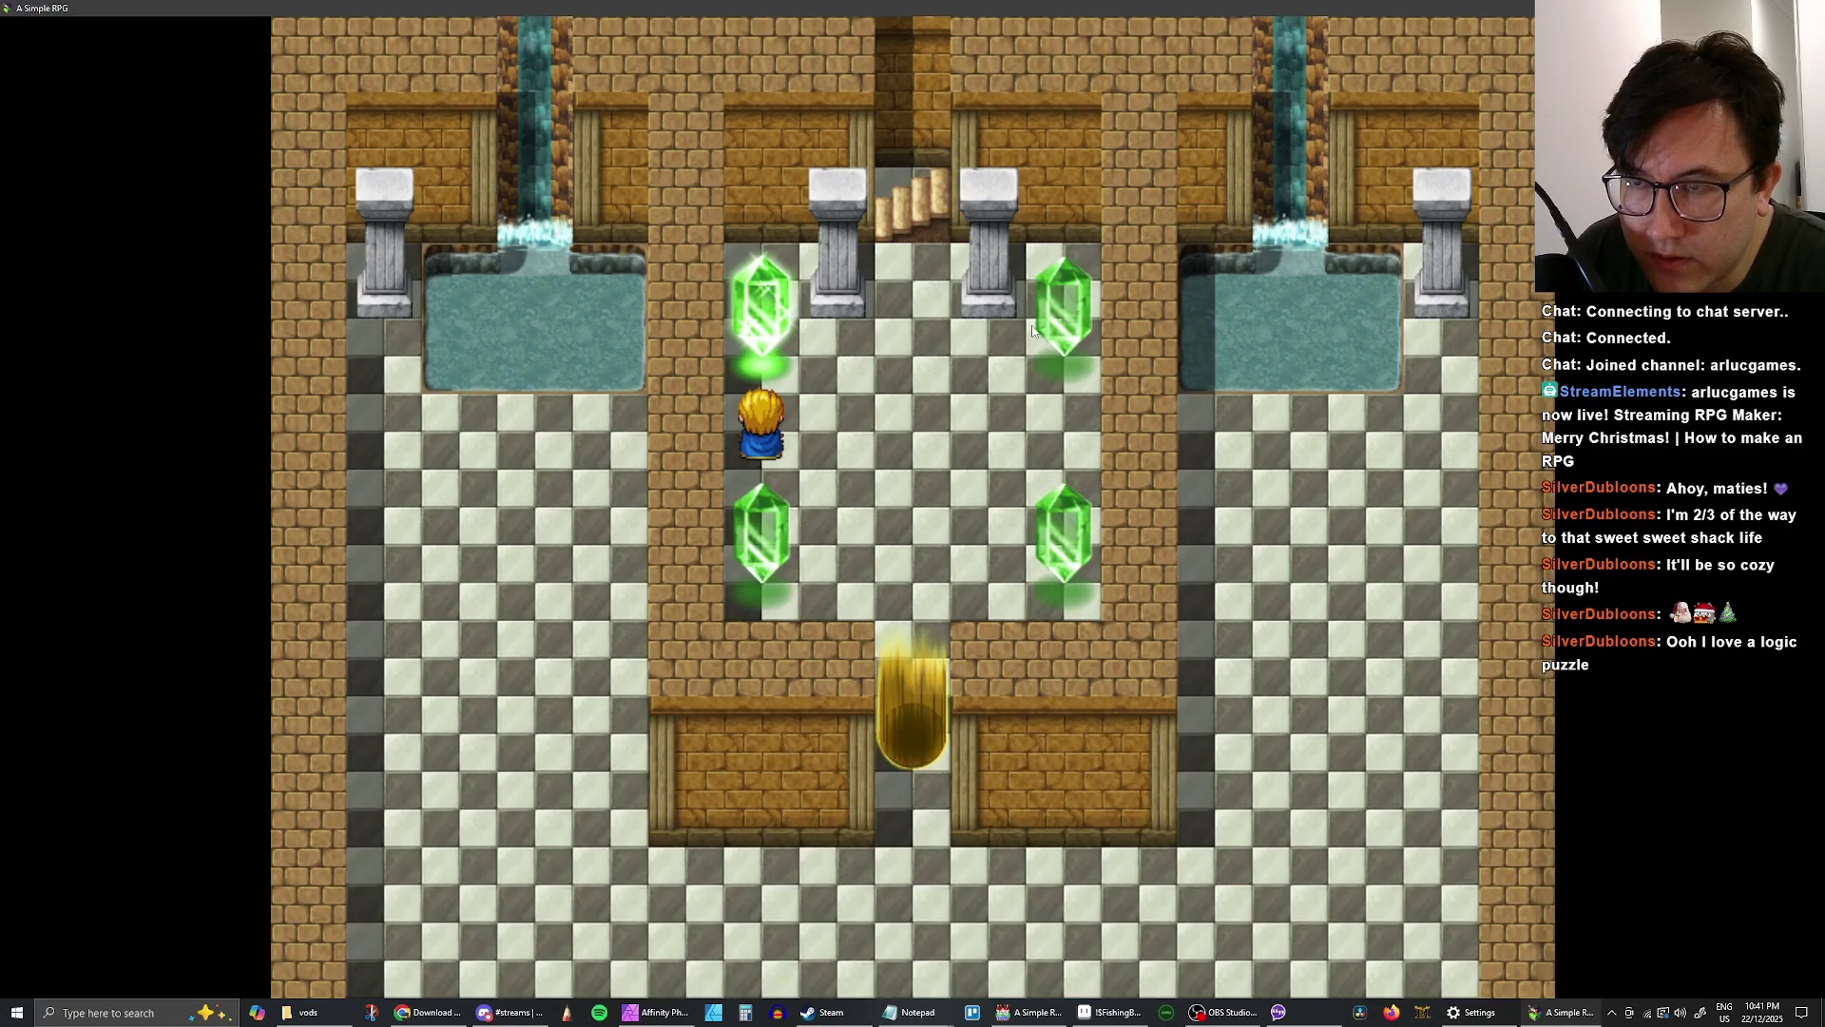
# - Turn to the southwest crystal and touch it five times in a row, answering Yes each time
pyautogui.press('Down')
pyautogui.press('Return')
pyautogui.press('Return')
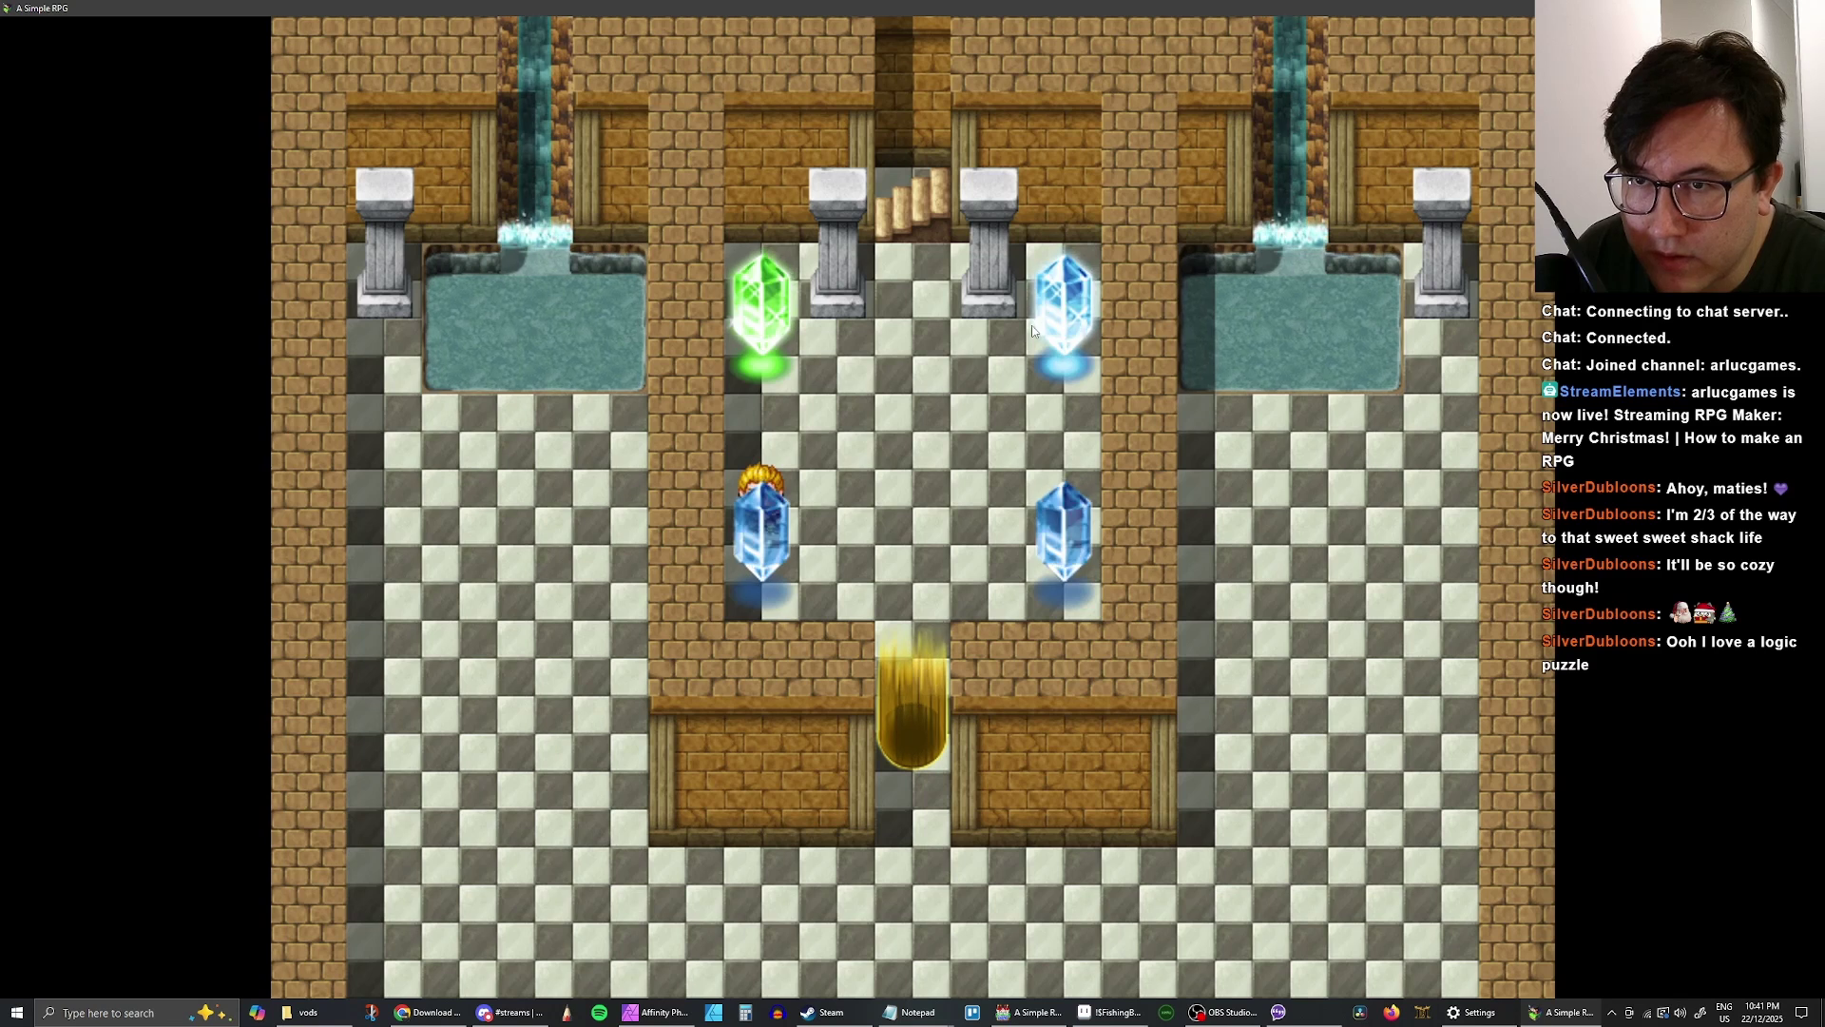
pyautogui.press('Return')
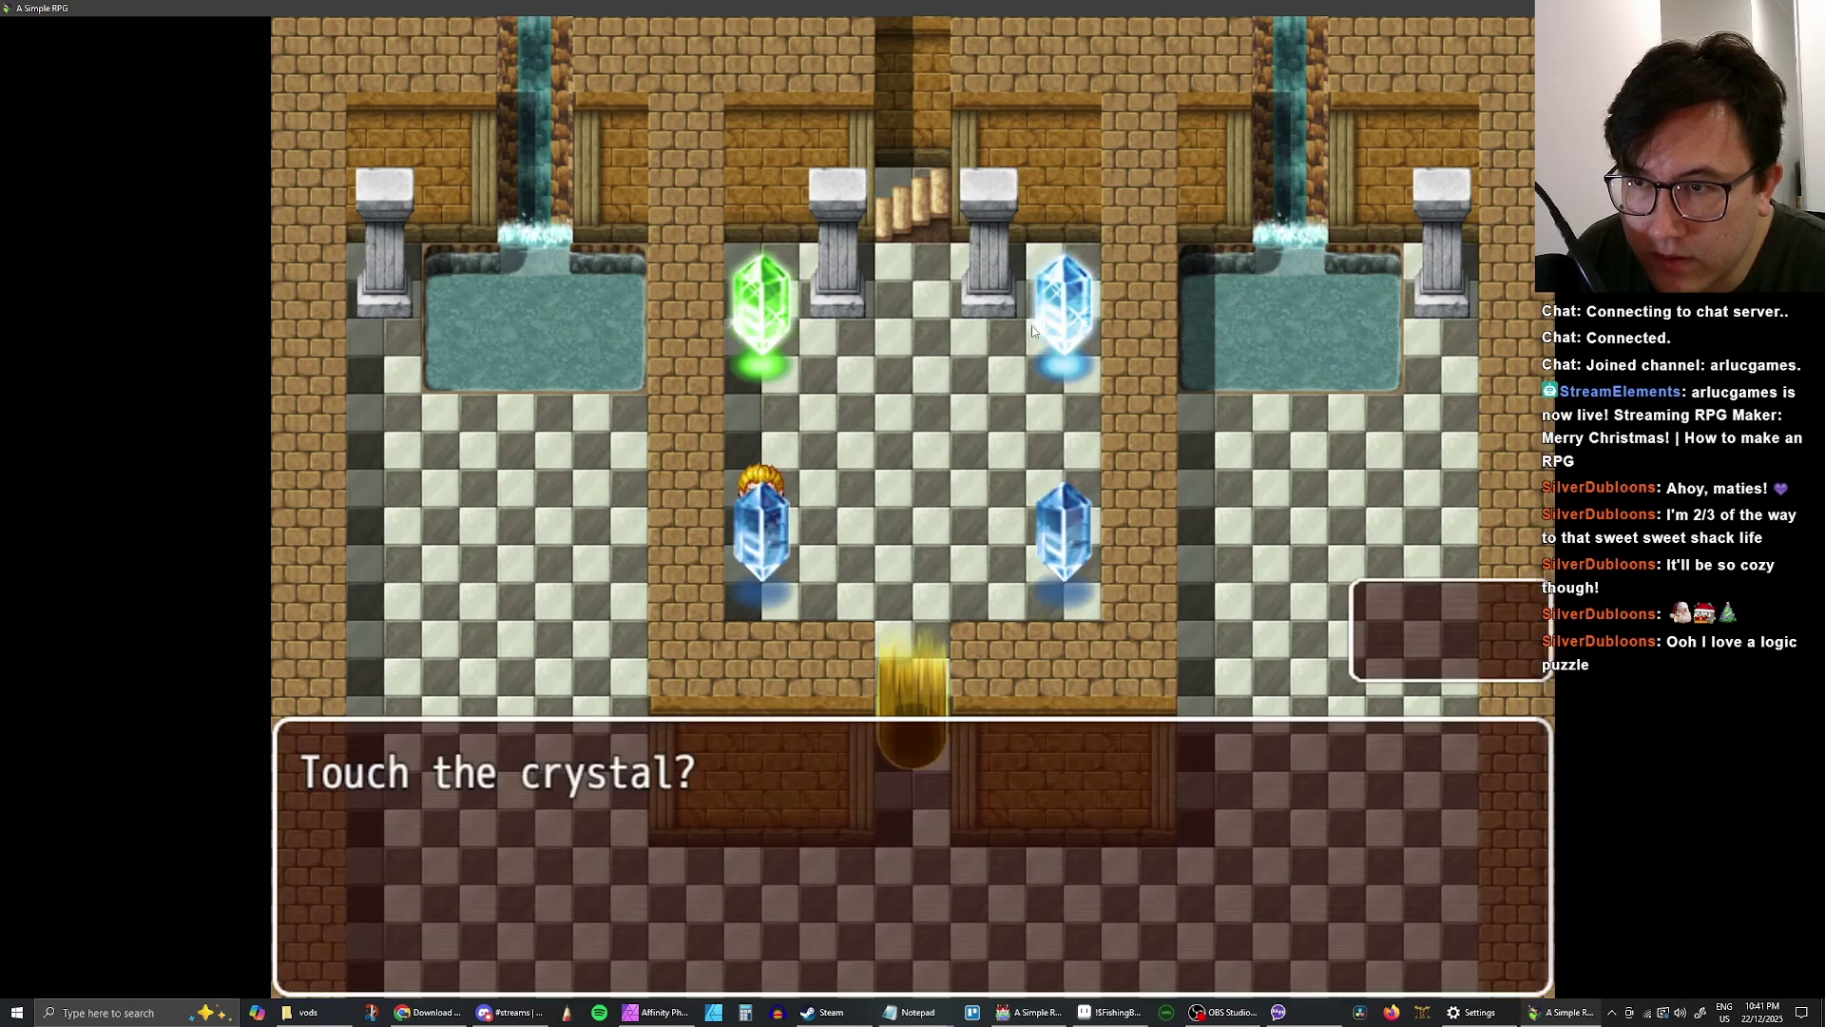
pyautogui.press('Return')
pyautogui.press('Return')
pyautogui.press('Return')
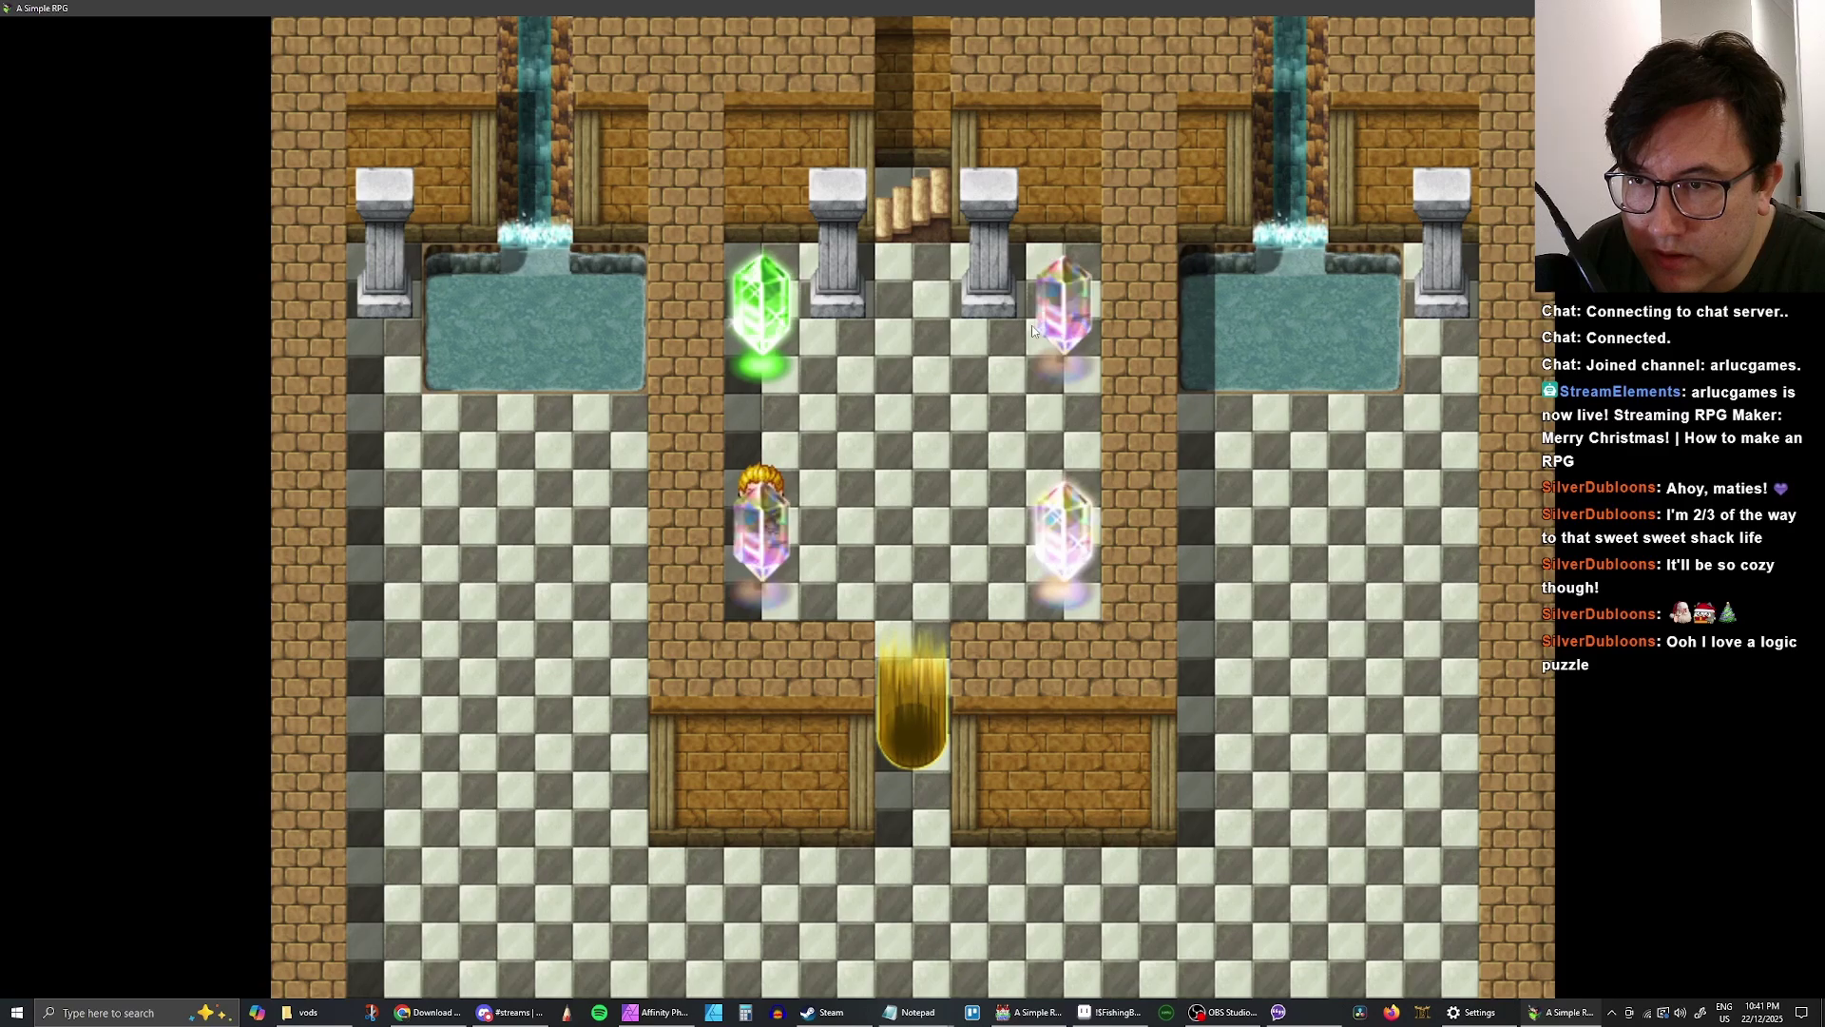
pyautogui.press('Return')
pyautogui.press('Return')
pyautogui.press('Return')
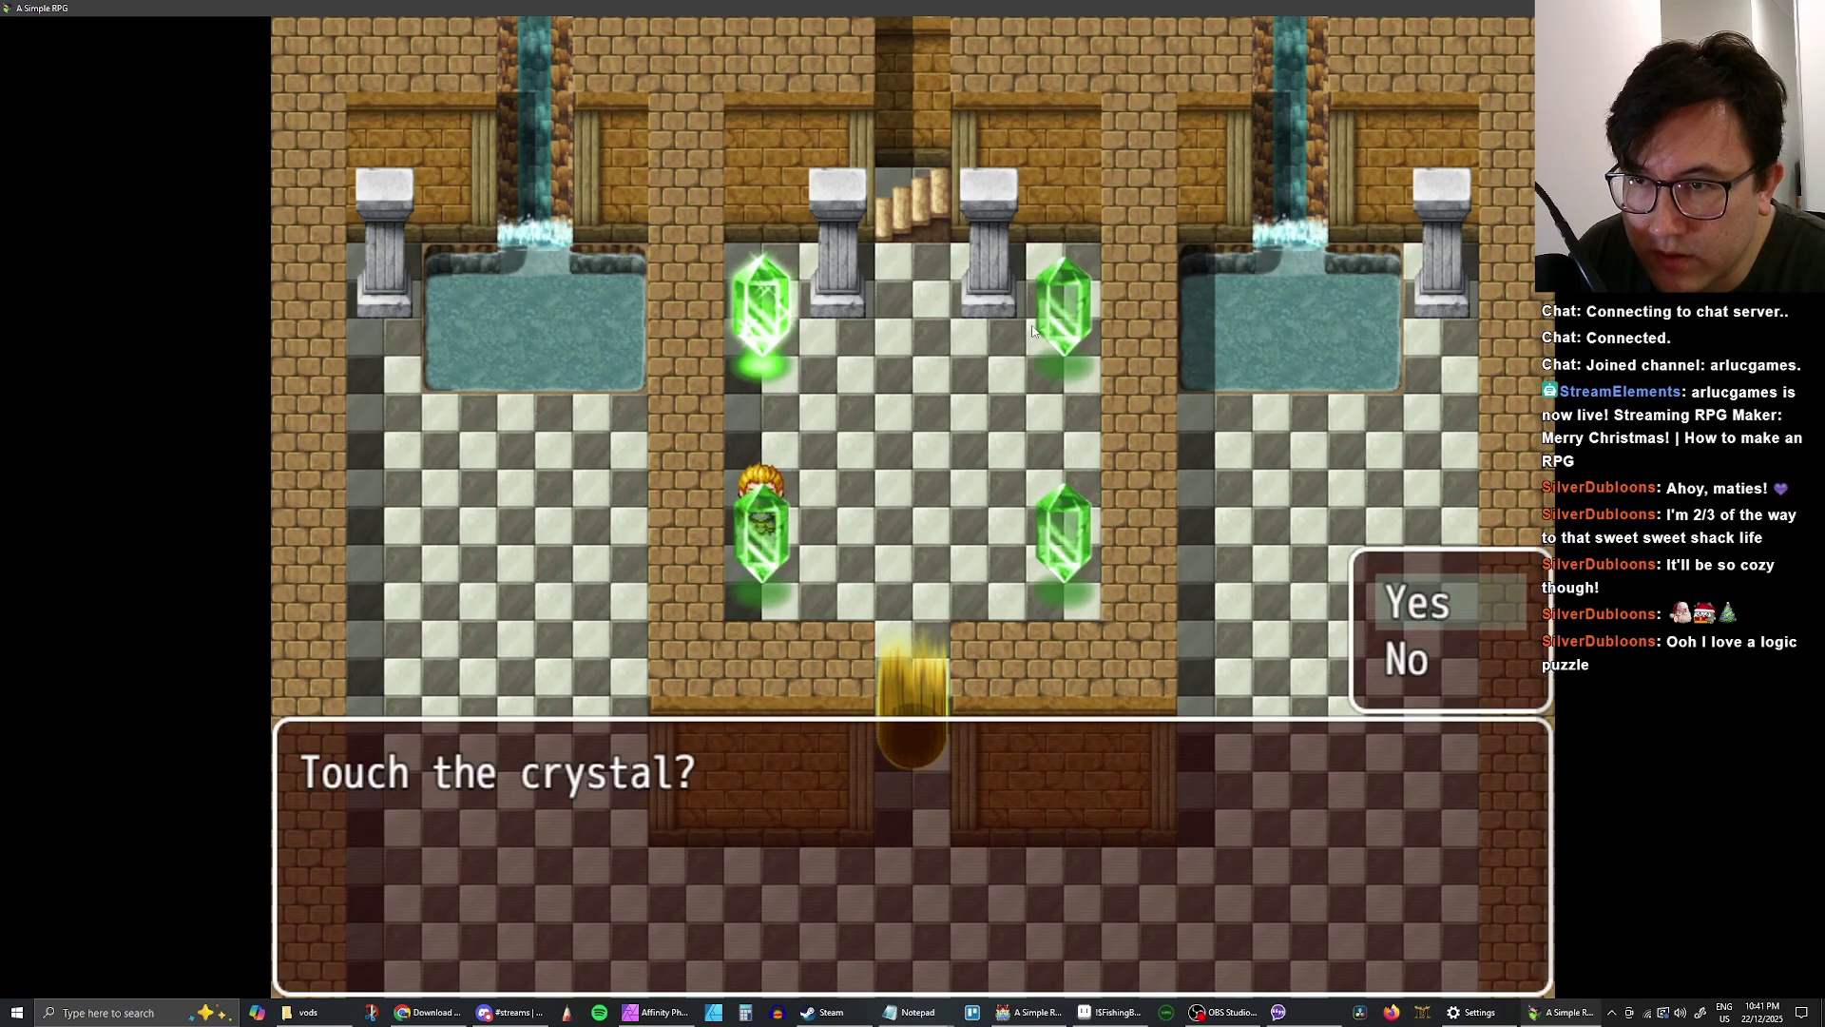
pyautogui.press('Return')
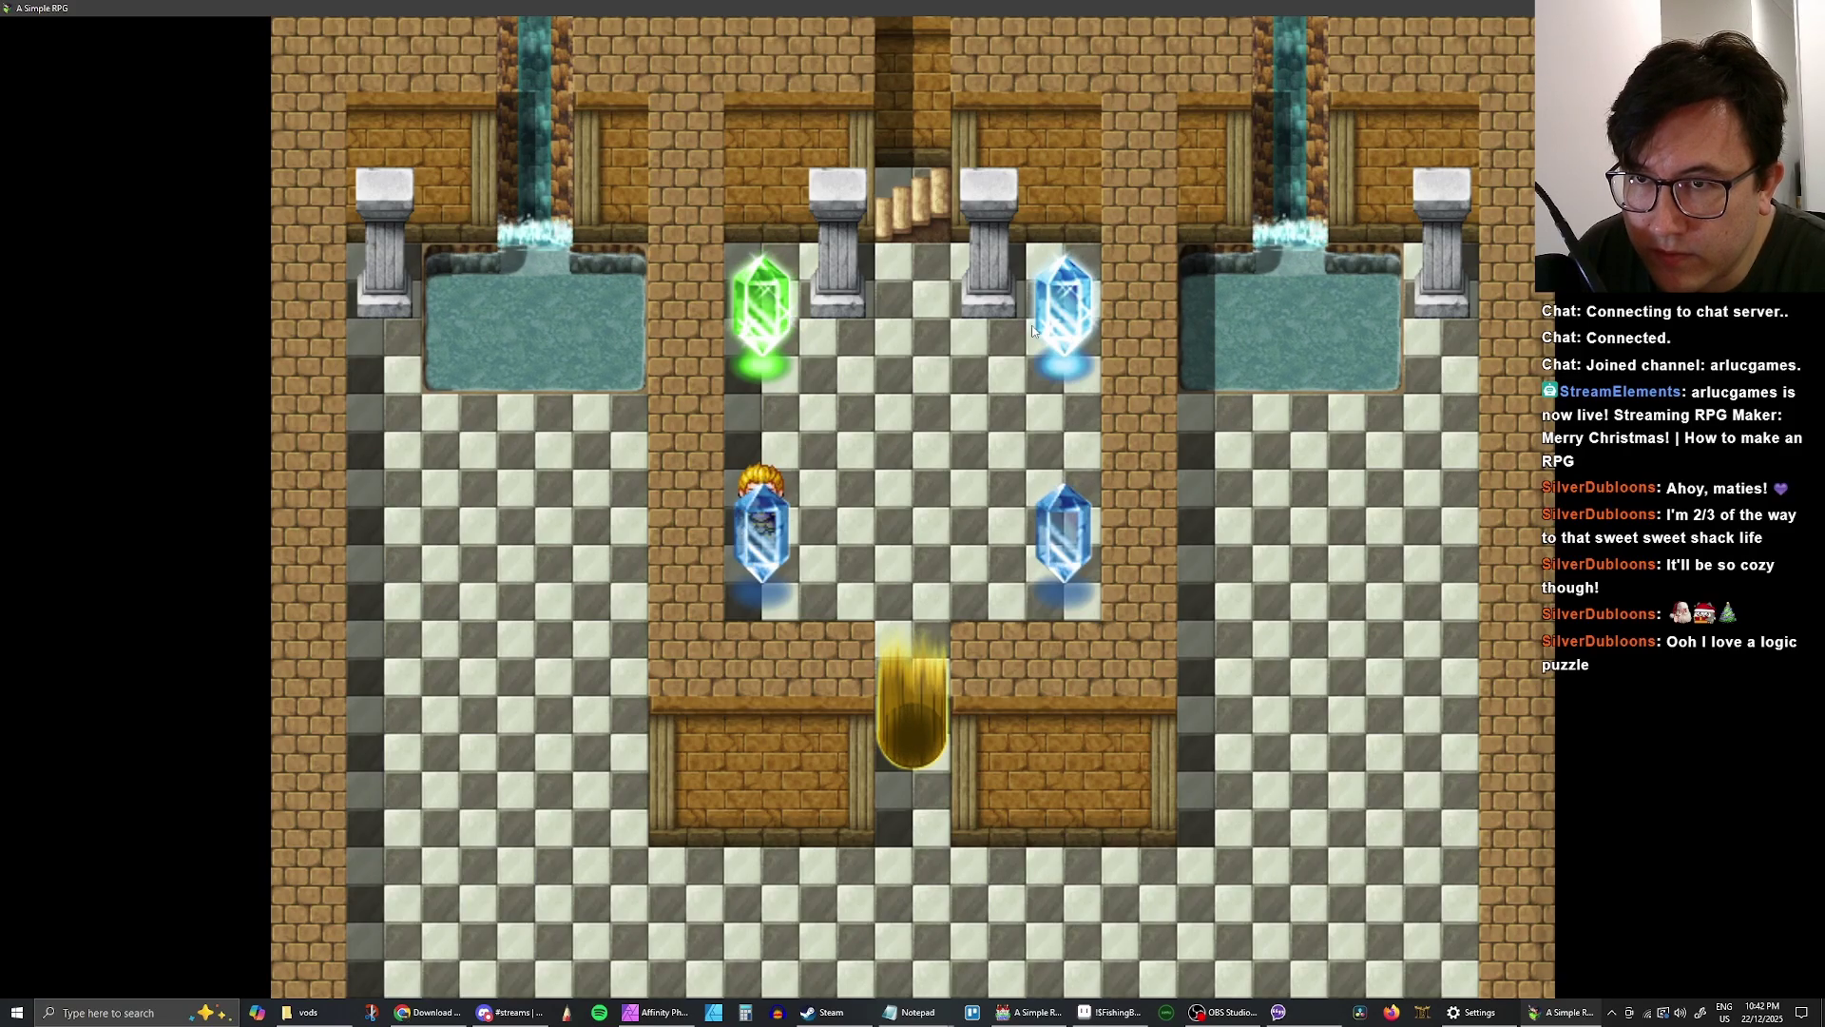
# - Cycle the southwest crystal through five more touches, answering Yes, until it and both eastern crystals turn red
pyautogui.press('Return')
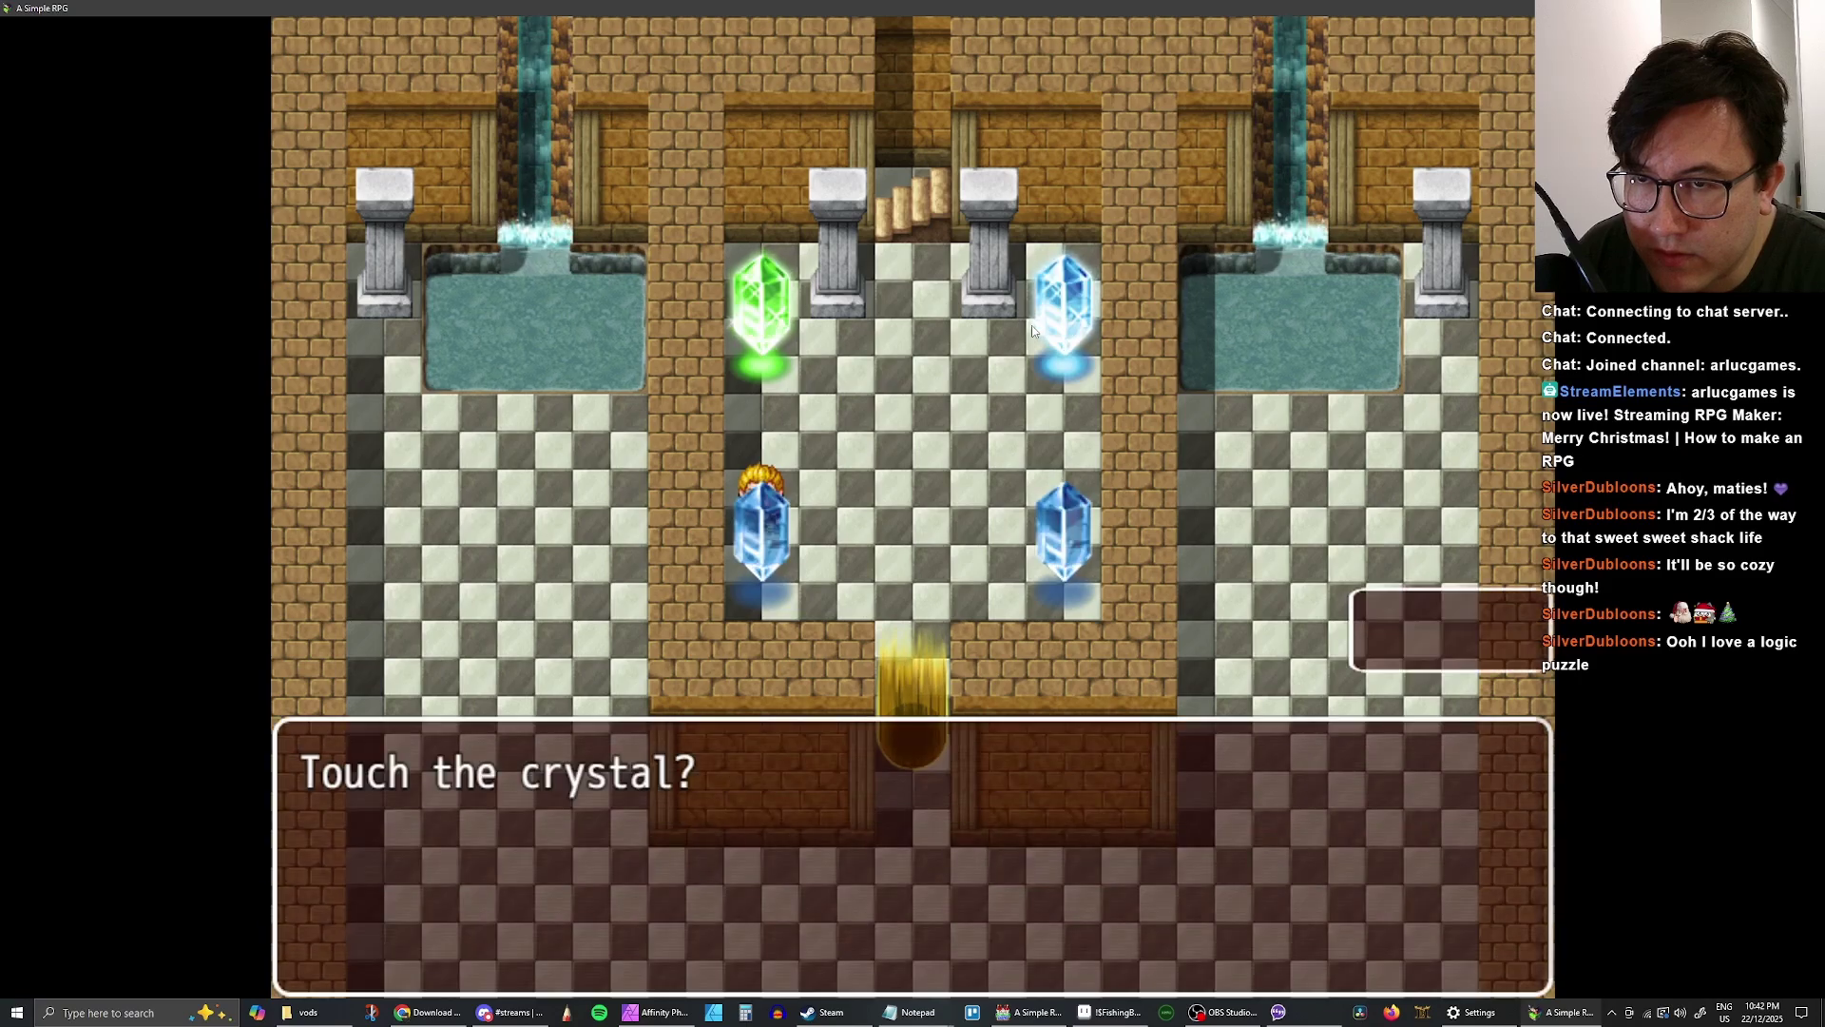
pyautogui.press('Return')
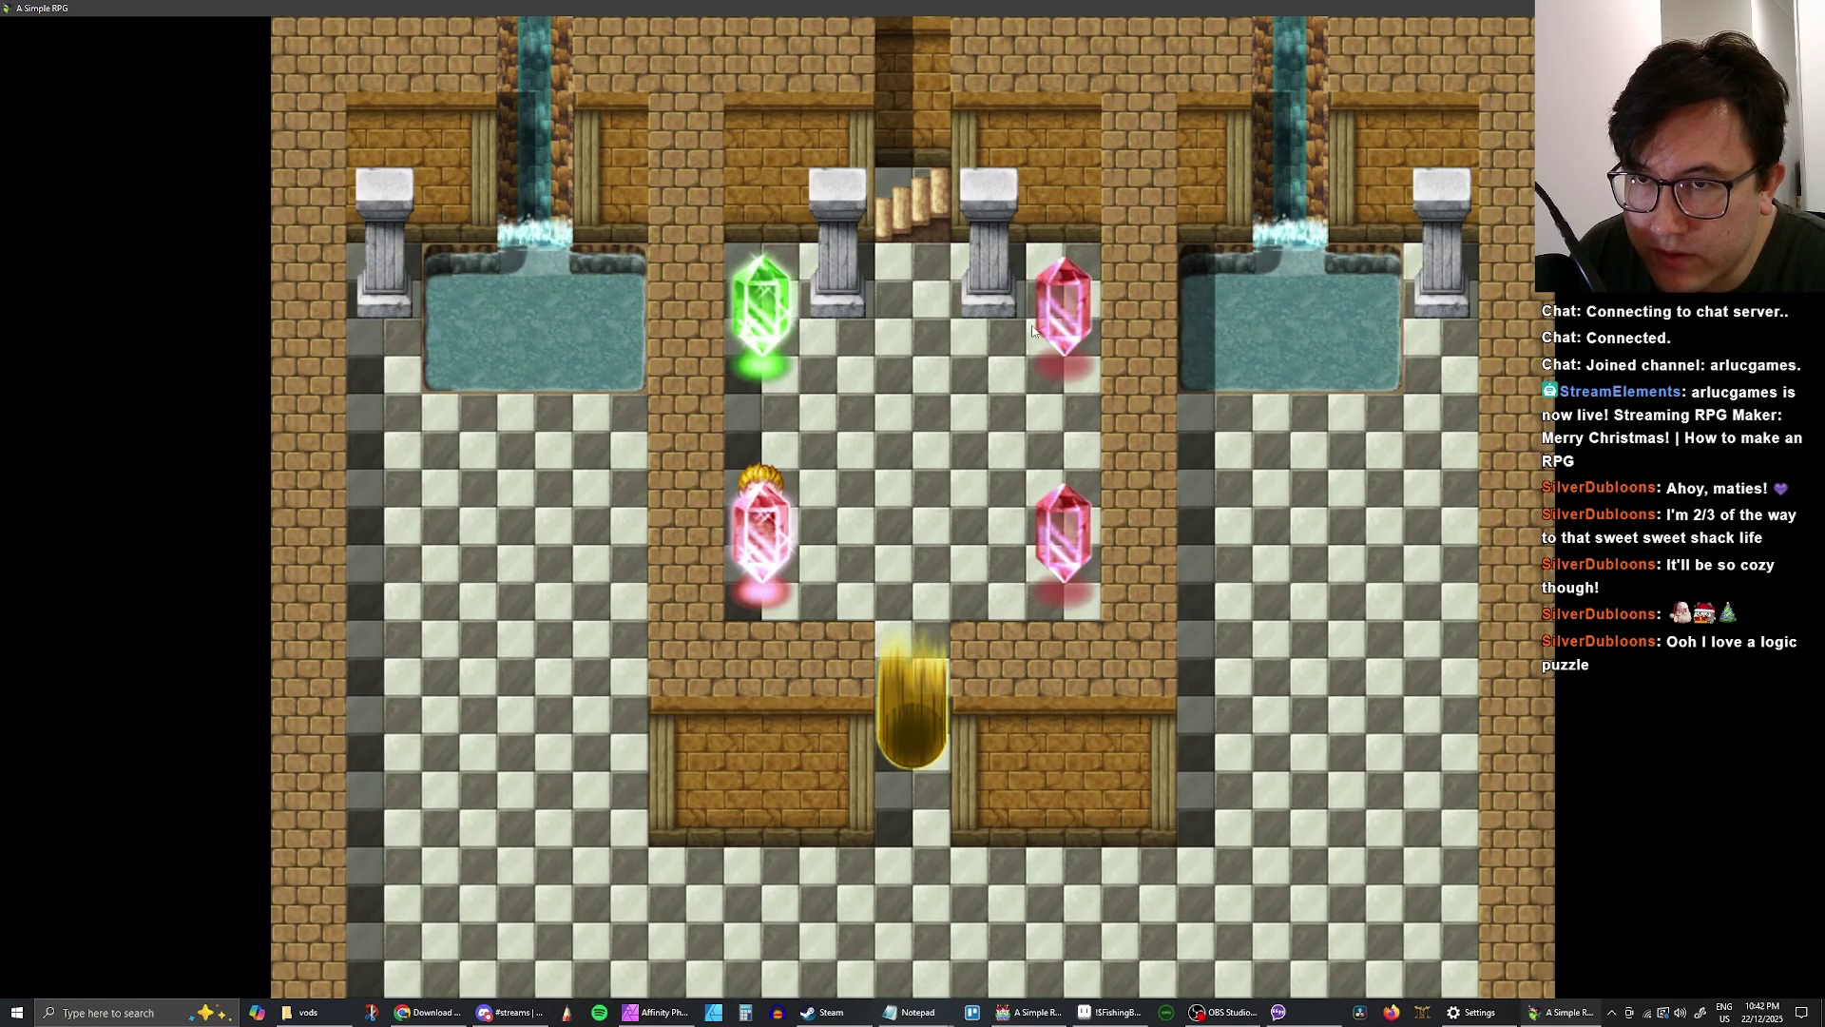
pyautogui.press('Return')
pyautogui.press('Return')
pyautogui.press('Return')
pyautogui.press('Return')
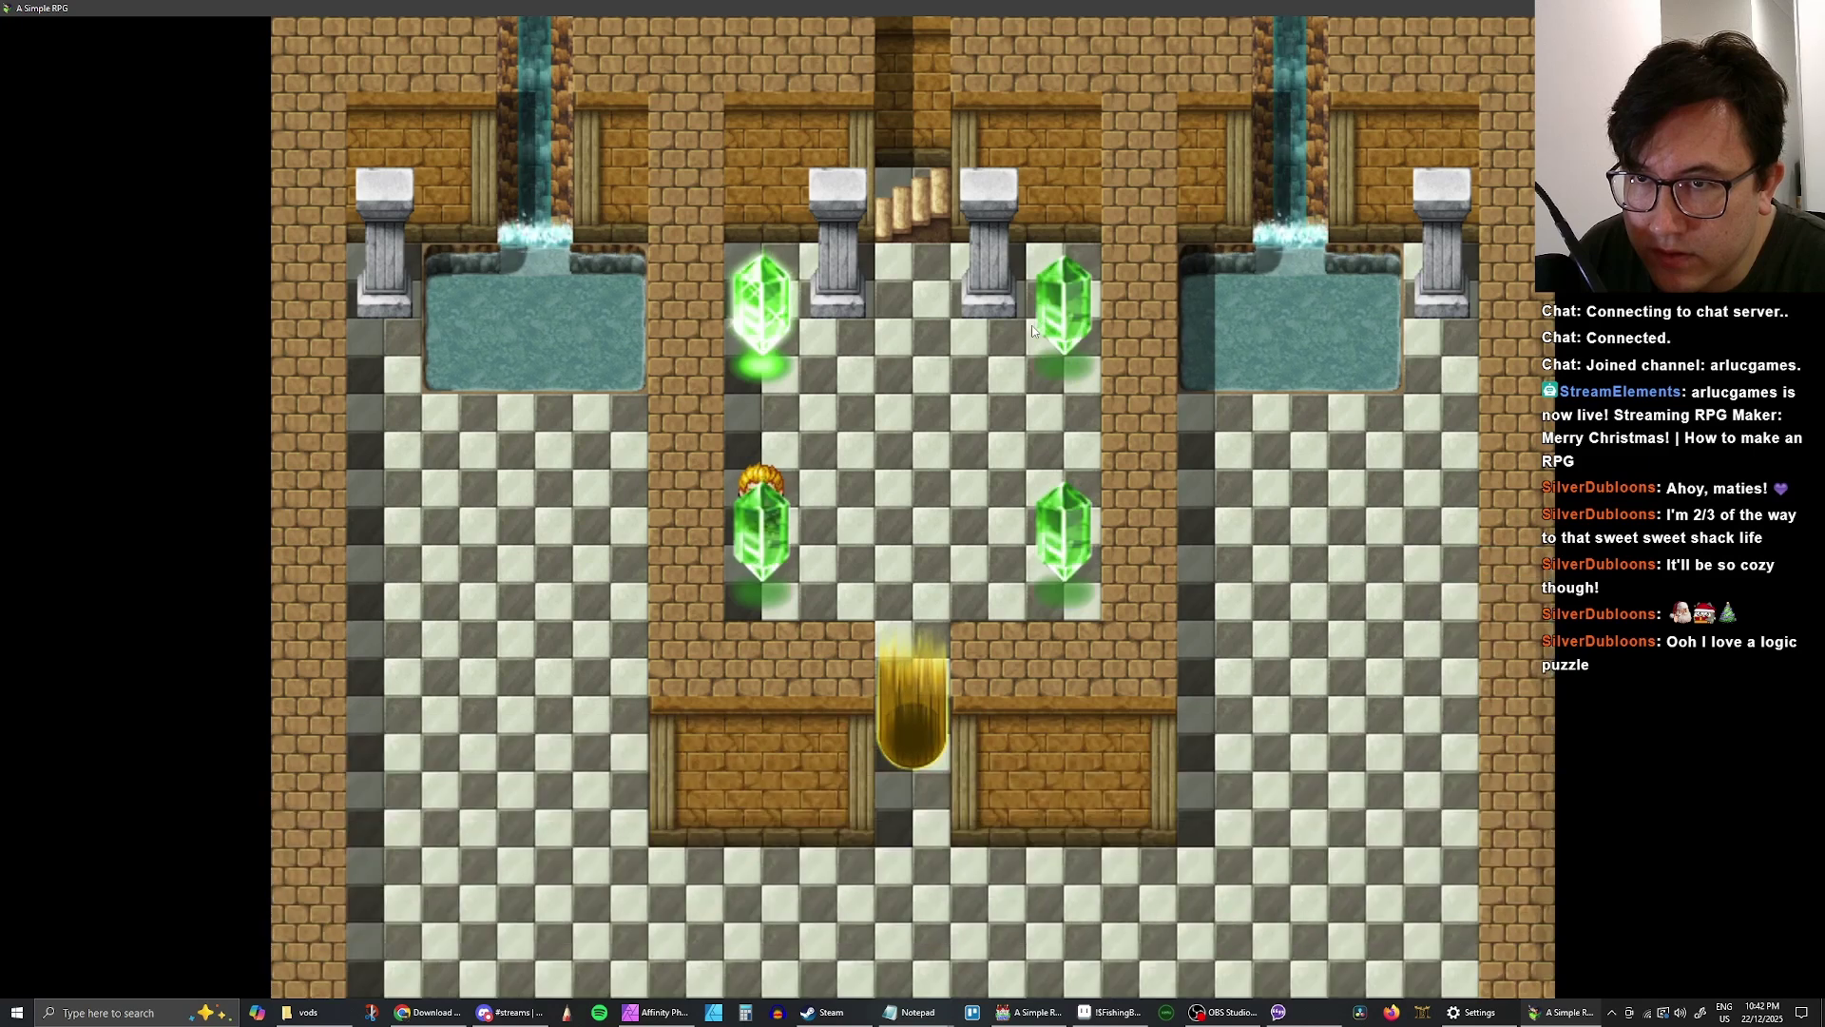
pyautogui.press('Return')
pyautogui.press('Return')
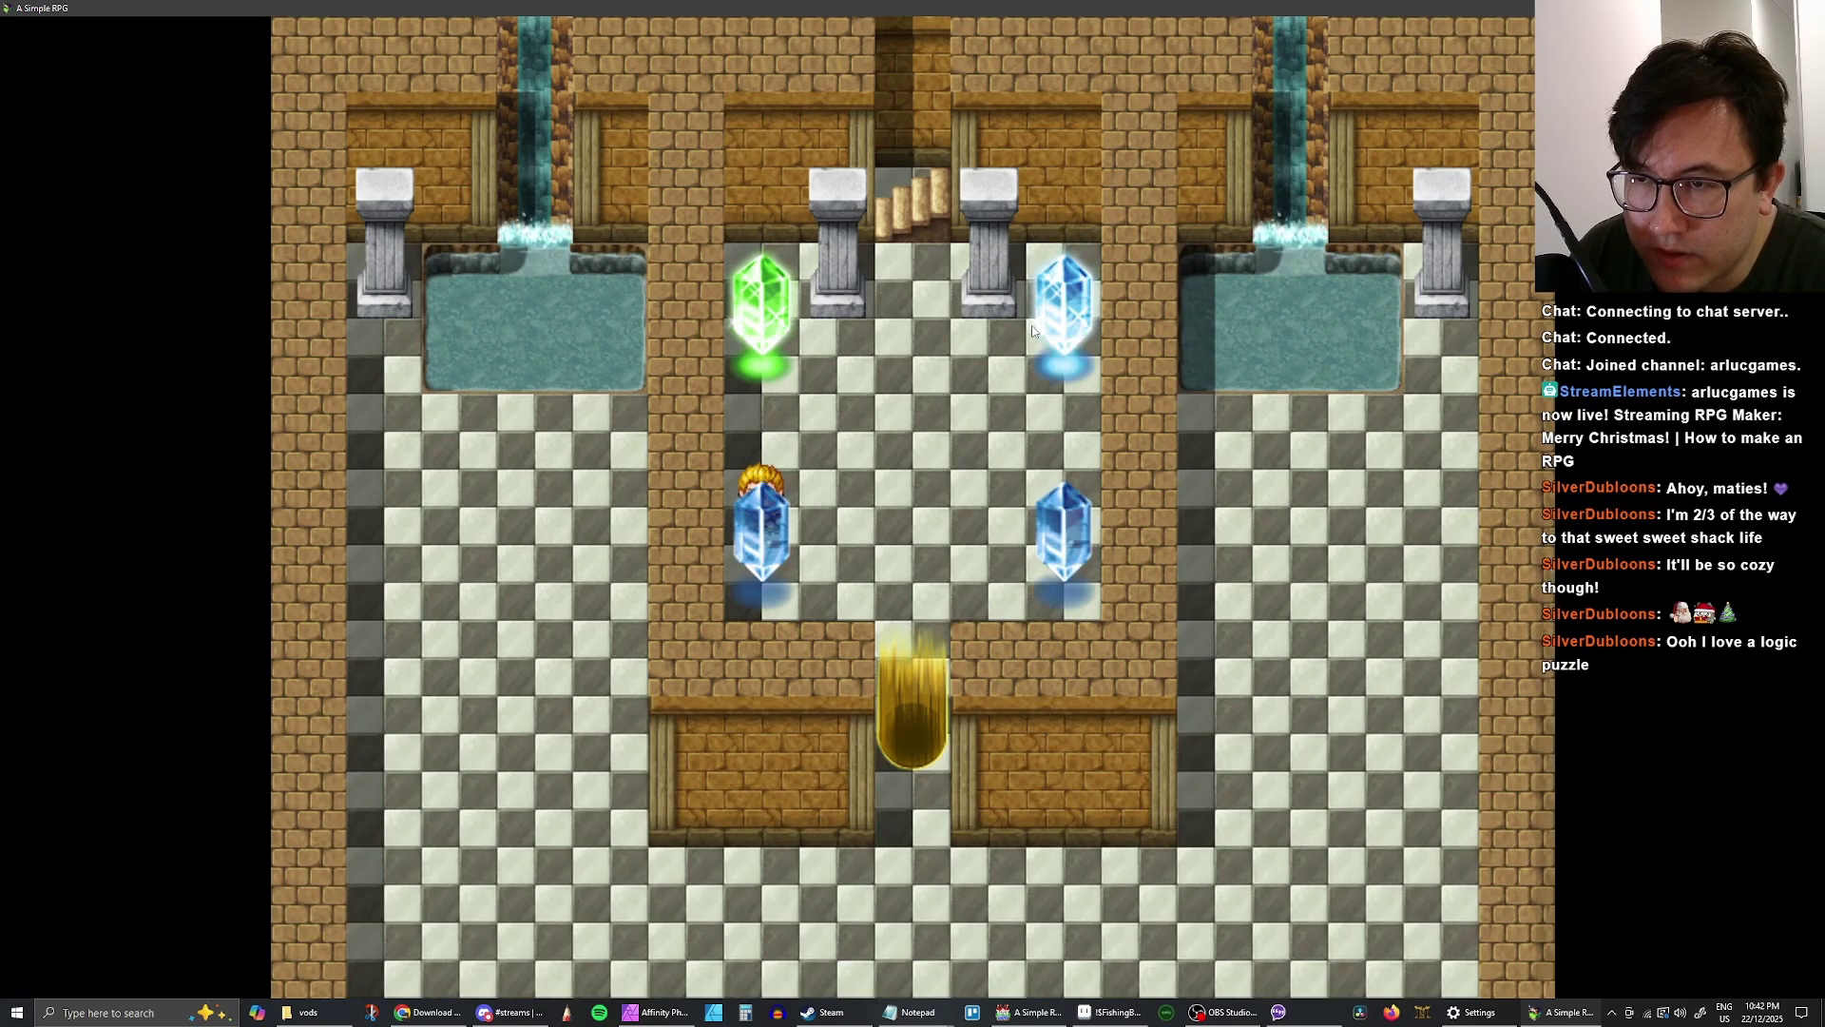
pyautogui.press('Return')
pyautogui.press('Return')
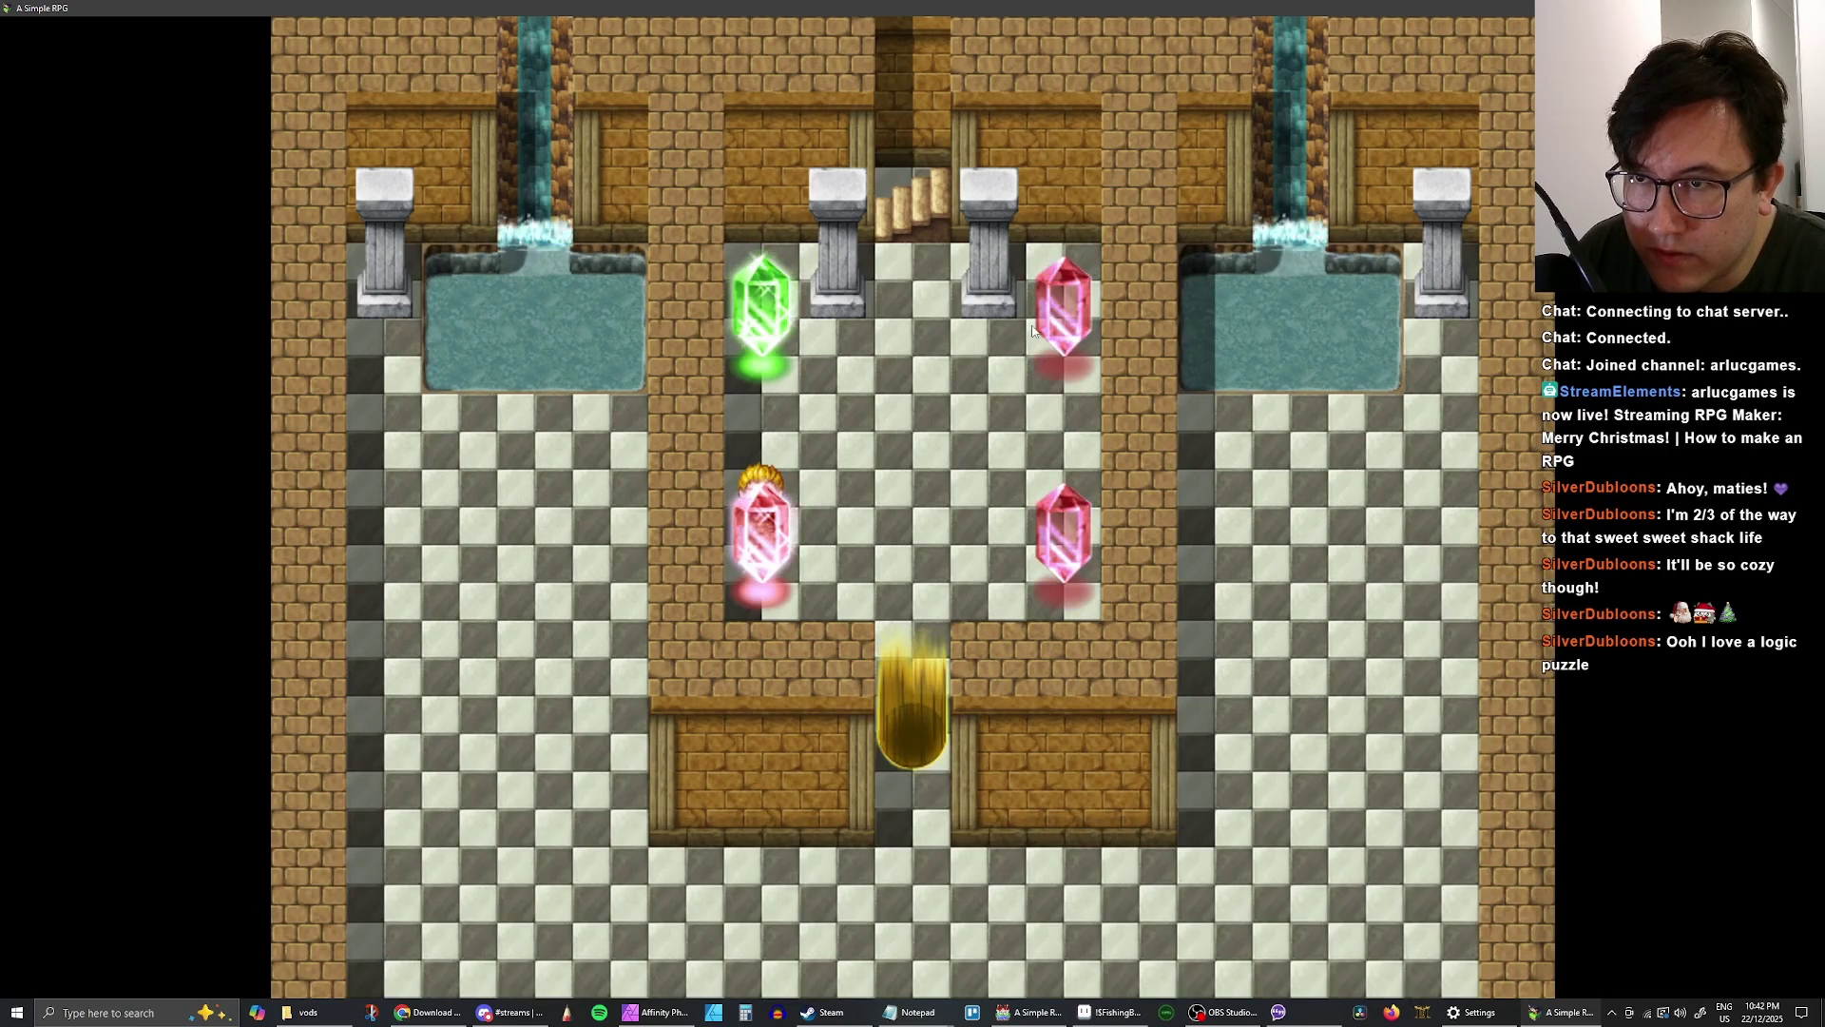
# - Walk to the northeast crystal, touch it twice with Yes, and answer No to the third prompt
pyautogui.press('Right')
pyautogui.press('Up')
pyautogui.press('Return')
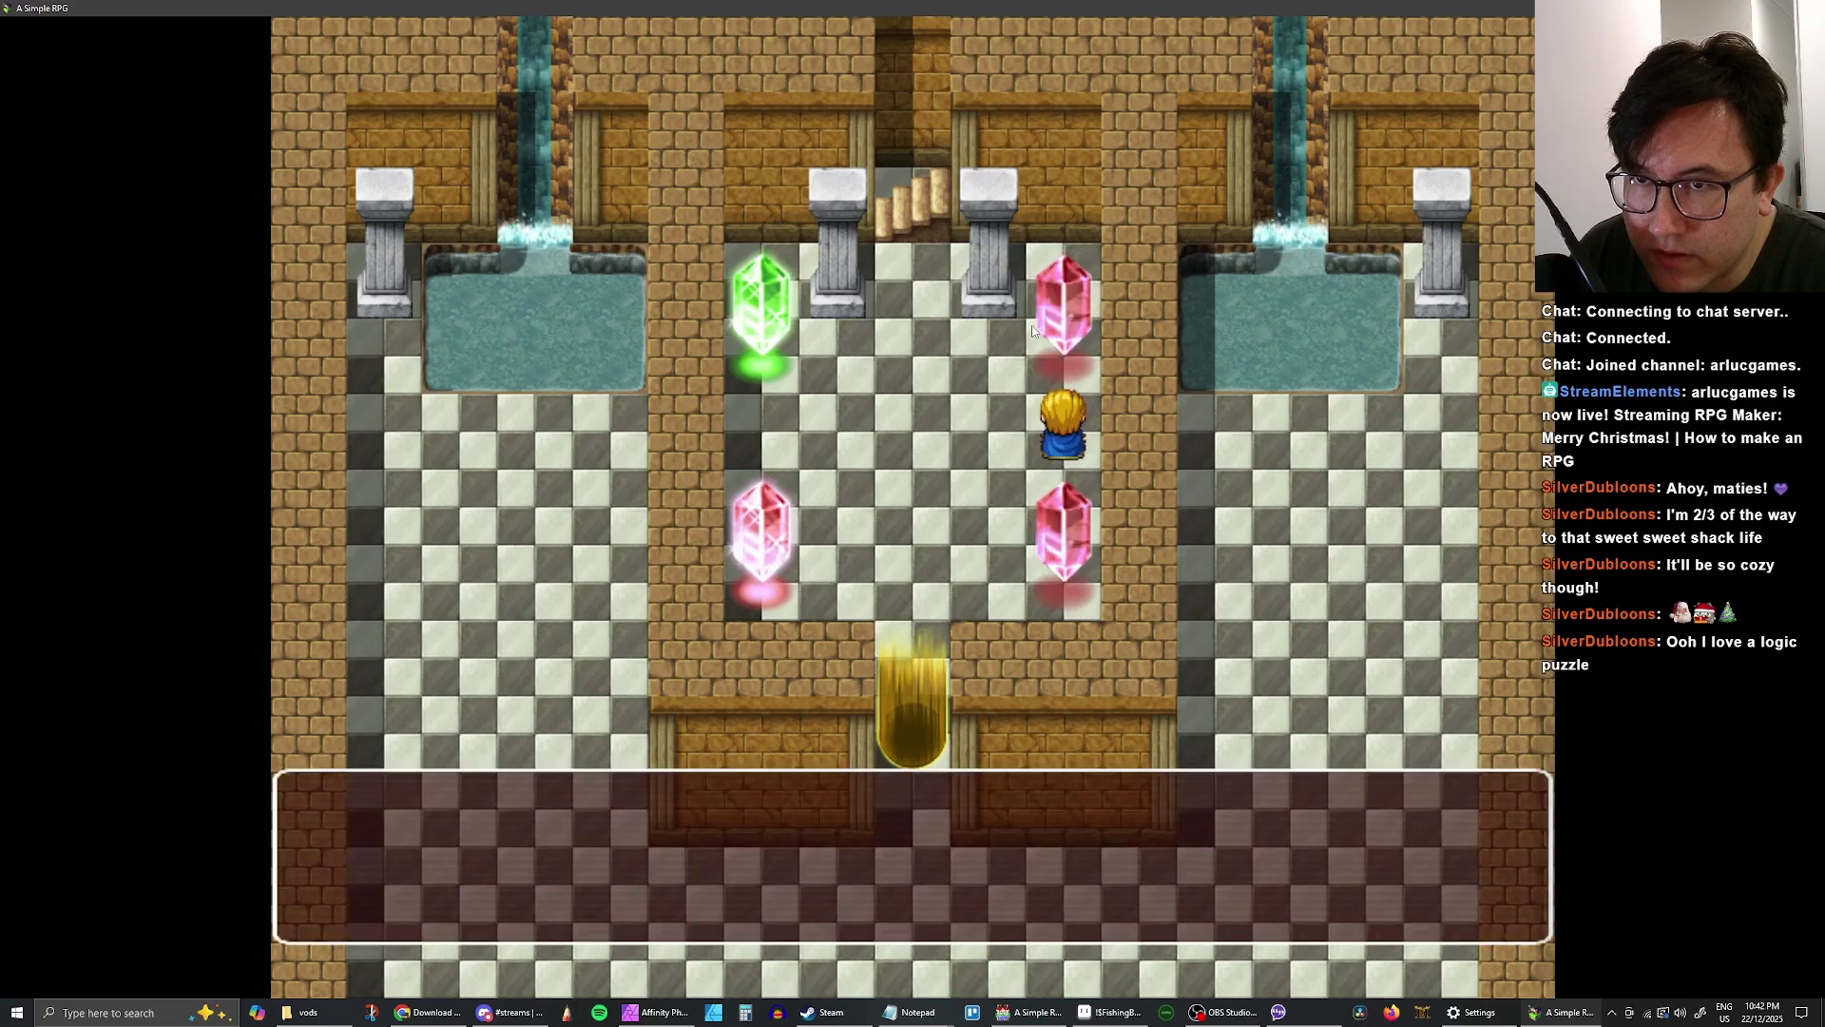
pyautogui.press('Return')
pyautogui.press('Return')
pyautogui.press('Return')
pyautogui.press('Return')
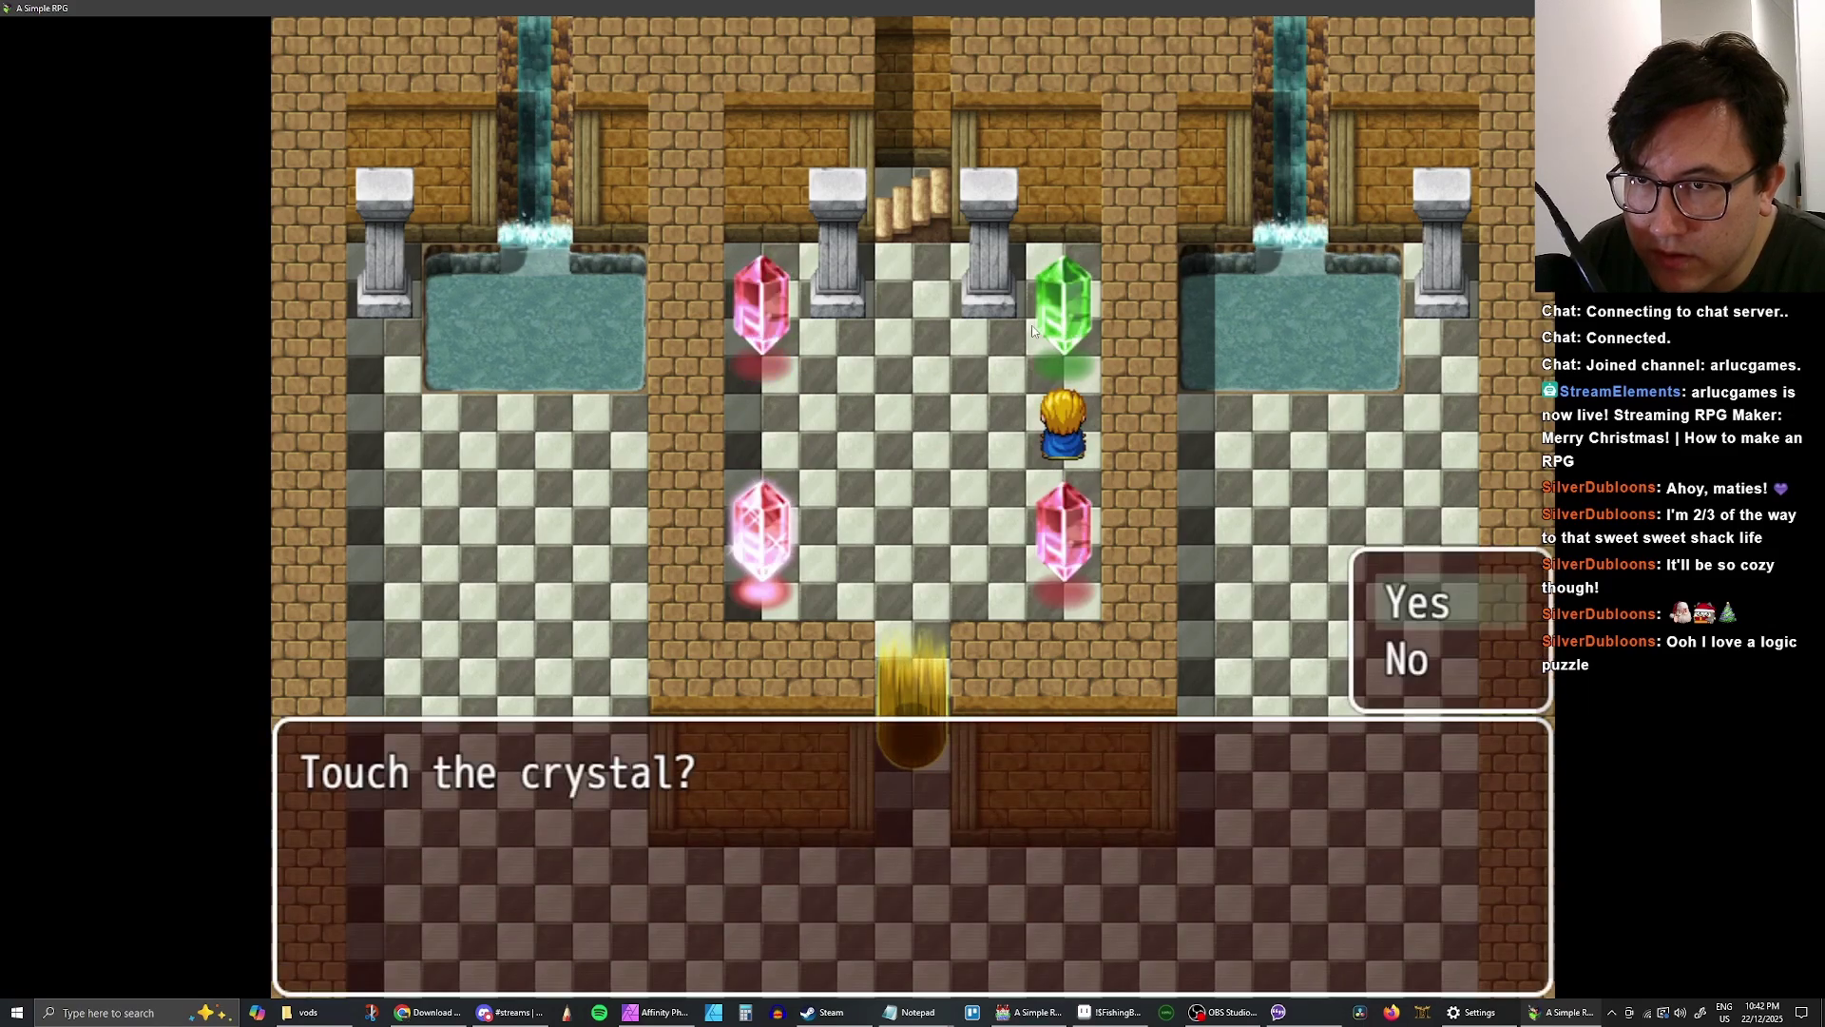
pyautogui.press('Down')
pyautogui.press('Return')
# - Walk west to the northwest crystal and touch it twice, answering Yes each time
pyautogui.press('Left')
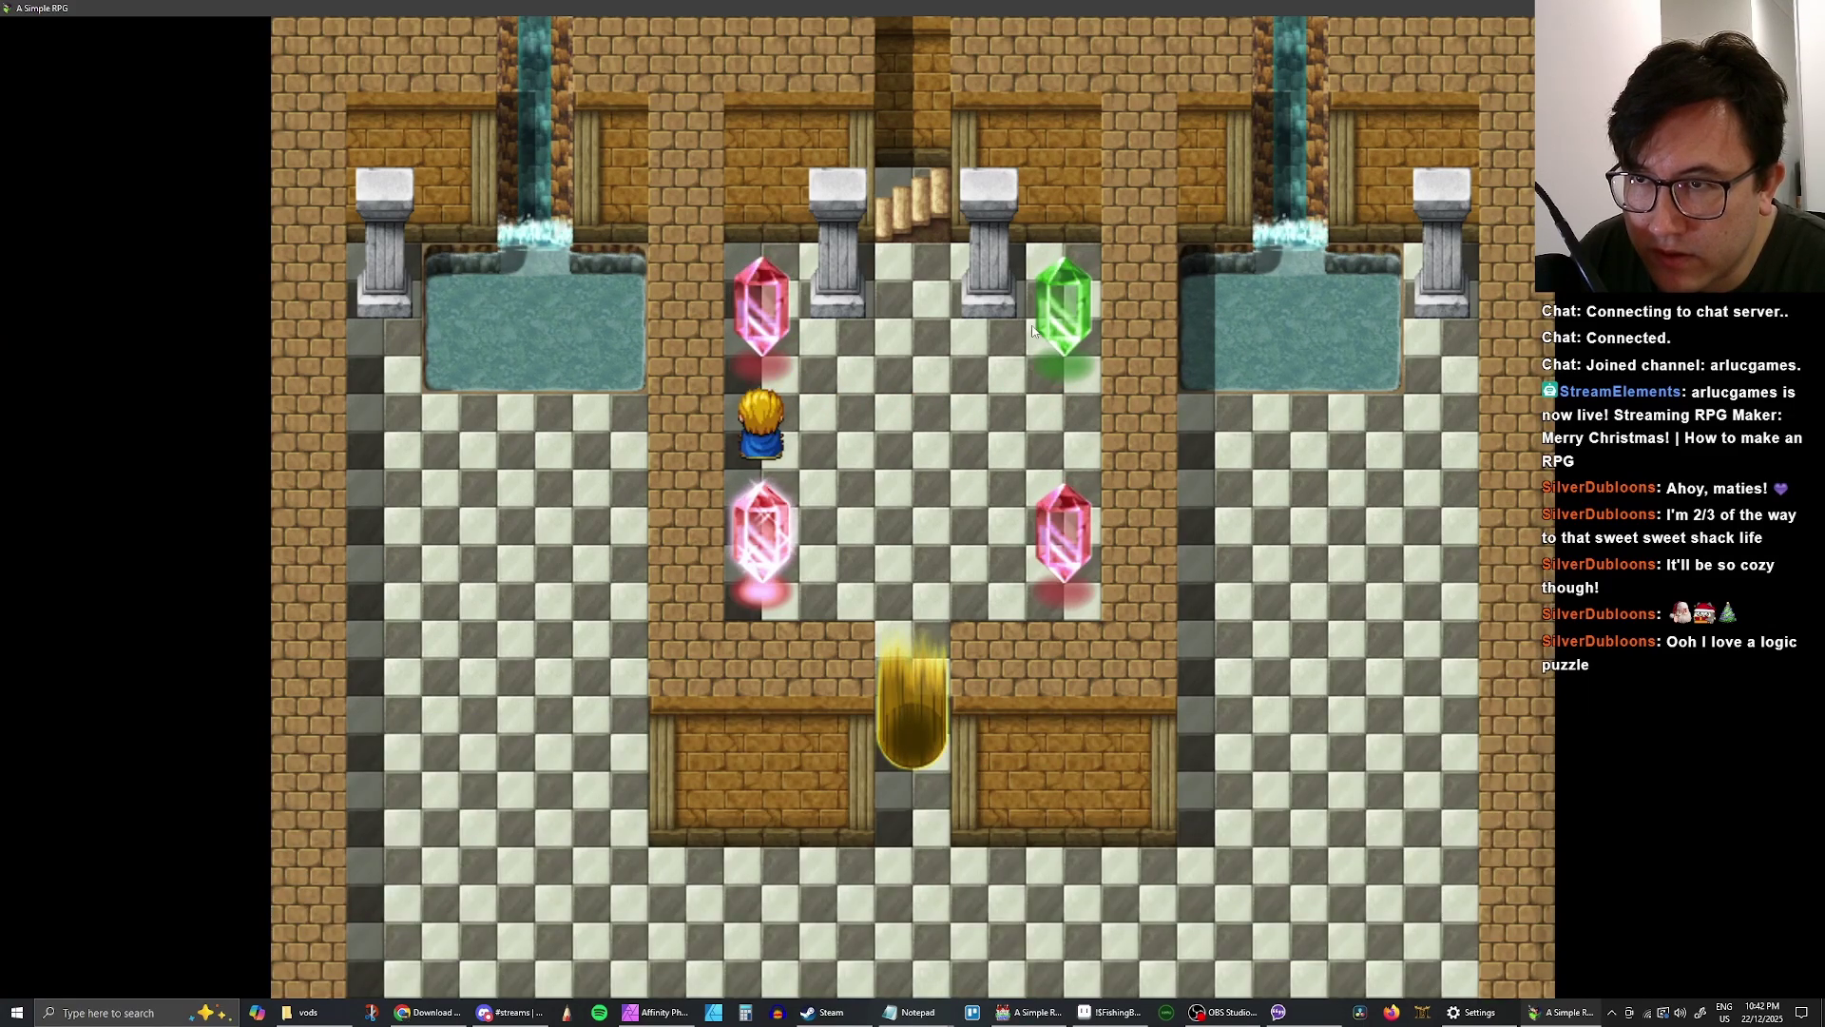
pyautogui.press('Return')
pyautogui.press('Return')
pyautogui.press('Return')
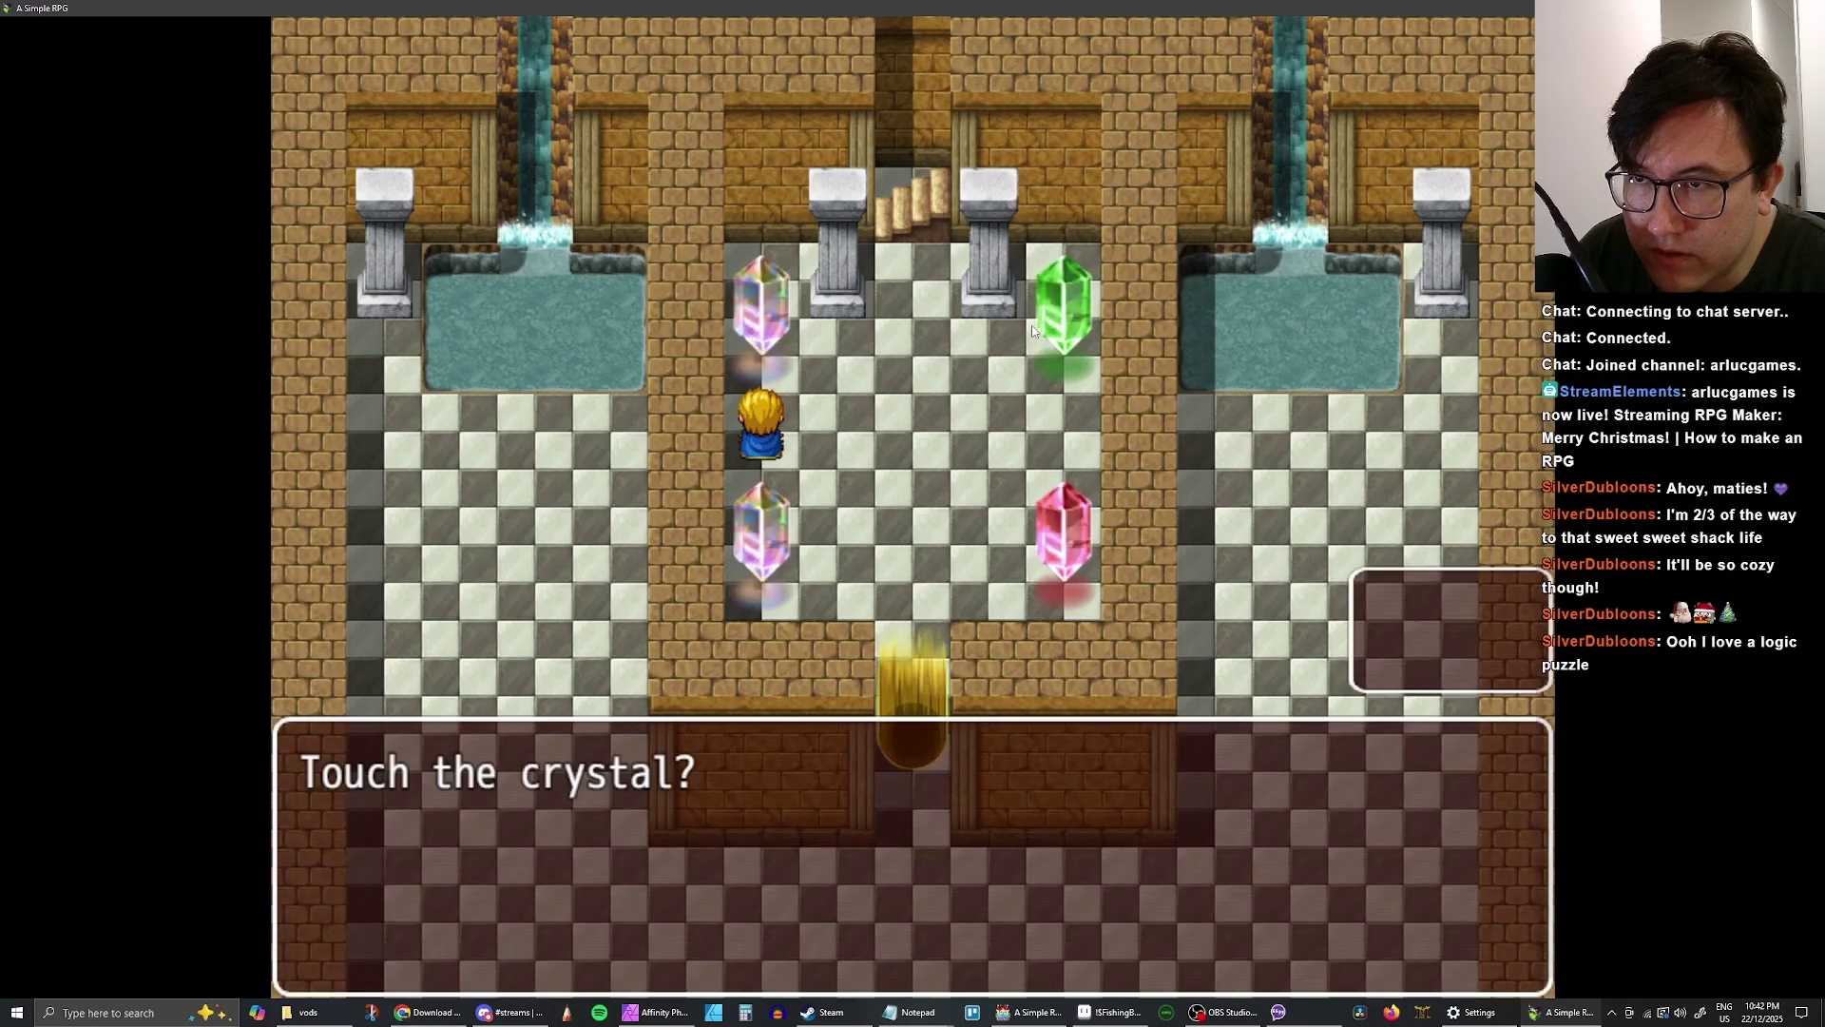
pyautogui.press('Return')
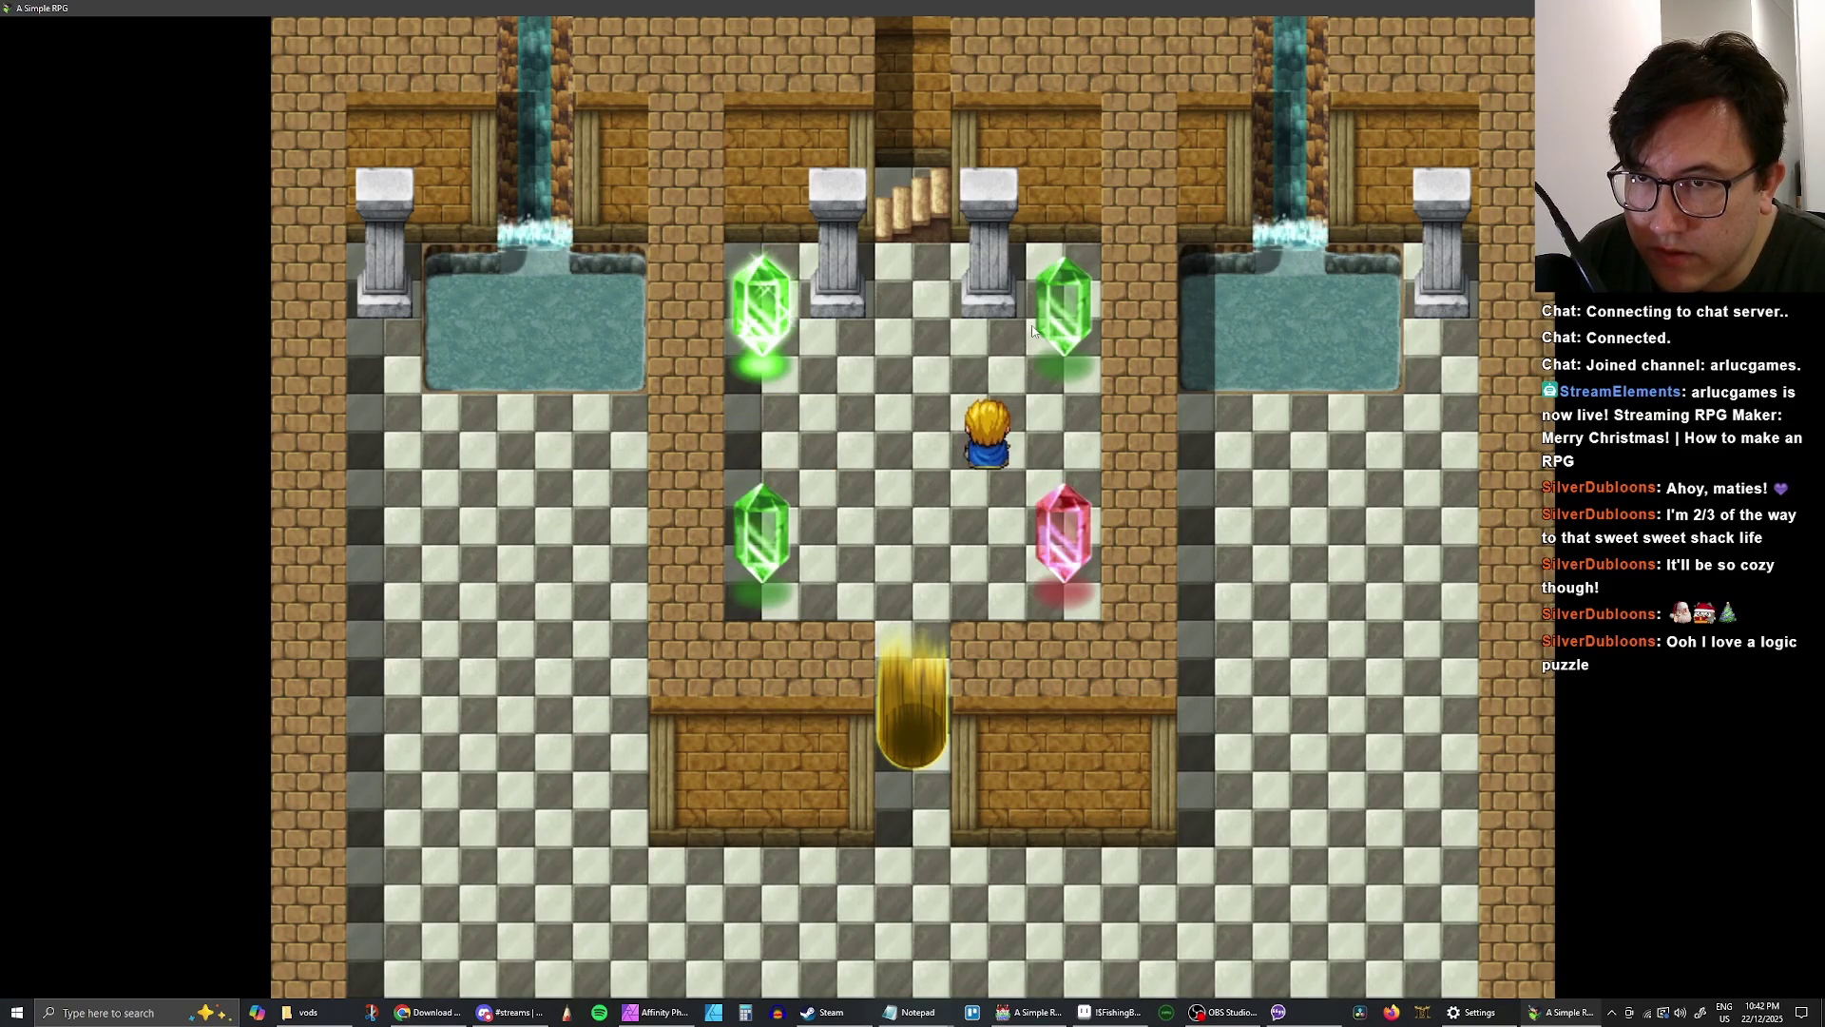
# - Walk to the northeast crystal and touch it three times, answering Yes each time
pyautogui.press('Right')
pyautogui.press('Up')
pyautogui.press('Return')
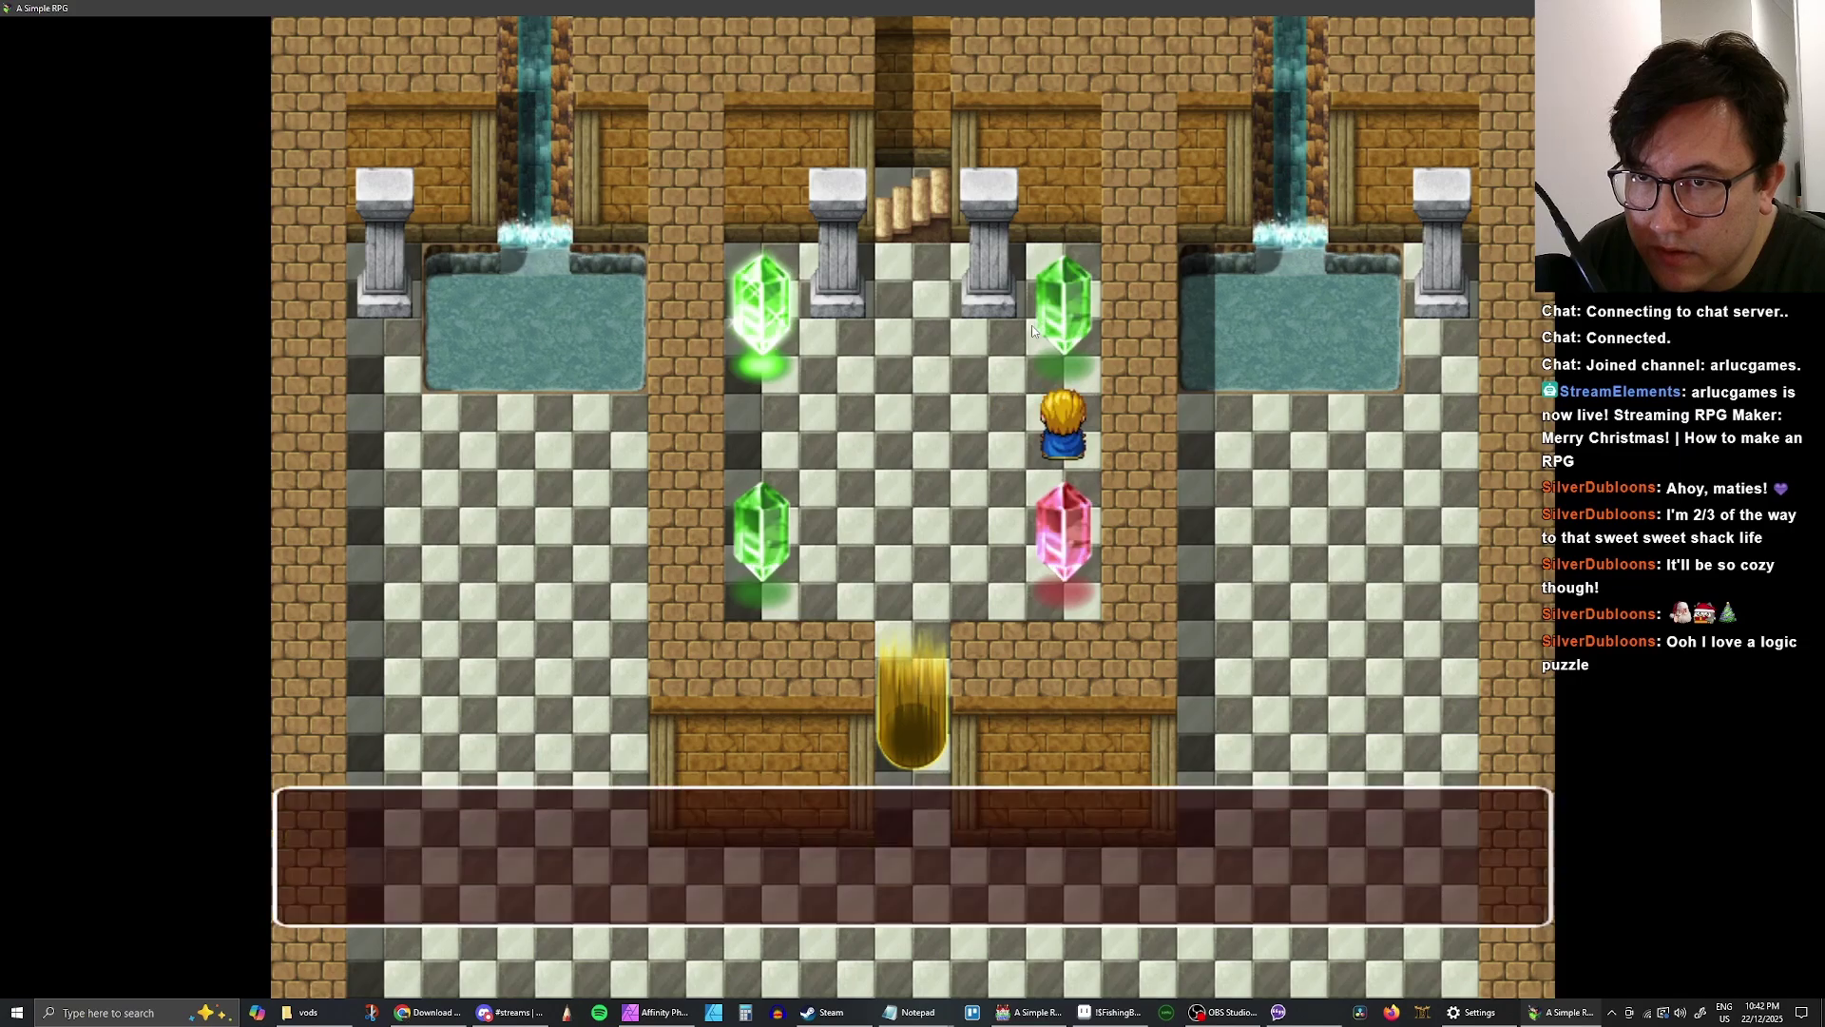
pyautogui.press('Return')
pyautogui.press('Return')
pyautogui.press('Return')
pyautogui.press('Return')
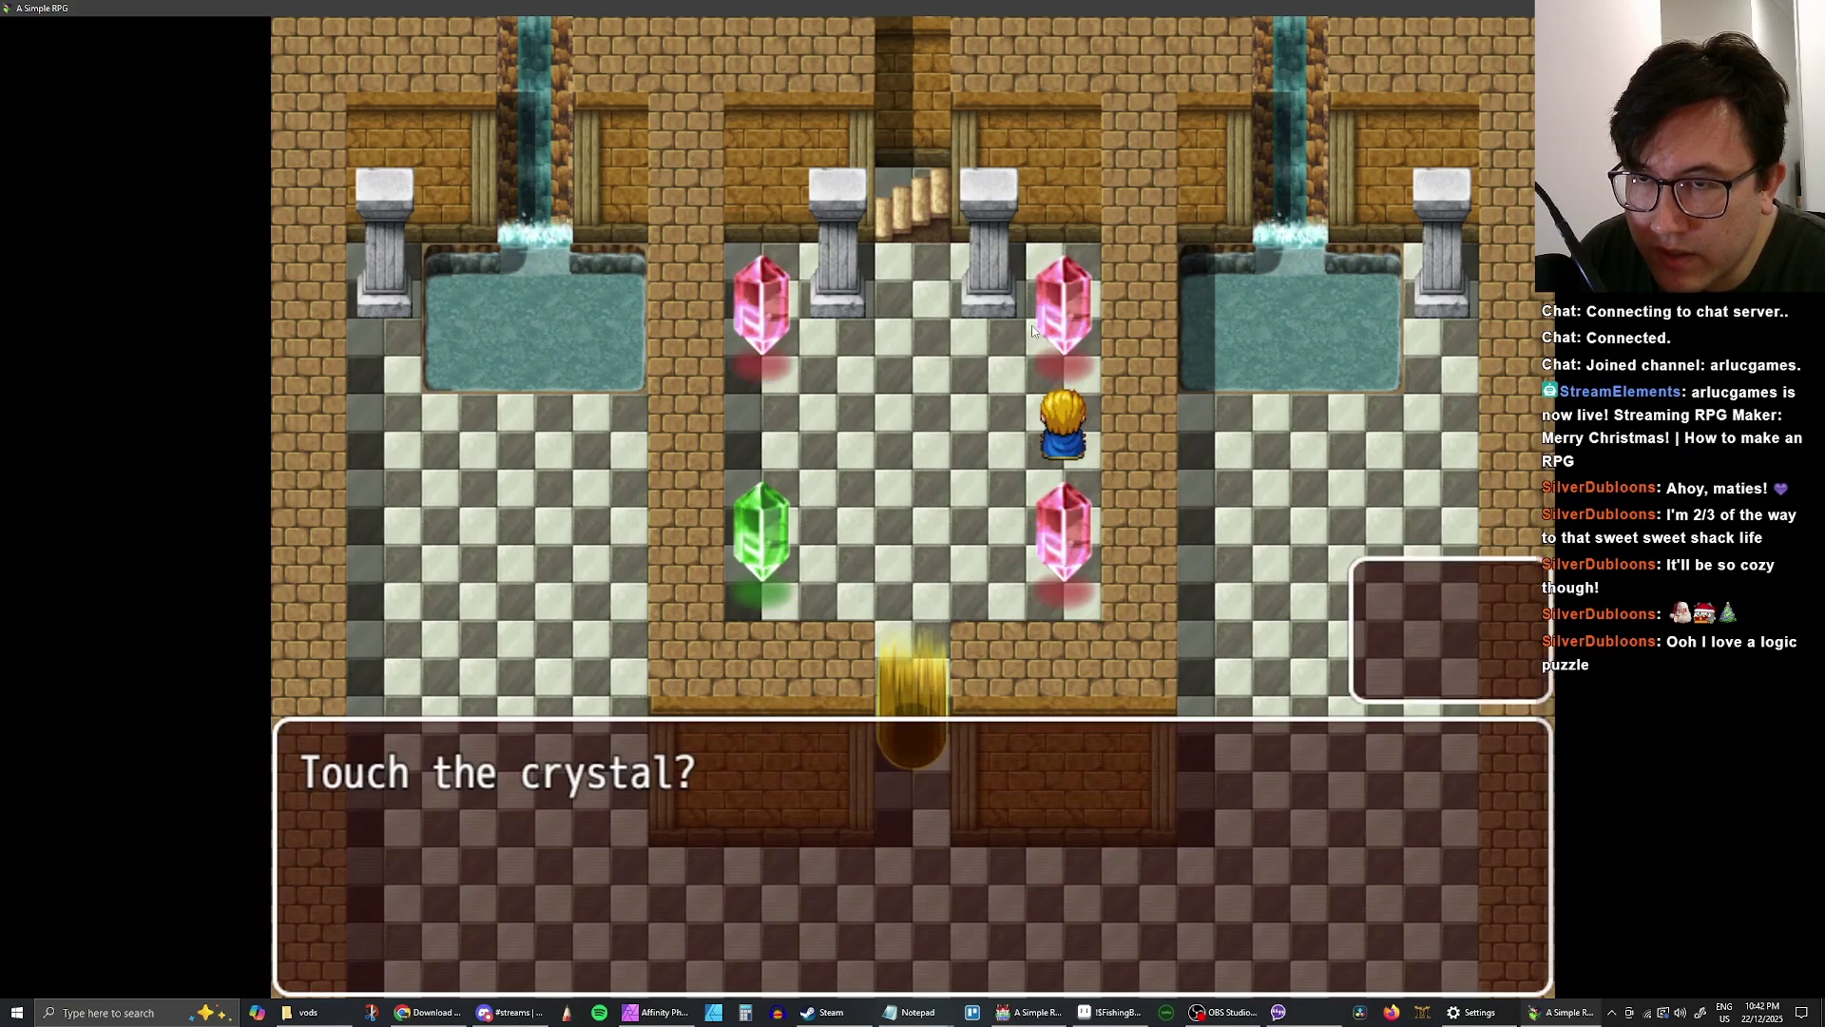
pyautogui.press('Return')
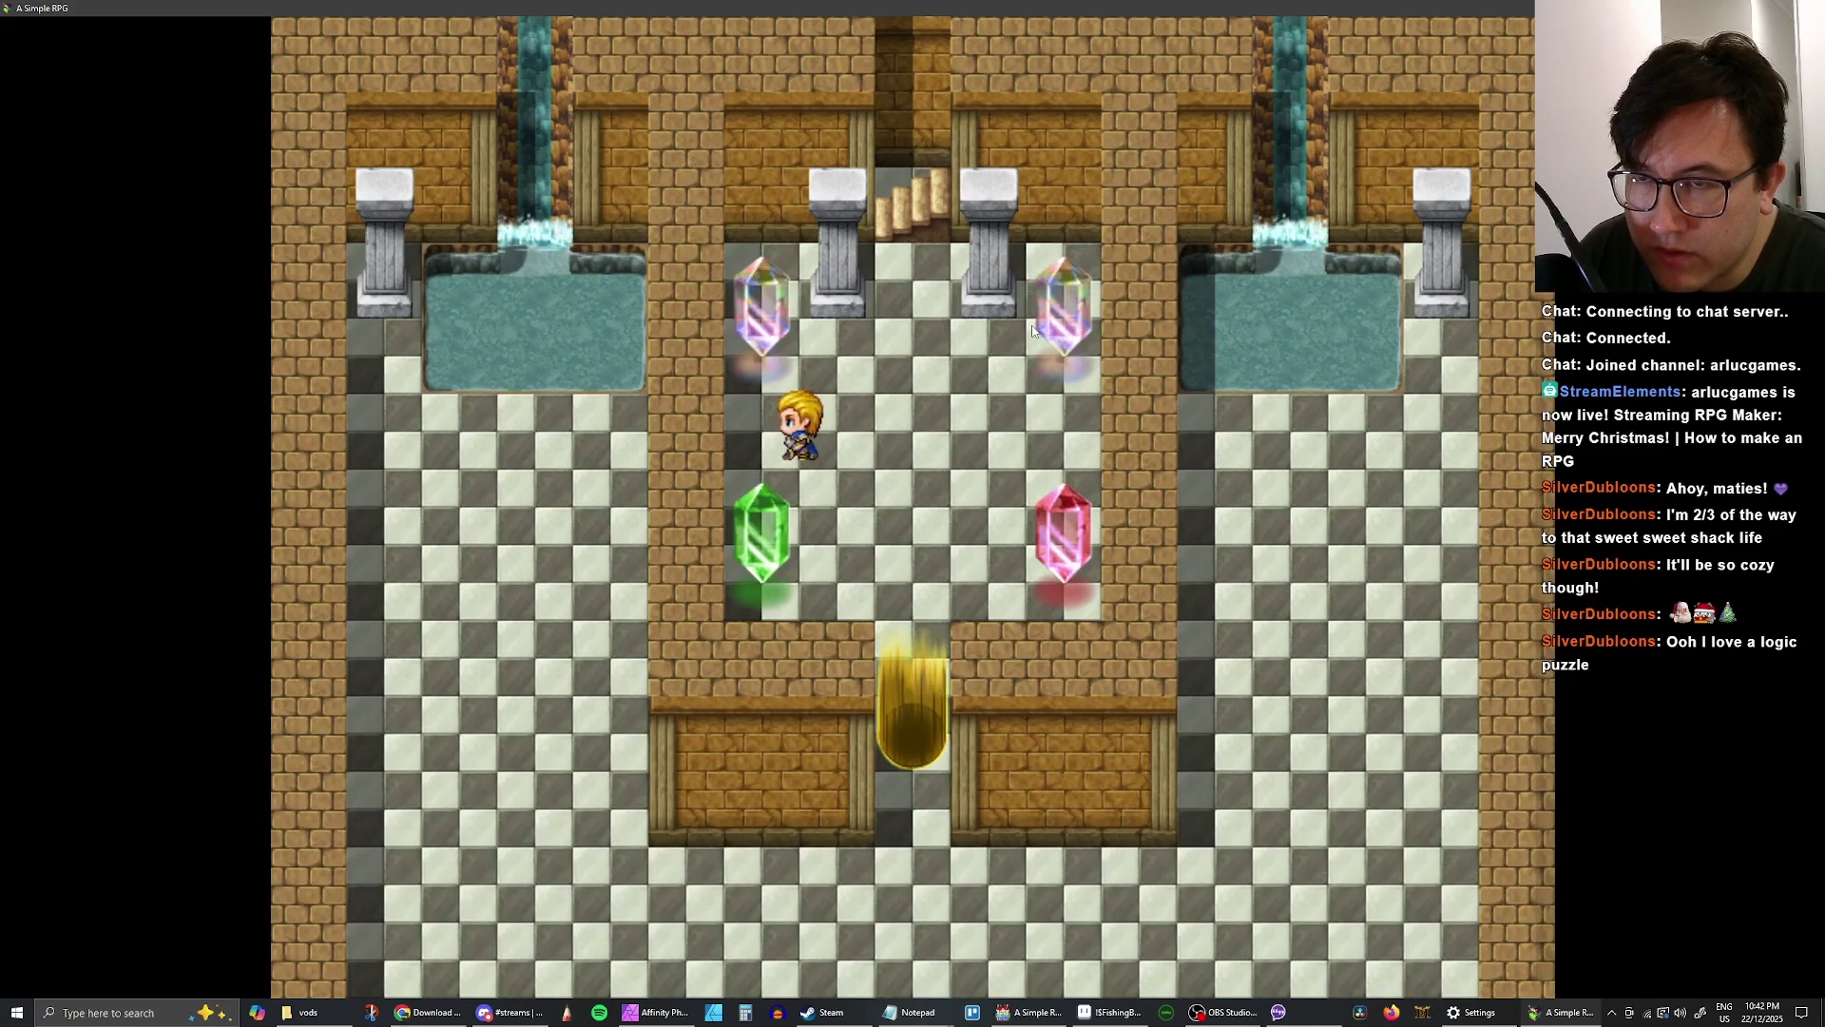
# - Touch the northwest crystal five times in a row, answering Yes each time, until it turns green and the southwest crystal blue
pyautogui.press('Return')
pyautogui.press('Return')
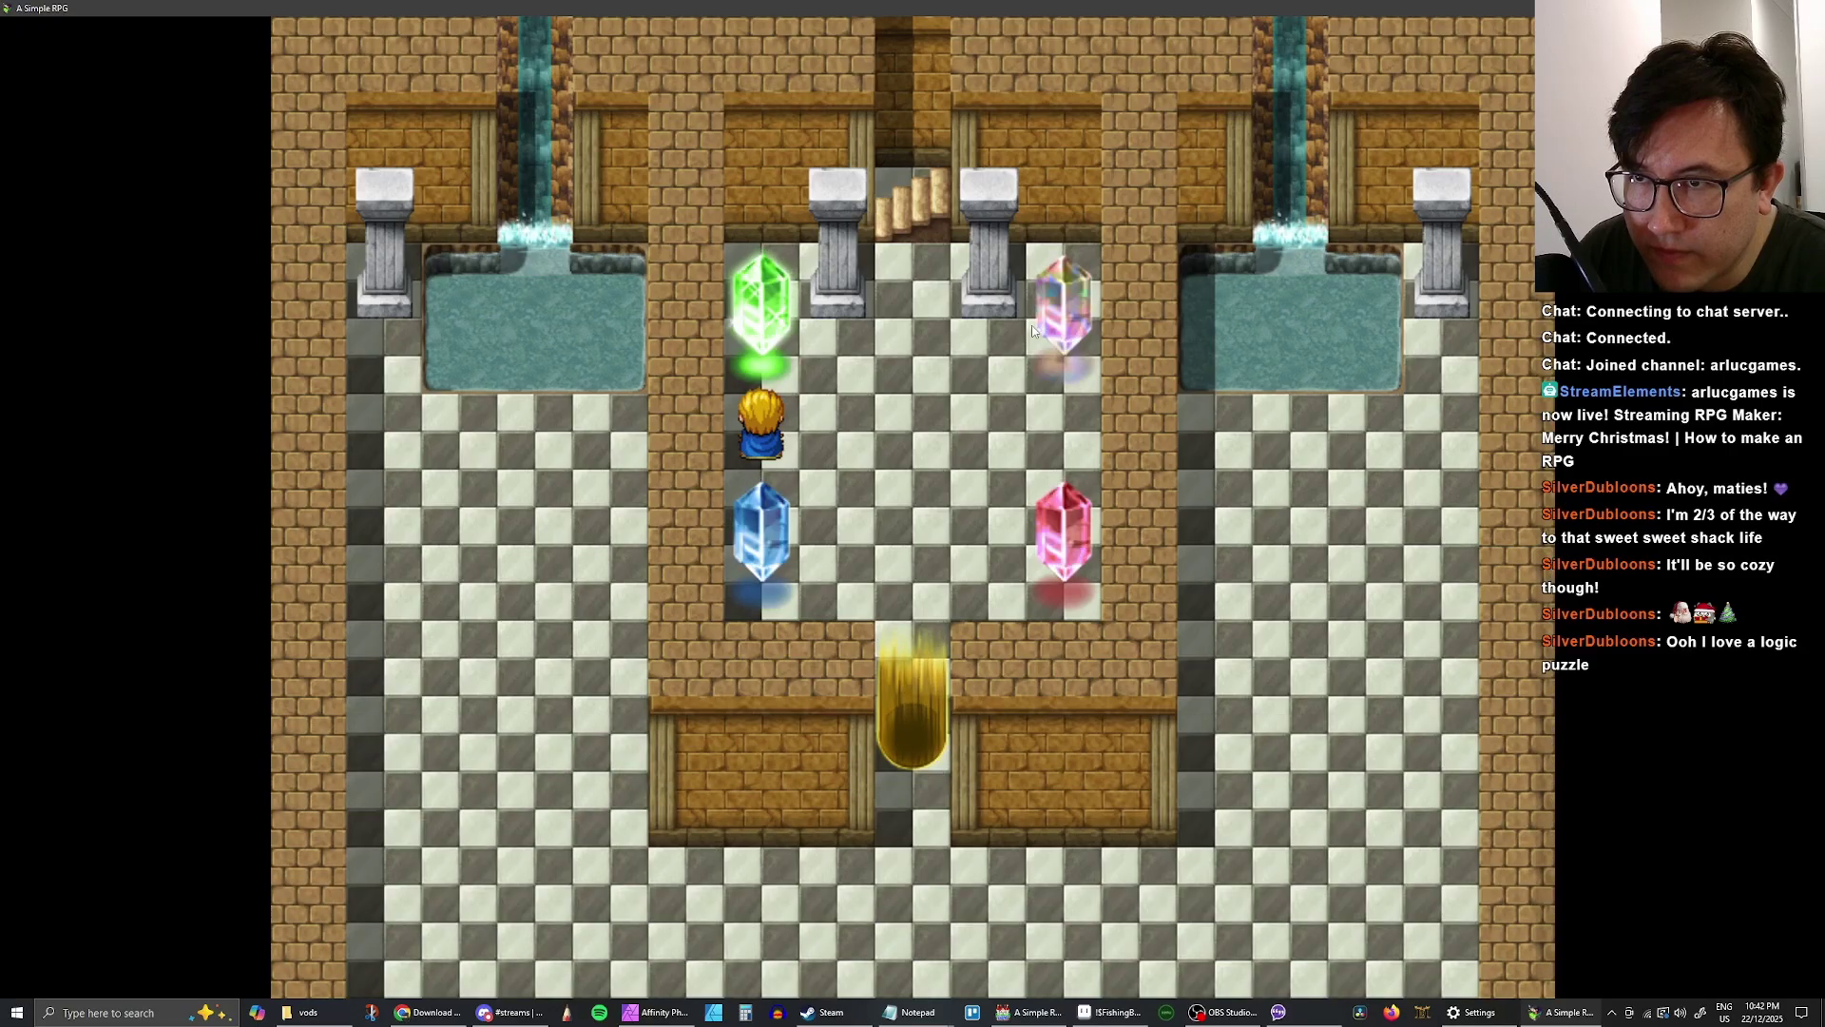
pyautogui.press('Return')
pyautogui.press('Return')
pyautogui.press('Return')
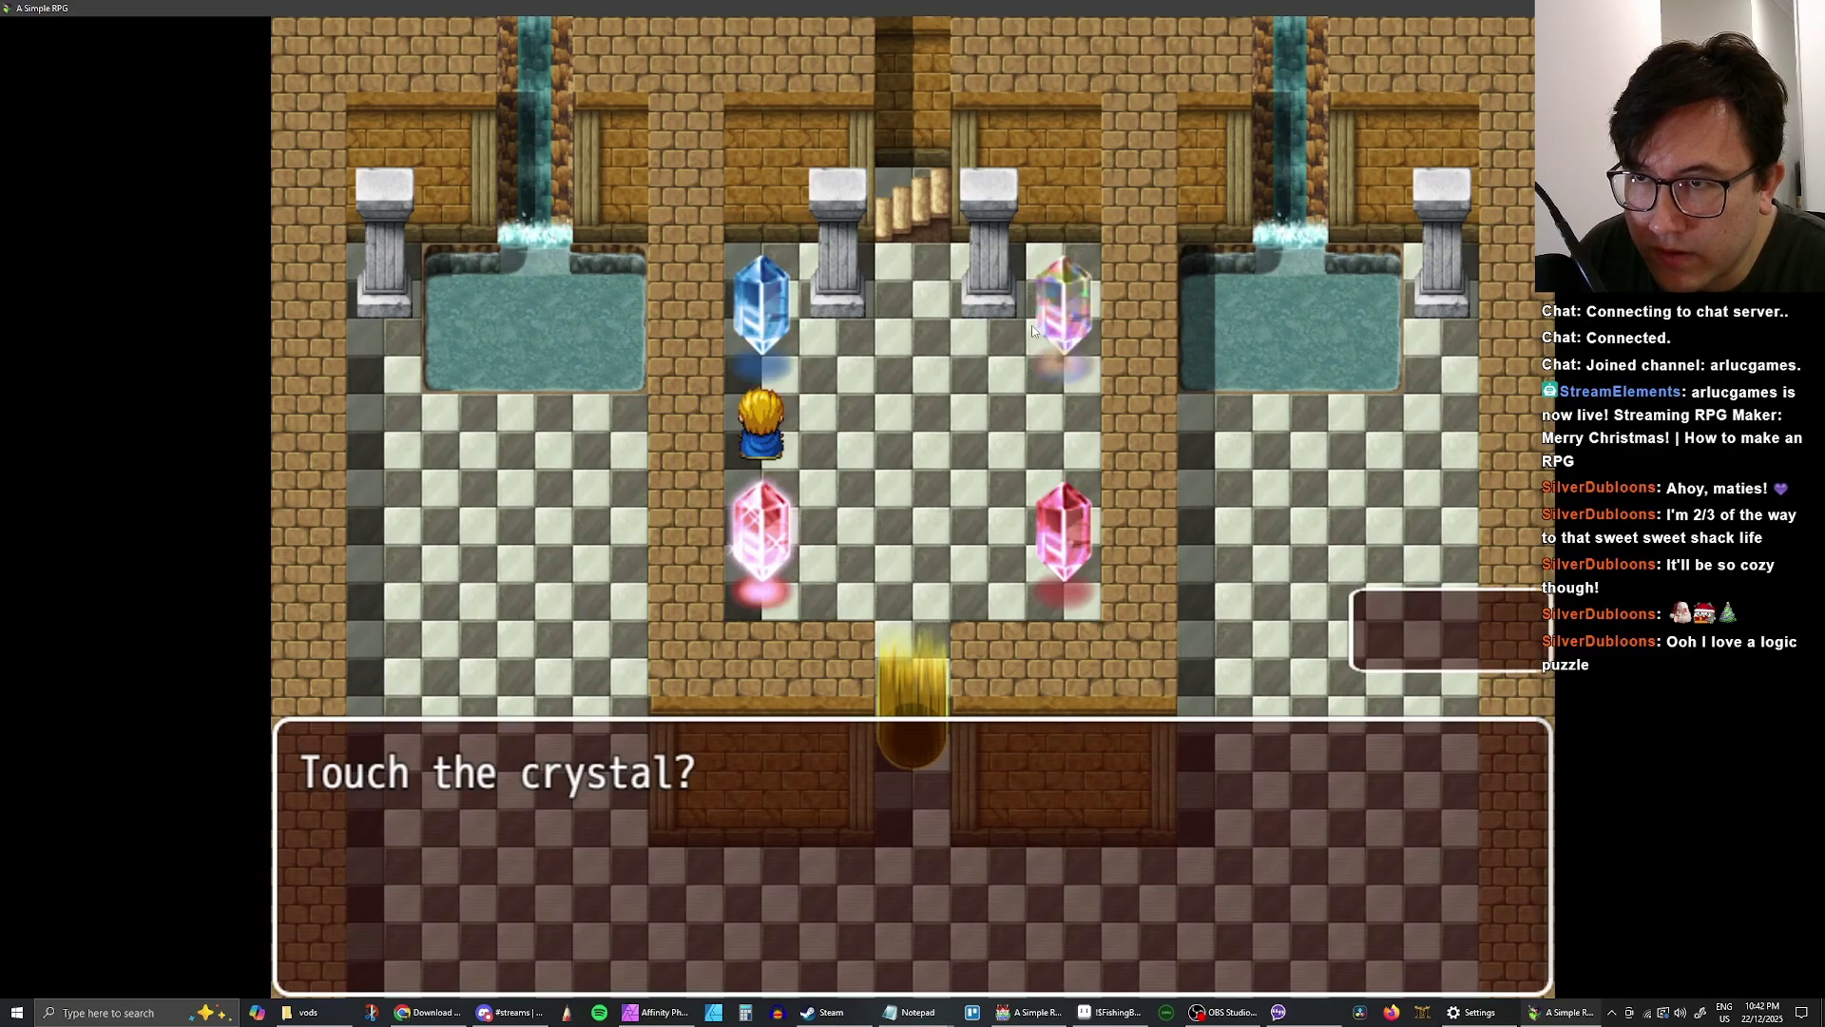
pyautogui.press('Return')
pyautogui.press('Return')
pyautogui.press('Return')
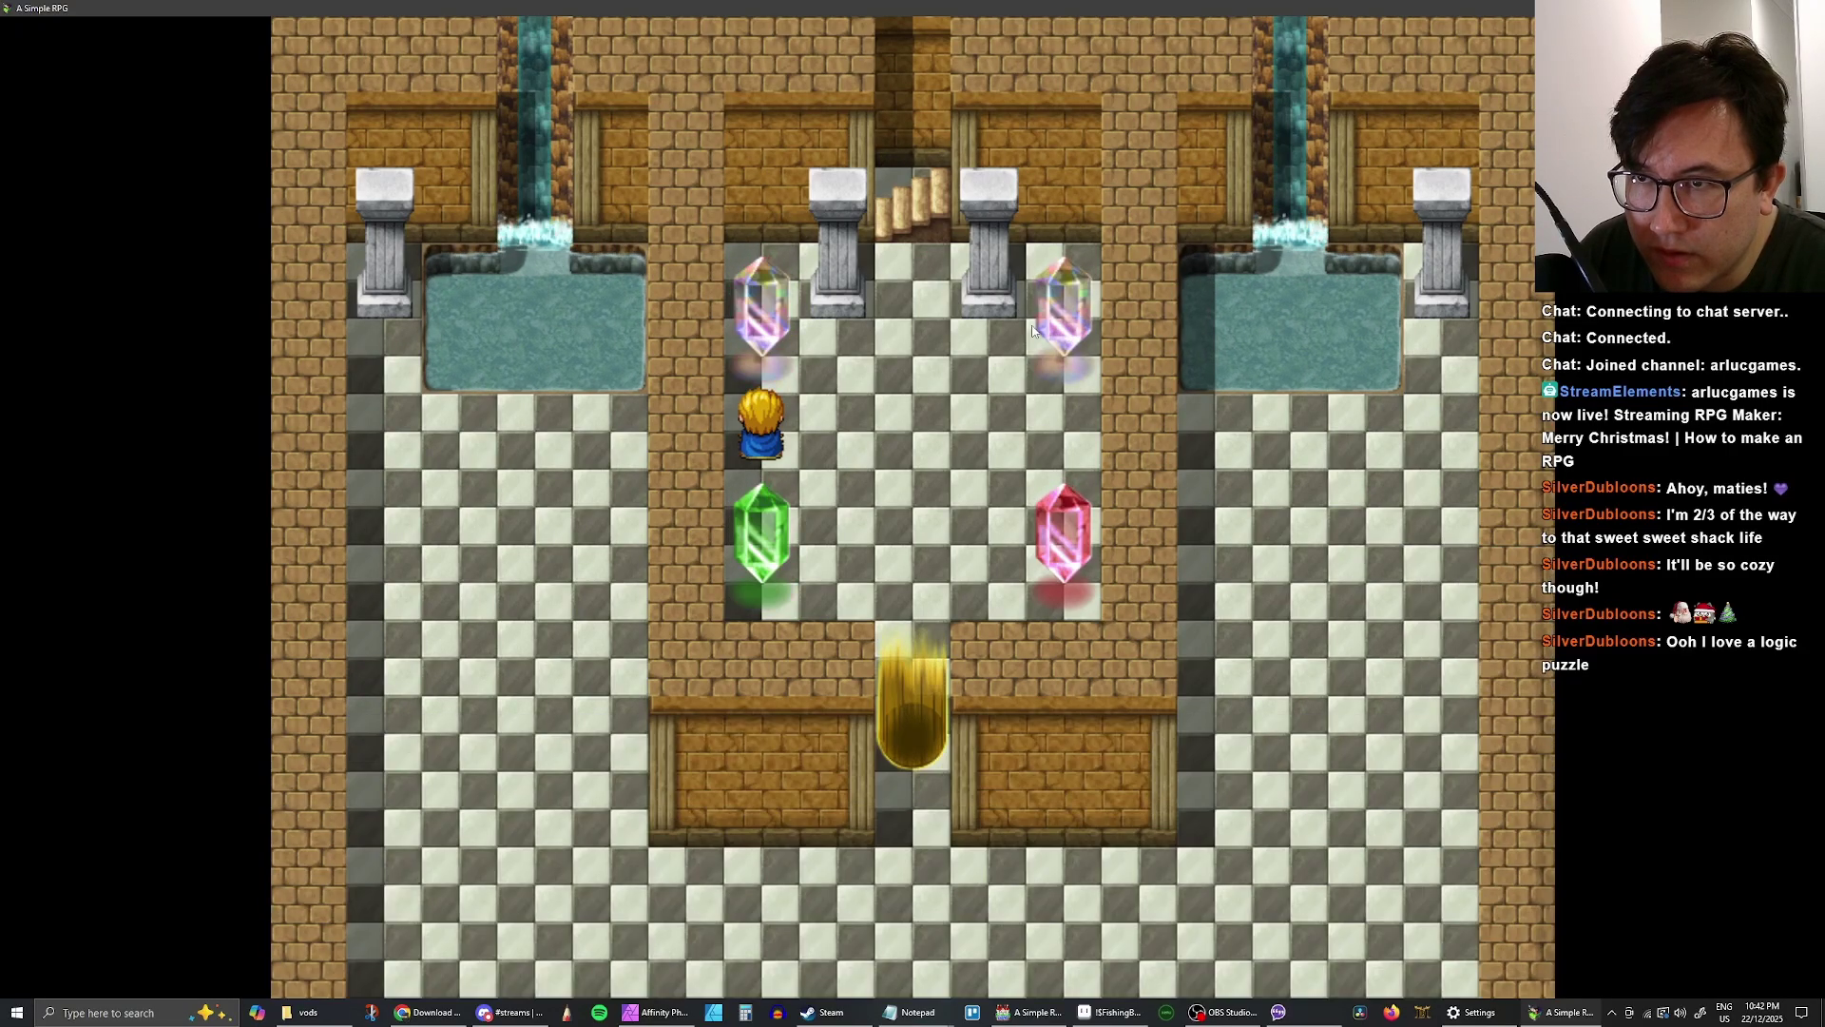
pyautogui.press('Return')
pyautogui.press('Return')
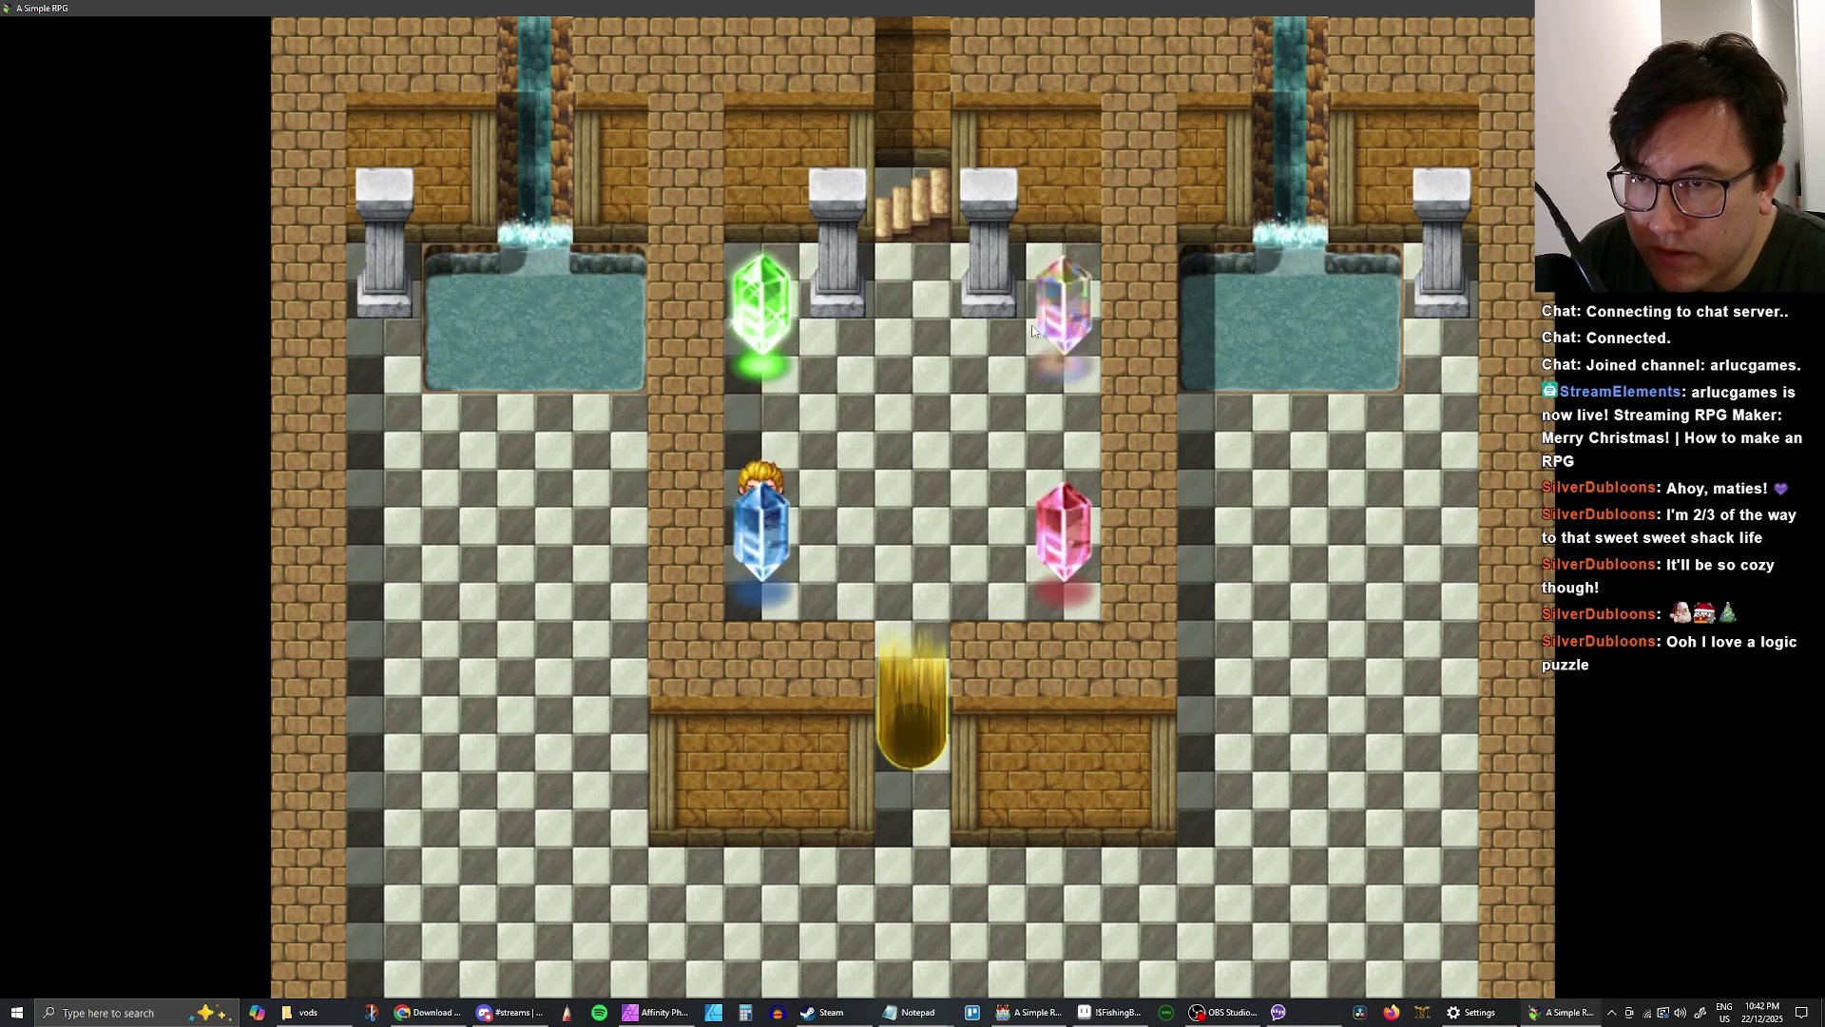
# - Touch the southwest crystal four times, answering Yes each time, cycling it and both eastern crystals
pyautogui.press('Return')
pyautogui.press('Return')
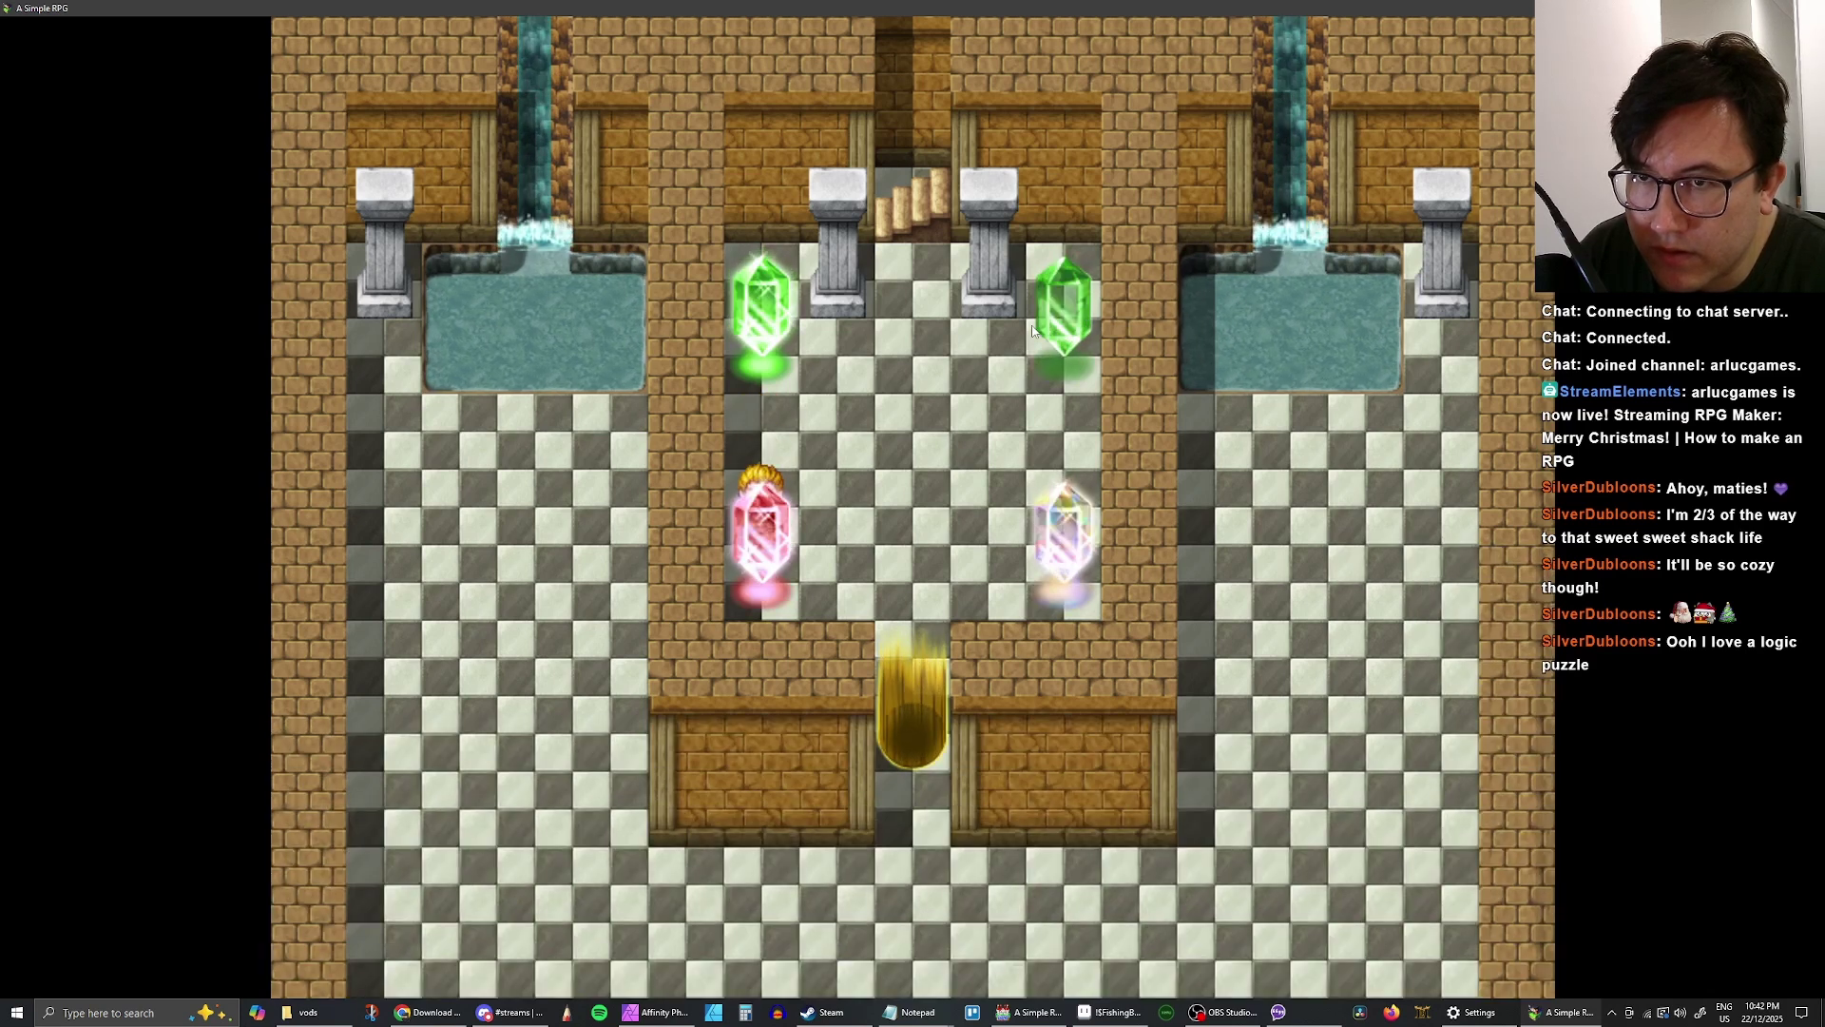
pyautogui.press('Return')
pyautogui.press('Return')
pyautogui.press('Return')
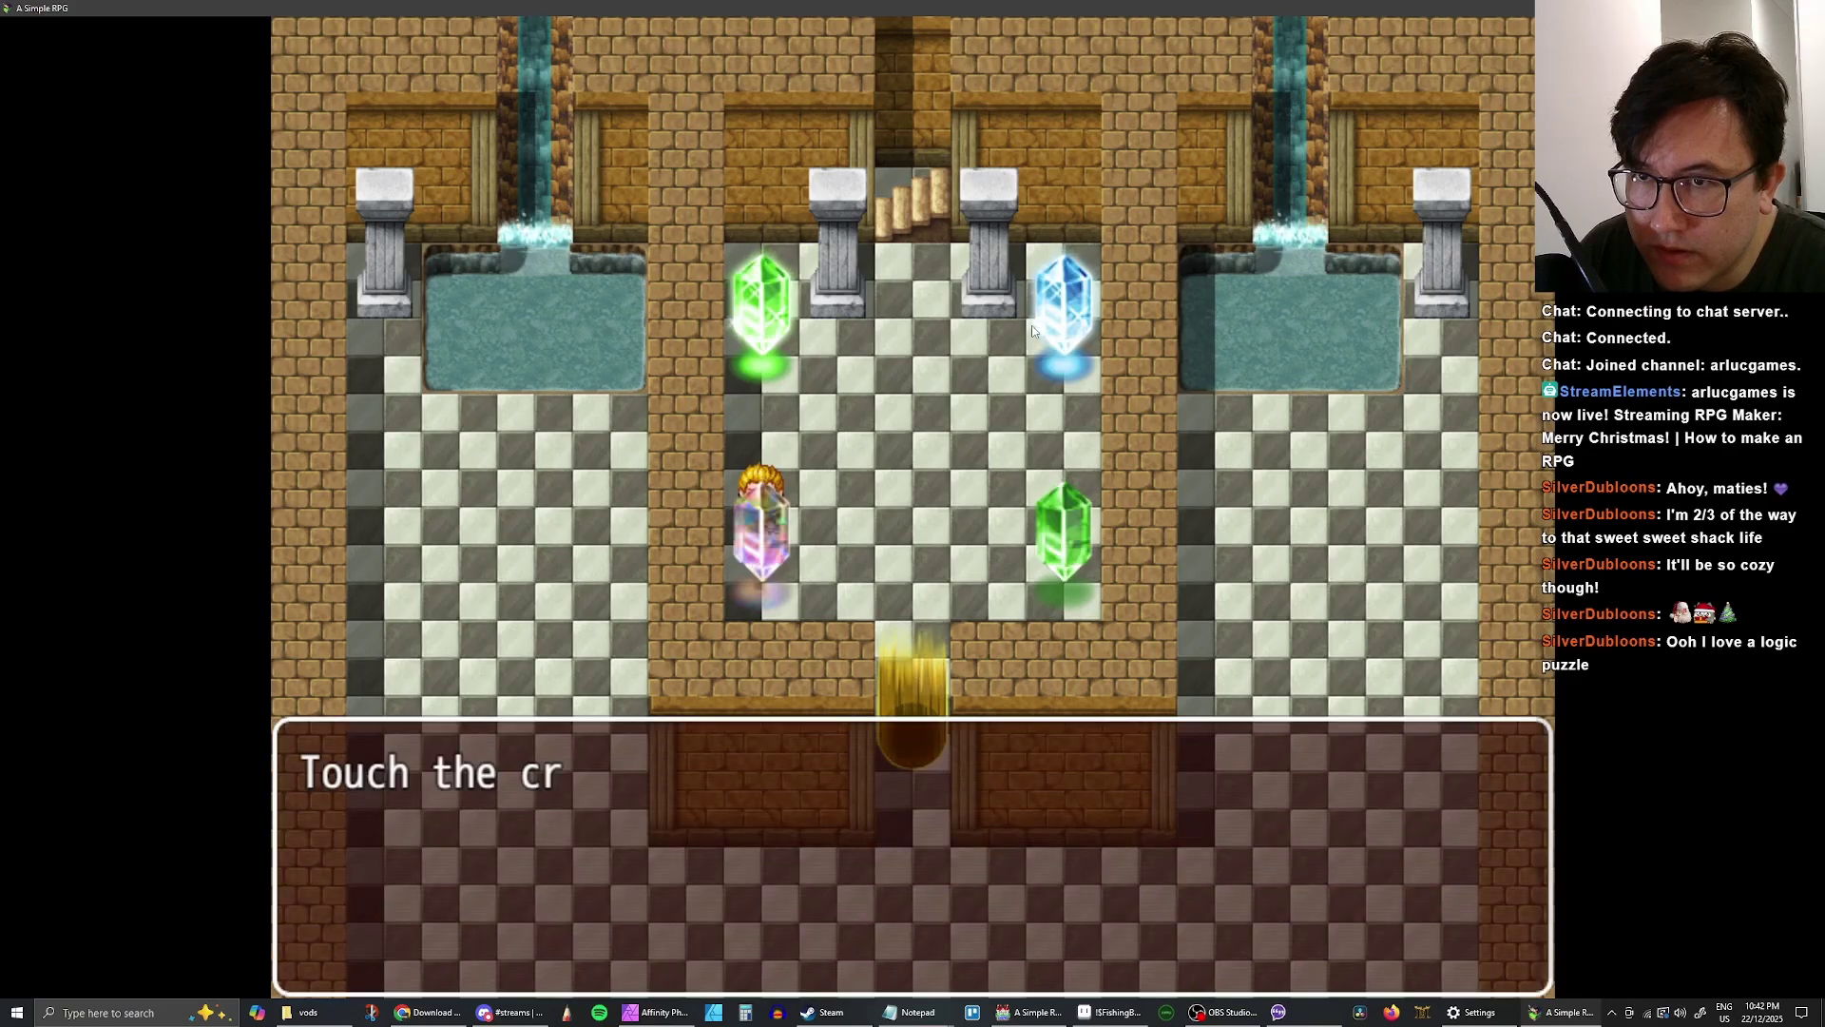
pyautogui.press('Return')
pyautogui.press('Return')
pyautogui.press('Return')
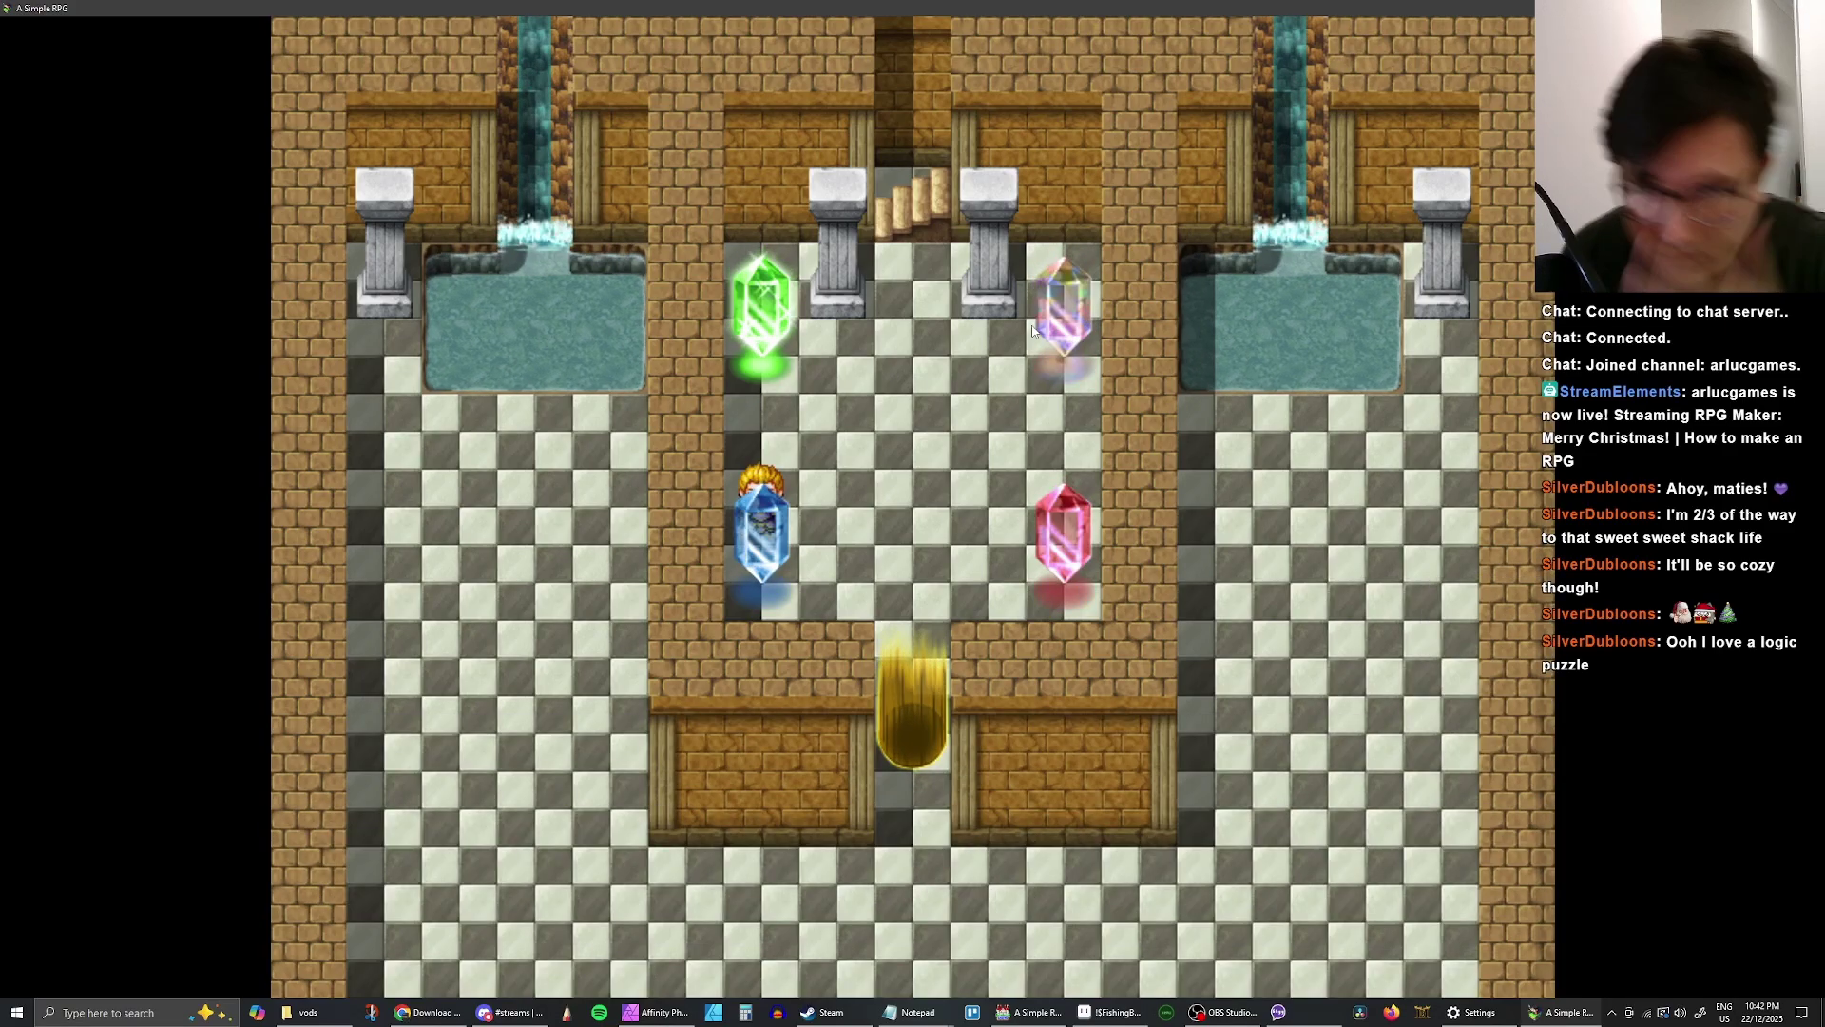
pyautogui.press('Right')
pyautogui.press('Right')
pyautogui.press('Right')
pyautogui.press('Right')
pyautogui.press('Right')
pyautogui.press('Right')
pyautogui.press('Right')
pyautogui.press('Right')
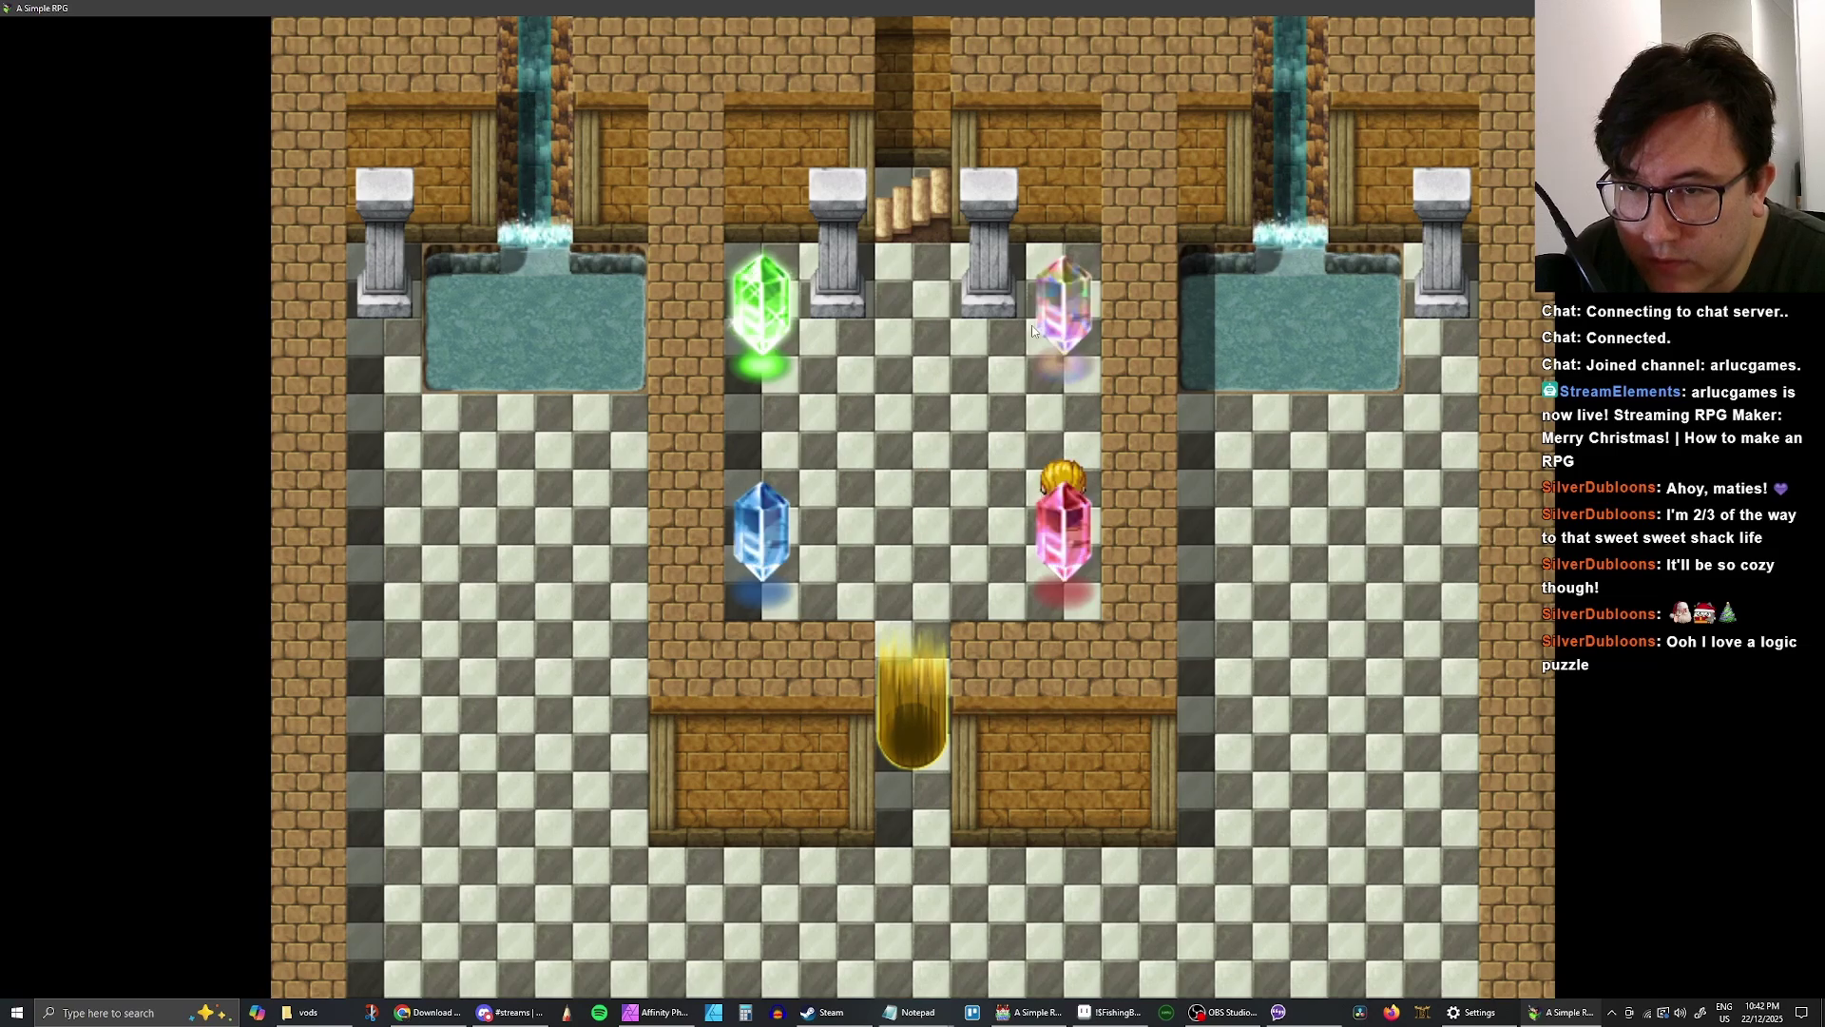
pyautogui.press('Up')
pyautogui.press('Up')
pyautogui.press('Left')
pyautogui.press('Left')
pyautogui.press('Left')
pyautogui.press('Left')
pyautogui.press('Right')
pyautogui.press('Right')
pyautogui.press('Right')
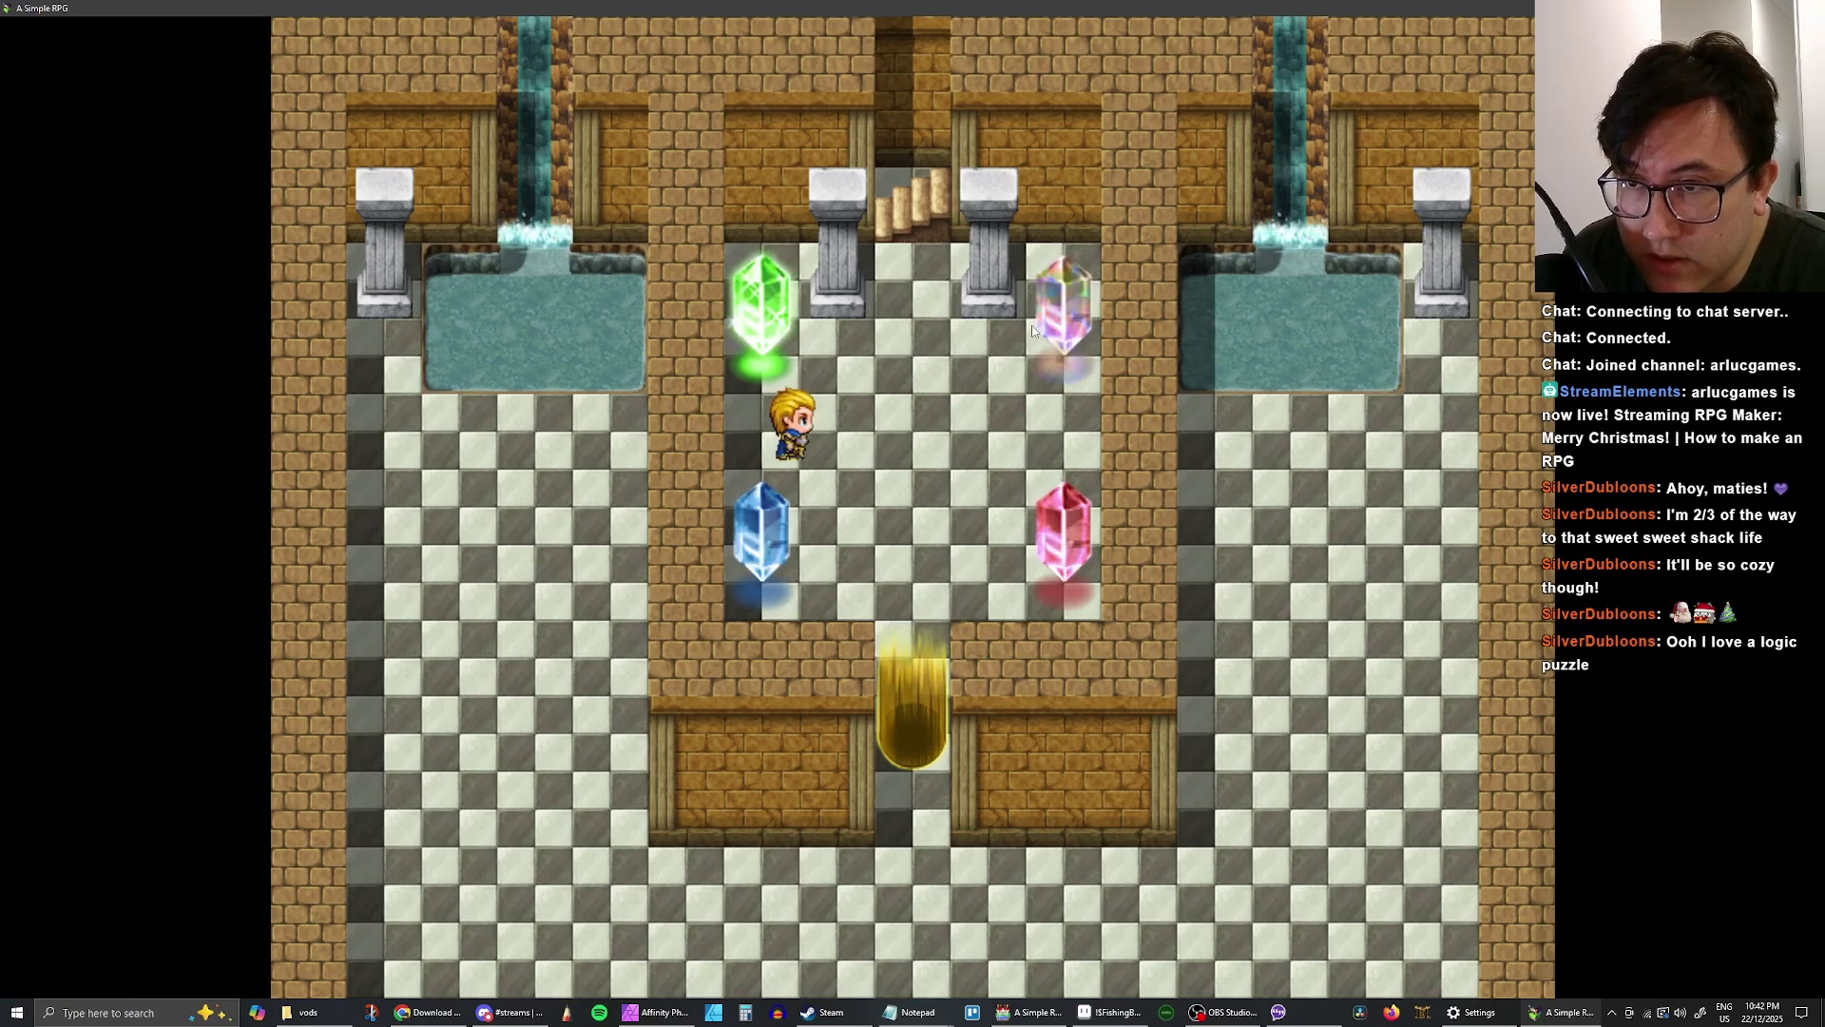
pyautogui.press('Left')
pyautogui.press('Left')
pyautogui.press('Left')
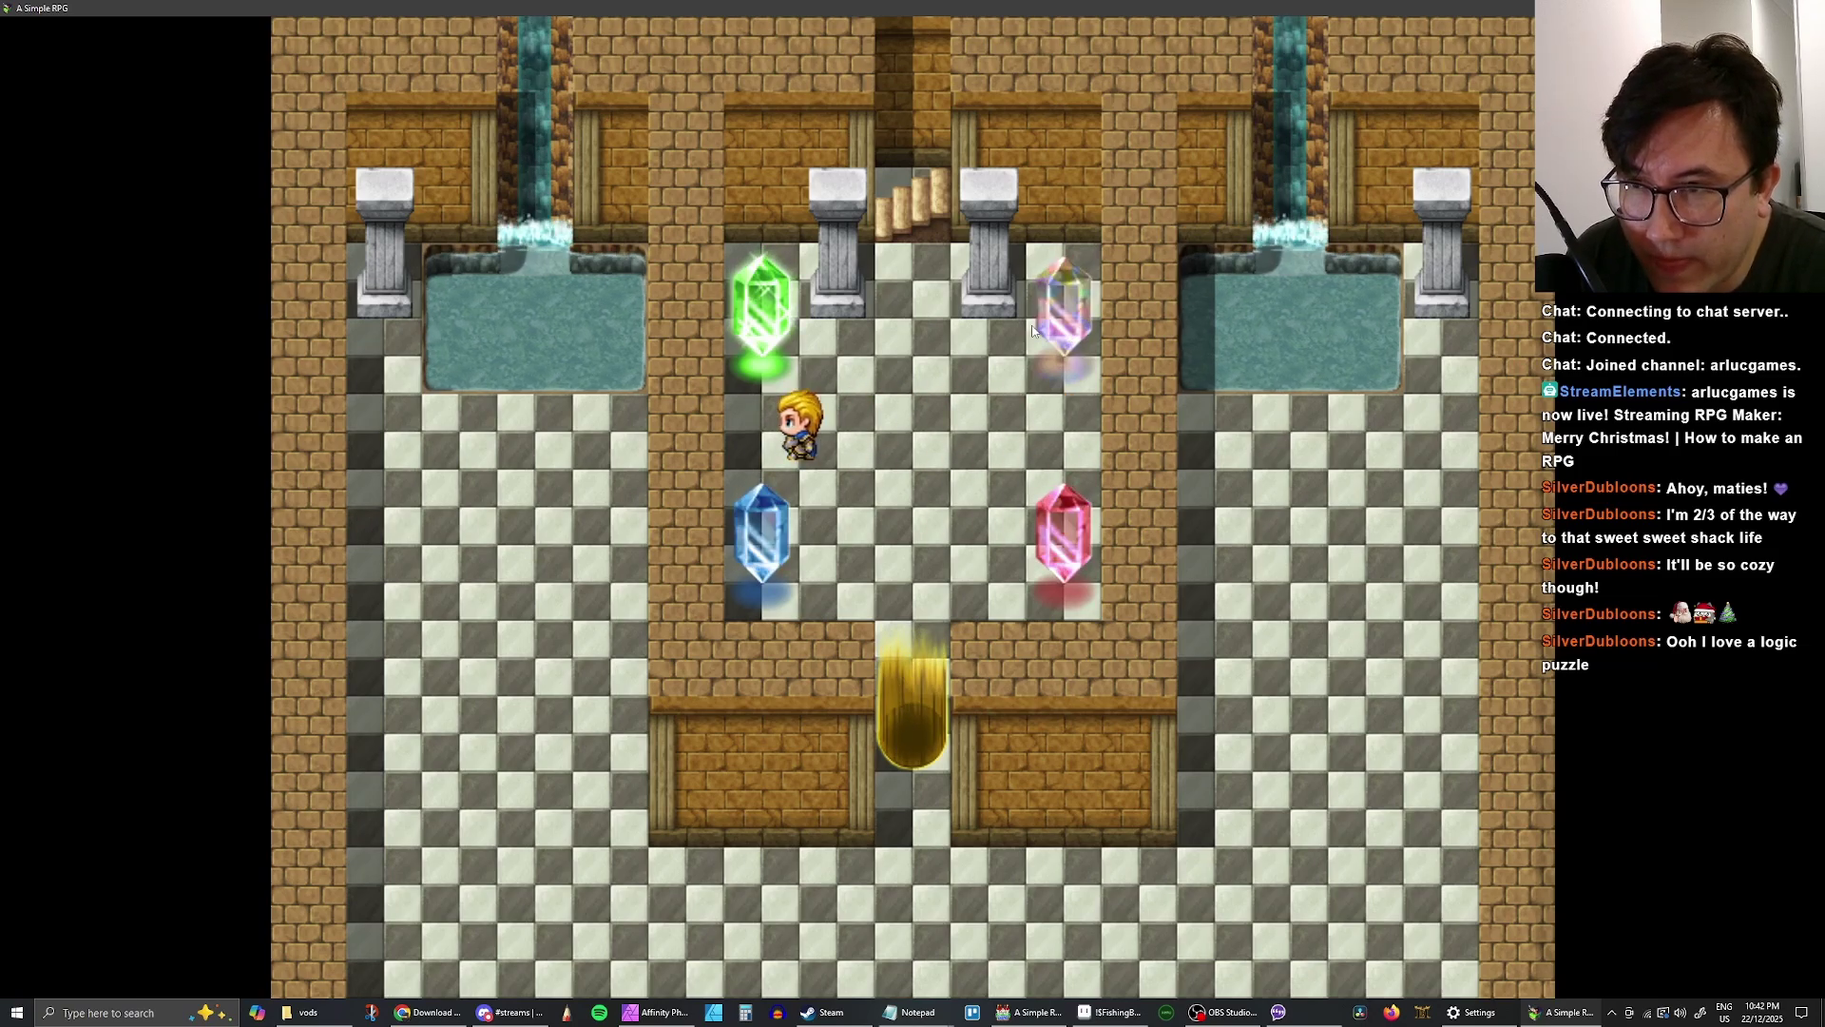
pyautogui.press('Right')
pyautogui.press('Right')
pyautogui.press('Right')
pyautogui.press('Left')
pyautogui.press('Left')
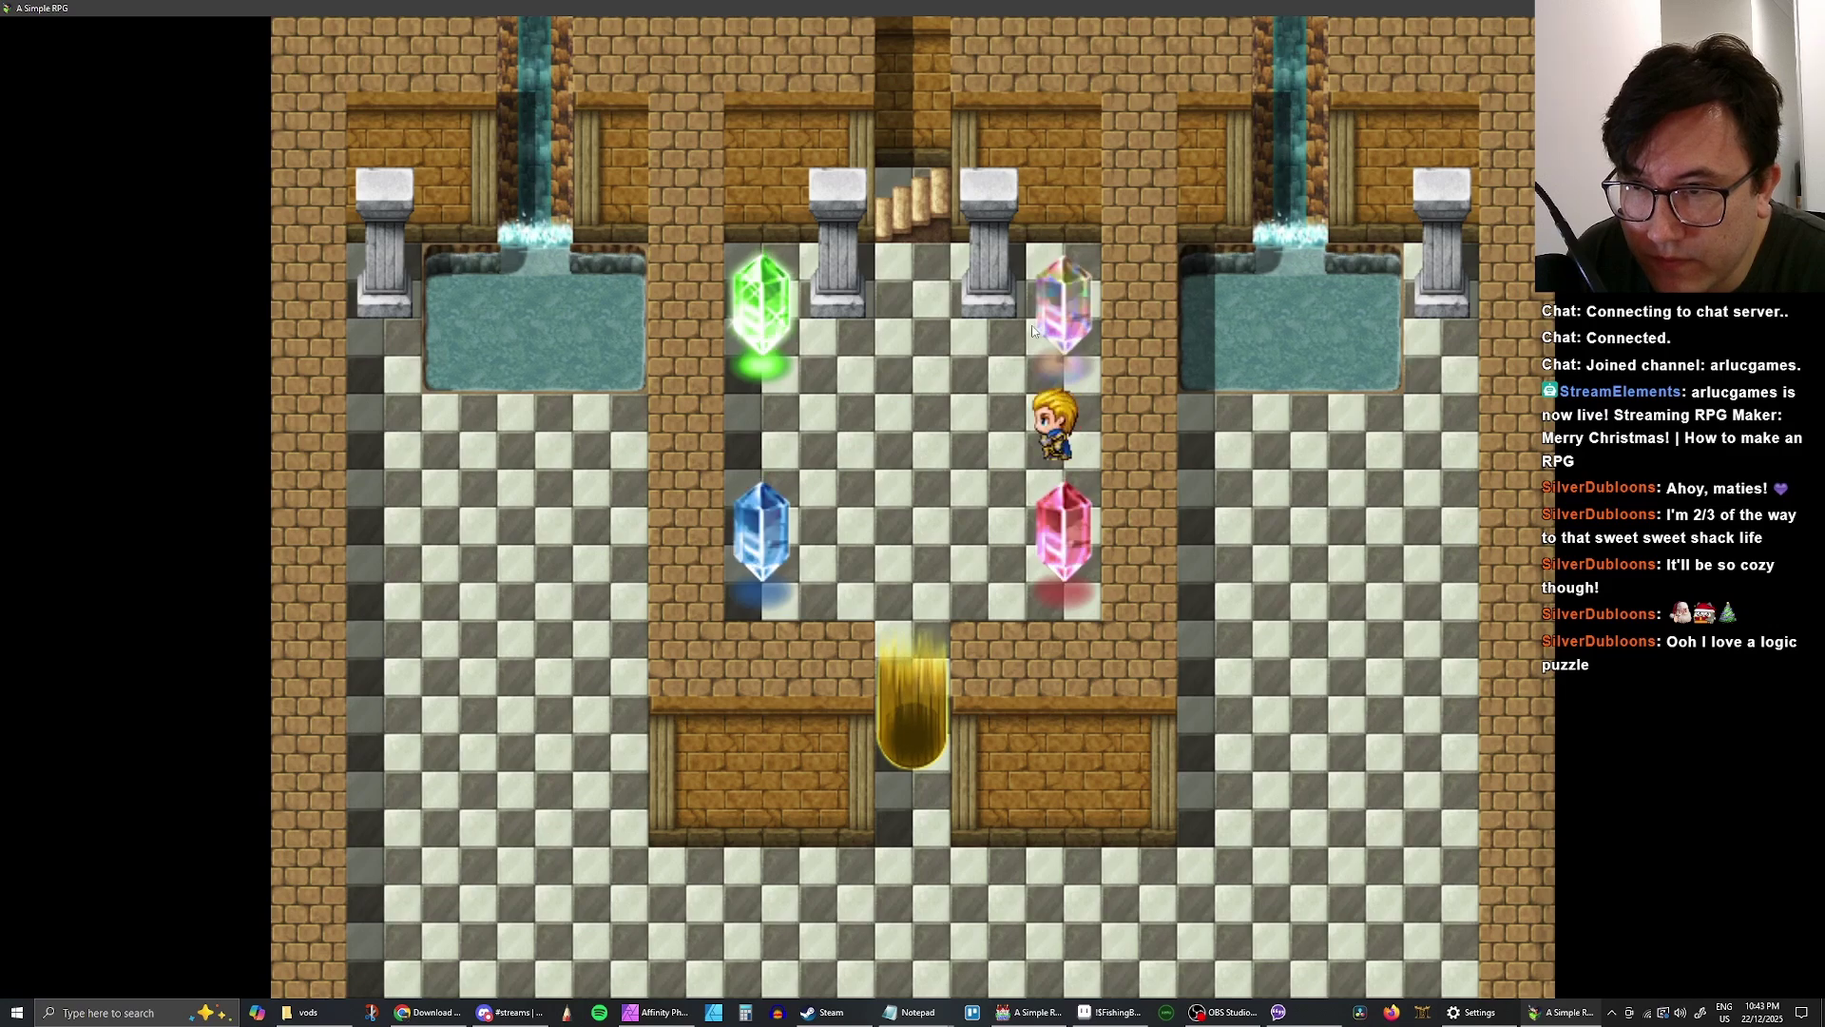
pyautogui.press('Left')
pyautogui.press('Left')
pyautogui.press('Left')
pyautogui.press('Left')
pyautogui.press('Right')
pyautogui.press('Right')
# - Return to the southwest crystal and touch it repeatedly, answering Yes each time
pyautogui.press('Left')
pyautogui.press('Left')
pyautogui.press('Down')
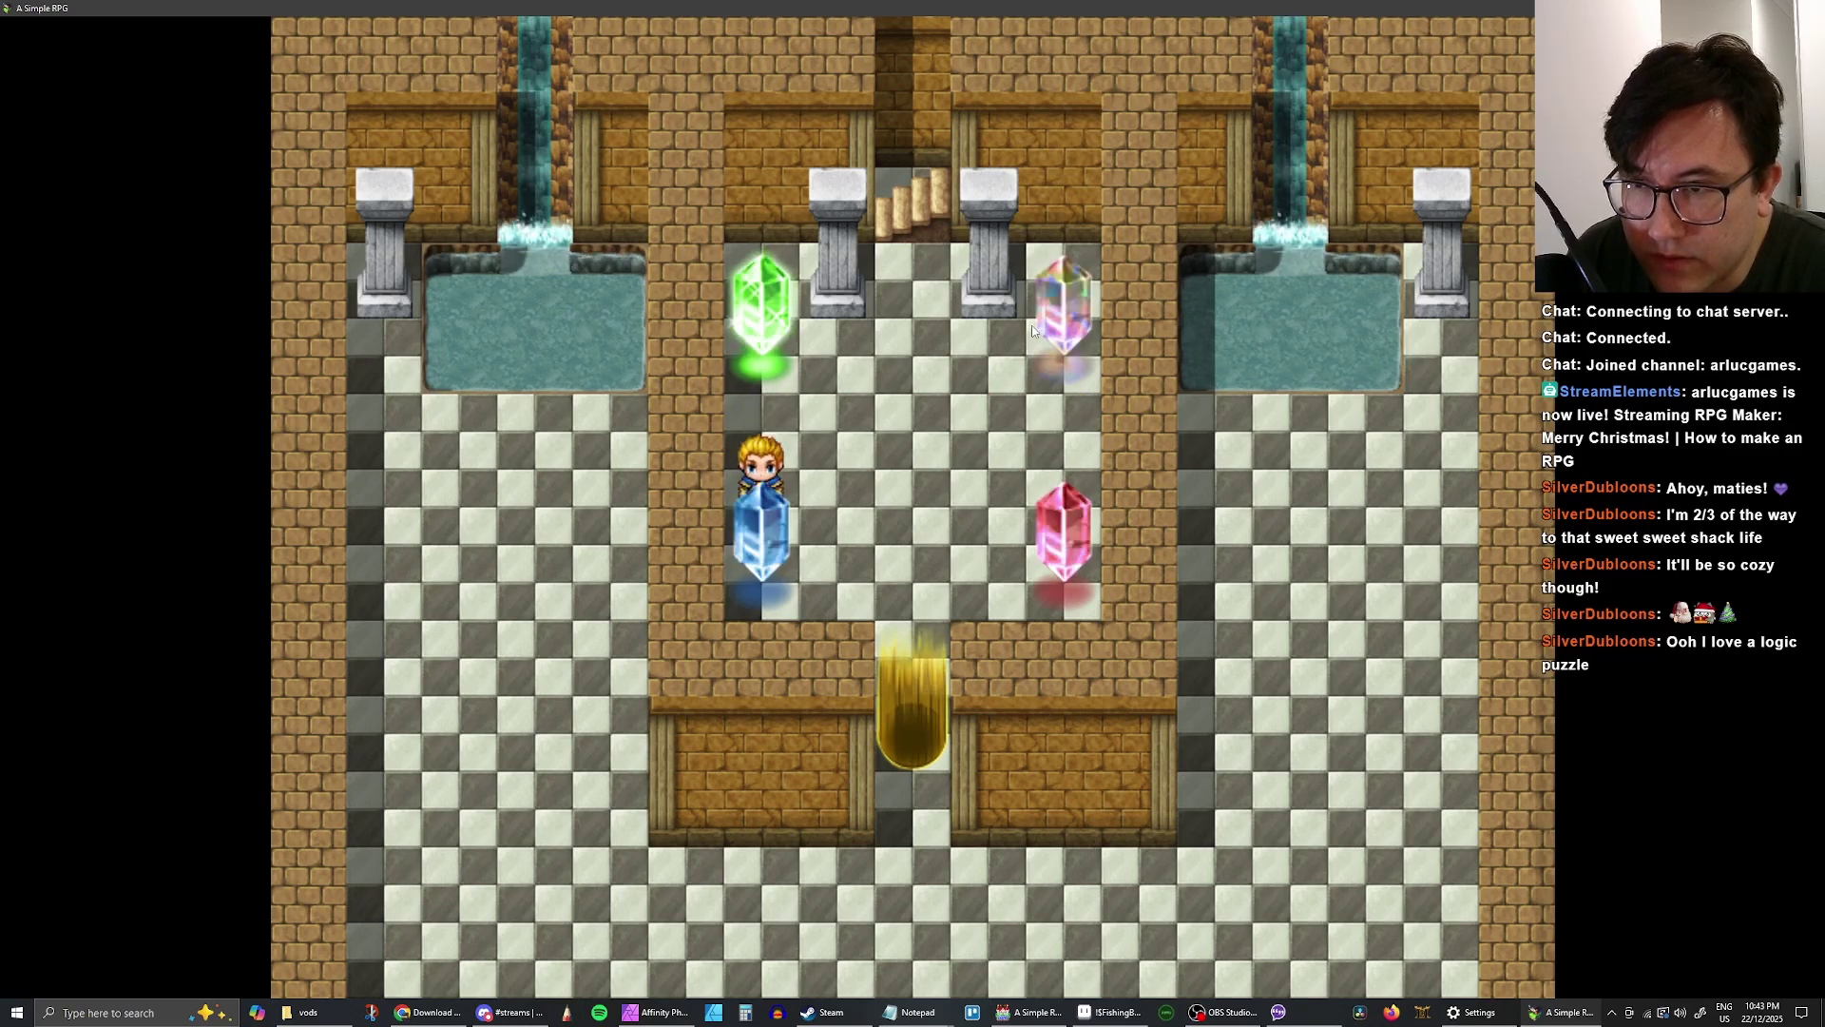
pyautogui.press('Return')
pyautogui.press('Return')
pyautogui.press('Return')
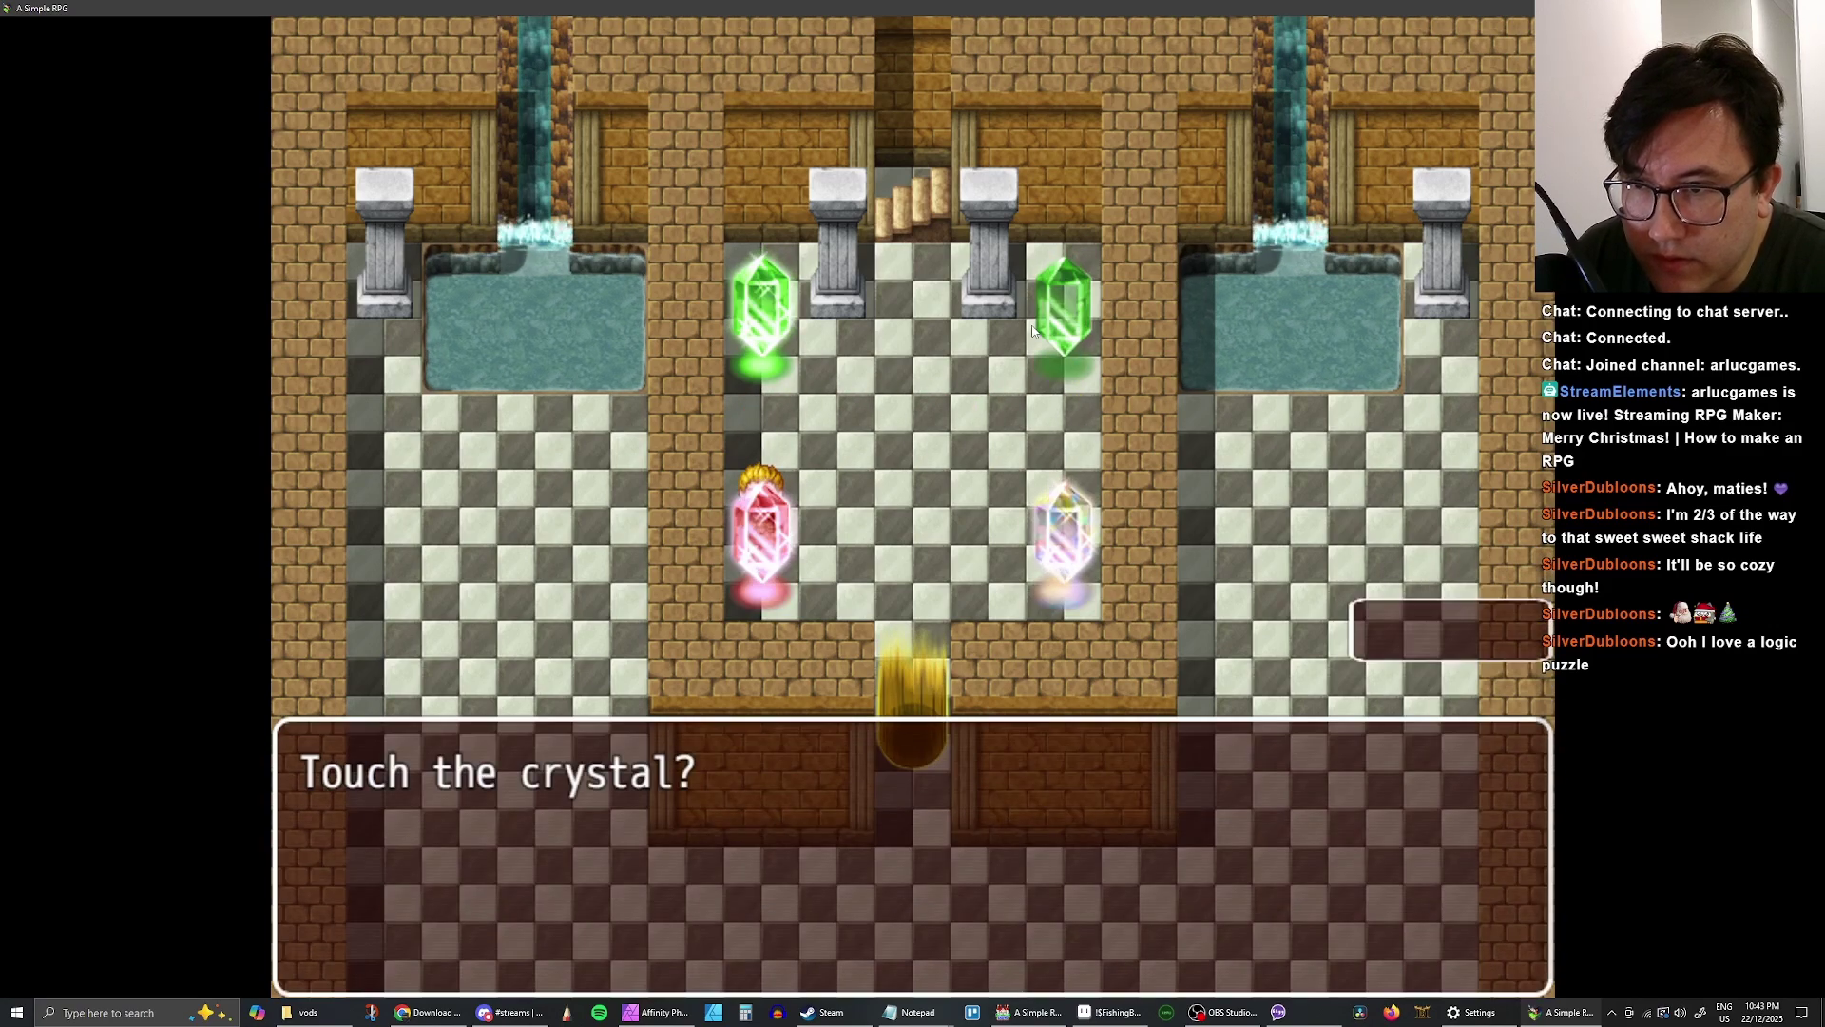
pyautogui.press('Return')
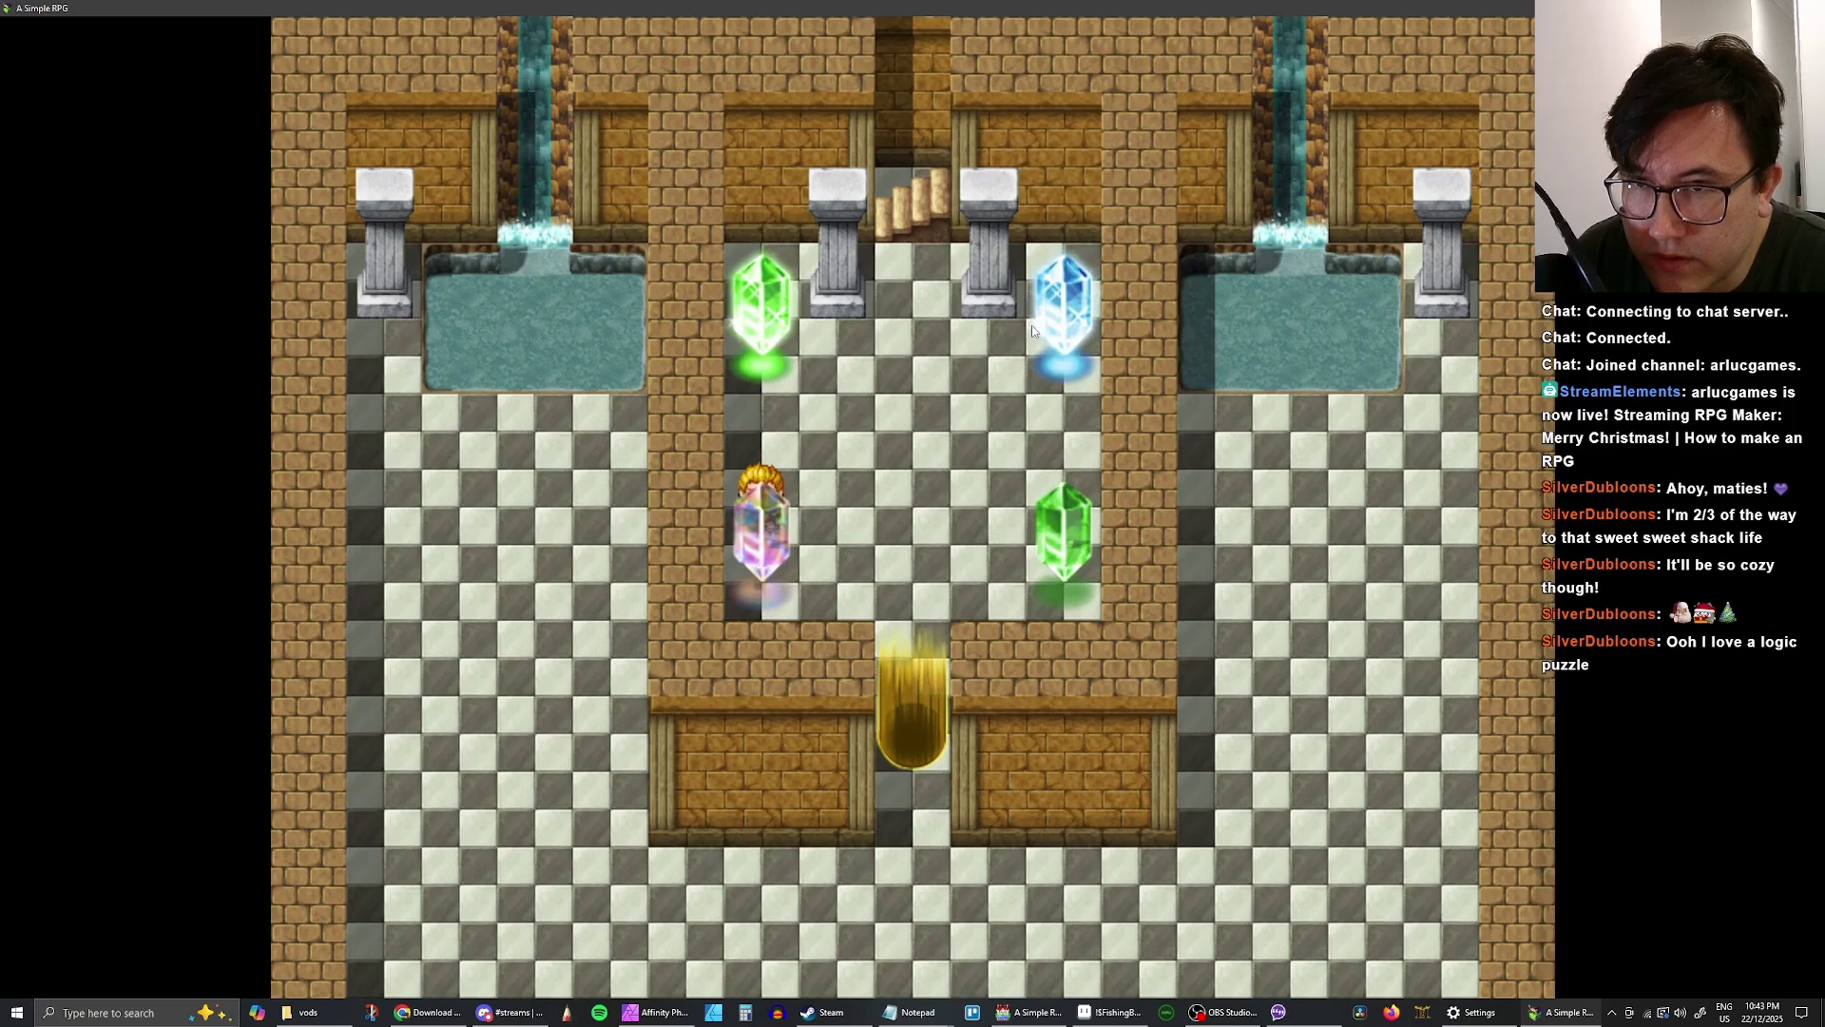
pyautogui.press('Return')
pyautogui.press('Return')
pyautogui.press('Return')
pyautogui.press('Return')
pyautogui.press('Return')
pyautogui.press('Return')
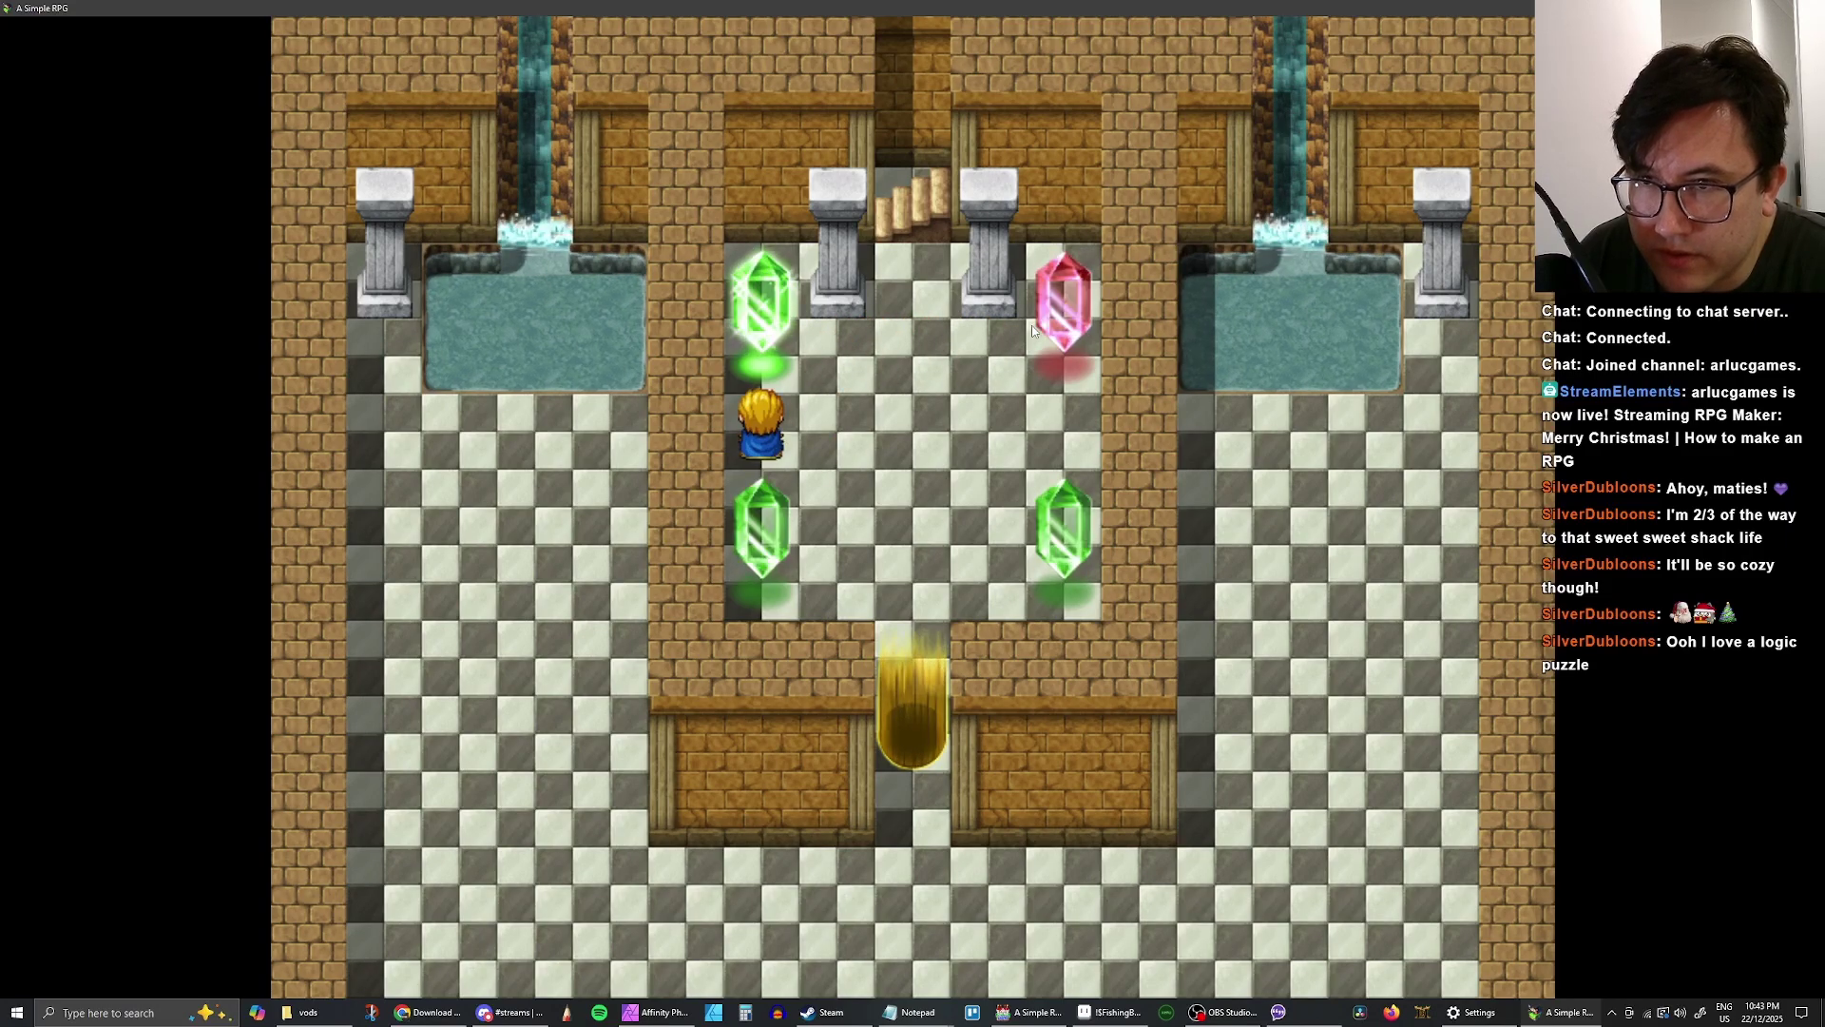
# - Touch the northwest crystal once and the southwest crystal once, answering Yes to both prompts
pyautogui.press('Return')
pyautogui.press('Return')
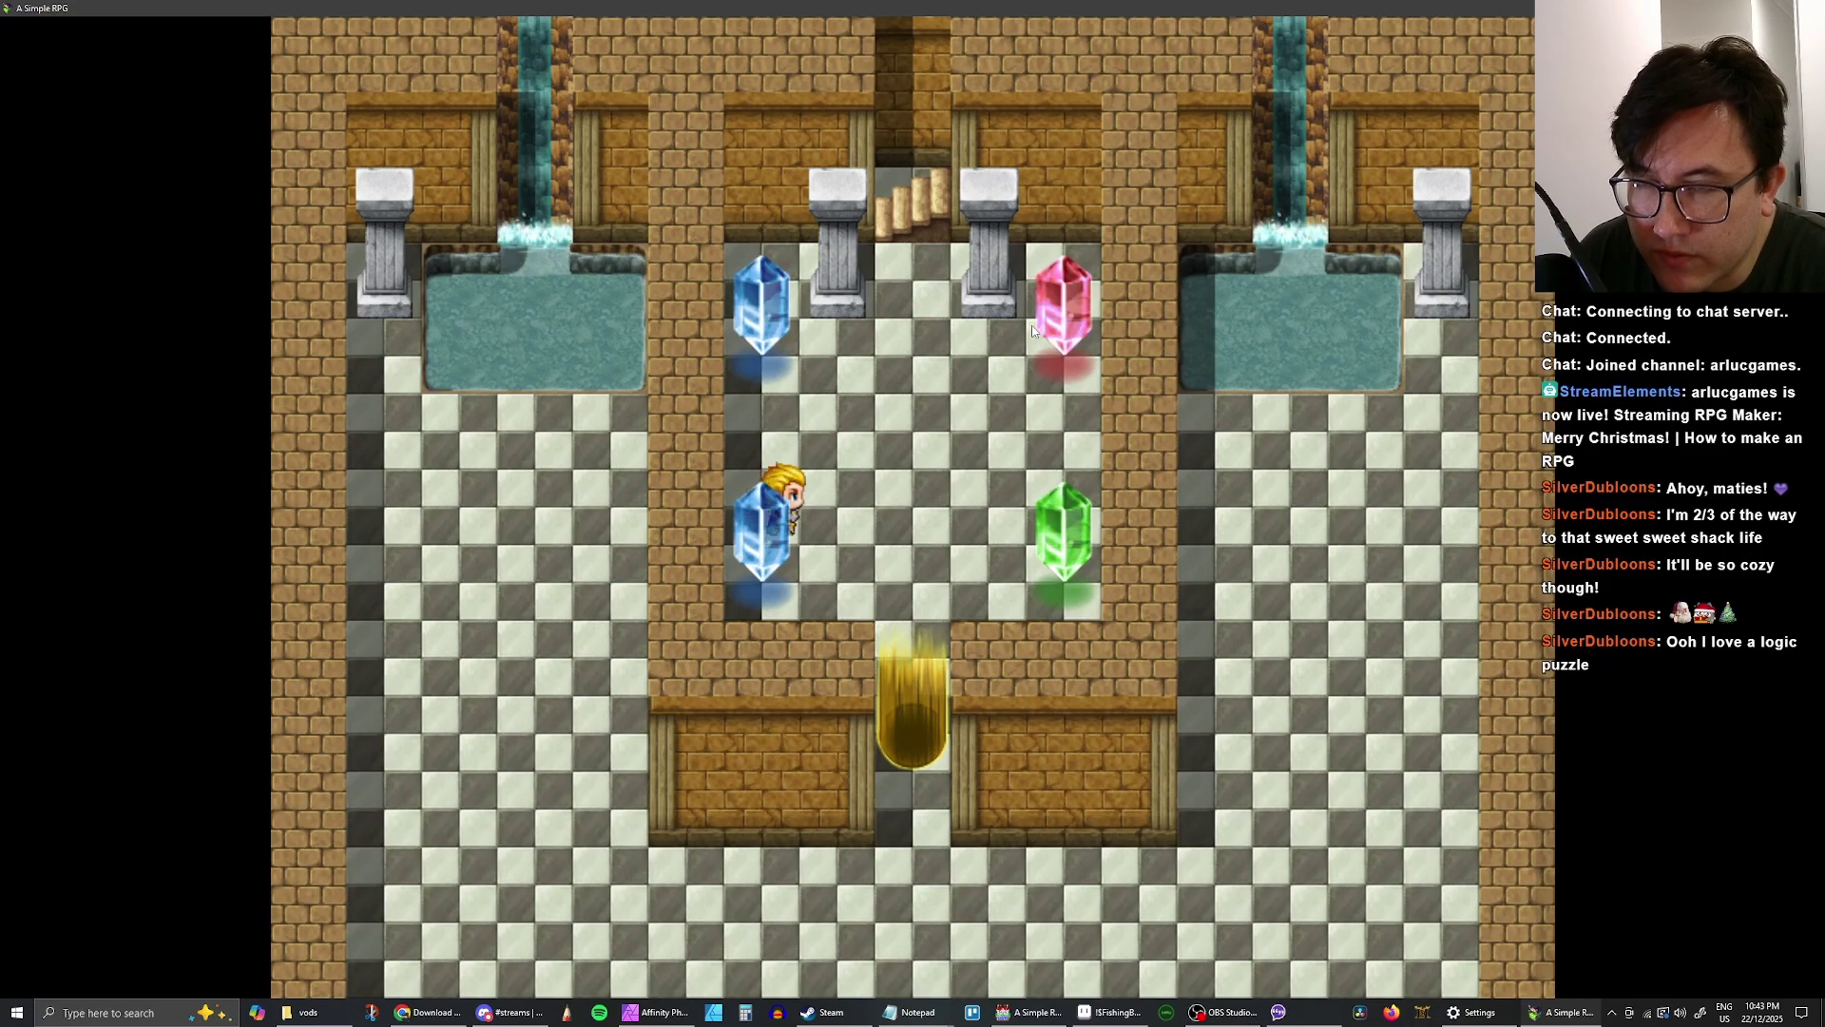
pyautogui.press('Return')
pyautogui.press('Return')
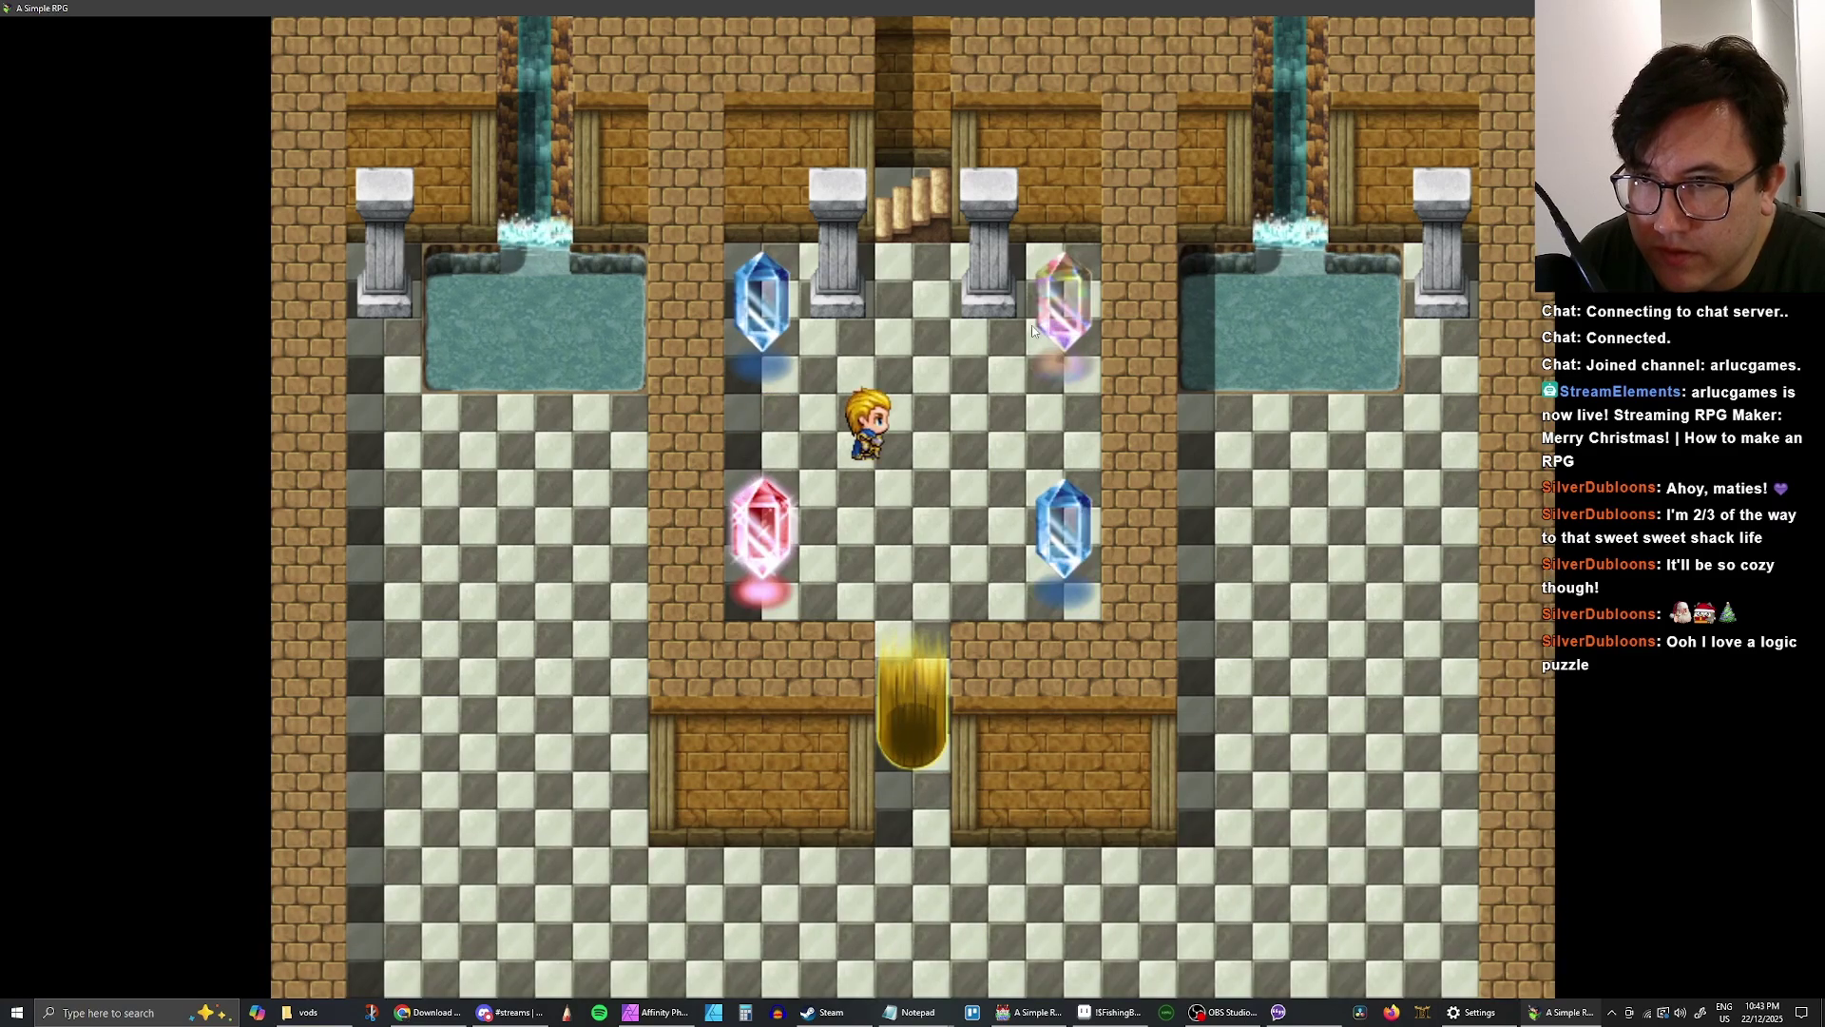
# - Walk to the northeast crystal and touch it twice, answering Yes each time, until it turns blue
pyautogui.press('Right')
pyautogui.press('Up')
pyautogui.press('Return')
pyautogui.press('Return')
pyautogui.press('Return')
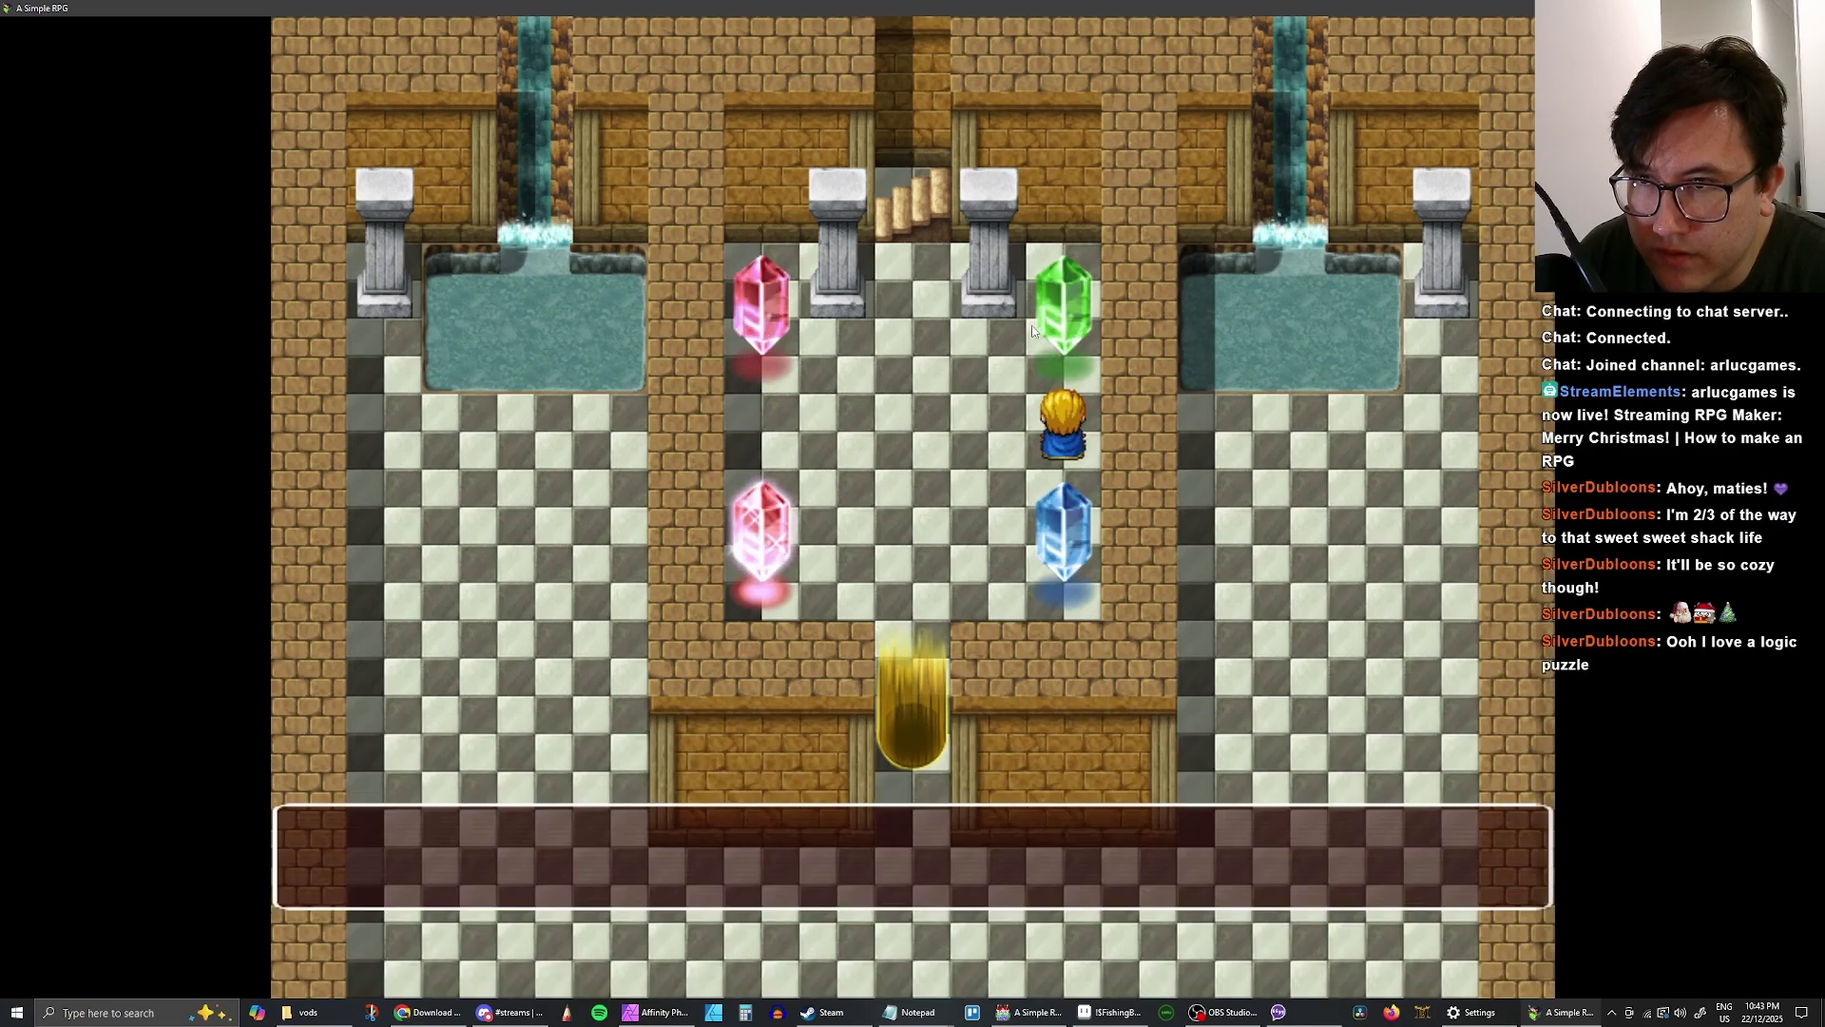
pyautogui.press('Return')
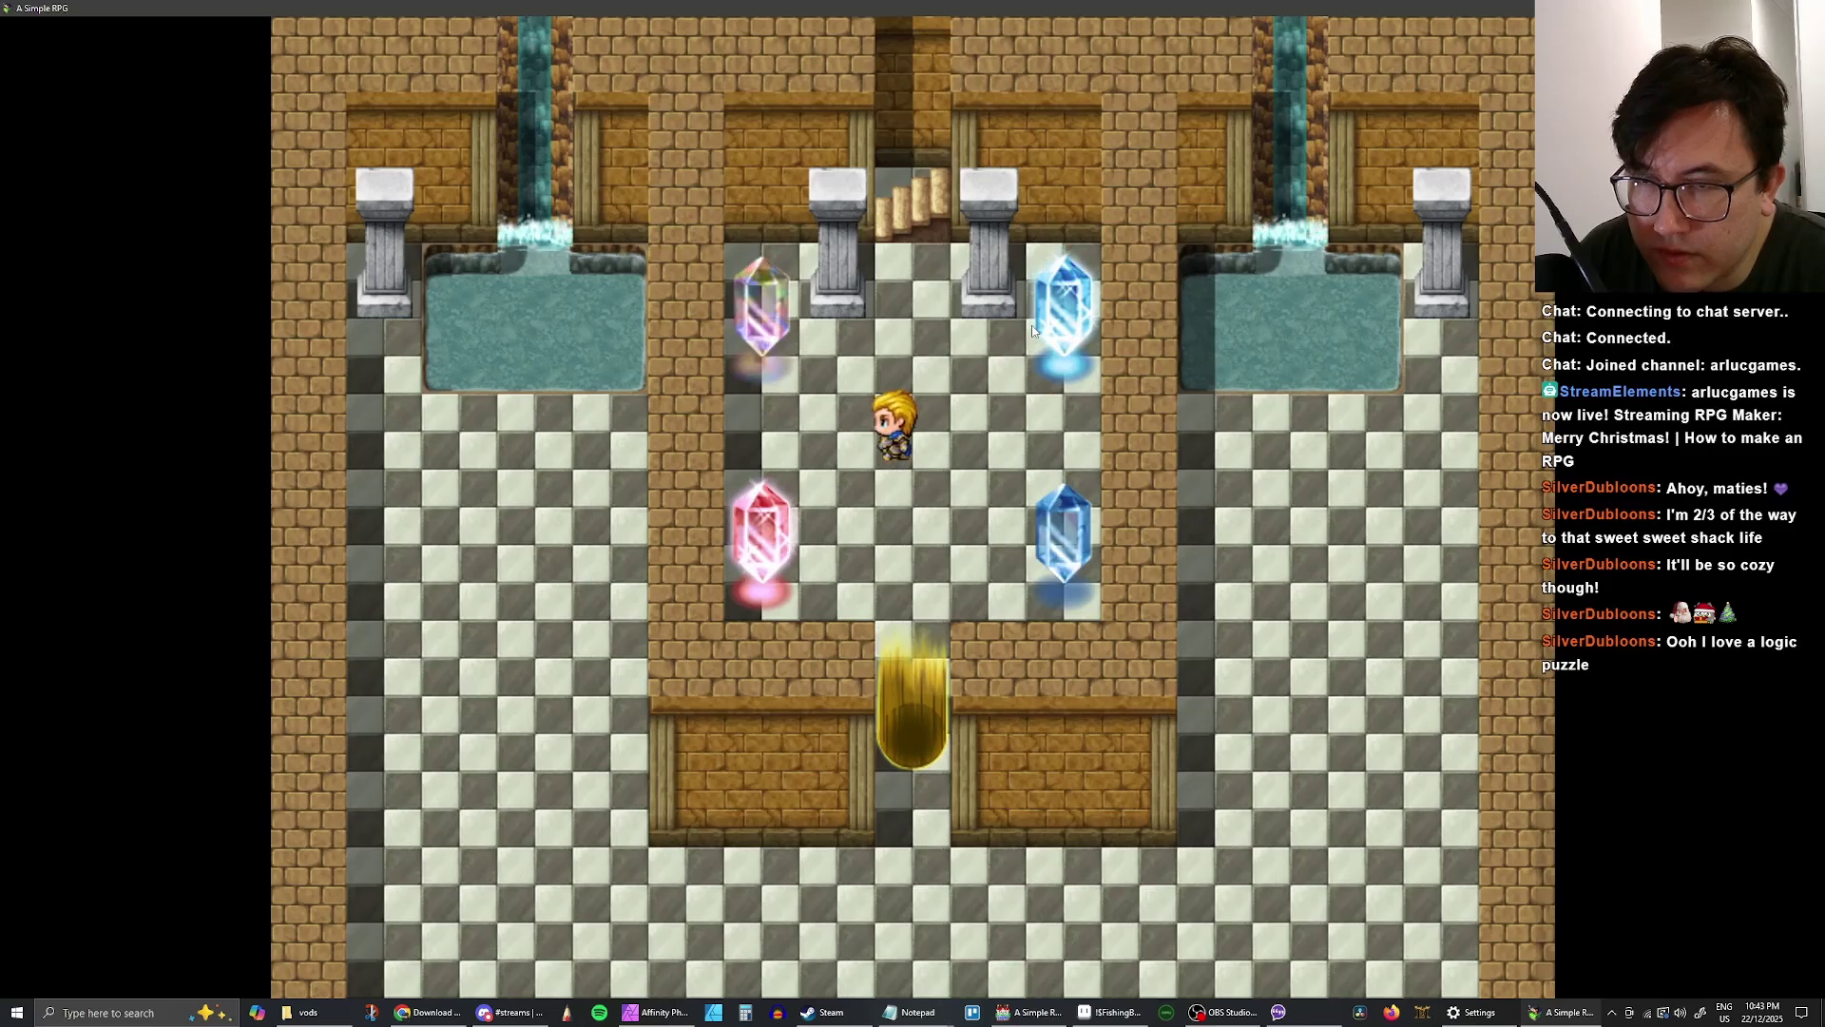
# - Touch the northwest crystal once to turn it green, and touch the southwest crystal once, answering Yes each time
pyautogui.press('Up')
pyautogui.press('Return')
pyautogui.press('Return')
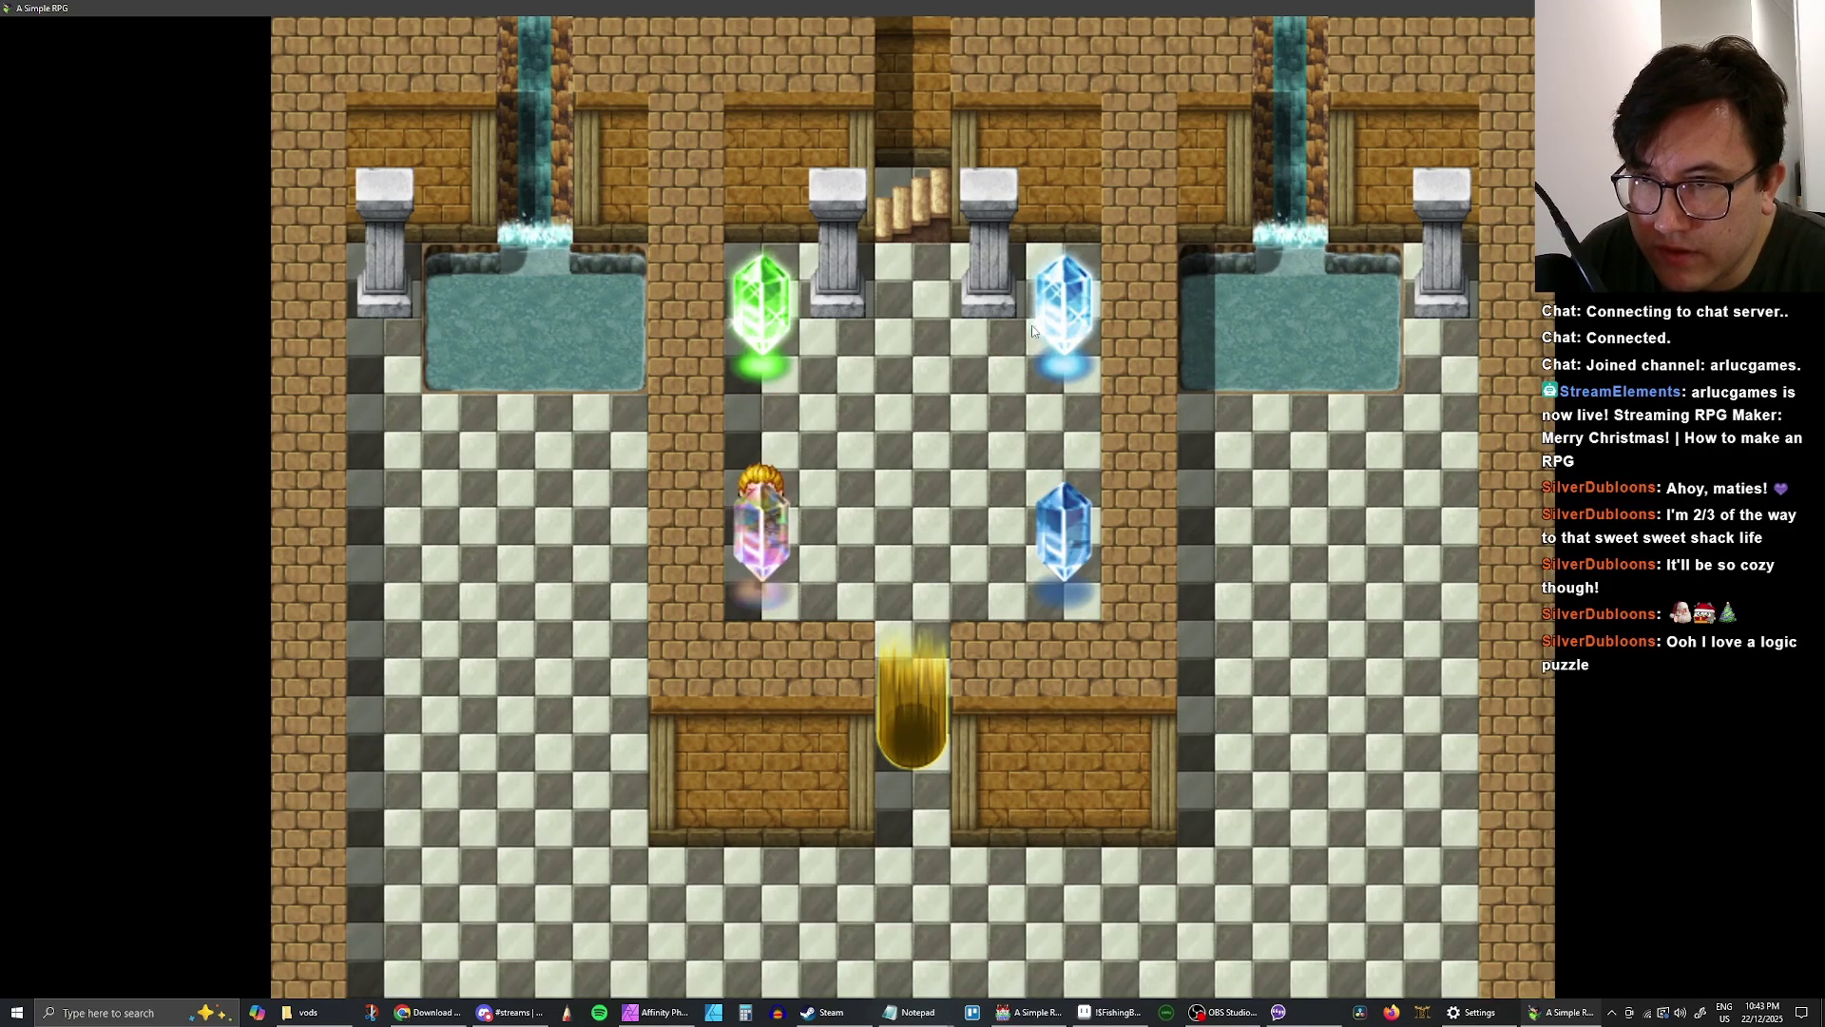
pyautogui.press('Return')
pyautogui.press('Return')
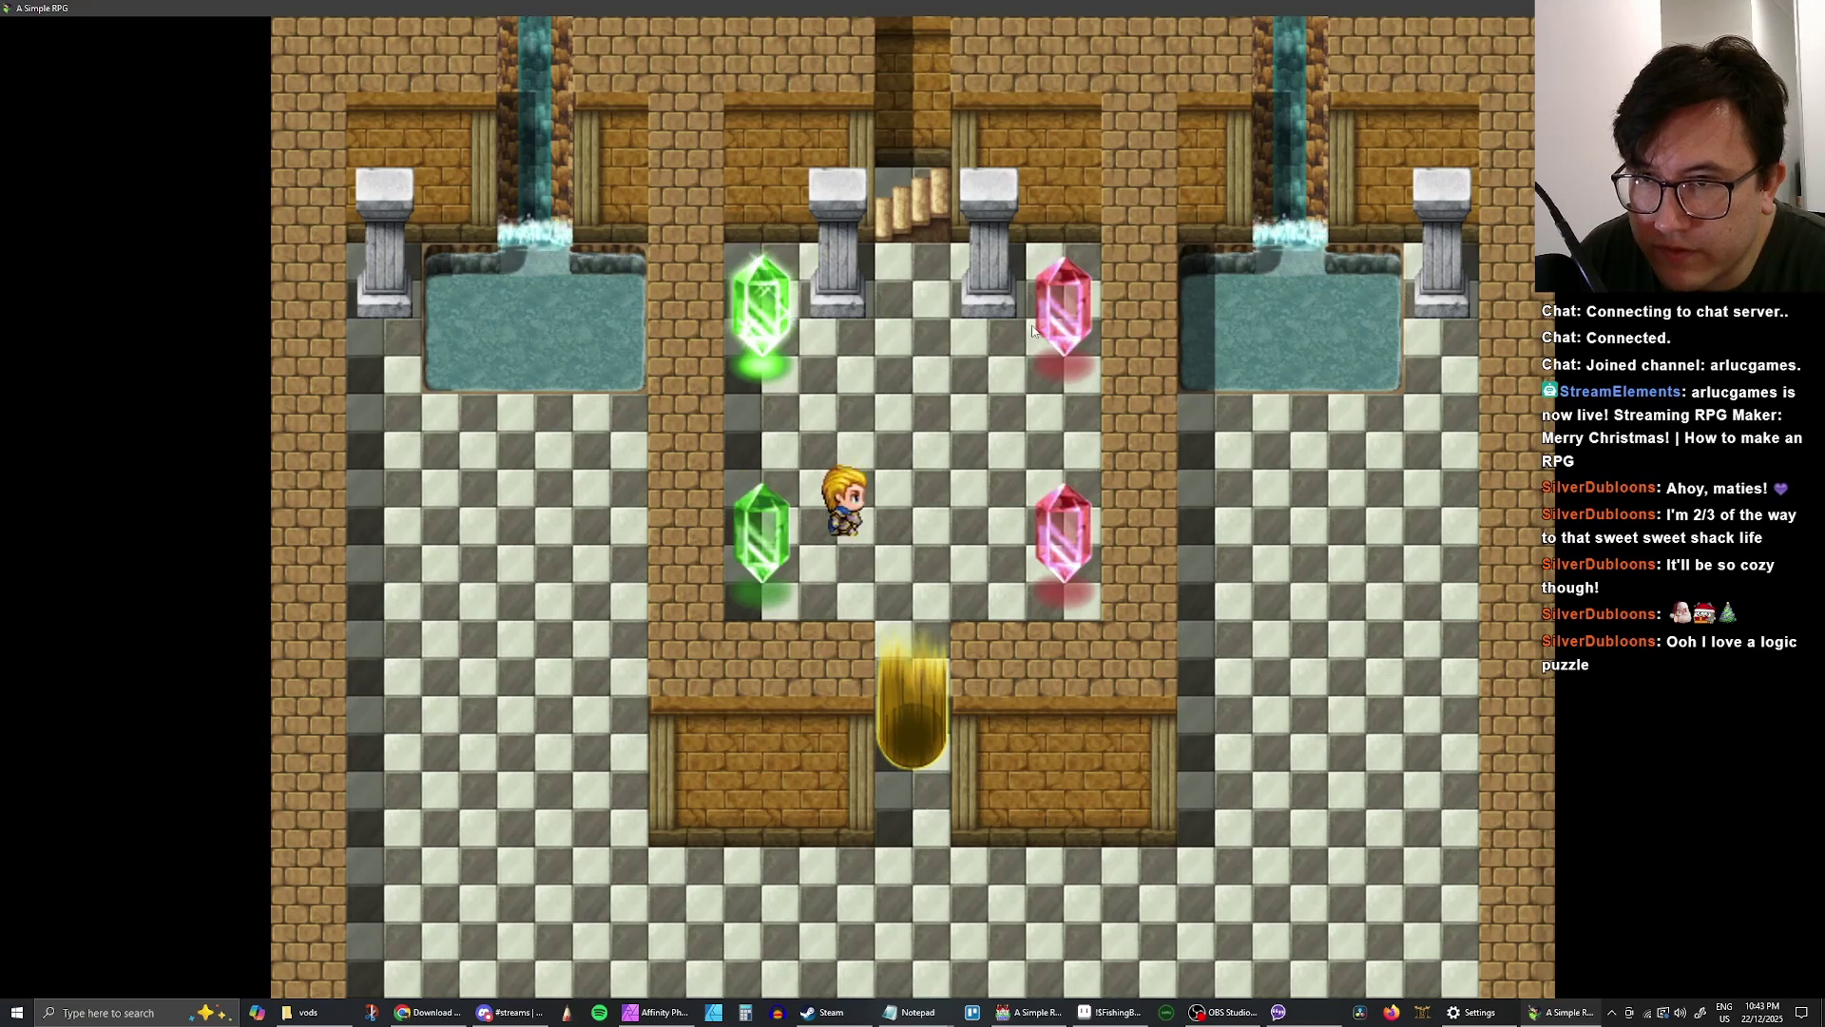
# - Touch the northeast crystal once and the northwest crystal three times, answering Yes each time
pyautogui.press('Up')
pyautogui.press('Return')
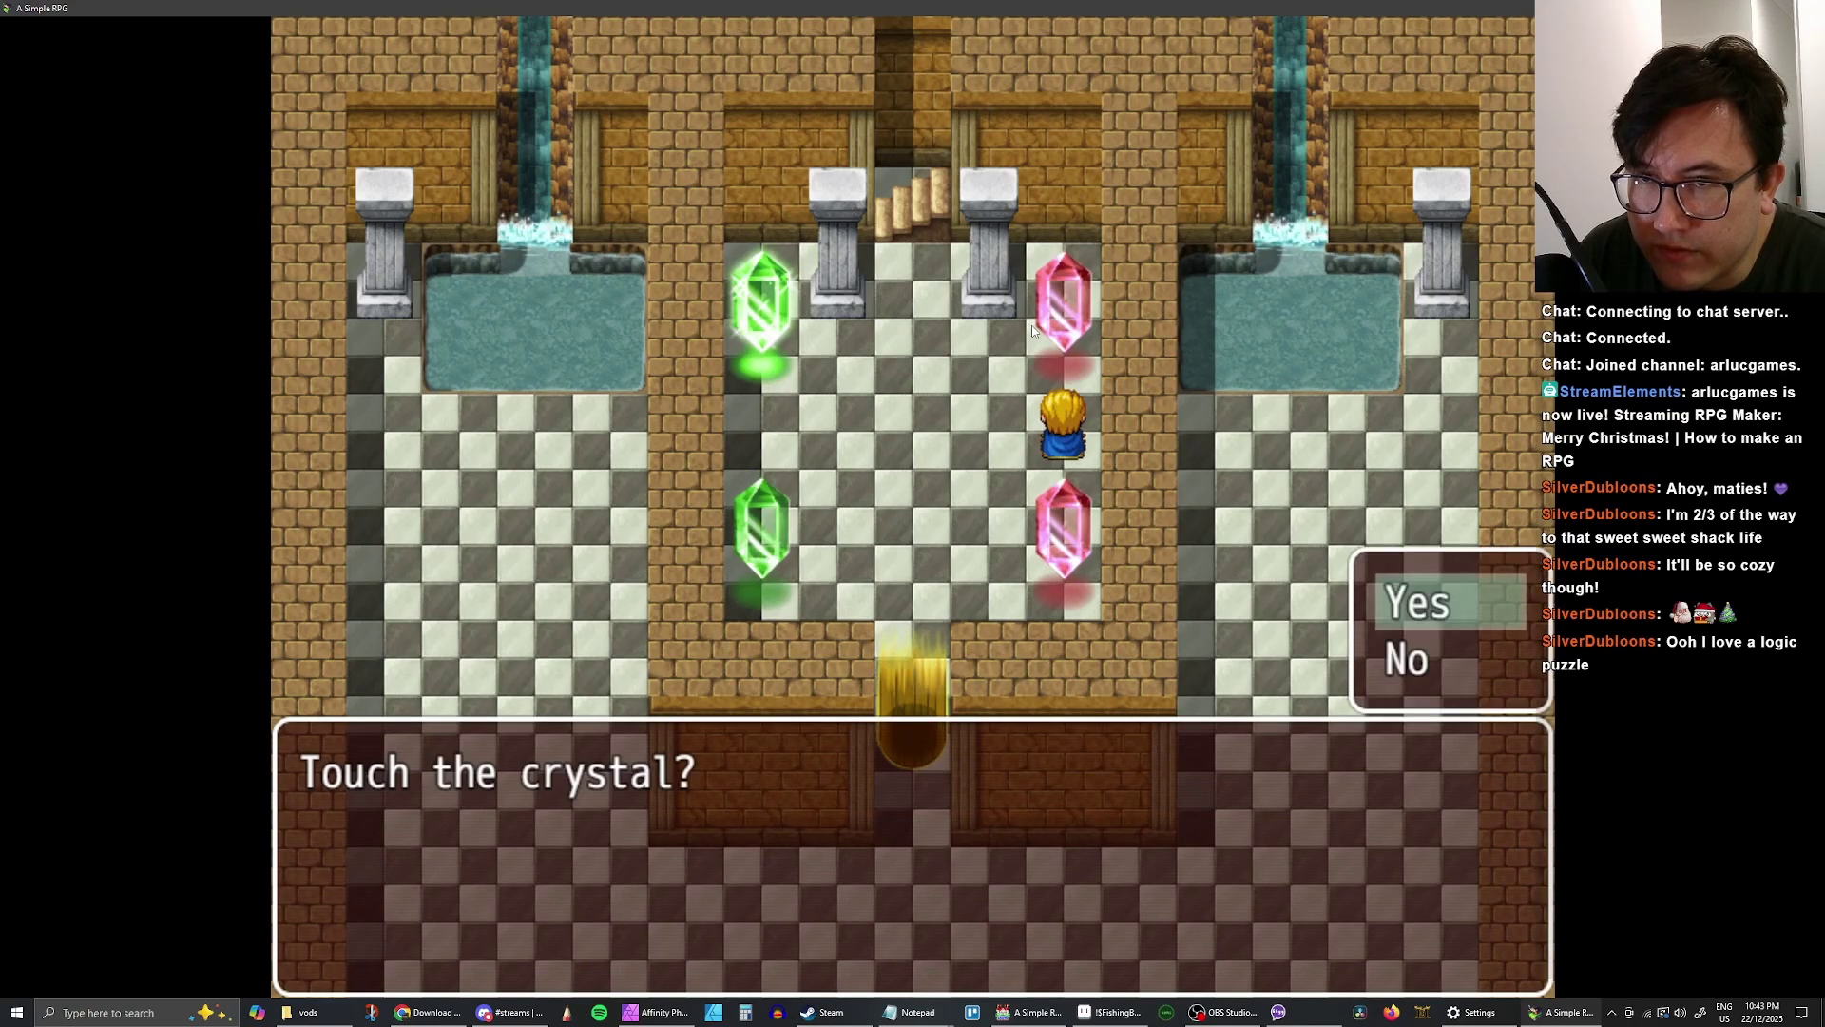
pyautogui.press('Return')
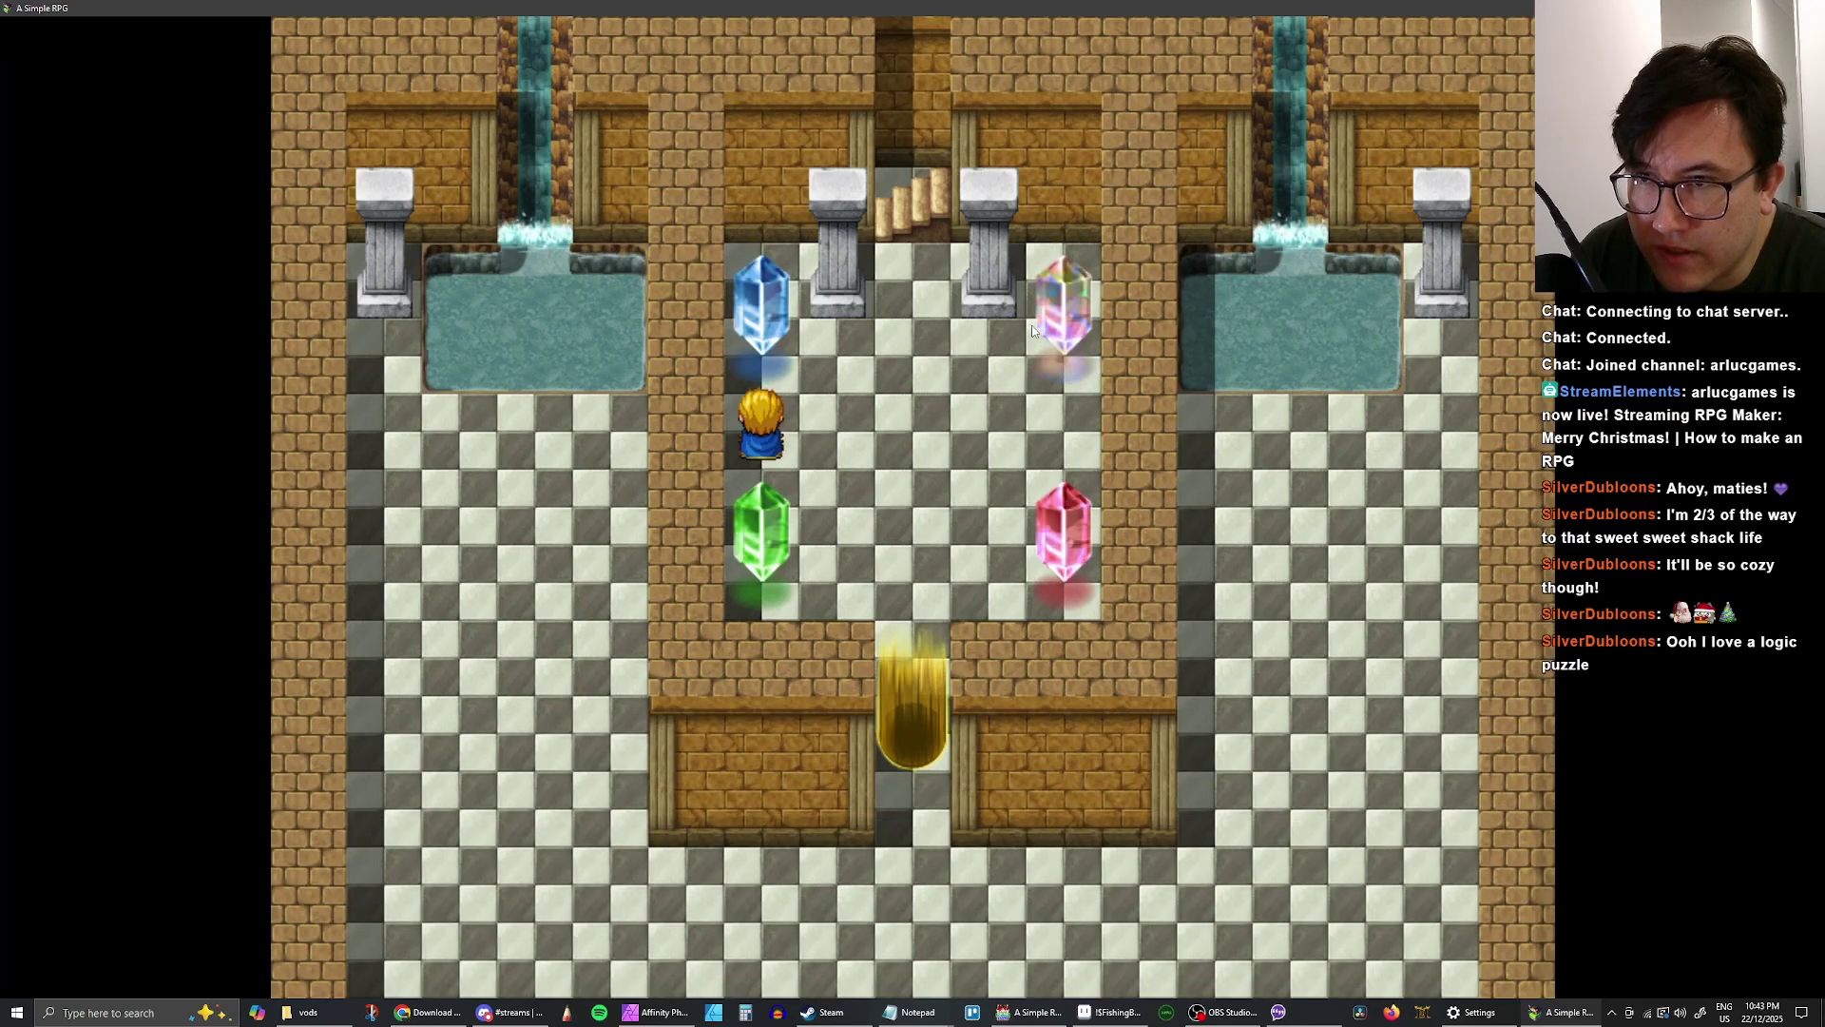
pyautogui.press('Return')
pyautogui.press('Return')
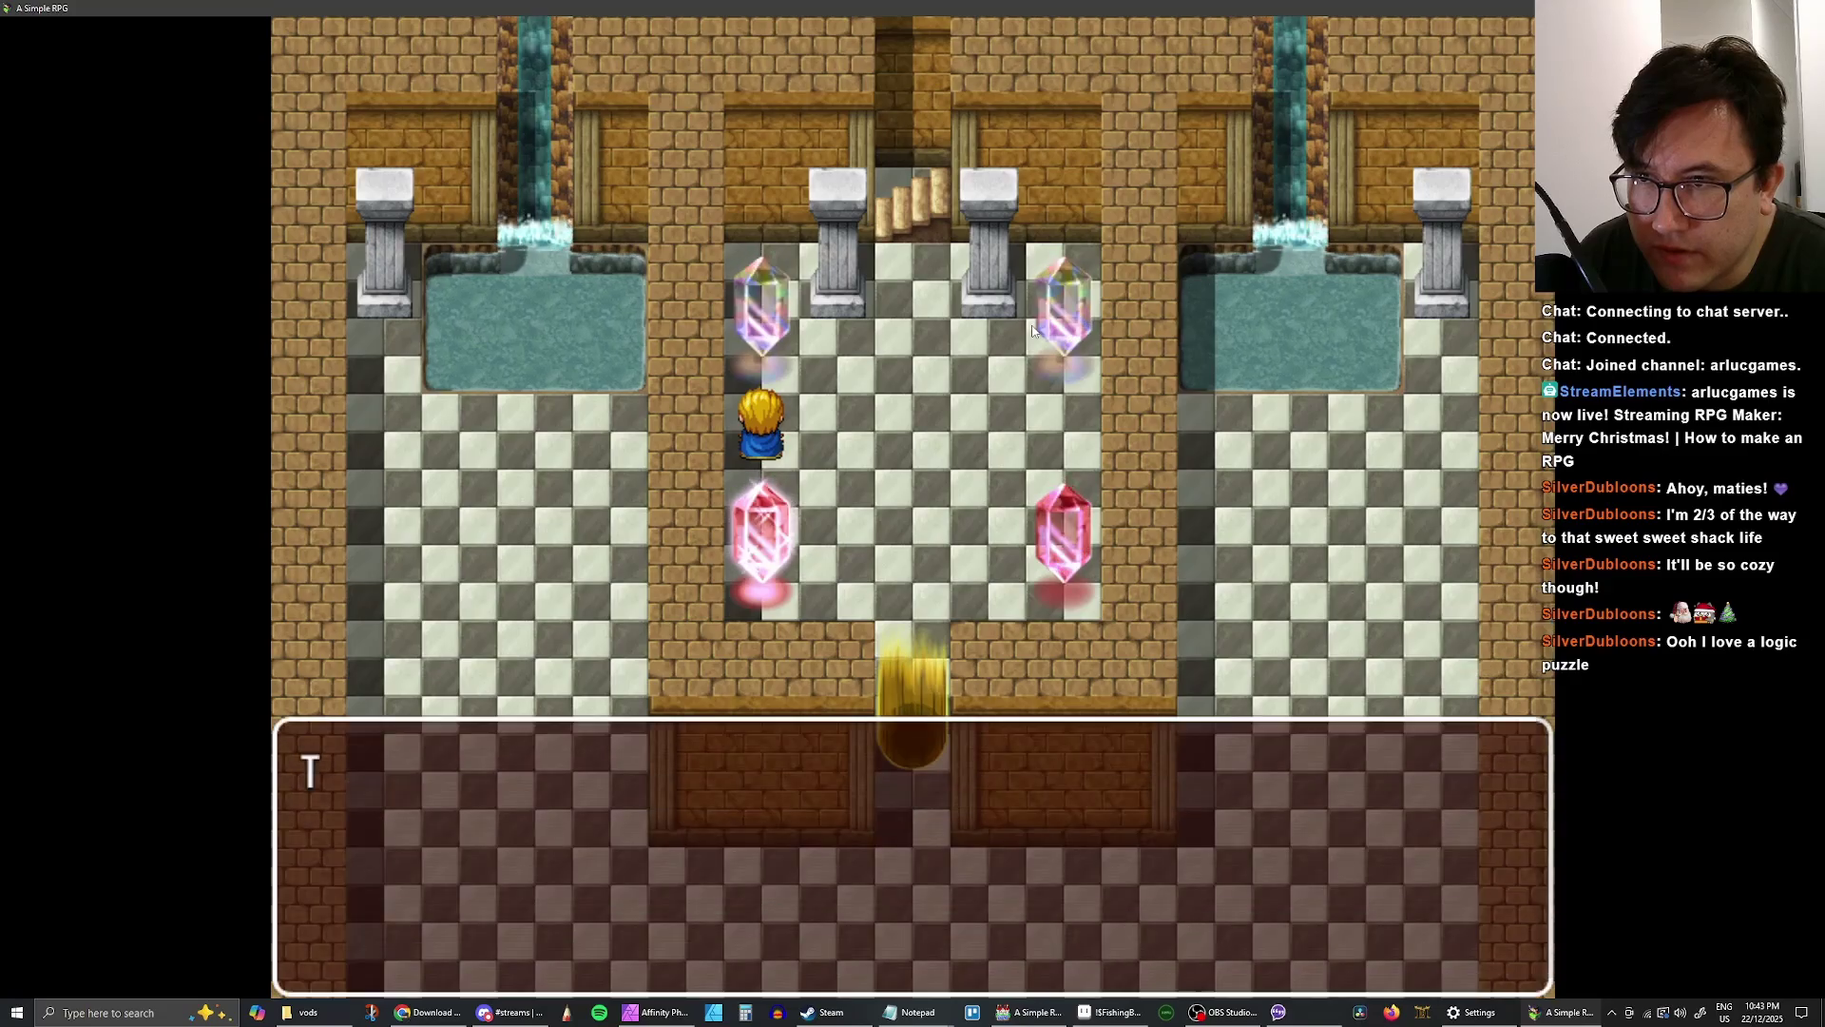
pyautogui.press('Return')
# - Move down to the southwest crystal and touch it three times with Yes, until it turns red
pyautogui.press('Down')
pyautogui.press('Down')
pyautogui.press('Return')
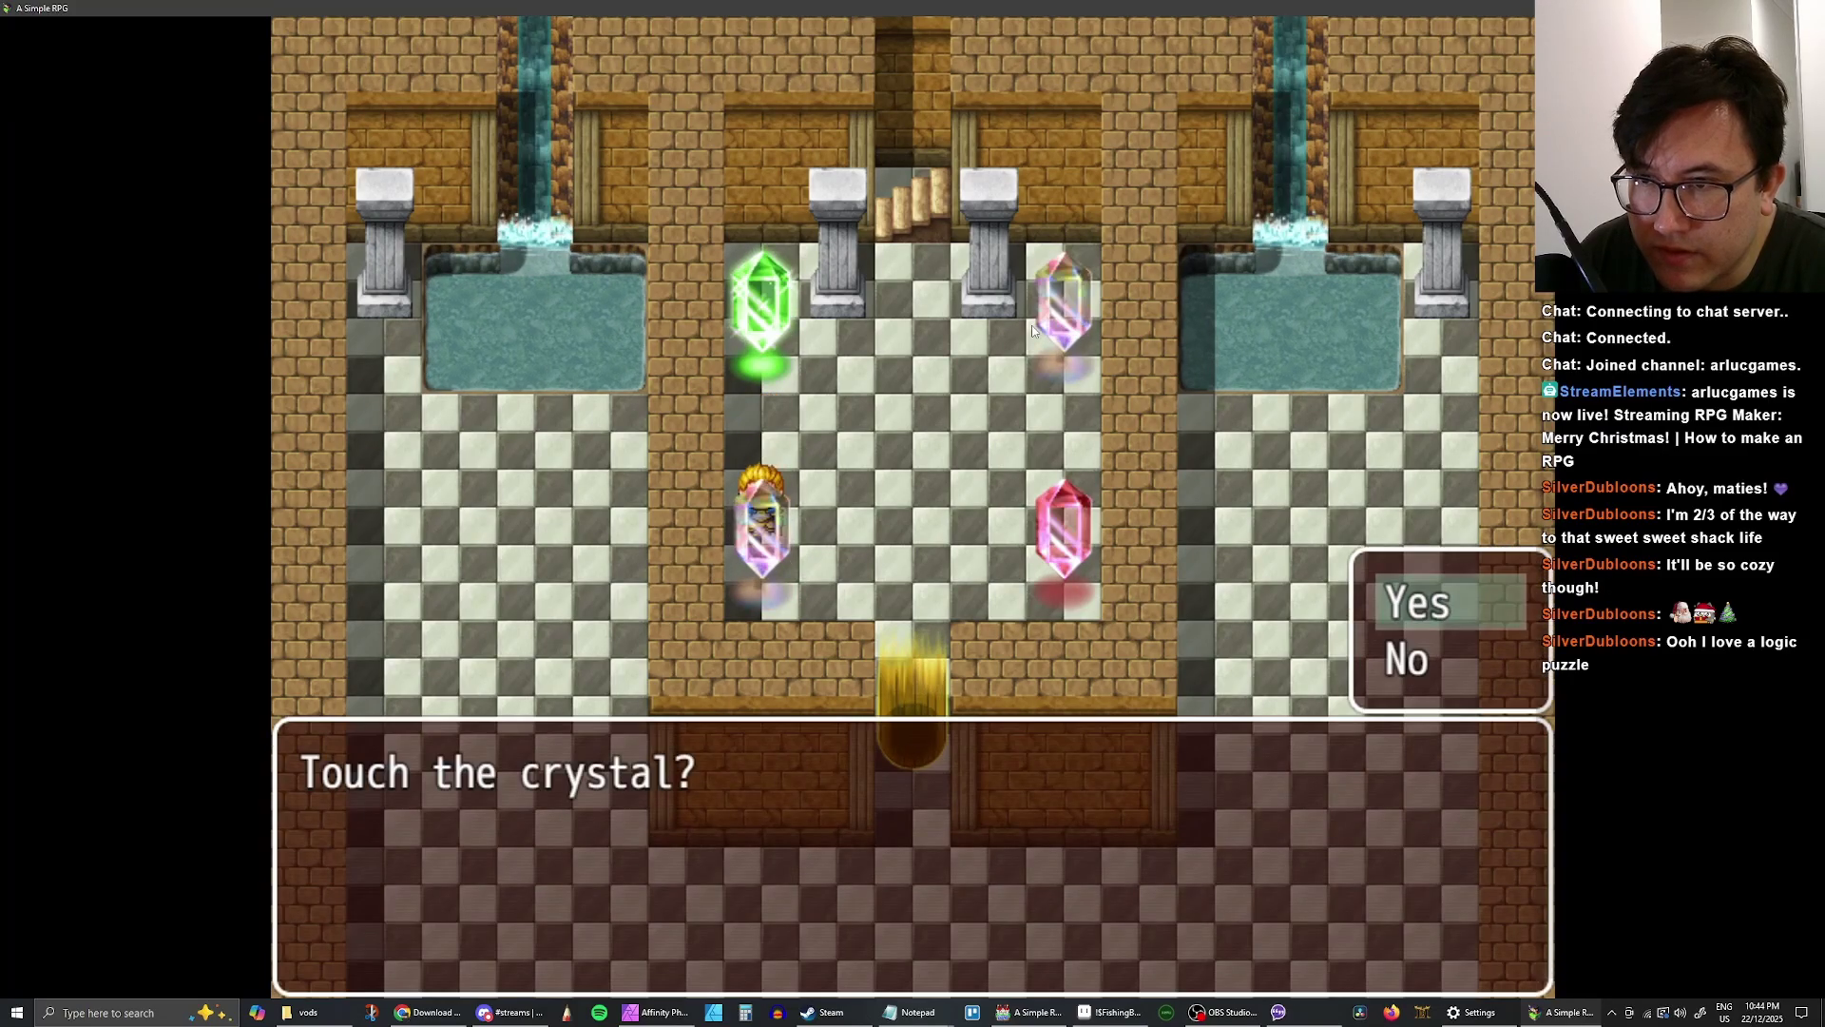
pyautogui.press('Return')
pyautogui.press('Return')
pyautogui.press('Return')
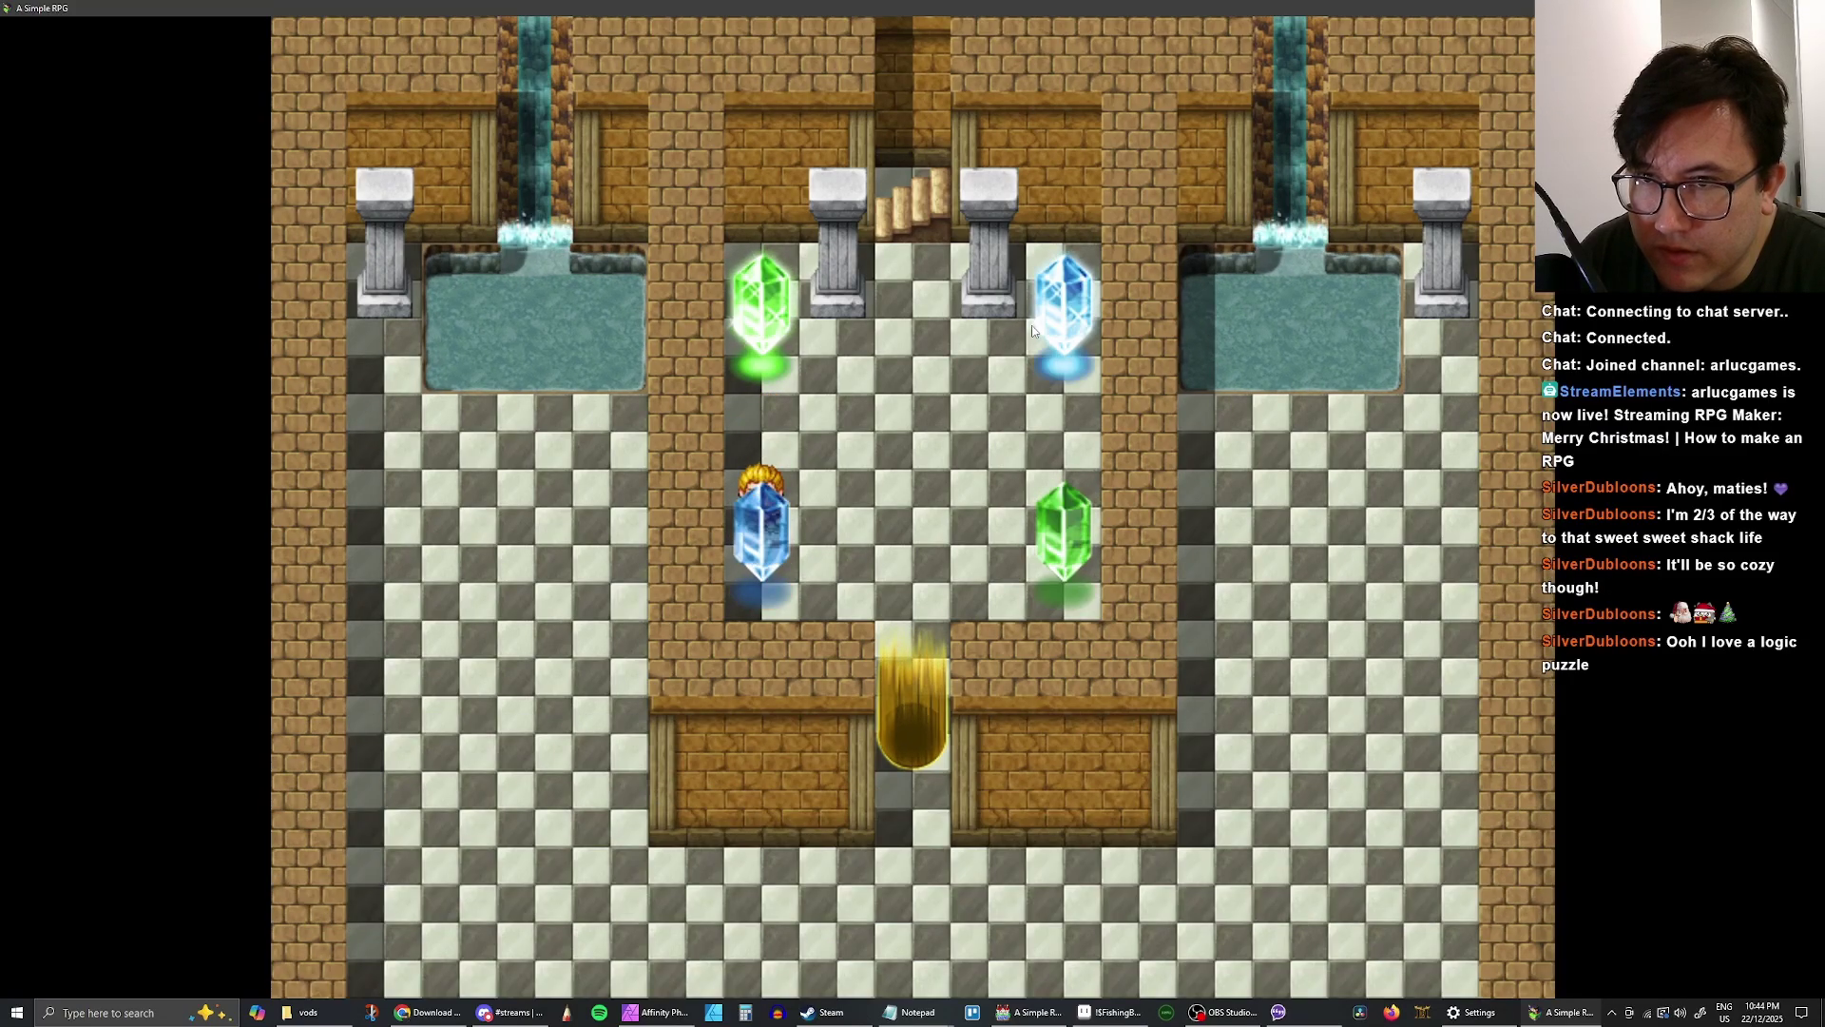
pyautogui.press('Return')
pyautogui.press('Return')
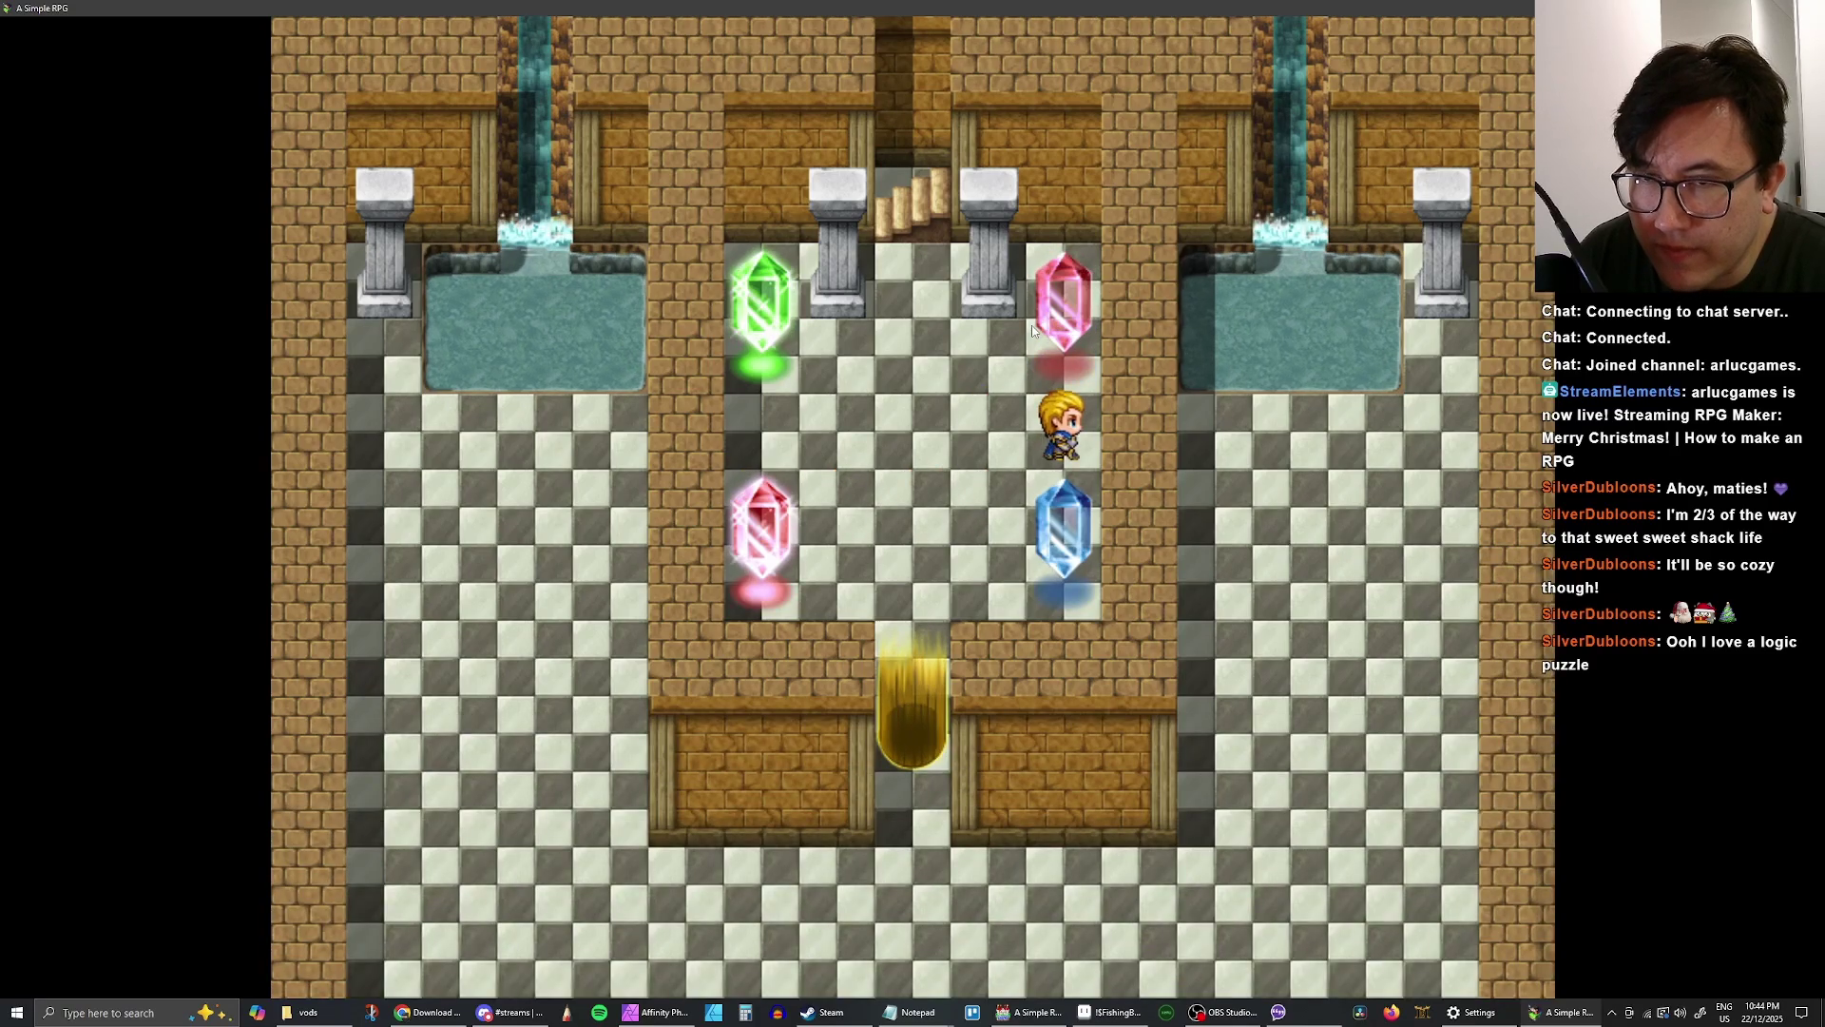
# - Touch the northeast crystal once and the northwest crystal once, answering Yes, to turn the northwest crystal red
pyautogui.press('Up')
pyautogui.press('Return')
pyautogui.press('Return')
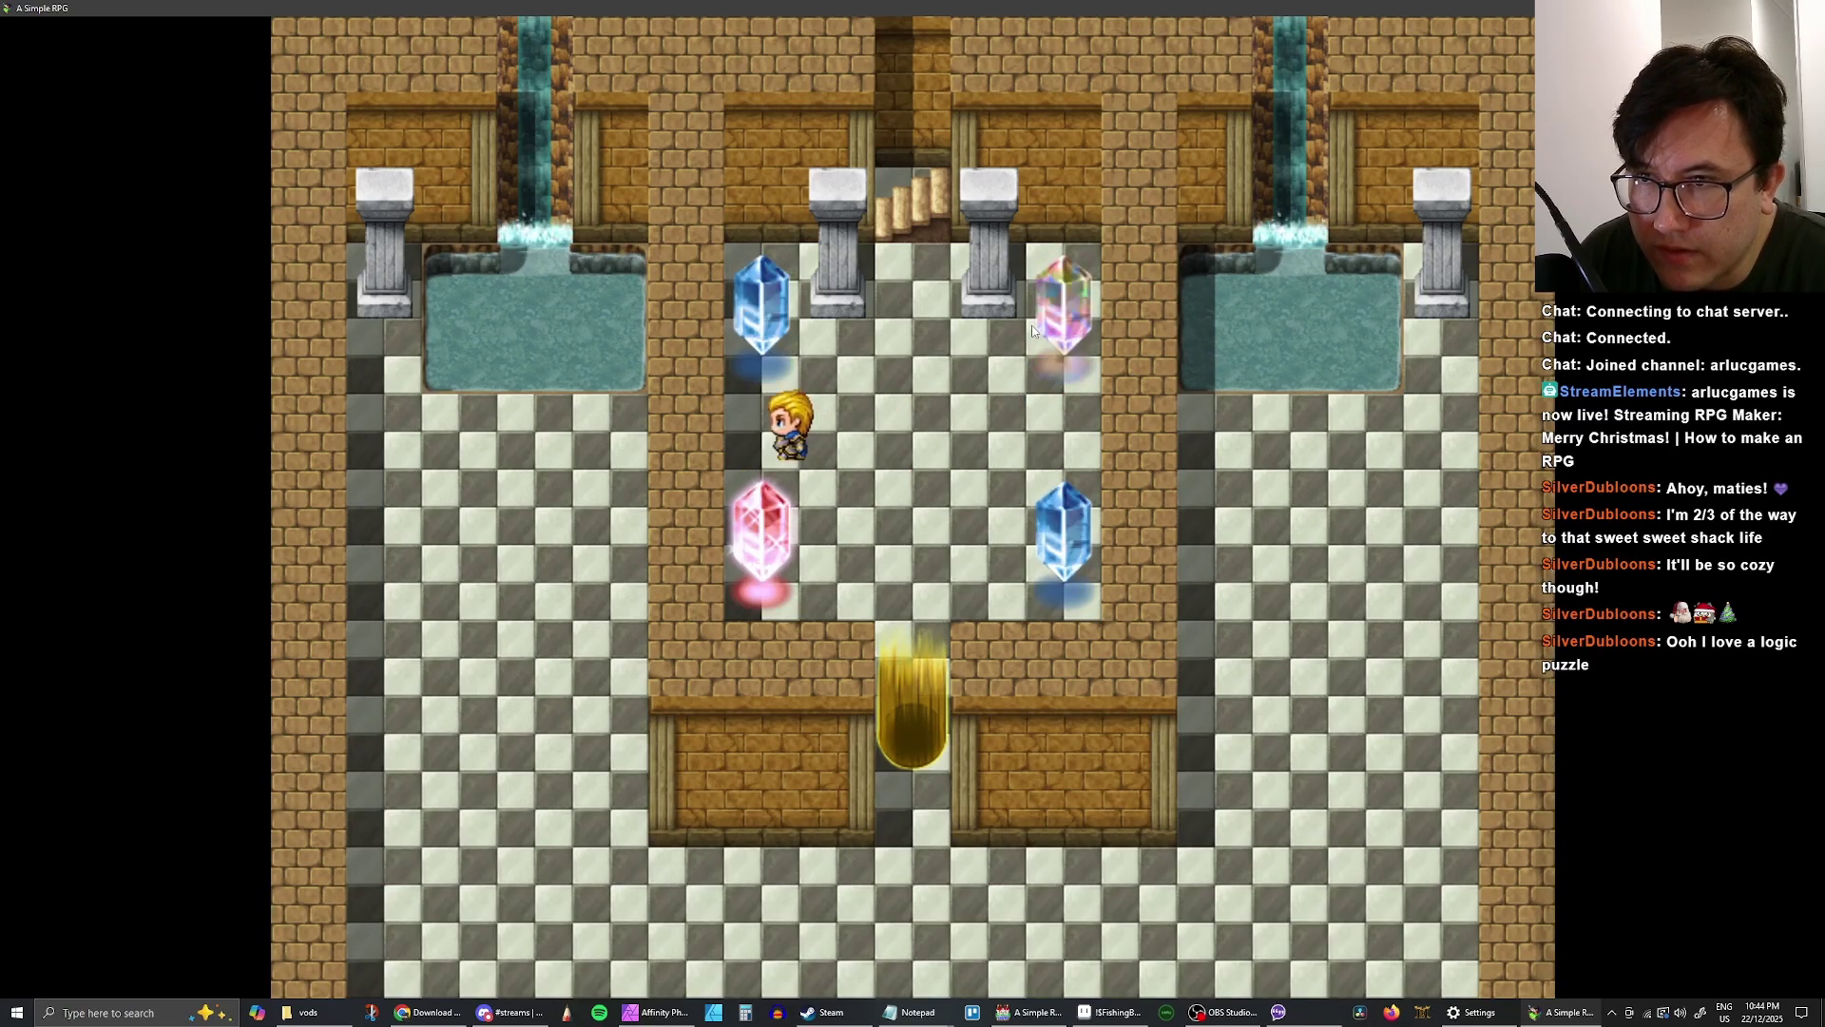
pyautogui.press('Left')
pyautogui.press('Up')
pyautogui.press('Return')
pyautogui.press('Return')
# - Touch the southwest crystal once and the northeast crystal once, answering Yes to both prompts
pyautogui.press('Return')
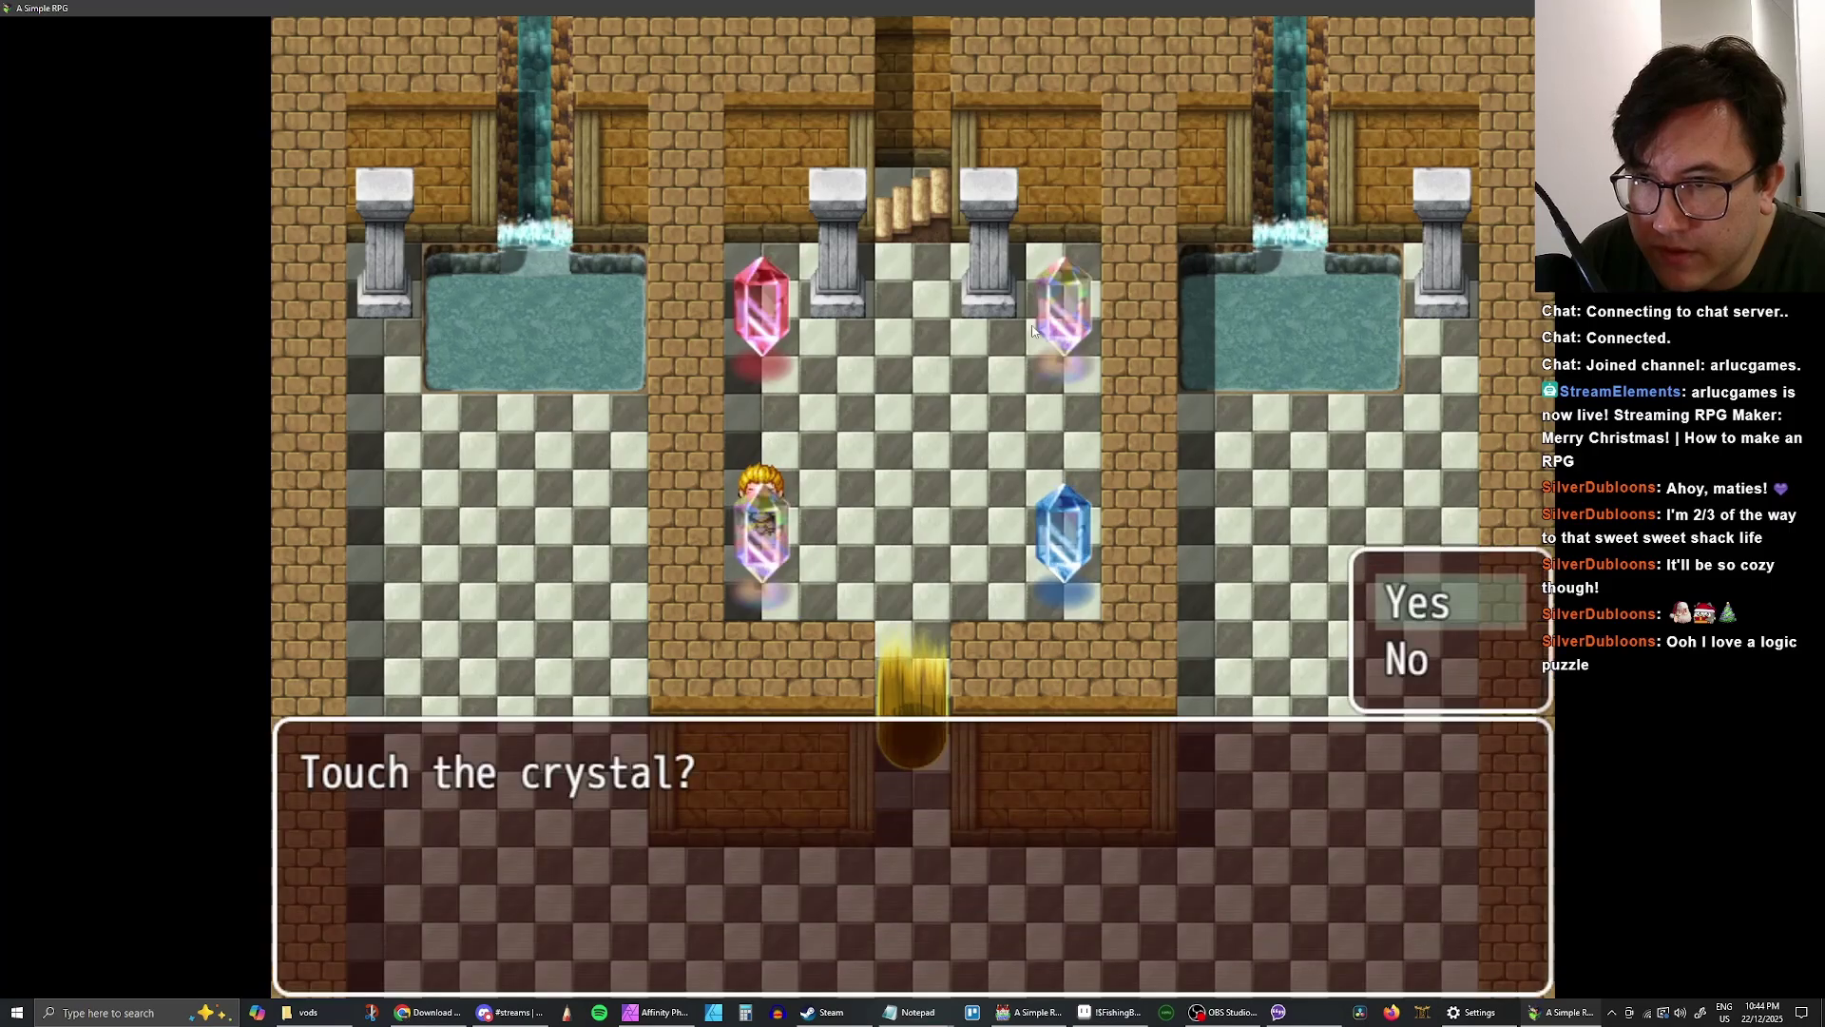
pyautogui.press('Return')
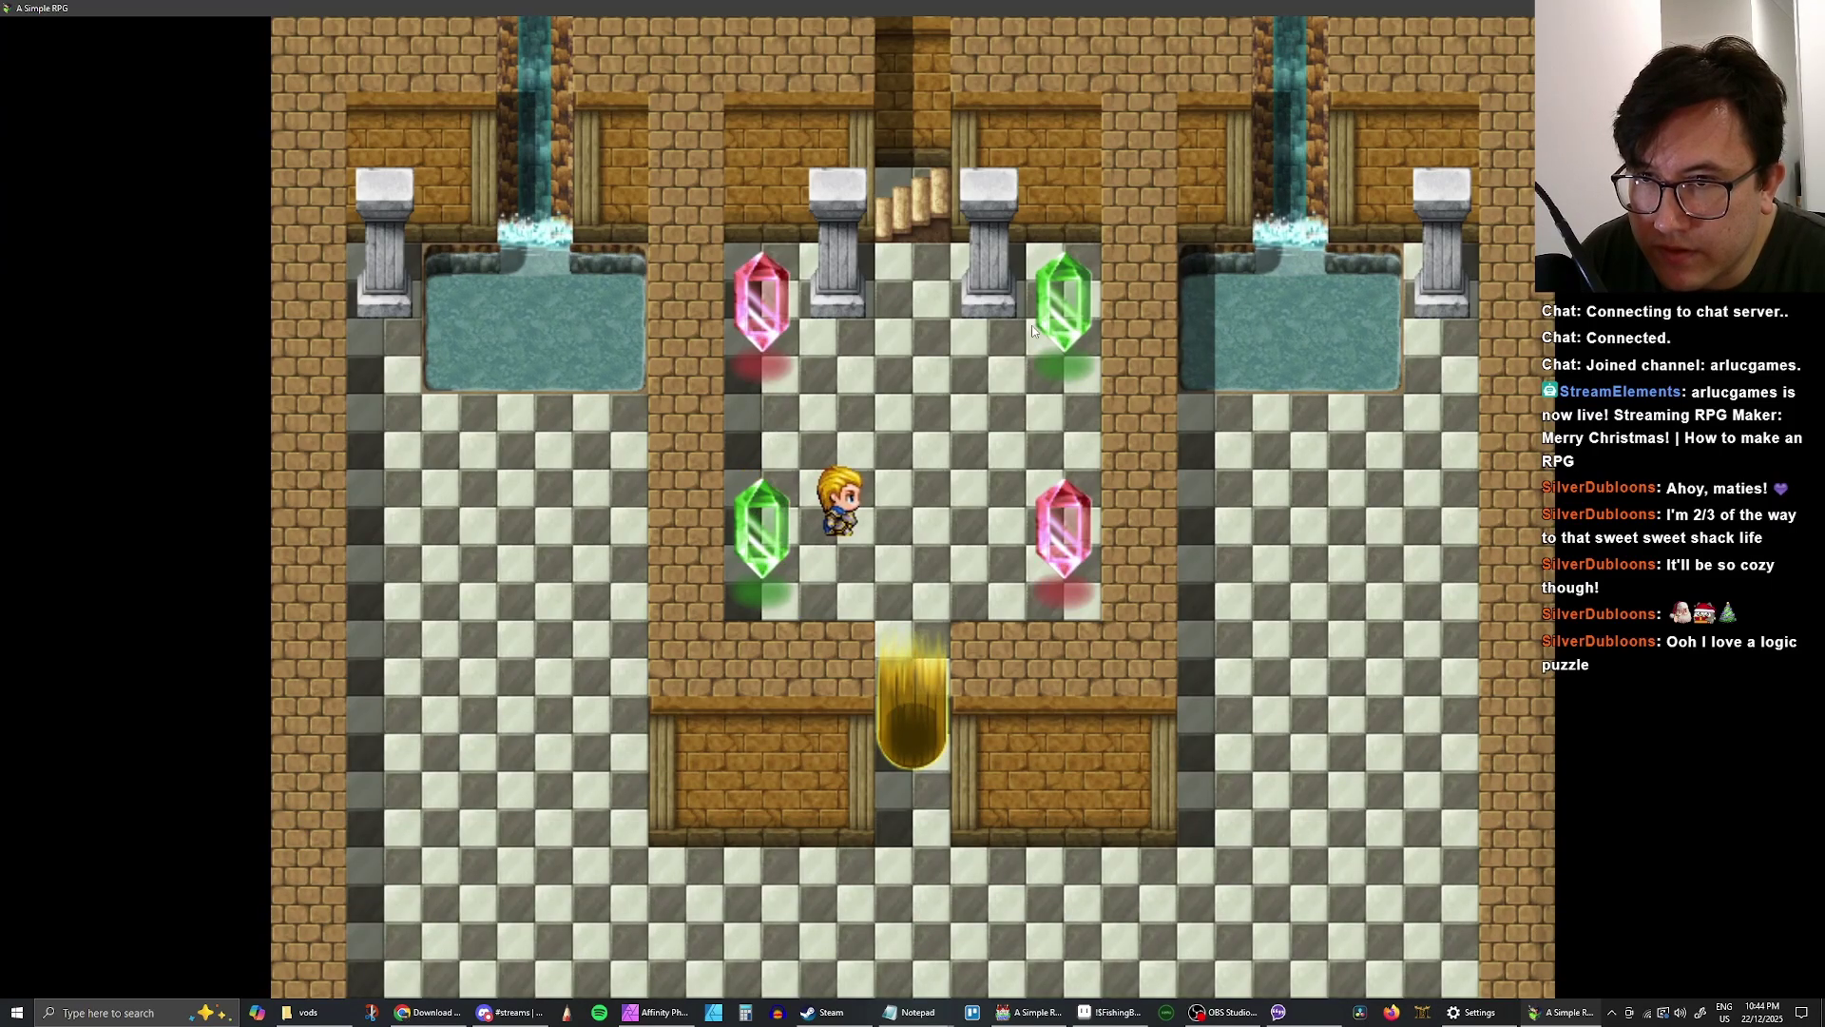
pyautogui.press('Up')
pyautogui.press('Return')
pyautogui.press('Return')
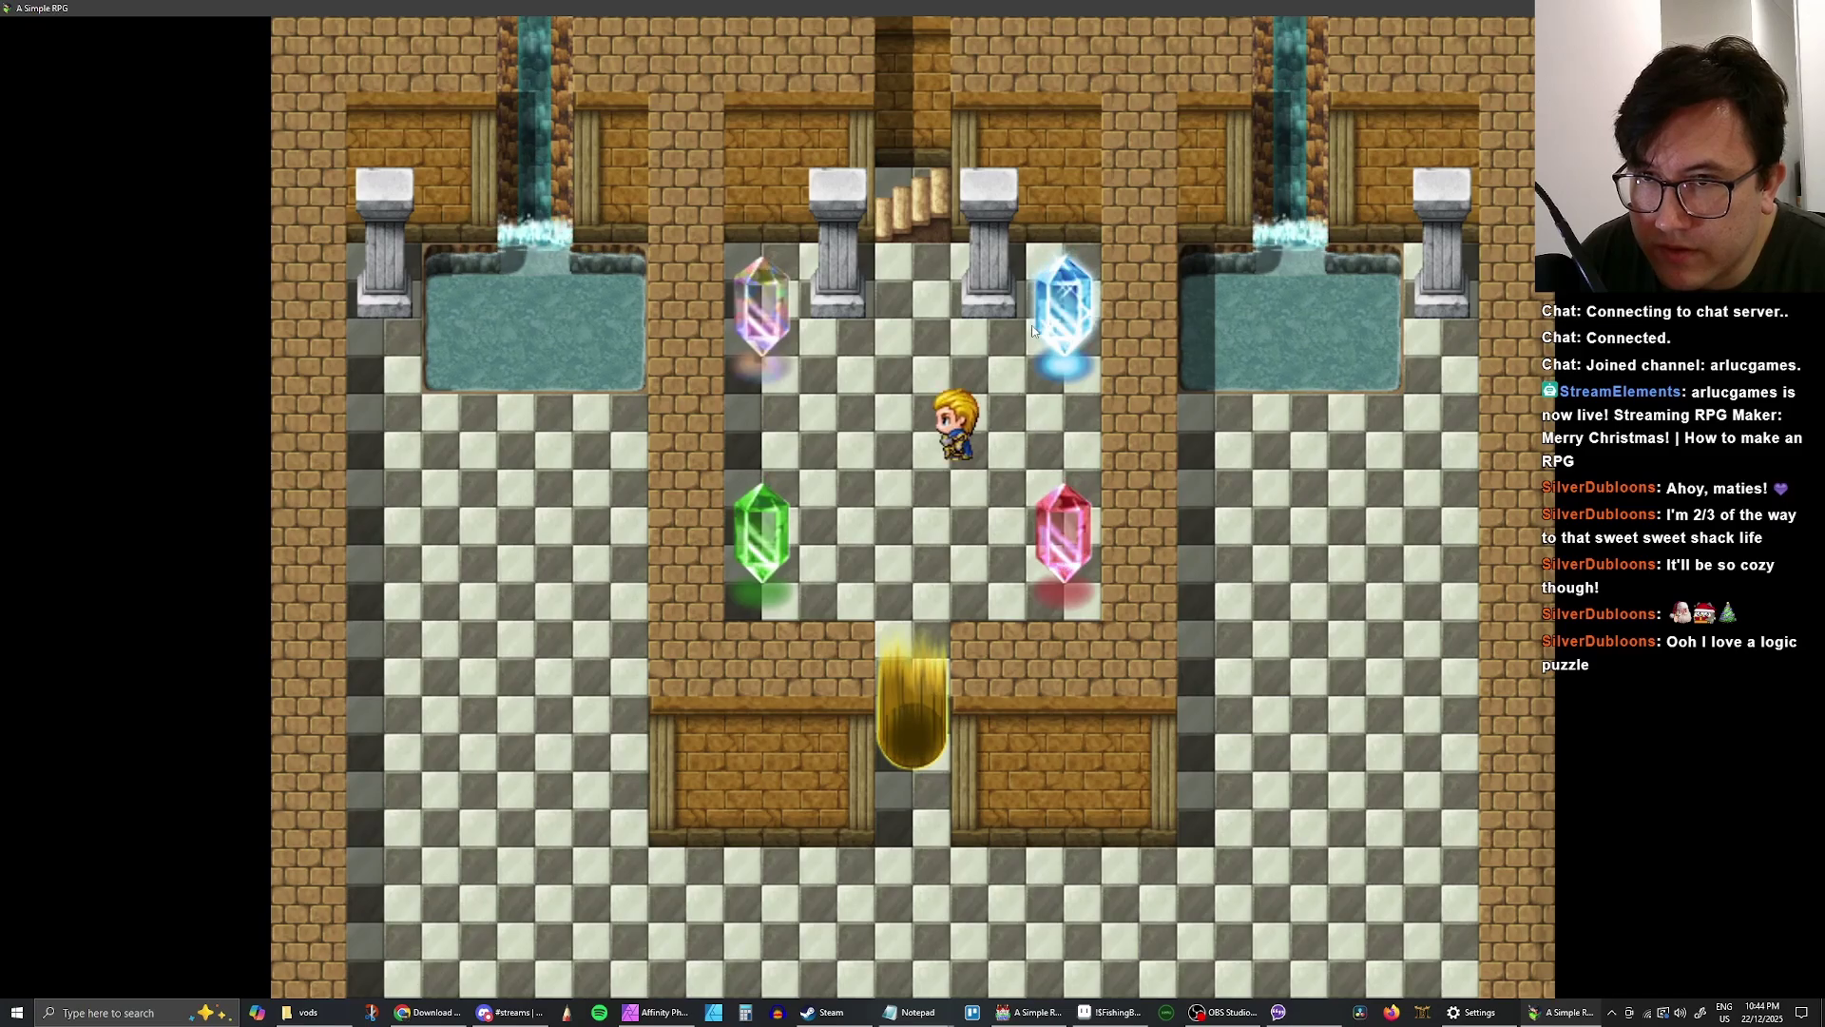
# - Walk west to the northwest crystal and touch it once with Yes, turning it green and the southwest crystal blue
pyautogui.press('Left')
pyautogui.press('Up')
pyautogui.press('Return')
pyautogui.press('Return')
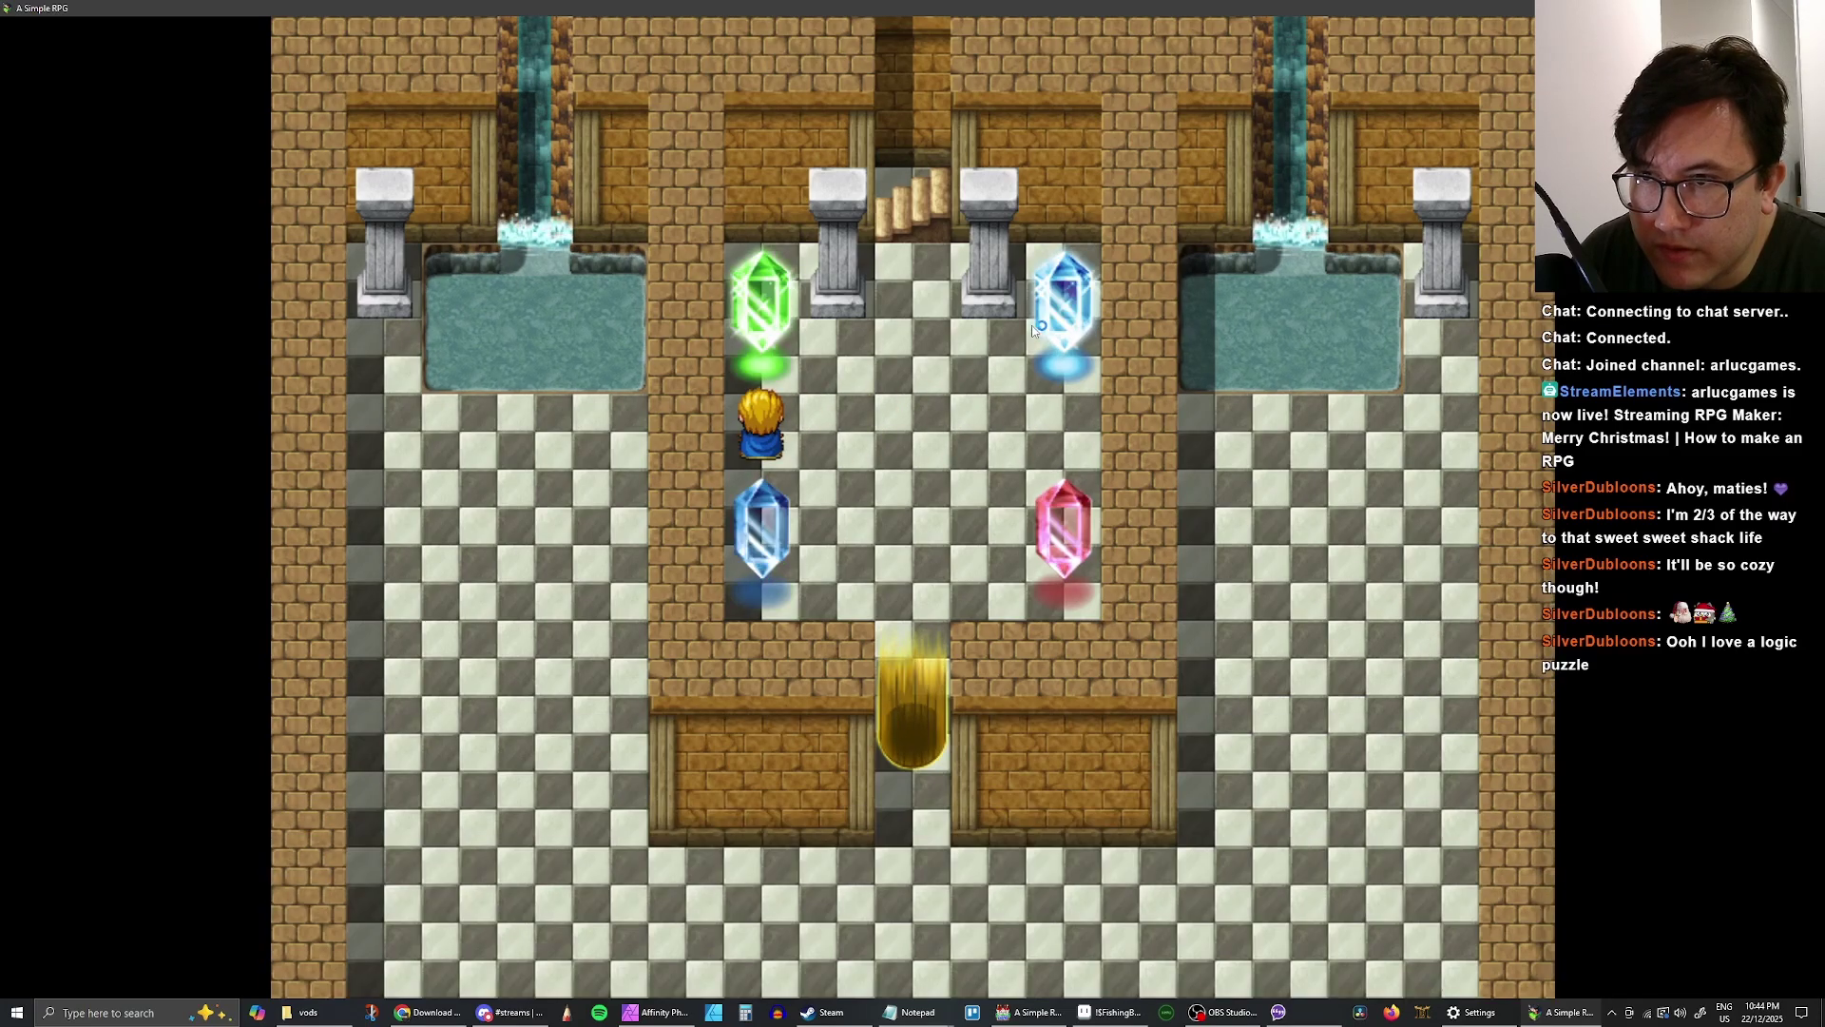
# - Touch the southwest crystal once and the northwest crystal once, answering Yes to both prompts, to turn the northwest crystal blue
pyautogui.press('Return')
pyautogui.press('Return')
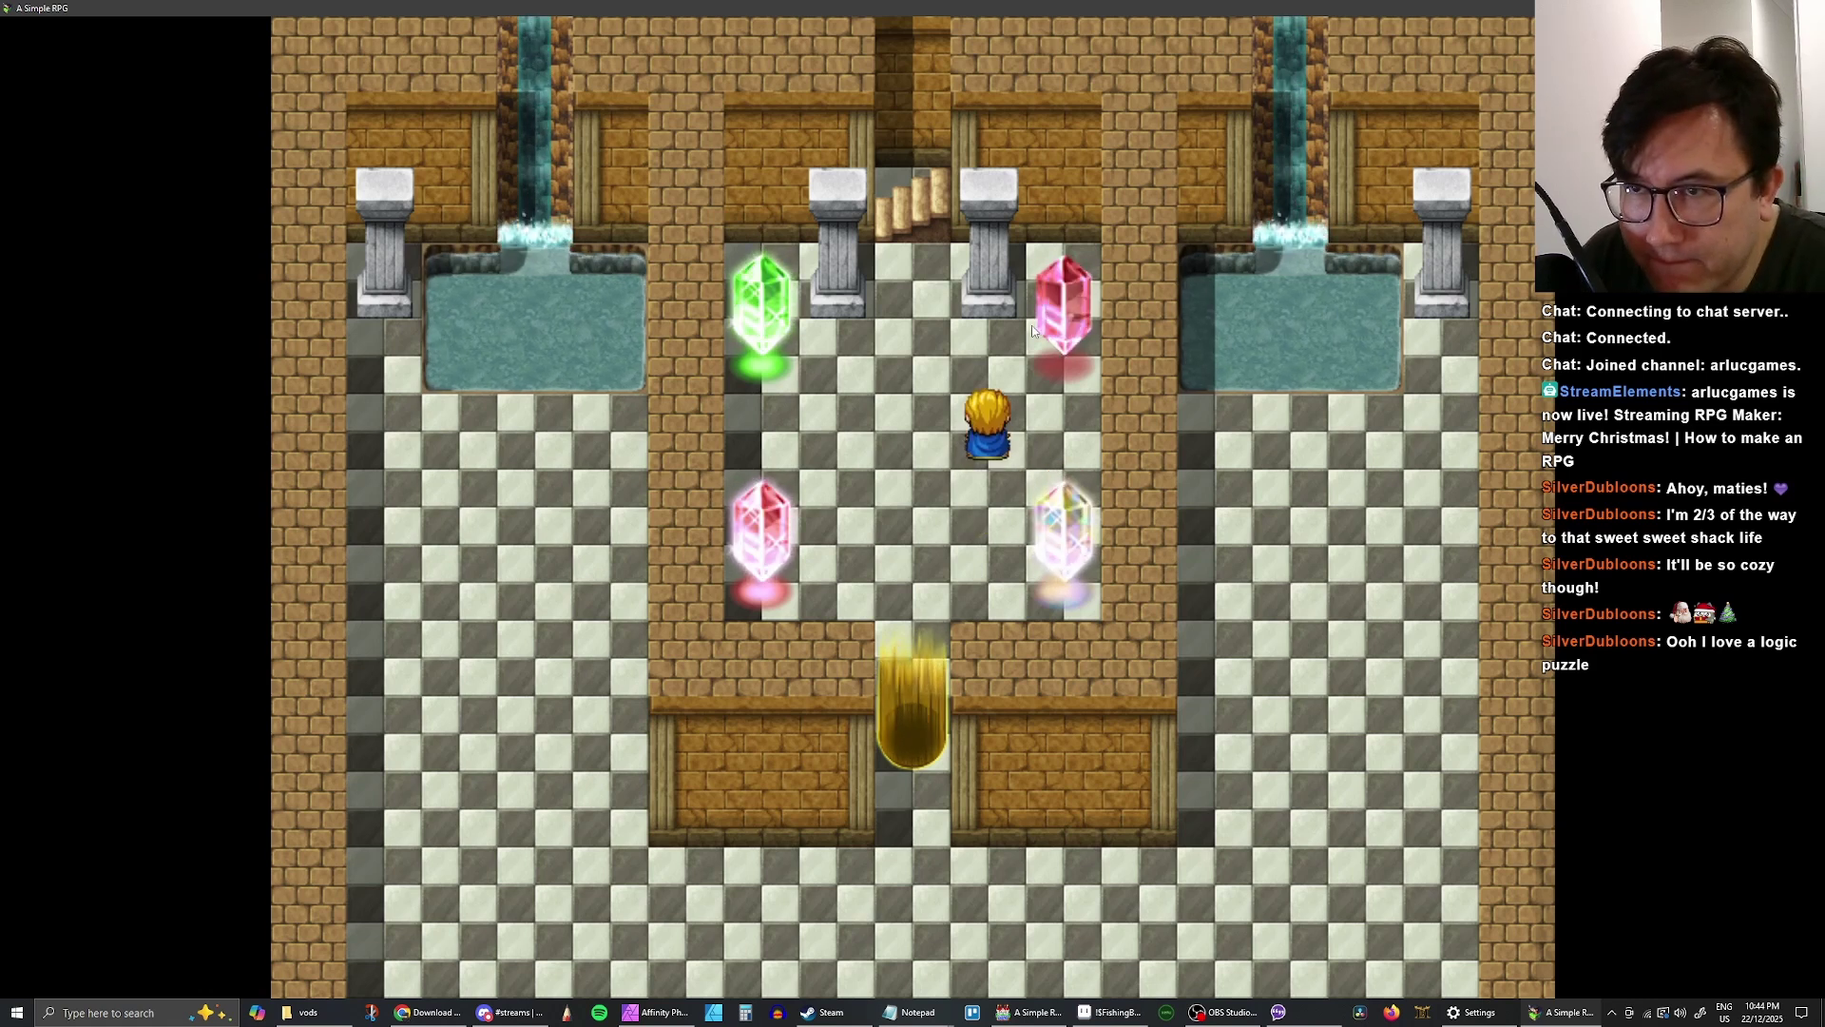
pyautogui.press('Return')
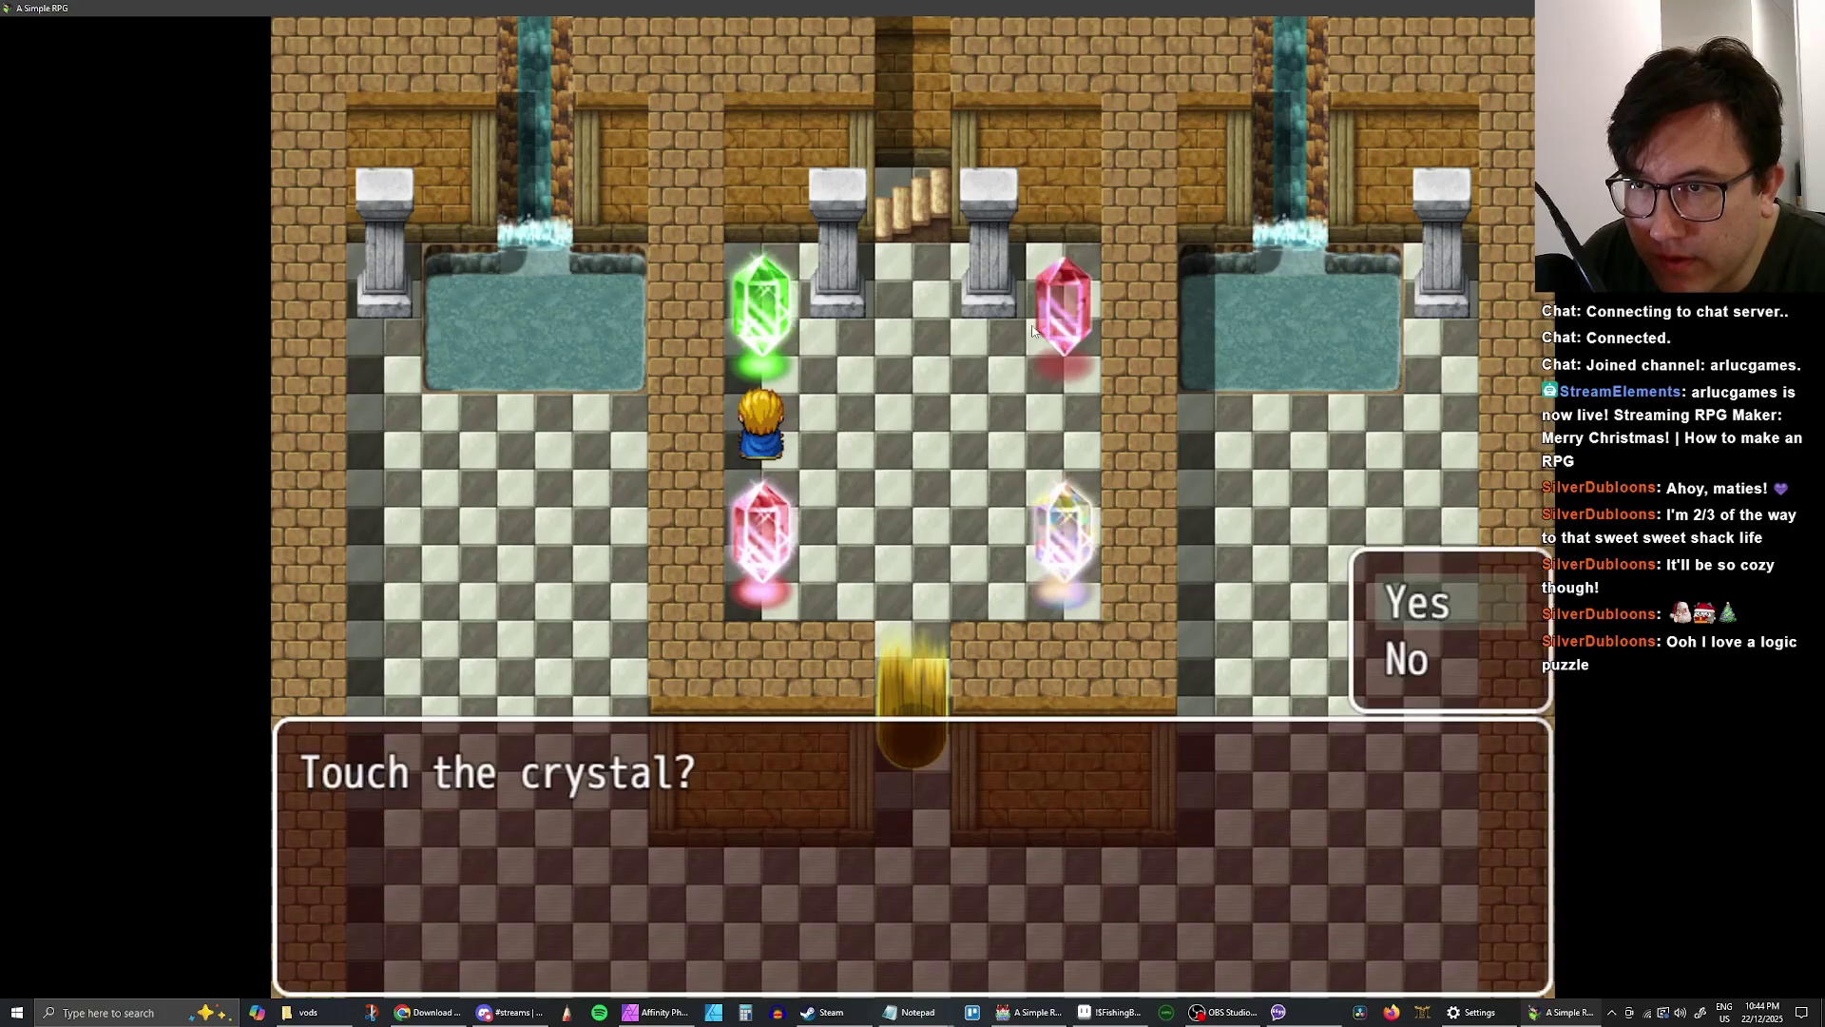
pyautogui.press('Return')
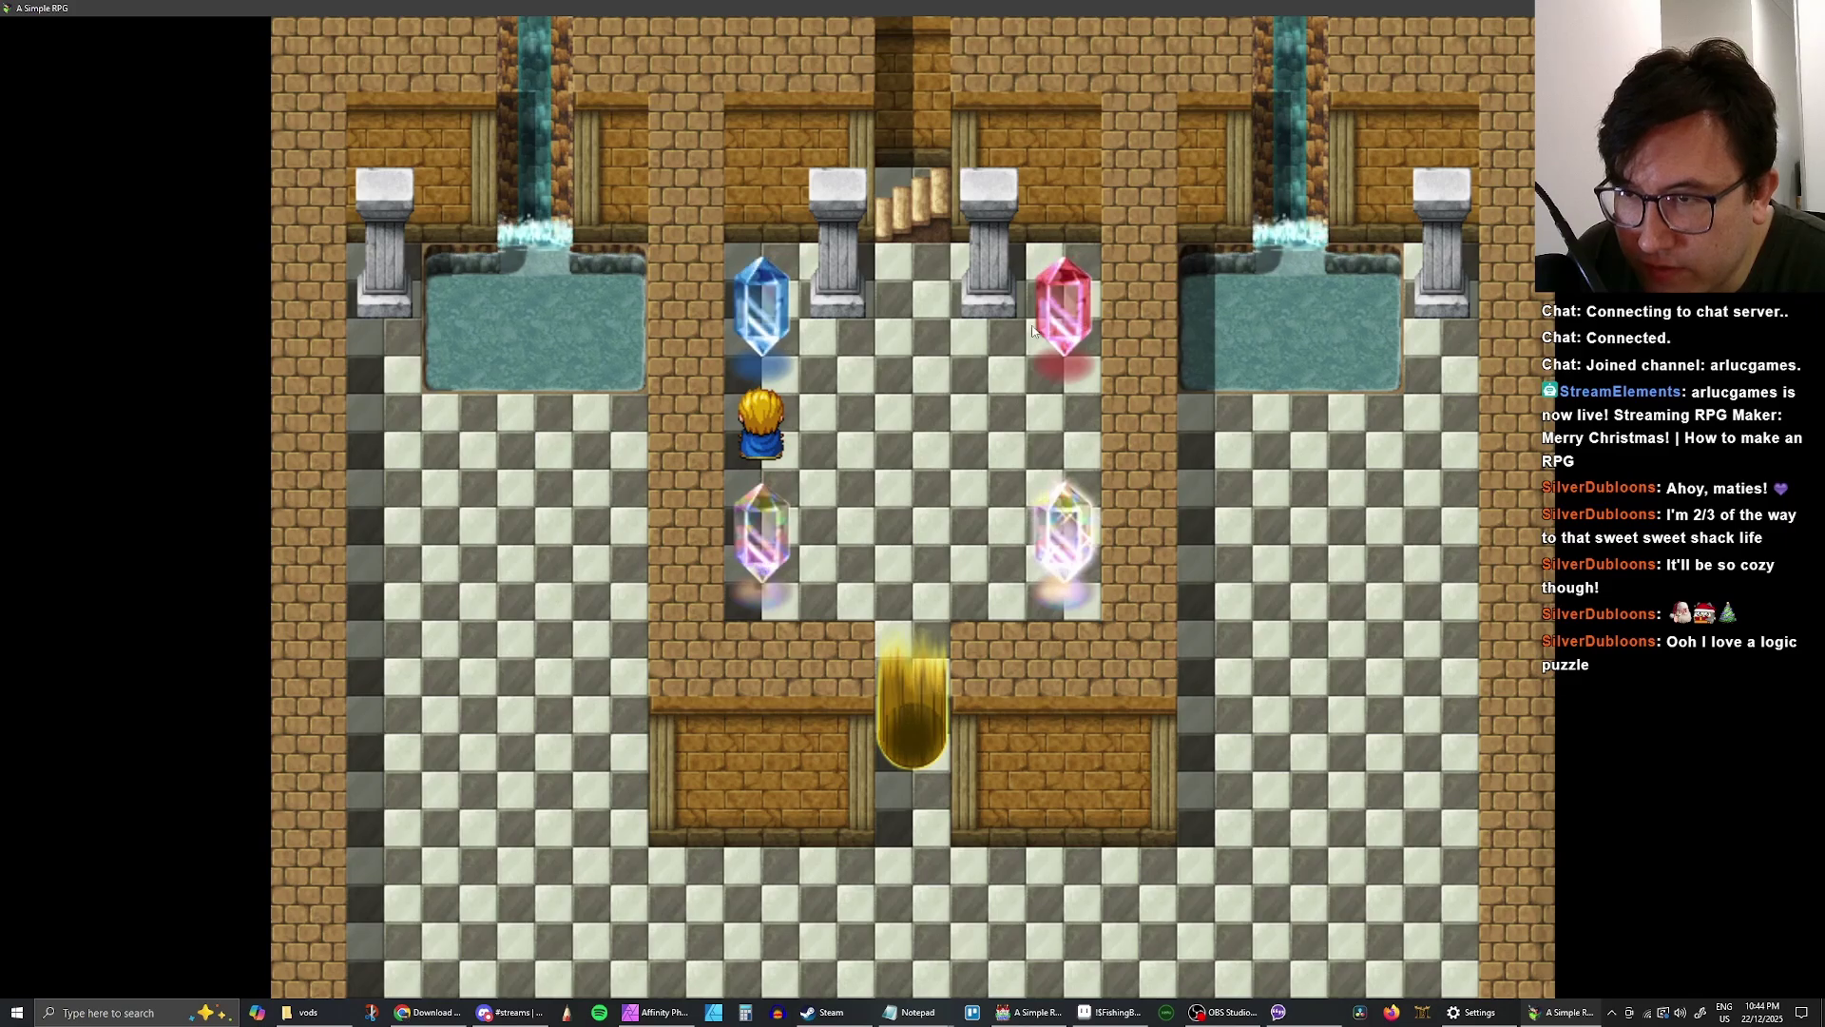
# - Keep touching the northwest crystal with Yes, cycling it to green and back to blue
pyautogui.press('Return')
pyautogui.press('Return')
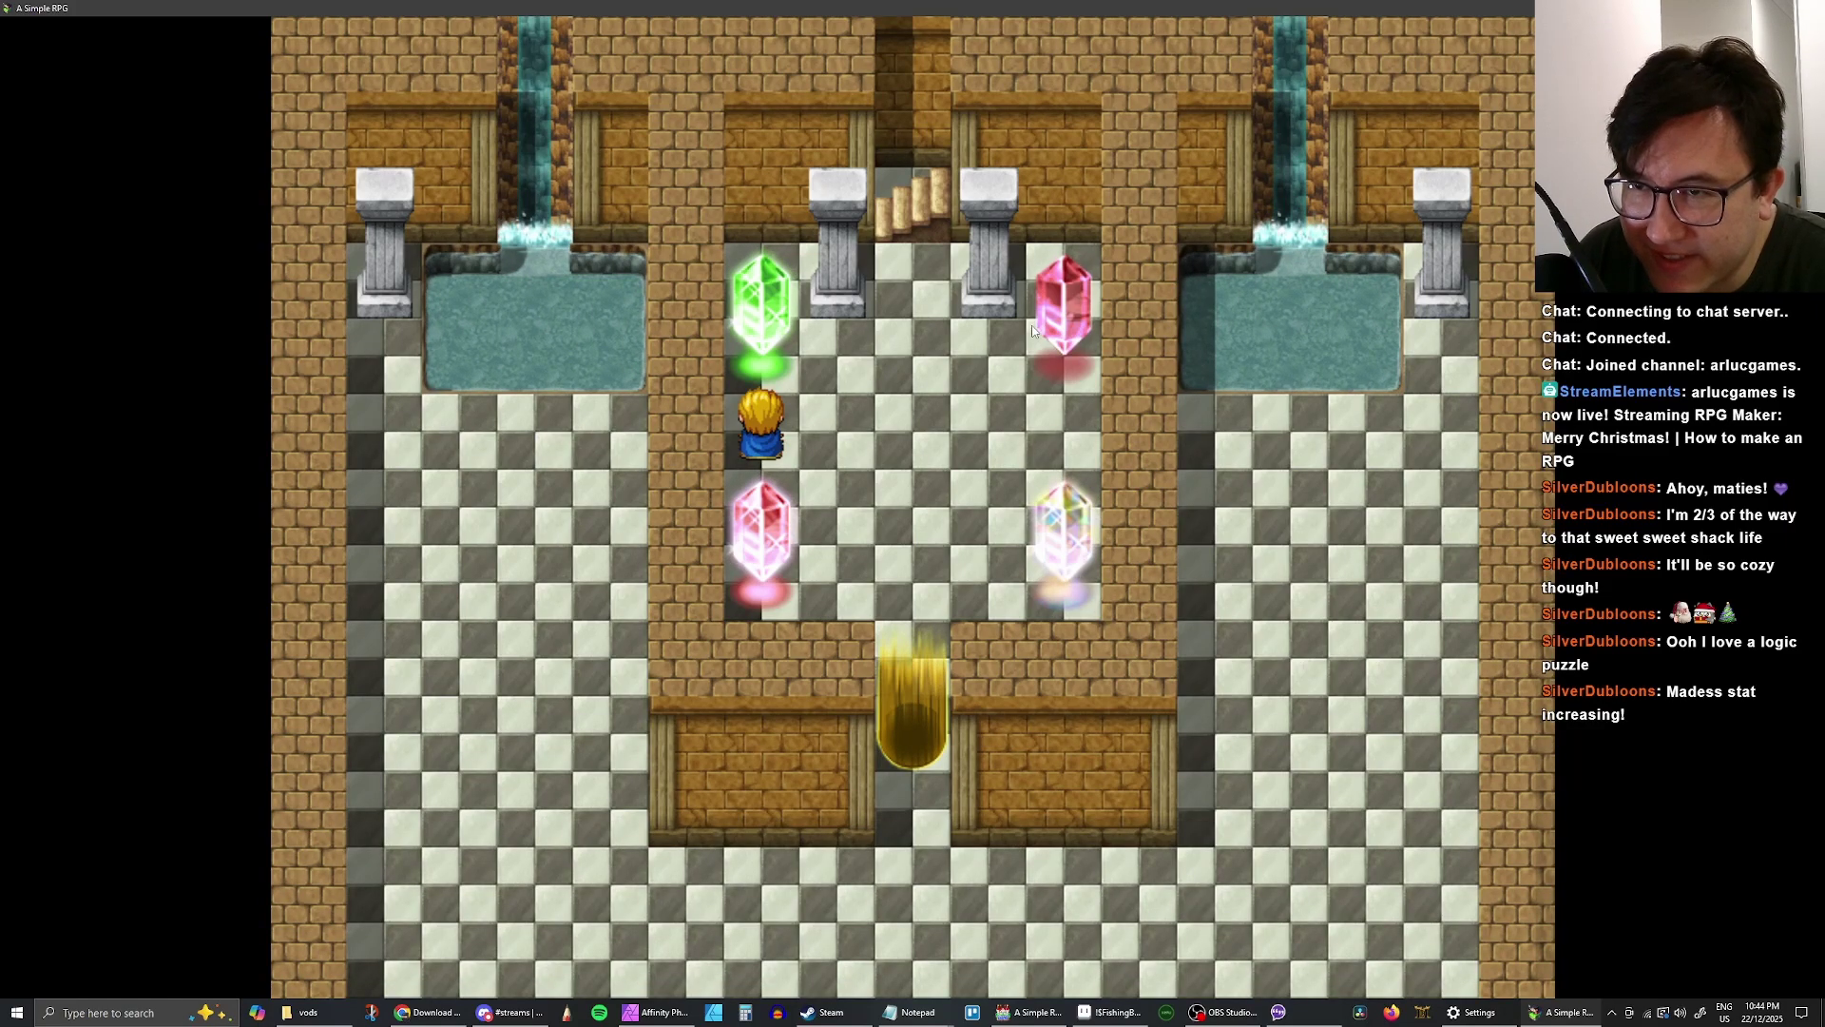
pyautogui.press('Return')
pyautogui.press('Return')
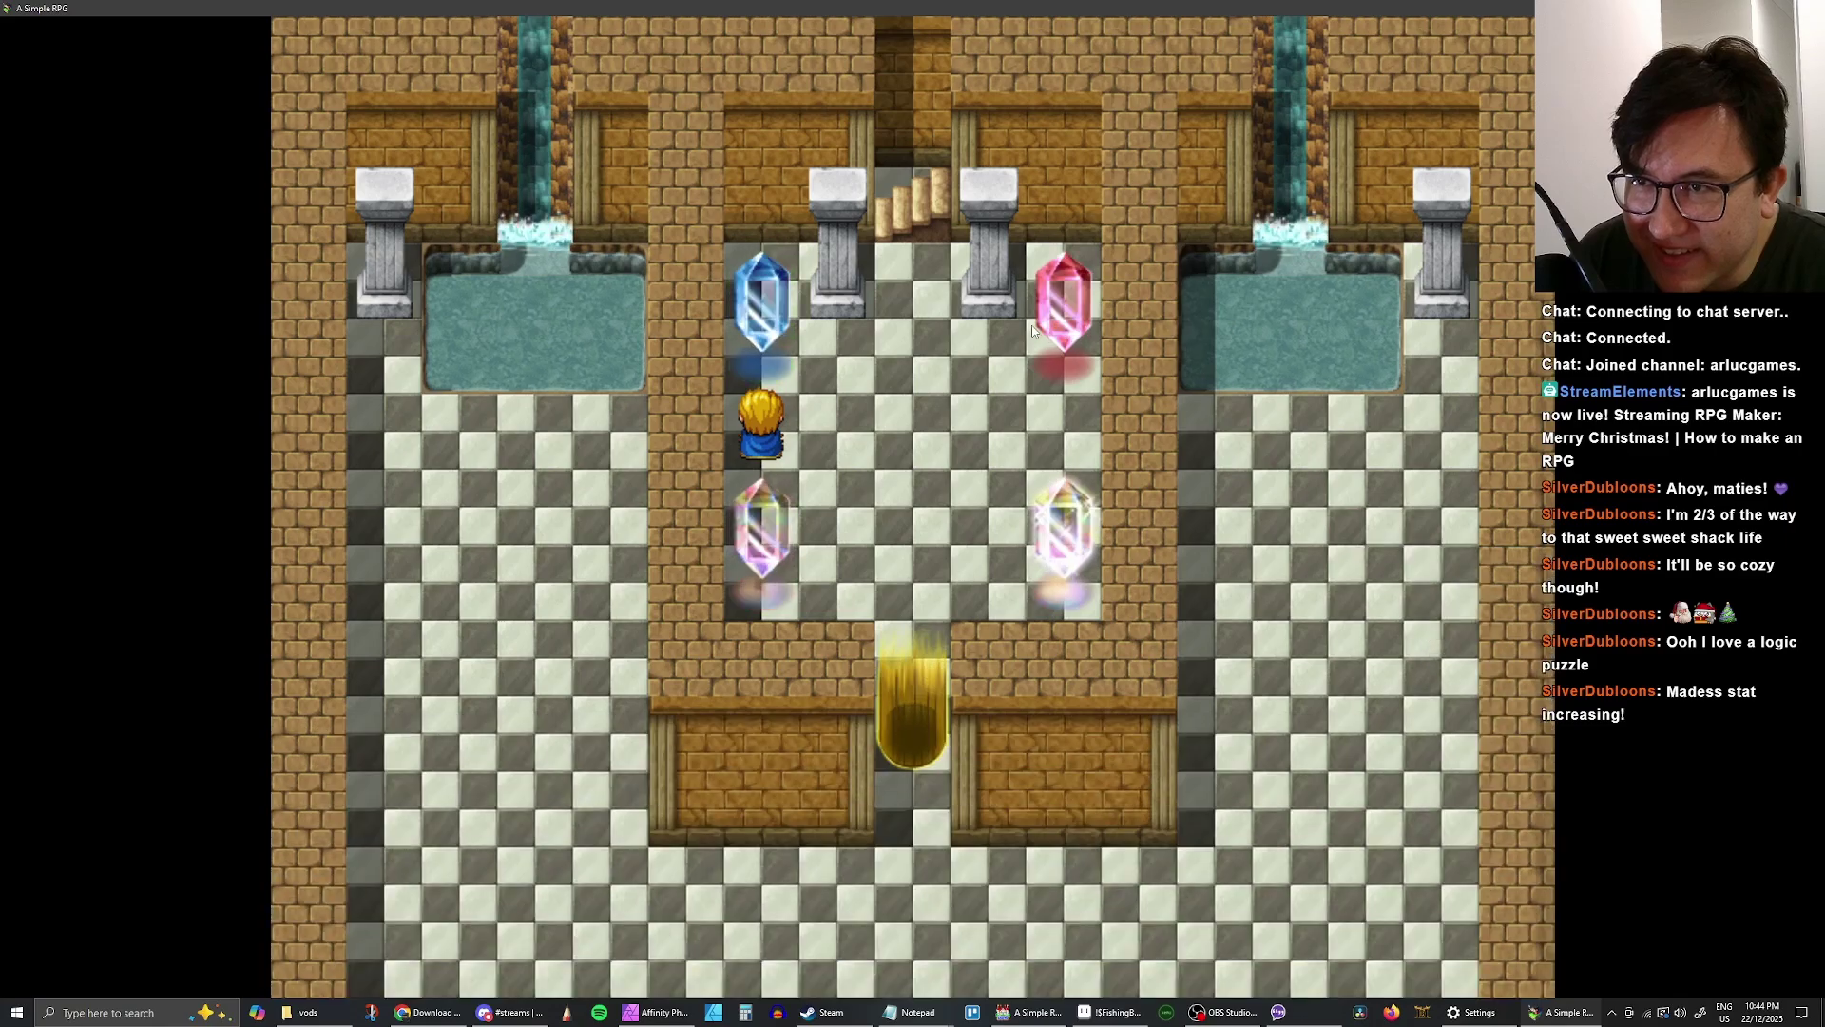
pyautogui.press('Down')
pyautogui.press('Right')
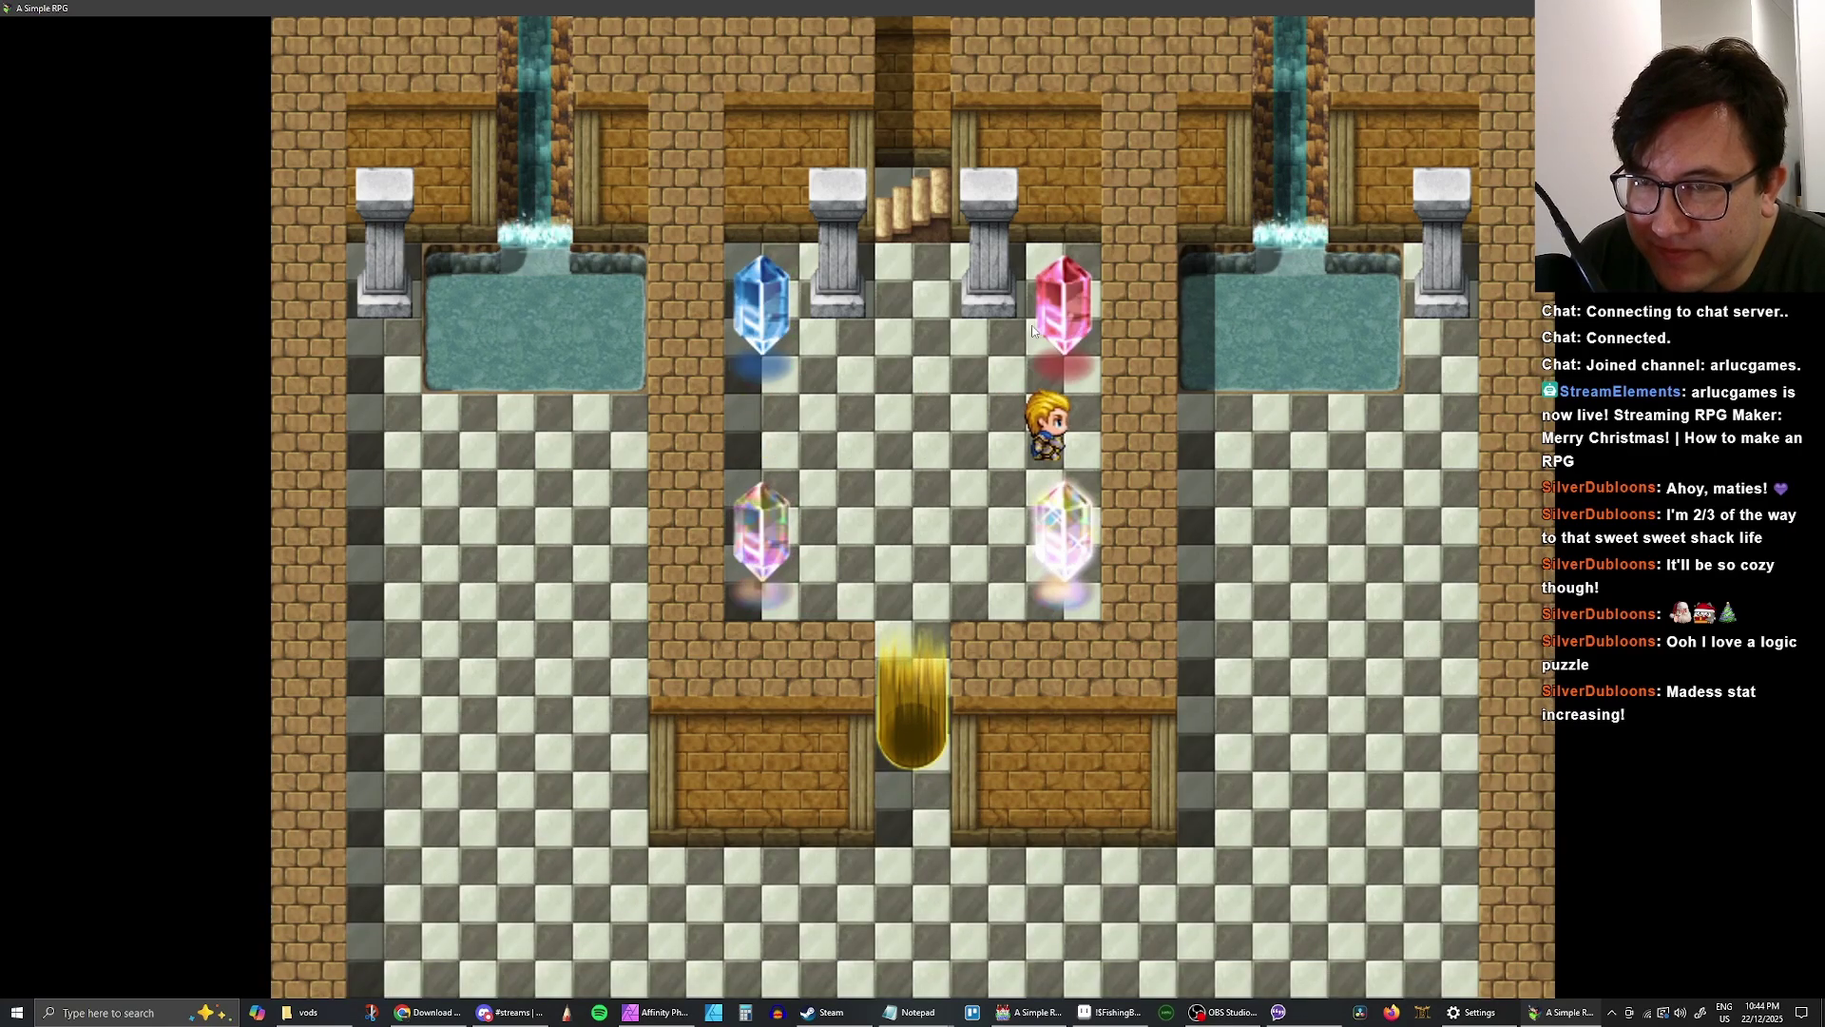
pyautogui.press('Left')
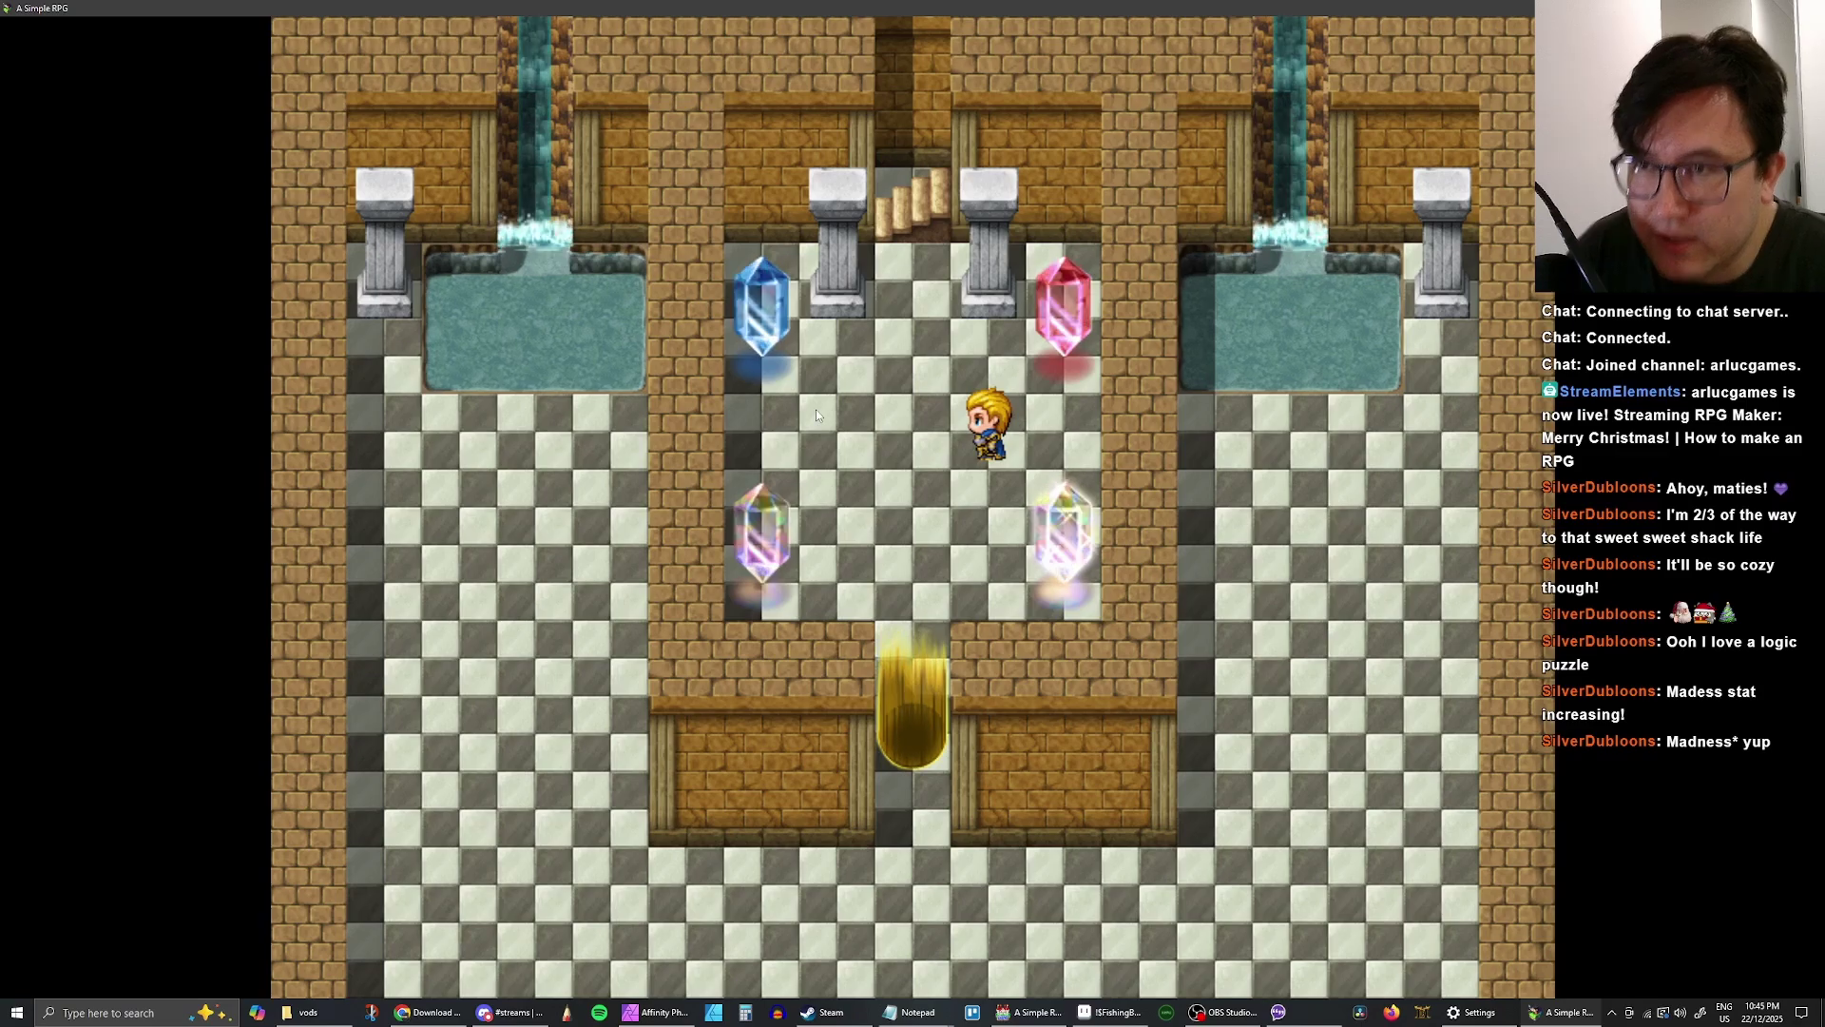
# - Walk west to the northwest crystal and touch it three times with Yes, until it is green and the southwest crystal red
pyautogui.press('Left')
pyautogui.press('Left')
pyautogui.press('Left')
pyautogui.press('Left')
pyautogui.press('Left')
pyautogui.press('Left')
pyautogui.press('Up')
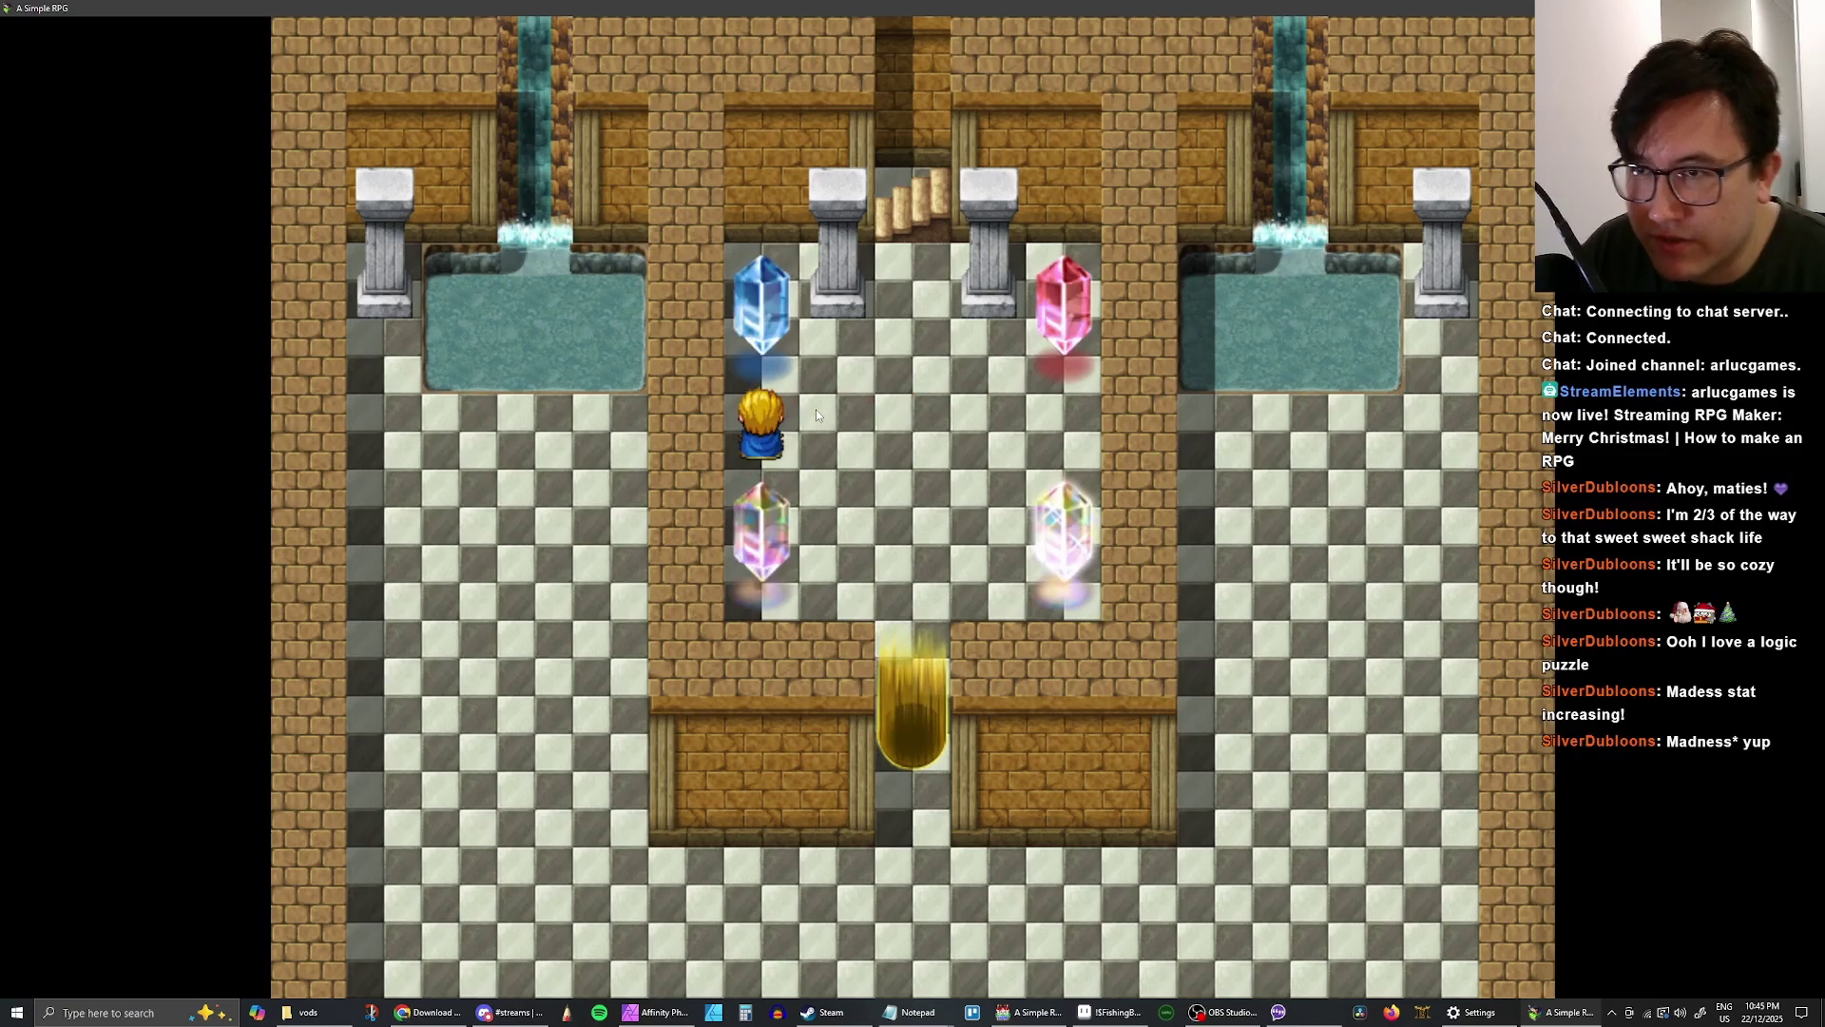
pyautogui.press('Return')
pyautogui.press('Return')
pyautogui.press('Return')
pyautogui.press('Return')
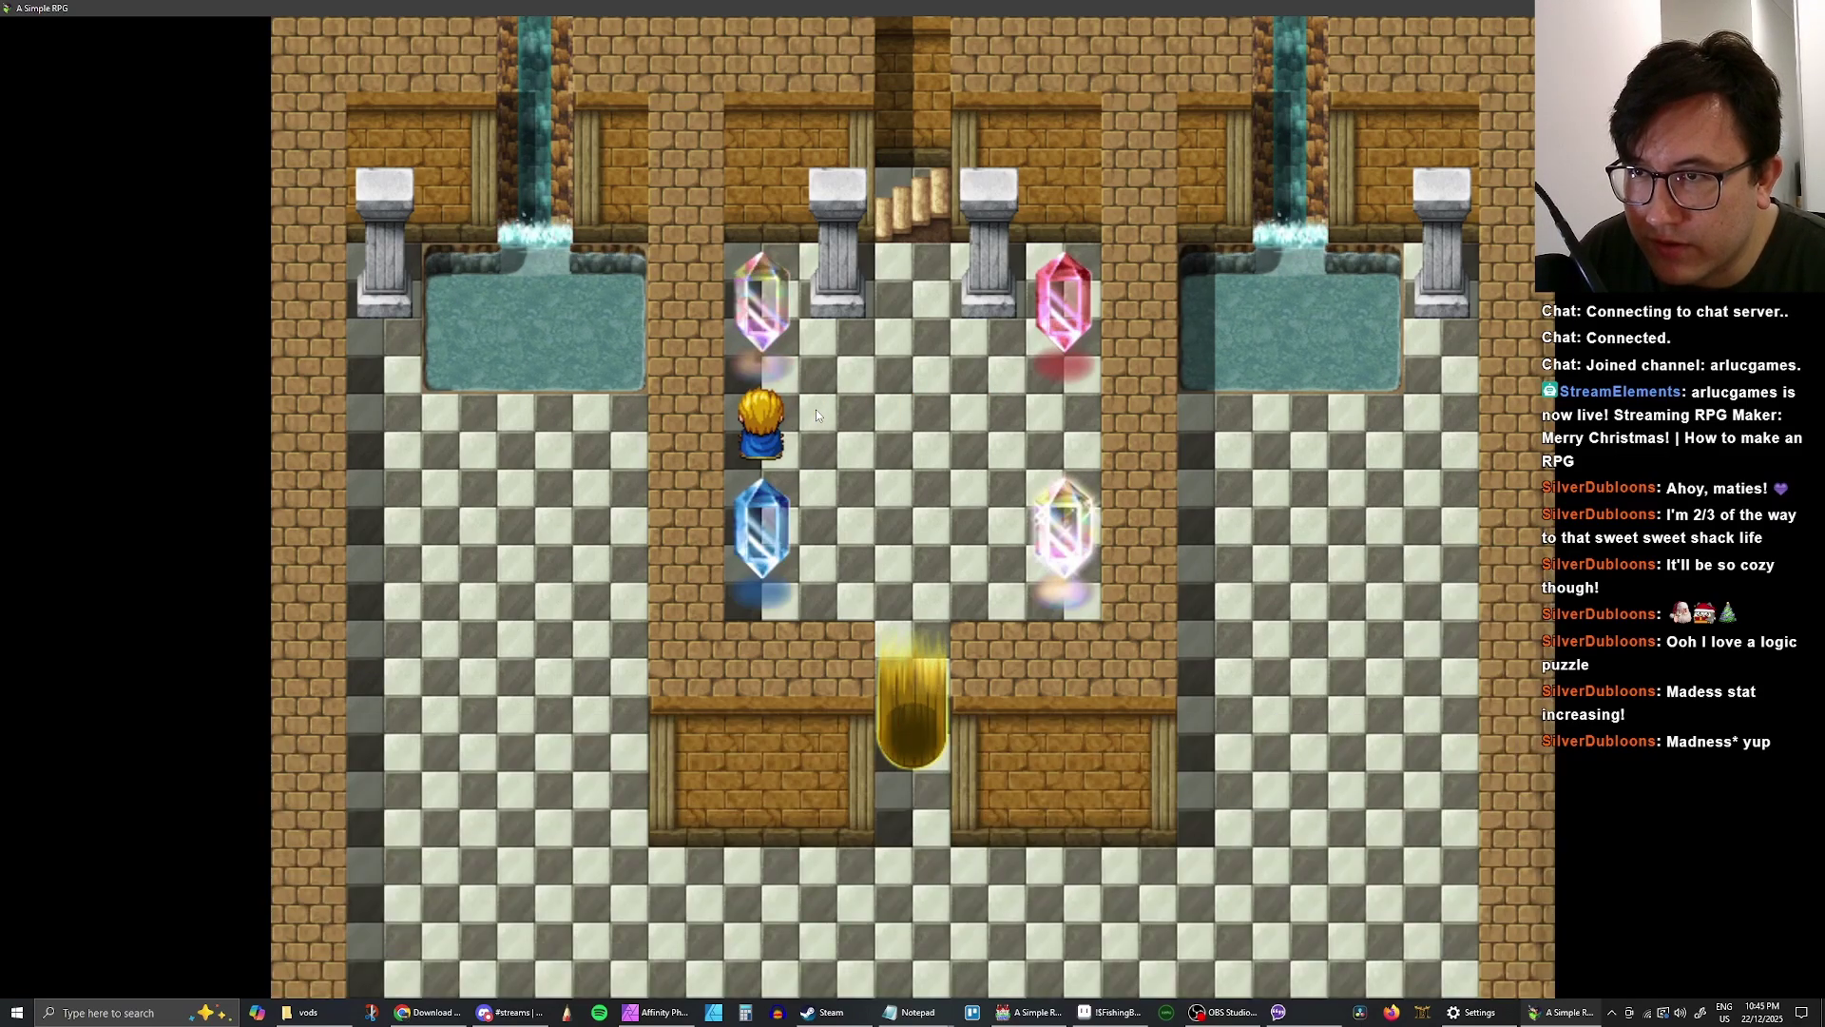
pyautogui.press('Return')
pyautogui.press('Return')
# - Cross to the northeast crystal and touch it with Yes until it turns light blue and the northwest crystal multicoloured
pyautogui.press('Right')
pyautogui.press('Up')
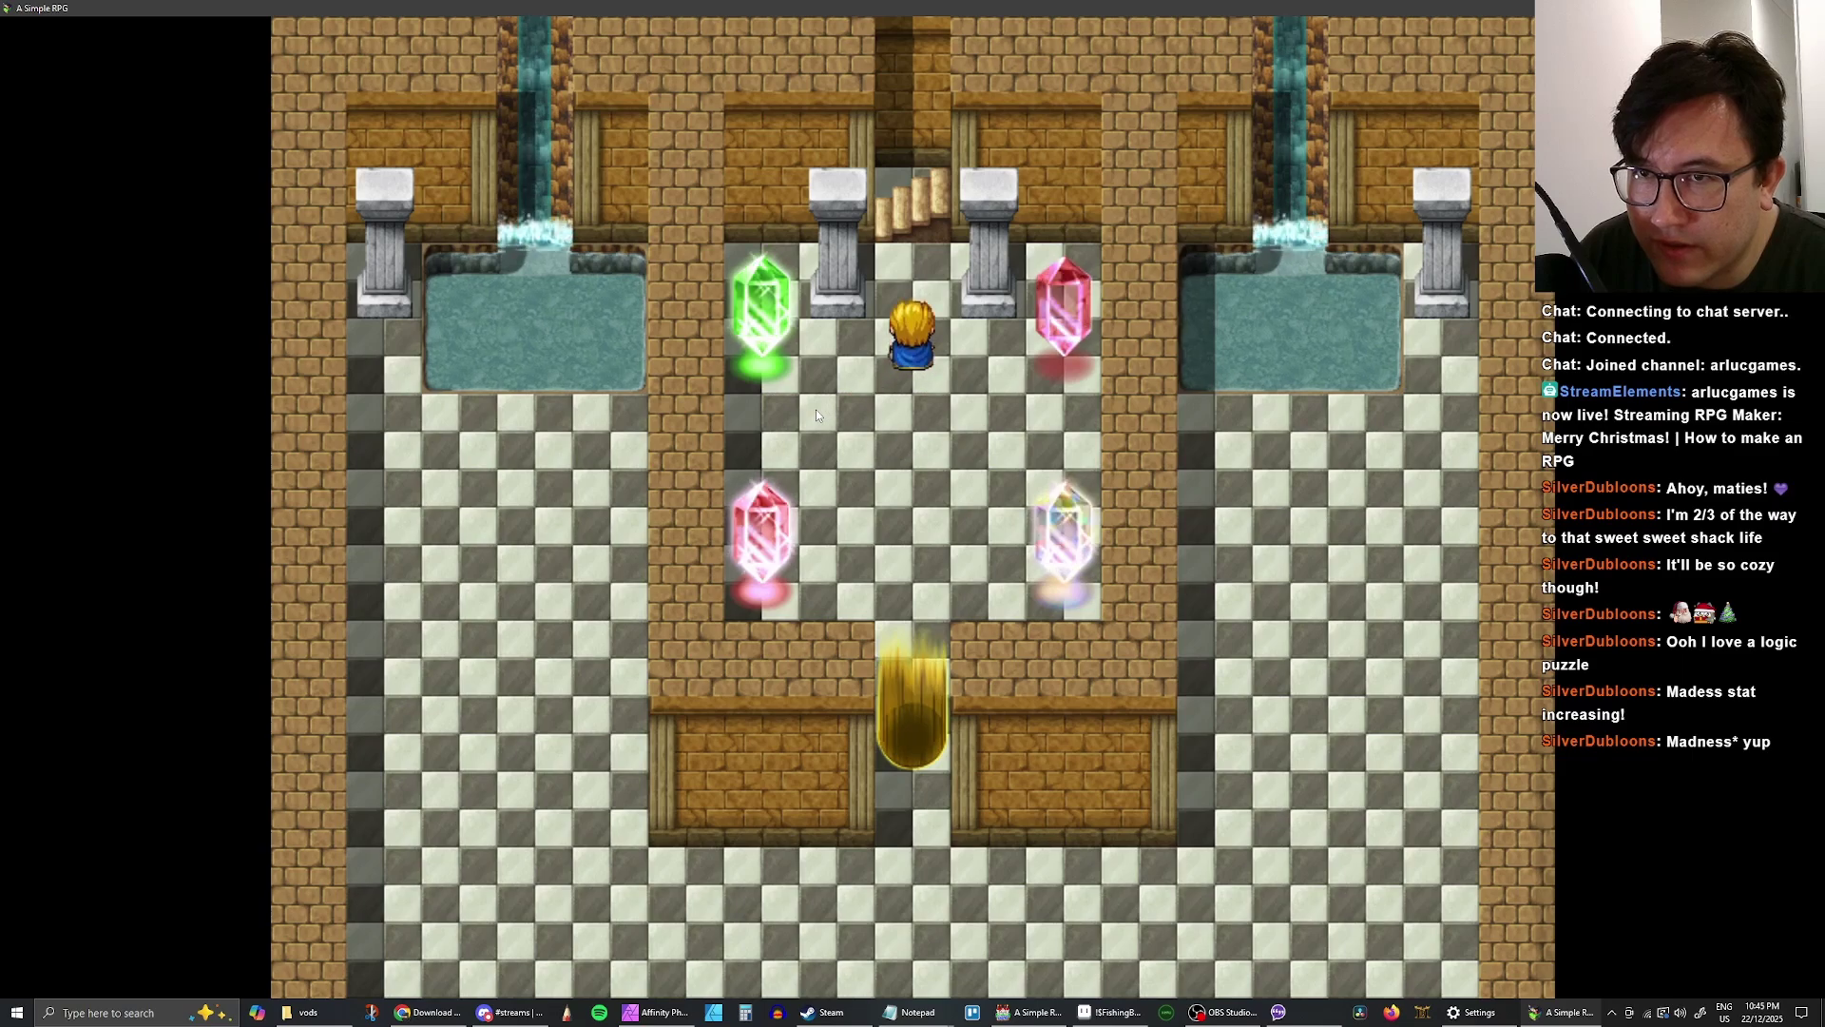
pyautogui.press('Down')
pyautogui.press('Right')
pyautogui.press('Return')
pyautogui.press('Return')
pyautogui.press('Down')
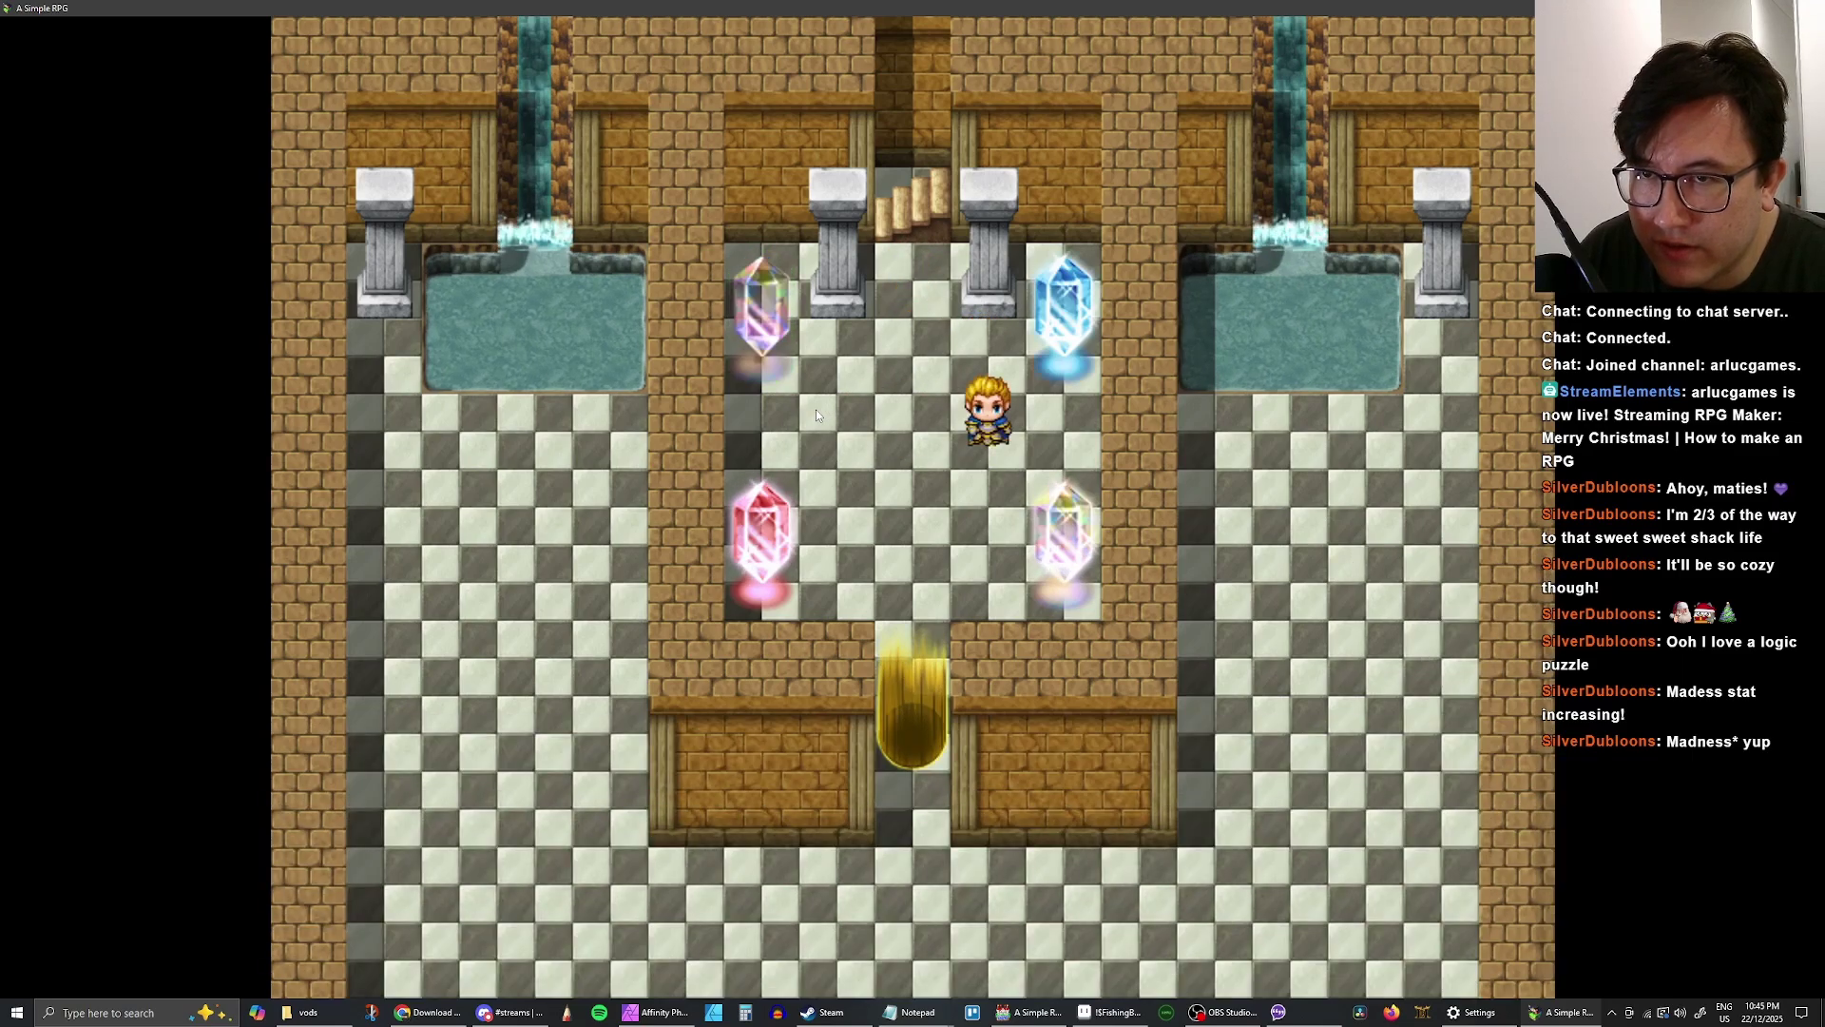
# - Return to the northwest crystal and touch it once with Yes, turning it green and the southwest crystal multicoloured
pyautogui.press('Left')
pyautogui.press('Down')
pyautogui.press('Up')
pyautogui.press('Return')
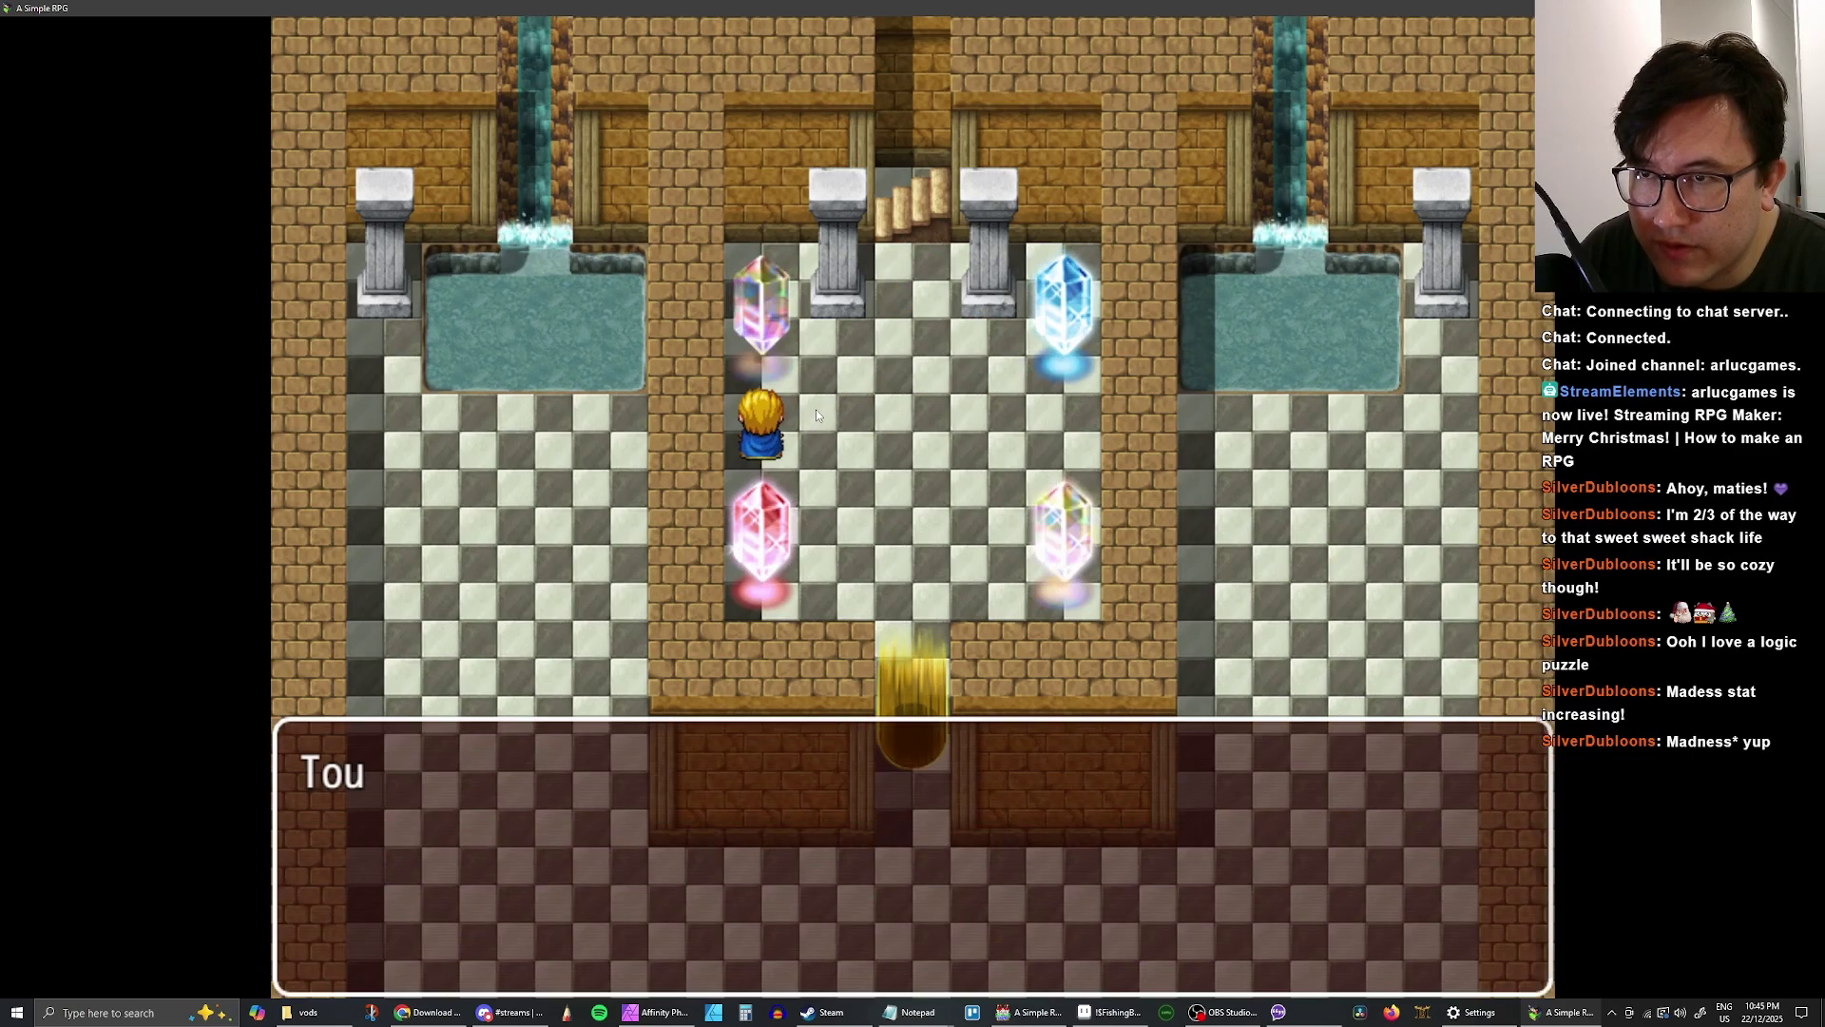
pyautogui.press('Return')
# - Touch the southwest crystal and the northeast crystal with Yes, turning both southern crystals green and the northwest one blue
pyautogui.press('Down')
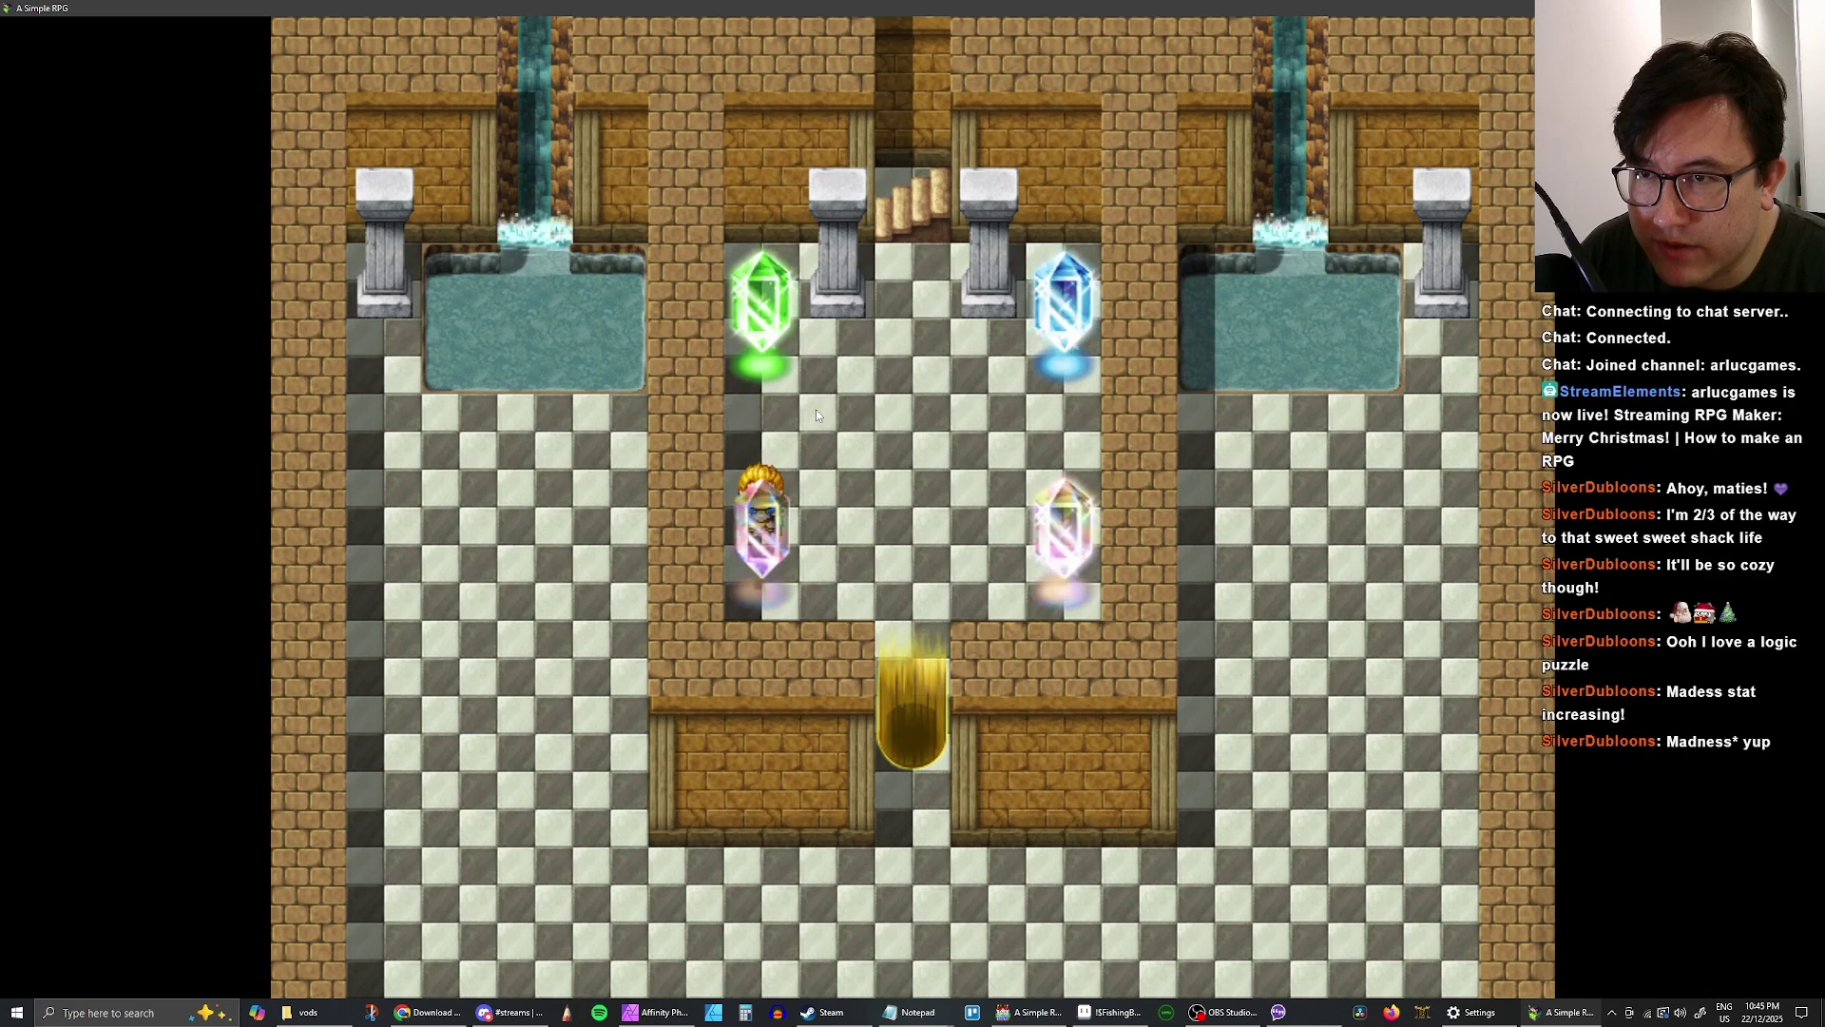
pyautogui.press('Return')
pyautogui.press('Left')
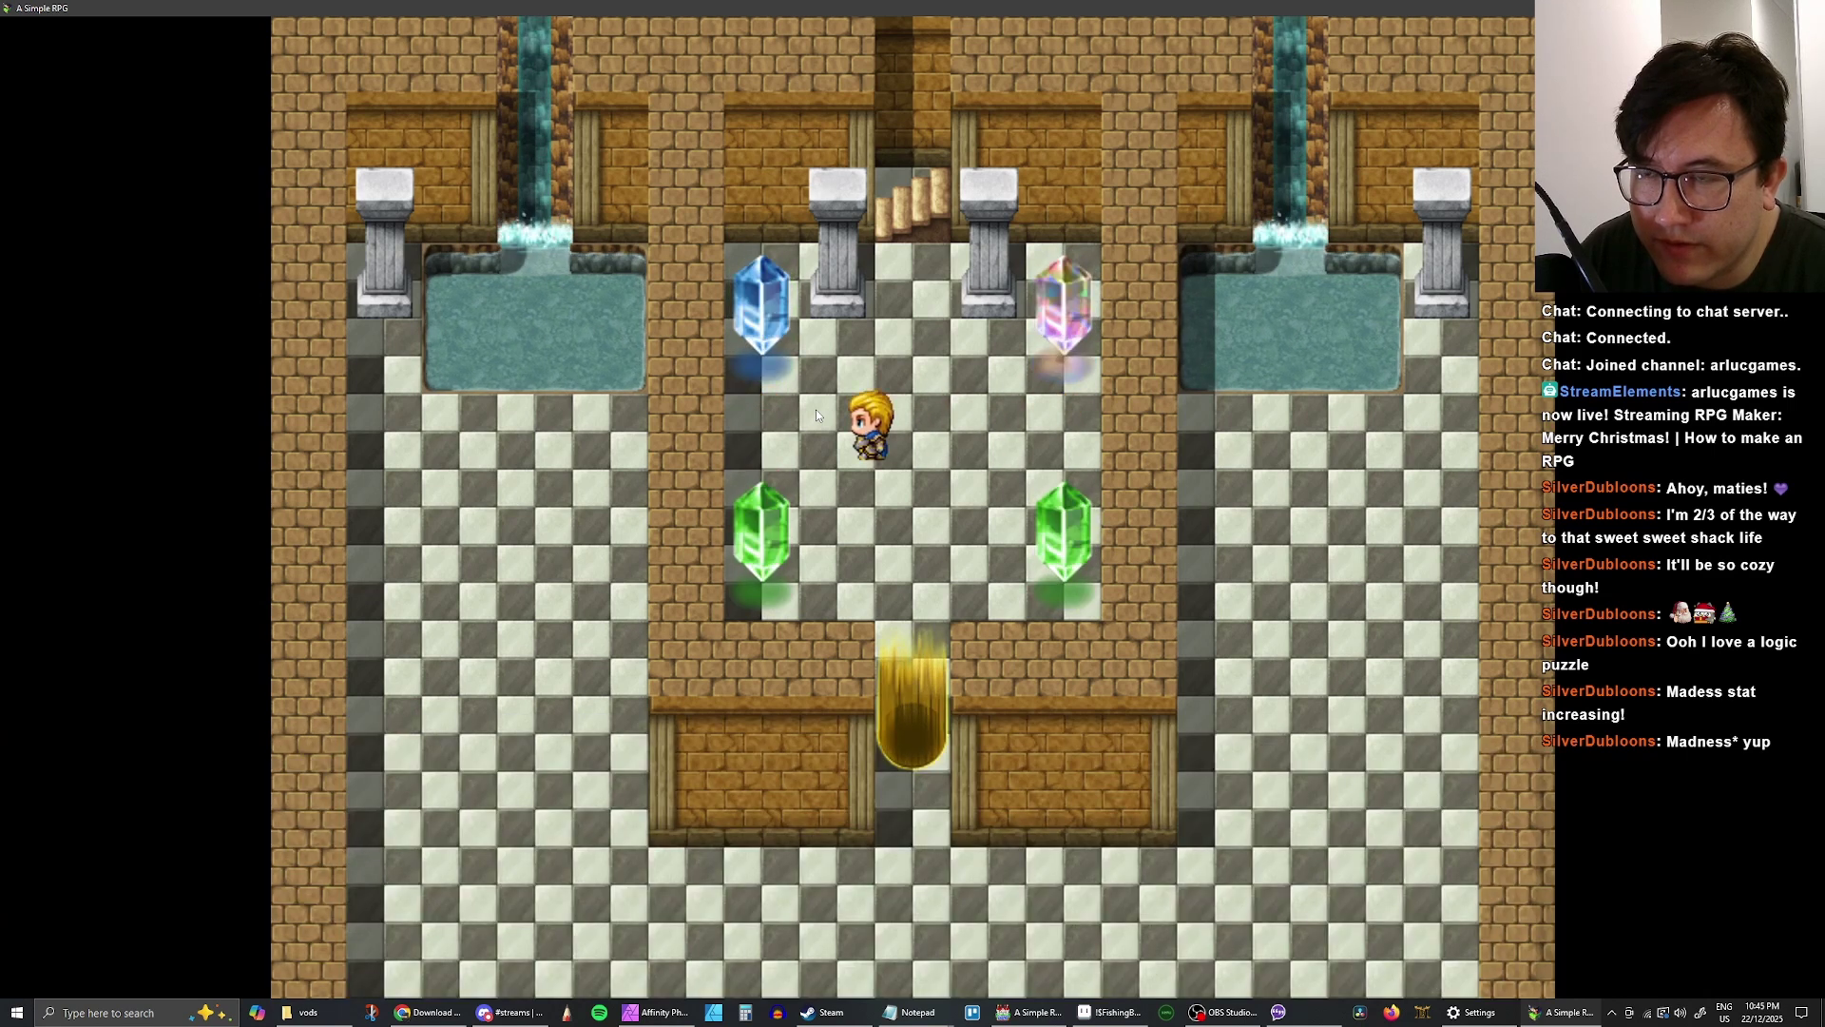
# - Touch the northwest crystal with Yes until it turns green and the southwest crystal multicoloured
pyautogui.press('Right')
pyautogui.press('Up')
pyautogui.press('Down')
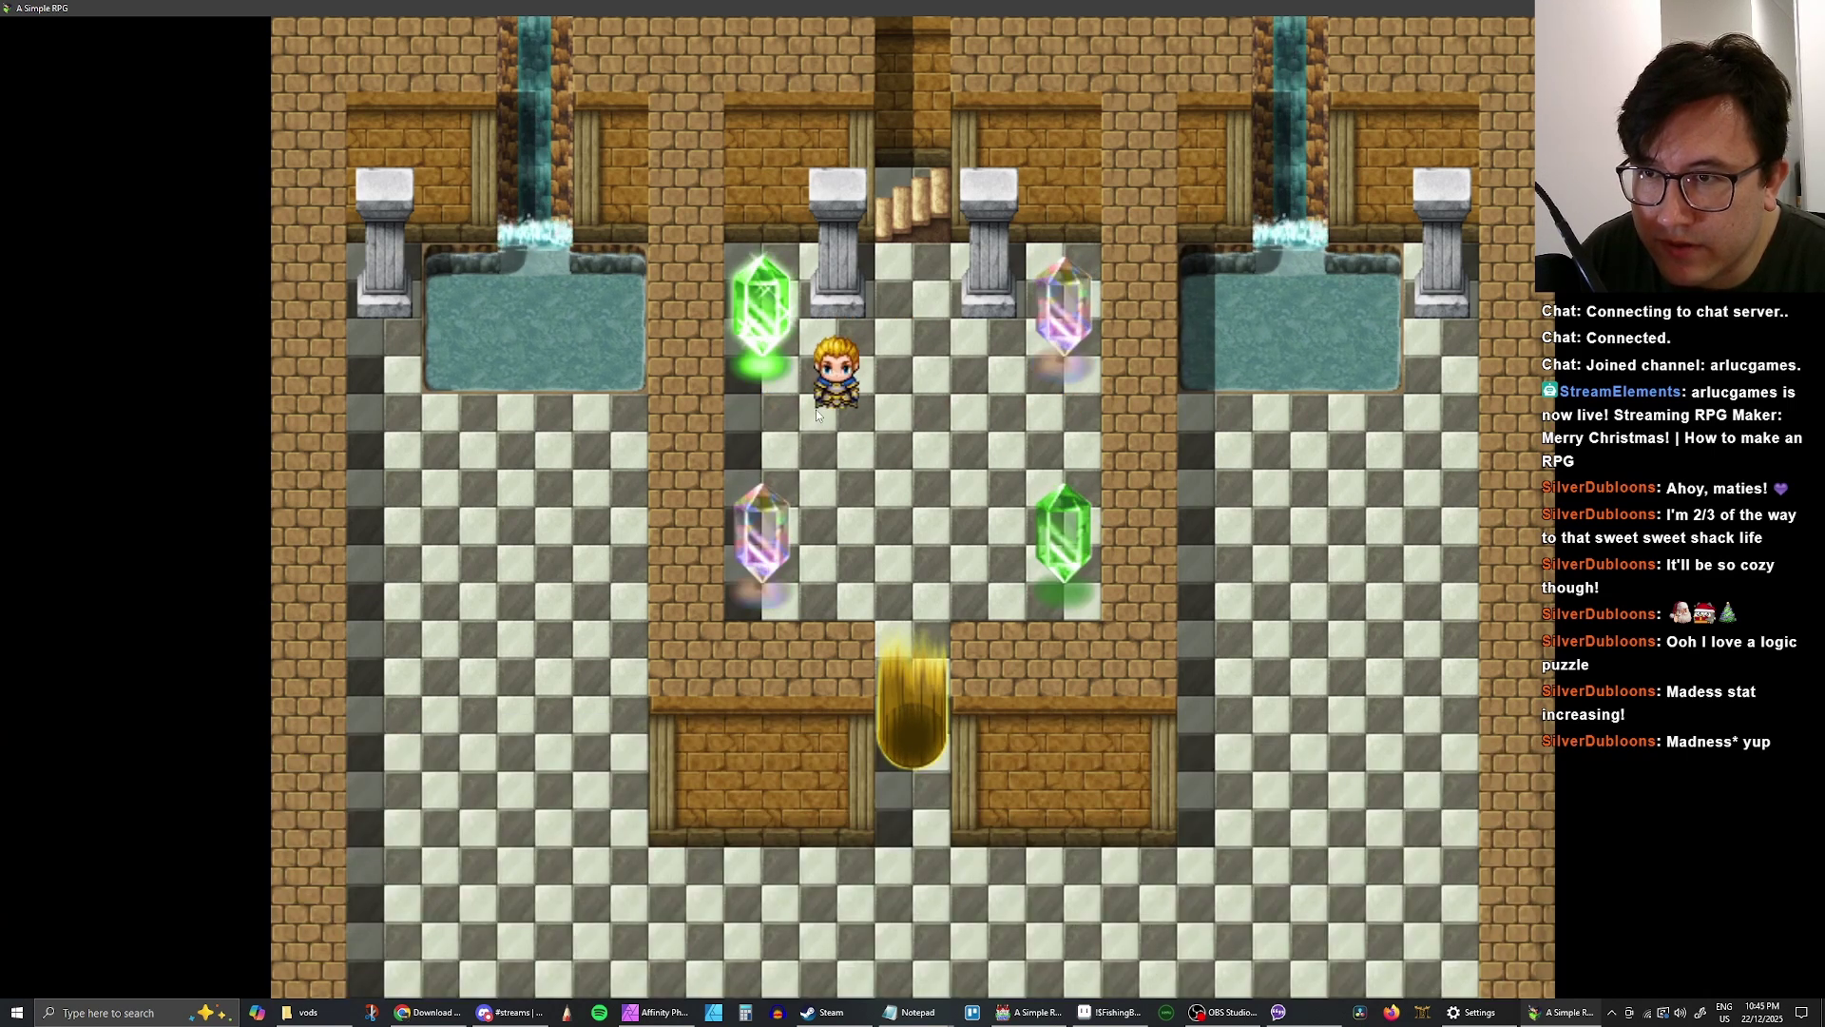
pyautogui.press('Left')
pyautogui.press('Down')
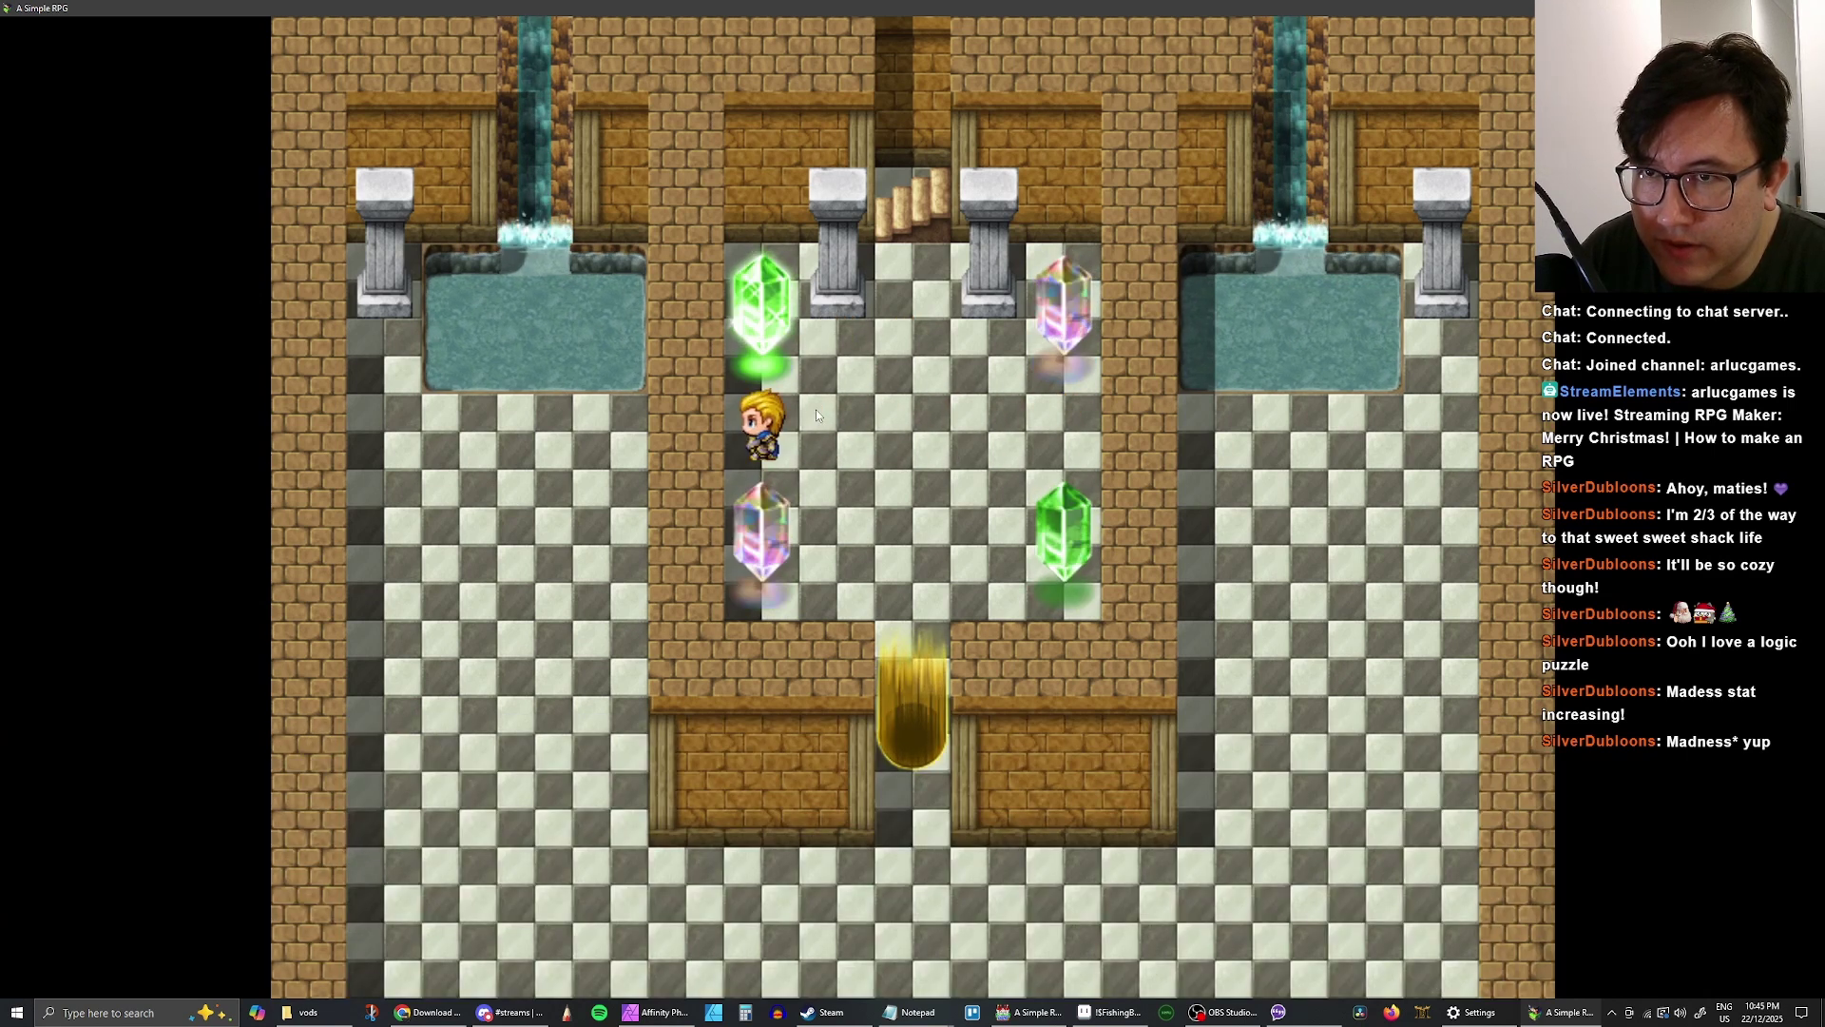
pyautogui.press('Right')
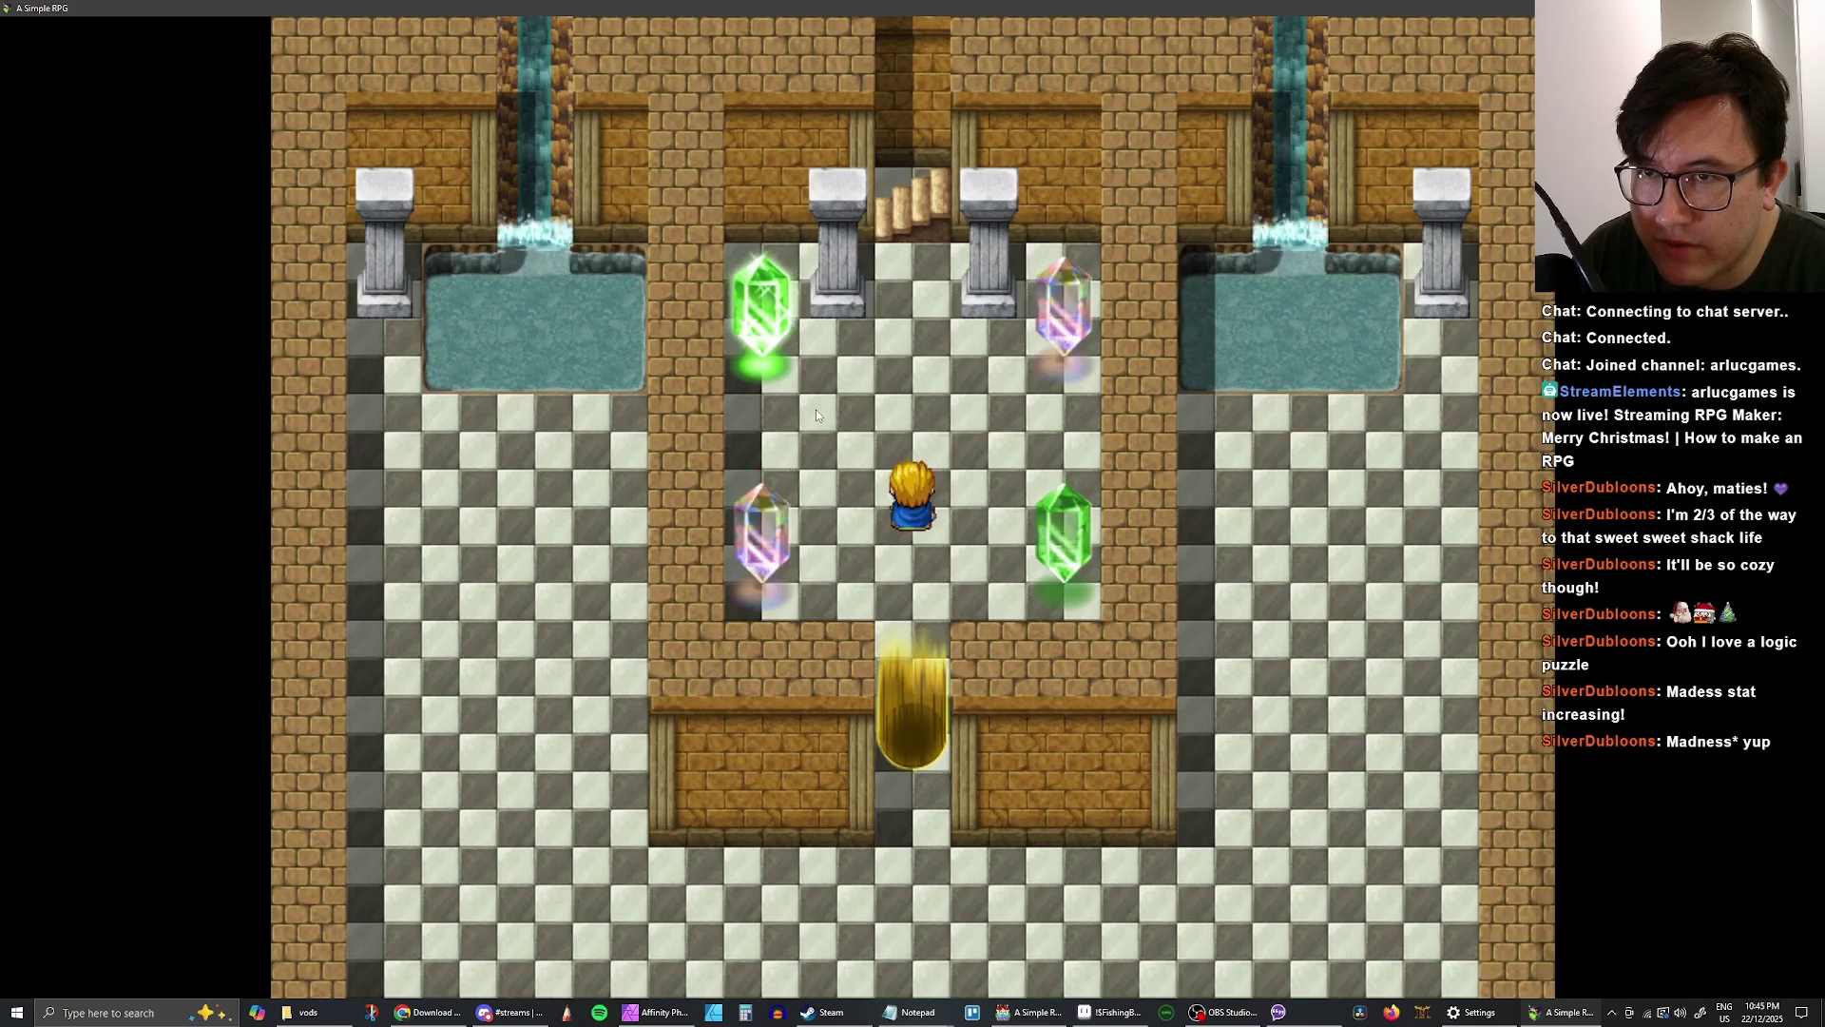
# - Touch the northwest and northeast crystals with Yes until both are blue and the southwest crystal is red
pyautogui.press('Up')
pyautogui.press('Right')
pyautogui.press('Down')
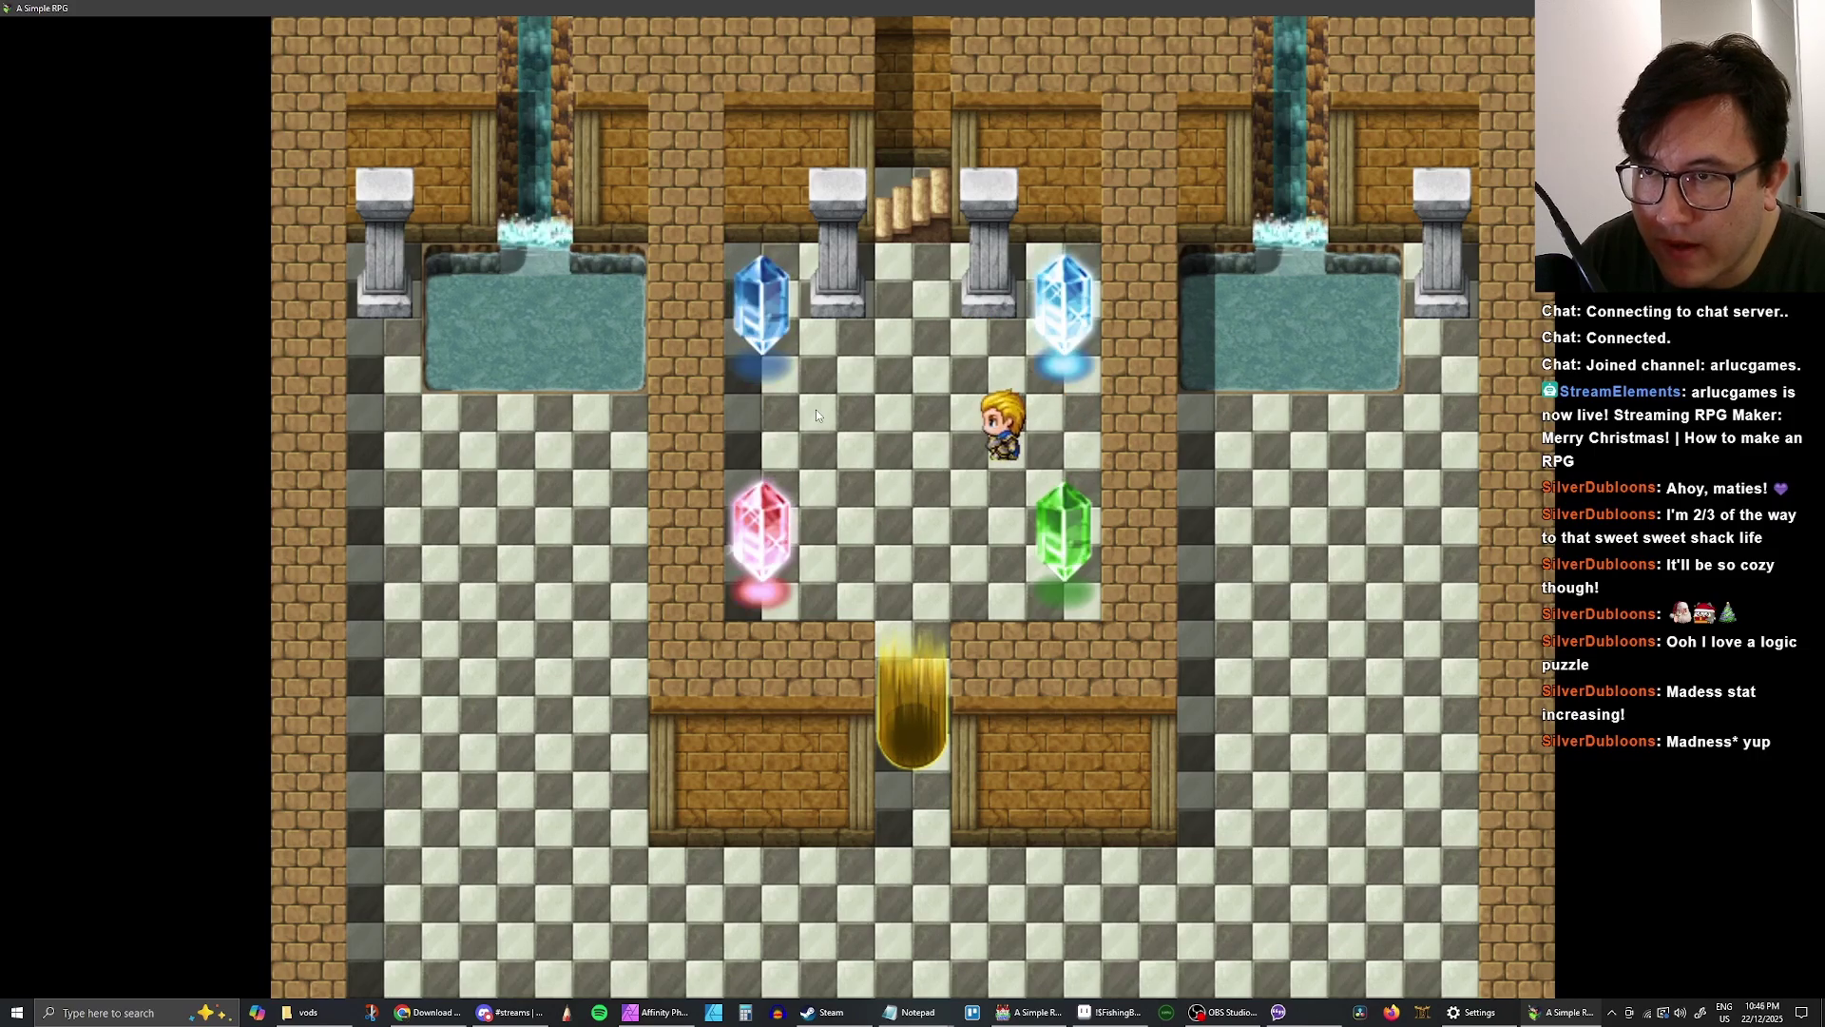
# - Walk back to the northwest crystal and touch it once with Yes, turning it red and the southwest crystal multicoloured
pyautogui.press('Left')
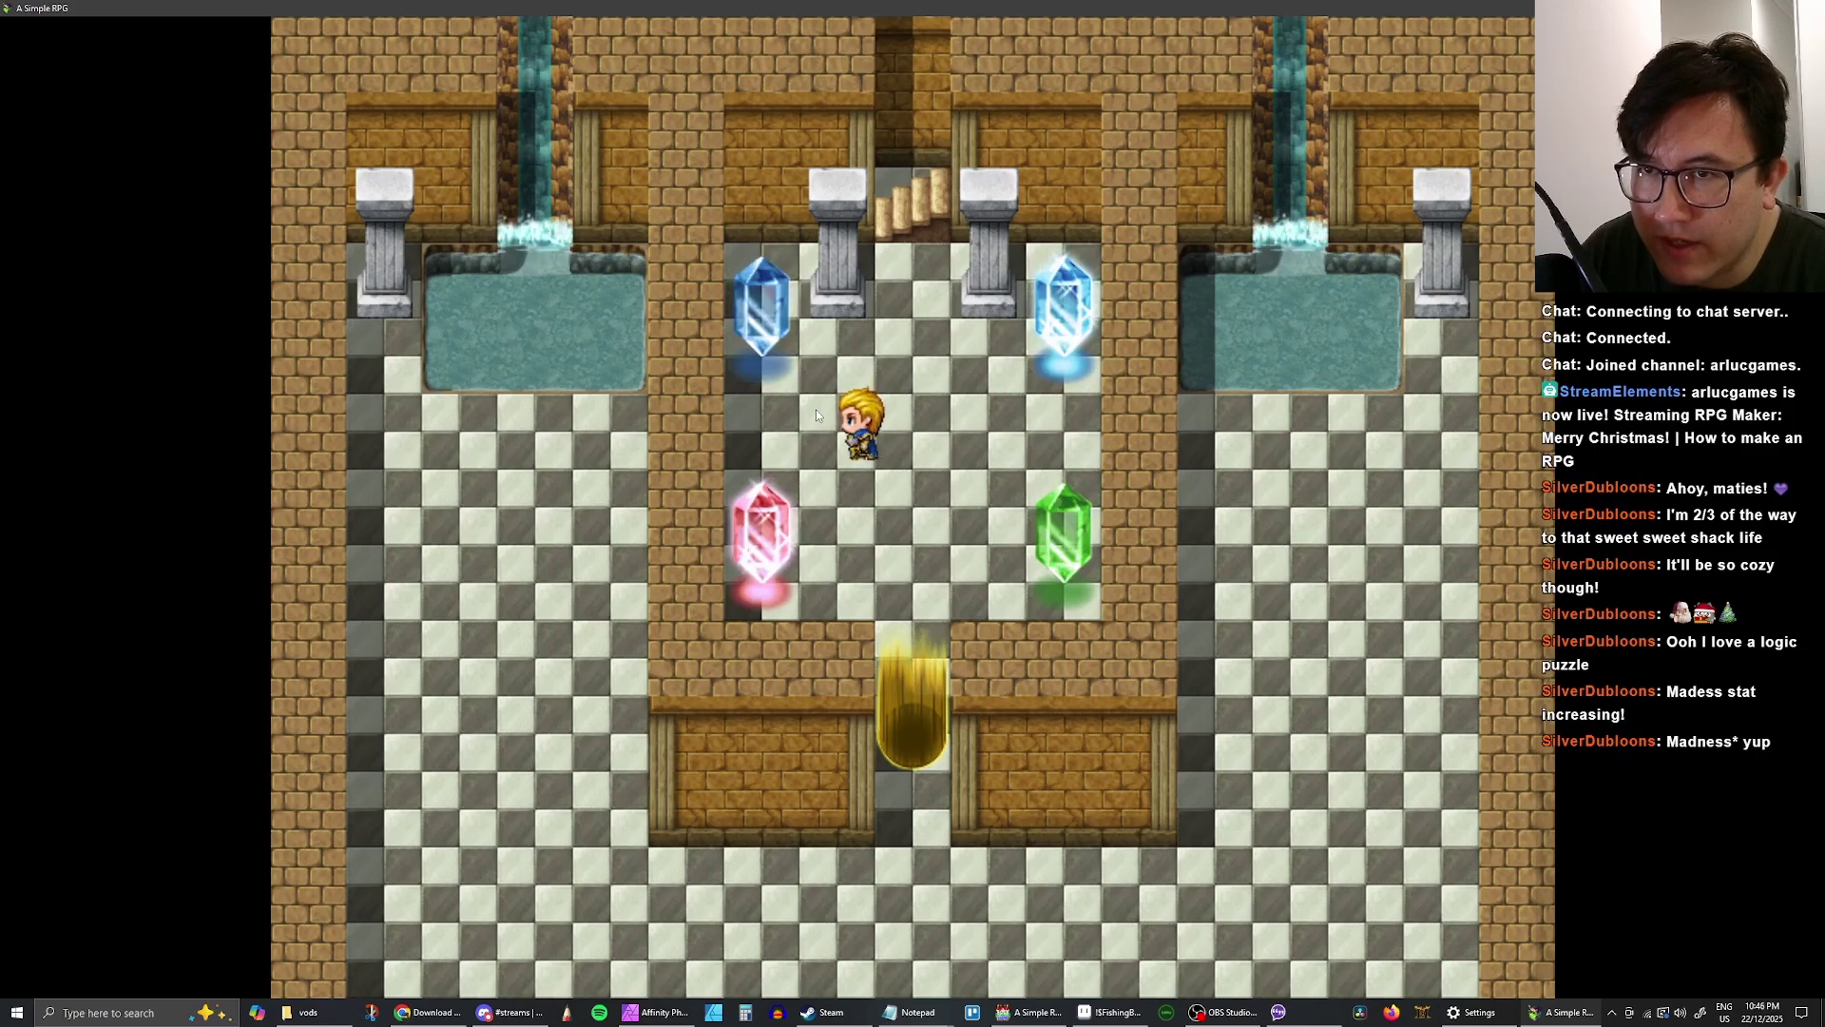
pyautogui.press('Down')
pyautogui.press('Down')
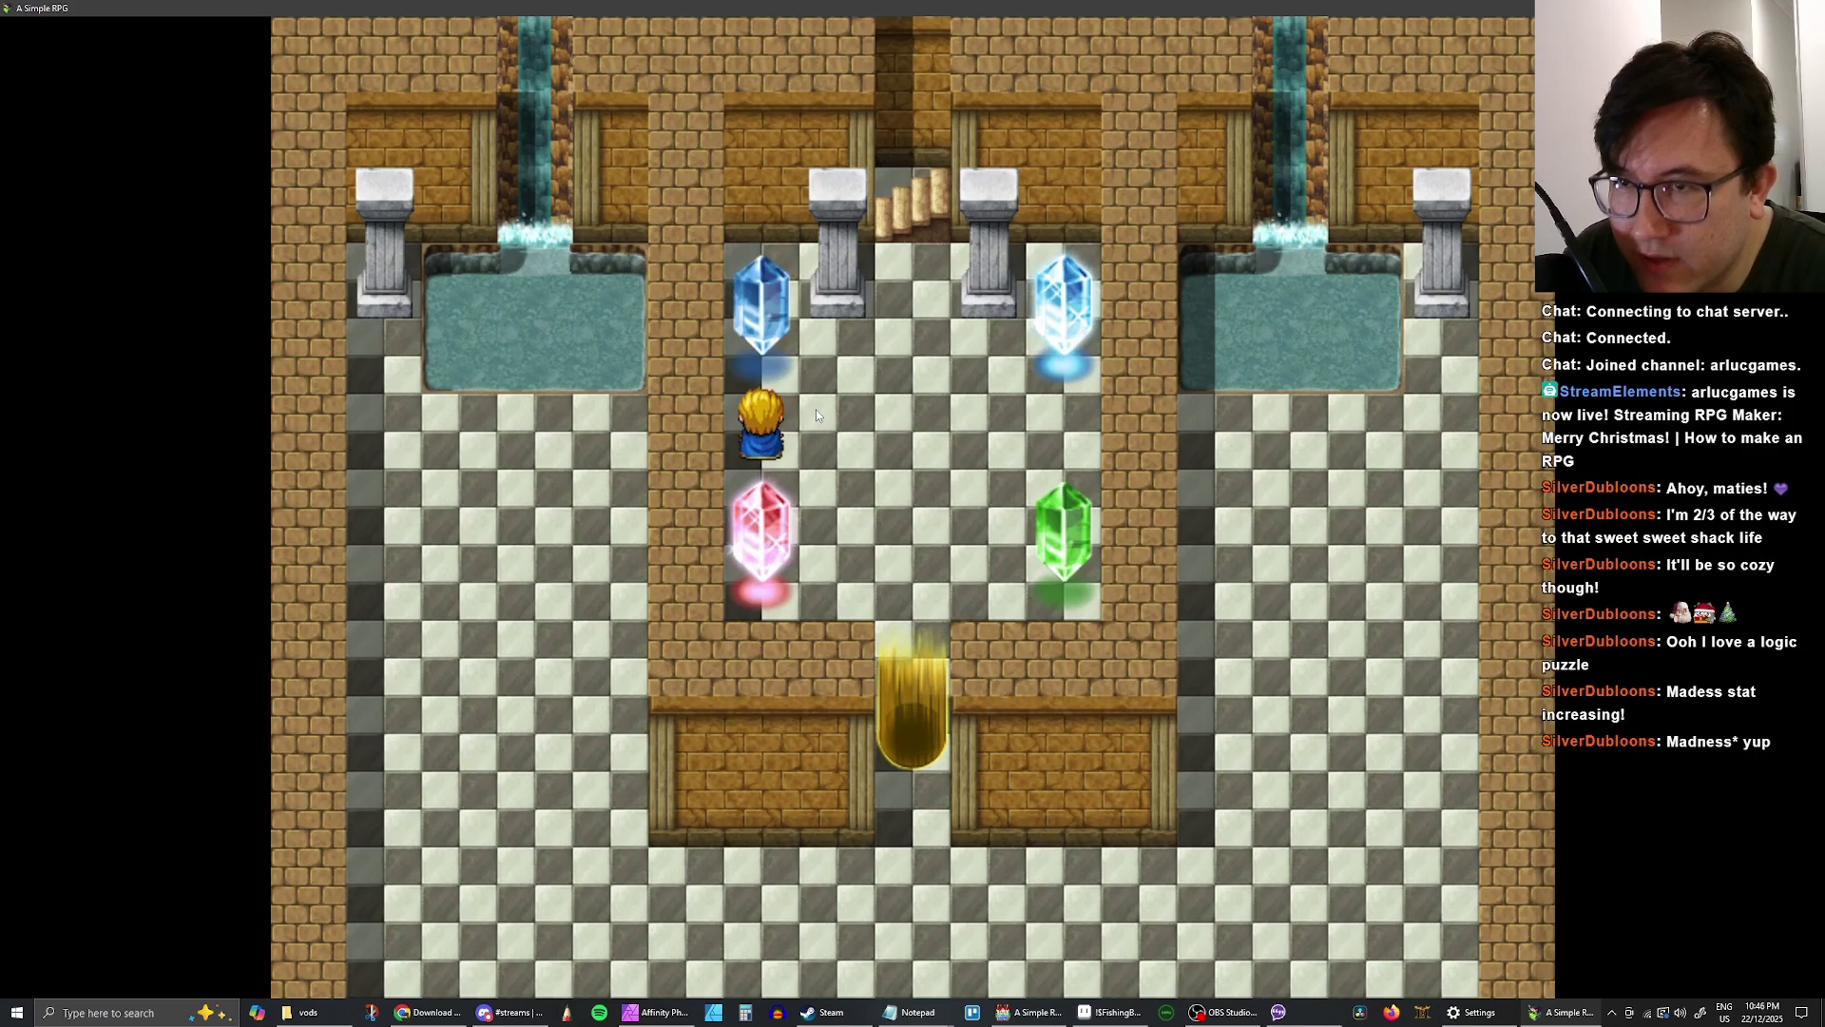
pyautogui.press('Right')
pyautogui.press('Down')
pyautogui.press('Up')
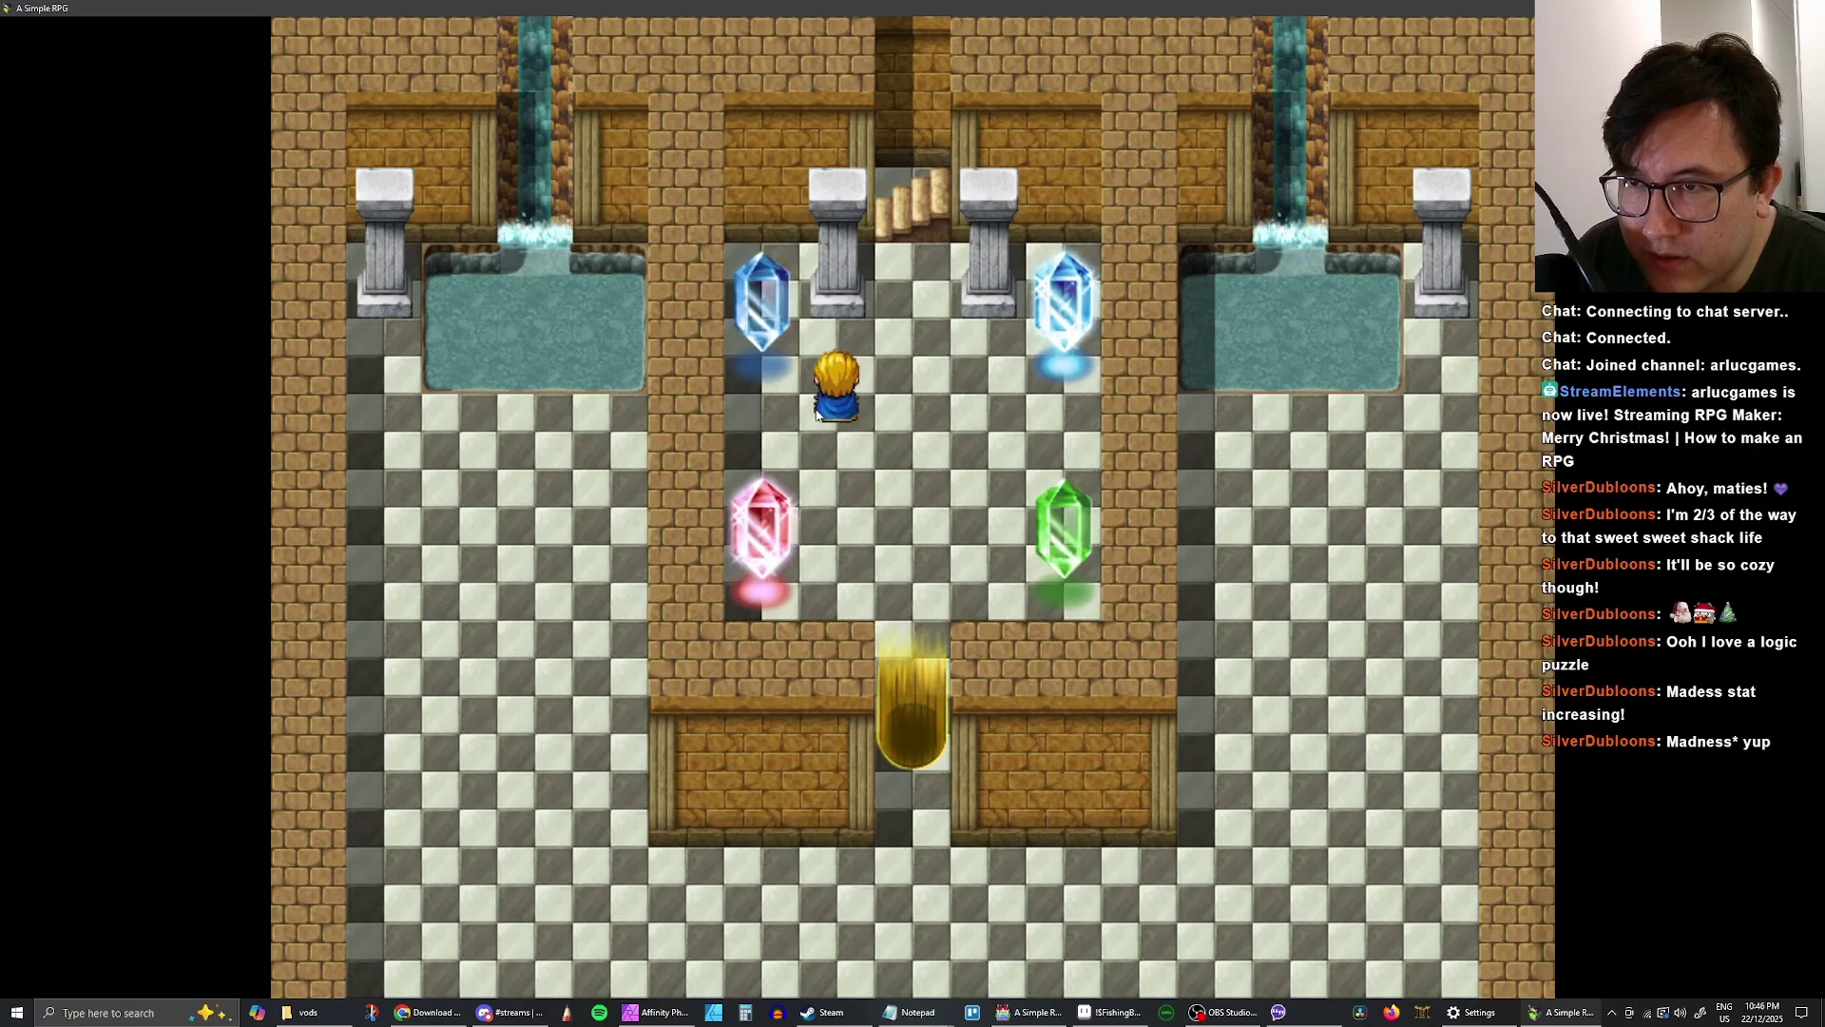
pyautogui.press('Left')
pyautogui.press('Return')
pyautogui.press('Return')
pyautogui.press('Down')
pyautogui.press('Left')
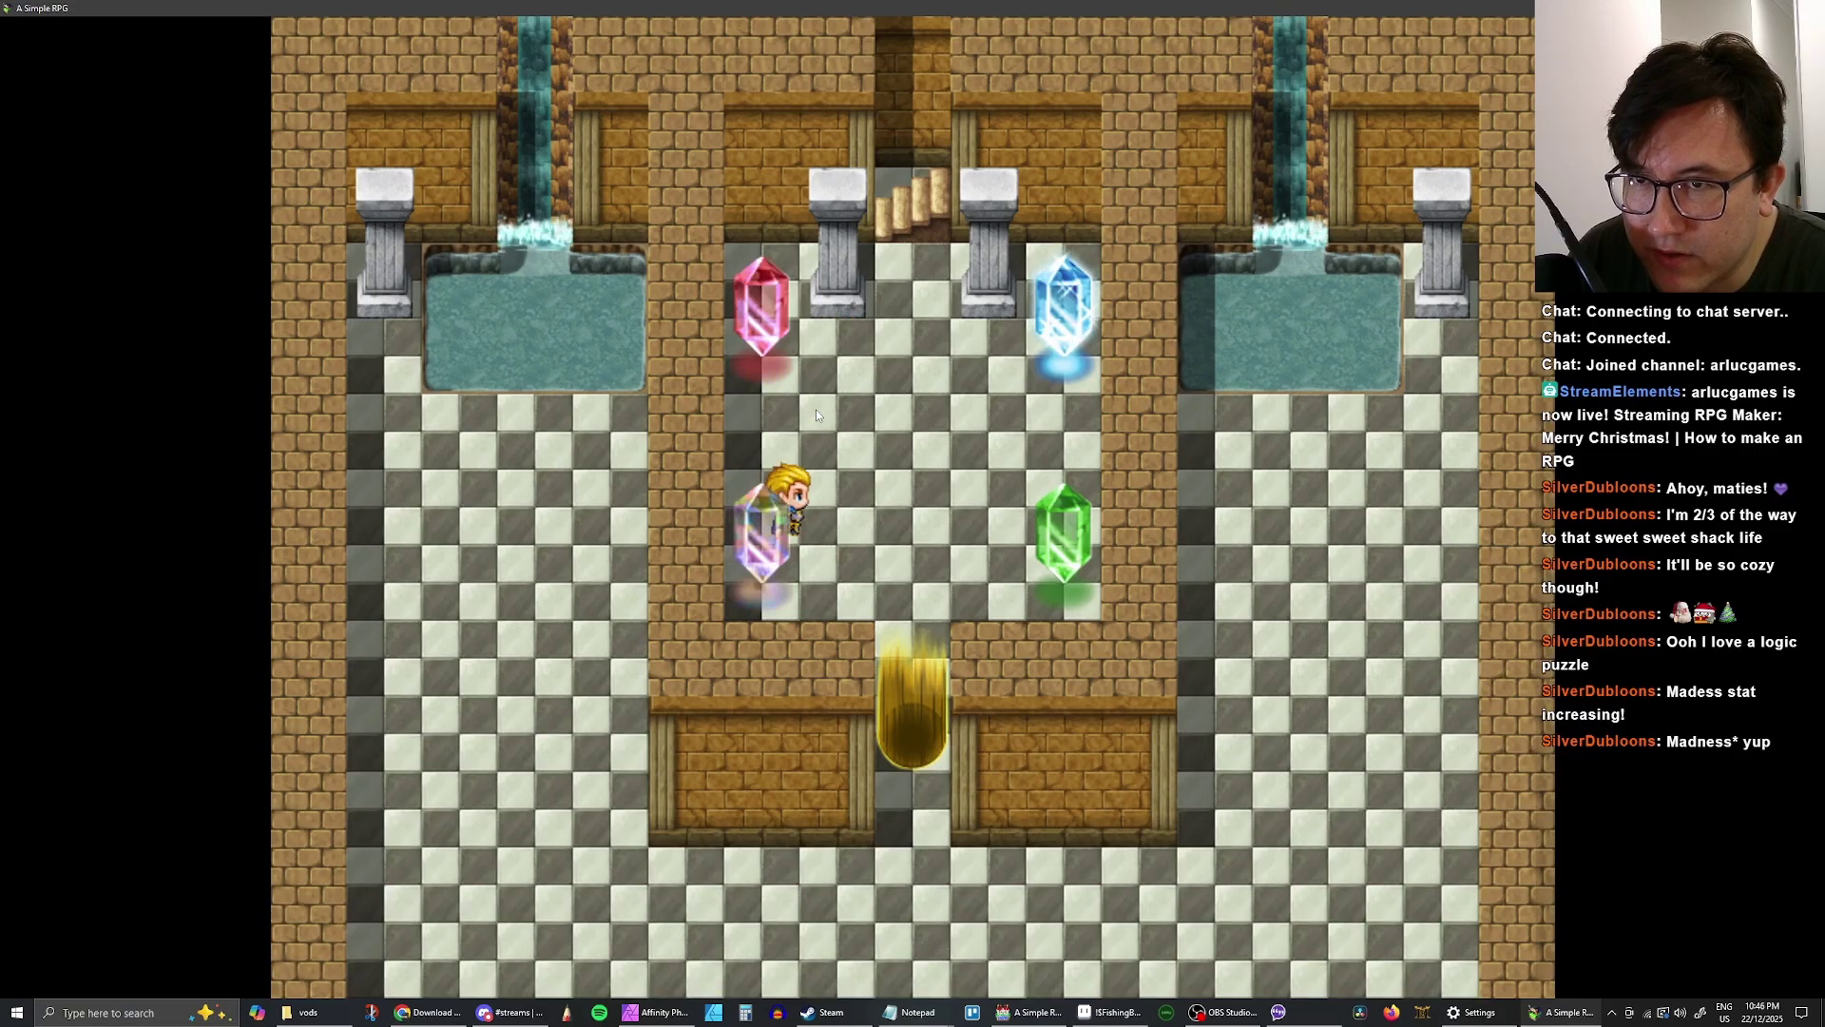
# - Cross to the northeast crystal and touch it with Yes until it turns multicoloured and the northwest crystal green
pyautogui.press('Right')
pyautogui.press('Up')
pyautogui.press('Right')
pyautogui.press('Down')
pyautogui.press('Right')
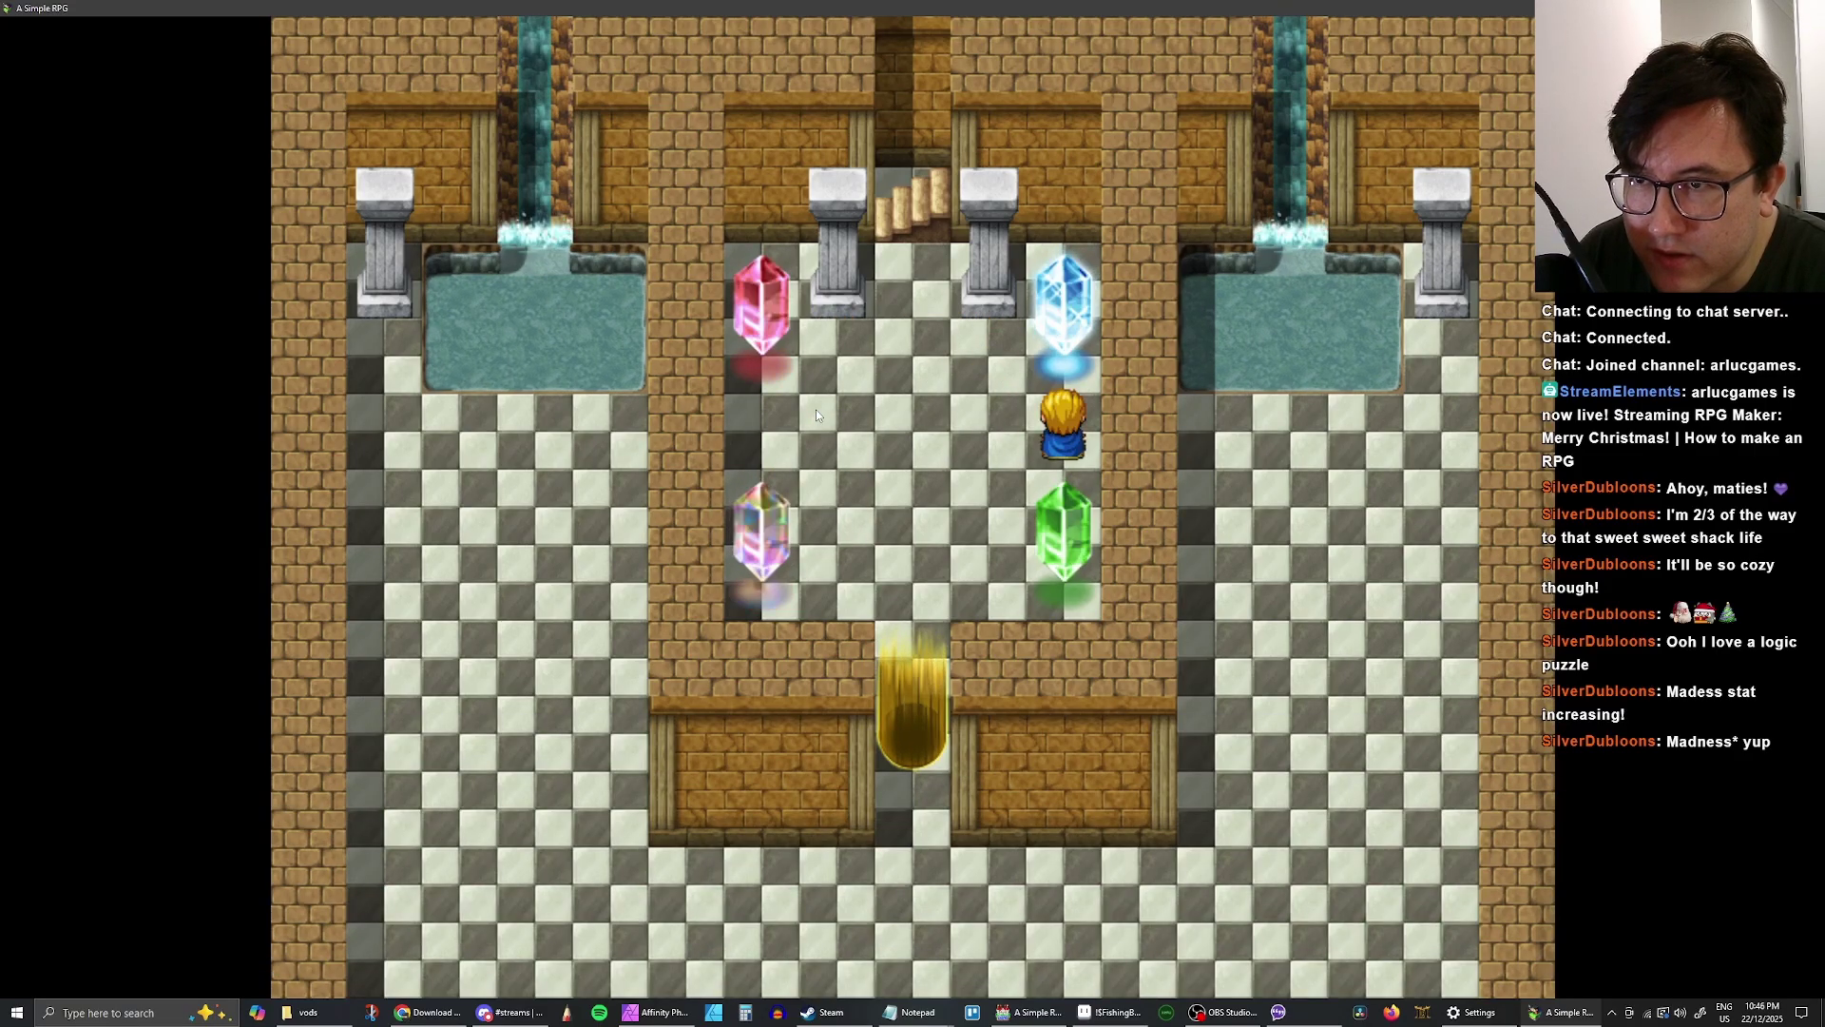
pyautogui.press('Up')
pyautogui.press('Return')
# - Touch the southwest crystal and then the northeast crystal with Yes until both northern crystals are red
pyautogui.press('Left')
pyautogui.press('Down')
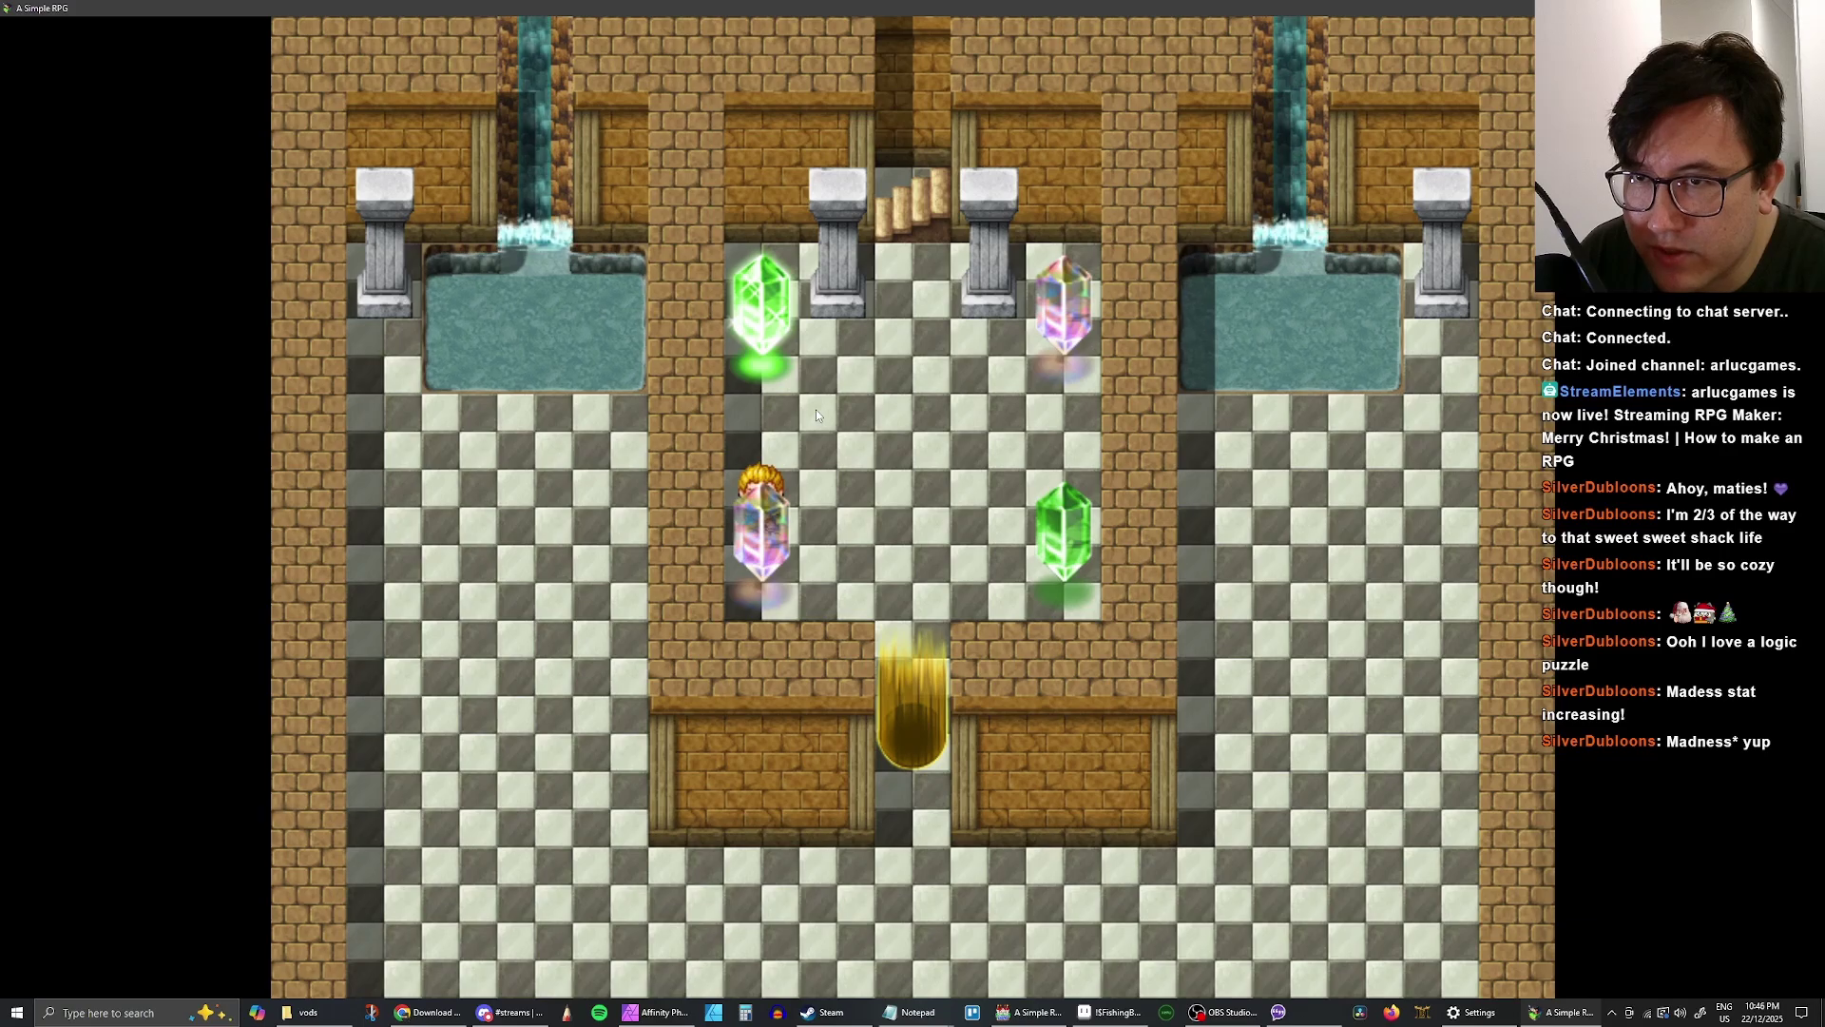
pyautogui.press('Right')
pyautogui.press('Up')
pyautogui.press('Left')
pyautogui.press('Left')
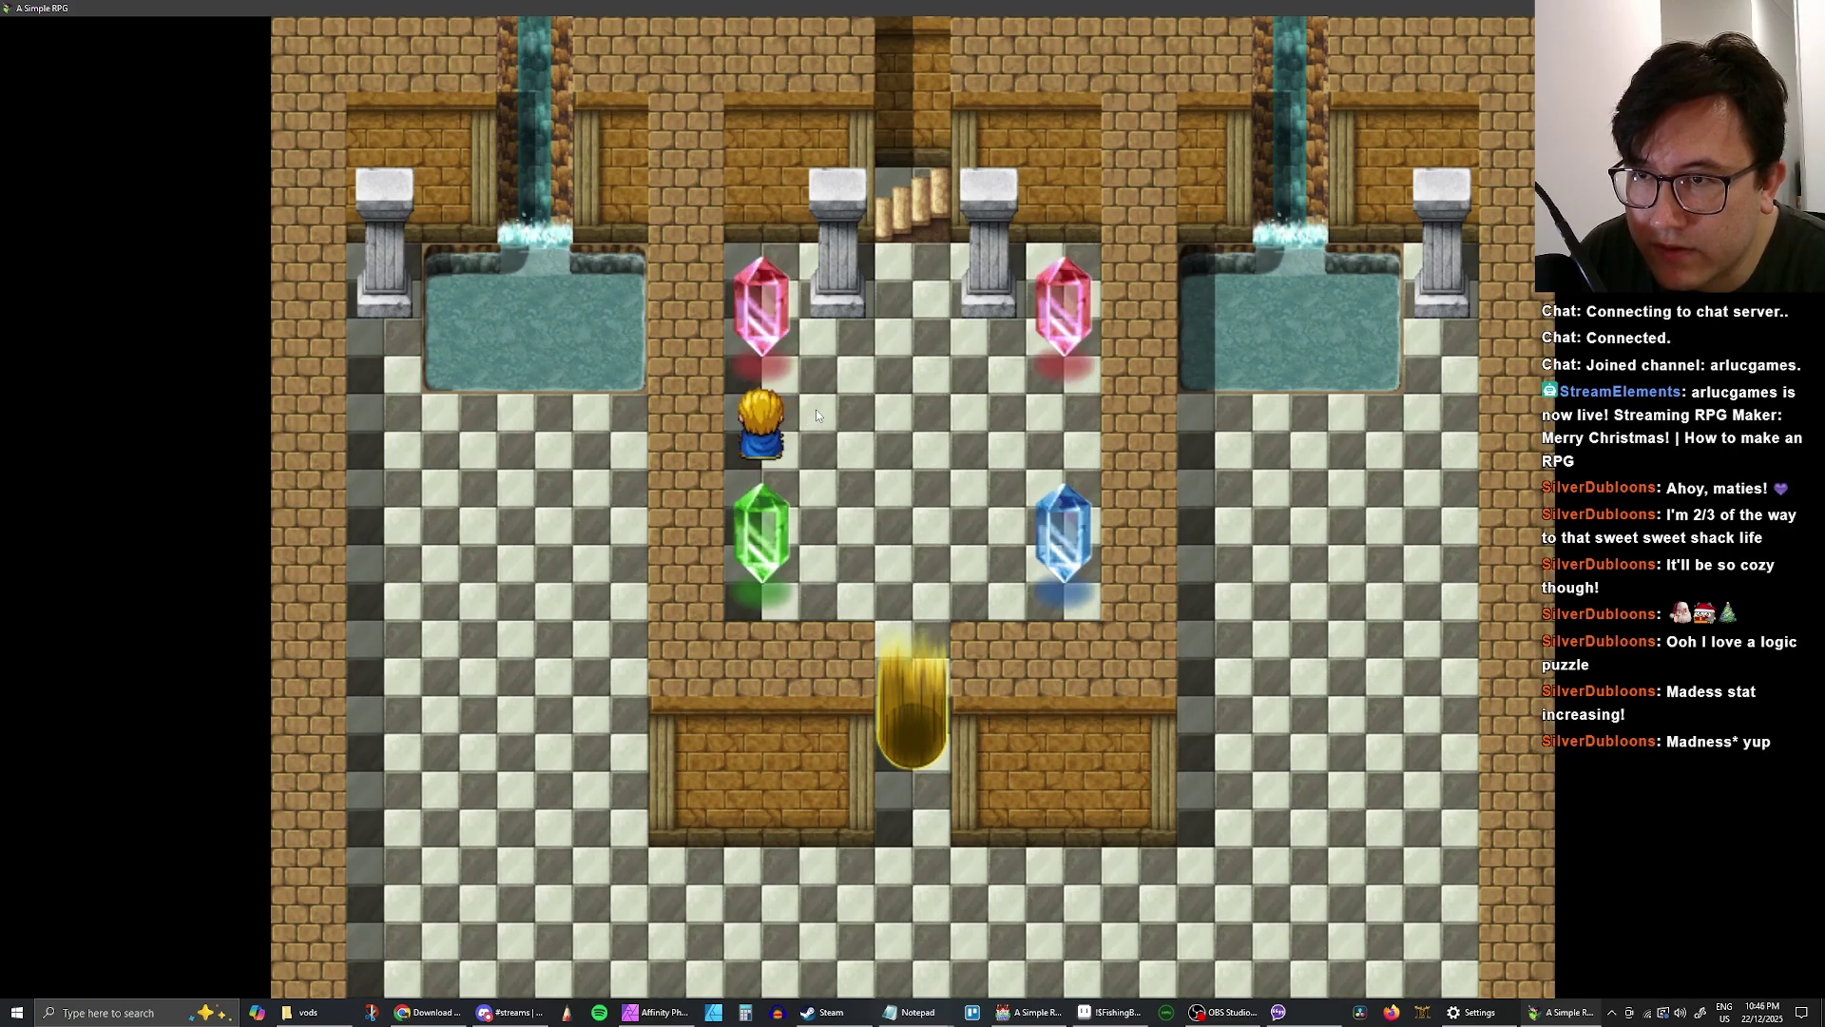
# - Touch the northwest crystal twice with Yes, until it turns green and the southwest crystal red
pyautogui.press('Up')
pyautogui.press('Return')
pyautogui.press('Return')
pyautogui.press('Down')
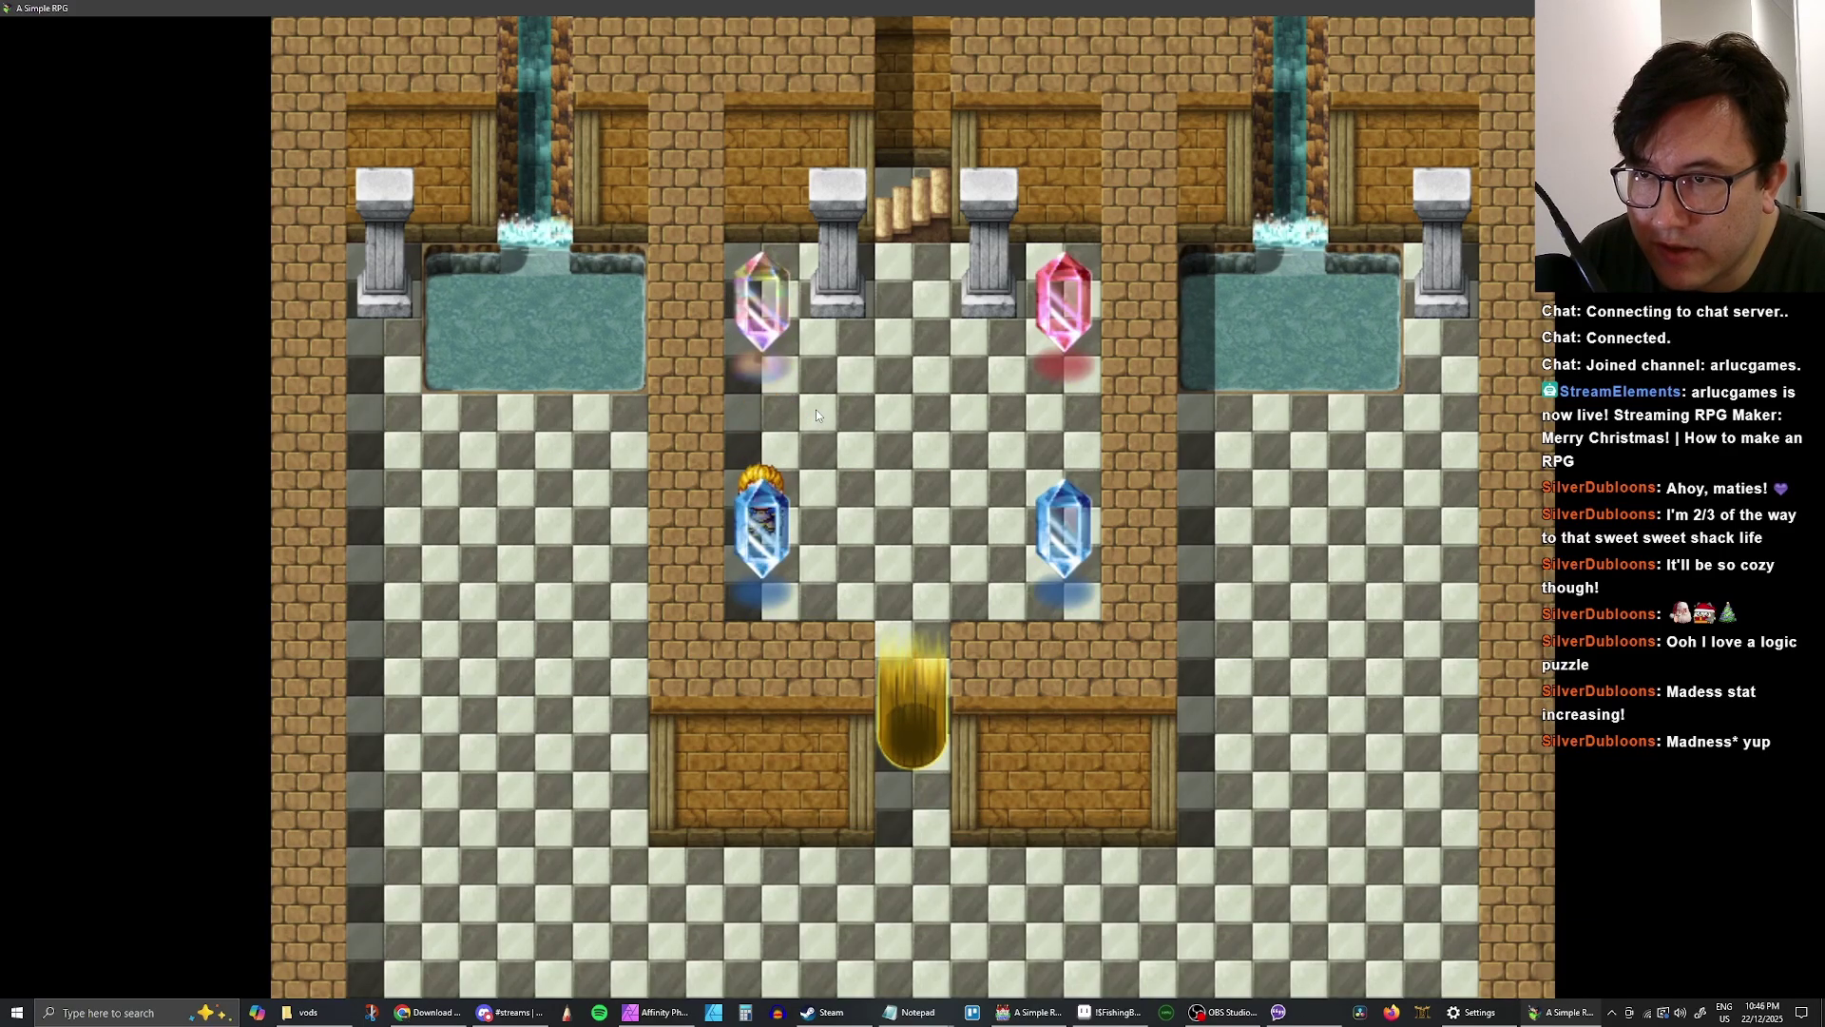
pyautogui.press('Right')
pyautogui.press('Up')
pyautogui.press('Down')
pyautogui.press('Left')
pyautogui.press('Up')
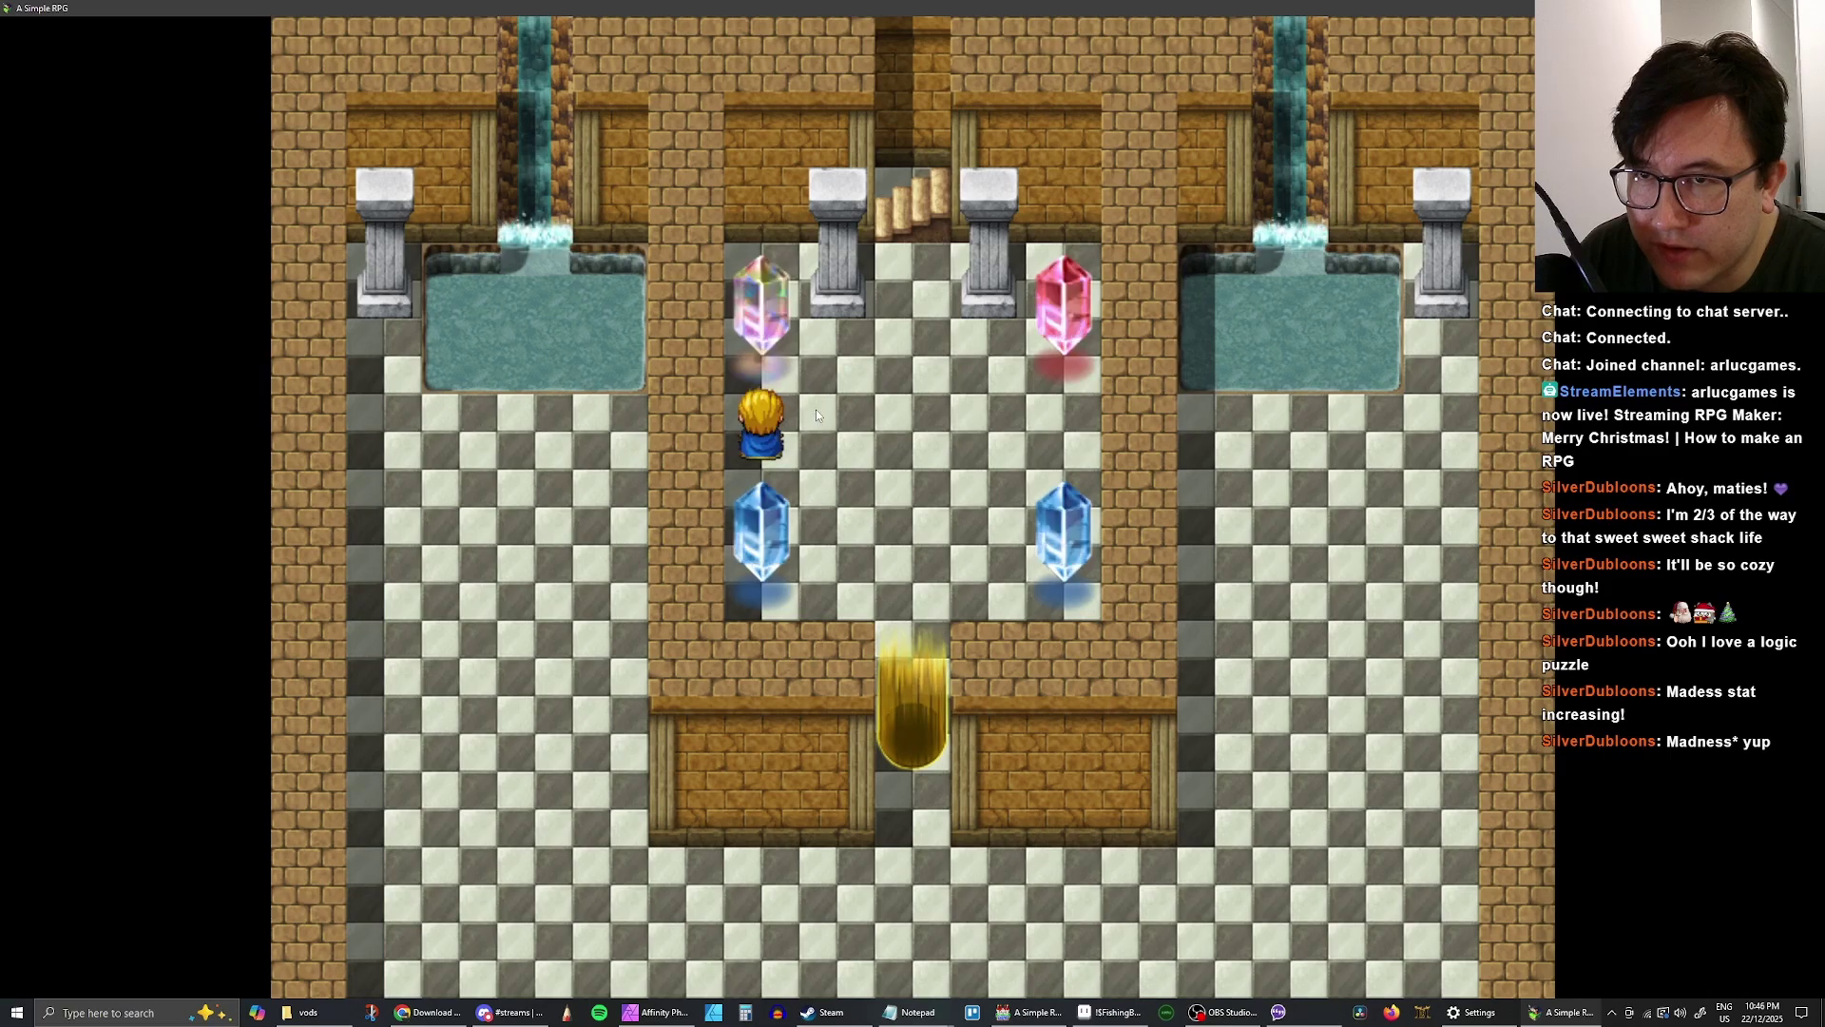
pyautogui.press('Return')
pyautogui.press('Return')
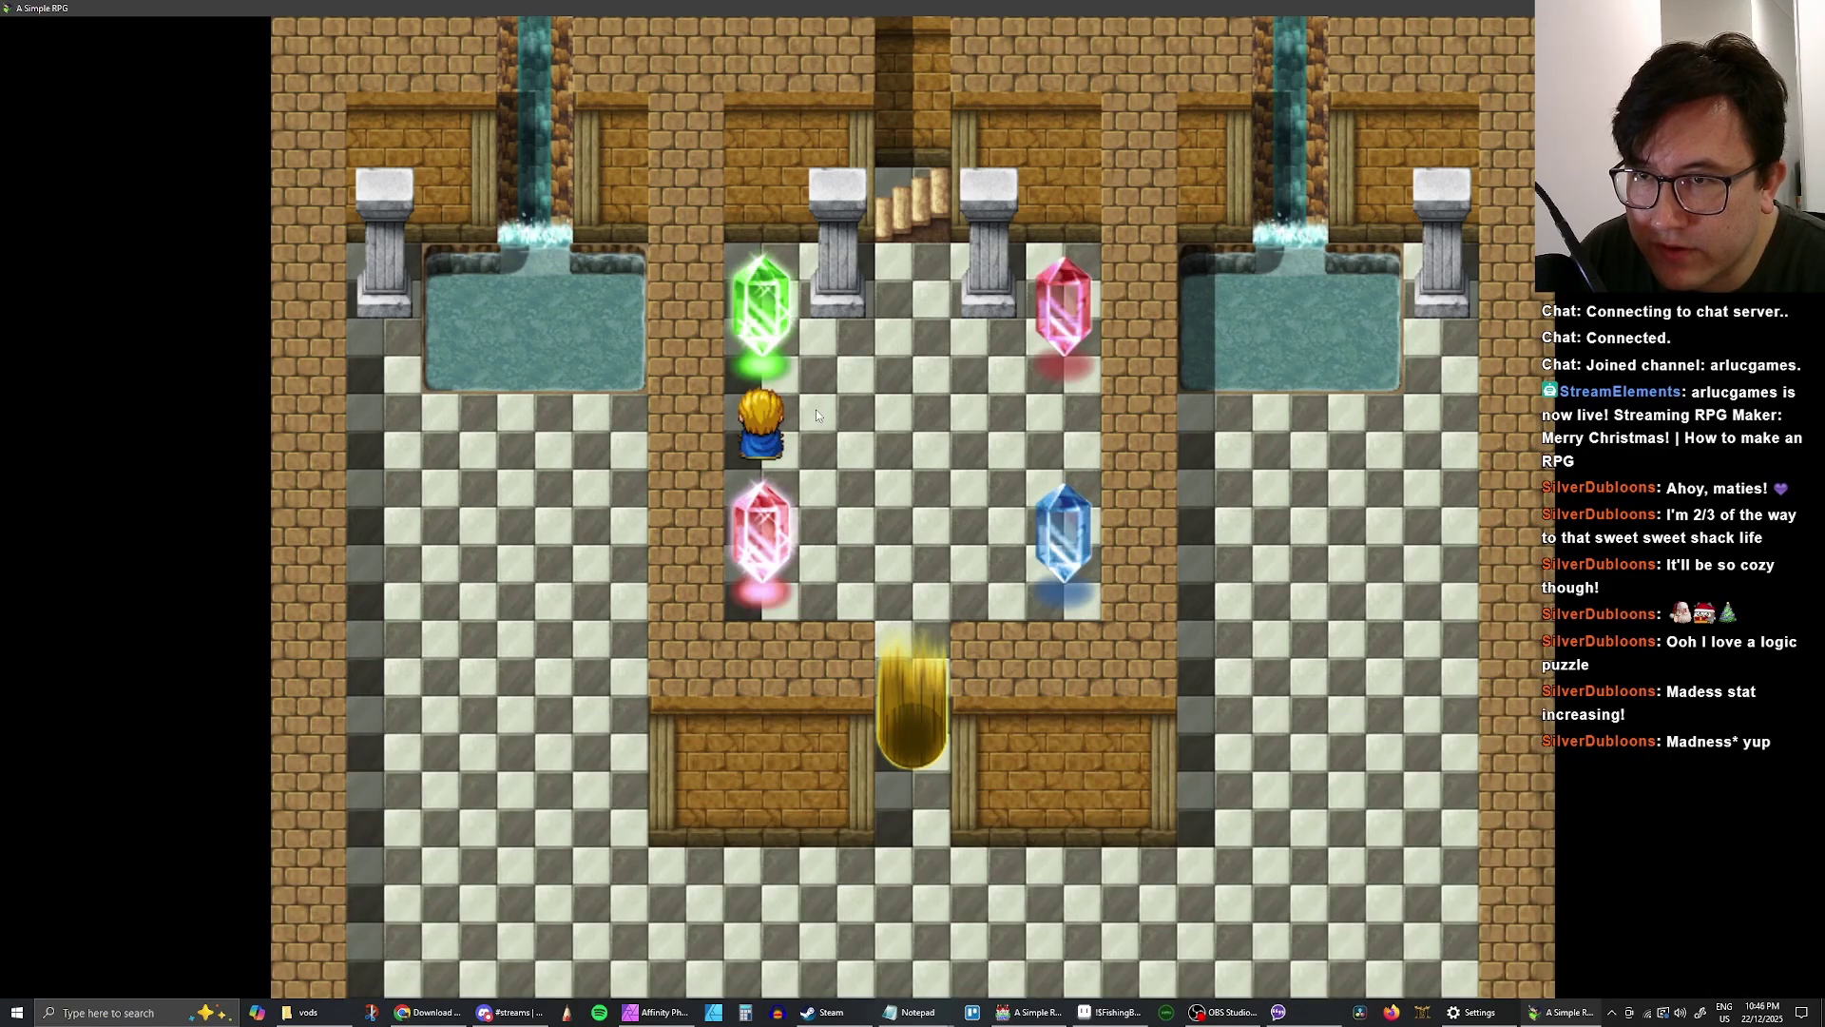
# - Touch the northwest crystal once more with Yes, turning it blue and the southwest crystal multicoloured
pyautogui.press('Right')
pyautogui.press('Left')
pyautogui.press('Up')
pyautogui.press('Return')
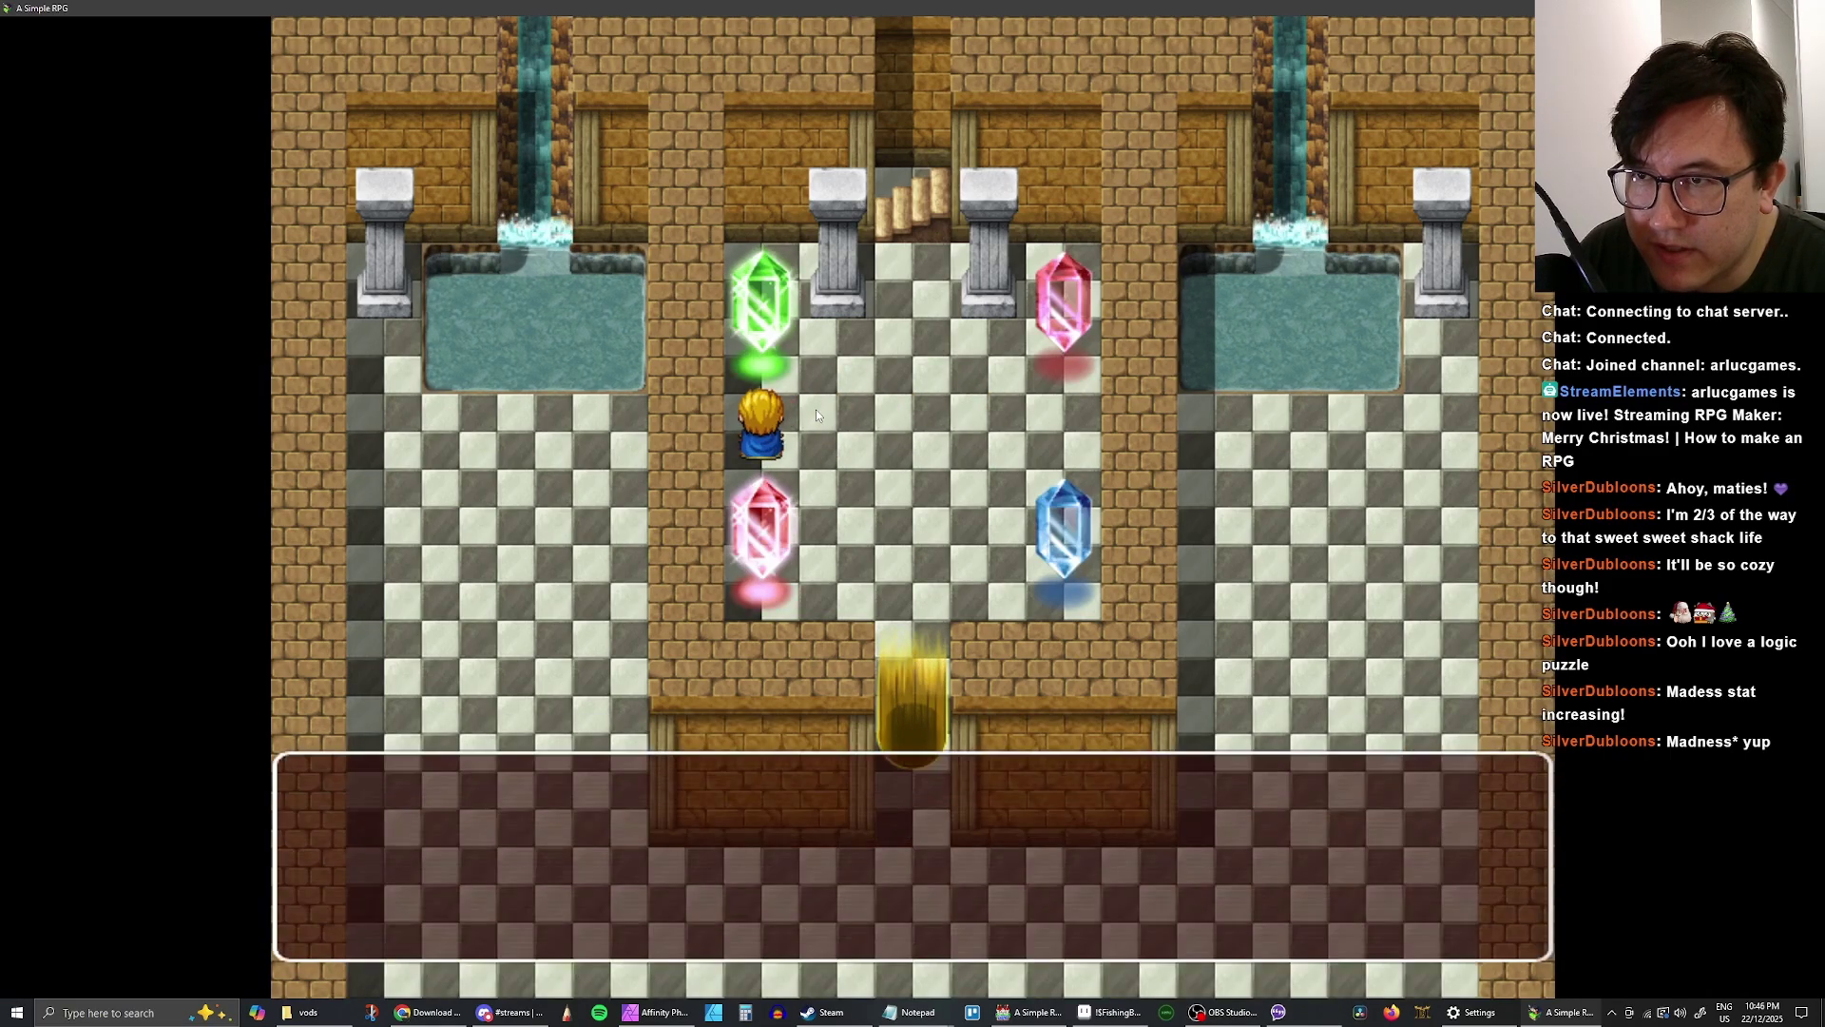
pyautogui.press('Return')
# - Walk east to the northeast crystal and touch it twice with Yes, turning it green and the northwest crystal multicoloured
pyautogui.press('Right')
pyautogui.press('Right')
pyautogui.press('Right')
pyautogui.press('Right')
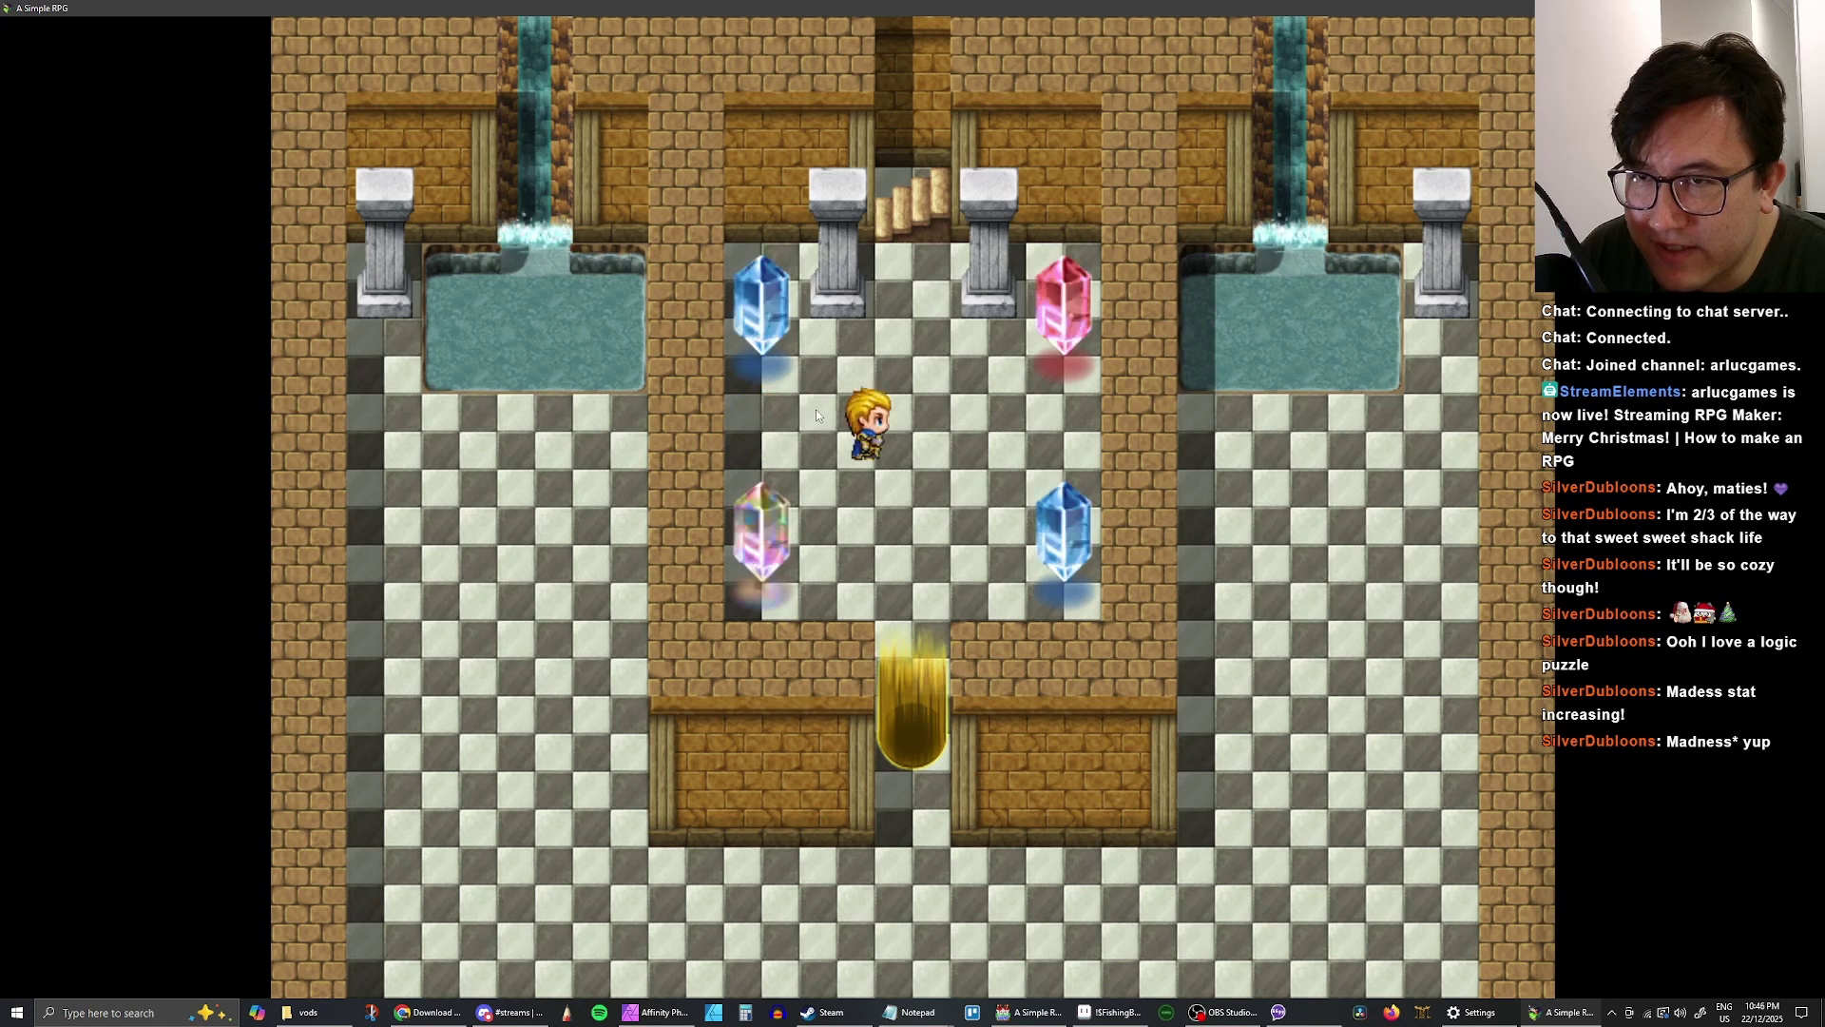
pyautogui.press('Up')
pyautogui.press('Return')
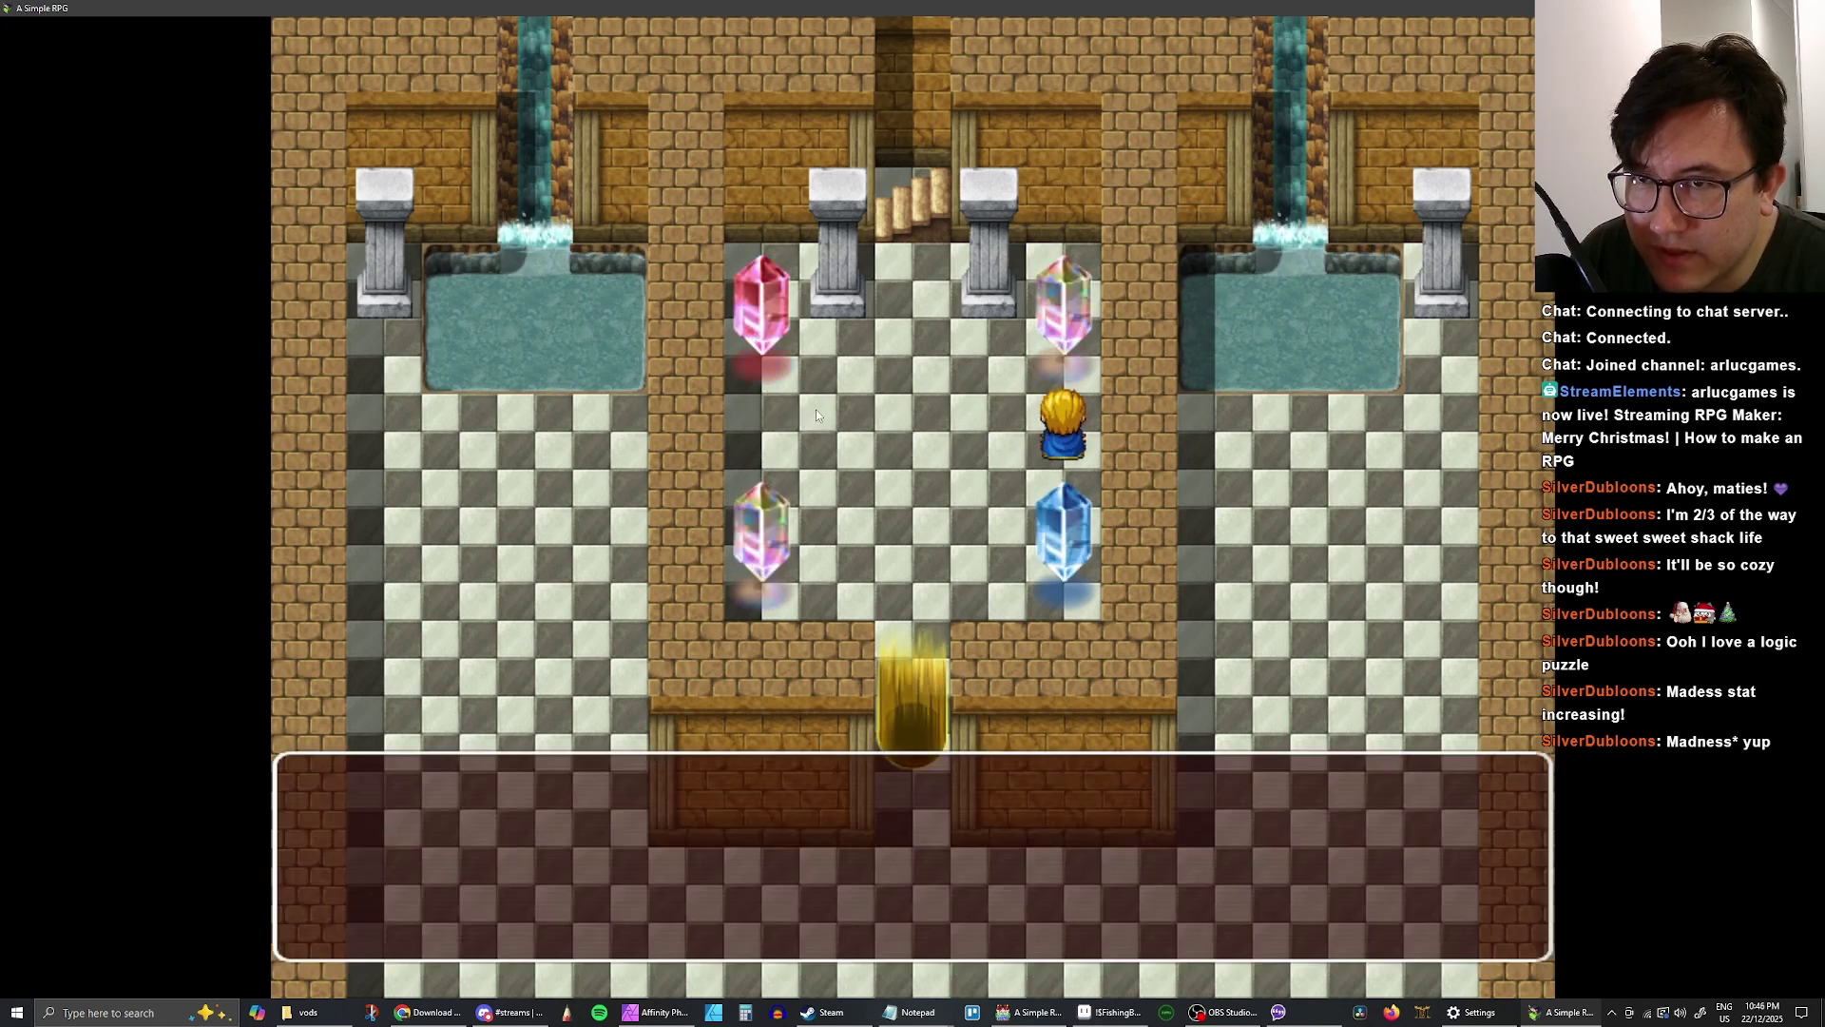
pyautogui.press('Return')
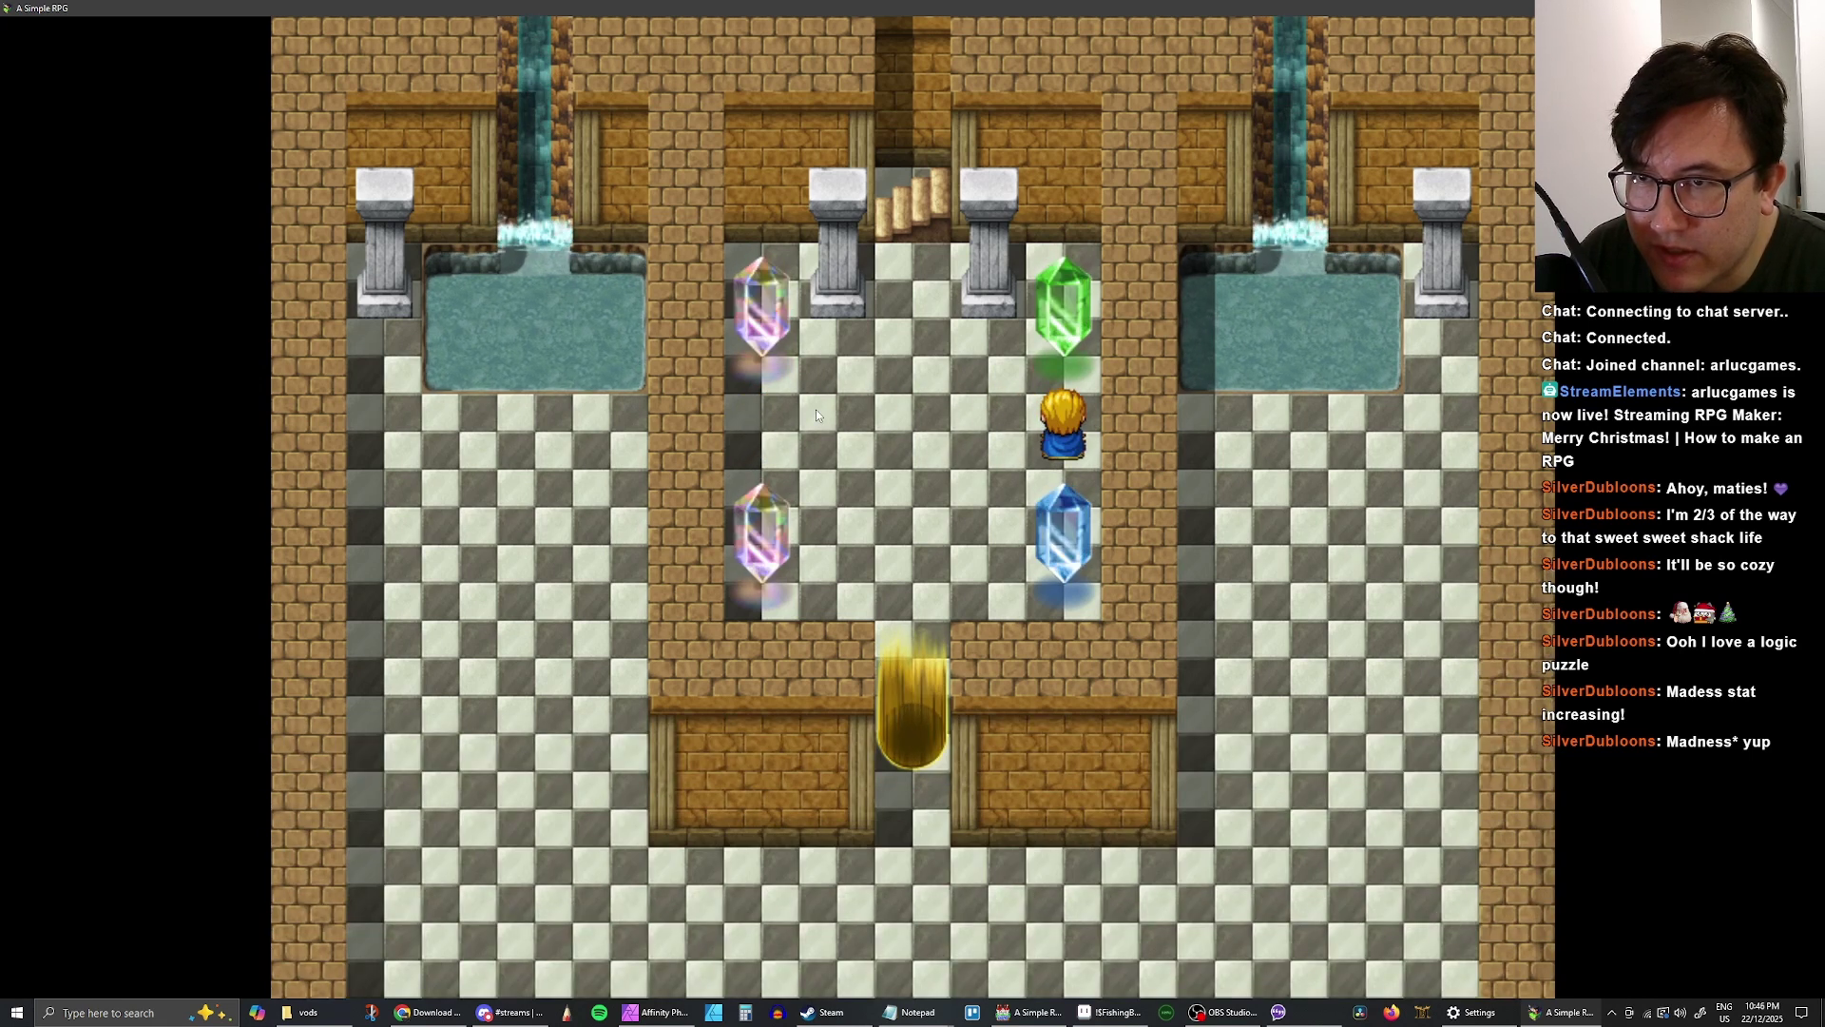
# - Touch the northeast crystal twice more with Yes, until it turns red
pyautogui.press('Left')
pyautogui.press('Up')
pyautogui.press('Return')
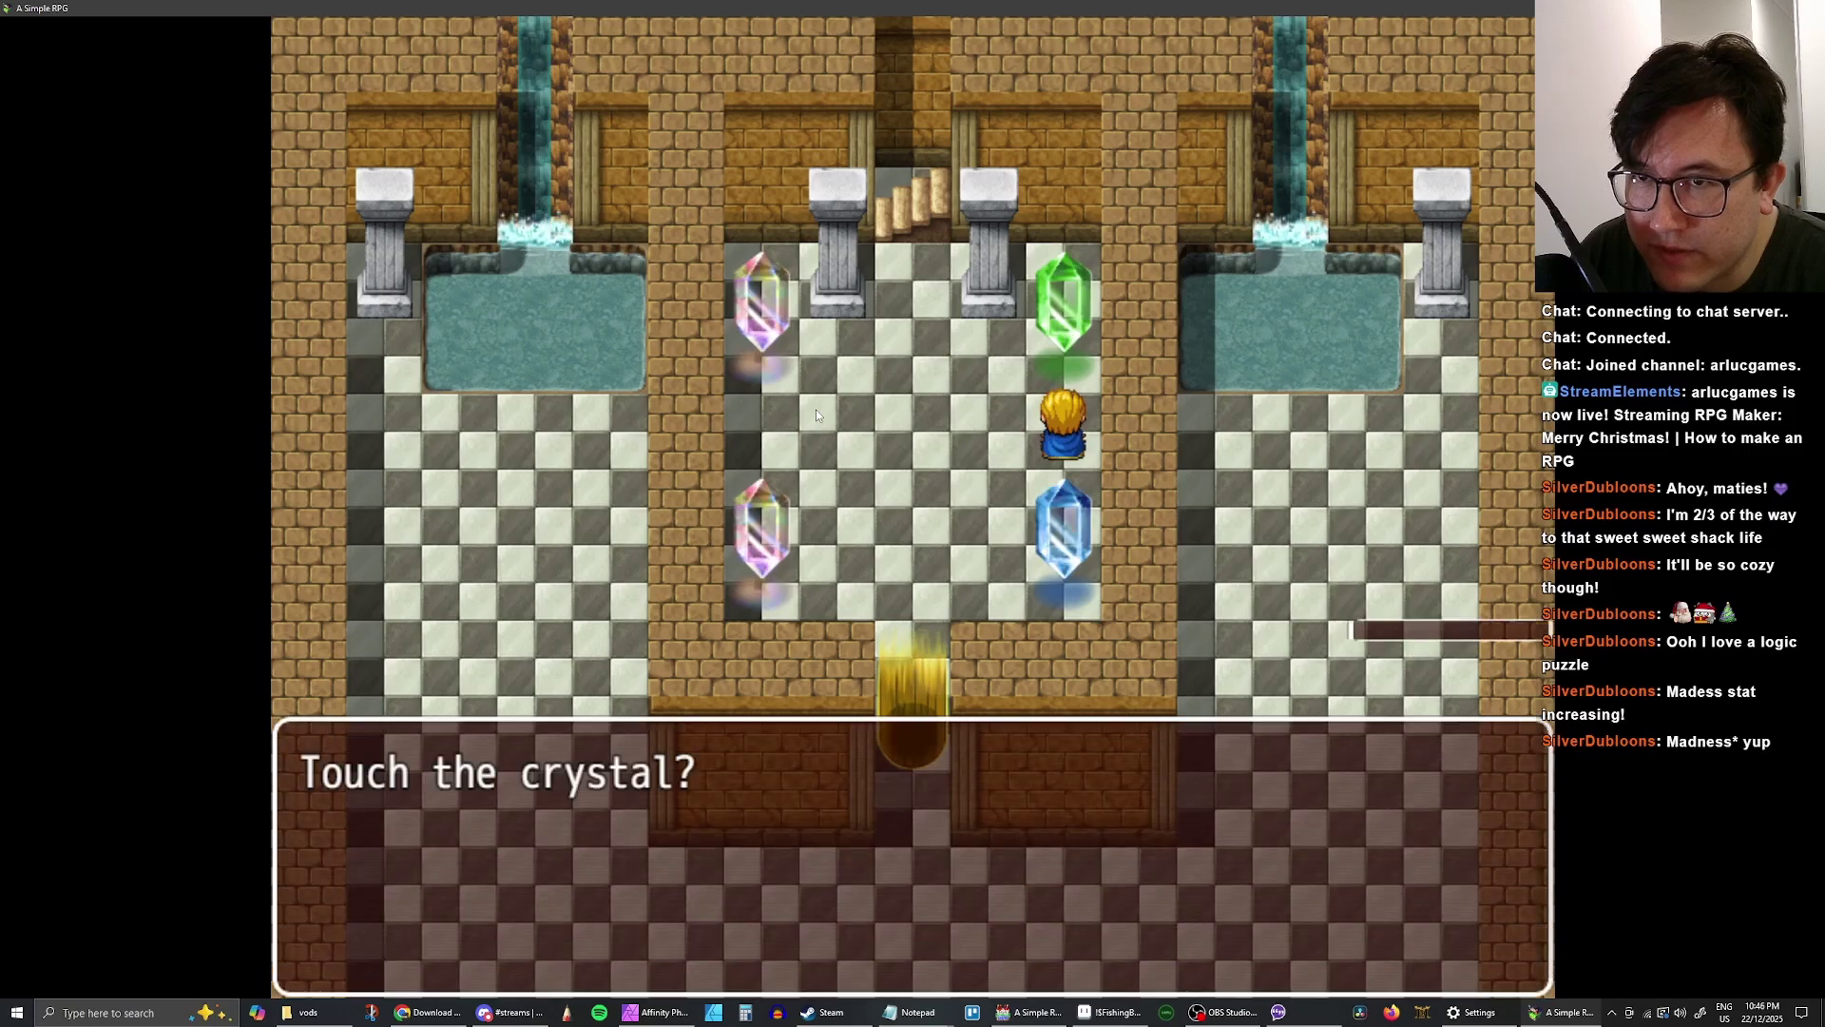
pyautogui.press('Return')
pyautogui.press('Return')
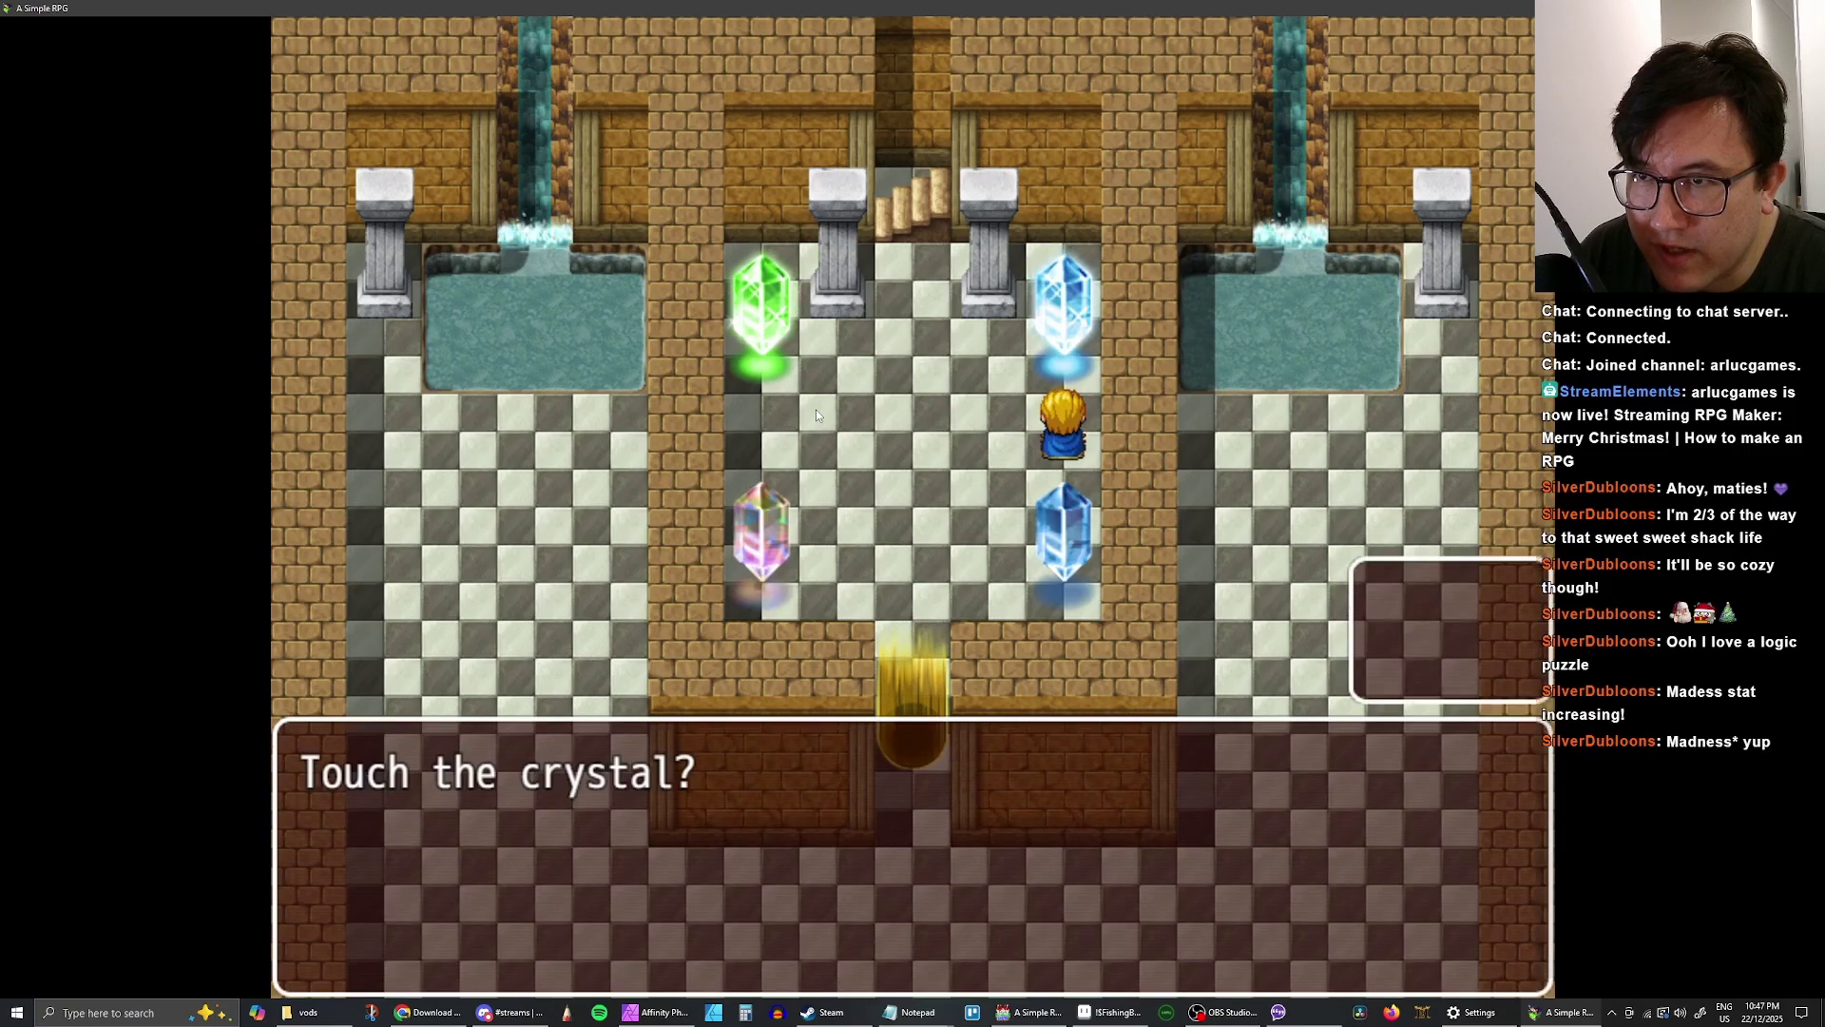
pyautogui.press('Return')
# - Walk west to the northwest crystal and touch it with Yes until it is green and the southwest crystal red
pyautogui.press('Left')
pyautogui.press('Up')
pyautogui.press('Return')
pyautogui.press('Return')
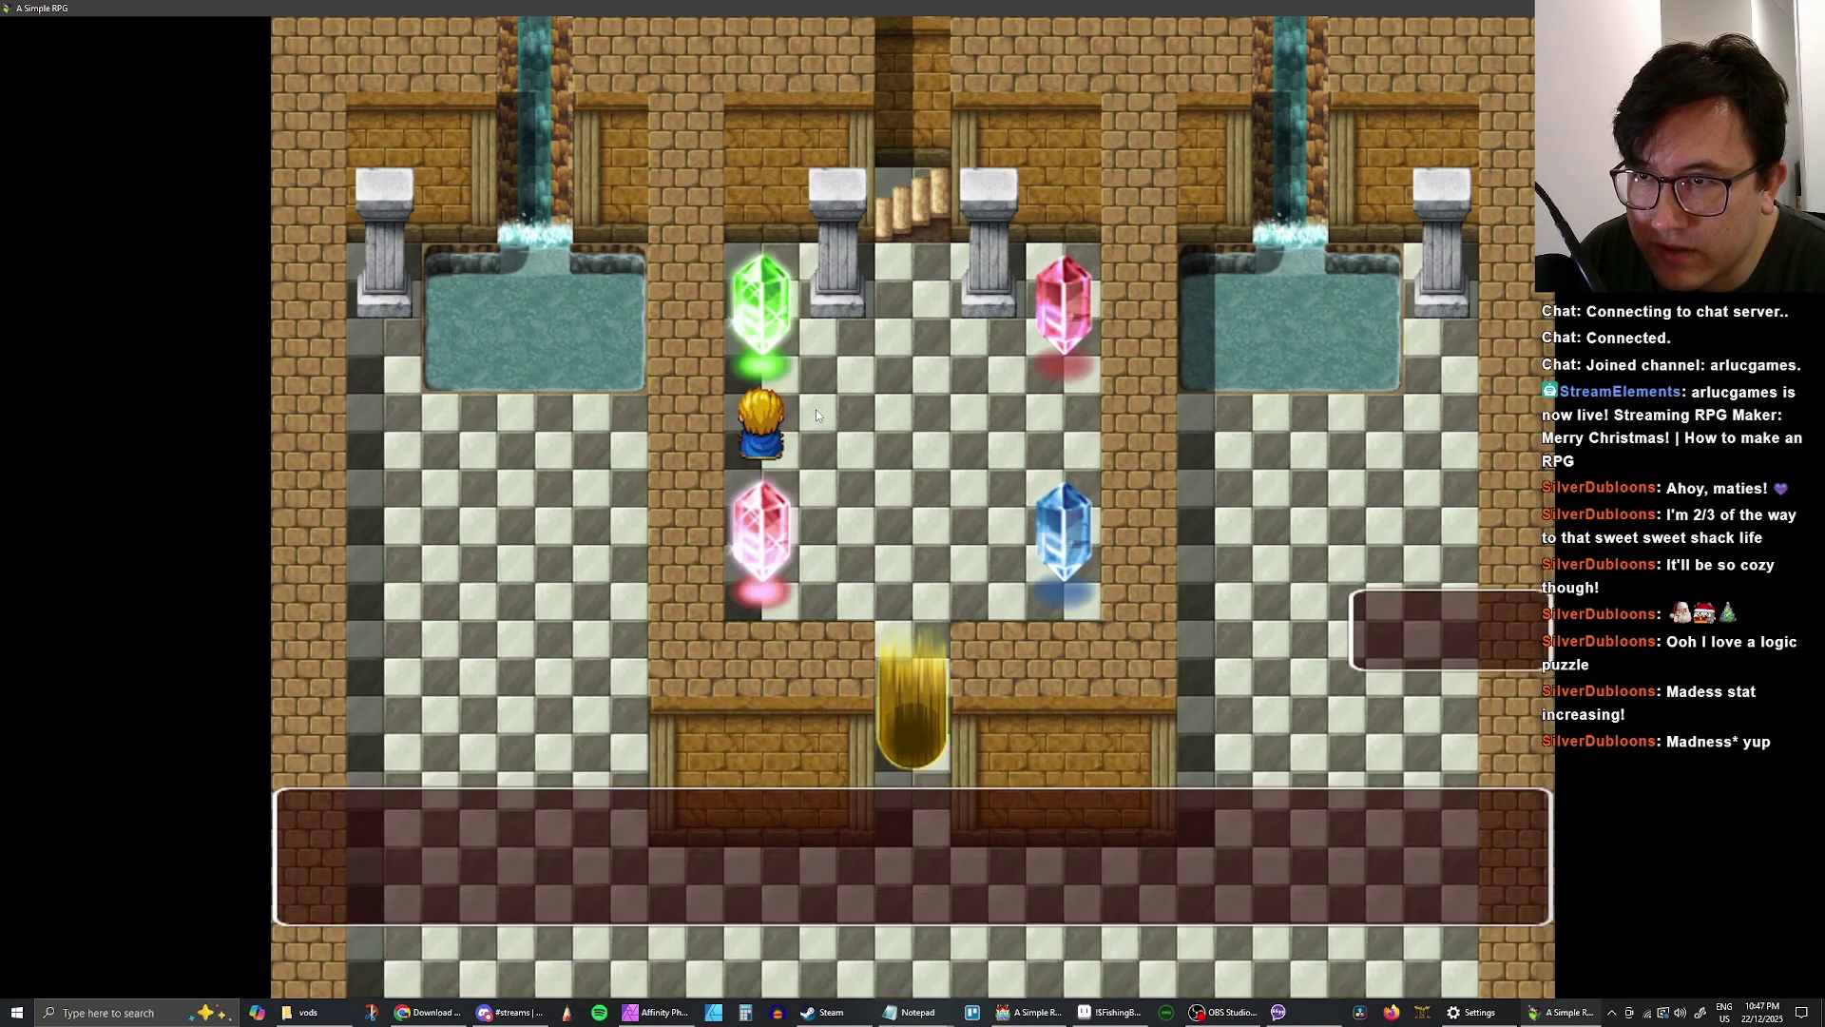
# - Walk south to the southwest crystal and touch it with Yes until it and the northeast crystal are blue
pyautogui.press('Down')
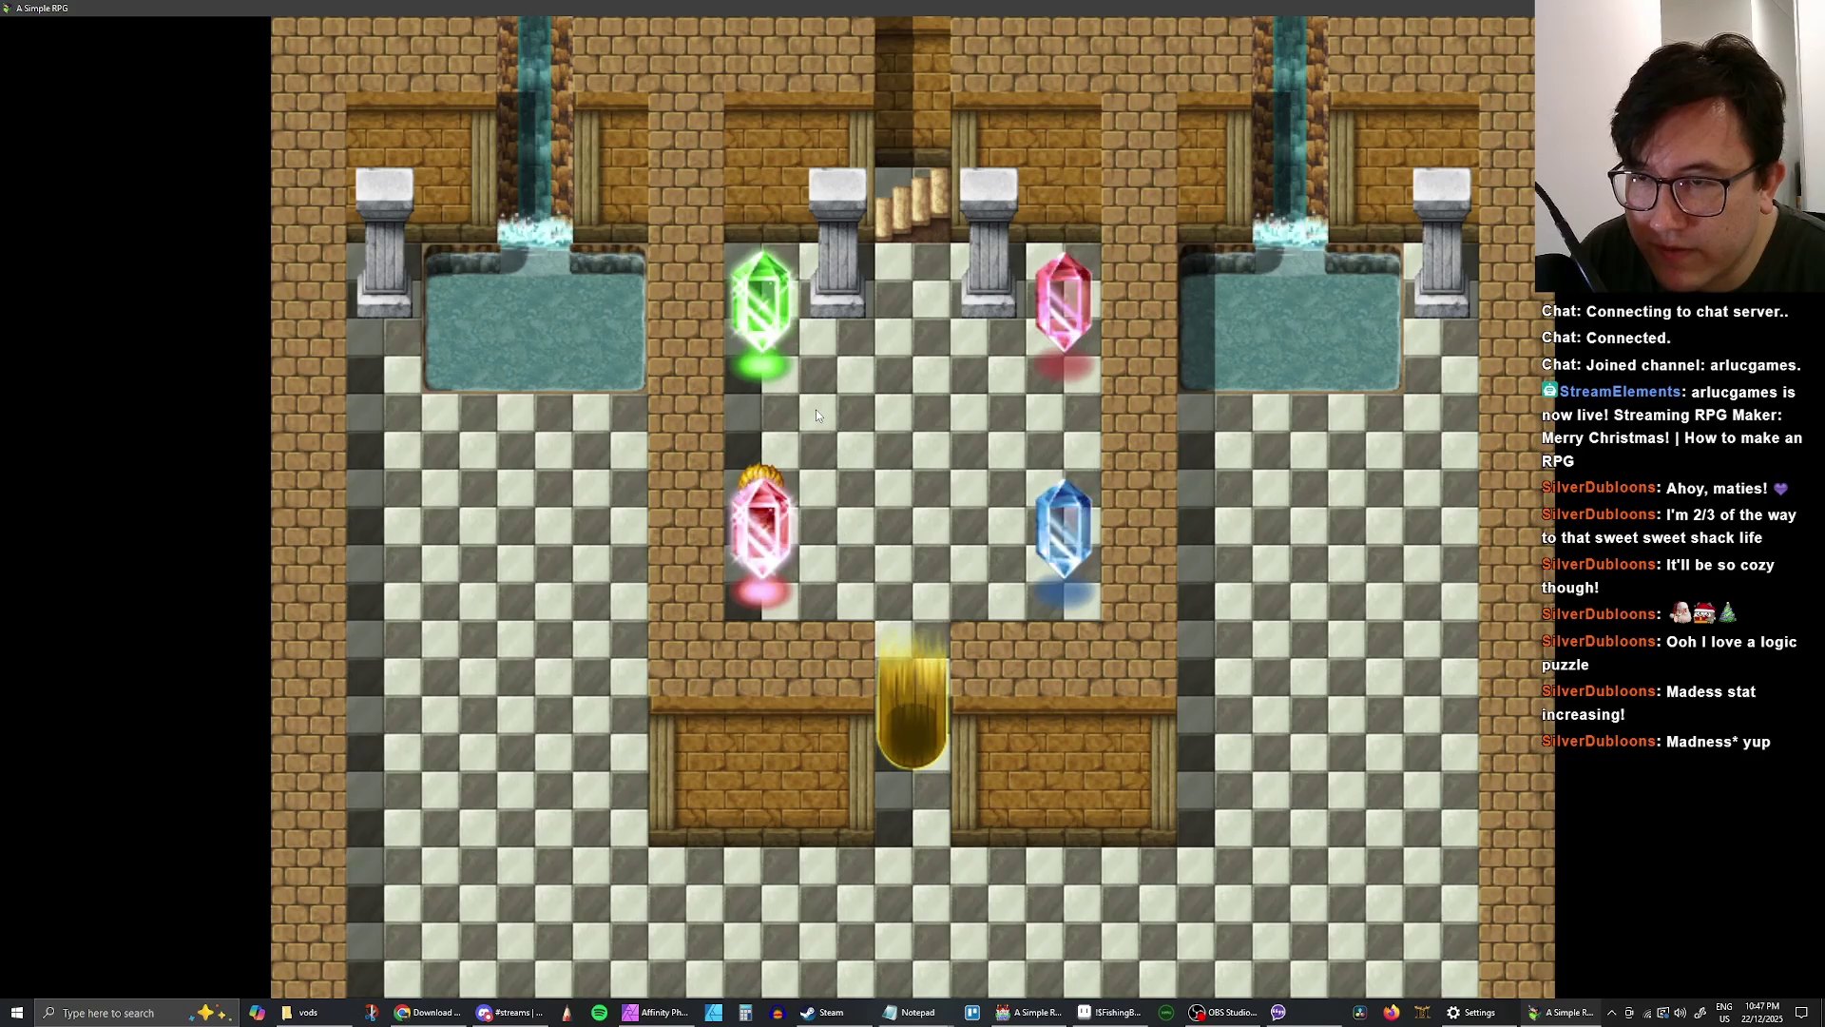
pyautogui.press('Return')
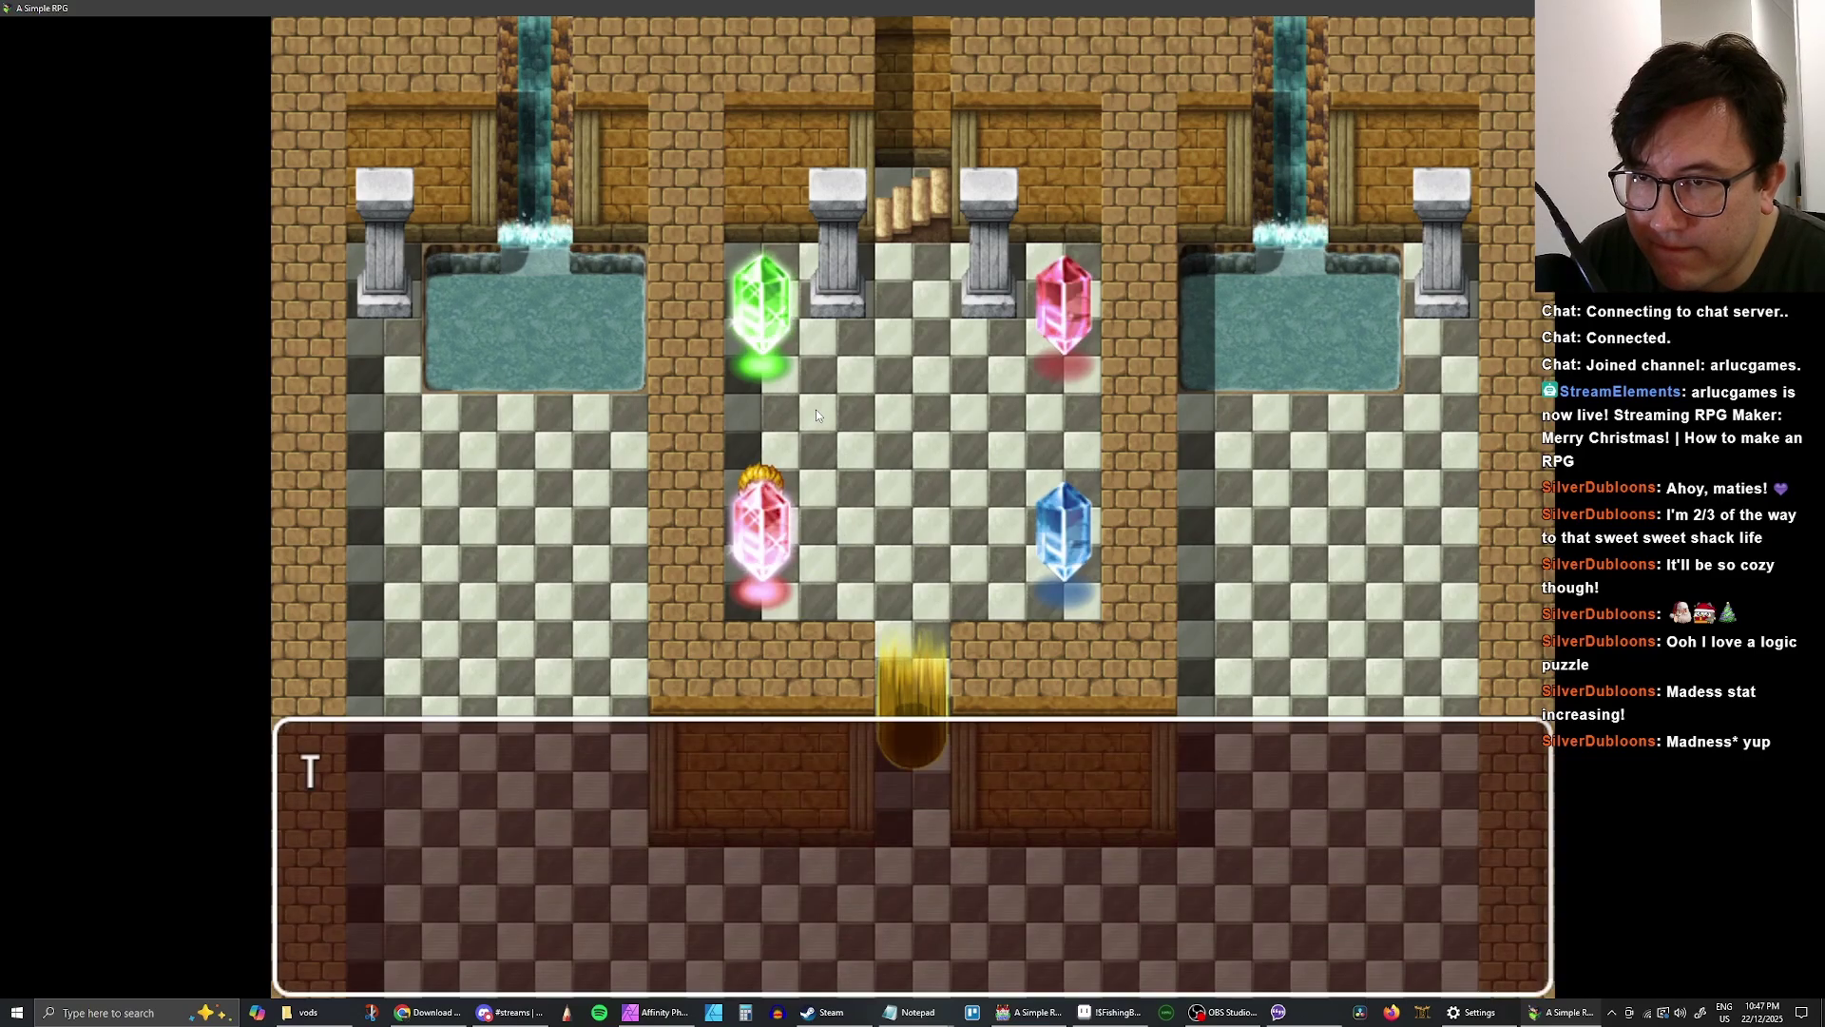
pyautogui.press('Return')
pyautogui.press('Return')
pyautogui.press('Return')
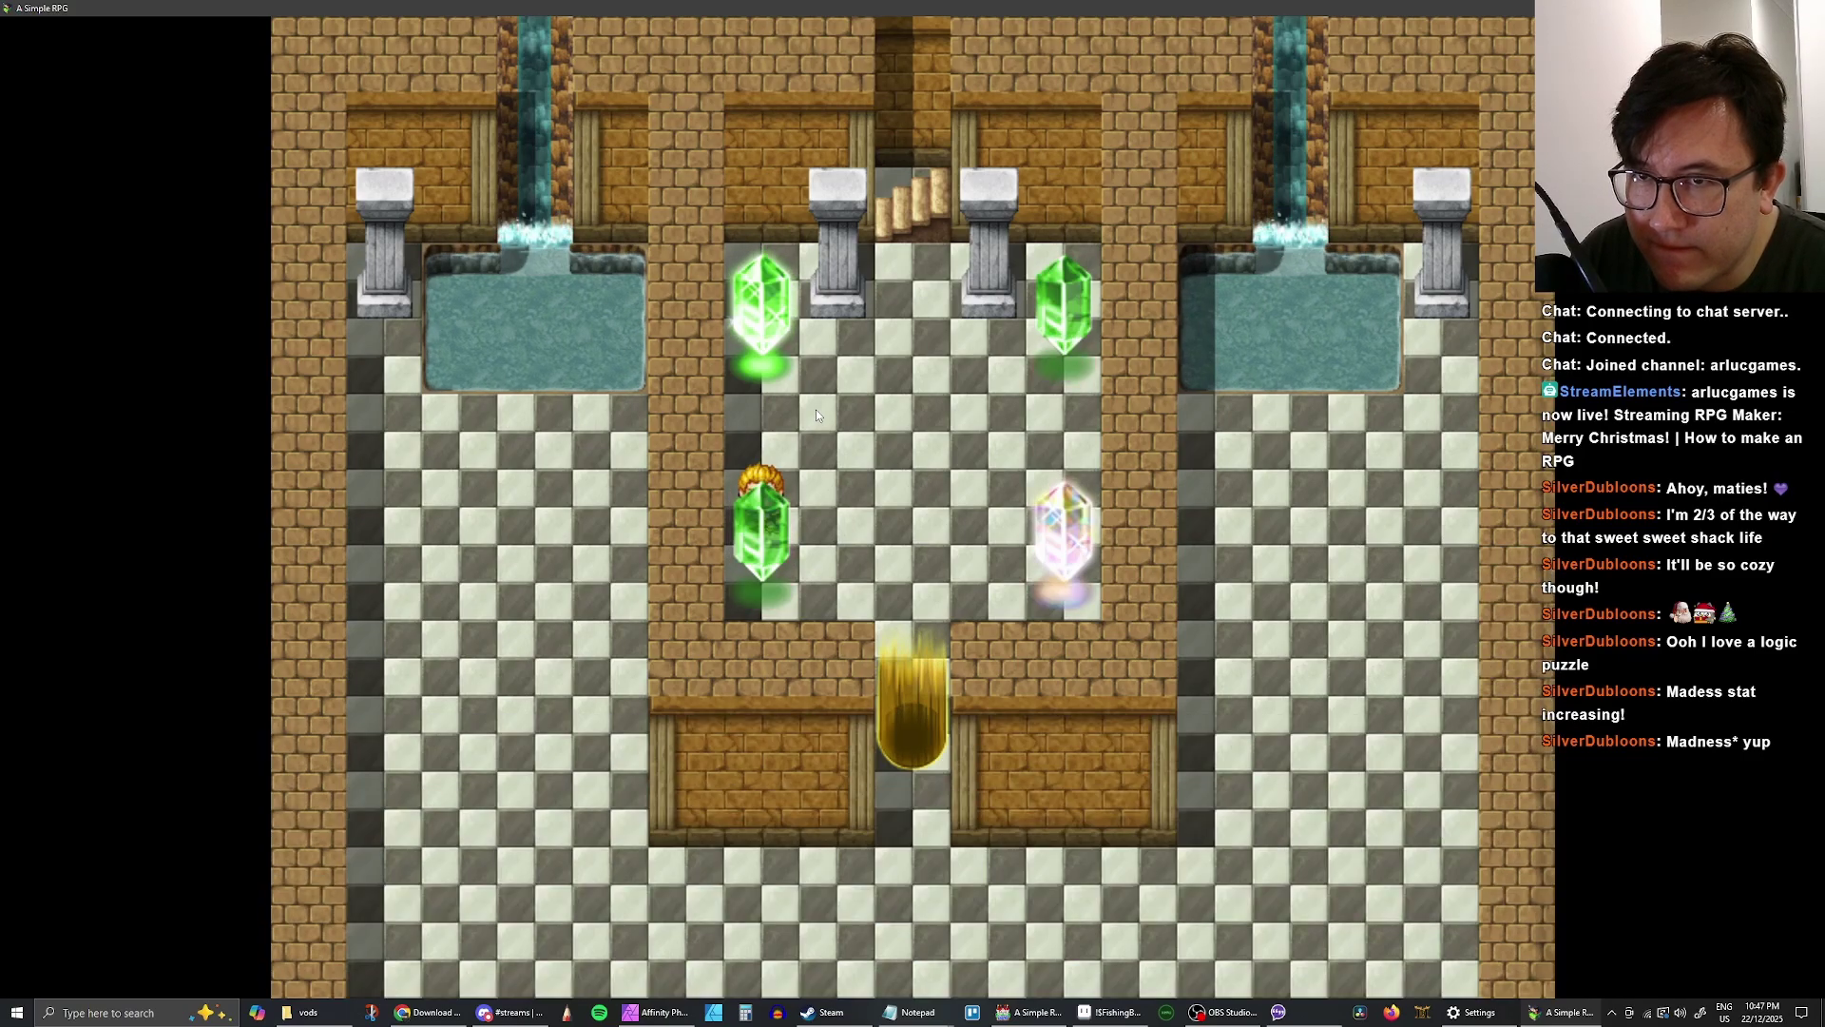
pyautogui.press('Return')
pyautogui.press('Return')
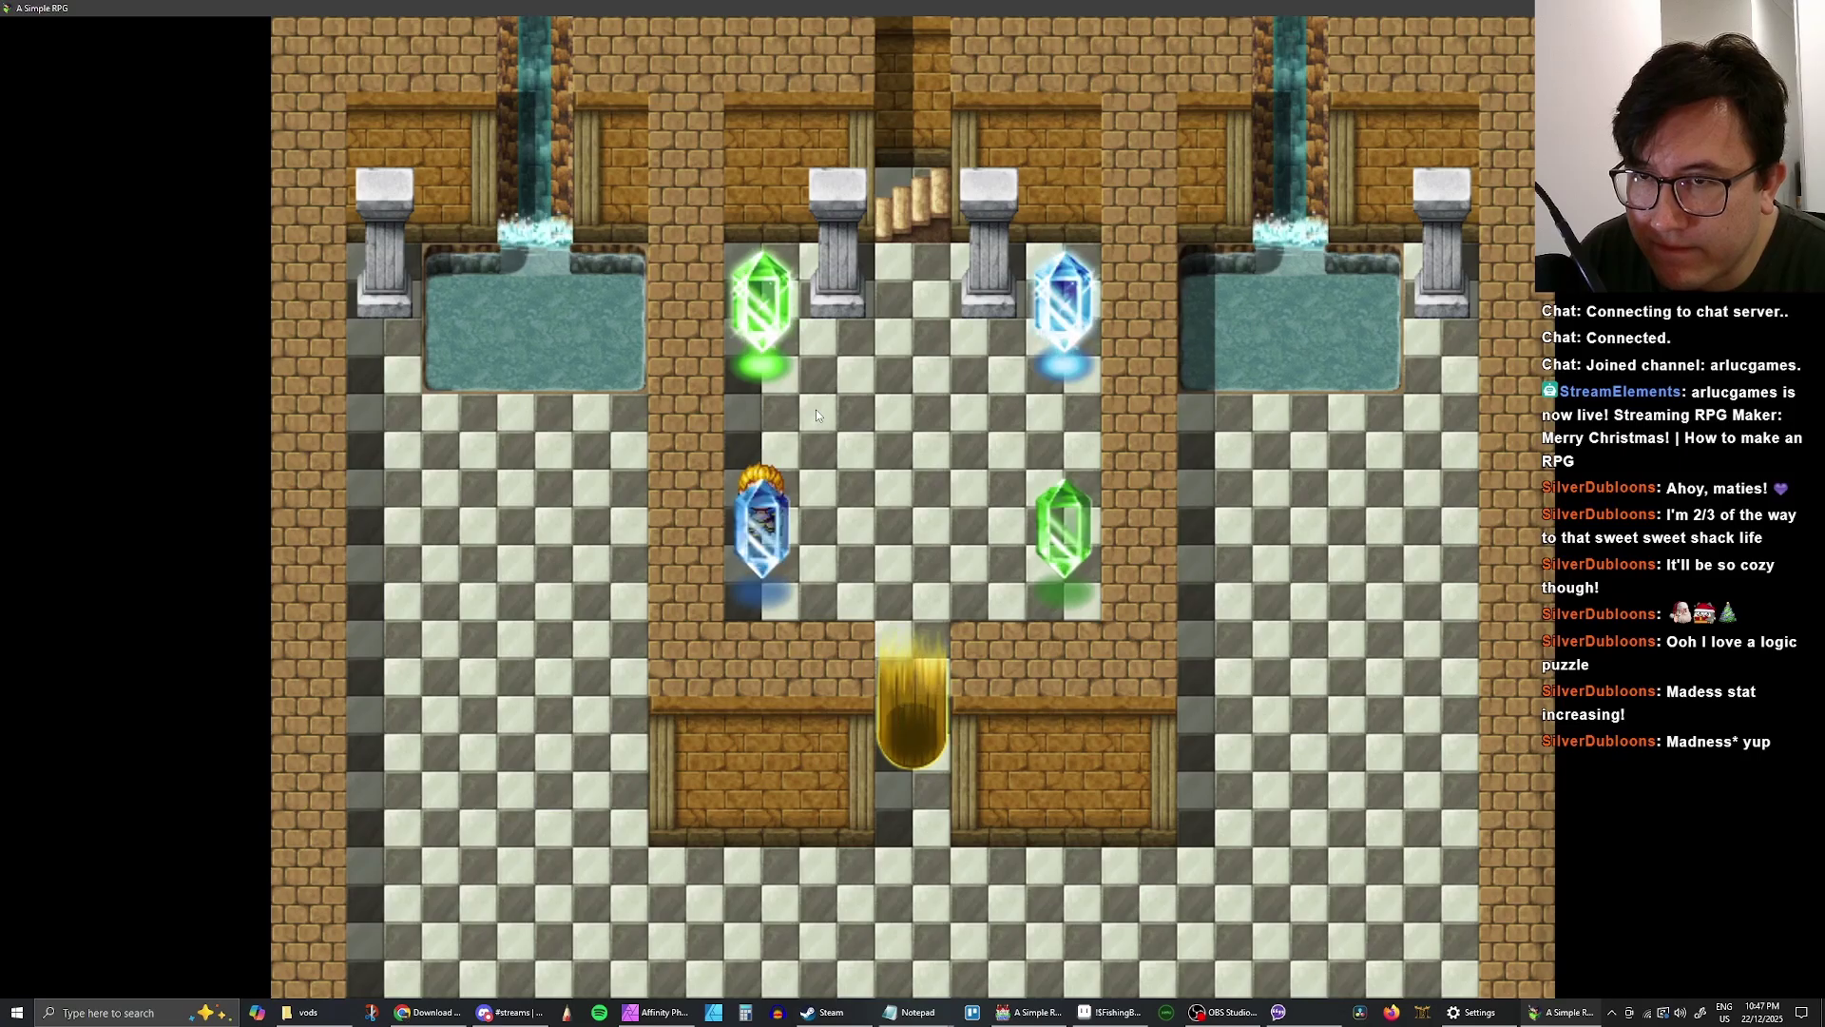
# - Walk to the northeast crystal and touch it with Yes, and return to the southwest crystal to turn it red
pyautogui.press('Right')
pyautogui.press('Up')
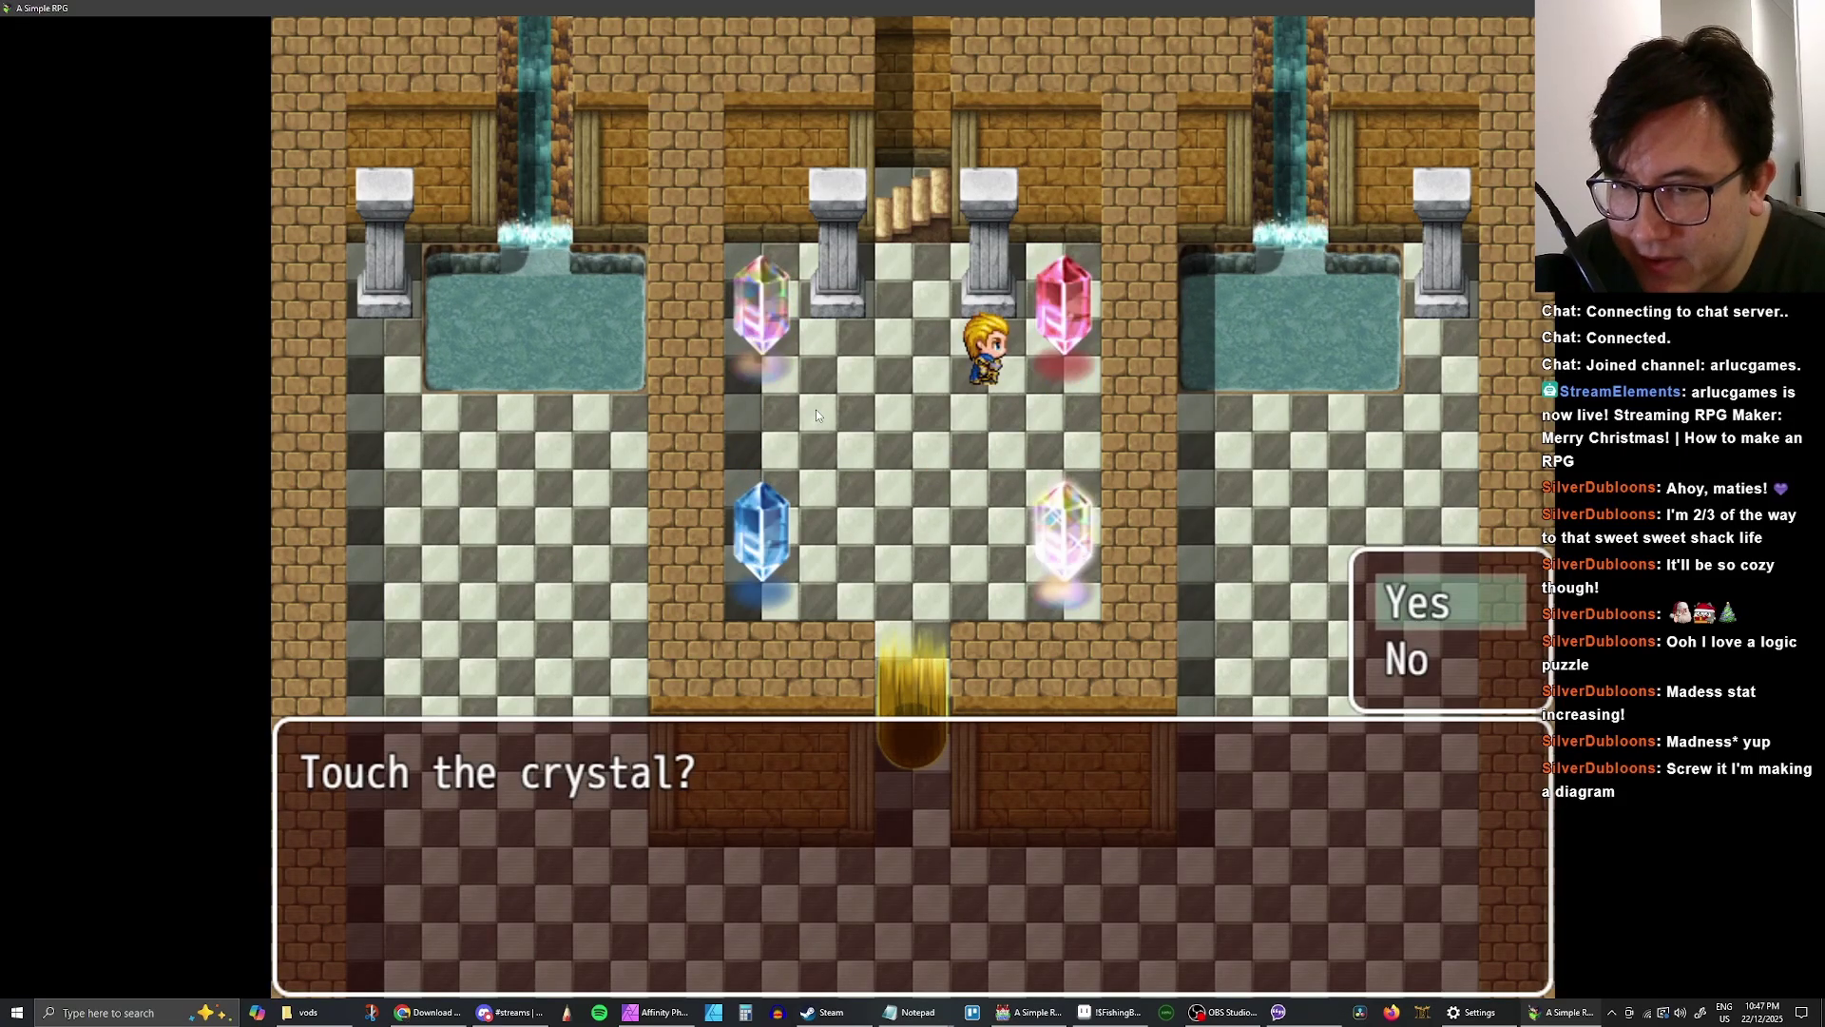
pyautogui.press('Return')
pyautogui.press('Down')
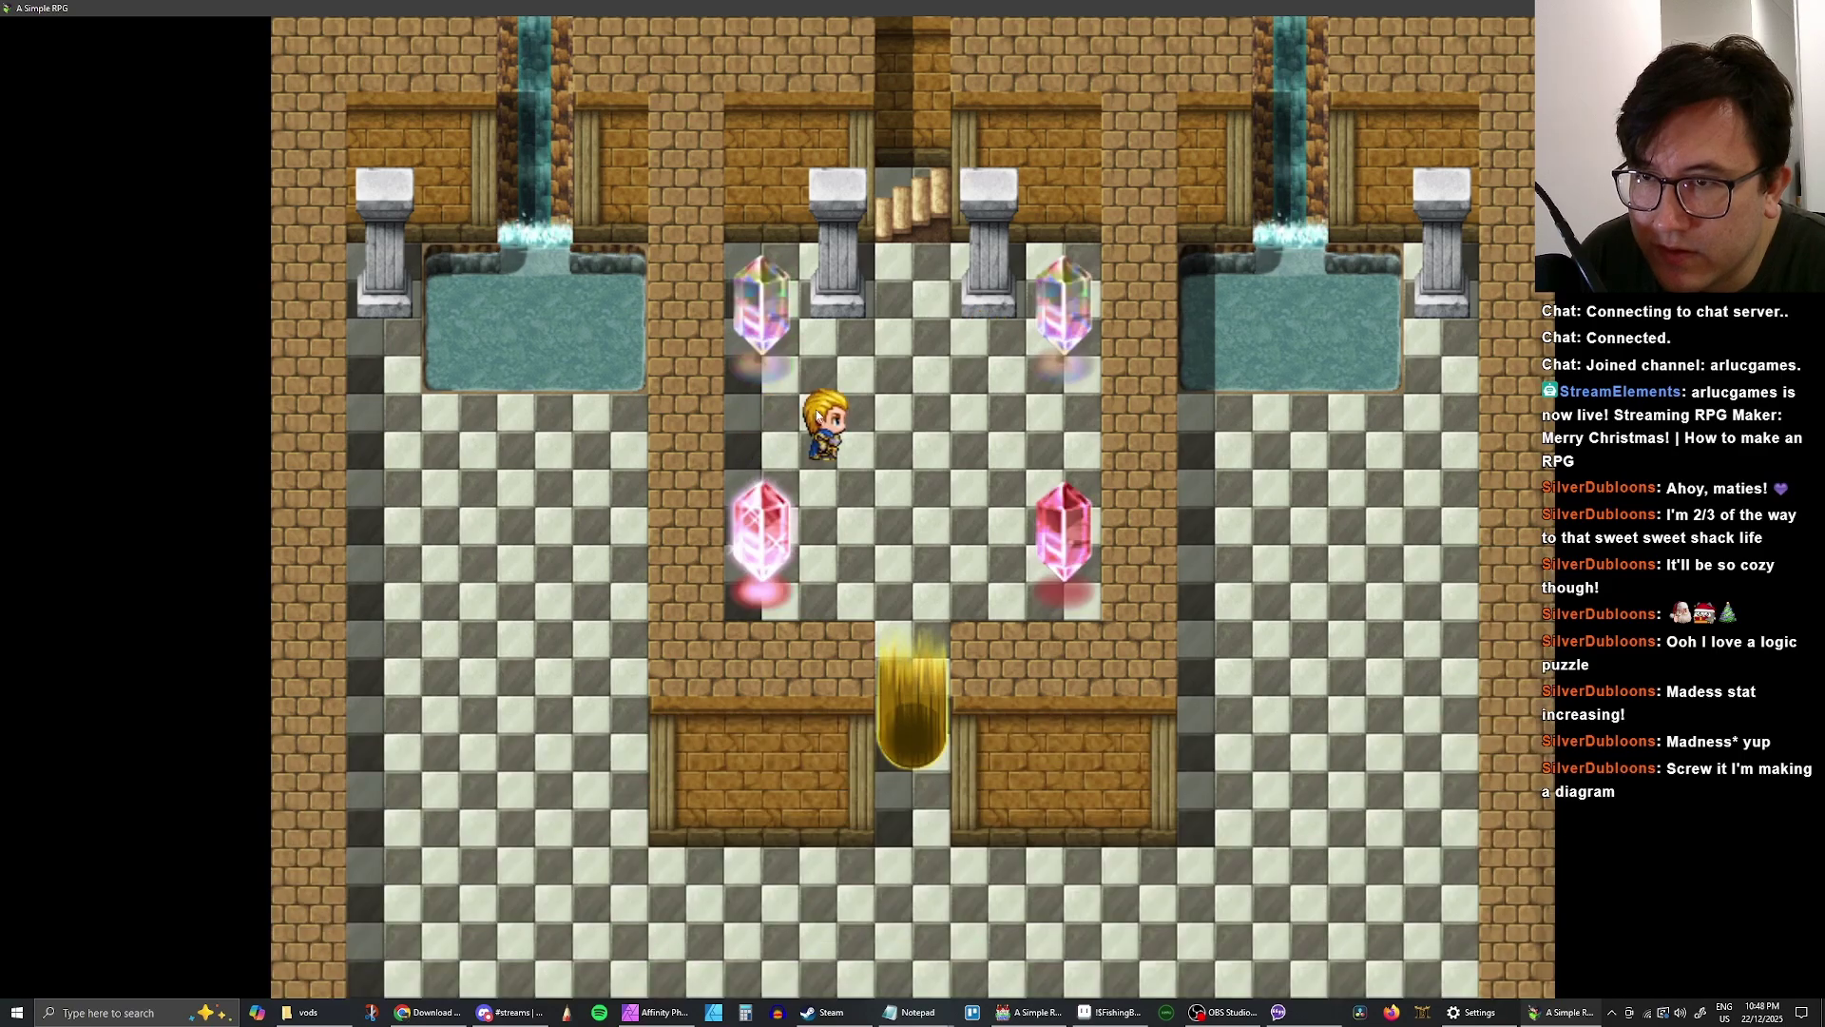
# - Walk east to the northeast crystal and touch it with Yes until all four crystals are red
pyautogui.press('Right')
pyautogui.press('Up')
pyautogui.press('Return')
pyautogui.press('Return')
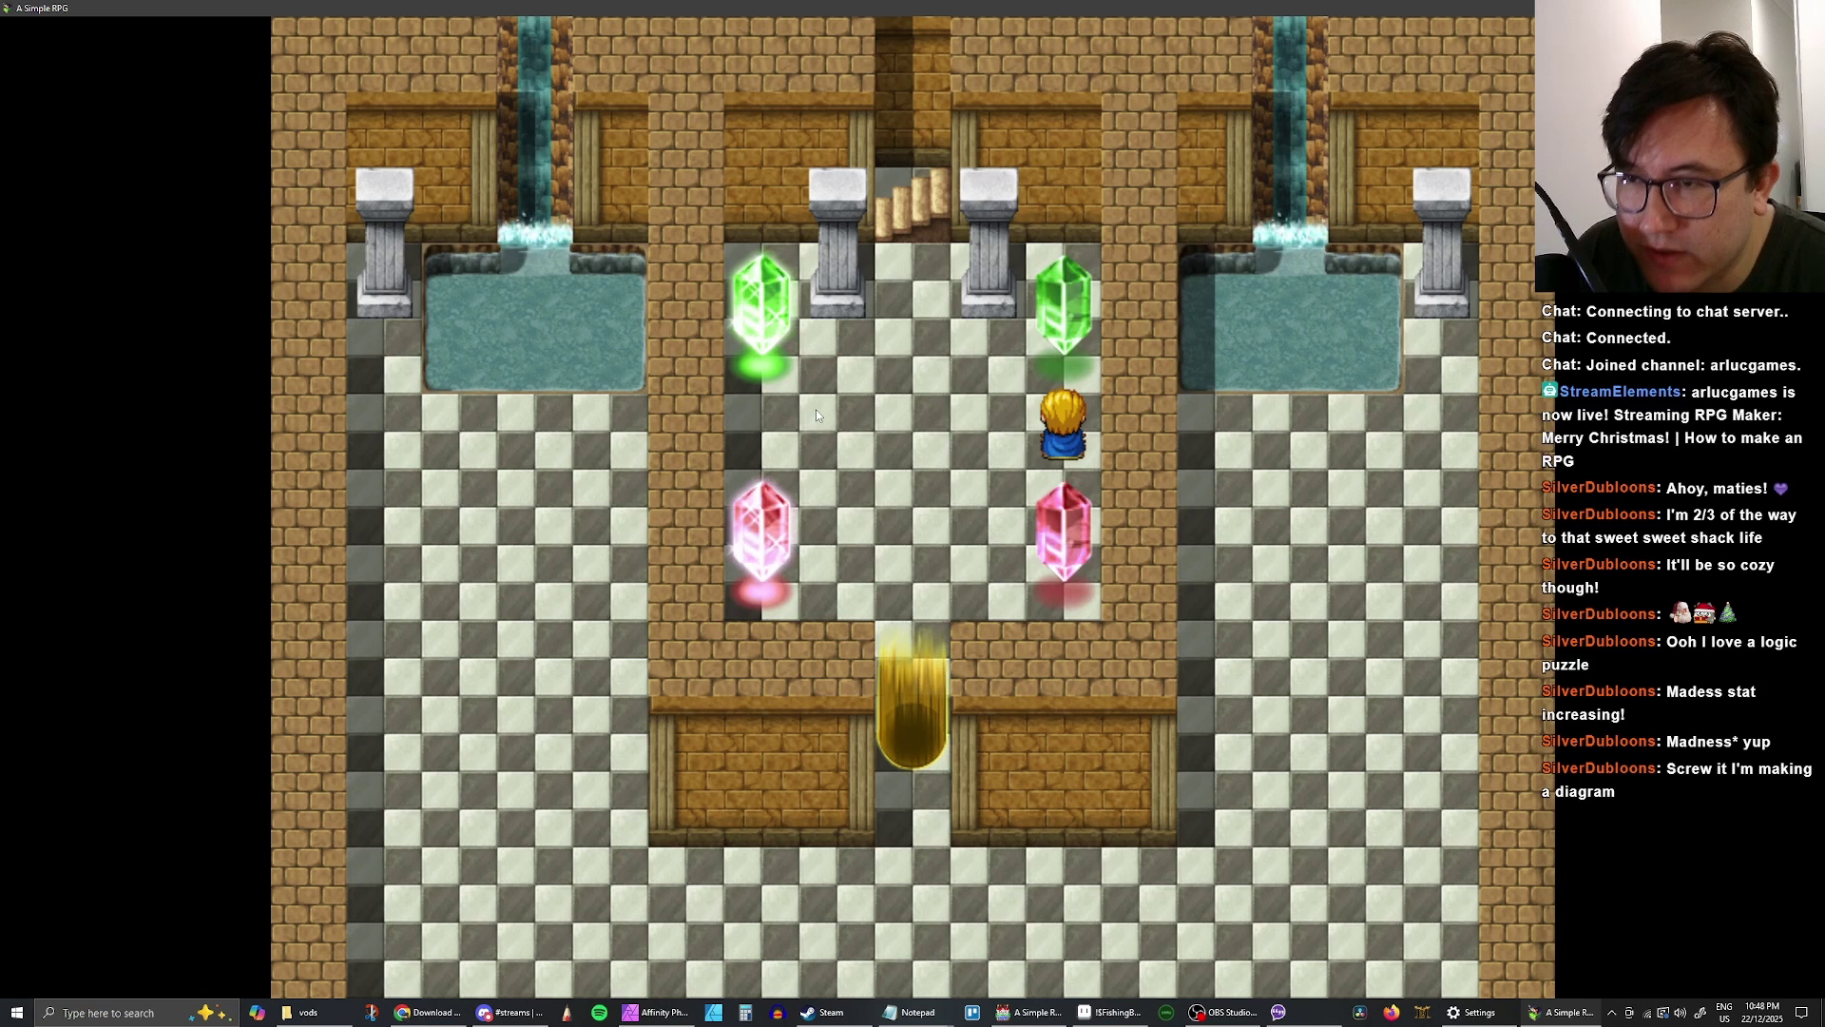
pyautogui.press('Return')
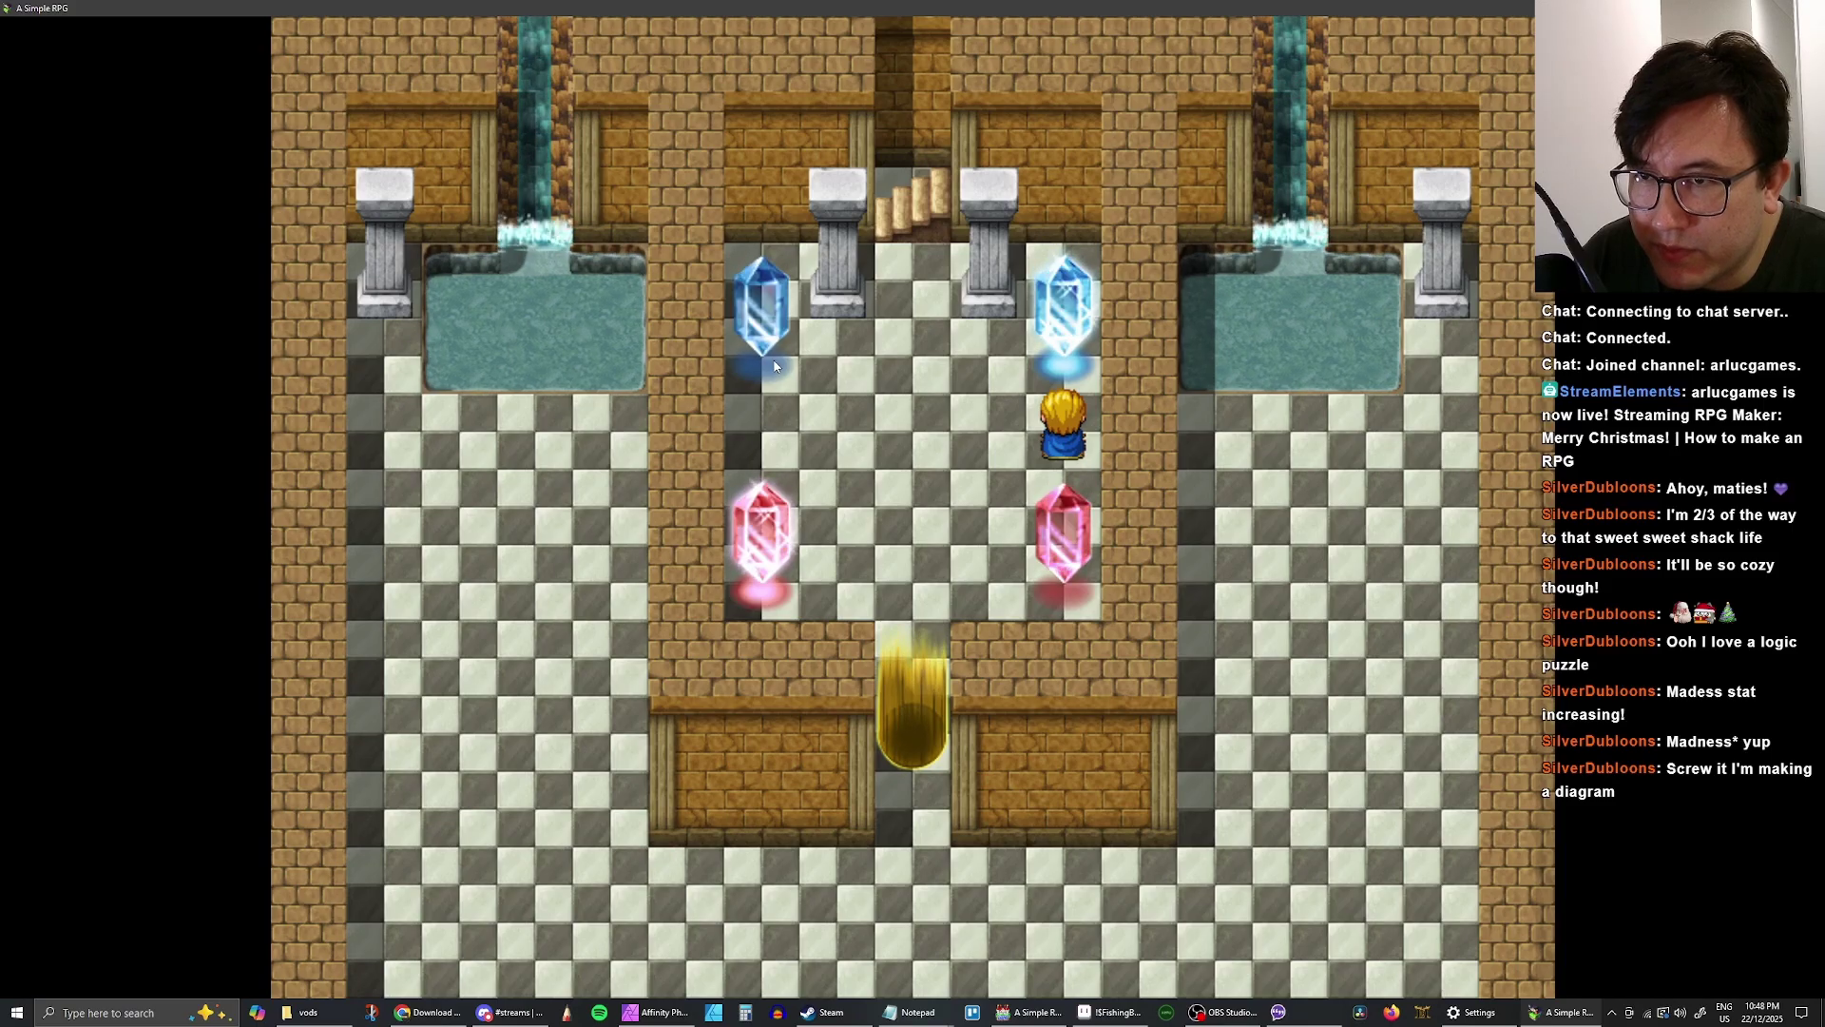
pyautogui.press('Return')
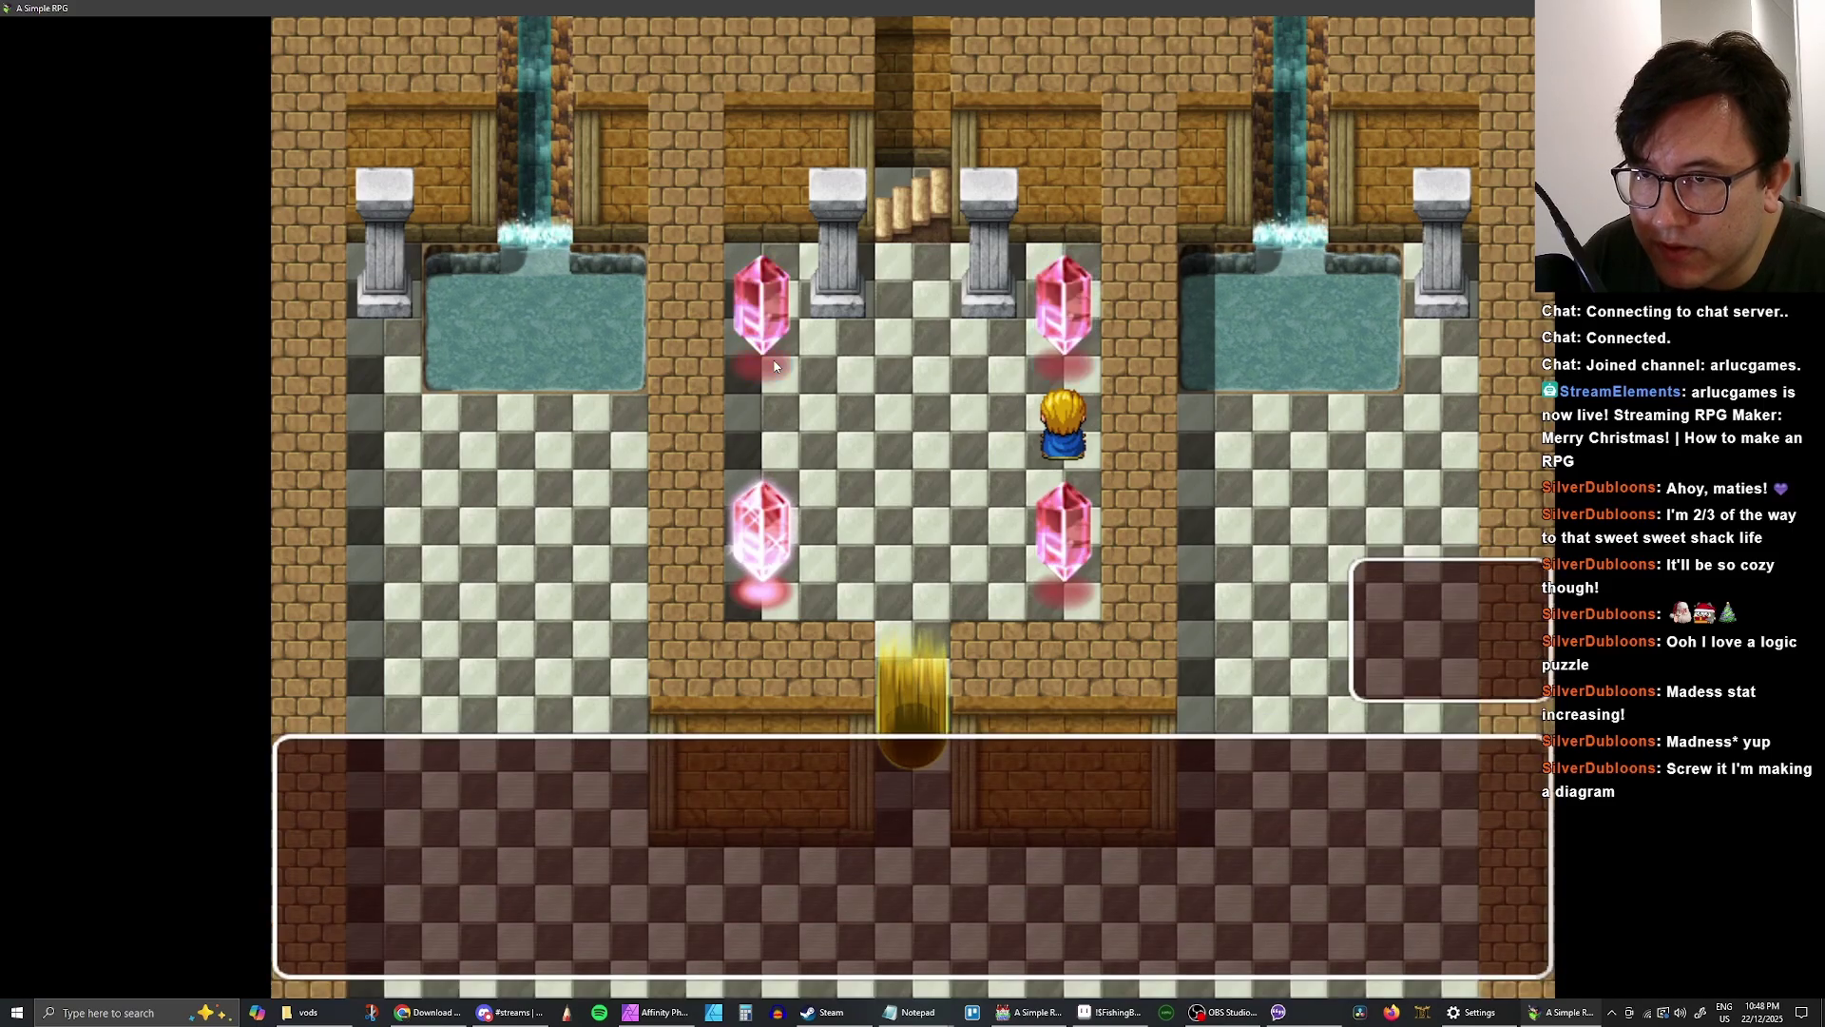
pyautogui.press('Return')
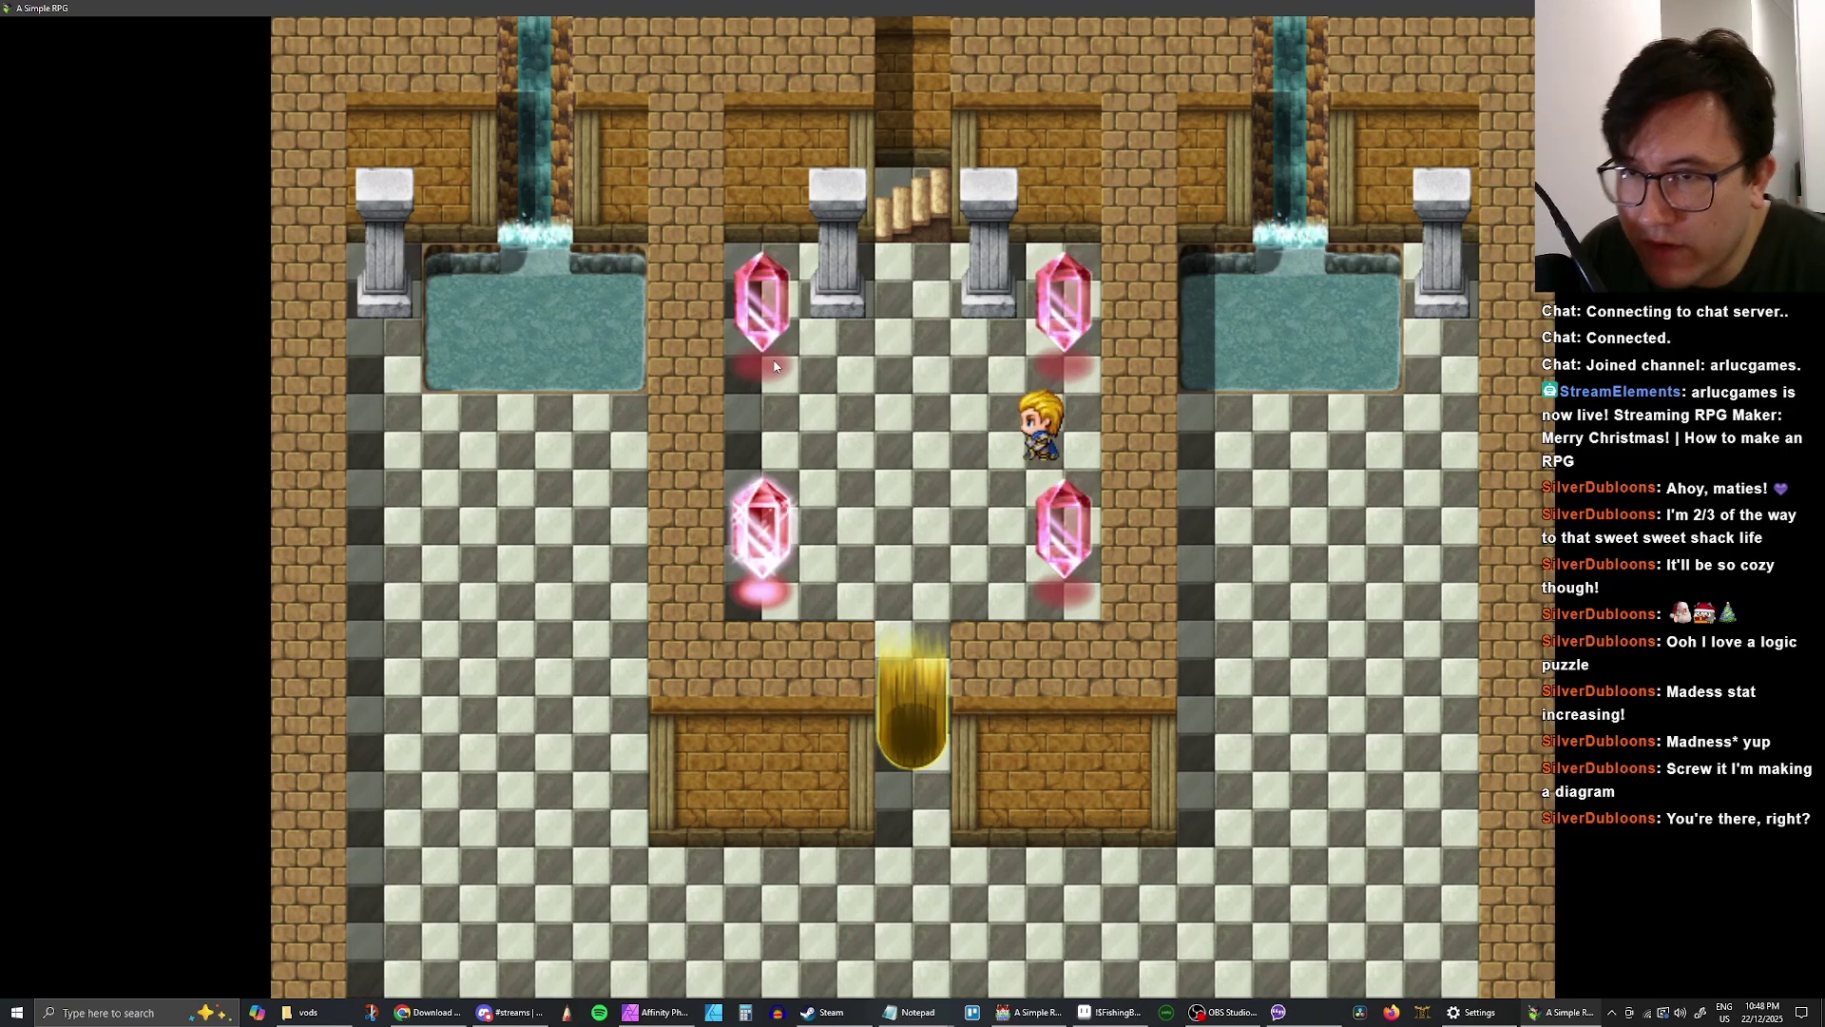
# - Walk west to the northwest crystal and touch it twice with Yes, turning it and the southwest crystal green
pyautogui.click(774, 366)
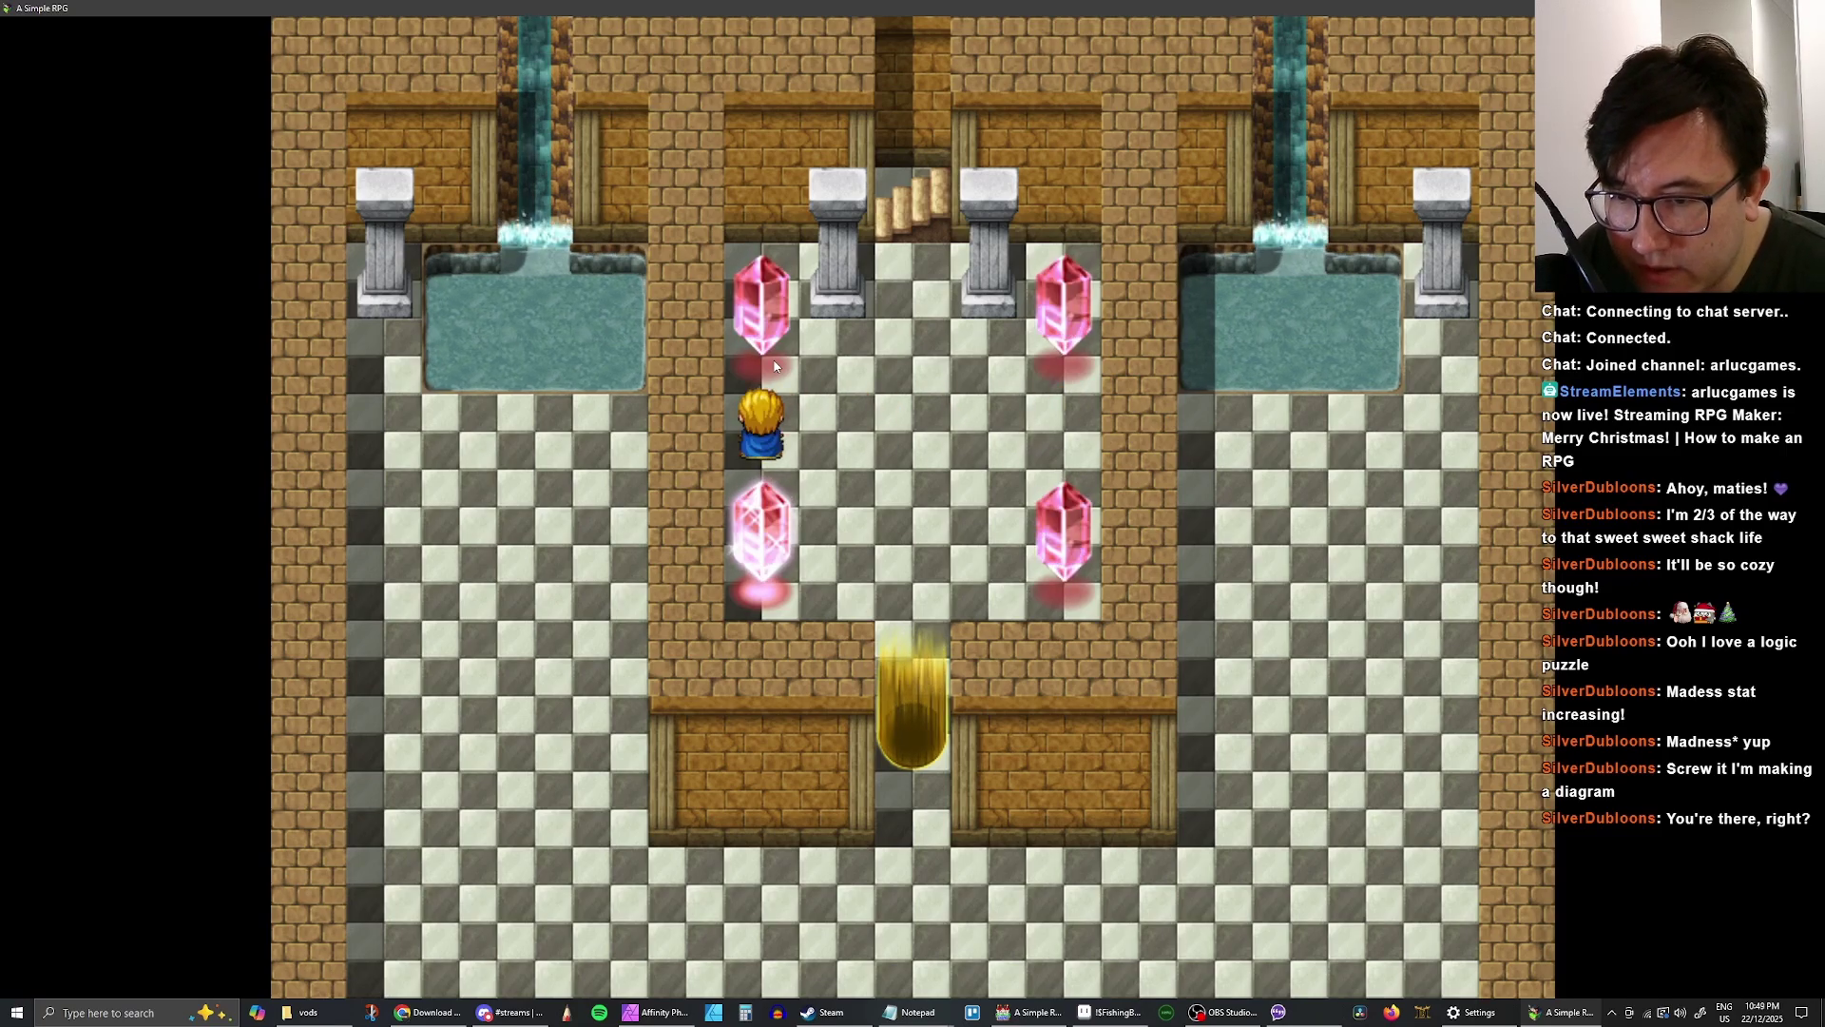
pyautogui.press('Return')
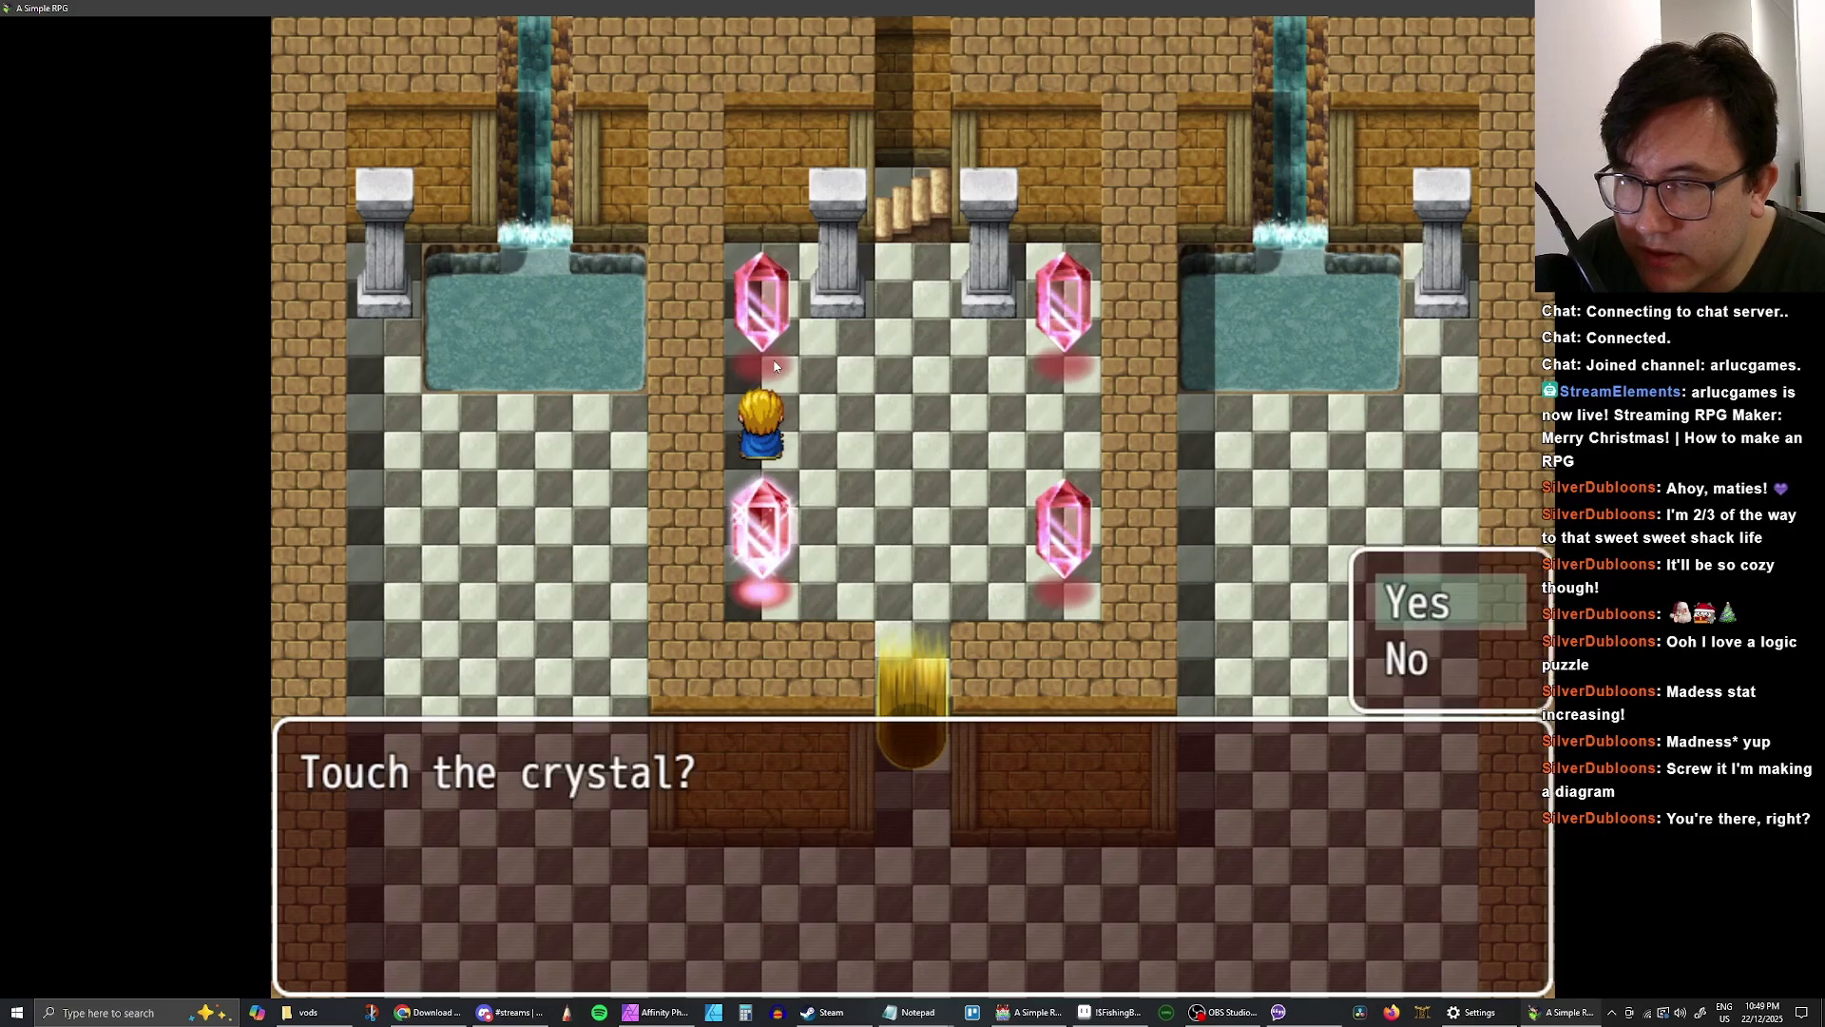
pyautogui.press('Return')
pyautogui.press('Return')
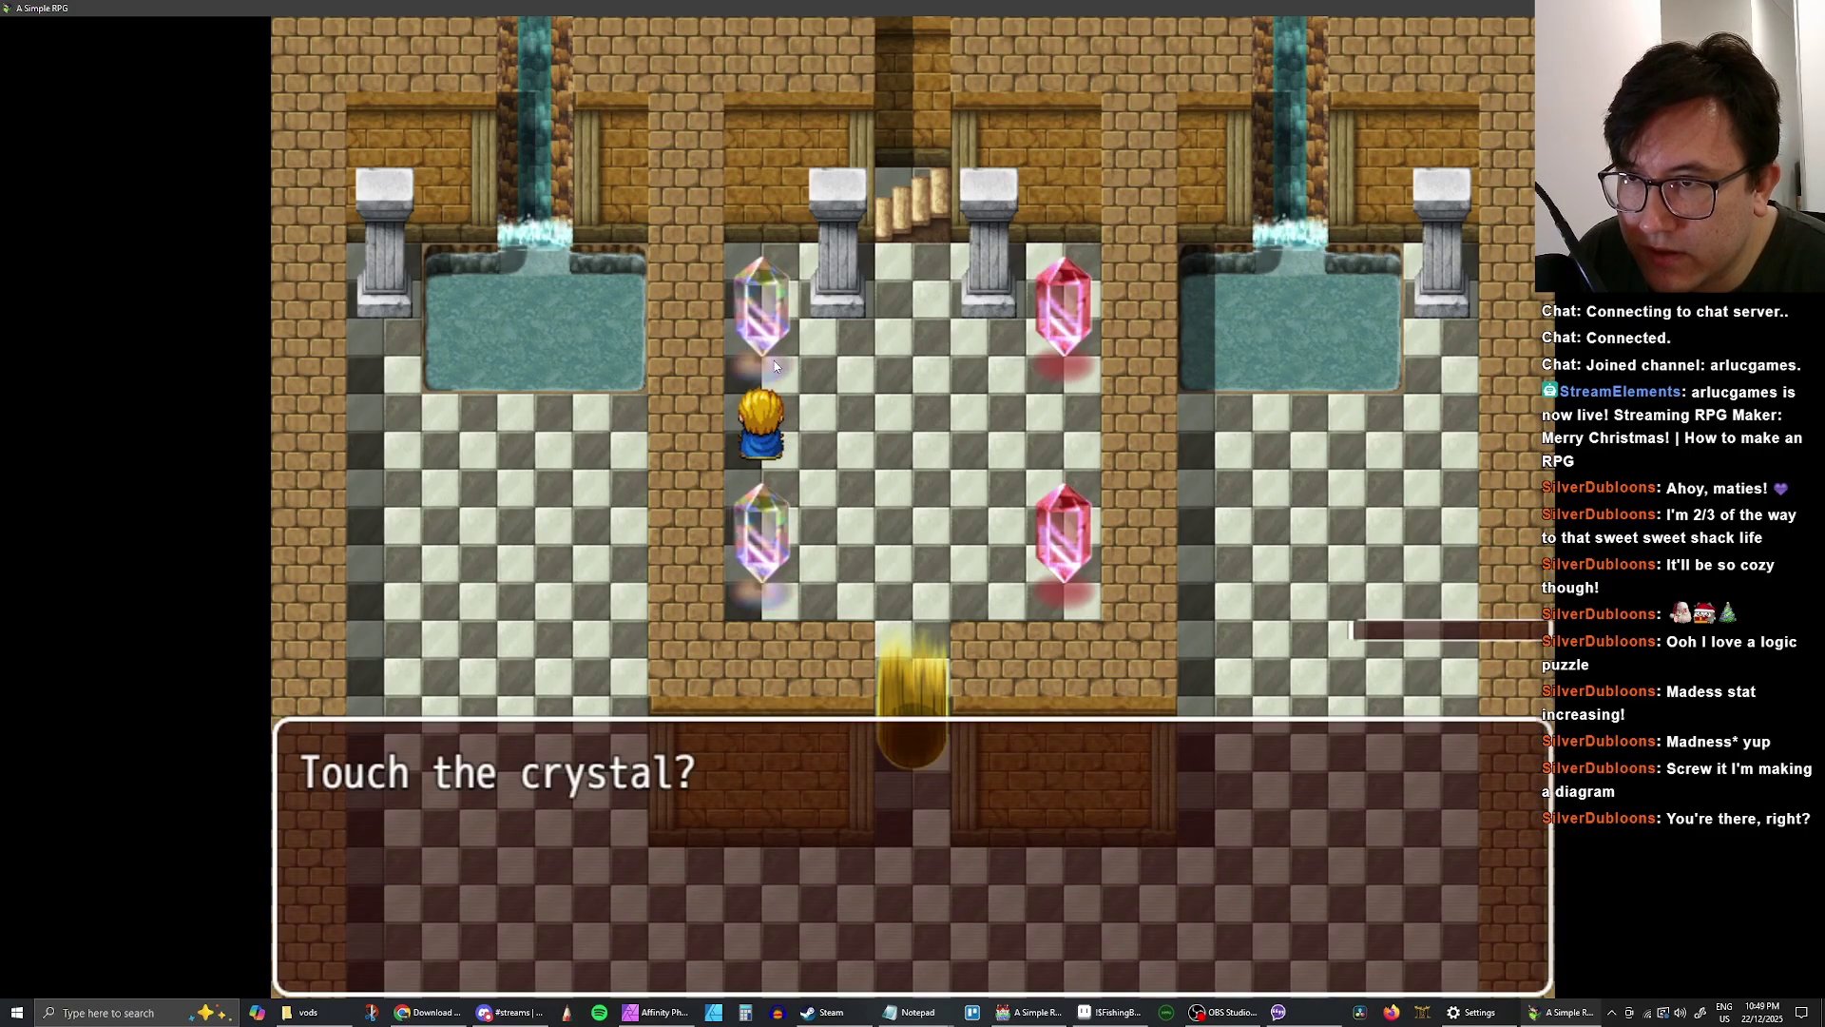
pyautogui.press('Return')
# - Walk south to the southwest crystal and touch it with Yes until it is multicoloured and both eastern crystals are blue
pyautogui.press('Down')
pyautogui.press('Return')
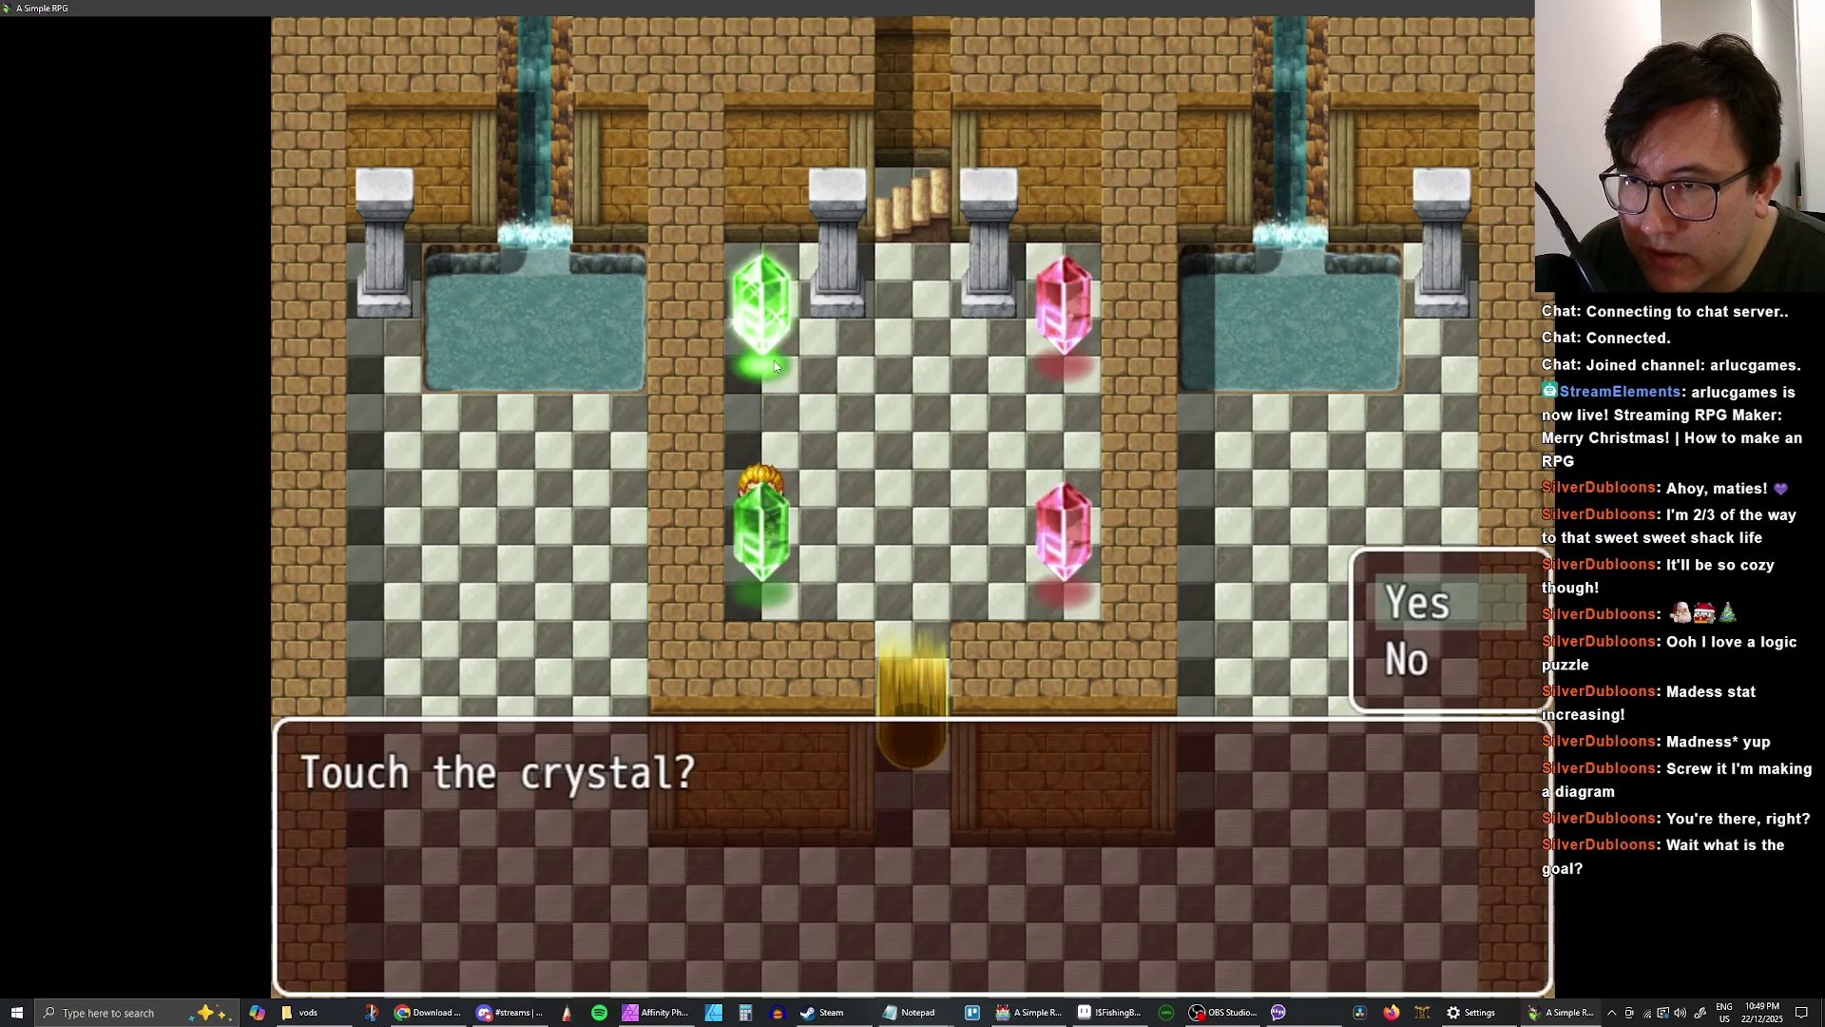
pyautogui.press('Return')
pyautogui.press('Return')
pyautogui.press('Return')
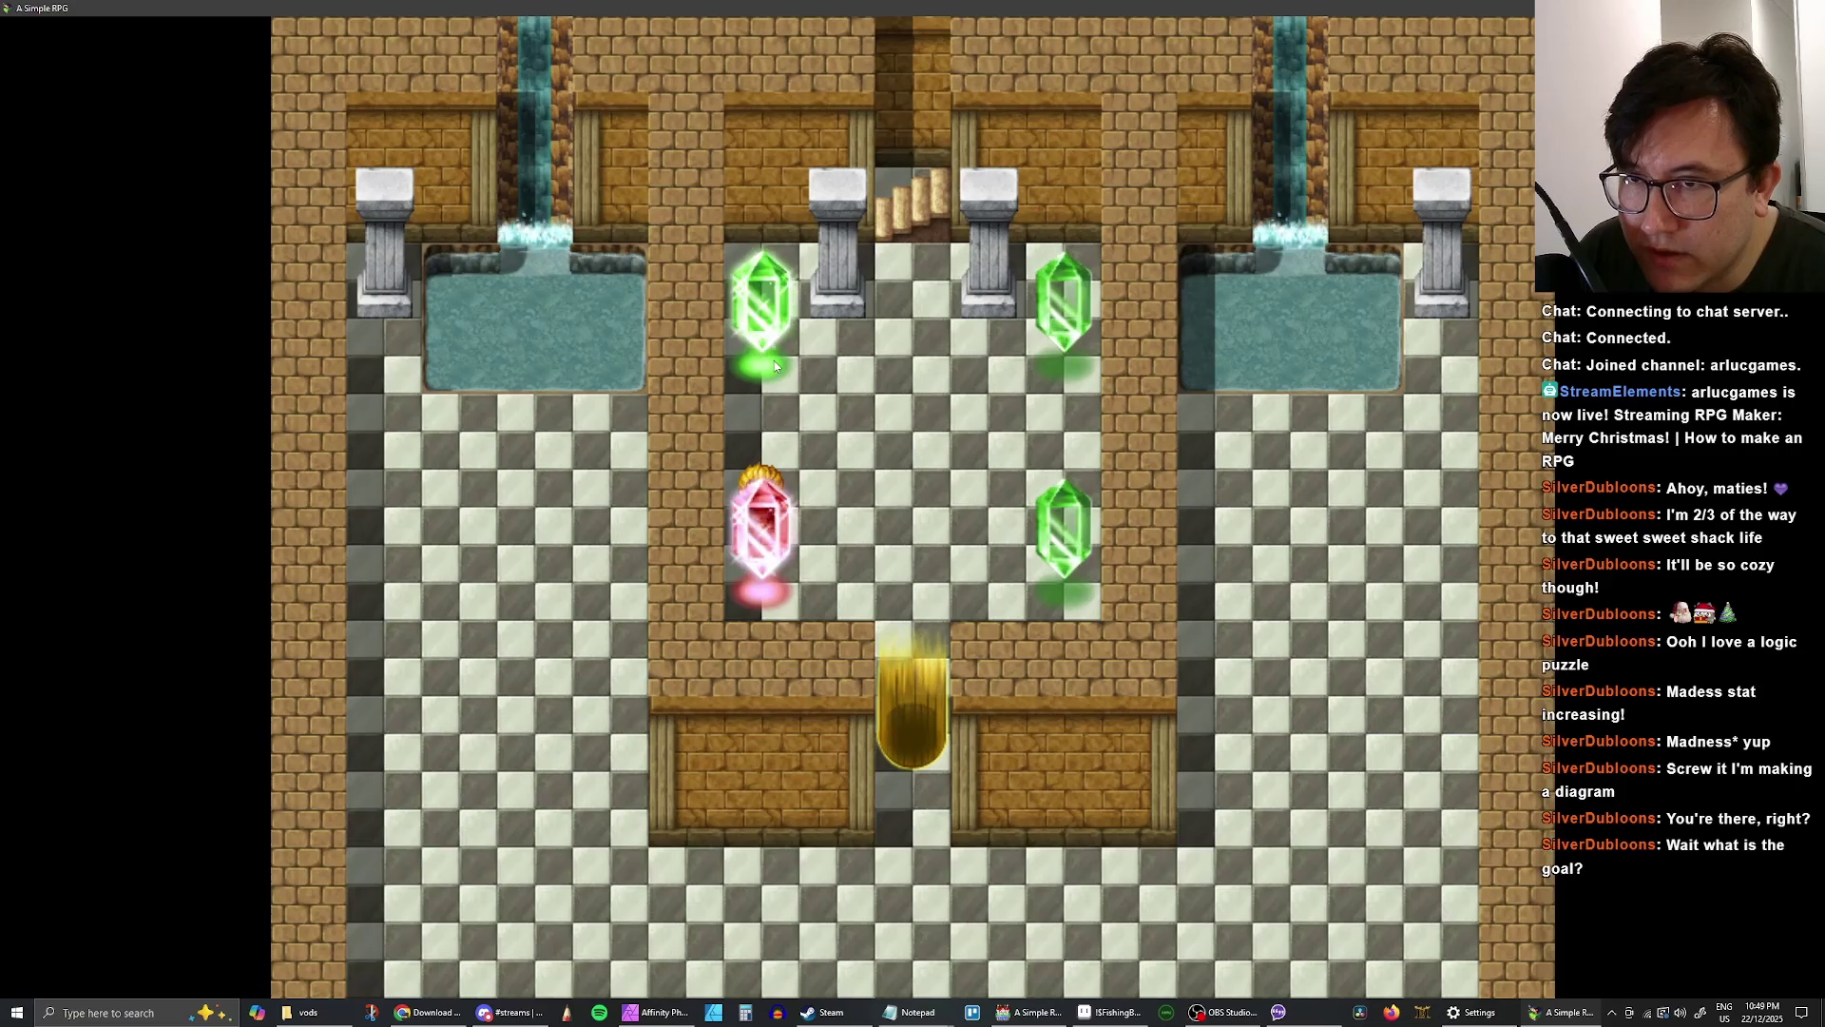
pyautogui.press('Return')
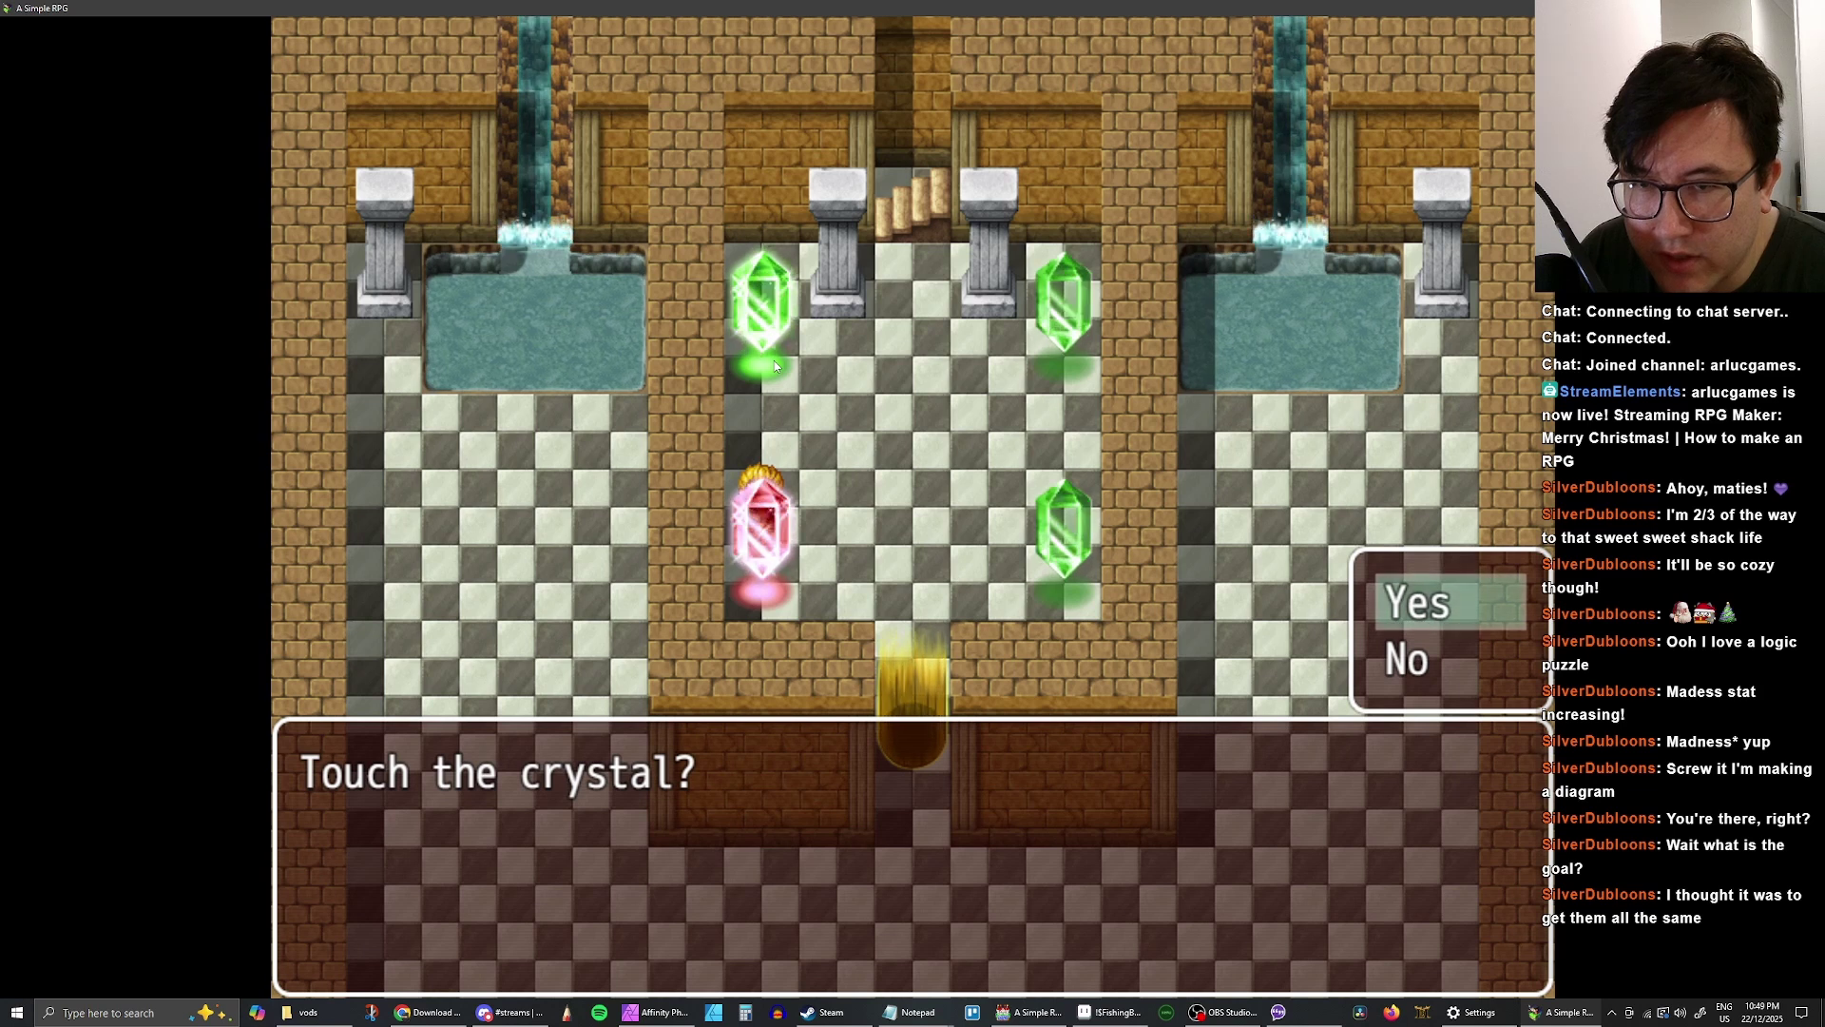
pyautogui.press('Return')
pyautogui.press('Up')
pyautogui.press('Up')
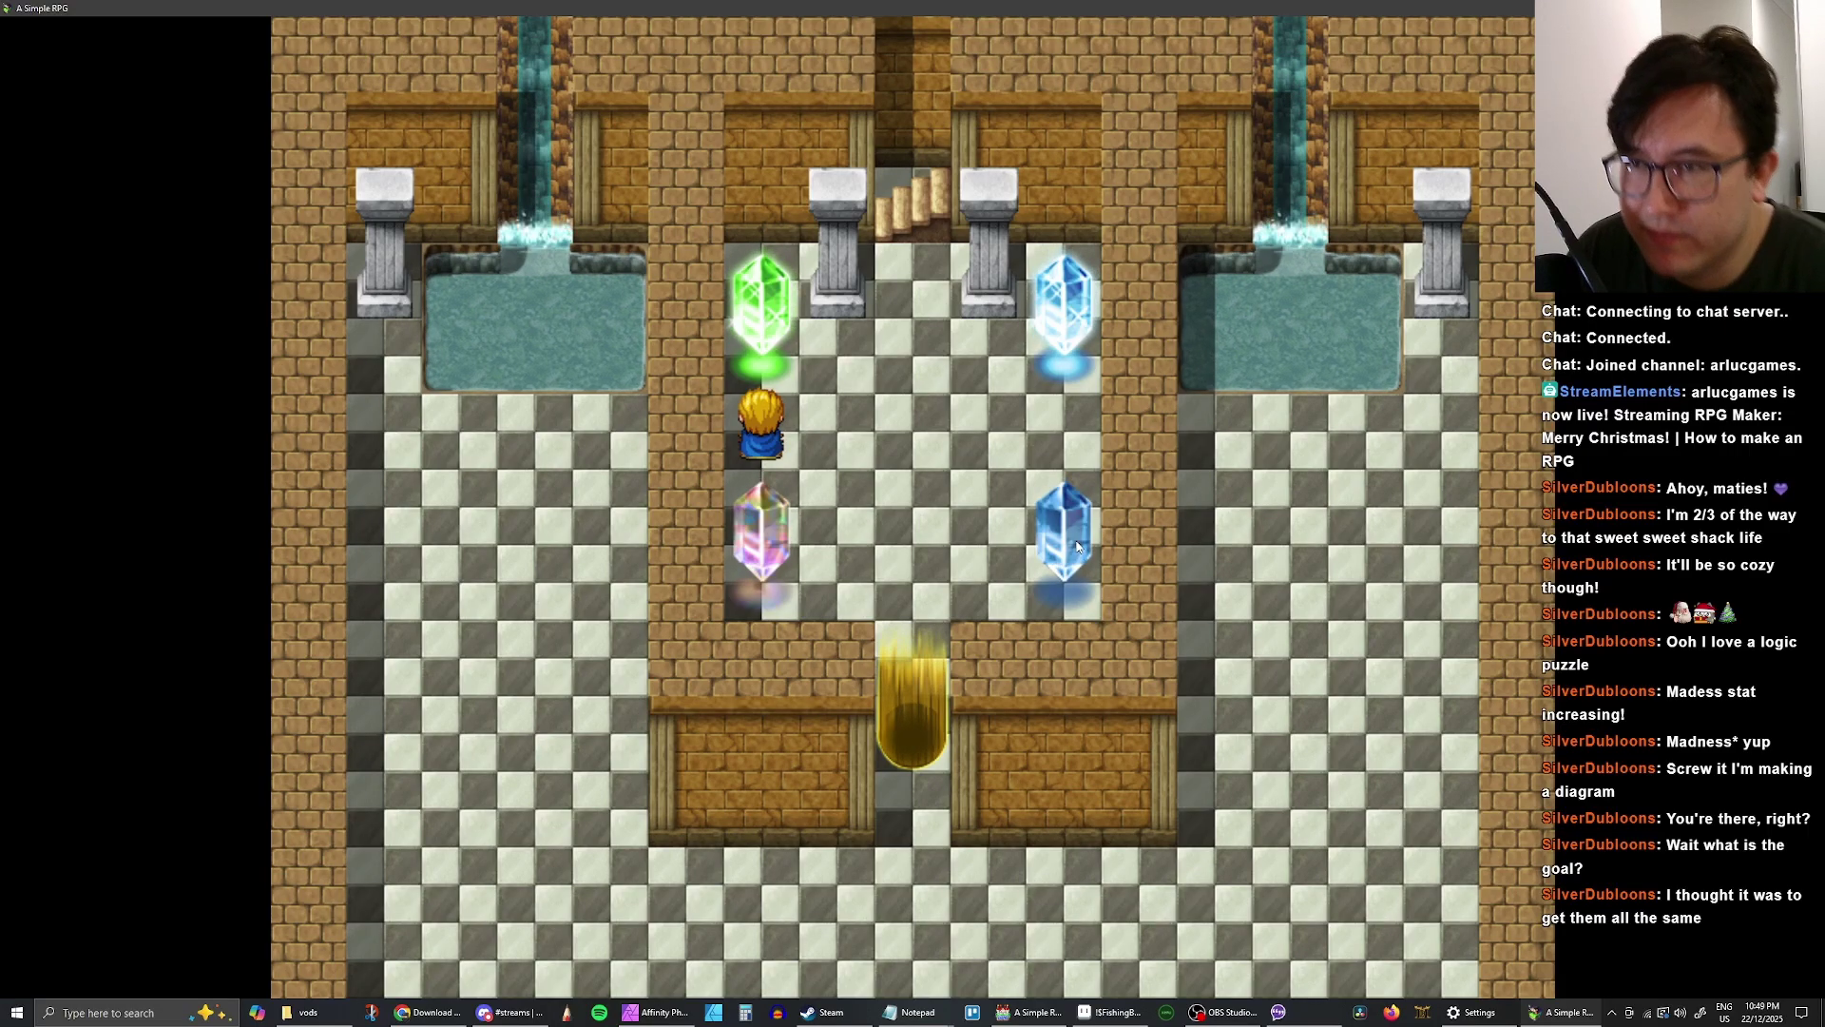
pyautogui.press('Right')
pyautogui.press('Right')
pyautogui.press('Right')
pyautogui.press('Right')
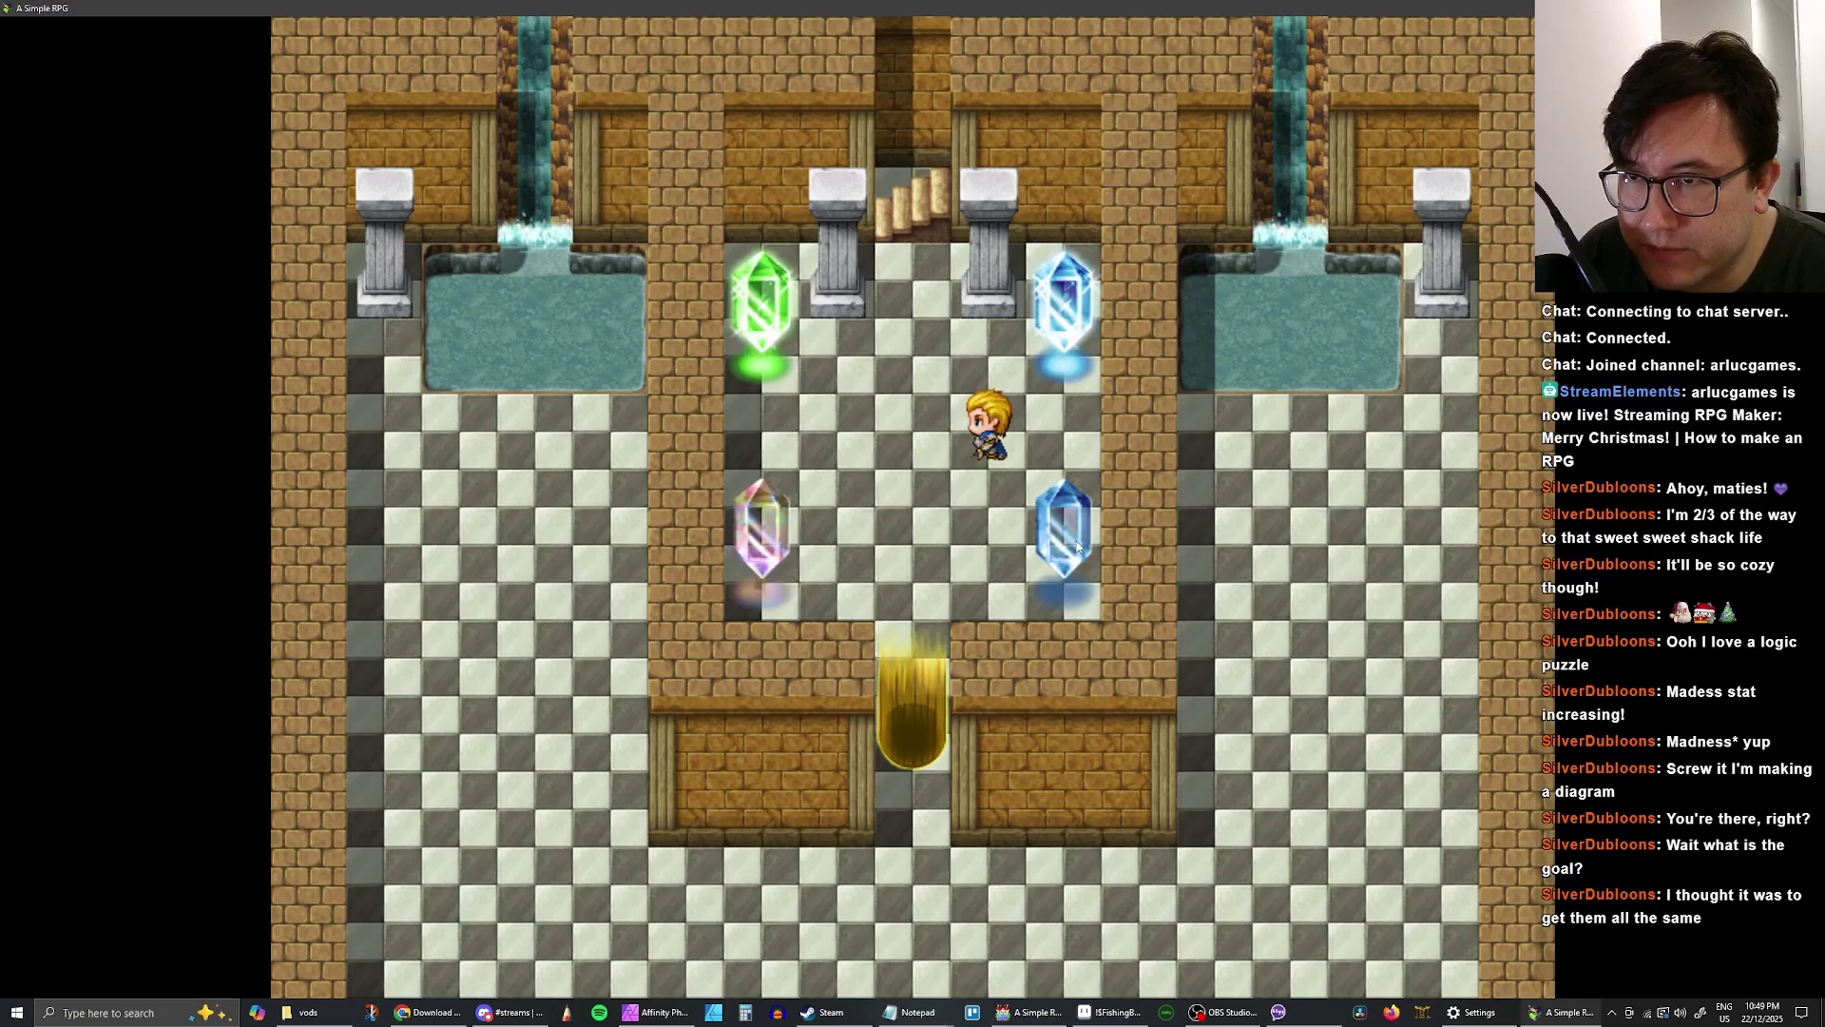
pyautogui.press('Left')
pyautogui.press('Right')
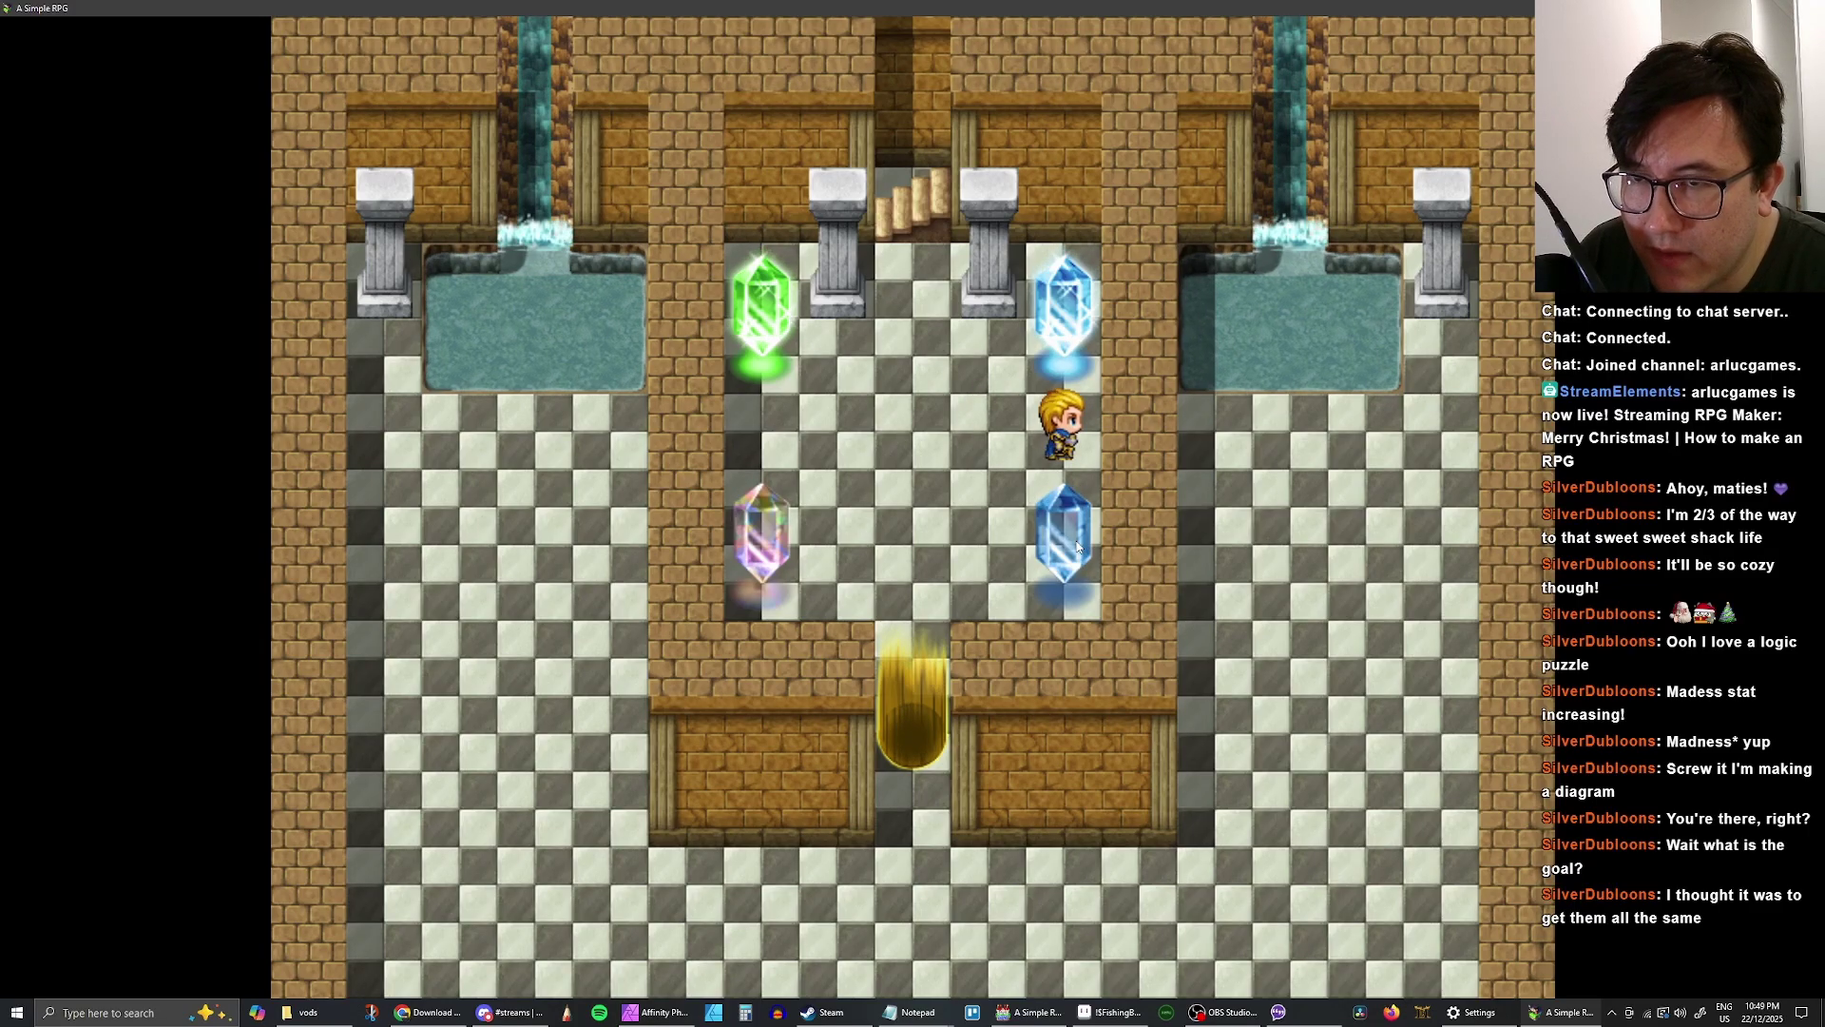
pyautogui.press('Up')
# - Return to the southwest crystal and touch it with Yes until it is red and both eastern crystals are green
pyautogui.press('Left')
pyautogui.press('Left')
pyautogui.press('Left')
pyautogui.press('Left')
pyautogui.press('Down')
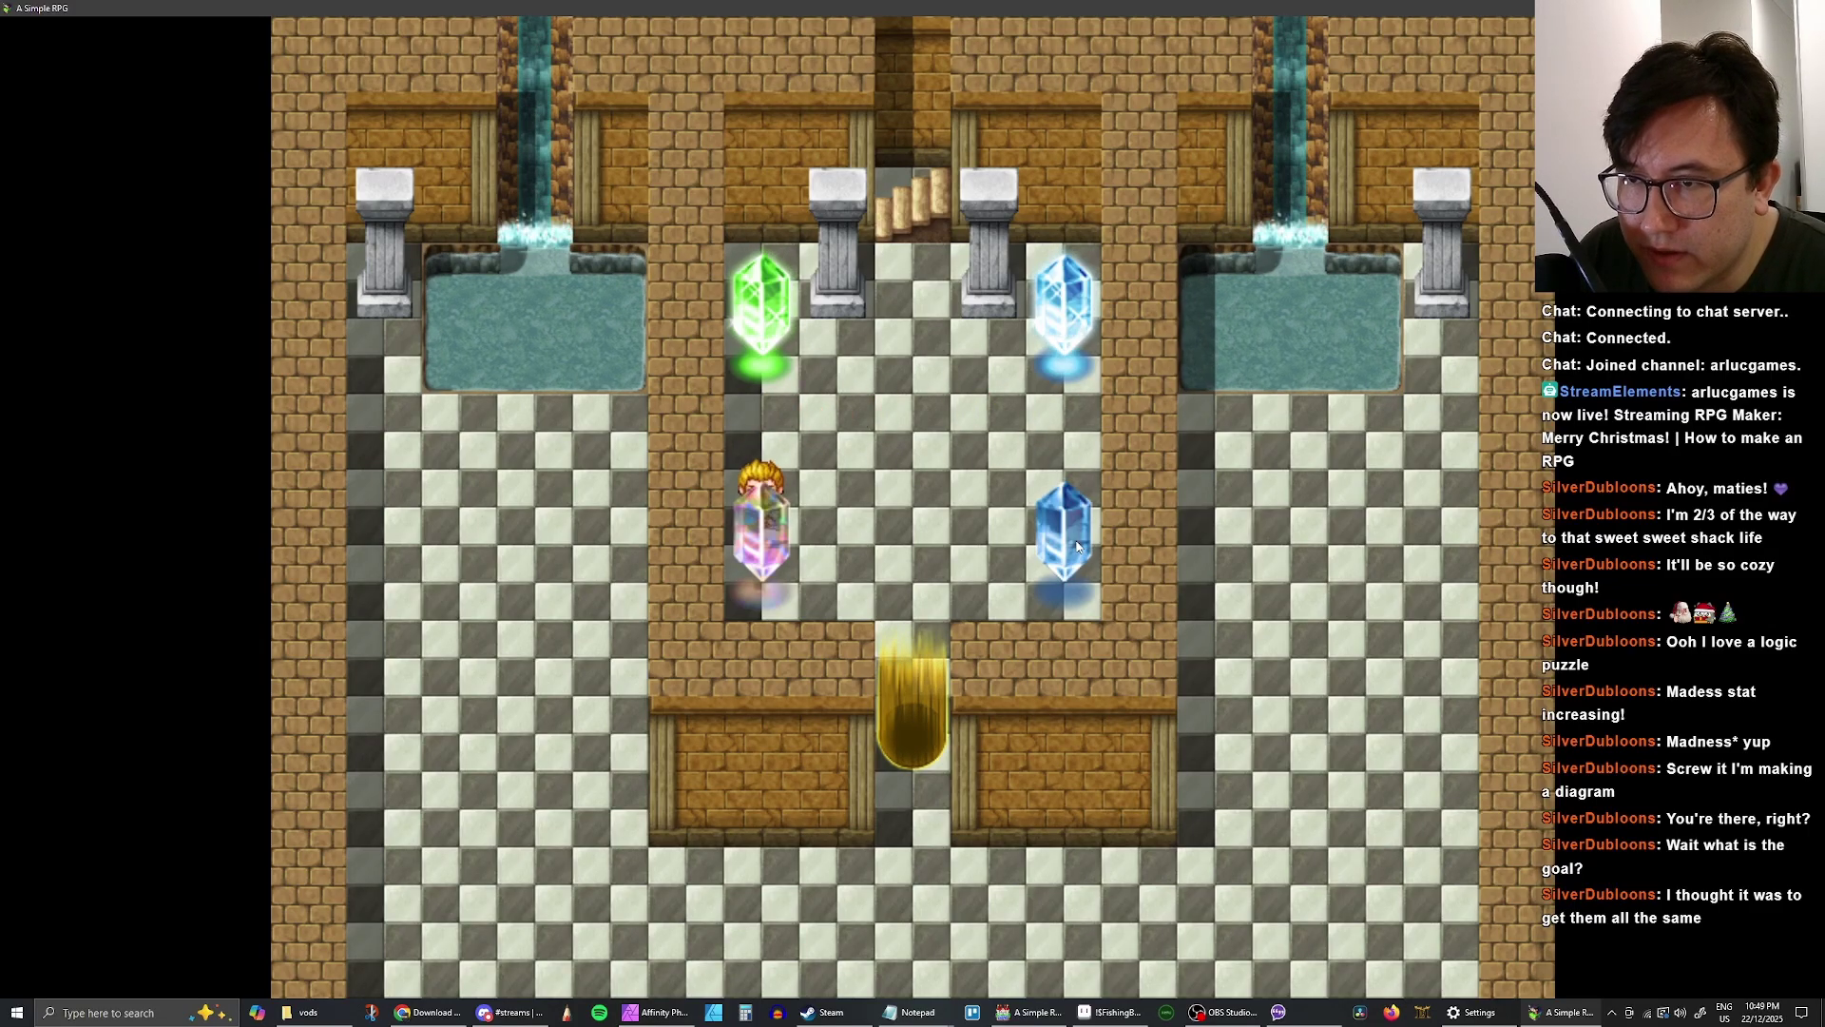
pyautogui.press('Return')
pyautogui.press('Return')
pyautogui.press('Return')
pyautogui.press('Return')
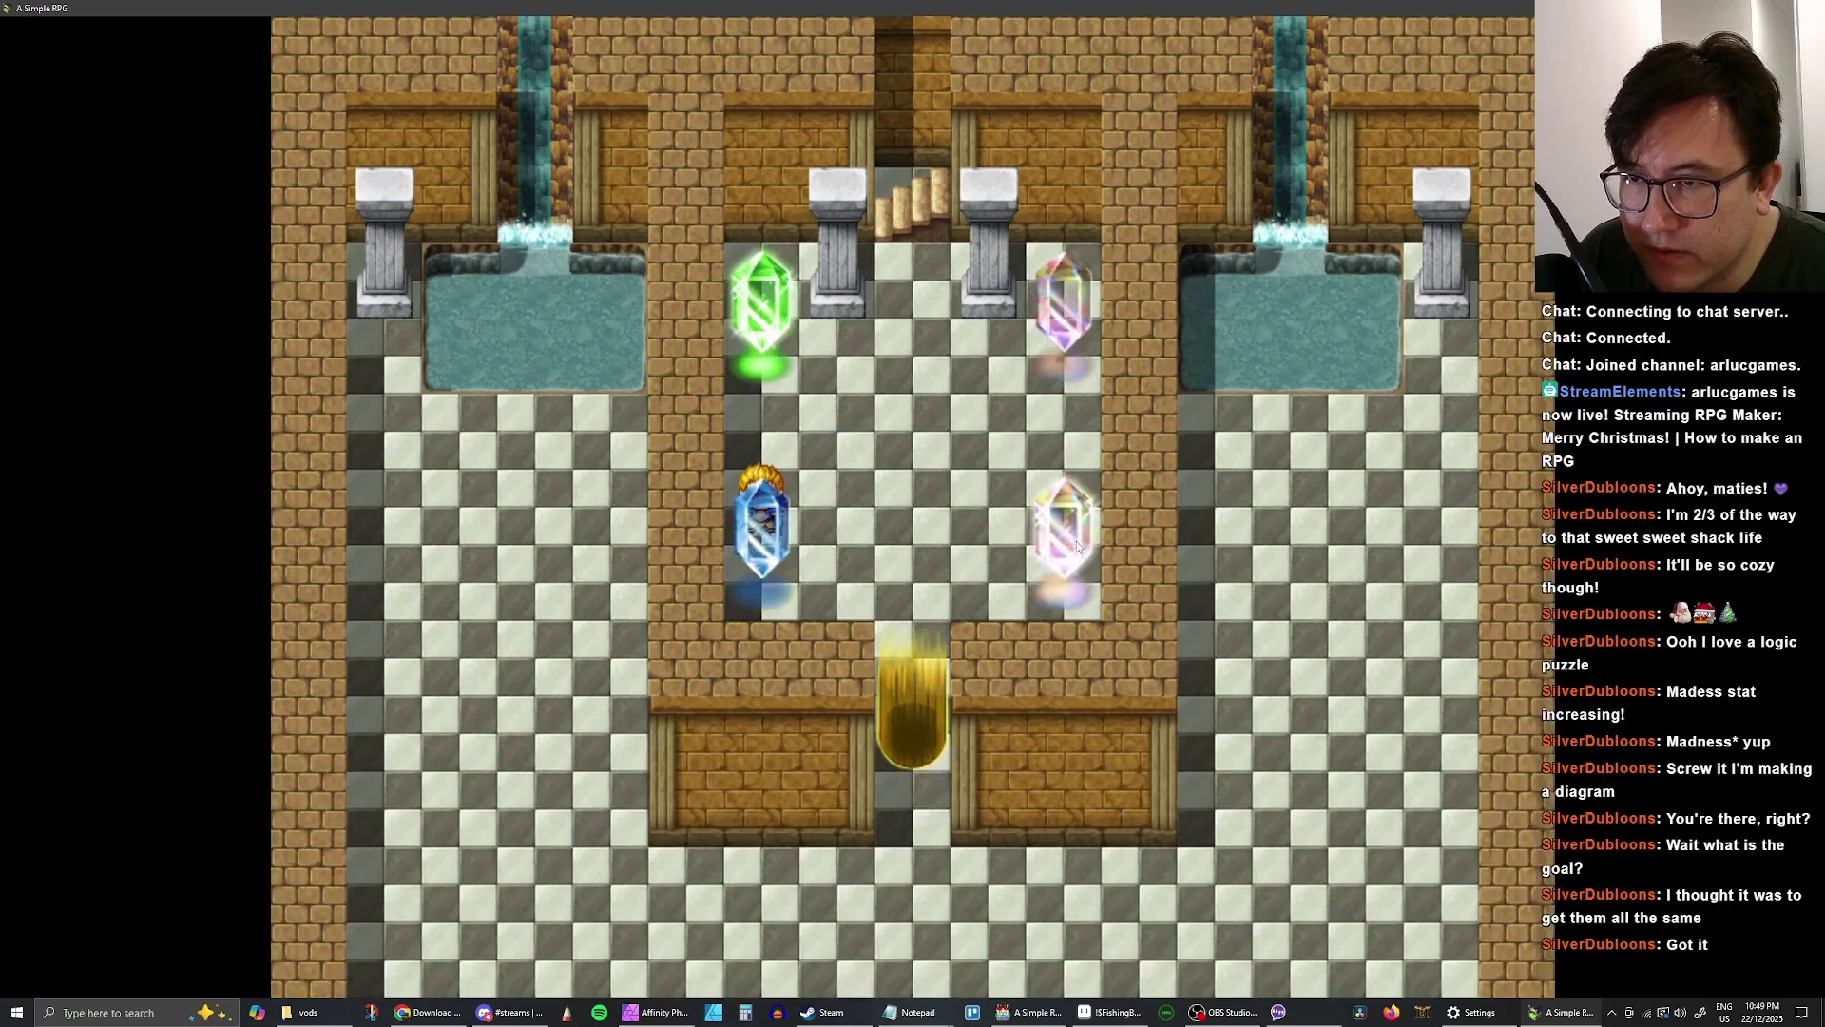
pyautogui.press('Return')
pyautogui.press('Return')
# - Walk to the northeast crystal and touch it with Yes until it and the northwest crystal are multicoloured
pyautogui.press('Up')
pyautogui.press('Right')
pyautogui.press('Right')
pyautogui.press('Right')
pyautogui.press('Right')
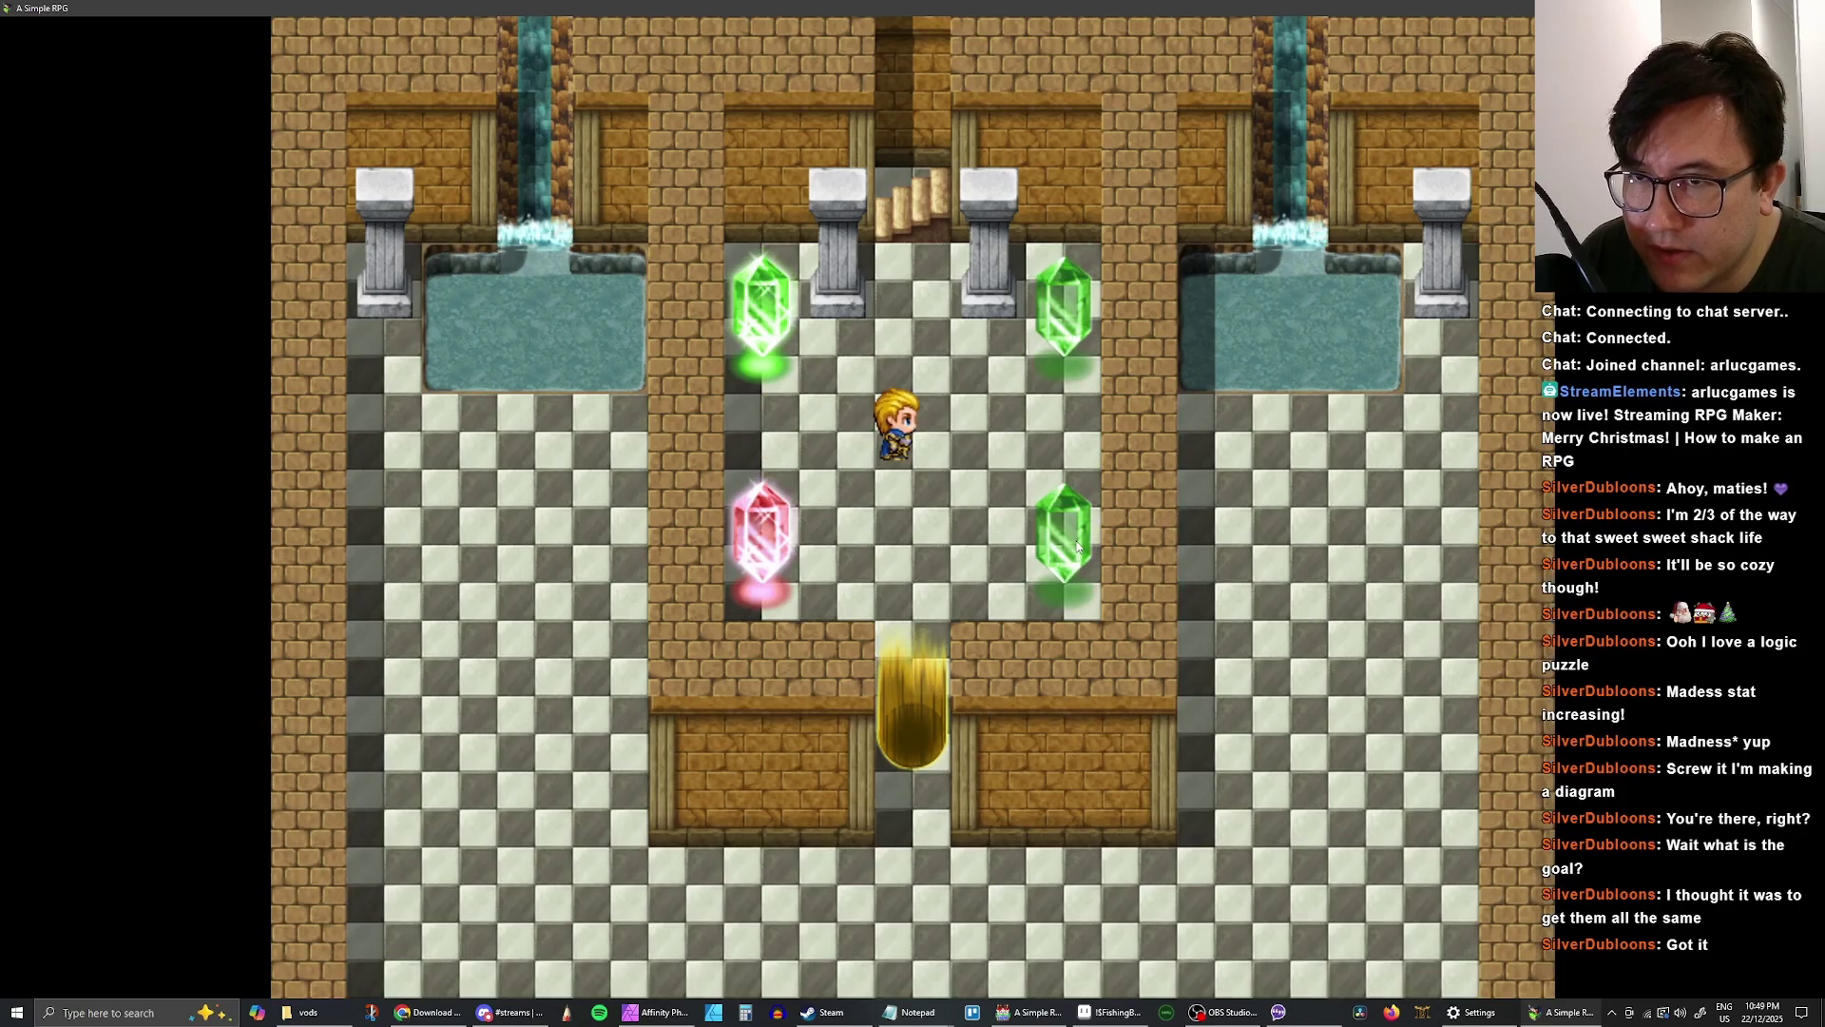
pyautogui.press('Up')
pyautogui.press('Return')
pyautogui.press('Return')
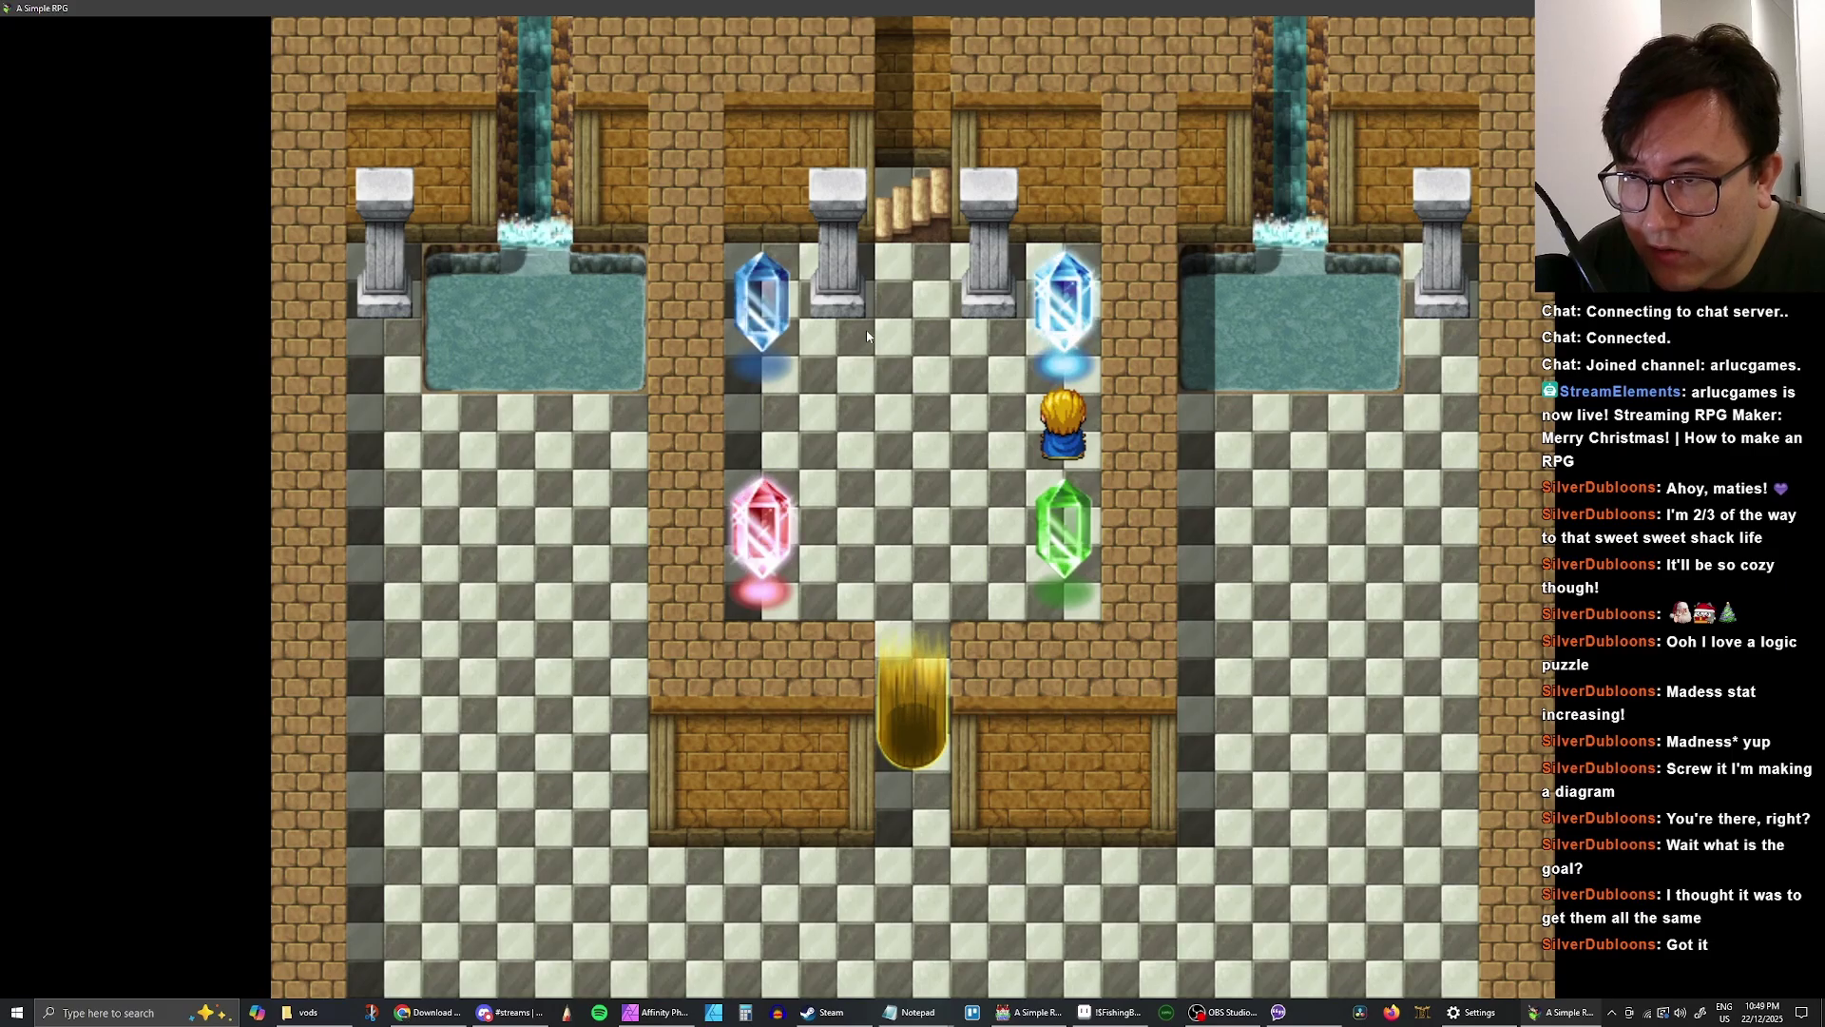
pyautogui.press('Return')
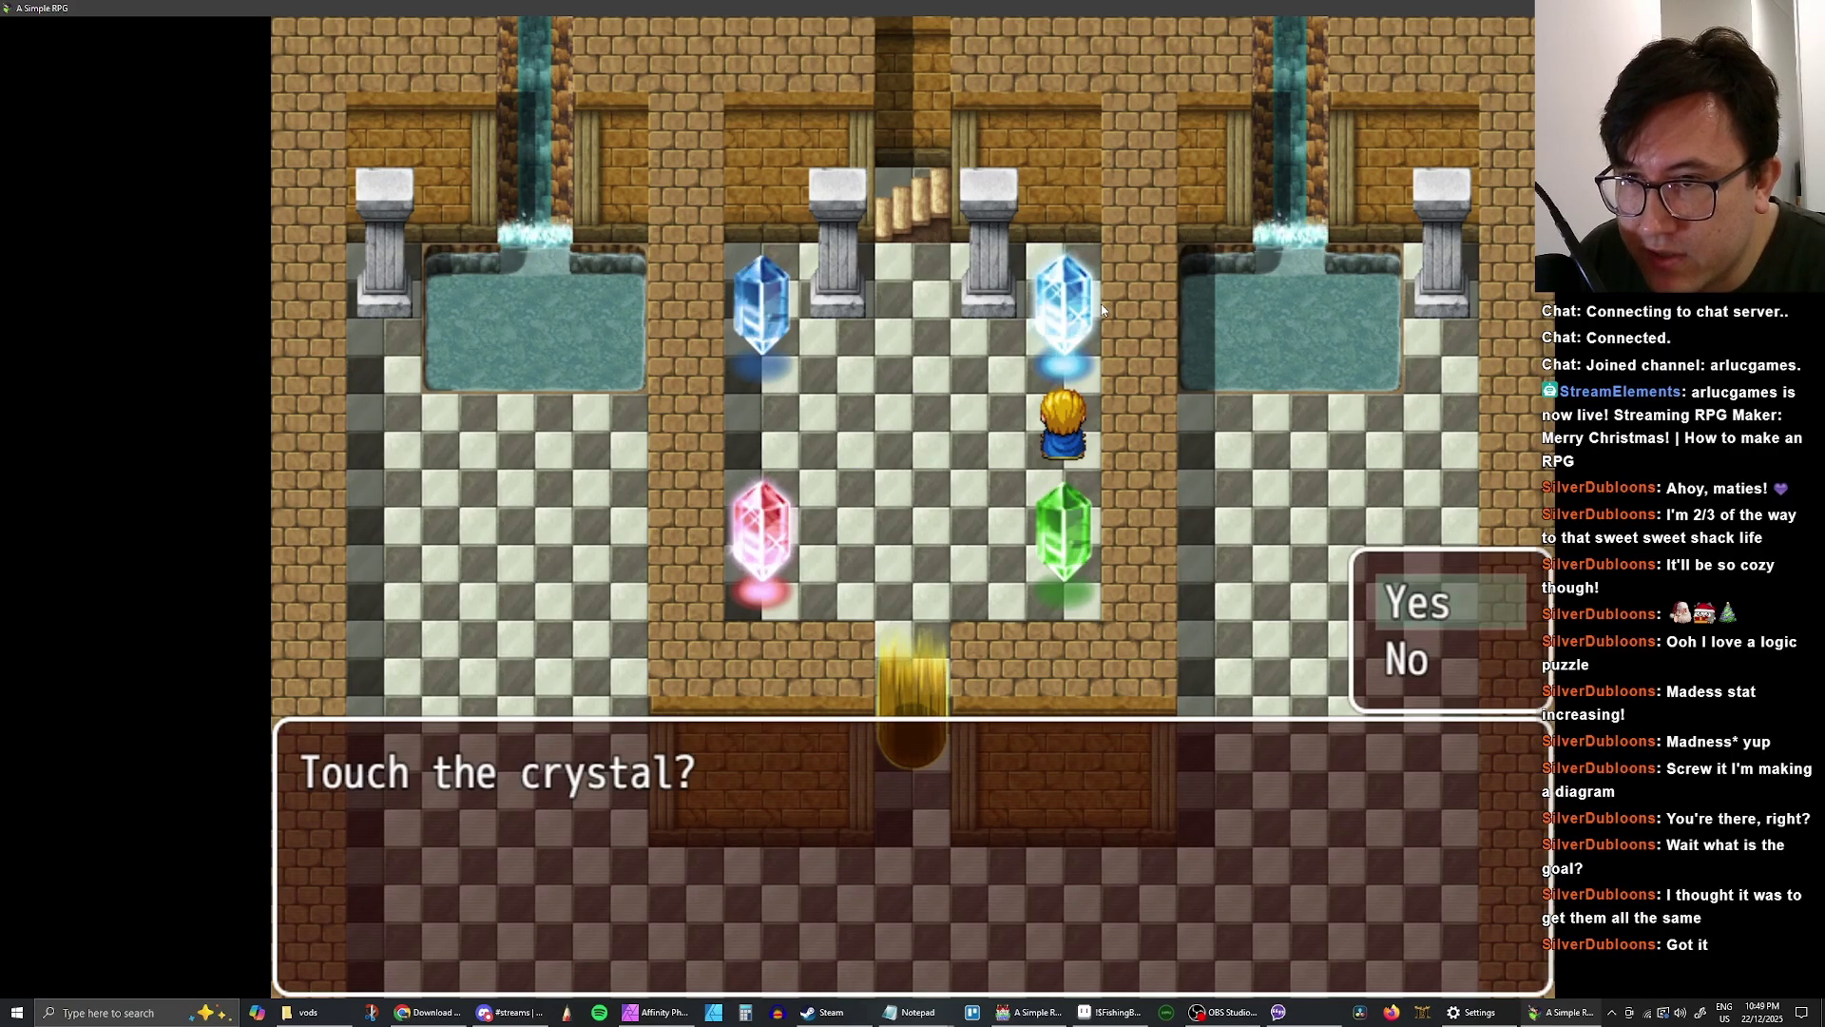
pyautogui.press('Return')
# - Walk west to the northwest crystal and touch it once with Yes, turning it green and the southwest crystal multicoloured
pyautogui.press('Left')
pyautogui.press('Left')
pyautogui.press('Left')
pyautogui.press('Left')
pyautogui.press('Up')
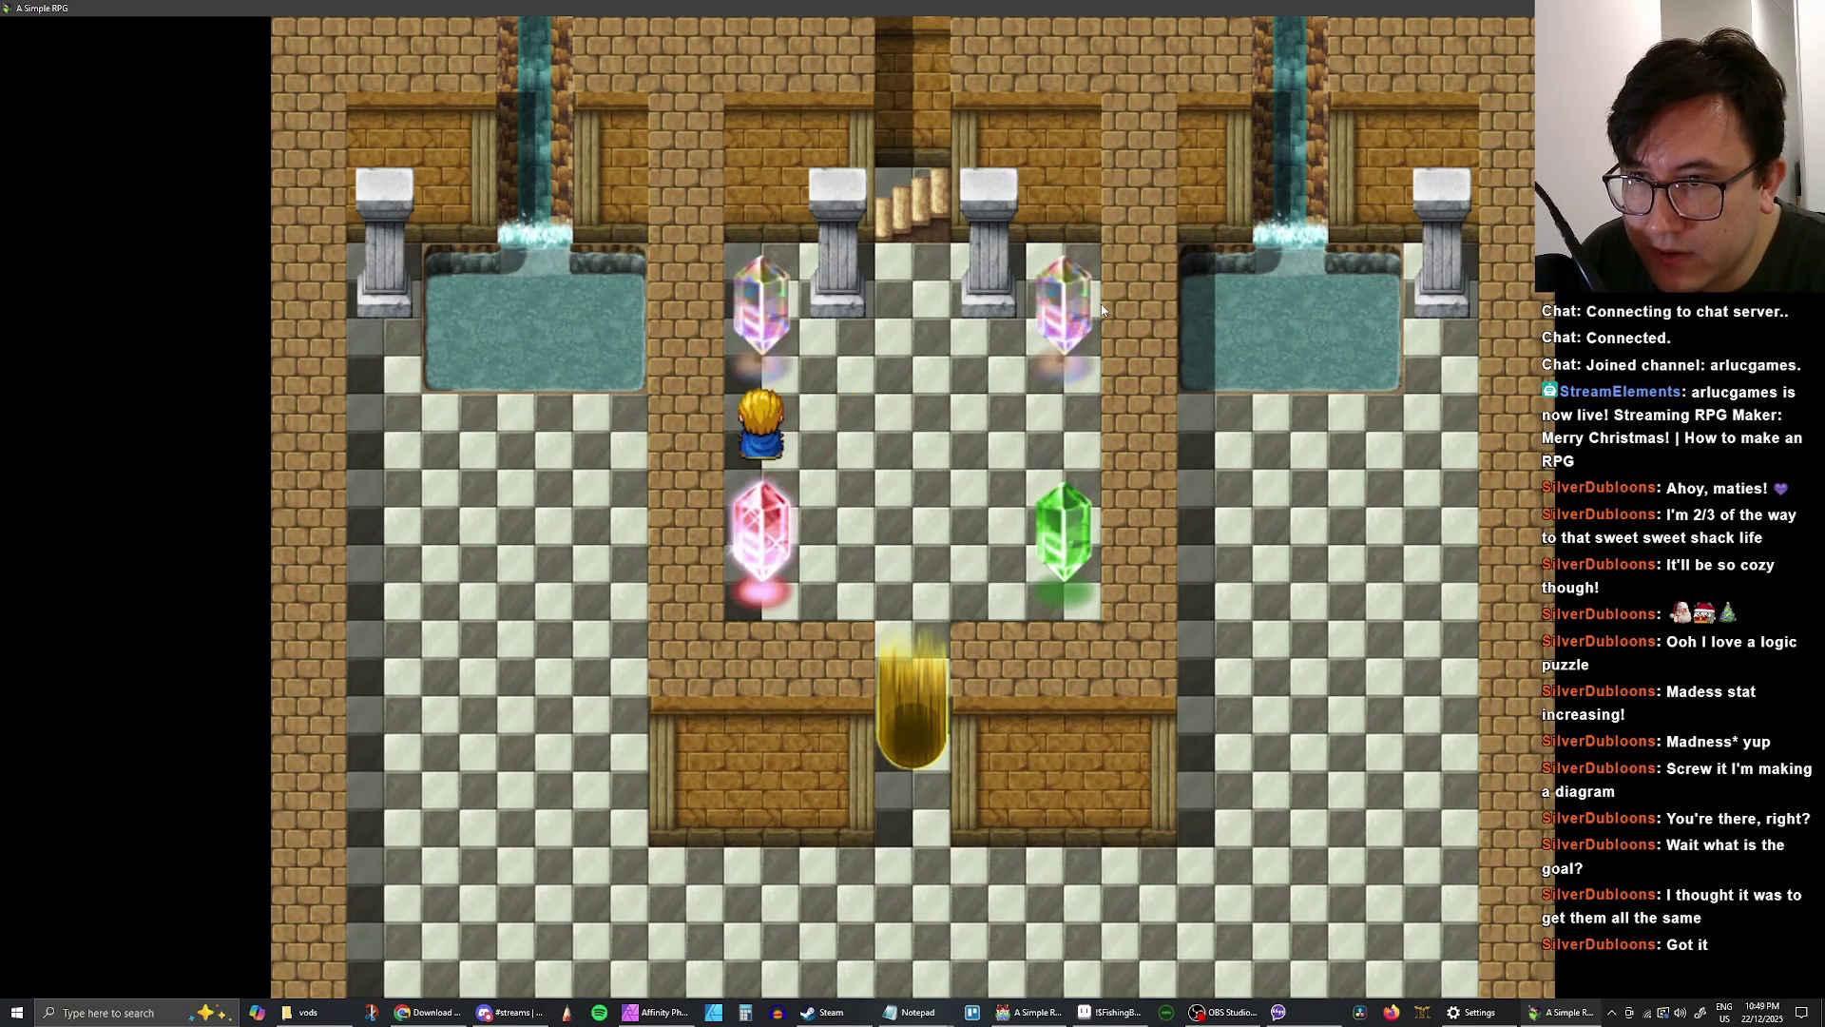
pyautogui.press('Return')
pyautogui.press('Return')
# - Walk south to the southwest crystal and touch it with Yes until it and the northeast crystal are red
pyautogui.press('Down')
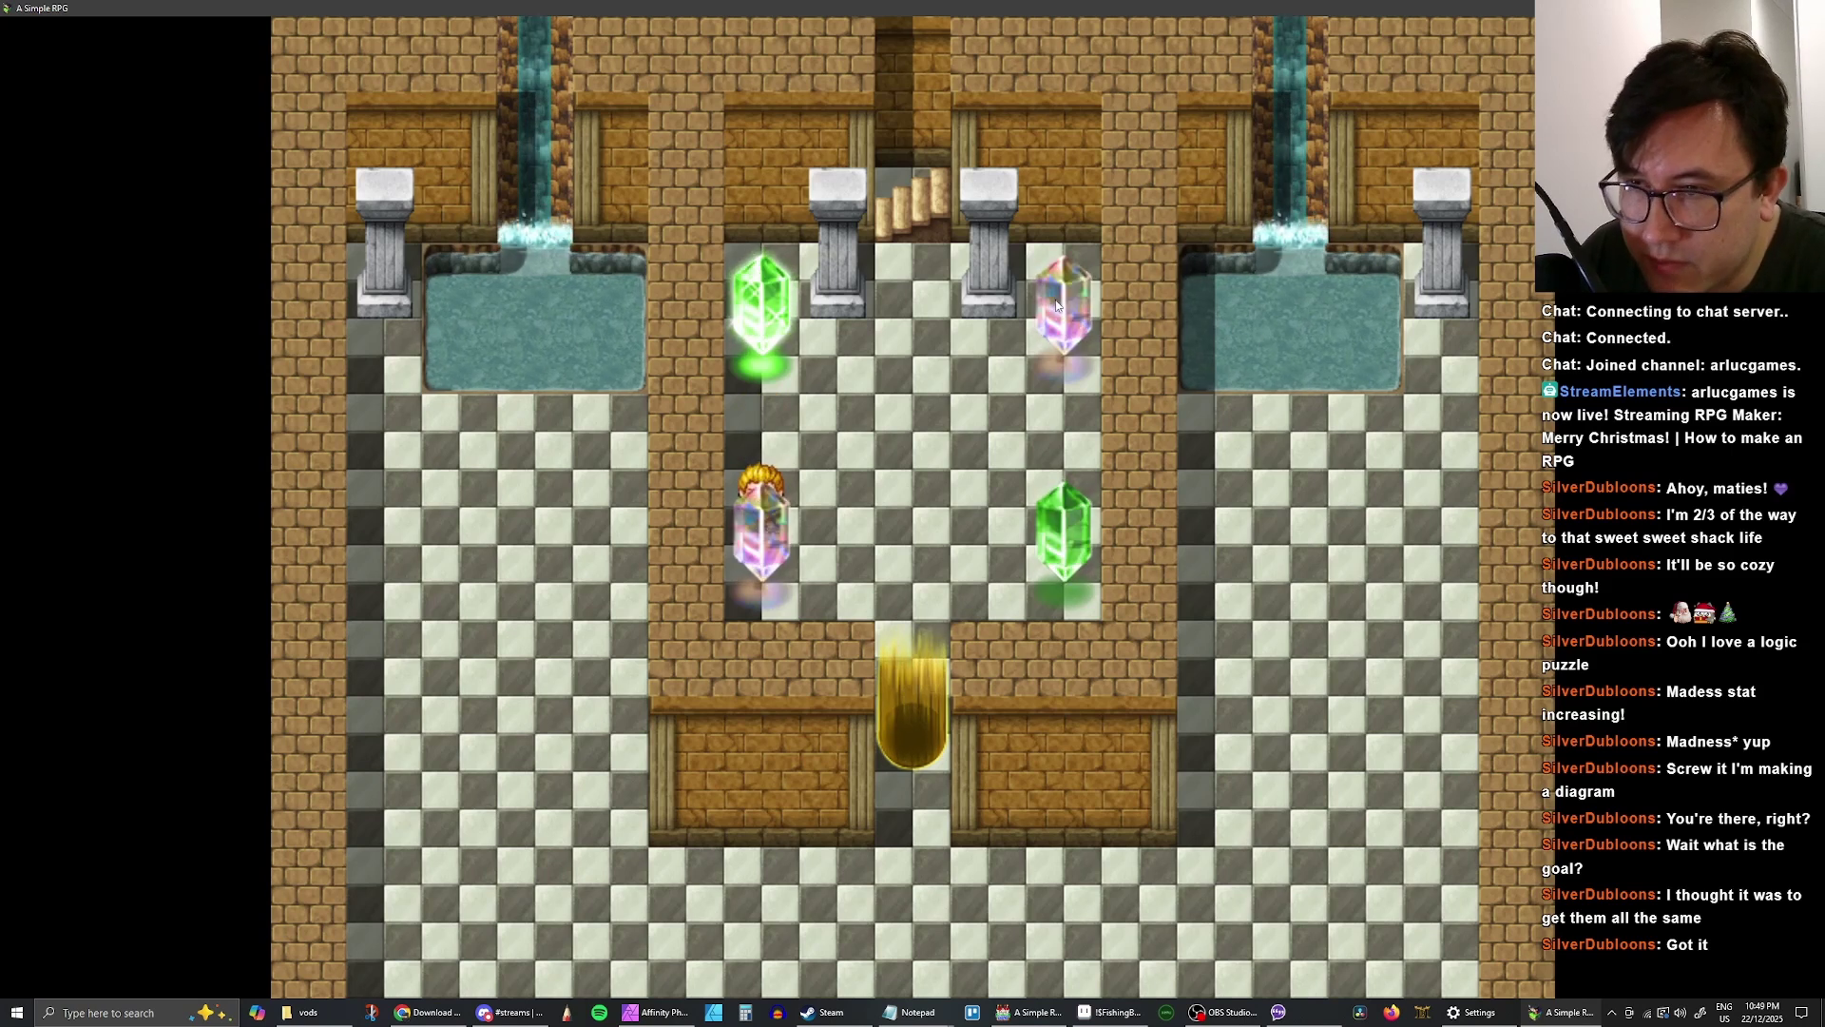
pyautogui.press('Return')
pyautogui.press('Return')
pyautogui.press('Return')
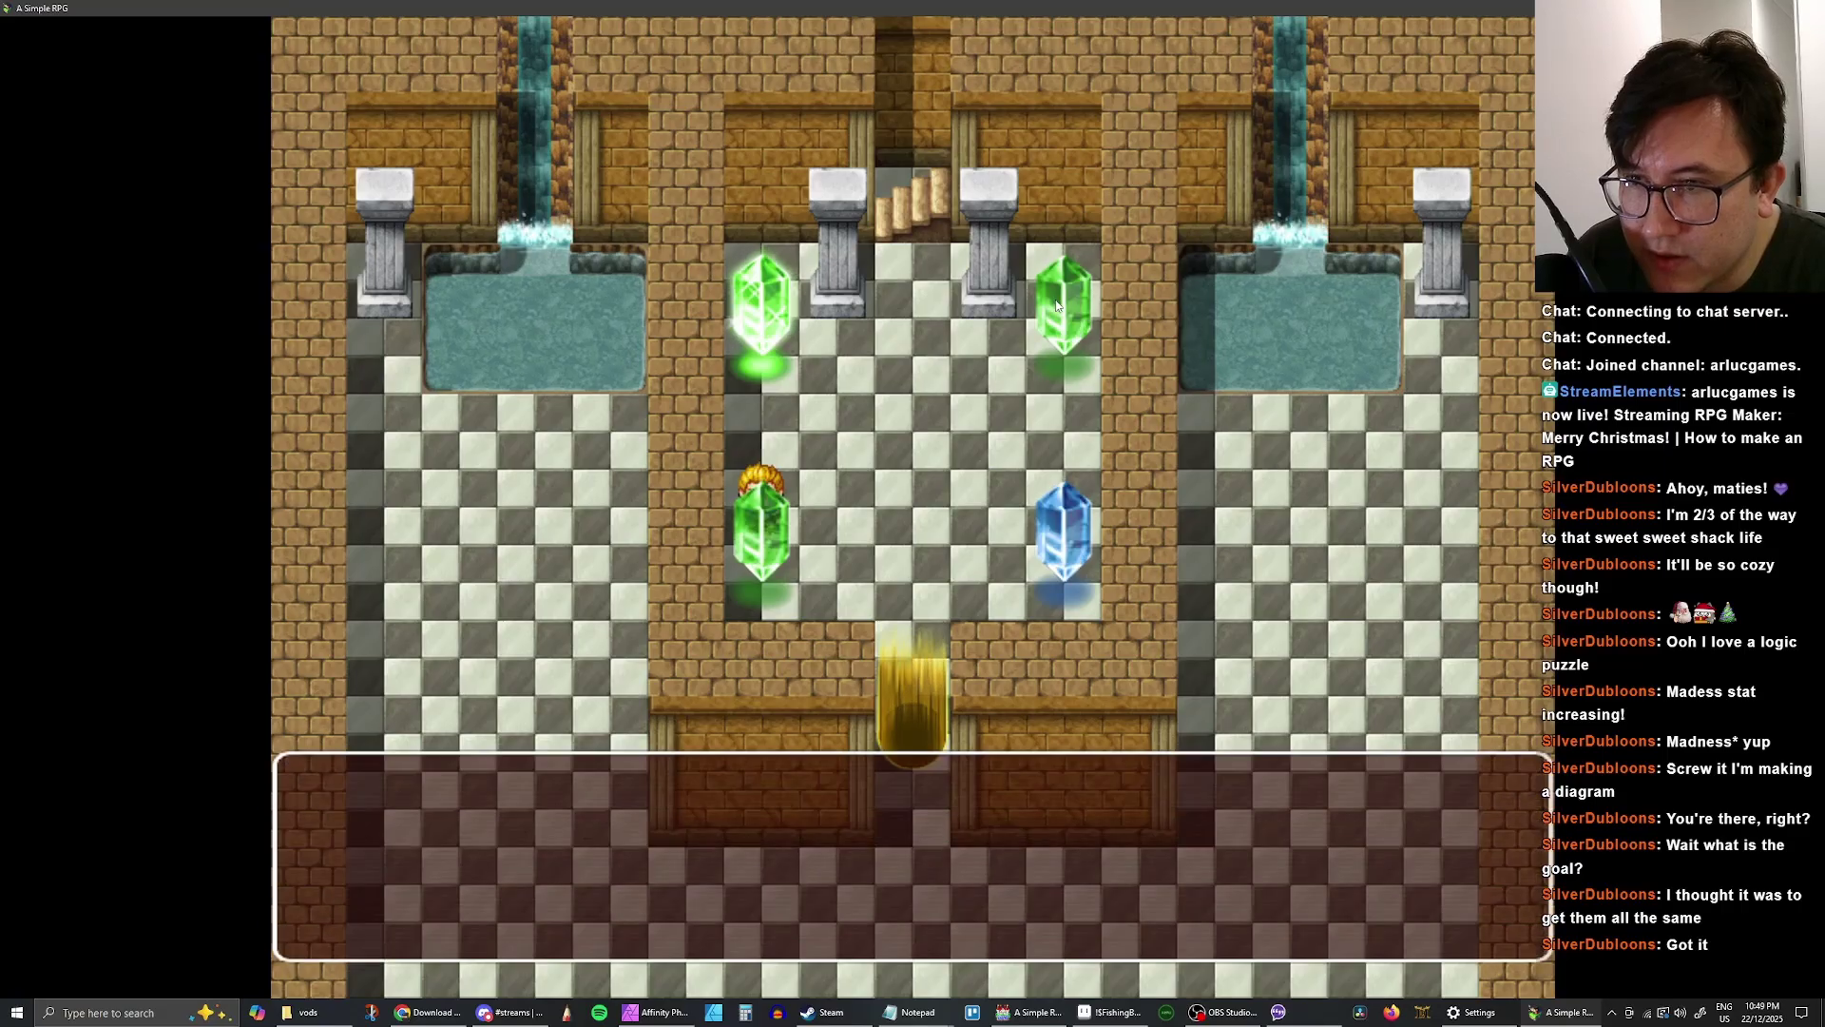
pyautogui.press('Return')
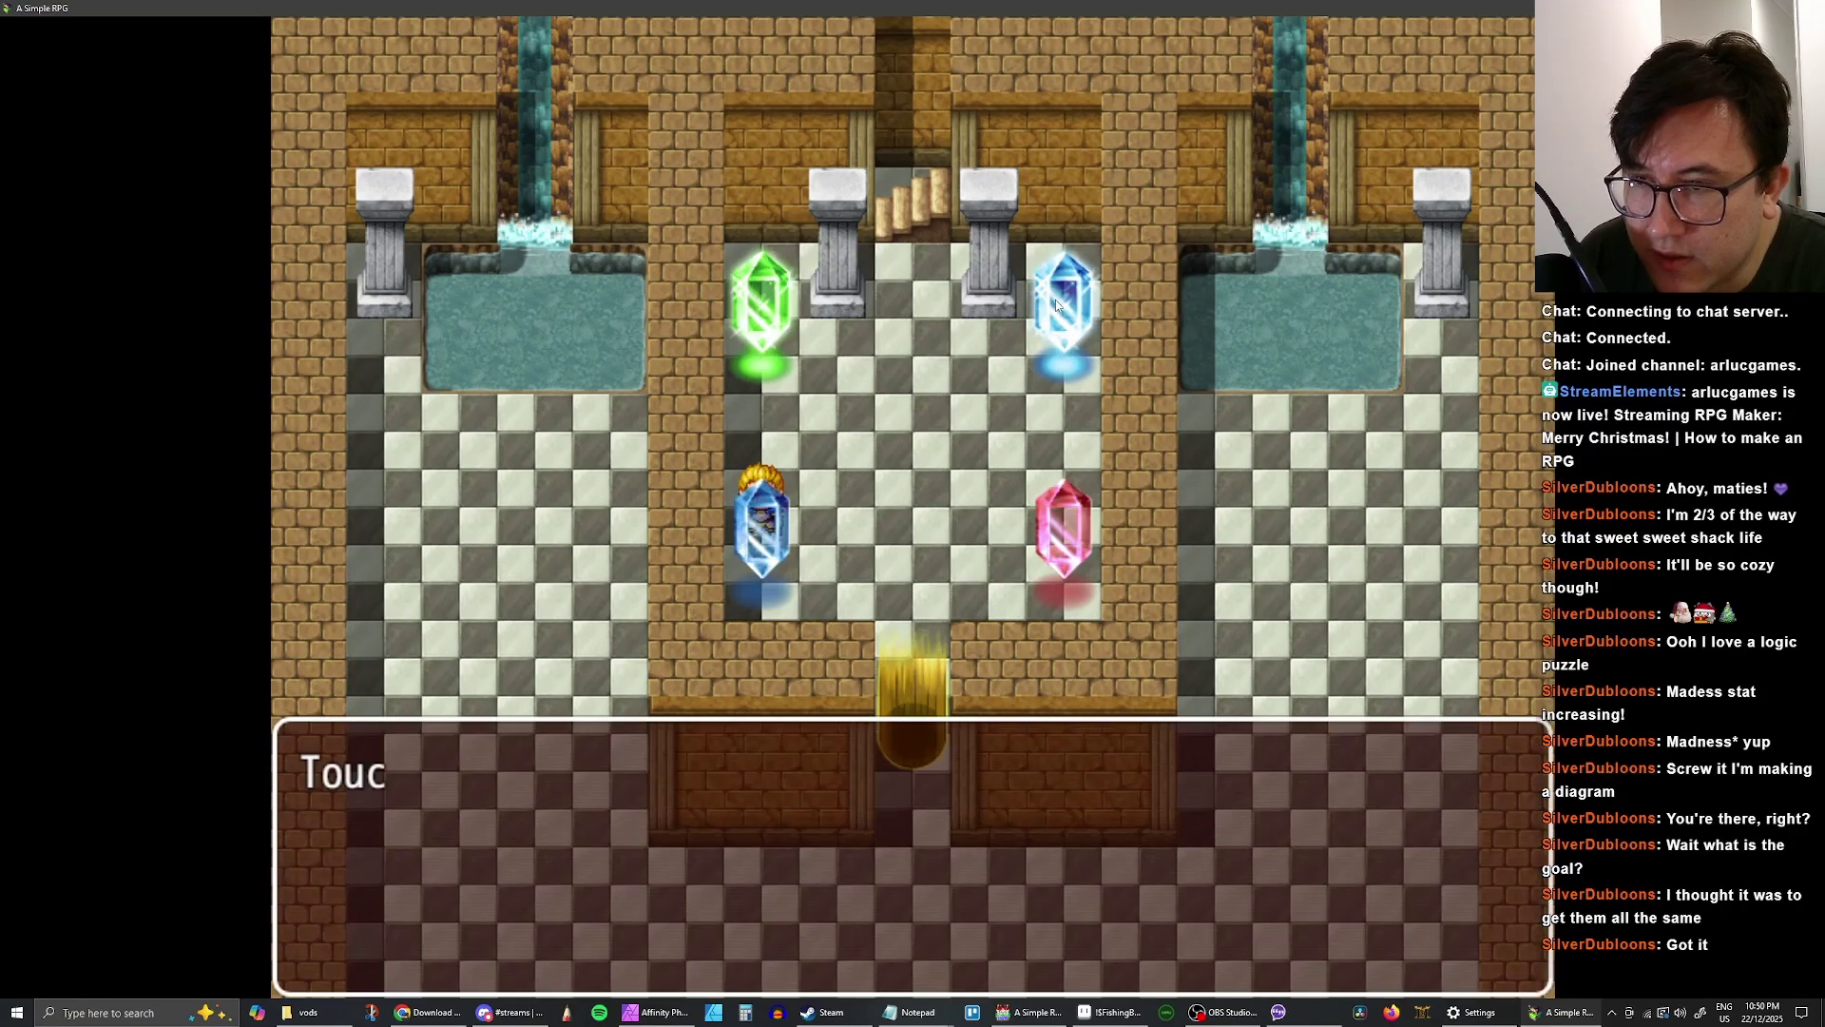
pyautogui.press('Return')
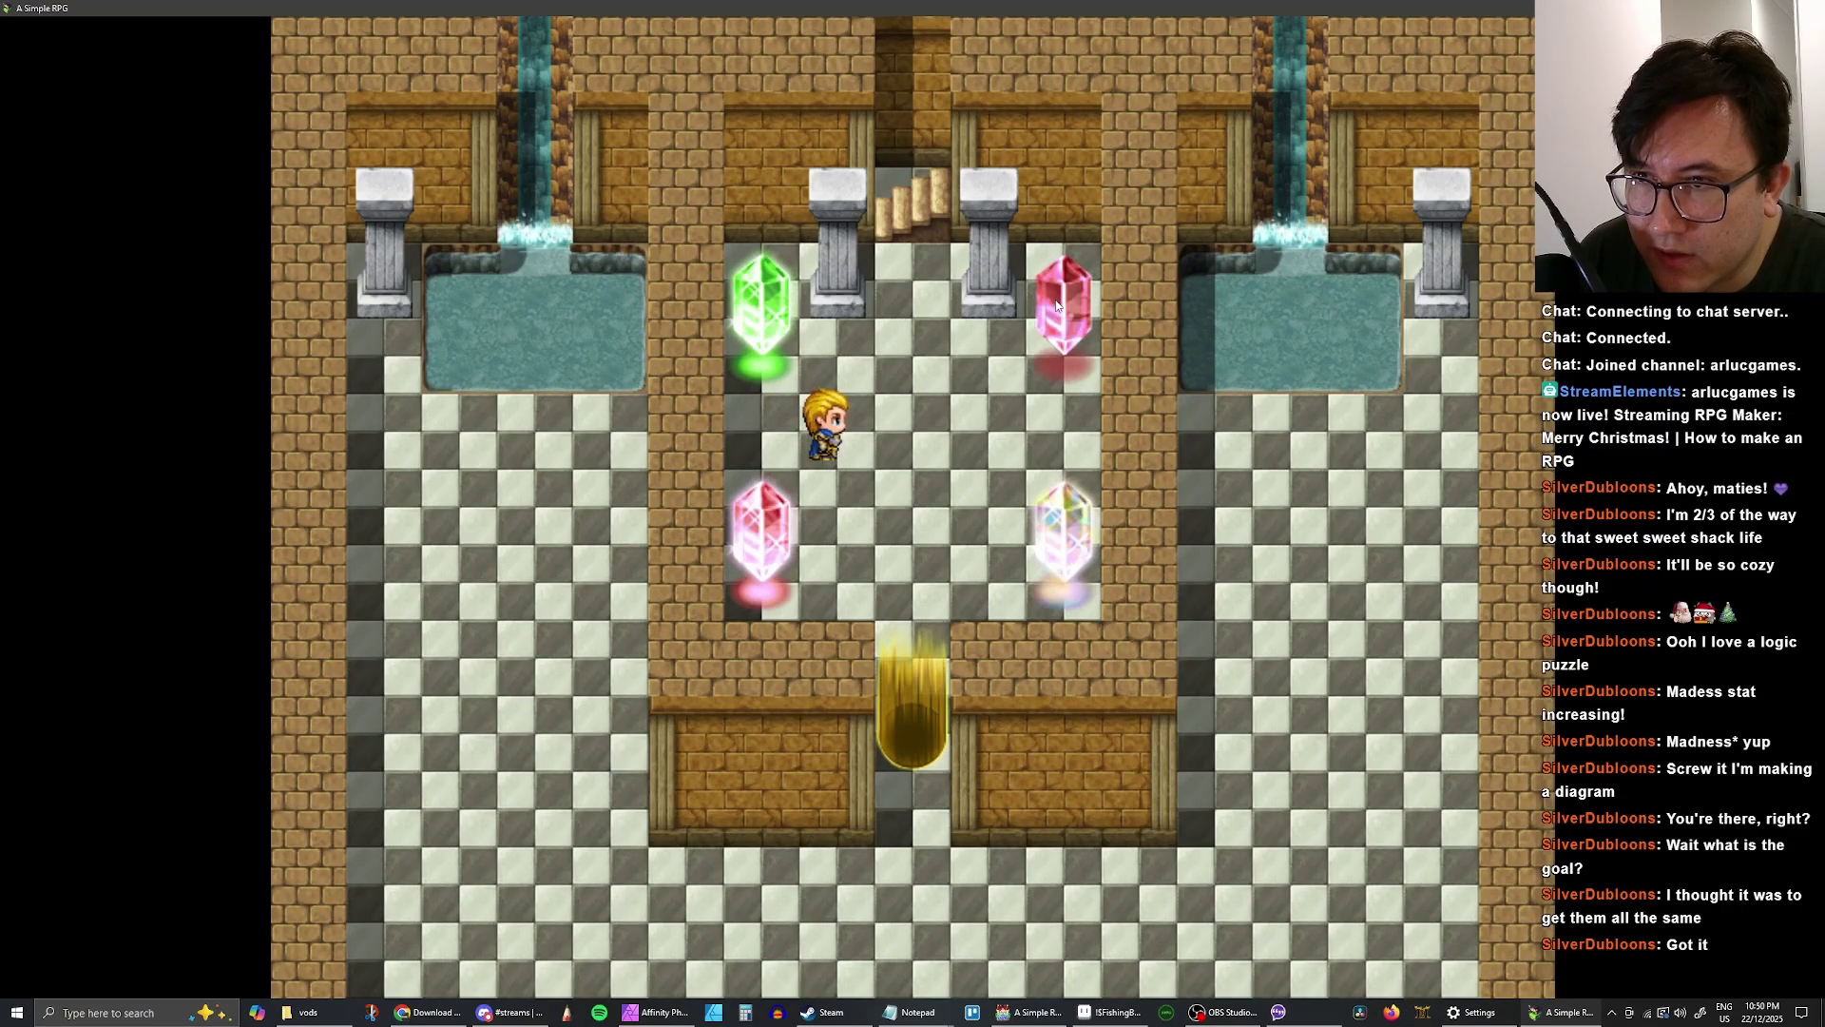
# - Walk east to the northeast crystal and touch it once with Yes, turning it multicoloured and the northwest crystal blue
pyautogui.press('Right')
pyautogui.press('Up')
pyautogui.press('Return')
pyautogui.press('Return')
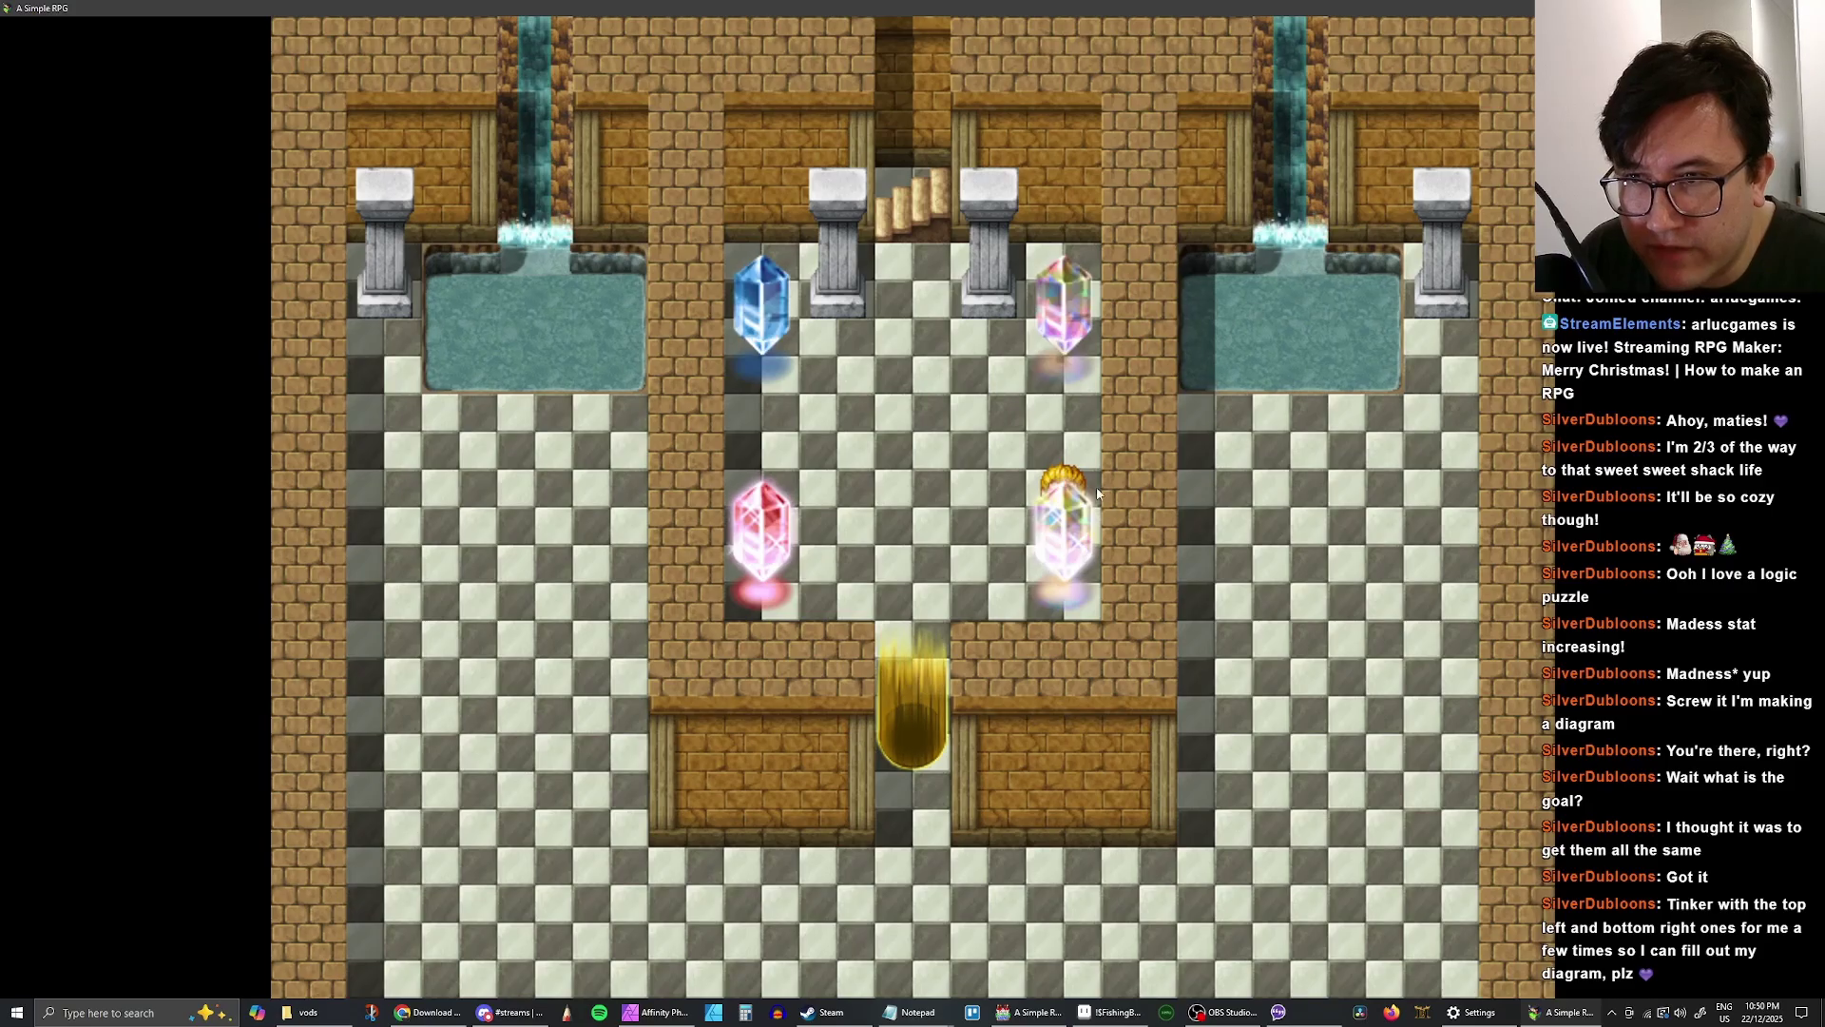
# - Touch the southeast crystal repeatedly with Yes, cycling through its colours until it is multicoloured again
pyautogui.press('Return')
pyautogui.press('Return')
pyautogui.press('Return')
pyautogui.press('Return')
pyautogui.press('Return')
pyautogui.press('Return')
pyautogui.press('Return')
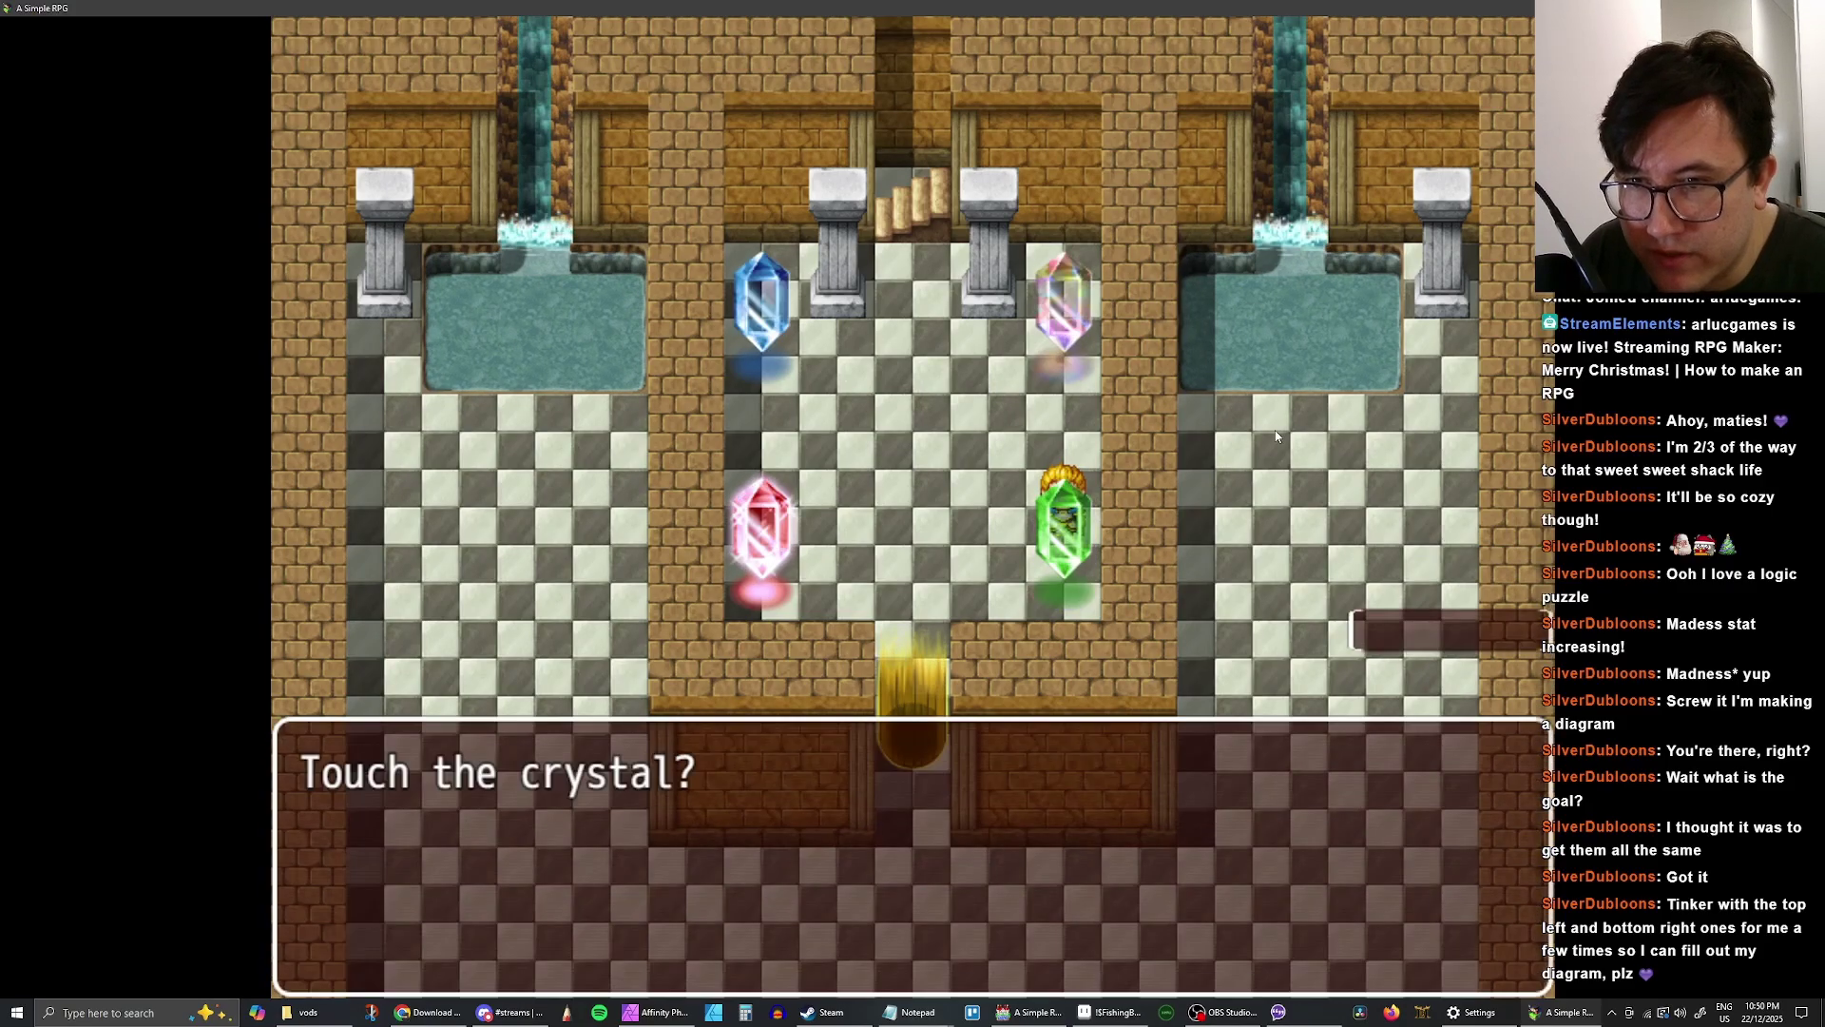
pyautogui.press('Return')
pyautogui.press('Return')
pyautogui.press('Return')
pyautogui.press('Return')
pyautogui.press('Return')
pyautogui.press('Return')
pyautogui.press('Return')
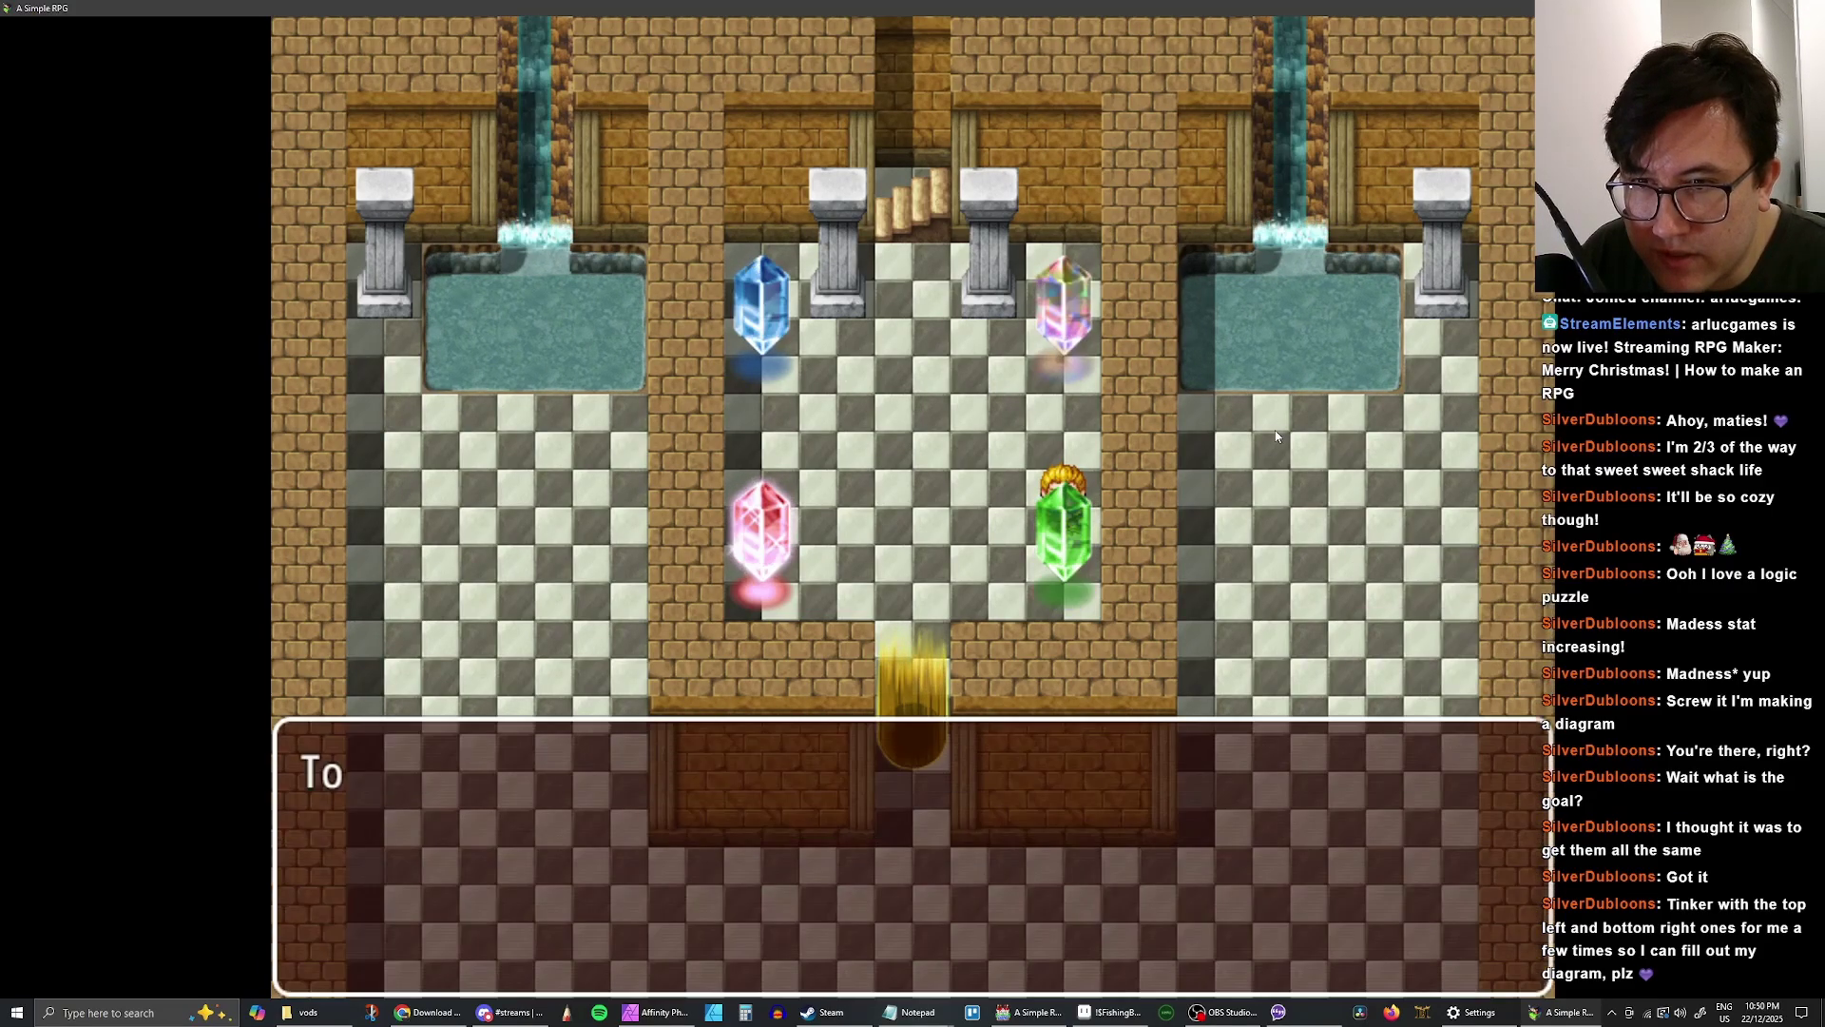
pyautogui.press('Return')
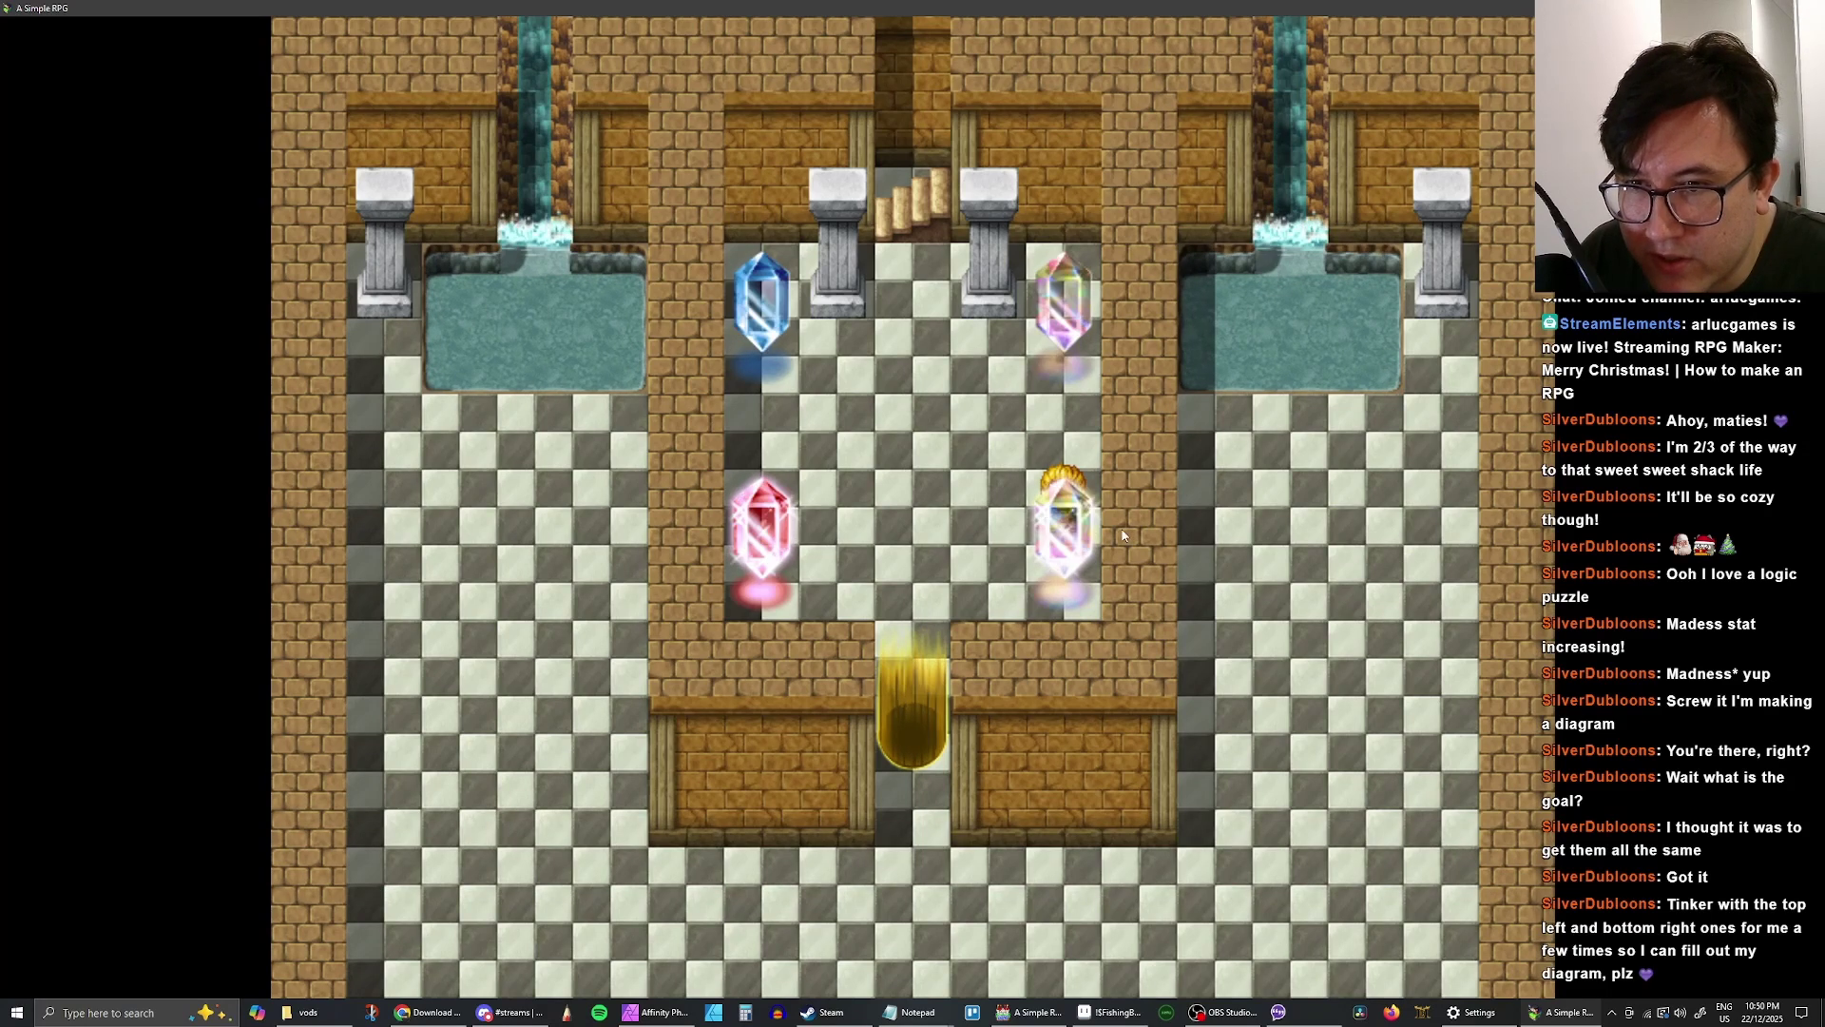
pyautogui.press('Up')
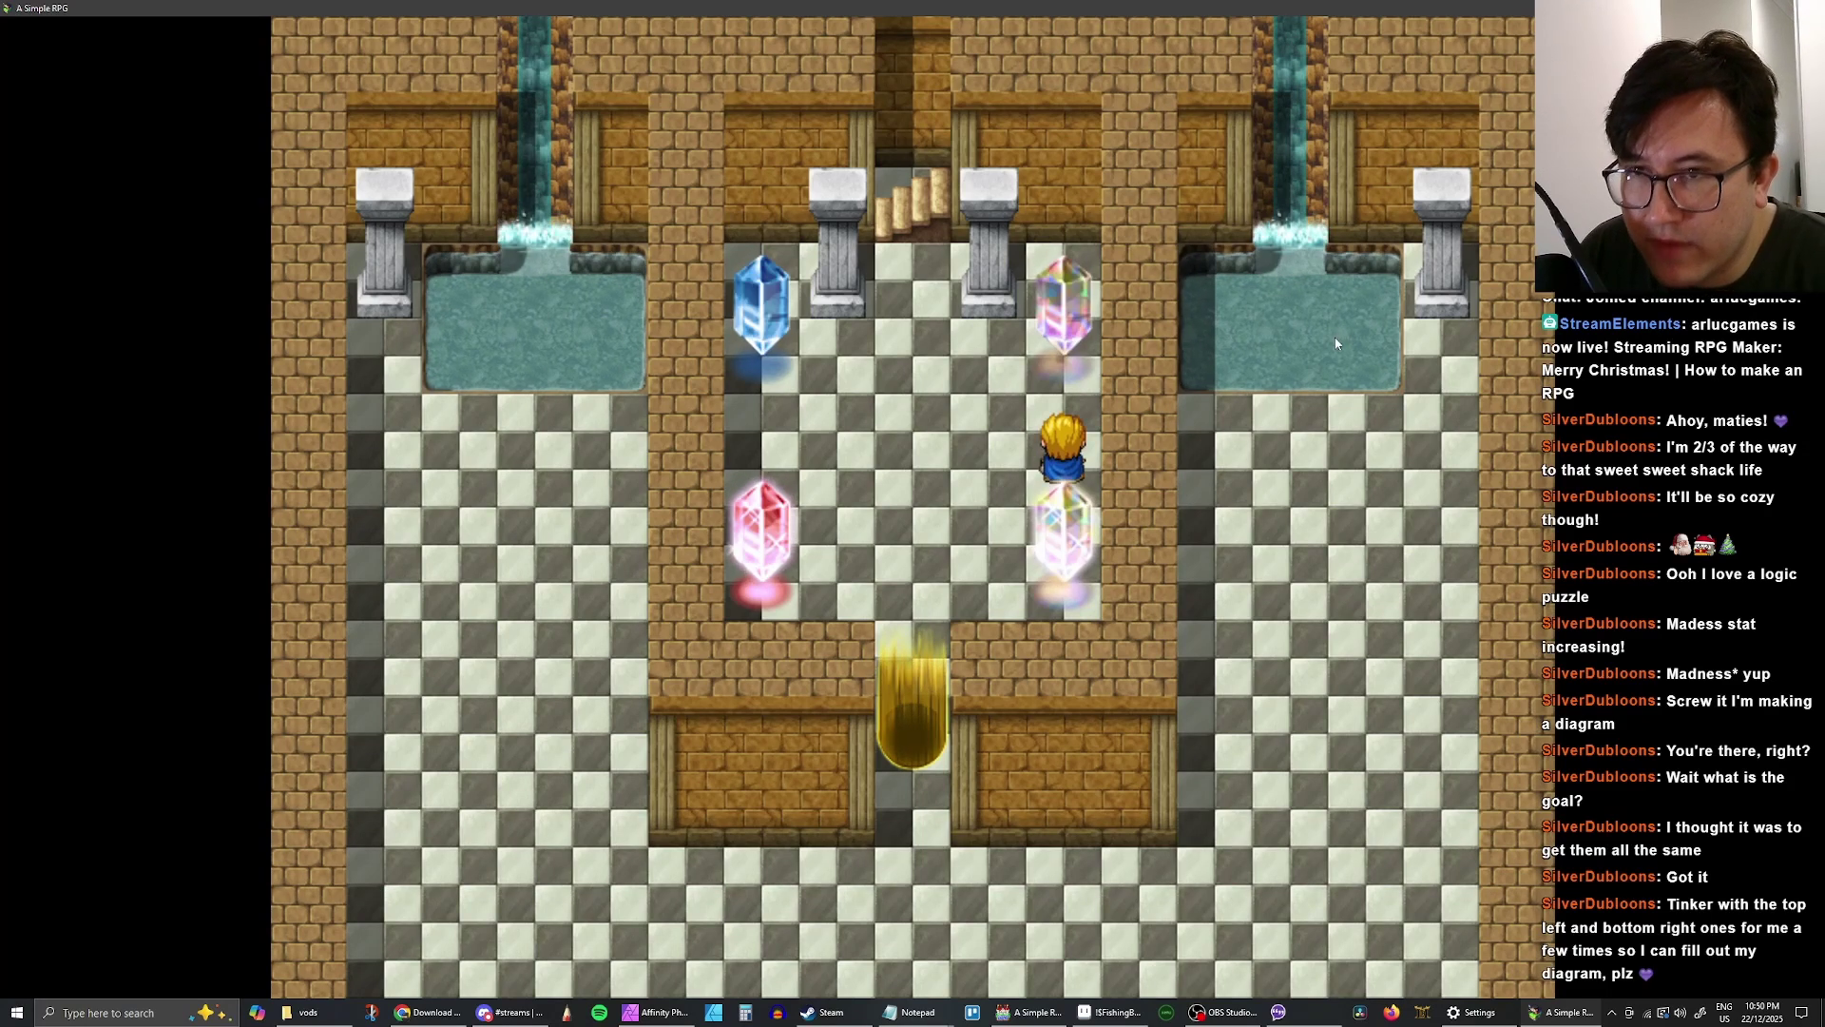
pyautogui.press('Left')
pyautogui.press('Left')
pyautogui.press('Down')
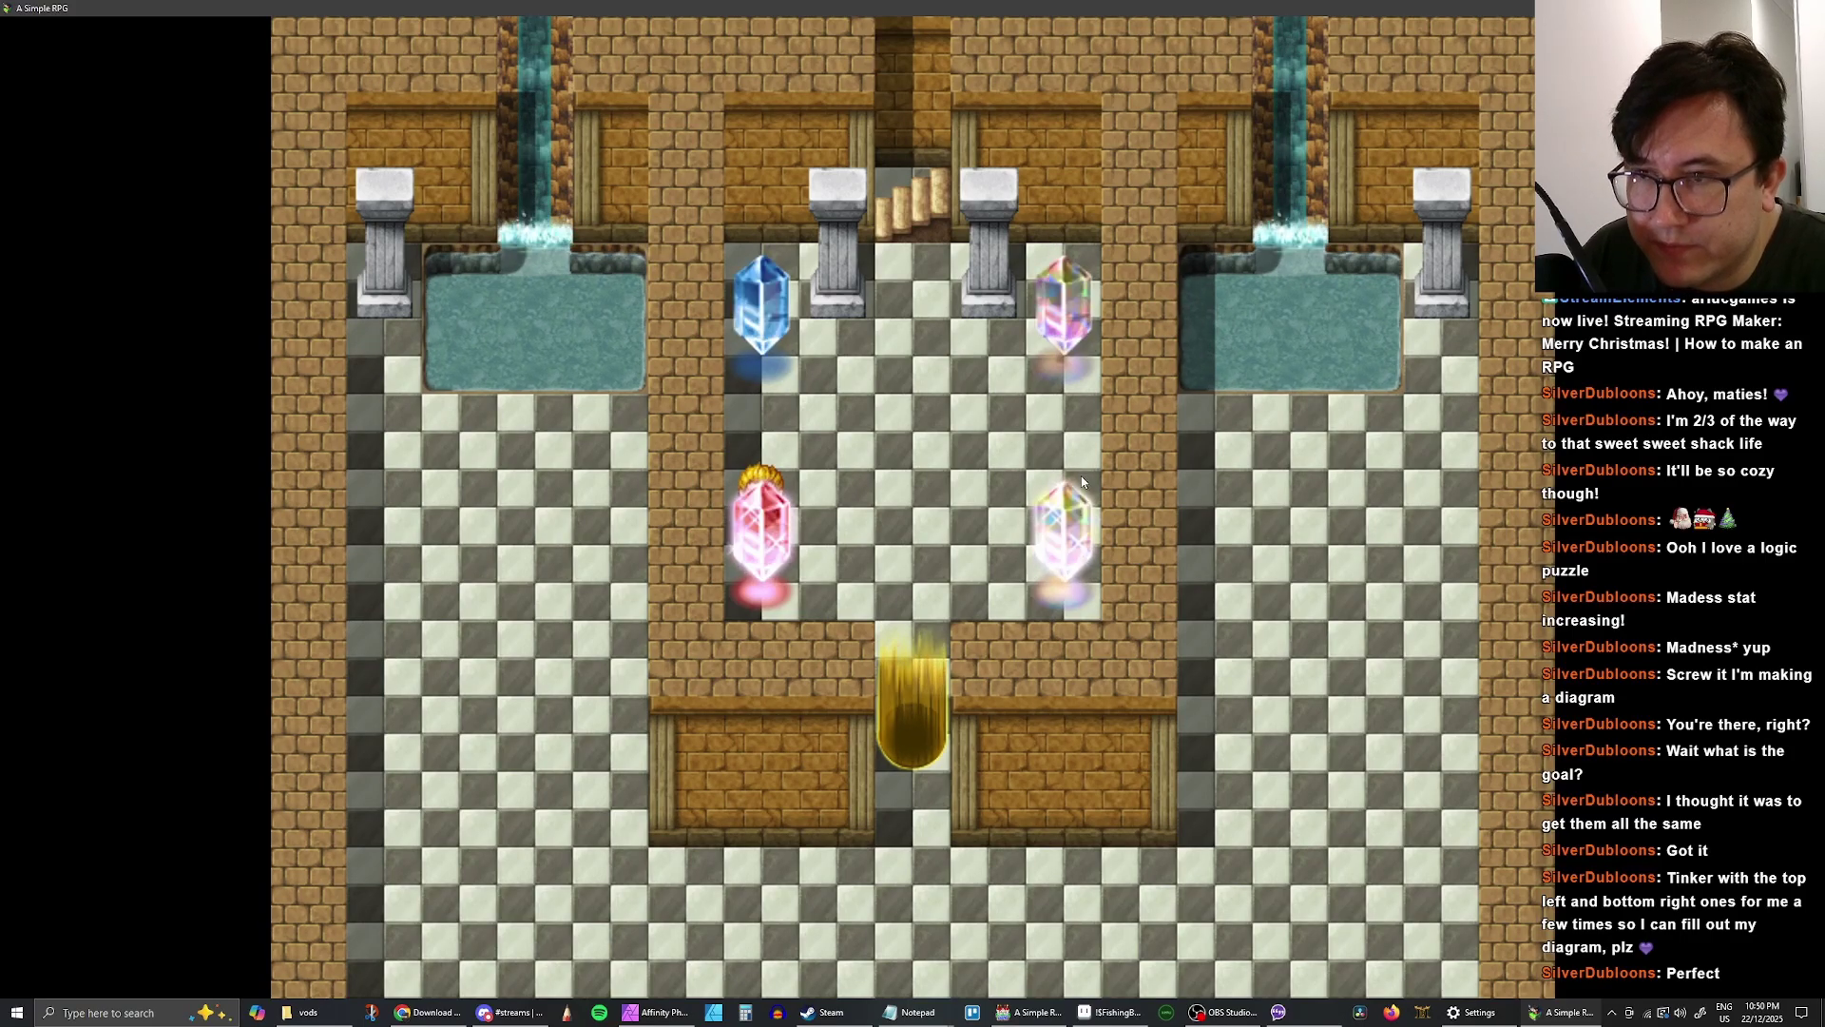
pyautogui.press('Up')
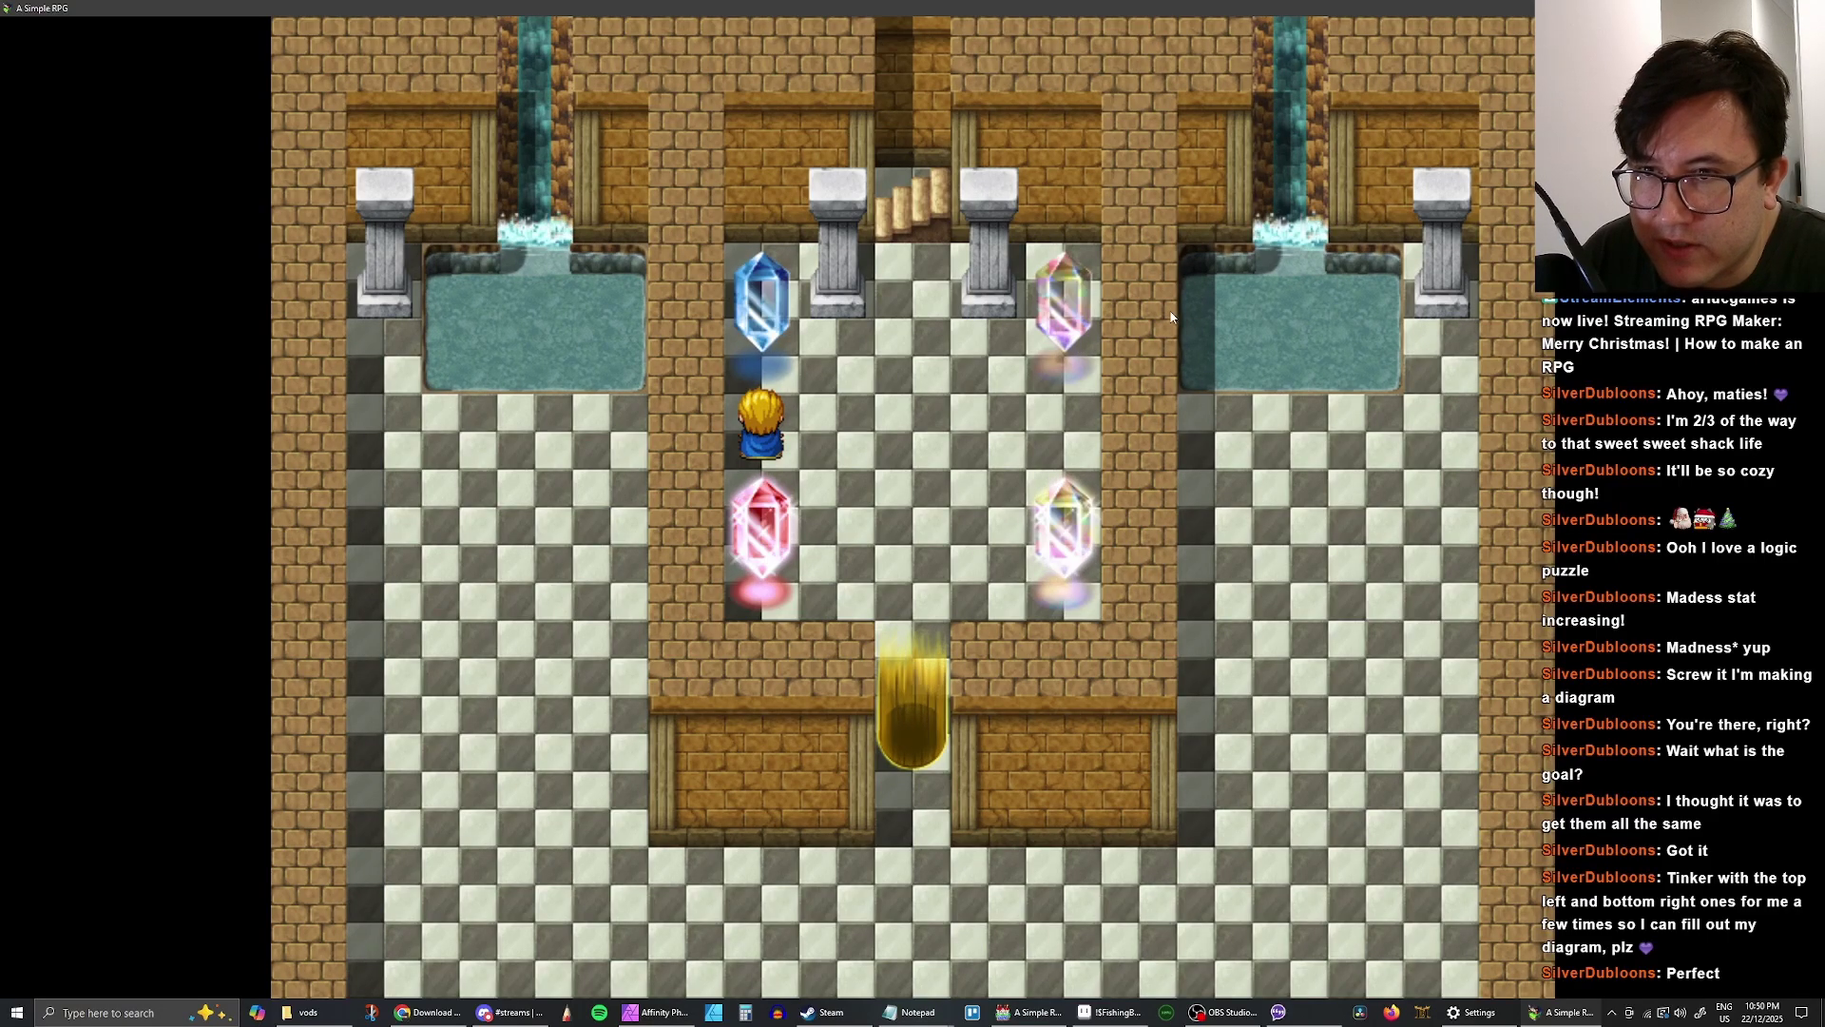
pyautogui.press('Right')
pyautogui.press('Right')
pyautogui.press('Right')
pyautogui.press('Right')
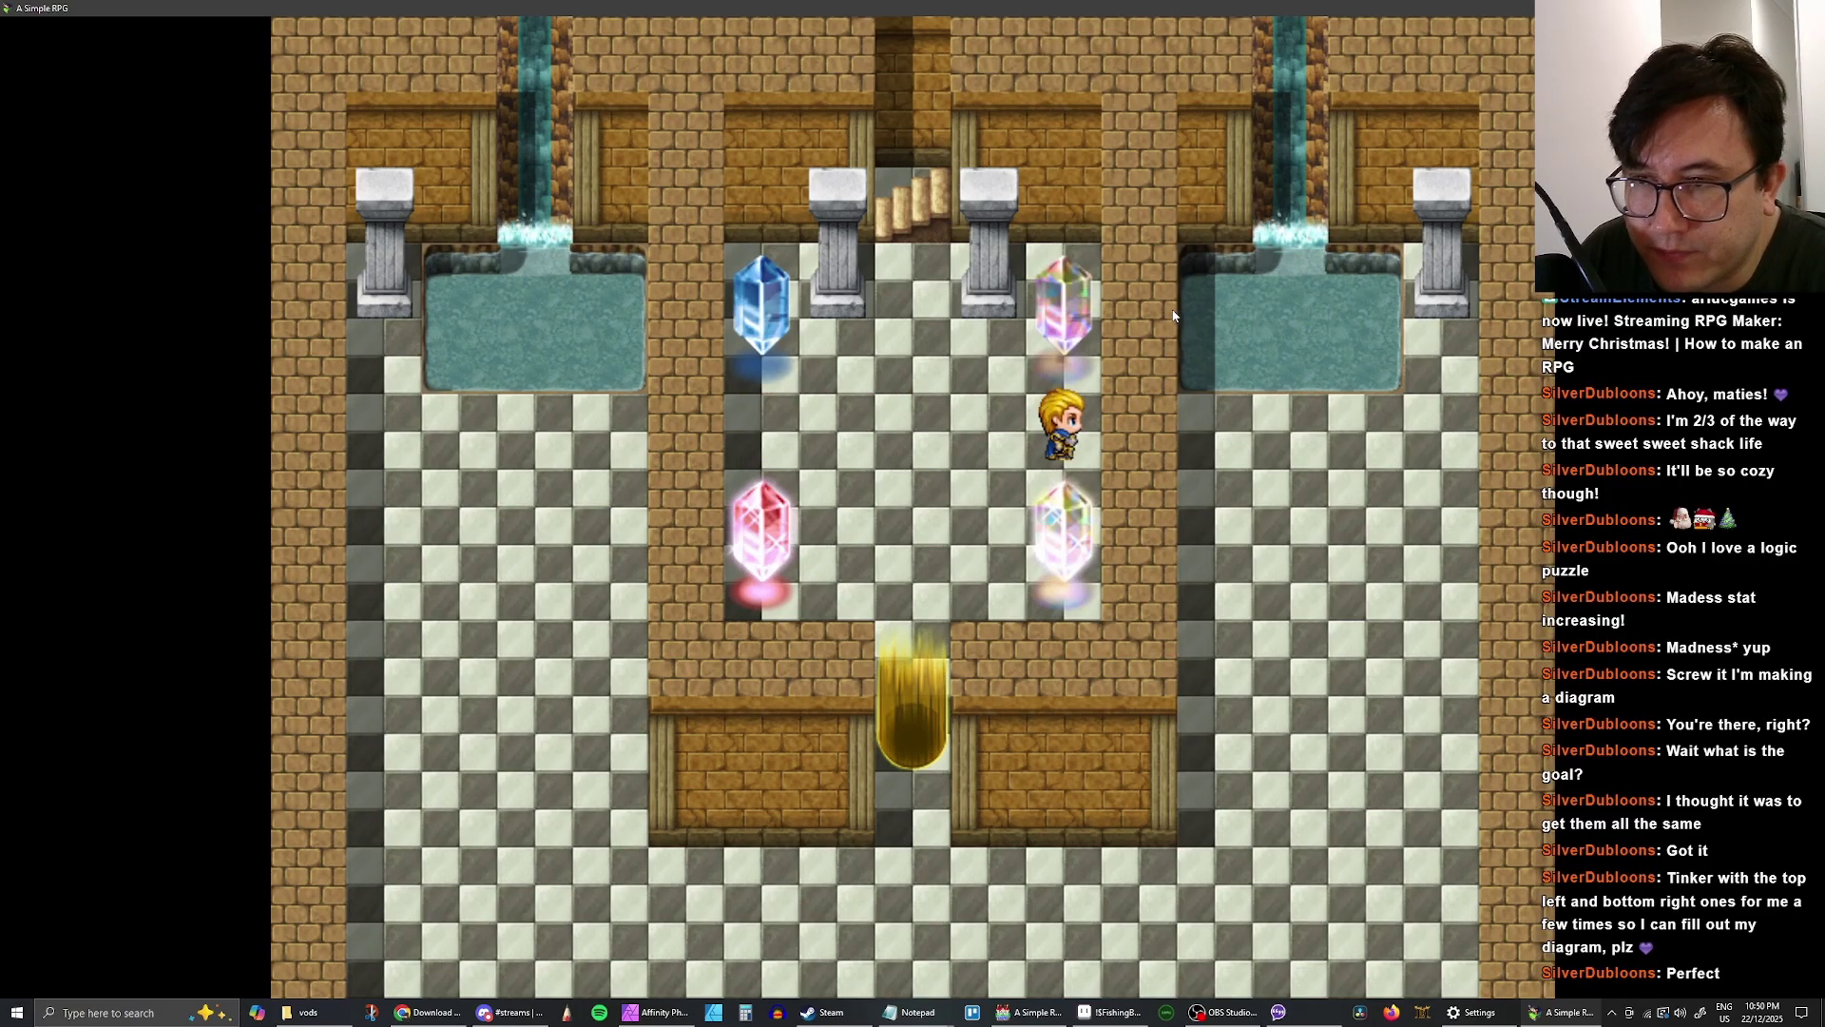
# - Walk west to the northwest crystal and touch it repeatedly with Yes until it is green and the southwest crystal is blue
pyautogui.press('Left')
pyautogui.press('Left')
pyautogui.press('Left')
pyautogui.press('Up')
pyautogui.press('Return')
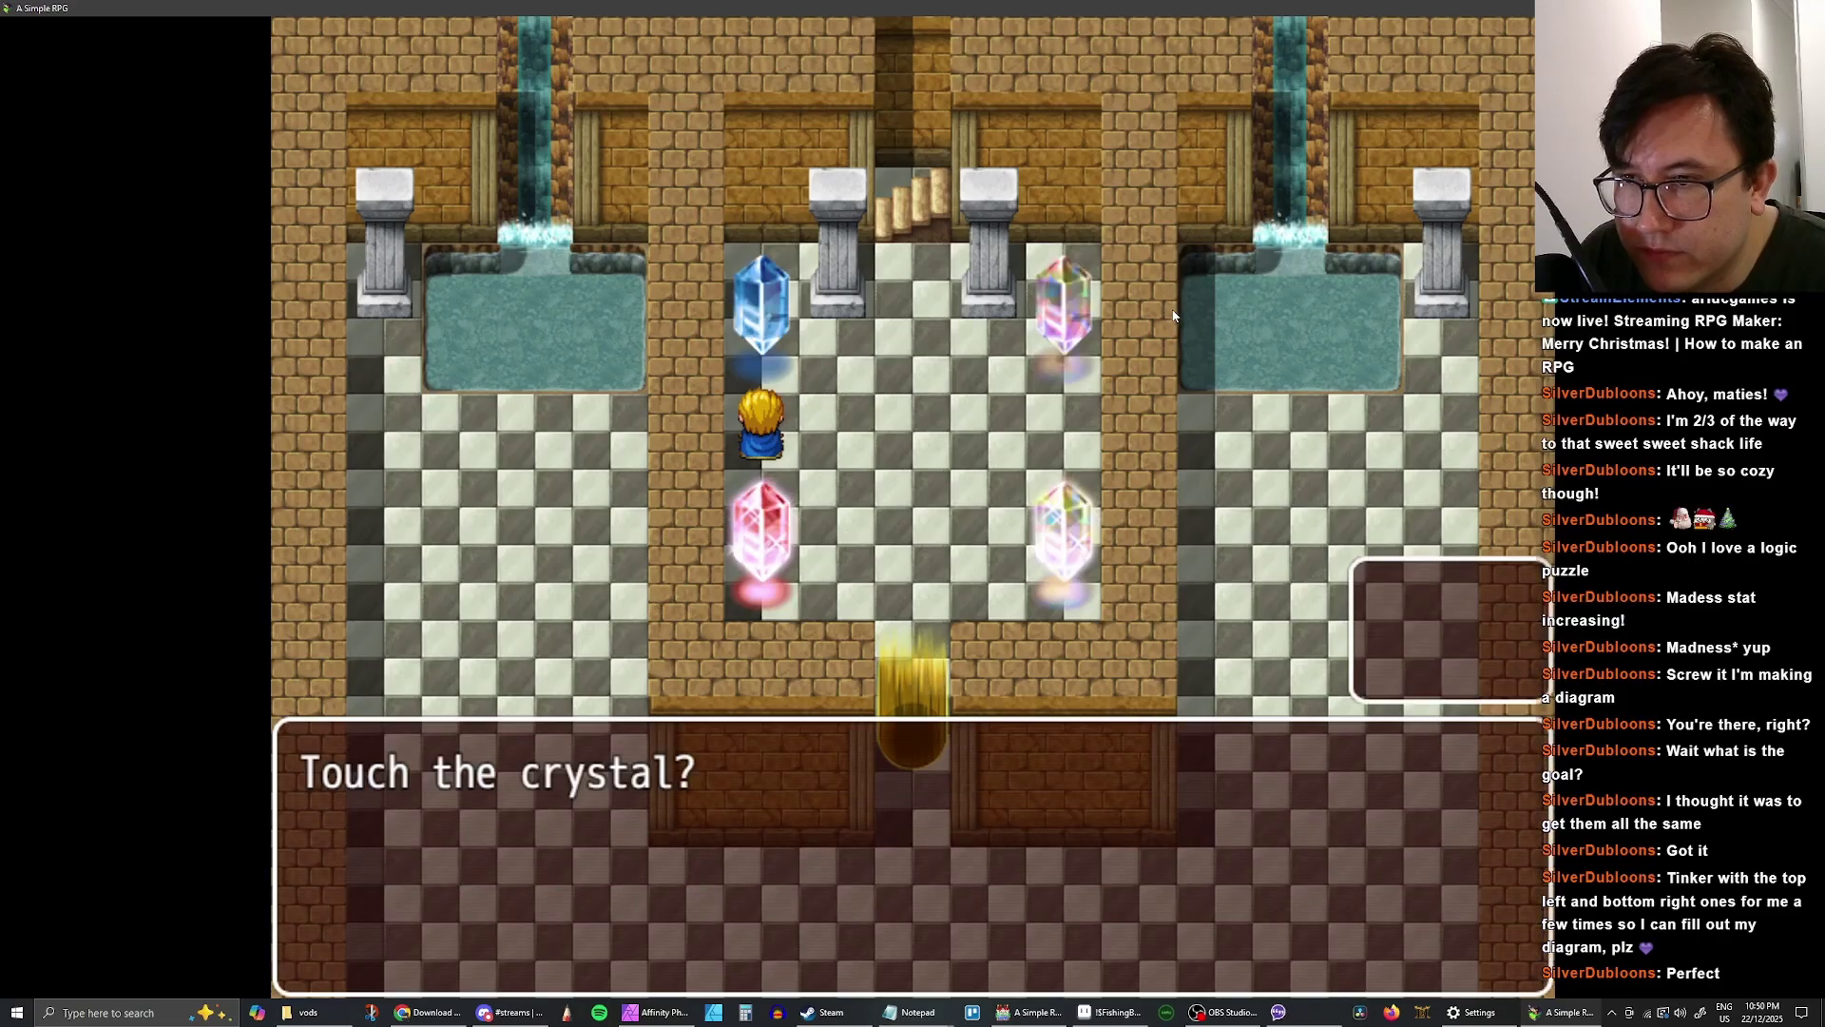
pyautogui.press('Return')
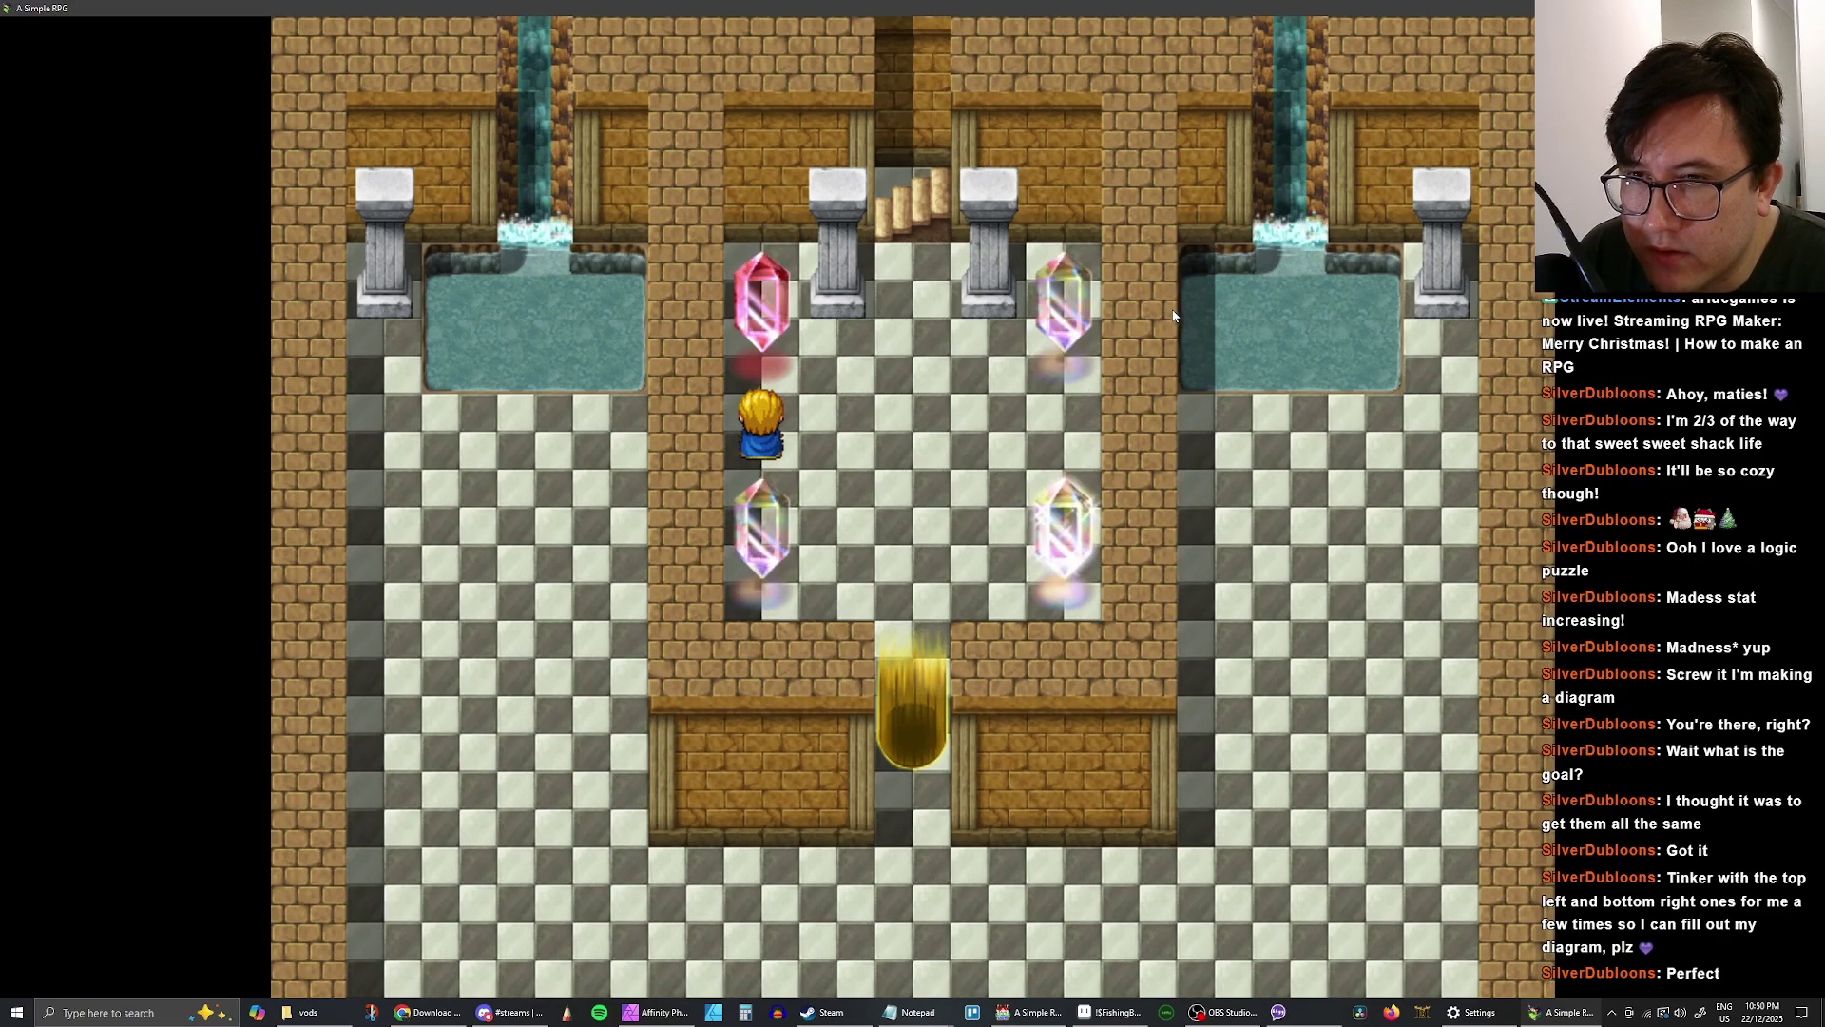
pyautogui.press('Return')
pyautogui.press('Return')
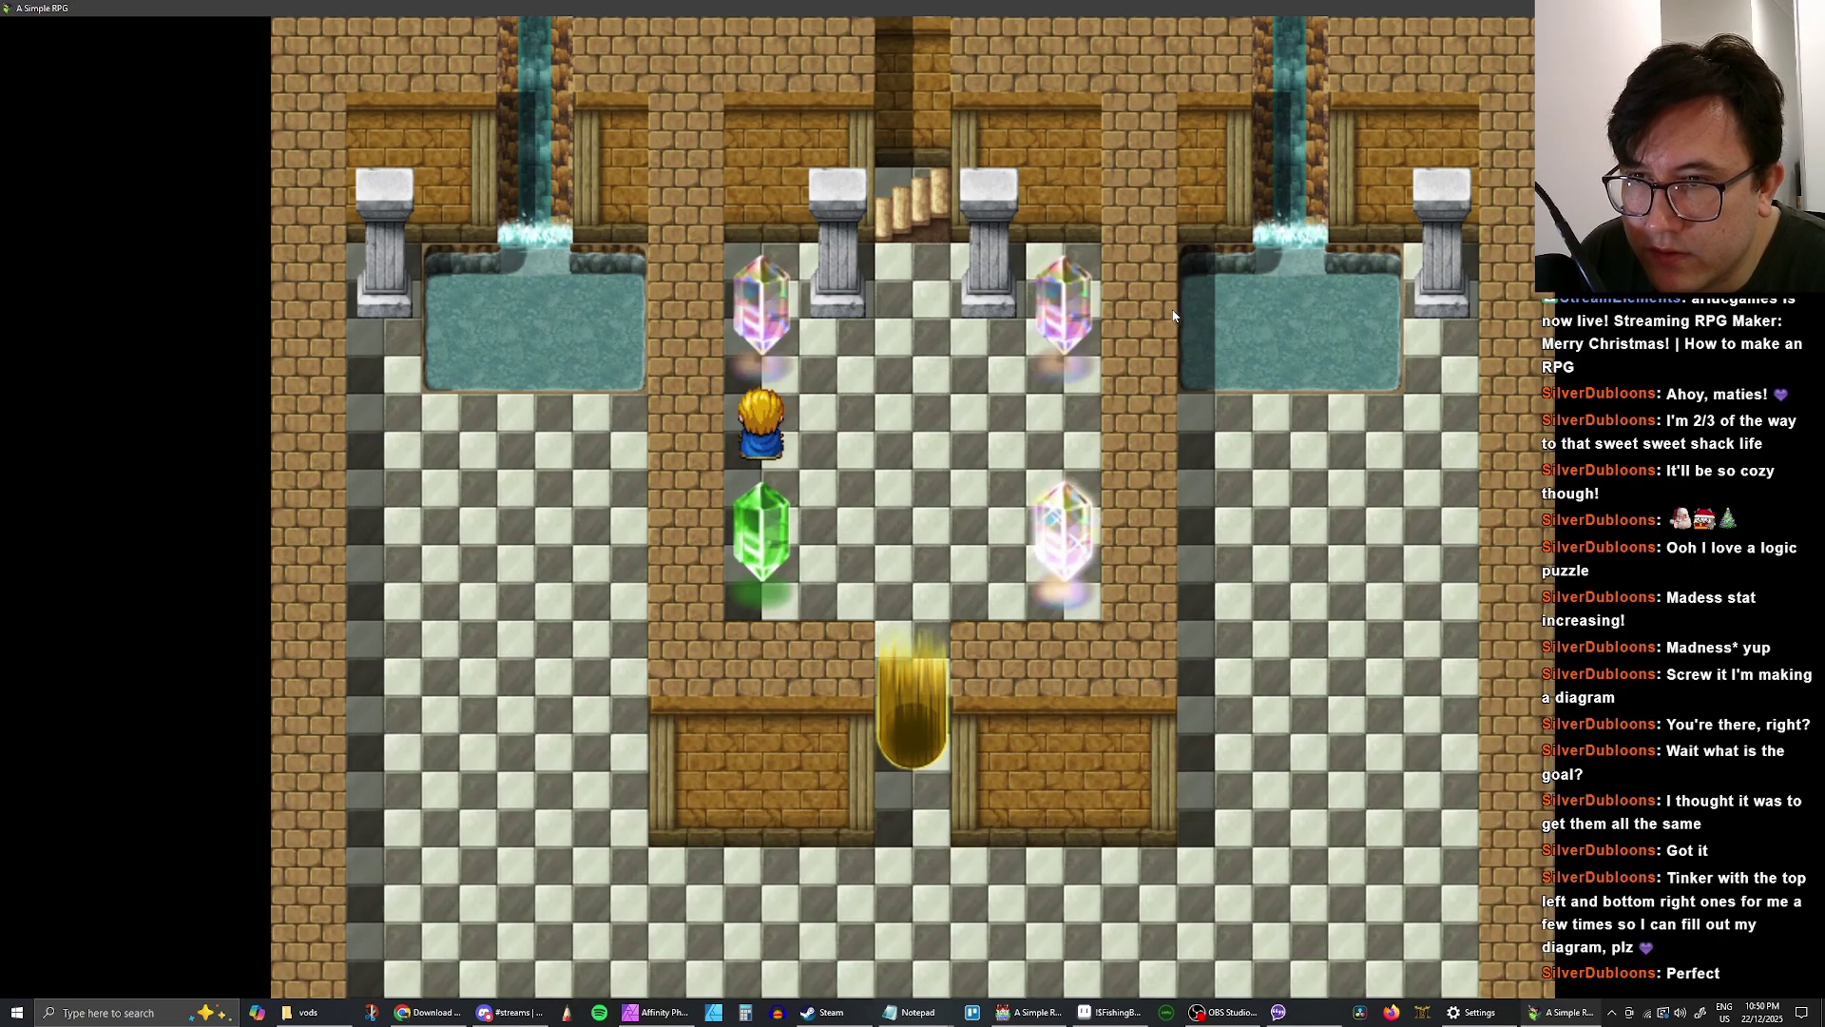
pyautogui.press('Return')
pyautogui.press('Return')
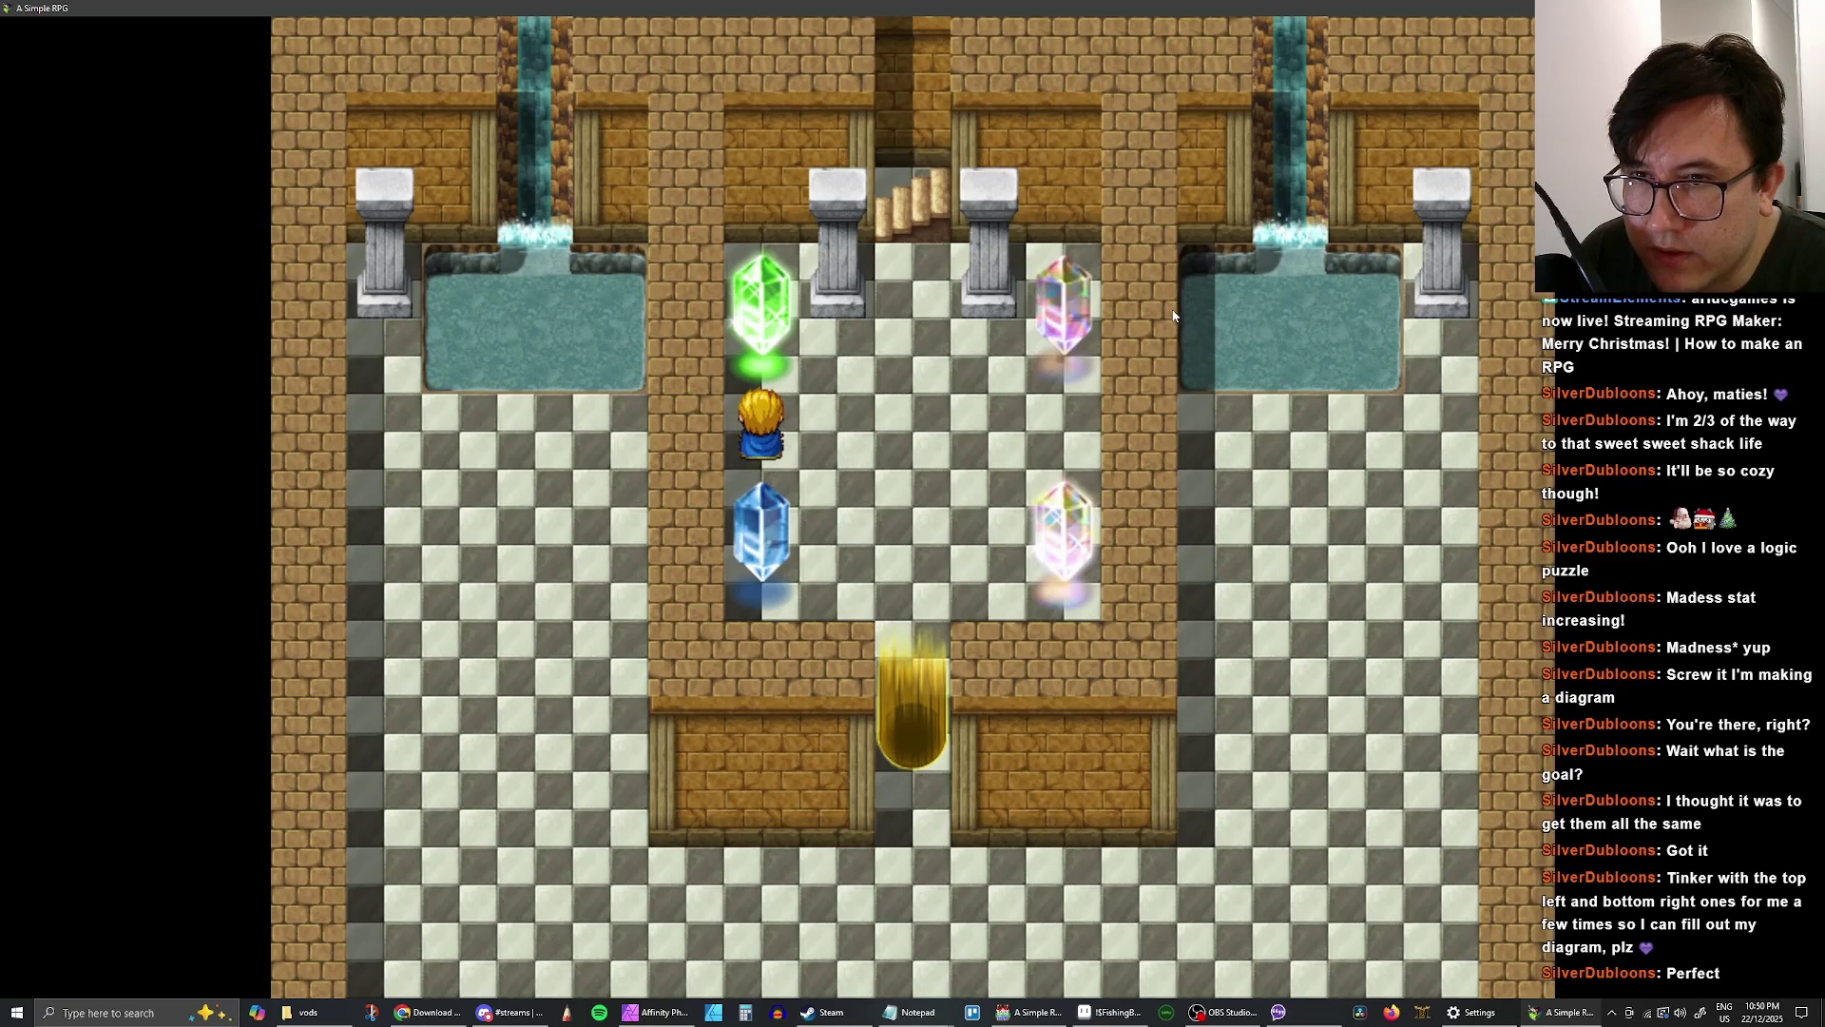
# - Touch the southwest crystal repeatedly with Yes, cycling through its colours until it and the northeast crystal are red
pyautogui.press('Return')
pyautogui.press('Return')
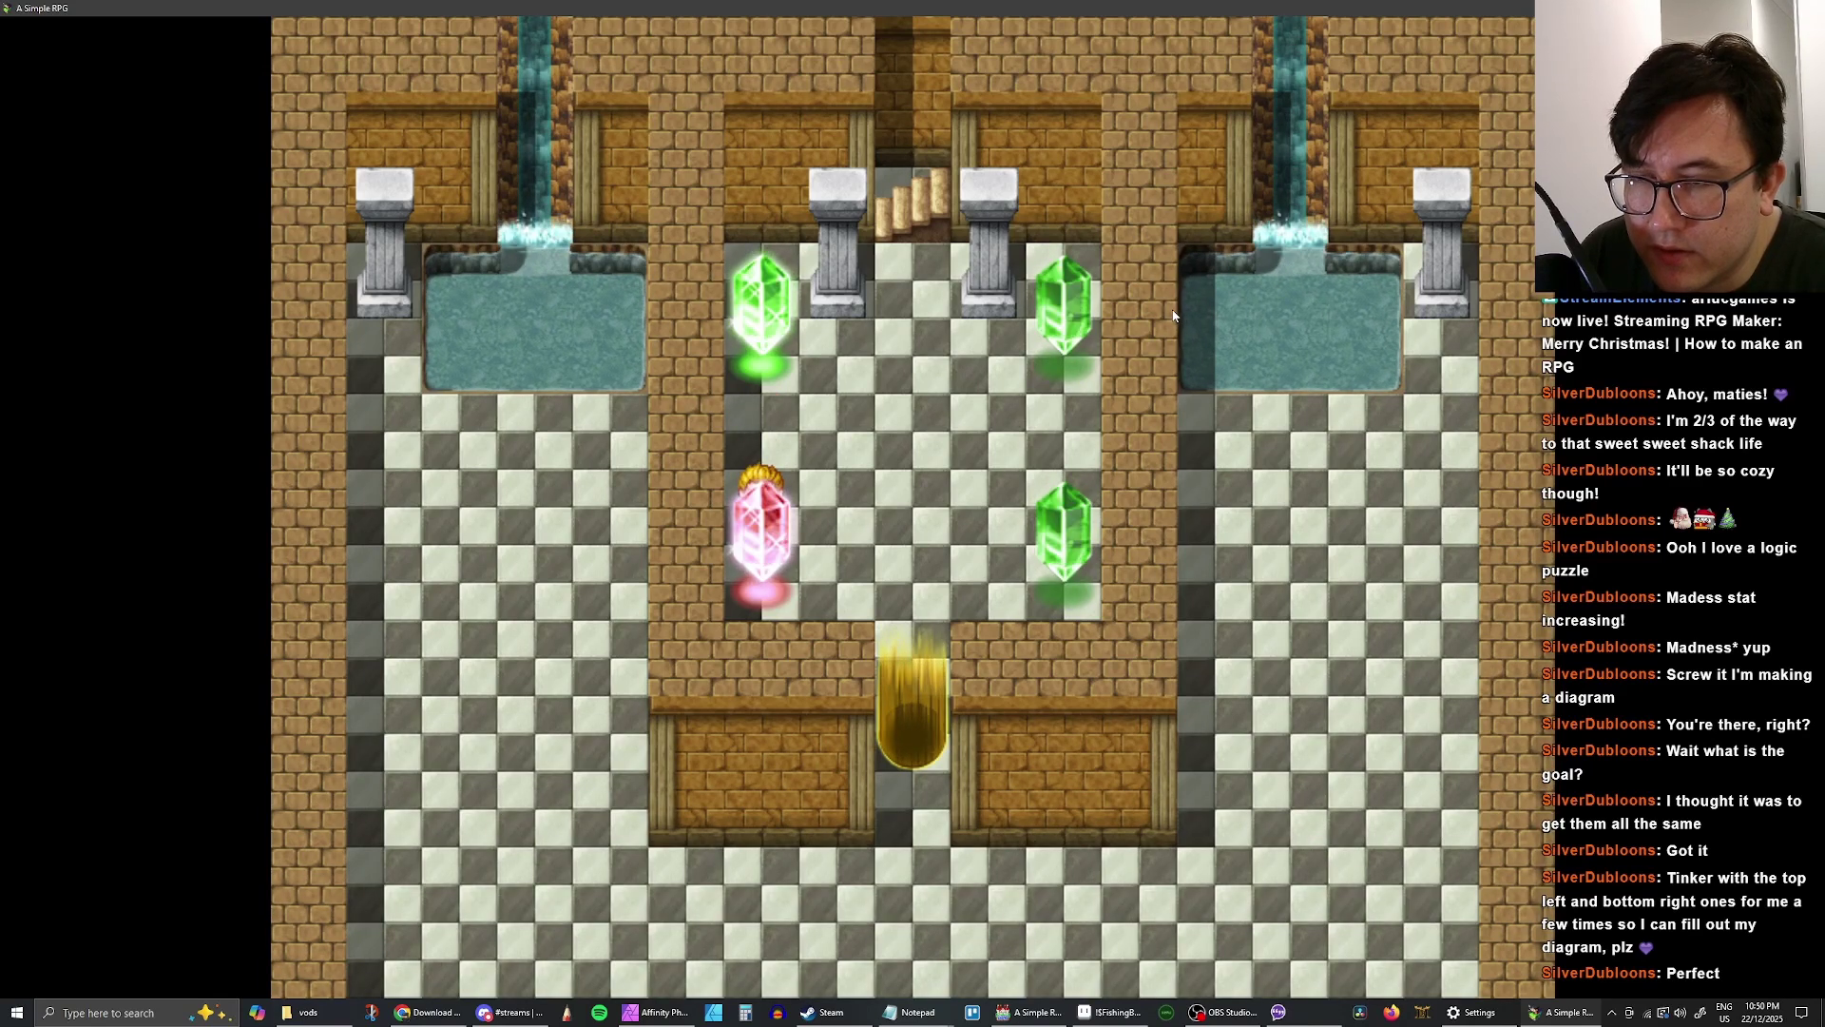
pyautogui.press('Return')
pyautogui.press('Return')
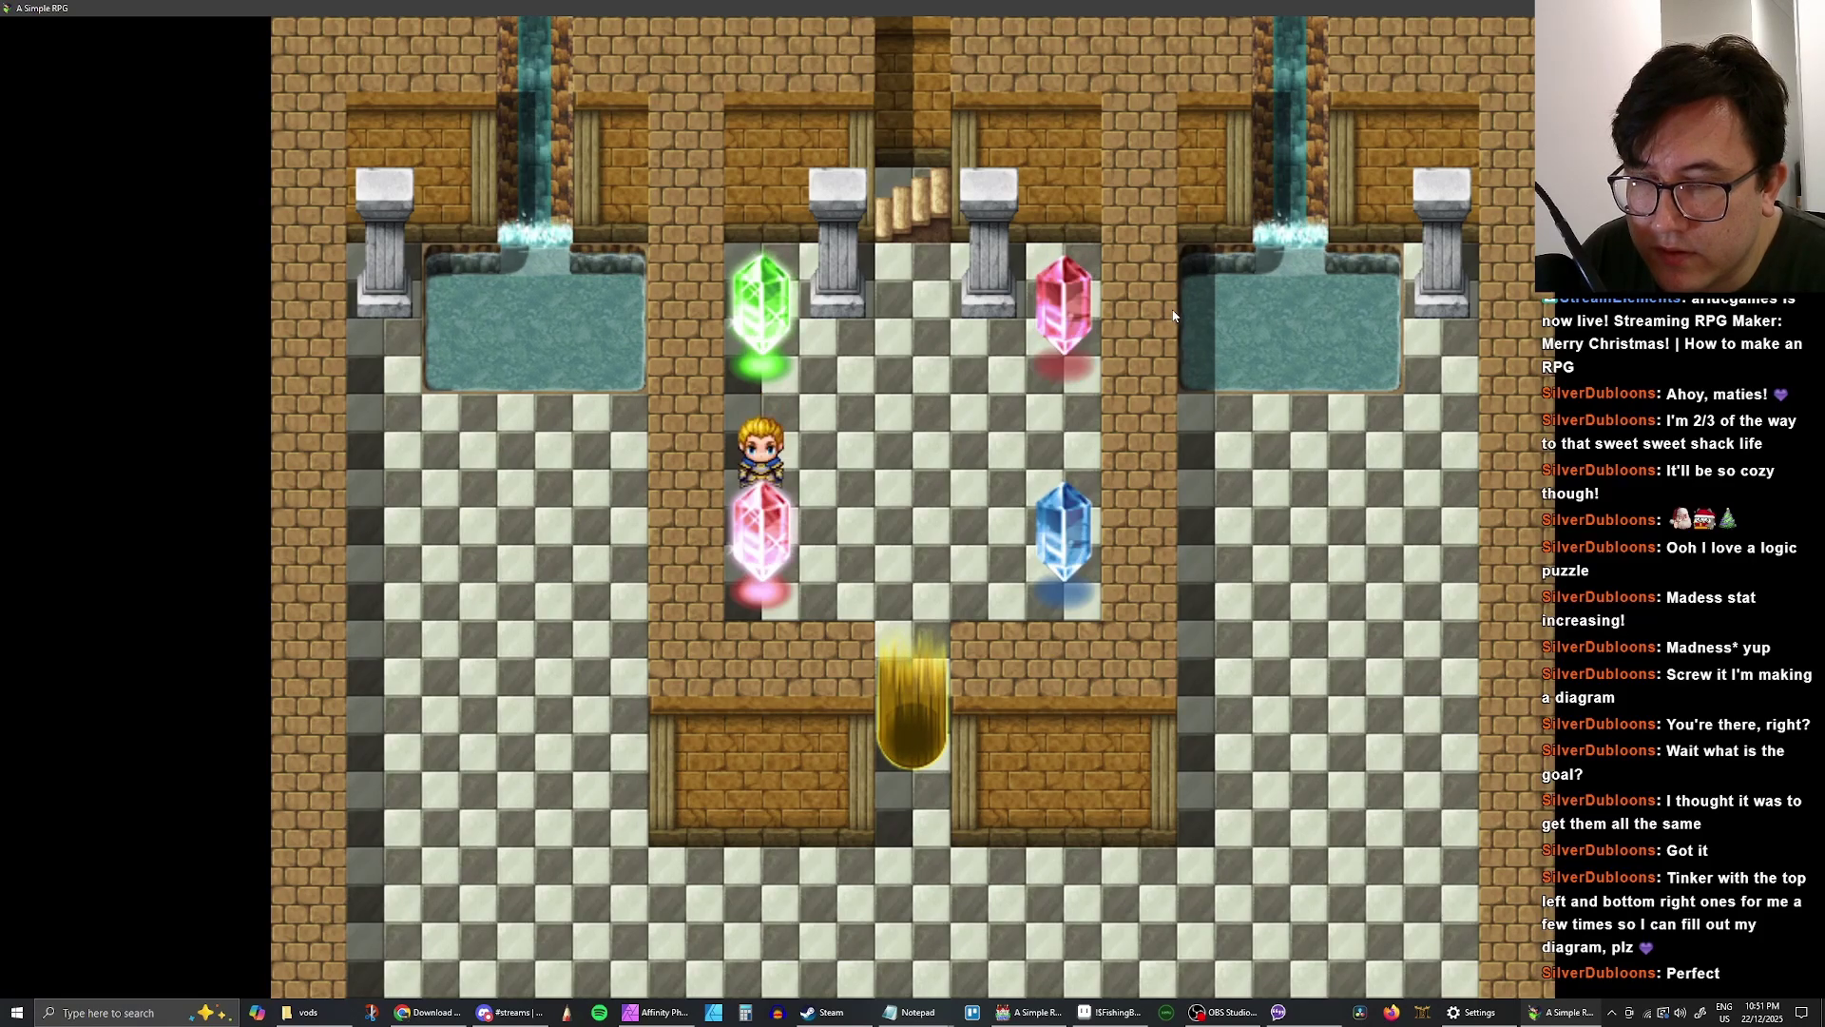
pyautogui.press('Return')
pyautogui.press('Return')
pyautogui.press('Return')
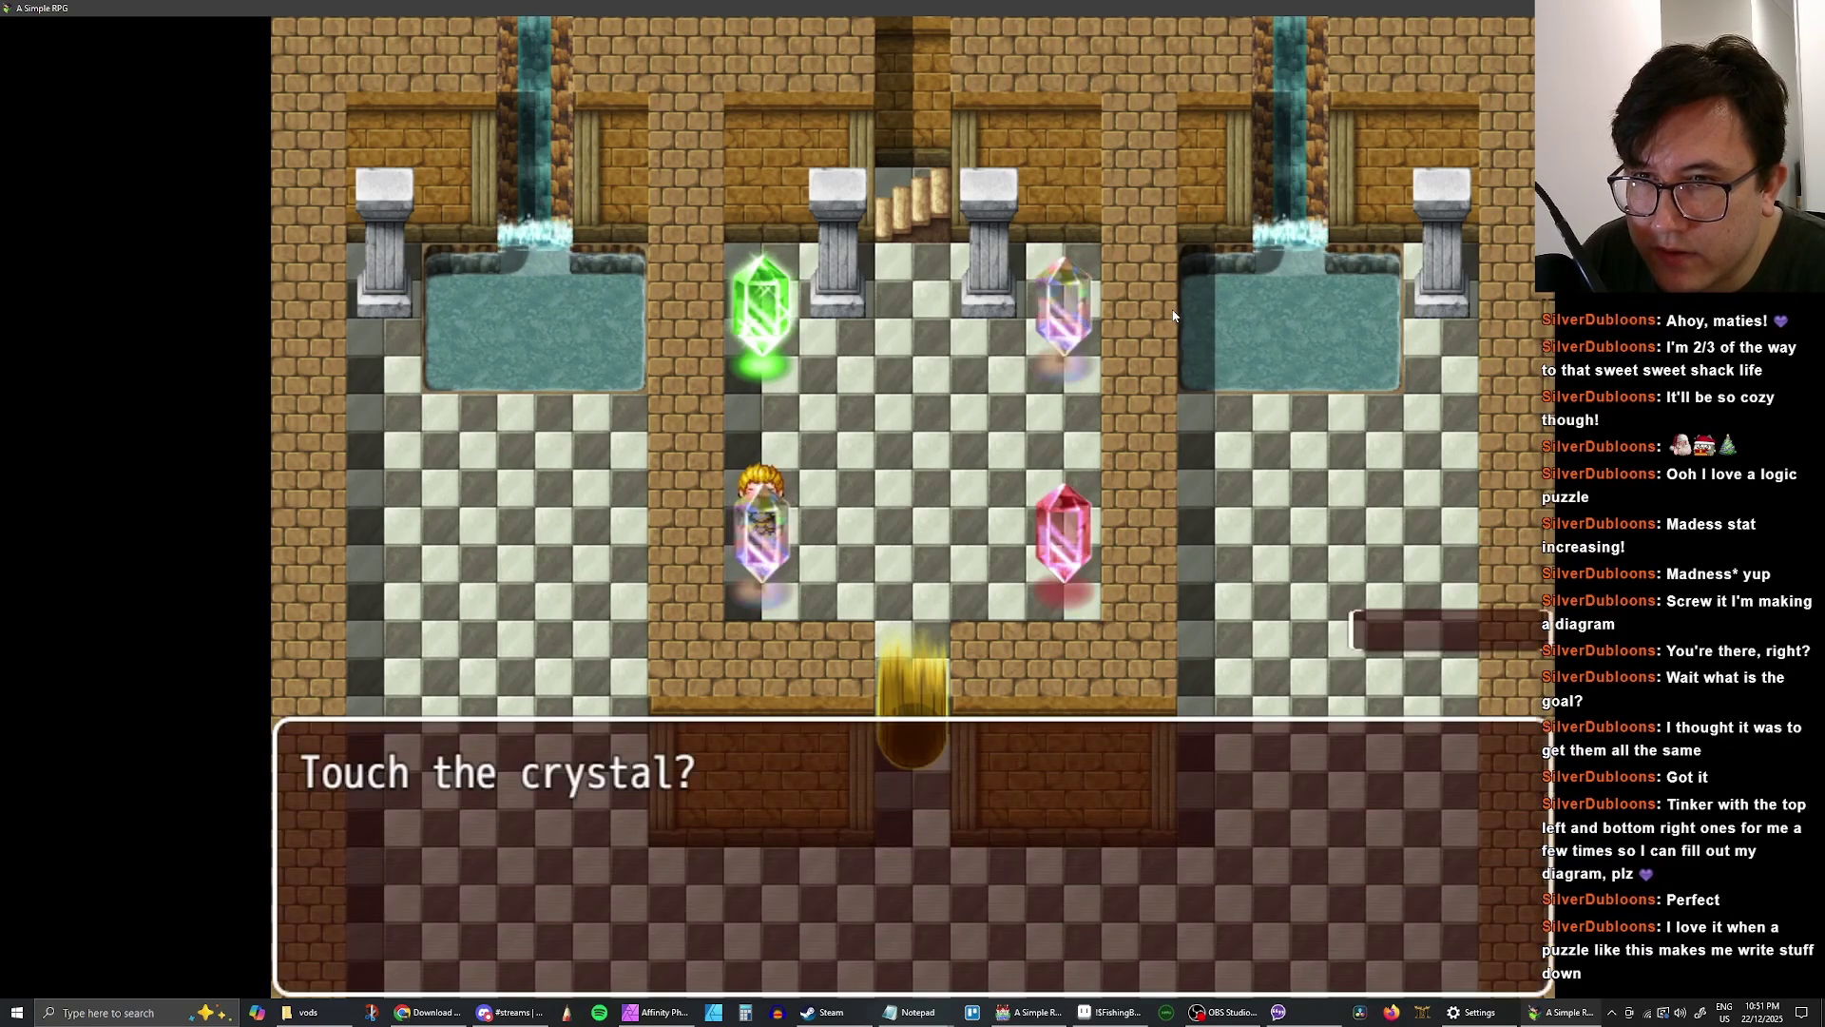
pyautogui.press('Return')
pyautogui.press('Return')
pyautogui.press('Return')
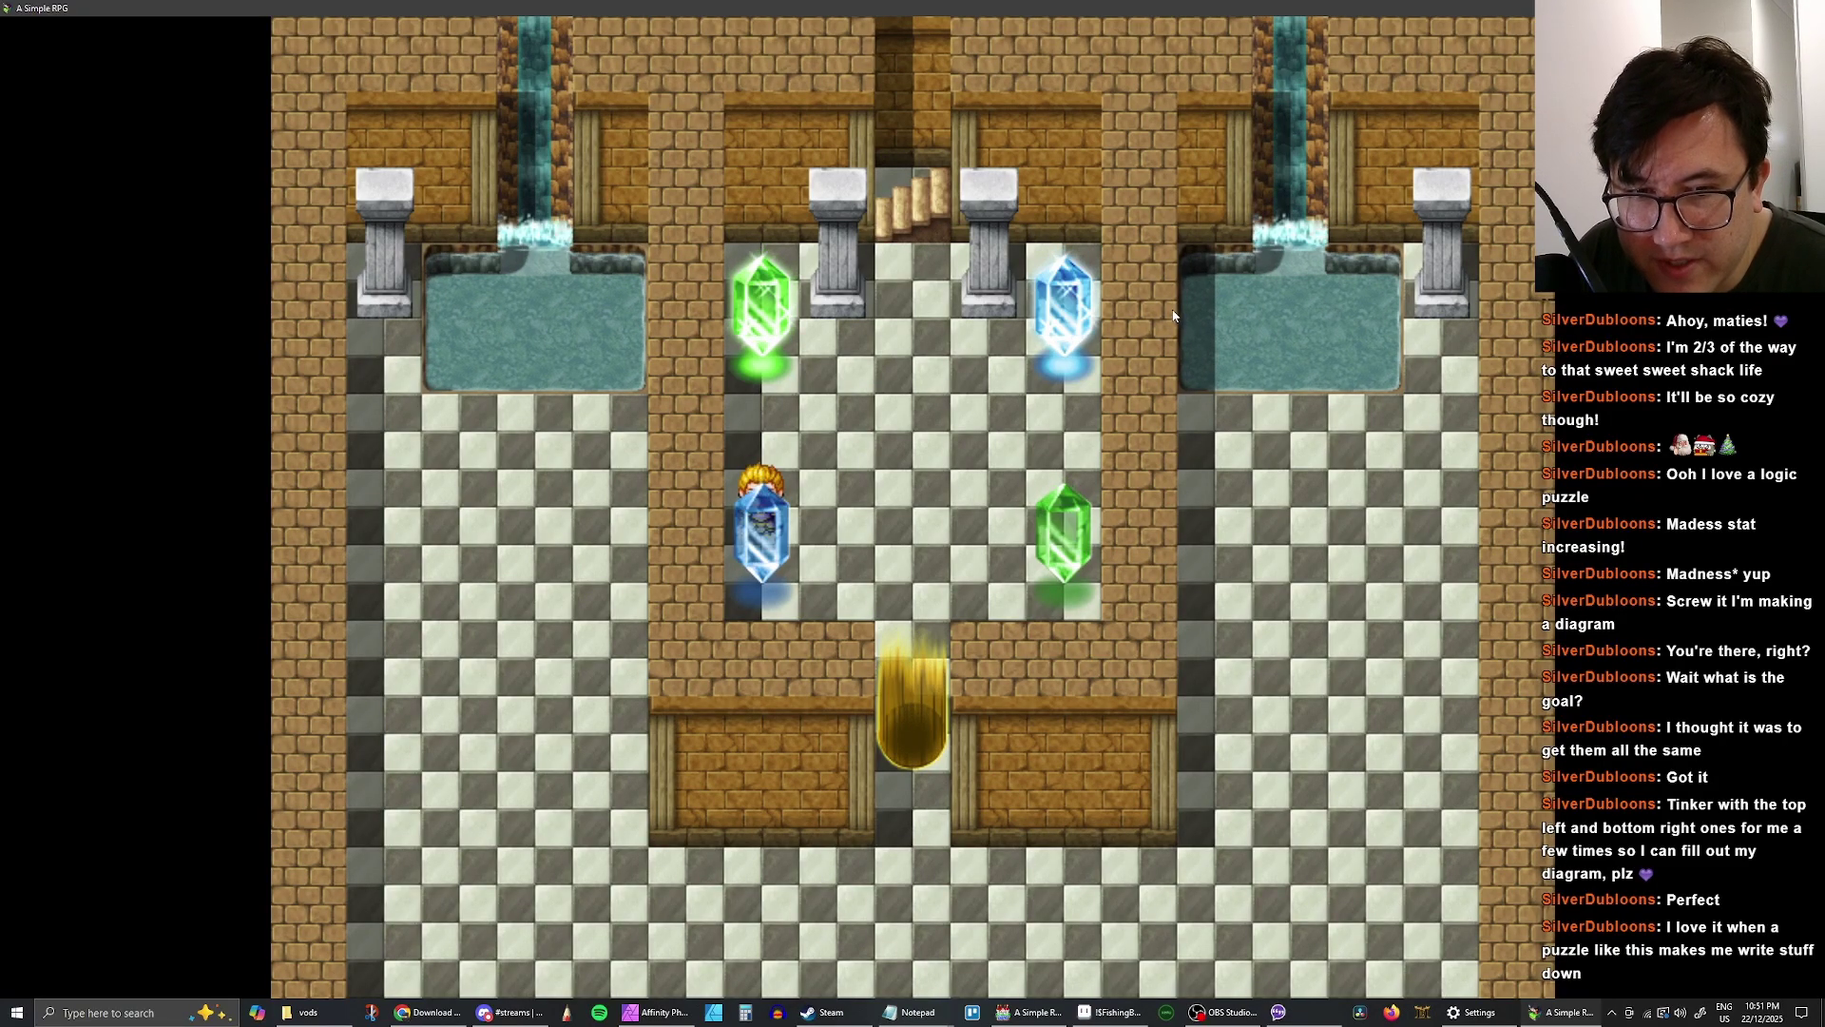
pyautogui.press('Return')
pyautogui.press('Return')
pyautogui.press('Return')
# - Walk east to the northeast crystal and touch it with Yes
pyautogui.press('Right')
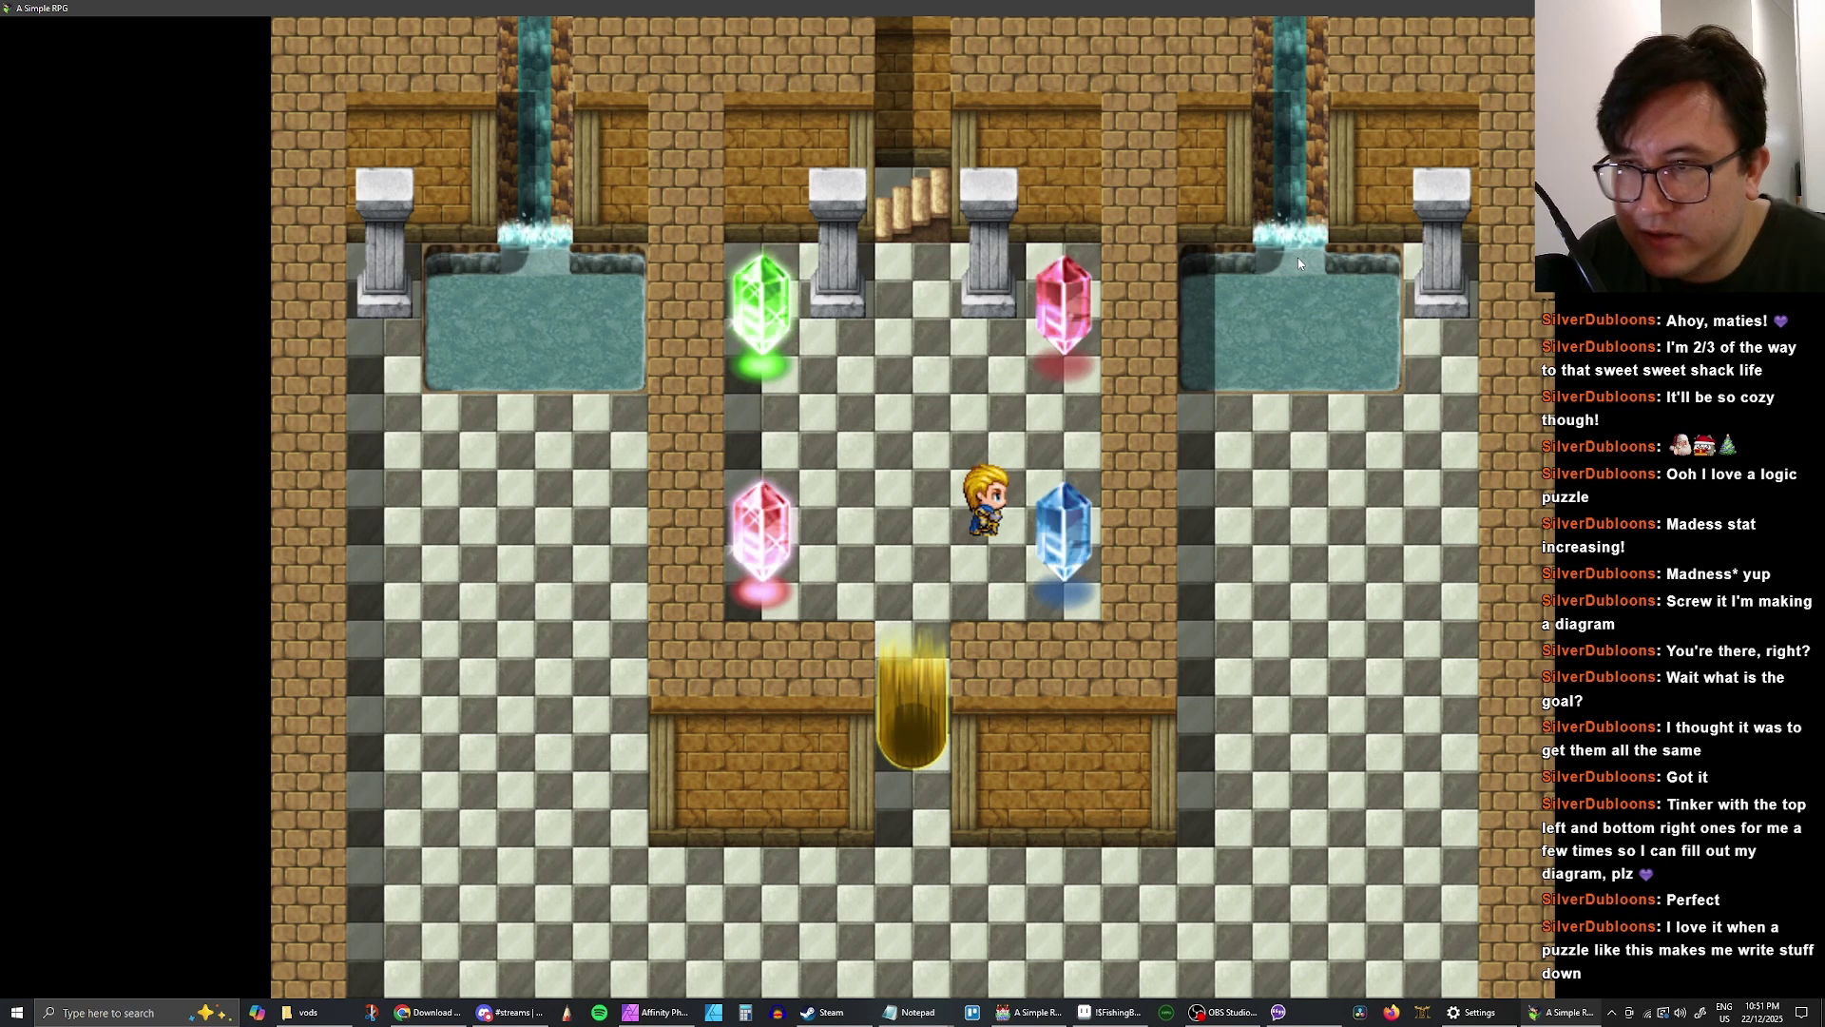
pyautogui.press('Up')
pyautogui.press('Up')
pyautogui.press('Right')
pyautogui.press('Right')
pyautogui.press('Up')
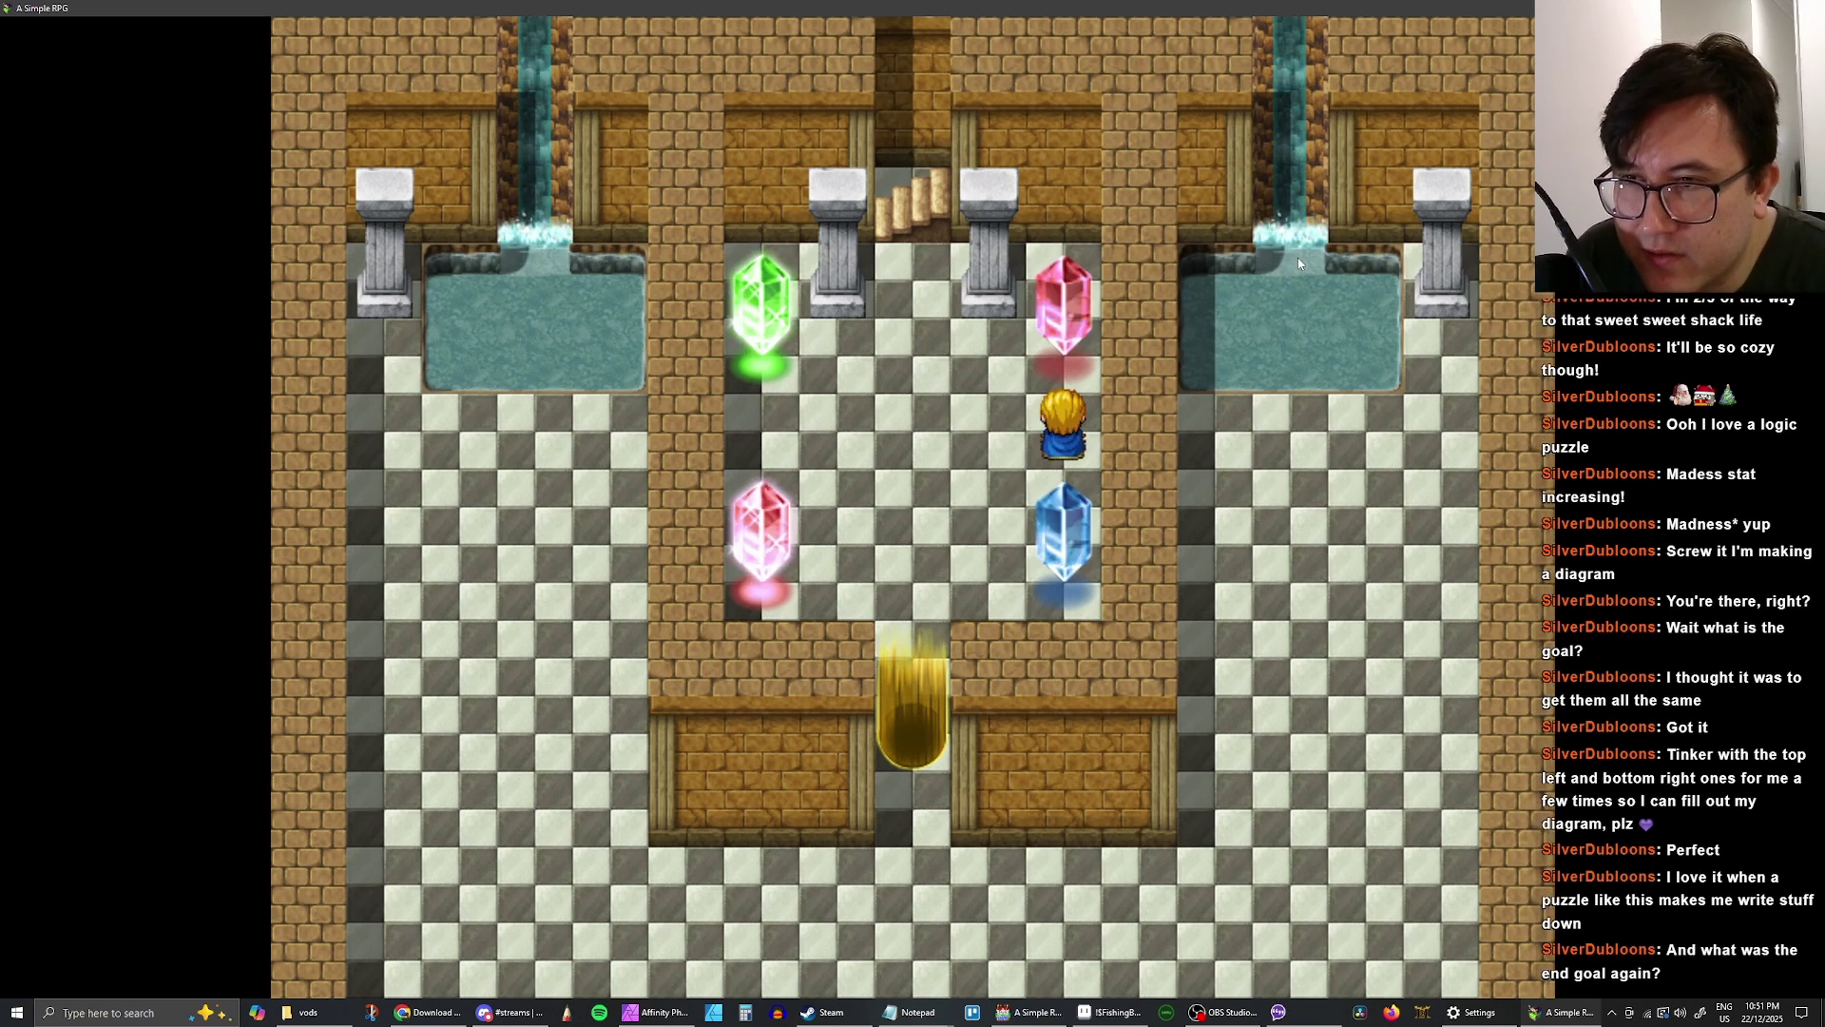
pyautogui.press('Return')
pyautogui.press('Return')
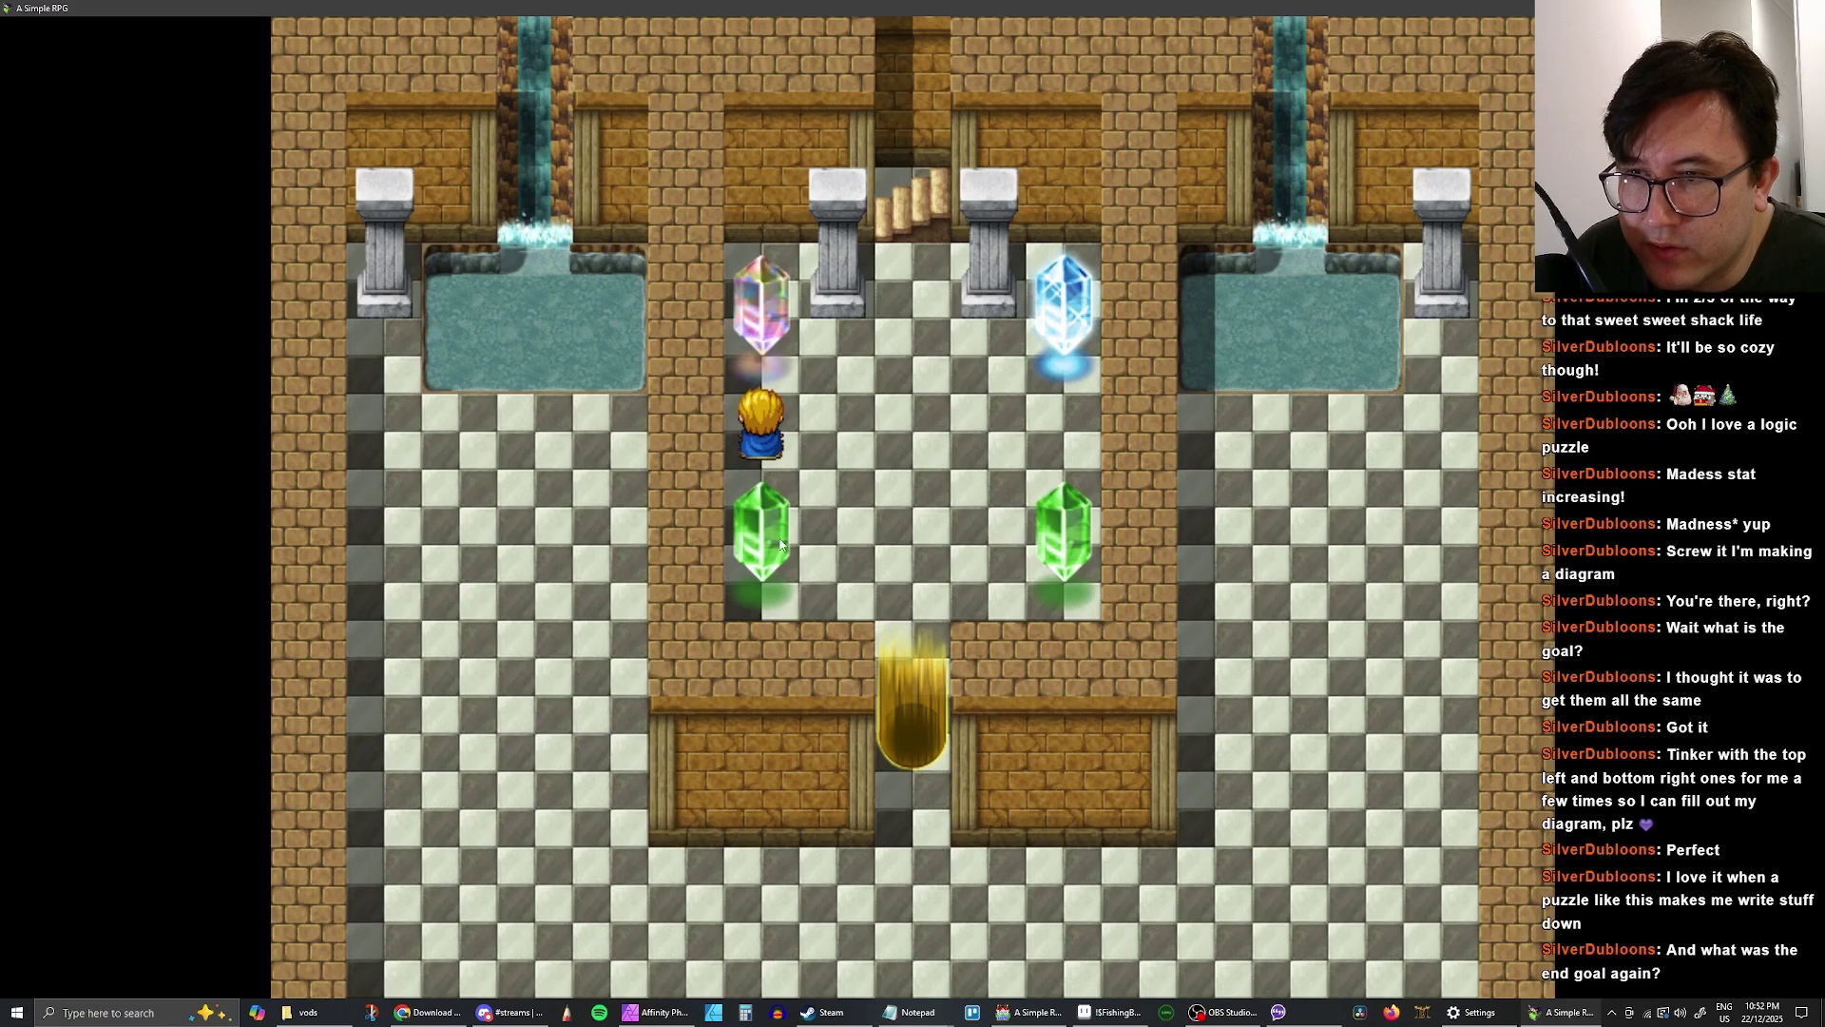
# - Touch the northwest crystal once with Yes to turn it green, and the southwest crystal once to turn it red
pyautogui.press('Return')
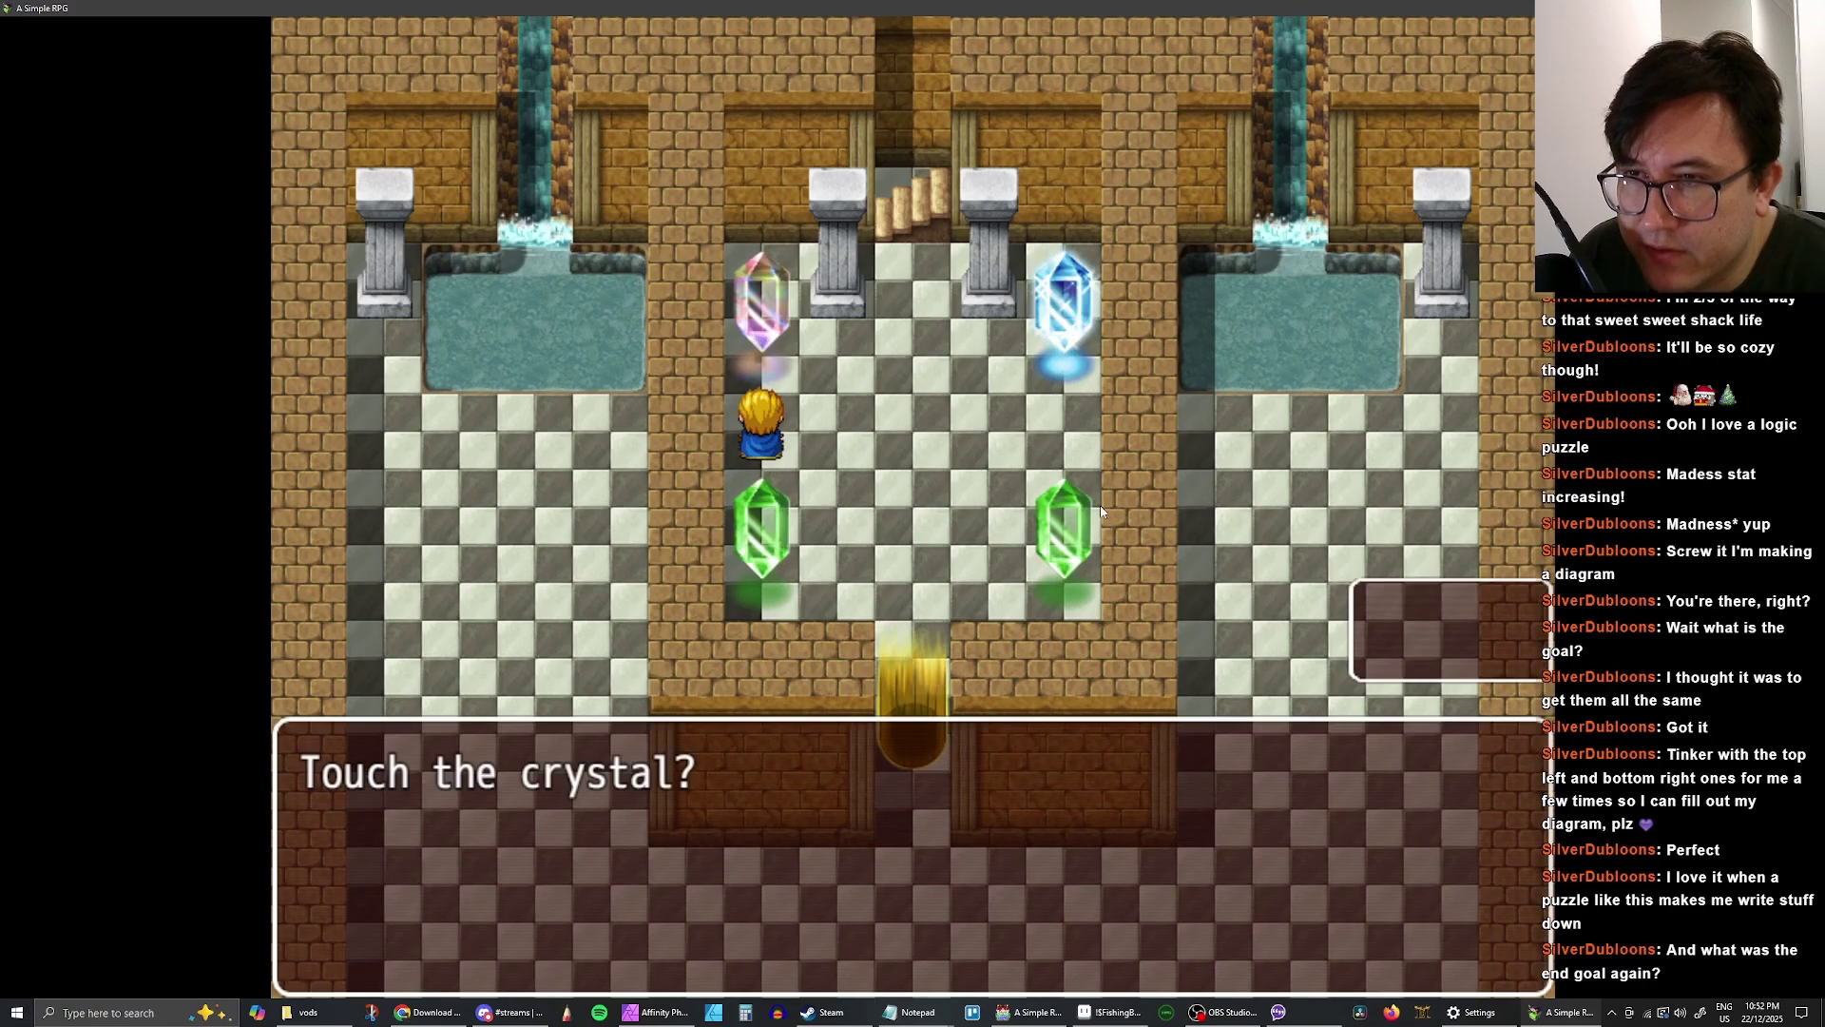
pyautogui.press('Return')
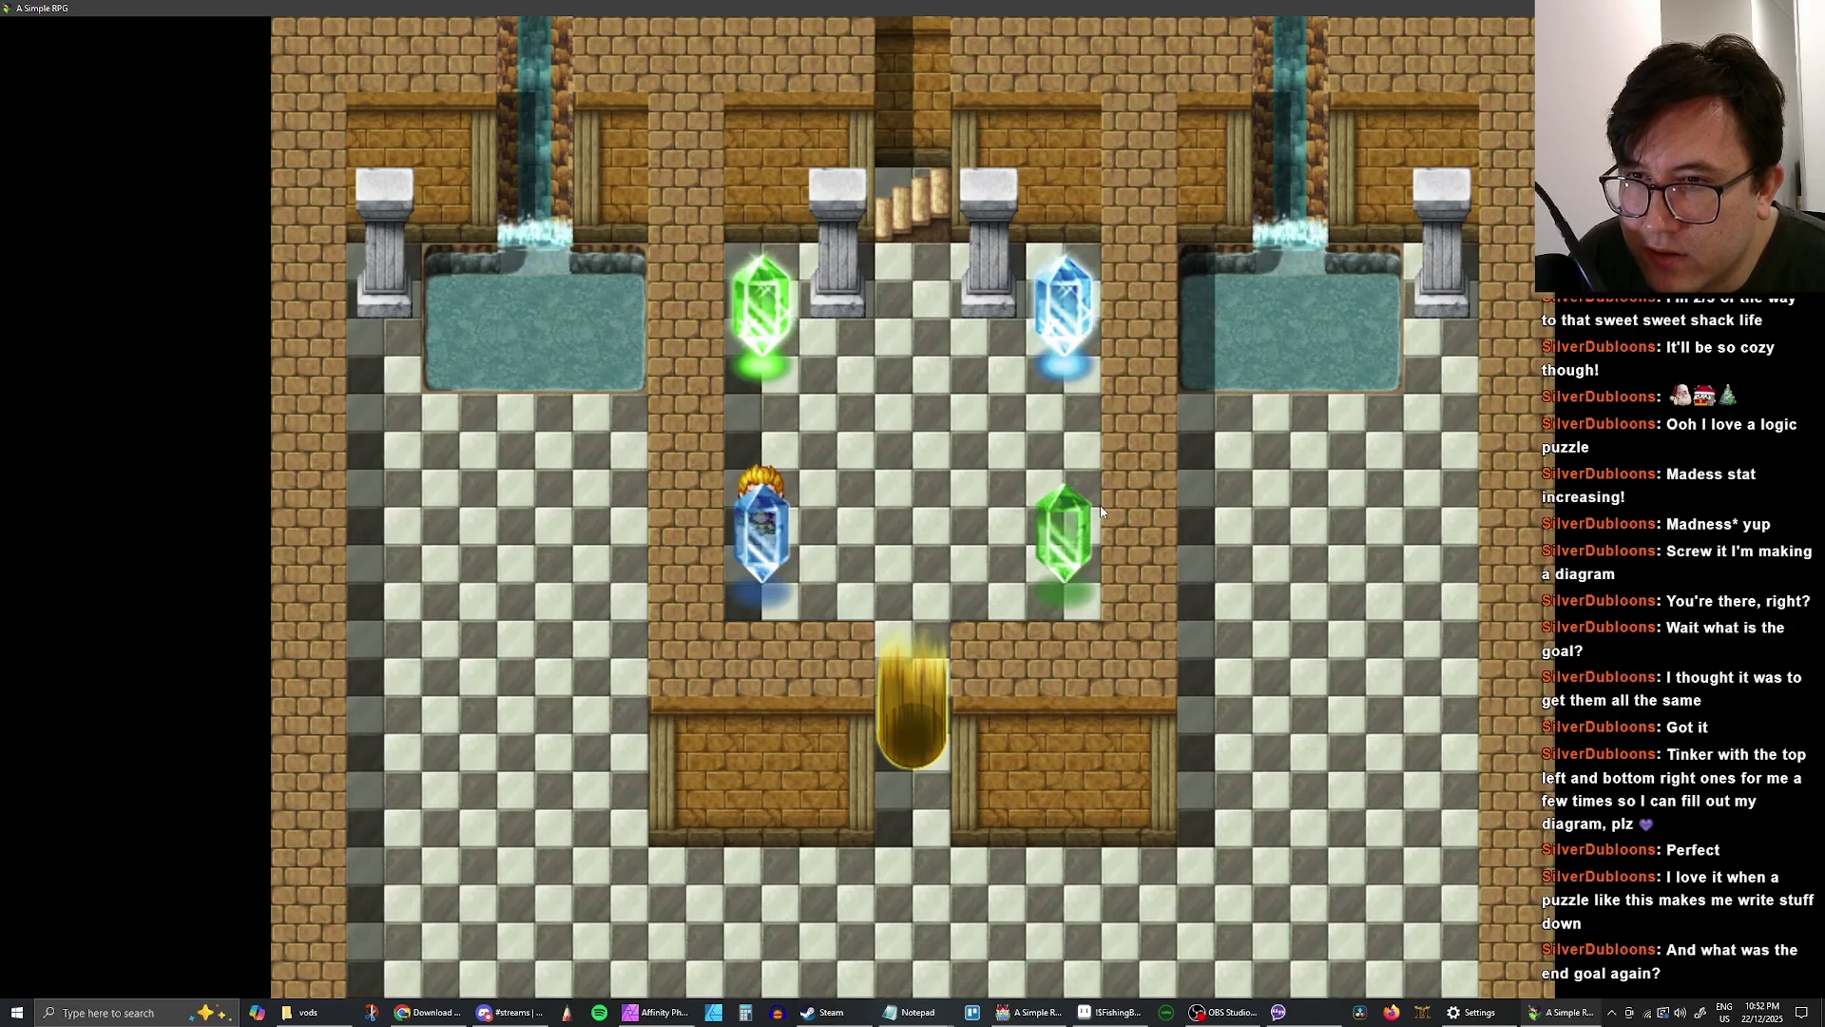
pyautogui.press('Return')
pyautogui.press('Return')
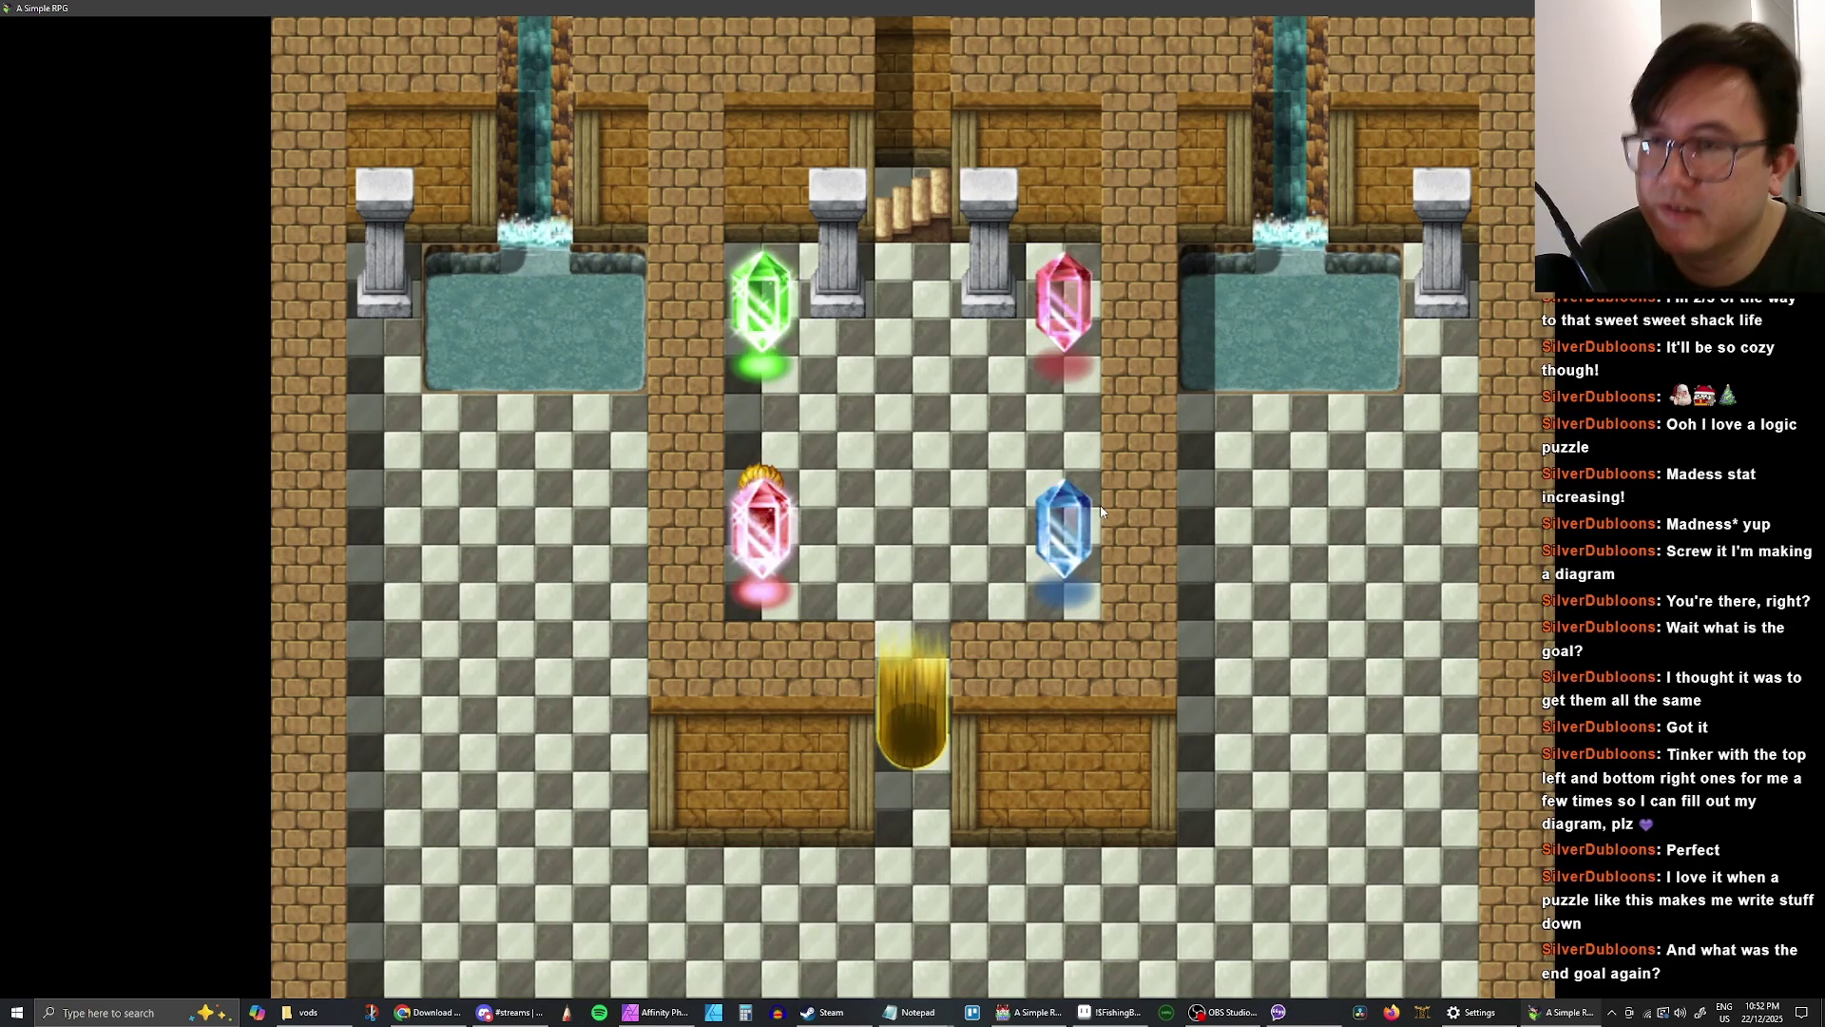
# - Touch the southwest crystal with Yes through another full colour cycle, ending with it red and the southeast crystal blue
pyautogui.press('Return')
pyautogui.press('Return')
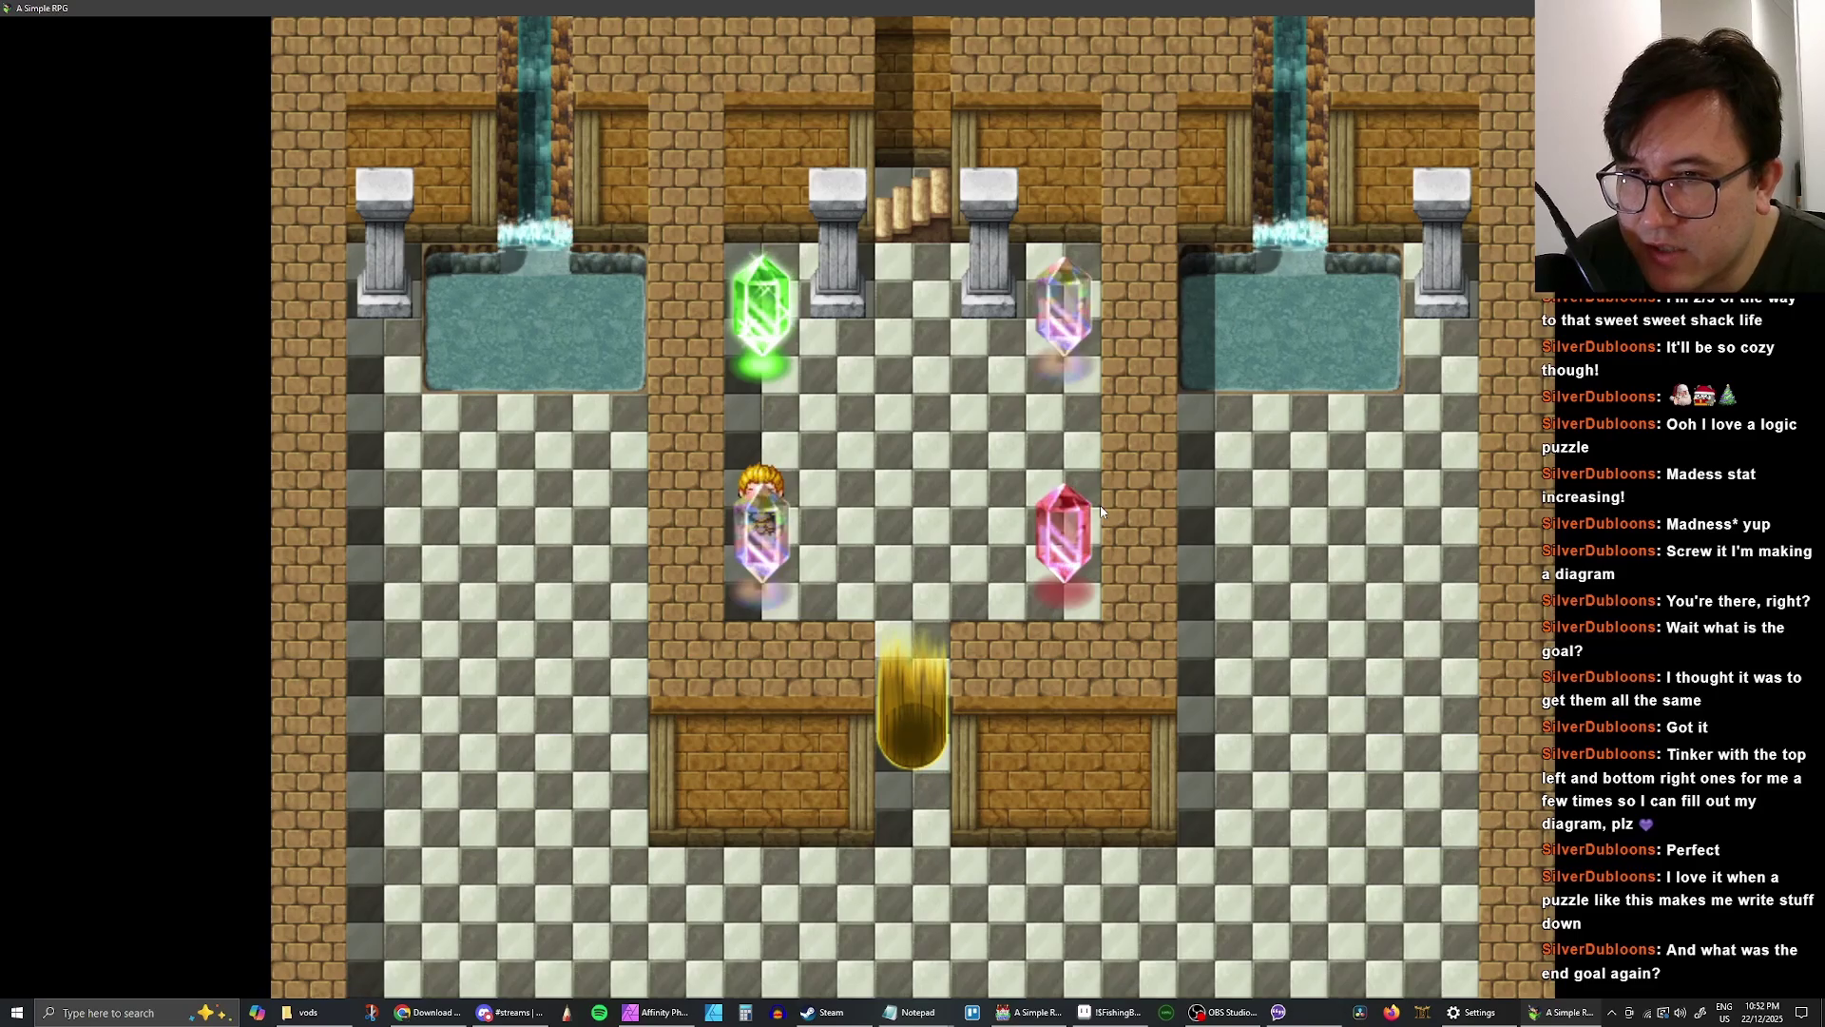
pyautogui.press('Return')
pyautogui.press('Return')
pyautogui.press('Return')
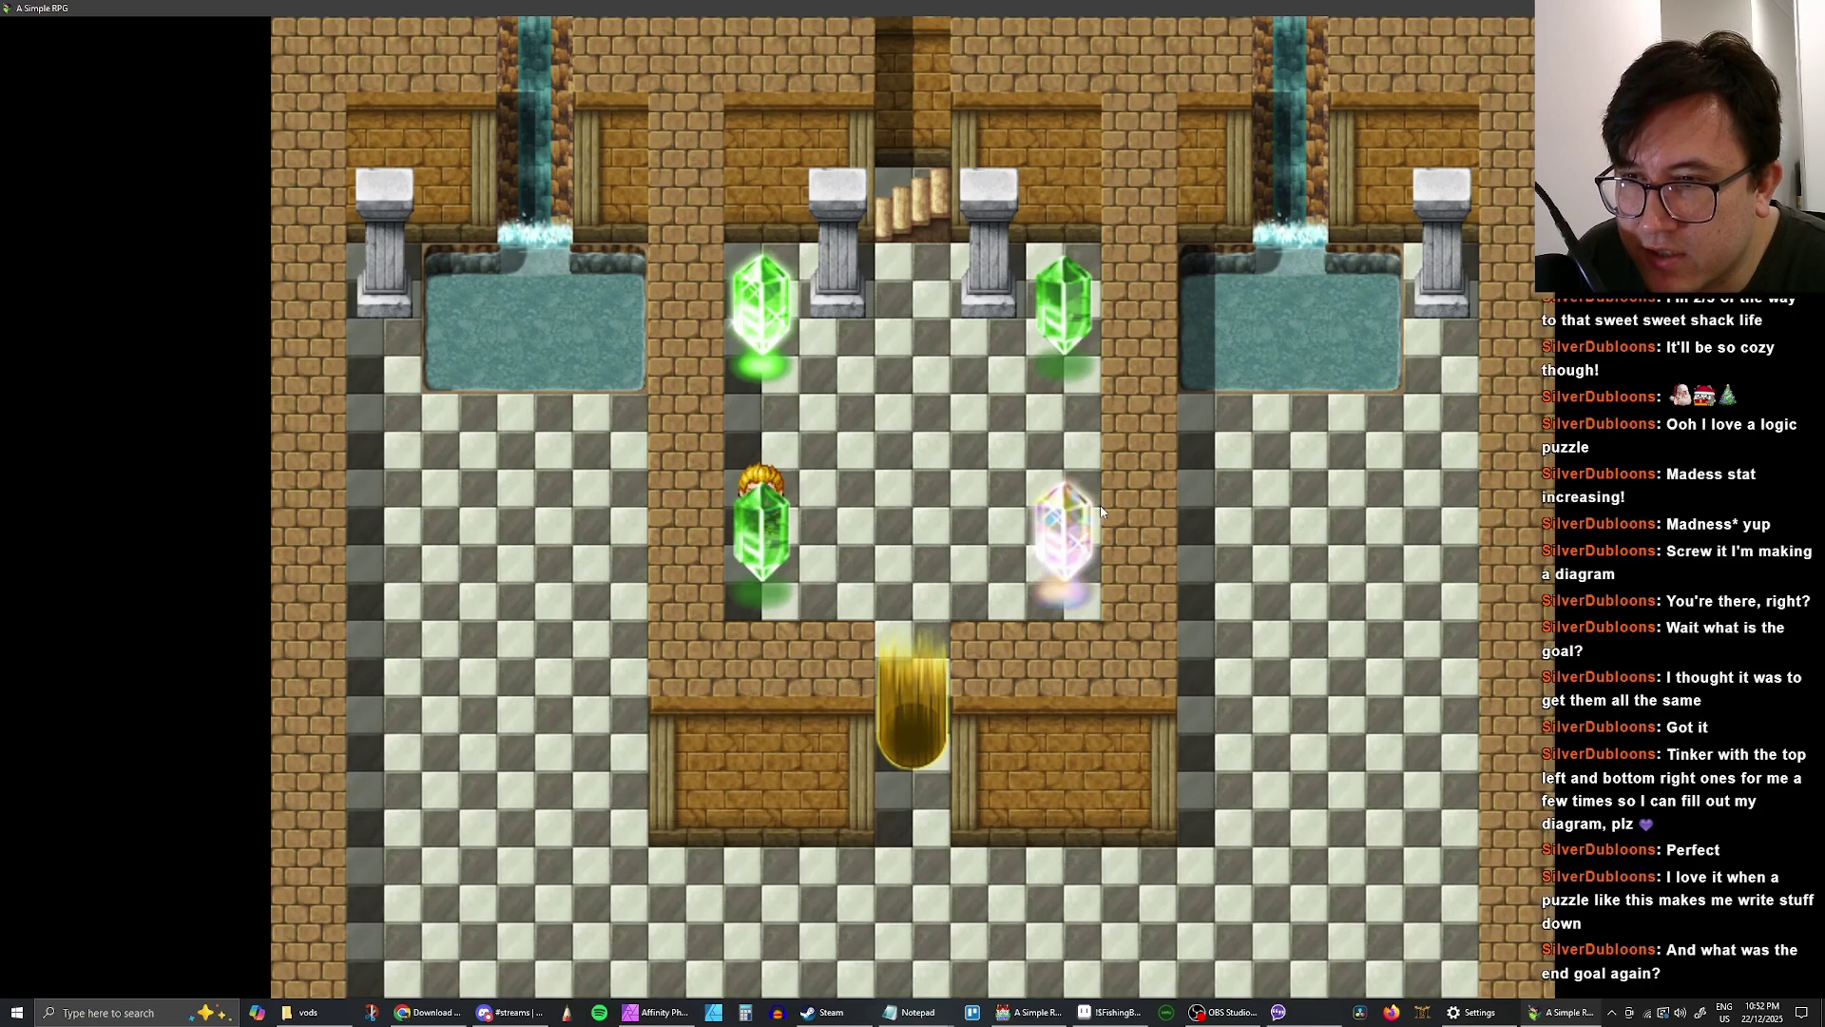
pyautogui.press('Return')
pyautogui.press('Return')
pyautogui.press('Up')
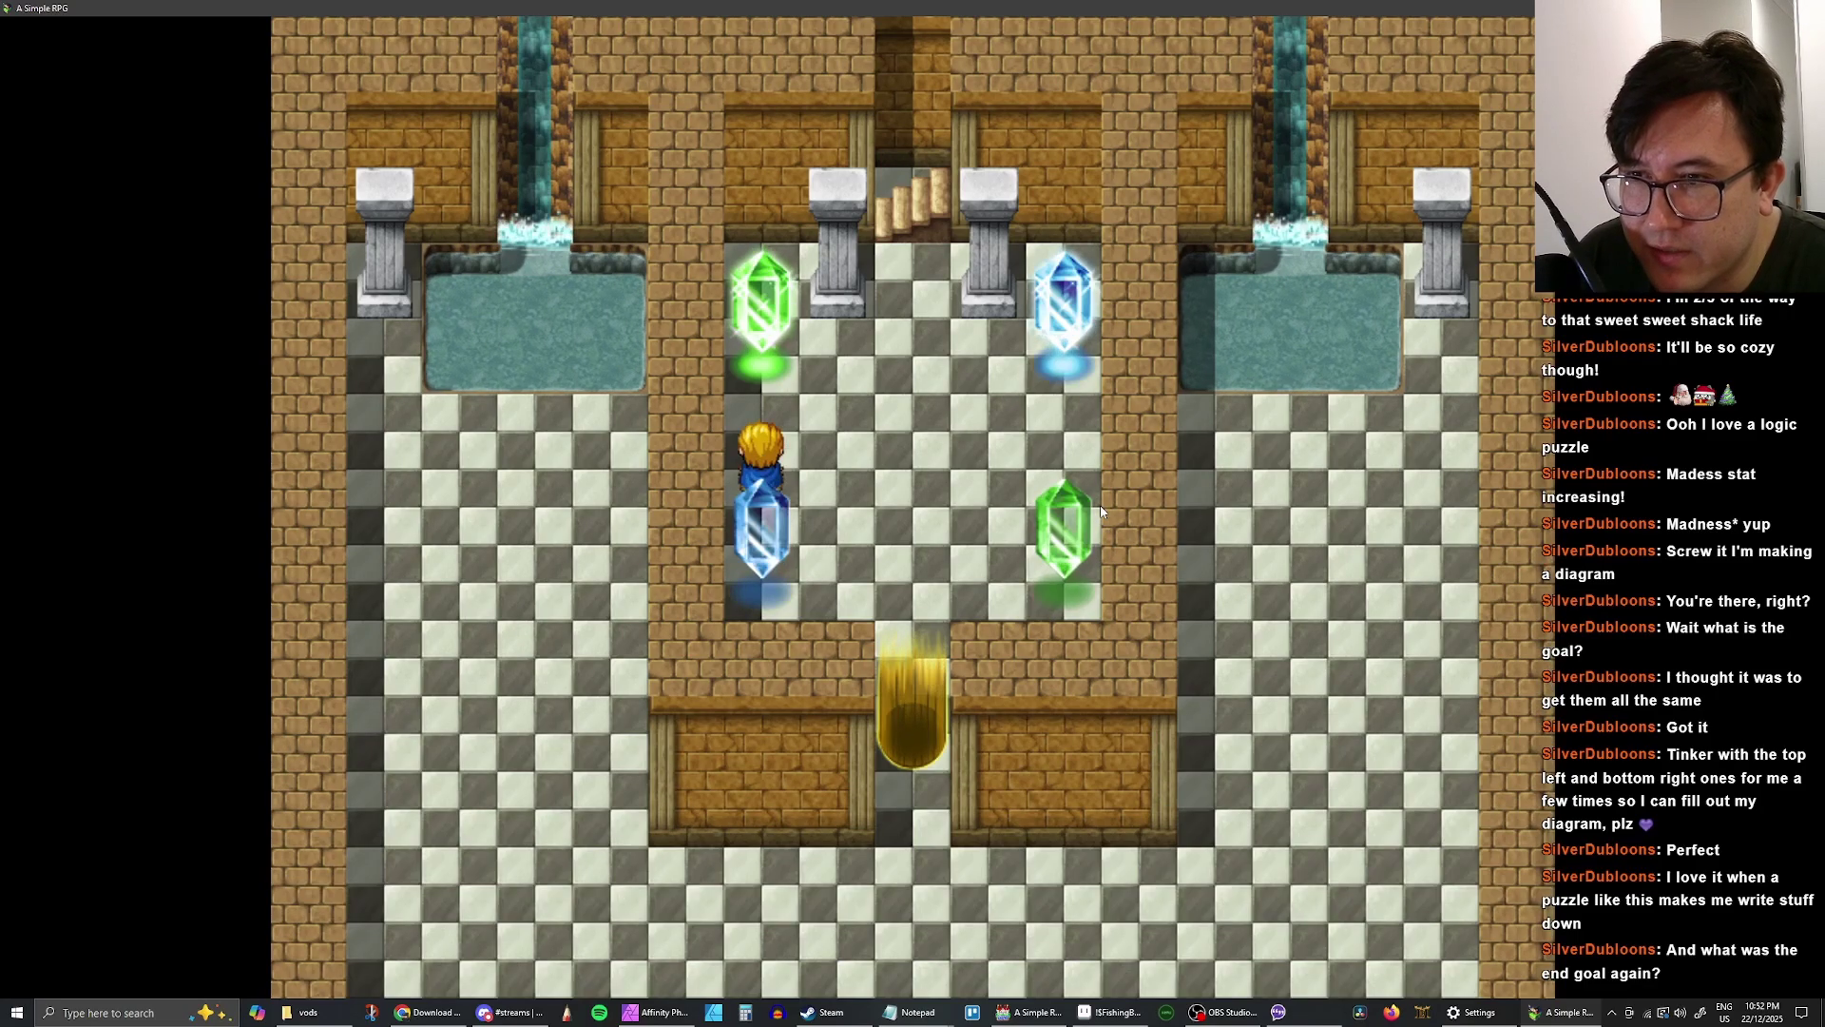
pyautogui.press('Return')
pyautogui.press('Return')
pyautogui.press('Return')
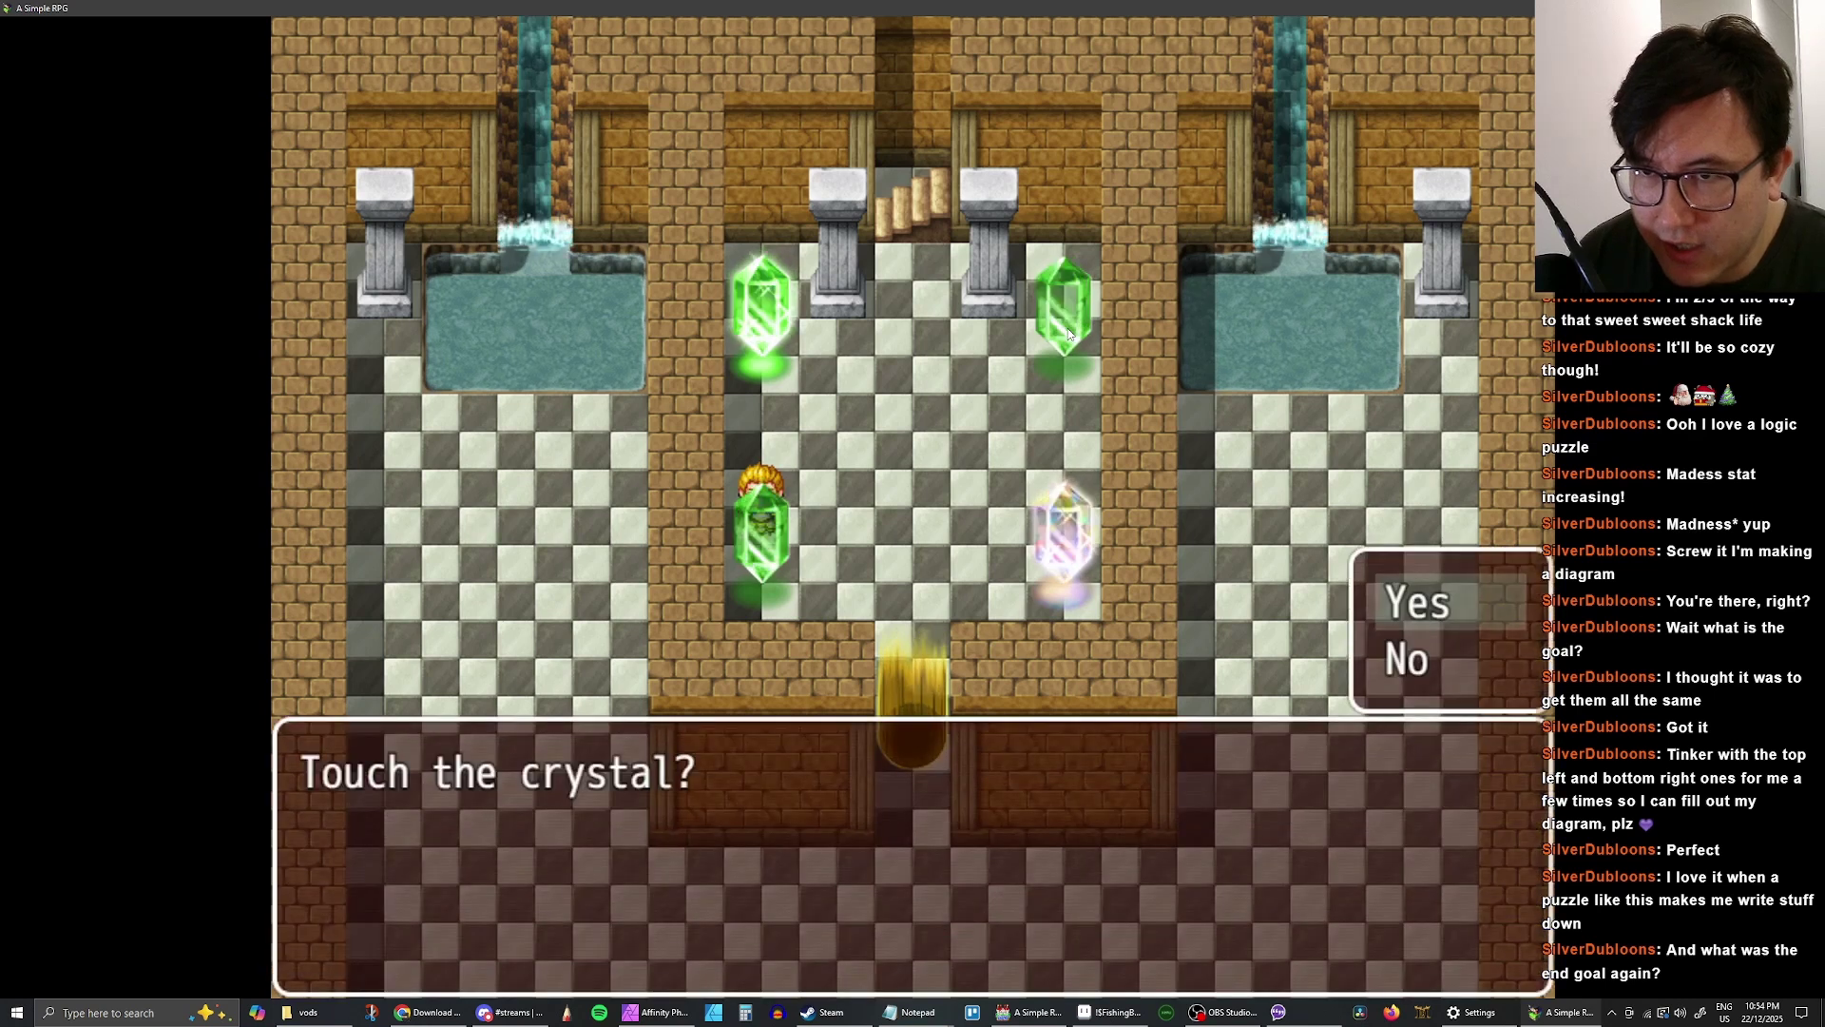
pyautogui.press('Return')
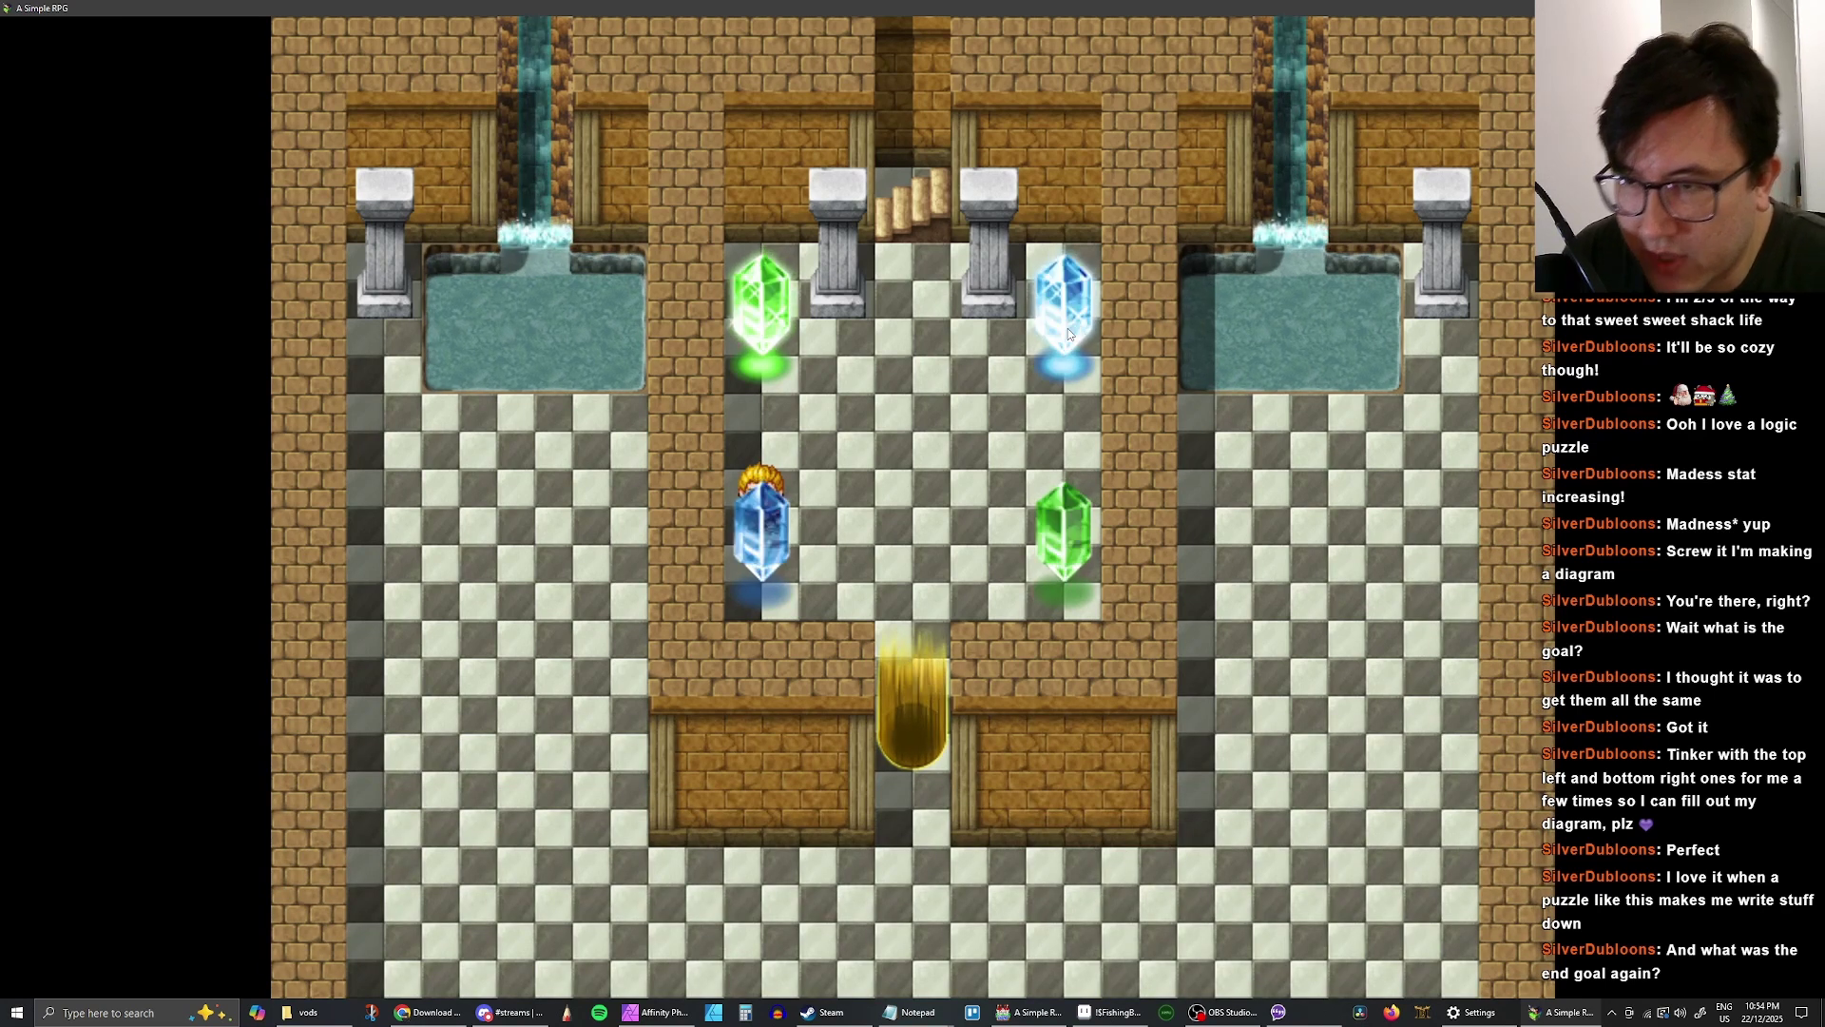
pyautogui.press('Return')
pyautogui.press('Return')
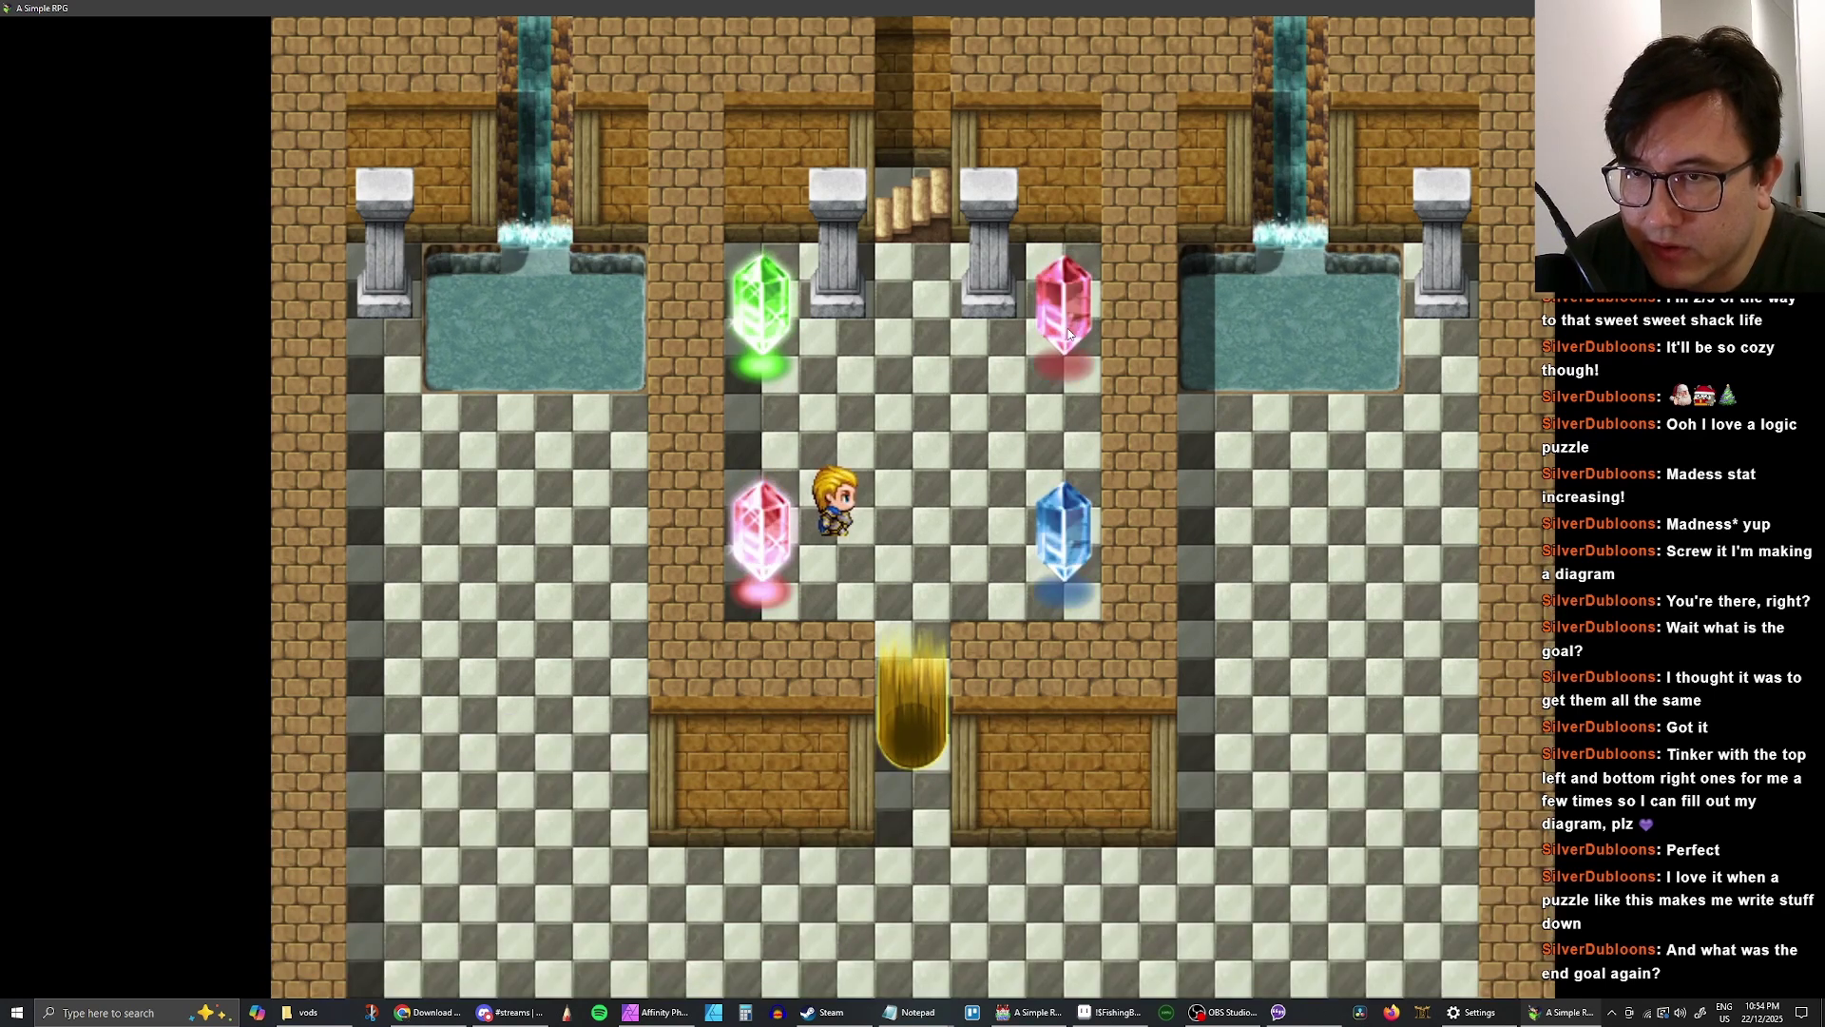
# - Walk to the northeast crystal and touch it twice with Yes, turning it green and the northwest crystal red
pyautogui.press('Right')
pyautogui.press('Up')
pyautogui.press('Return')
pyautogui.press('Return')
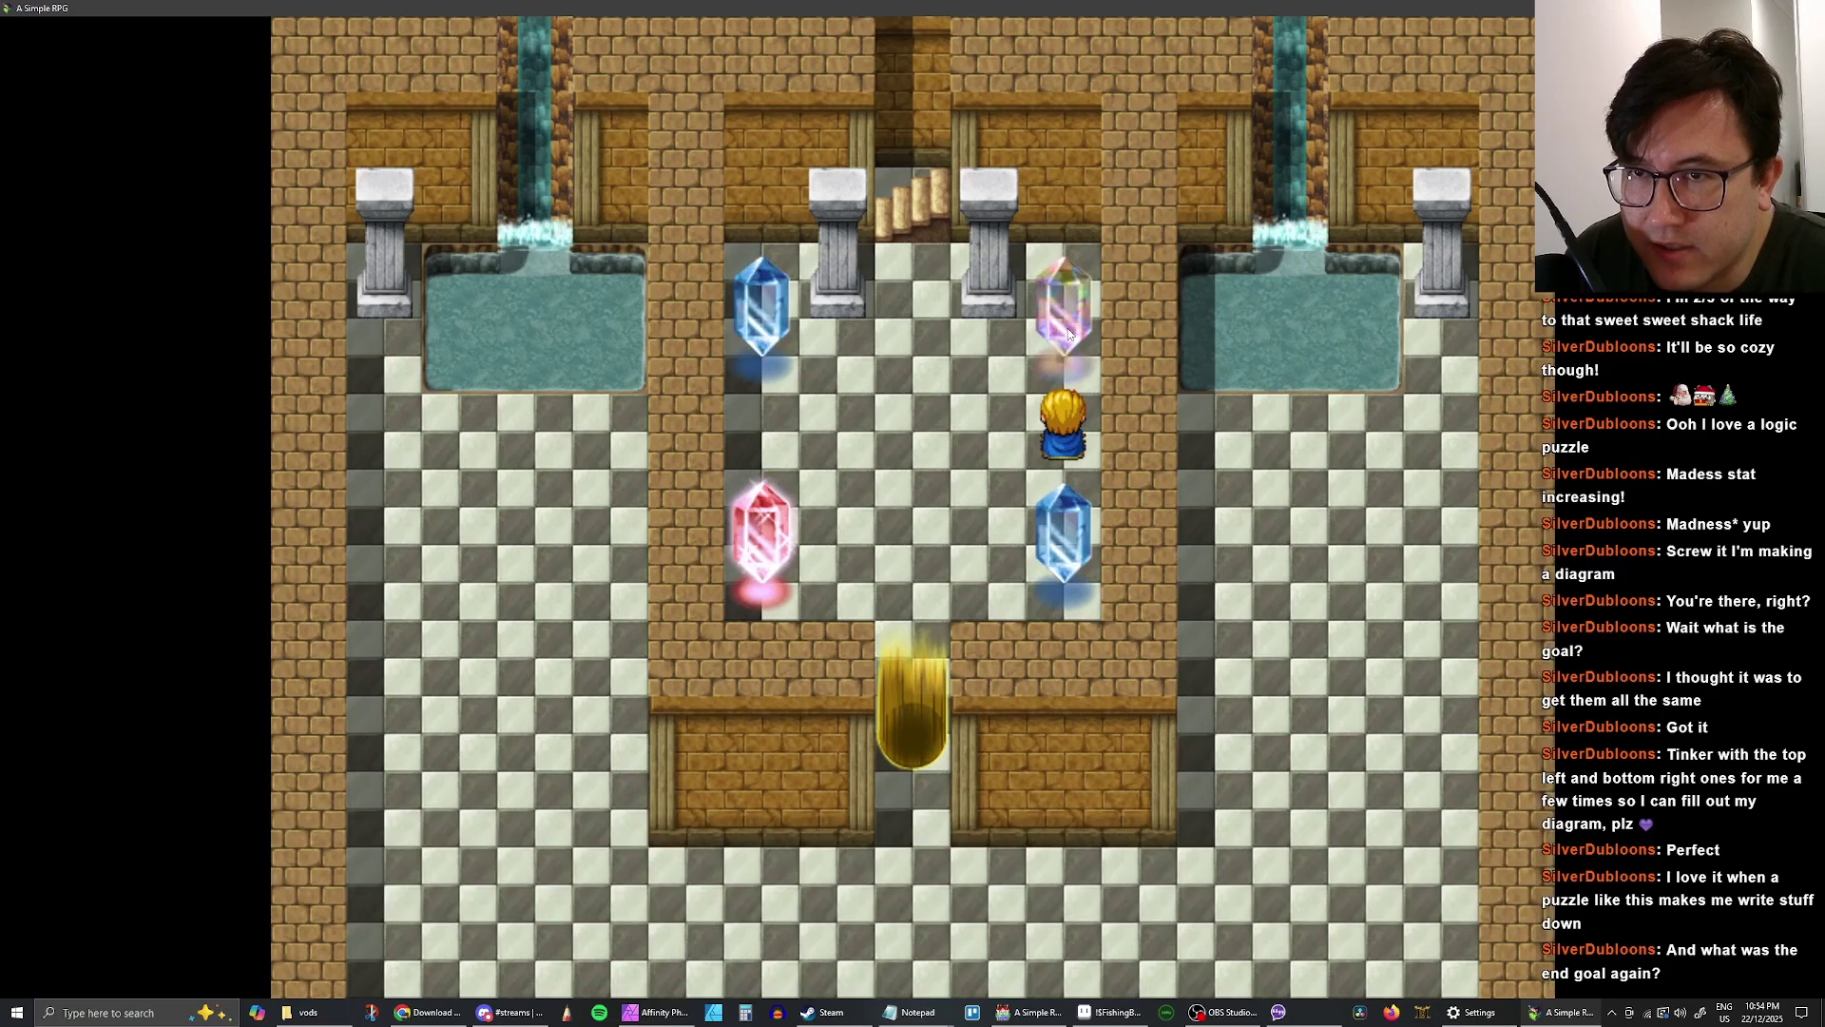
pyautogui.press('Return')
pyautogui.press('Return')
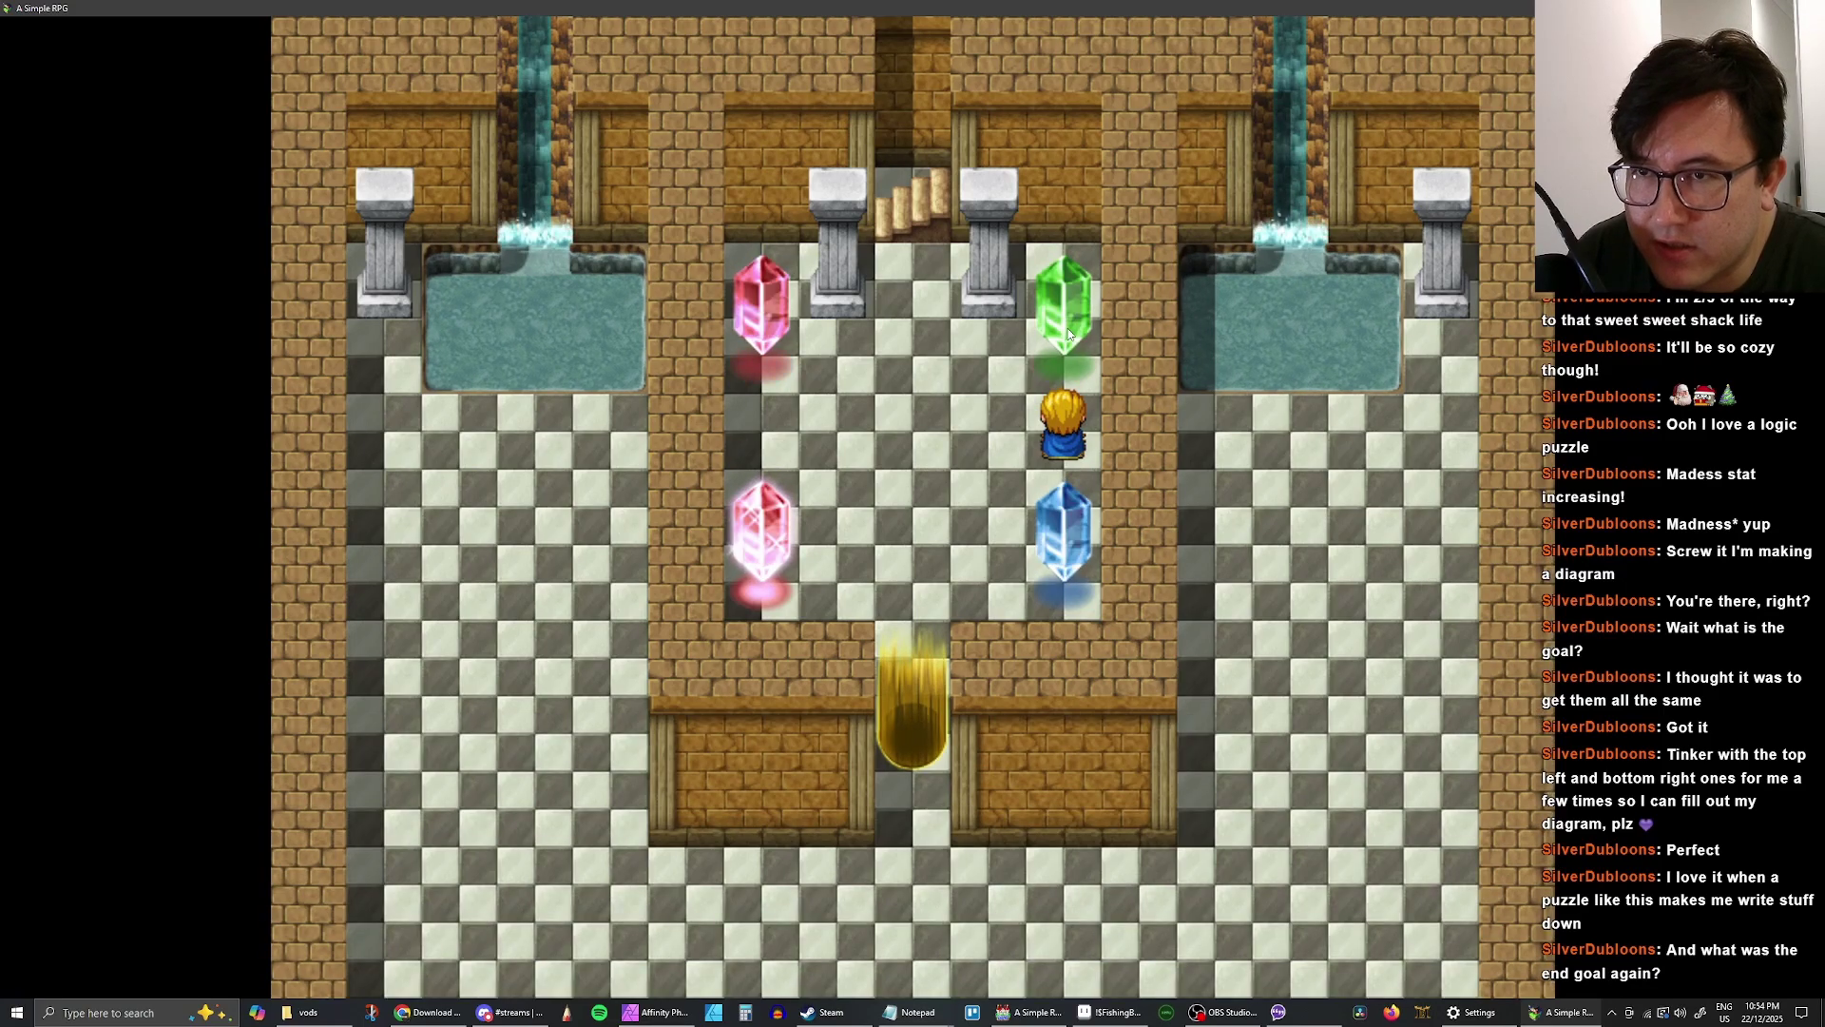
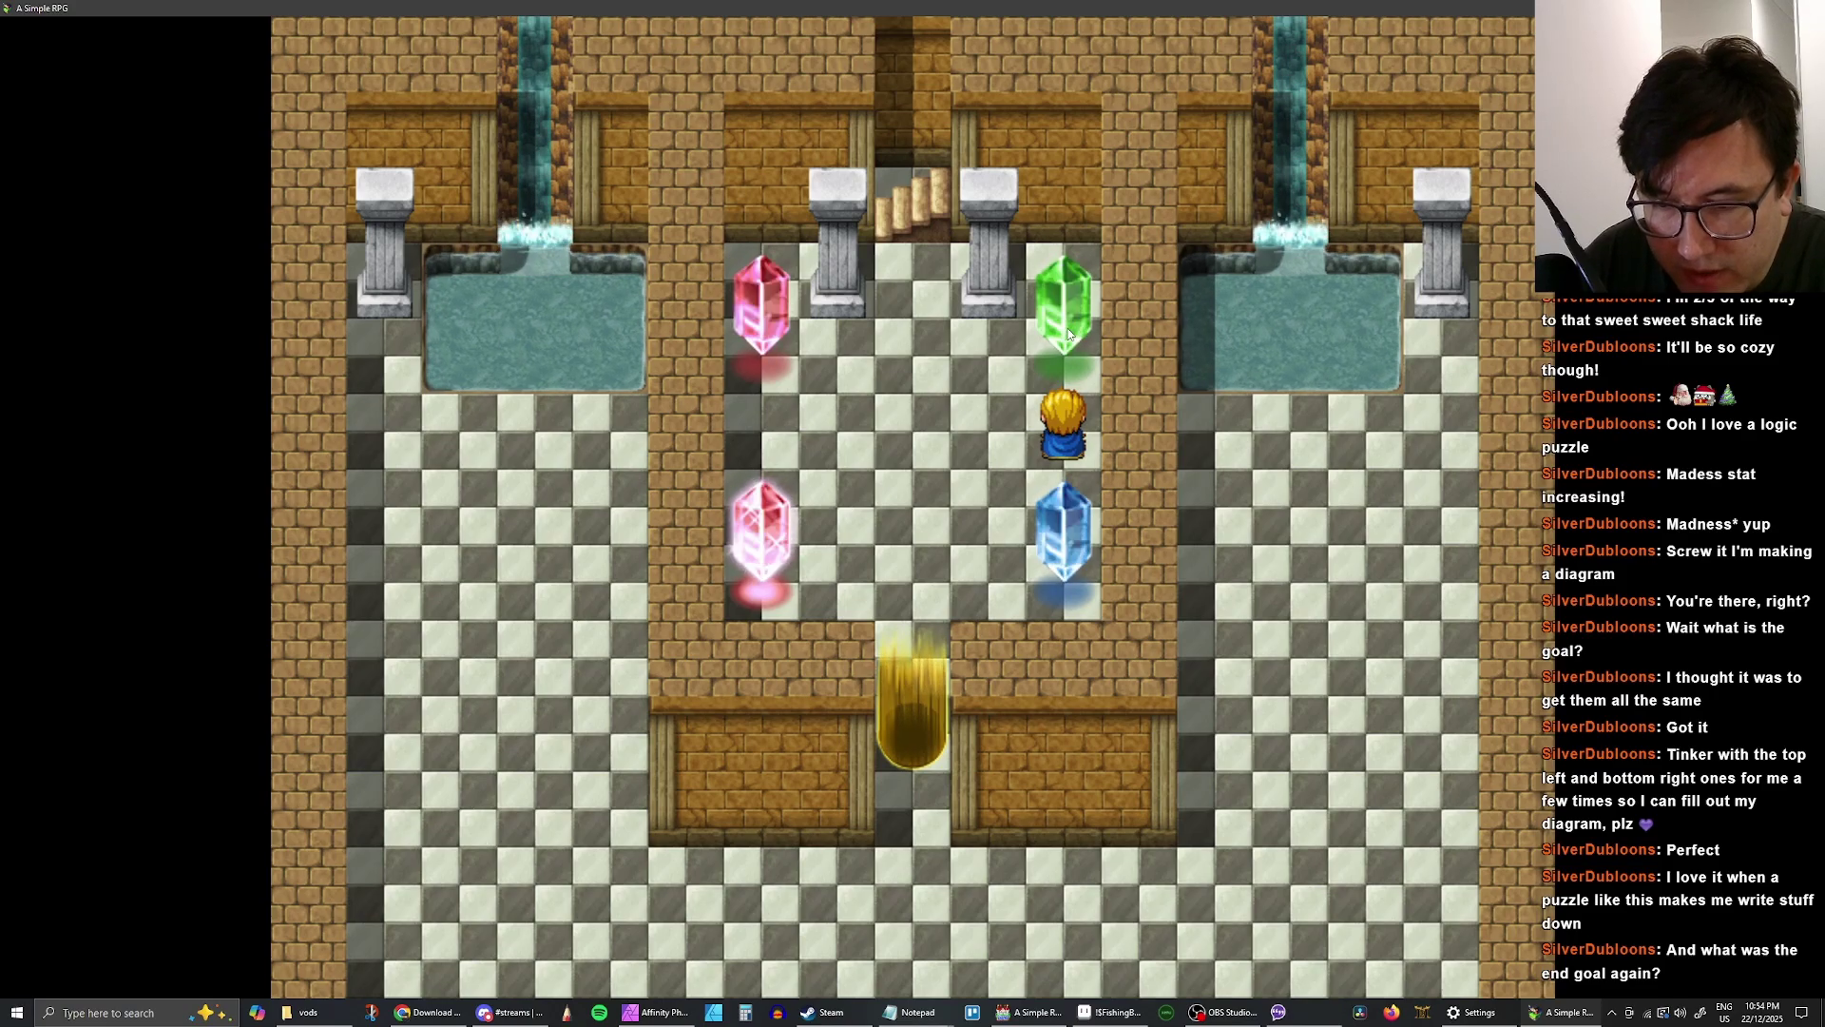
pyautogui.press('Left')
pyautogui.press('Left')
pyautogui.press('Left')
pyautogui.press('Left')
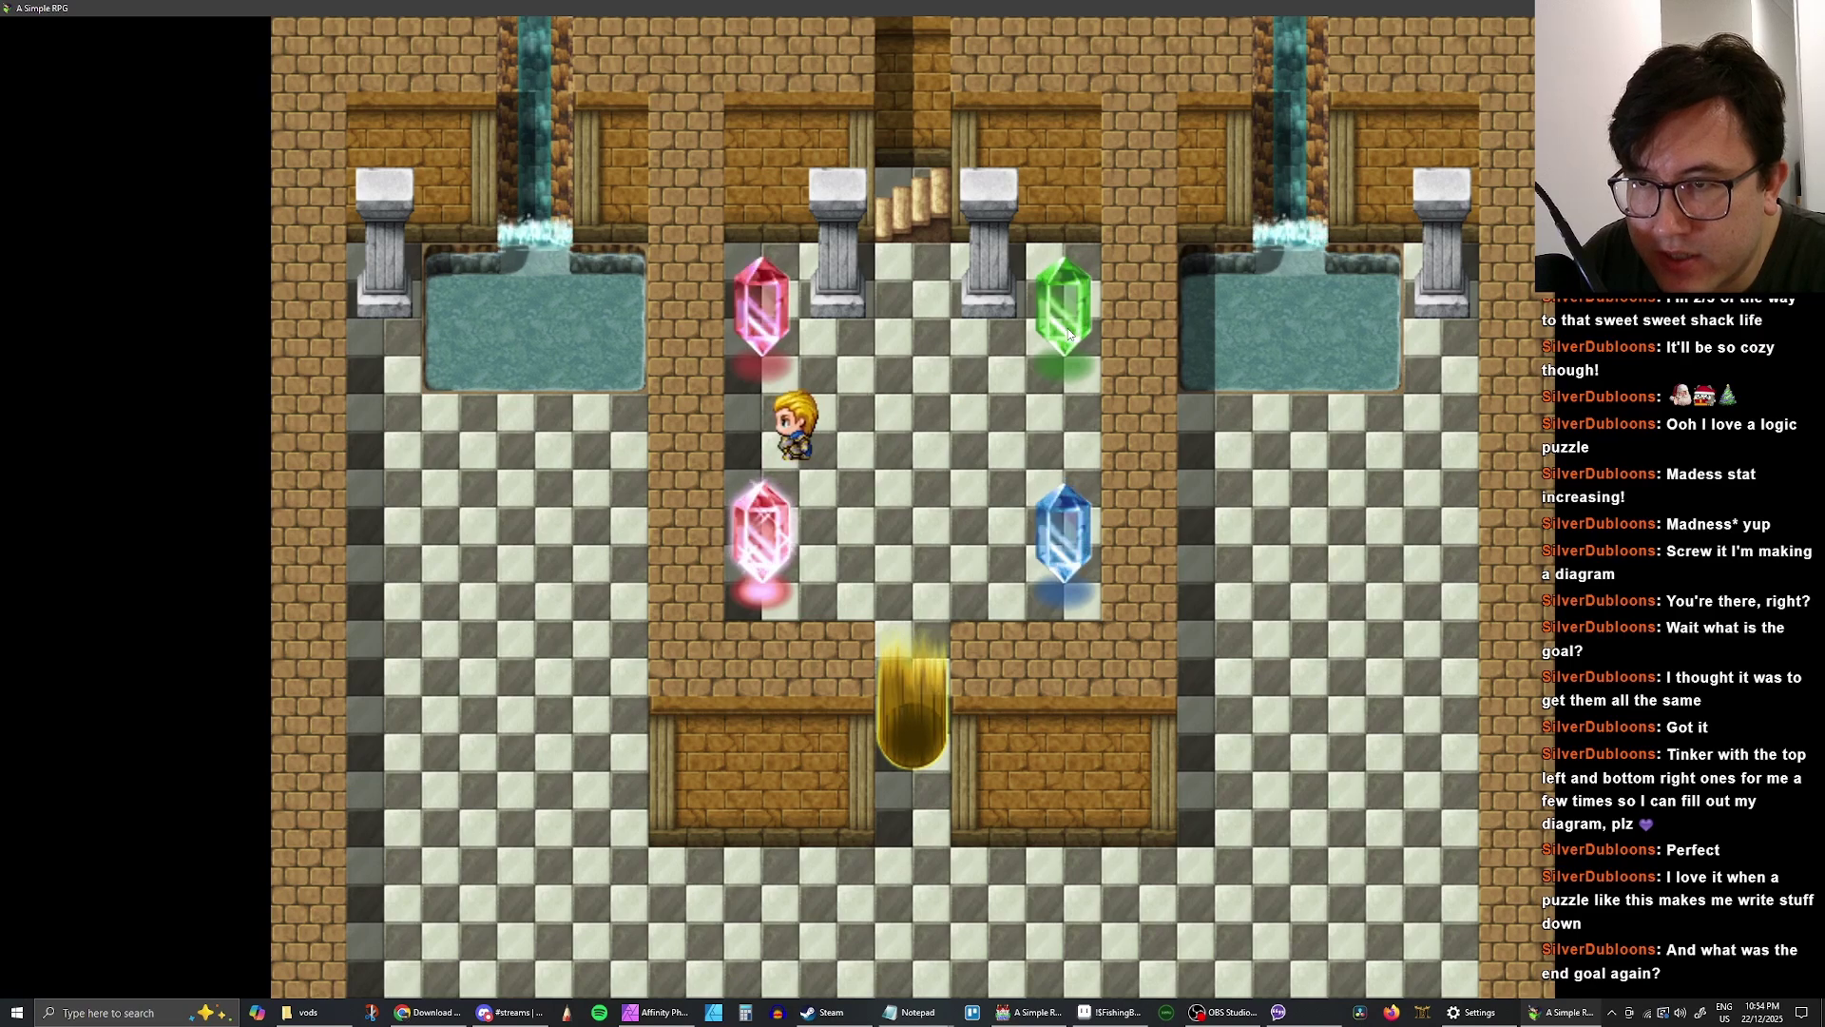
pyautogui.press('Up')
pyautogui.press('Right')
pyautogui.press('Right')
pyautogui.press('Right')
pyautogui.press('Right')
pyautogui.press('Right')
pyautogui.press('Right')
pyautogui.press('Left')
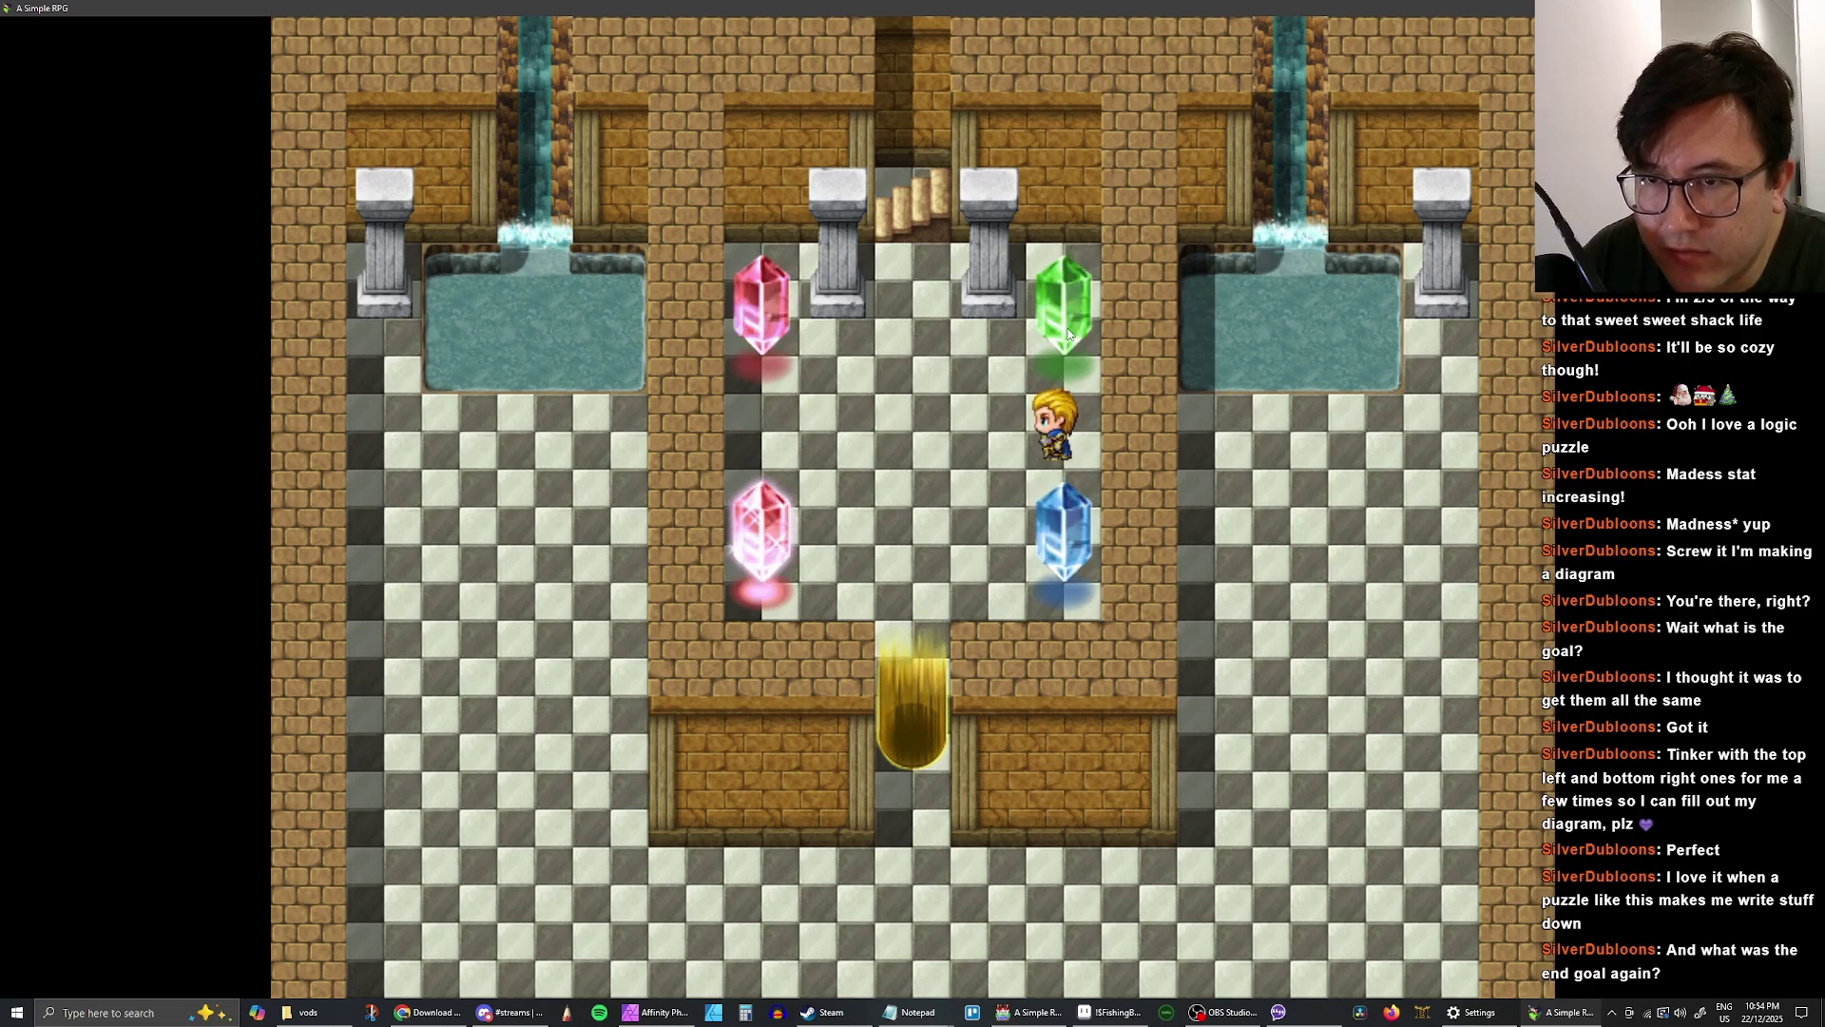
# - Close the playtest and open the northwest crystal's event to compare the conditions and images on its pages 1 to 4
pyautogui.hotkey('alt', 'F4')
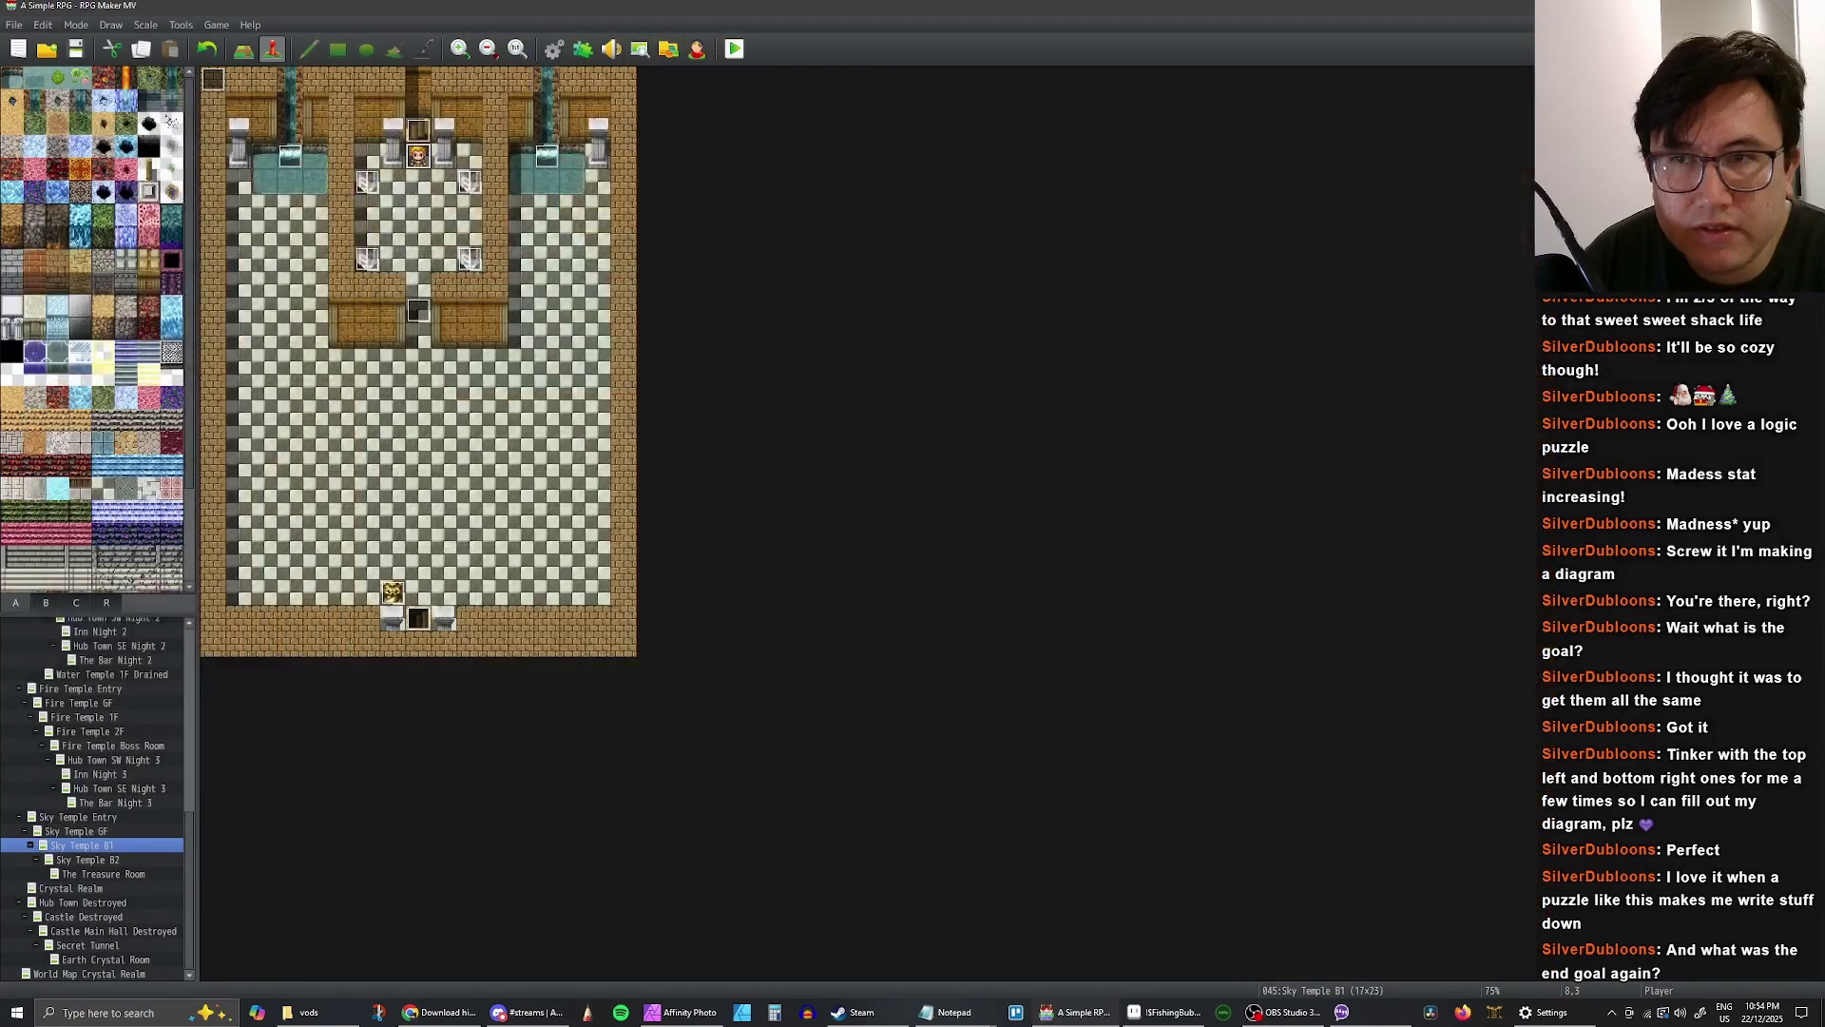
pyautogui.doubleClick(367, 182)
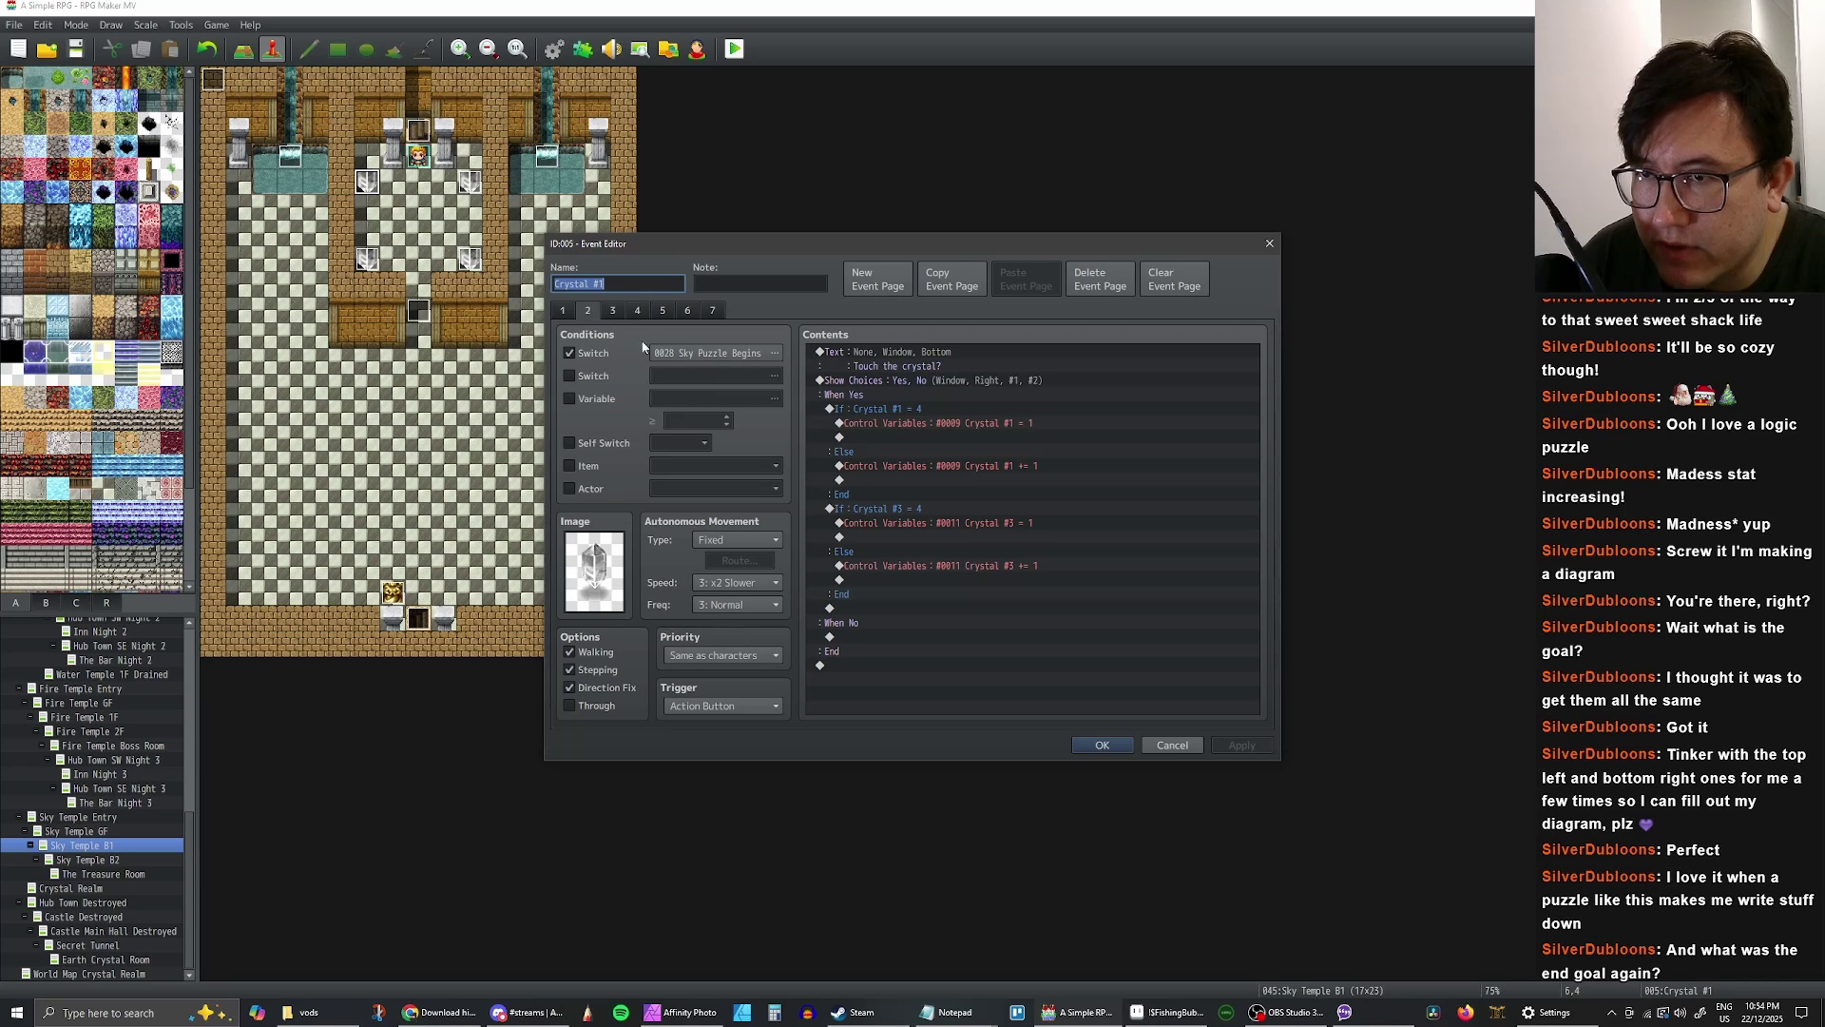
pyautogui.click(614, 313)
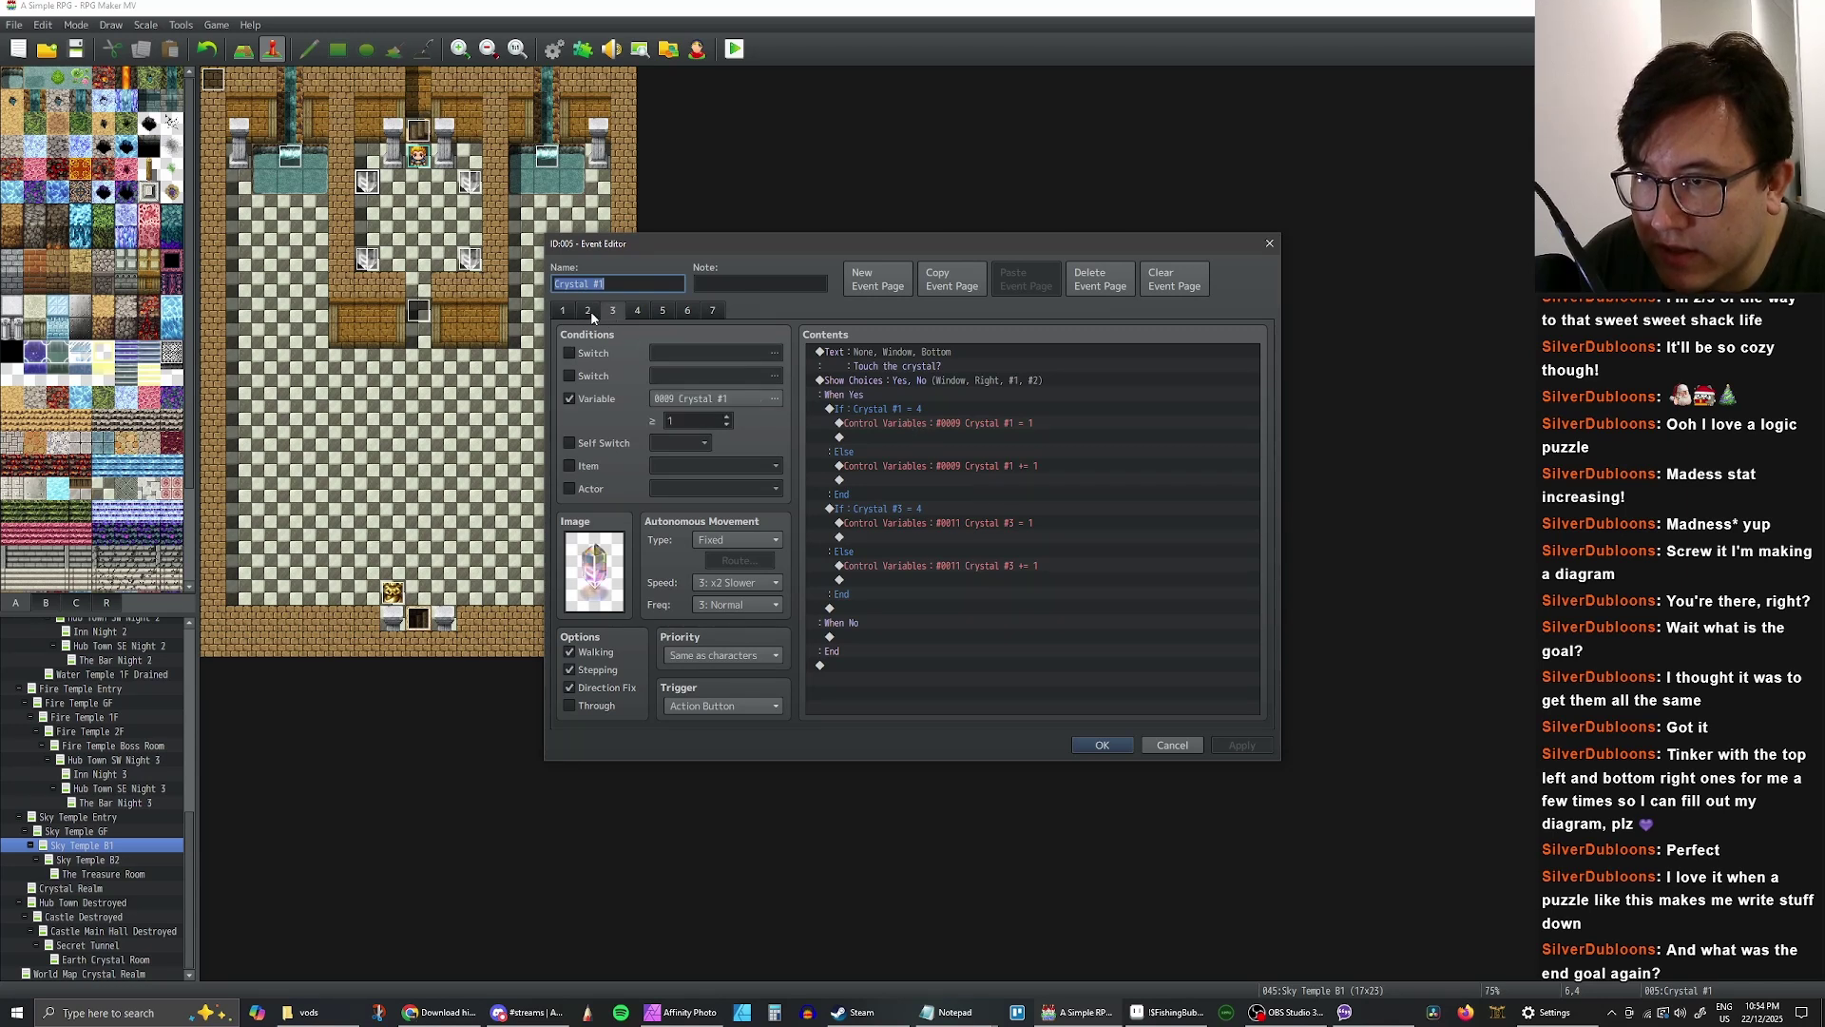
pyautogui.click(589, 311)
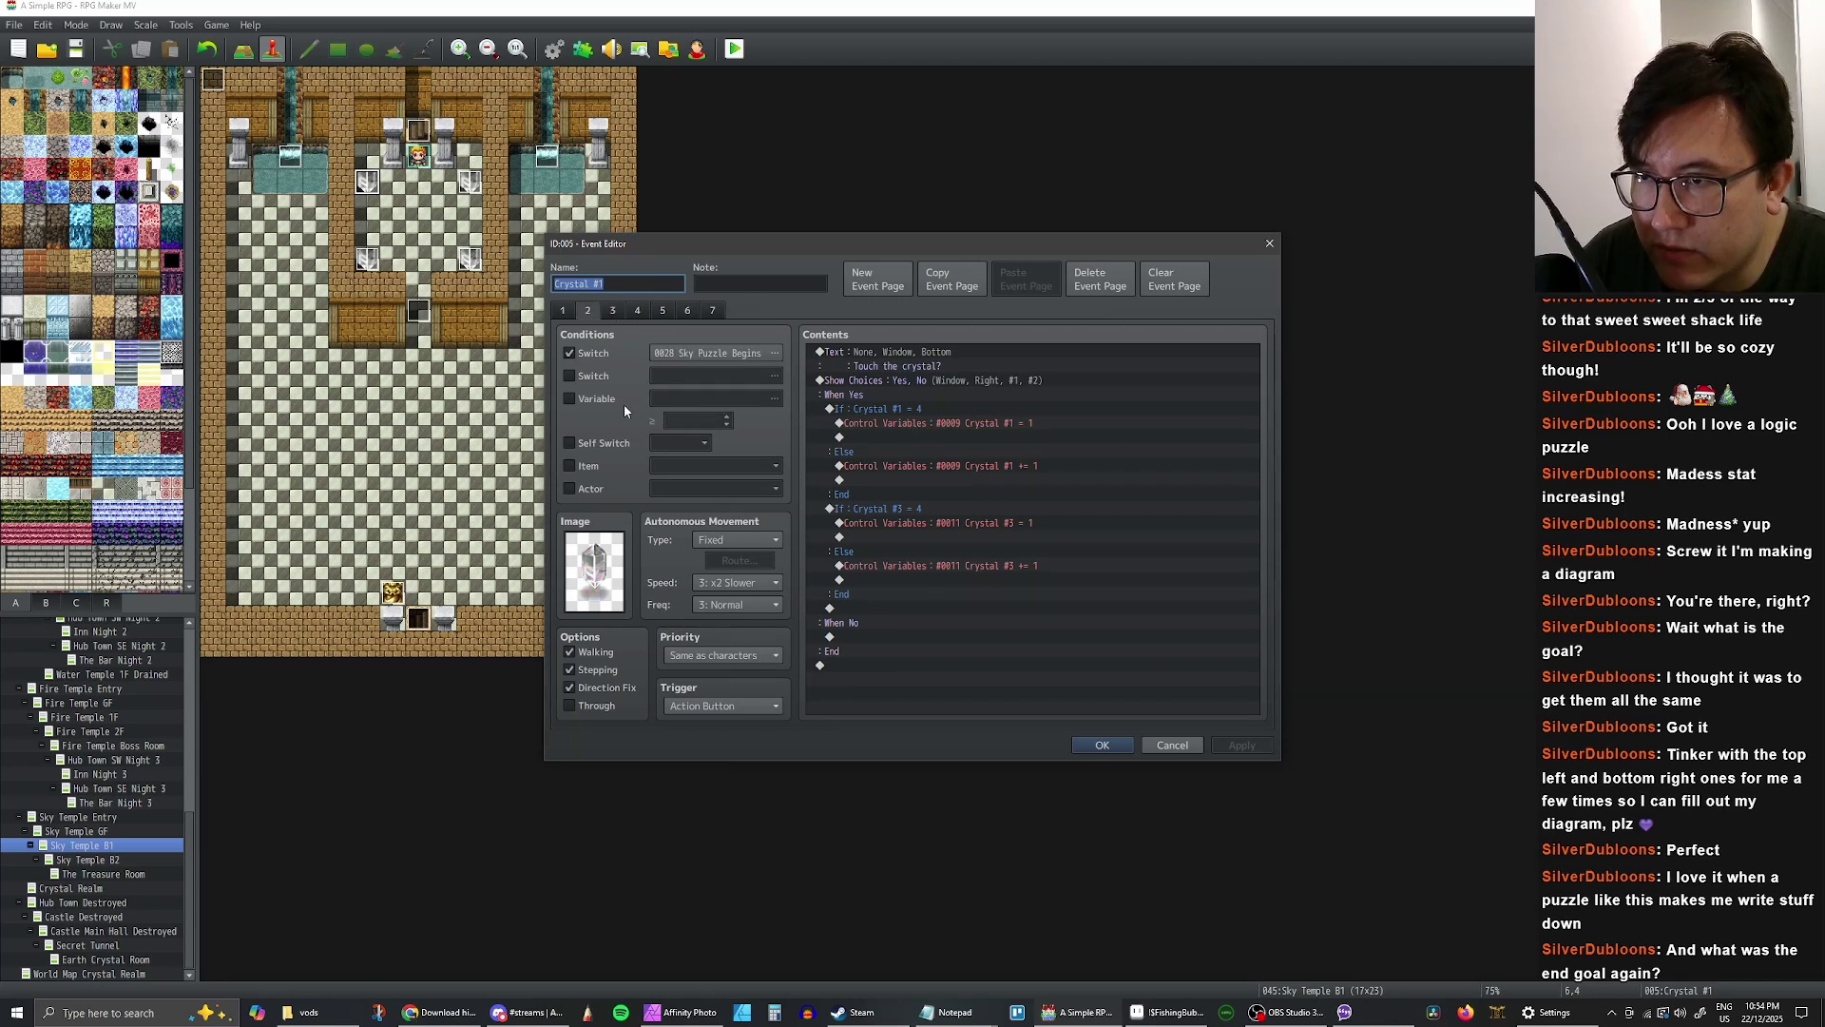
pyautogui.click(615, 311)
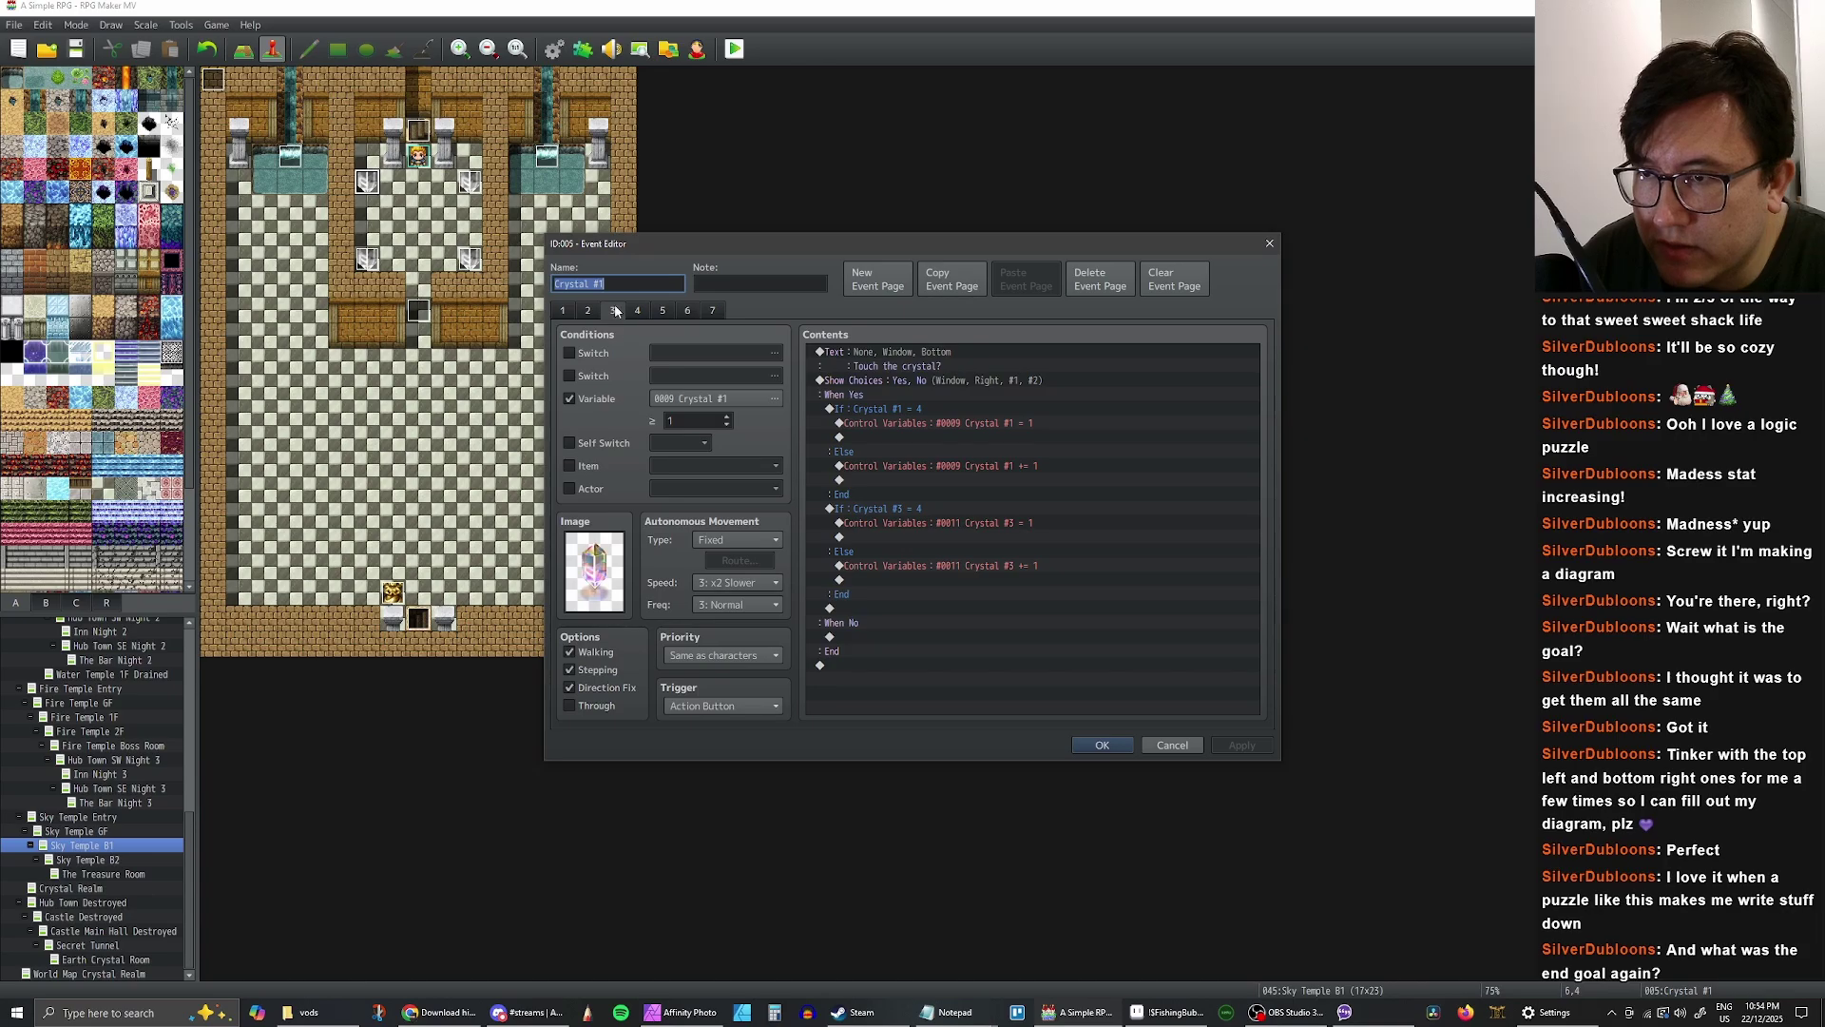
pyautogui.click(586, 311)
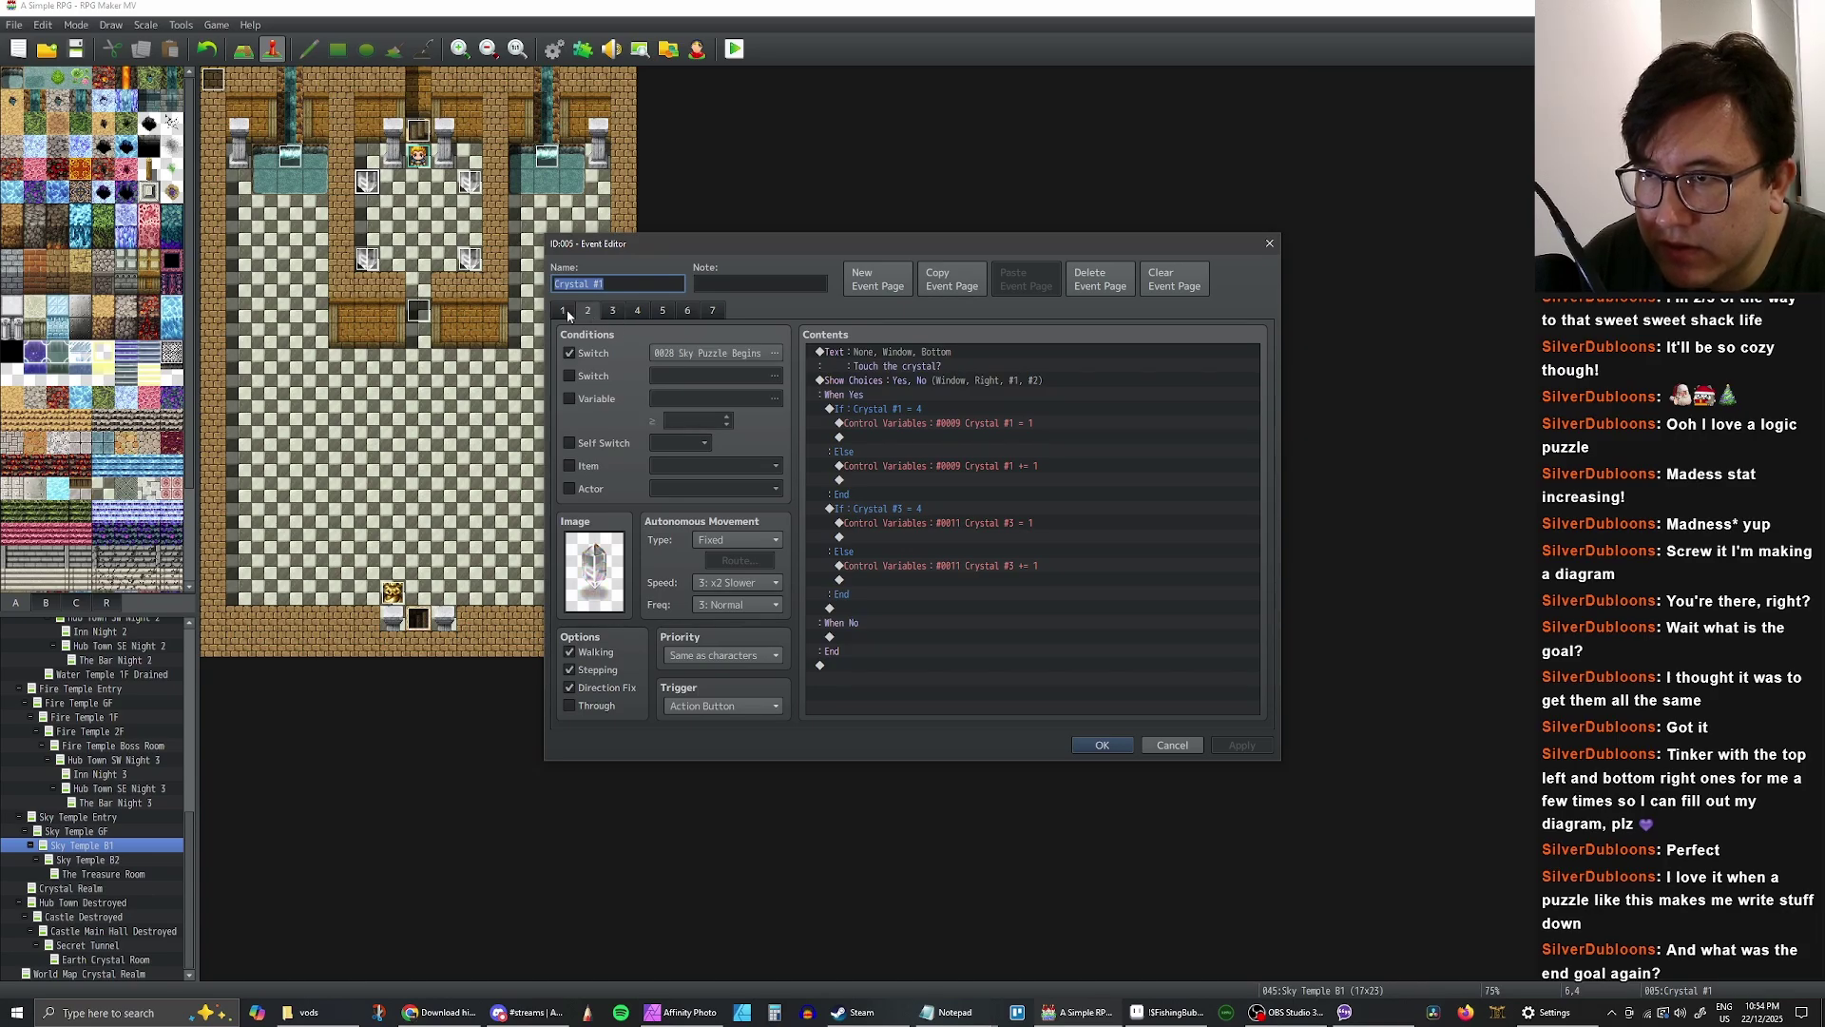
pyautogui.click(568, 312)
pyautogui.click(594, 312)
pyautogui.click(619, 311)
pyautogui.click(629, 314)
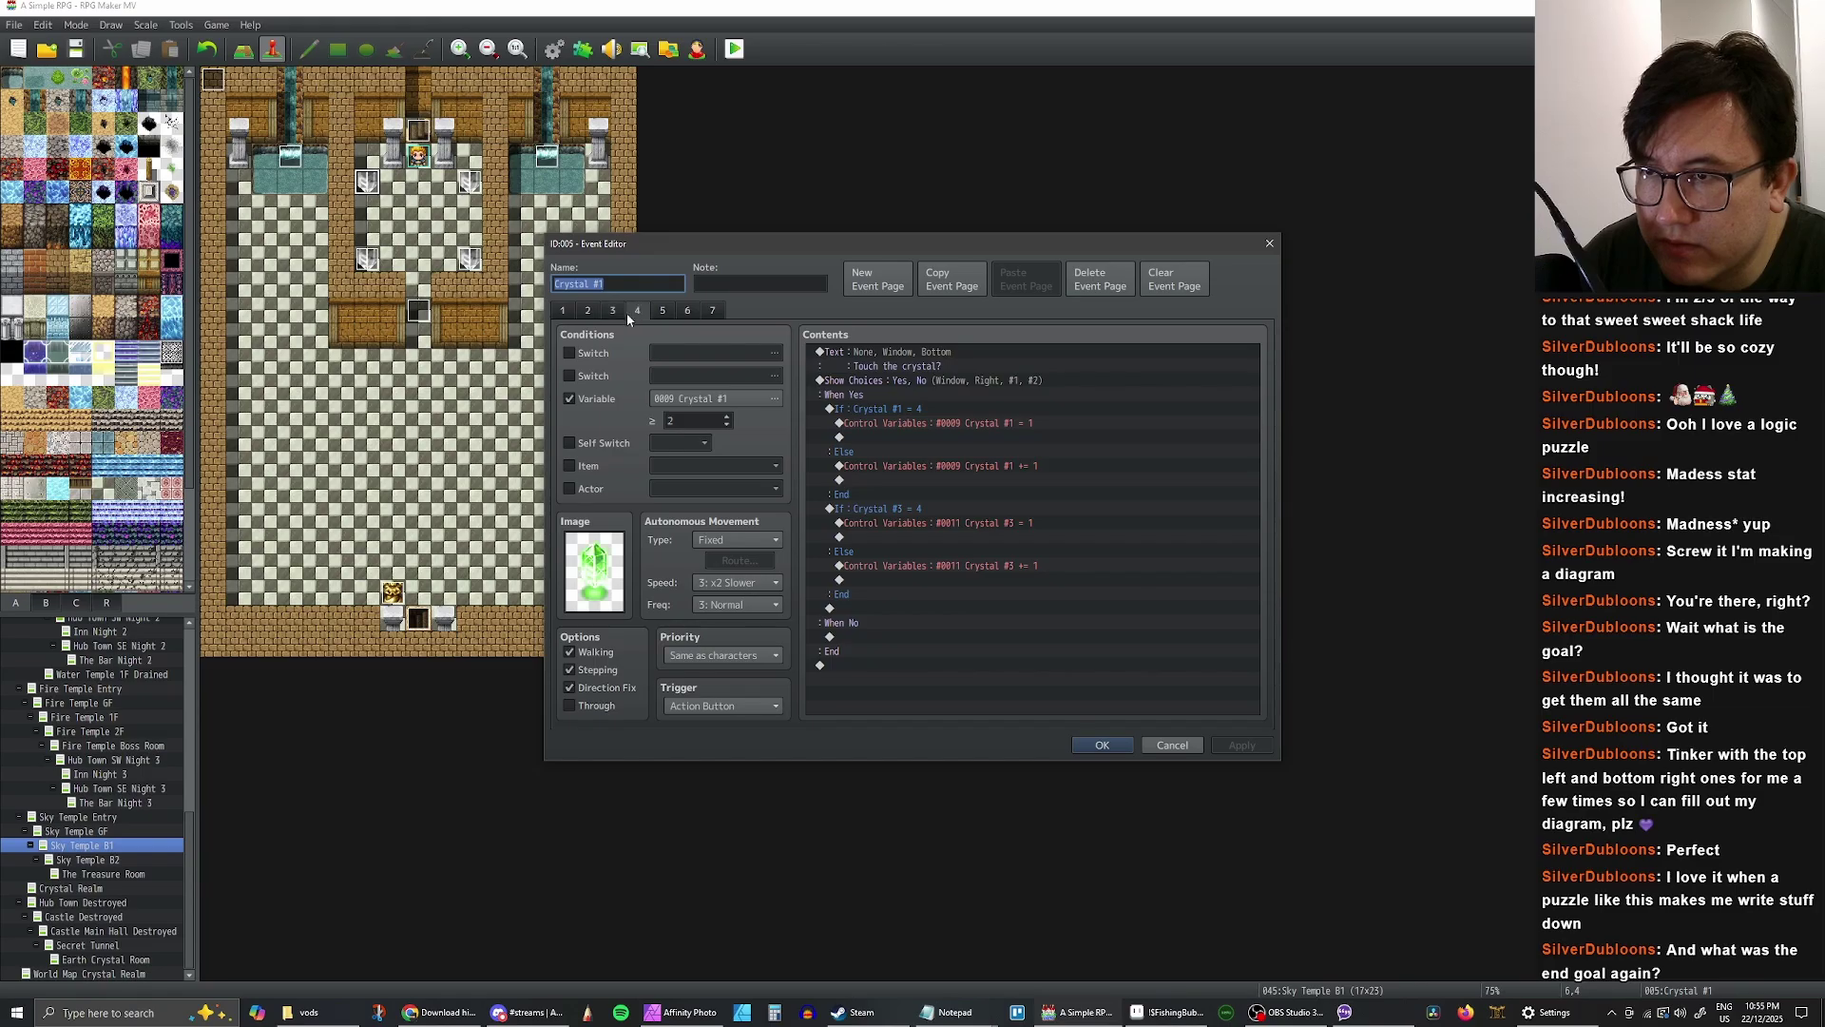
pyautogui.click(612, 312)
pyautogui.click(597, 312)
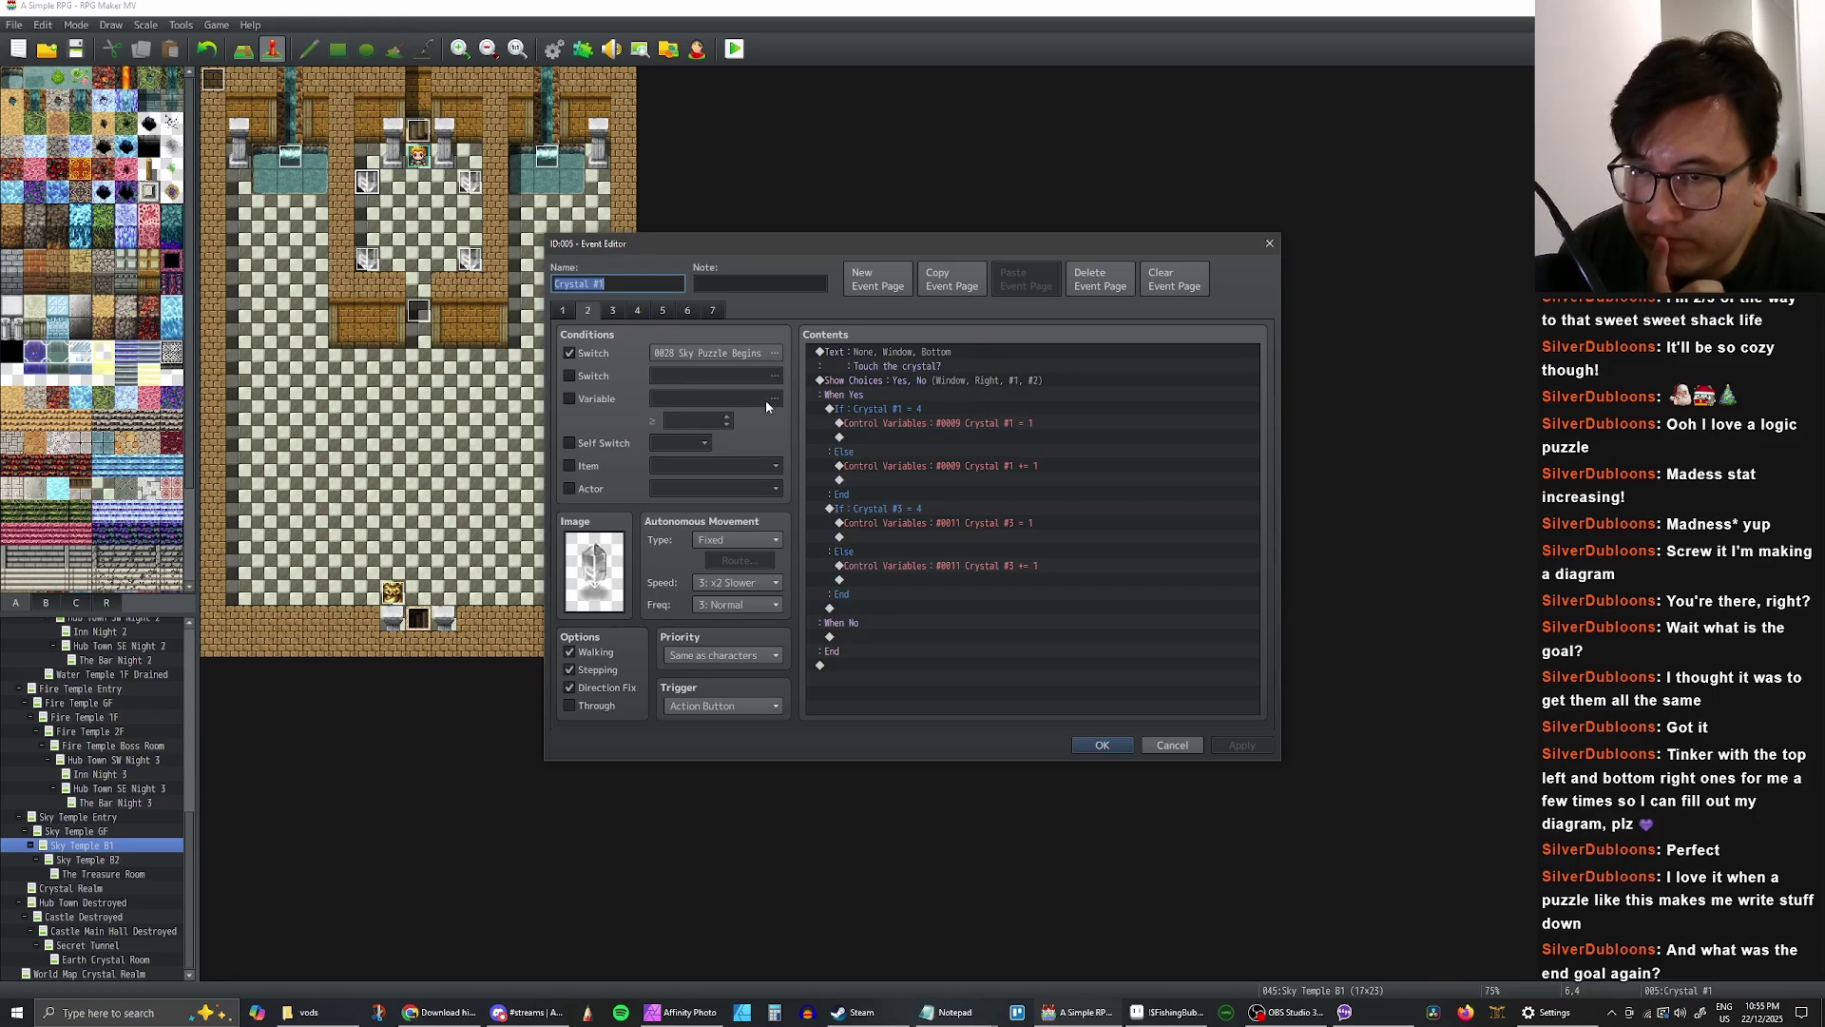
# - Examine the variable or switch condition and crystal colour on each of Crystal #1's pages 3 to 7
pyautogui.click(613, 311)
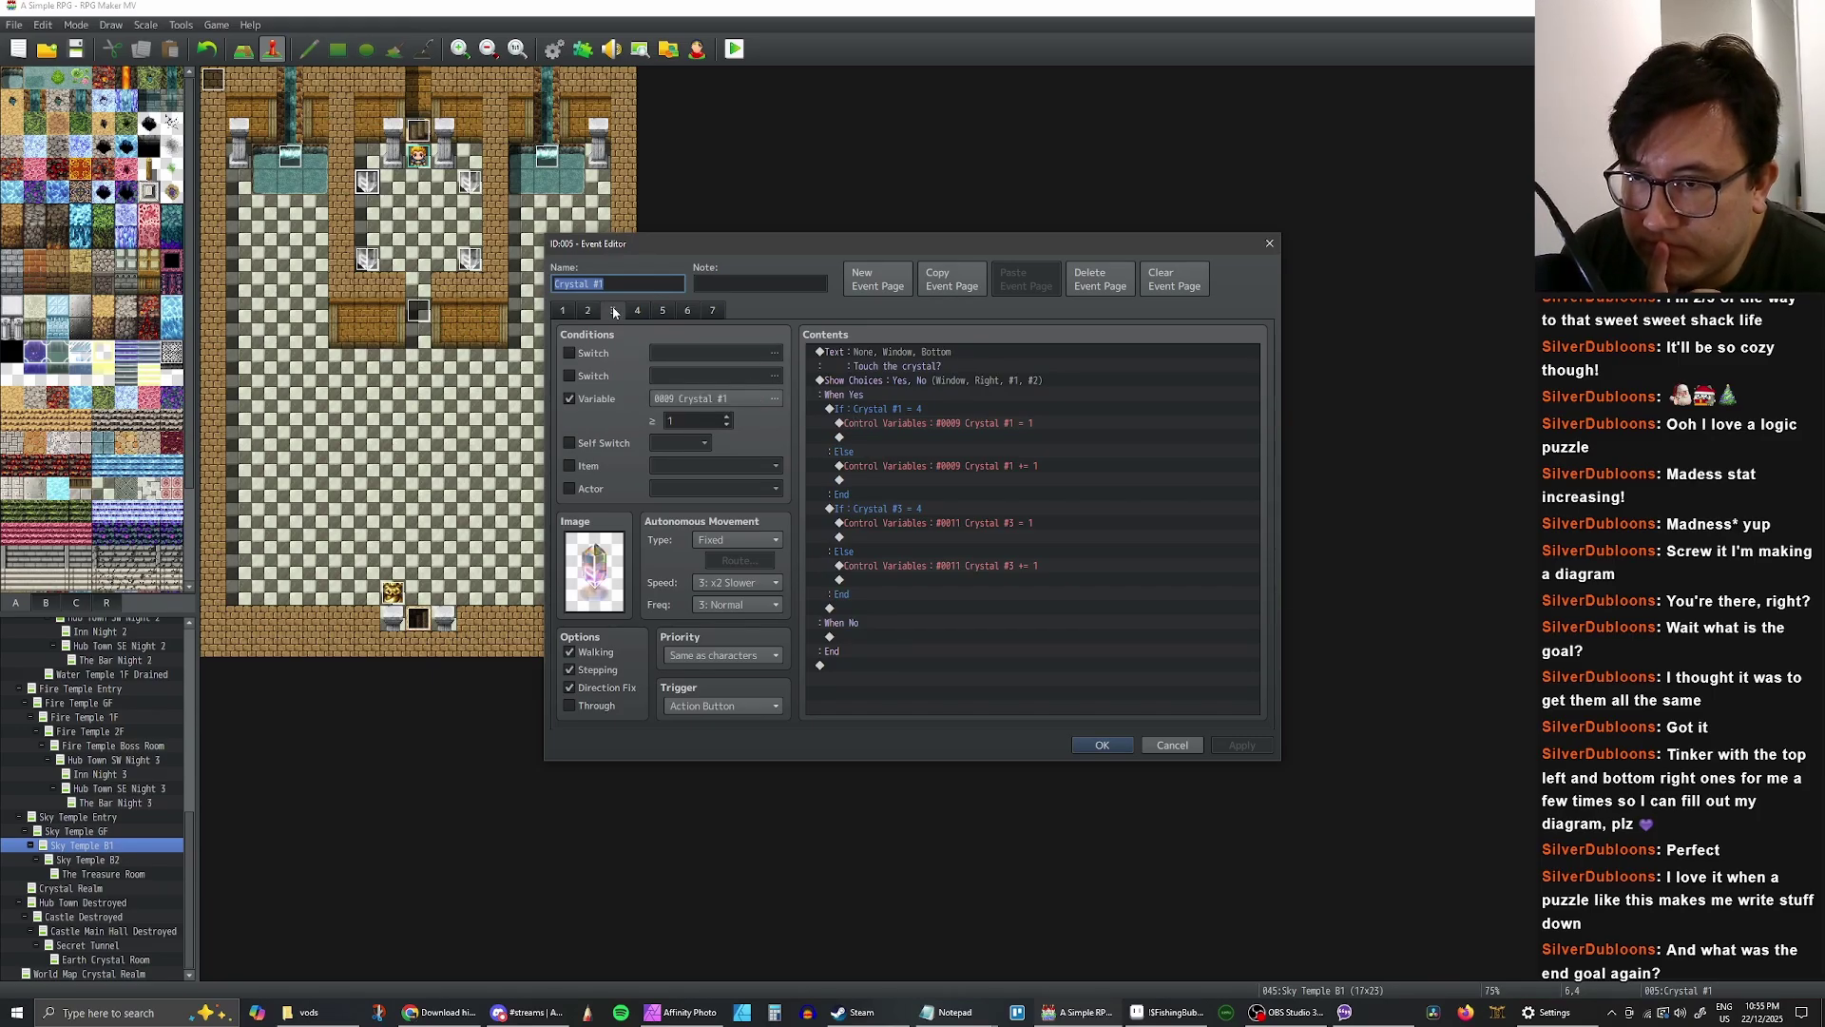
pyautogui.click(638, 311)
pyautogui.click(664, 311)
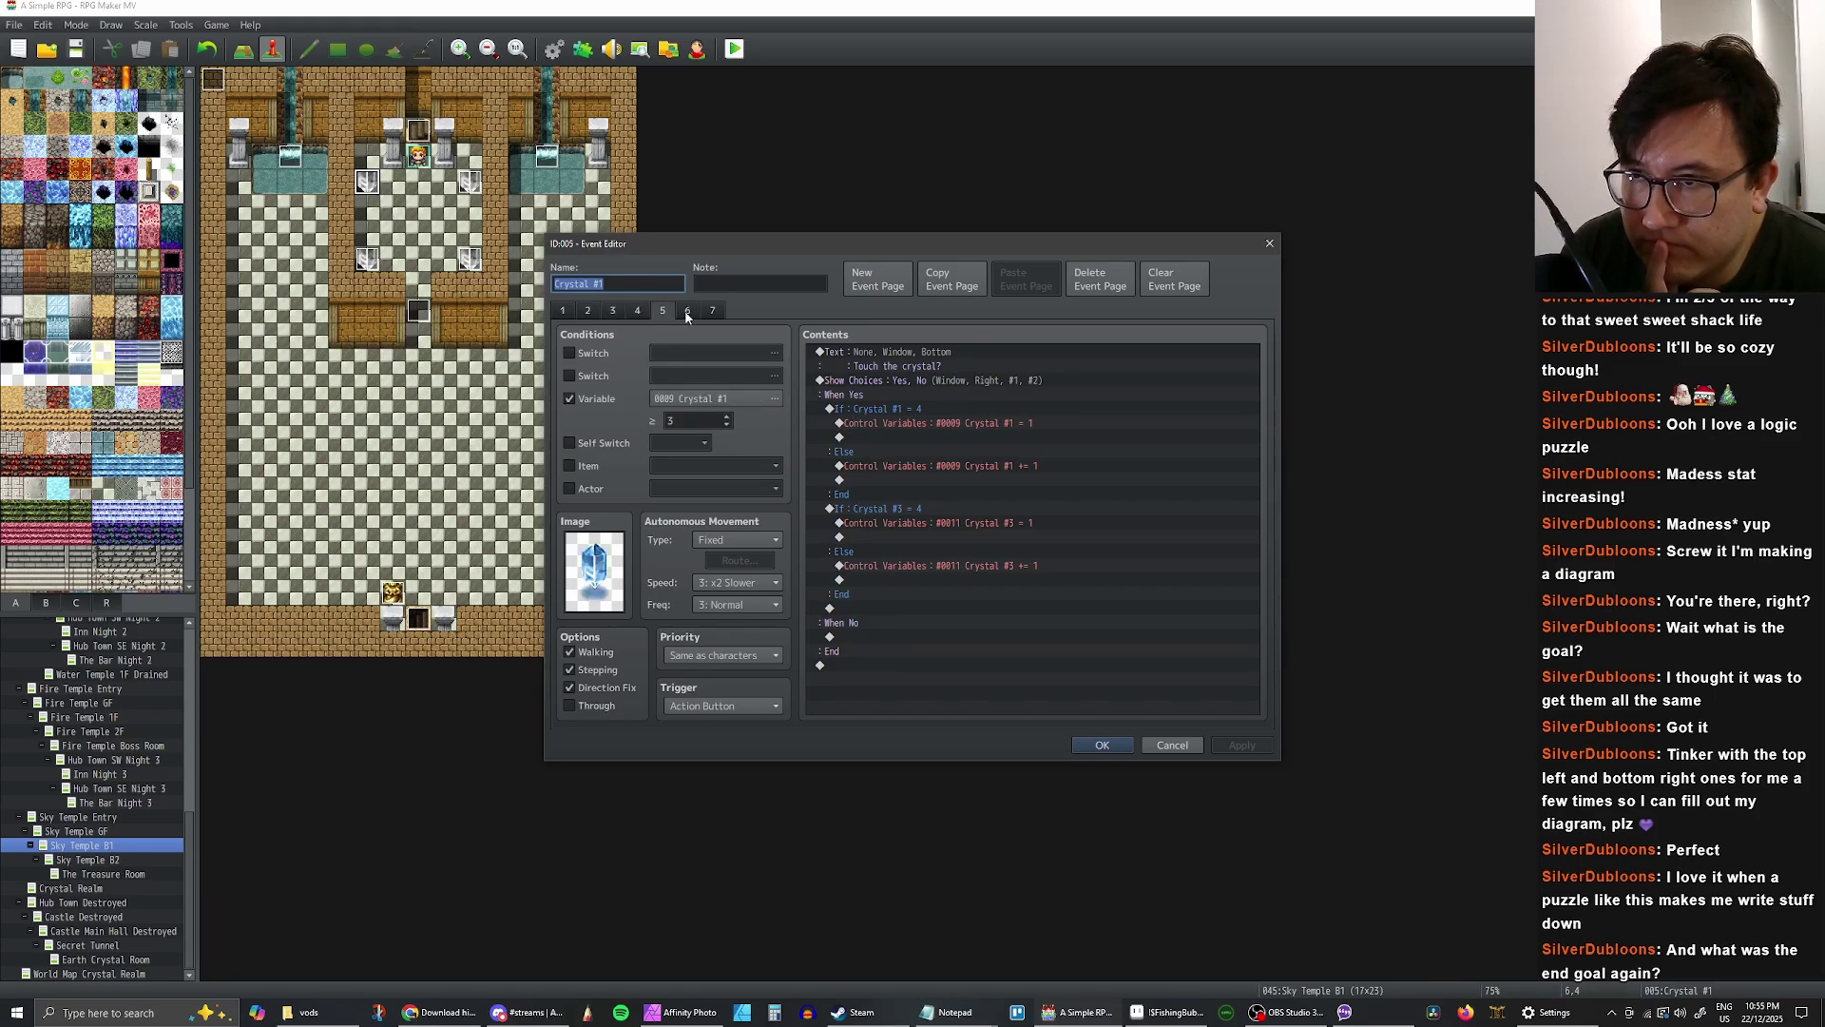
pyautogui.click(686, 313)
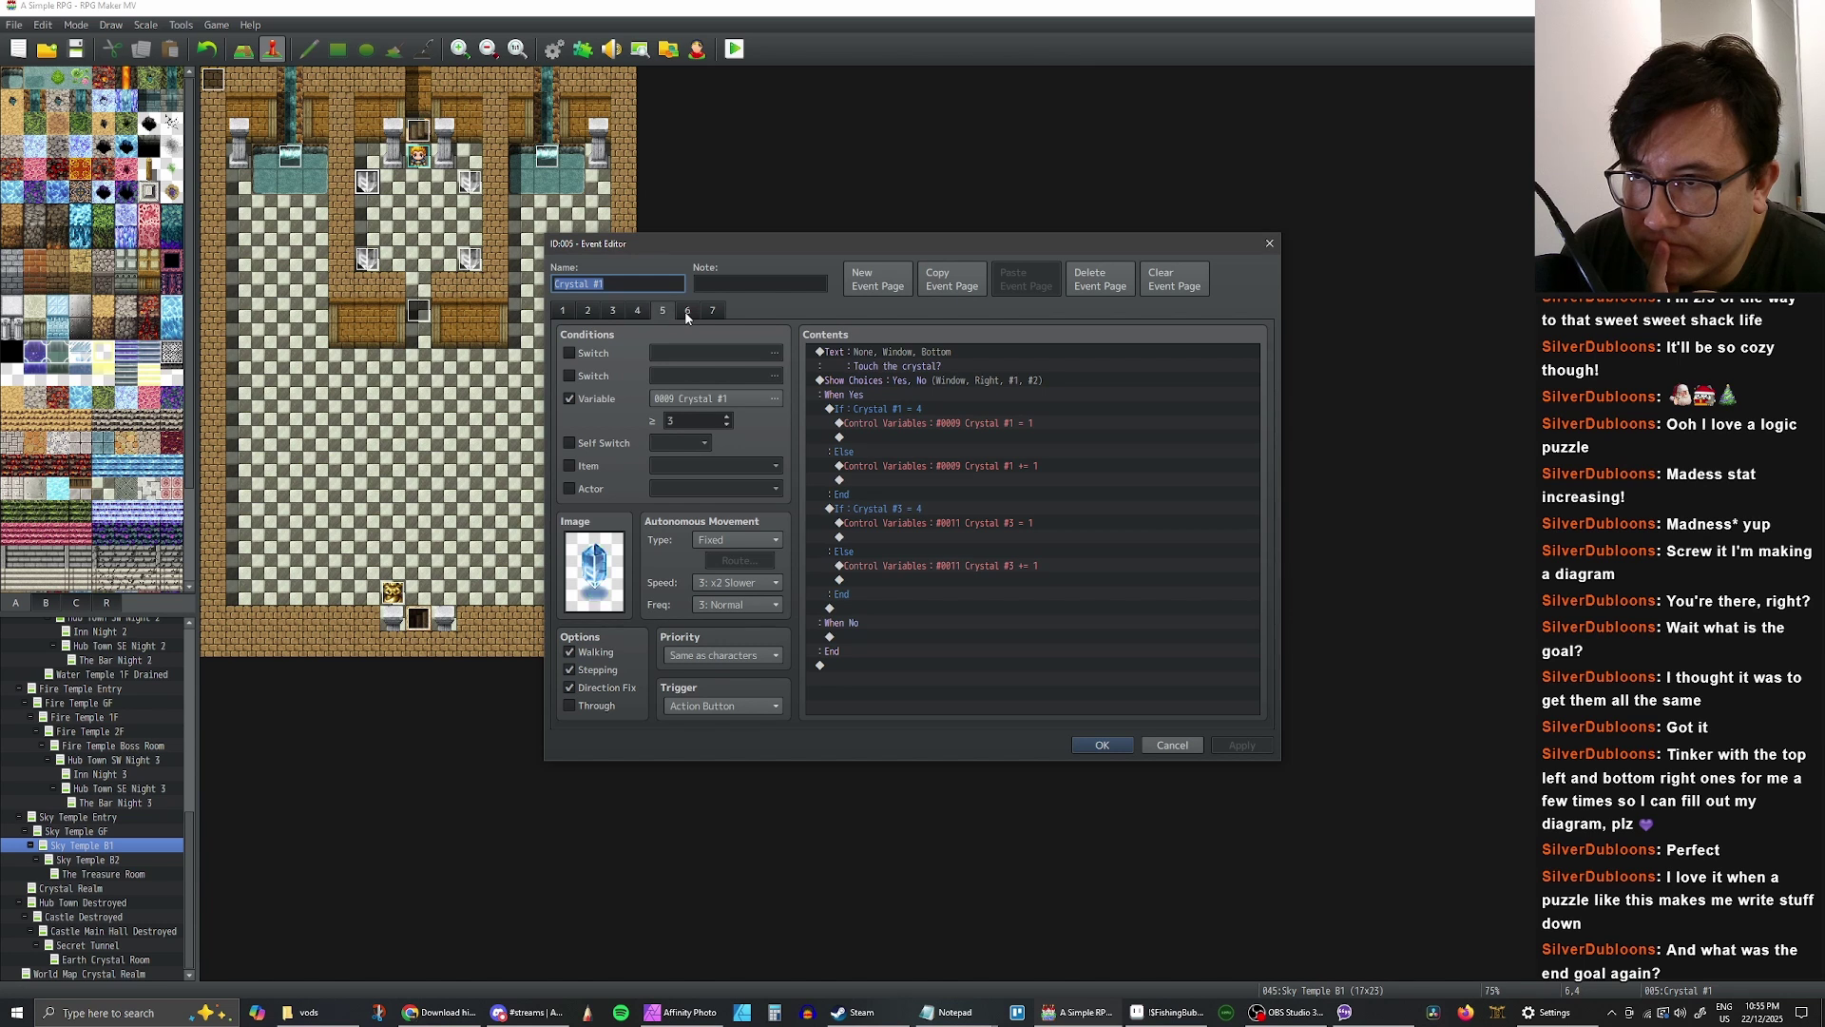
pyautogui.click(686, 312)
pyautogui.click(710, 310)
pyautogui.click(689, 312)
pyautogui.click(631, 316)
pyautogui.click(622, 316)
pyautogui.click(599, 315)
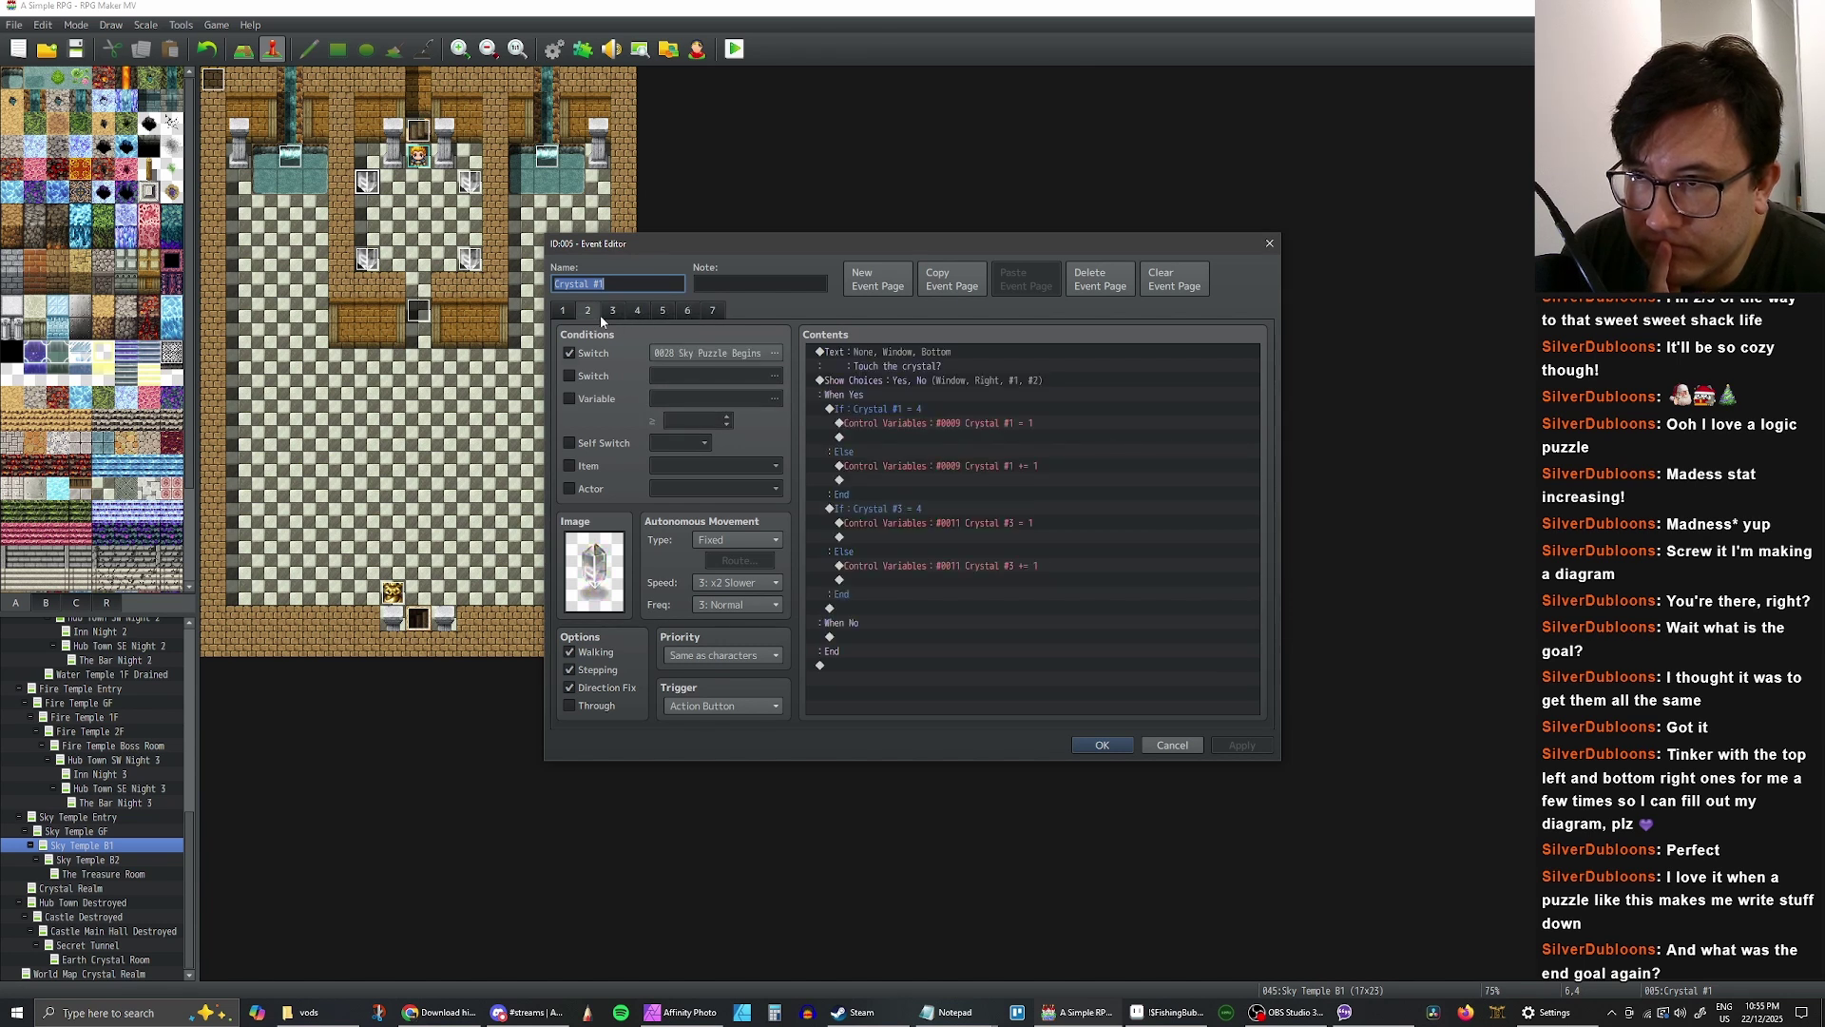
# - Compare Crystal #1's puzzle-start page 2 with the variable-driven colour pages 3 to 5
pyautogui.click(616, 313)
pyautogui.click(647, 312)
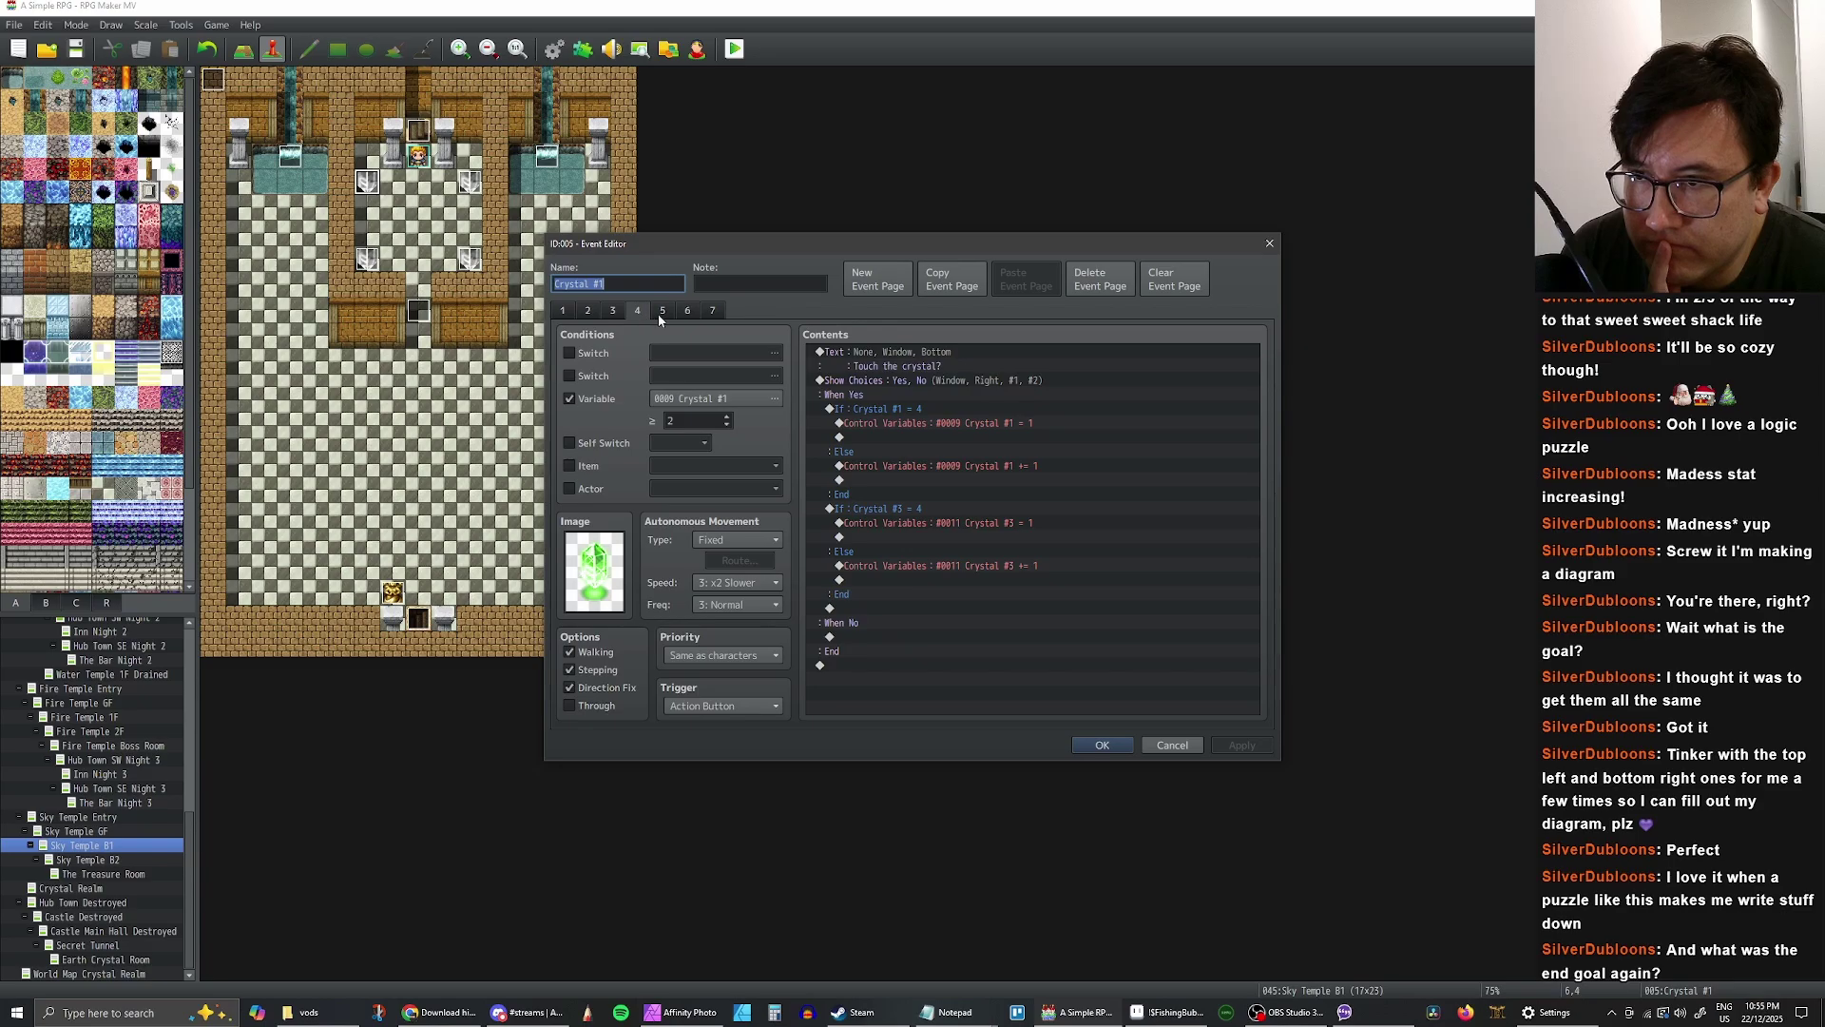
pyautogui.click(658, 314)
pyautogui.click(635, 315)
pyautogui.click(610, 314)
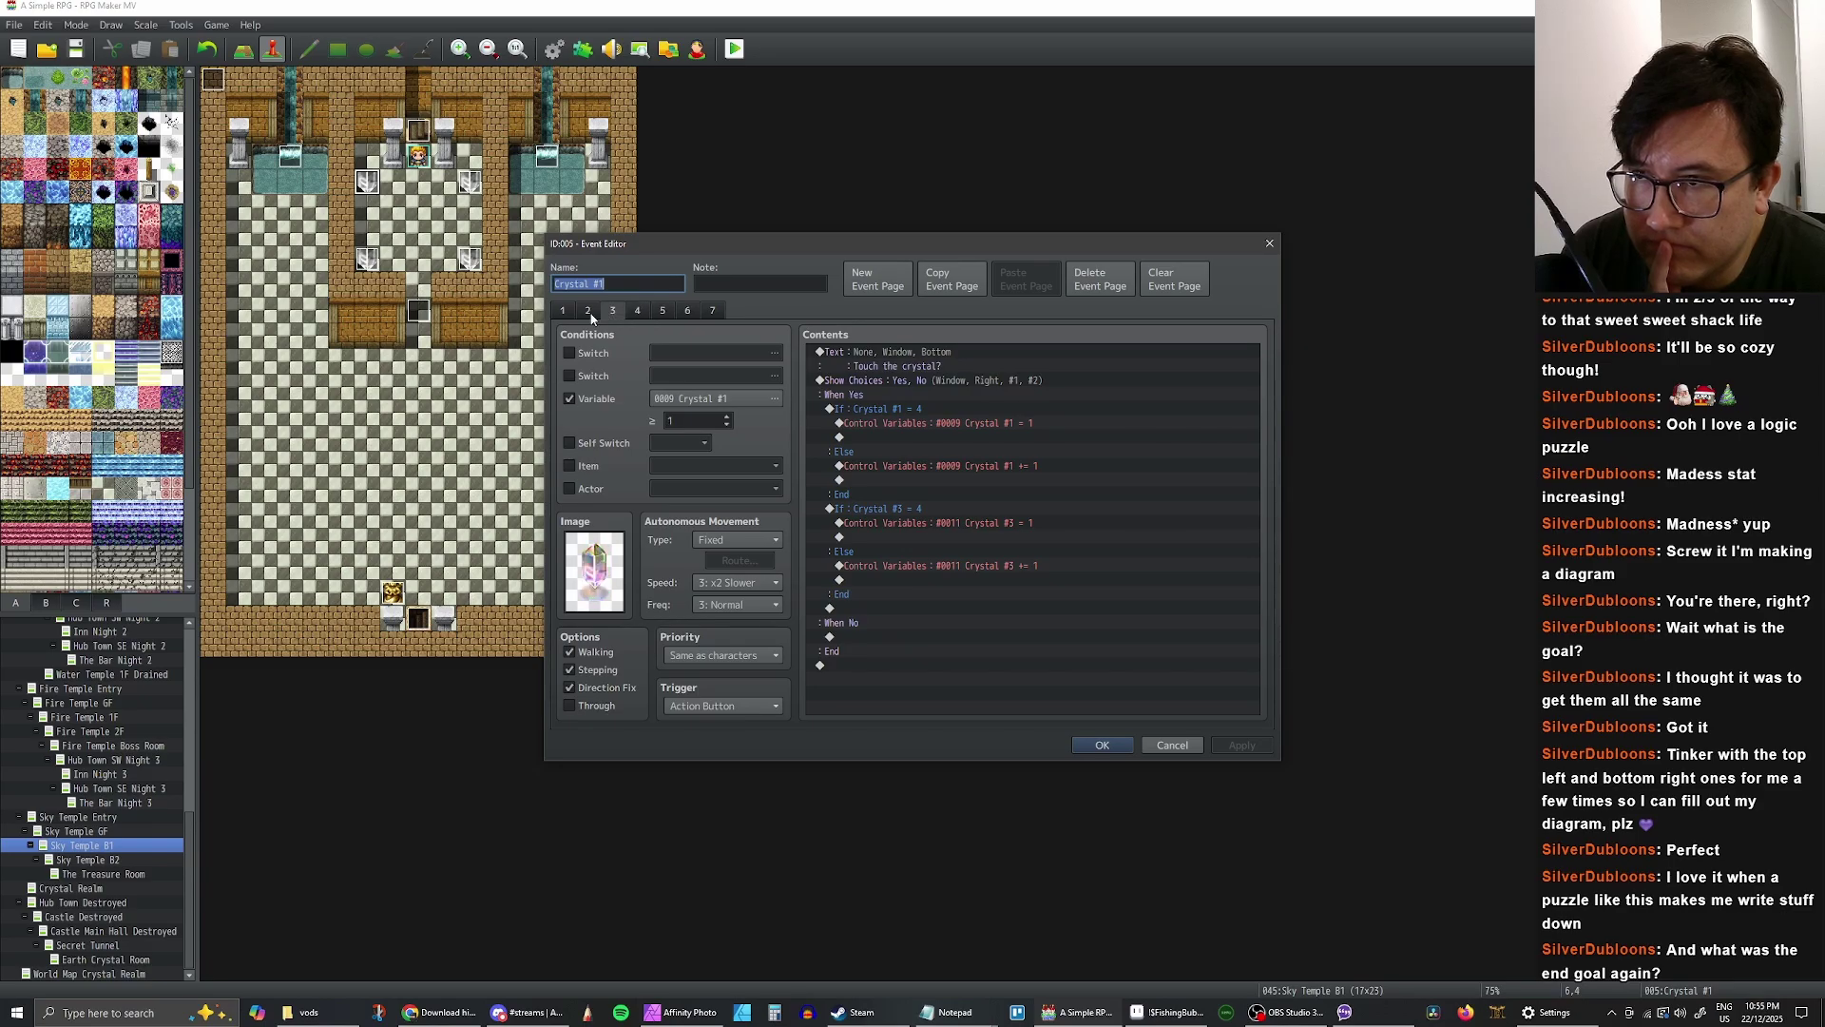
pyautogui.click(591, 313)
pyautogui.click(608, 312)
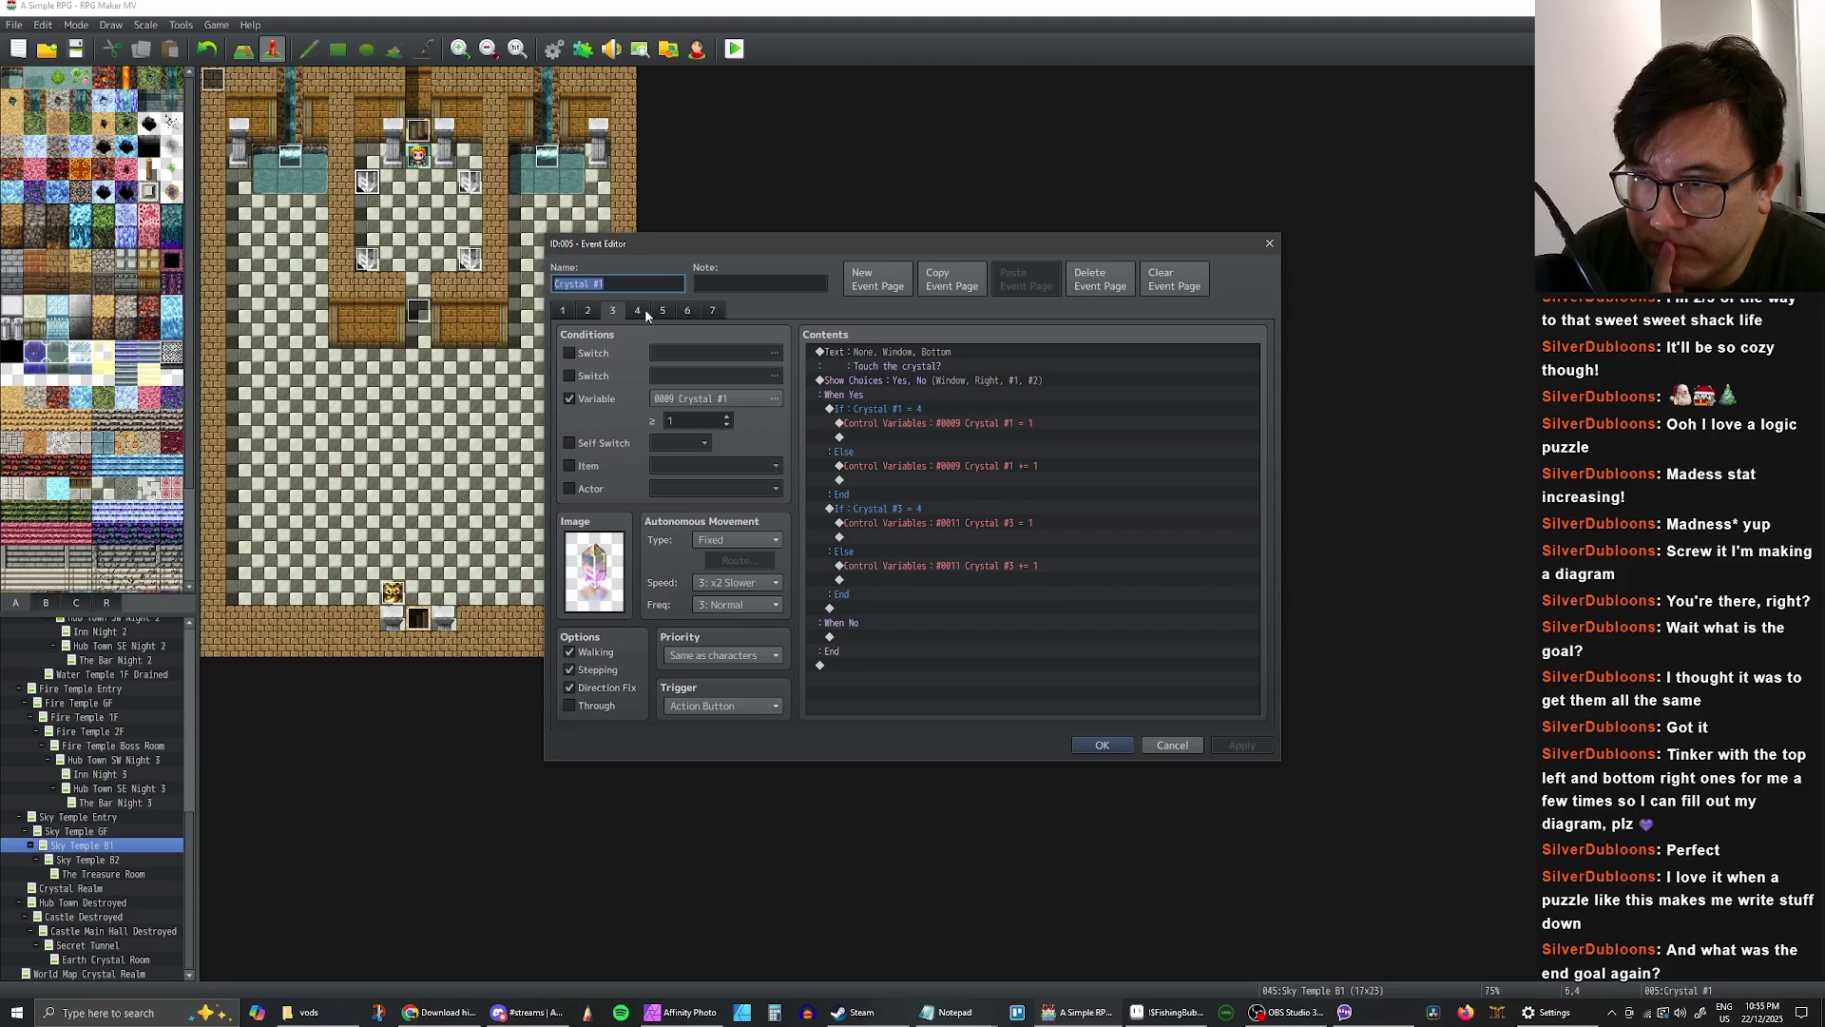
pyautogui.click(593, 311)
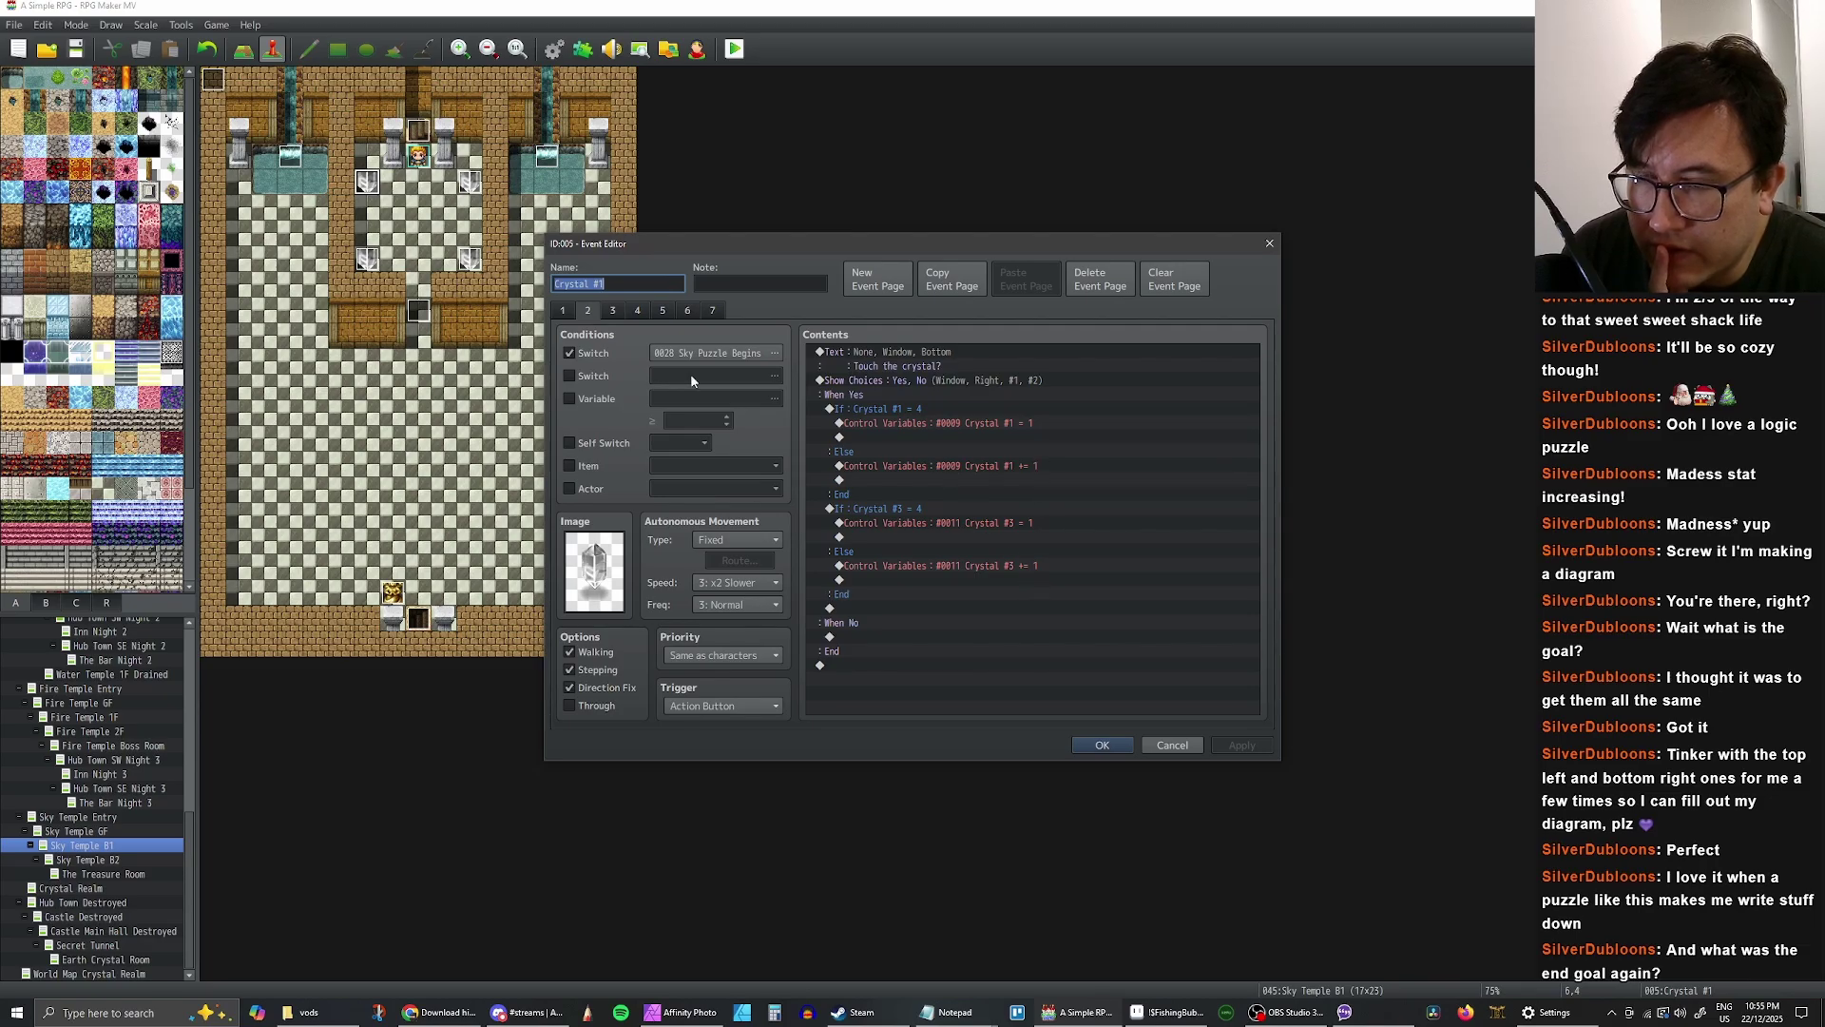
# - Review Crystal #1's full page sequence from the first colour page through the Sky Puzzle Solved page, going over it twice
pyautogui.click(616, 312)
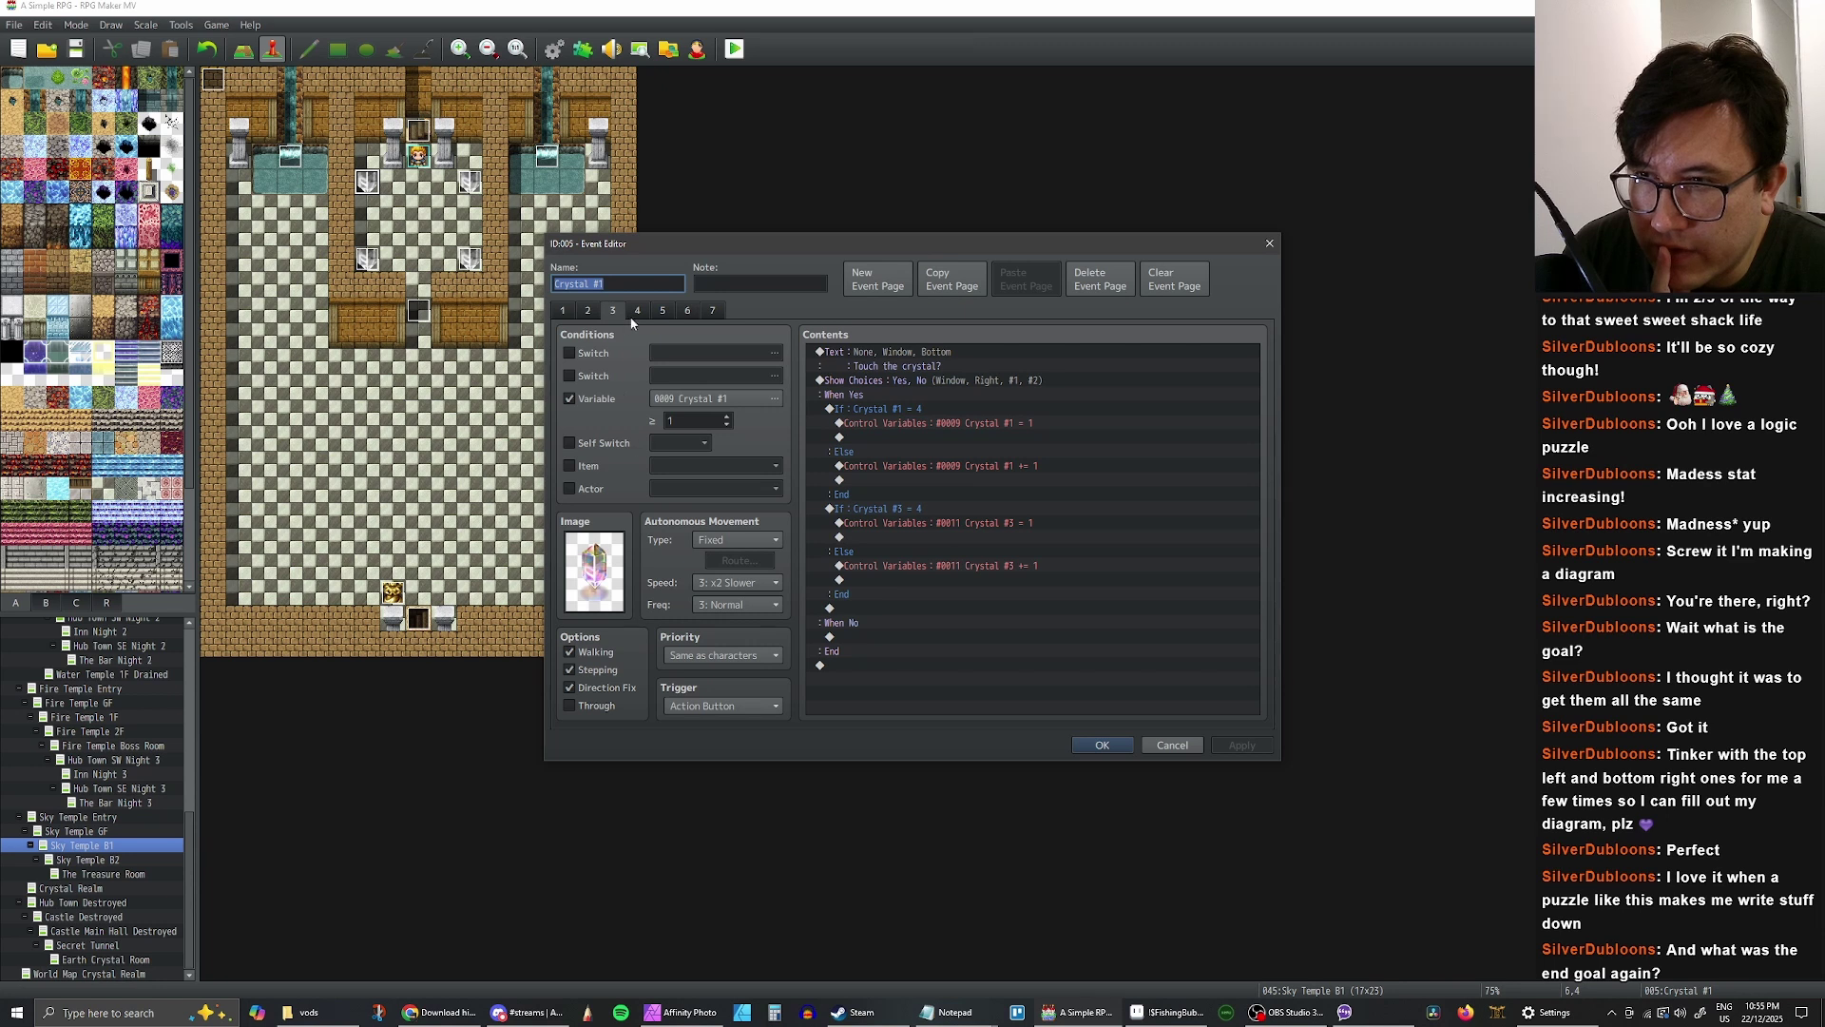
pyautogui.click(637, 311)
pyautogui.click(664, 311)
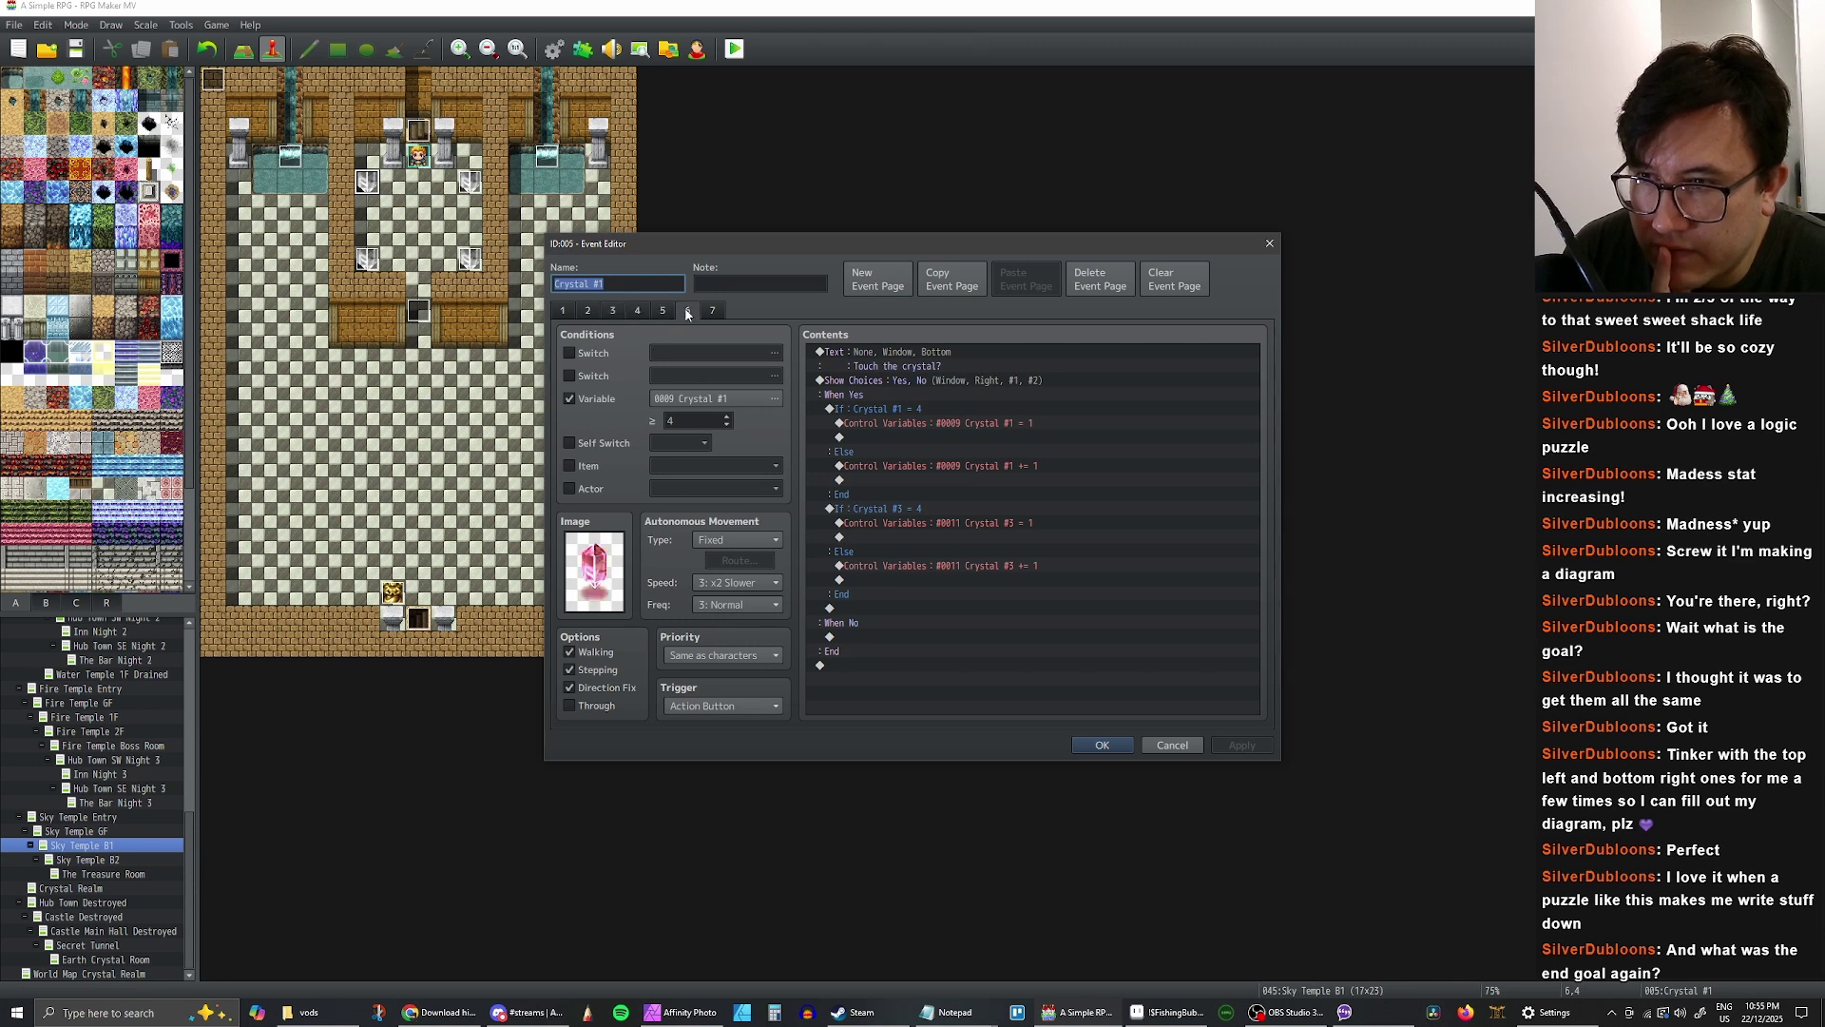
pyautogui.click(710, 310)
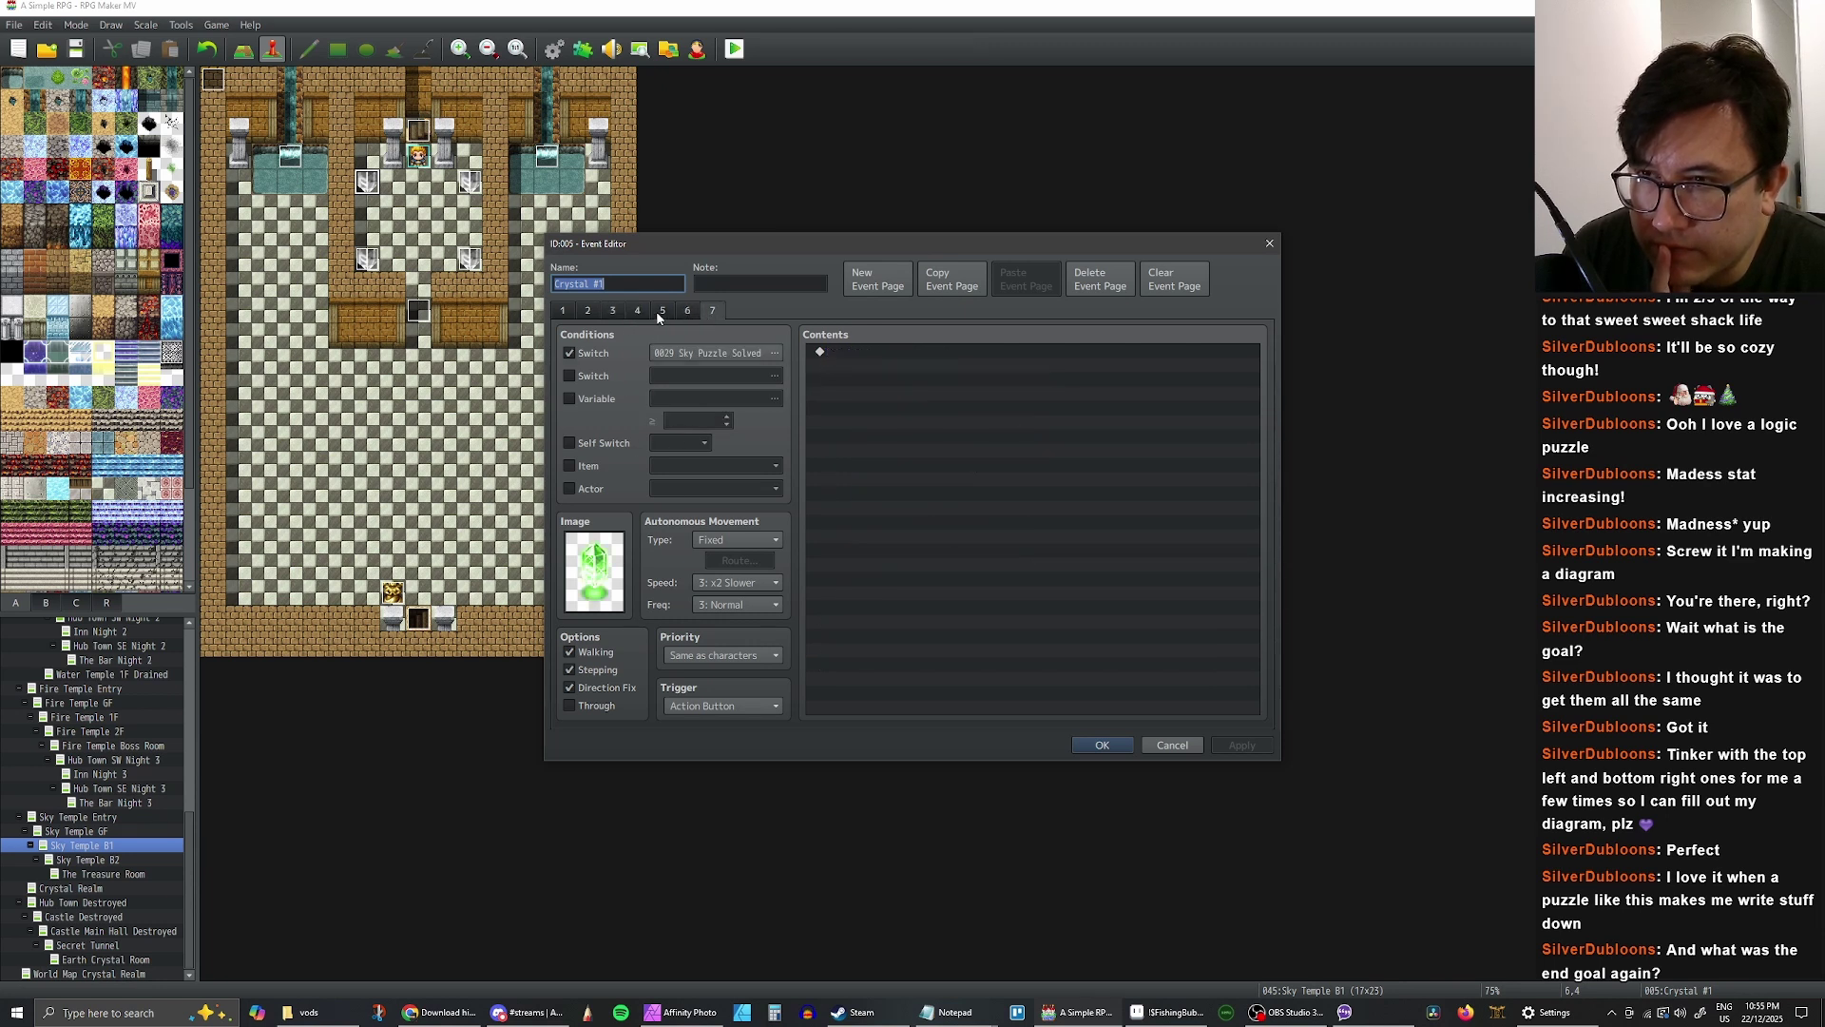
pyautogui.click(590, 308)
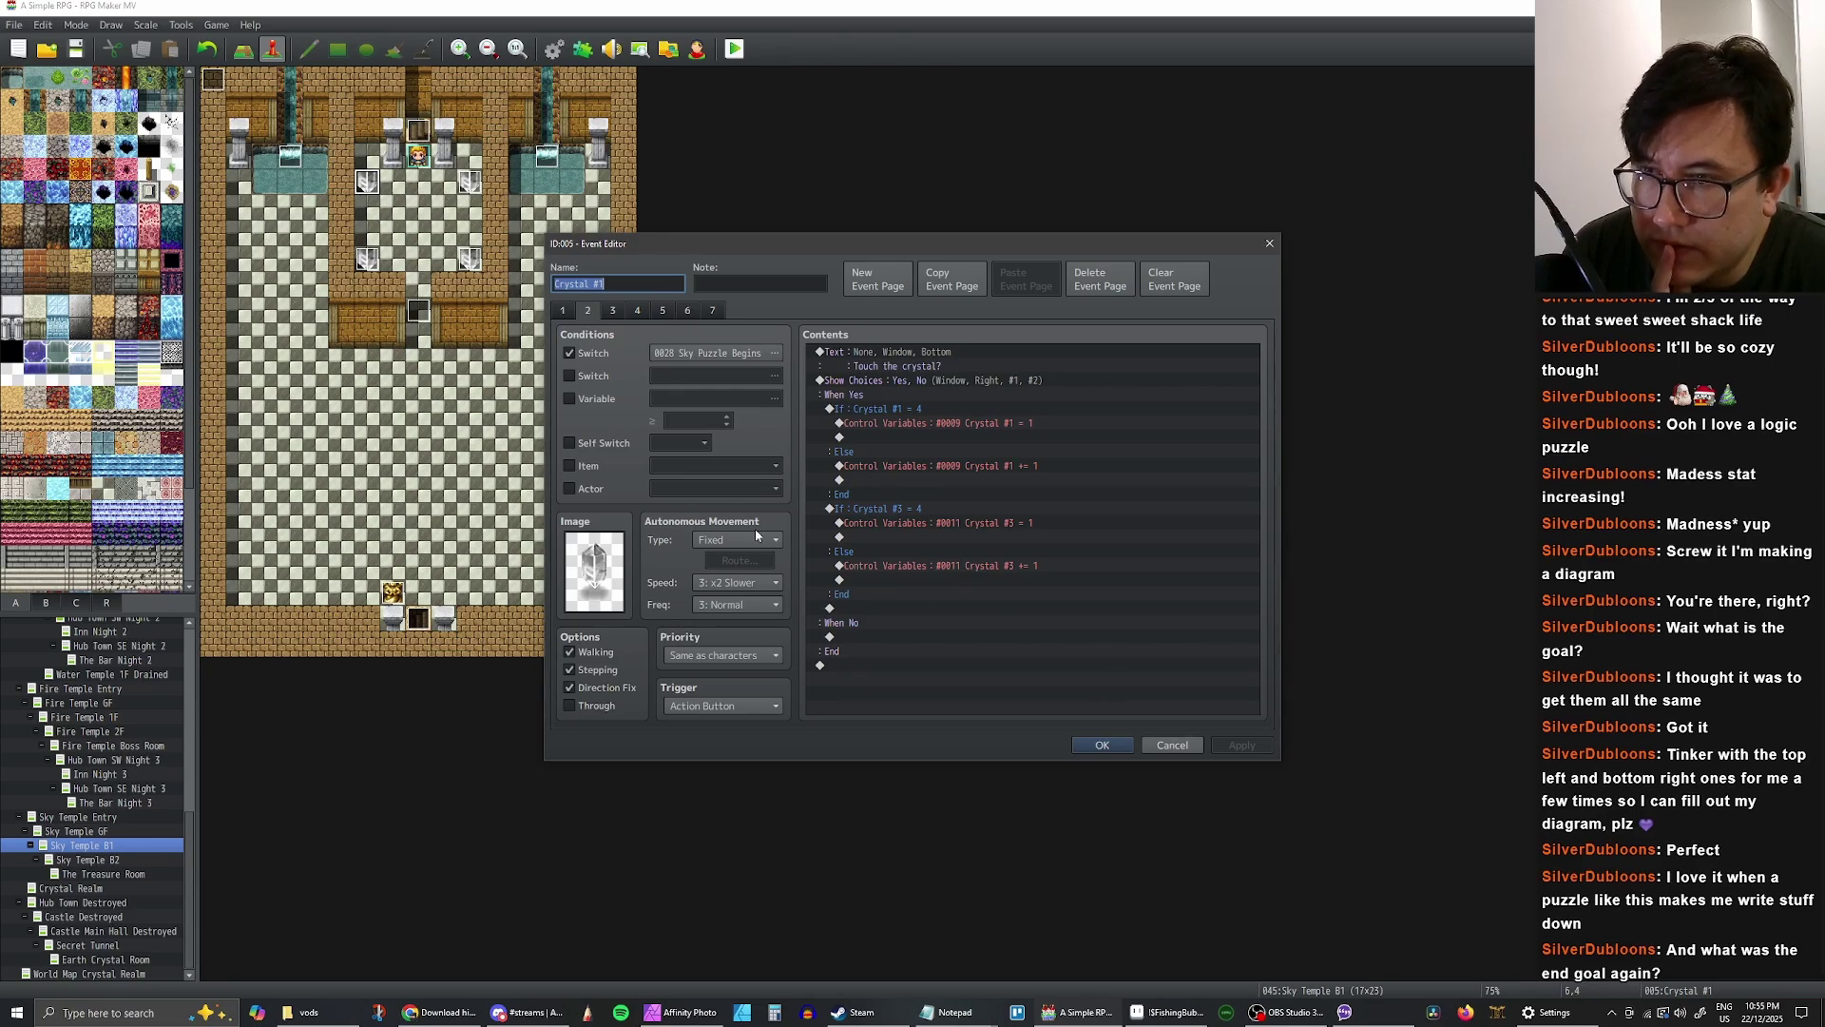
pyautogui.click(614, 312)
pyautogui.click(640, 311)
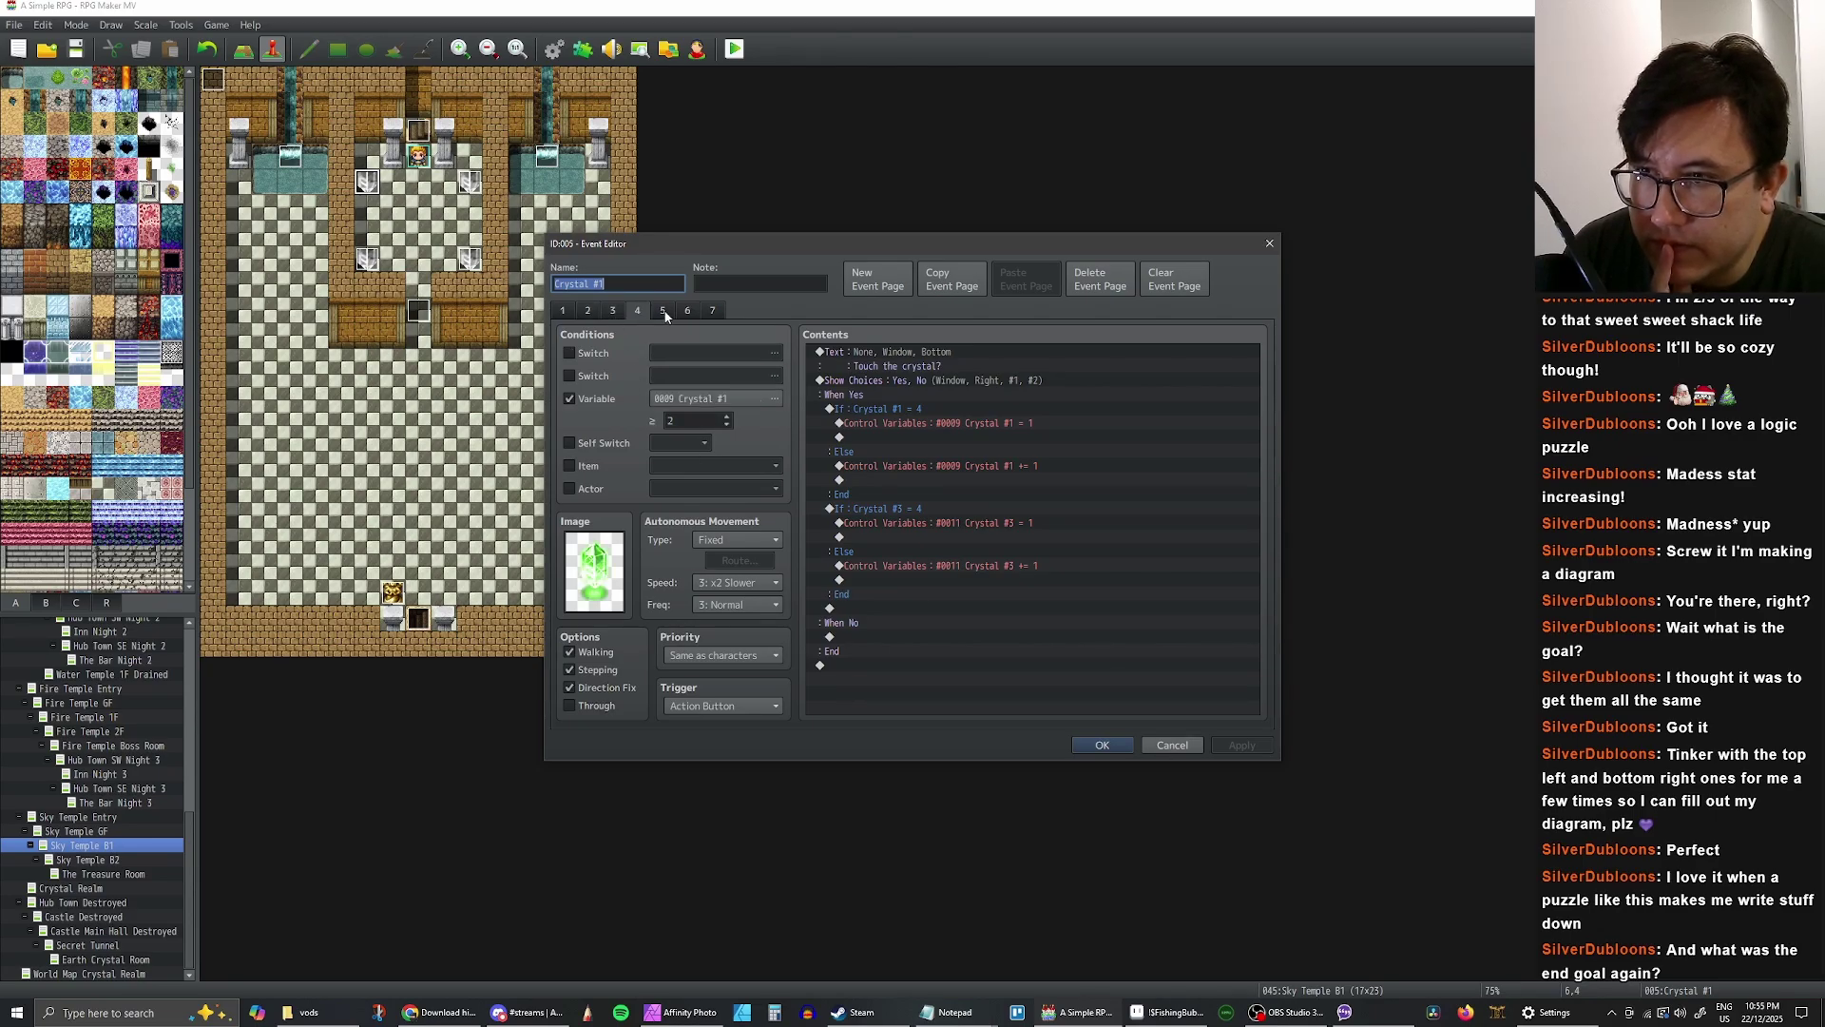
pyautogui.click(662, 310)
pyautogui.click(687, 311)
pyautogui.click(713, 311)
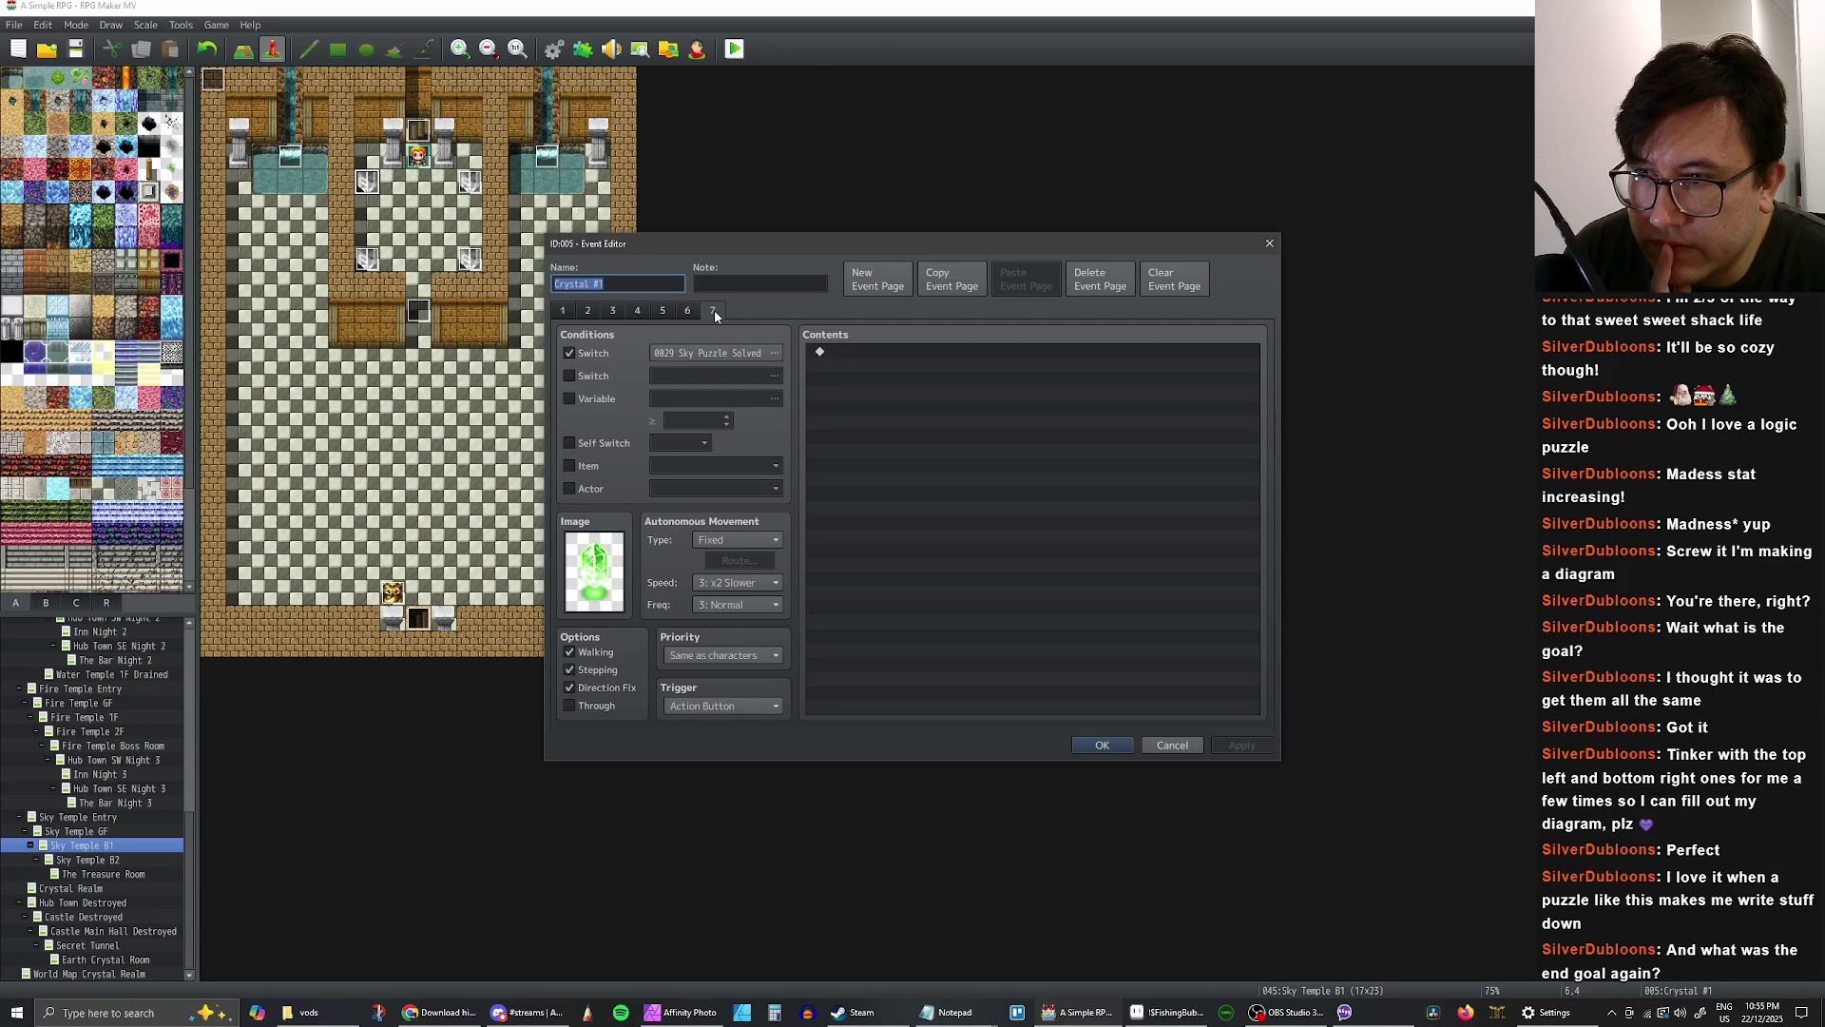
# - Recheck the order of Crystal #1's pages 2 to 7, ending on page 2, and close the event without changes
pyautogui.click(662, 311)
pyautogui.click(638, 311)
pyautogui.click(614, 311)
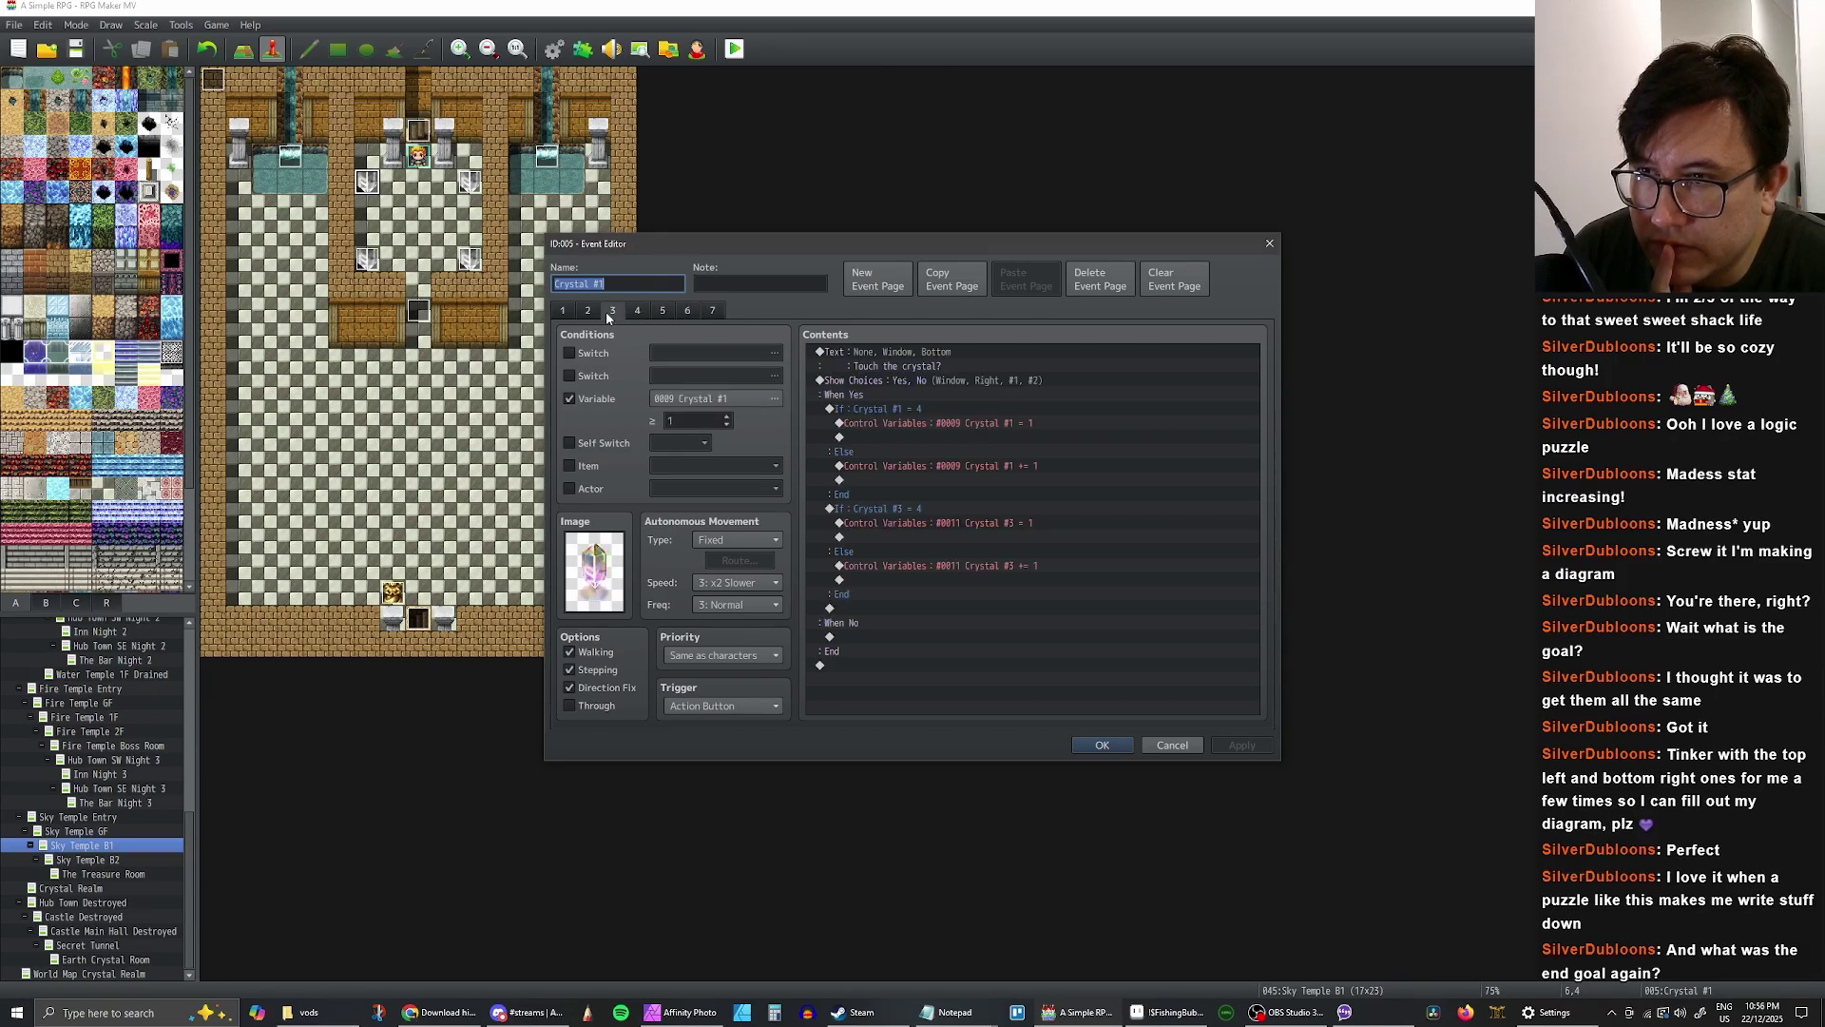
pyautogui.click(590, 311)
pyautogui.click(614, 311)
pyautogui.click(638, 311)
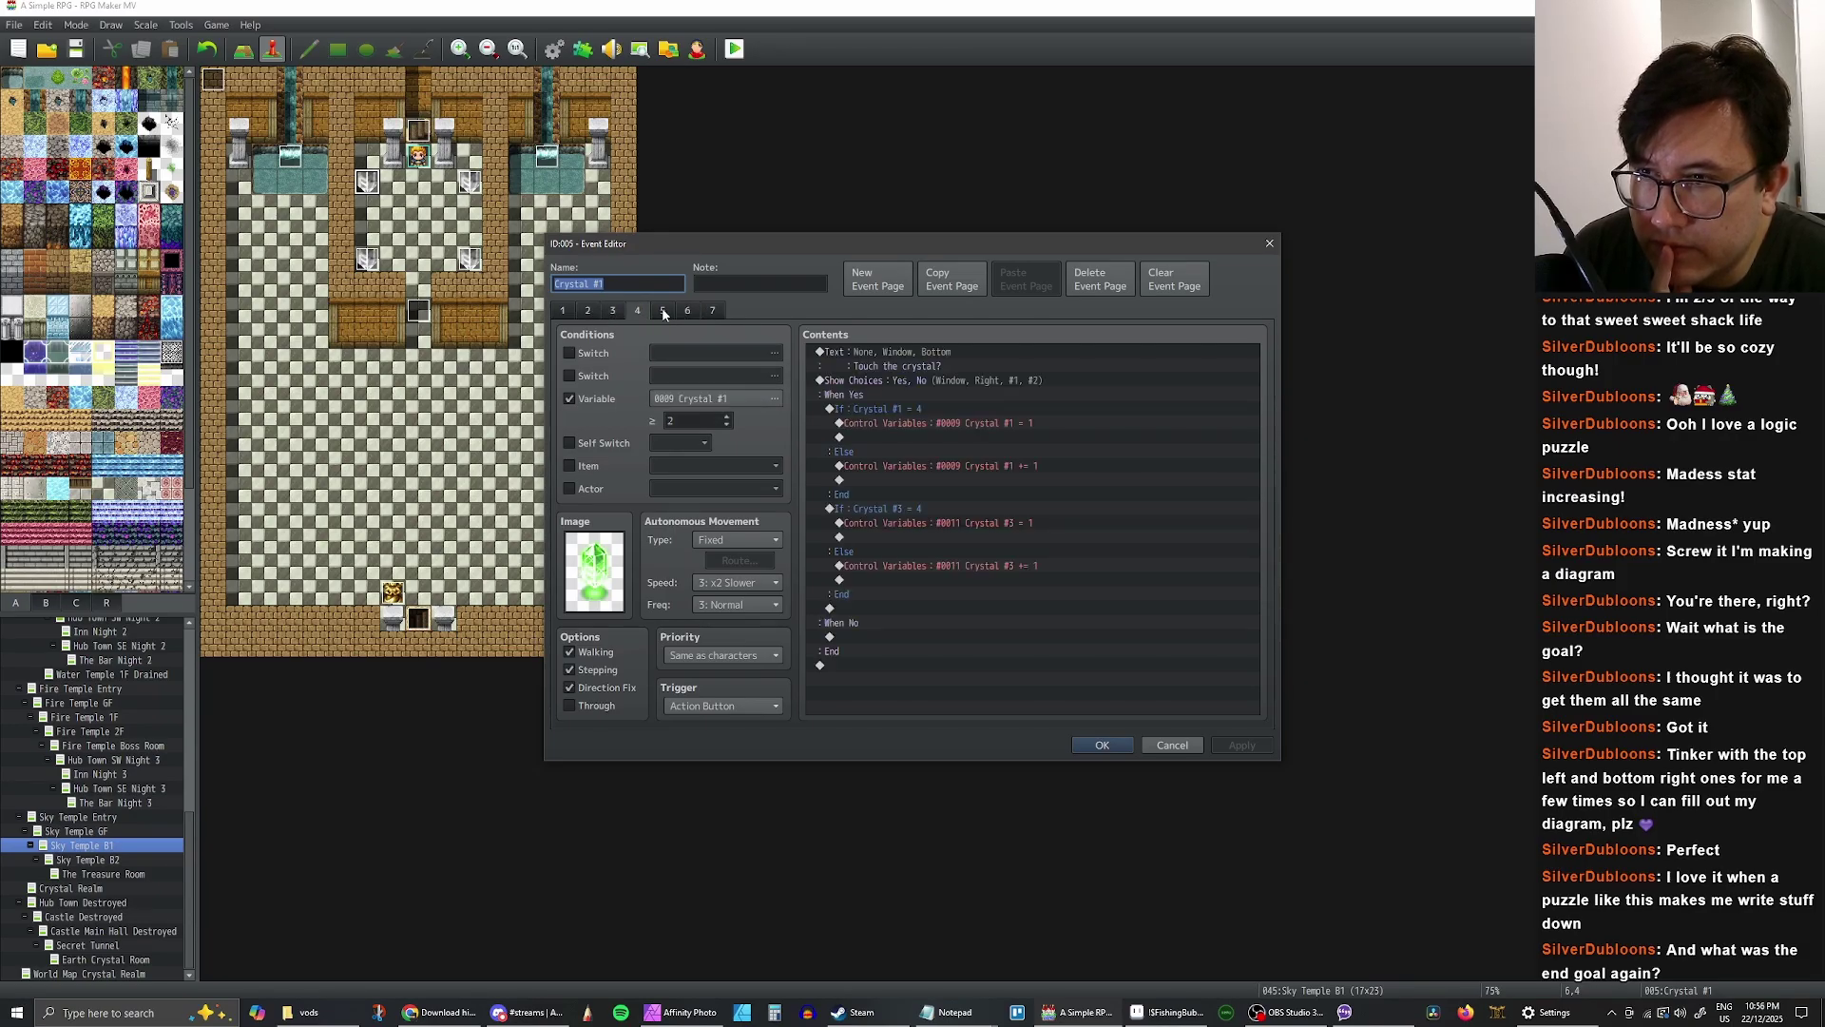
pyautogui.click(663, 311)
pyautogui.click(688, 310)
pyautogui.click(713, 311)
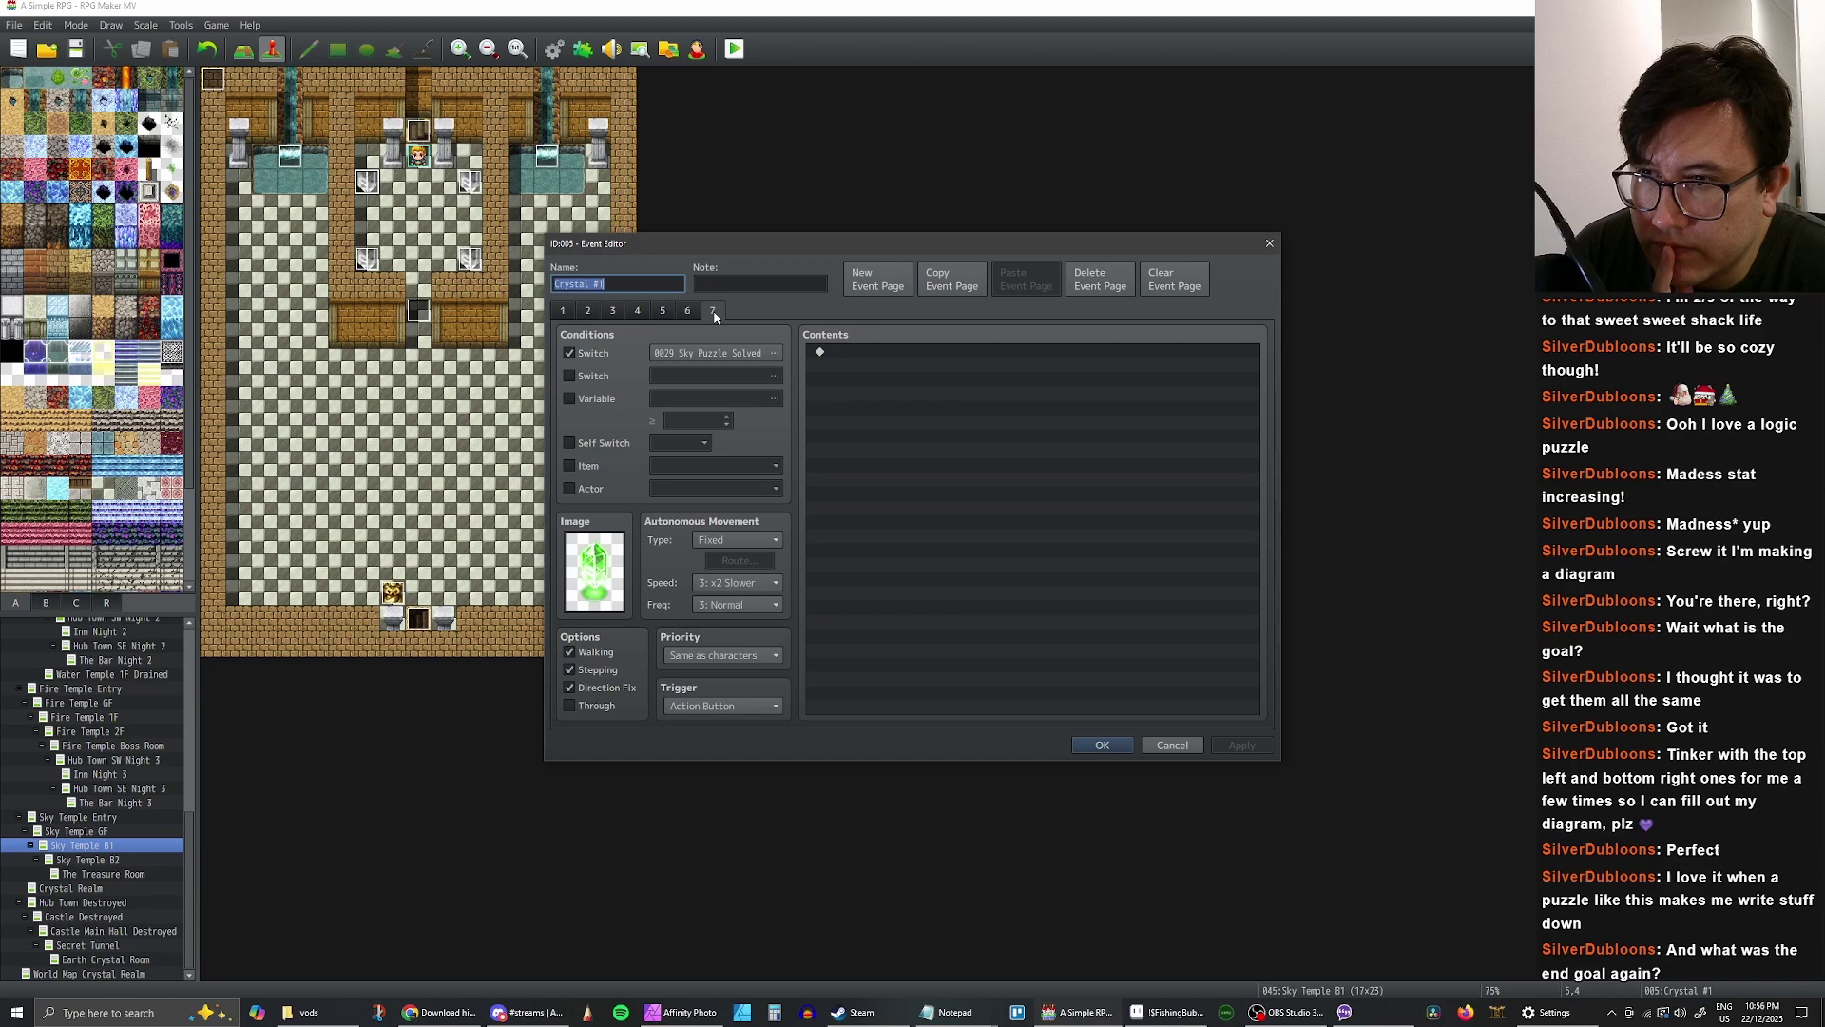
pyautogui.click(595, 311)
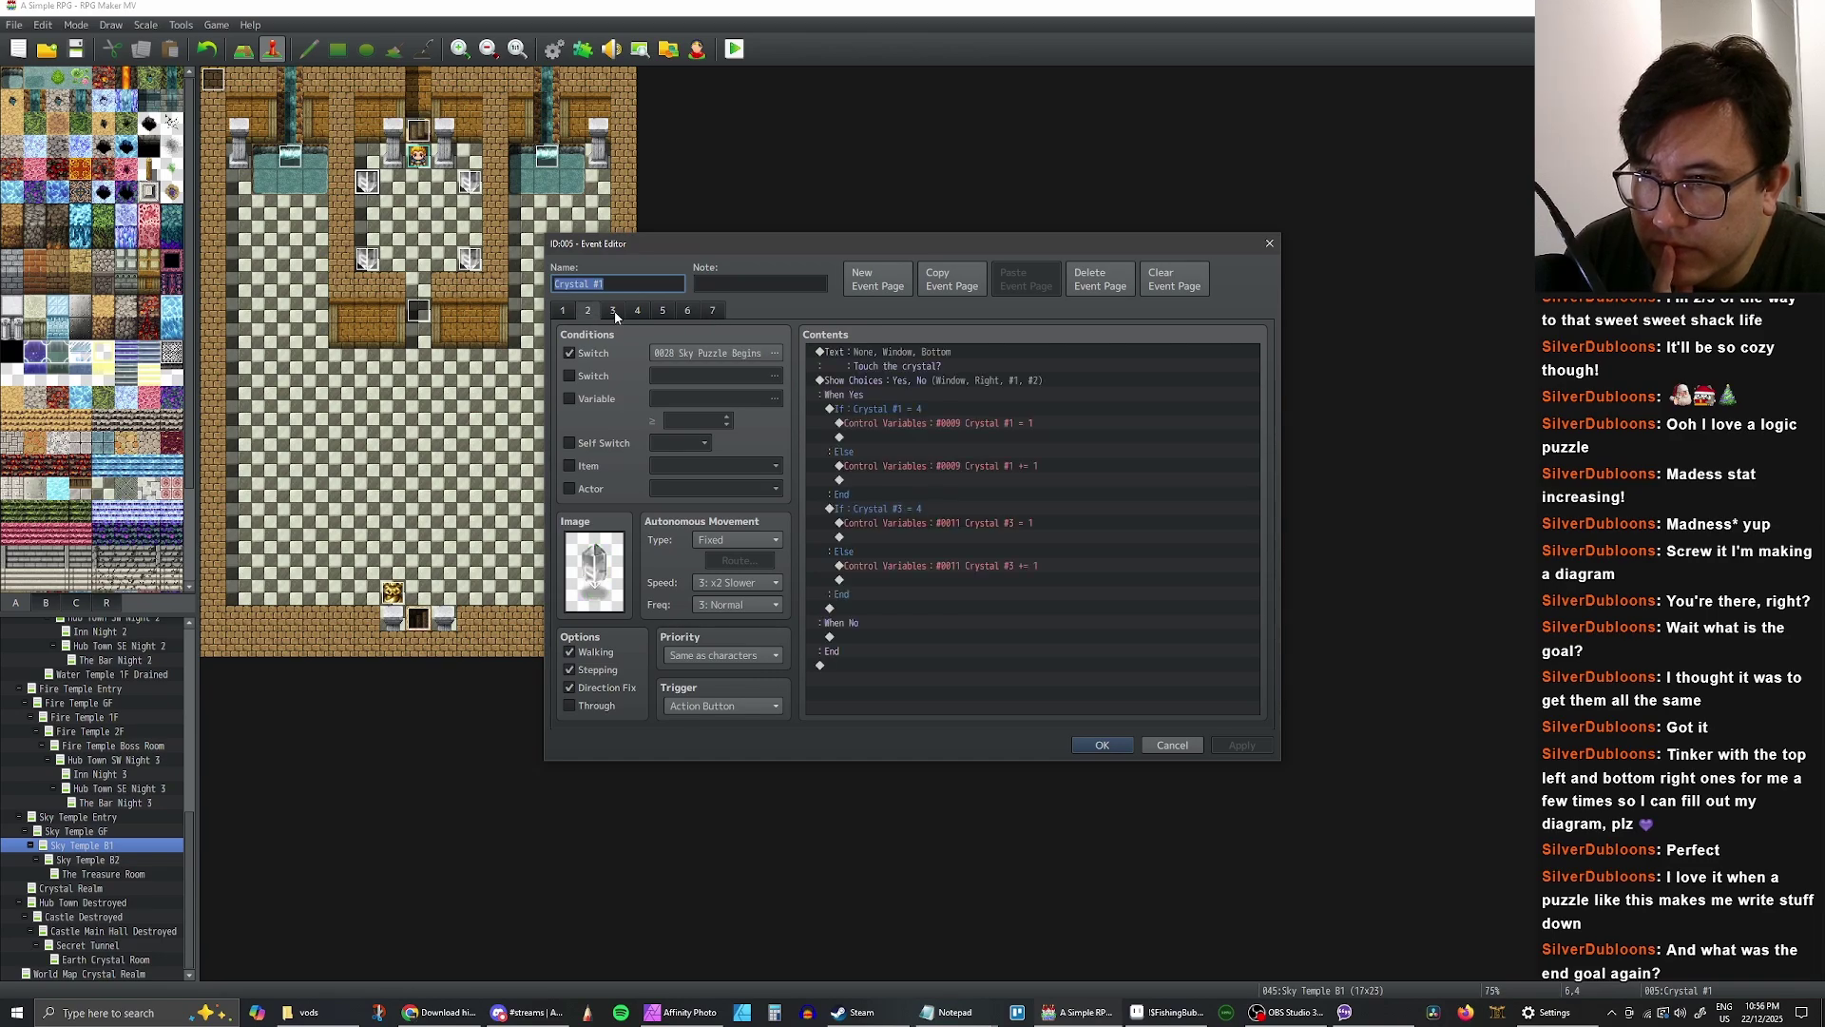
pyautogui.click(614, 311)
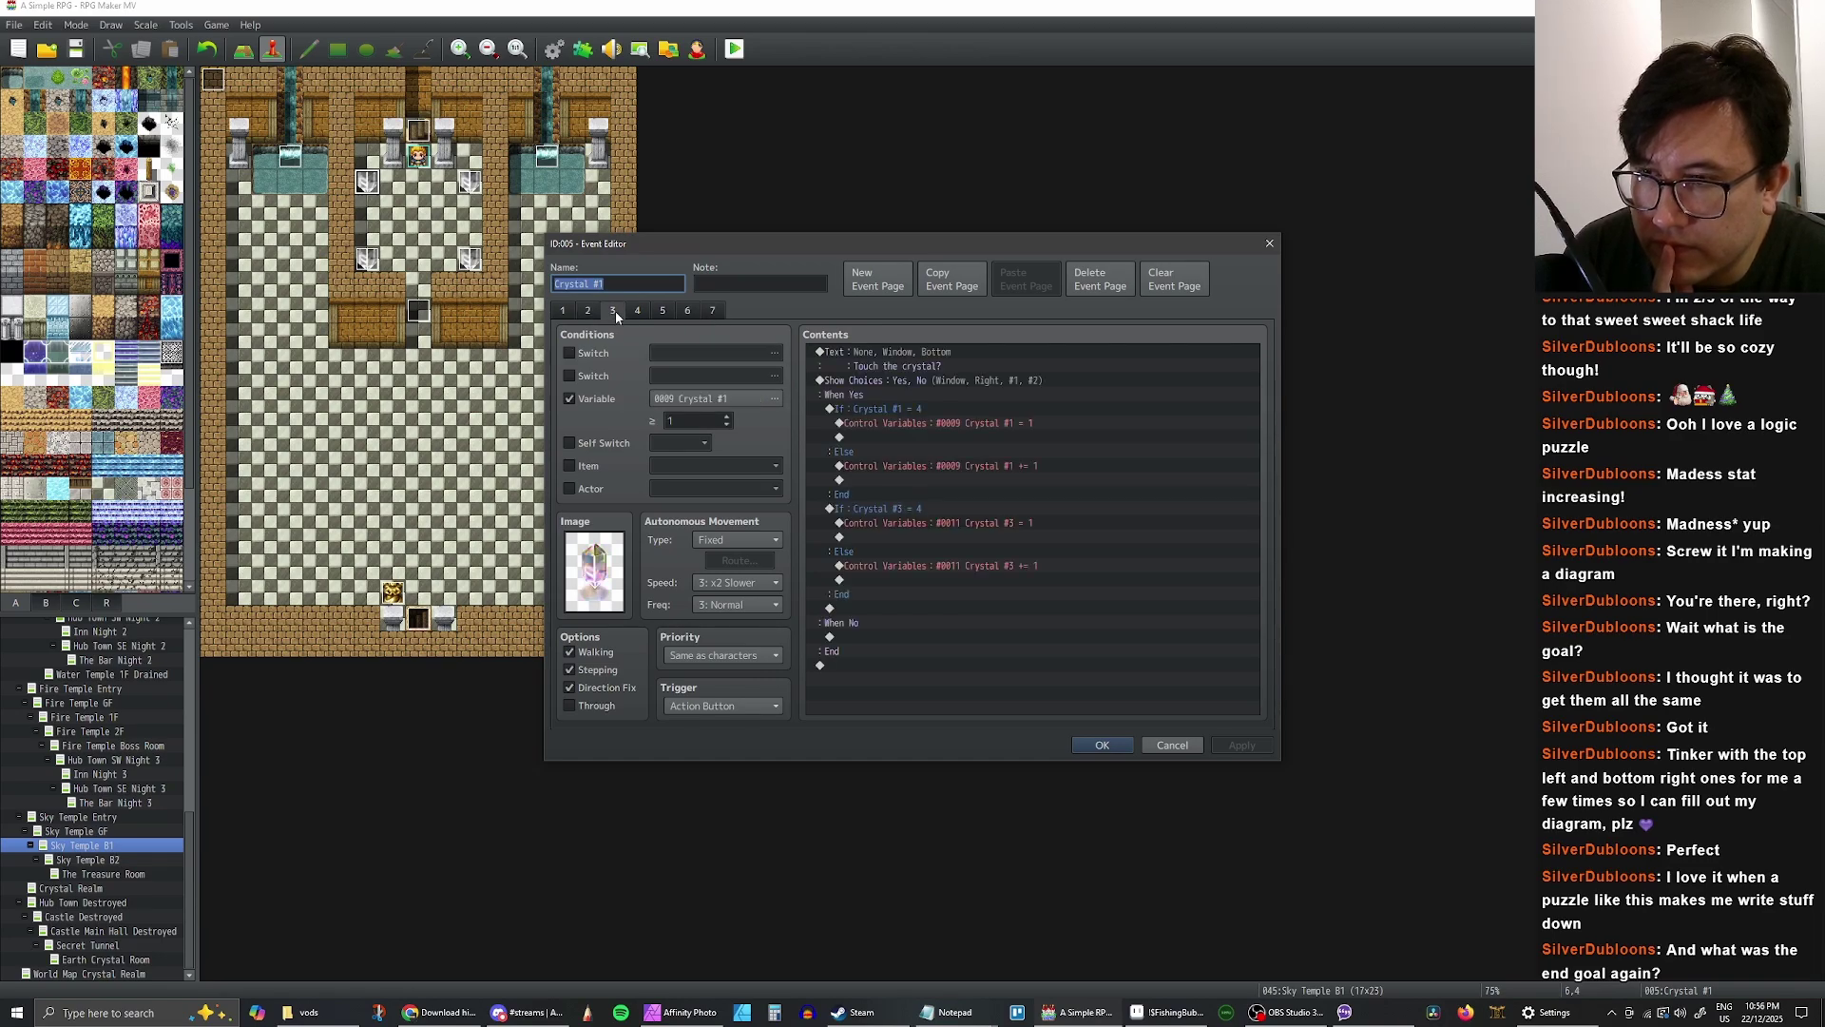
pyautogui.click(587, 310)
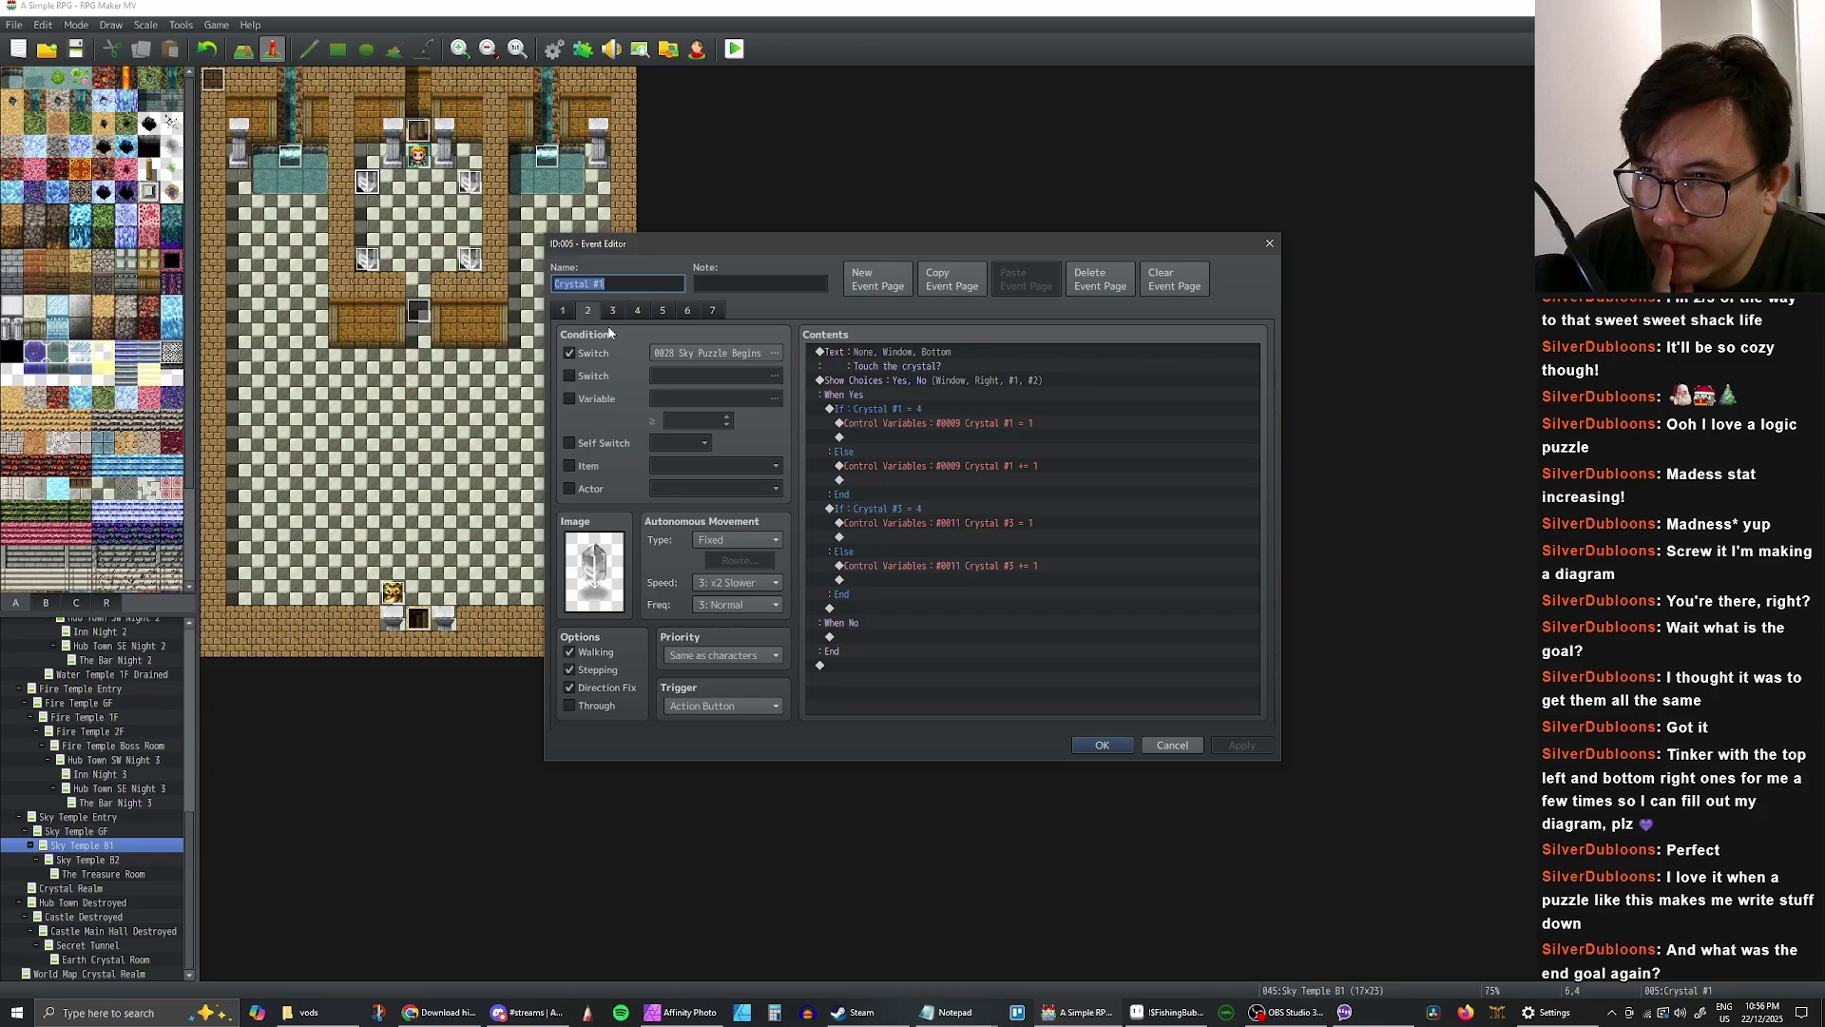
pyautogui.click(1172, 745)
# - Open the Sky Puzzle Cutscene event and examine the end of page 1's commands, around the Sky Puzzle Begins switch
pyautogui.doubleClick(418, 311)
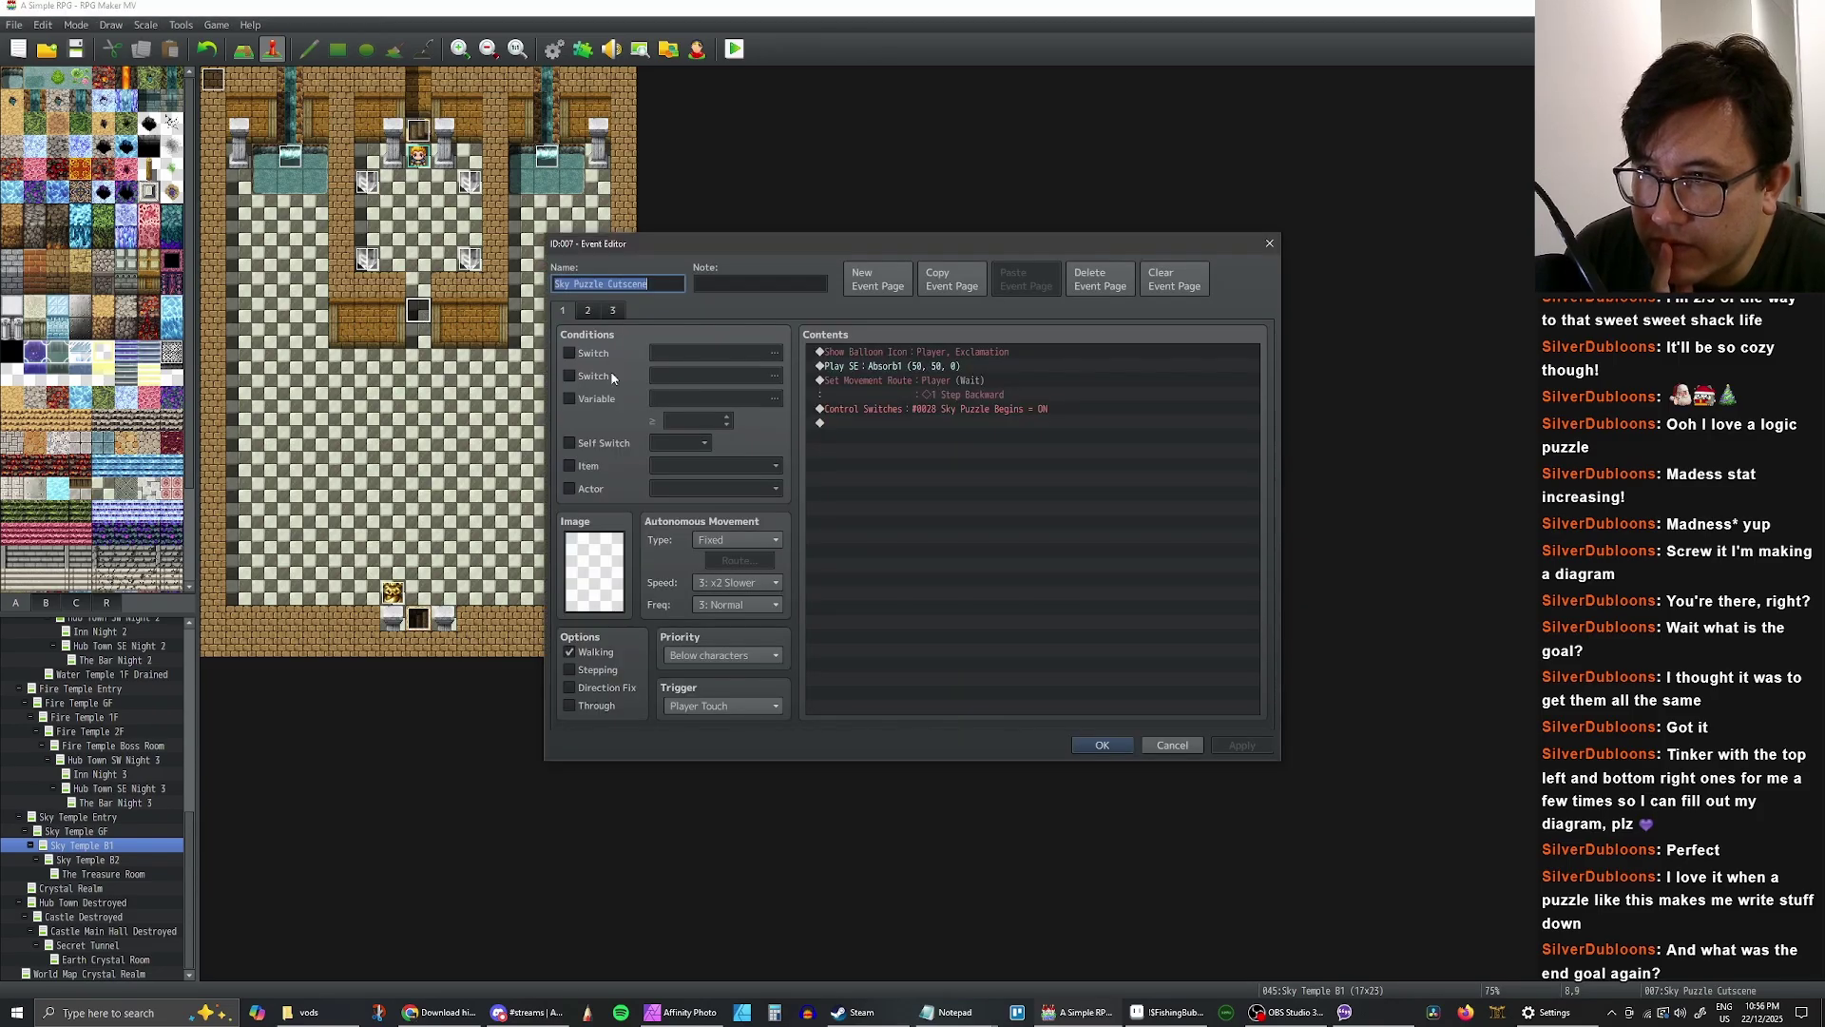
pyautogui.click(997, 411)
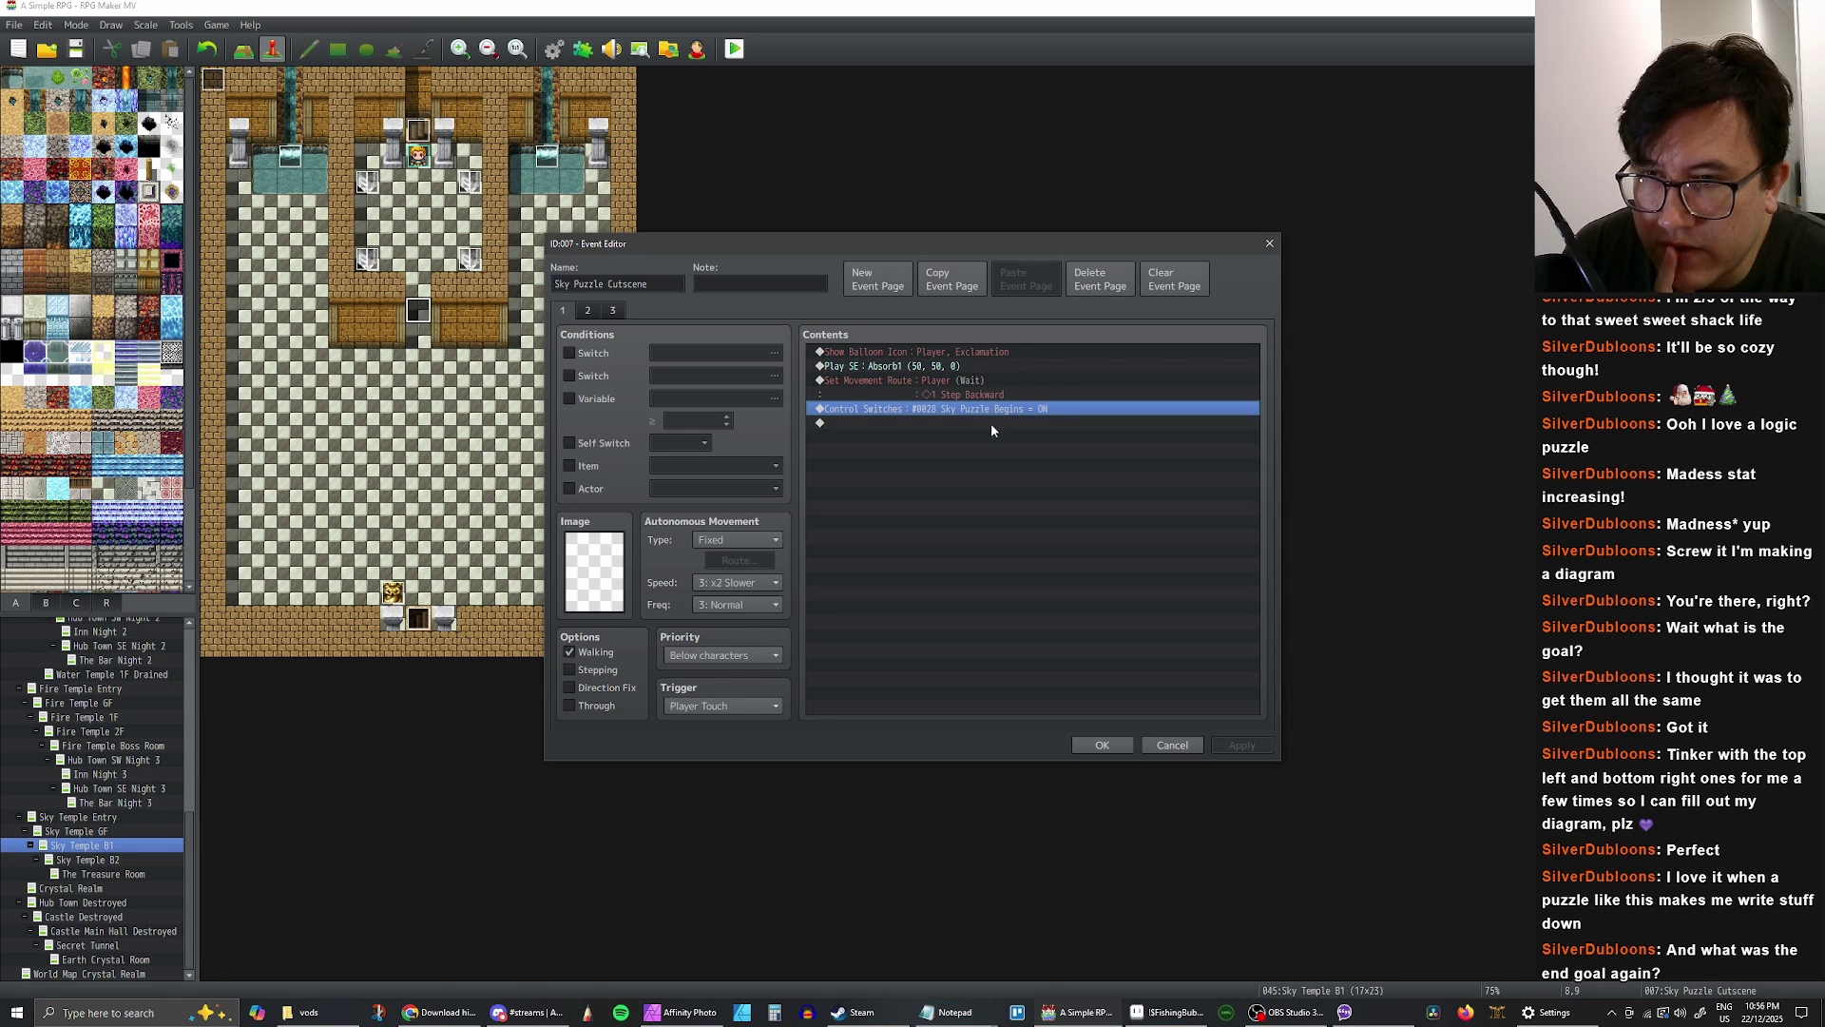
pyautogui.click(990, 424)
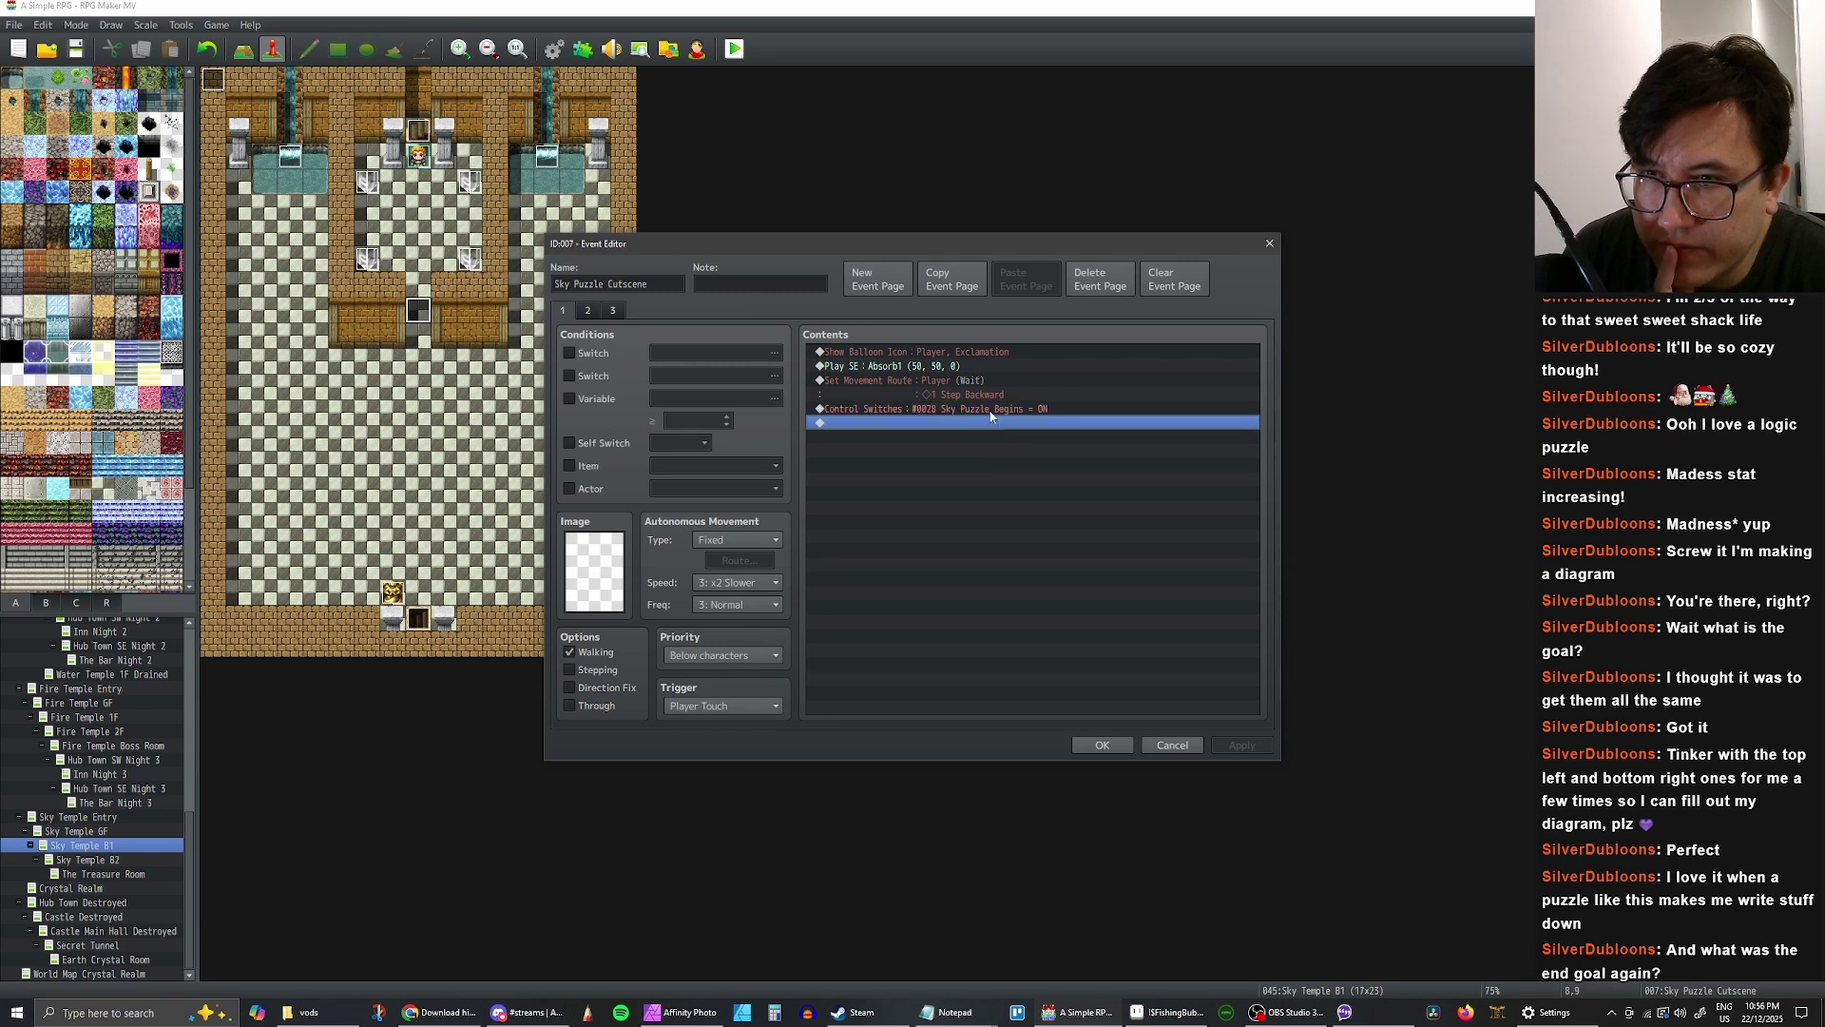
pyautogui.click(989, 412)
pyautogui.click(988, 424)
pyautogui.click(985, 413)
pyautogui.click(987, 424)
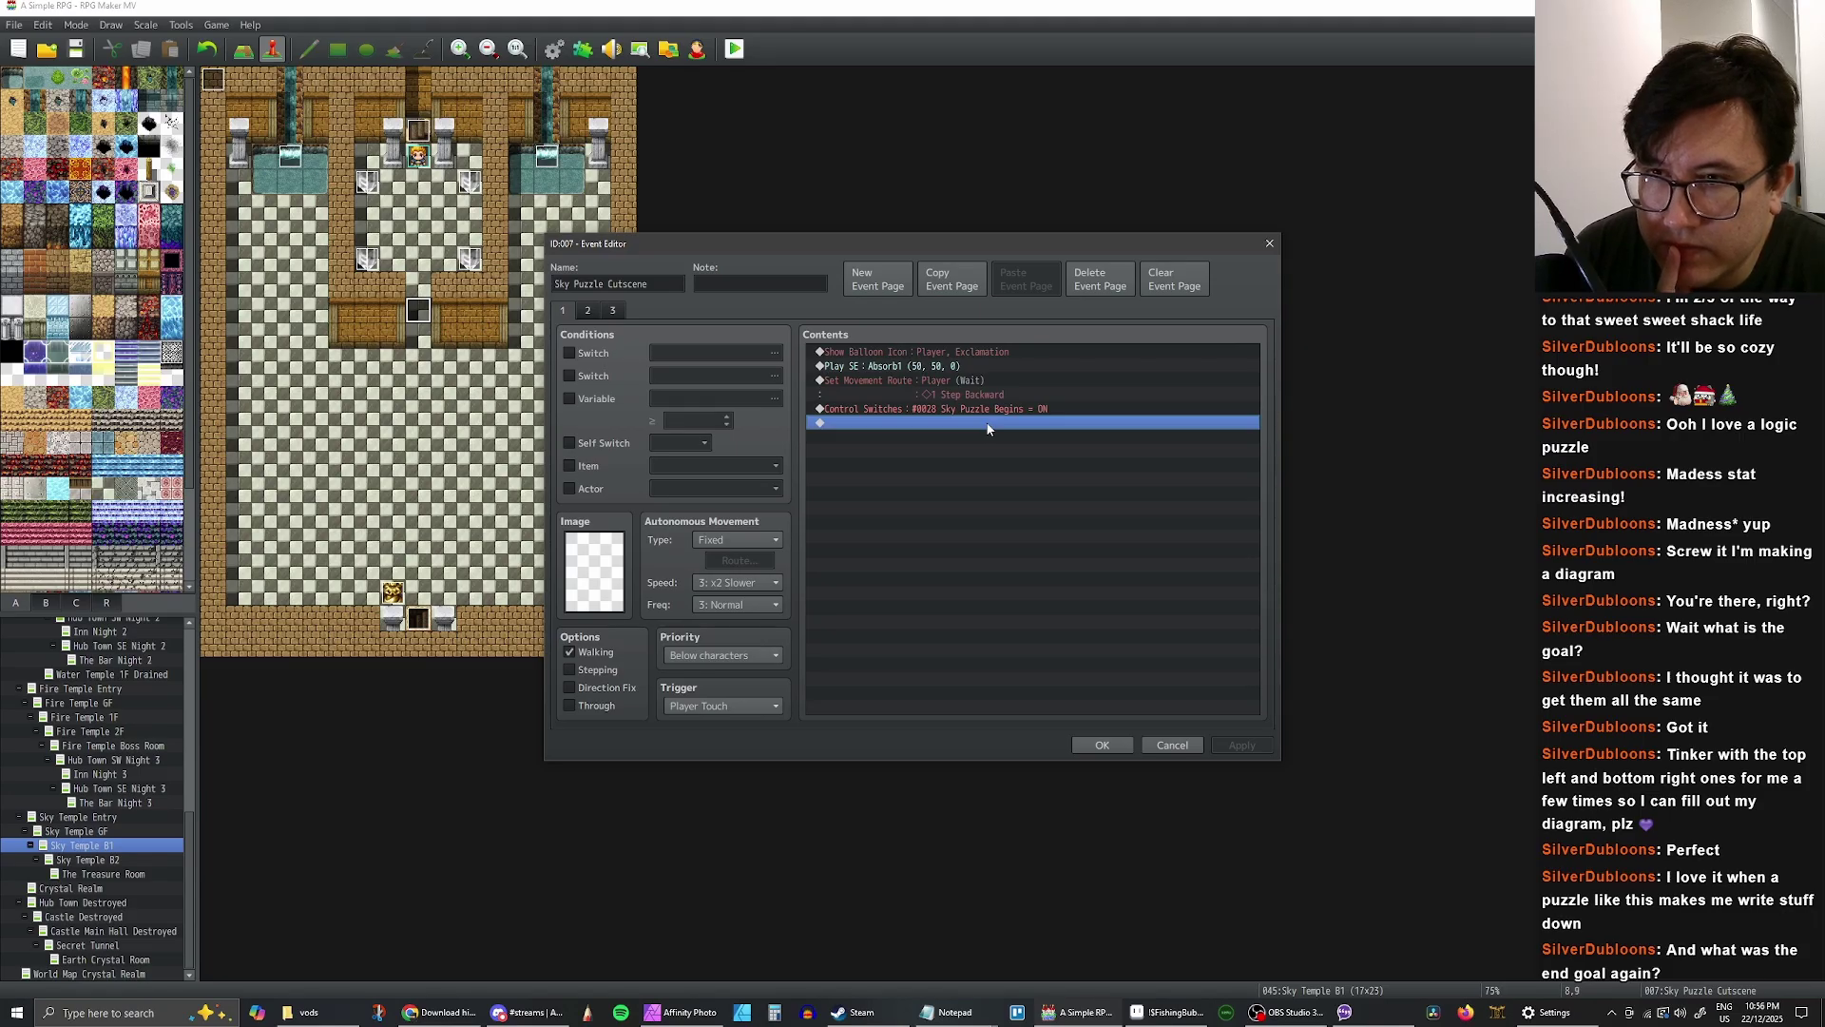
pyautogui.click(1040, 410)
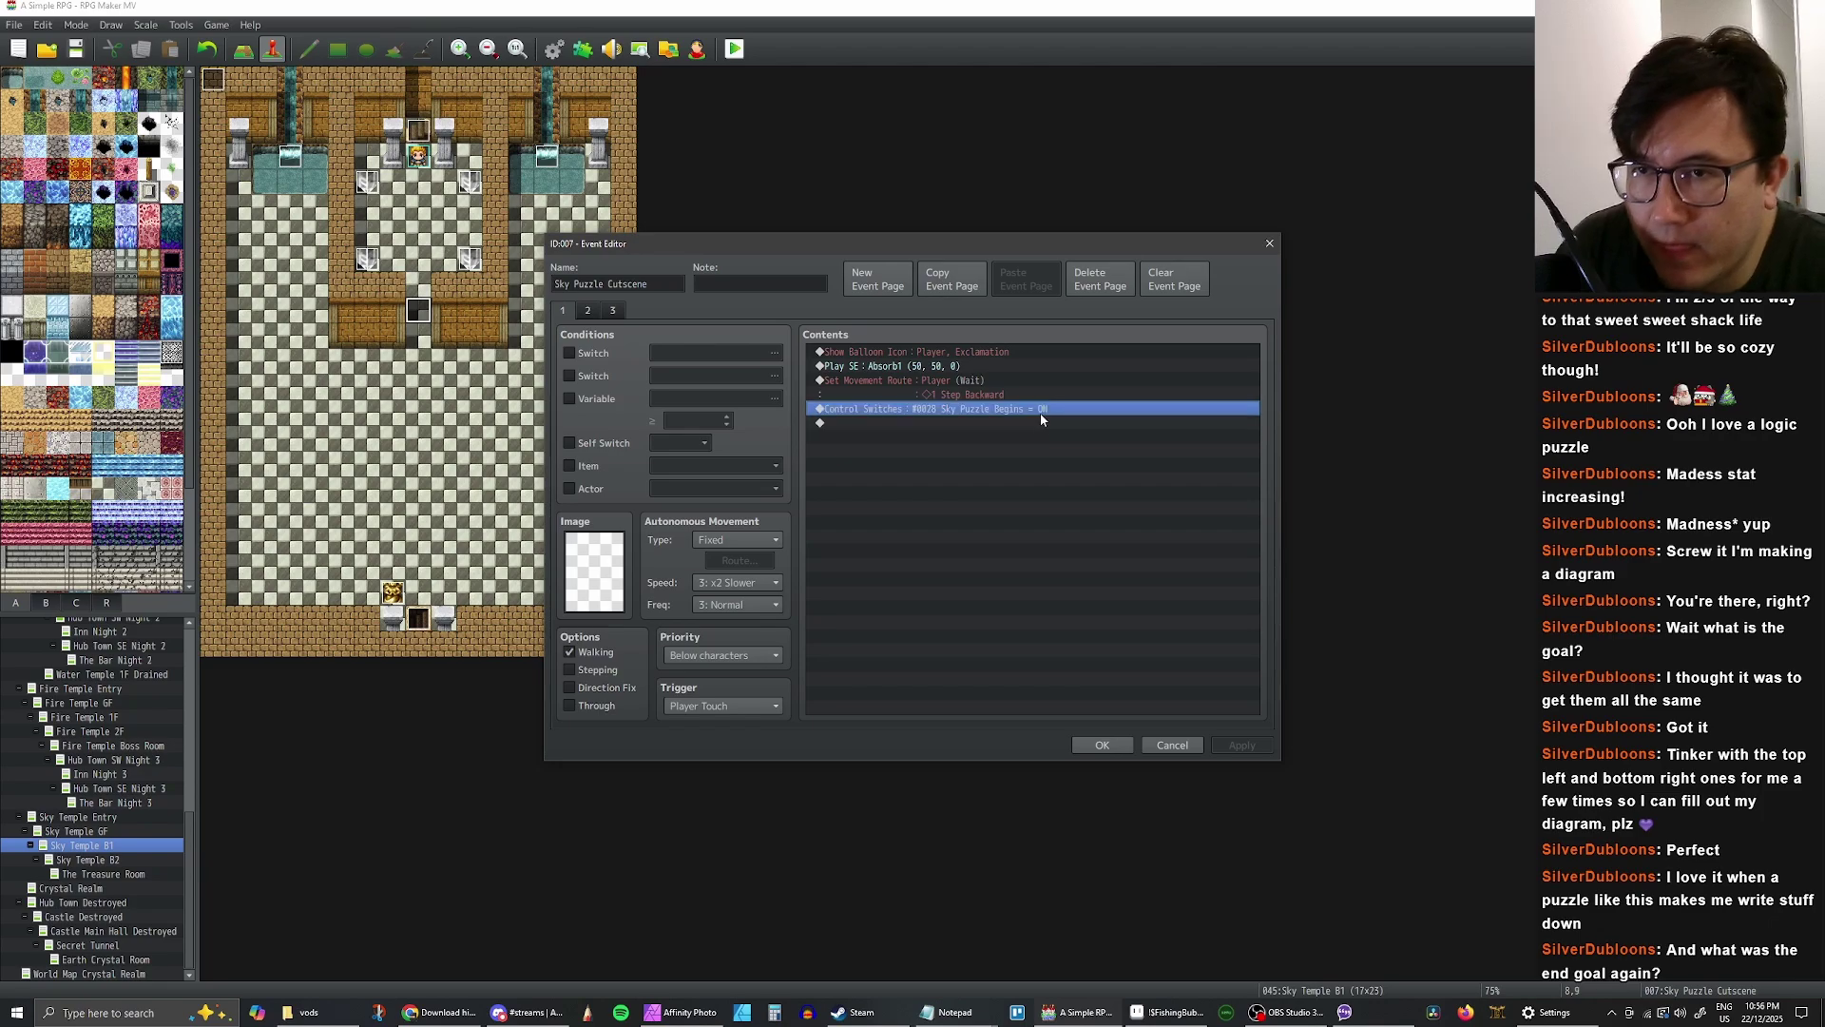
pyautogui.click(1039, 424)
pyautogui.click(1037, 411)
pyautogui.click(1039, 428)
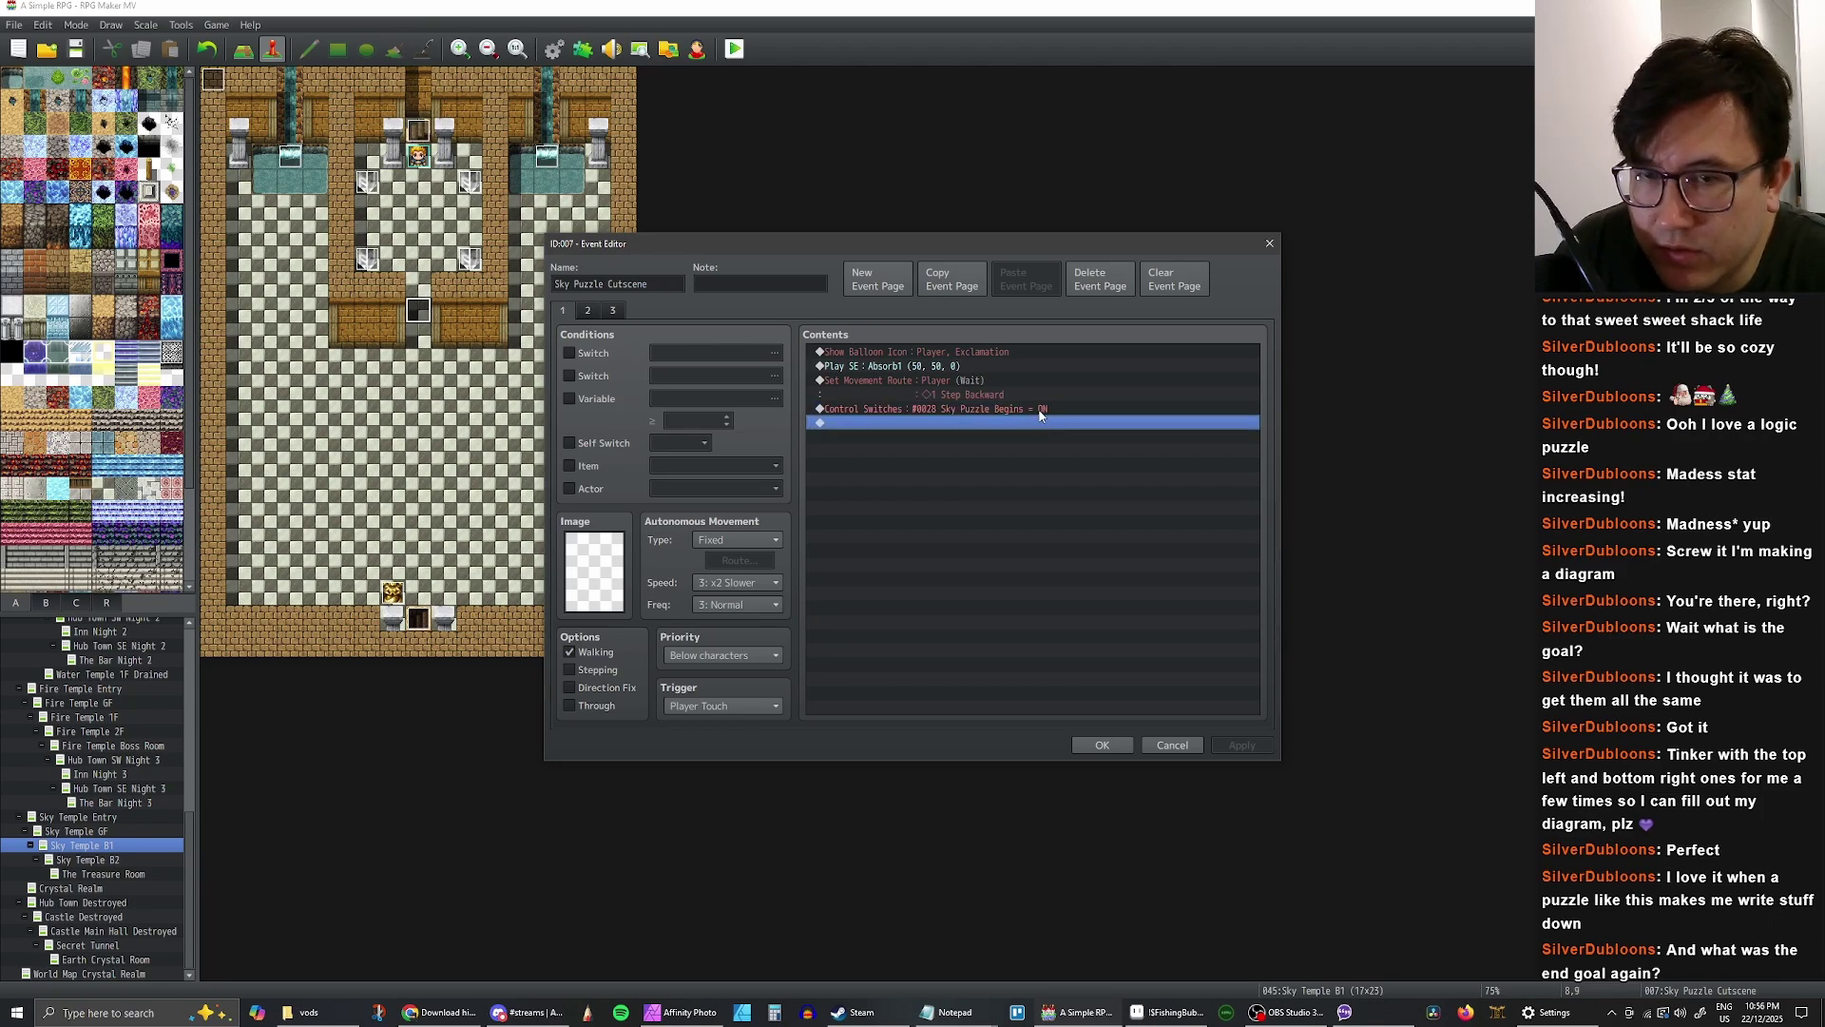
pyautogui.click(1040, 411)
pyautogui.click(1040, 424)
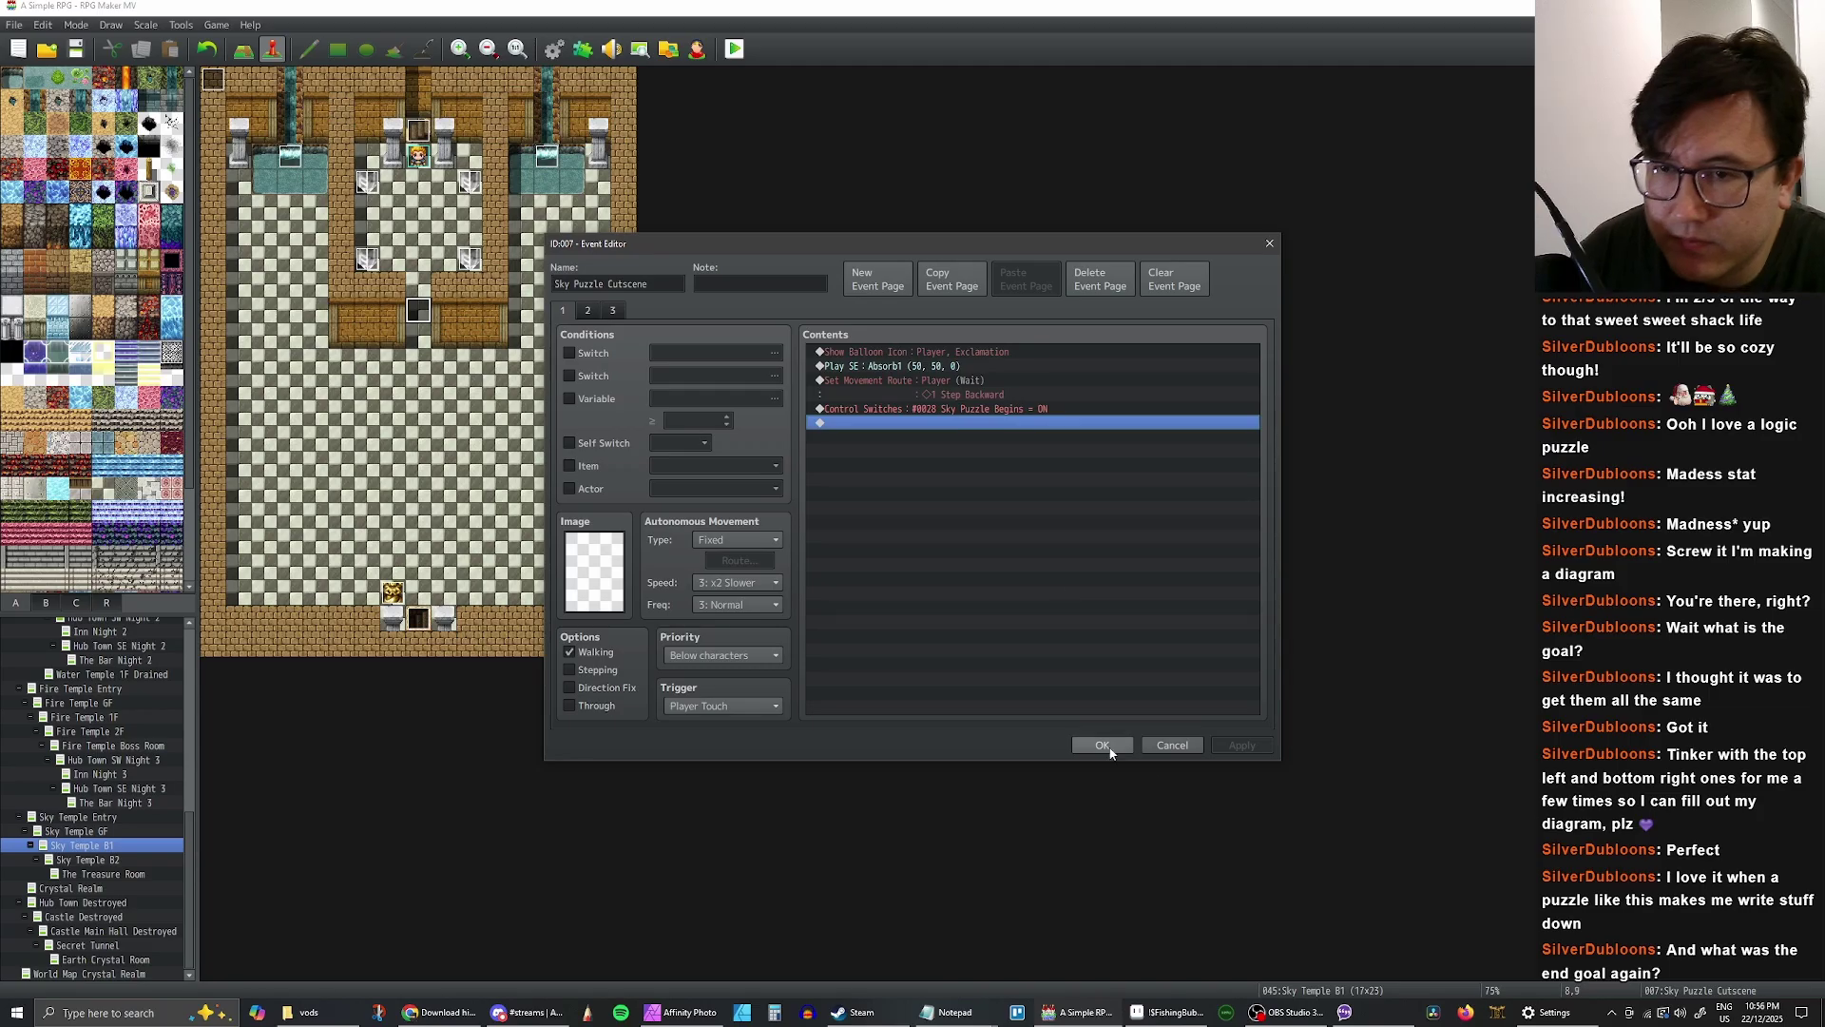
# - Append a Control Variables command setting Crystal #1 to 1 after the Sky Puzzle Begins switch on the cutscene's page 1
pyautogui.rightClick(907, 424)
pyautogui.click(935, 436)
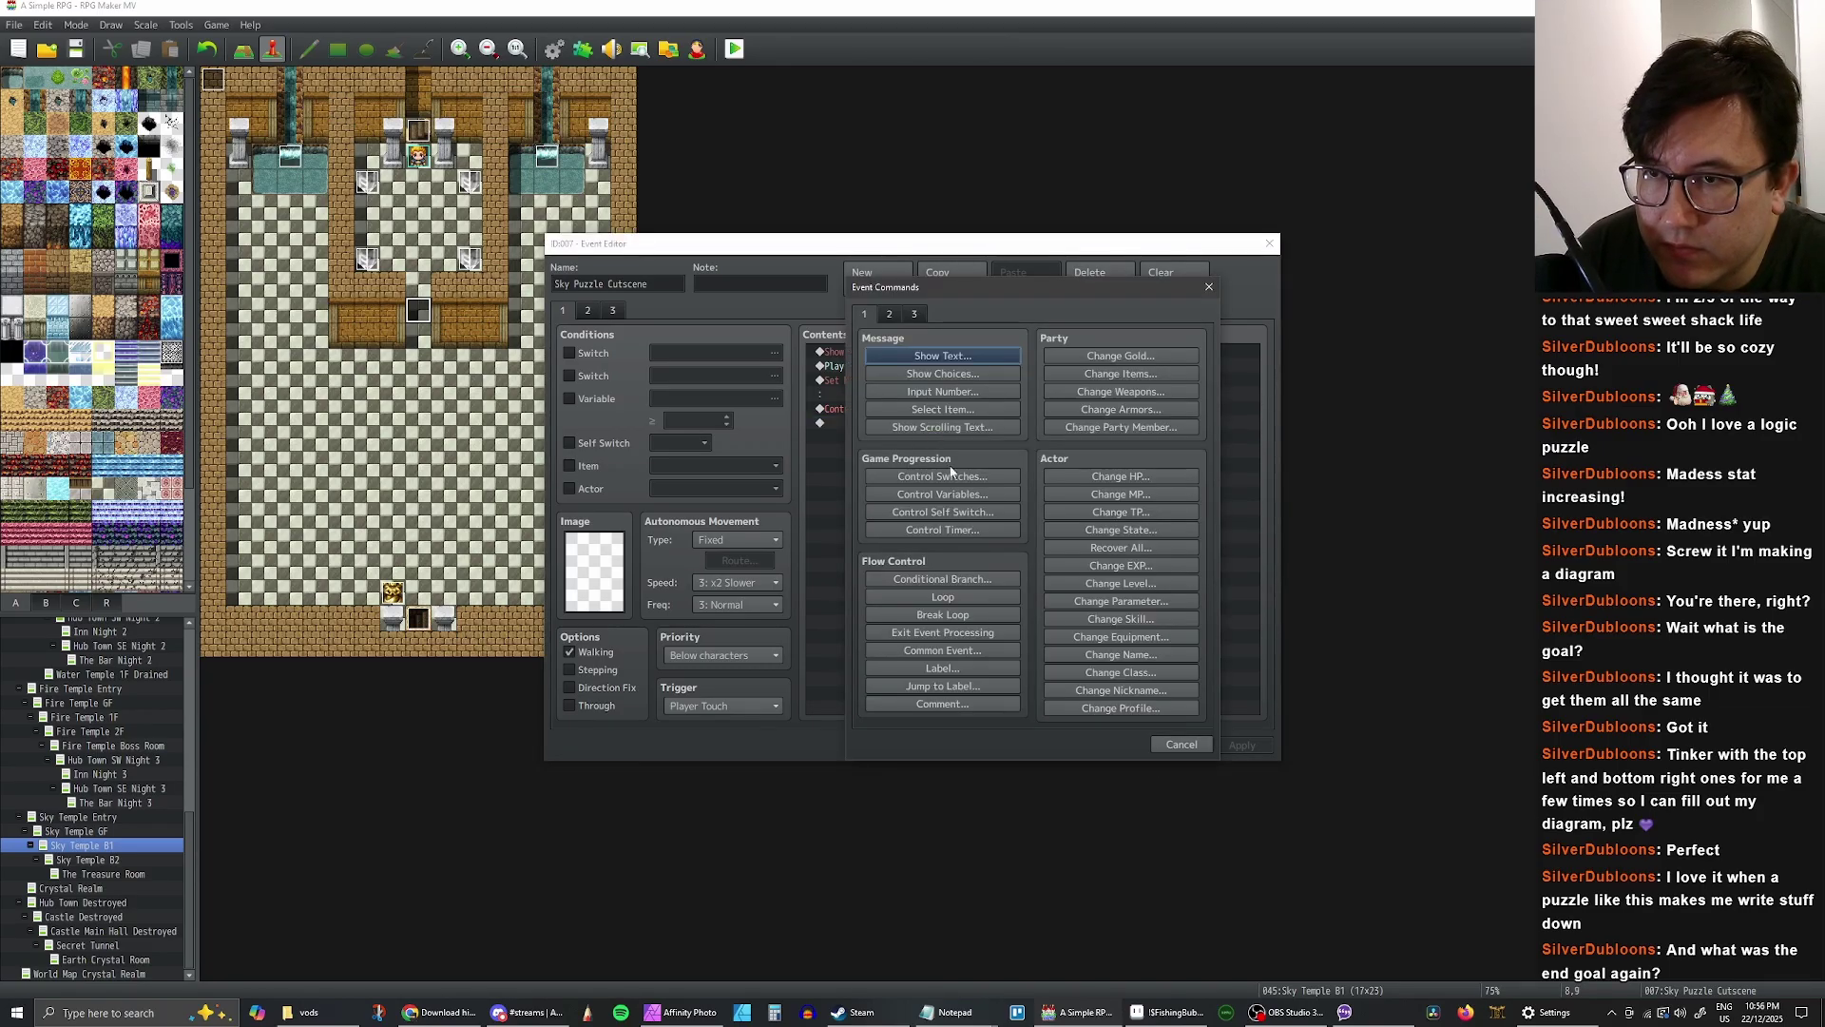
pyautogui.click(943, 494)
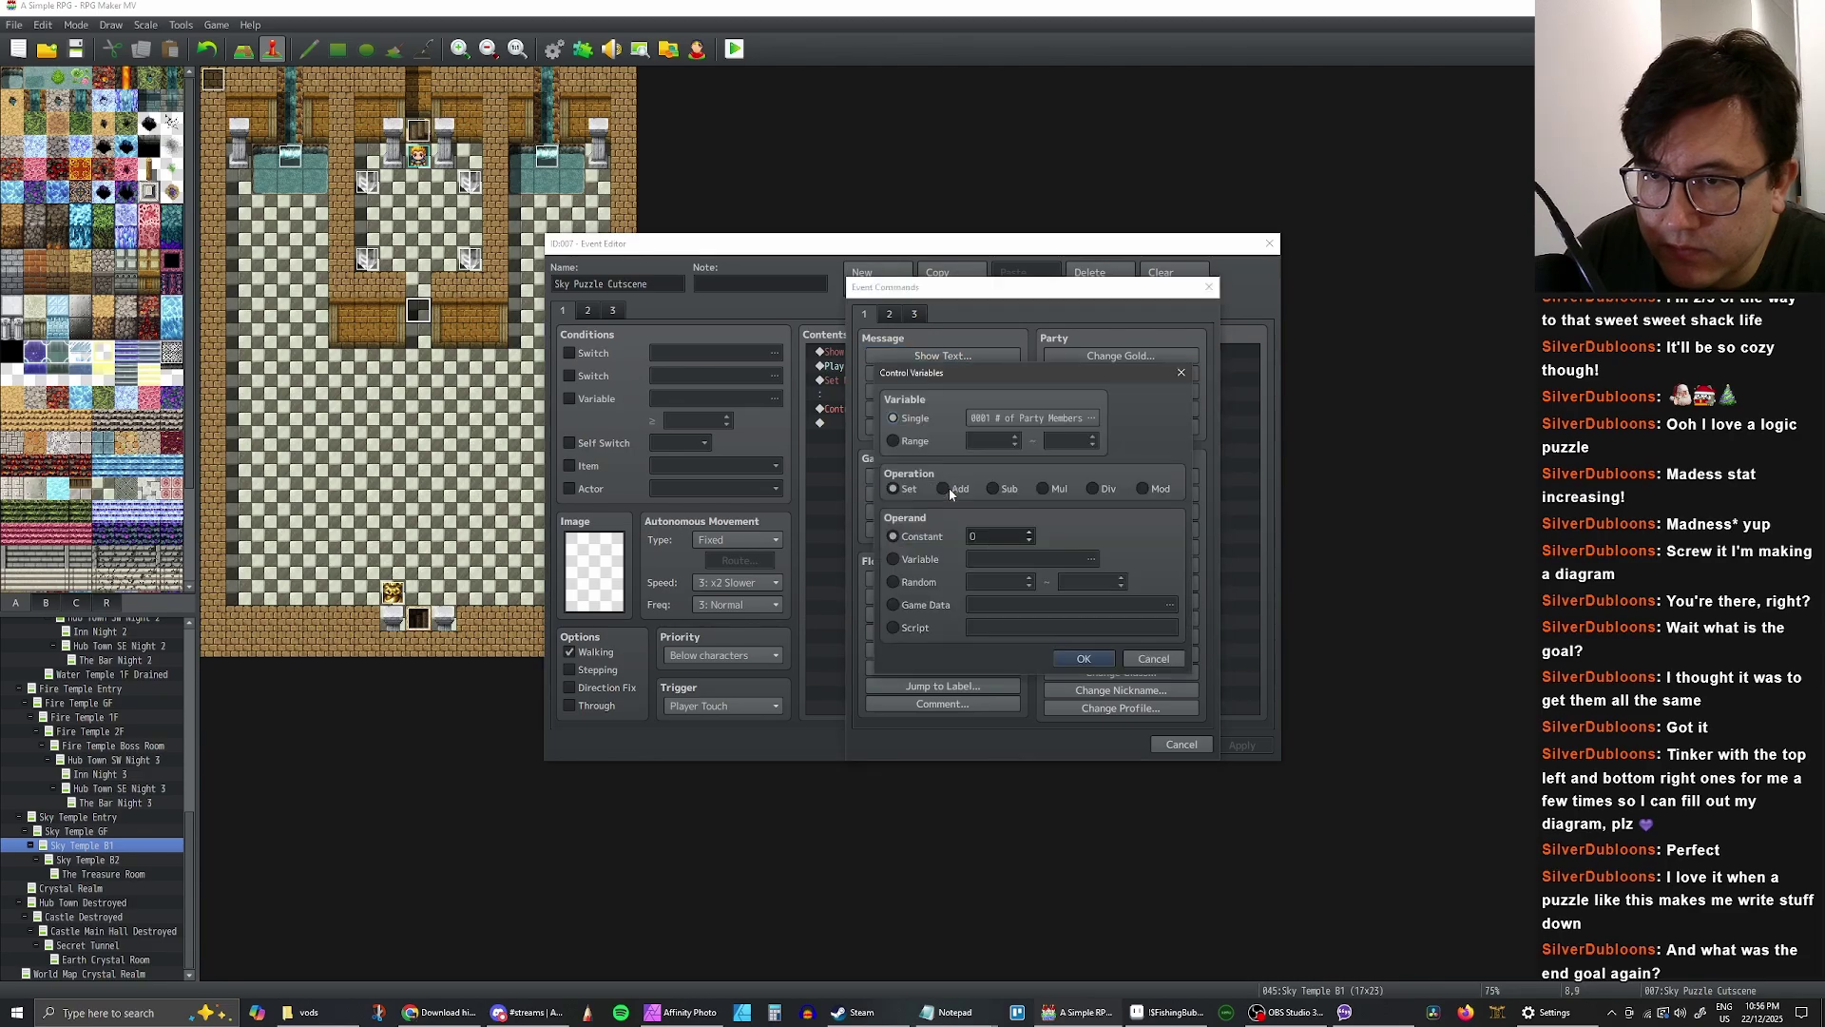
pyautogui.click(1041, 418)
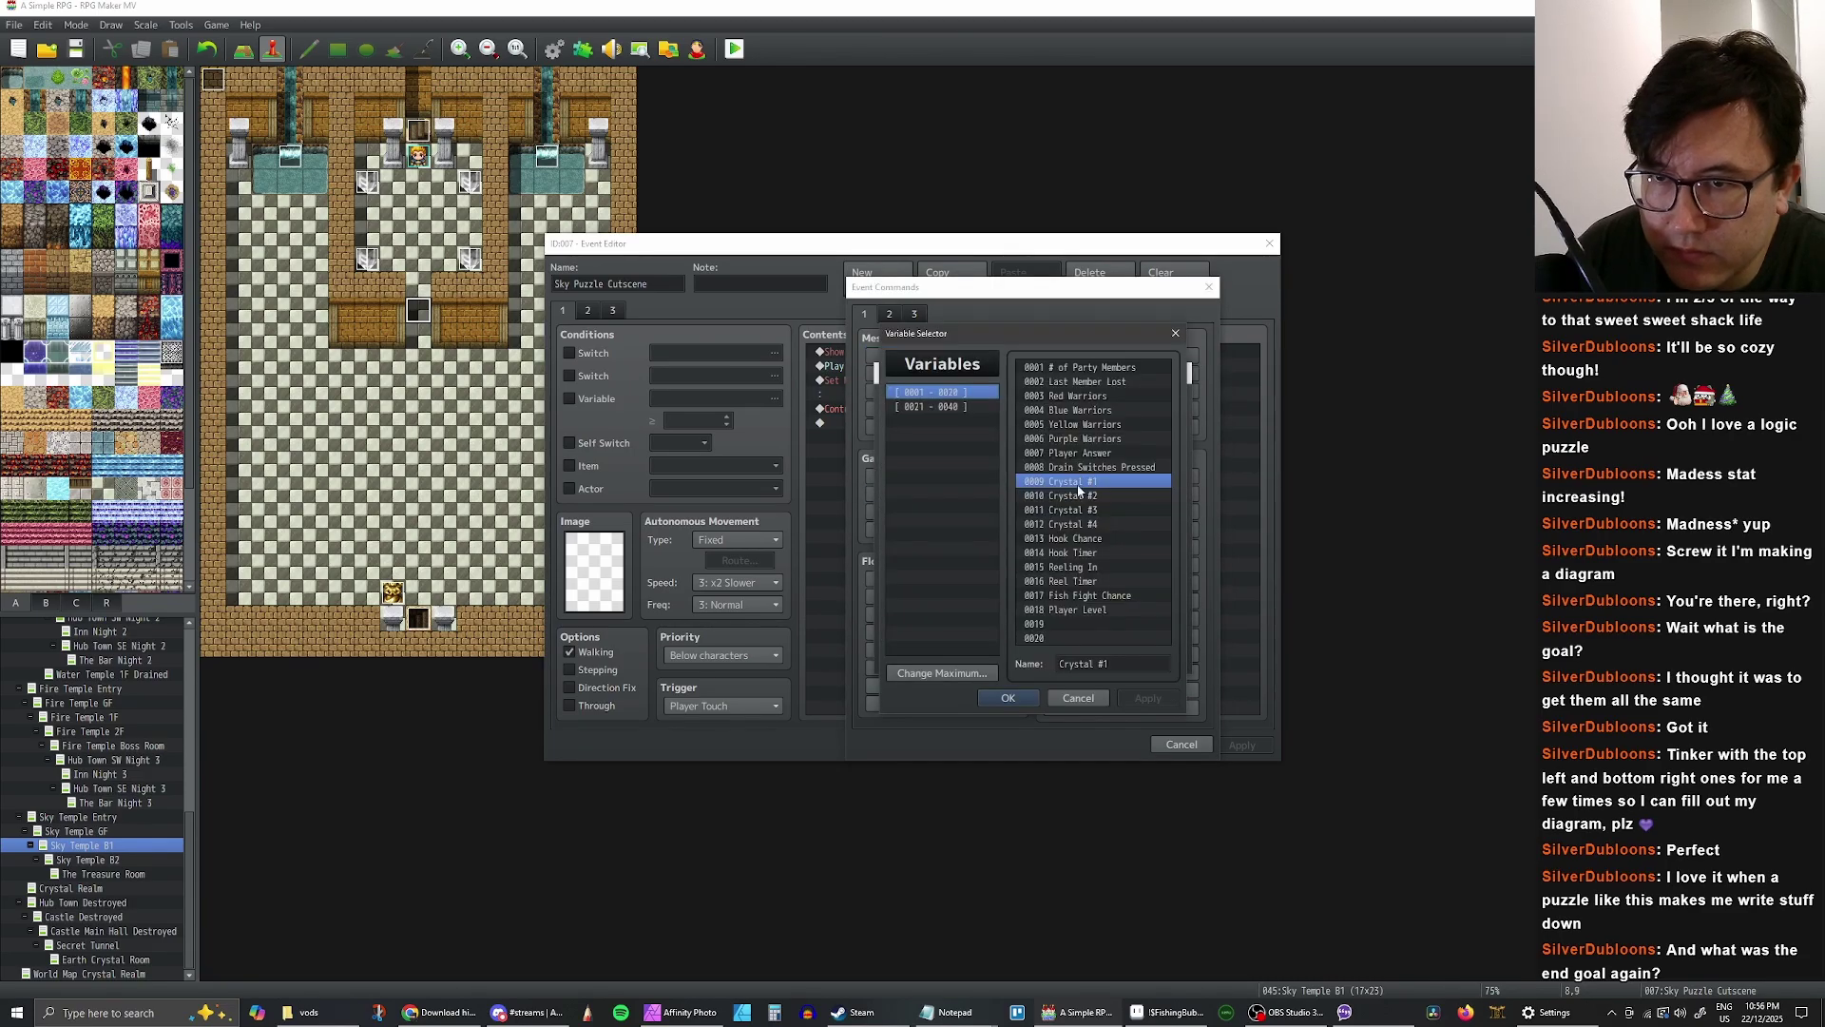
pyautogui.click(1008, 698)
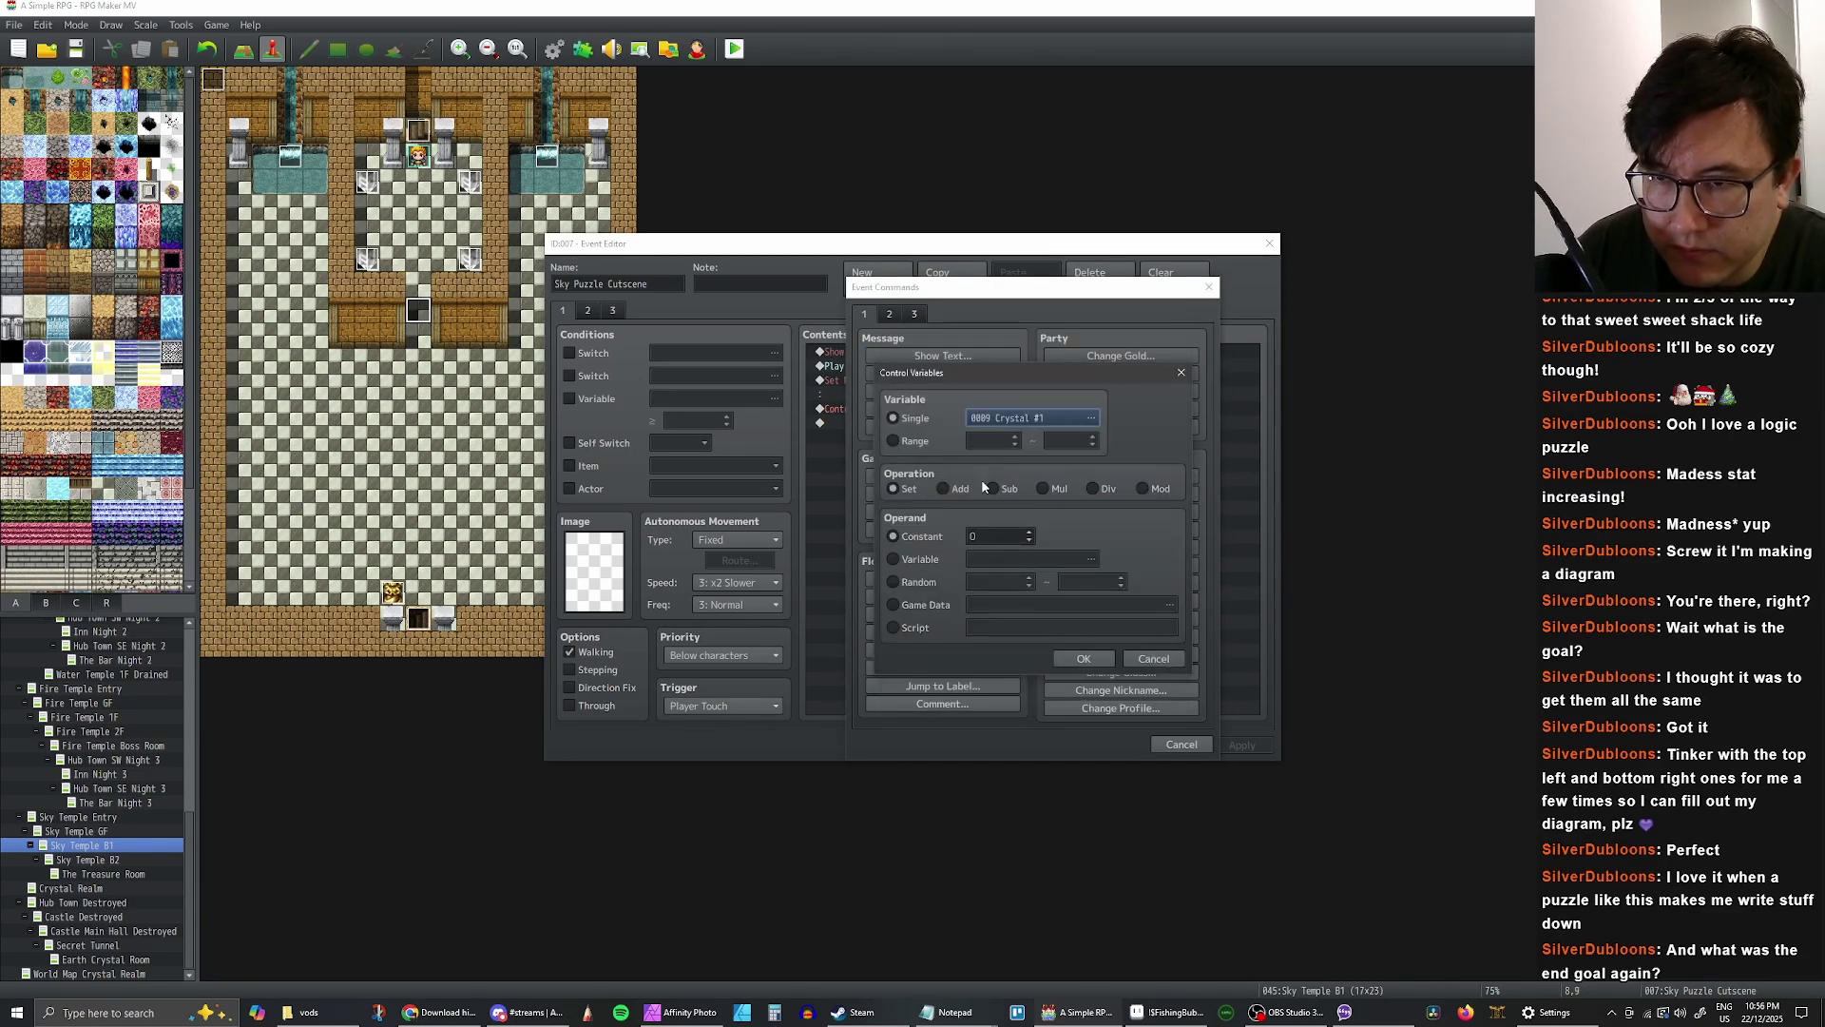
pyautogui.click(896, 489)
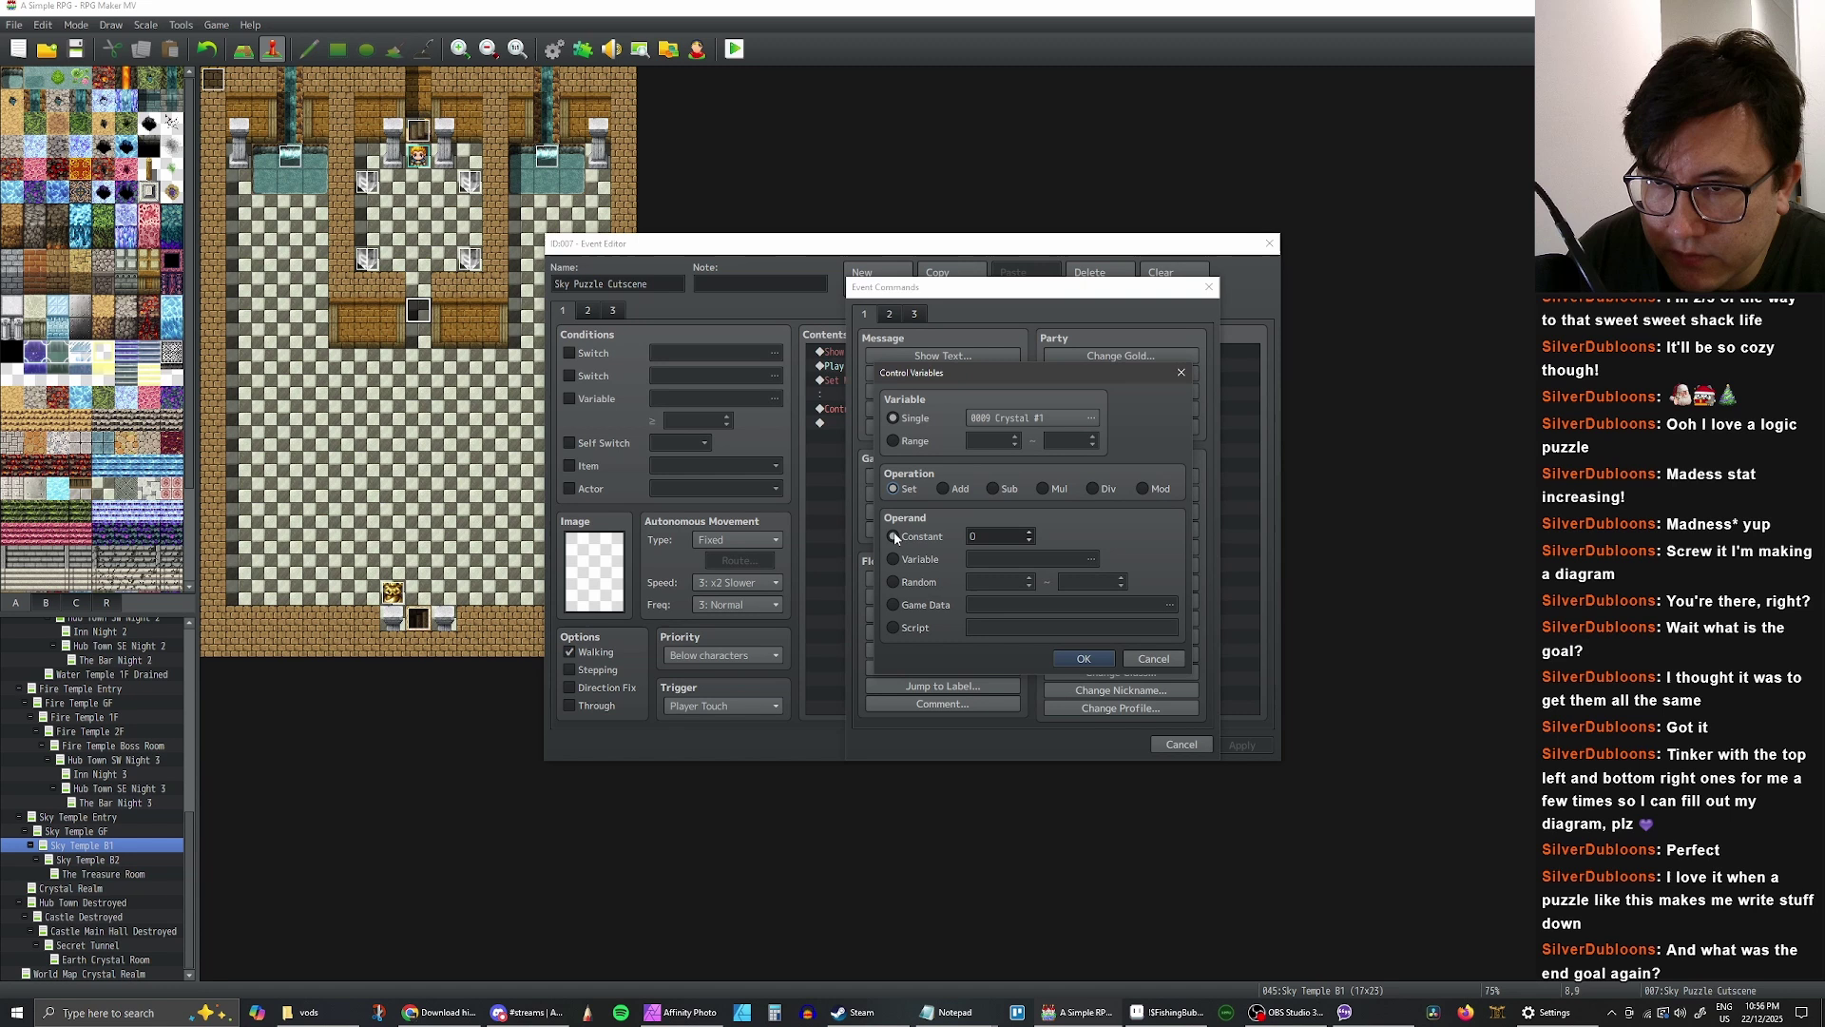
pyautogui.click(1029, 532)
pyautogui.click(1084, 659)
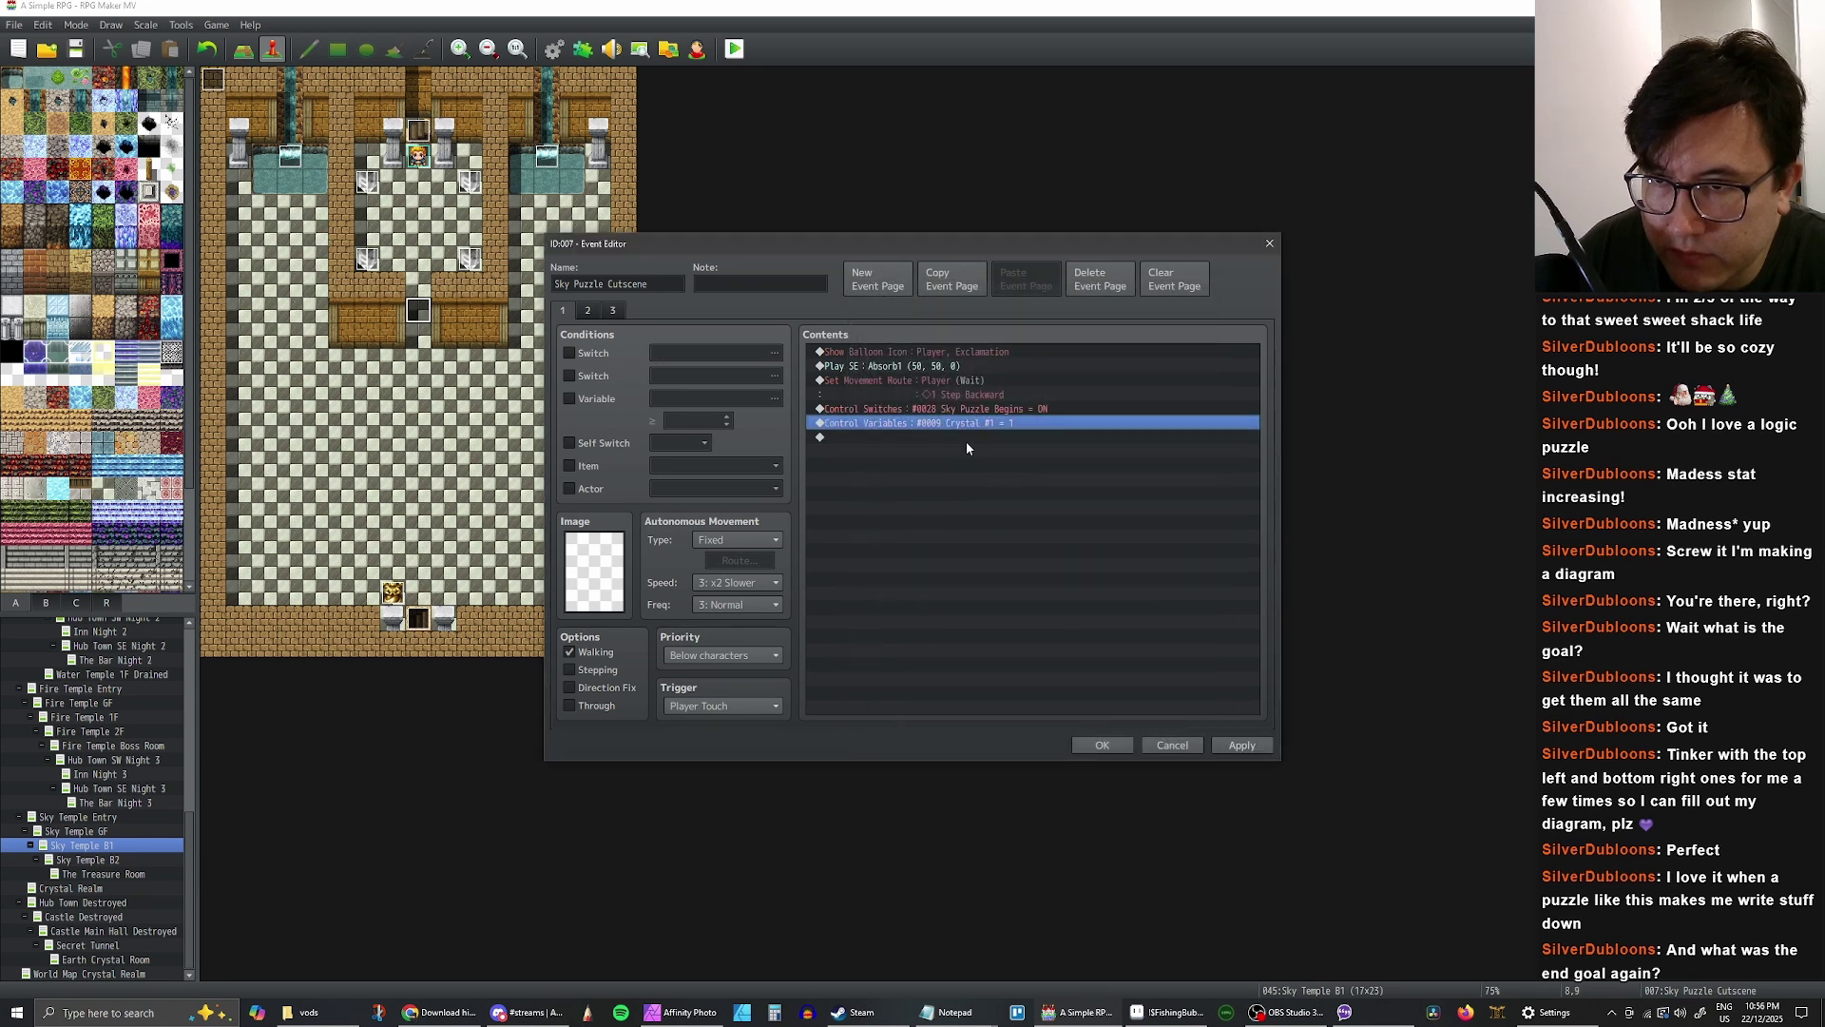
# - Duplicate the Crystal #1 variable command three times and retarget the first copy to variable 0010 Crystal #2
pyautogui.doubleClick(966, 439)
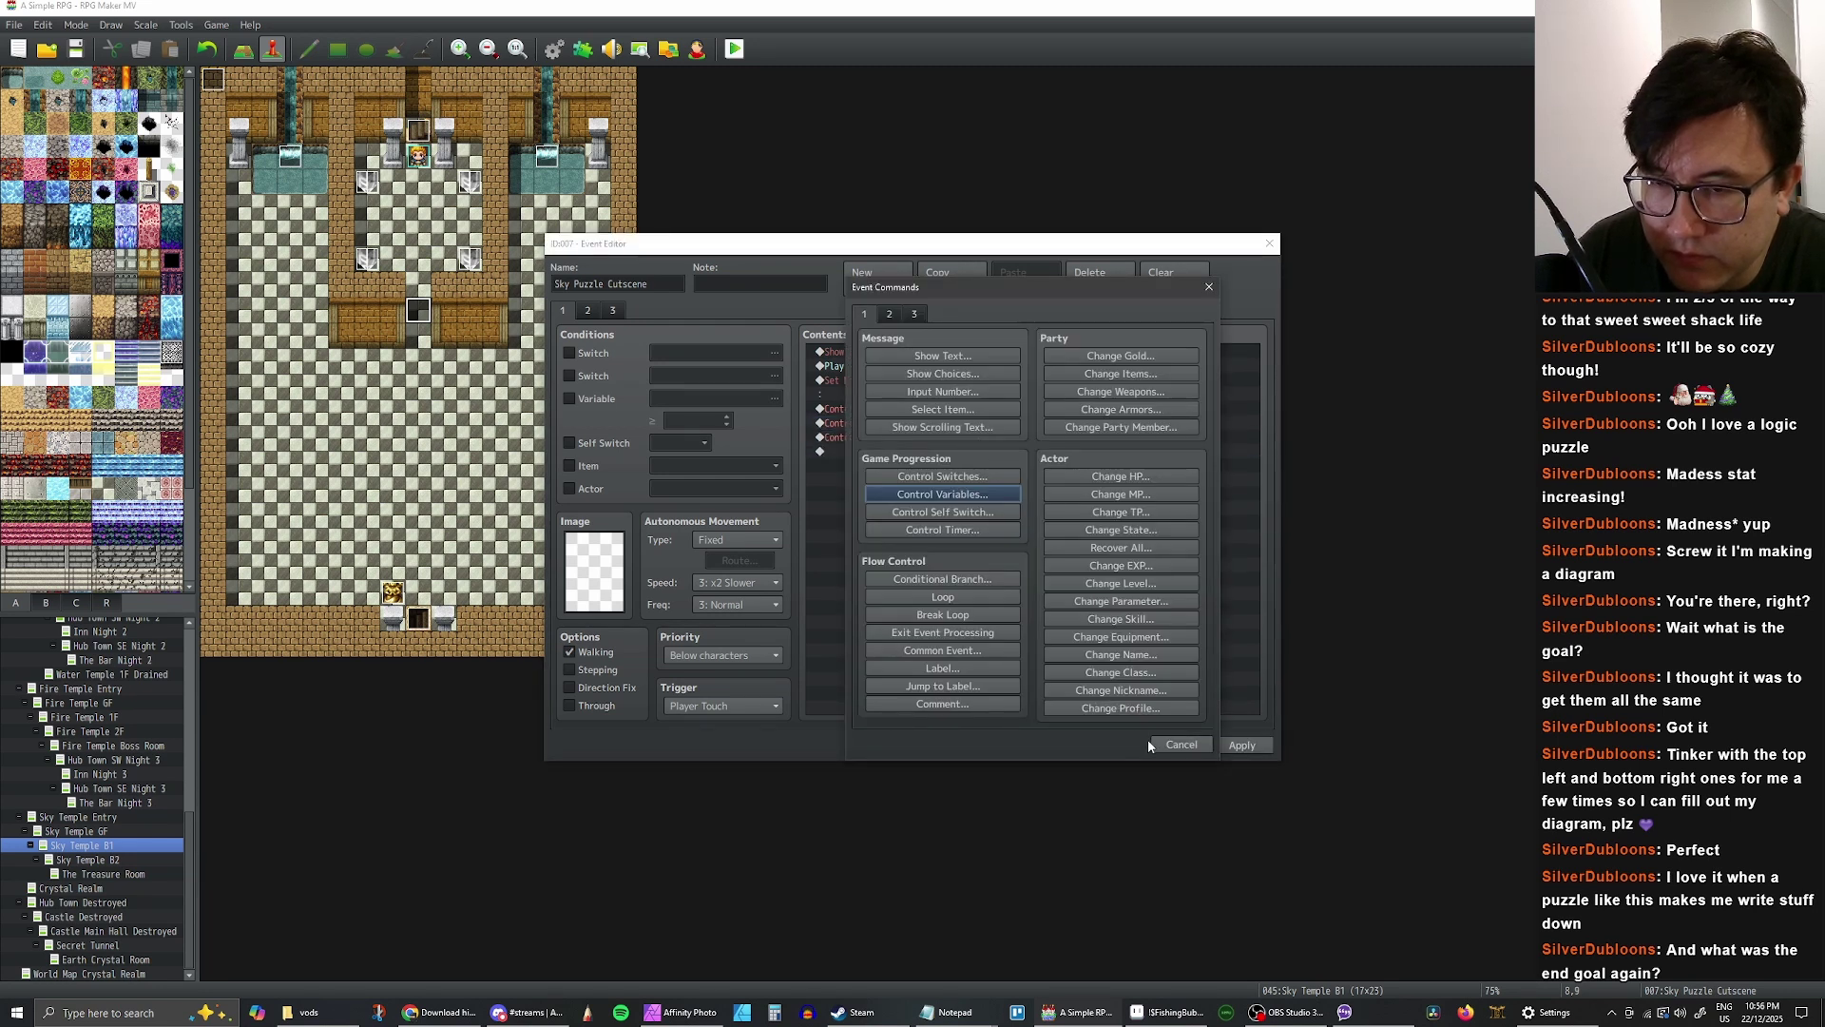
pyautogui.click(1156, 744)
pyautogui.hotkey('ctrl', 'v')
pyautogui.hotkey('ctrl', 'v')
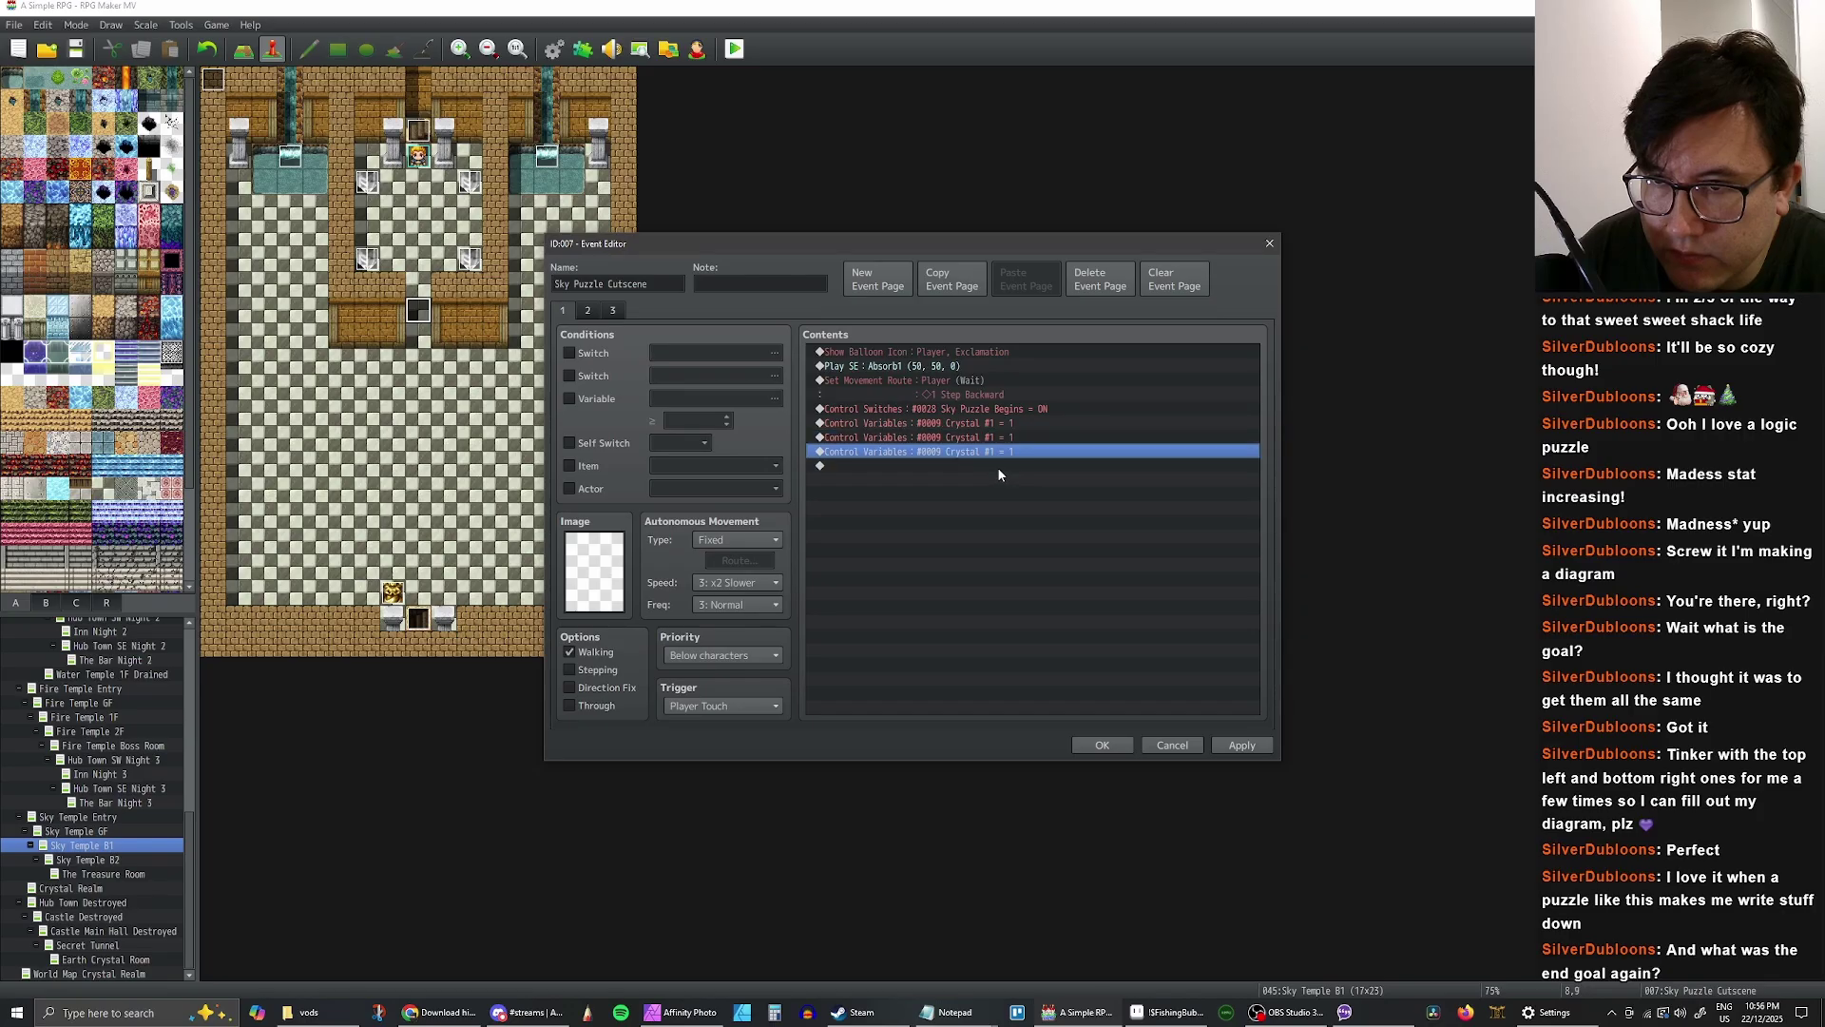
pyautogui.doubleClick(983, 438)
pyautogui.click(1023, 420)
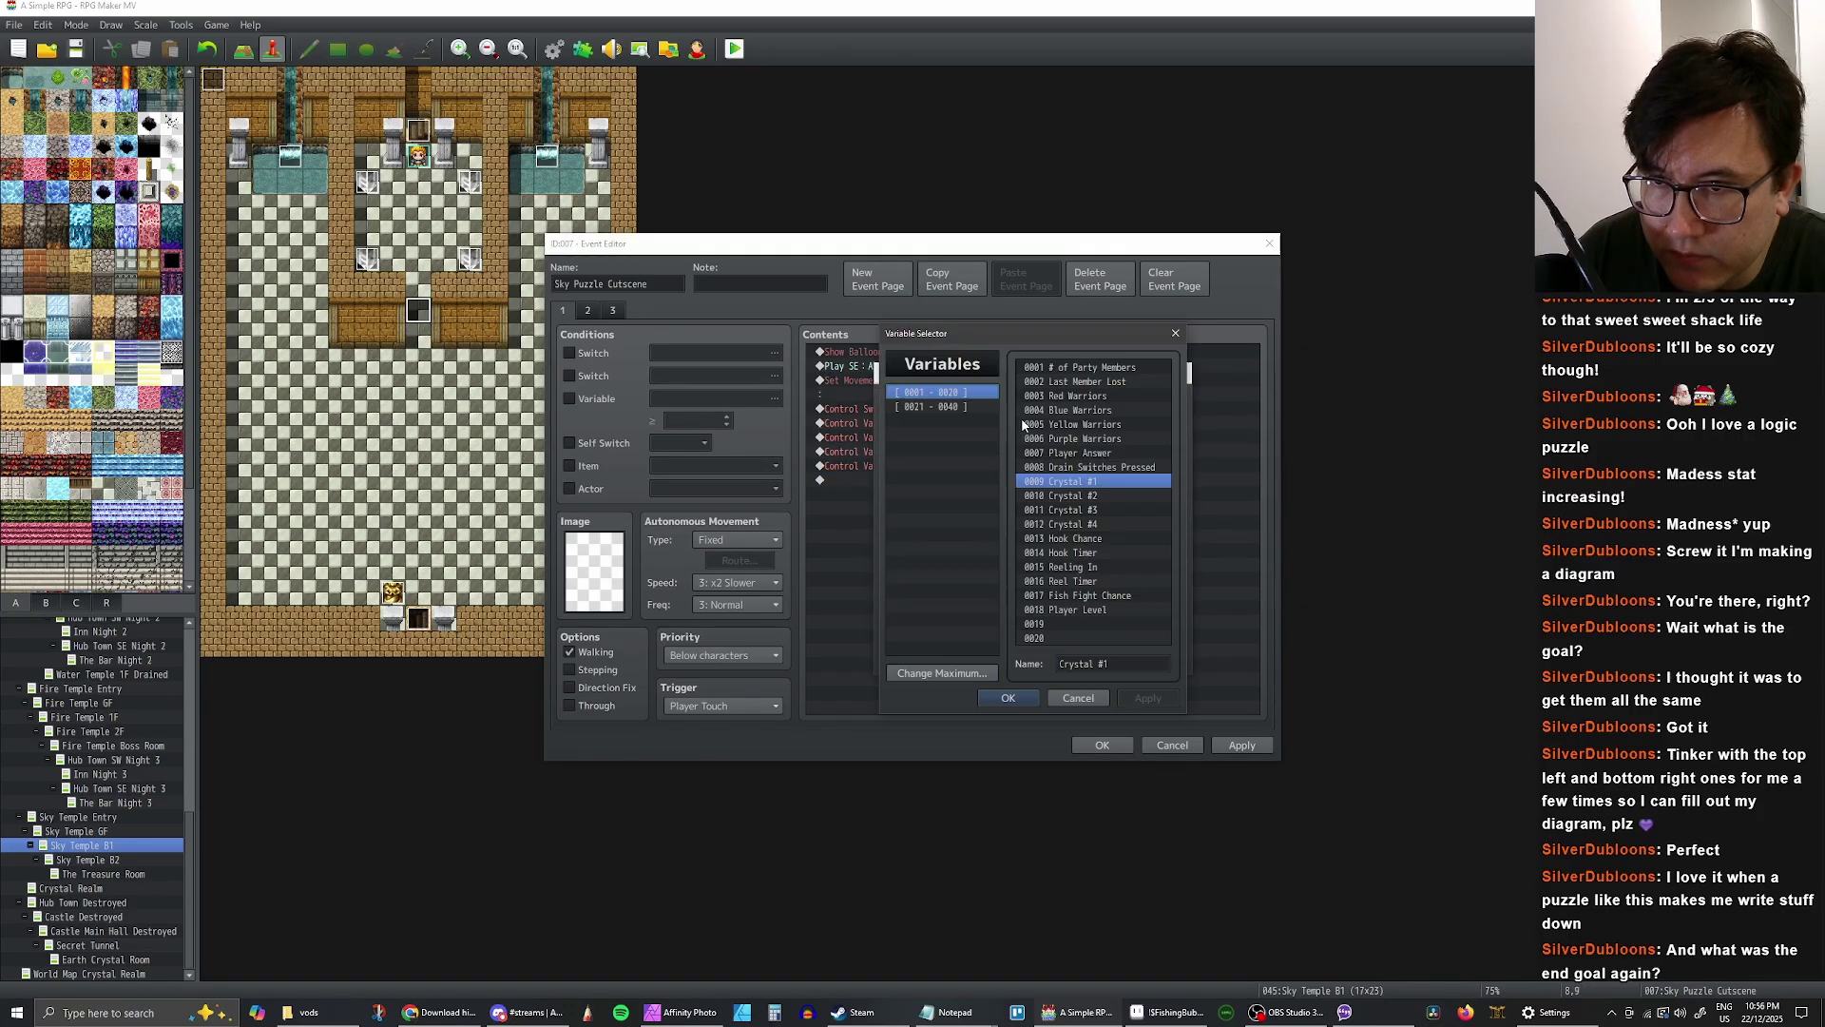
pyautogui.click(1071, 495)
pyautogui.click(1008, 696)
pyautogui.click(1083, 659)
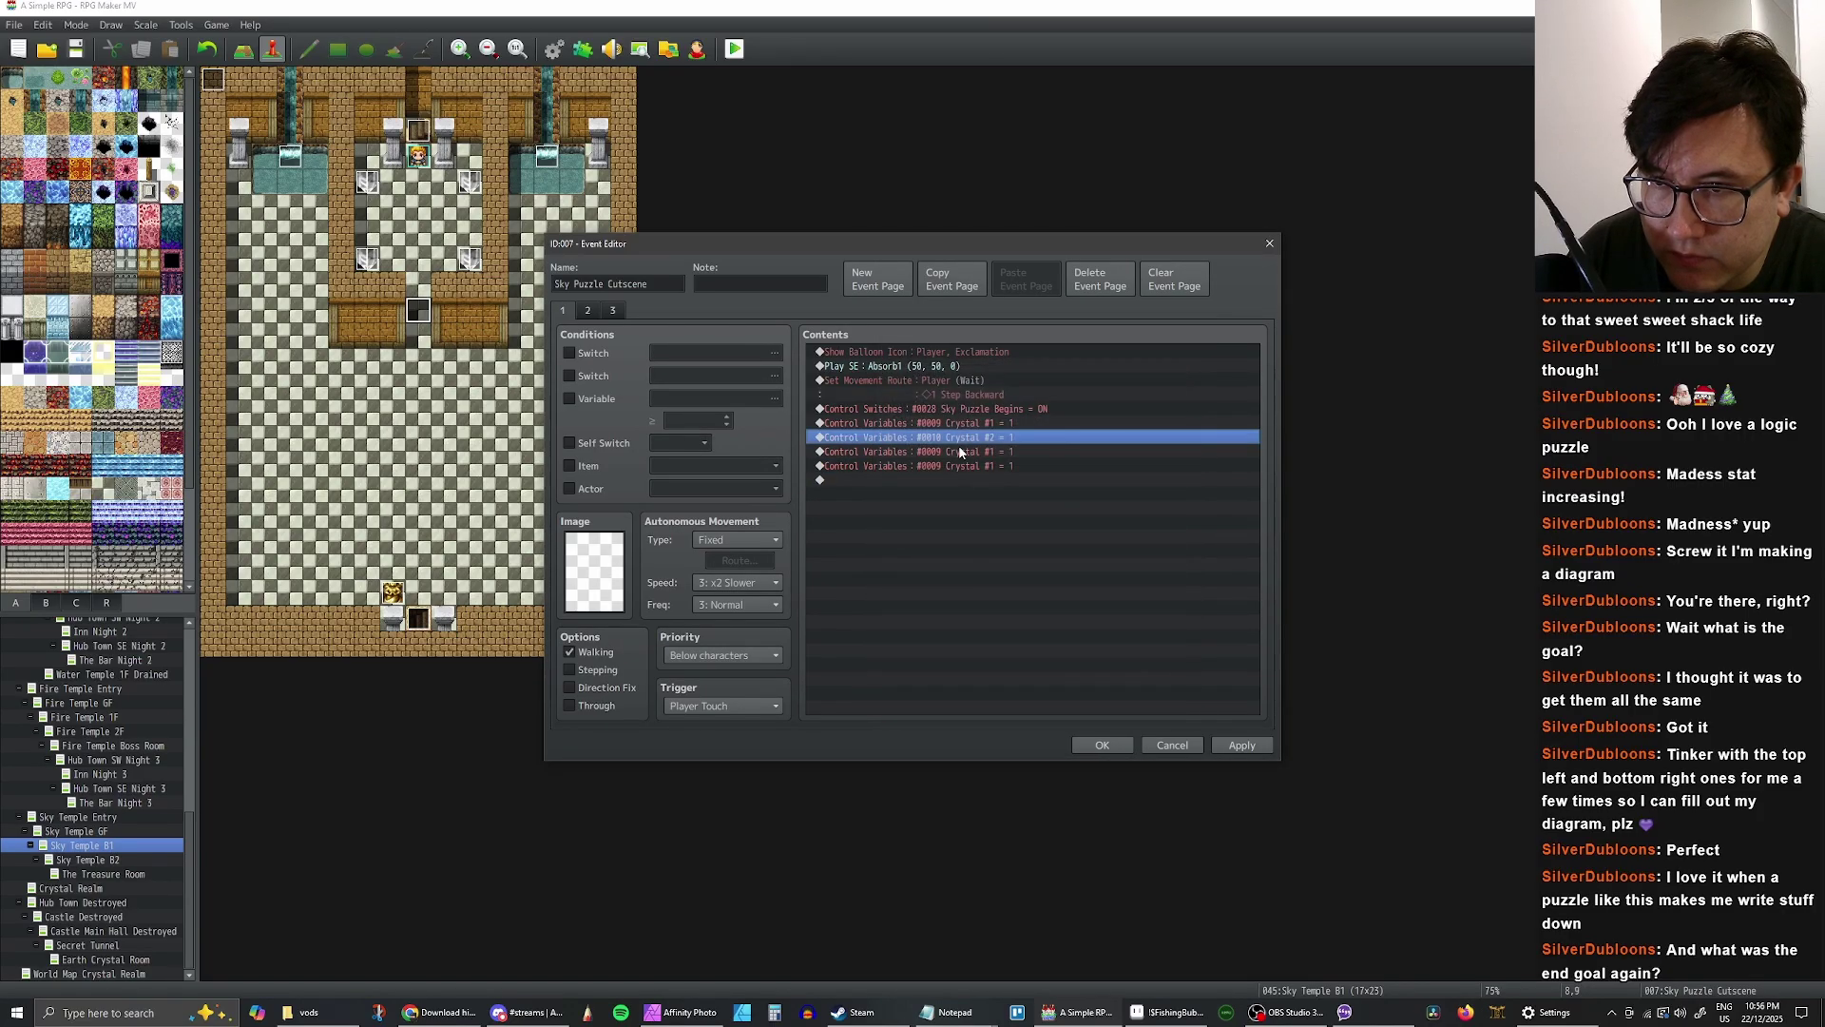
# - Retarget the next duplicated variable command to variable 0011 Crystal #3, keeping its constant of 1
pyautogui.doubleClick(951, 451)
pyautogui.click(1046, 418)
pyautogui.click(1065, 511)
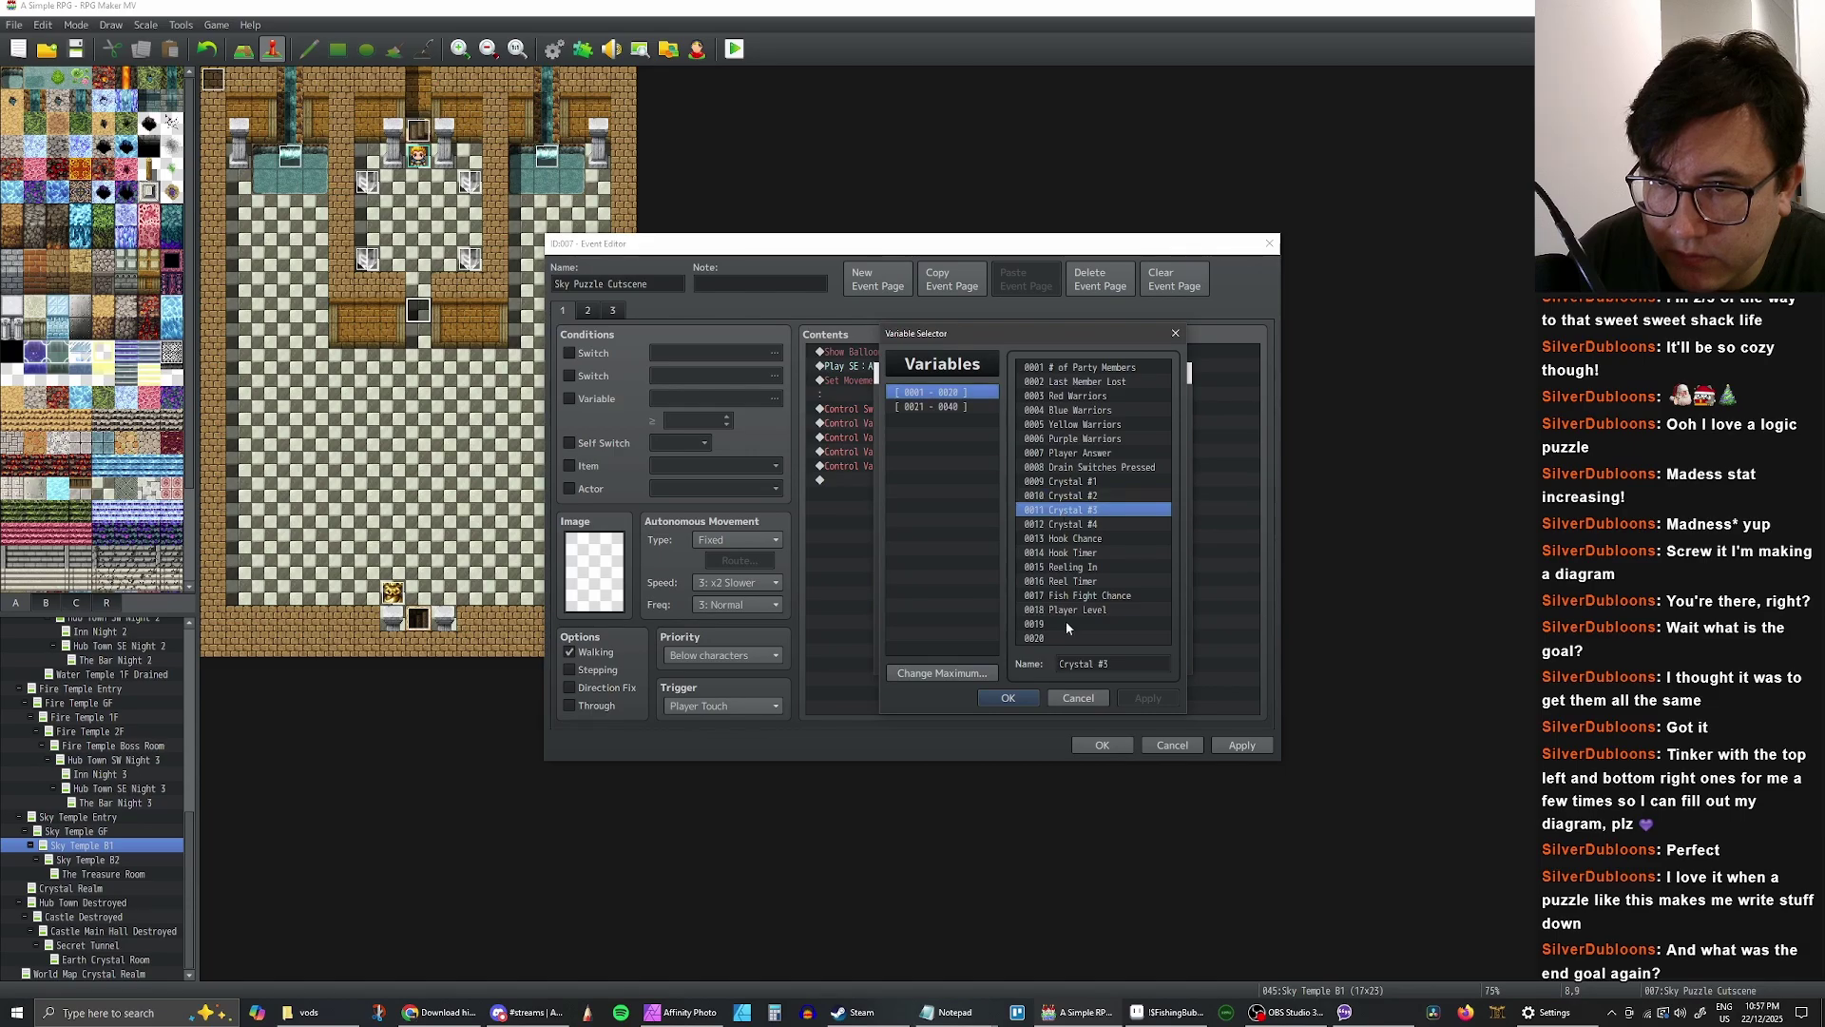
pyautogui.click(1007, 697)
pyautogui.click(1083, 659)
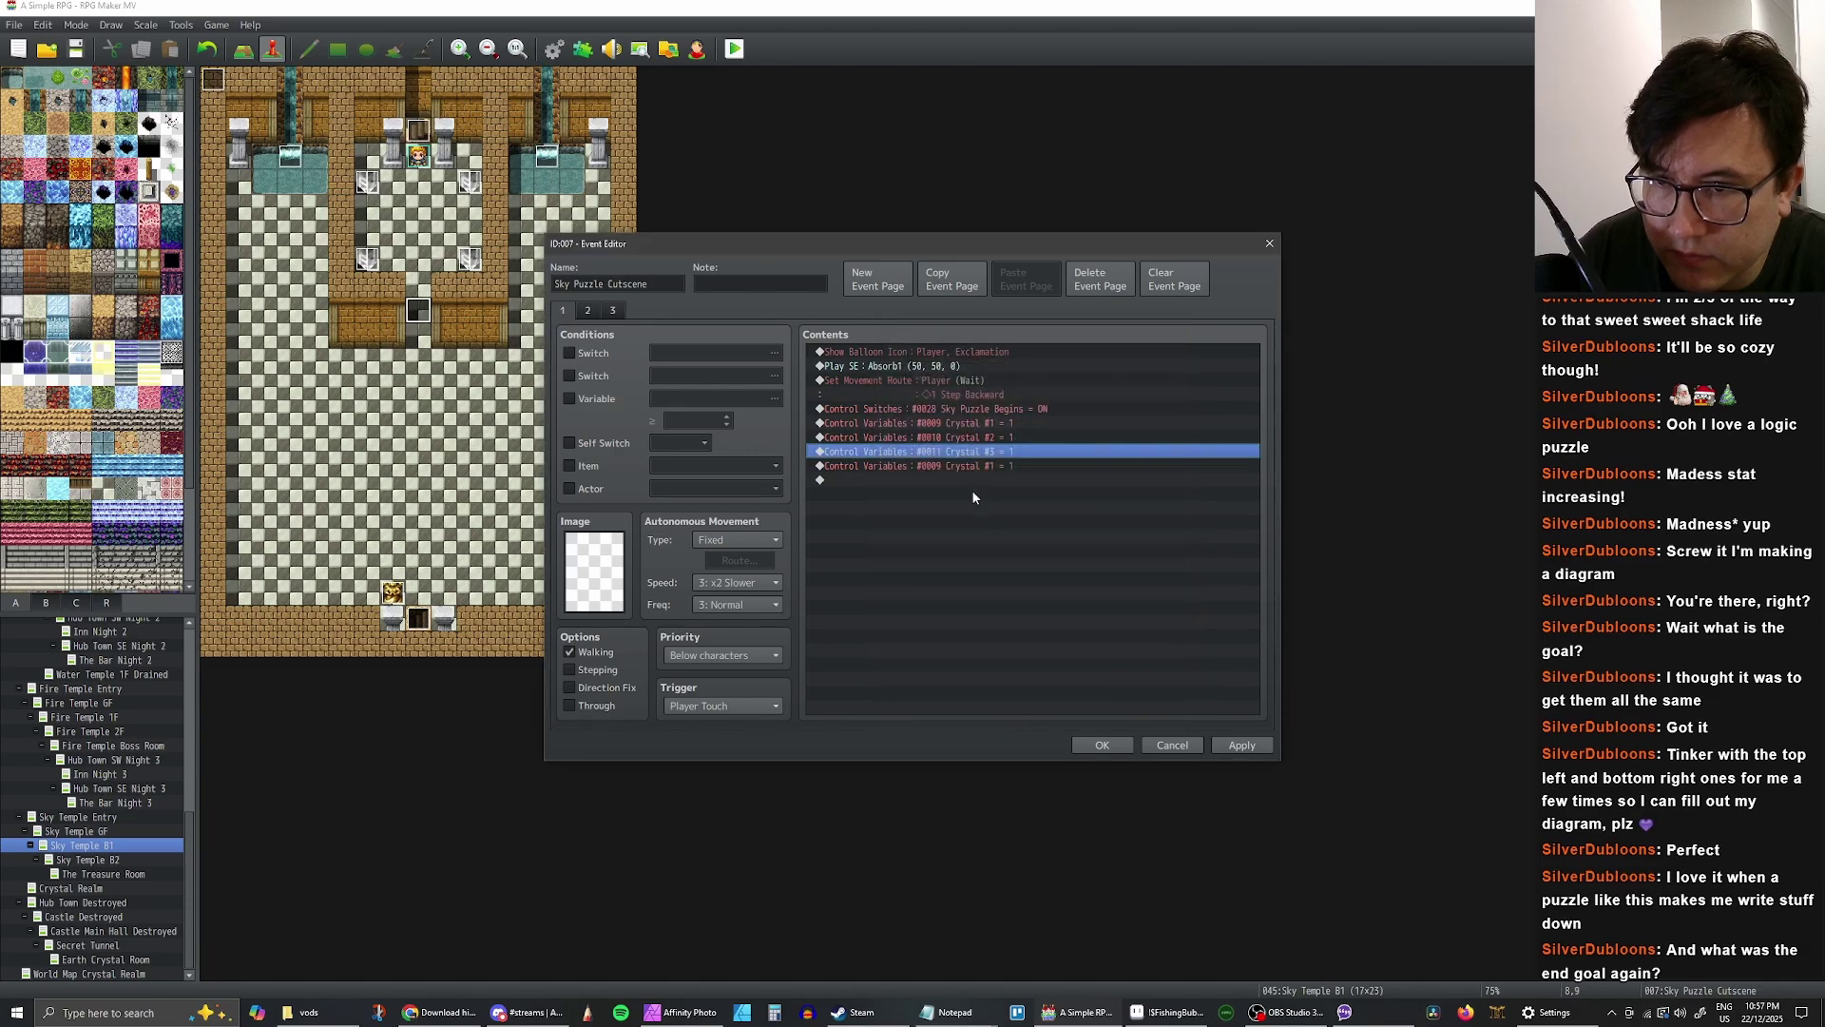
# - Retarget the last duplicated variable command to variable 0012 Crystal #4 and save the Sky Puzzle Cutscene event
pyautogui.click(1029, 467)
pyautogui.doubleClick(1029, 468)
pyautogui.click(1045, 419)
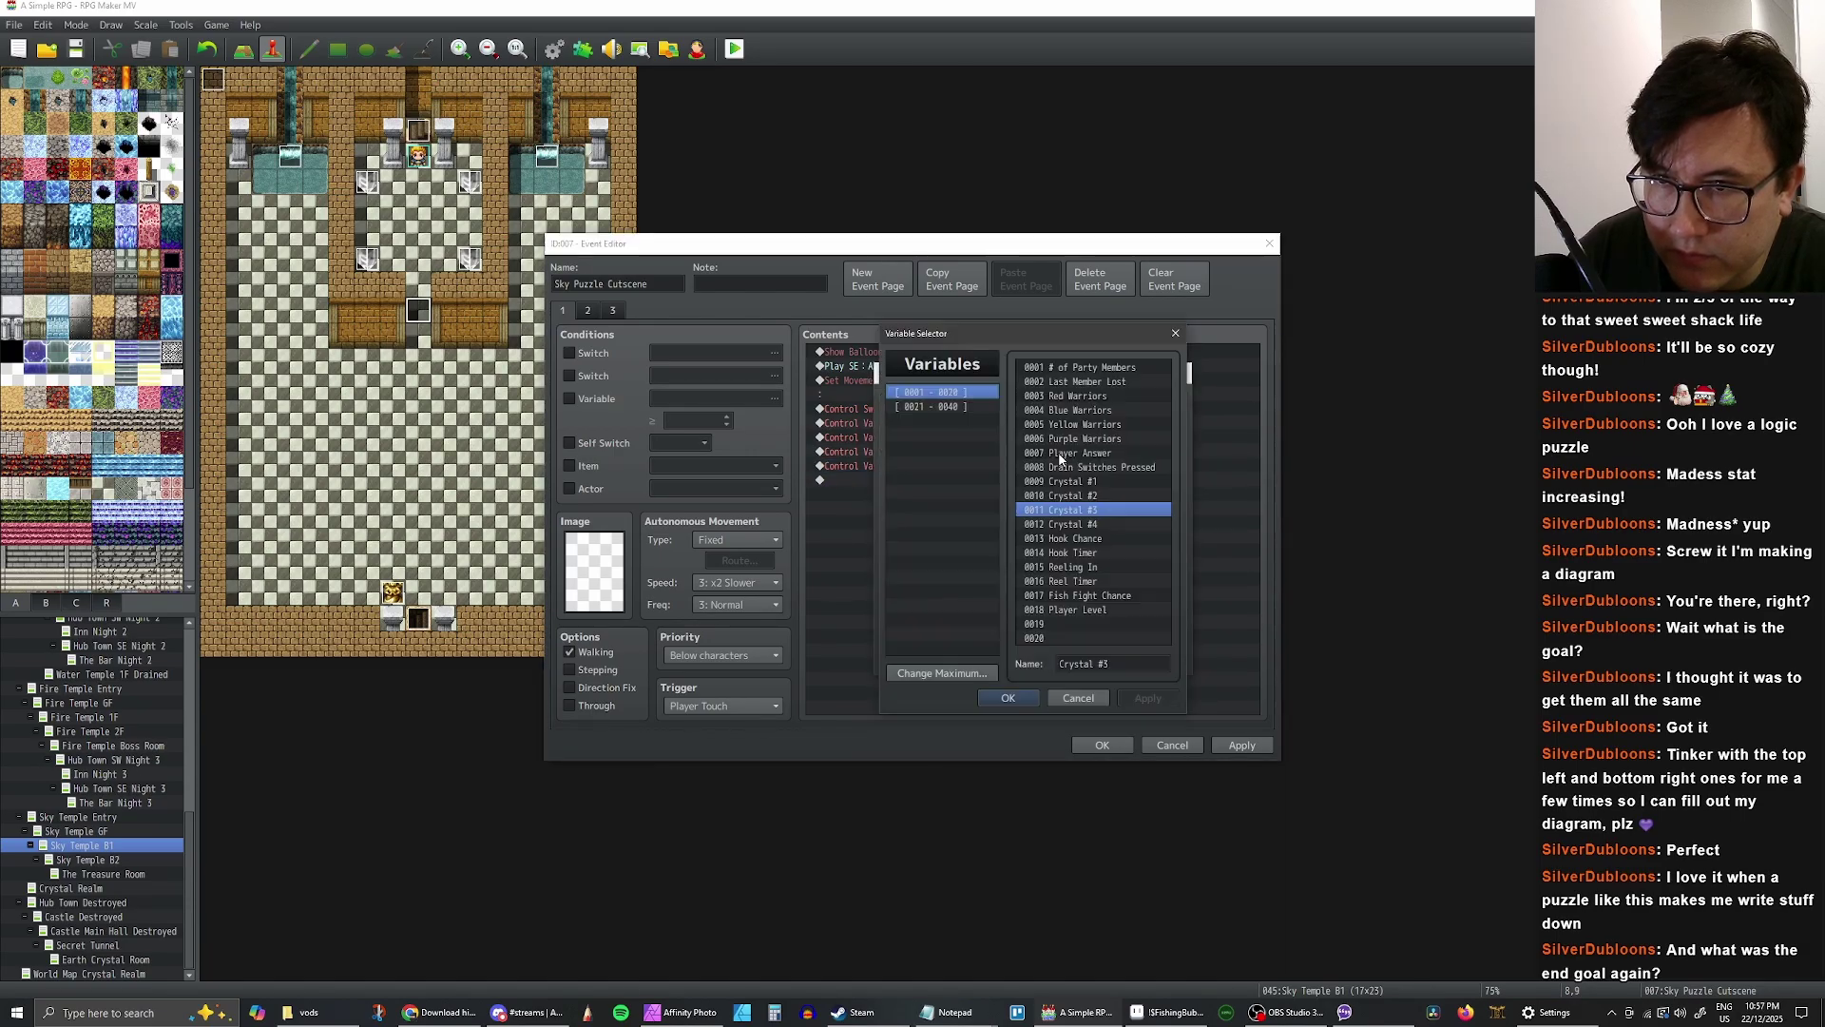
pyautogui.click(1062, 524)
pyautogui.click(1008, 697)
pyautogui.click(1095, 665)
pyautogui.click(1229, 744)
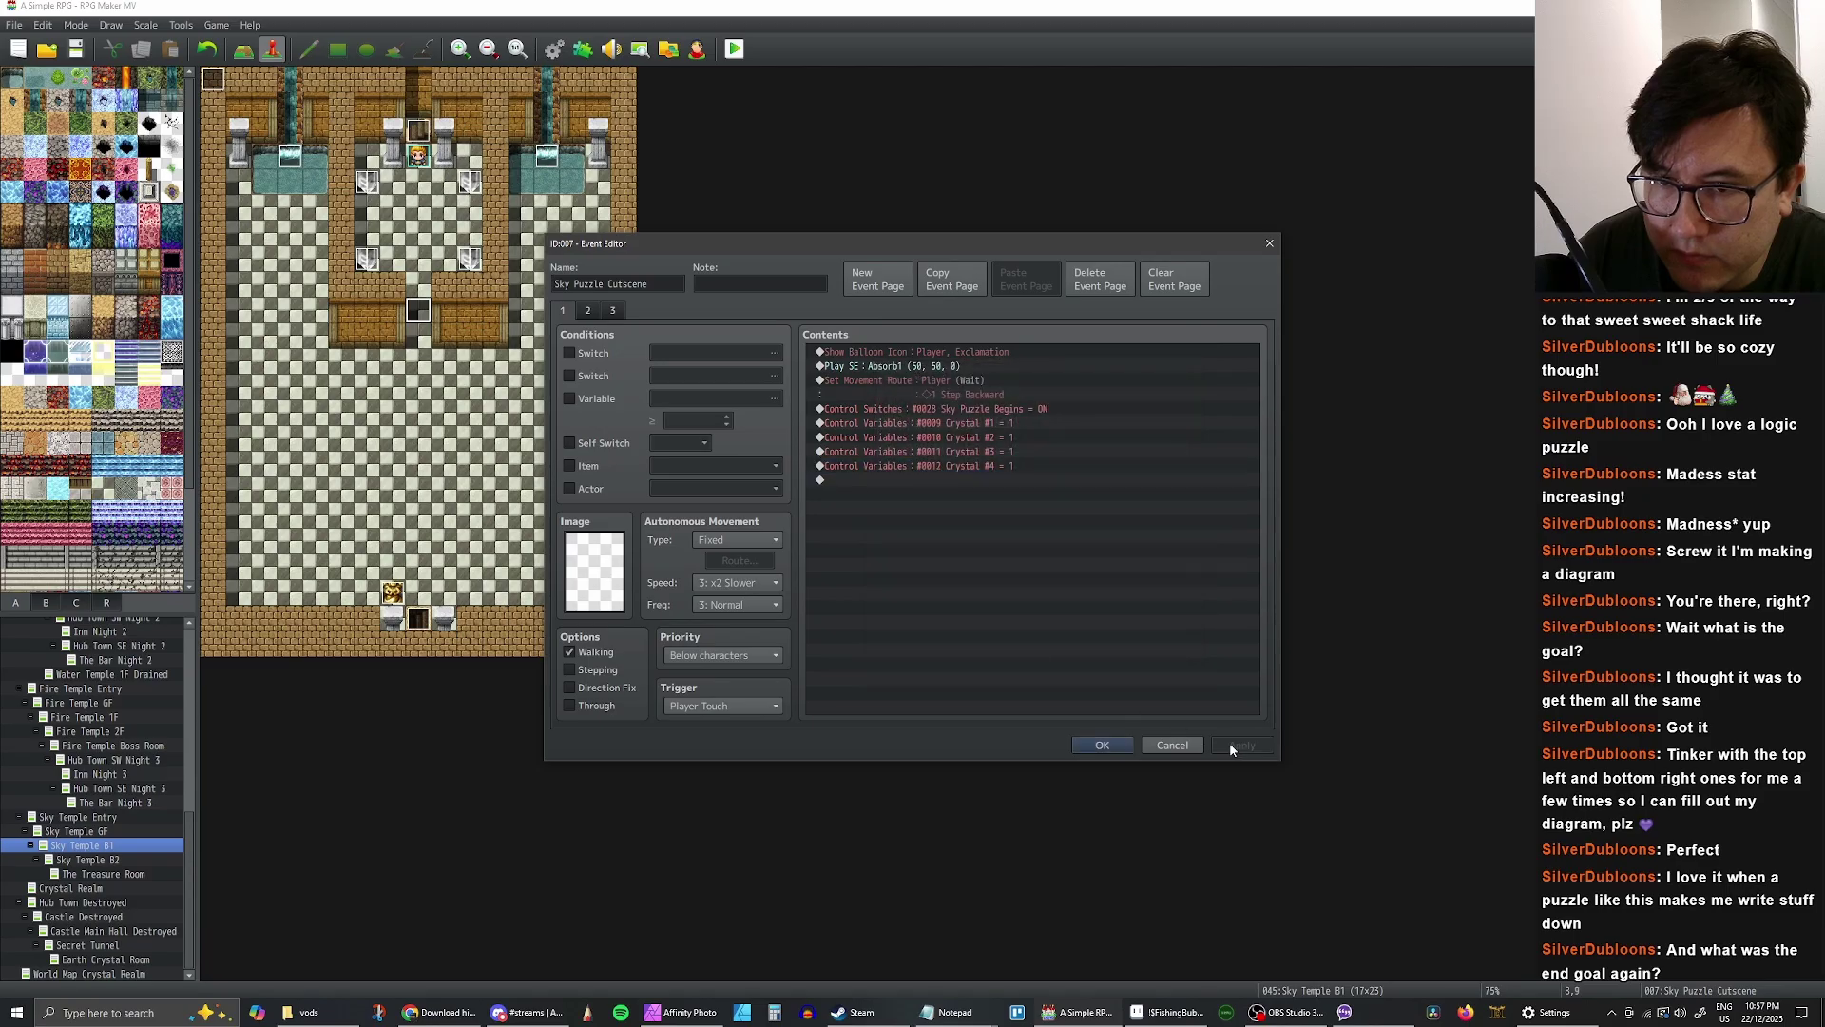
pyautogui.click(1101, 746)
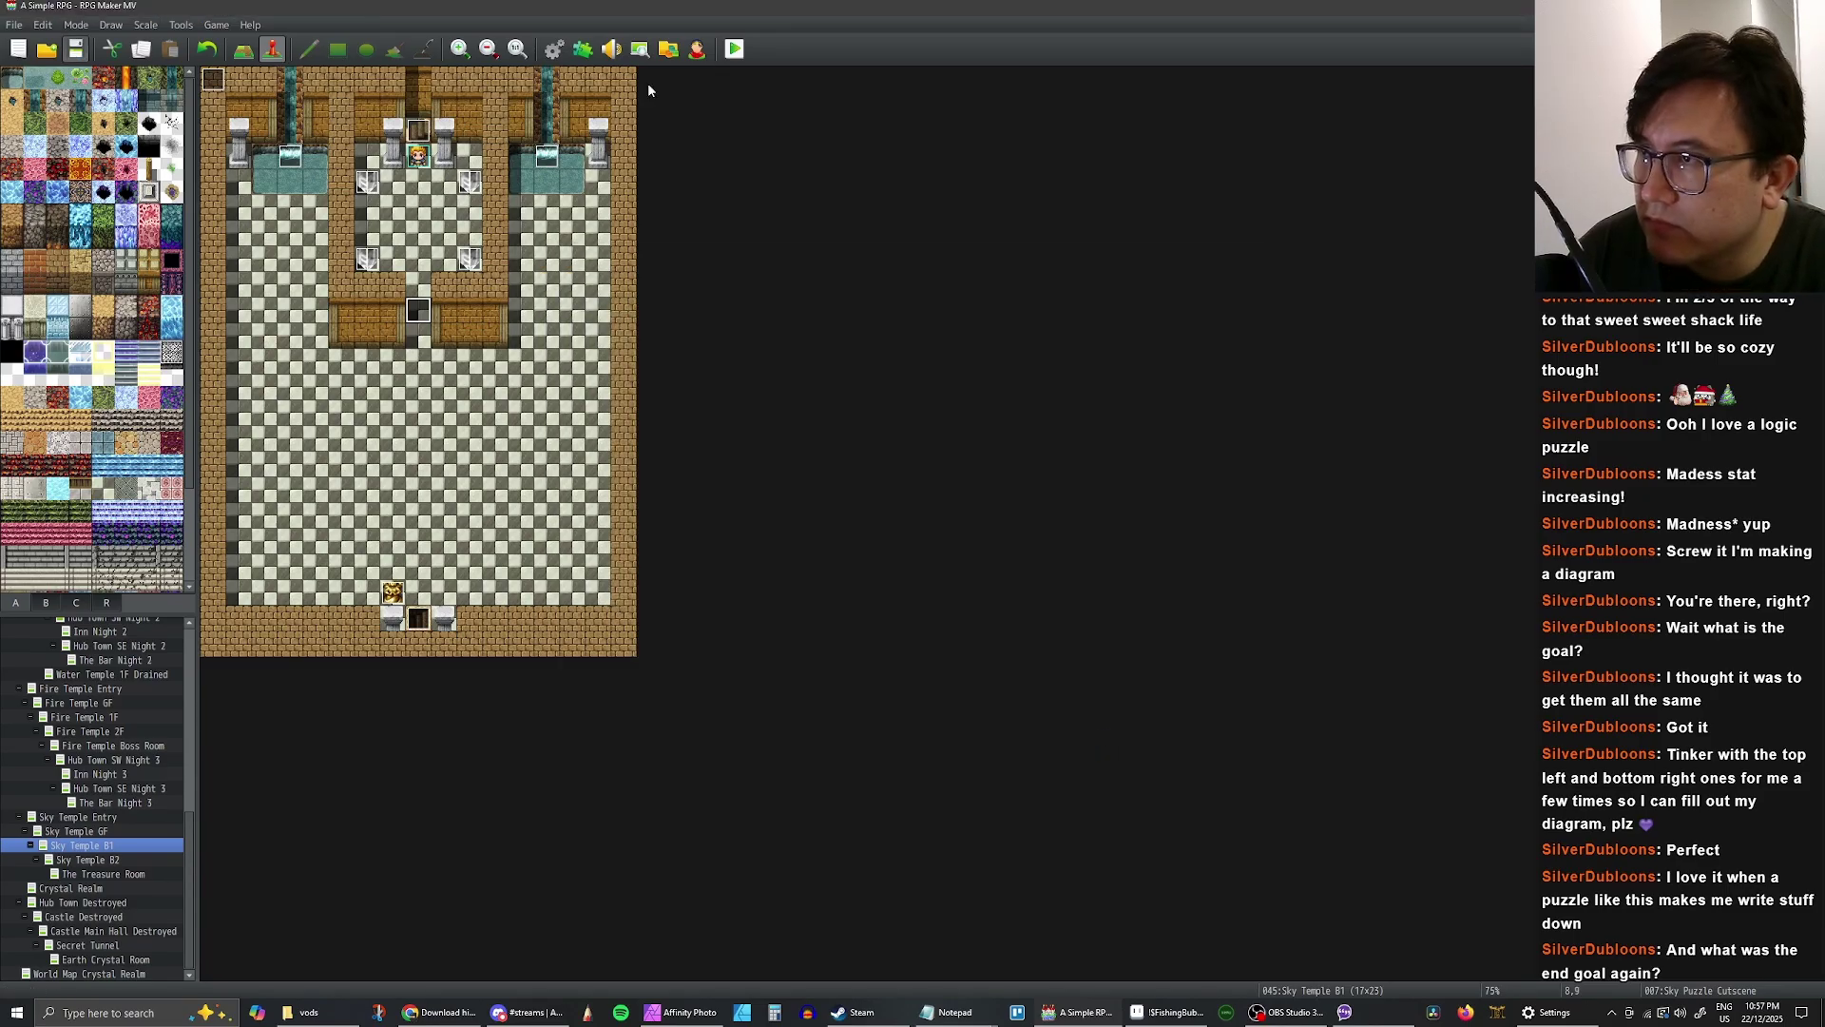
# - Save the project, start a playtest in Sky Temple B1 and walk down the passage to trigger the puzzle cutscene
pyautogui.click(734, 48)
pyautogui.click(1126, 277)
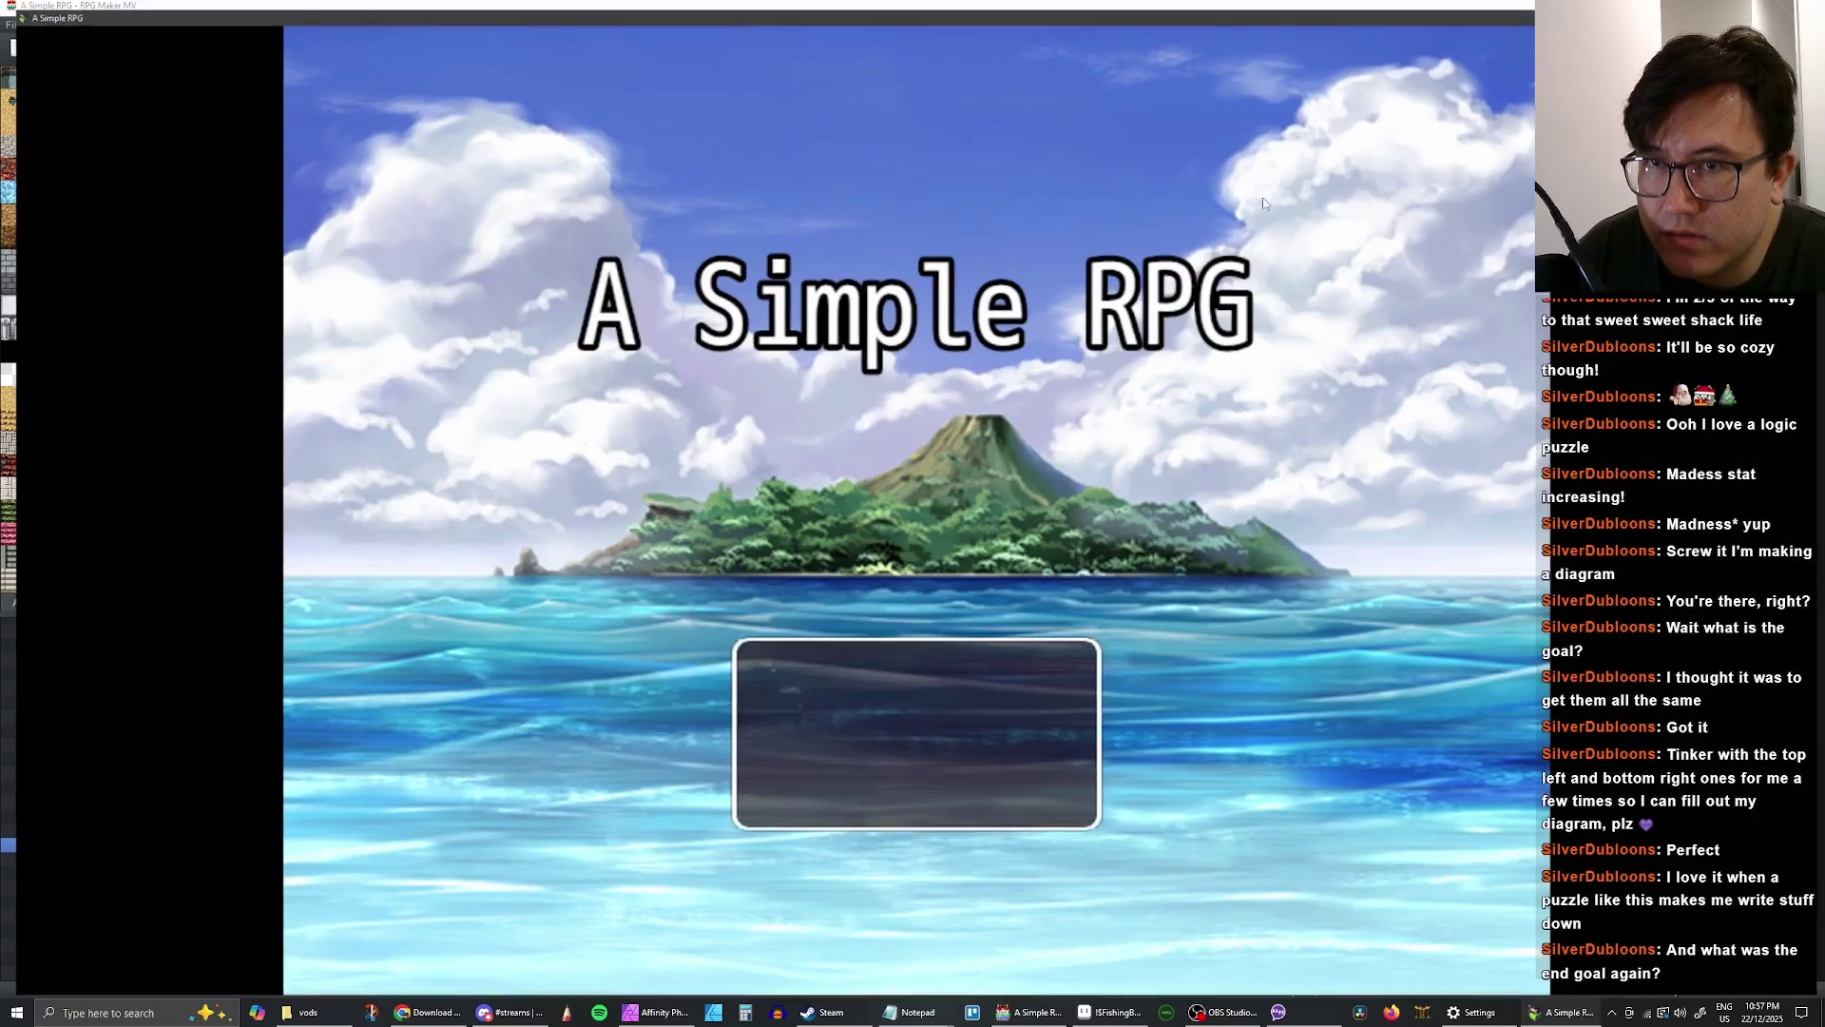
pyautogui.press('Up')
pyautogui.press('Return')
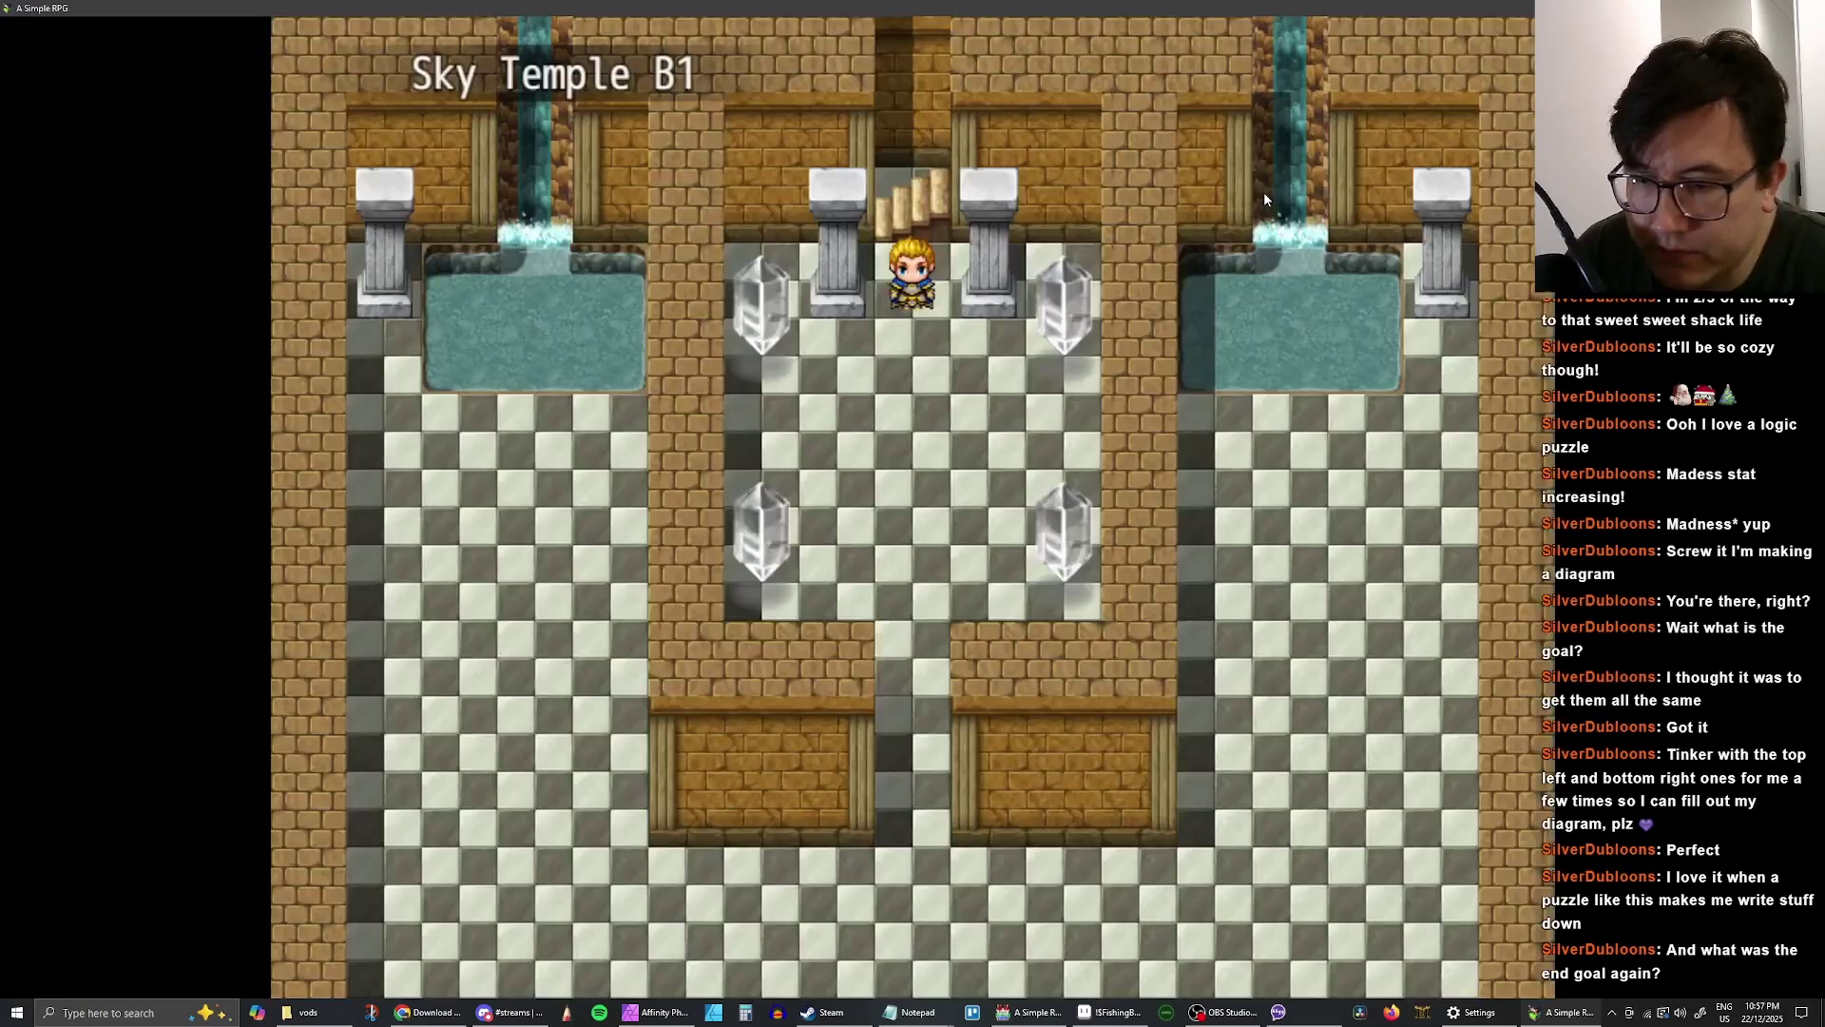
pyautogui.press('Down')
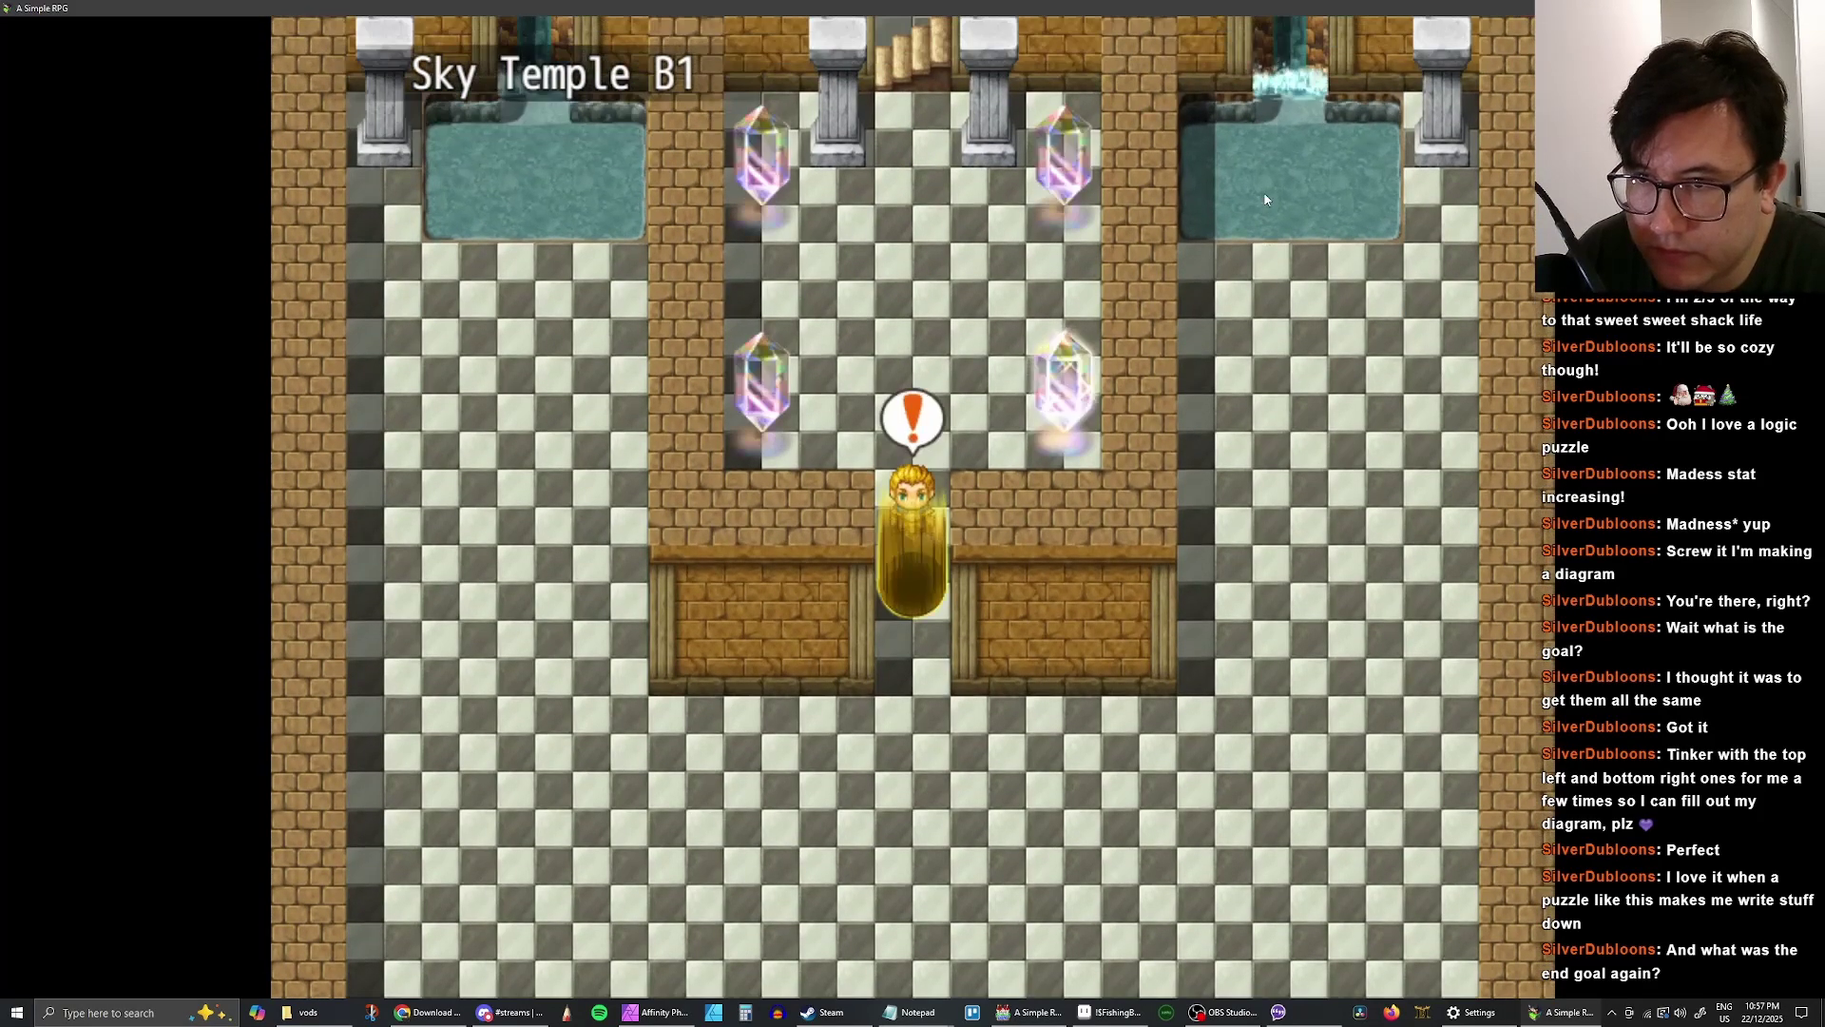
# - Return to the crystal area and touch the upper-left crystal to test its colour change
pyautogui.press('Up')
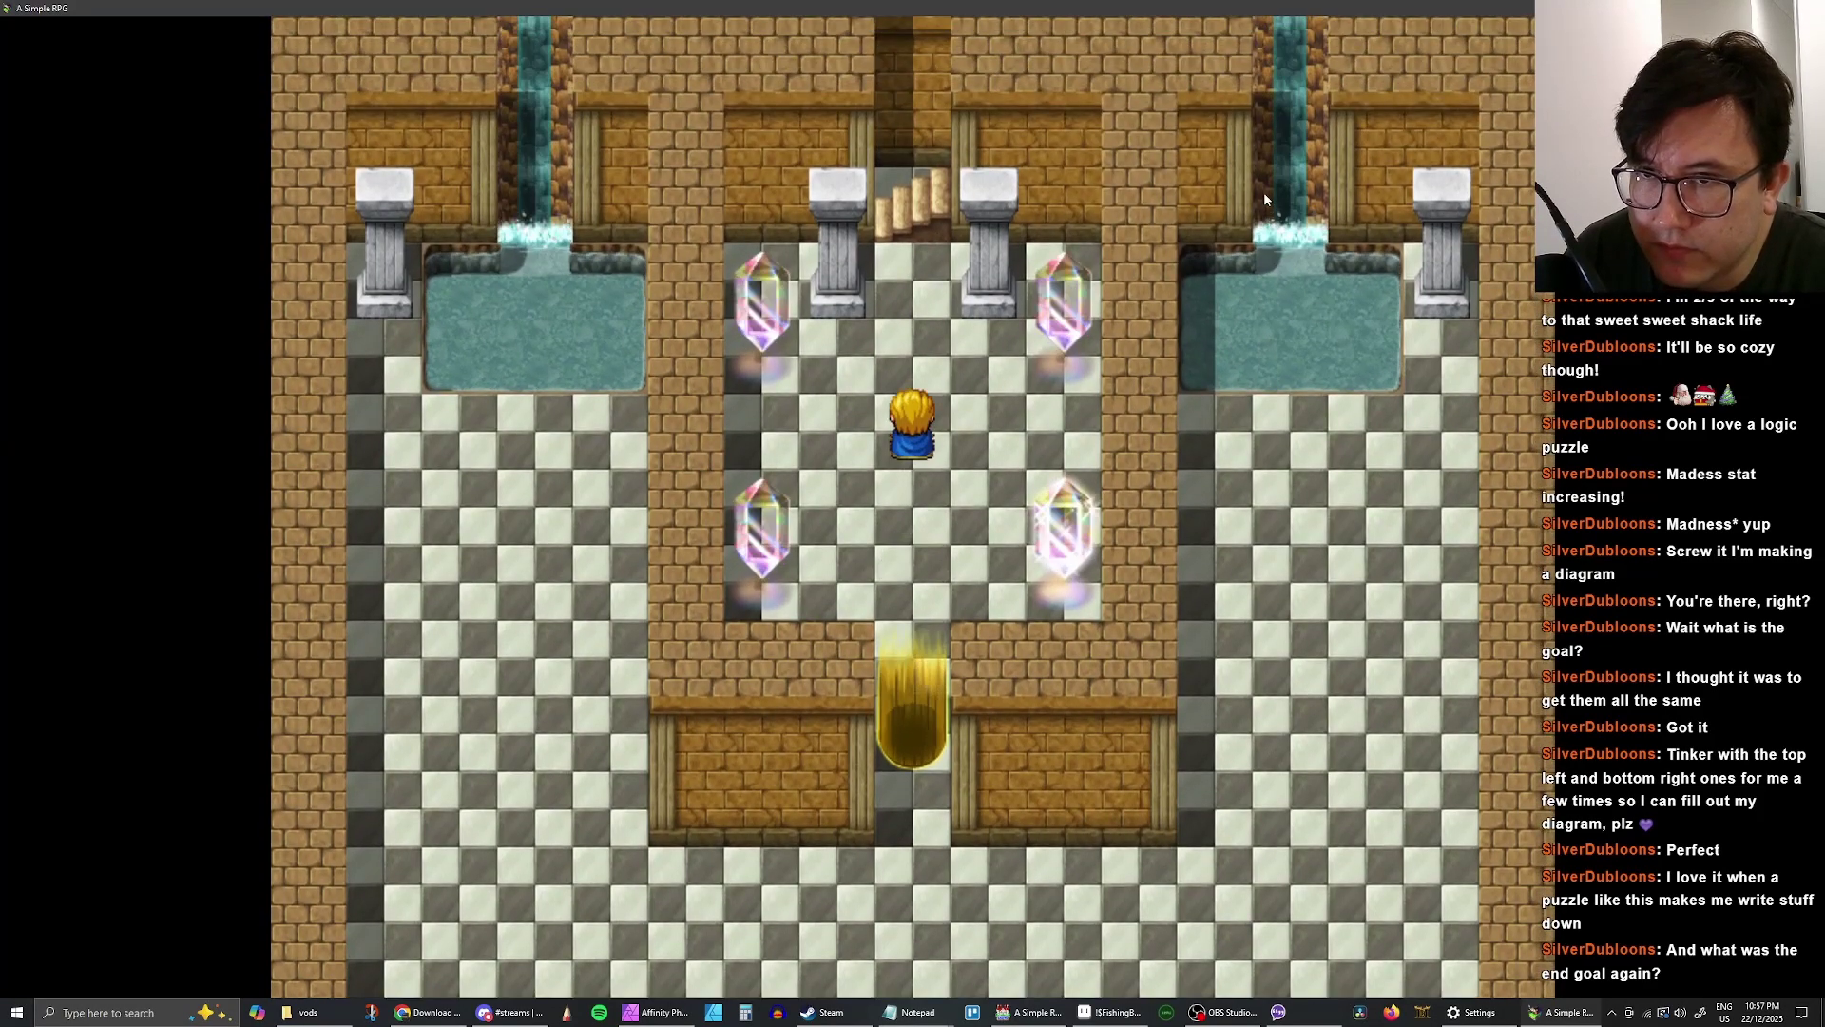
pyautogui.press('Up')
pyautogui.press('Down')
pyautogui.press('Left')
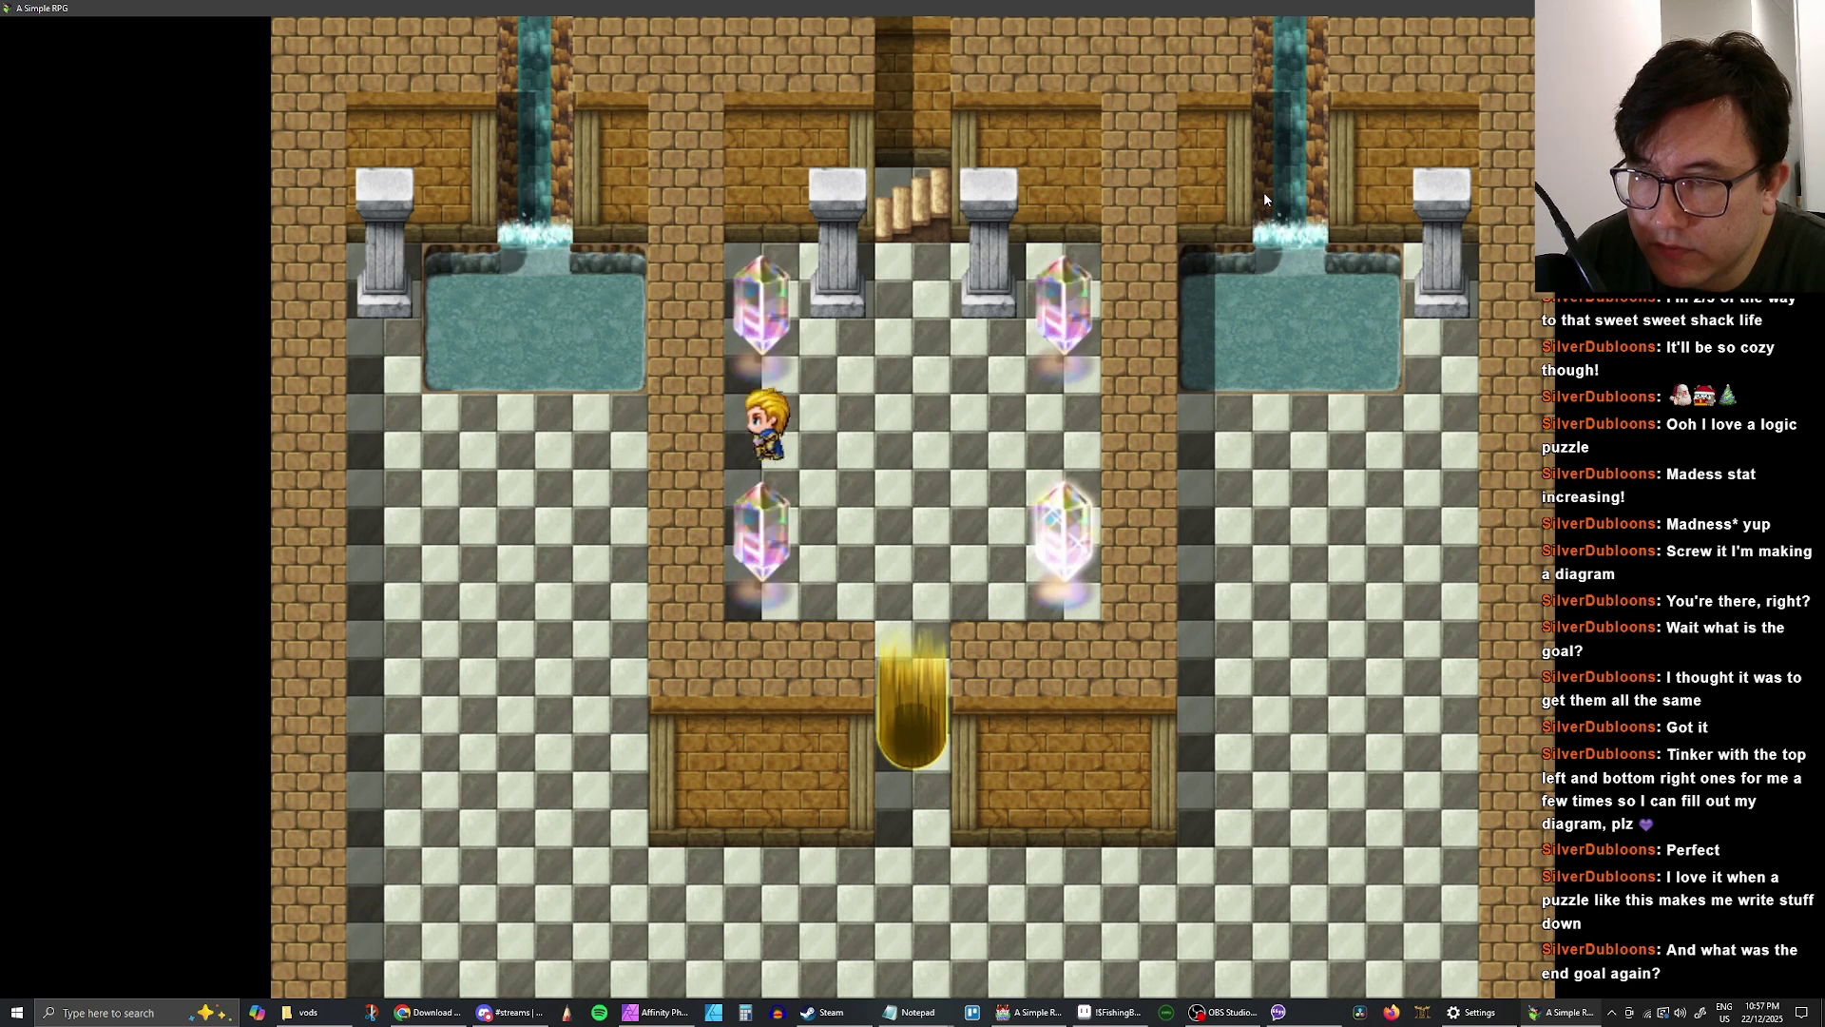
pyautogui.press('Up')
pyautogui.press('Return')
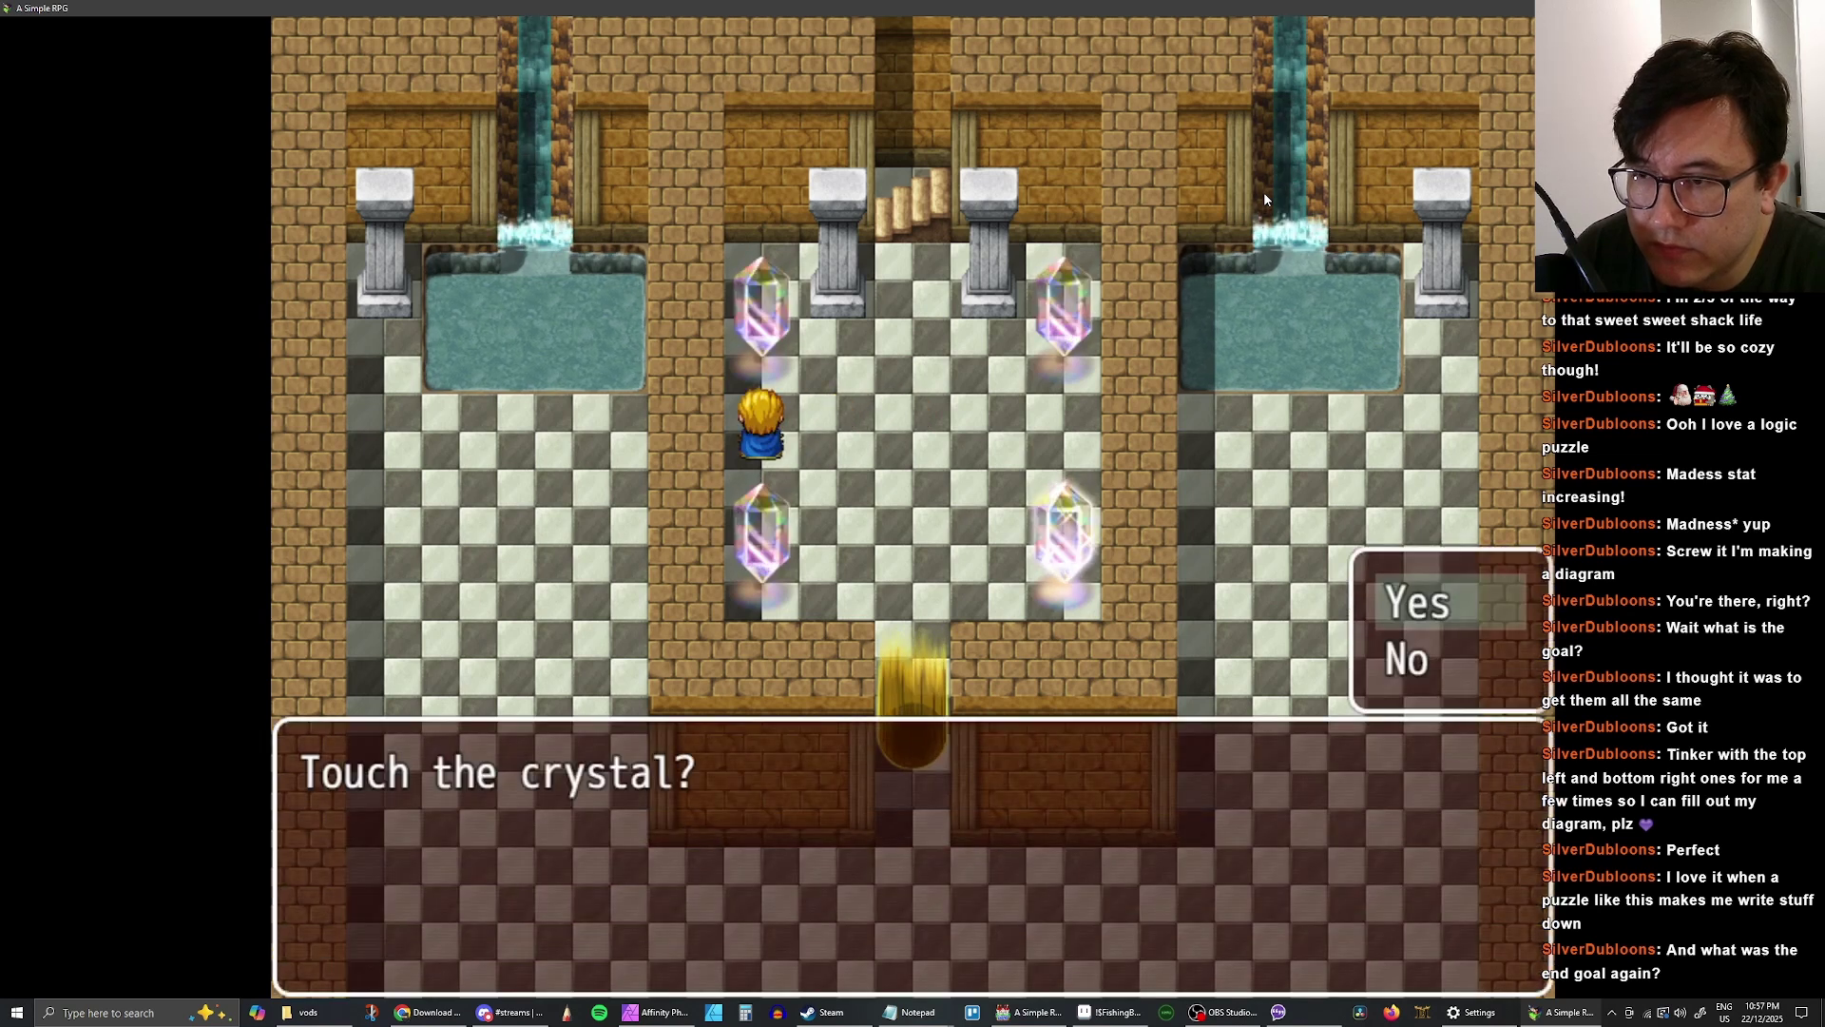
pyautogui.press('Return')
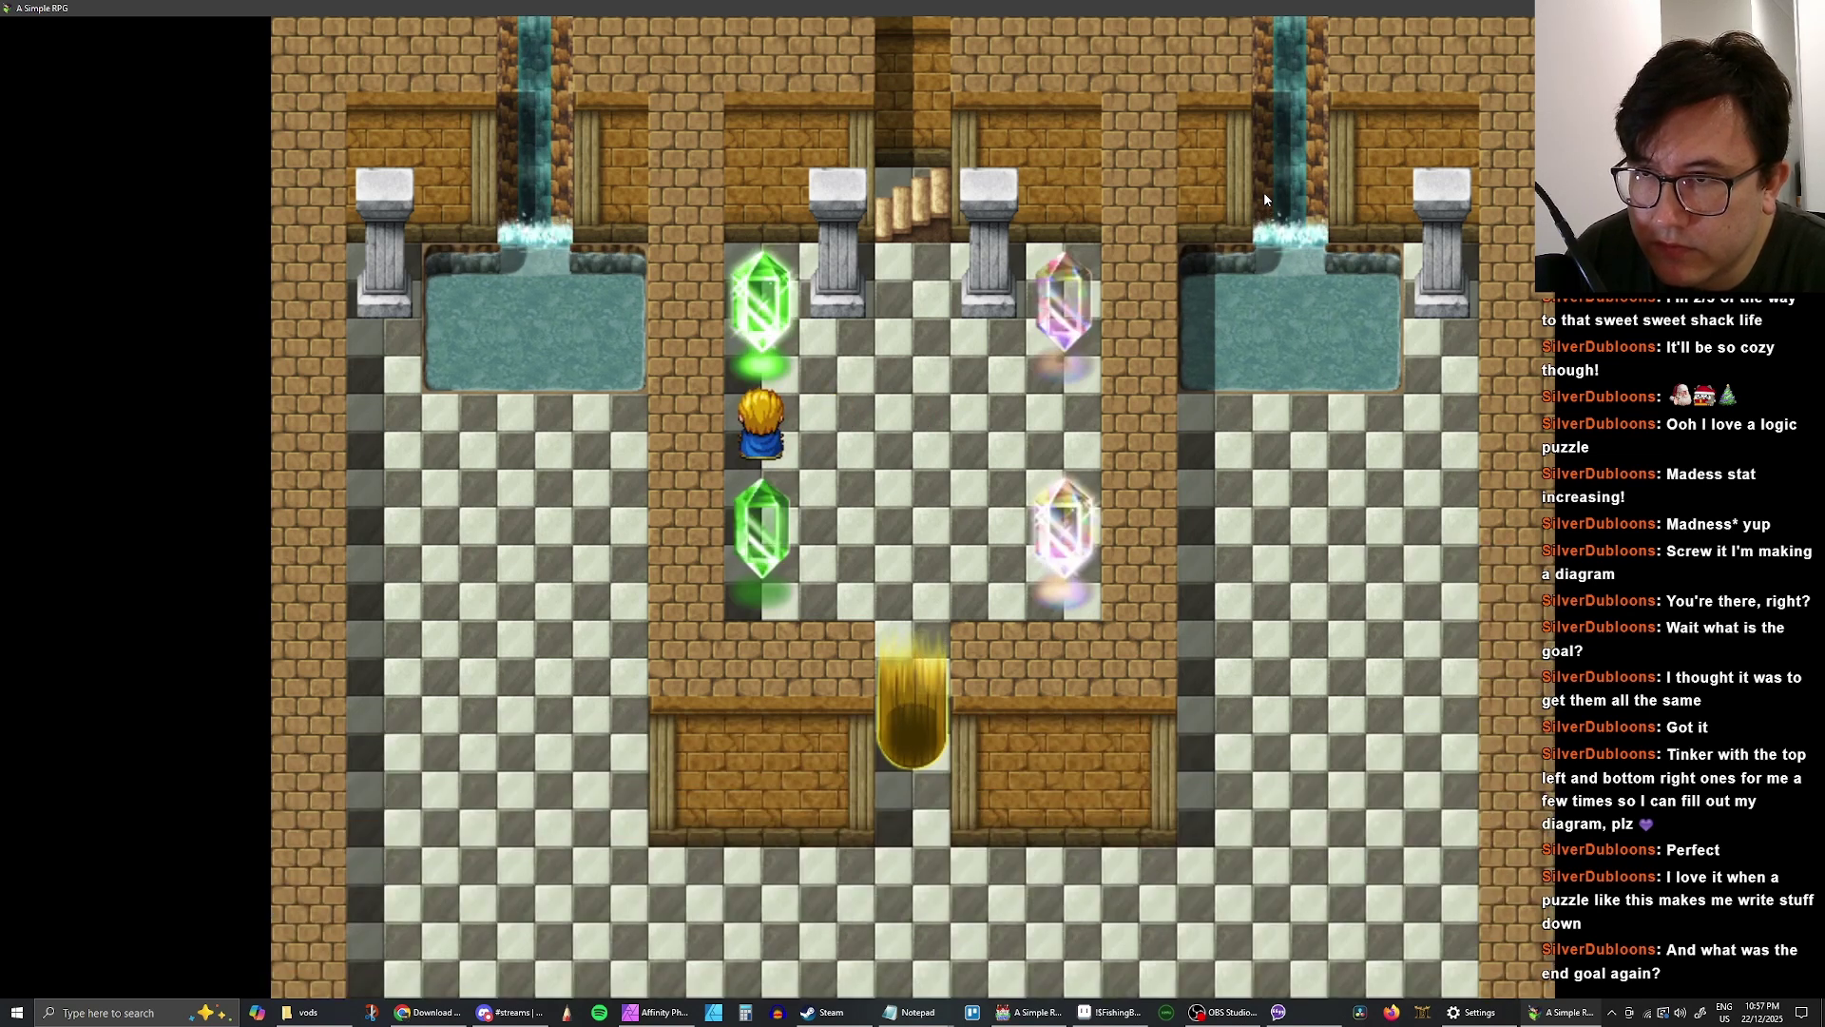
# - Touch the lower-left crystal twice to test how it changes the neighbouring crystals' colours
pyautogui.press('Down')
pyautogui.press('Return')
pyautogui.press('Return')
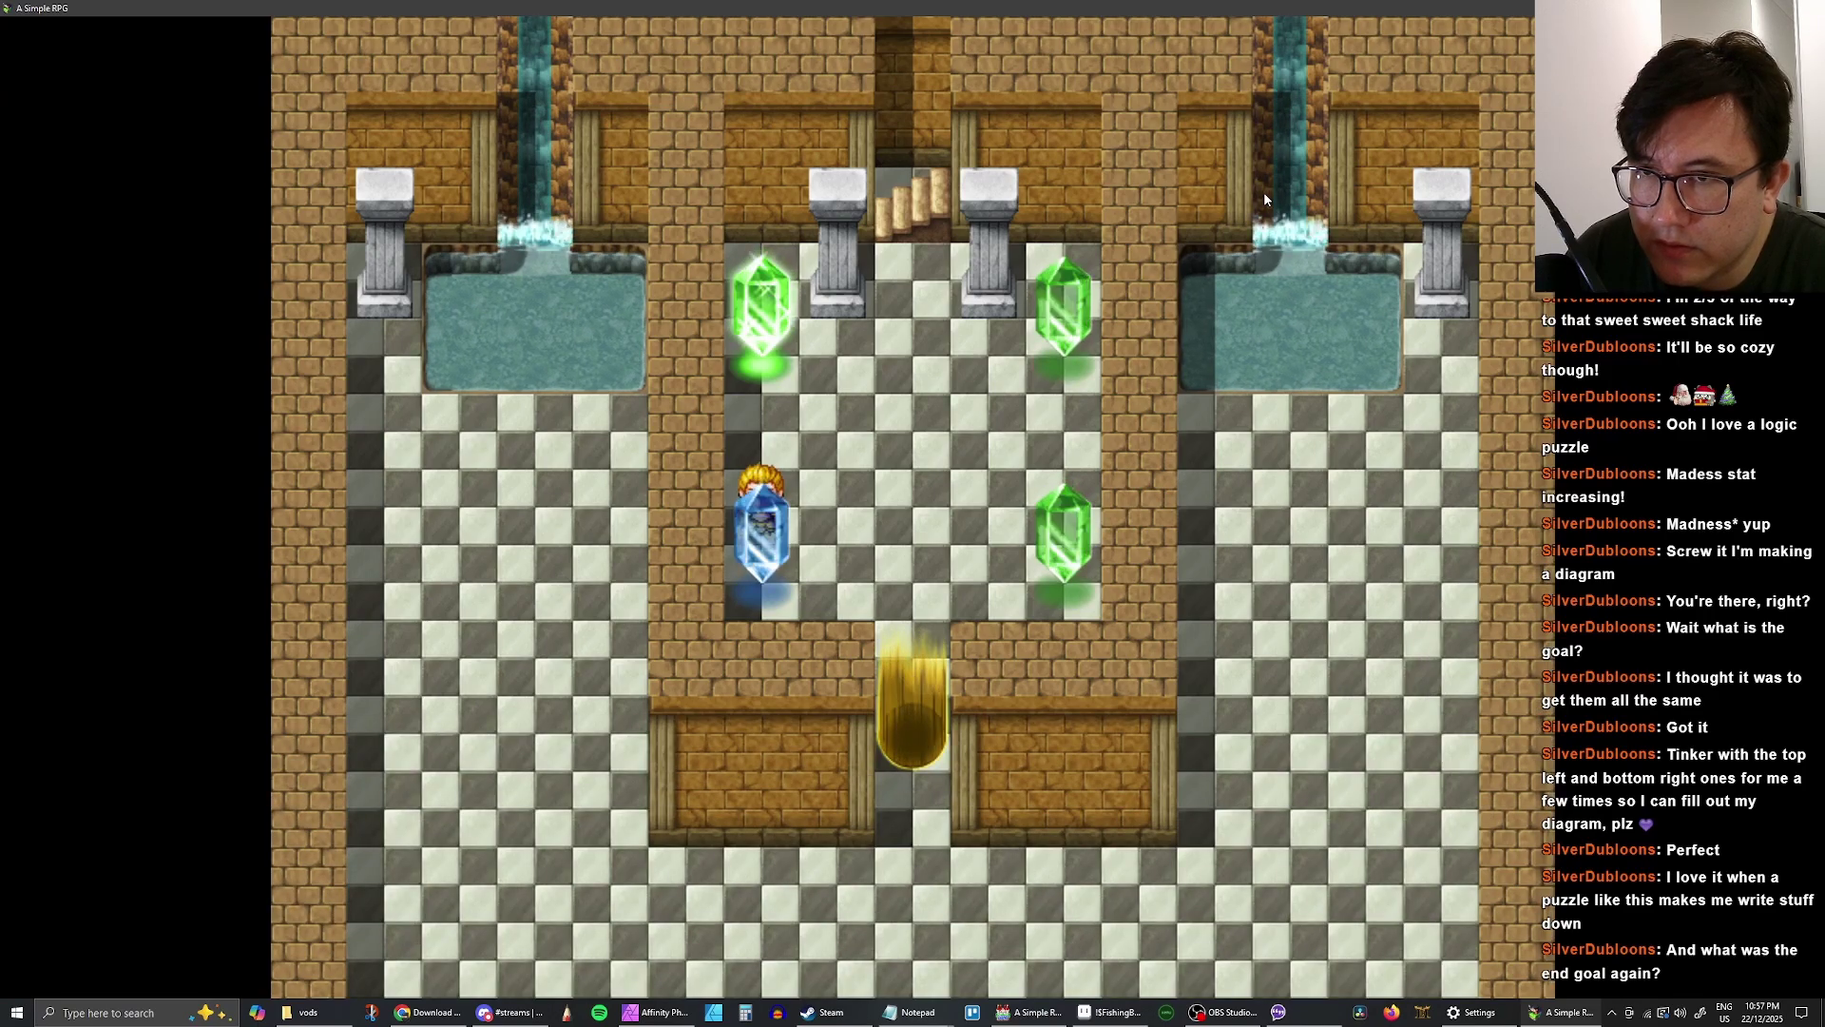
pyautogui.press('Return')
pyautogui.press('Return')
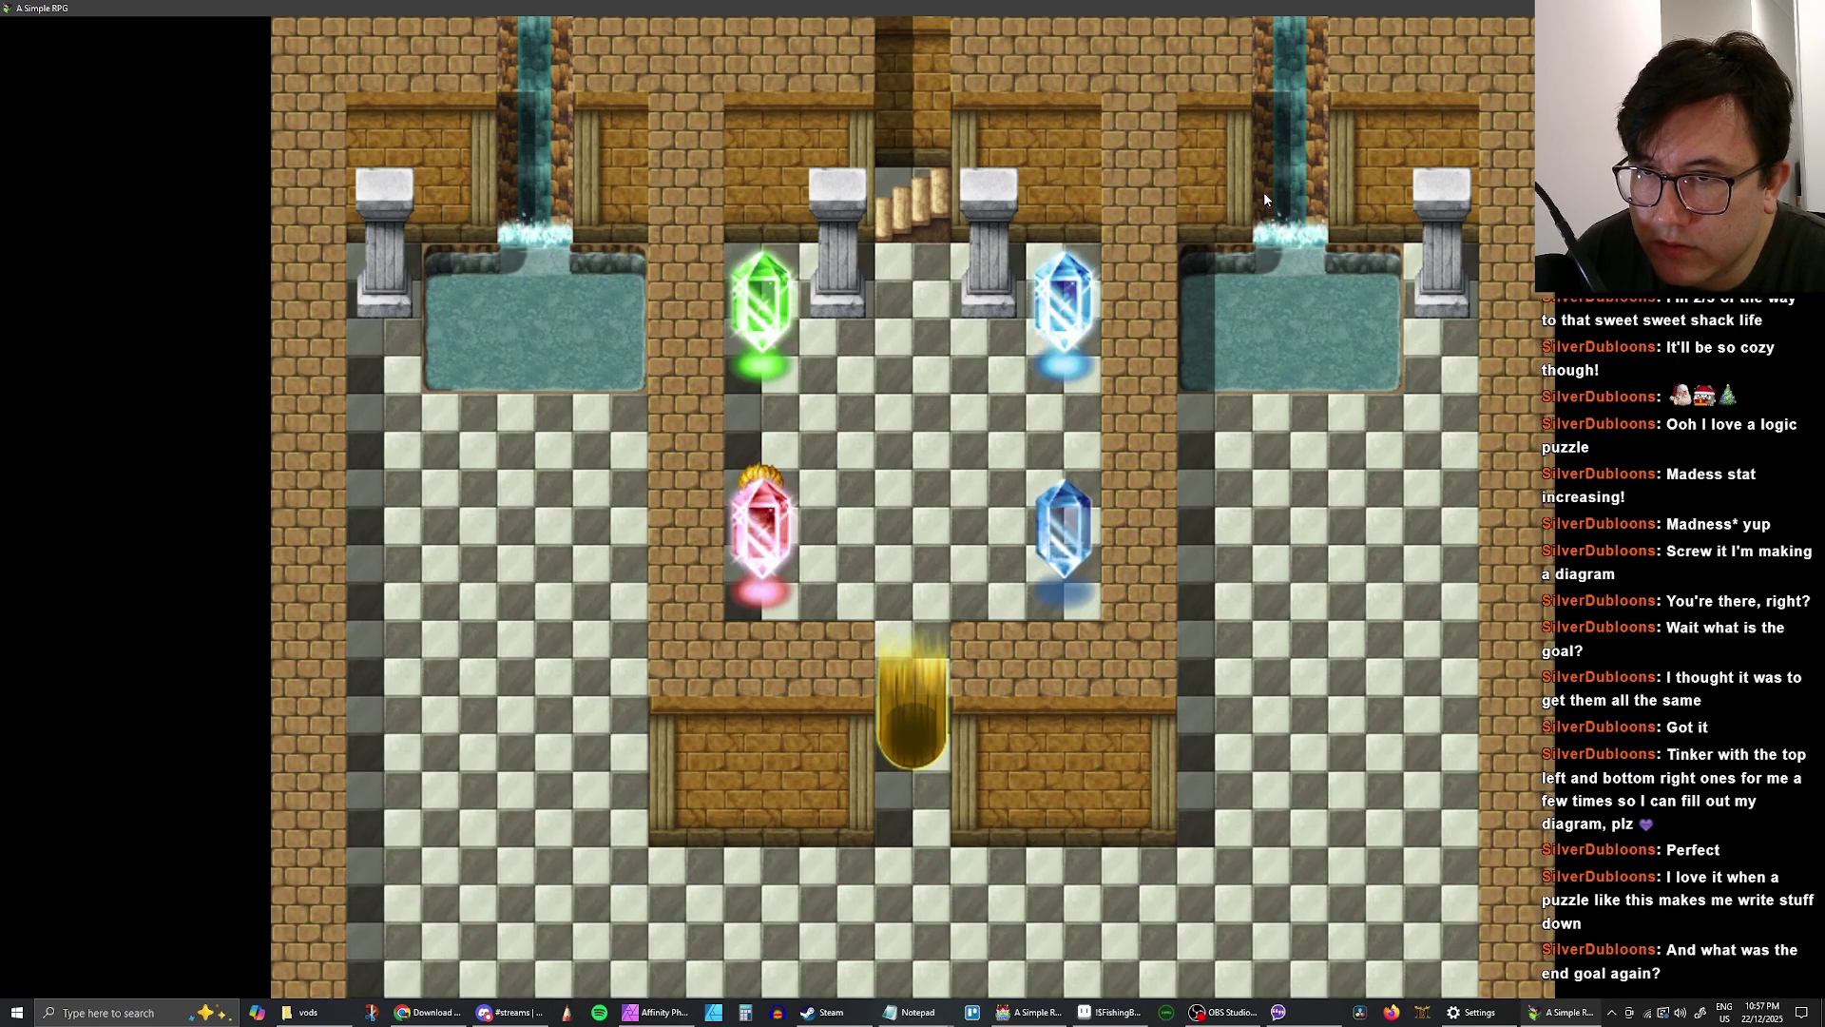
pyautogui.press('Right')
pyautogui.press('Right')
pyautogui.press('Right')
pyautogui.press('Right')
pyautogui.press('Up')
pyautogui.press('Up')
pyautogui.press('Up')
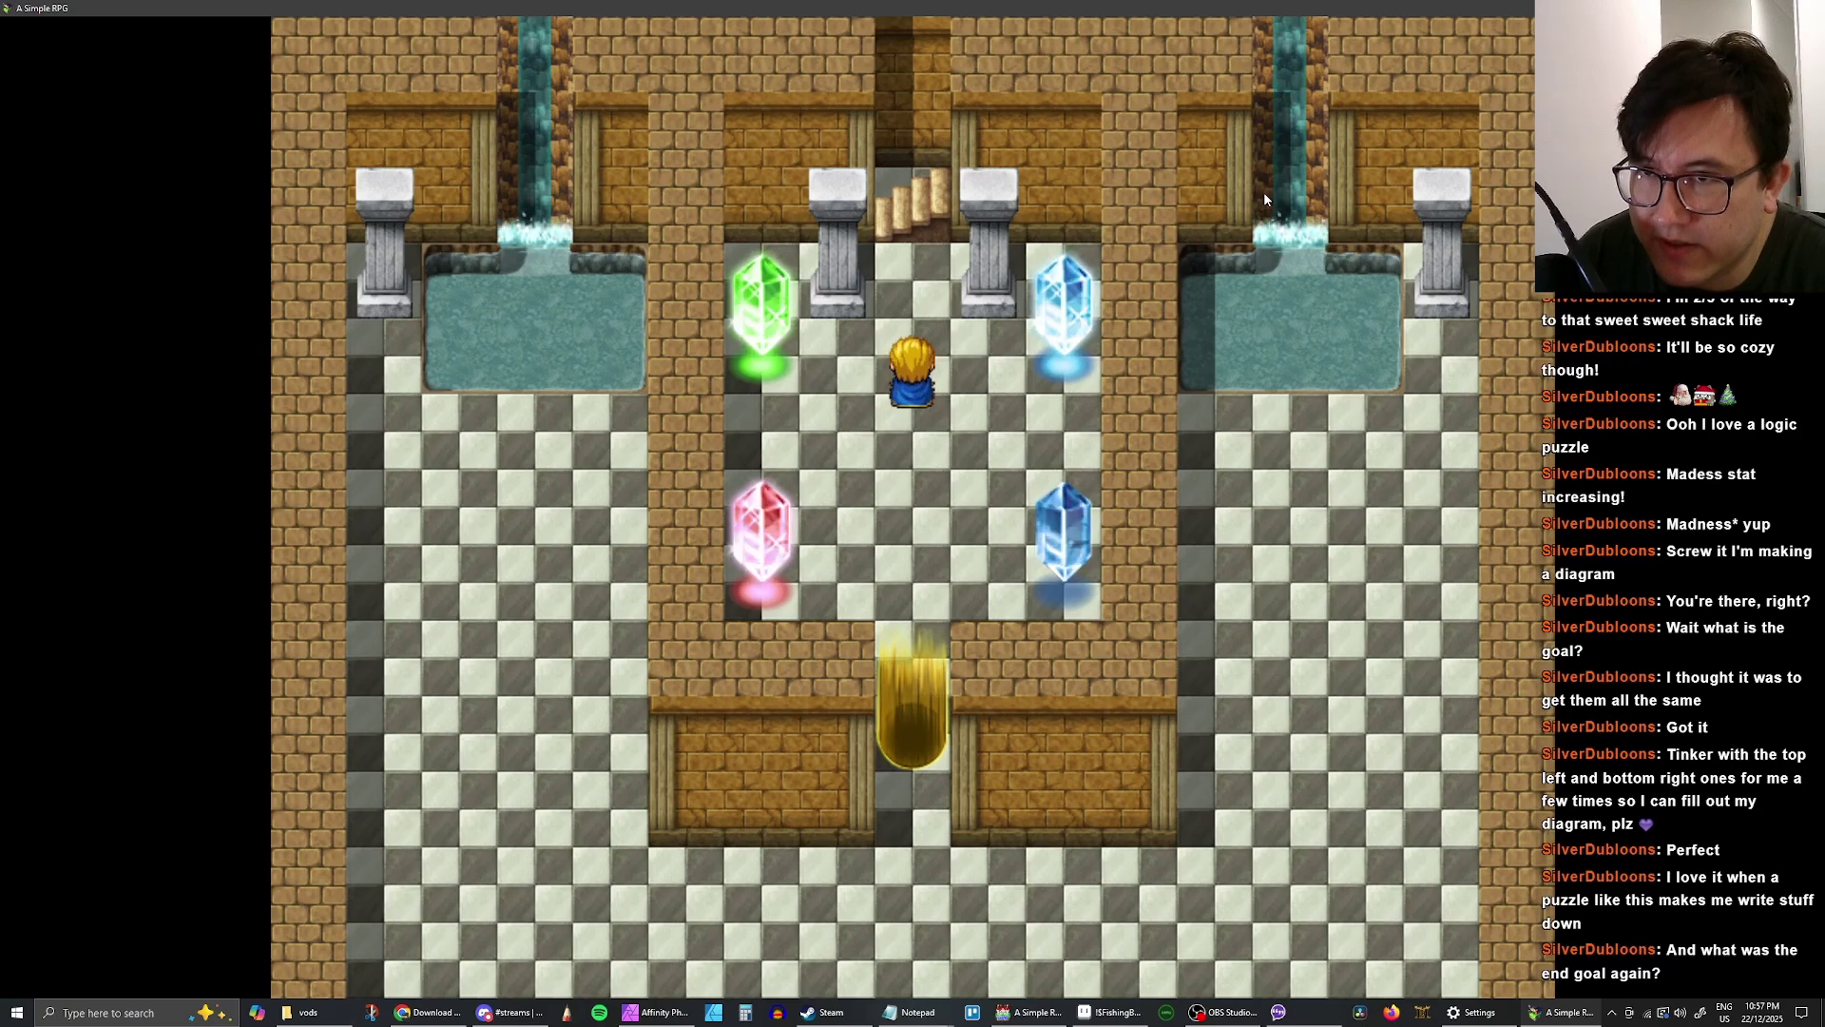
pyautogui.press('Left')
pyautogui.press('Right')
pyautogui.press('Left')
pyautogui.press('Left')
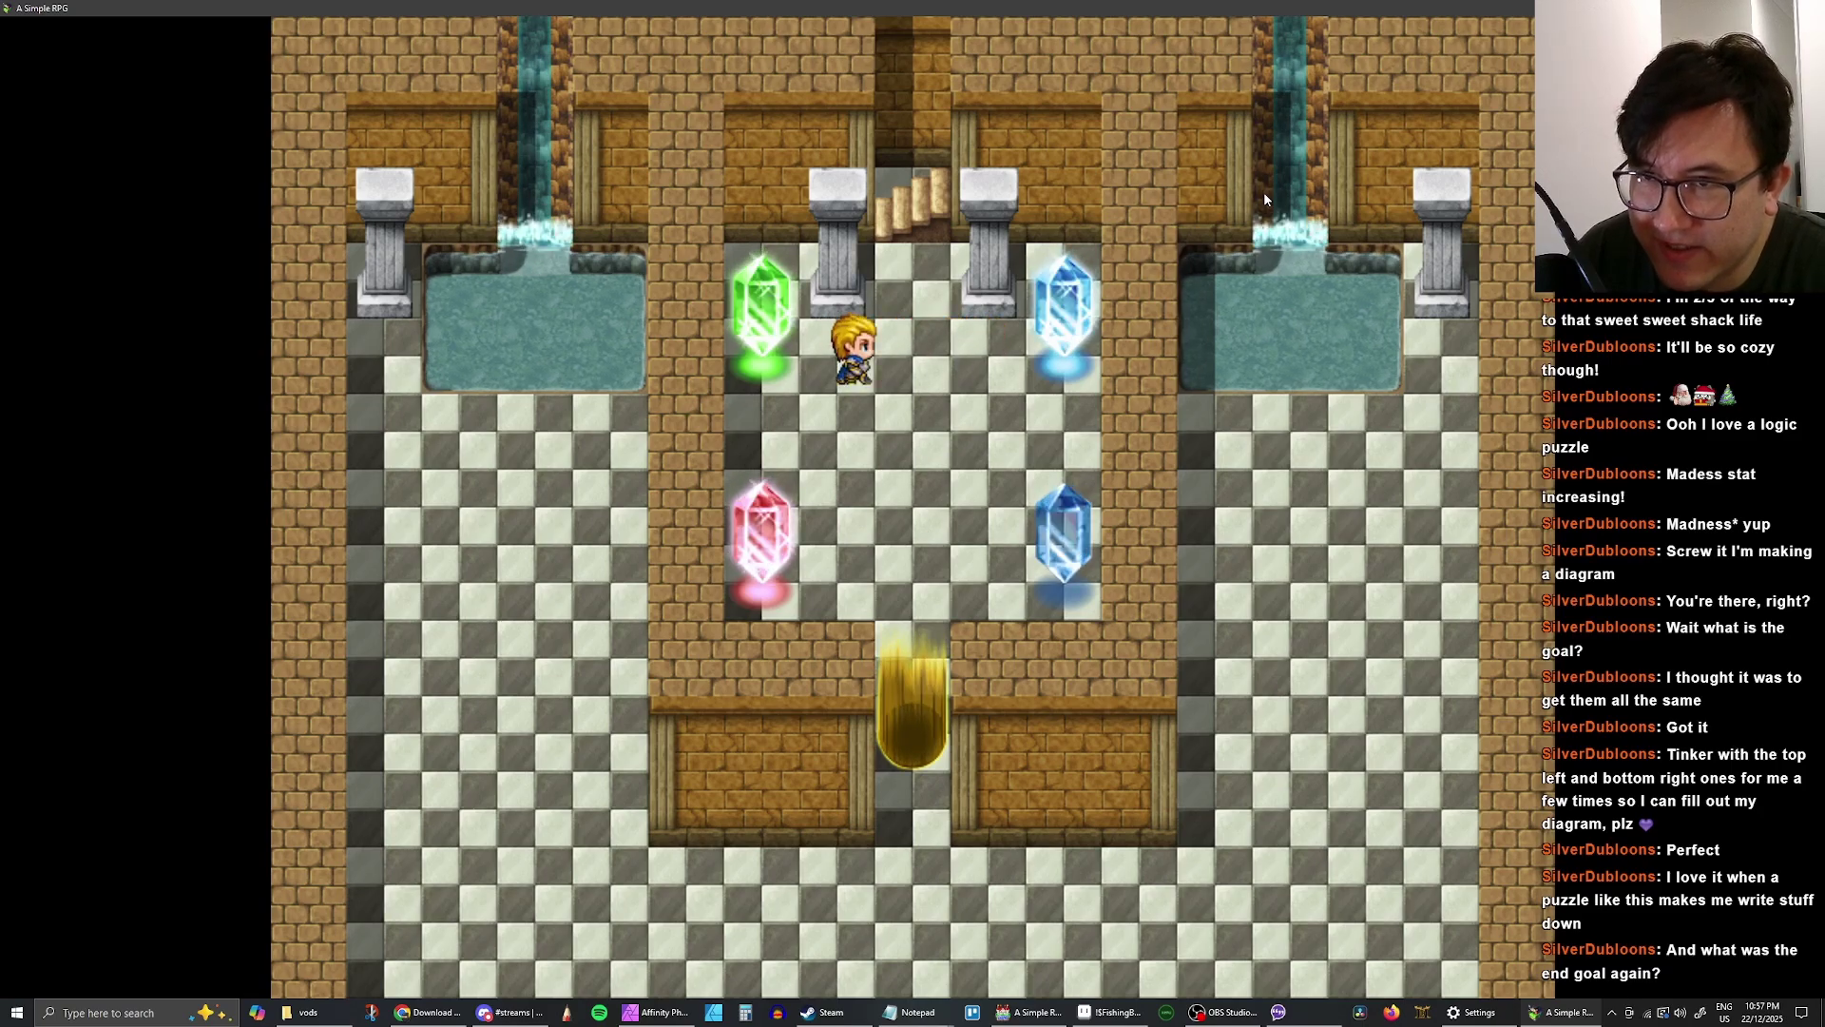
pyautogui.press('Right')
pyautogui.press('Right')
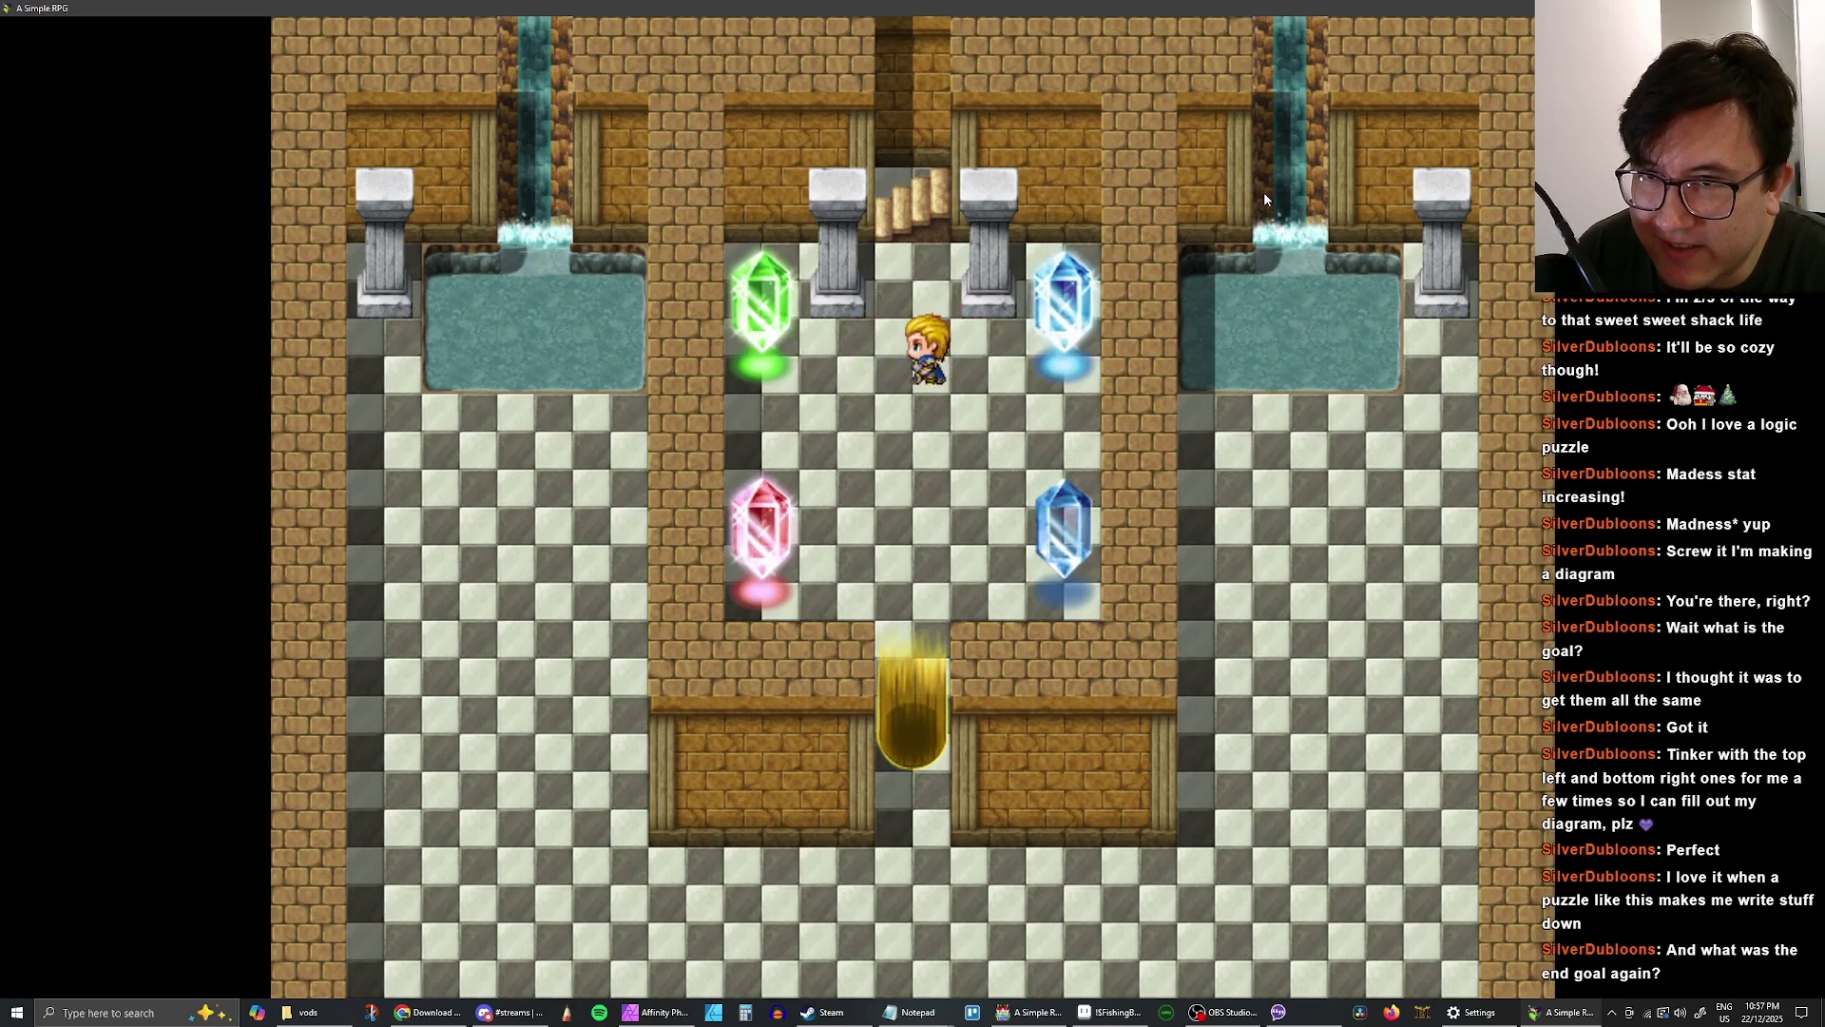
pyautogui.press('Left')
pyautogui.press('Right')
pyautogui.press('Right')
pyautogui.press('Left')
pyautogui.press('Left')
pyautogui.press('Left')
pyautogui.press('Left')
pyautogui.press('Right')
pyautogui.press('Right')
pyautogui.press('Right')
pyautogui.press('Right')
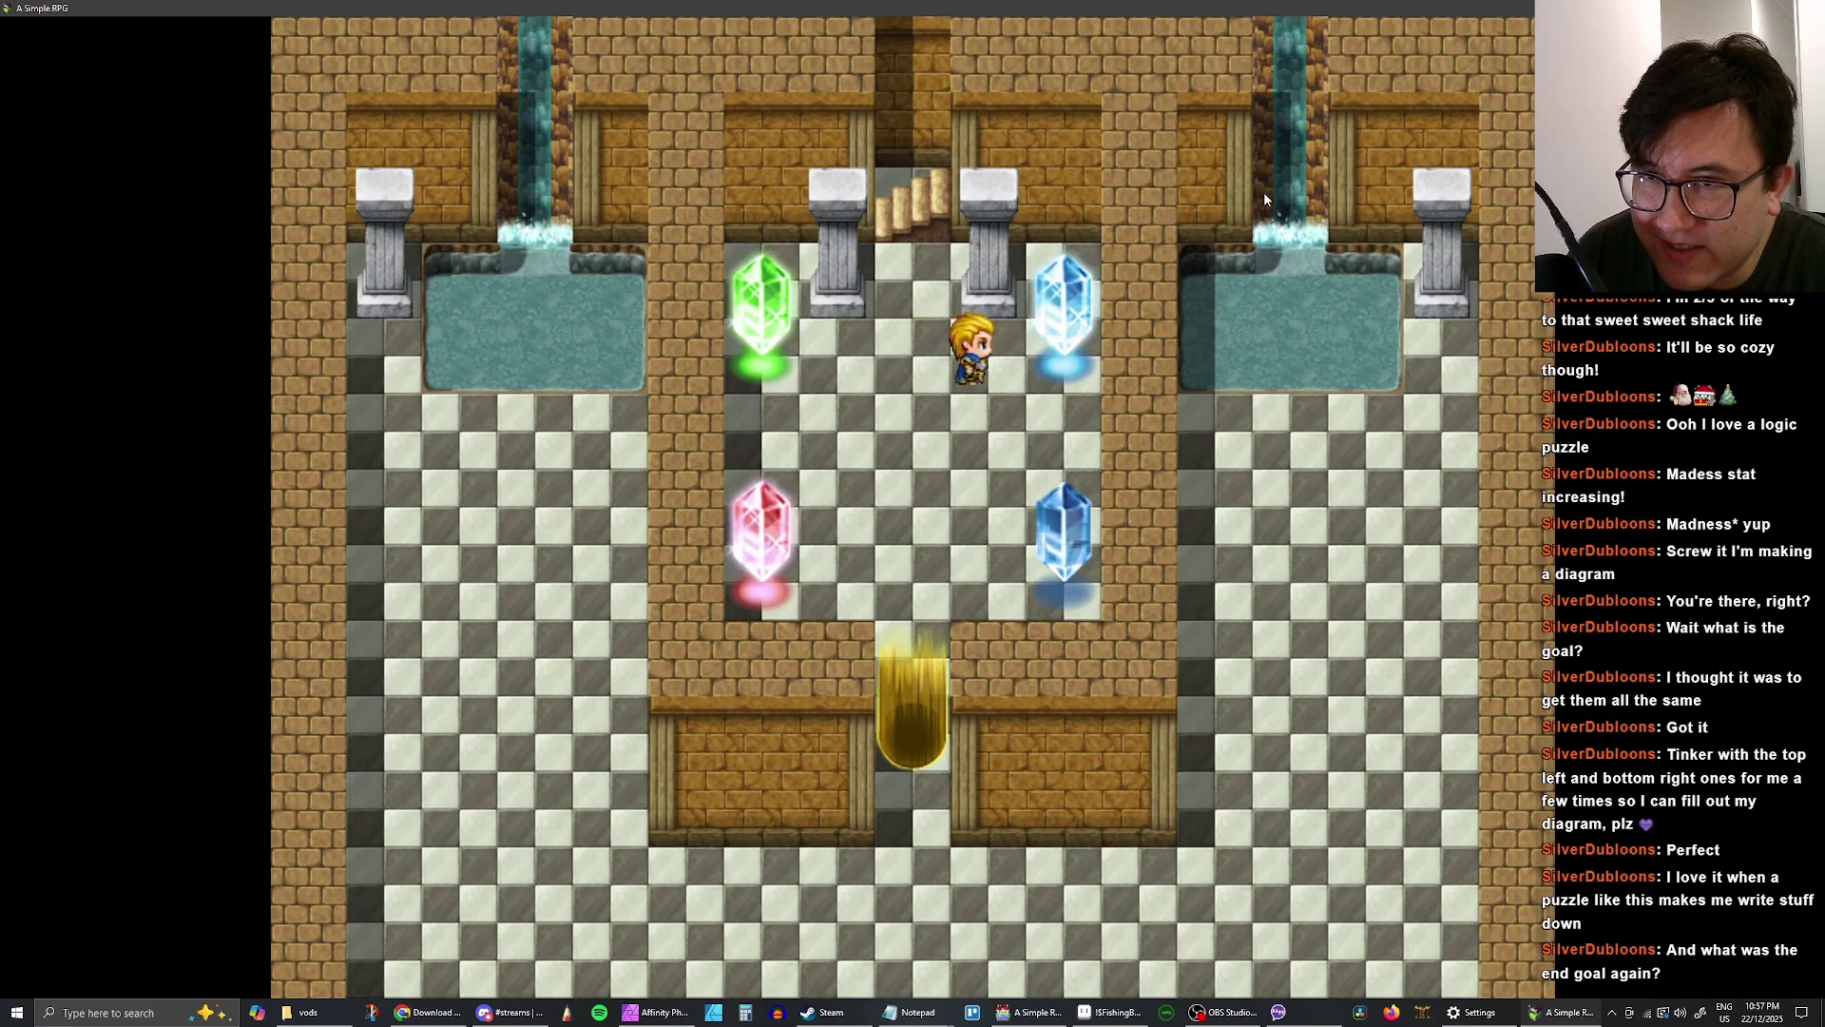
pyautogui.press('Left')
pyautogui.press('Left')
pyautogui.press('Right')
pyautogui.press('Right')
pyautogui.press('Left')
pyautogui.press('Left')
pyautogui.press('Left')
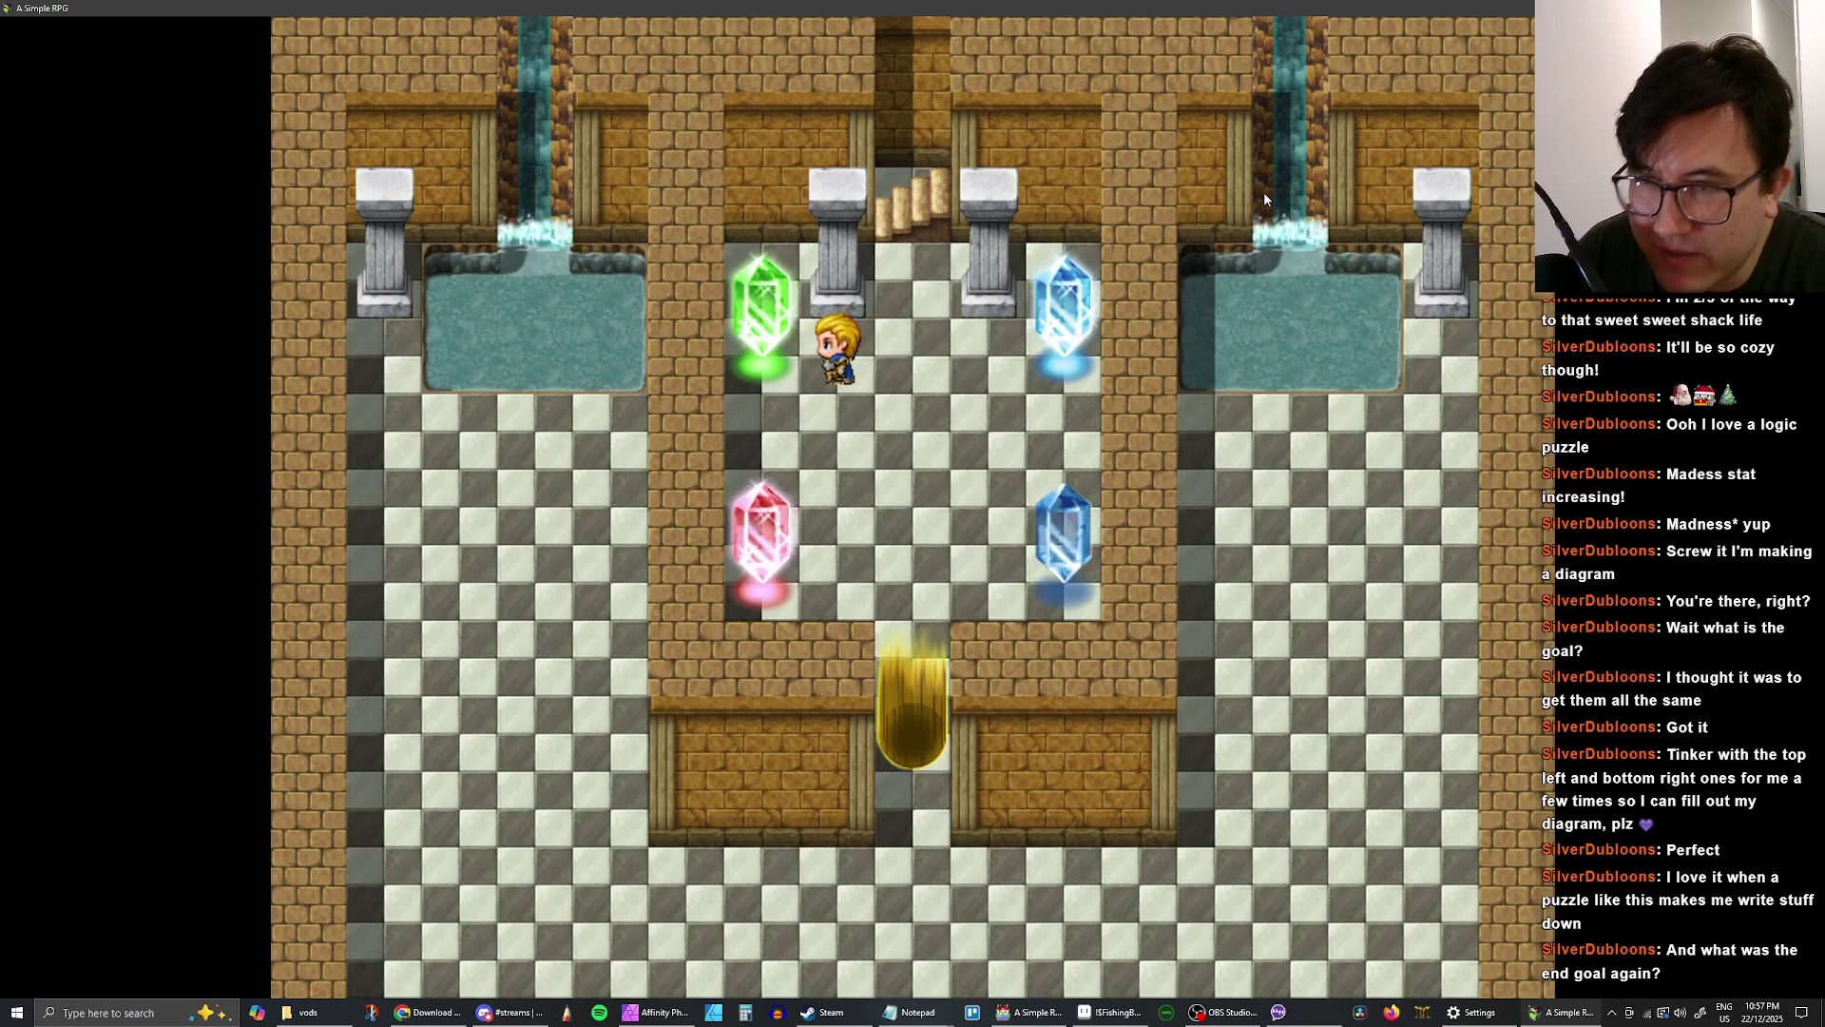
pyautogui.press('Right')
pyautogui.press('Right')
pyautogui.press('Left')
pyautogui.press('Left')
pyautogui.press('Right')
pyautogui.press('Right')
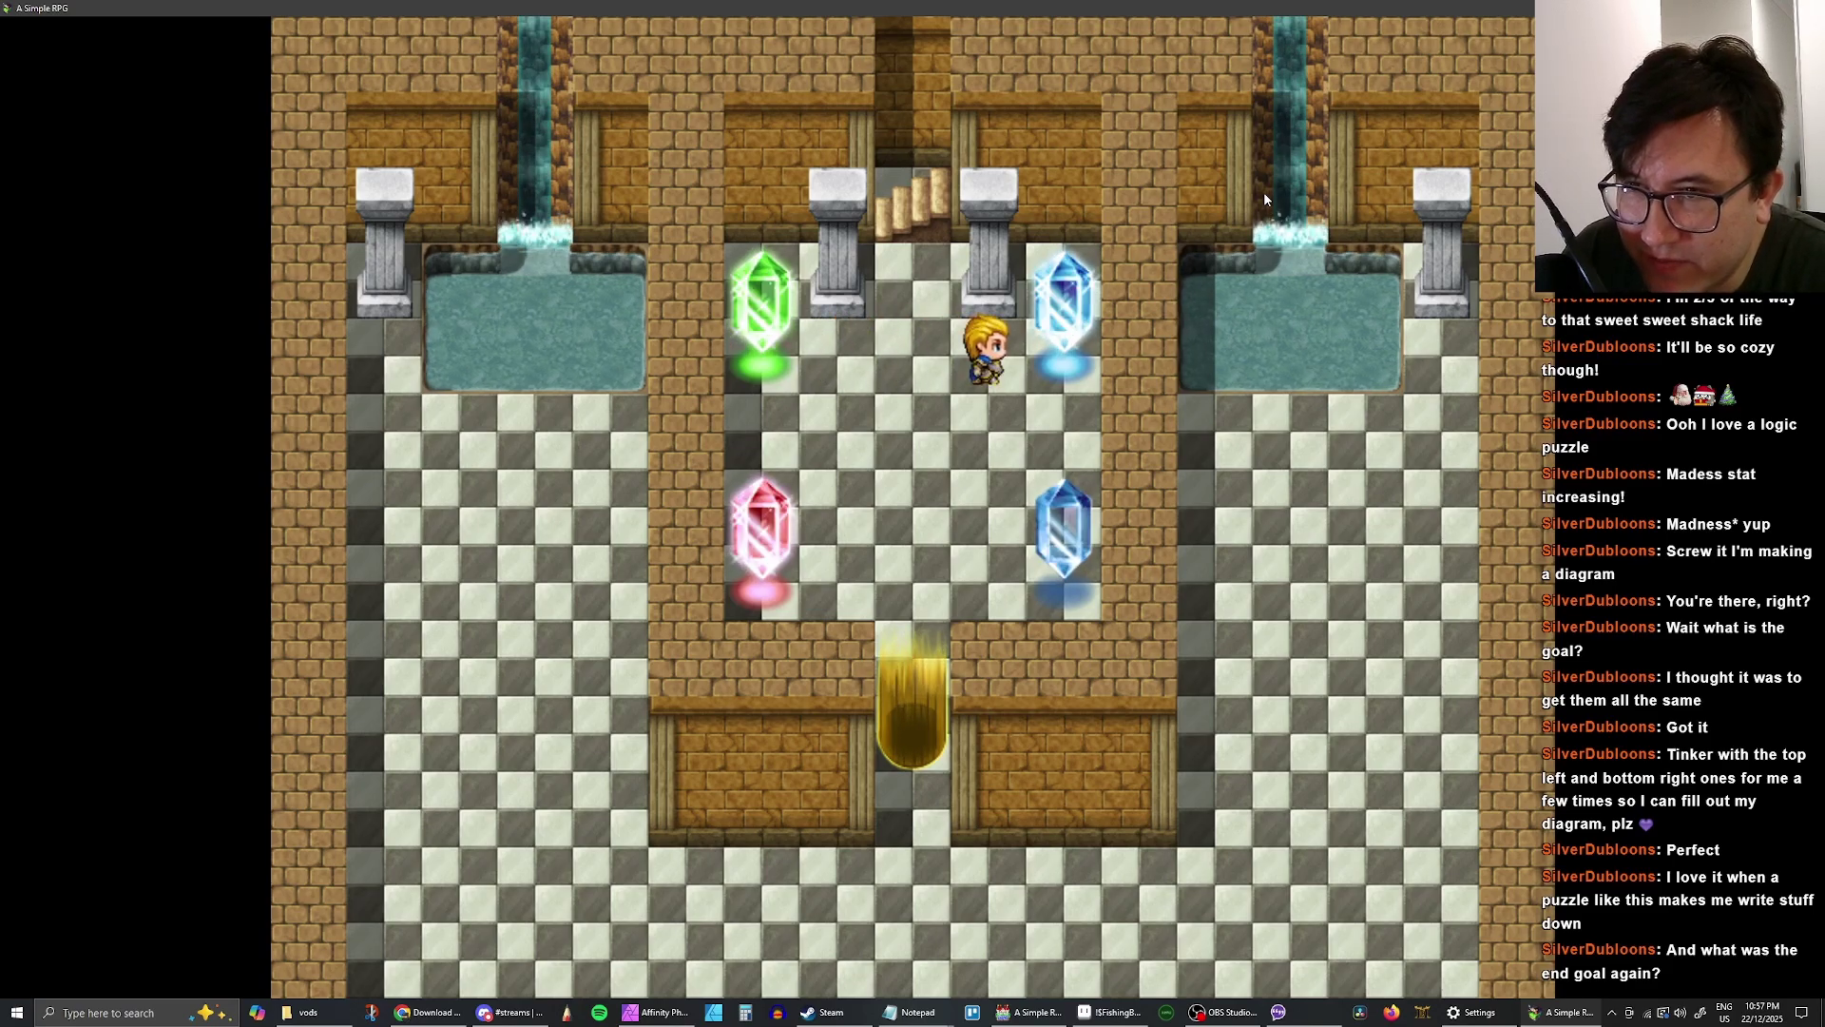
# - Walk to the lower-right crystal and touch it once to check its effect on the puzzle
pyautogui.press('Down')
pyautogui.press('Down')
pyautogui.press('Right')
pyautogui.press('Up')
pyautogui.press('Left')
pyautogui.press('Right')
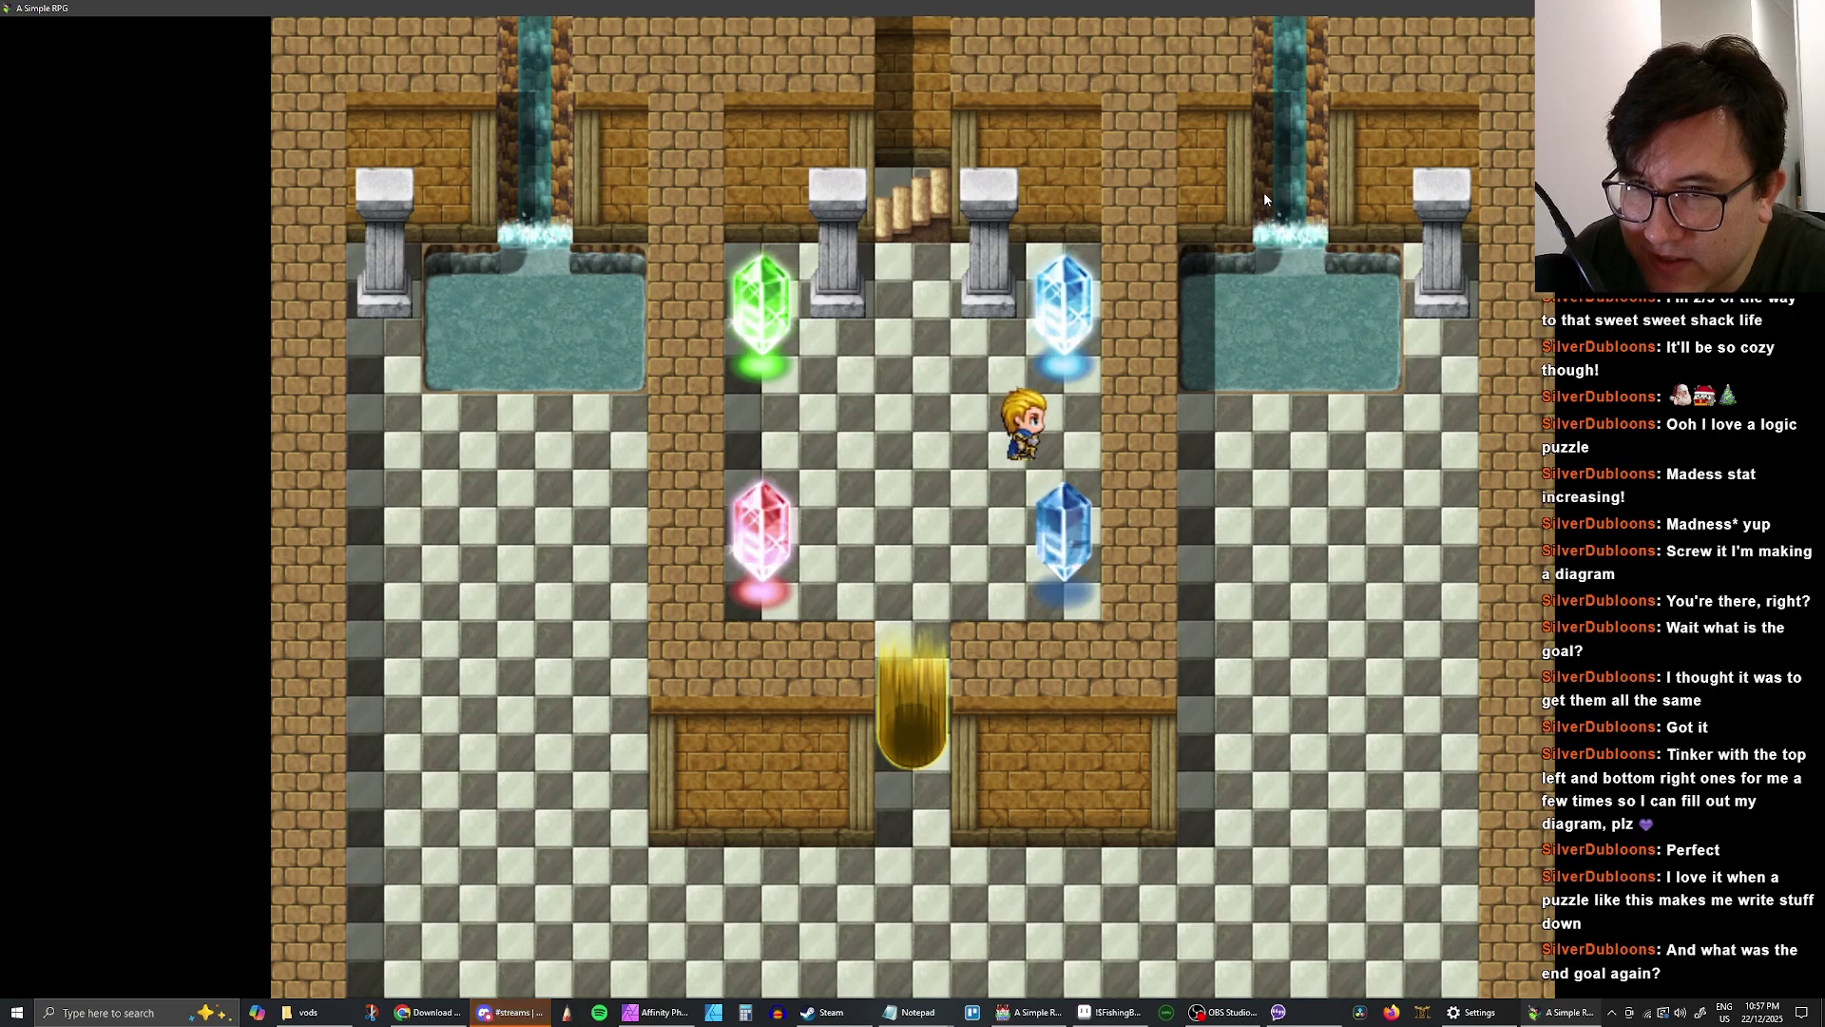
pyautogui.press('Right')
pyautogui.press('Down')
pyautogui.press('Down')
pyautogui.press('Return')
pyautogui.press('Return')
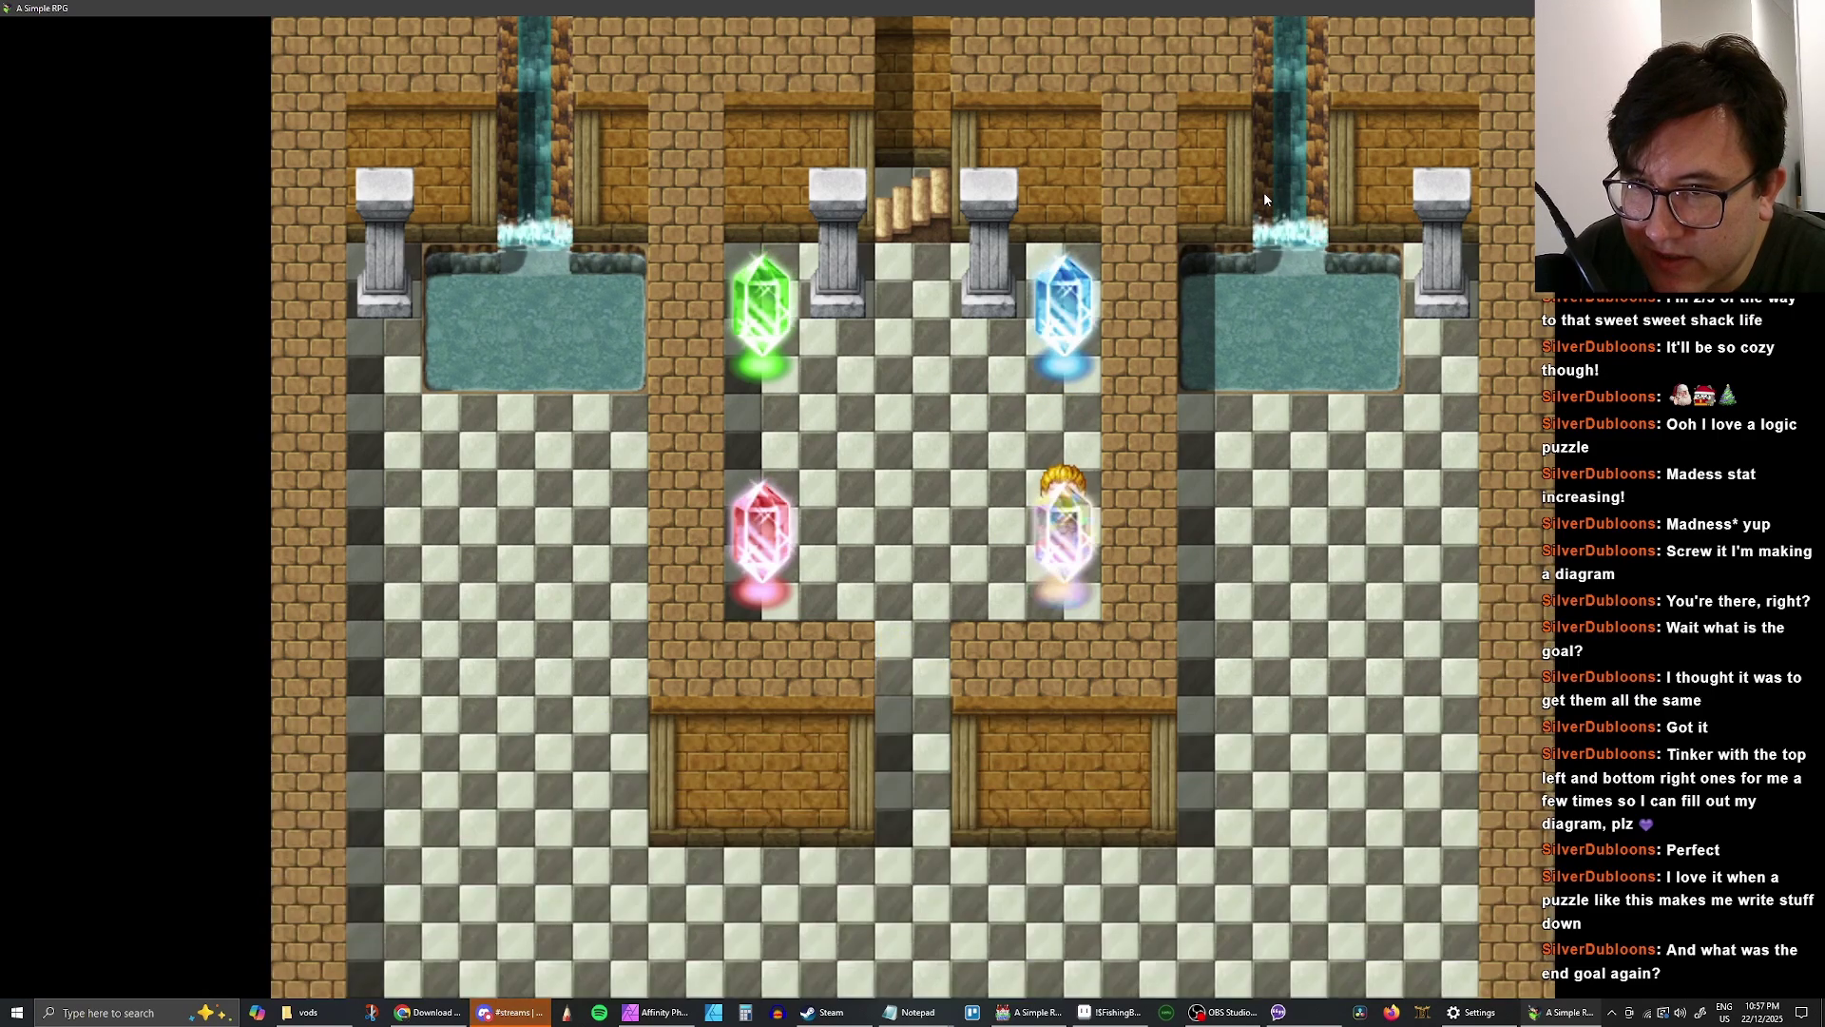
# - Walk through the passage below the crystal area into the open hall to test the former barrier spot
pyautogui.press('Left')
pyautogui.press('Left')
pyautogui.press('Left')
pyautogui.press('Left')
pyautogui.press('Down')
pyautogui.press('Down')
pyautogui.press('Down')
pyautogui.press('Down')
pyautogui.press('Down')
pyautogui.press('Down')
pyautogui.press('Down')
pyautogui.press('Down')
pyautogui.press('Down')
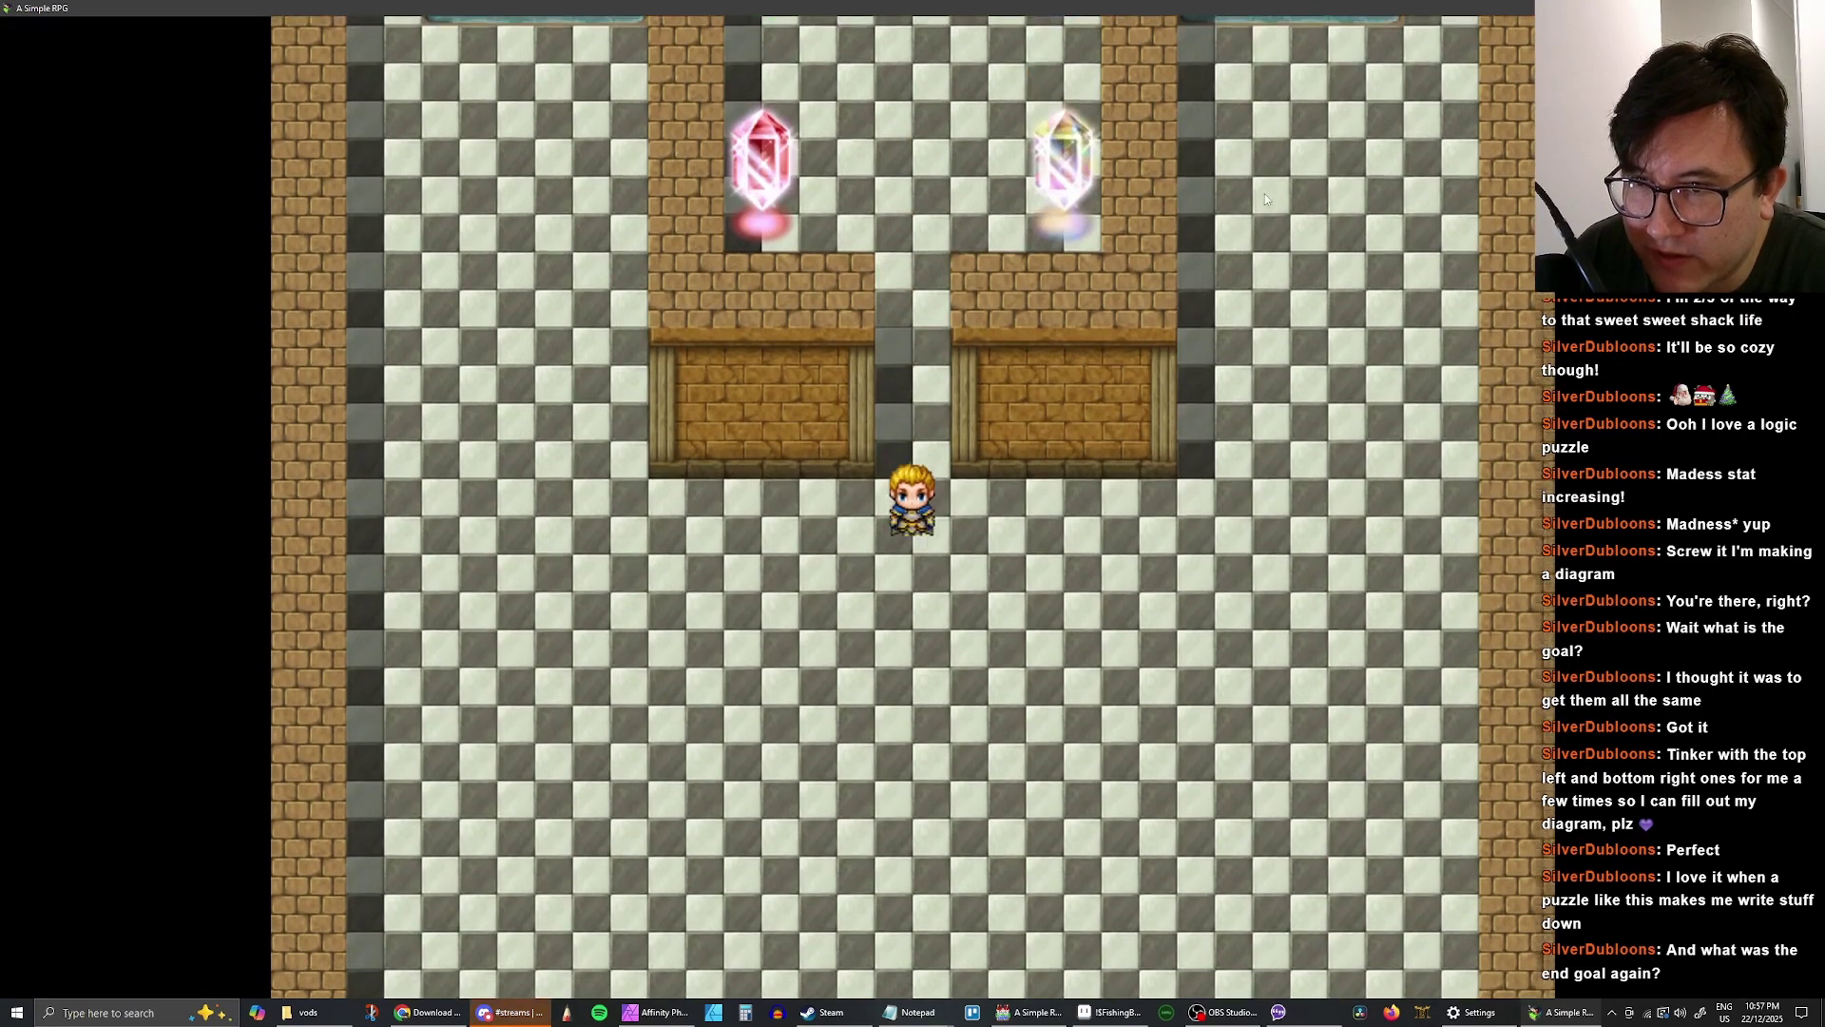
# - Walk back among the four crystals to examine their final colours, and reset the playtest to the title screen
pyautogui.press('Up')
pyautogui.press('Up')
pyautogui.press('Up')
pyautogui.press('Up')
pyautogui.press('Up')
pyautogui.press('Up')
pyautogui.press('Up')
pyautogui.press('Up')
pyautogui.press('Up')
pyautogui.press('Up')
pyautogui.press('Up')
pyautogui.press('Up')
pyautogui.press('Down')
pyautogui.press('Down')
pyautogui.press('Down')
pyautogui.press('Down')
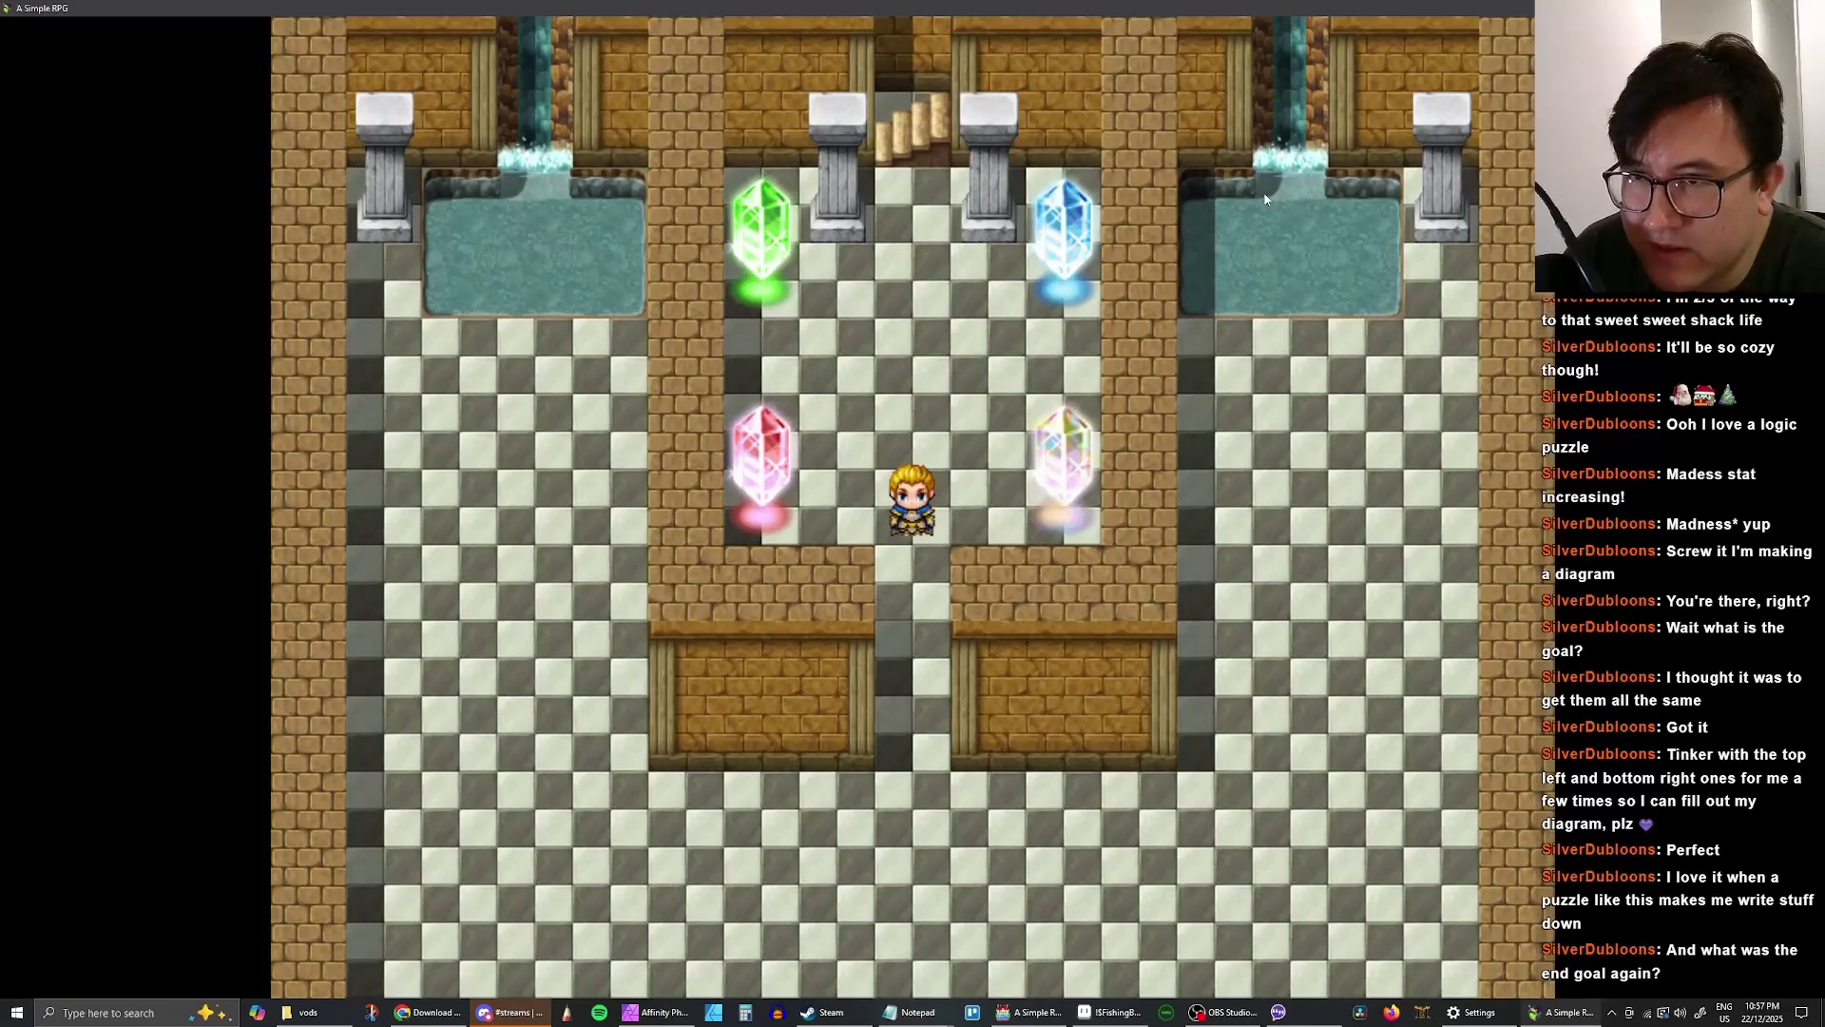
pyautogui.press('F5')
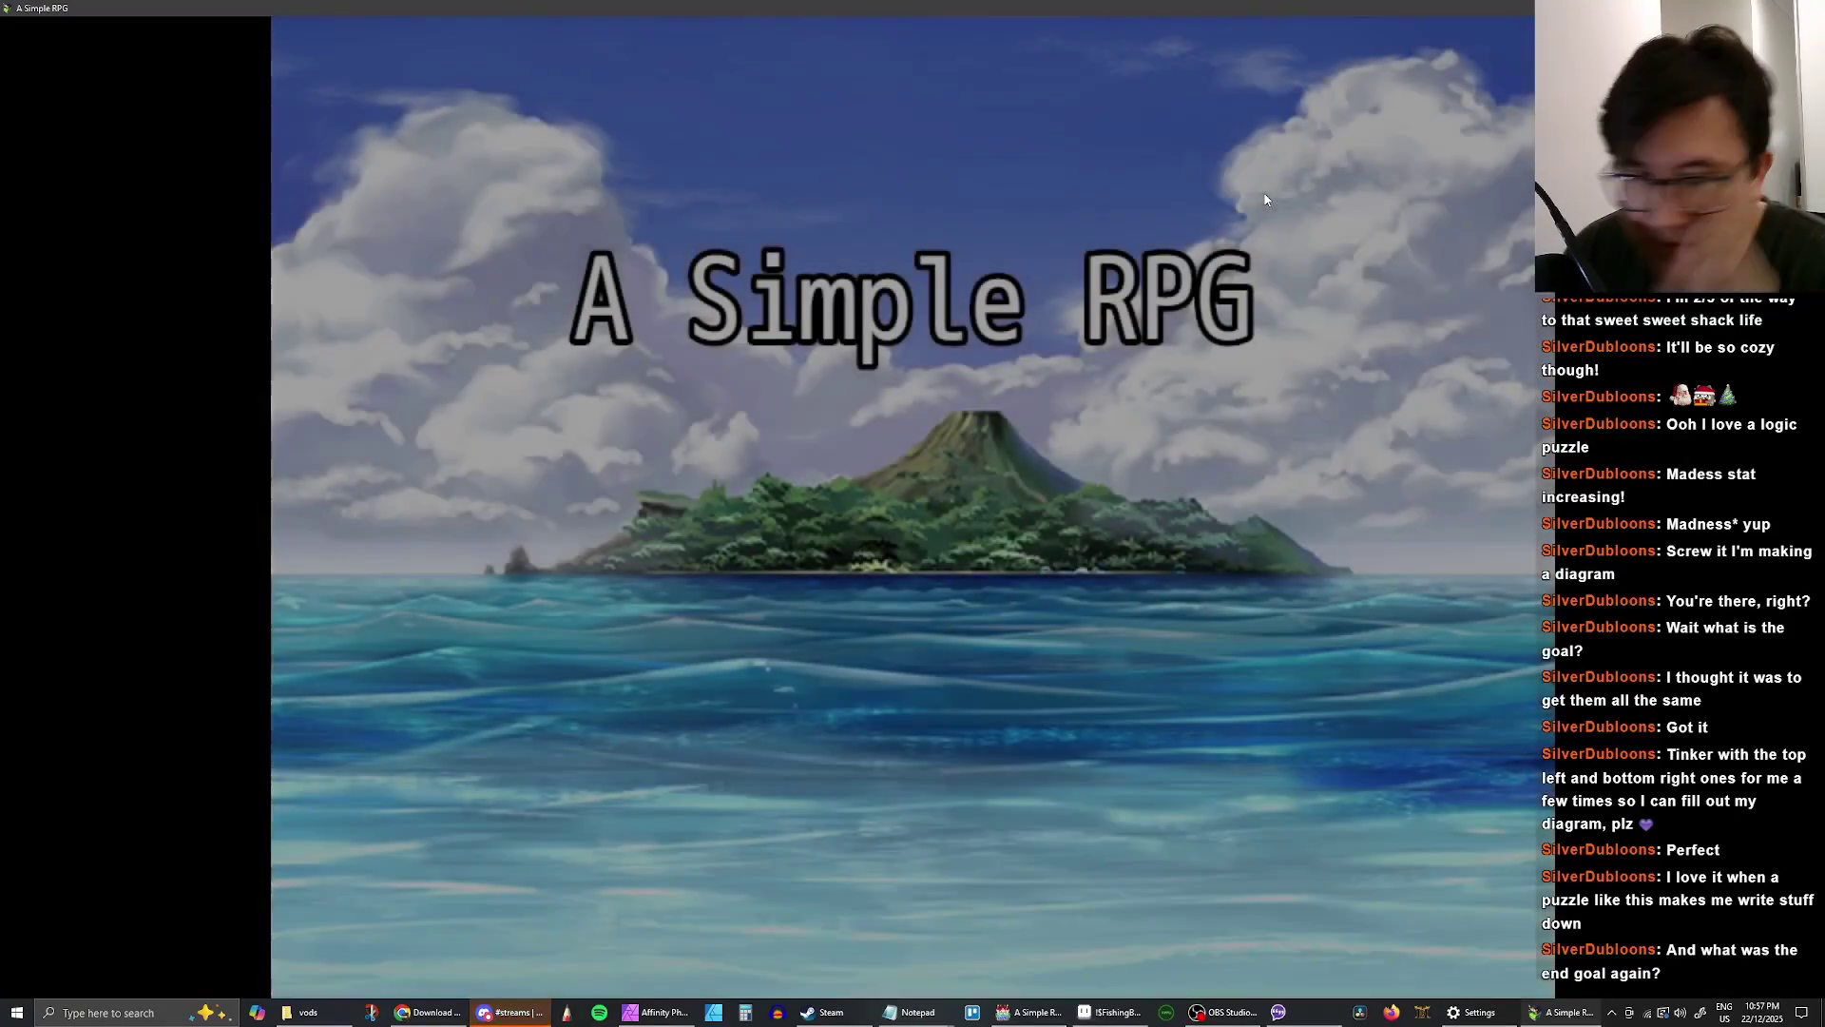
# - Start a new game from the title screen to replay the Sky Temple crystal puzzle from its beginning
pyautogui.press('Up')
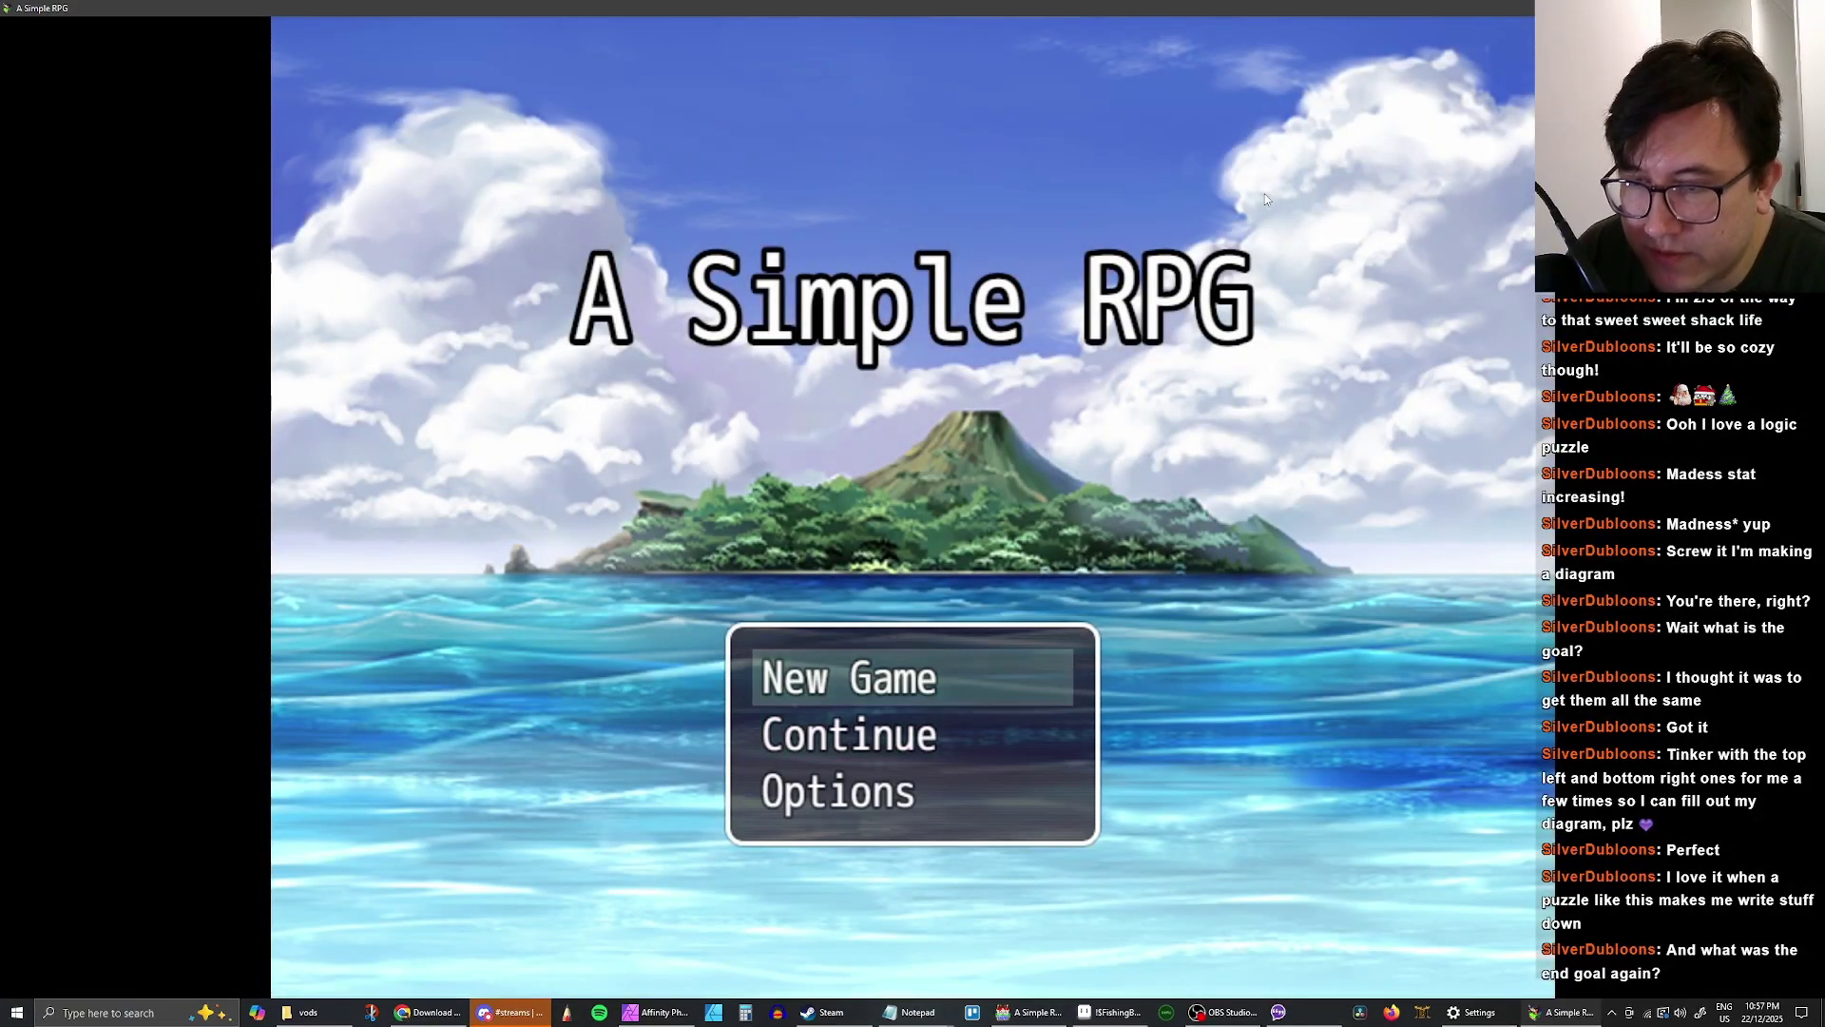
pyautogui.press('Down')
pyautogui.press('Up')
pyautogui.press('Down')
pyautogui.press('Up')
pyautogui.press('Return')
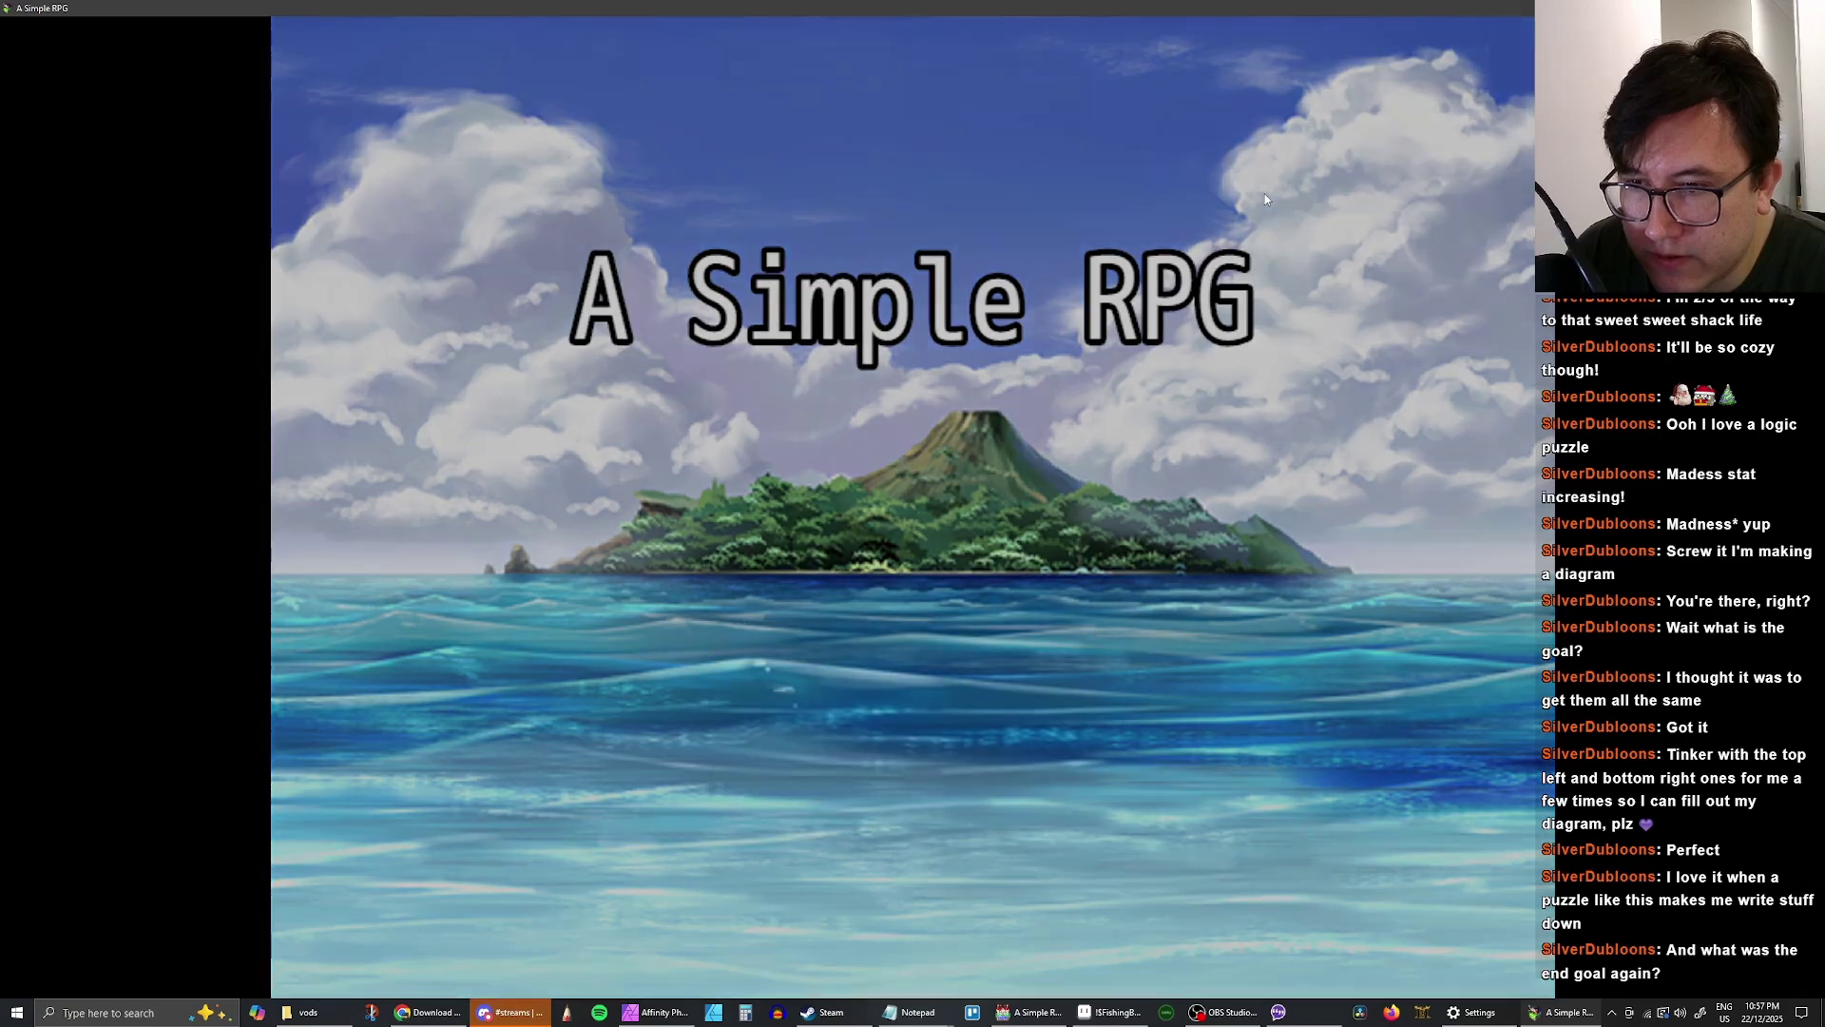
# - Try to activate the dormant upper-left crystal, and walk down towards the passage to trigger the barrier cutscene
pyautogui.press('Down')
pyautogui.press('Down')
pyautogui.press('Left')
pyautogui.press('Left')
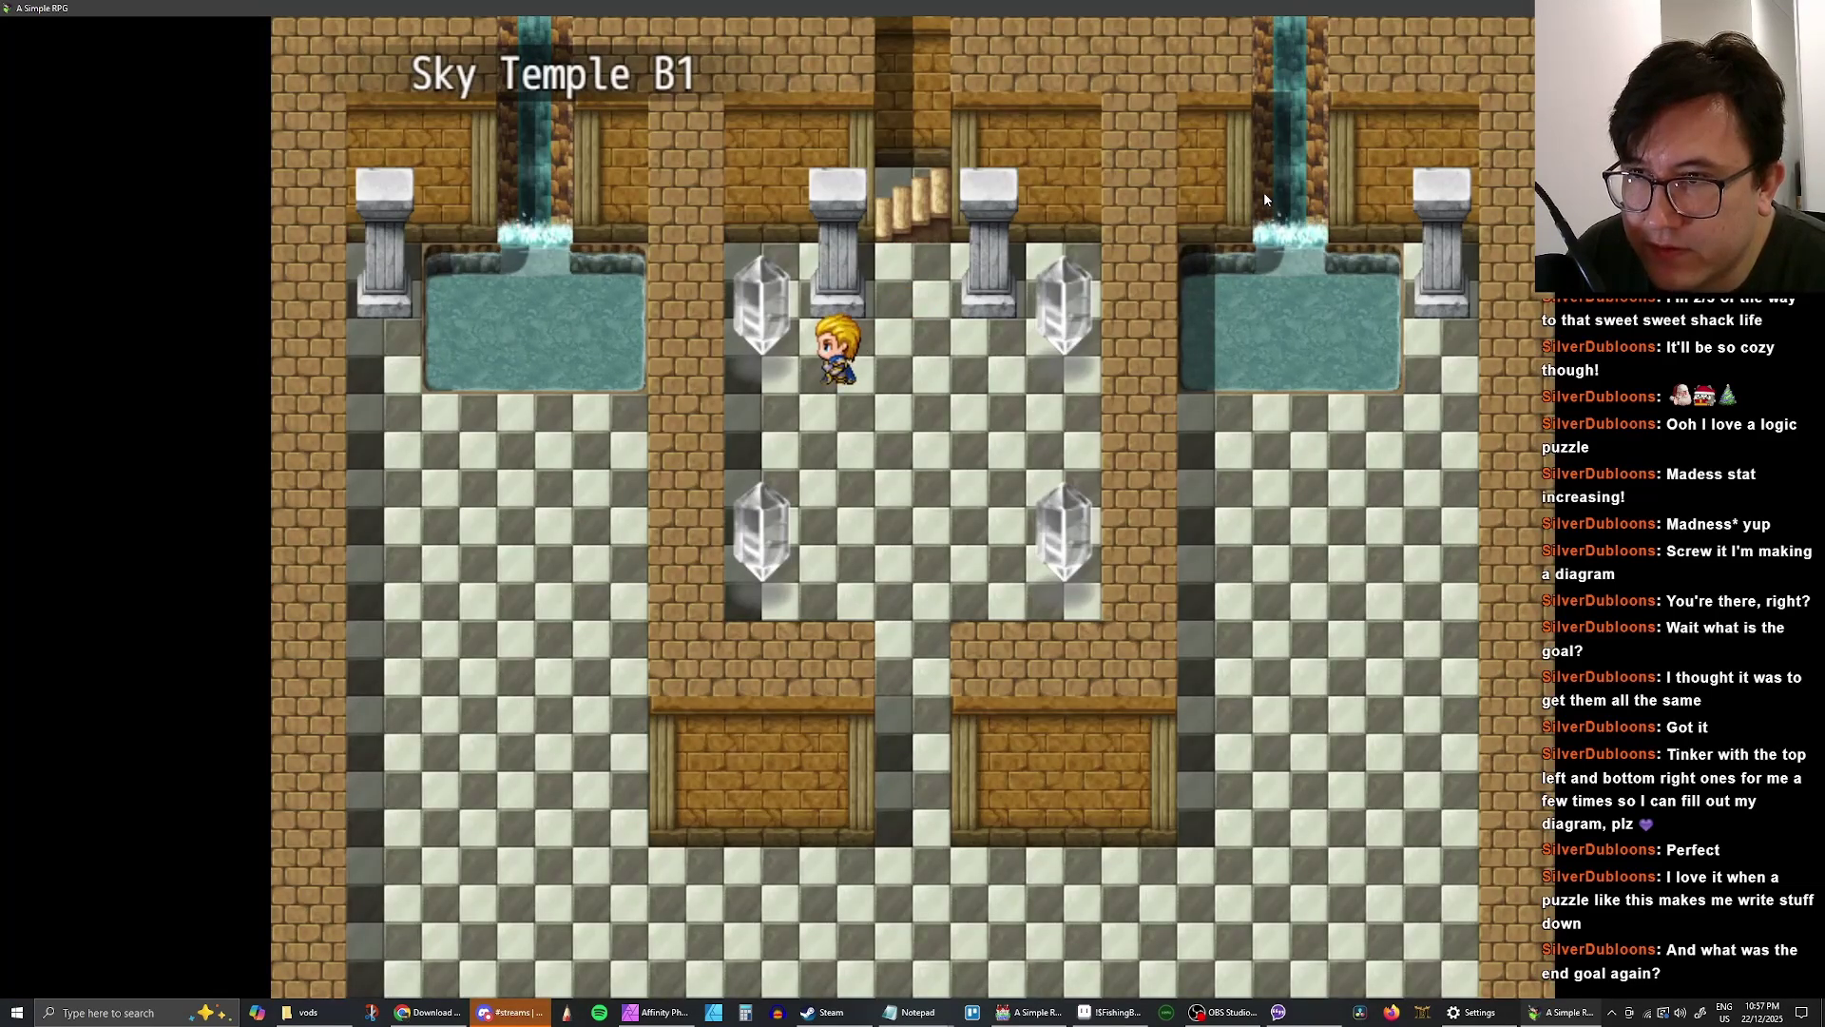
pyautogui.press('Down')
pyautogui.press('Left')
pyautogui.press('Up')
pyautogui.press('Return')
pyautogui.press('Return')
pyautogui.press('Right')
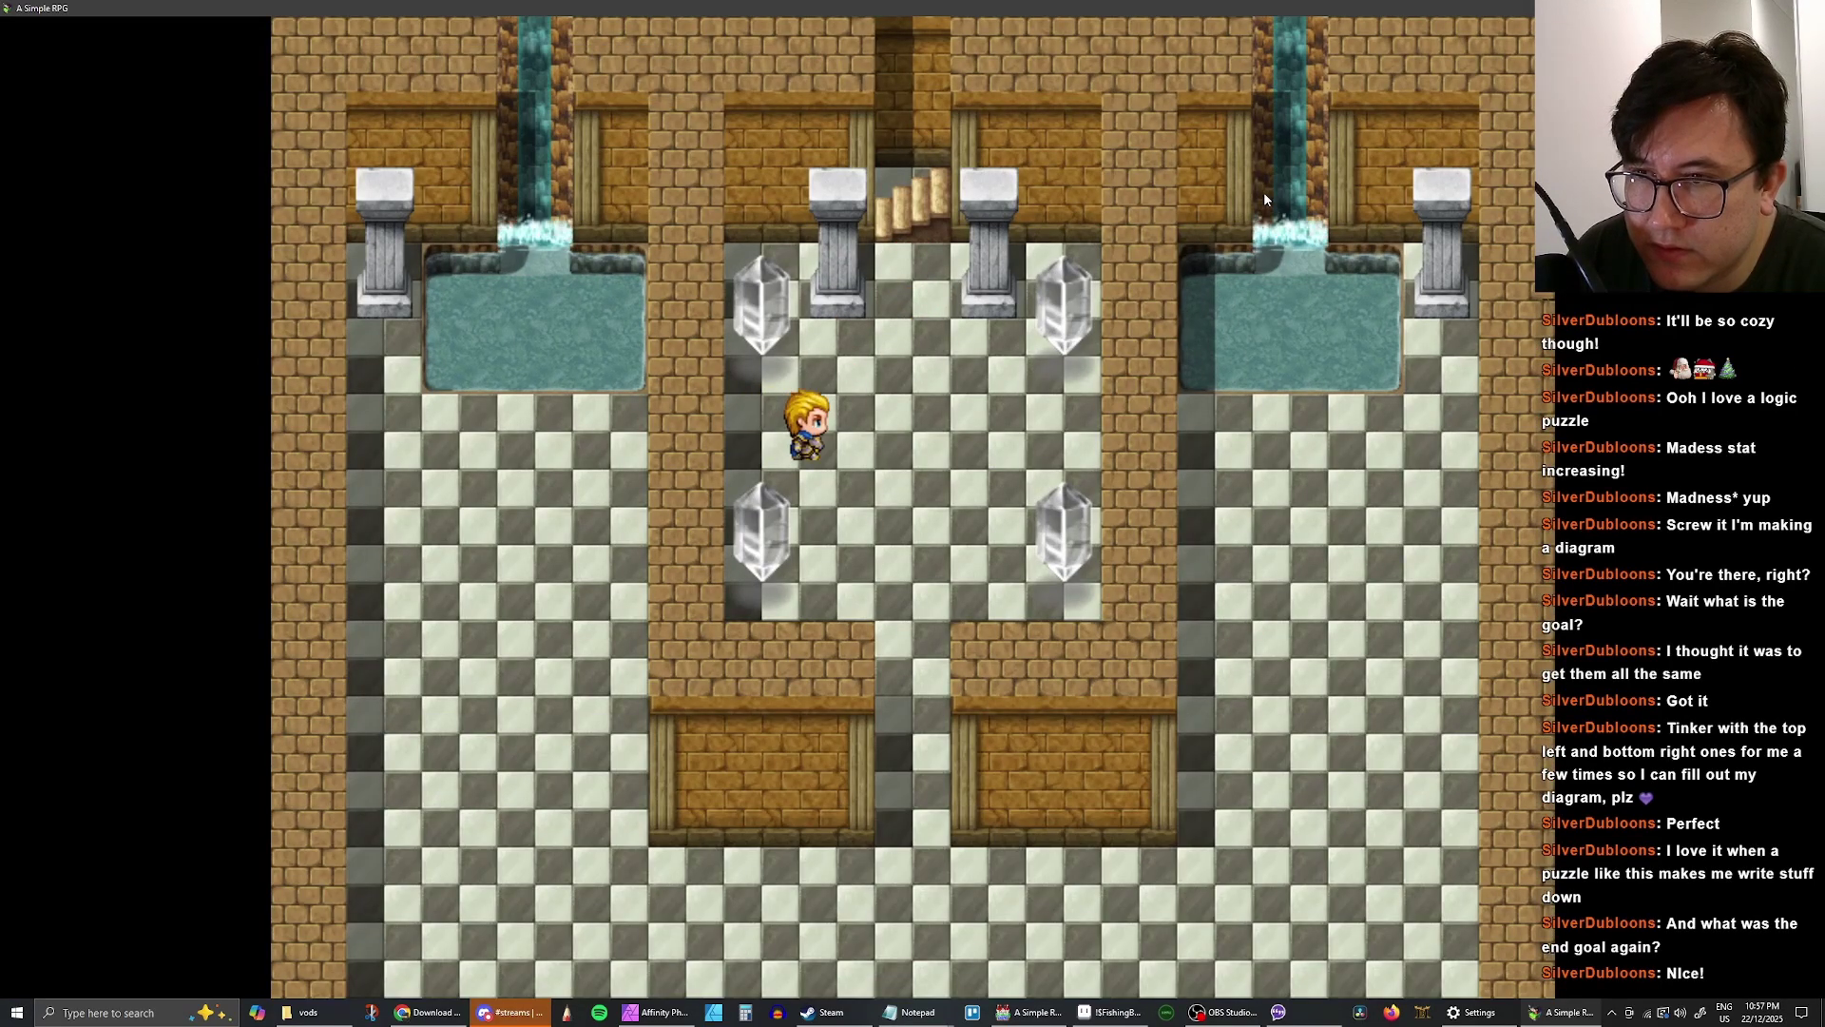
pyautogui.press('Down')
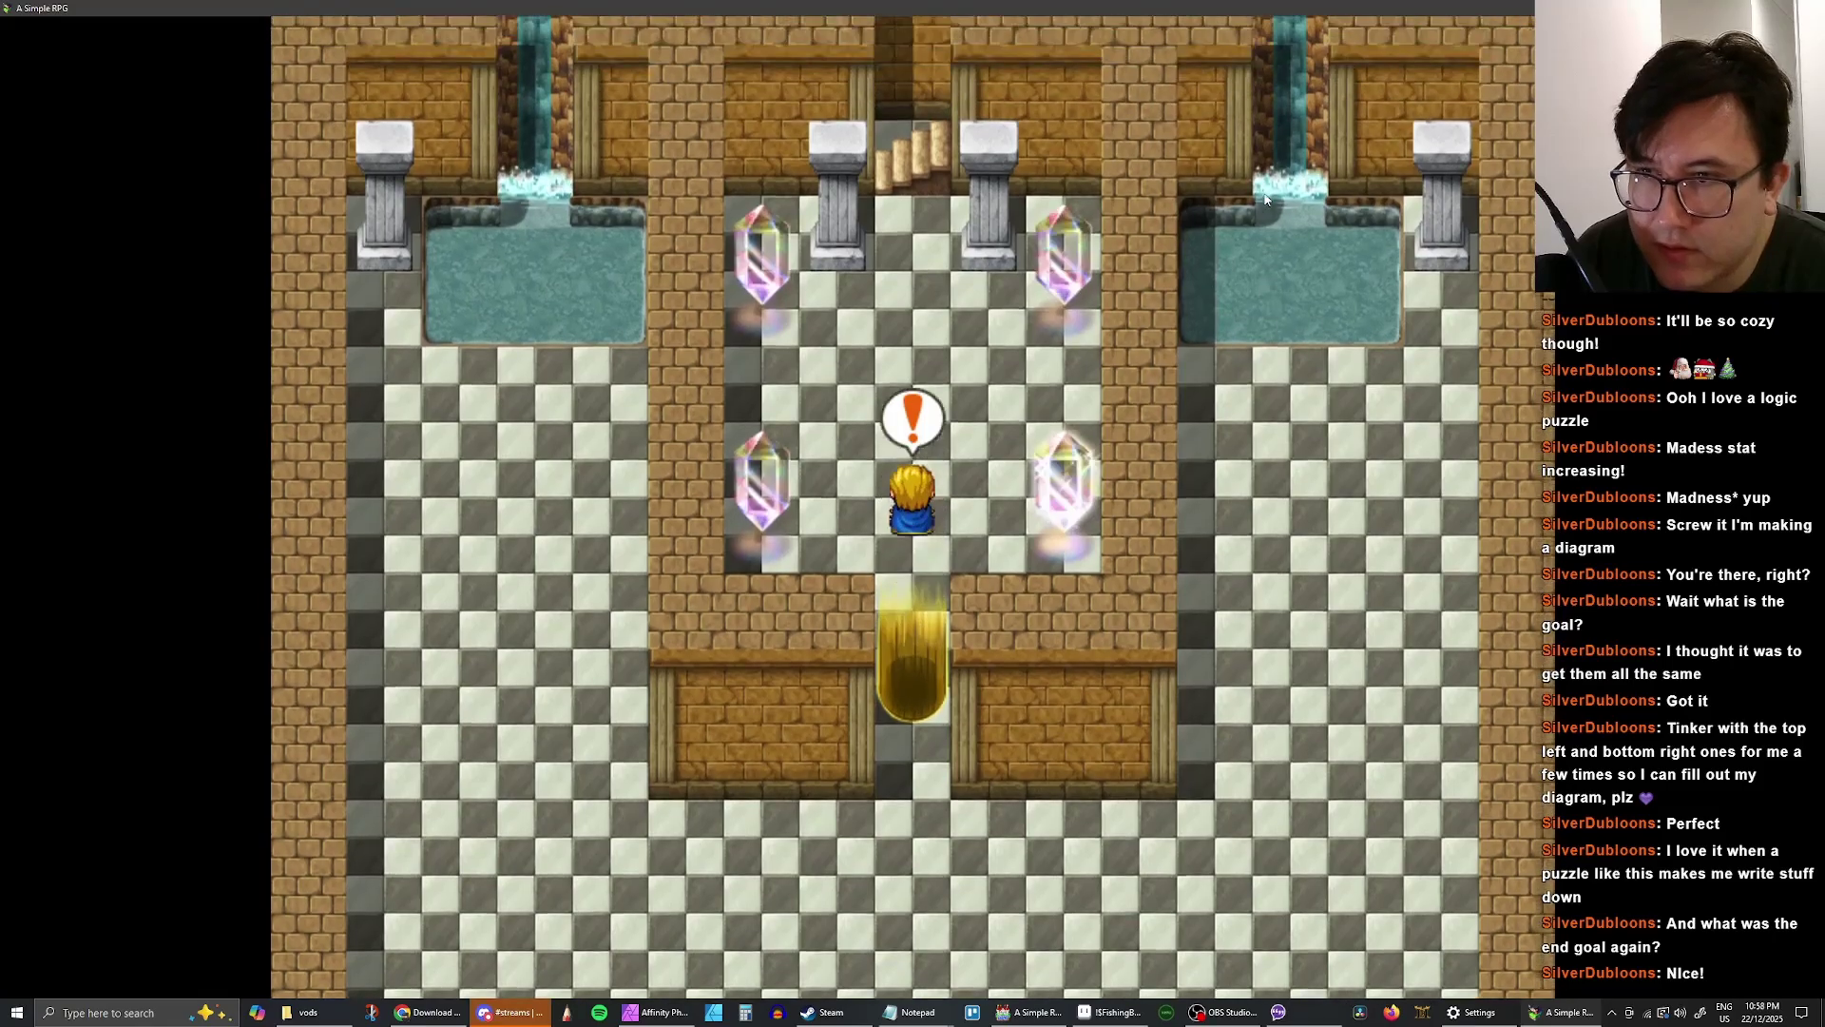
# - Walk back to the upper-left crystal after the cutscene and touch it once, dismissing the repeat prompt
pyautogui.press('Up')
pyautogui.press('Left')
pyautogui.press('Return')
pyautogui.press('Return')
pyautogui.press('Return')
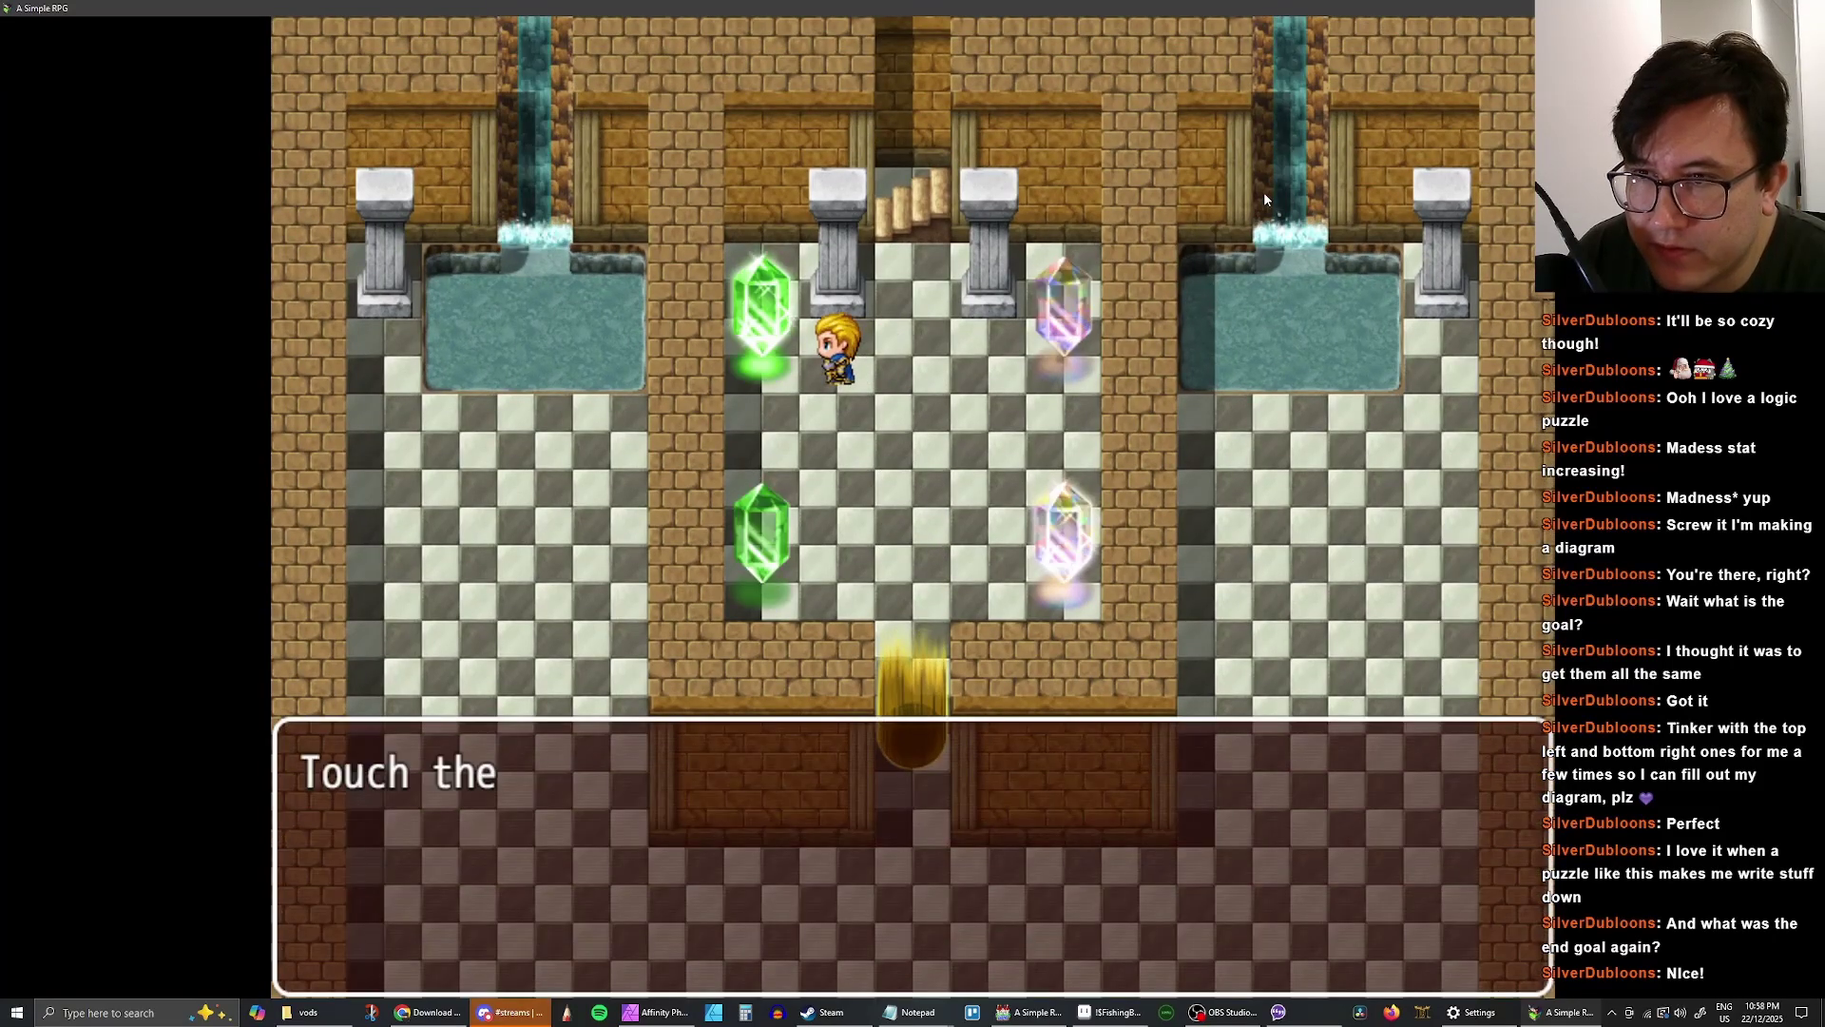
pyautogui.press('Return')
# - Cross to the upper-right crystal, touch it once, and walk back towards the pair of crystals opposite
pyautogui.press('Right')
pyautogui.press('Return')
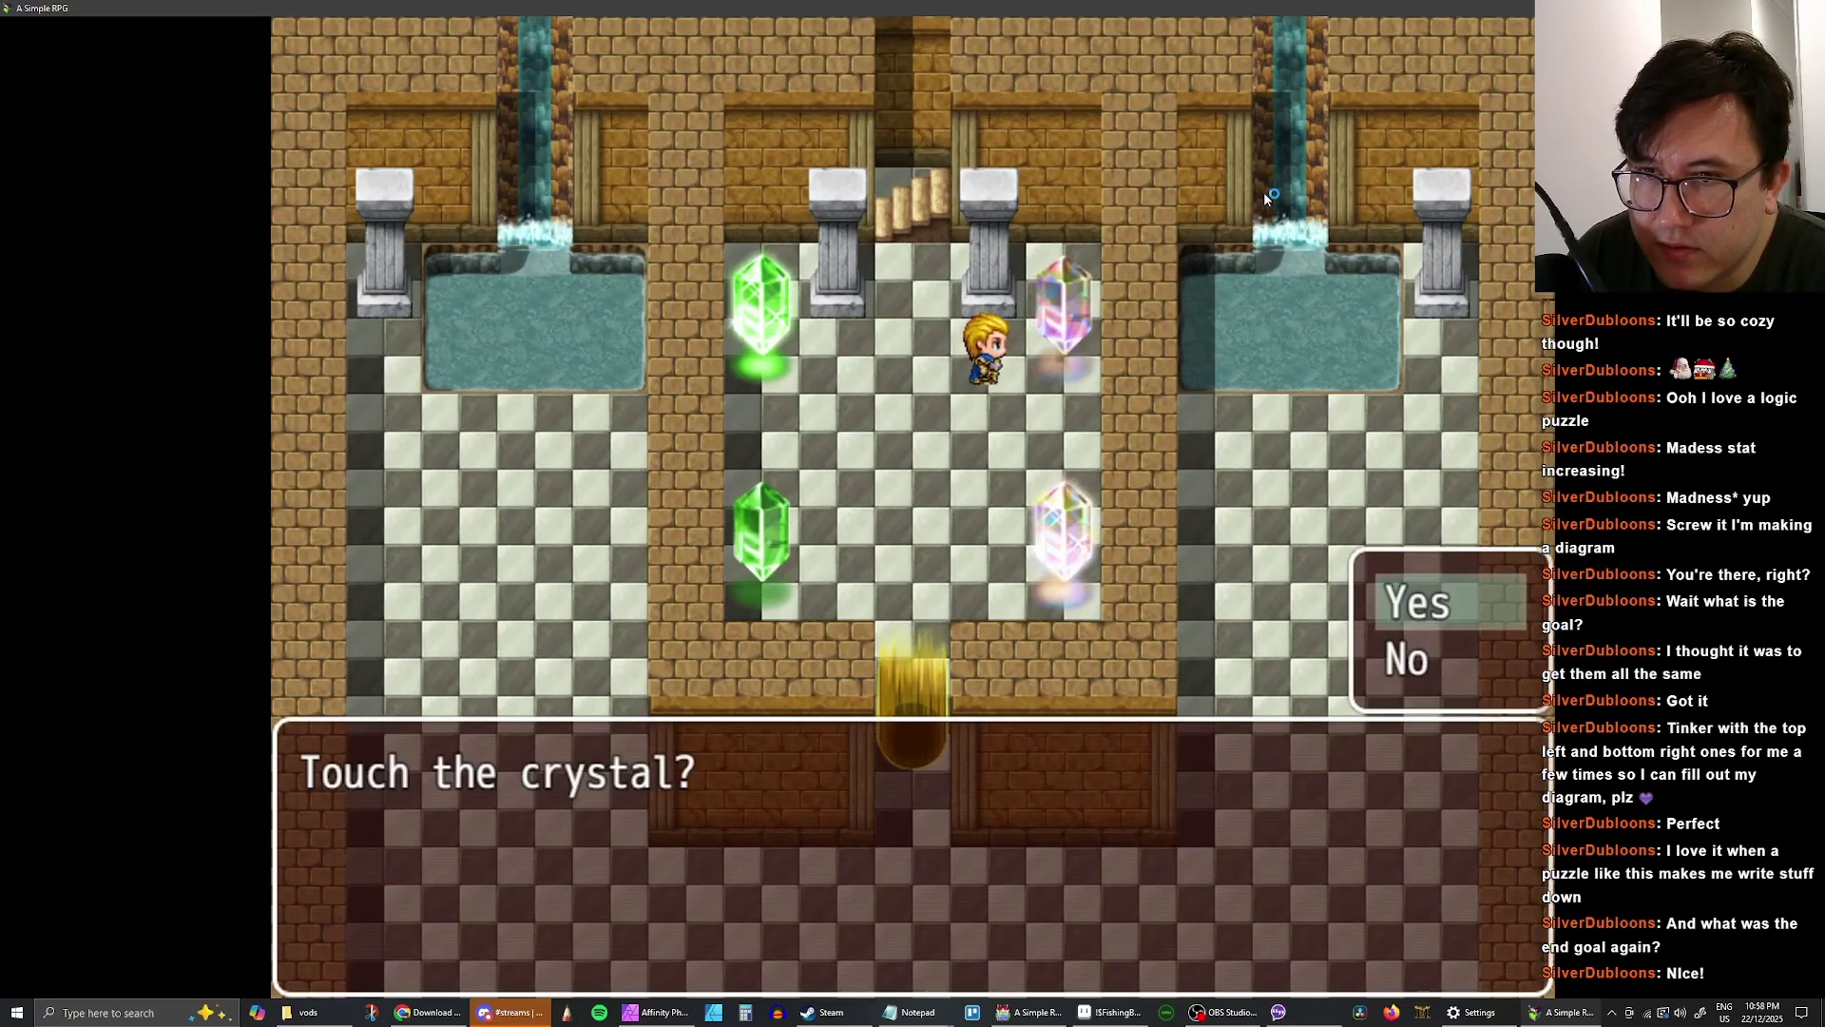
pyautogui.press('Return')
pyautogui.press('Down')
pyautogui.press('Left')
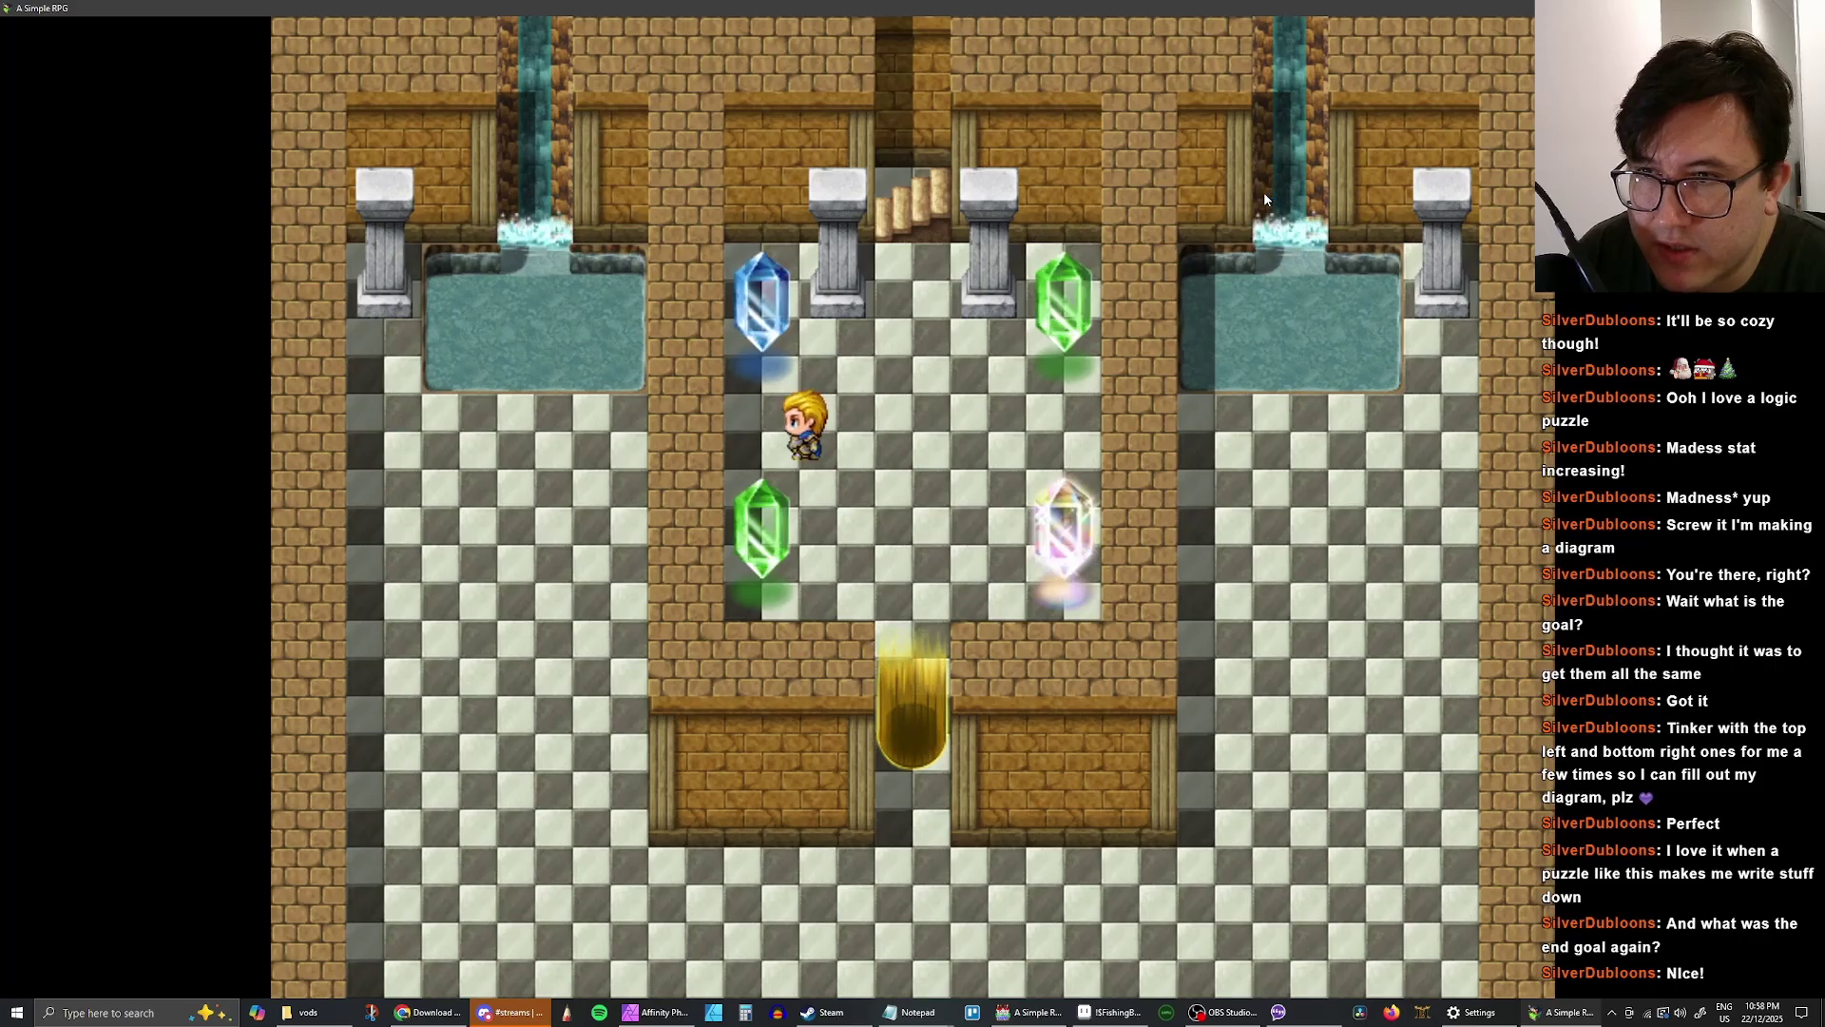
# - Touch the upper-left crystal twice more from below and decline the third prompt
pyautogui.press('Up')
pyautogui.press('Return')
pyautogui.press('Return')
pyautogui.press('Return')
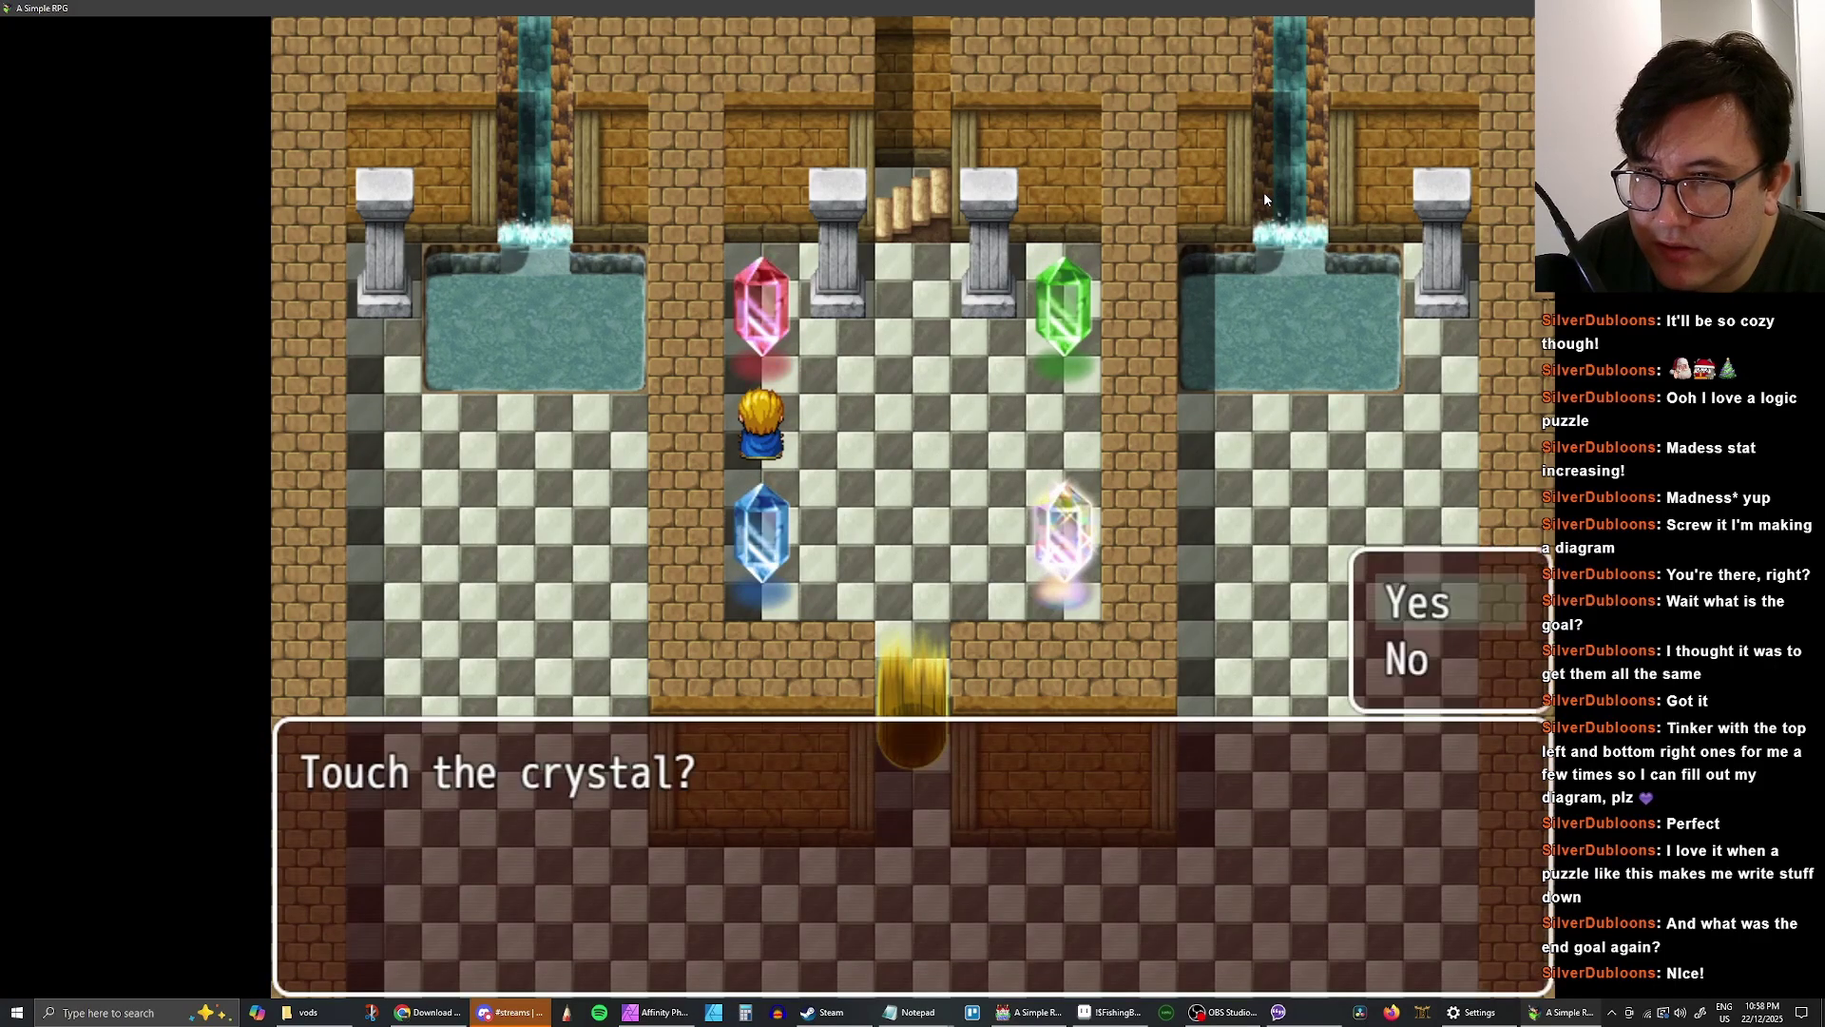
pyautogui.press('Return')
pyautogui.press('Return')
pyautogui.press('Return')
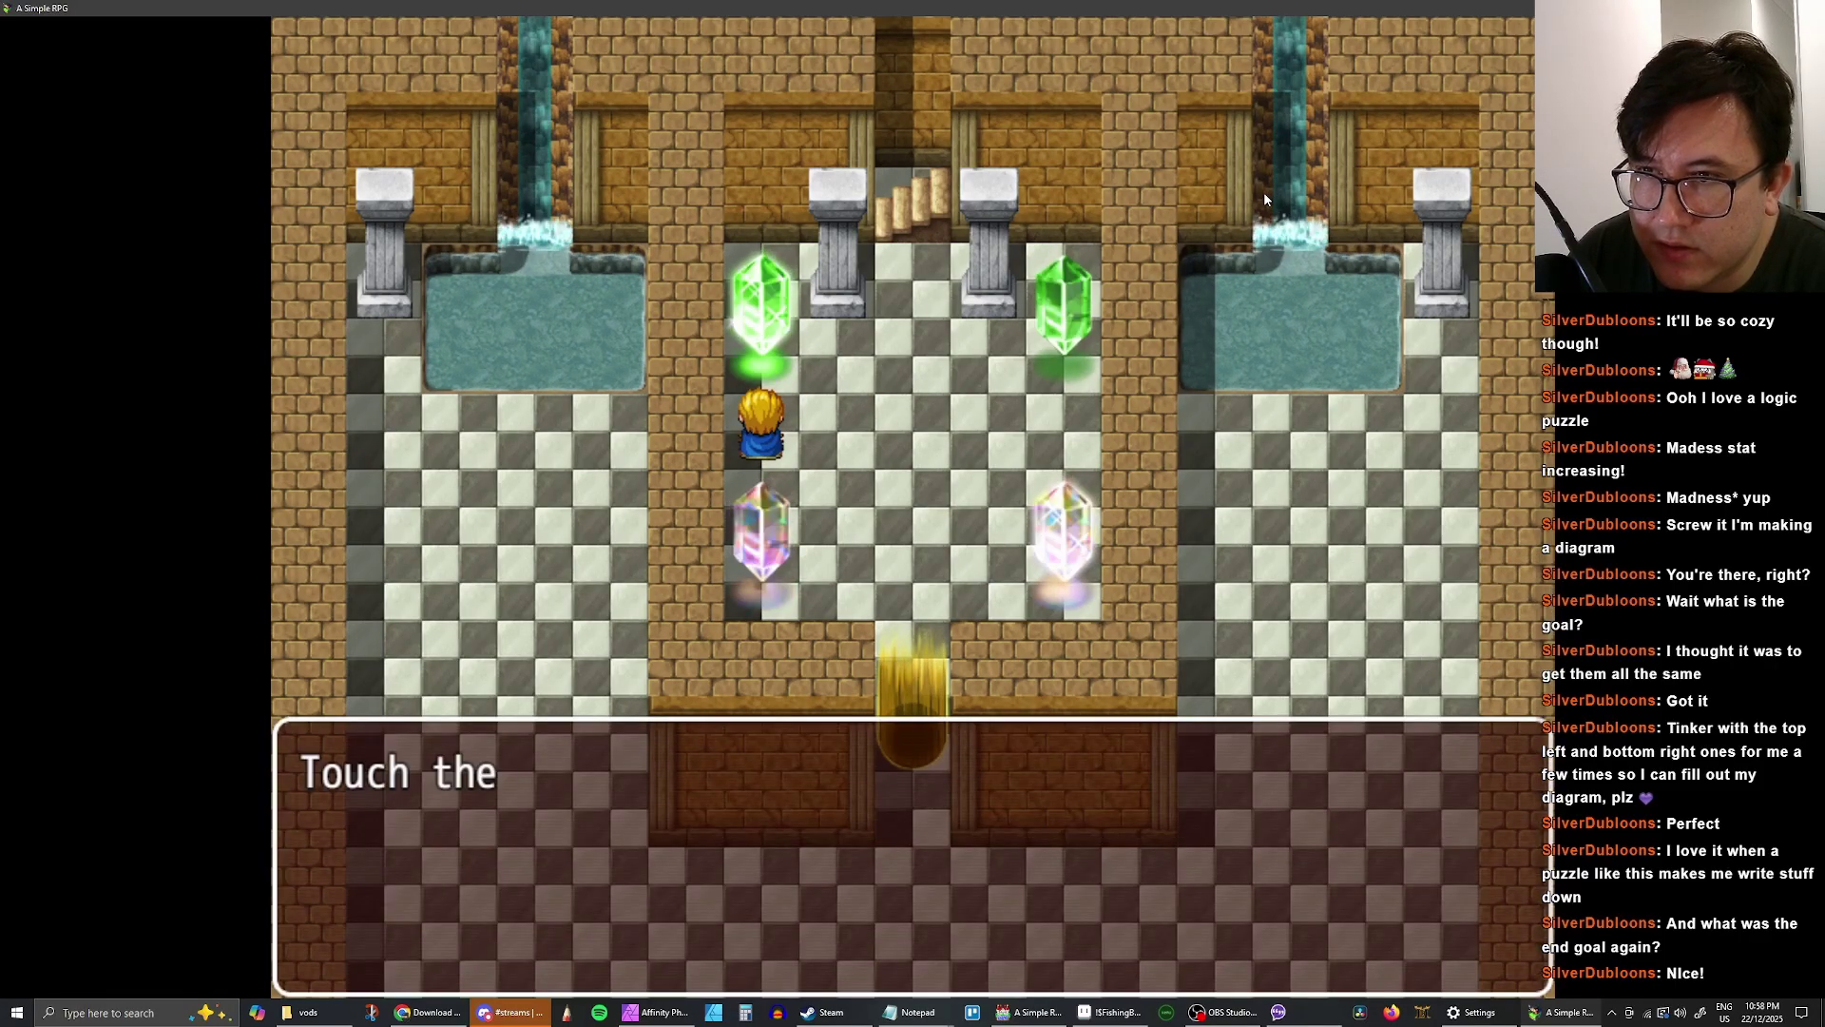
pyautogui.press('Escape')
# - Walk down to the lower-left crystal and touch it once
pyautogui.press('Down')
pyautogui.press('Return')
pyautogui.press('Return')
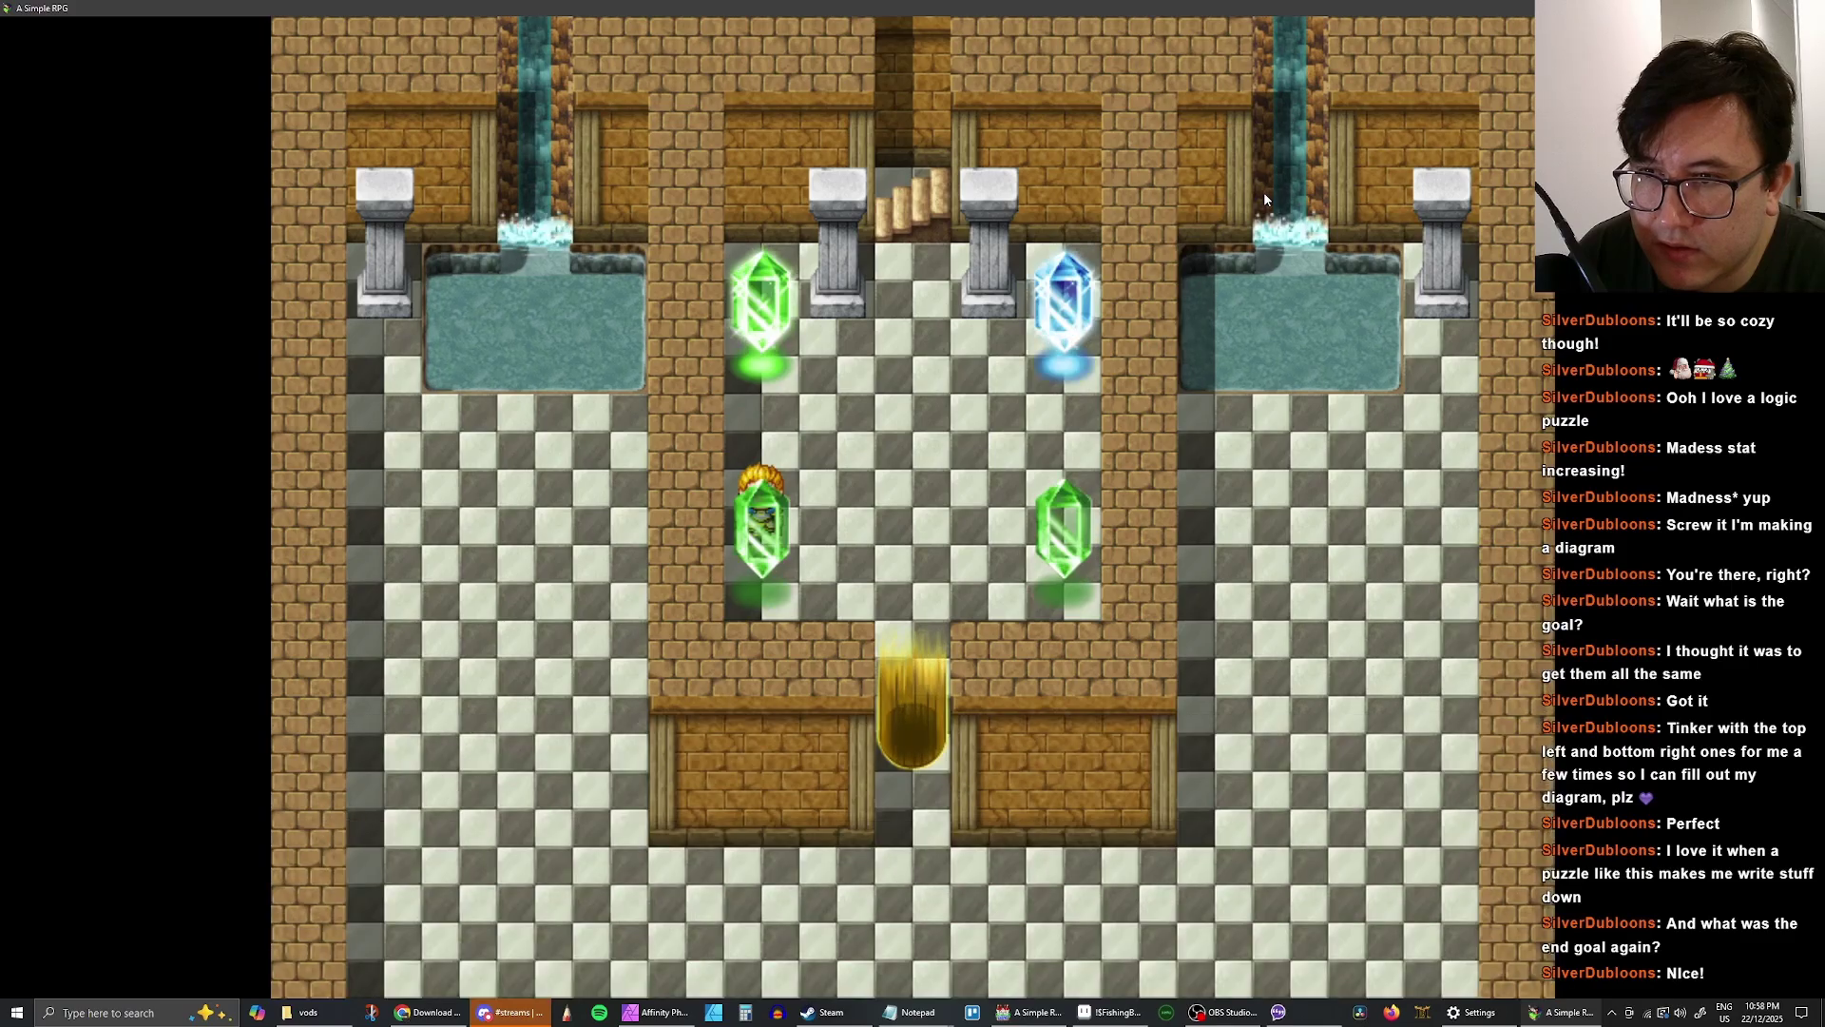
# - Touch the southwest crystal twice so that it turns red
pyautogui.press('Return')
pyautogui.press('Return')
pyautogui.press('Return')
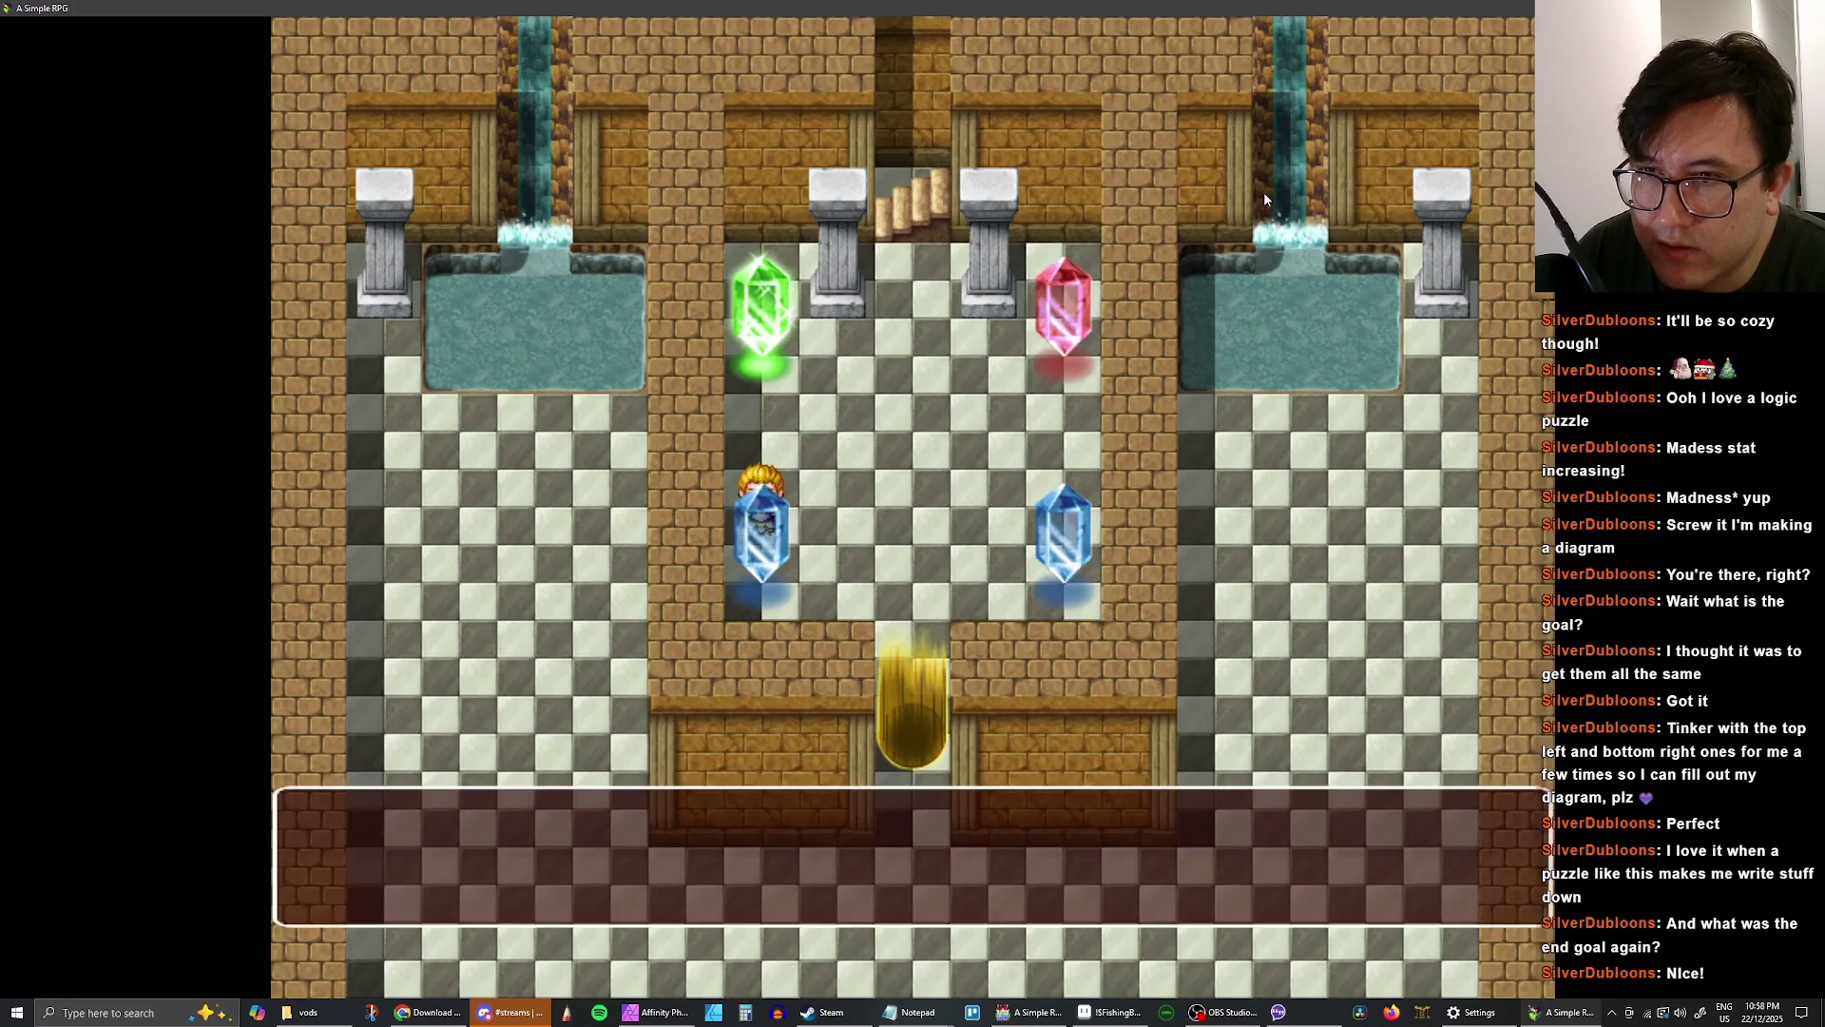
pyautogui.press('Return')
# - Walk to the northeast crystal and touch it repeatedly, running it through its full colour cycle twice
pyautogui.press('Right')
pyautogui.press('Up')
pyautogui.press('Right')
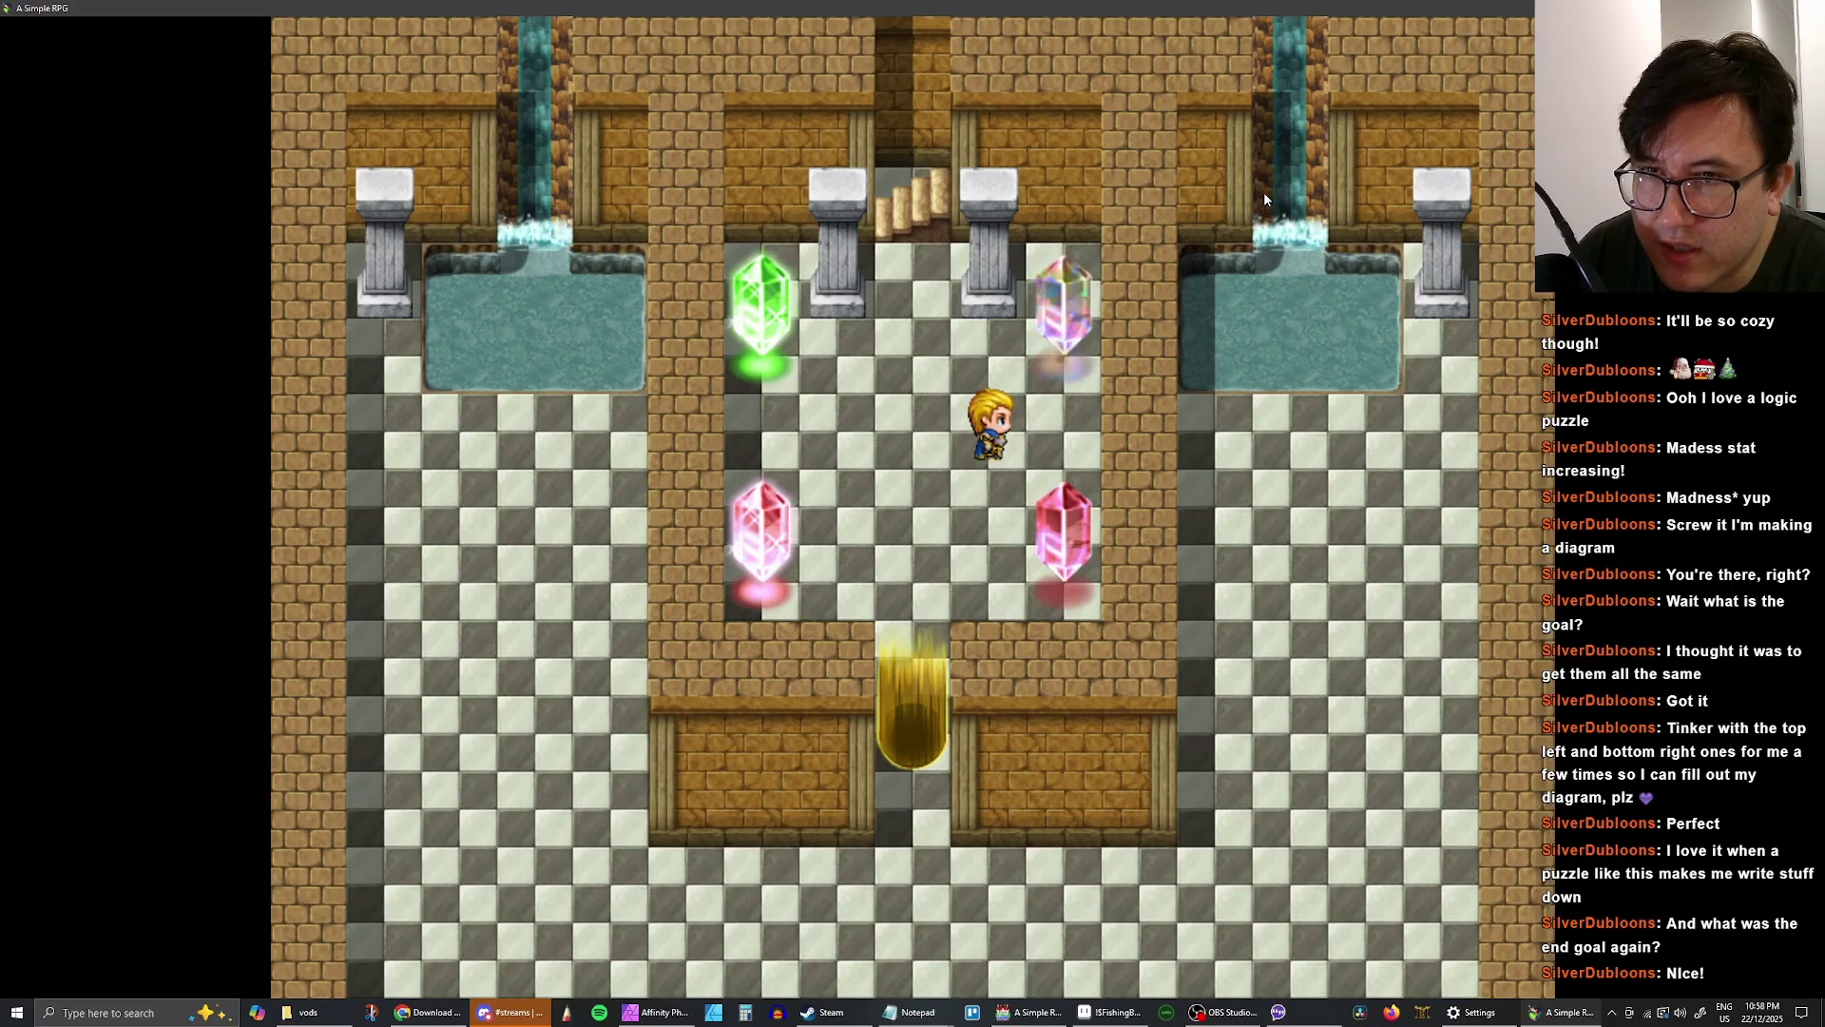
pyautogui.press('Up')
pyautogui.press('Return')
pyautogui.press('Return')
pyautogui.press('Return')
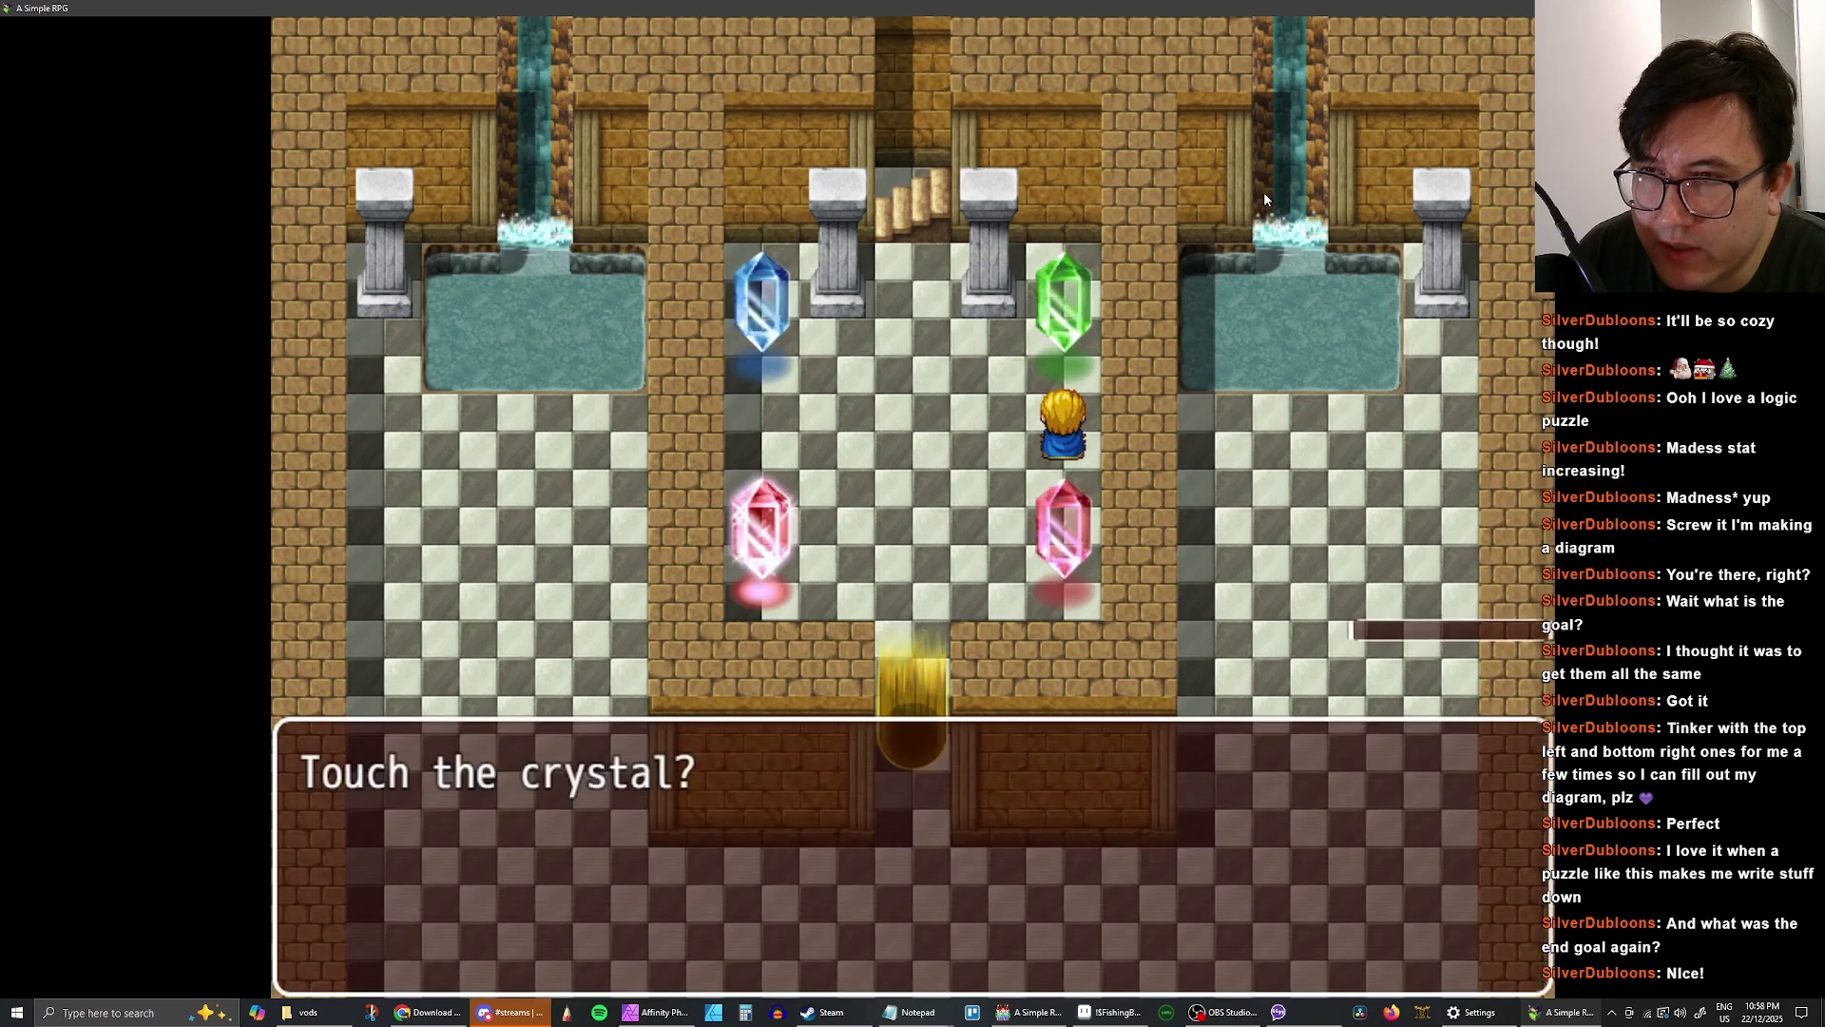
pyautogui.press('Return')
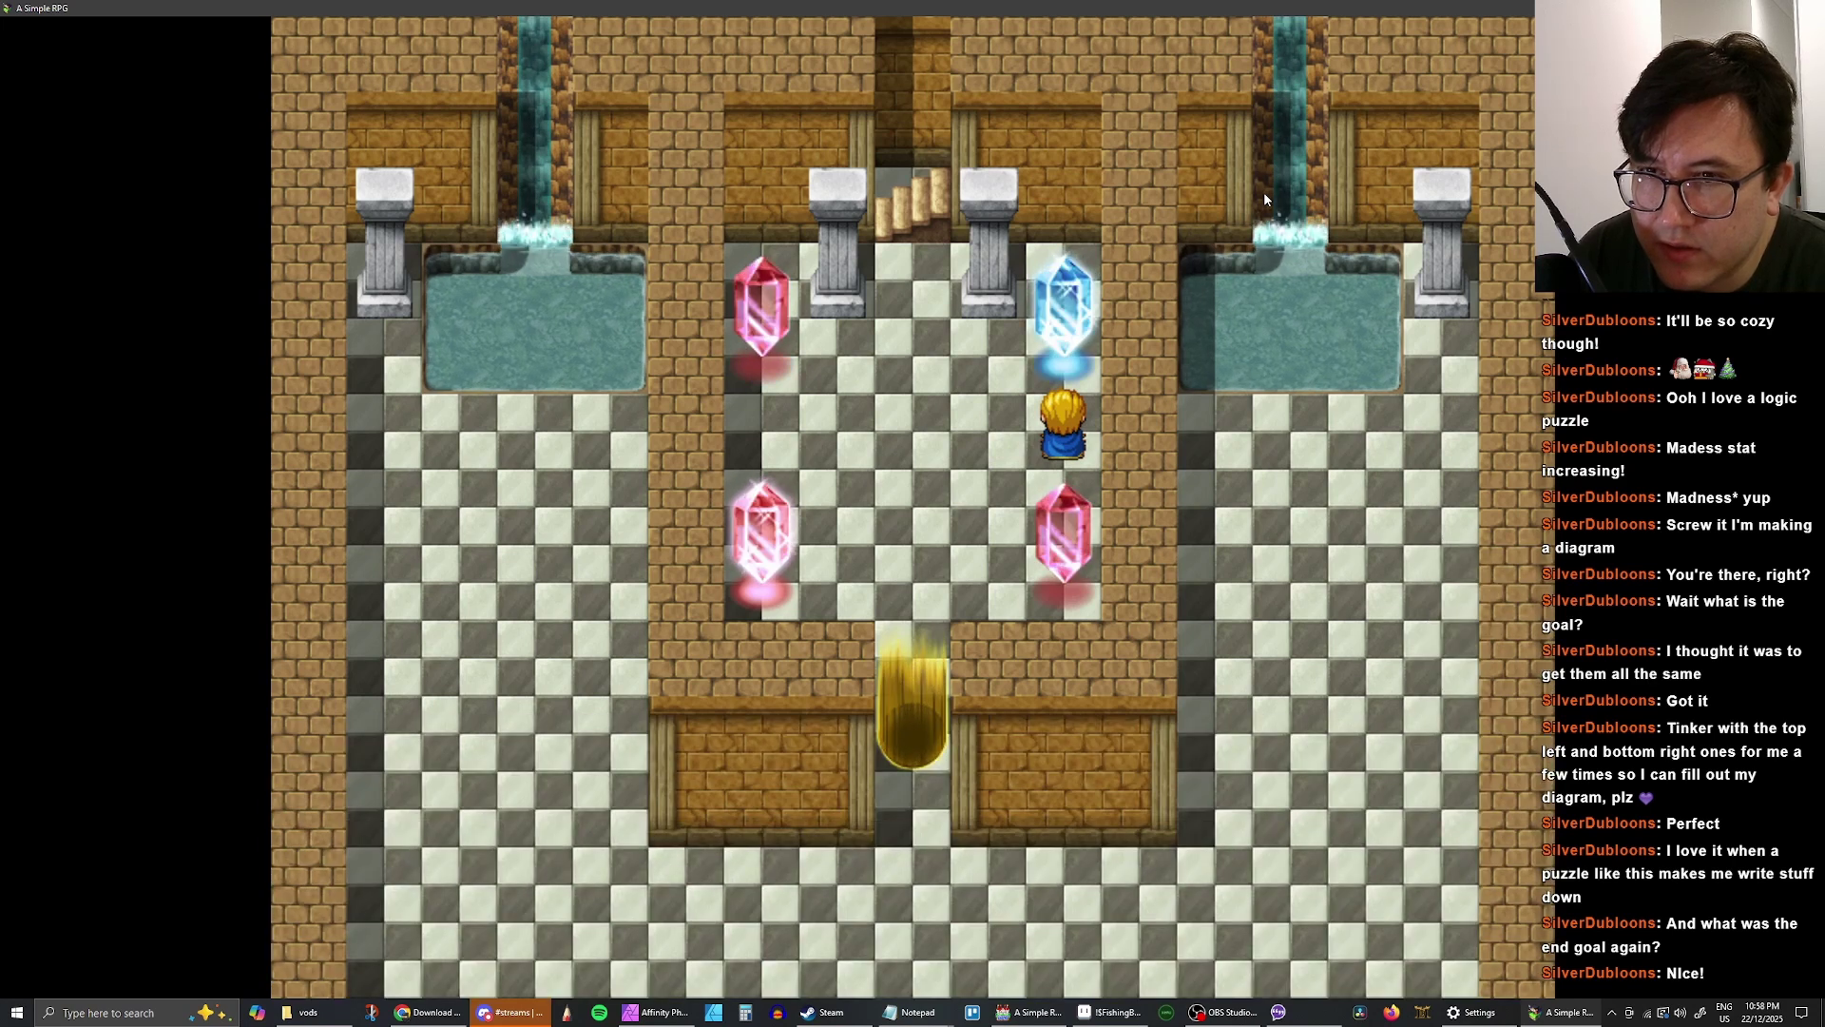
pyautogui.press('Return')
pyautogui.press('Return')
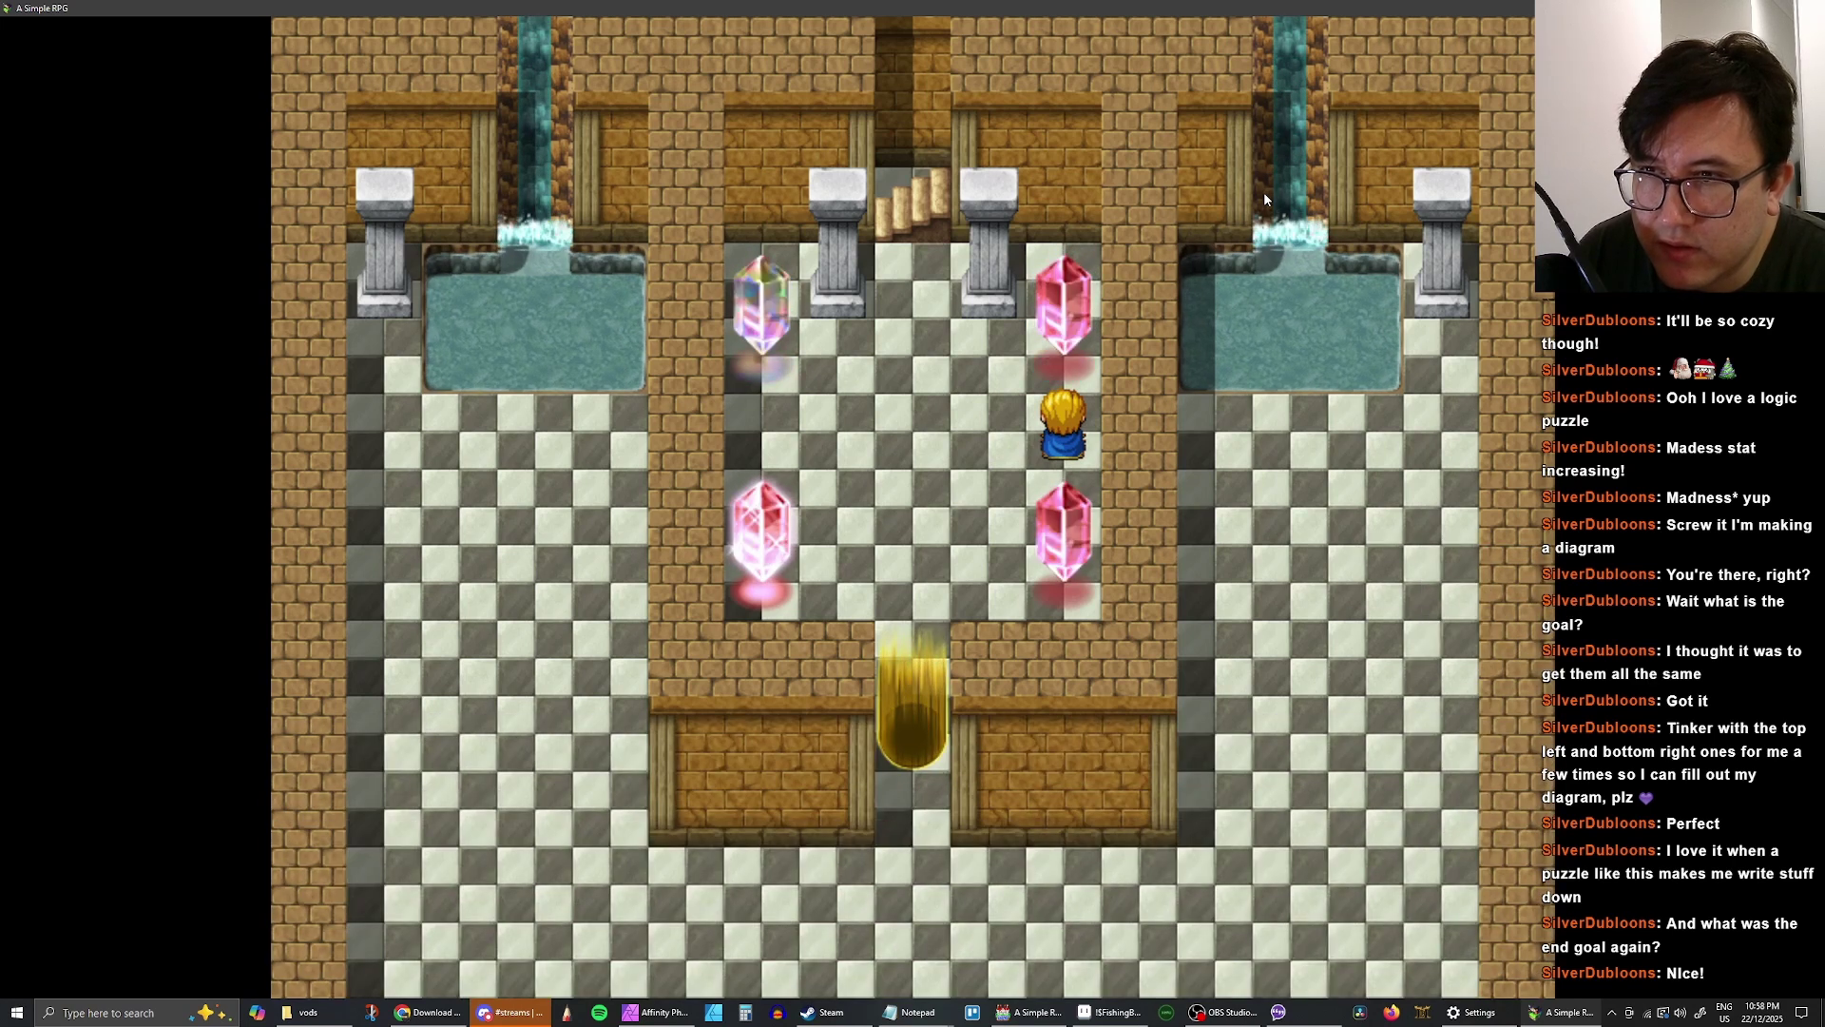
pyautogui.press('Return')
pyautogui.press('Return')
pyautogui.press('Return')
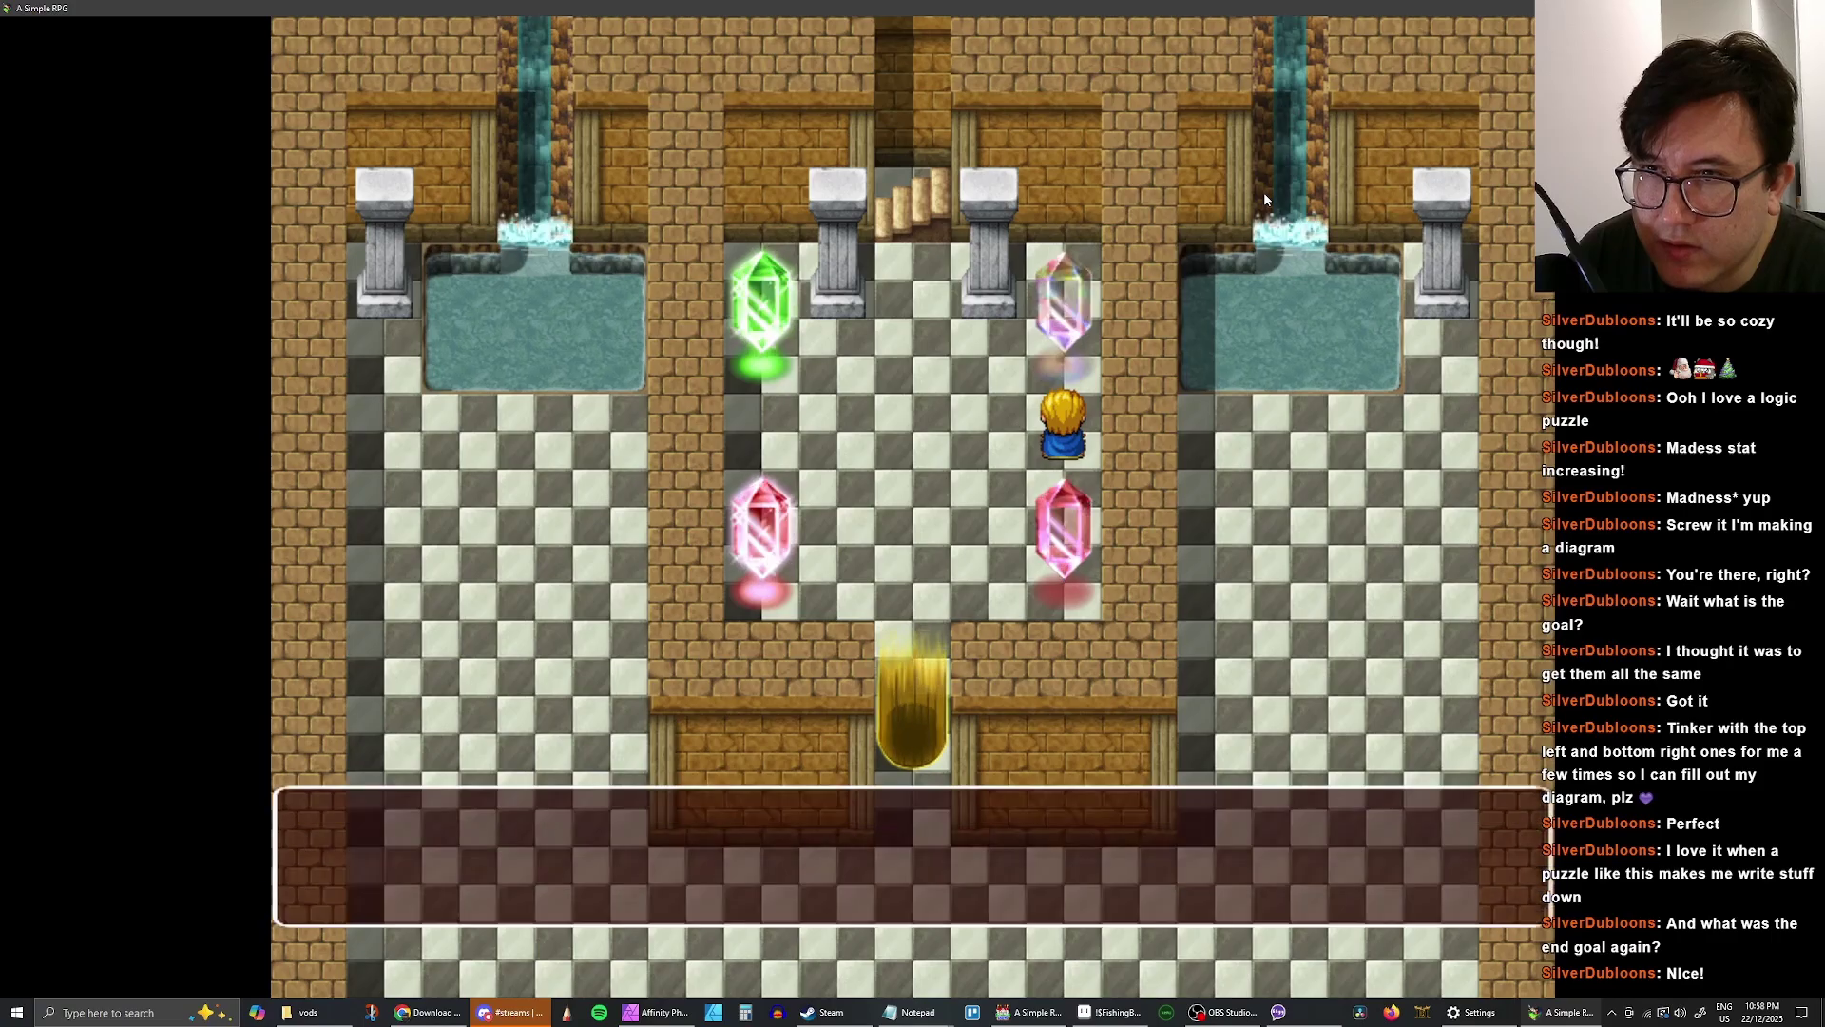
pyautogui.press('Return')
pyautogui.press('Return')
pyautogui.press('Return')
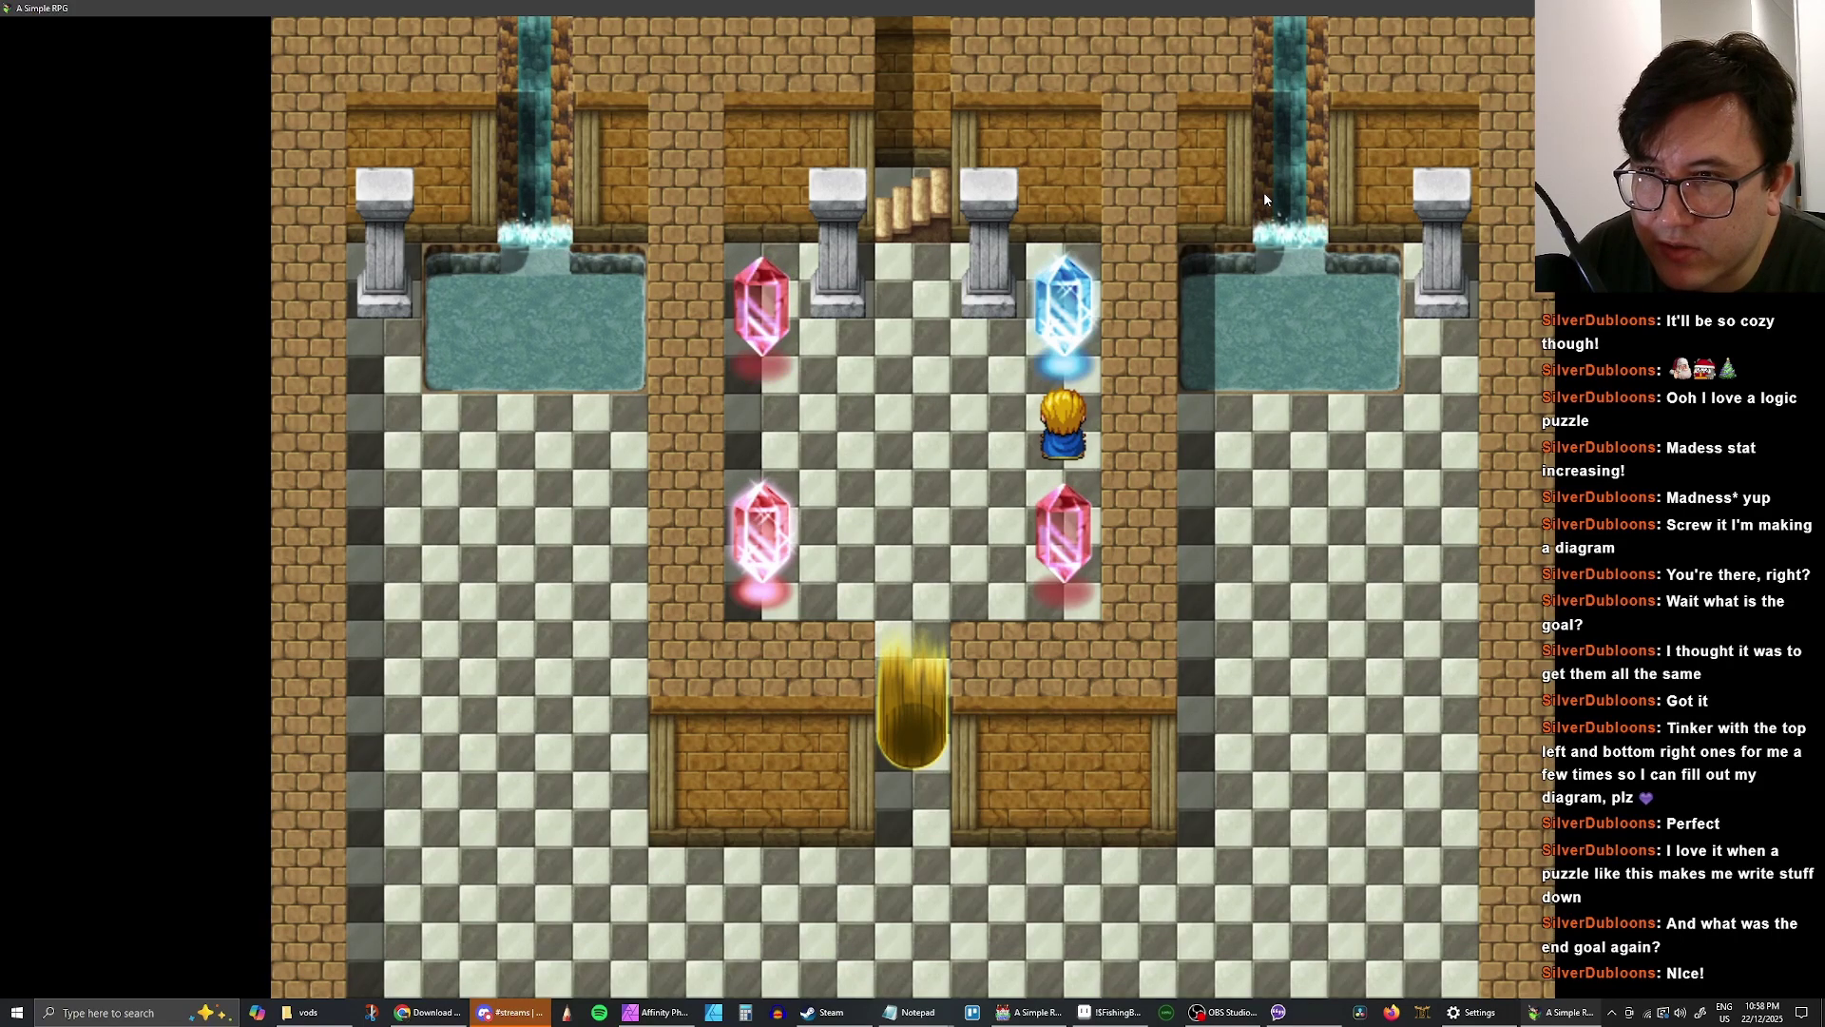
pyautogui.press('Return')
pyautogui.press('Return')
pyautogui.press('Return')
pyautogui.press('Return')
pyautogui.press('Return')
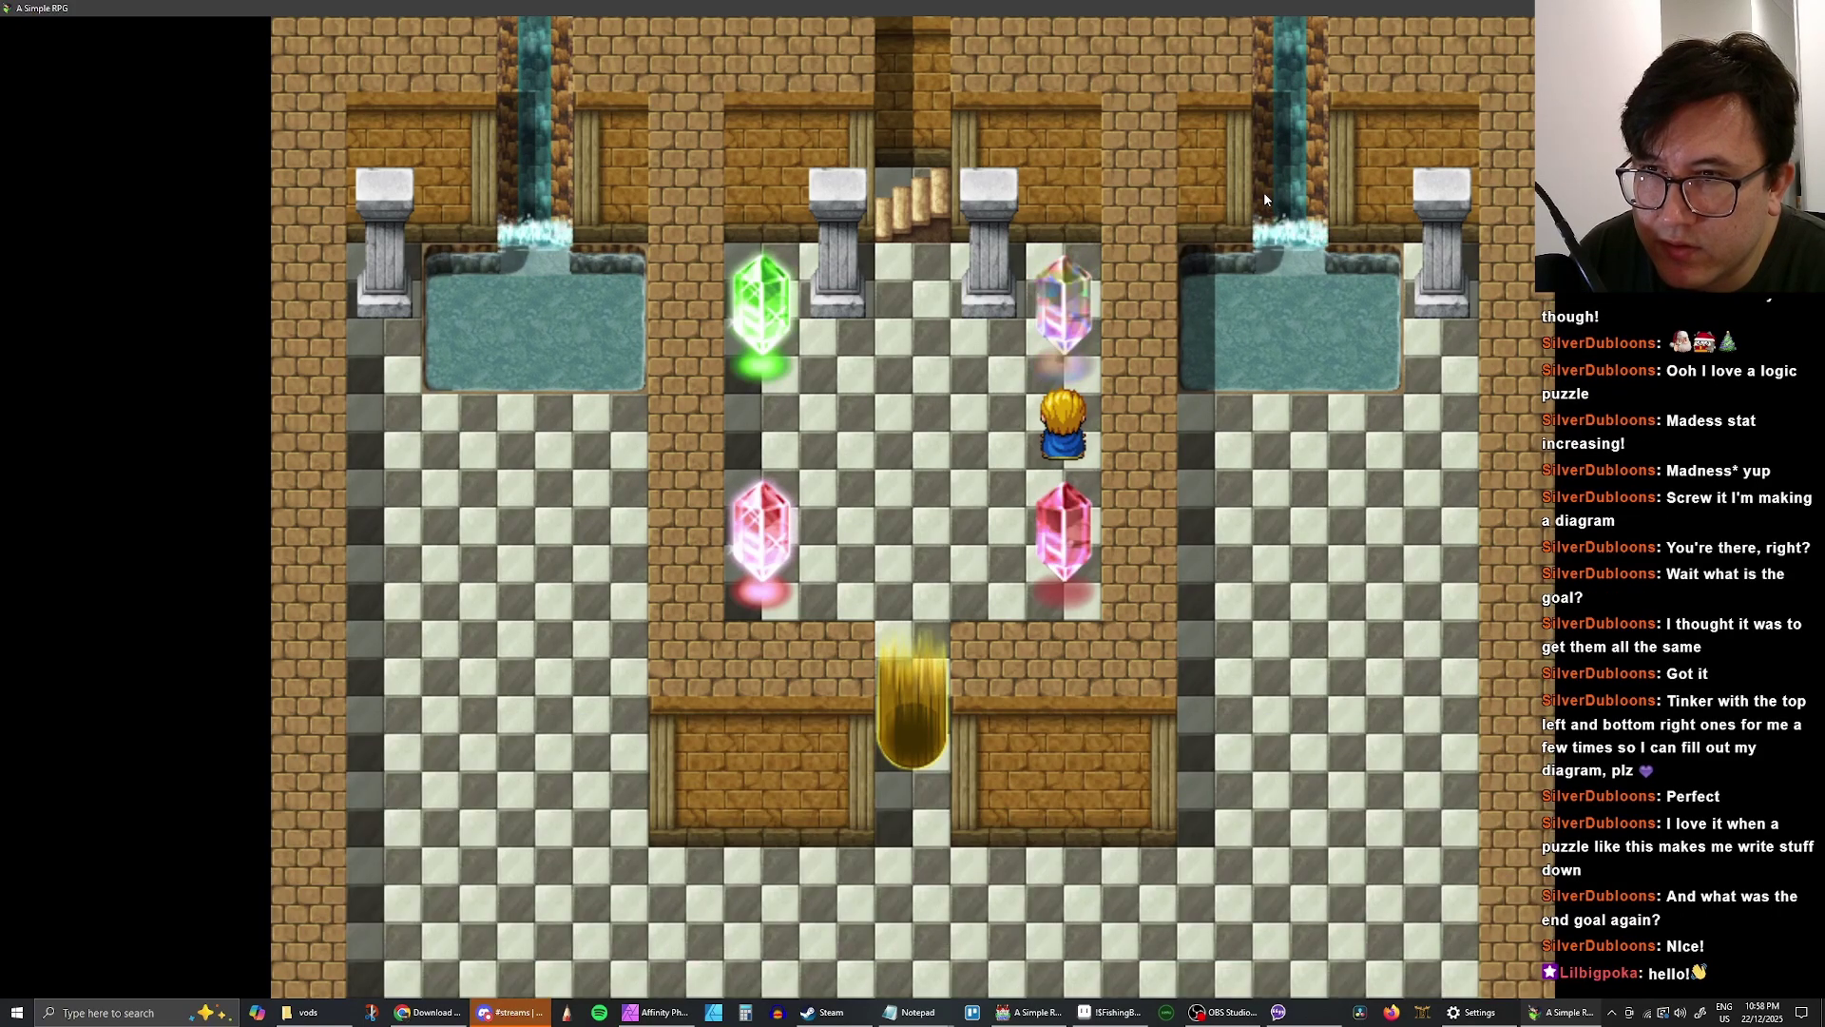
# - Walk to the southwest crystal and touch it four times, taking it through one full colour cycle
pyautogui.press('Left')
pyautogui.press('Down')
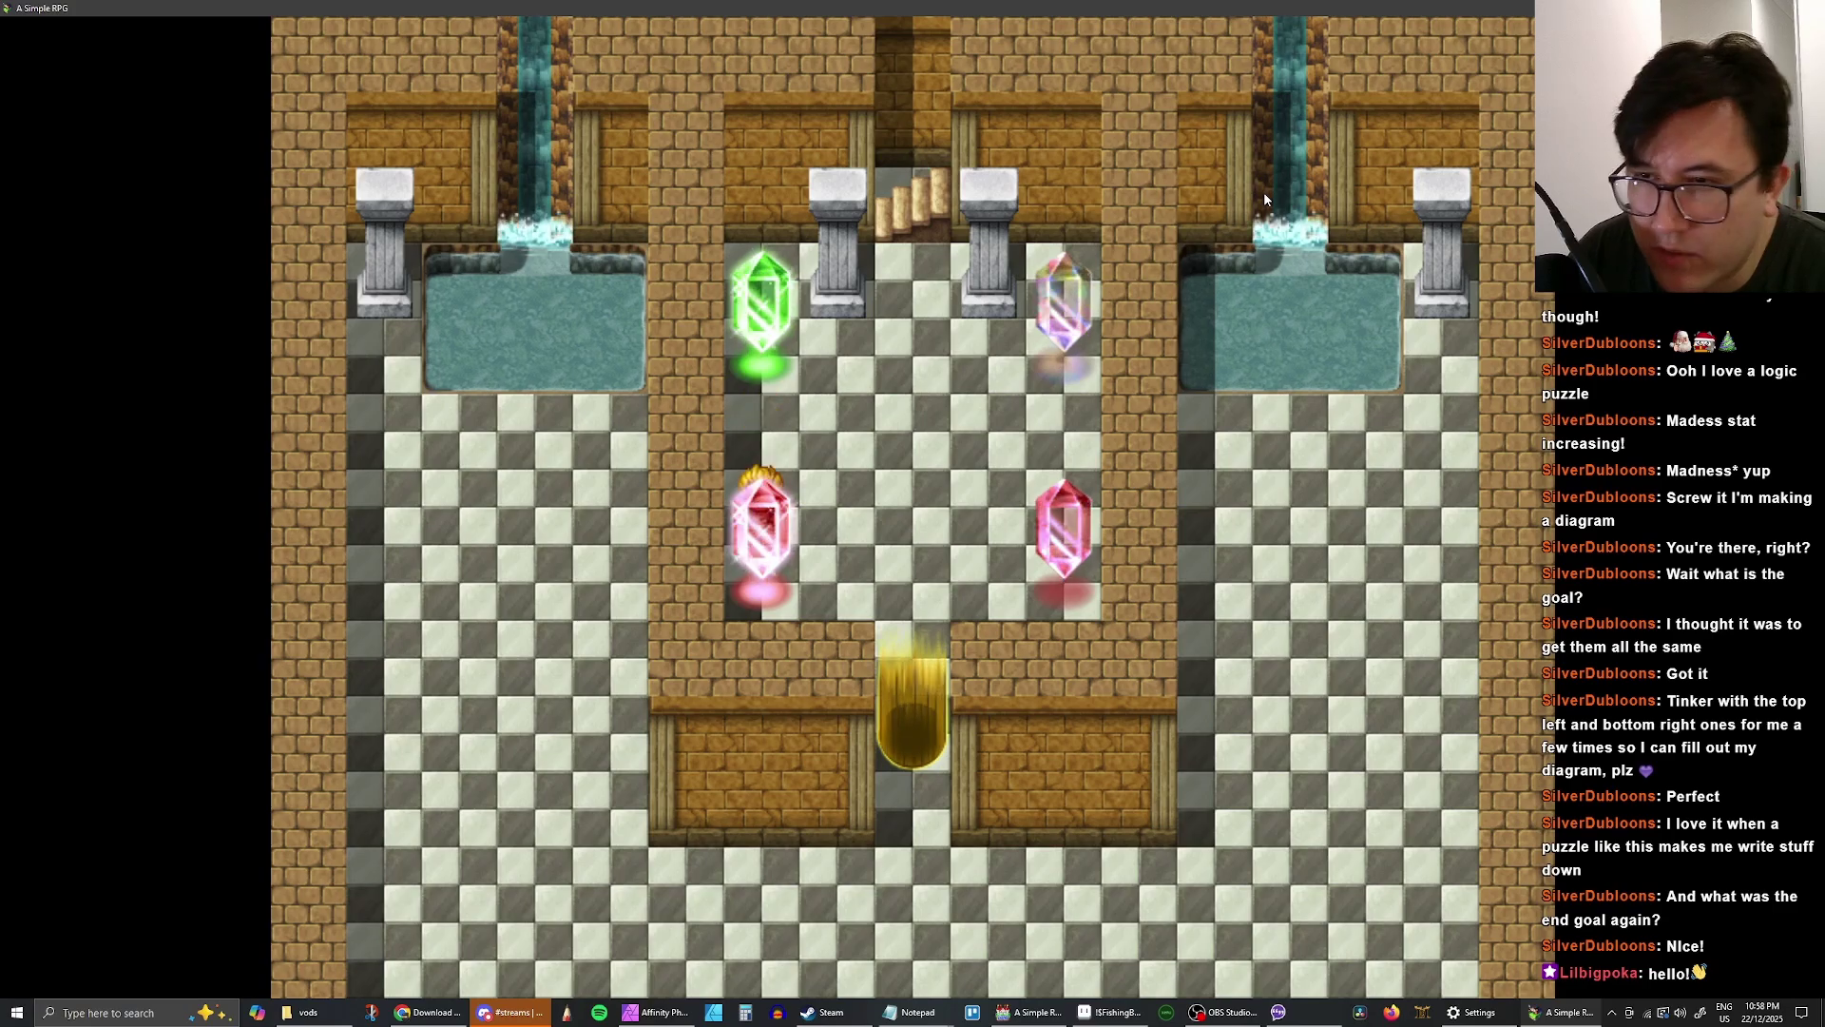
pyautogui.press('Return')
pyautogui.press('Return')
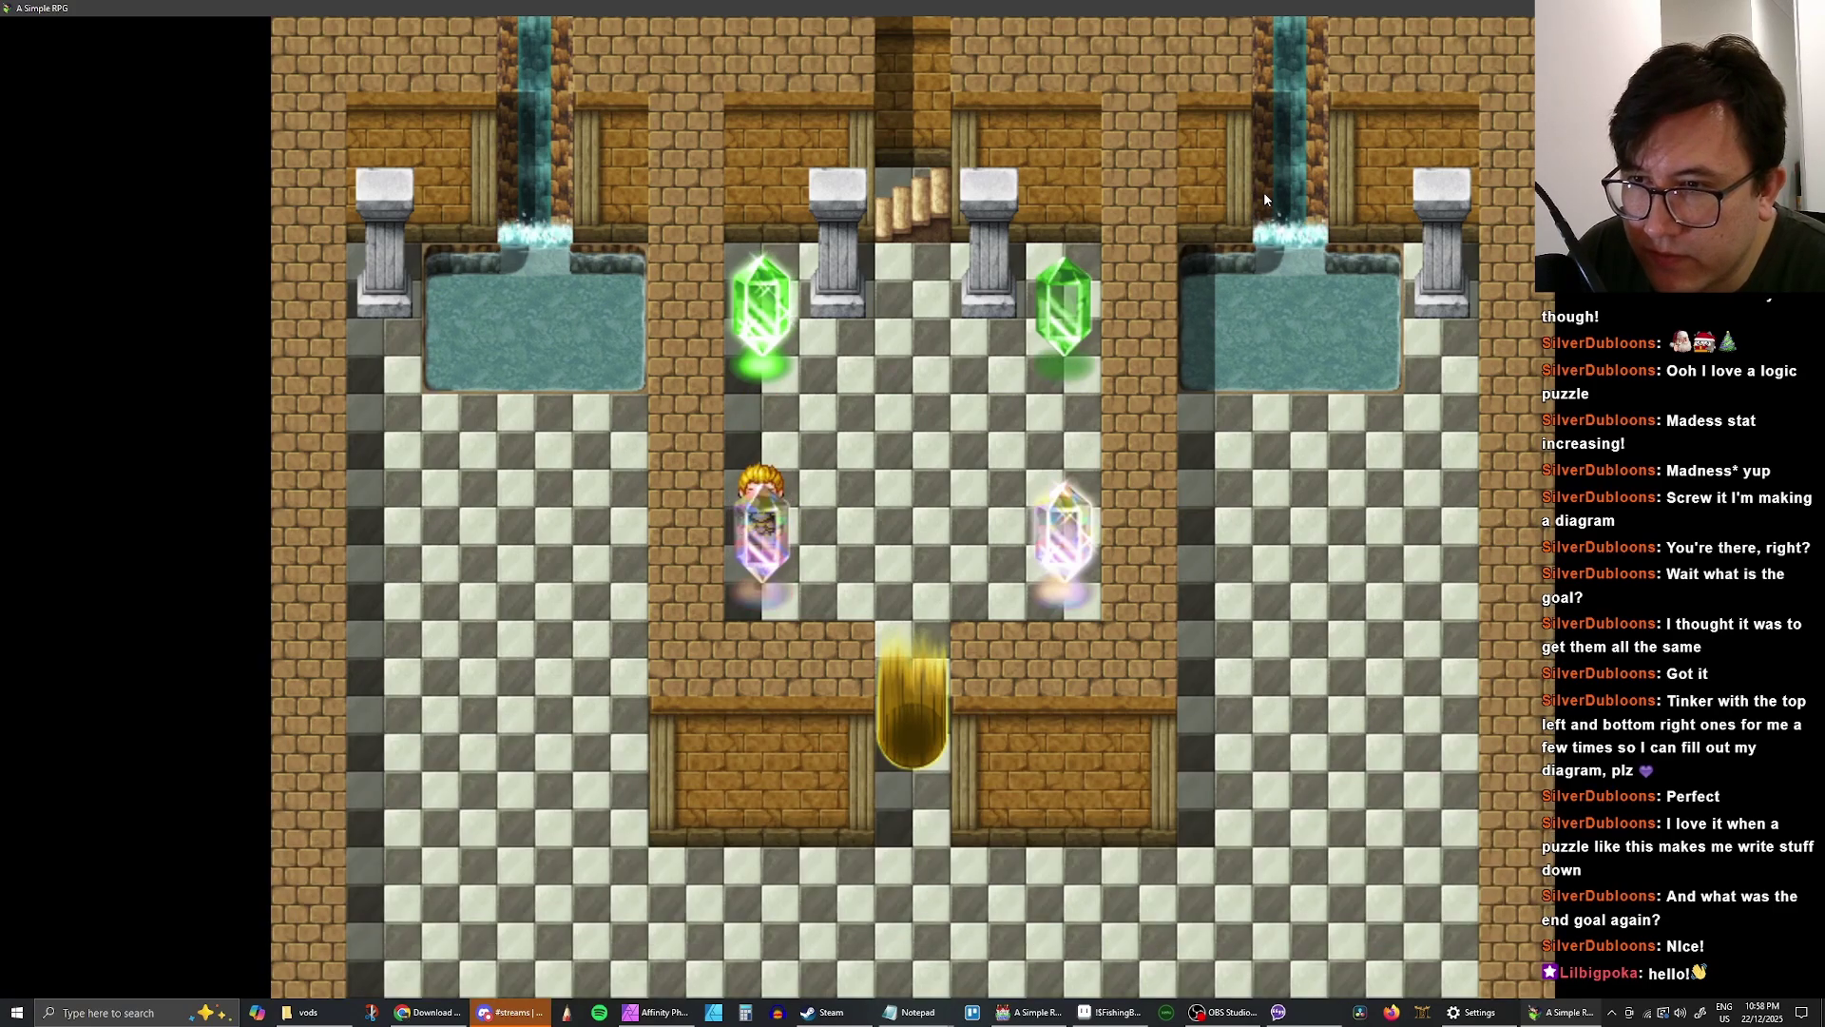
pyautogui.press('Return')
pyautogui.press('Return')
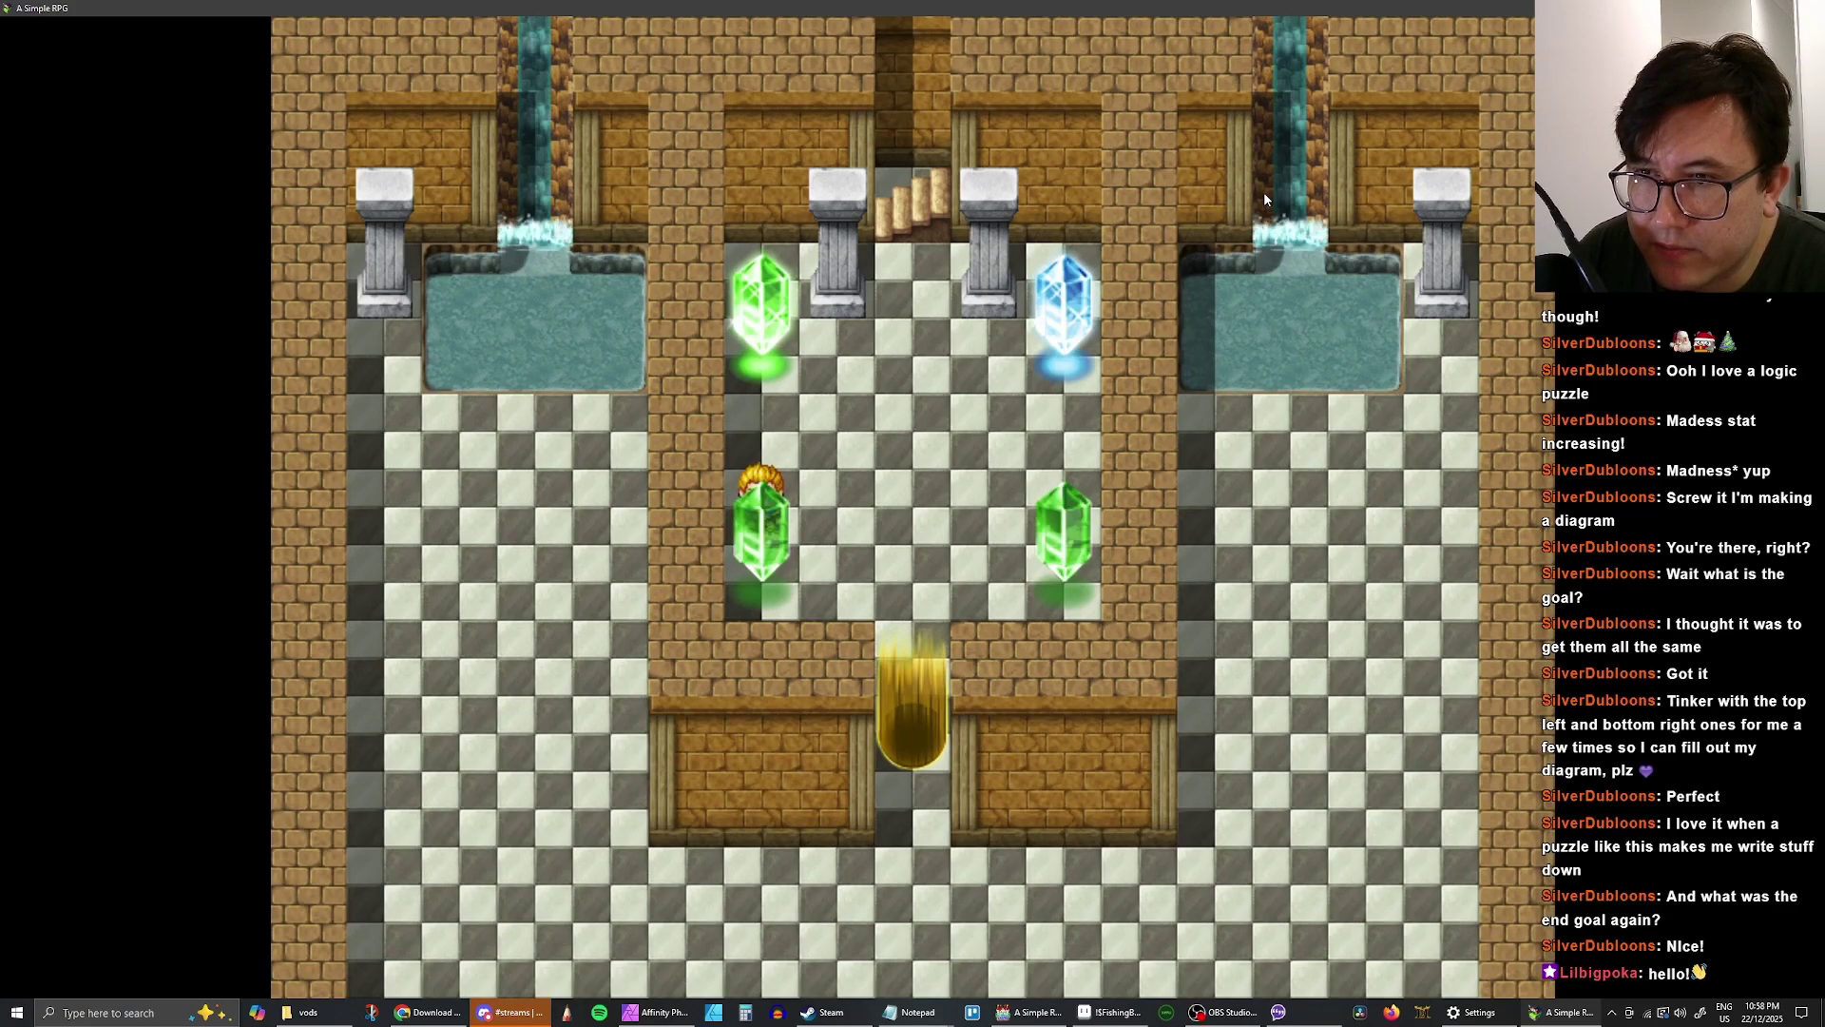
pyautogui.press('Return')
pyautogui.press('Return')
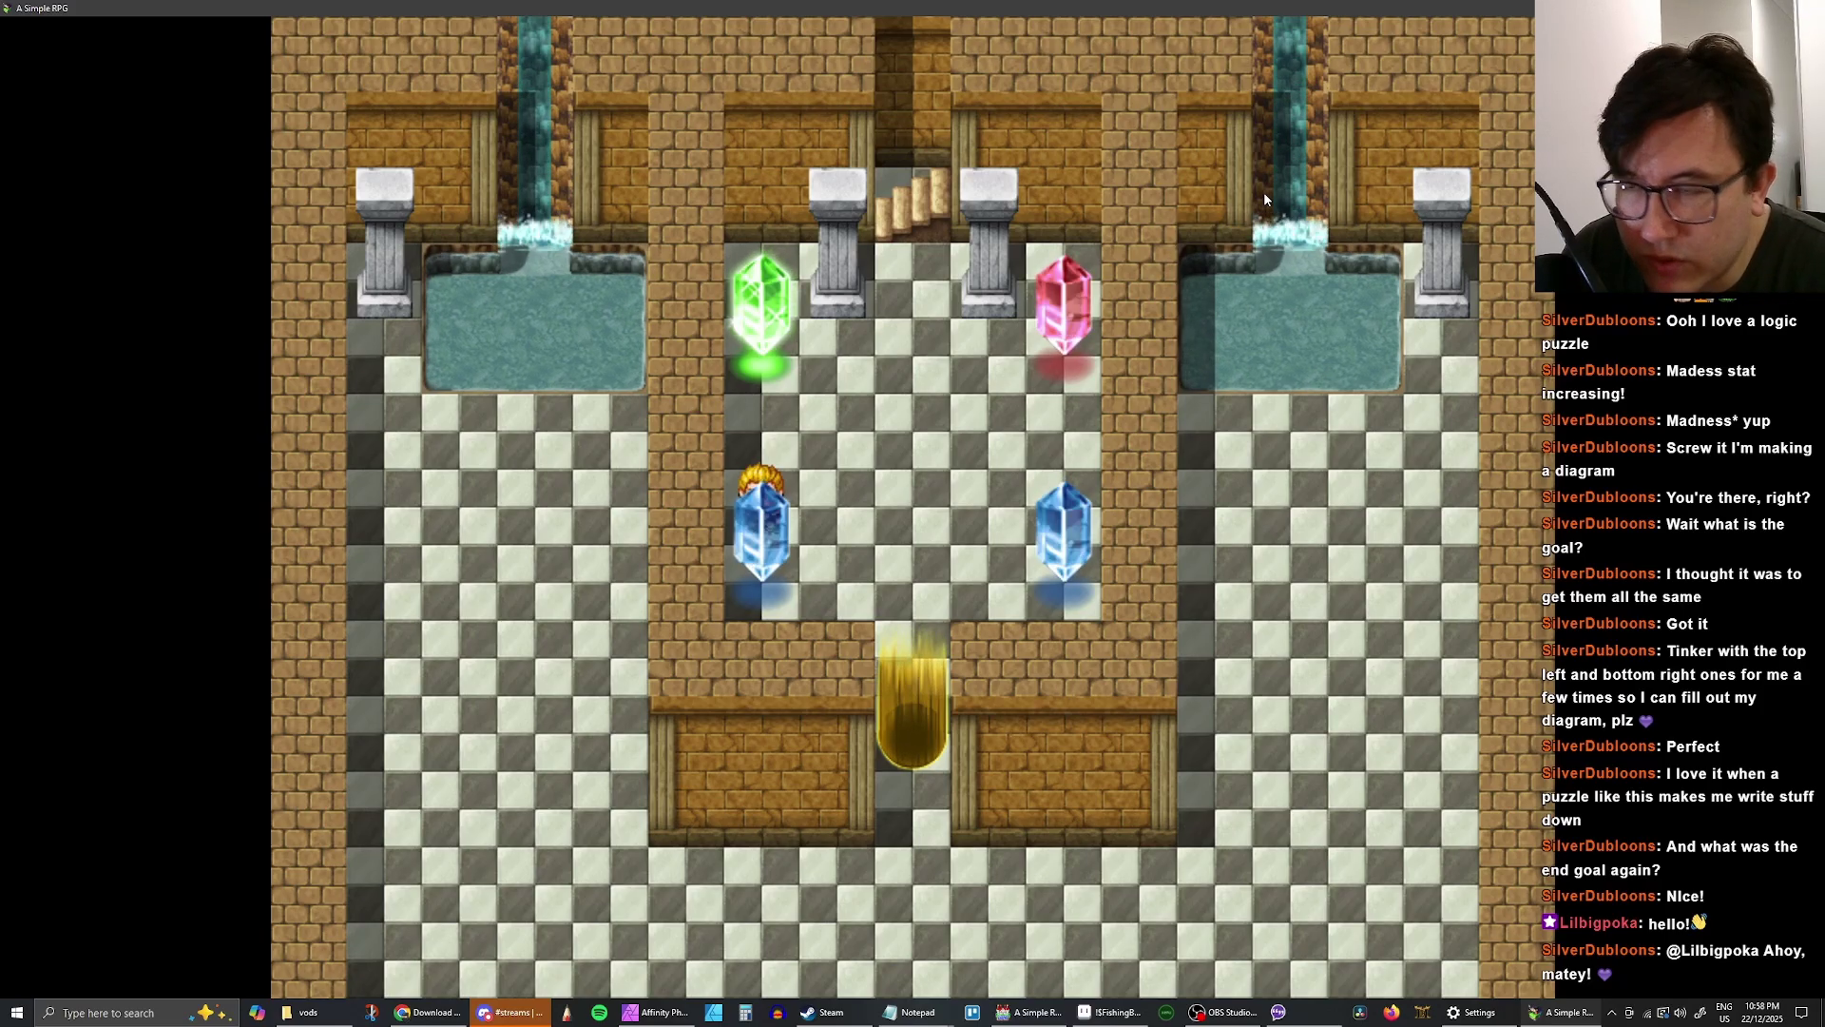
pyautogui.press('Return')
# - Walk to the northeast crystal and touch it twice so that it turns blue
pyautogui.press('Right')
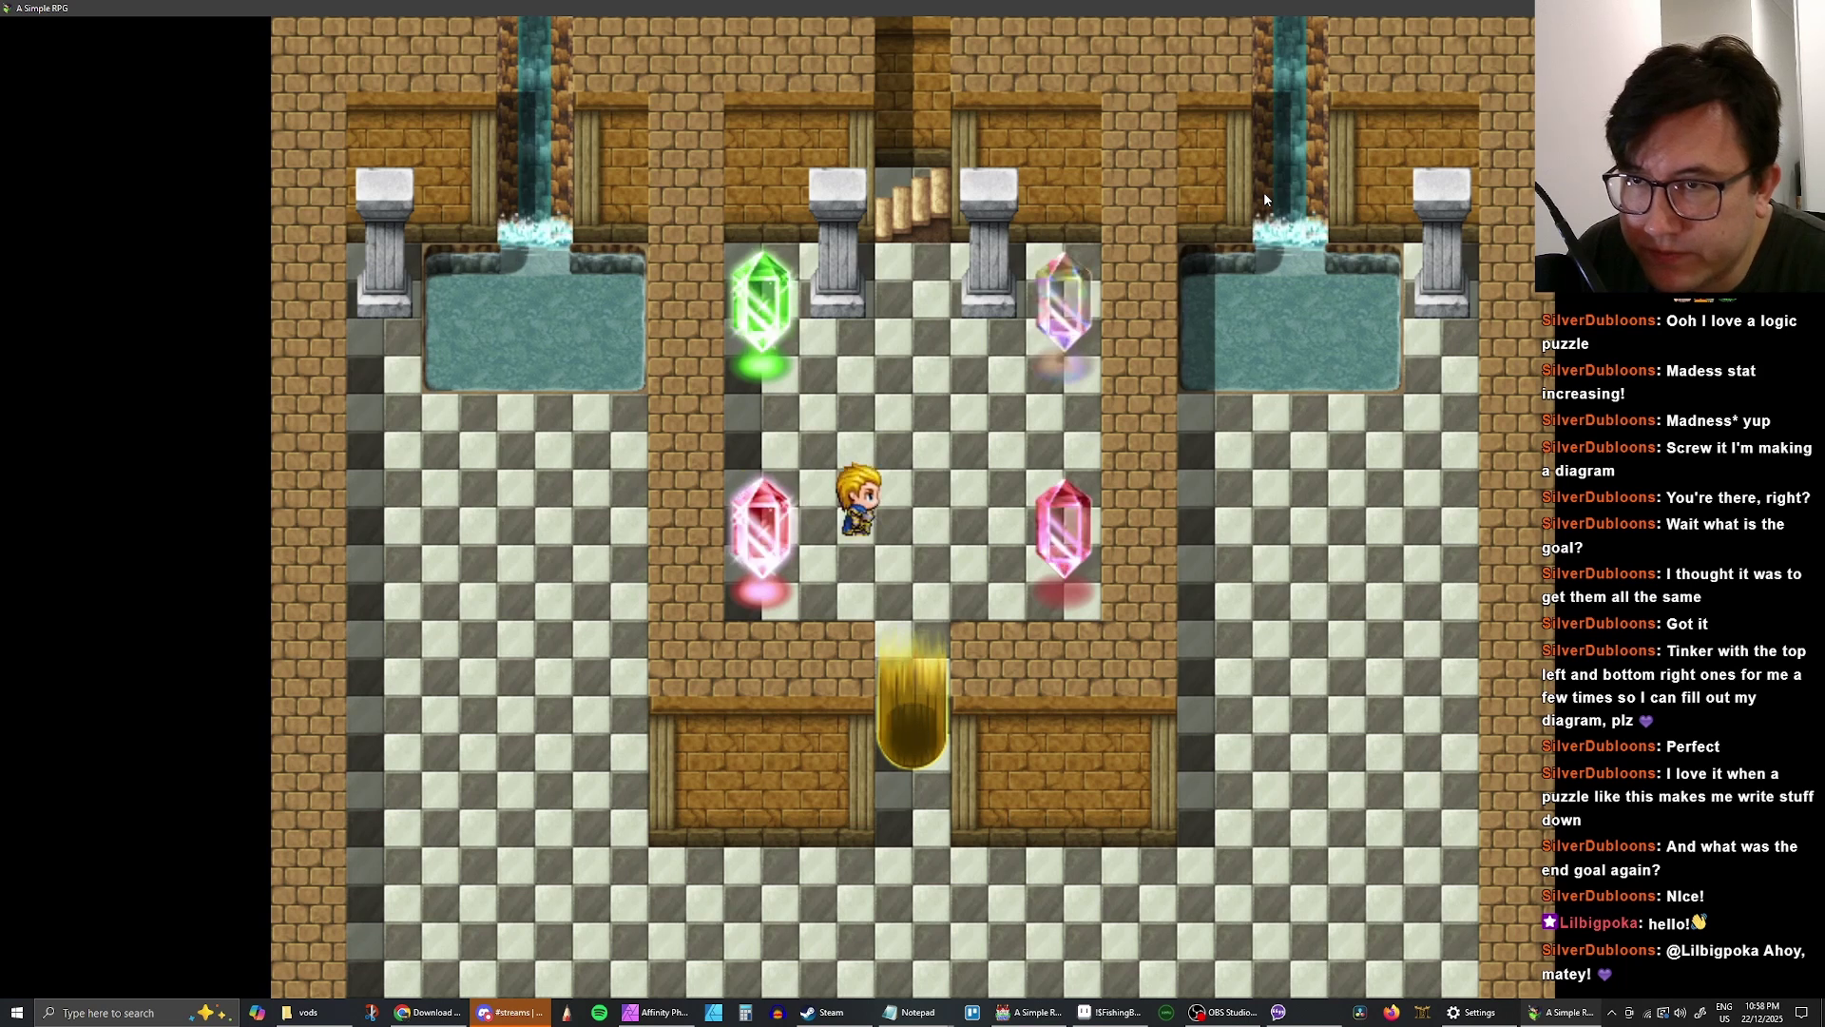
pyautogui.press('Up')
pyautogui.press('Return')
pyautogui.press('Return')
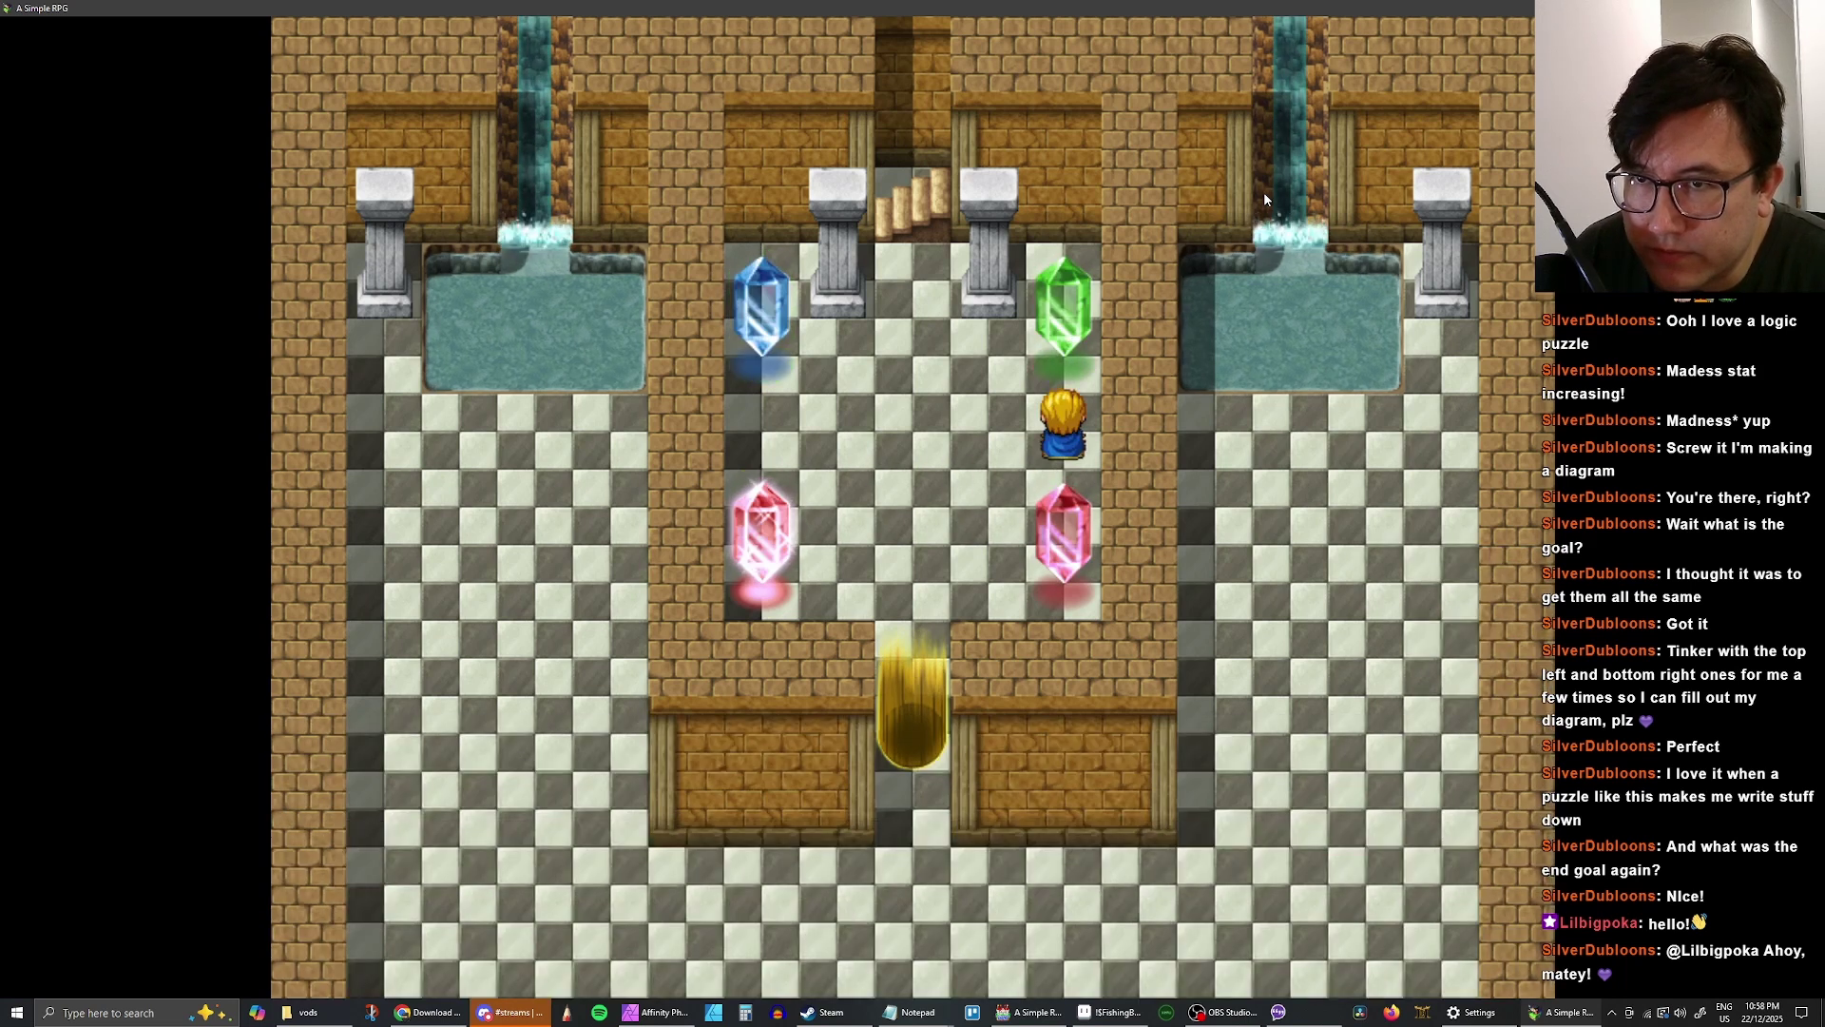
pyautogui.press('Return')
pyautogui.press('Return')
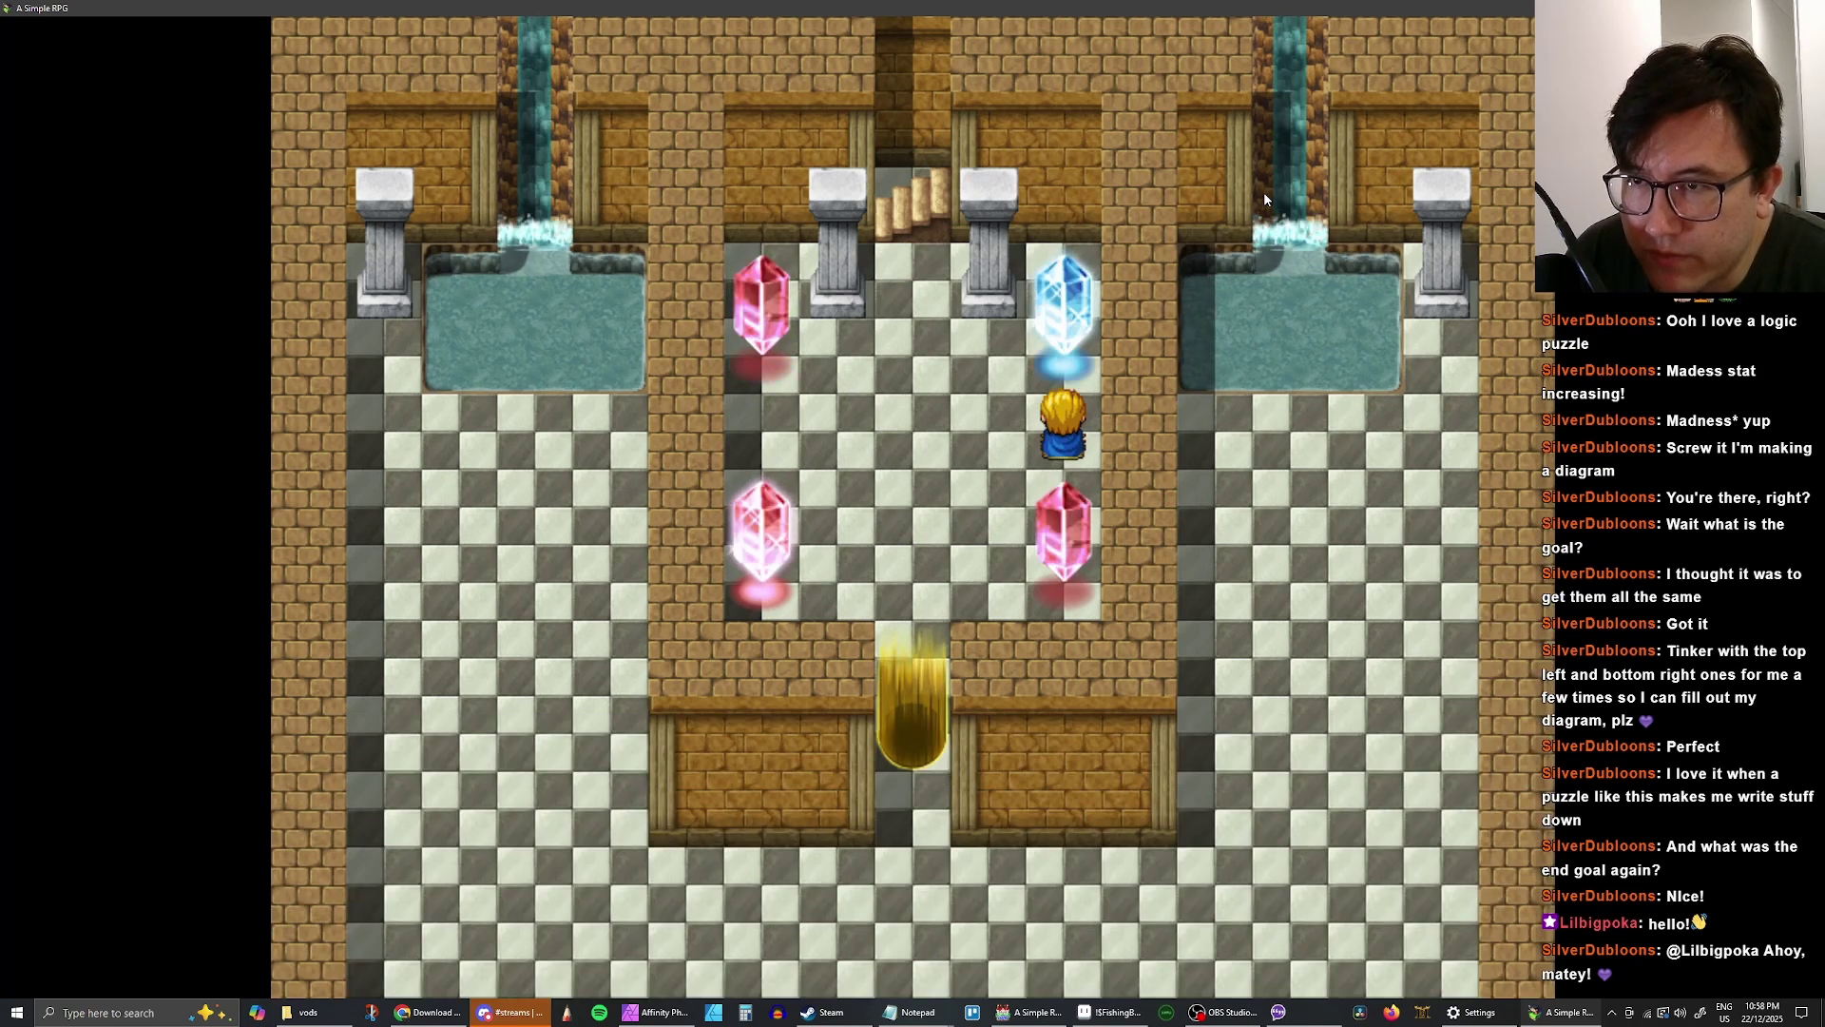
# - Walk to the northwest crystal and touch it twice so that it turns green
pyautogui.press('Left')
pyautogui.press('Return')
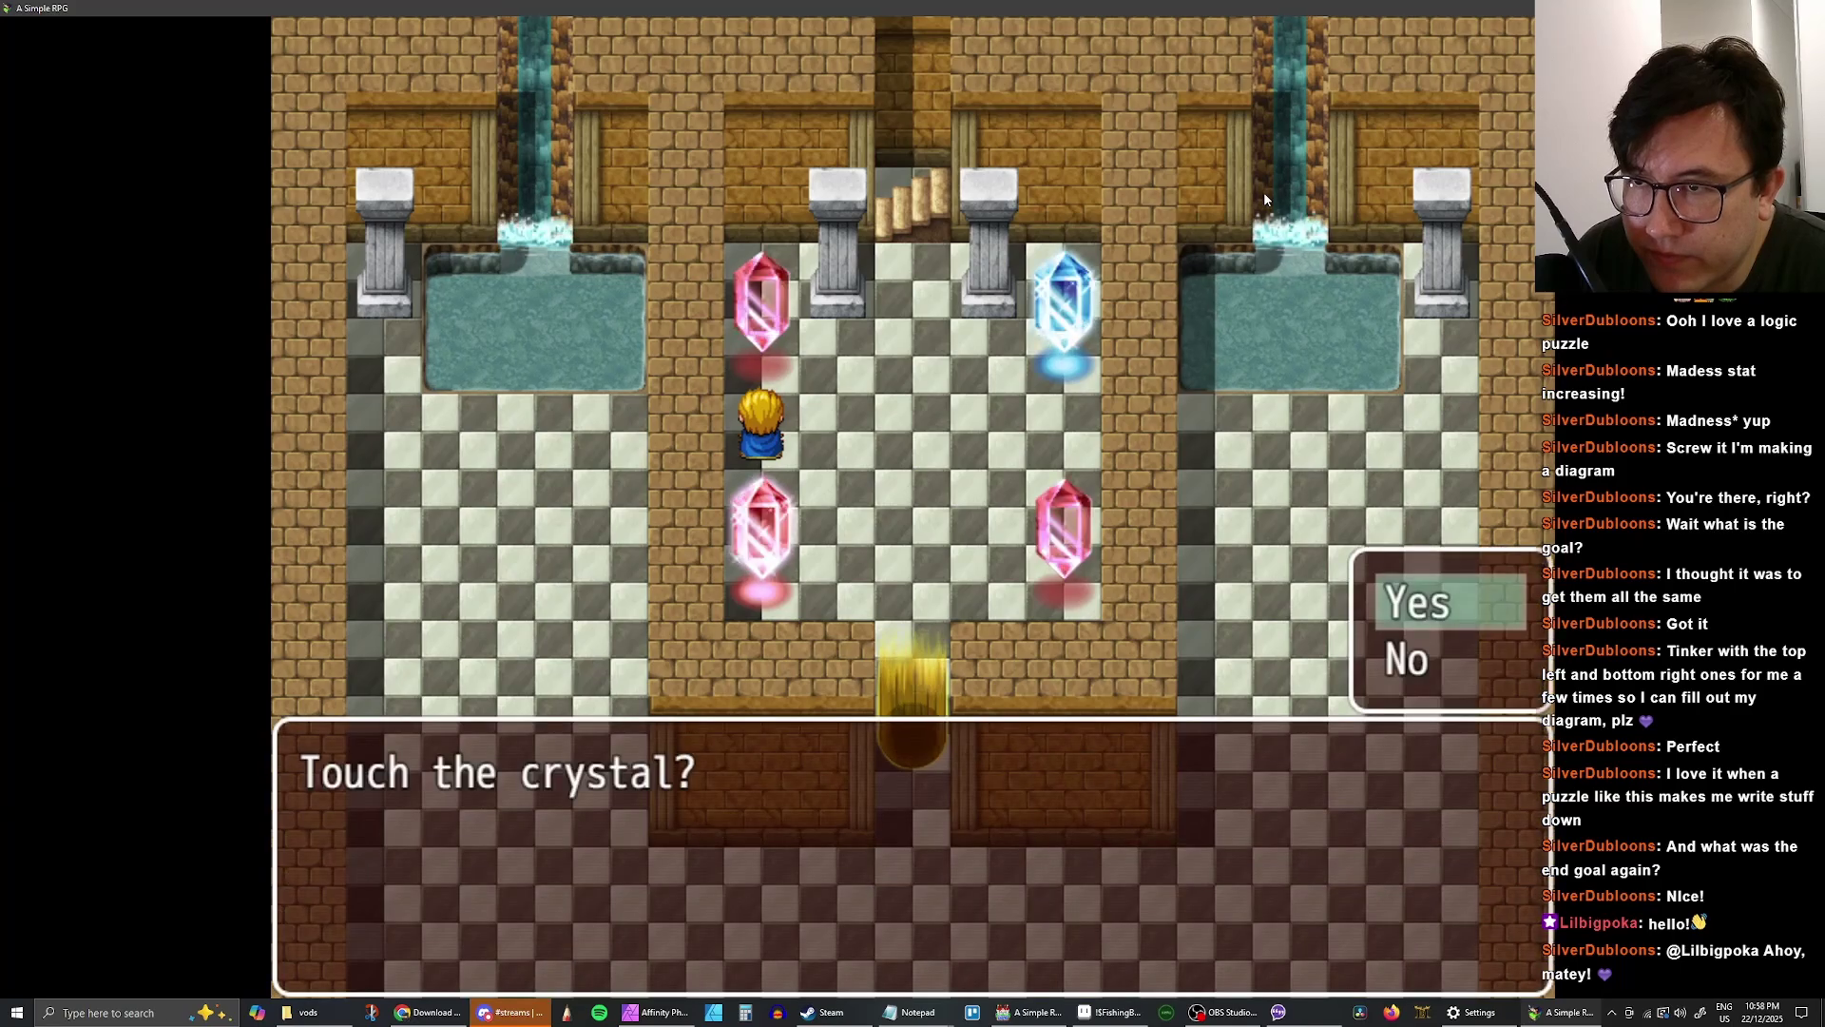
pyautogui.press('Return')
pyautogui.press('Return')
# - Move down to the southwest crystal and touch it twice so that it turns red
pyautogui.press('Down')
pyautogui.press('Return')
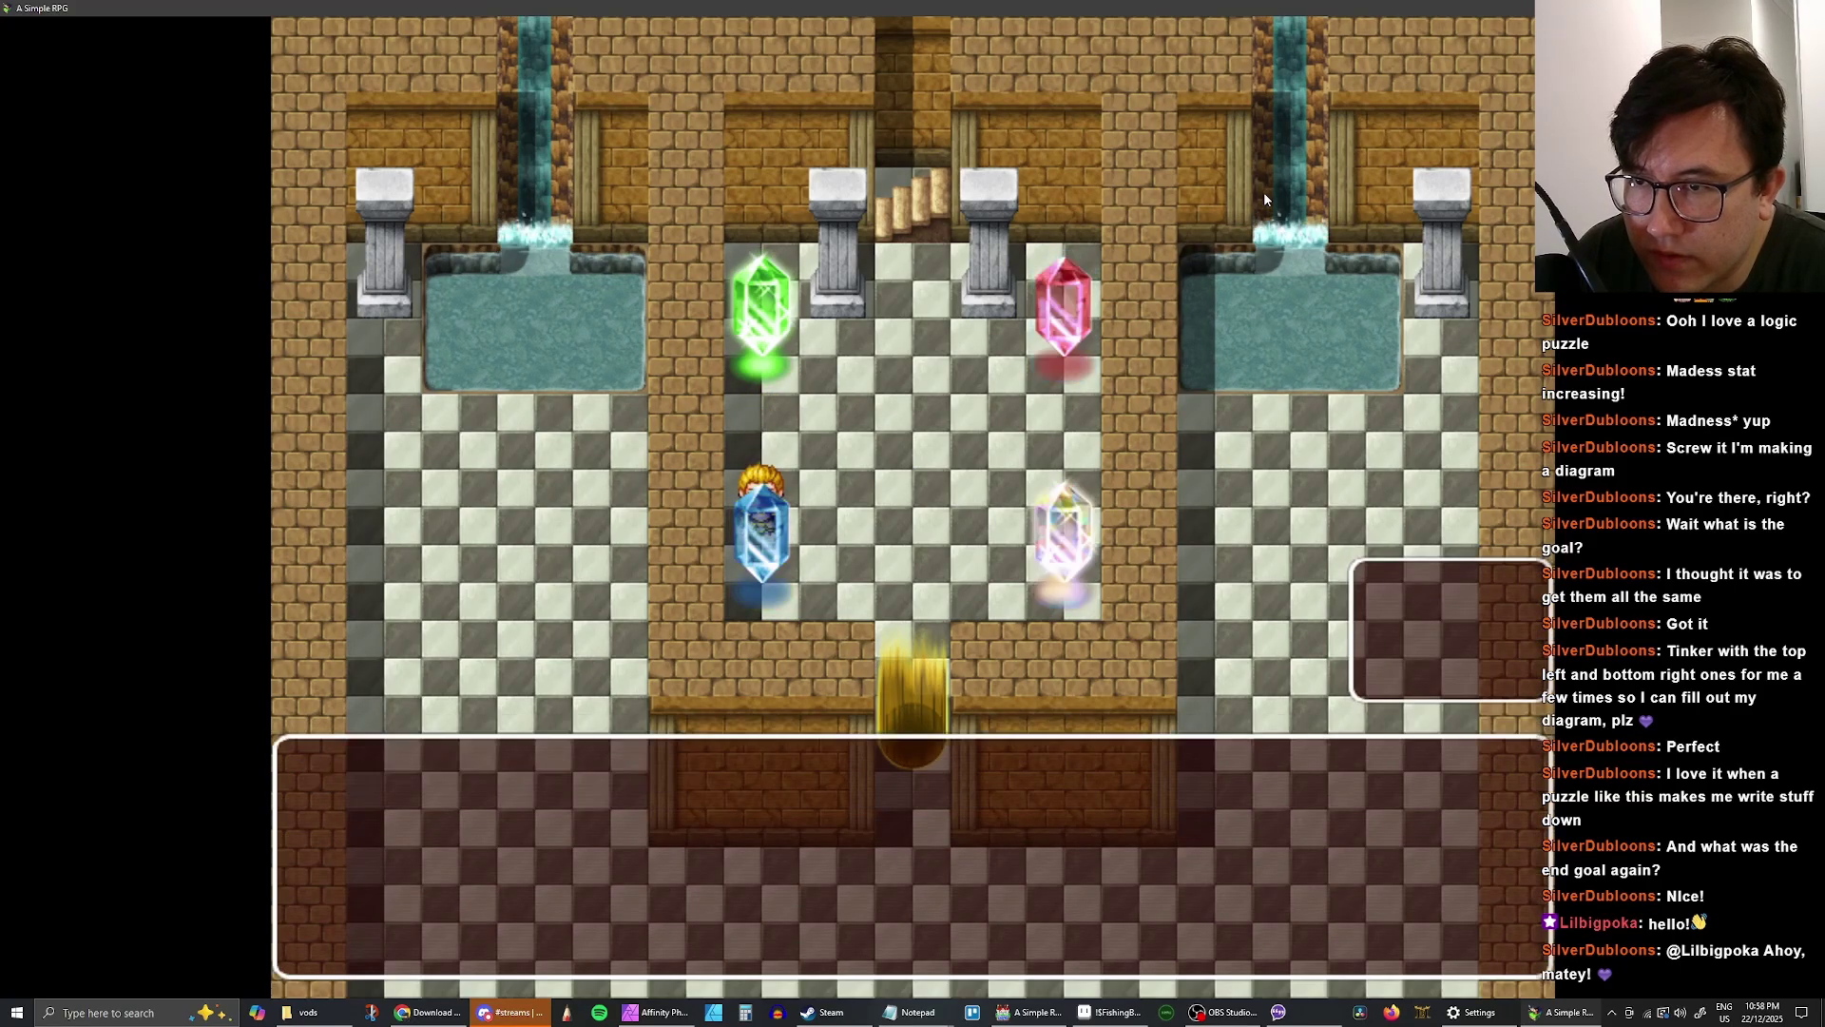
pyautogui.press('Return')
pyautogui.press('Return')
# - Return to the northeast crystal and touch it twice so that it turns blue
pyautogui.press('Right')
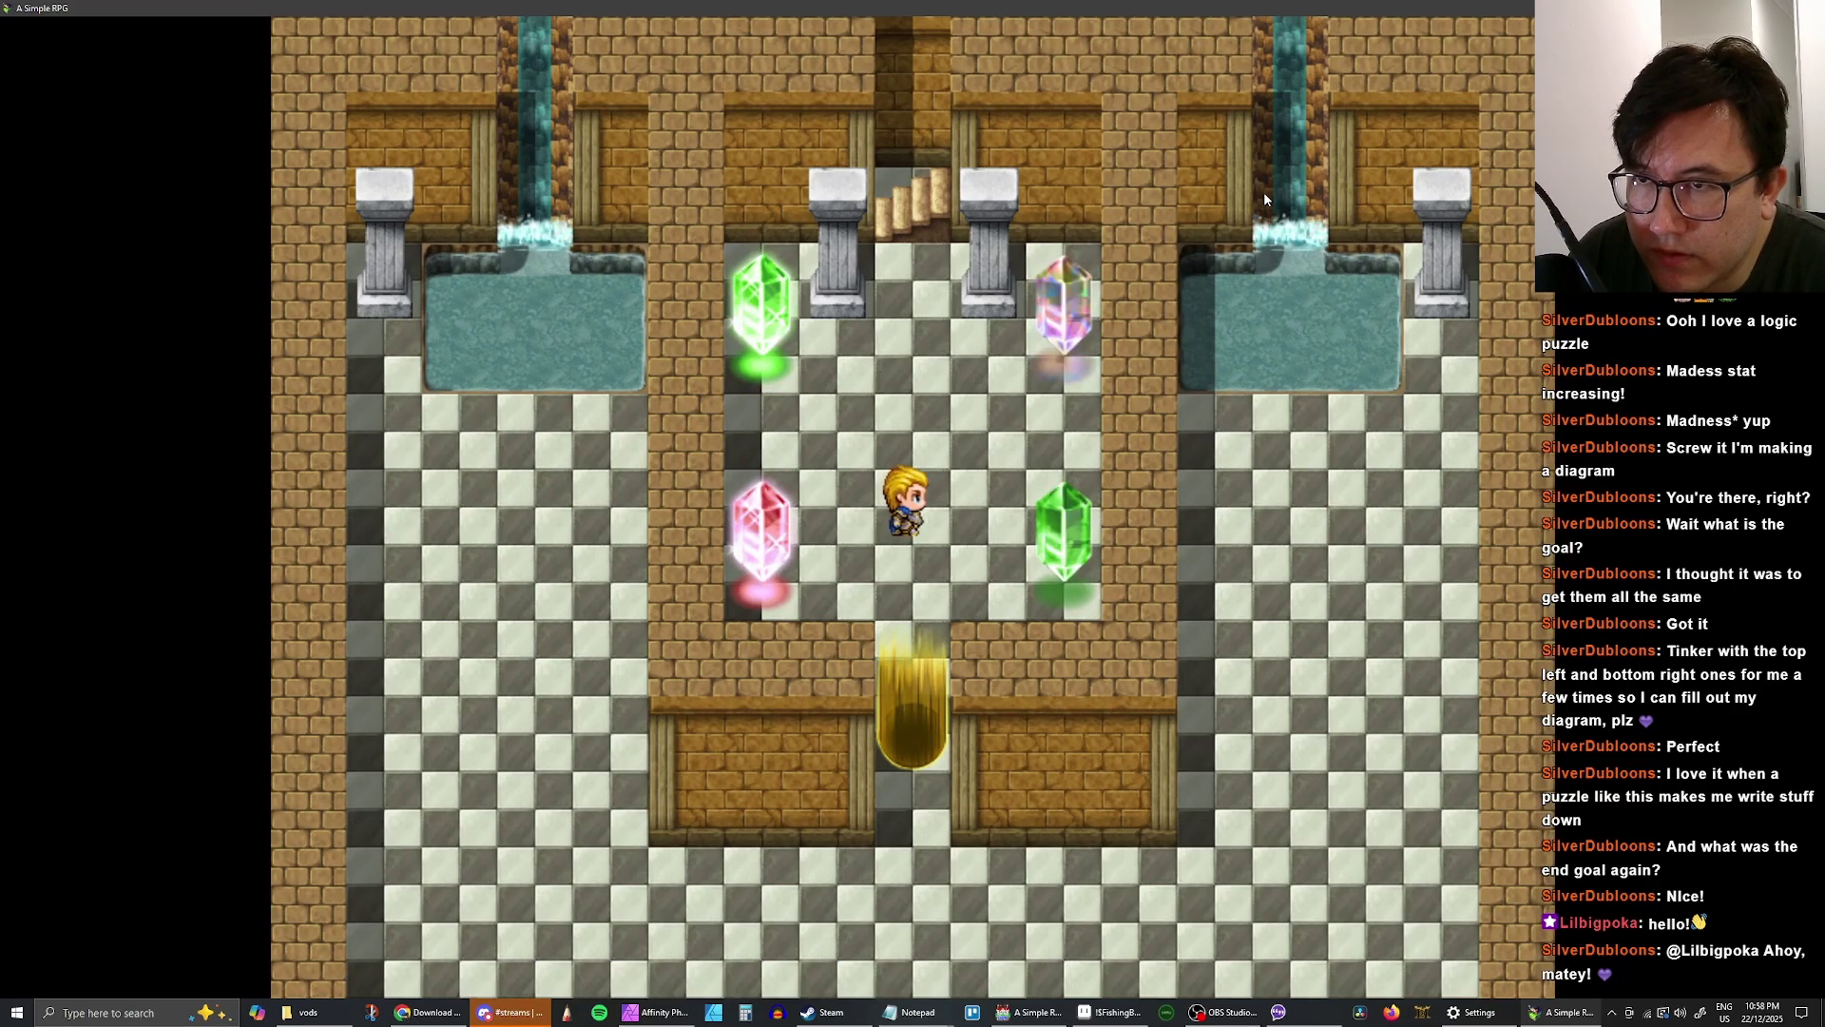
pyautogui.press('Up')
pyautogui.press('Return')
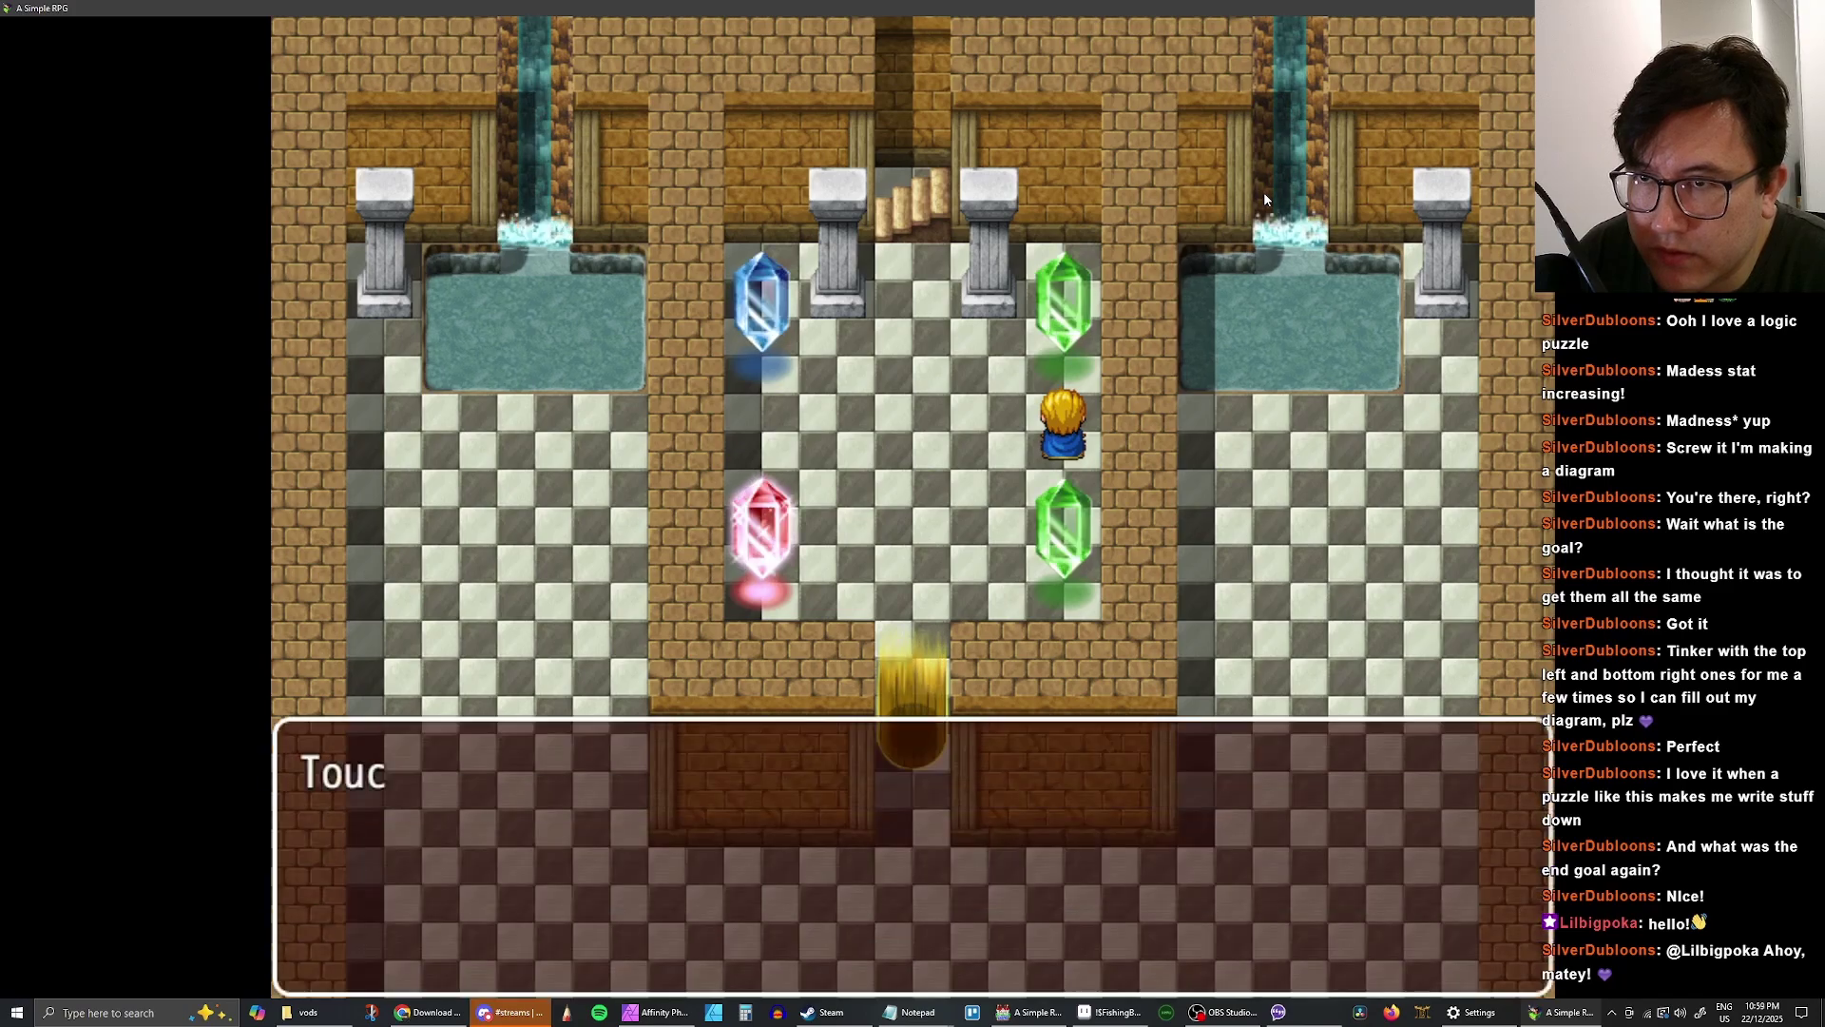
pyautogui.press('Return')
# - Return to the northwest crystal and touch it twice so that it turns green
pyautogui.press('Left')
pyautogui.press('Left')
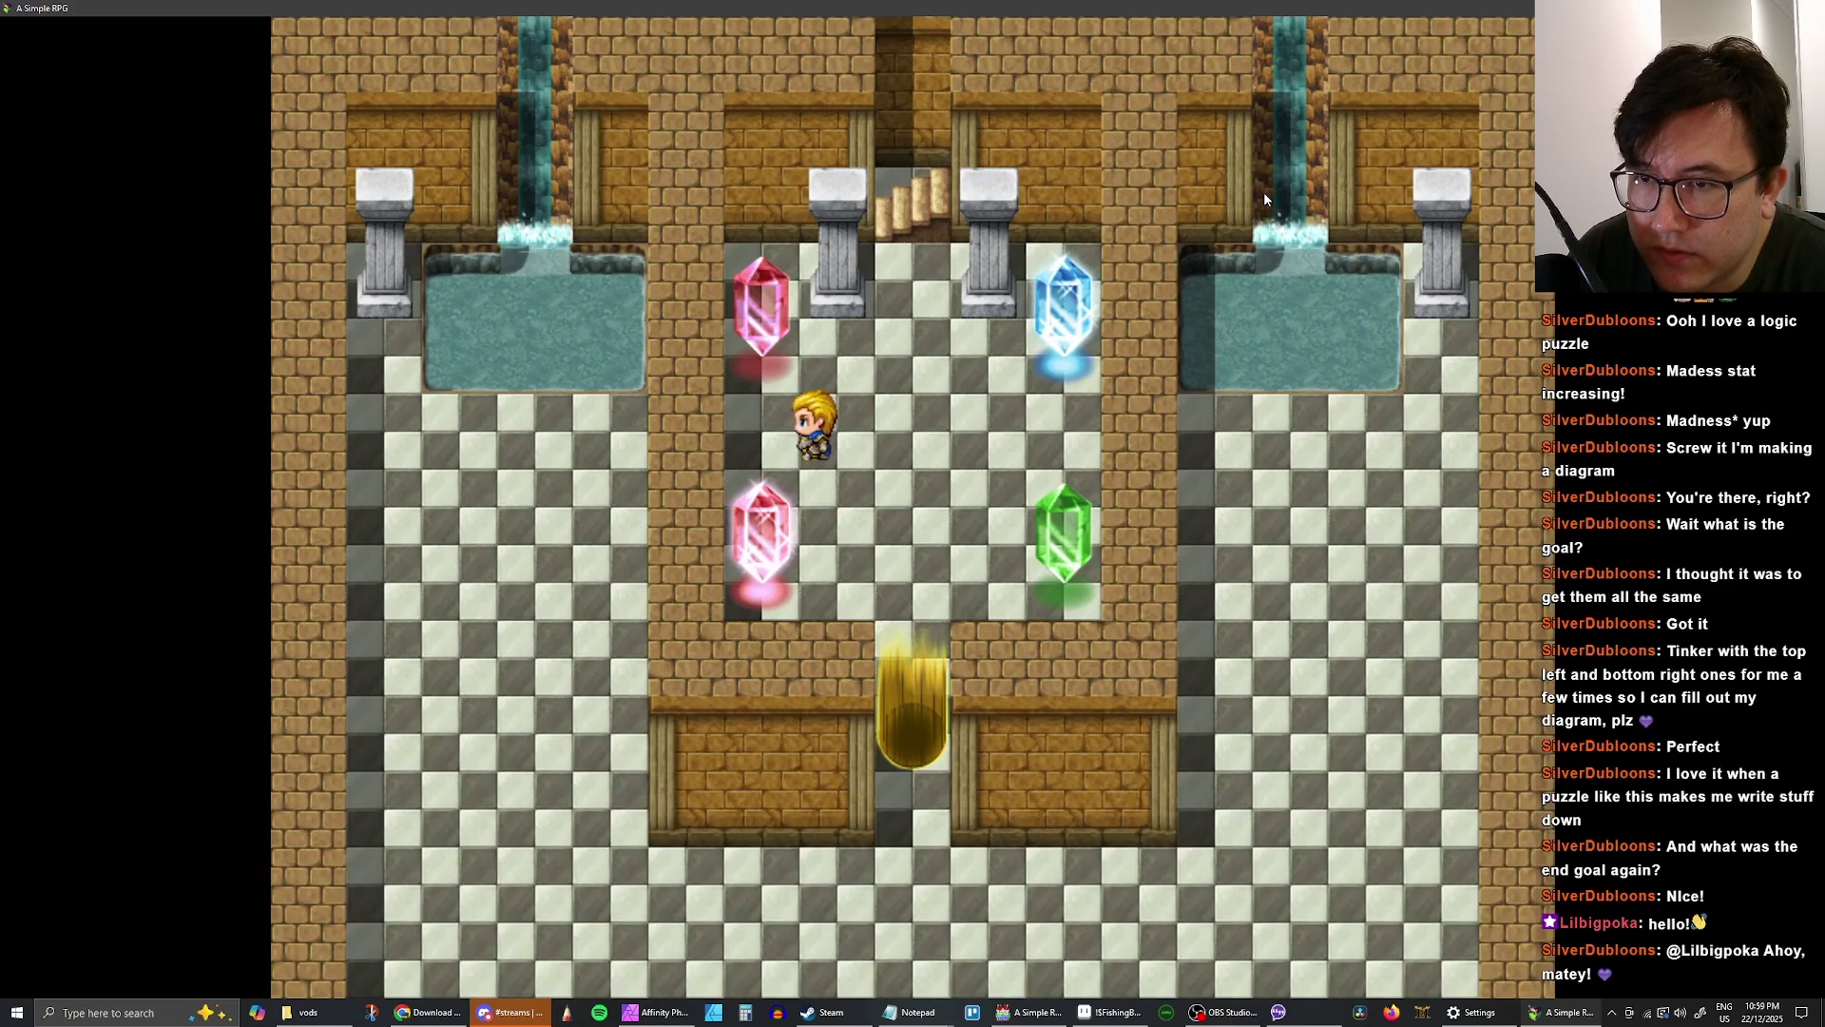
pyautogui.press('Up')
pyautogui.press('Return')
pyautogui.press('Return')
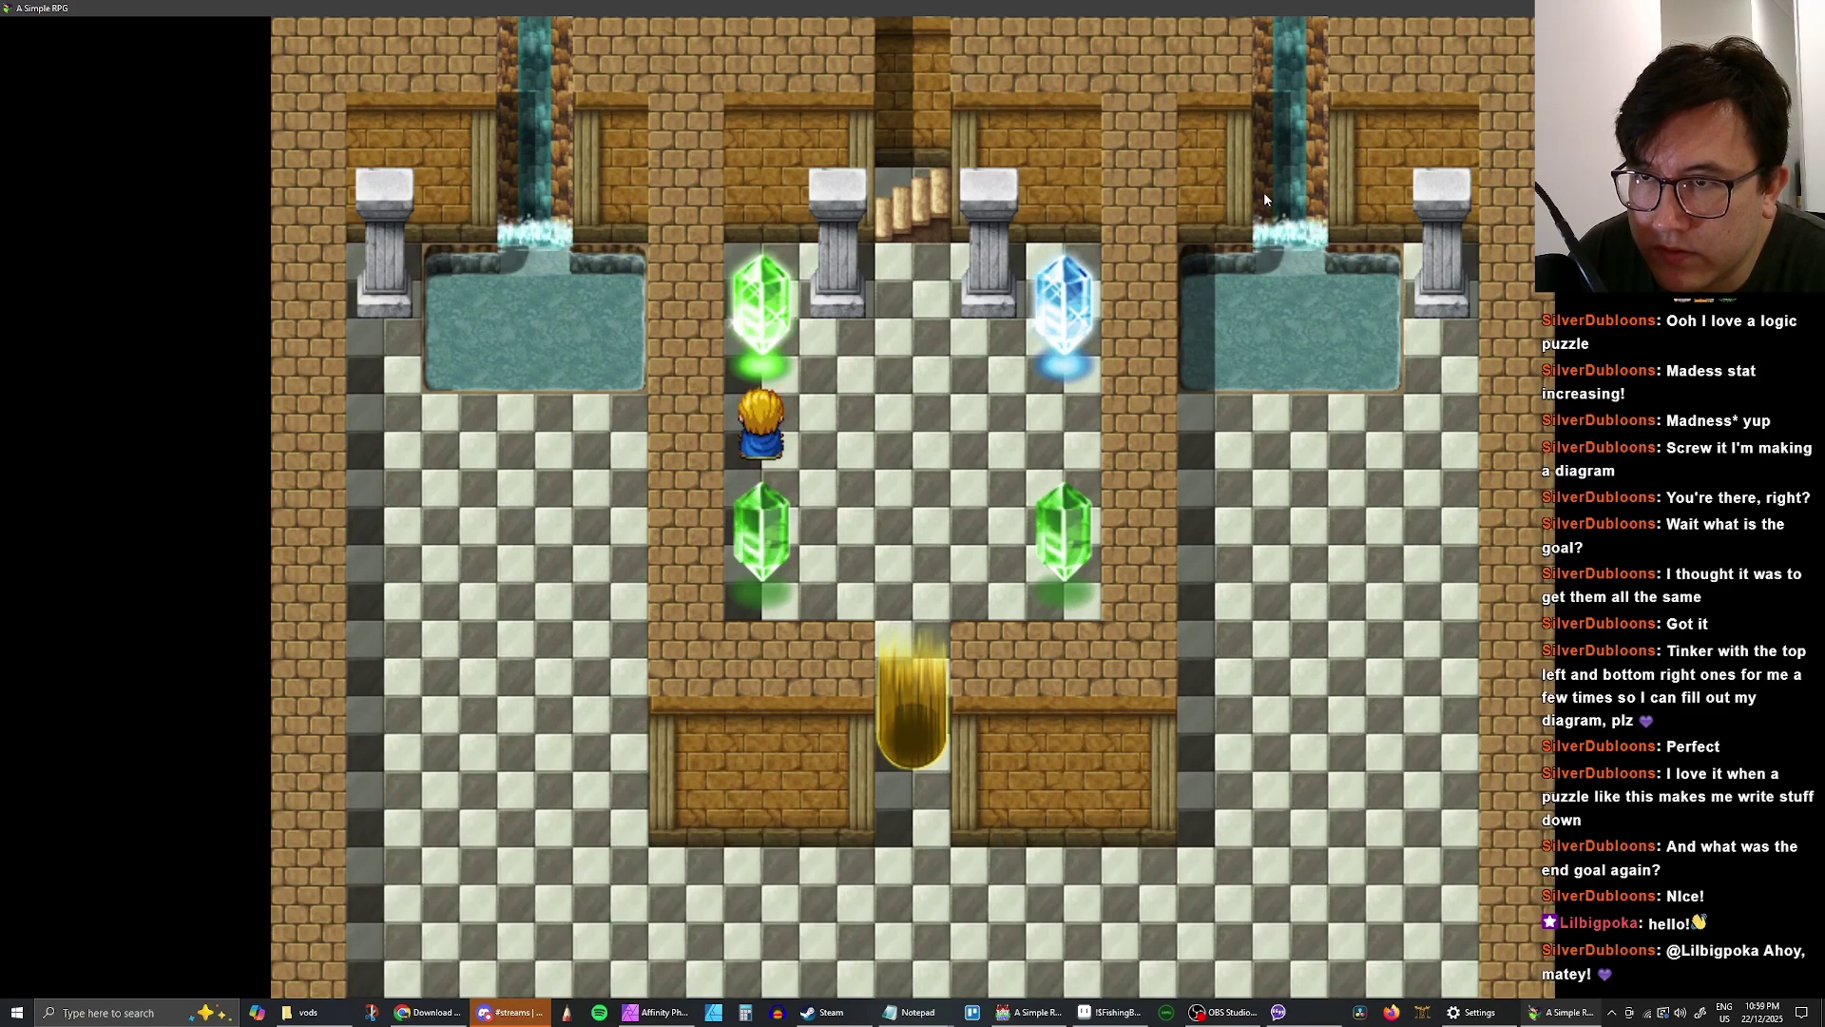
# - Touch the southwest crystal twice more so that it turns red
pyautogui.press('Down')
pyautogui.press('Return')
pyautogui.press('Return')
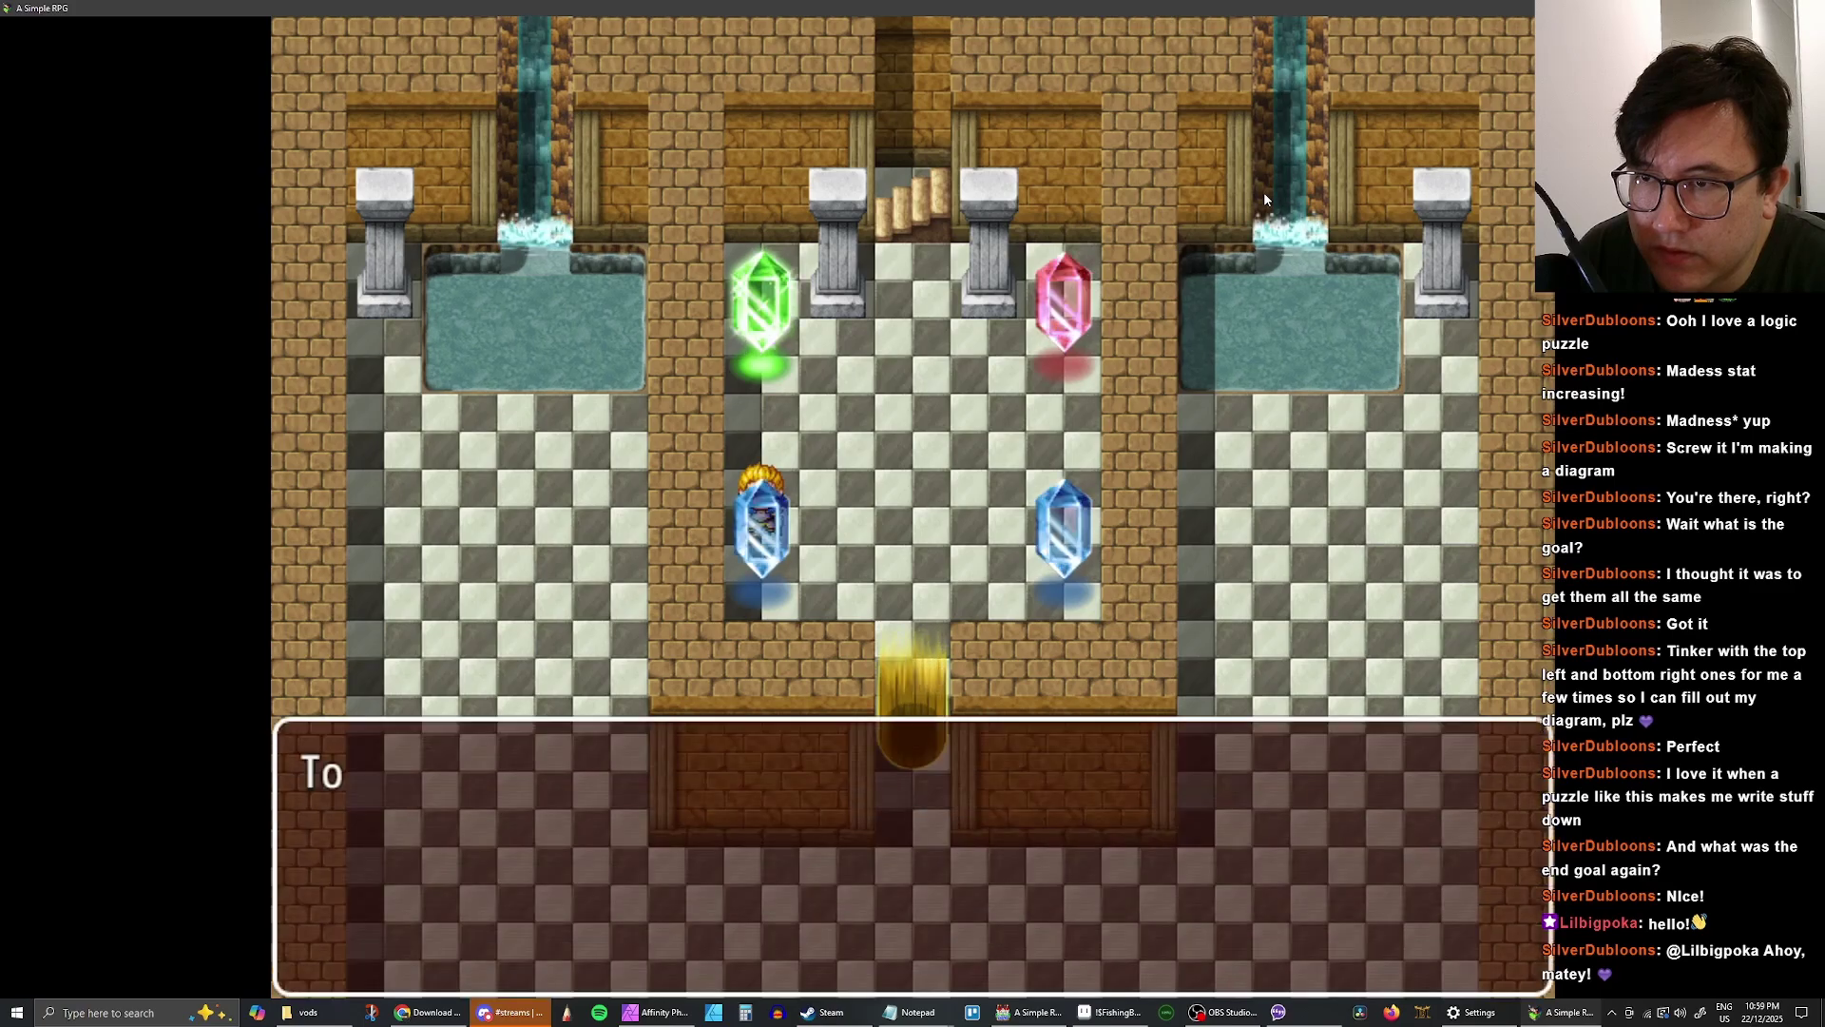
pyautogui.press('Return')
# - Walk to the northeast crystal and touch it four times, taking it through one full colour cycle
pyautogui.press('Right')
pyautogui.press('Right')
pyautogui.press('Up')
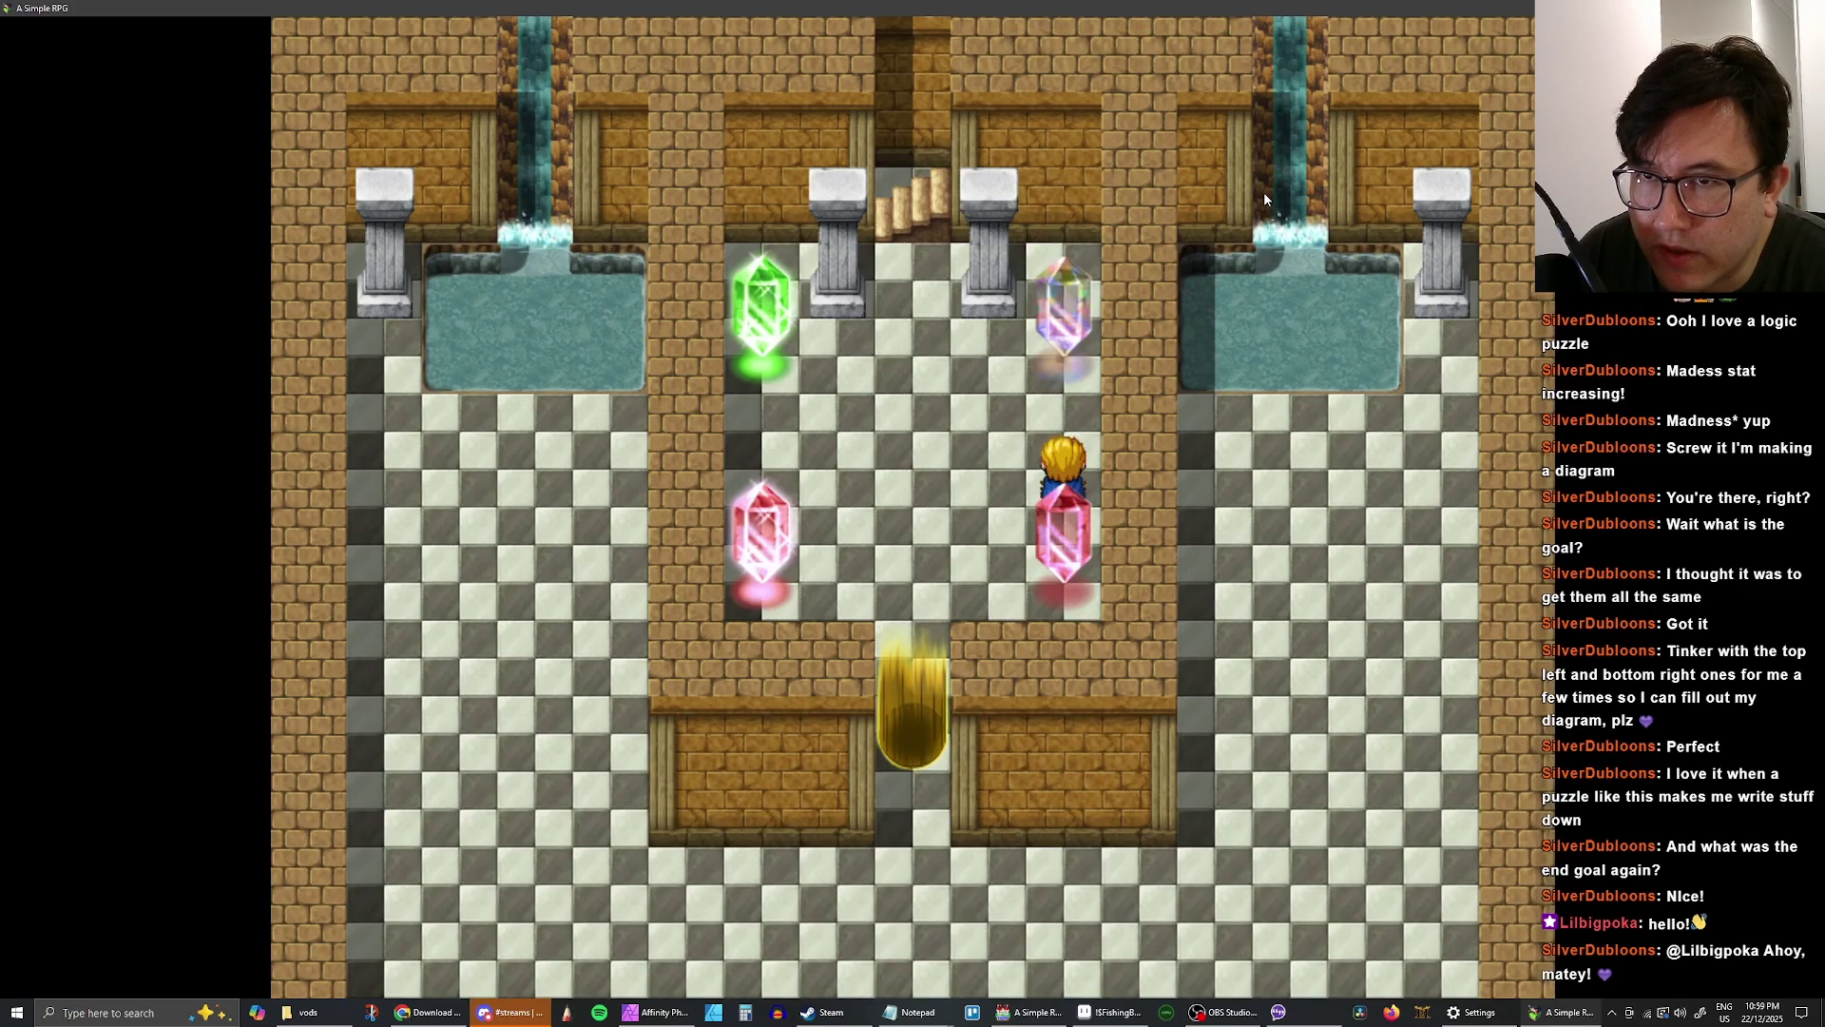
pyautogui.press('Return')
pyautogui.press('Return')
pyautogui.press('Return')
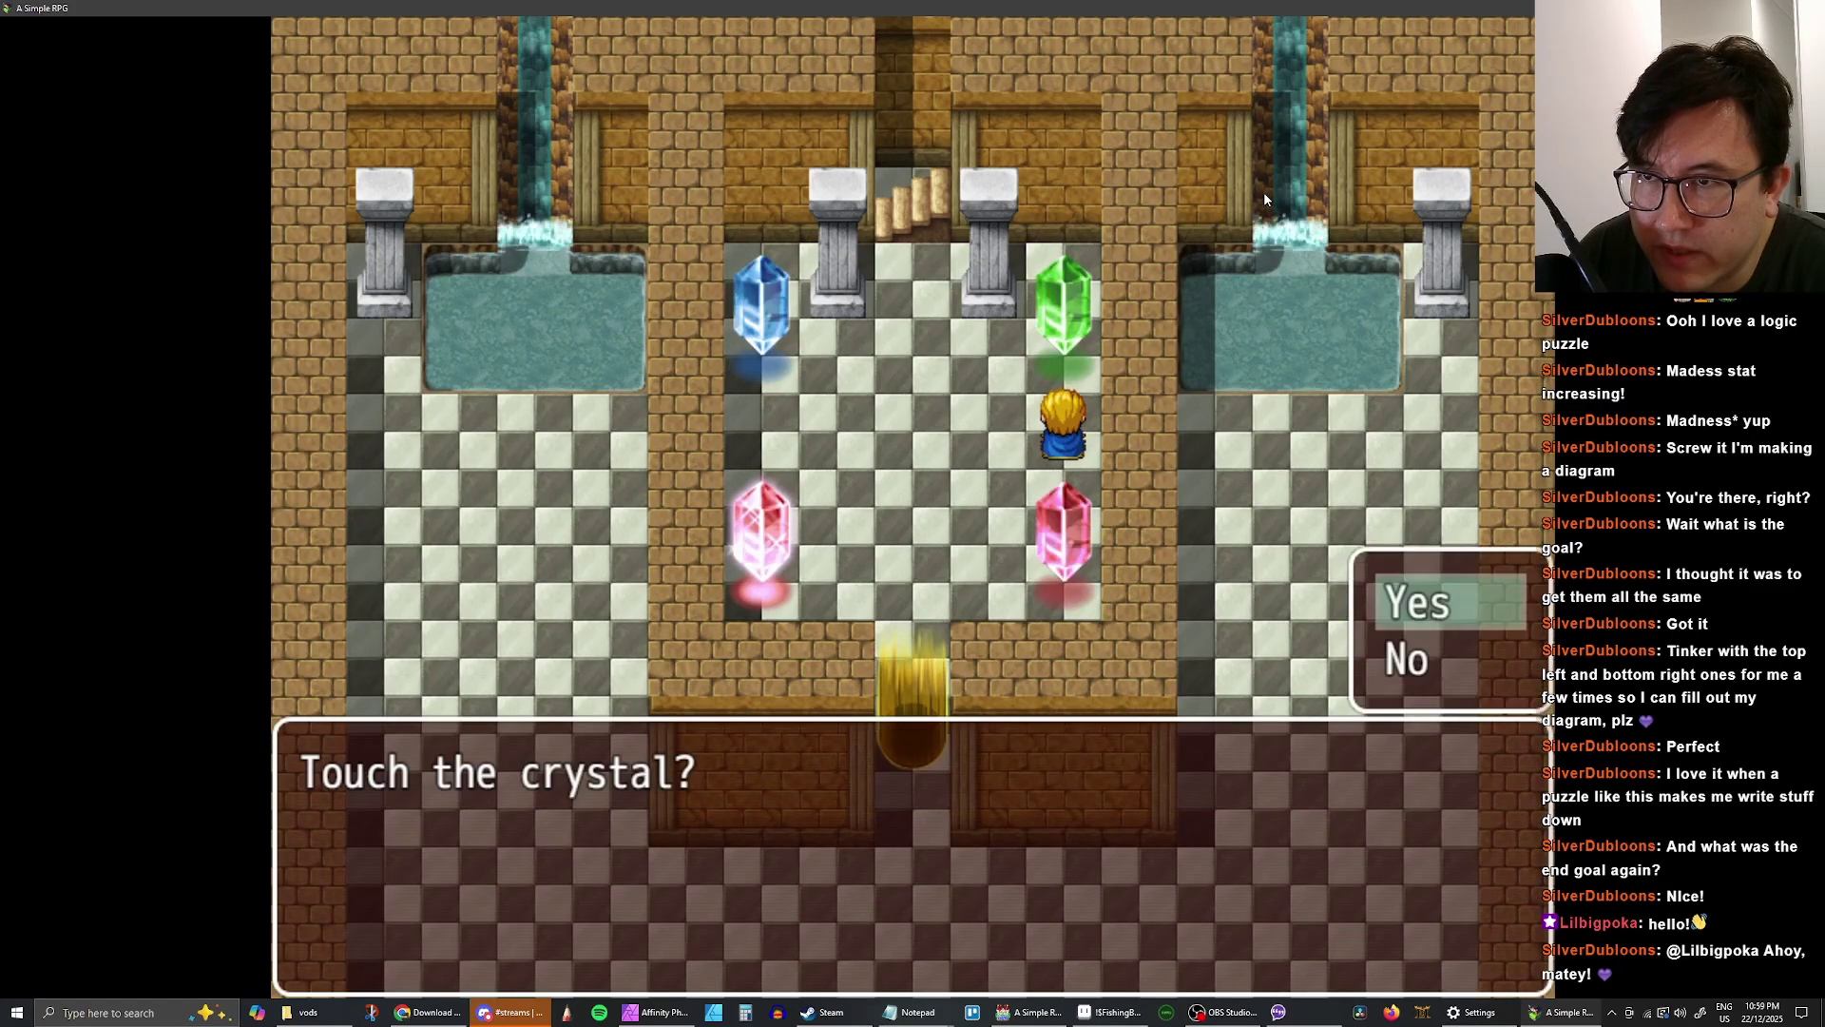
pyautogui.press('Return')
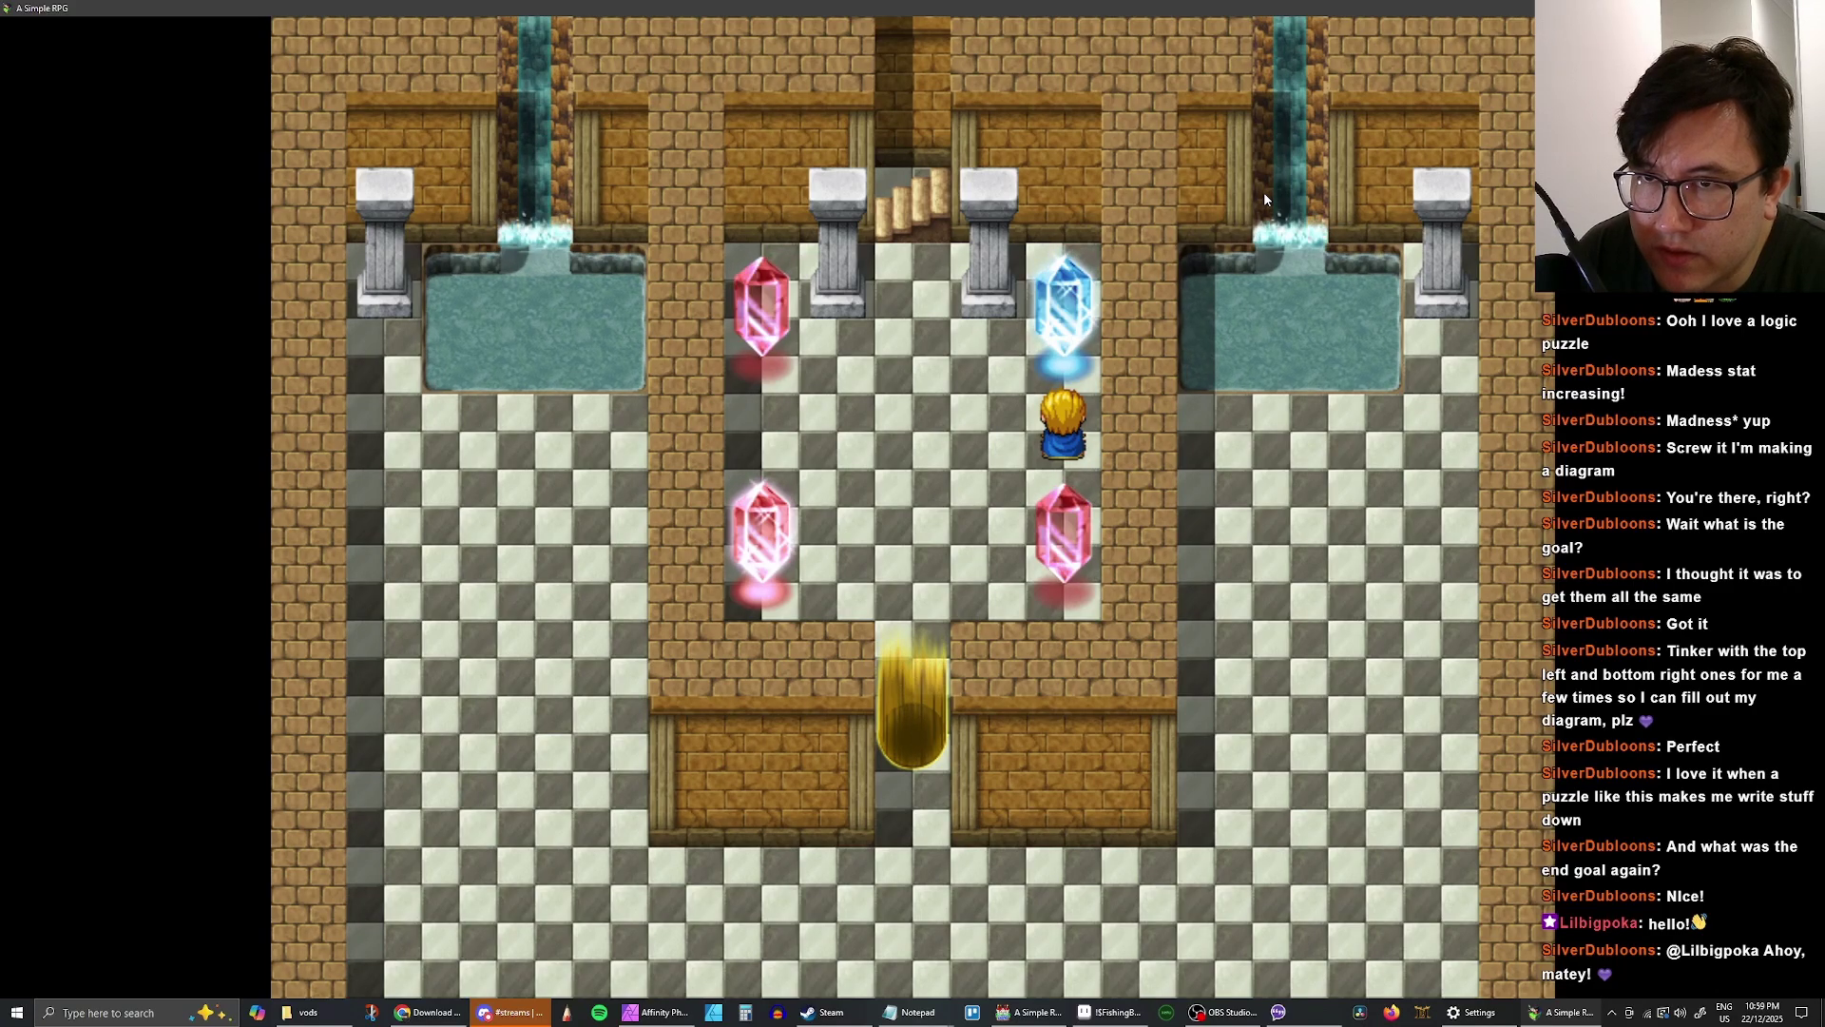
pyautogui.press('Return')
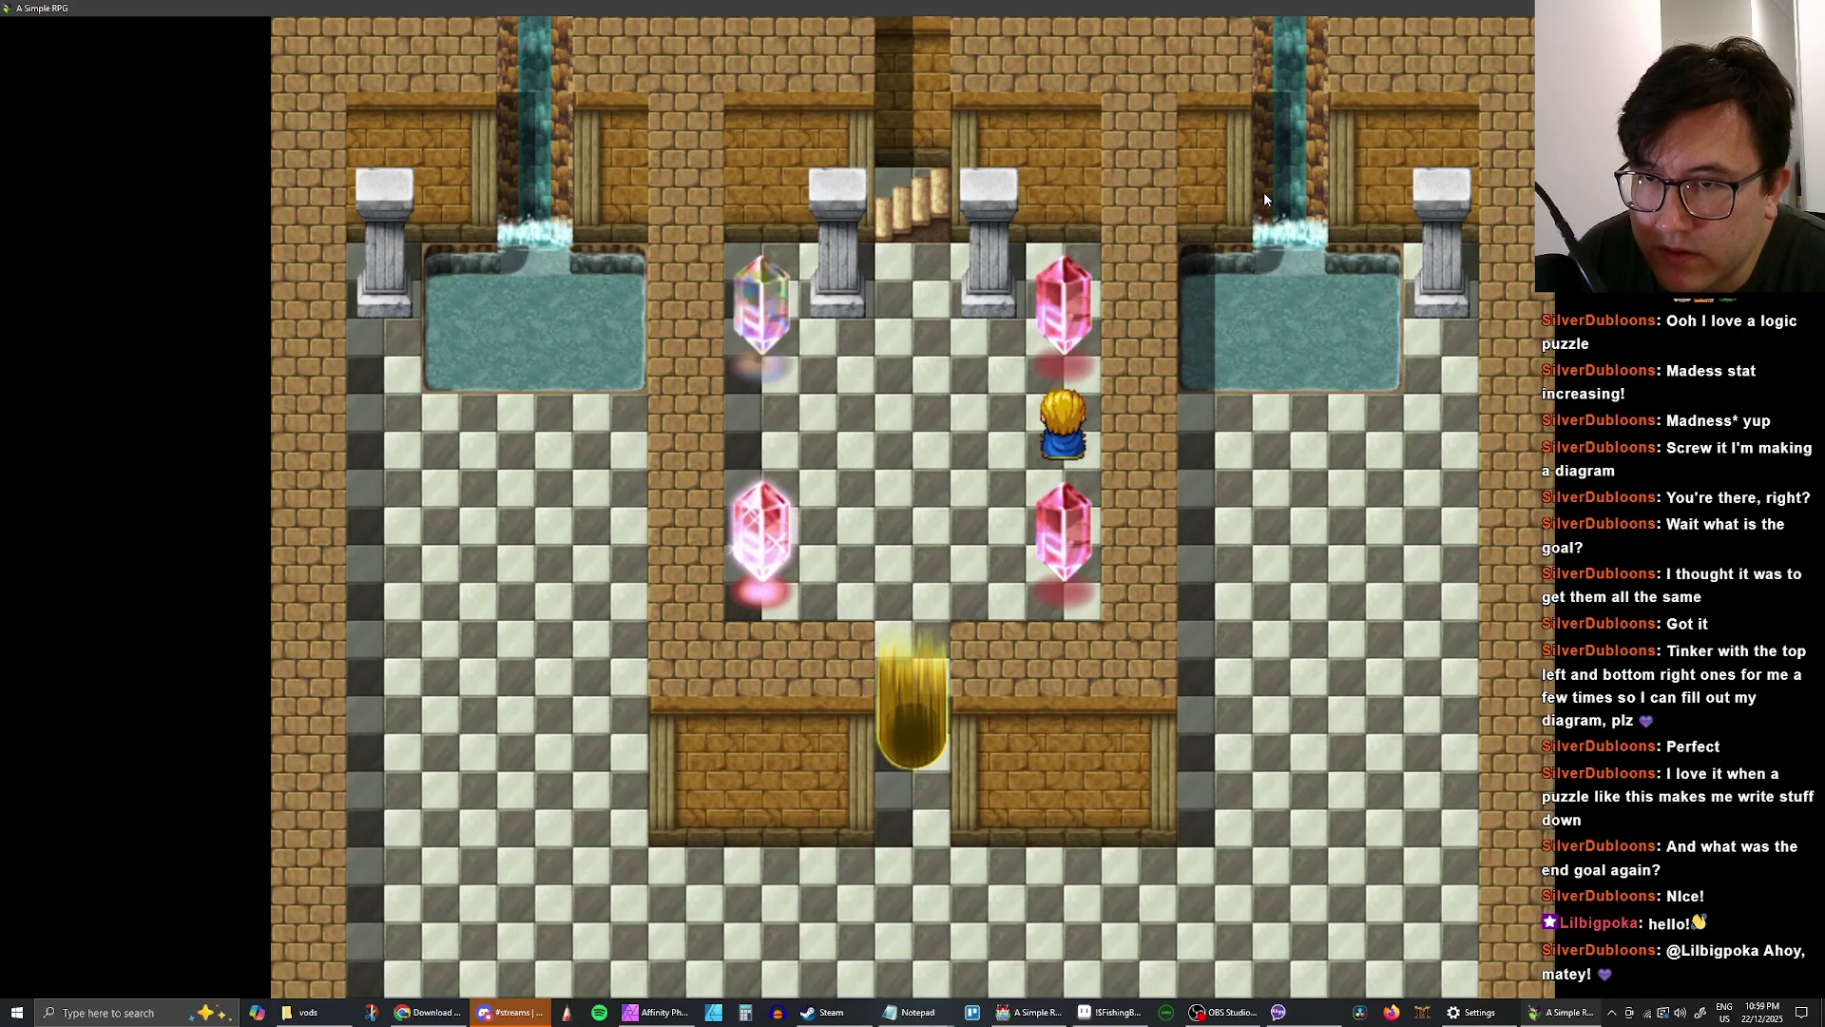
pyautogui.press('Return')
pyautogui.press('Return')
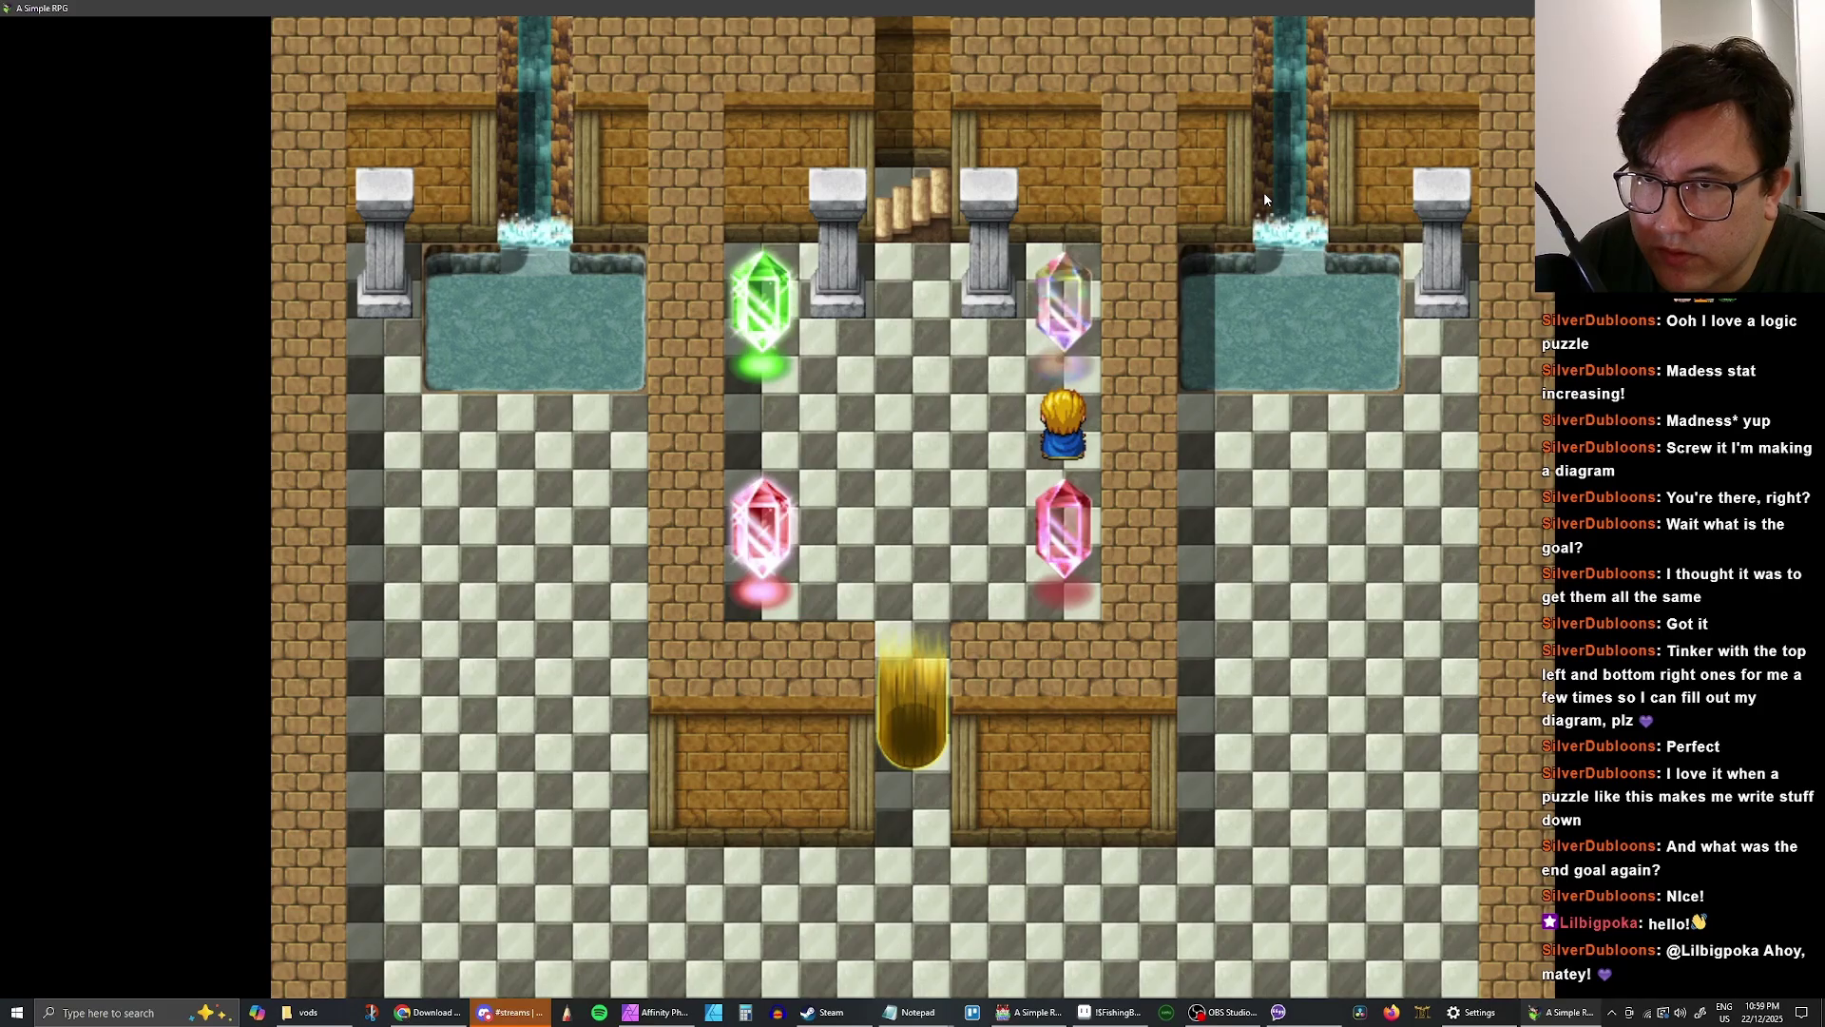
pyautogui.press('Left')
pyautogui.press('Left')
pyautogui.press('Left')
pyautogui.press('Left')
pyautogui.press('Up')
pyautogui.press('Right')
pyautogui.press('Right')
pyautogui.press('Right')
pyautogui.press('Right')
pyautogui.press('Right')
pyautogui.press('Right')
pyautogui.press('Right')
pyautogui.press('Right')
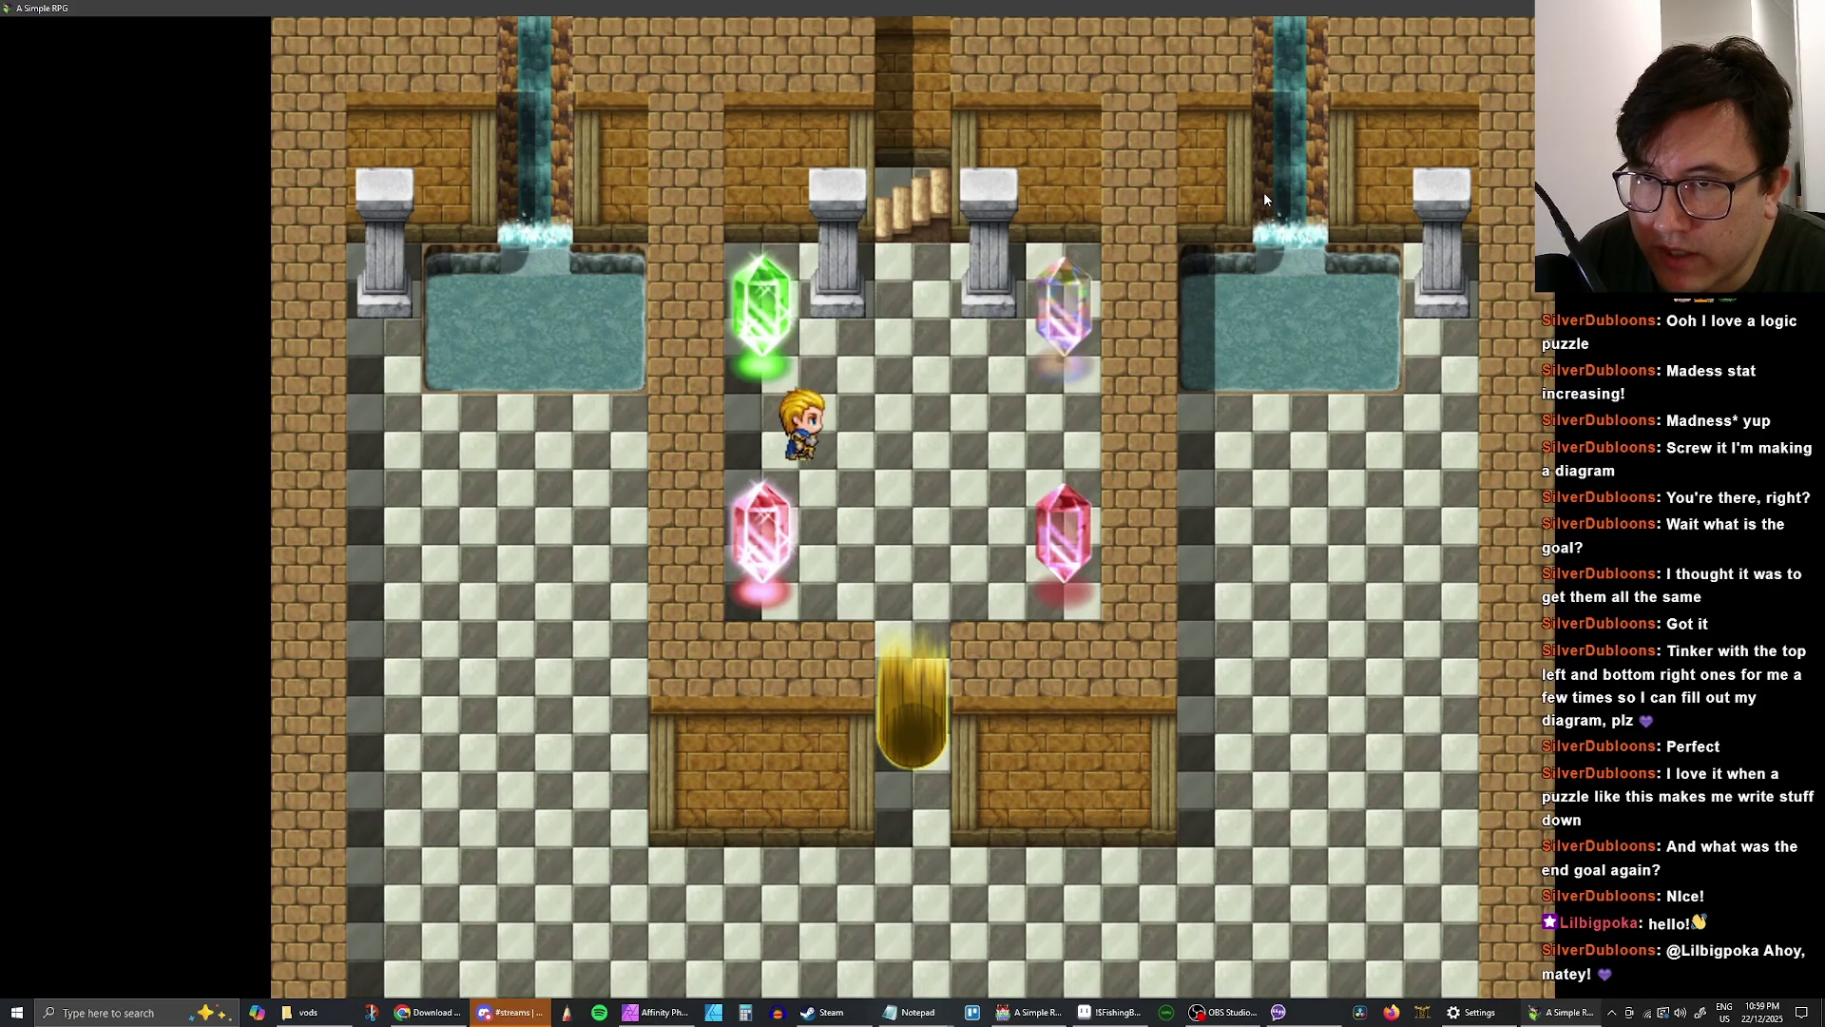
pyautogui.press('Up')
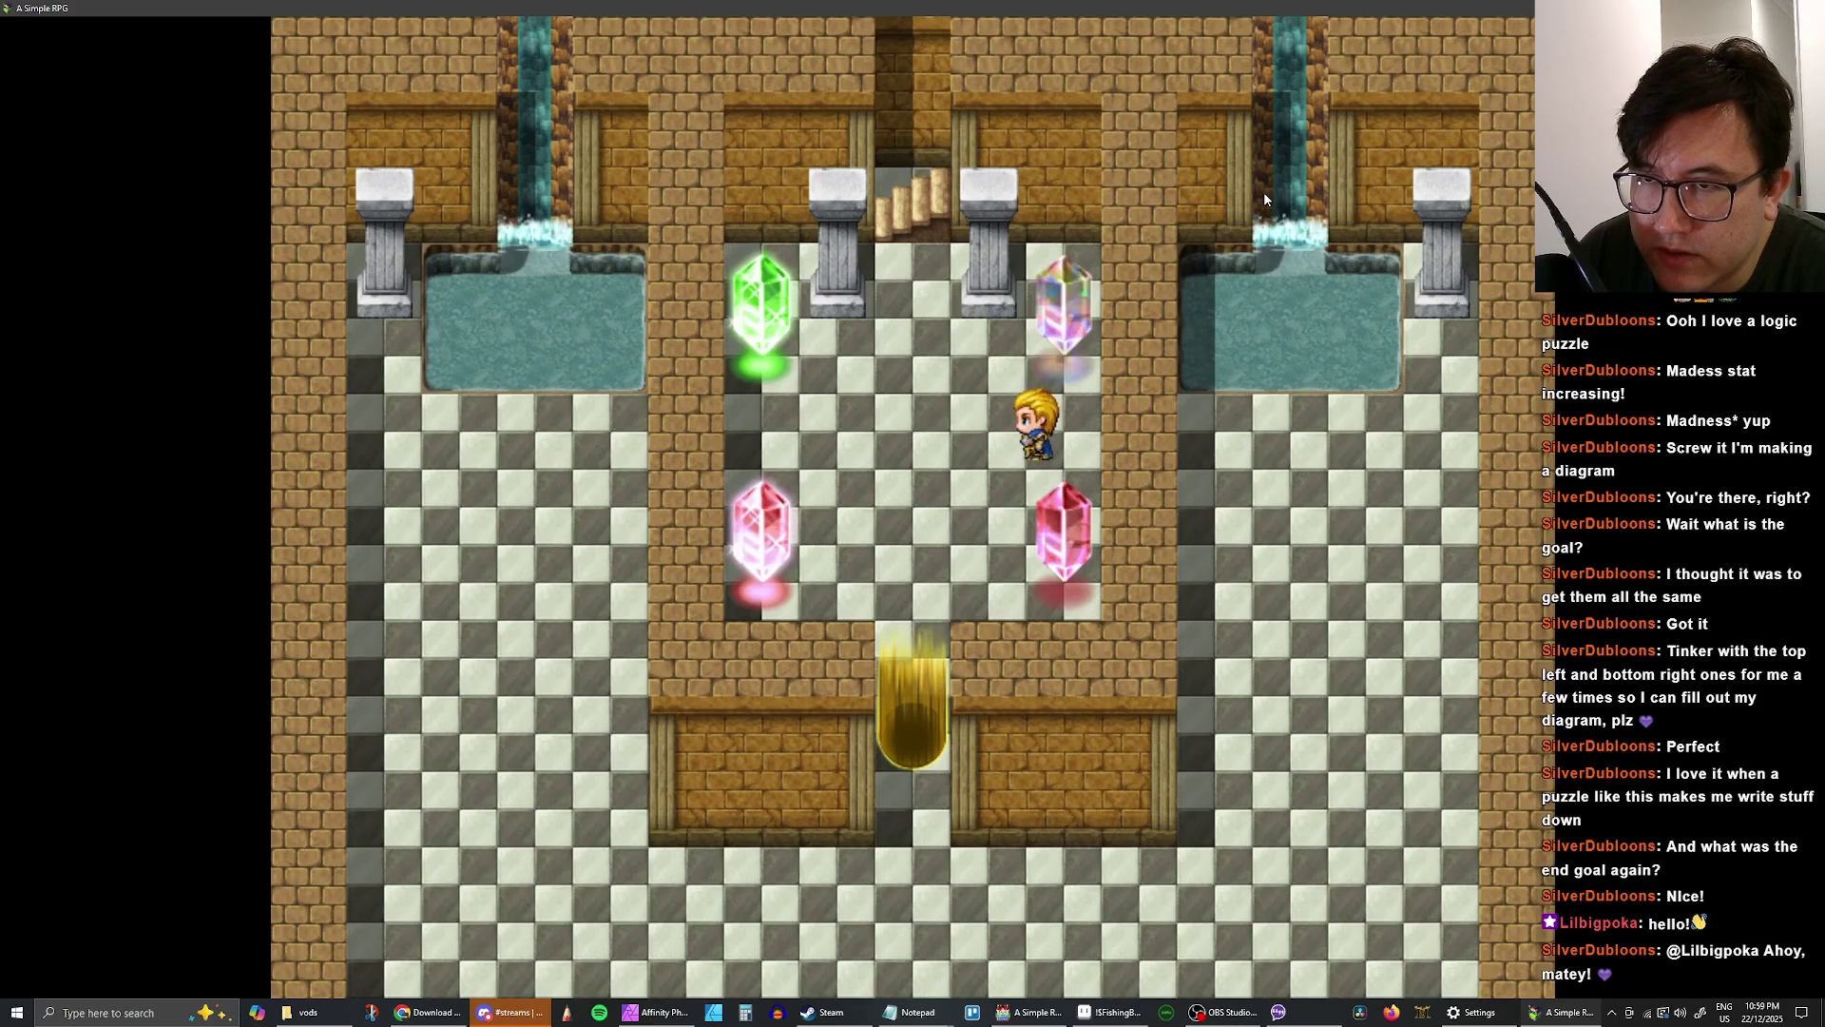
# - Walk to the northwest crystal and touch it once so that it turns blue
pyautogui.press('Left')
pyautogui.press('Left')
pyautogui.press('Left')
pyautogui.press('Left')
pyautogui.press('Up')
pyautogui.press('Return')
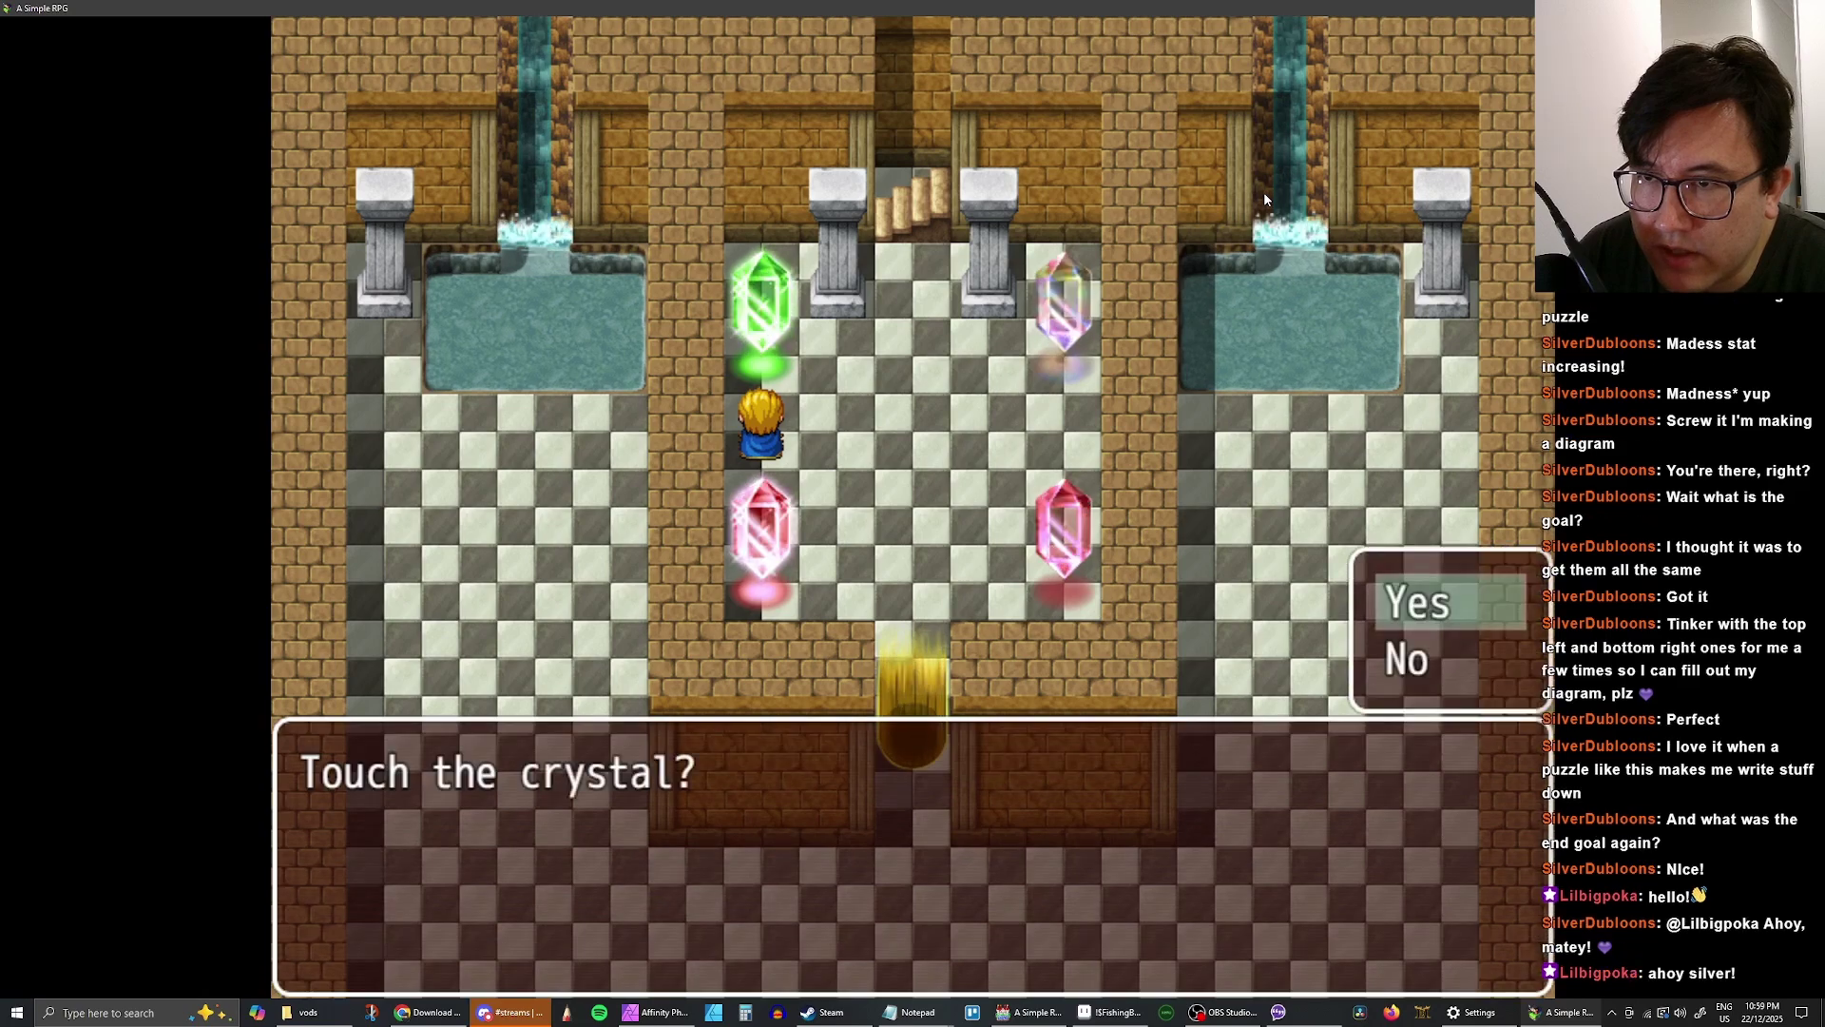
pyautogui.press('Down')
pyautogui.press('Return')
pyautogui.press('Down')
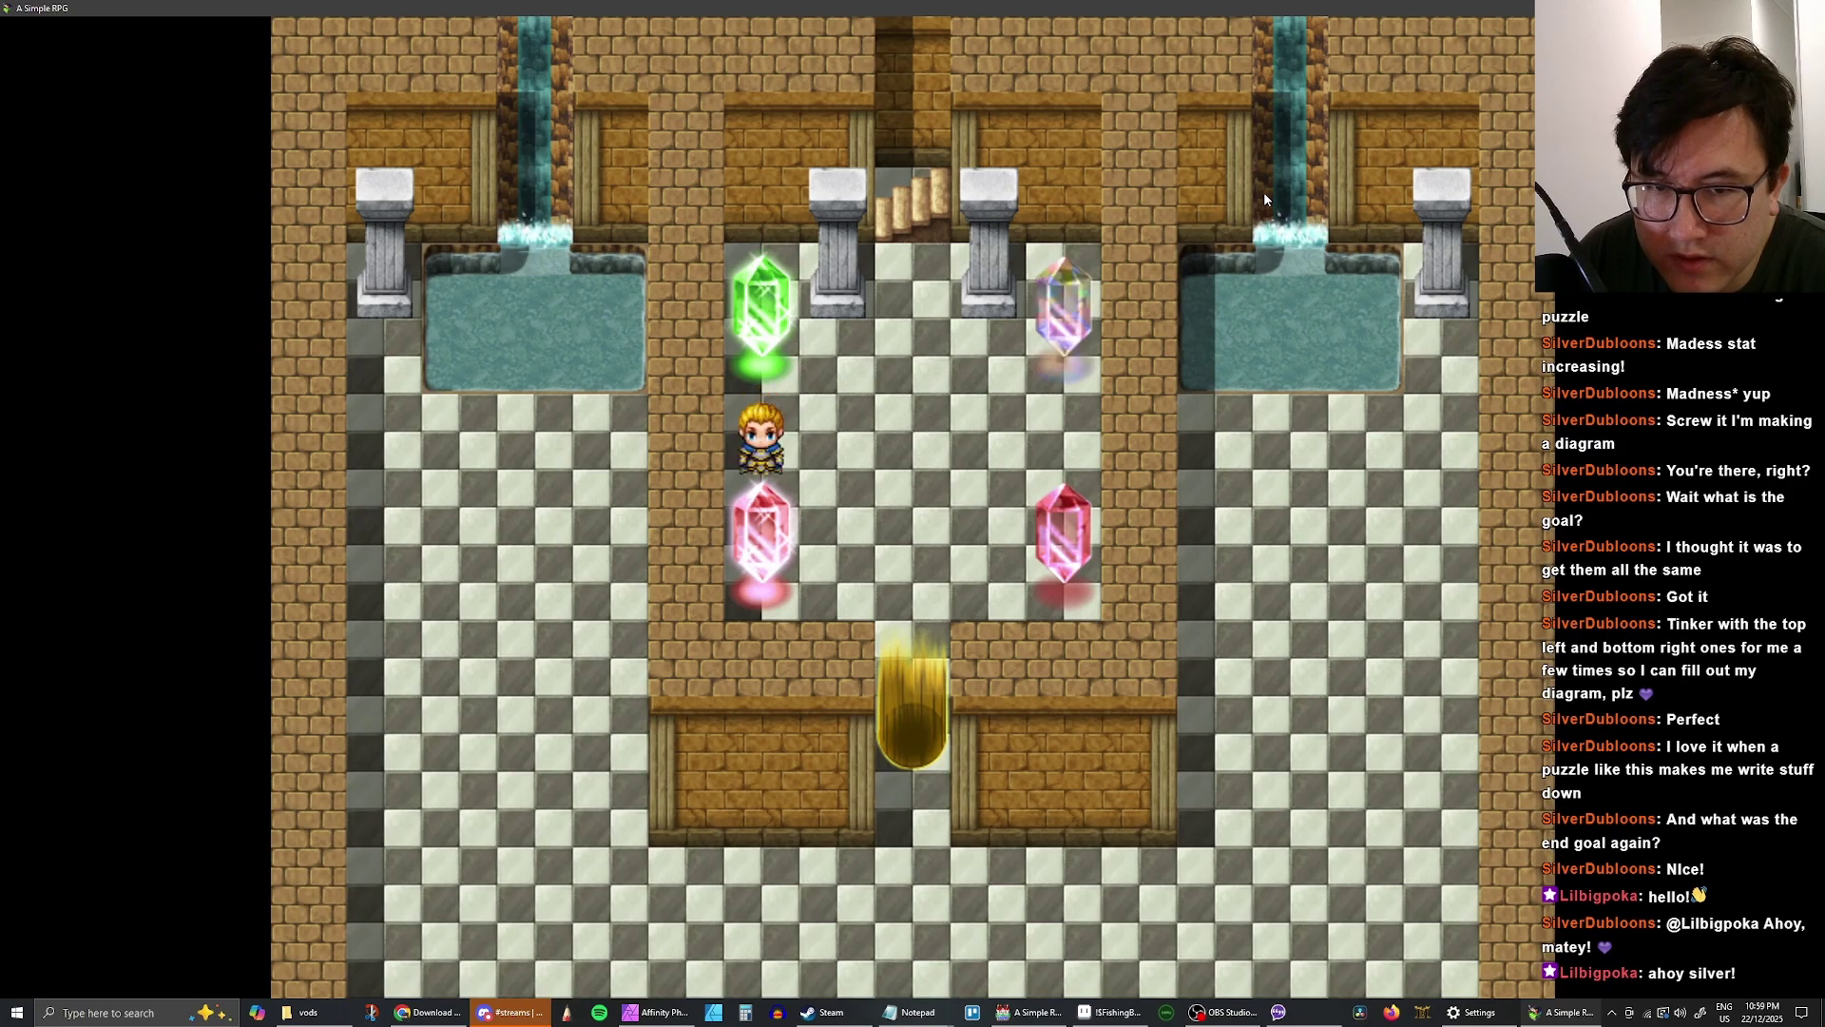
pyautogui.press('Up')
pyautogui.press('Return')
pyautogui.press('Return')
# - Go to the southwest crystal and touch it three times so that it turns red
pyautogui.press('Down')
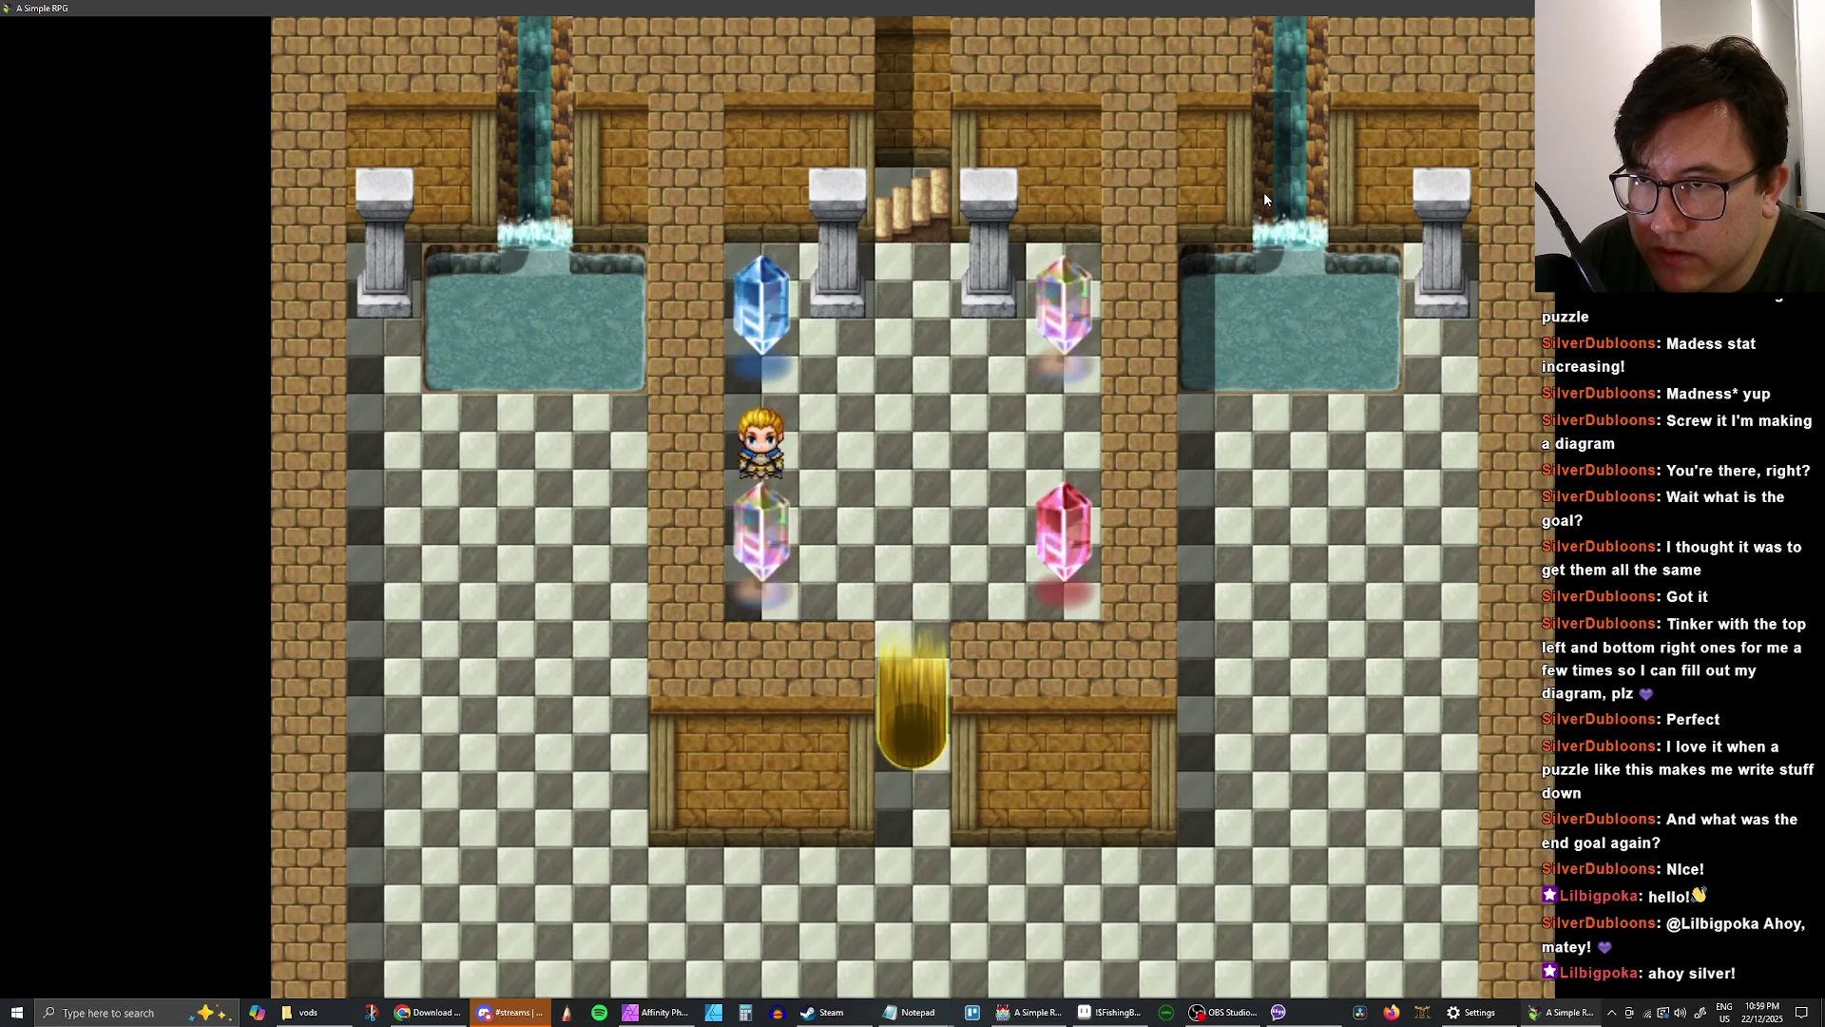
pyautogui.press('Return')
pyautogui.press('Return')
pyautogui.press('Right')
pyautogui.press('Left')
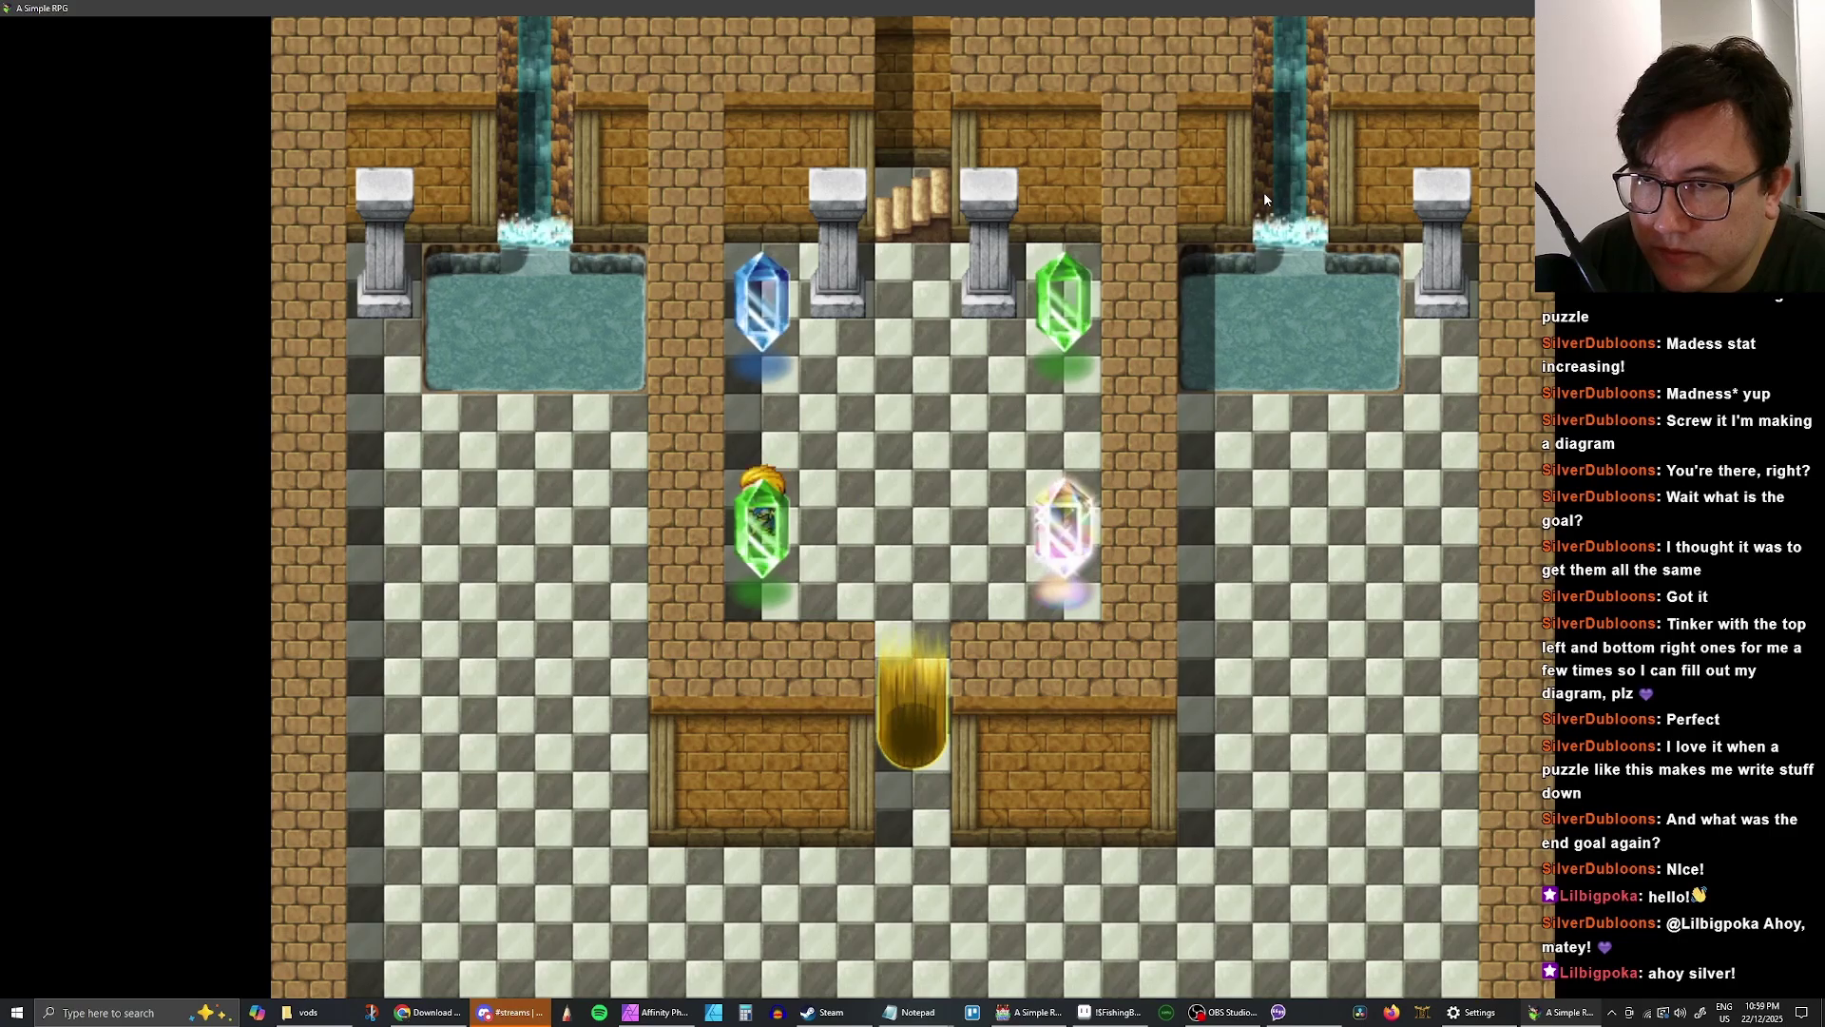
pyautogui.press('Down')
pyautogui.press('Return')
pyautogui.press('Return')
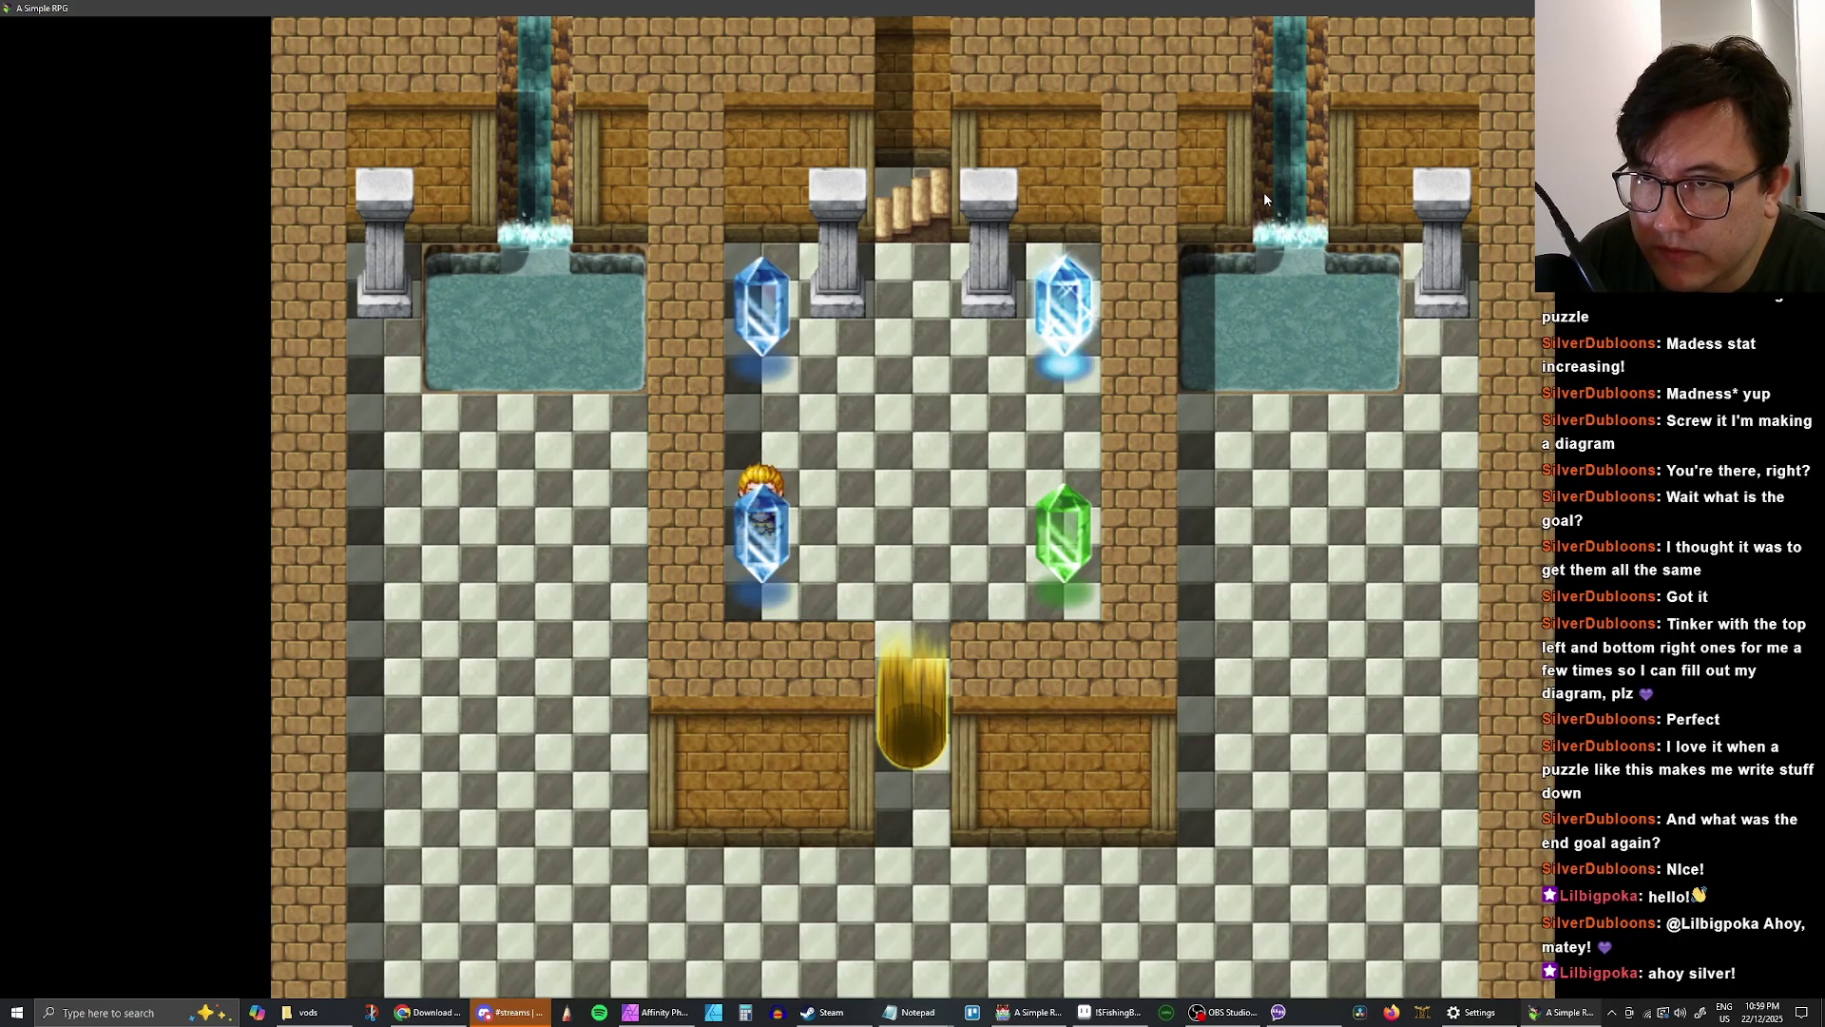
pyautogui.press('Return')
pyautogui.press('Return')
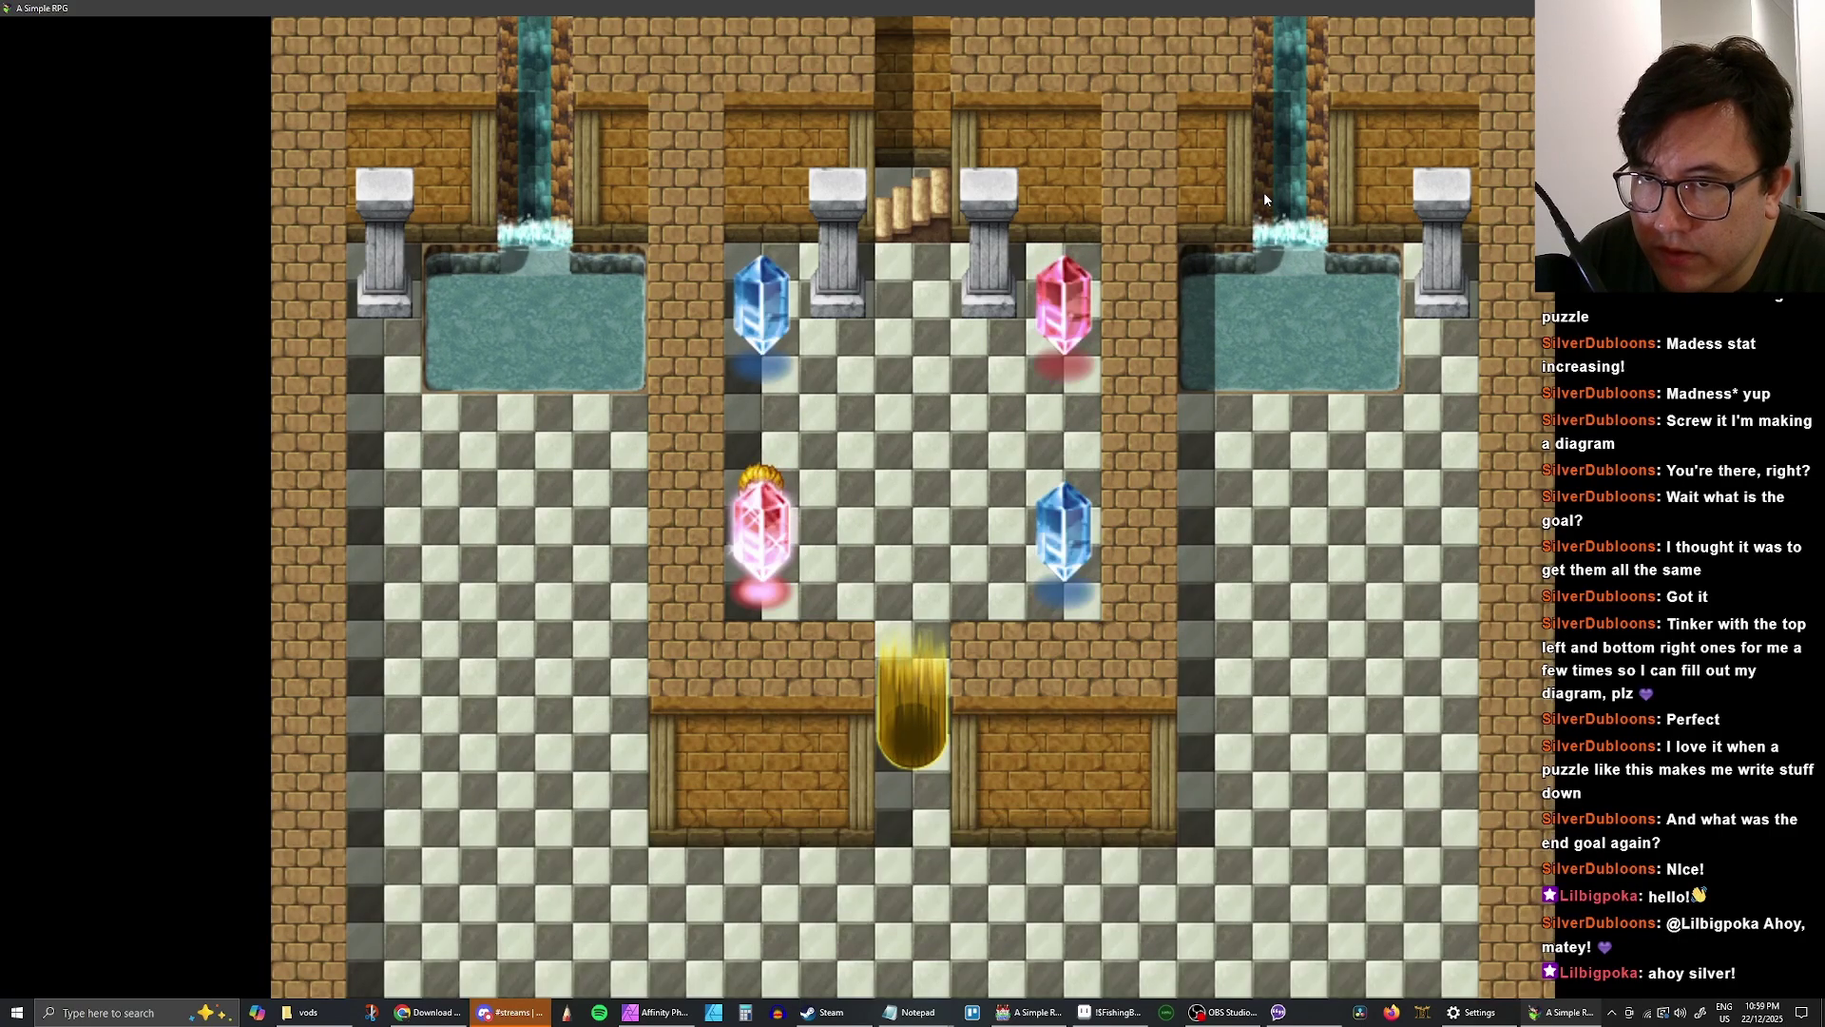
# - Touch the southwest crystal two more times to advance its colour
pyautogui.press('Return')
pyautogui.press('Return')
pyautogui.press('Return')
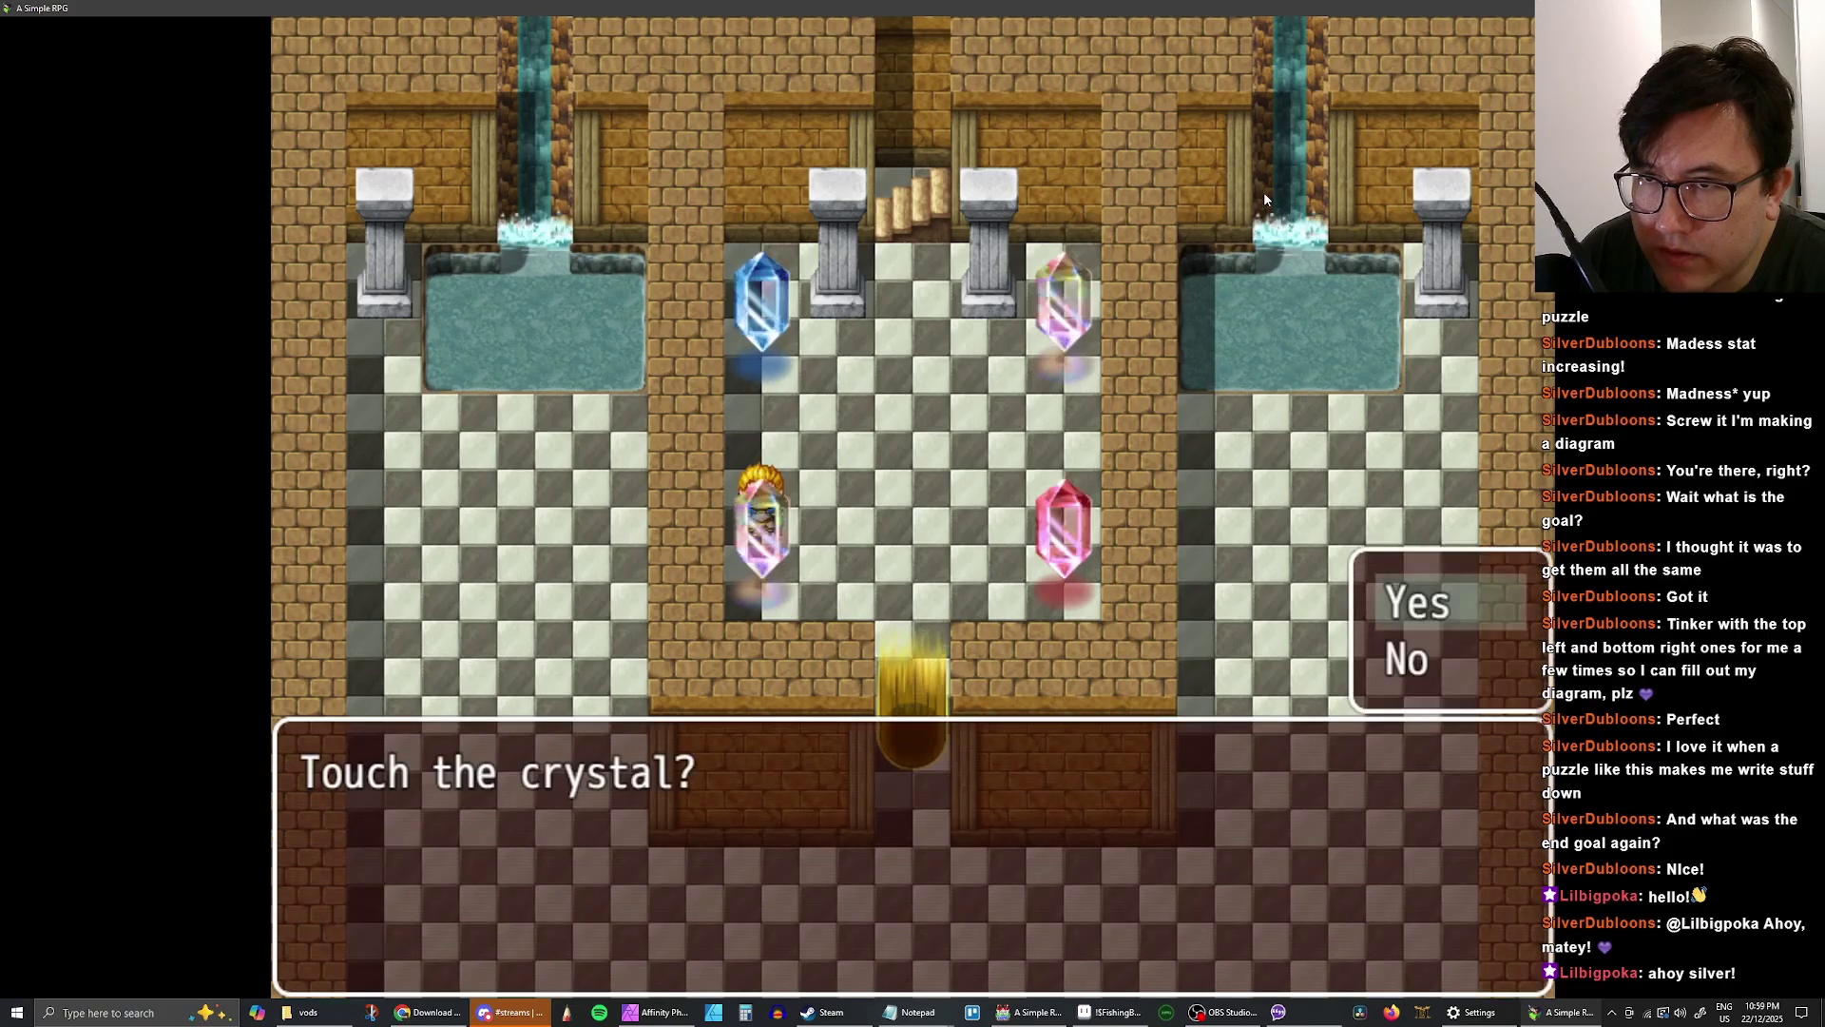
pyautogui.press('Return')
# - Go to the northwest crystal and touch it three times so that it turns green
pyautogui.press('Up')
pyautogui.press('Return')
pyautogui.press('Return')
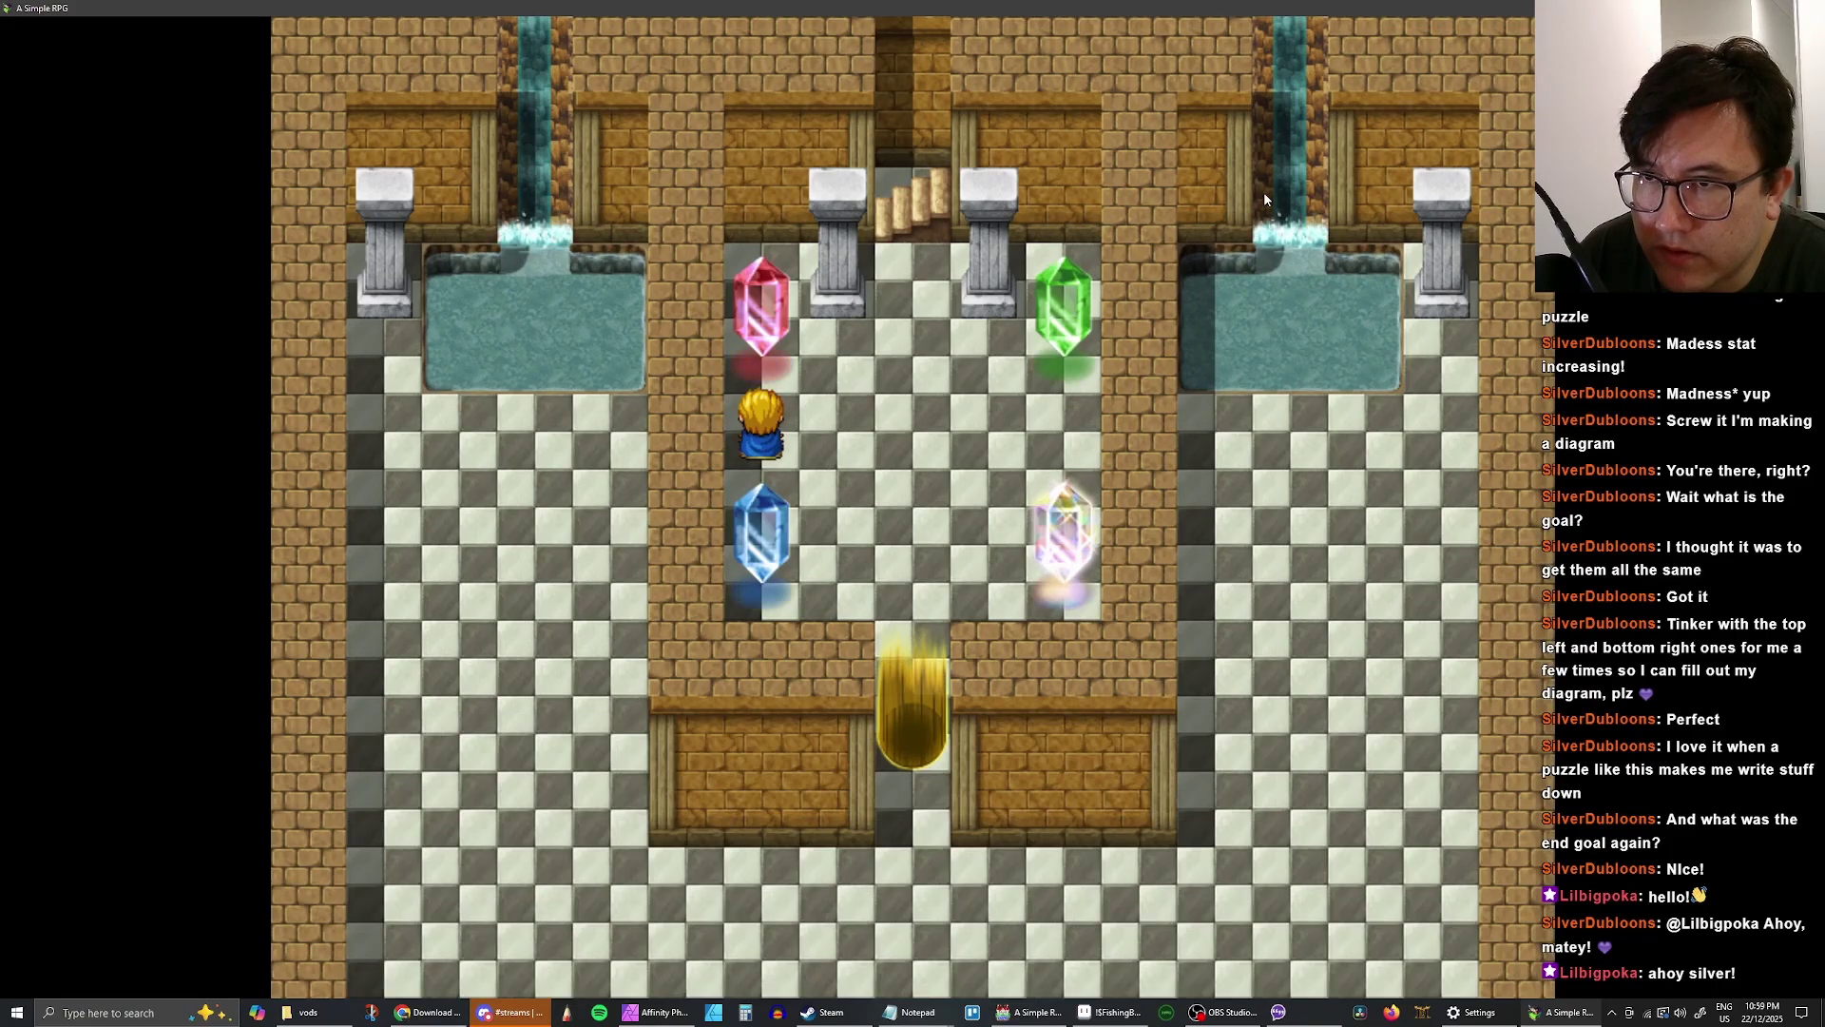
pyautogui.press('Return')
pyautogui.press('Return')
pyautogui.press('Return')
pyautogui.press('Return')
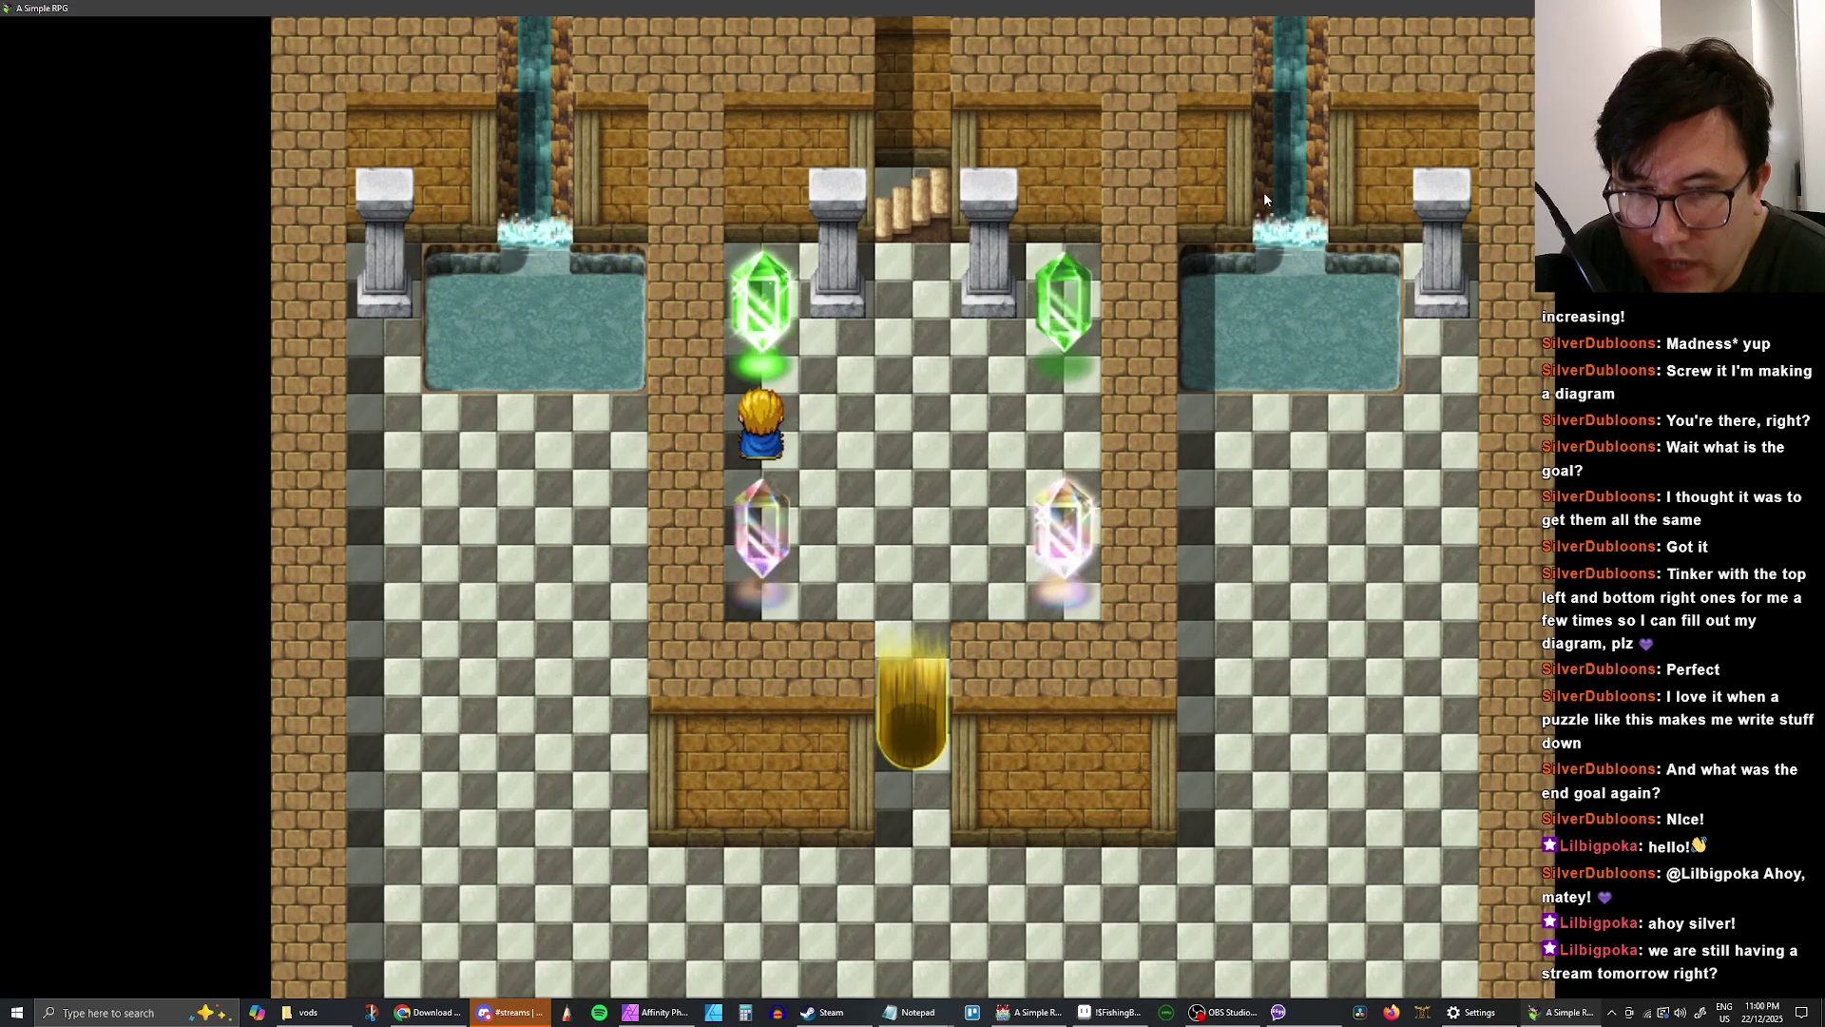
# - Return to the southwest crystal and touch it once so that it turns green
pyautogui.press('Down')
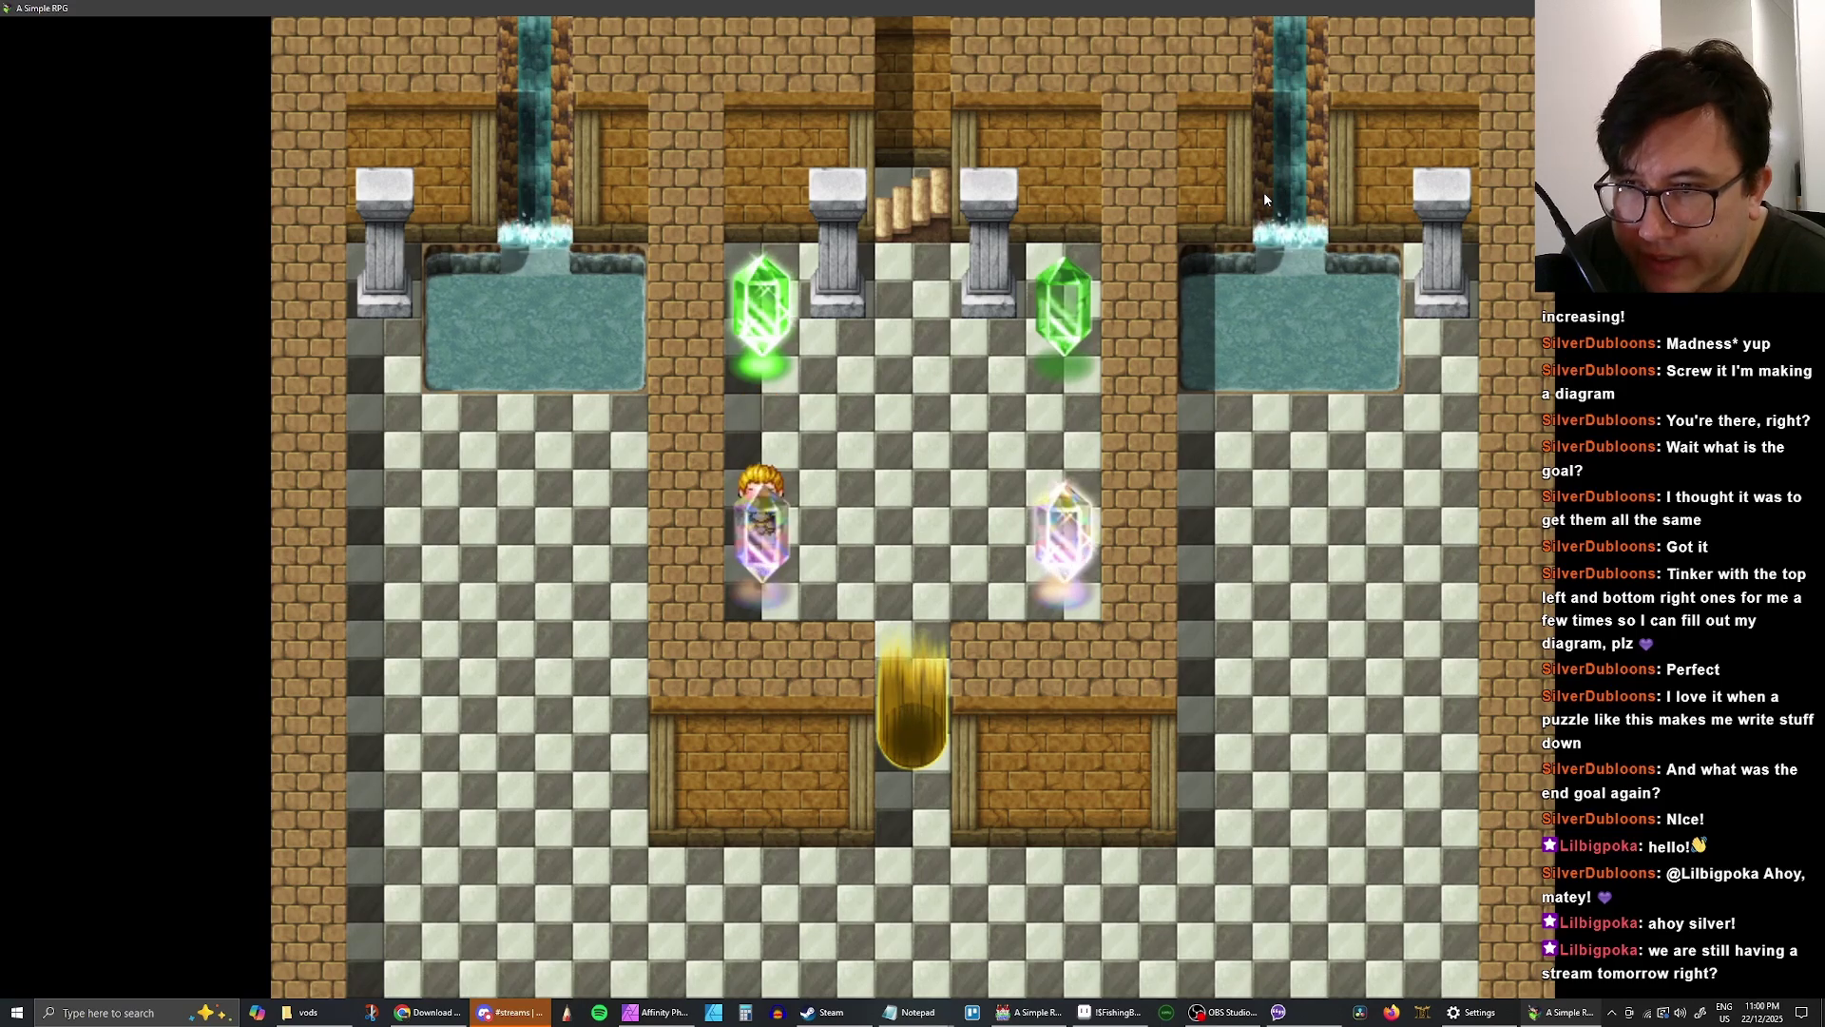
pyautogui.press('Return')
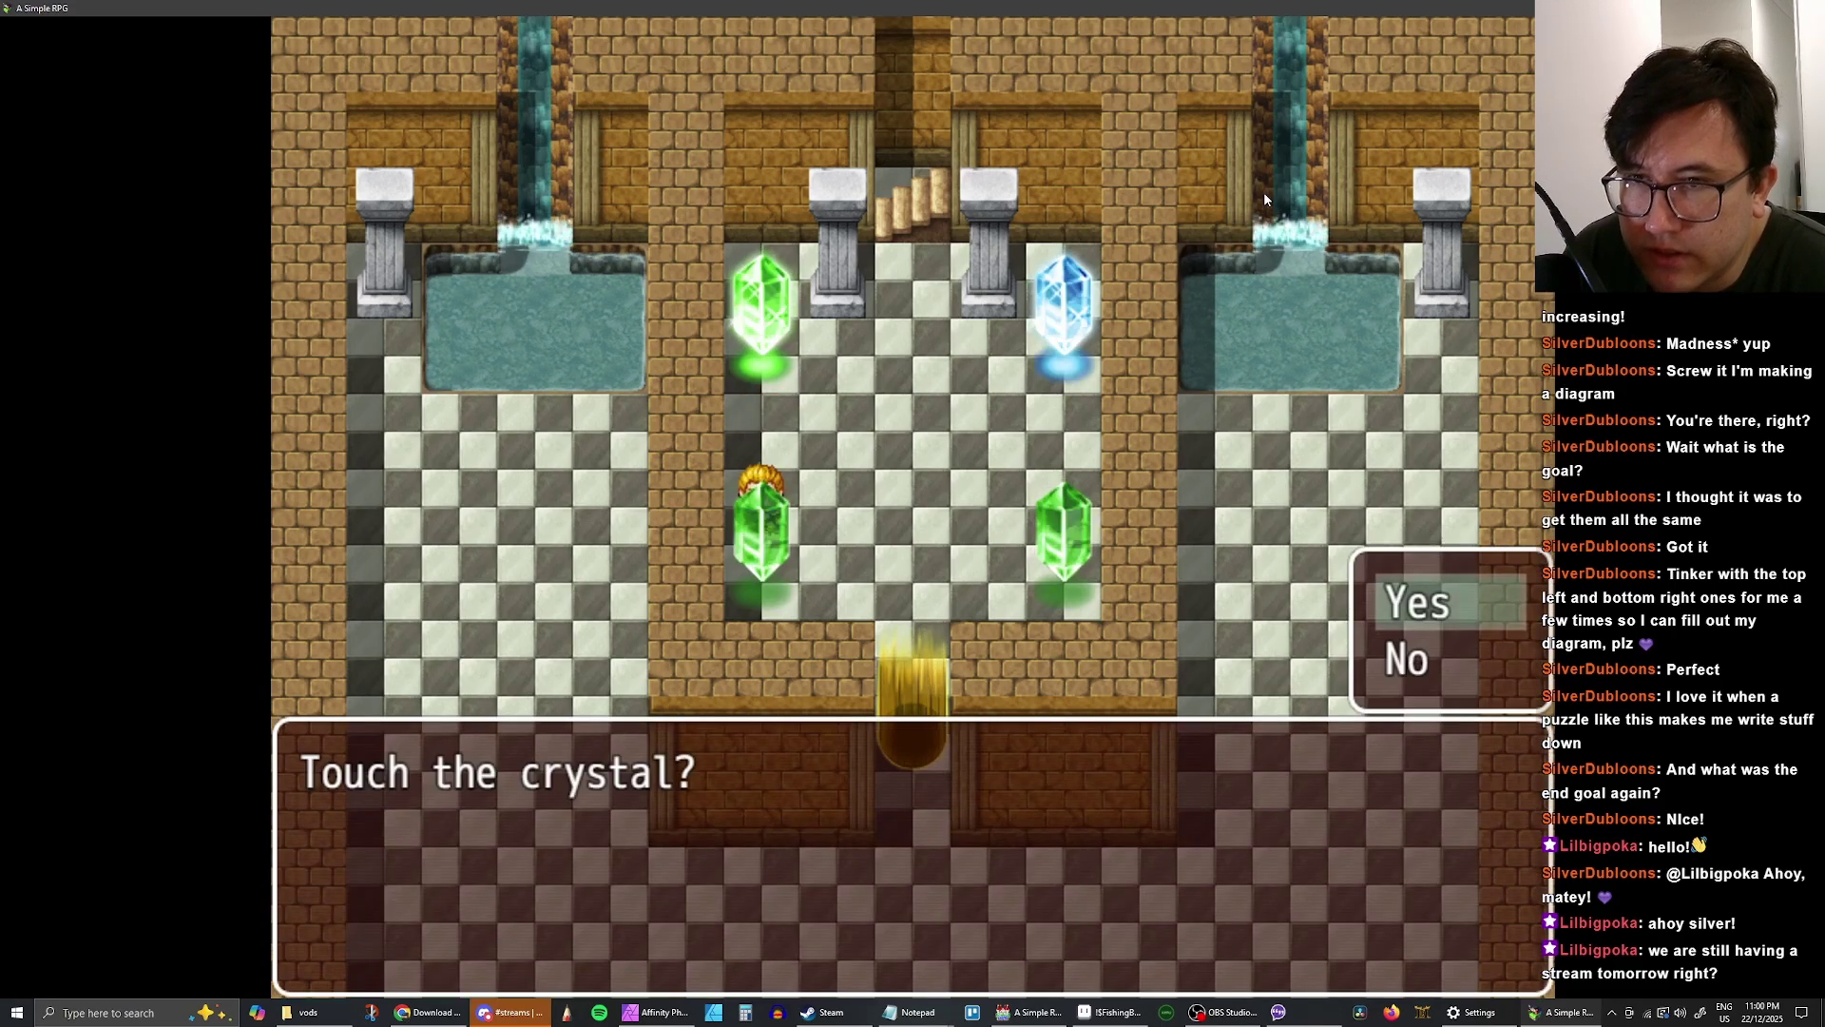
pyautogui.press('Return')
# - Walk to the northeast crystal and touch it three times so that it turns green
pyautogui.press('Right')
pyautogui.press('Up')
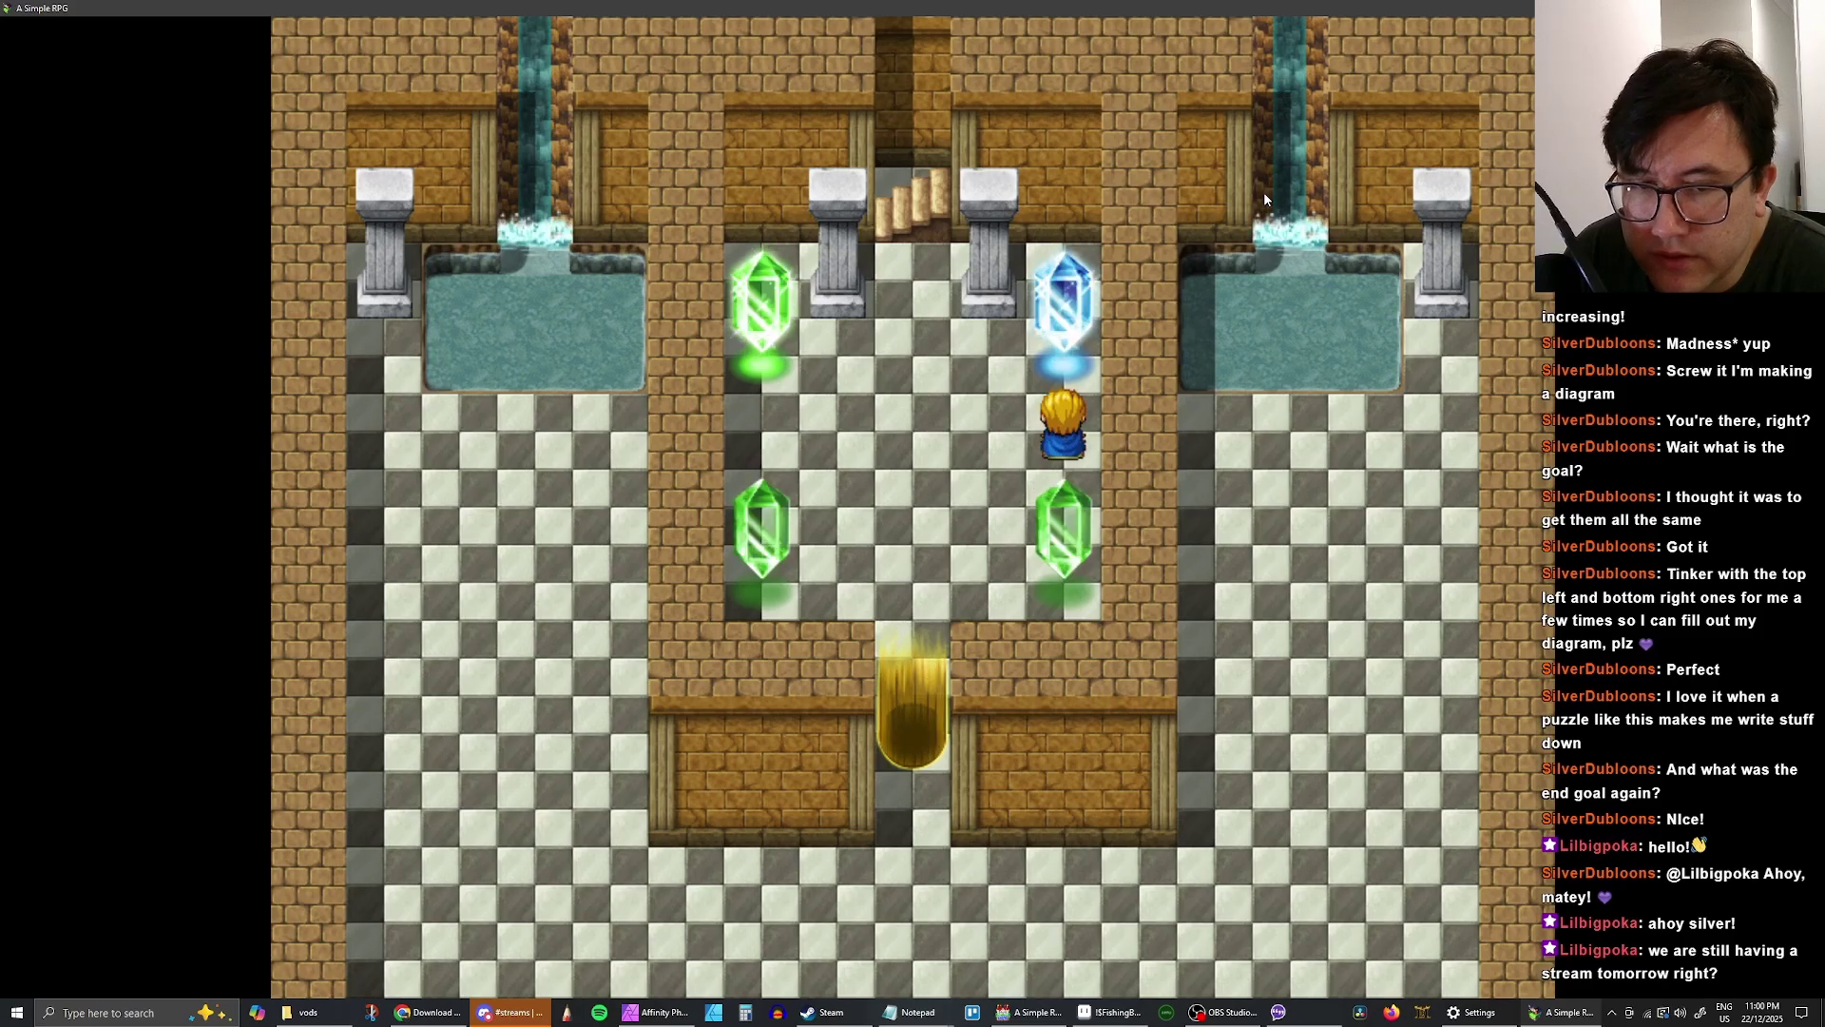
pyautogui.press('Return')
pyautogui.press('Return')
pyautogui.press('Return')
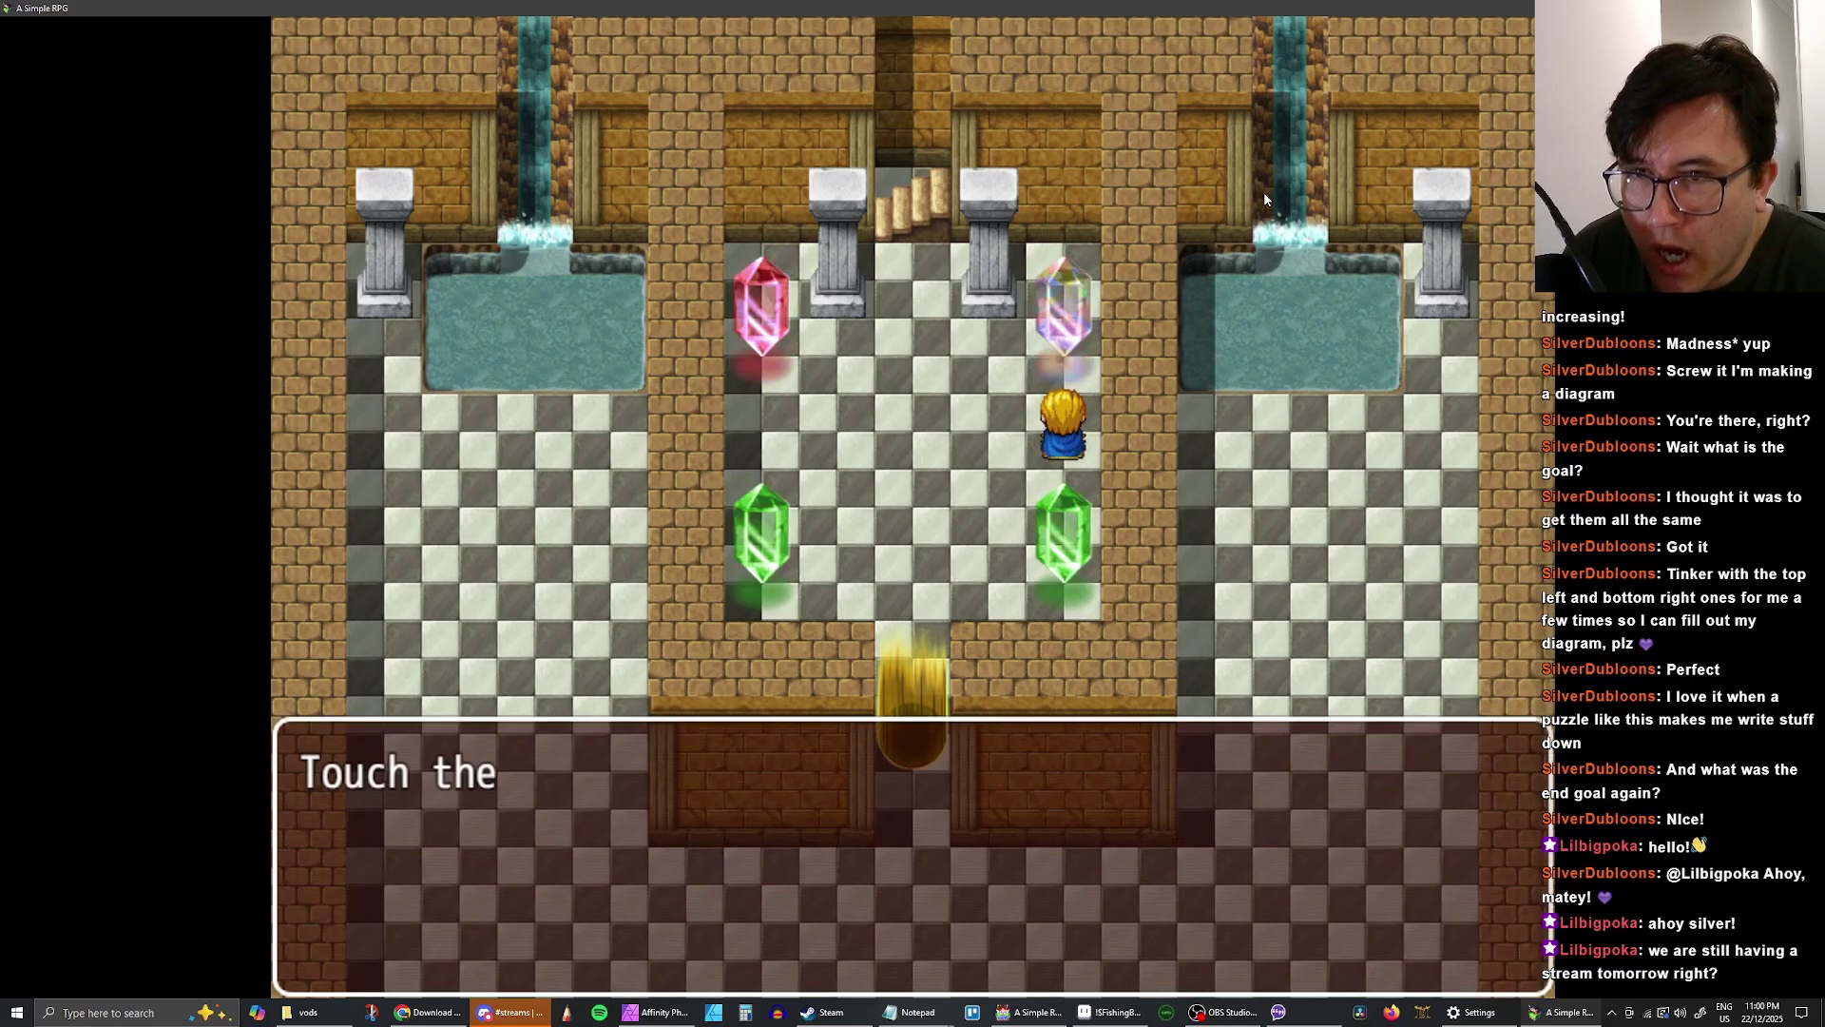
pyautogui.press('Return')
# - Cross back to the northwest crystal and touch it once so that it turns green
pyautogui.press('Left')
pyautogui.press('Left')
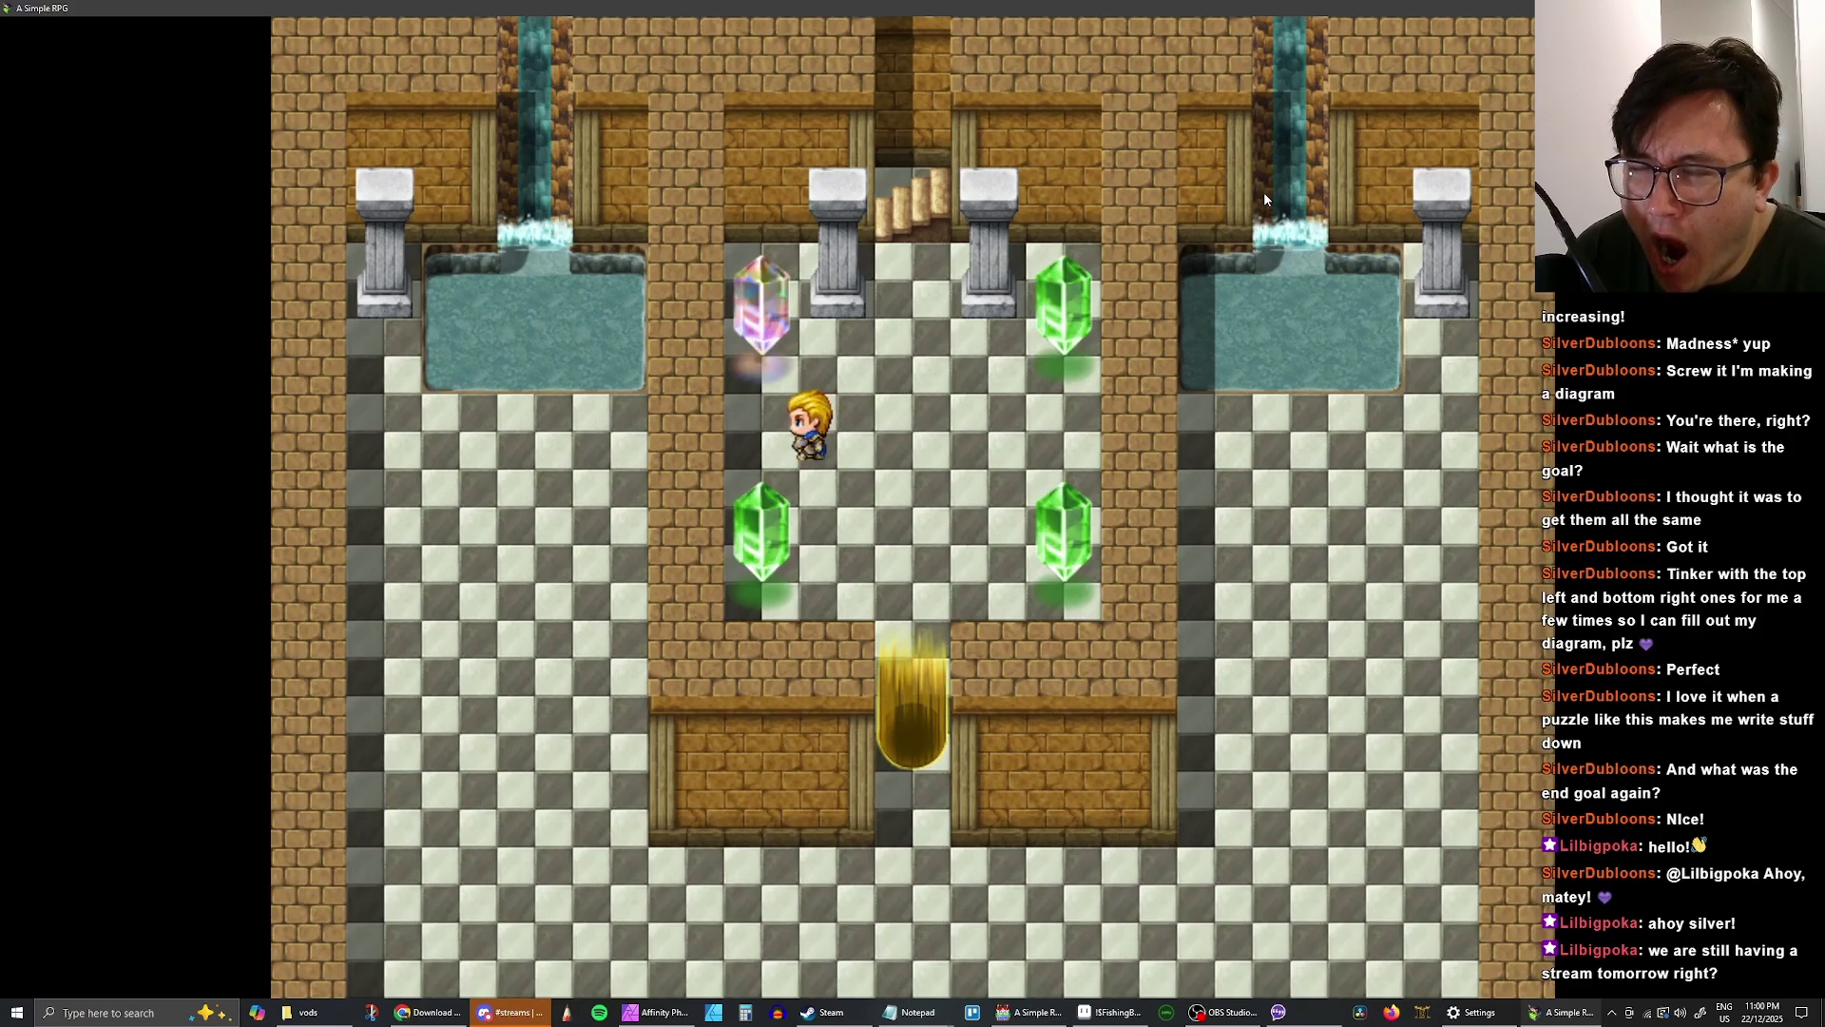
pyautogui.press('Up')
pyautogui.press('Return')
pyautogui.press('Return')
# - Go to the southwest crystal and touch it once so that it turns red, declining any further touch
pyautogui.press('Down')
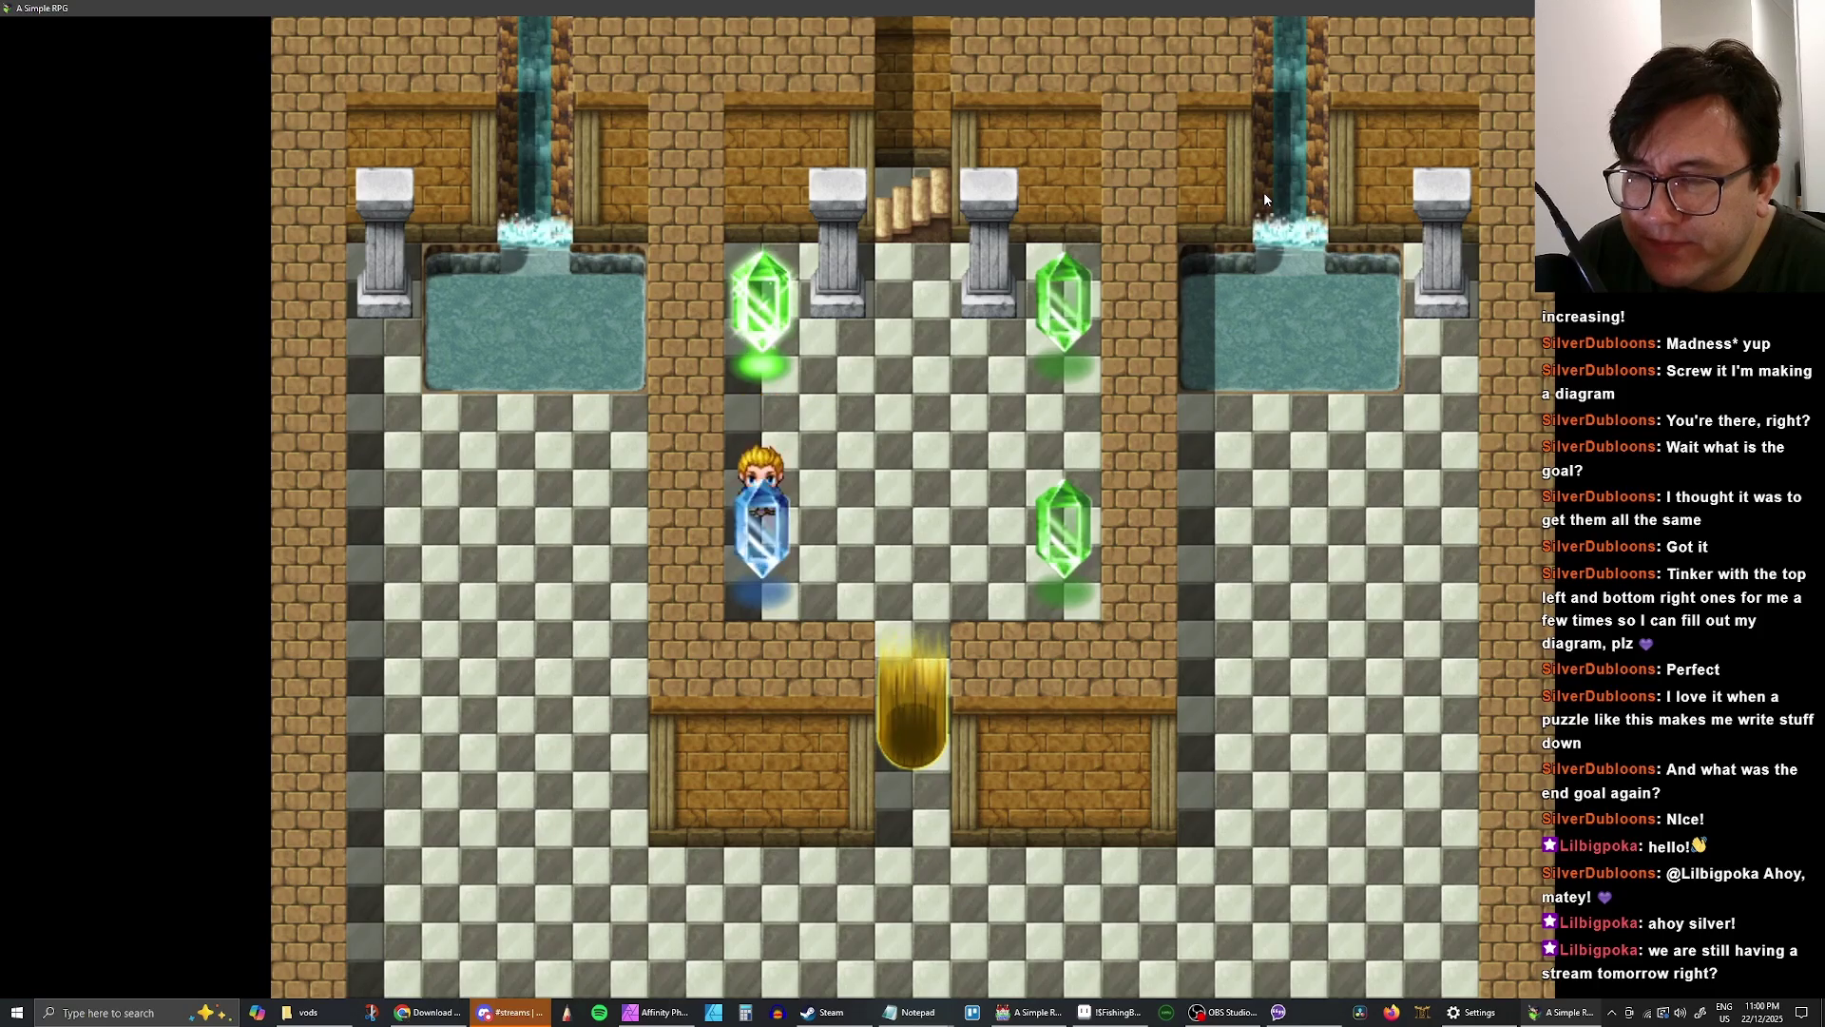
pyautogui.press('Return')
pyautogui.press('Return')
pyautogui.press('Return')
pyautogui.press('Down')
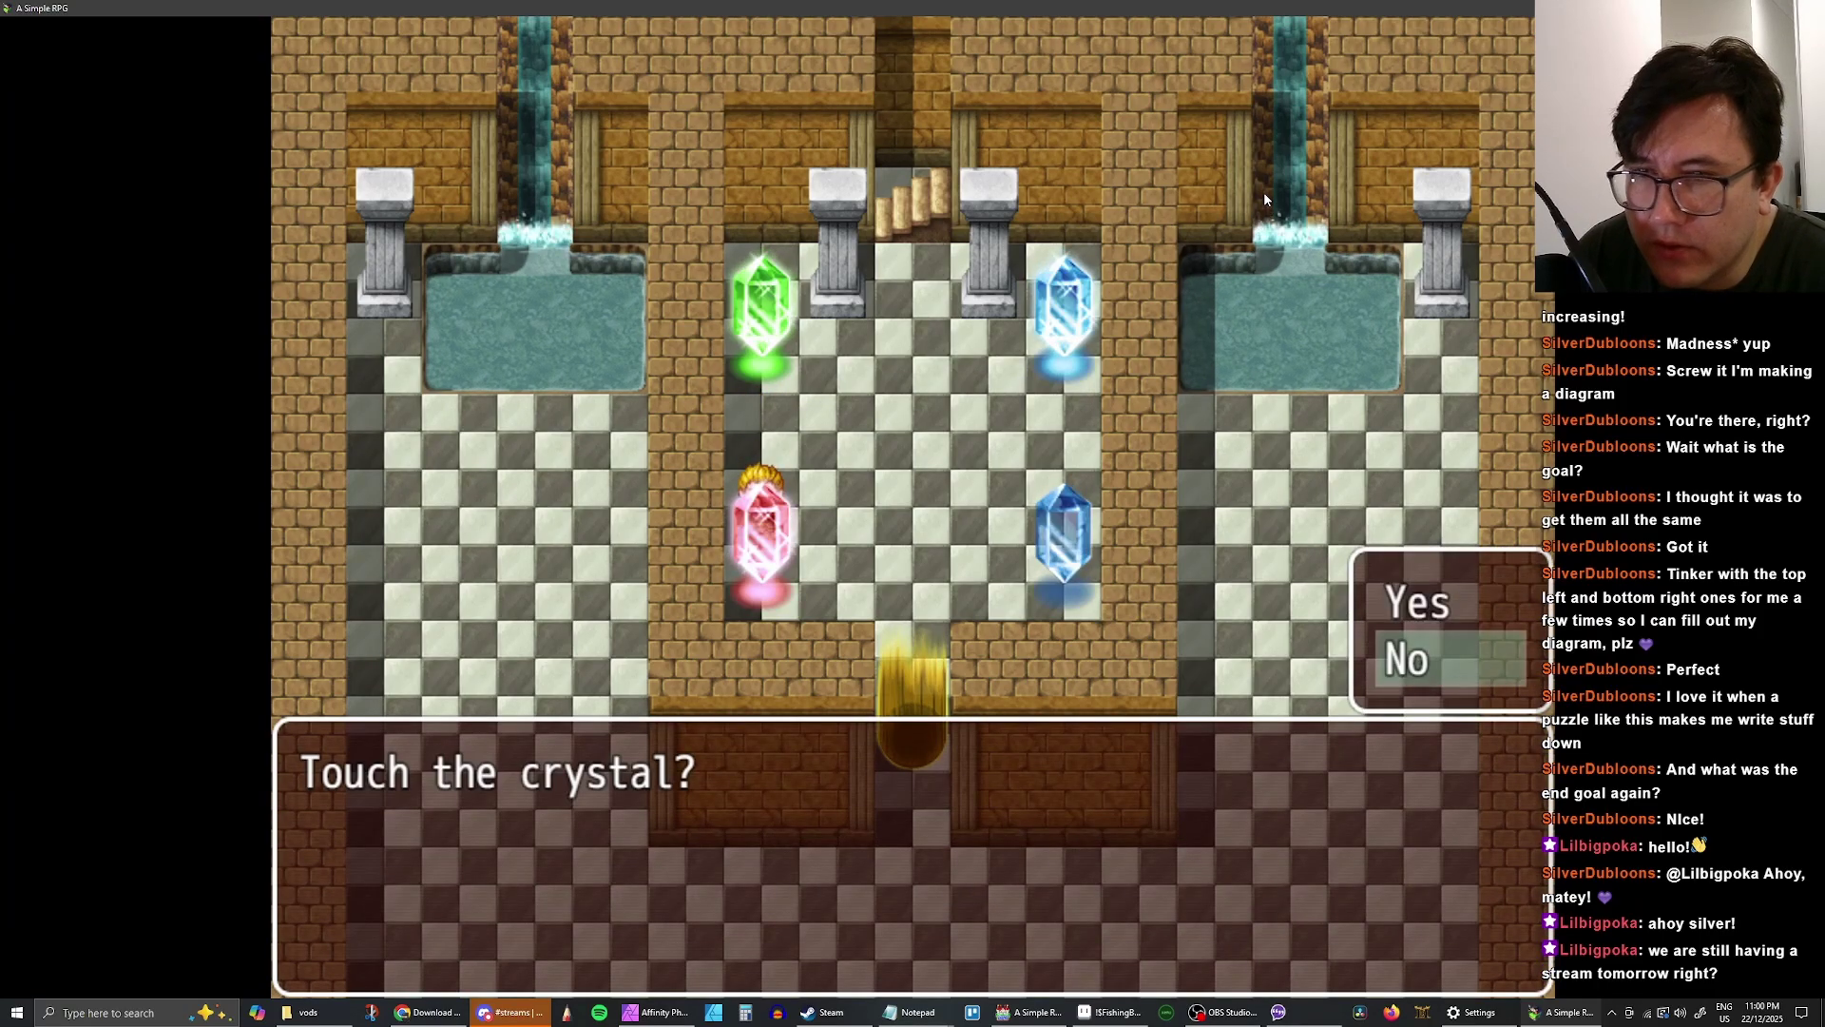
pyautogui.press('Return')
# - Walk to the southeast crystal and touch it twice so that it turns white
pyautogui.press('Right')
pyautogui.press('Right')
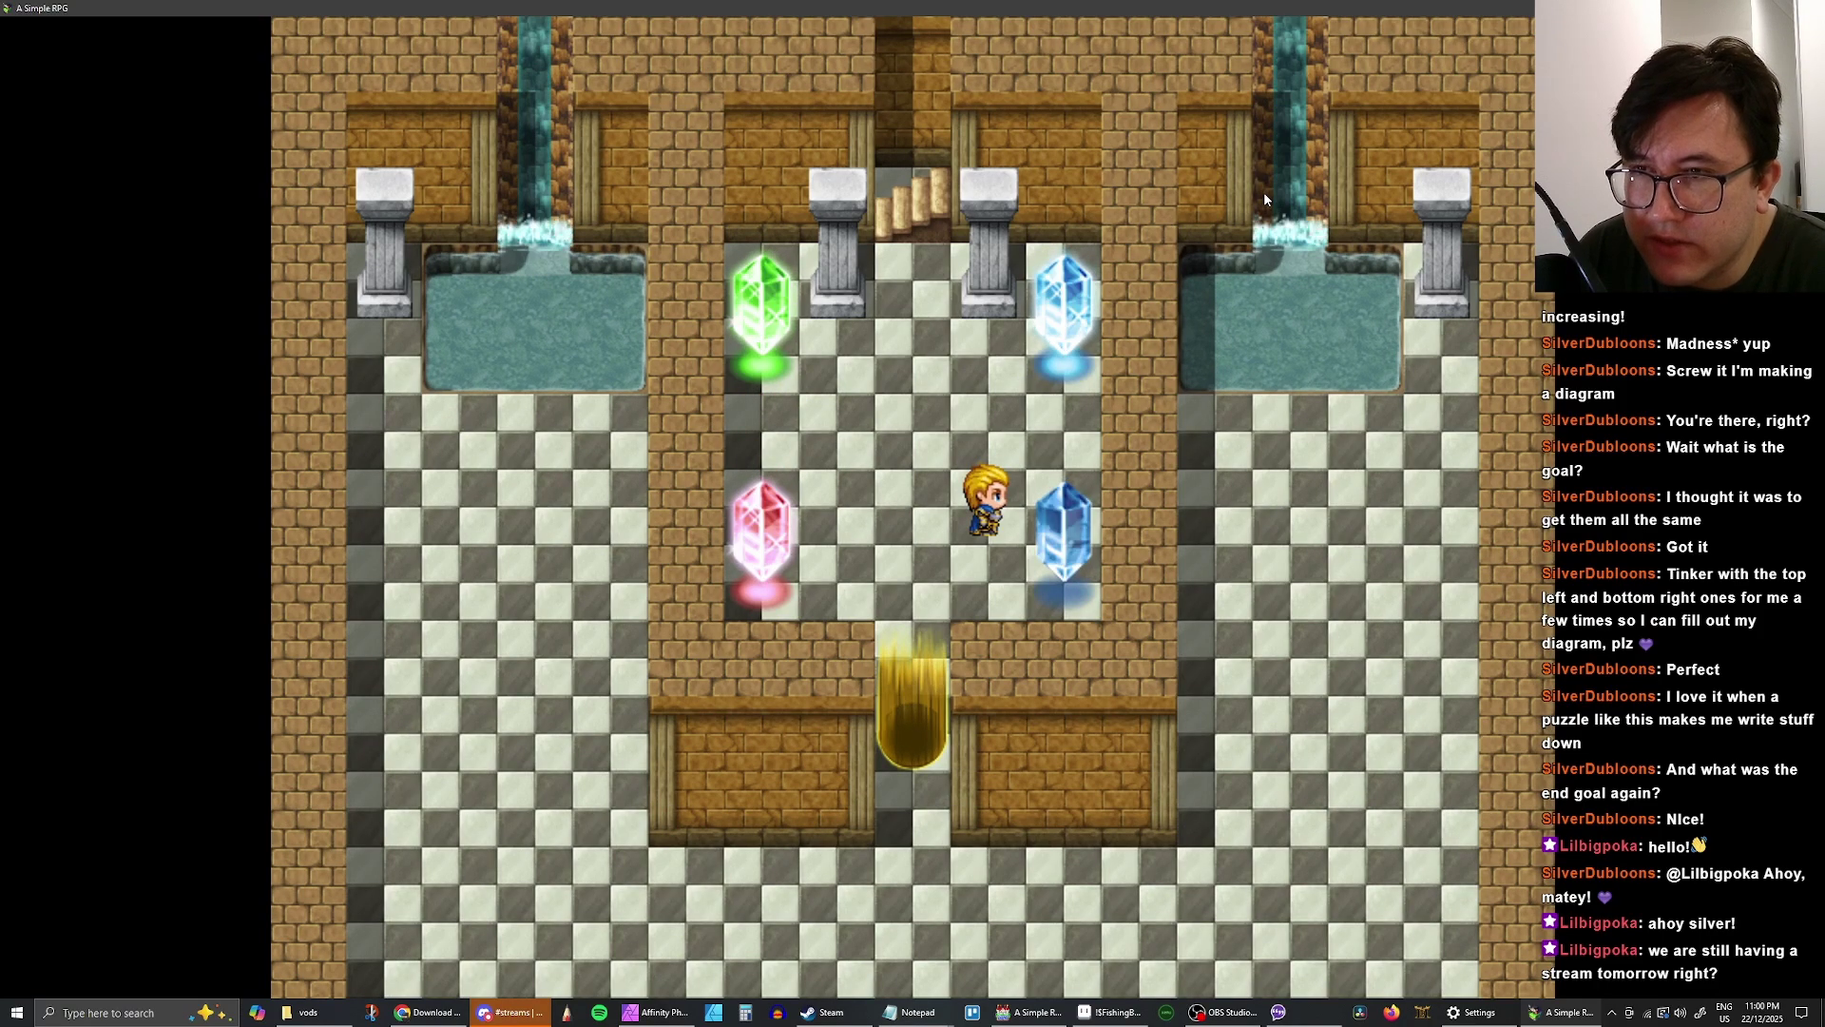
pyautogui.press('Right')
pyautogui.press('Right')
pyautogui.press('Return')
pyautogui.press('Return')
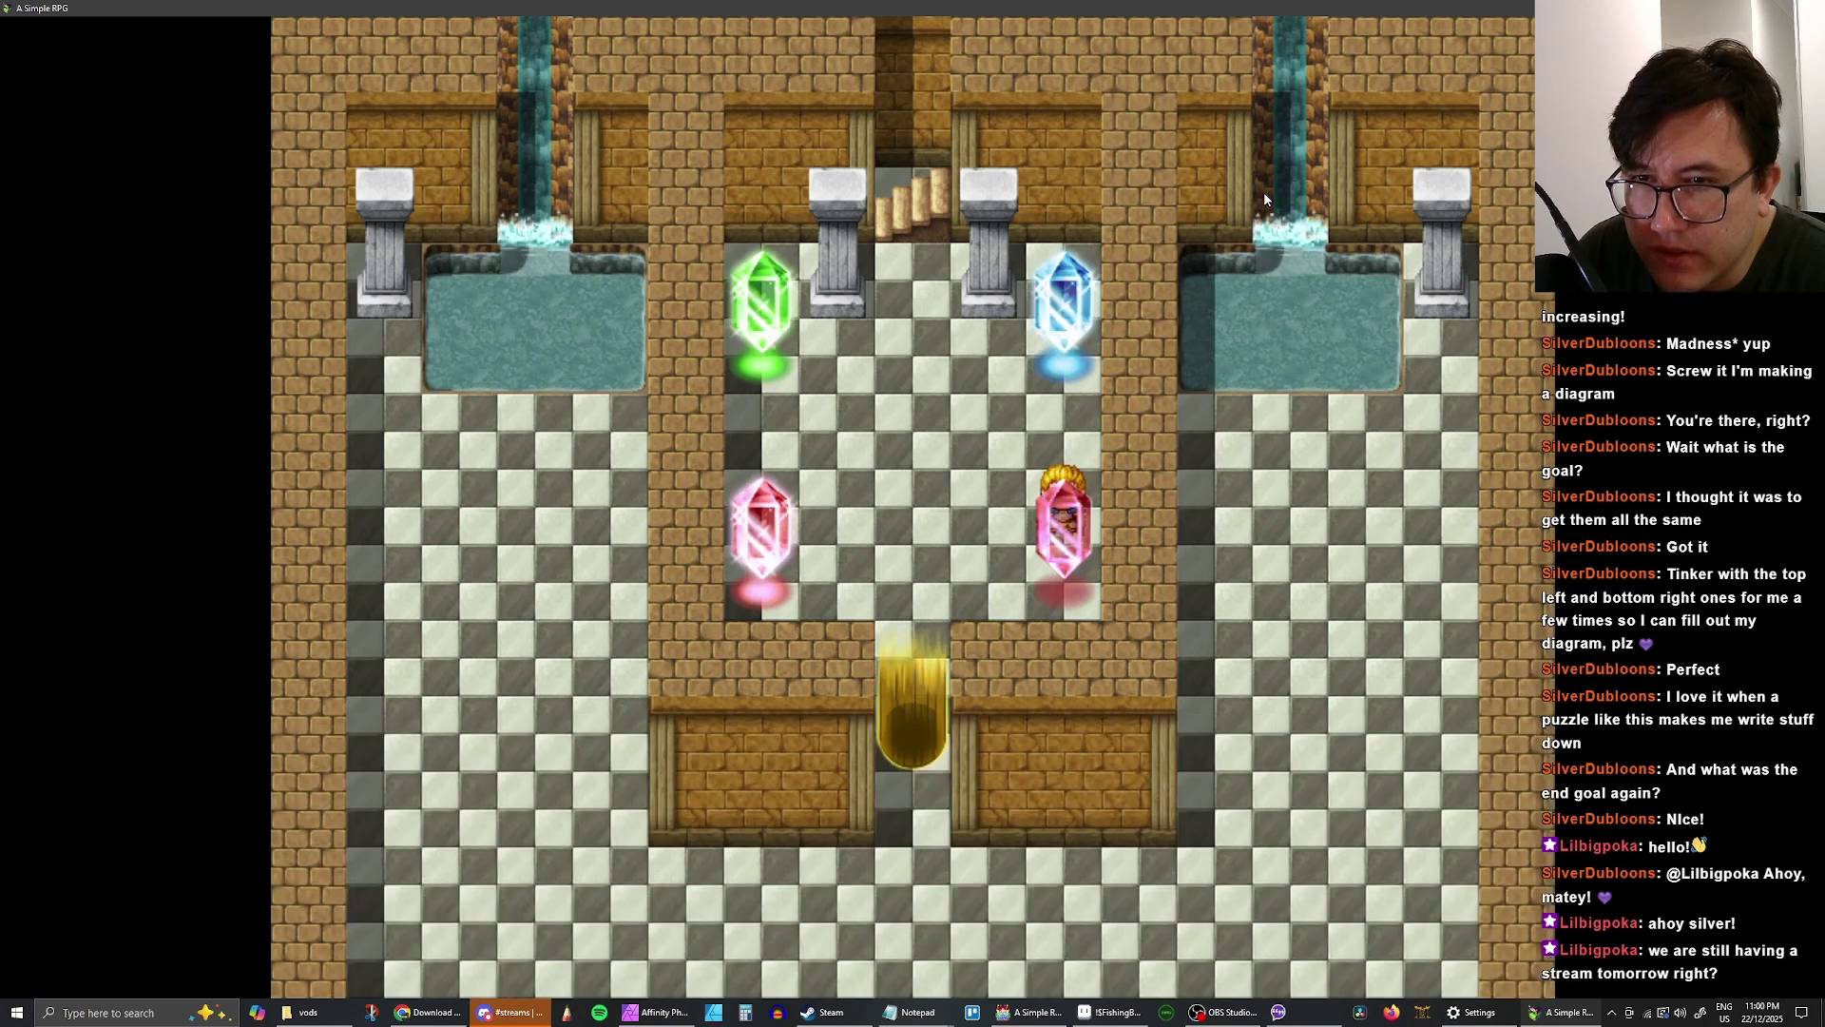
pyautogui.press('Return')
pyautogui.press('Return')
# - Test the opened passage by walking south into the large hall and back to the crystal chamber
pyautogui.press('Left')
pyautogui.press('Left')
pyautogui.press('Left')
pyautogui.press('Left')
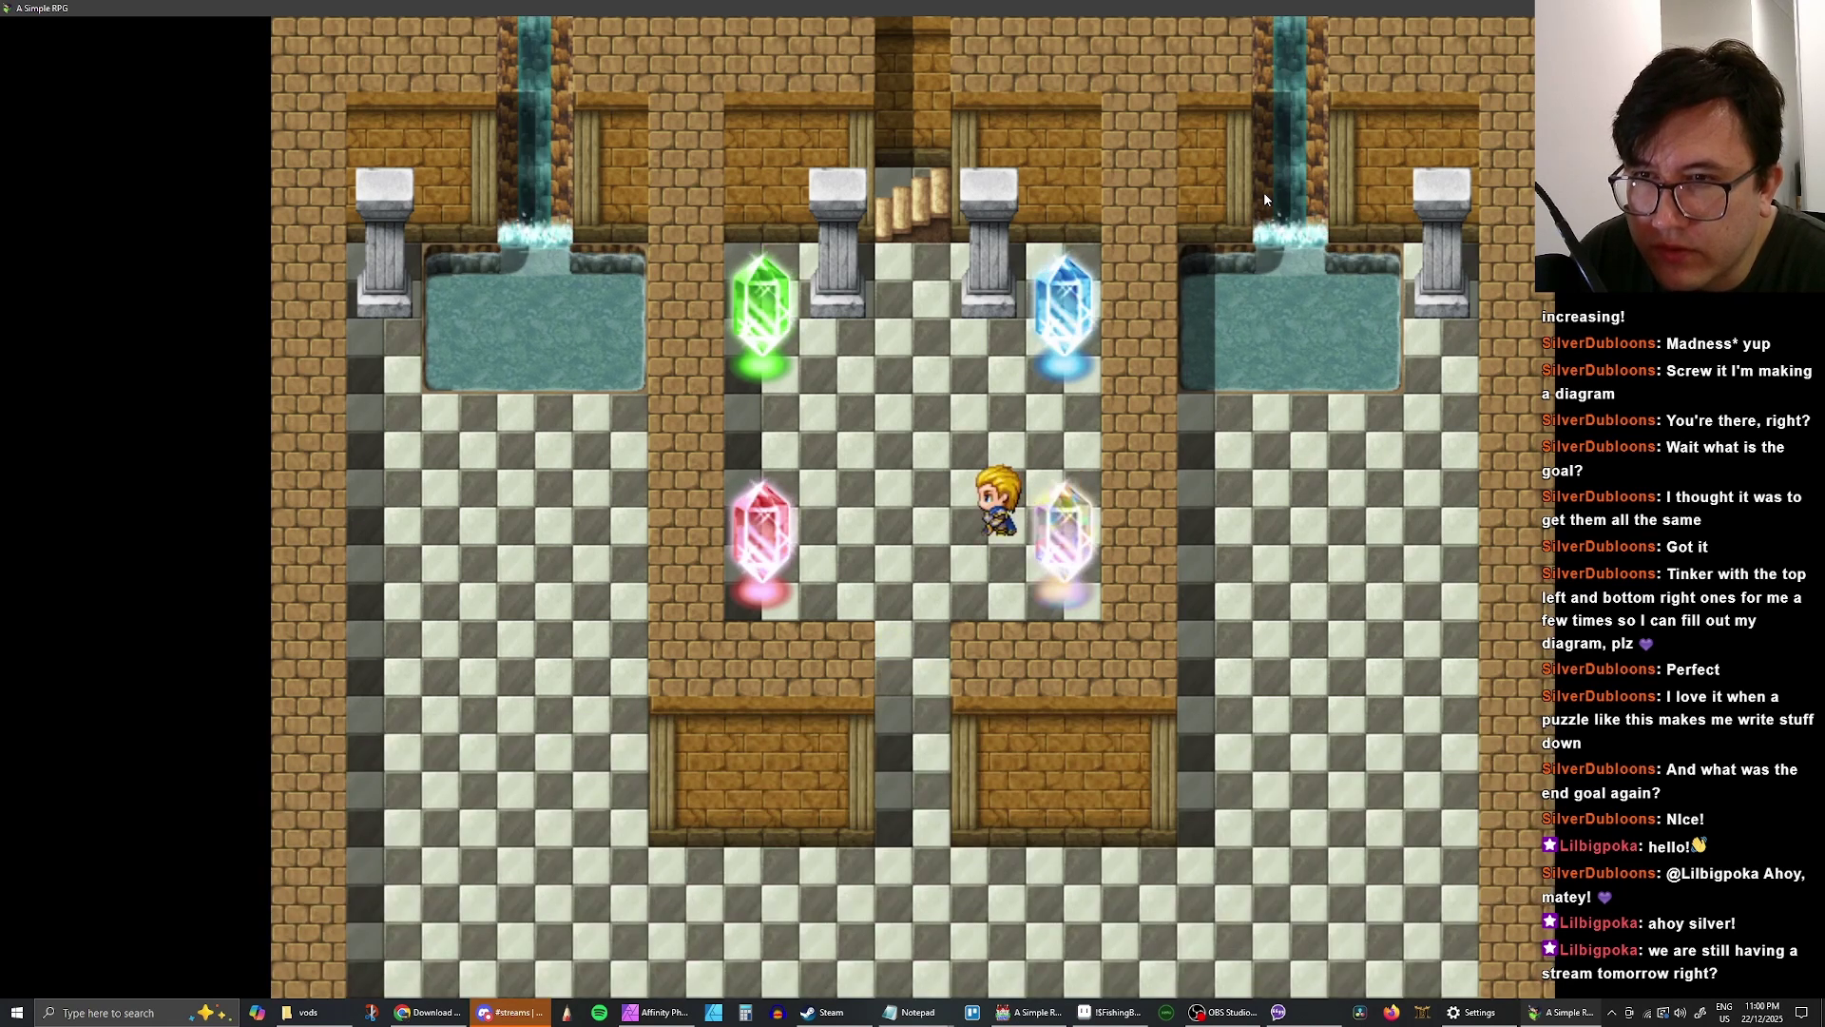
pyautogui.press('Down')
pyautogui.press('Down')
pyautogui.press('Down')
pyautogui.press('Down')
pyautogui.press('Down')
pyautogui.press('Up')
pyautogui.press('Up')
pyautogui.press('Up')
pyautogui.press('Up')
pyautogui.press('Up')
pyautogui.press('Up')
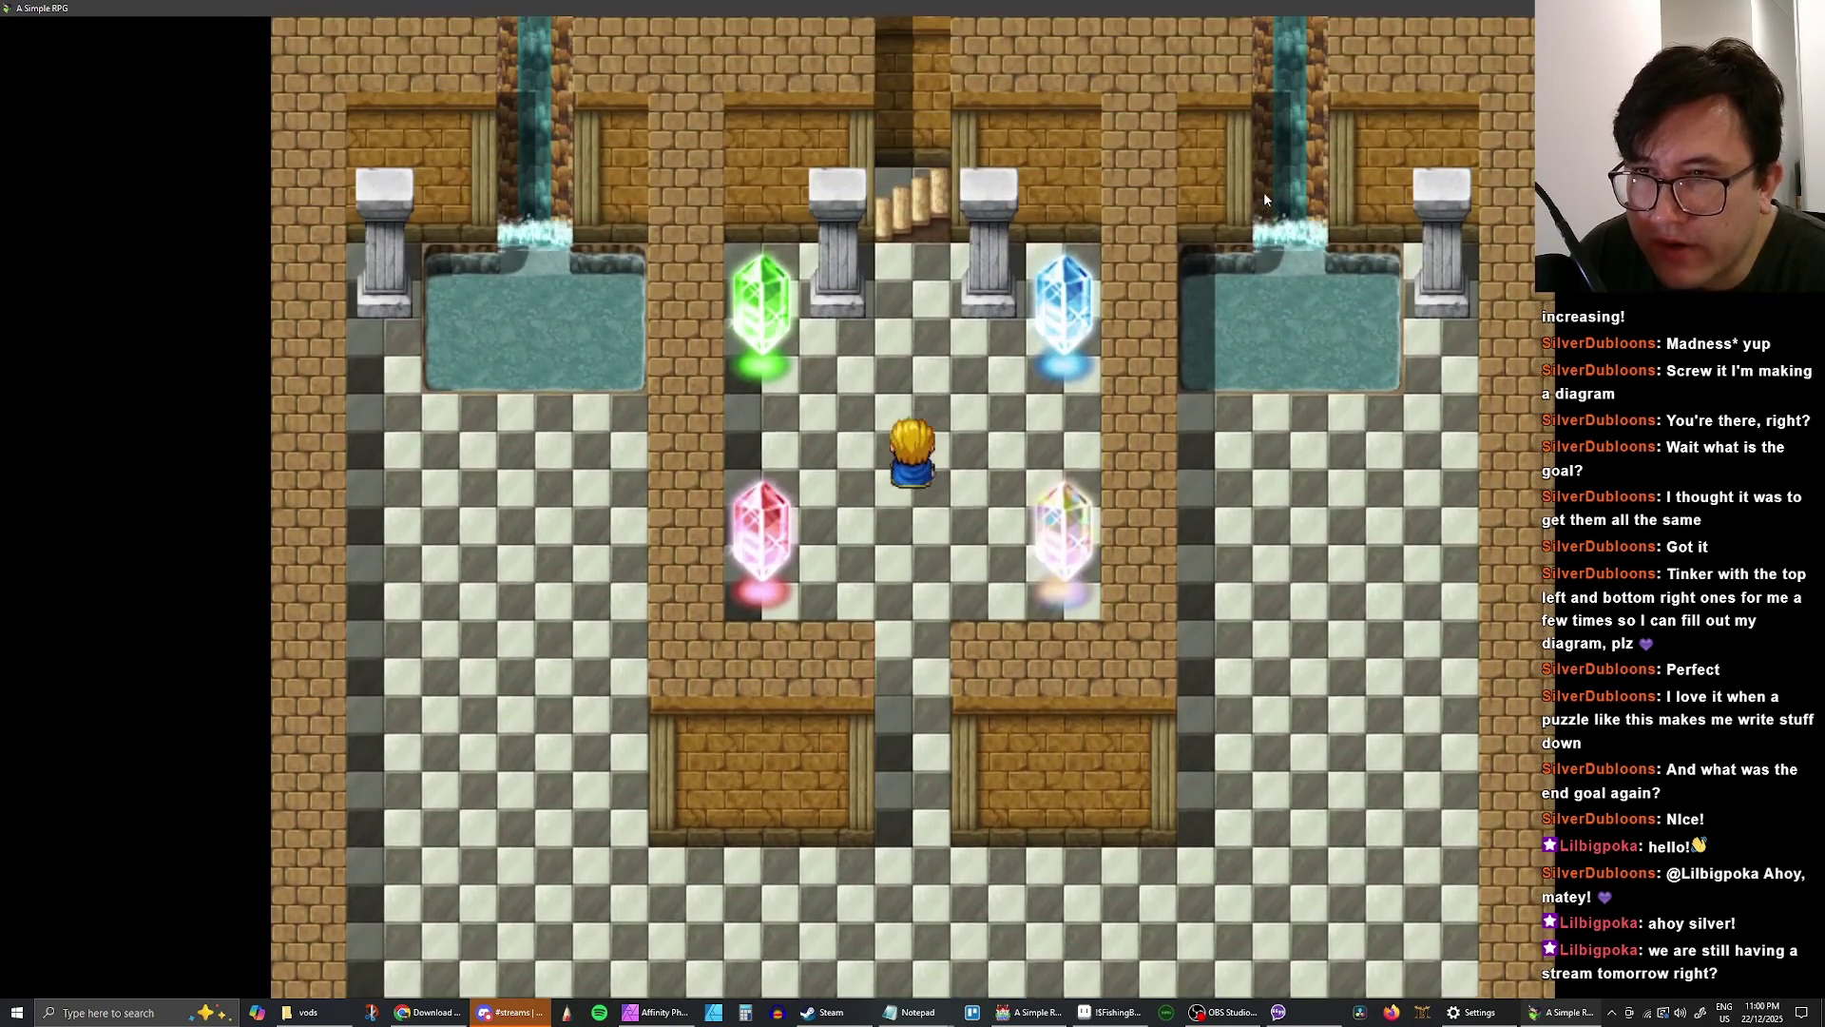
pyautogui.press('Down')
pyautogui.press('Down')
pyautogui.press('Down')
pyautogui.press('Down')
pyautogui.press('Down')
pyautogui.press('Down')
pyautogui.press('Down')
pyautogui.press('Down')
pyautogui.press('Down')
pyautogui.press('Down')
pyautogui.press('Down')
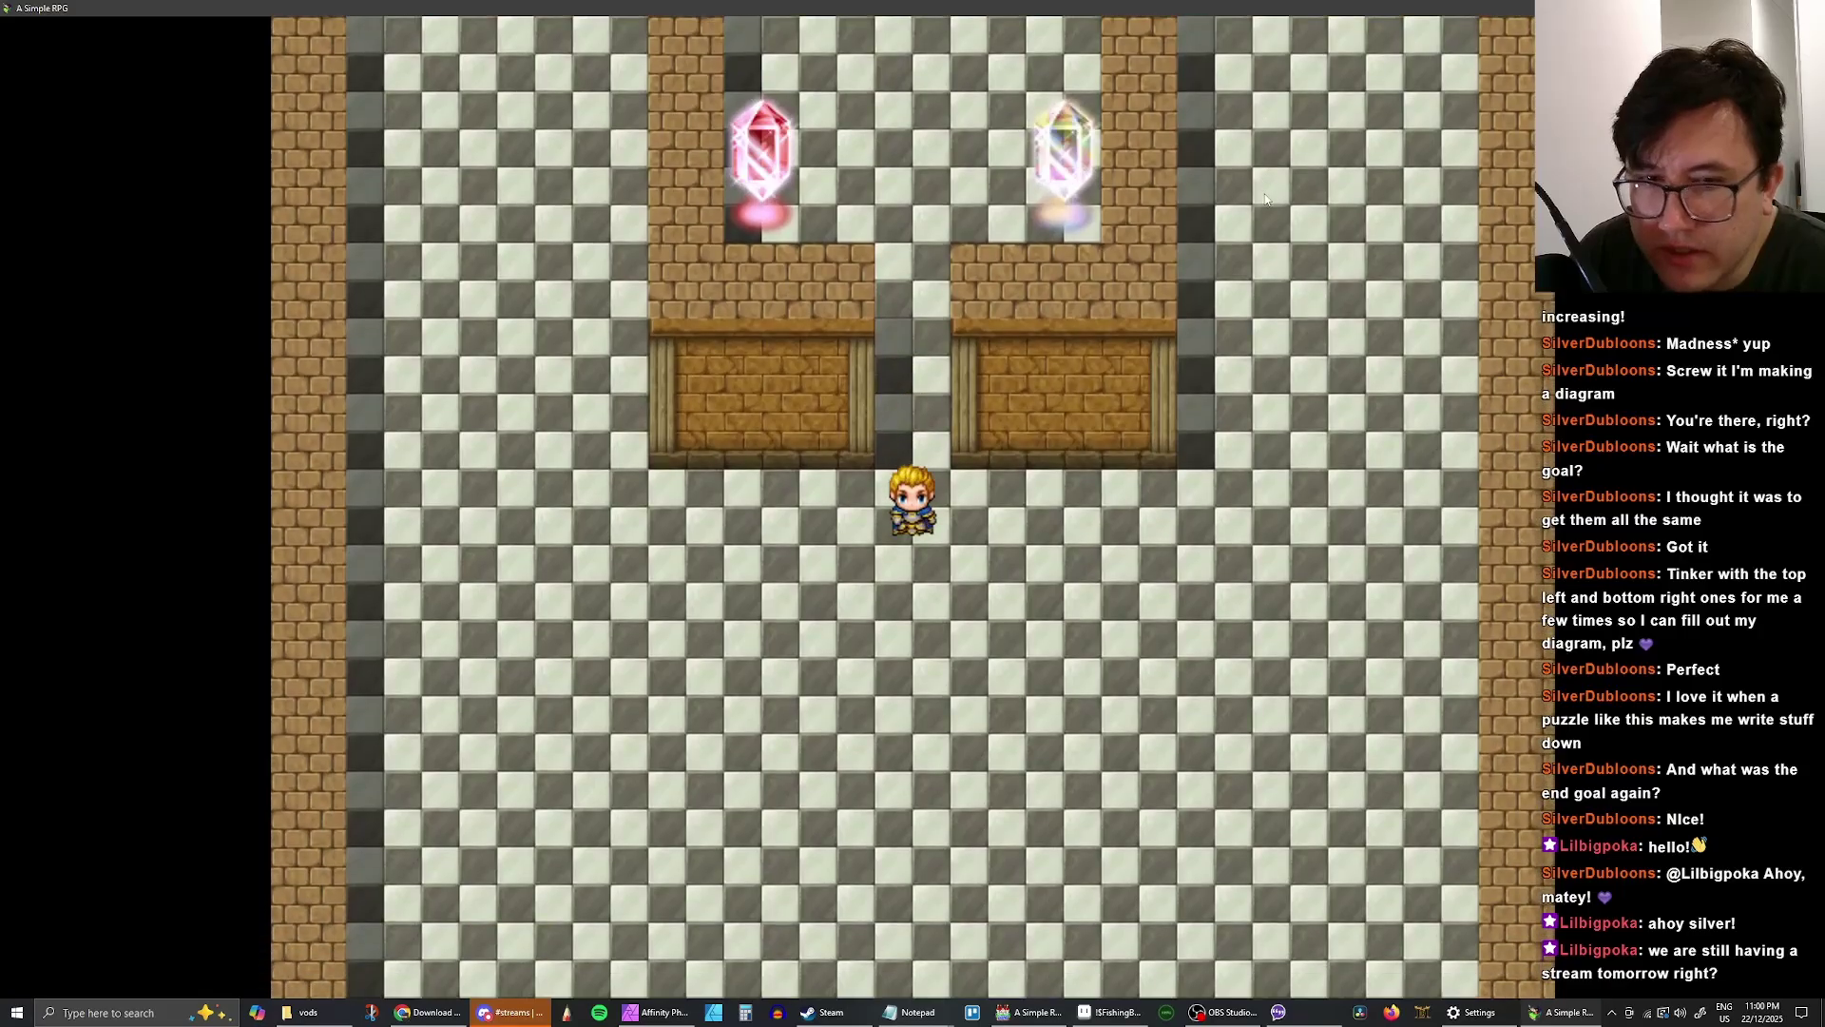
pyautogui.press('Up')
pyautogui.press('Up')
pyautogui.press('Up')
pyautogui.press('Up')
pyautogui.press('Up')
pyautogui.press('Up')
pyautogui.press('Up')
pyautogui.press('Up')
pyautogui.press('Up')
pyautogui.press('Up')
pyautogui.press('Up')
pyautogui.press('Up')
pyautogui.press('Down')
pyautogui.press('Down')
pyautogui.press('Down')
pyautogui.press('Down')
pyautogui.press('Down')
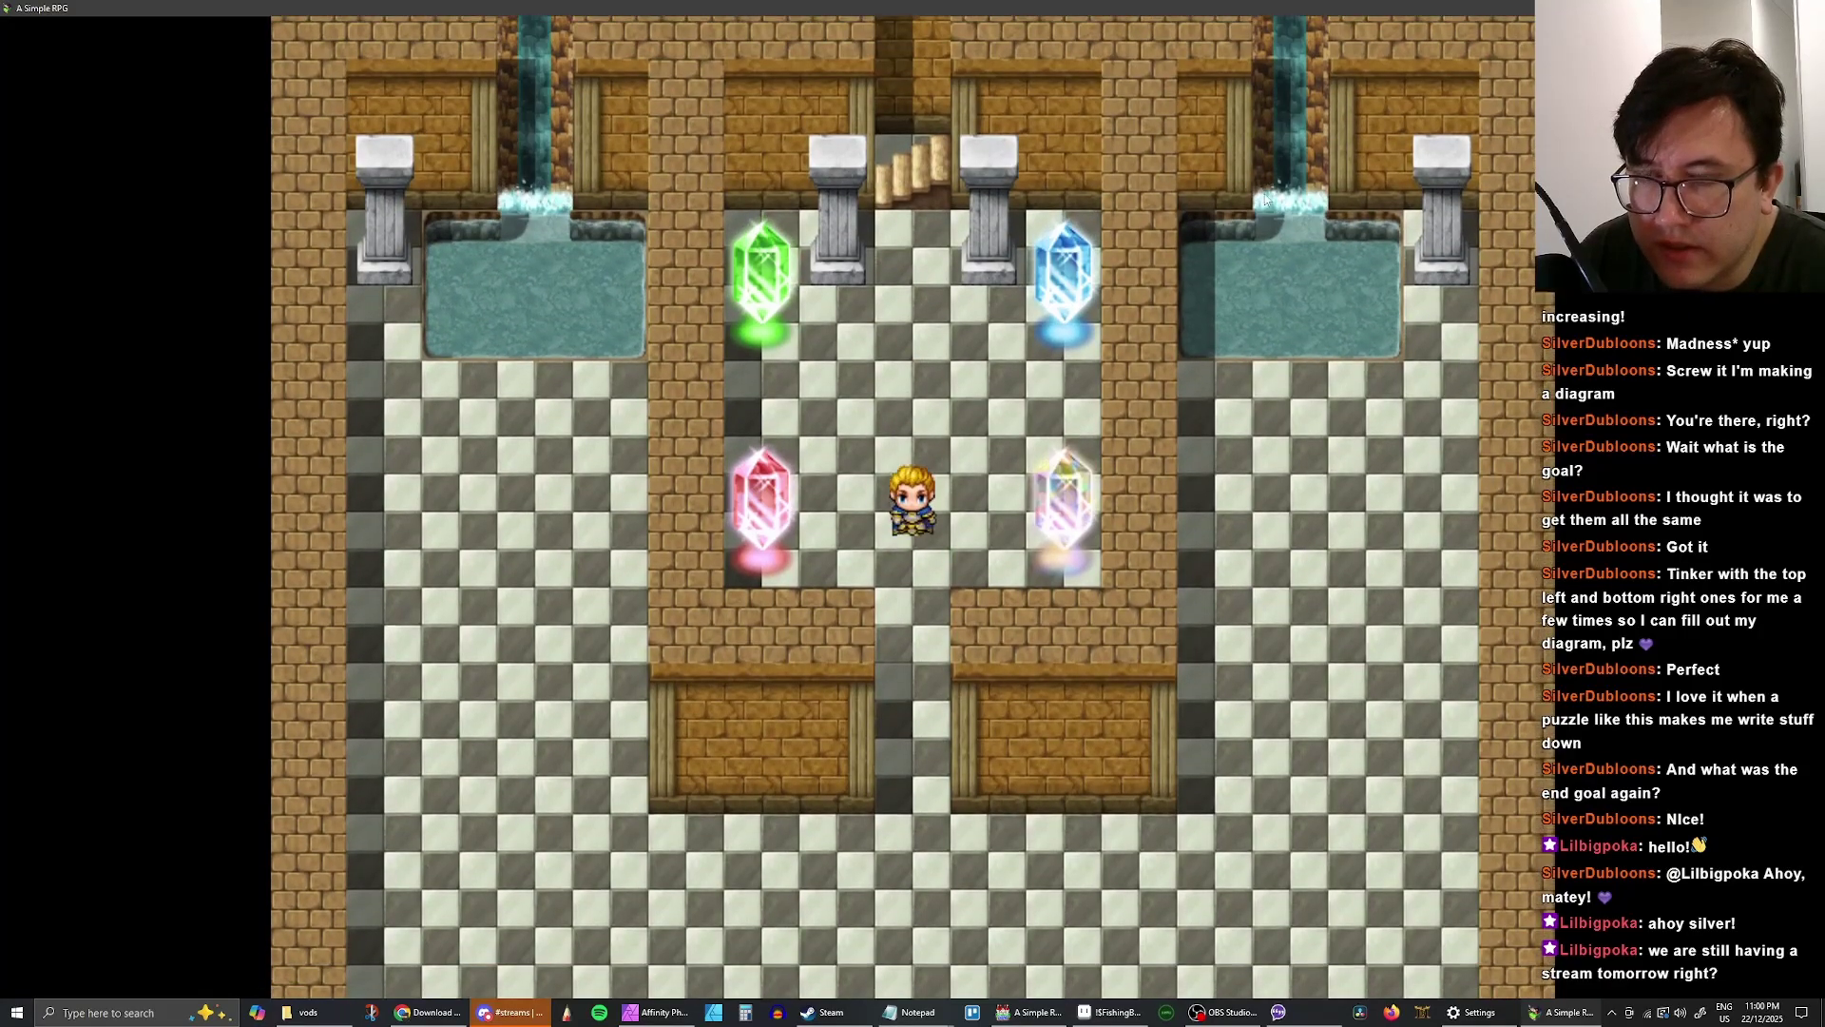
pyautogui.press('Up')
pyautogui.press('Up')
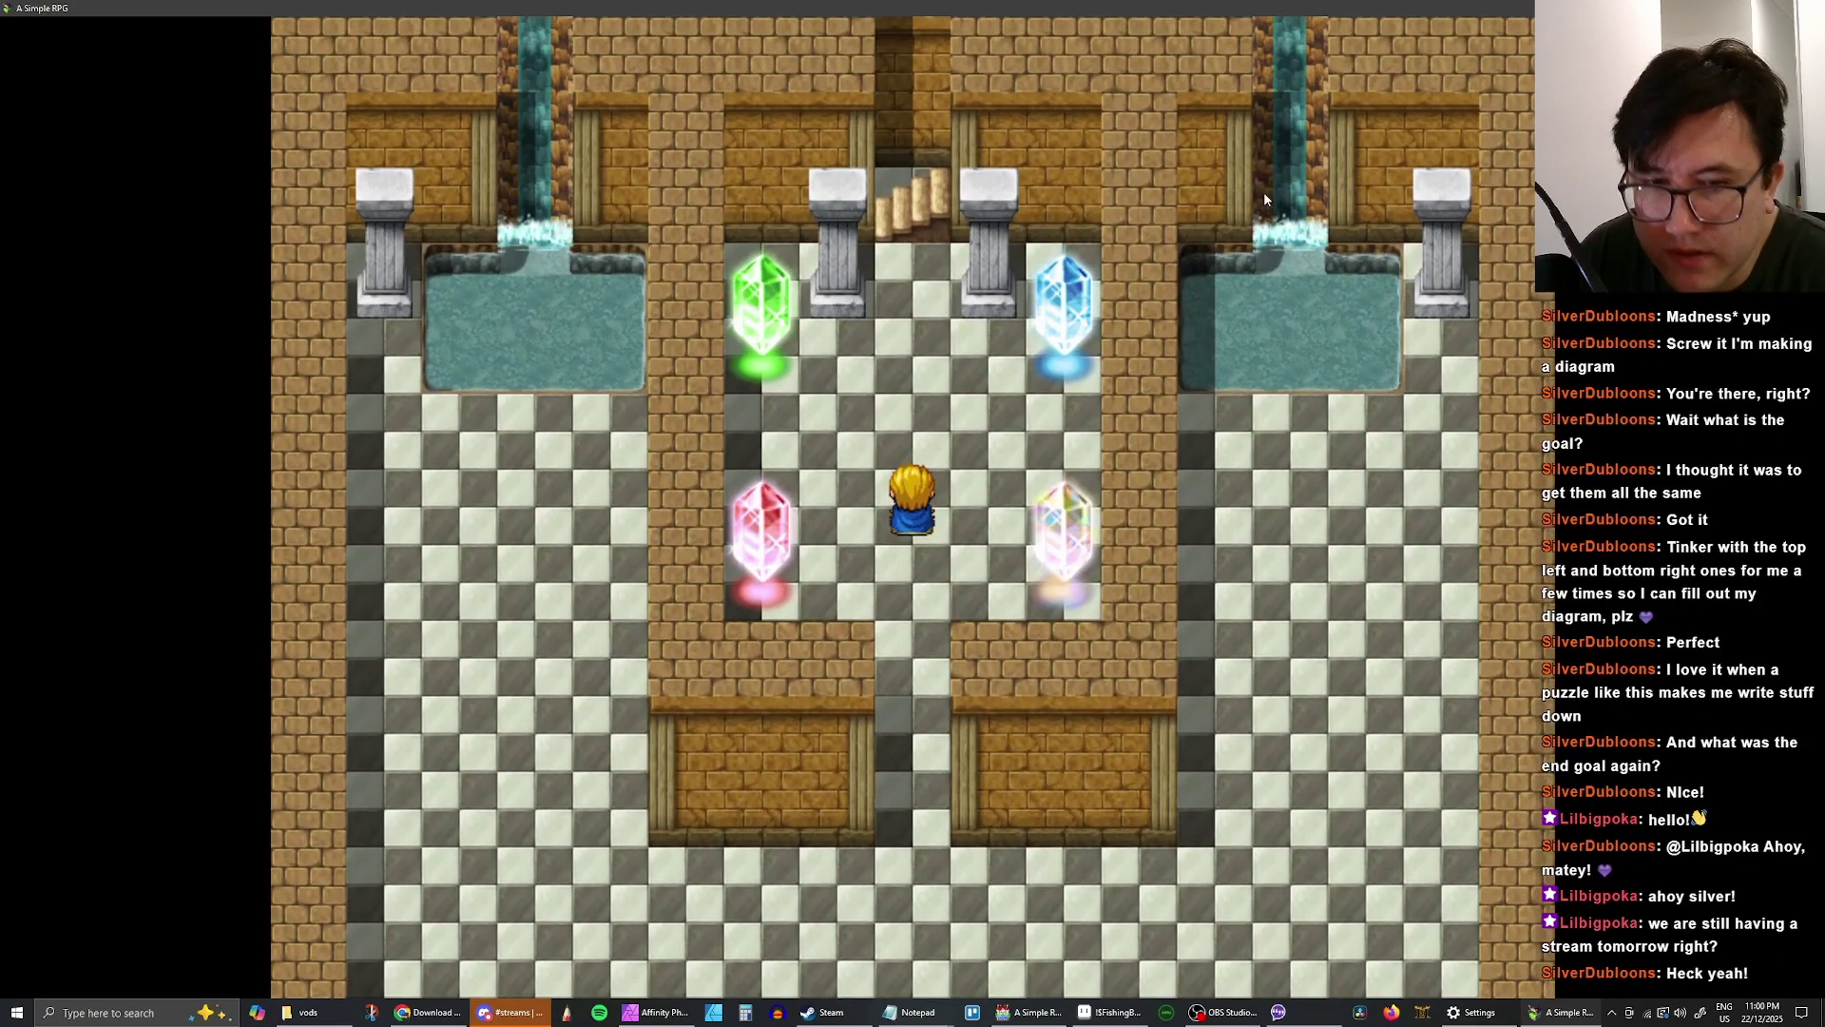
pyautogui.press('Up')
pyautogui.press('Up')
pyautogui.press('Down')
pyautogui.press('Down')
pyautogui.press('Down')
pyautogui.press('Down')
pyautogui.press('Down')
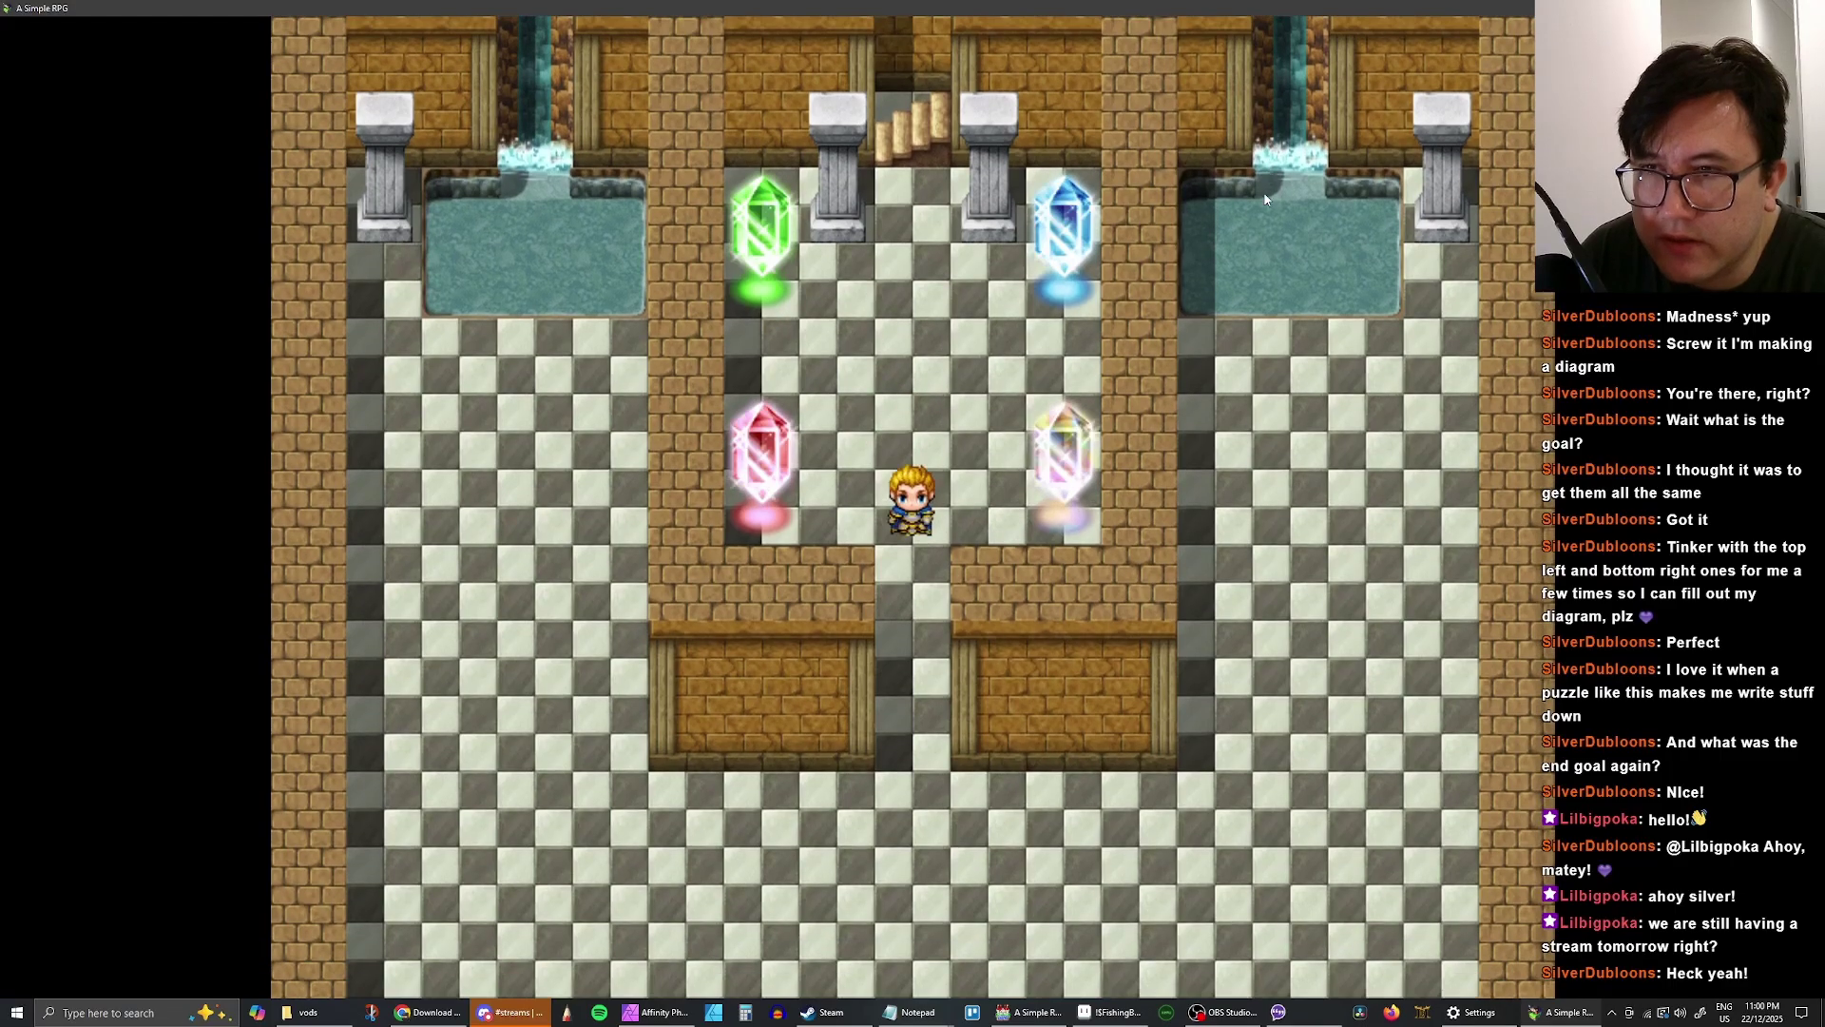
pyautogui.press('Up')
pyautogui.press('Up')
pyautogui.press('Up')
pyautogui.press('Up')
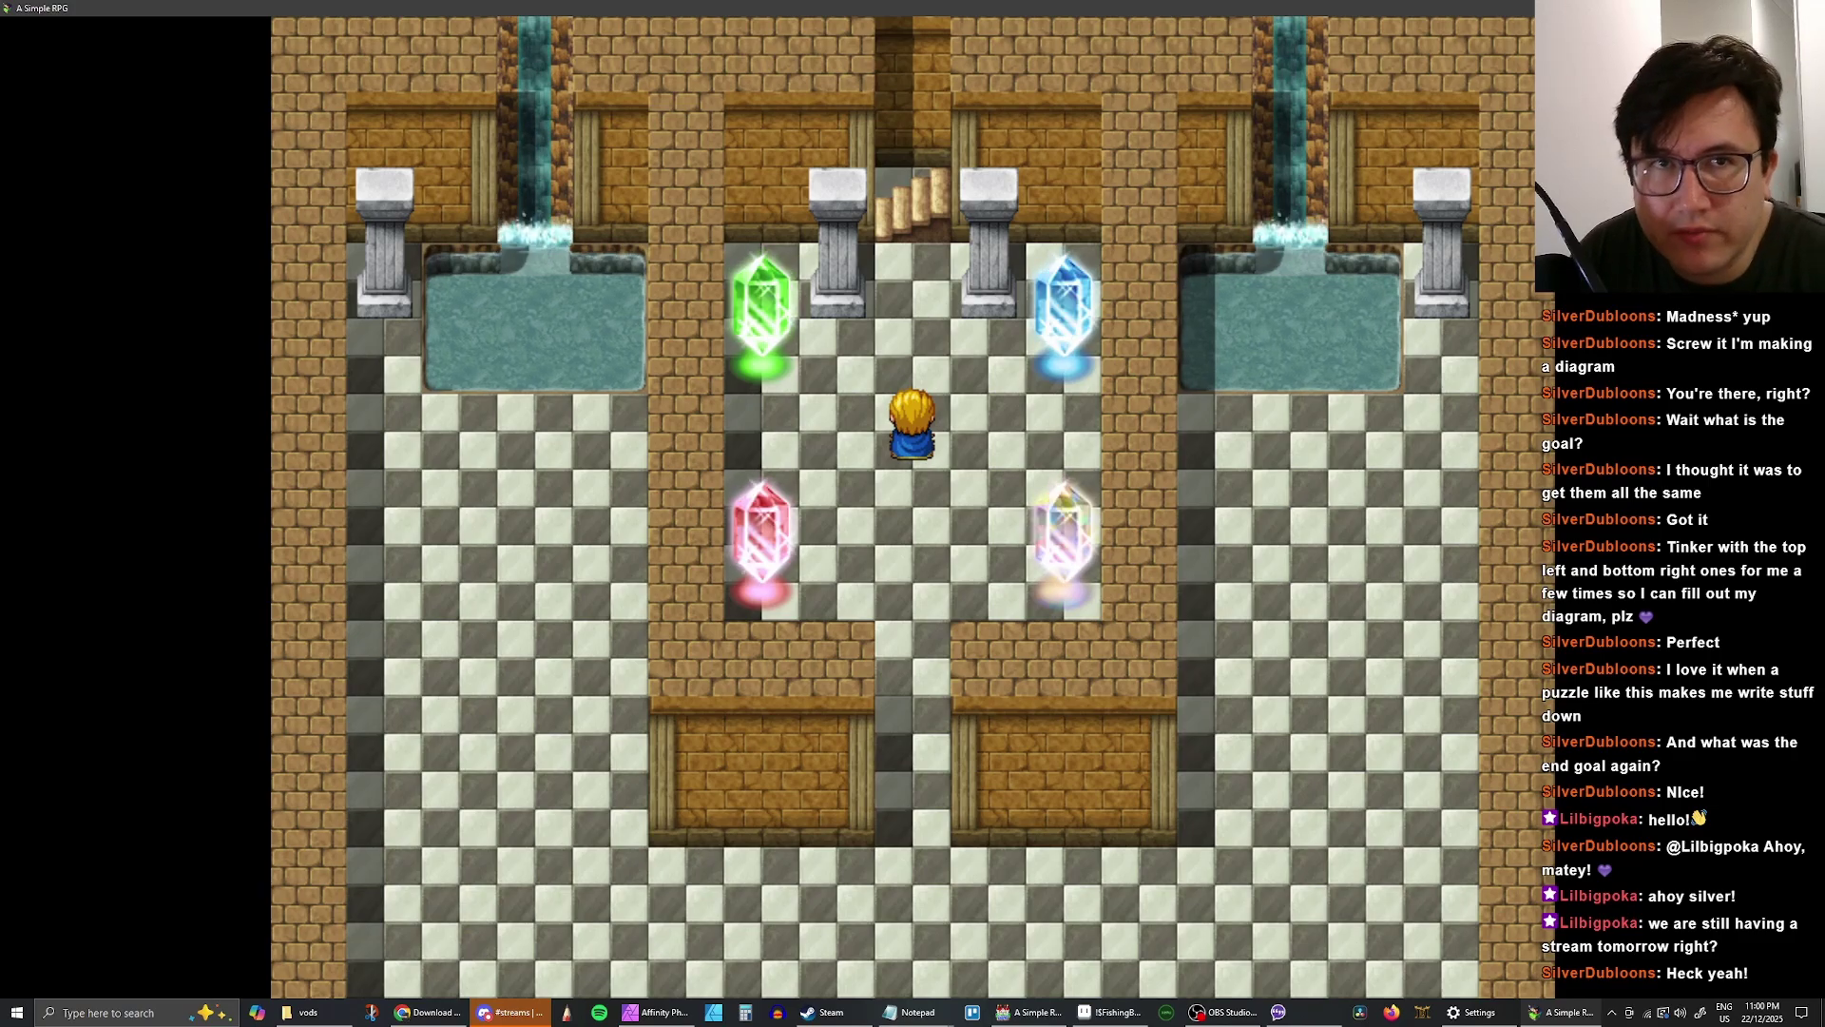
# - Close the playtest and open page 2 of the Sky Puzzle Cutscene event in RPG Maker MV
pyautogui.hotkey('alt', 'F4')
pyautogui.doubleClick(419, 317)
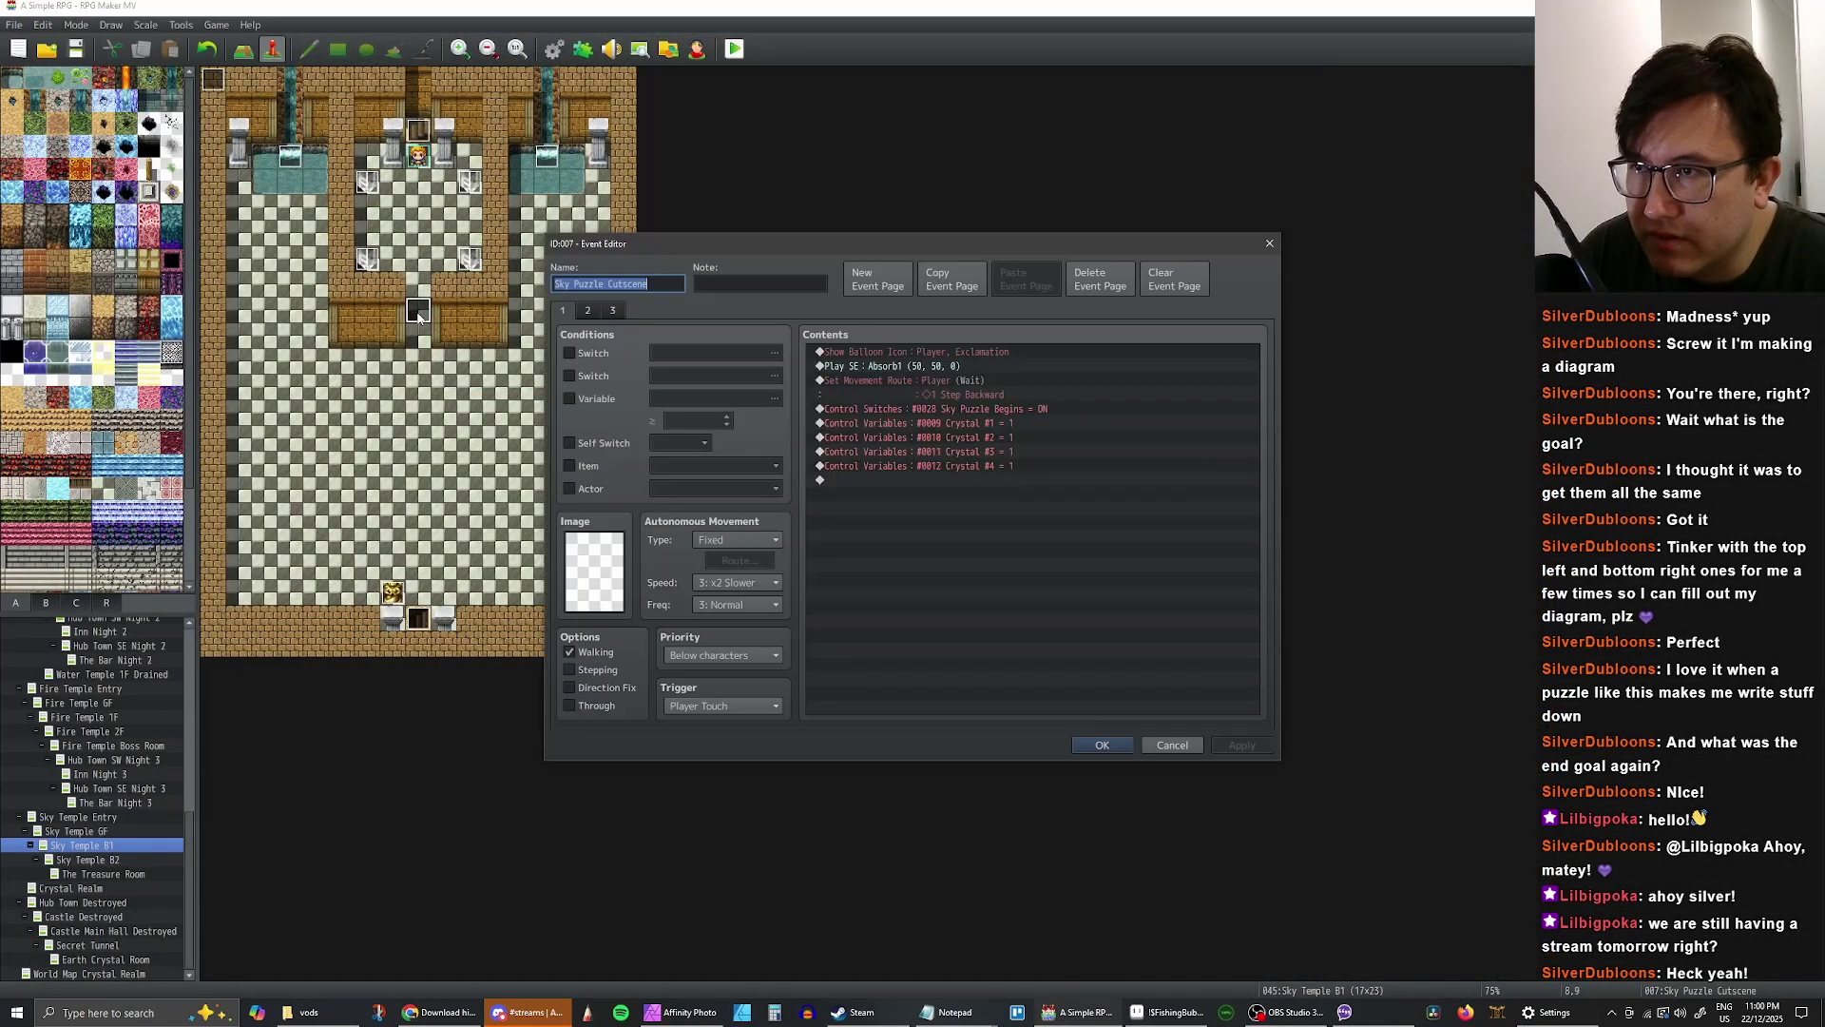
pyautogui.click(593, 310)
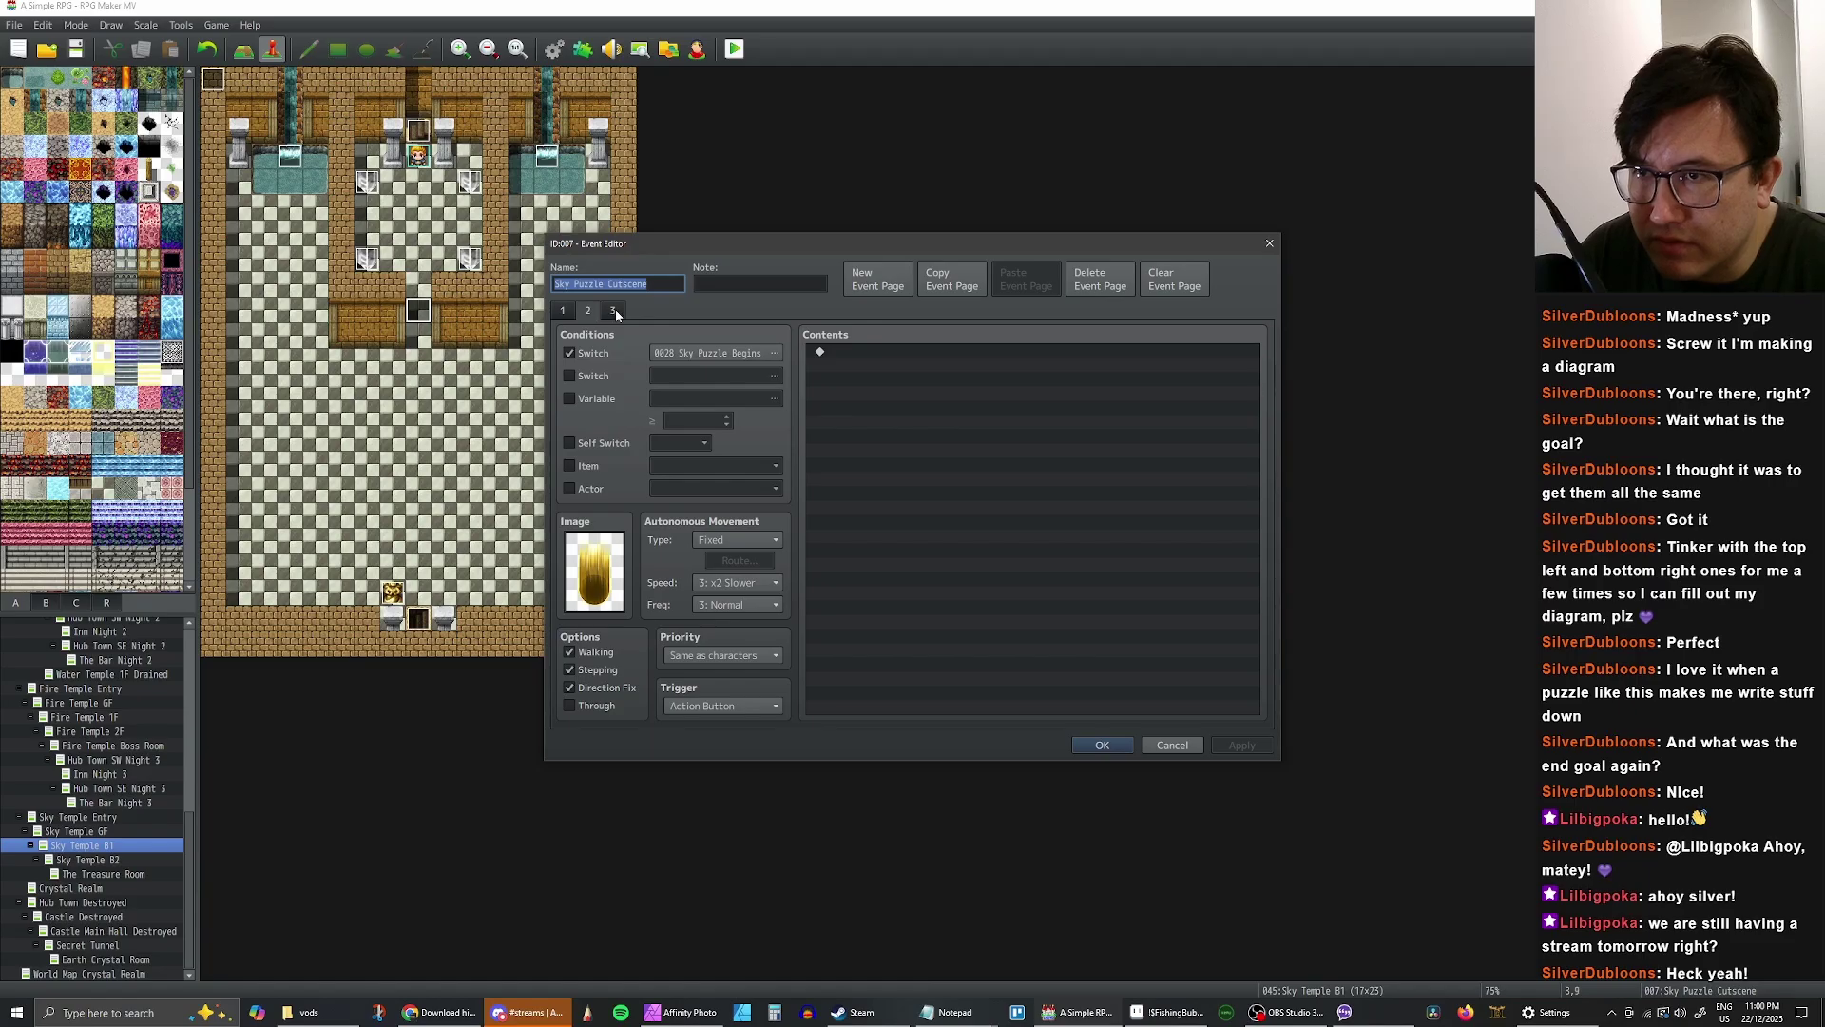
# - Add a Show Text command reading "Reset the crystals?" to page 2 of the event
pyautogui.doubleClick(867, 354)
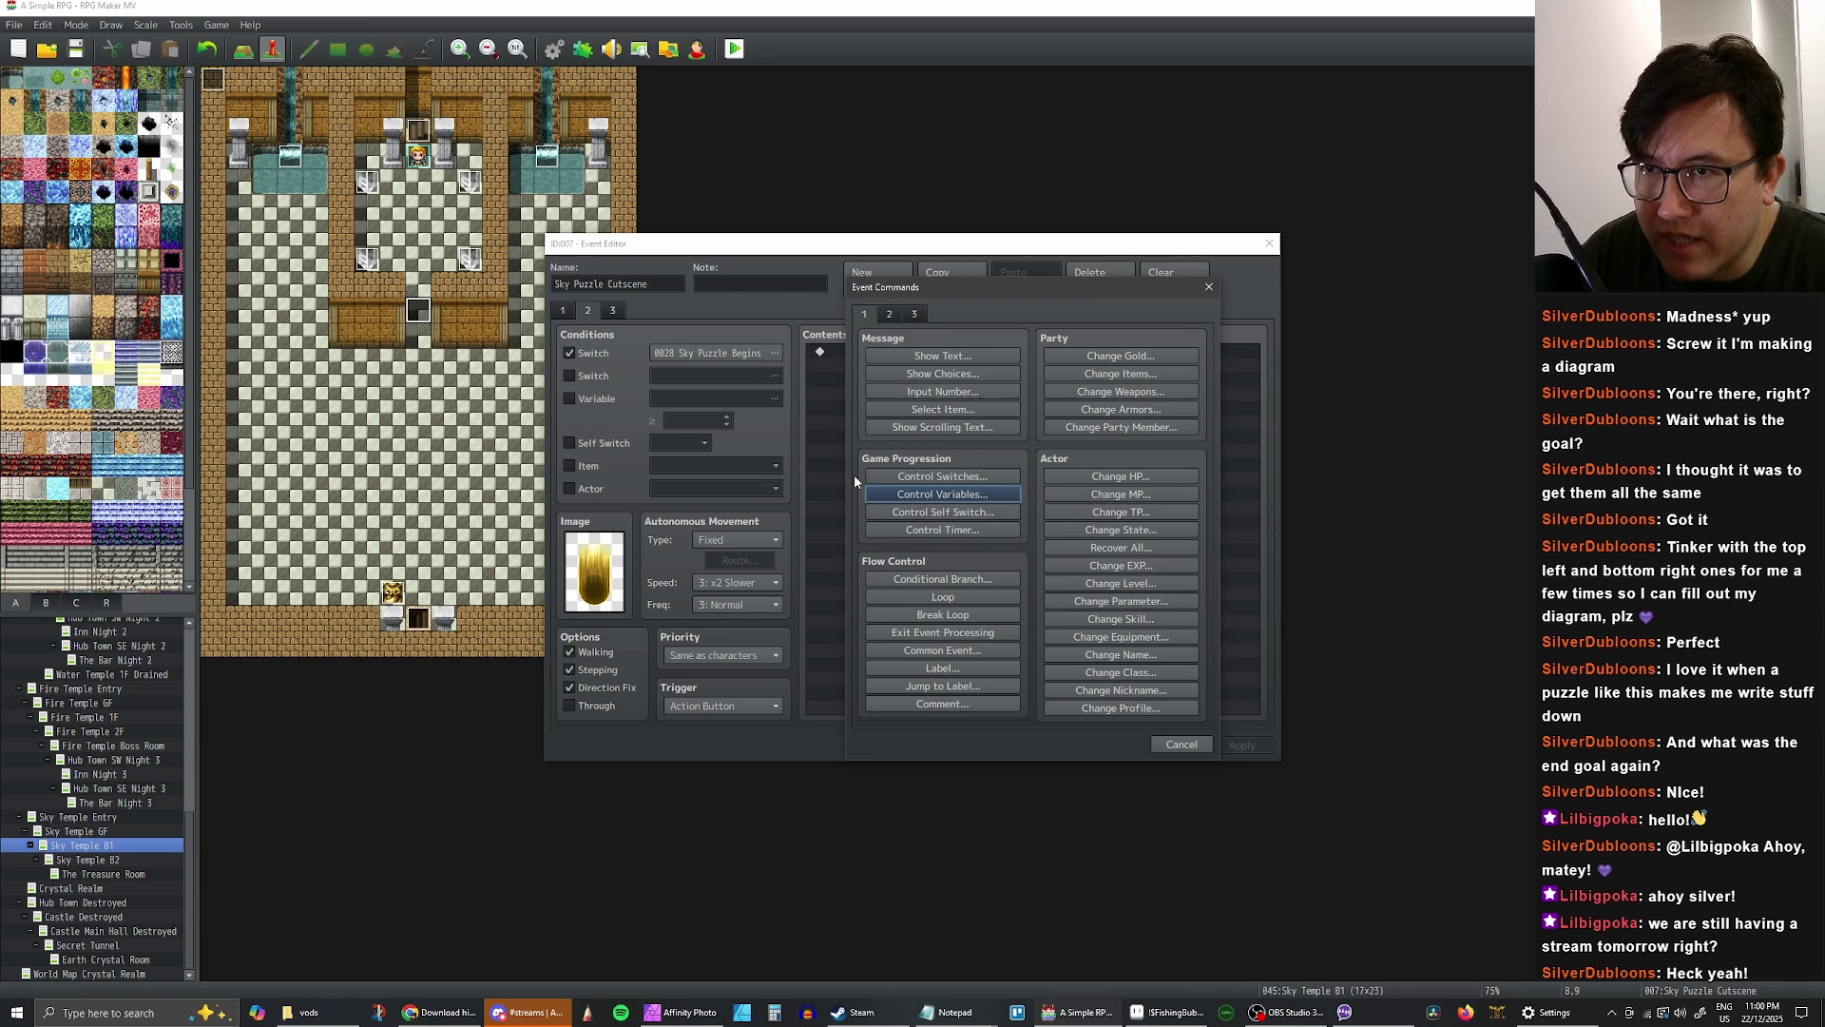
pyautogui.click(1187, 746)
pyautogui.rightClick(903, 356)
pyautogui.click(965, 364)
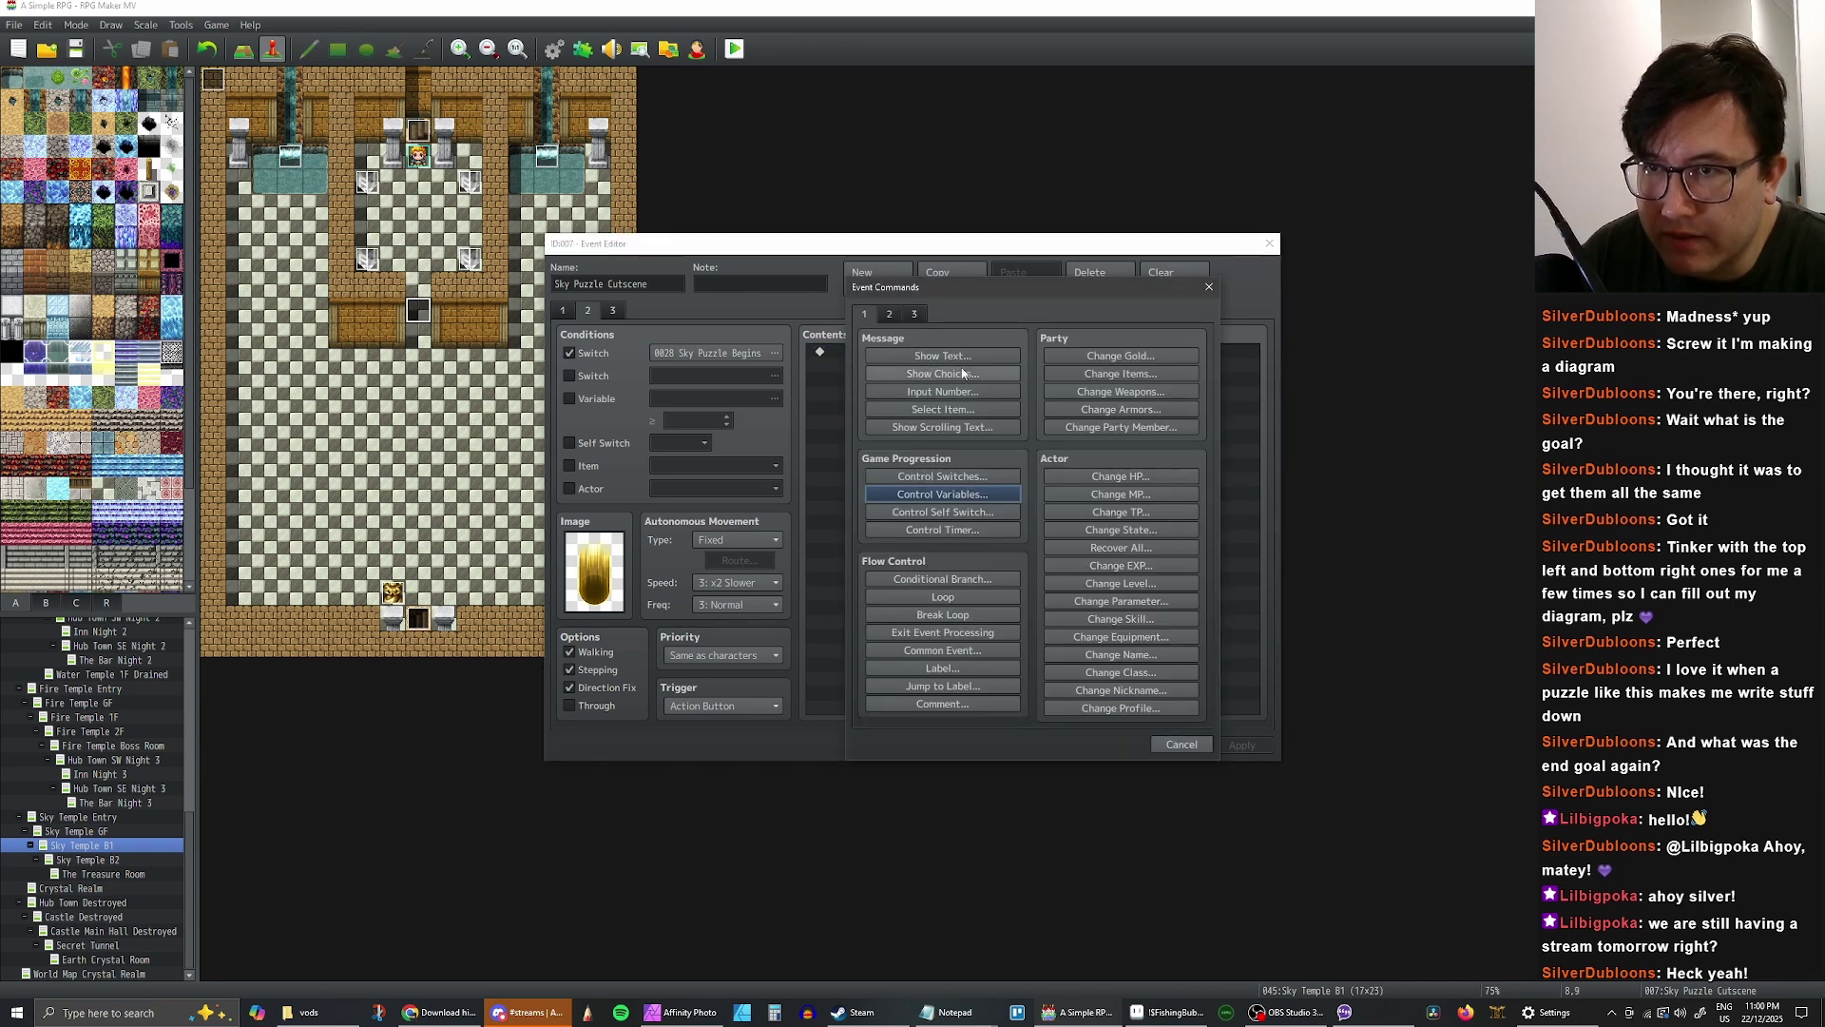
pyautogui.click(905, 357)
pyautogui.write('Reset the crystals?')
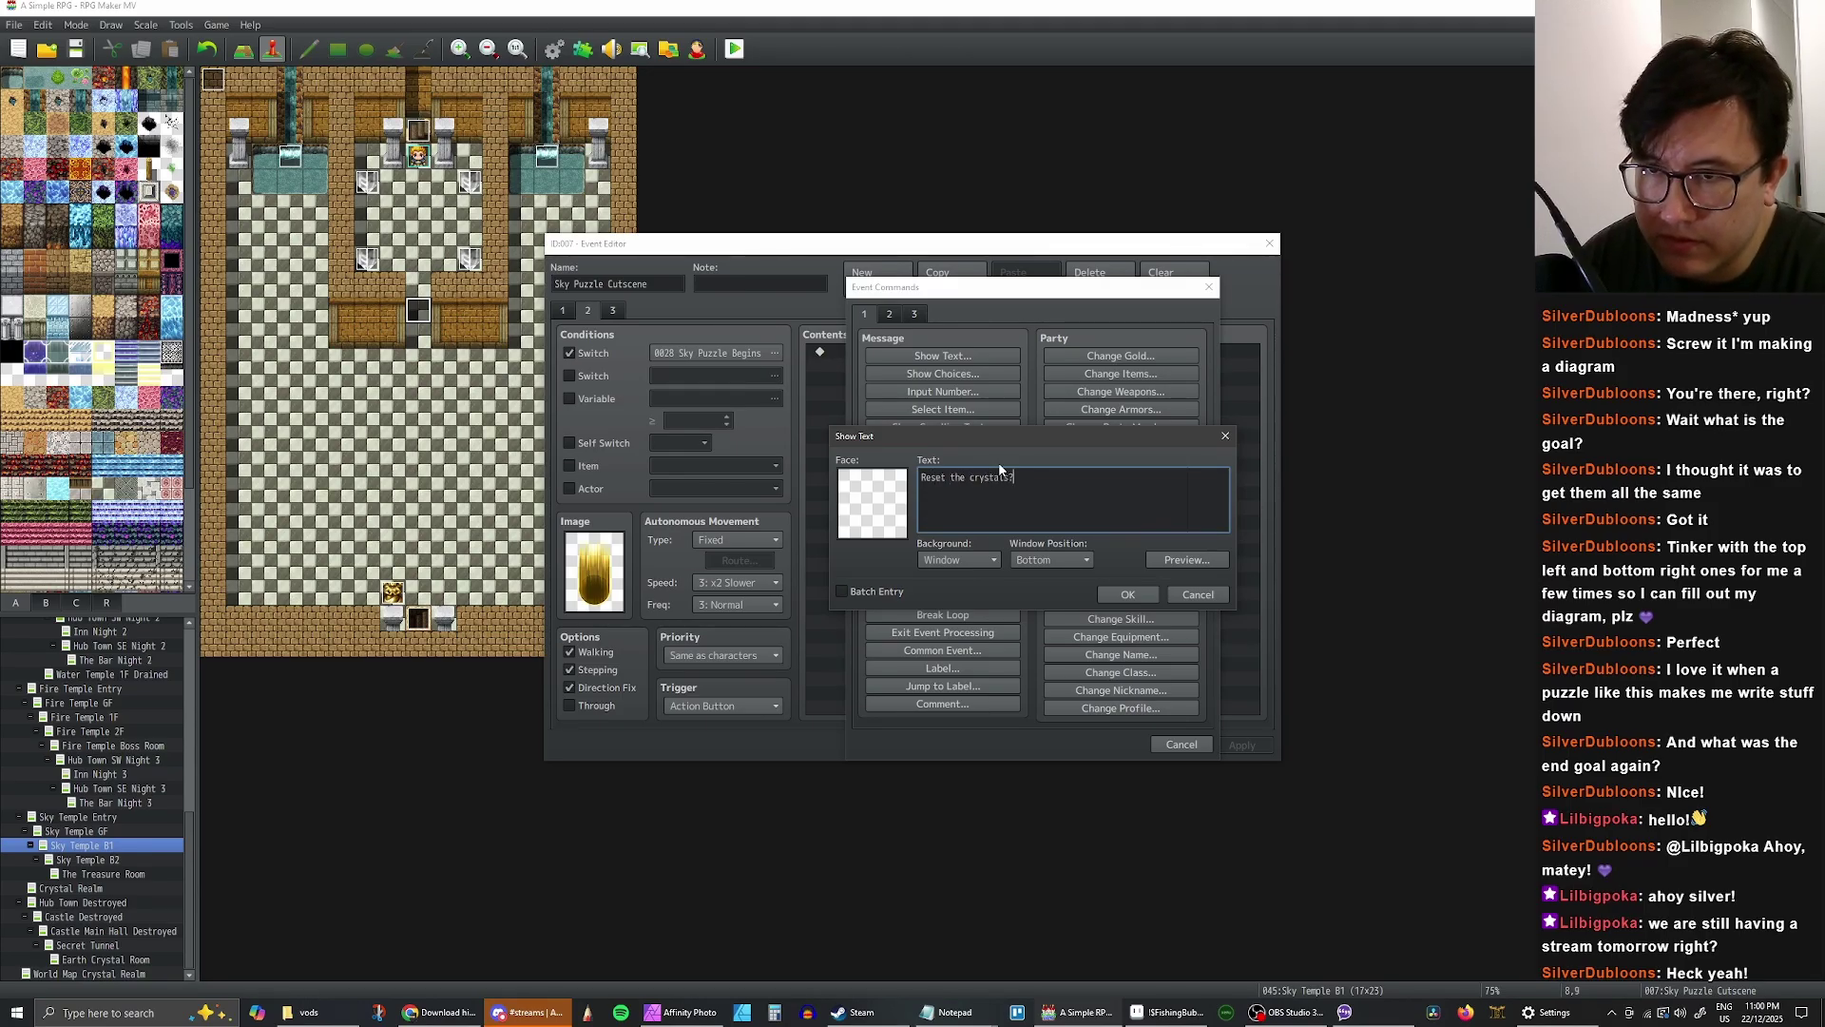
pyautogui.click(1125, 598)
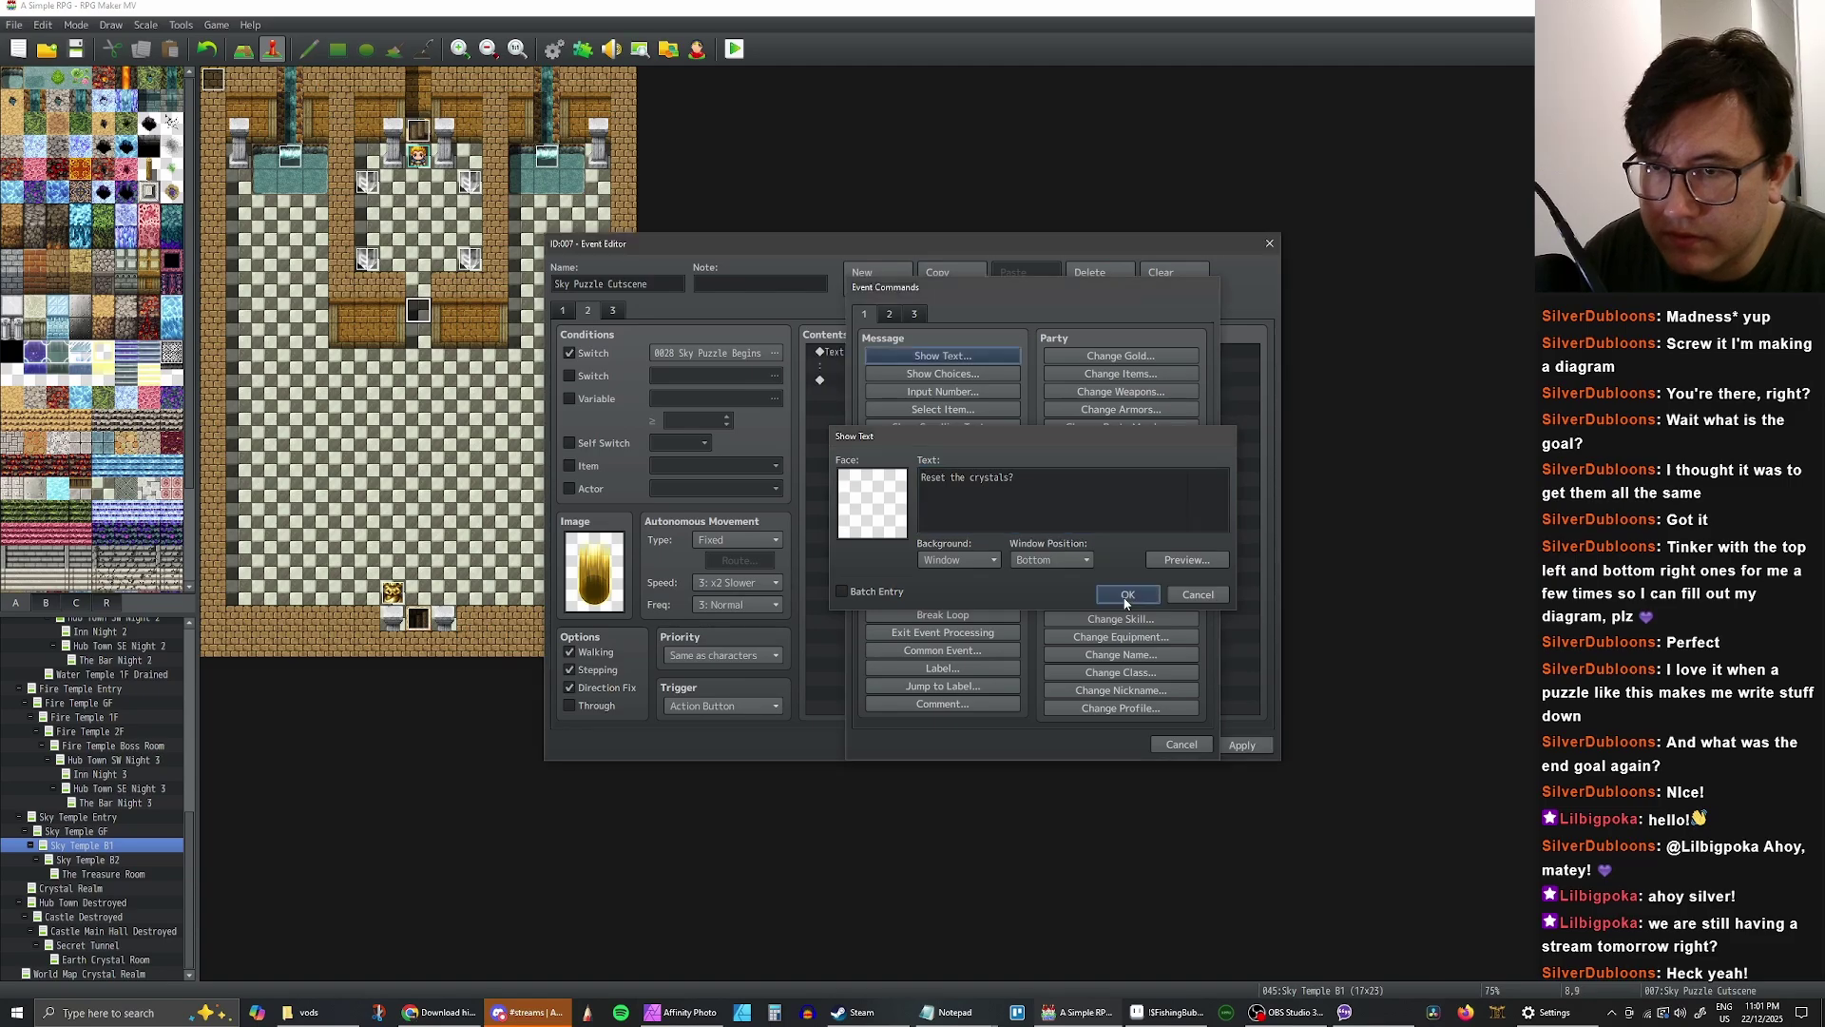
# - Add a Show Choices command with the options Yes and No below the "Reset the crystals?" text
pyautogui.rightClick(882, 385)
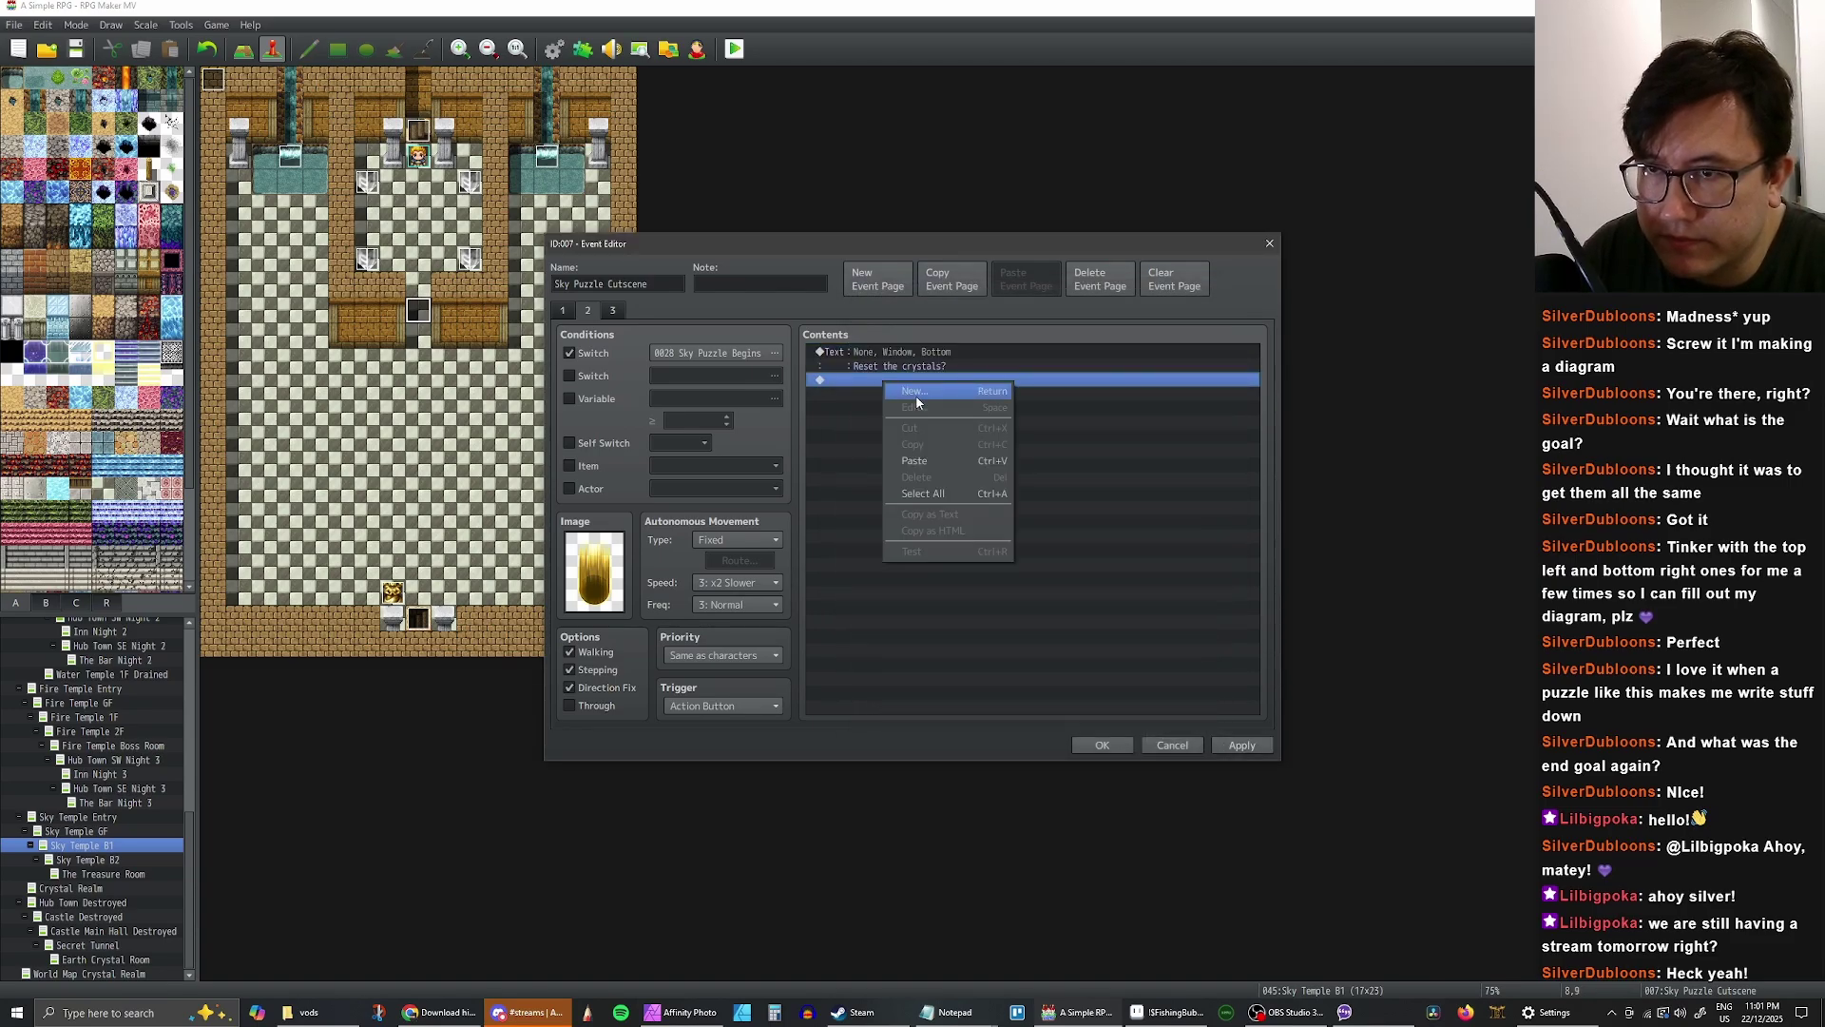
pyautogui.click(951, 391)
pyautogui.click(942, 373)
pyautogui.click(1057, 608)
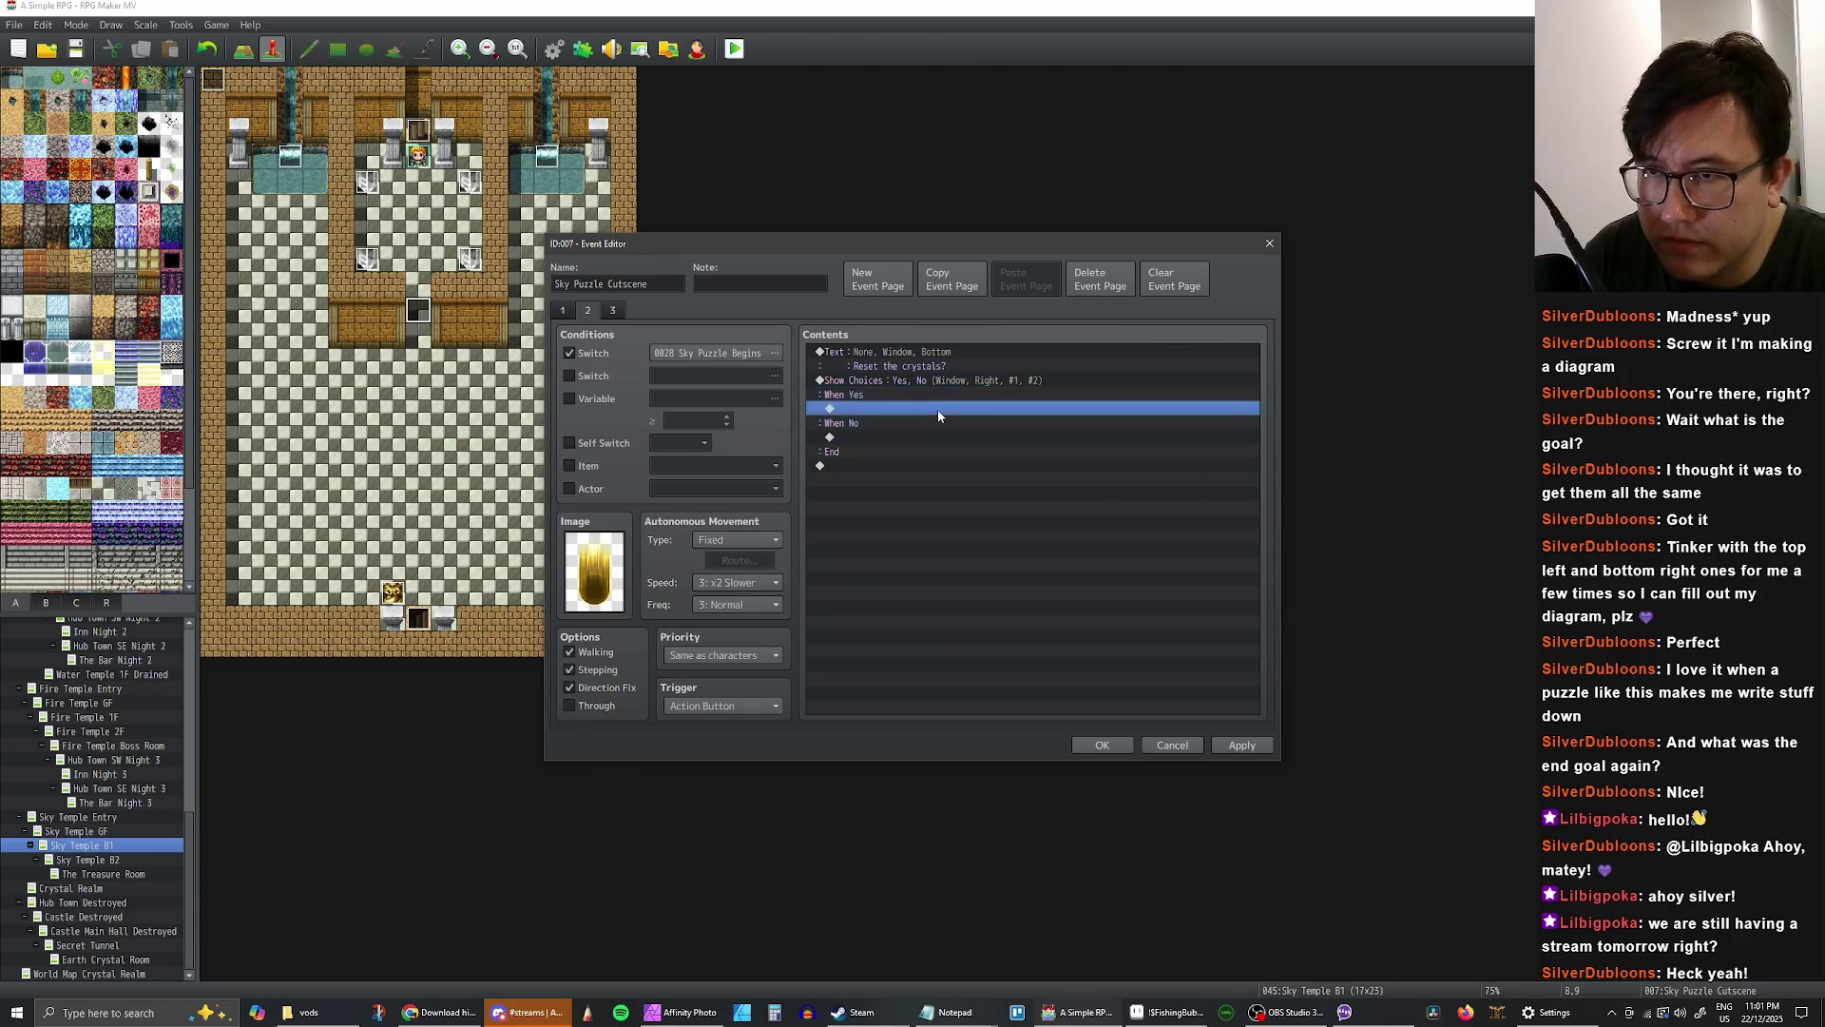
# - Review the commands on the event's page 1 and return to page 2
pyautogui.click(588, 311)
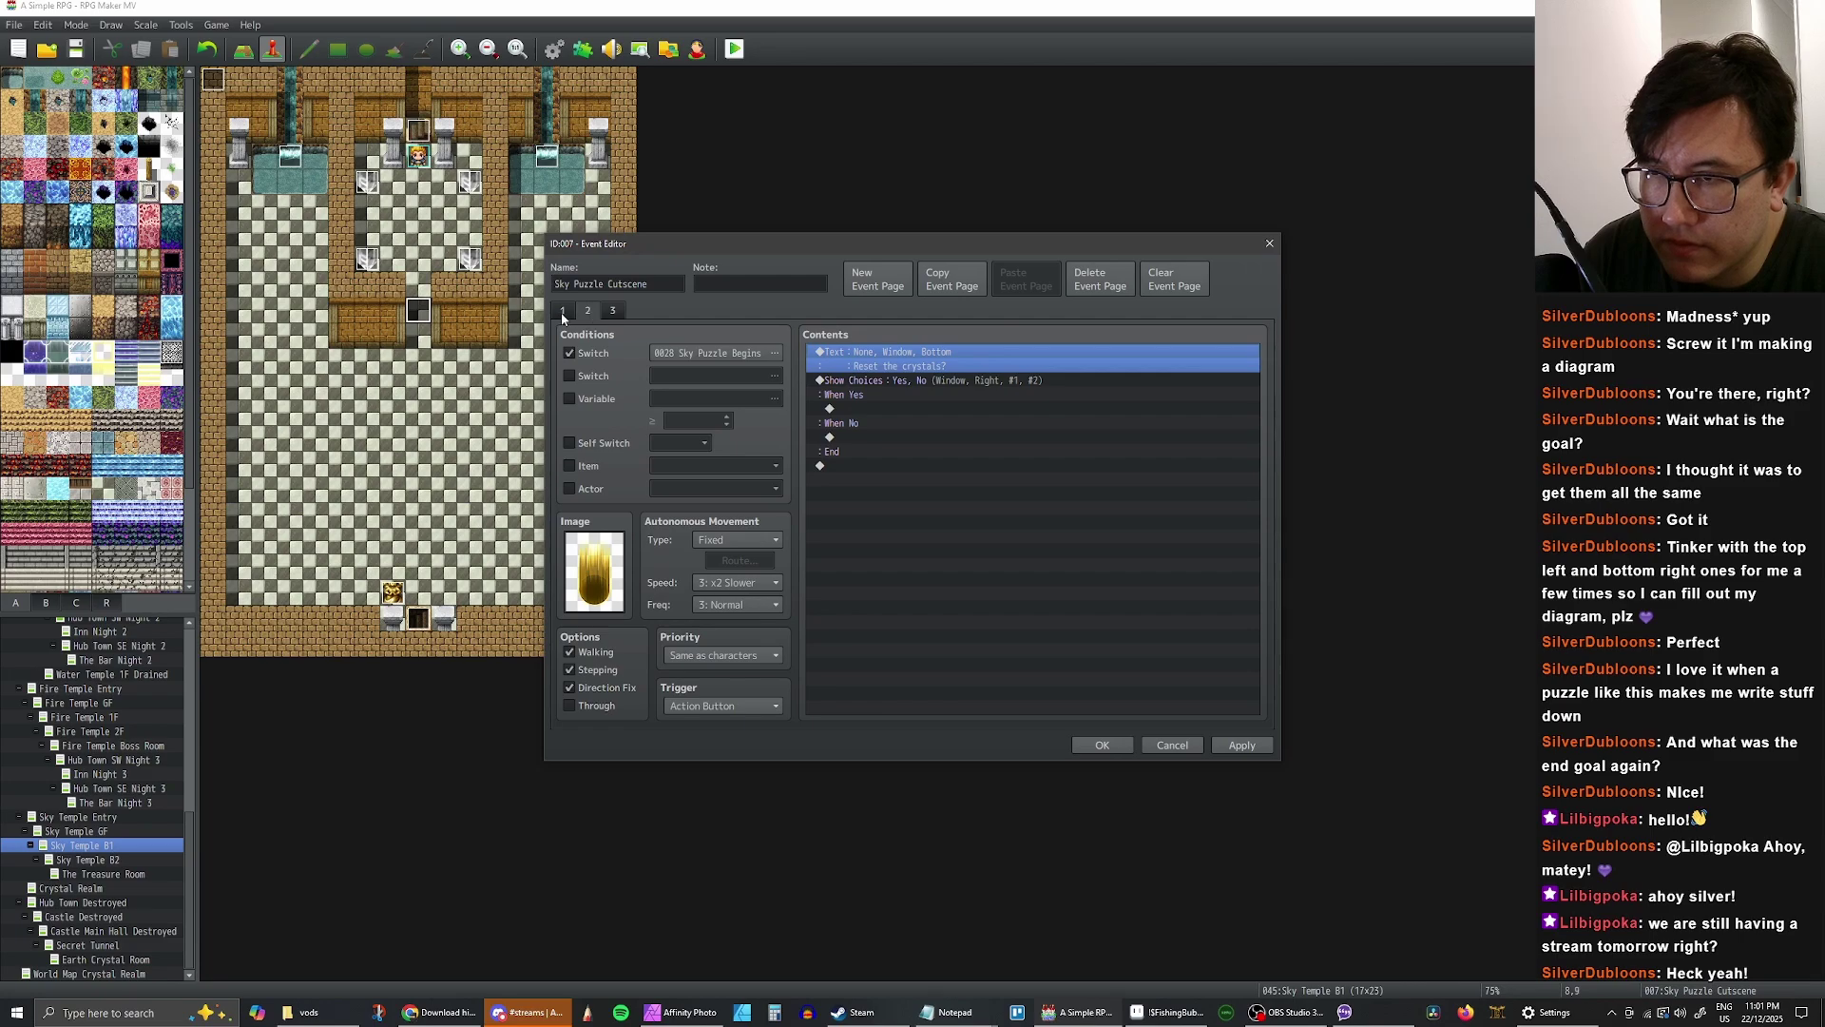
pyautogui.click(563, 312)
pyautogui.click(587, 311)
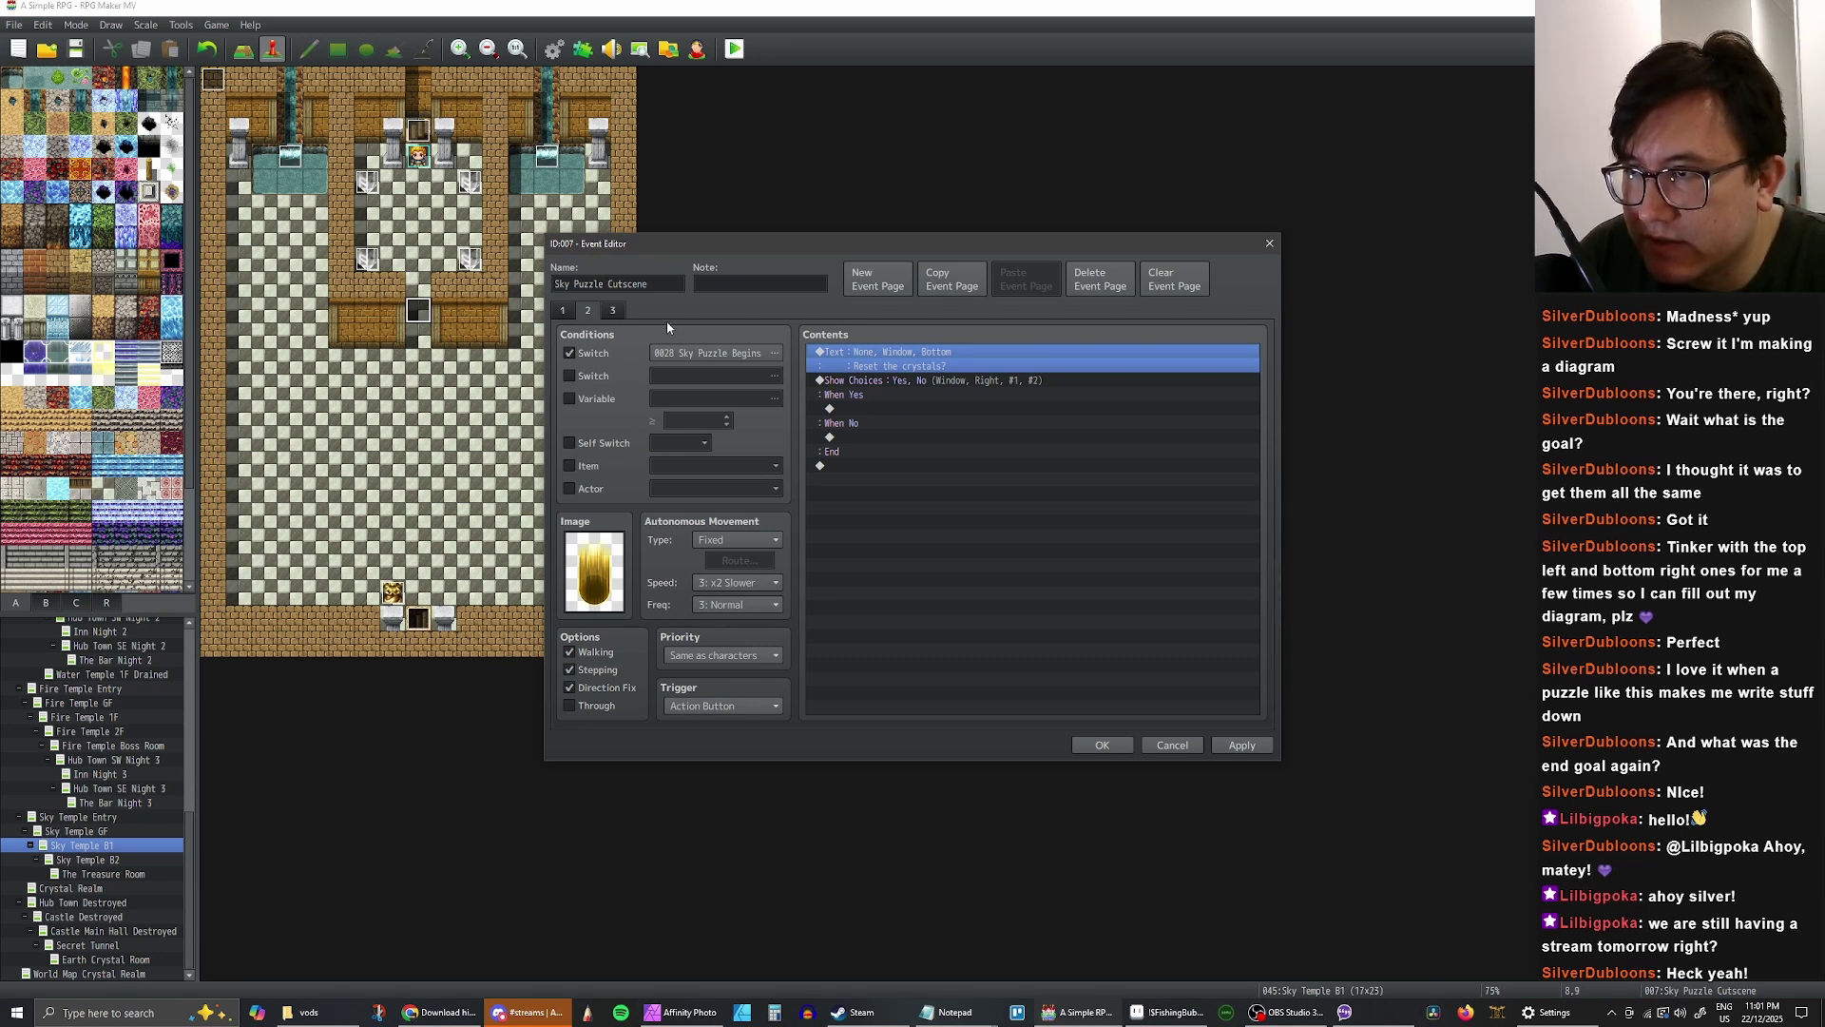
pyautogui.click(602, 574)
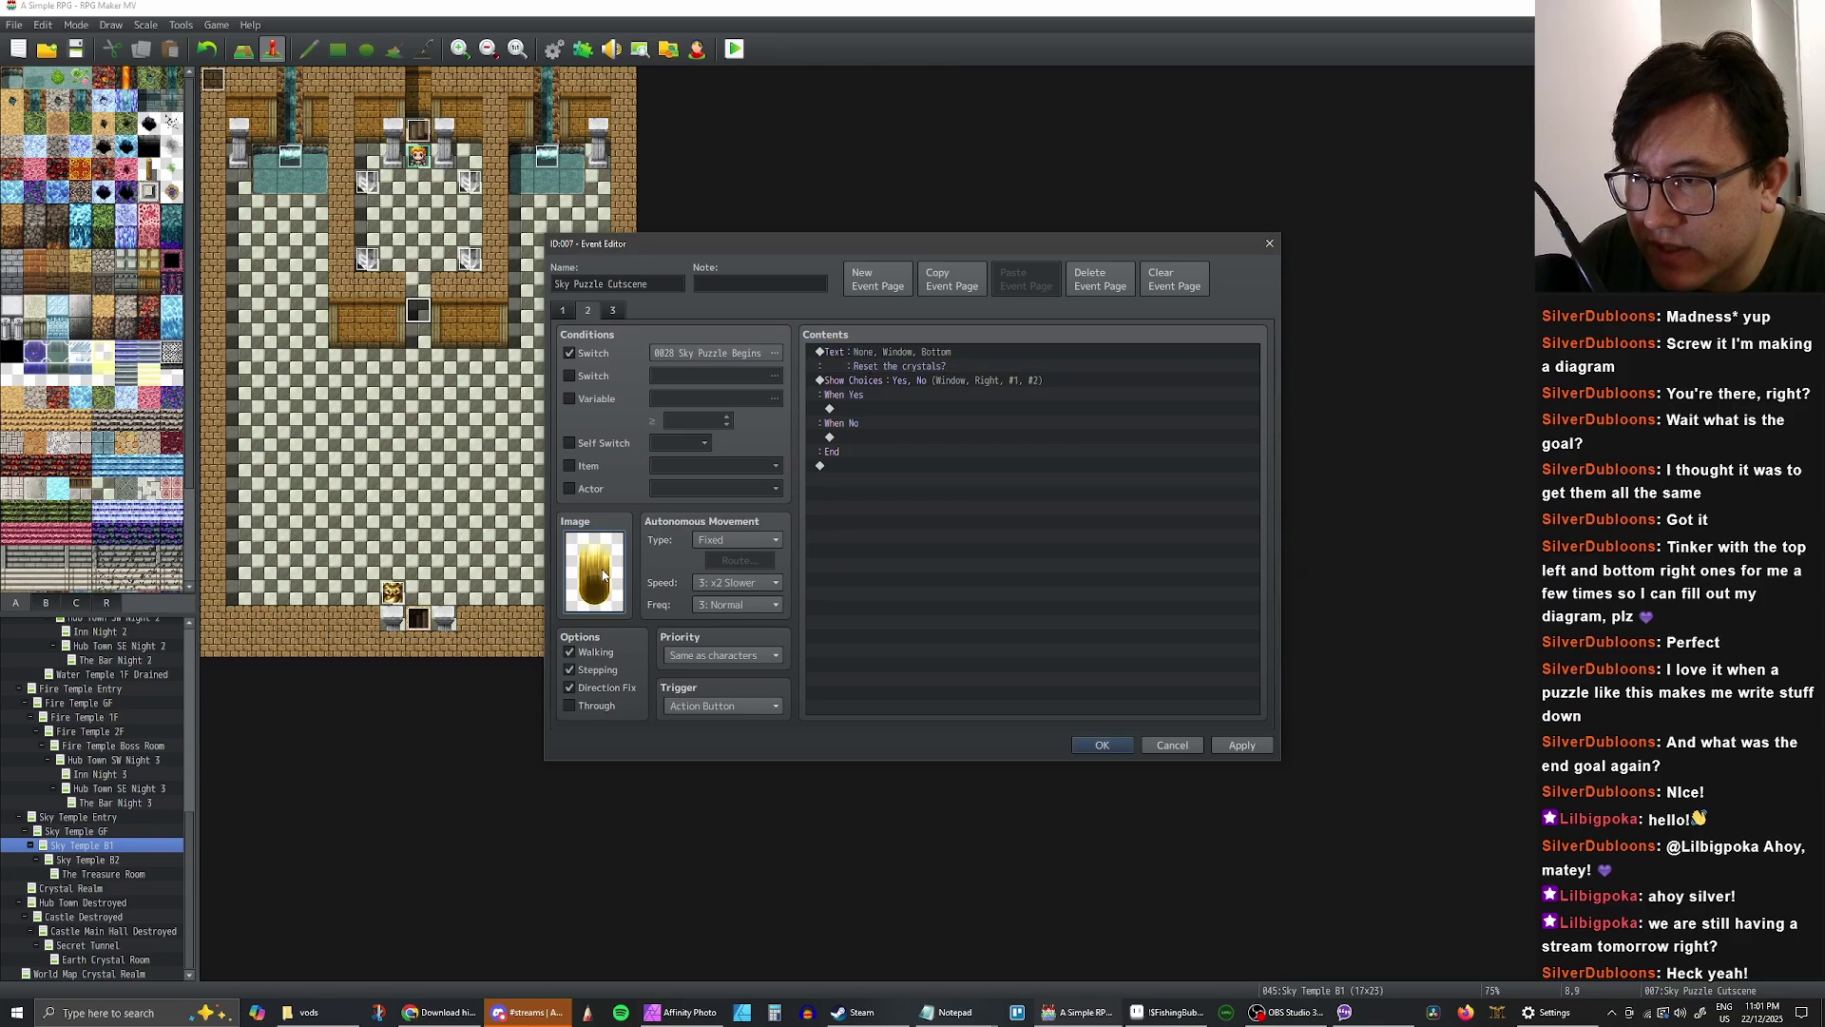
pyautogui.click(930, 357)
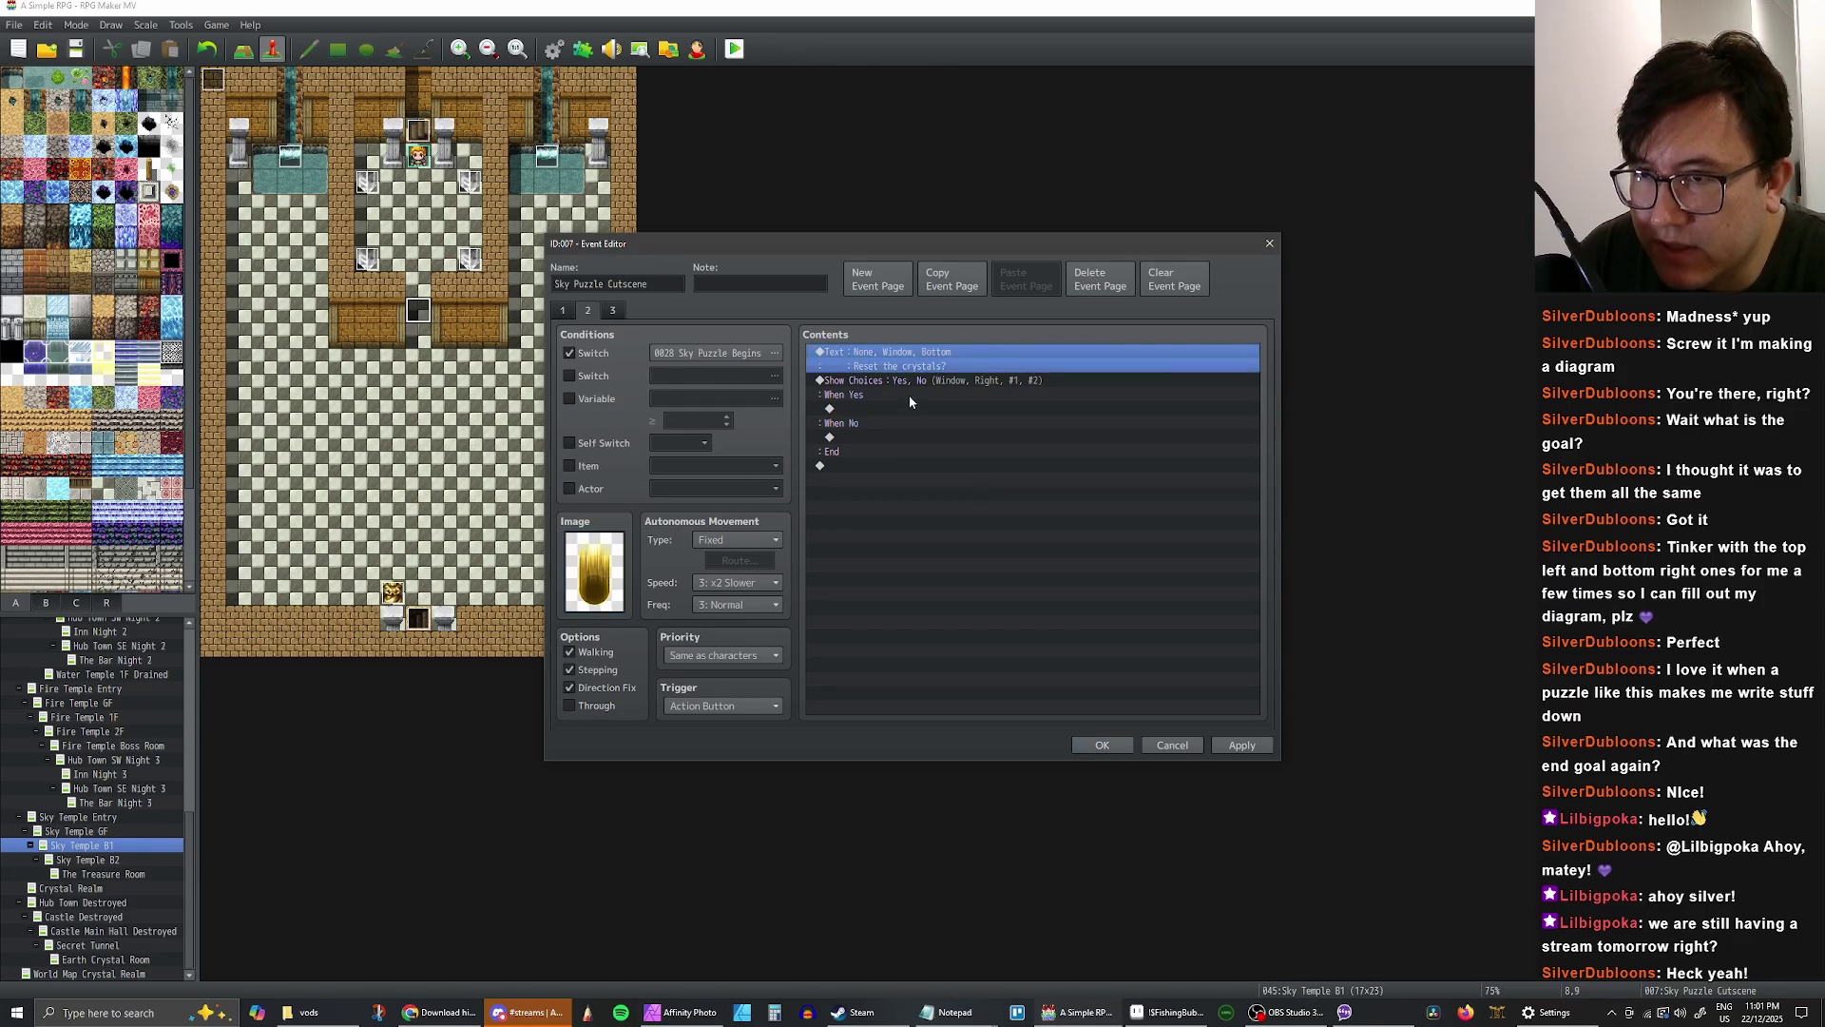
pyautogui.click(909, 395)
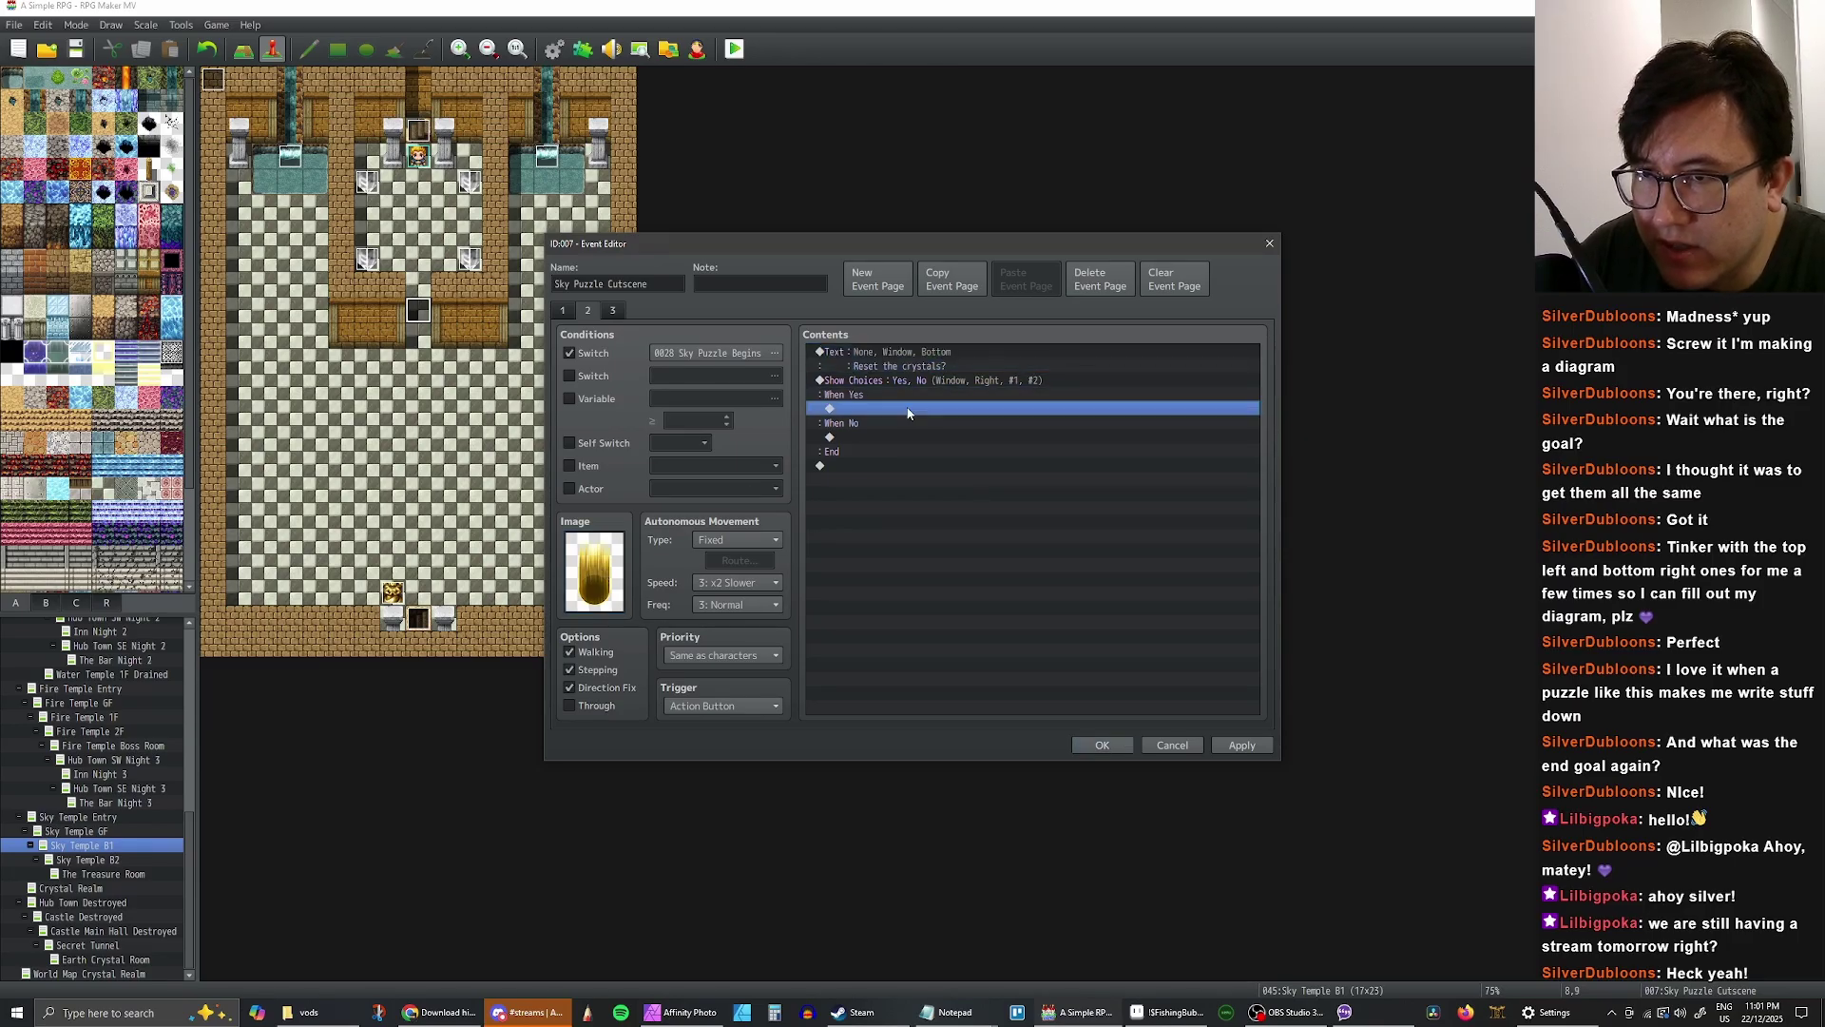
pyautogui.click(973, 381)
pyautogui.click(966, 366)
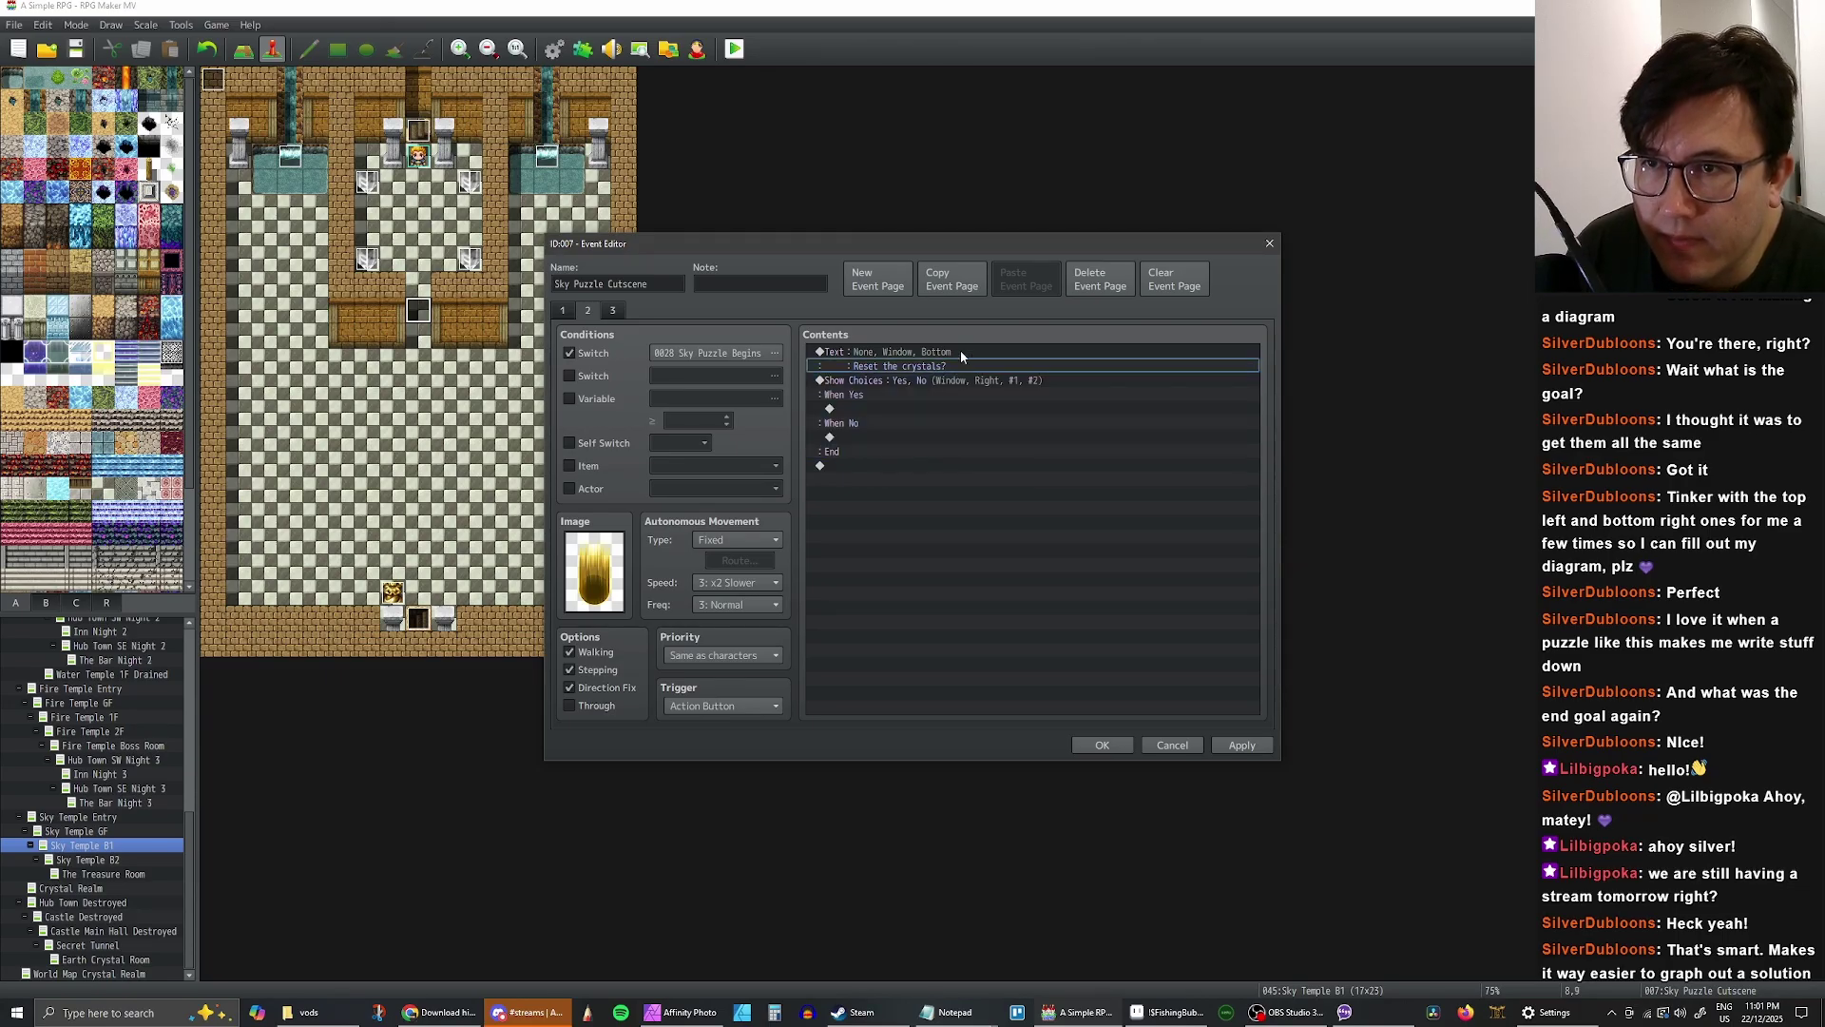
pyautogui.click(960, 353)
pyautogui.click(960, 378)
pyautogui.click(957, 357)
pyautogui.click(951, 381)
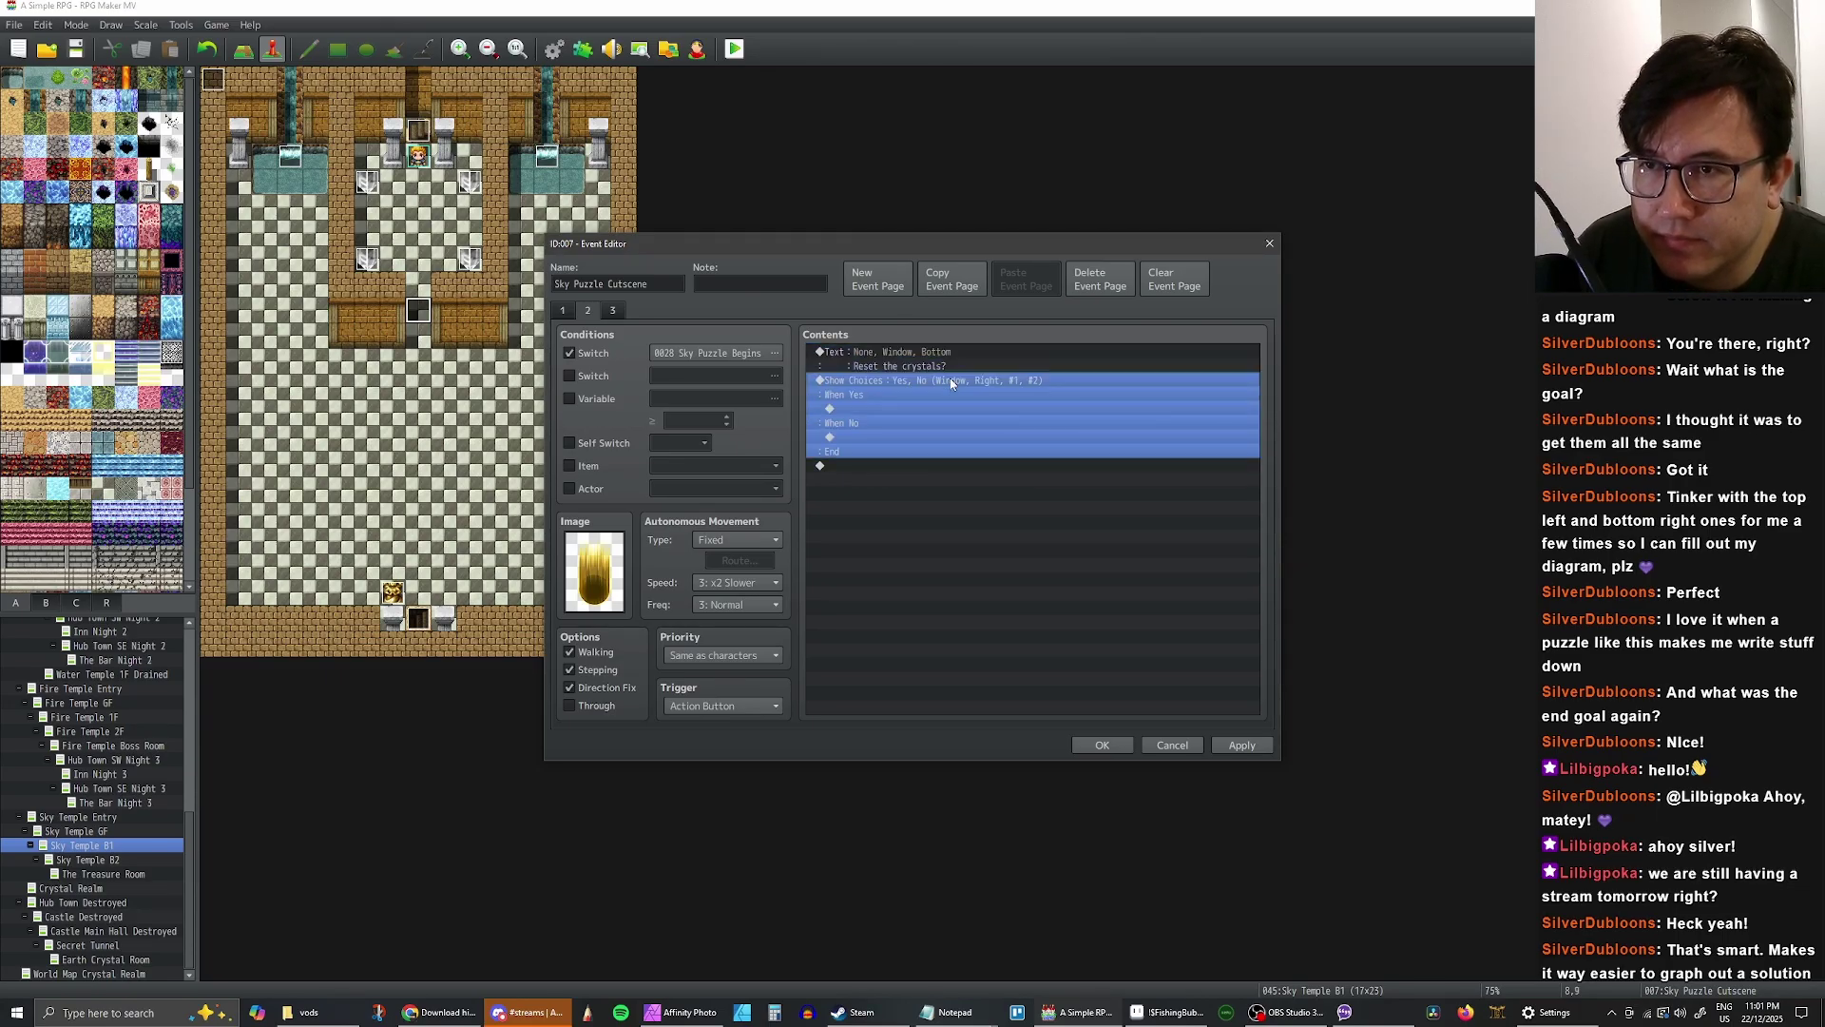
pyautogui.click(916, 421)
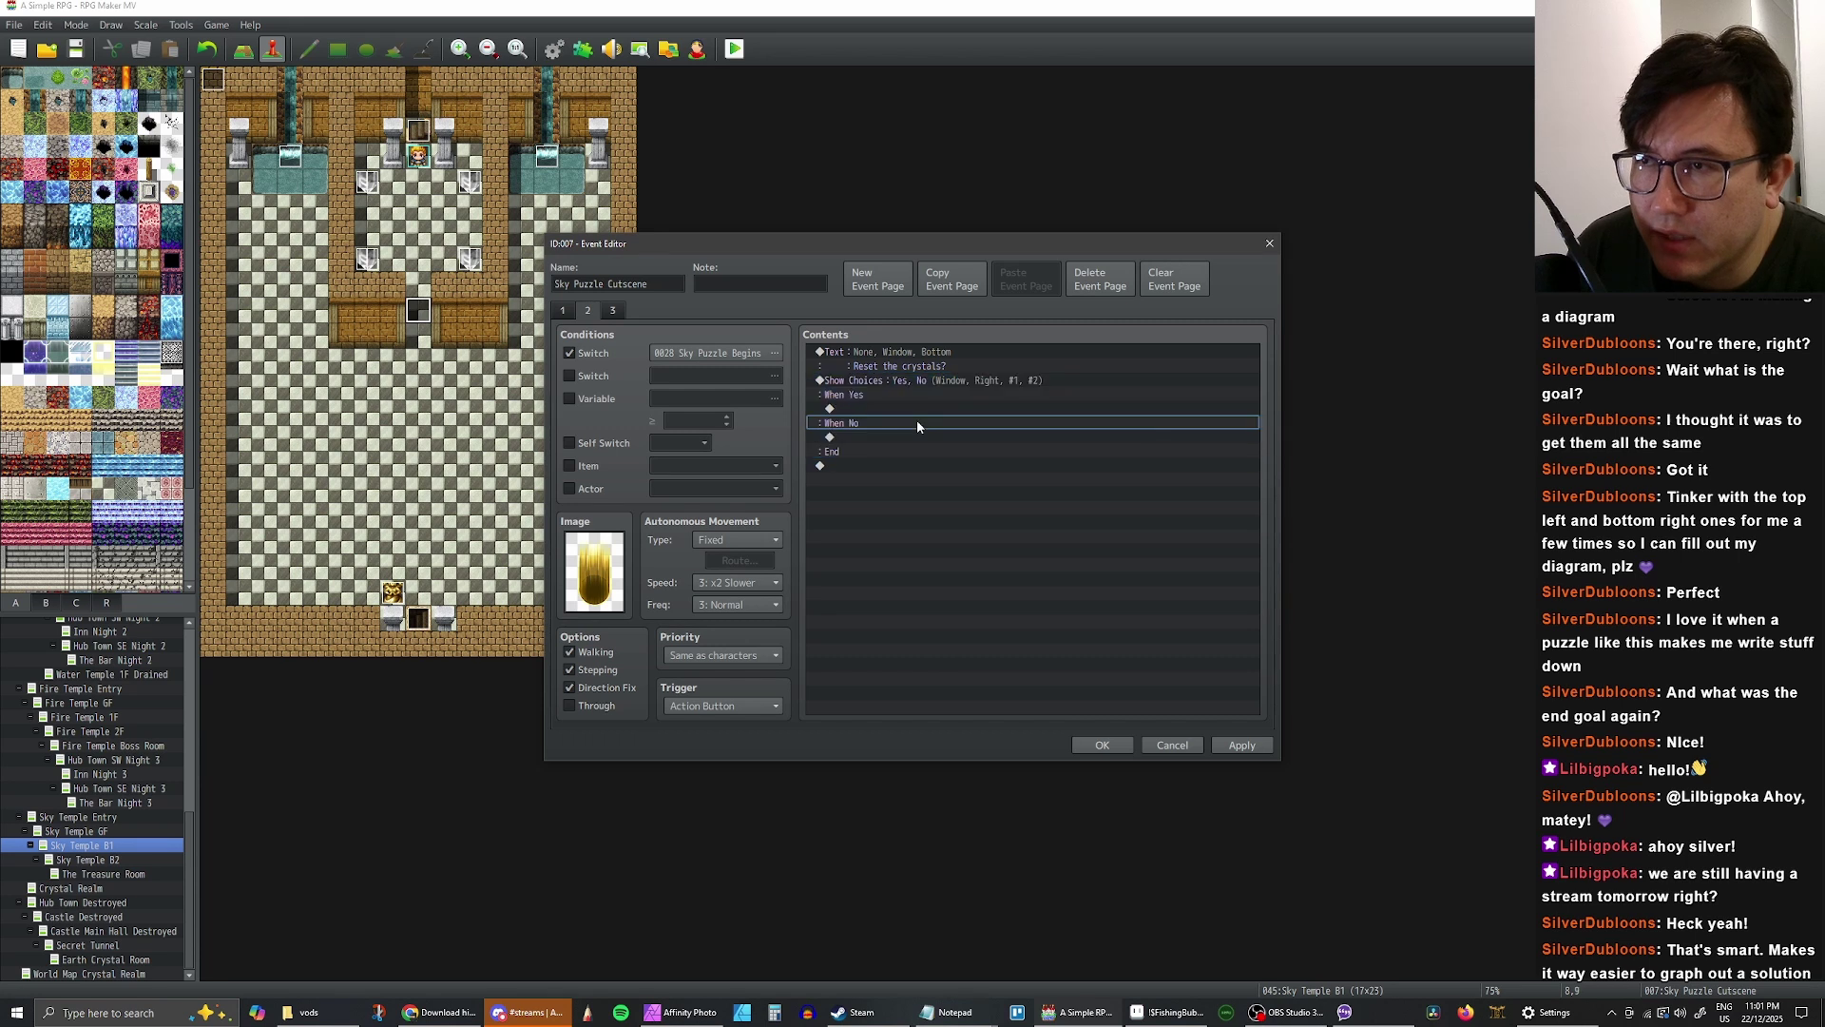
# - Delete the "Reset the crystals?" text and its Yes/No choices from page 2 of the Sky Puzzle Cutscene event and save the event
pyautogui.click(915, 410)
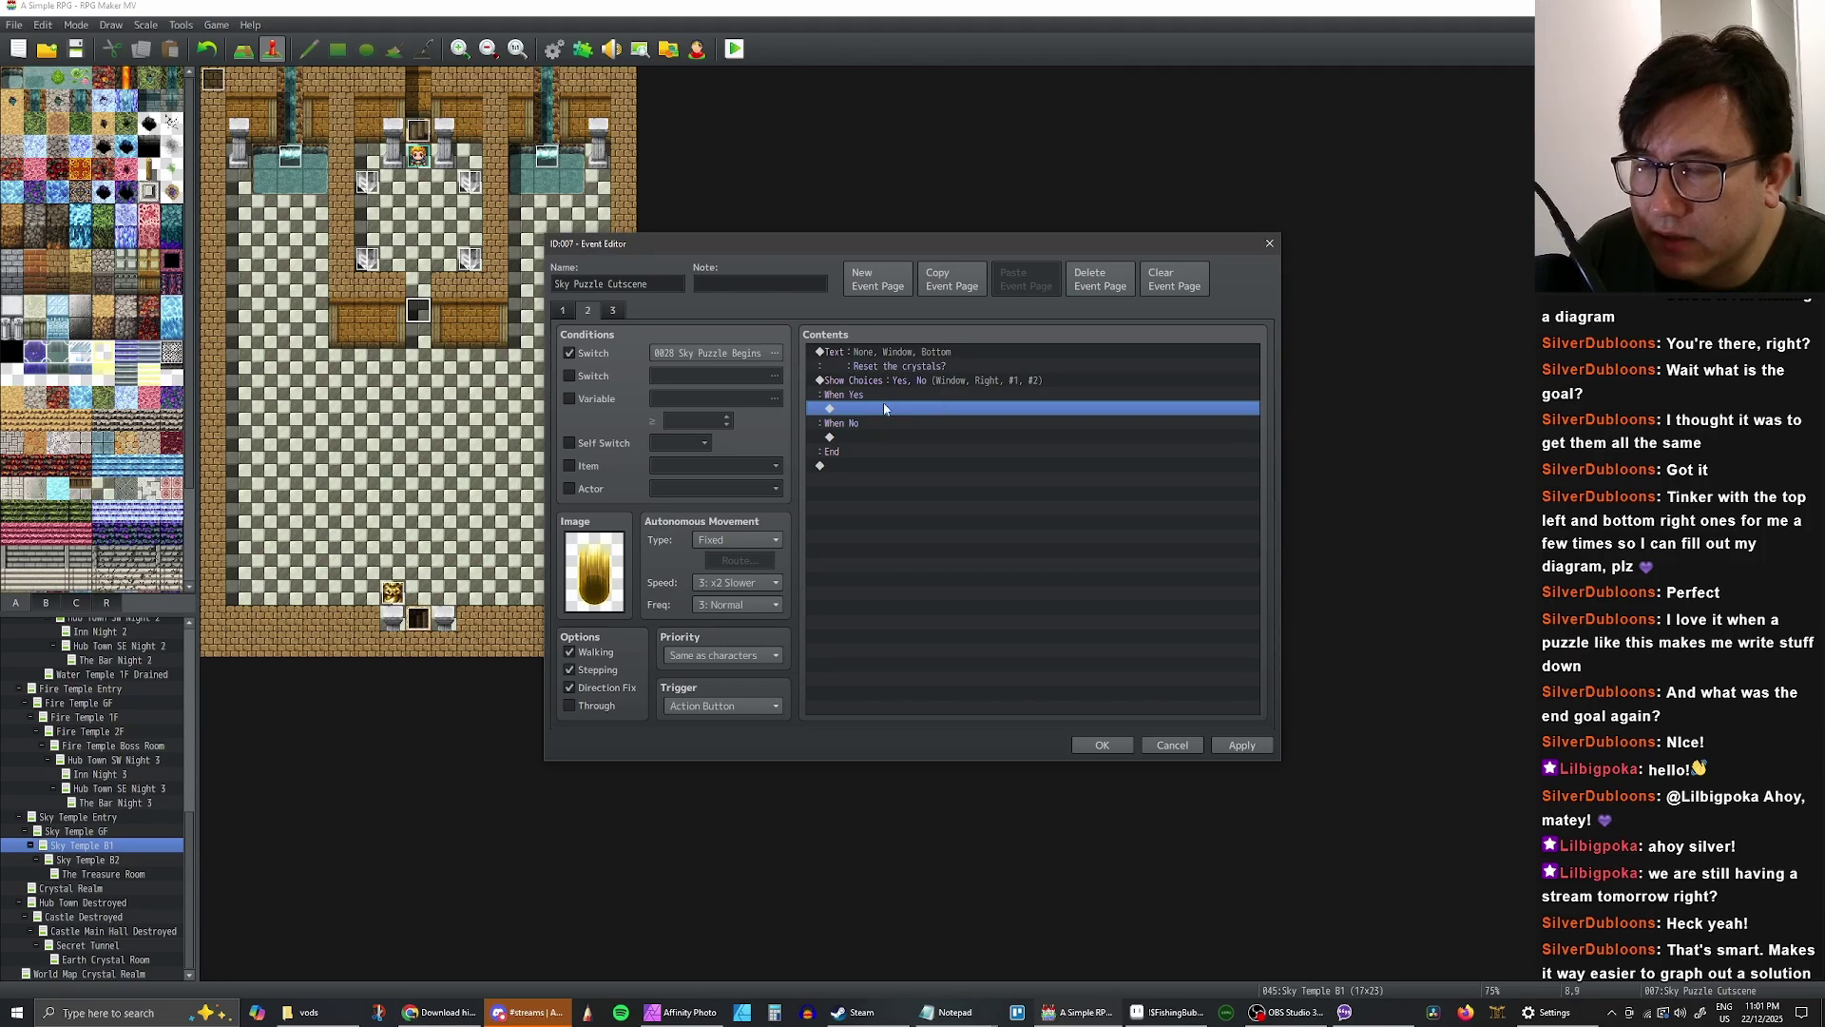
pyautogui.click(894, 354)
pyautogui.keyDown('shift'); pyautogui.click(874, 452); pyautogui.keyUp('shift')
pyautogui.press('Delete')
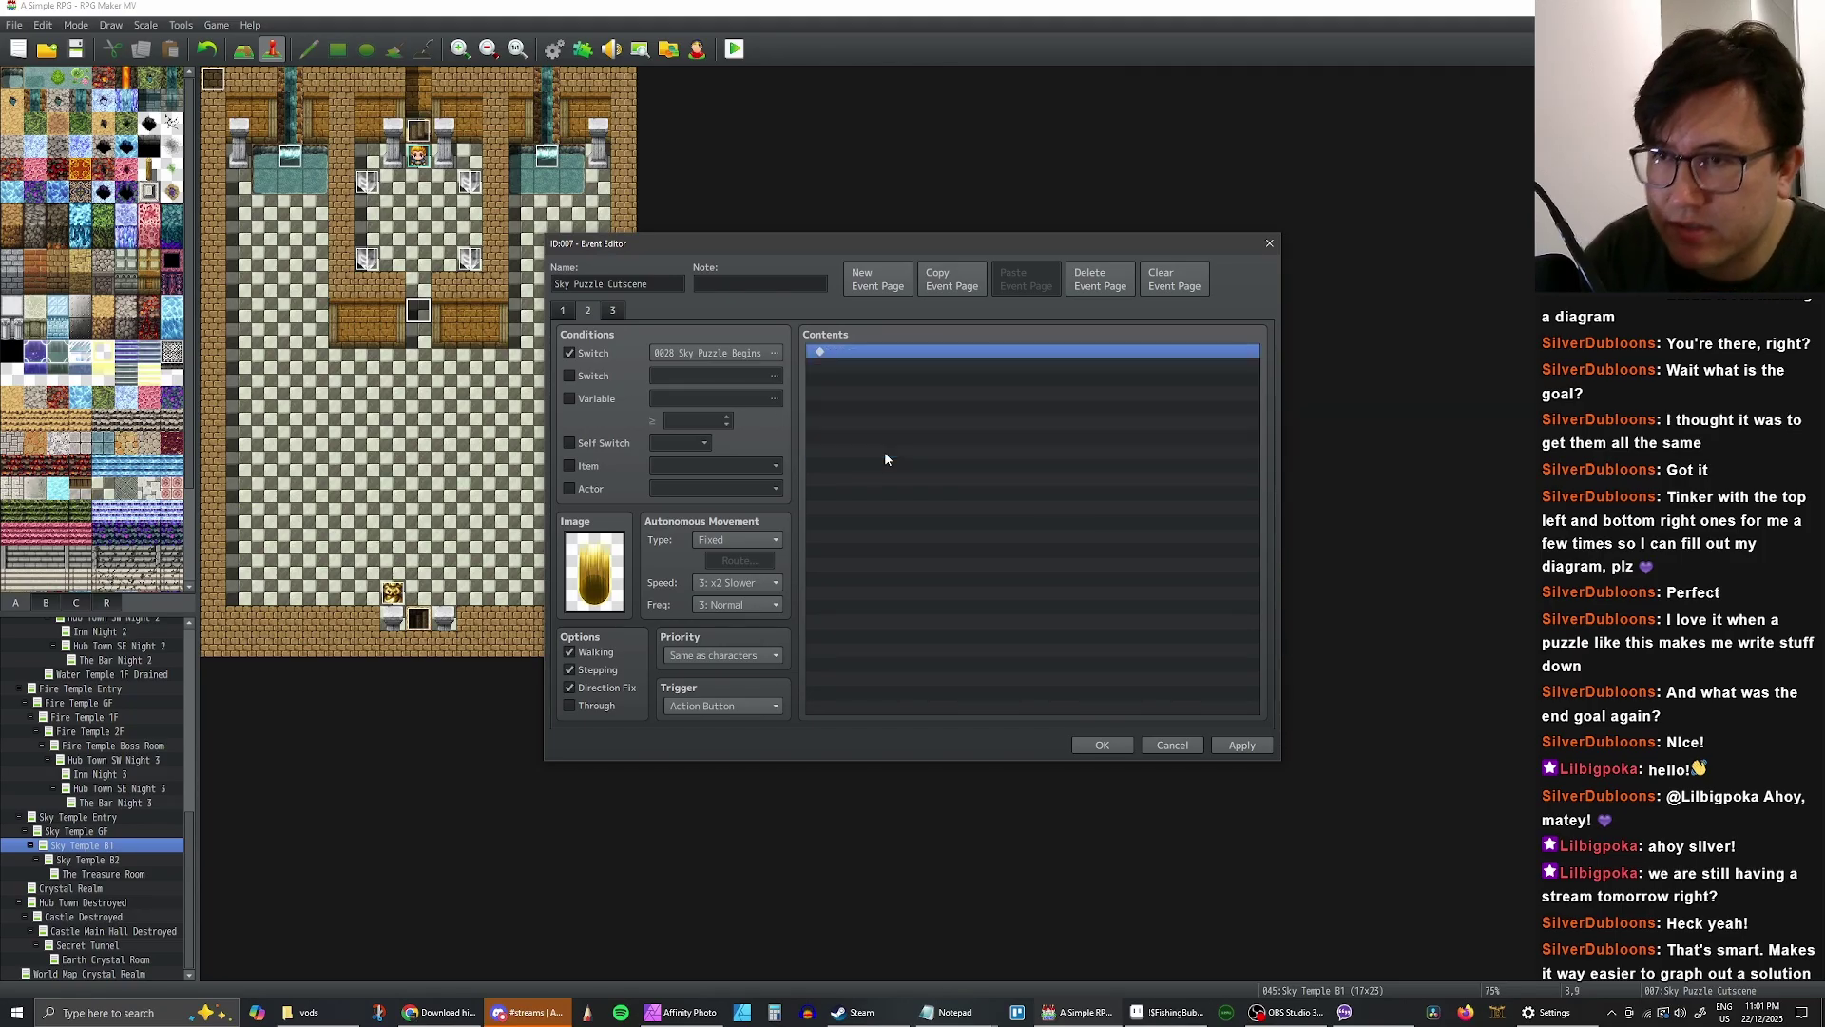
pyautogui.click(1230, 732)
pyautogui.click(1103, 745)
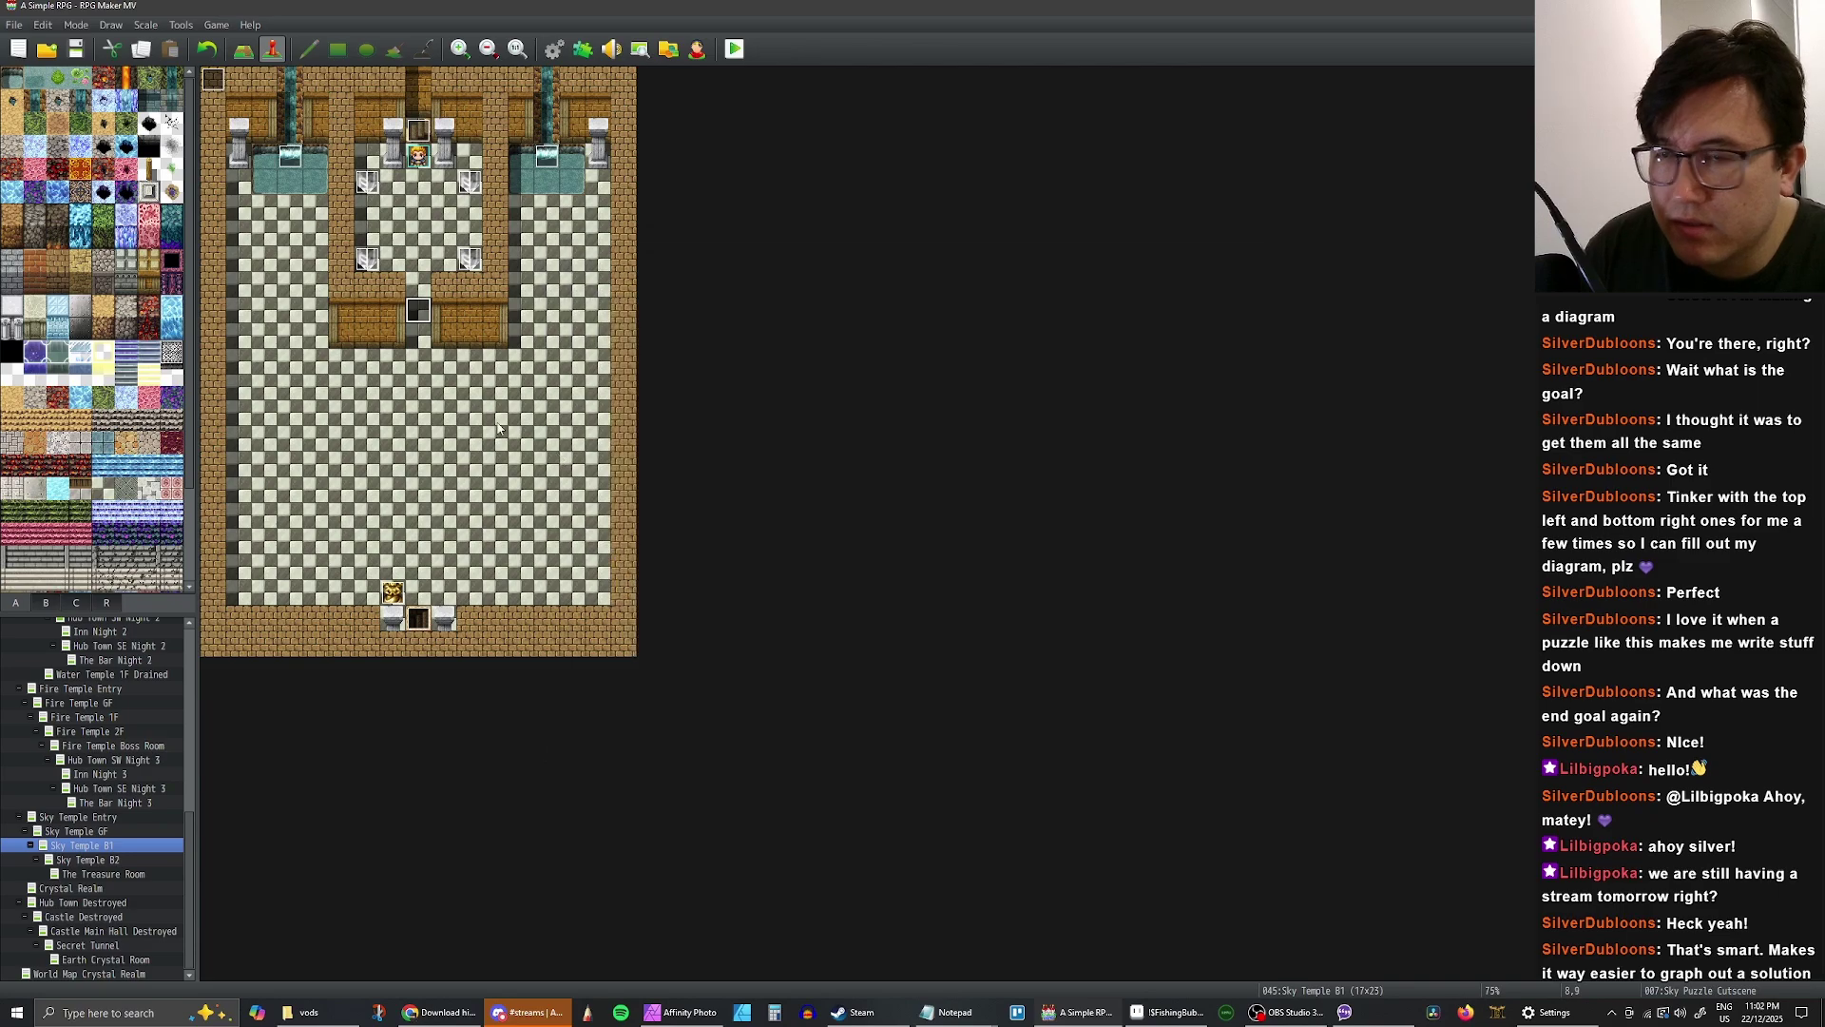
# - Add a Conditional Branch for switch 0028 Sky Puzzle Begins being ON after the Transfer Player command in the To Sky Temple GF event
pyautogui.doubleClick(418, 133)
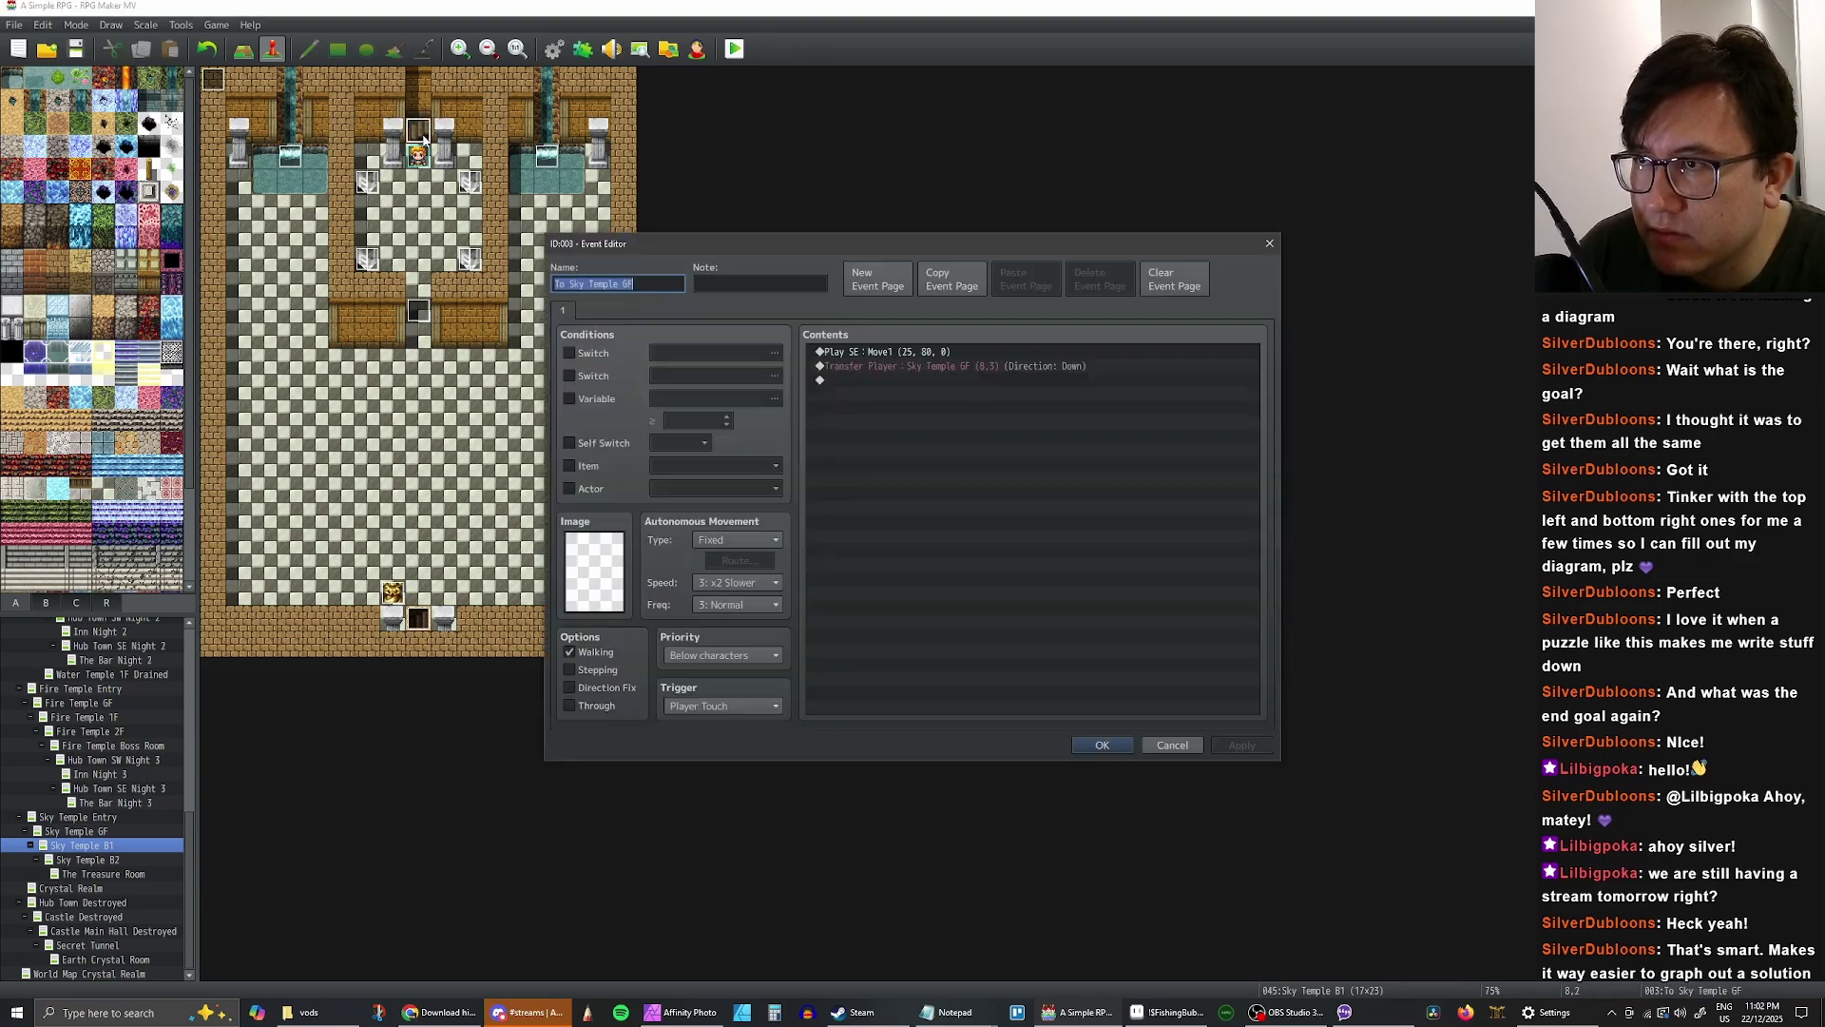
pyautogui.click(892, 369)
pyautogui.click(894, 353)
pyautogui.click(889, 367)
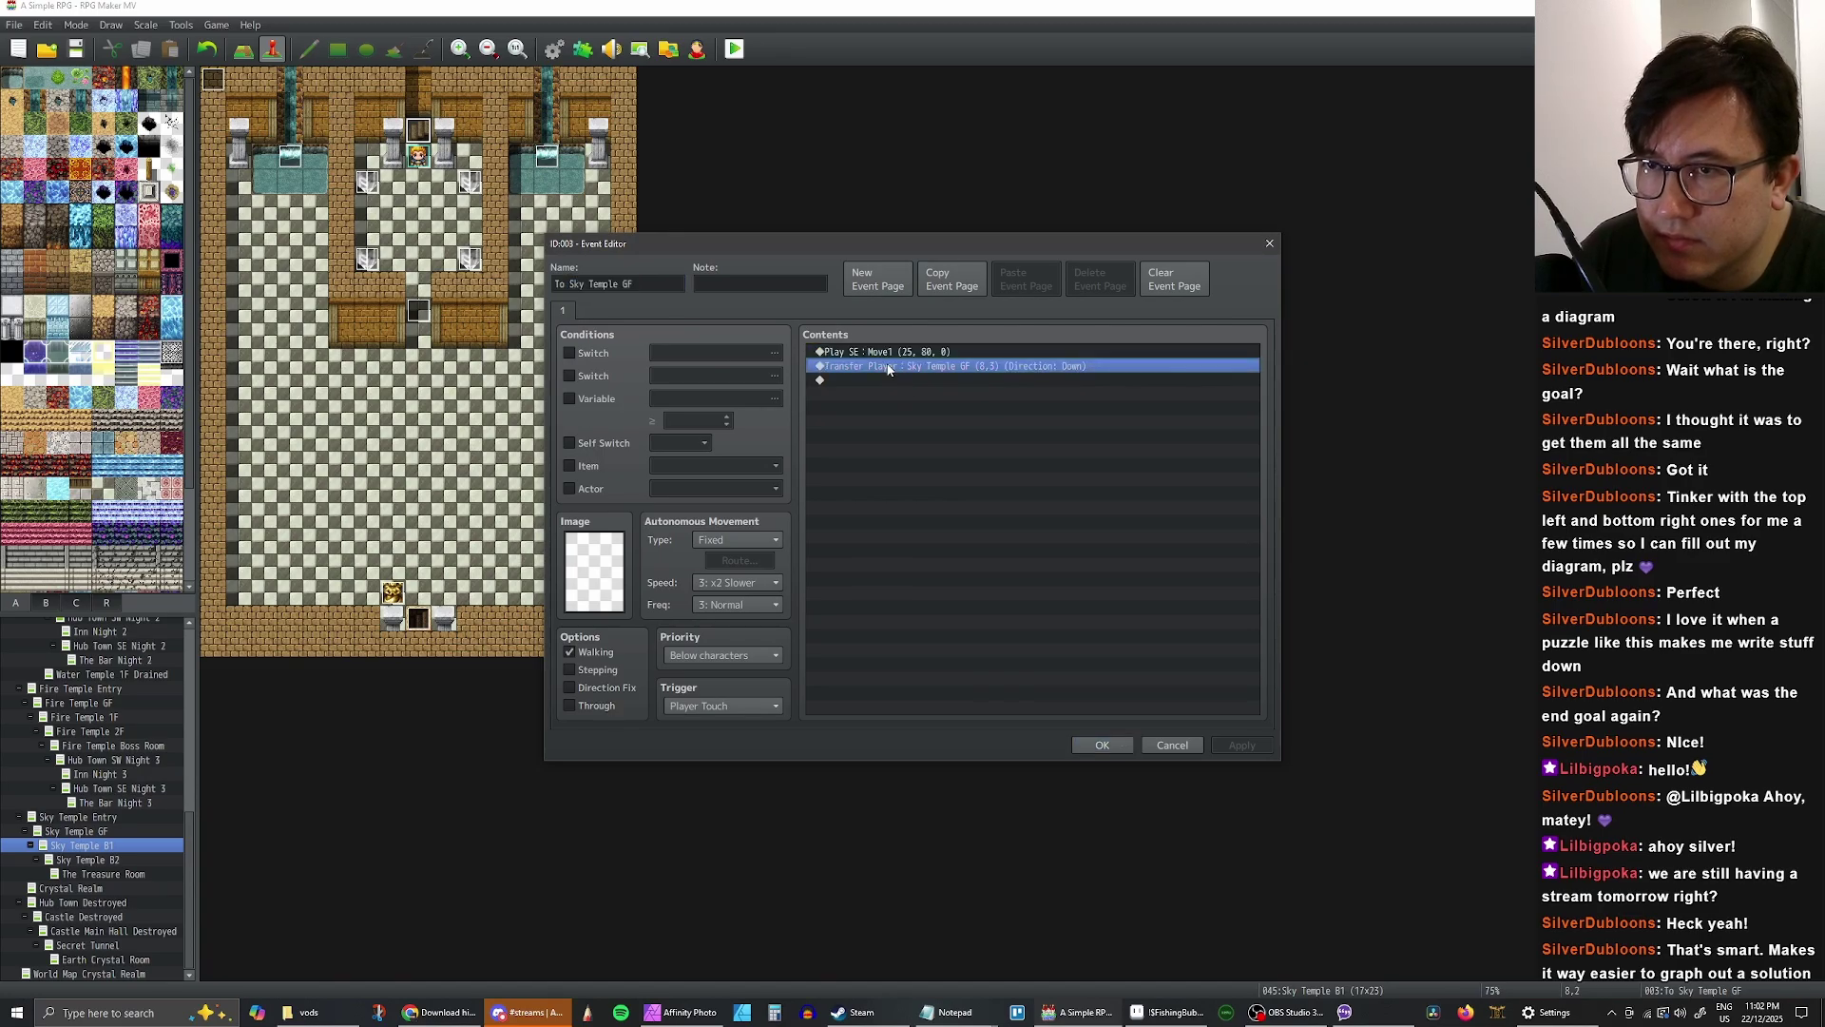
pyautogui.click(886, 381)
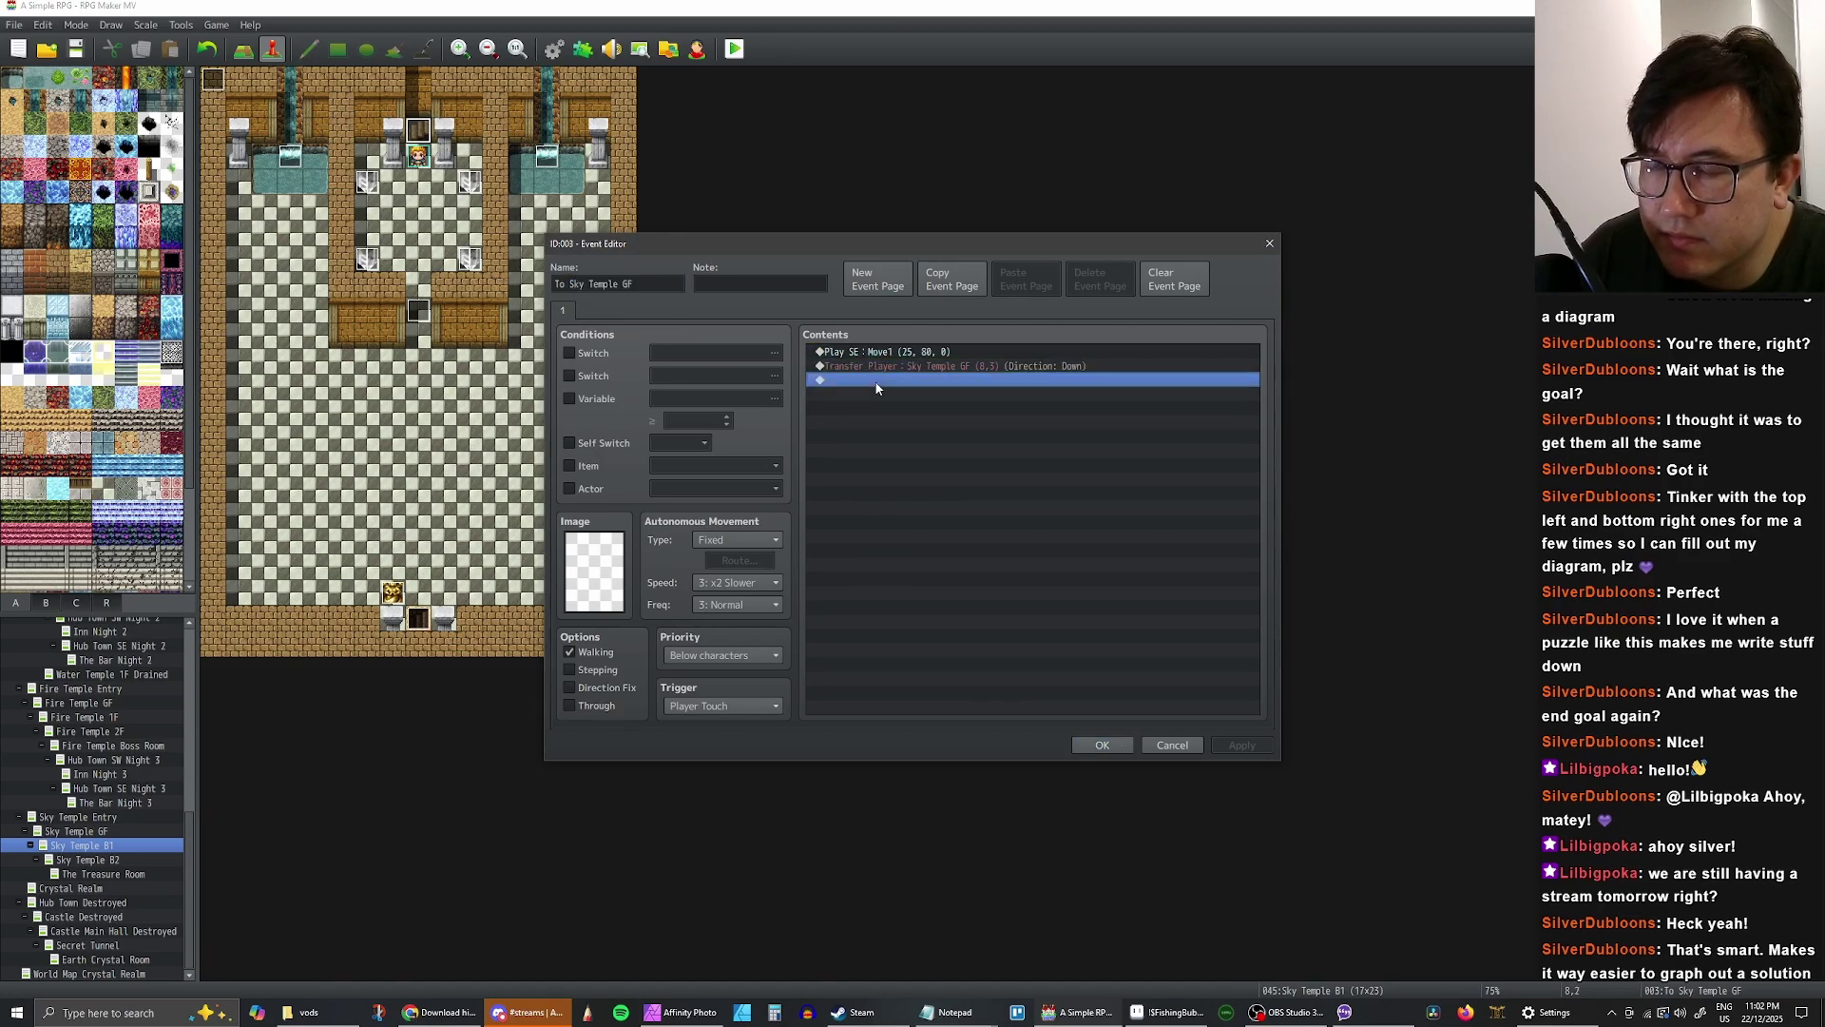
pyautogui.rightClick(875, 383)
pyautogui.click(917, 391)
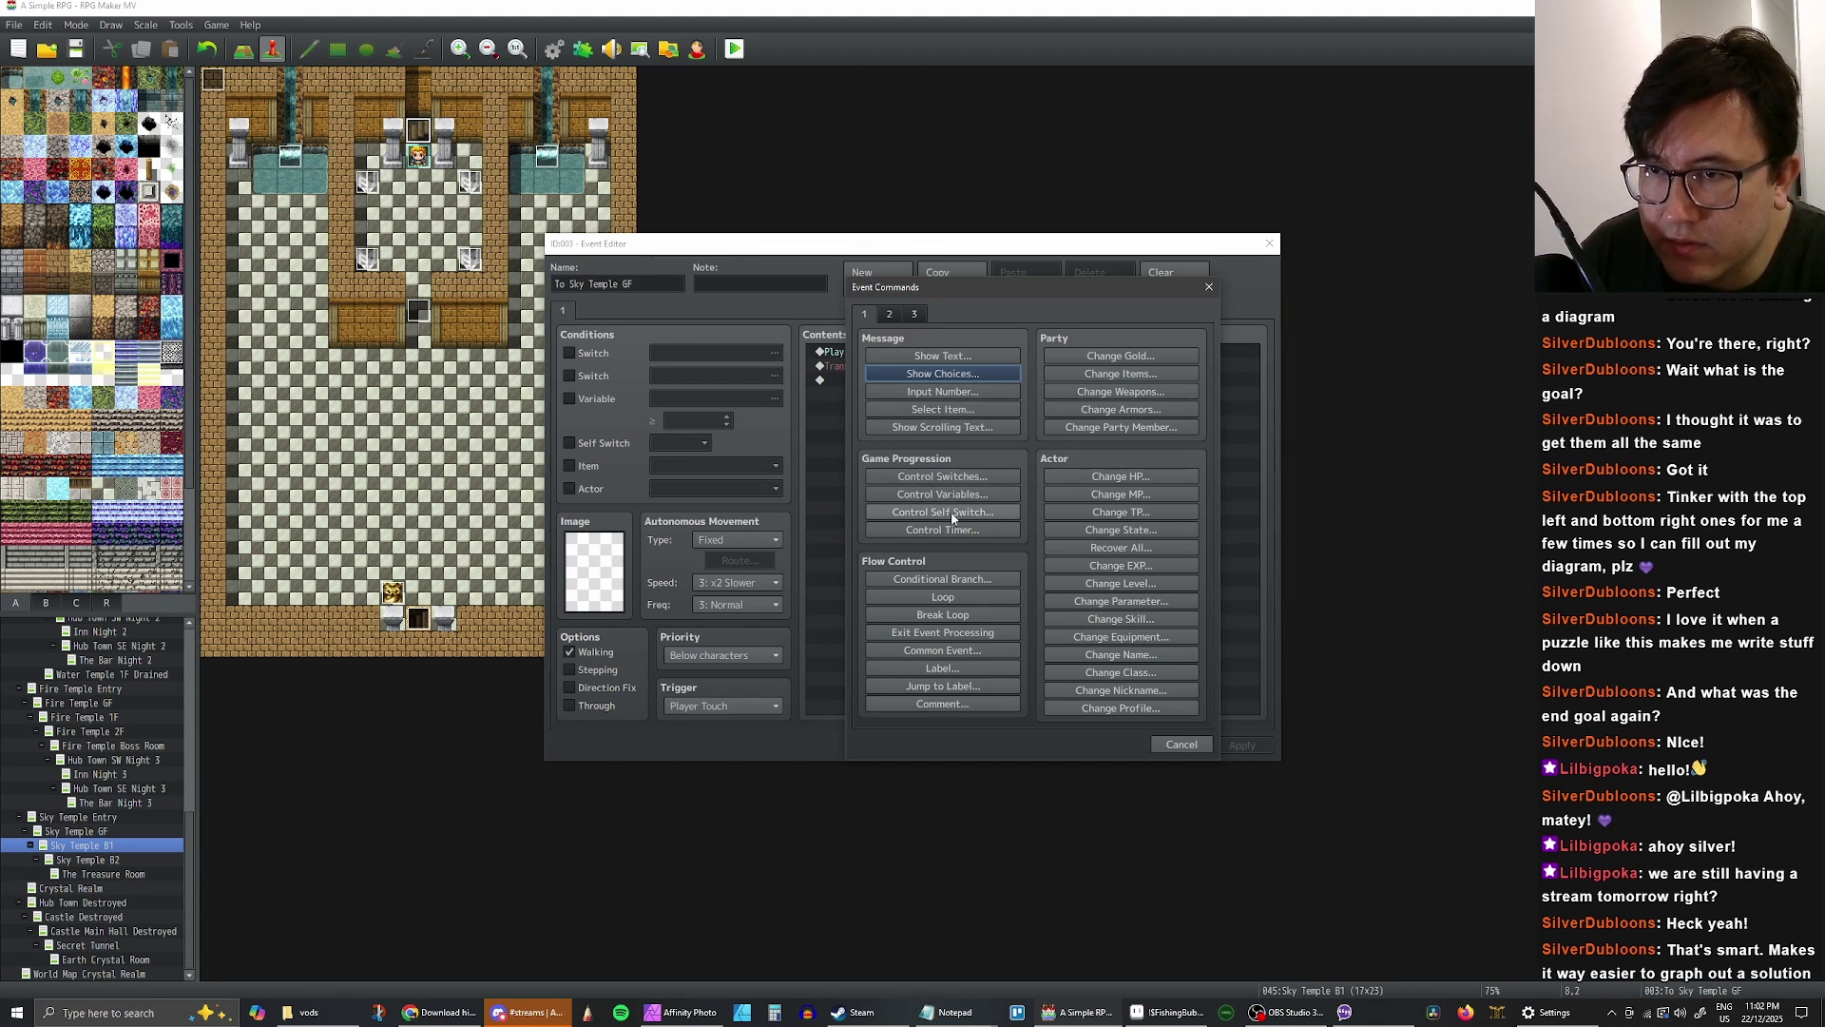
pyautogui.click(942, 580)
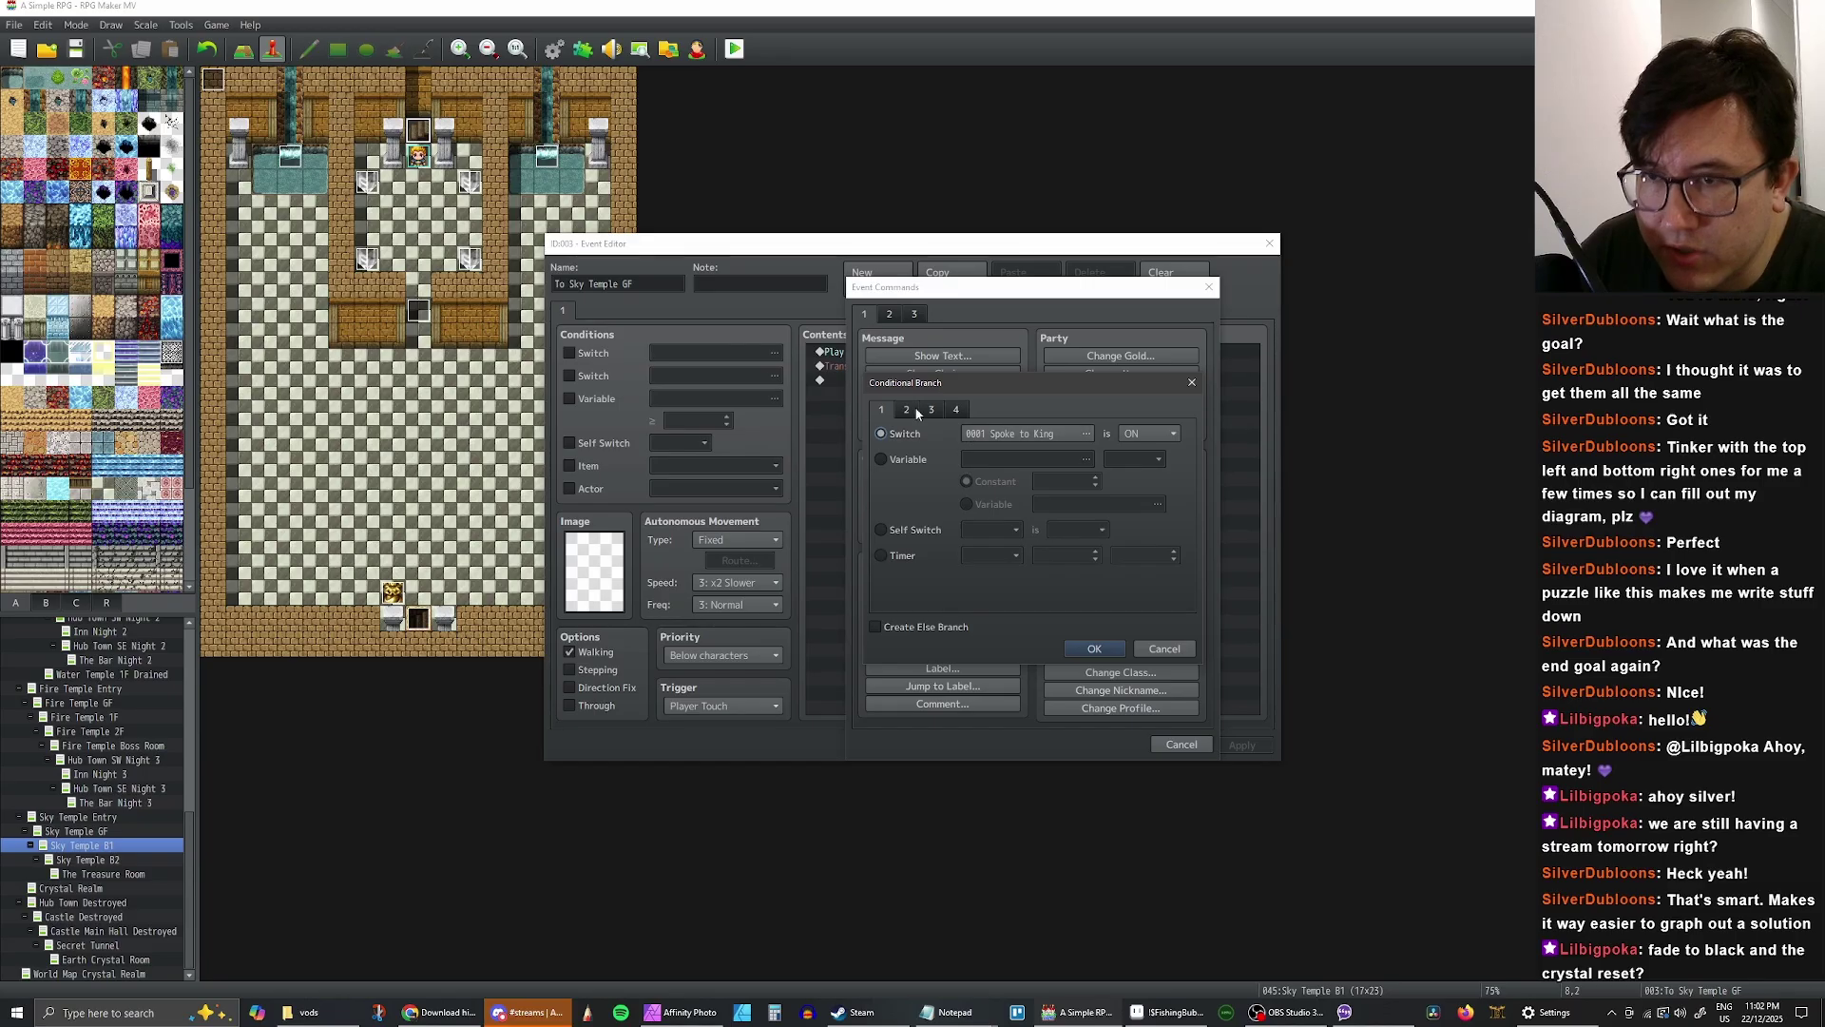
pyautogui.click(1017, 438)
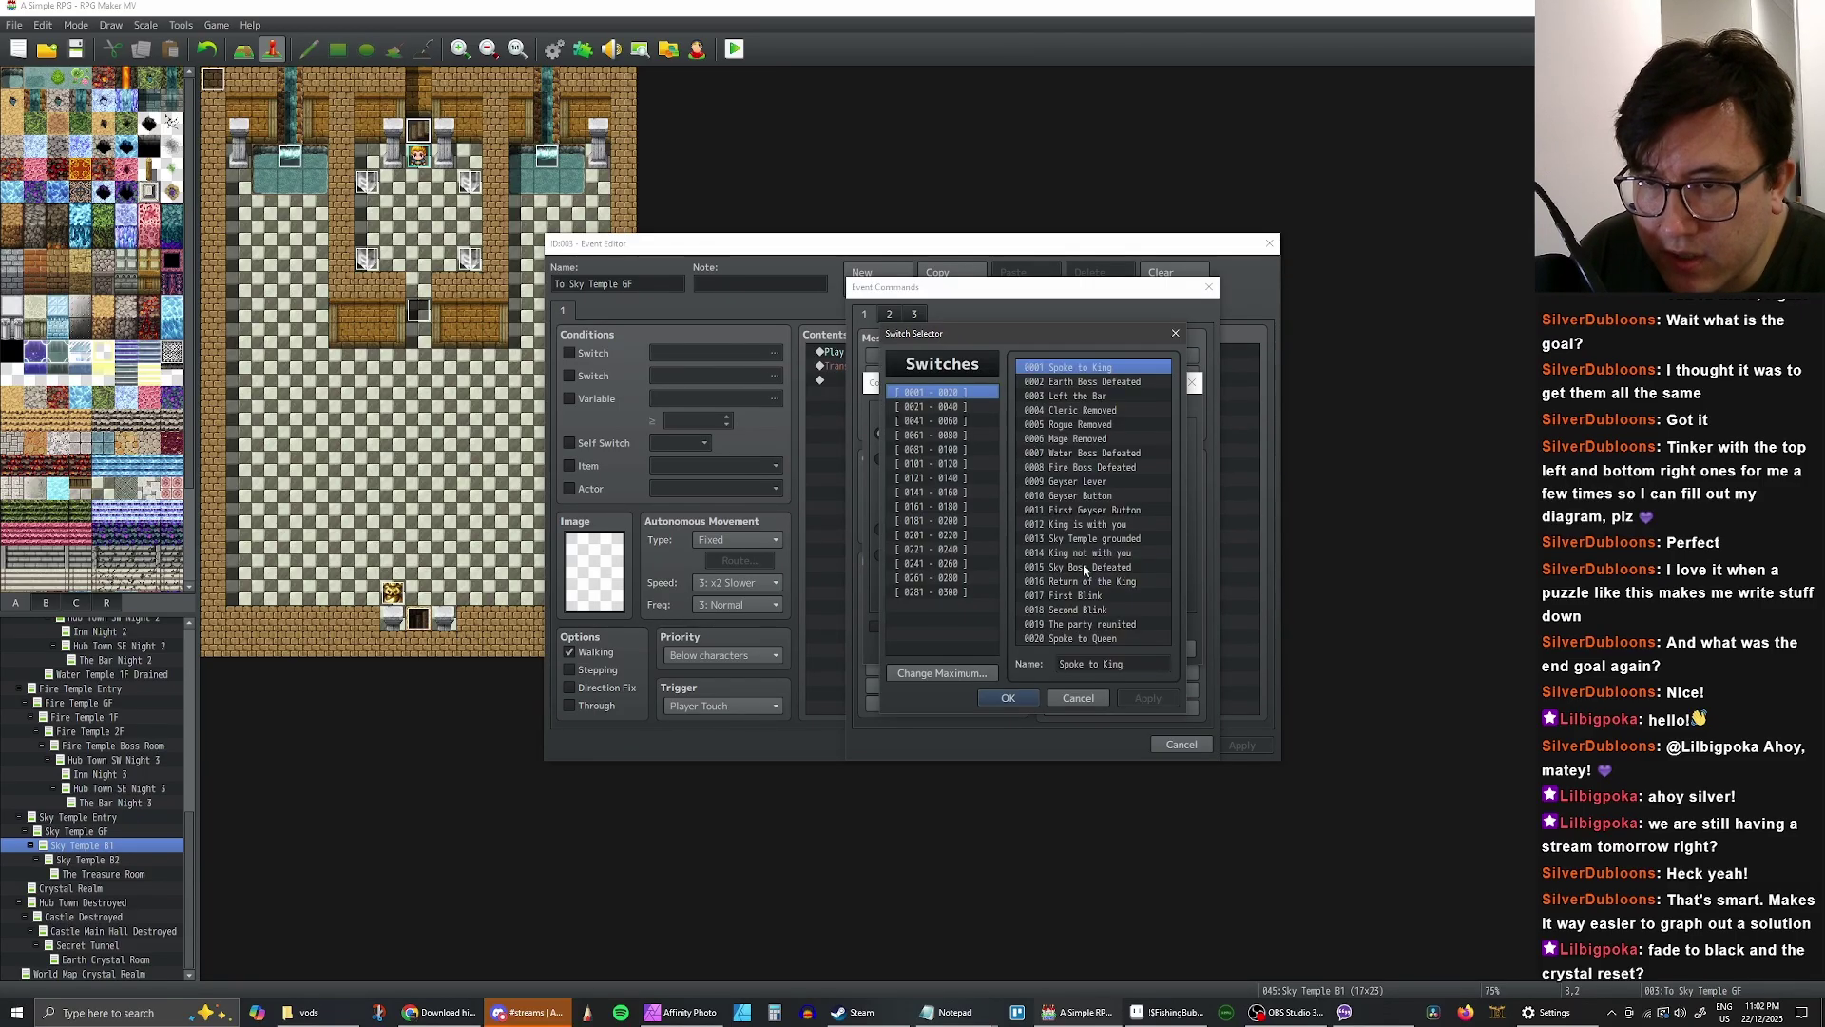
pyautogui.click(960, 407)
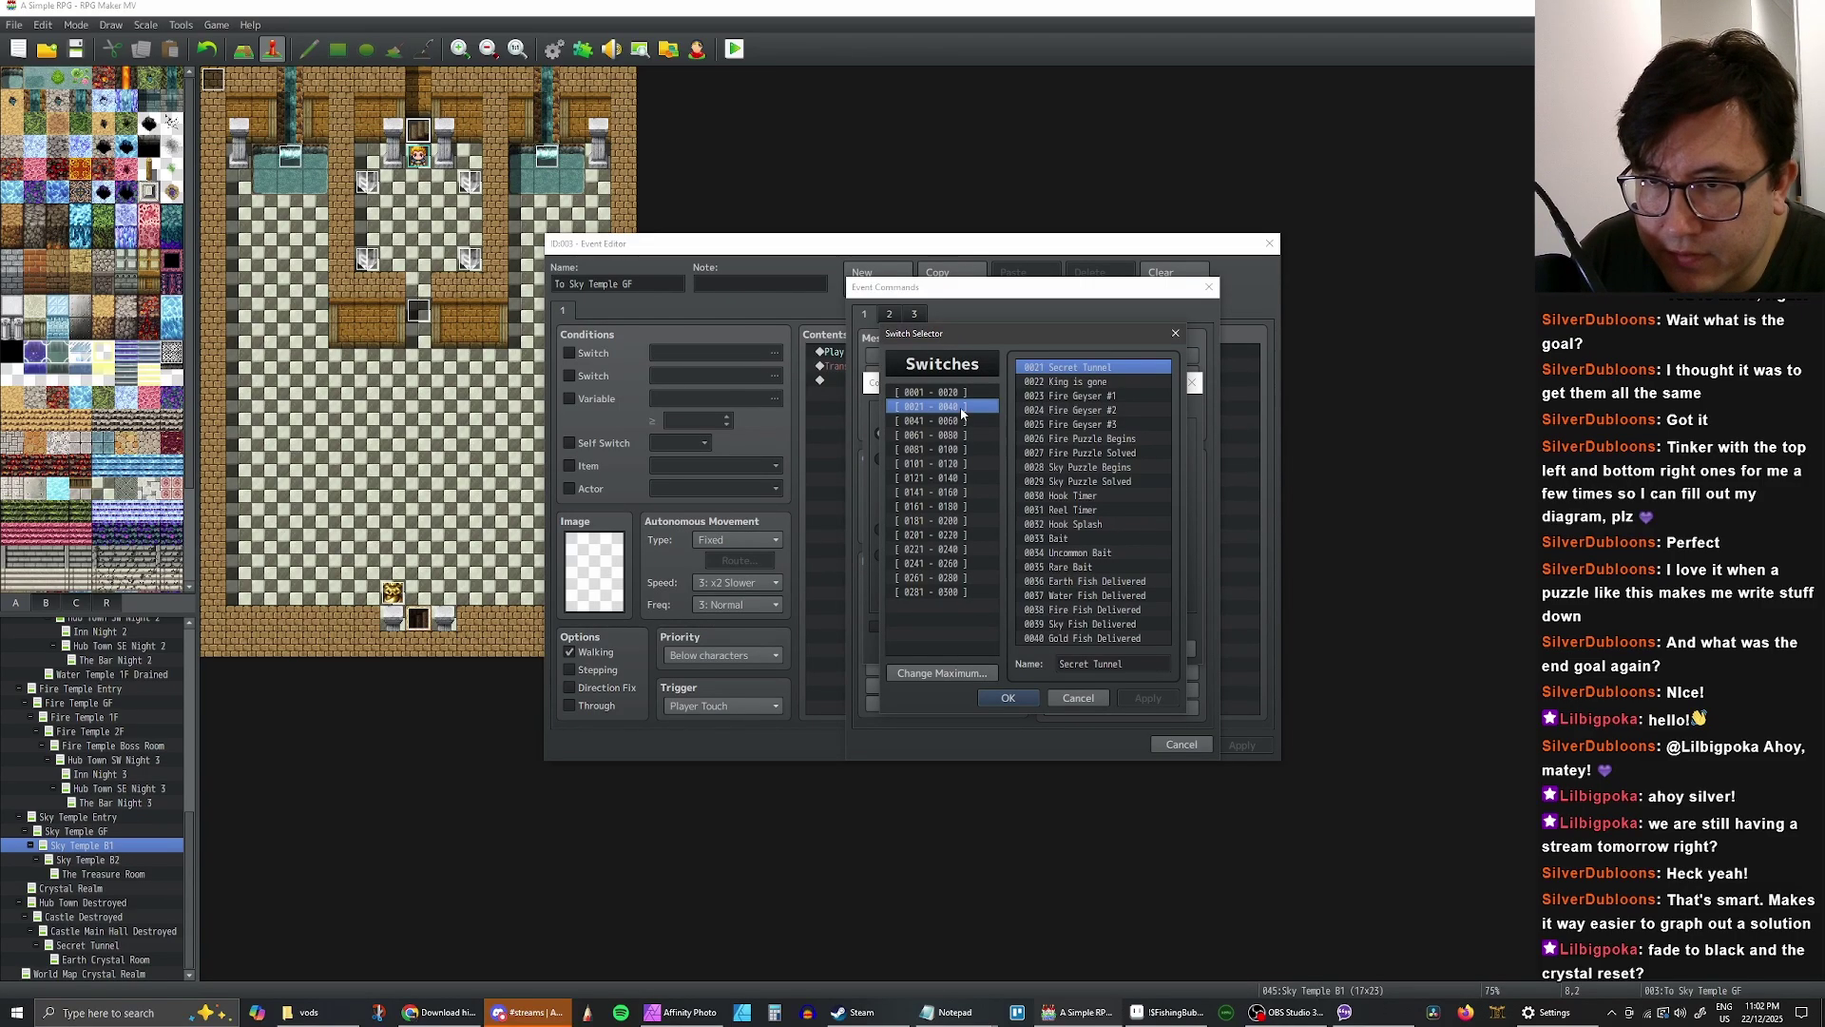
pyautogui.click(1104, 470)
pyautogui.click(1008, 698)
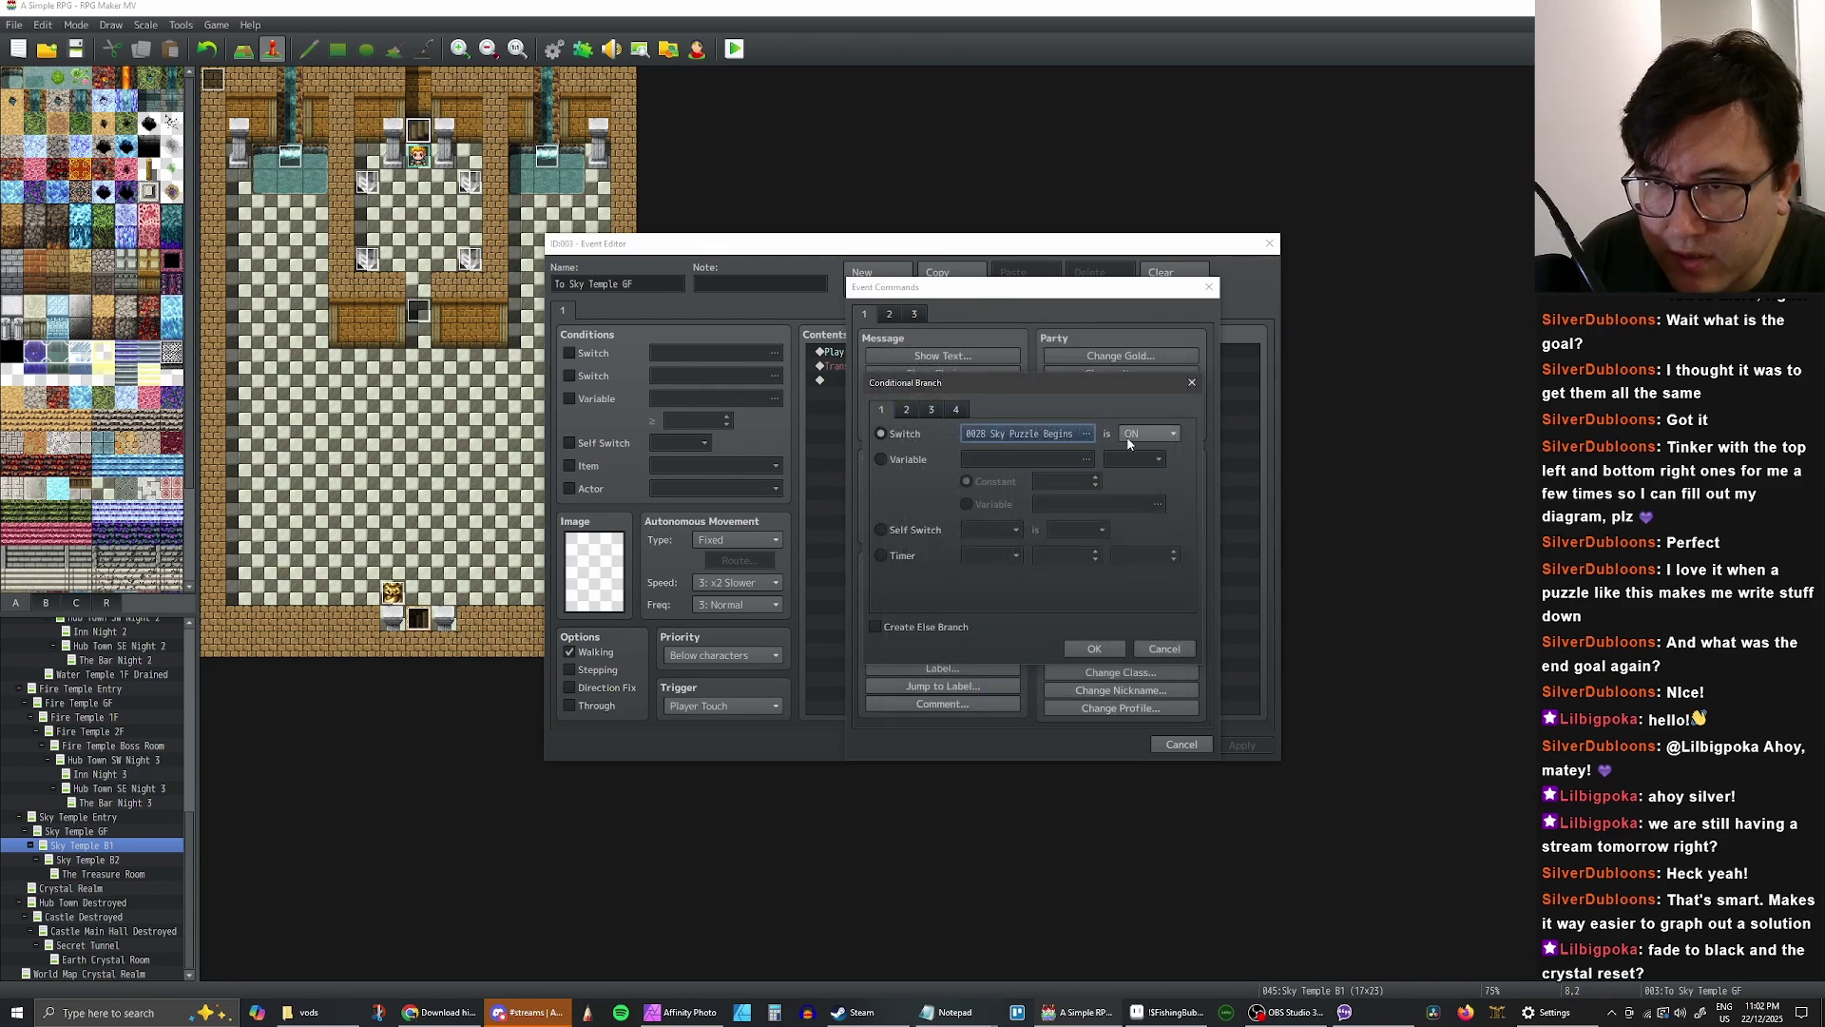
pyautogui.click(1098, 646)
pyautogui.rightClick(901, 401)
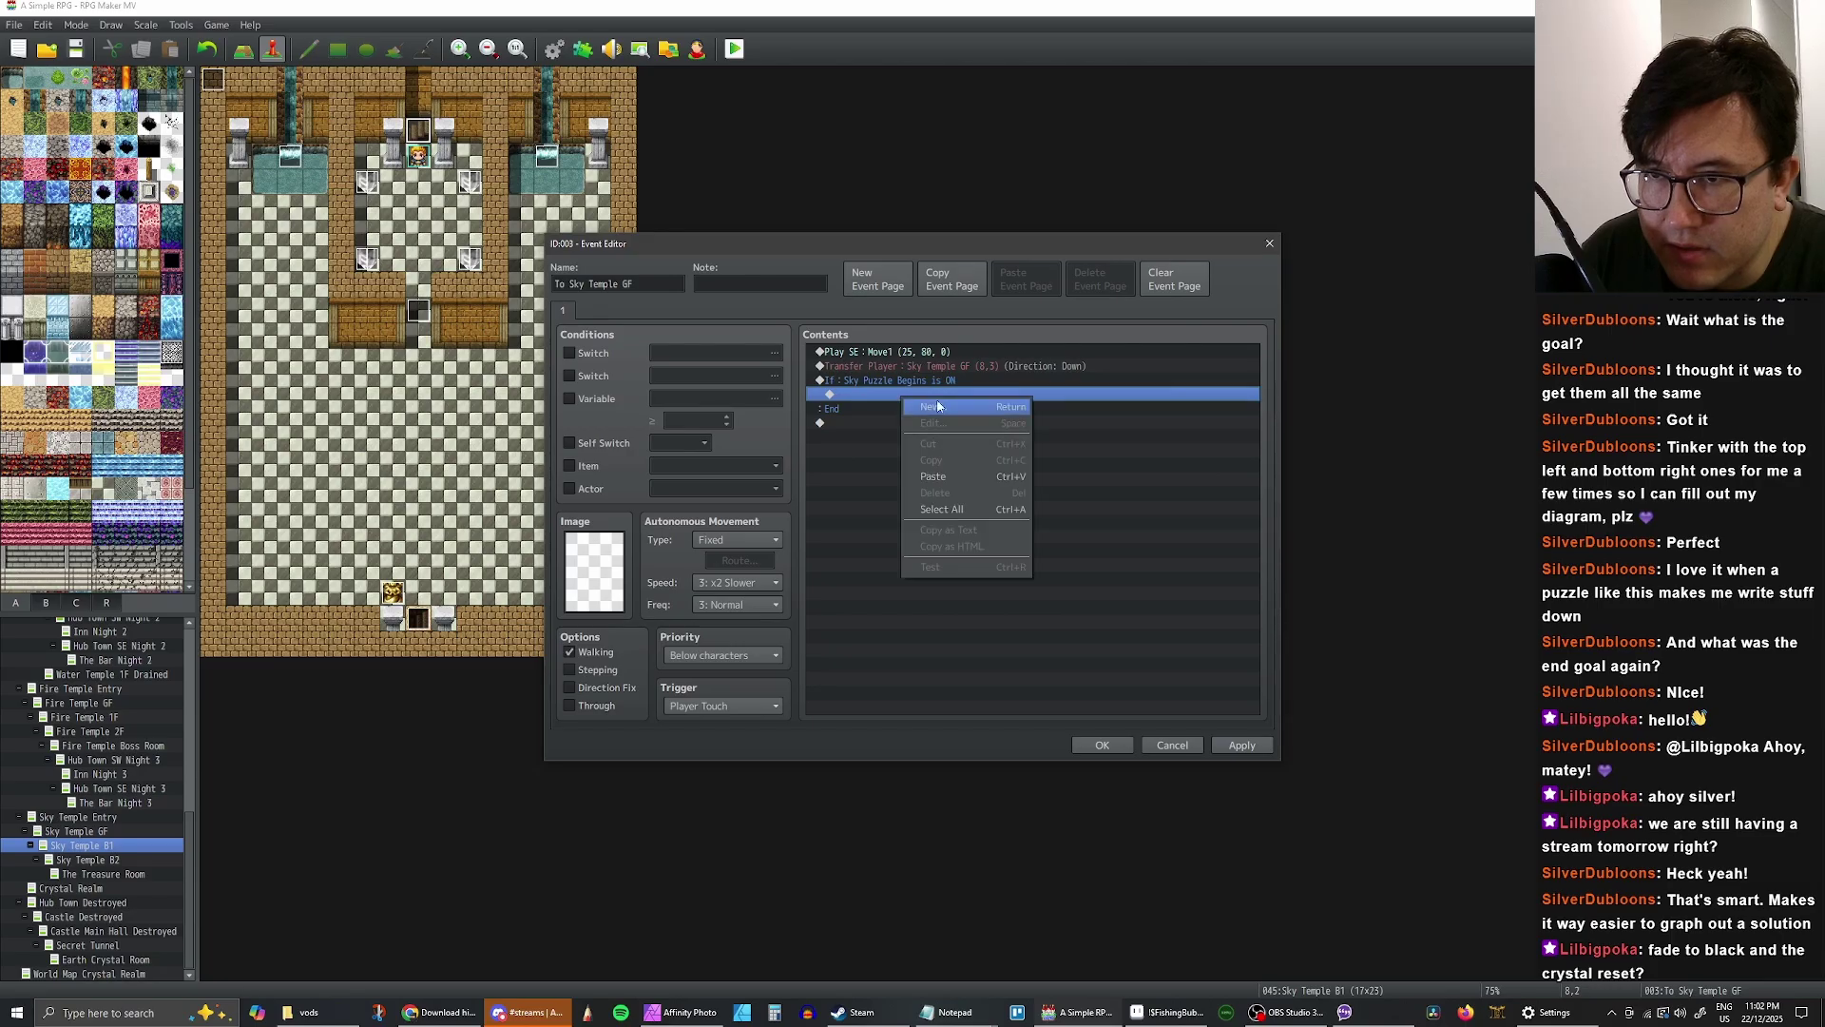
pyautogui.click(946, 407)
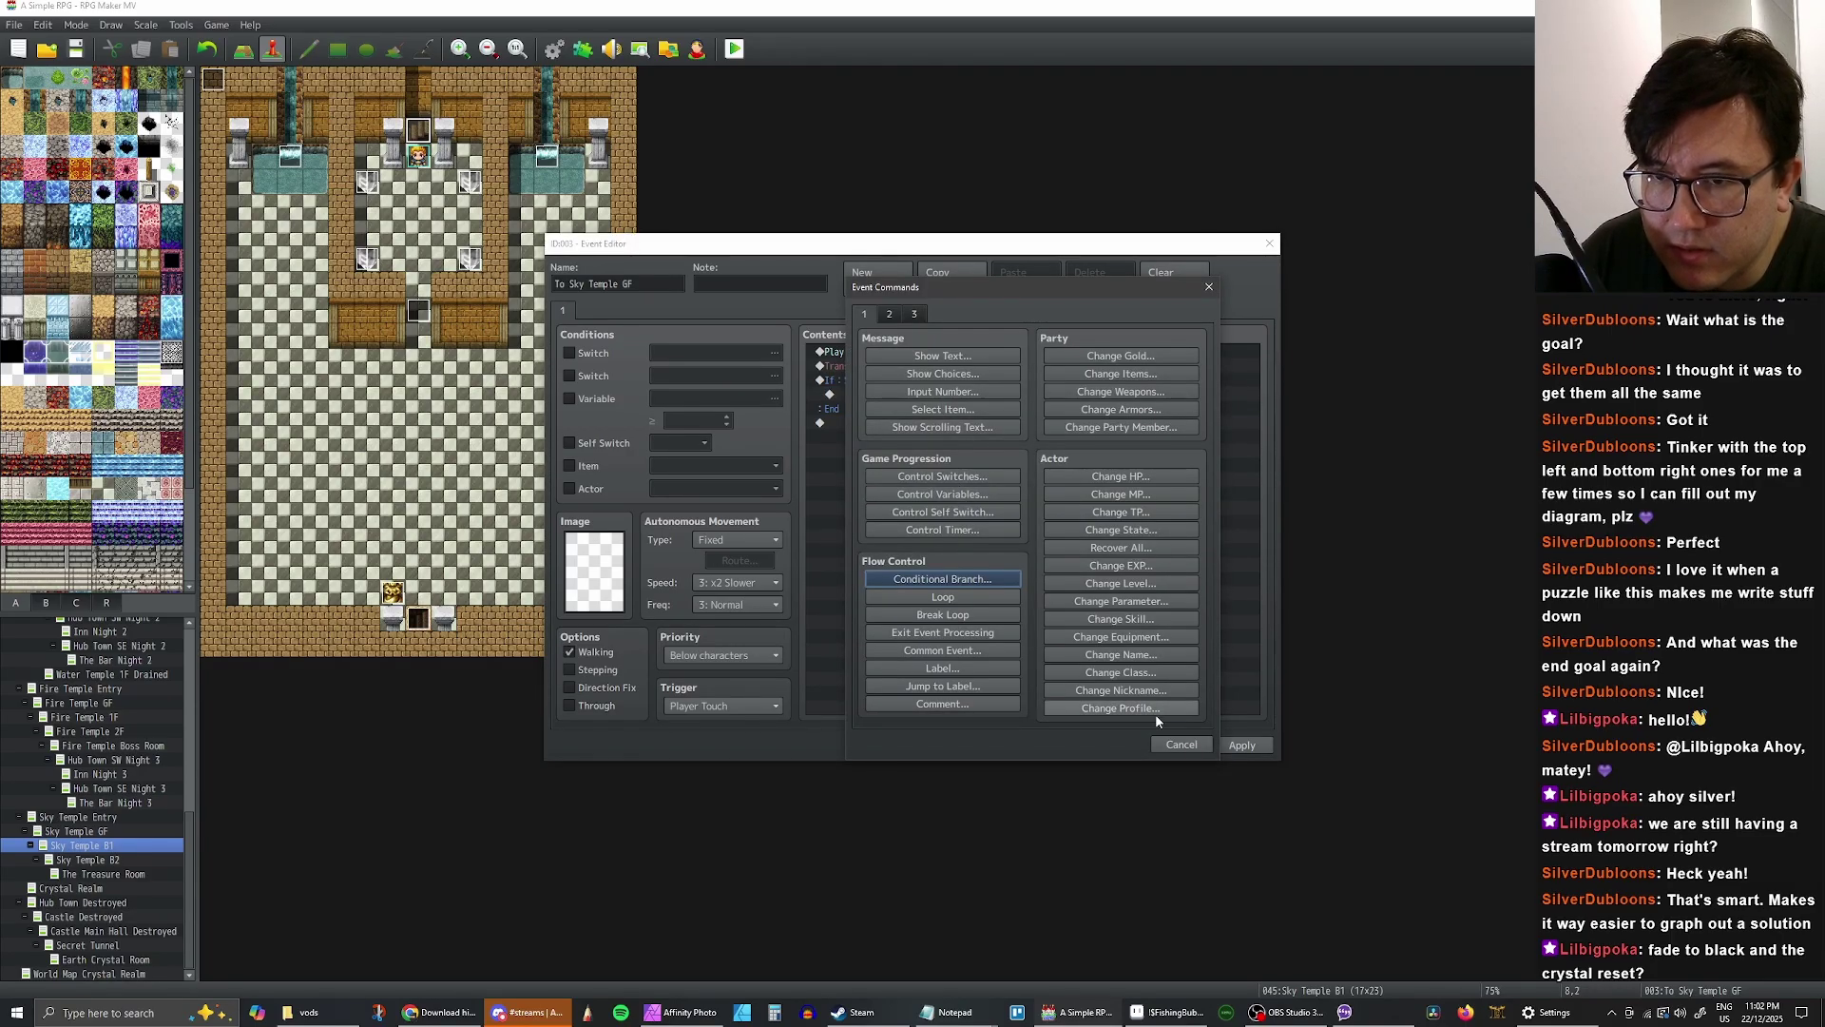
pyautogui.click(1181, 744)
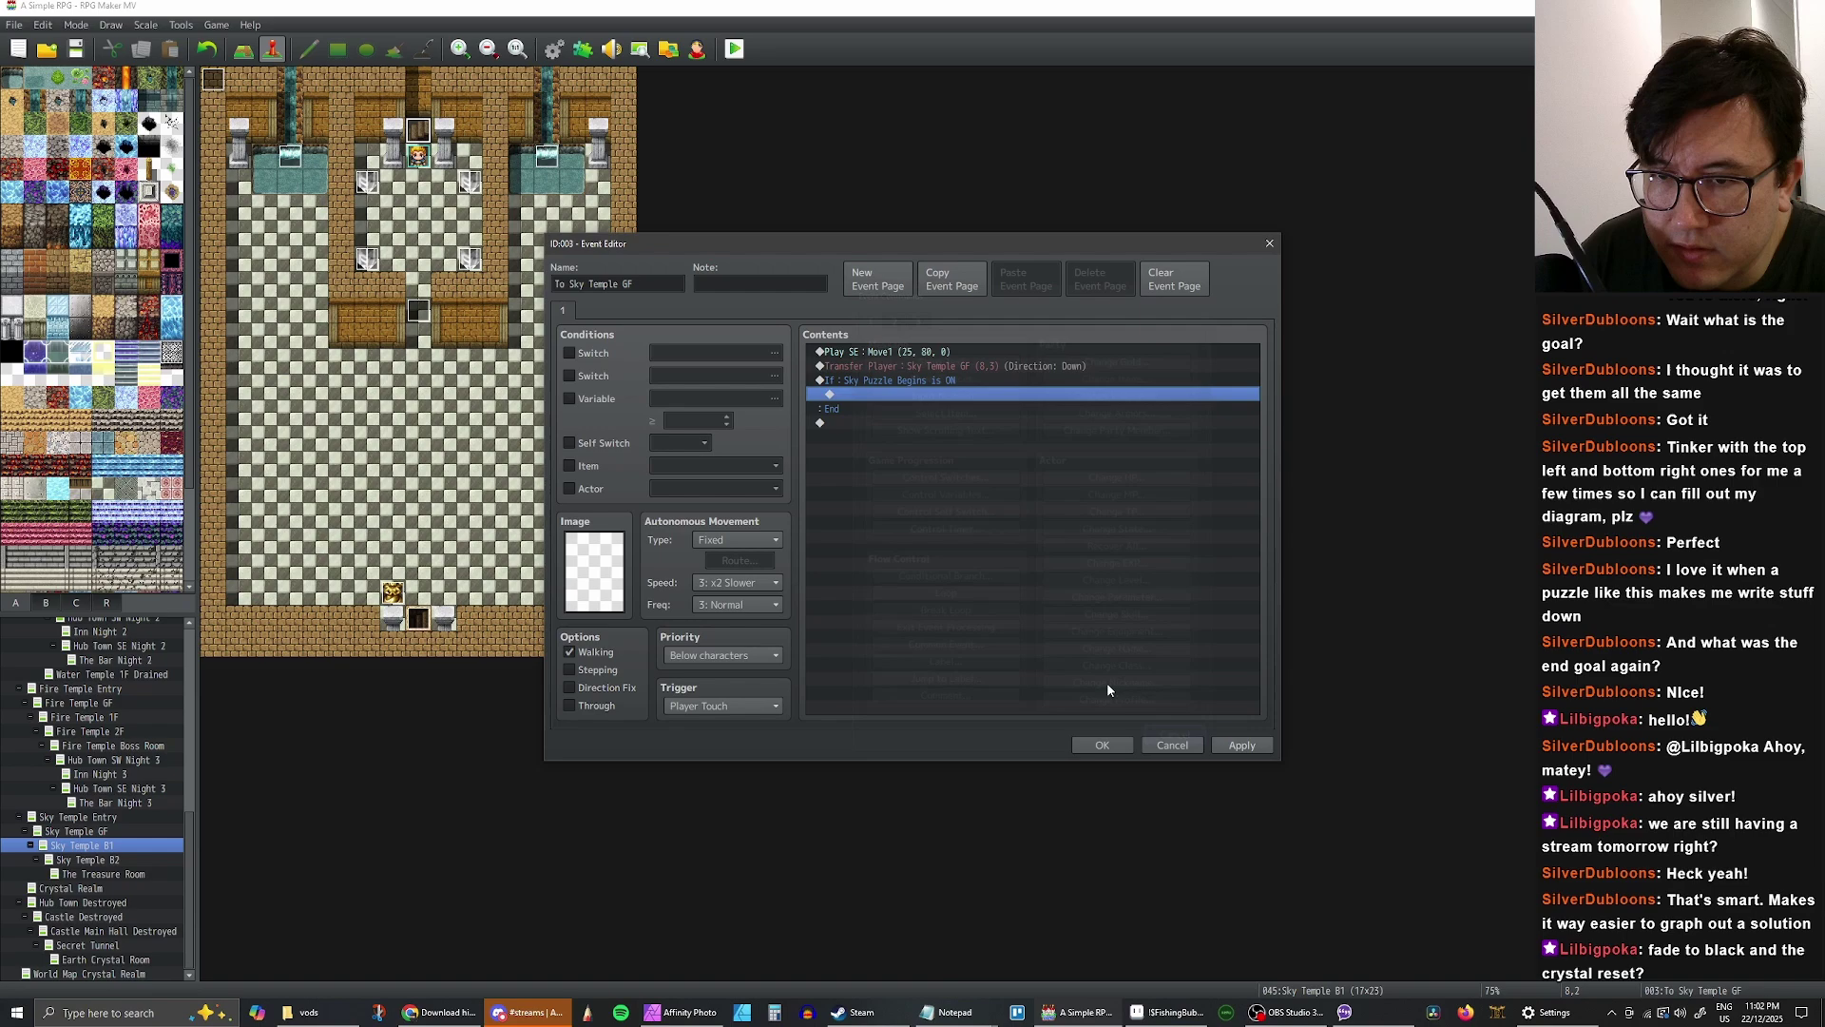
# - Apply the exit event's changes and copy the four crystal Control Variables commands from page 1 of the Sky Puzzle Cutscene event
pyautogui.click(1242, 745)
pyautogui.click(1172, 746)
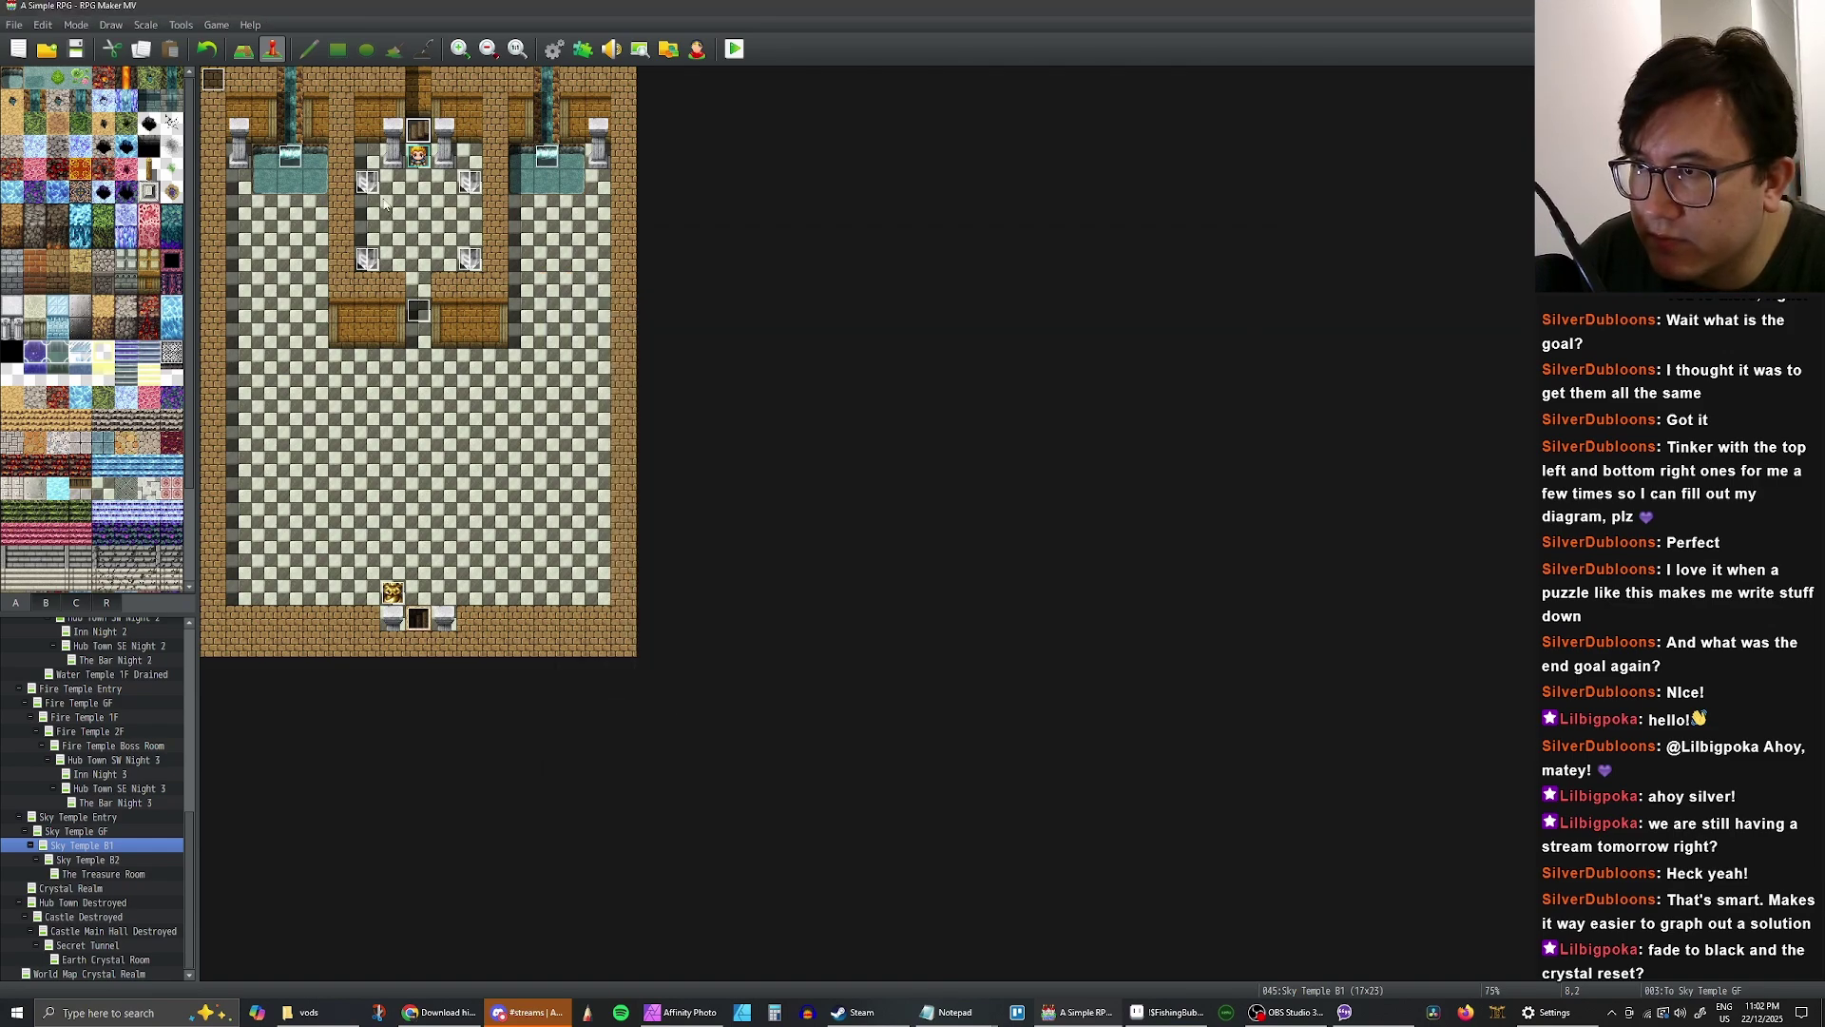
pyautogui.doubleClick(418, 311)
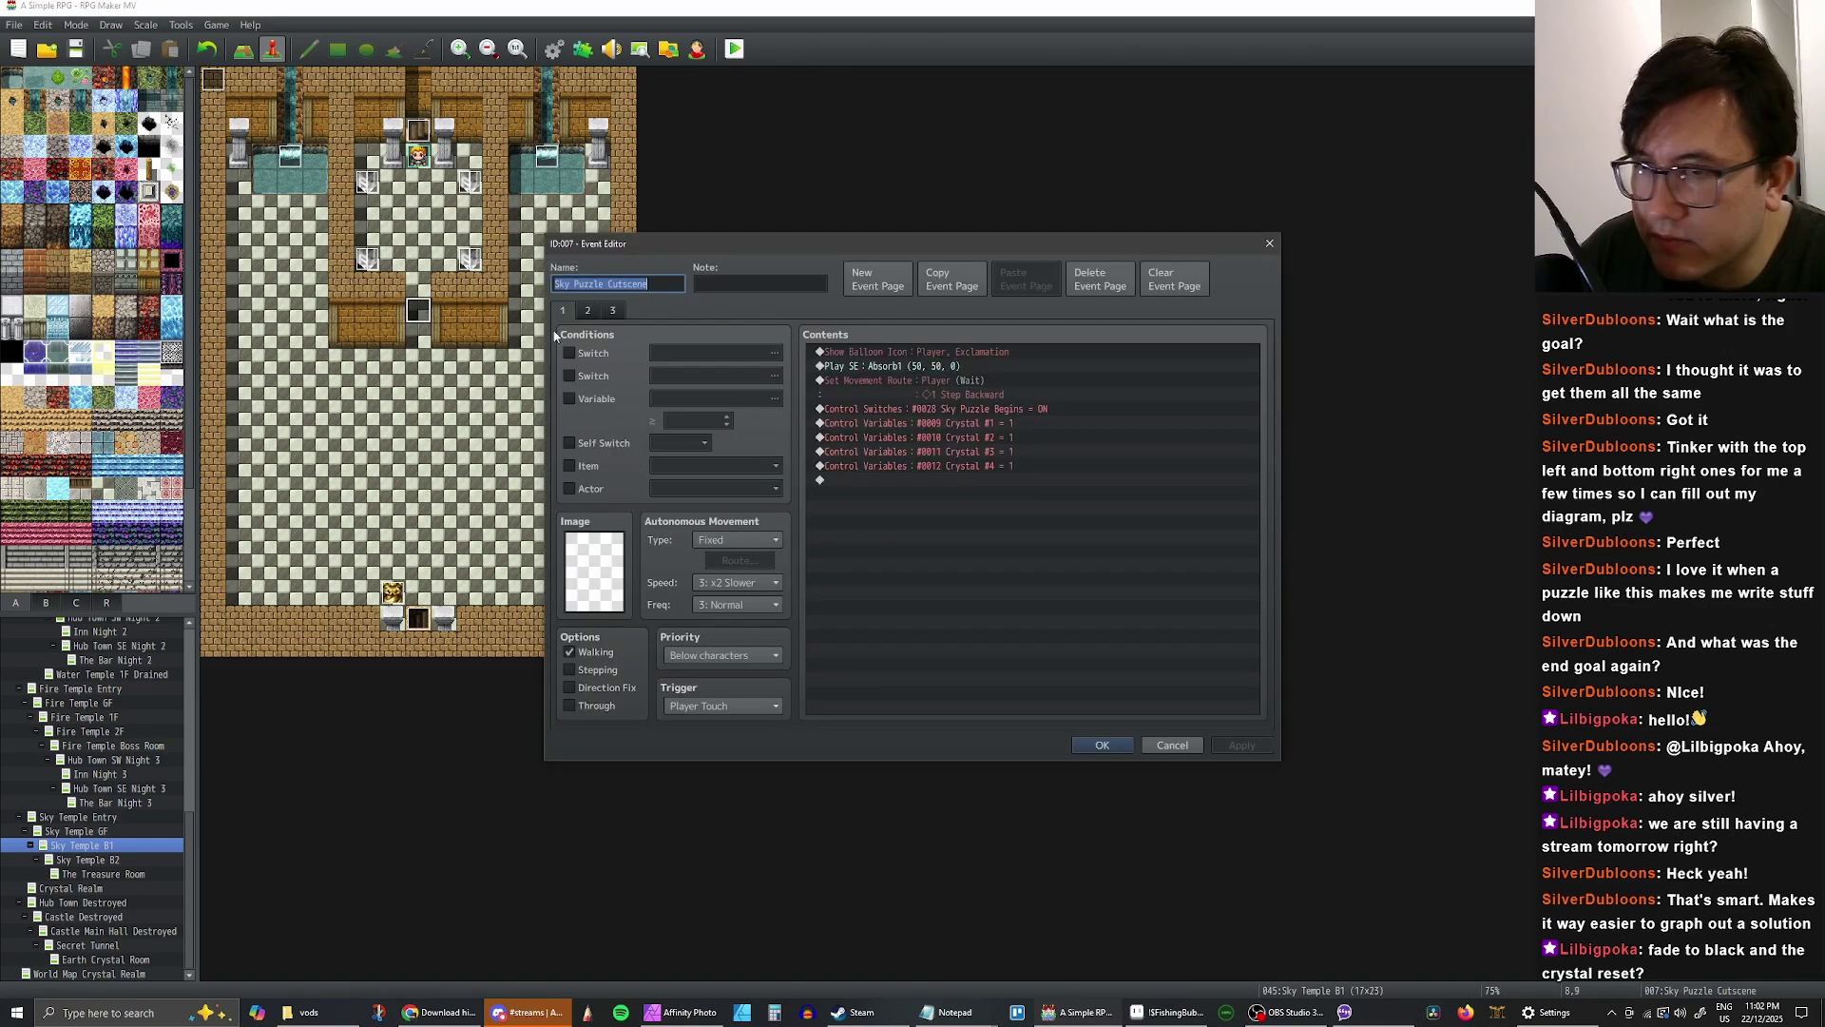
pyautogui.moveTo(983, 419); pyautogui.dragTo(971, 471)
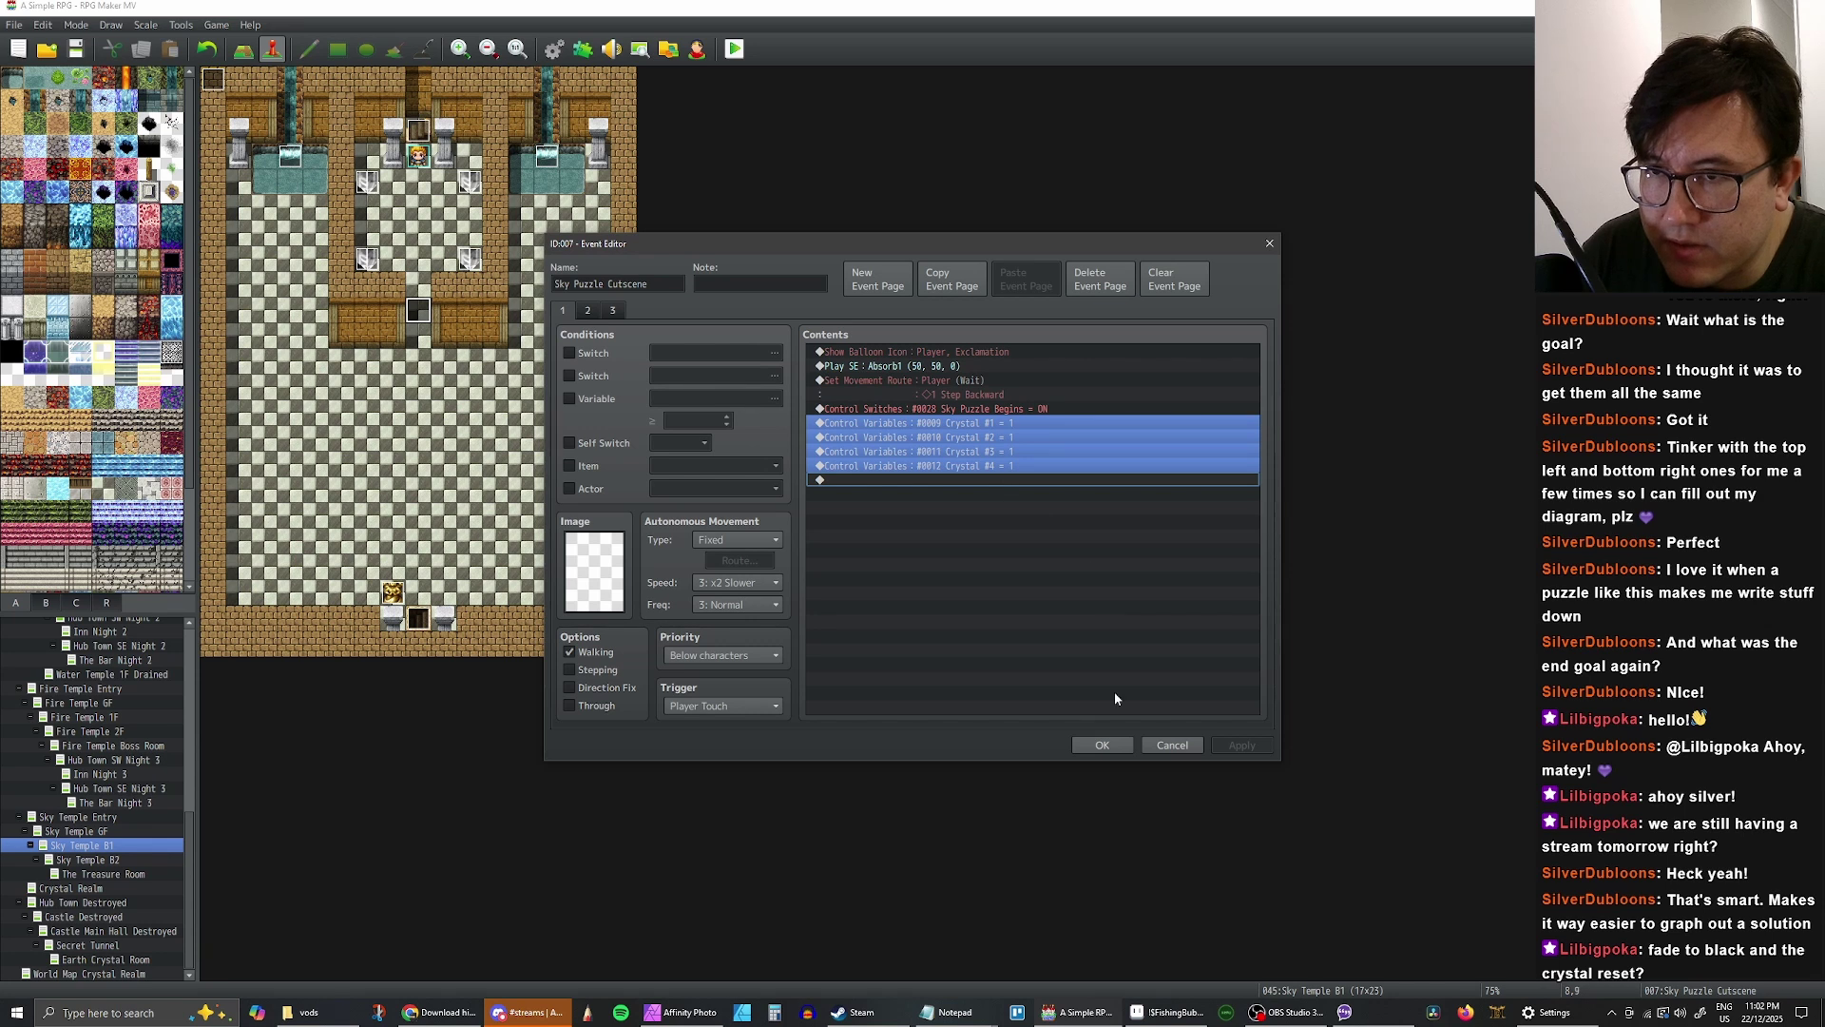
pyautogui.click(1102, 745)
# - Paste the four commands setting Crystal #1 to #4 to 1 inside the To Sky Temple GF event's conditional branch and save the event
pyautogui.doubleClick(418, 131)
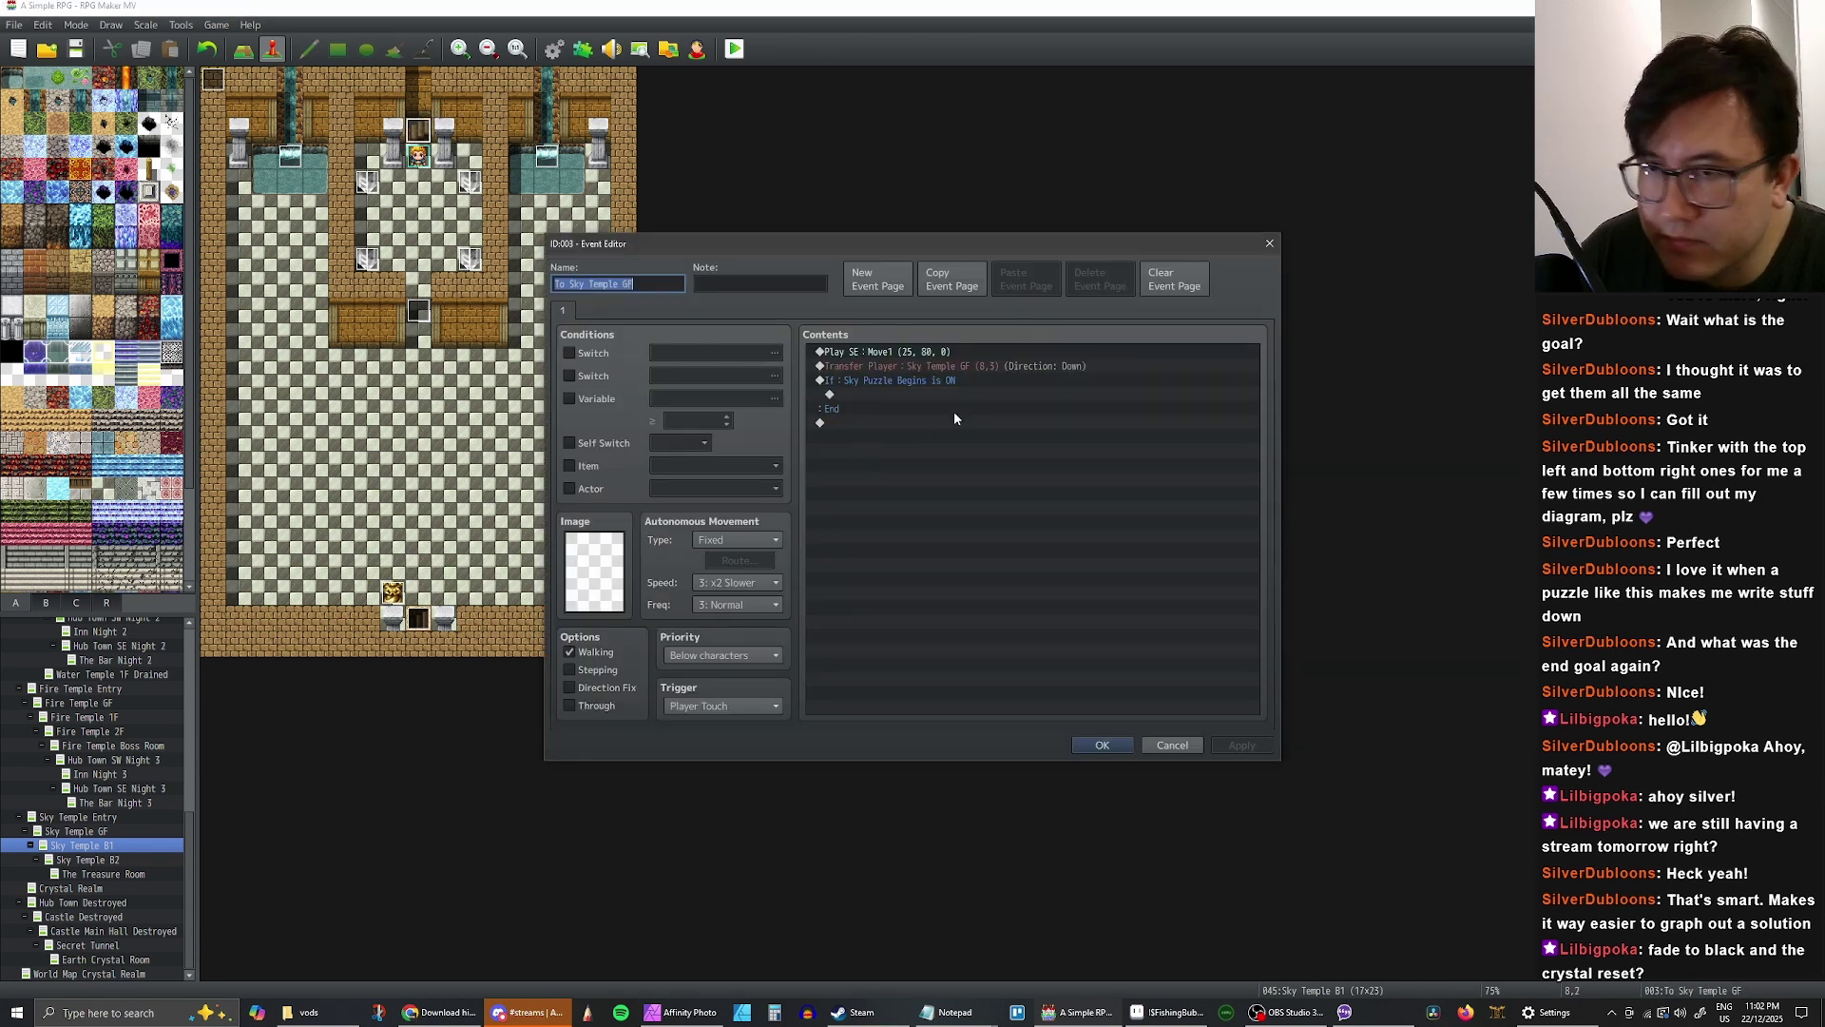
pyautogui.click(946, 395)
pyautogui.hotkey('ctrl', 'v')
pyautogui.click(1043, 399)
pyautogui.click(1048, 418)
pyautogui.click(1046, 438)
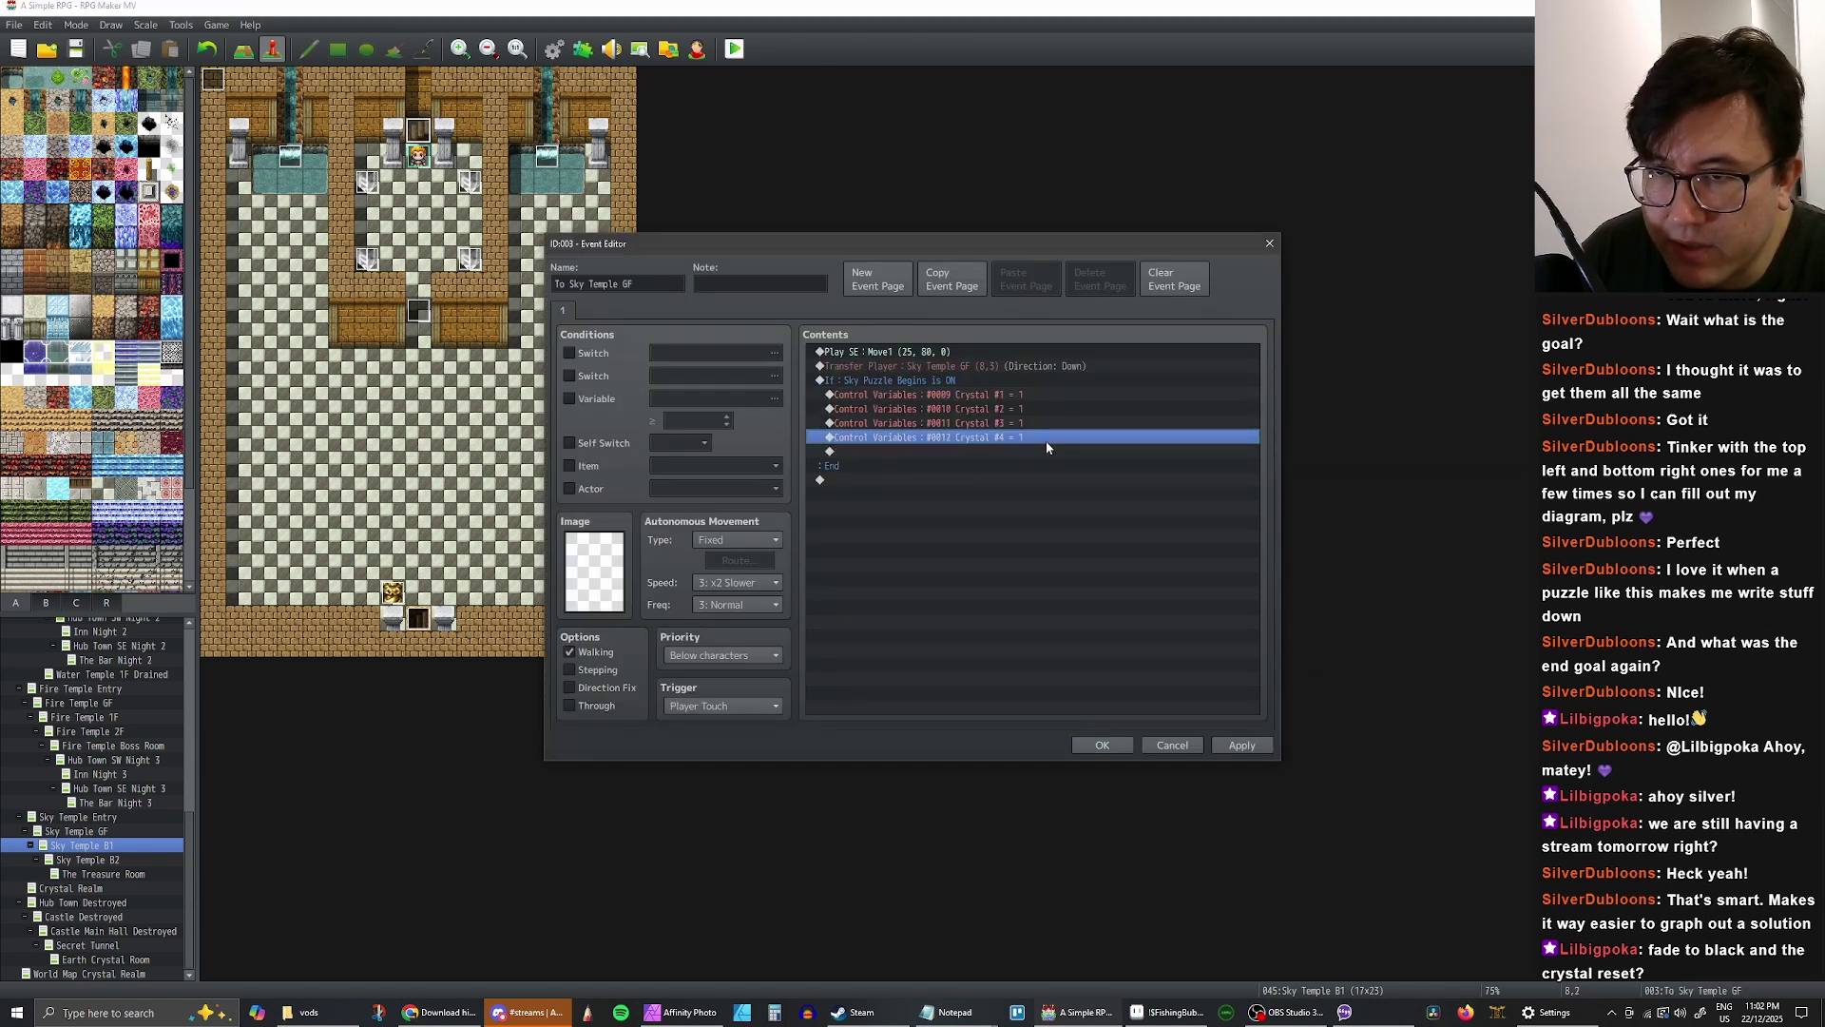
pyautogui.click(1264, 746)
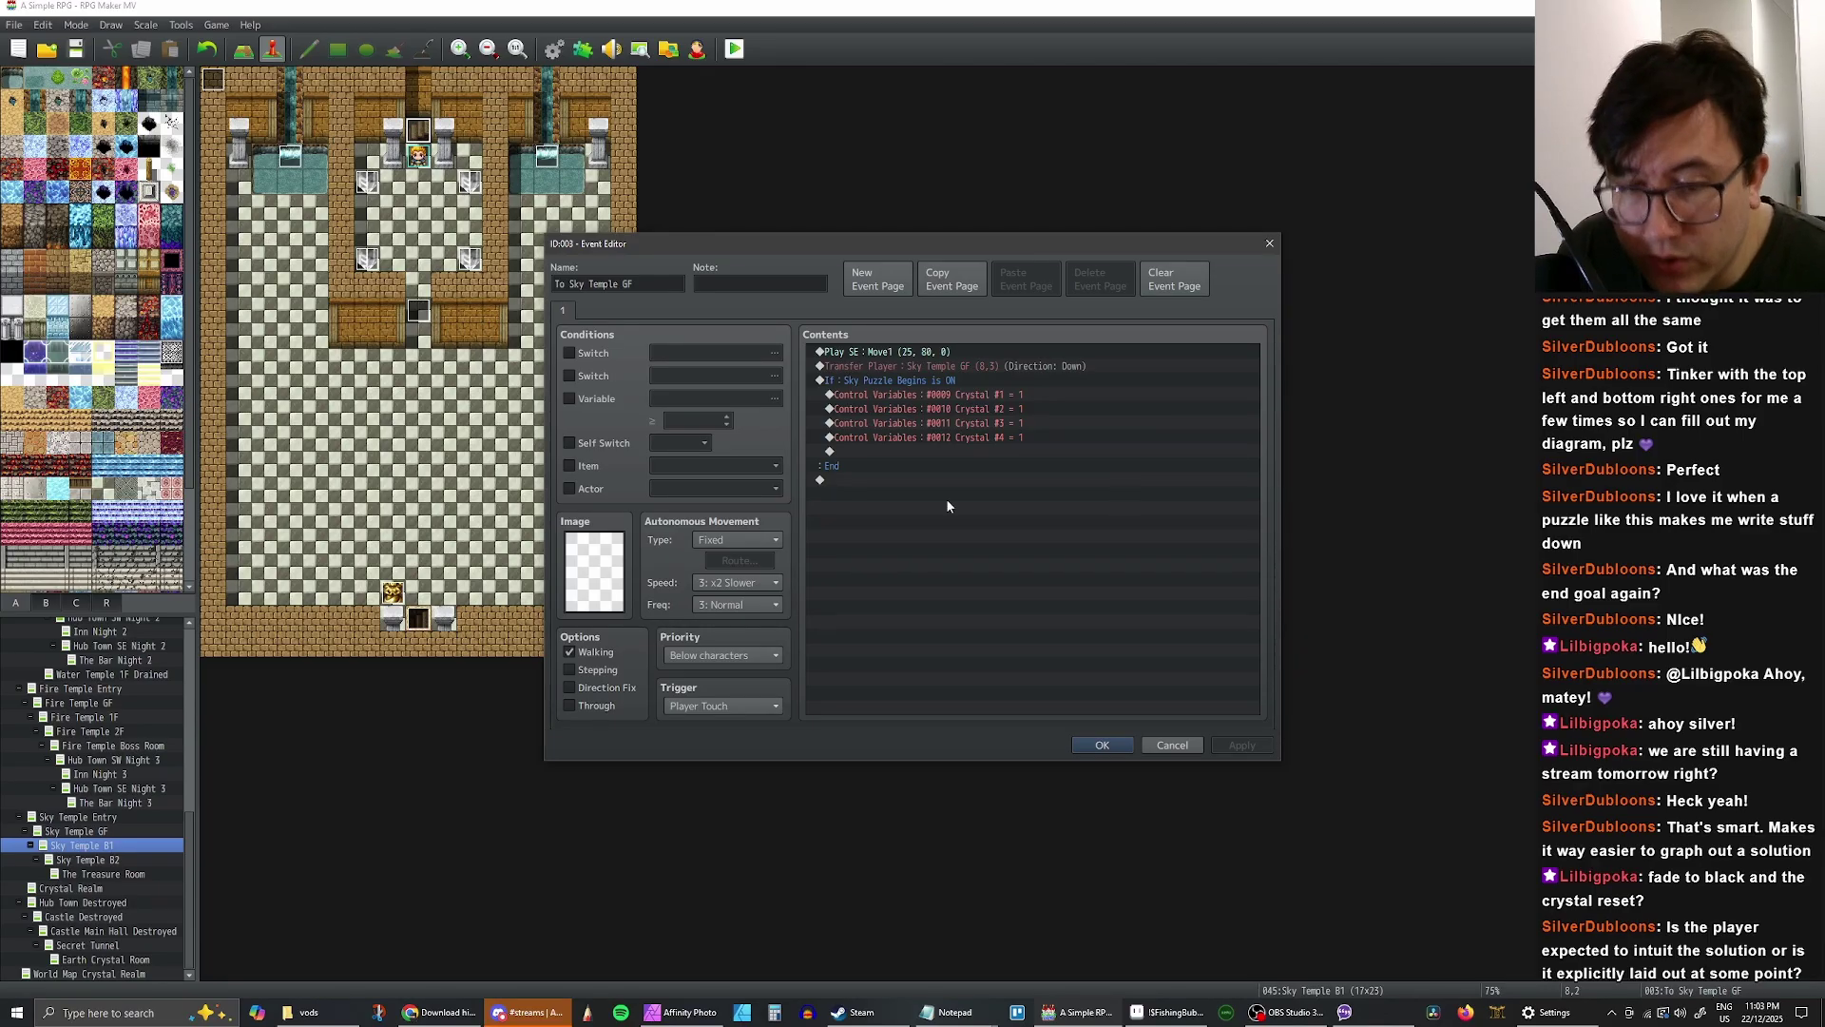
pyautogui.click(1102, 745)
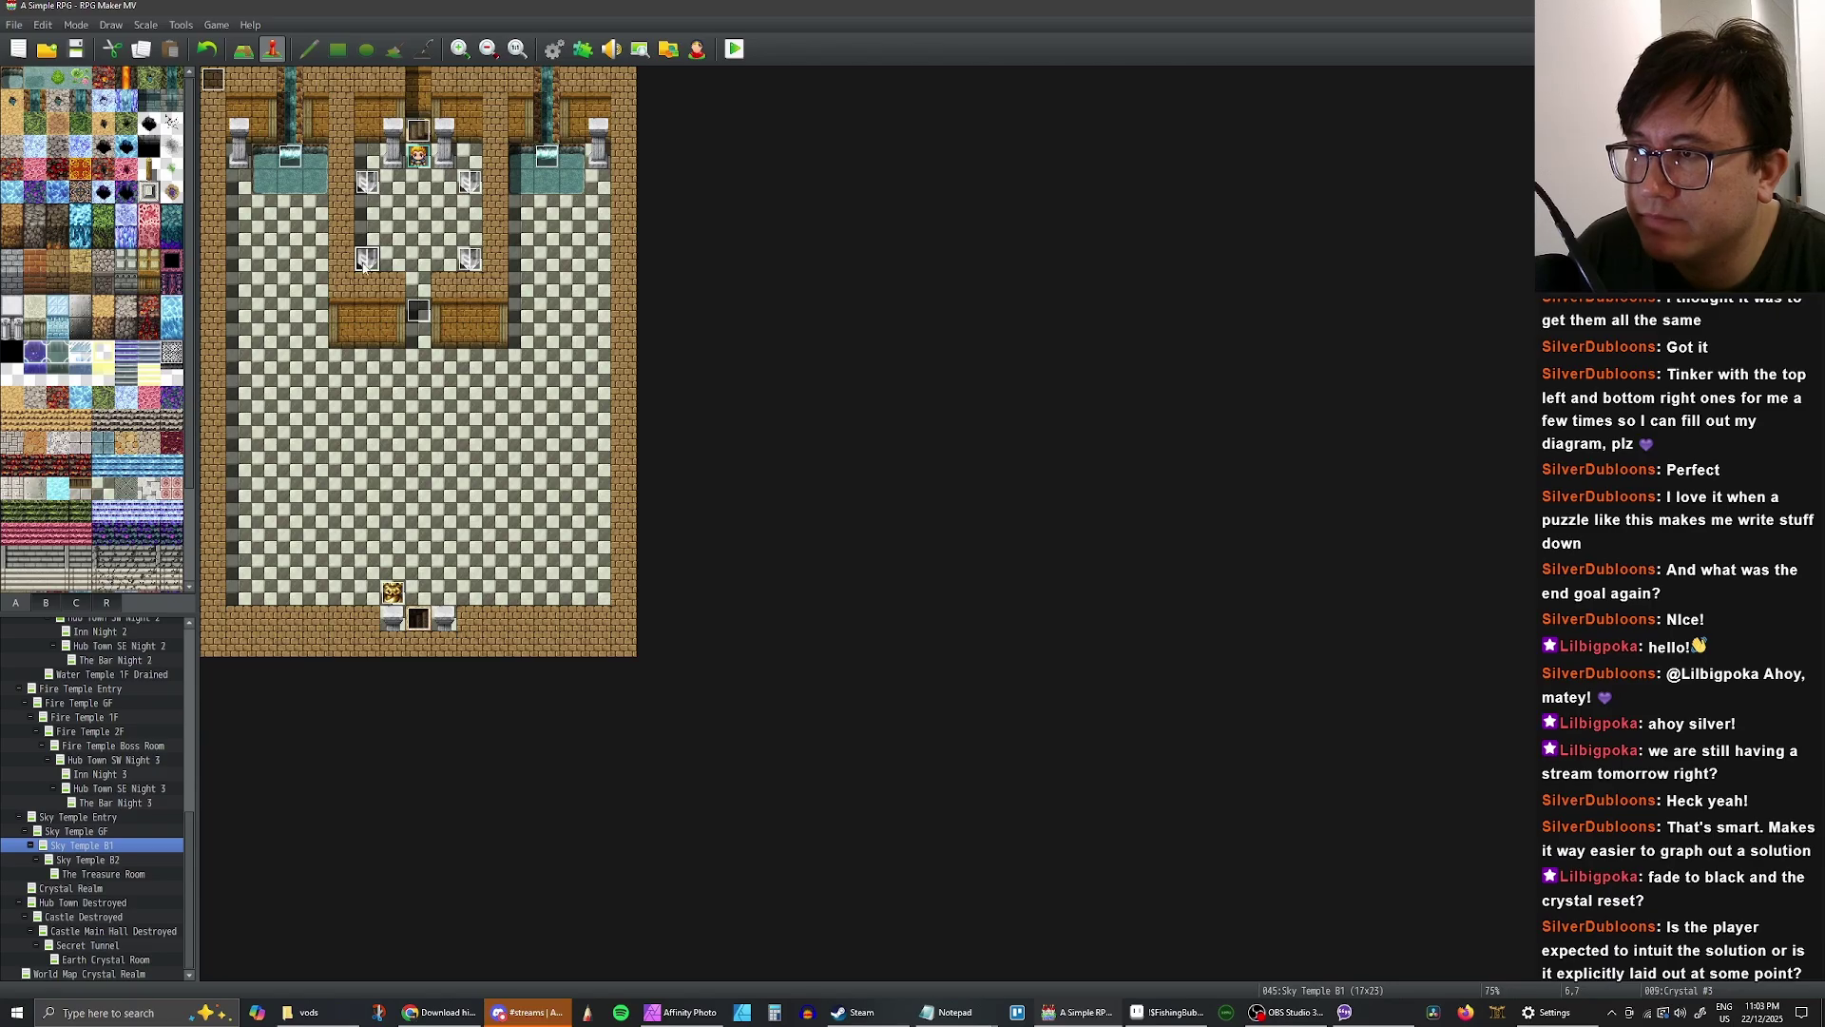
# - Find the Fire Temple maps in the map list and open Fire Temple 1F
pyautogui.scroll(5, 192, 833)
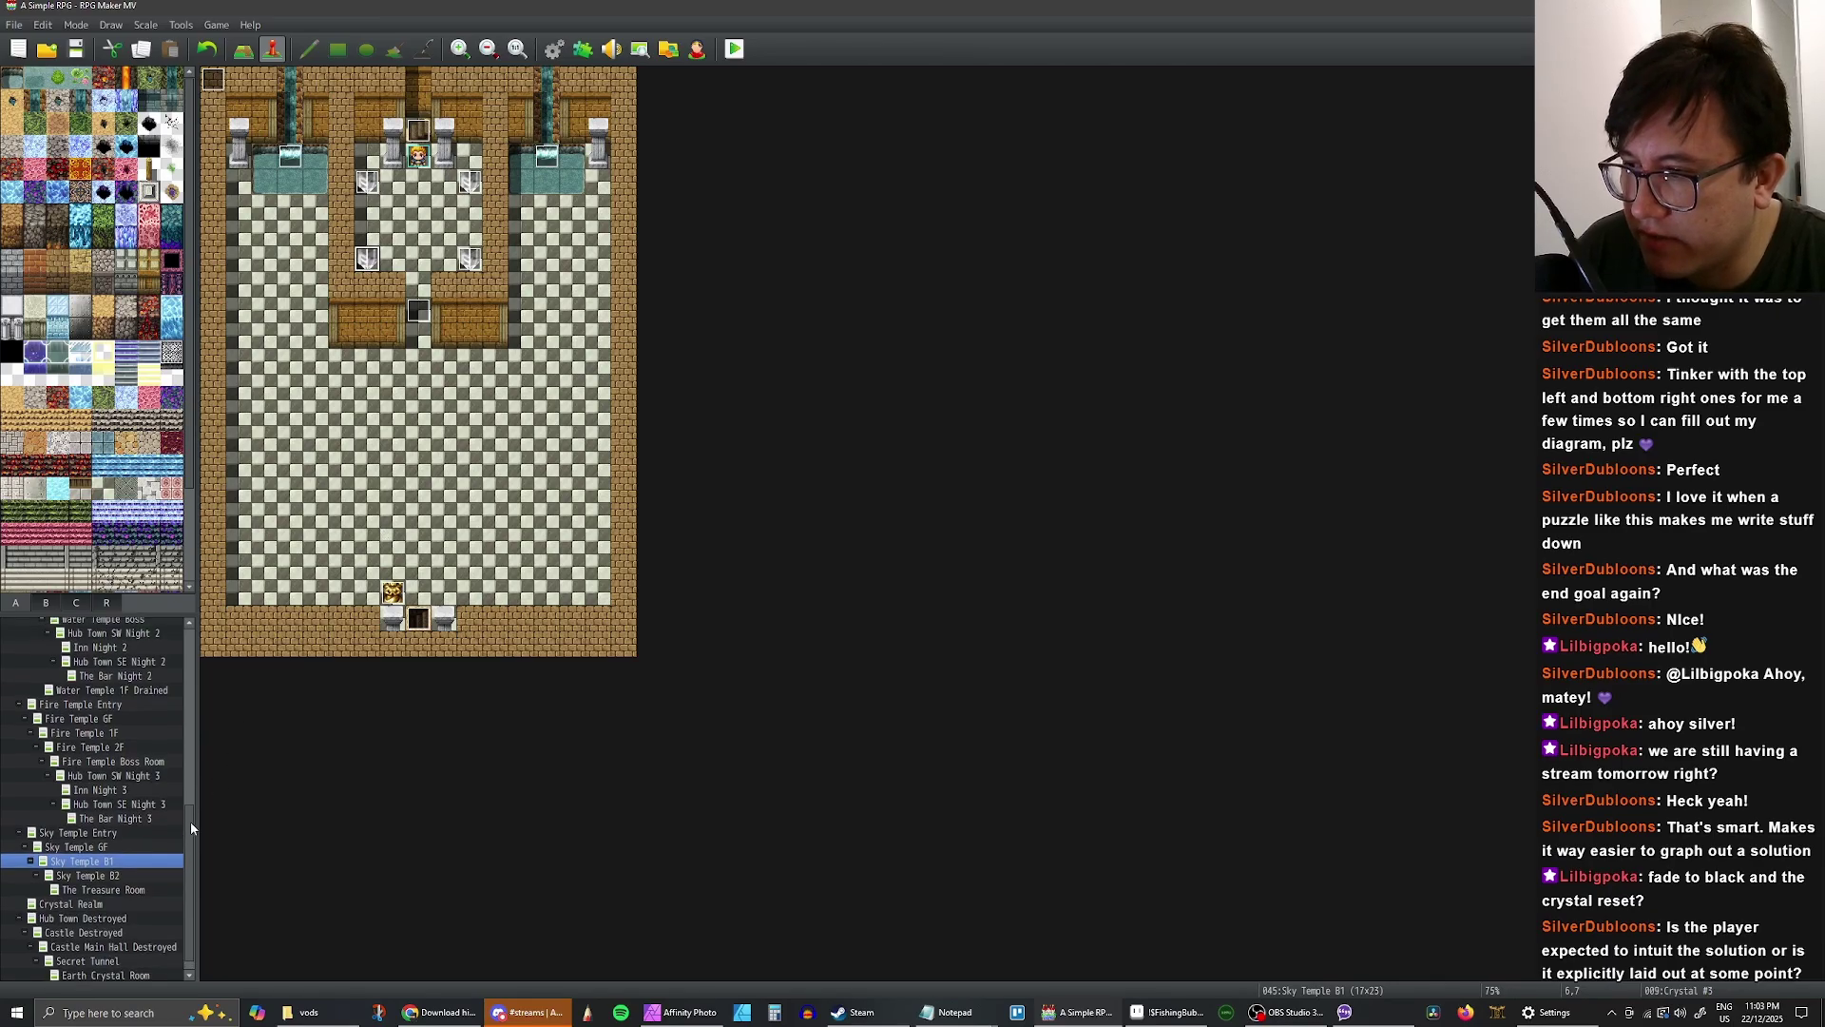
pyautogui.scroll(-4, 192, 810)
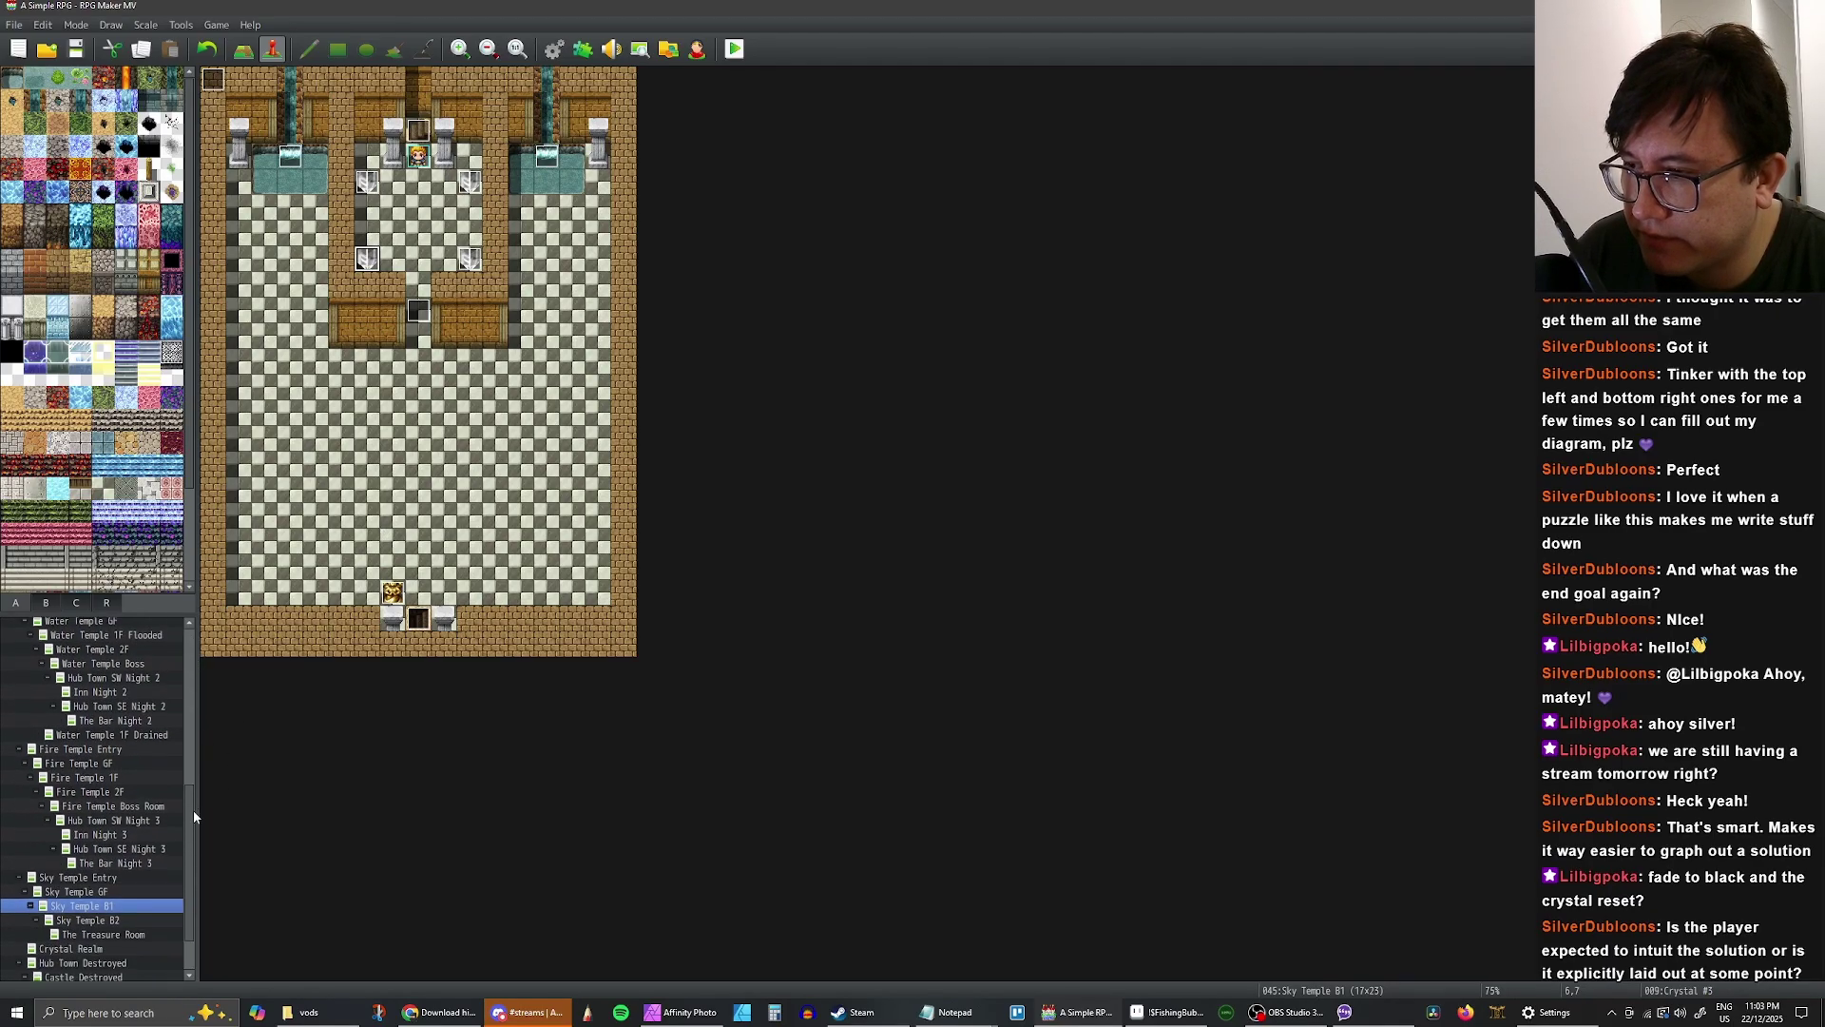
pyautogui.scroll(-1, 192, 827)
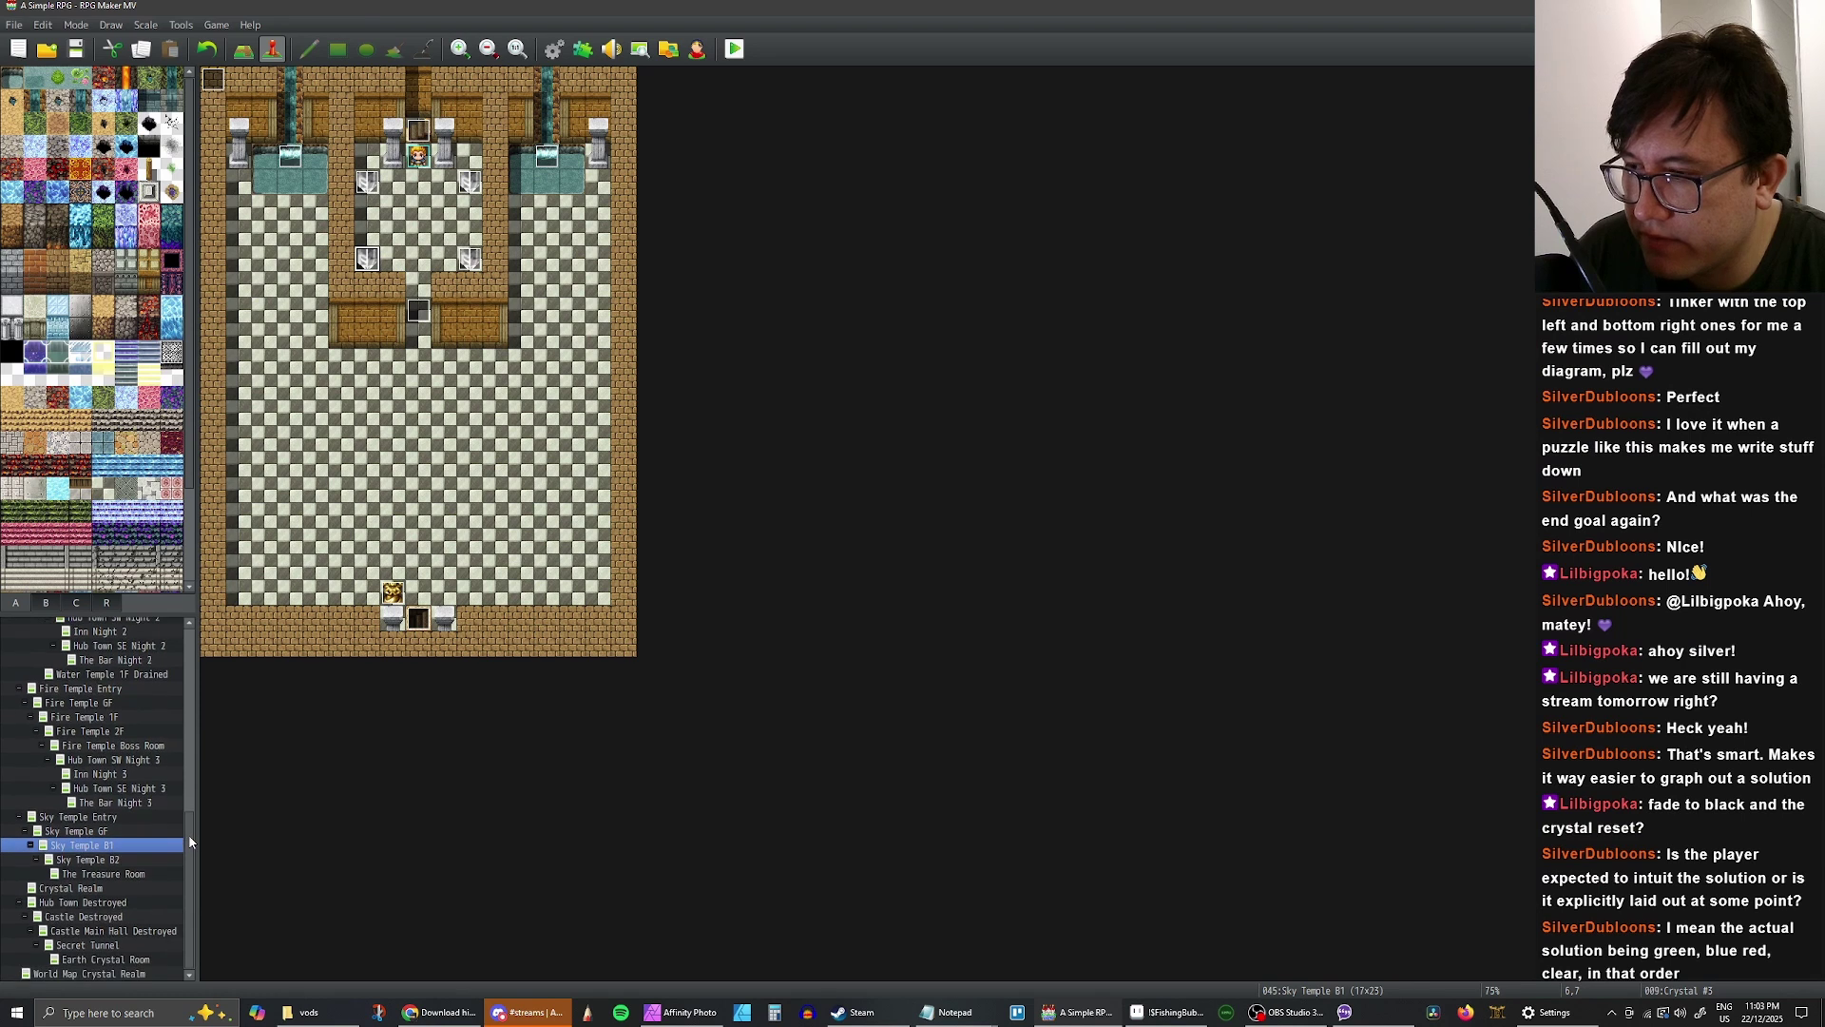
pyautogui.click(102, 701)
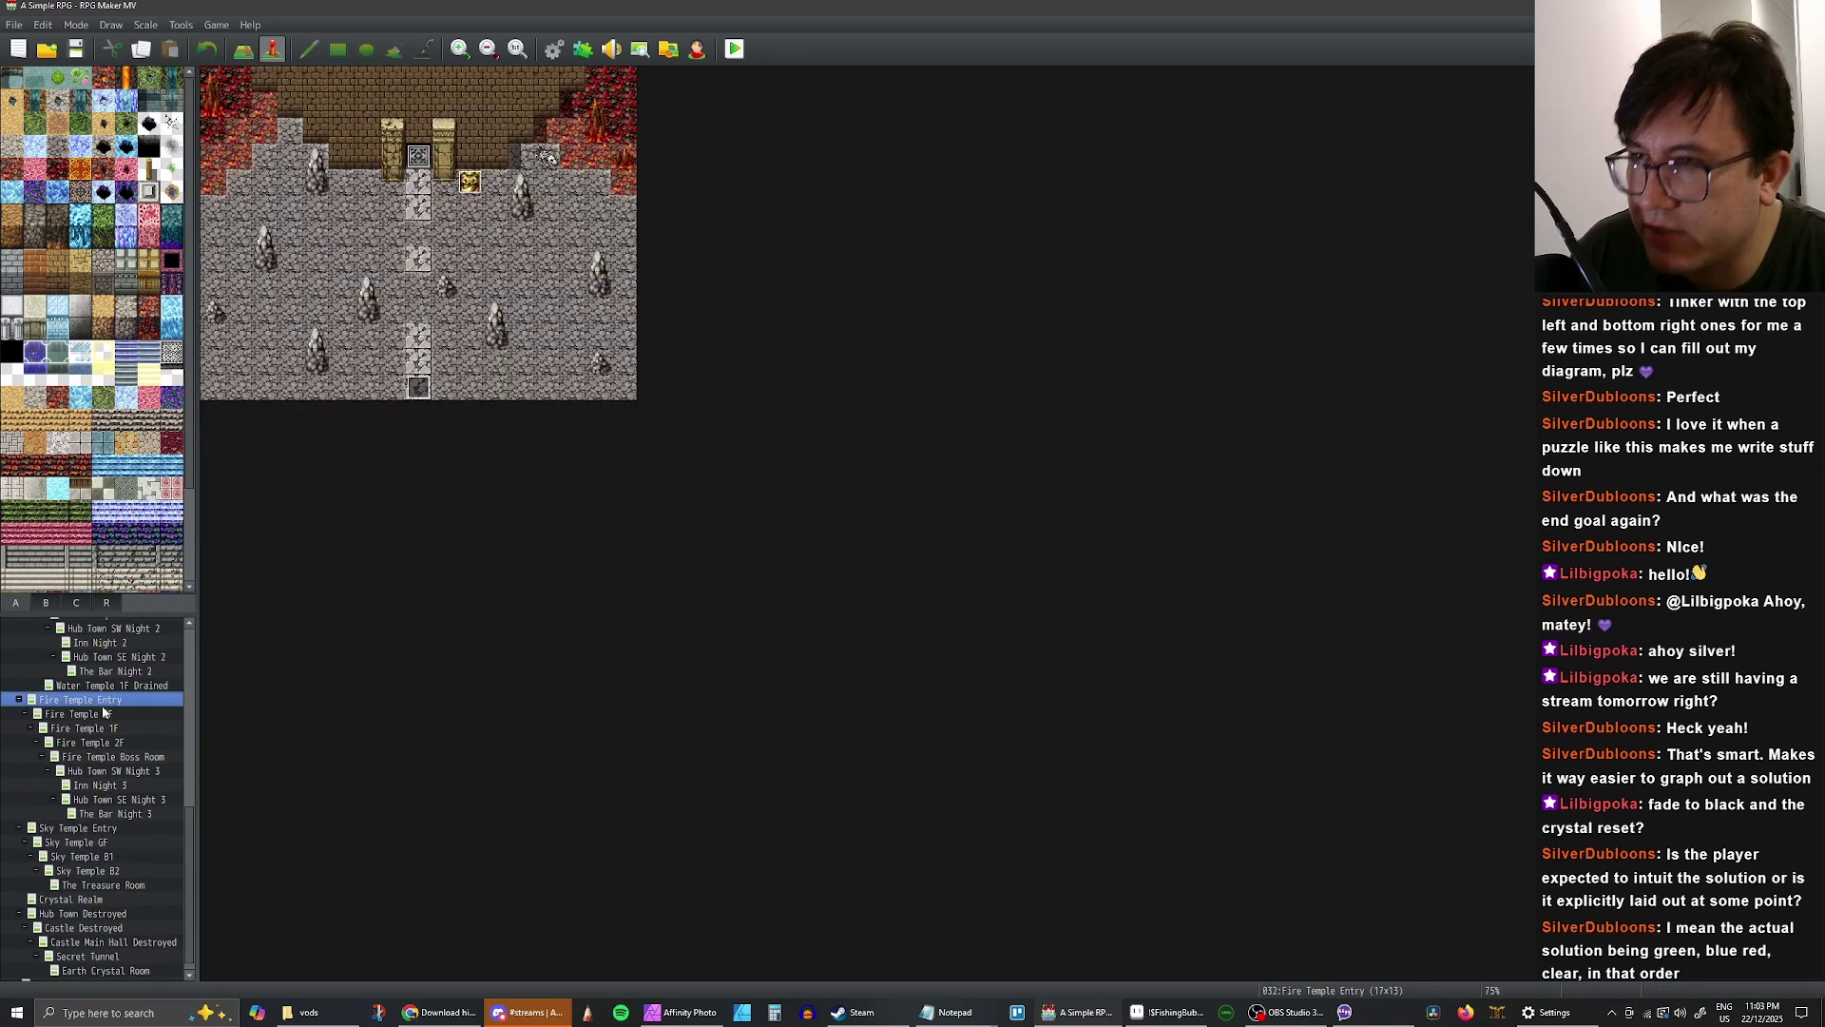
pyautogui.click(105, 714)
pyautogui.click(107, 728)
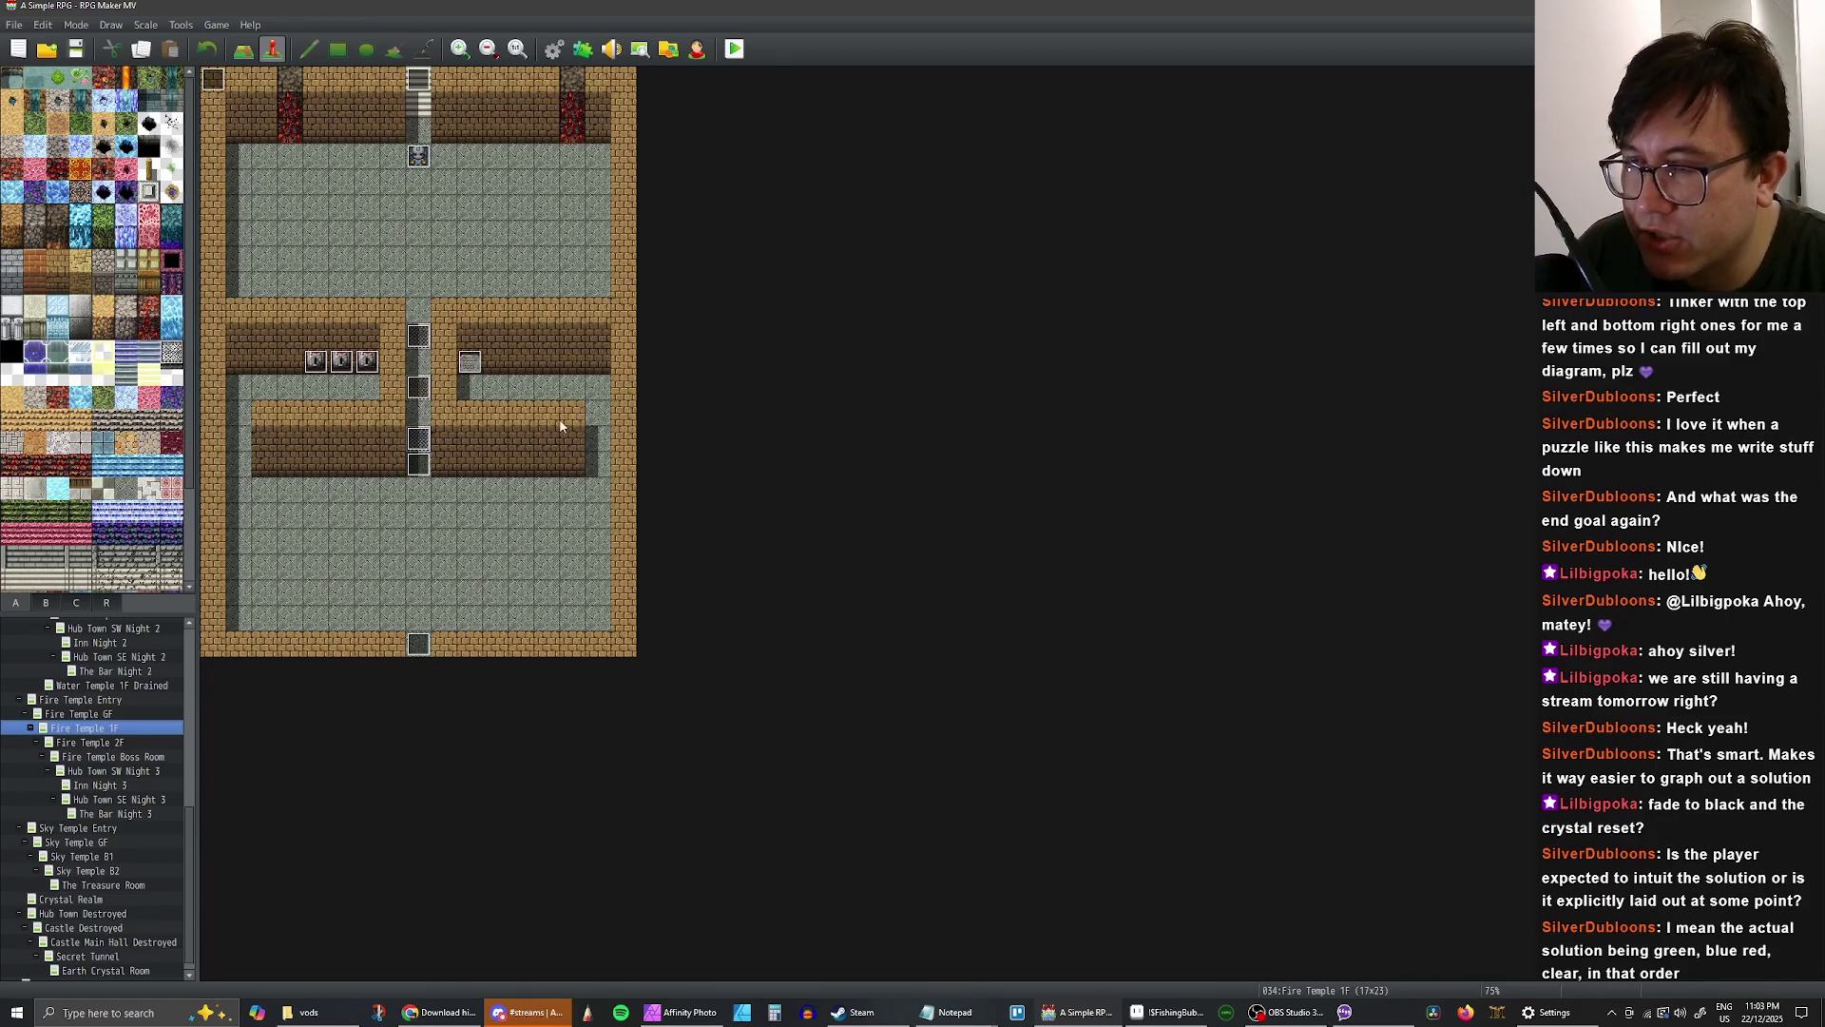
# - Examine the puzzle hint text in the Hint Plaque event on Fire Temple 1F and close the event
pyautogui.doubleClick(467, 363)
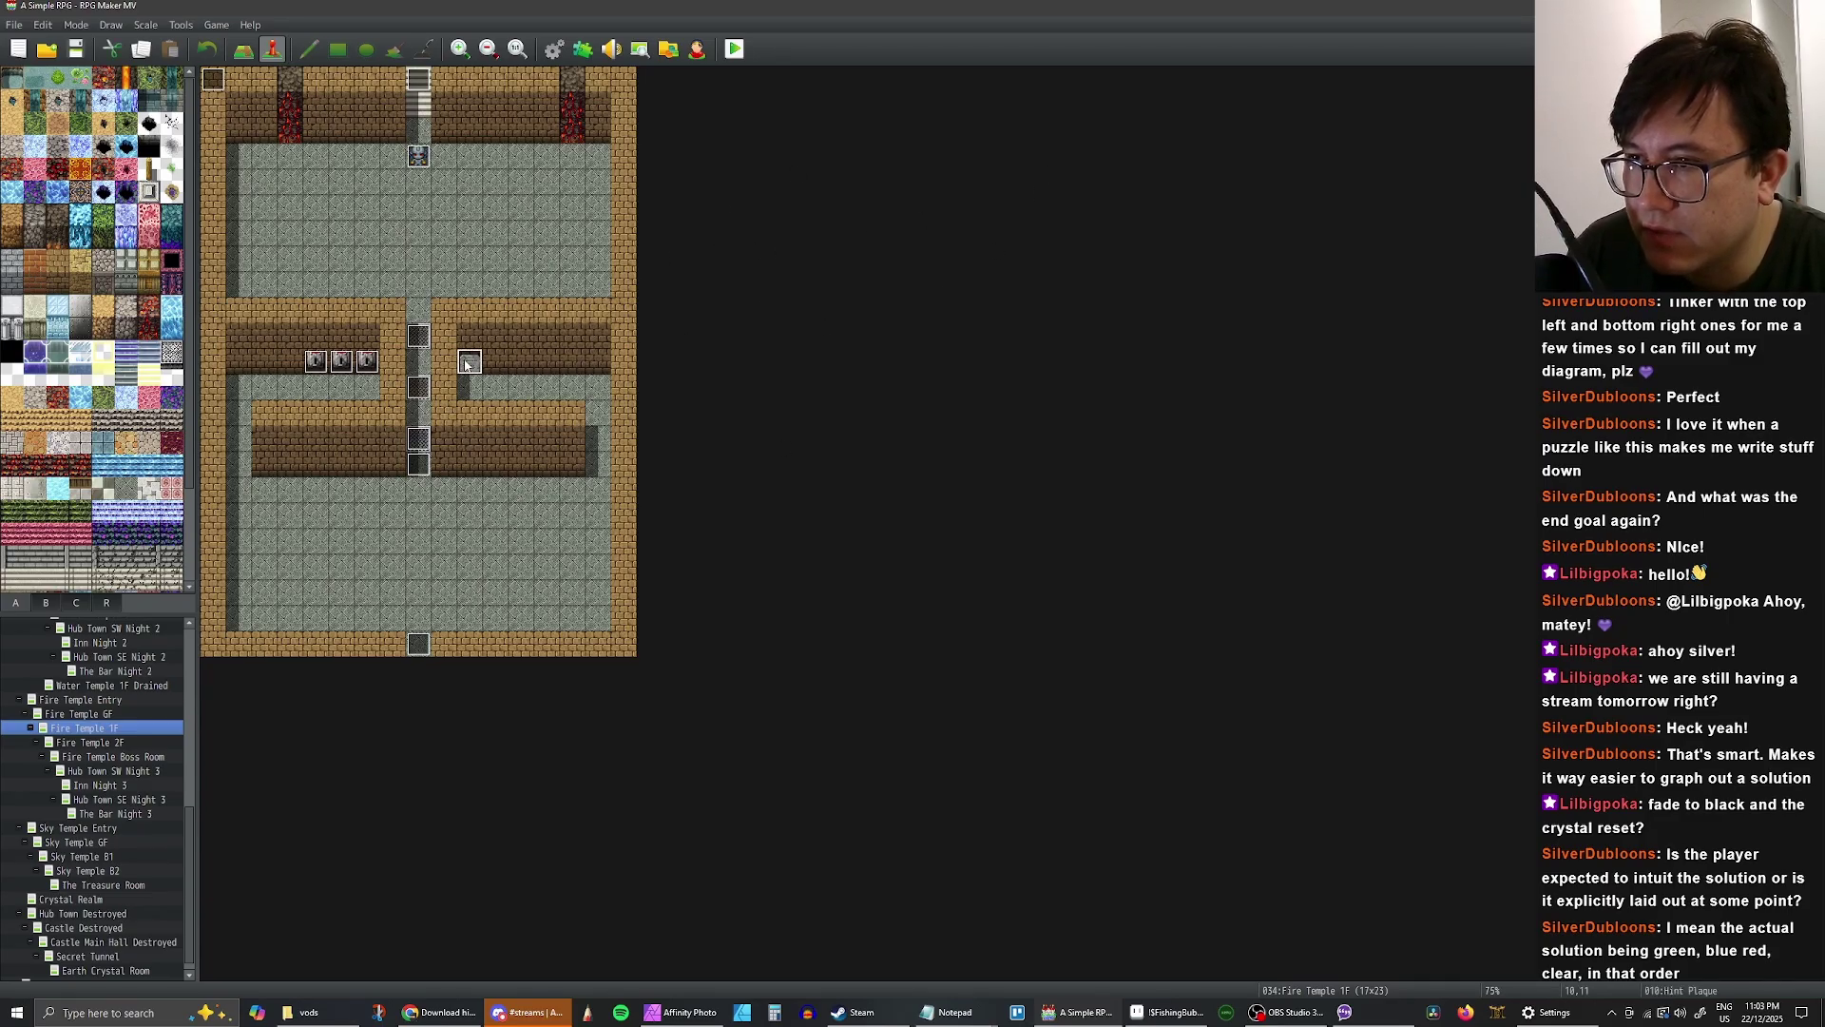
pyautogui.doubleClick(920, 352)
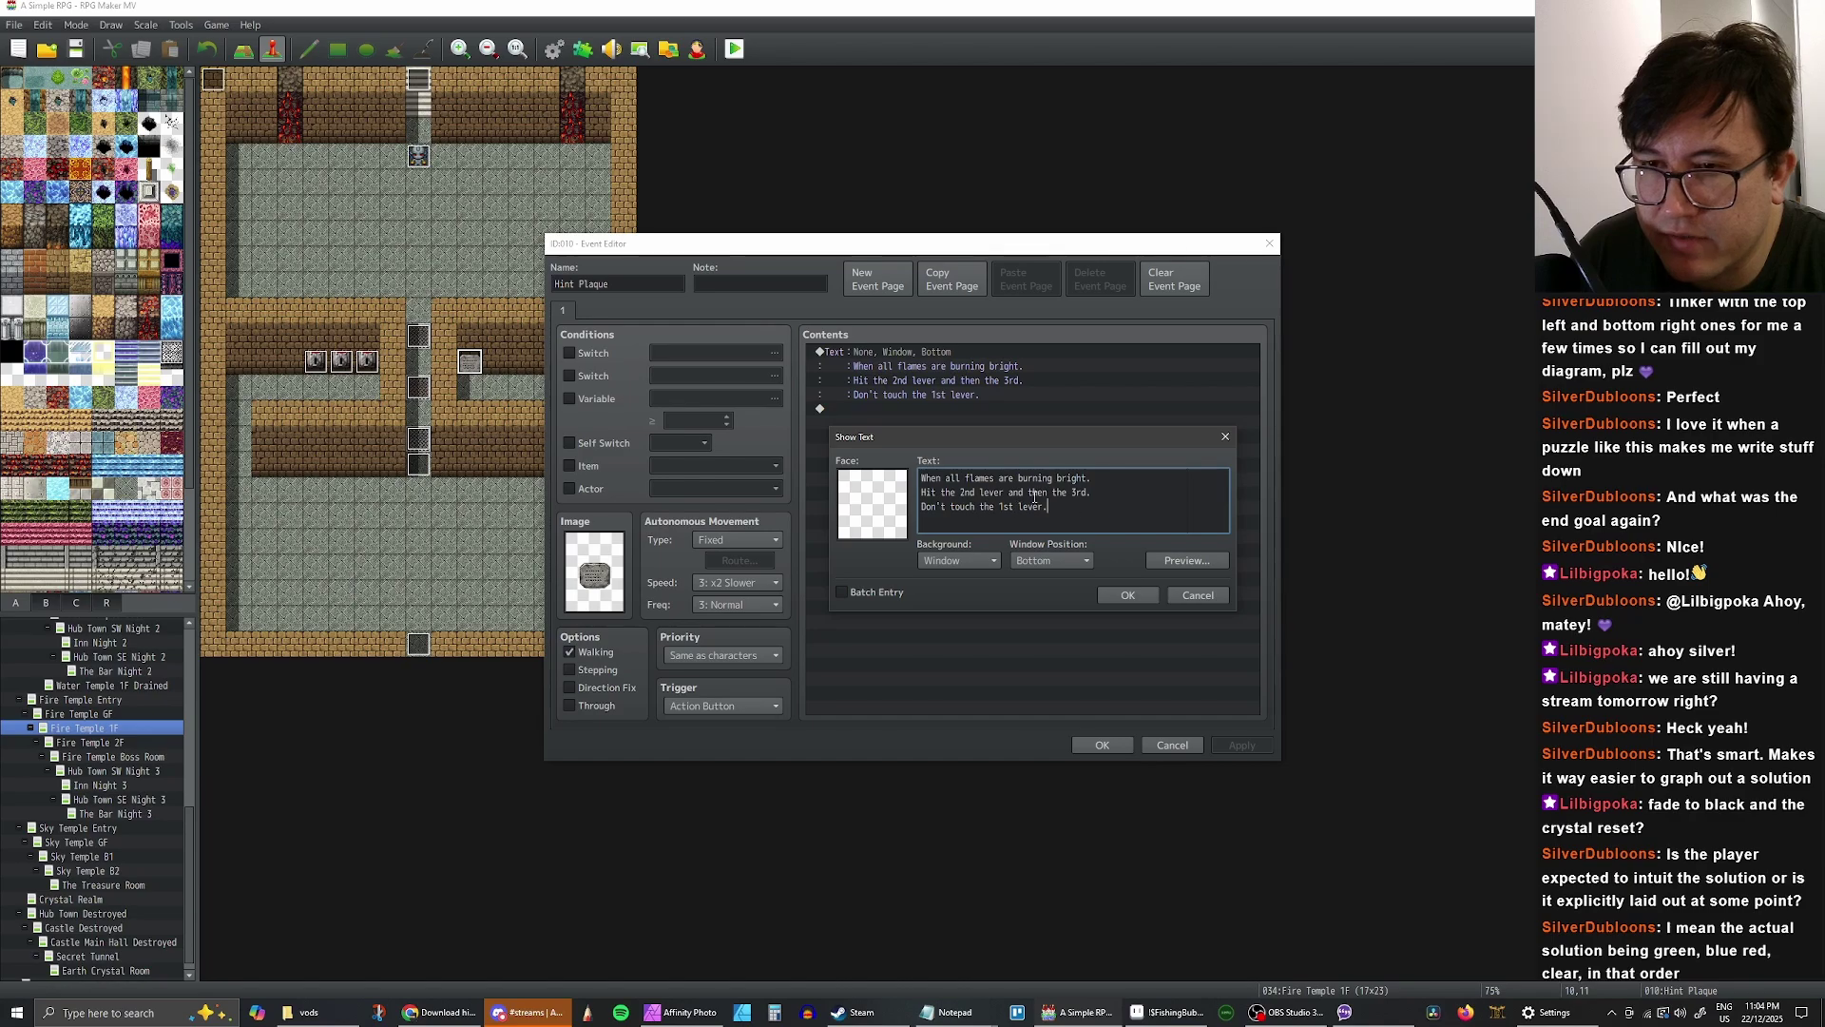
pyautogui.click(1127, 595)
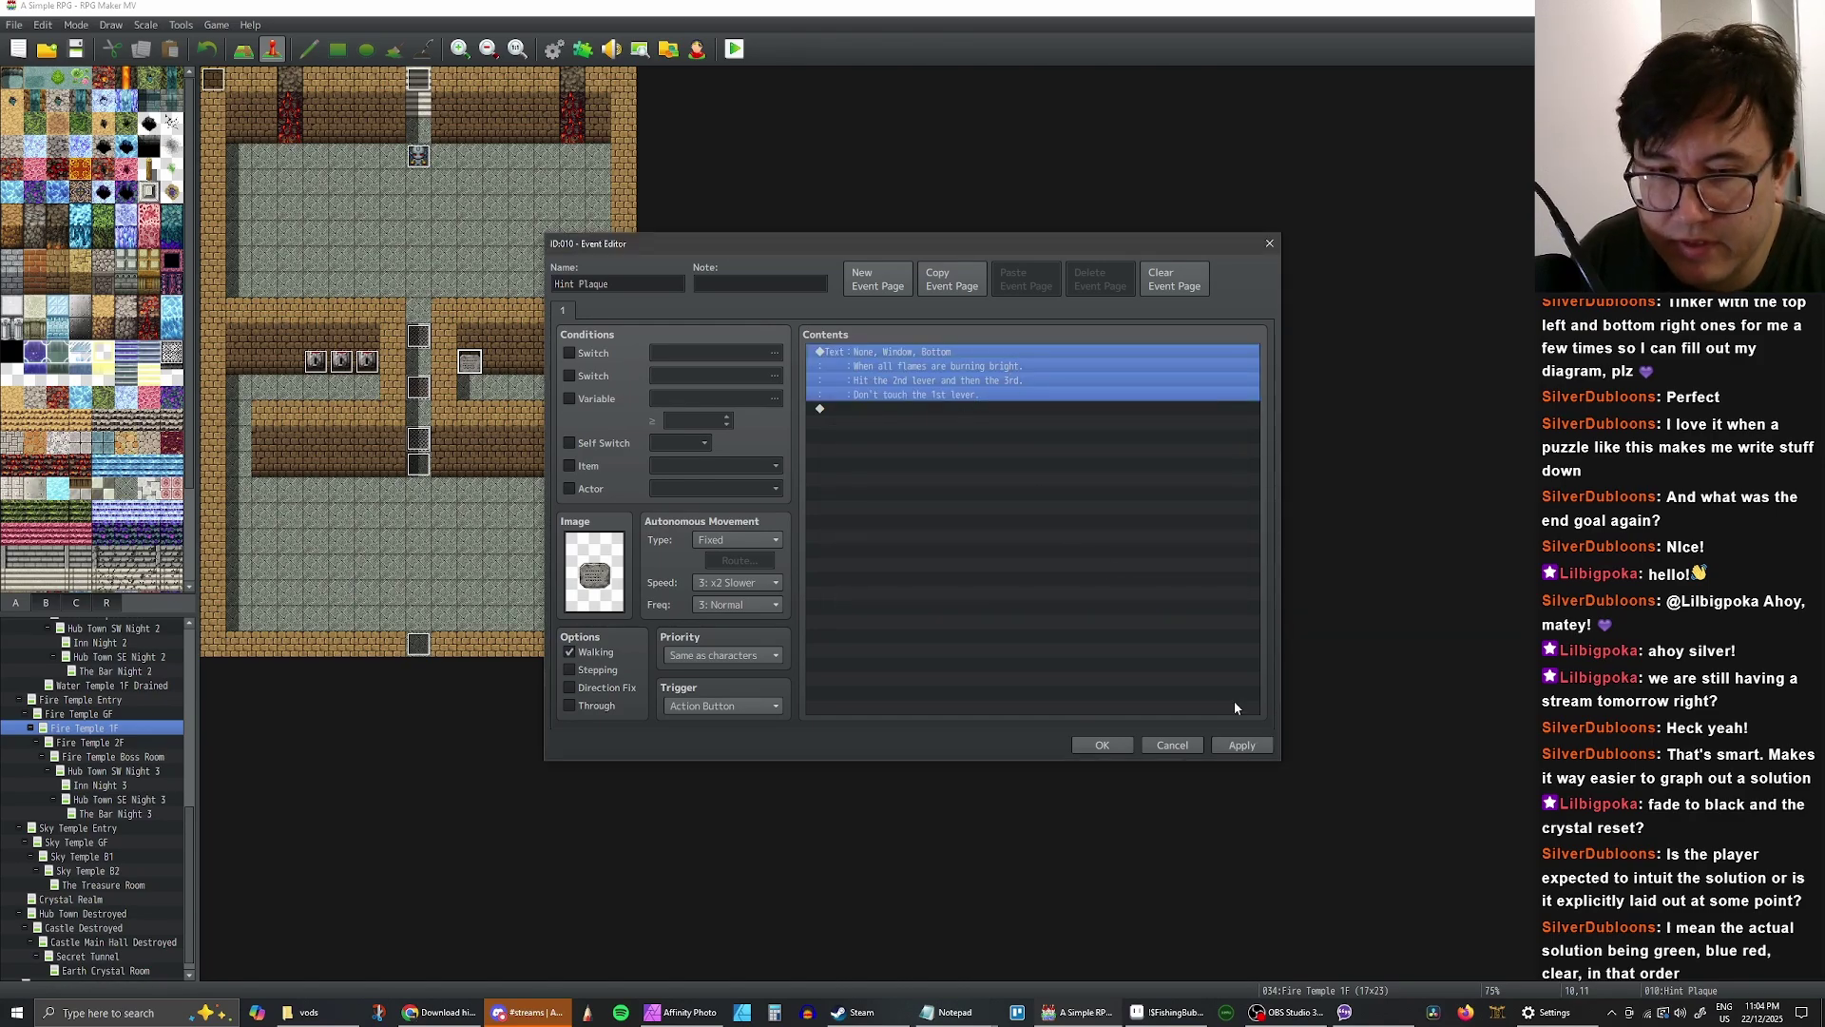
pyautogui.click(1232, 747)
pyautogui.click(1103, 745)
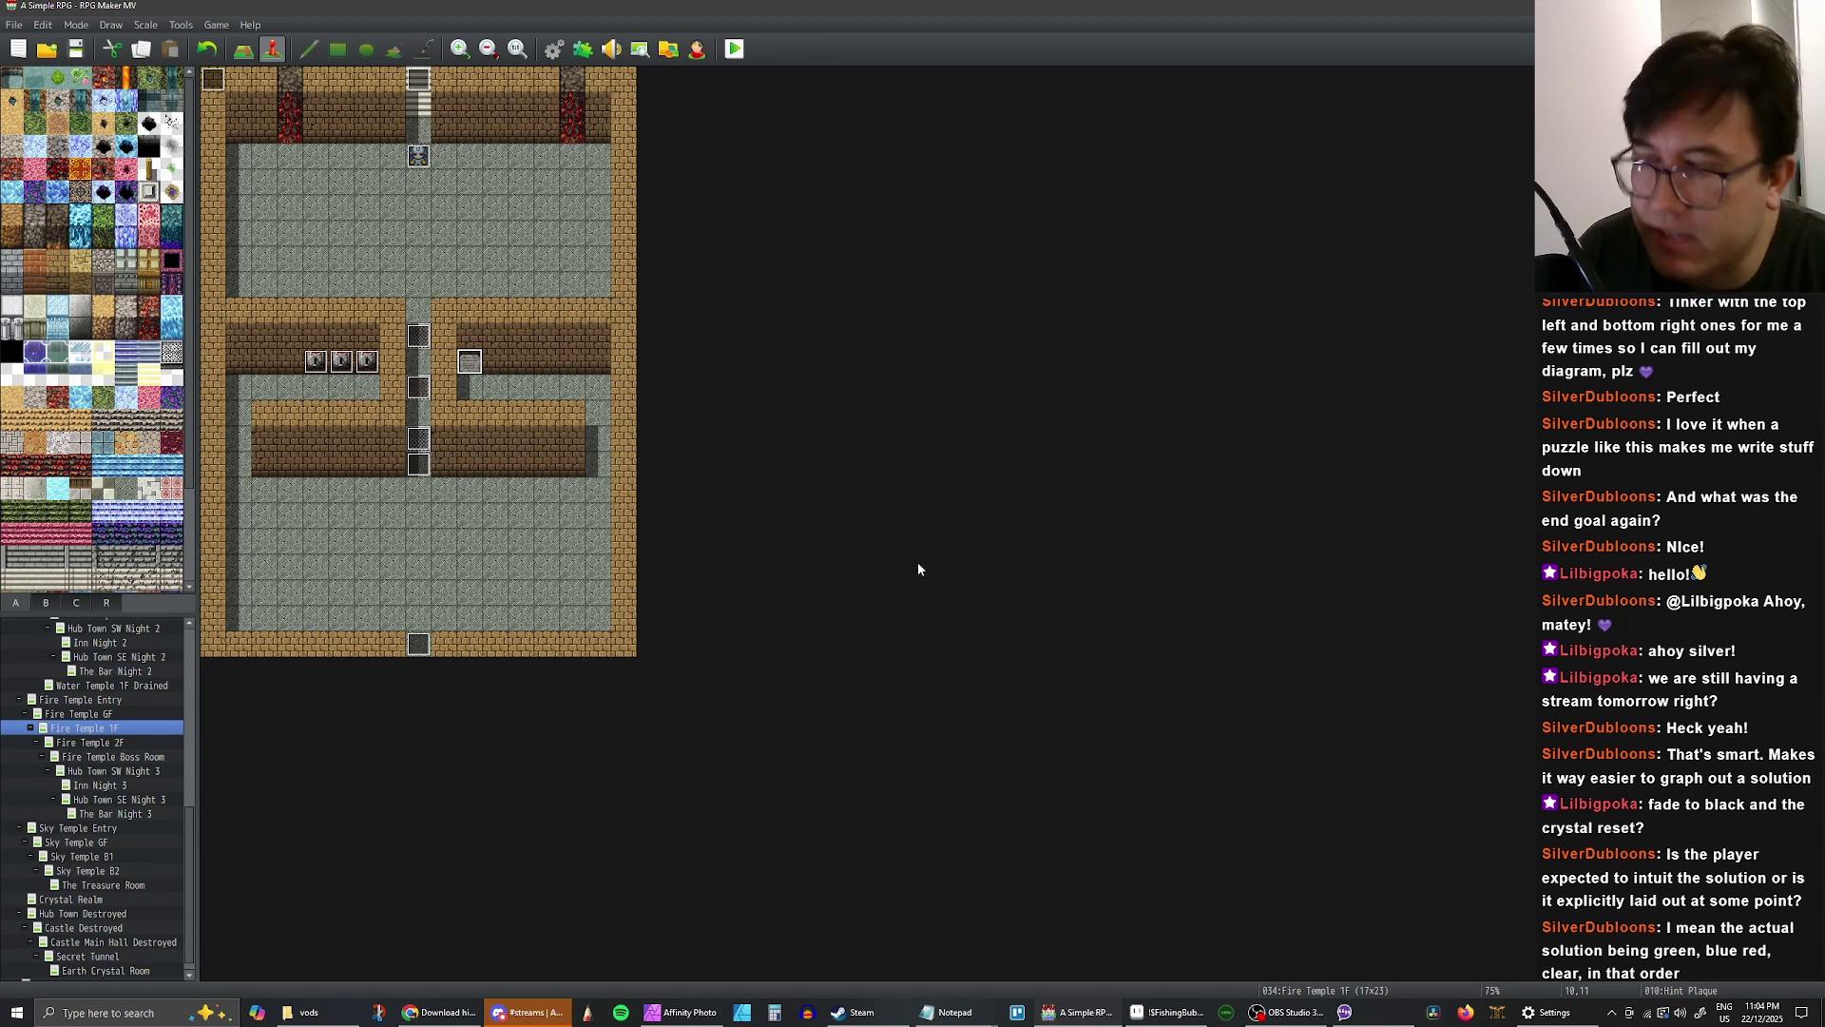
pyautogui.click(1079, 1012)
pyautogui.click(1078, 1012)
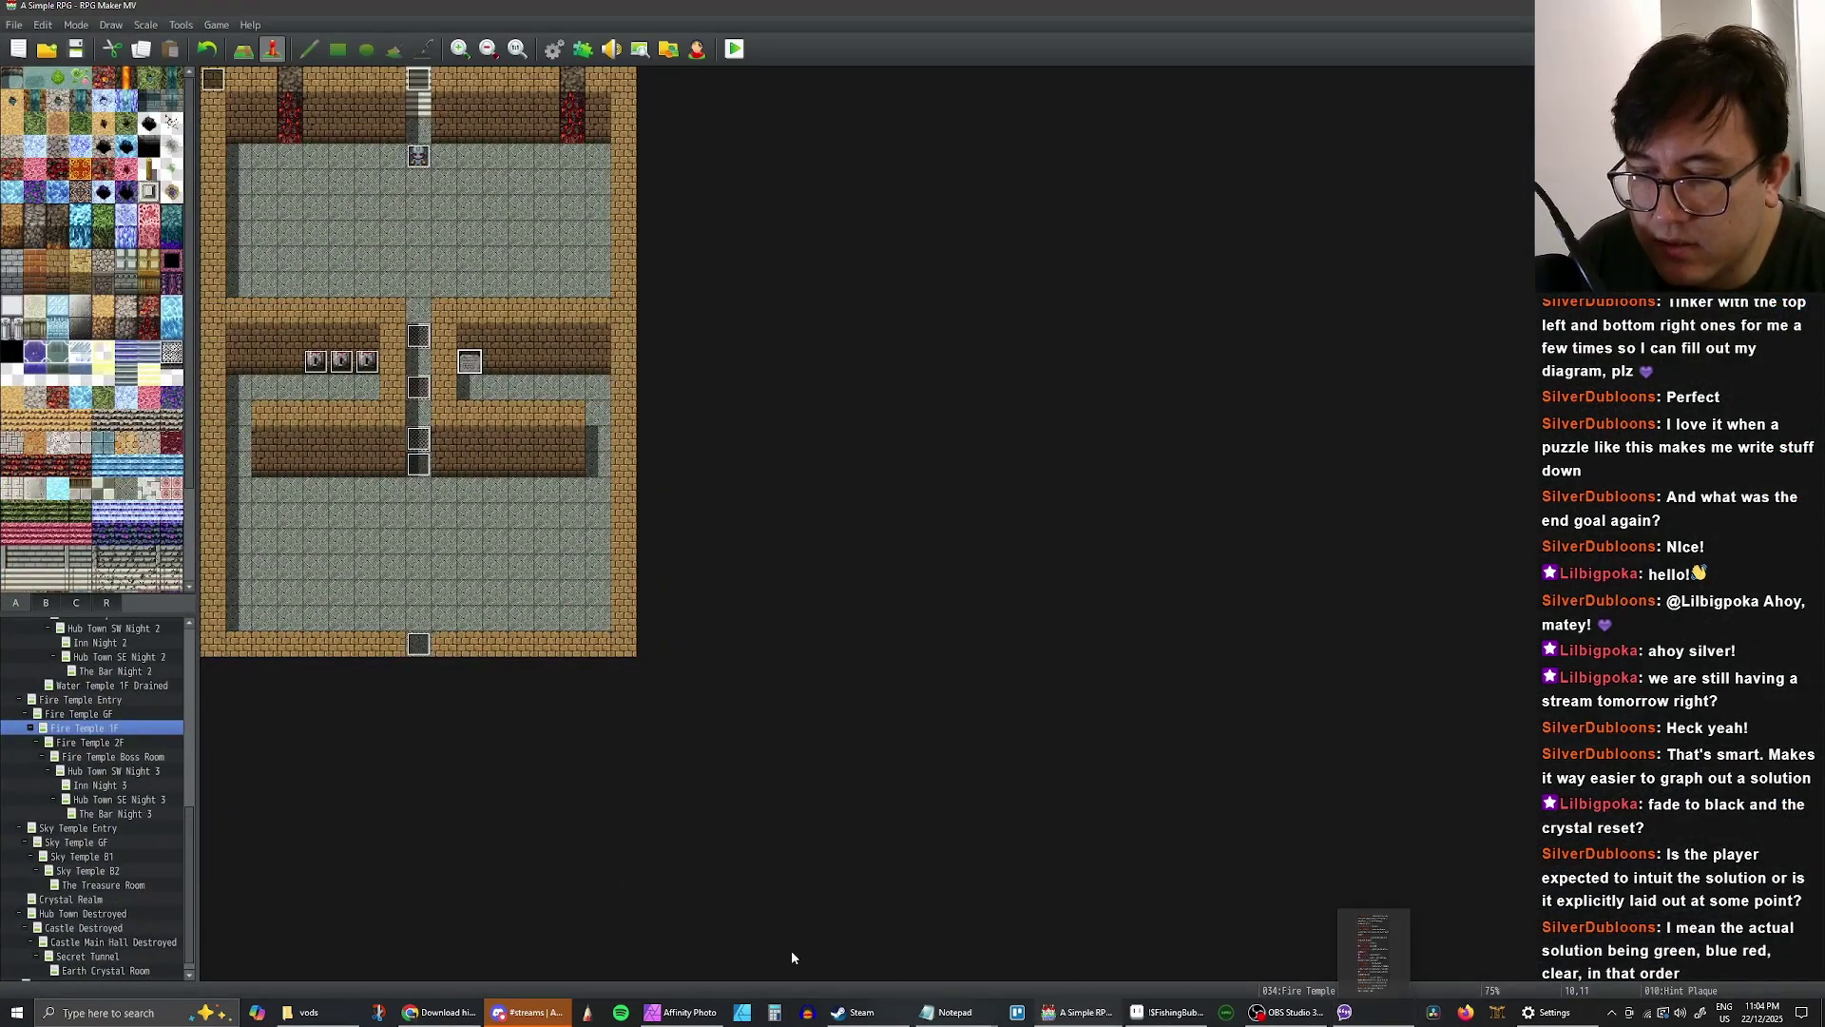
pyautogui.click(1081, 1011)
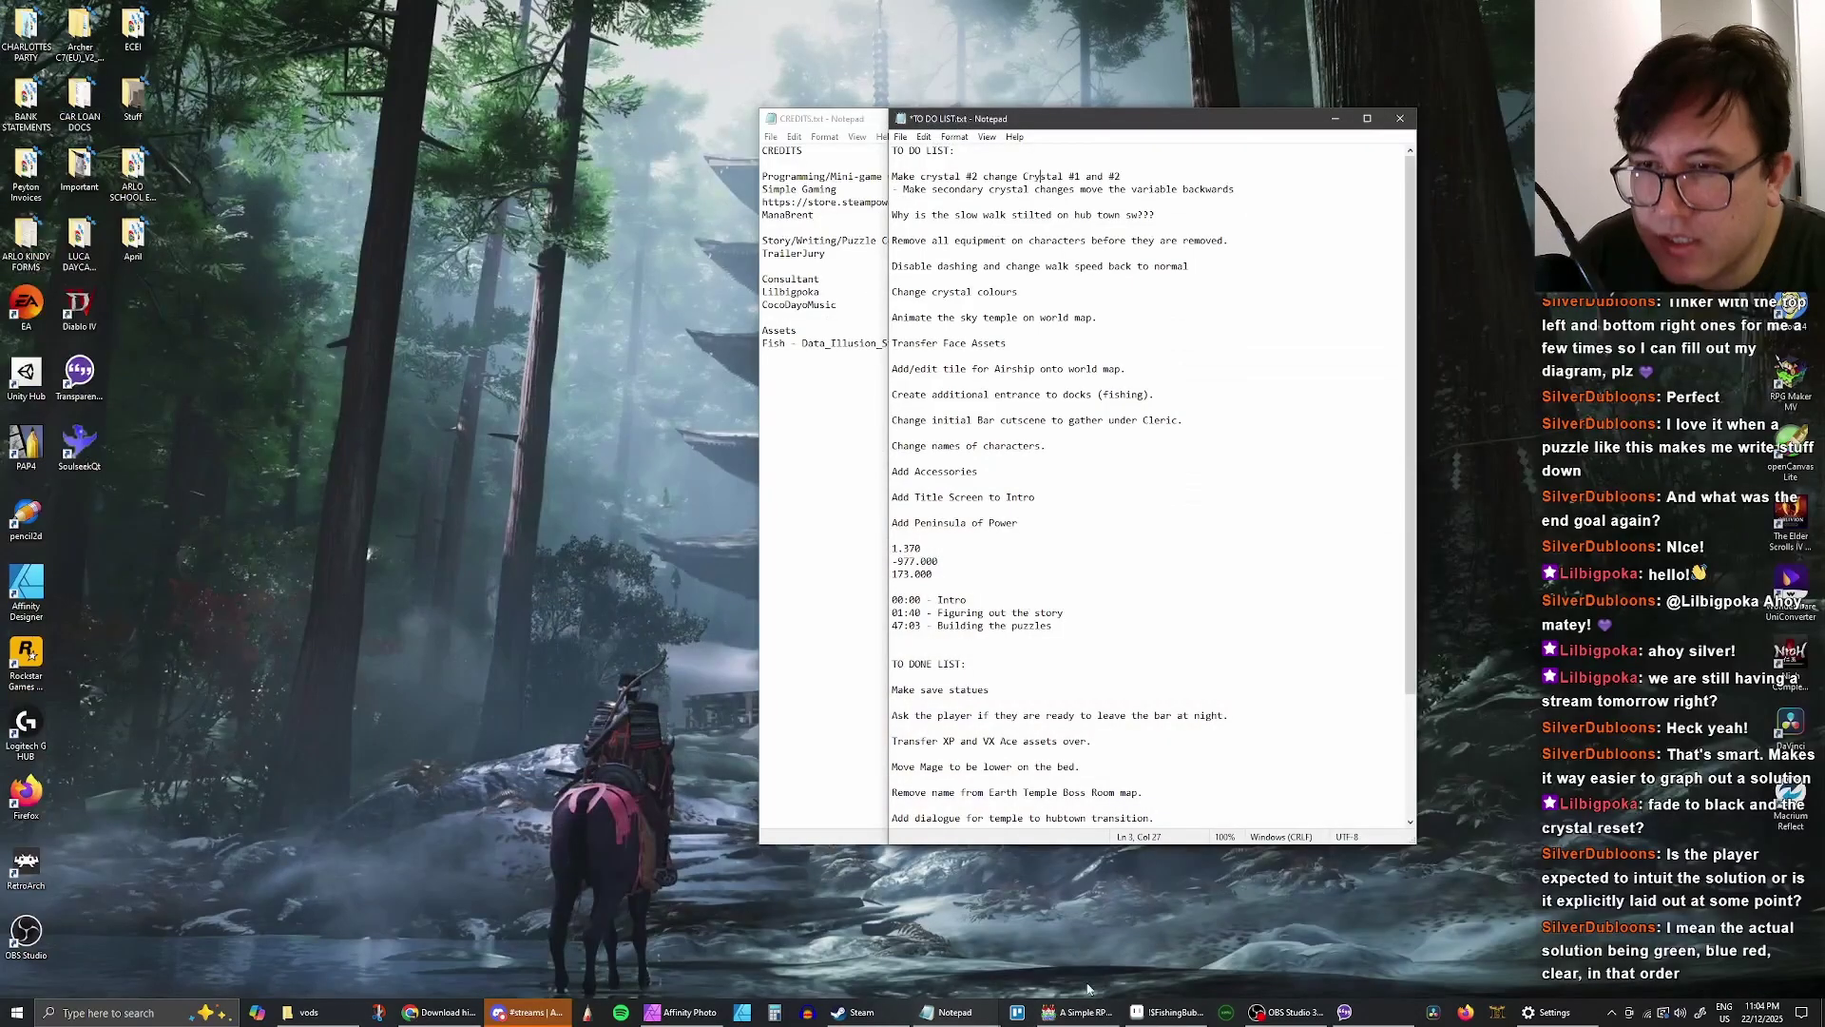
pyautogui.click(1082, 1011)
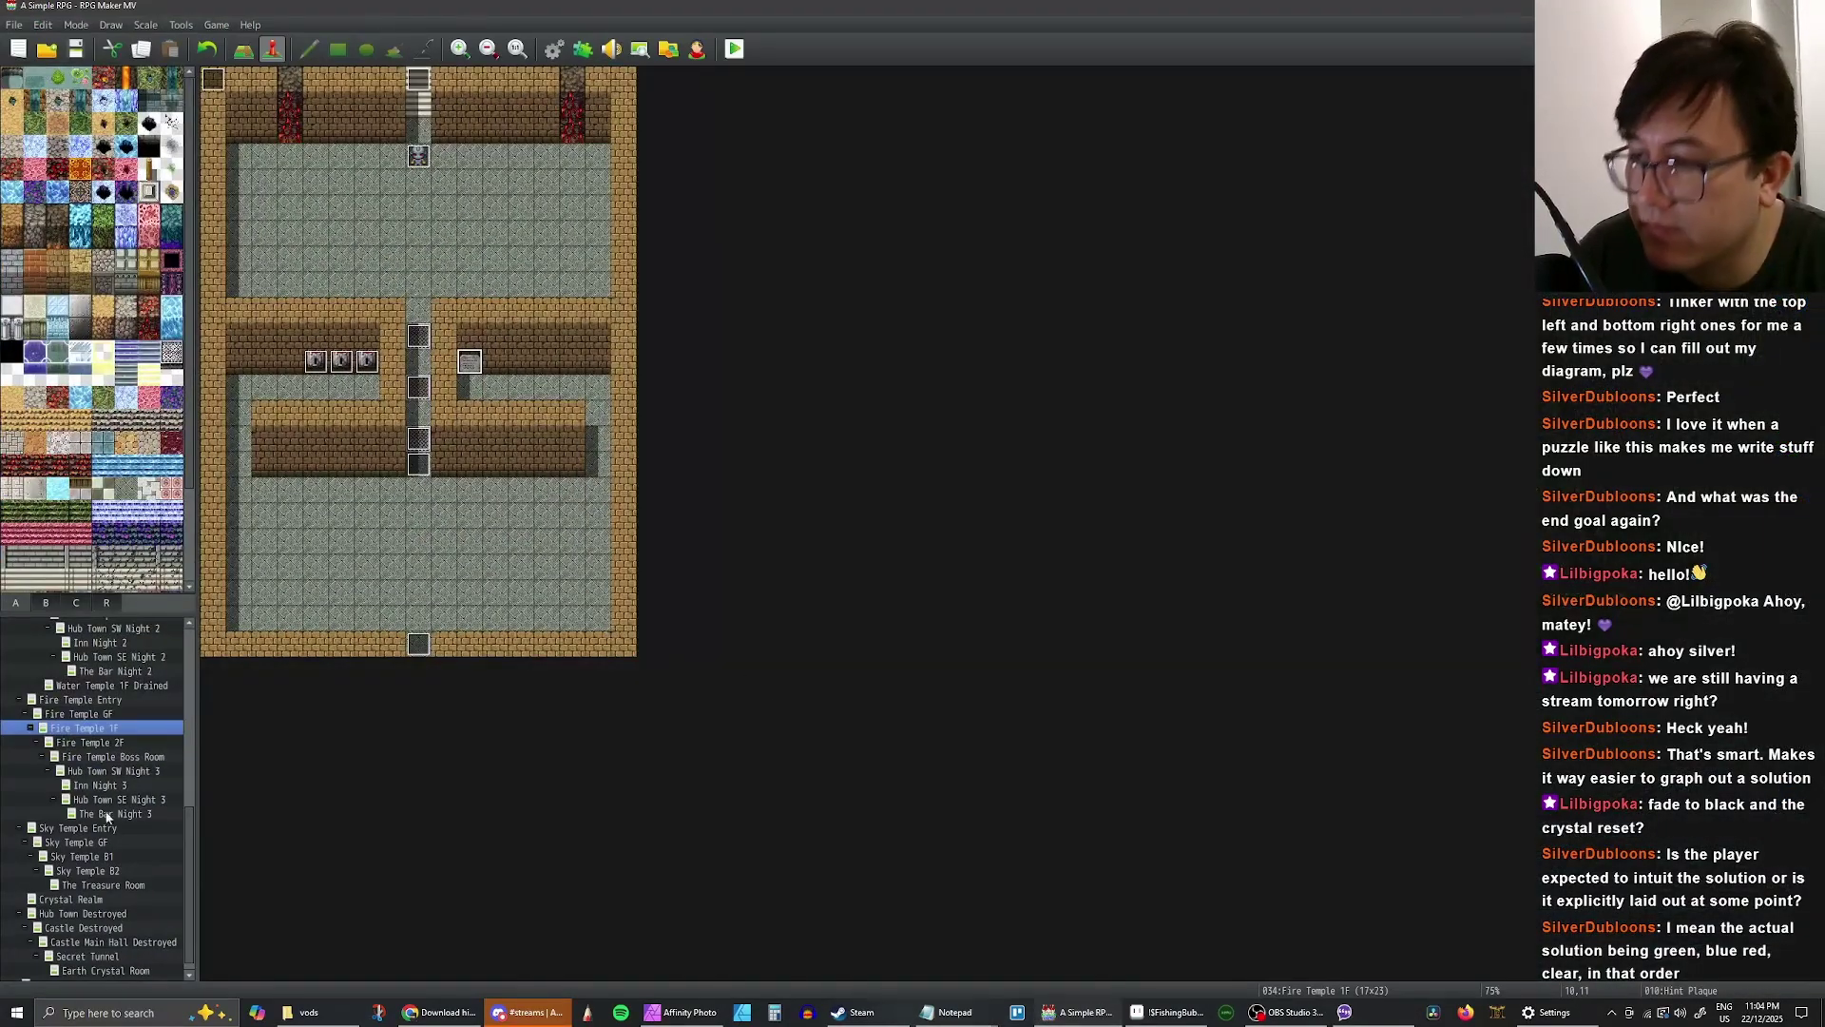
# - Open the Sky Temple B1 map, save the game changes and playtest a new game, walking south to trigger the puzzle cutscene
pyautogui.click(104, 873)
pyautogui.click(99, 845)
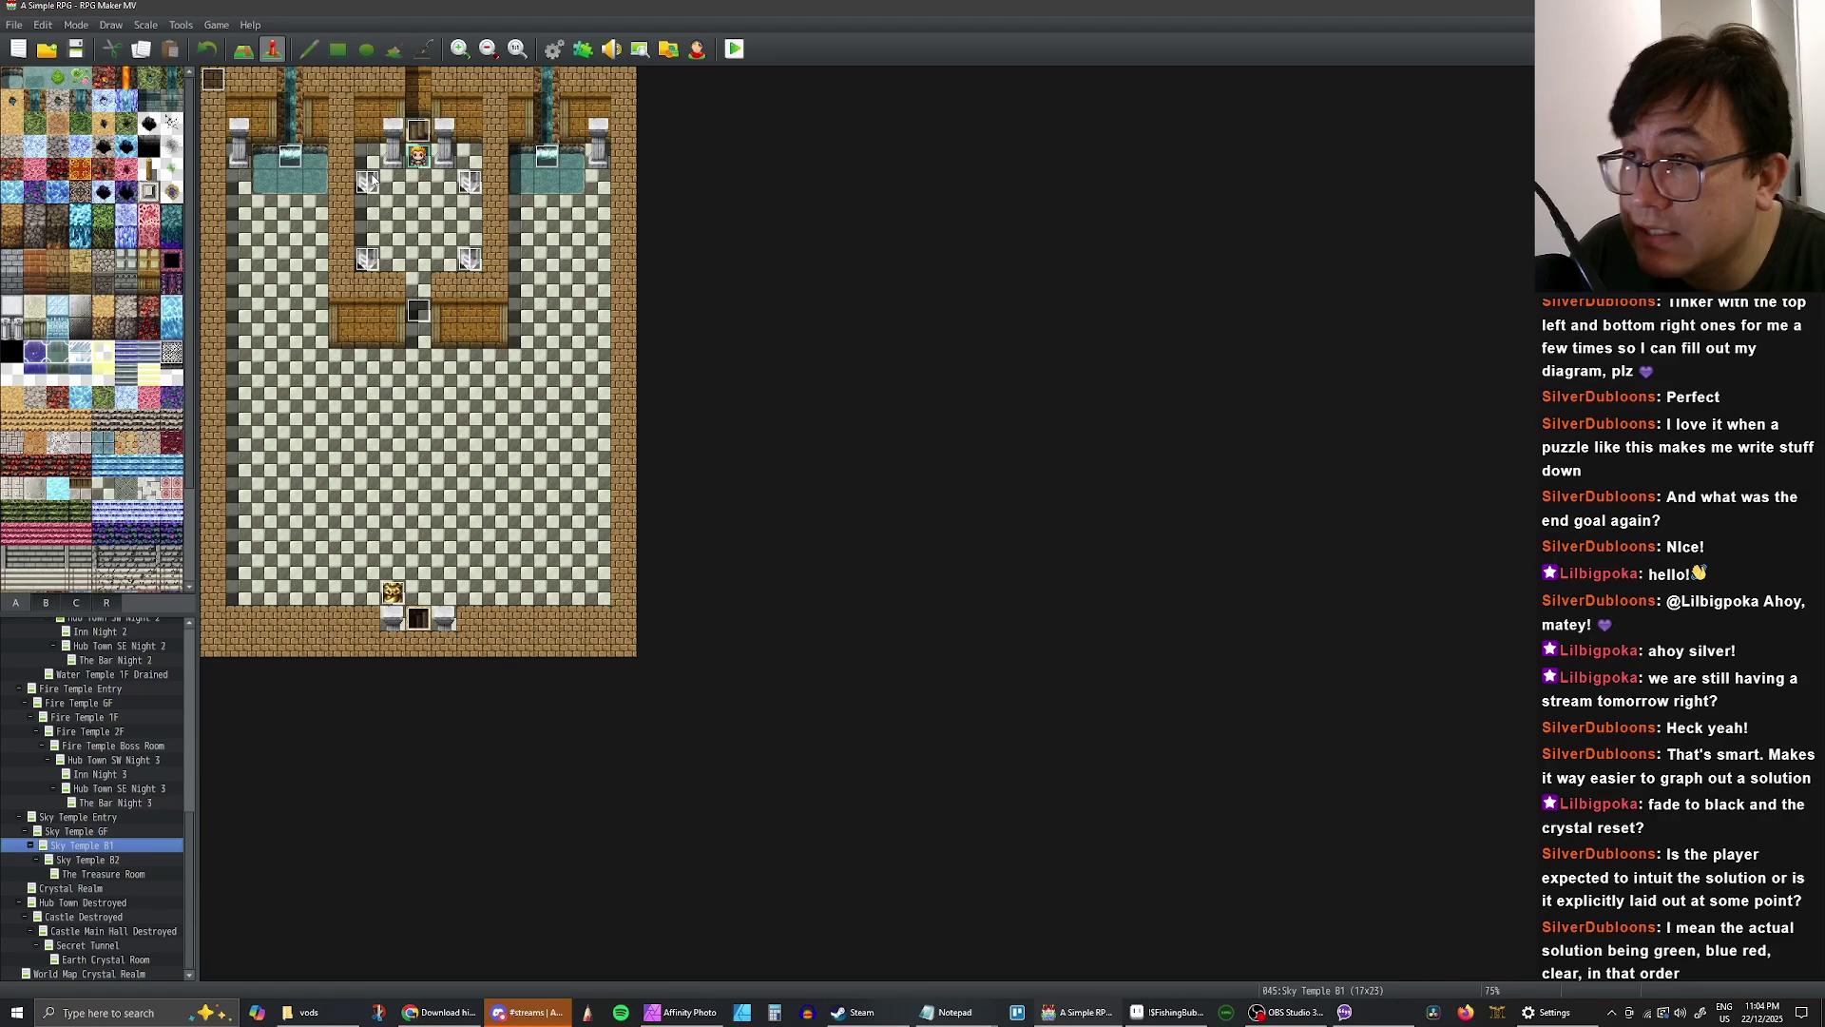
pyautogui.click(733, 48)
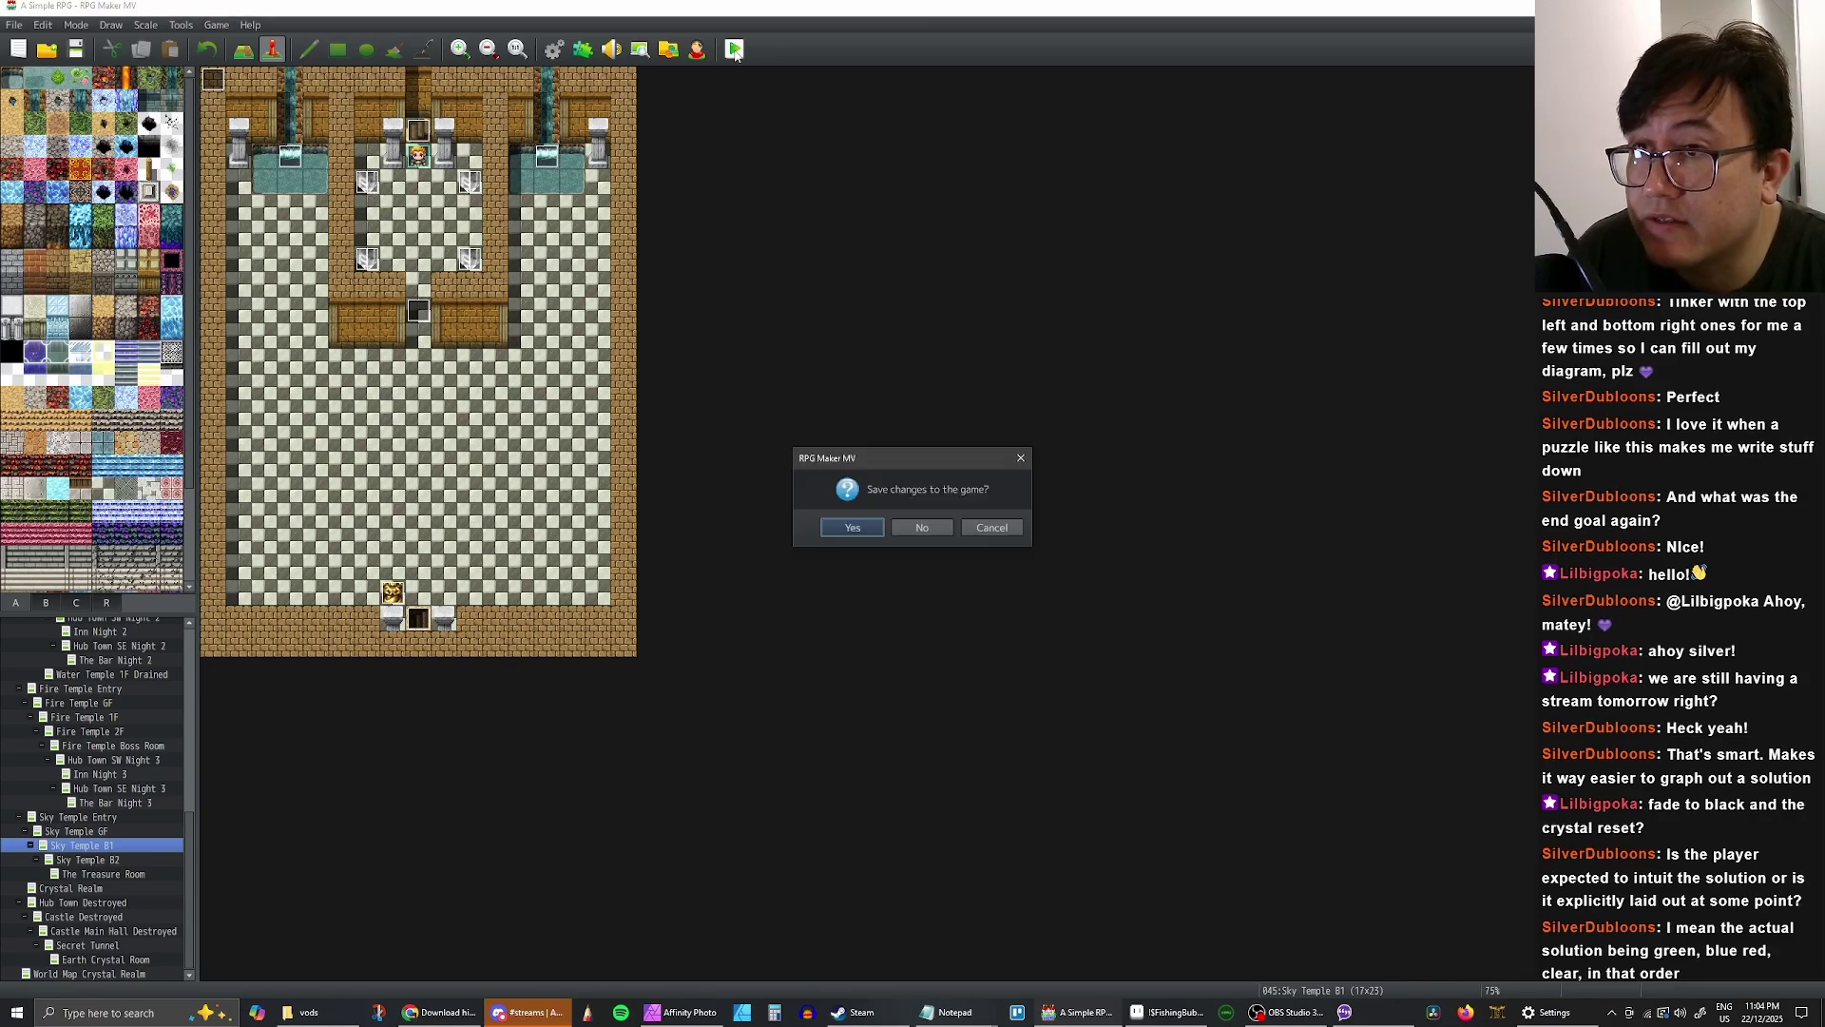
pyautogui.click(852, 528)
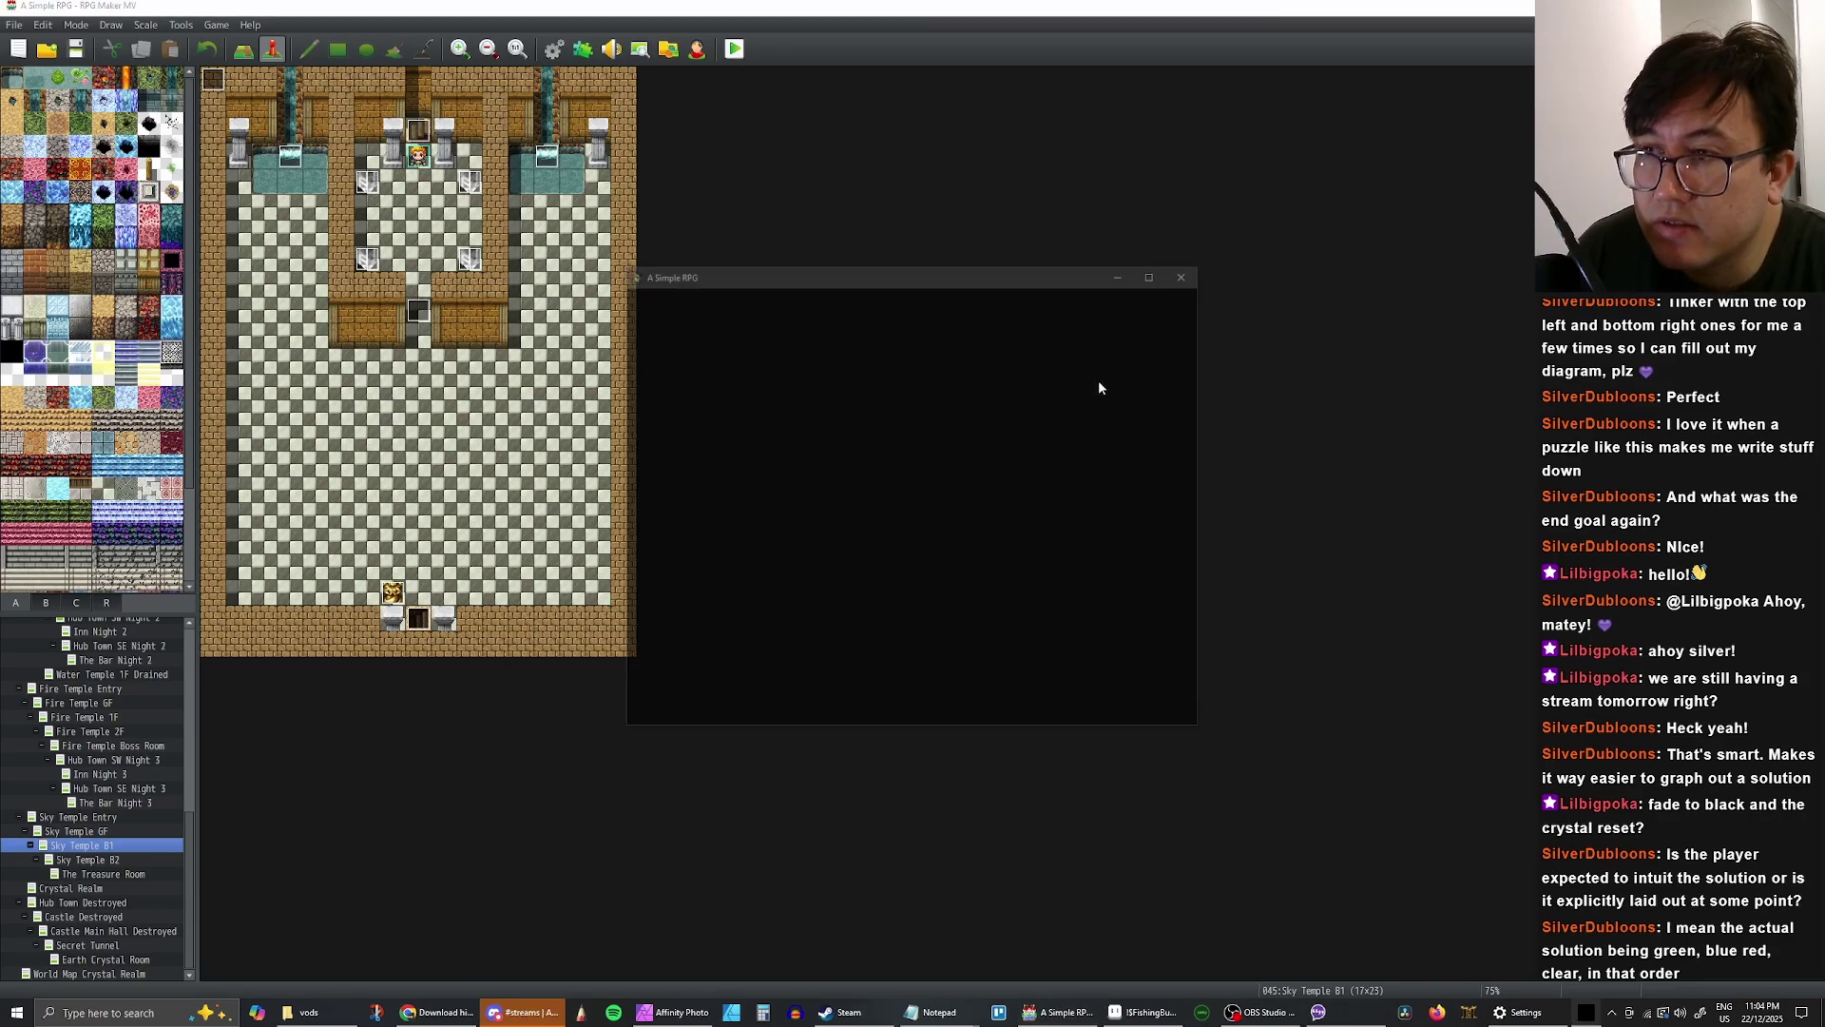
pyautogui.click(1159, 274)
pyautogui.press('Return')
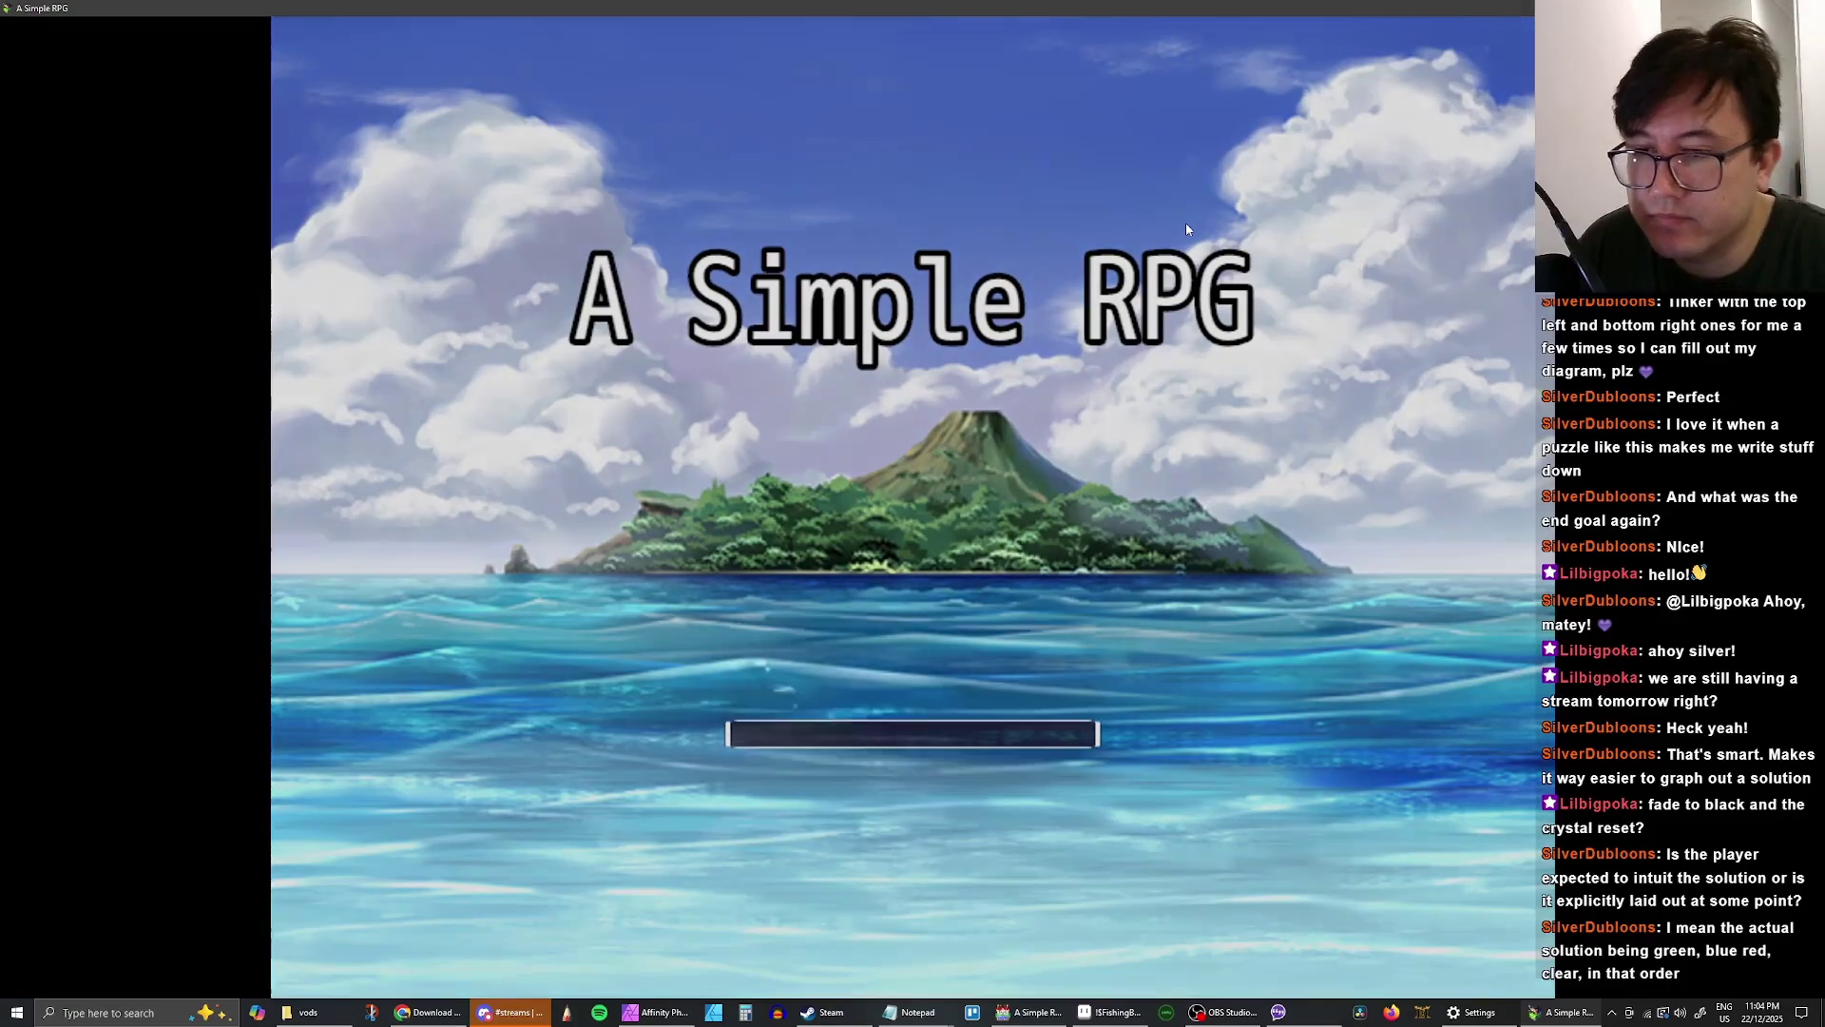
pyautogui.press('Down')
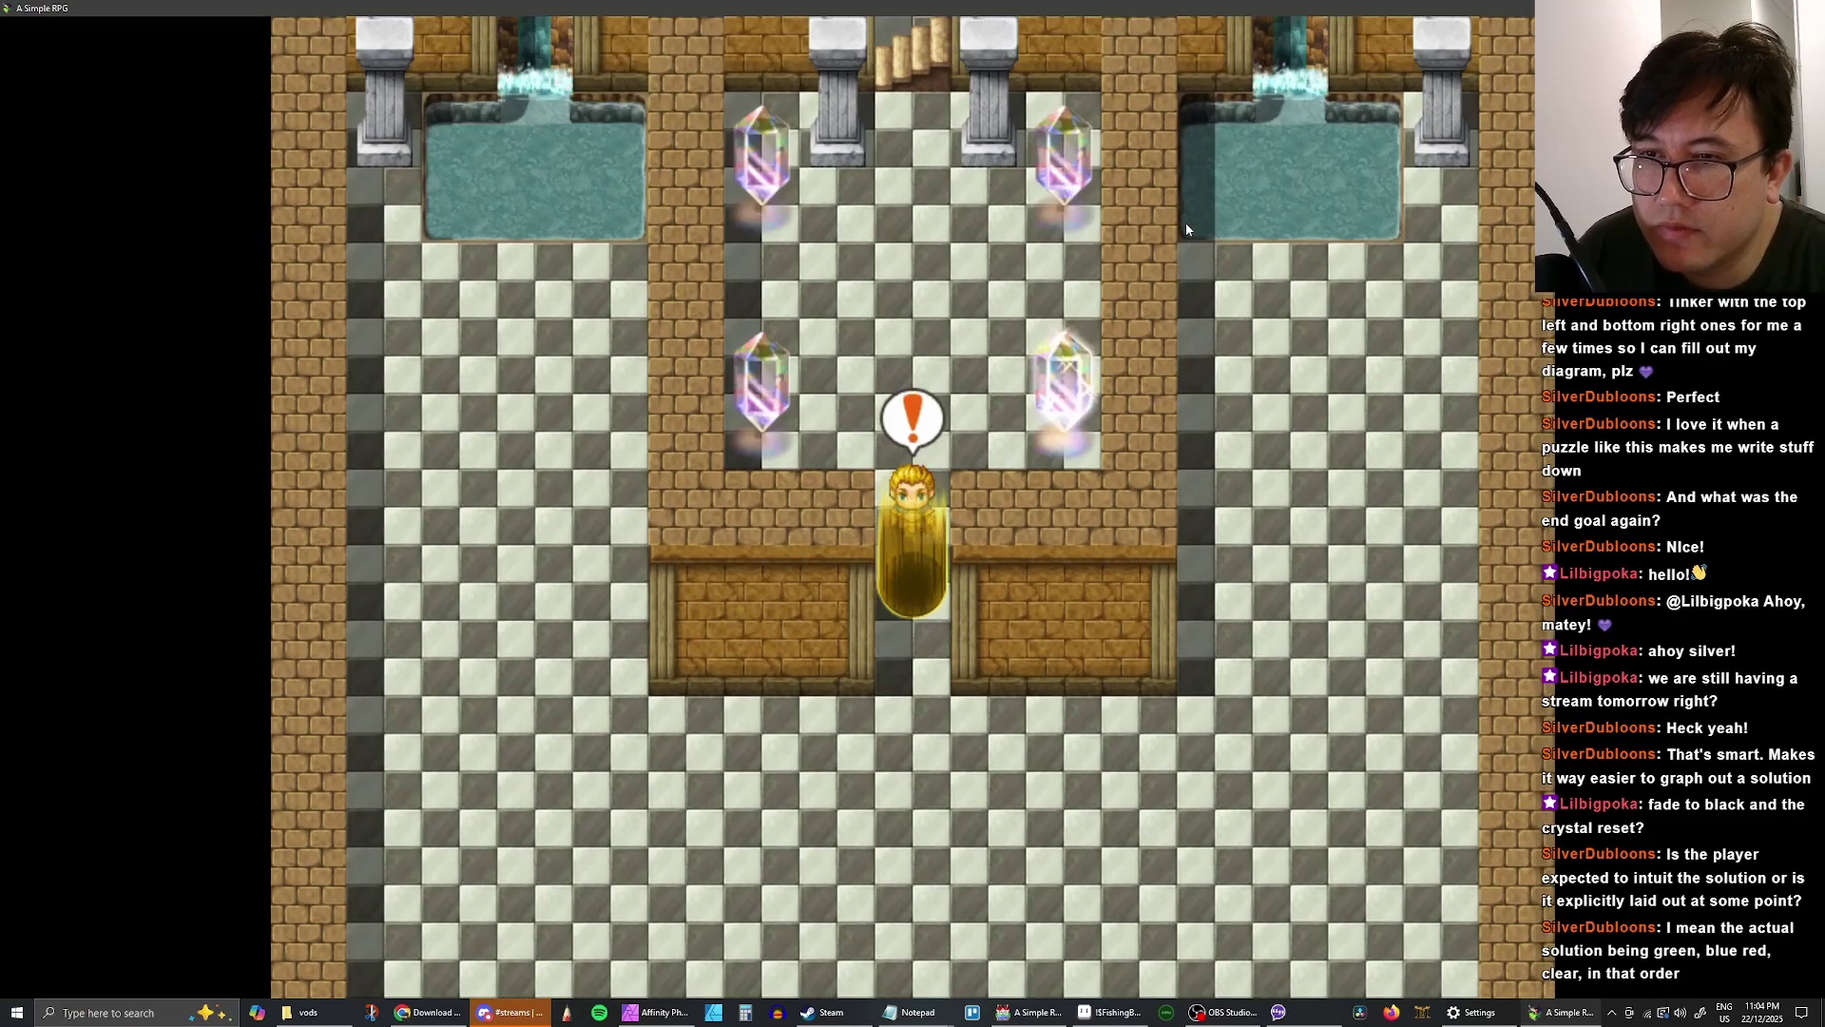
# - Walk to the upper-left crystal in the playtest and touch it once to turn it green
pyautogui.press('Left')
pyautogui.press('Up')
pyautogui.press('Return')
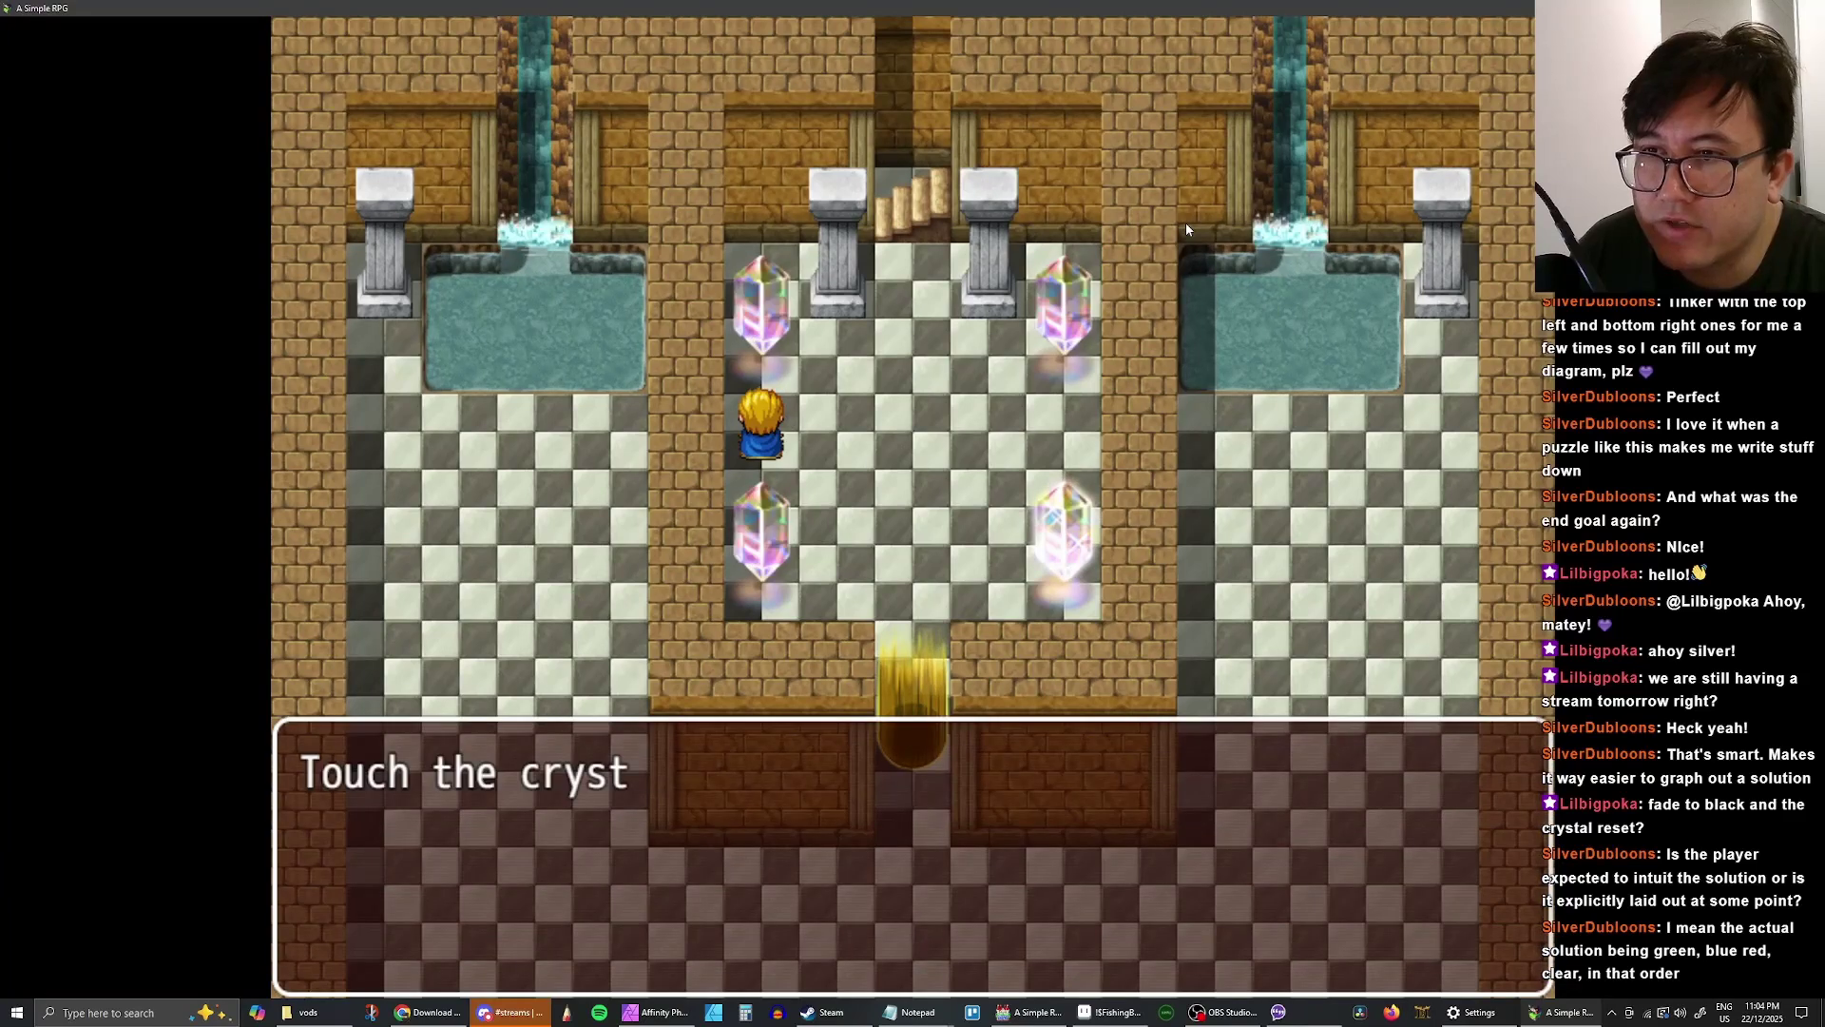
pyautogui.press('Return')
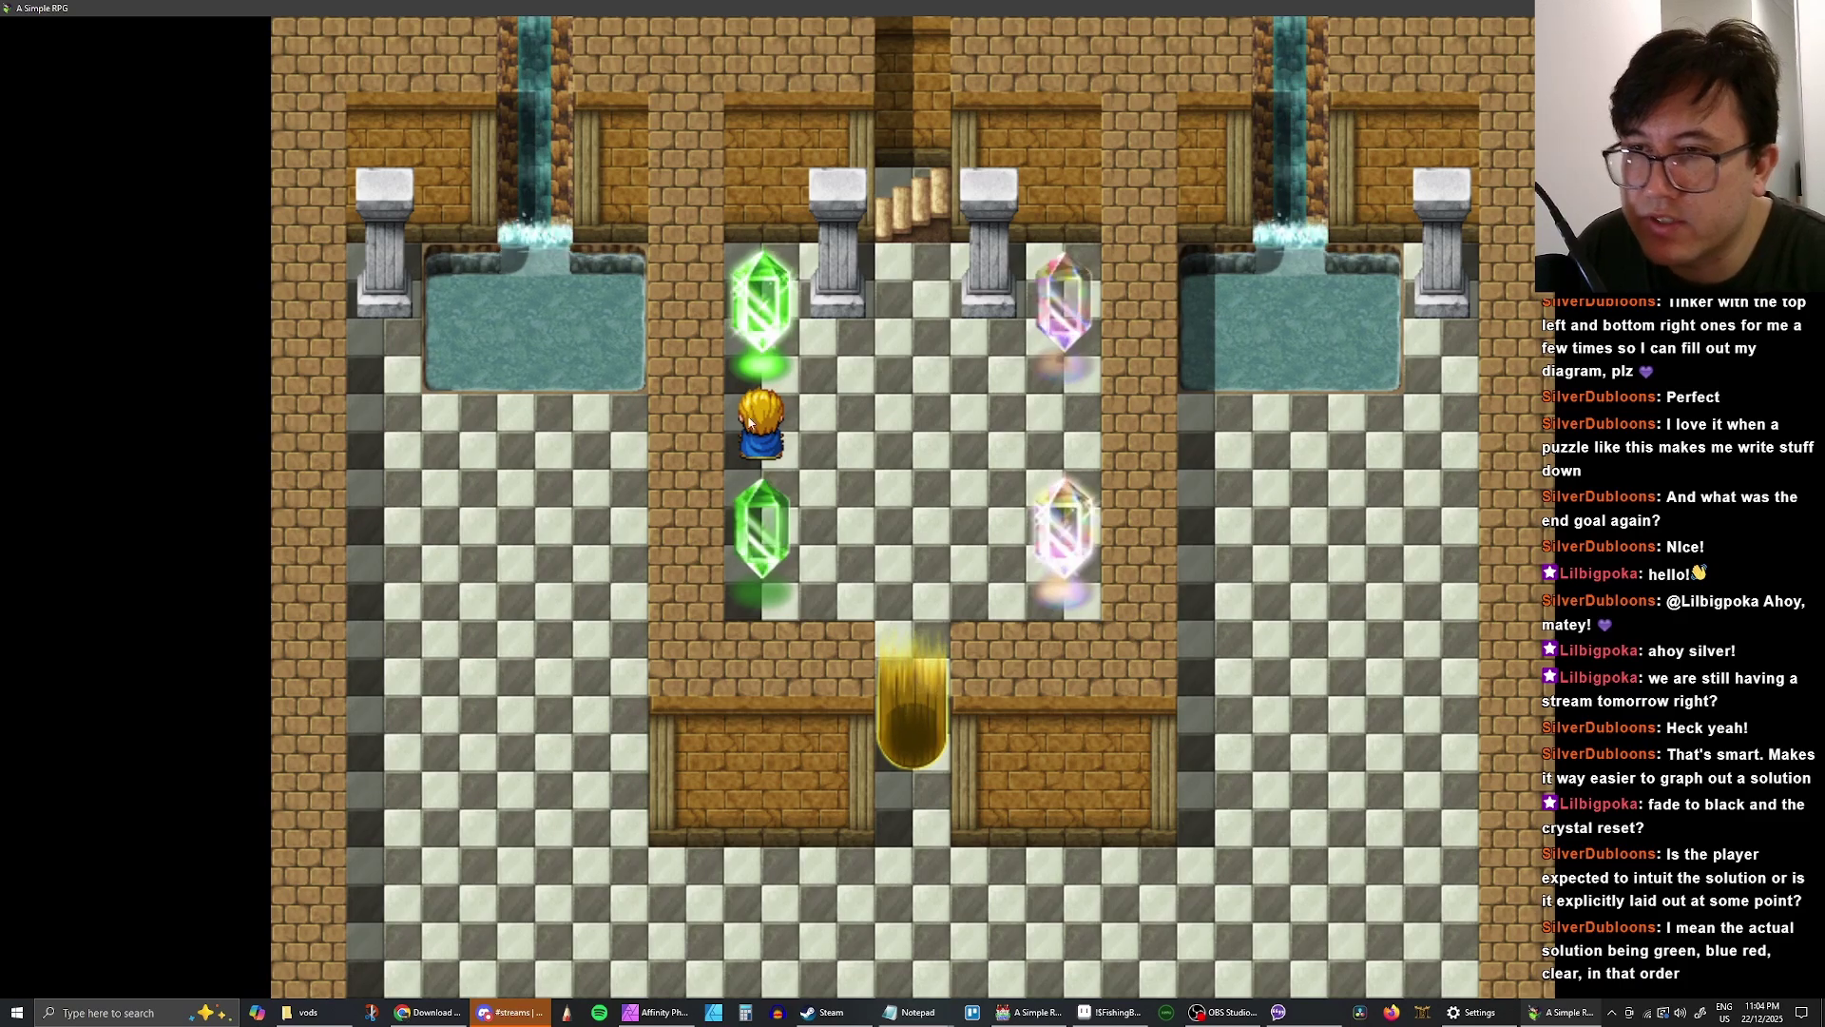
# - Touch the lower-left crystal twice to turn it red
pyautogui.press('Down')
pyautogui.press('Return')
pyautogui.press('Return')
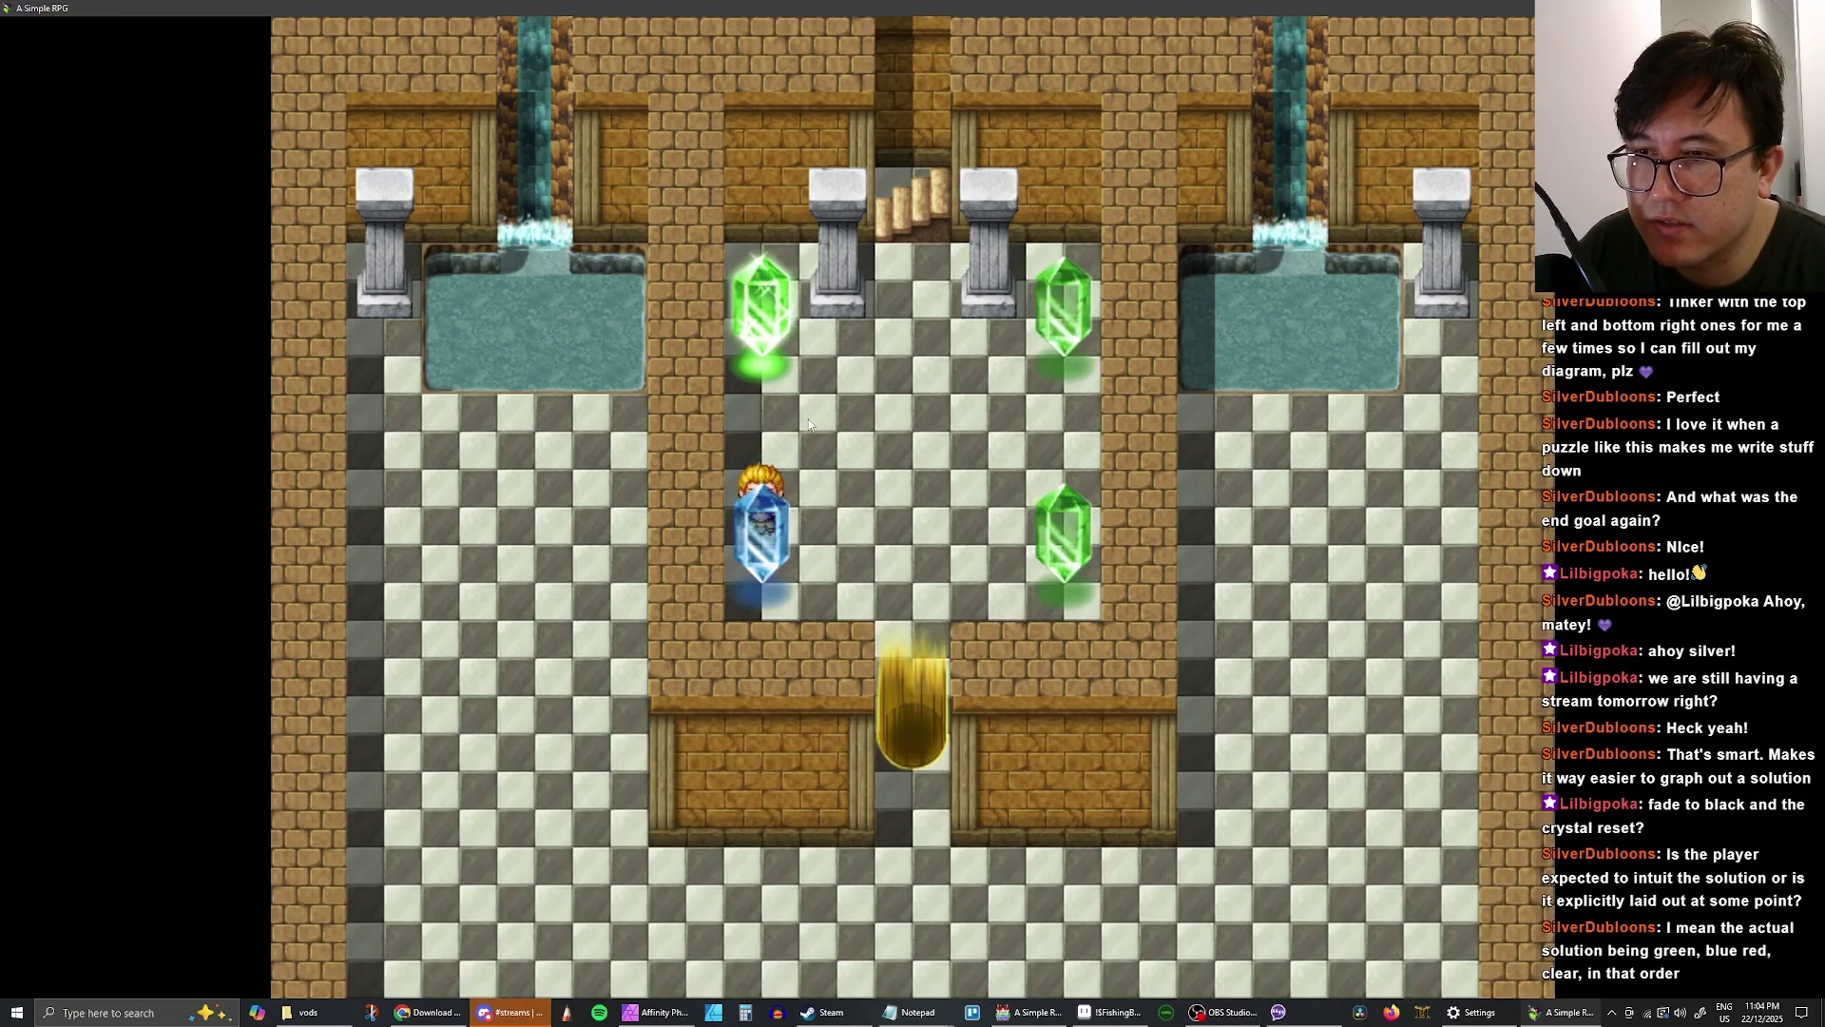
pyautogui.press('Return')
pyautogui.press('Return')
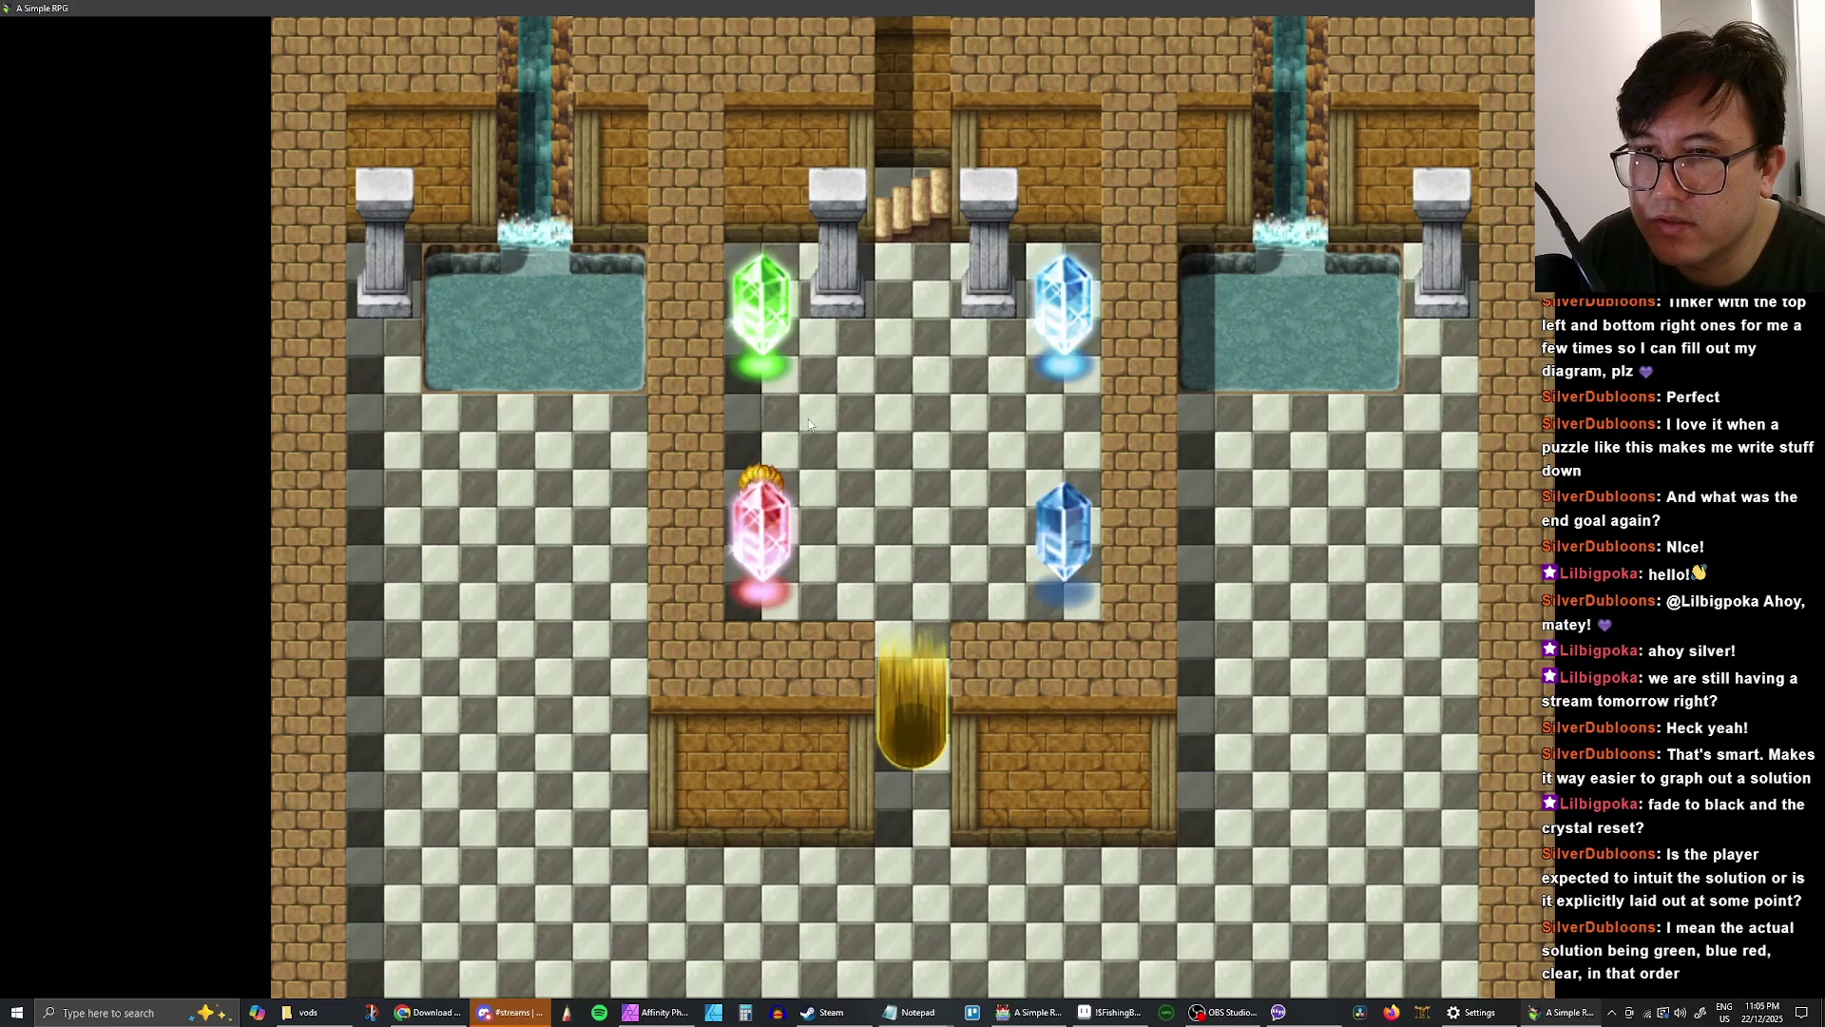
# - Cross the room to the lower-right crystal and touch it twice to turn it clear and solve the puzzle
pyautogui.press('Right')
pyautogui.press('Up')
pyautogui.press('Down')
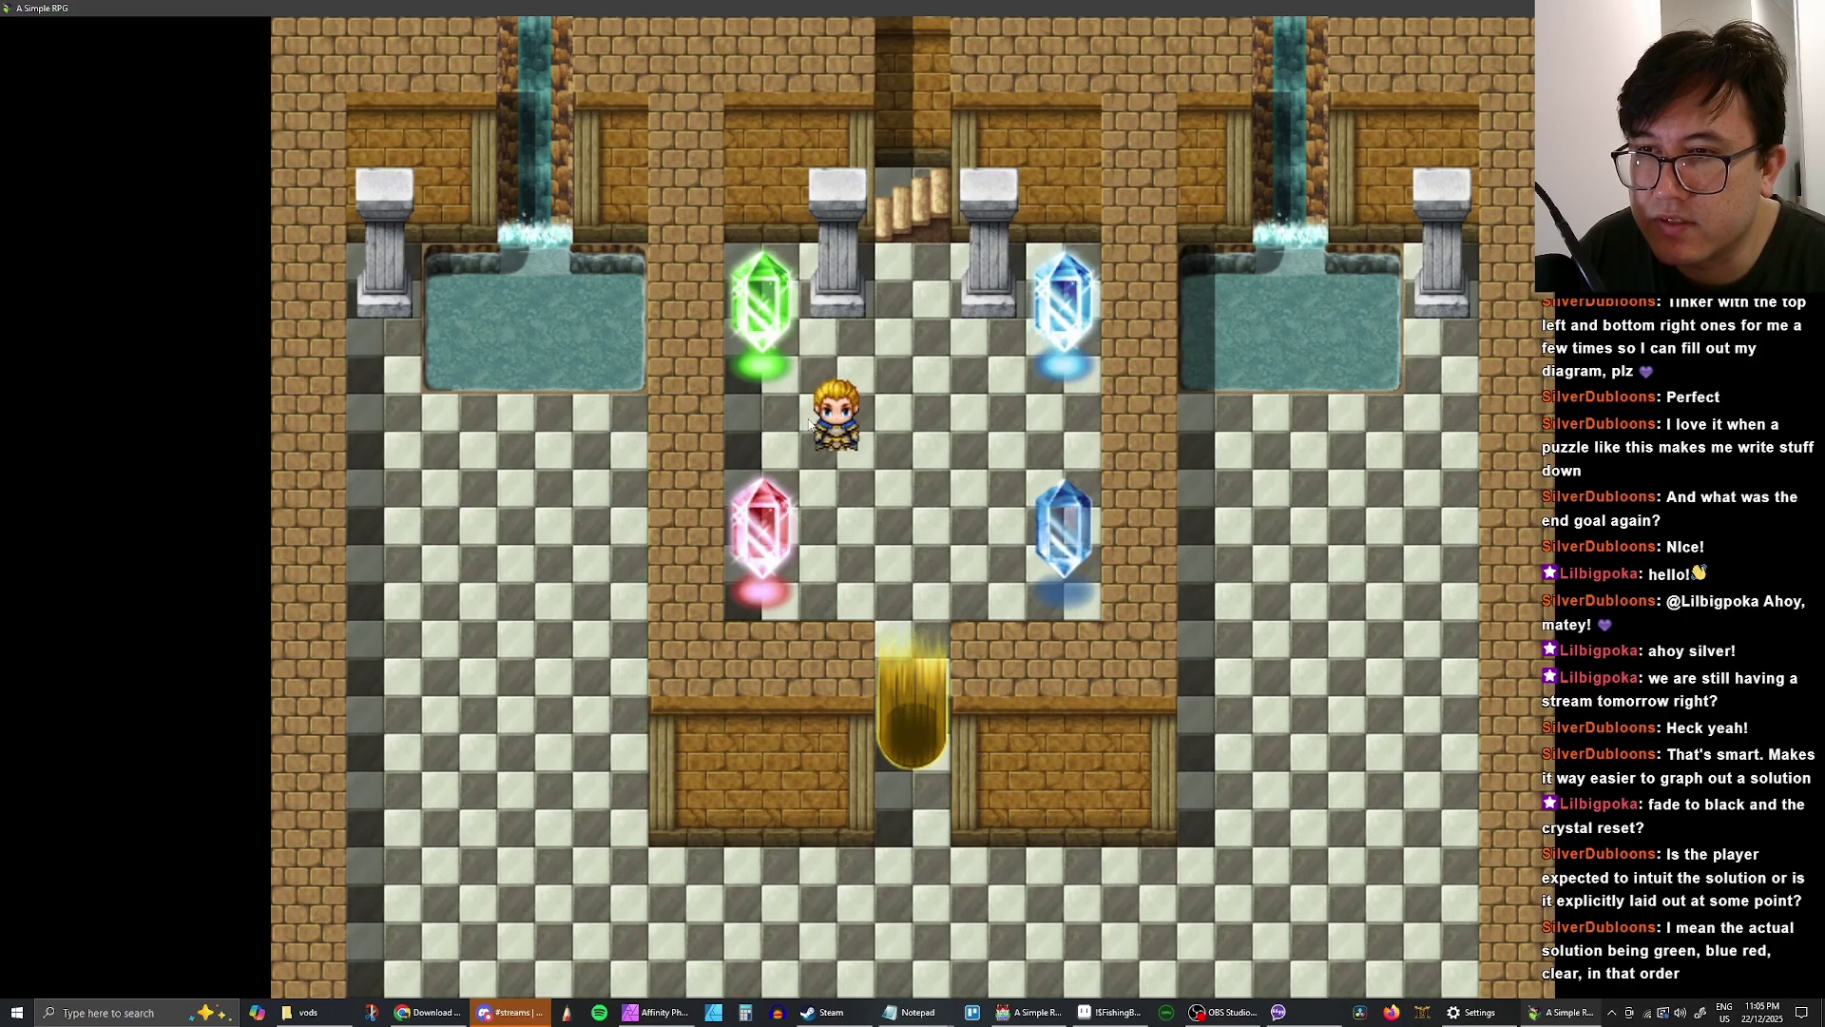
pyautogui.press('Left')
pyautogui.press('Down')
pyautogui.press('Down')
pyautogui.press('Right')
pyautogui.press('Right')
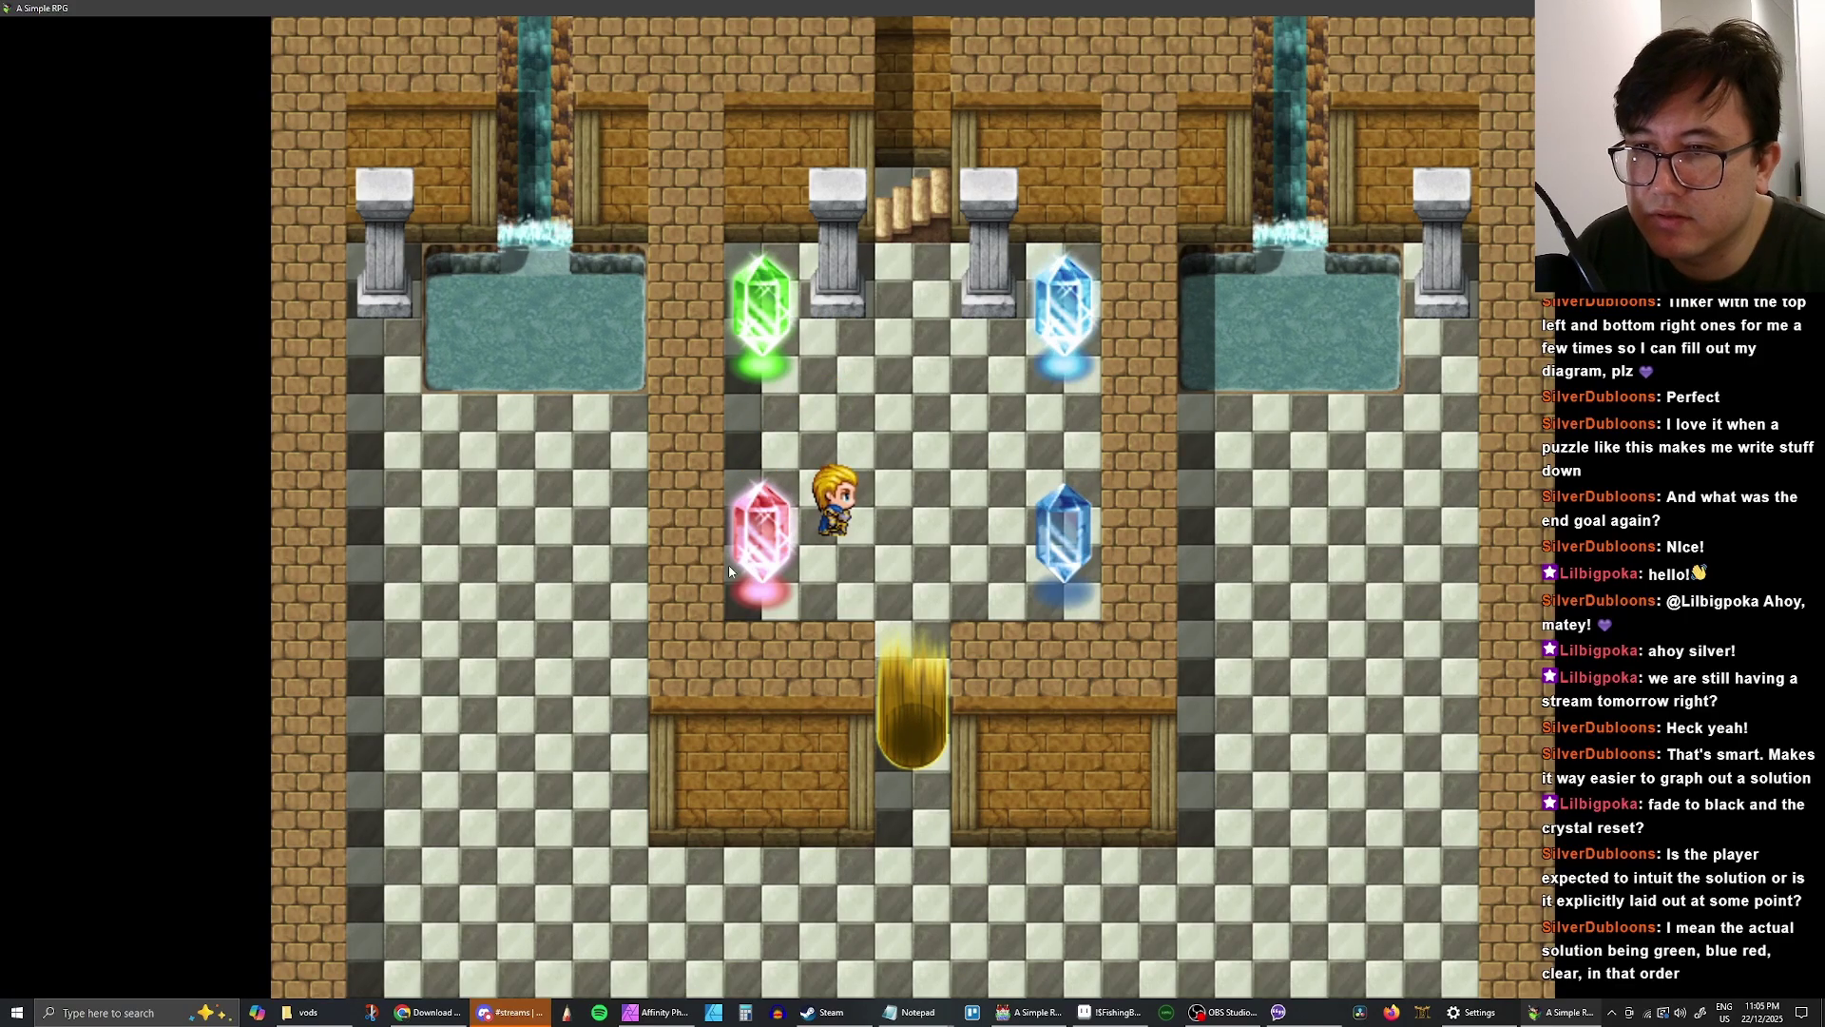
pyautogui.press('Right')
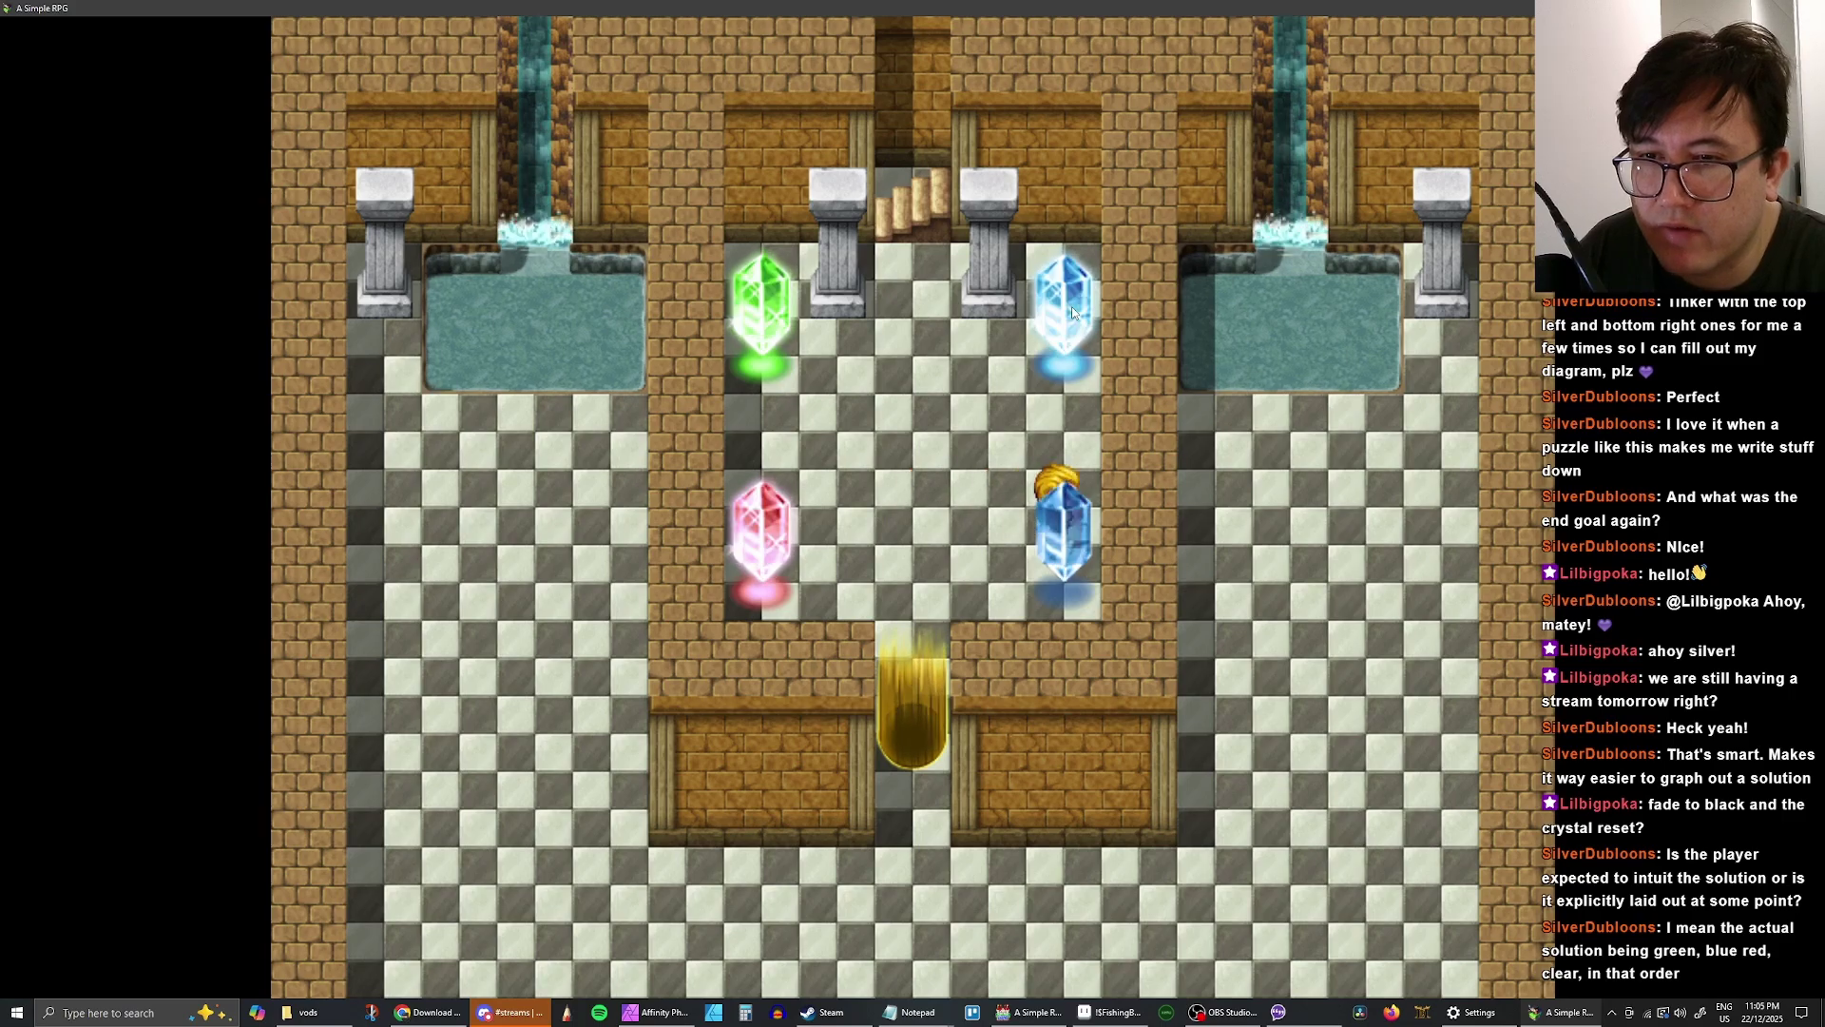
pyautogui.press('Return')
pyautogui.press('Return')
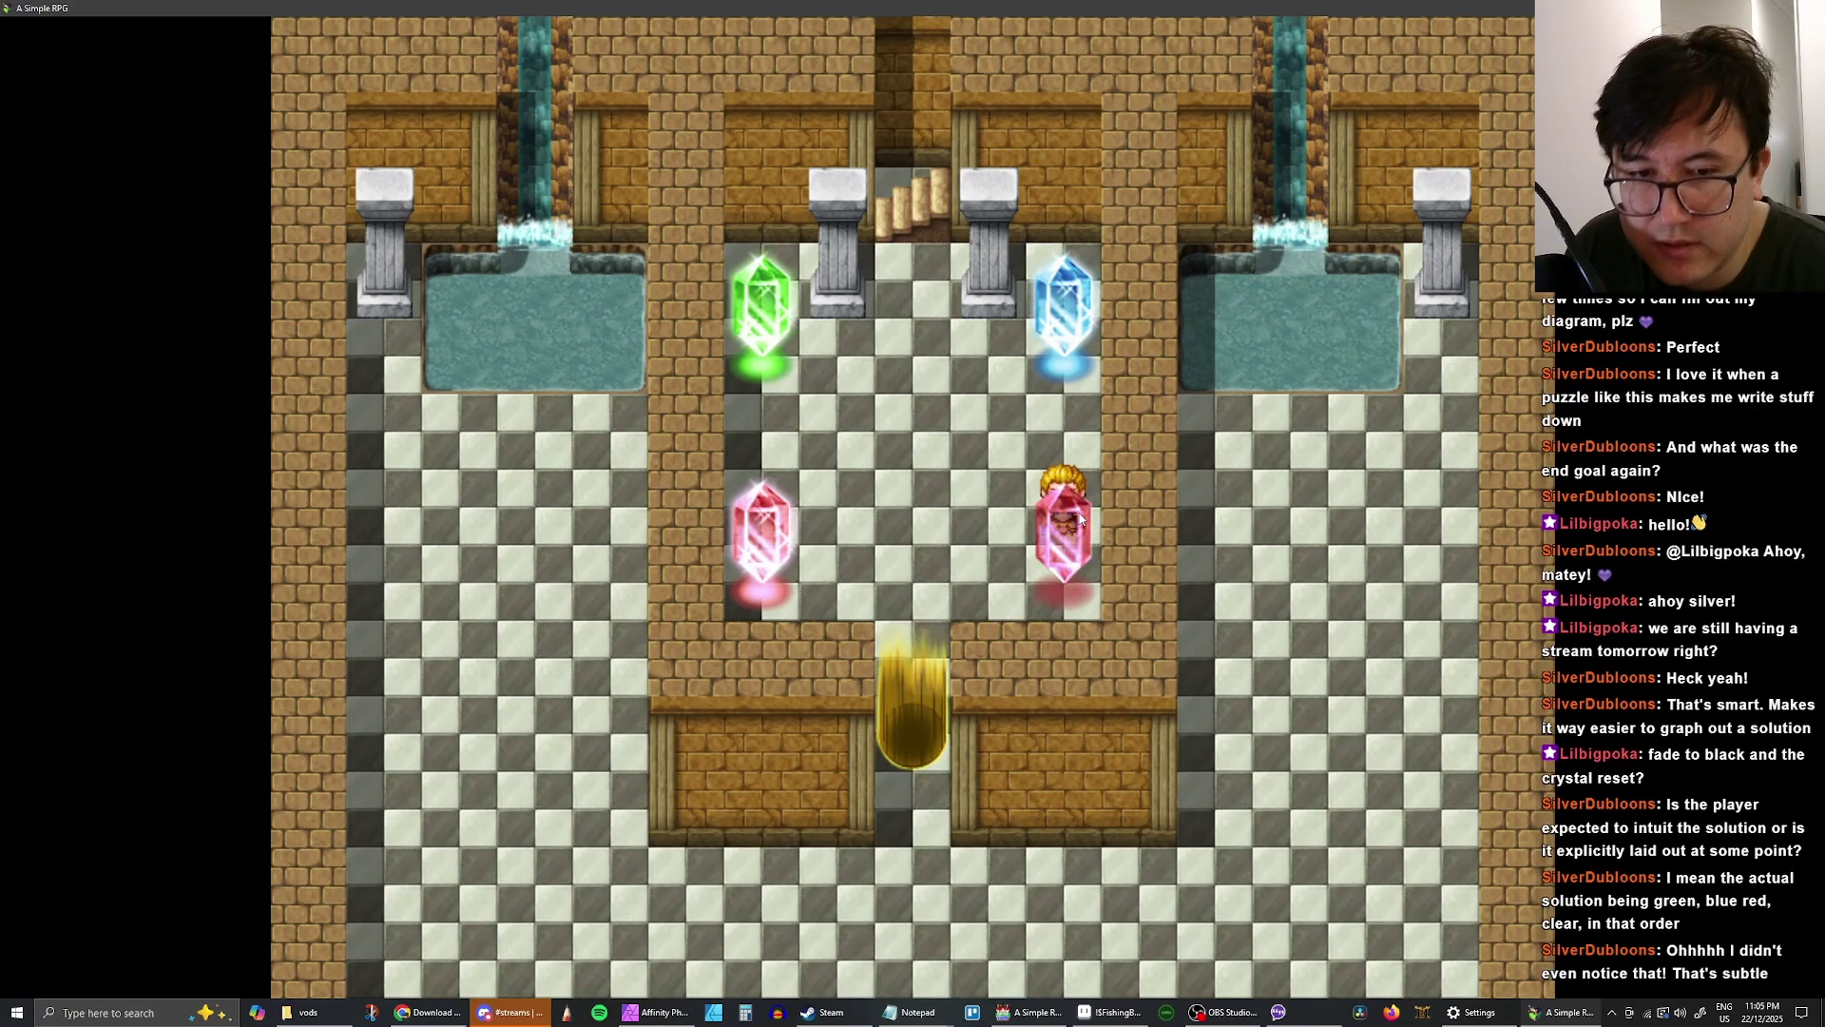
pyautogui.press('Return')
pyautogui.press('Return')
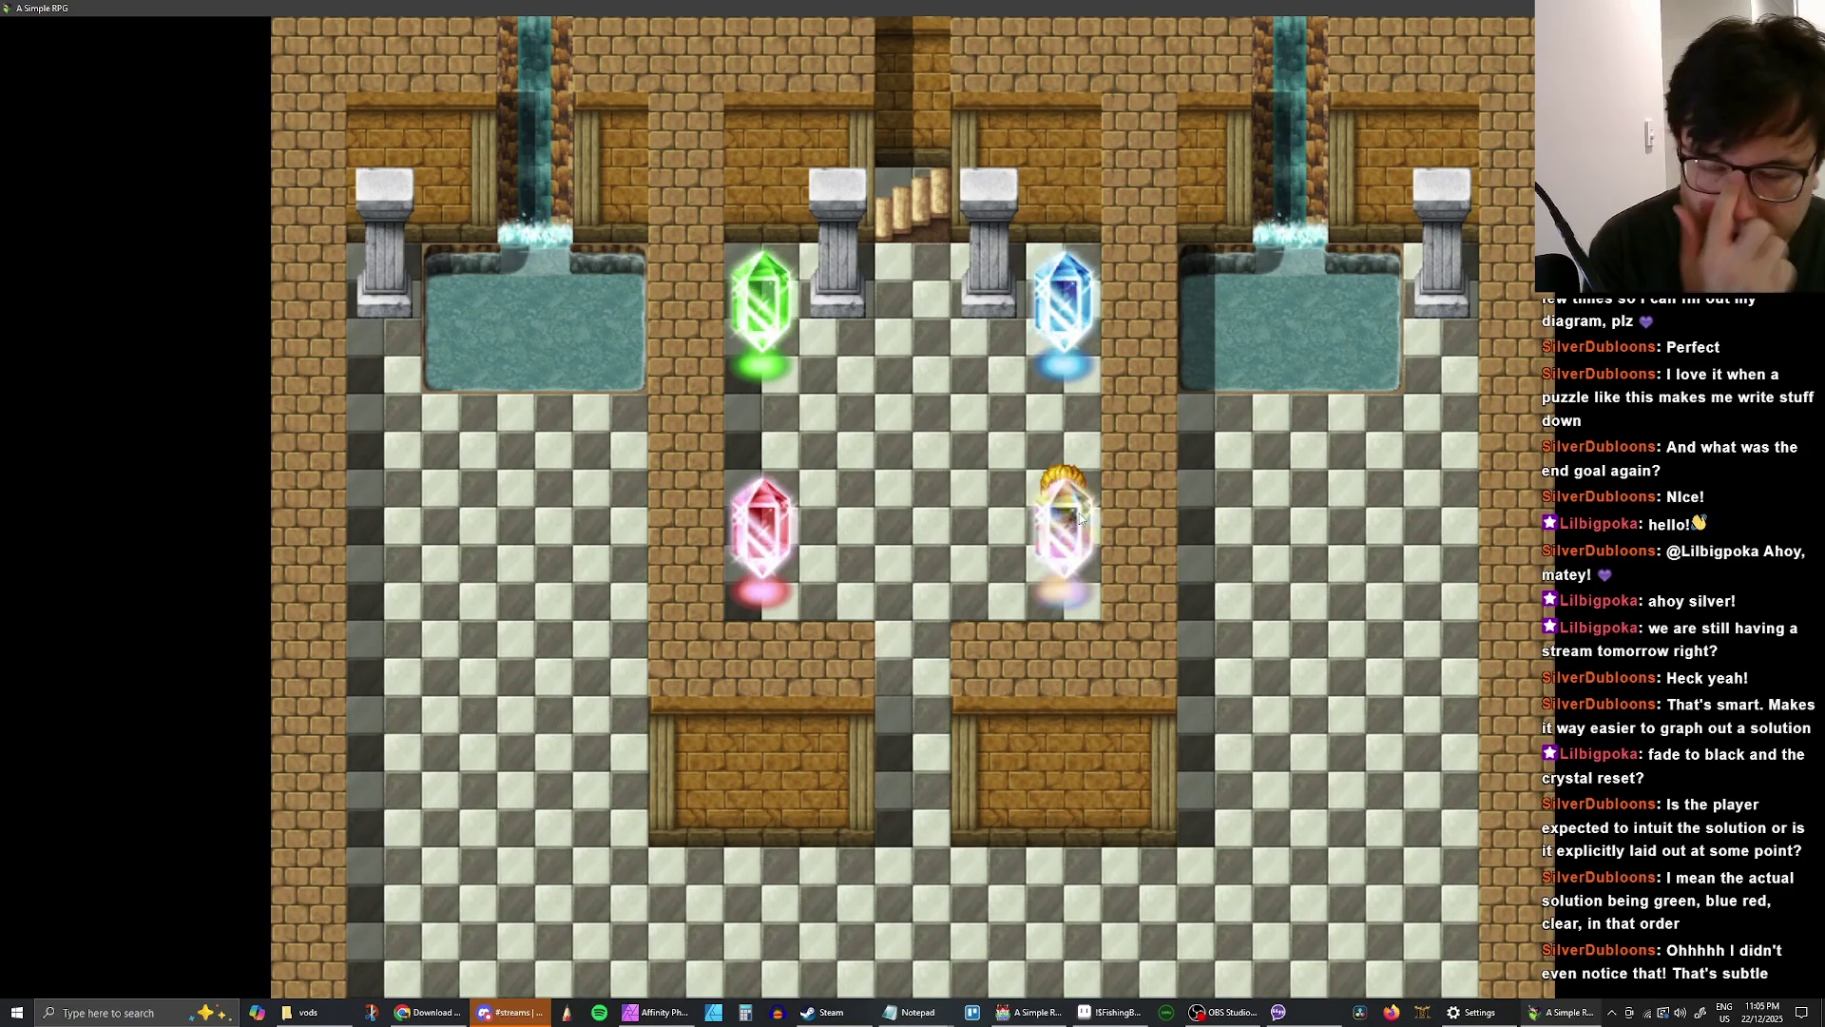
# - Walk among the four solved crystals to examine the room's layout and glow effects, and end the playtest
pyautogui.press('Left')
pyautogui.press('Left')
pyautogui.press('Left')
pyautogui.press('Left')
pyautogui.press('Up')
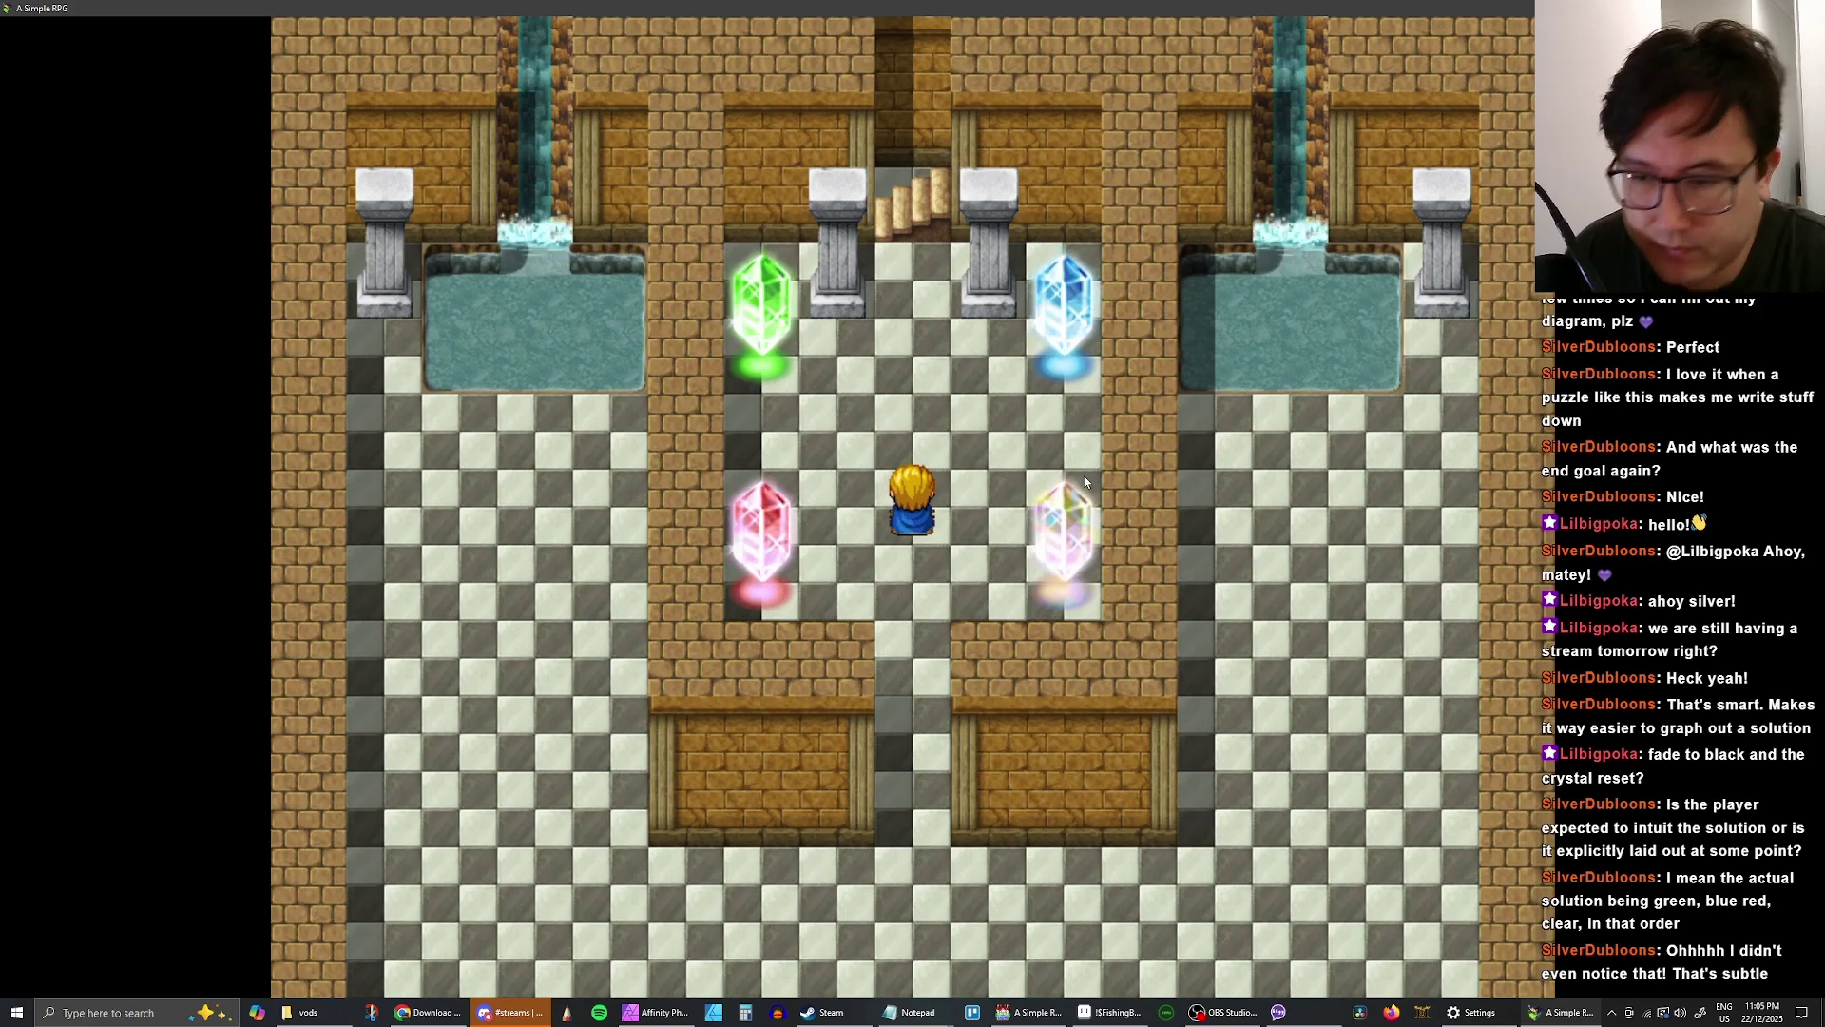
pyautogui.press('Down')
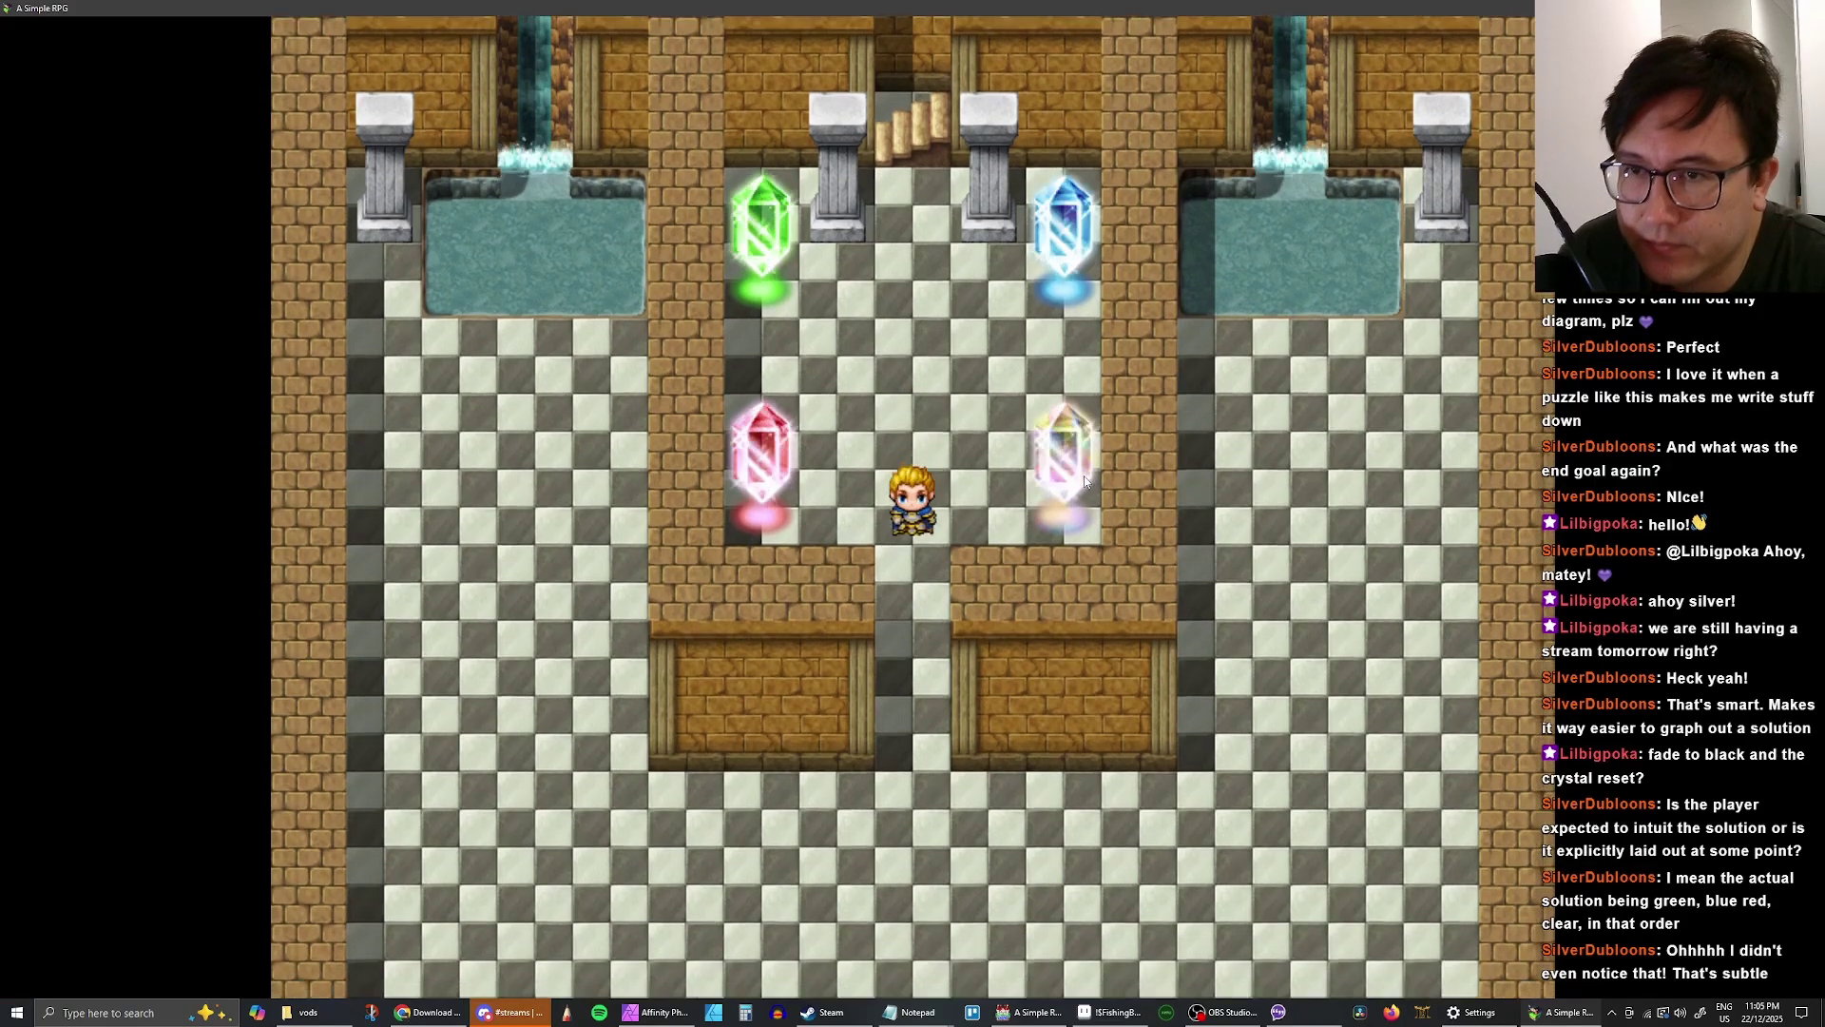
pyautogui.press('Up')
pyautogui.press('Up')
pyautogui.press('Left')
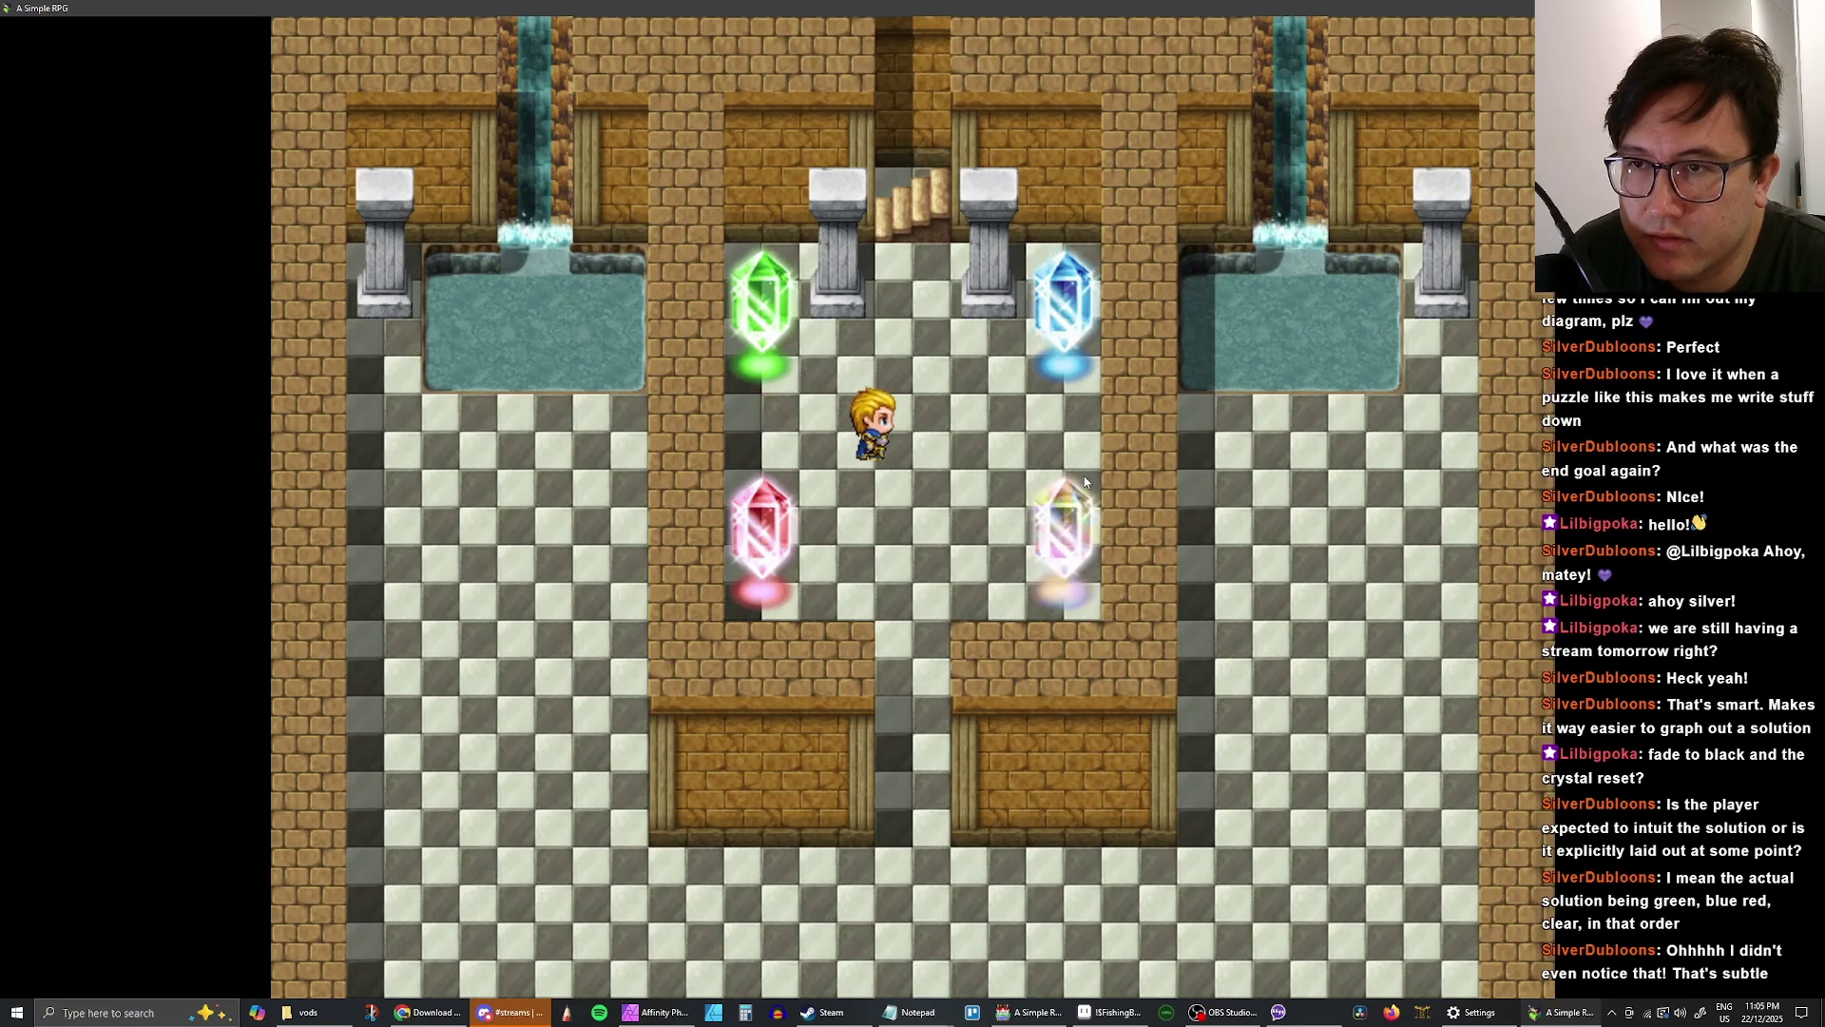
pyautogui.press('Left')
pyautogui.press('Up')
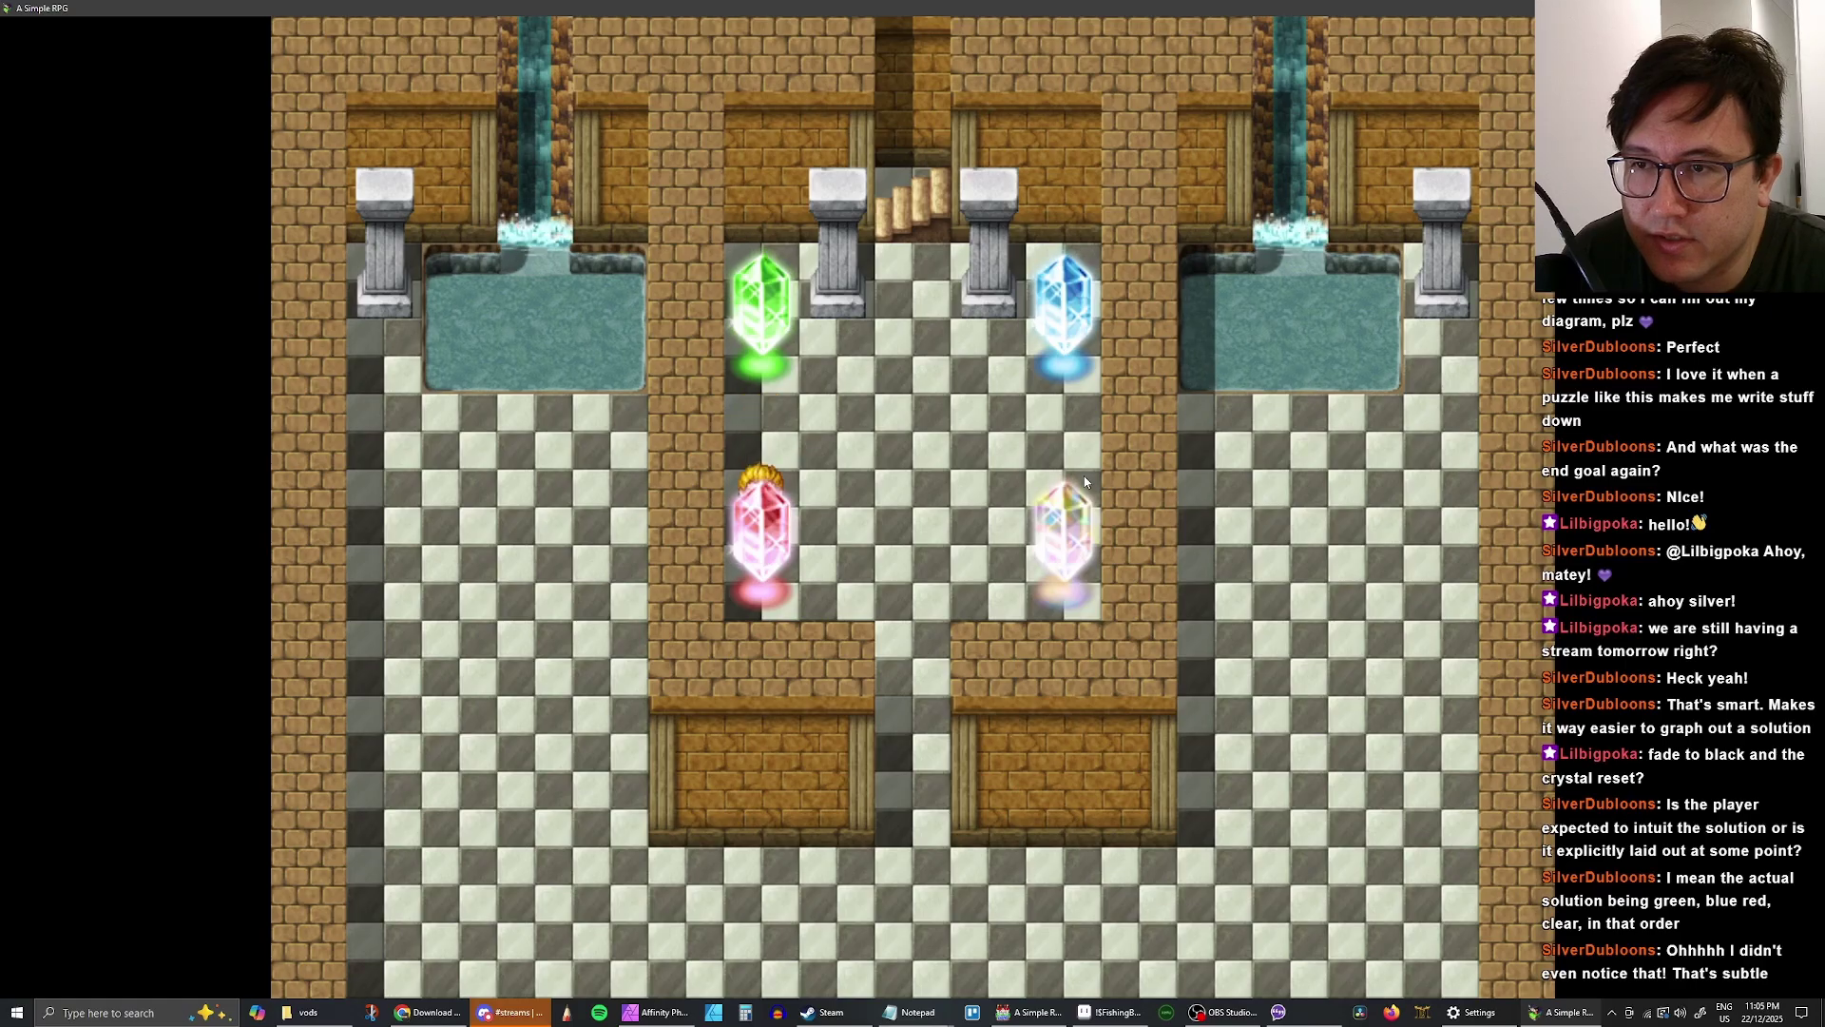
pyautogui.press('Right')
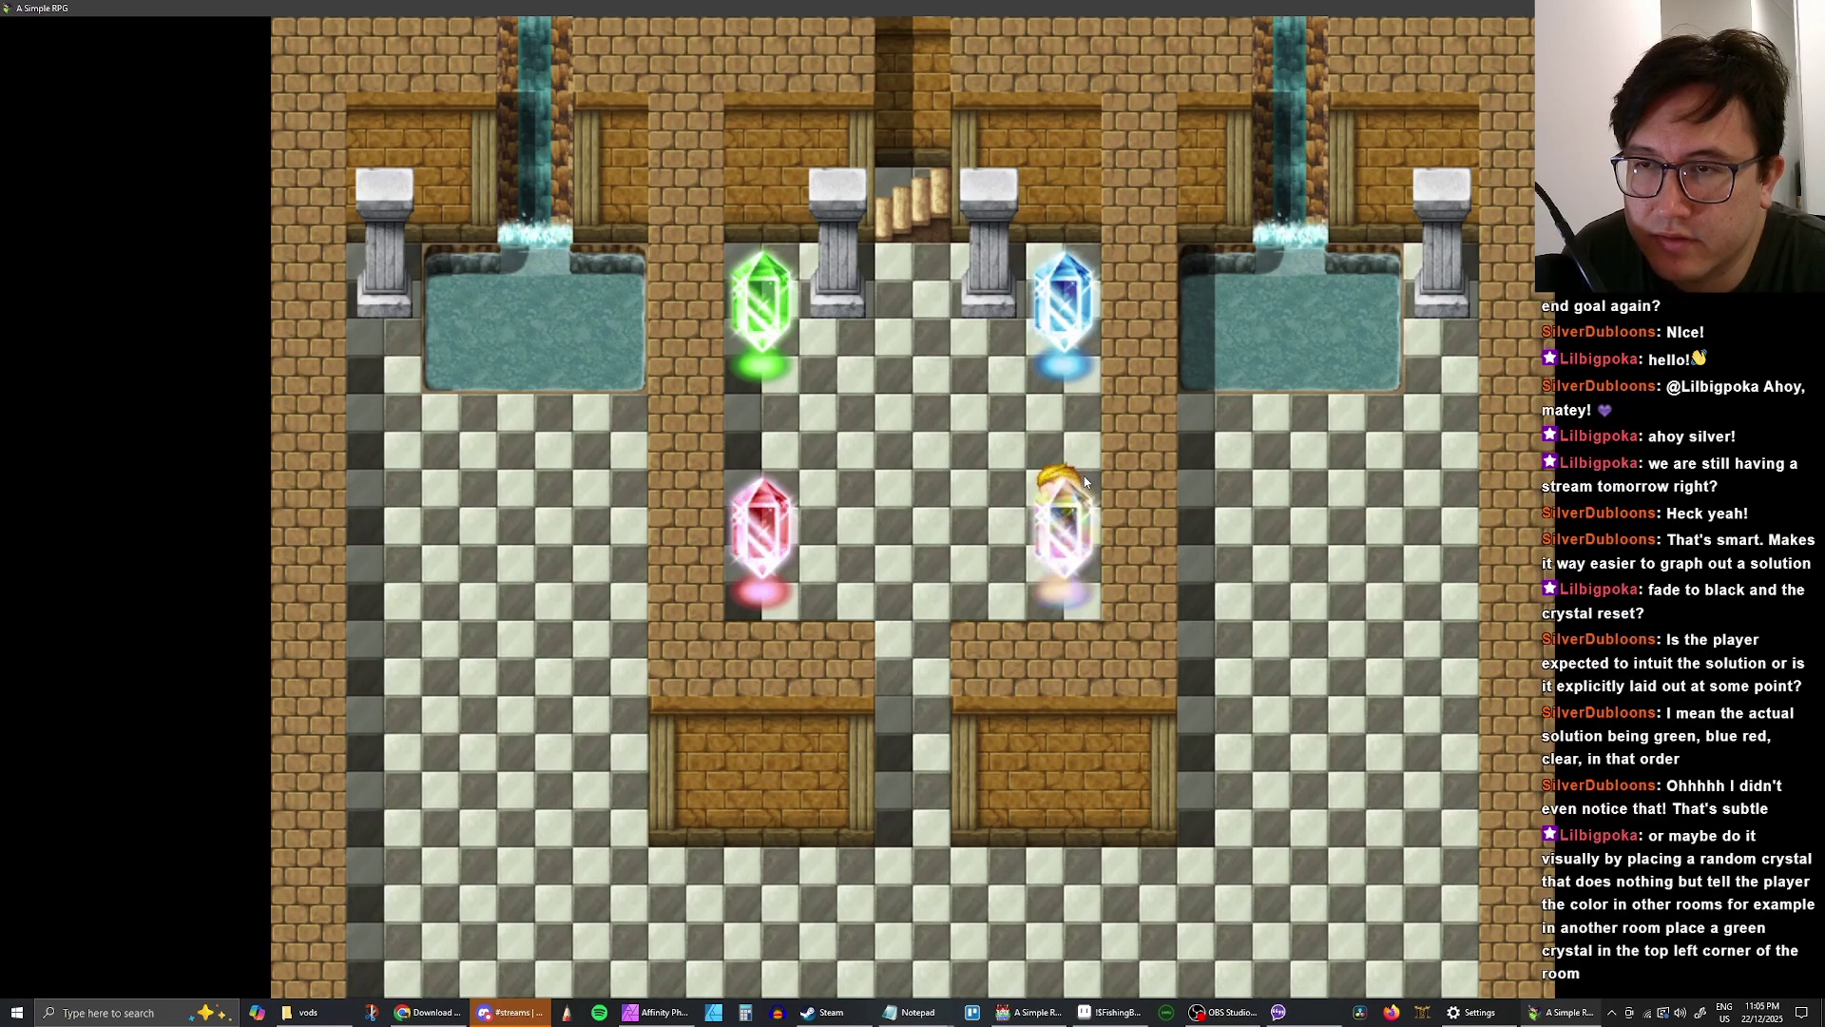
pyautogui.press('Left')
pyautogui.press('Up')
pyautogui.press('Up')
pyautogui.press('Left')
pyautogui.press('Down')
pyautogui.press('Down')
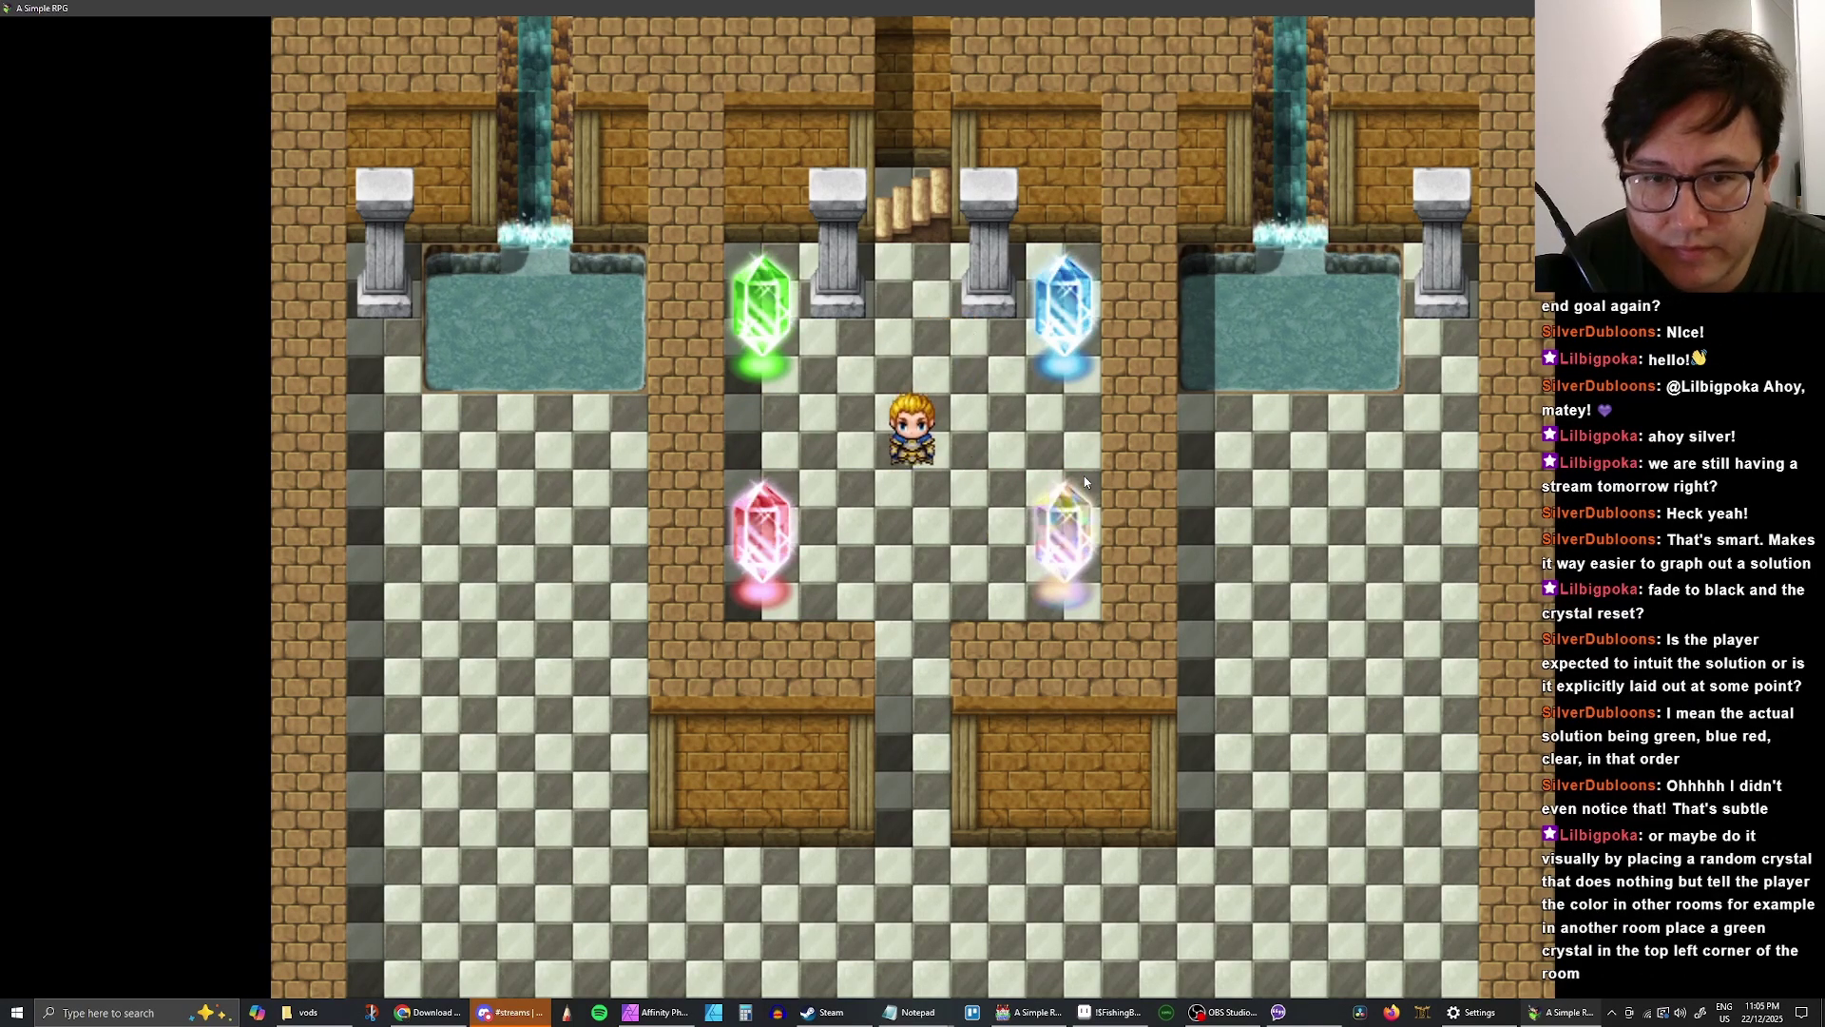
pyautogui.press('Right')
pyautogui.press('Up')
pyautogui.press('Up')
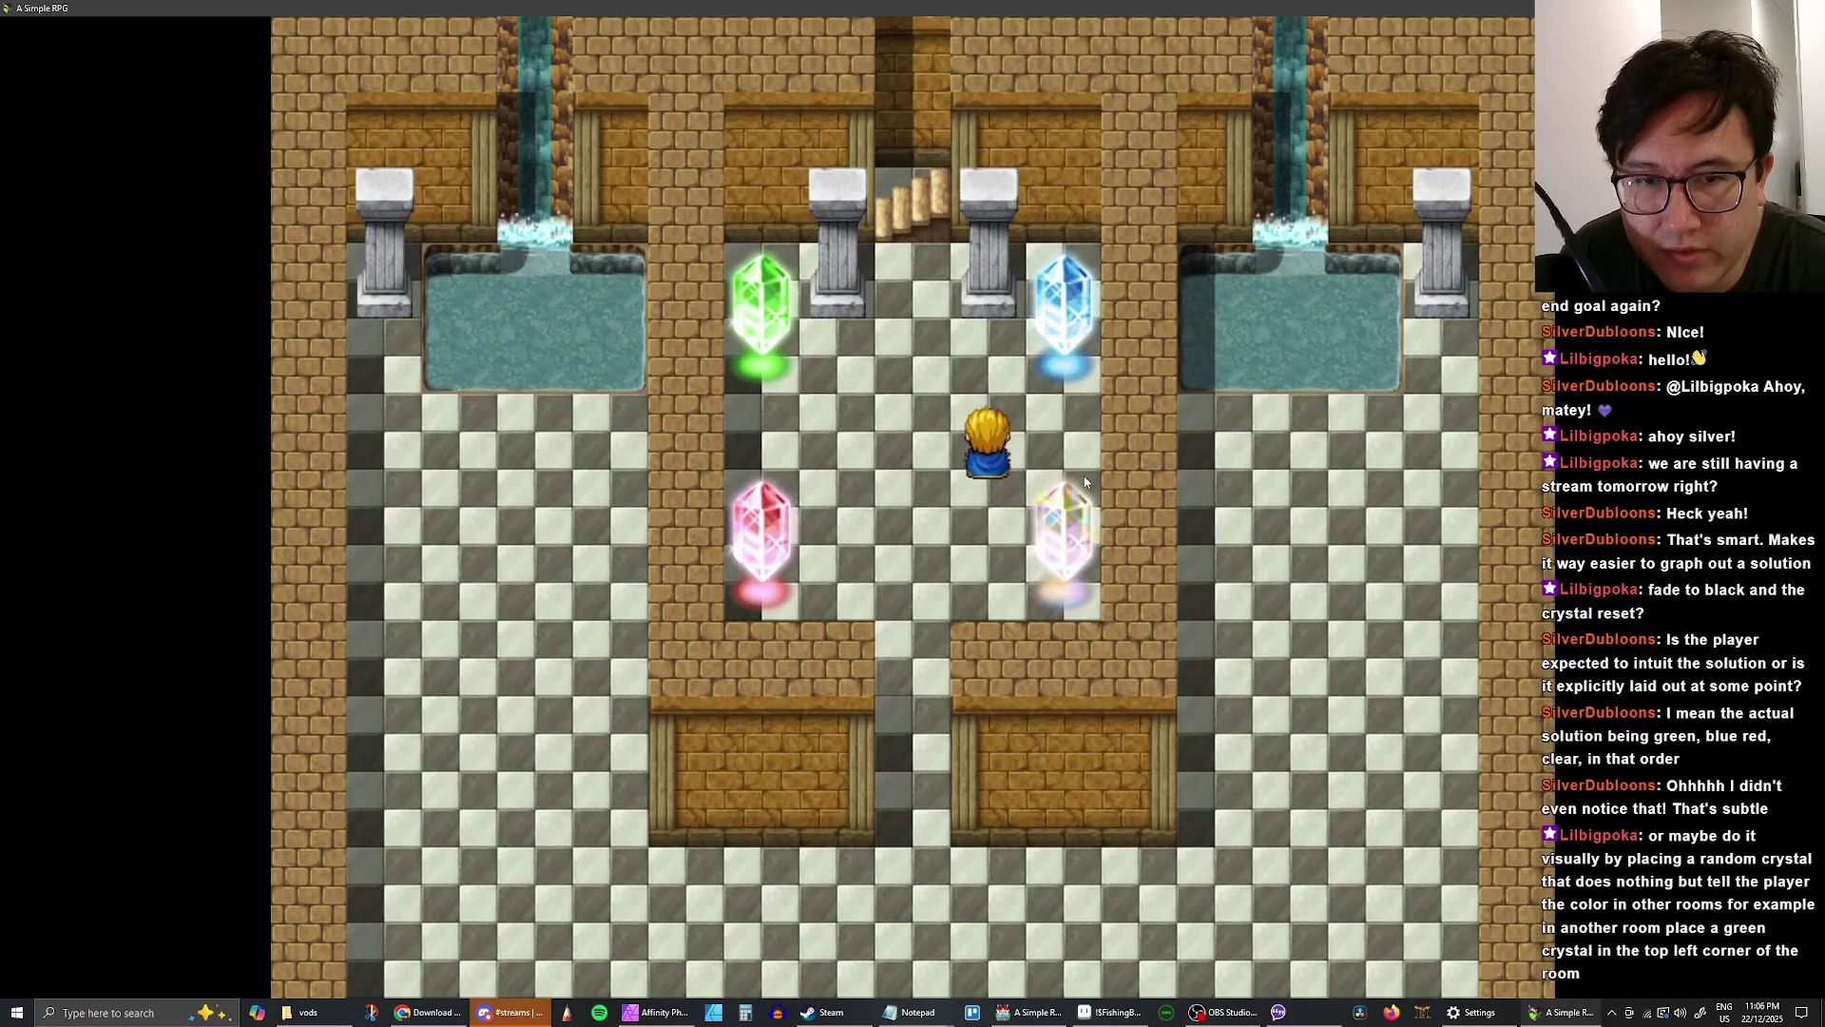
pyautogui.press('Left')
pyautogui.press('Down')
pyautogui.press('Down')
pyautogui.press('Down')
pyautogui.press('Down')
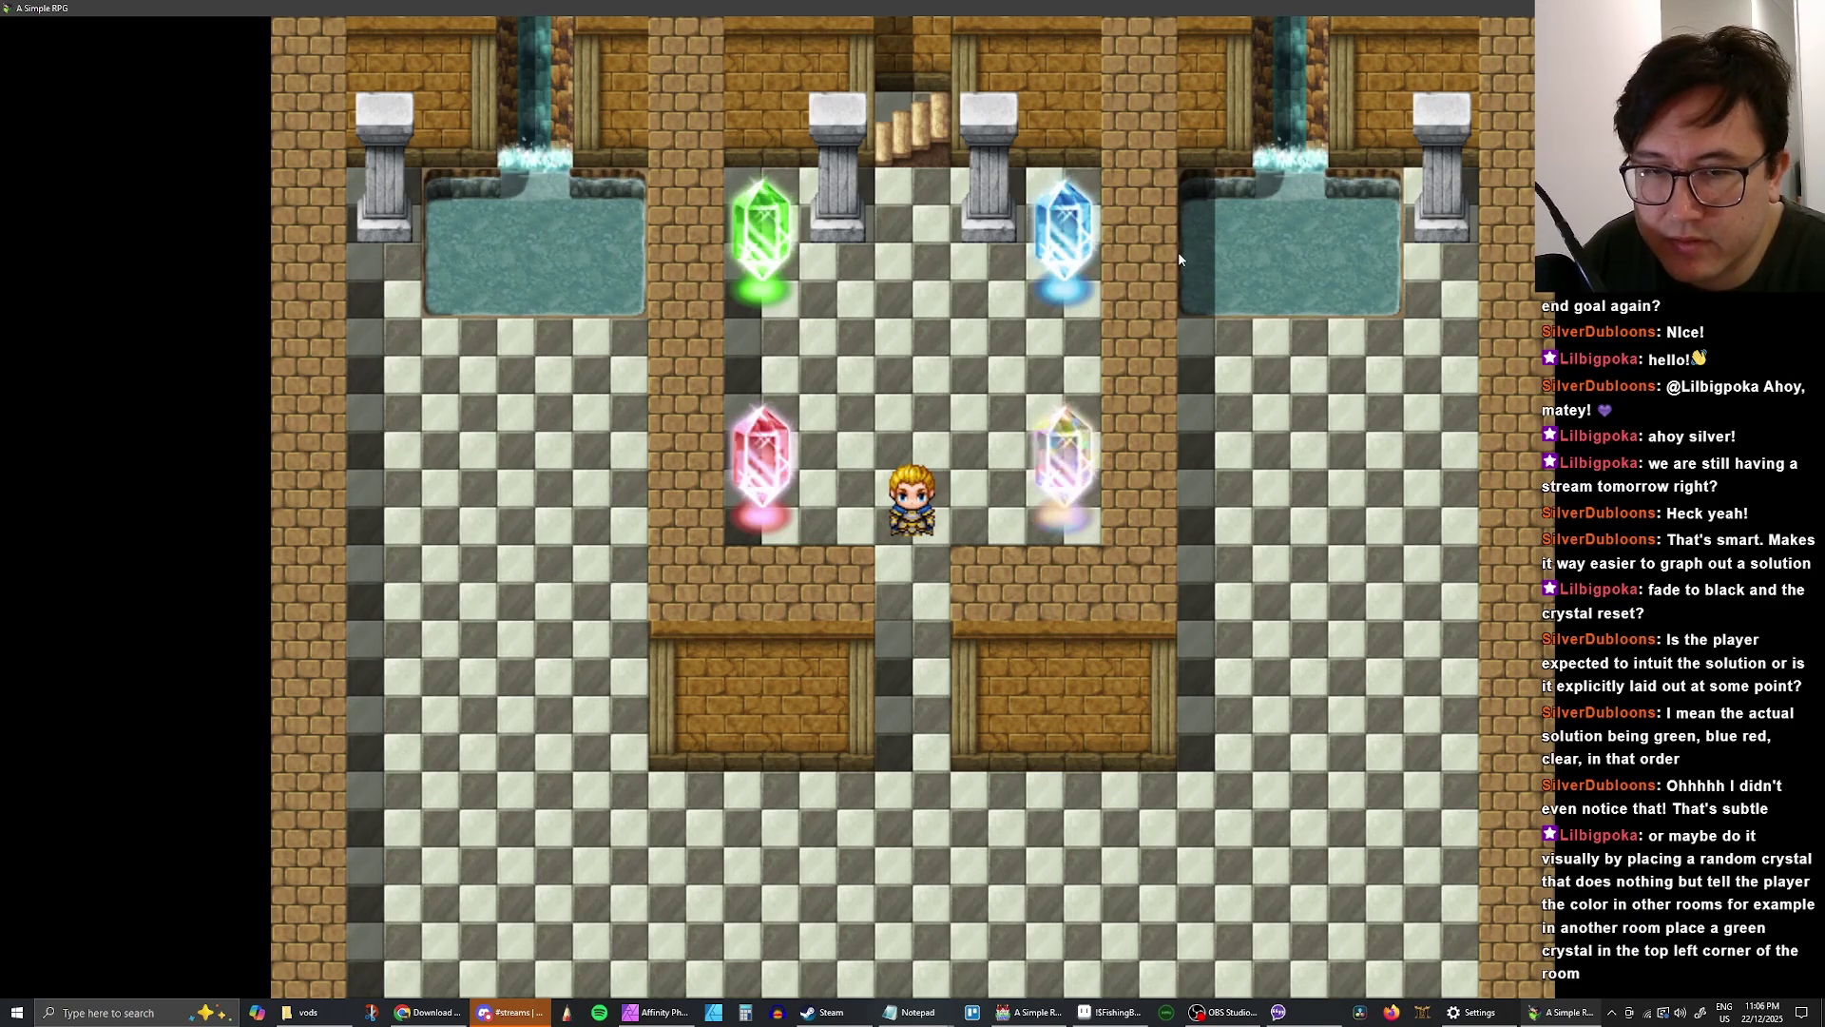
pyautogui.press('Up')
pyautogui.press('Left')
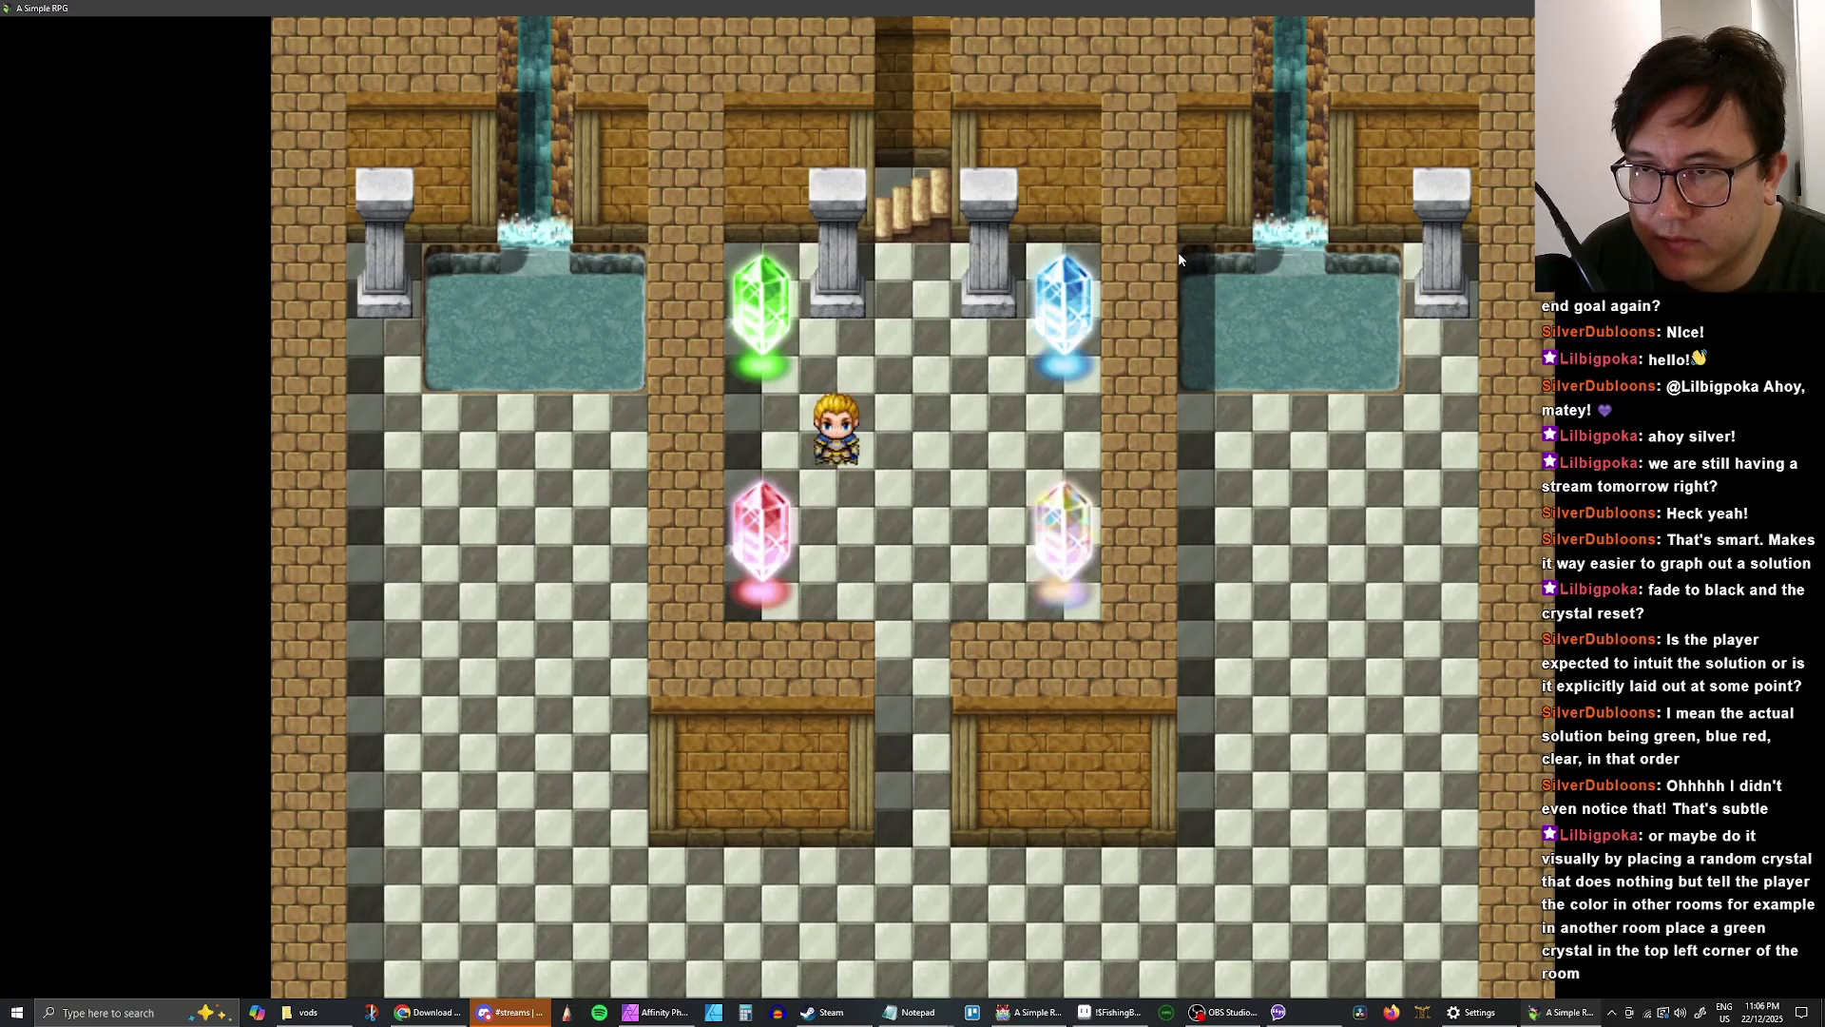
pyautogui.press('Down')
pyautogui.press('Right')
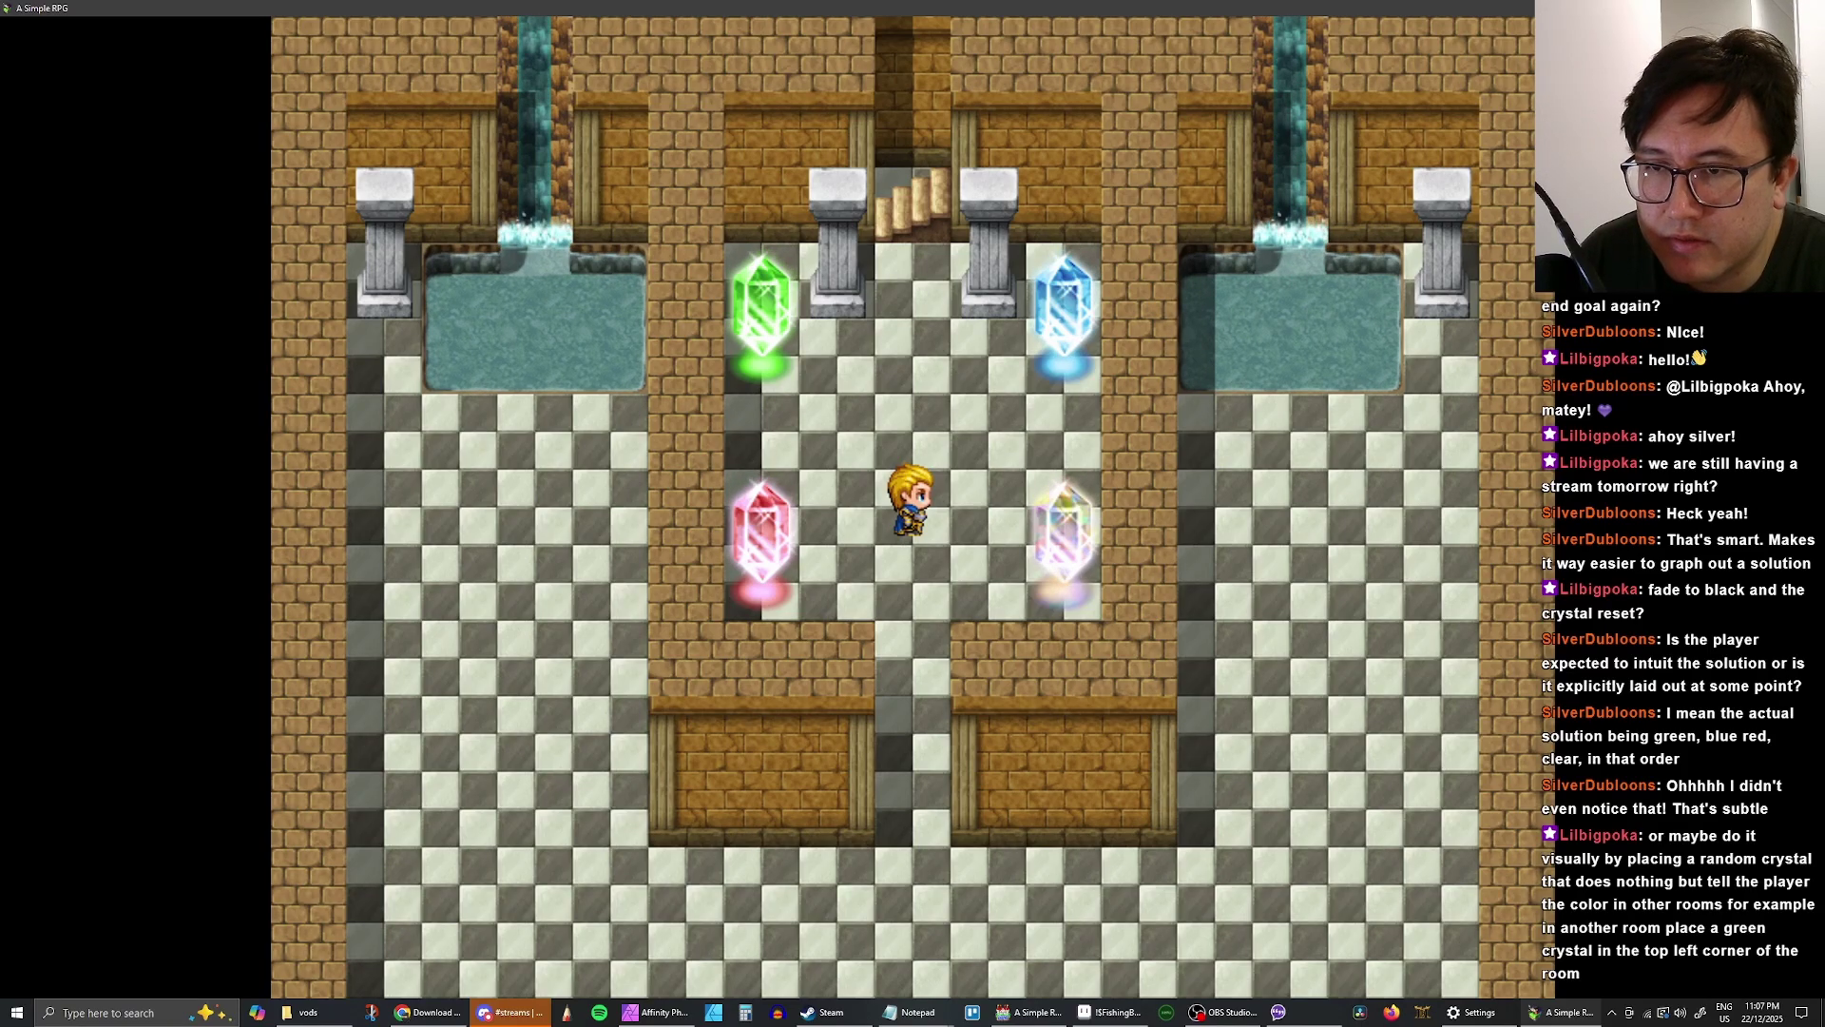
pyautogui.hotkey('alt', 'F4')
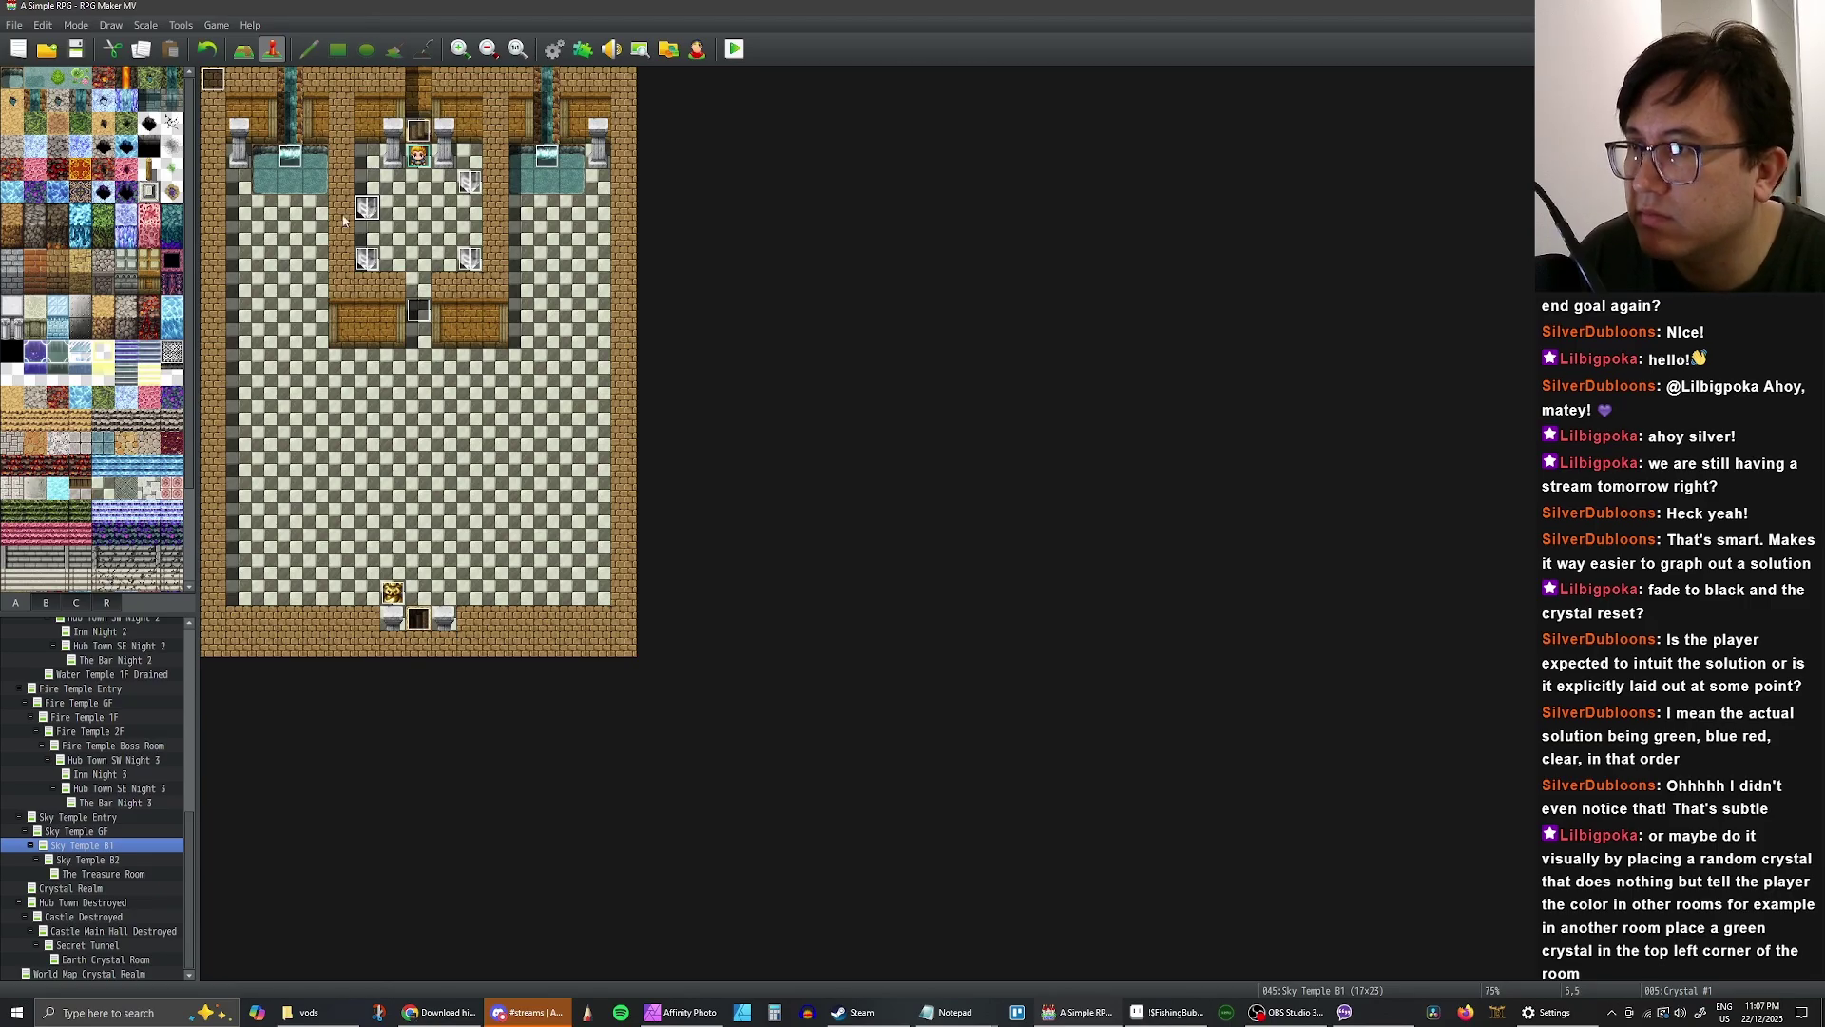
# - Redraw the crystal room's walls into a wider lower chamber and move the Sky Puzzle Cutscene event into the new south doorway
pyautogui.press('F5')
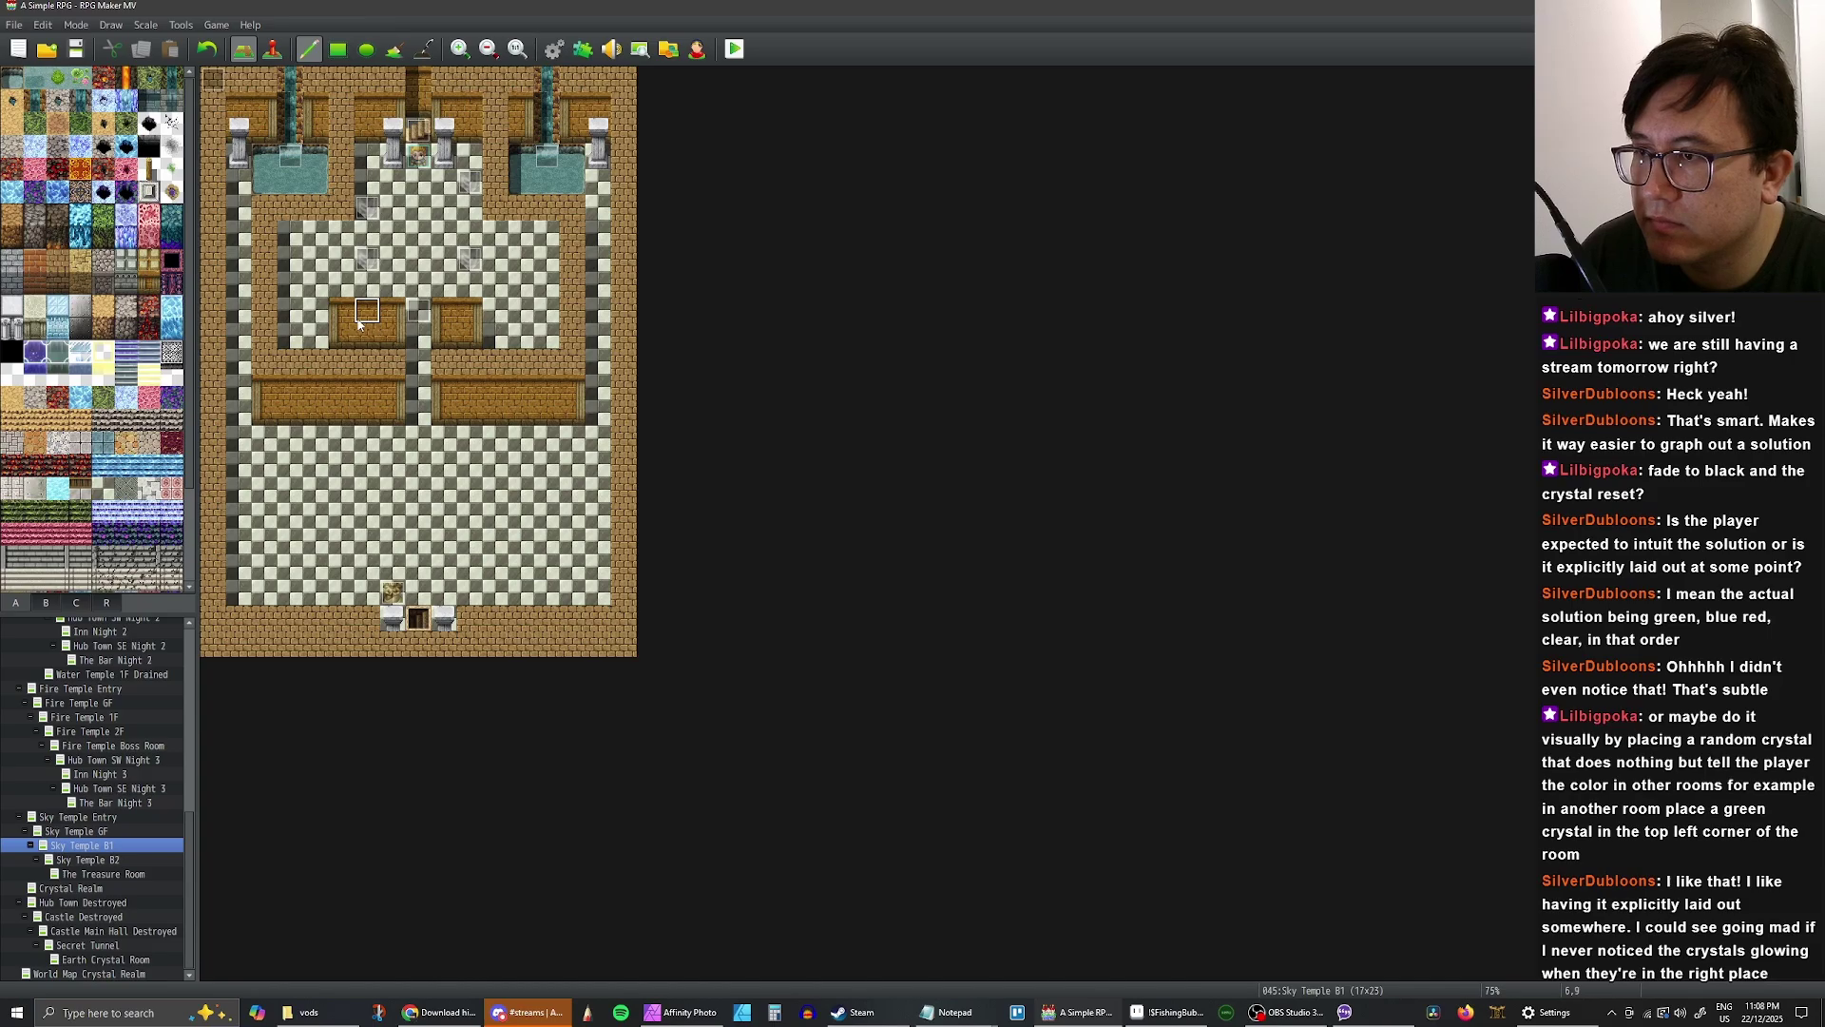
pyautogui.moveTo(297, 260); pyautogui.dragTo(326, 240)
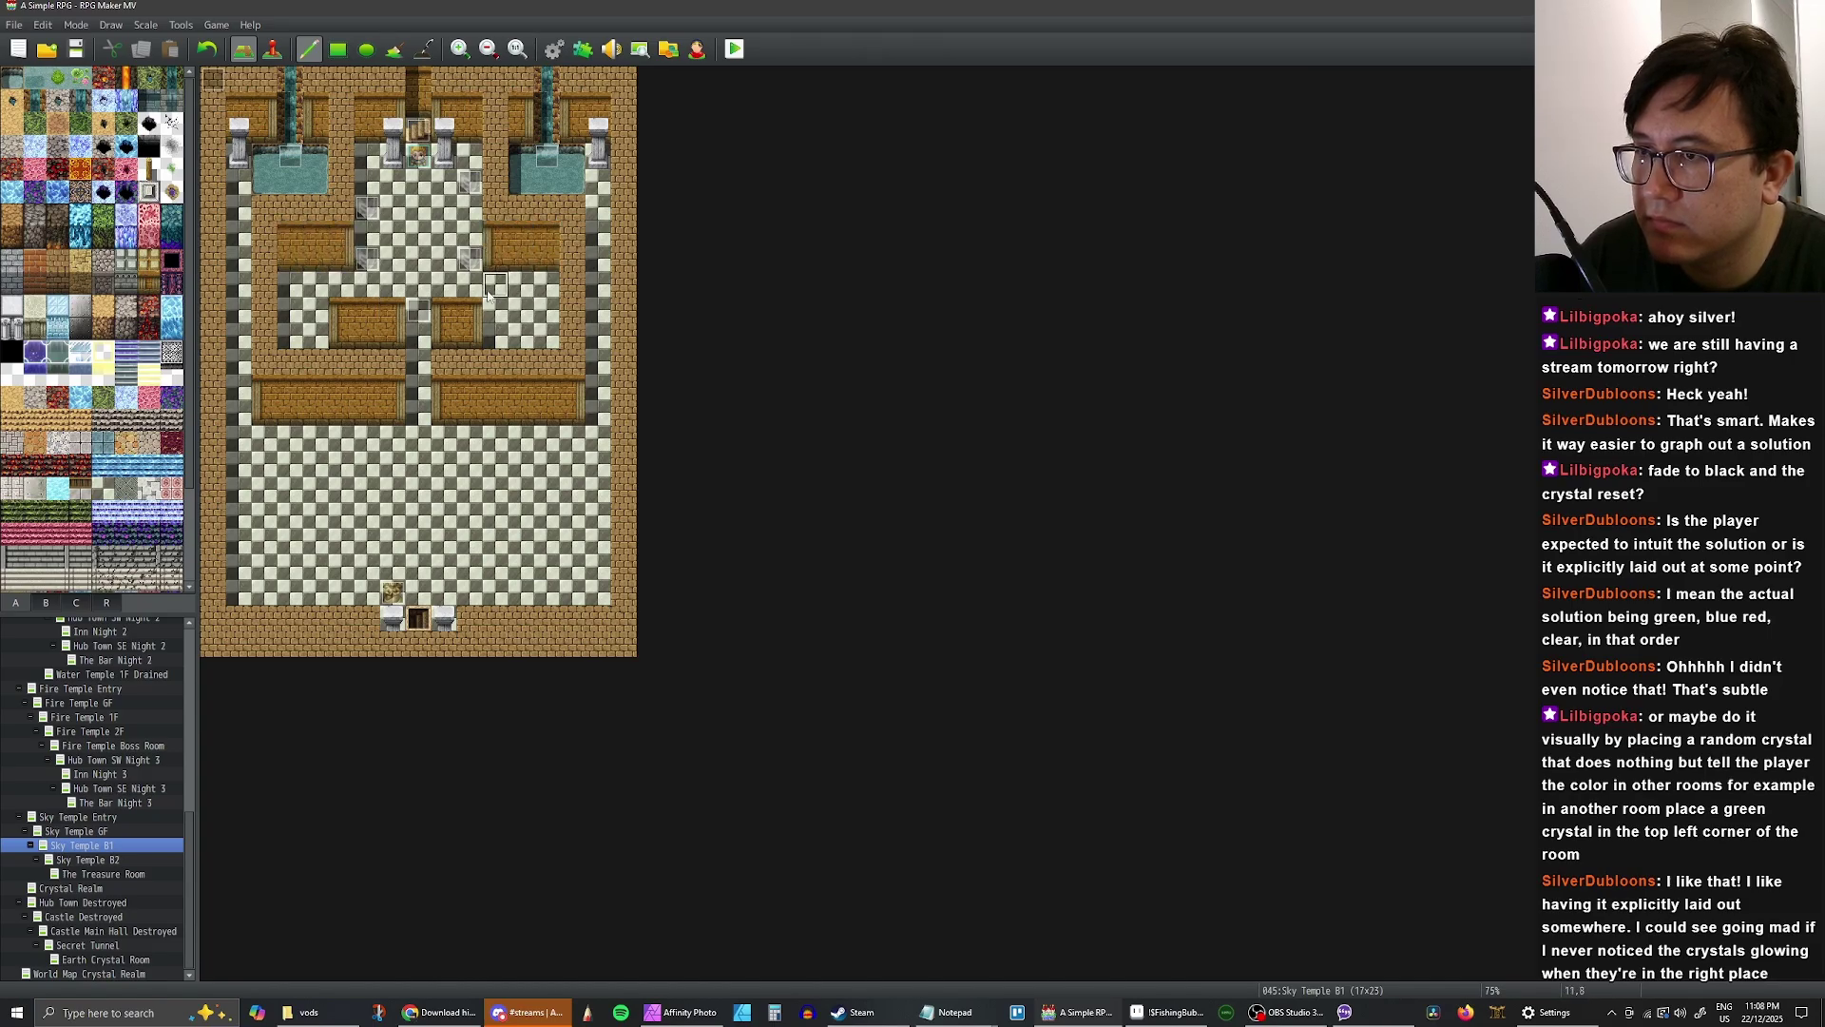
pyautogui.click(270, 52)
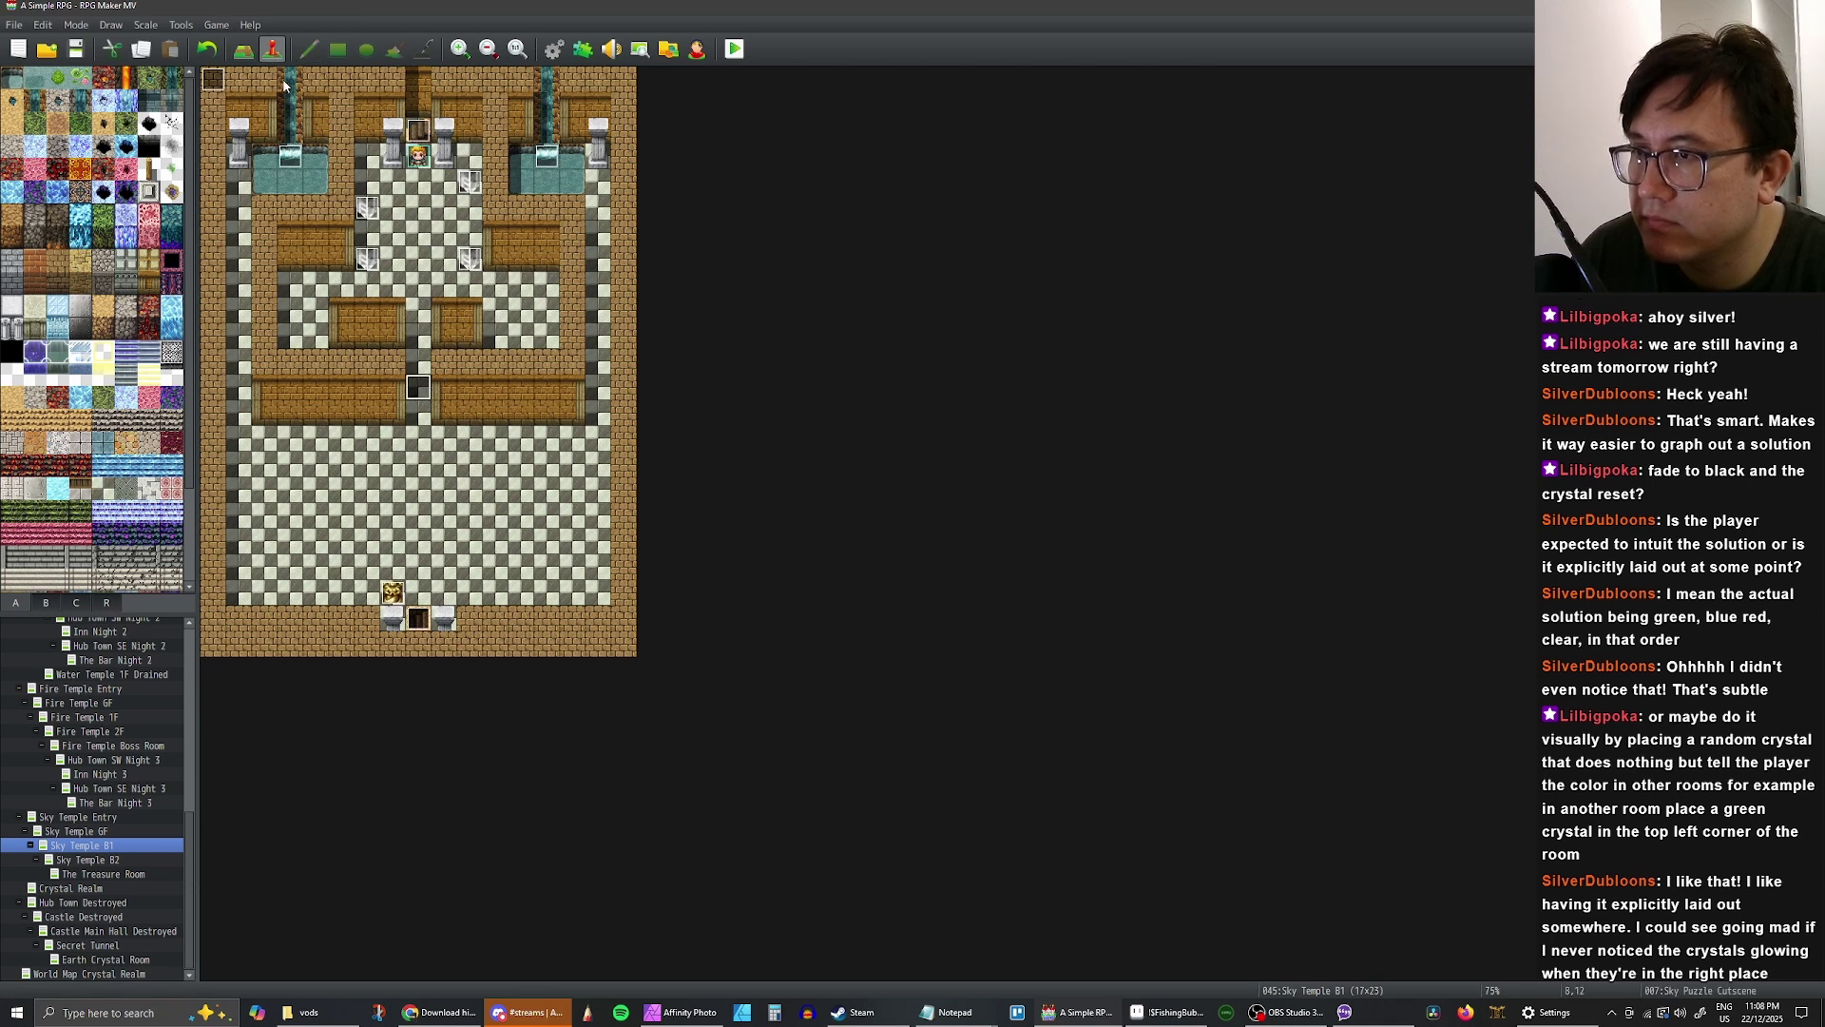
# - Replace the leftover inner wall blocks with checkered floor and line up the four crystal events in one row, two on each side
pyautogui.click(245, 52)
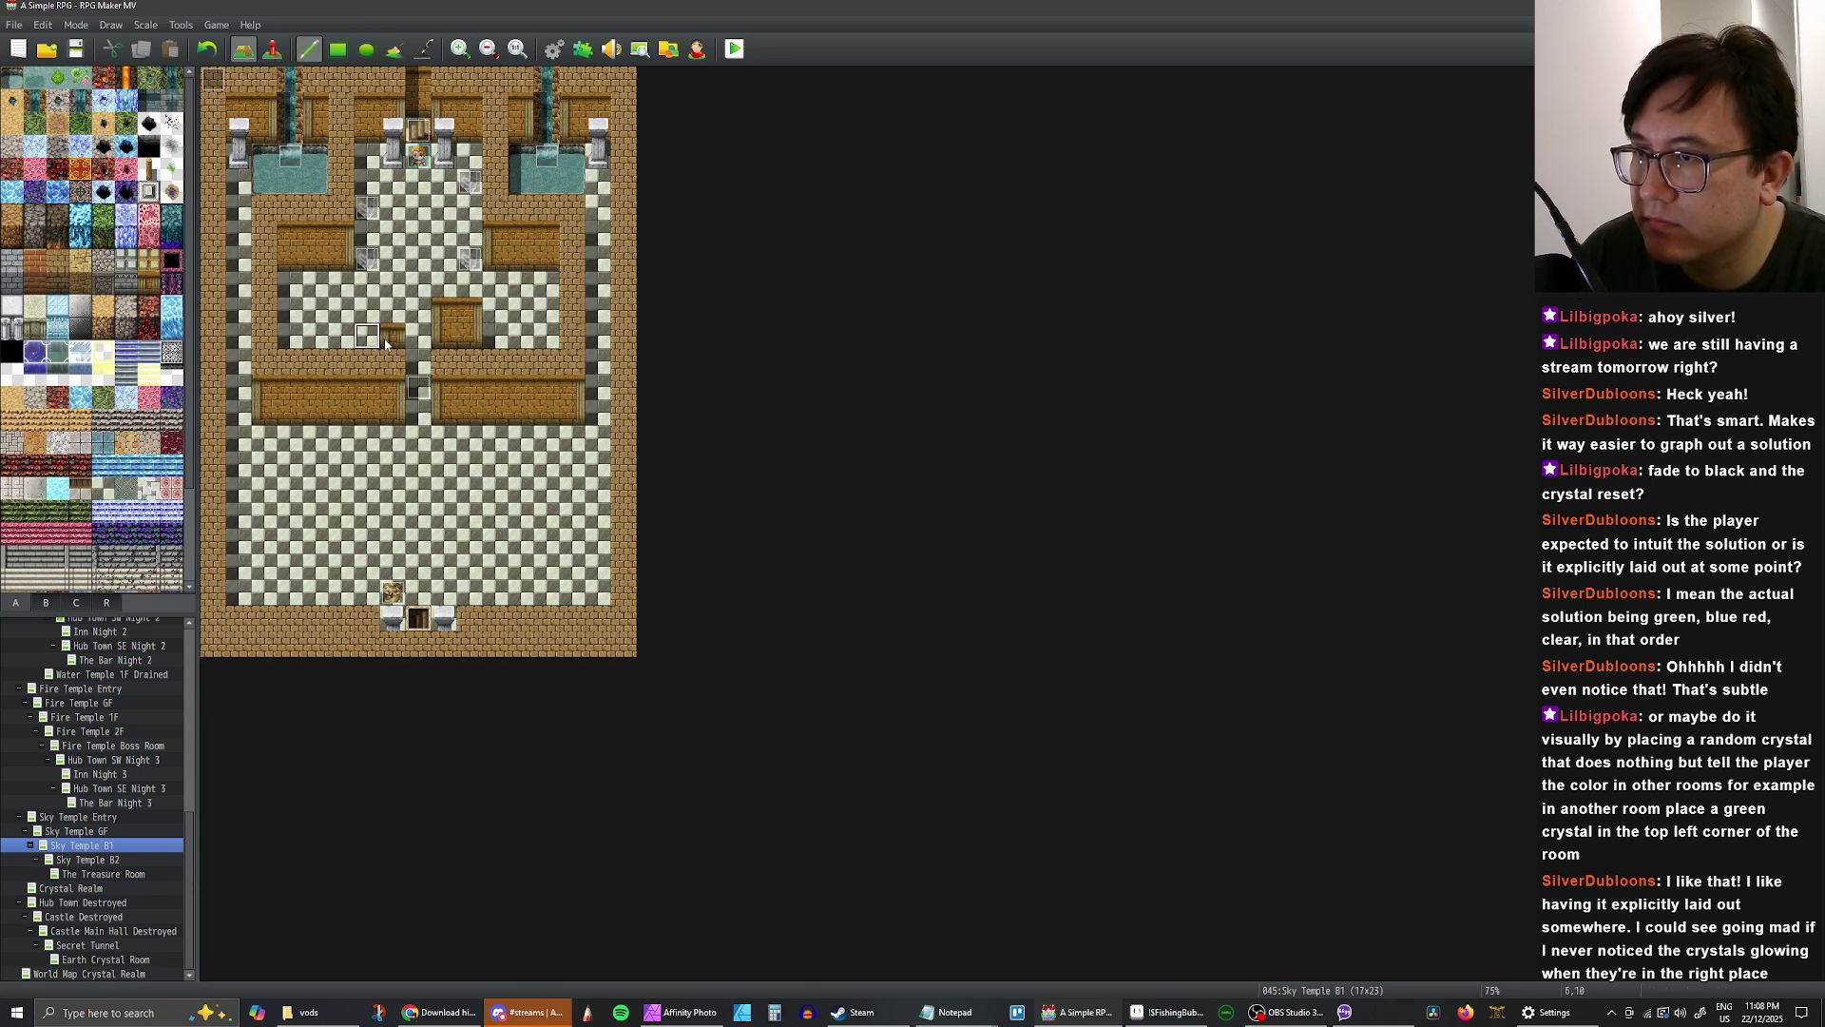
pyautogui.moveTo(386, 344); pyautogui.dragTo(438, 311)
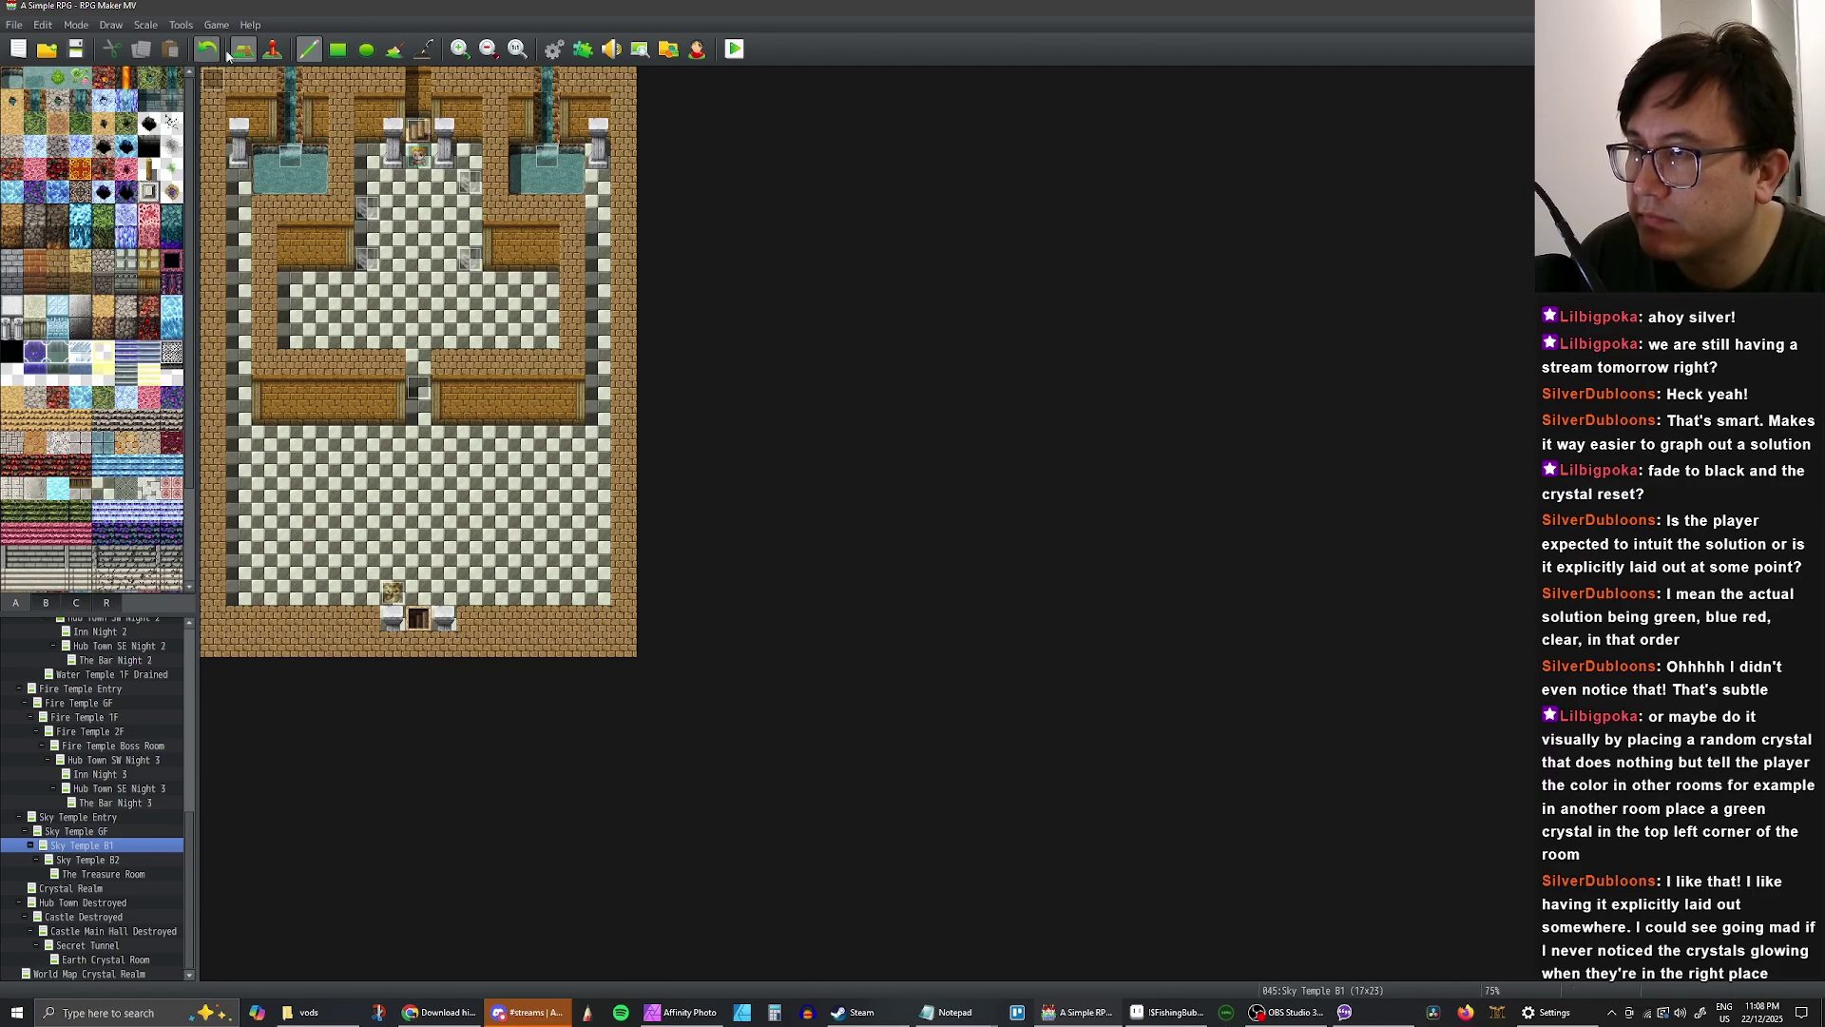
pyautogui.click(272, 52)
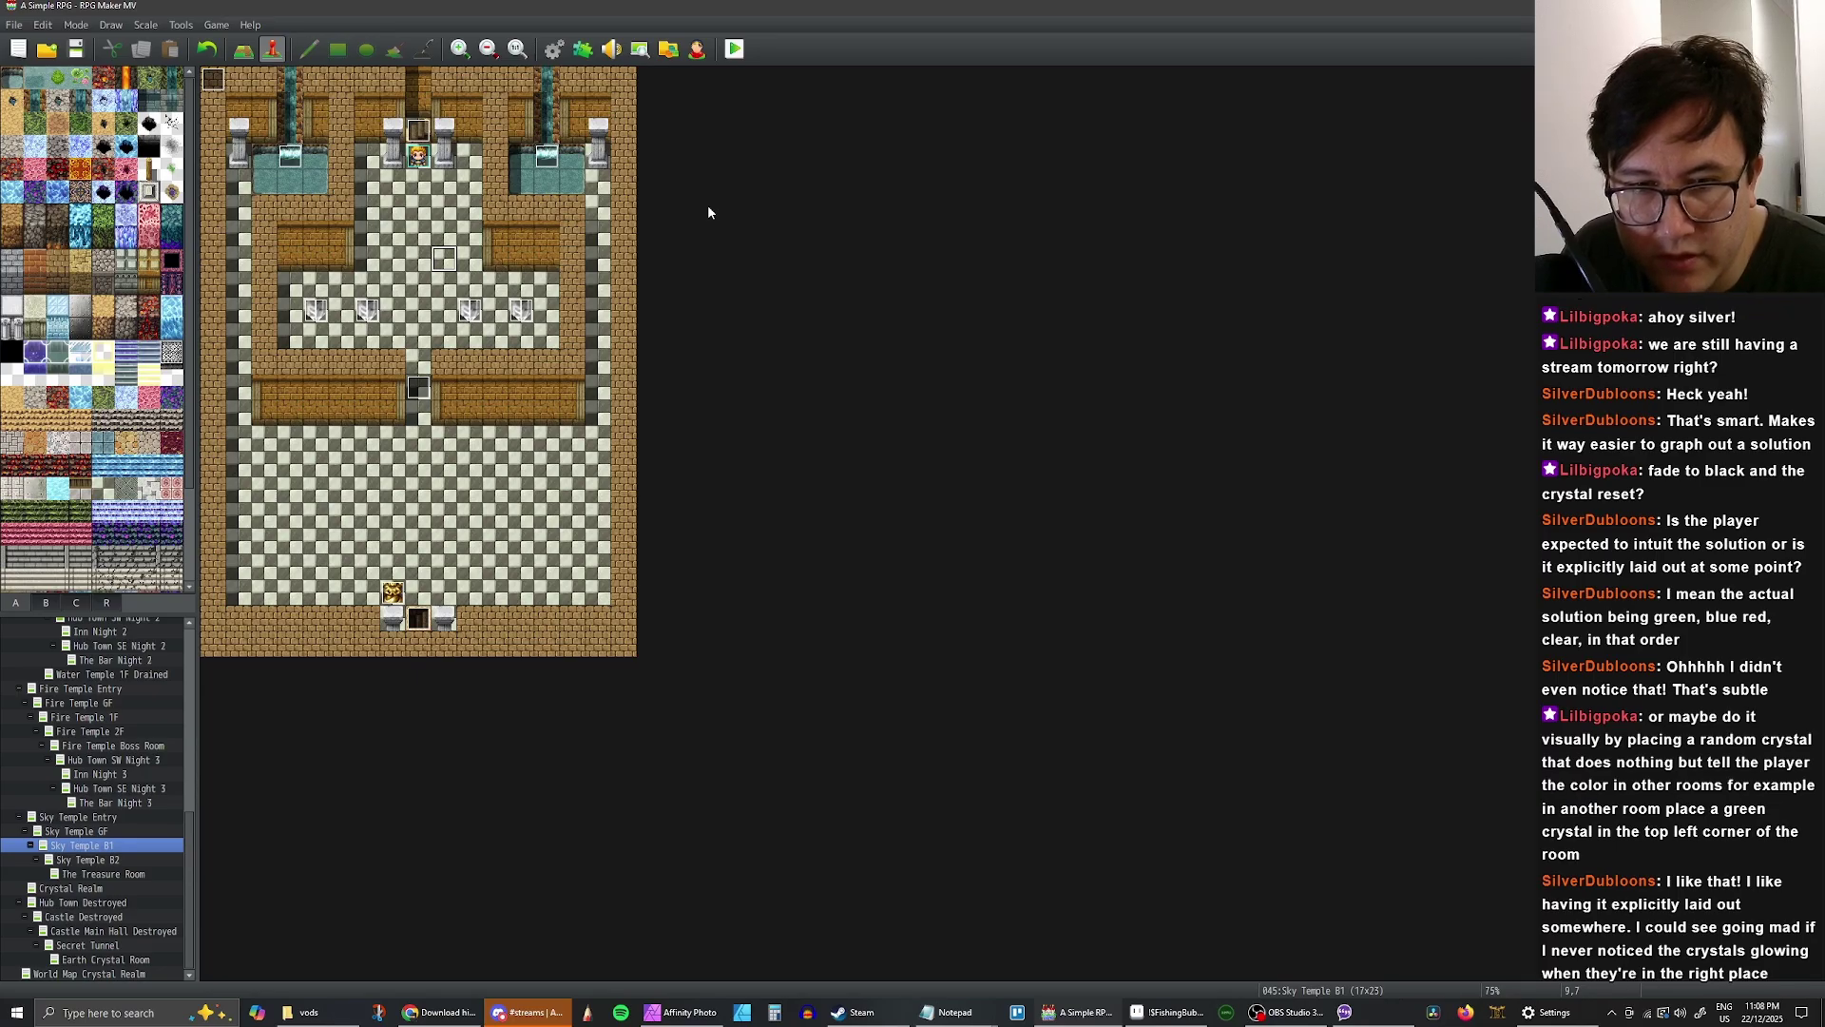
# - Playtest the reworked Sky Temple B1 in a new game and walk south past the crystal row to trigger the puzzle cutscene
pyautogui.hotkey('ctrl', 'r')
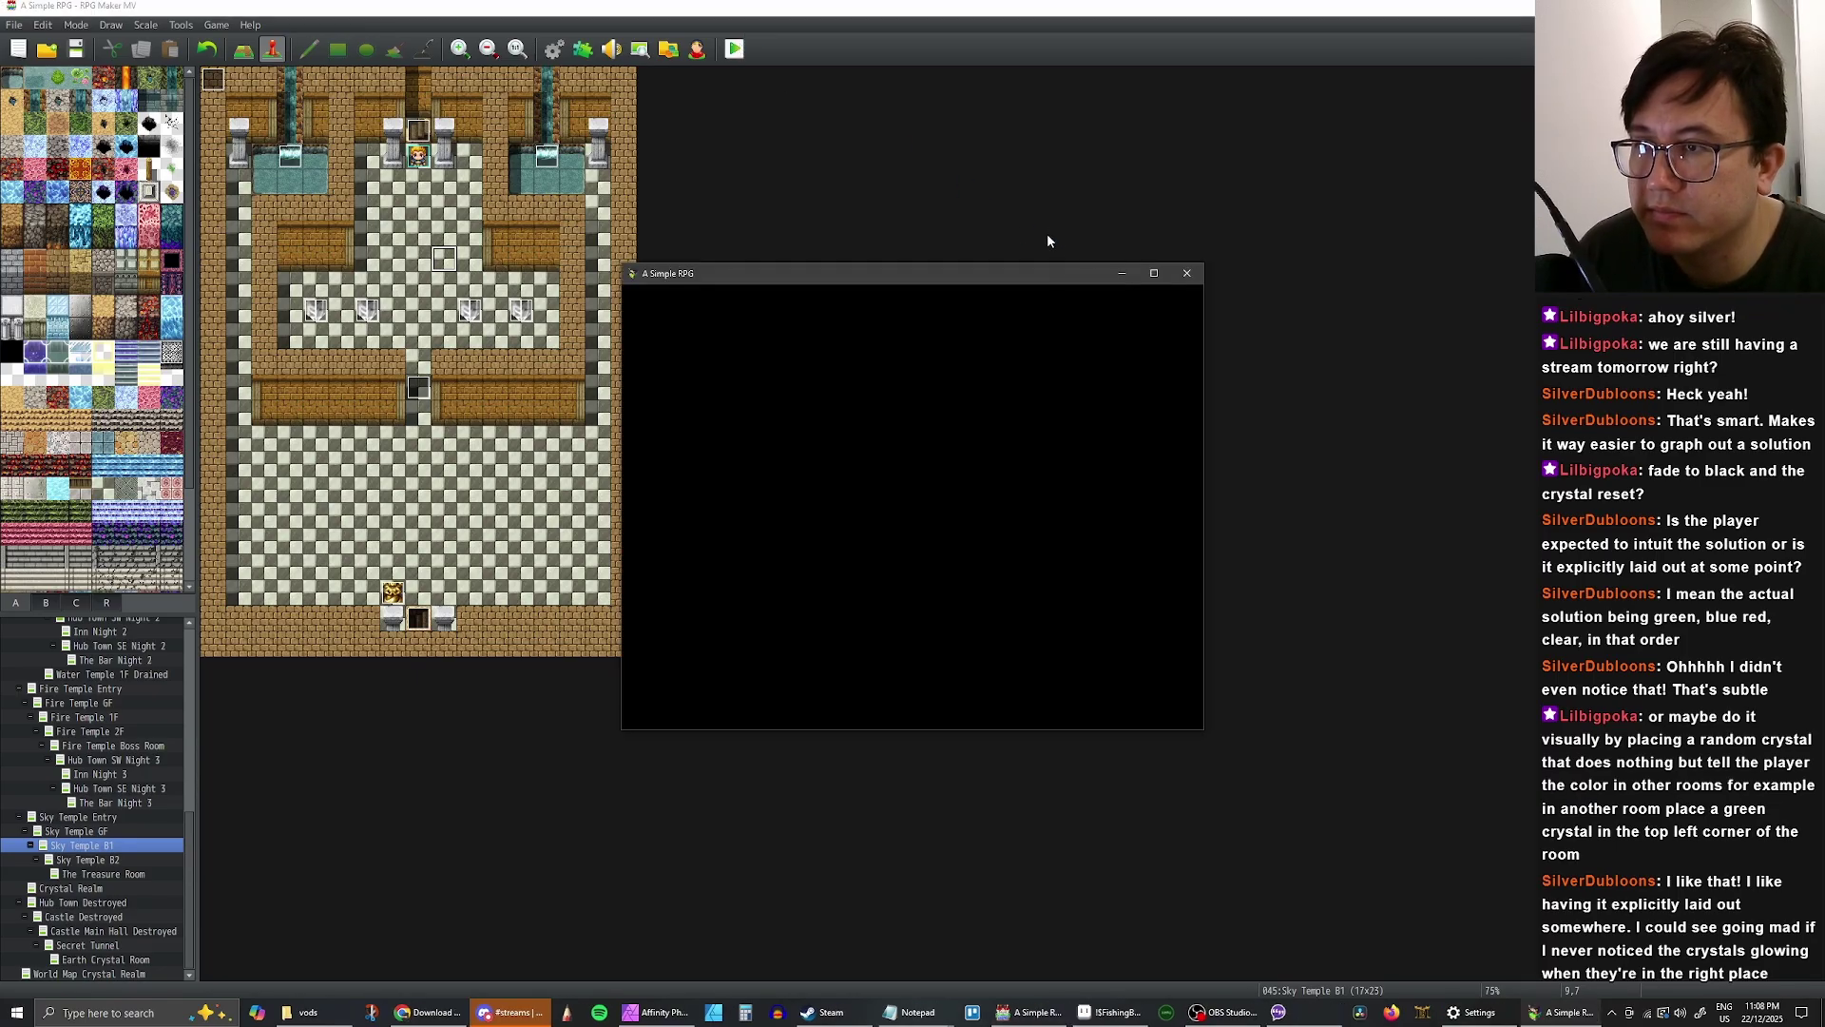
pyautogui.press('Up')
pyautogui.press('Return')
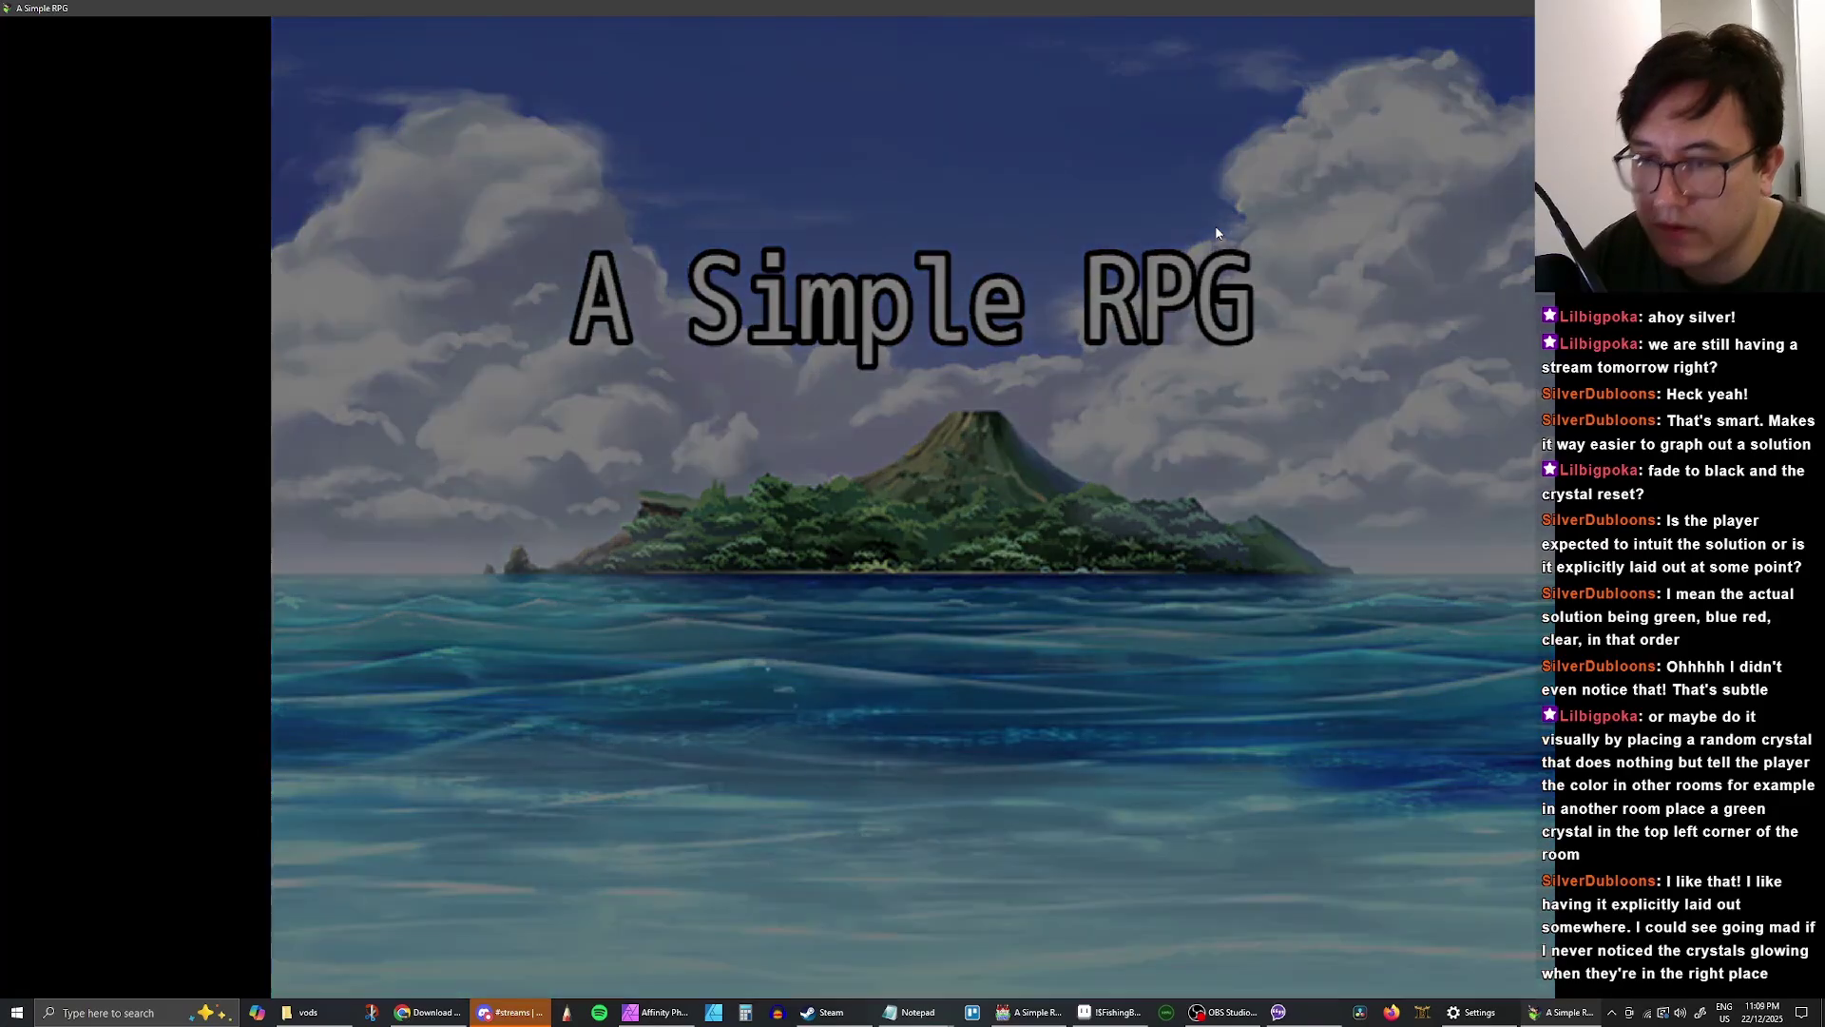
pyautogui.press('Down')
pyautogui.press('Down')
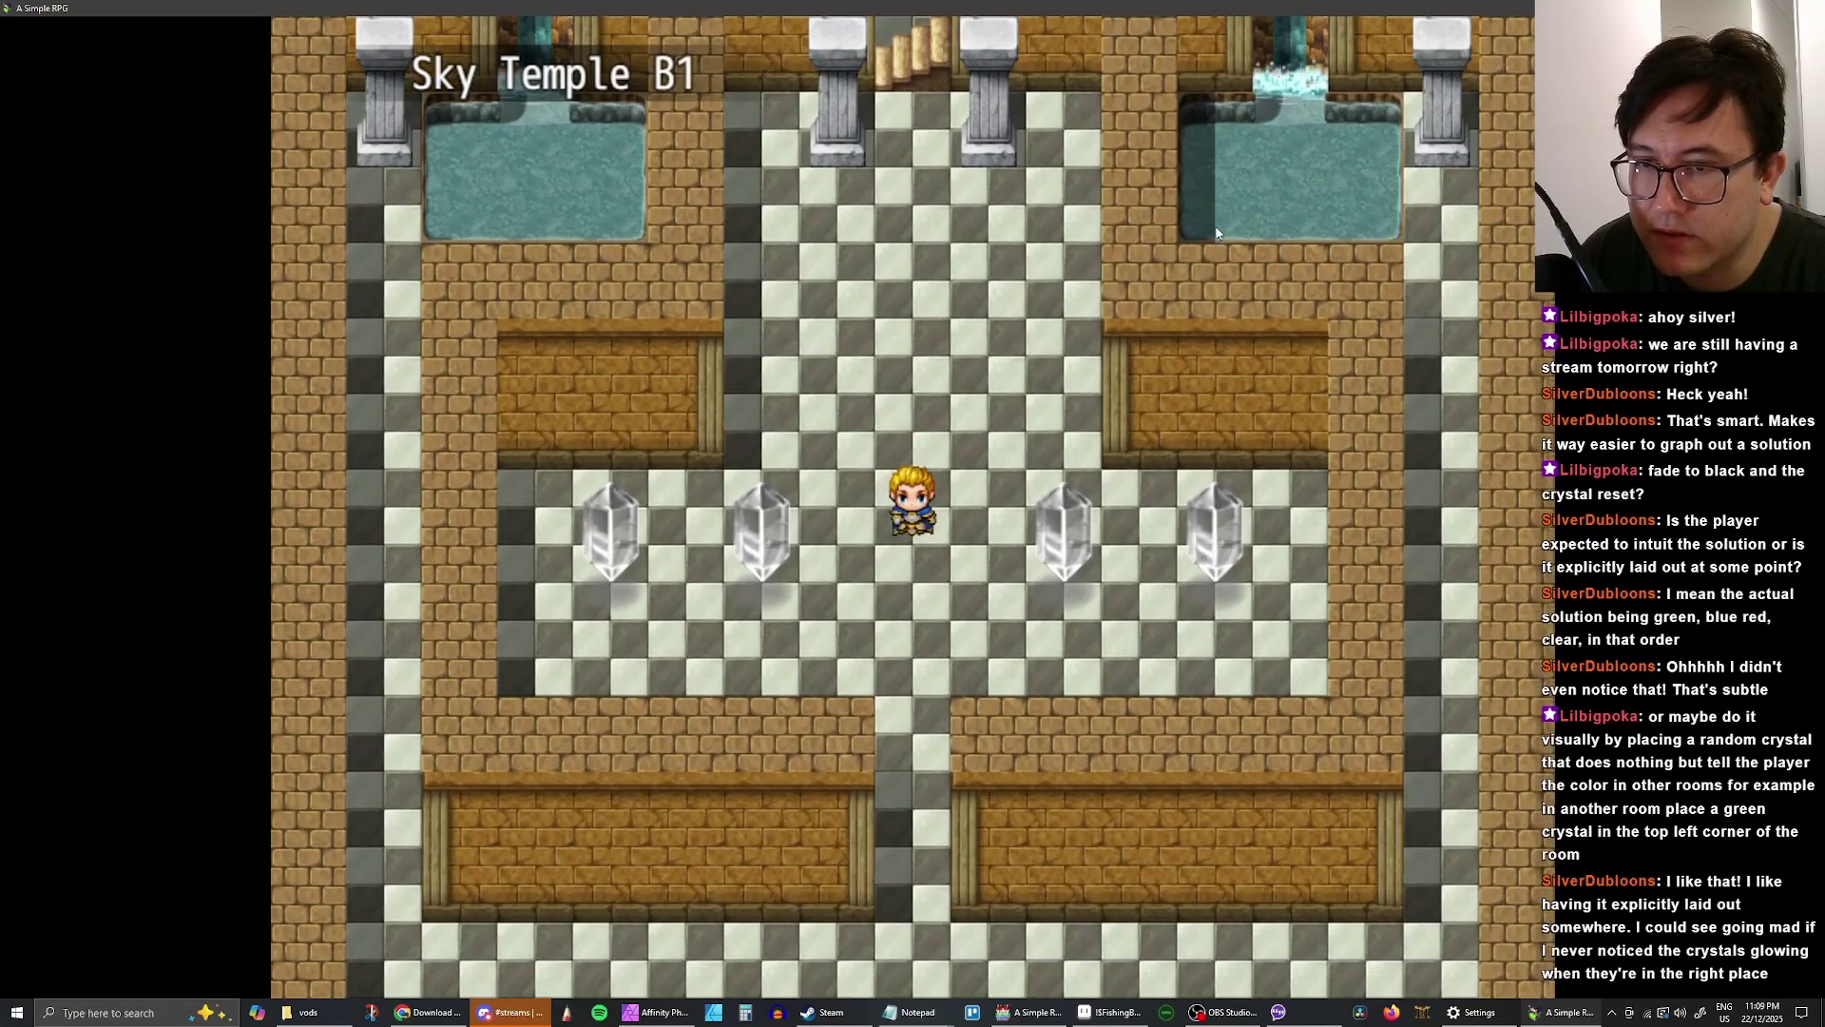
pyautogui.press('Down')
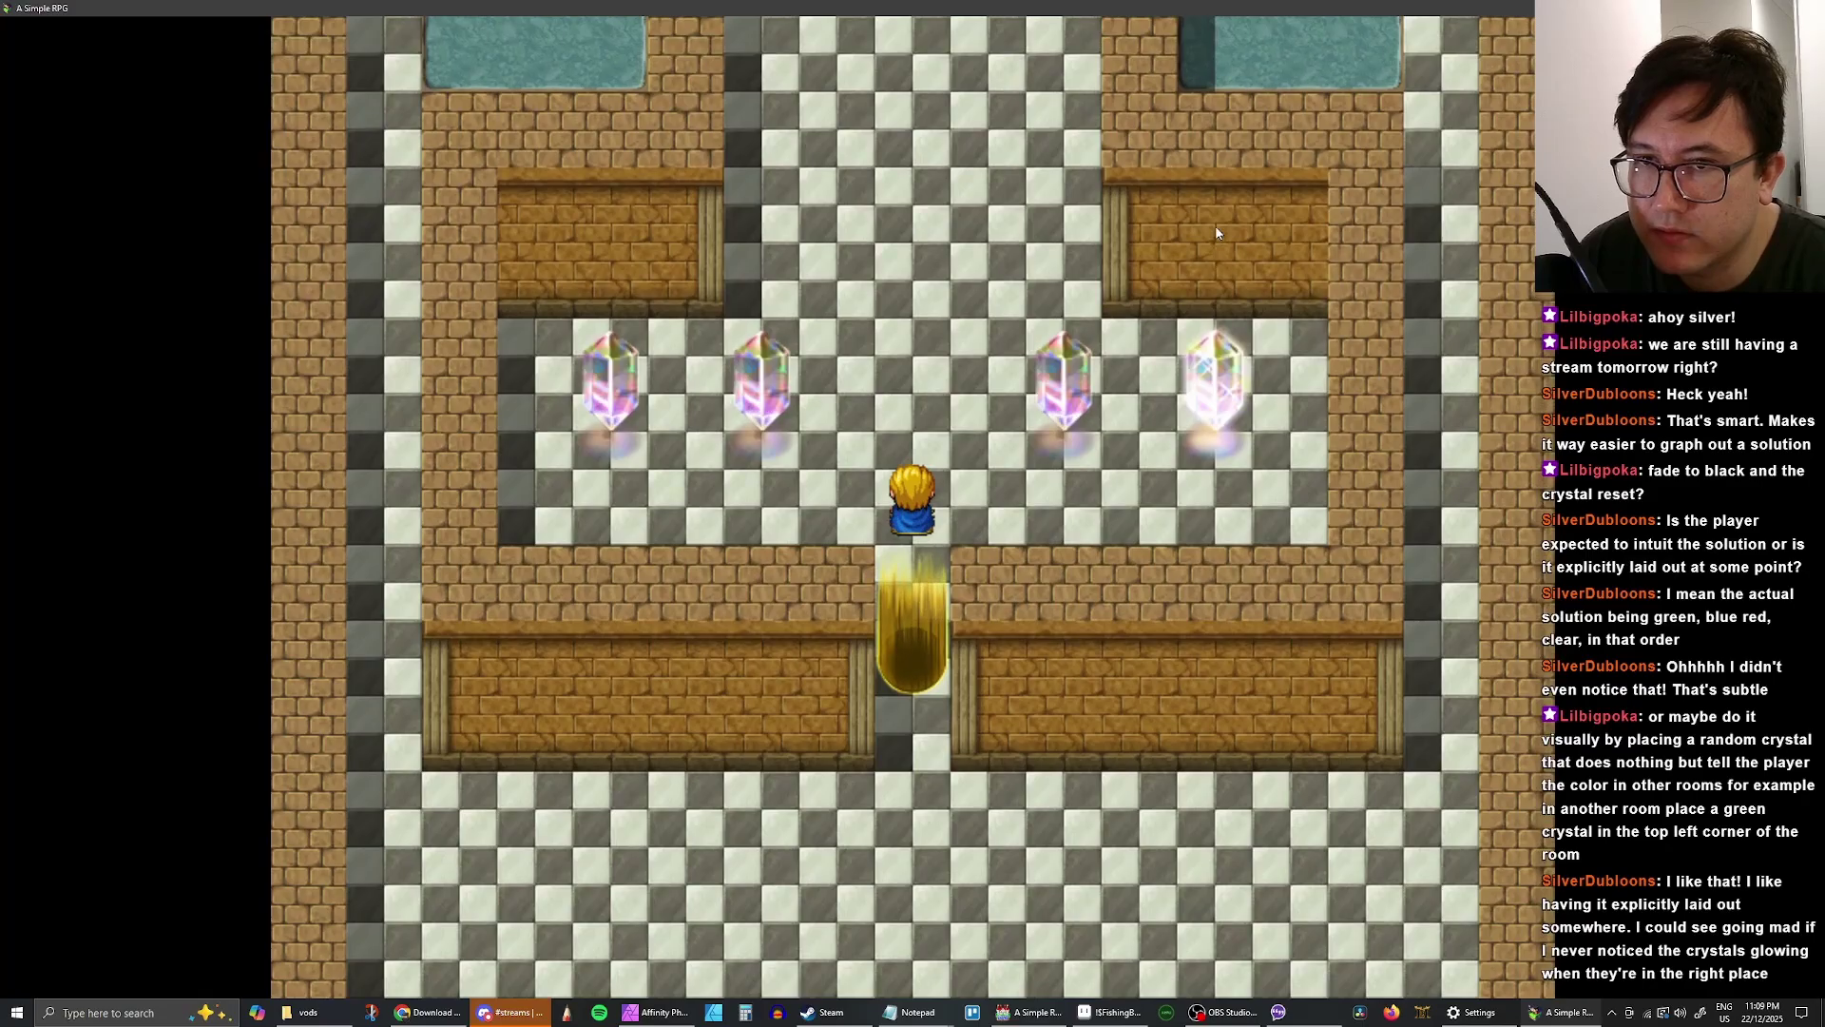
# - Walk along the crystal row to the leftmost crystal and touch it to turn it green
pyautogui.press('Right')
pyautogui.press('Right')
pyautogui.press('Right')
pyautogui.press('Right')
pyautogui.press('Up')
pyautogui.press('Left')
pyautogui.press('Left')
pyautogui.press('Left')
pyautogui.press('Left')
pyautogui.press('Left')
pyautogui.press('Left')
pyautogui.press('Left')
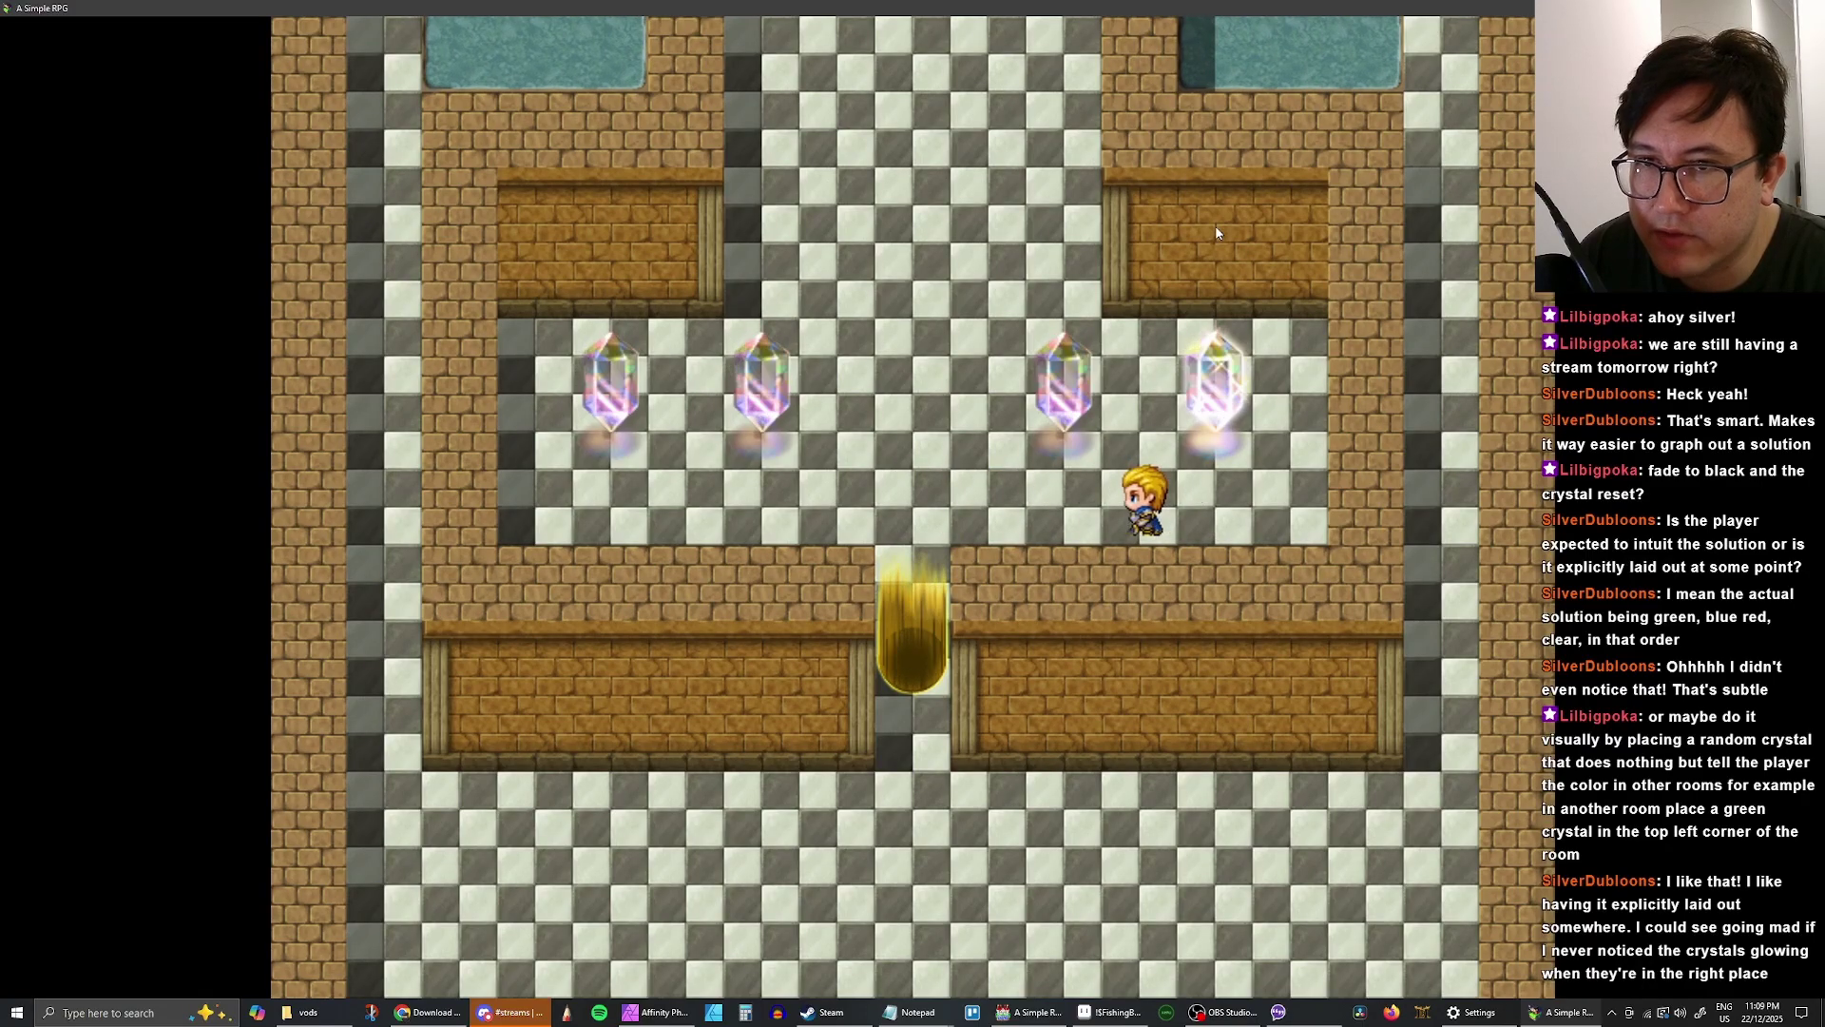
pyautogui.press('Left')
pyautogui.press('Left')
pyautogui.press('Left')
pyautogui.press('Up')
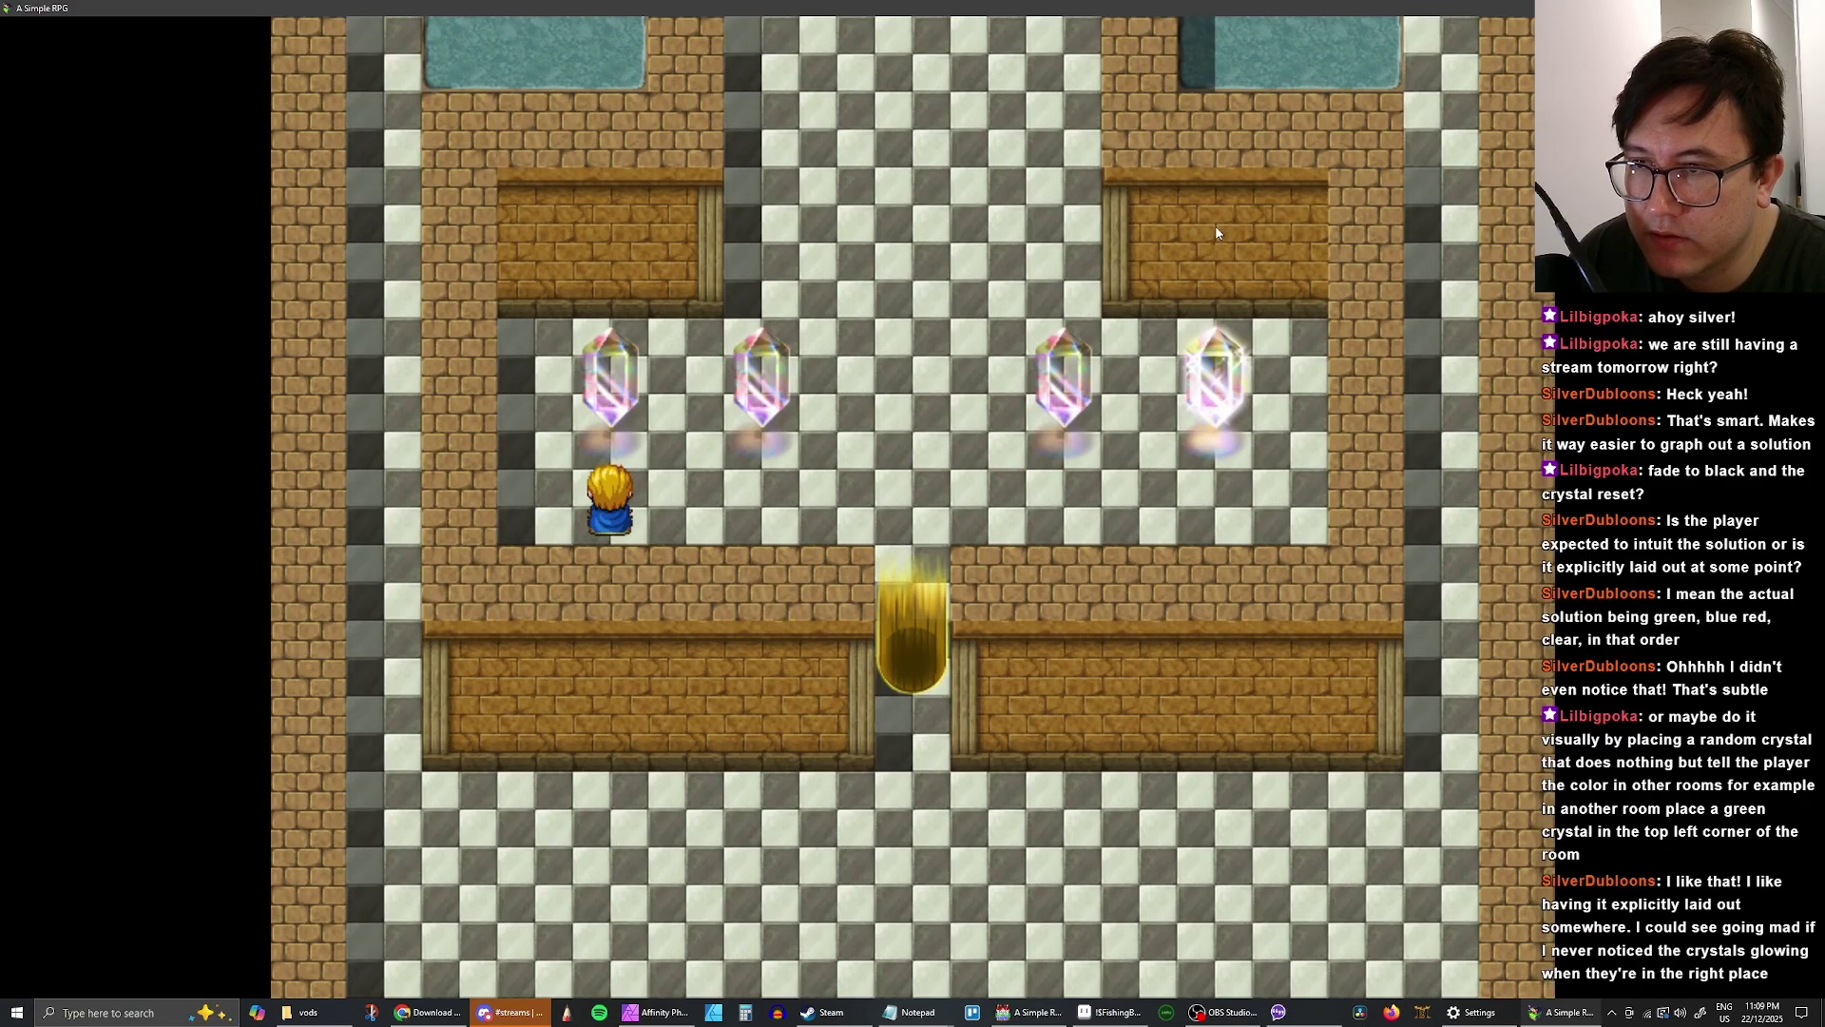
pyautogui.press('Return')
pyautogui.press('Return')
# - Walk to the third crystal from the west and touch it twice to turn it red
pyautogui.press('Right')
pyautogui.press('Right')
pyautogui.press('Right')
pyautogui.press('Right')
pyautogui.press('Right')
pyautogui.press('Right')
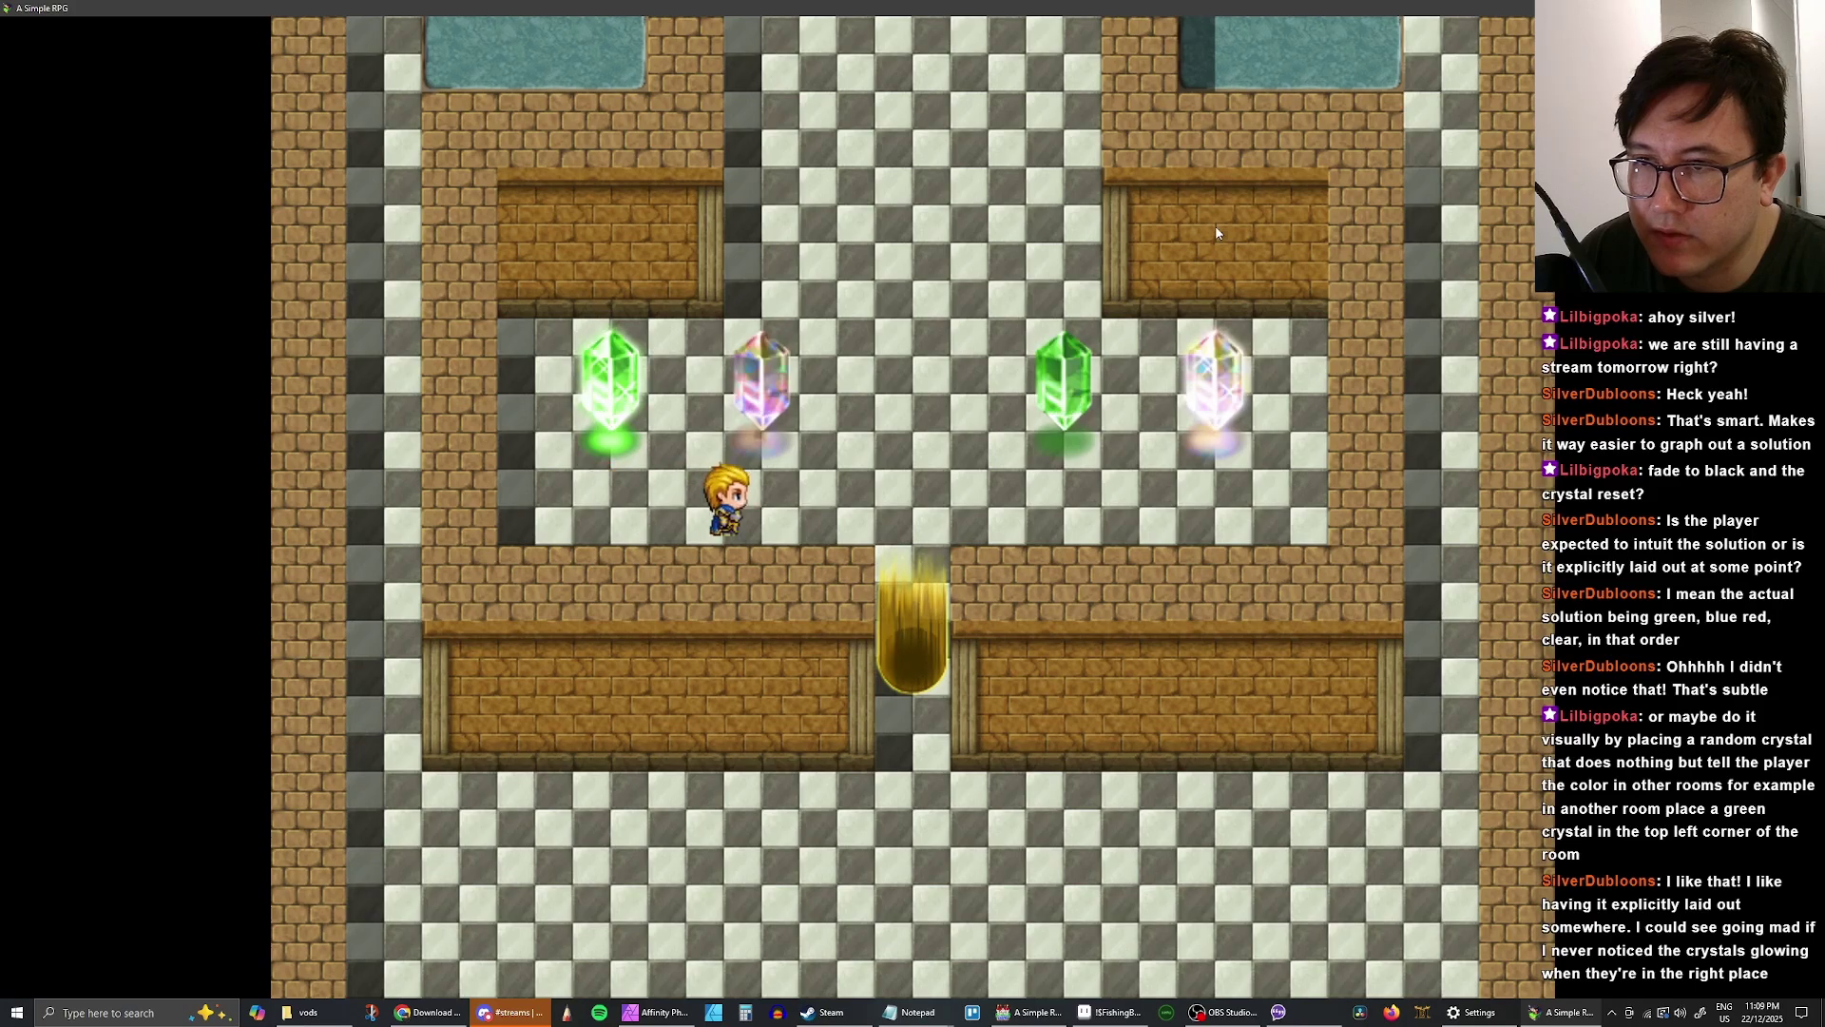
pyautogui.press('Right')
pyautogui.press('Up')
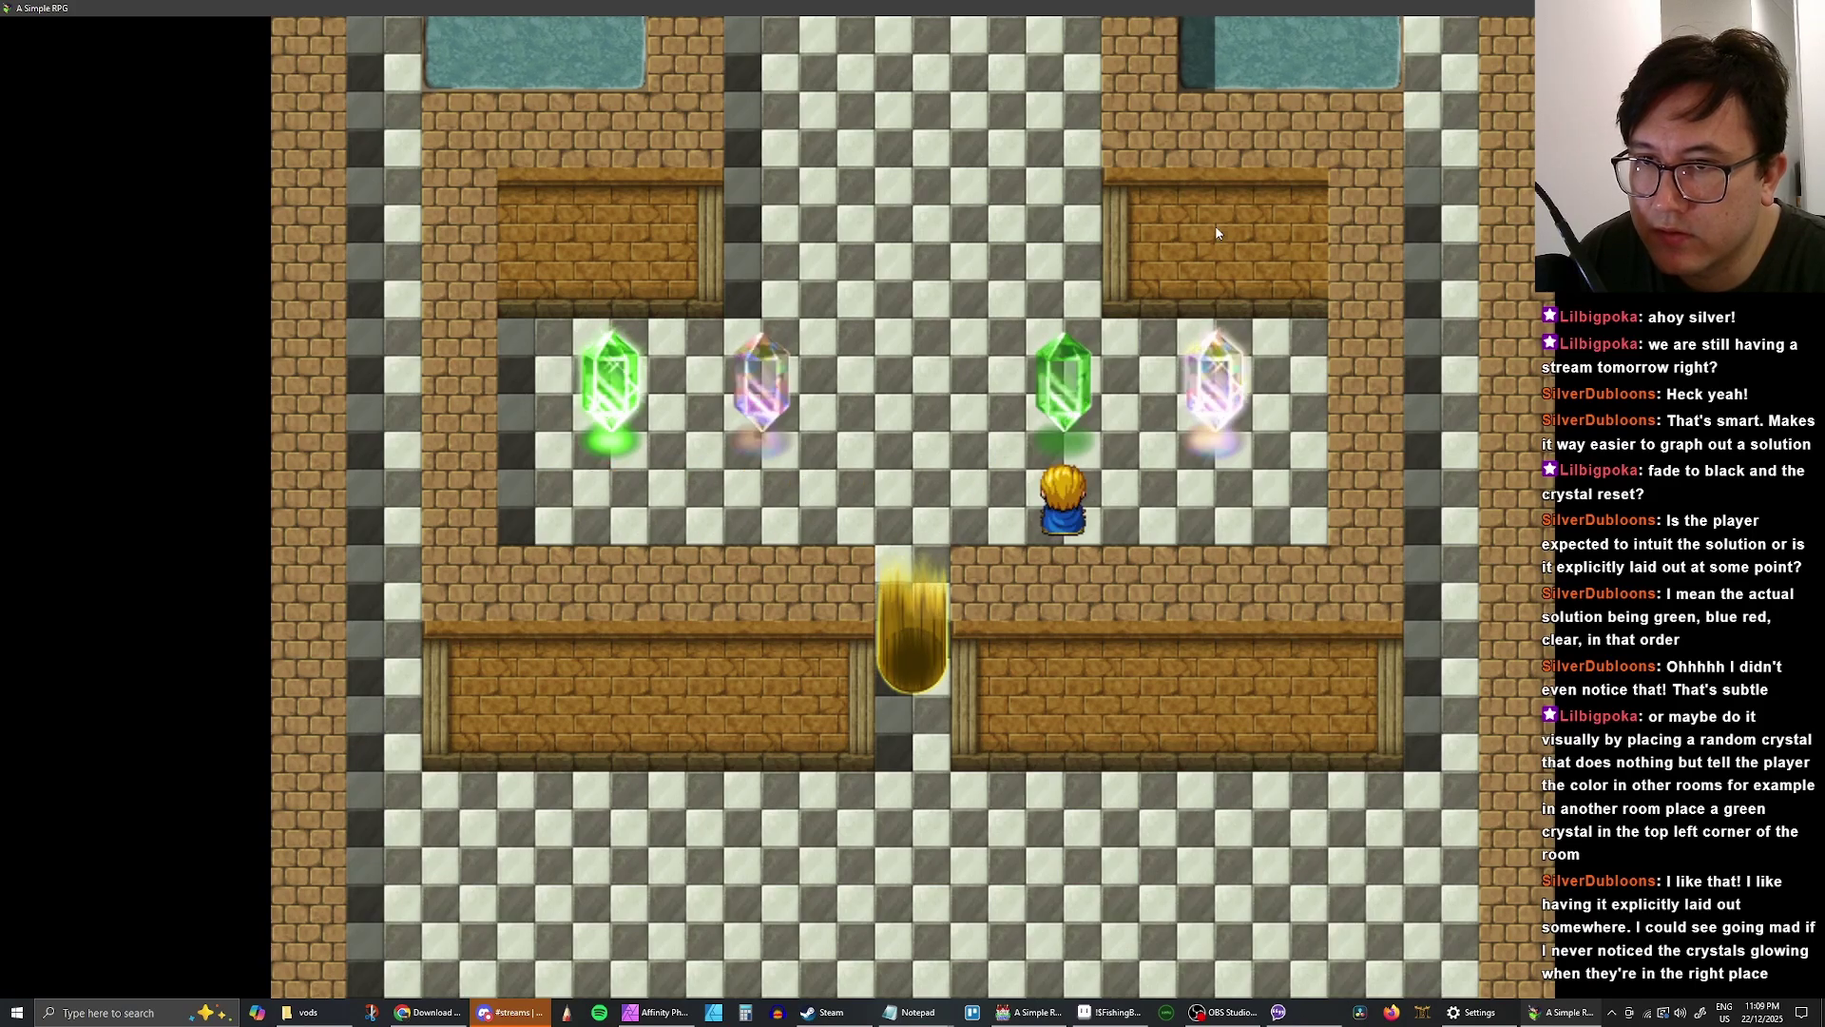
pyautogui.press('Return')
pyautogui.press('Return')
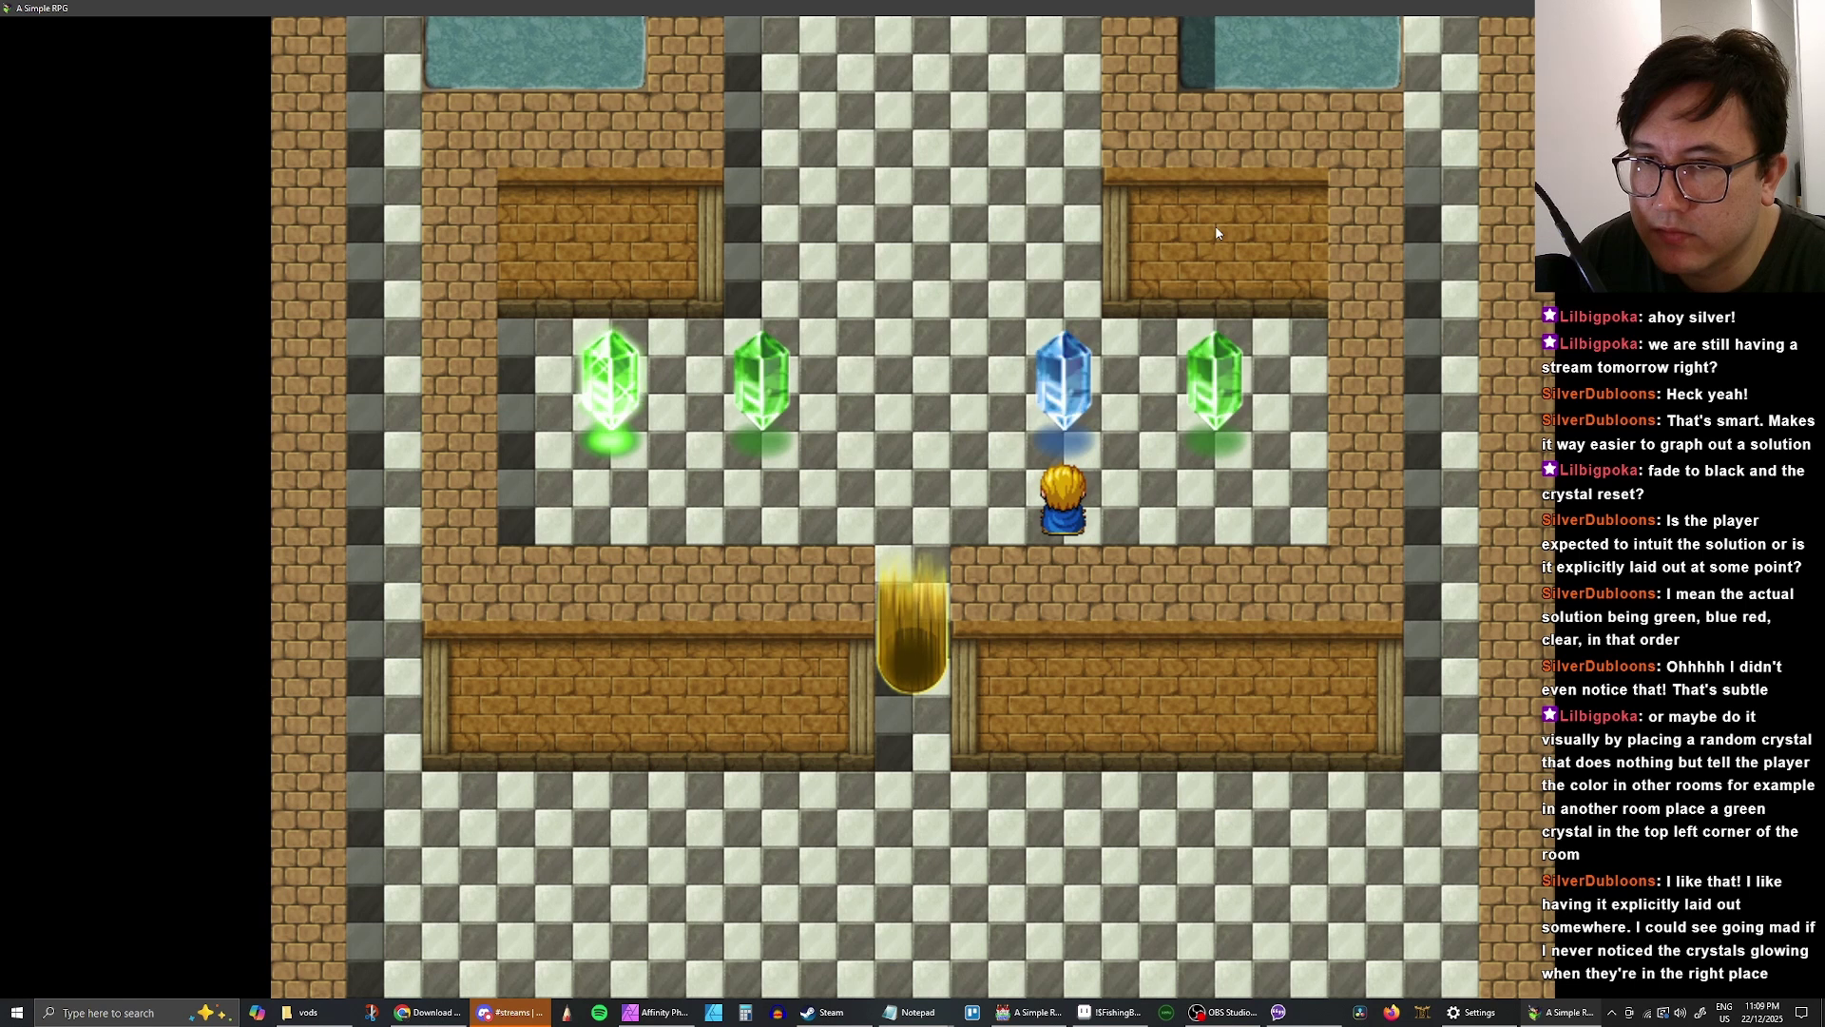
pyautogui.press('Return')
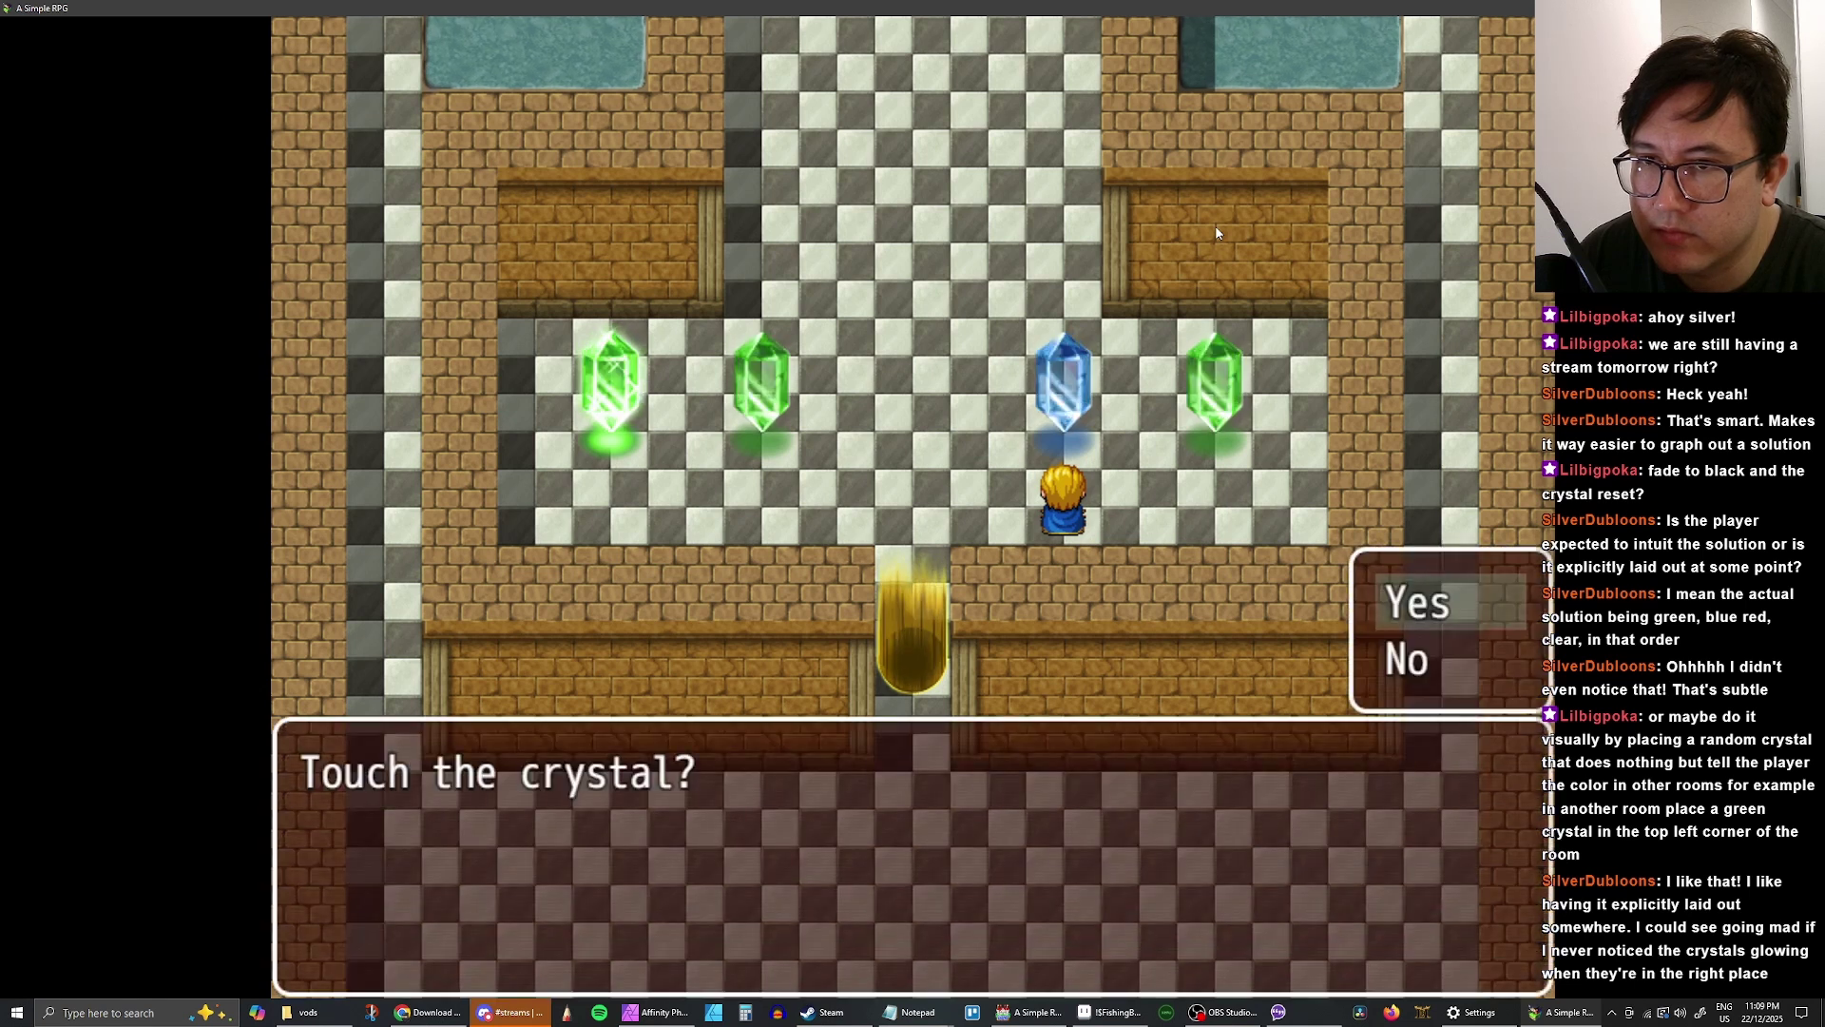
pyautogui.press('Return')
# - Walk to the easternmost crystal and touch it until it turns clear, completing the green, blue, red, clear order
pyautogui.press('Down')
pyautogui.press('Right')
pyautogui.press('Right')
pyautogui.press('Right')
pyautogui.press('Right')
pyautogui.press('Up')
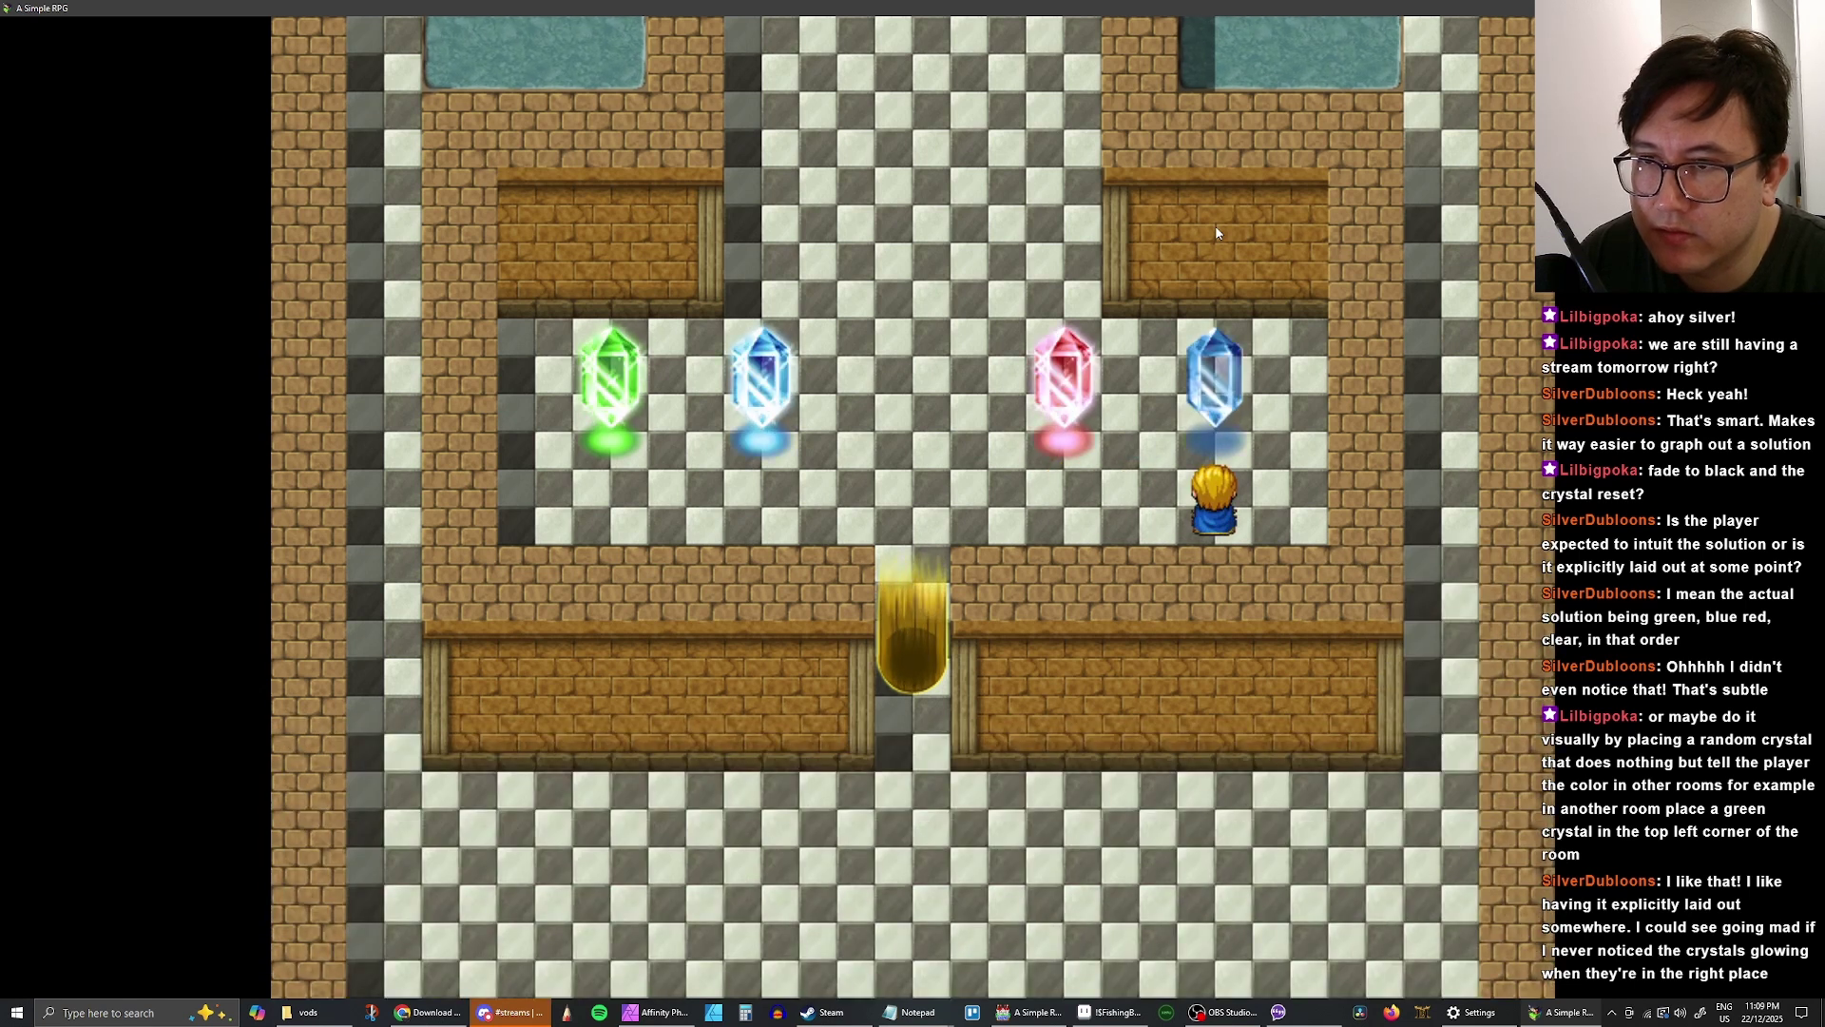
pyautogui.press('Return')
pyautogui.press('Return')
pyautogui.press('Return')
pyautogui.press('Return')
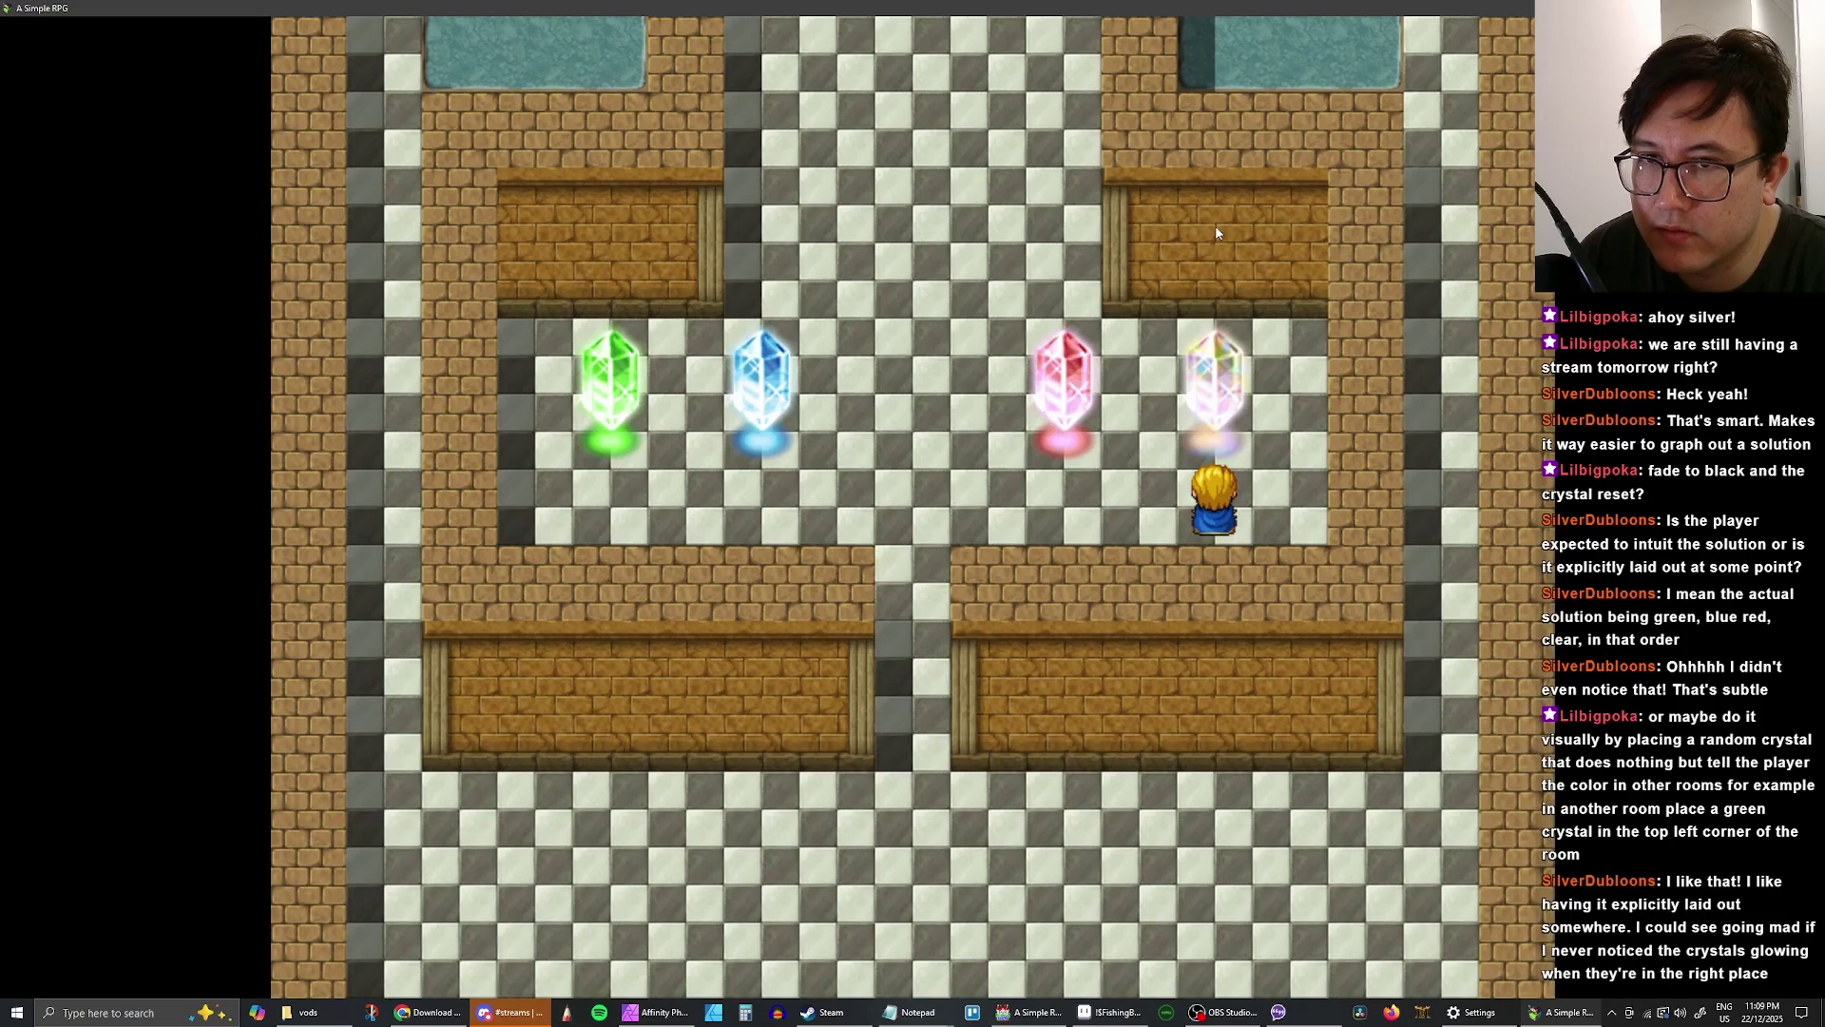
# - Walk between the south doorway and the north of the room to examine the solved crystal layout, and end the playtest
pyautogui.press('Left')
pyautogui.press('Left')
pyautogui.press('Left')
pyautogui.press('Left')
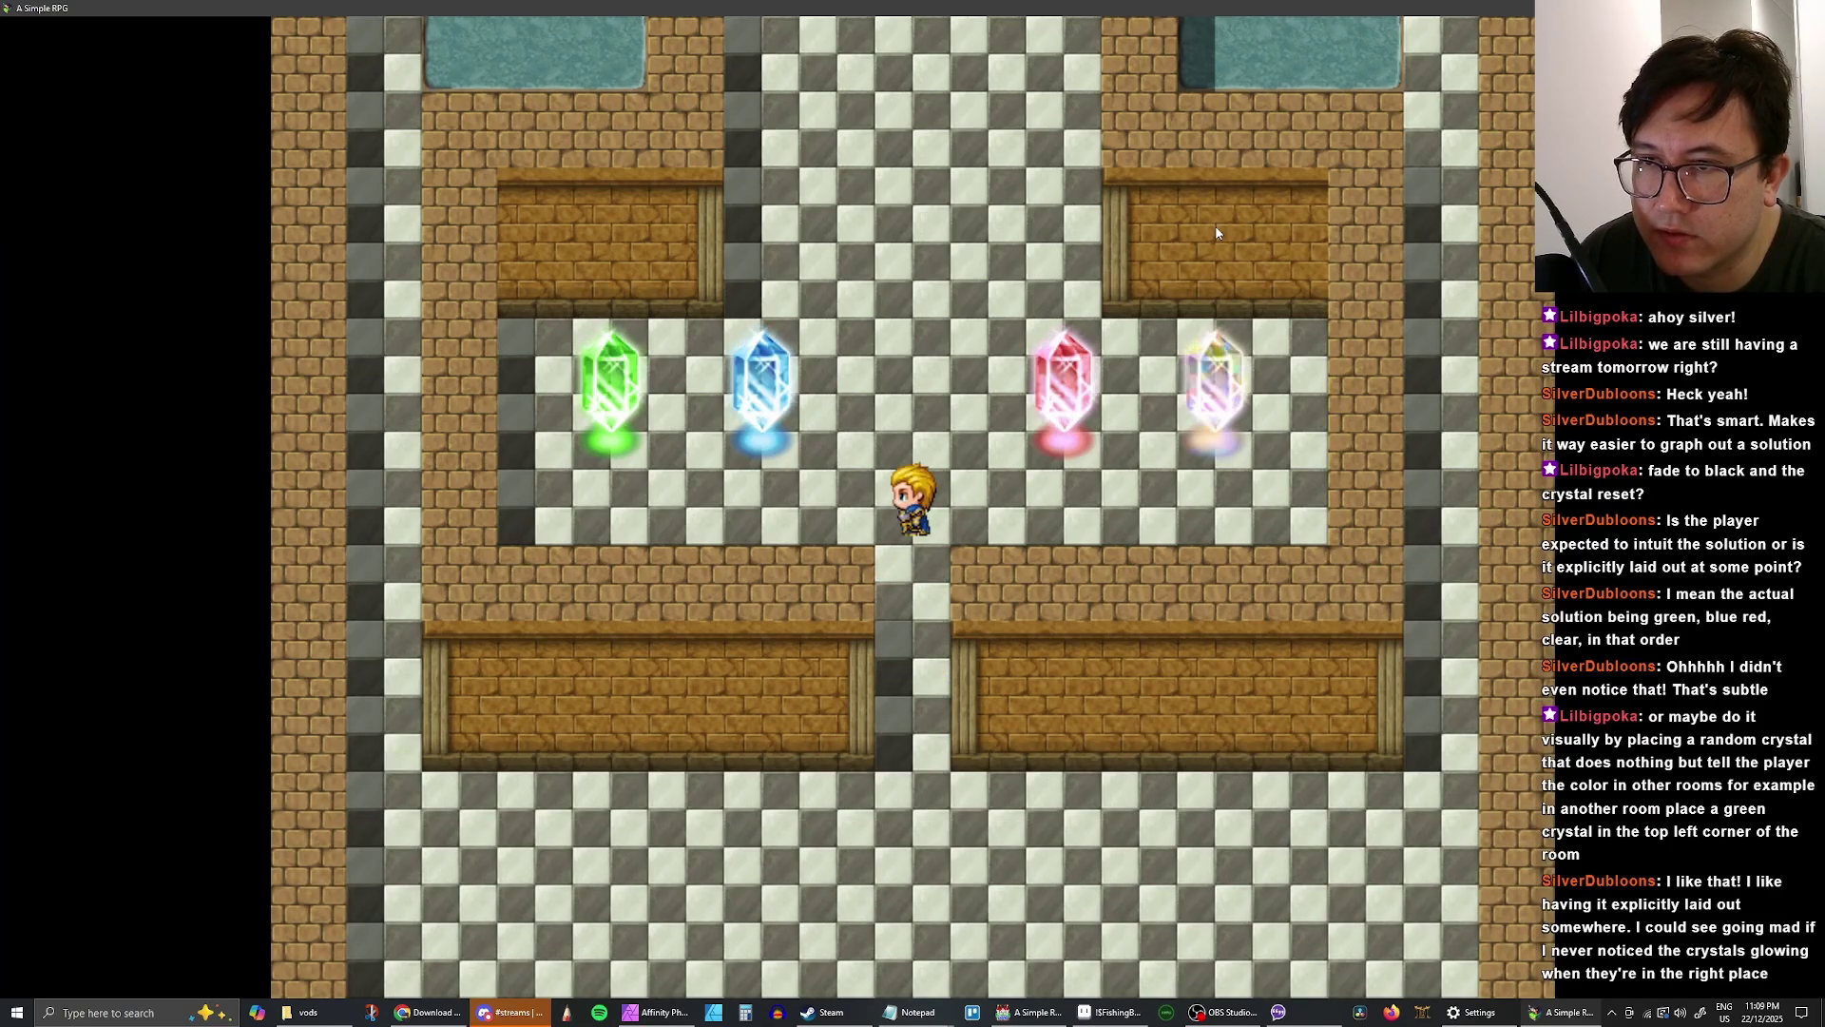
pyautogui.press('Up')
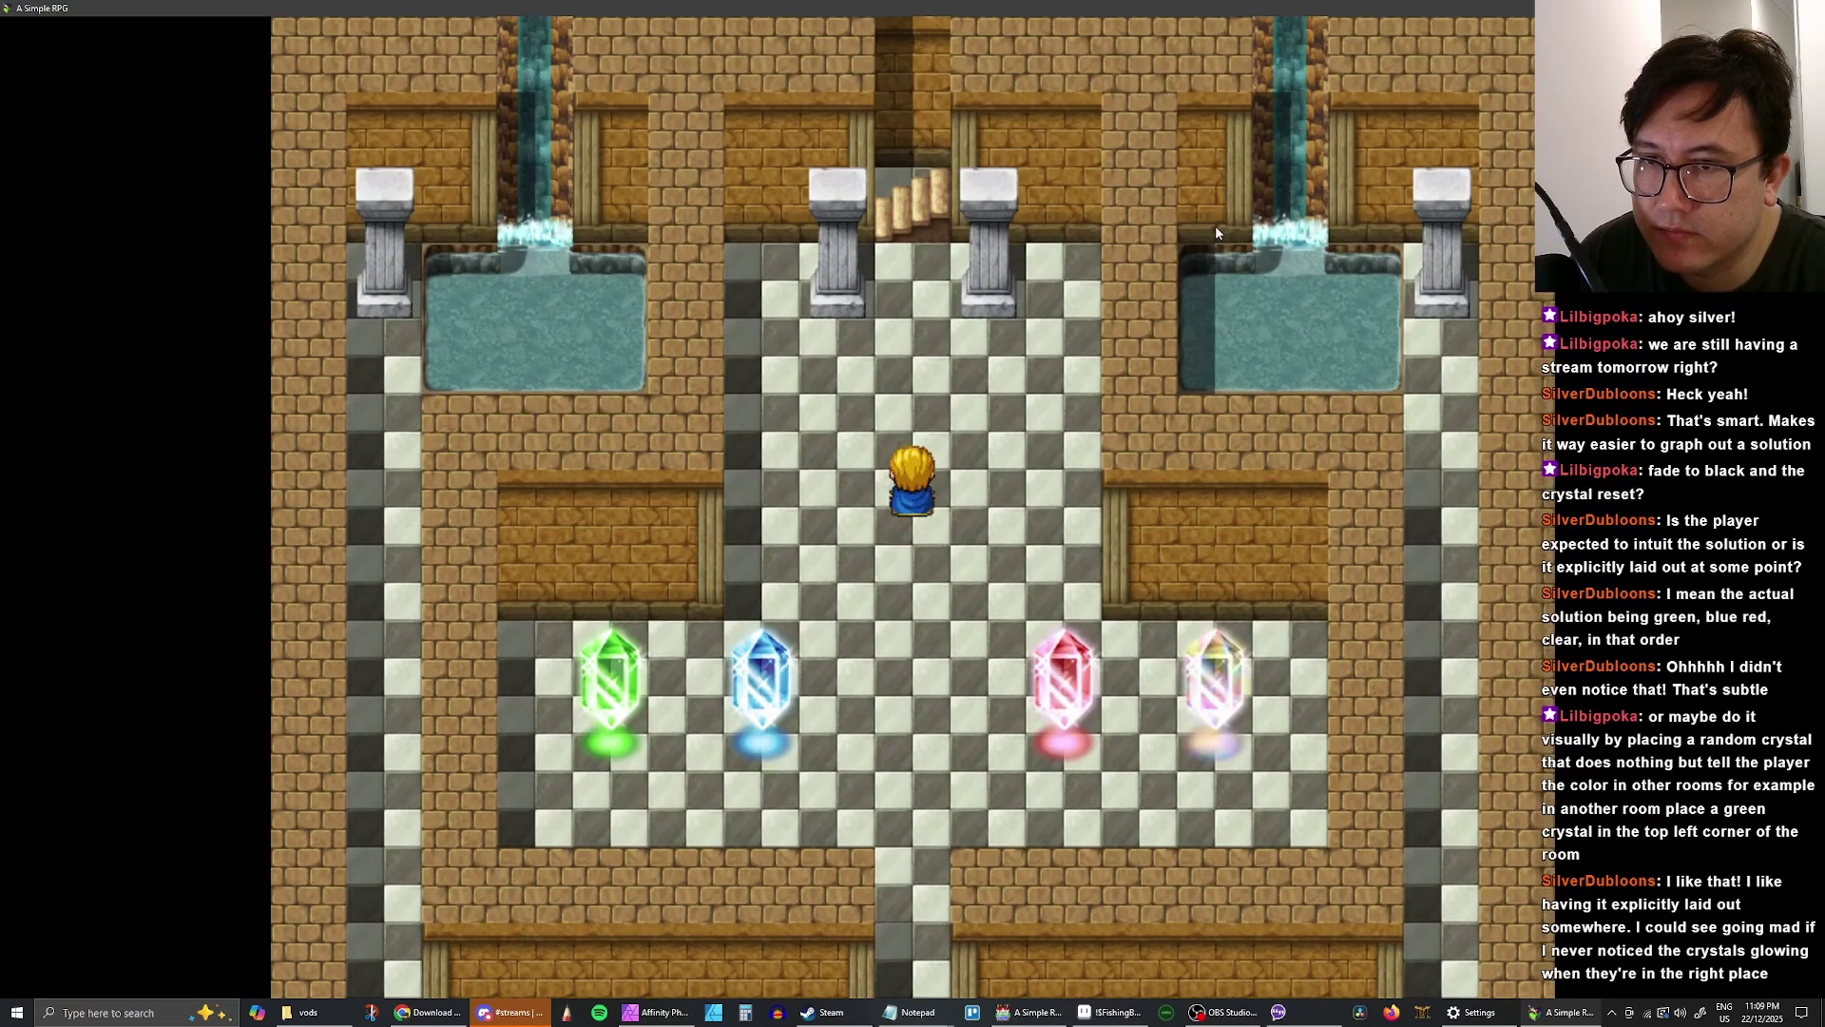
pyautogui.press('Down')
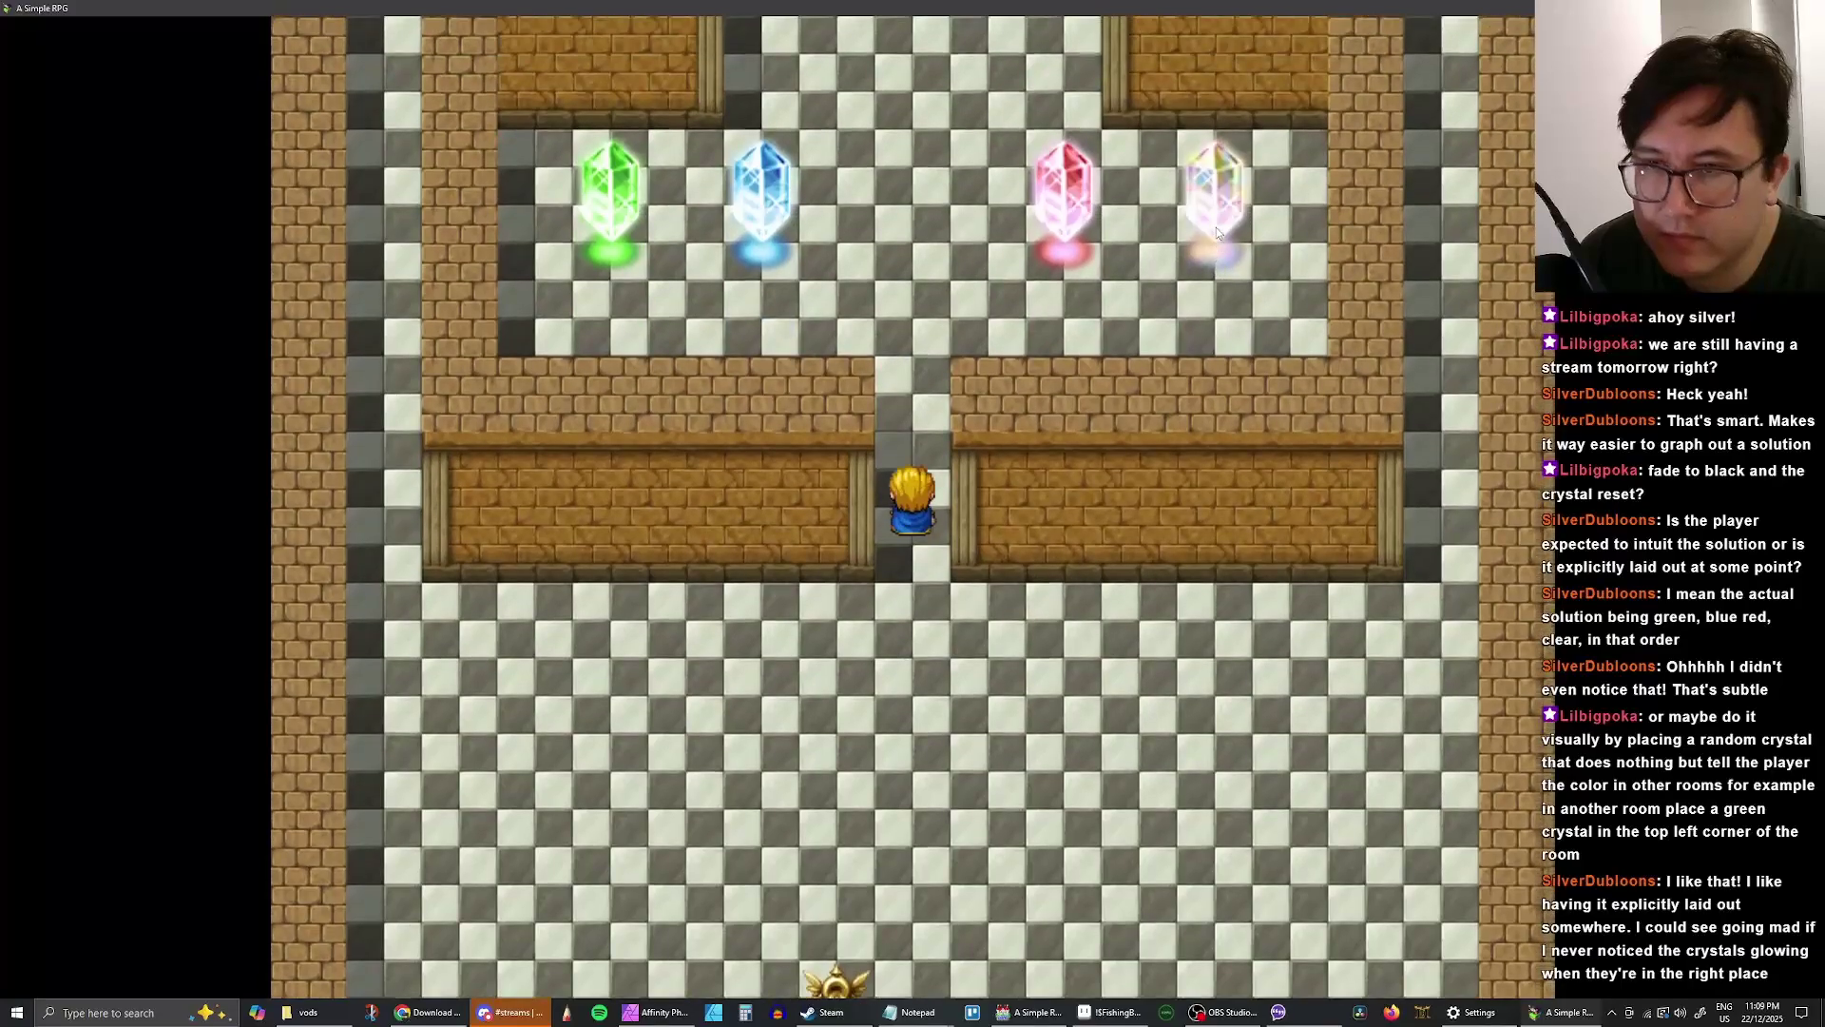
pyautogui.press('Up')
pyautogui.press('Down')
pyautogui.press('Up')
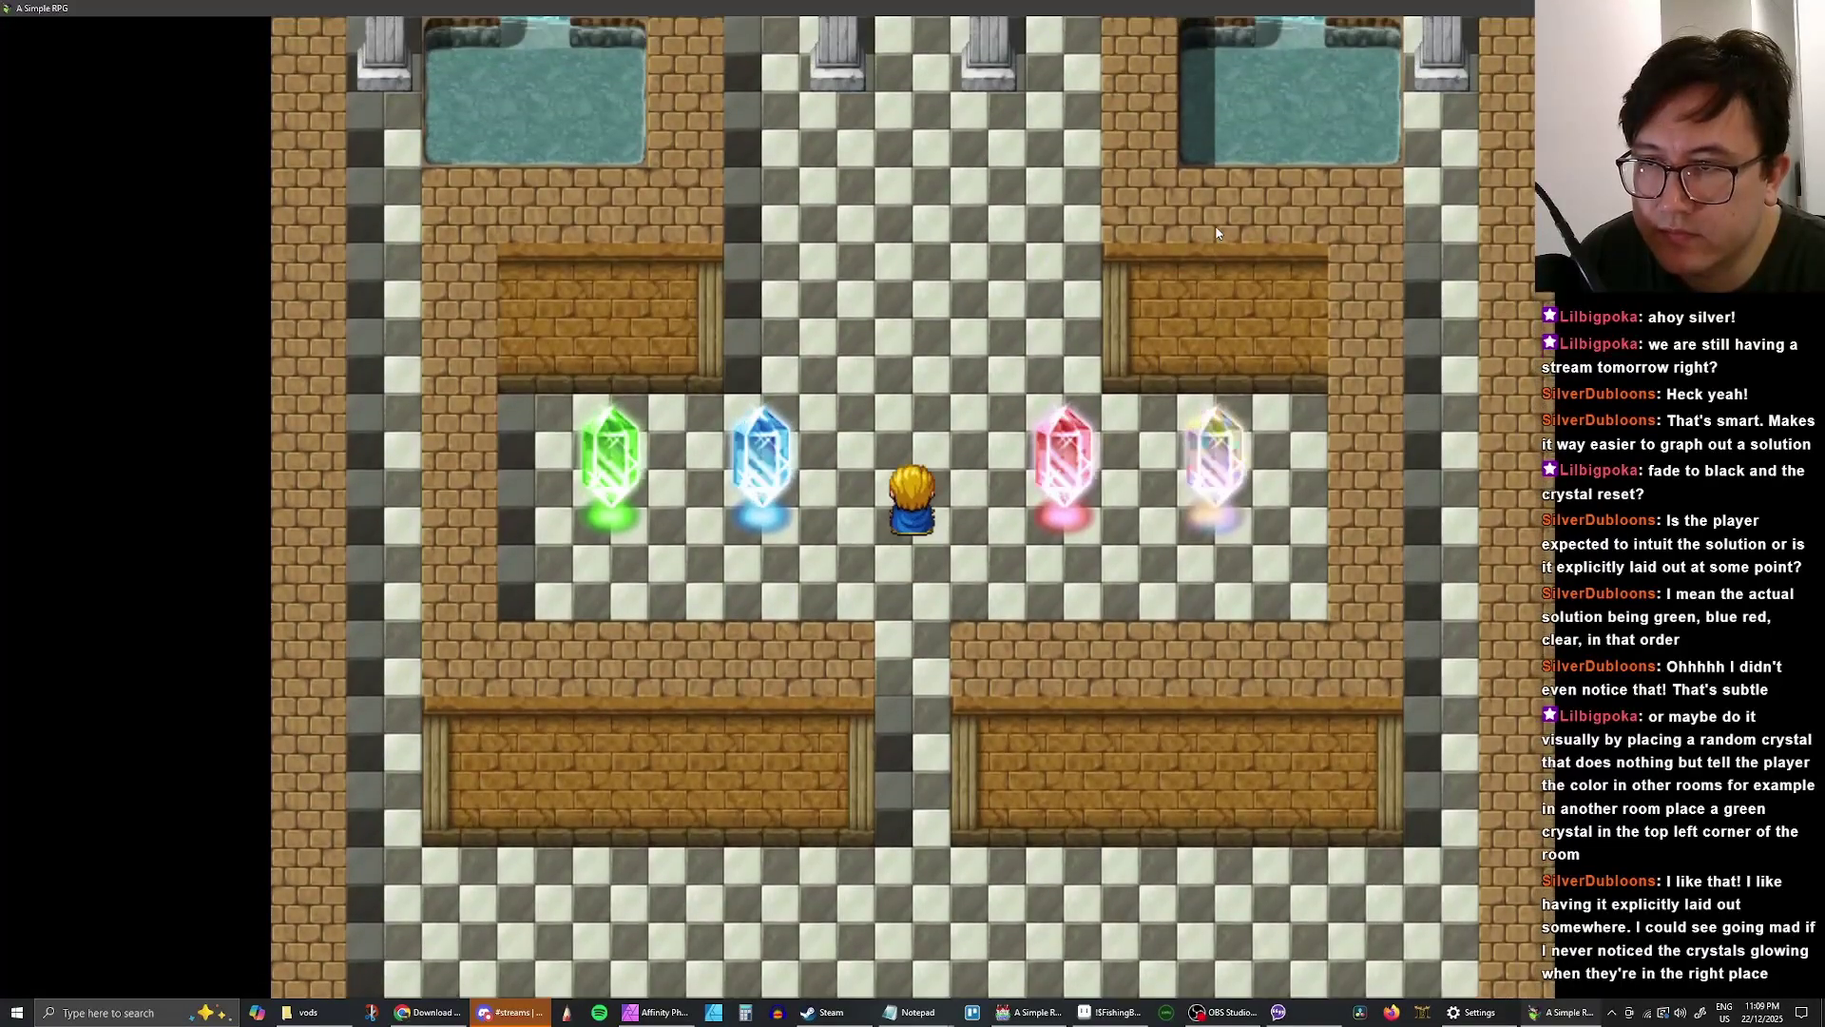
pyautogui.press('Down')
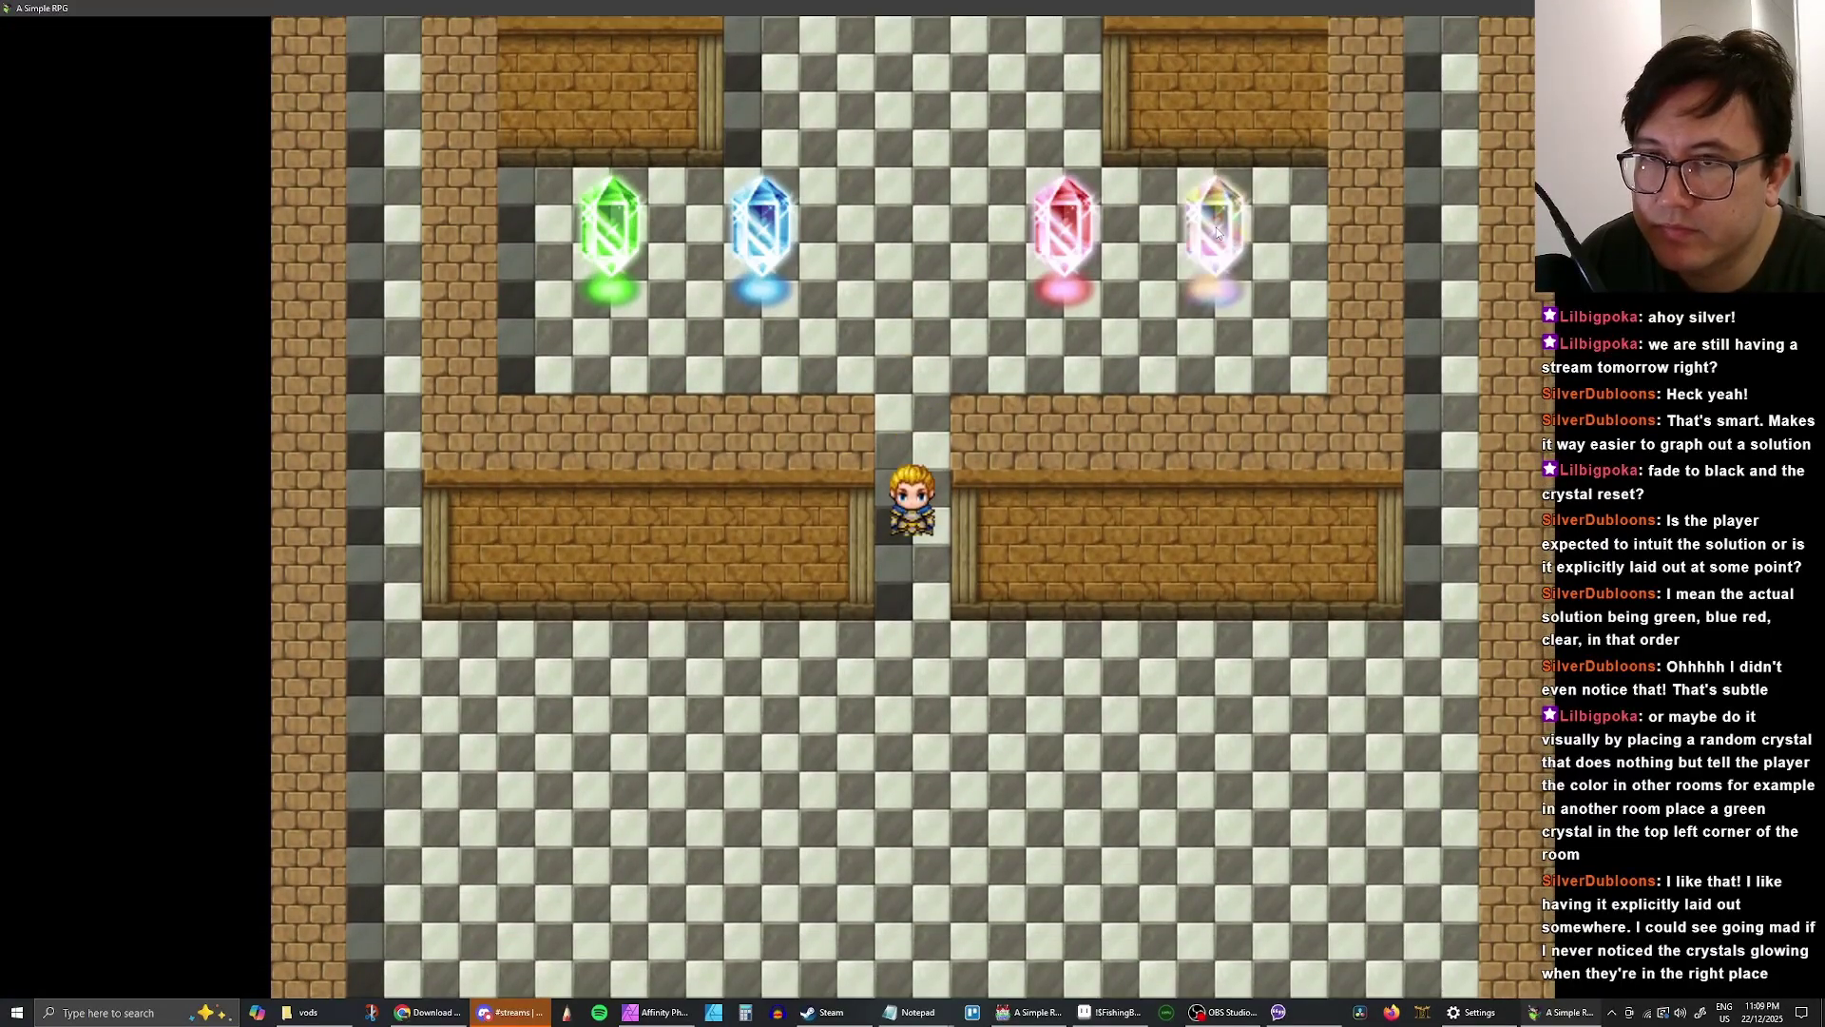
pyautogui.press('Down')
pyautogui.press('Up')
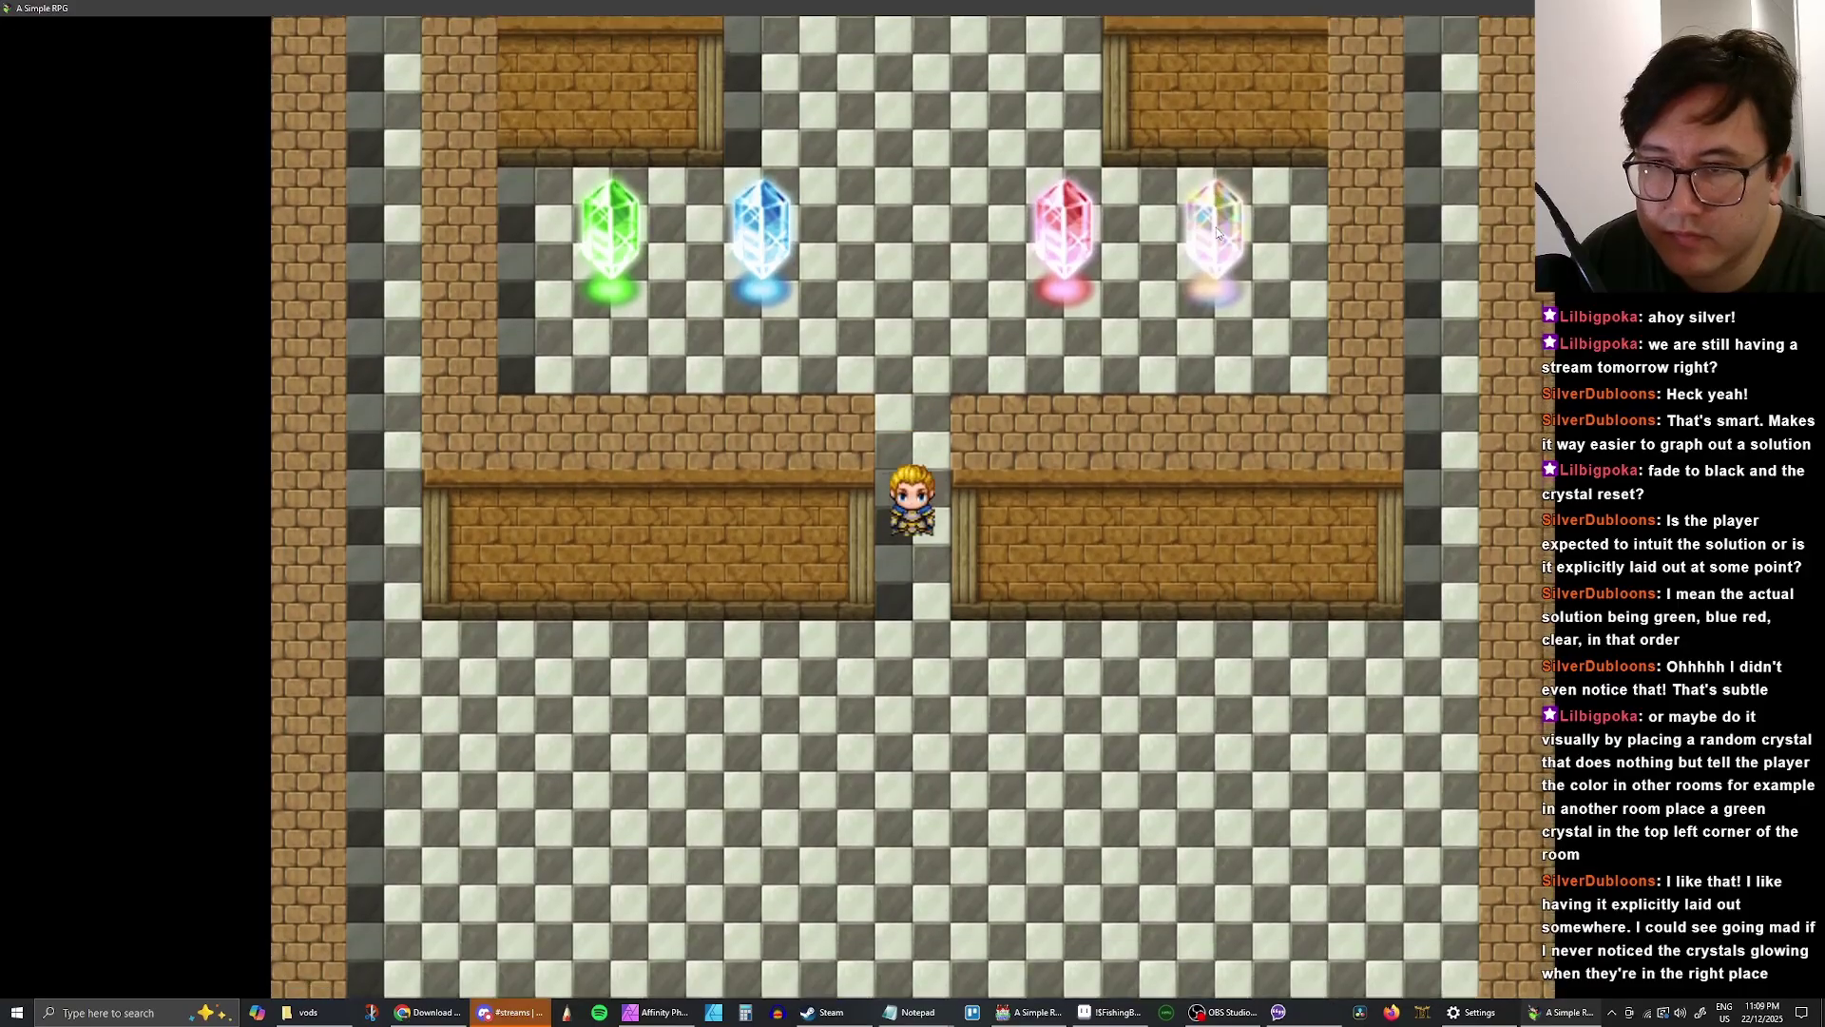
pyautogui.press('Down')
pyautogui.press('Up')
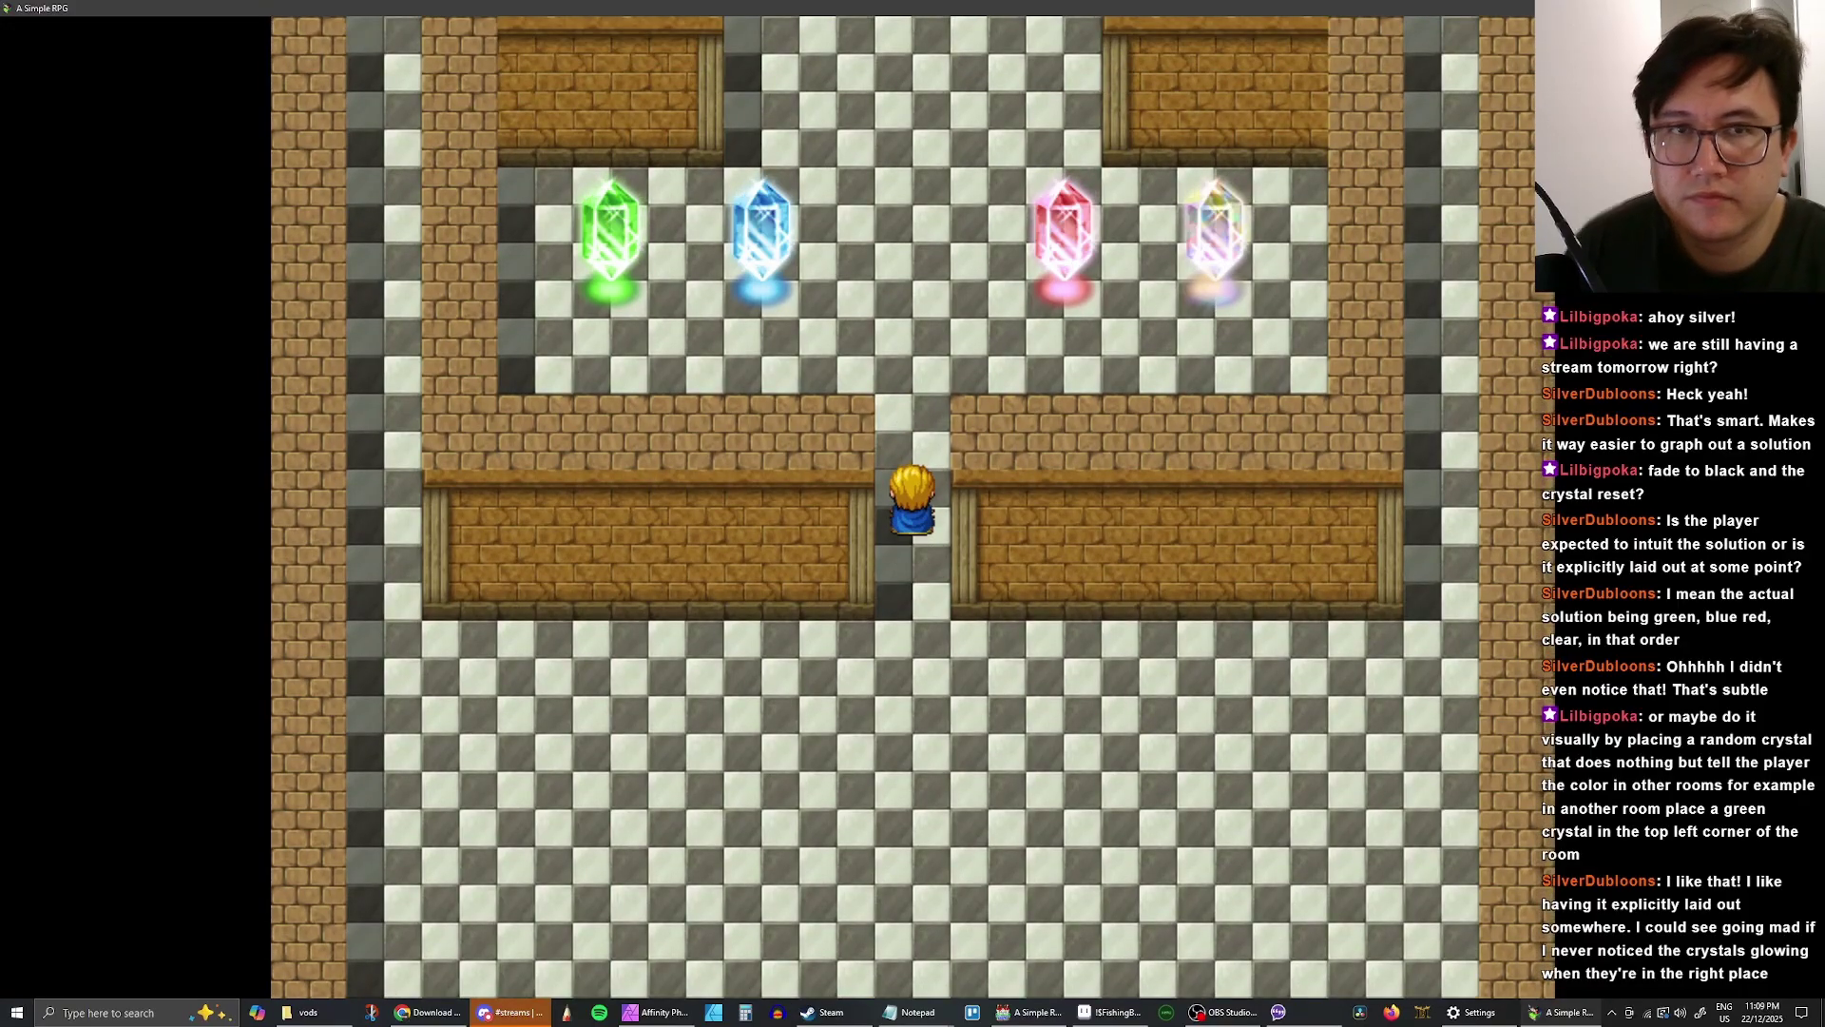
pyautogui.hotkey('alt', 'F4')
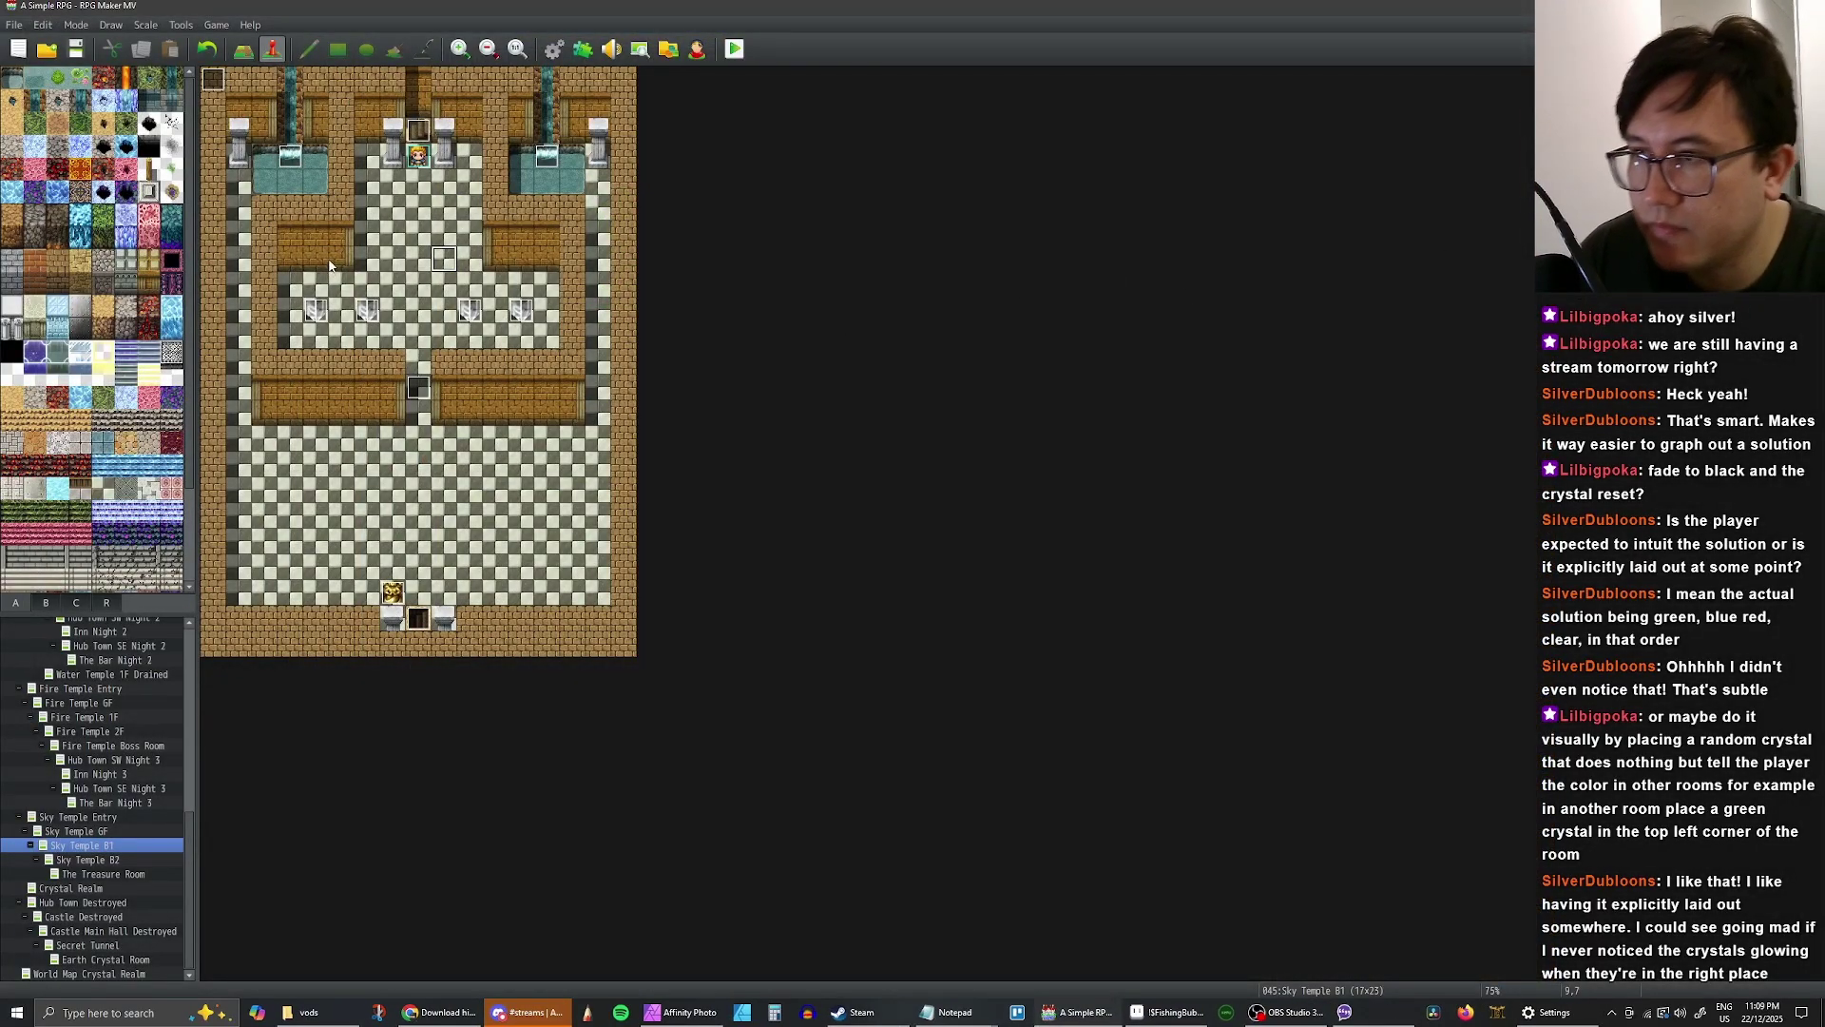
# - Shift the wall blocks above the crystal row up one tile on both sides and fill the freed row with checkered floor
pyautogui.click(245, 57)
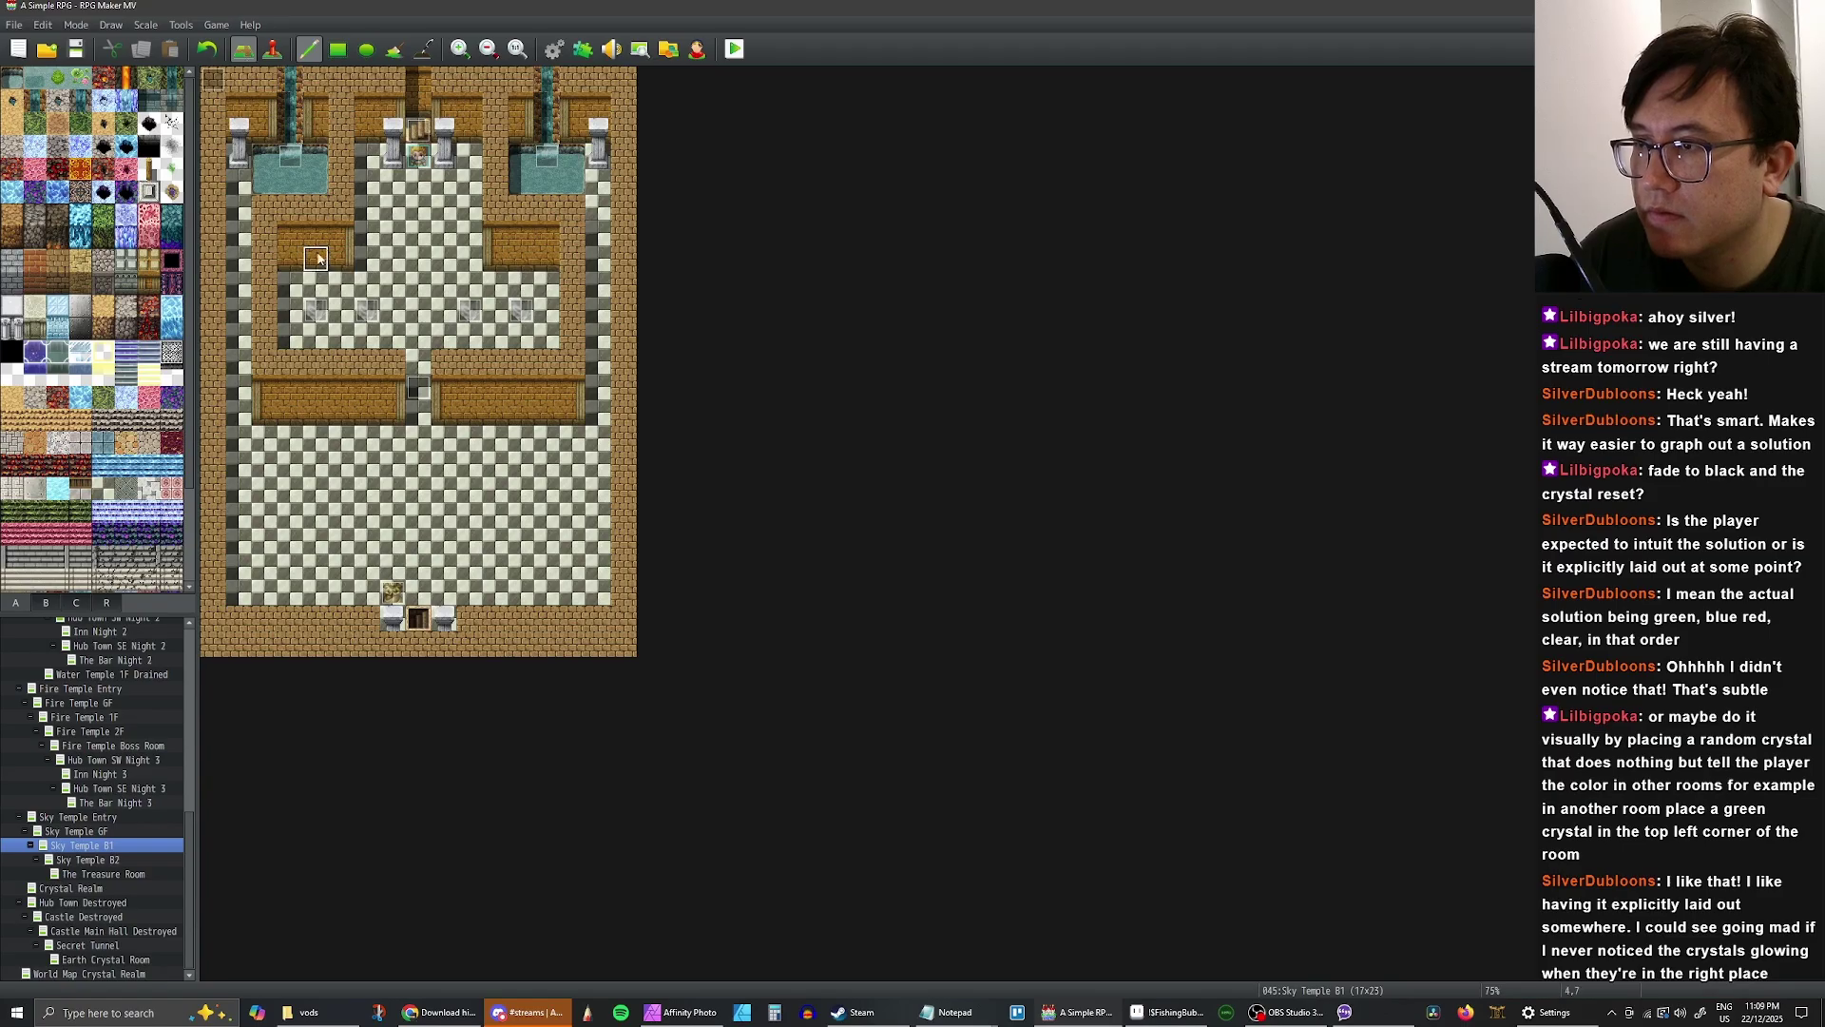
pyautogui.moveTo(312, 220); pyautogui.dragTo(358, 222)
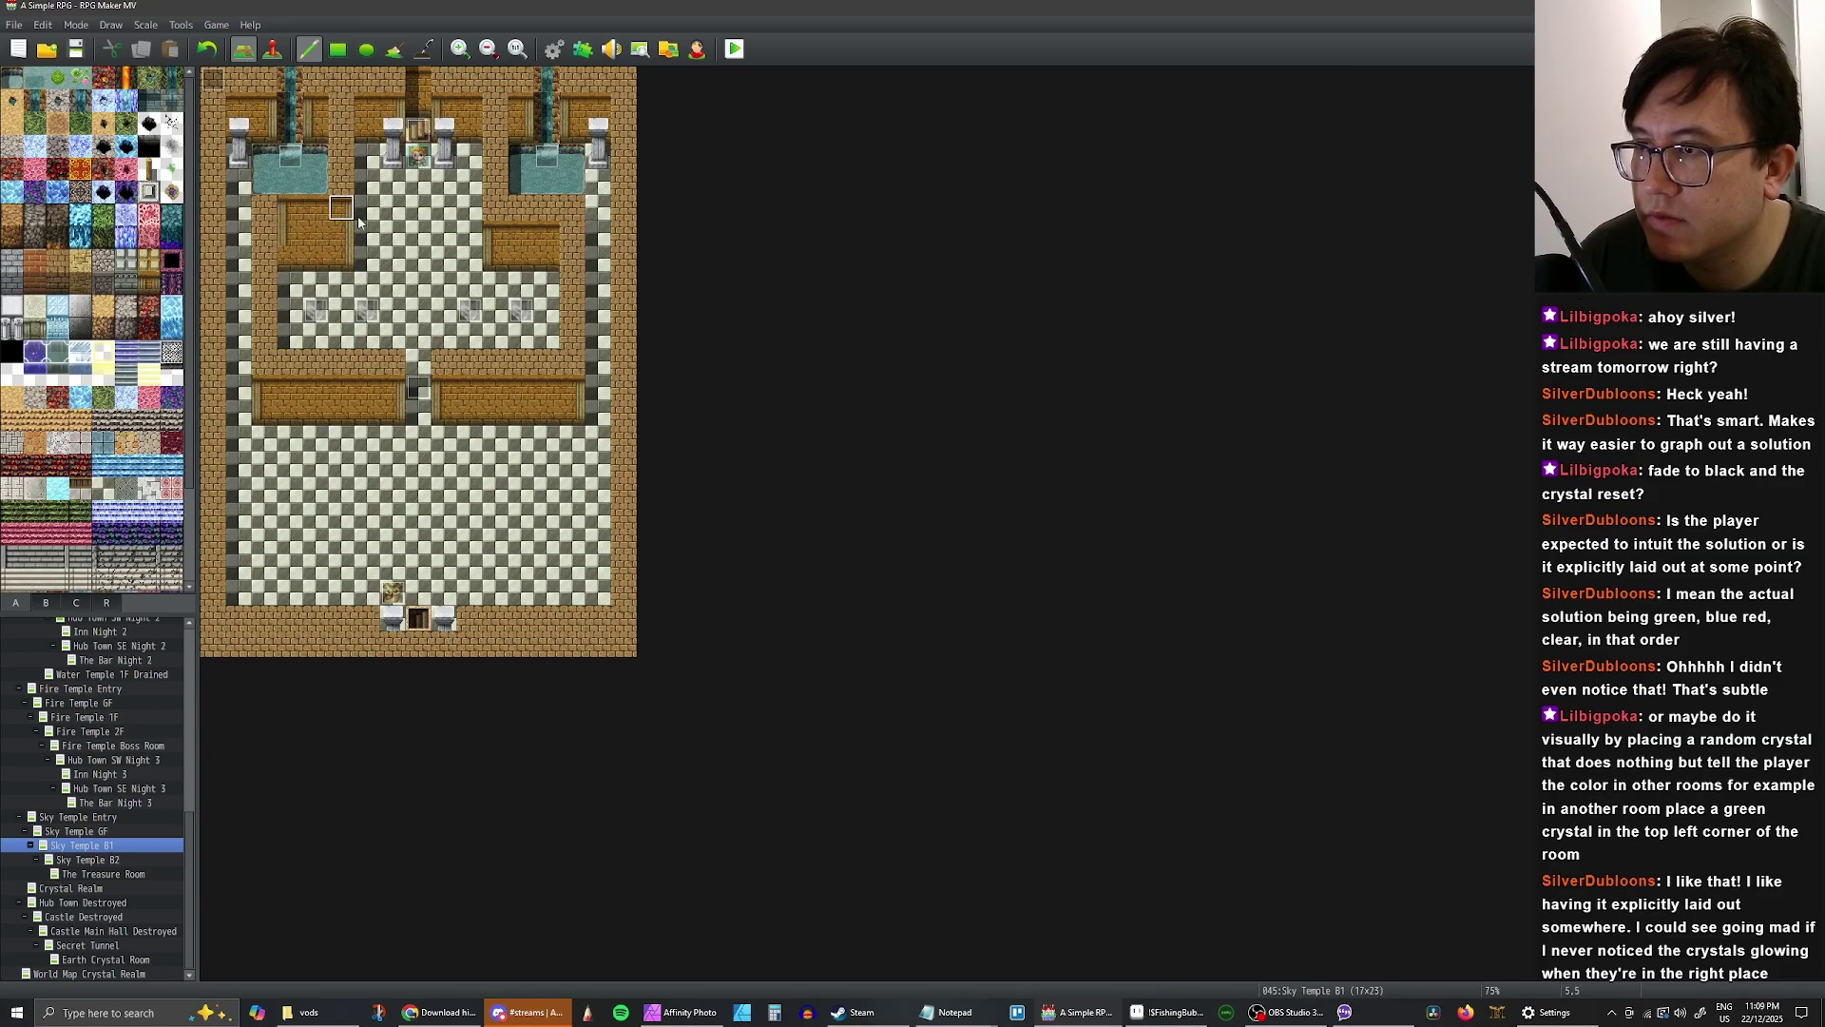
pyautogui.moveTo(498, 219); pyautogui.dragTo(541, 216)
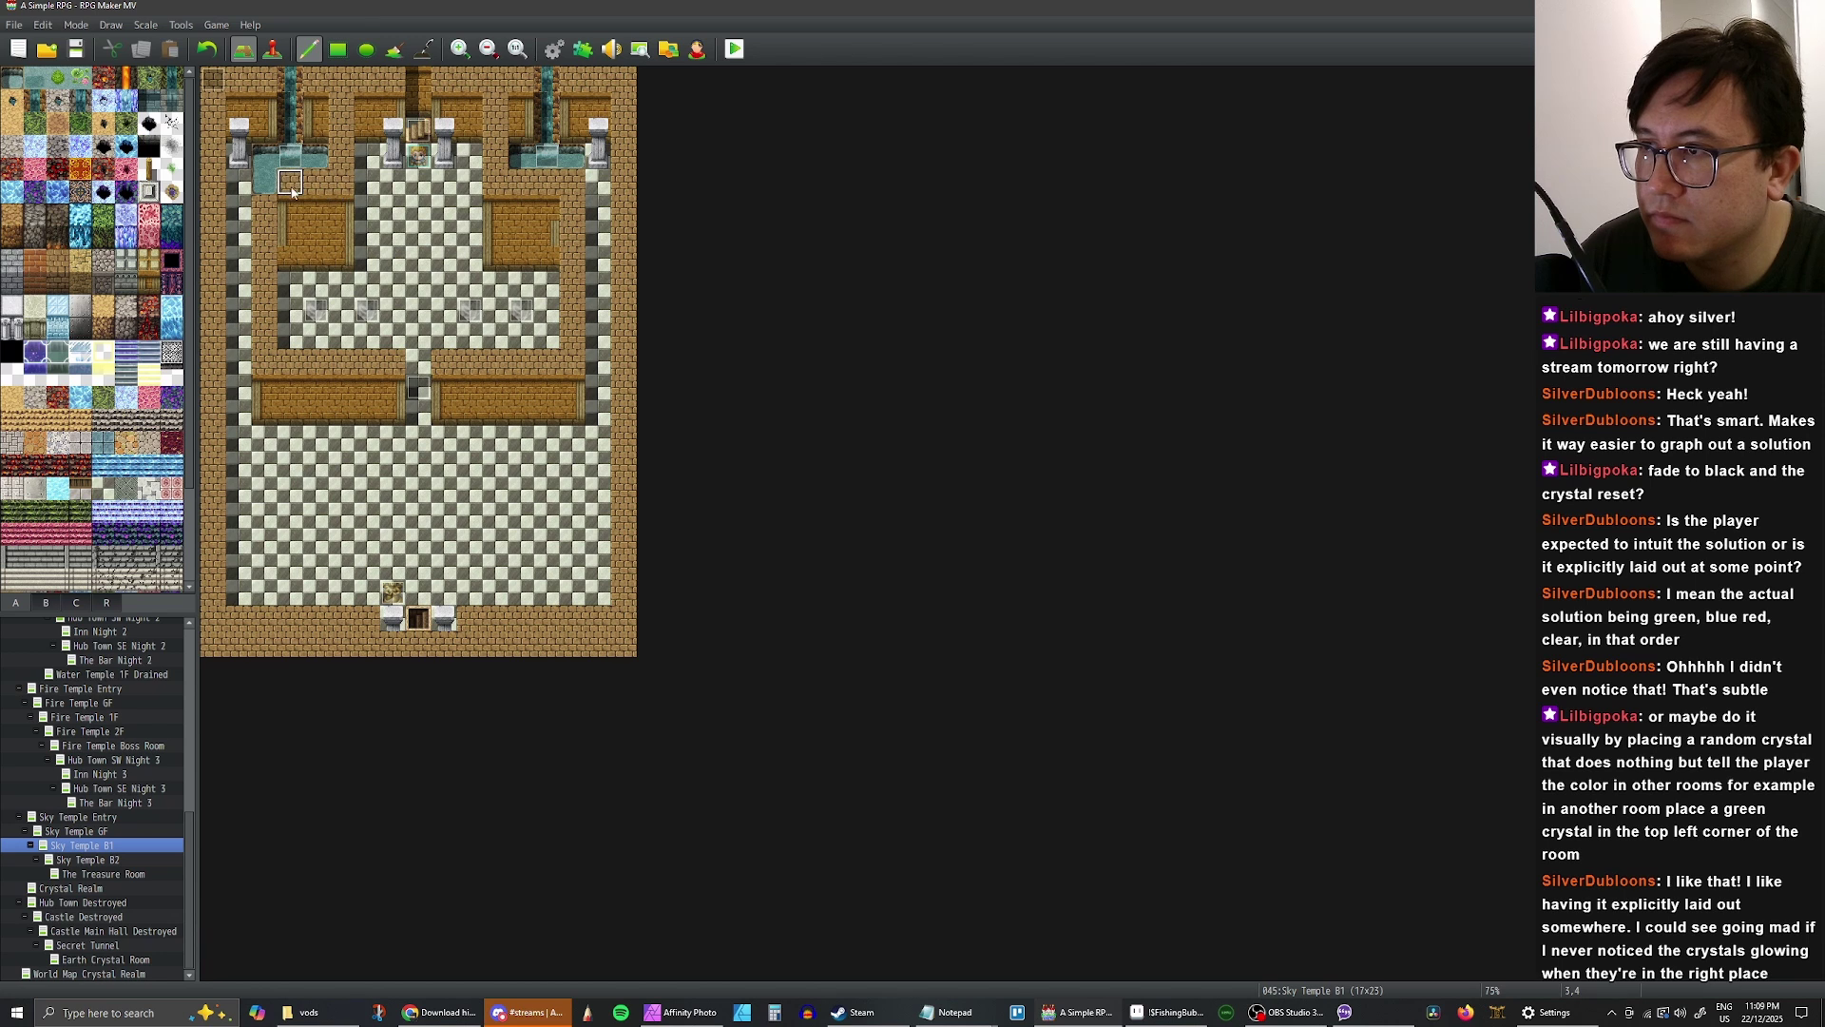
pyautogui.moveTo(323, 270); pyautogui.dragTo(351, 270)
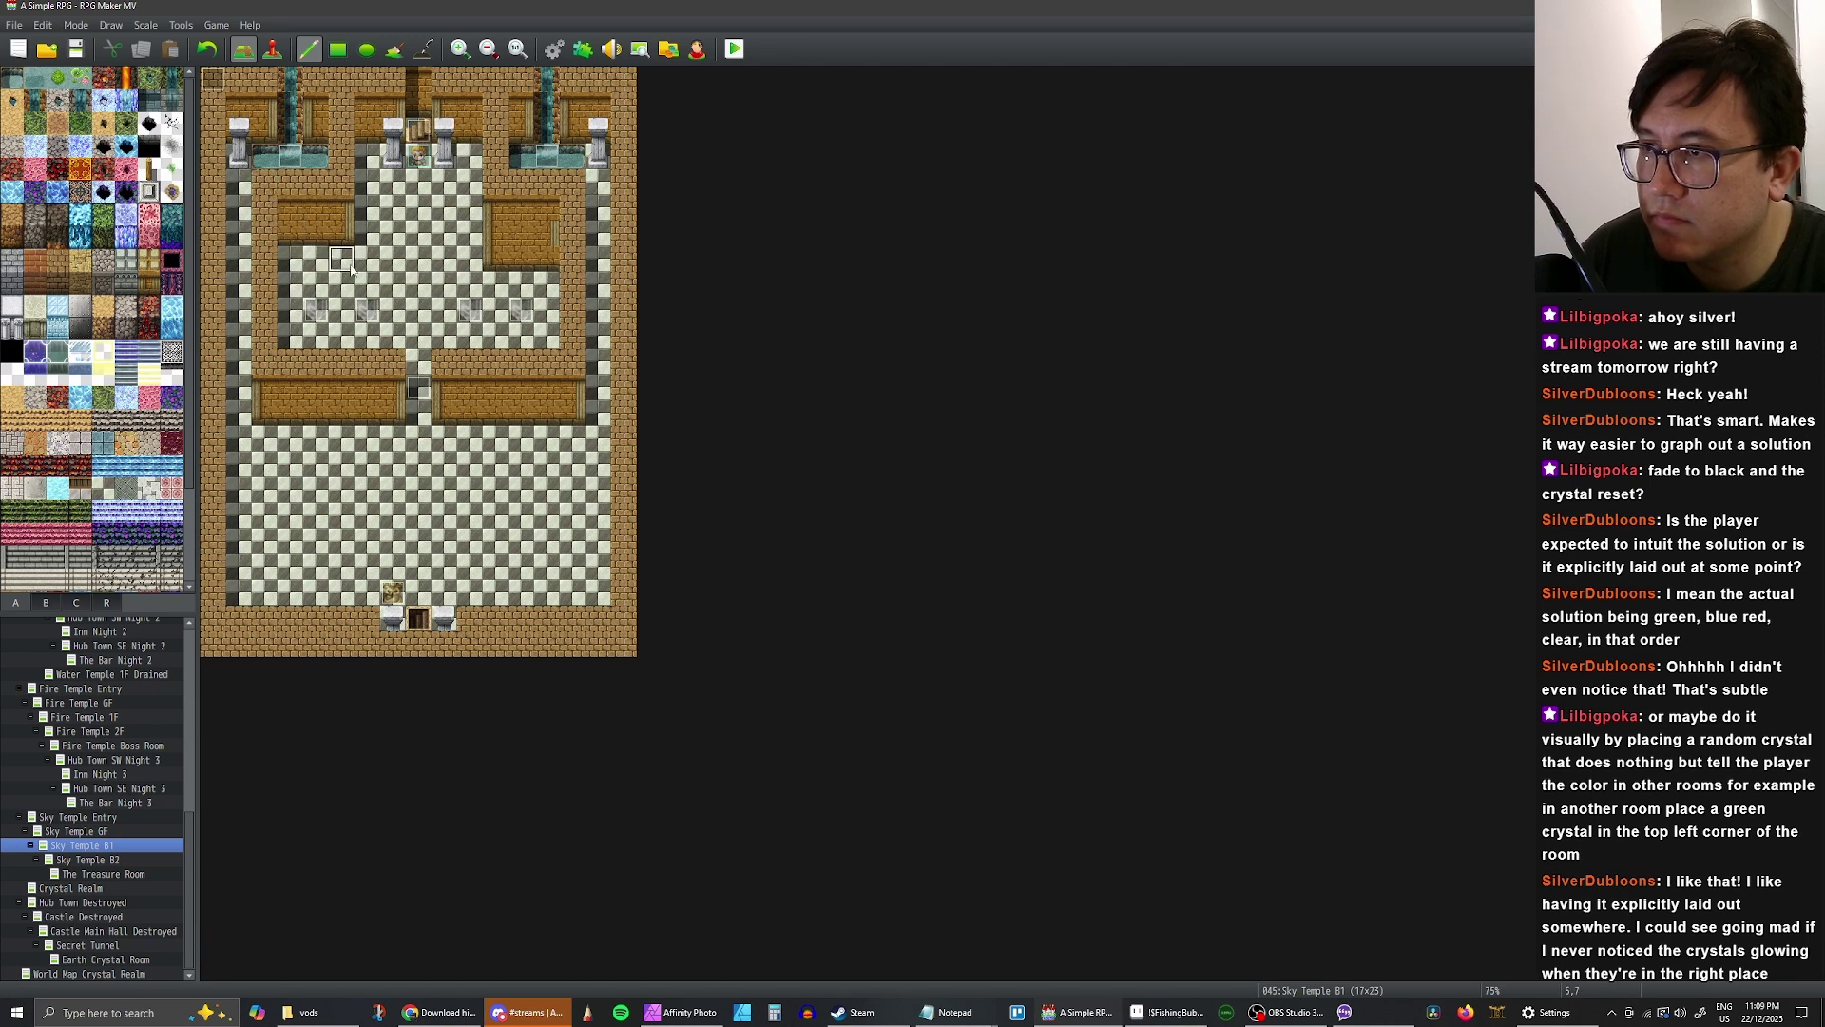
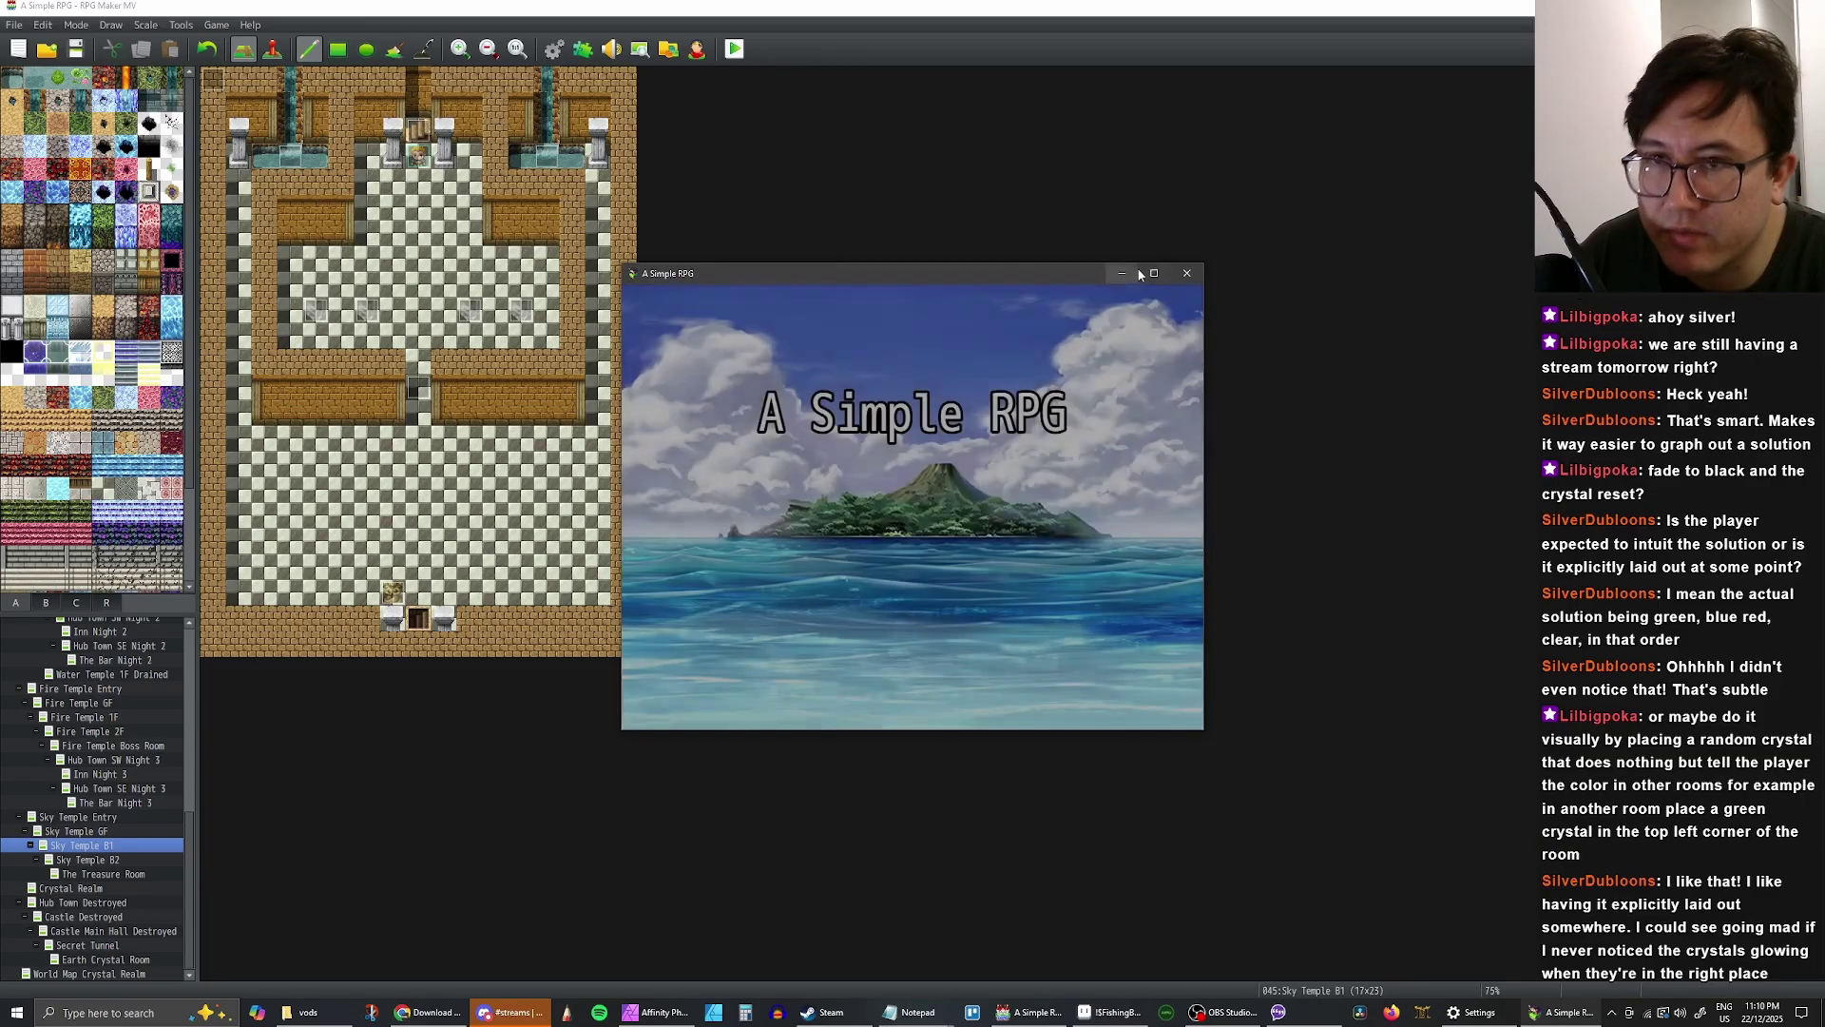
# - Start a new game in a maximized playtest window and walk south past the crystals to trigger the puzzle cutscene
pyautogui.click(1153, 269)
pyautogui.press('Return')
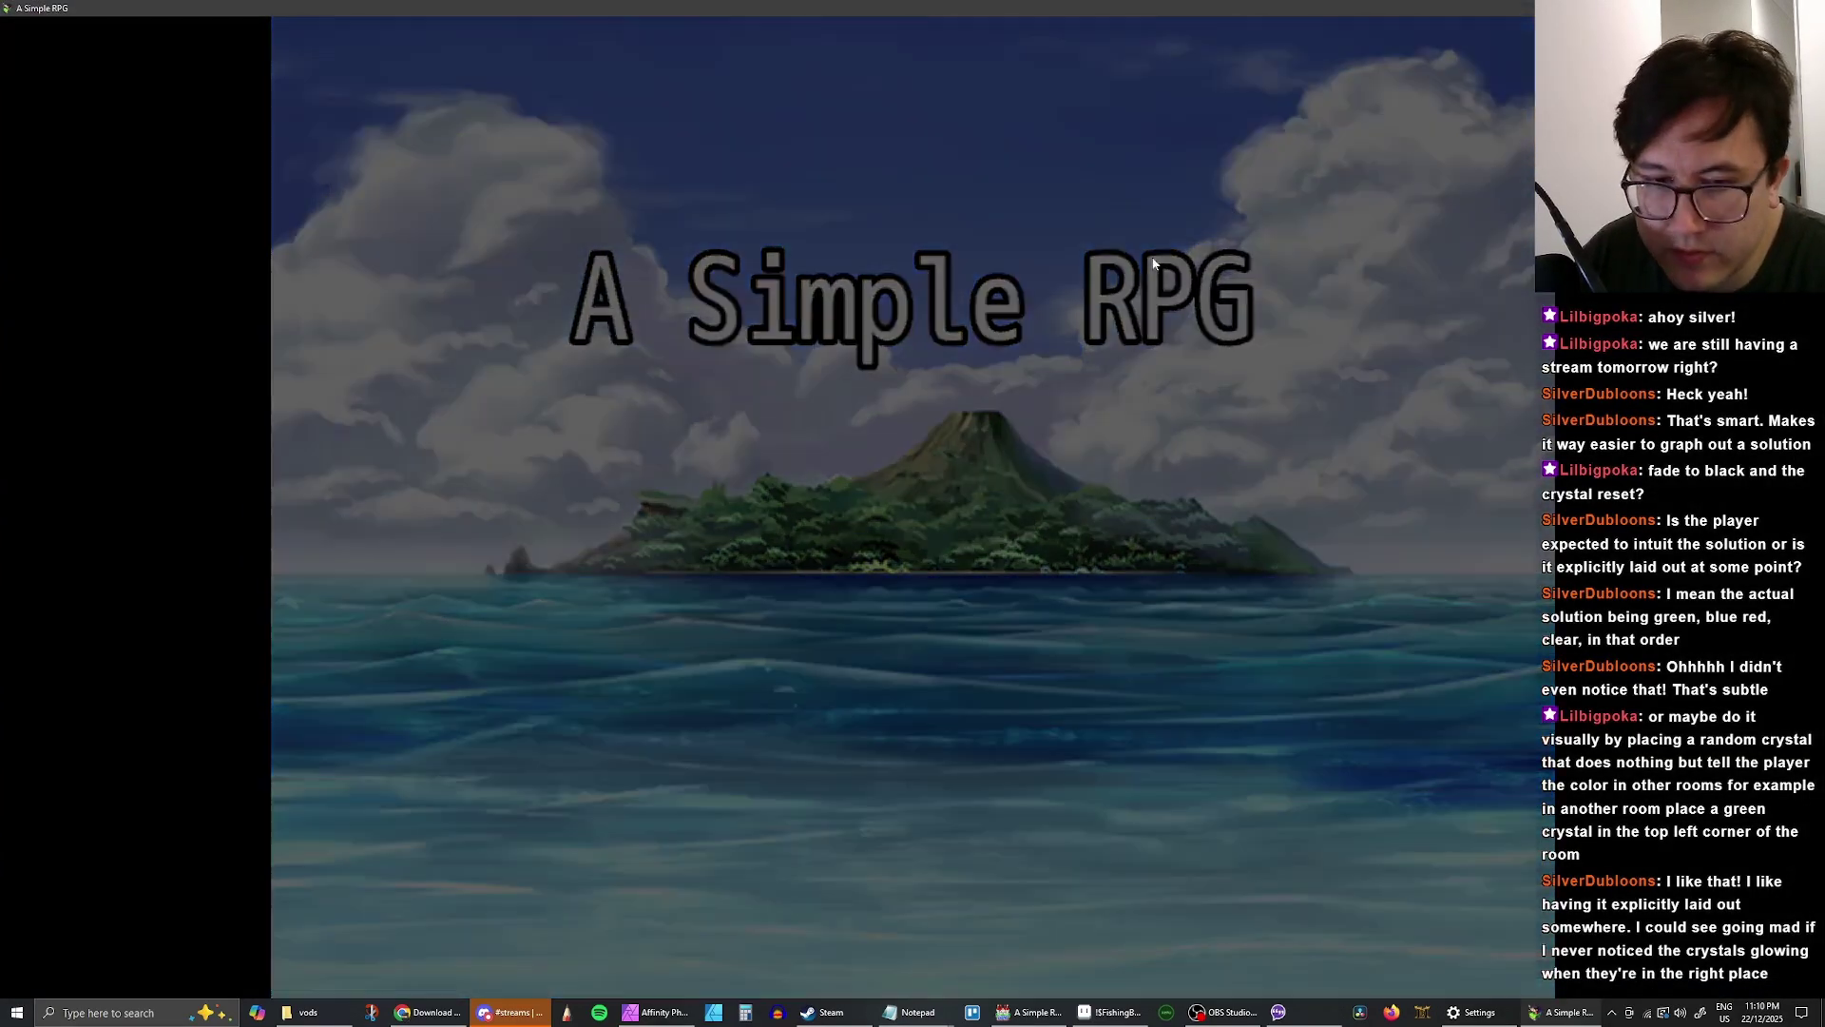
pyautogui.press('Down')
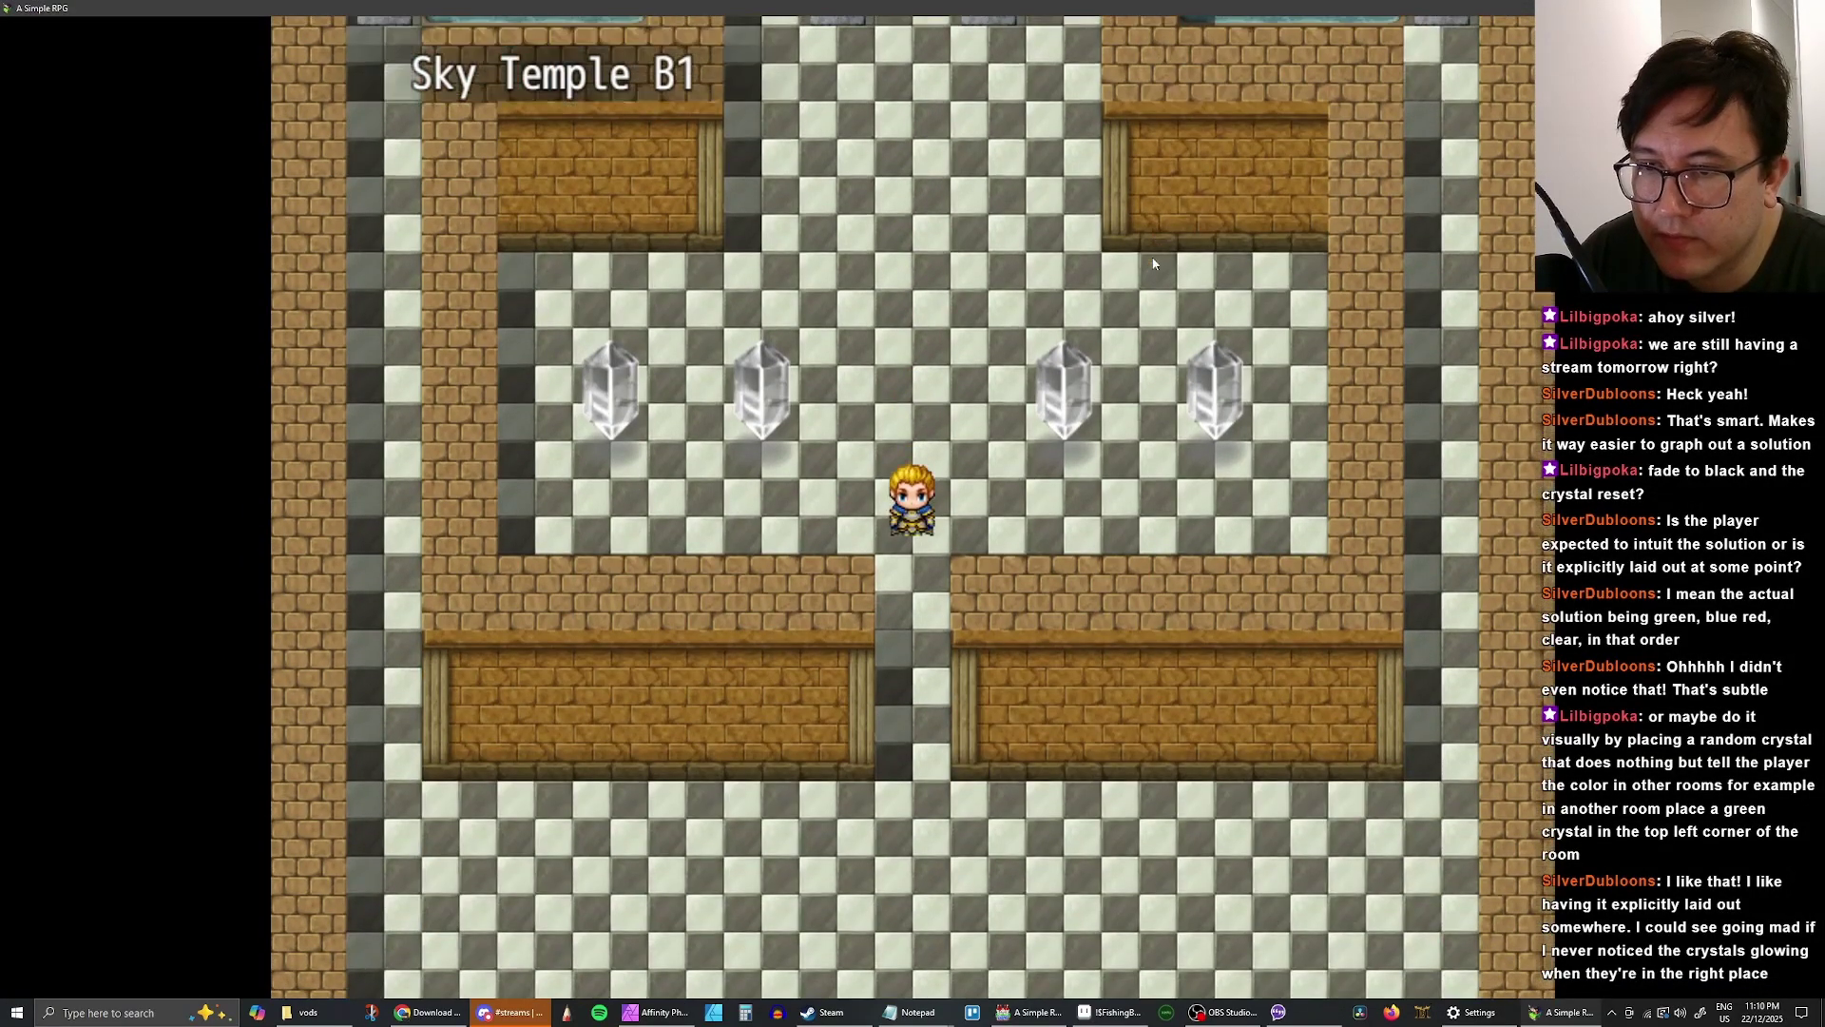
# - Walk to the second crystal from the west and touch it once to turn it green
pyautogui.press('Up')
pyautogui.press('Left')
pyautogui.press('Up')
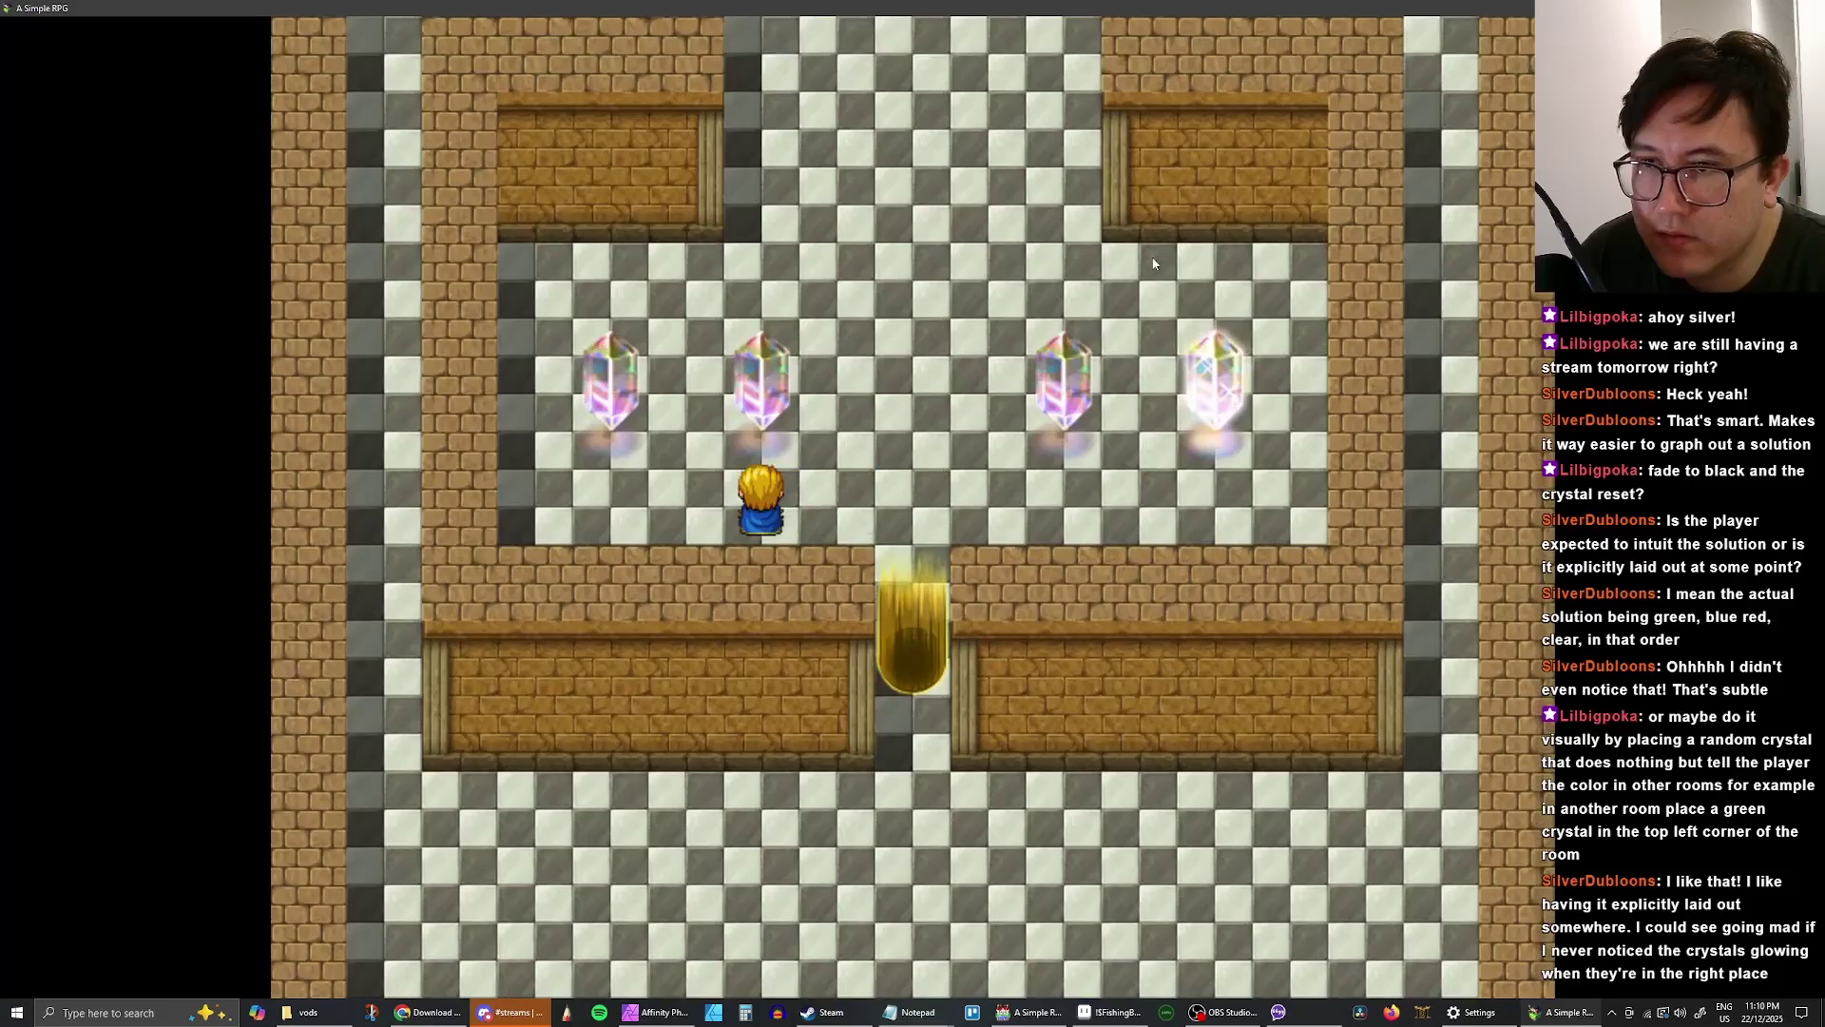
pyautogui.press('Return')
pyautogui.press('Return')
# - Walk to the third crystal from the west and touch it three times to turn it red
pyautogui.press('Right')
pyautogui.press('Right')
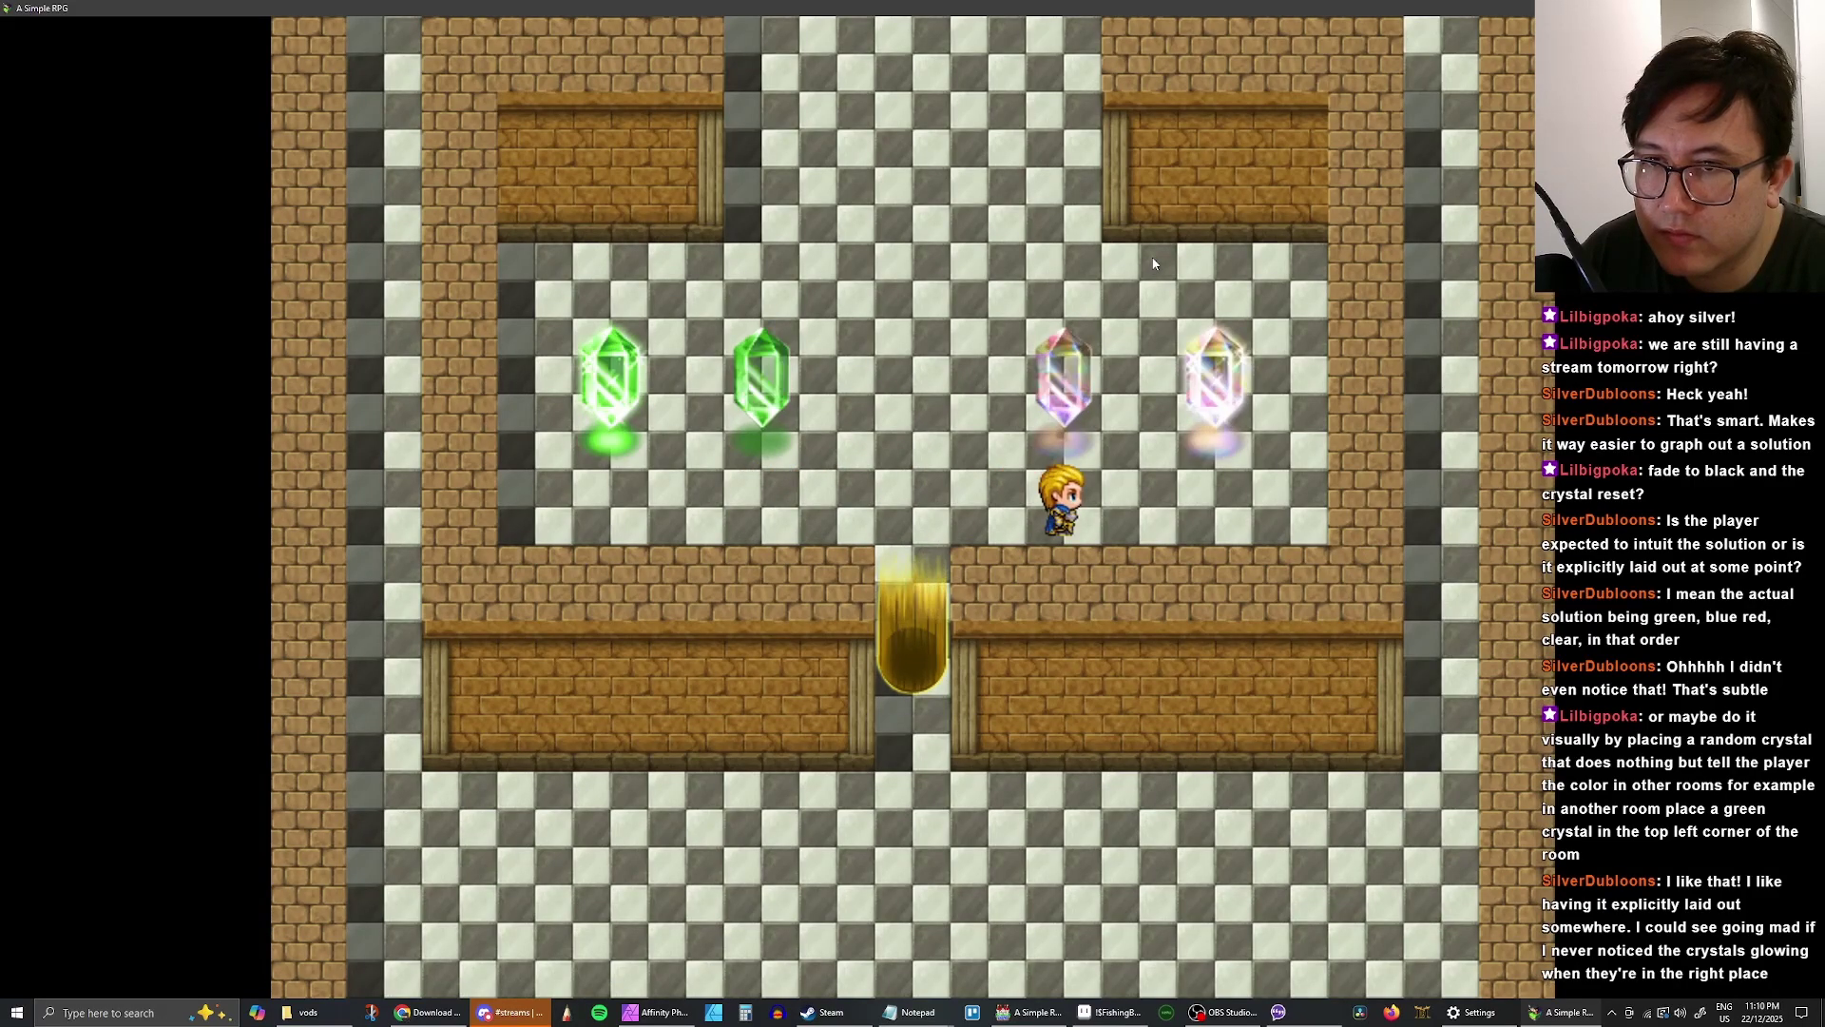
pyautogui.press('Up')
pyautogui.press('Return')
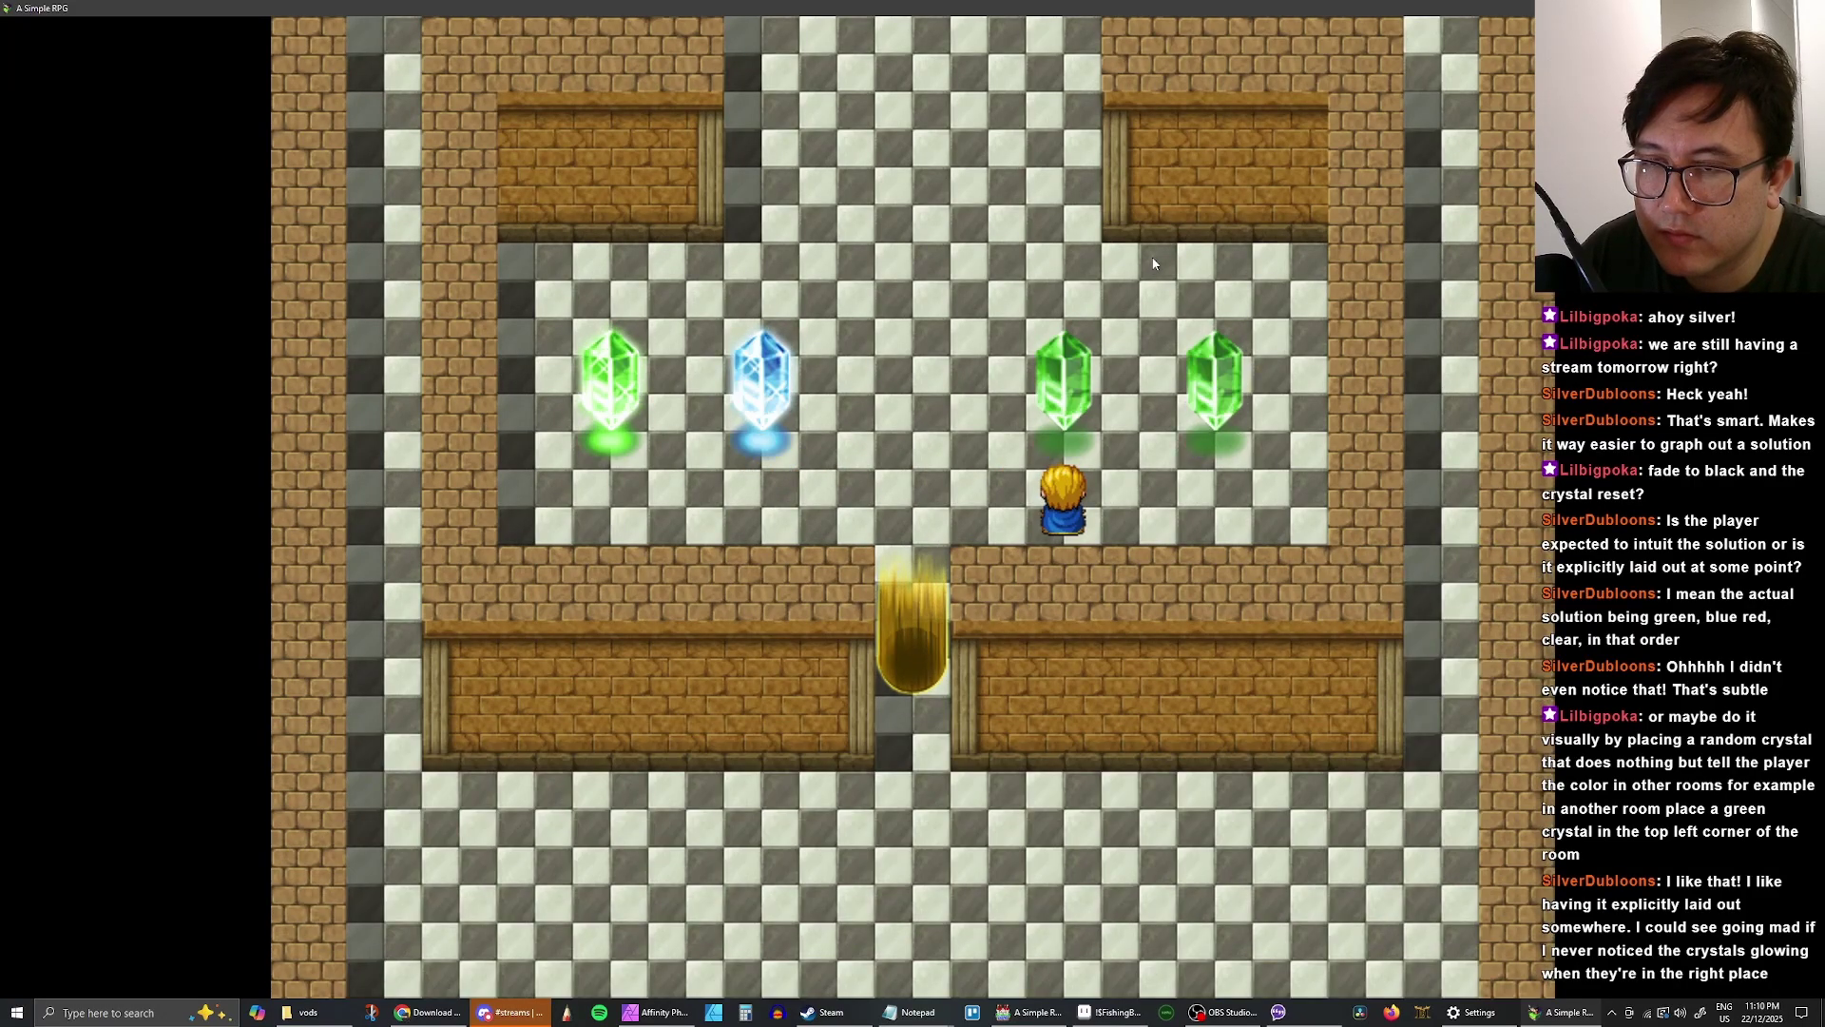
pyautogui.press('Return')
pyautogui.press('Return')
pyautogui.press('Return')
pyautogui.press('Return')
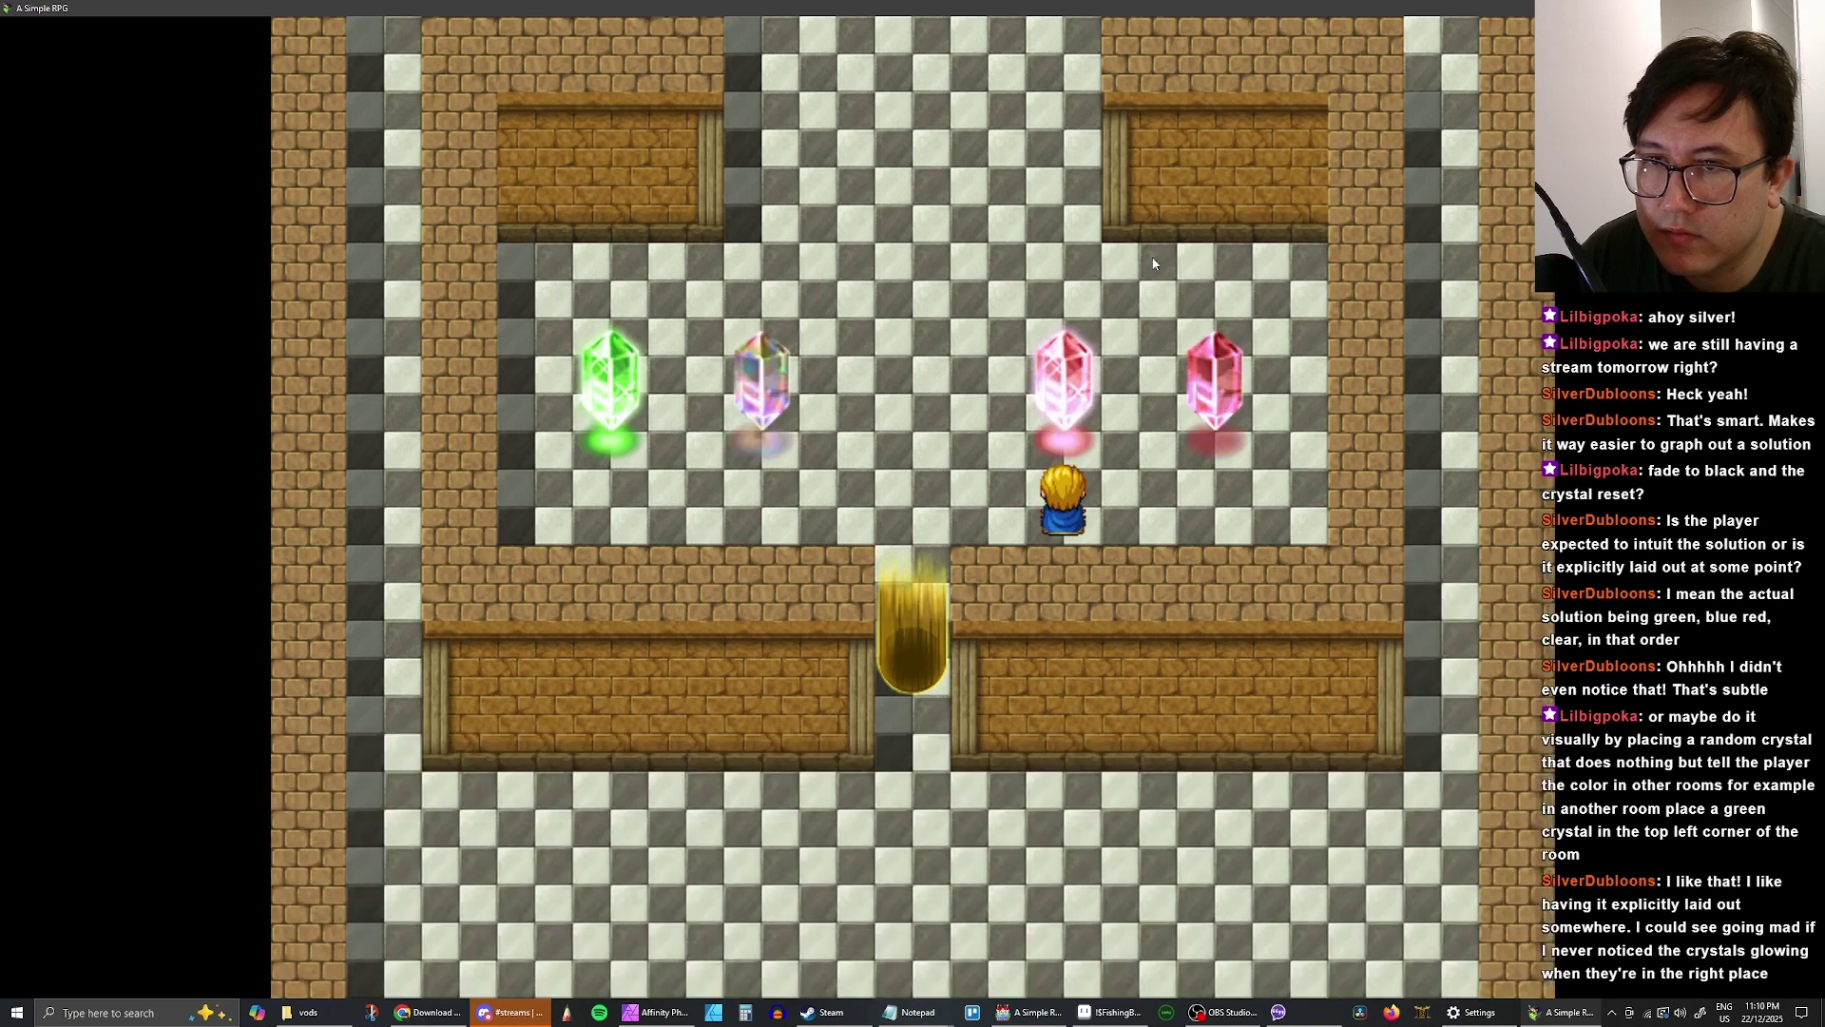
# - Return to the second crystal and touch it to turn it from clear to green
pyautogui.press('Left')
pyautogui.press('Left')
pyautogui.press('Left')
pyautogui.press('Left')
pyautogui.press('Left')
pyautogui.press('Left')
pyautogui.press('Left')
pyautogui.press('Up')
pyautogui.press('Return')
pyautogui.press('Return')
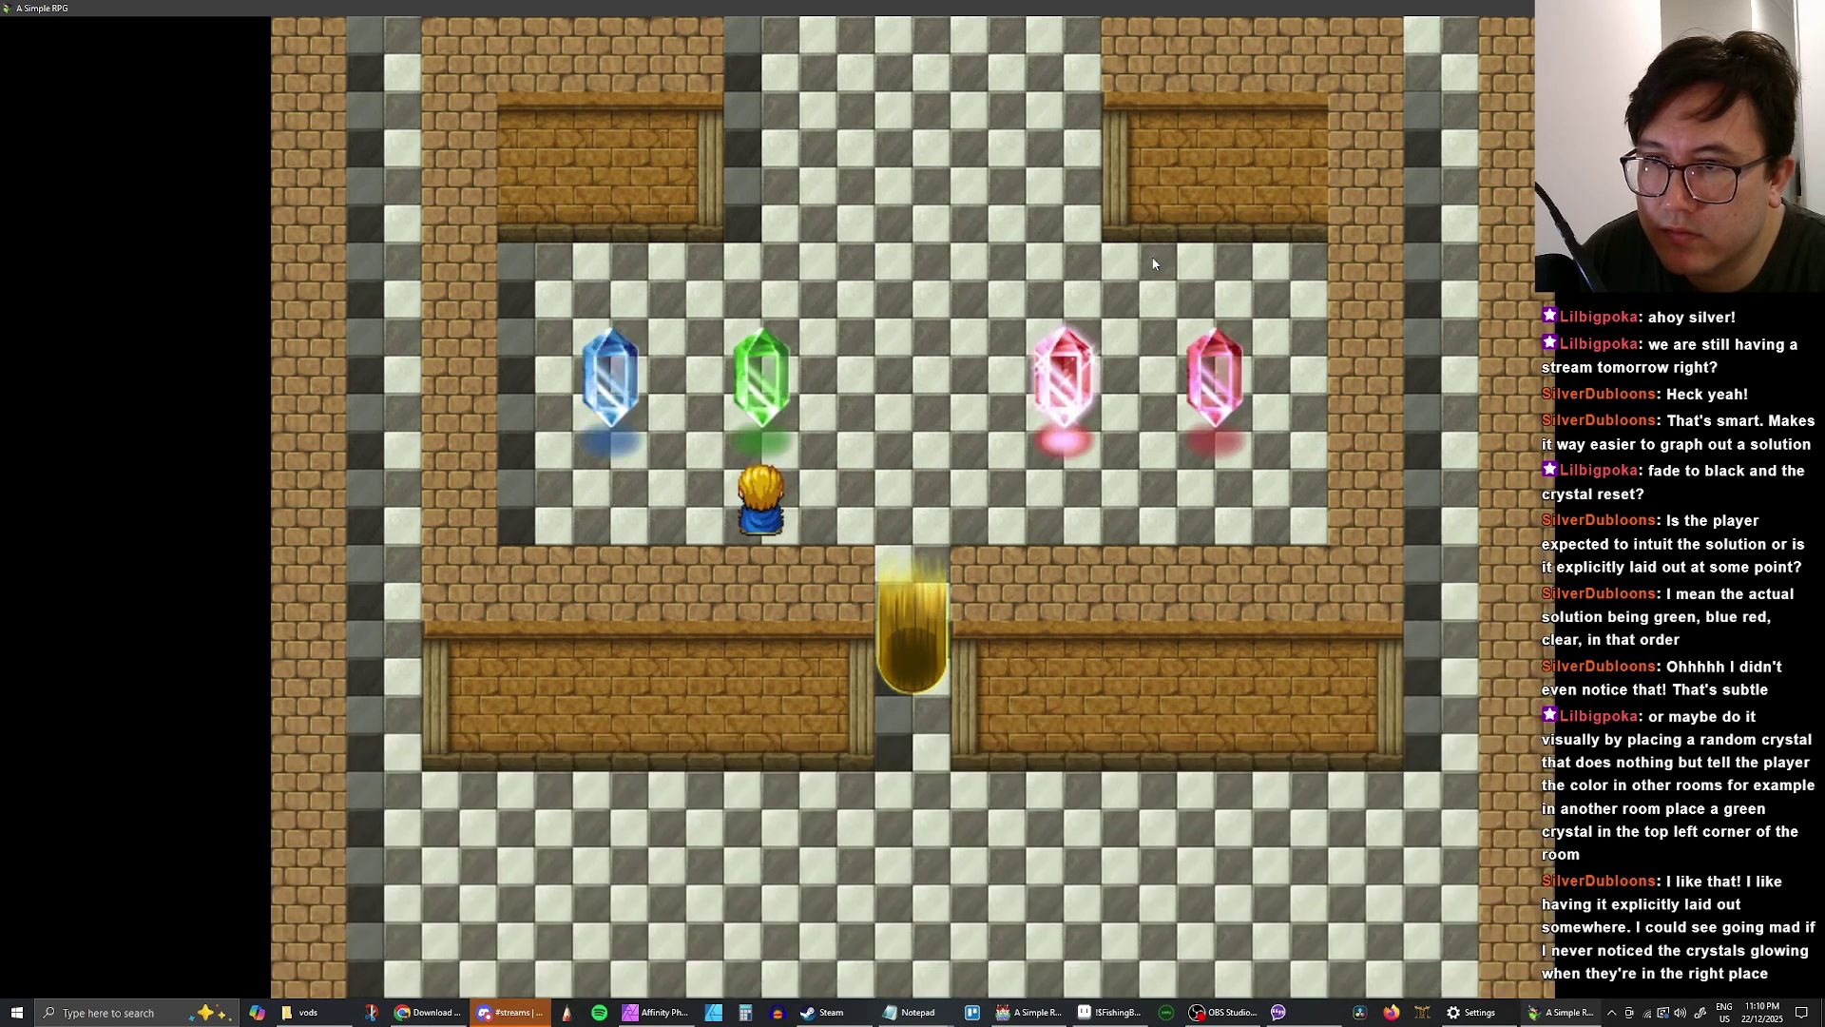
# - Walk to the westernmost crystal and touch it to advance its color
pyautogui.press('Left')
pyautogui.press('Left')
pyautogui.press('Up')
pyautogui.press('Return')
pyautogui.press('Return')
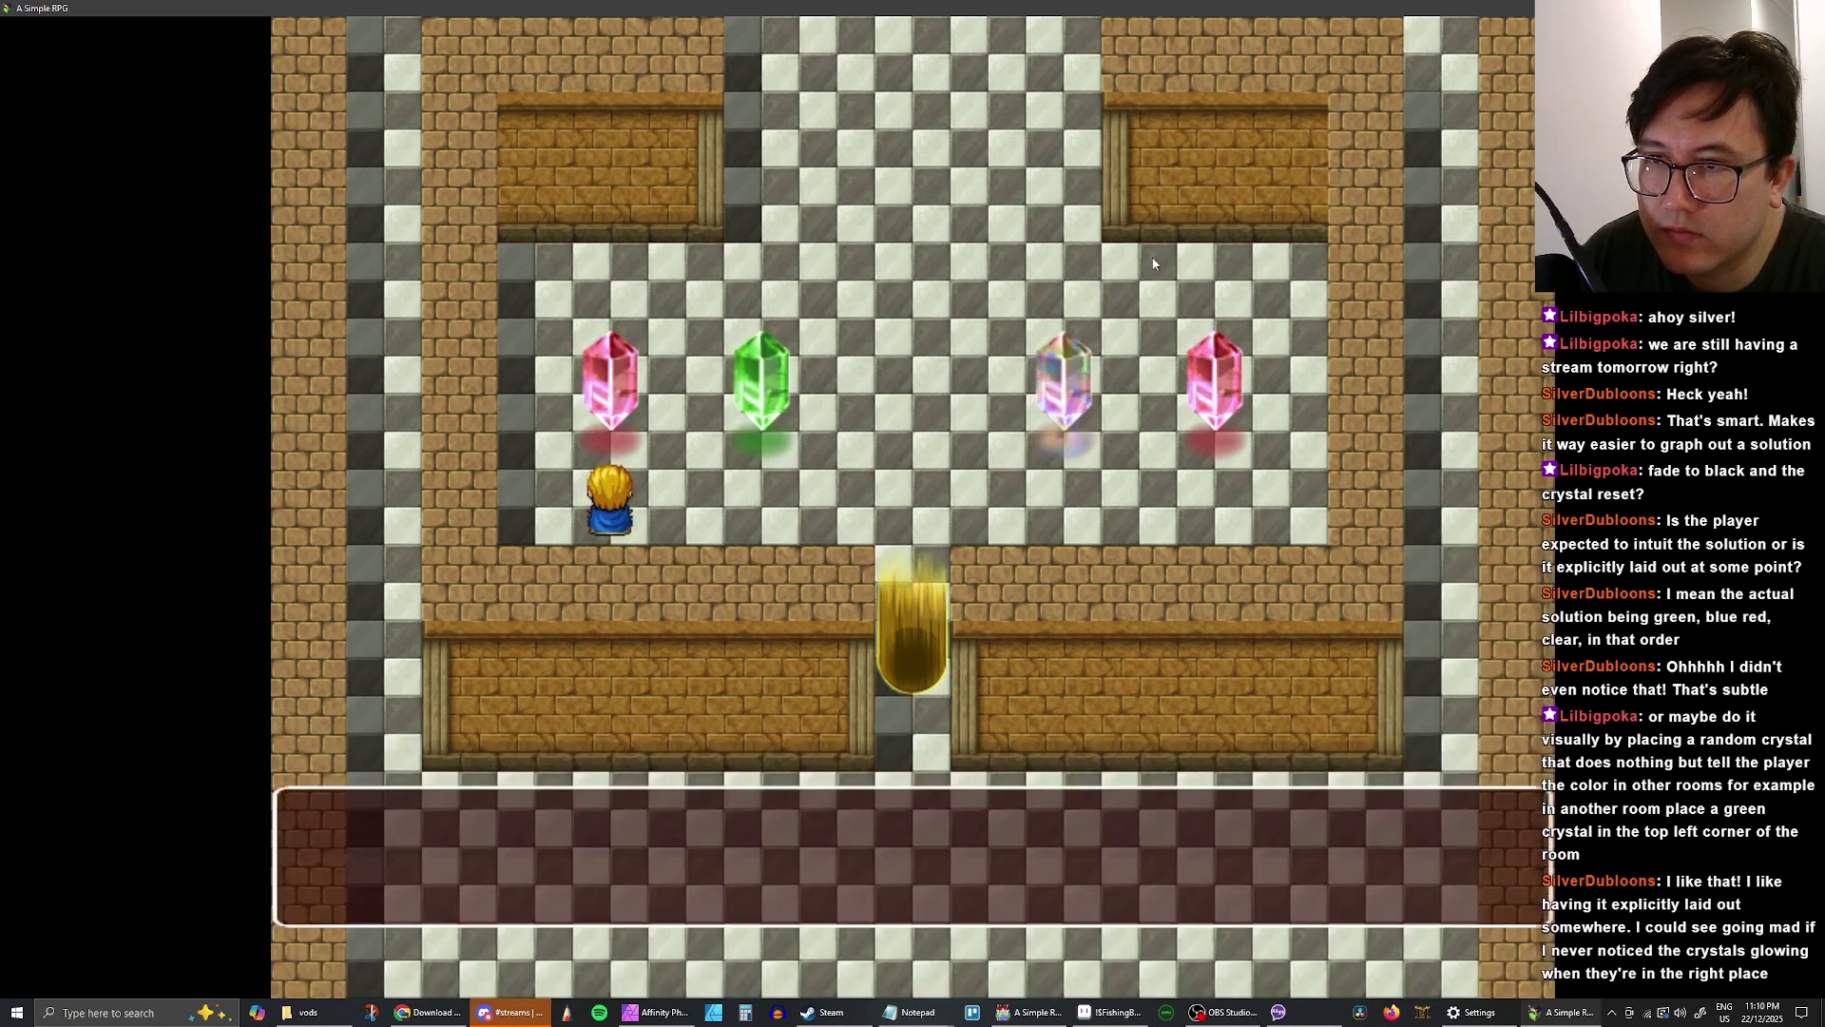
# - Go back to the second crystal and touch it to turn it blue
pyautogui.press('Right')
pyautogui.press('Right')
pyautogui.press('Up')
pyautogui.press('Return')
pyautogui.press('Return')
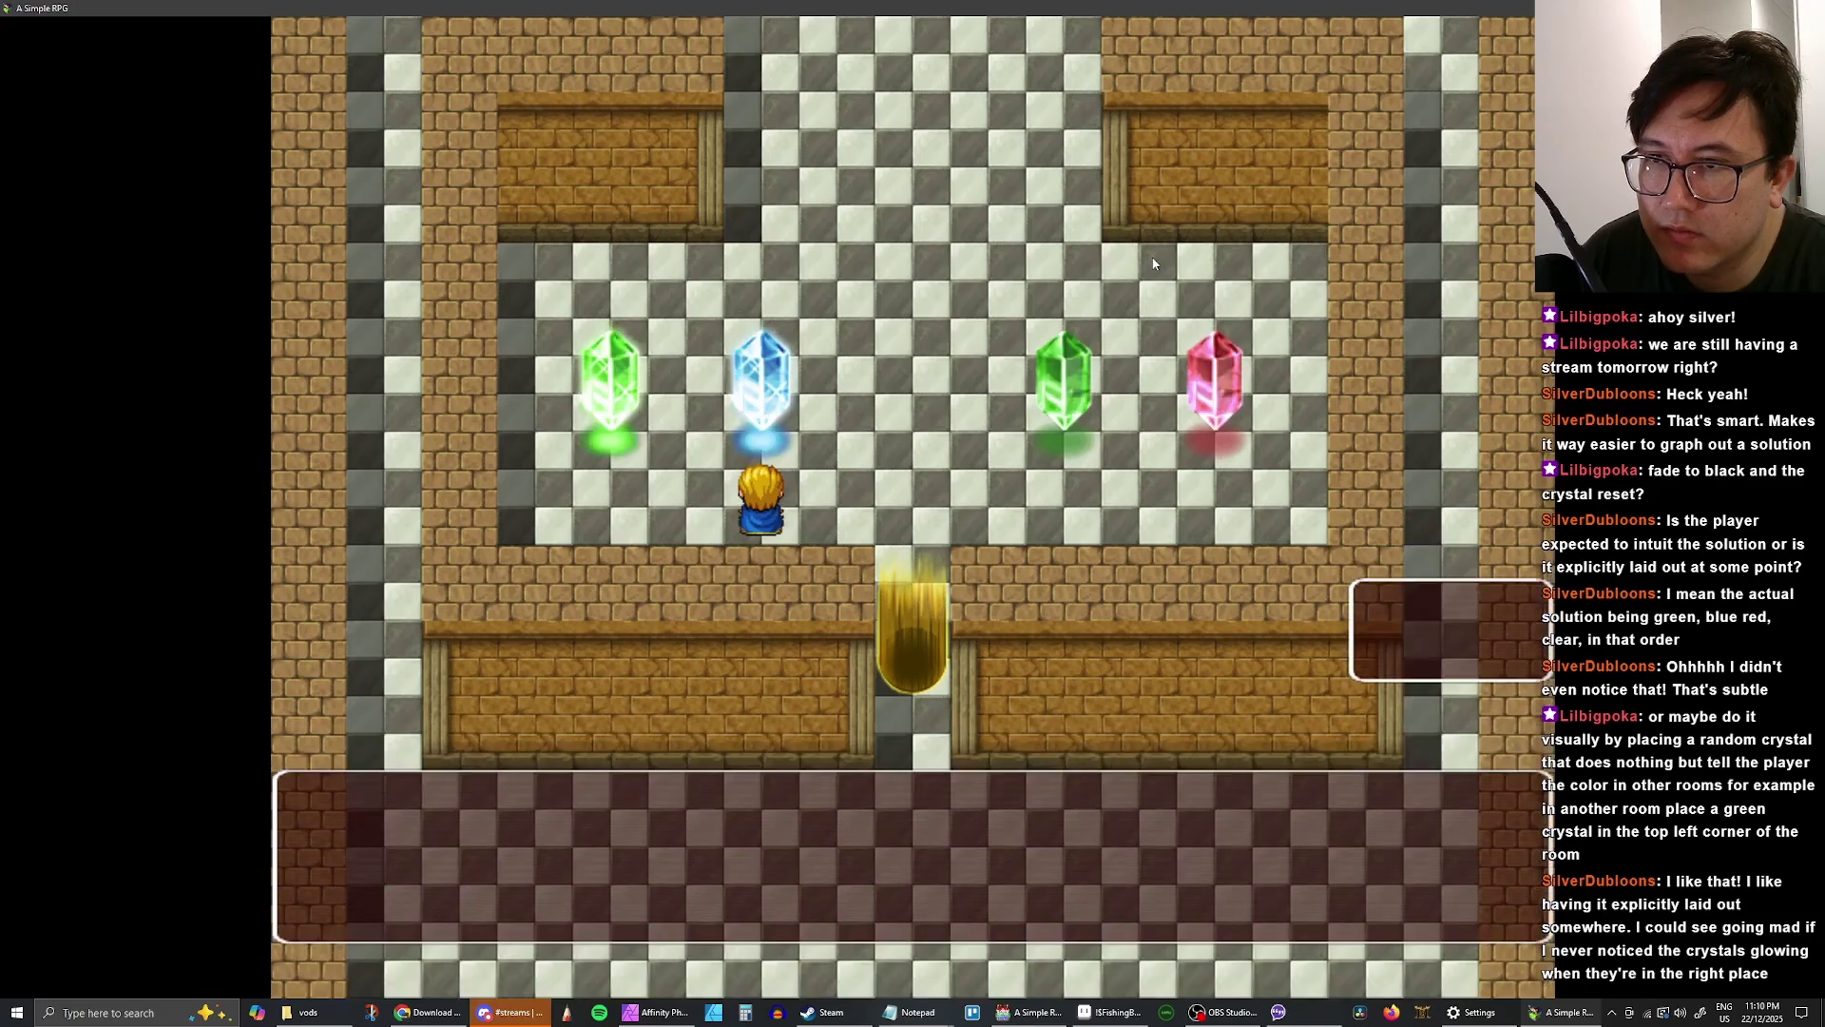
pyautogui.press('Left')
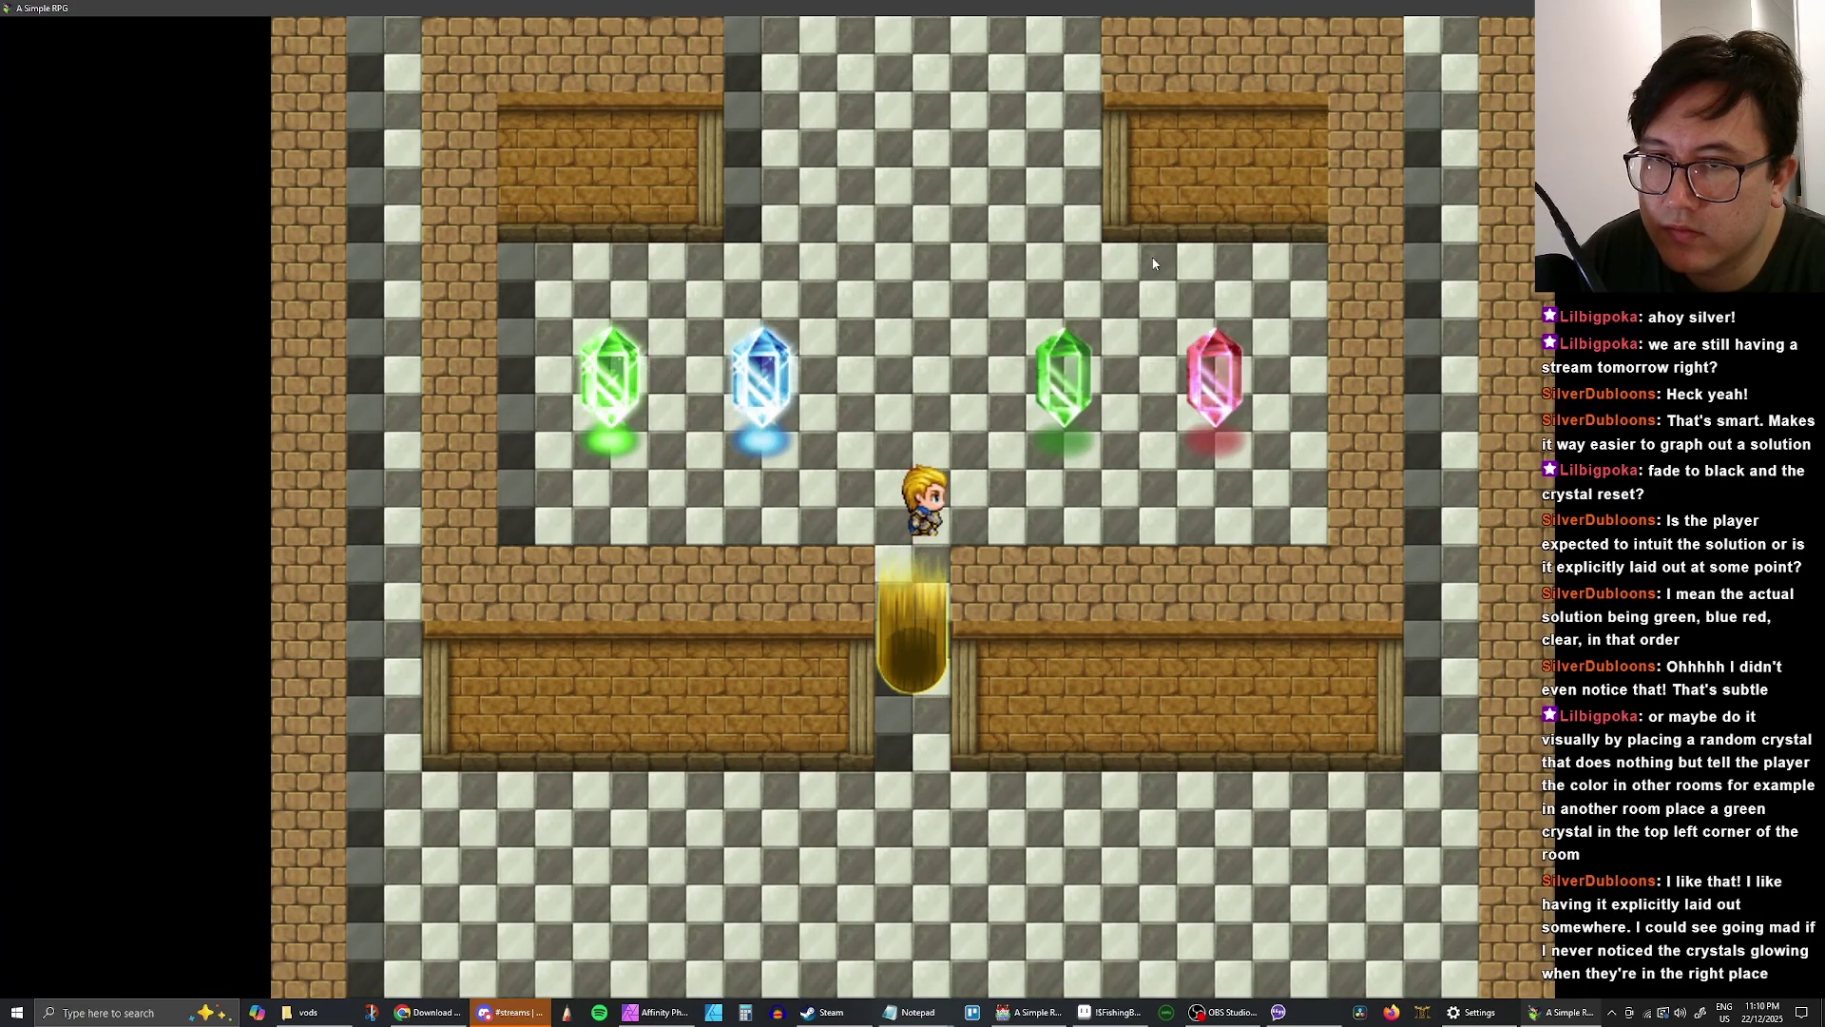
# - Walk to the third crystal and touch it repeatedly until it turns blue and the easternmost crystal turns clear
pyautogui.press('Right')
pyautogui.press('Right')
pyautogui.press('Up')
pyautogui.press('Return')
pyautogui.press('Return')
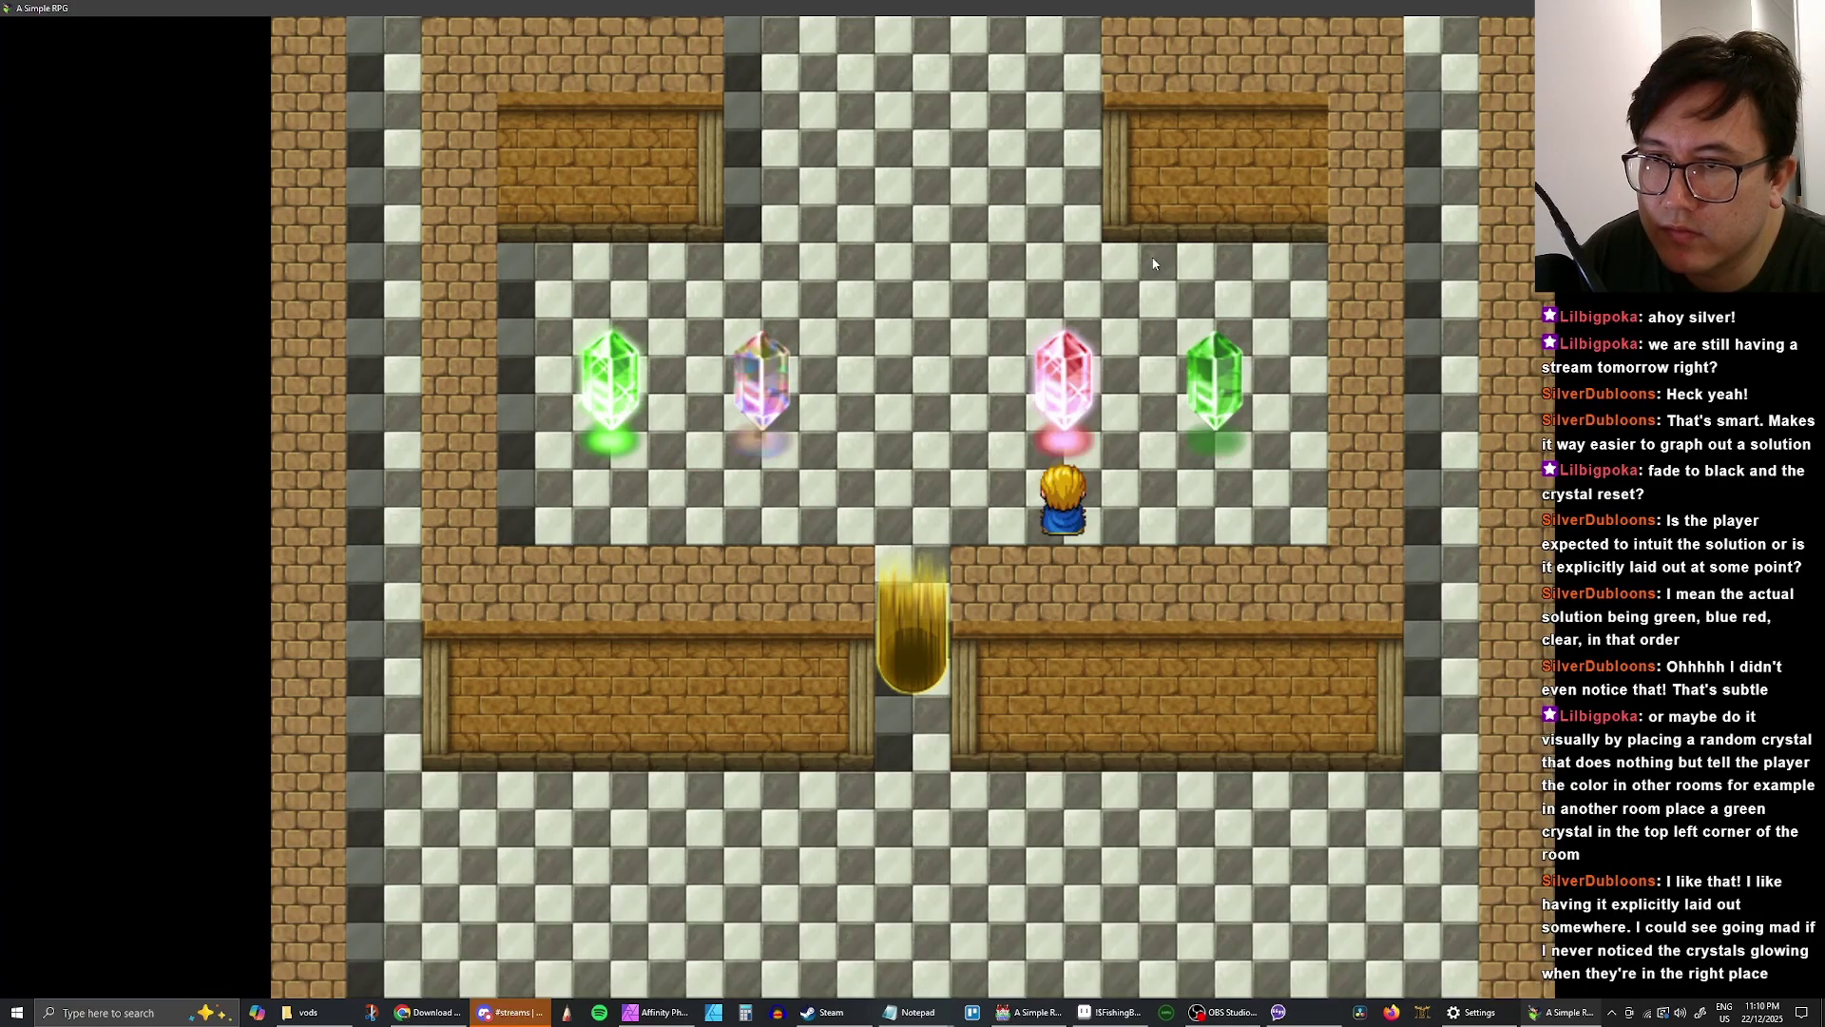
pyautogui.press('Return')
pyautogui.press('Return')
pyautogui.press('Return')
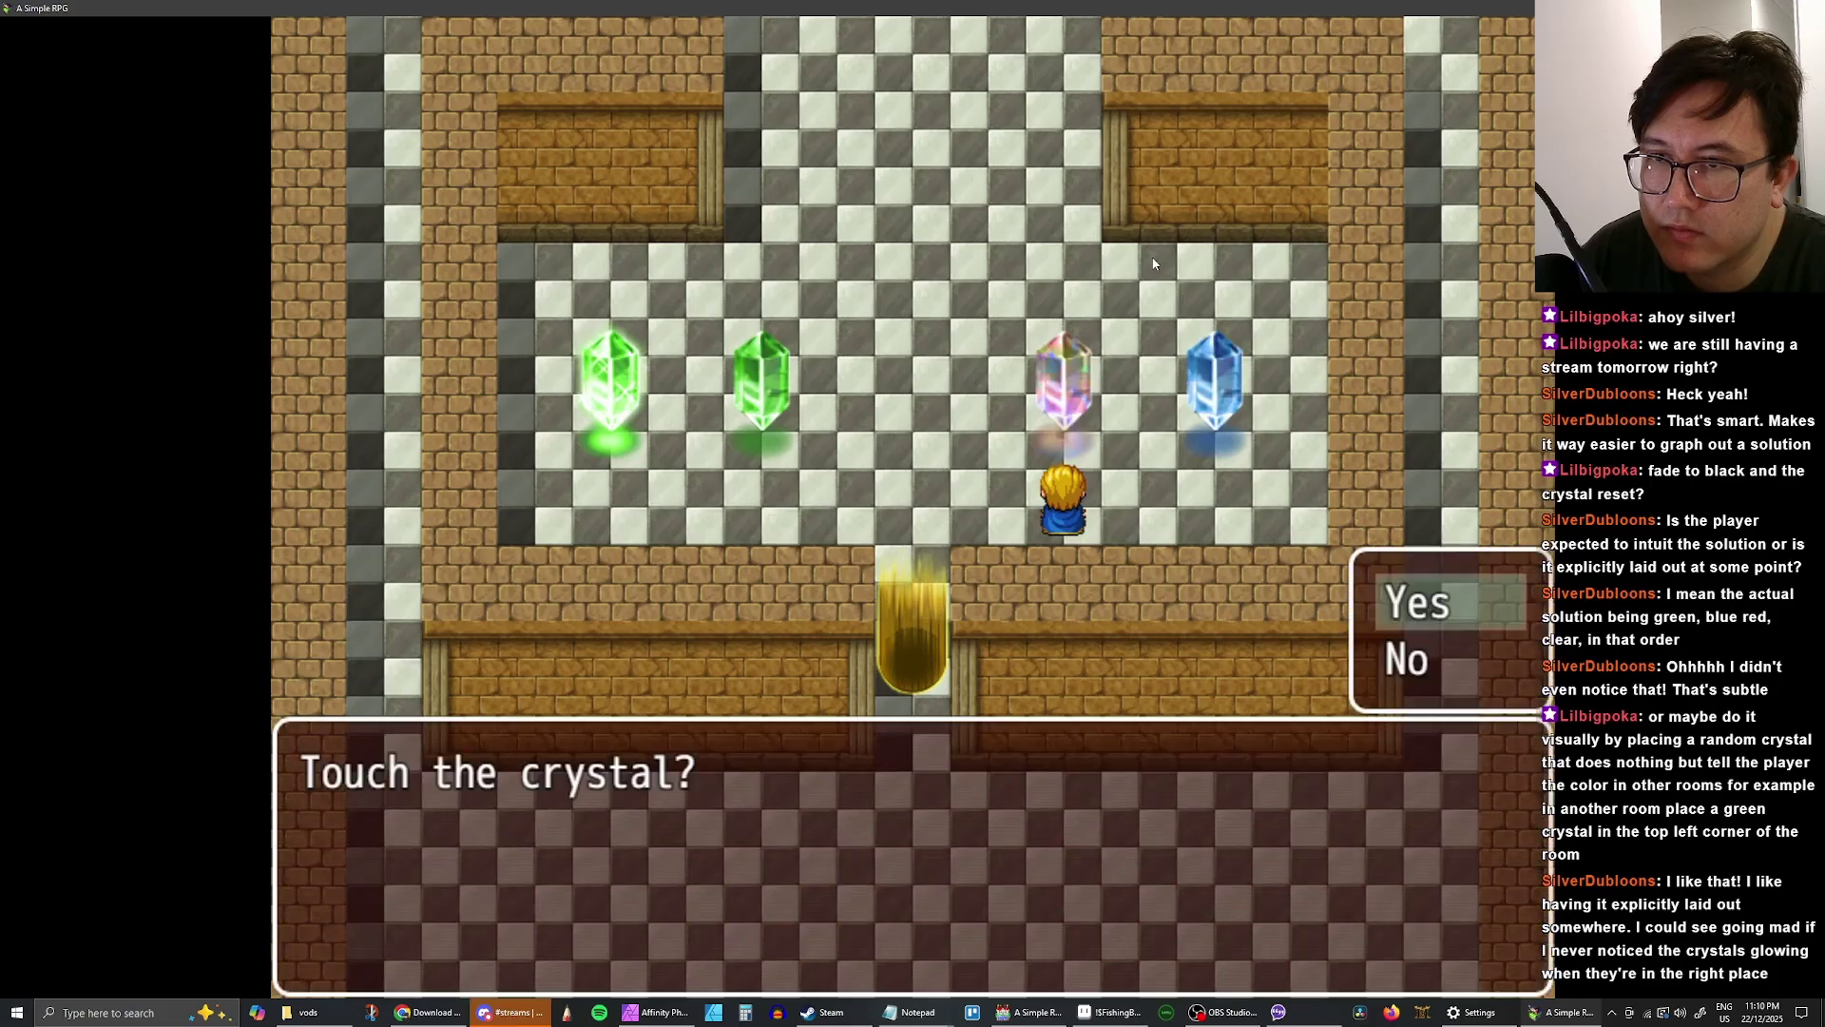
pyautogui.press('Return')
pyautogui.press('Return')
pyautogui.press('Return')
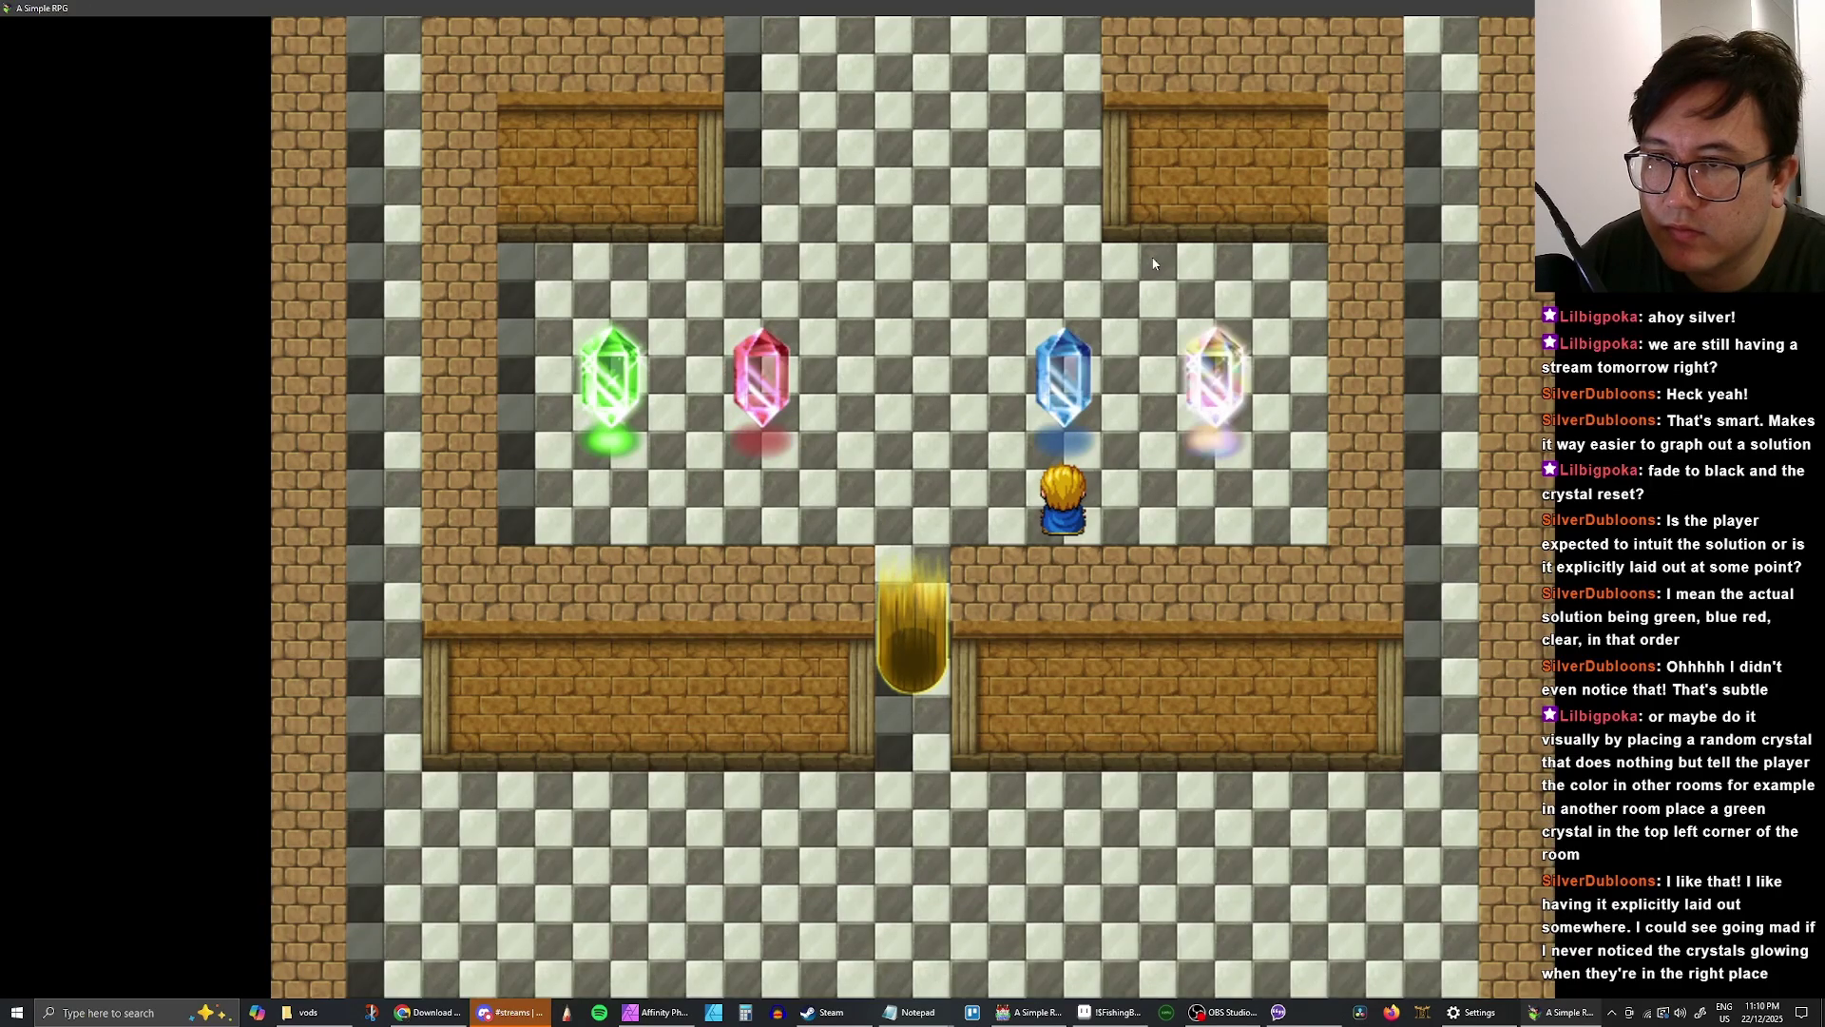
# - Walk to the westernmost crystal and touch it until it turns clear and the third crystal turns green
pyautogui.press('Left')
pyautogui.press('Up')
pyautogui.press('Return')
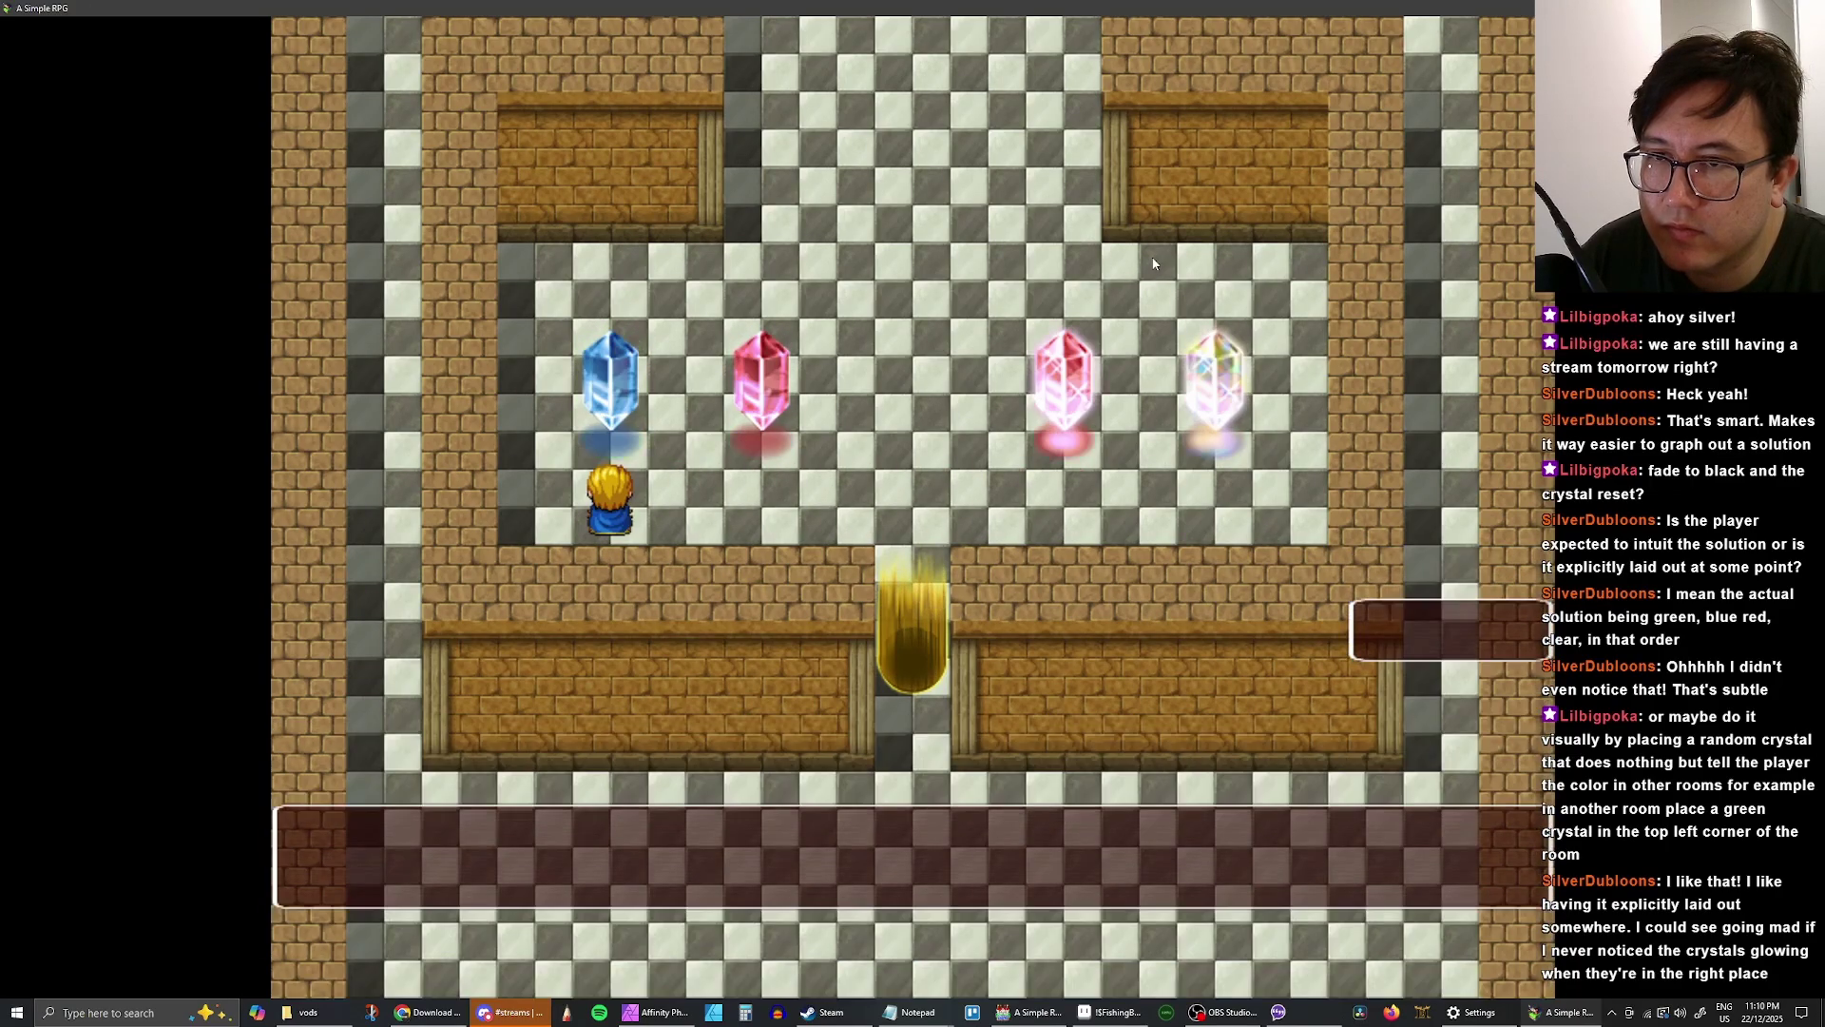
pyautogui.press('Return')
pyautogui.press('Return')
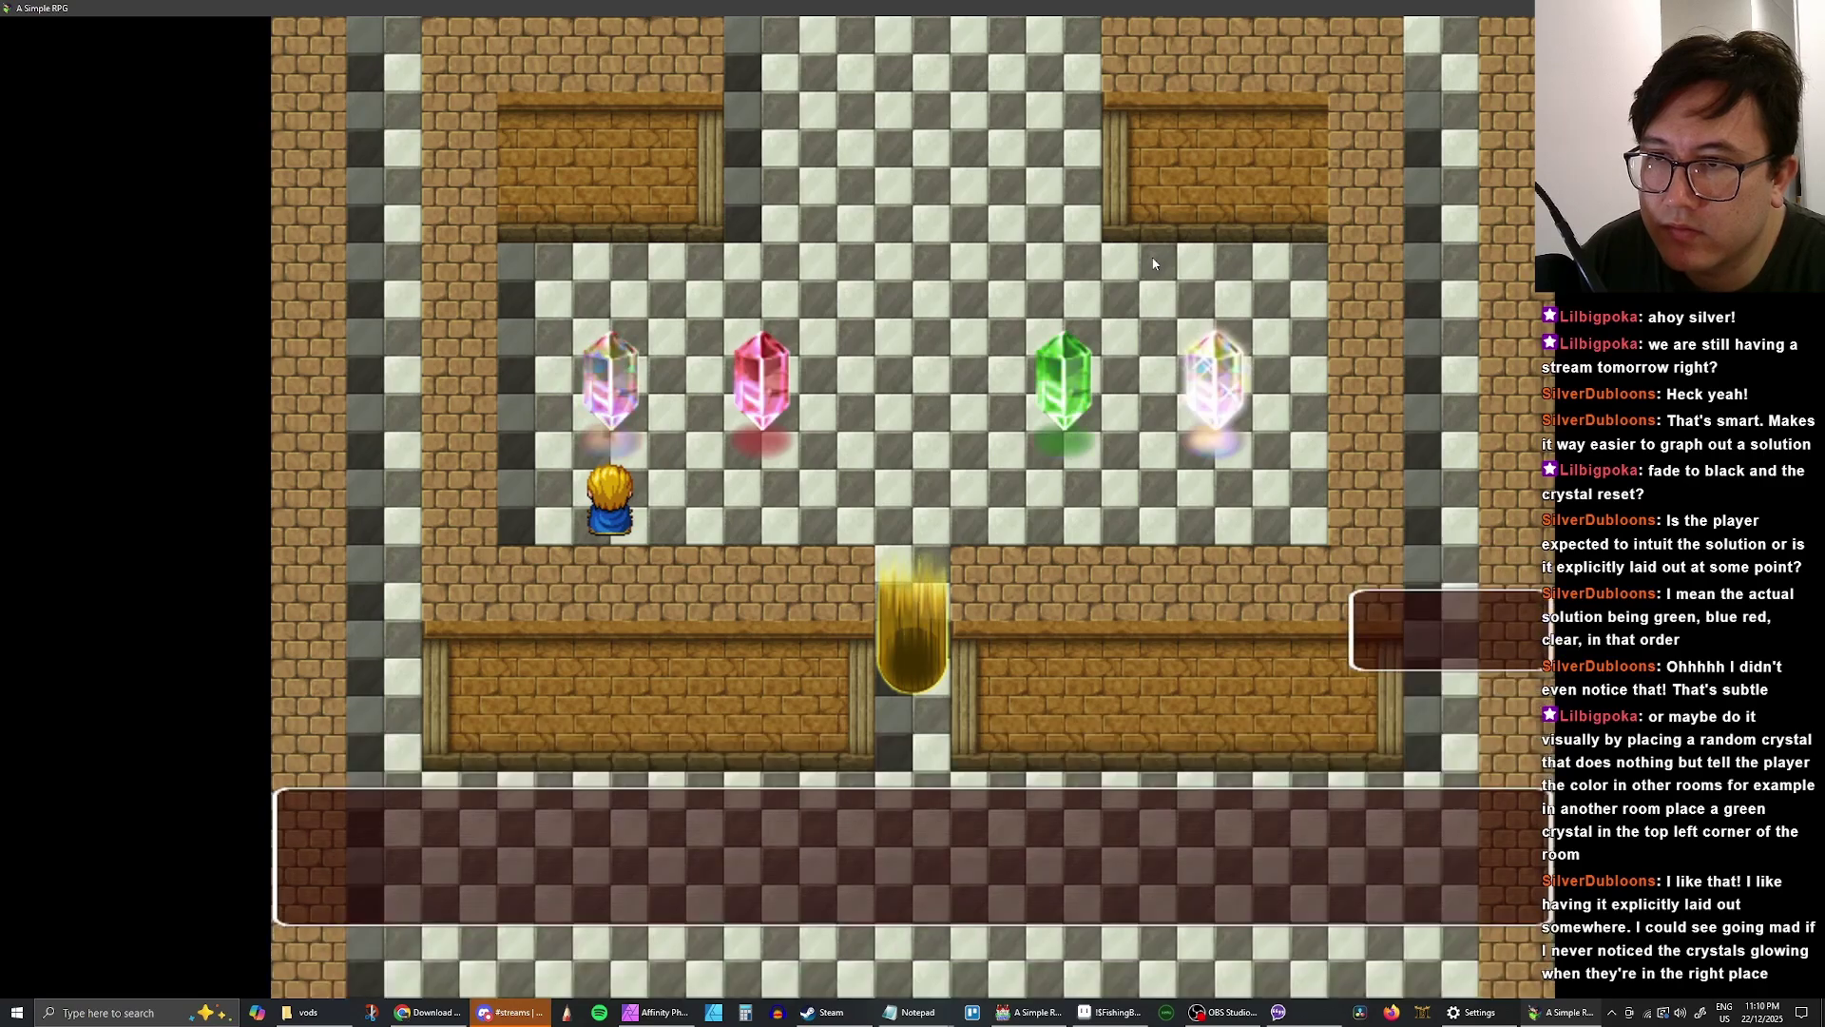
# - Walk to the second crystal and touch it until it turns clear and the westernmost crystal turns green
pyautogui.press('Right')
pyautogui.press('Up')
pyautogui.press('Return')
pyautogui.press('Return')
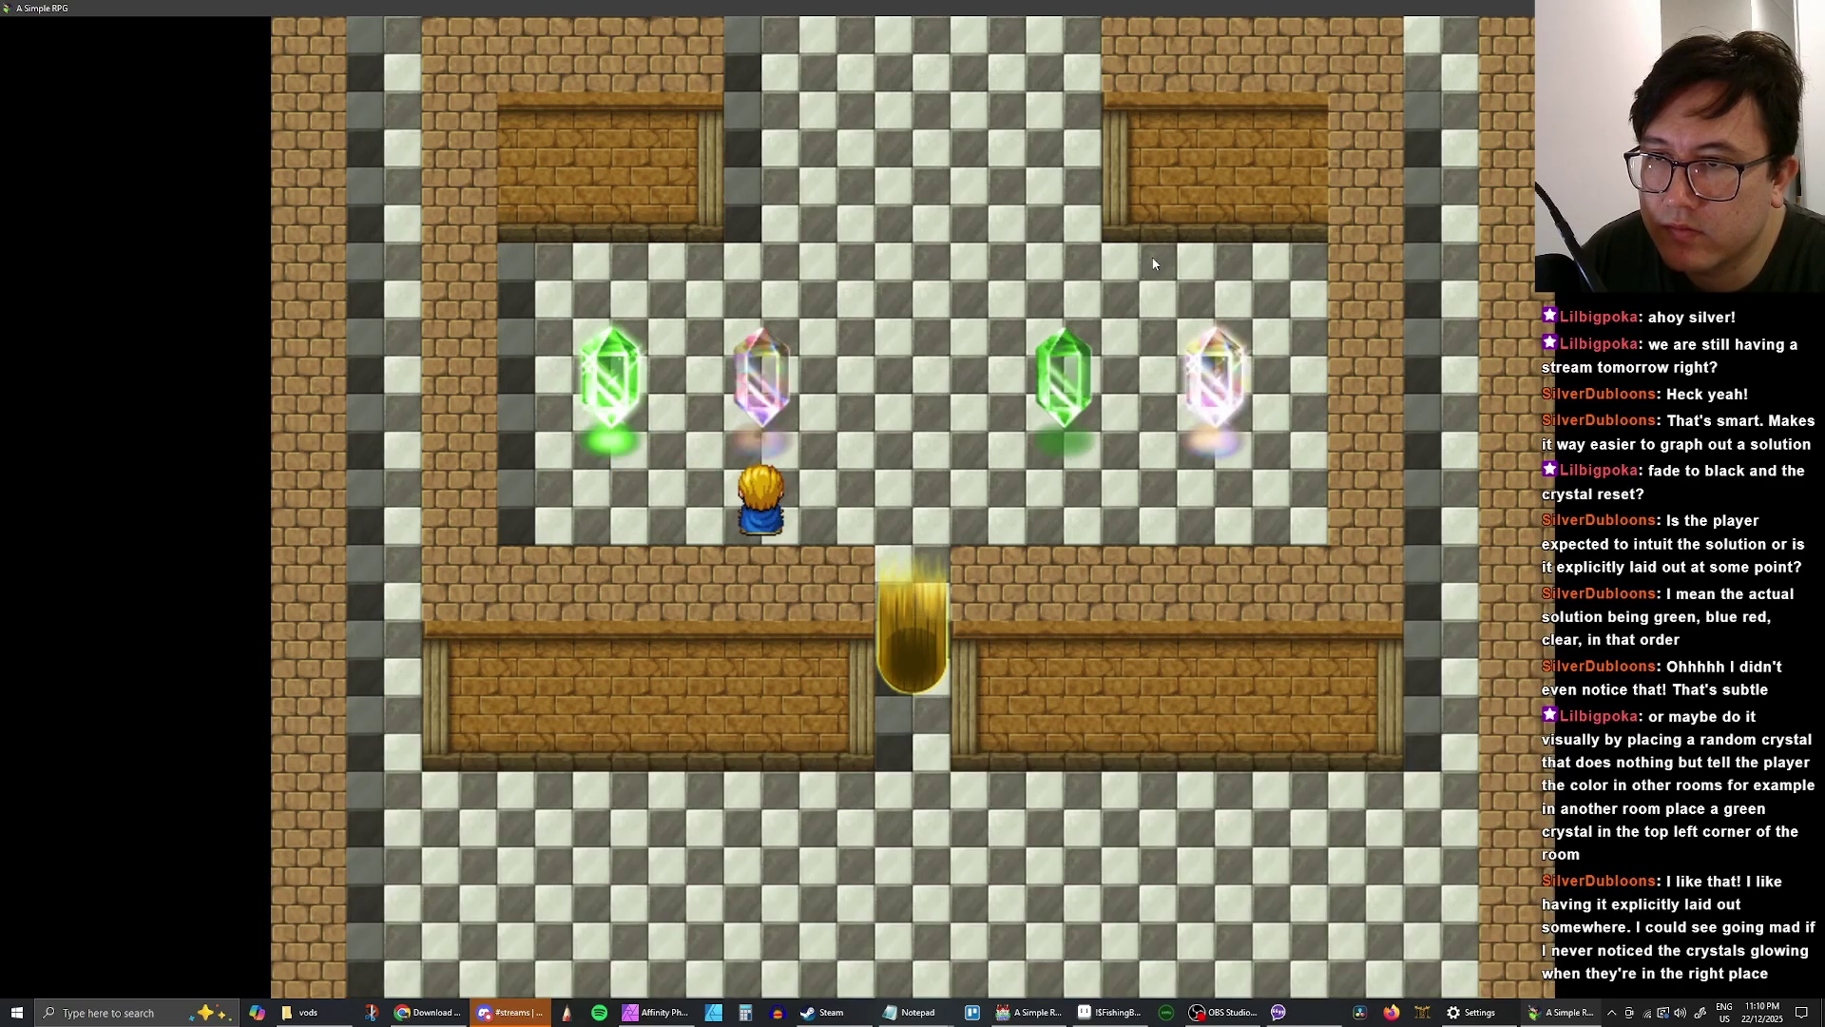
# - Walk to the third crystal and touch it until it turns red and the second crystal turns blue
pyautogui.press('Left')
pyautogui.press('Right')
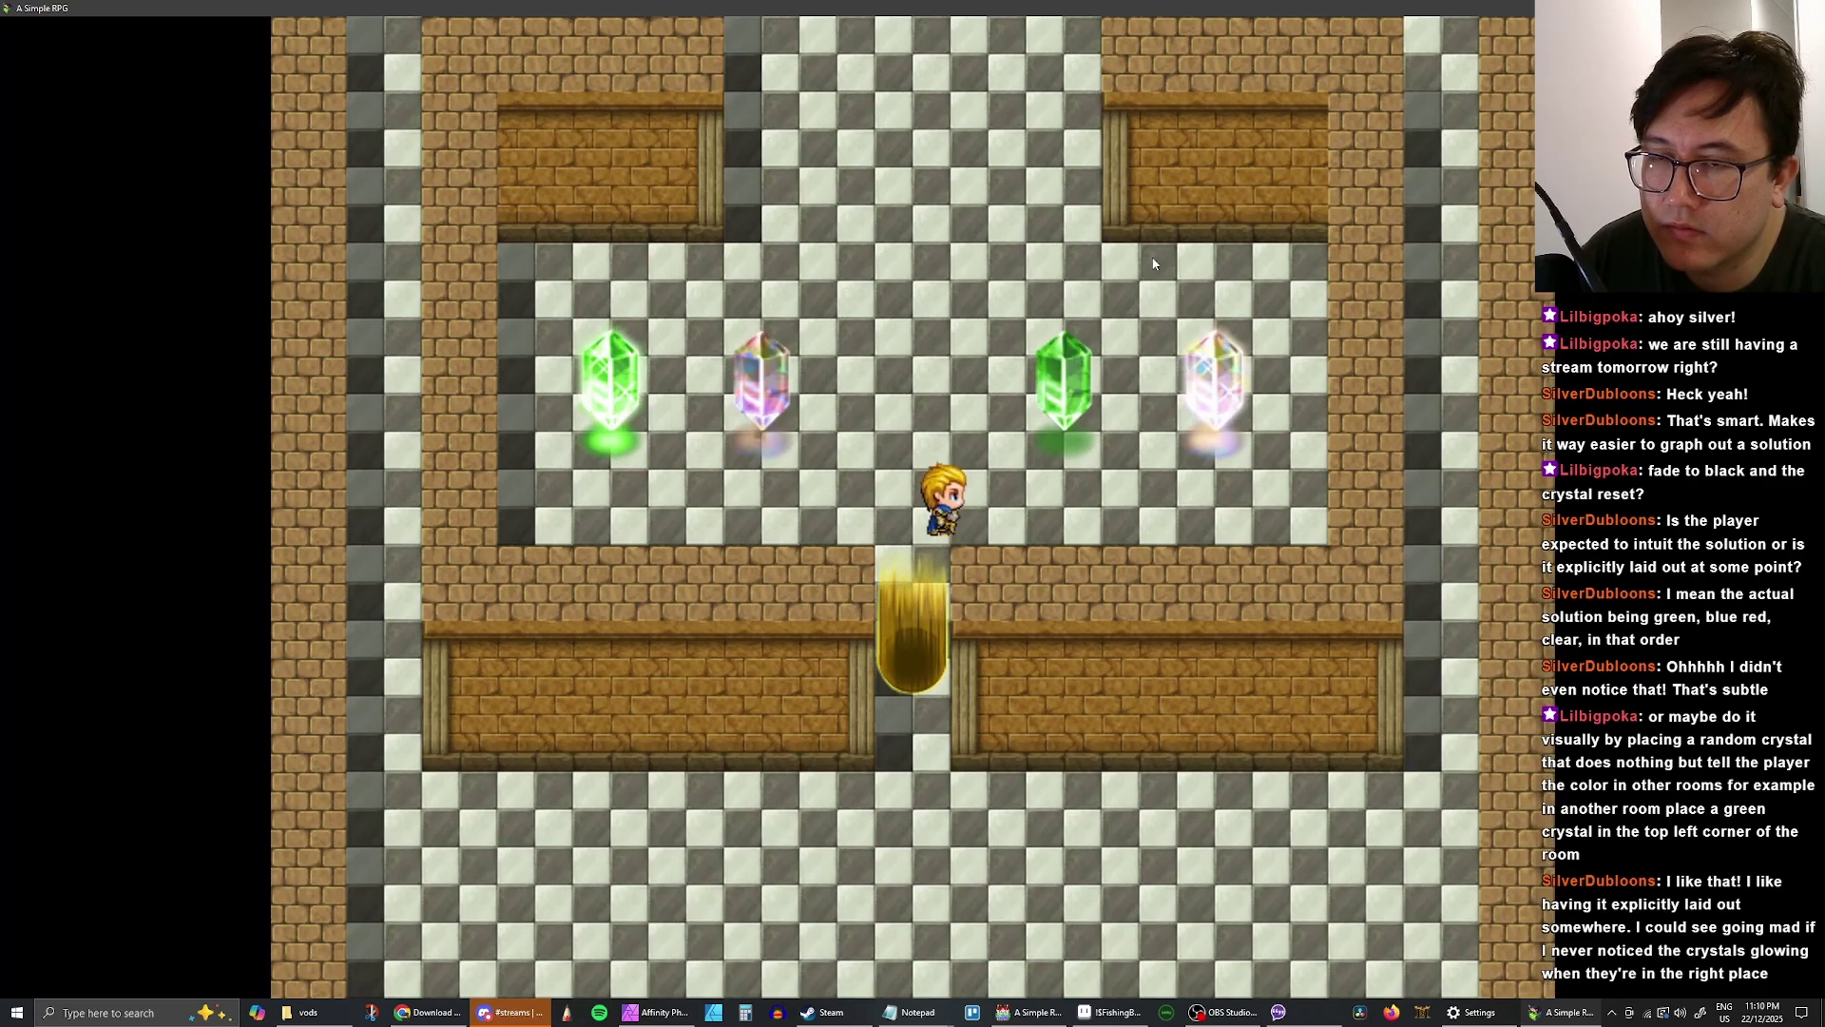
pyautogui.press('Right')
pyautogui.press('Up')
pyautogui.press('Return')
pyautogui.press('Return')
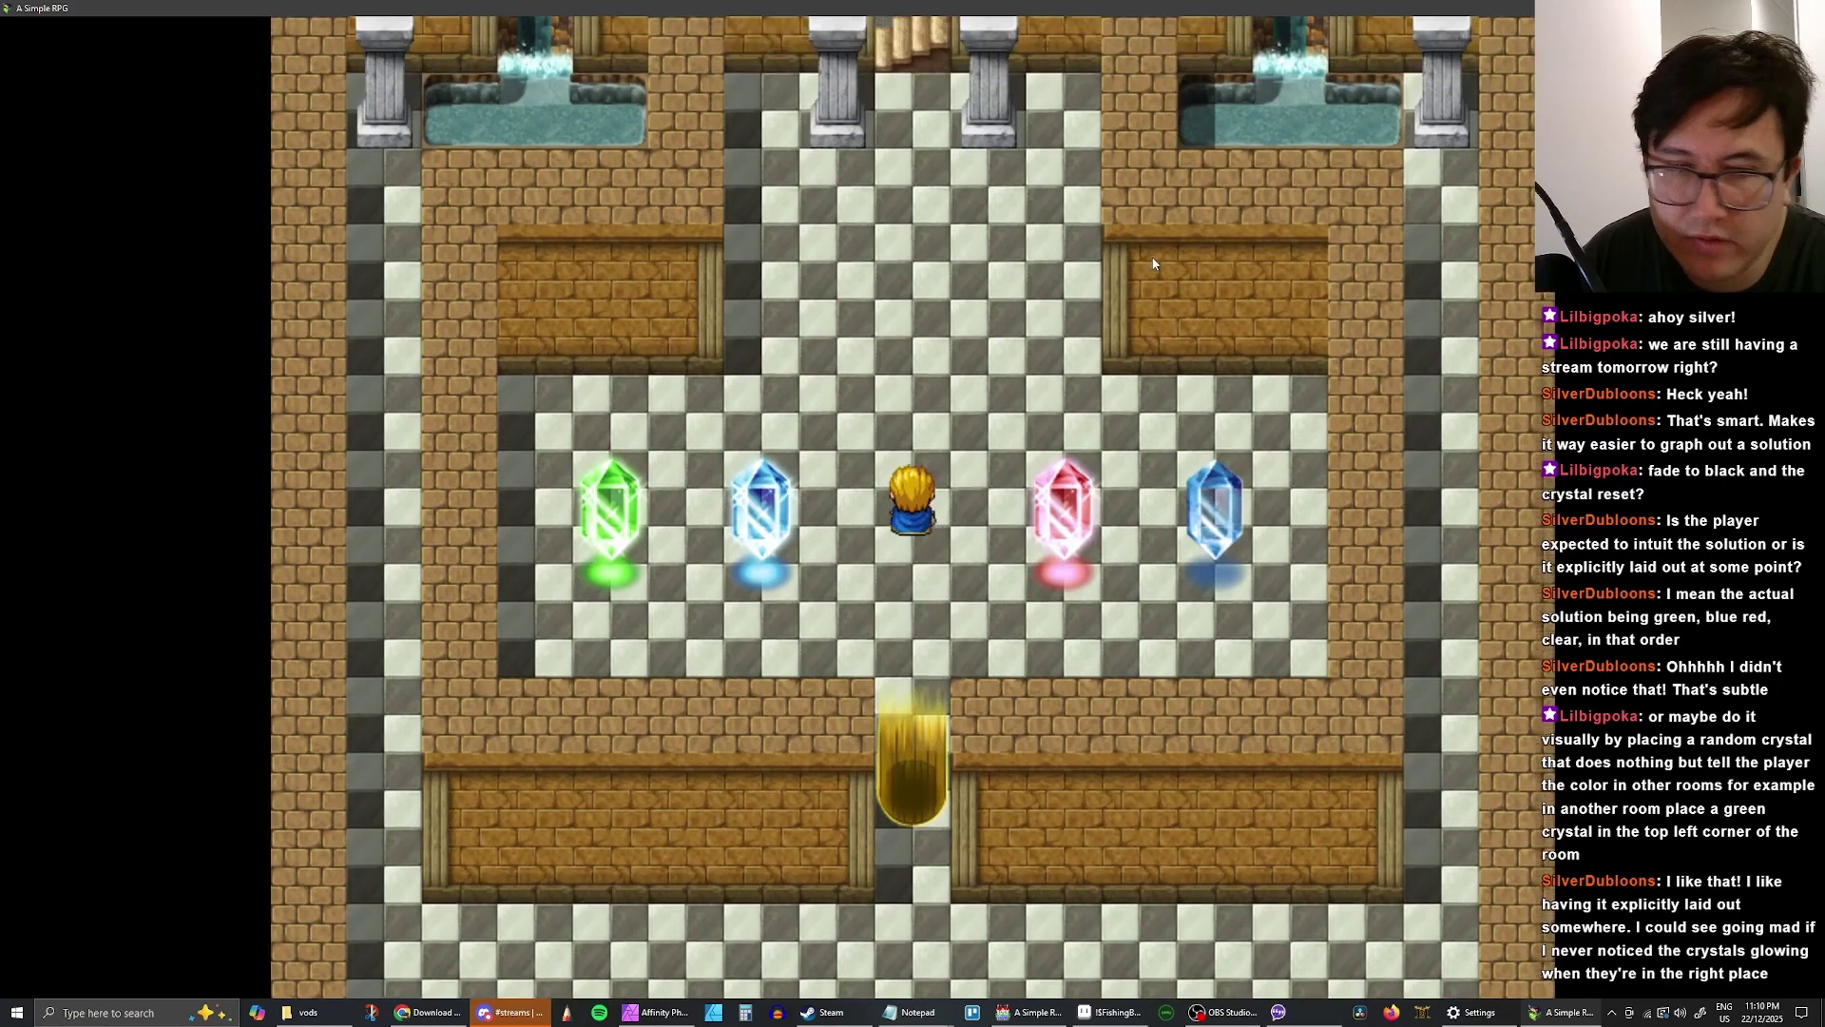
# - Leave for Sky Temple GF, re-enter Sky Temple B1 to reset the crystals, and walk down to the golden barrier and back
pyautogui.press('Up')
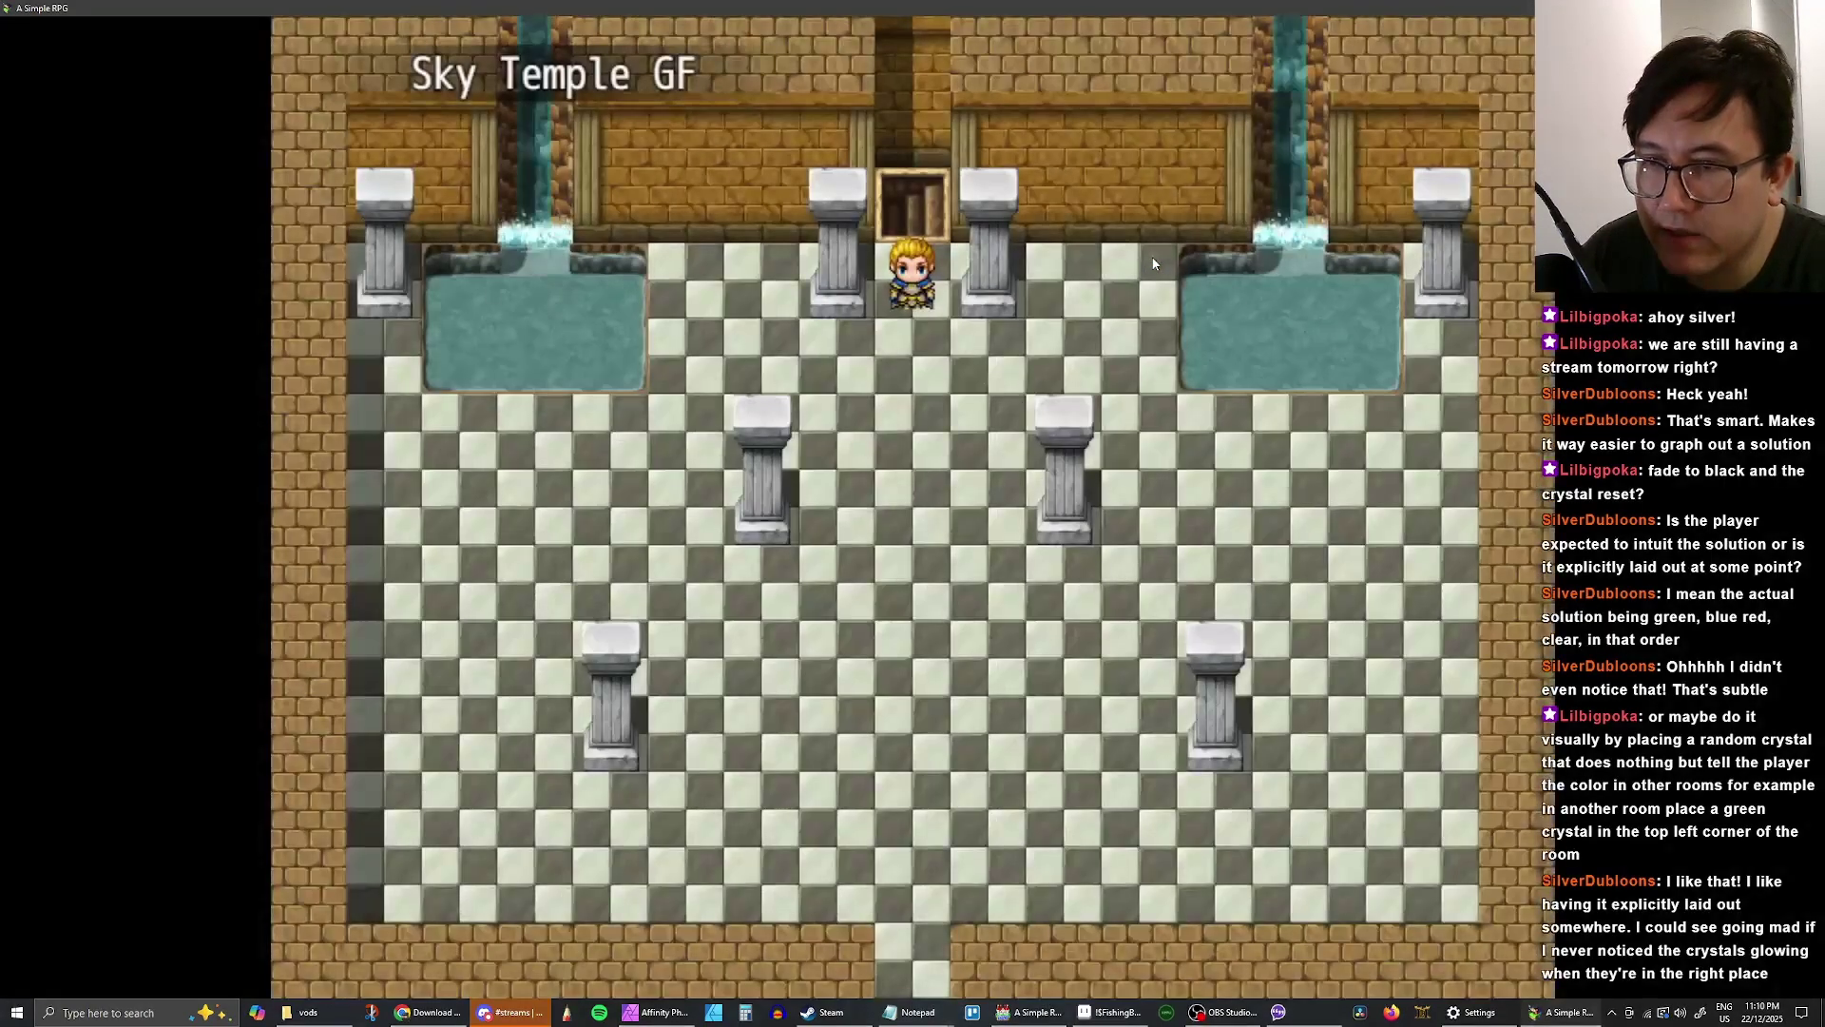
pyautogui.press('Down')
pyautogui.press('Up')
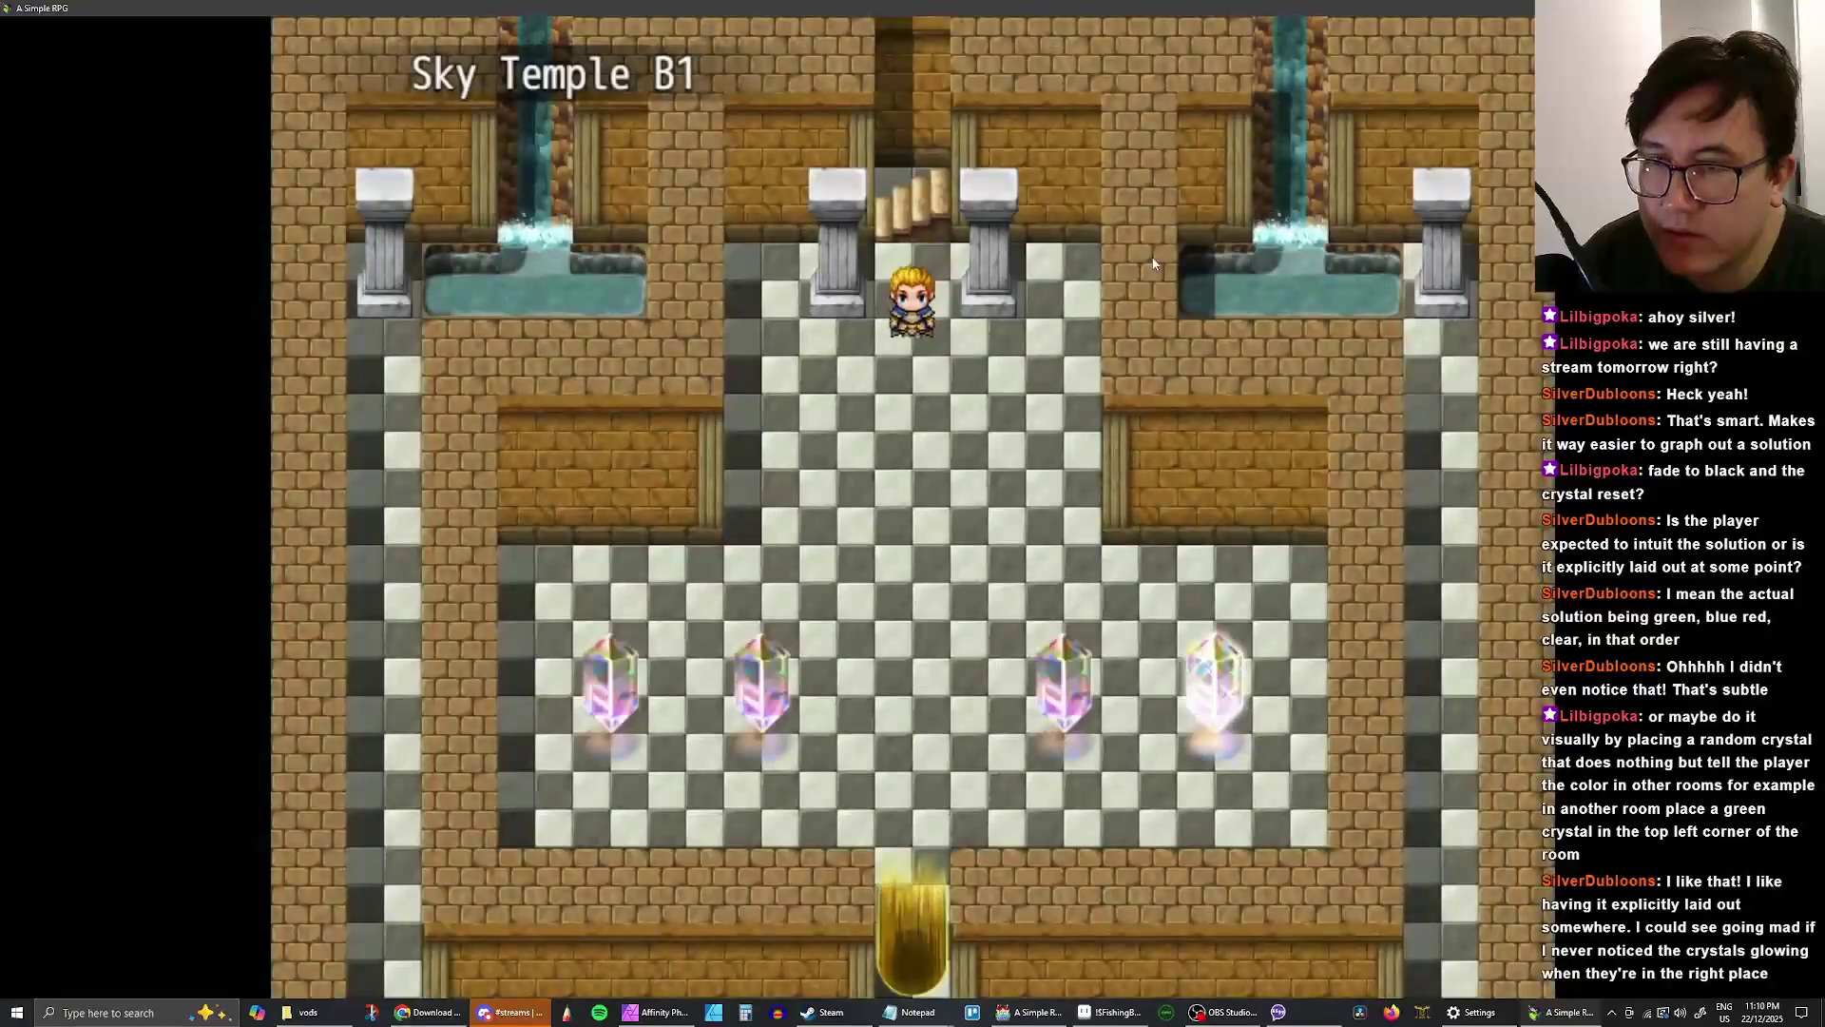
pyautogui.press('Down')
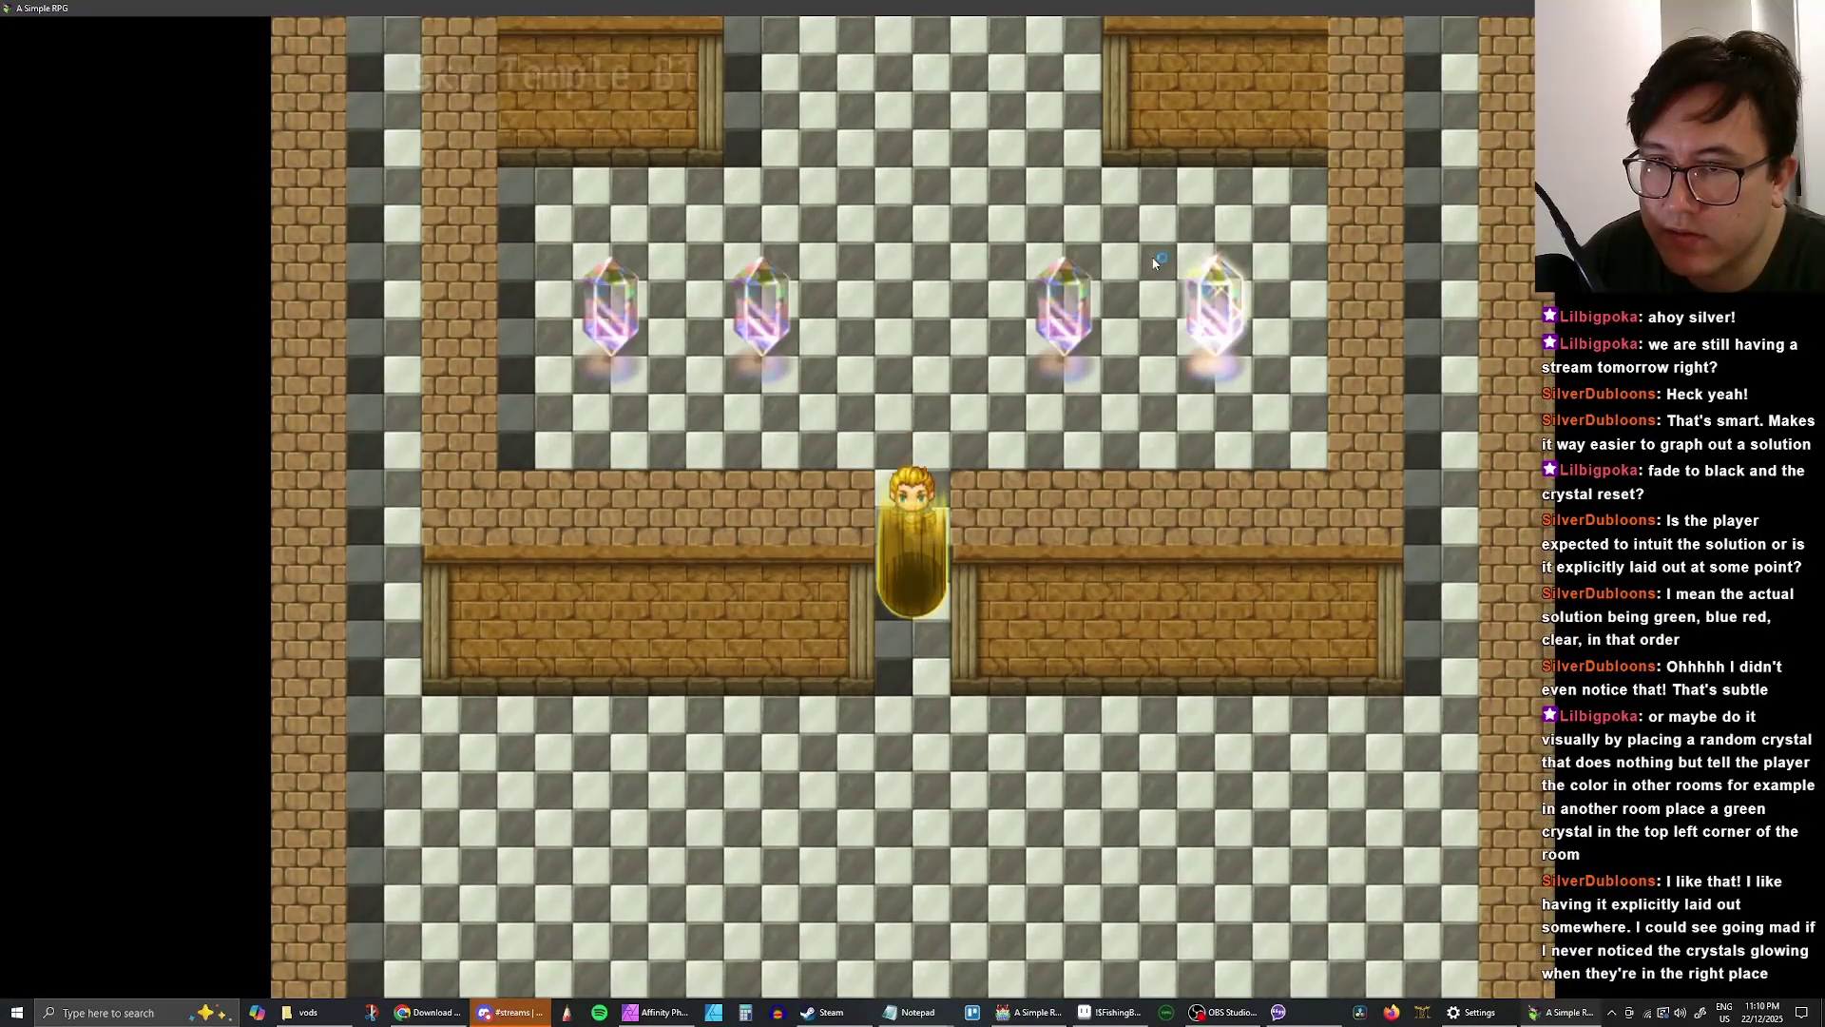
pyautogui.press('Up')
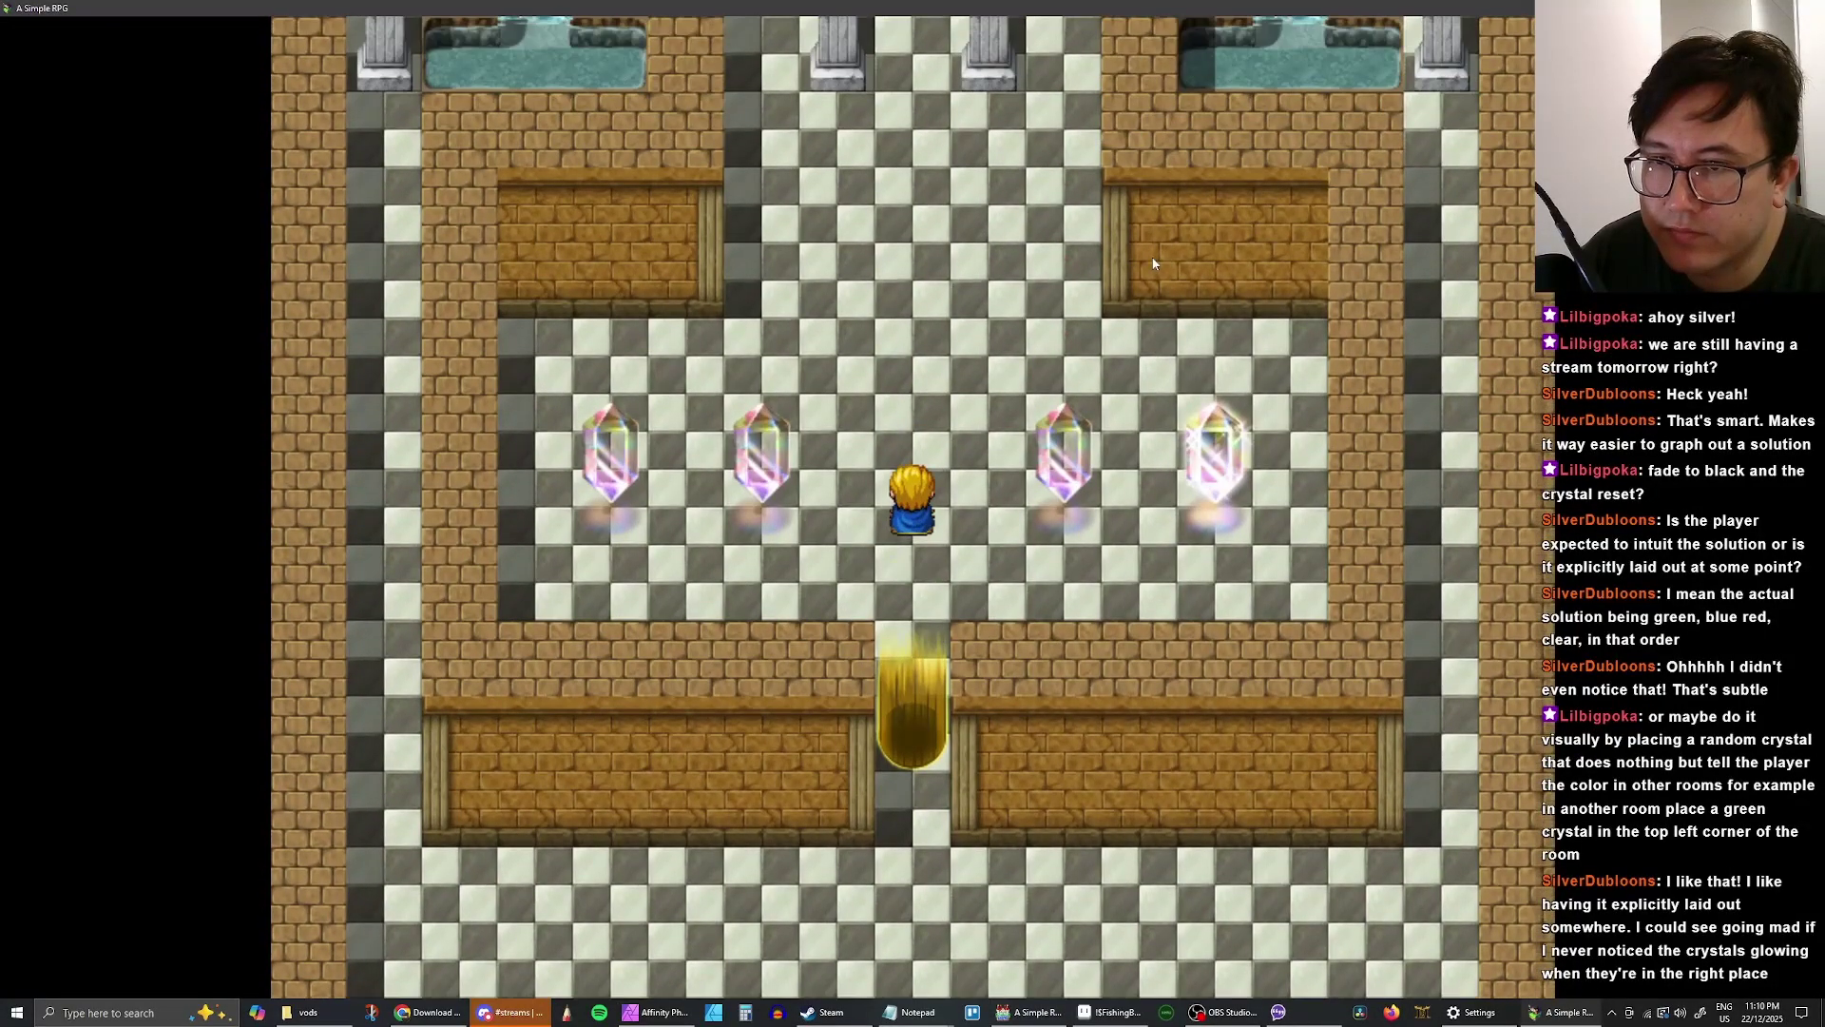
pyautogui.press('Down')
pyautogui.press('Right')
pyautogui.press('Left')
pyautogui.press('Up')
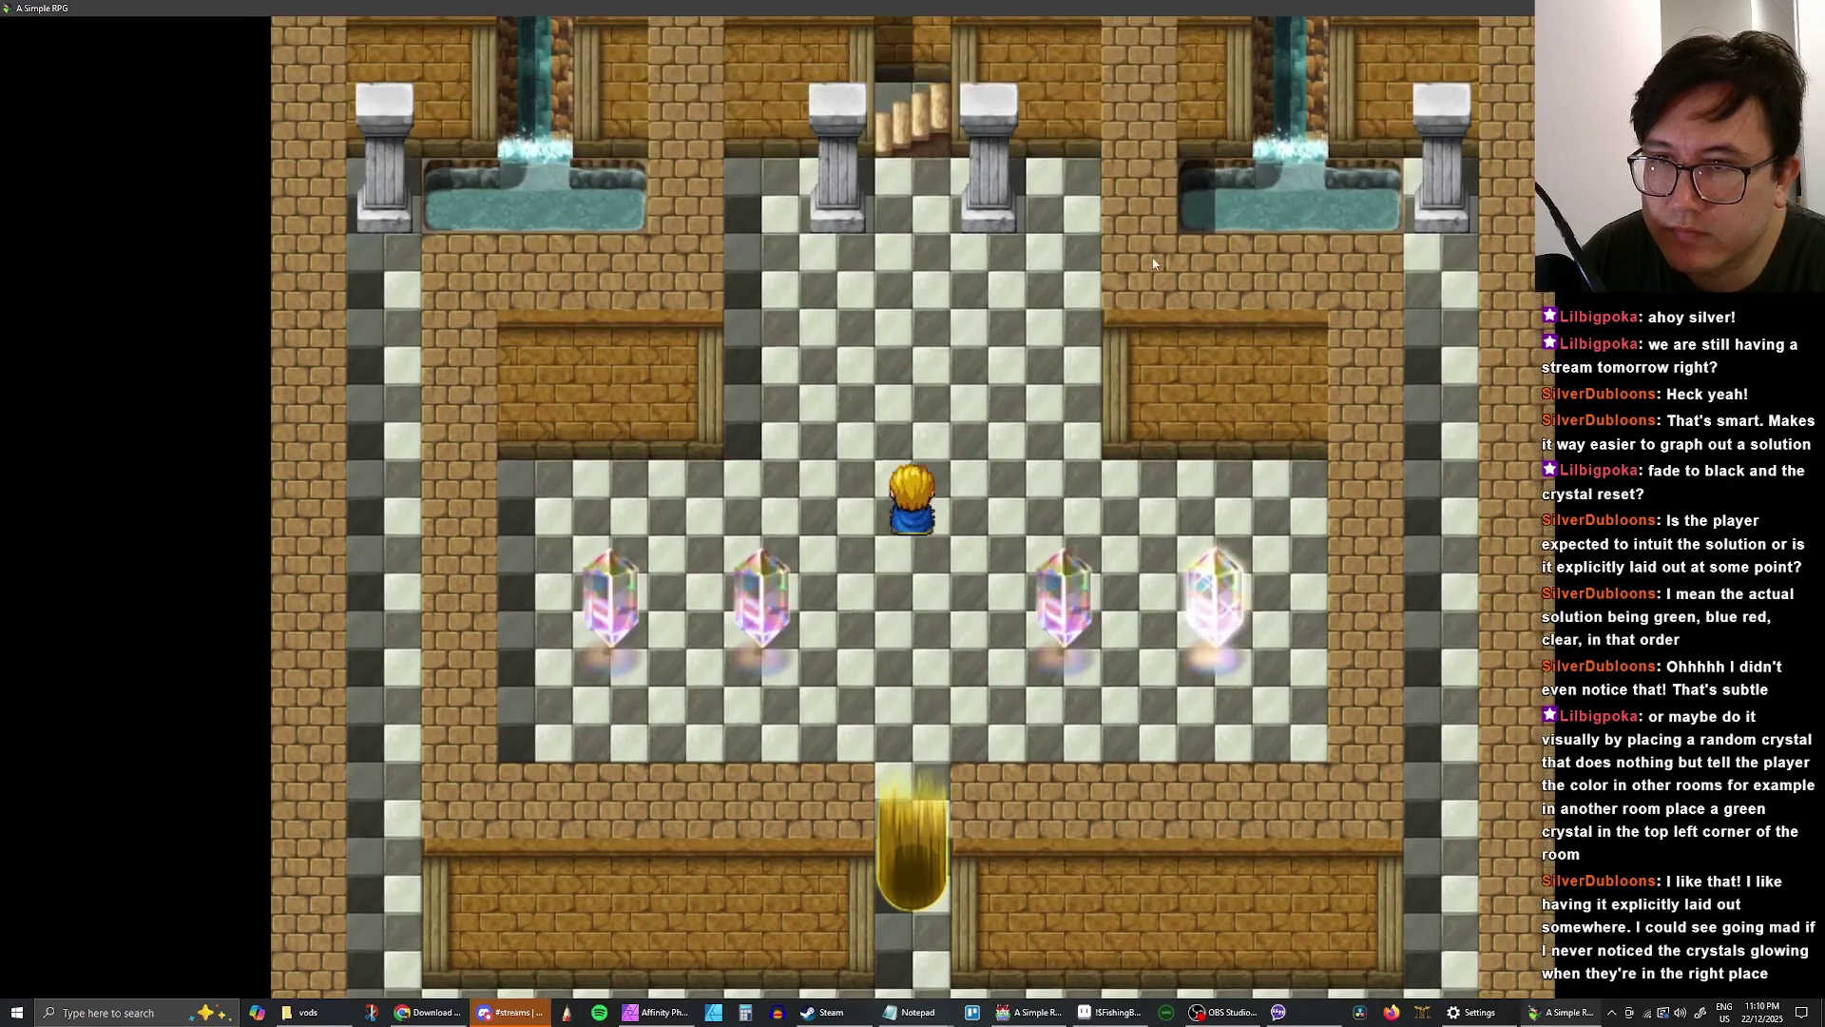
pyautogui.press('Down')
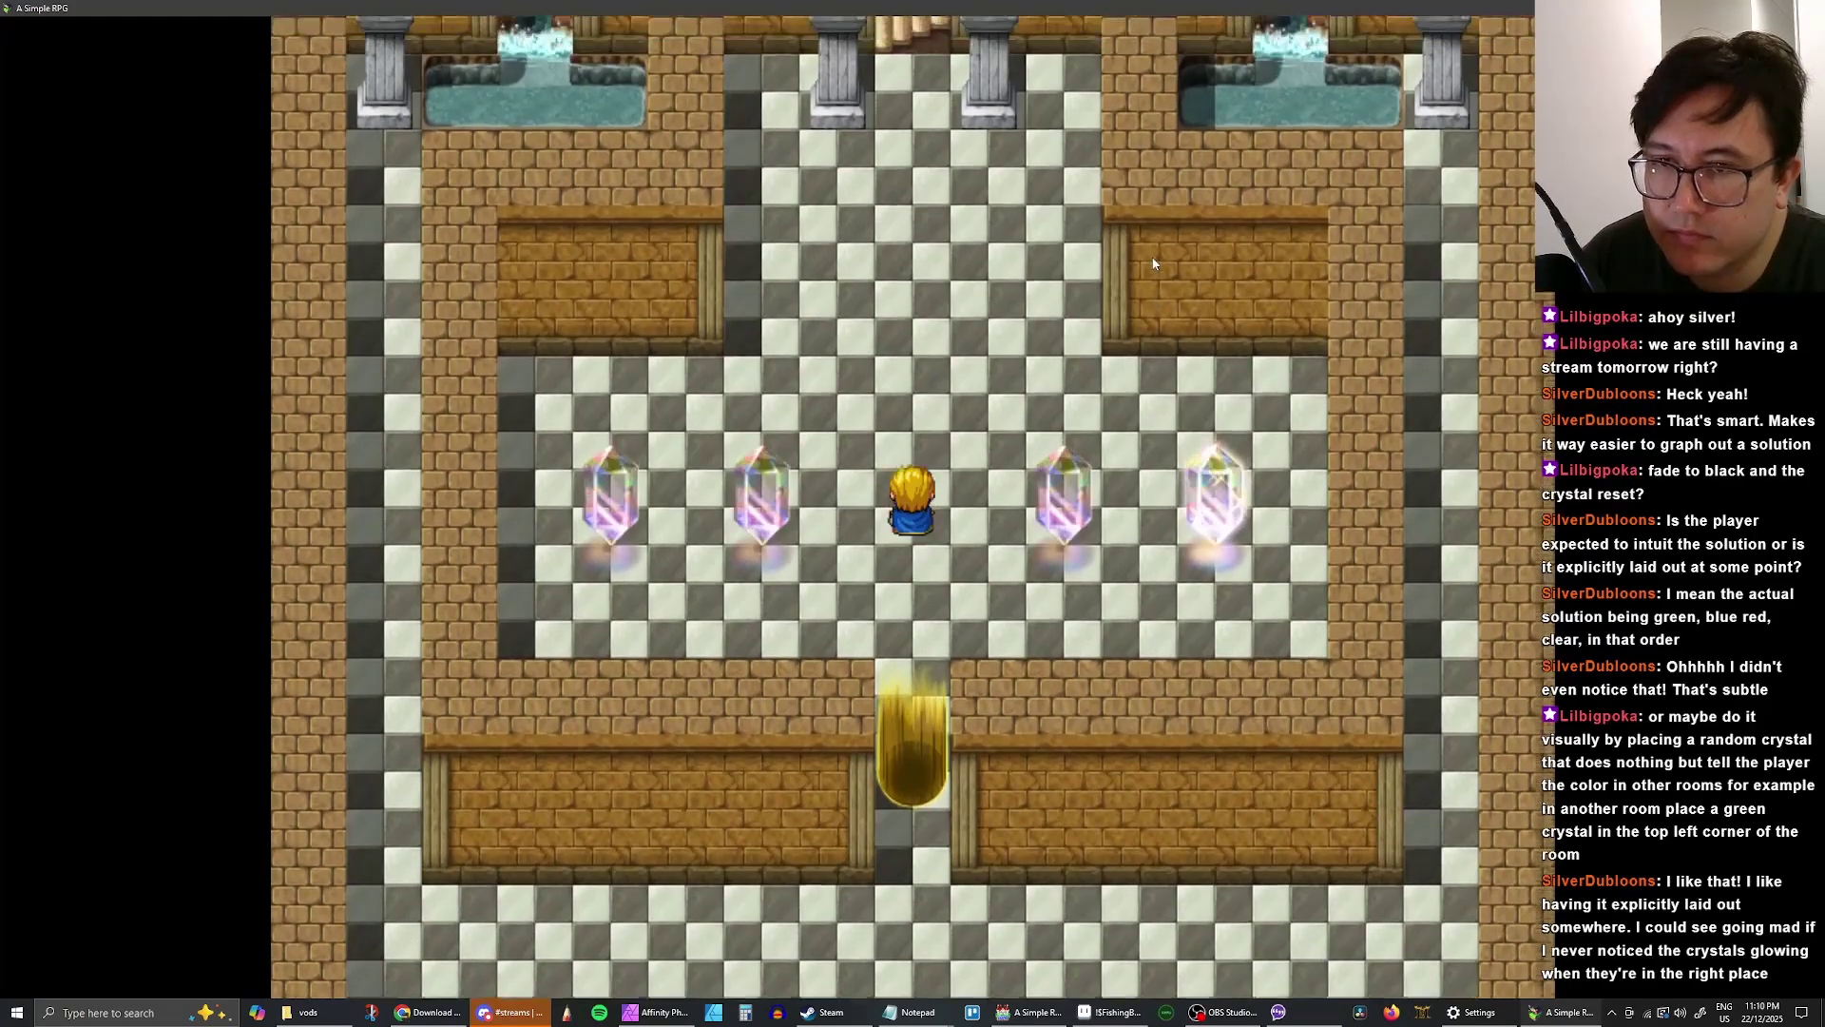
pyautogui.press('Up')
pyautogui.press('Up')
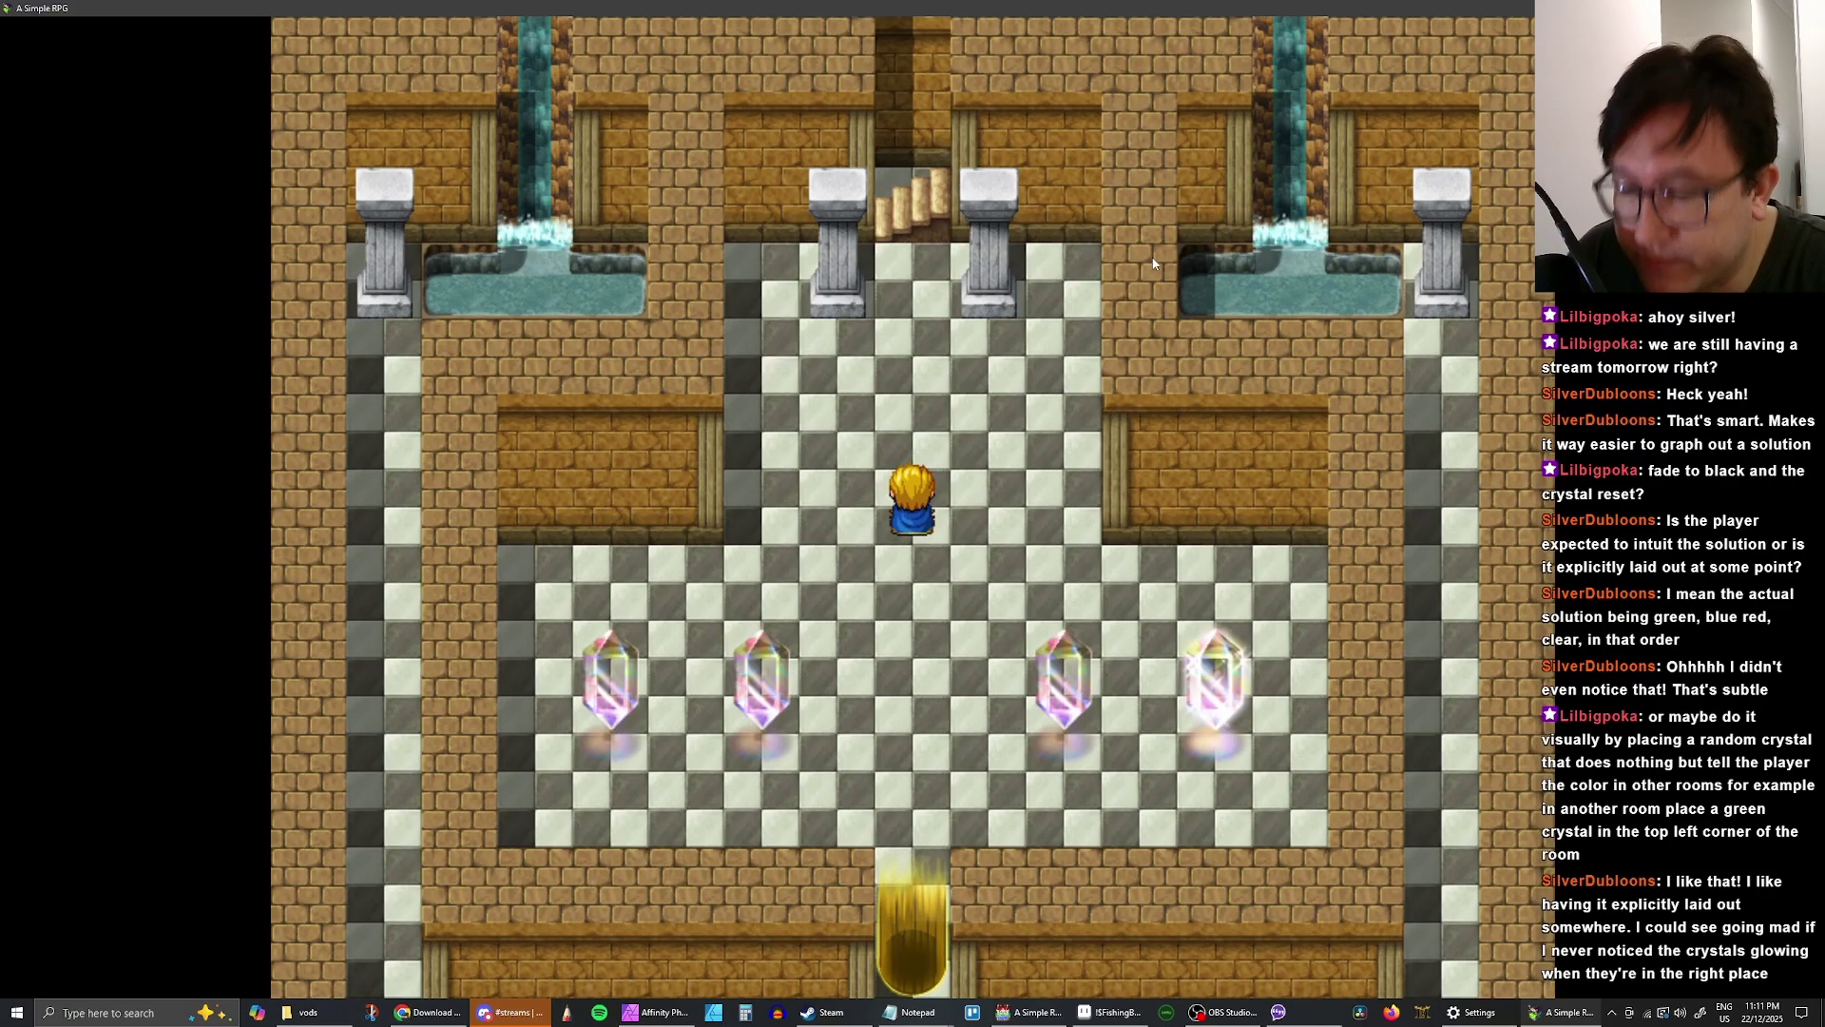
pyautogui.press('Up')
pyautogui.press('Down')
pyautogui.press('Up')
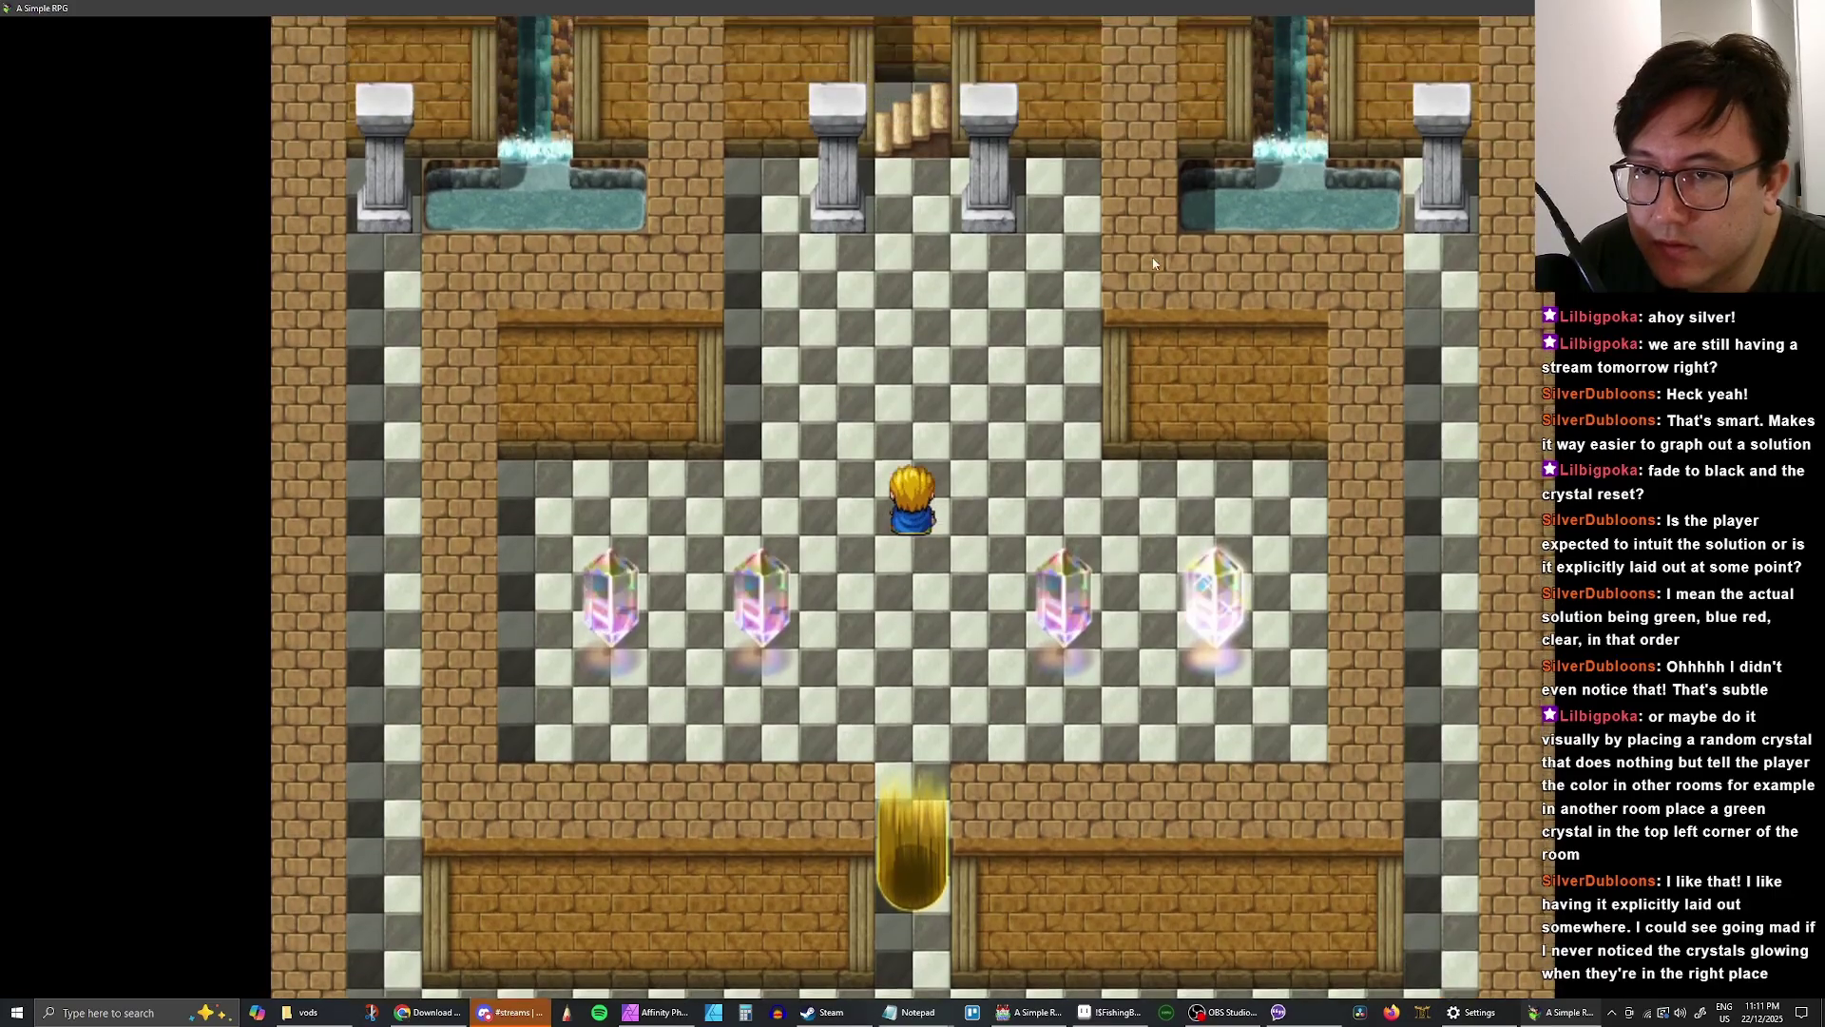
# - Take the stairs up to Sky Temple GF and come back down to the B1 crystal room
pyautogui.press('Up')
pyautogui.press('Down')
pyautogui.press('Up')
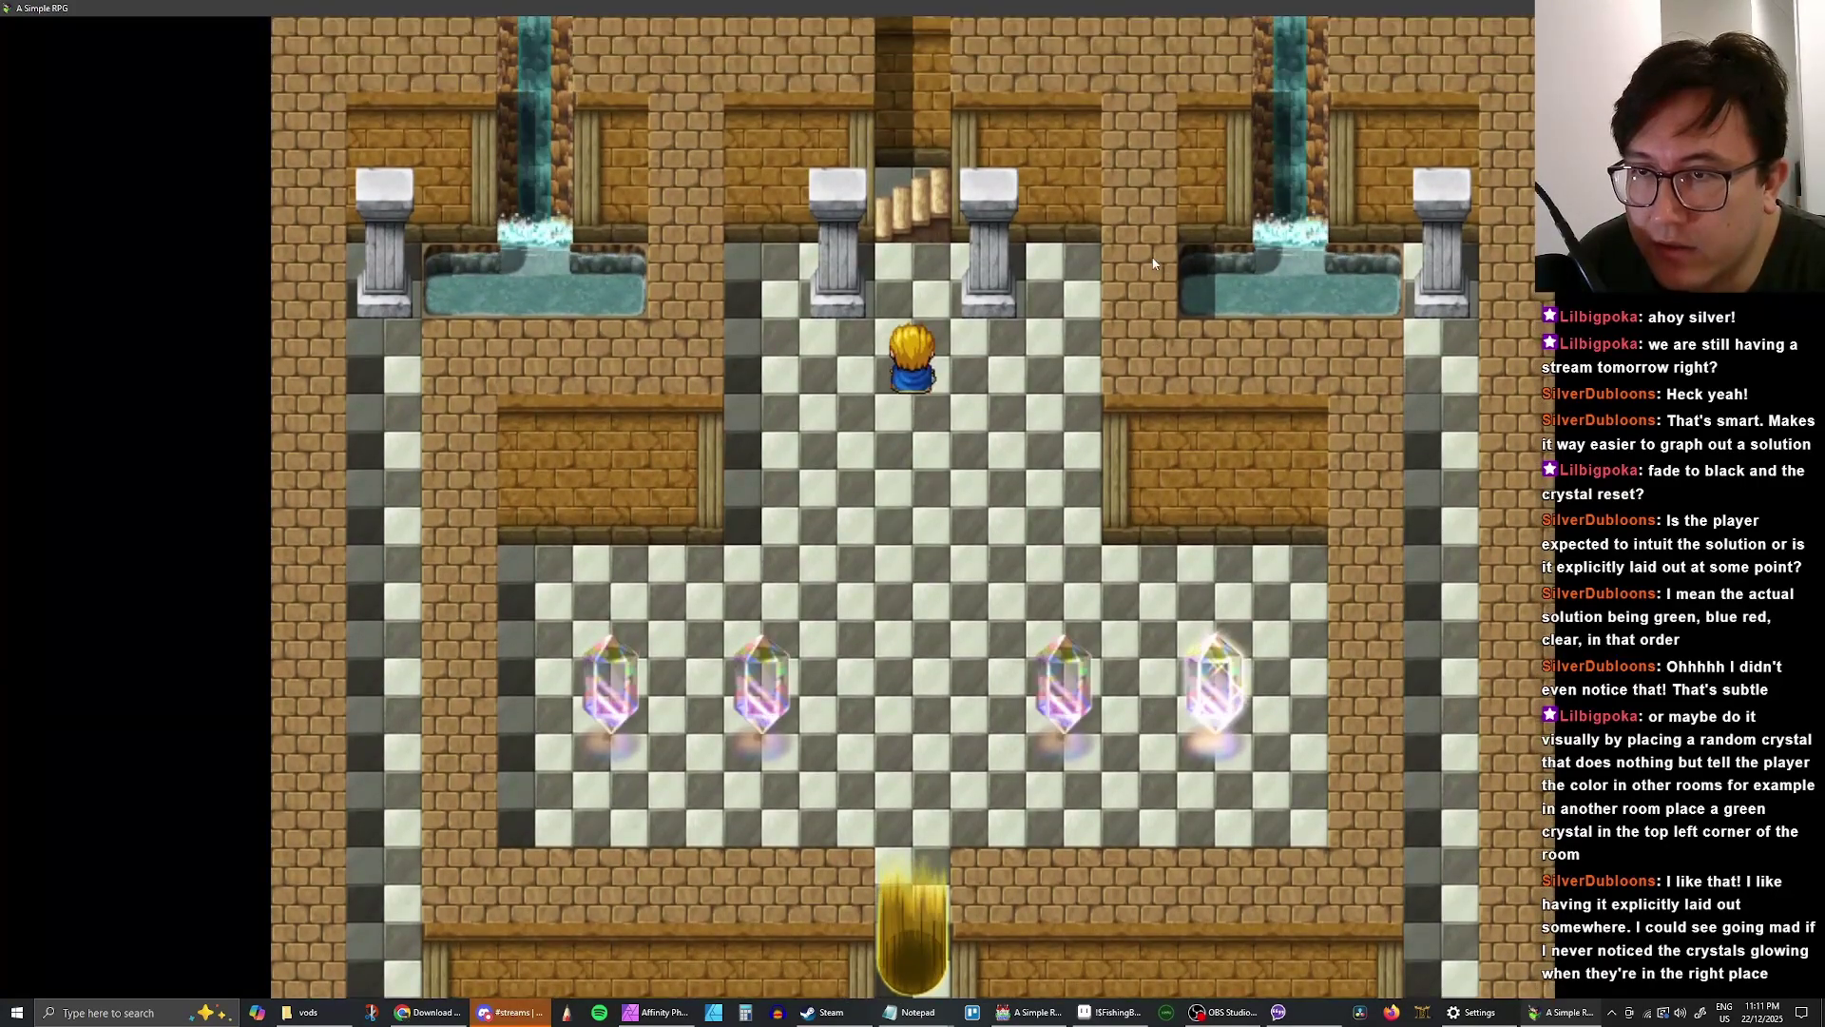
pyautogui.press('Up')
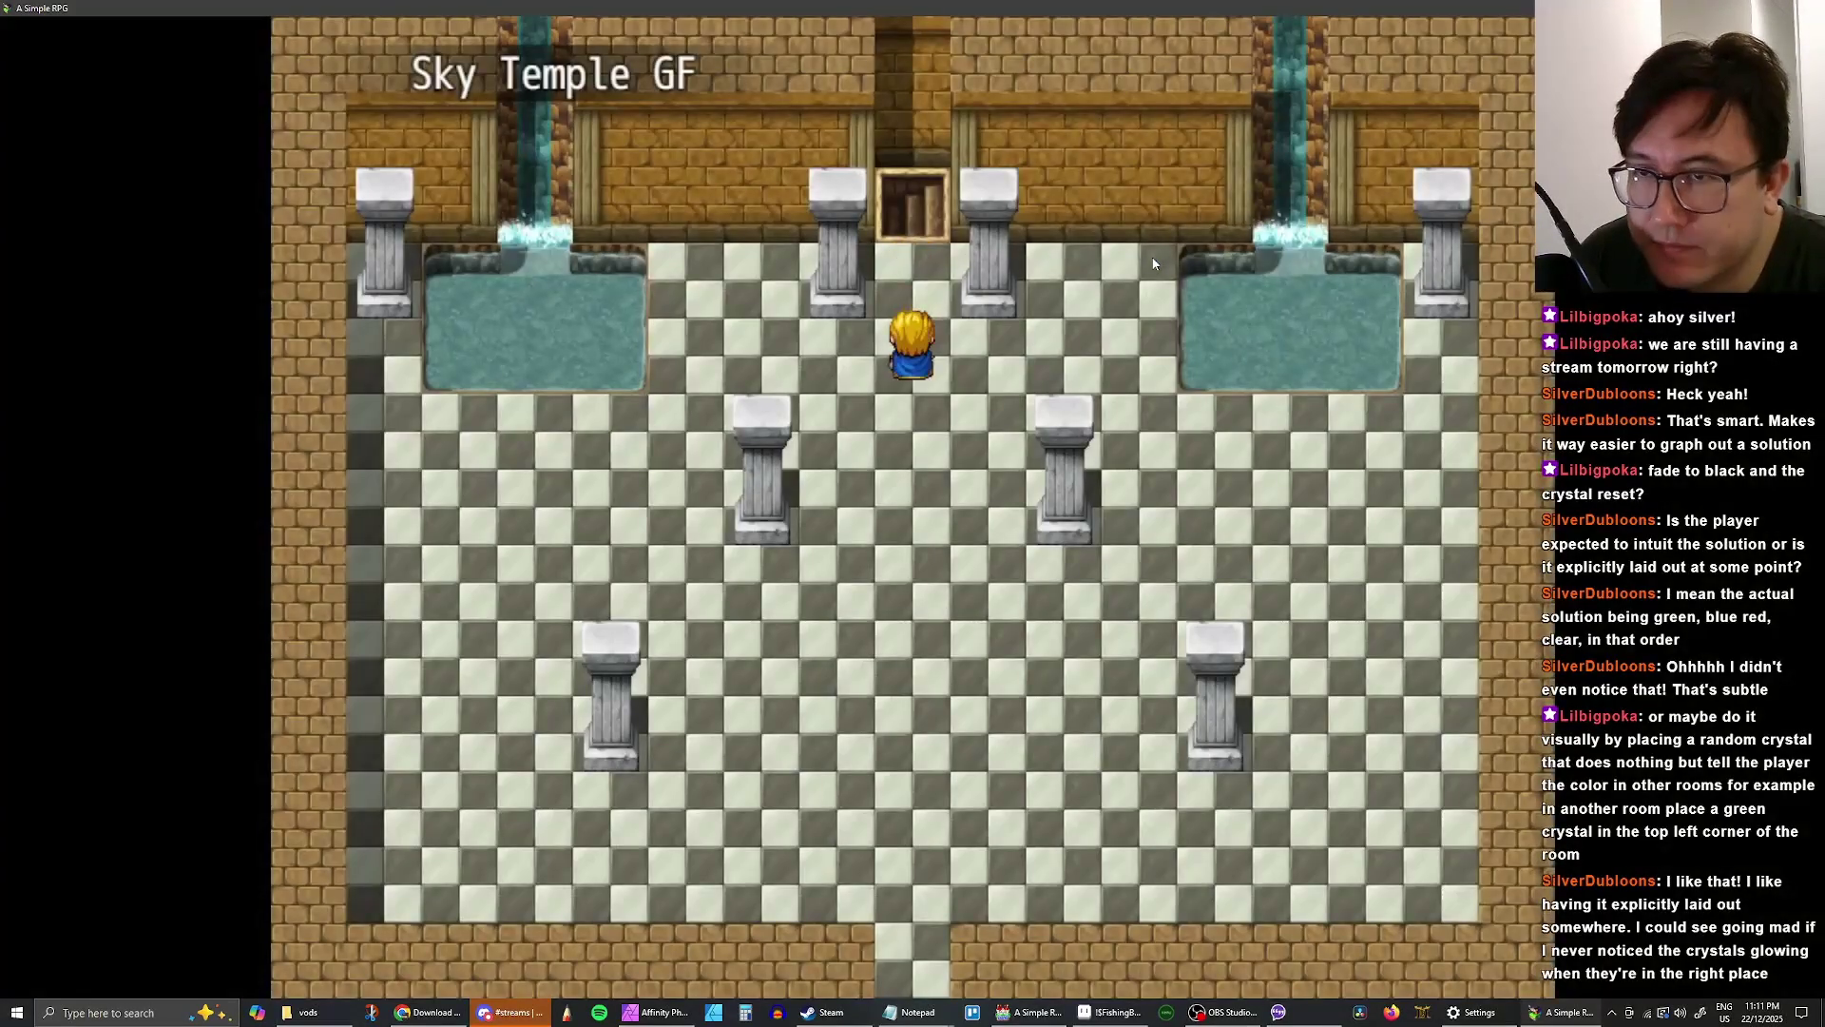
pyautogui.press('Up')
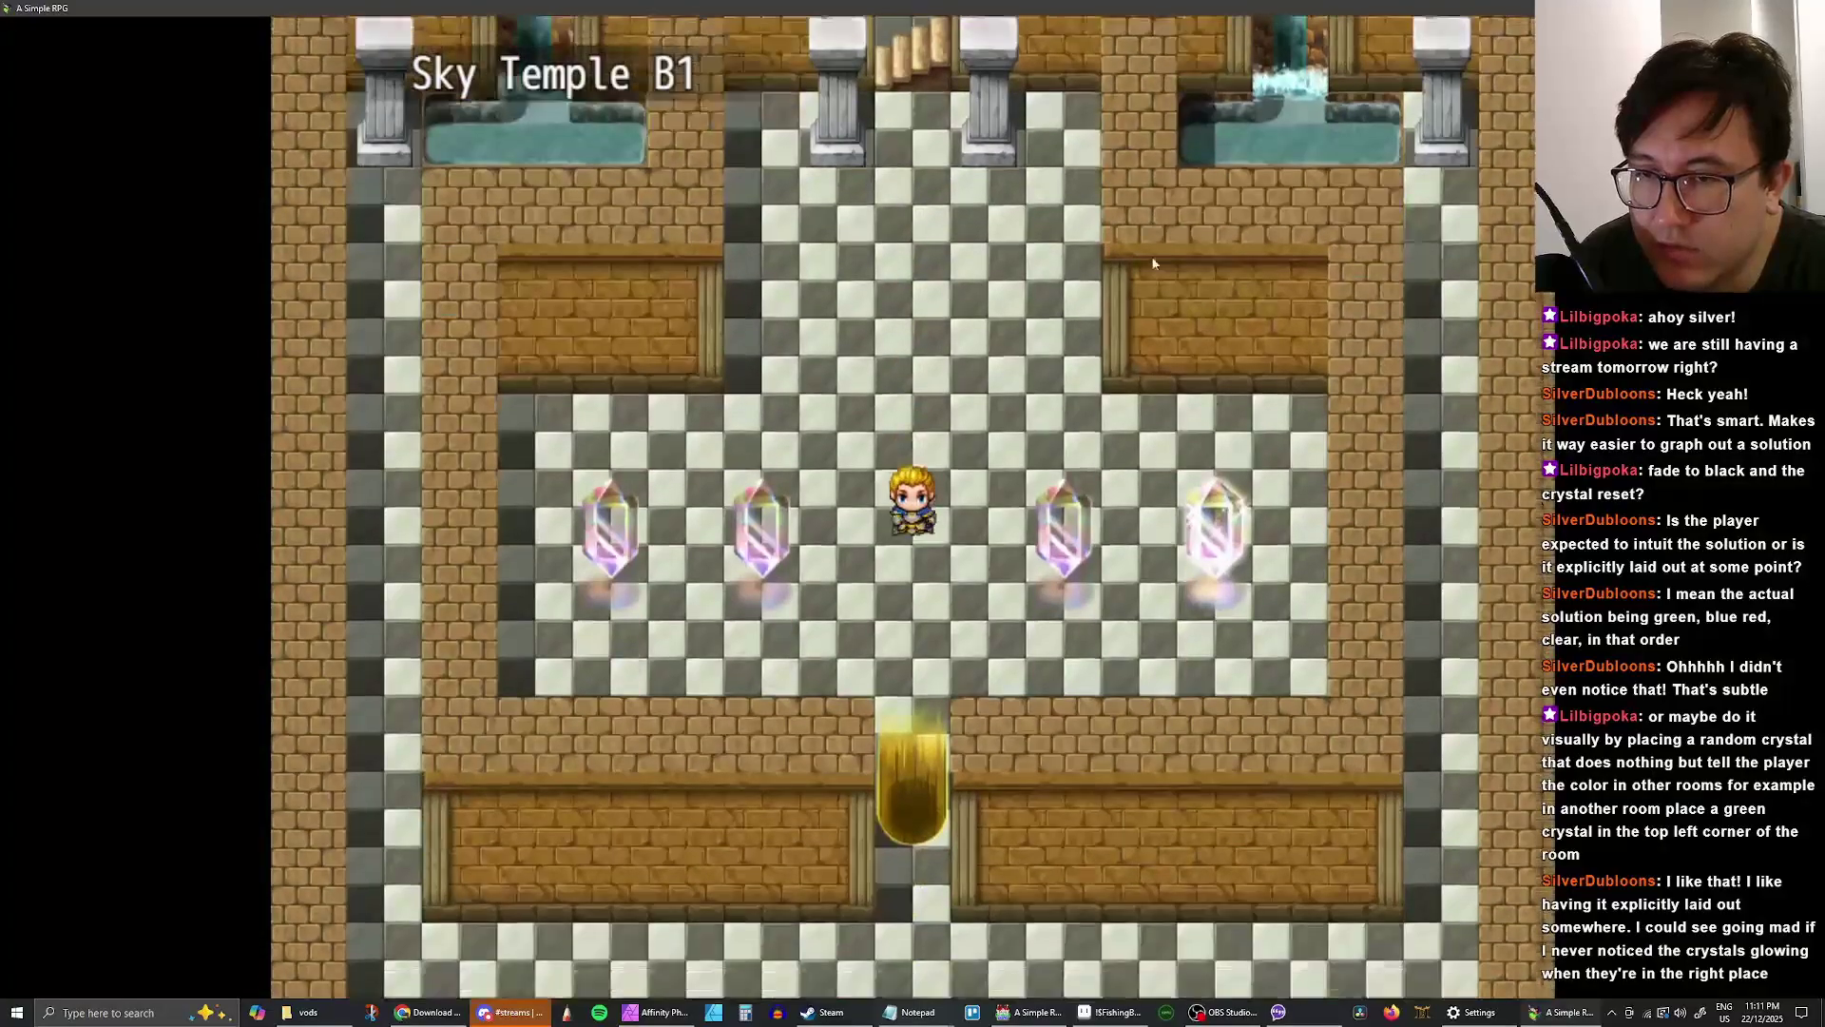
# - Walk to the westernmost crystal and touch it until it and the third crystal are both green
pyautogui.press('Down')
pyautogui.press('Left')
pyautogui.press('Up')
pyautogui.press('Return')
pyautogui.press('Return')
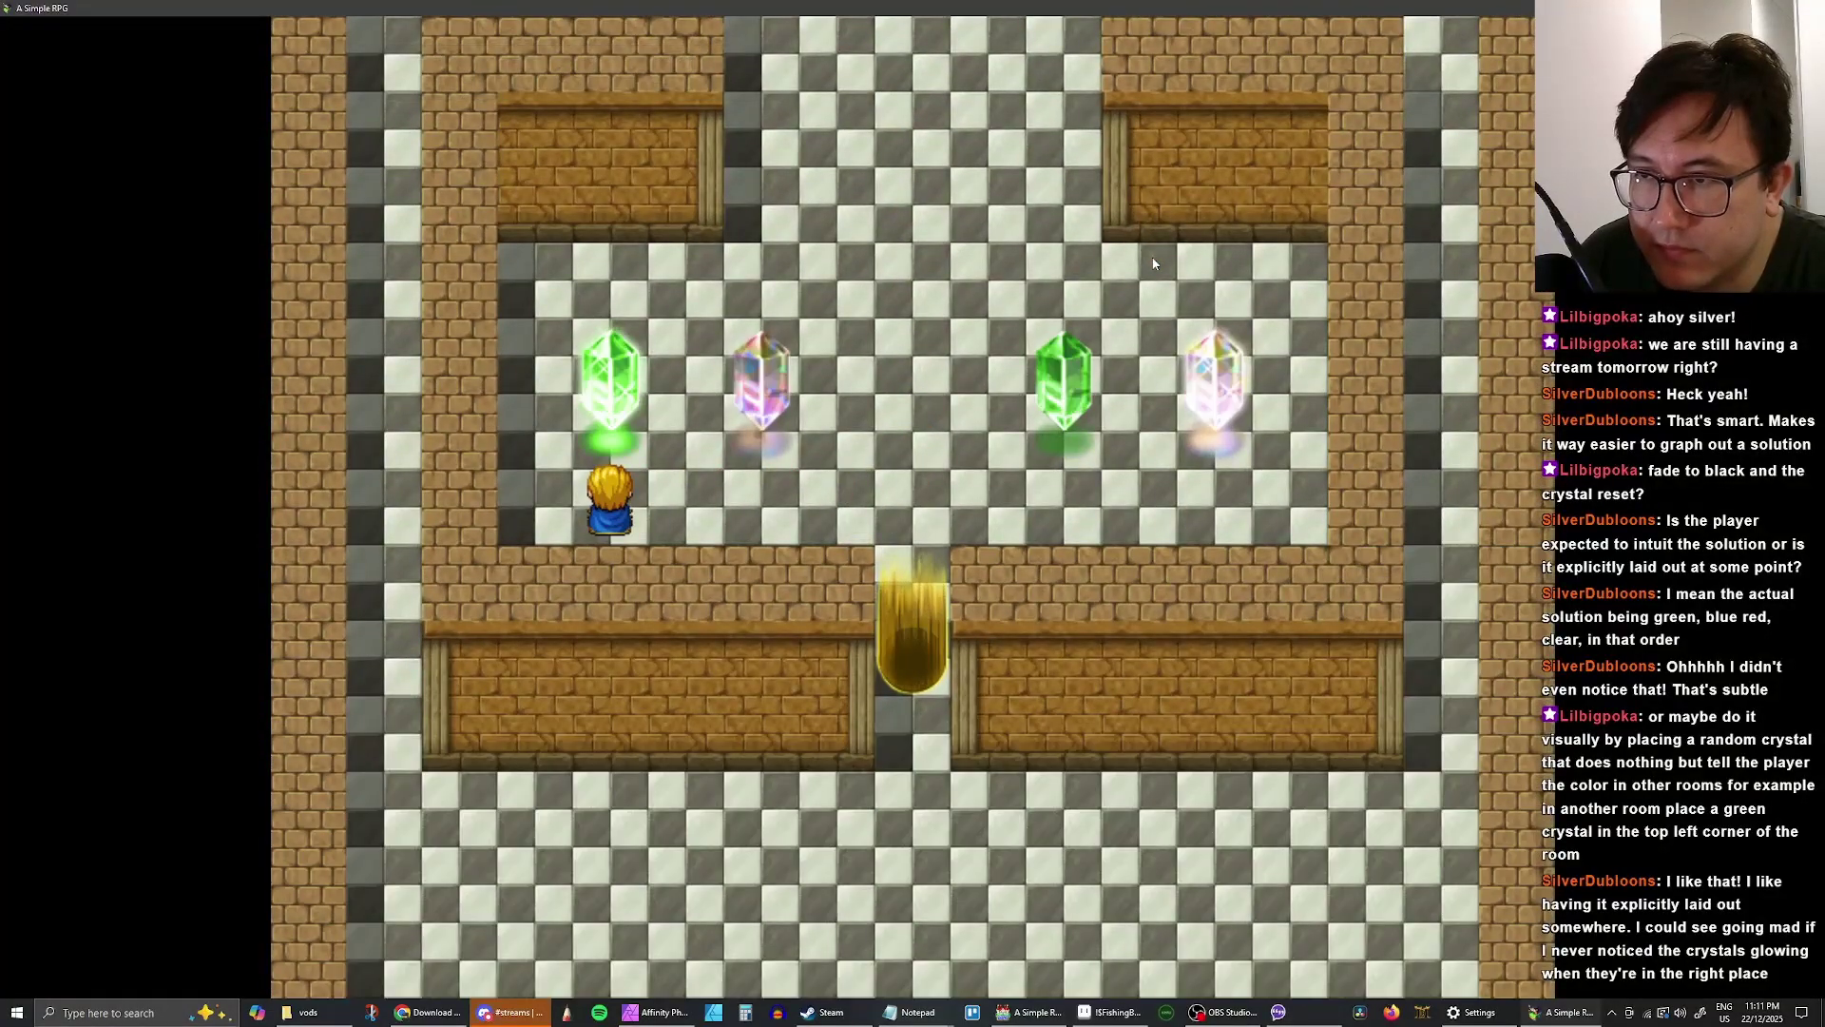
# - Walk to the third crystal and touch it until it turns red and the second crystal turns blue
pyautogui.press('Right')
pyautogui.press('Up')
pyautogui.press('Return')
pyautogui.press('Return')
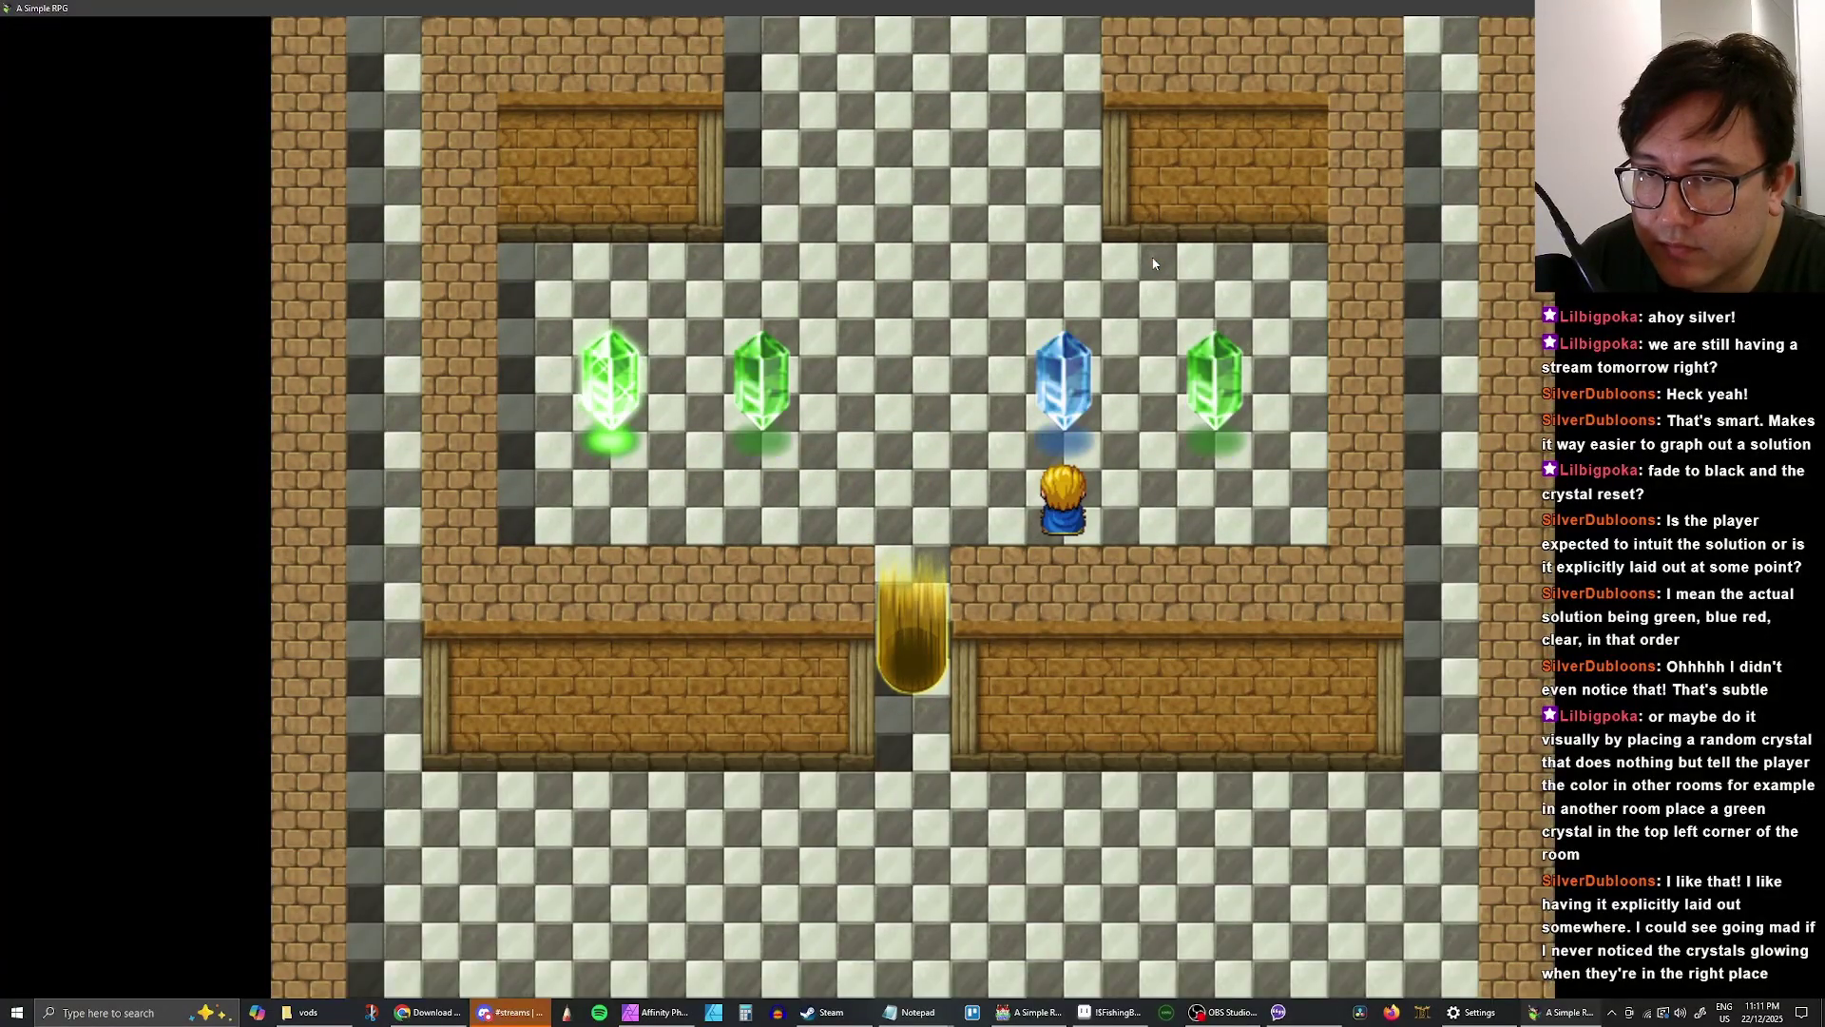
pyautogui.press('Return')
pyautogui.press('Return')
# - Walk to the easternmost crystal and touch it until it turns clear, completing the green, blue, red, clear solution
pyautogui.press('Right')
pyautogui.press('Up')
pyautogui.press('Return')
pyautogui.press('Return')
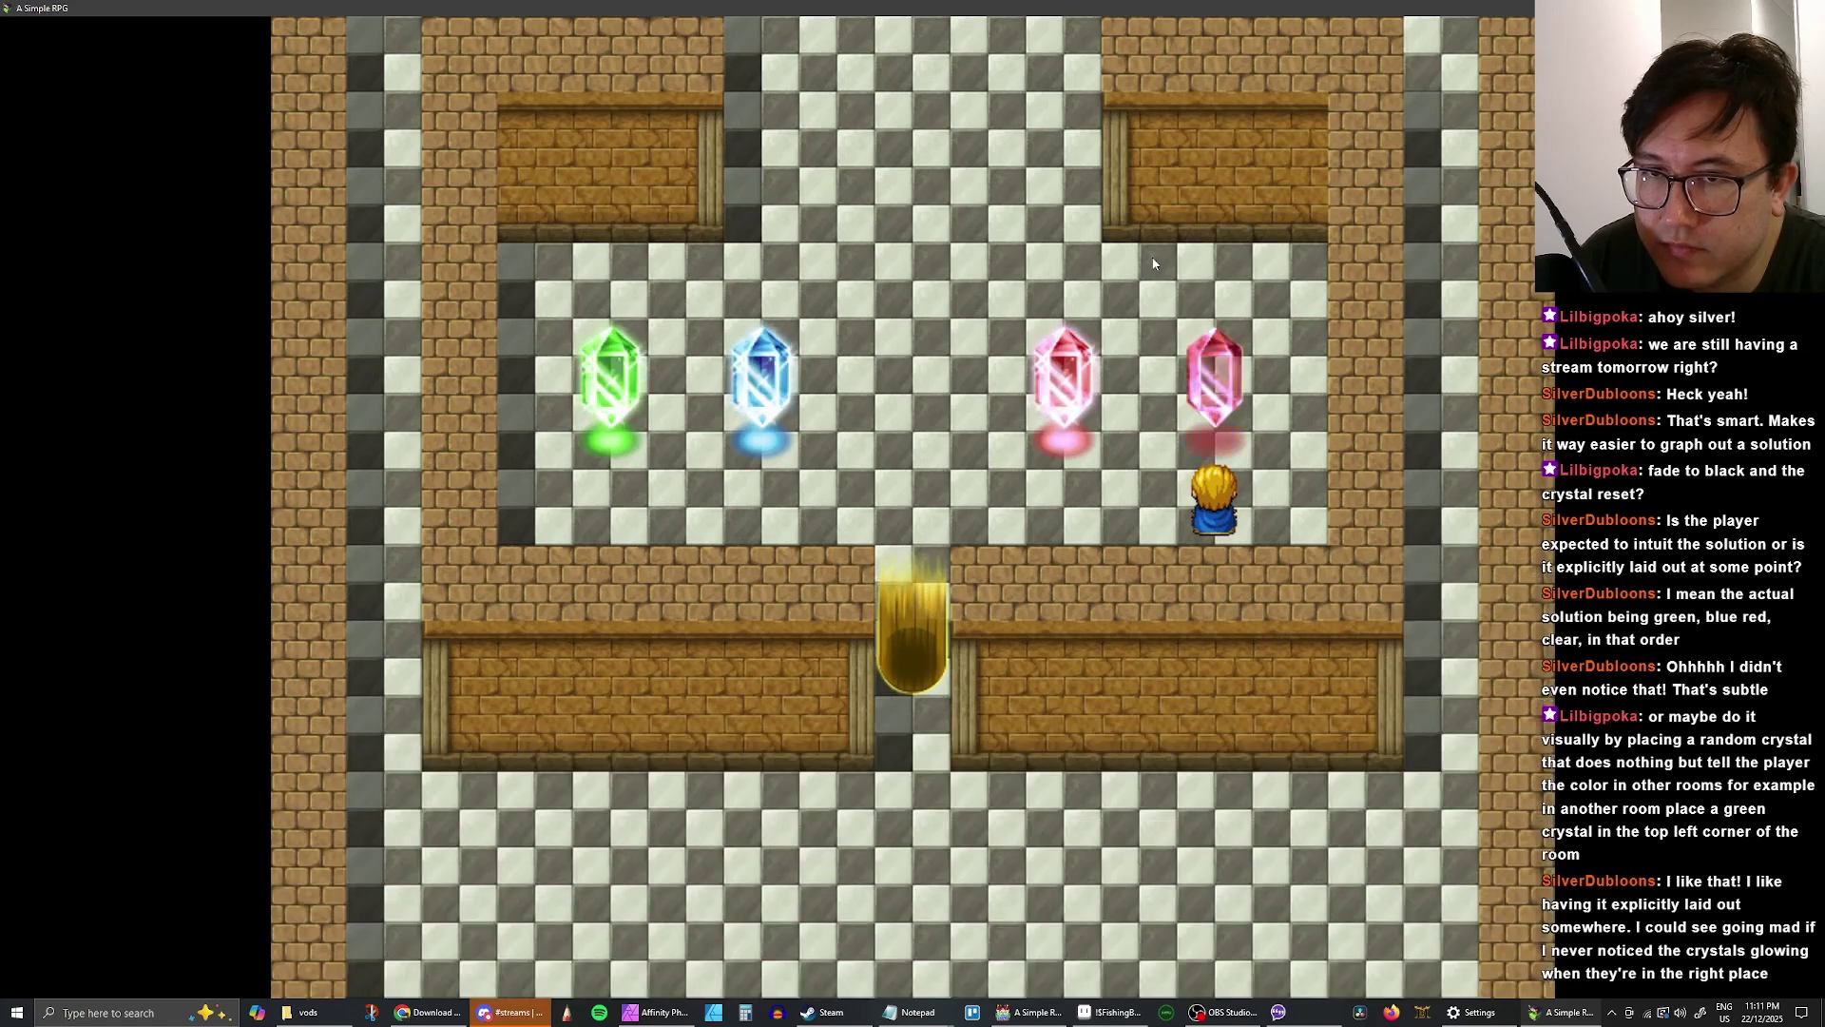
pyautogui.press('Return')
pyautogui.press('Return')
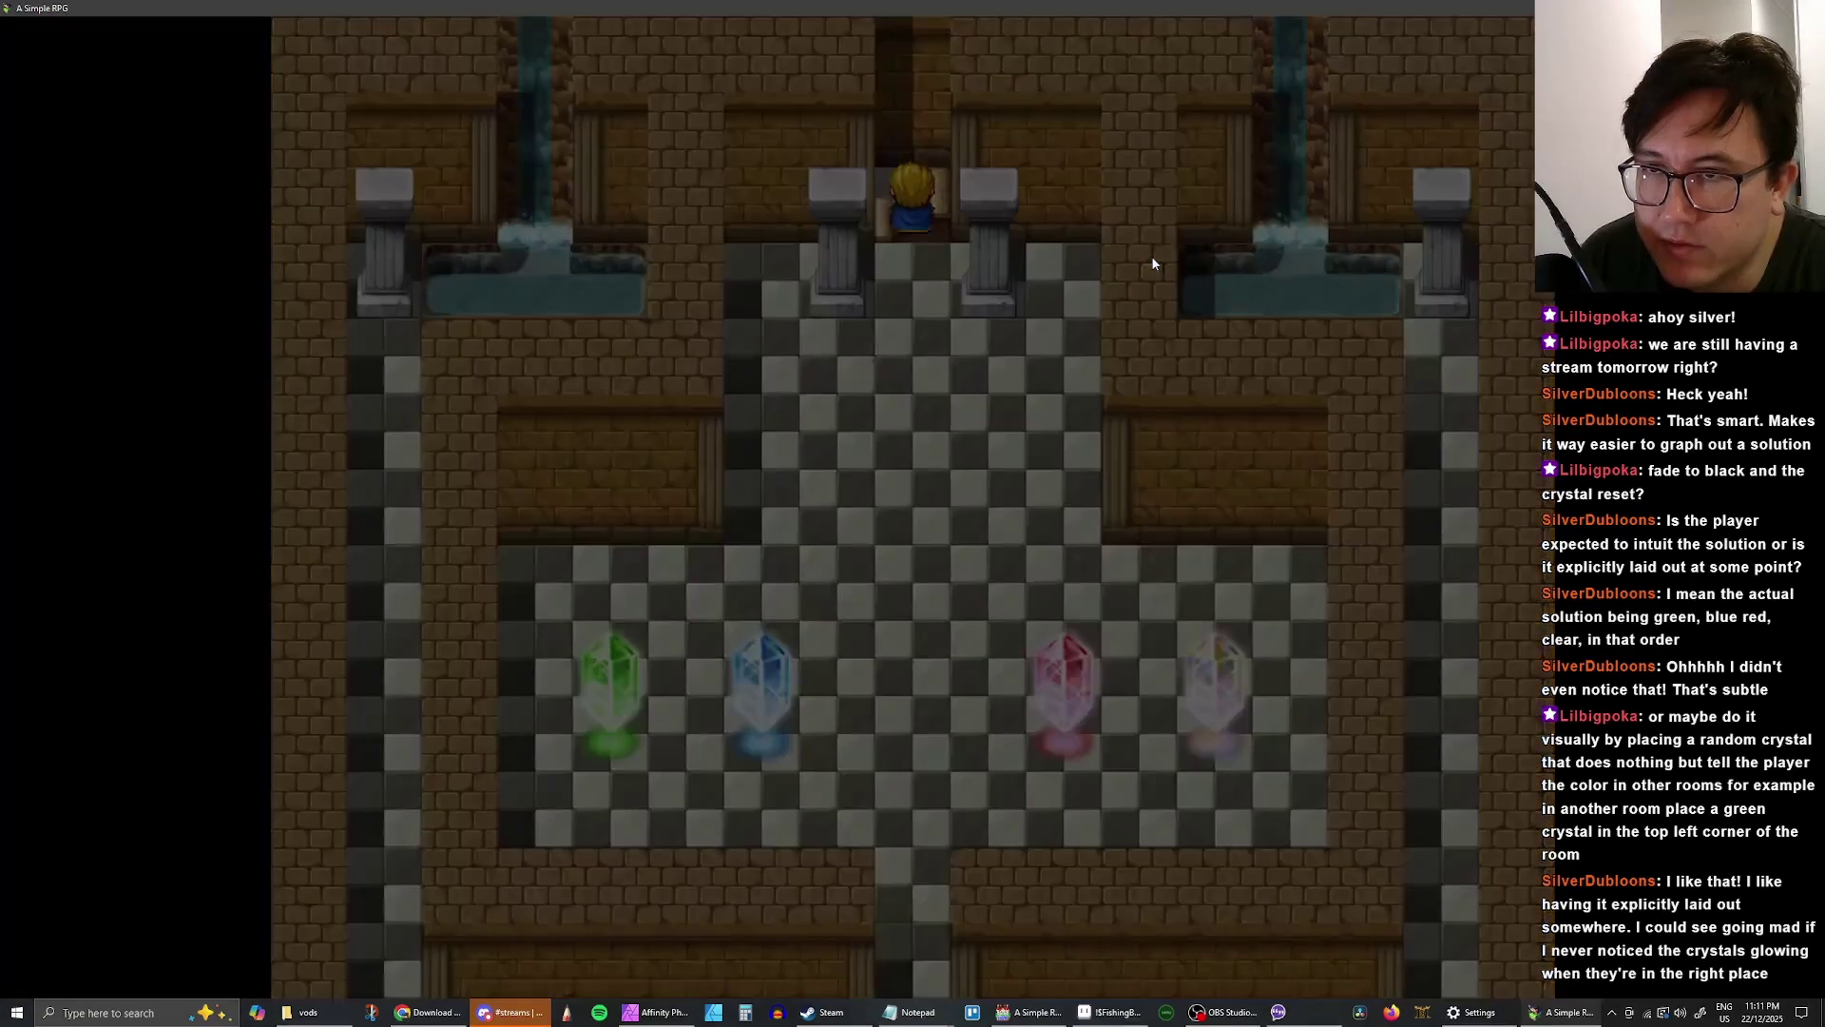
# - Leave and re-enter Sky Temple B1 with the puzzle solved, and walk through the opened passage into the lower hall
pyautogui.press('Up')
pyautogui.press('Down')
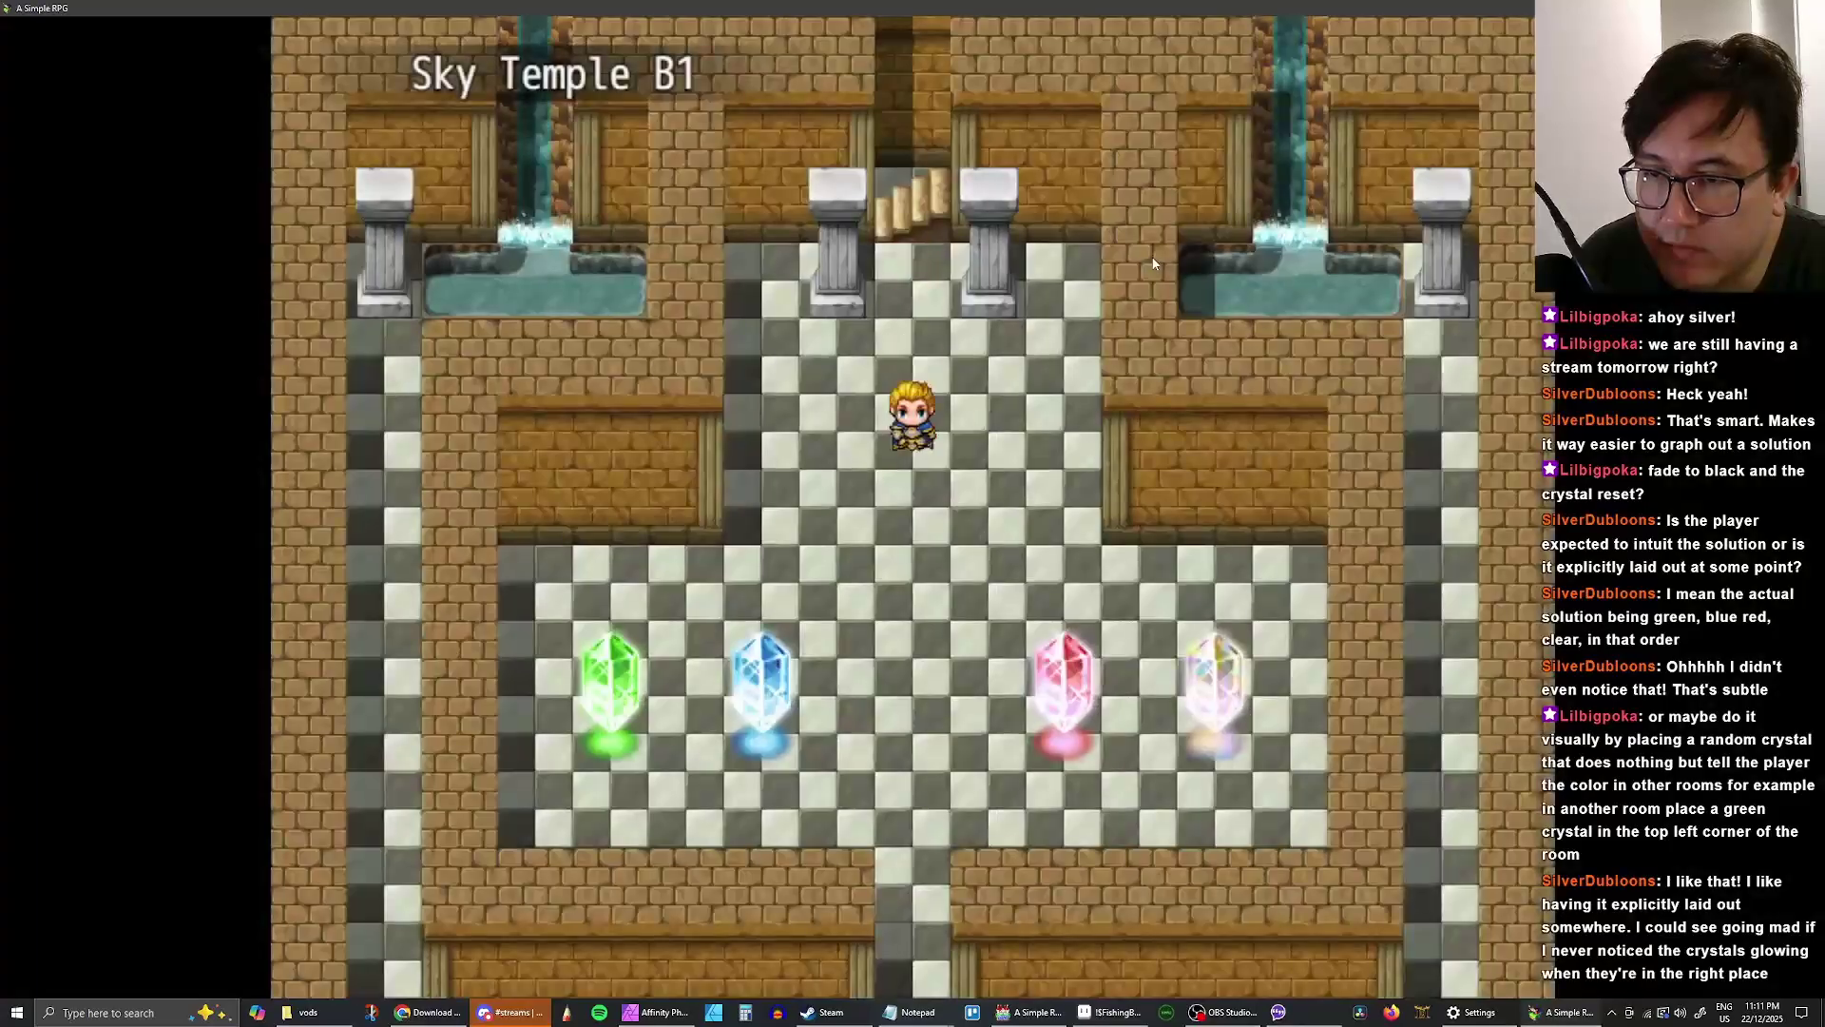
pyautogui.press('Down')
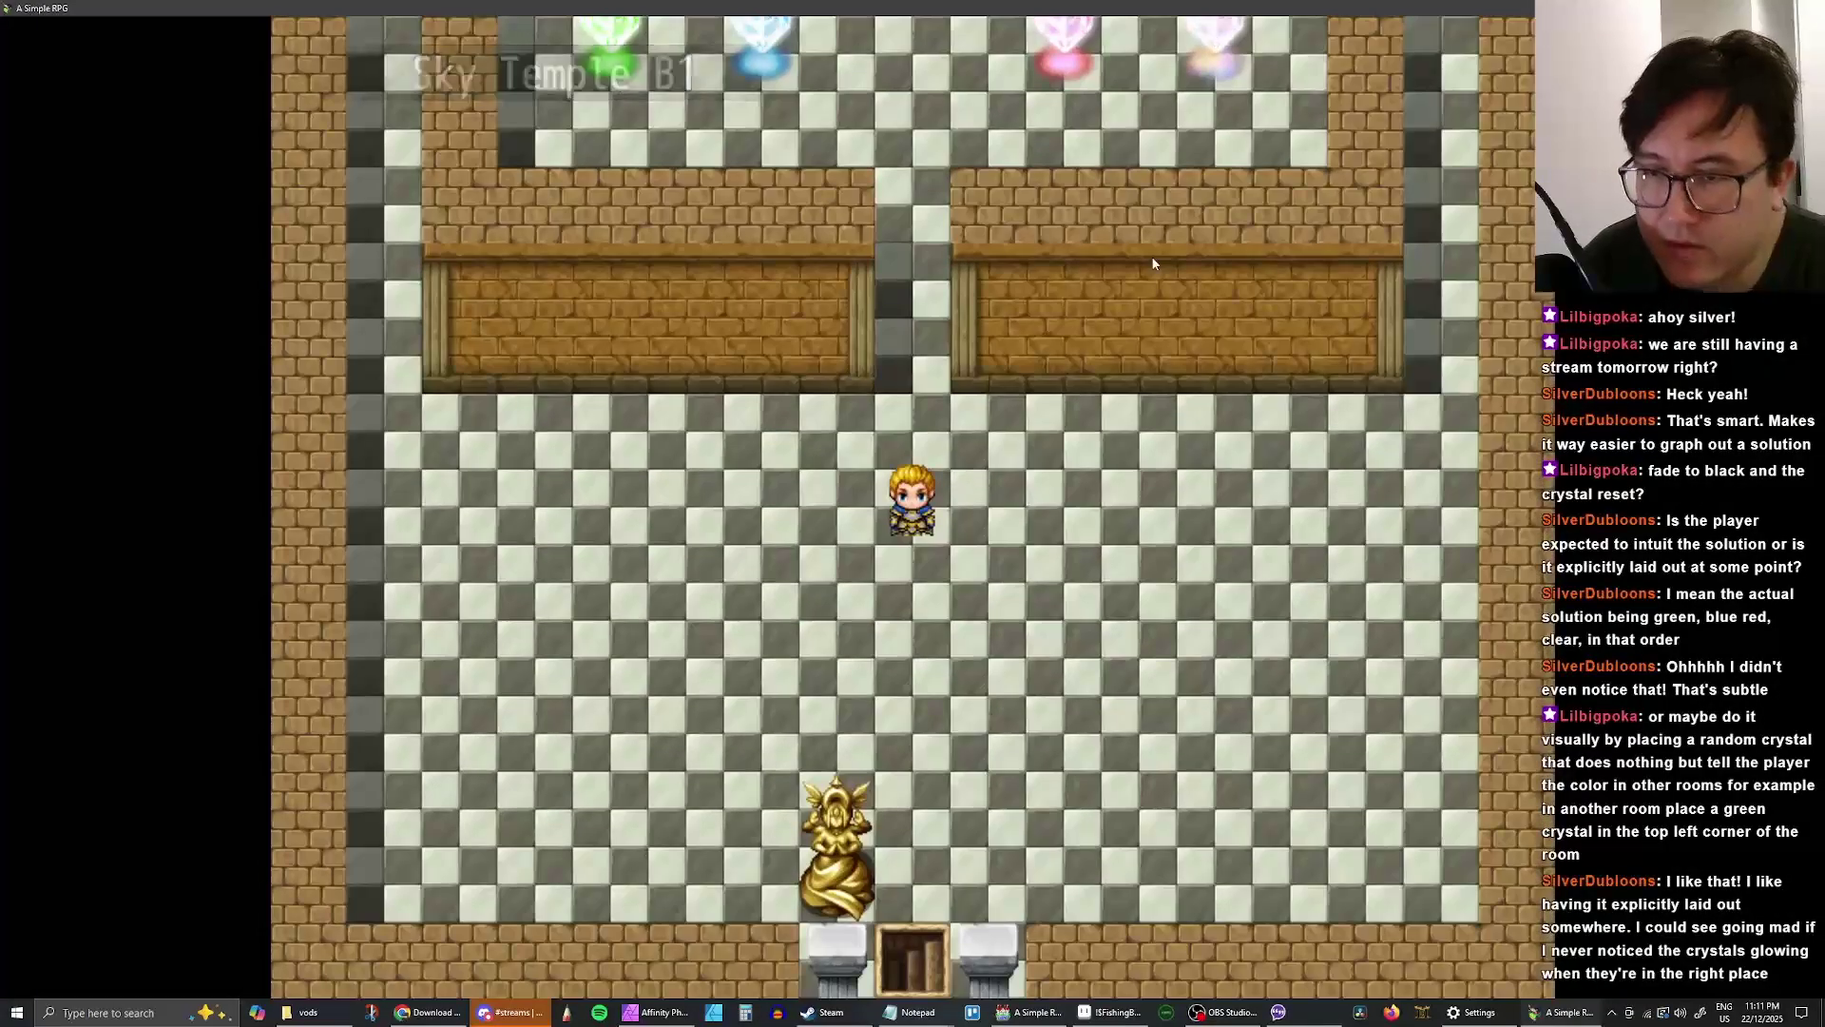
# - Interact with the golden save statue beside the lower stairs and decline to save
pyautogui.press('Down')
pyautogui.press('Return')
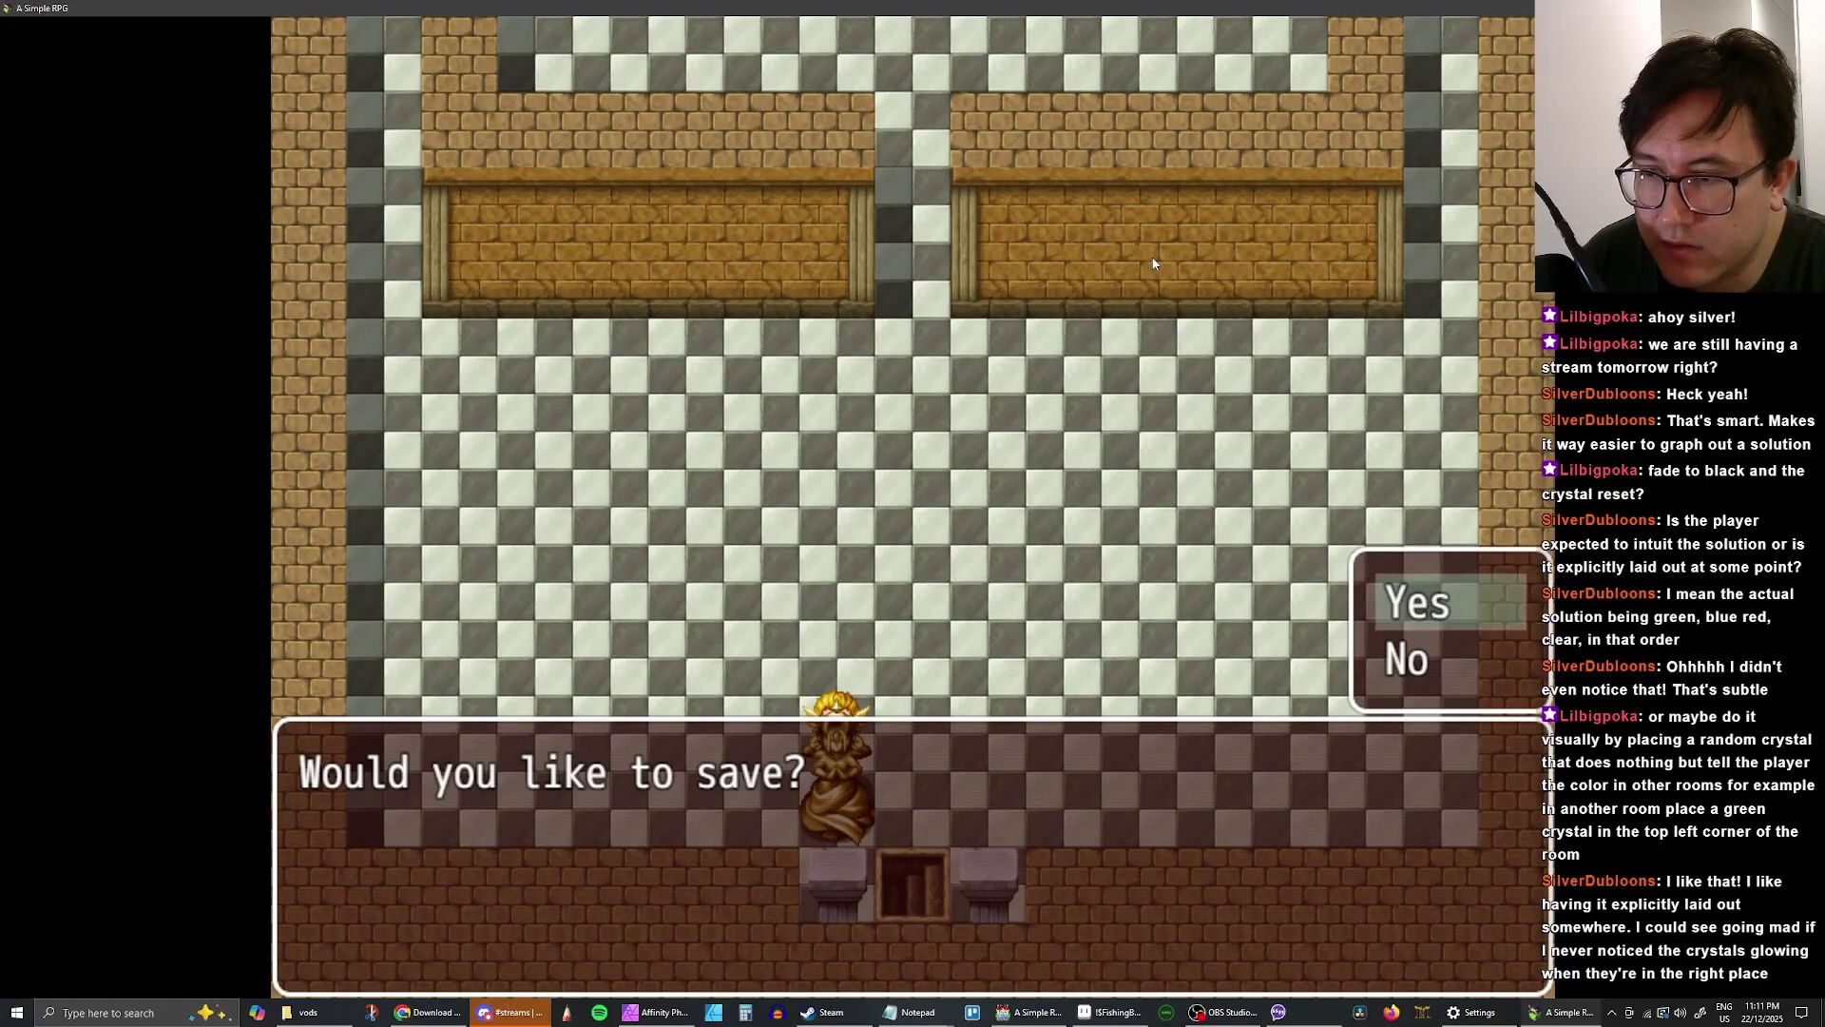
pyautogui.press('Down')
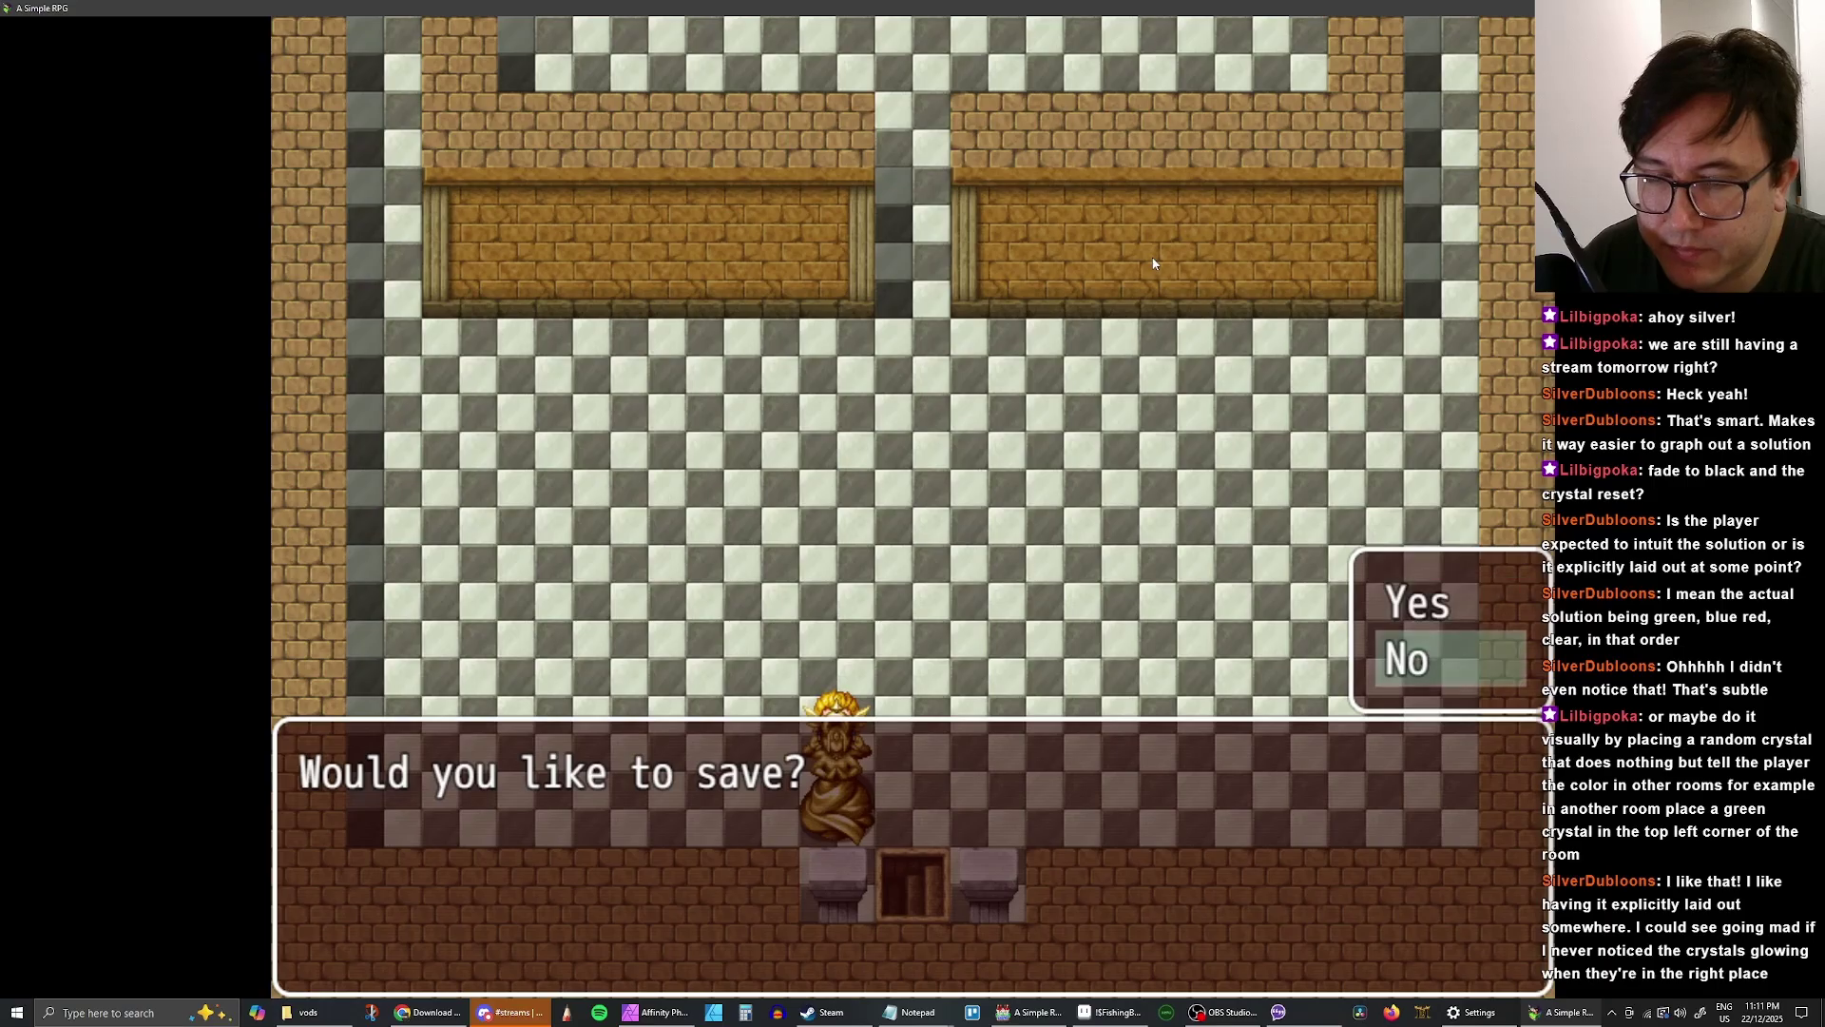
pyautogui.press('Return')
# - Descend the stairs beside the statue and approach the hooded boss in the room below
pyautogui.press('Down')
pyautogui.press('Down')
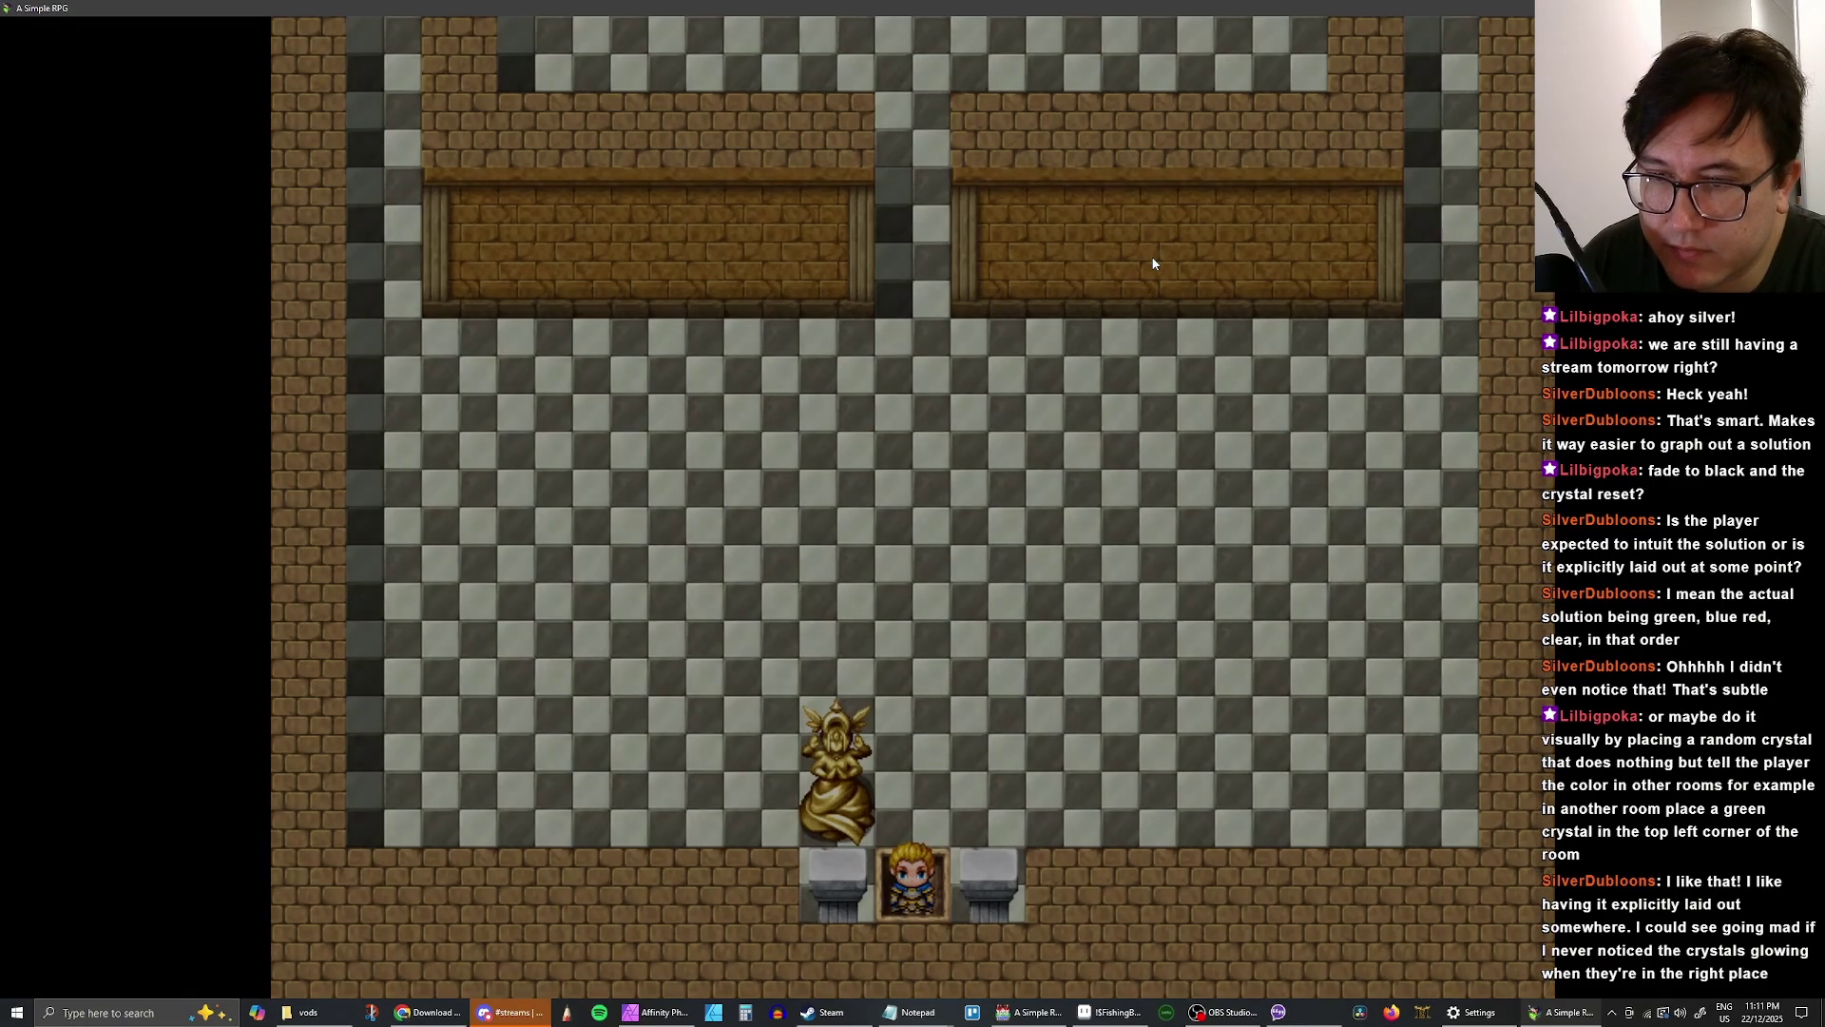
pyautogui.press('Up')
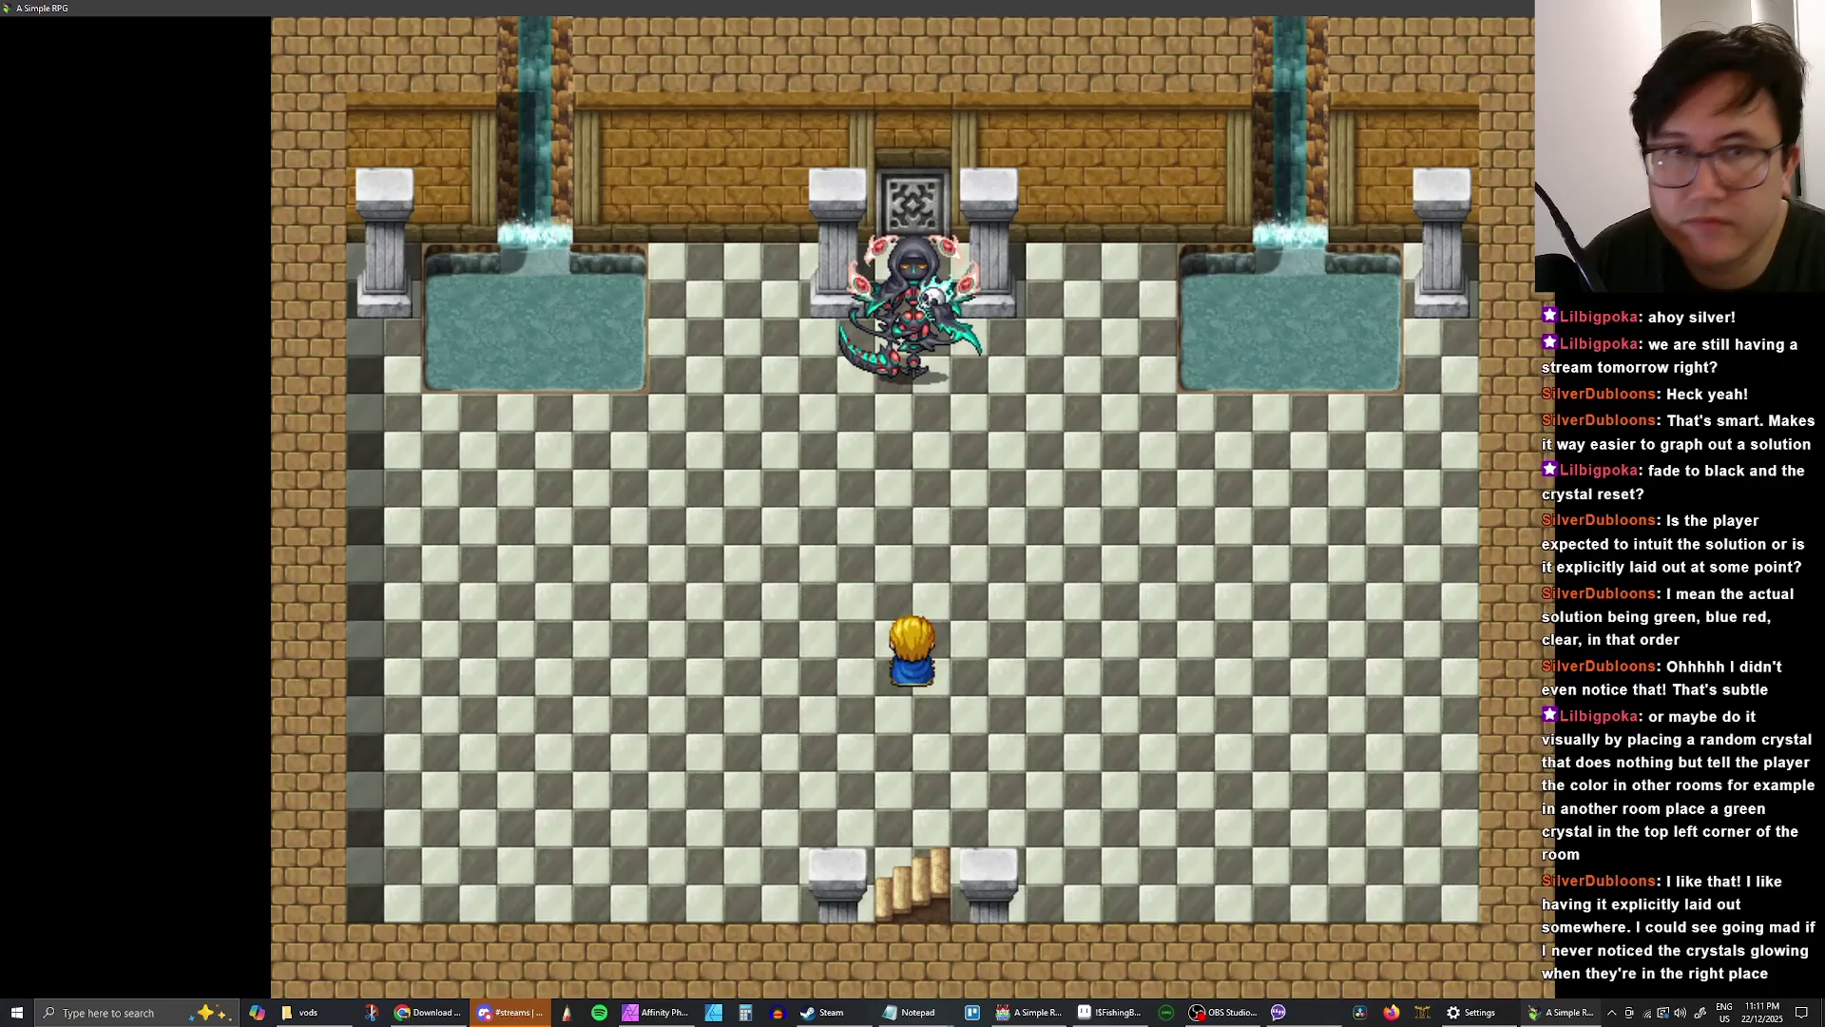
# - Close the playtest and return to the RPG Maker MV editor
pyautogui.hotkey('alt', 'F4')
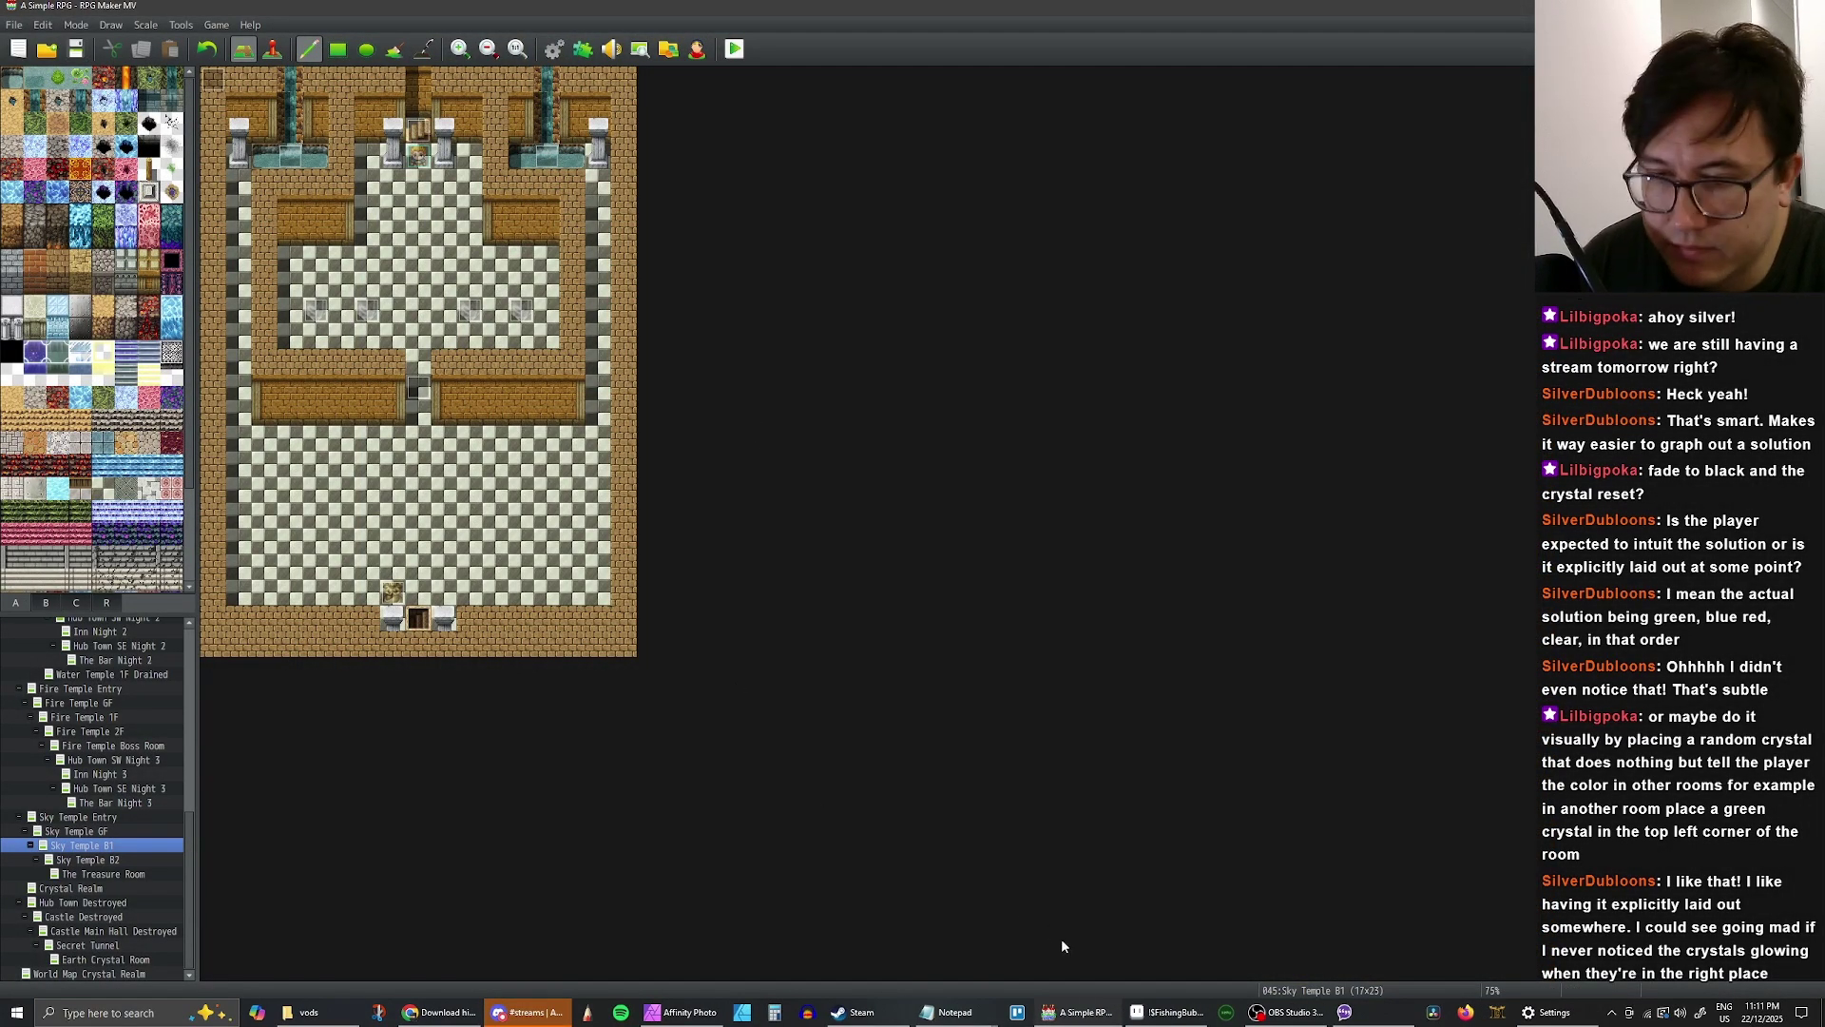
pyautogui.click(1173, 1013)
pyautogui.click(1080, 1010)
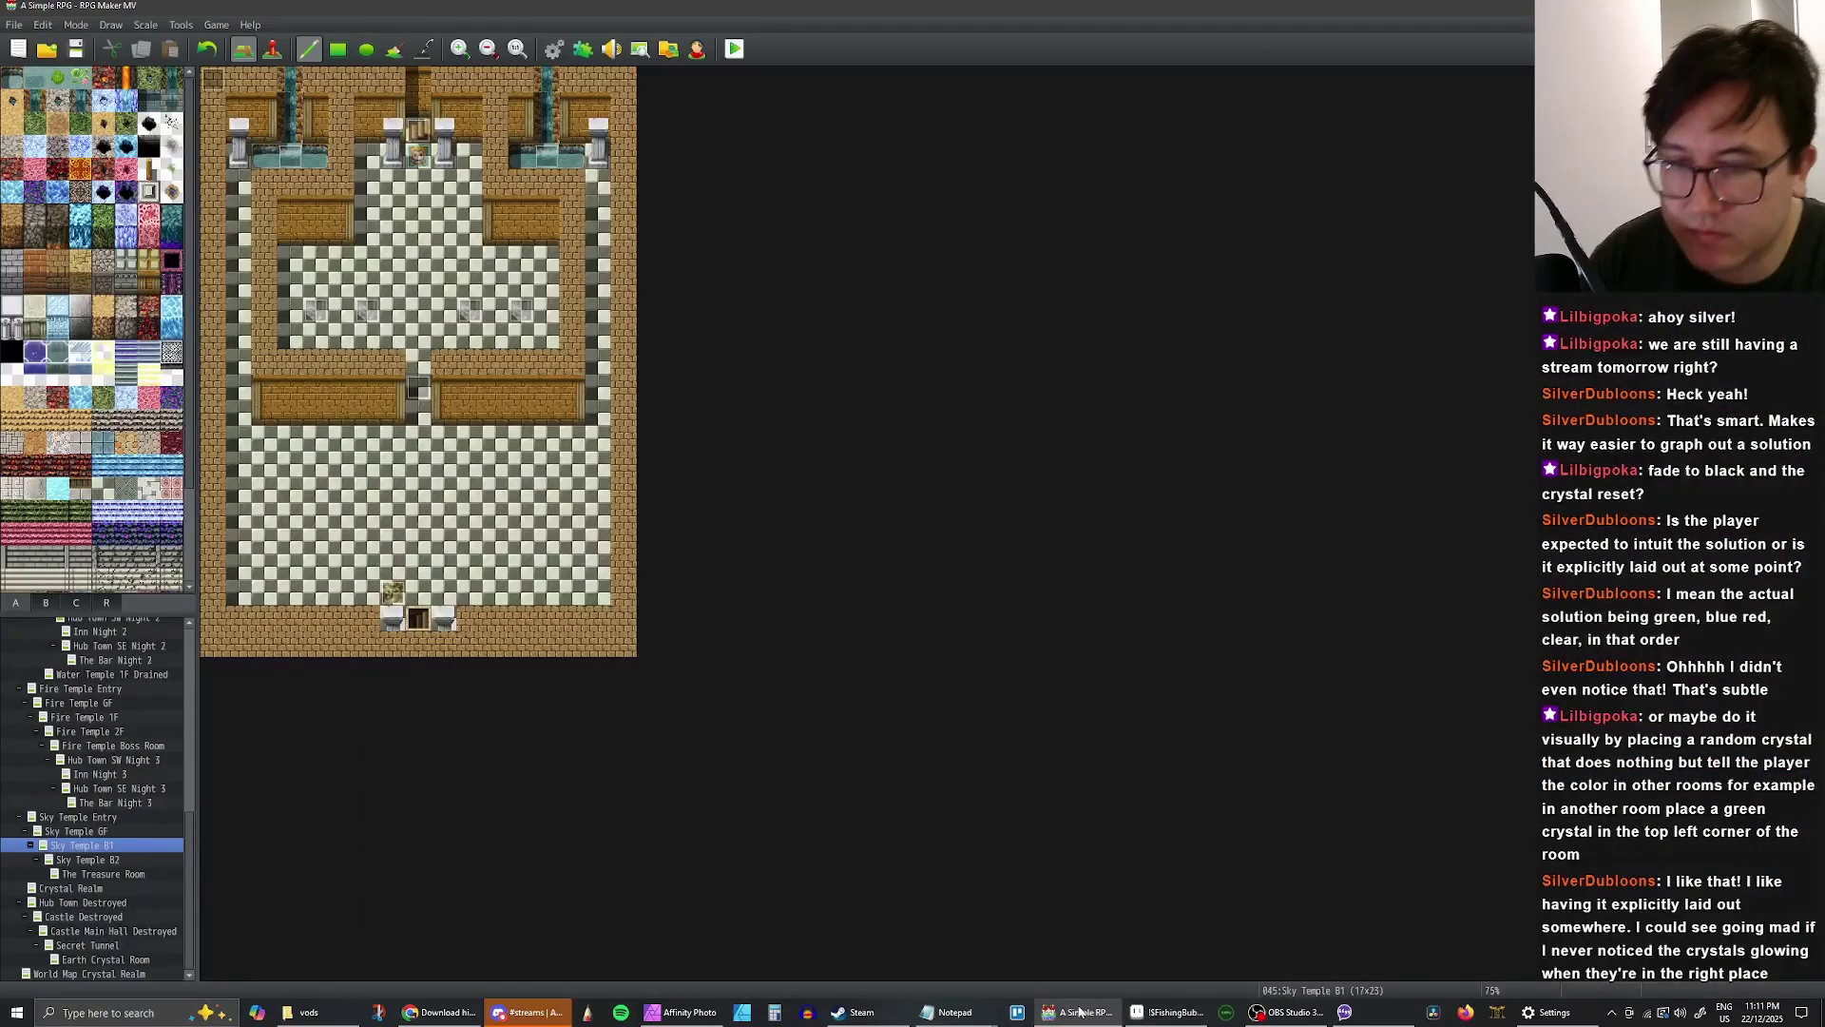
# - Switch to the Notepad to-do list and move the "Make crystal #2 change Crystal #1 and #2" entry with its sub-note to the done list
pyautogui.moveTo(951, 1012)
pyautogui.click(1162, 943)
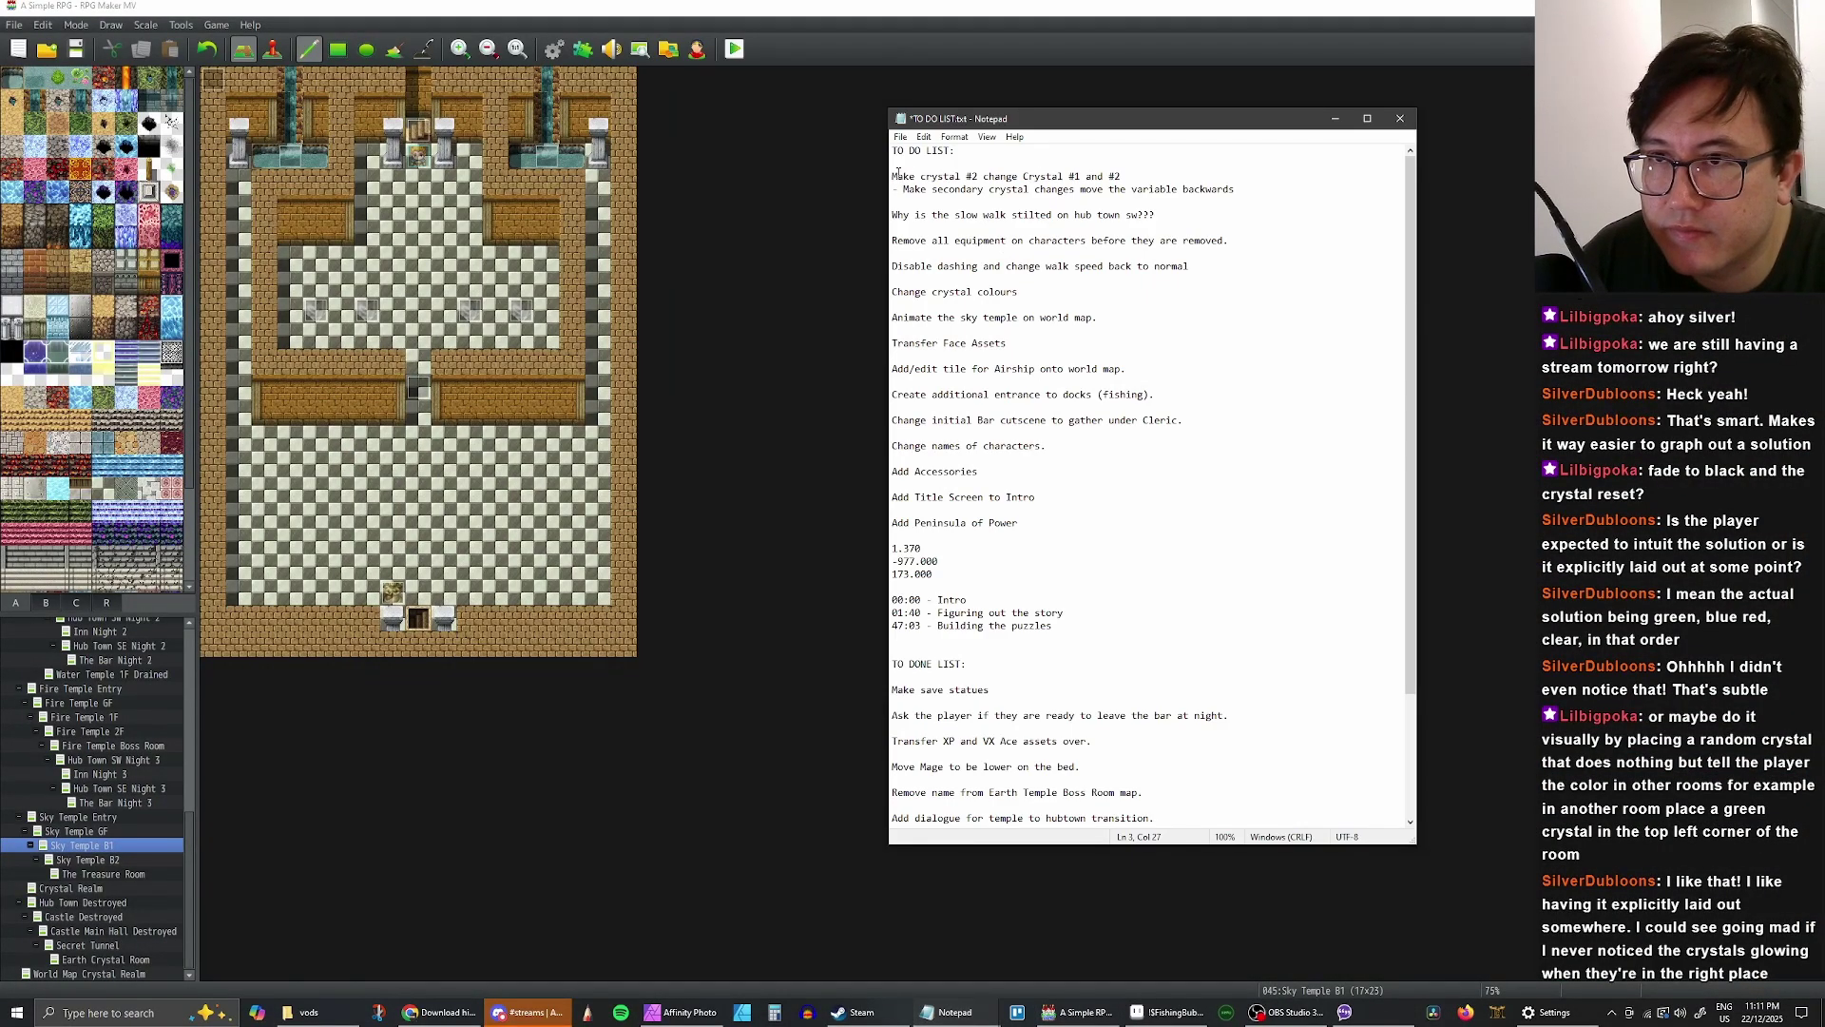
pyautogui.moveTo(892, 175); pyautogui.dragTo(1248, 187)
pyautogui.hotkey('ctrl', 'c')
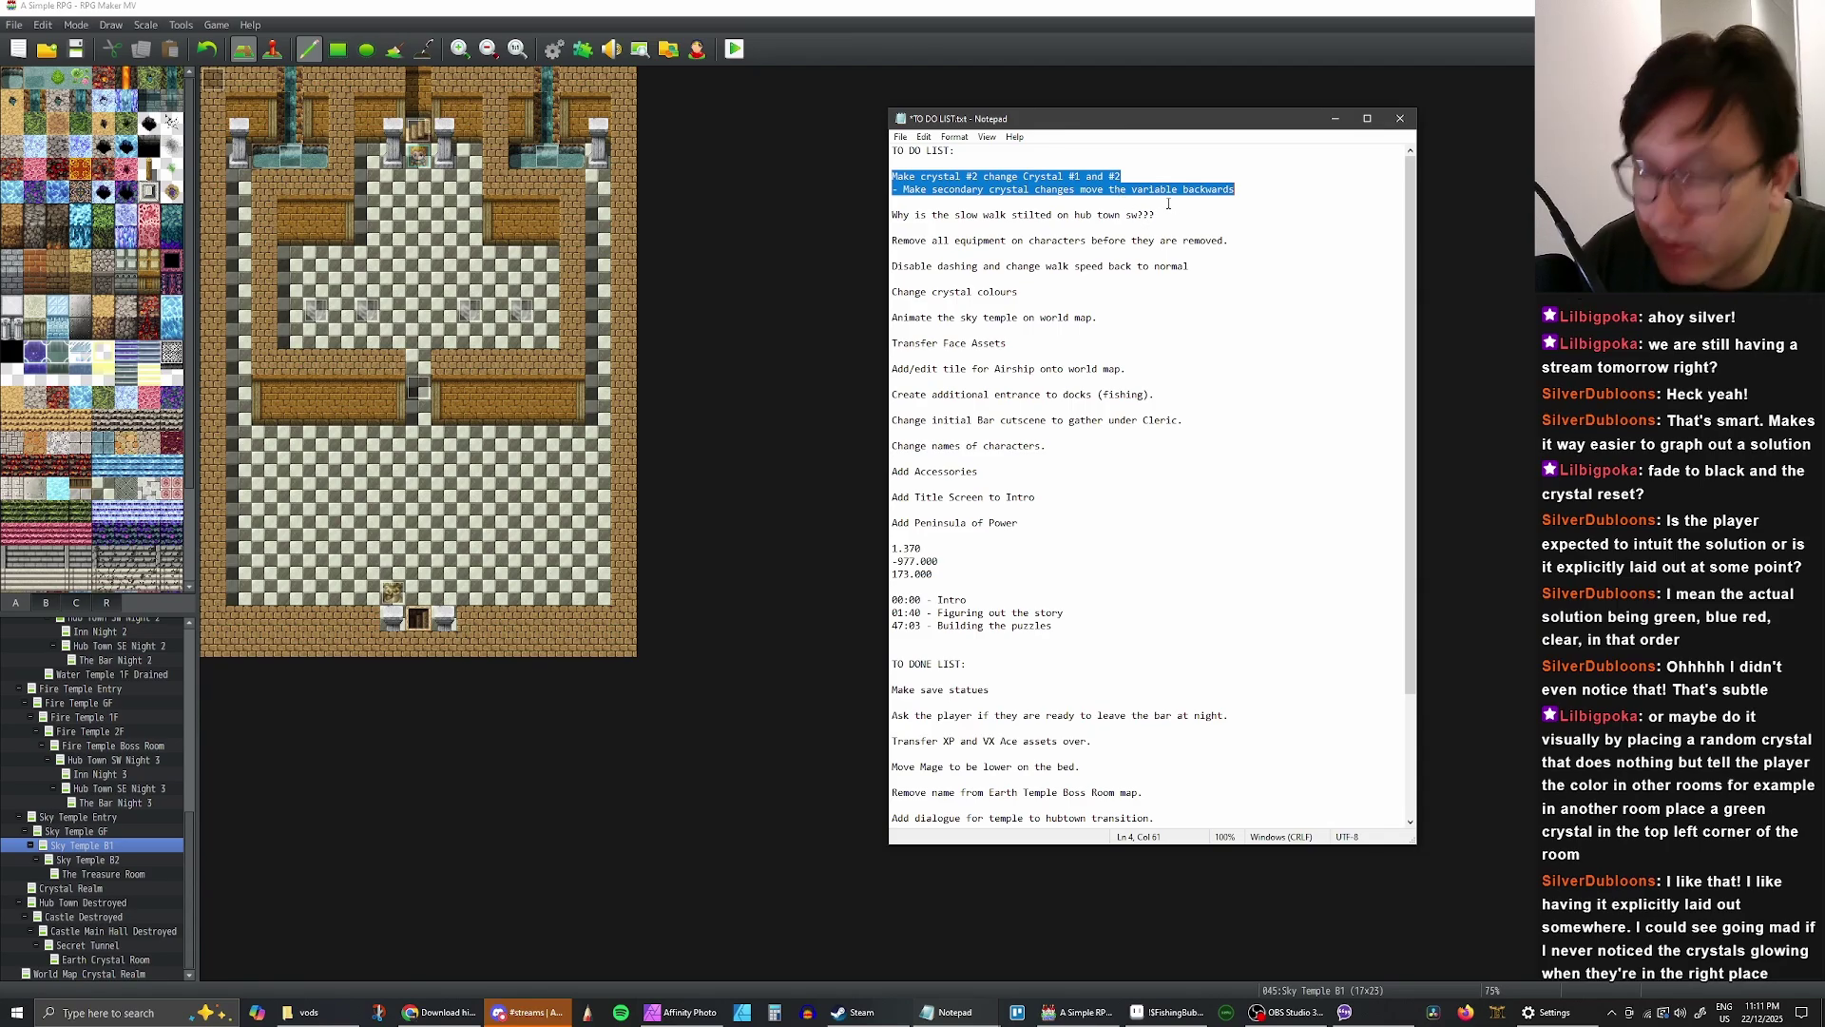
pyautogui.press('BackSpace')
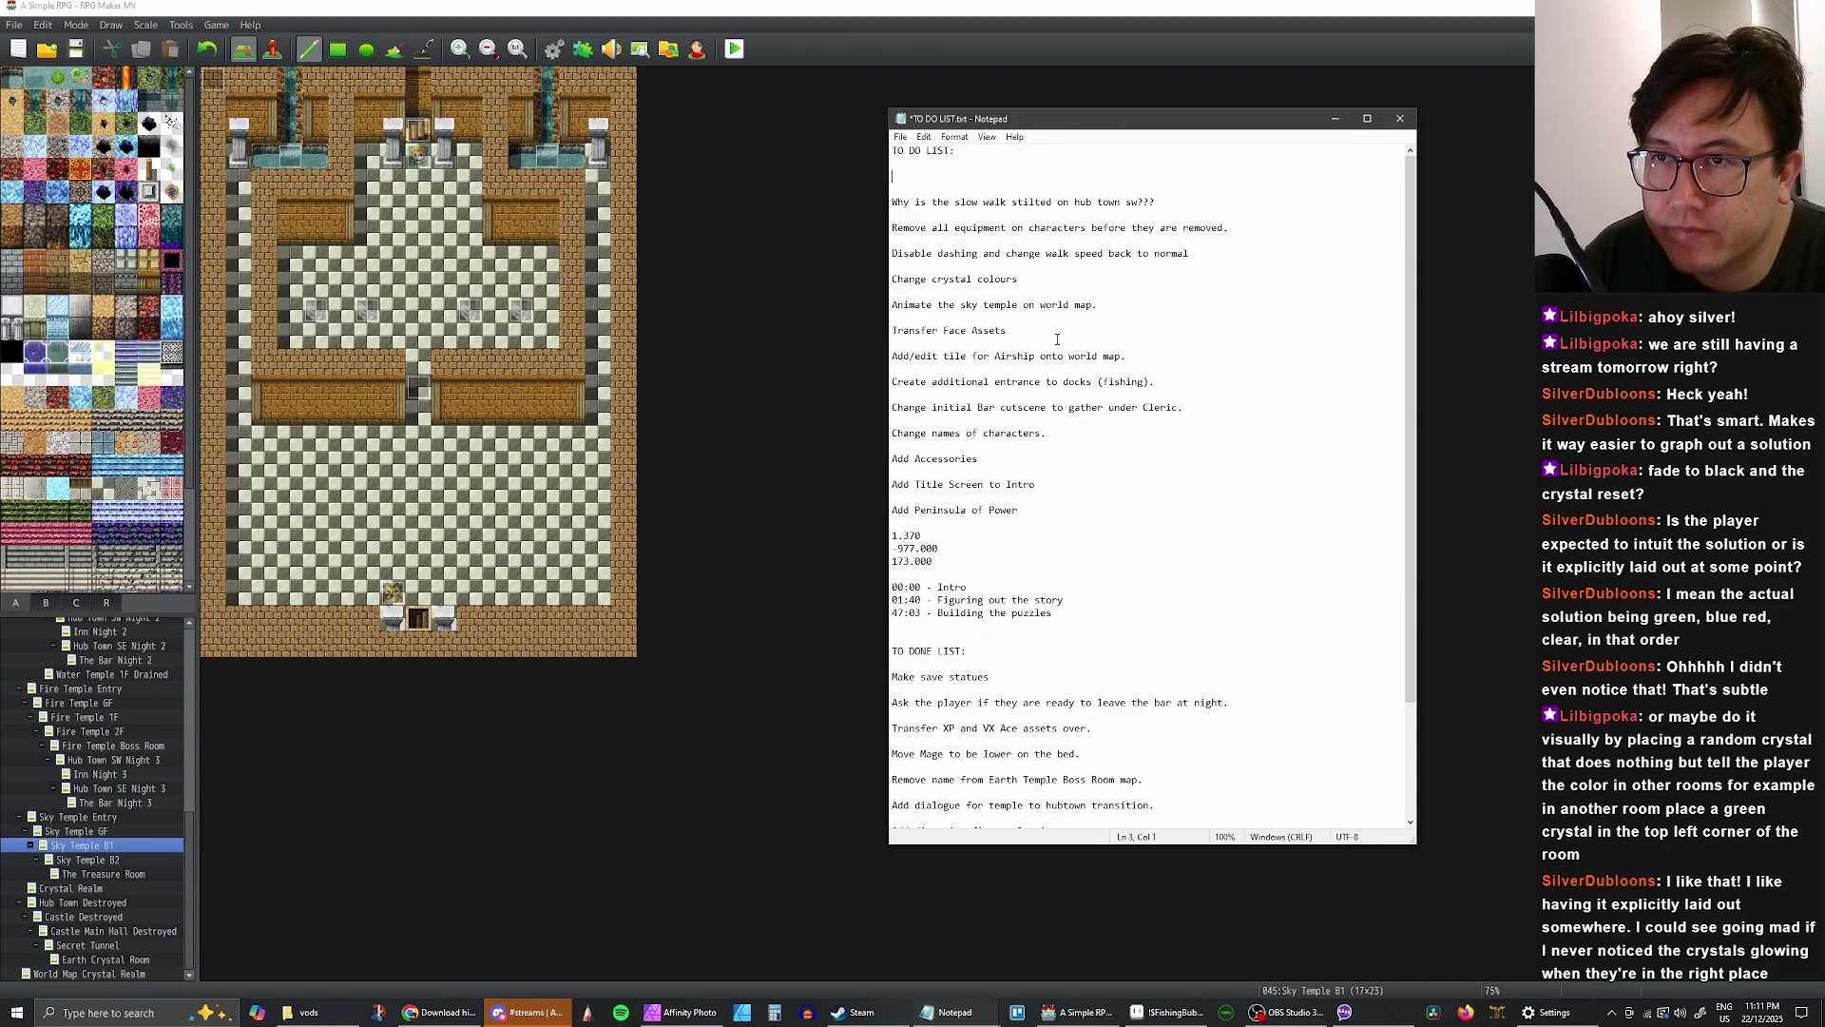
pyautogui.scroll(-4, 1057, 338)
pyautogui.click(1019, 519)
pyautogui.hotkey('ctrl', 'v')
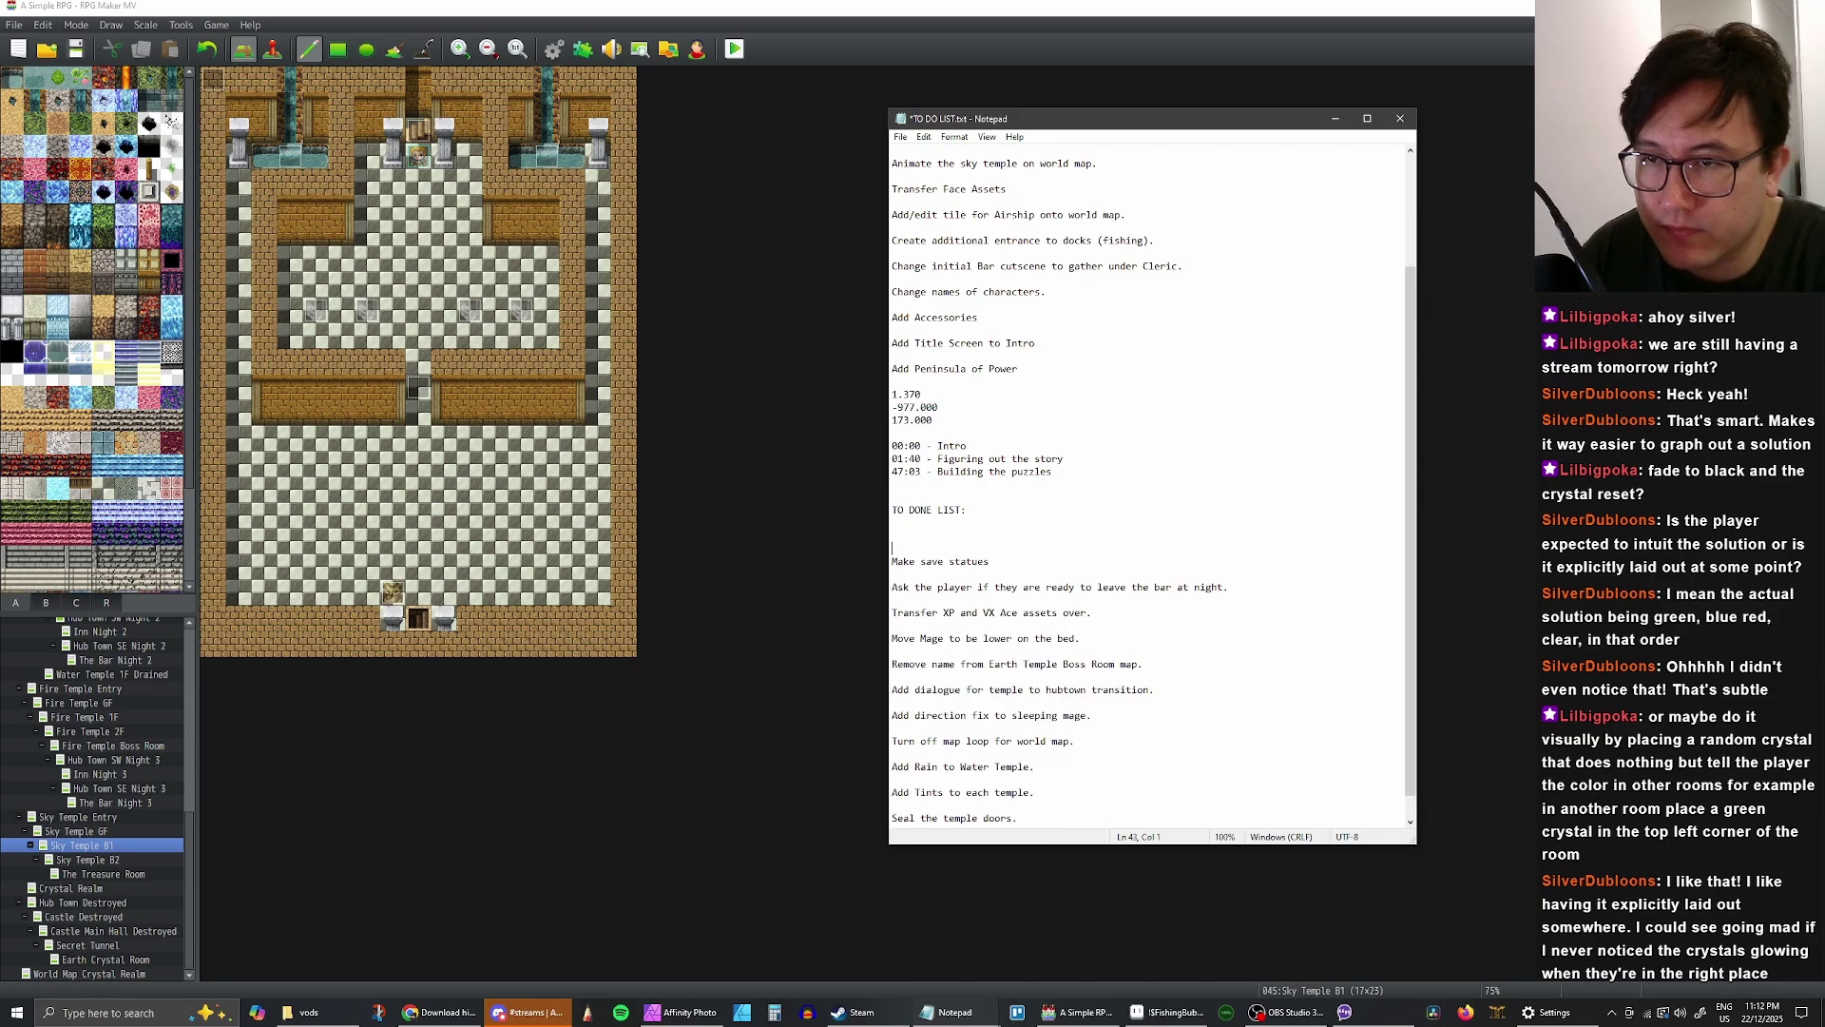
# - Delete the extra blank lines under the TO DO LIST heading
pyautogui.scroll(4, 1094, 487)
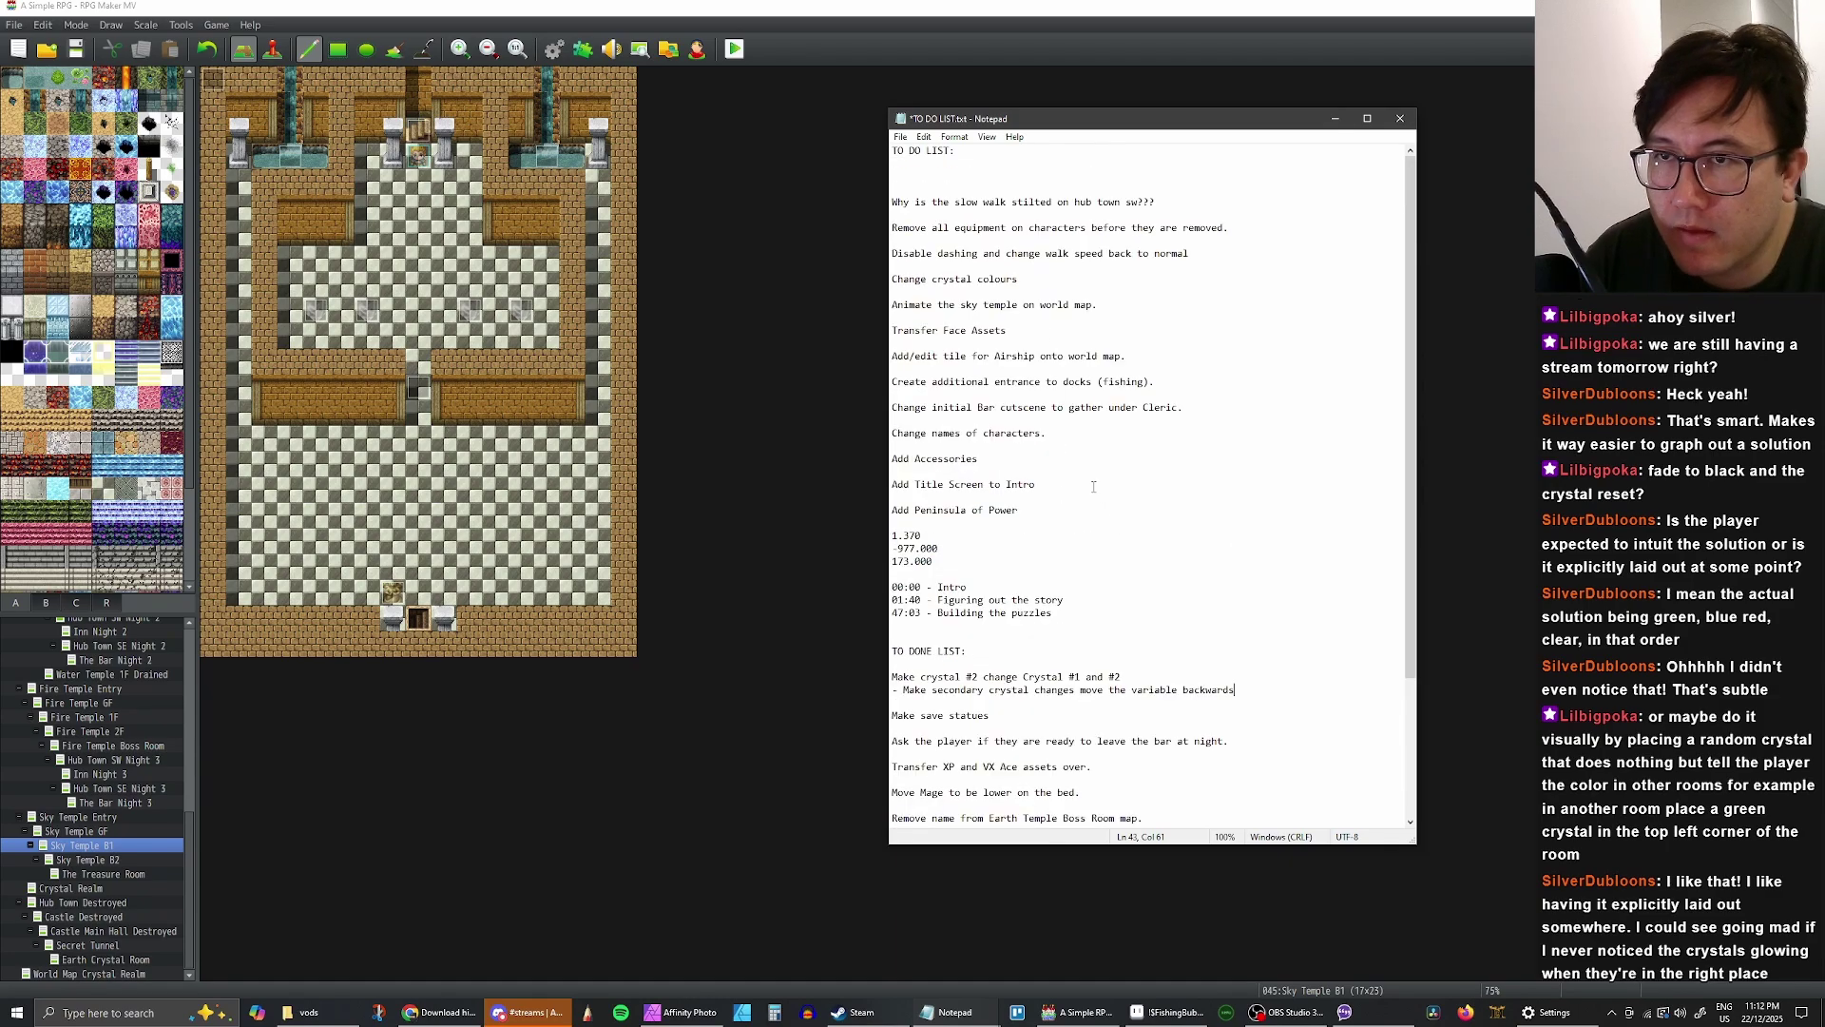
pyautogui.click(993, 170)
pyautogui.press('Delete')
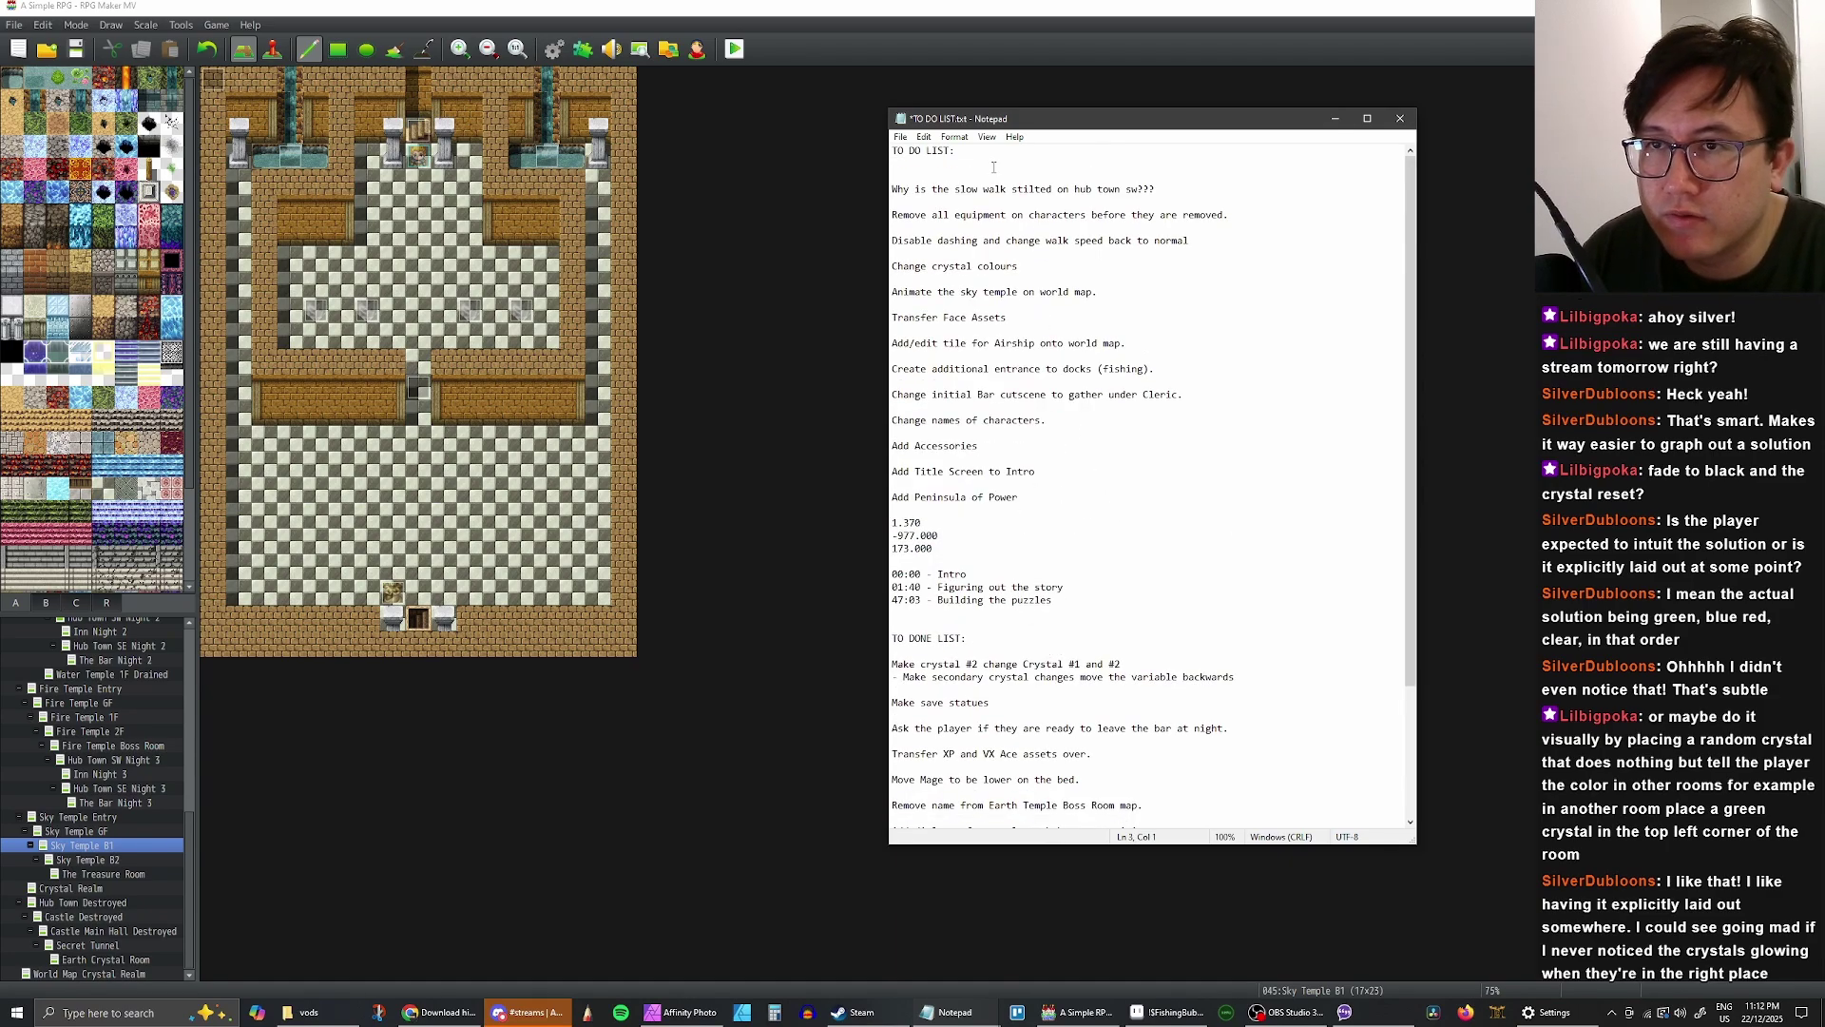
pyautogui.press('Delete')
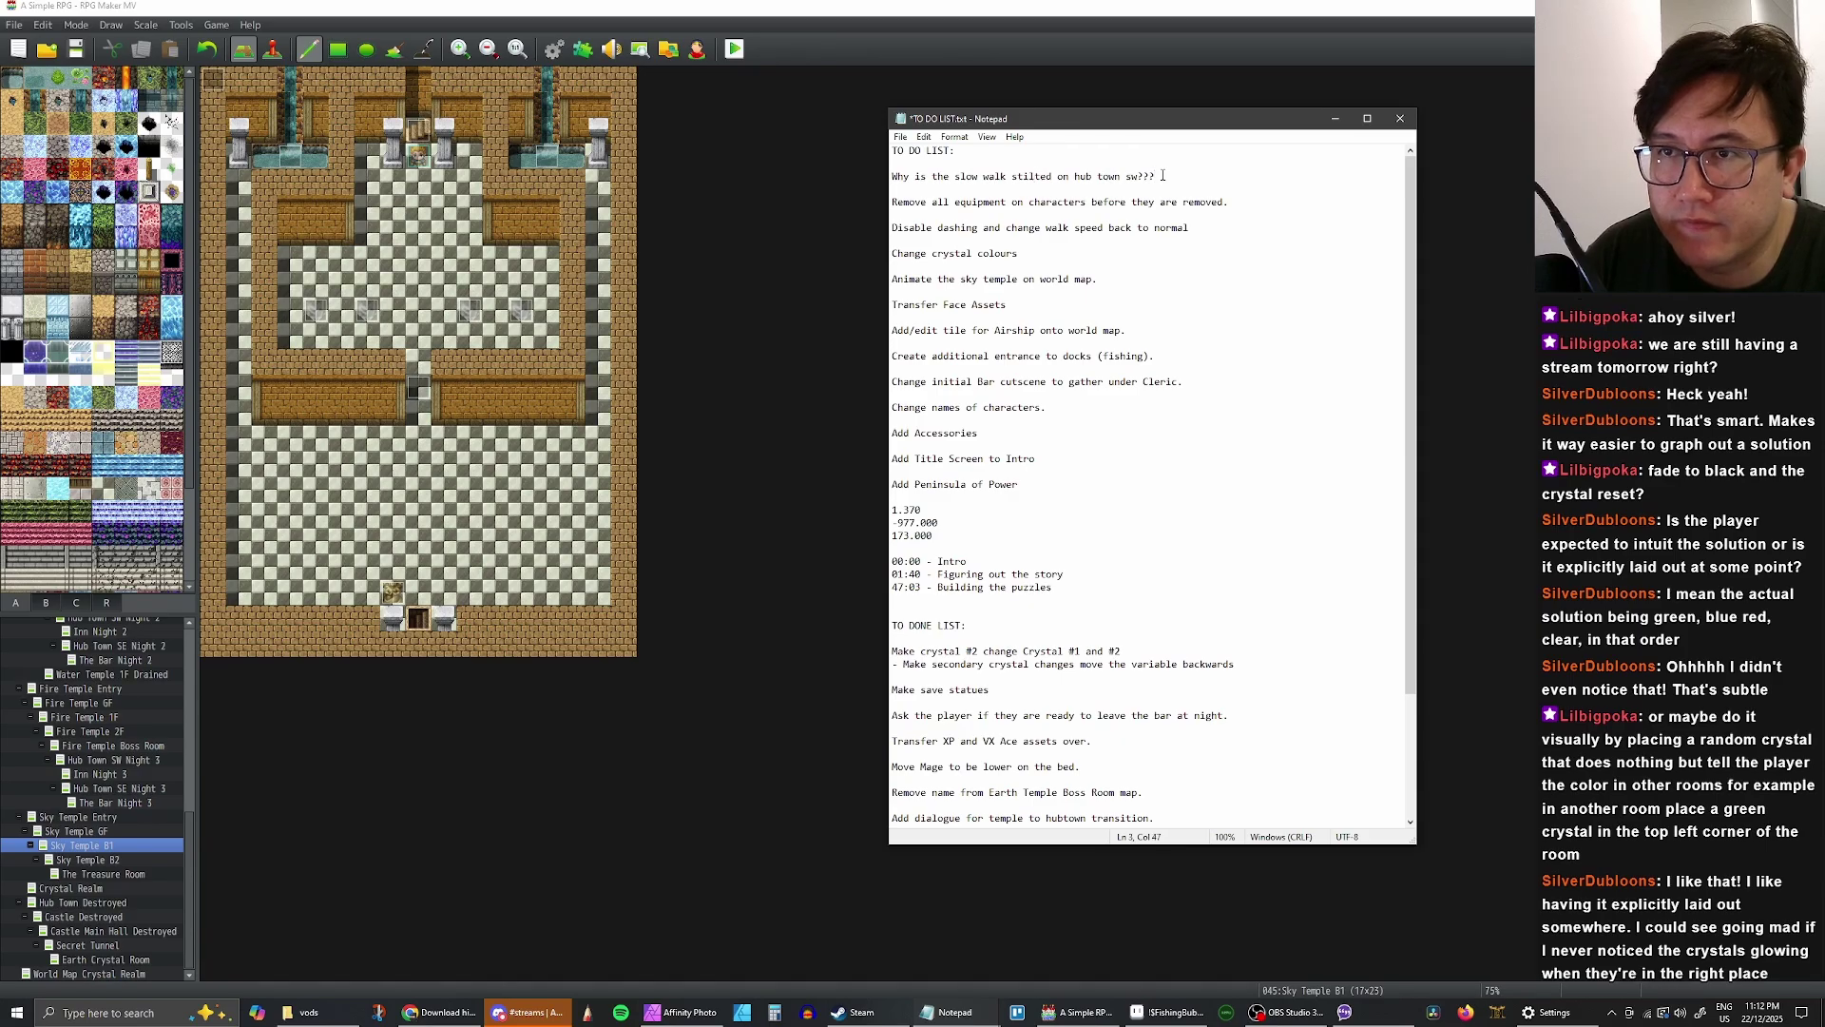
# - Switch to RPG Maker MV and open the Hub Town SW Night 3 map under Fire Temple Boss Room
pyautogui.moveTo(1161, 175); pyautogui.dragTo(889, 177)
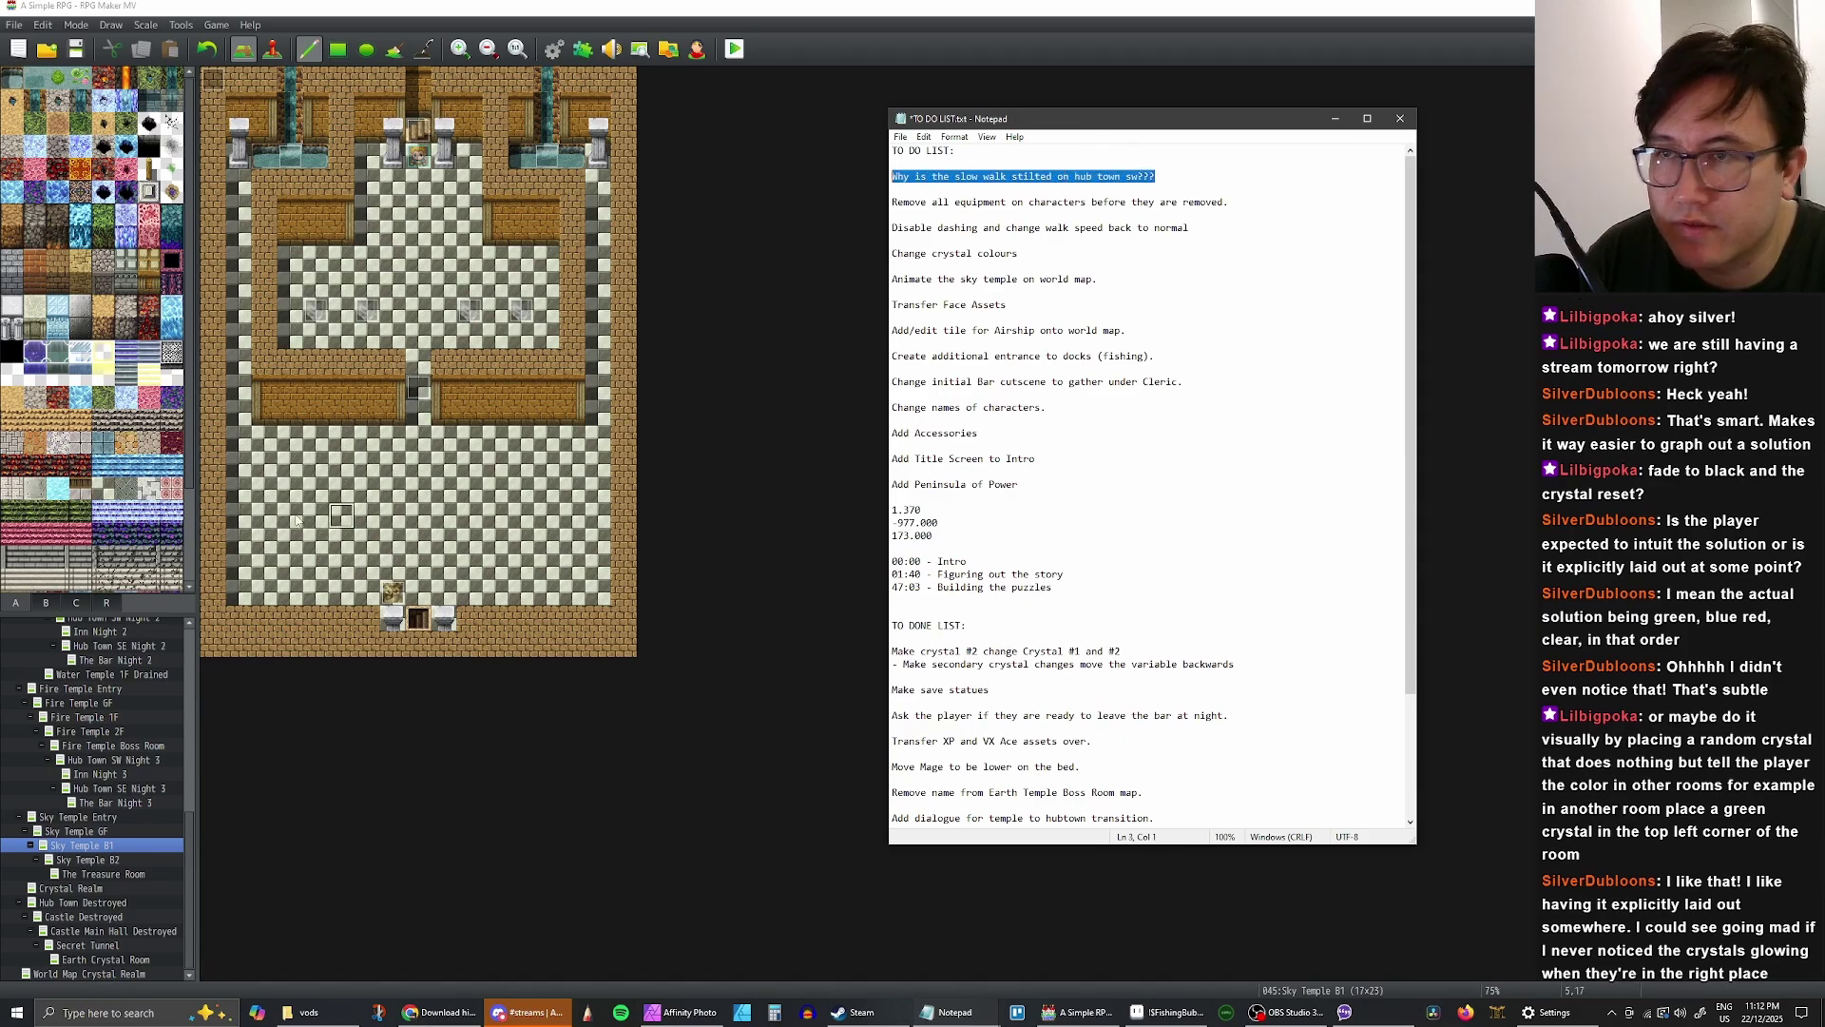
pyautogui.click(100, 760)
pyautogui.scroll(3, 116, 734)
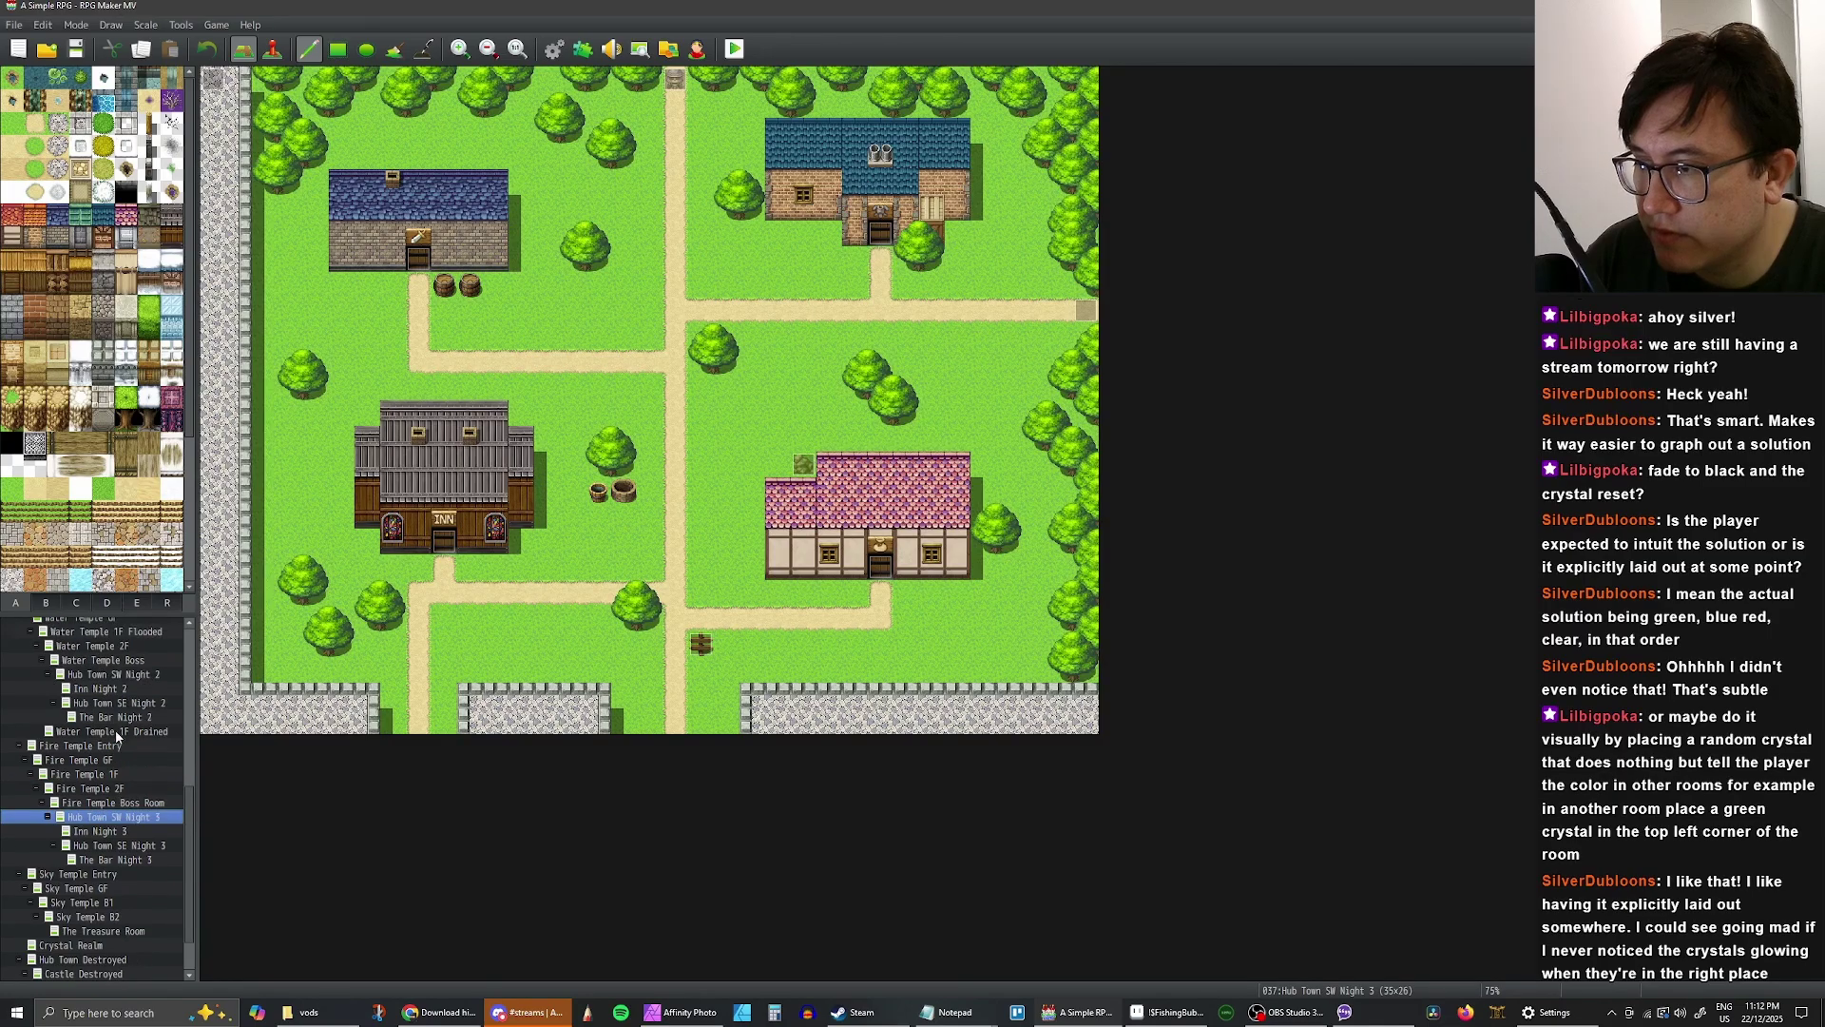
pyautogui.scroll(6, 116, 735)
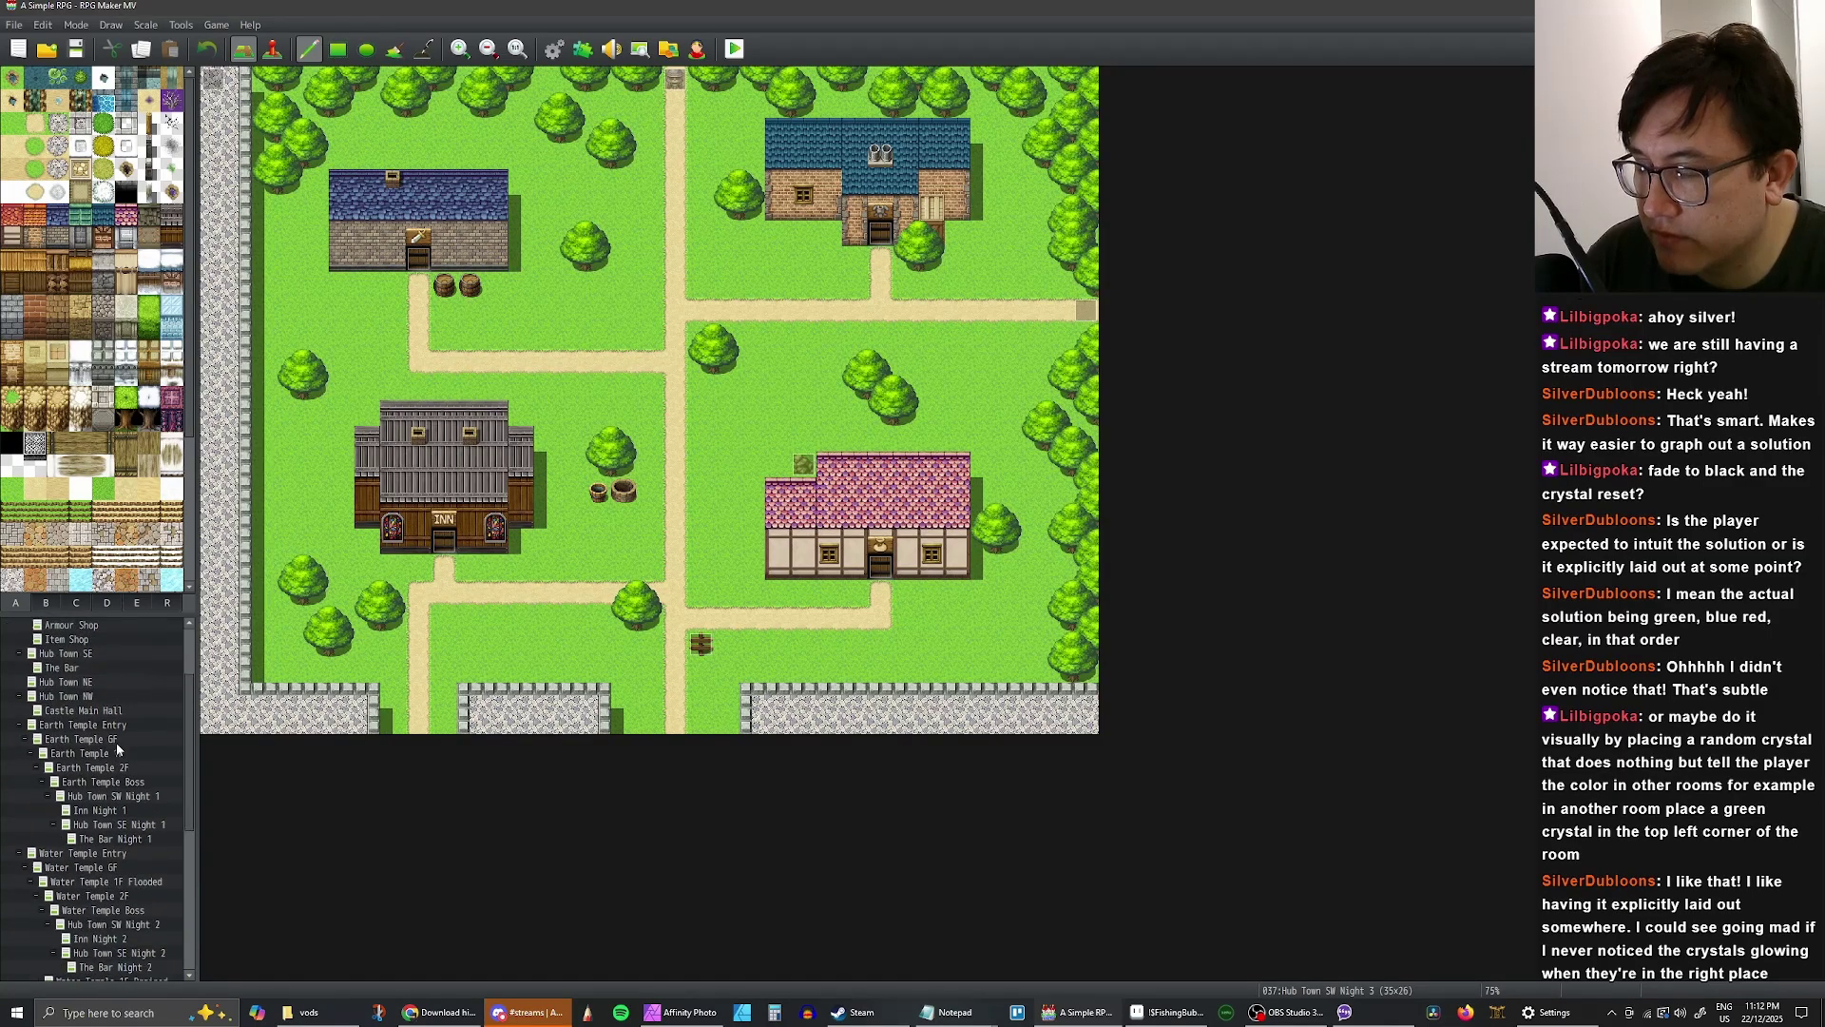
pyautogui.scroll(-7, 116, 745)
pyautogui.click(100, 797)
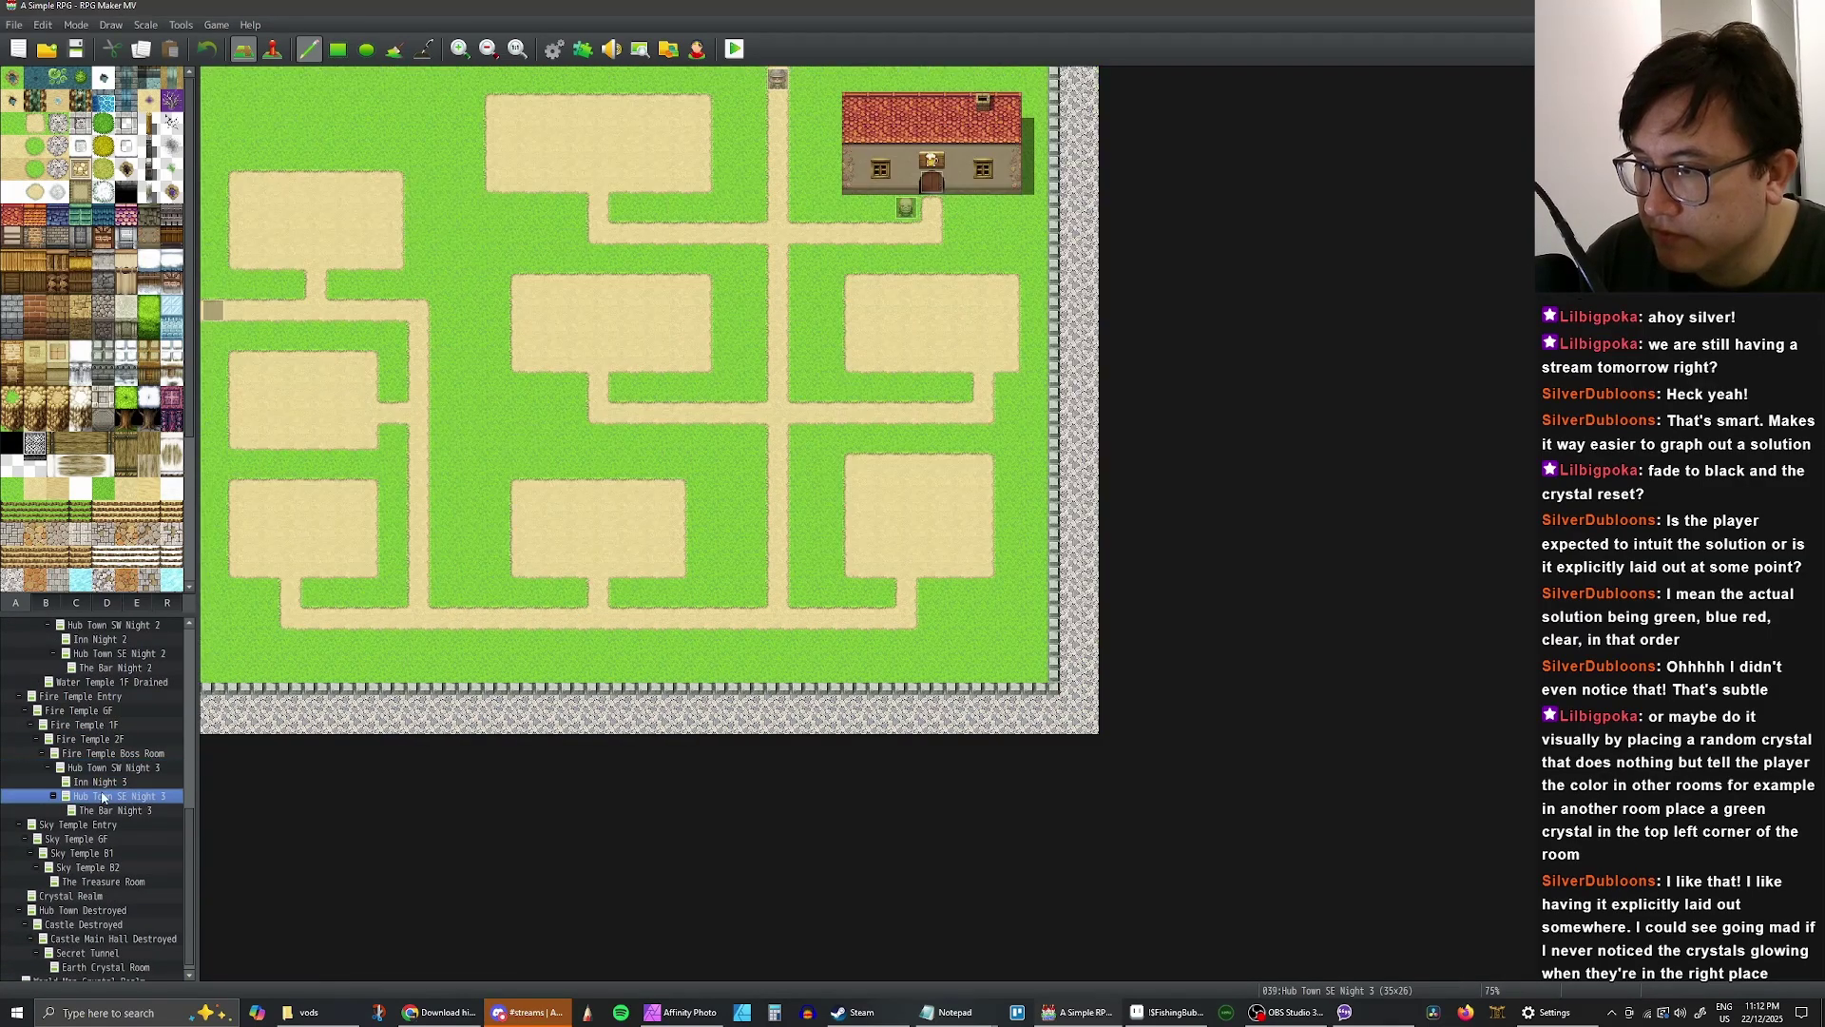
pyautogui.click(105, 767)
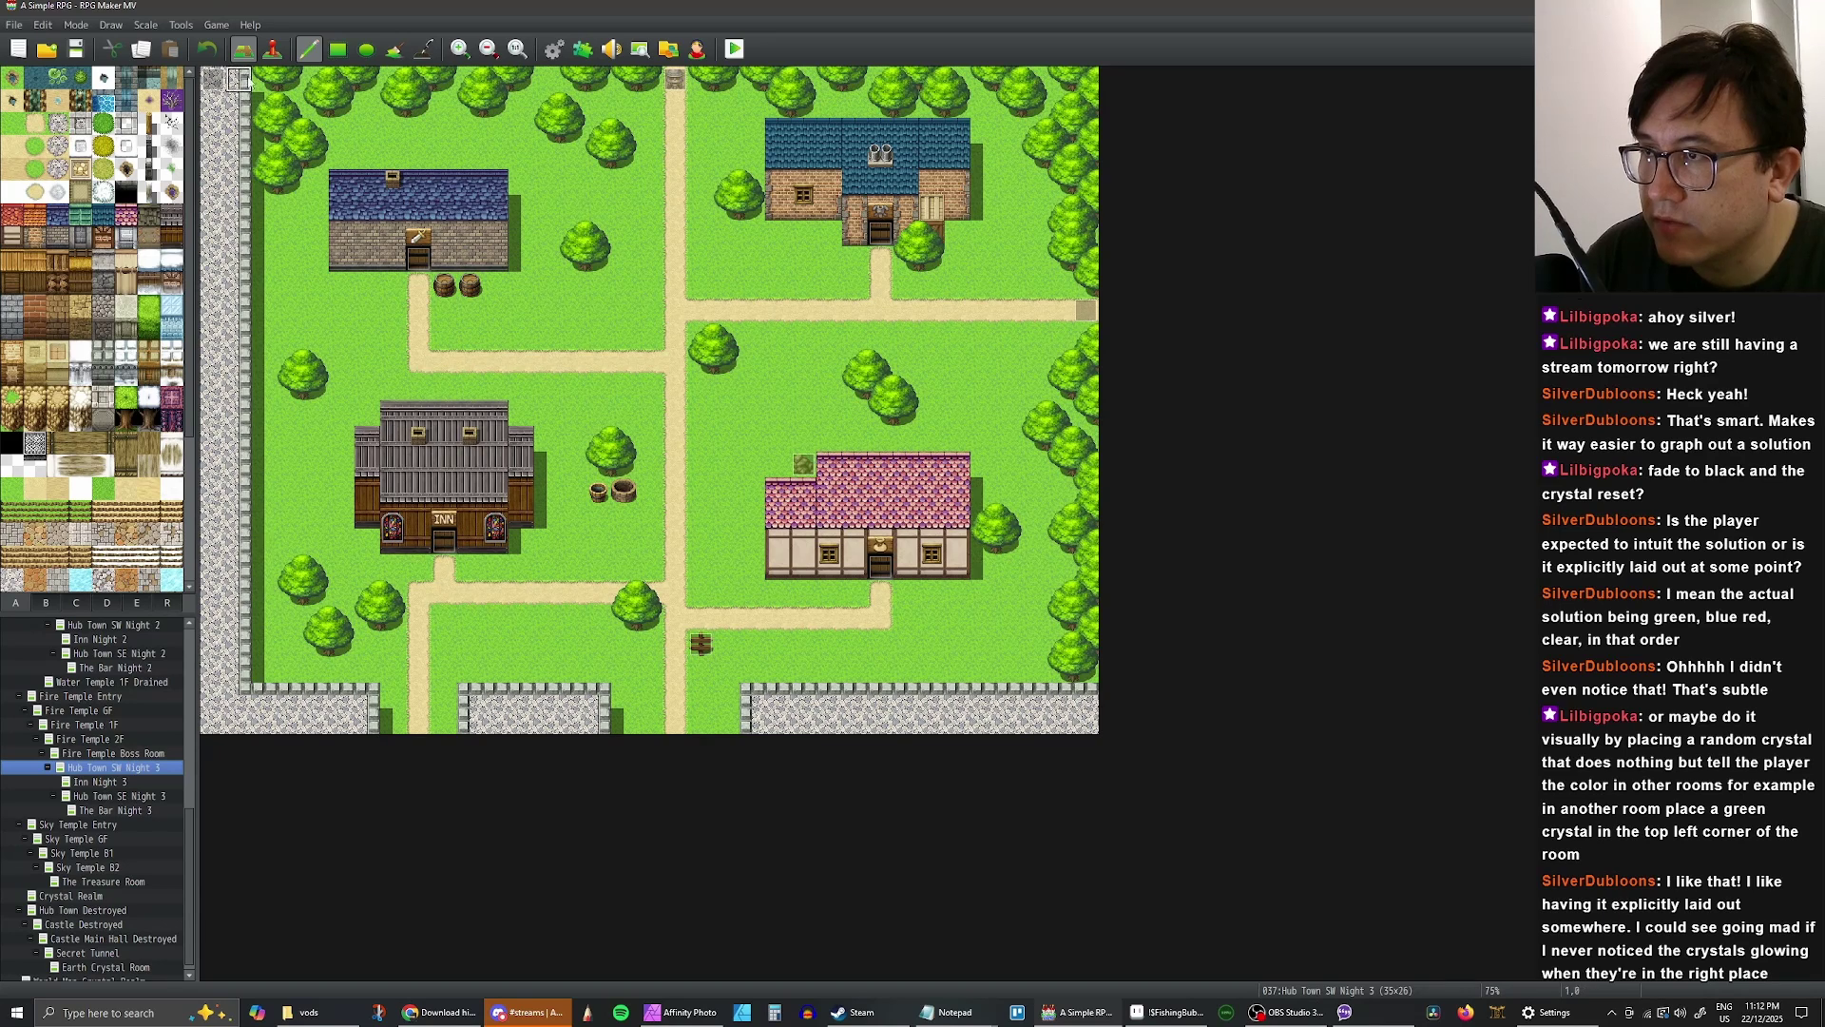
# - Switch to event editing and review both pages of the map's Change Speed event, leaving it unedited
pyautogui.press('F6')
pyautogui.doubleClick(214, 81)
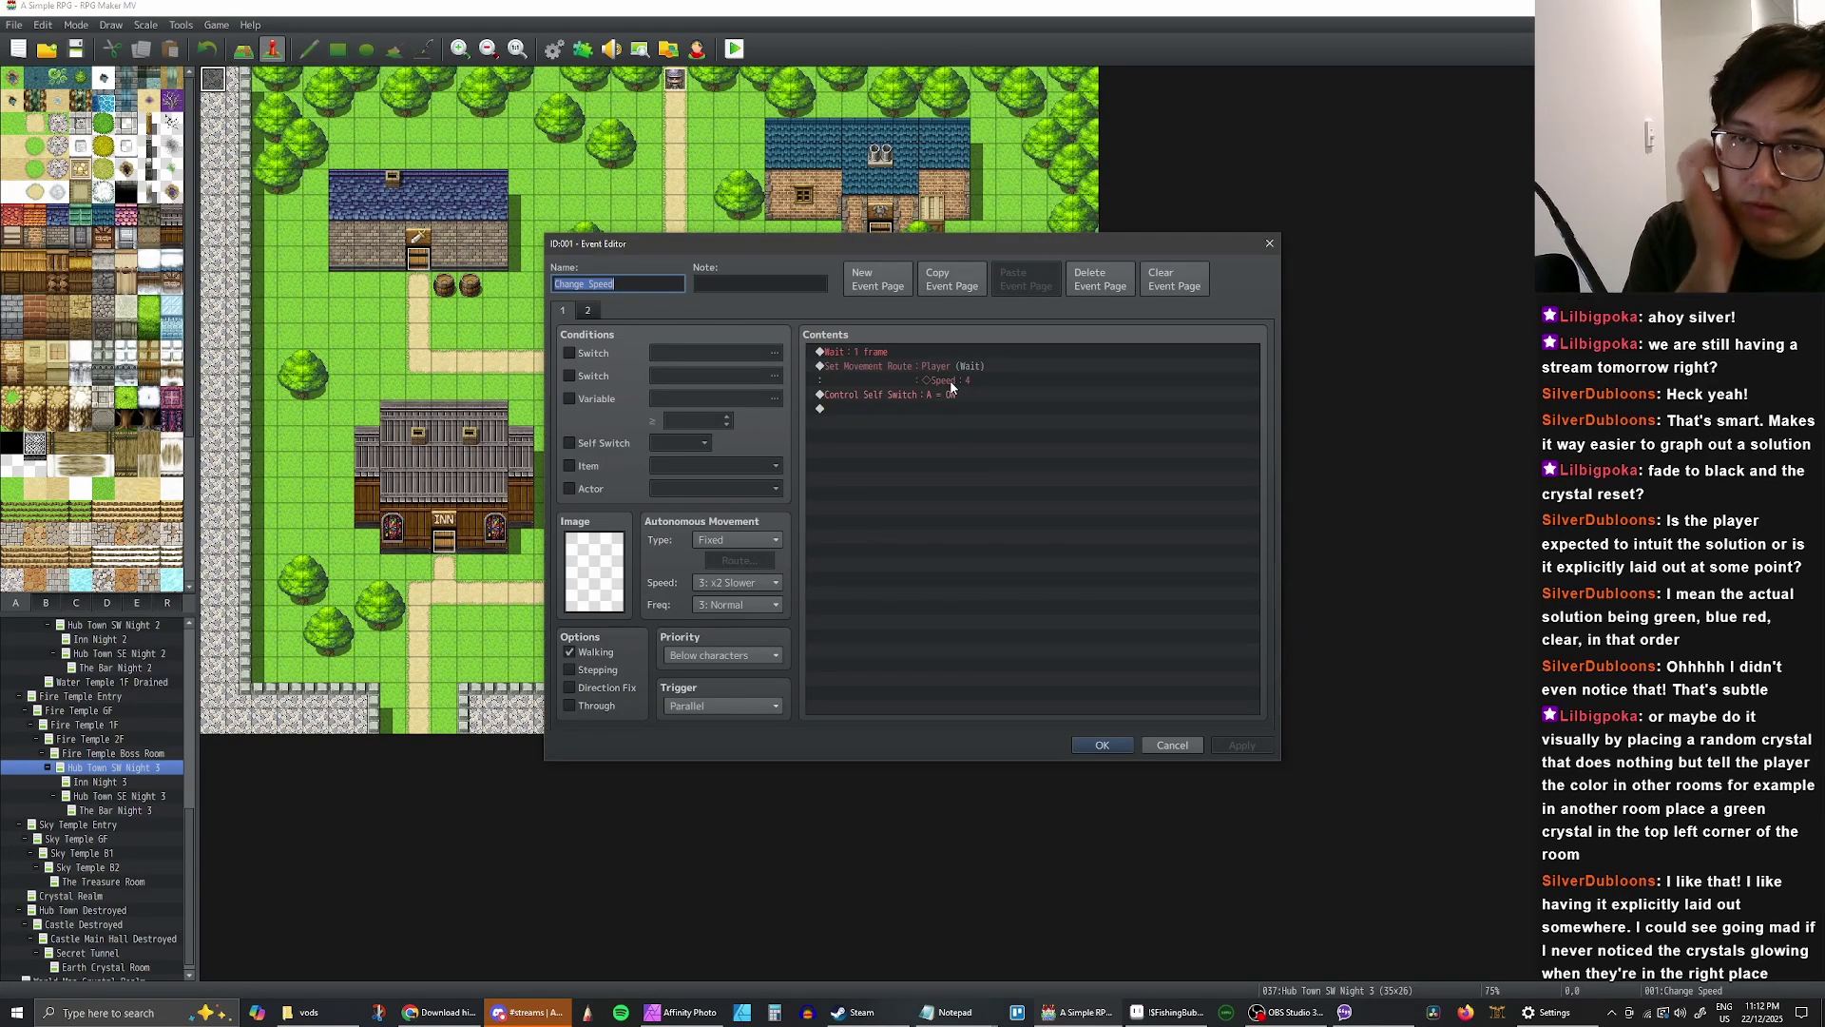
pyautogui.click(589, 311)
pyautogui.click(570, 312)
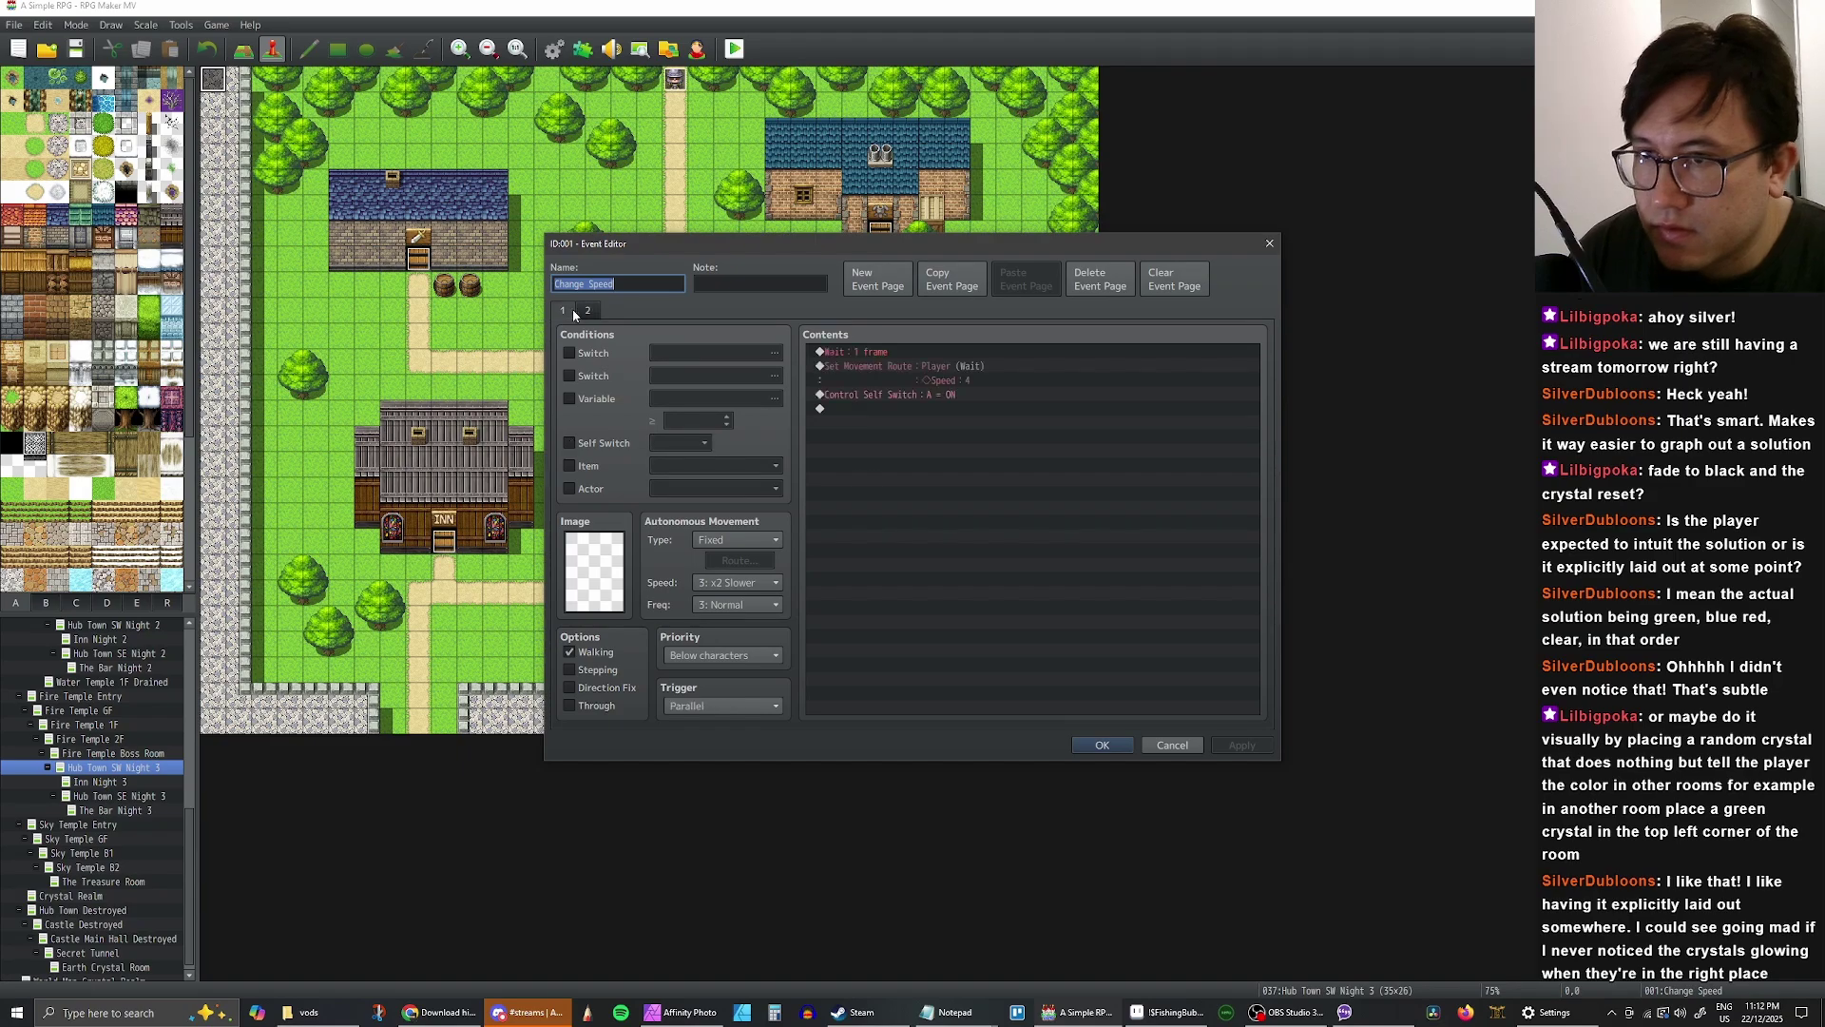
pyautogui.click(1165, 747)
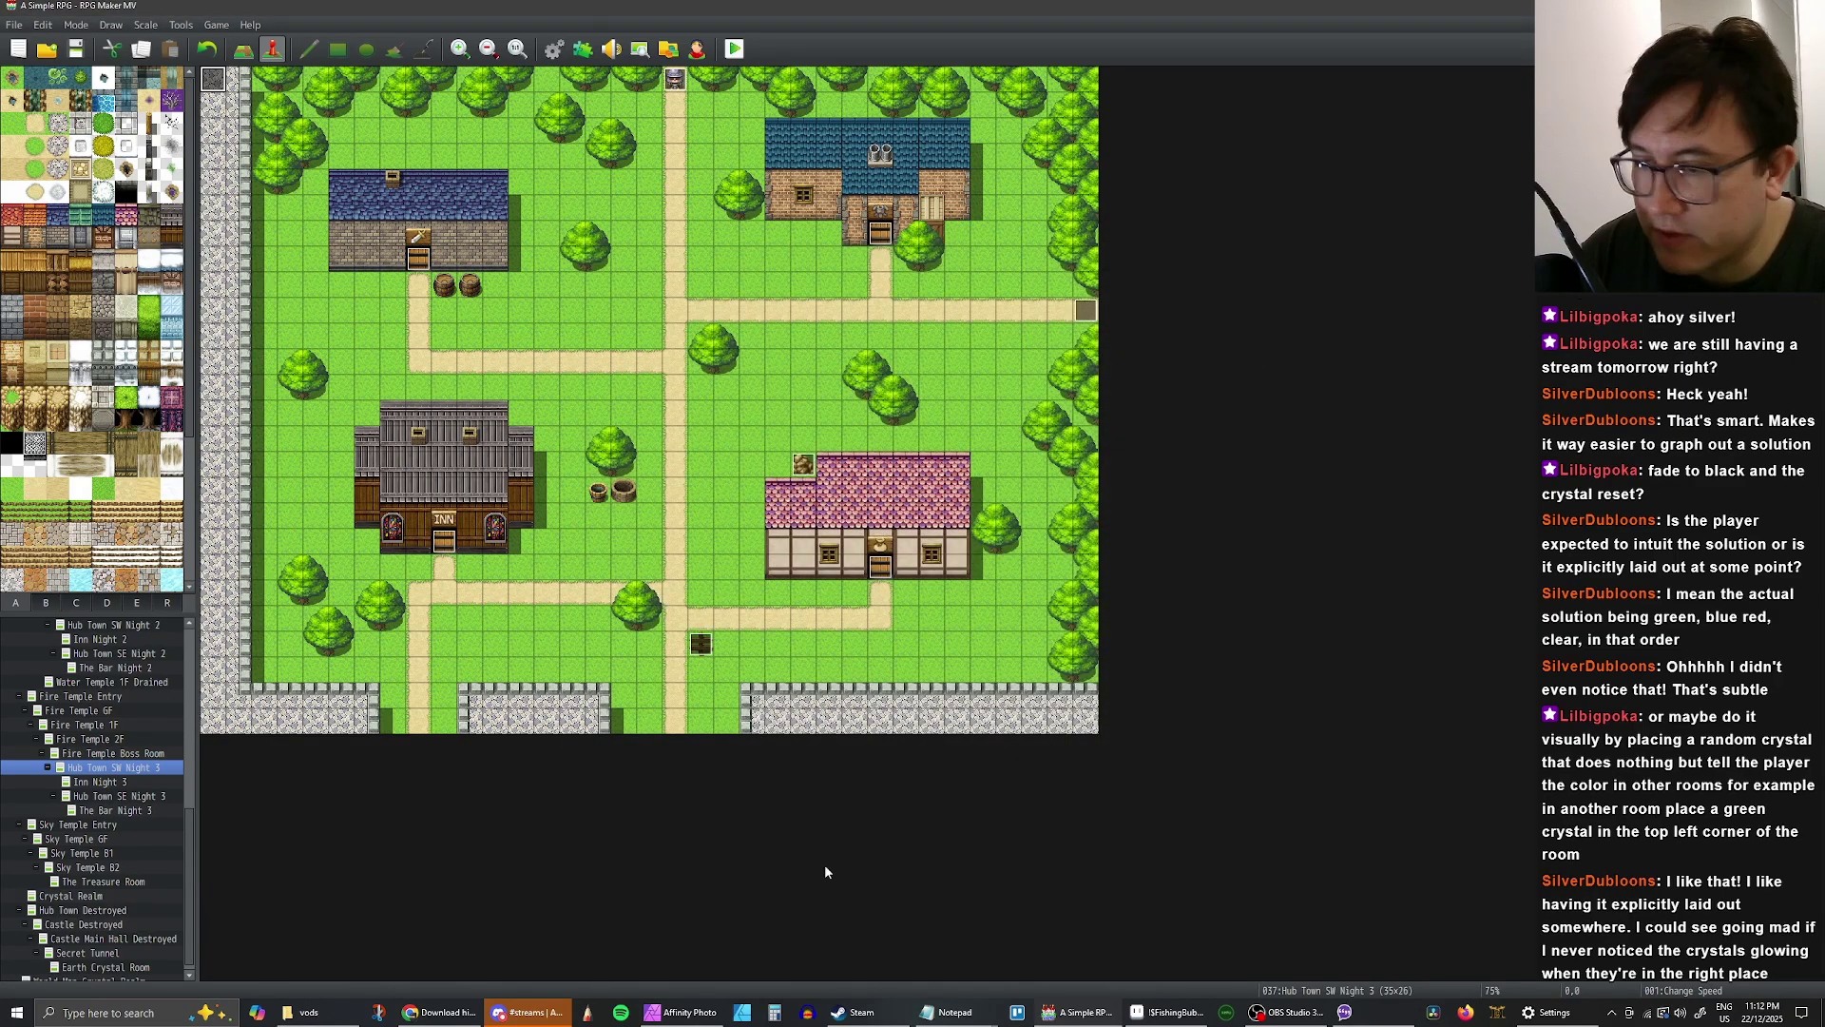
# - In Notepad, move "Why is the slow walk stilted on hub town sw???" to the start of the TO DONE LIST and remove the leftover blank lines
pyautogui.click(1106, 950)
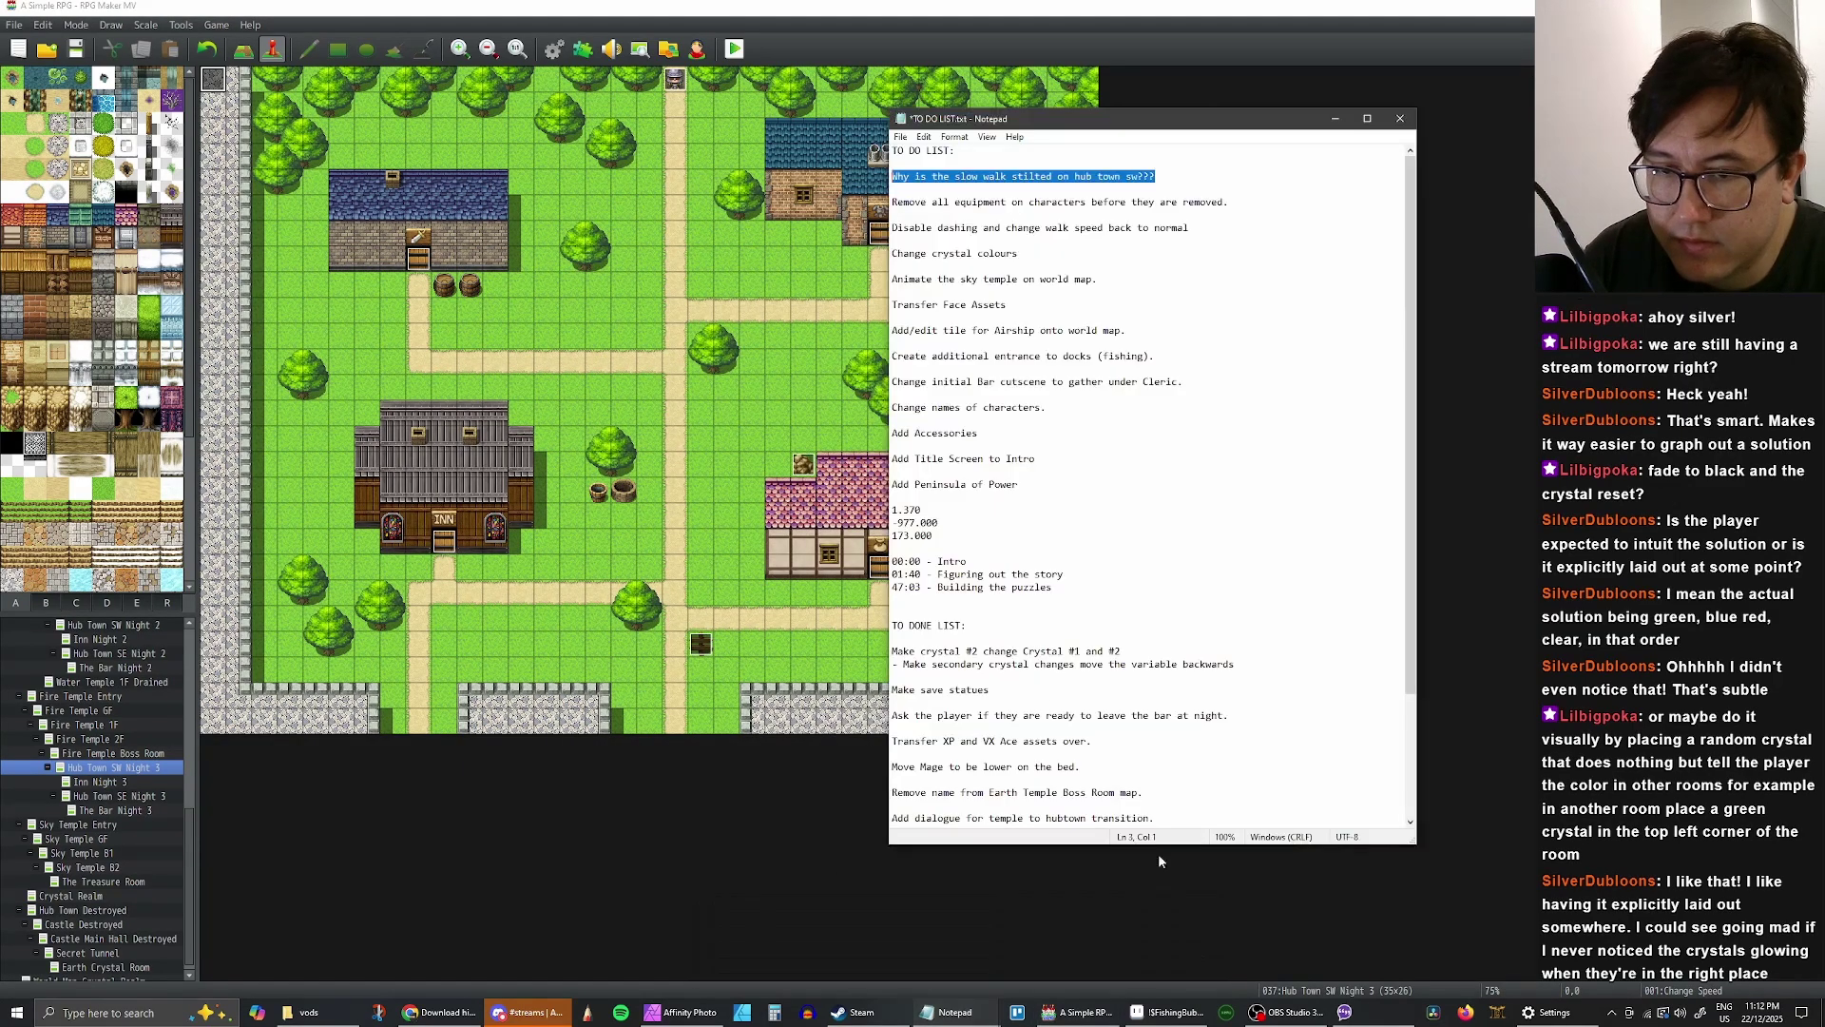
pyautogui.press('BackSpace')
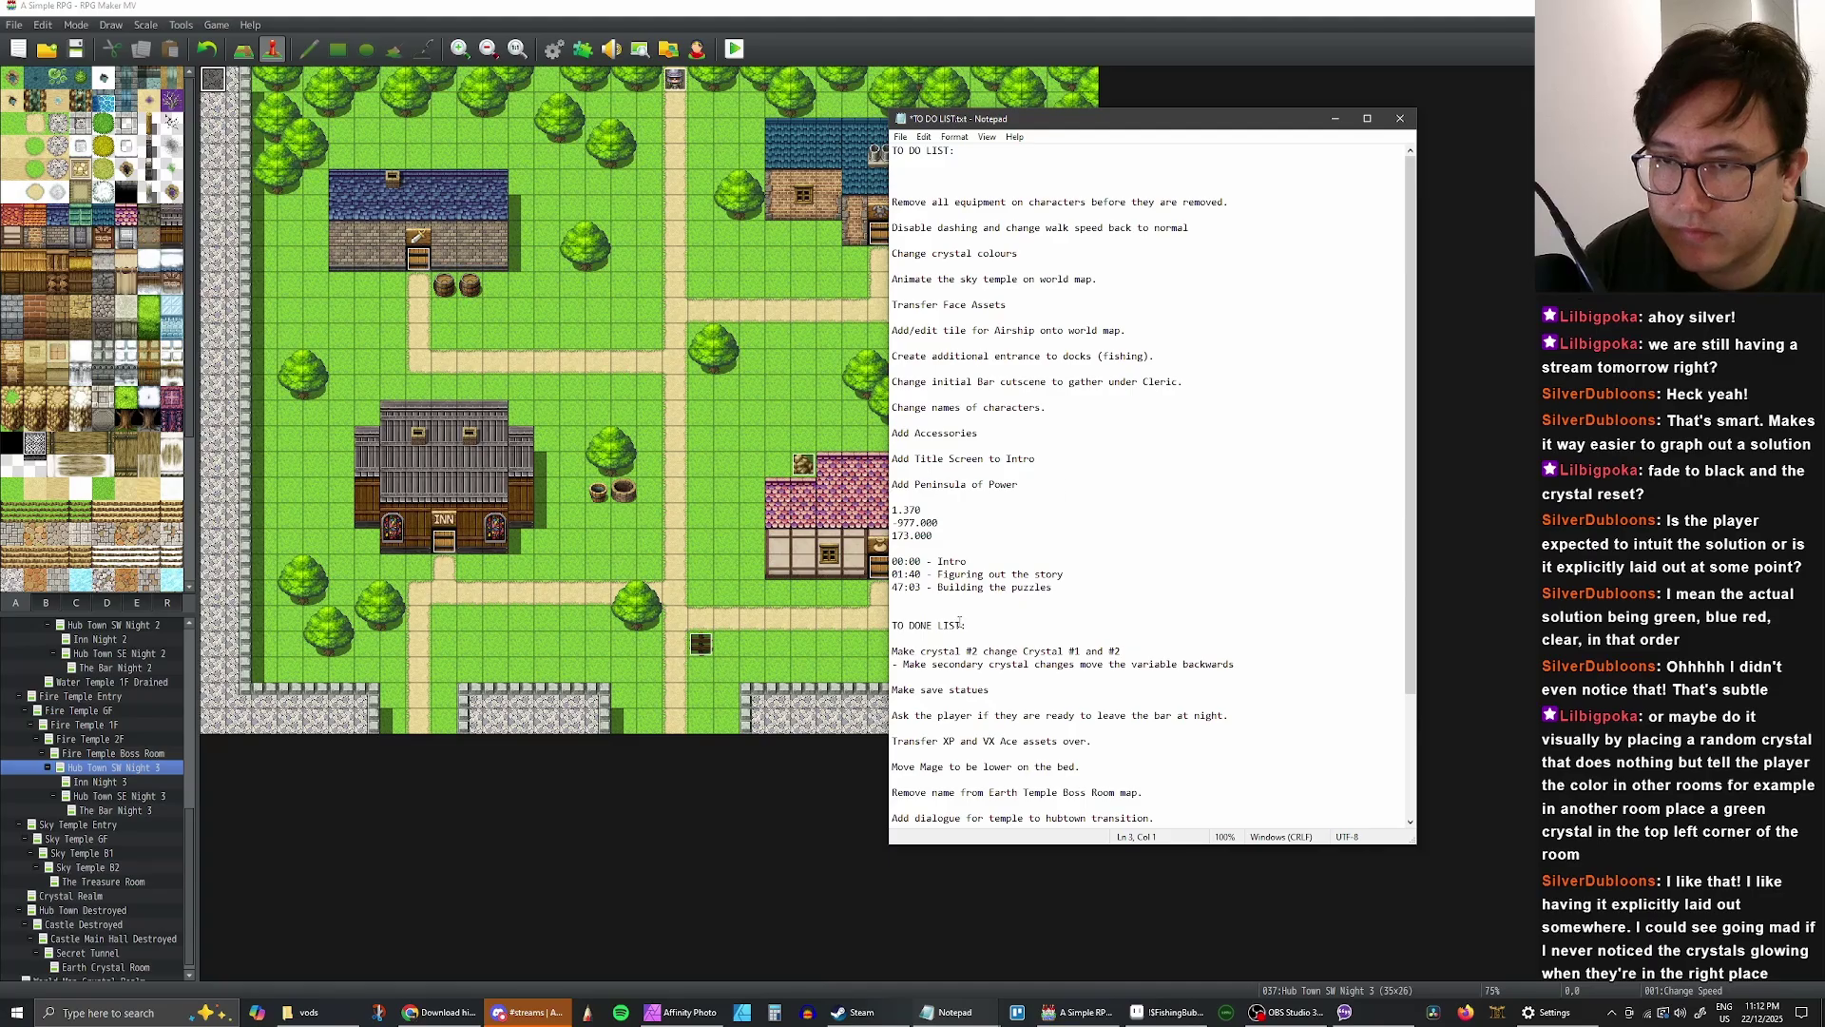
pyautogui.hotkey('ctrl', 'z')
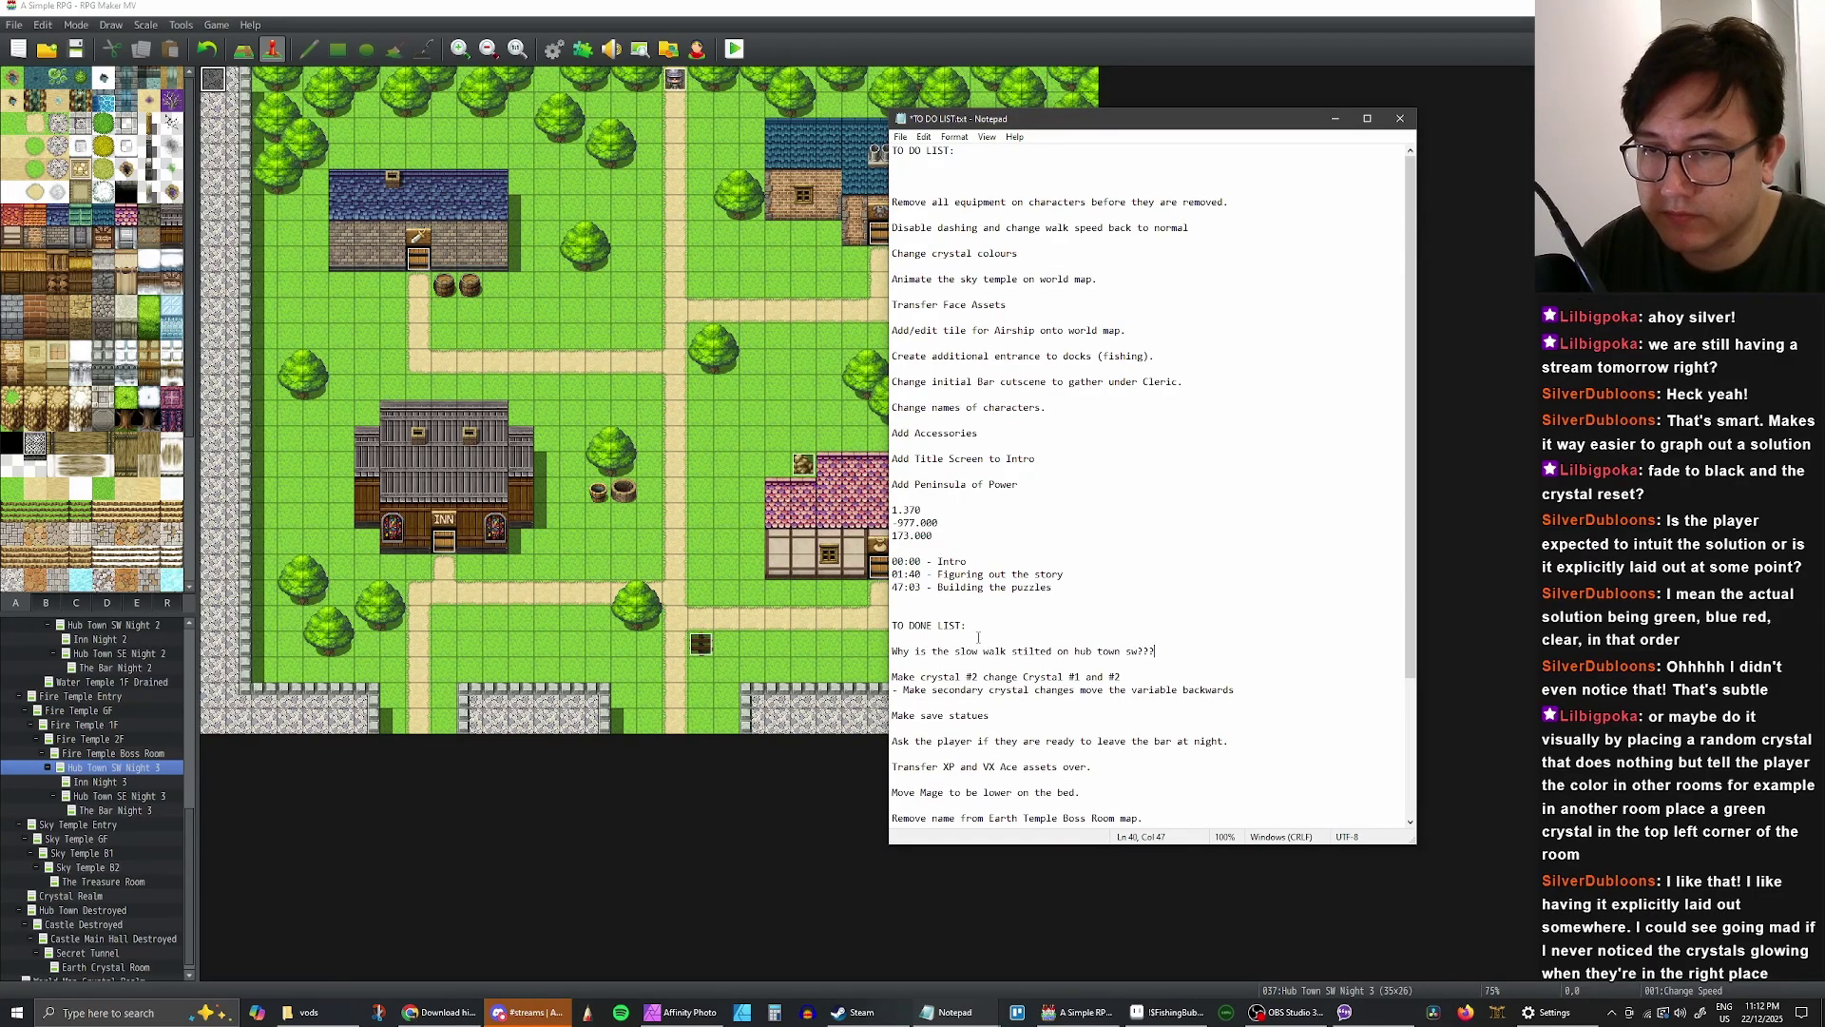
pyautogui.click(952, 177)
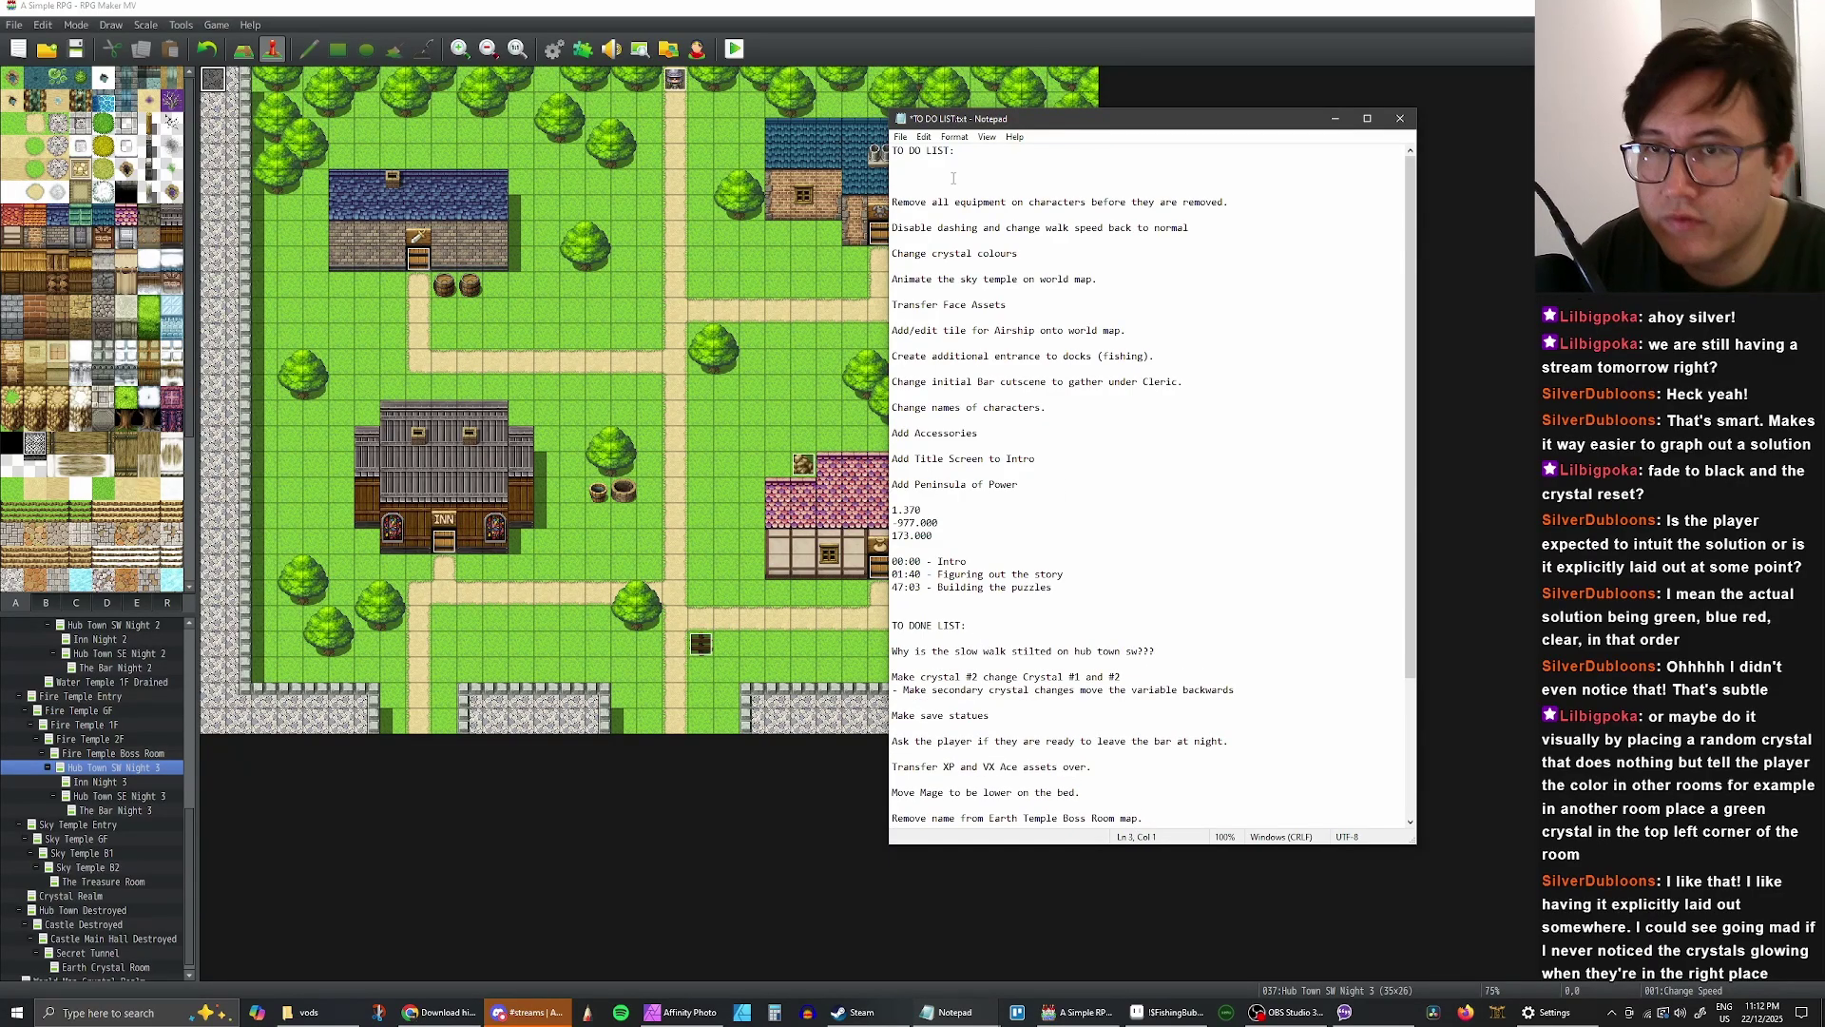
pyautogui.press('Delete')
pyautogui.press('Delete')
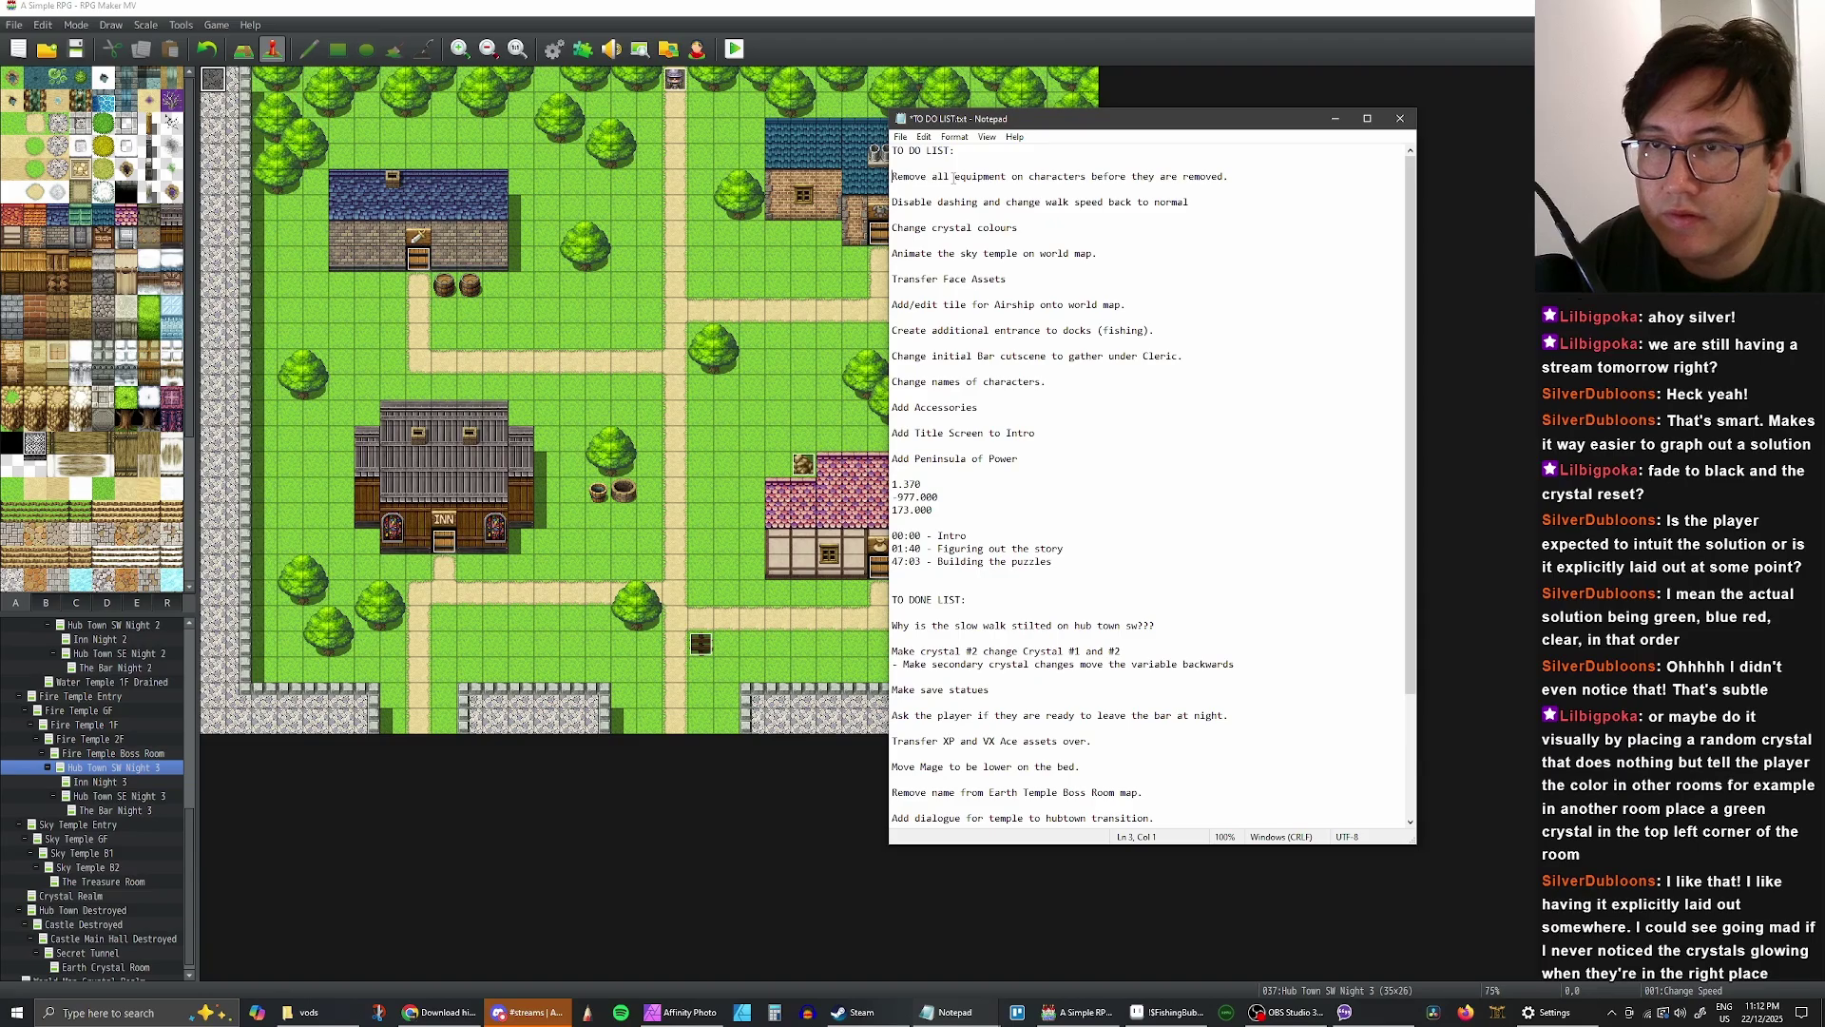
# - Save the to-do list and switch back to RPG Maker MV
pyautogui.click(1108, 184)
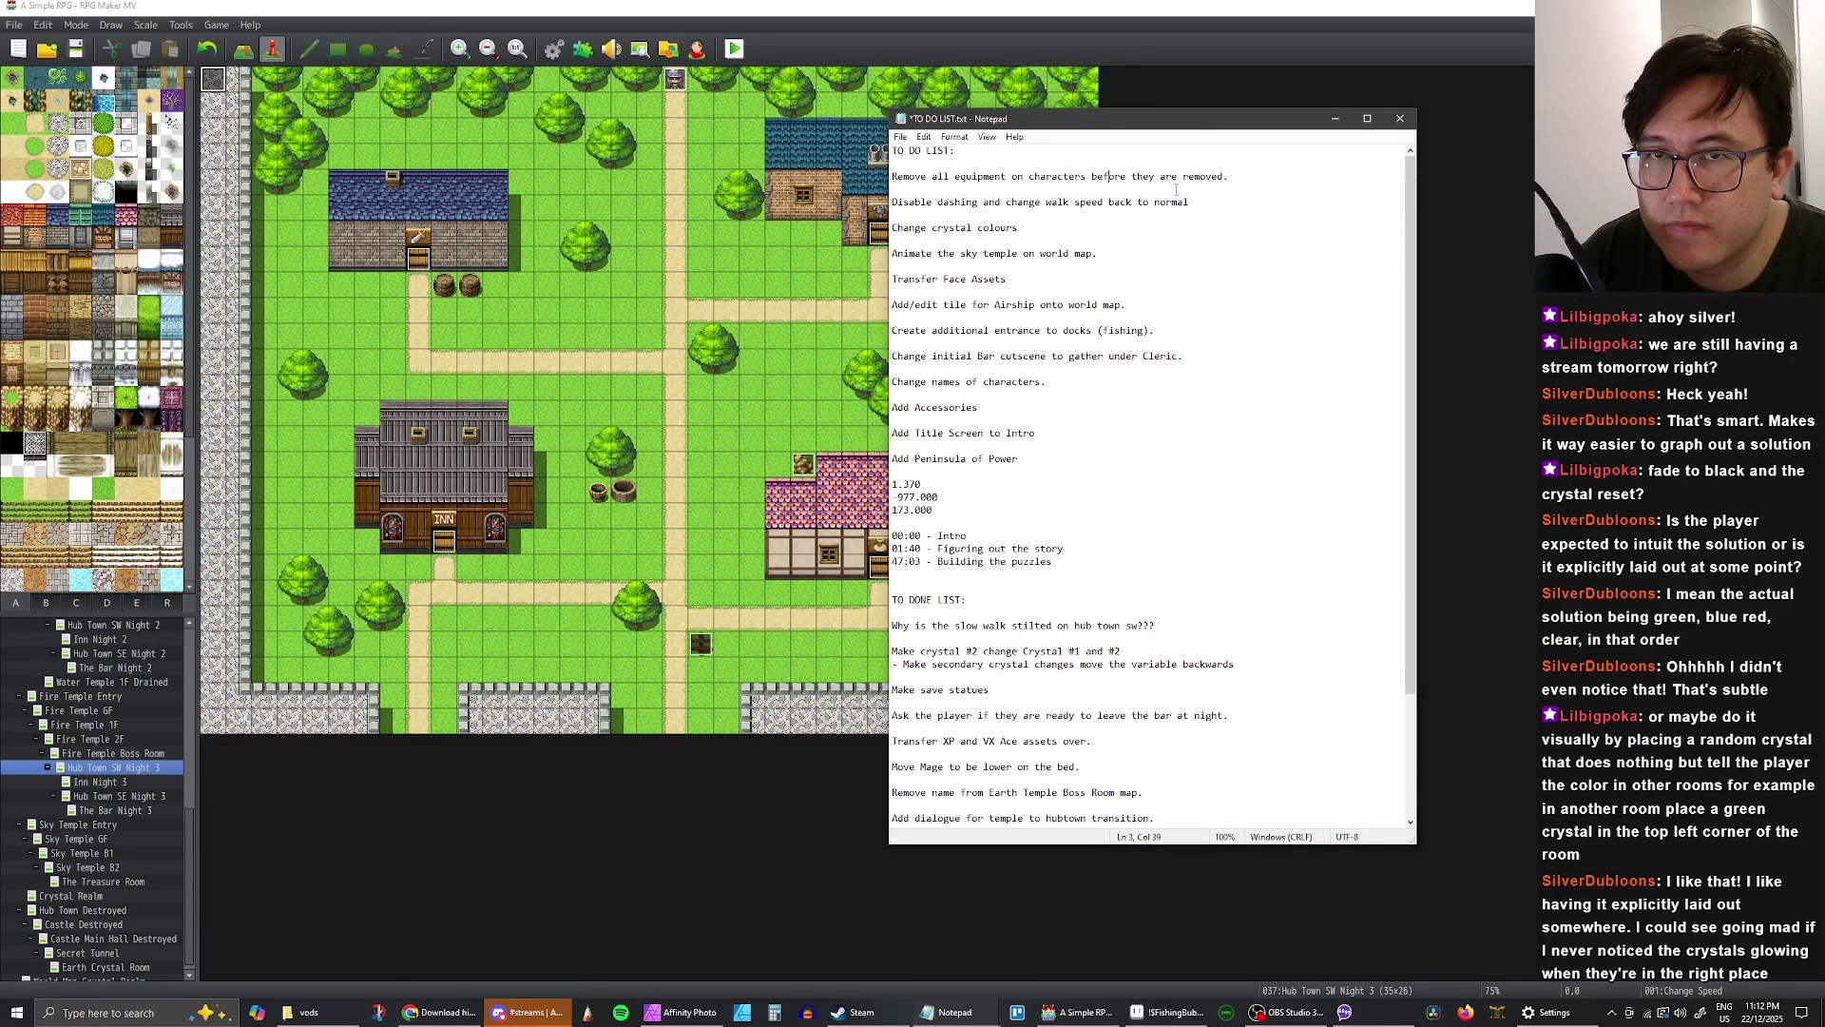
pyautogui.click(1398, 119)
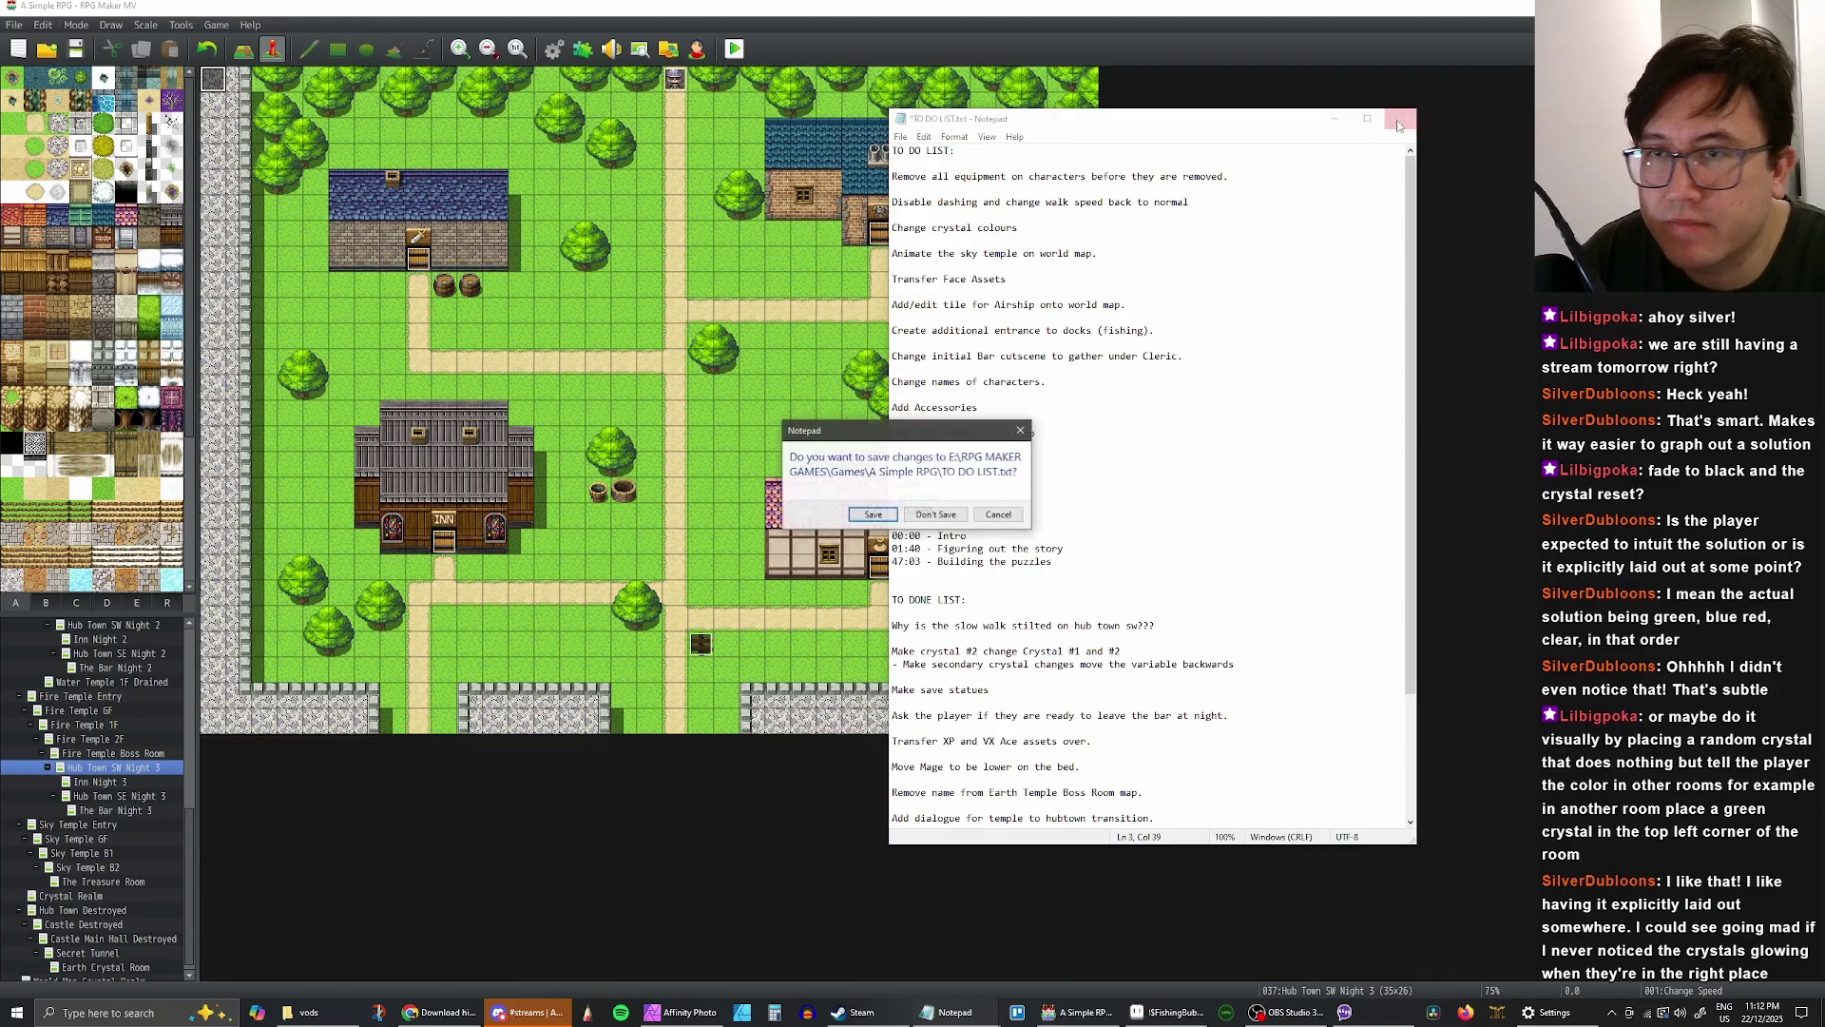
pyautogui.click(998, 514)
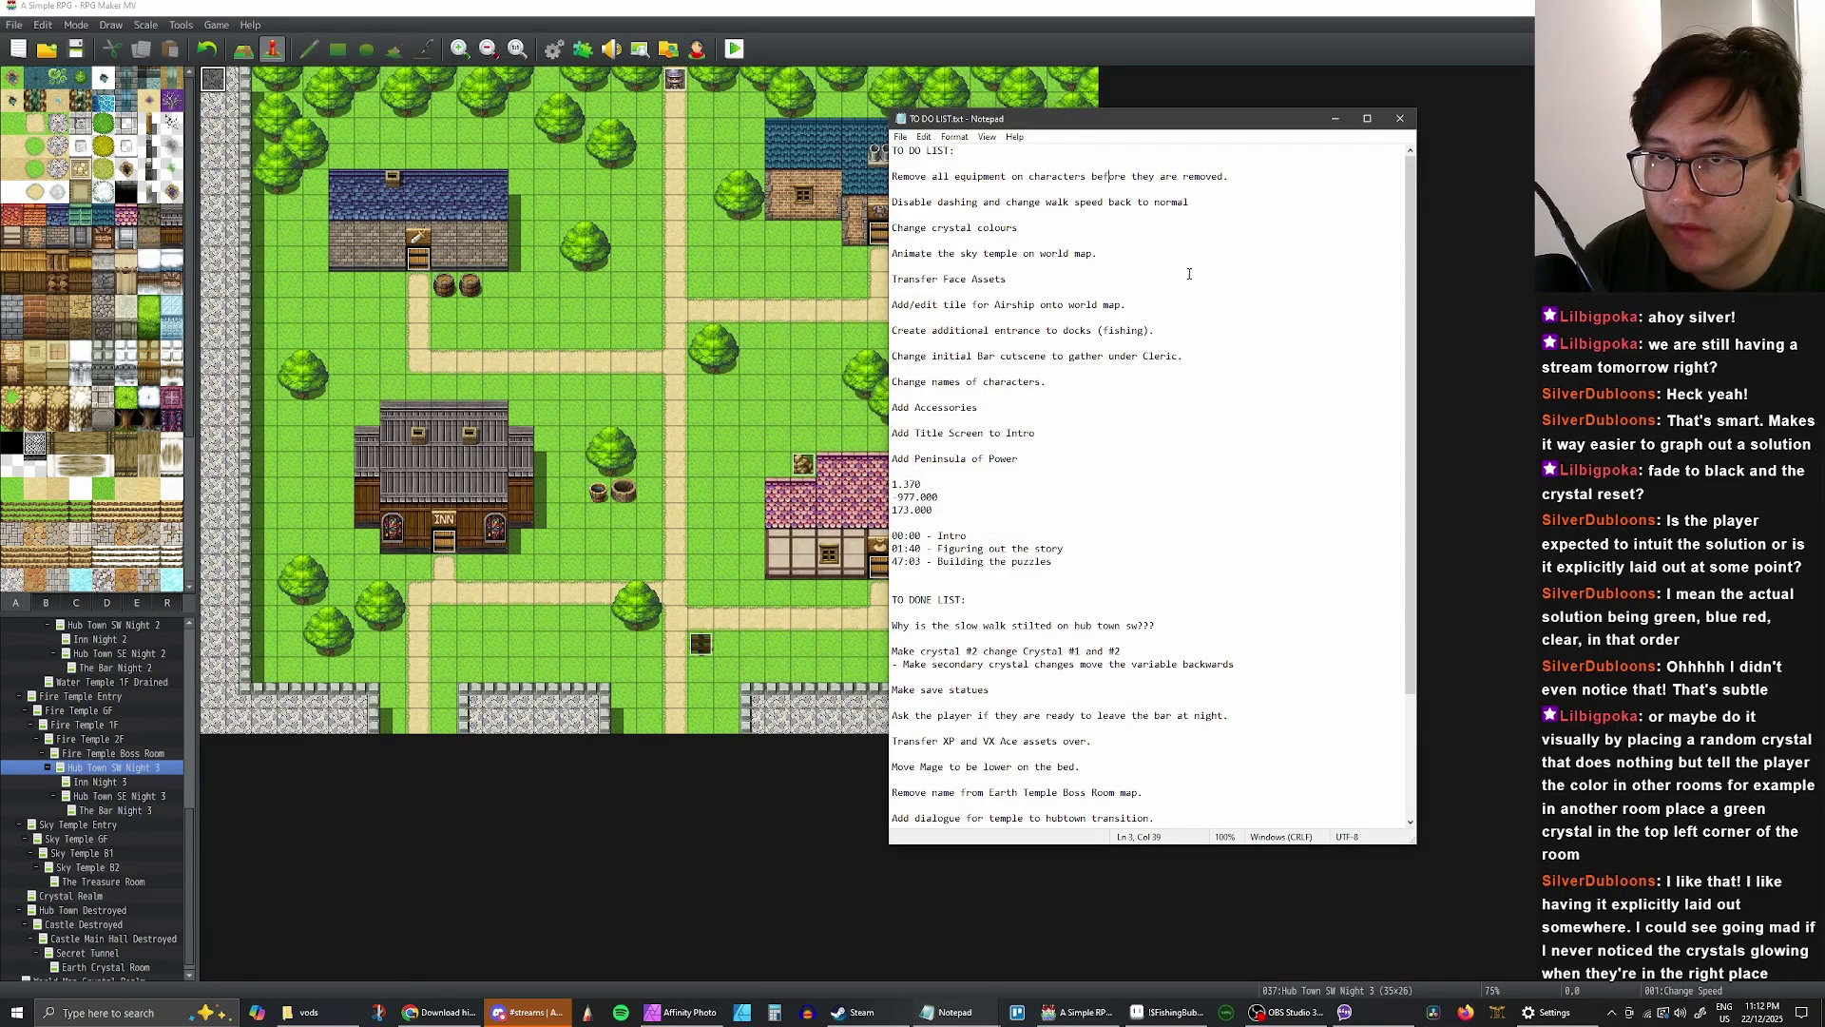
pyautogui.click(1480, 314)
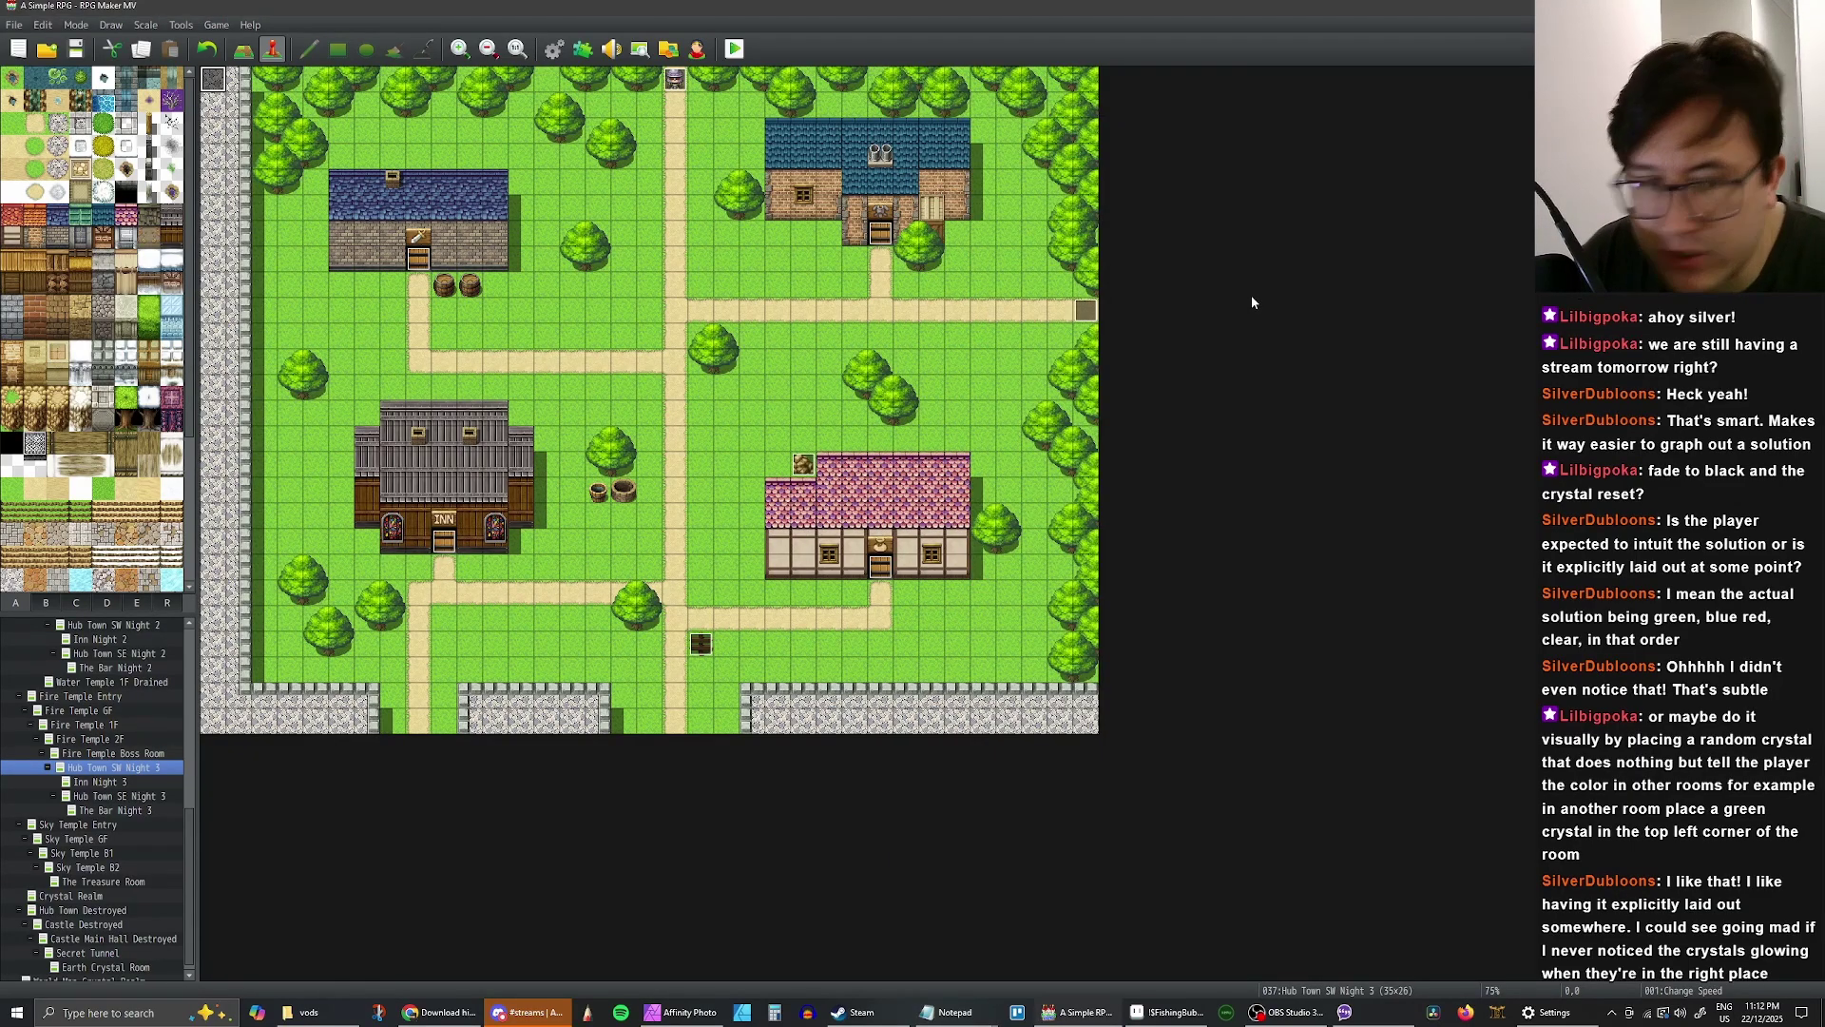
# - Open the Earth Temple Boss map and its Earth Temple Crystal event
pyautogui.scroll(8, 141, 694)
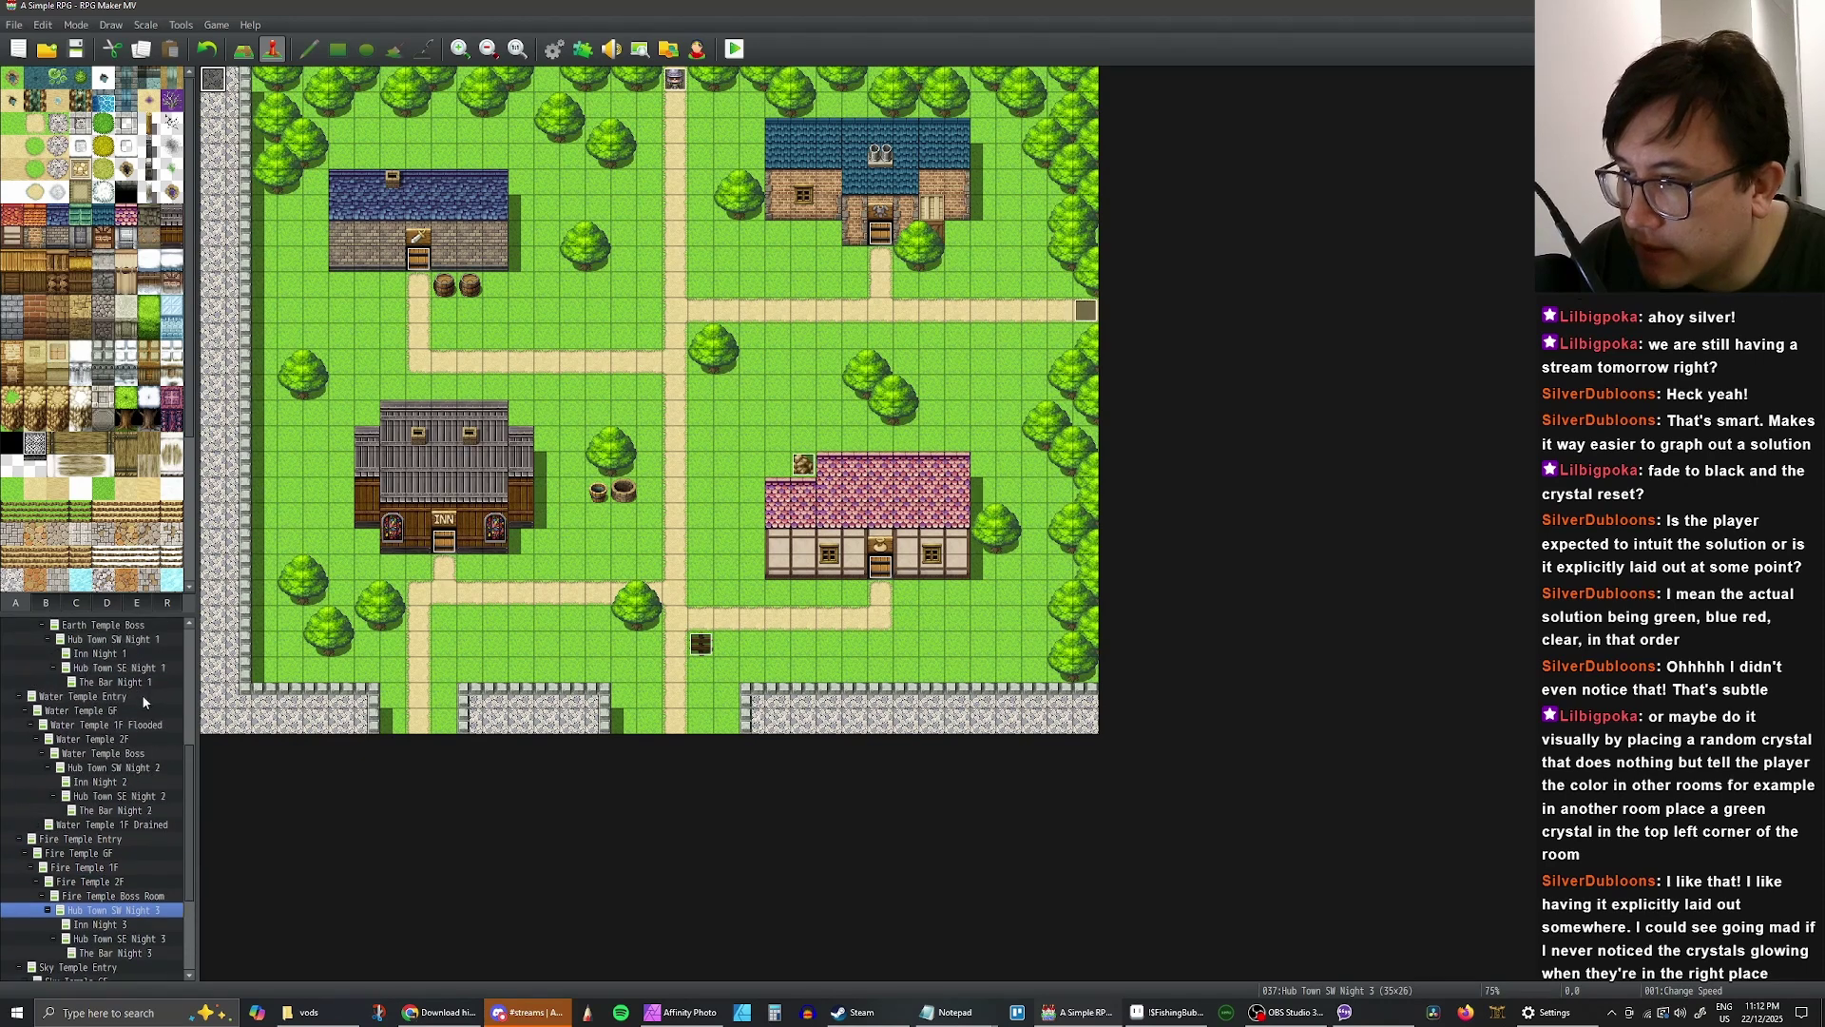
pyautogui.scroll(-1, 124, 698)
pyautogui.scroll(-2, 118, 732)
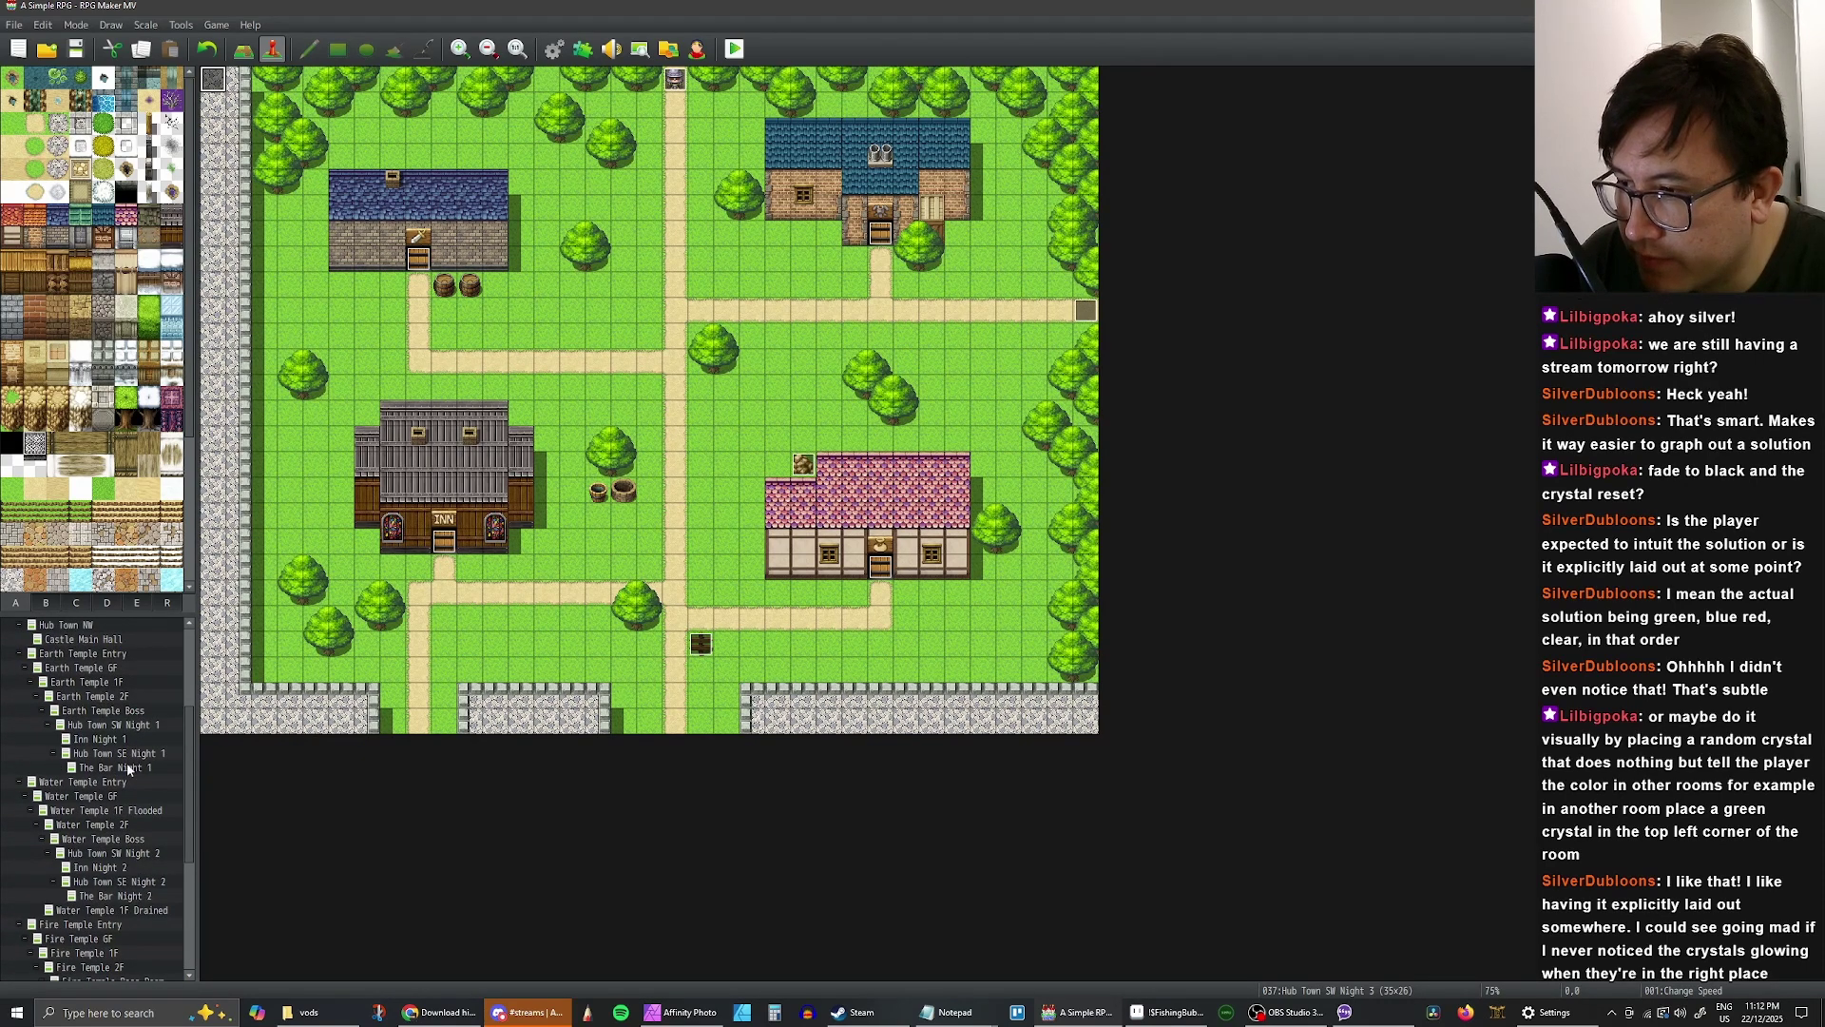
pyautogui.click(112, 711)
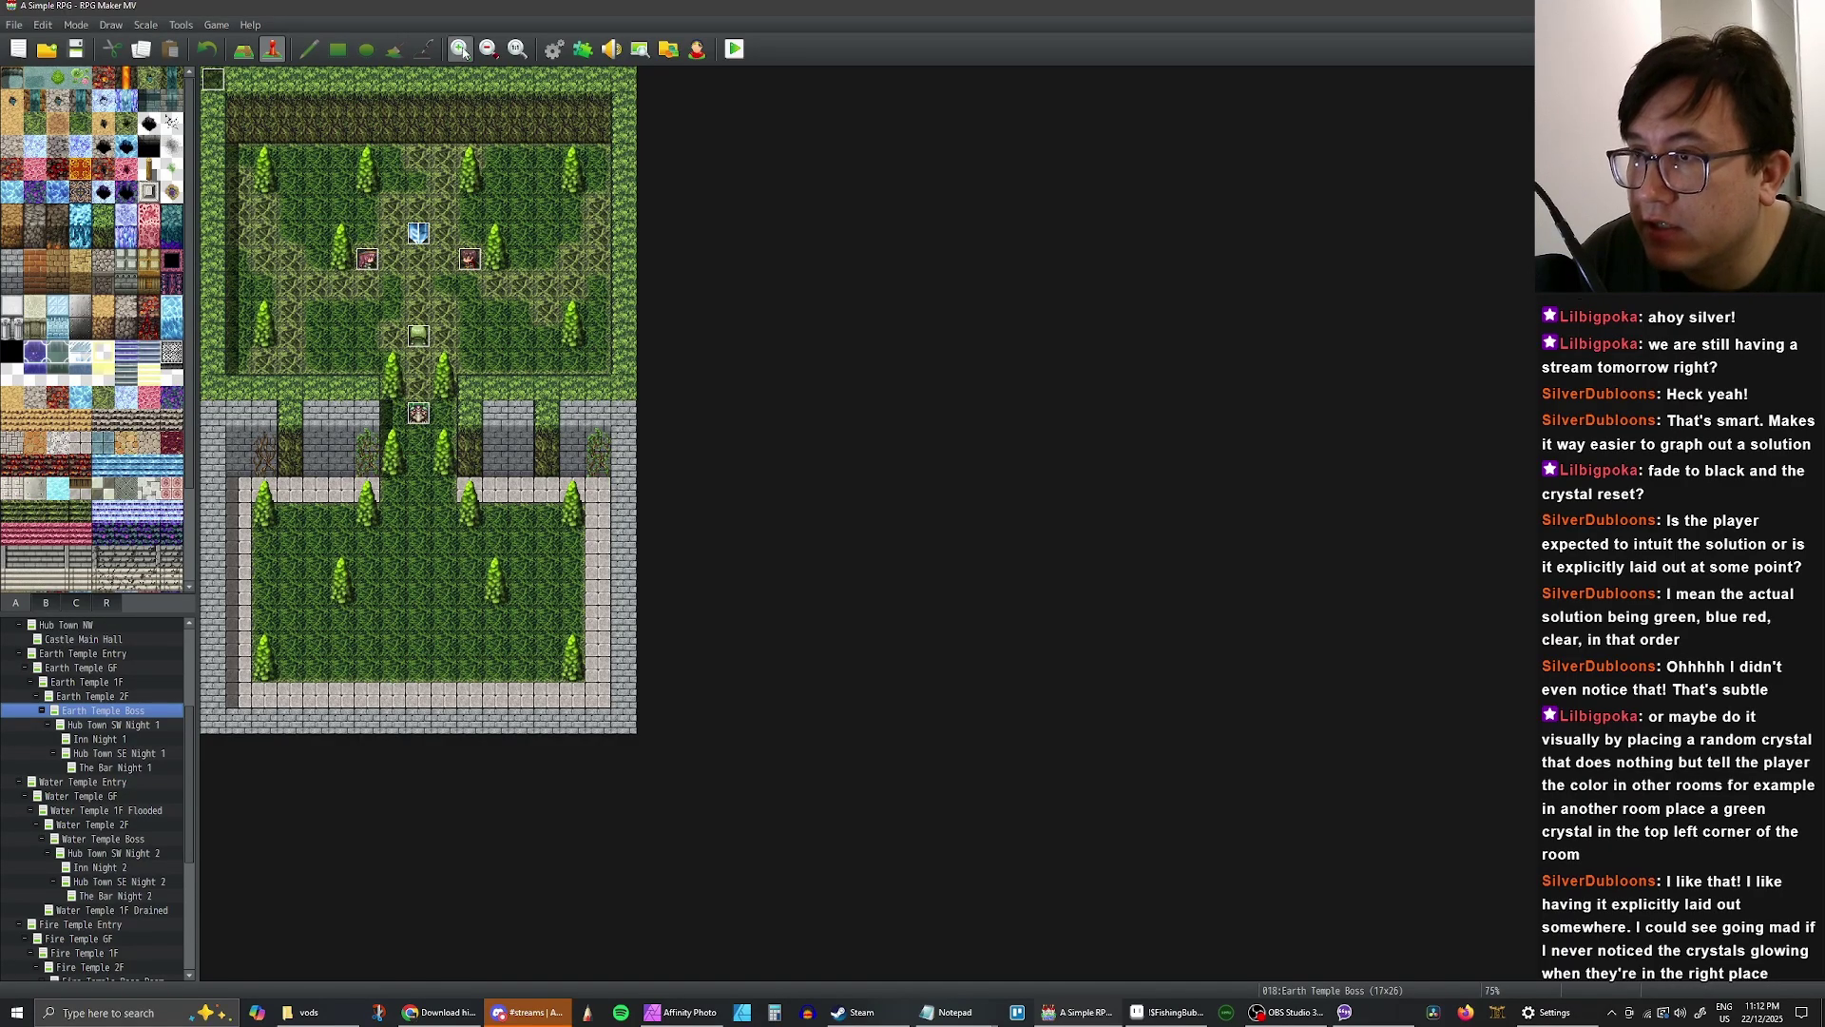
pyautogui.doubleClick(419, 233)
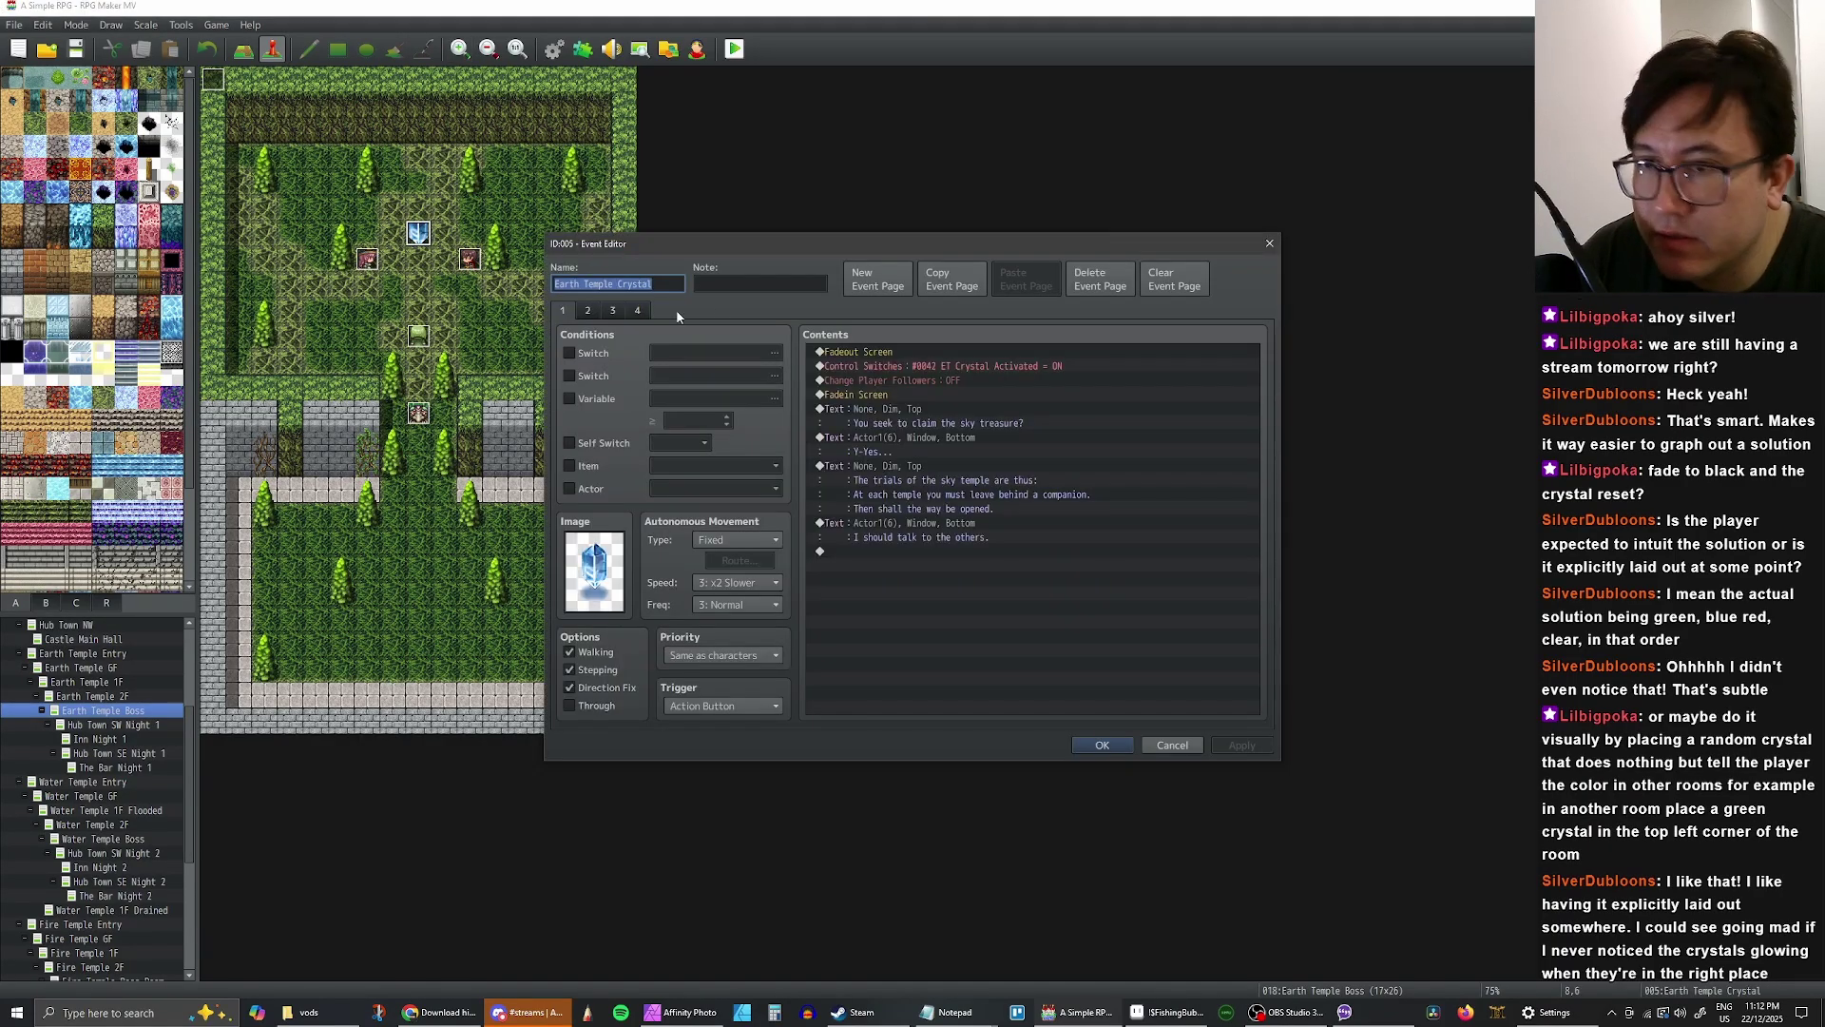
# - Examine the commands in the When Cleric branch on page 2, from the offering choice to the party member removal
pyautogui.click(613, 310)
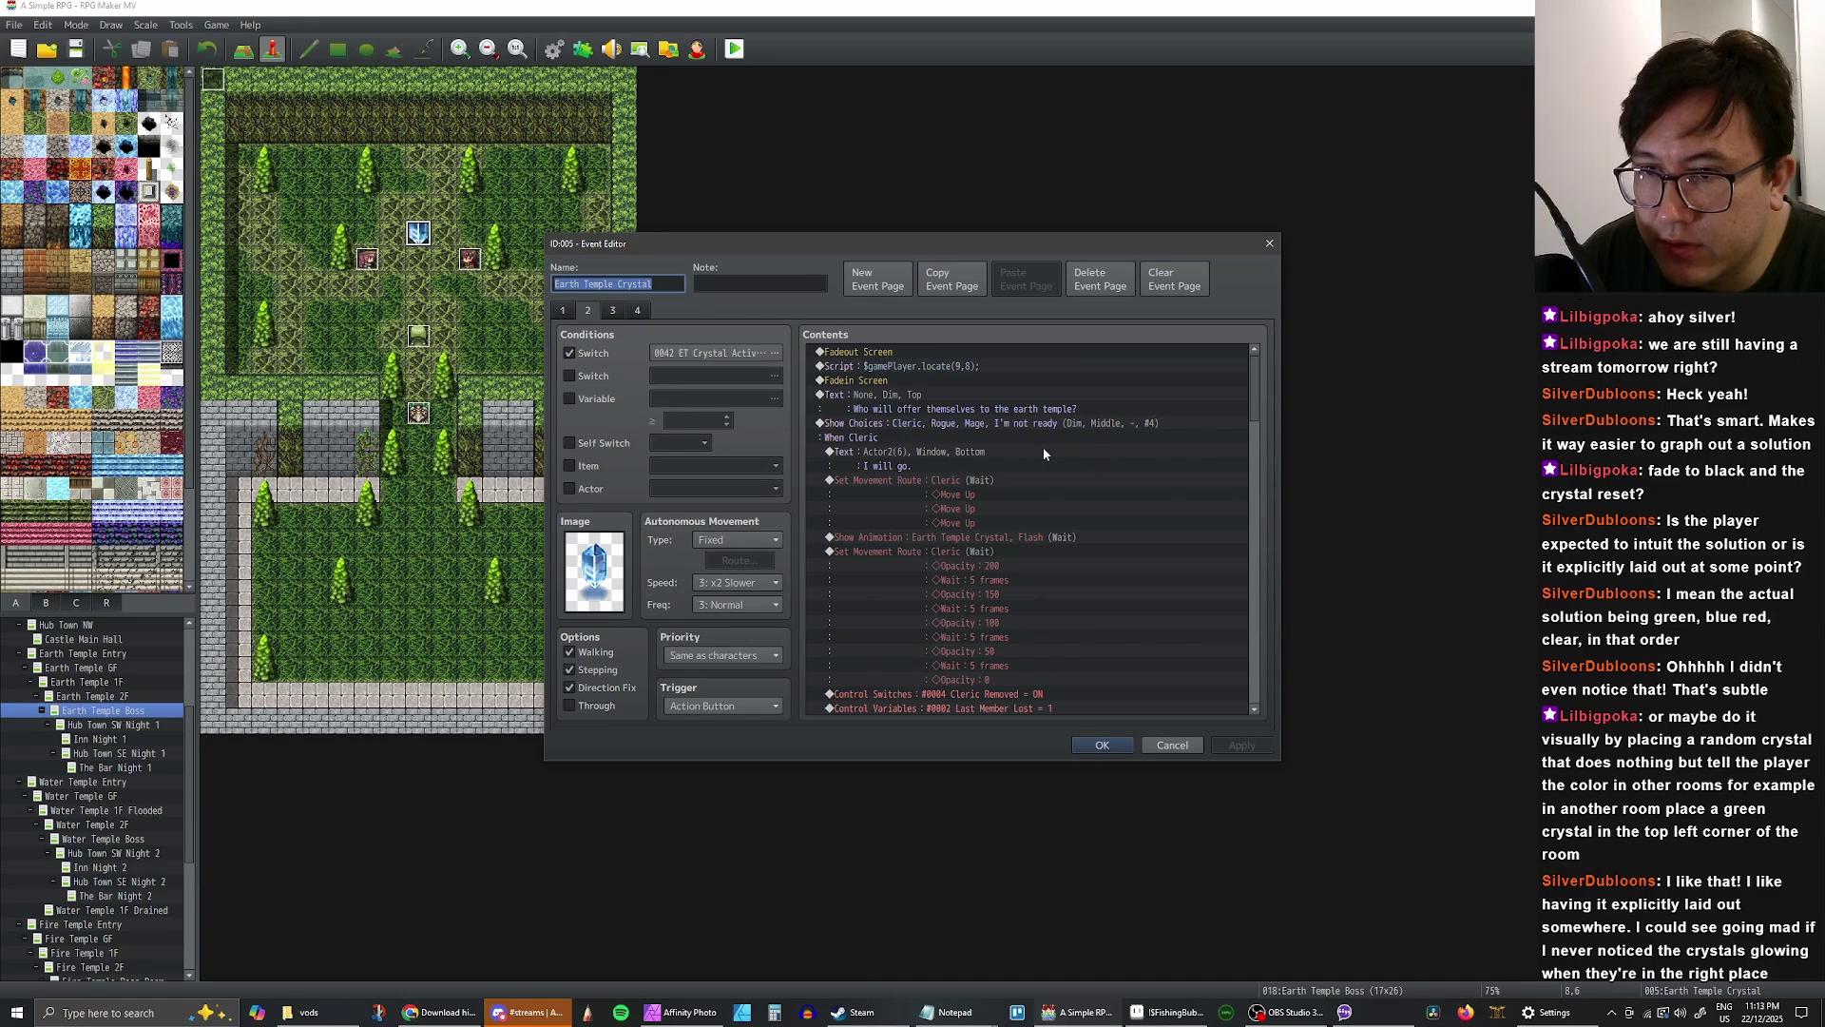
pyautogui.scroll(-7, 1036, 457)
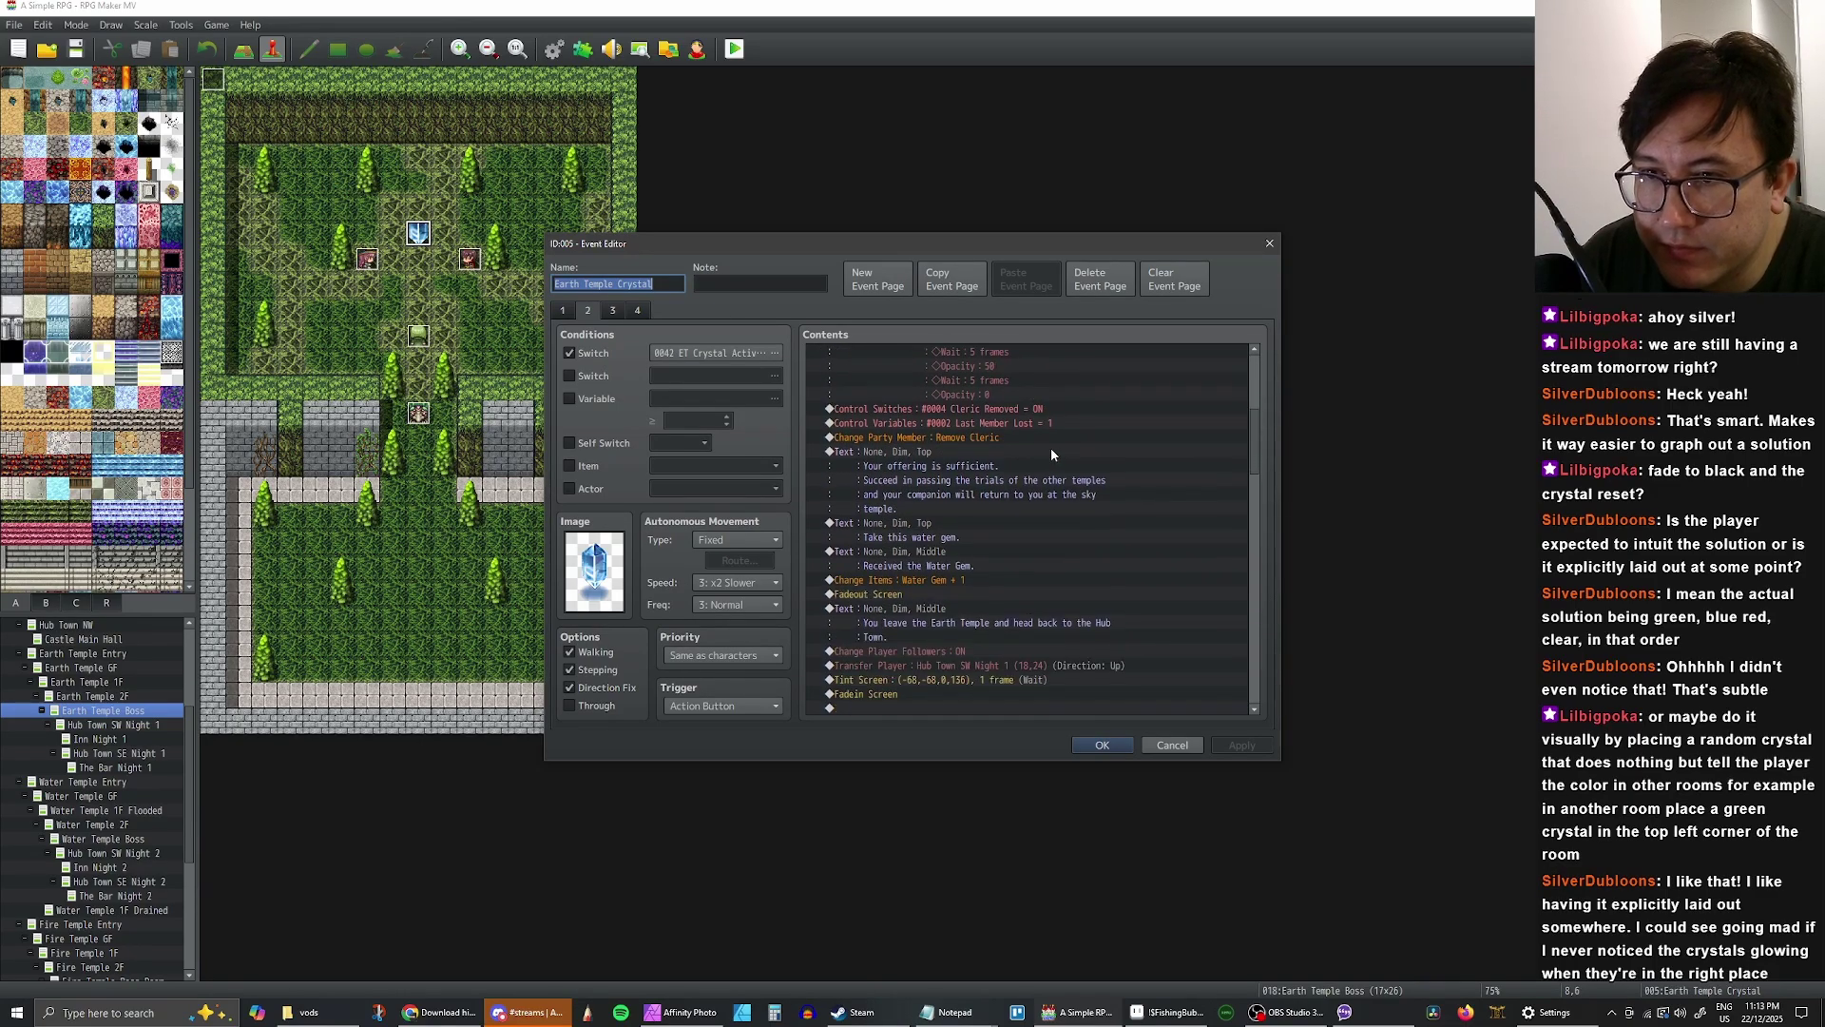
pyautogui.scroll(2, 1017, 468)
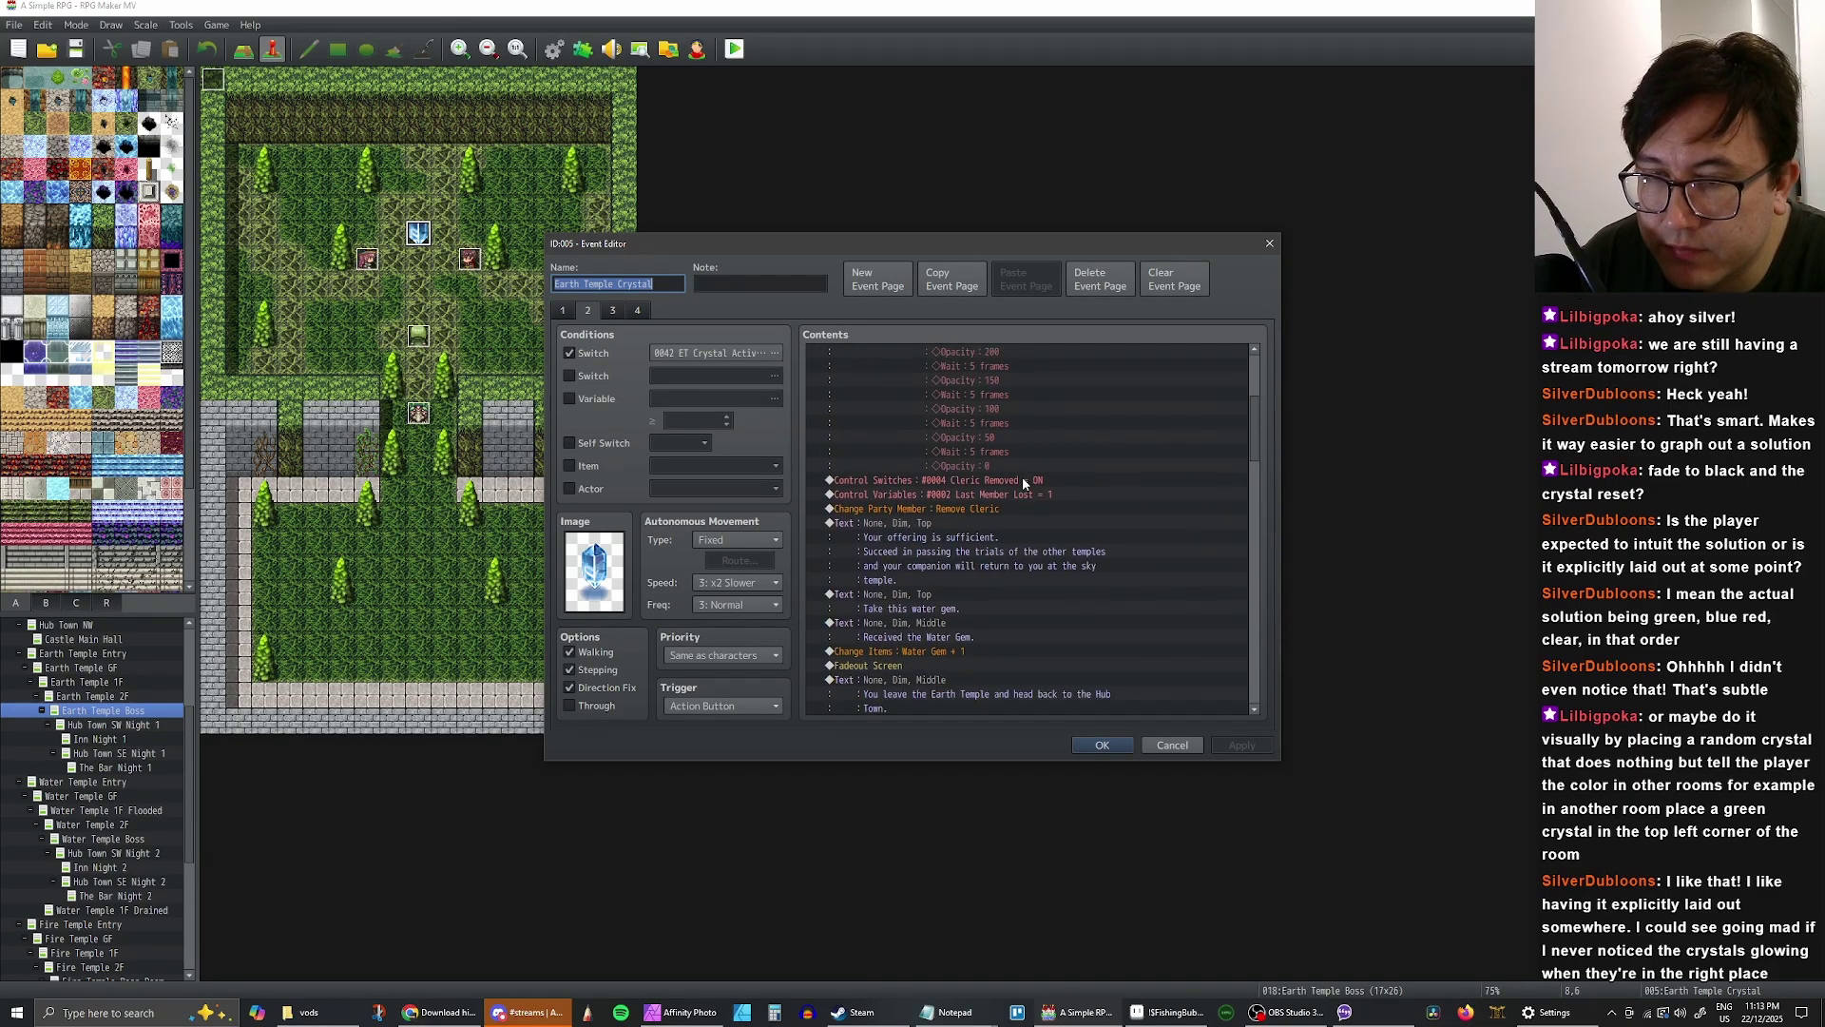
pyautogui.scroll(2, 1024, 481)
pyautogui.scroll(1, 1027, 480)
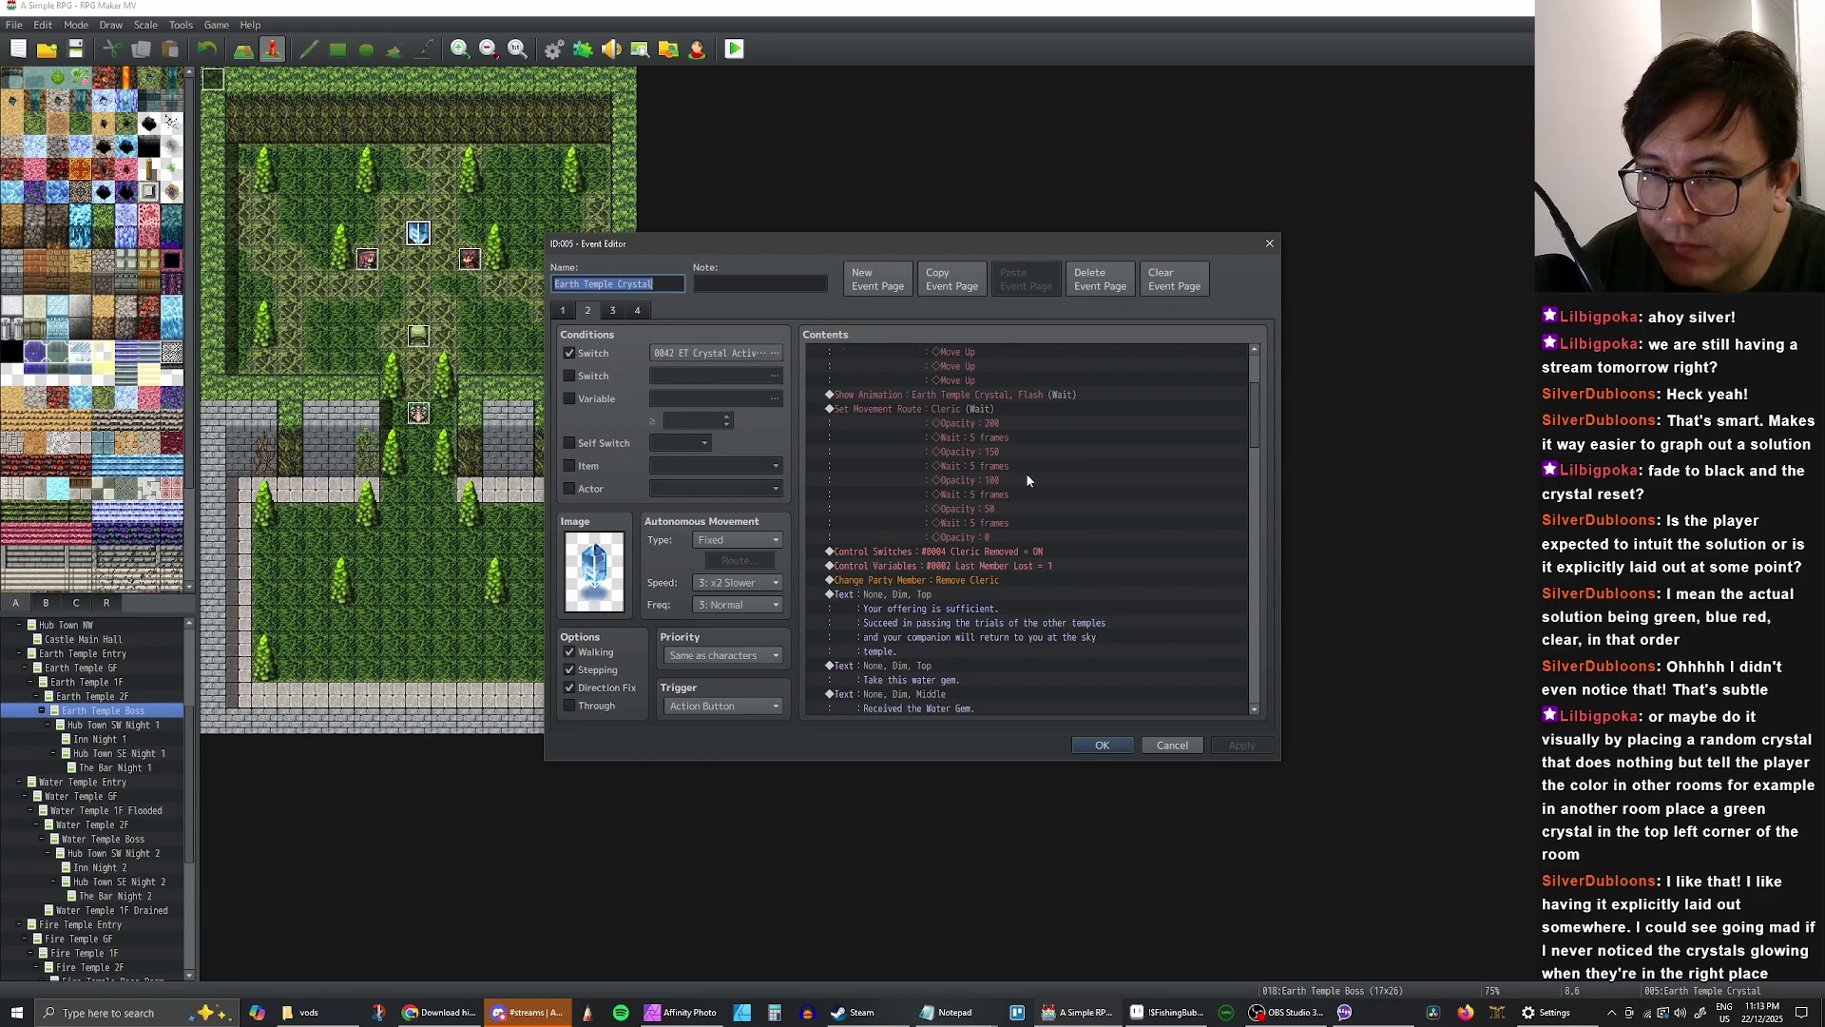
pyautogui.scroll(-1, 1004, 446)
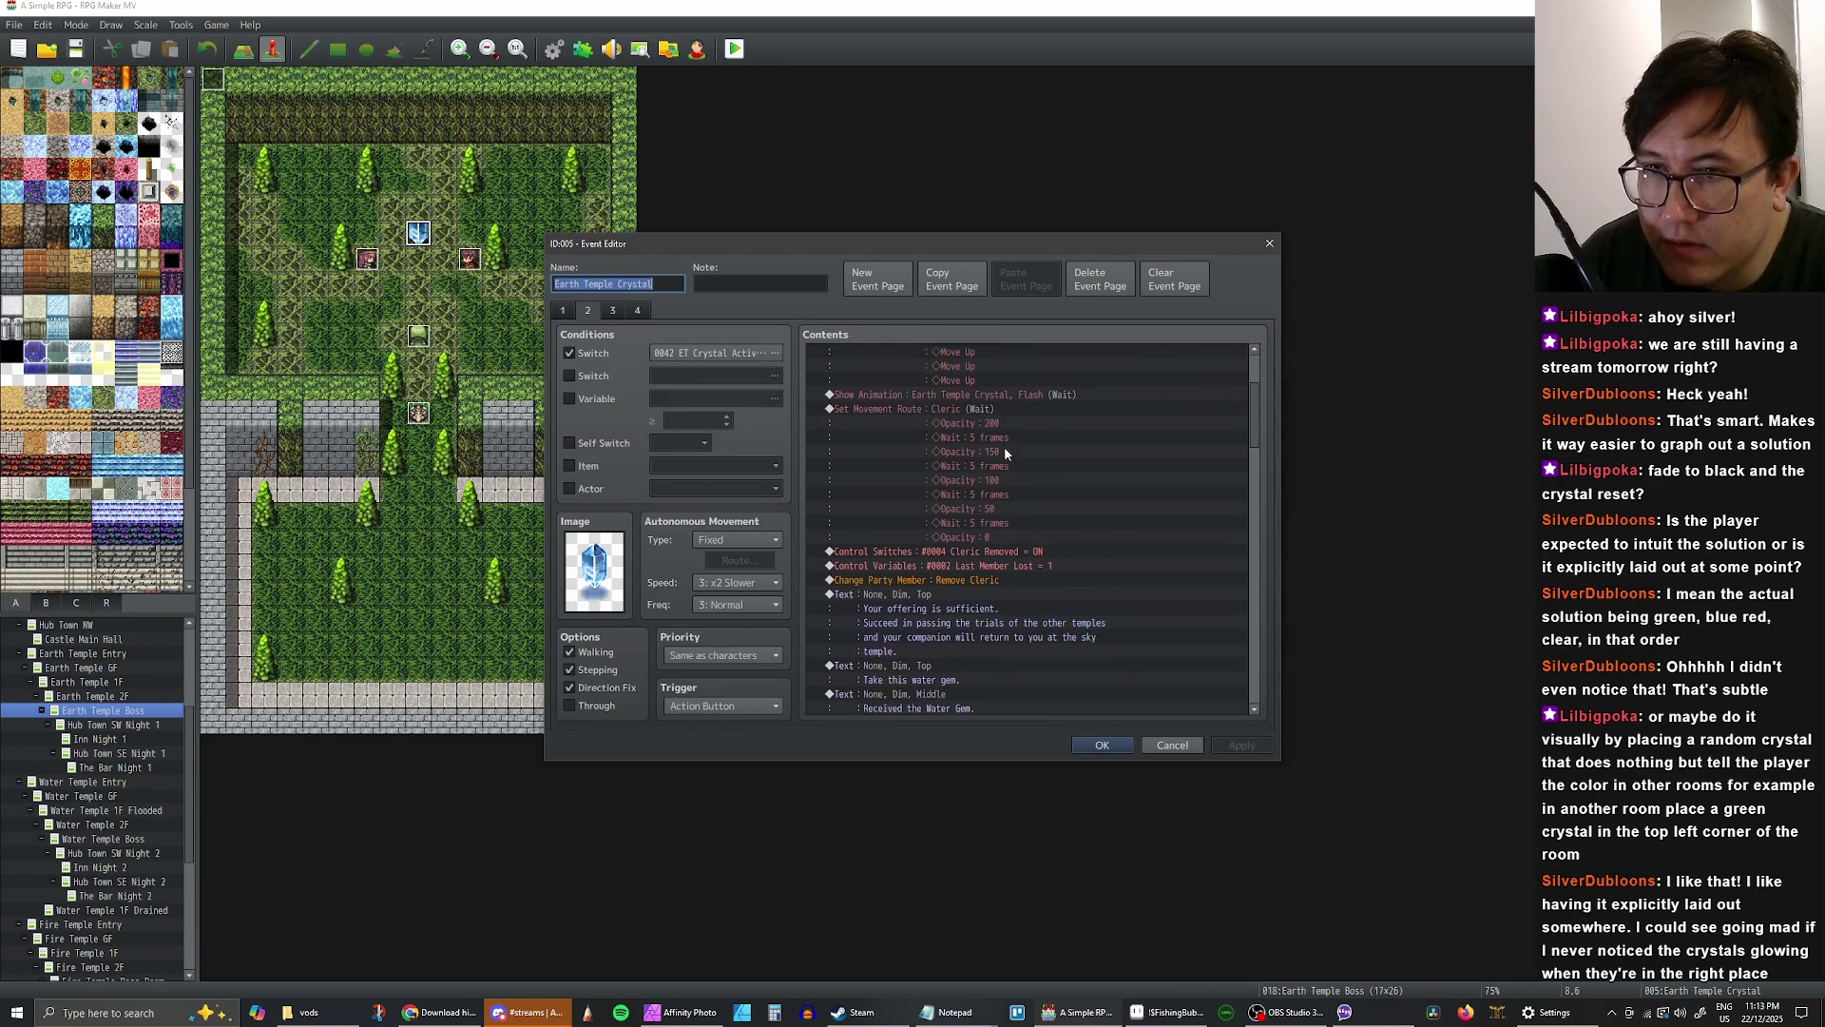
pyautogui.scroll(1, 1004, 447)
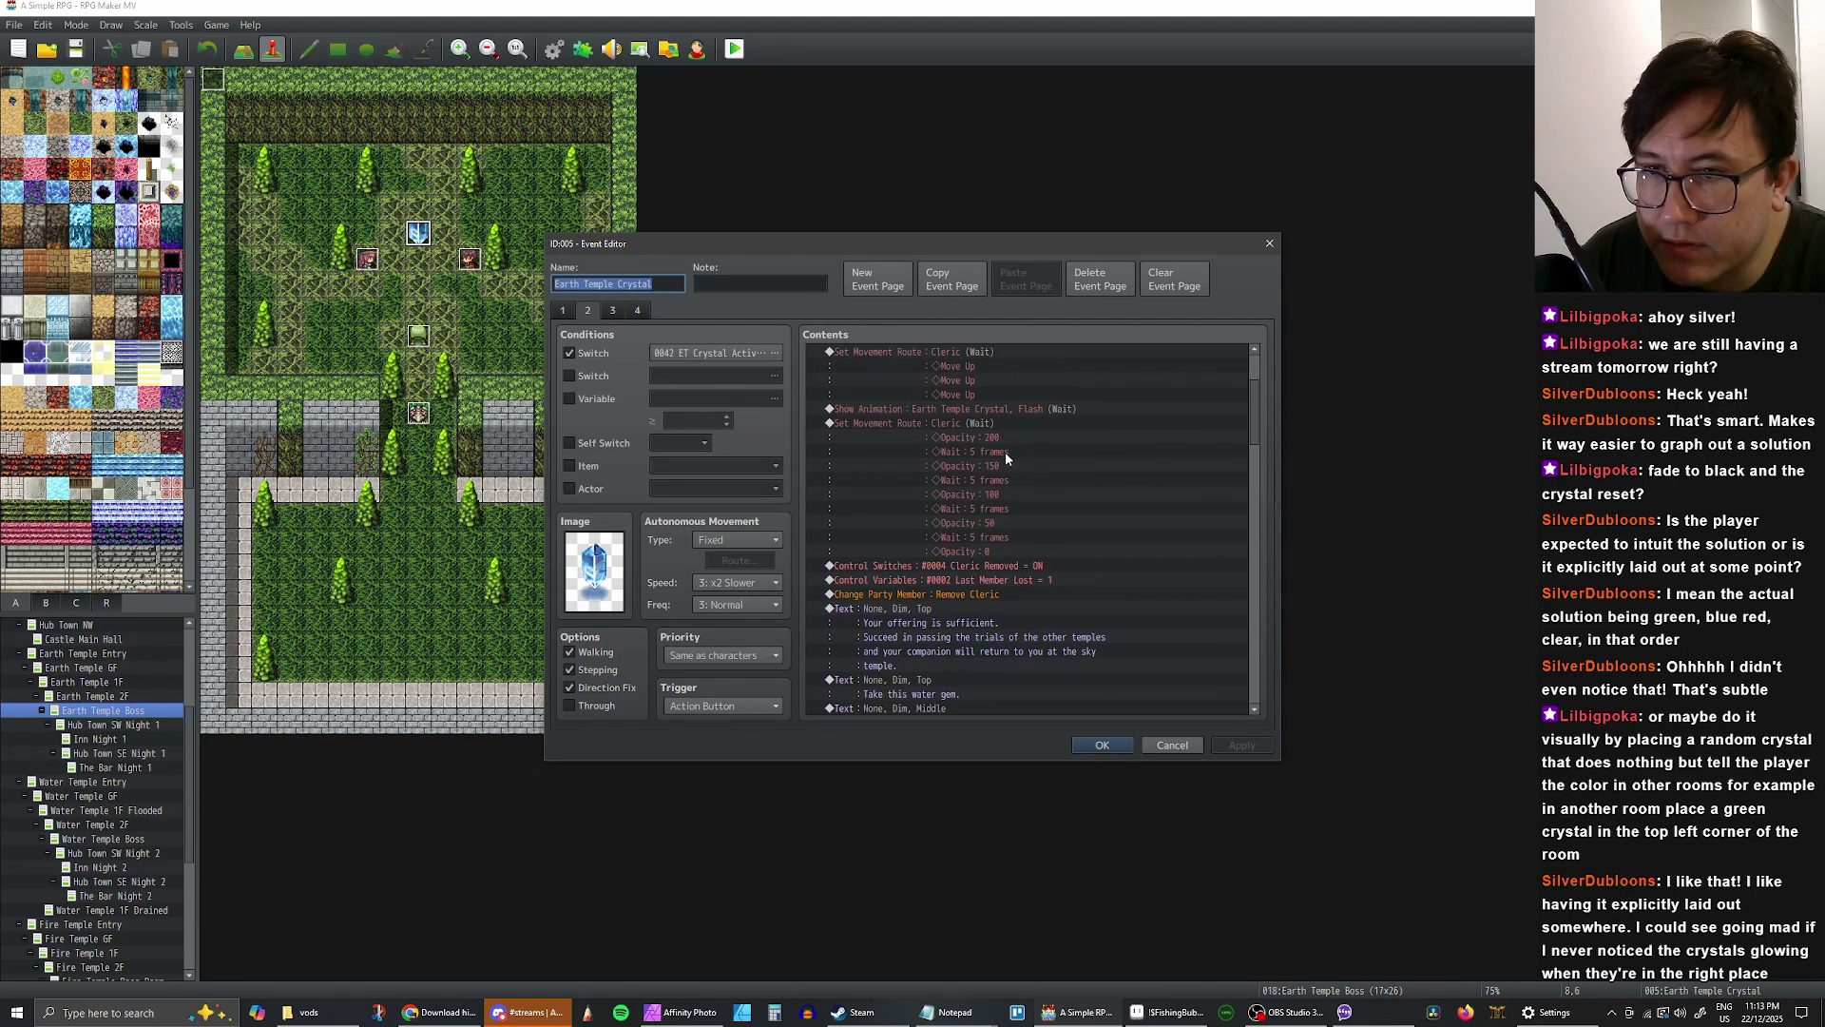
pyautogui.scroll(1, 989, 449)
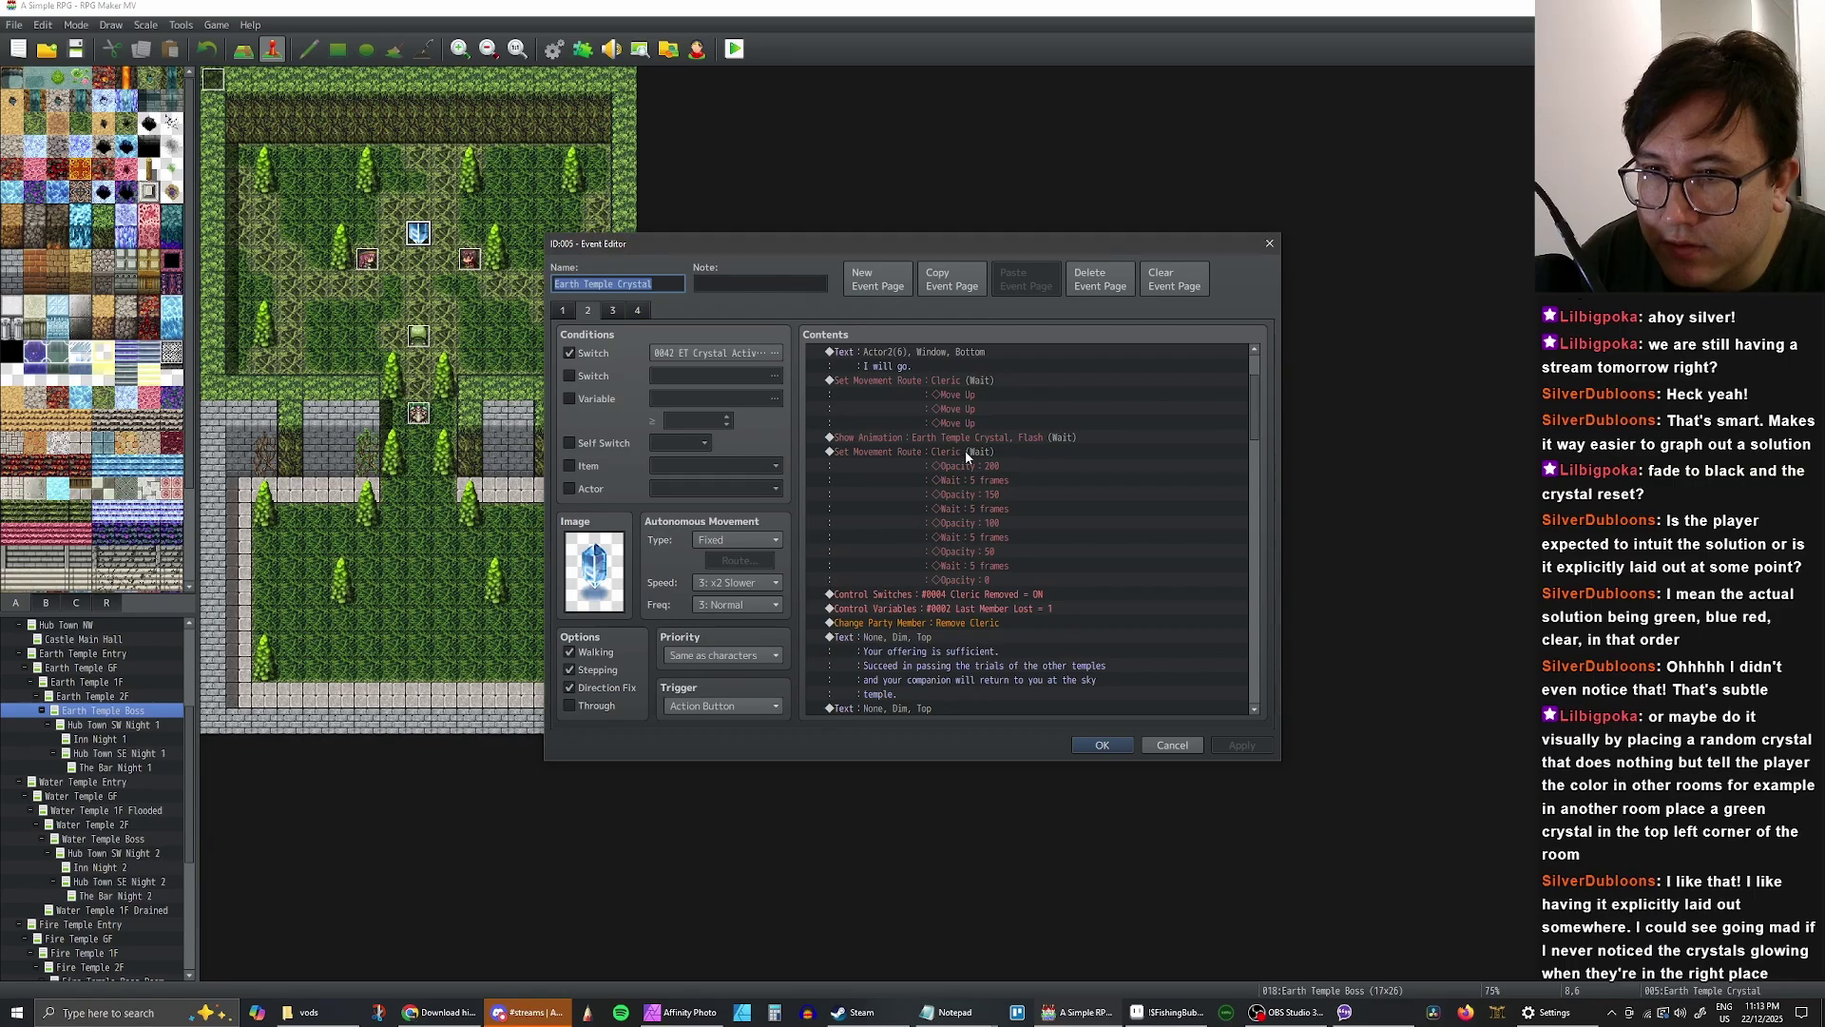
pyautogui.scroll(7, 966, 452)
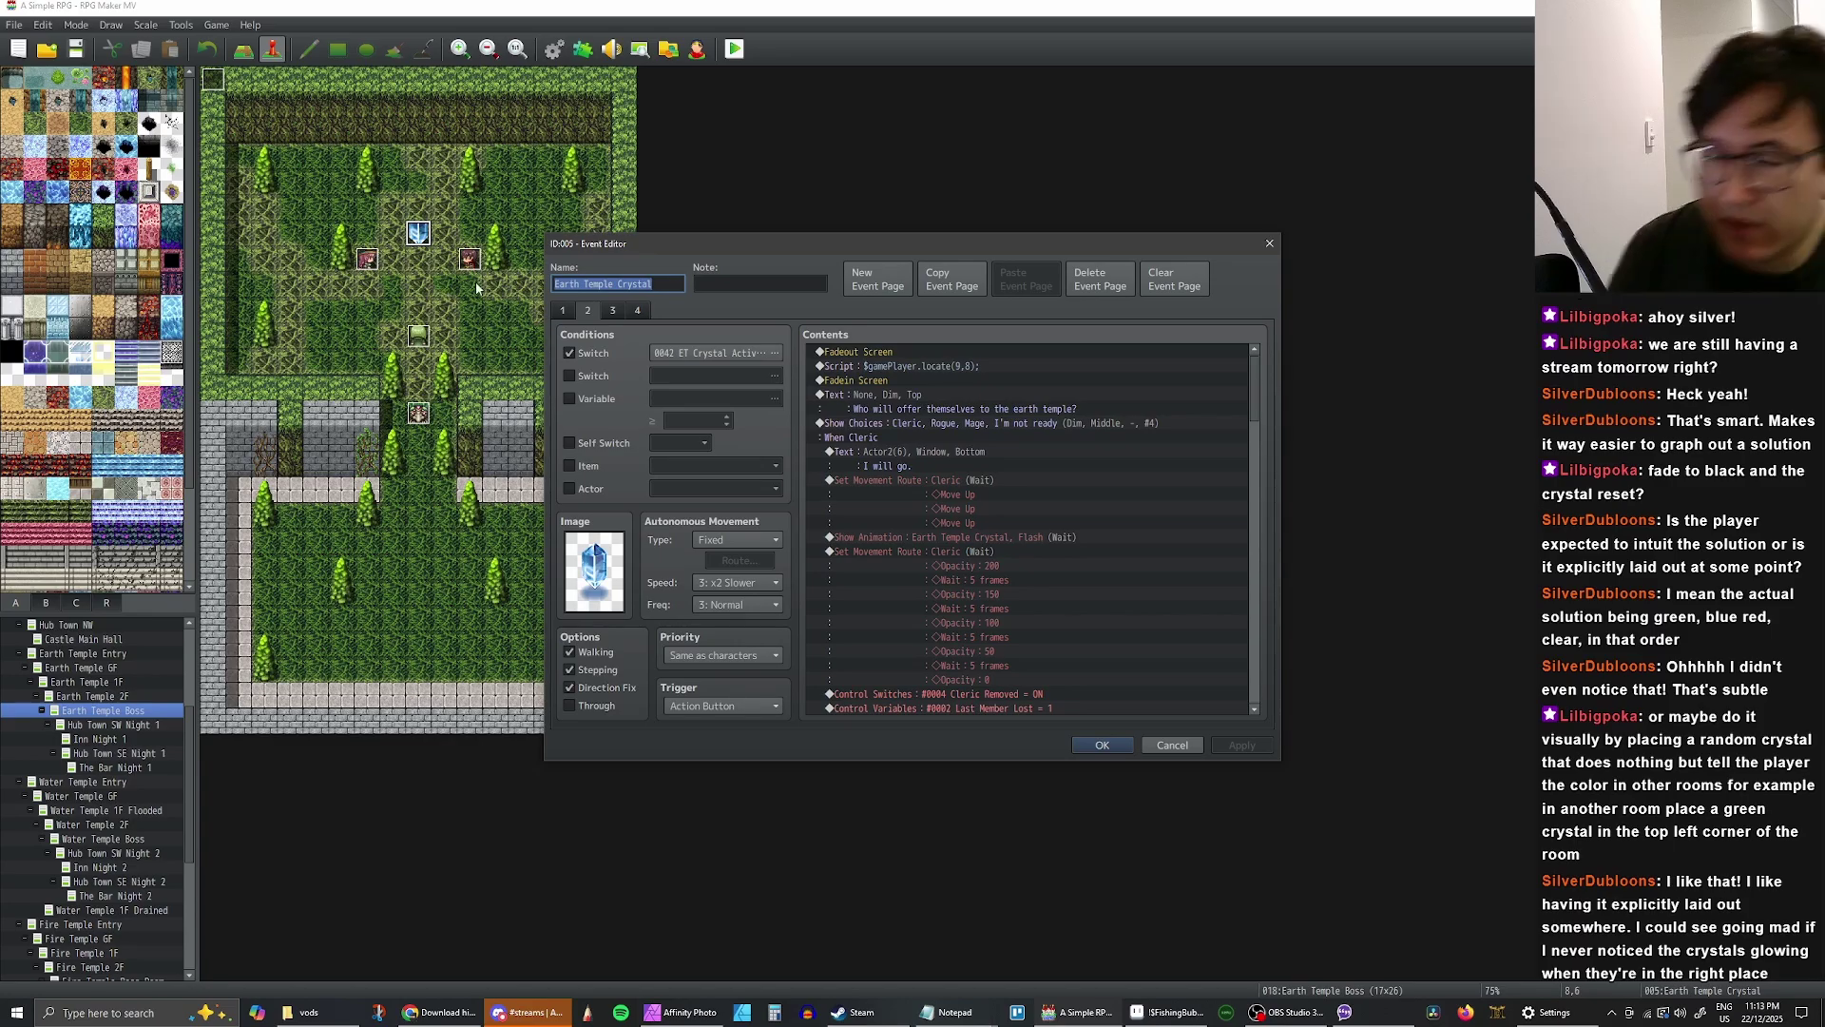
pyautogui.scroll(-1, 1046, 462)
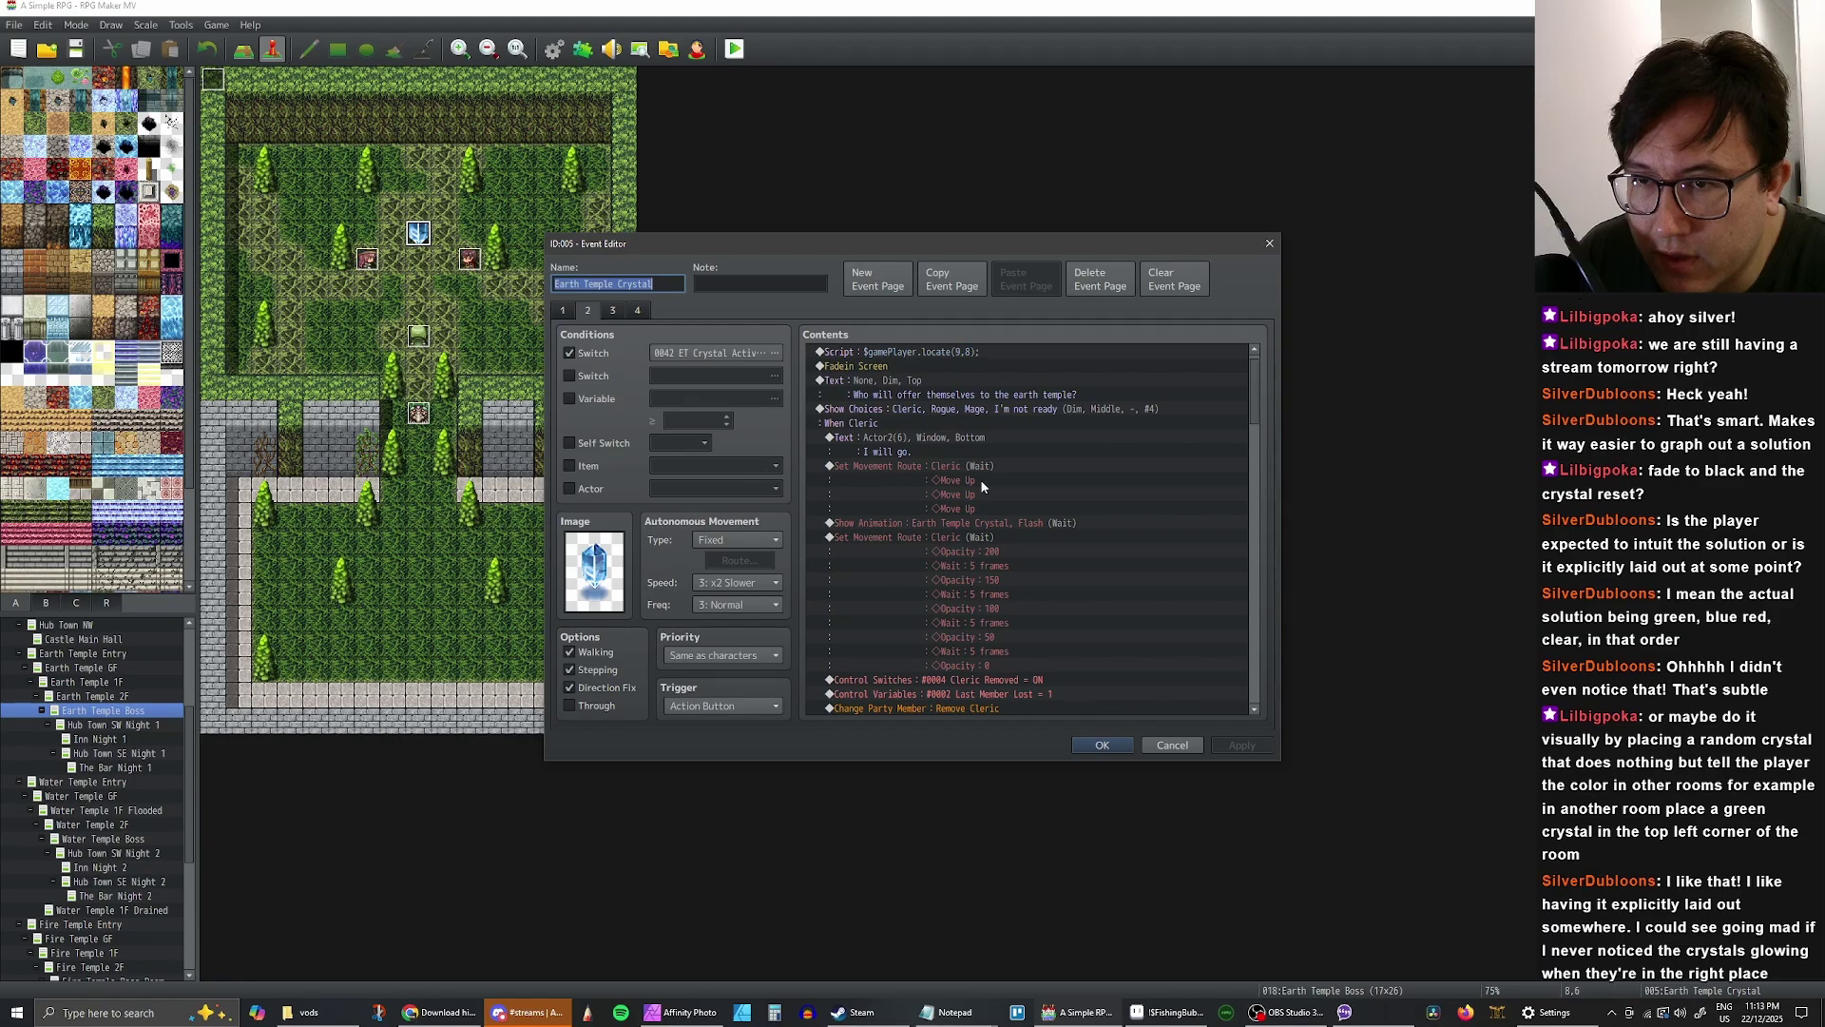
# - Duplicate the "I will go." message in the When Cleric branch
pyautogui.click(899, 441)
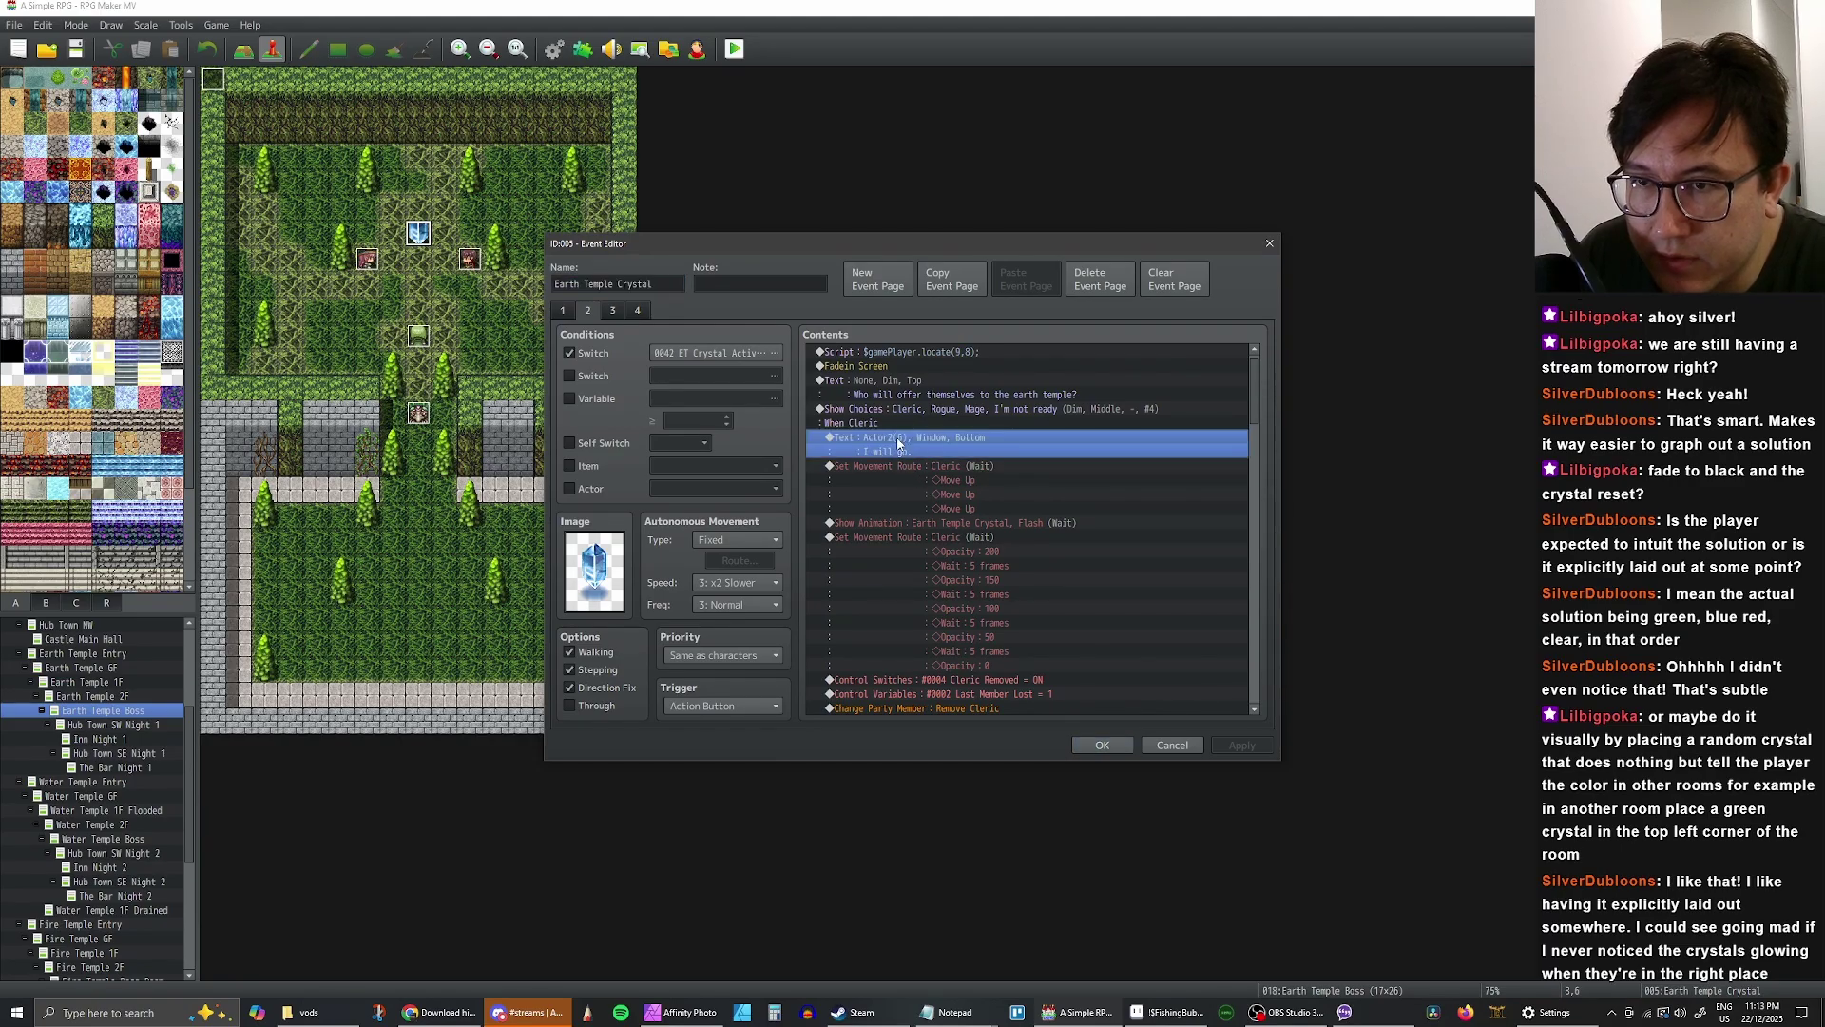
pyautogui.scroll(1, 953, 436)
pyautogui.click(943, 420)
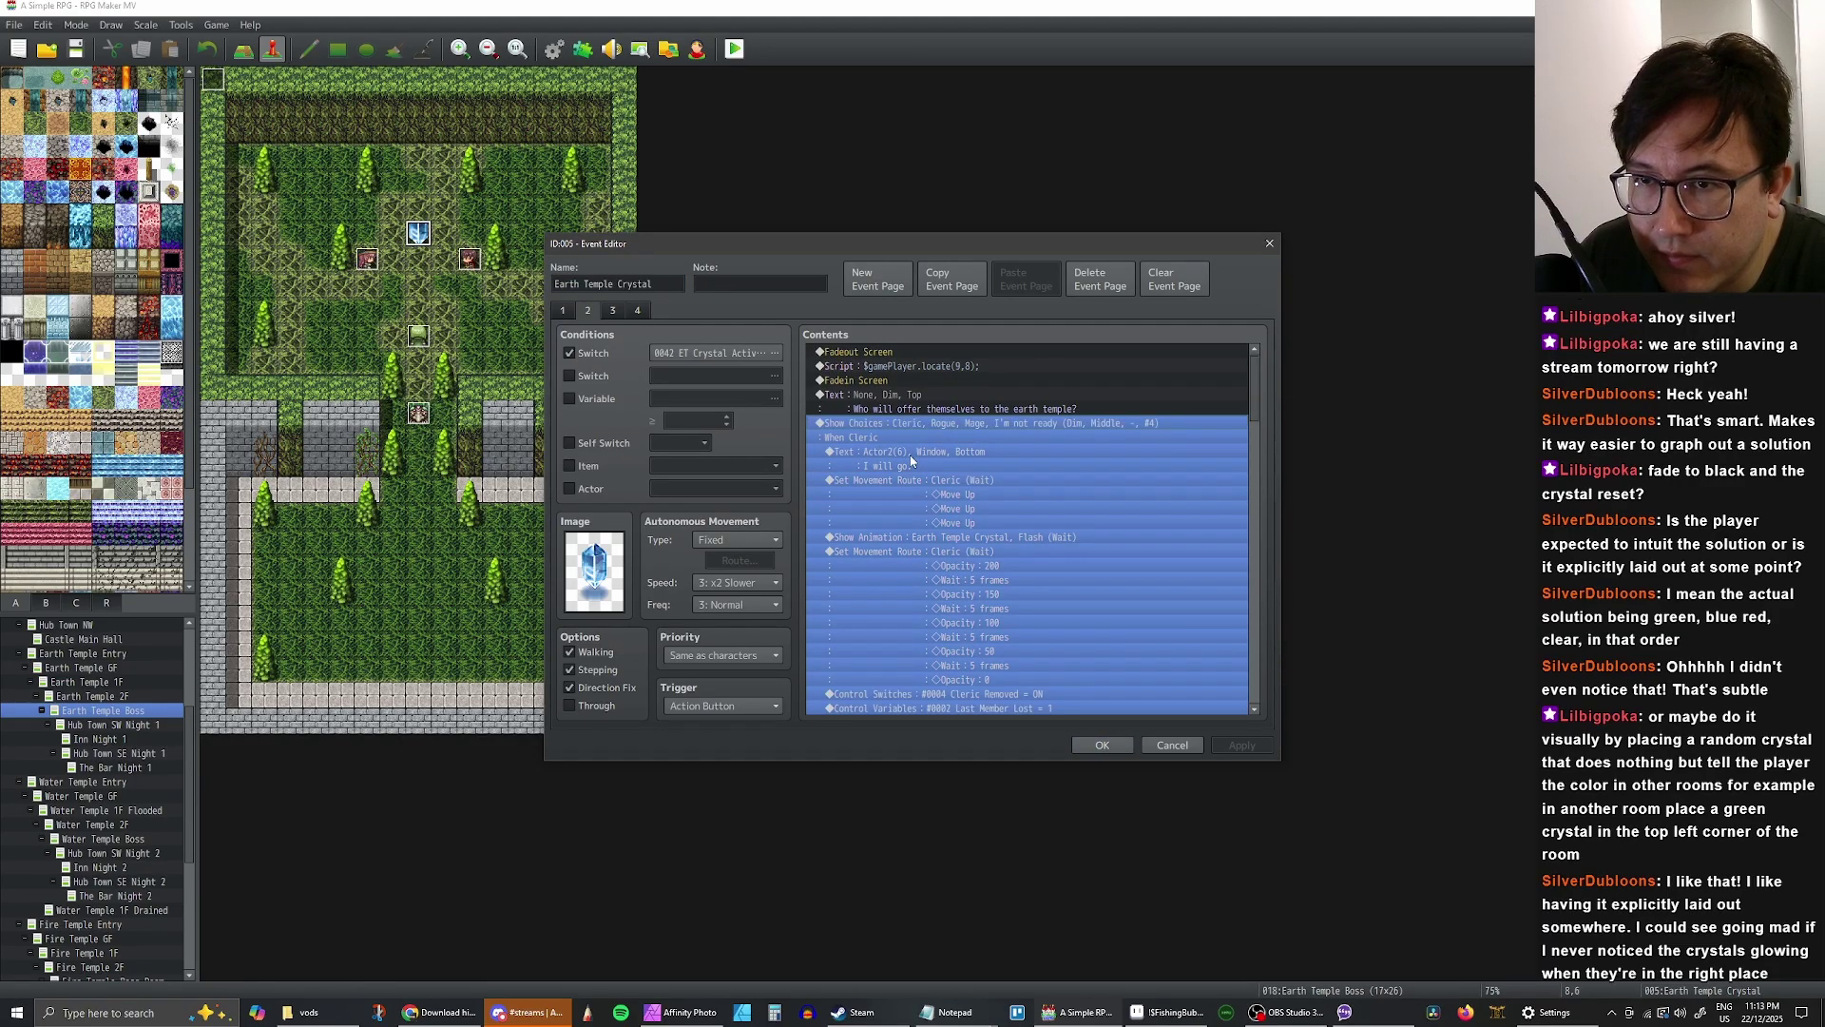
pyautogui.click(905, 449)
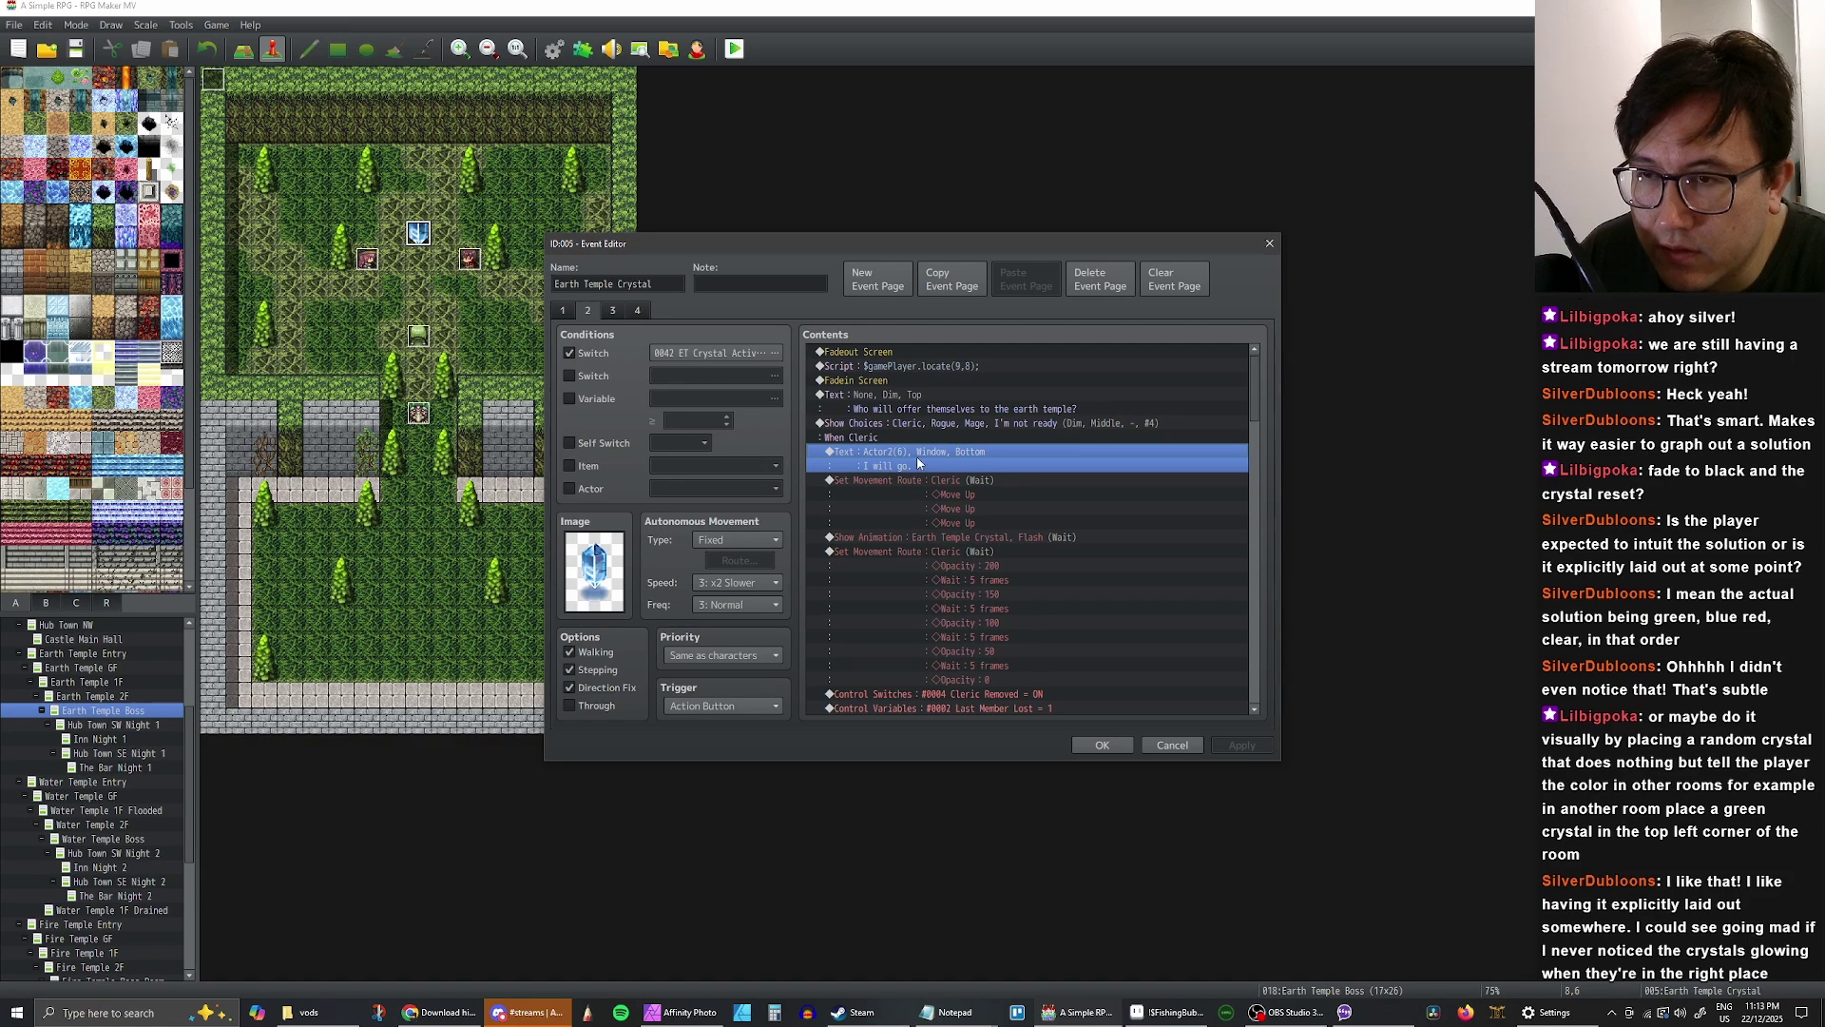
pyautogui.hotkey('ctrl', 'c')
pyautogui.hotkey('ctrl', 'v')
# - Change the duplicated message in the When Cleric branch to "Let me teach you this first."
pyautogui.doubleClick(911, 480)
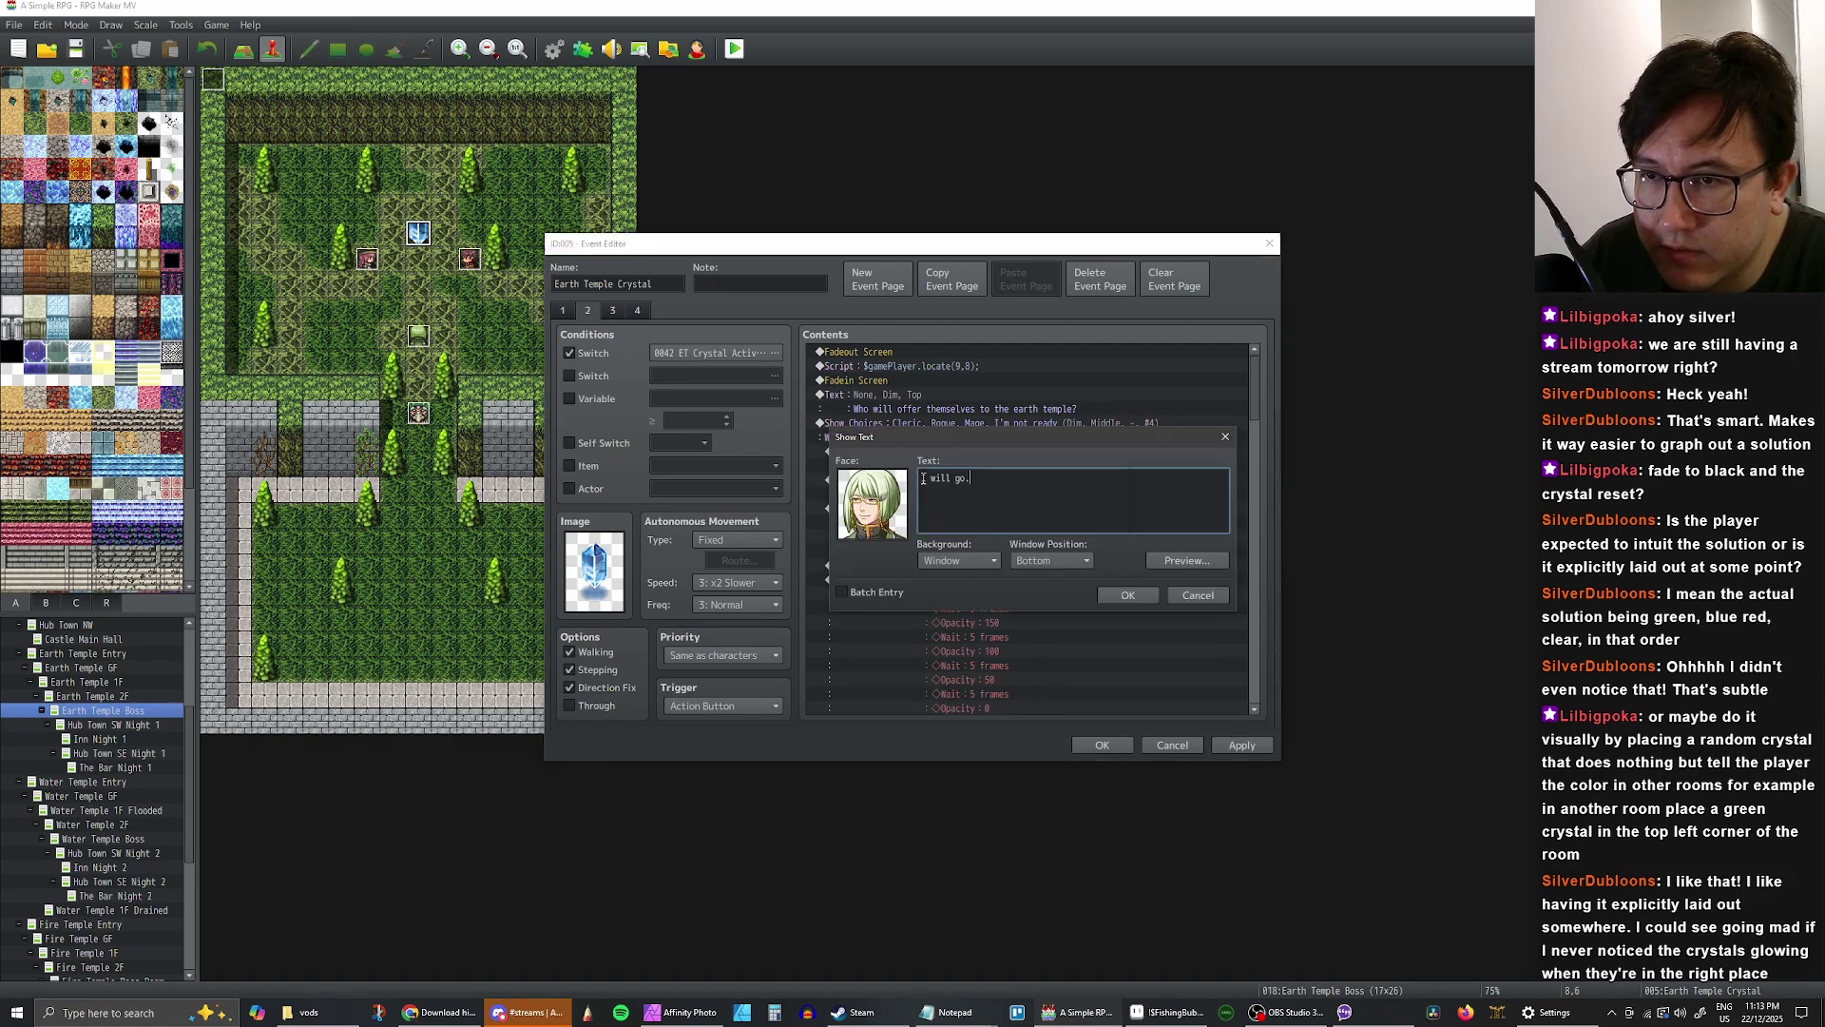
pyautogui.write('Let ')
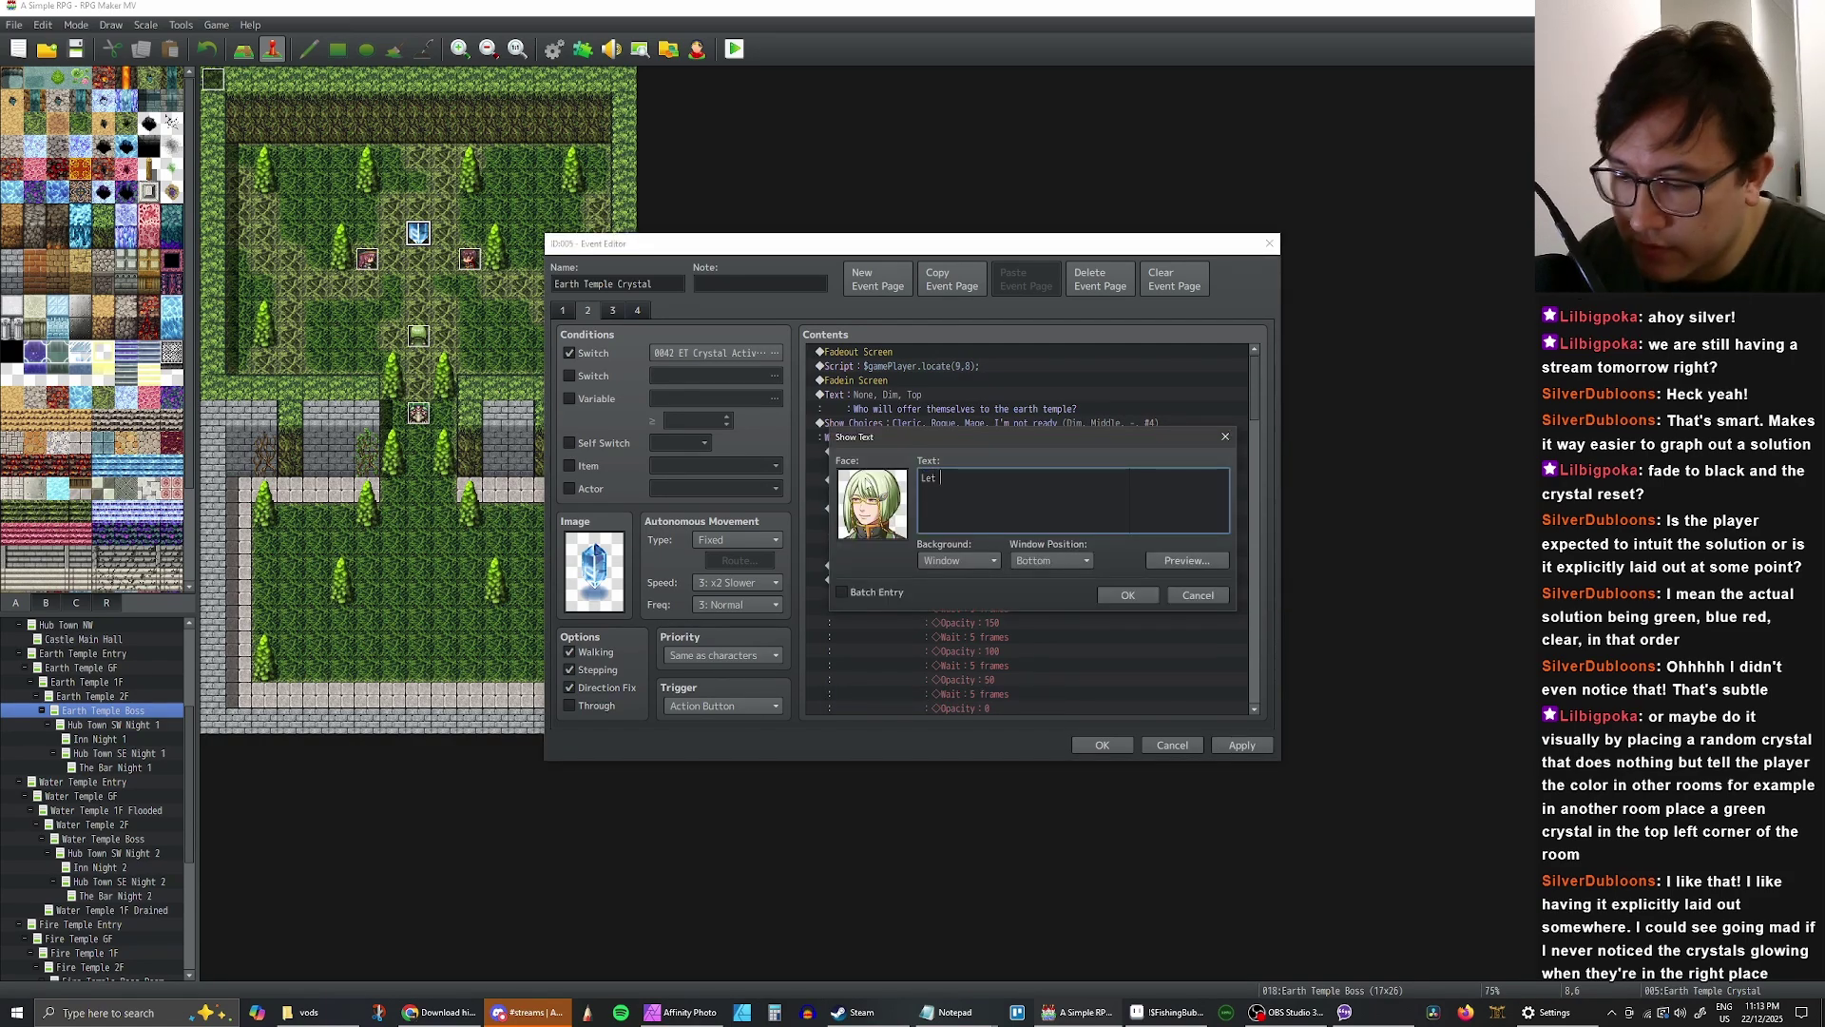
pyautogui.write('me teach you t')
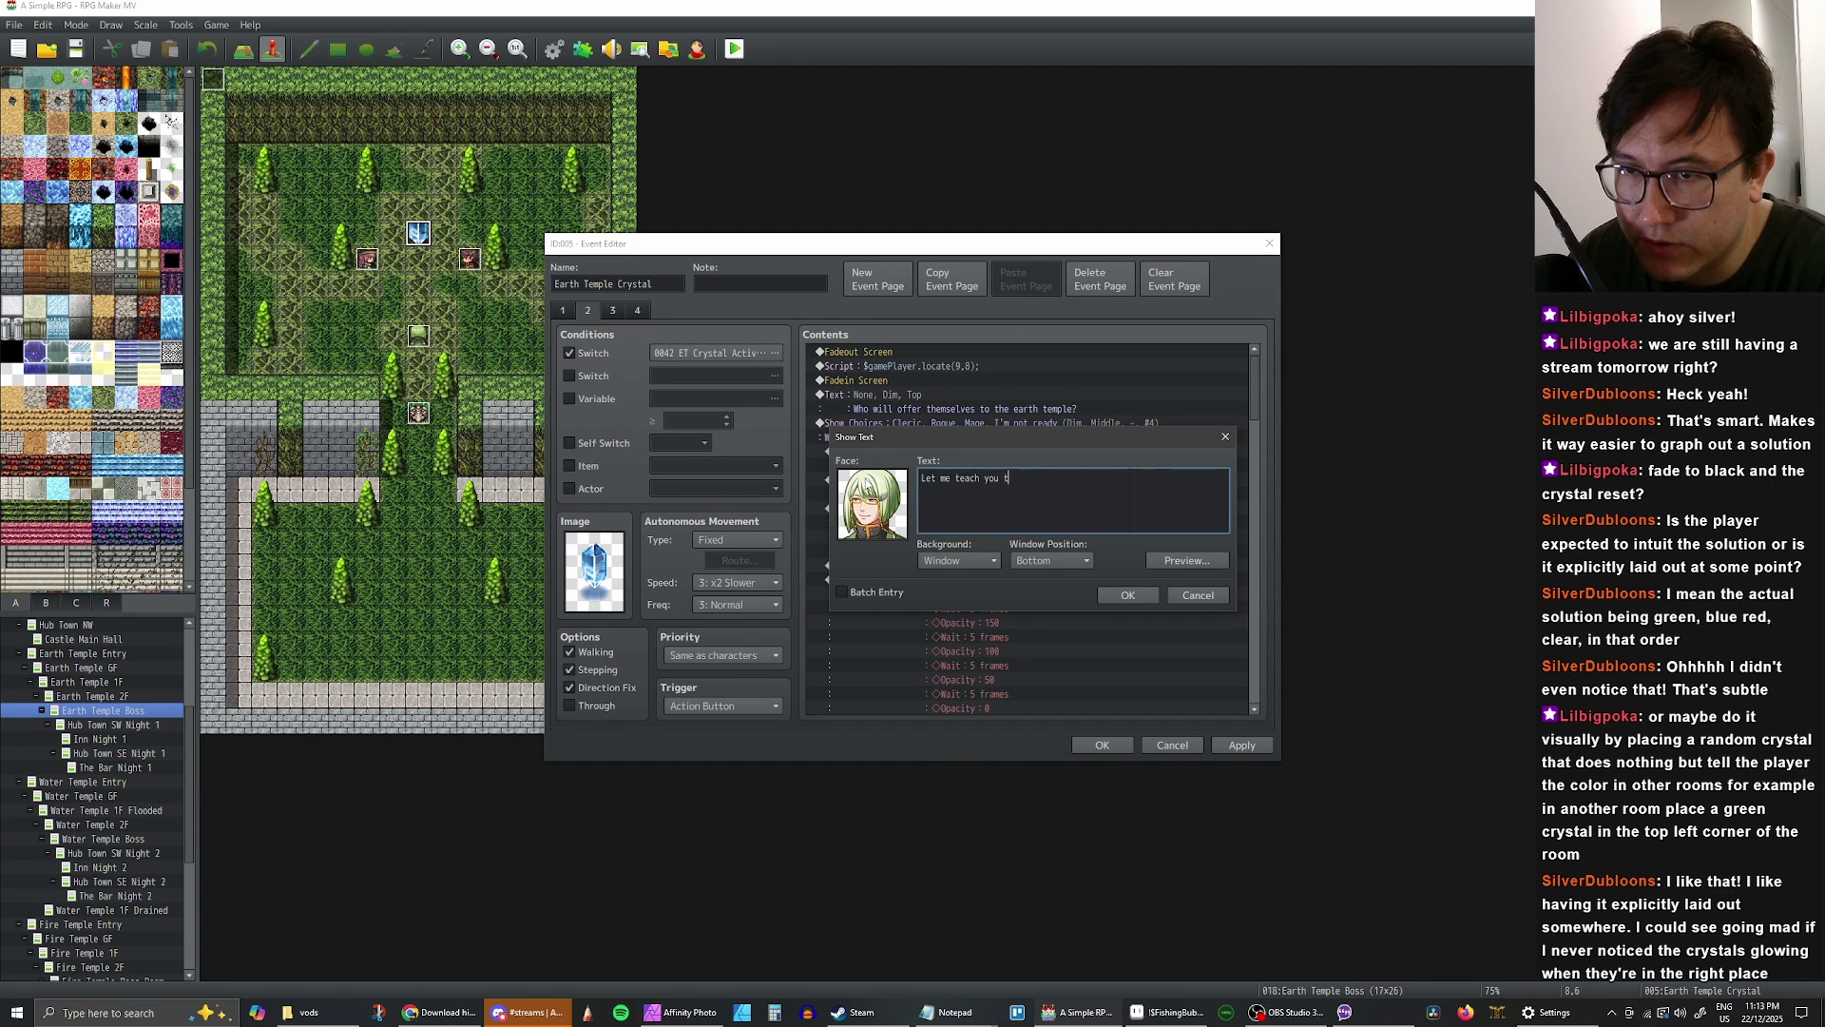
pyautogui.write('his first.')
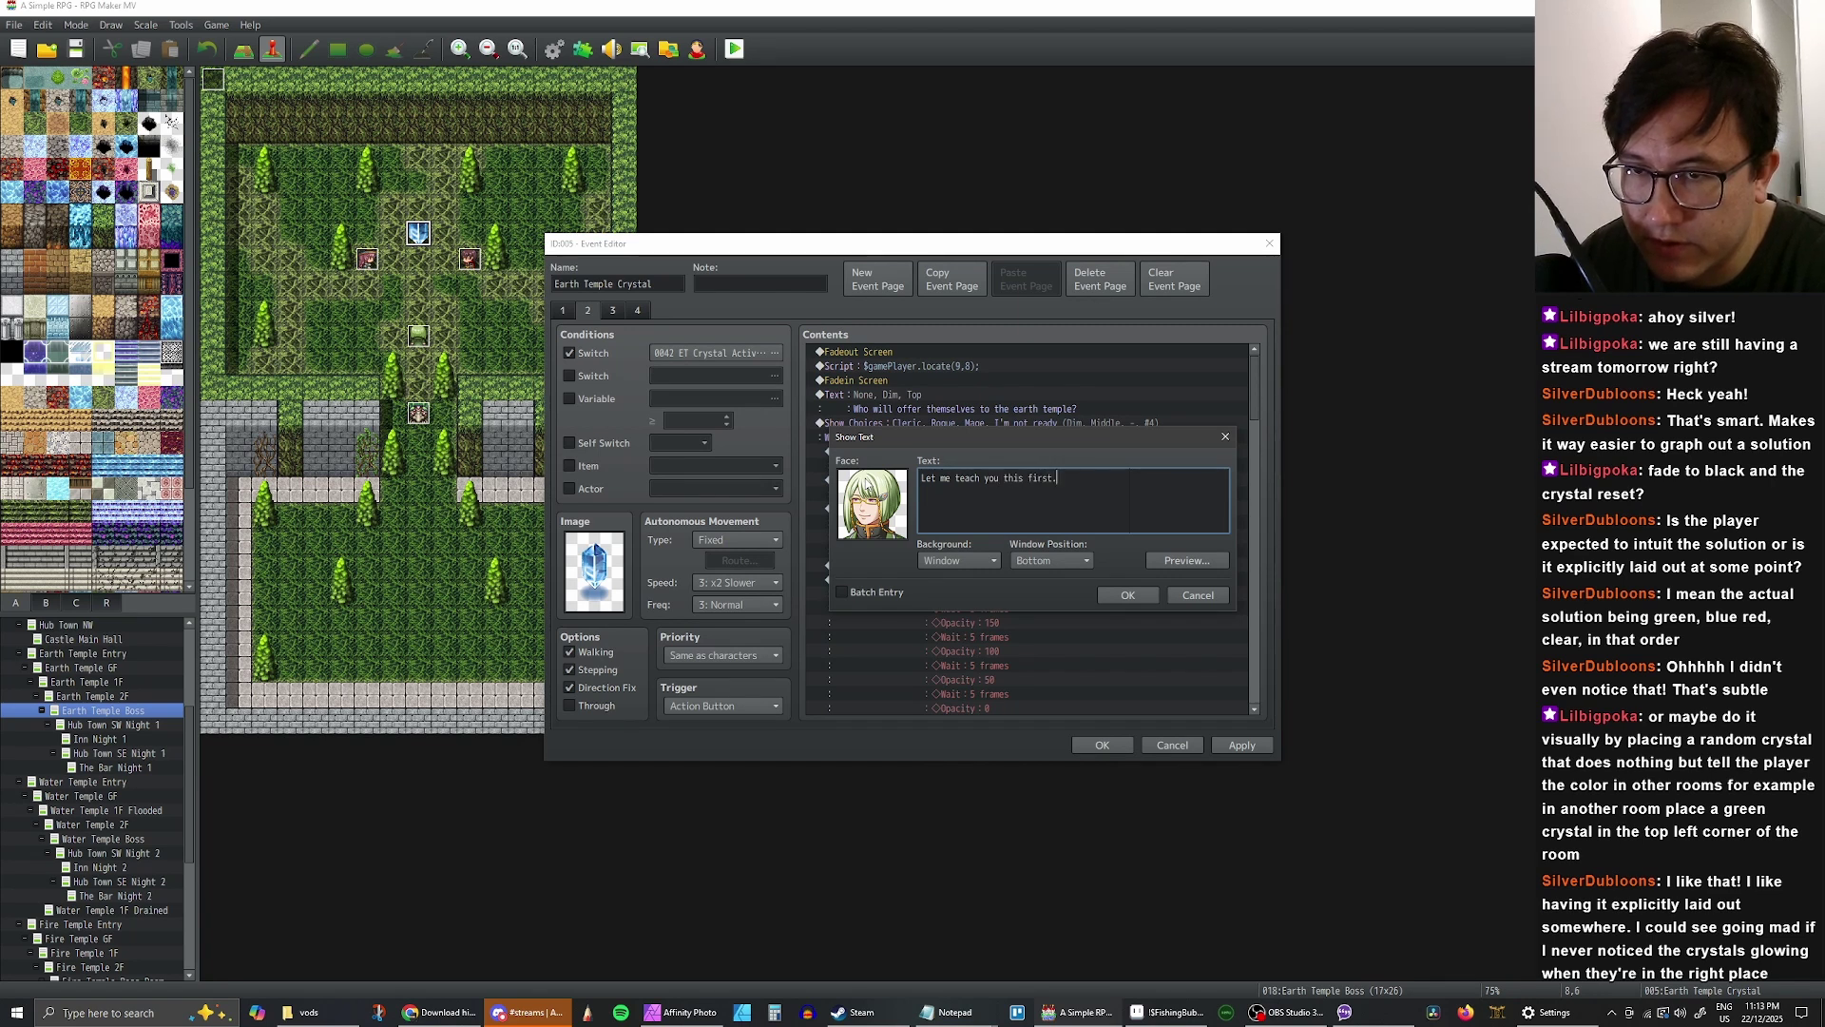
pyautogui.click(1112, 592)
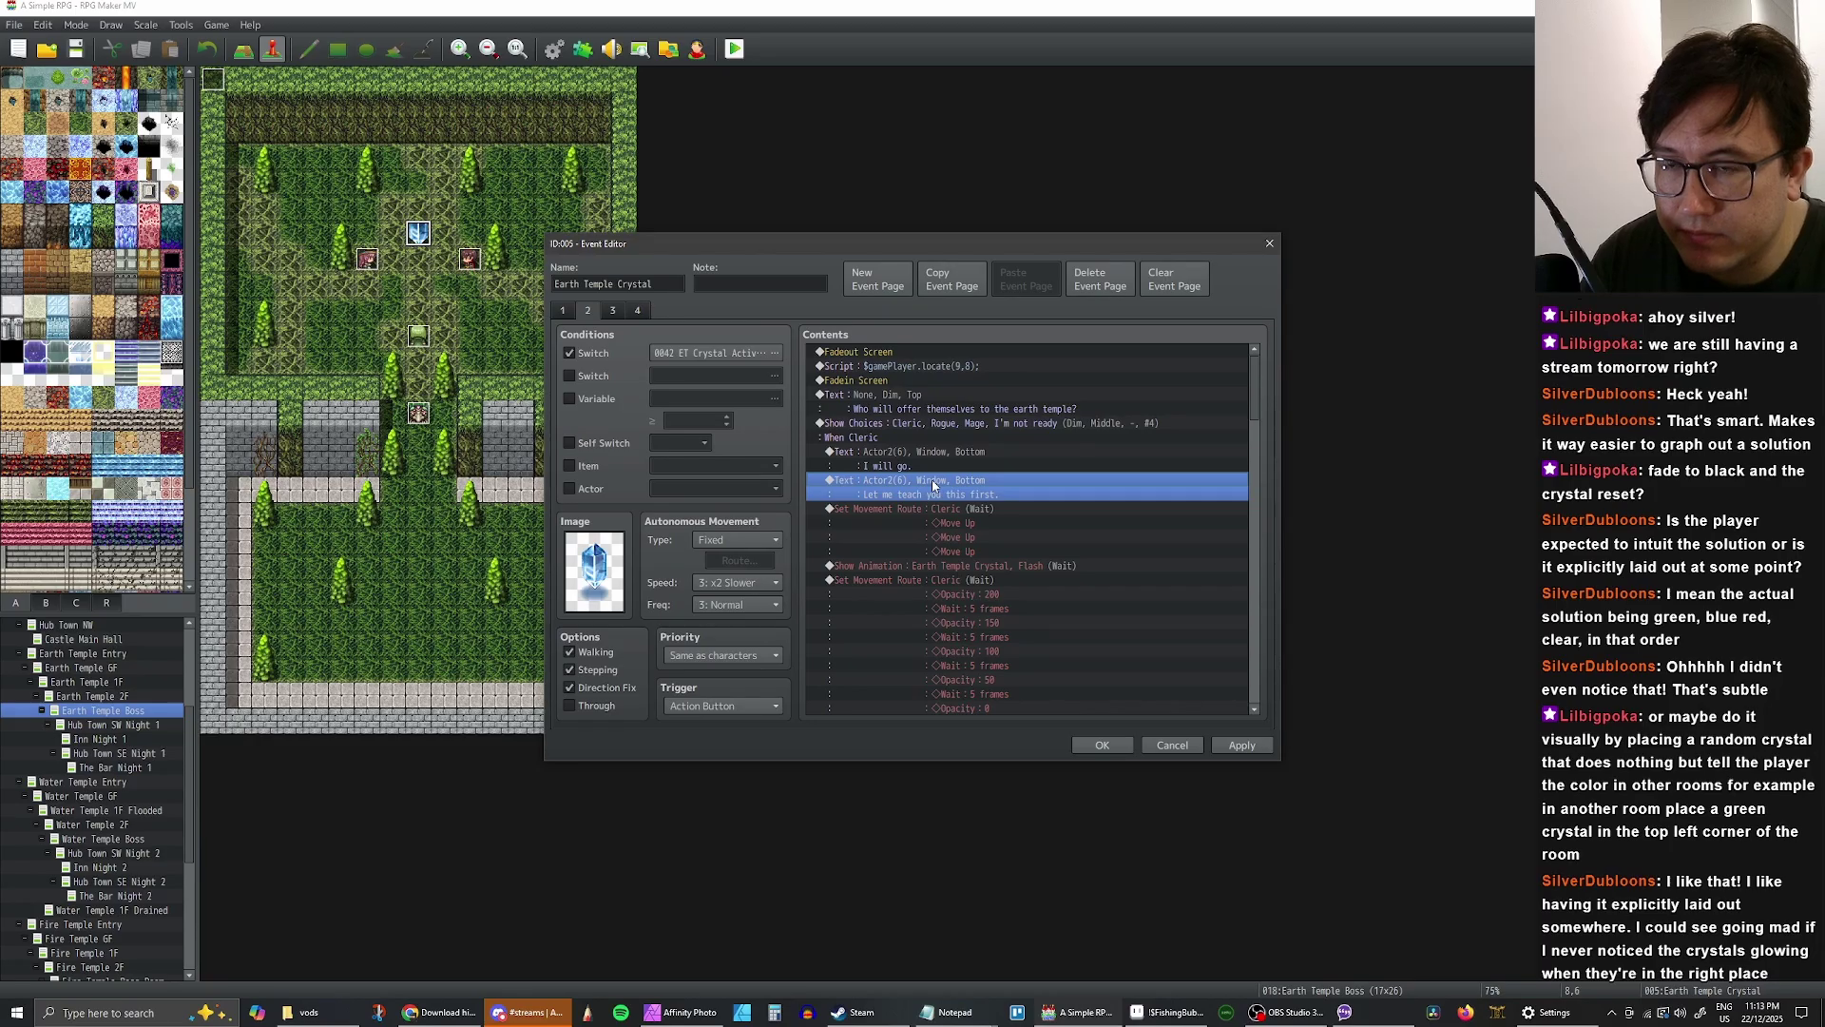
# - Add a copy of the "Let me teach you this first." message below it, with no face and the text "You learned the Cleric skill!"
pyautogui.doubleClick(935, 488)
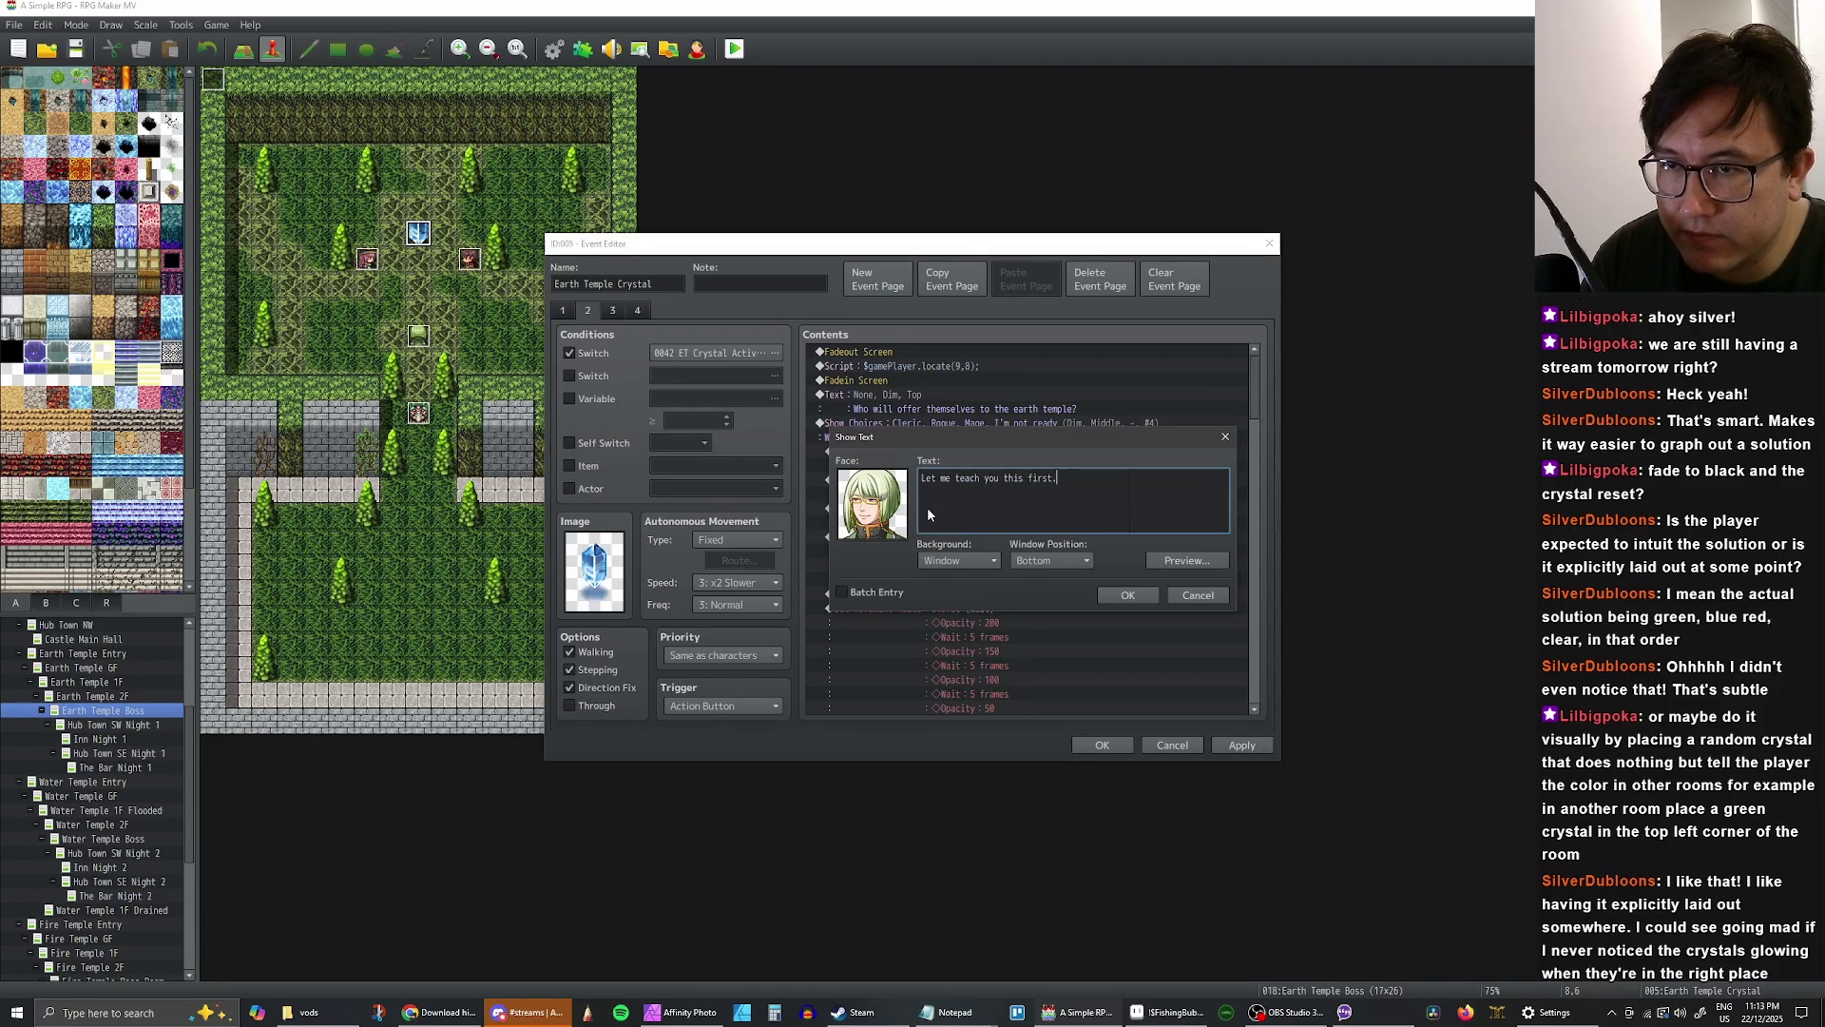
pyautogui.doubleClick(872, 504)
pyautogui.click(840, 384)
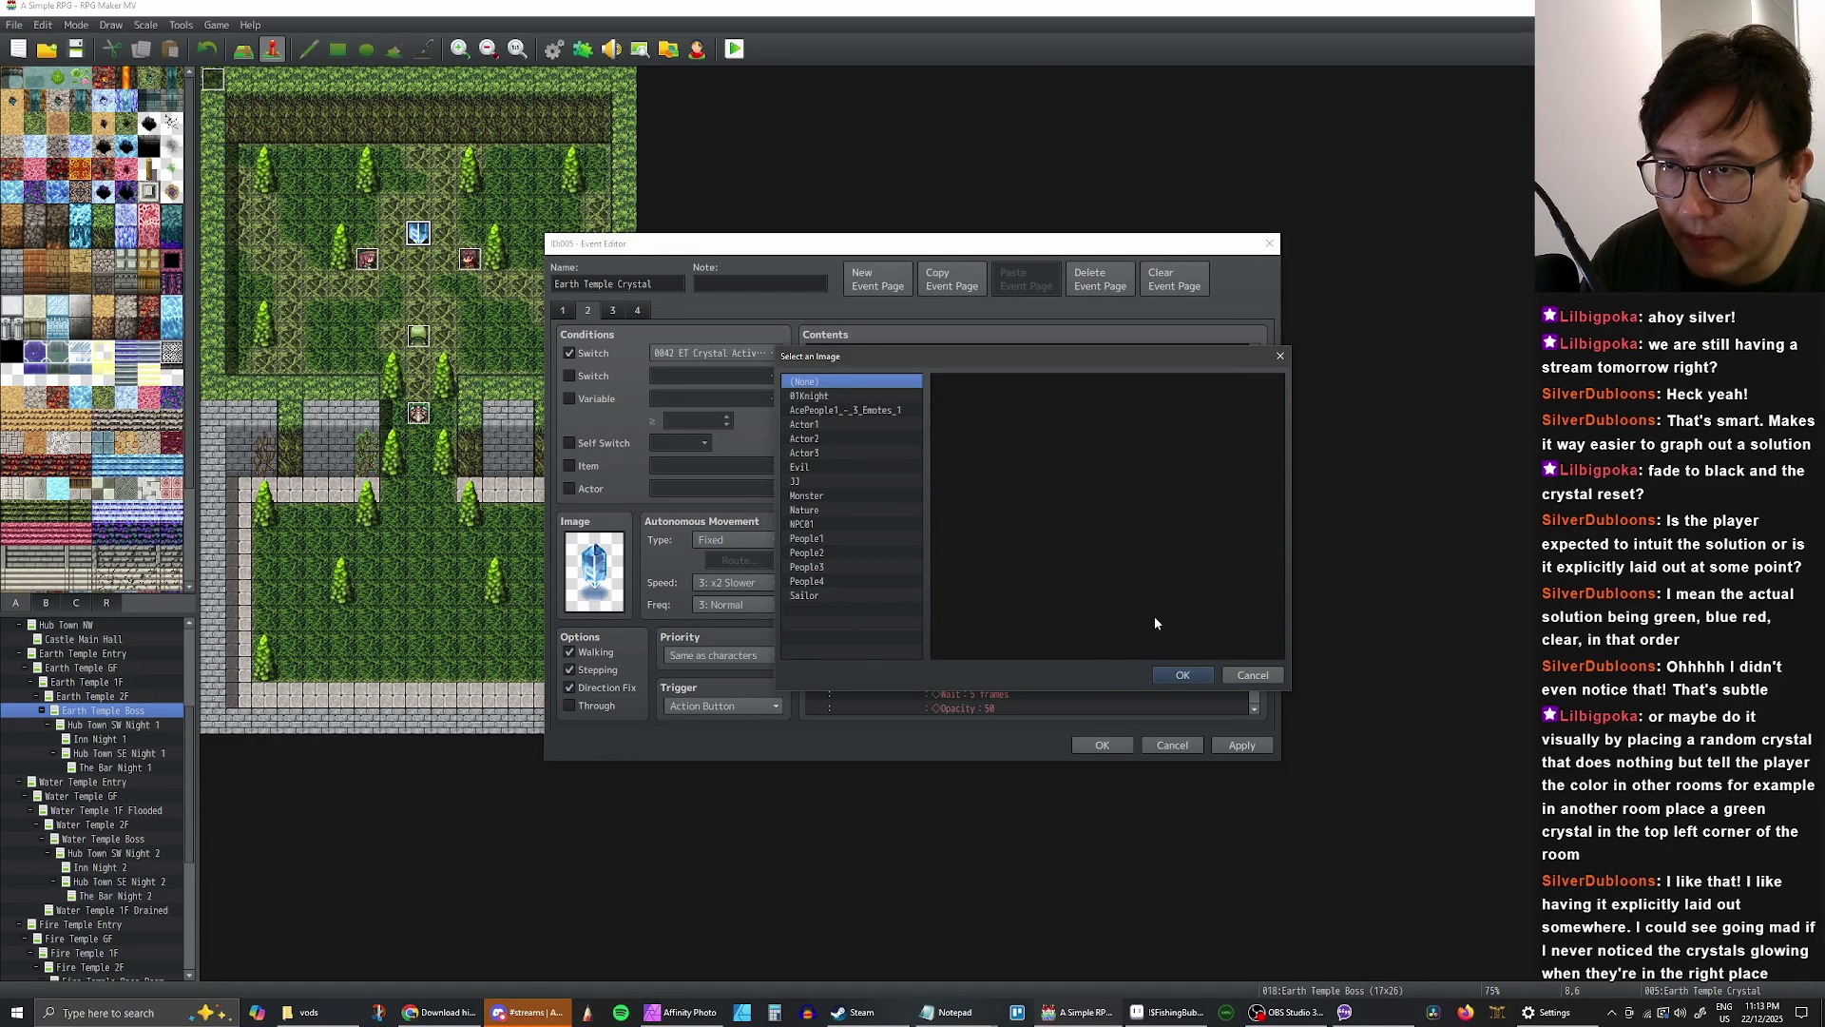
pyautogui.click(1167, 668)
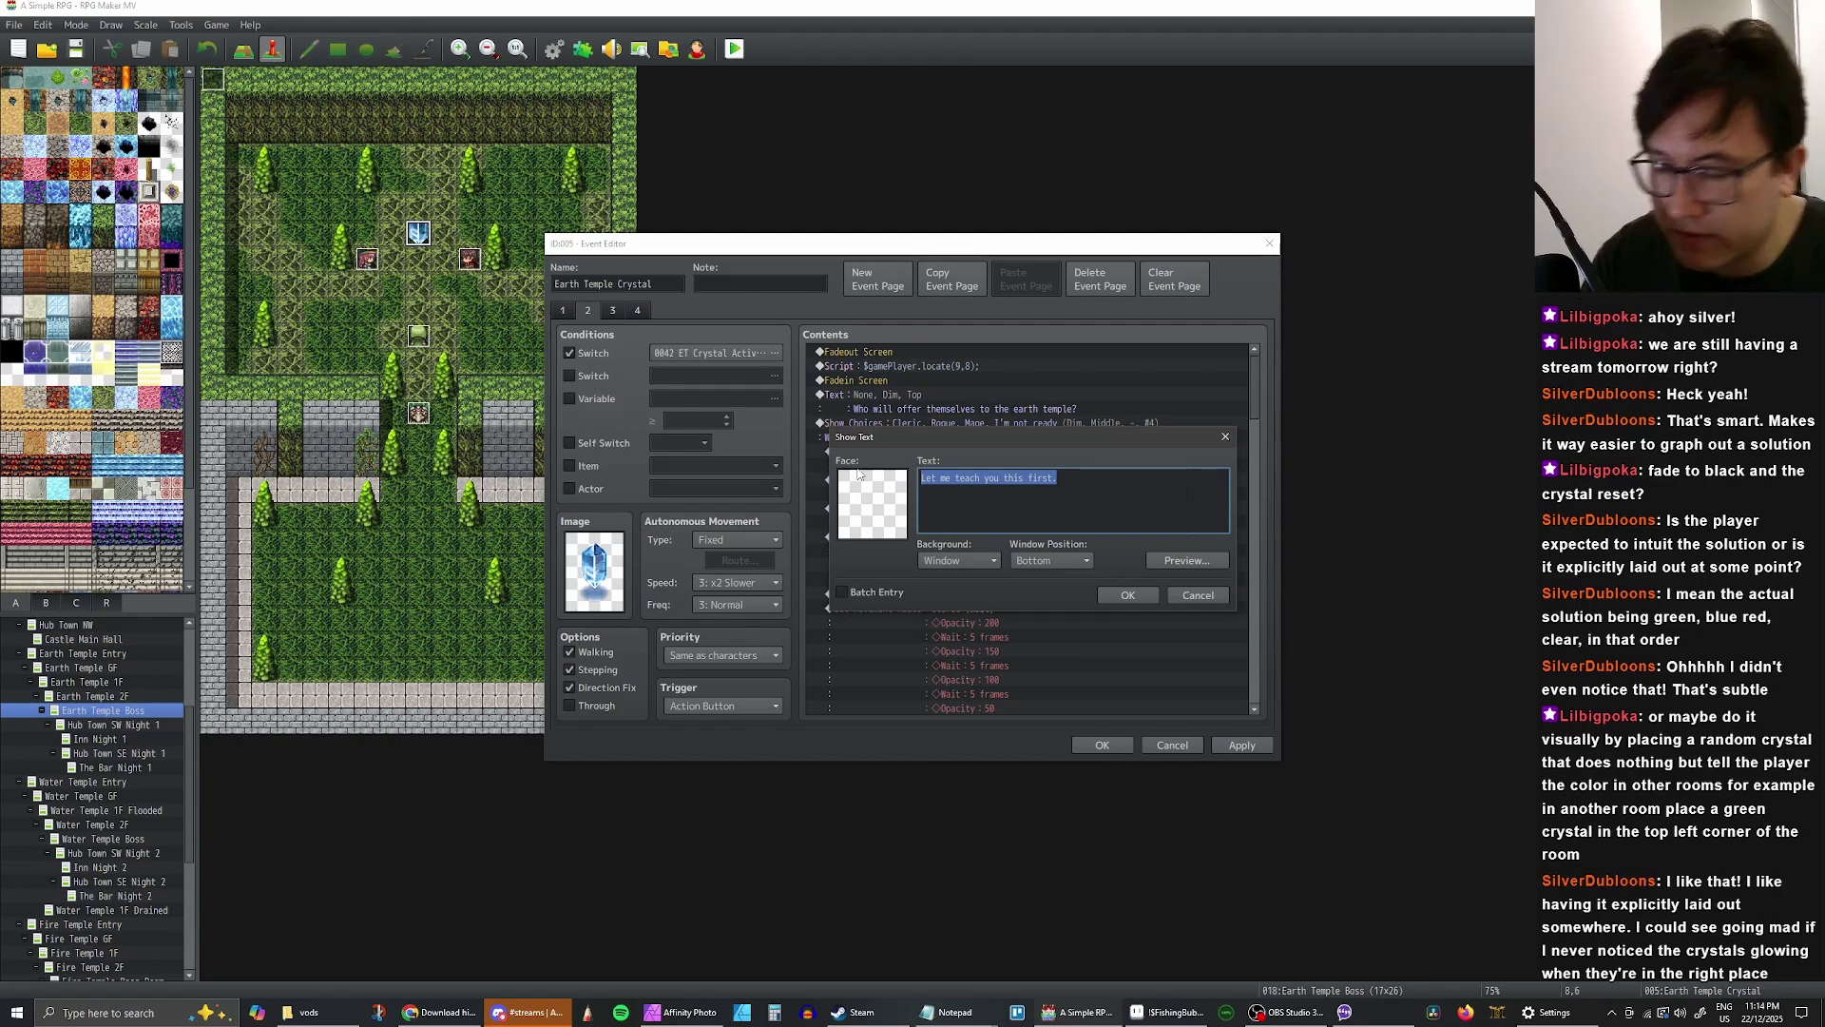
pyautogui.write('You learned')
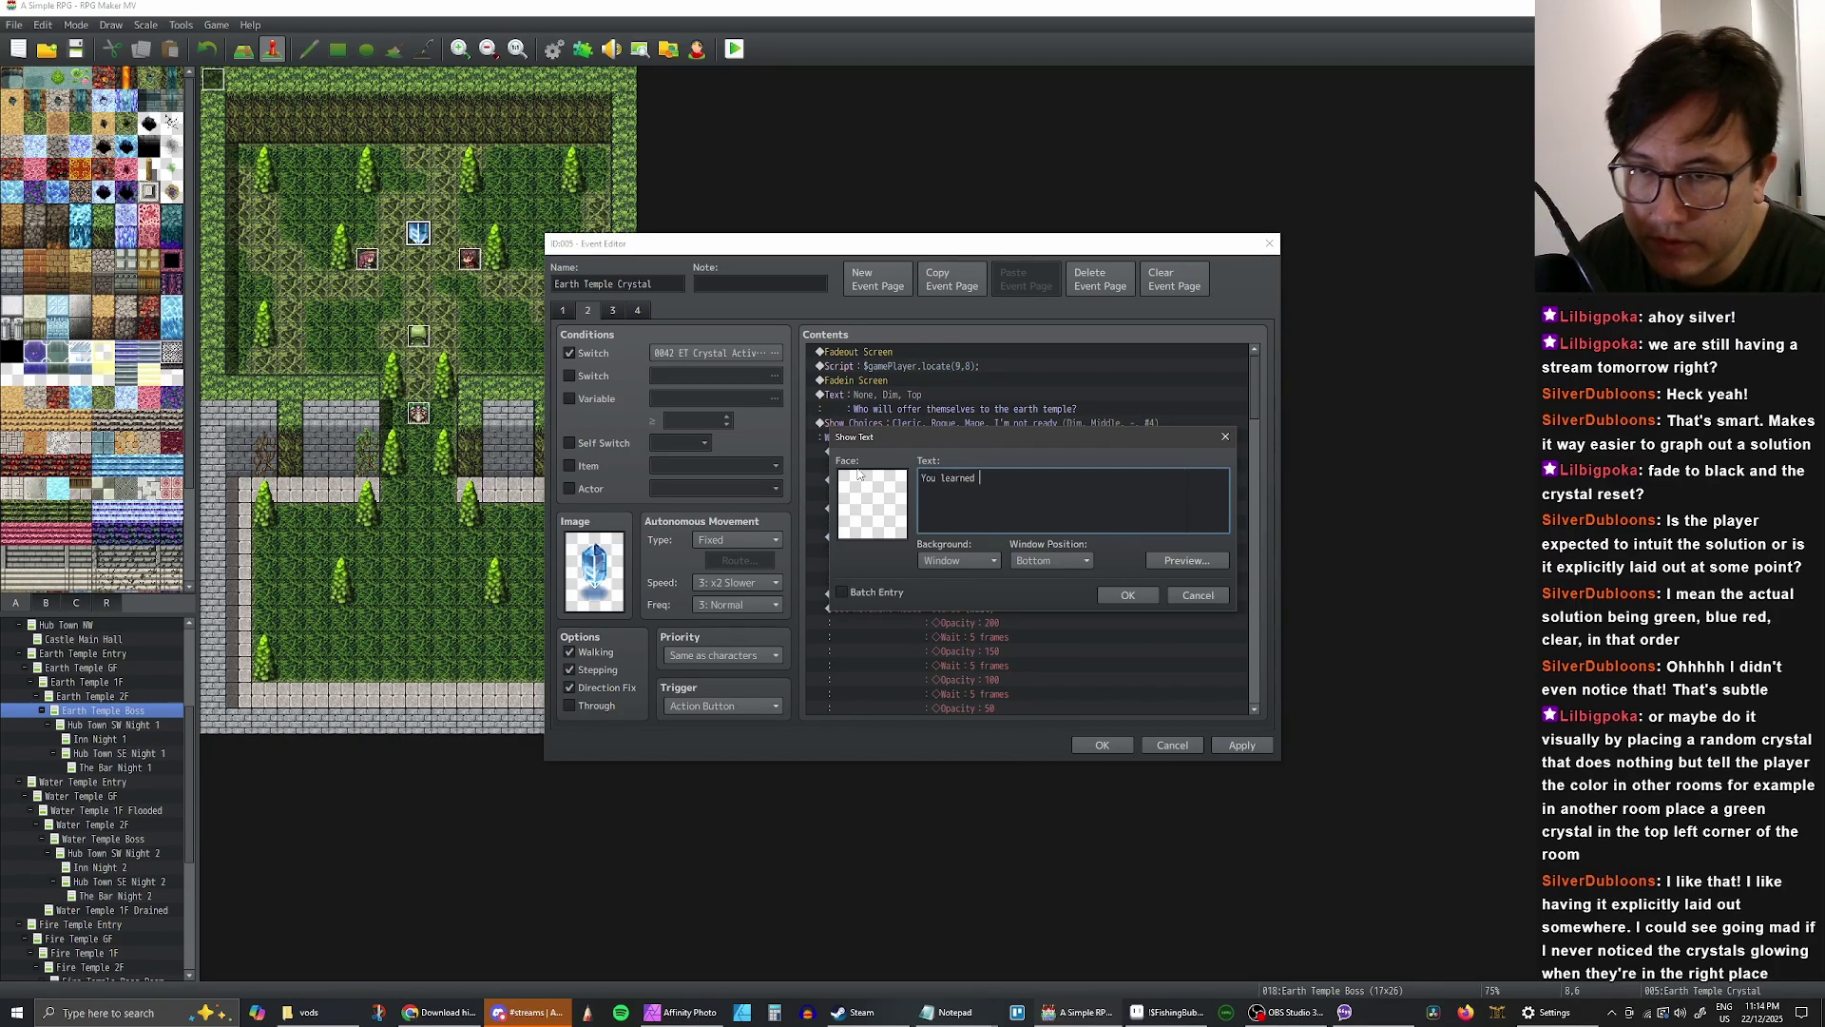
pyautogui.write(' the Cle')
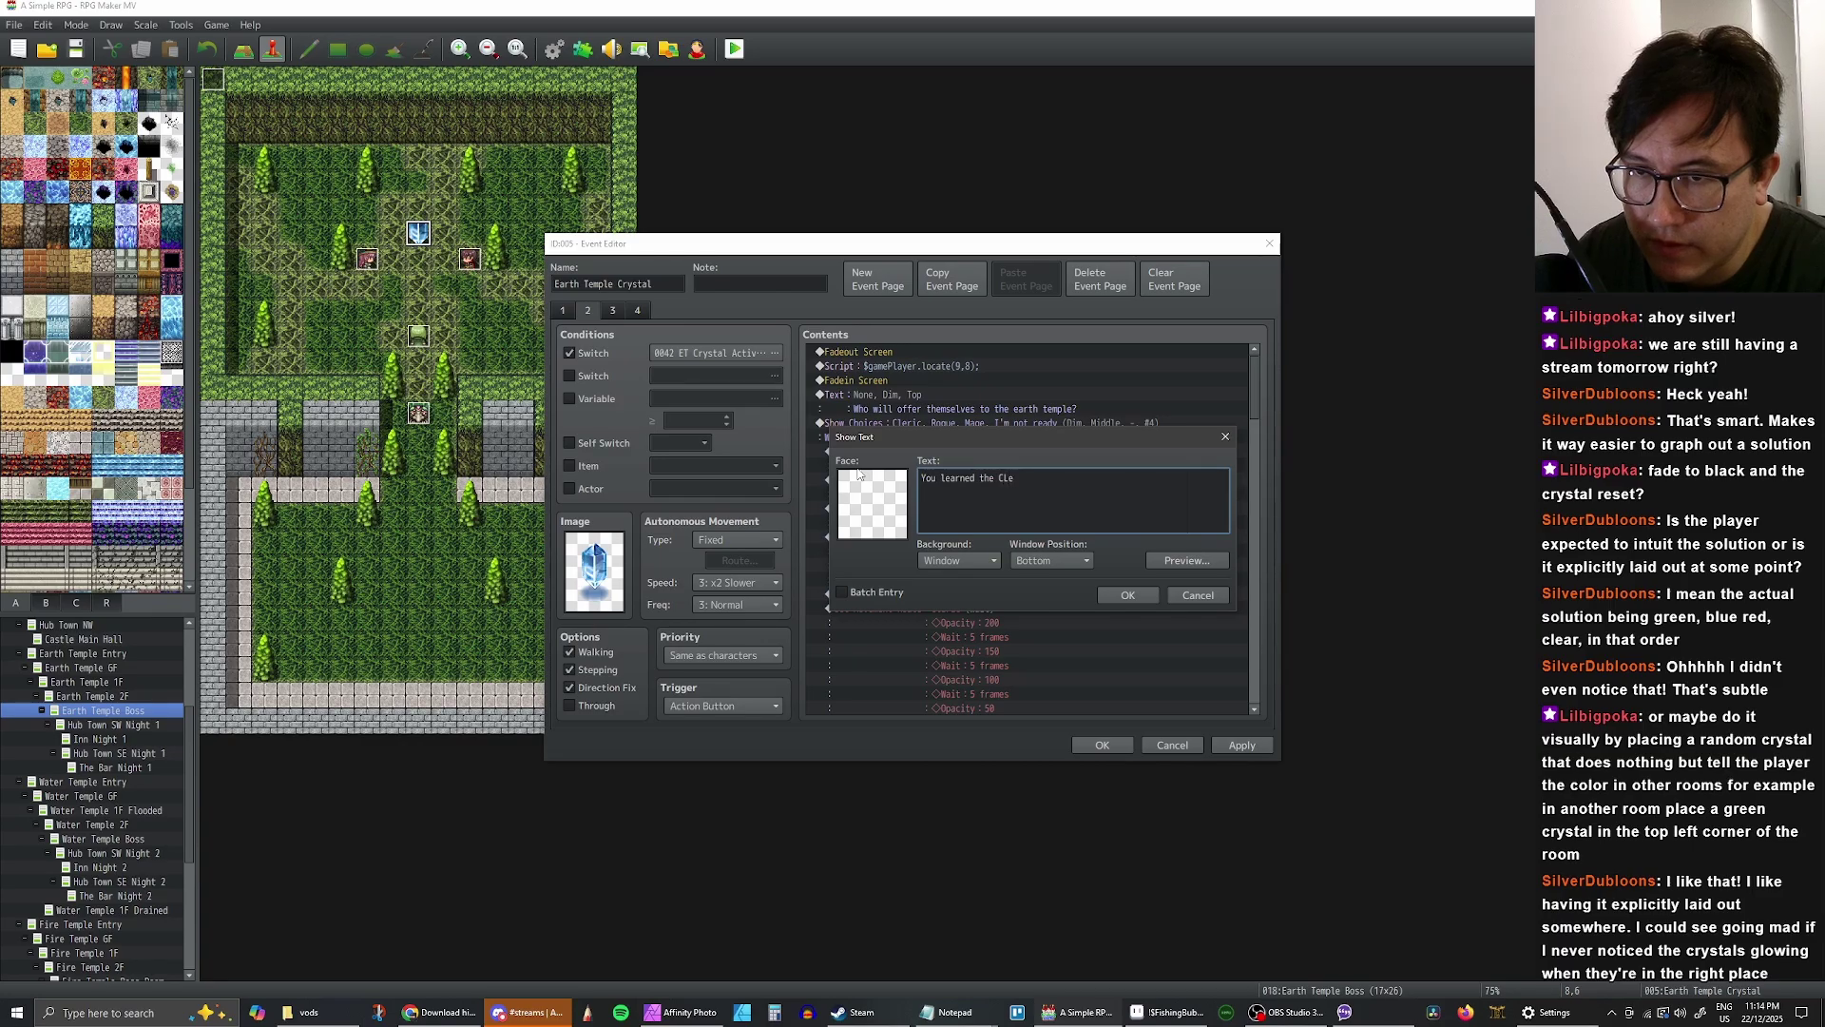
pyautogui.write('ru')
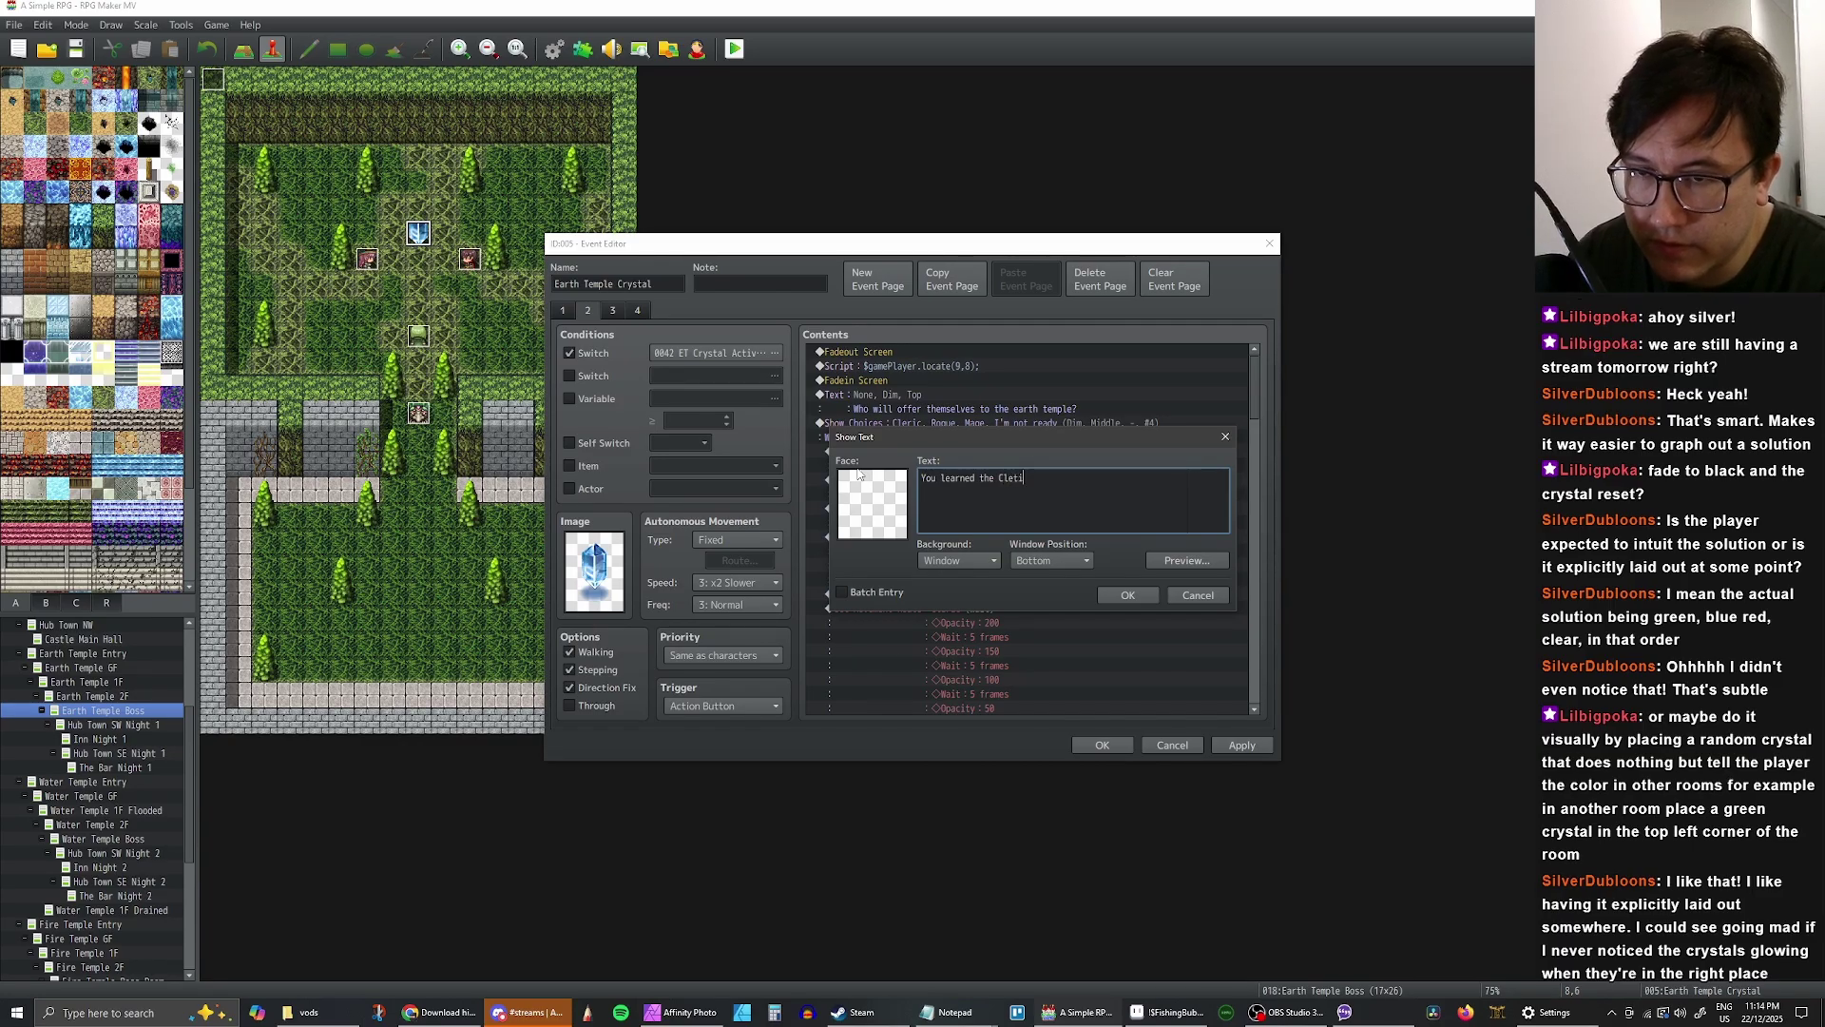
pyautogui.write('c')
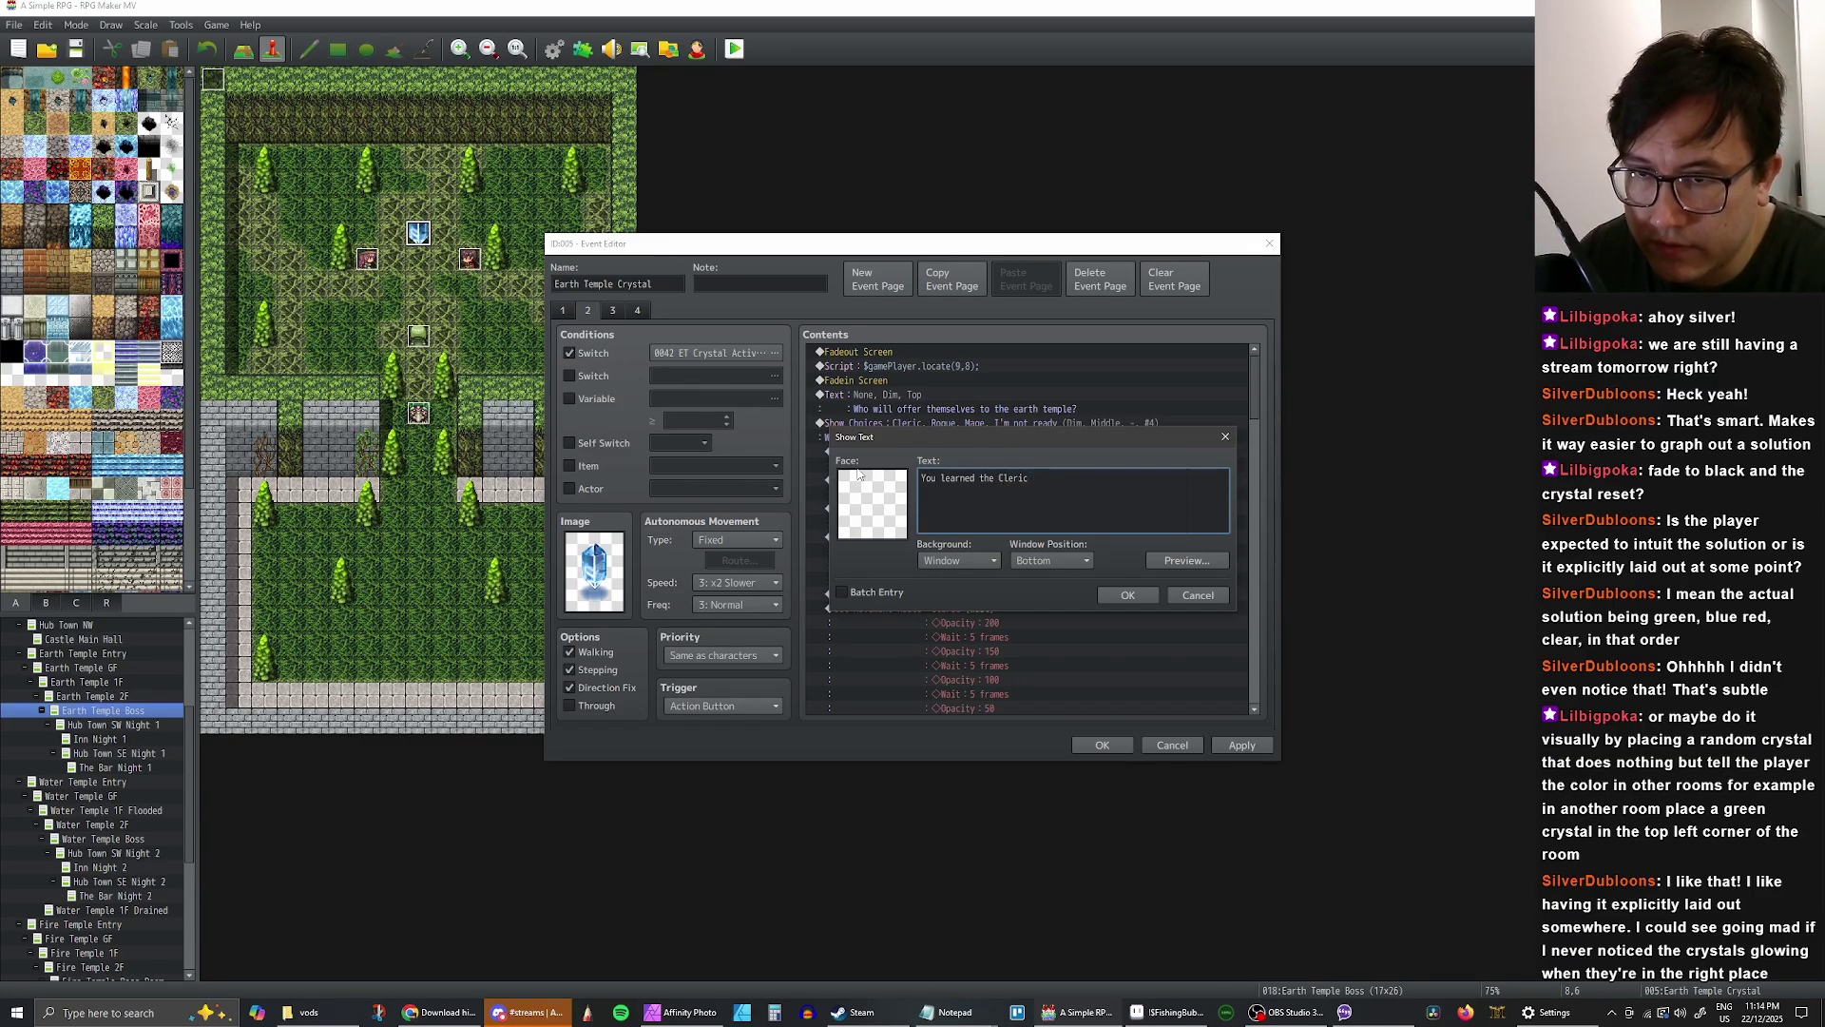
pyautogui.write(' skill!')
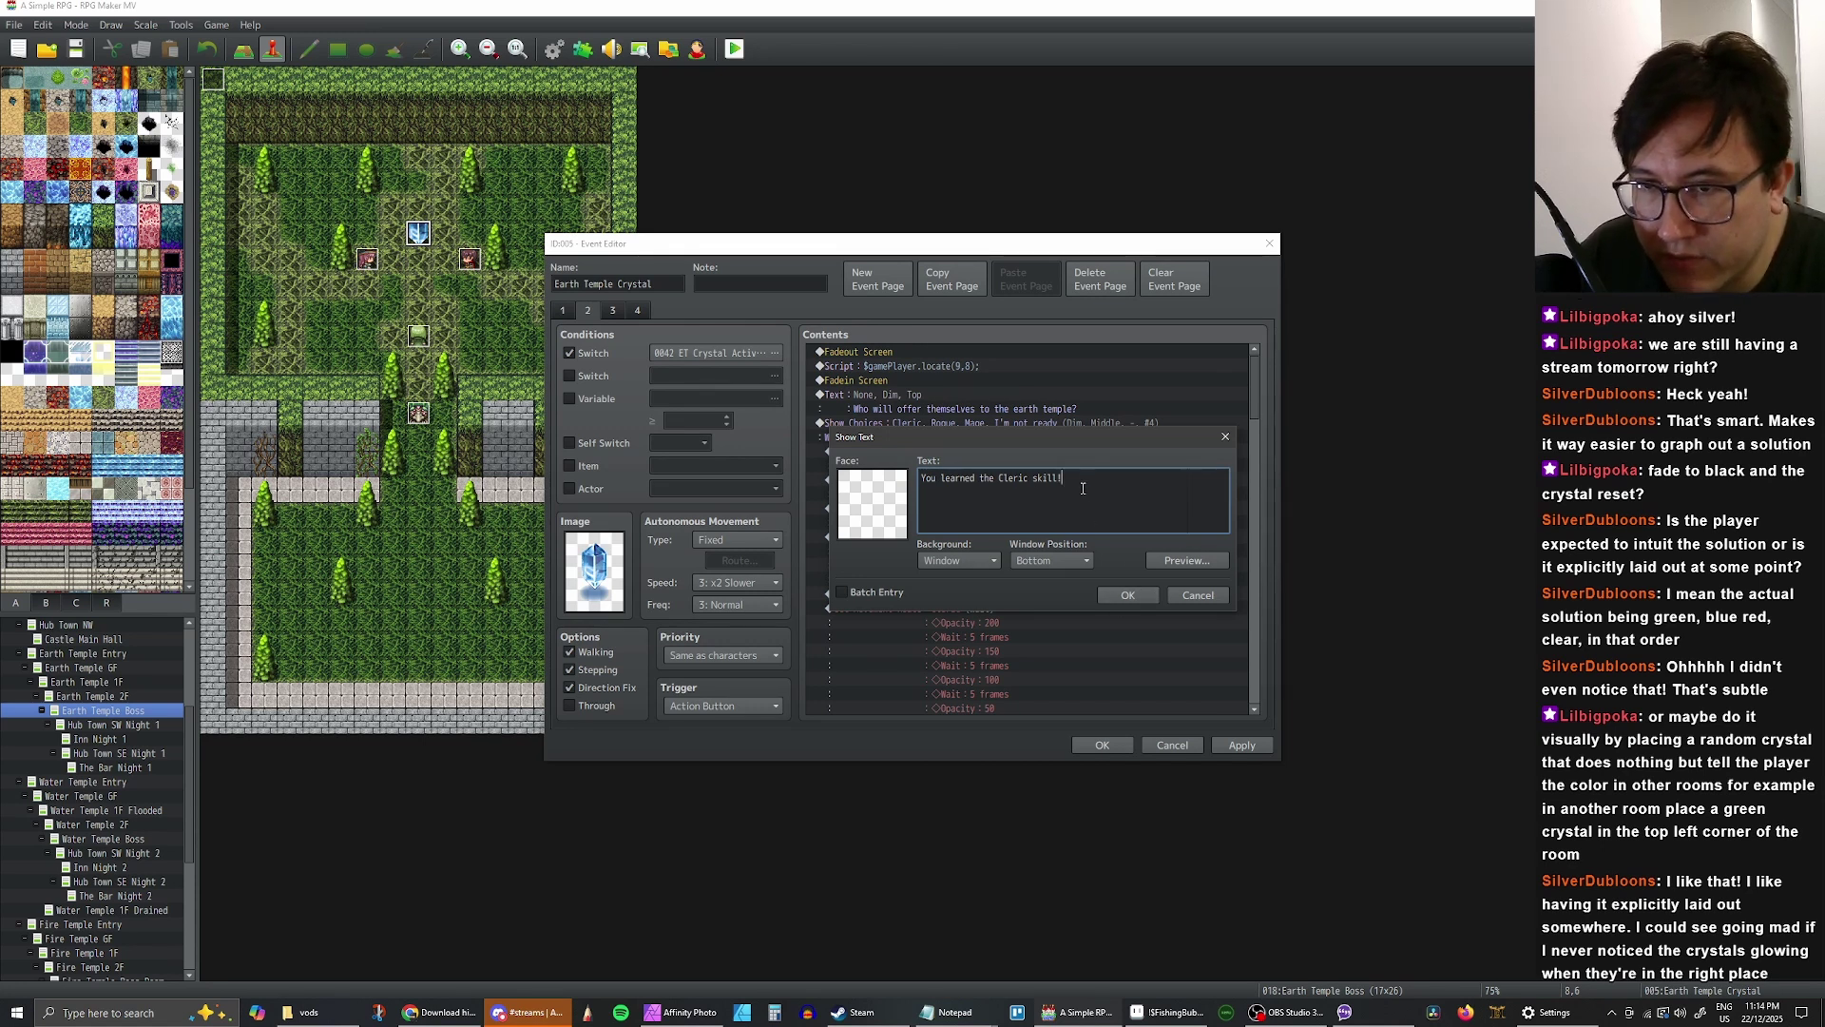
pyautogui.click(1125, 595)
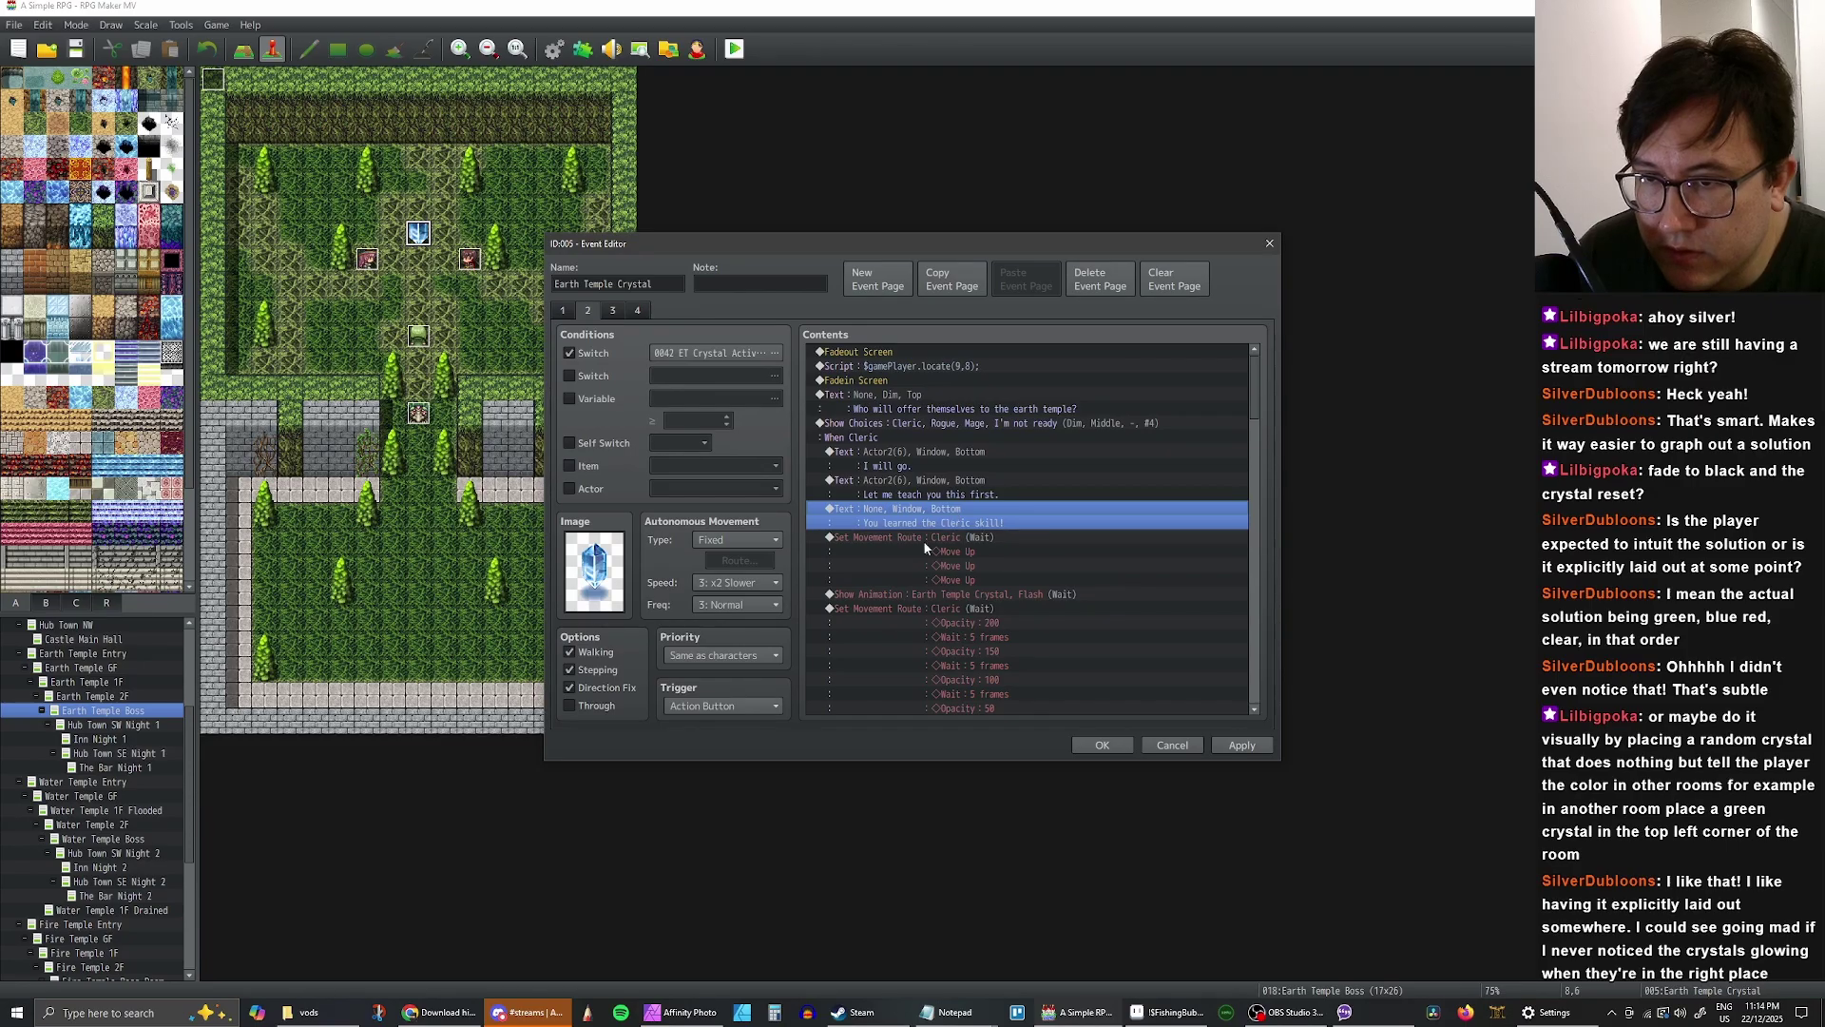
# - Start a Change Skill command for the Knight between the "You learned the Cleric skill!" message and the Cleric's movement route
pyautogui.click(926, 537)
pyautogui.click(934, 506)
pyautogui.click(915, 538)
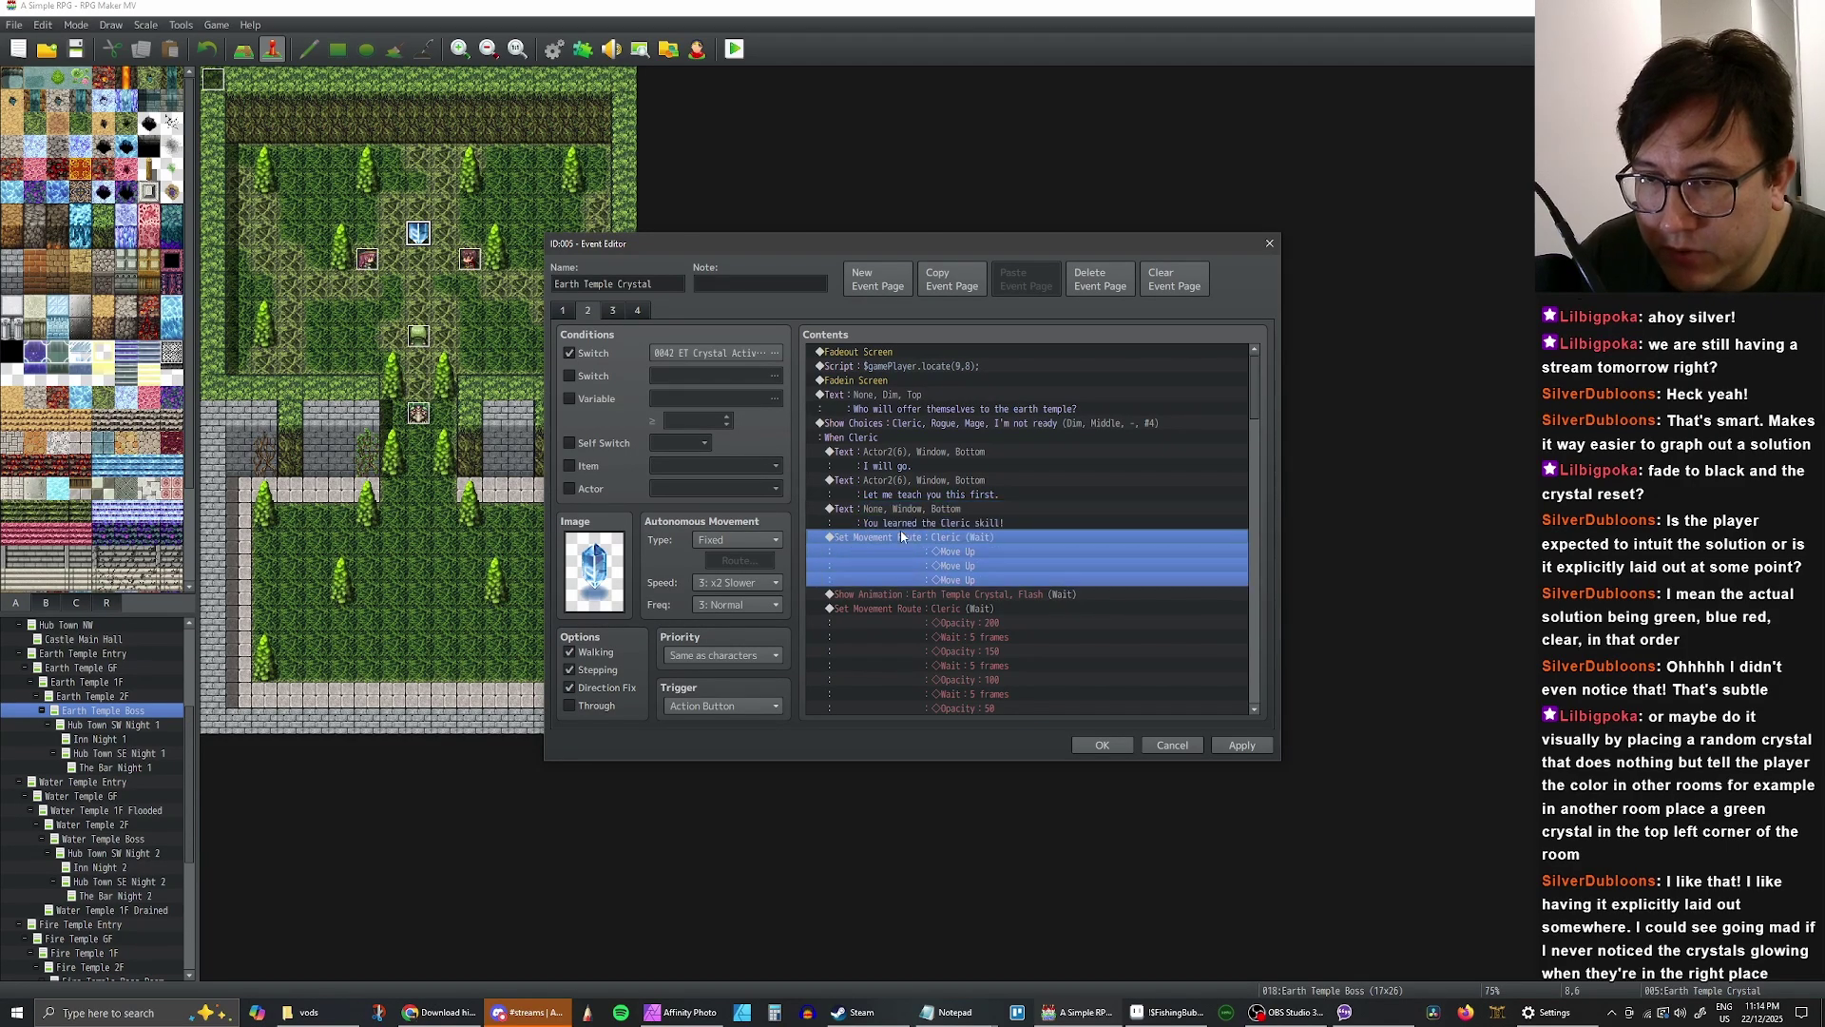
pyautogui.rightClick(888, 530)
pyautogui.click(968, 534)
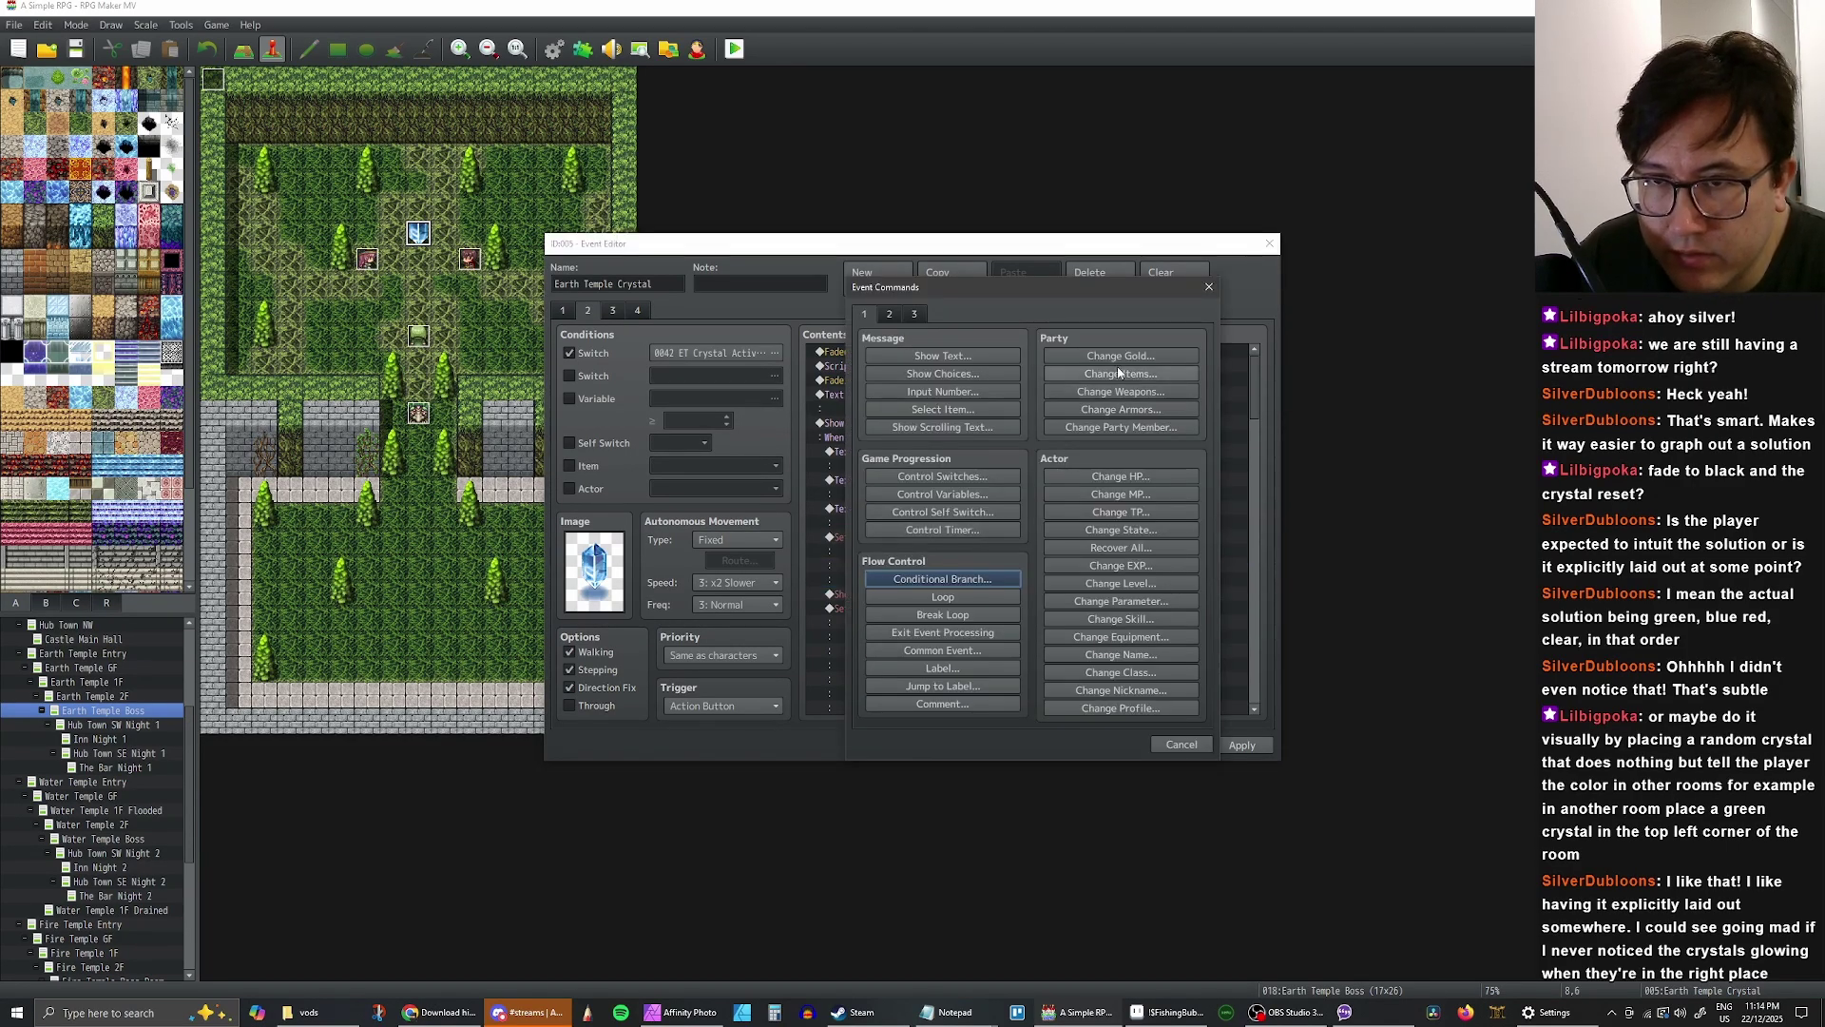
pyautogui.click(1124, 619)
pyautogui.click(1053, 470)
pyautogui.click(1038, 503)
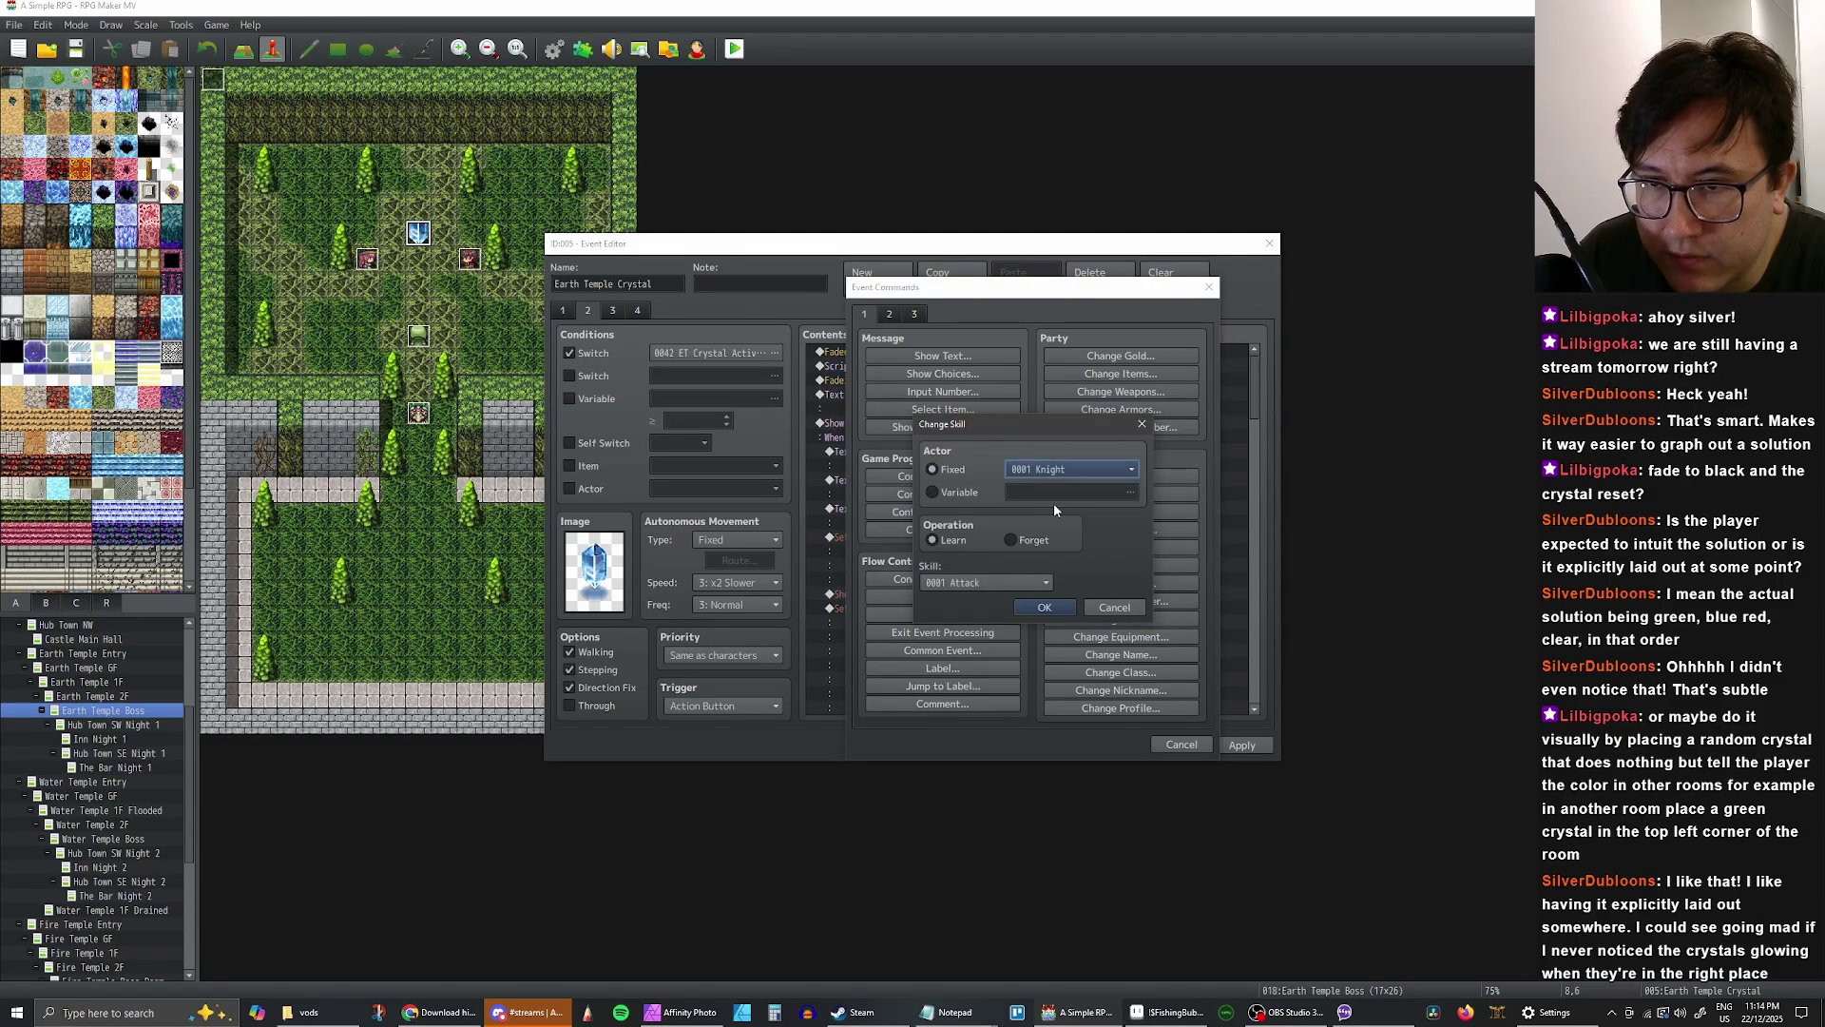
# - Choose 0047 Healing Balm as the skill to learn and add the Change Skill command to the event
pyautogui.click(1005, 583)
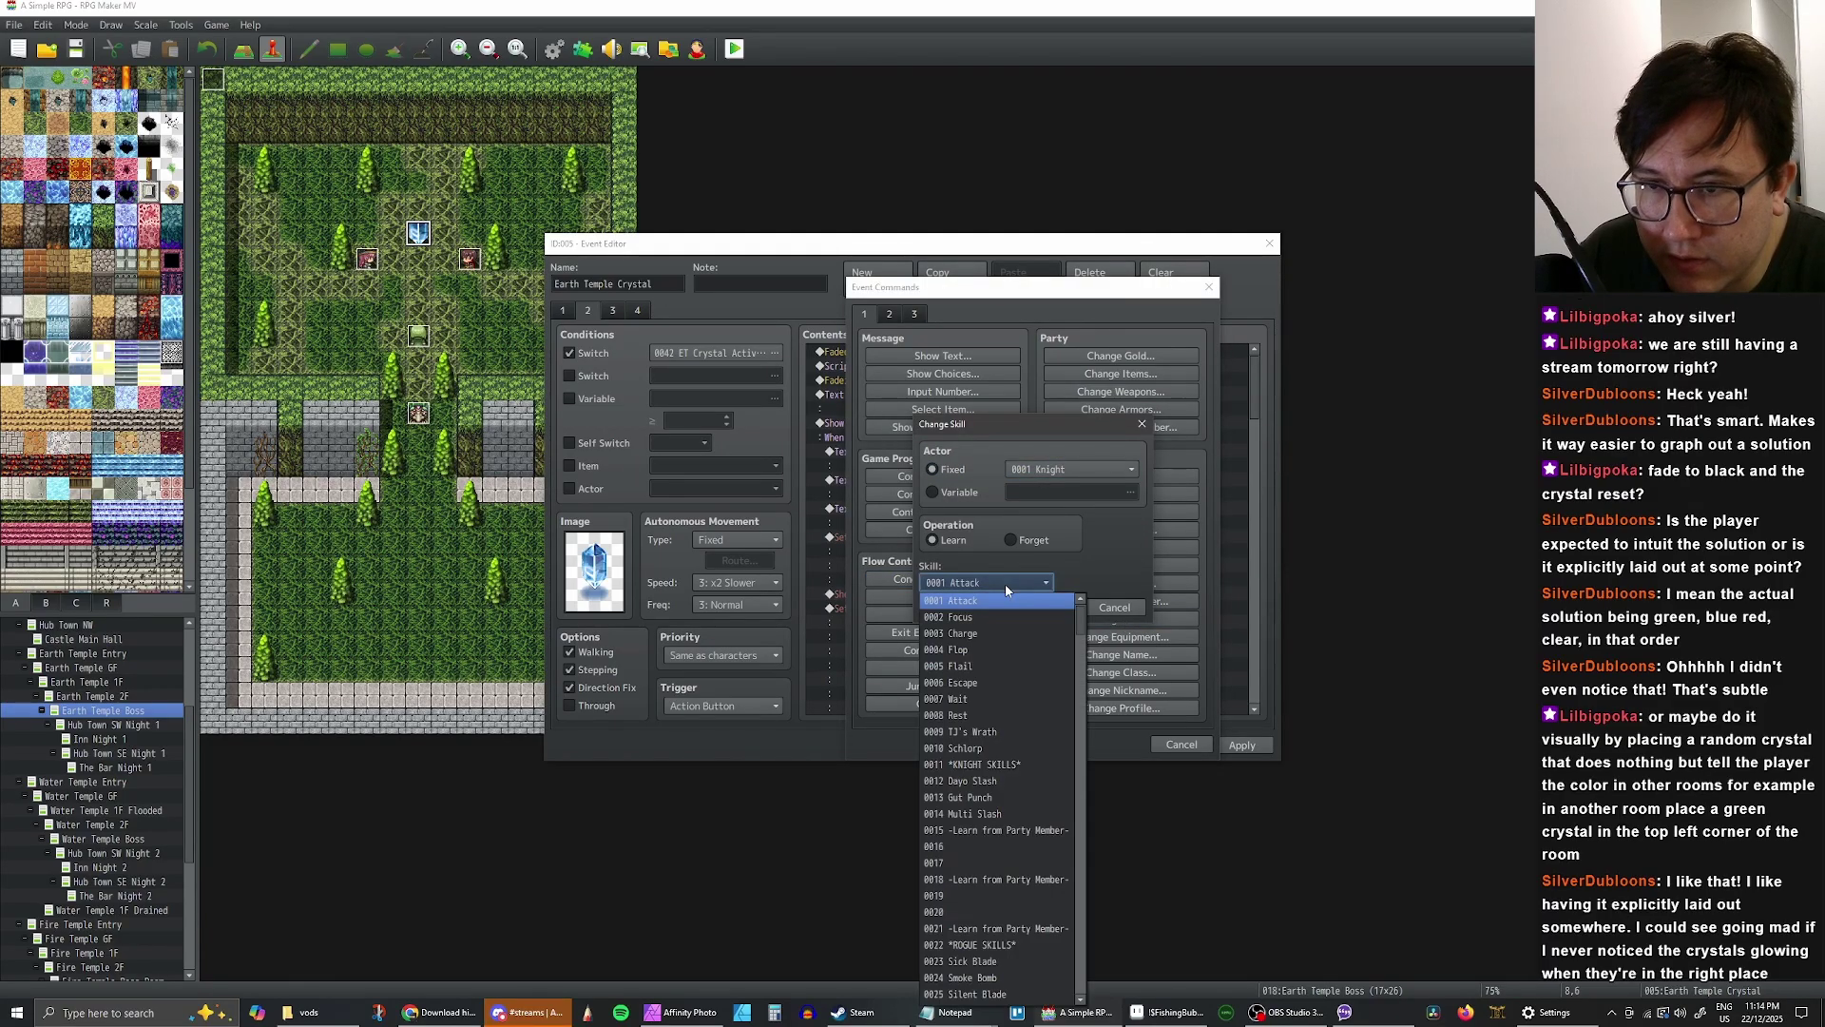
pyautogui.scroll(-12, 1041, 689)
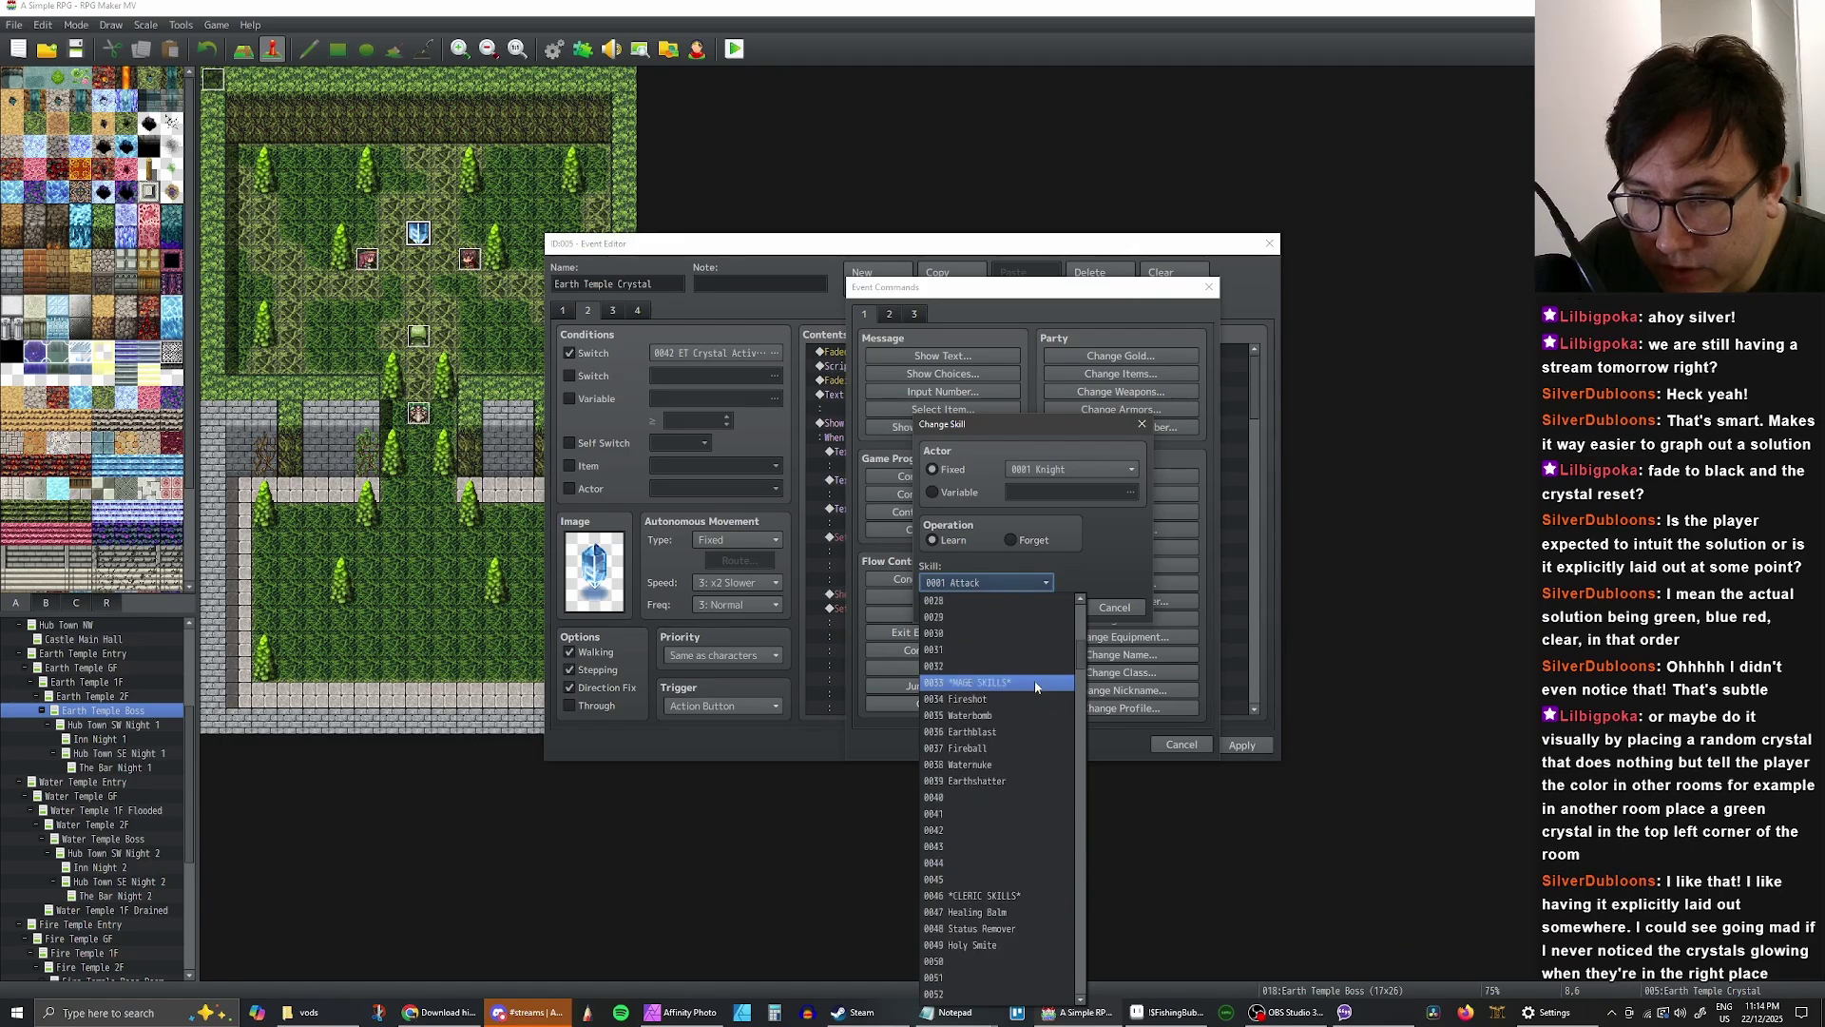
pyautogui.scroll(-1, 1034, 686)
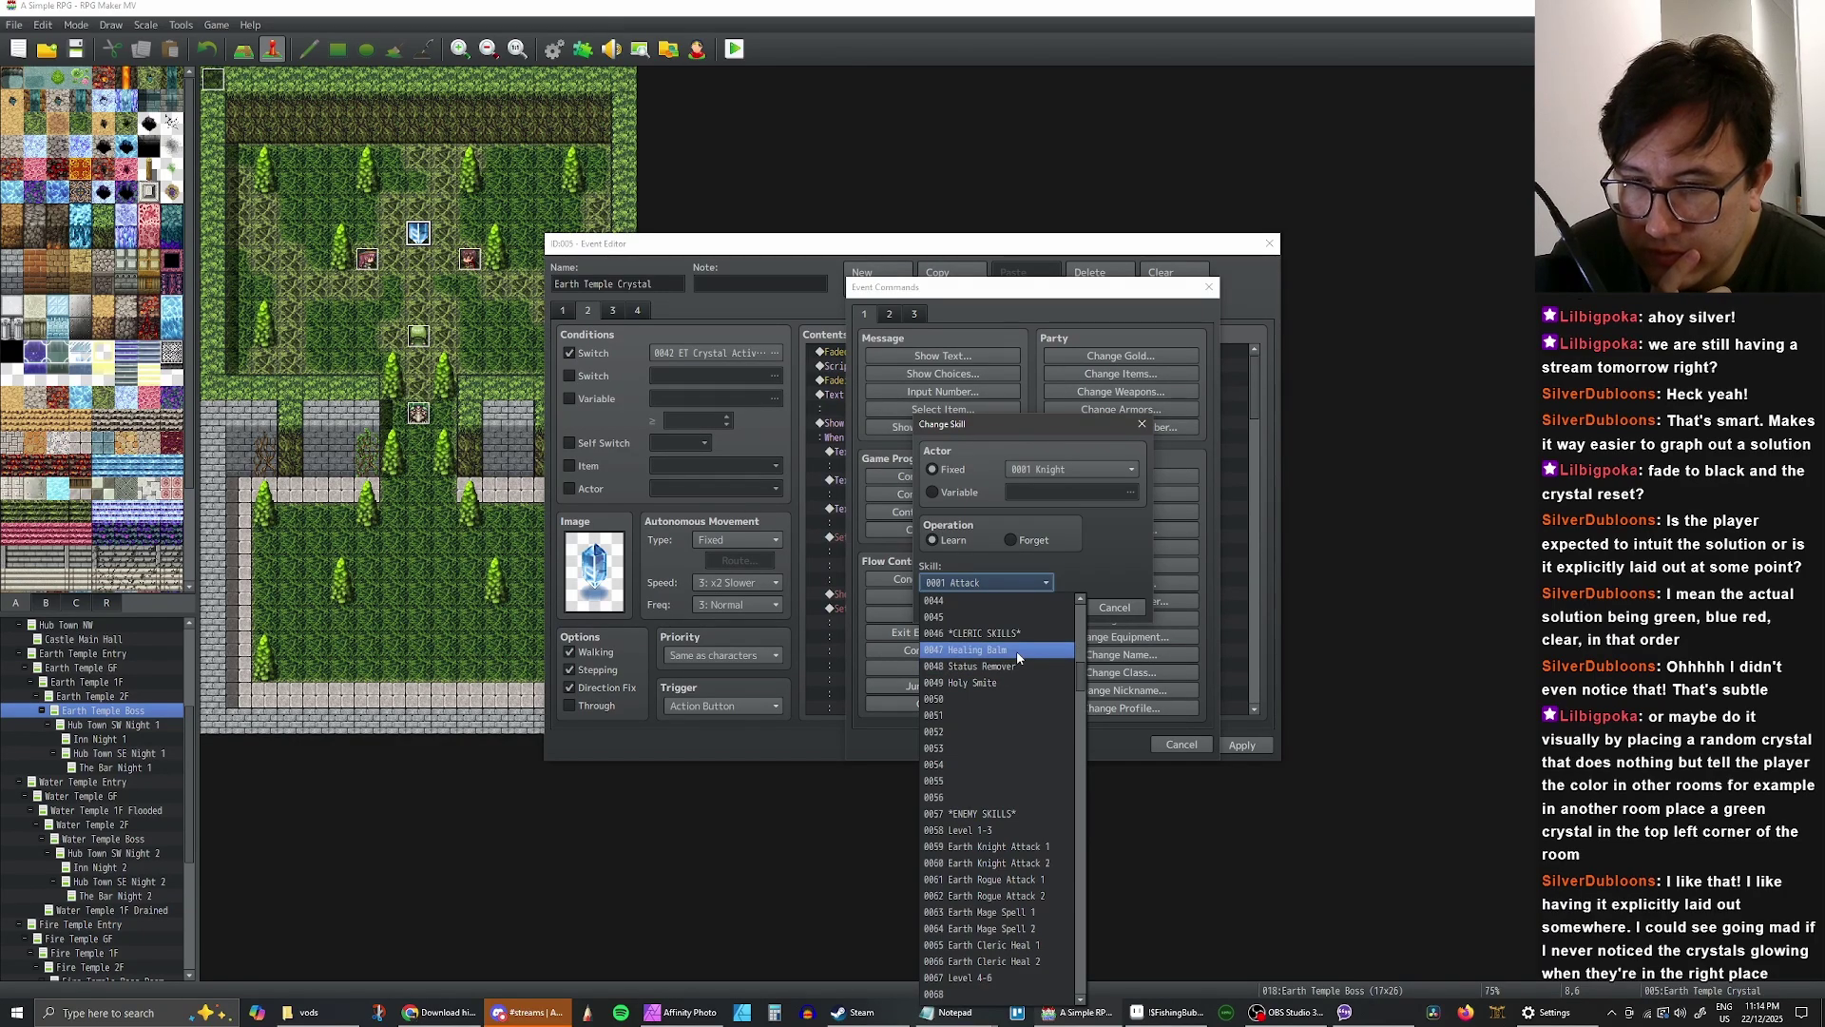
pyautogui.click(1017, 651)
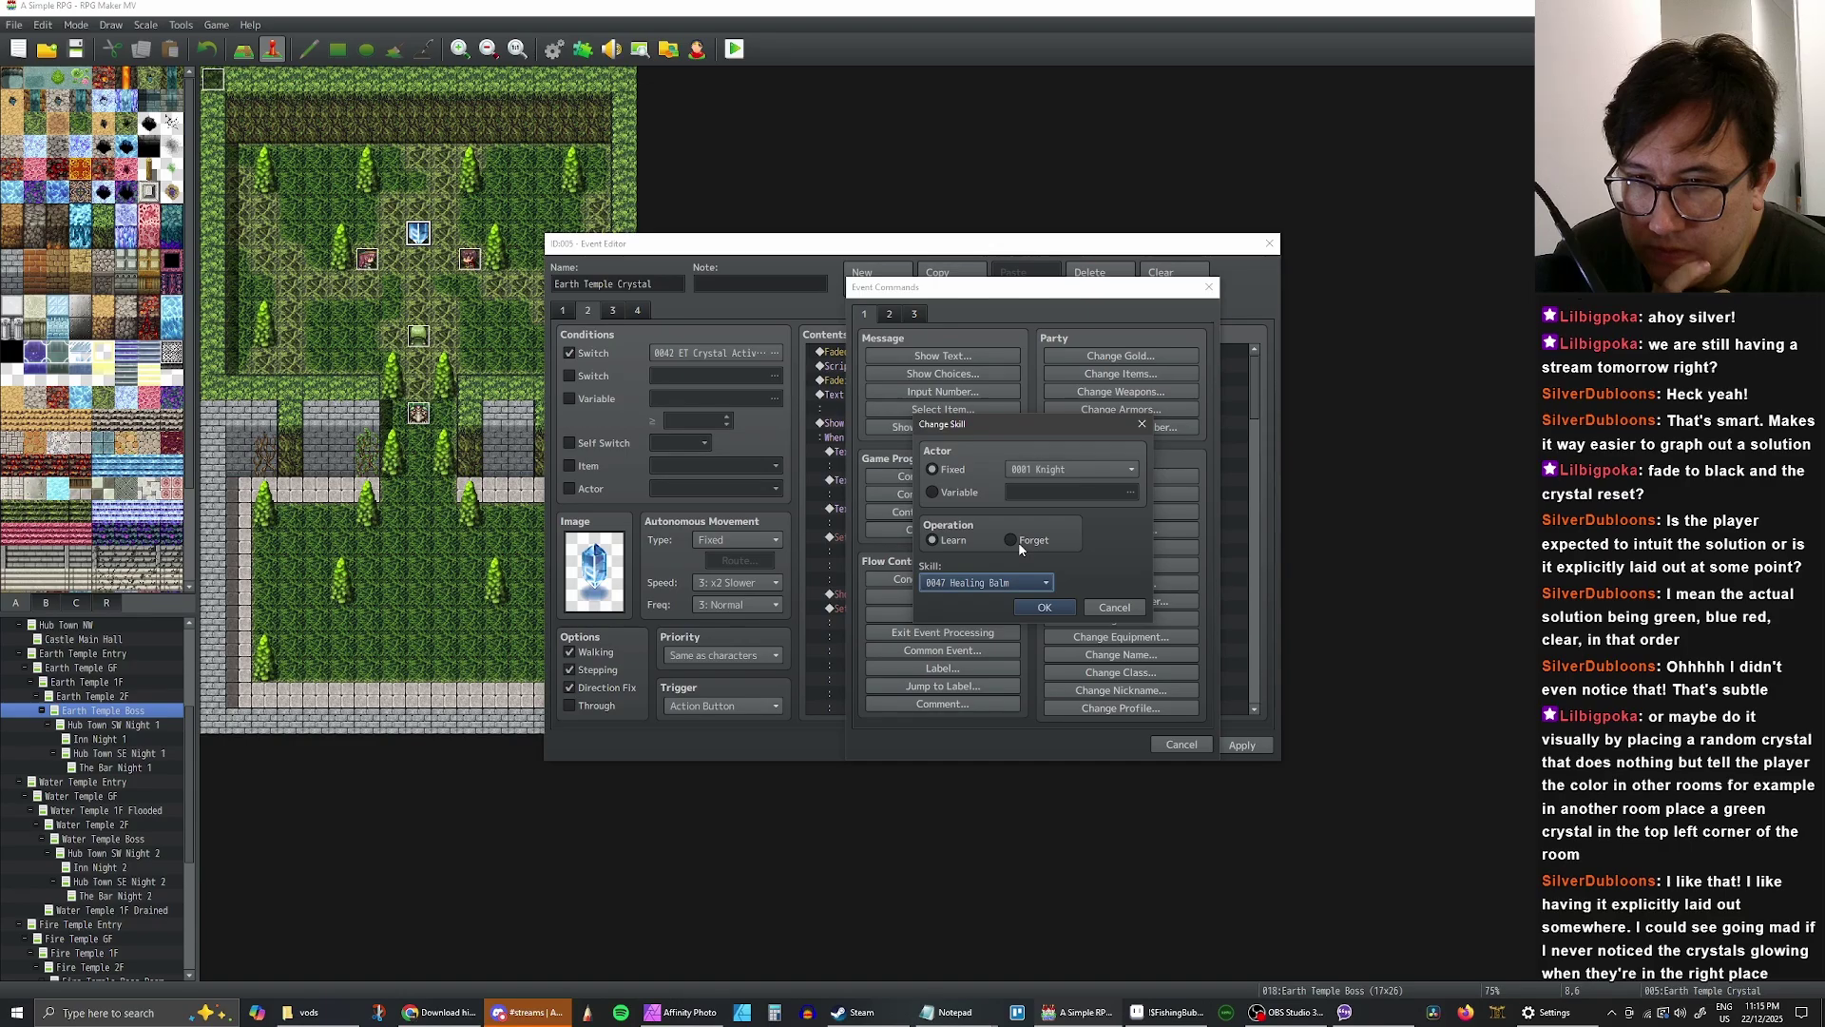
pyautogui.click(1023, 584)
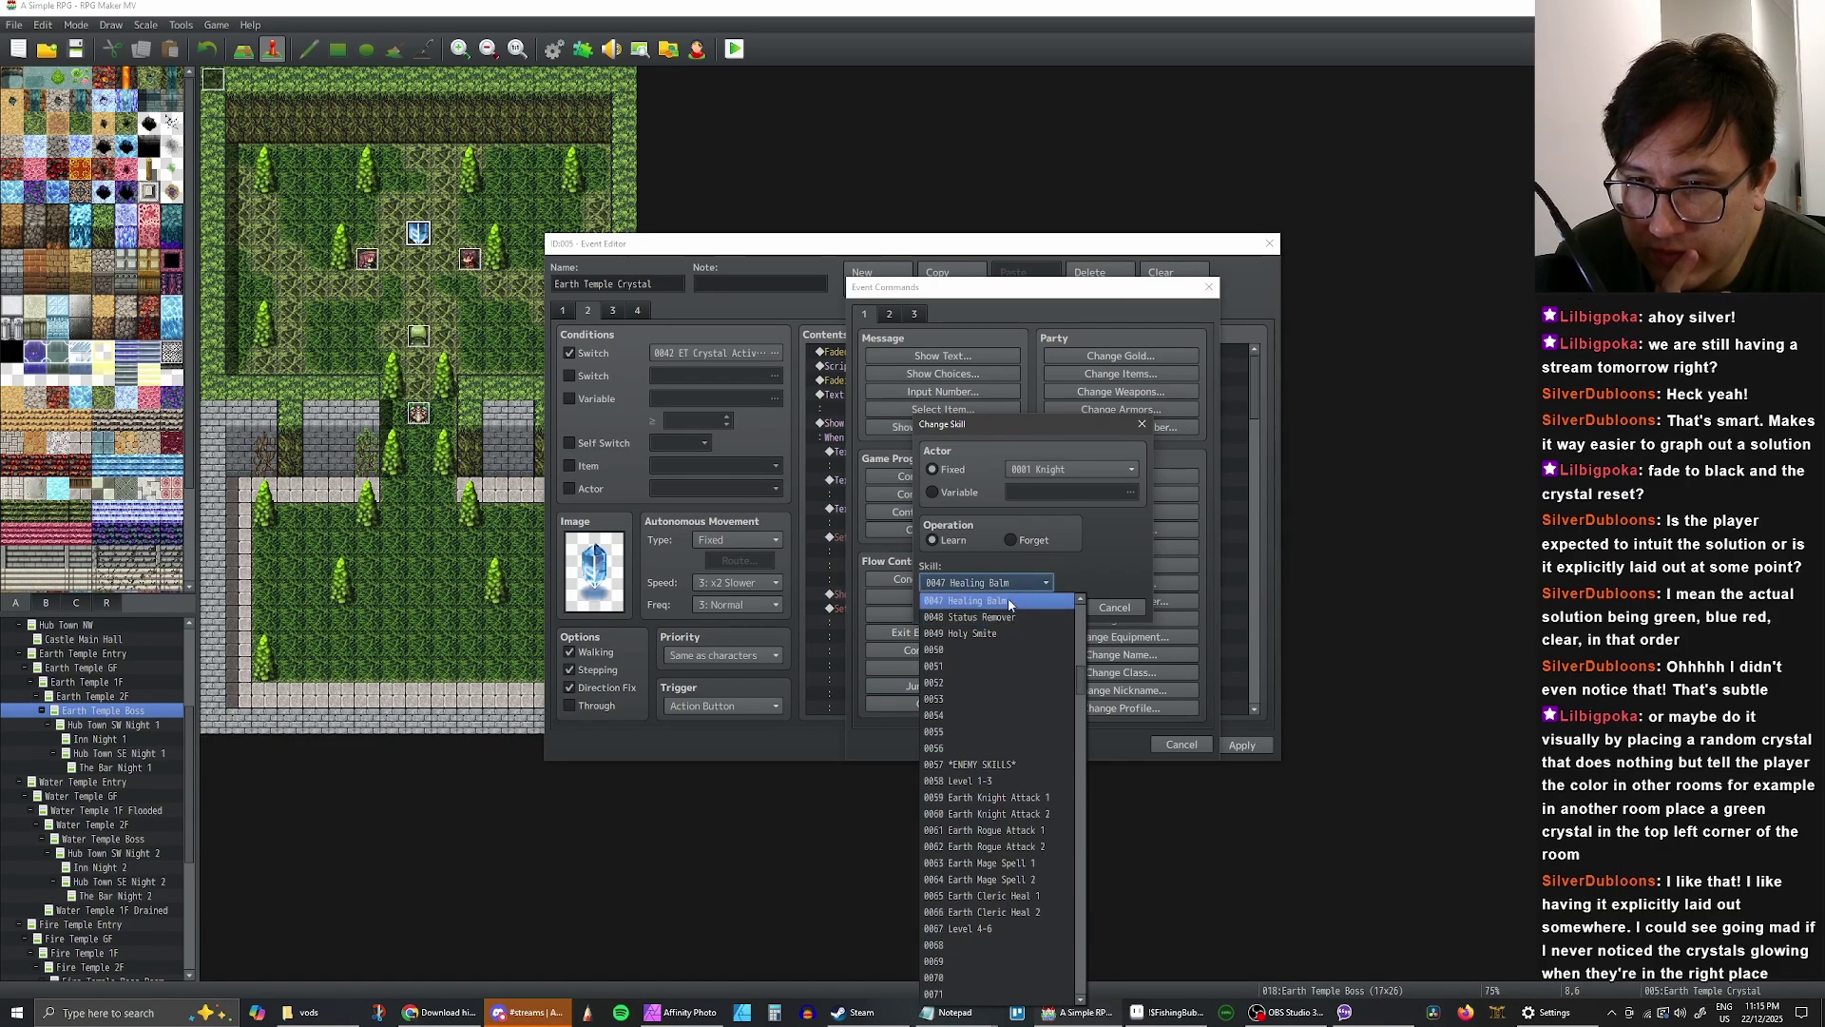
pyautogui.click(1010, 601)
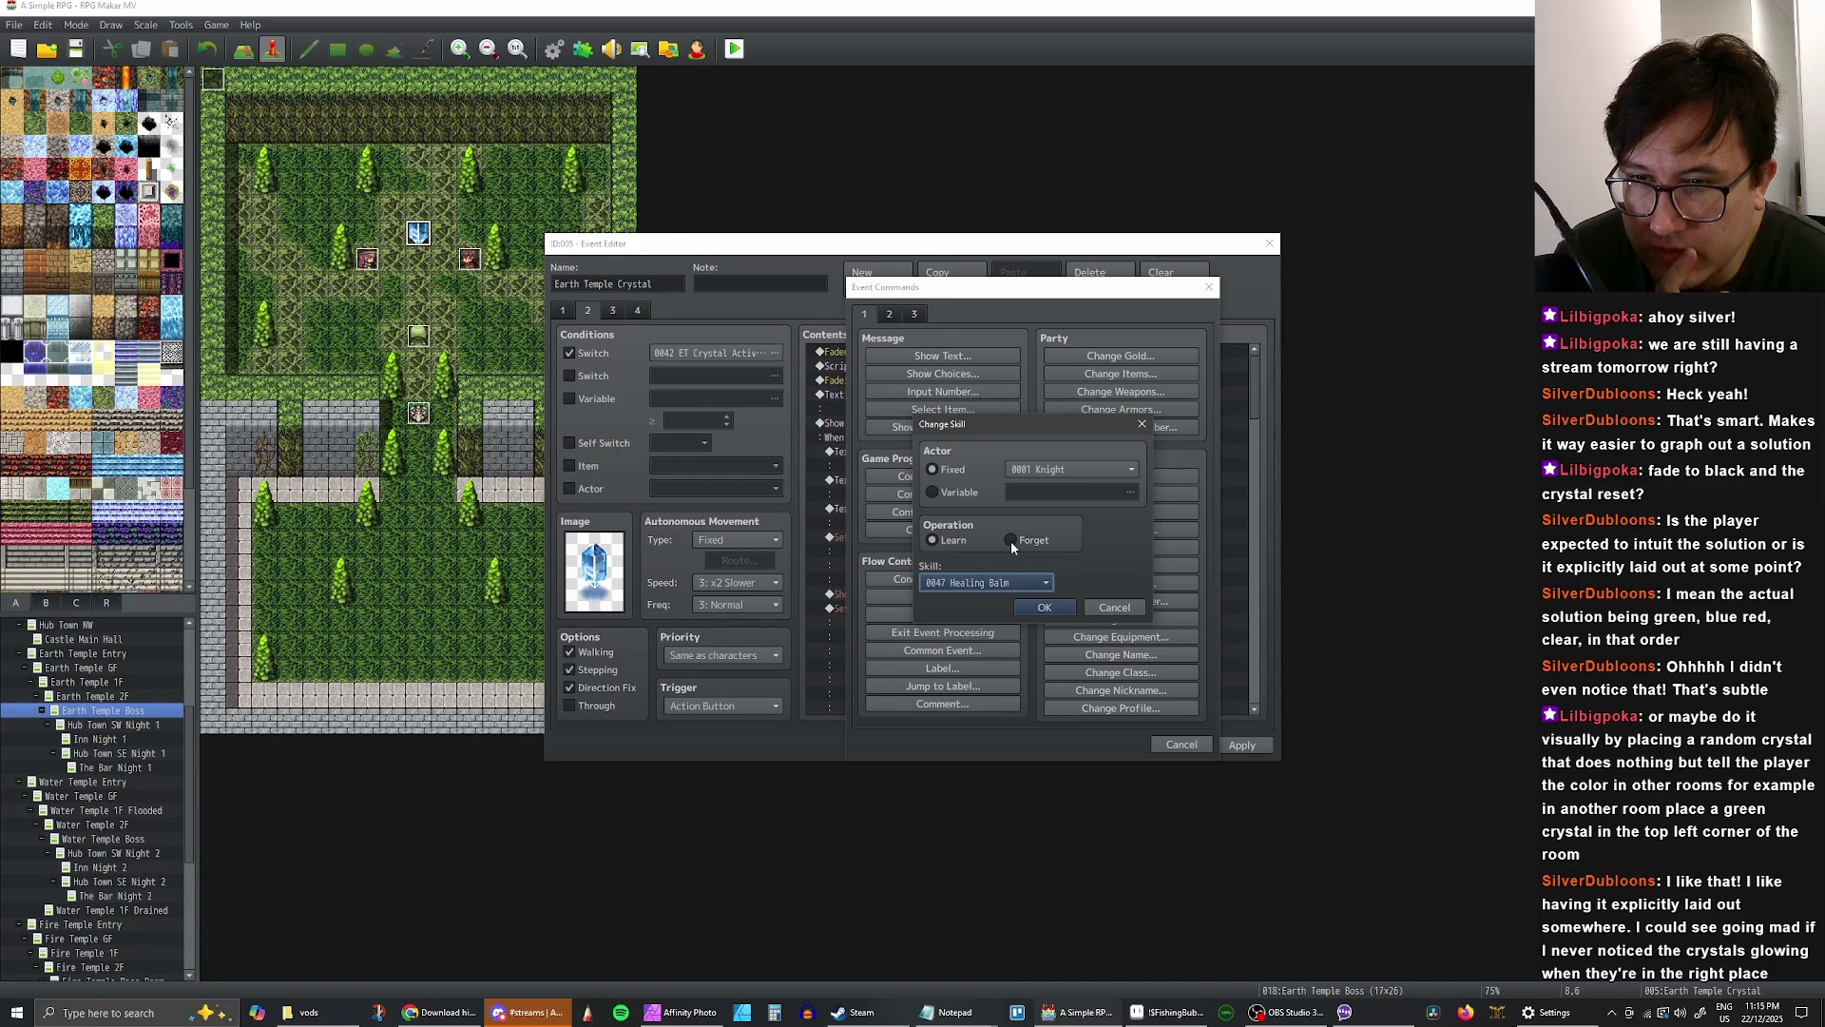
pyautogui.click(1042, 583)
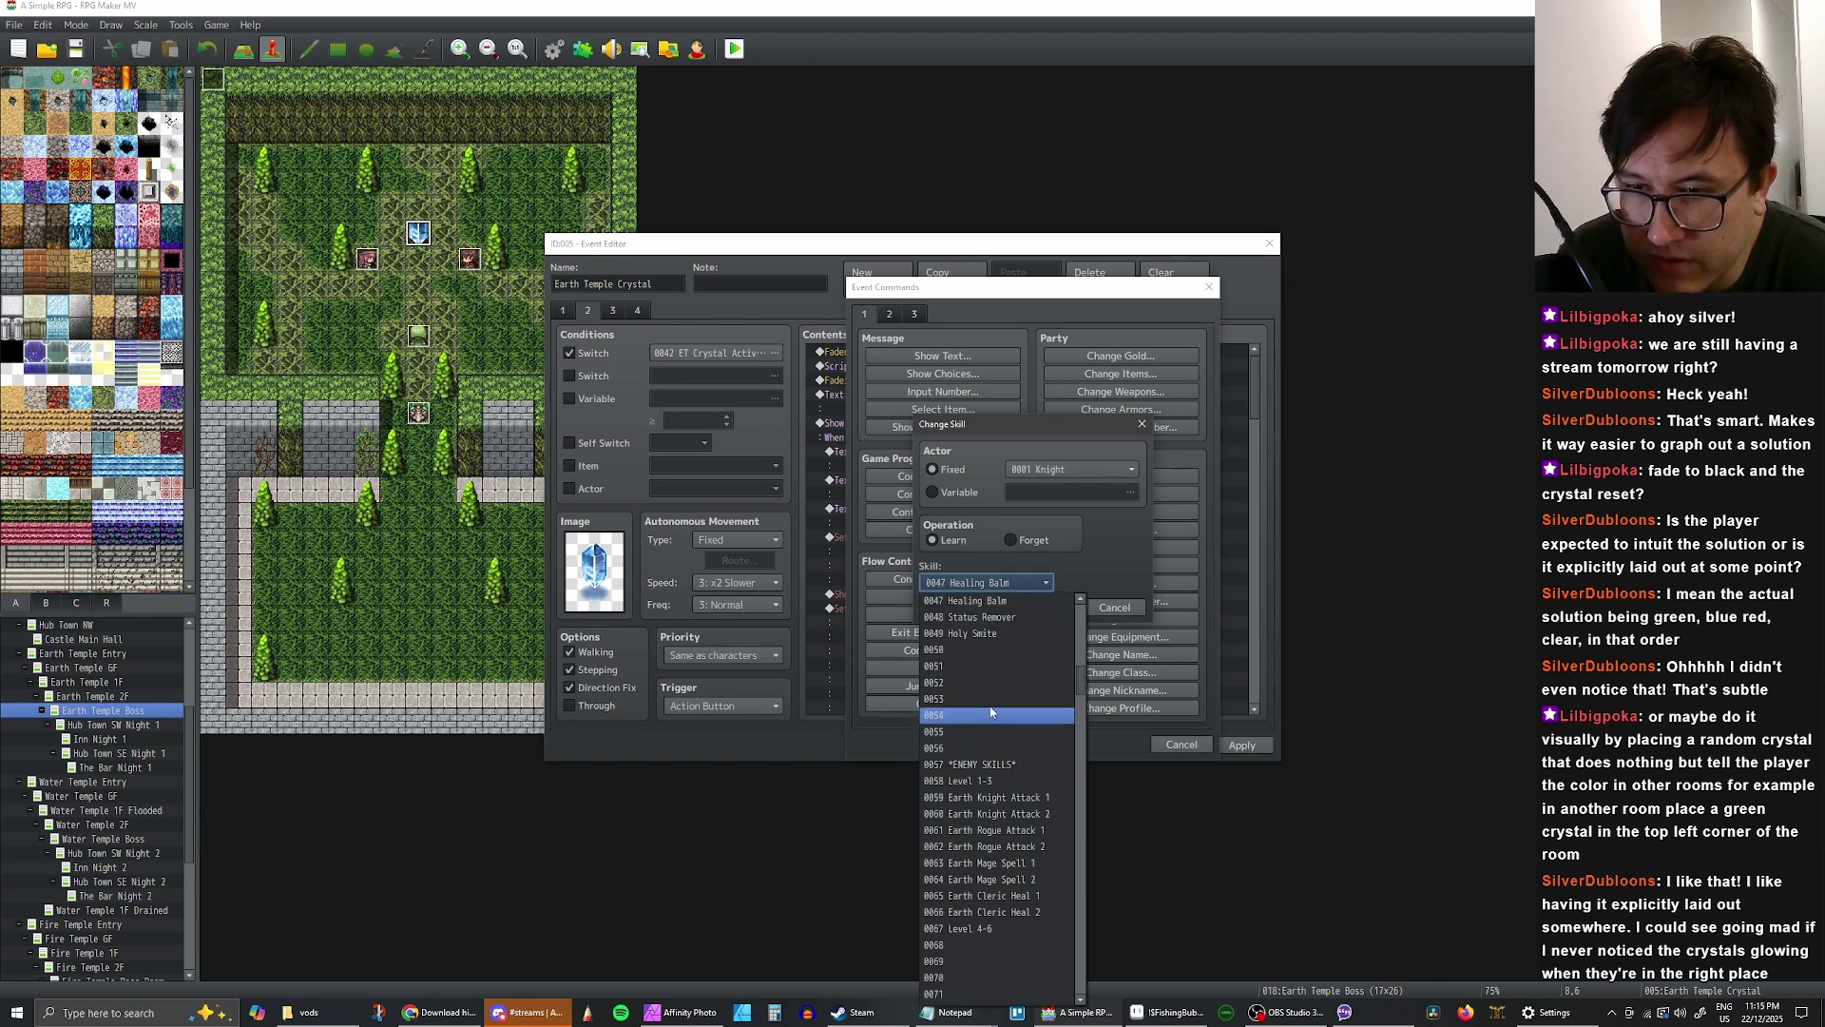
pyautogui.click(1002, 586)
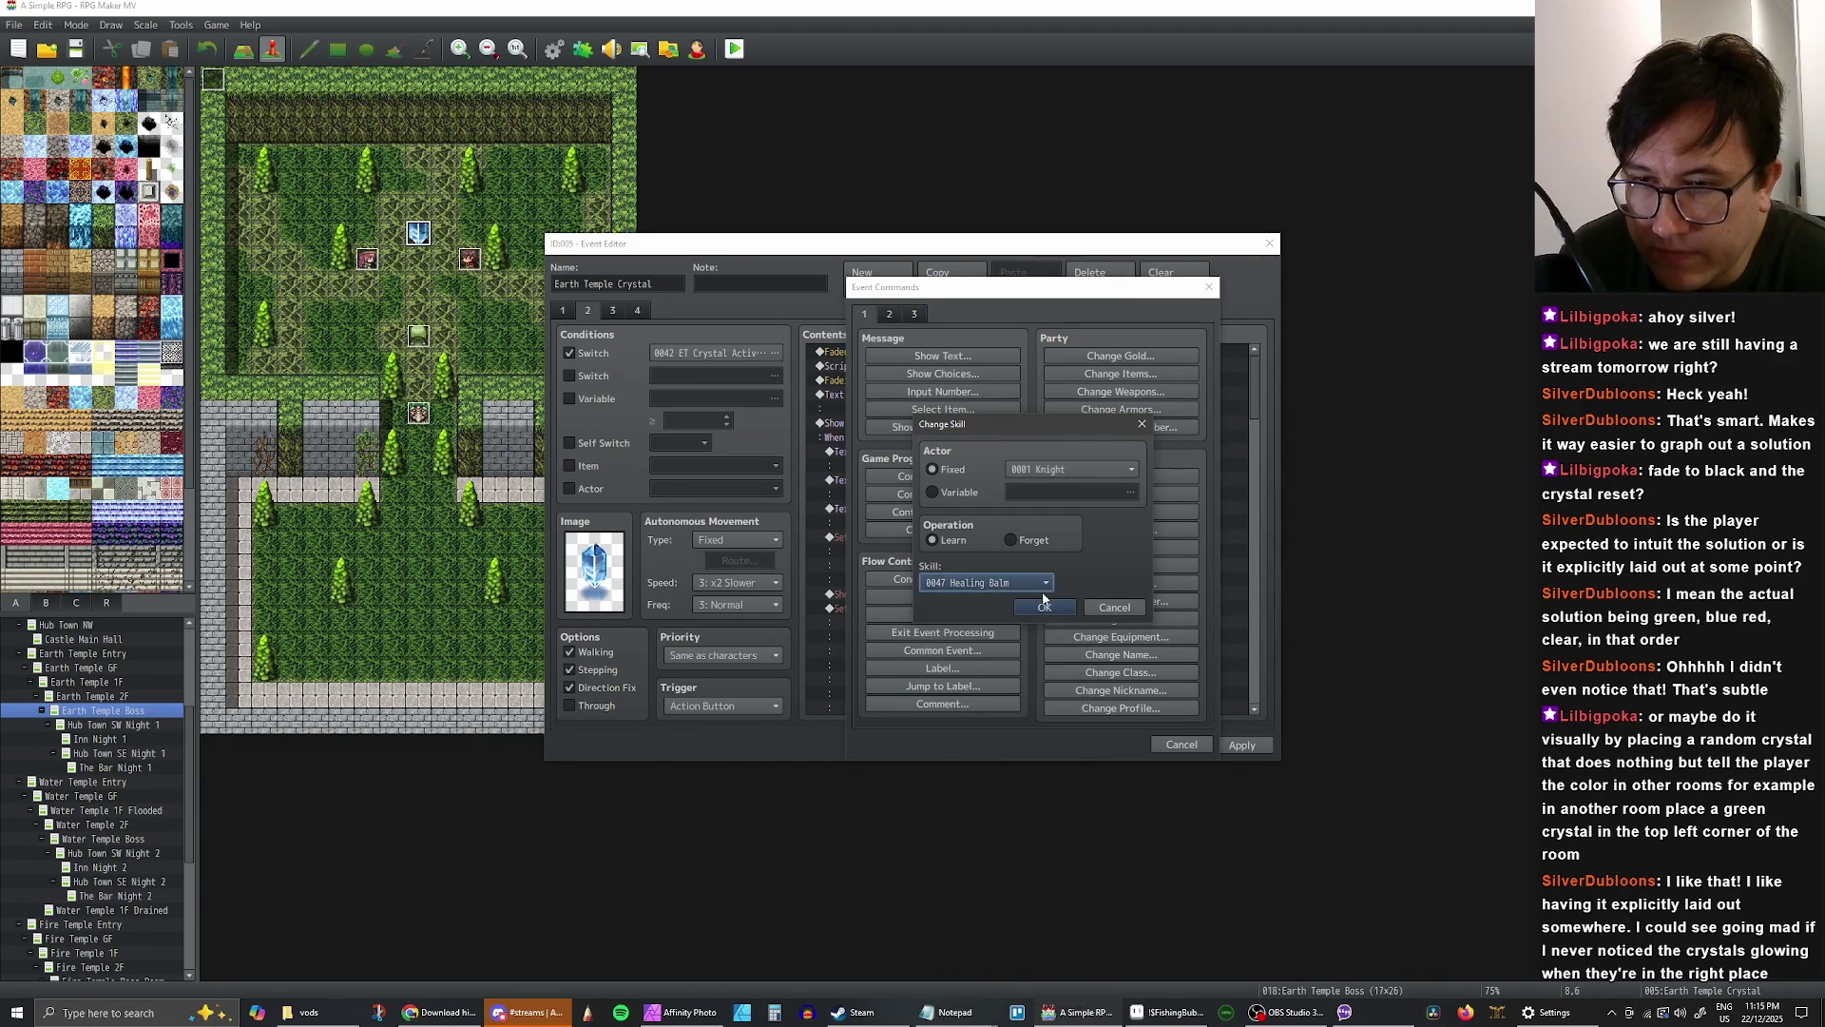
pyautogui.click(1042, 606)
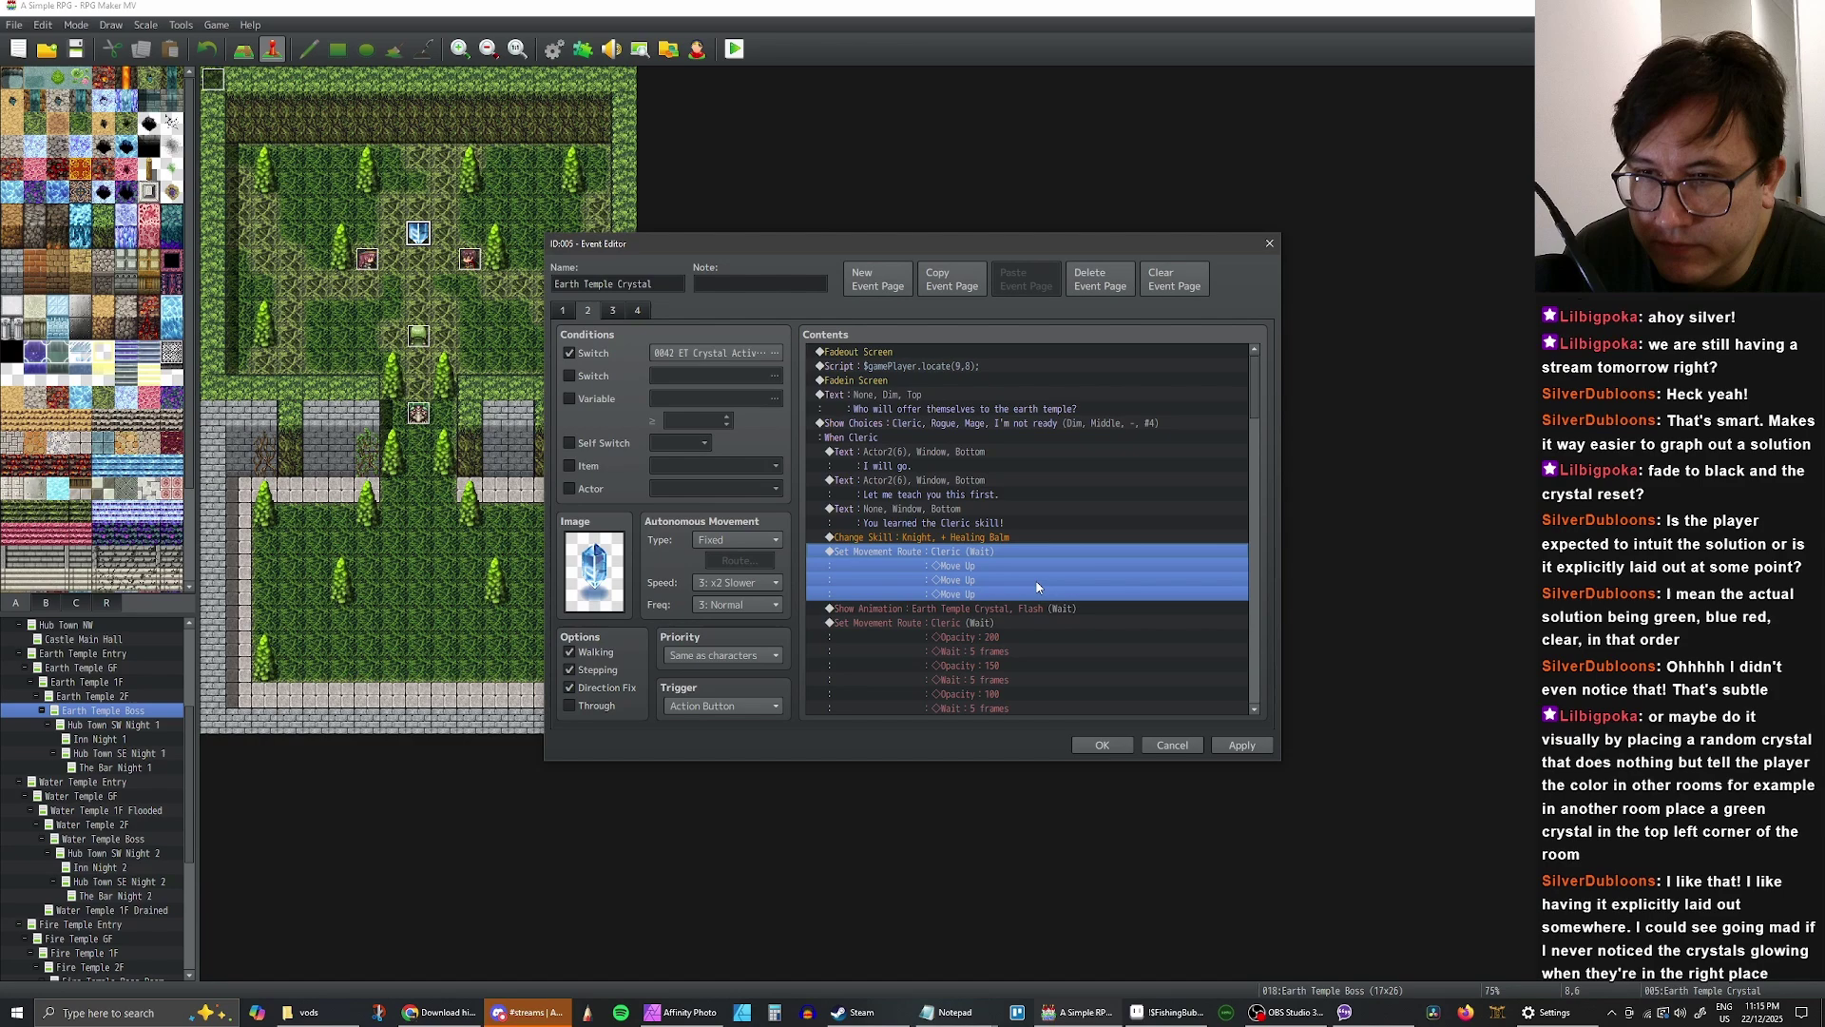
# - Copy the two teaching messages and the Change Skill command into the When Rogue branch, before the Rogue's first movement route
pyautogui.click(974, 513)
pyautogui.scroll(-1, 1025, 535)
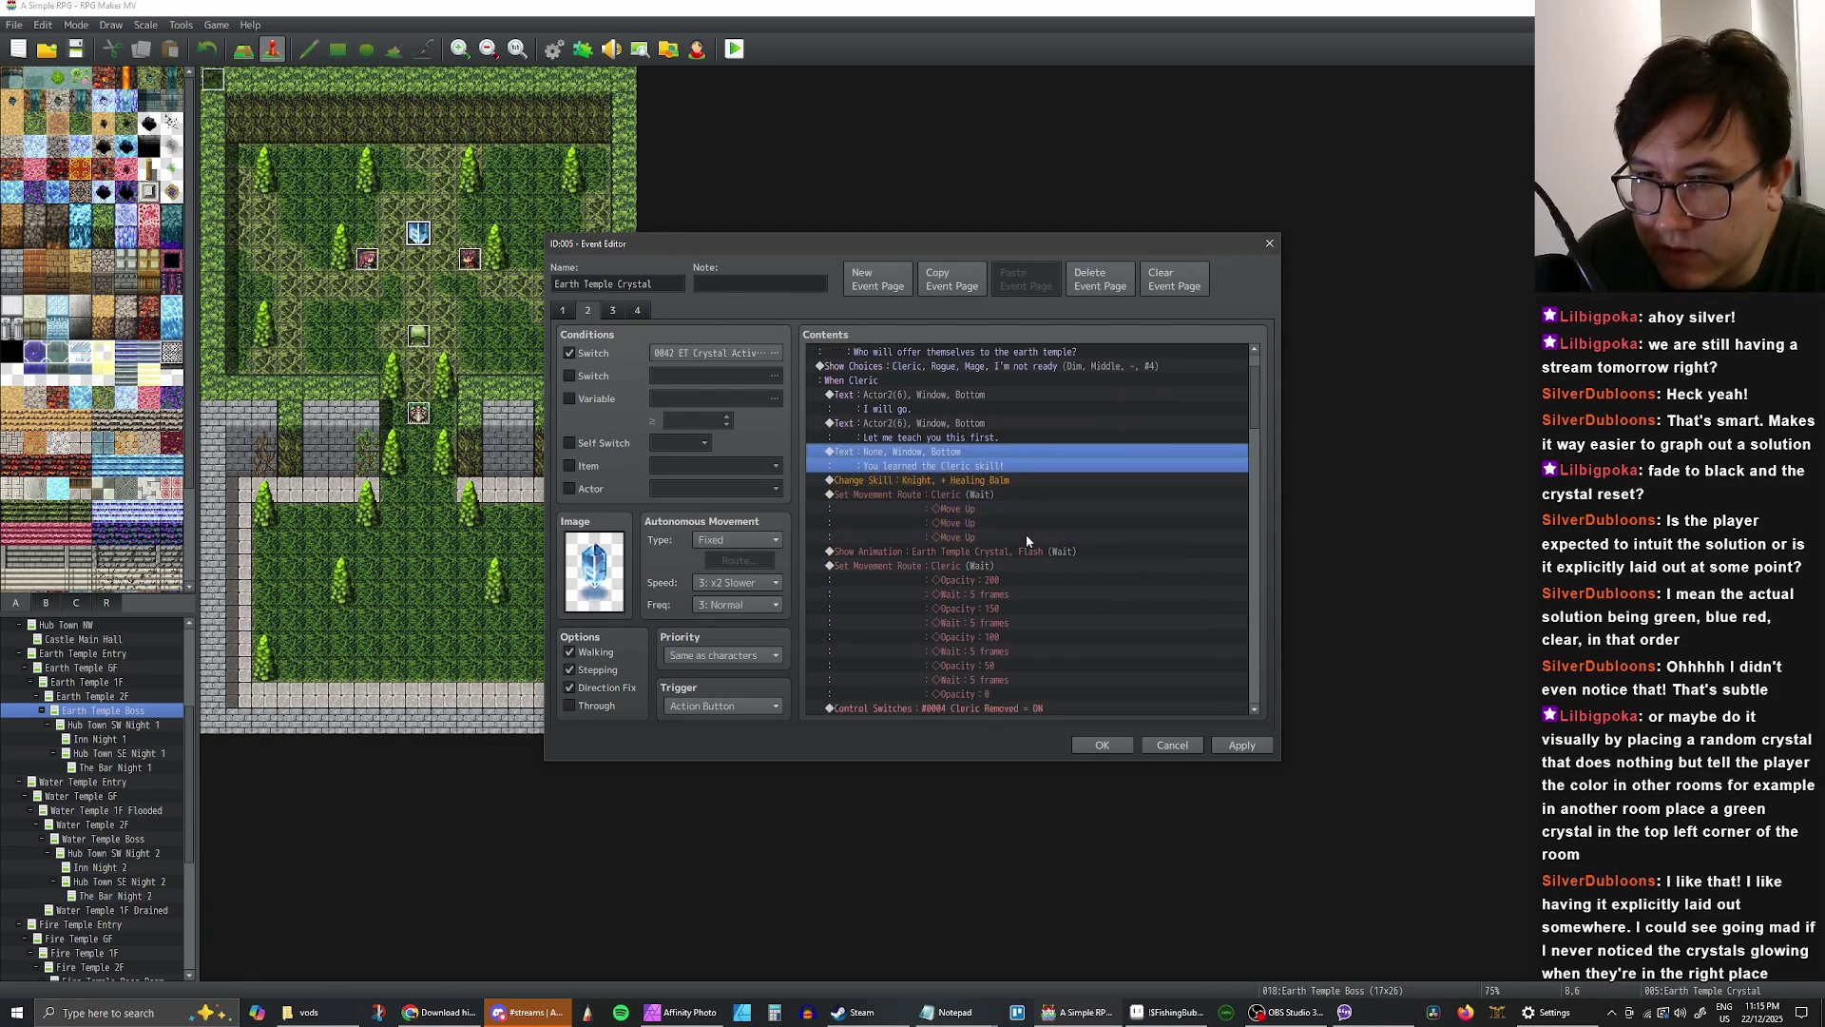
pyautogui.click(955, 433)
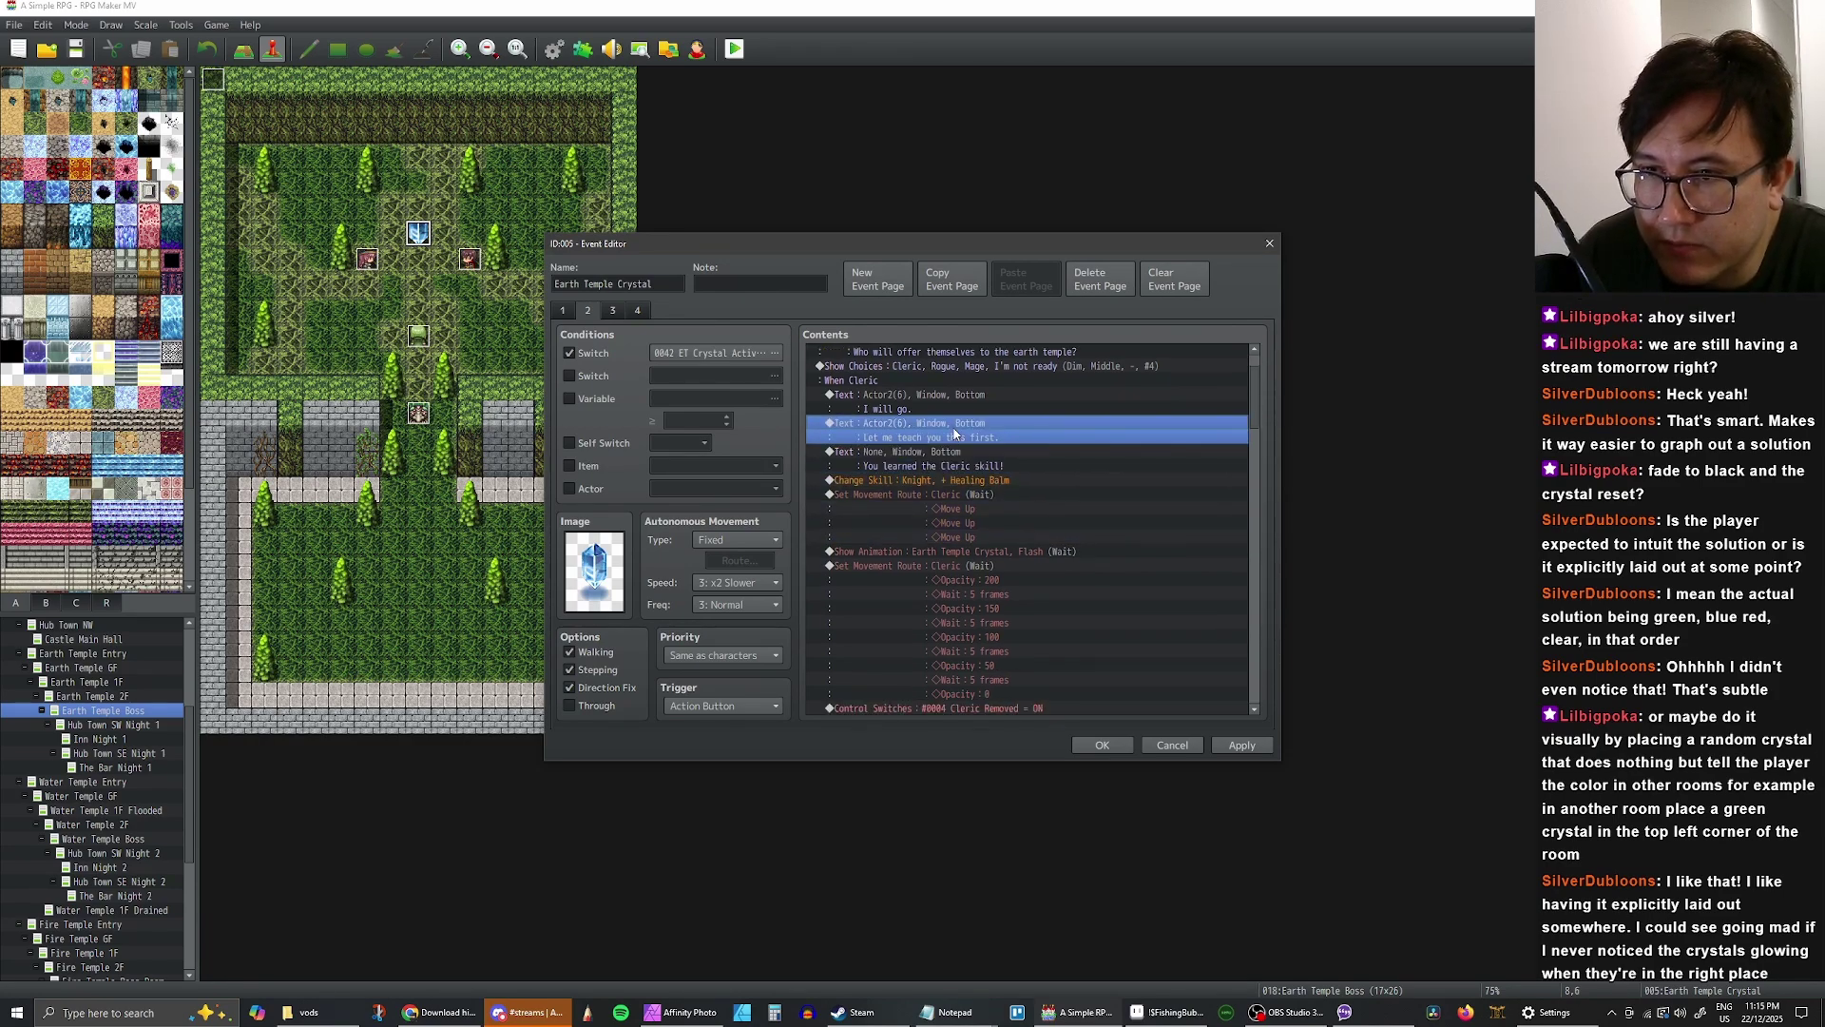
pyautogui.keyDown('shift'); pyautogui.click(971, 478); pyautogui.keyUp('shift')
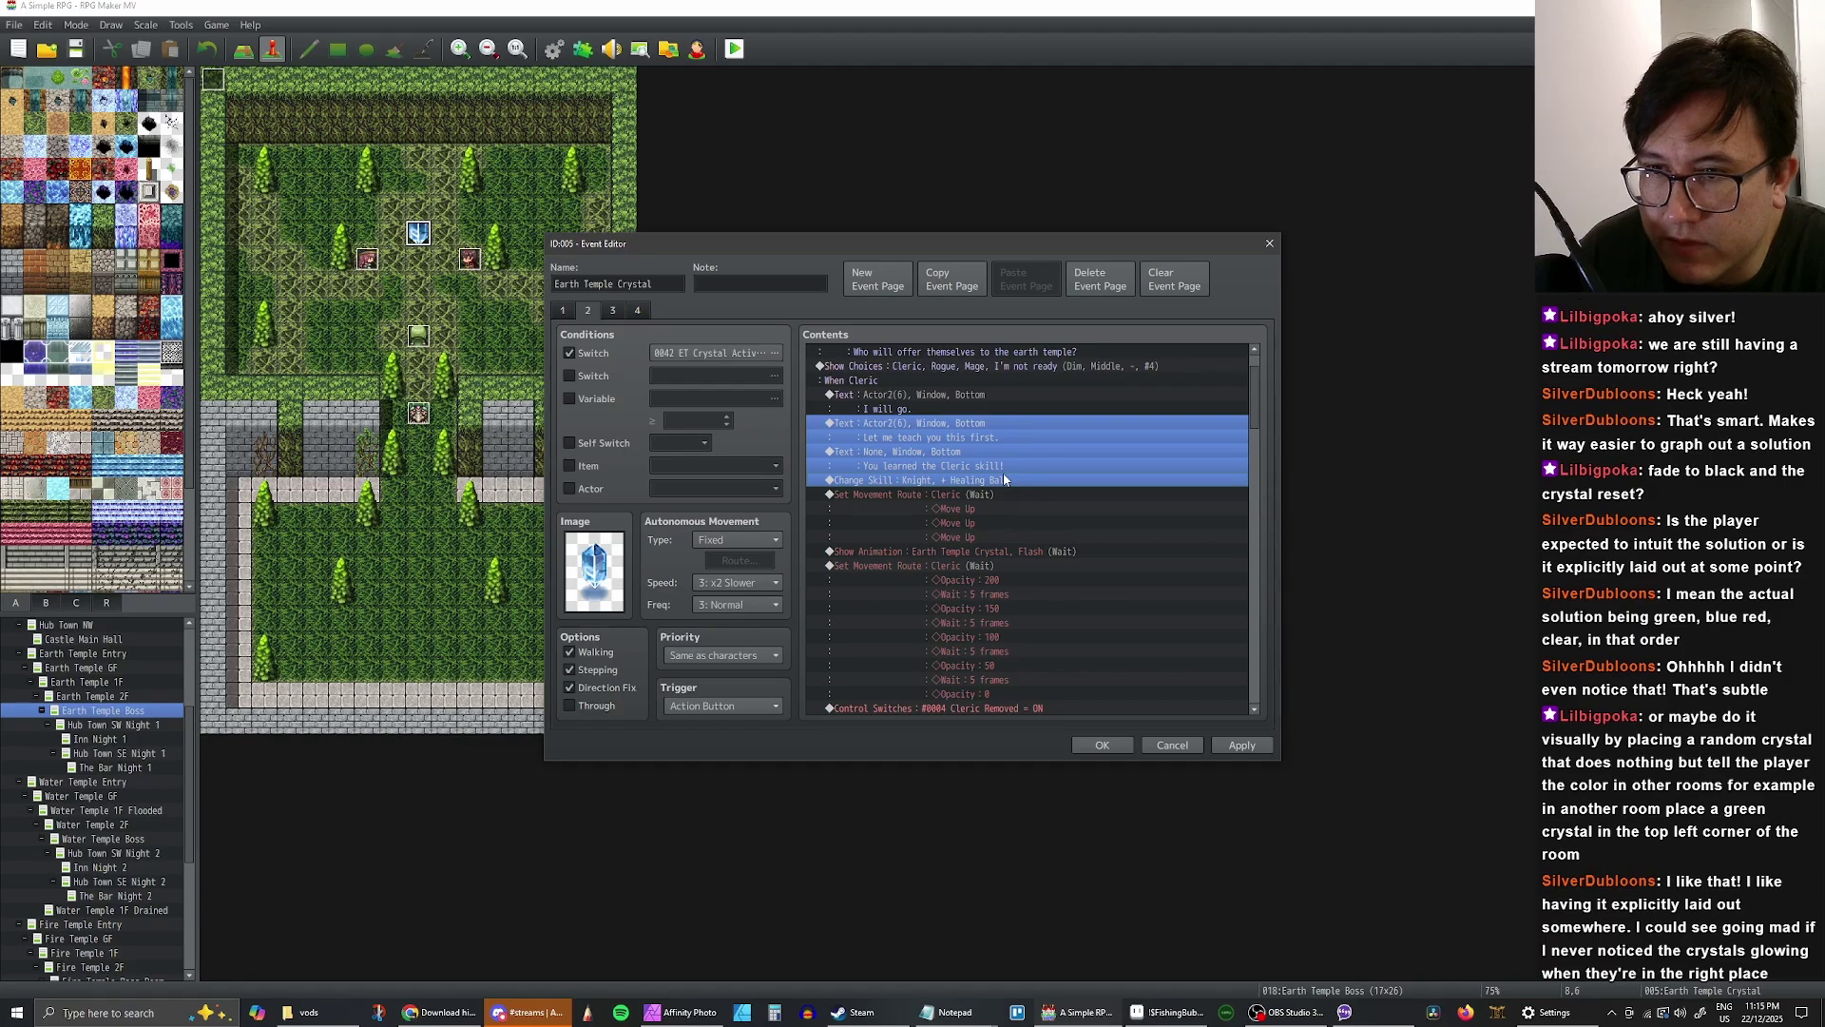
pyautogui.scroll(-13, 1005, 480)
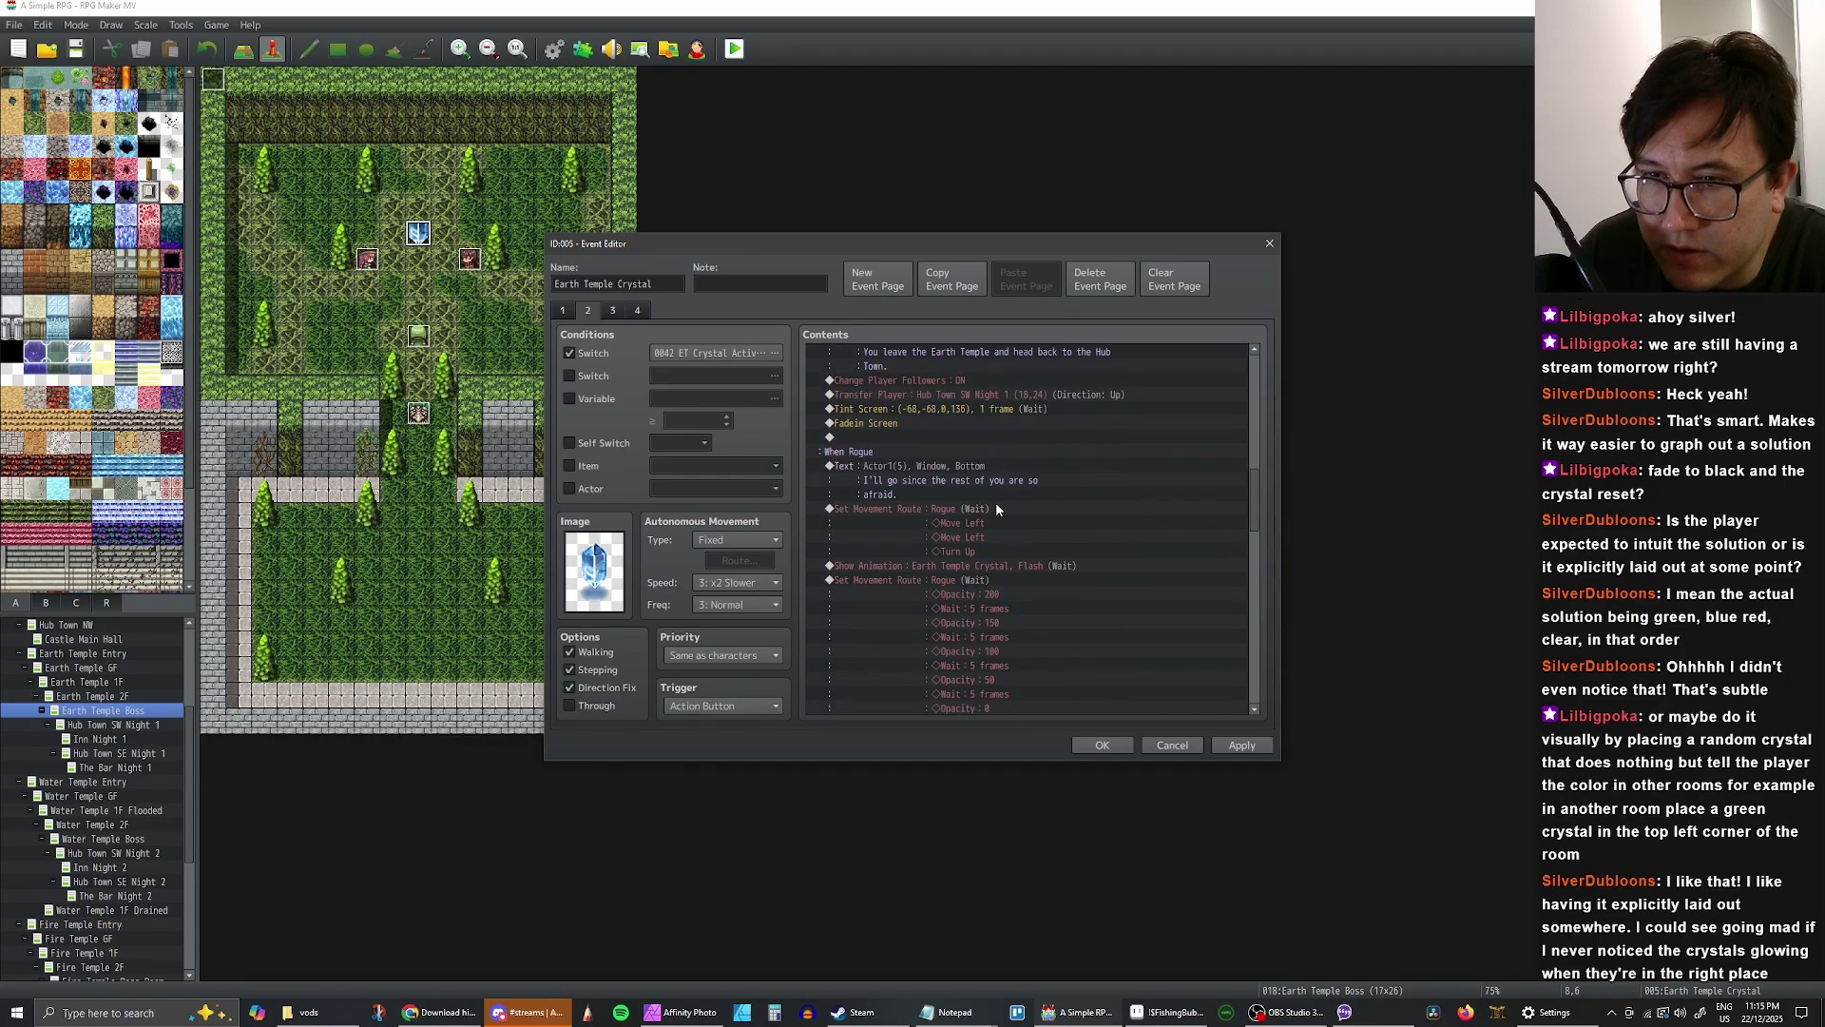
pyautogui.scroll(-2, 996, 508)
pyautogui.scroll(2, 989, 525)
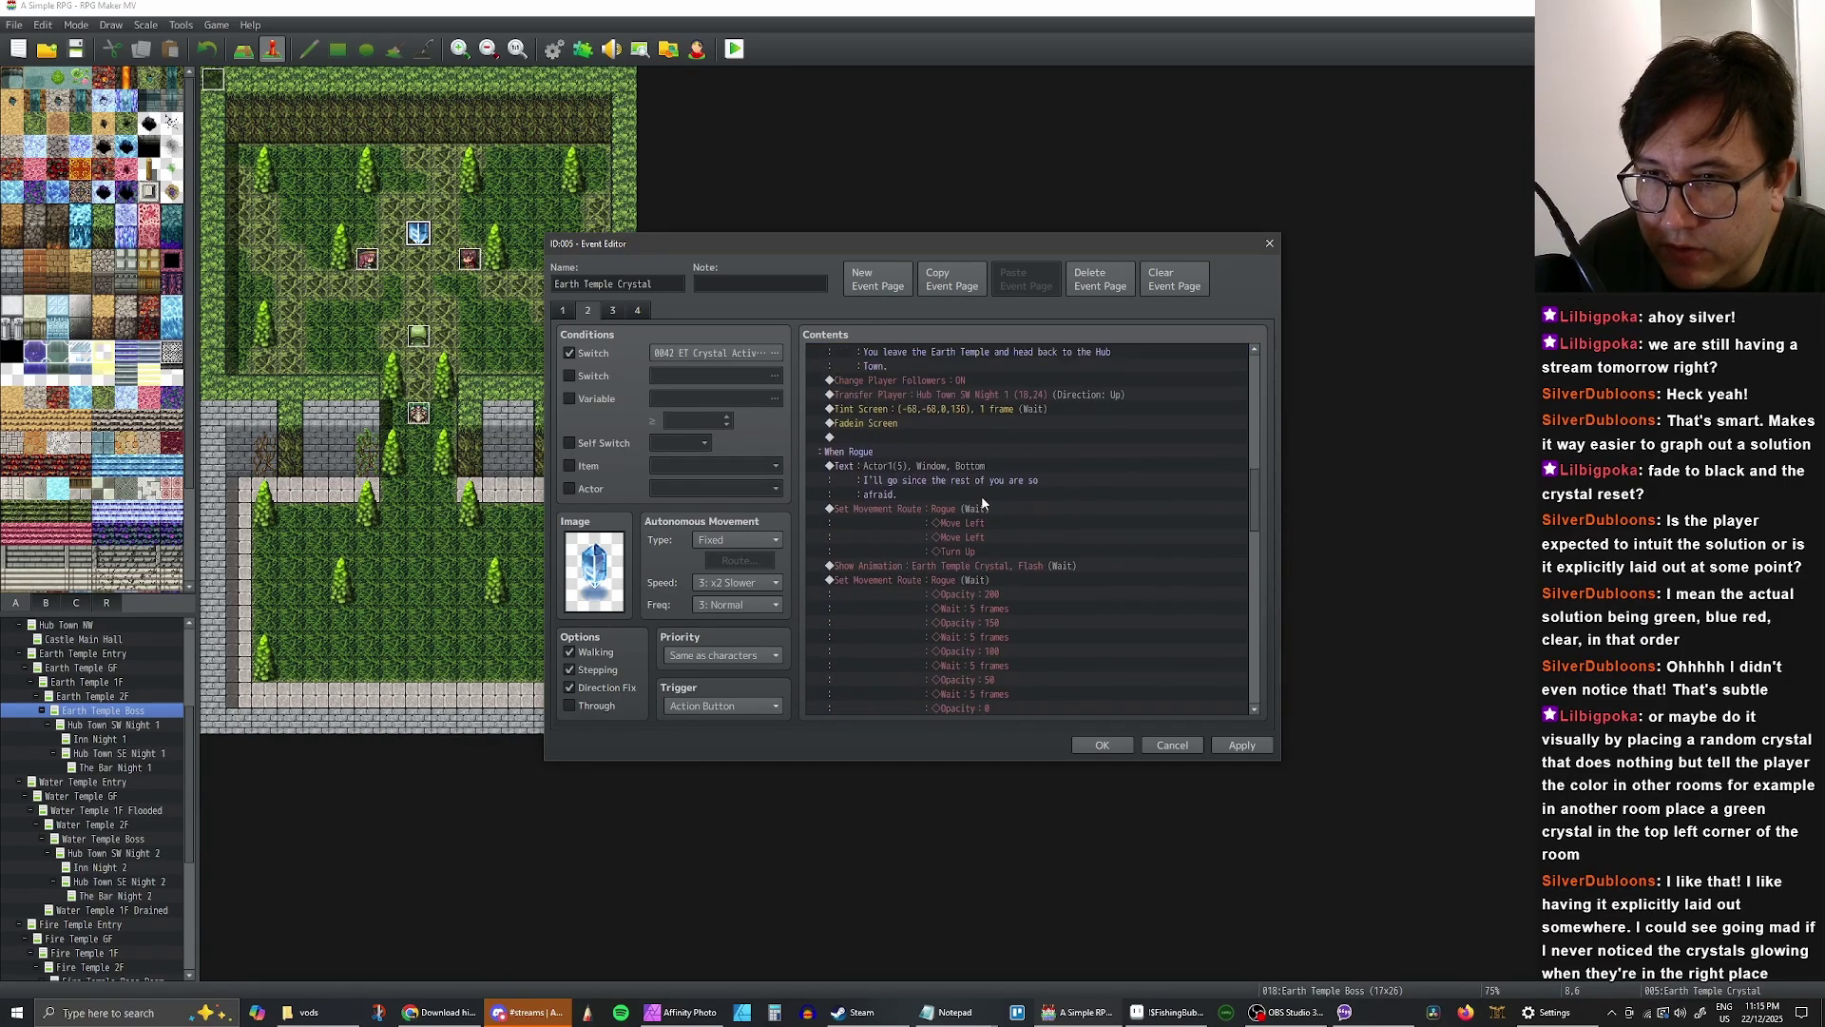
pyautogui.click(953, 514)
pyautogui.hotkey('ctrl', 'v')
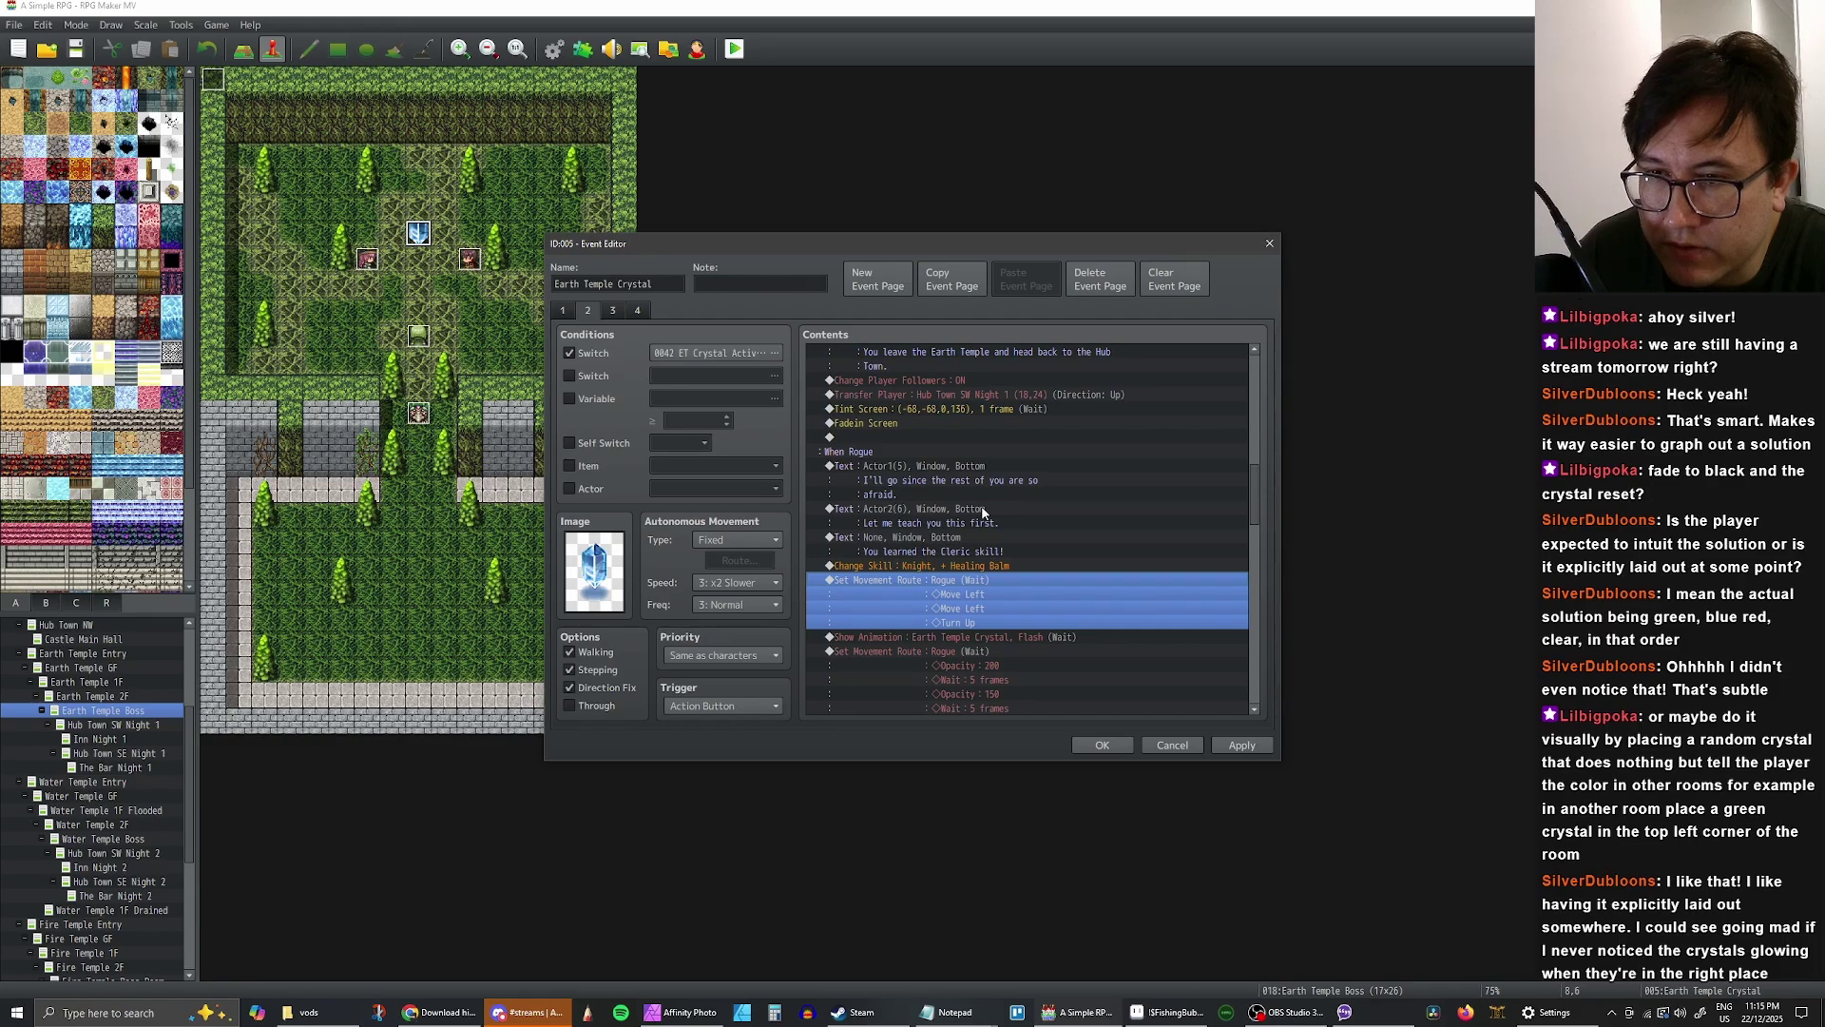
# - Set the face of the When Rogue branch's "Let me teach you this first." message to the red-haired rogue from Actor1
pyautogui.doubleClick(1011, 512)
pyautogui.doubleClick(899, 514)
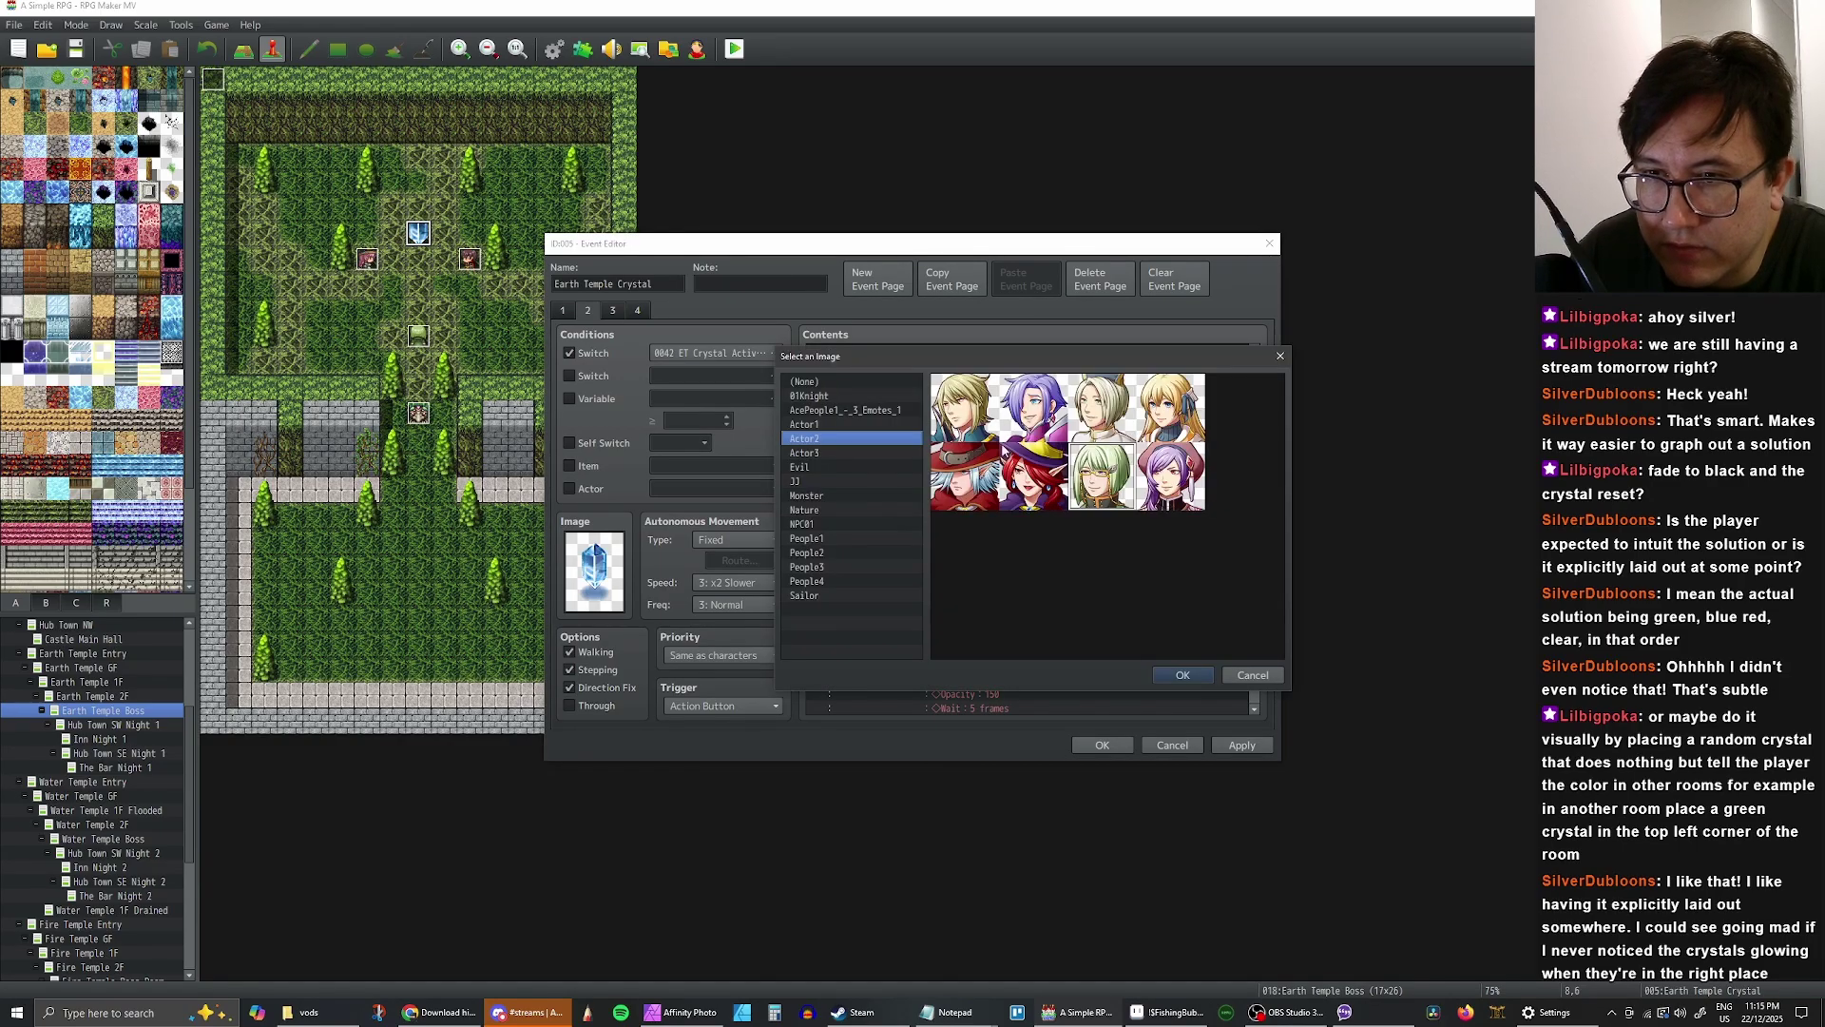
pyautogui.click(810, 426)
pyautogui.doubleClick(1023, 456)
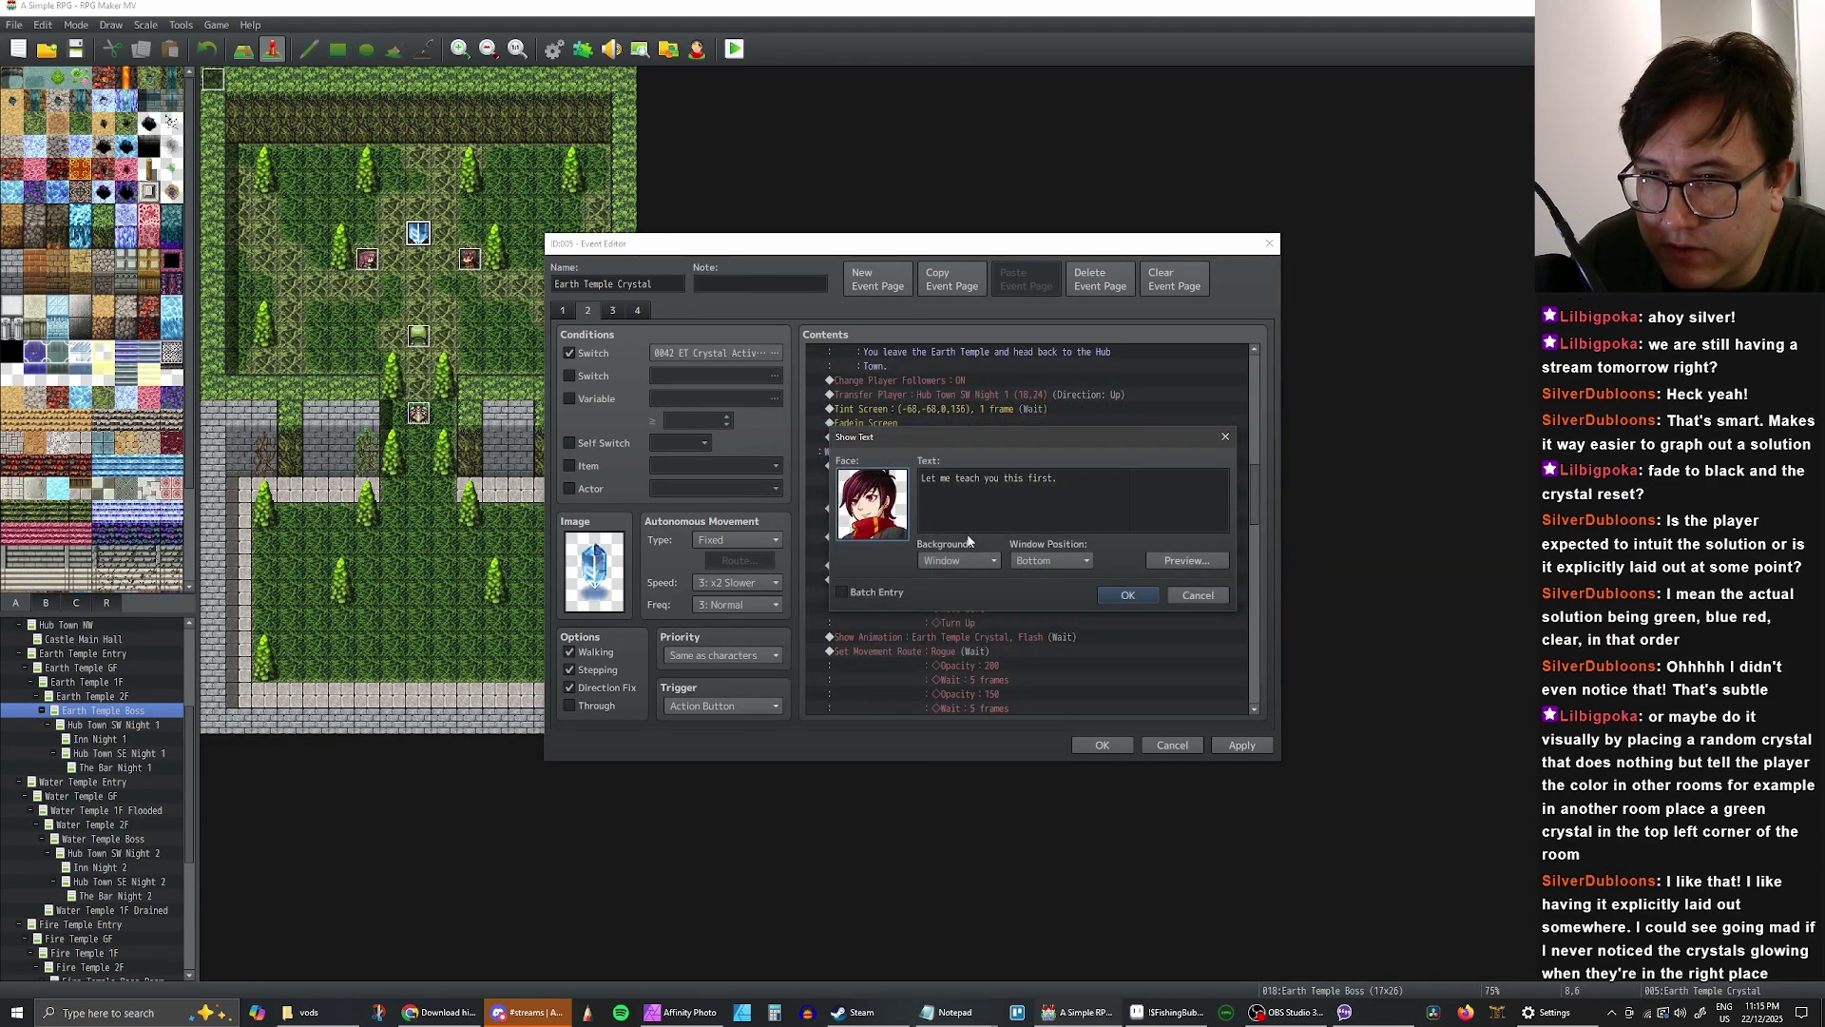
pyautogui.click(1126, 598)
# - Reword the Cleric skill message in the When Rogue branch to "You learned the Rogue skill!"
pyautogui.doubleClick(979, 548)
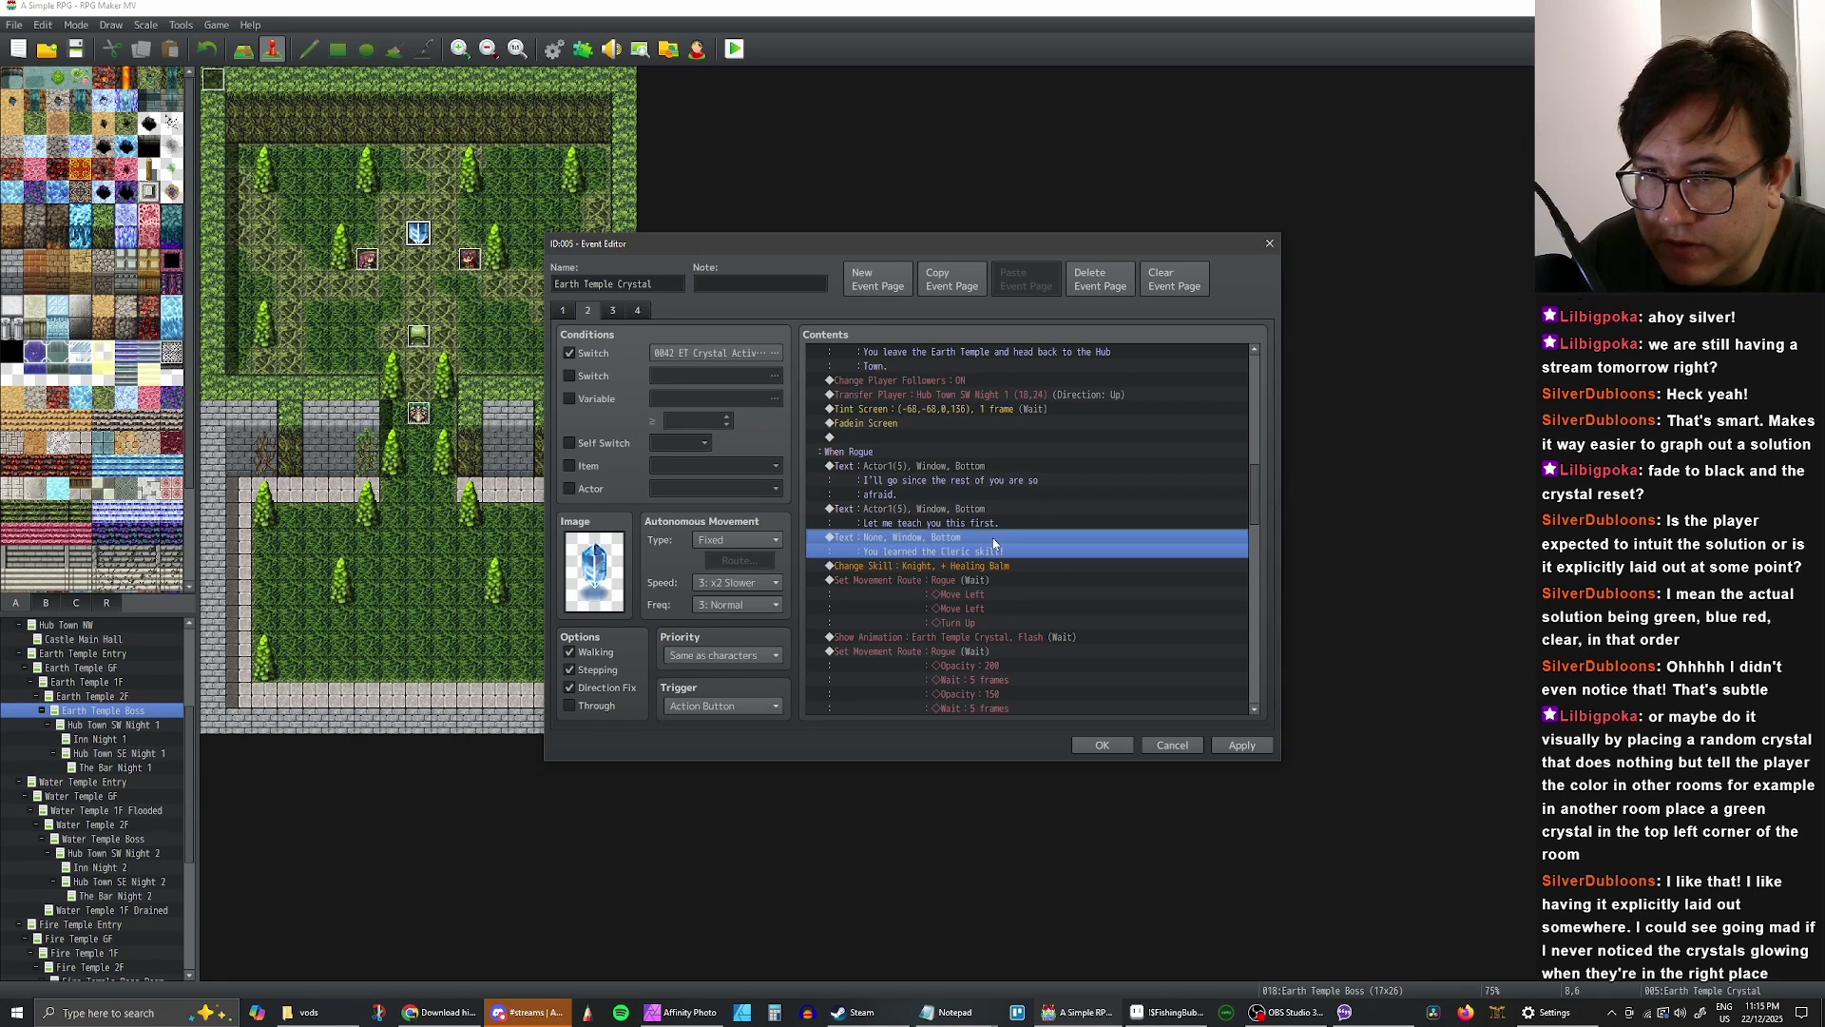
pyautogui.doubleClick(1008, 477)
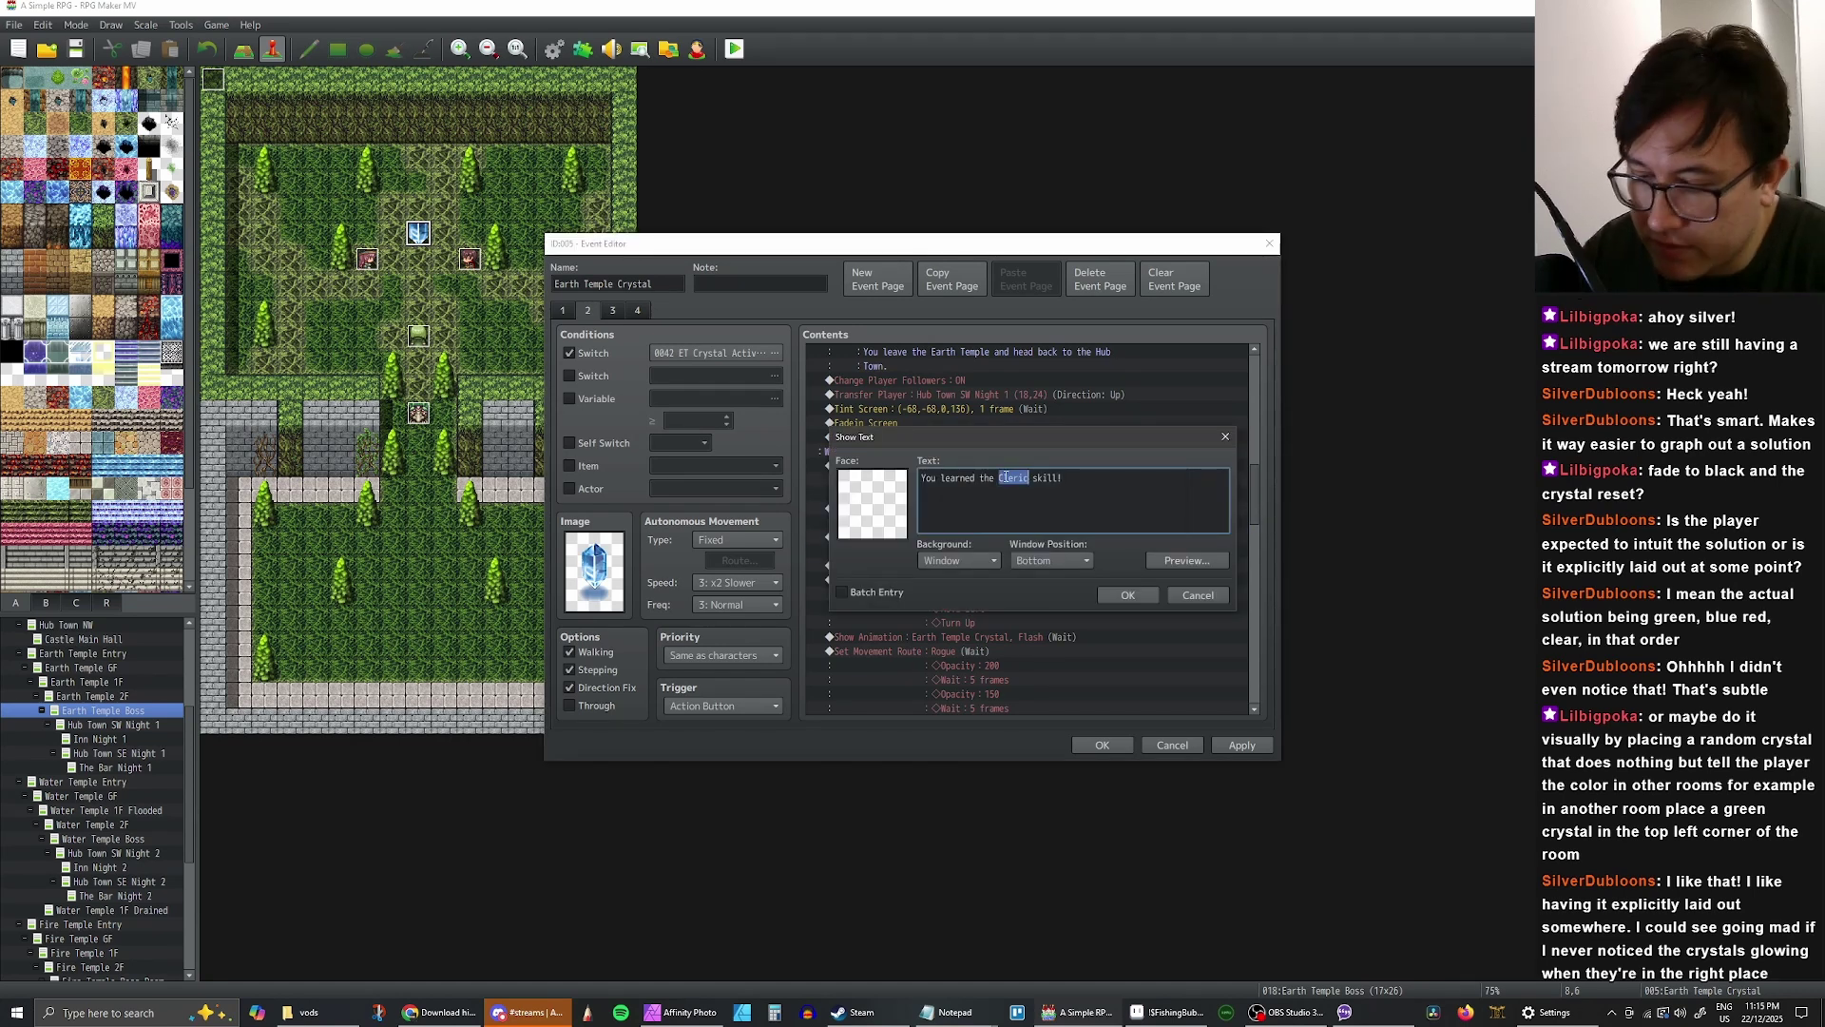
pyautogui.write('Rogue')
pyautogui.click(1115, 596)
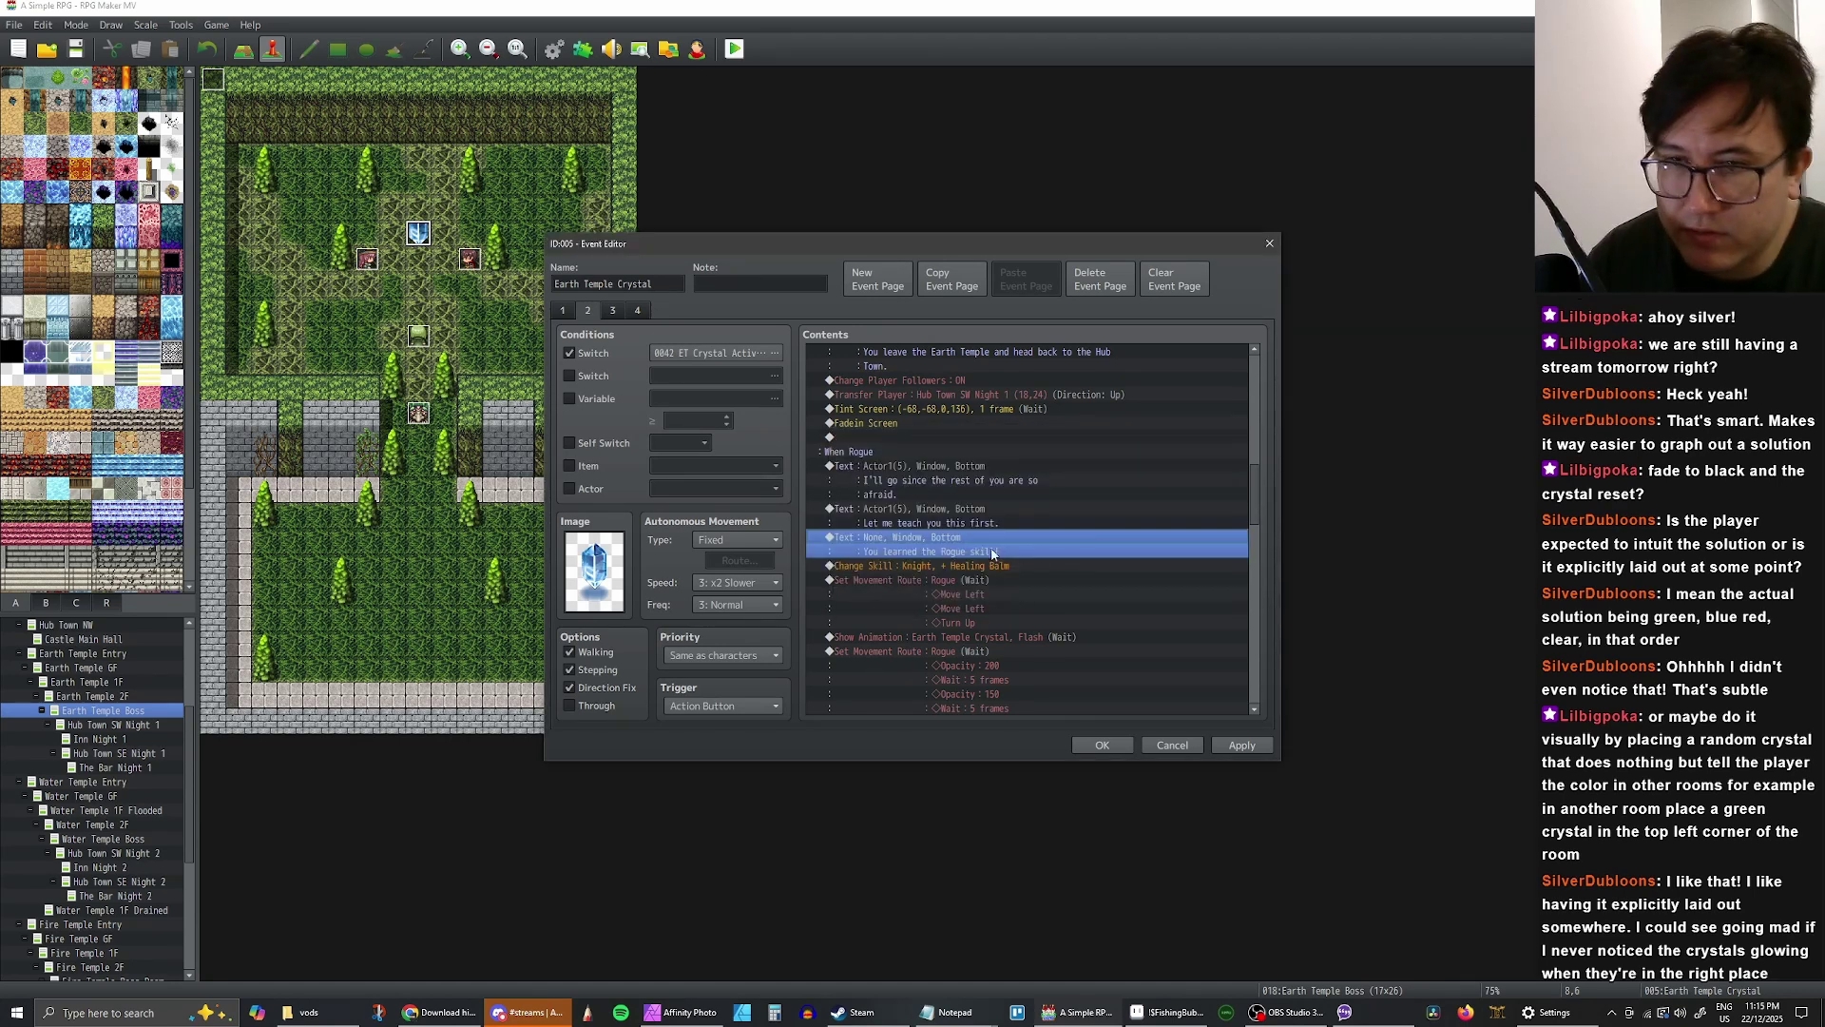
# - Set the When Rogue branch's Change Skill command to teach the Knight 0024 Smoke Bomb and apply the event changes
pyautogui.doubleClick(979, 567)
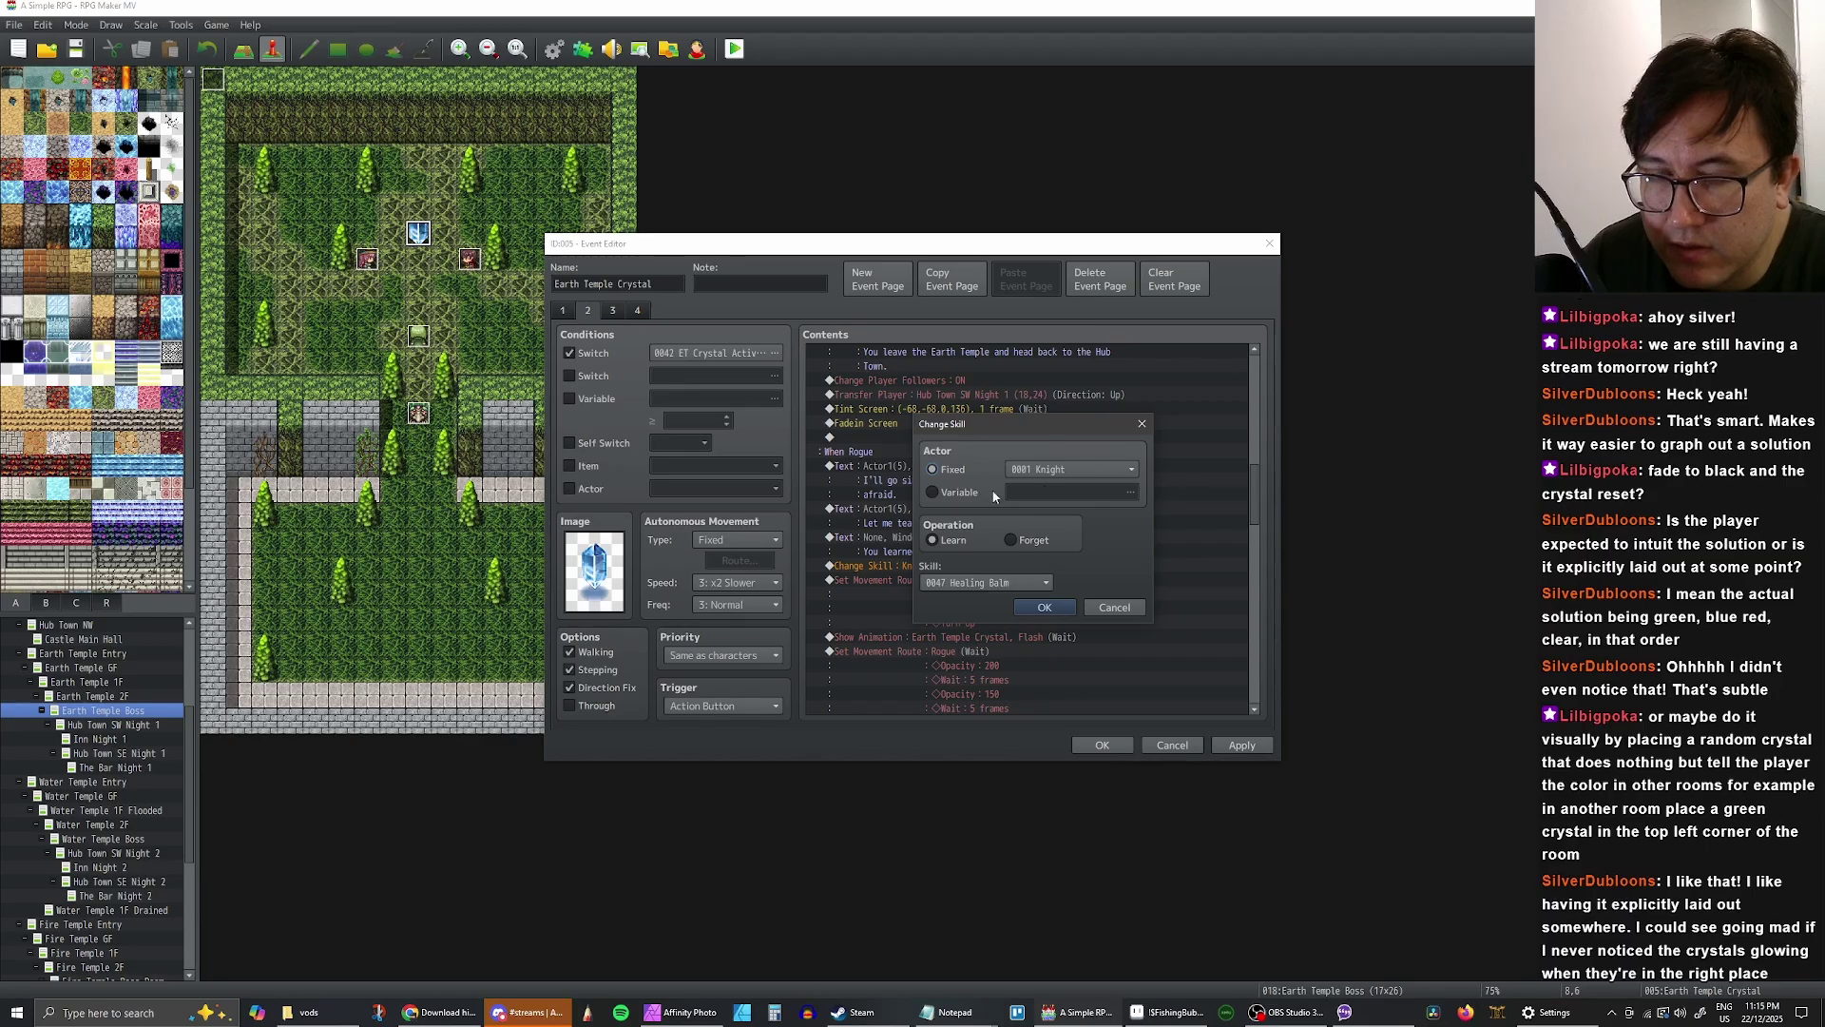
pyautogui.click(1053, 473)
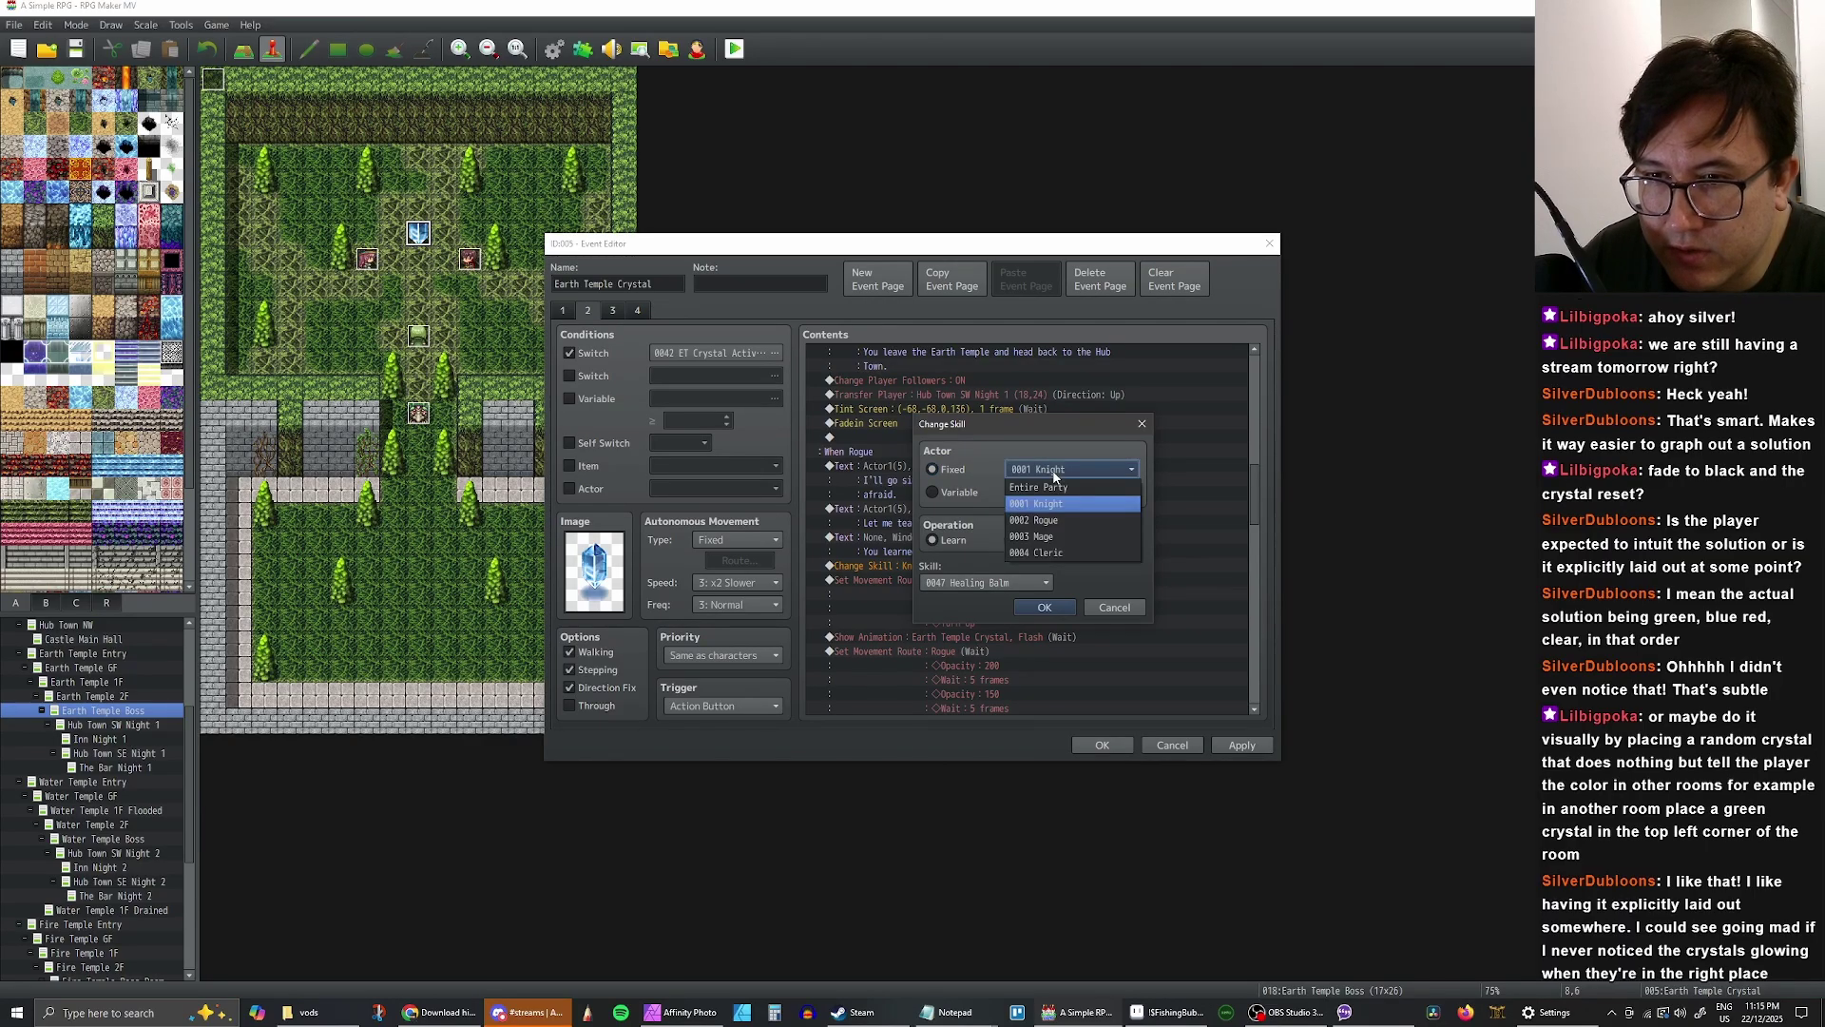
pyautogui.click(1052, 475)
pyautogui.click(1024, 581)
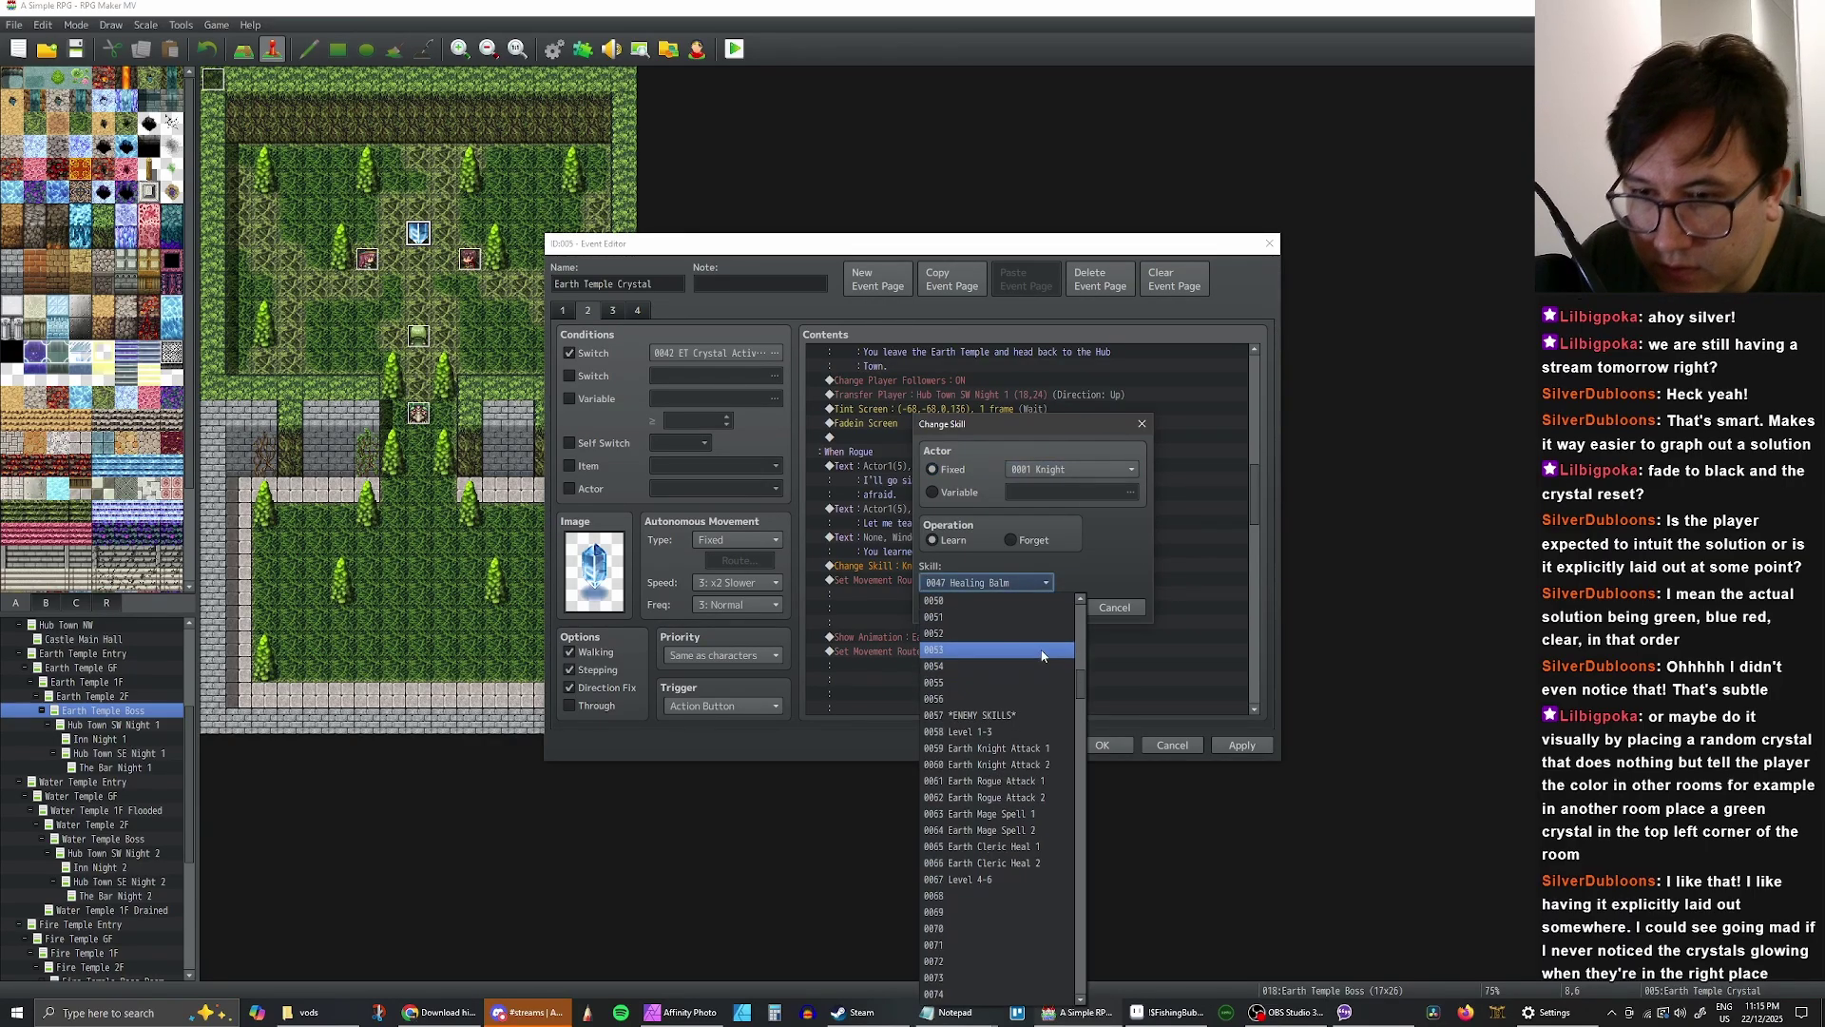
pyautogui.scroll(7, 1031, 660)
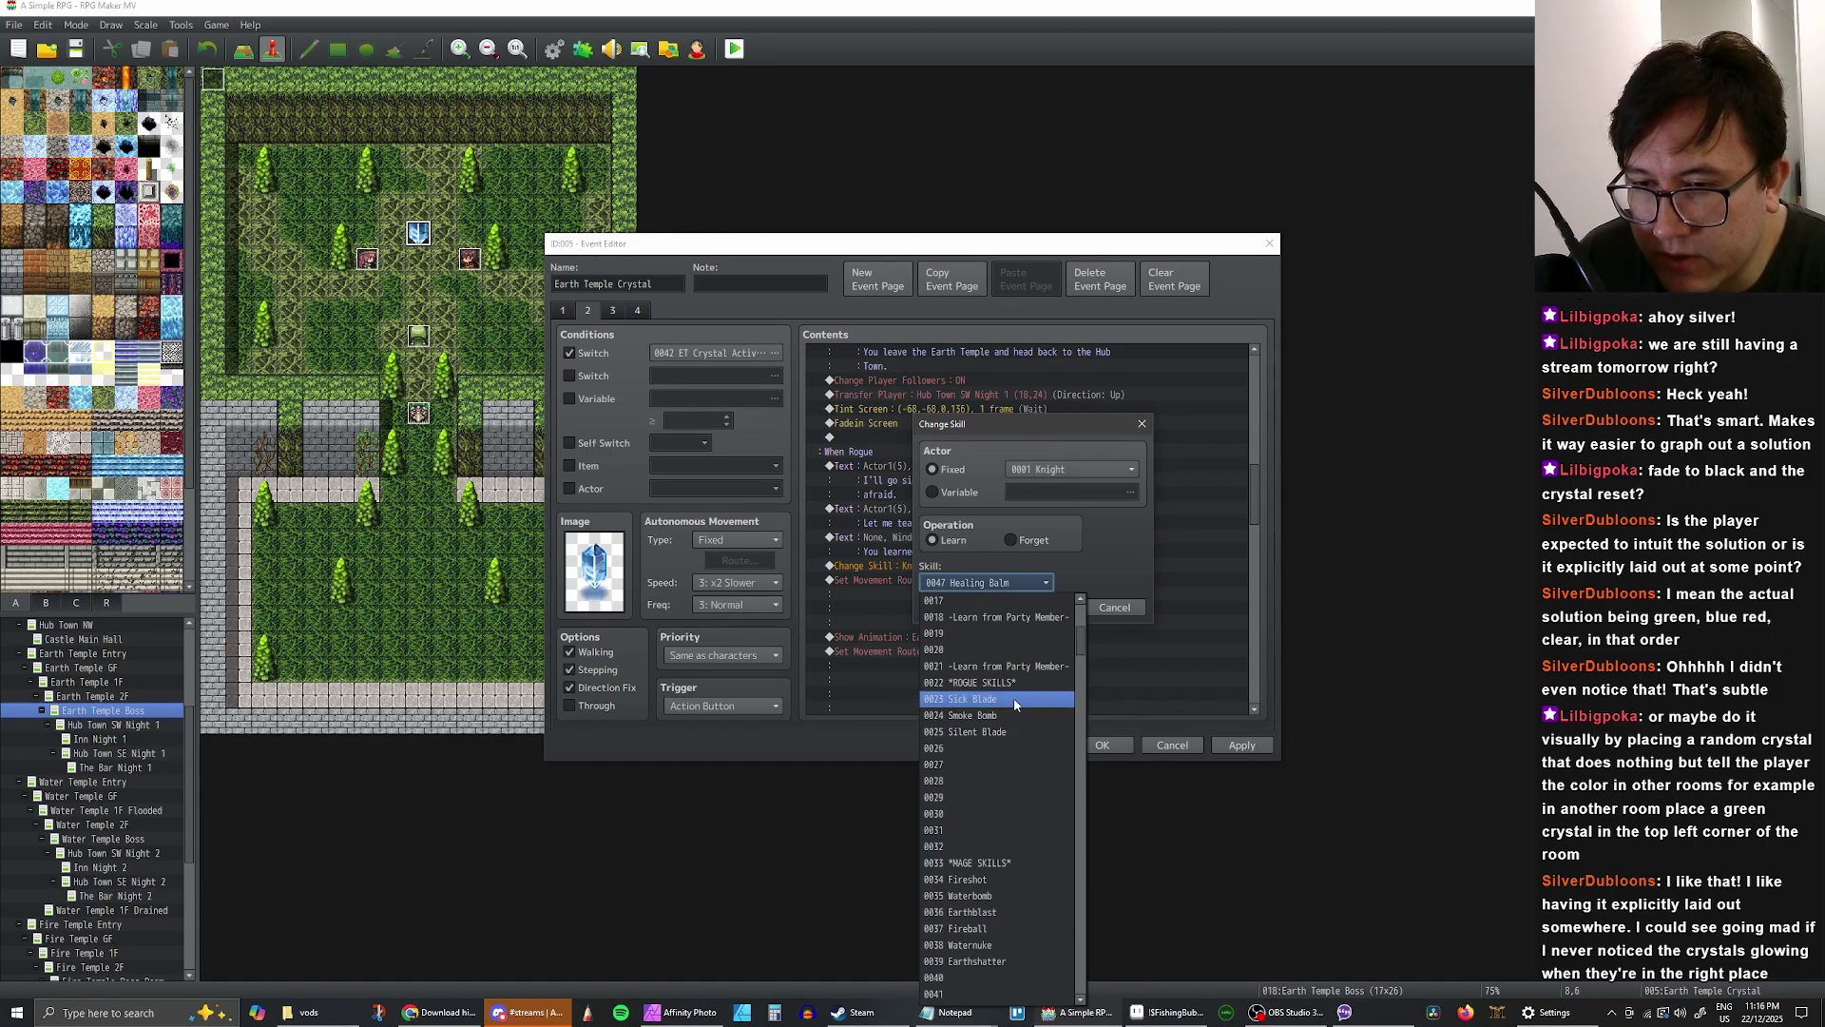
pyautogui.click(1013, 715)
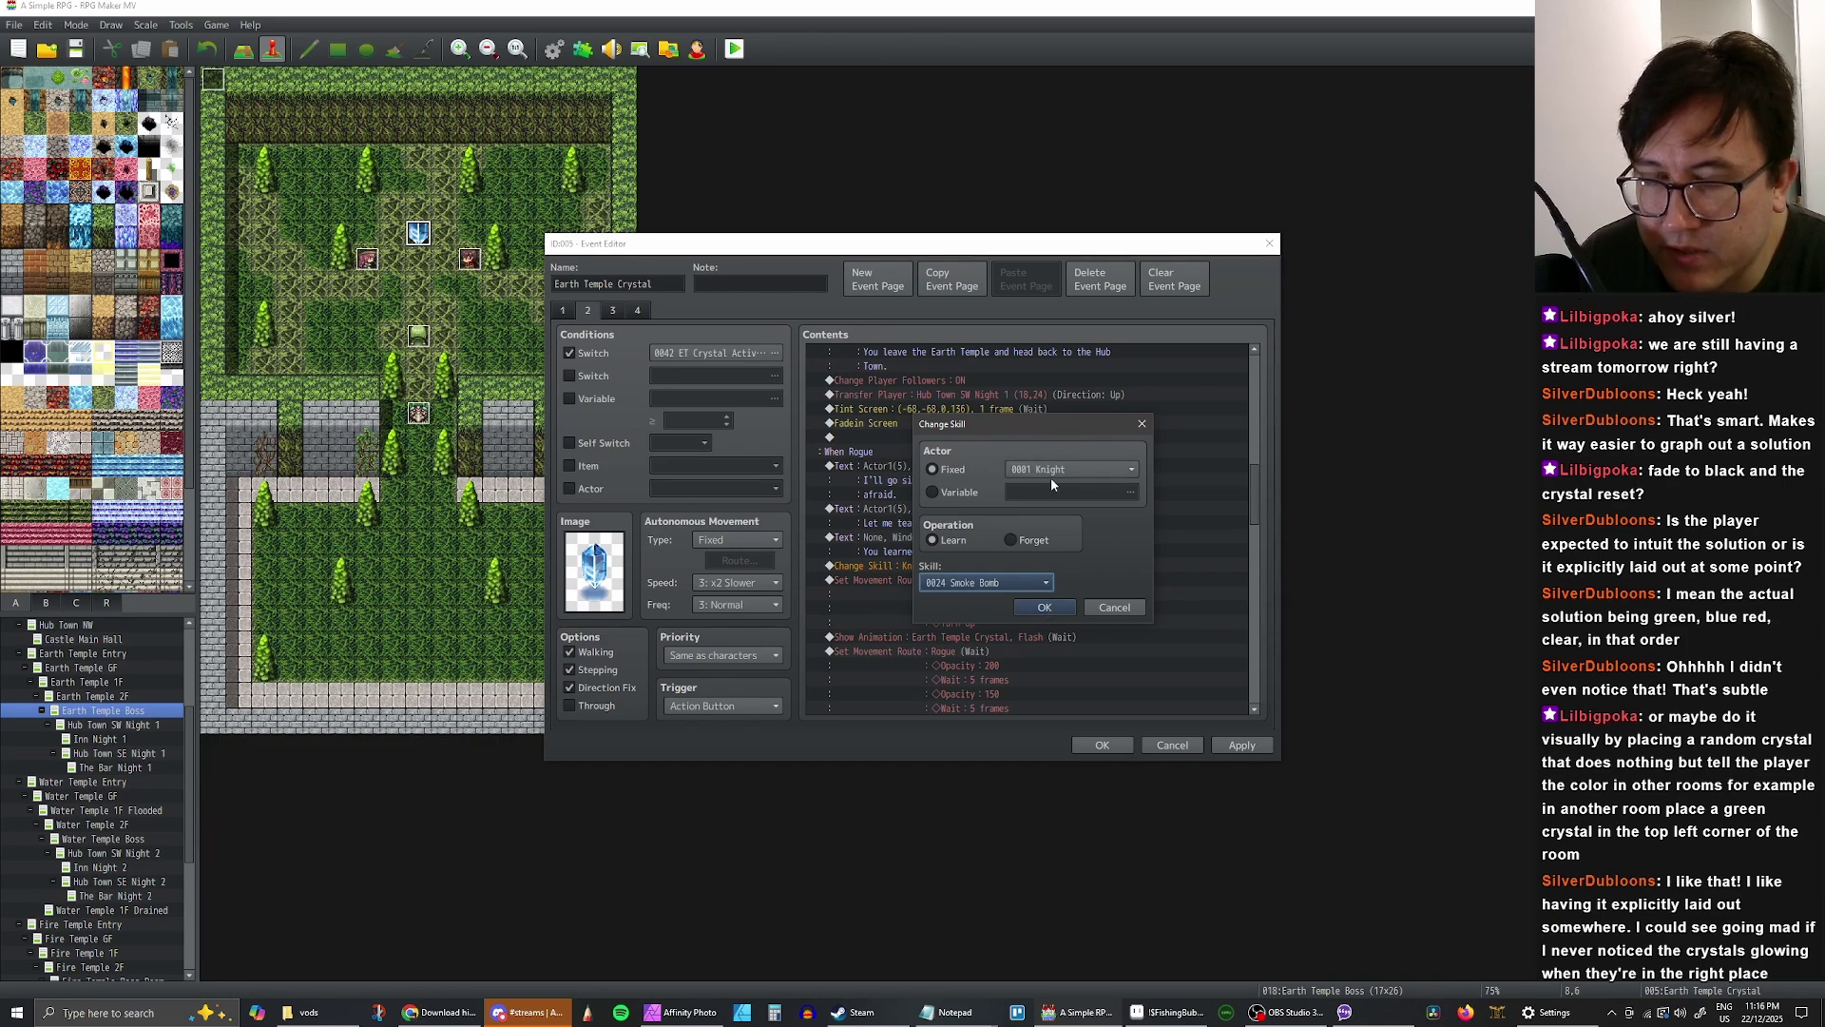
pyautogui.click(1051, 610)
pyautogui.click(997, 543)
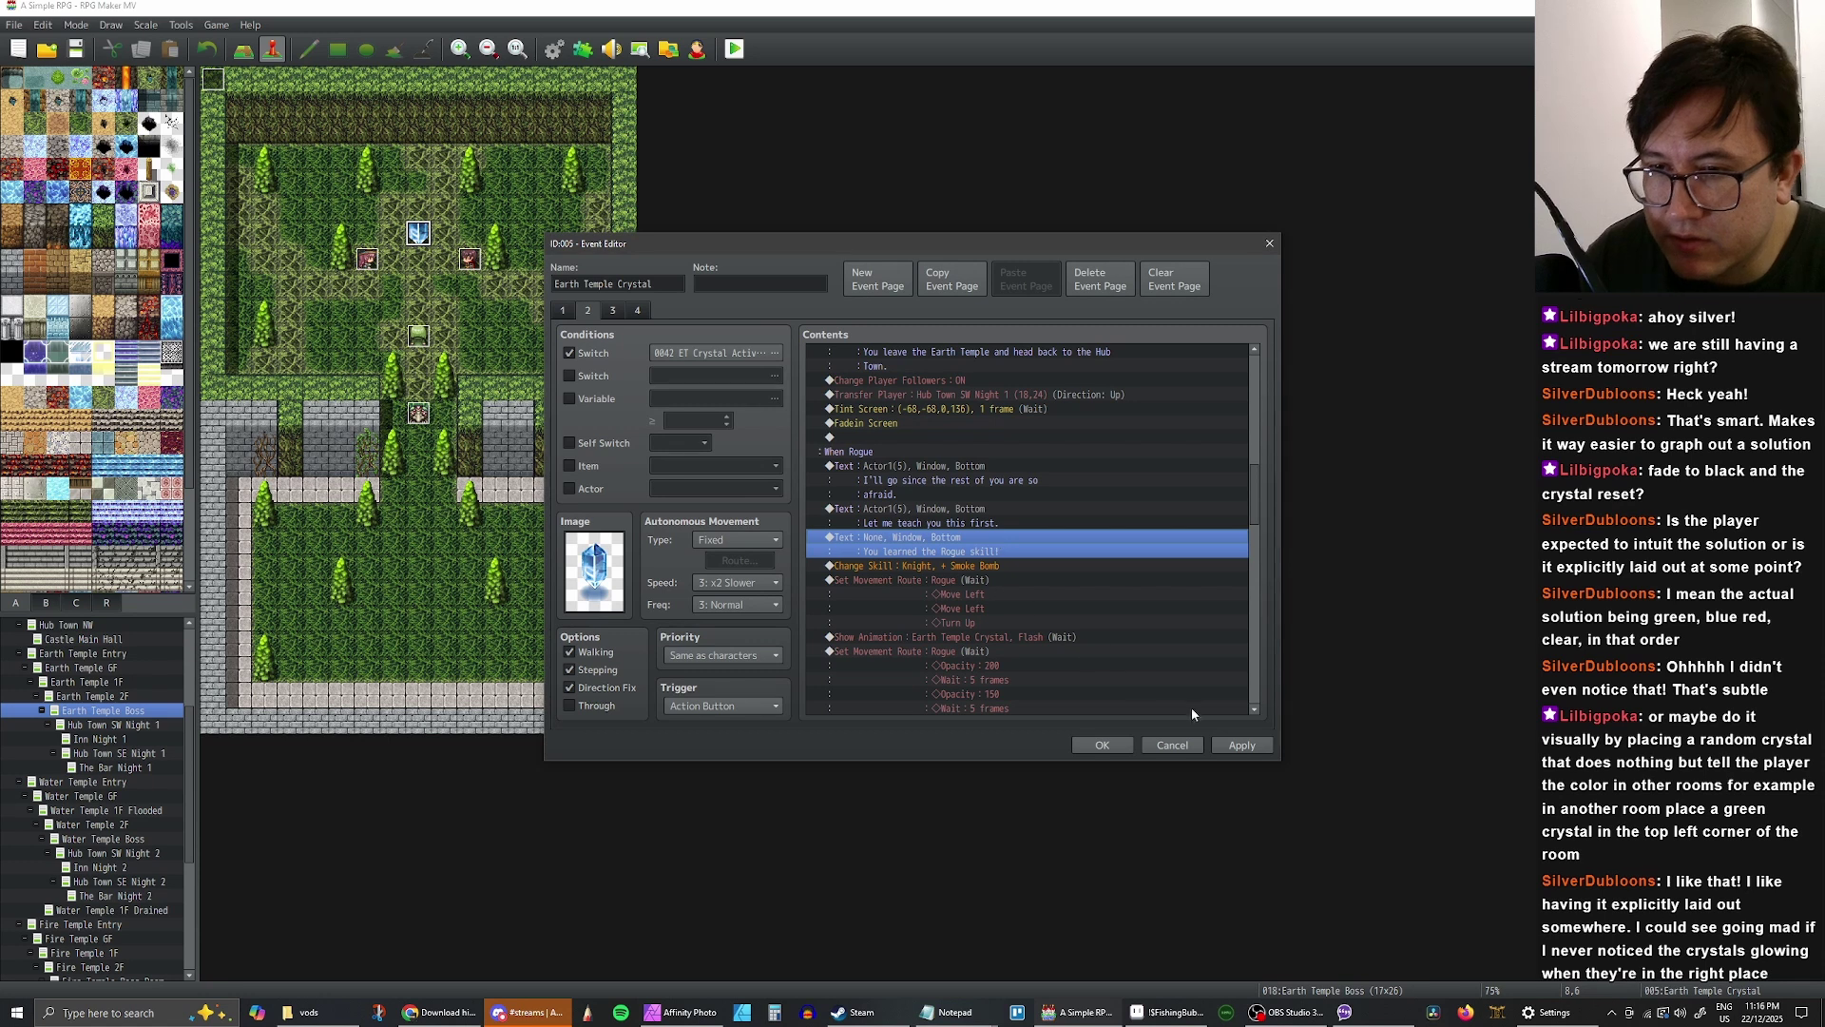
pyautogui.click(1242, 744)
# - Copy the Rogue's two teaching messages and Change Skill command into the When Mage branch, before the Mage's first movement route
pyautogui.scroll(-2, 988, 514)
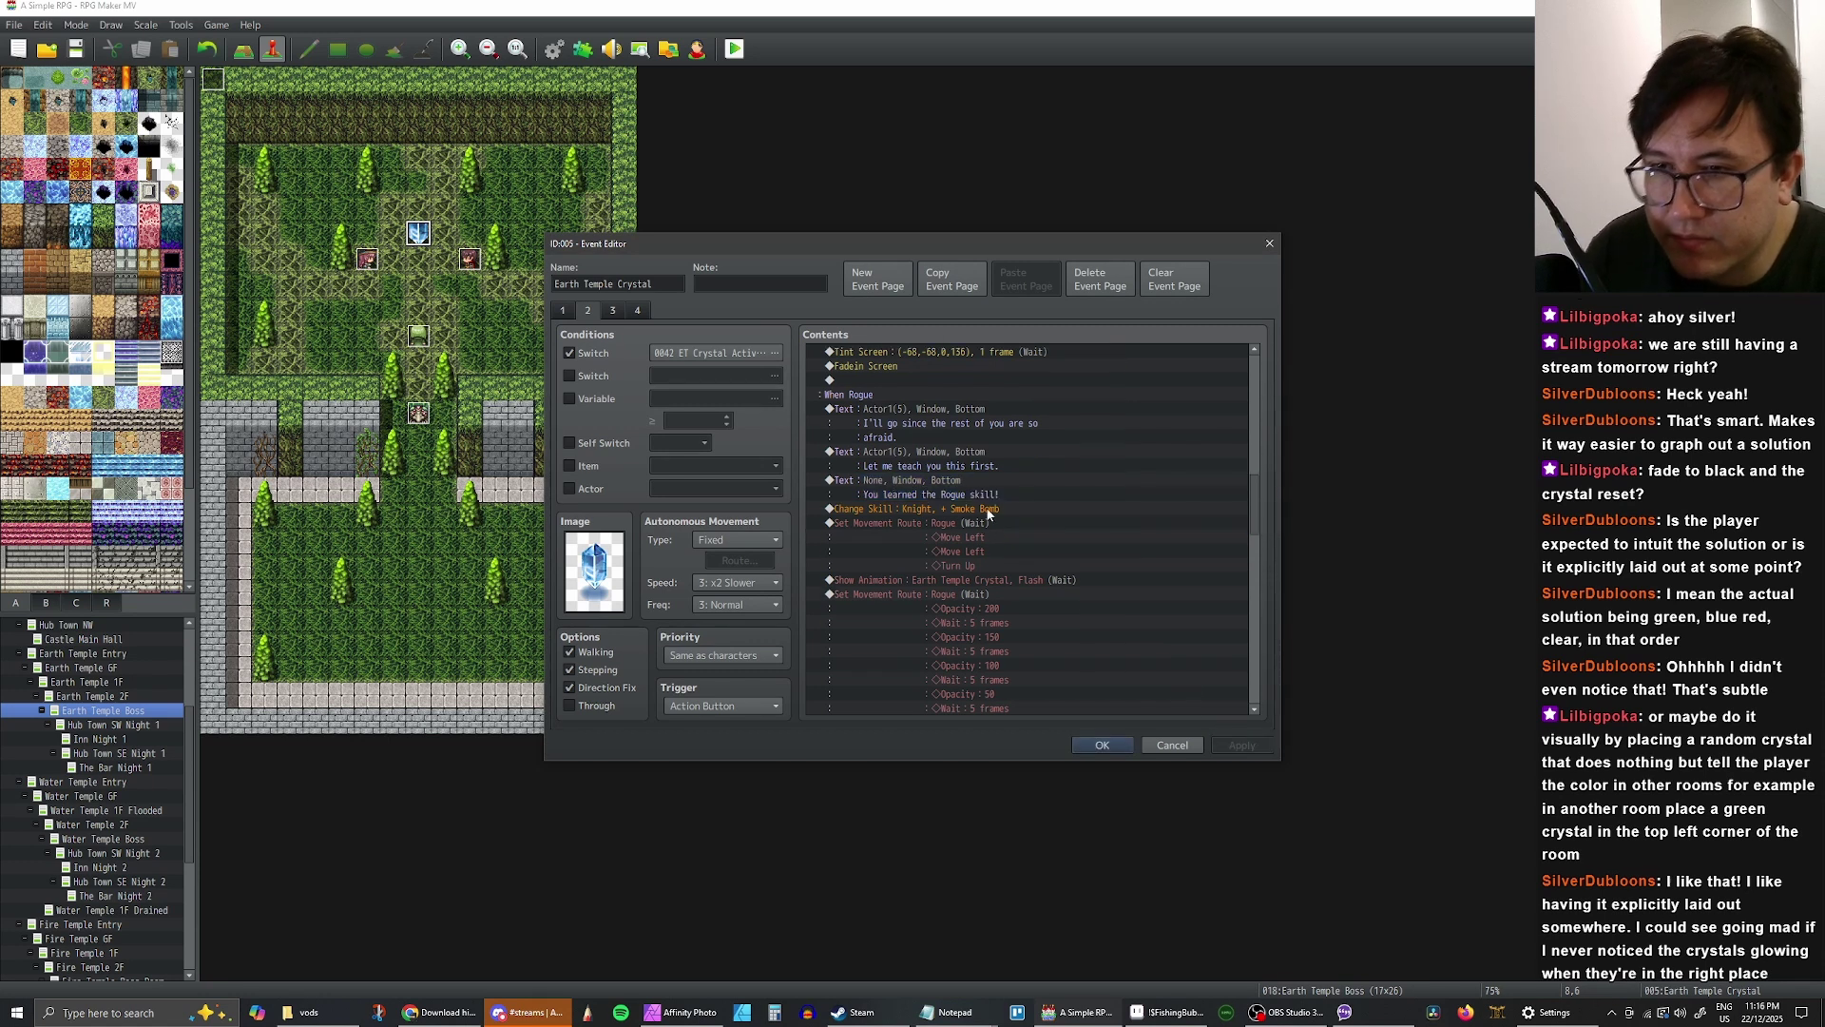
pyautogui.click(955, 458)
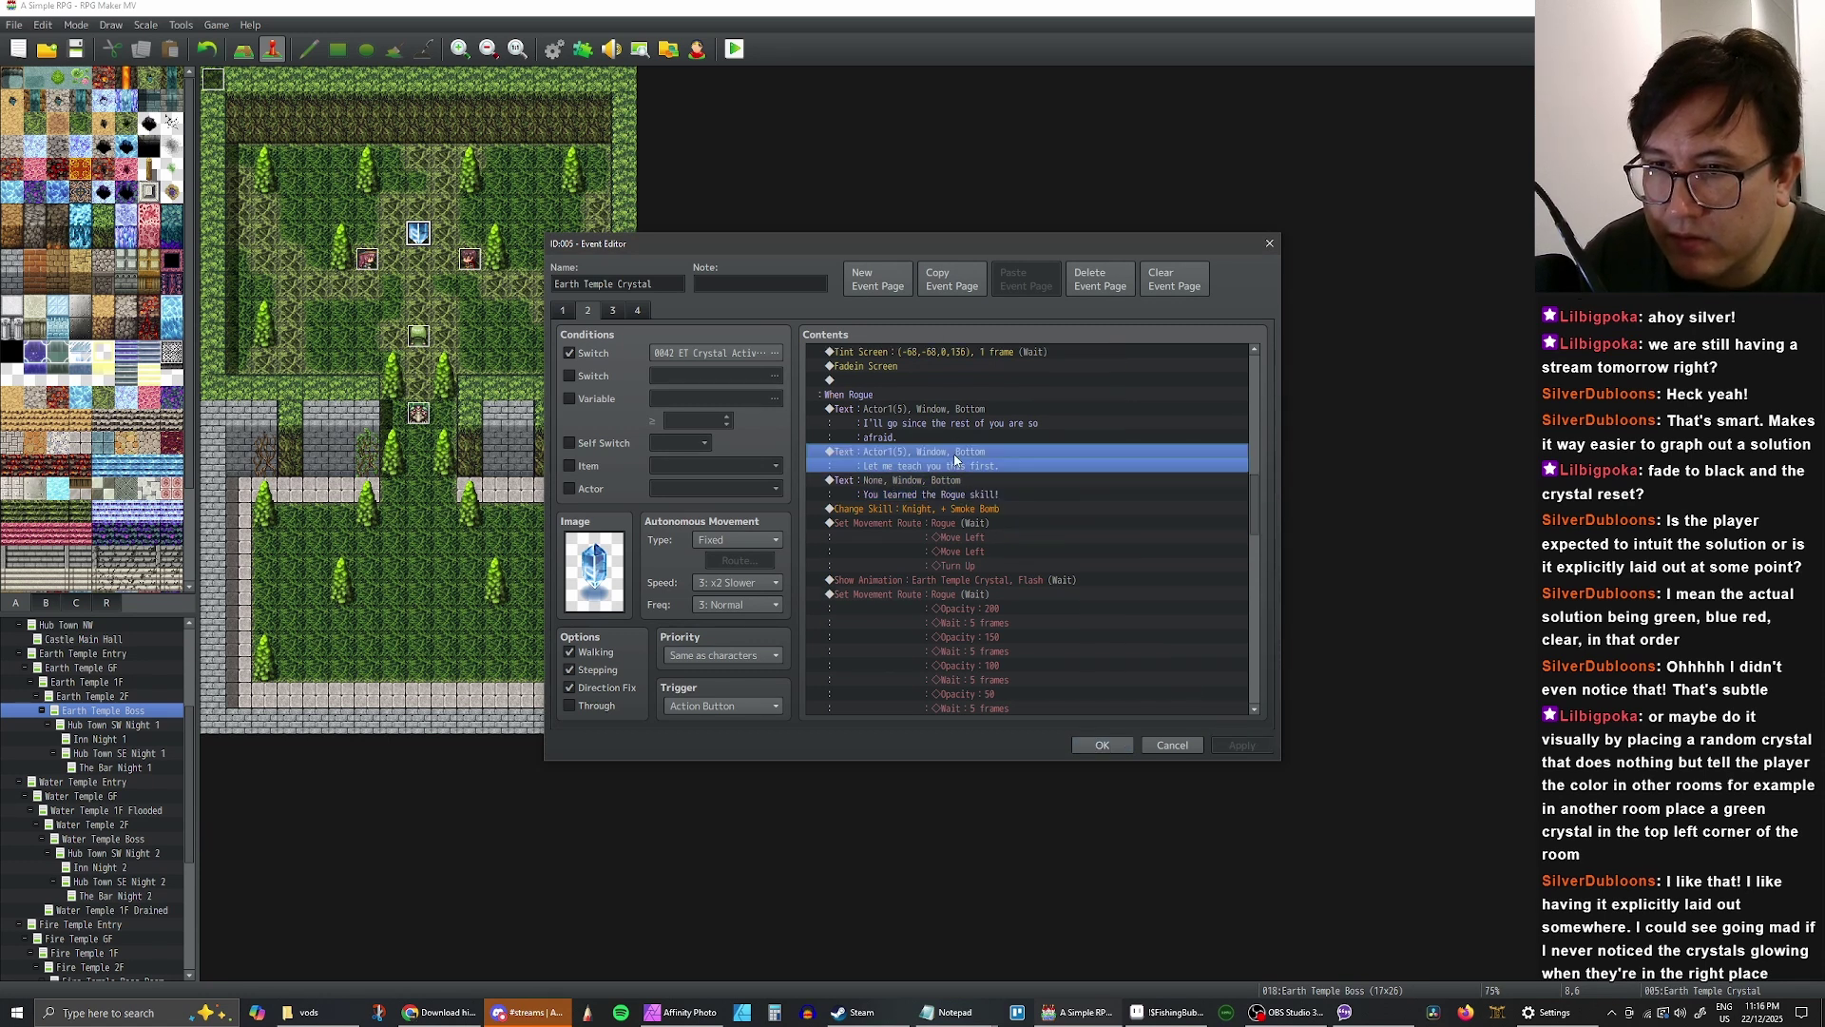
pyautogui.keyDown('shift'); pyautogui.click(956, 511); pyautogui.keyUp('shift')
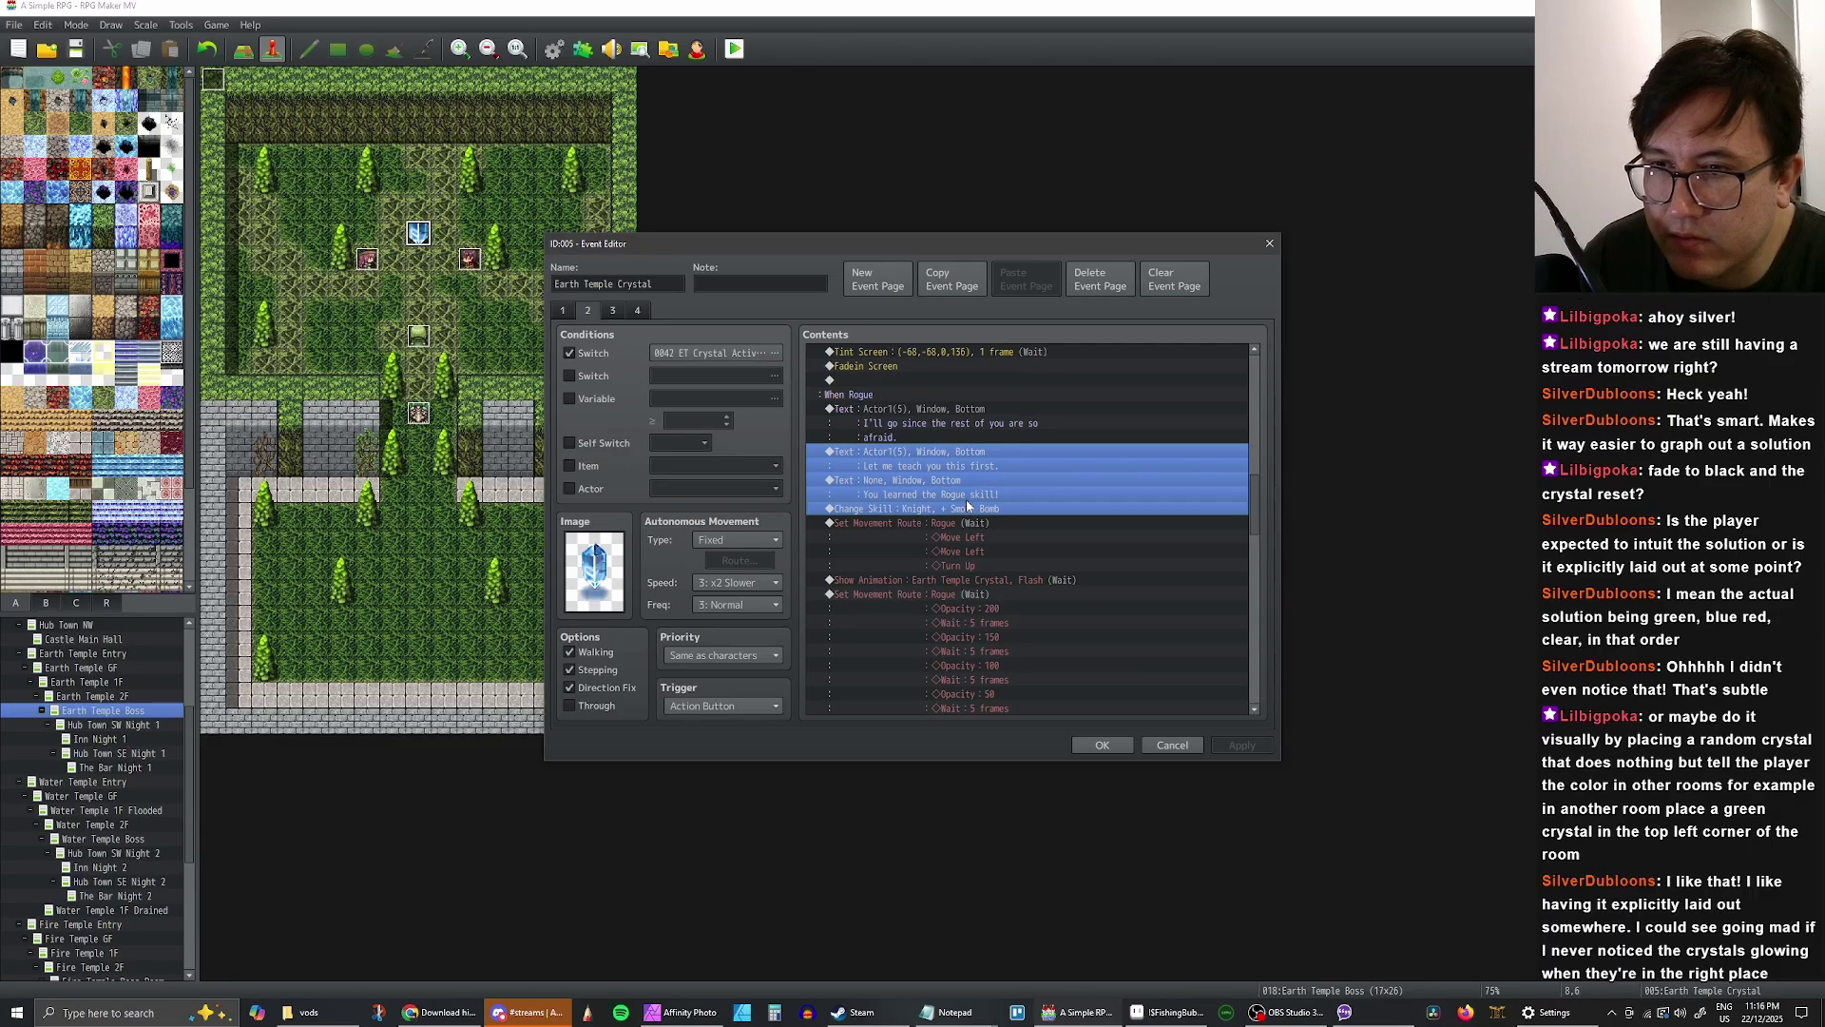
pyautogui.click(968, 487)
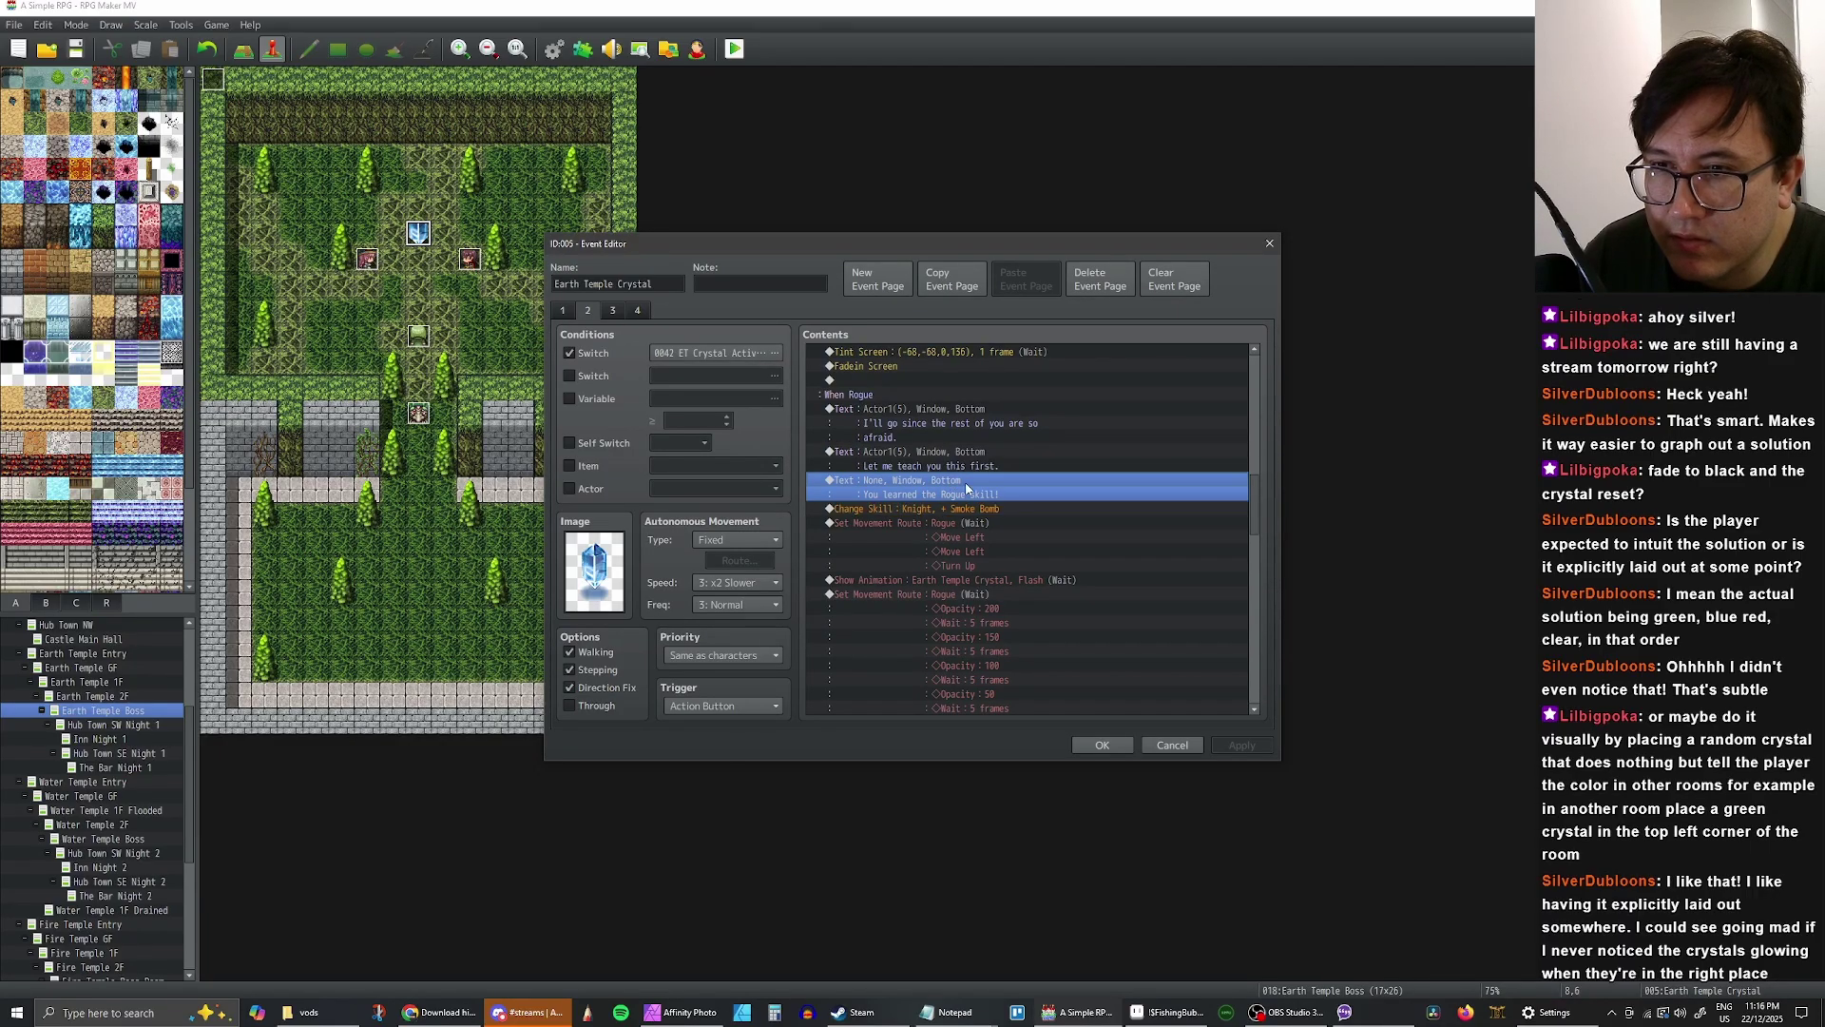
pyautogui.click(952, 418)
pyautogui.keyDown('shift'); pyautogui.click(968, 488); pyautogui.keyUp('shift')
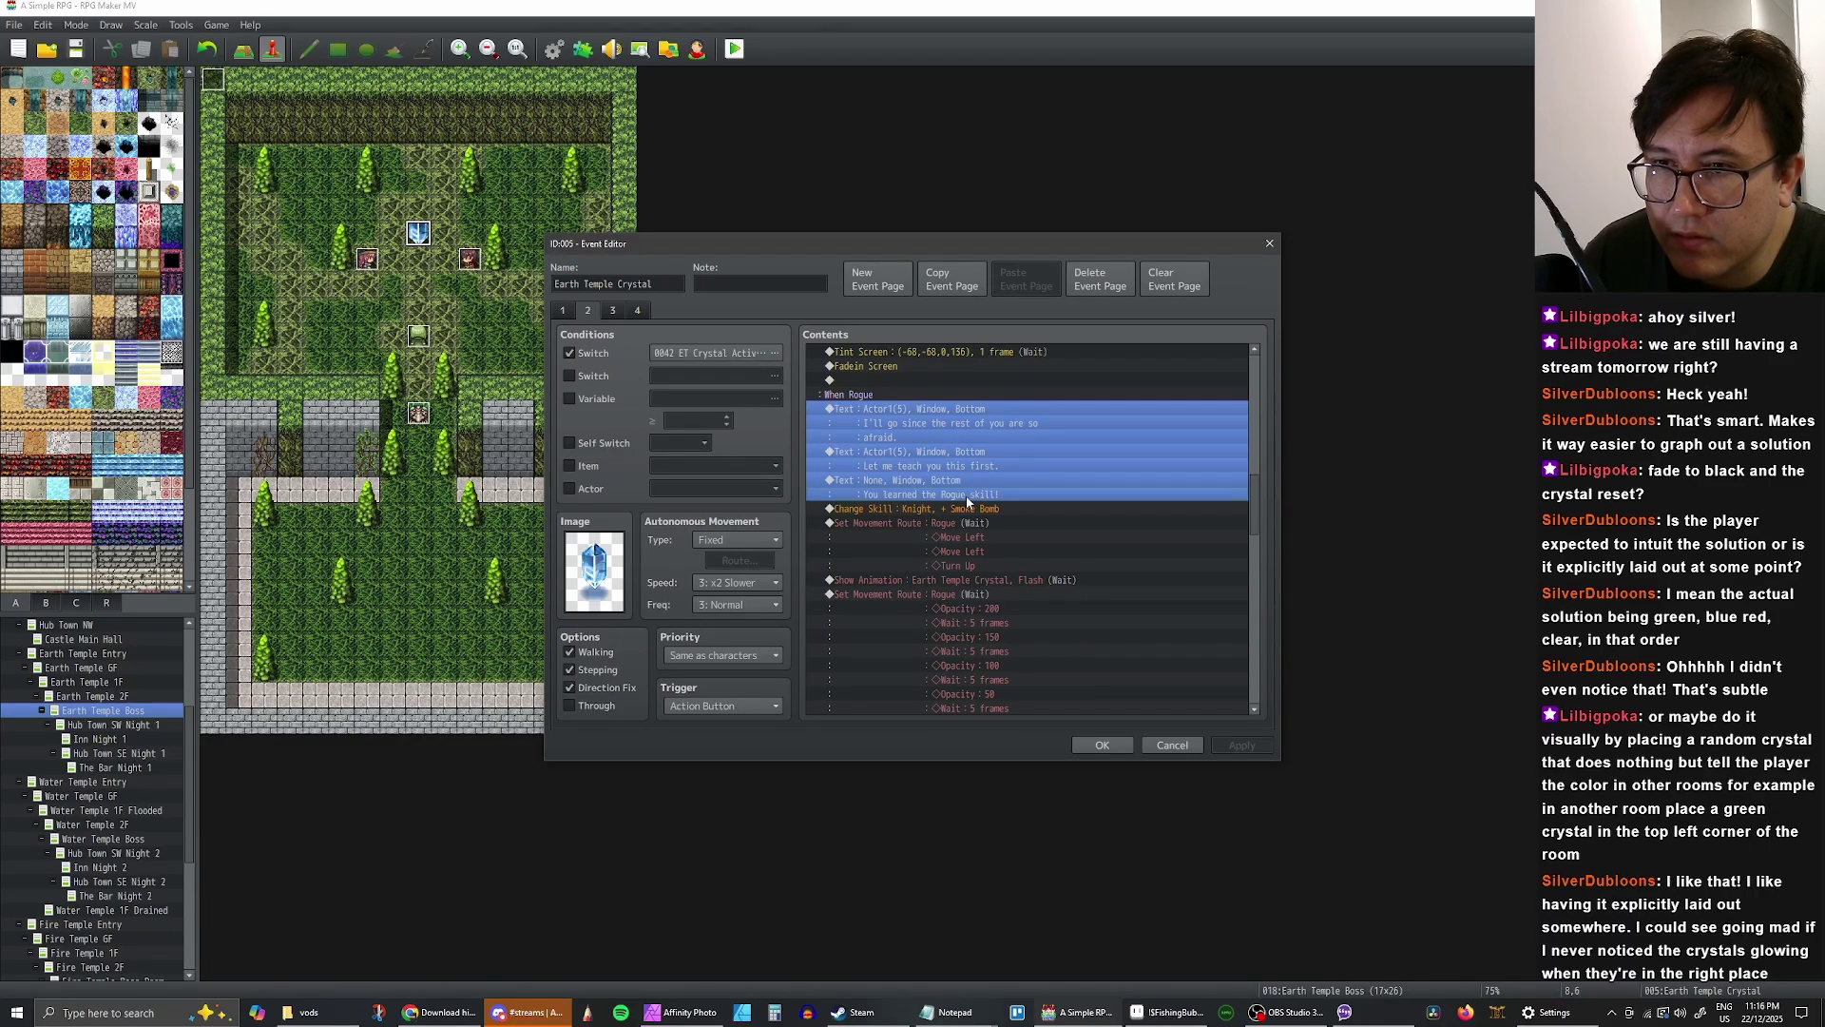
pyautogui.keyDown('ctrl'); pyautogui.click(970, 480); pyautogui.keyUp('ctrl')
pyautogui.click(967, 470)
pyautogui.moveTo(967, 482); pyautogui.dragTo(974, 505)
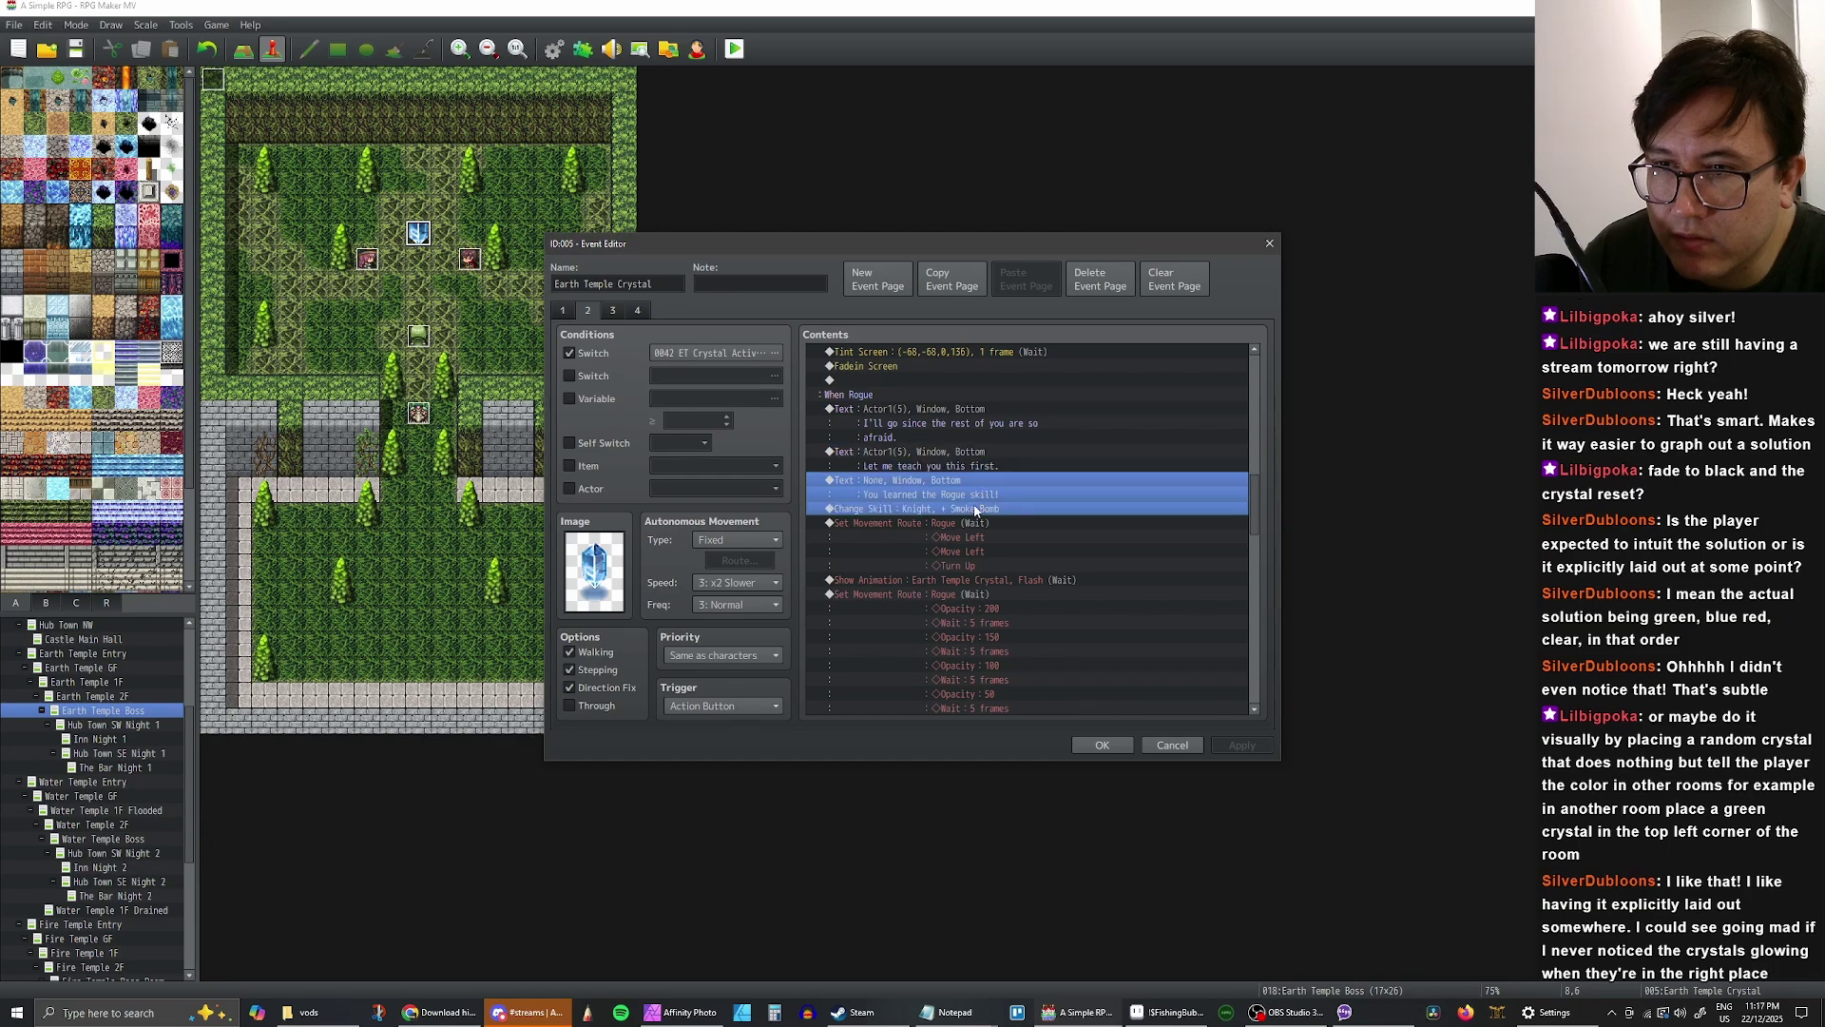
pyautogui.click(971, 464)
pyautogui.keyDown('shift'); pyautogui.click(973, 506); pyautogui.keyUp('shift')
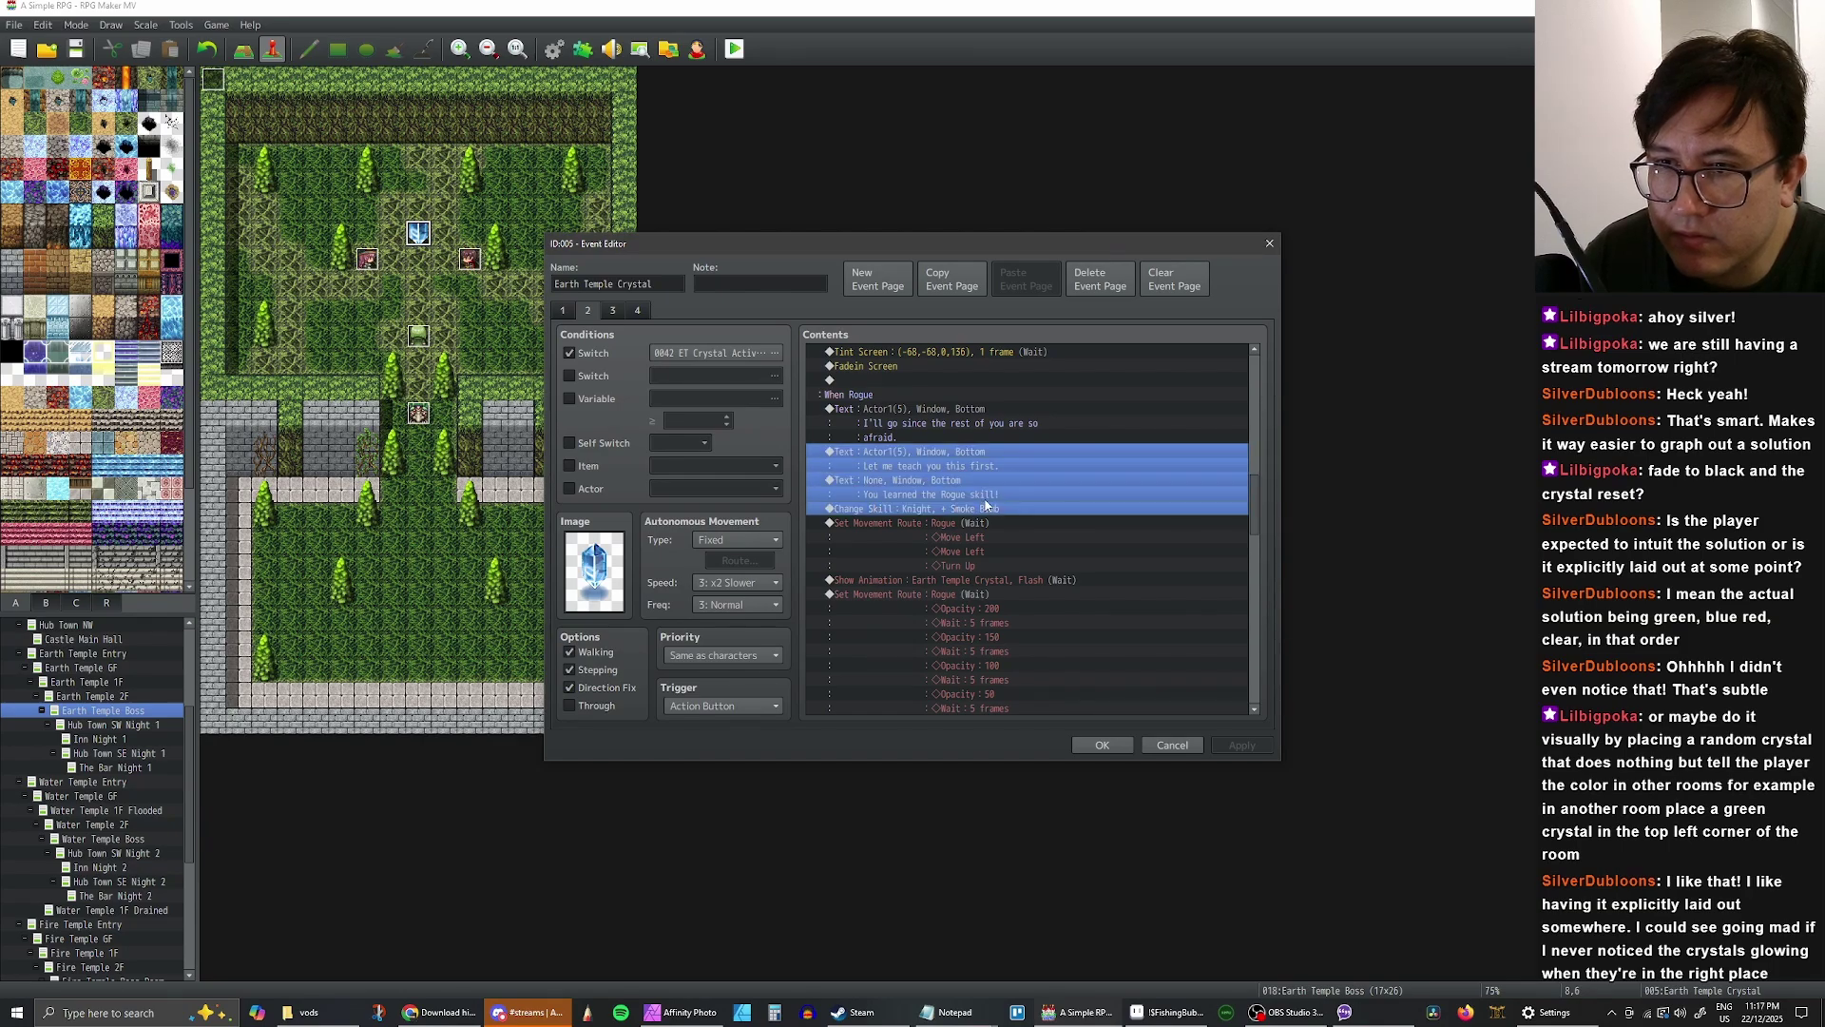
pyautogui.scroll(-1, 996, 504)
pyautogui.scroll(-8, 1008, 518)
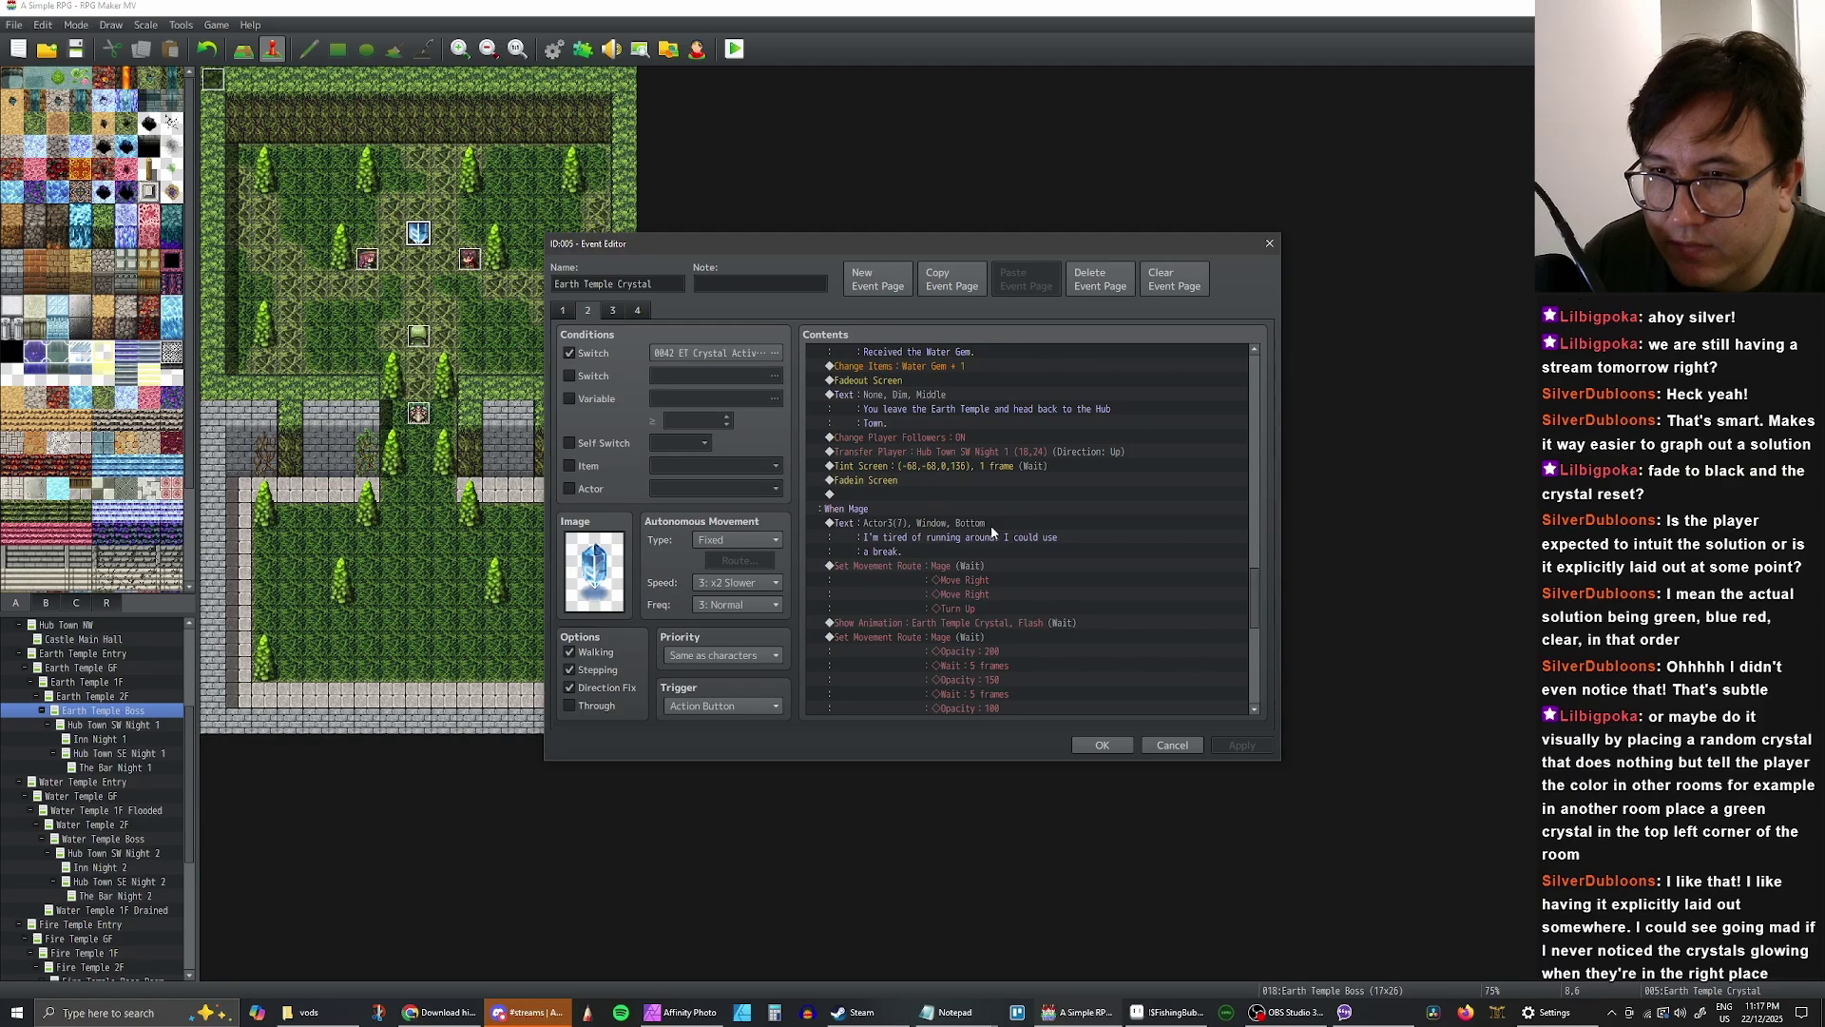
pyautogui.scroll(-1, 960, 508)
pyautogui.click(937, 526)
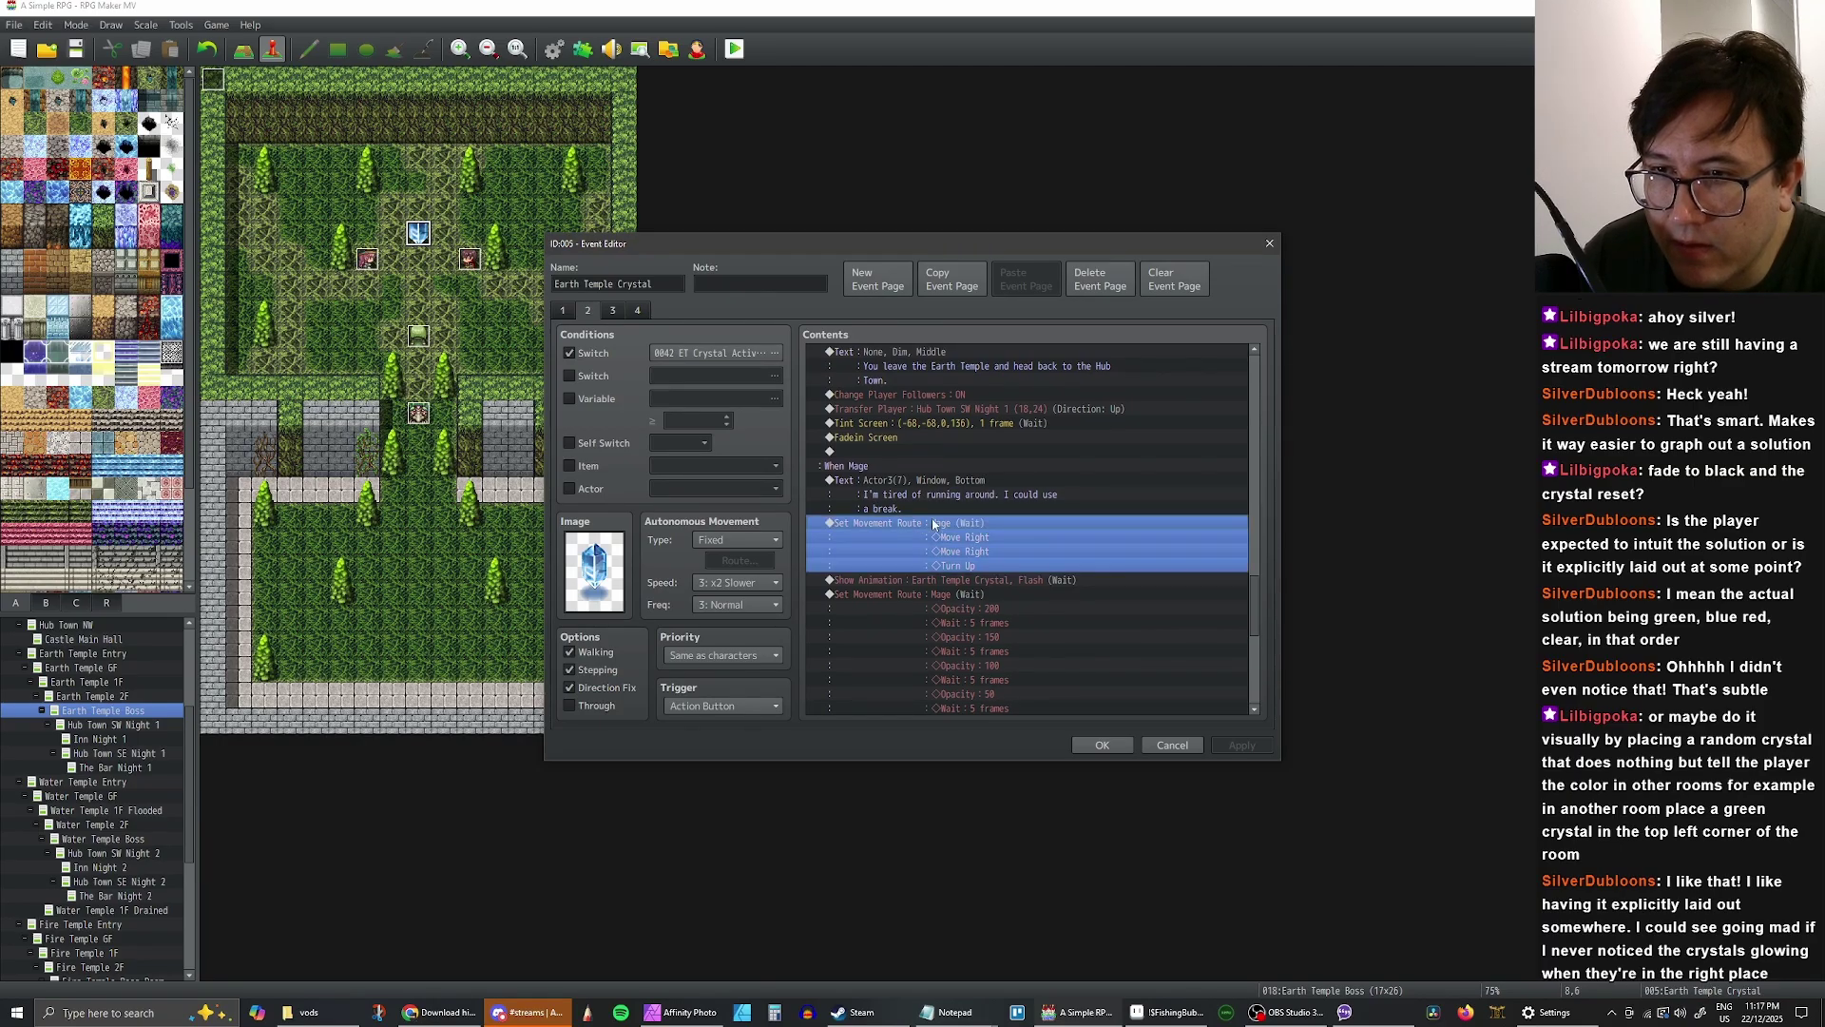
pyautogui.hotkey('ctrl', 'v')
# - Set the face of the When Mage branch's "Let me teach you this first." message to the pink-haired mage with a hat from Actor3
pyautogui.doubleClick(994, 536)
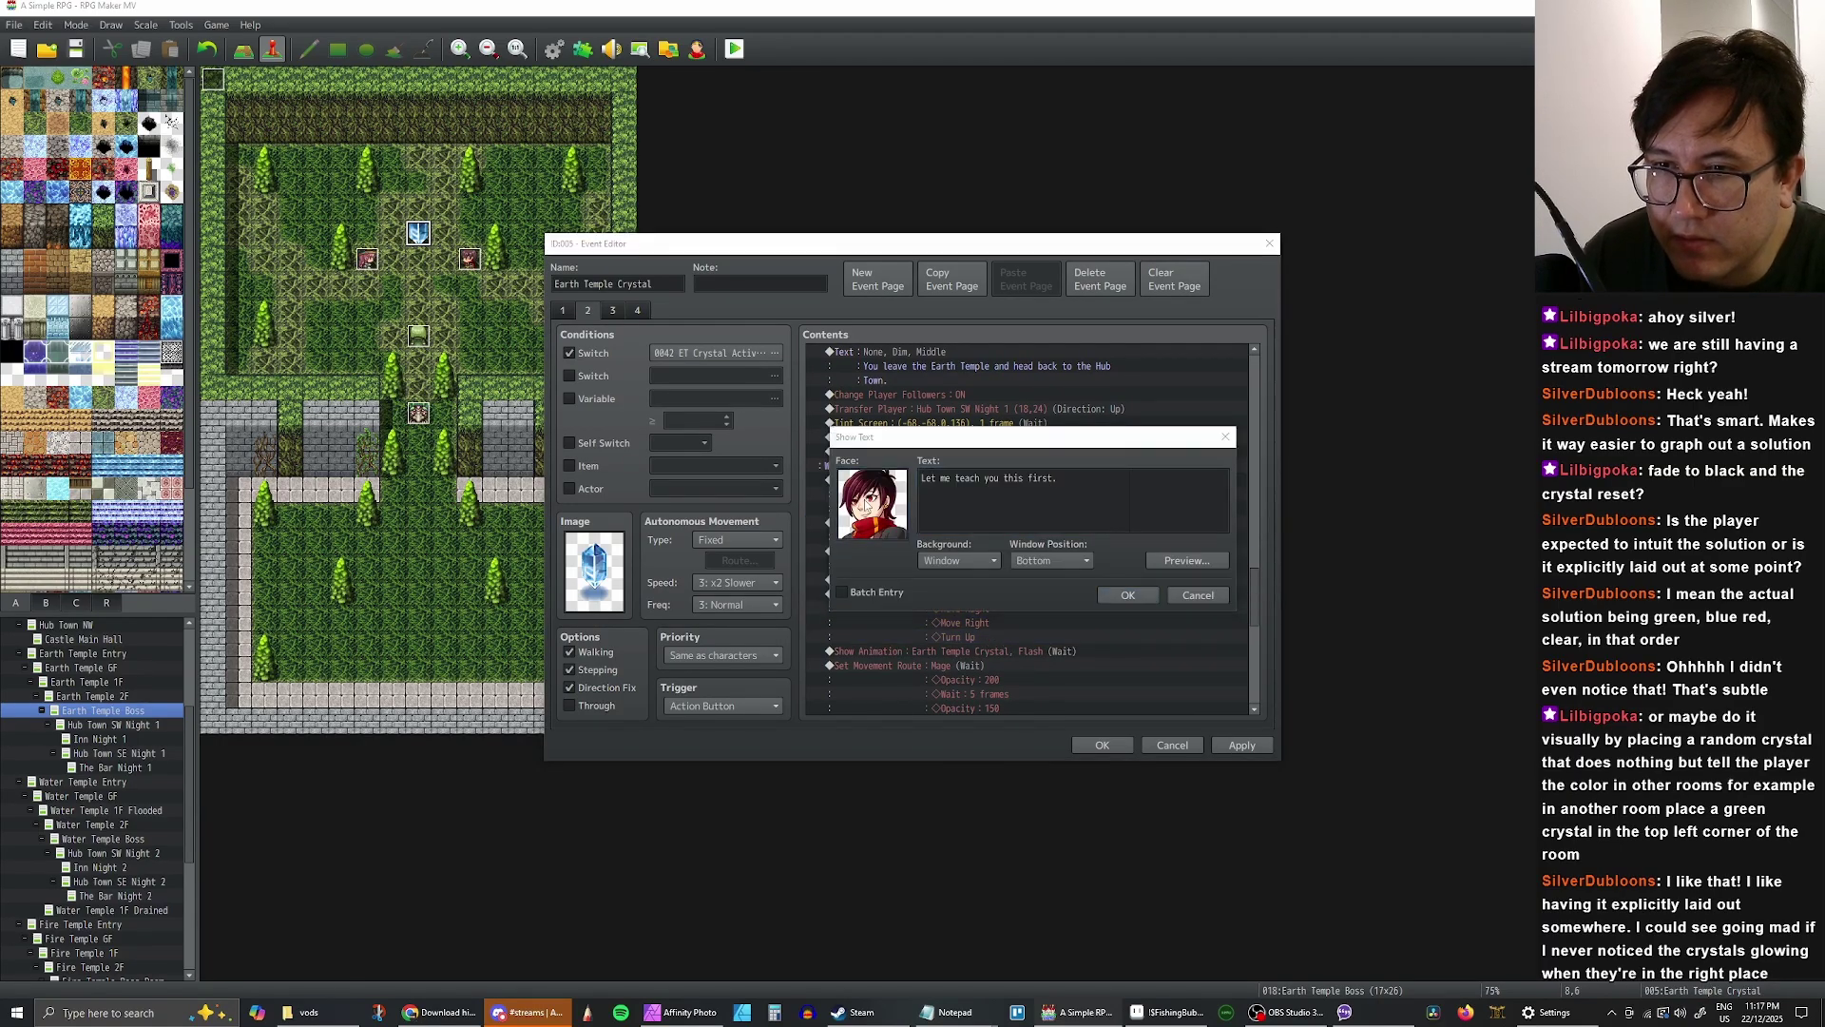
pyautogui.doubleClick(873, 503)
pyautogui.click(818, 439)
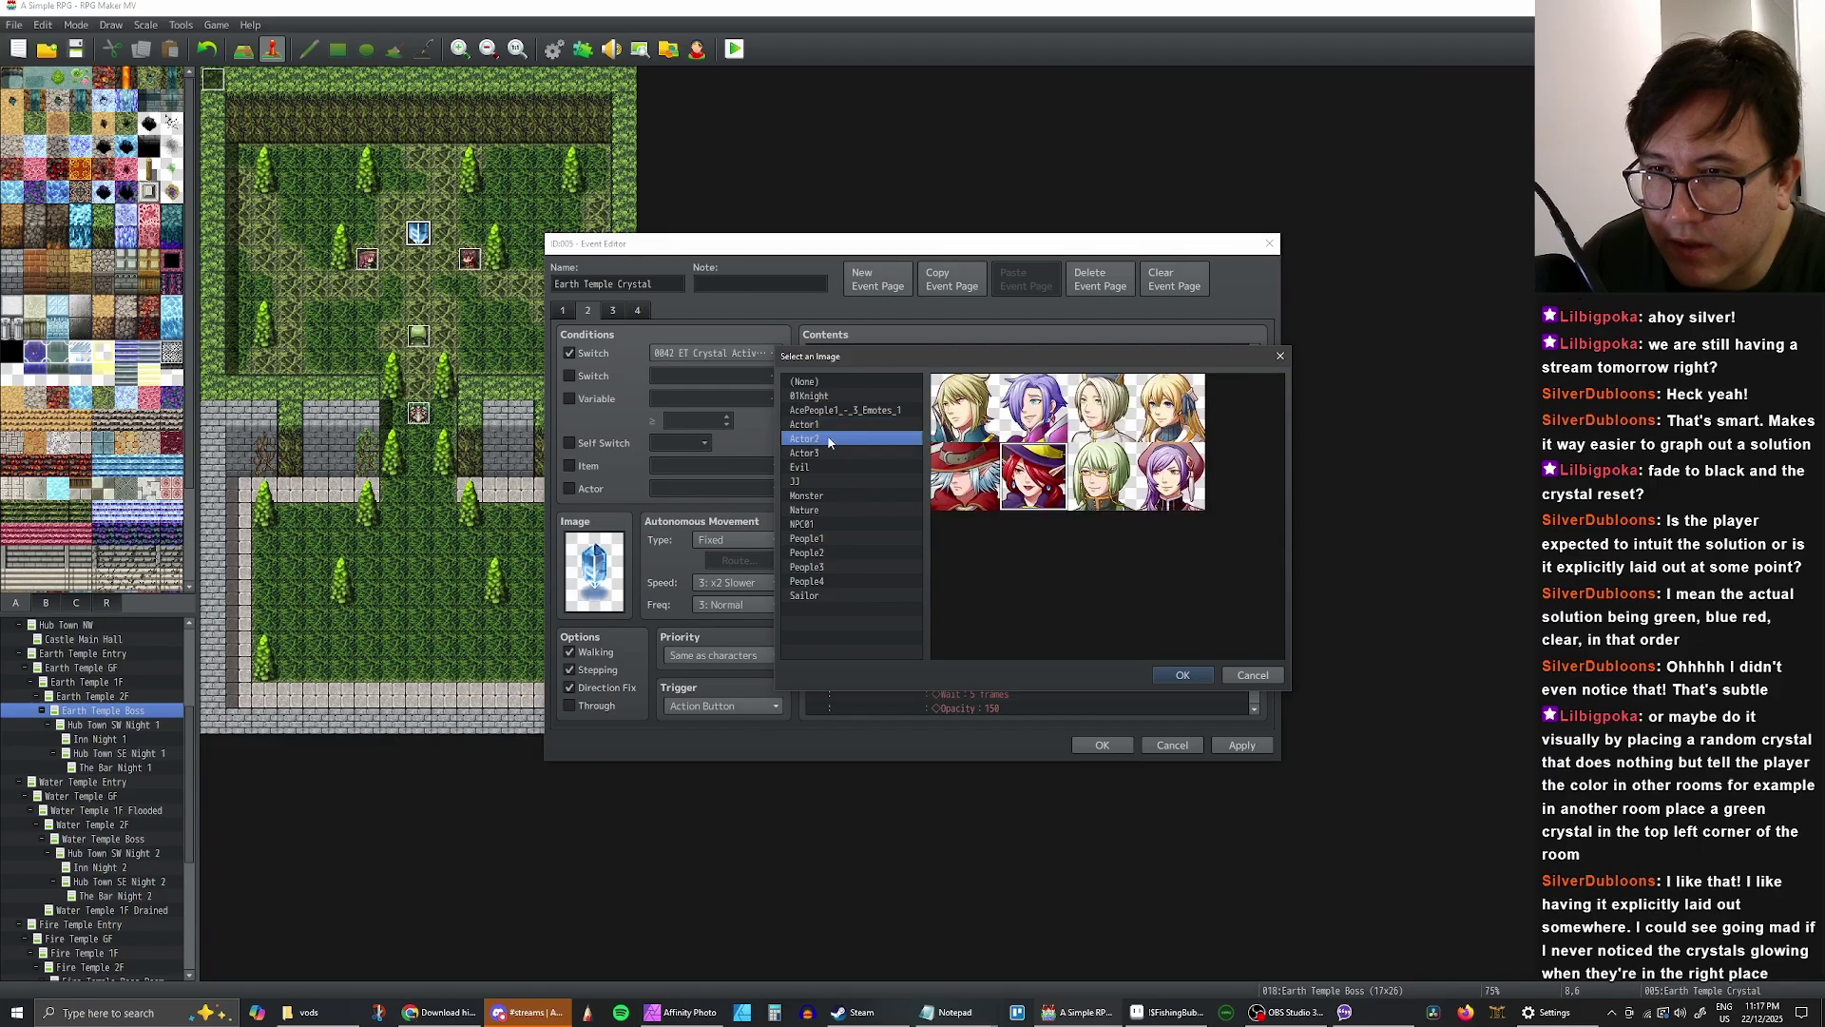
pyautogui.click(819, 454)
pyautogui.doubleClick(1153, 486)
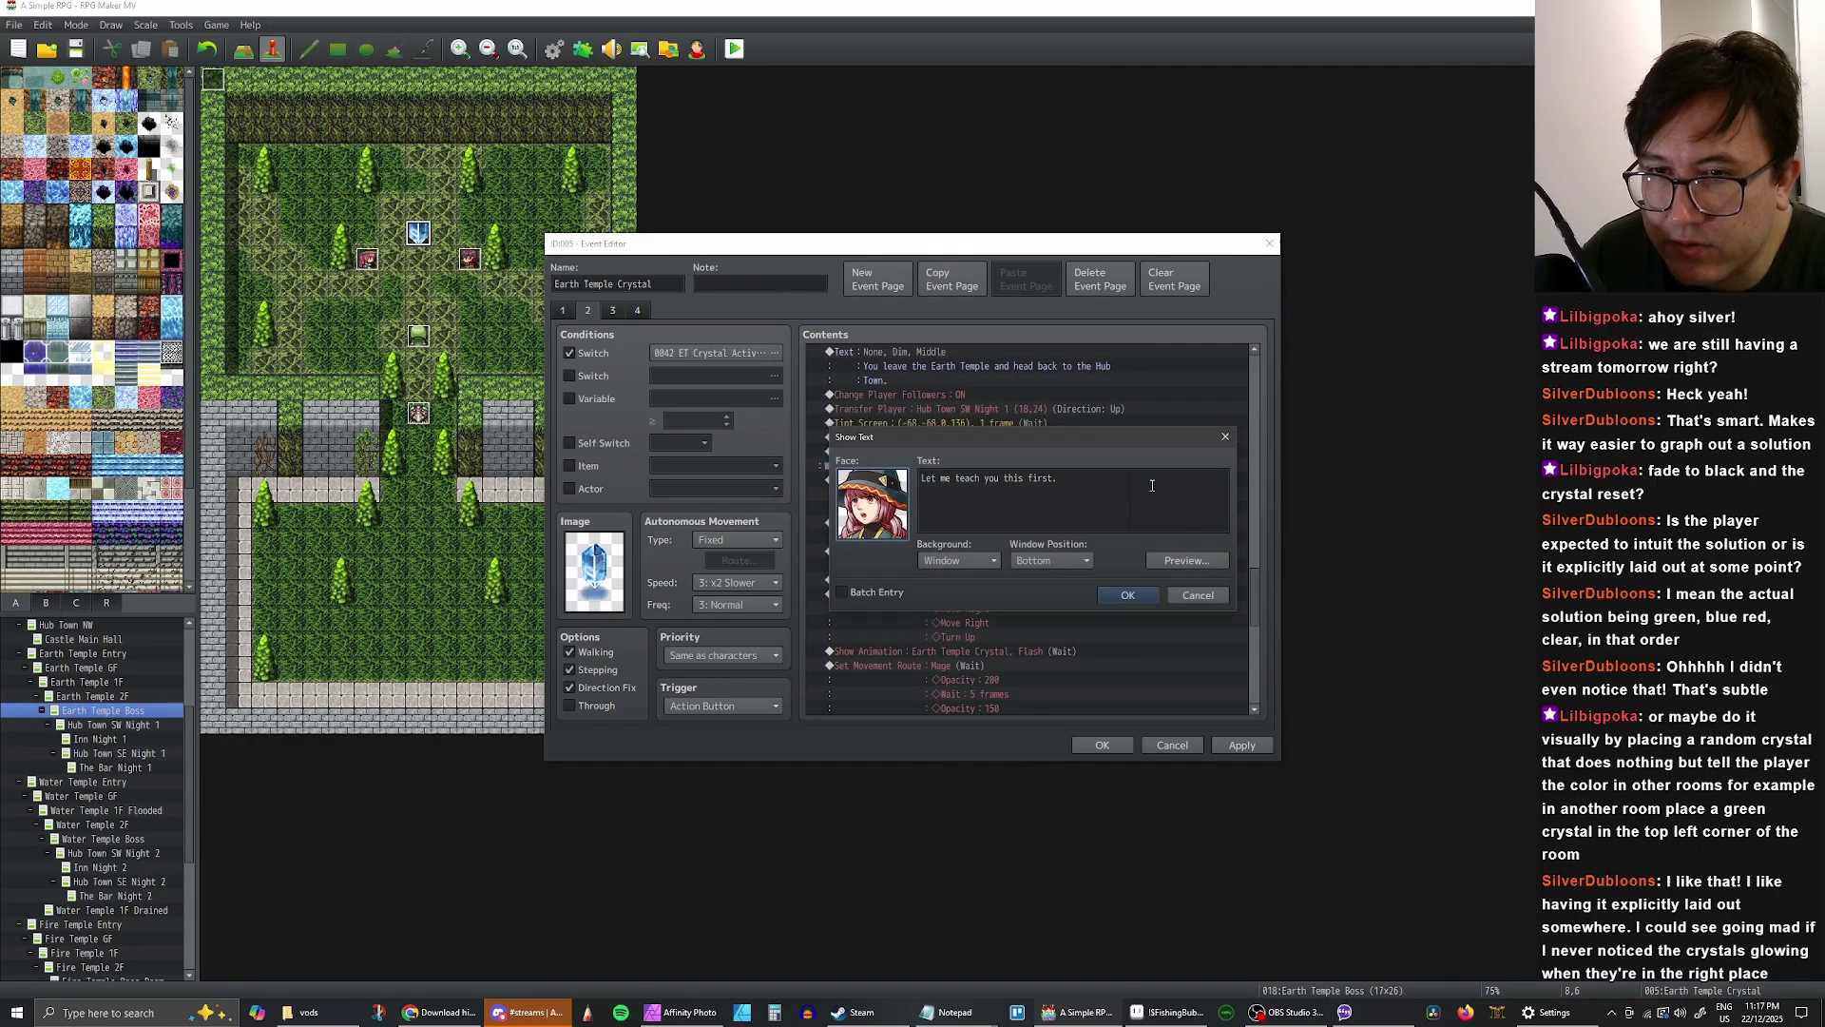
pyautogui.click(1129, 595)
# - Reword the skill message in the When Mage branch to "You learned the Mage spells!"
pyautogui.click(967, 554)
pyautogui.click(1037, 539)
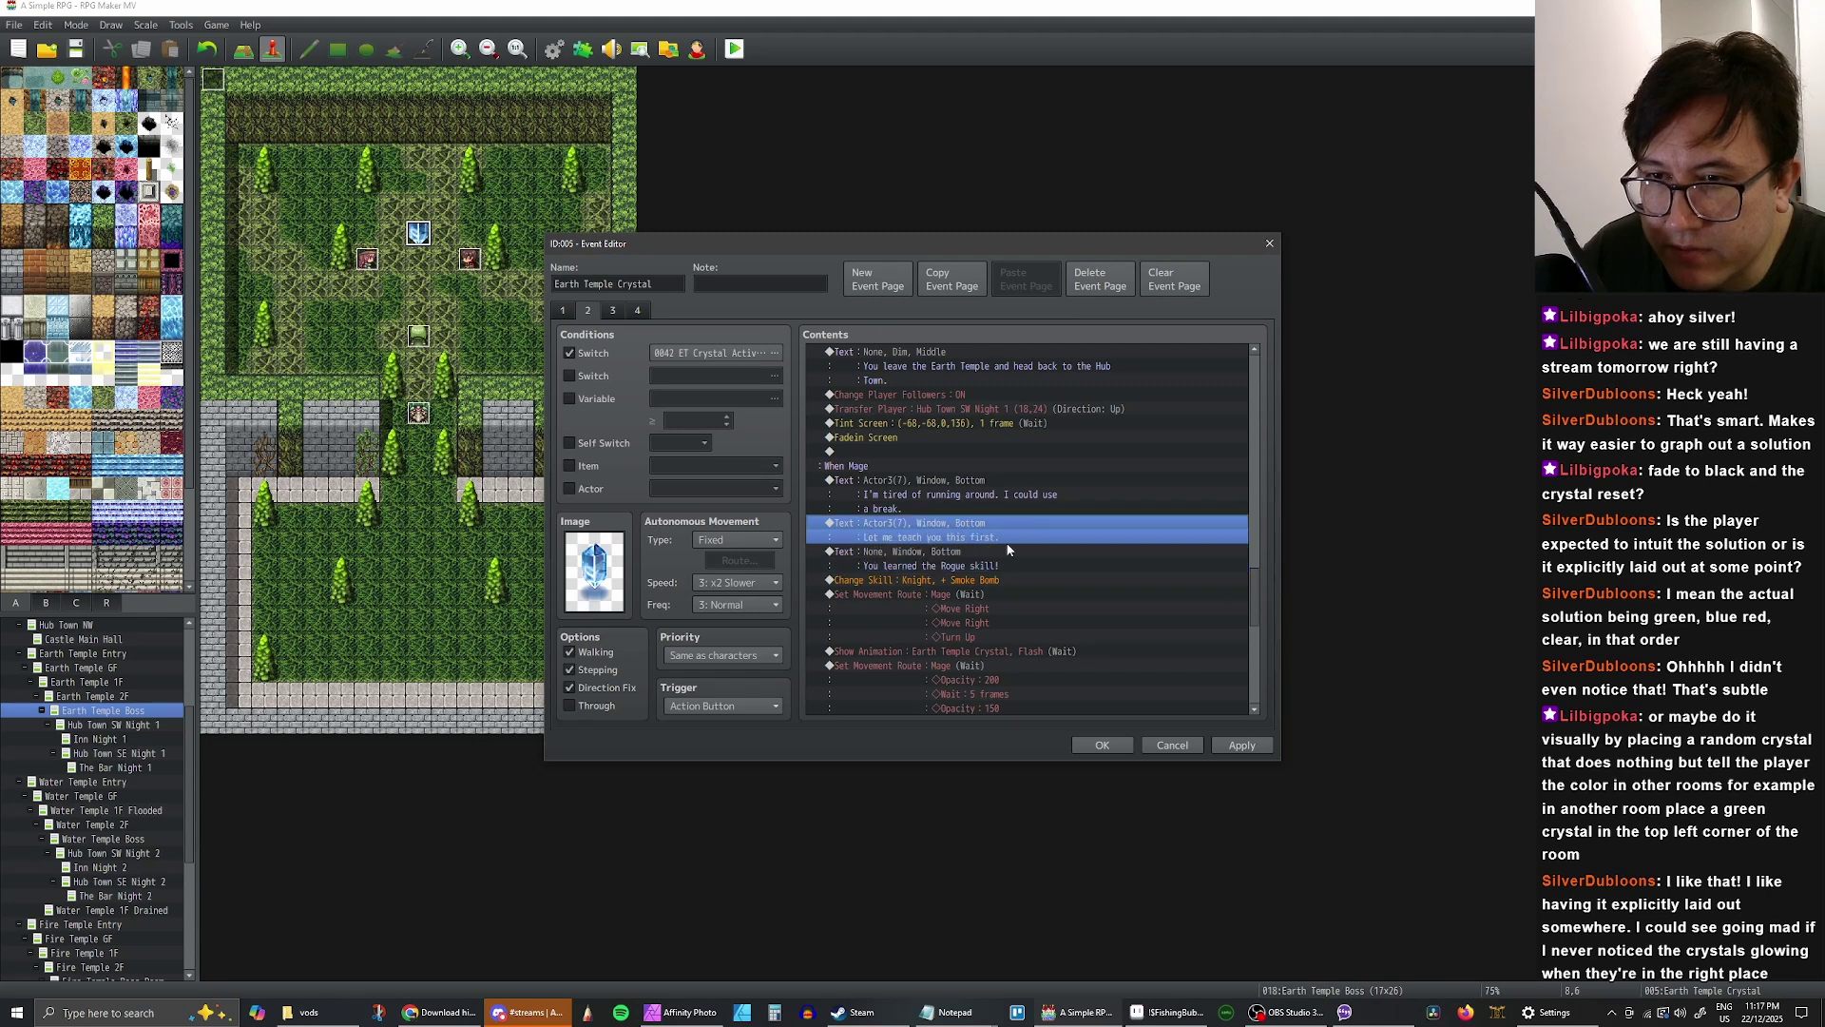
pyautogui.click(1008, 552)
pyautogui.click(1013, 529)
pyautogui.click(990, 550)
pyautogui.doubleClick(990, 553)
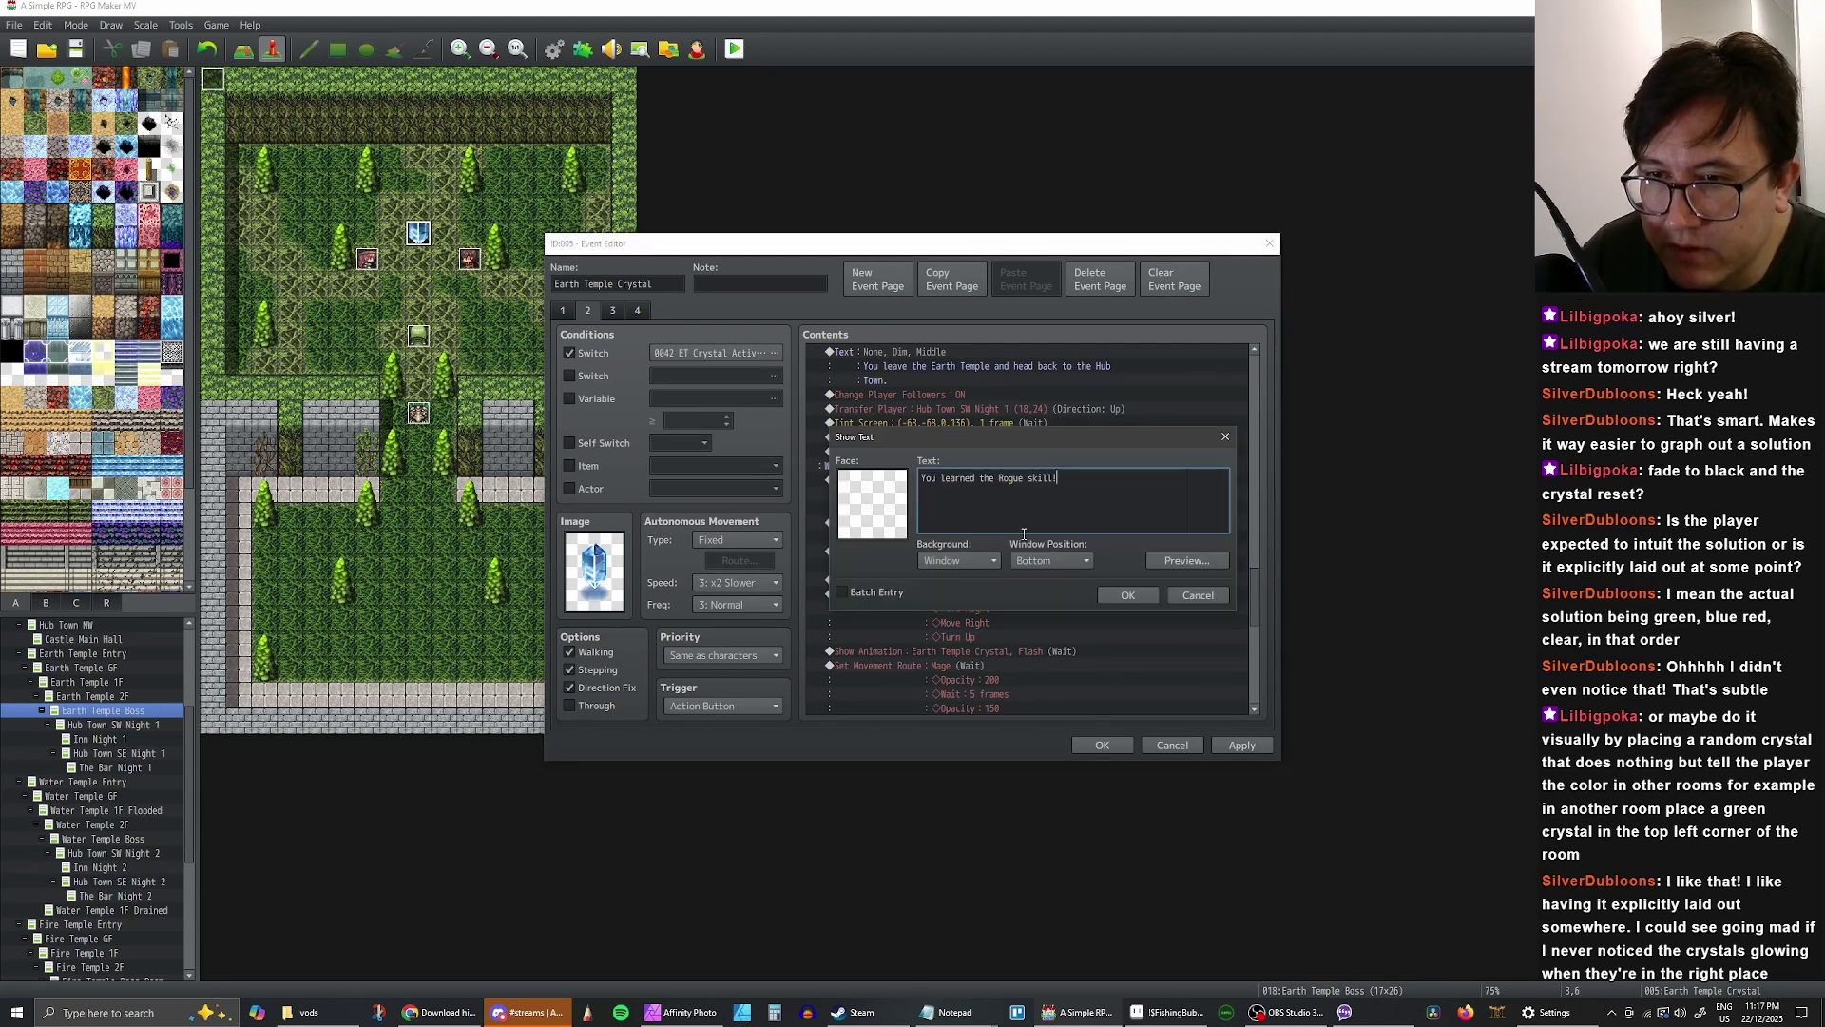
pyautogui.doubleClick(1011, 478)
pyautogui.write('Mage s')
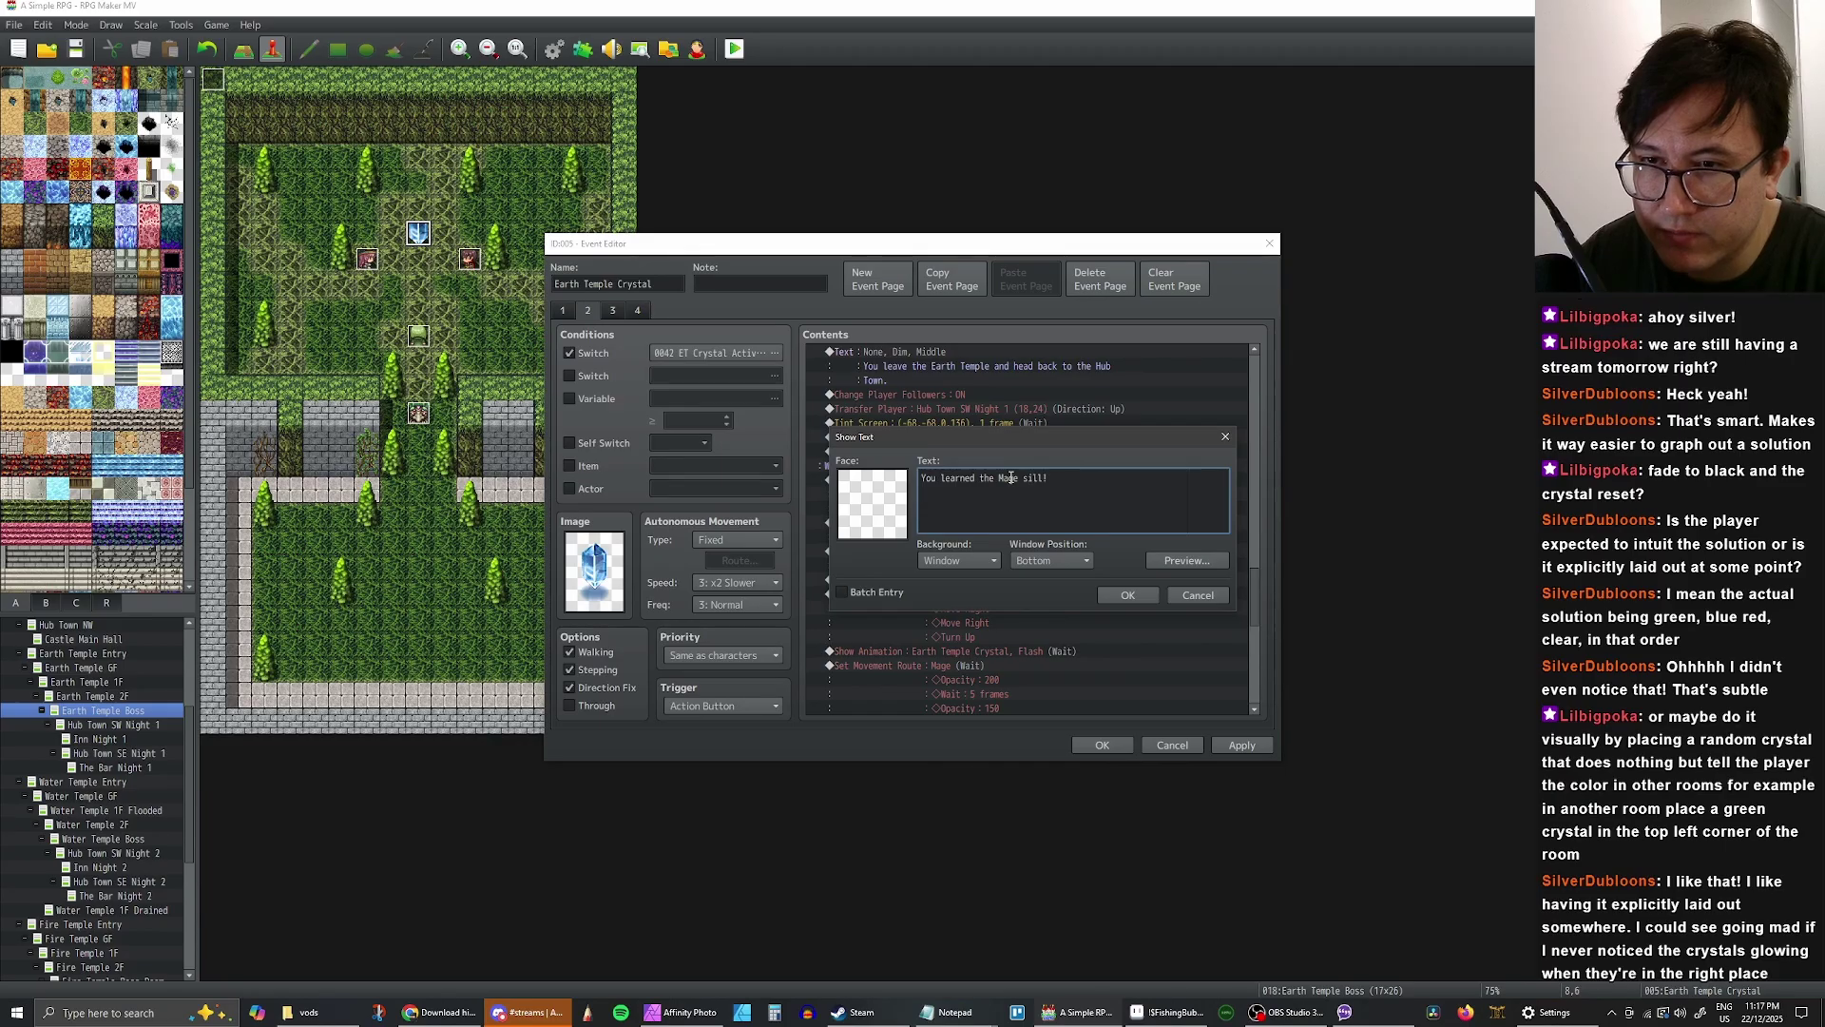
pyautogui.write('pell')
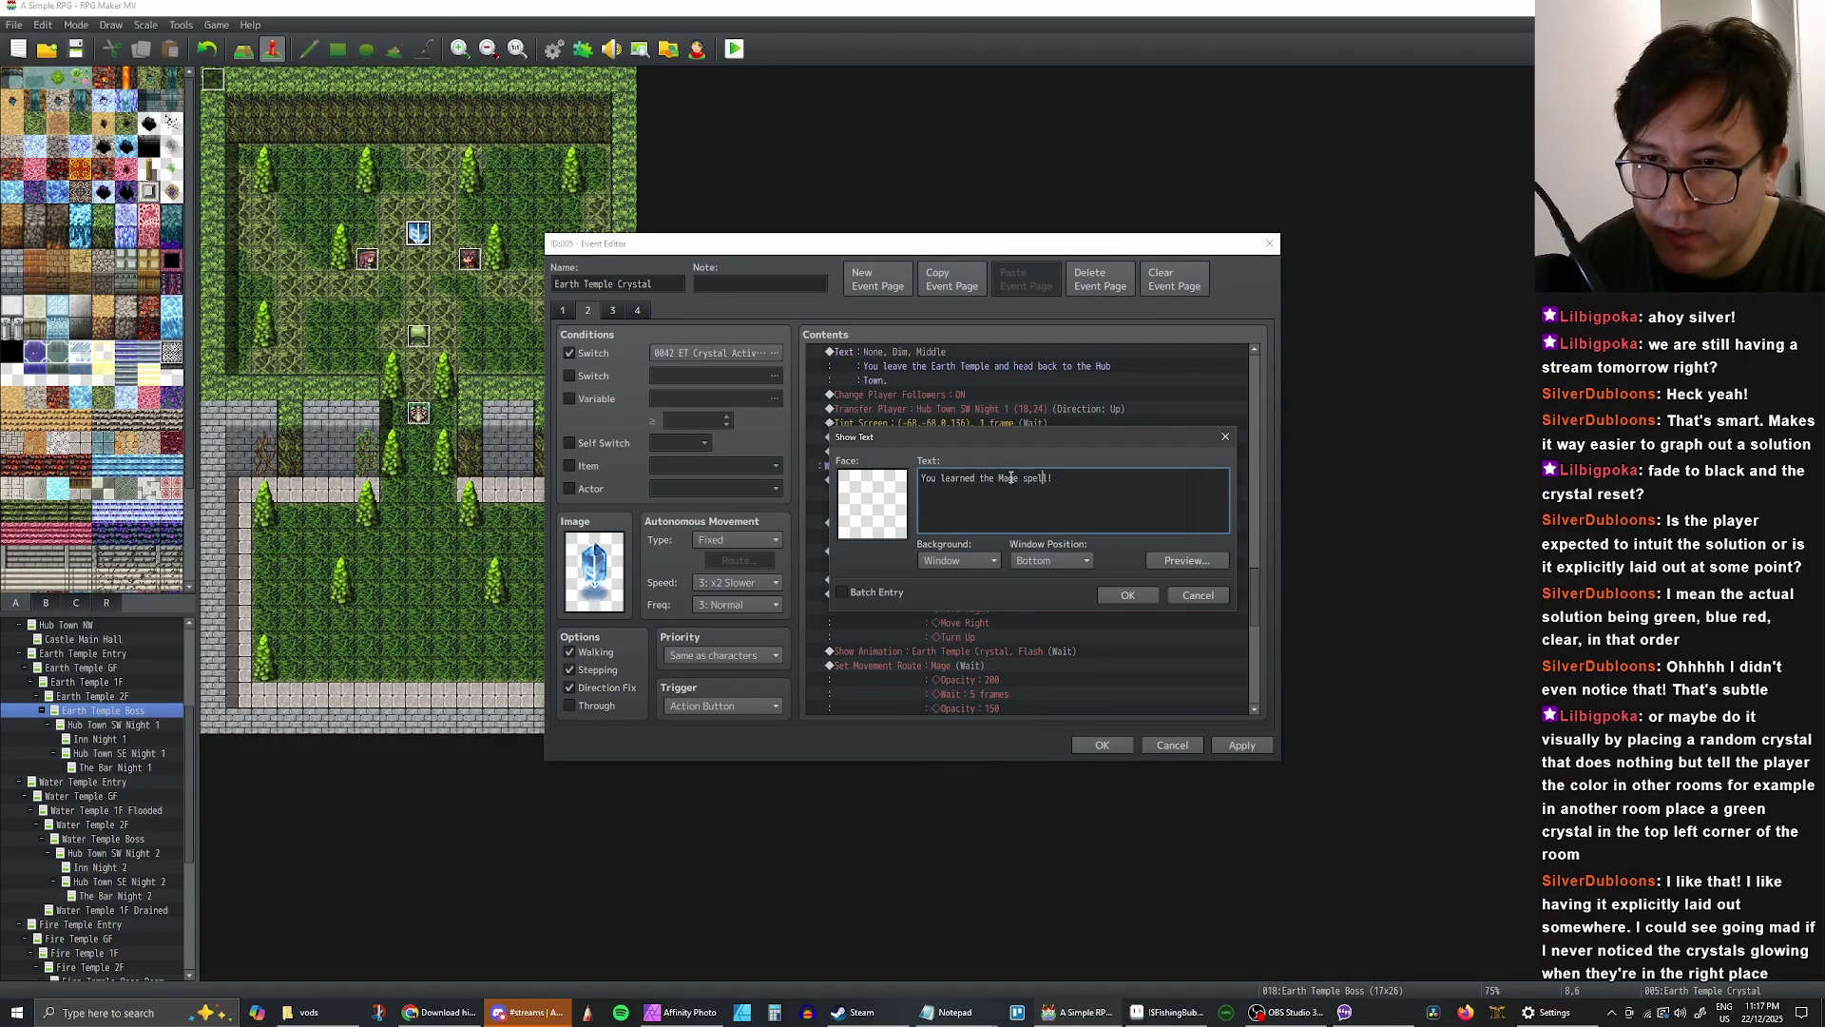
pyautogui.write('s')
pyautogui.click(1149, 600)
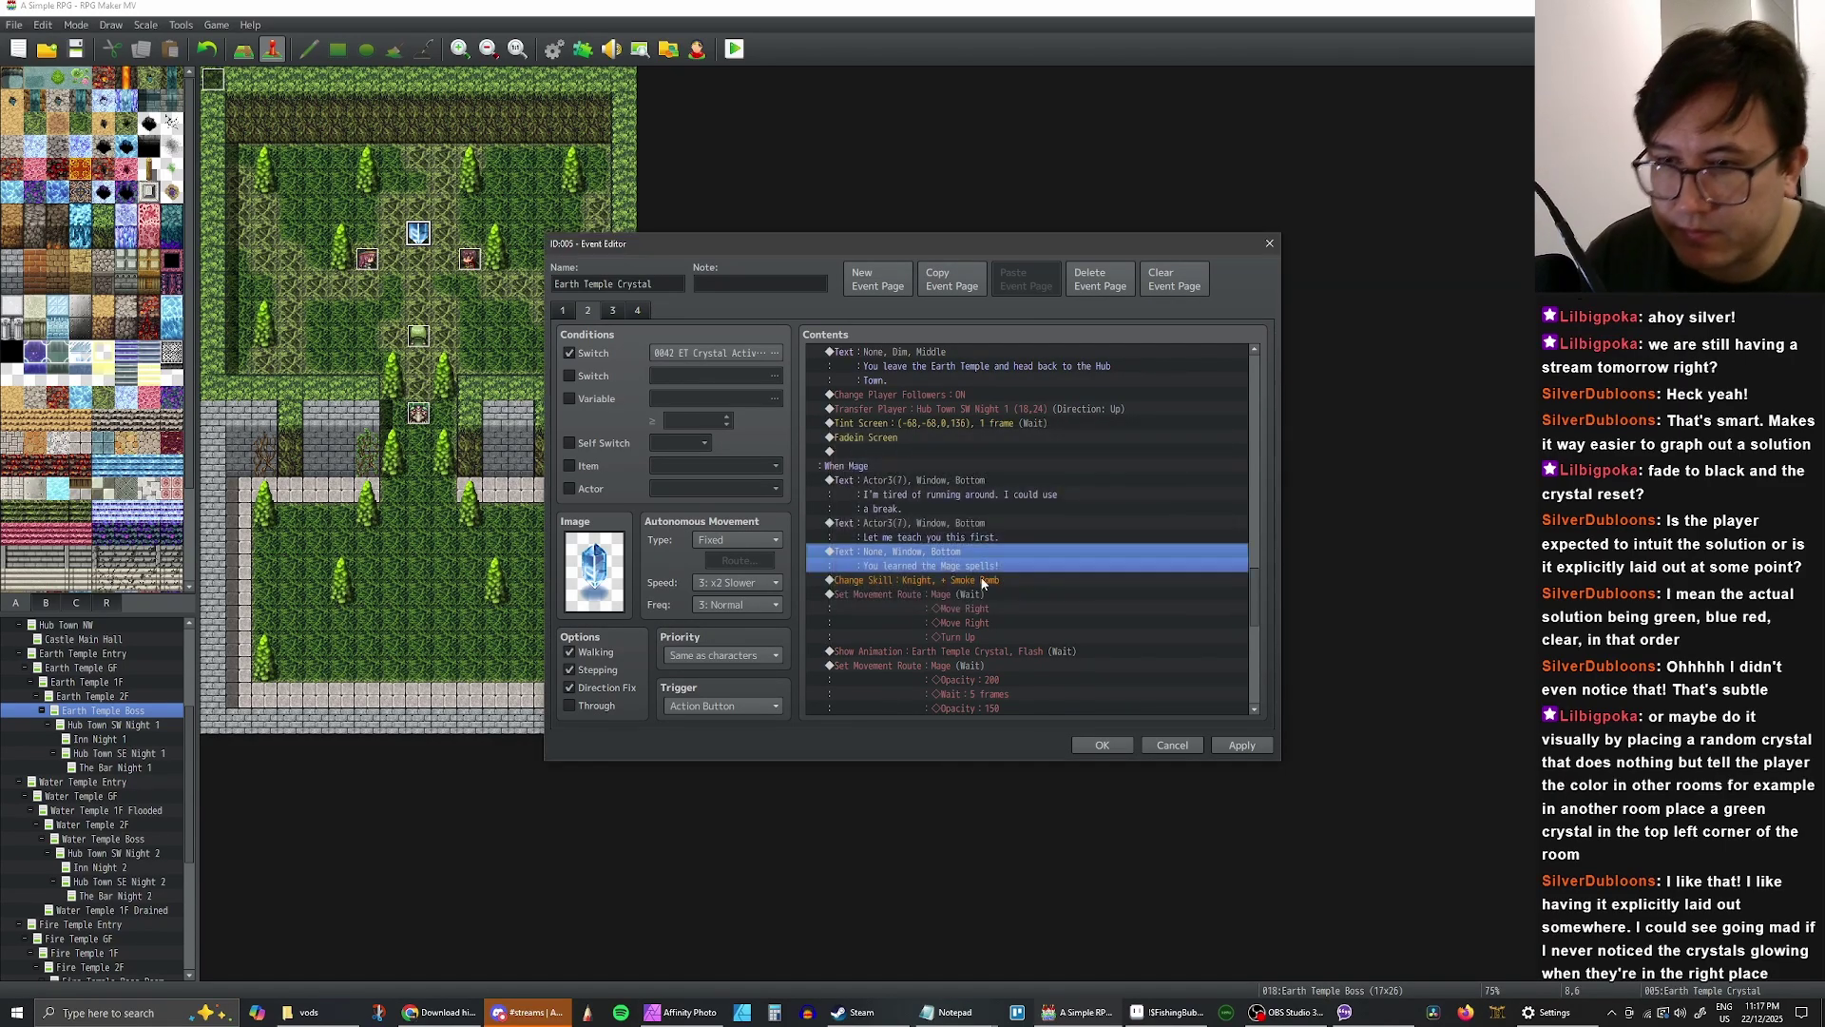
# - Set the When Mage branch's Change Skill command to teach the Knight 0034 Fireshot
pyautogui.doubleClick(1032, 579)
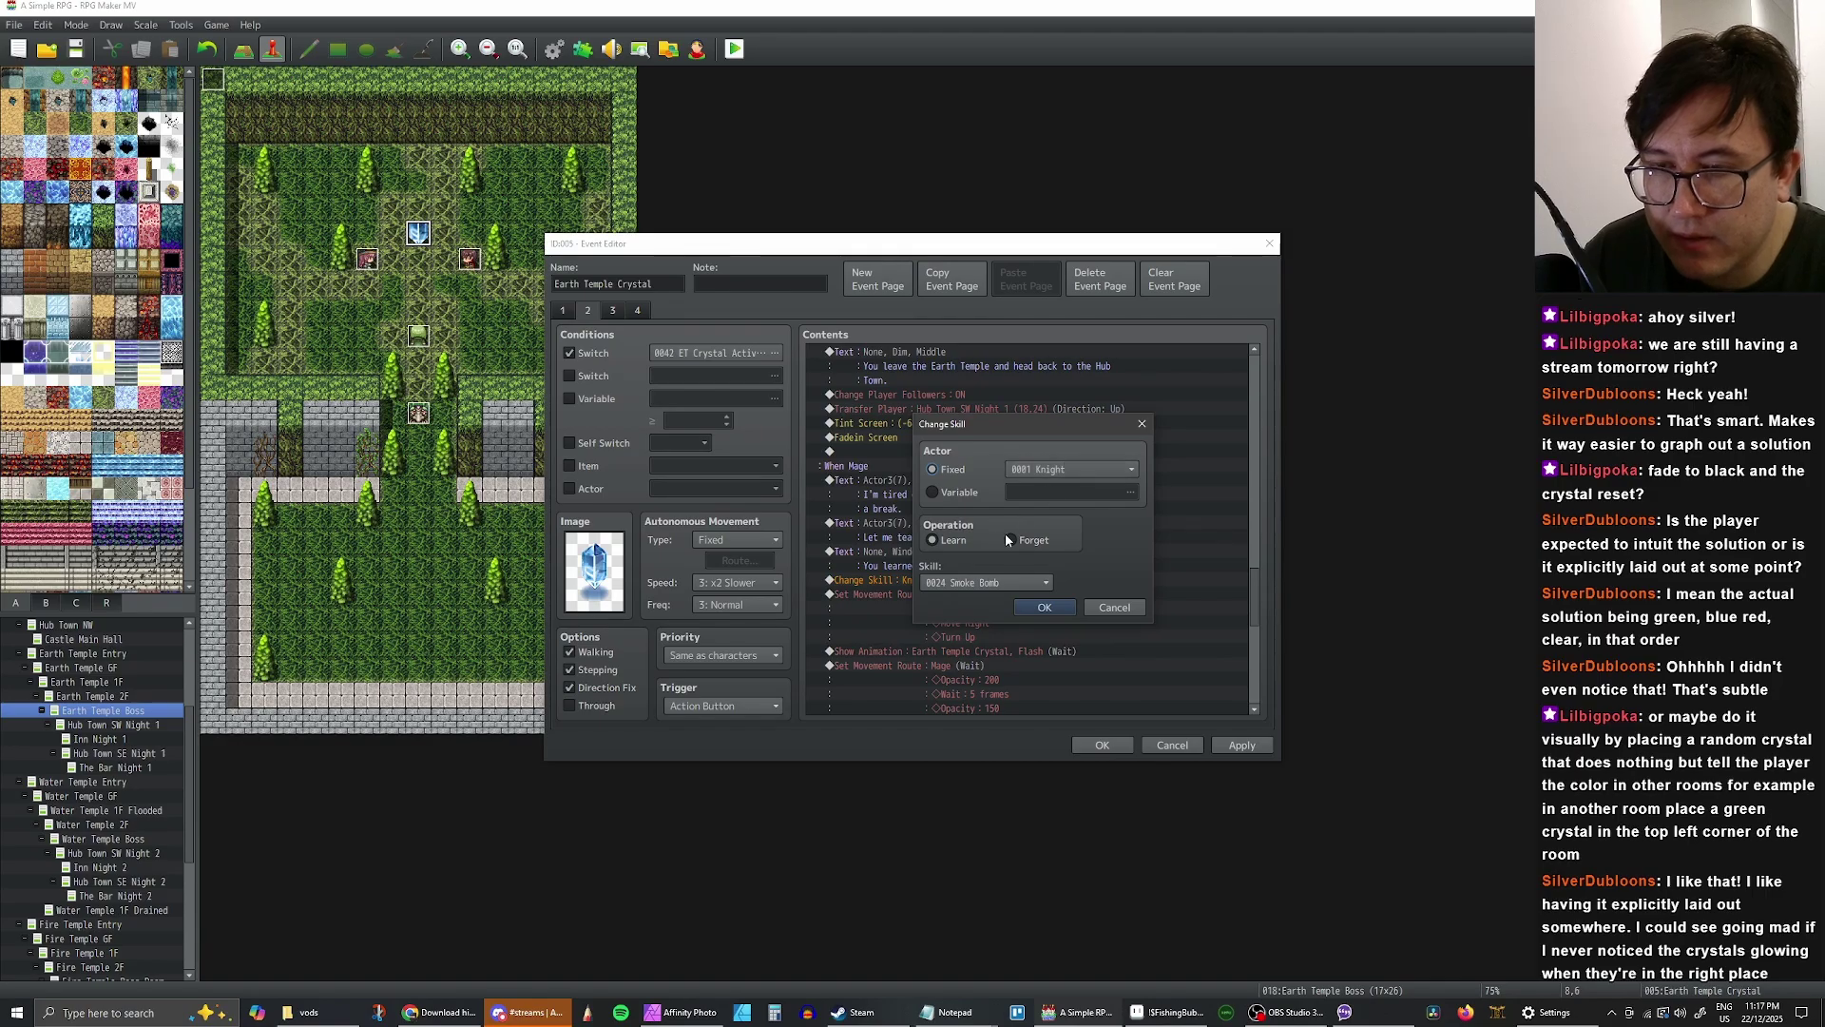
pyautogui.click(1002, 583)
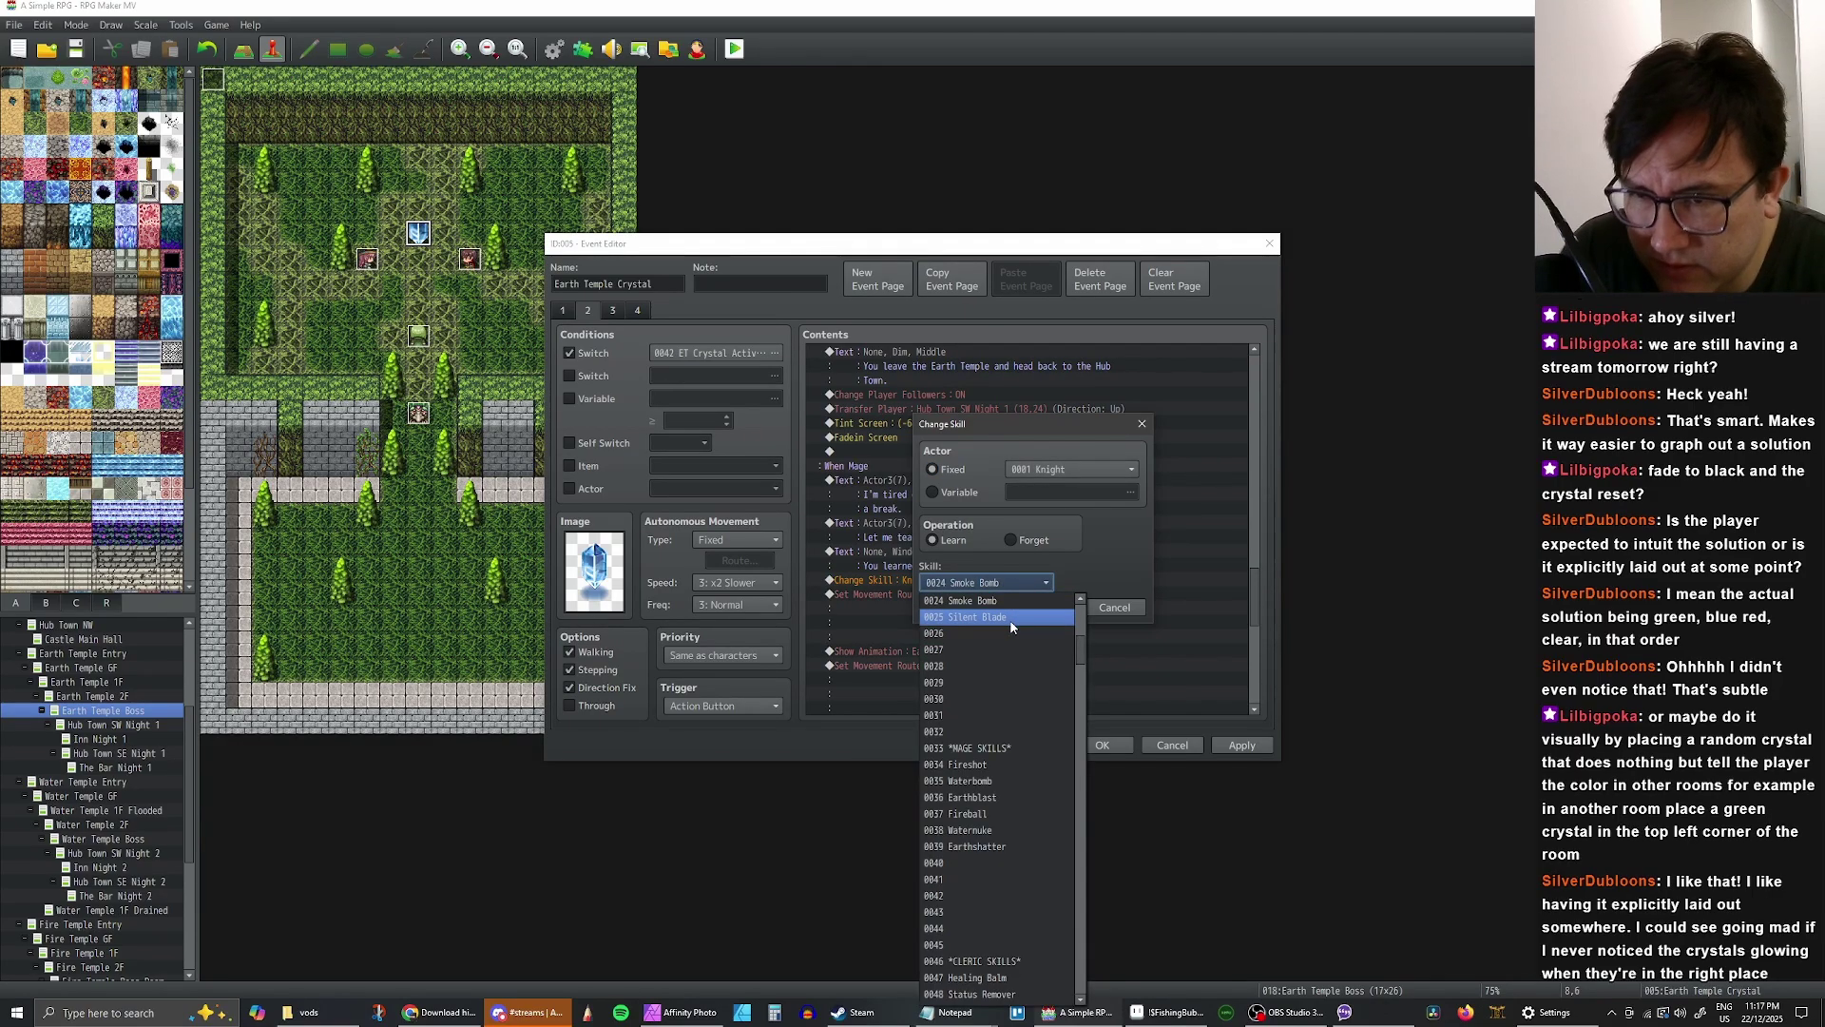
pyautogui.scroll(1, 1045, 628)
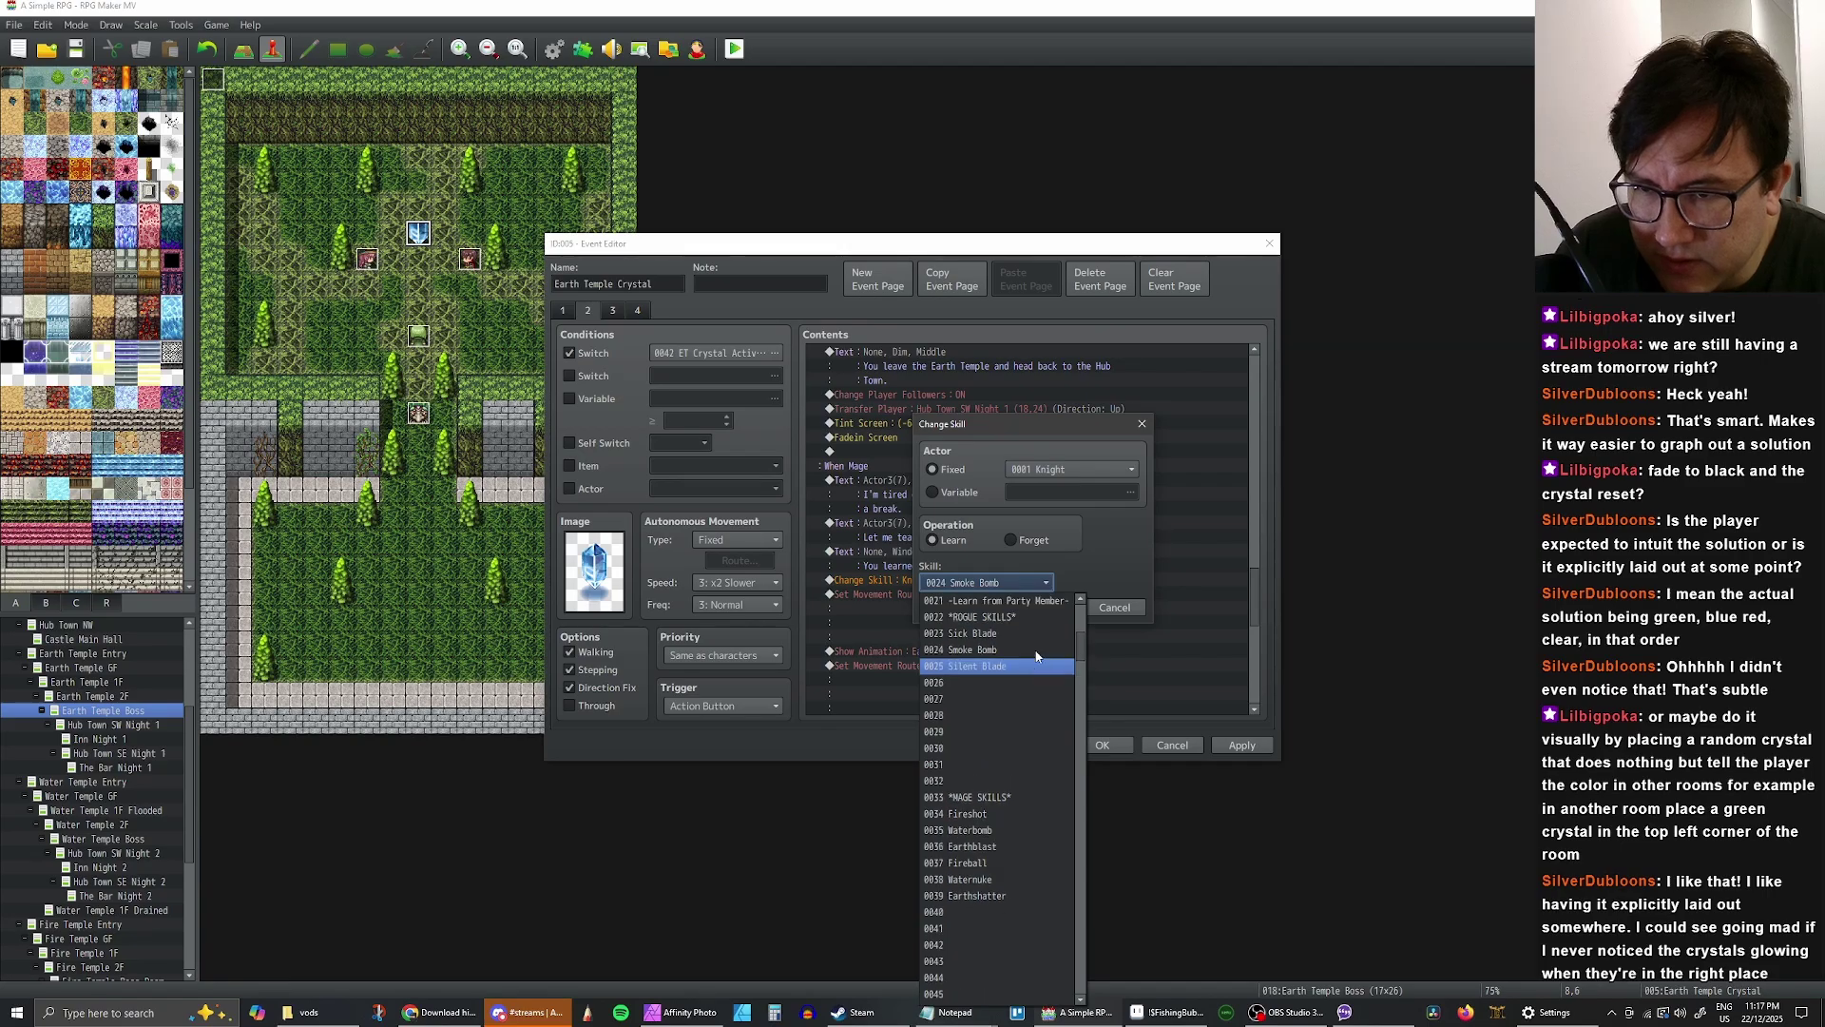
pyautogui.scroll(3, 1038, 660)
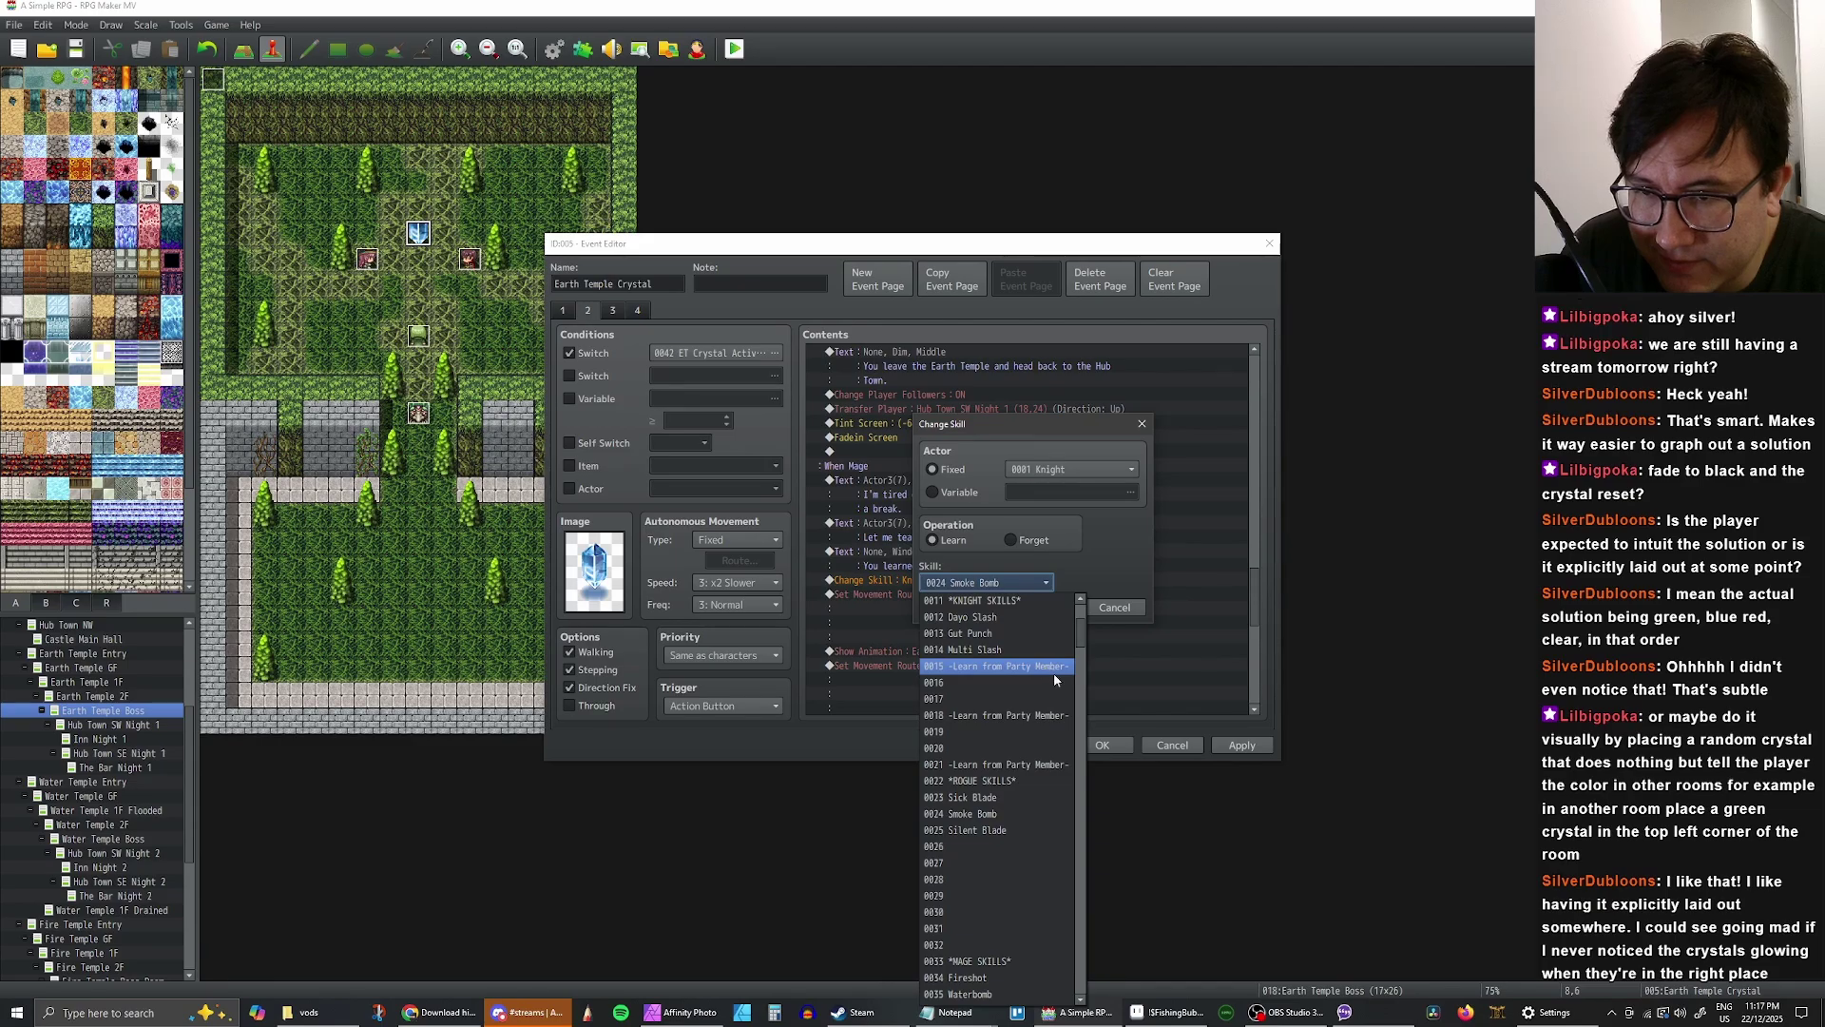
pyautogui.scroll(-1, 1053, 671)
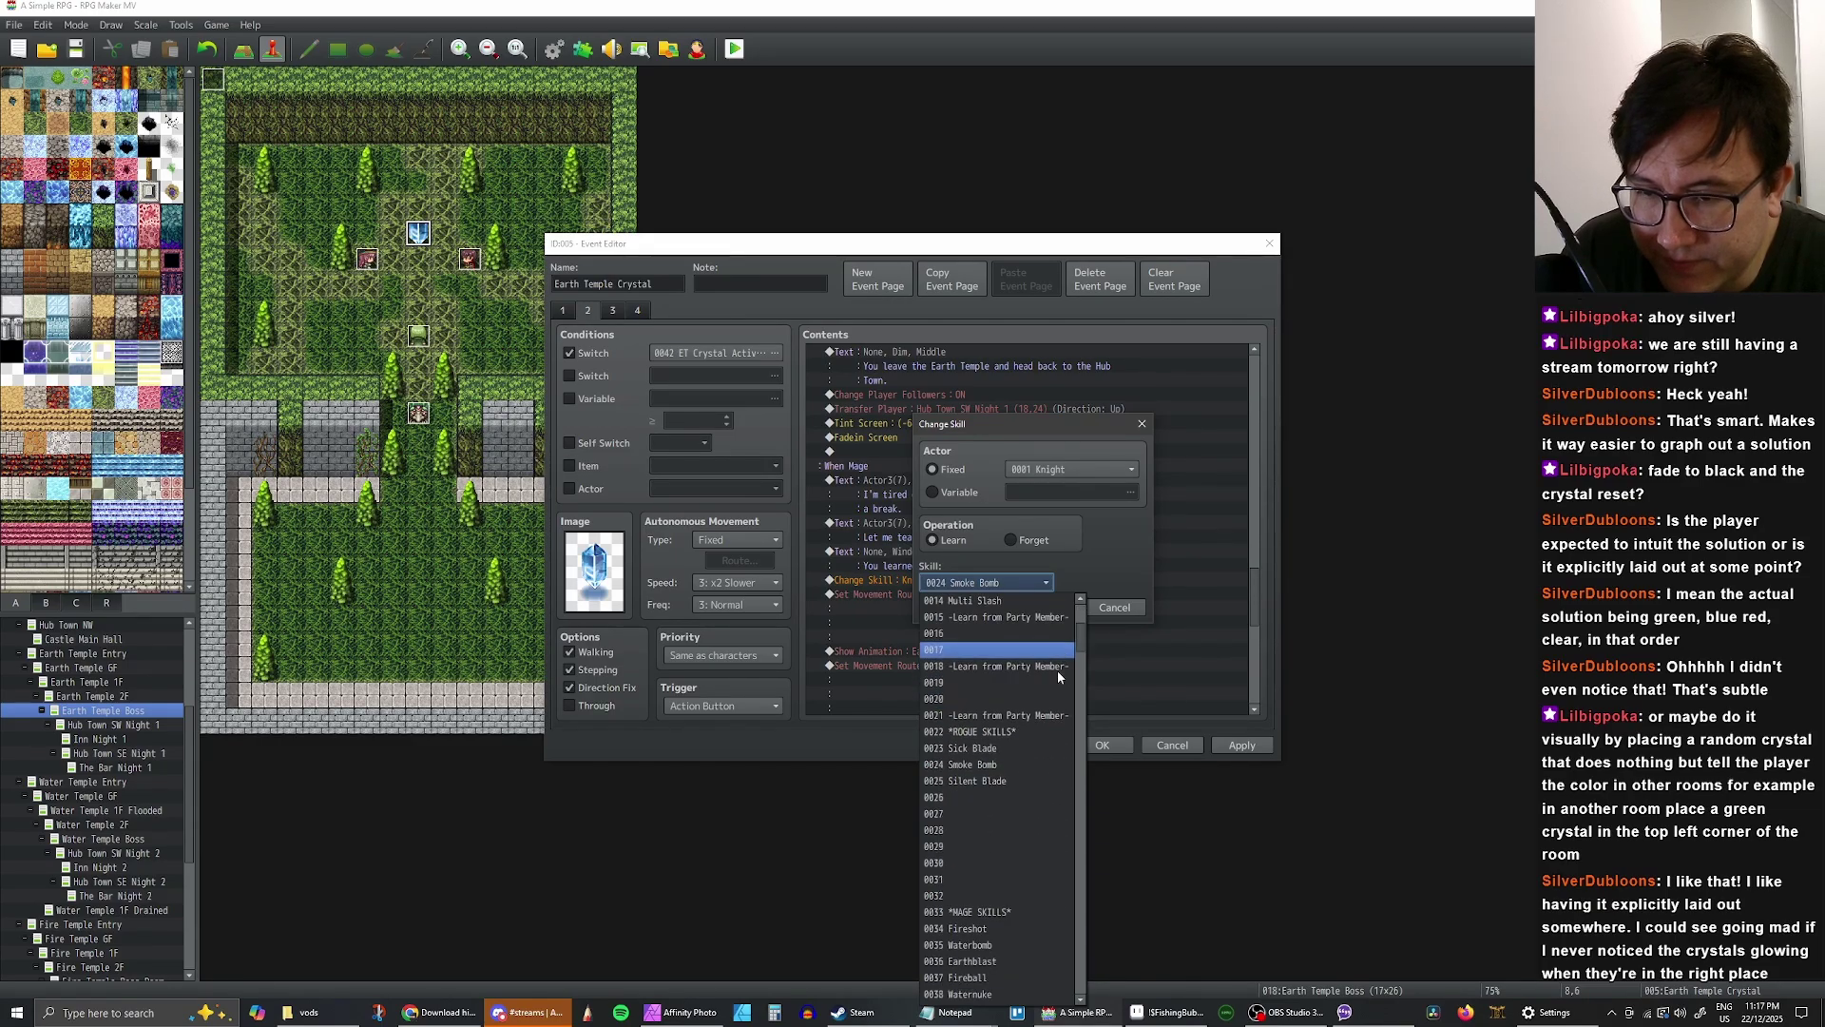
pyautogui.scroll(-2, 1055, 673)
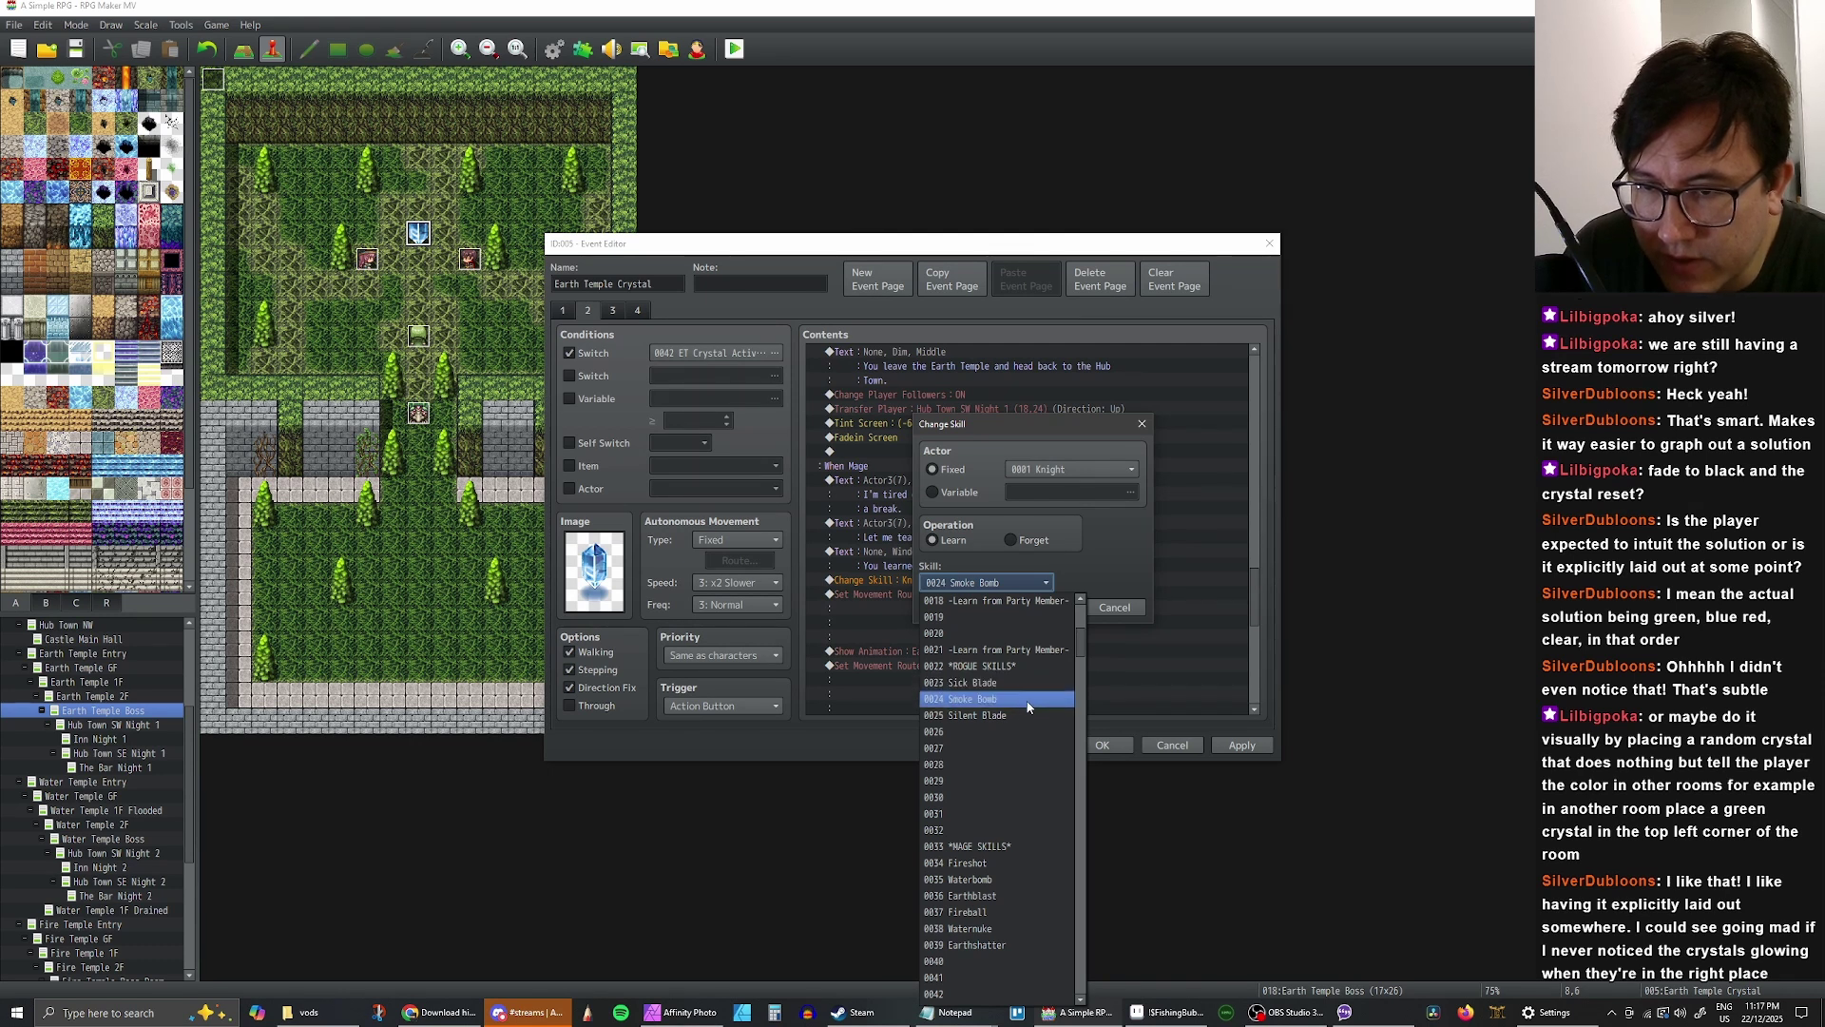
pyautogui.scroll(-1, 1028, 704)
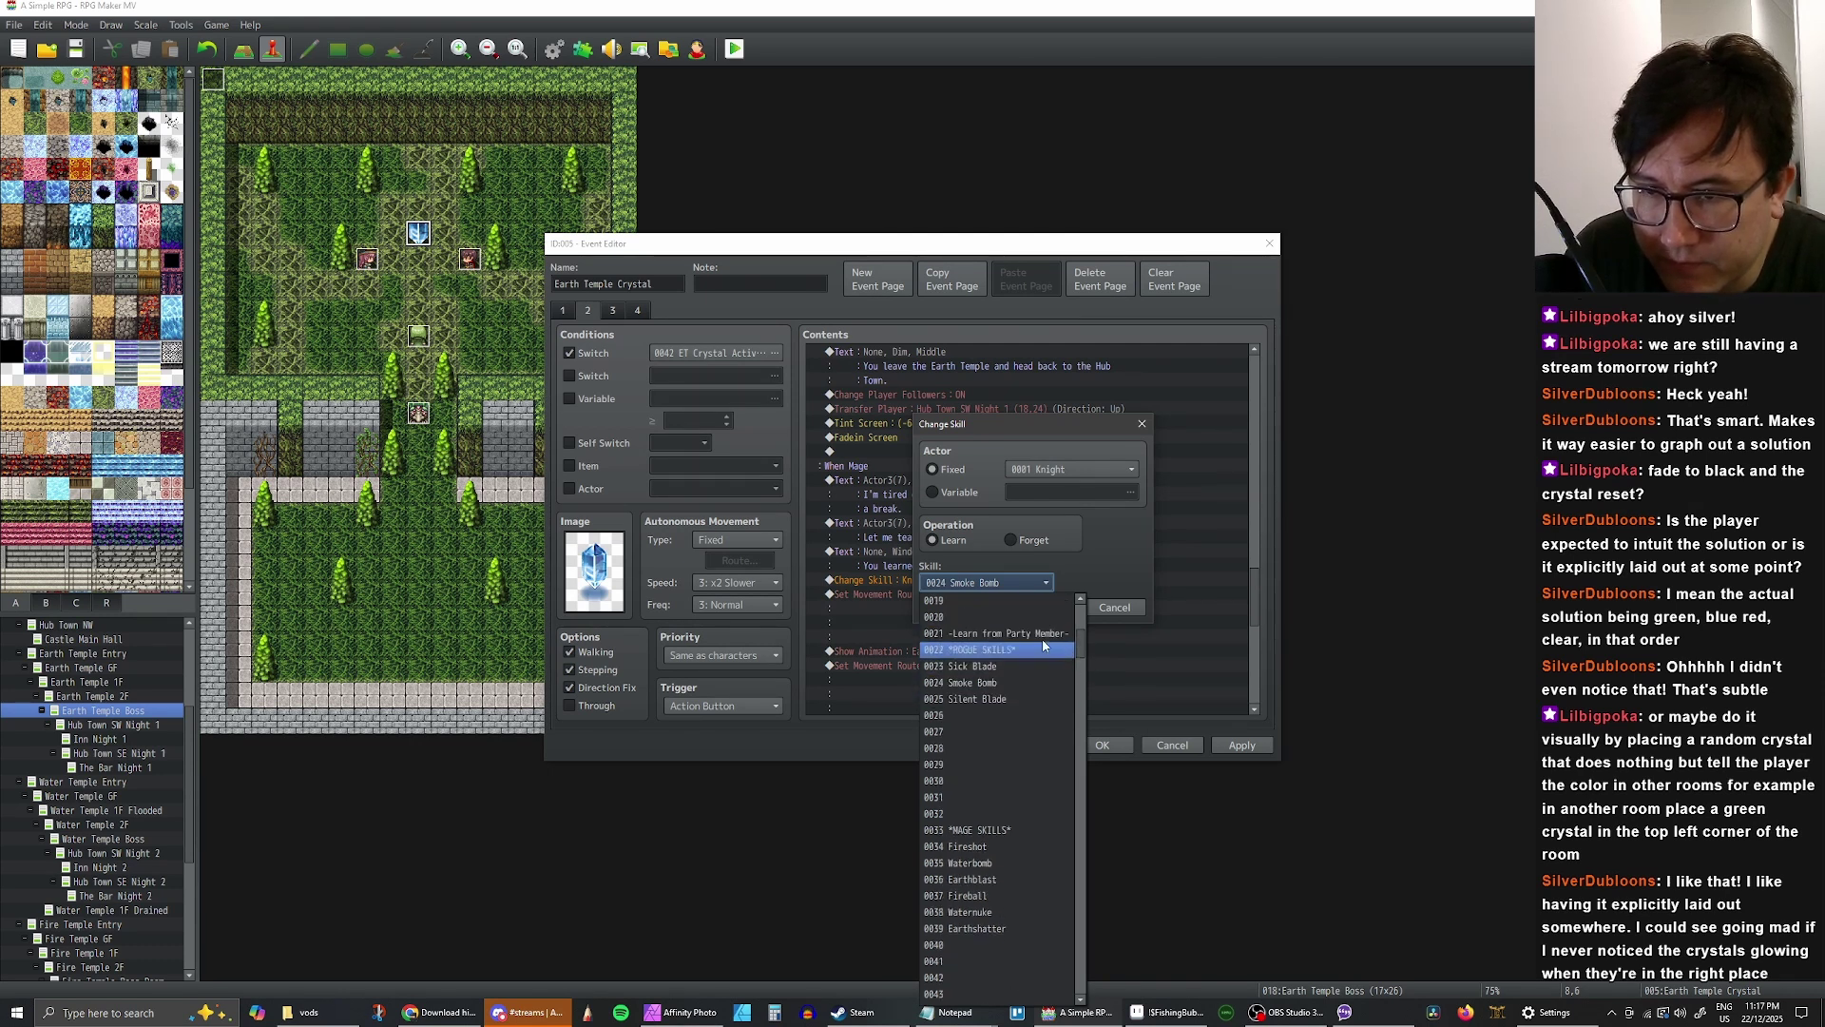
pyautogui.scroll(-2, 1042, 656)
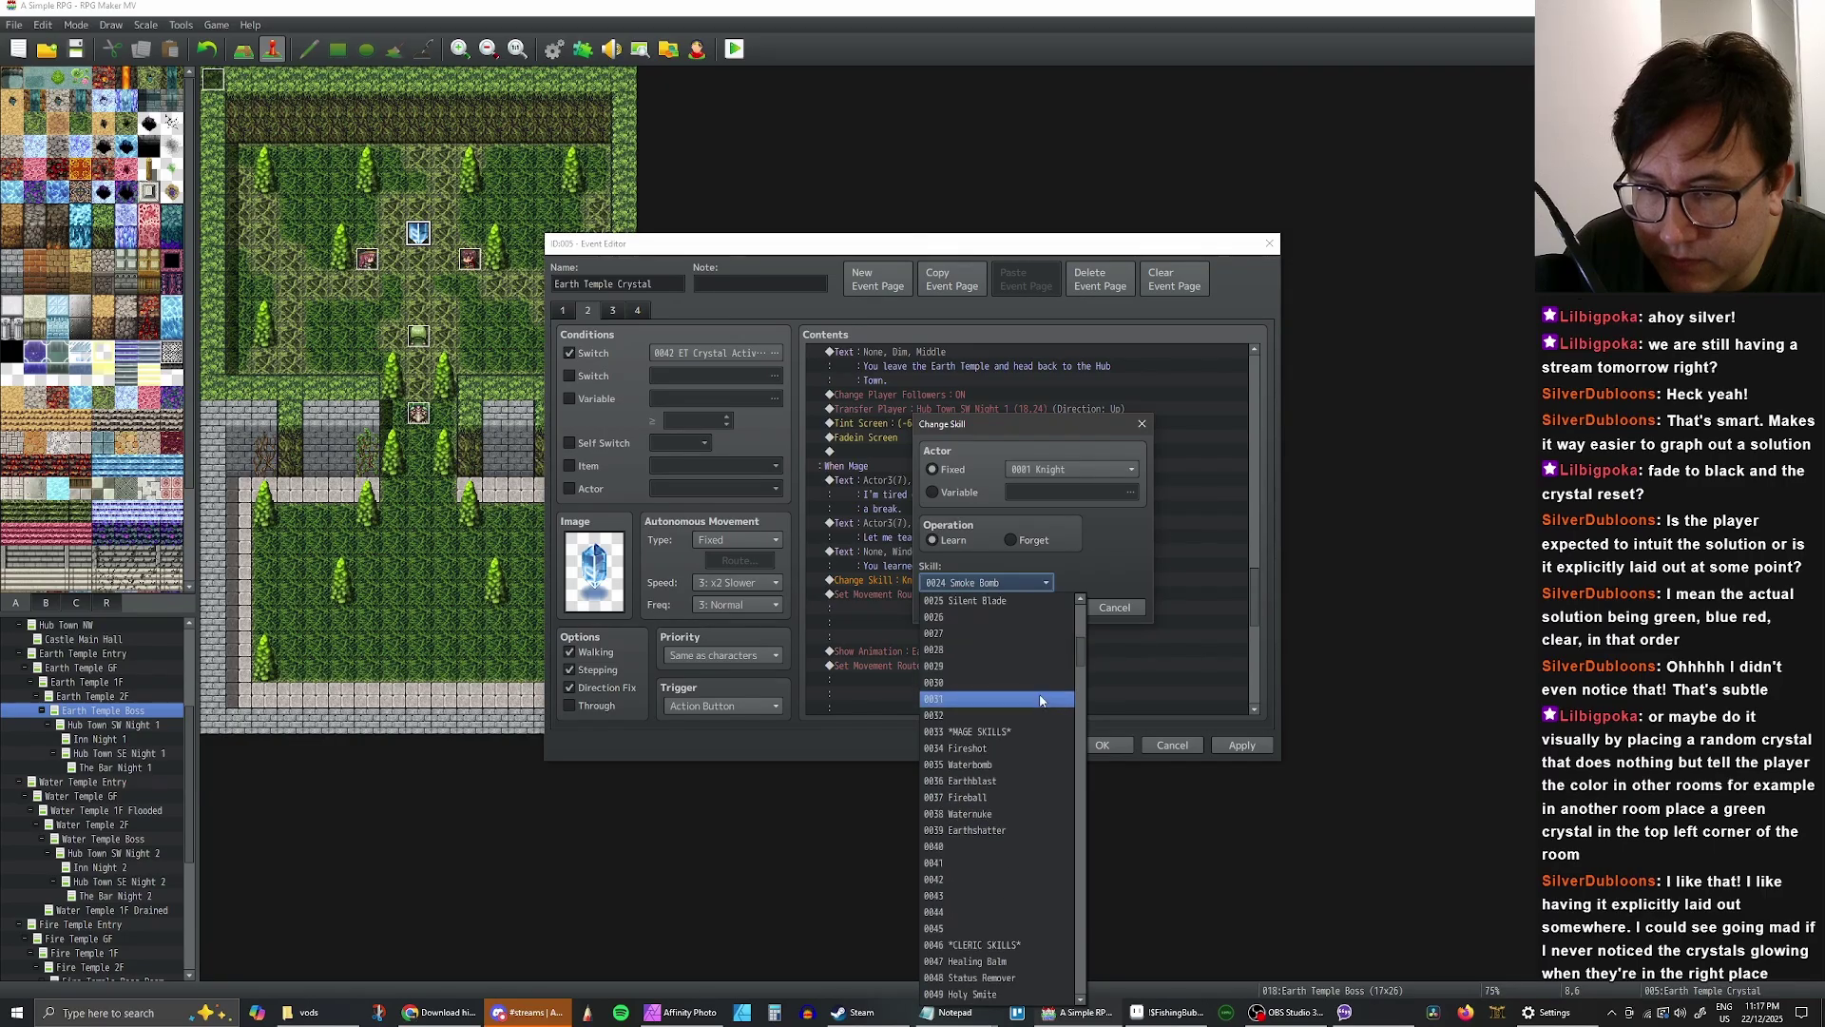
pyautogui.scroll(-2, 1025, 684)
pyautogui.click(1027, 670)
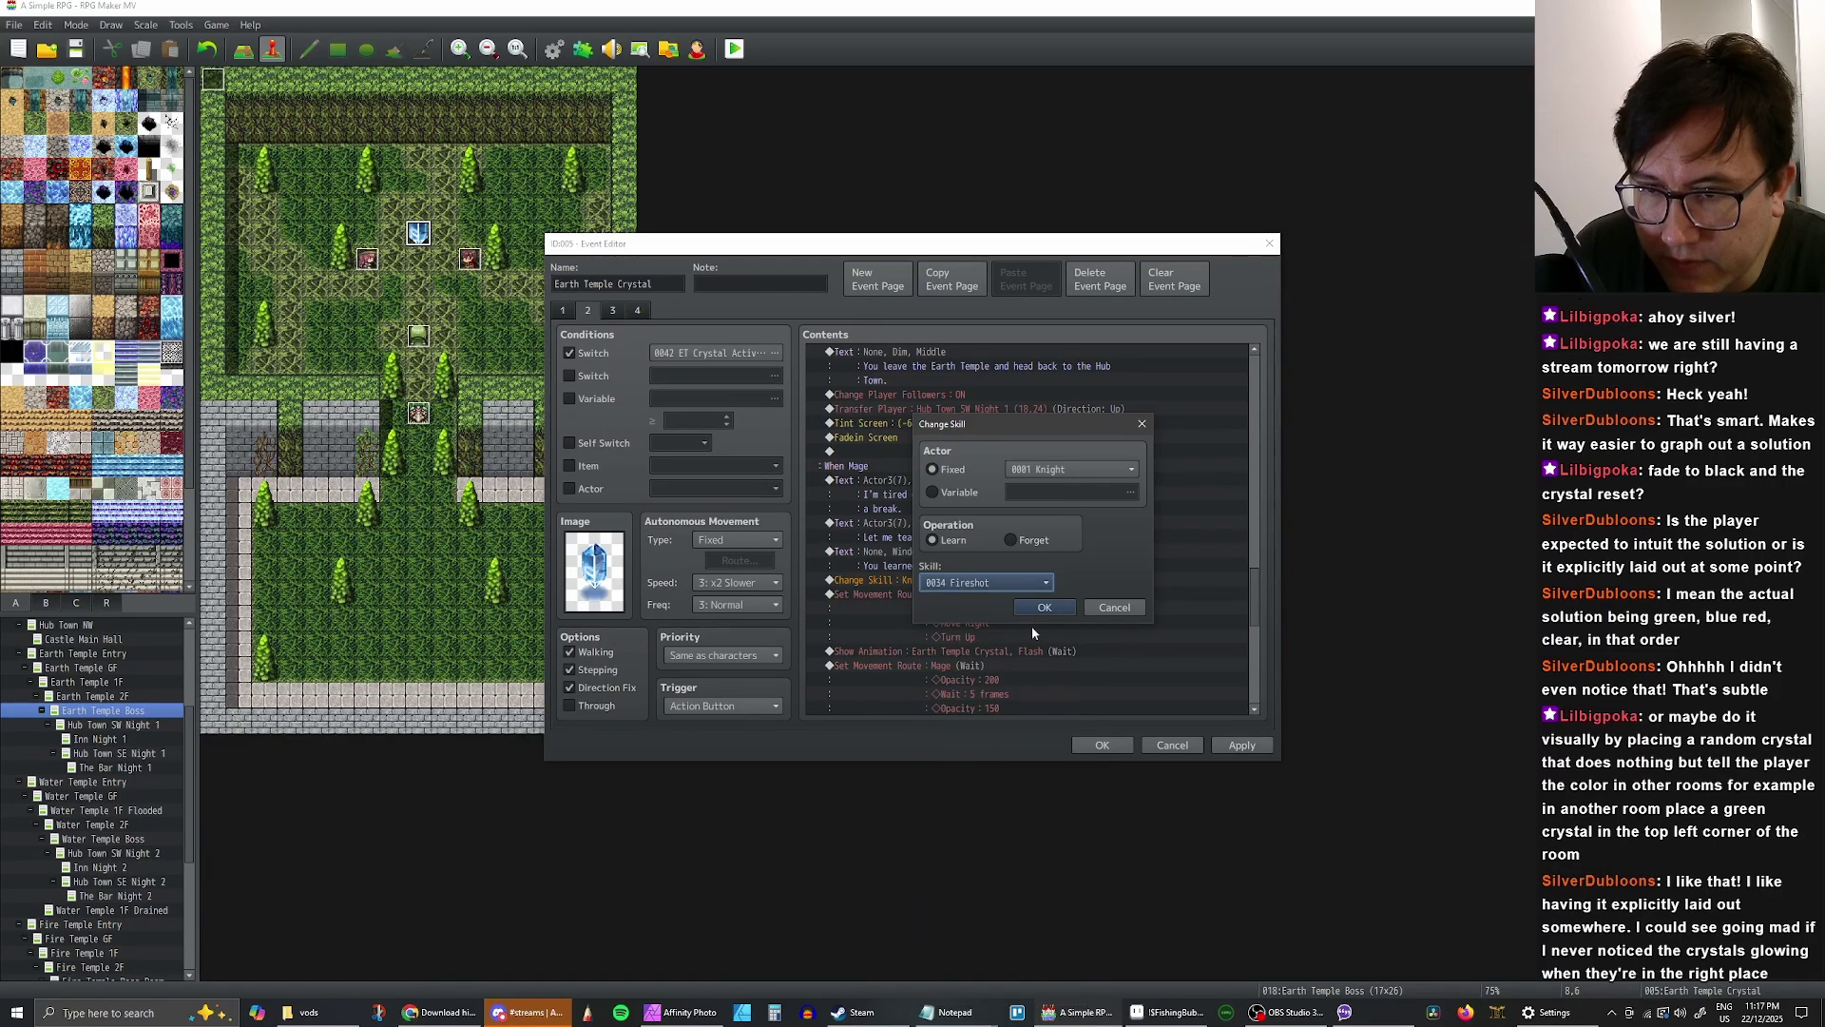
pyautogui.click(1045, 608)
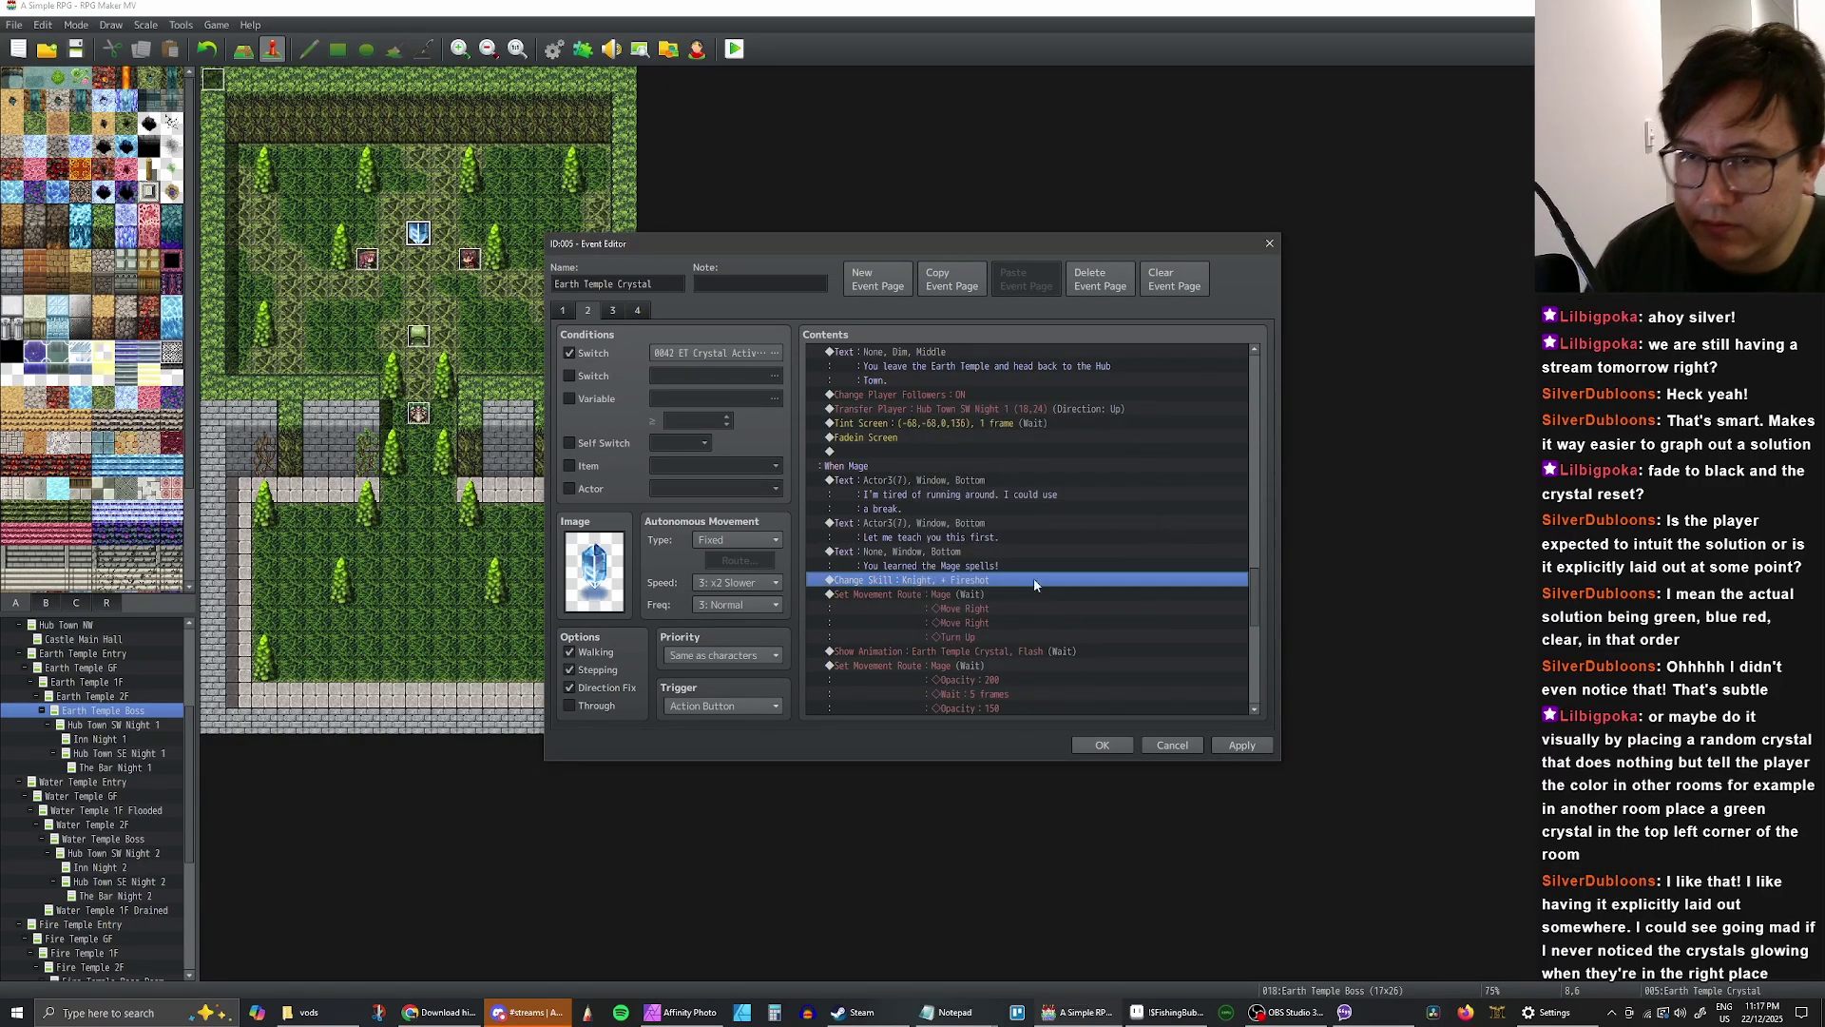
# - Duplicate the Fireshot Change Skill command in the When Mage branch and set one copy to teach 0035 Waterbomb
pyautogui.hotkey('ctrl', 'c')
pyautogui.click(961, 595)
pyautogui.hotkey('ctrl', 'v')
pyautogui.doubleClick(986, 596)
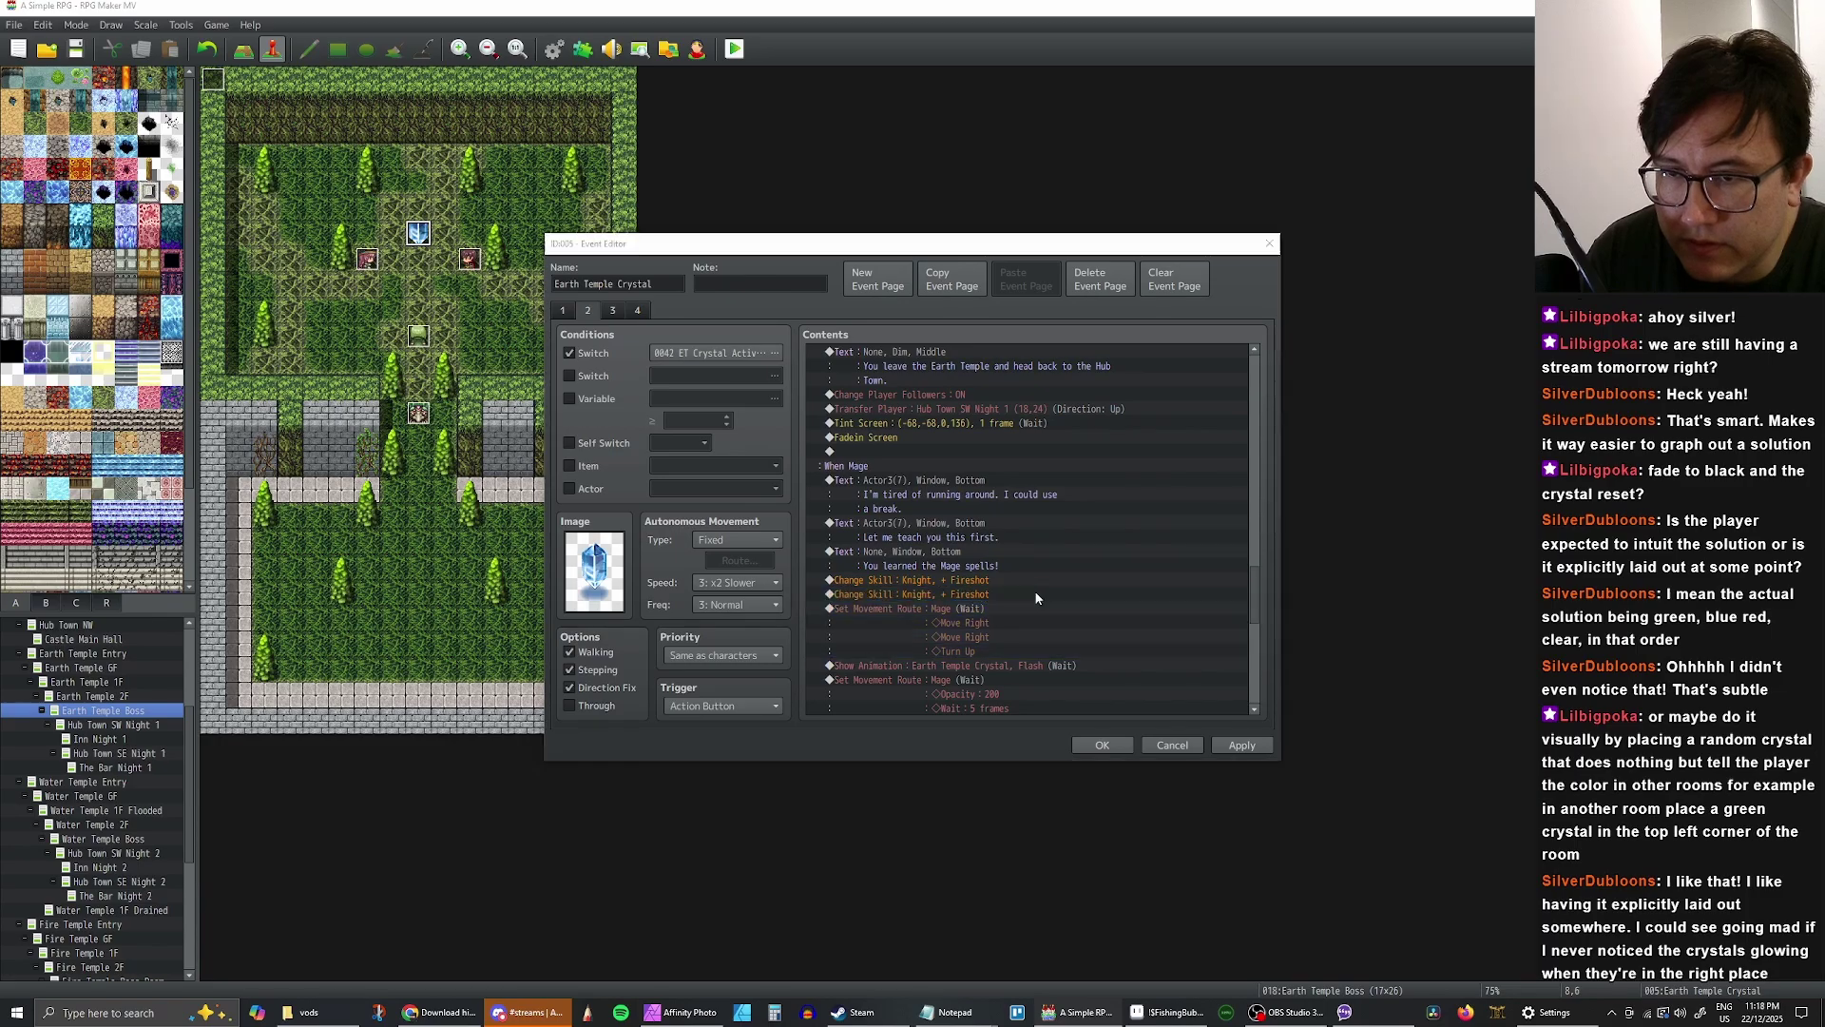
pyautogui.click(986, 582)
pyautogui.click(1014, 619)
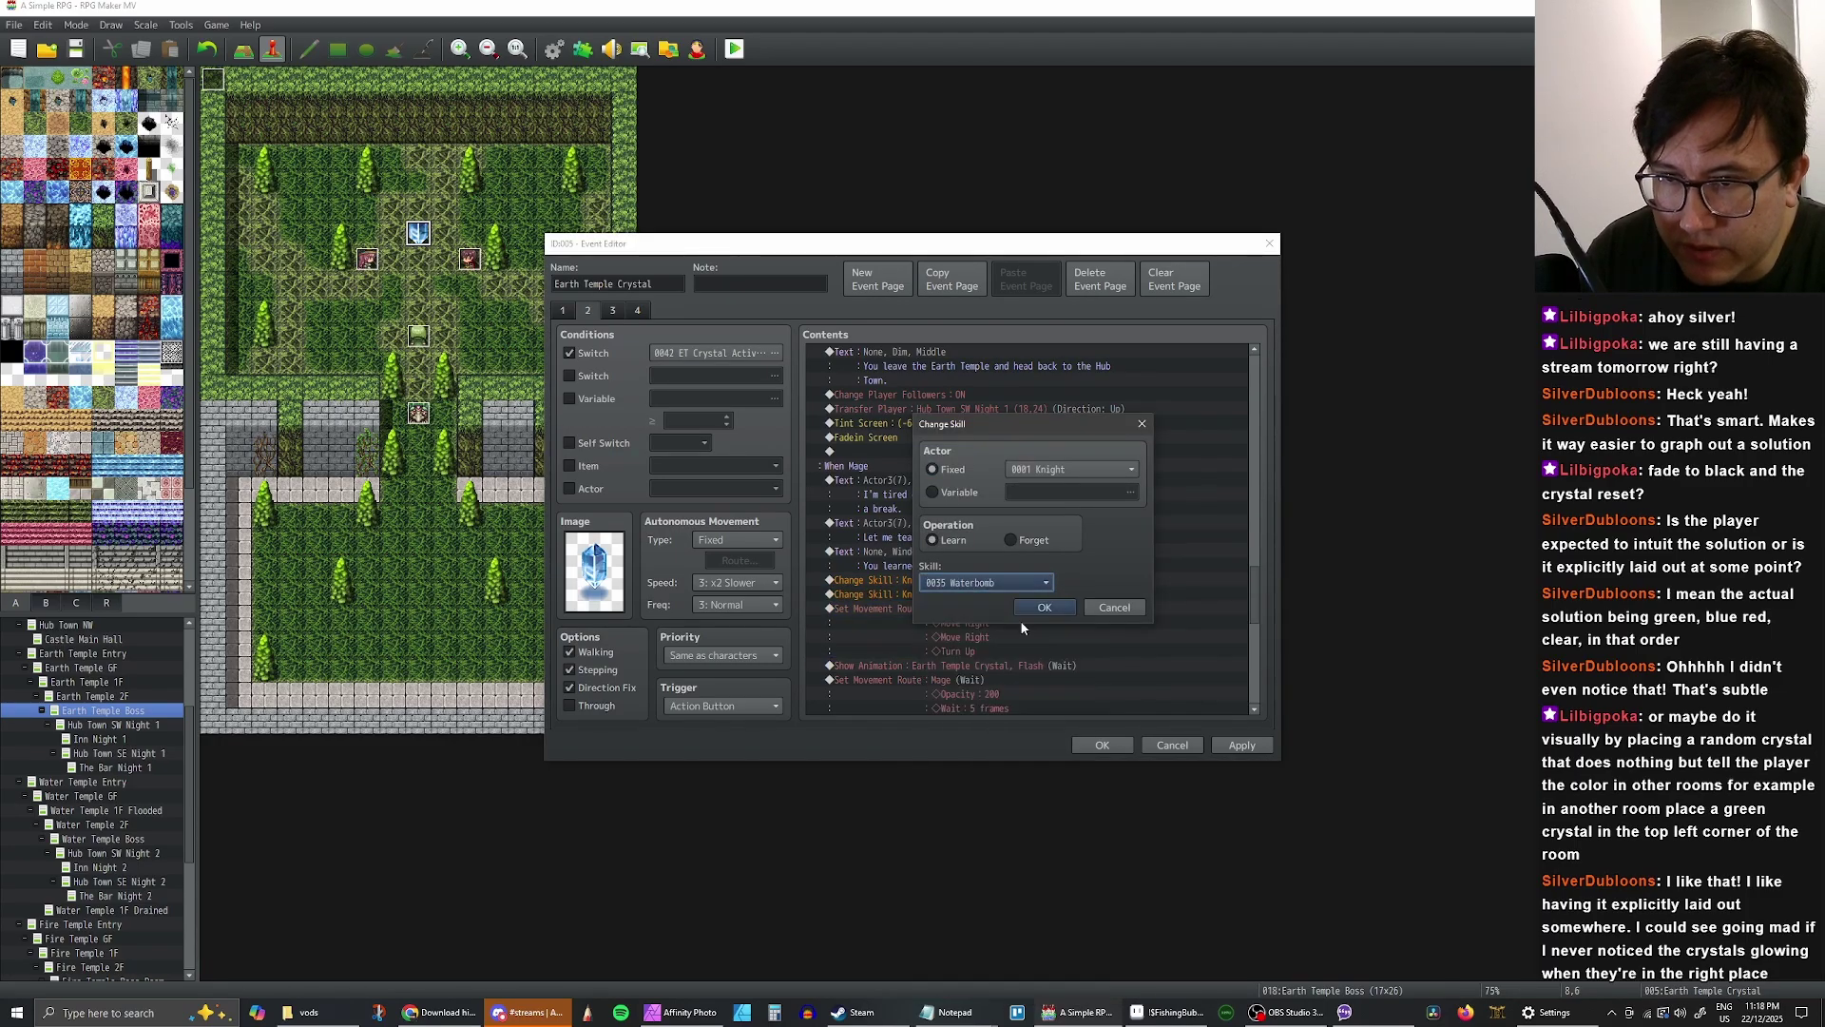
pyautogui.click(1045, 607)
# - Duplicate the Waterbomb Change Skill command before the Mage's movement route and set the last copy to teach 0036 Earthblast
pyautogui.hotkey('ctrl', 'c')
pyautogui.click(948, 615)
pyautogui.hotkey('ctrl', 'v')
pyautogui.doubleClick(990, 608)
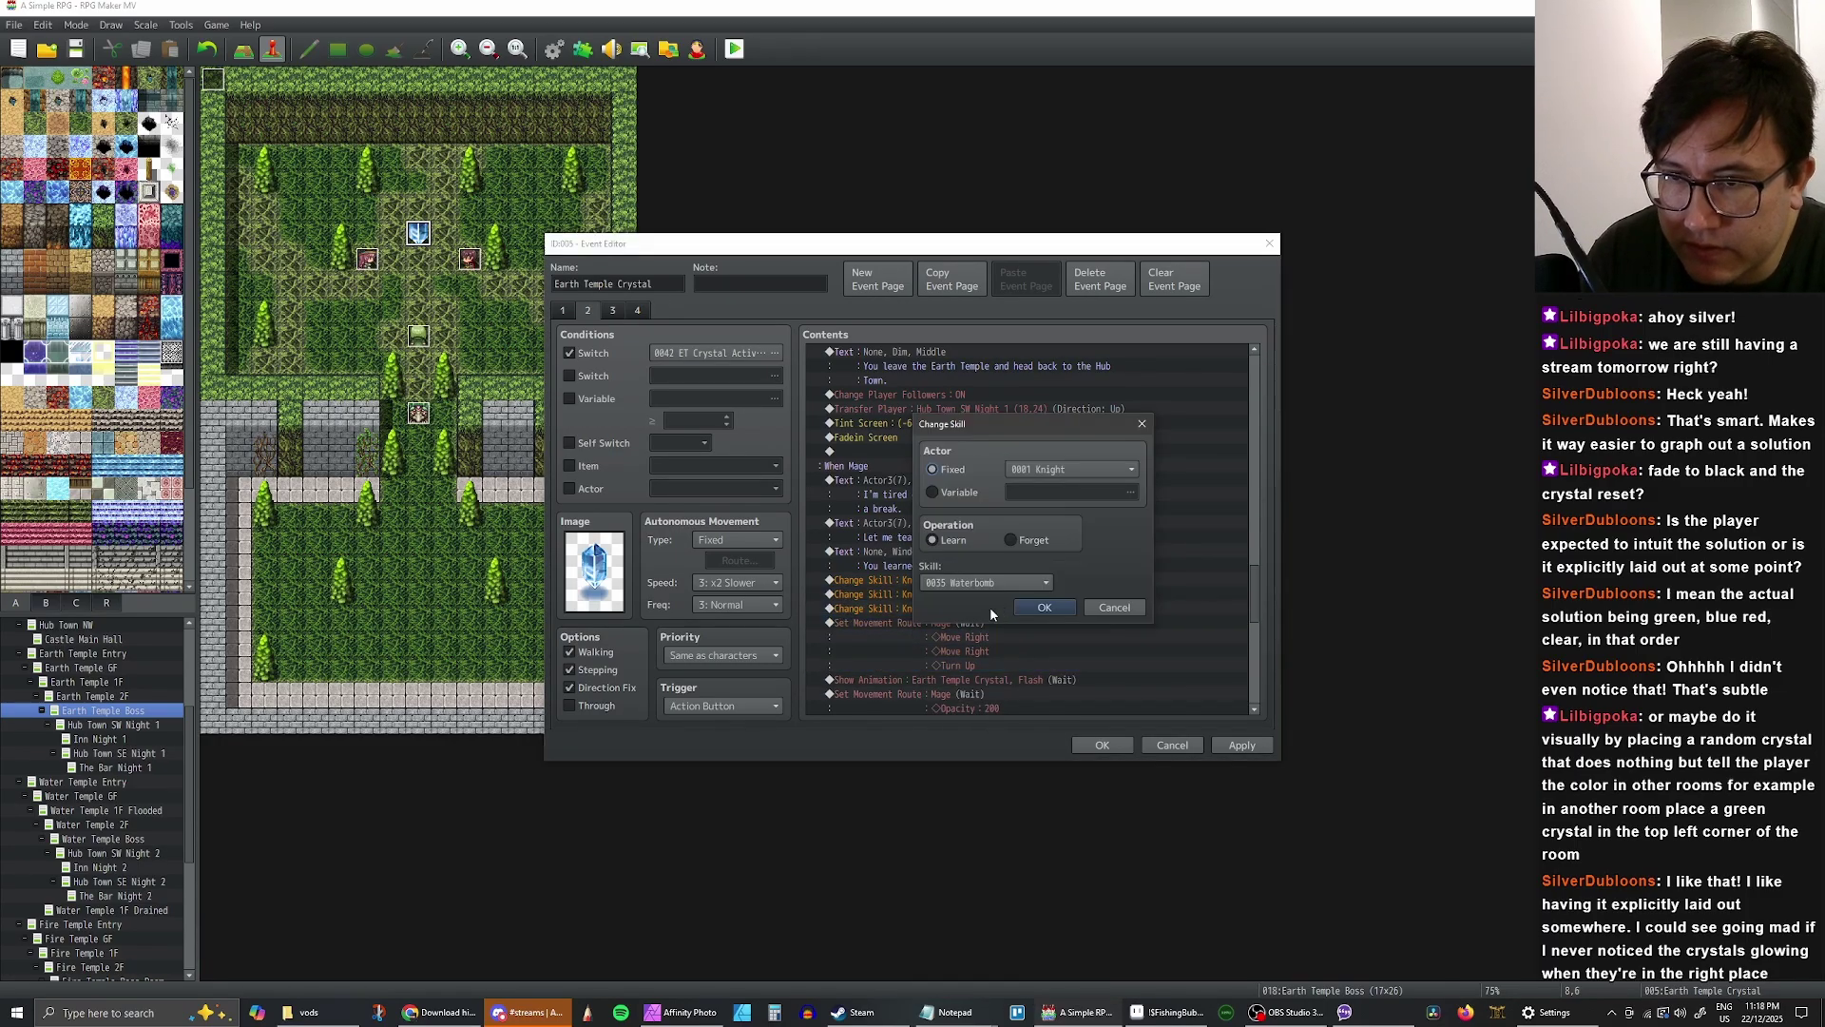
pyautogui.click(1018, 583)
pyautogui.click(1003, 618)
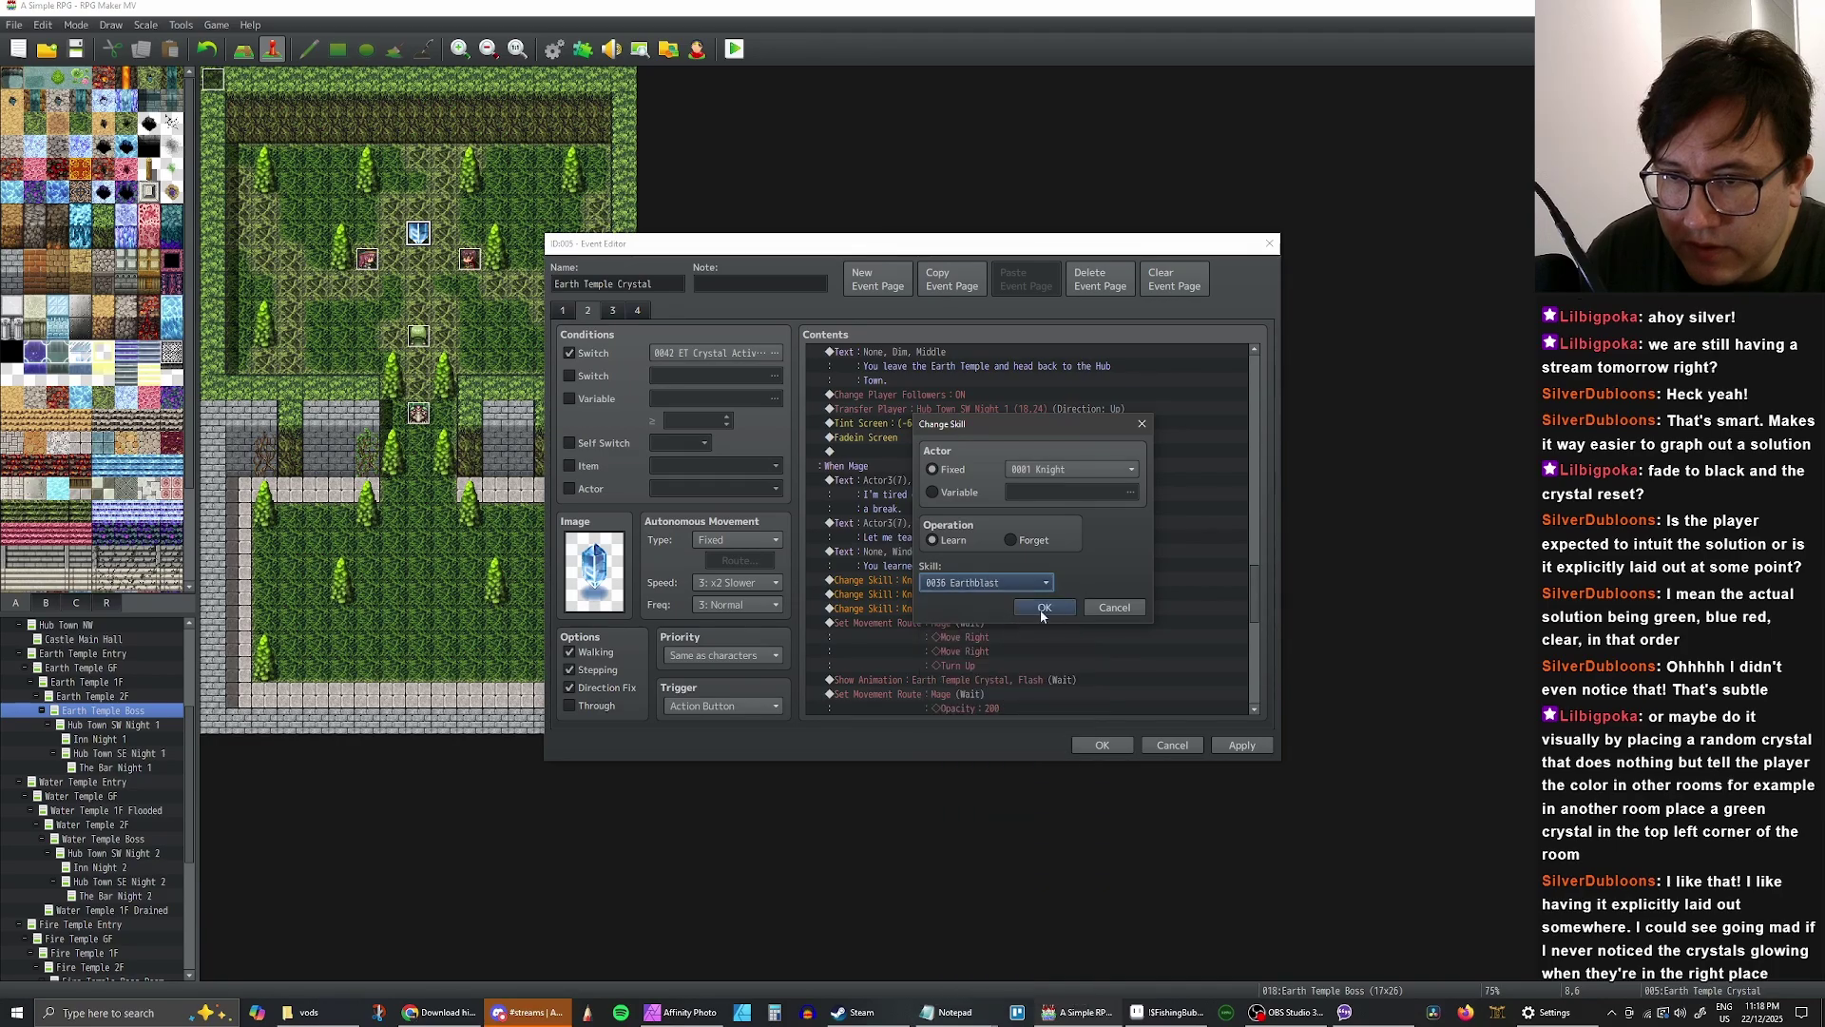
pyautogui.click(1040, 609)
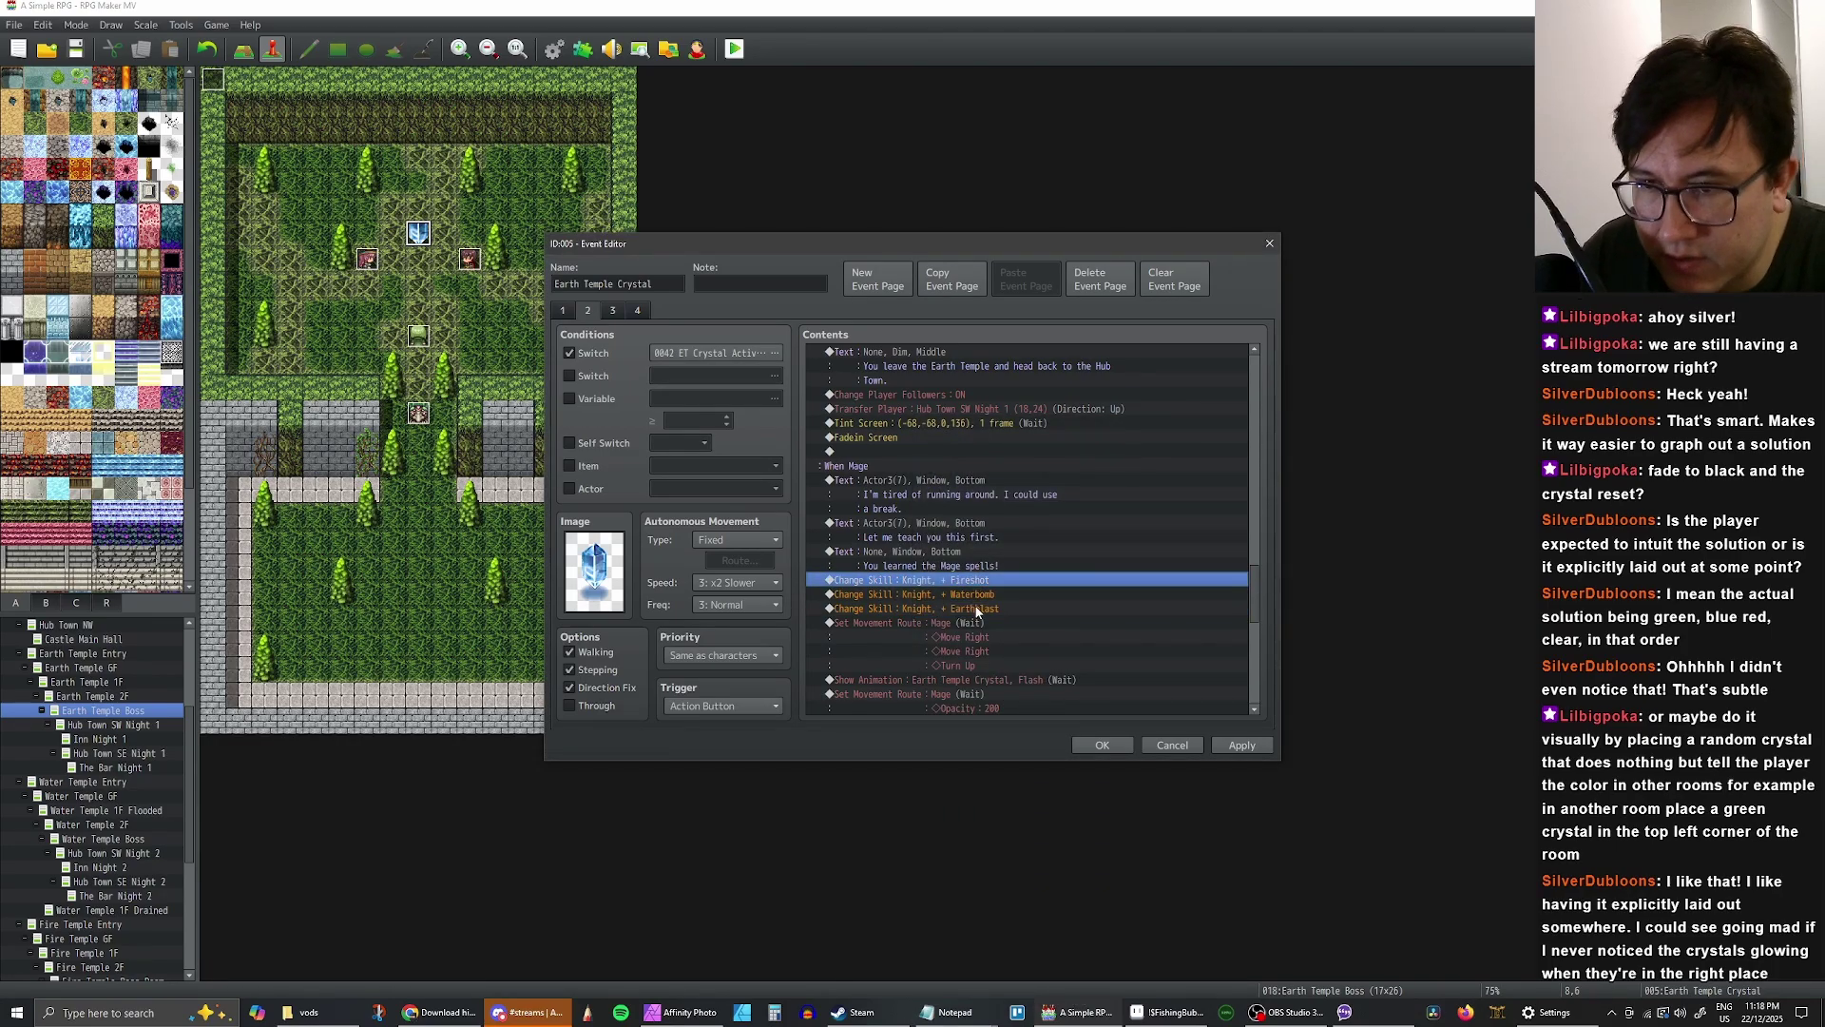
# - Check the When Mage branch's three Change Skill commands and apply the event changes
pyautogui.click(980, 598)
pyautogui.click(989, 608)
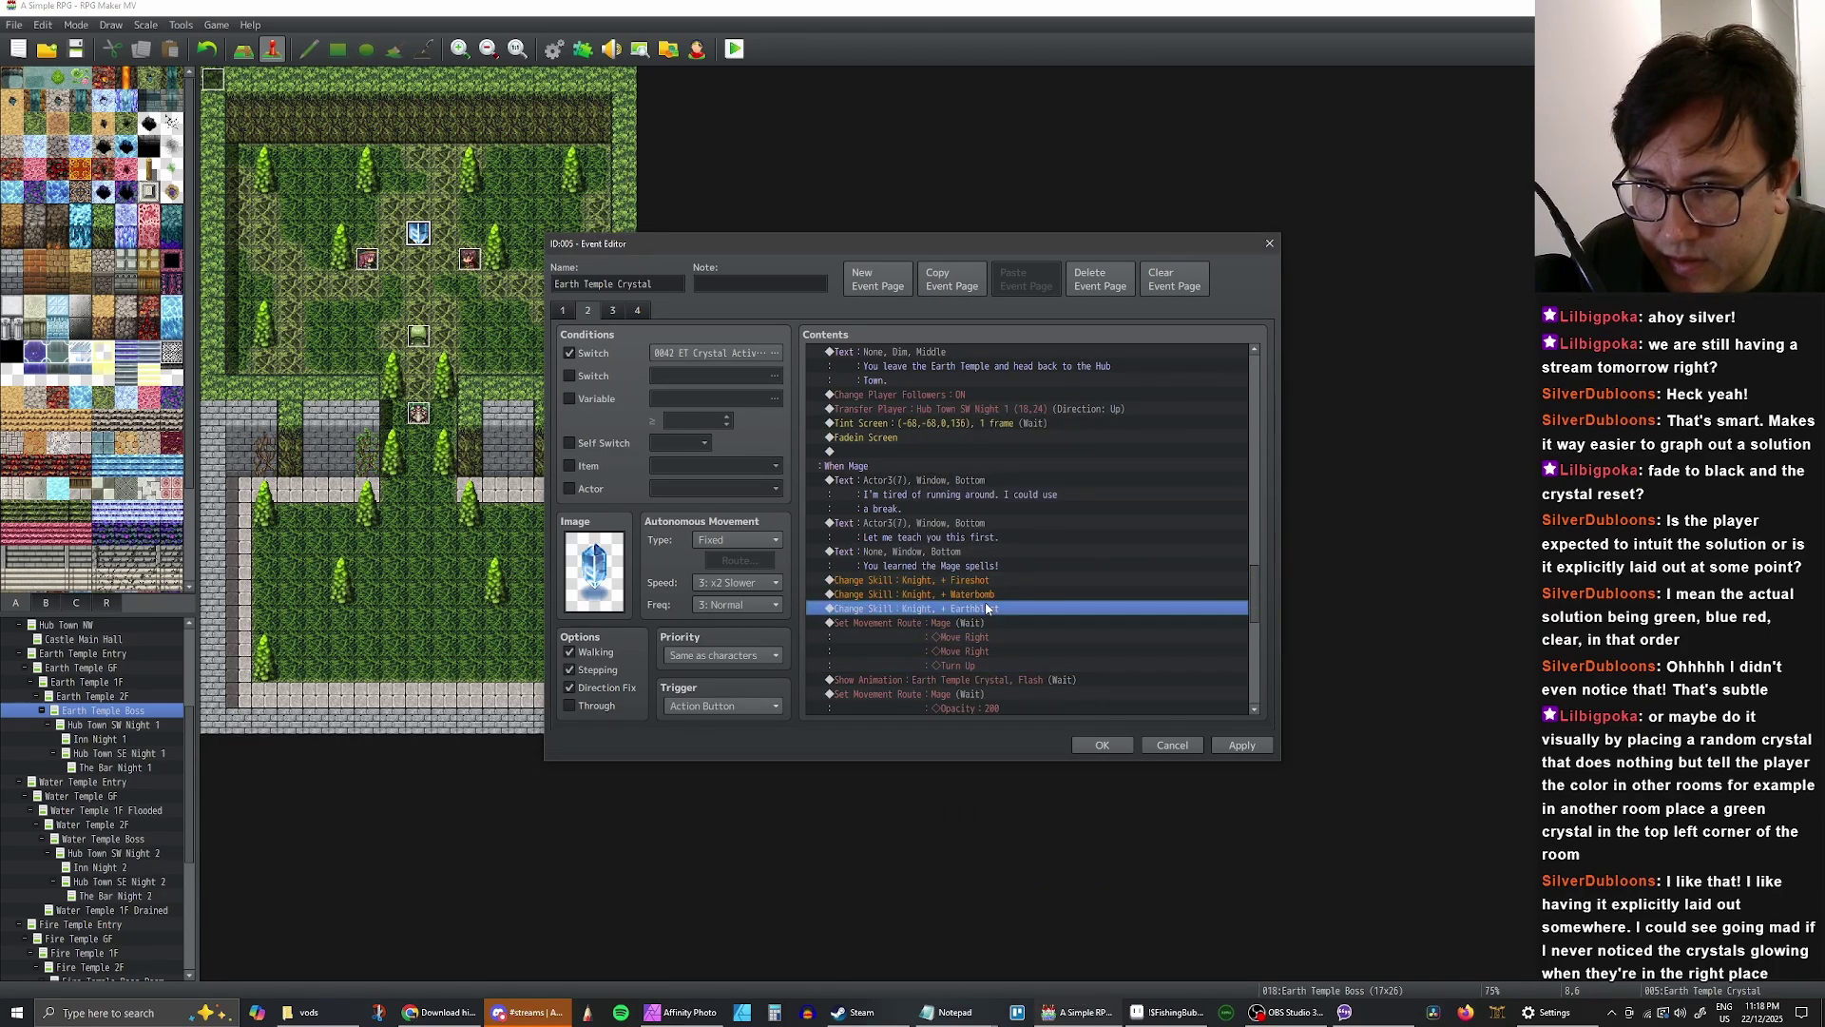
pyautogui.click(988, 595)
pyautogui.click(987, 581)
pyautogui.click(986, 595)
pyautogui.click(984, 609)
pyautogui.click(1241, 744)
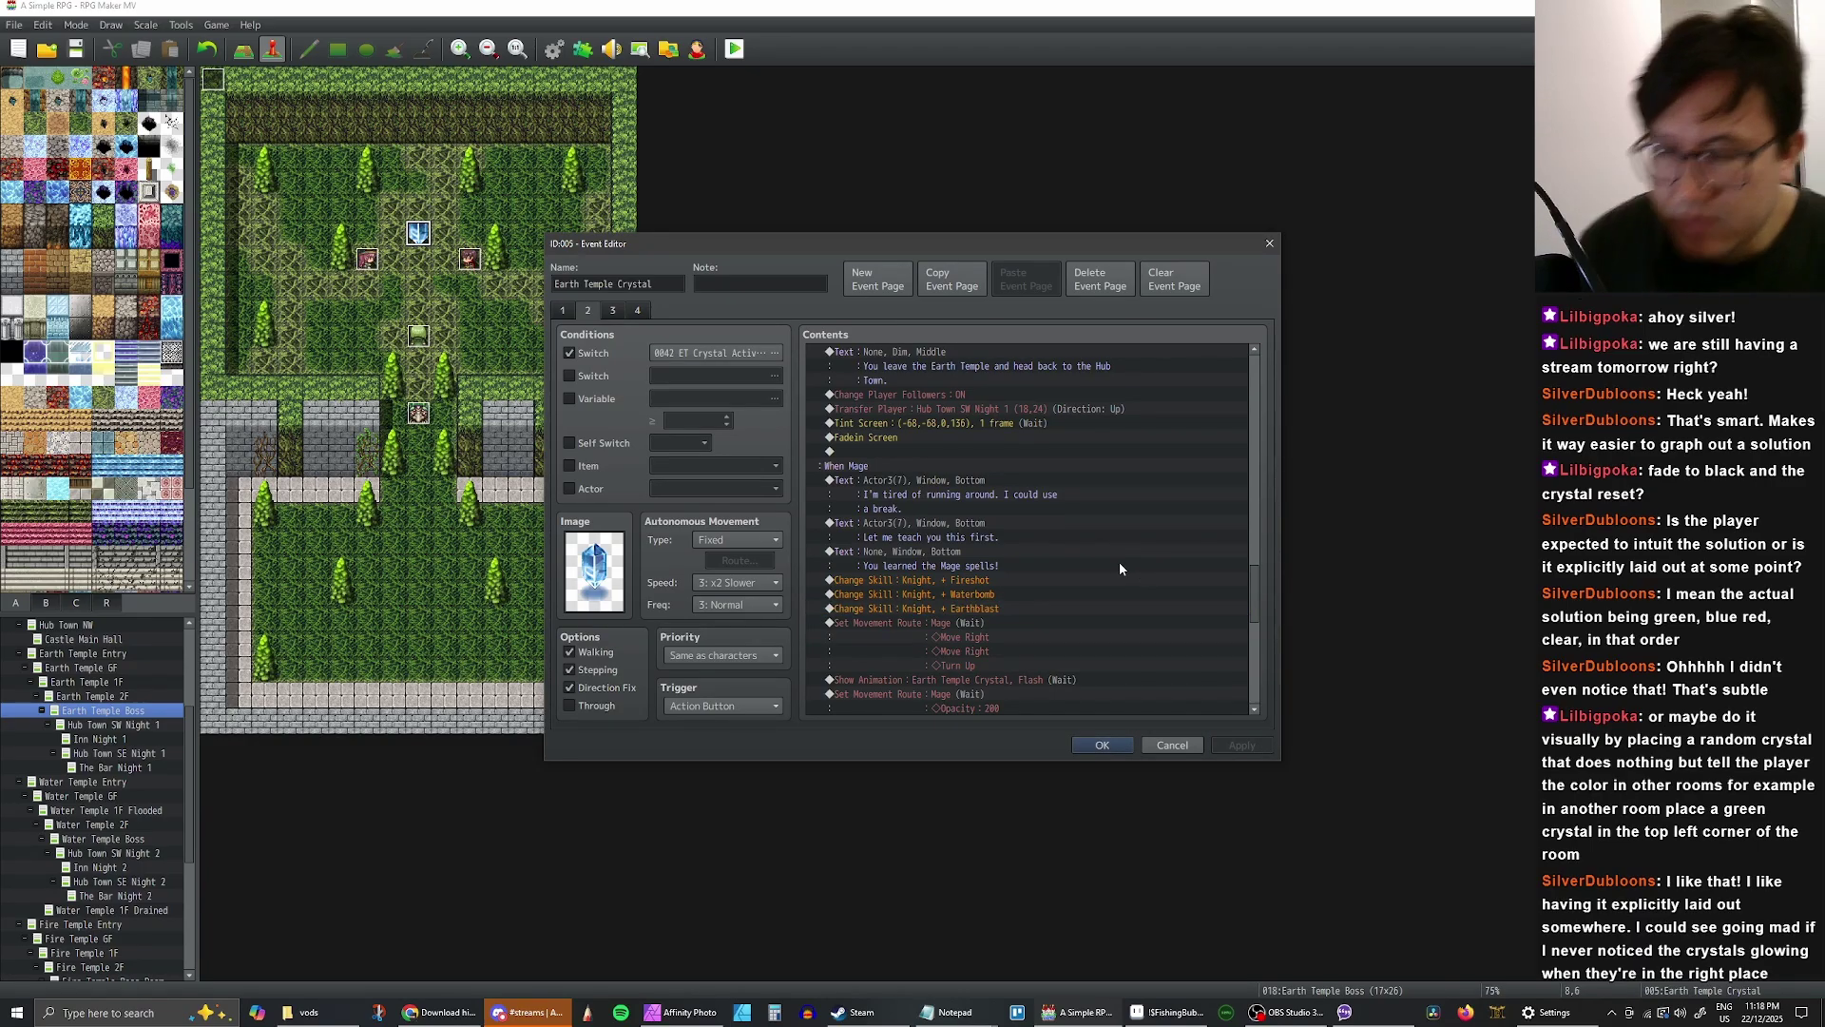
pyautogui.click(989, 580)
pyautogui.click(987, 594)
pyautogui.click(989, 581)
pyautogui.click(998, 594)
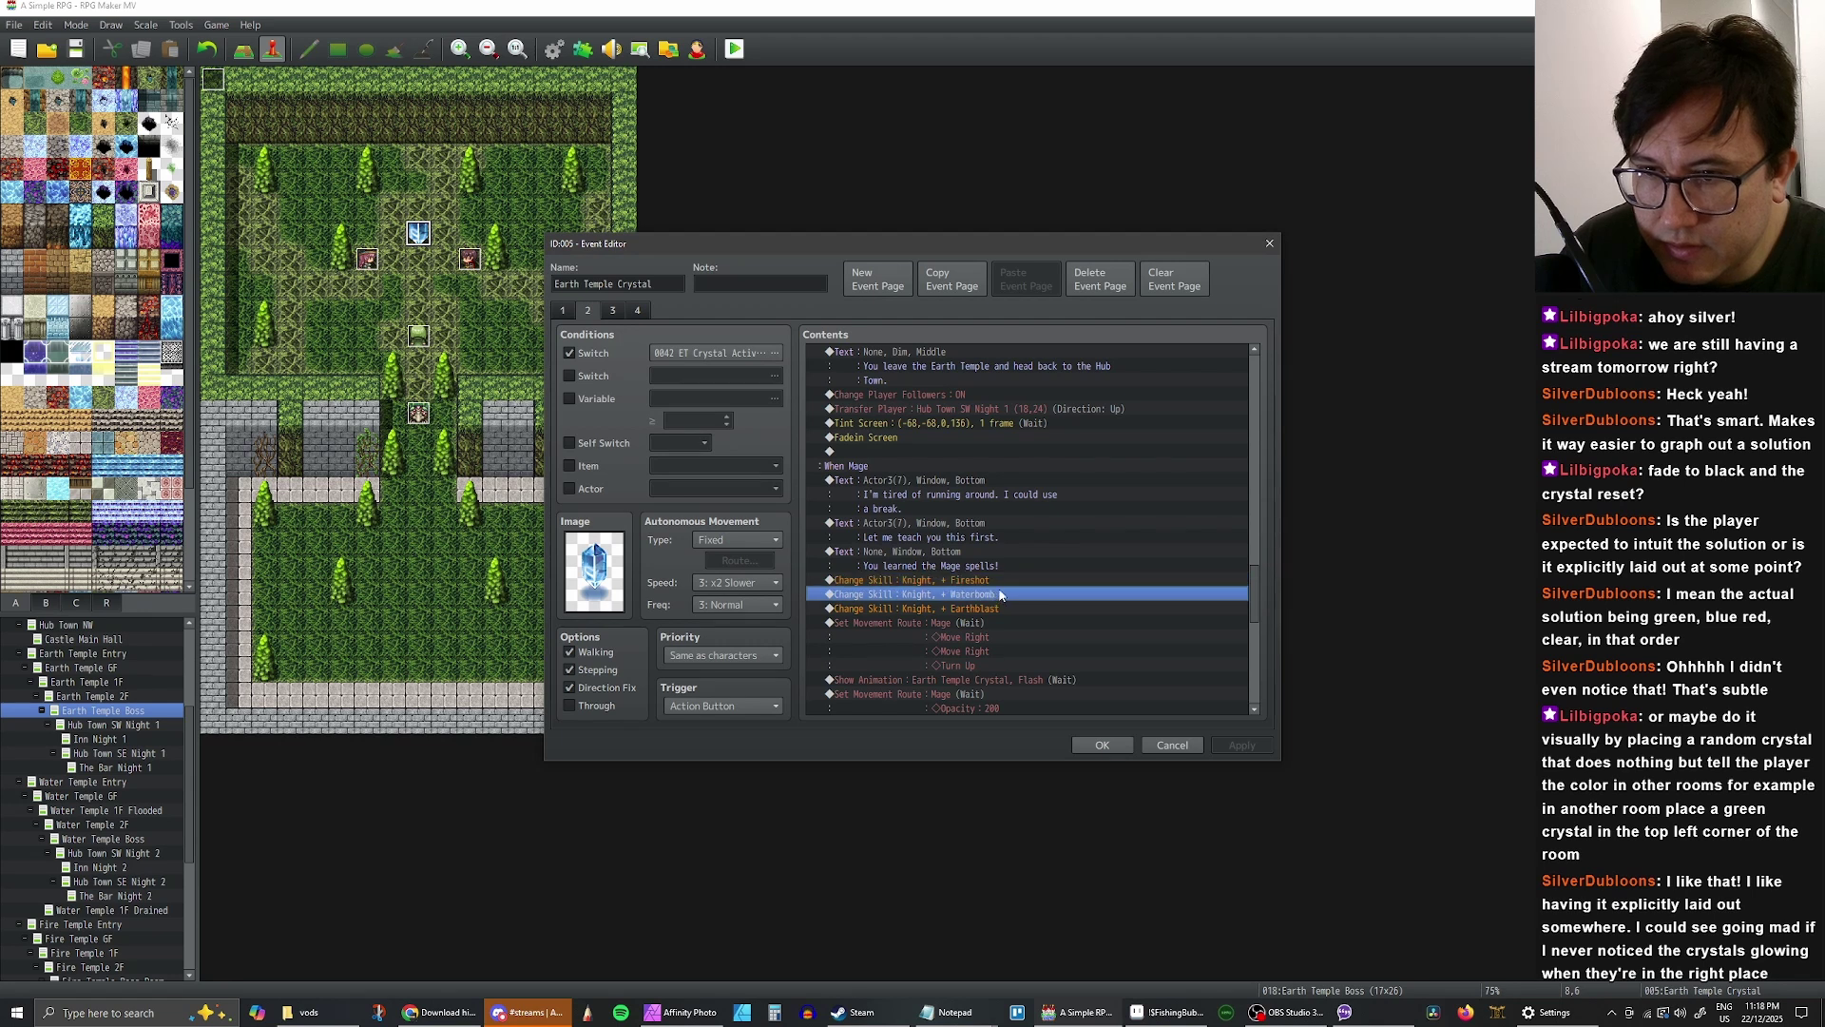
# - Review the When Mage branch of the Earth Temple Crystal event, including its Knight skill changes, and close the event
pyautogui.scroll(4, 1067, 566)
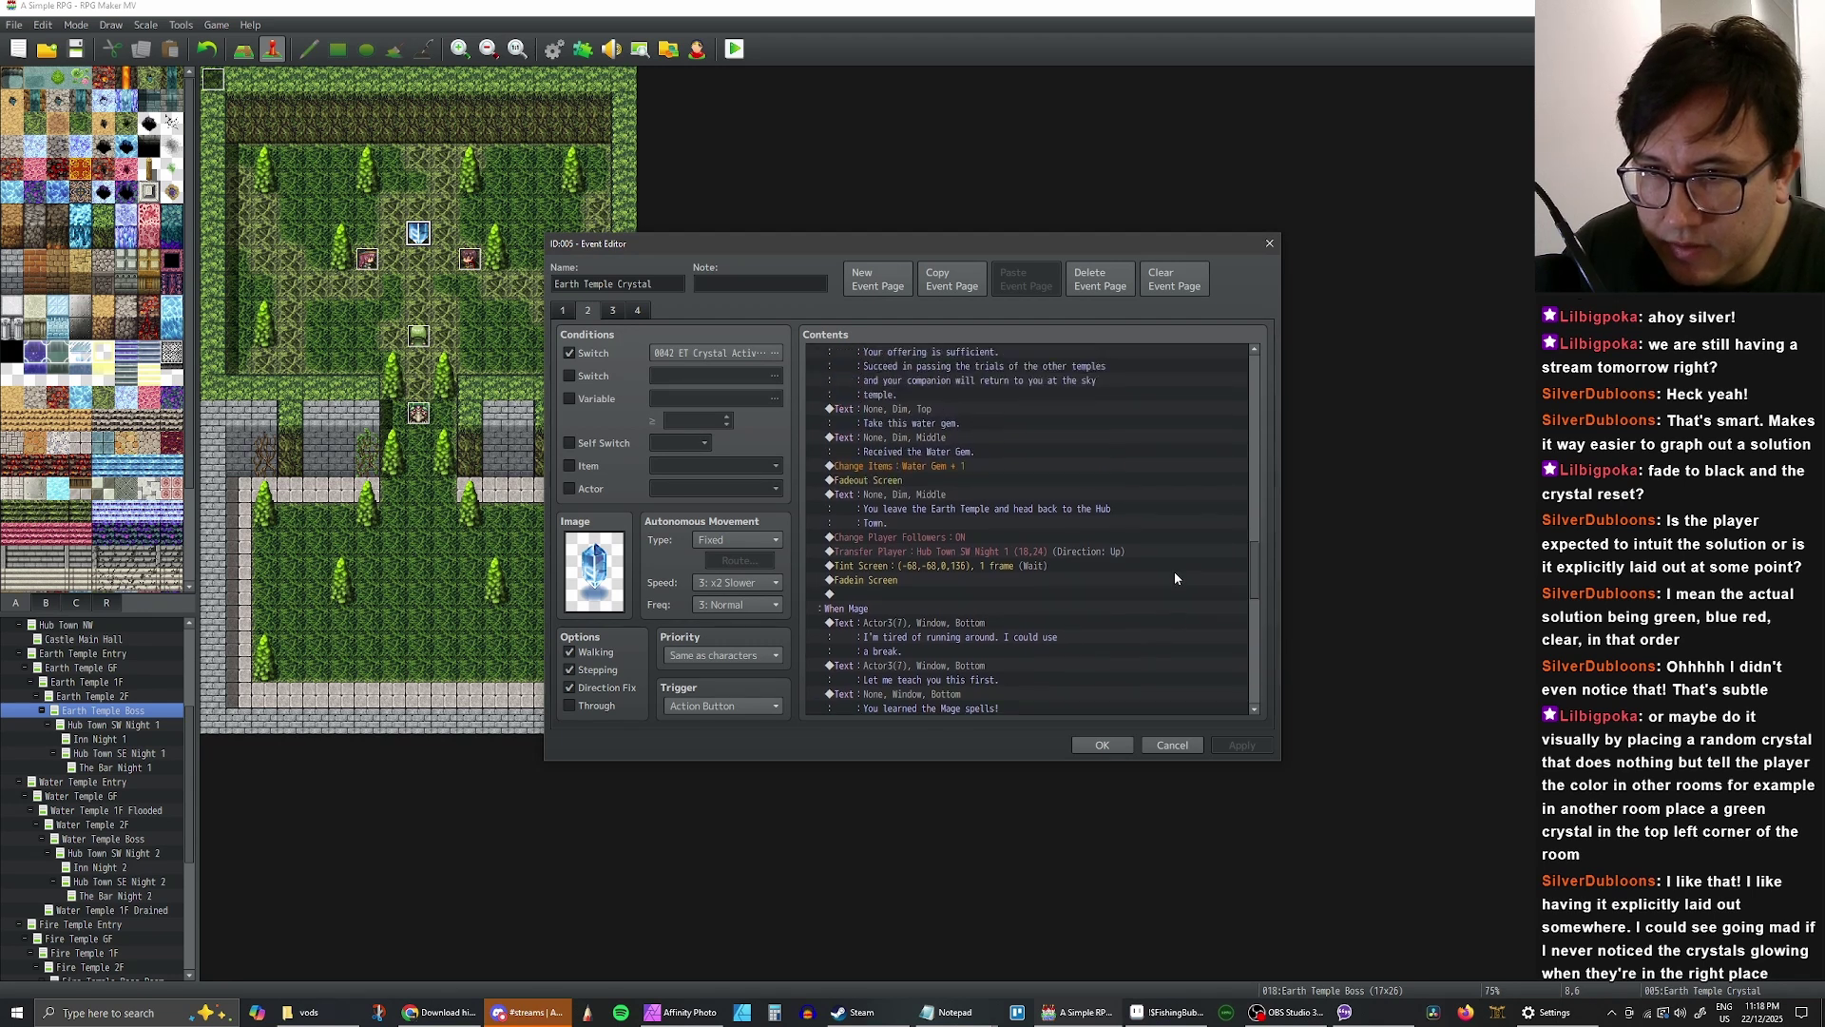
pyautogui.scroll(-4, 1169, 569)
pyautogui.scroll(-10, 1163, 559)
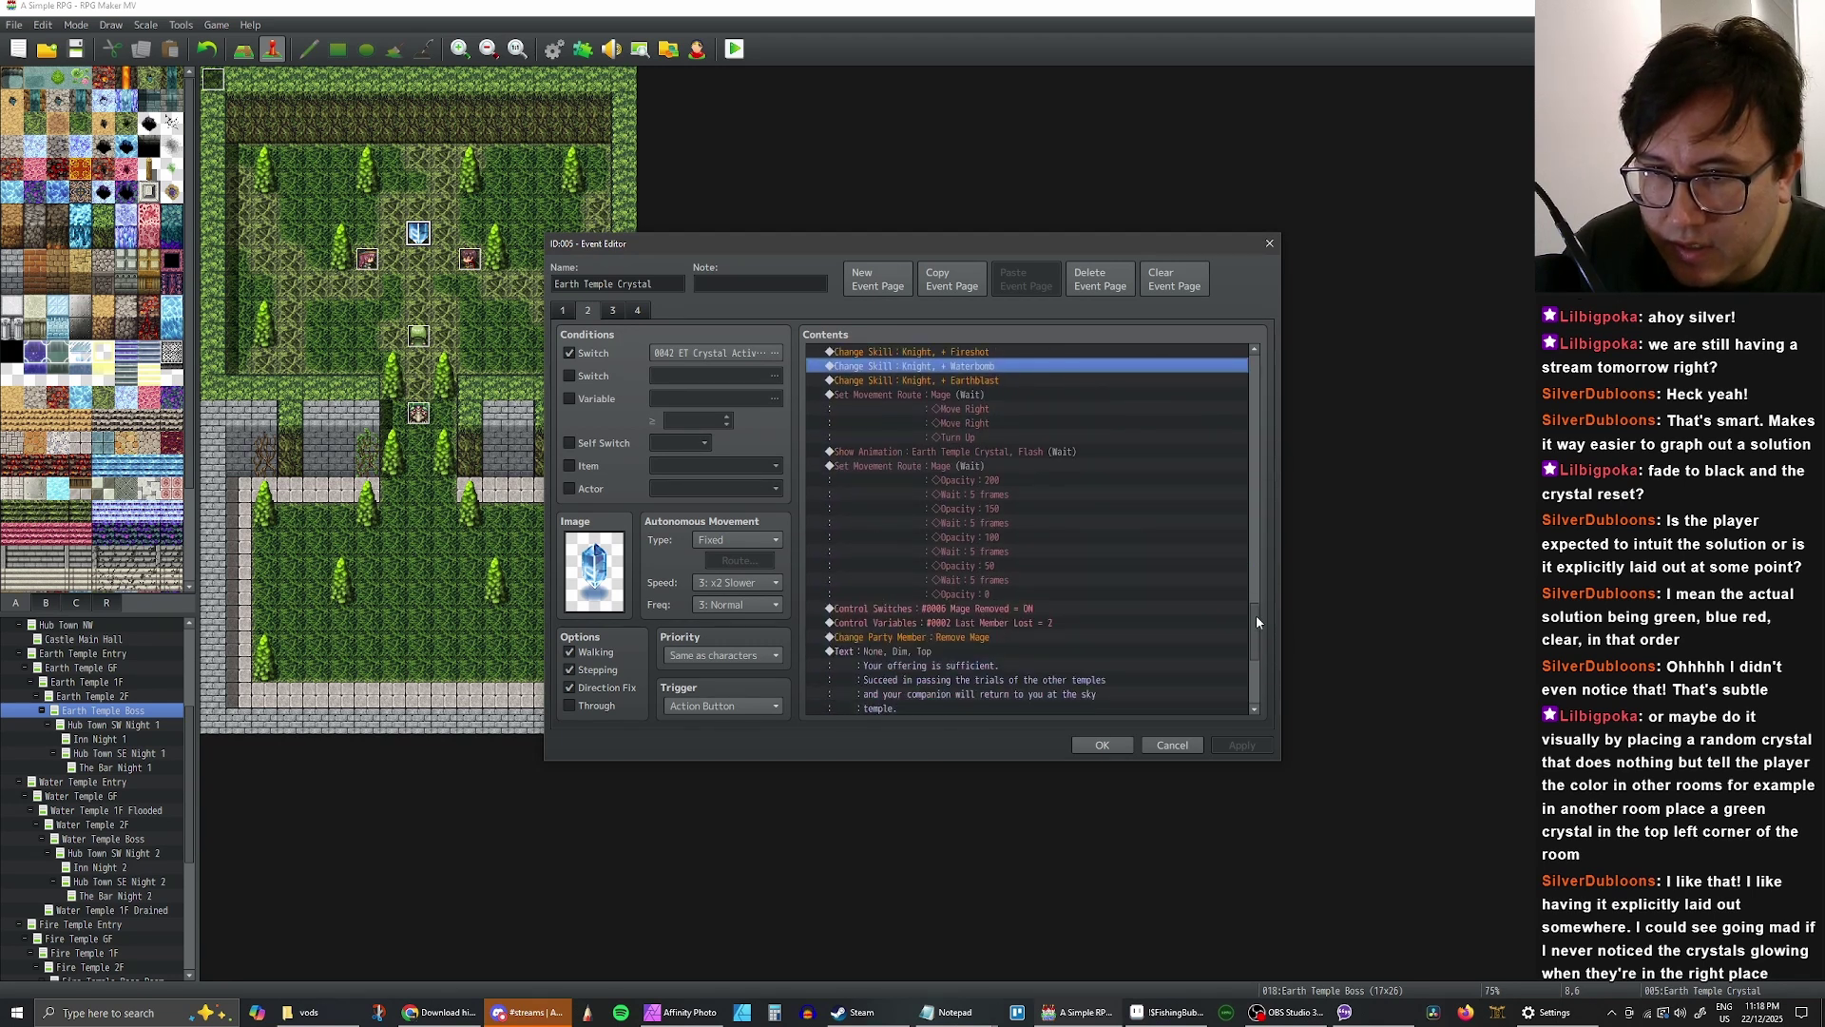
pyautogui.moveTo(1253, 664); pyautogui.dragTo(1239, 584)
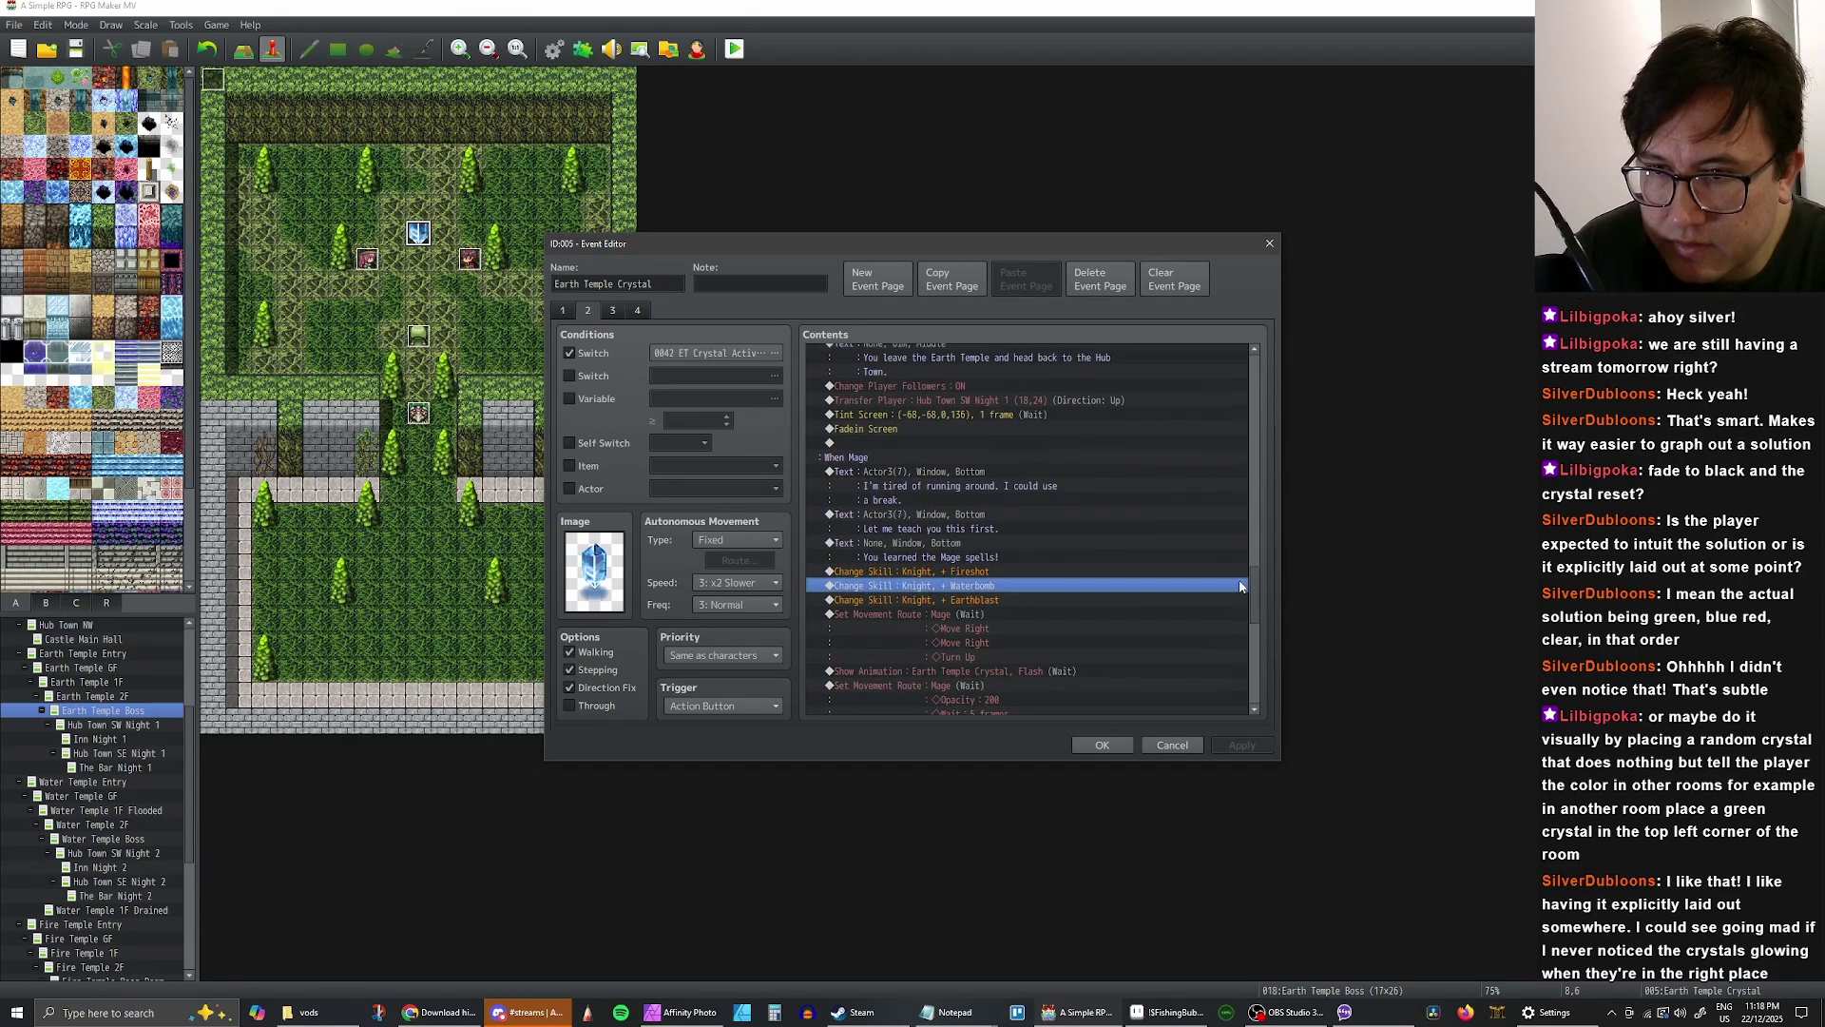
pyautogui.click(1105, 745)
# - In the database's Knight class, duplicate the Battle Arts skill type trait three times
pyautogui.click(553, 48)
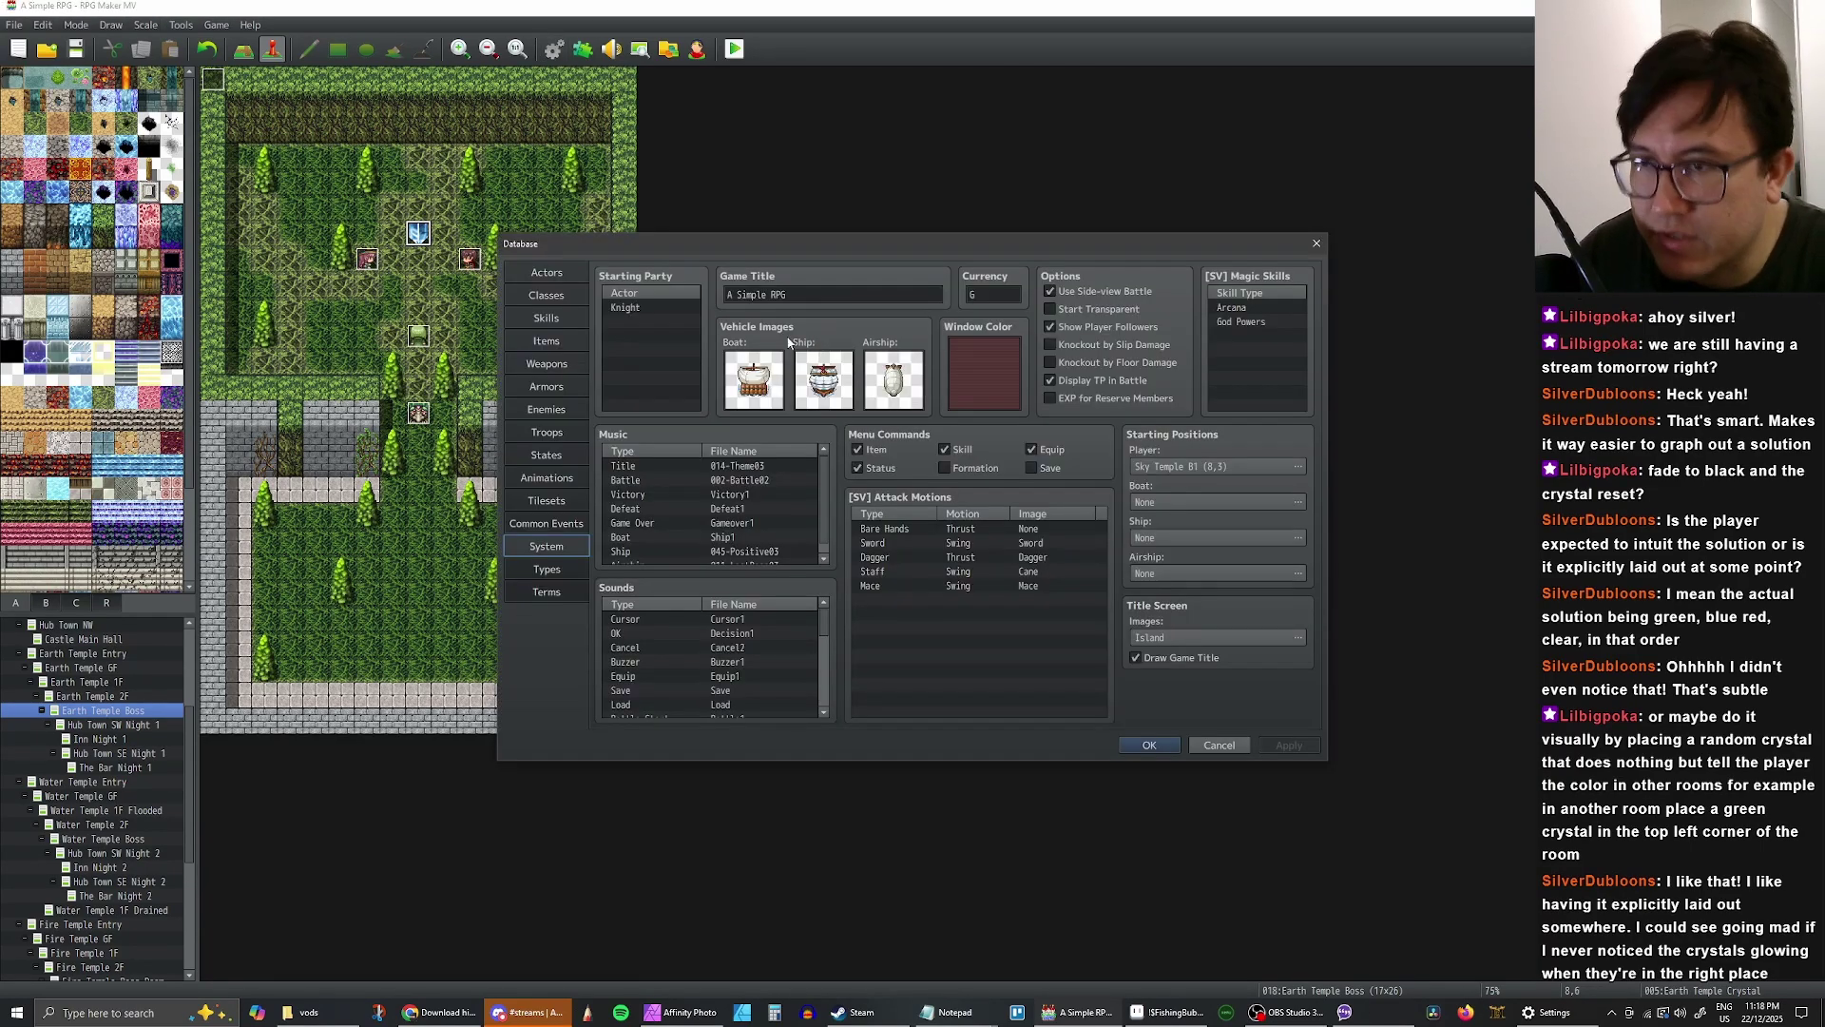
pyautogui.click(547, 296)
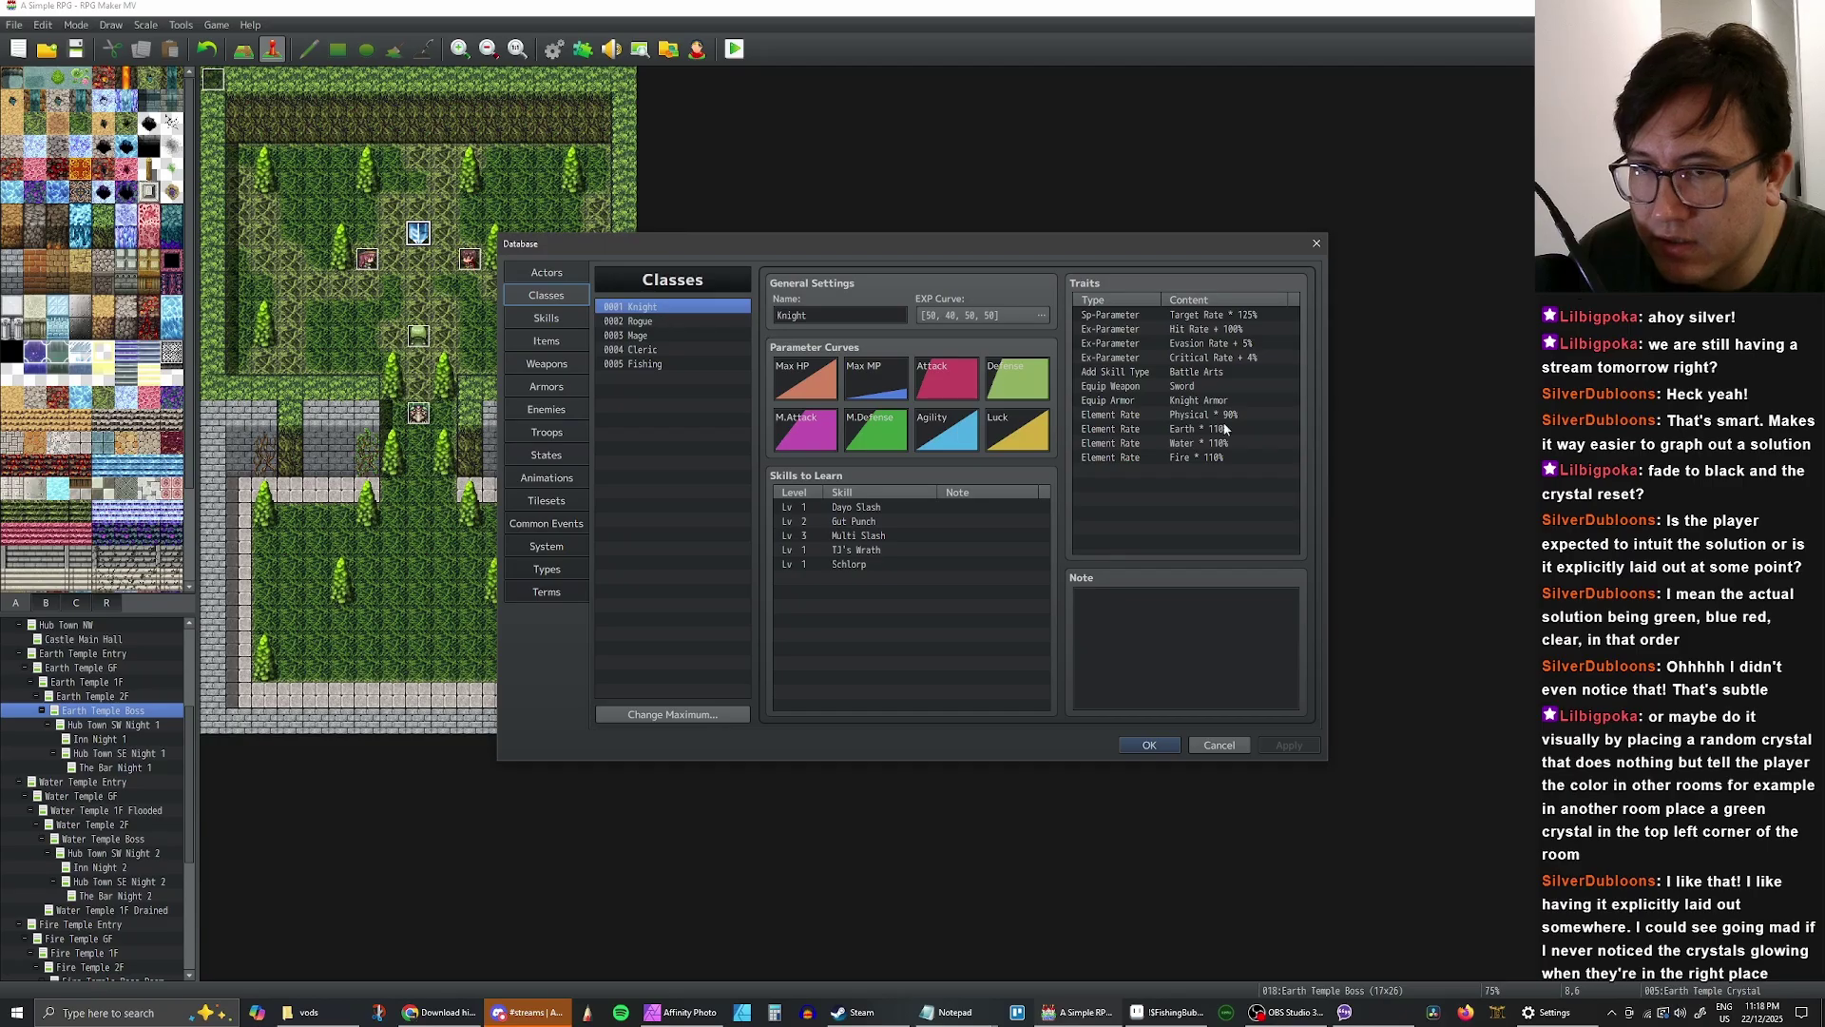
pyautogui.click(1189, 374)
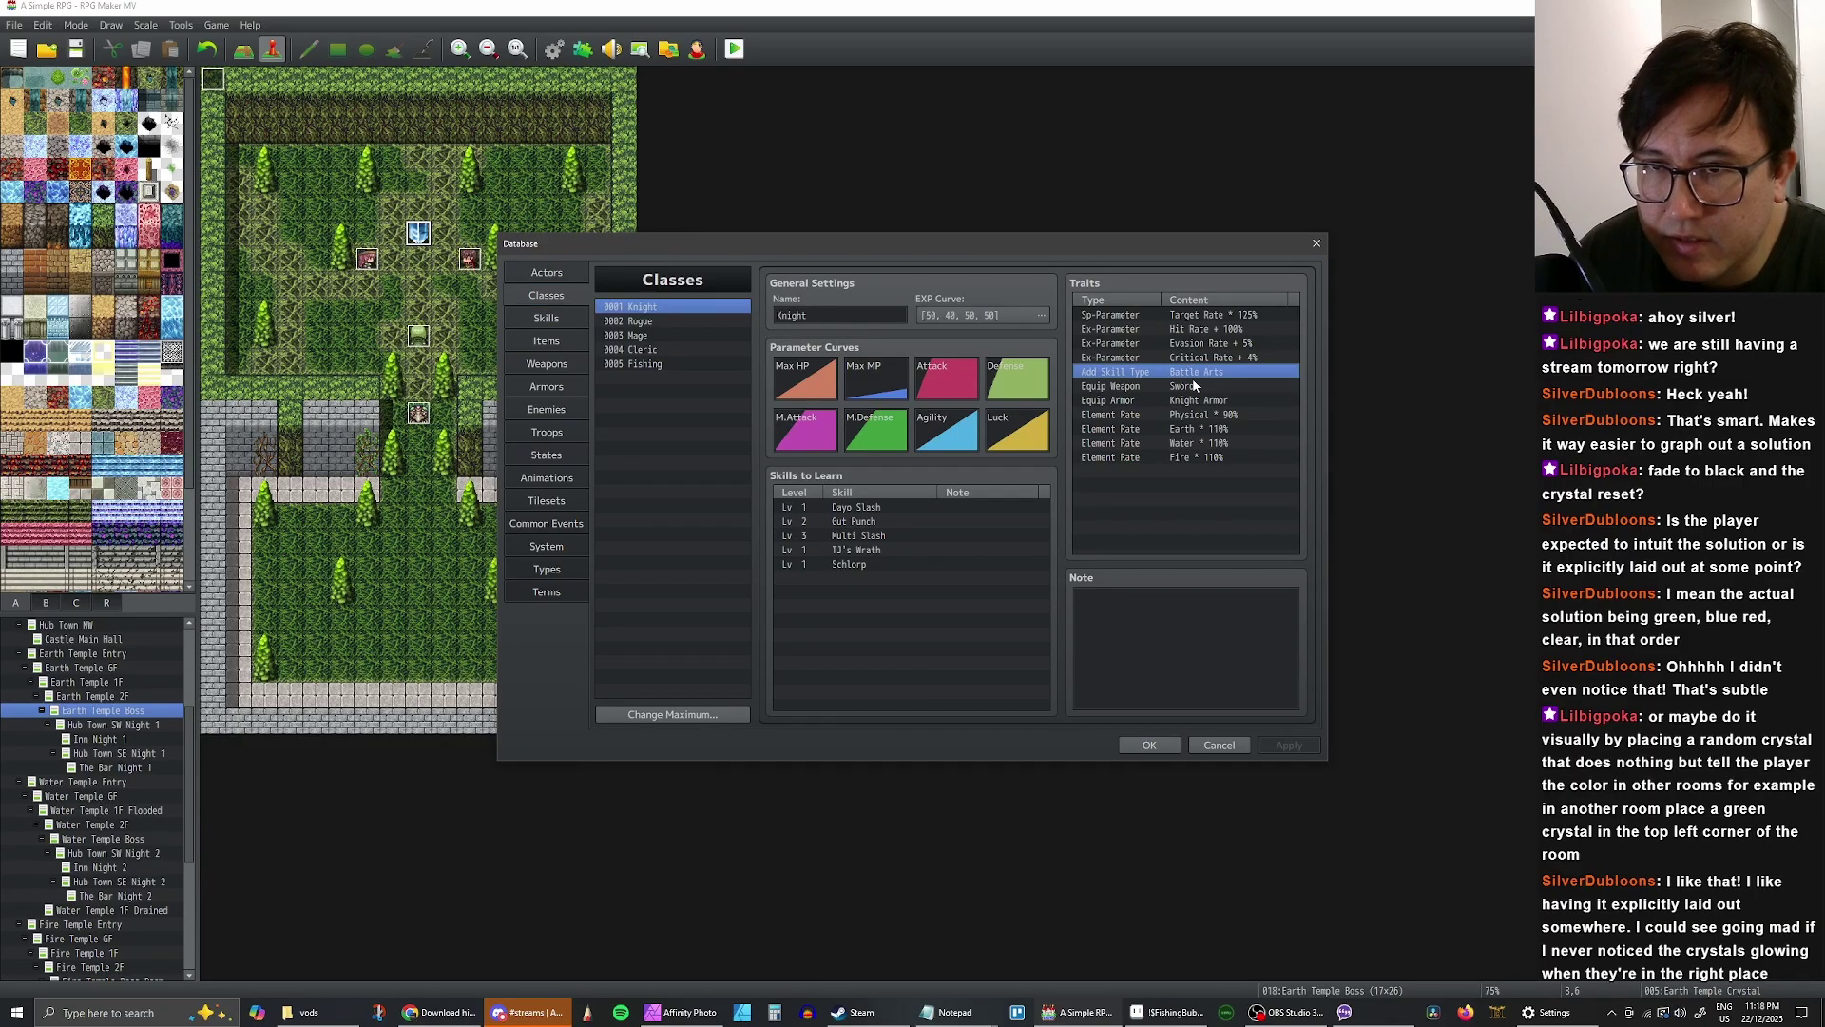
pyautogui.hotkey('ctrl', 'v')
pyautogui.hotkey('ctrl', 'v')
pyautogui.hotkey('ctrl', 'v')
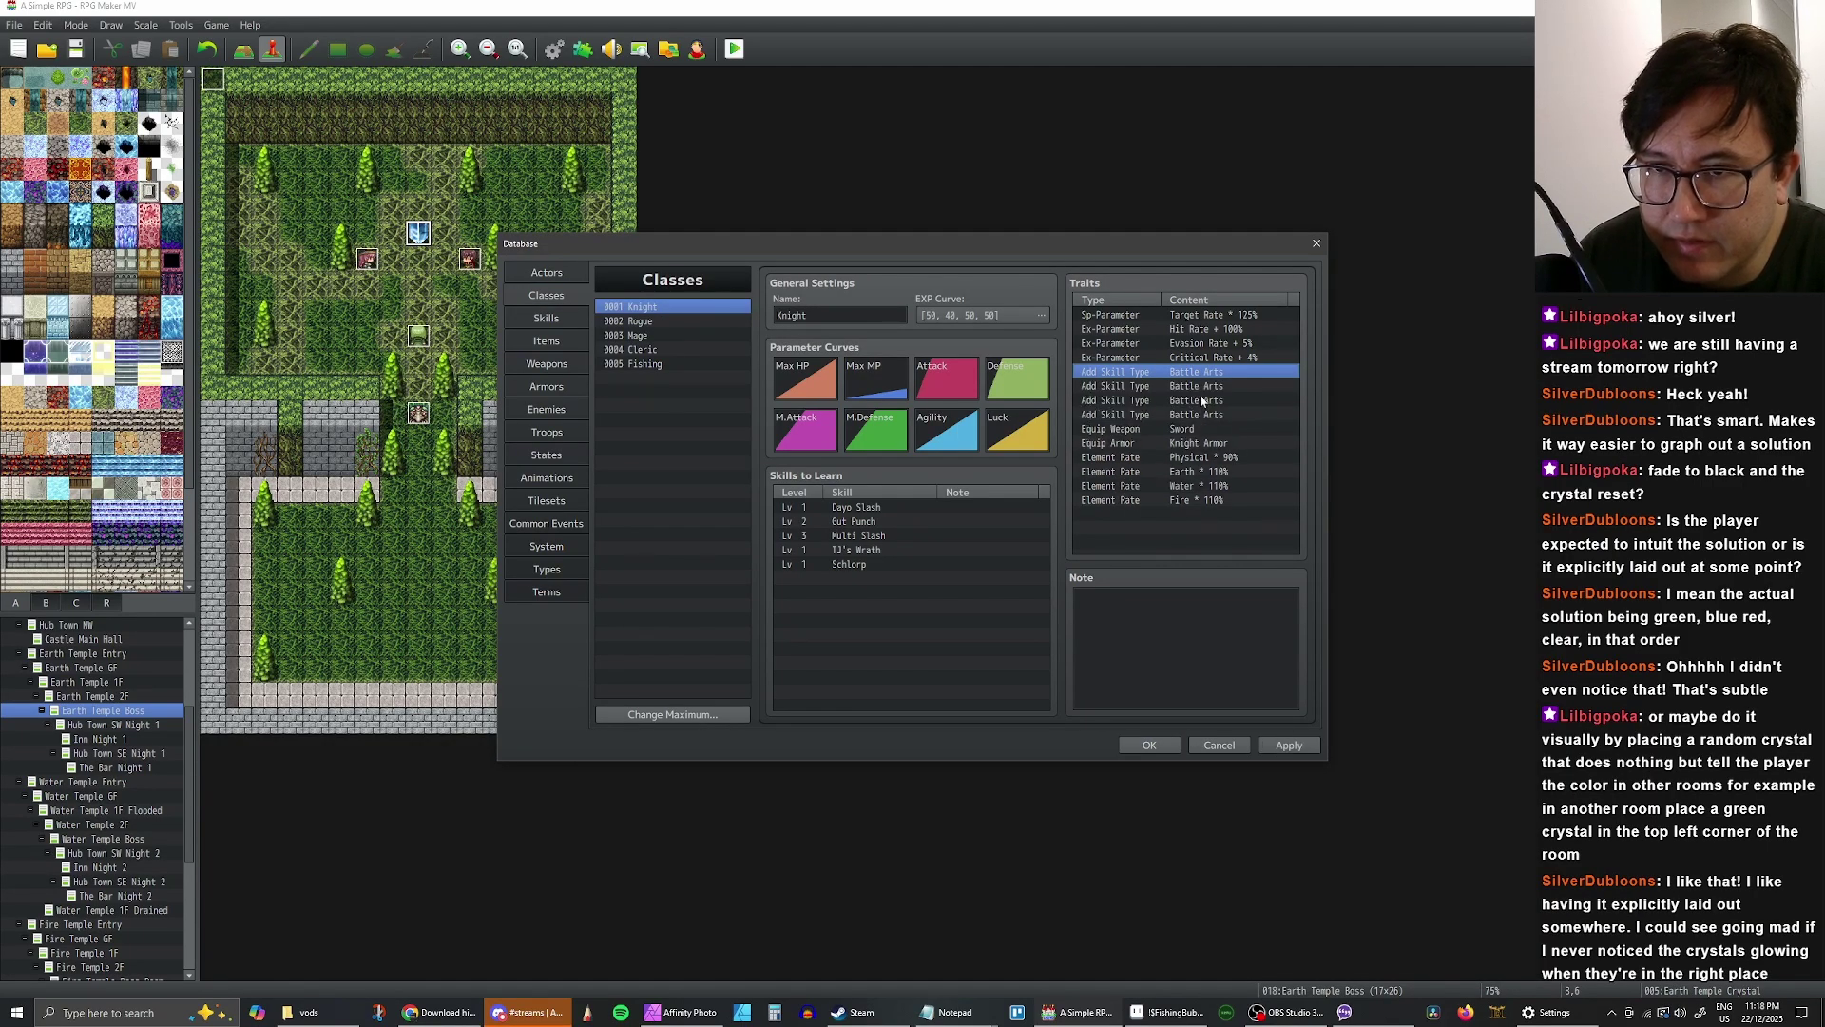
# - Change the first copied skill type trait of the Knight class to Tricks
pyautogui.click(1203, 388)
pyautogui.doubleClick(1203, 386)
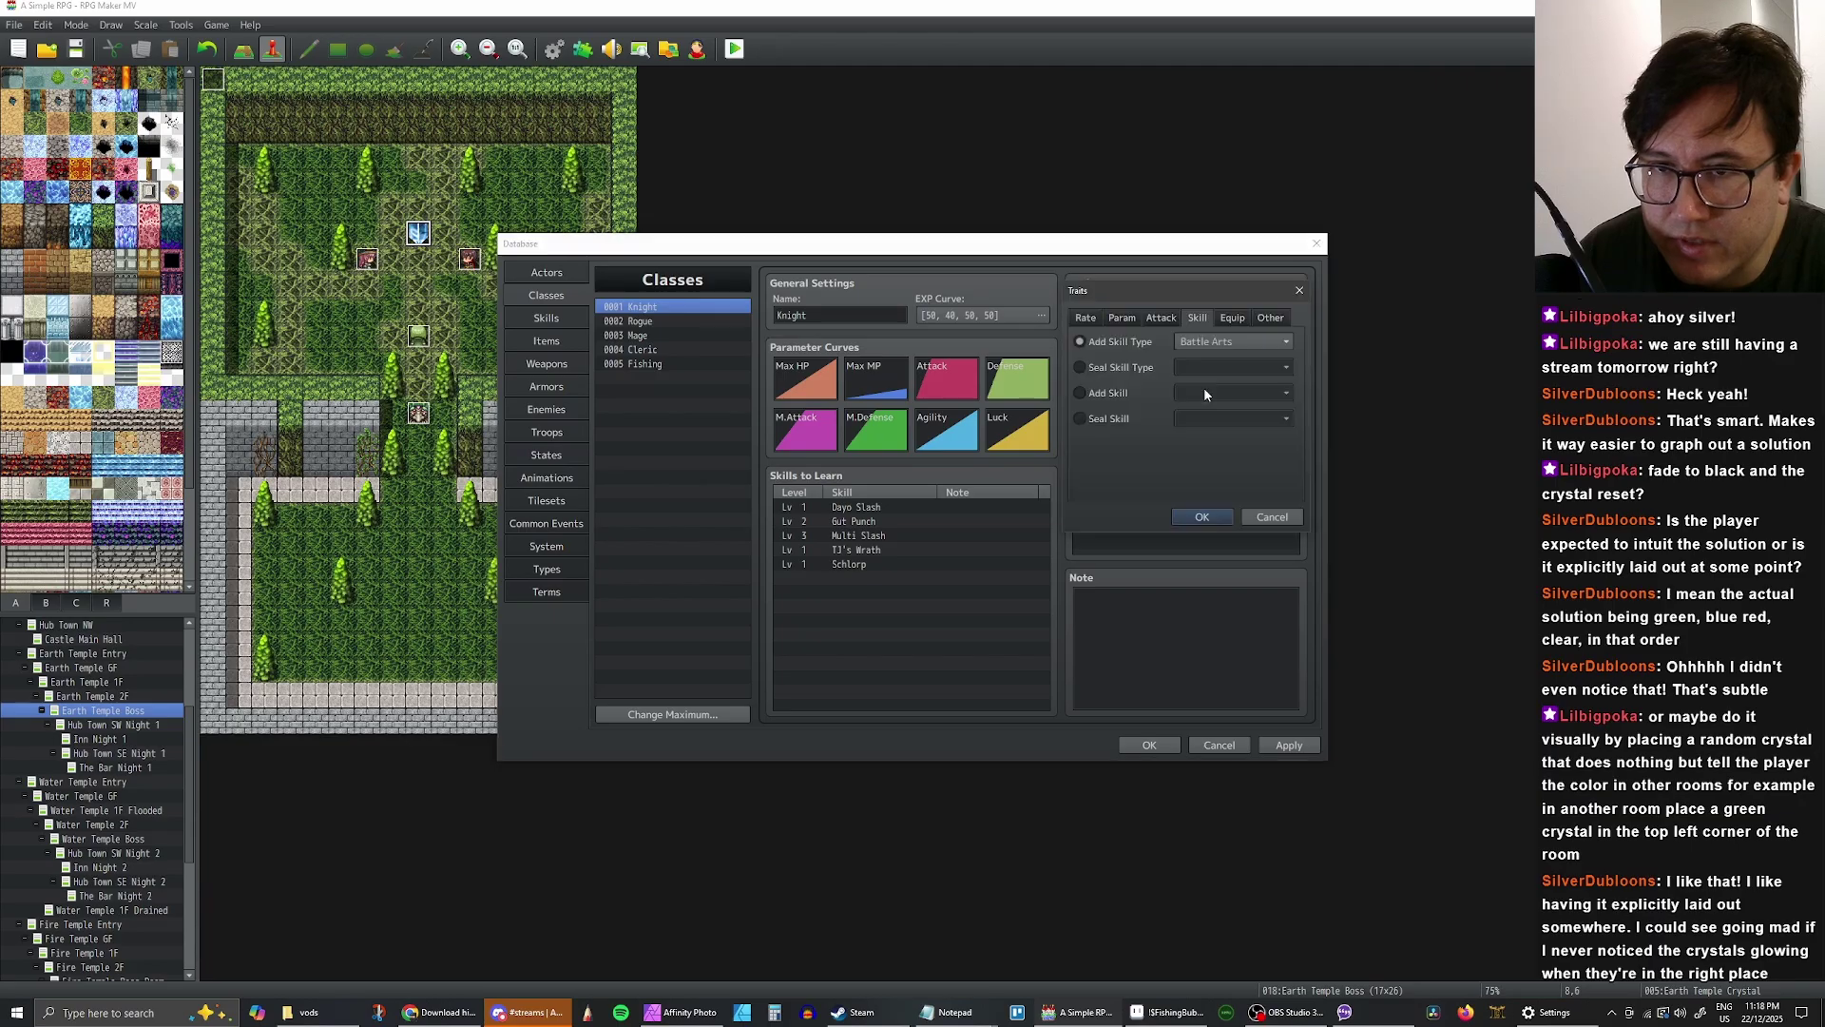
pyautogui.click(1215, 342)
pyautogui.click(1202, 377)
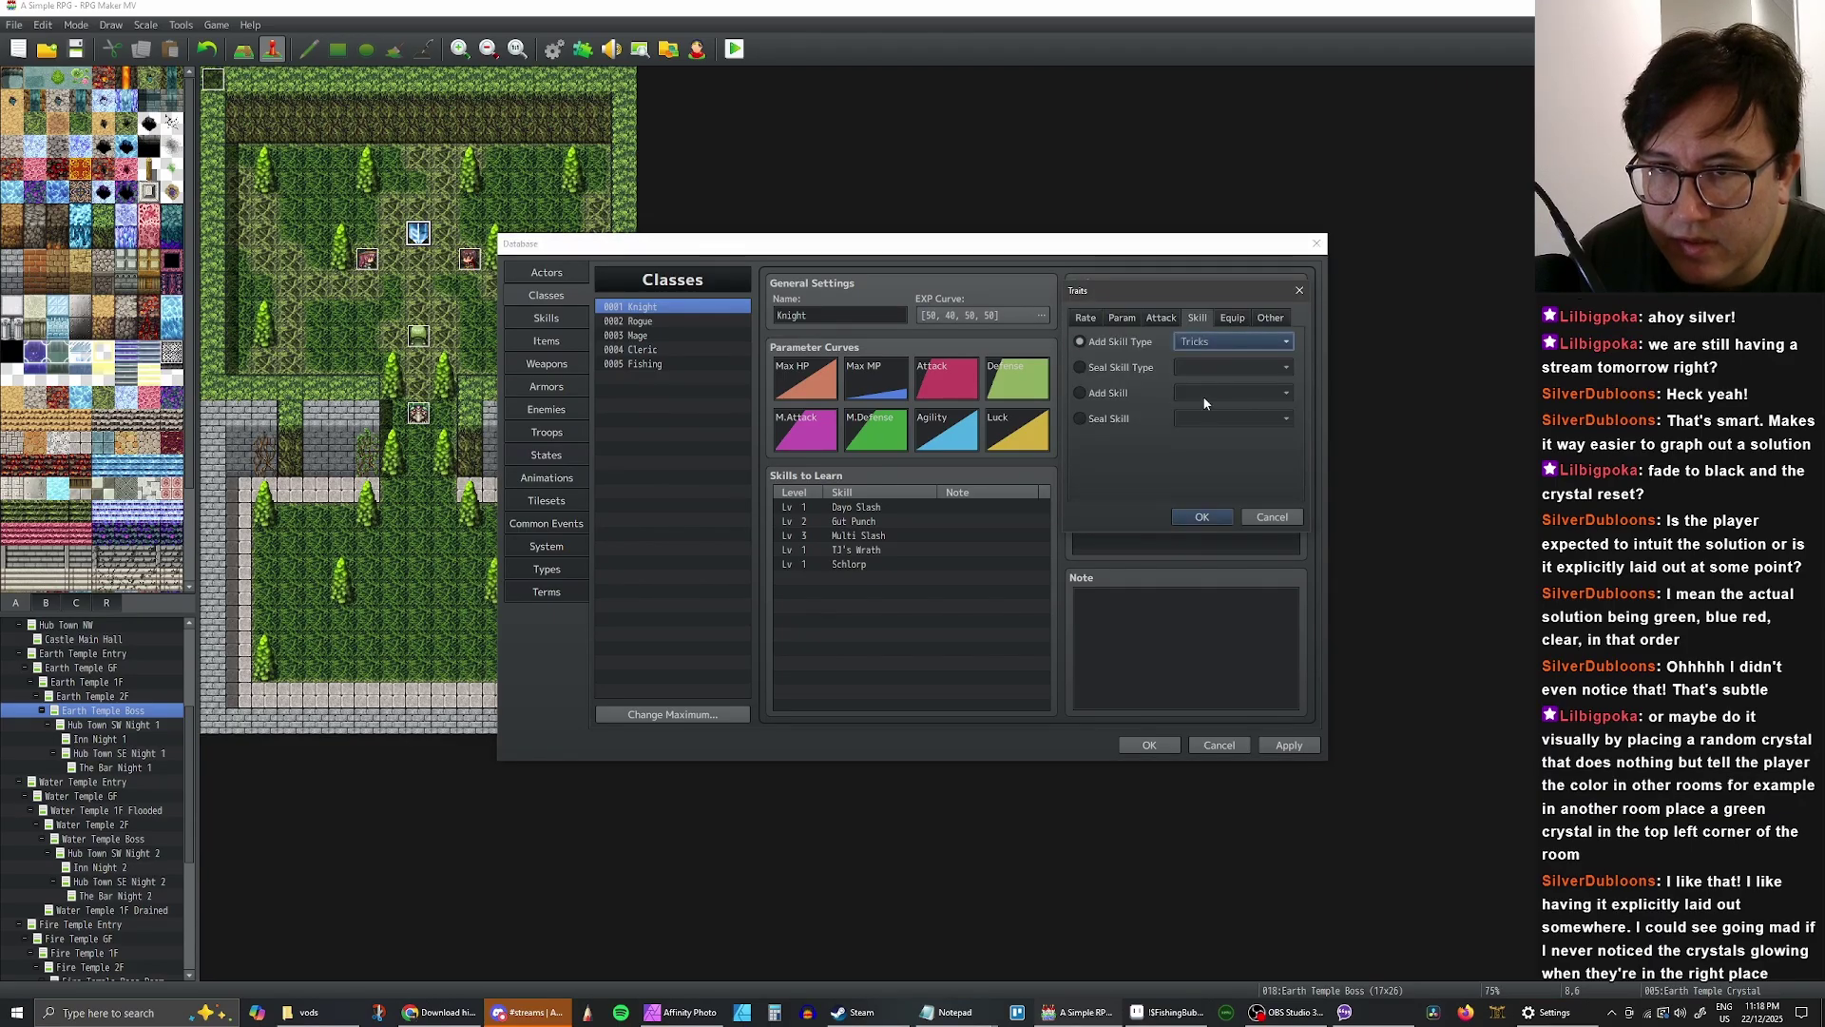
pyautogui.click(1201, 518)
# - Change the second copied skill type trait of the Knight class to Arcana
pyautogui.click(1218, 402)
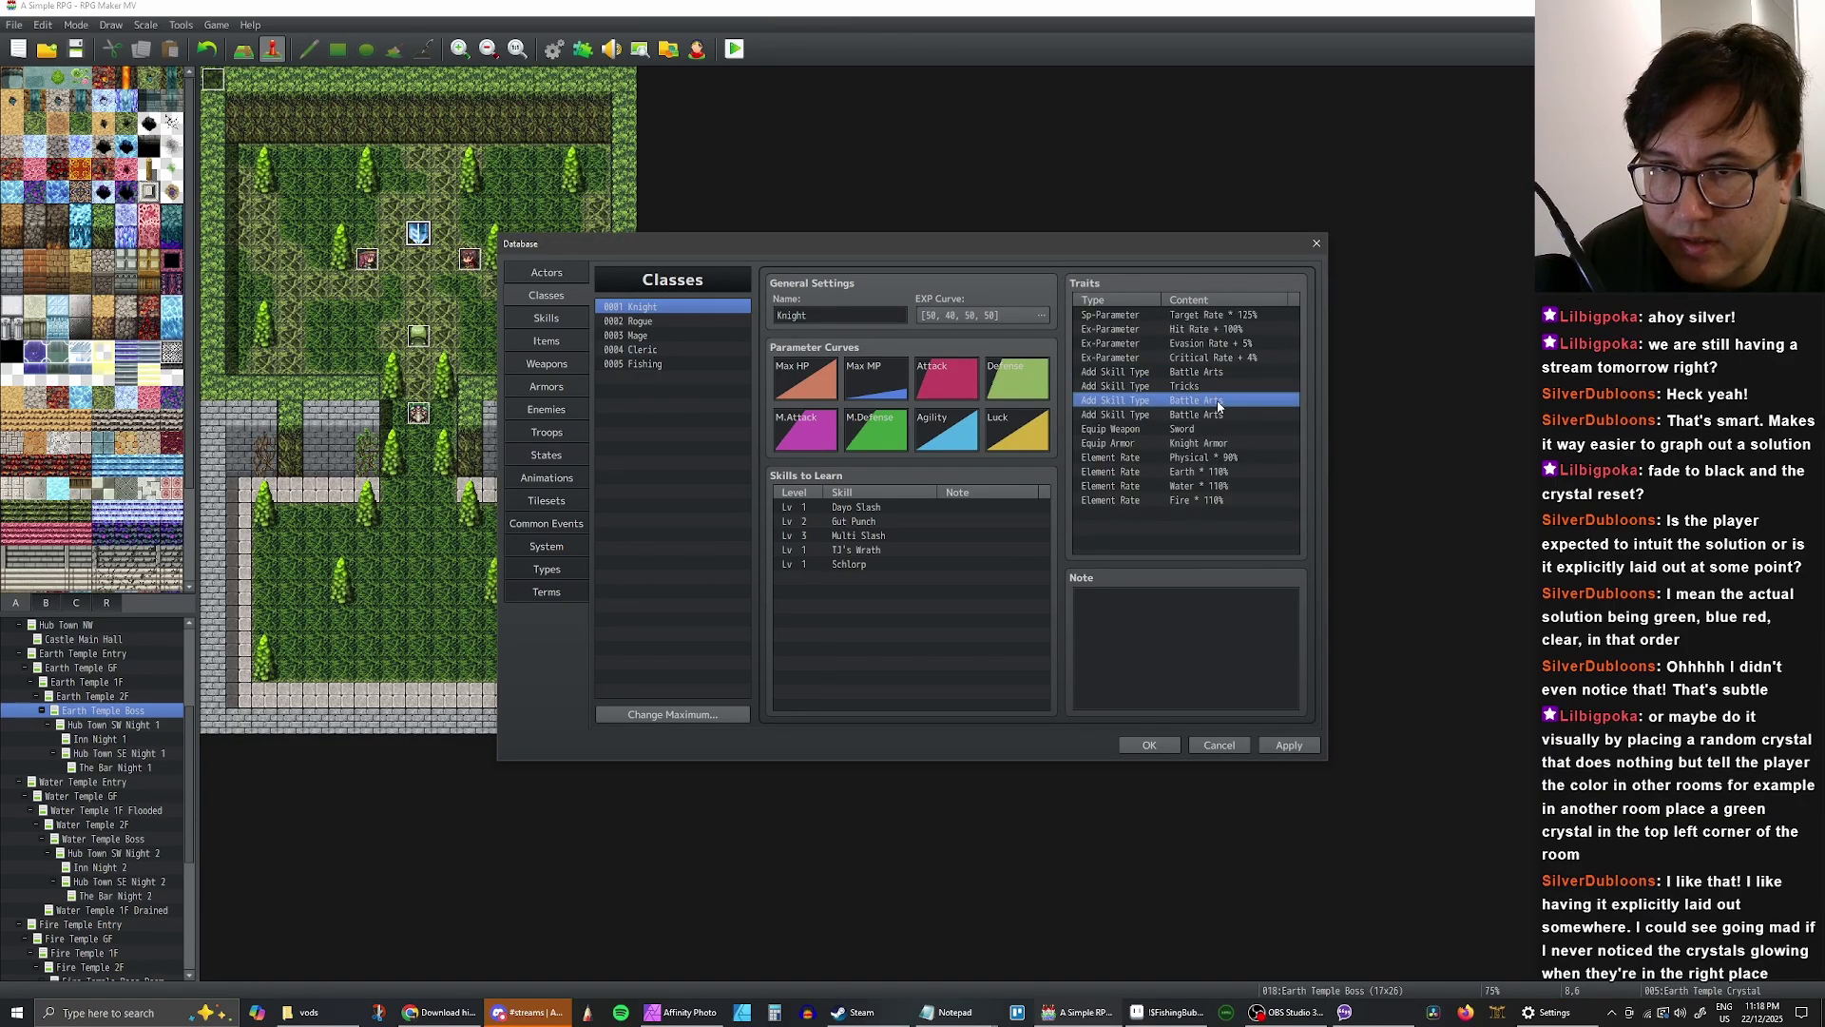
pyautogui.doubleClick(1218, 405)
pyautogui.click(1233, 342)
pyautogui.click(1203, 392)
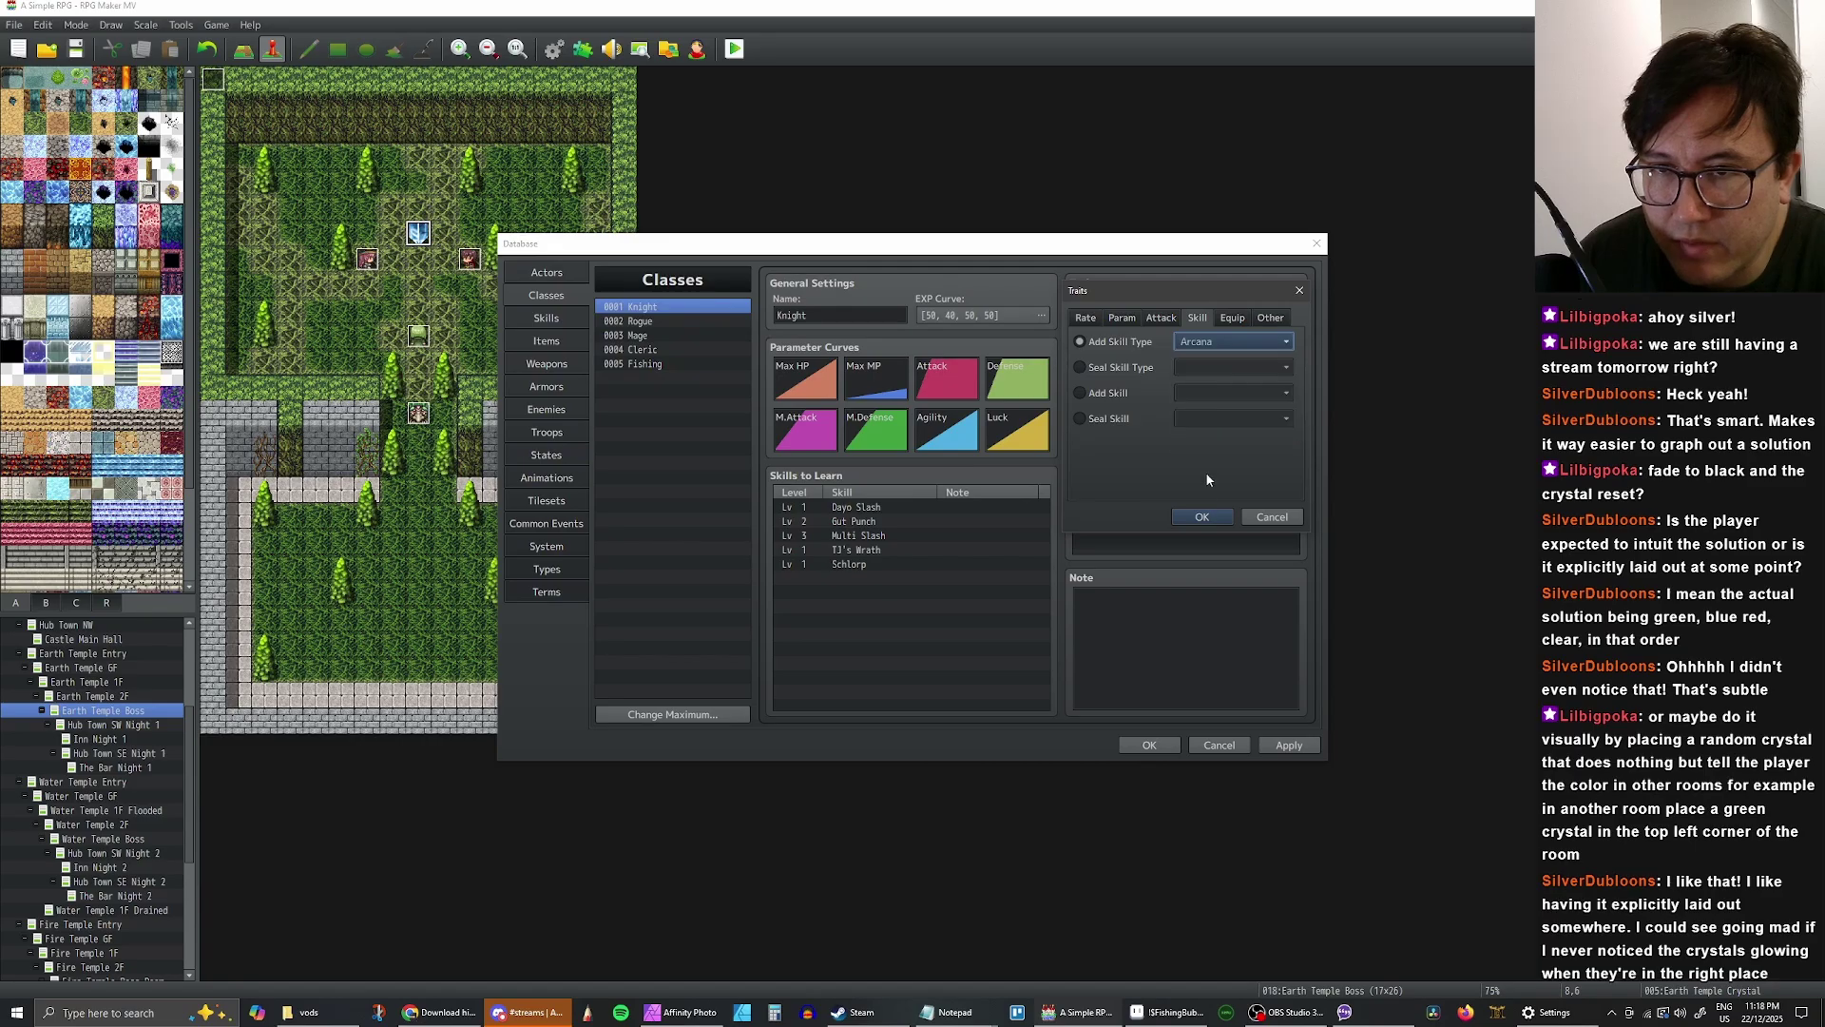
pyautogui.click(1201, 516)
# - Change the third copied skill type trait of the Knight class to God Powers and apply the database changes
pyautogui.click(1190, 421)
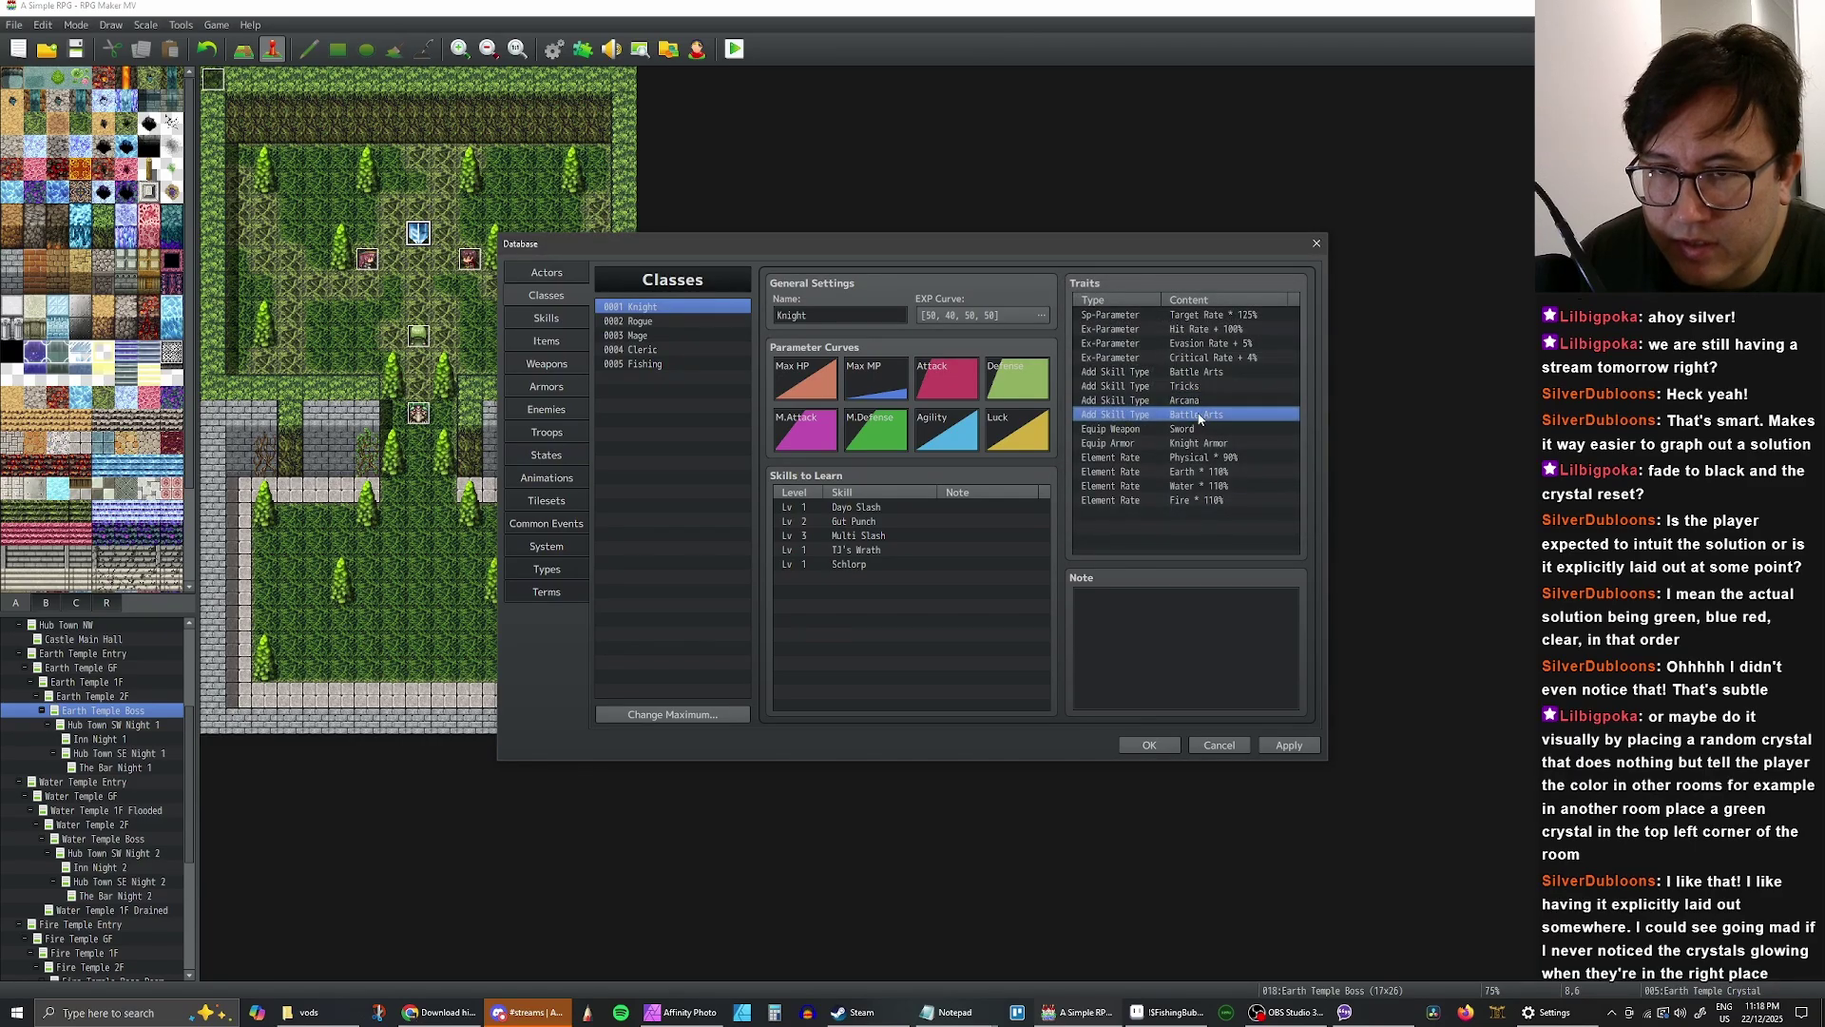
pyautogui.doubleClick(1195, 414)
pyautogui.click(1208, 344)
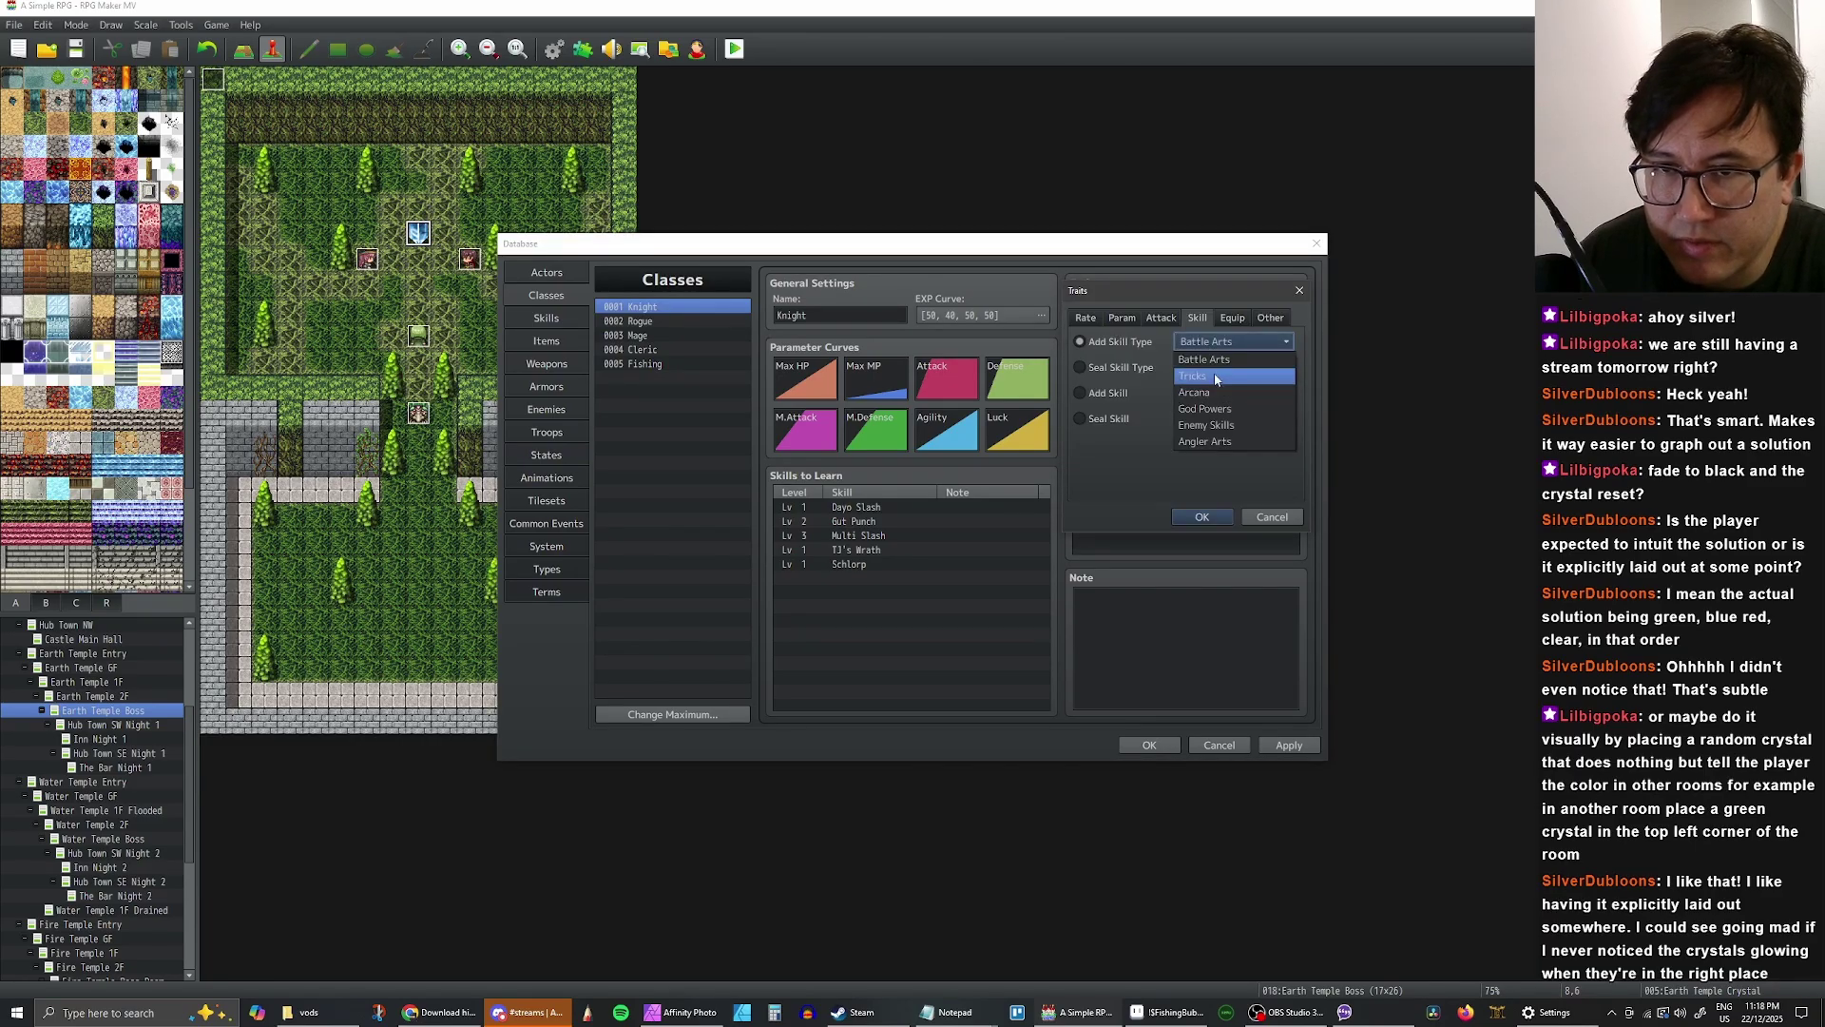
pyautogui.click(1211, 416)
pyautogui.click(1204, 515)
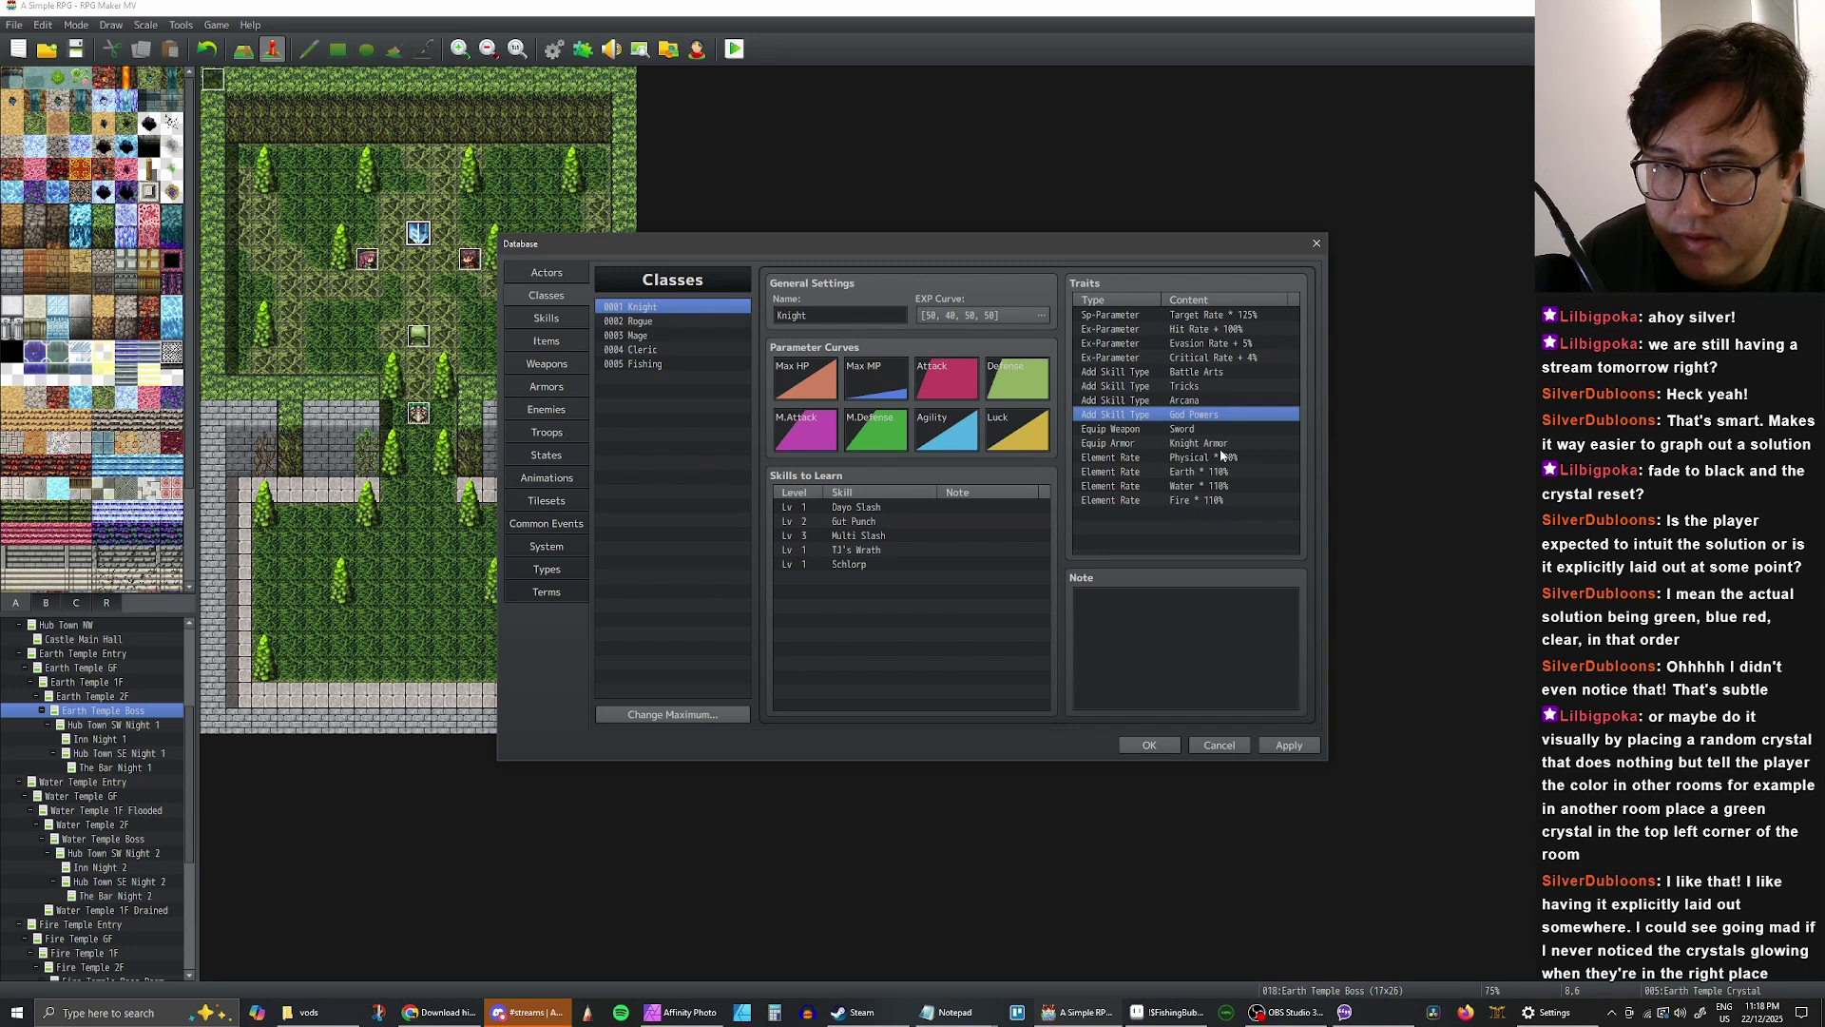
pyautogui.click(1289, 744)
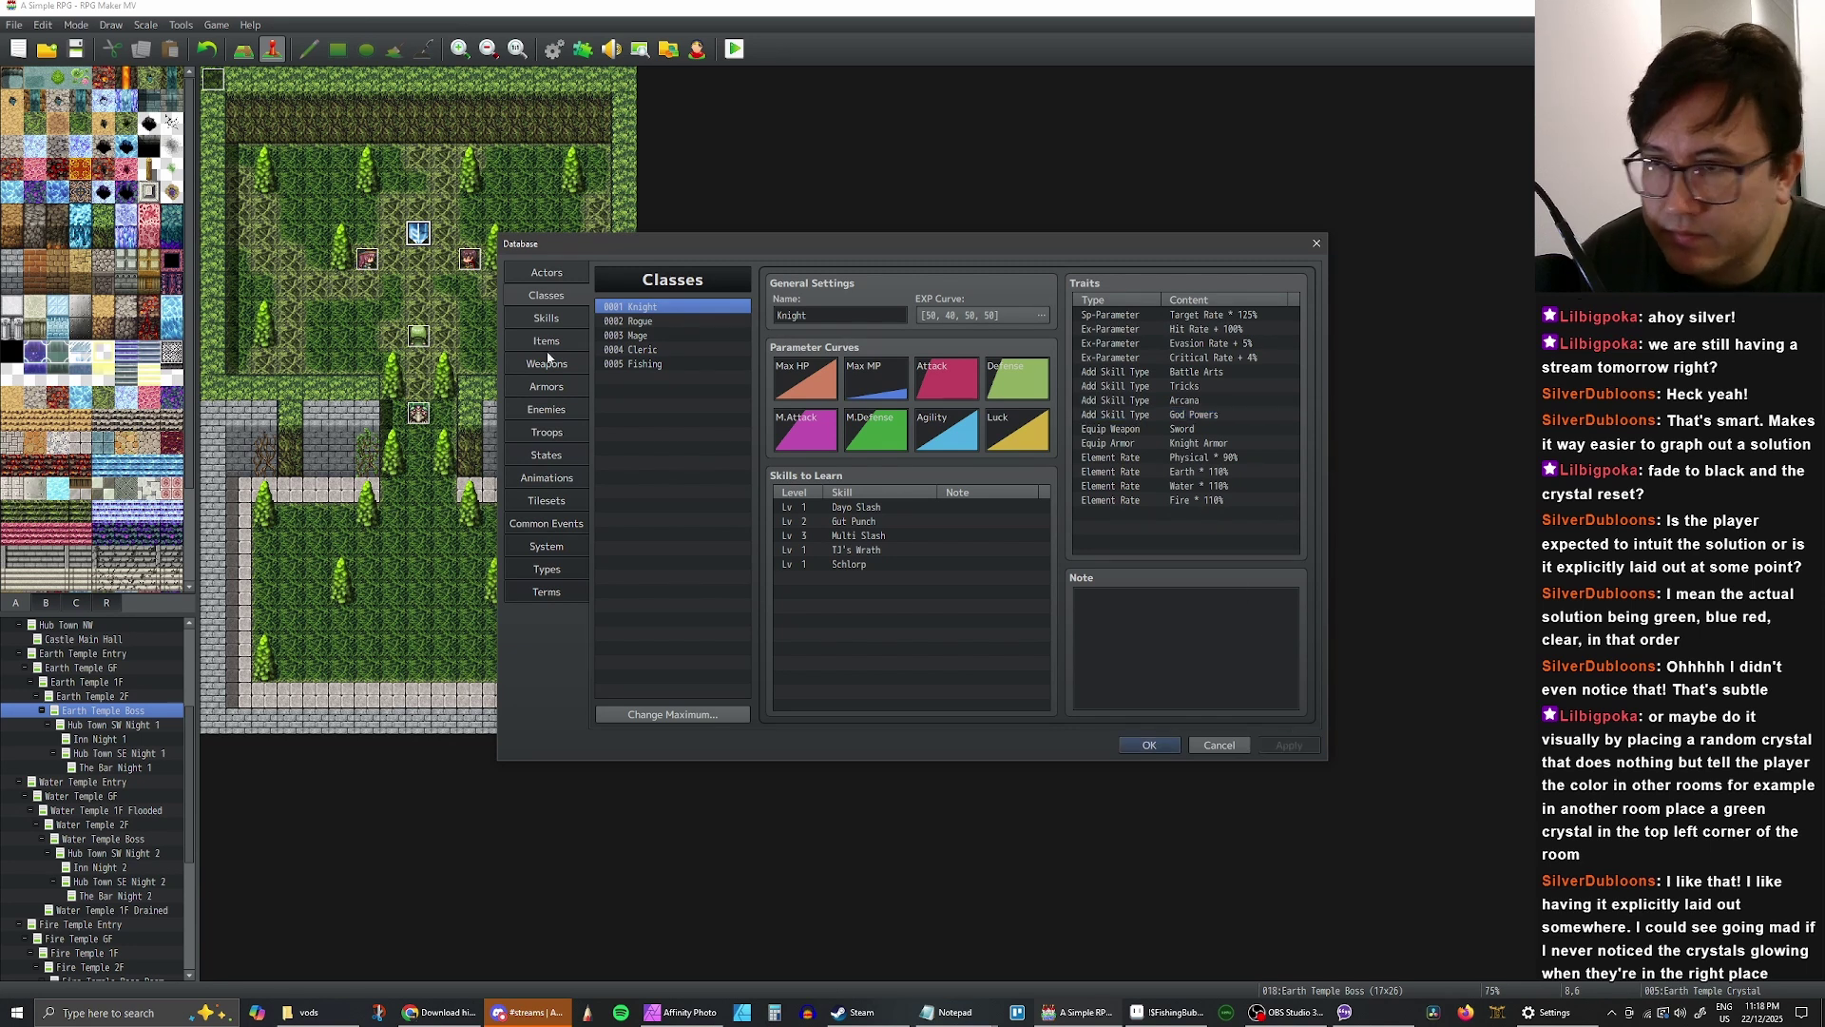
# - Look through the Knight skills in the database and set Dayo Slash's required Weapon Type 1 to None
pyautogui.click(545, 318)
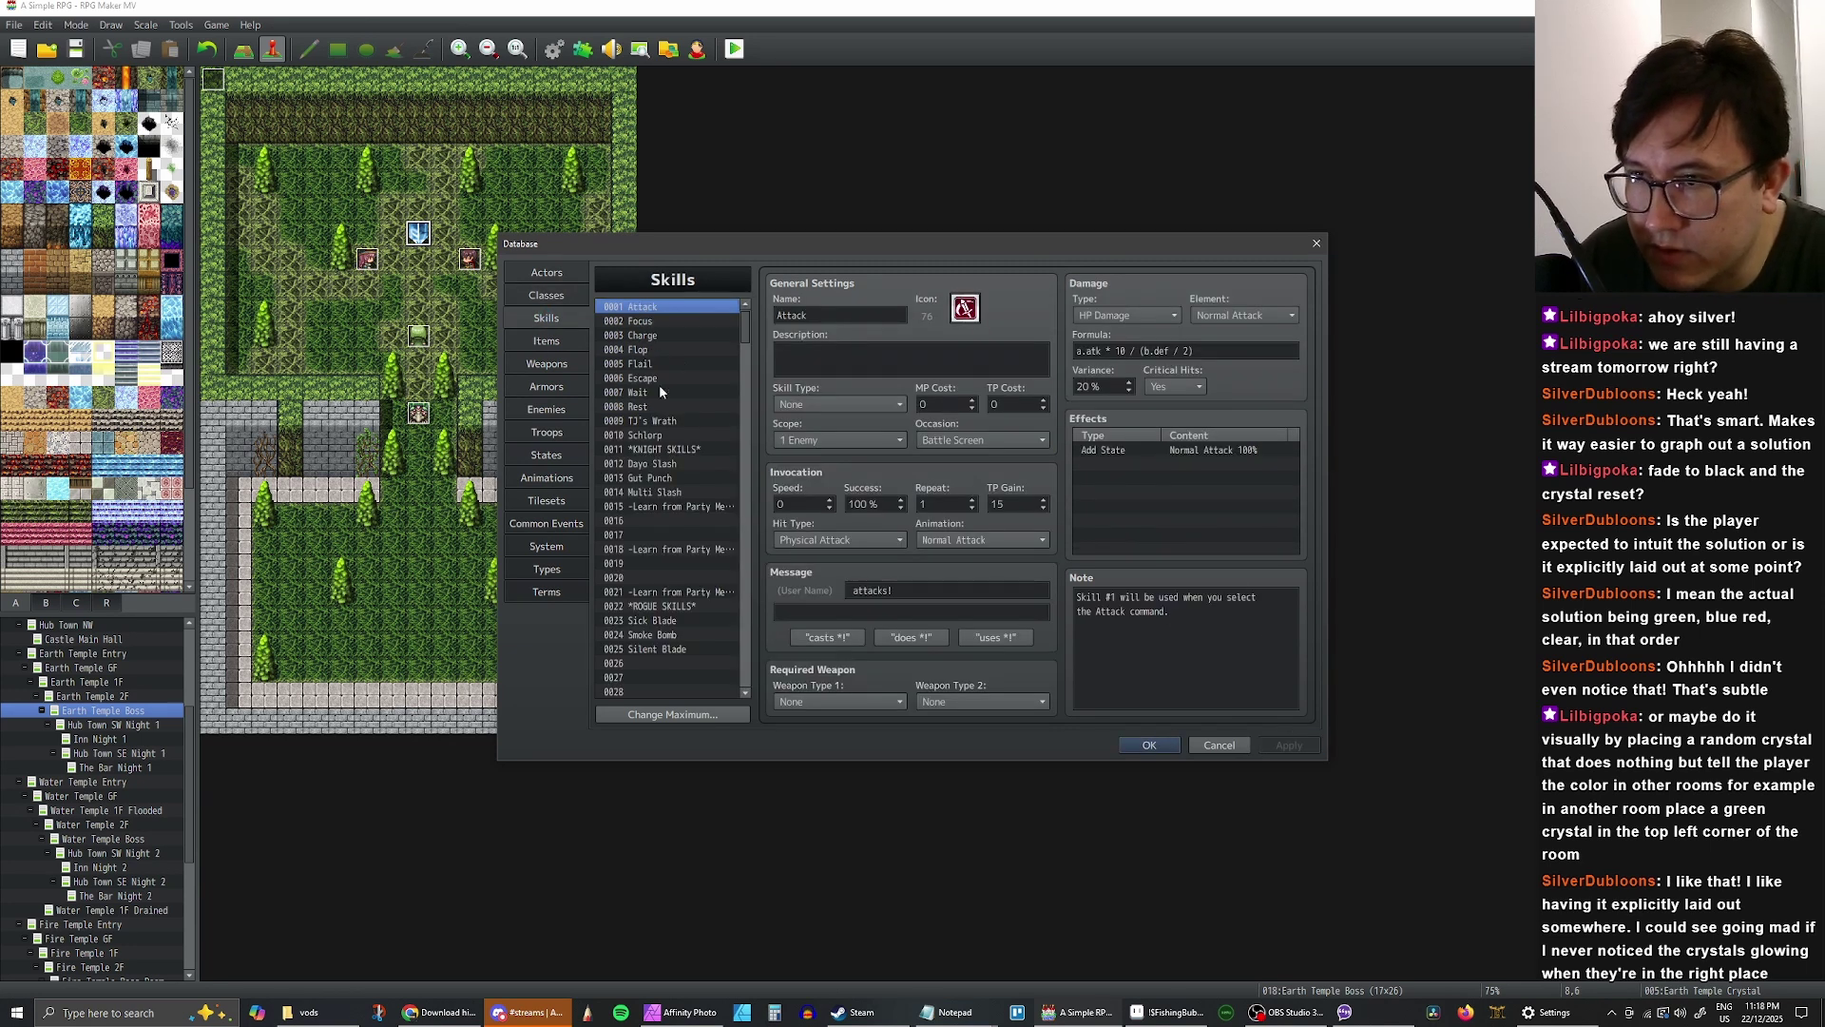
pyautogui.click(655, 465)
pyautogui.click(661, 478)
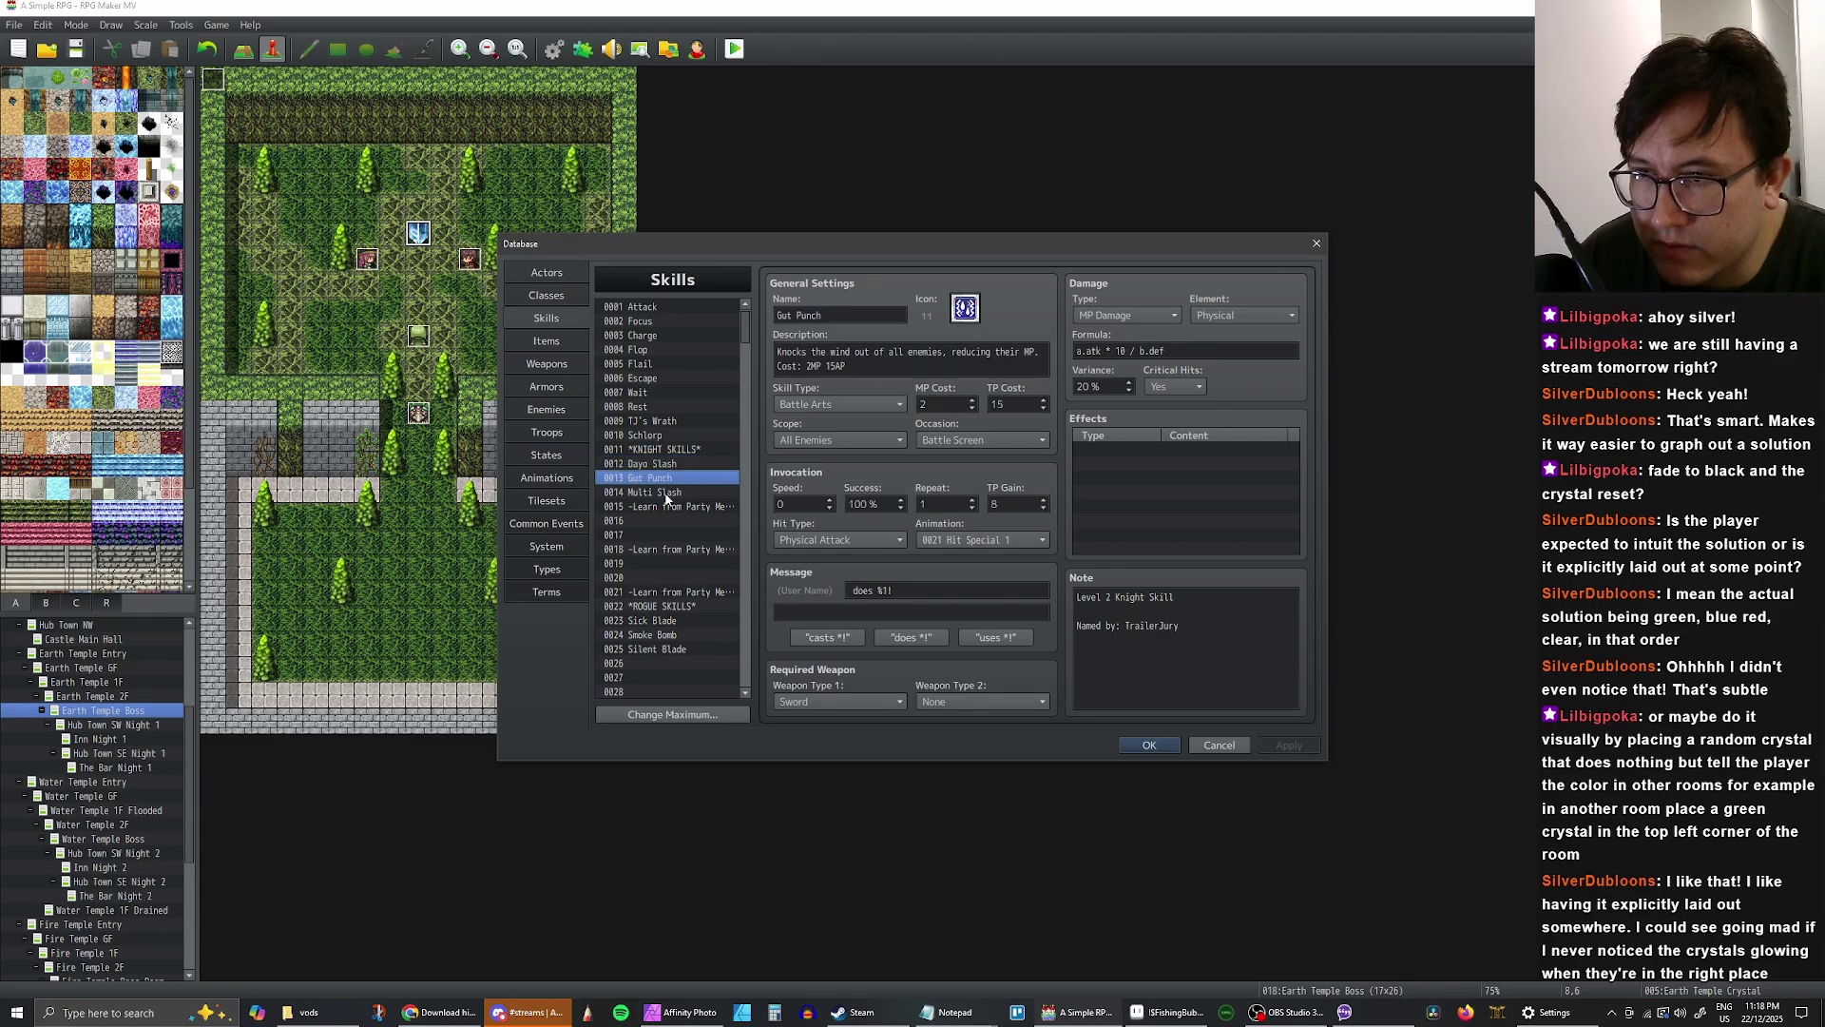
pyautogui.click(667, 492)
pyautogui.click(656, 464)
pyautogui.click(852, 701)
pyautogui.click(851, 721)
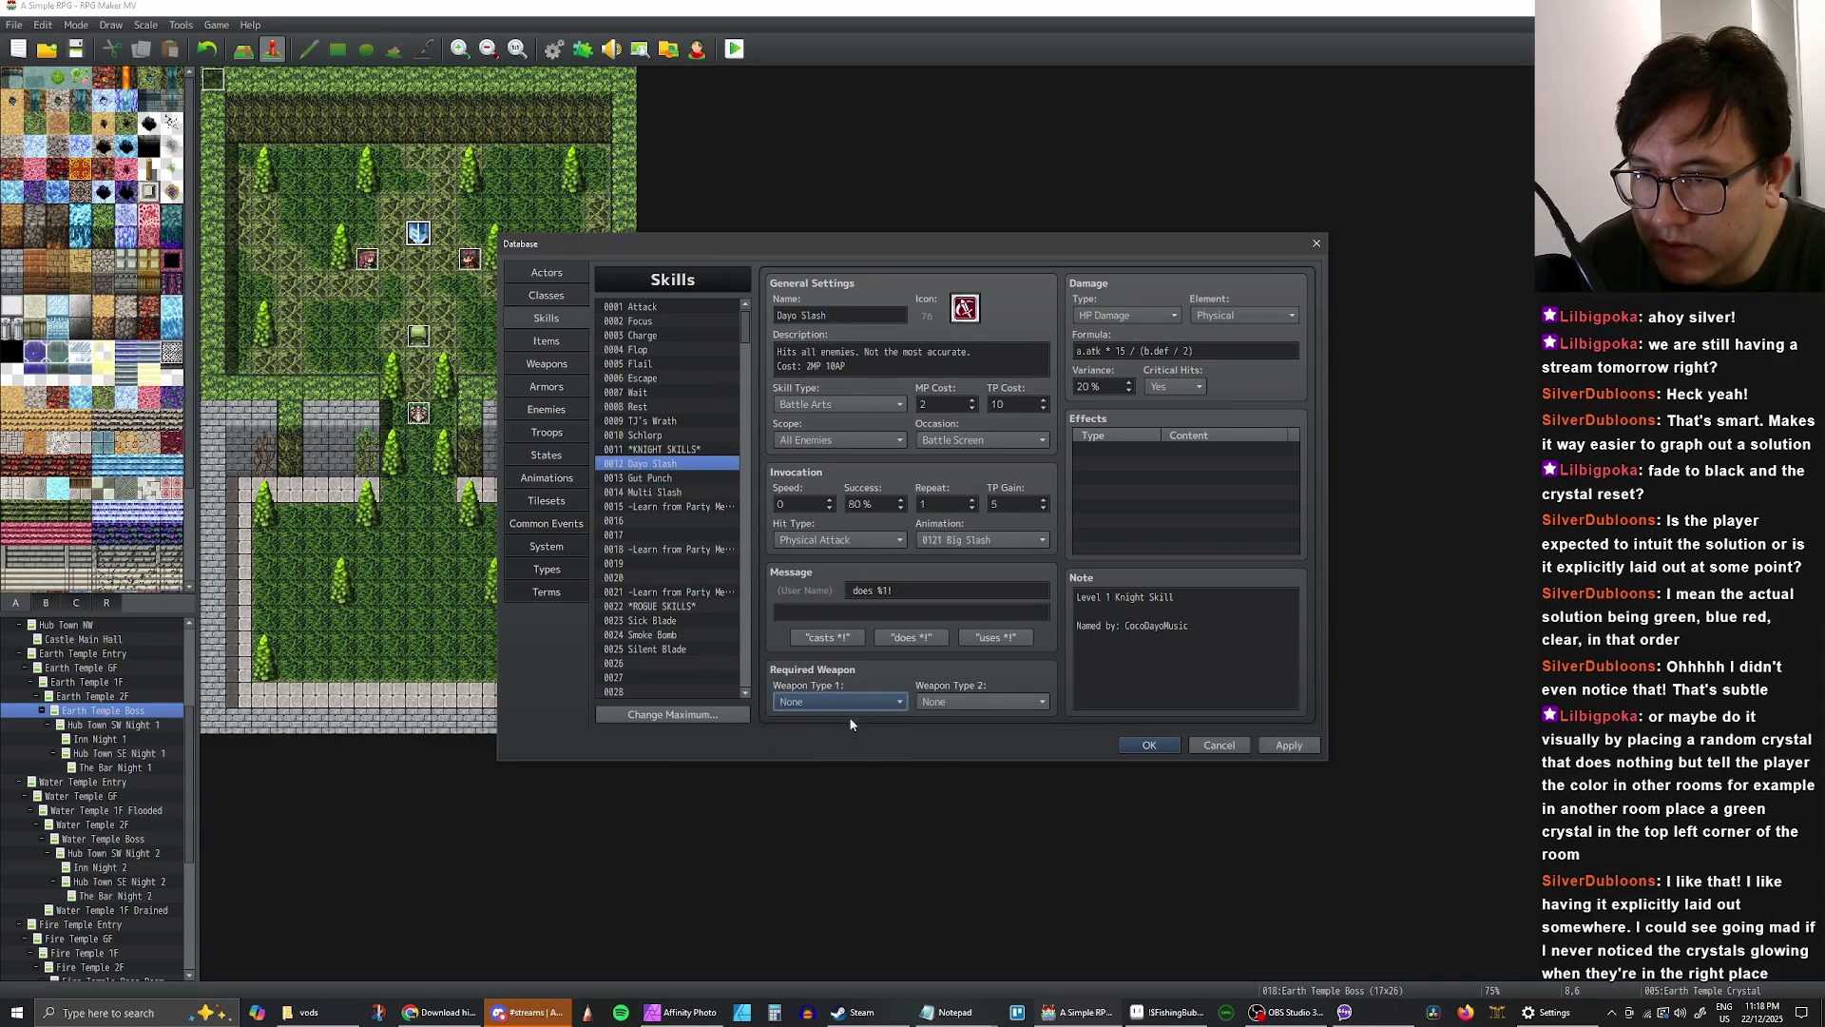
# - Set the required Weapon Type 1 to None for the Knight skills Gut Punch and Multi Slash
pyautogui.click(656, 478)
pyautogui.click(831, 699)
pyautogui.click(831, 721)
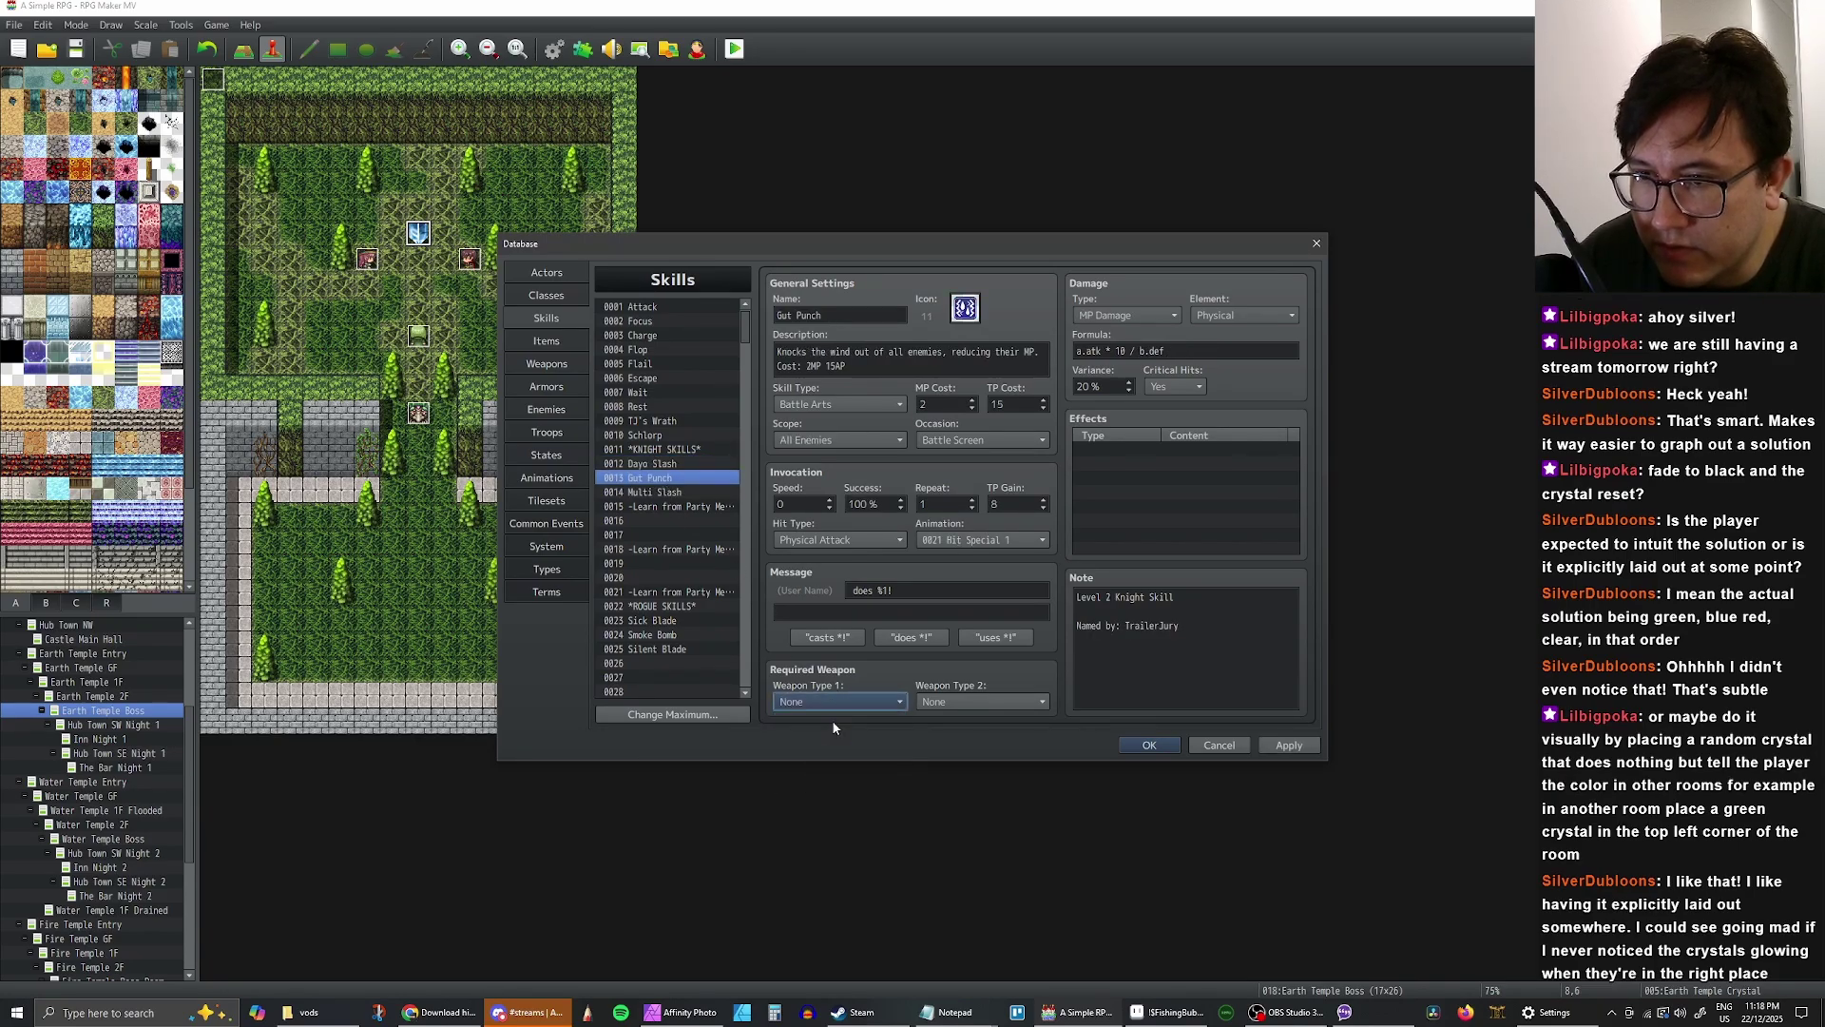
pyautogui.click(677, 494)
pyautogui.click(831, 703)
pyautogui.click(826, 720)
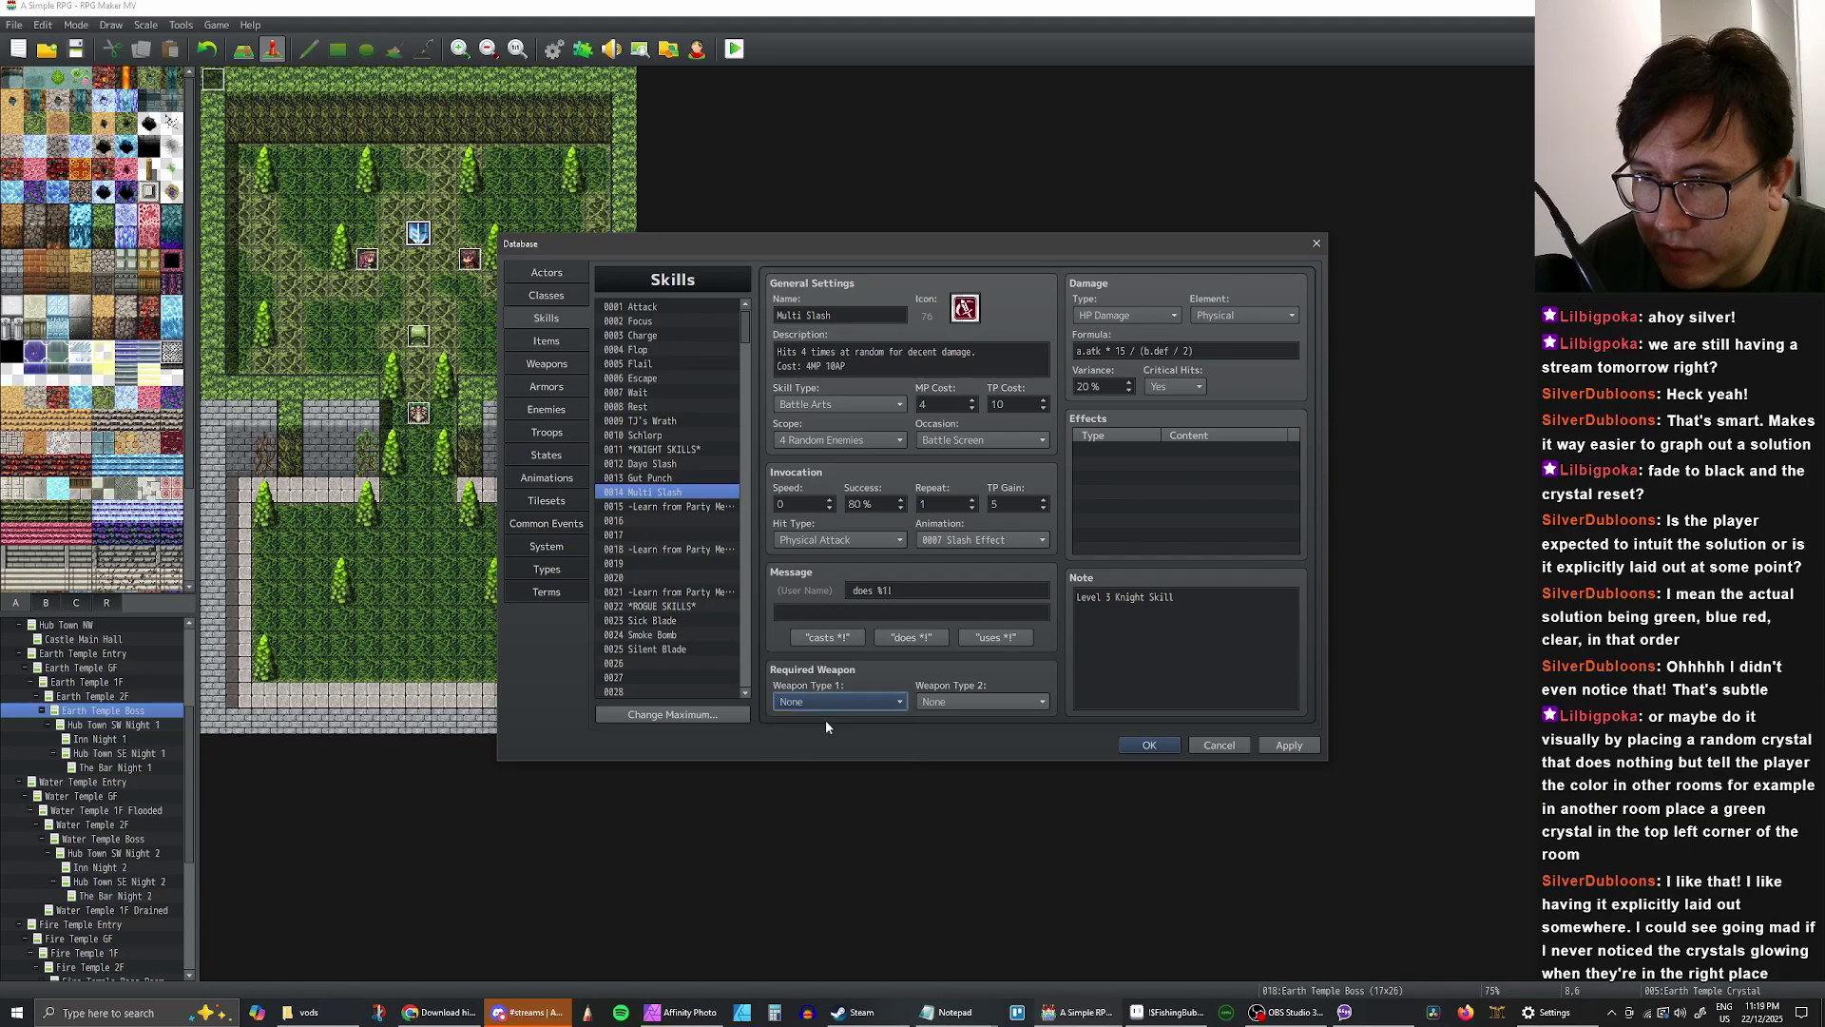
# - Set the required Weapon Type 1 to None for the Rogue skills Sick Blade, Smoke Bomb and Silent Blade
pyautogui.scroll(-1, 679, 528)
pyautogui.scroll(-1, 679, 529)
pyautogui.click(662, 549)
pyautogui.click(836, 702)
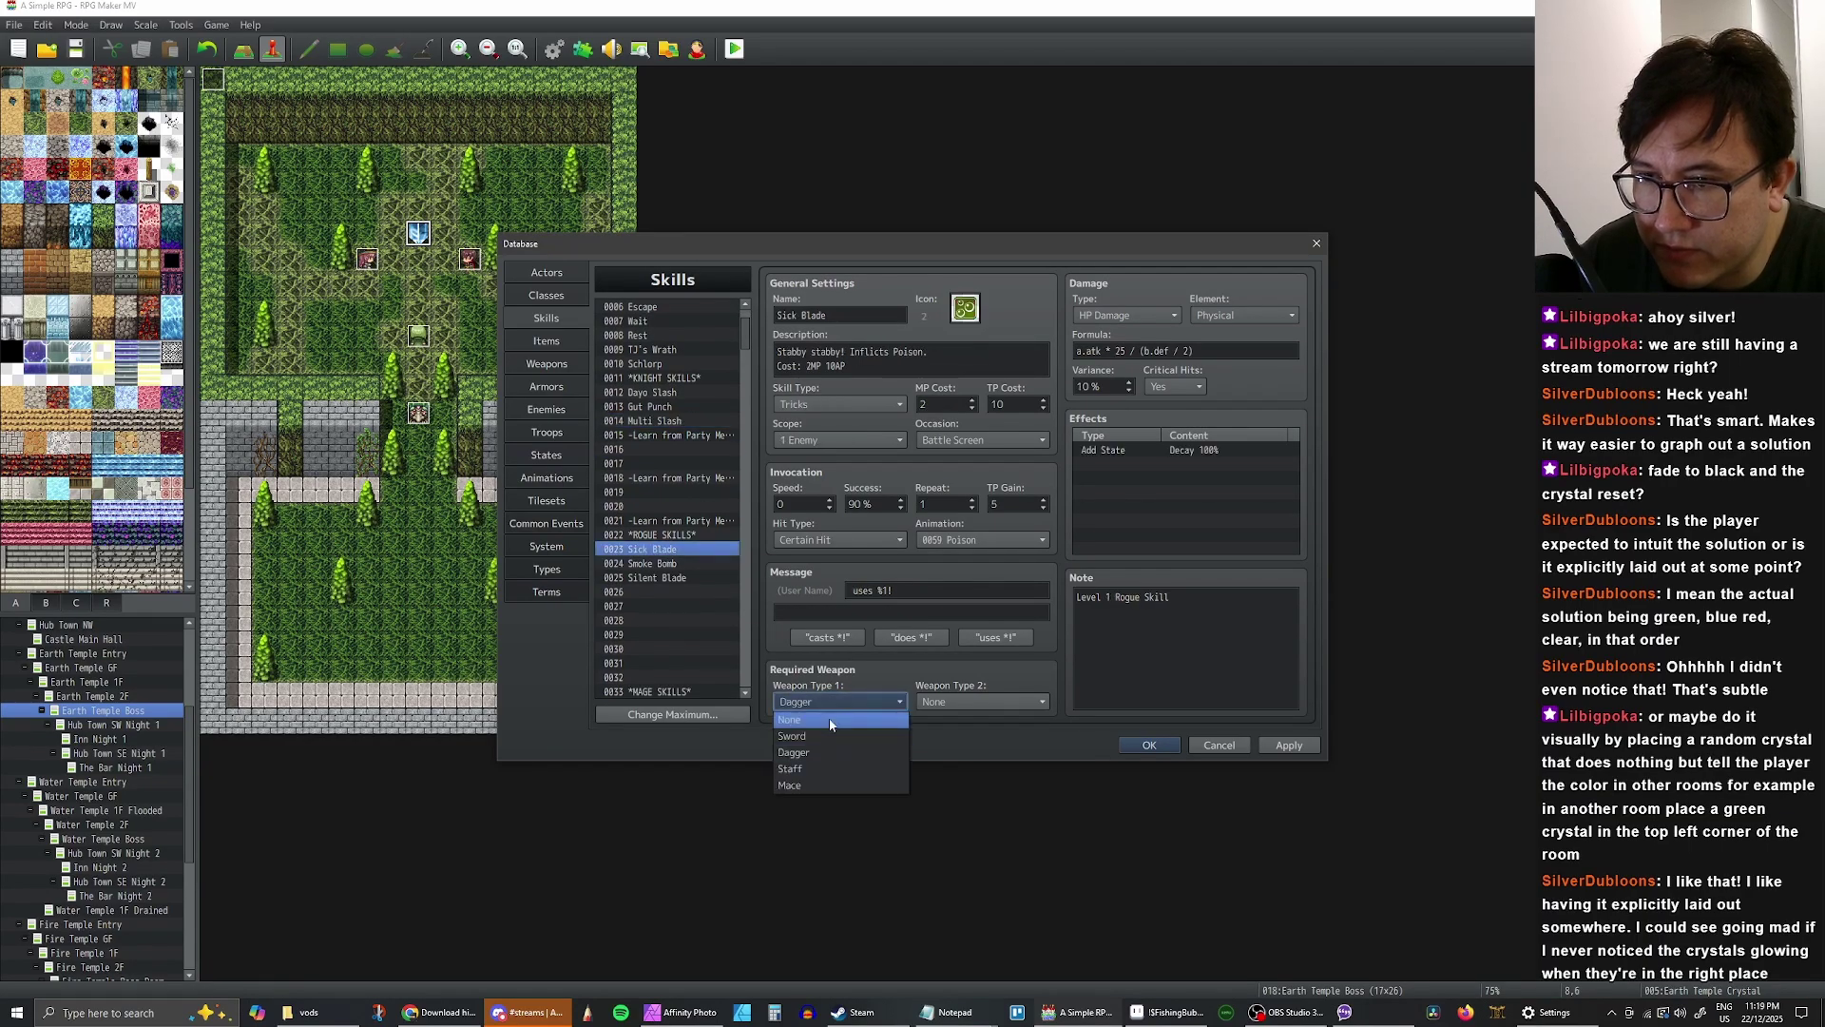
pyautogui.click(831, 720)
pyautogui.click(656, 577)
pyautogui.click(837, 702)
pyautogui.click(831, 735)
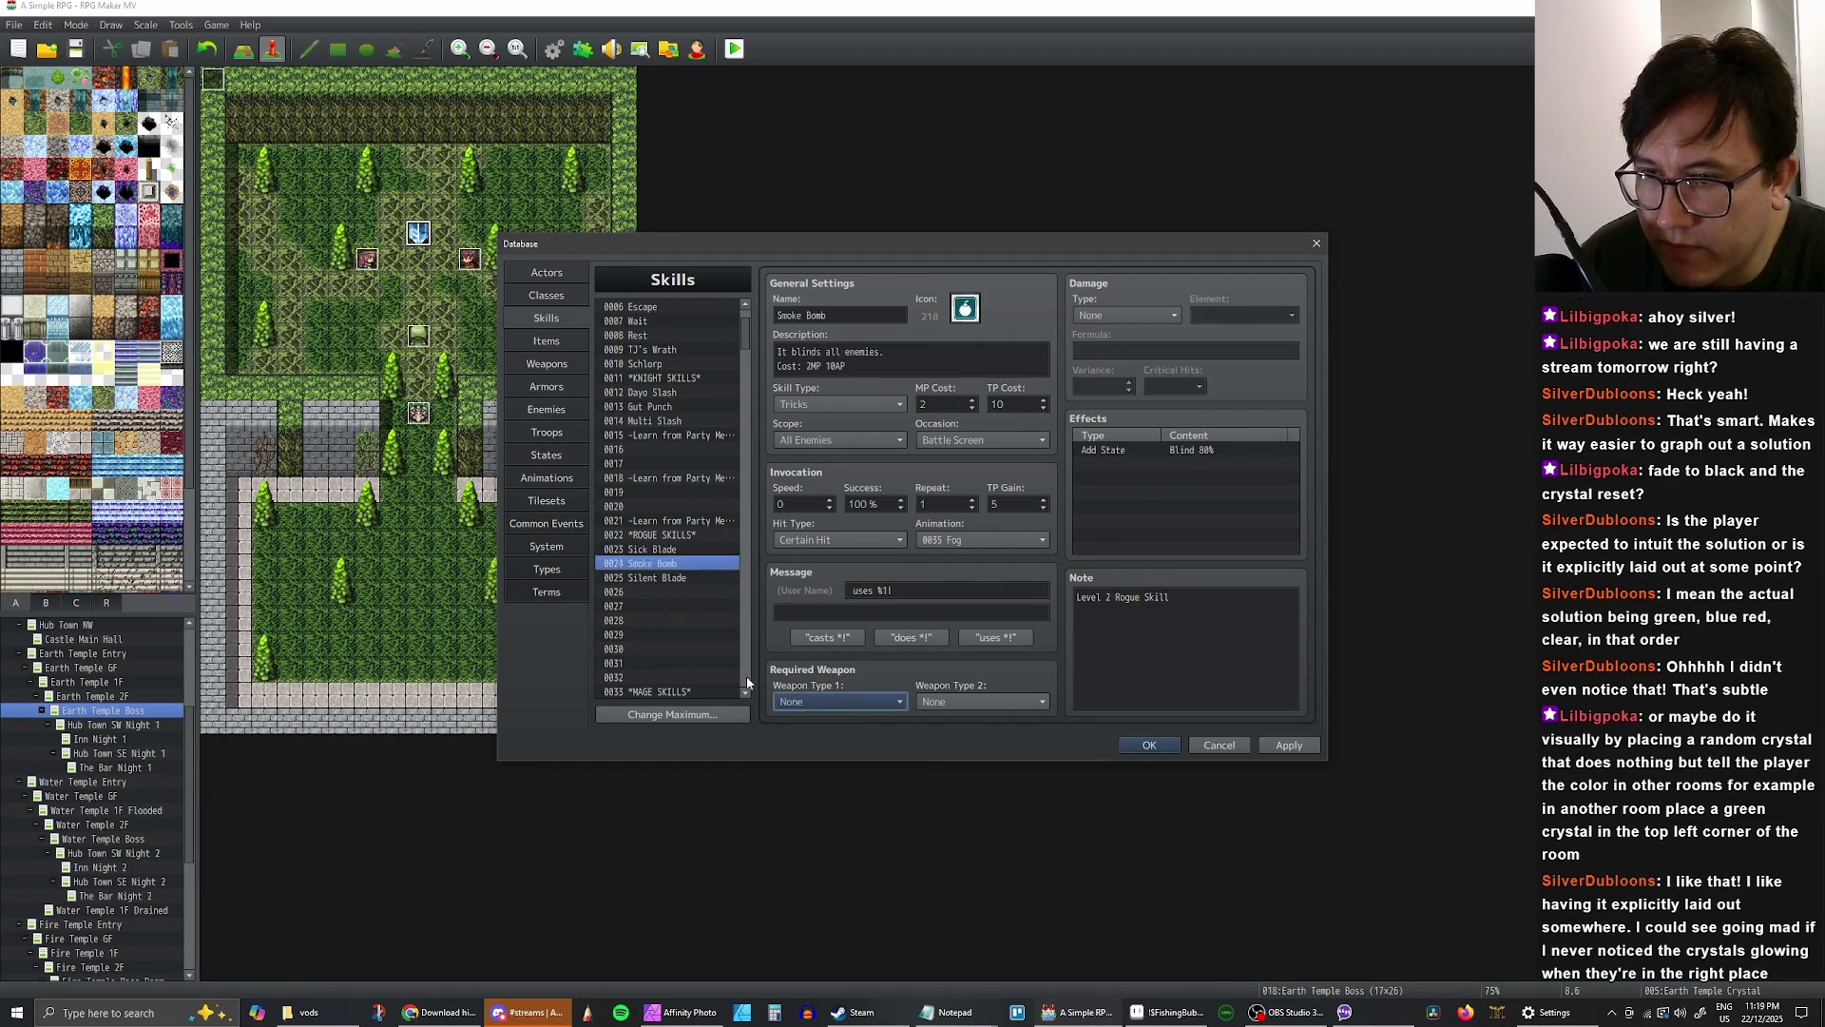
pyautogui.click(837, 701)
pyautogui.click(831, 721)
# - Set the required Weapon Type 1 to None for the Mage skills Fireshot, Waterbomb and Earthblast
pyautogui.scroll(-4, 679, 571)
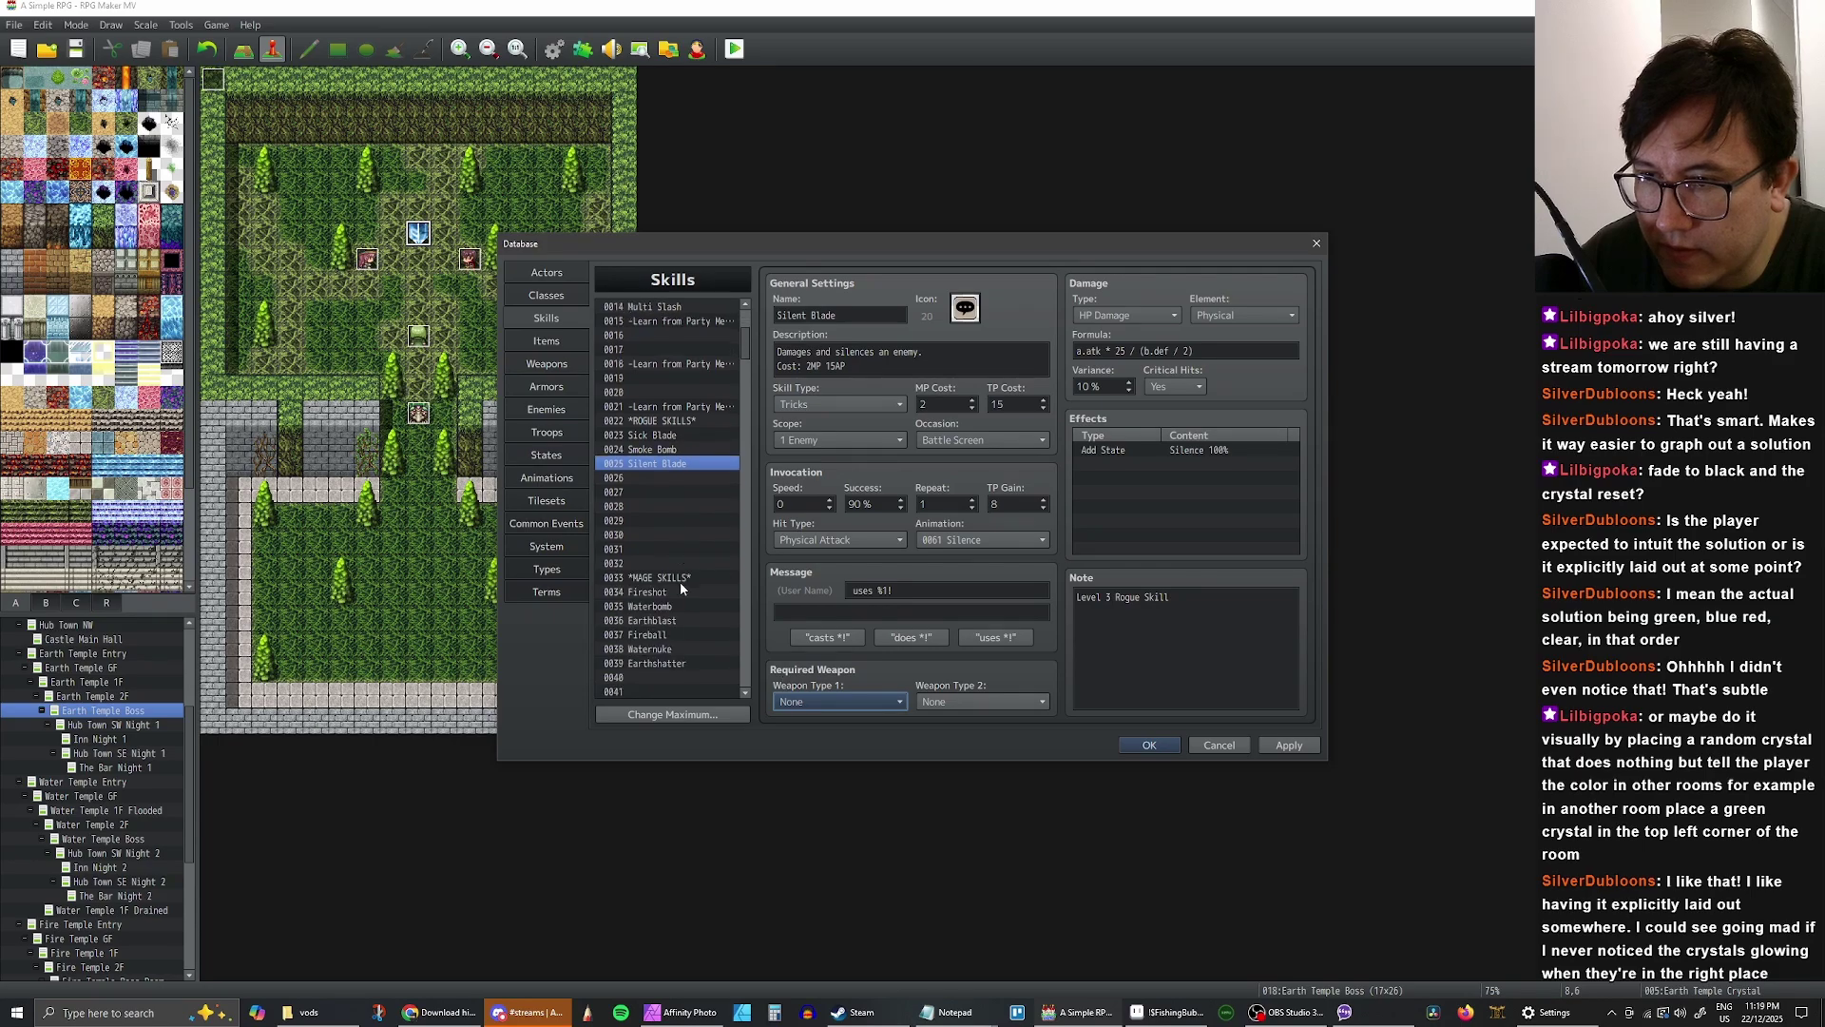
pyautogui.click(656, 550)
pyautogui.click(823, 700)
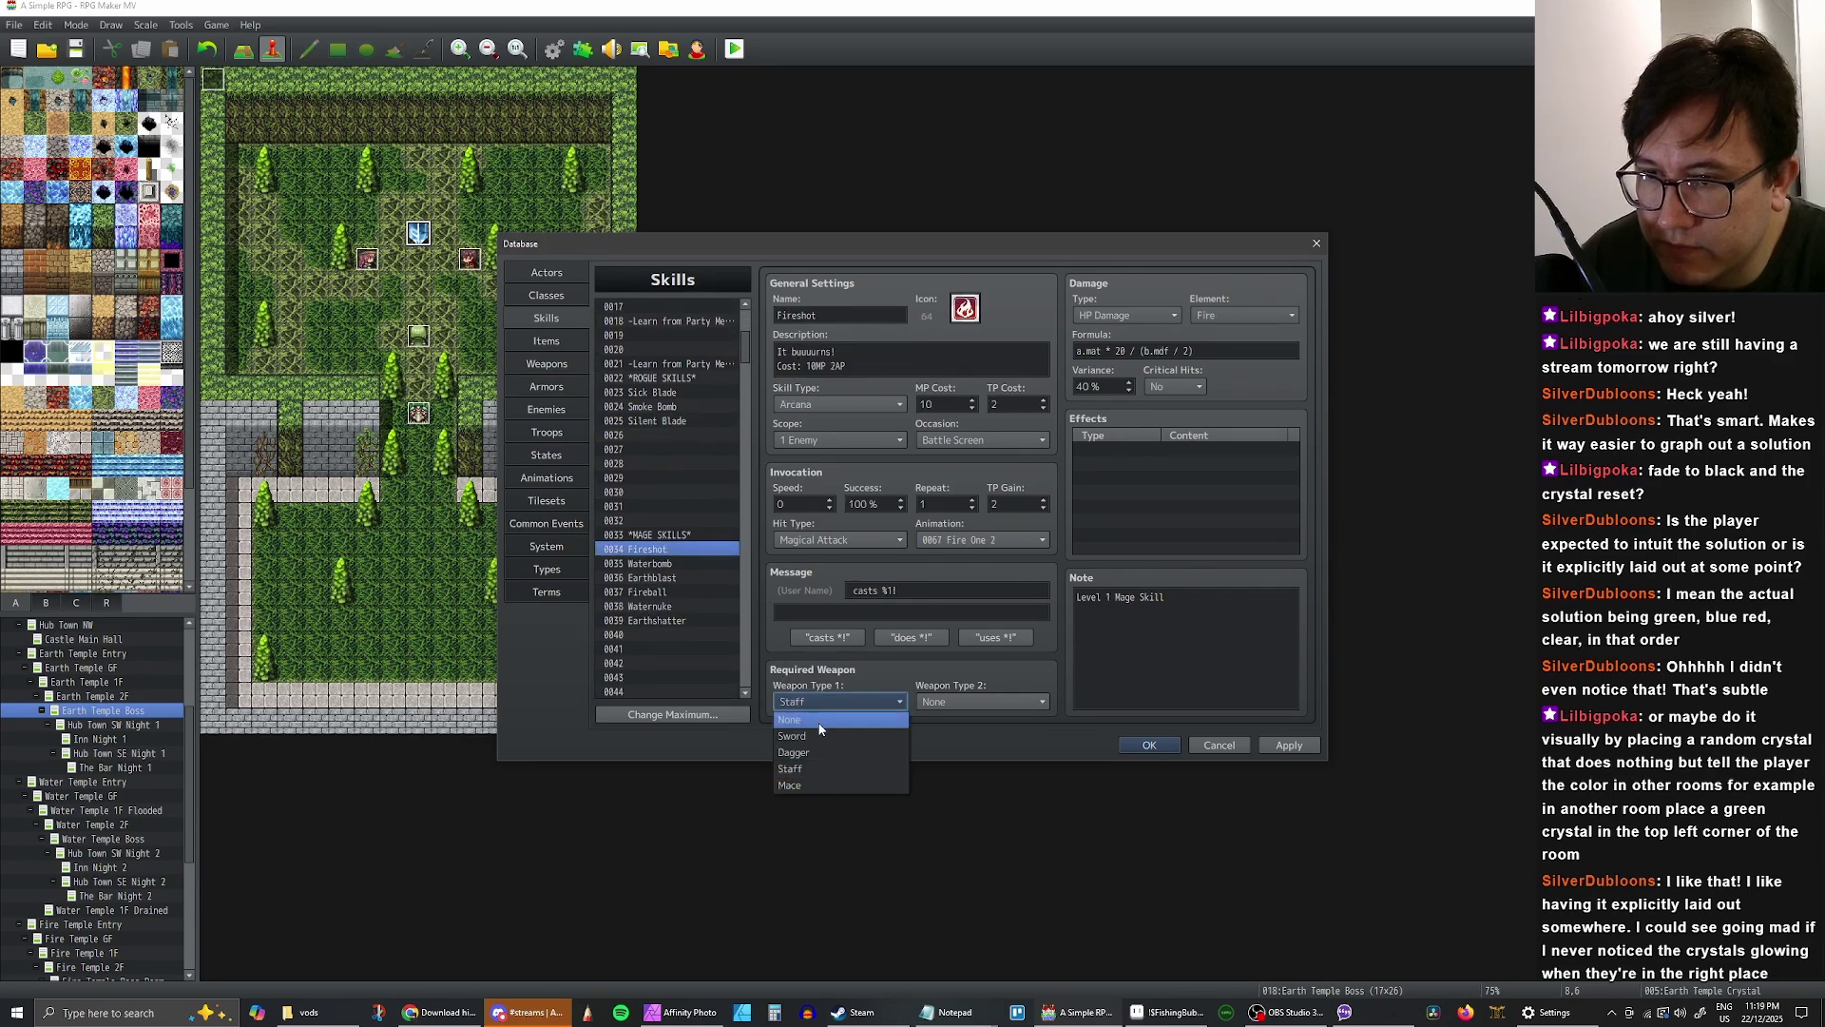
pyautogui.click(821, 717)
pyautogui.click(689, 578)
pyautogui.click(687, 565)
pyautogui.click(826, 702)
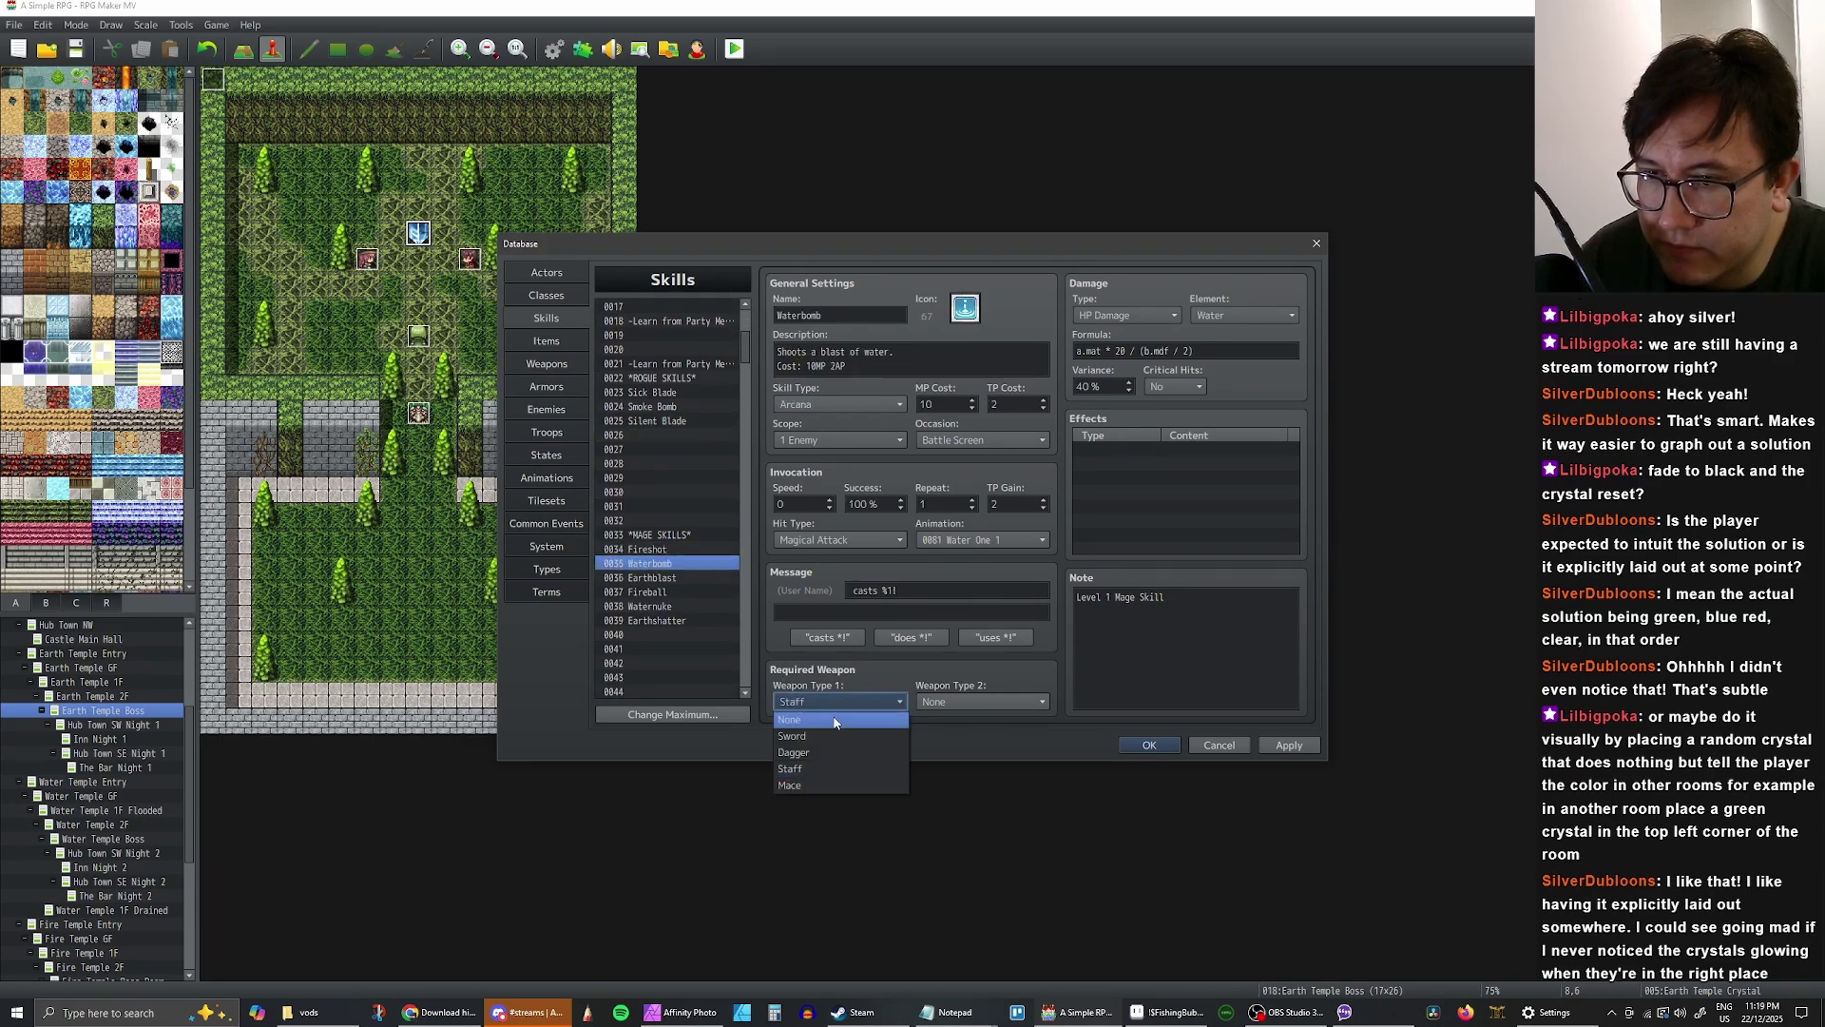
pyautogui.click(827, 715)
pyautogui.click(638, 578)
pyautogui.click(837, 702)
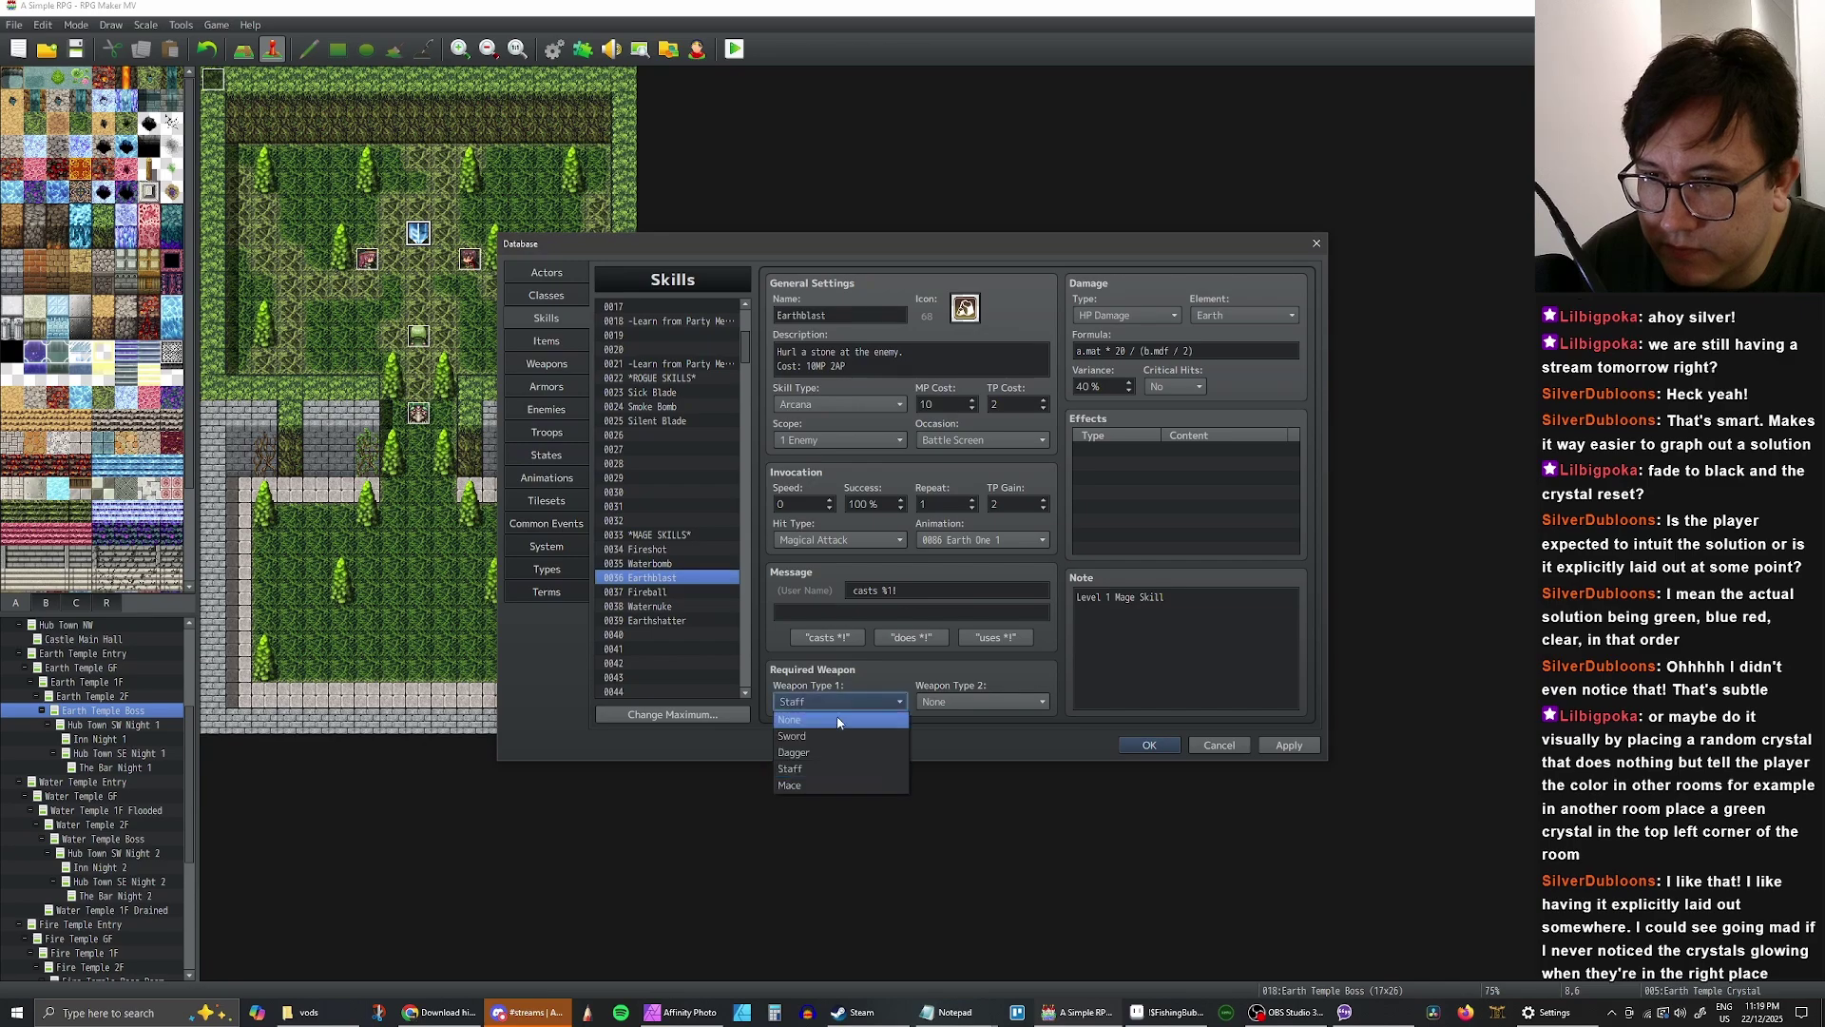
pyautogui.click(823, 729)
# - Set the required Weapon Type 1 to None for the Mage skills Fireball, Waternuke and Earthshatter
pyautogui.click(656, 591)
pyautogui.click(810, 703)
pyautogui.click(793, 709)
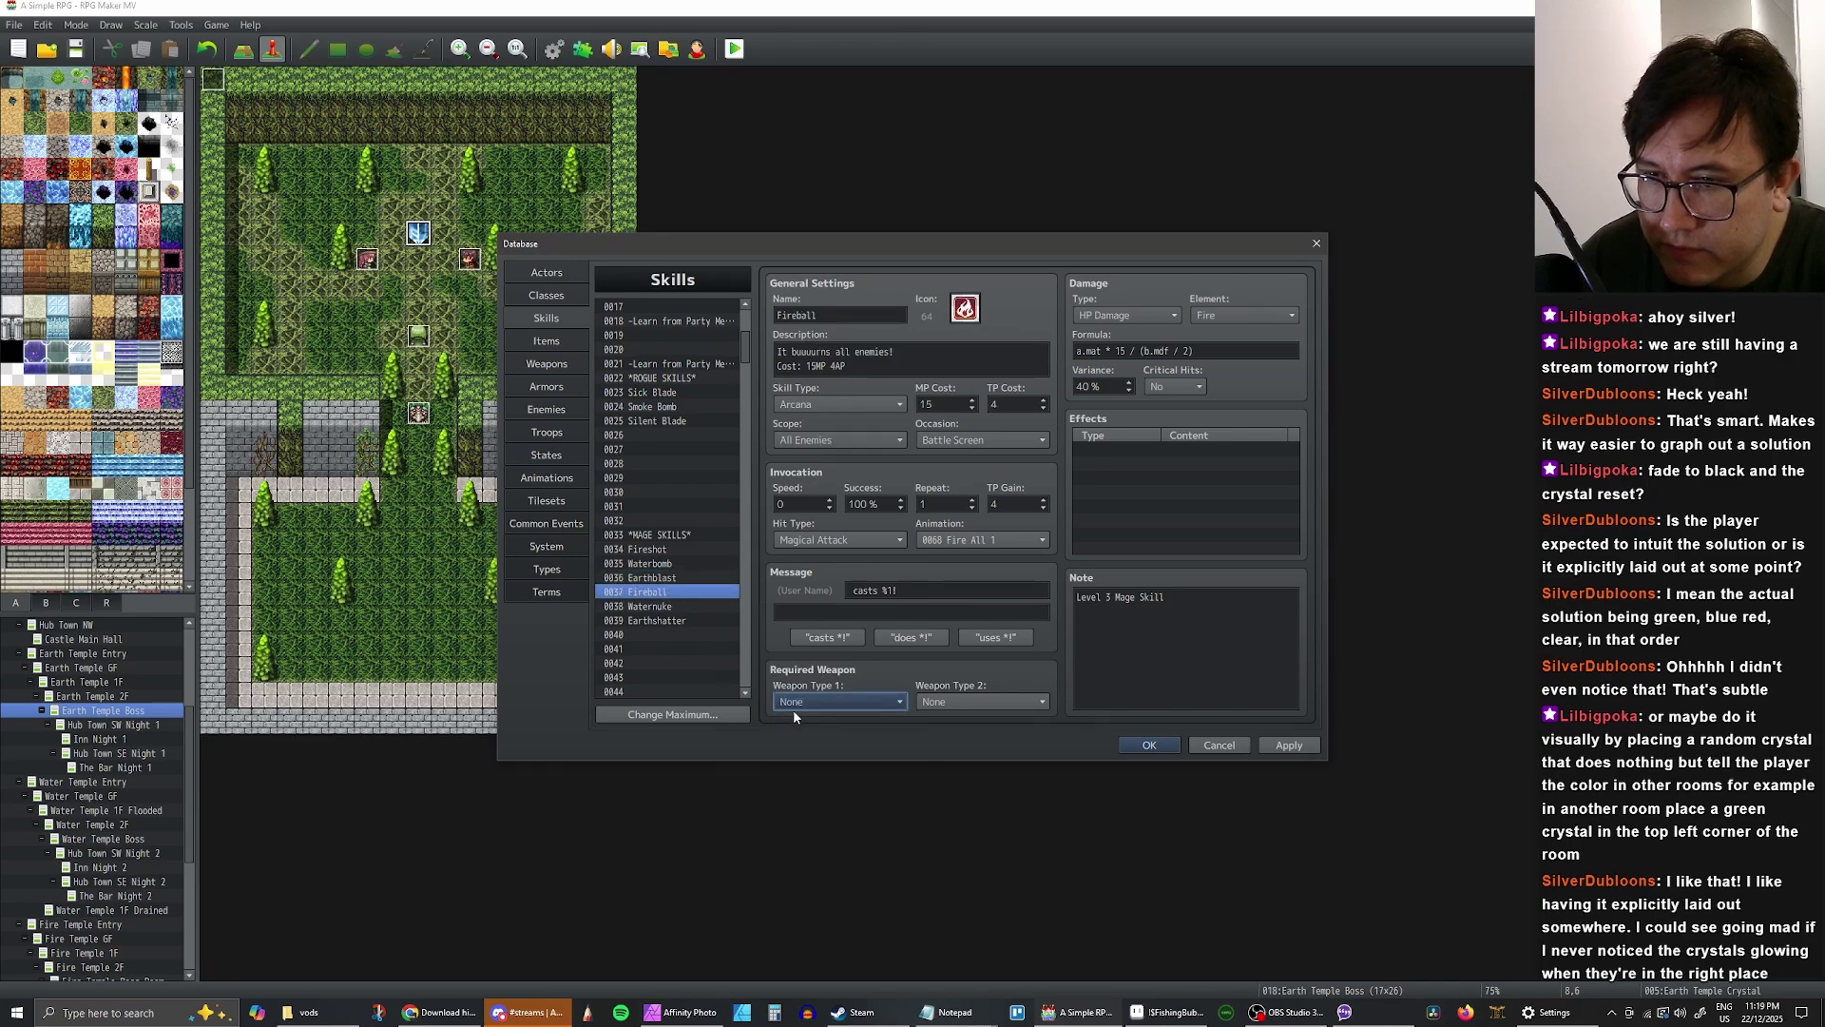
pyautogui.click(650, 606)
pyautogui.click(826, 703)
pyautogui.click(826, 703)
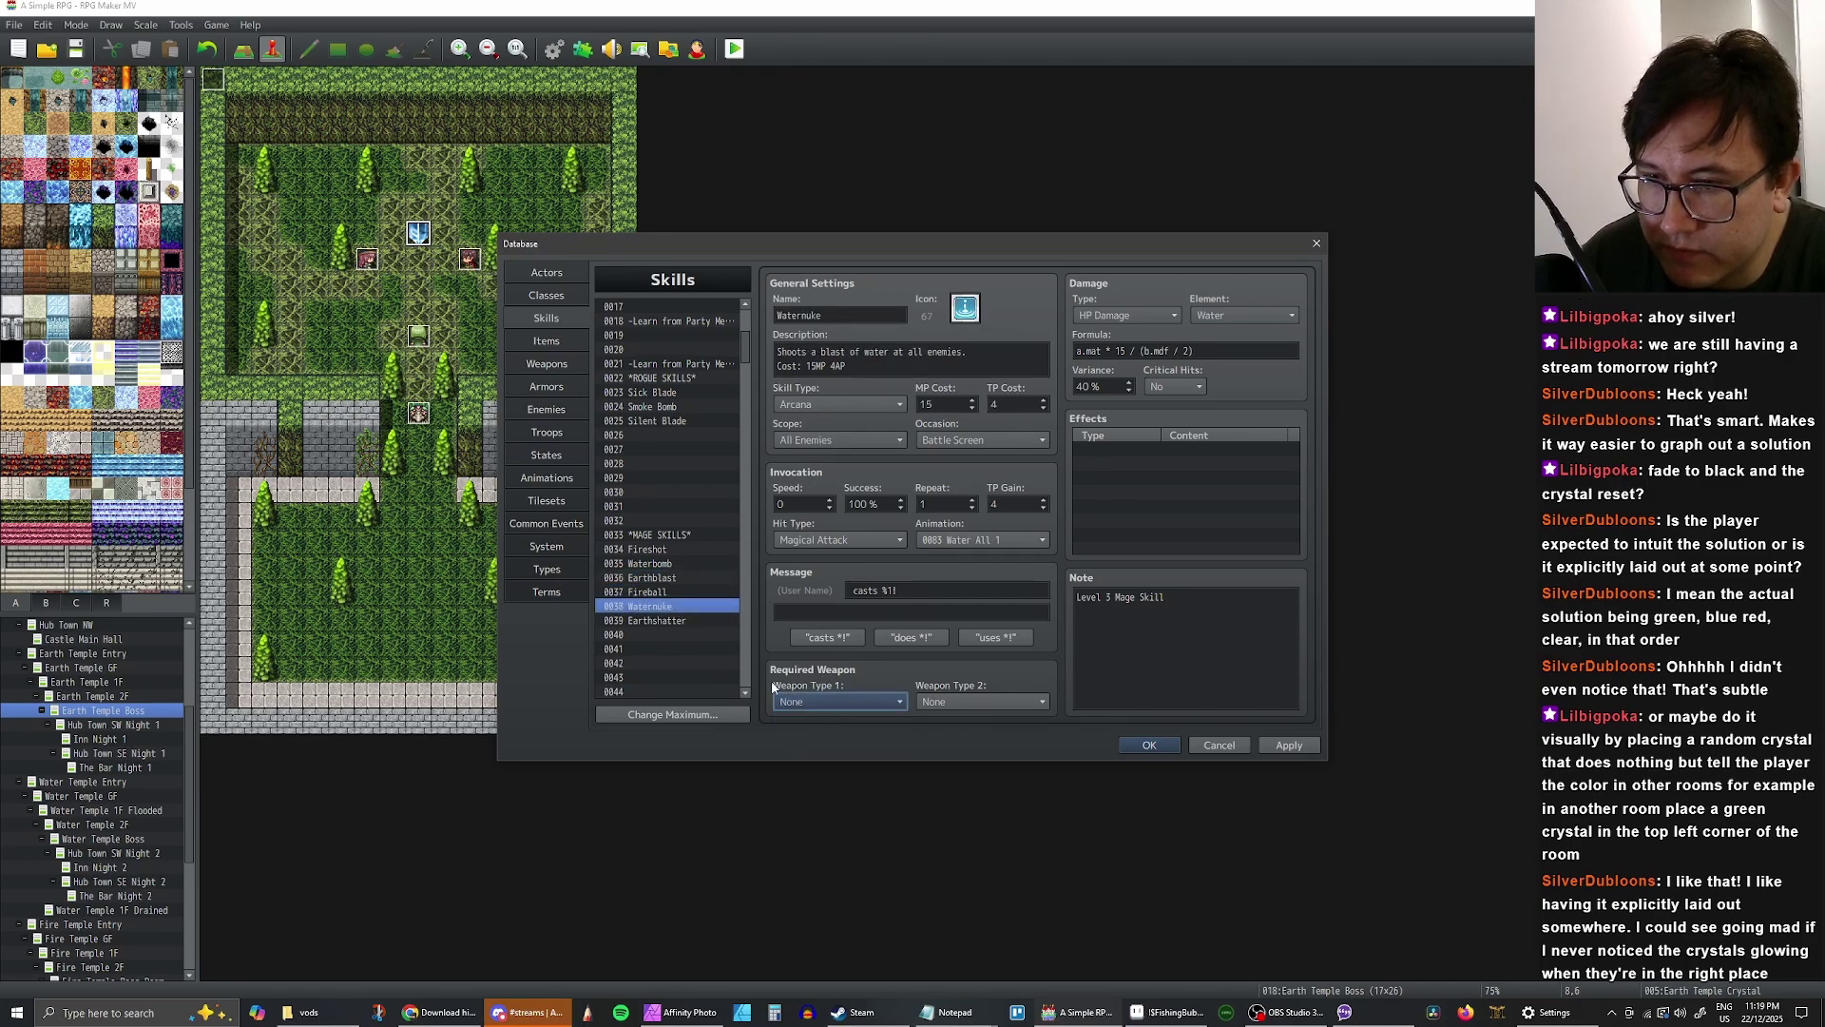
pyautogui.click(656, 620)
pyautogui.click(823, 704)
pyautogui.click(820, 720)
# - Set the required Weapon Type 1 to None for Healing Balm, Status Remover and Holy Smite, and accept the database changes
pyautogui.scroll(-4, 719, 656)
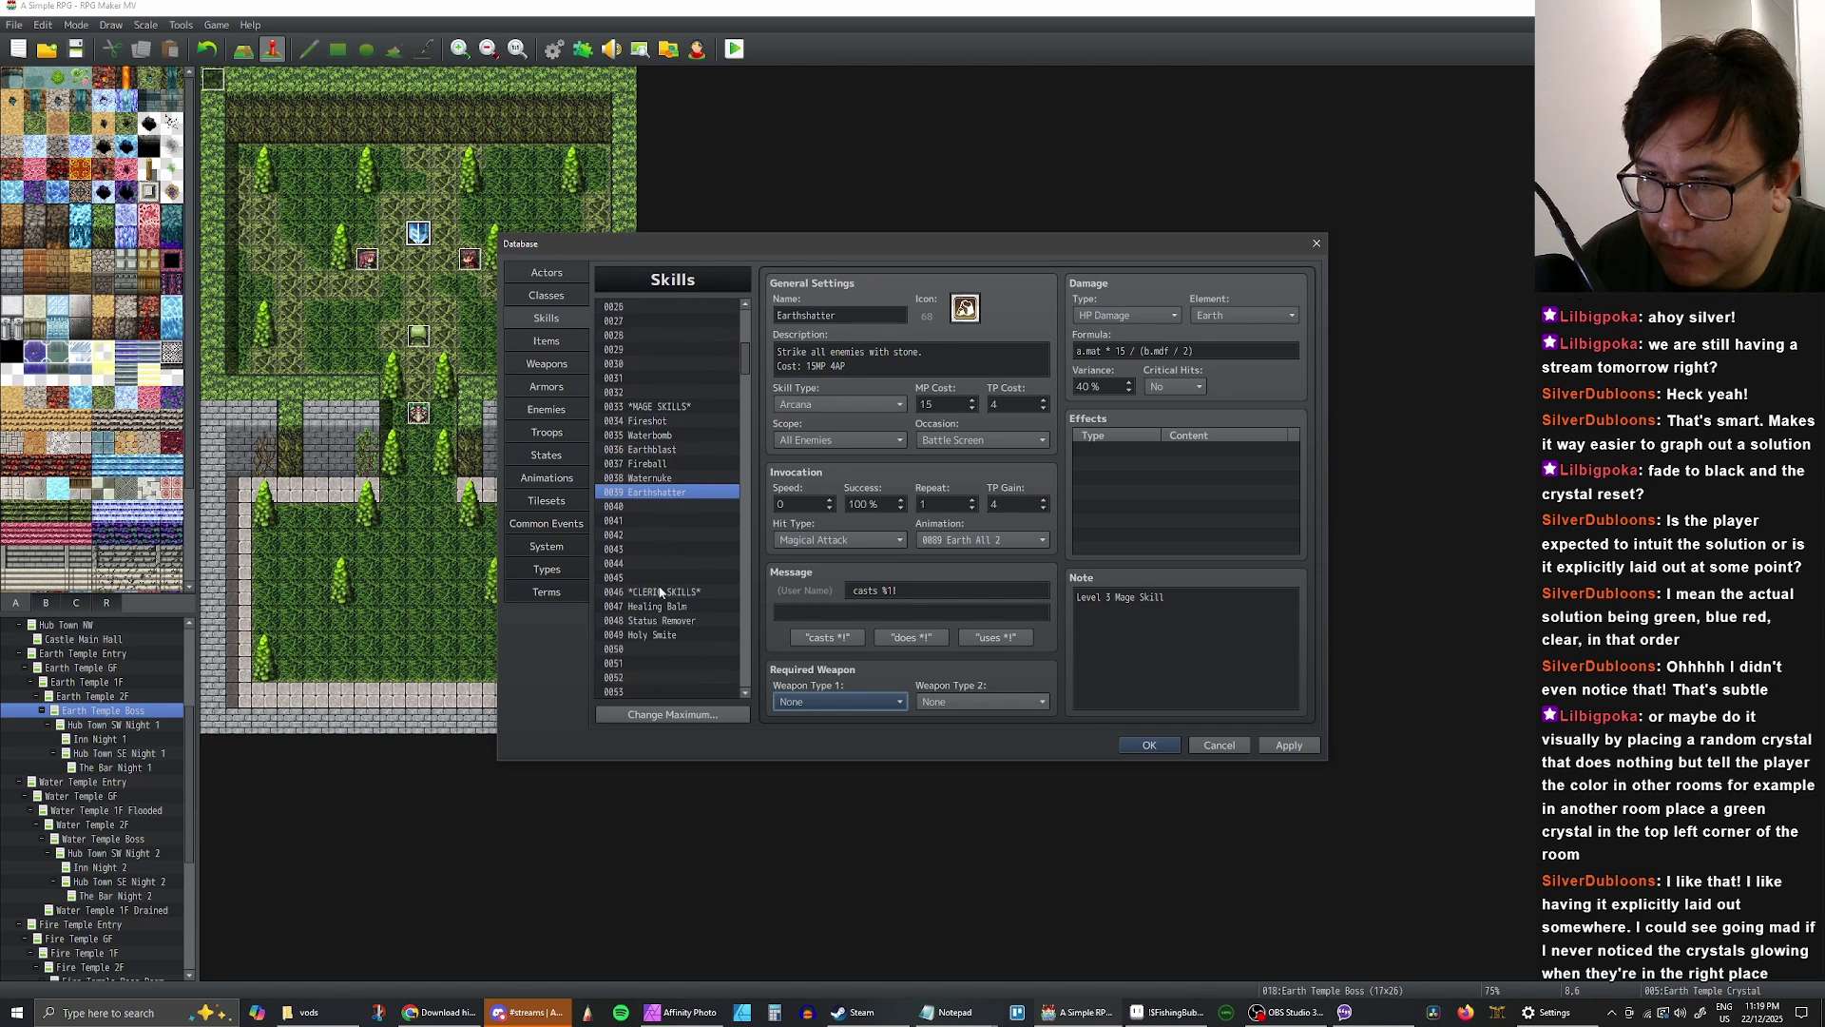
pyautogui.click(665, 577)
pyautogui.click(823, 700)
pyautogui.click(823, 700)
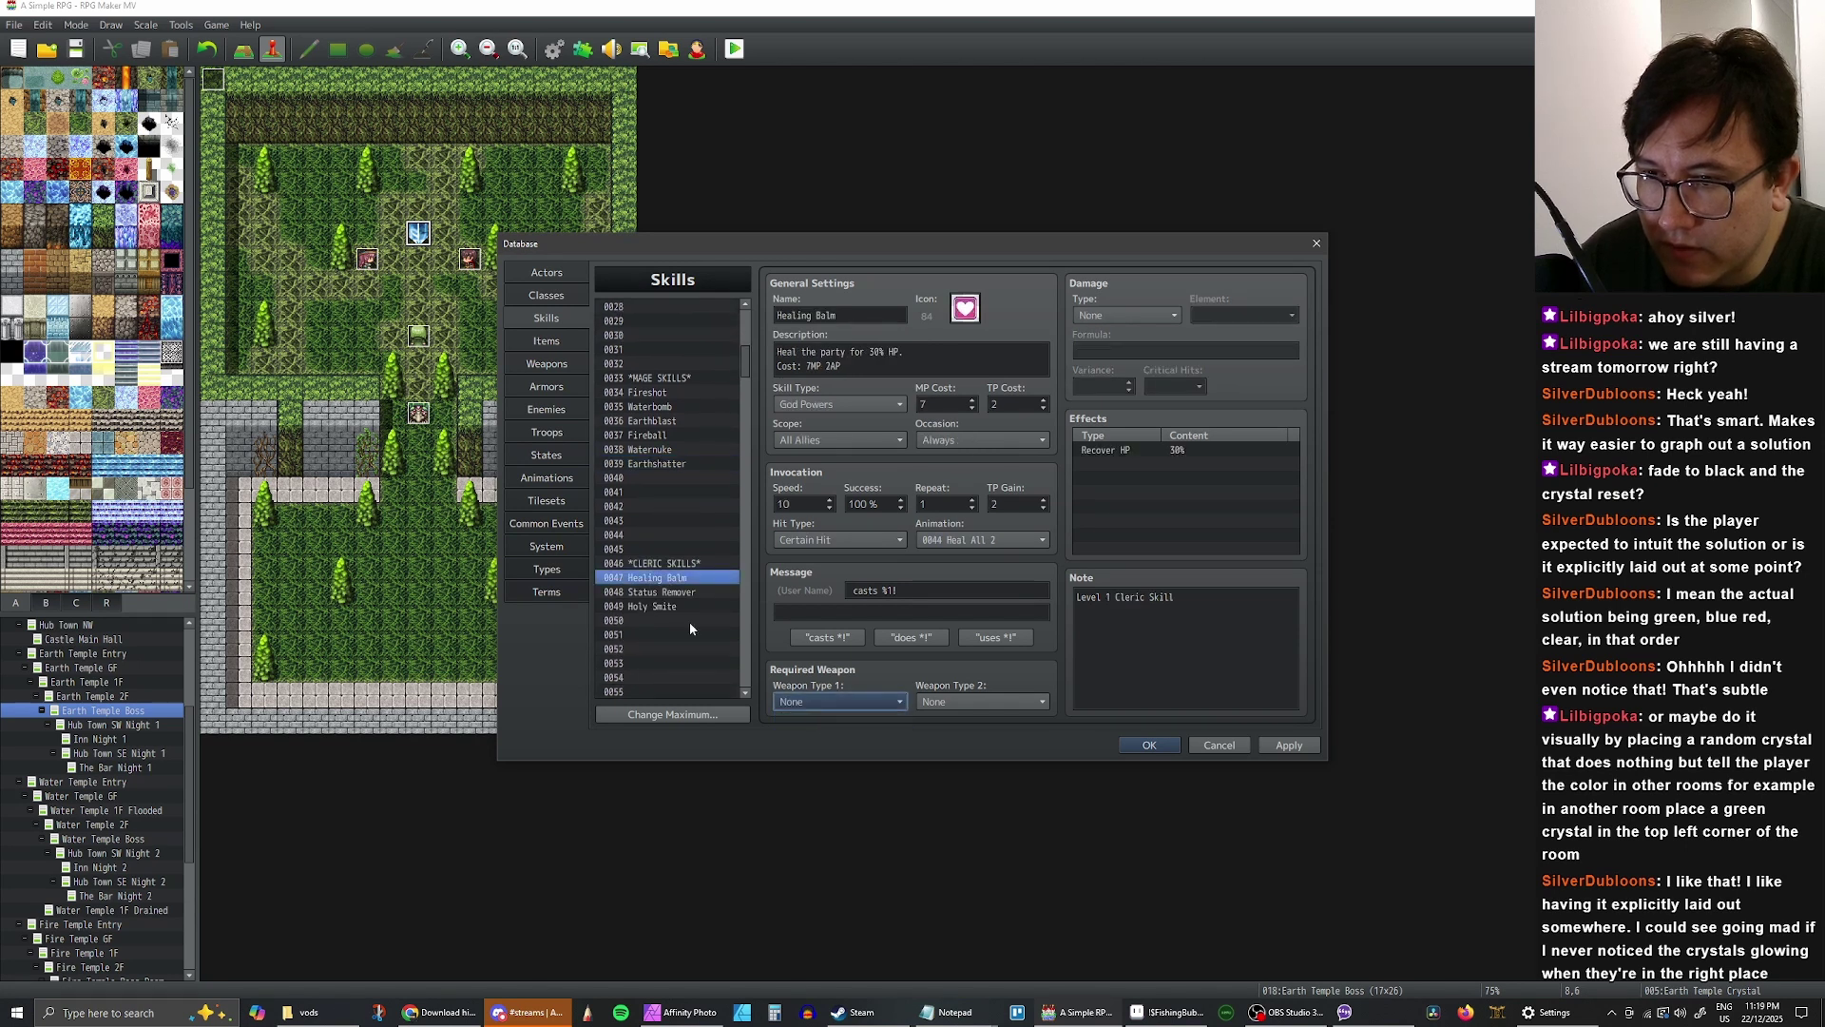
pyautogui.click(665, 591)
pyautogui.click(817, 702)
pyautogui.click(817, 720)
pyautogui.click(655, 606)
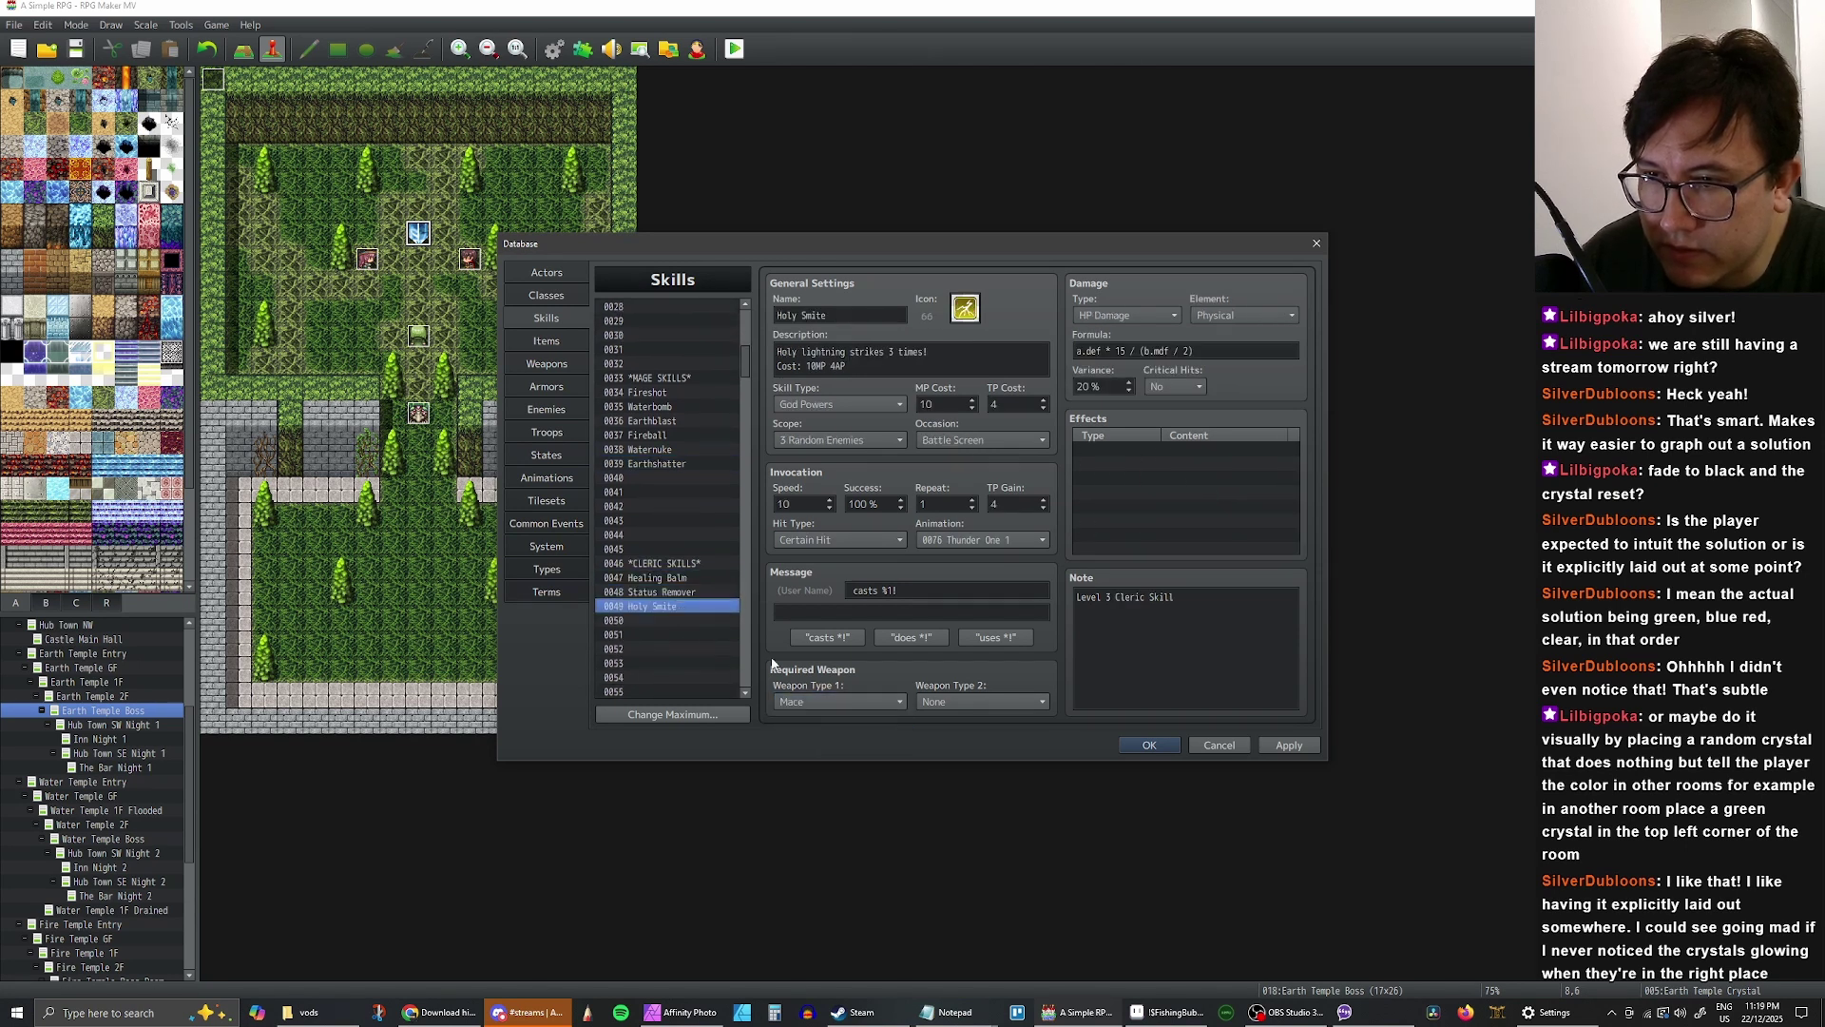
pyautogui.click(823, 701)
pyautogui.click(823, 701)
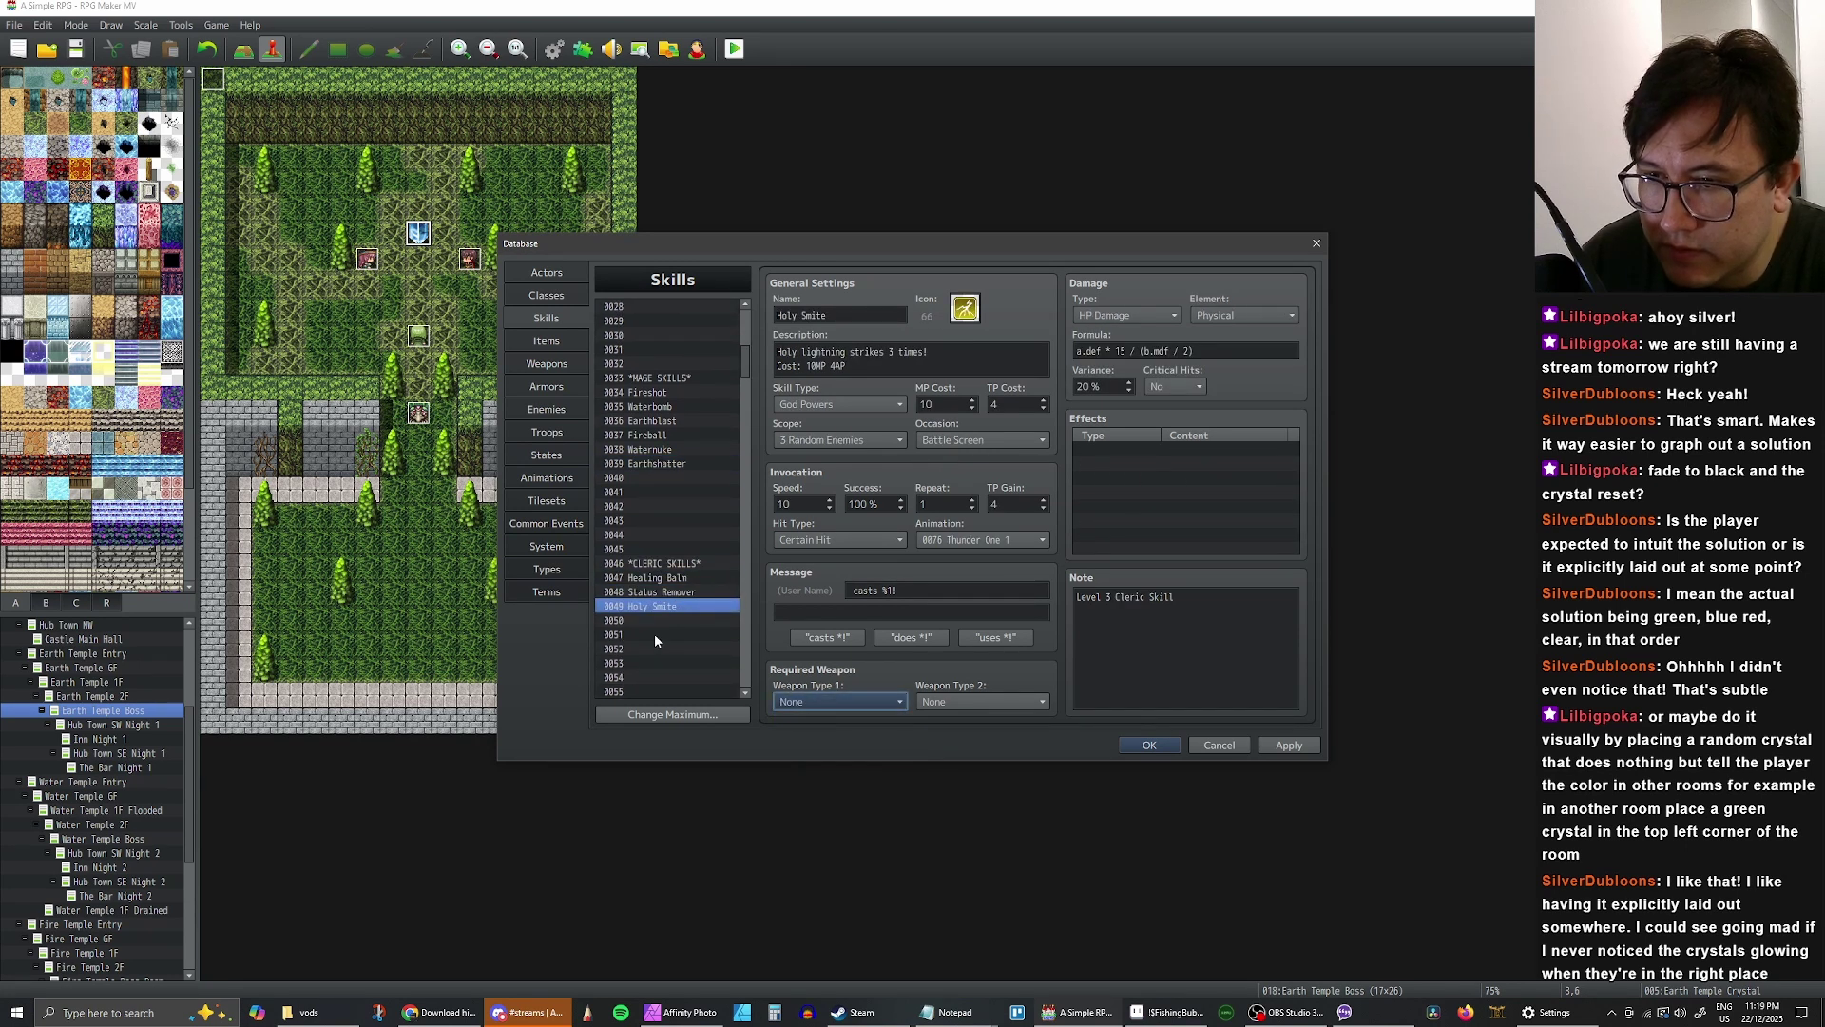
pyautogui.click(1150, 745)
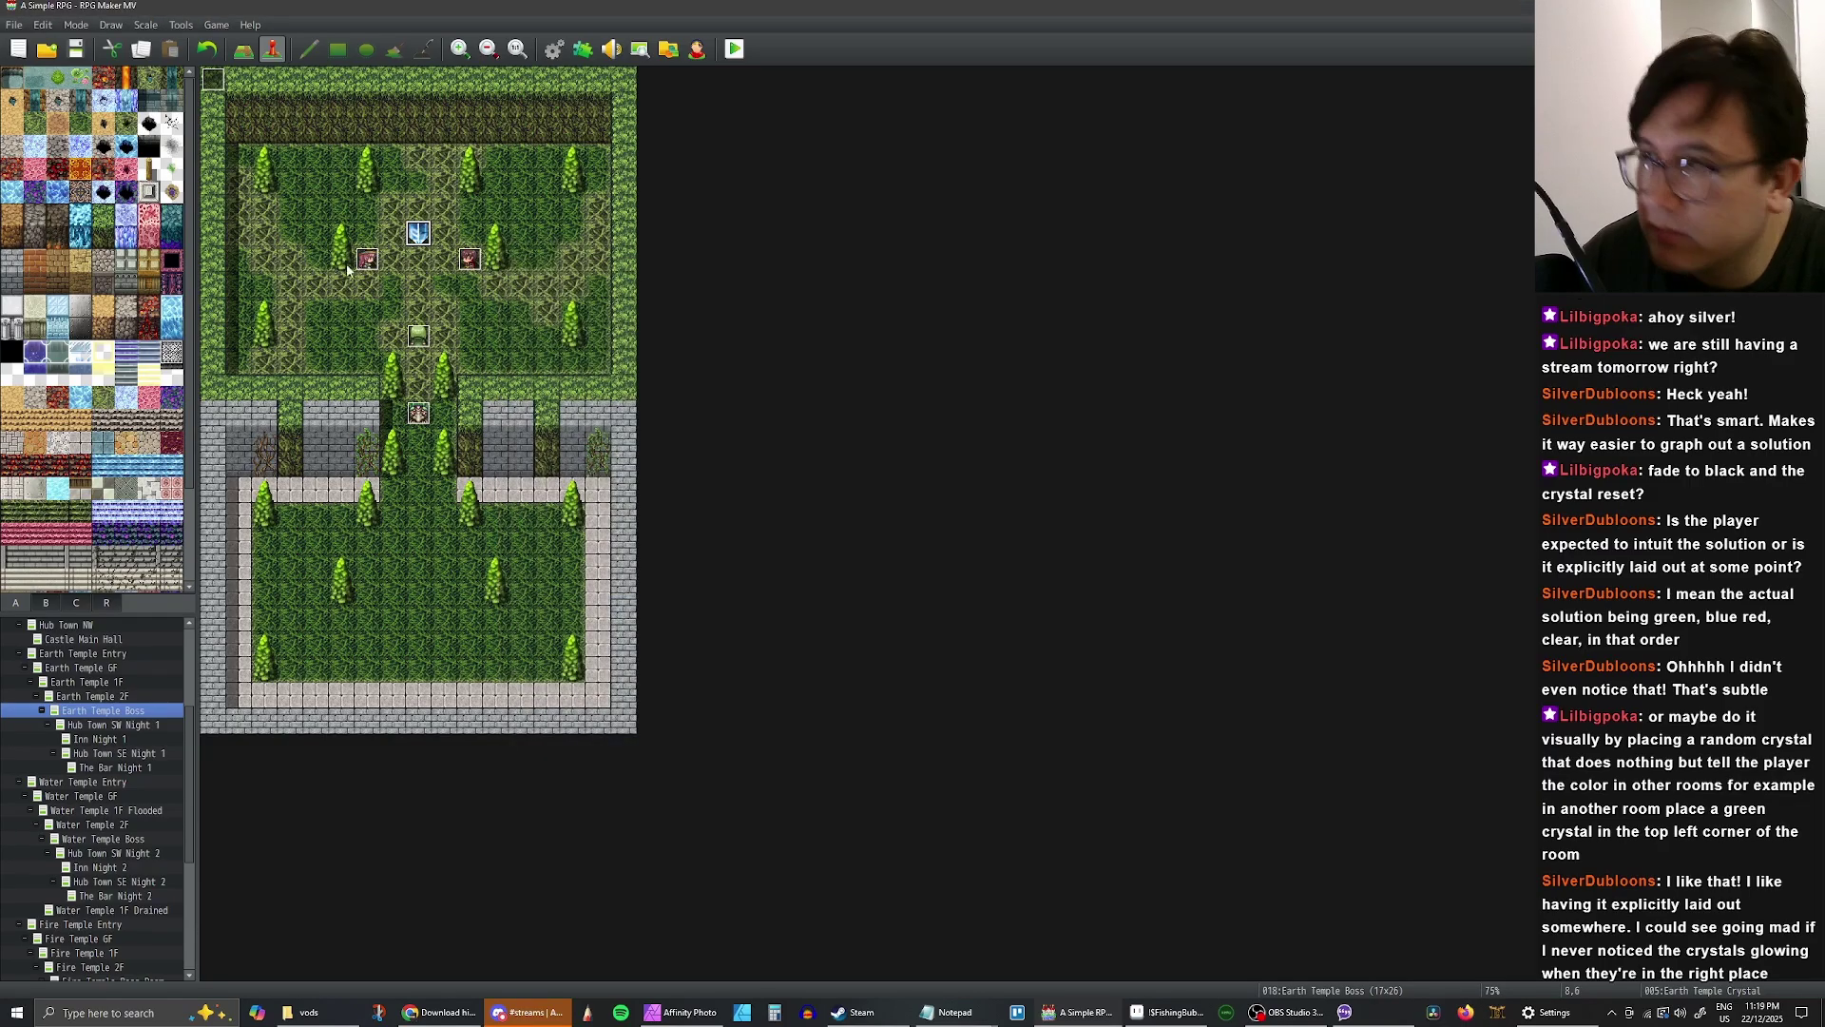
# - Start a playtest of the game, maximize its window and open the list of saved games
pyautogui.click(734, 49)
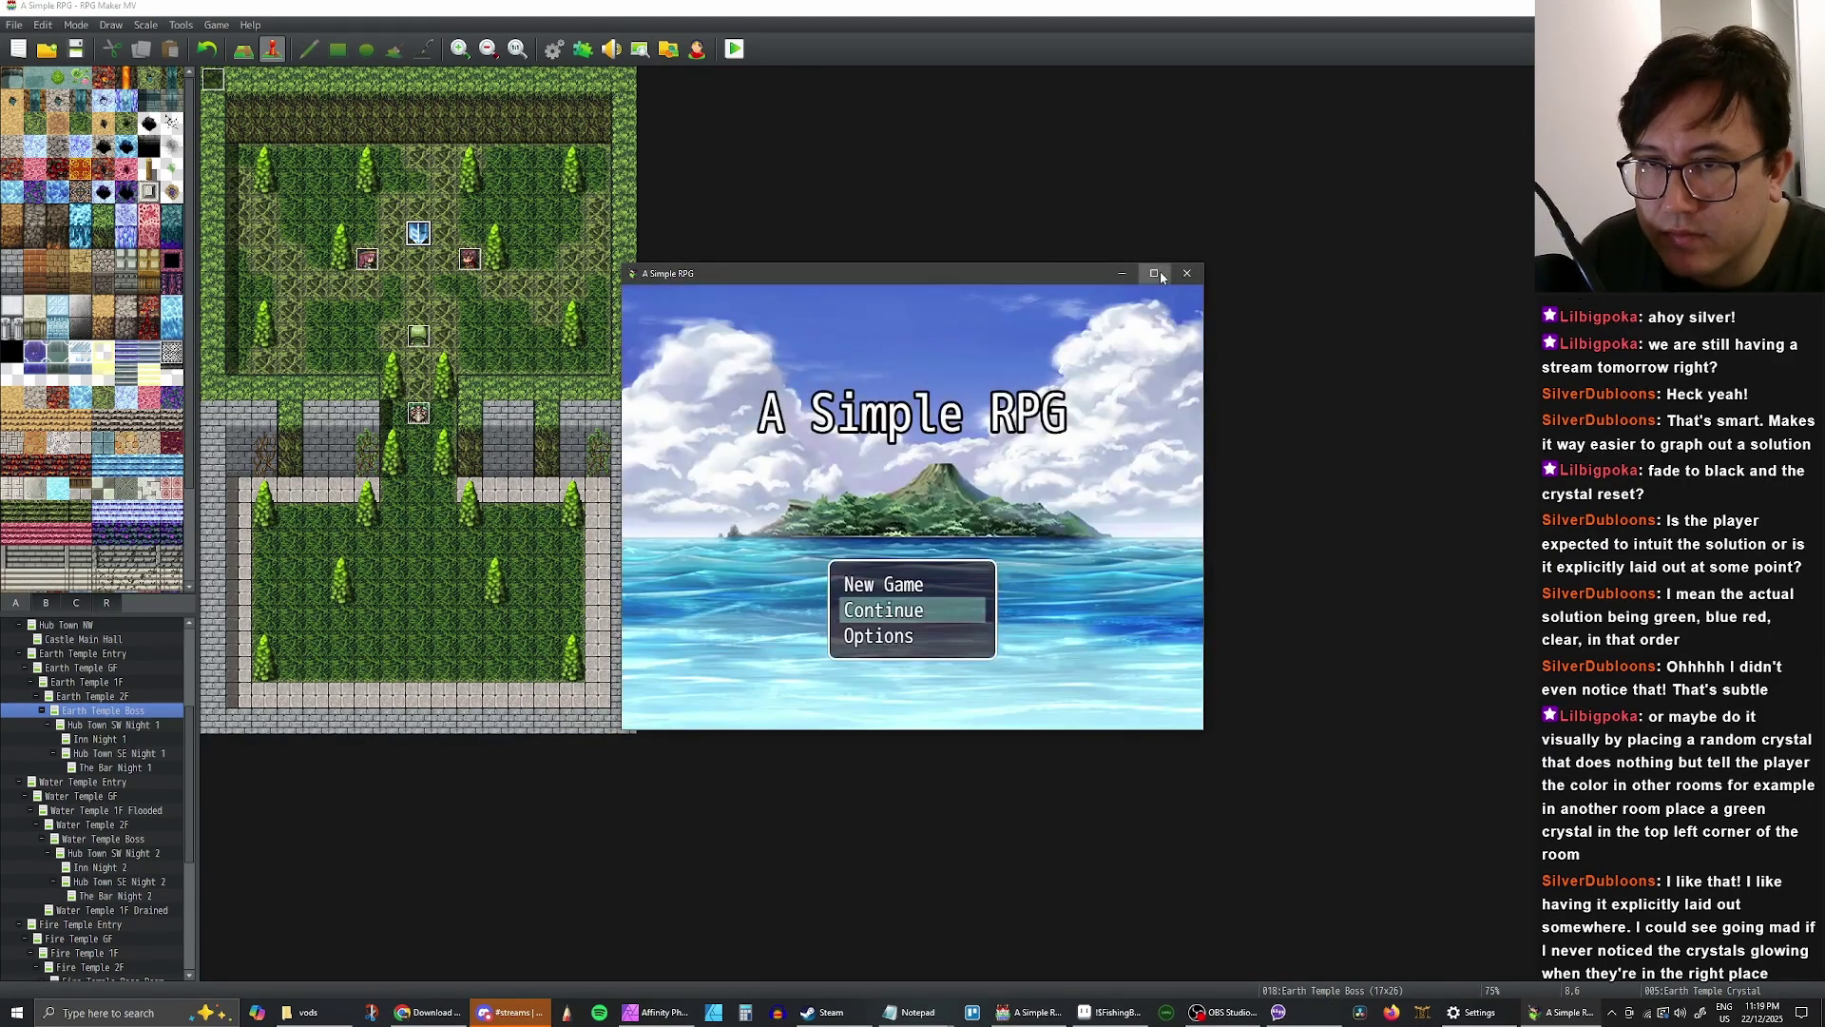
pyautogui.click(1147, 279)
pyautogui.press('Return')
# - Look through the saved games and load File 2, which has the full four-member party
pyautogui.press('Up')
pyautogui.press('Up')
pyautogui.press('Up')
pyautogui.press('Up')
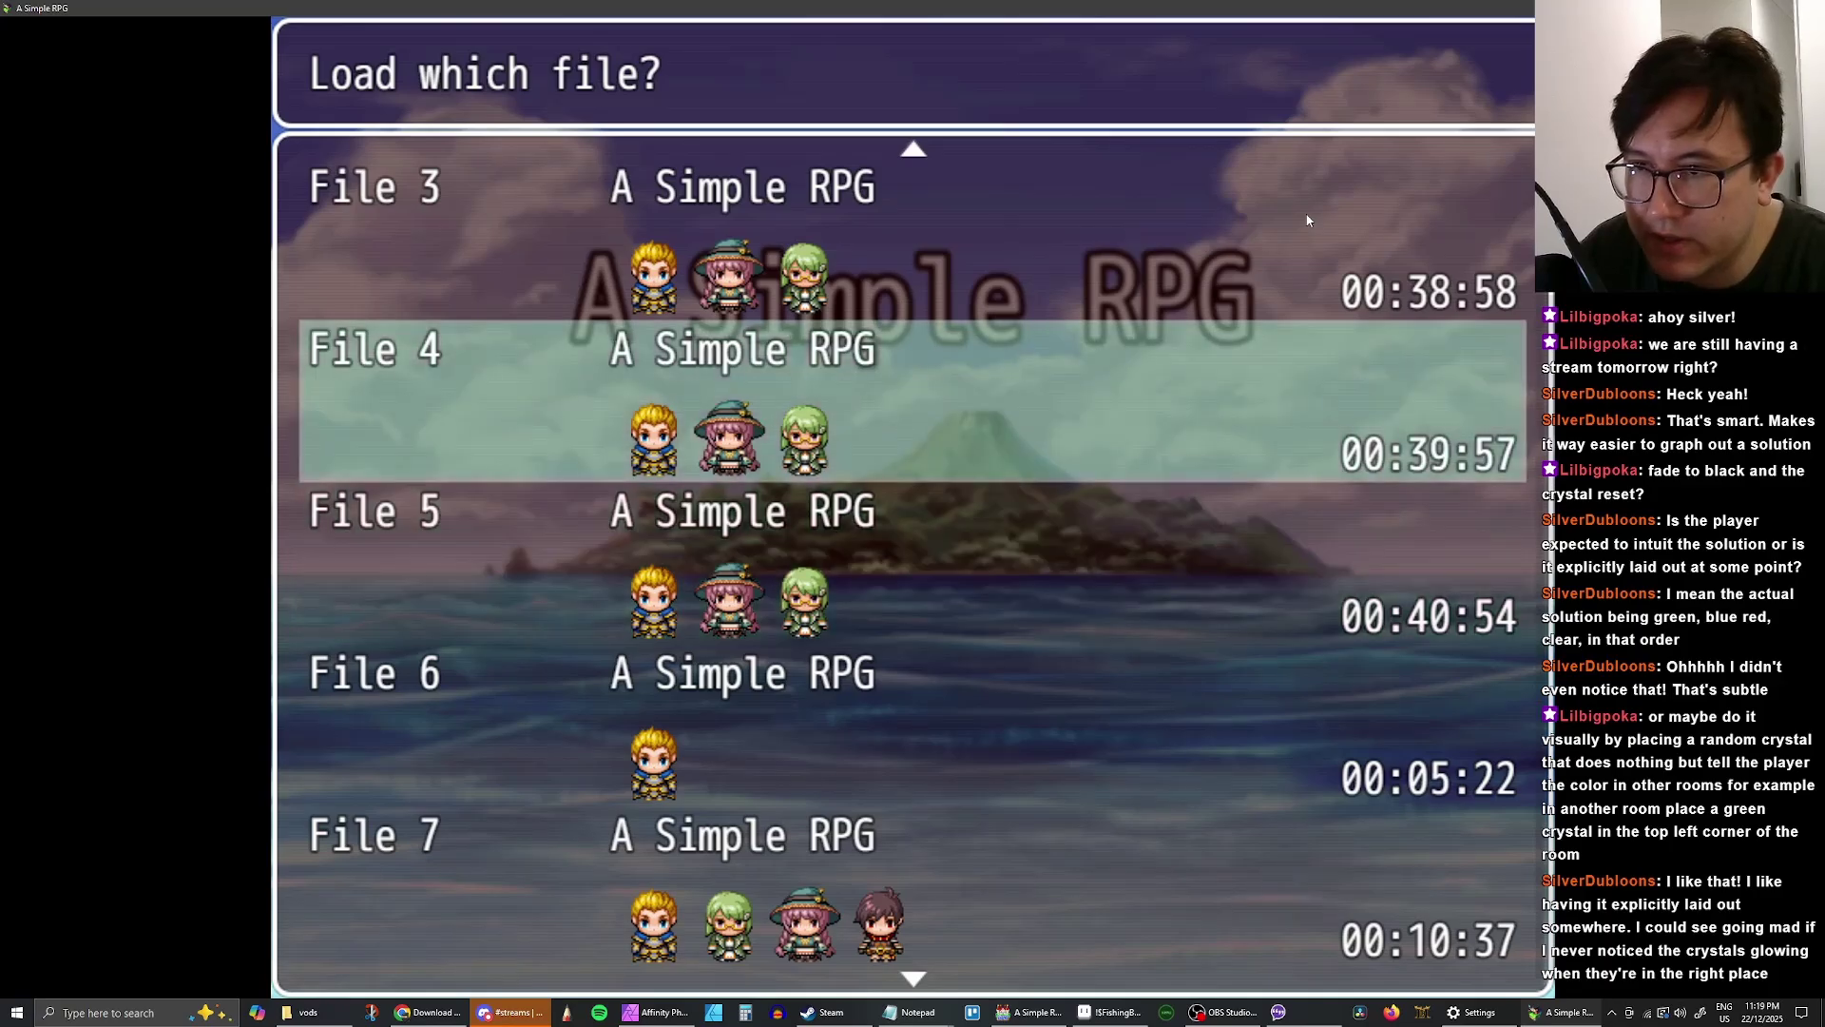
pyautogui.press('Down')
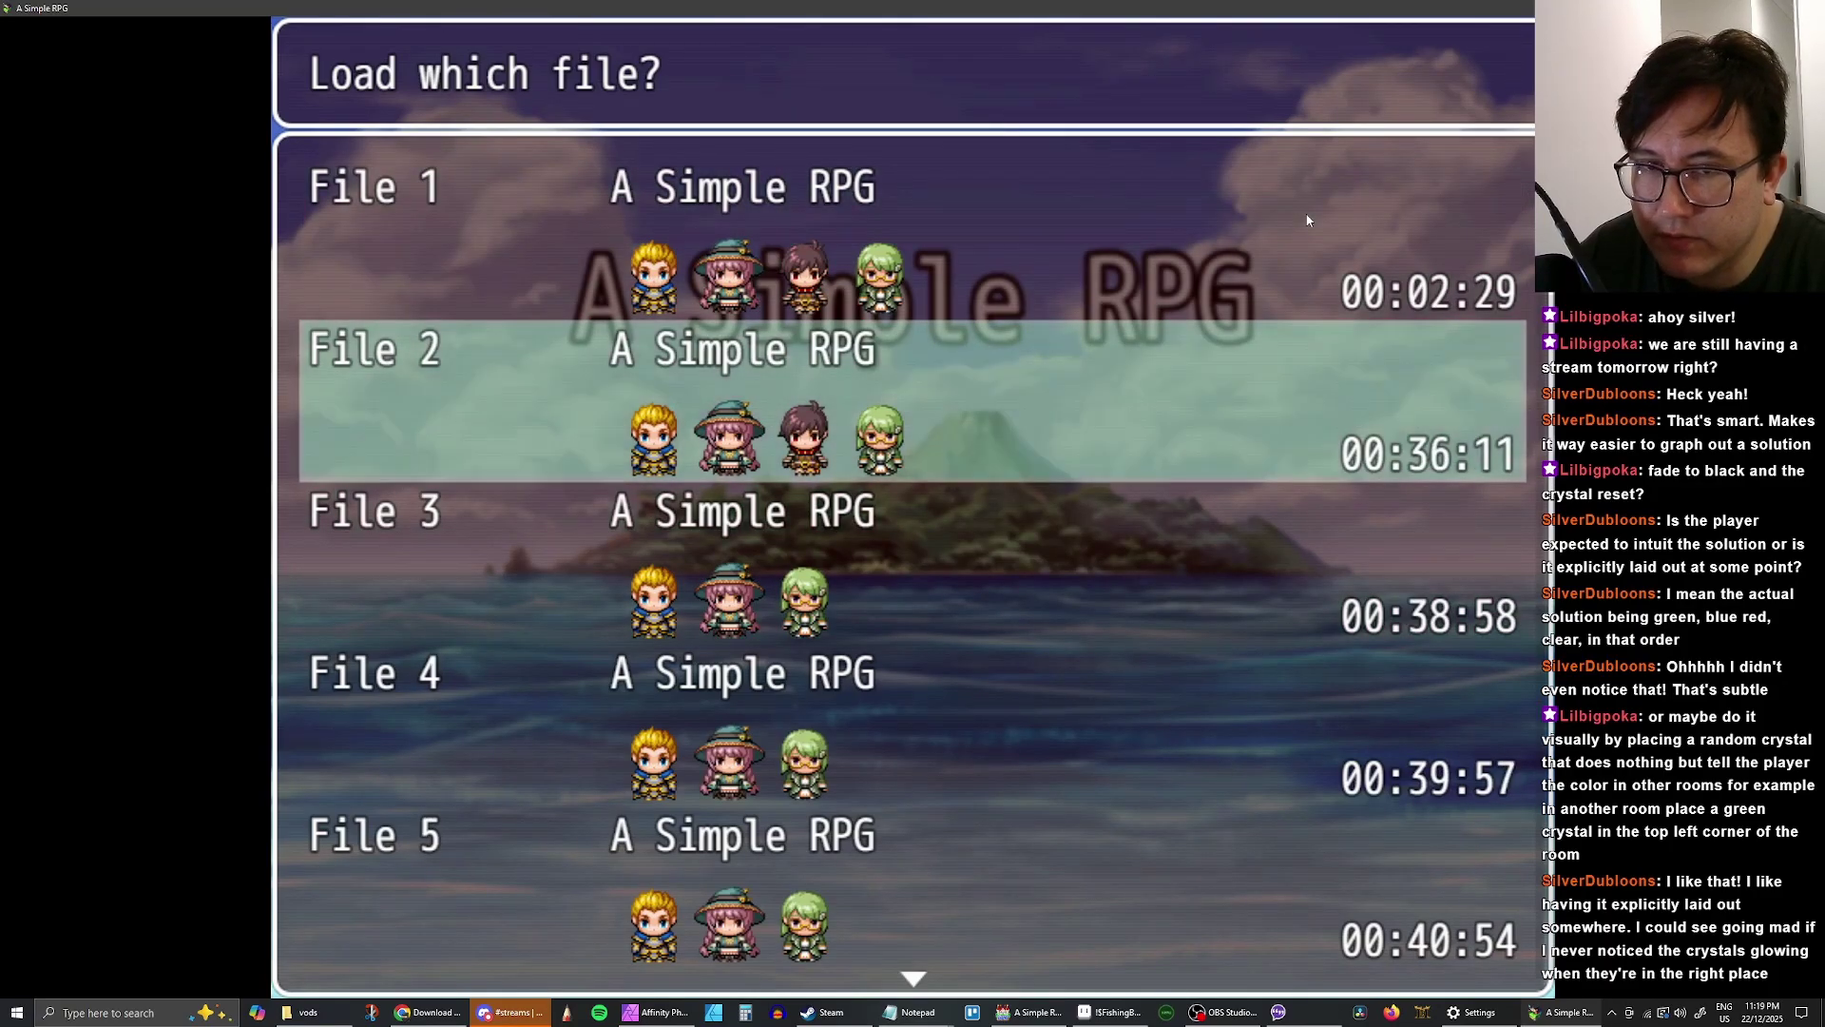
pyautogui.press('Down')
pyautogui.press('Down')
pyautogui.press('Down')
pyautogui.press('Down')
pyautogui.press('Down')
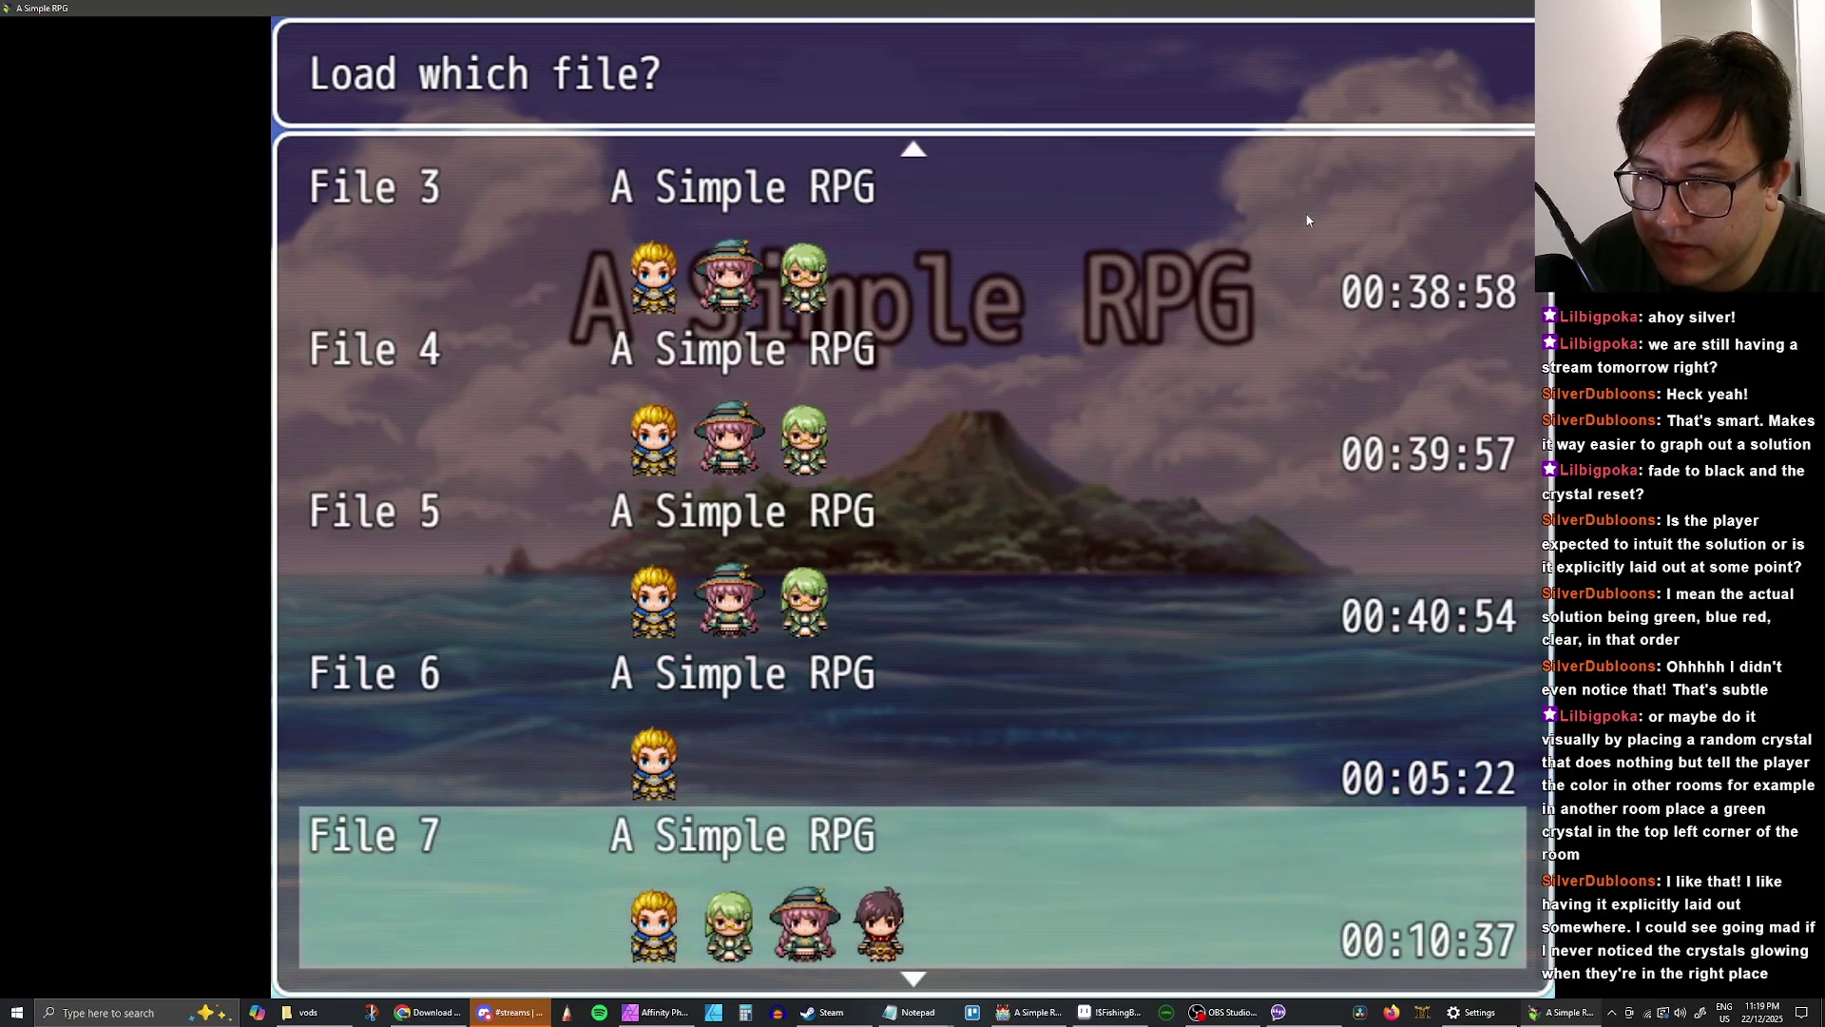
pyautogui.press('Up')
pyautogui.press('Up')
pyautogui.press('Up')
pyautogui.press('Up')
pyautogui.press('Up')
pyautogui.press('Up')
pyautogui.press('Down')
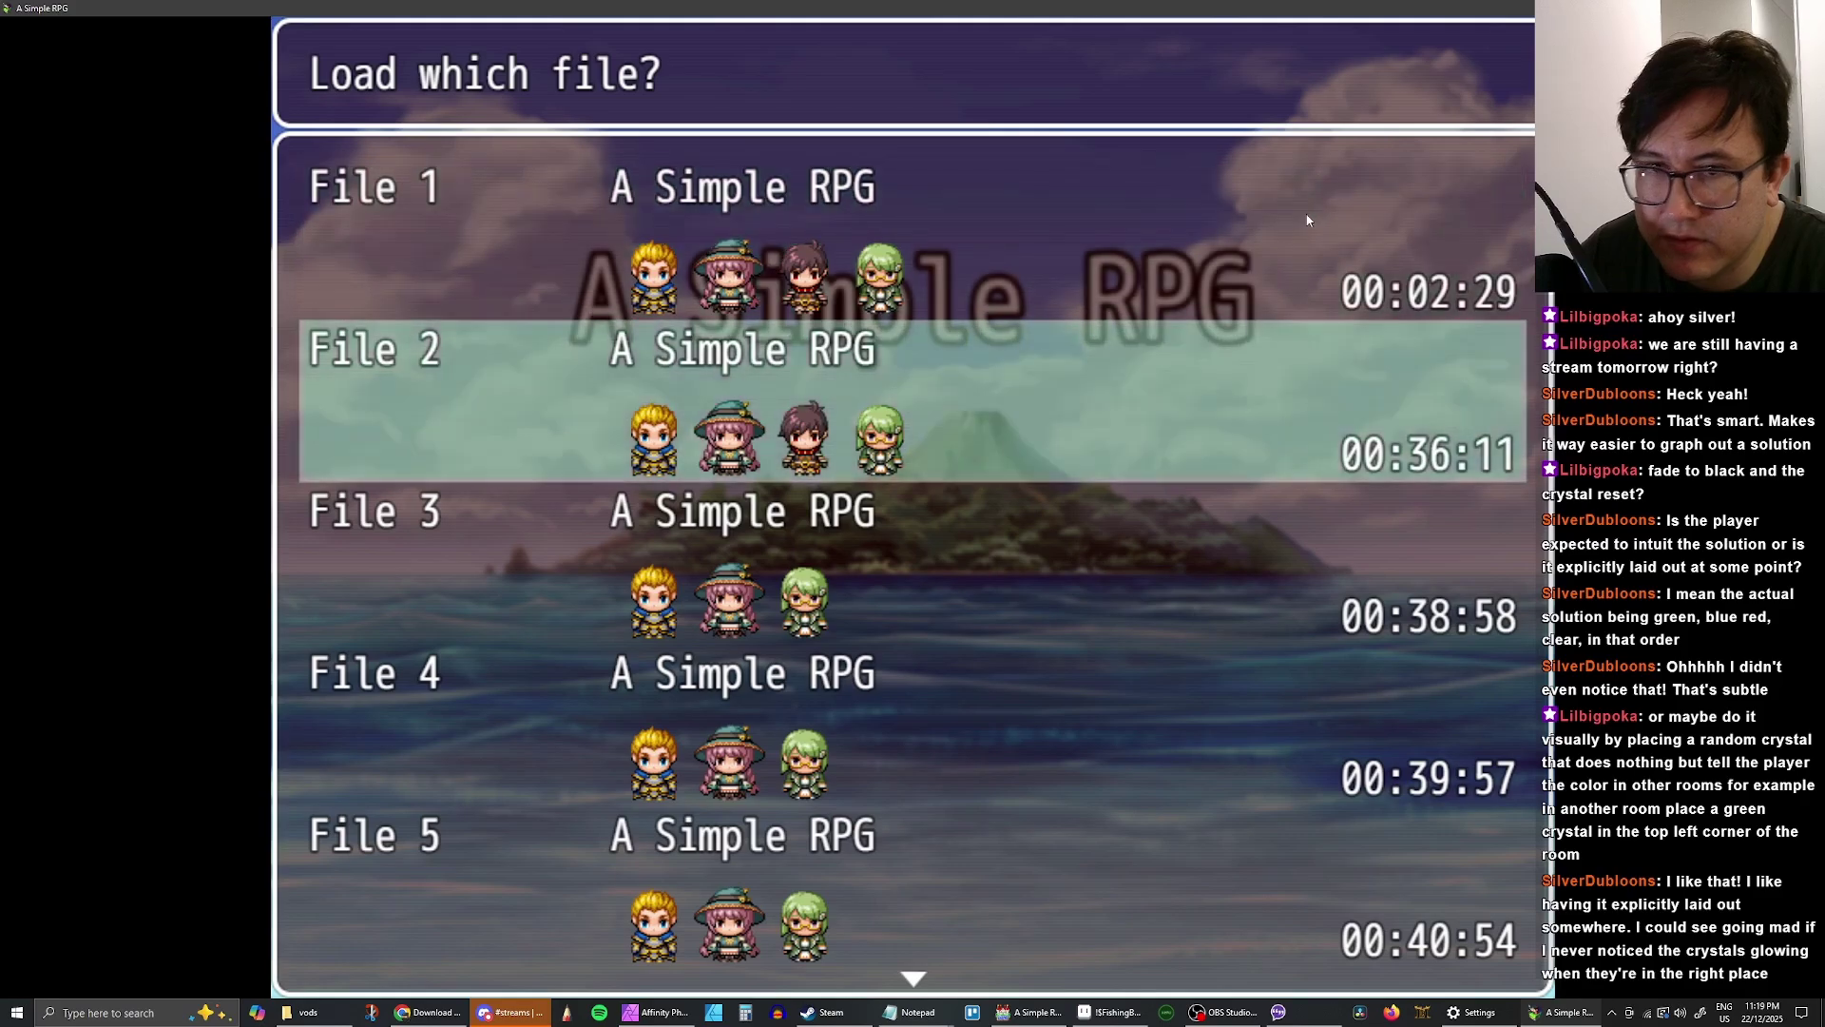
pyautogui.press('Return')
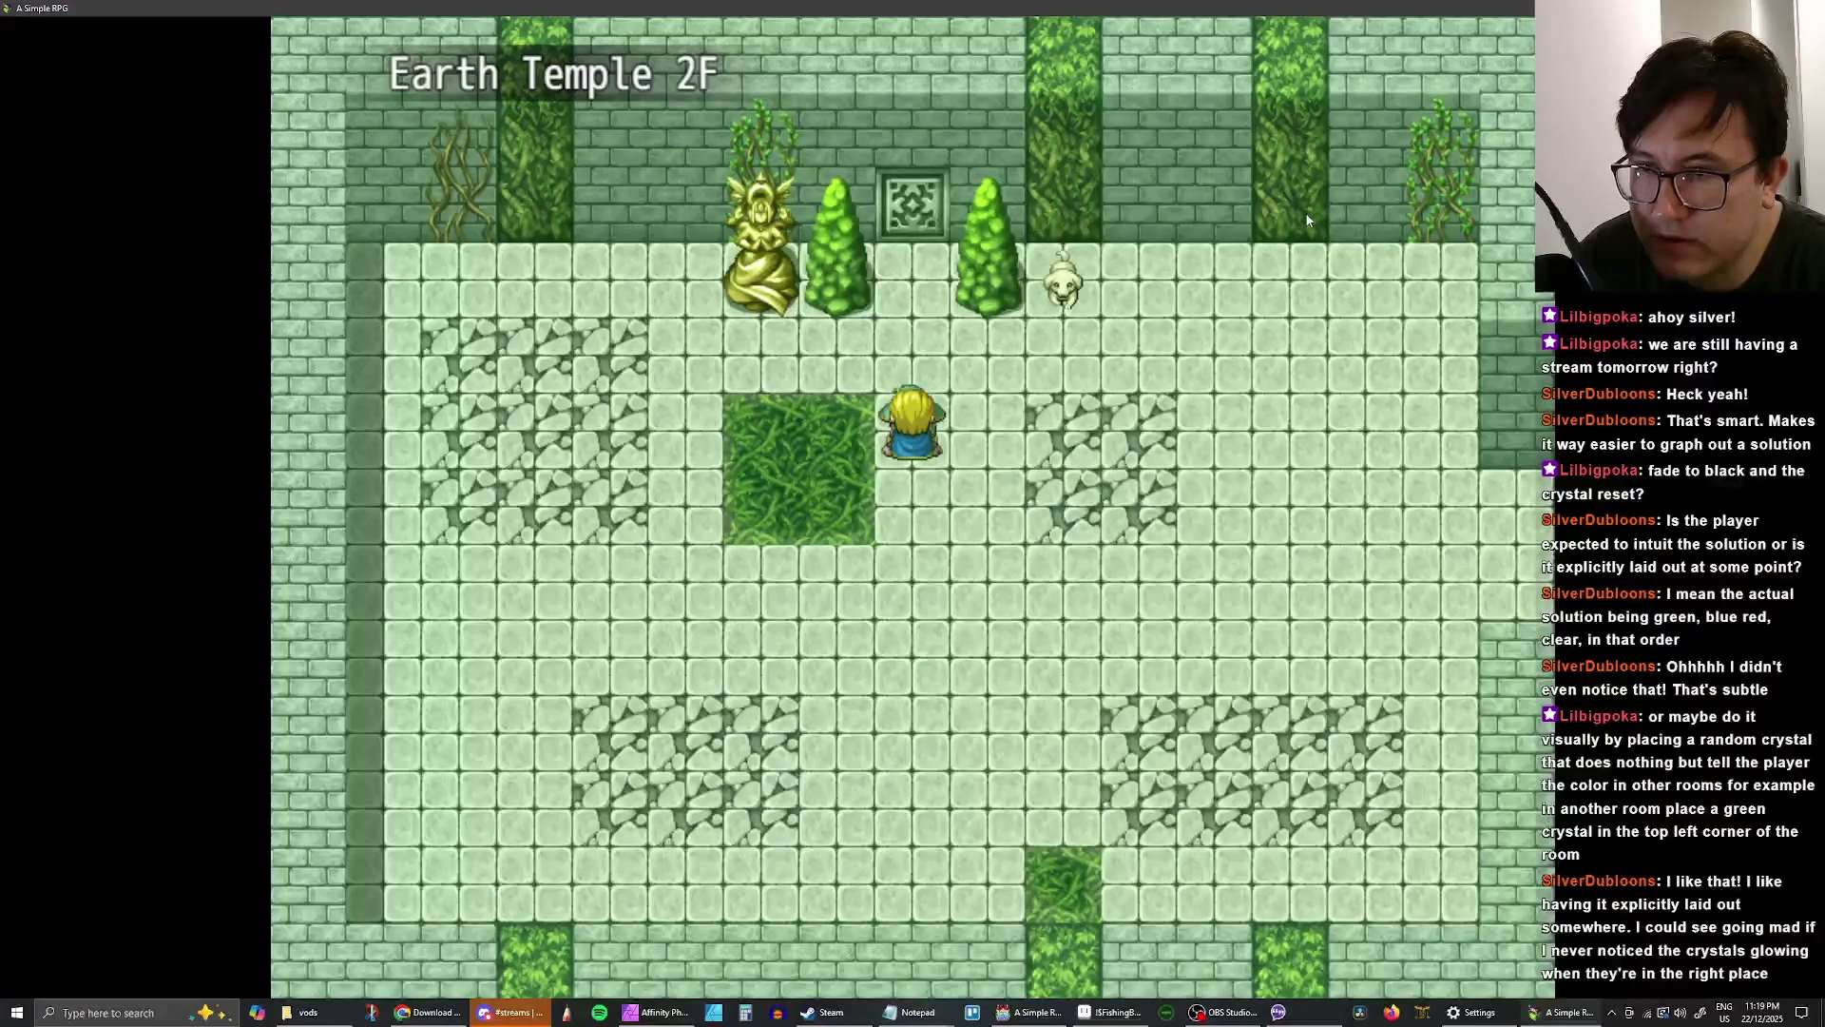
# - Walk the party around Earth Temple 2F and talk to the dog beside the trees
pyautogui.press('Down')
pyautogui.press('Right')
pyautogui.press('Up')
pyautogui.press('Left')
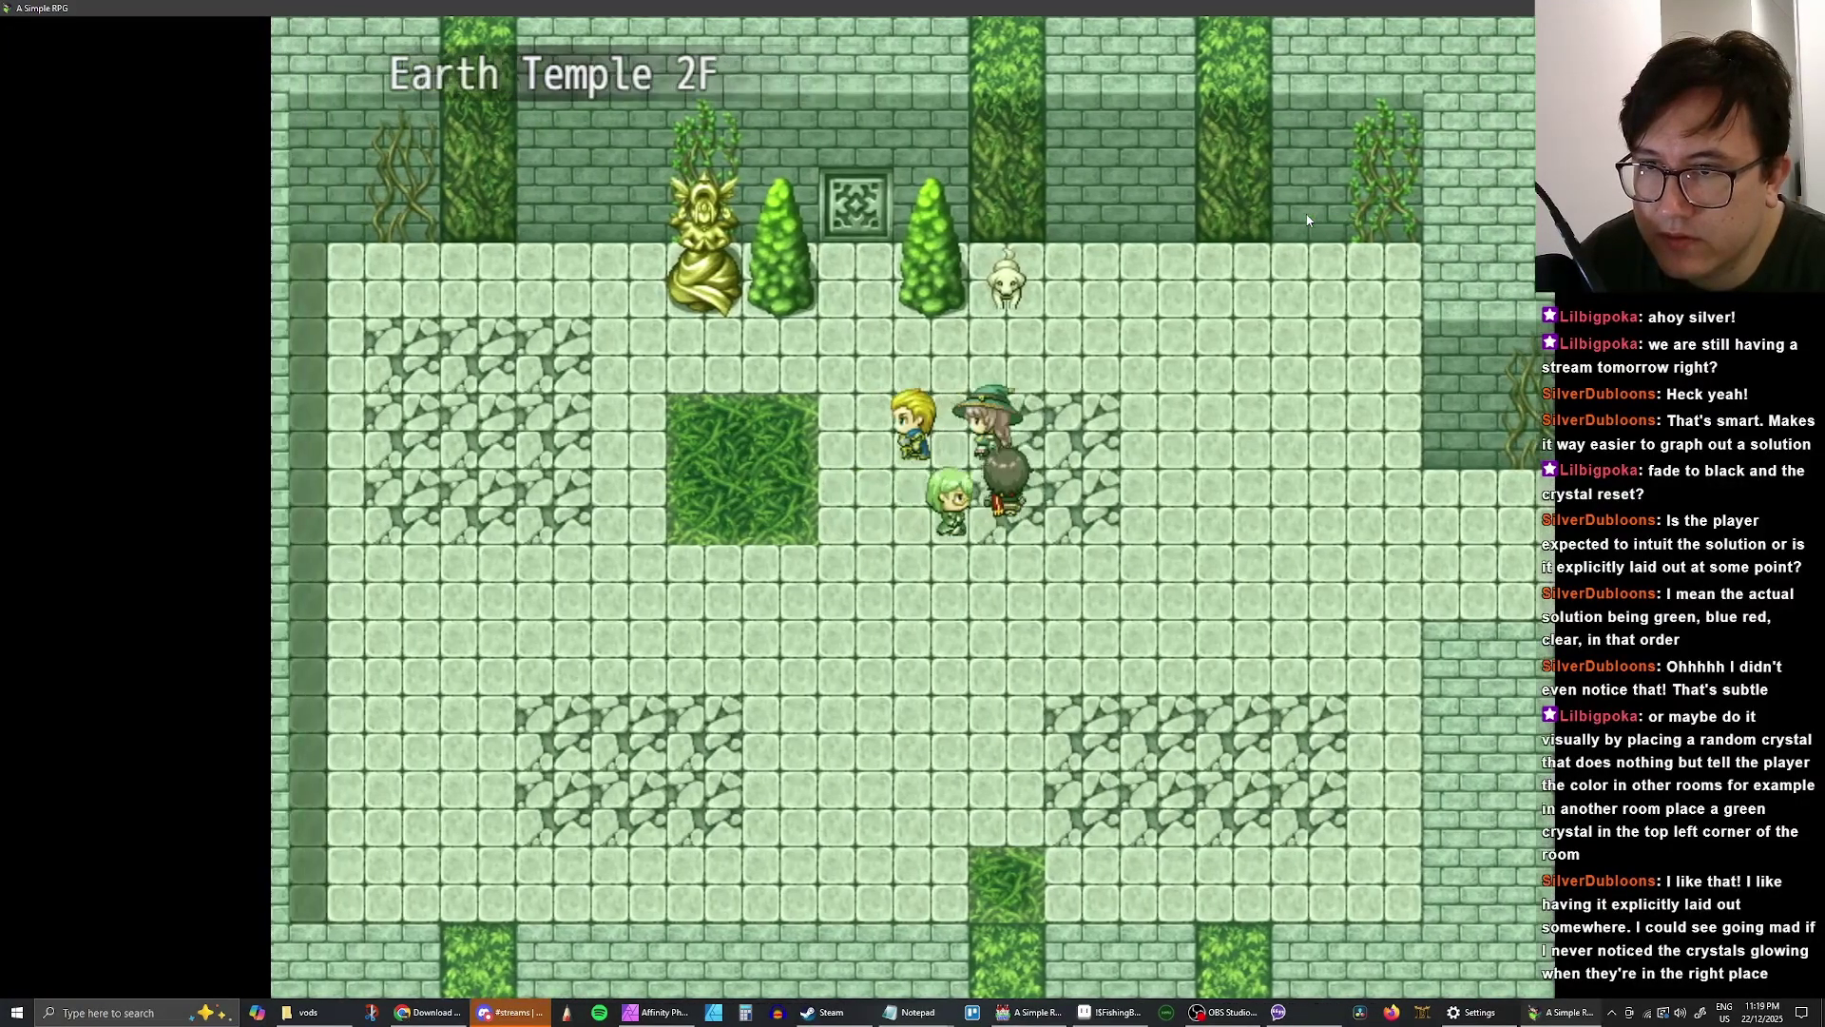
pyautogui.press('Right')
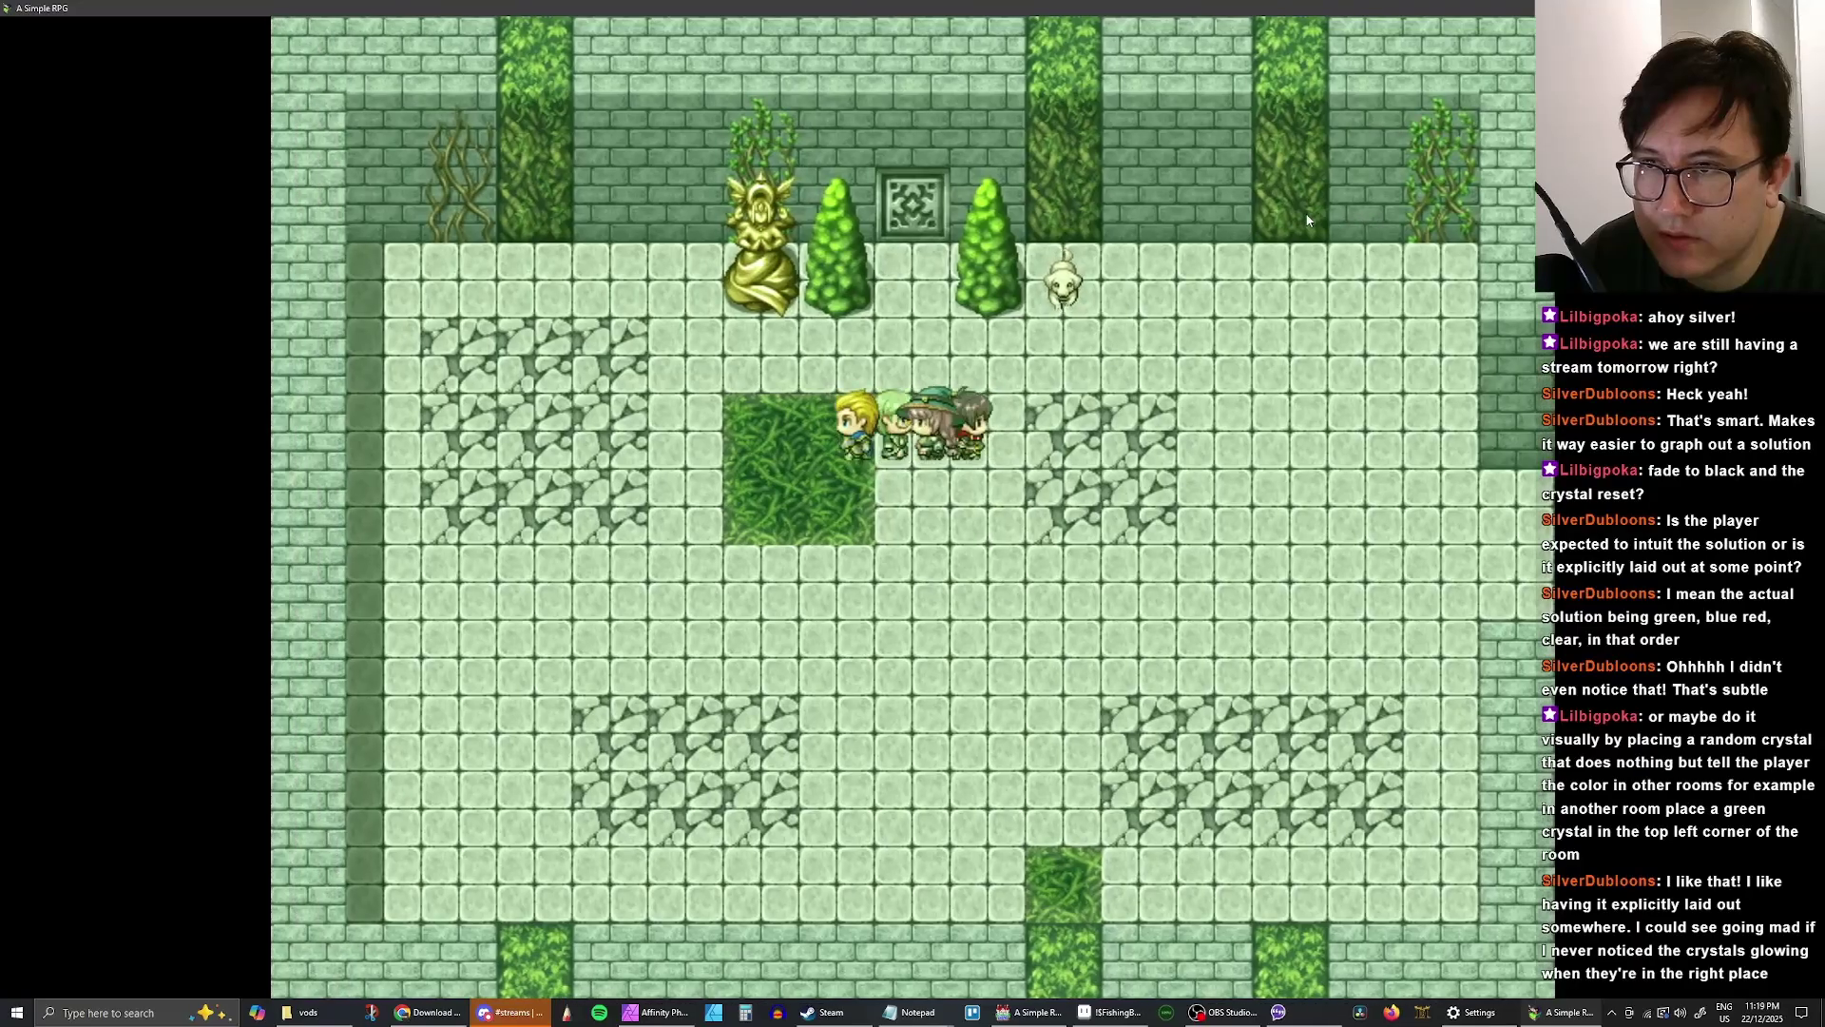
pyautogui.press('Up')
pyautogui.press('Return')
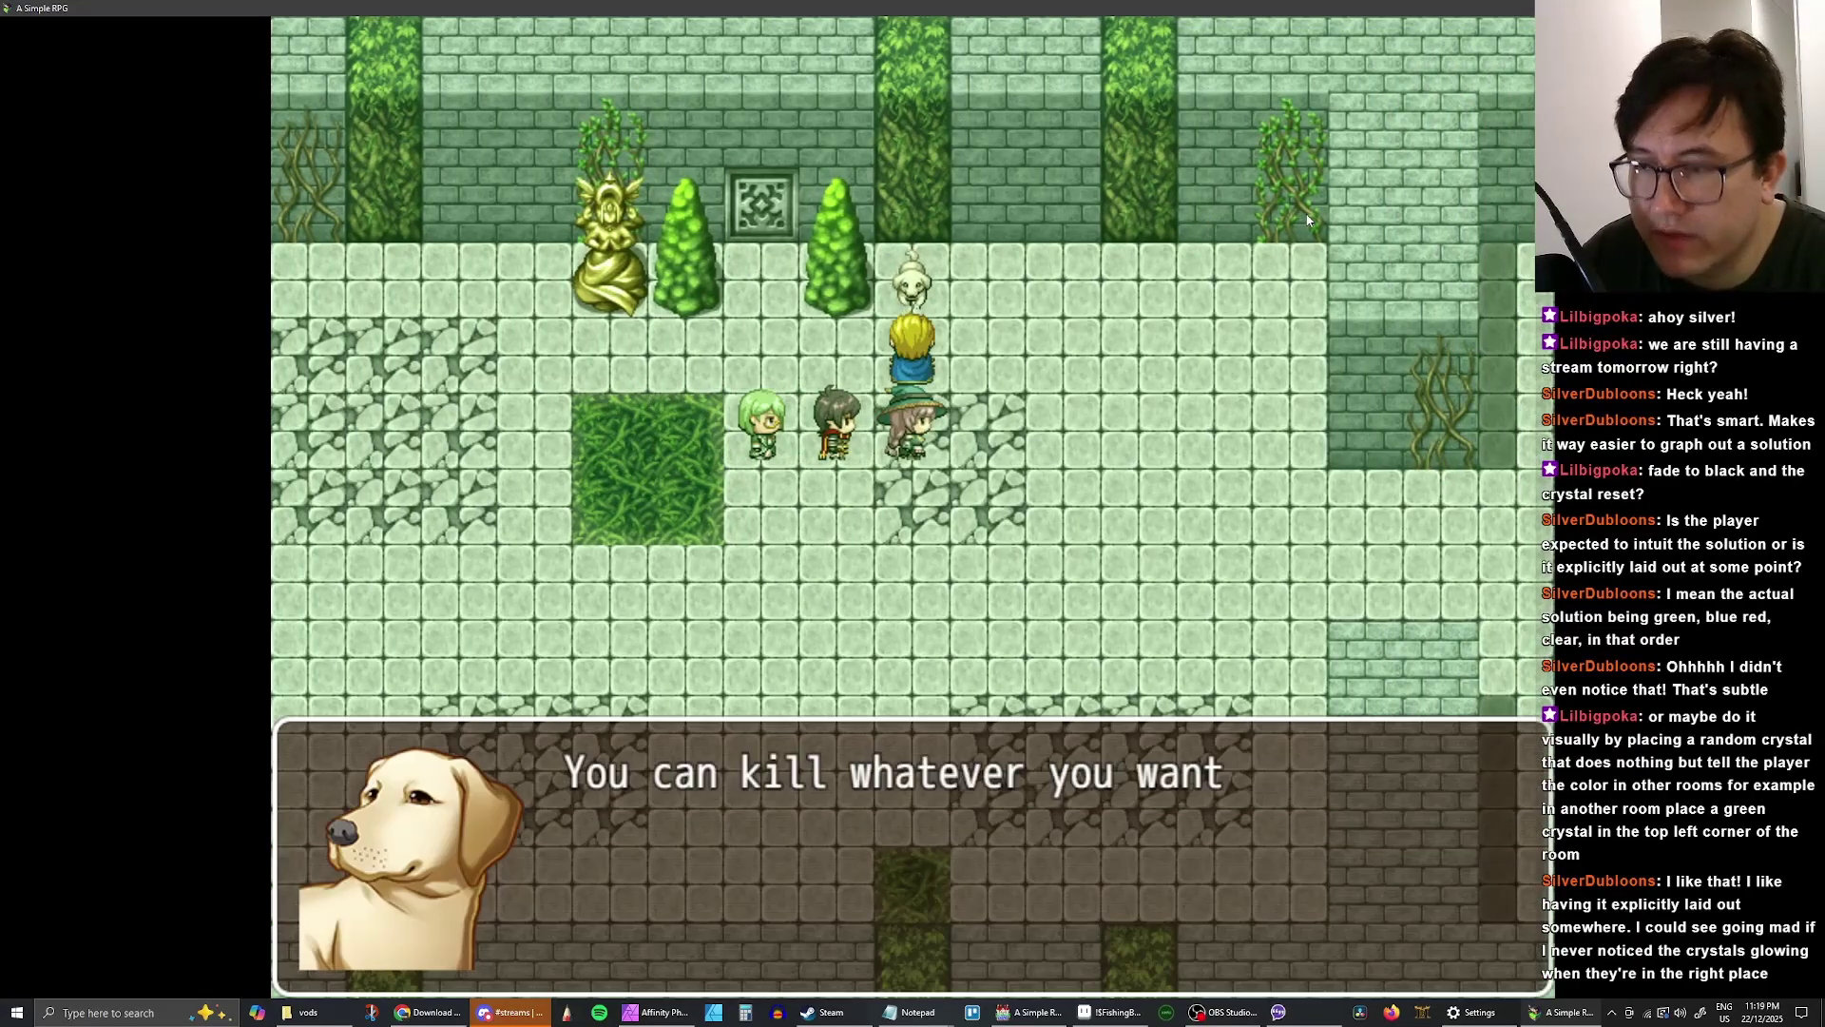
pyautogui.press('Return')
pyautogui.press('Down')
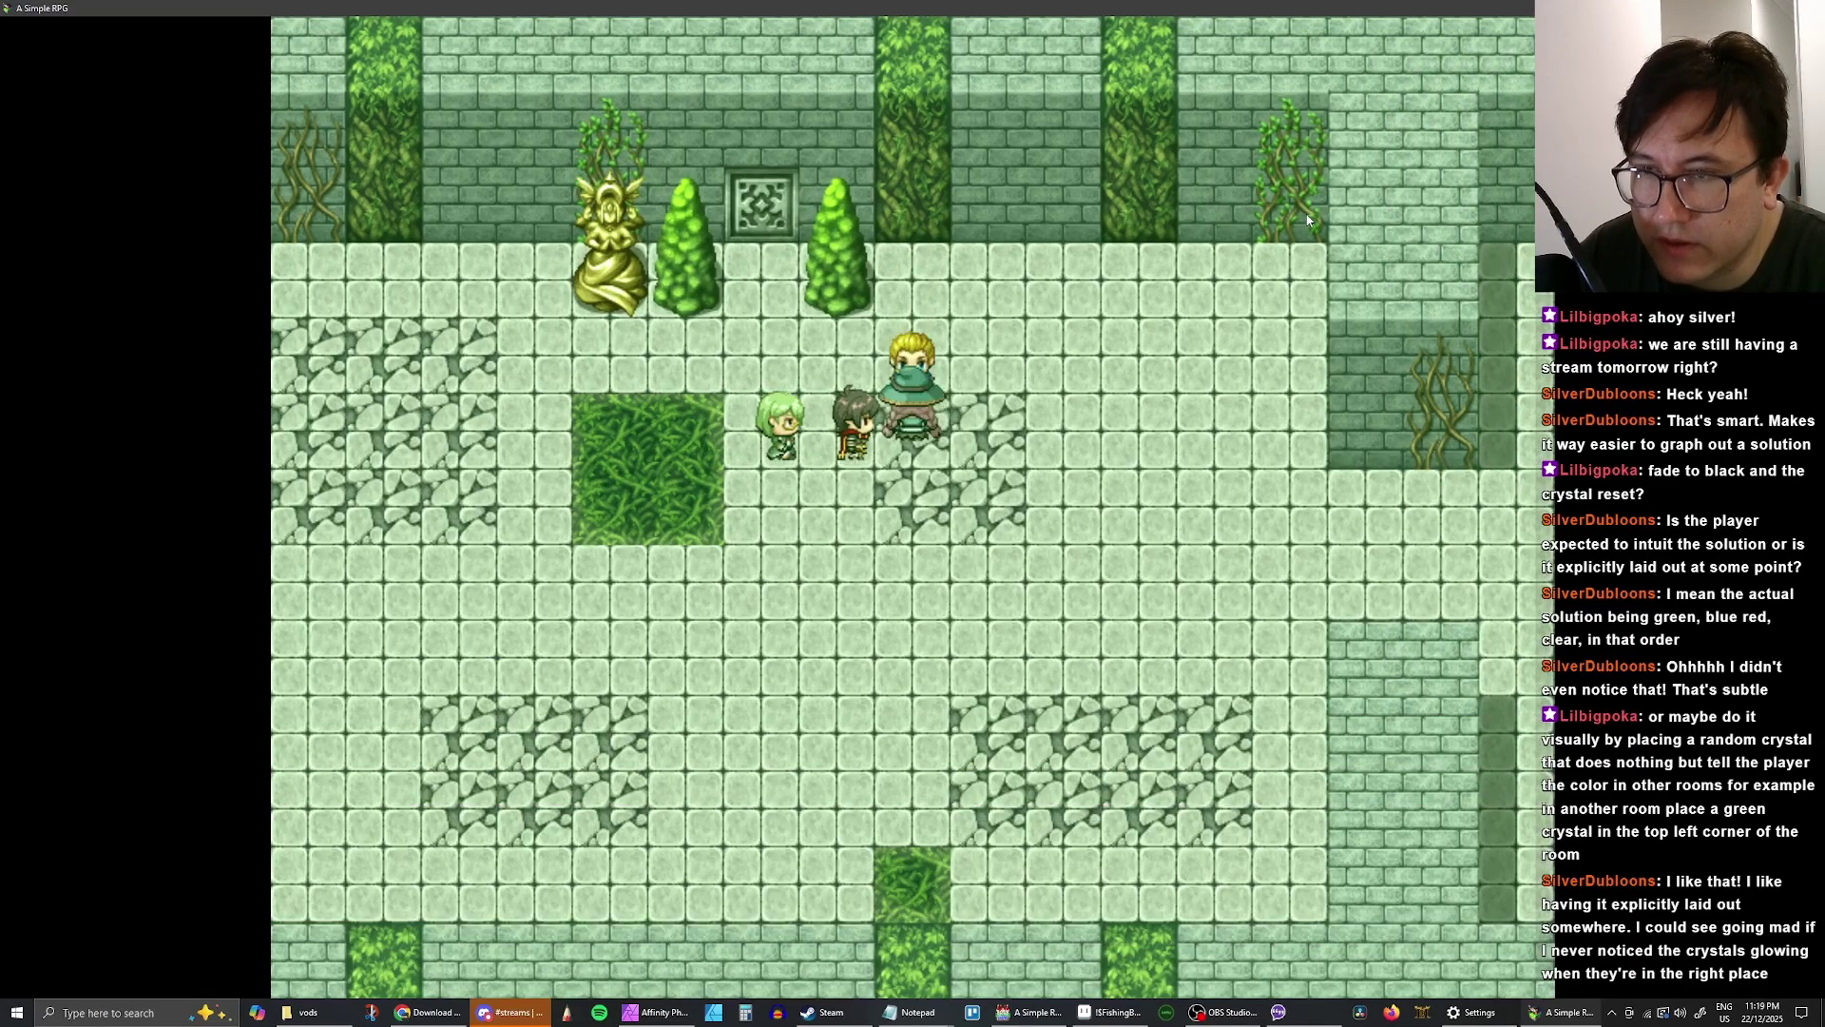
pyautogui.press('Left')
# - Open the Knight's skill screen in the party menu
pyautogui.press('Escape')
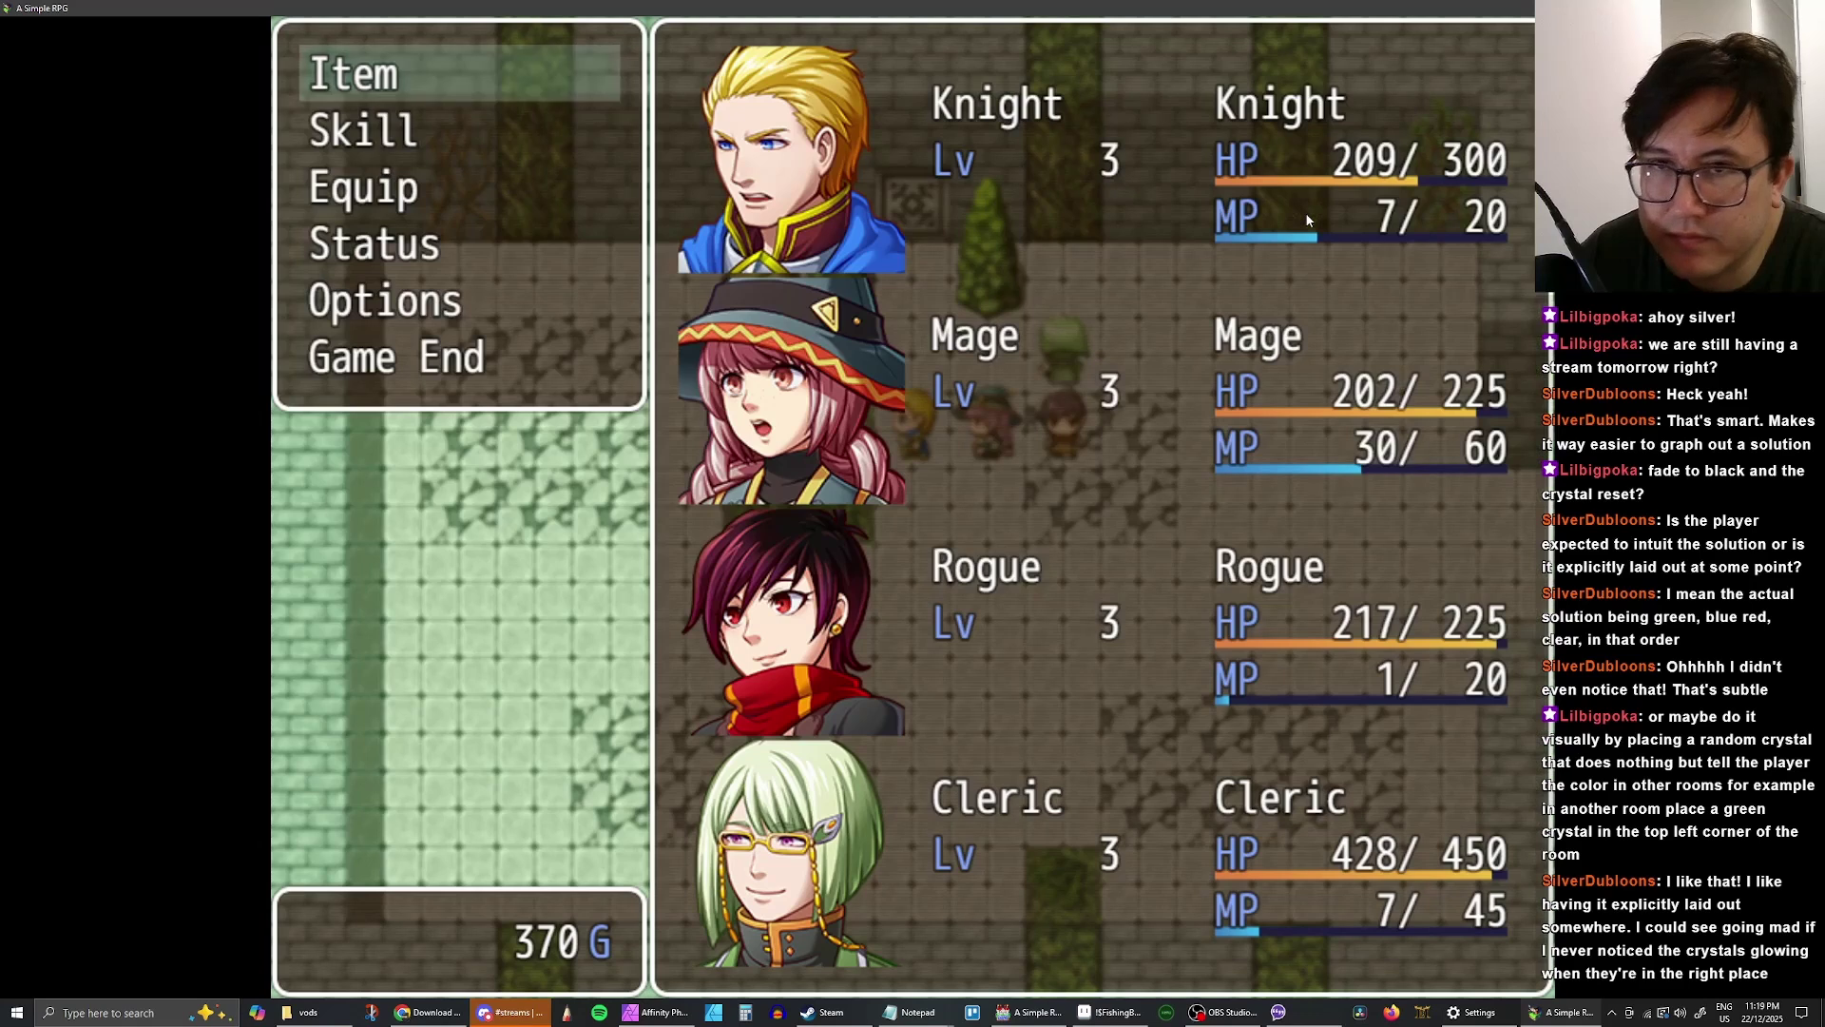
pyautogui.press('Down')
pyautogui.press('Return')
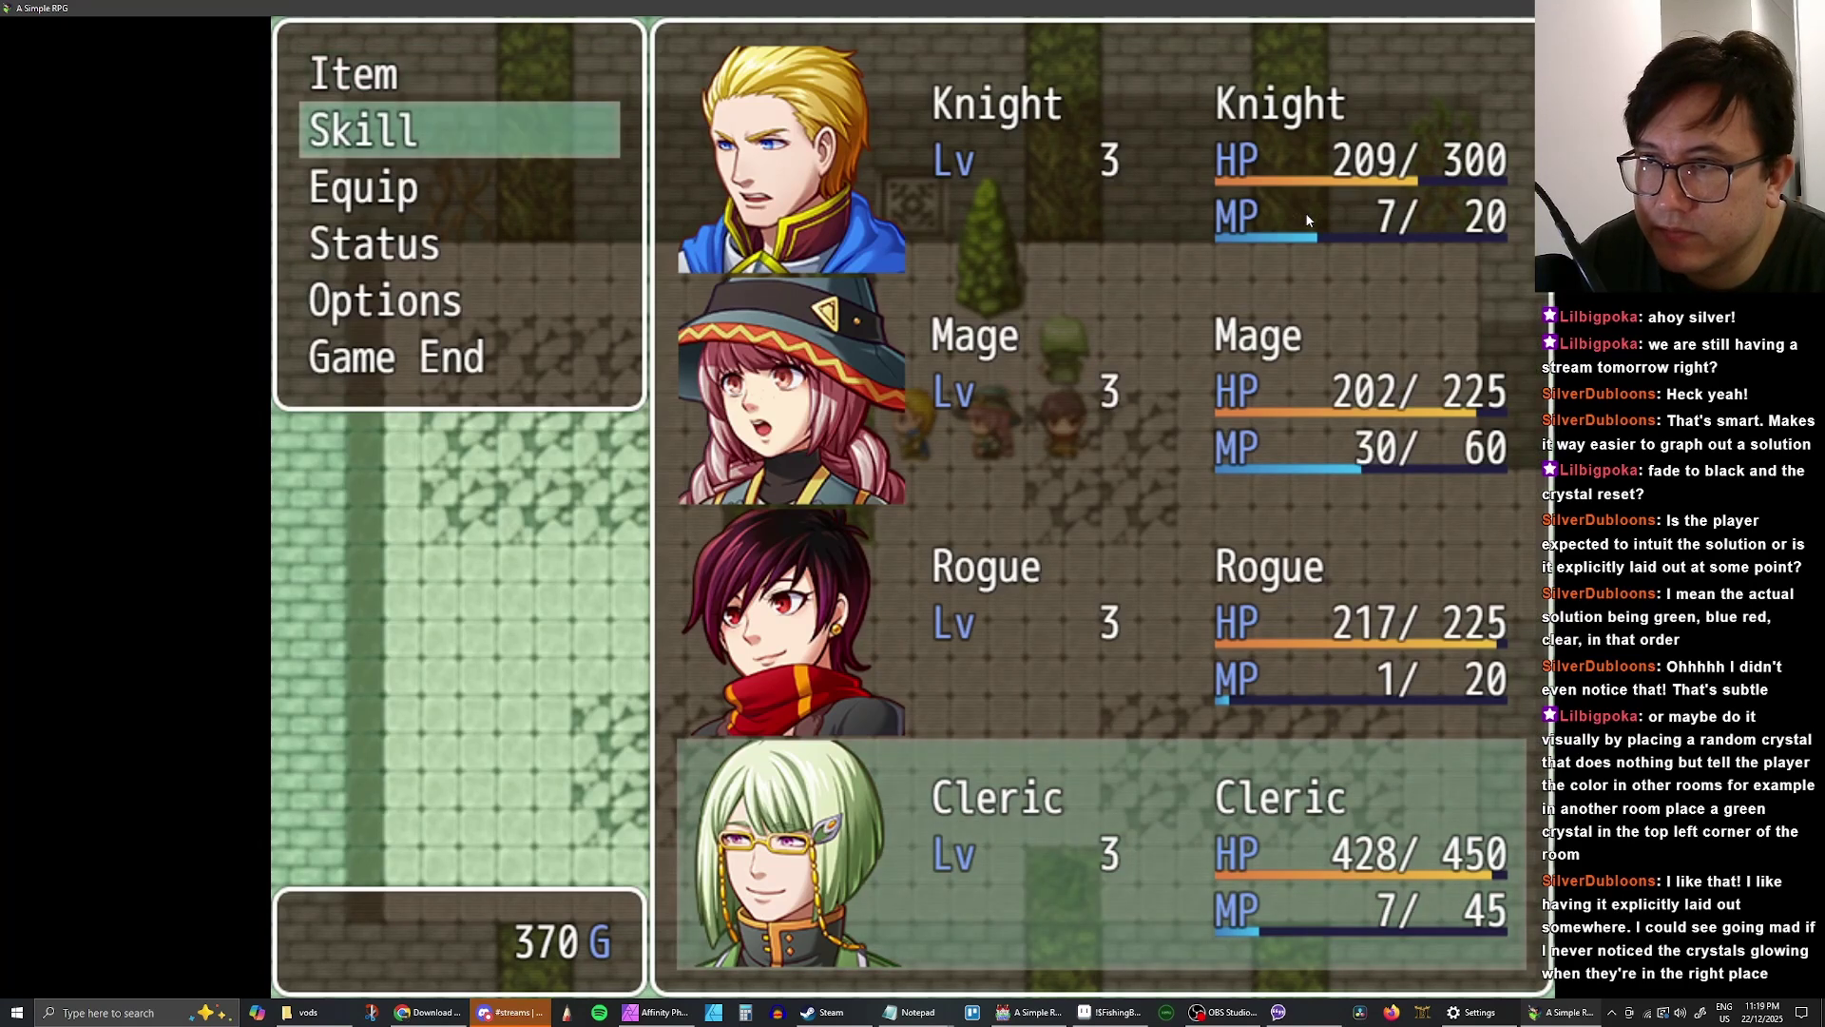
pyautogui.press('Up')
pyautogui.press('Up')
pyautogui.press('Up')
pyautogui.press('Return')
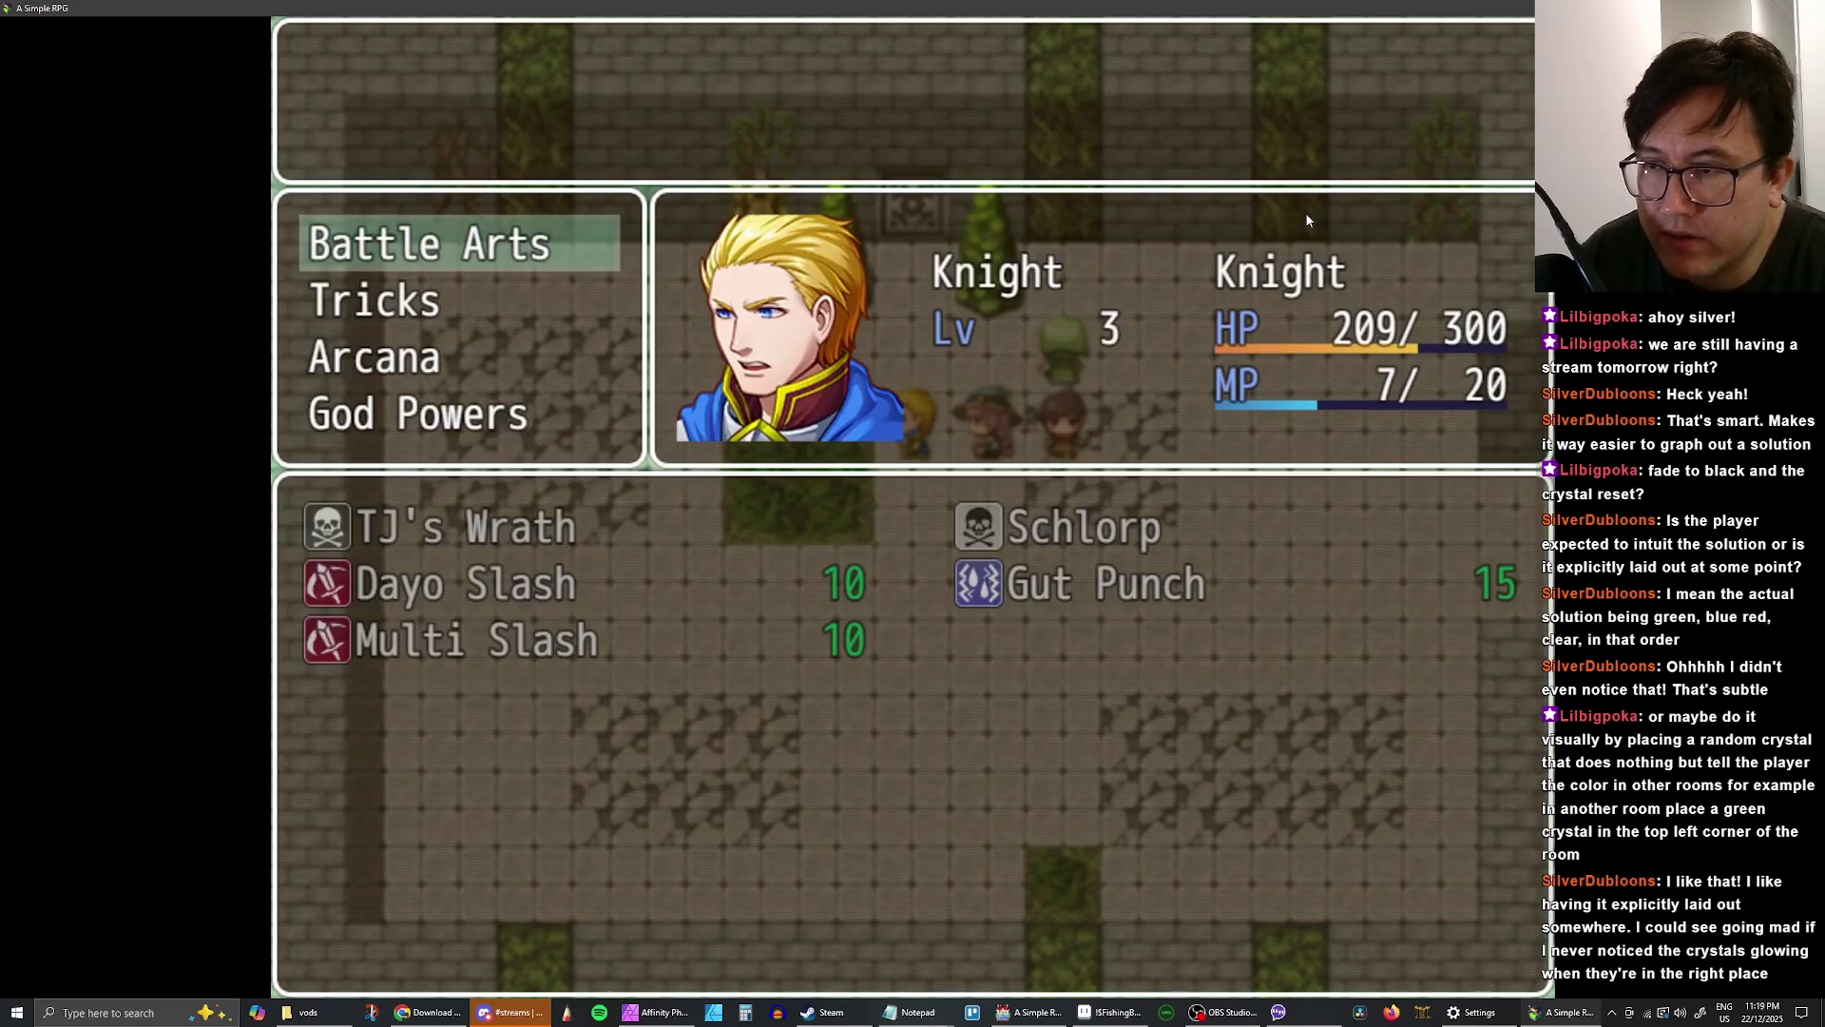
pyautogui.press('Escape')
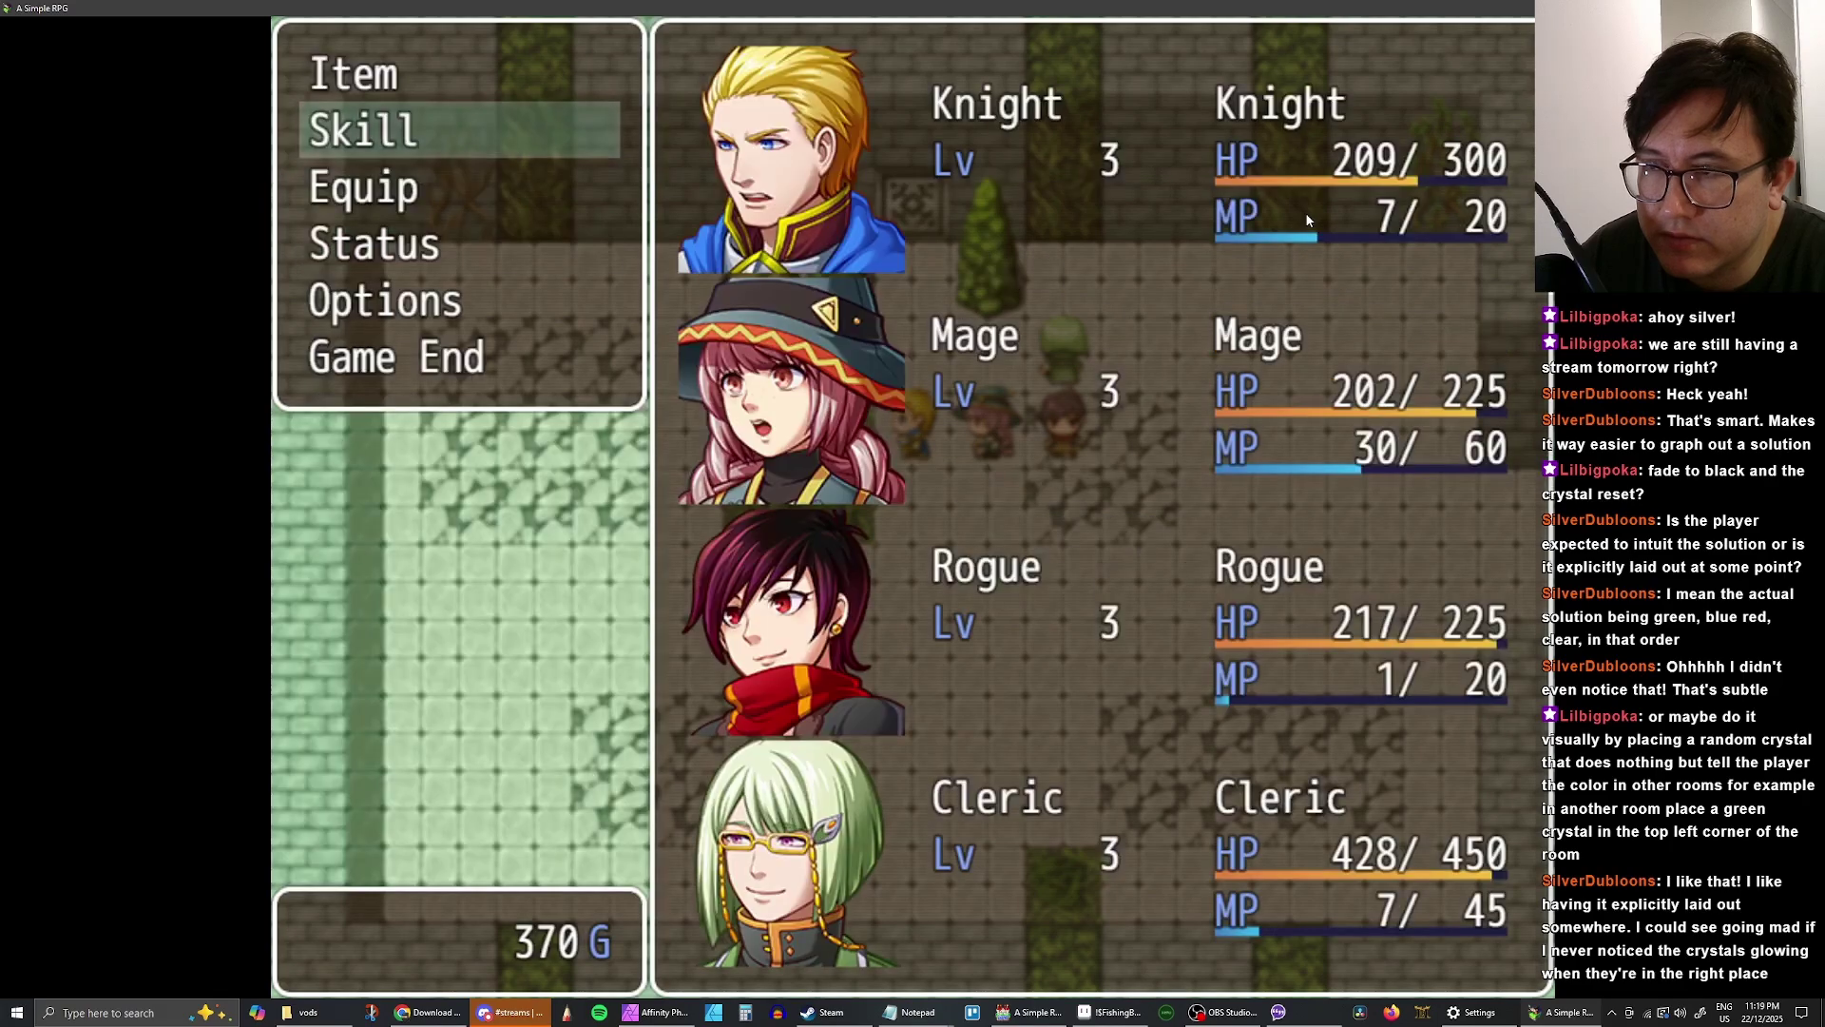
pyautogui.press('Return')
pyautogui.press('Return')
# - Examine the Knight's skill lists under Battle Arts, Tricks, Arcana and God Powers
pyautogui.press('Down')
pyautogui.press('Down')
pyautogui.press('Down')
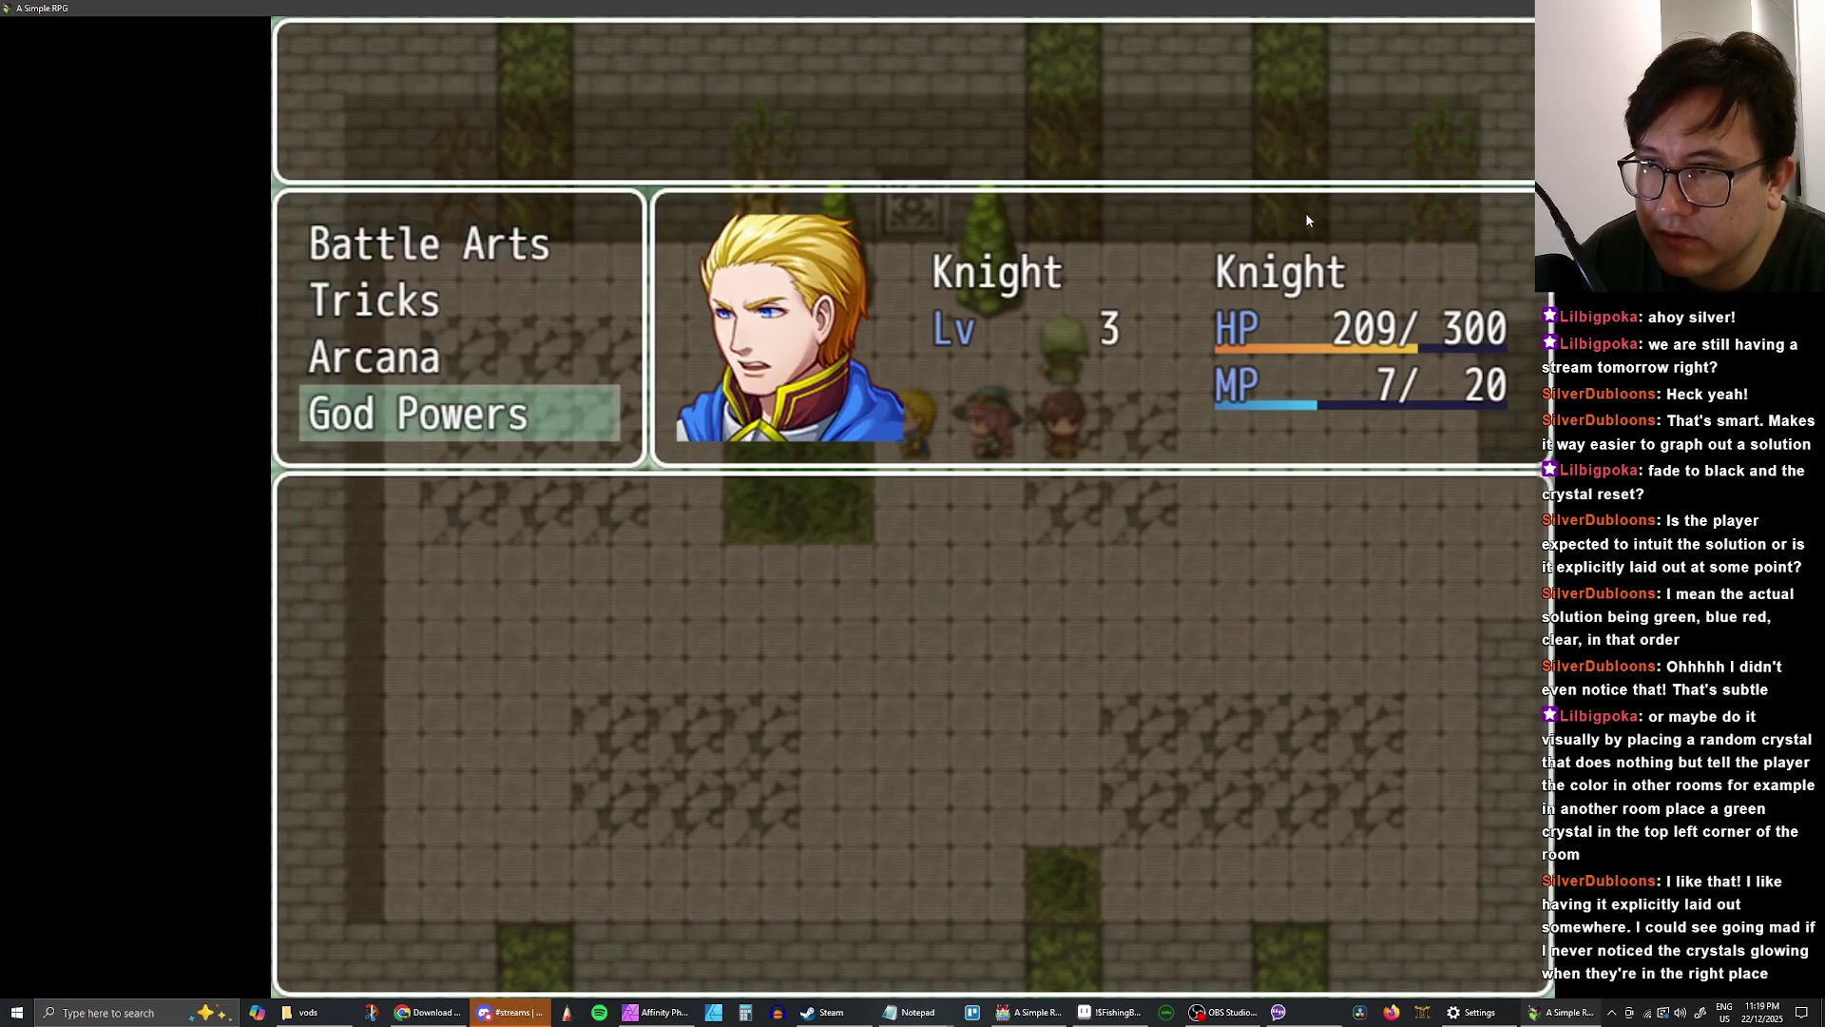
pyautogui.press('Up')
pyautogui.press('Up')
pyautogui.press('Up')
pyautogui.press('Down')
pyautogui.press('Down')
pyautogui.press('Down')
pyautogui.press('Up')
pyautogui.press('Up')
pyautogui.press('Up')
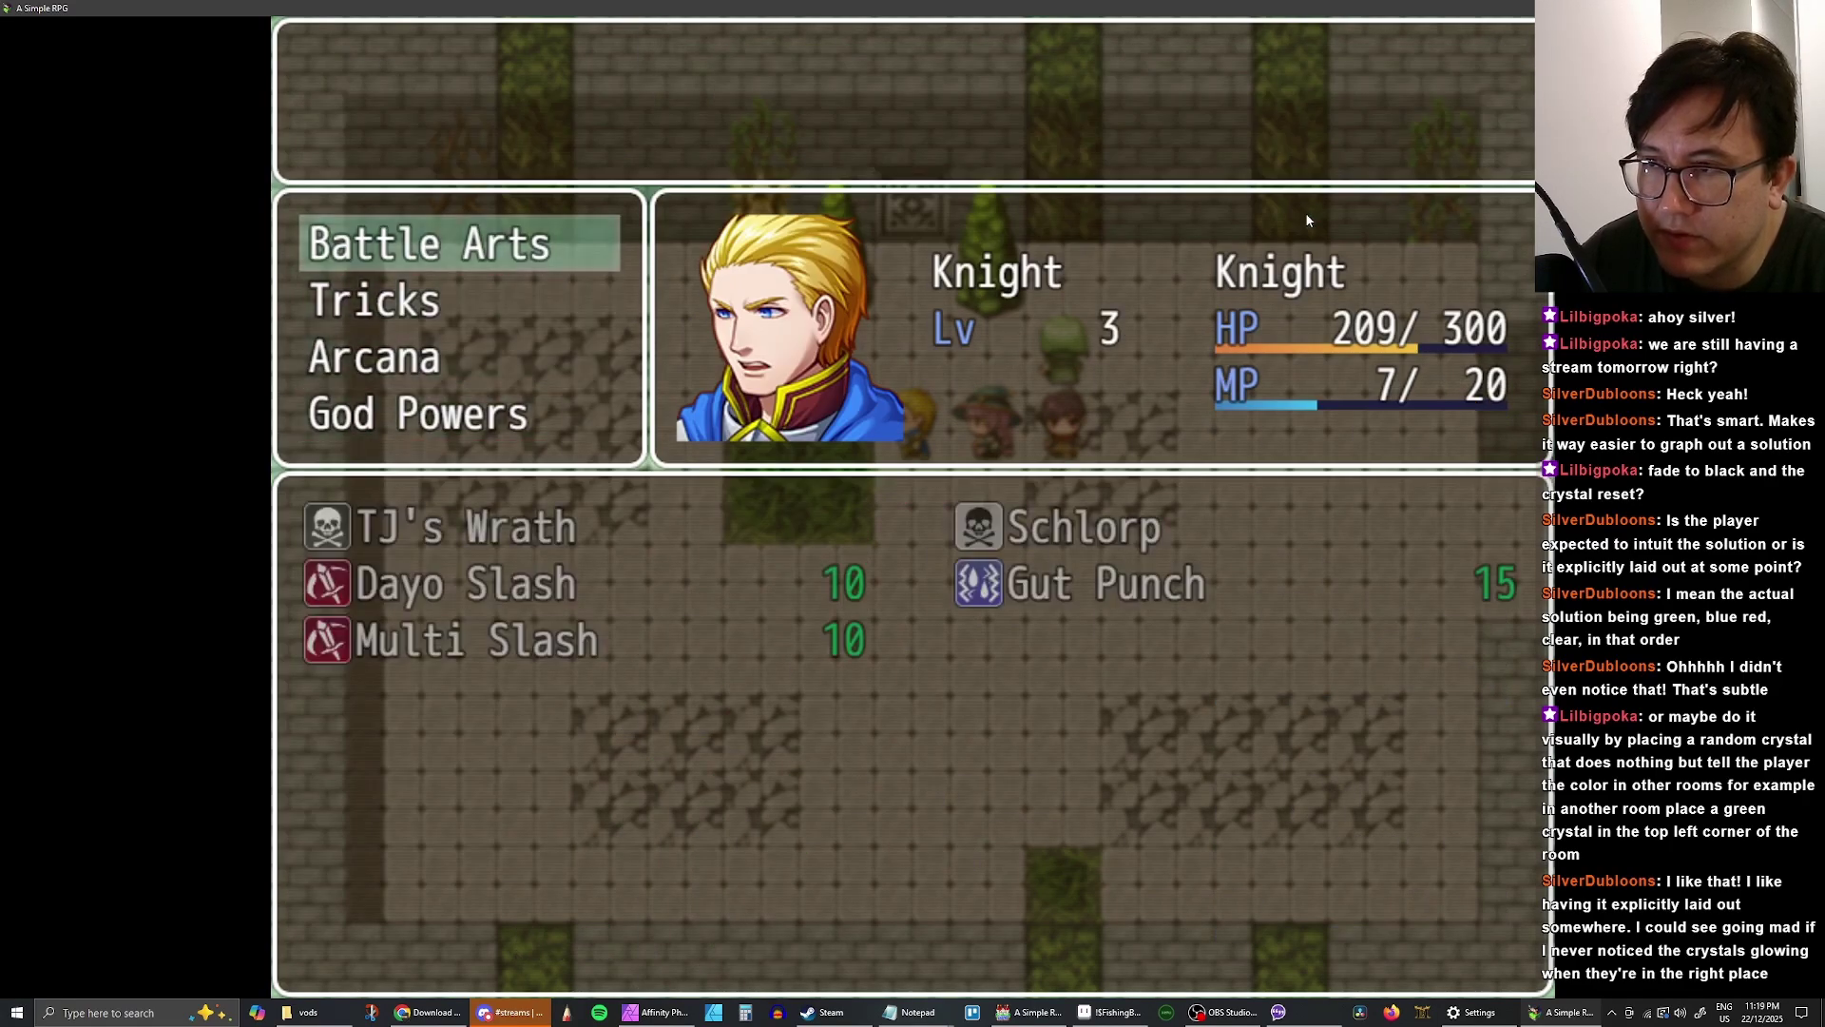
pyautogui.press('Down')
pyautogui.press('Up')
pyautogui.press('Down')
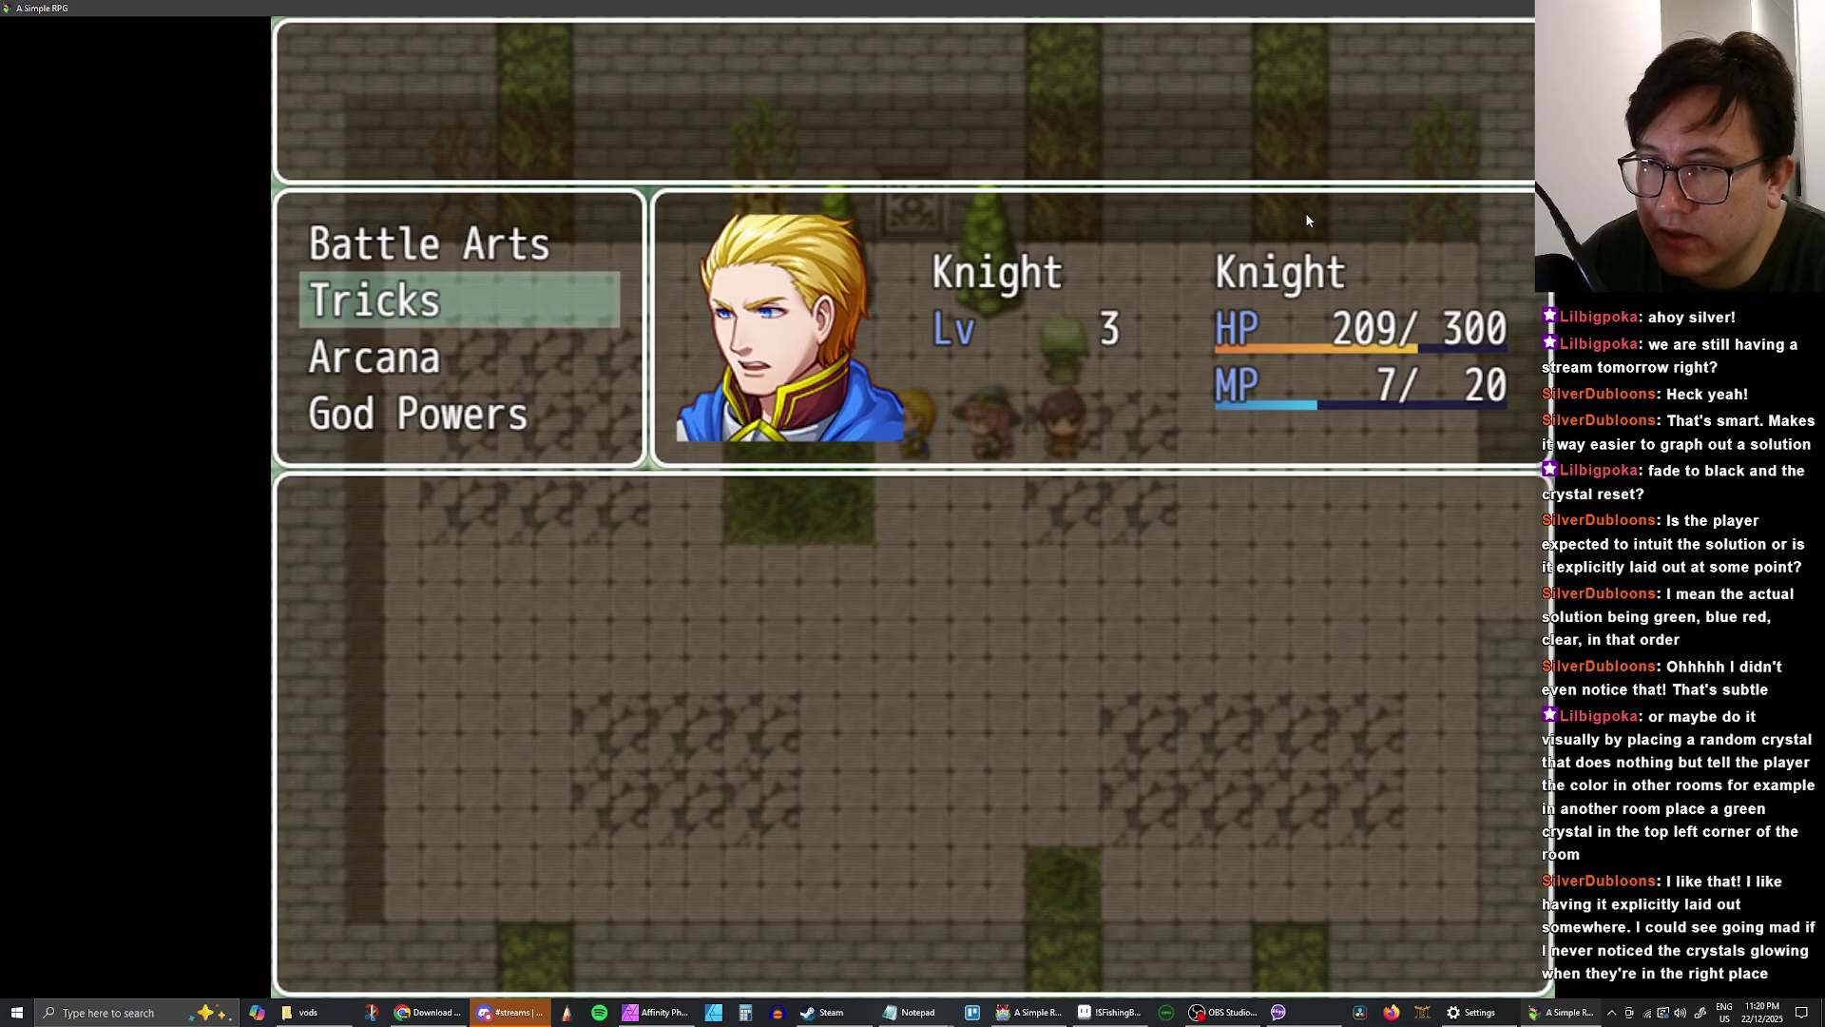
pyautogui.press('Up')
pyautogui.press('Down')
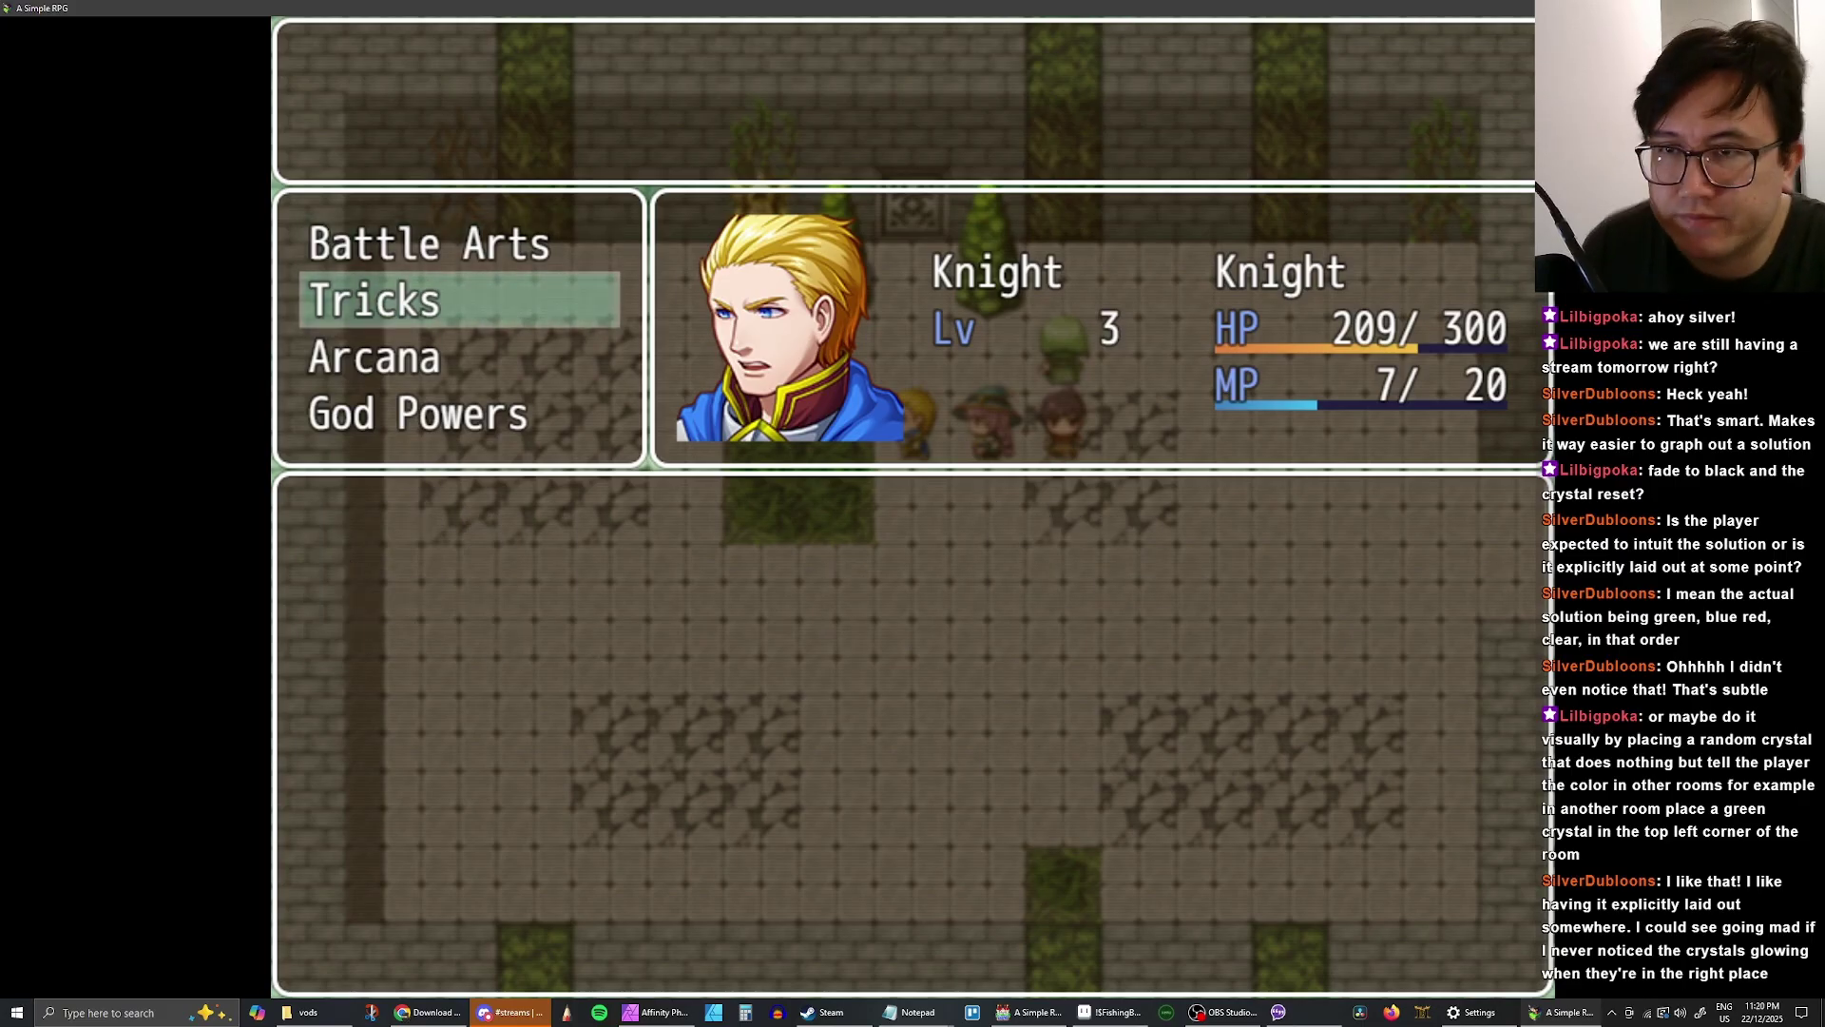
# - End the playtest and review the Knight class's traits in the database without changing anything
pyautogui.hotkey('alt', 'F4')
pyautogui.click(559, 51)
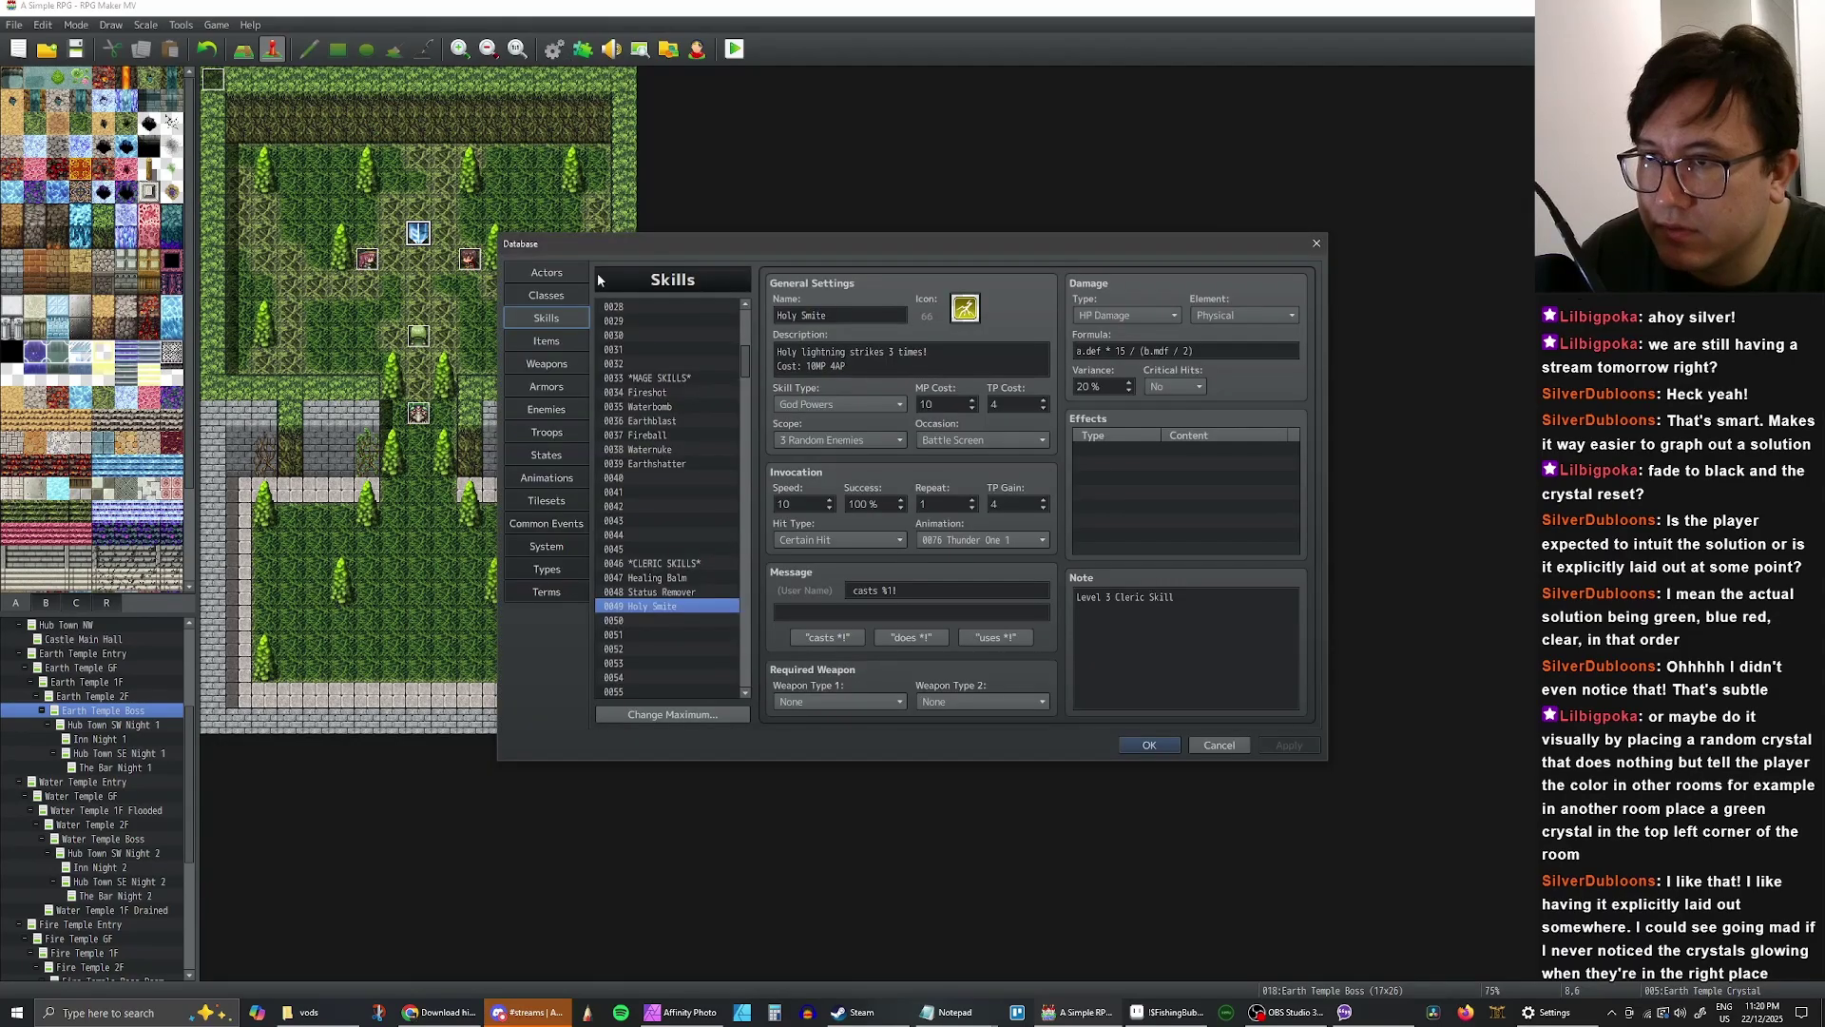
pyautogui.click(547, 294)
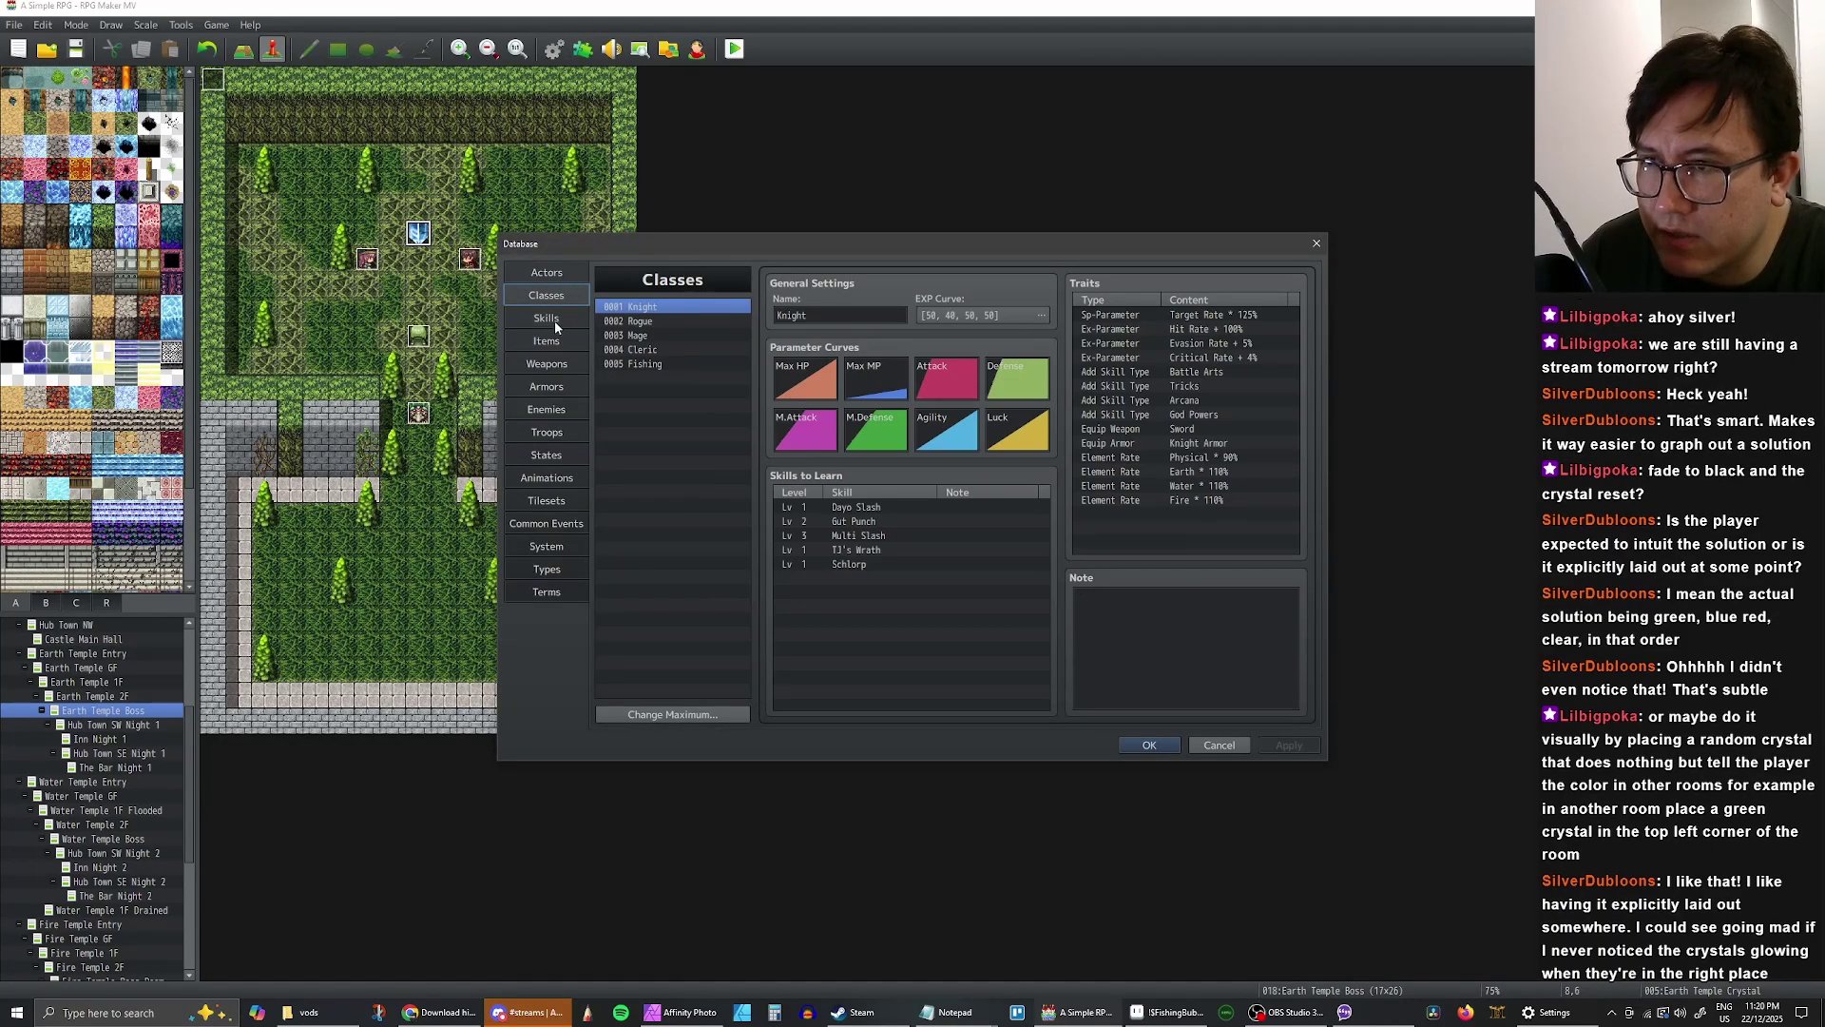
pyautogui.click(1214, 749)
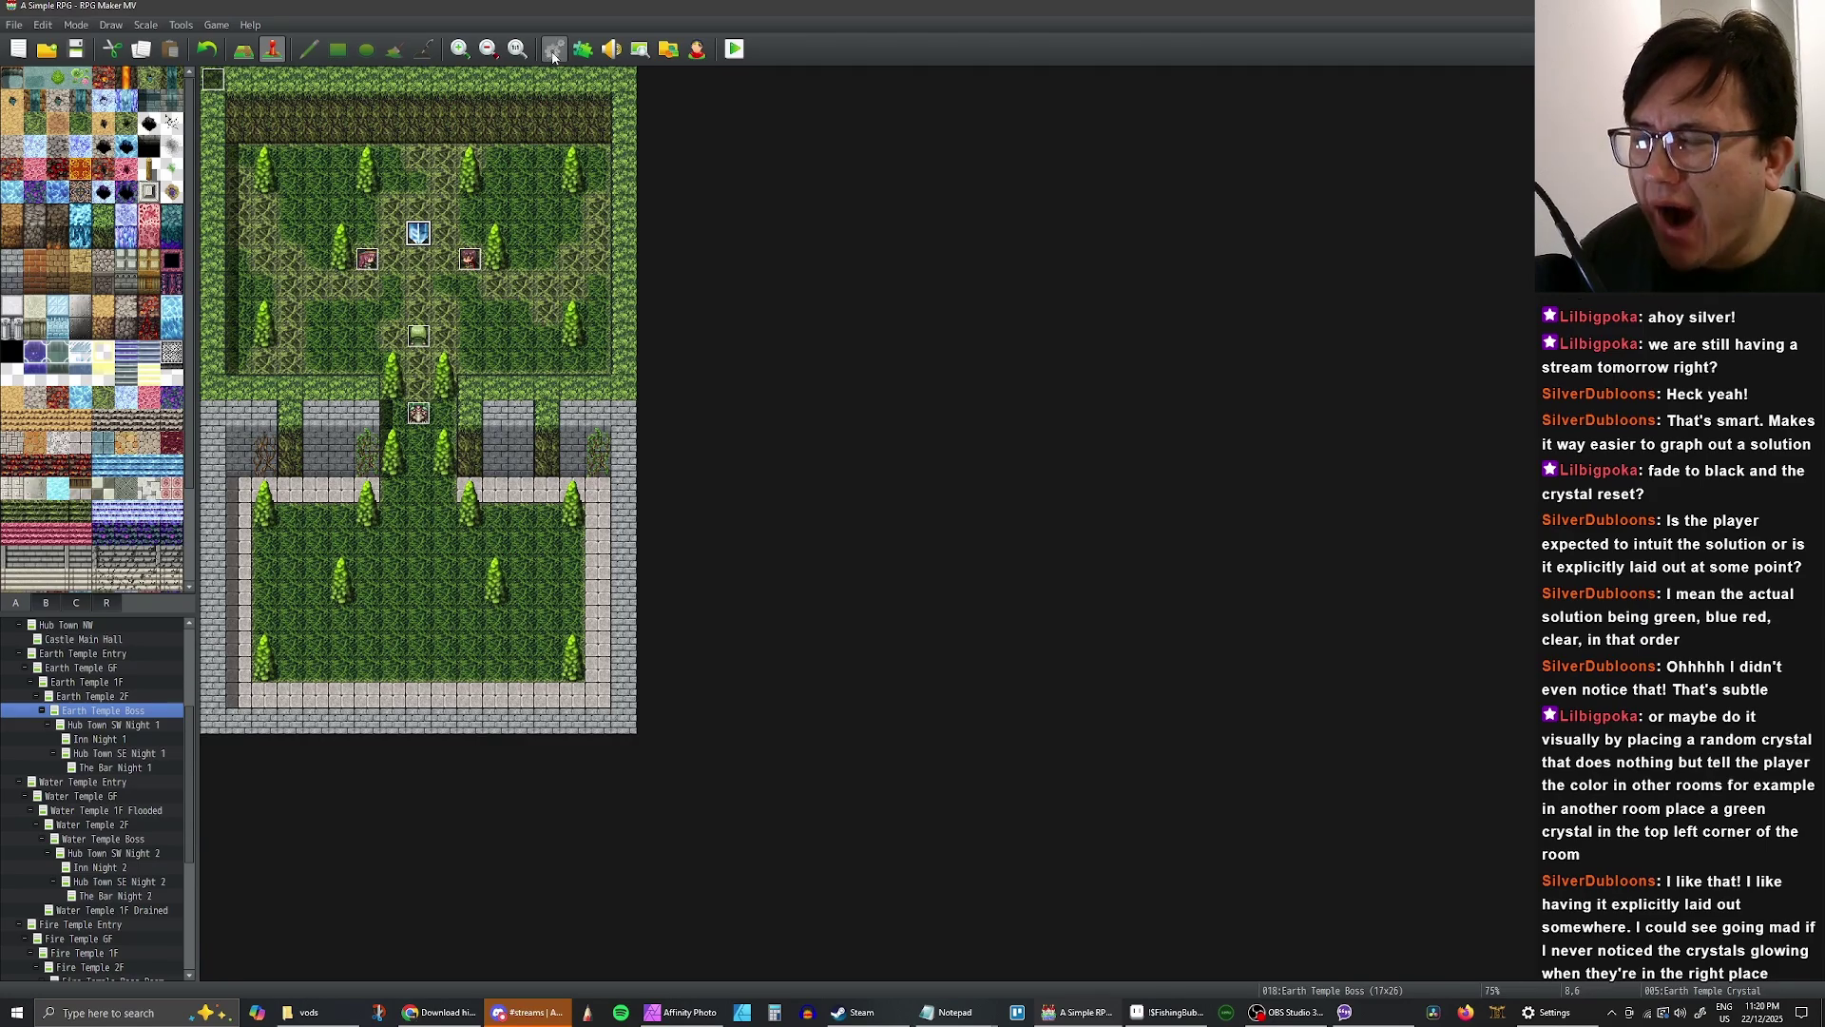
# - Check the parameters offered by the Change Parameter command on page 2 of the Earth Temple Crystal event
pyautogui.doubleClick(427, 231)
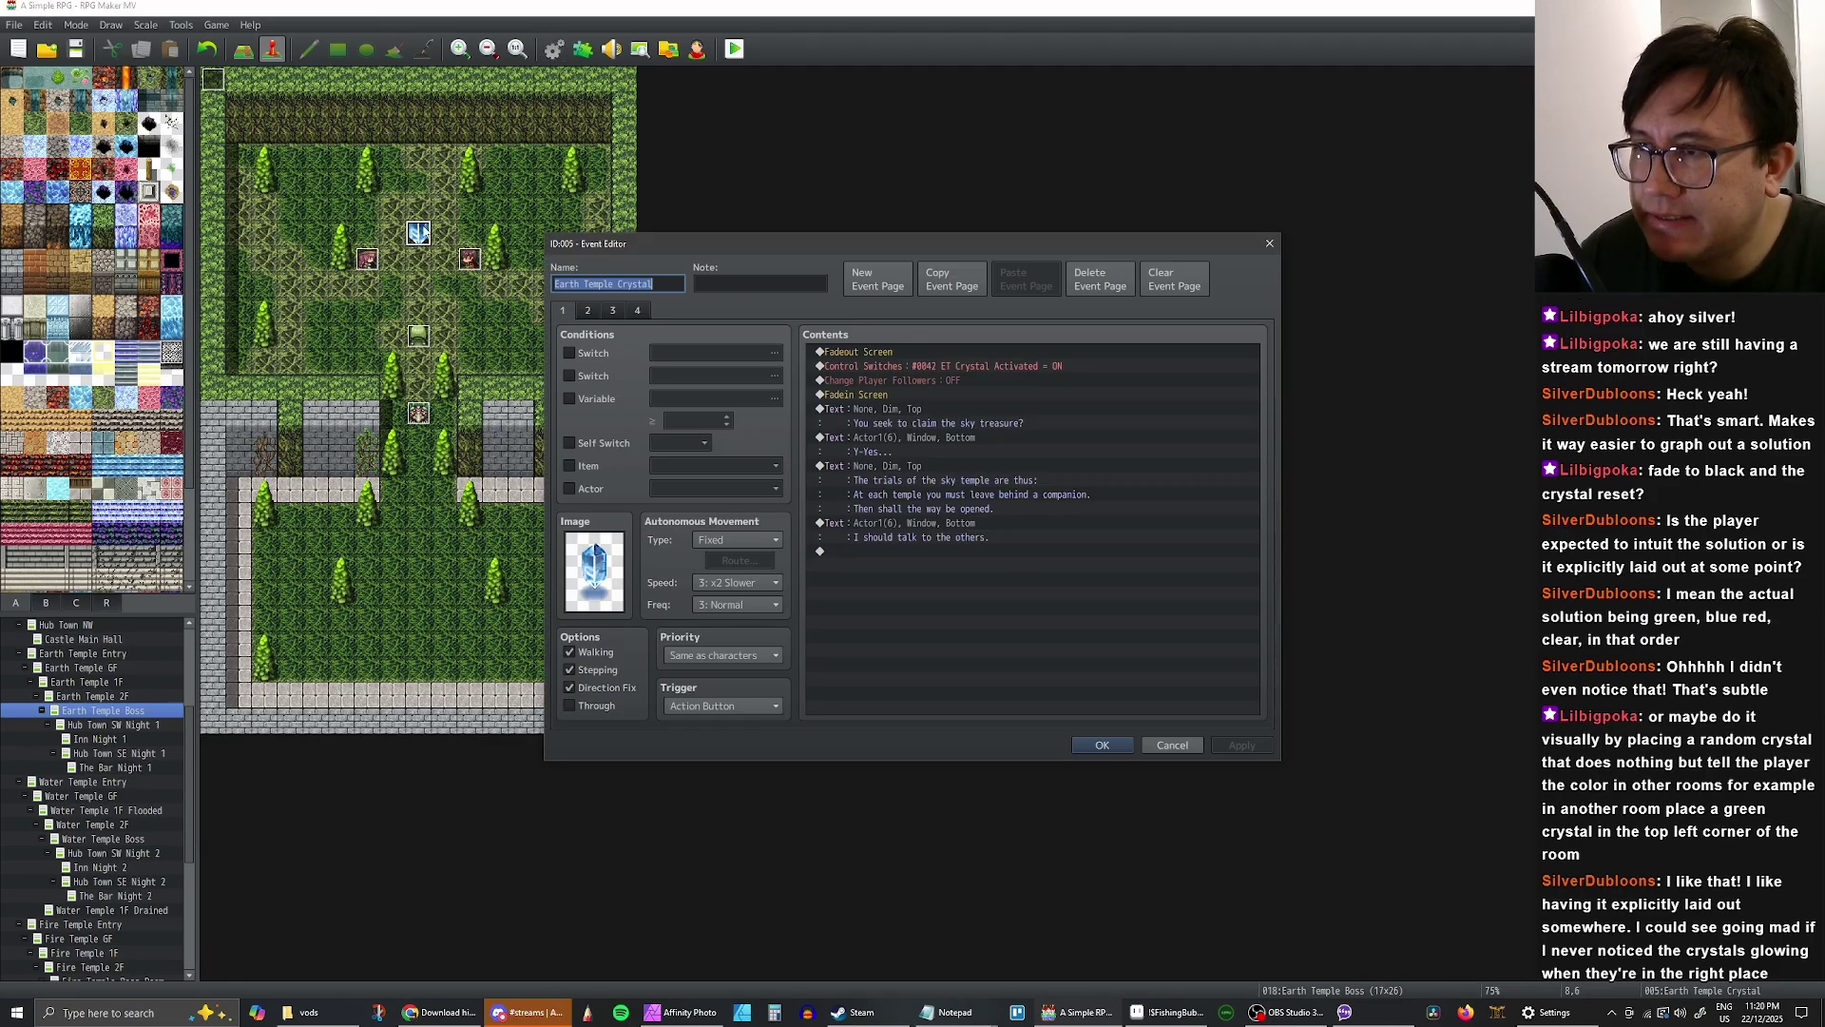
pyautogui.click(588, 313)
pyautogui.rightClick(922, 539)
pyautogui.click(989, 545)
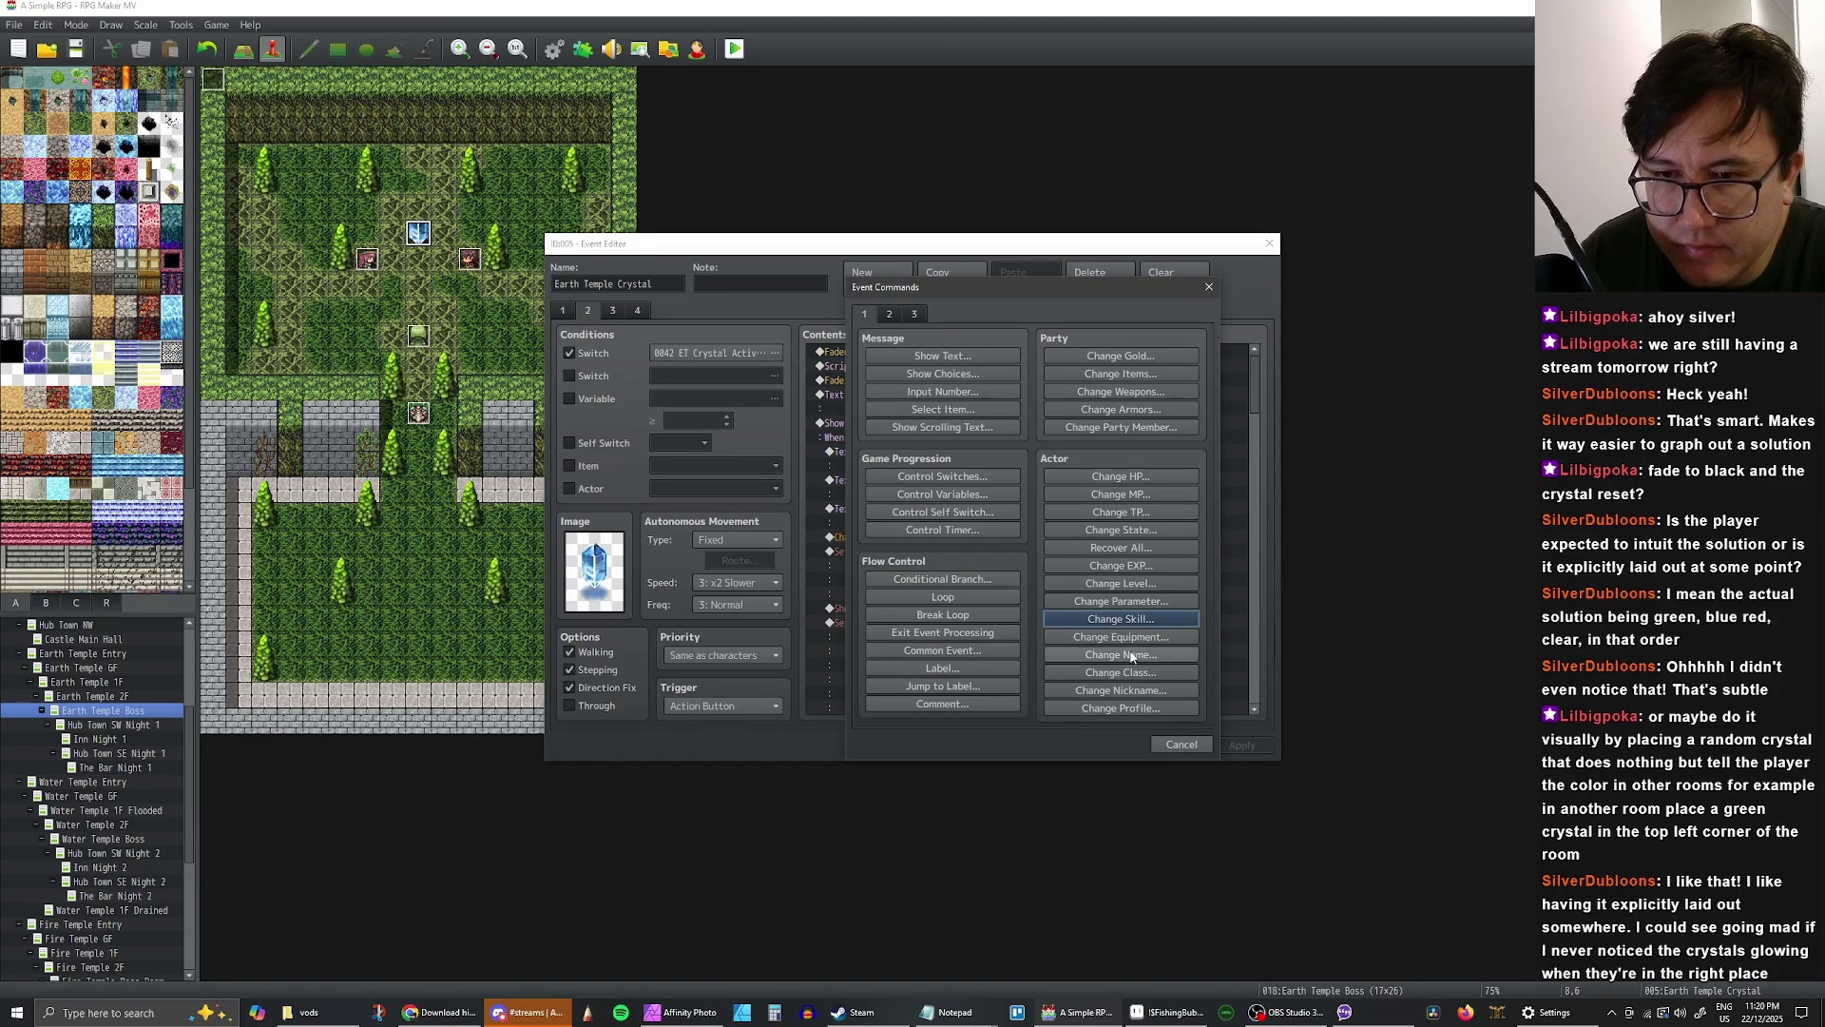
pyautogui.click(1124, 600)
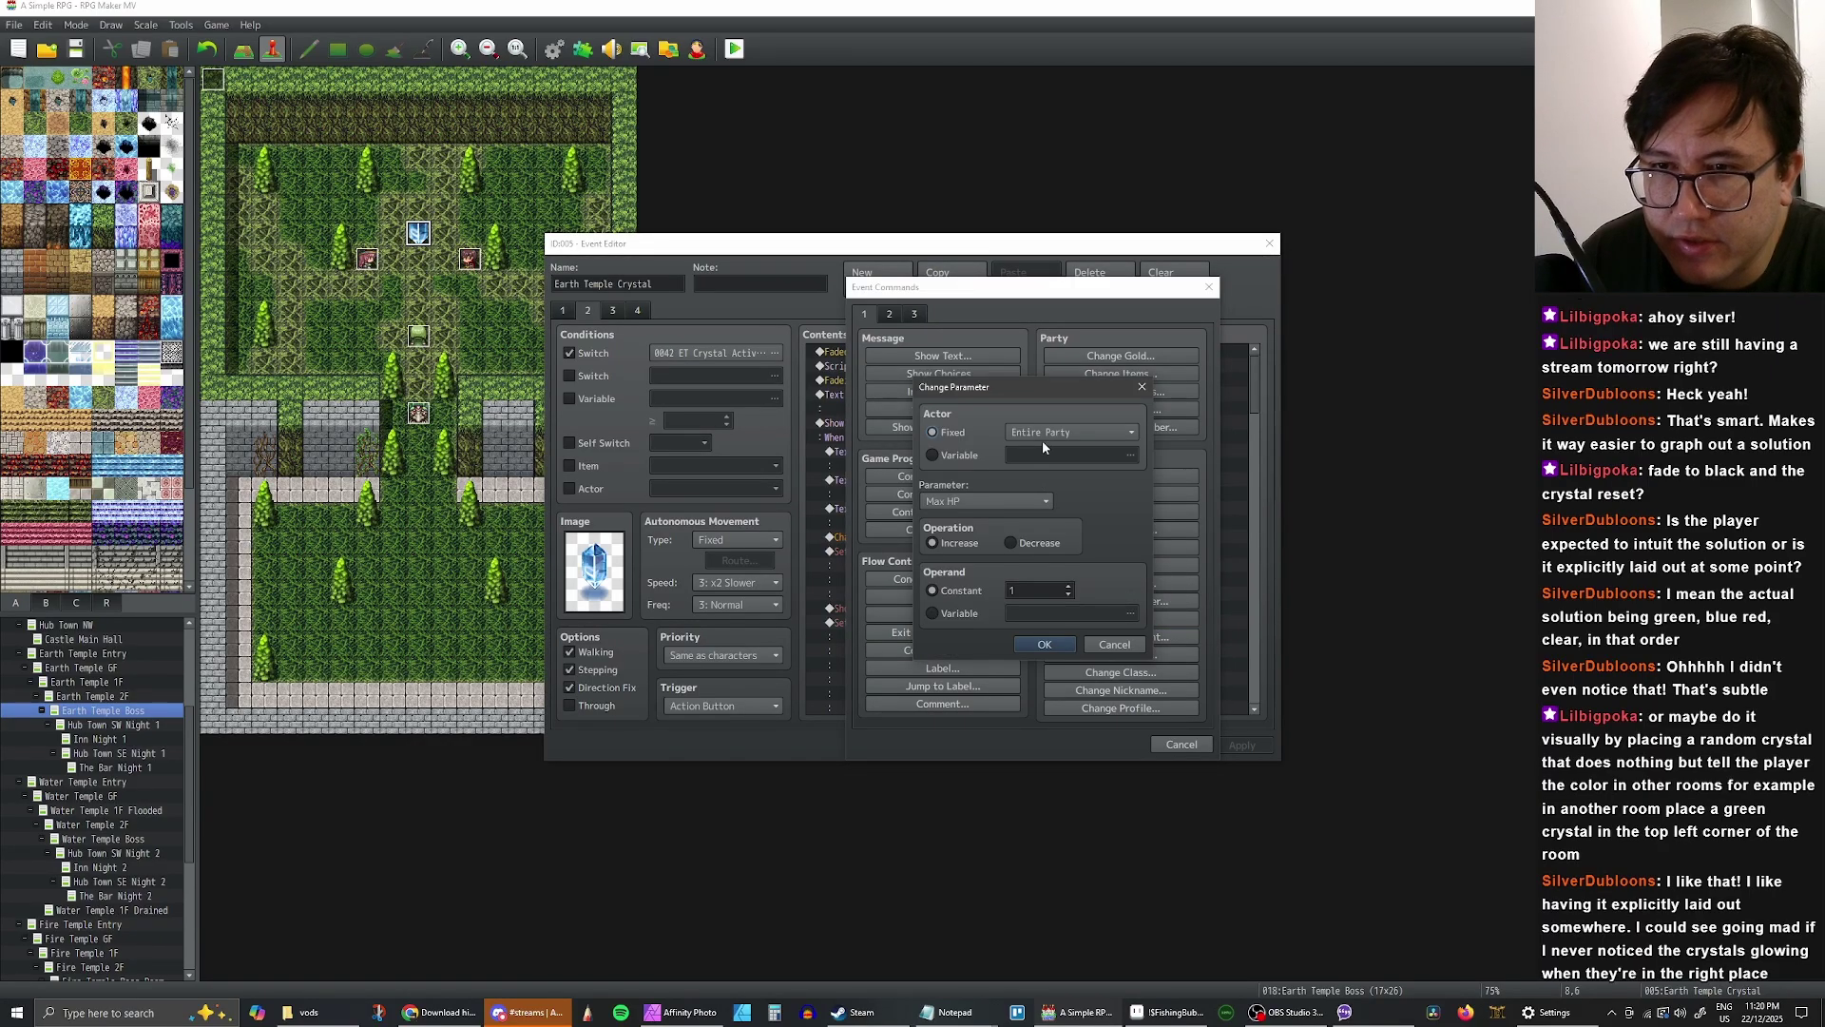
pyautogui.click(971, 502)
pyautogui.click(972, 502)
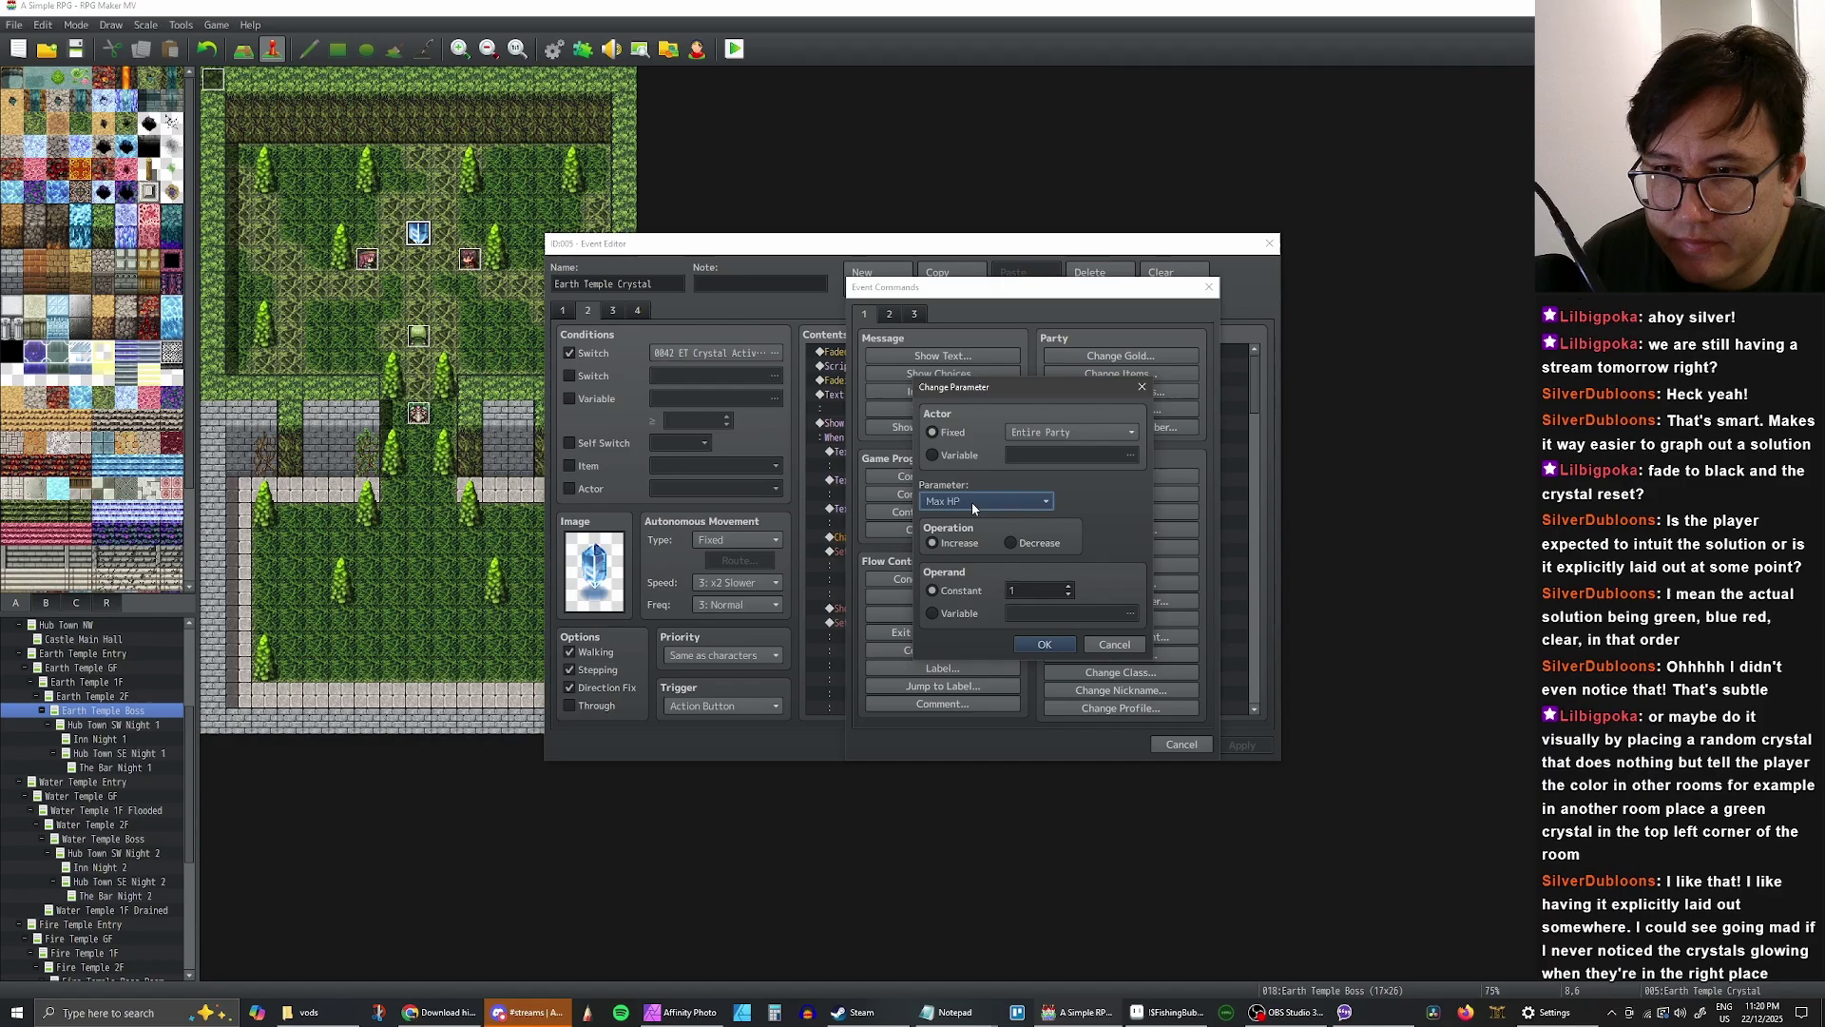
pyautogui.click(1111, 645)
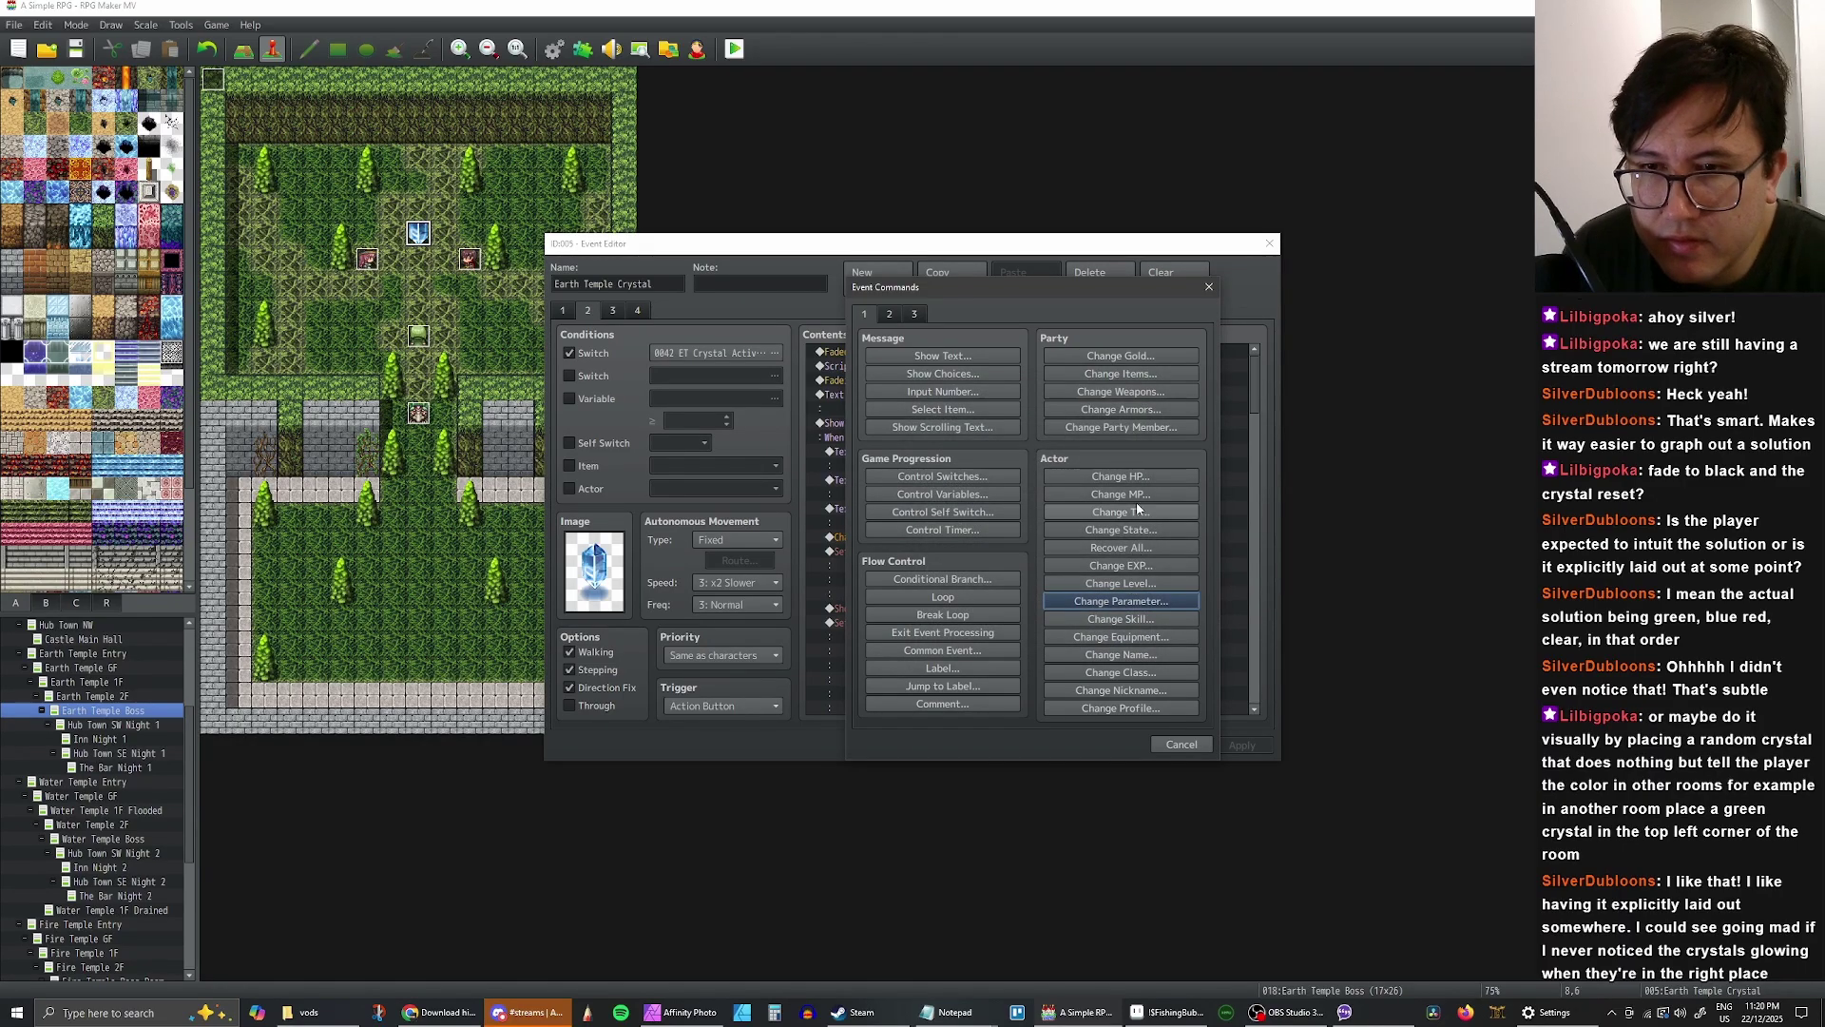
# - Inspect the Change Skill command's options and close the Earth Temple Crystal event without changes
pyautogui.click(1146, 623)
pyautogui.click(1122, 618)
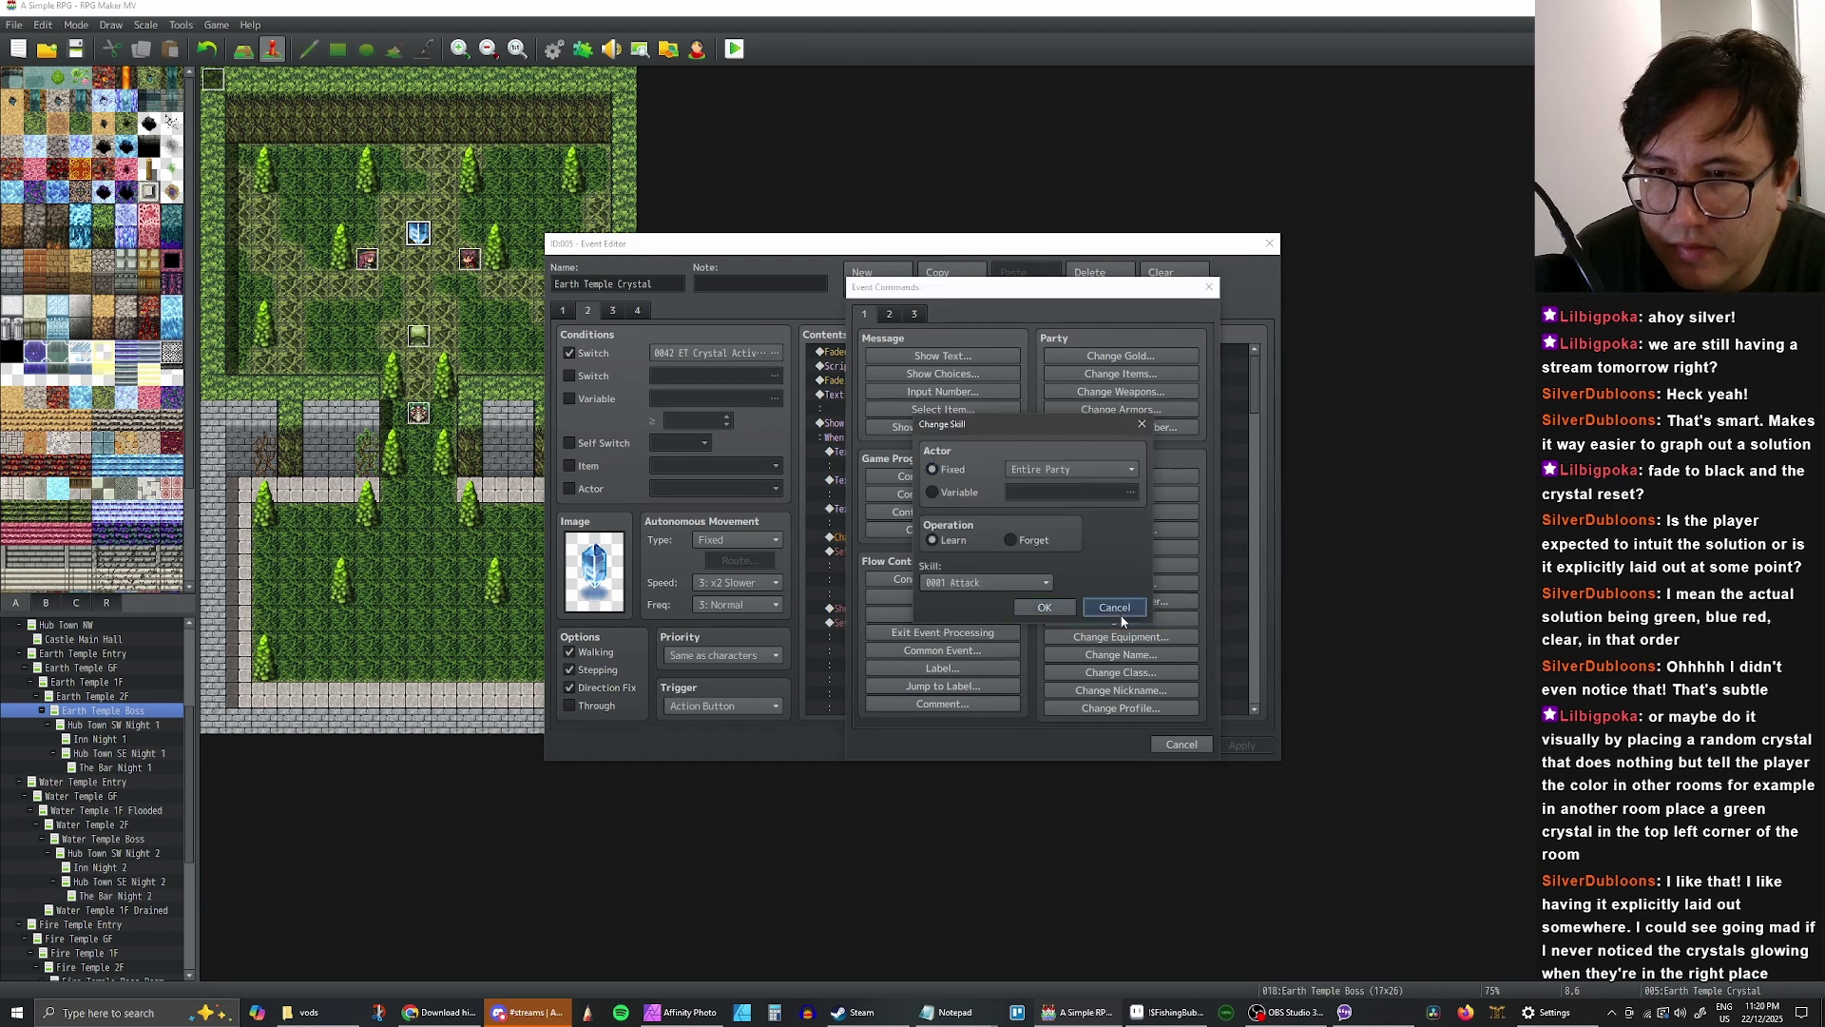
pyautogui.click(1161, 745)
pyautogui.click(1160, 745)
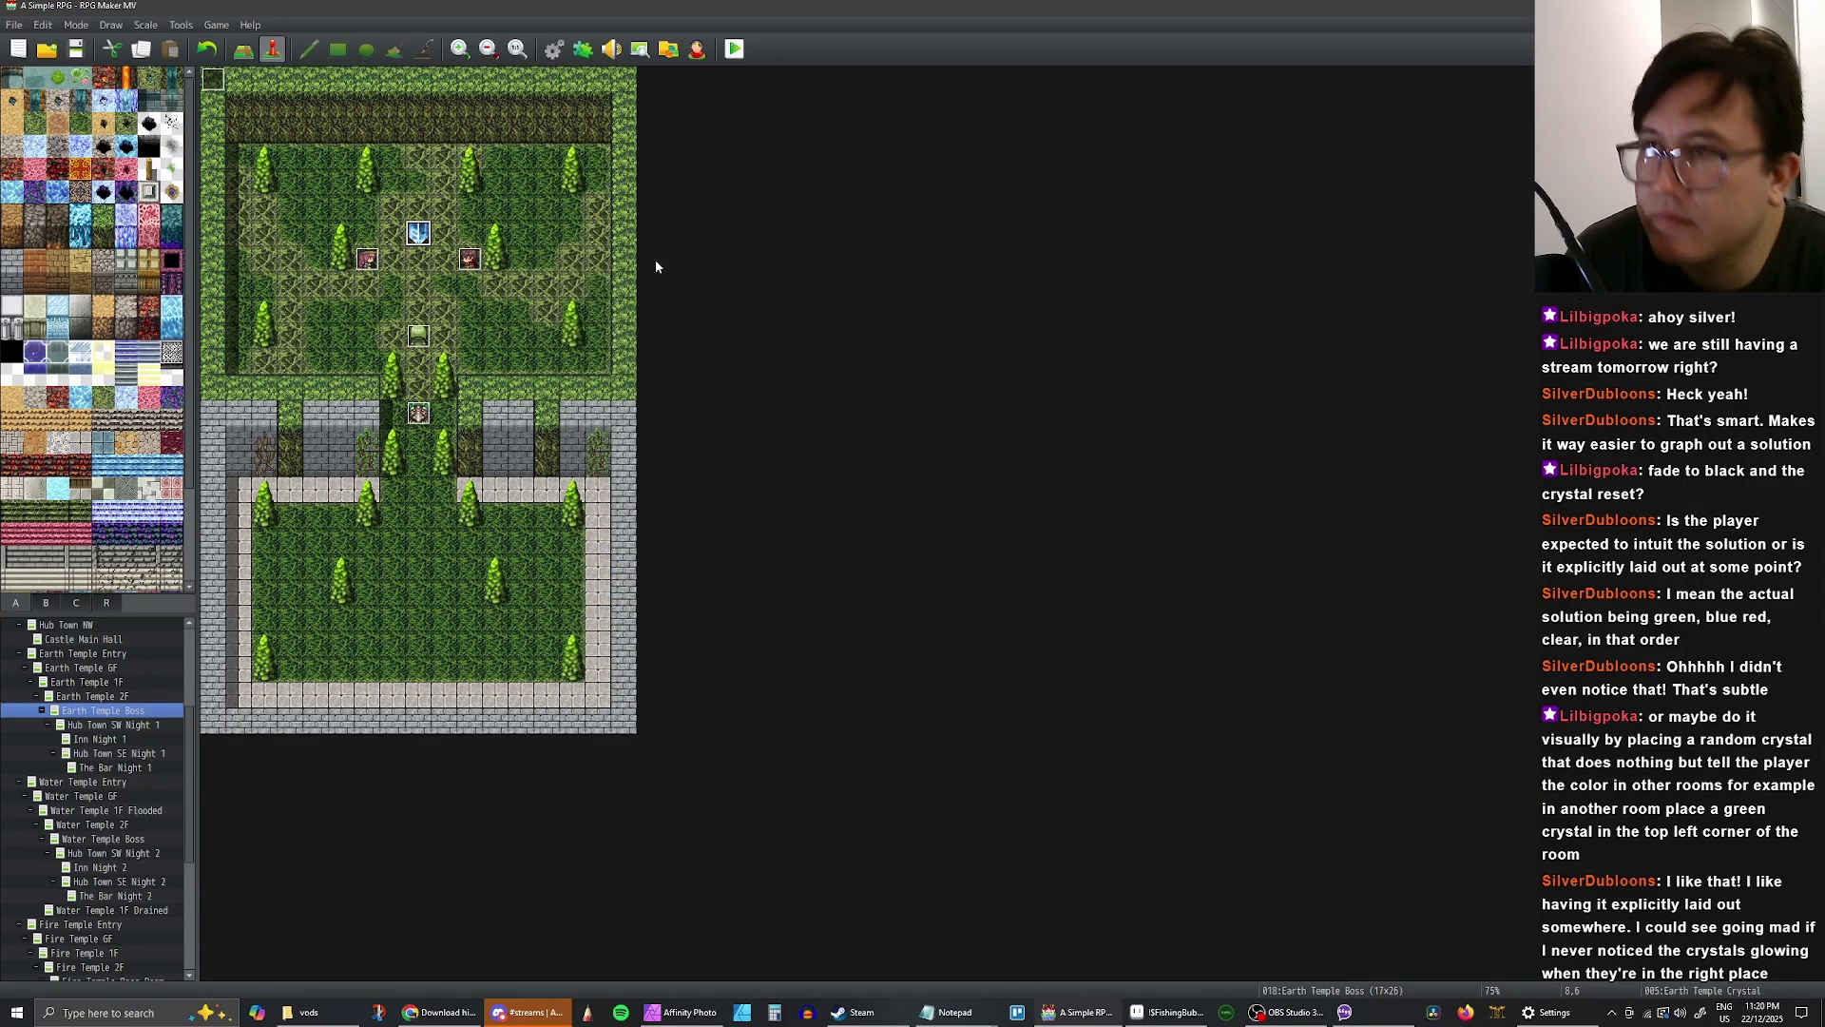
# - Review the Add Skill Type trait options for the Simple Sword weapon without adding one, and return to the Knight class
pyautogui.click(554, 48)
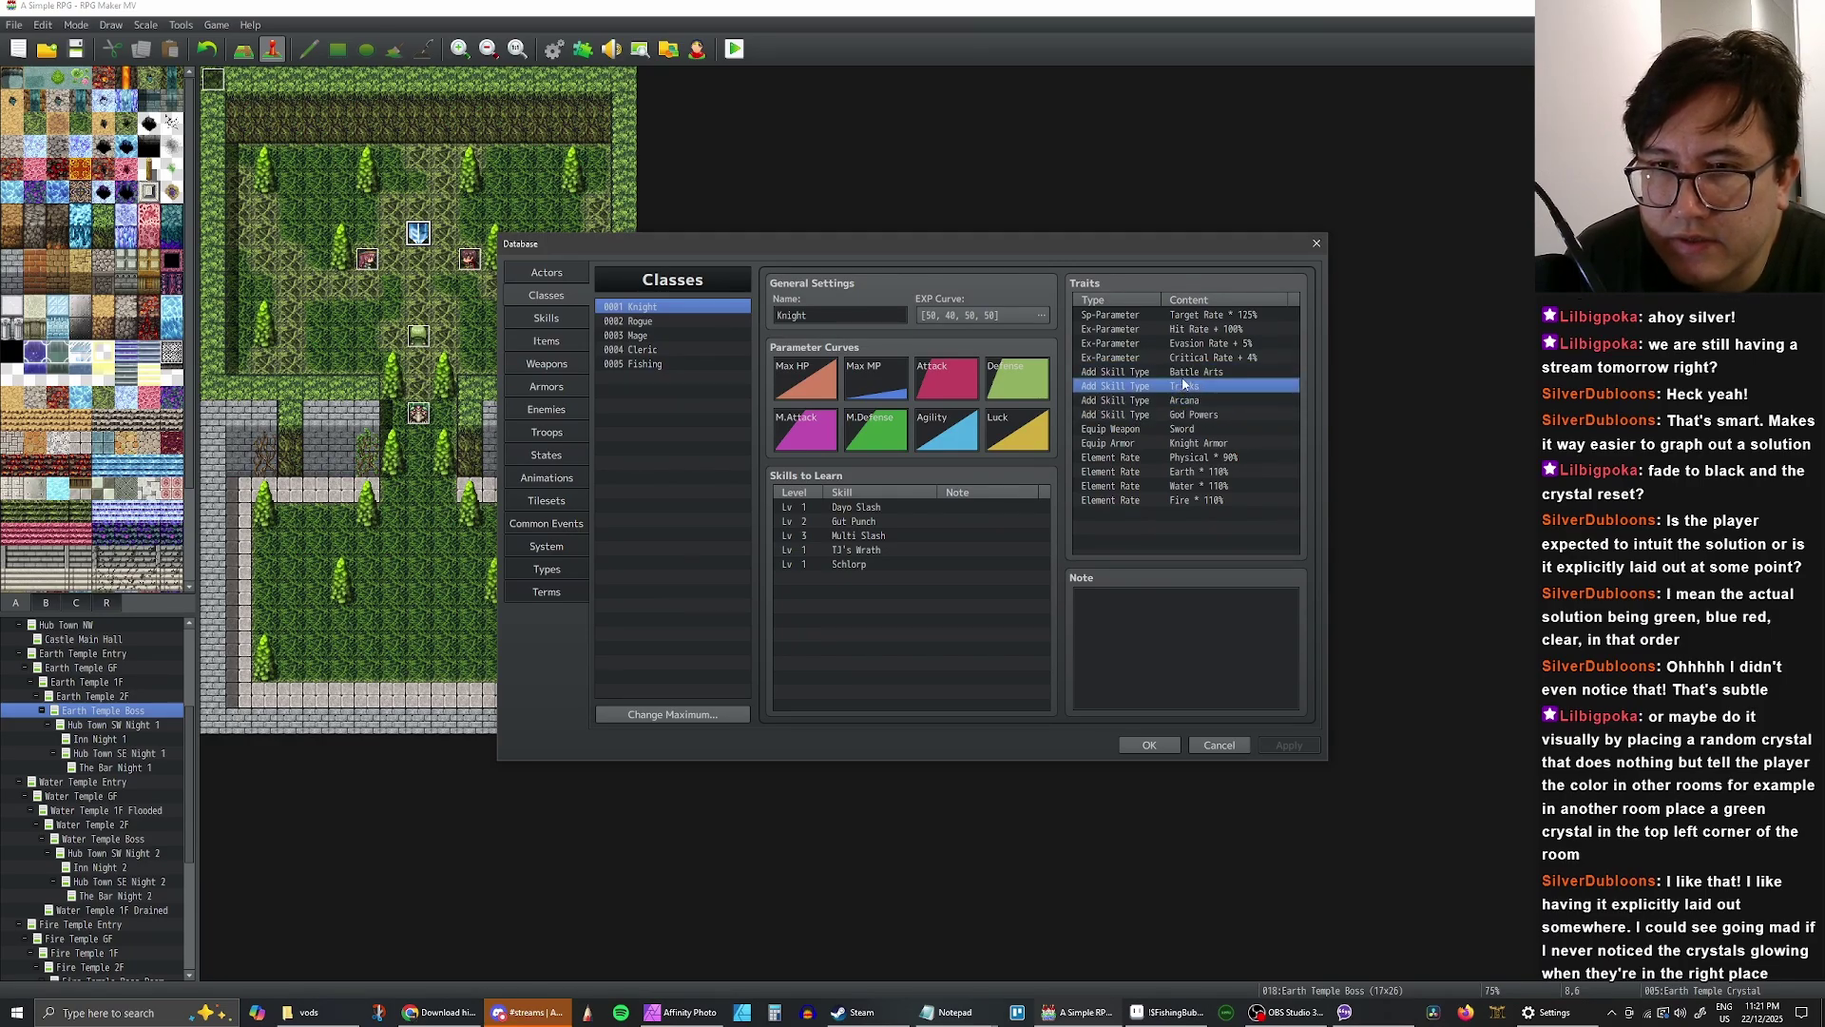
pyautogui.click(546, 363)
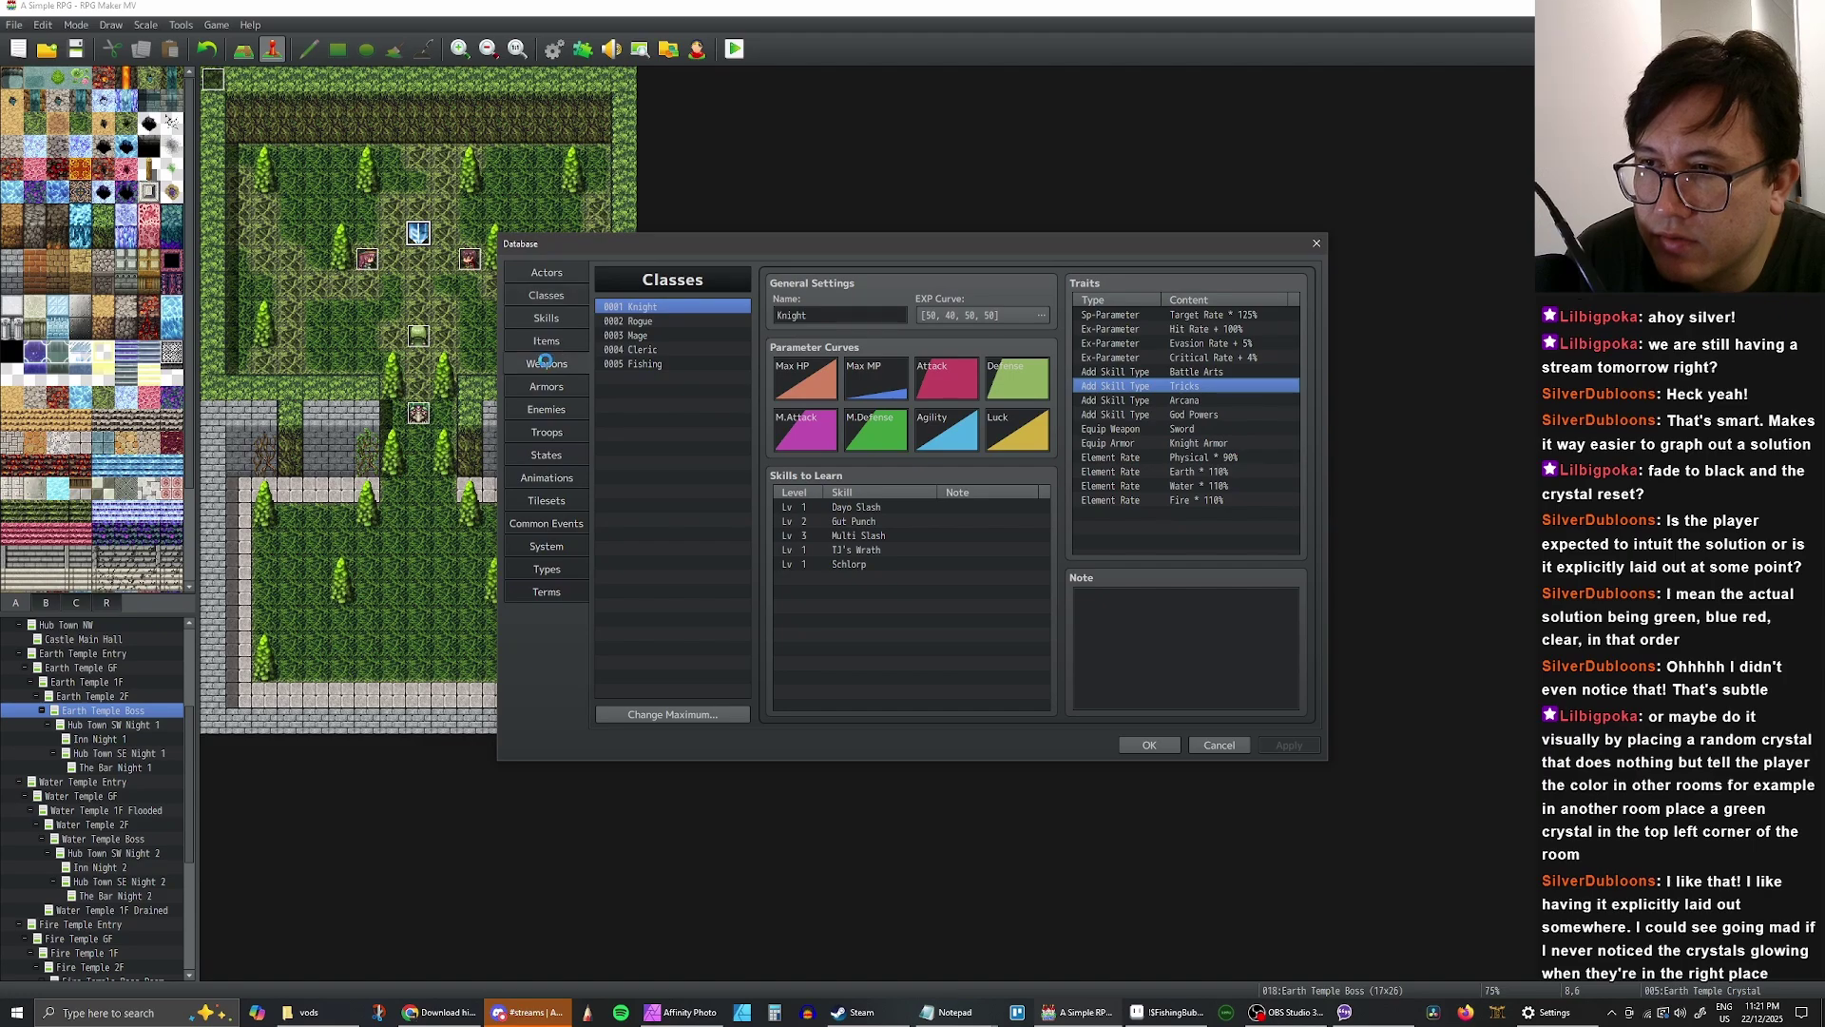
pyautogui.doubleClick(1183, 346)
pyautogui.click(1123, 318)
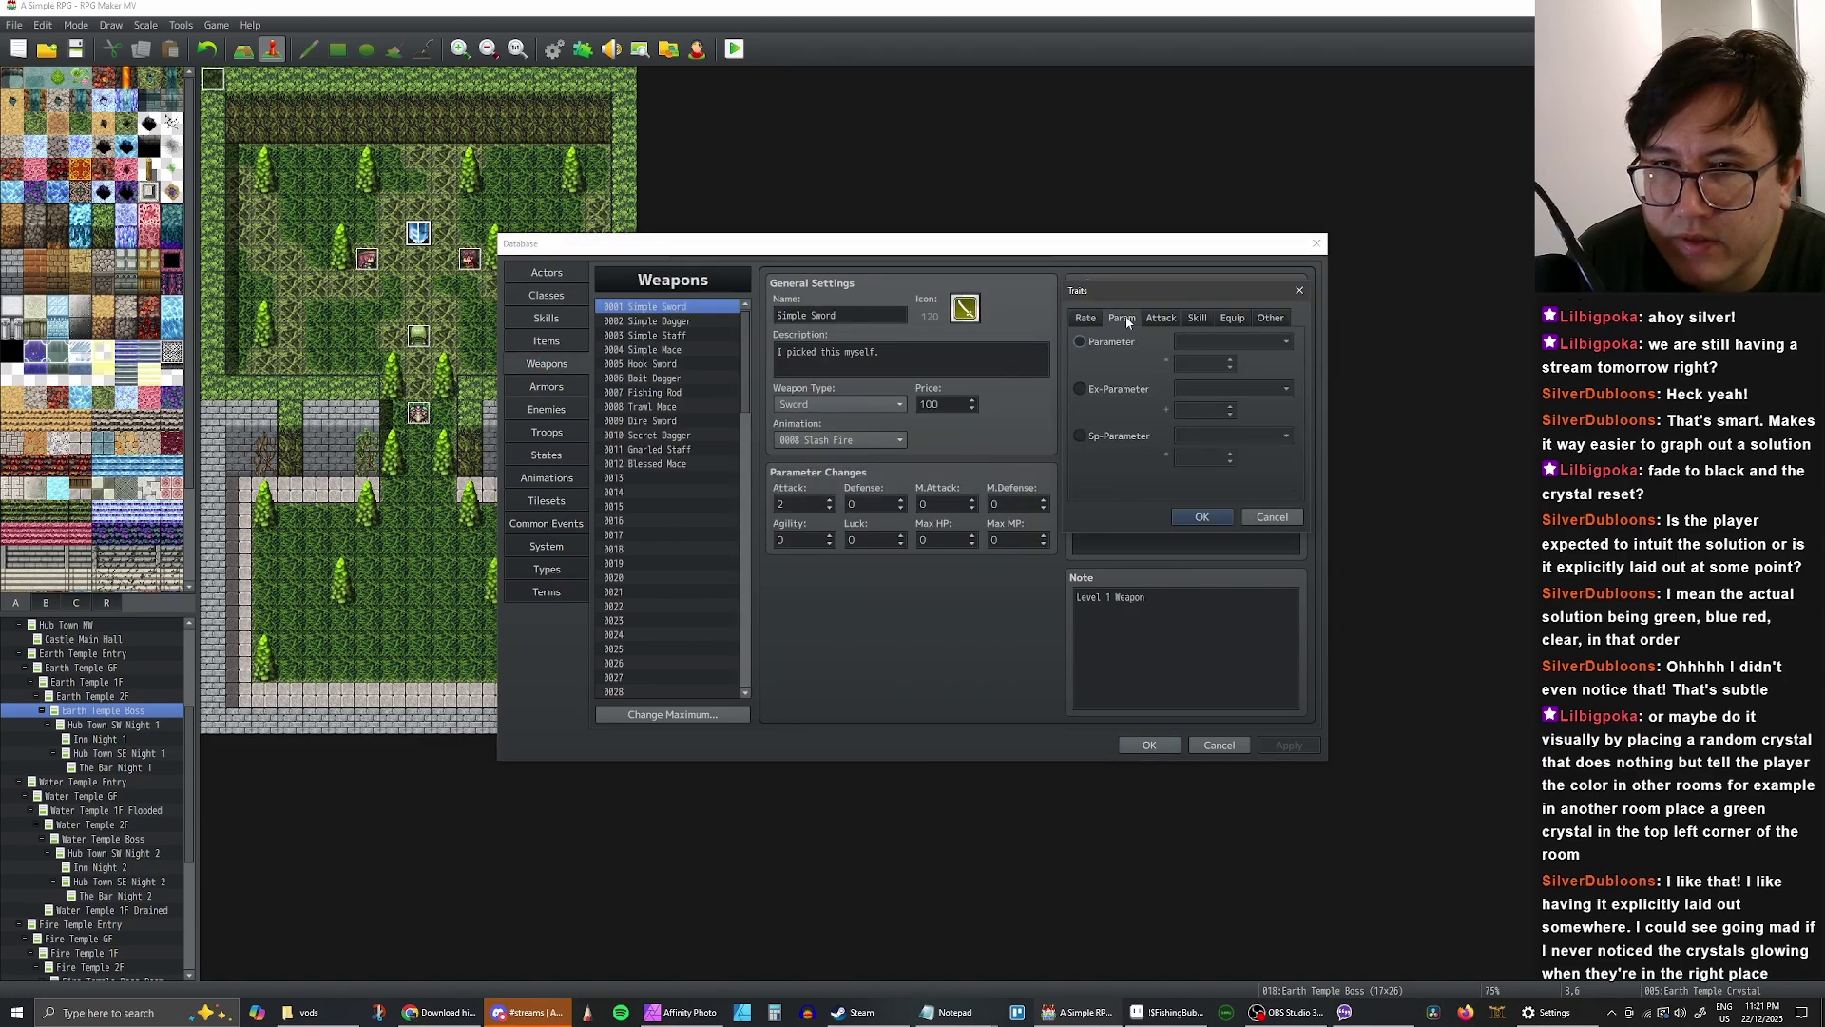
pyautogui.click(1206, 319)
pyautogui.click(1129, 341)
pyautogui.click(1229, 342)
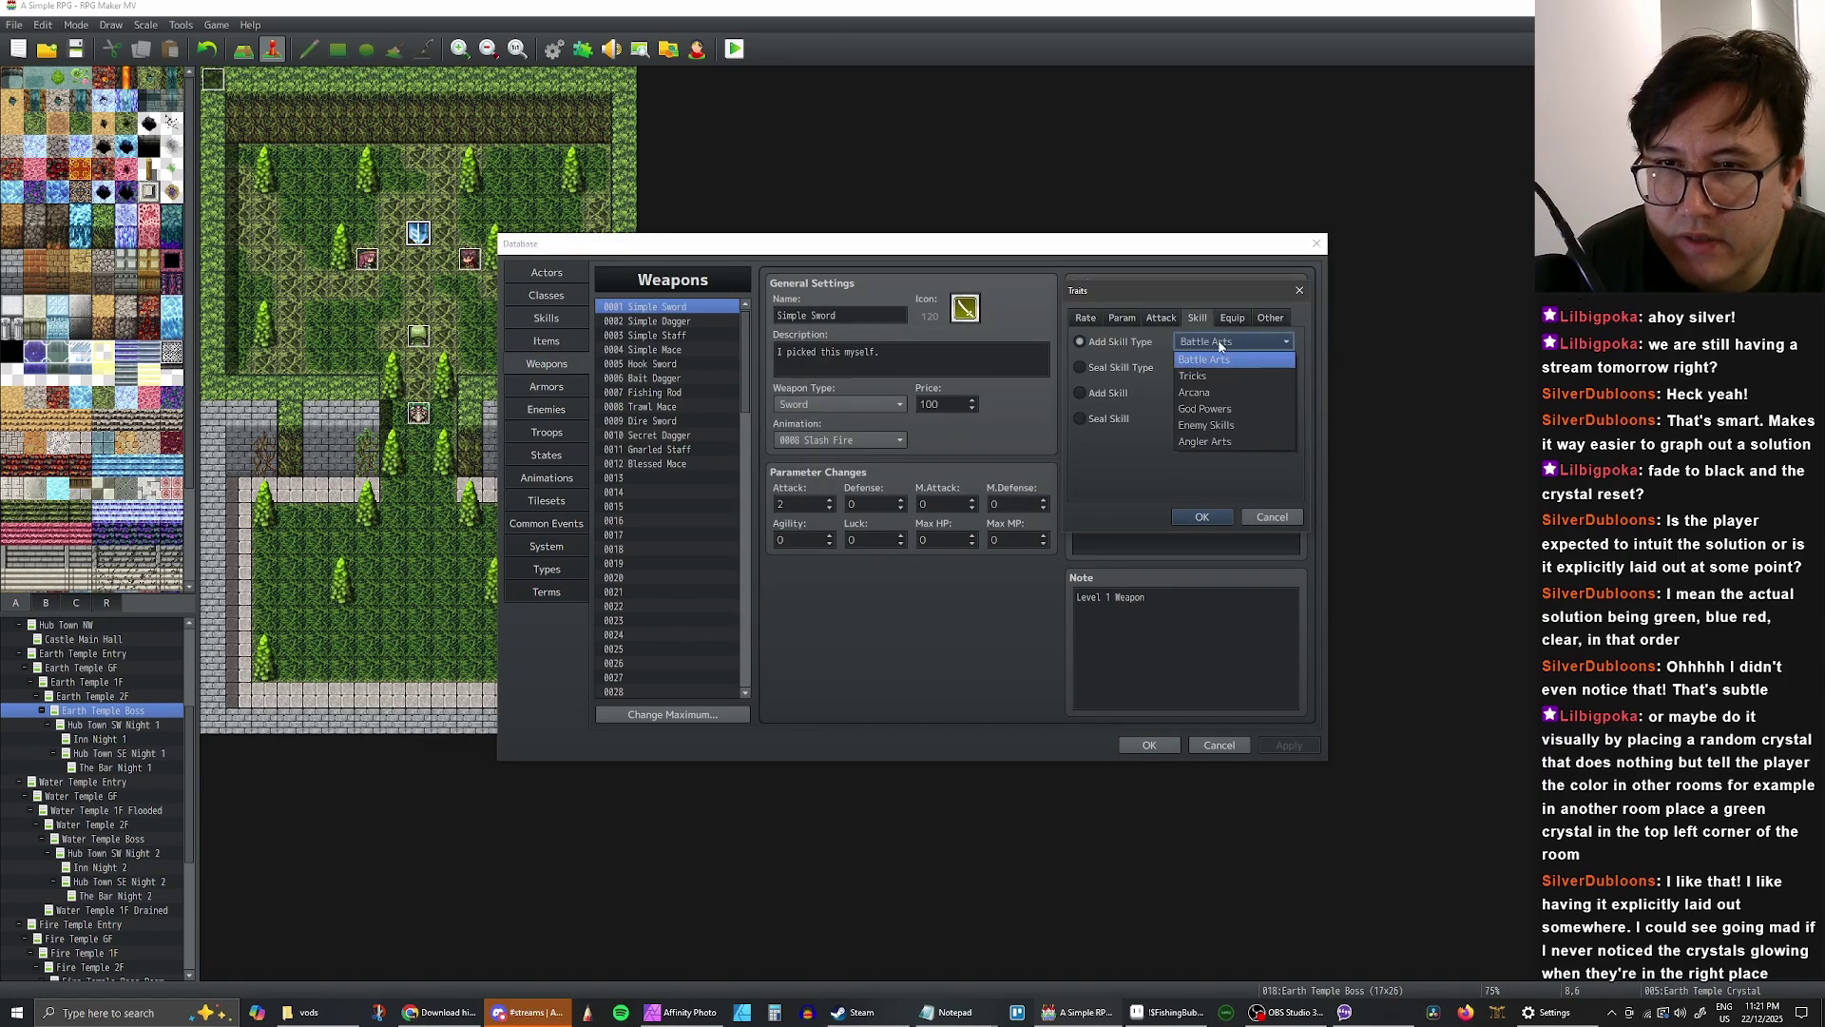
pyautogui.click(1218, 344)
pyautogui.click(1261, 514)
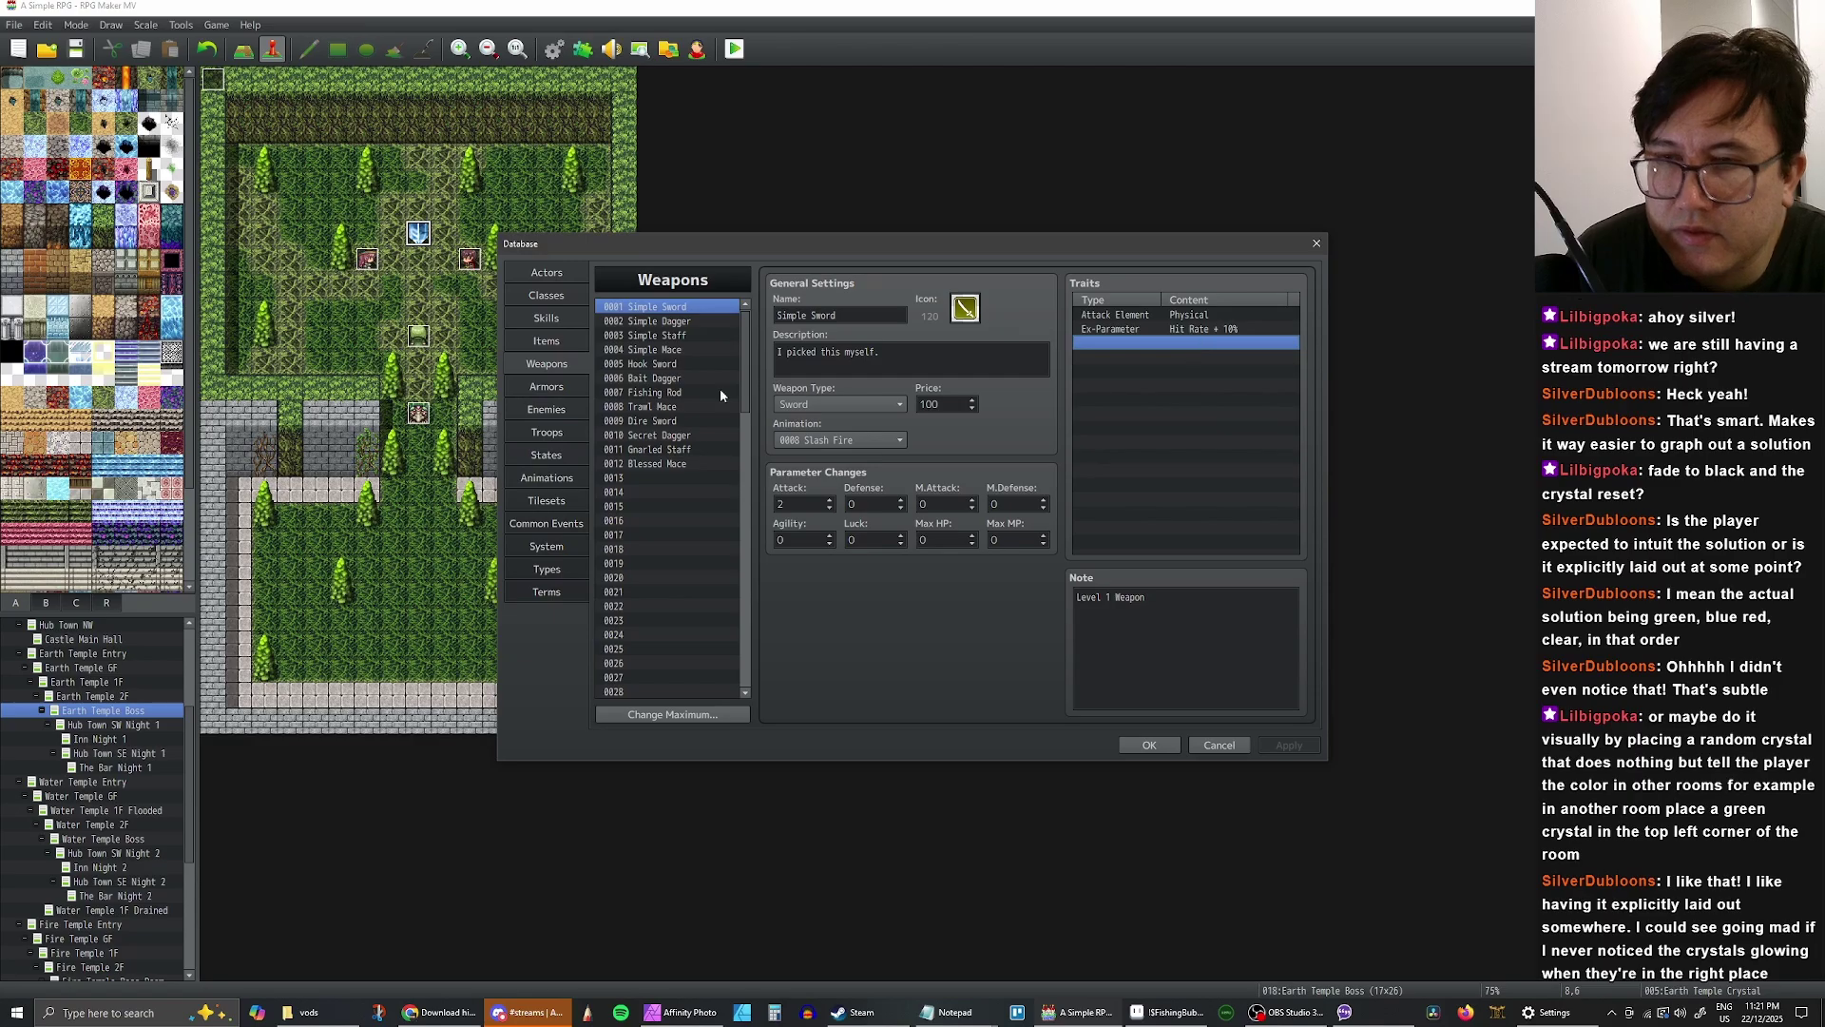
pyautogui.click(559, 316)
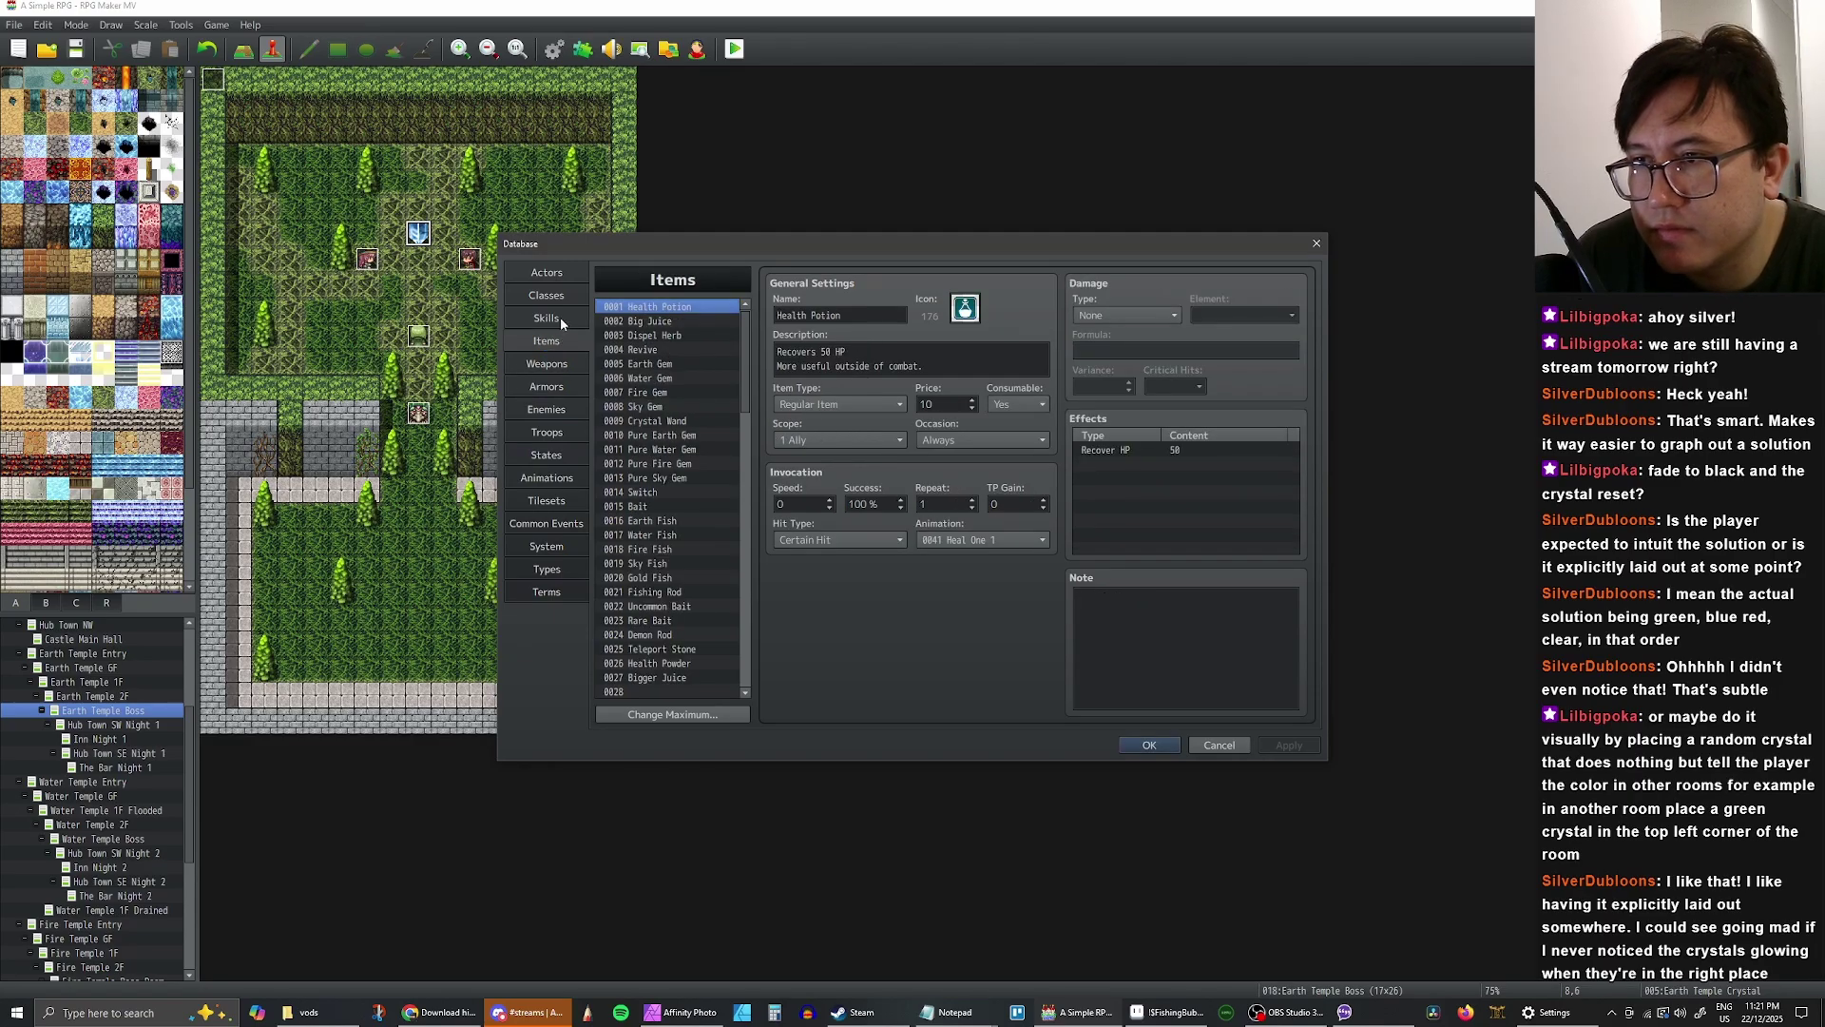
pyautogui.click(569, 297)
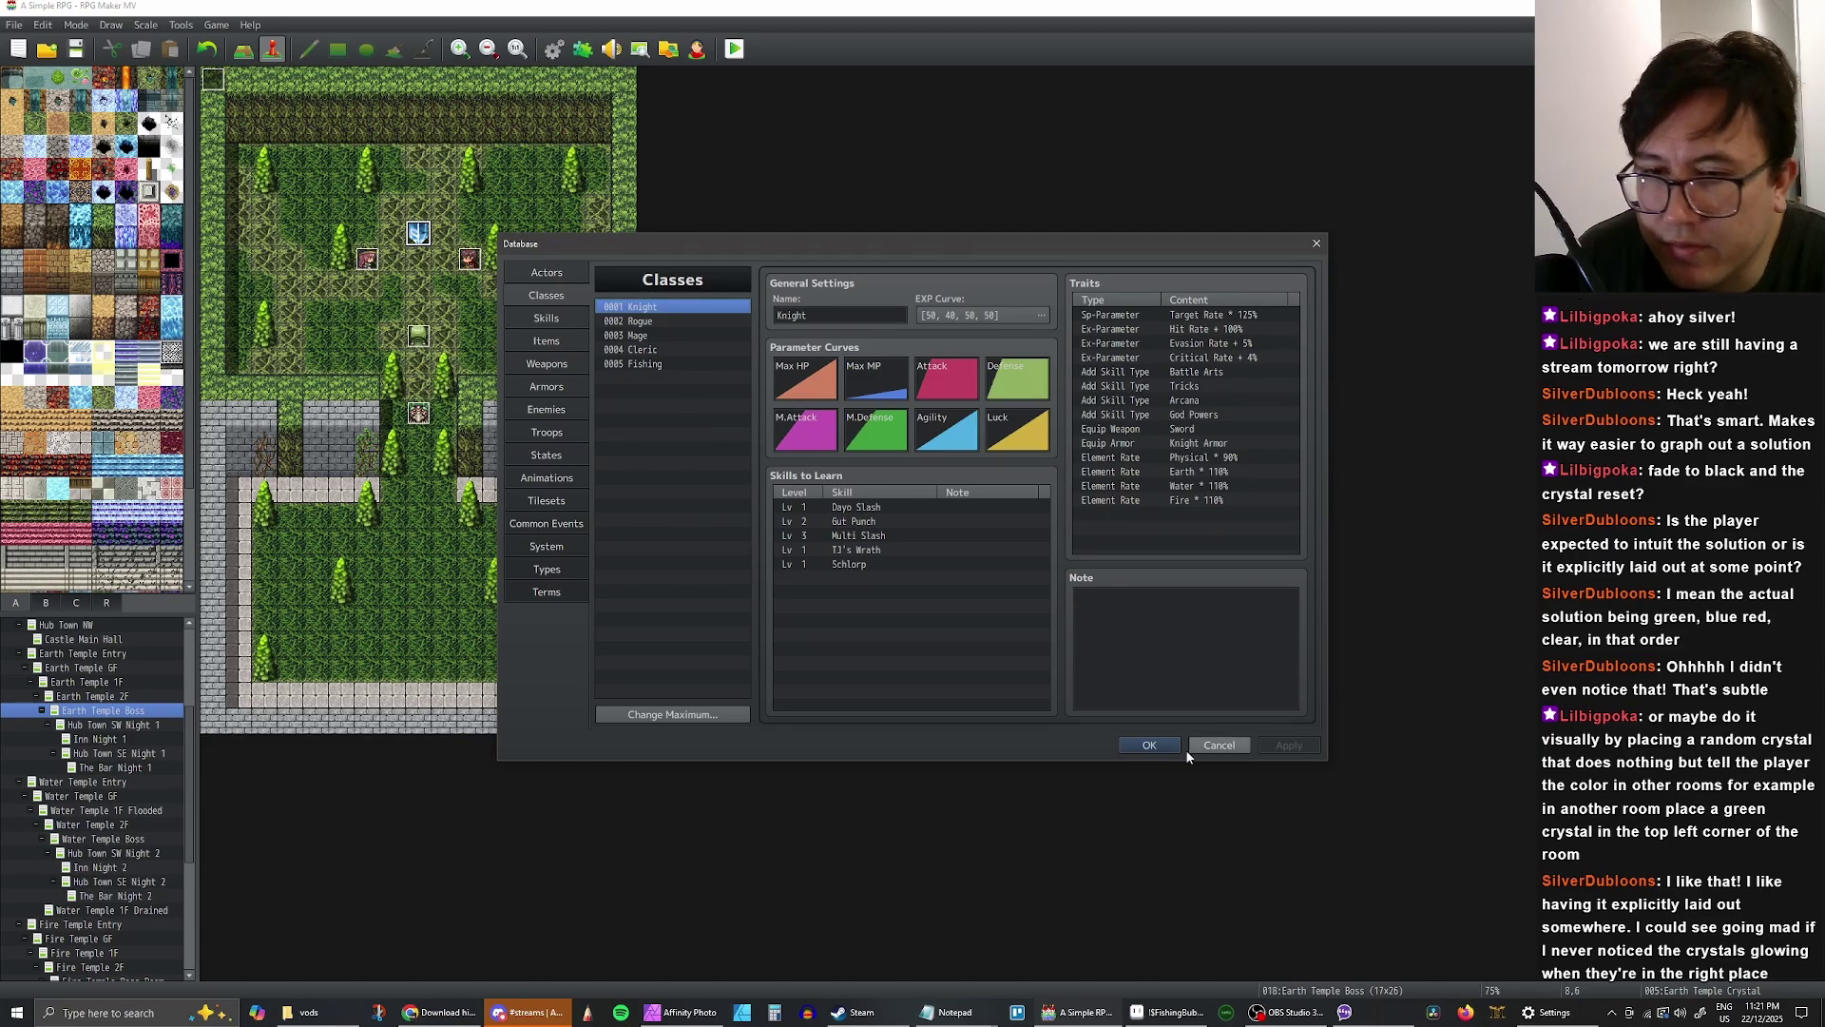
# - Look through all pages of event commands for page 2 of the Earth Temple Crystal event without adding a command
pyautogui.click(1236, 745)
pyautogui.doubleClick(420, 235)
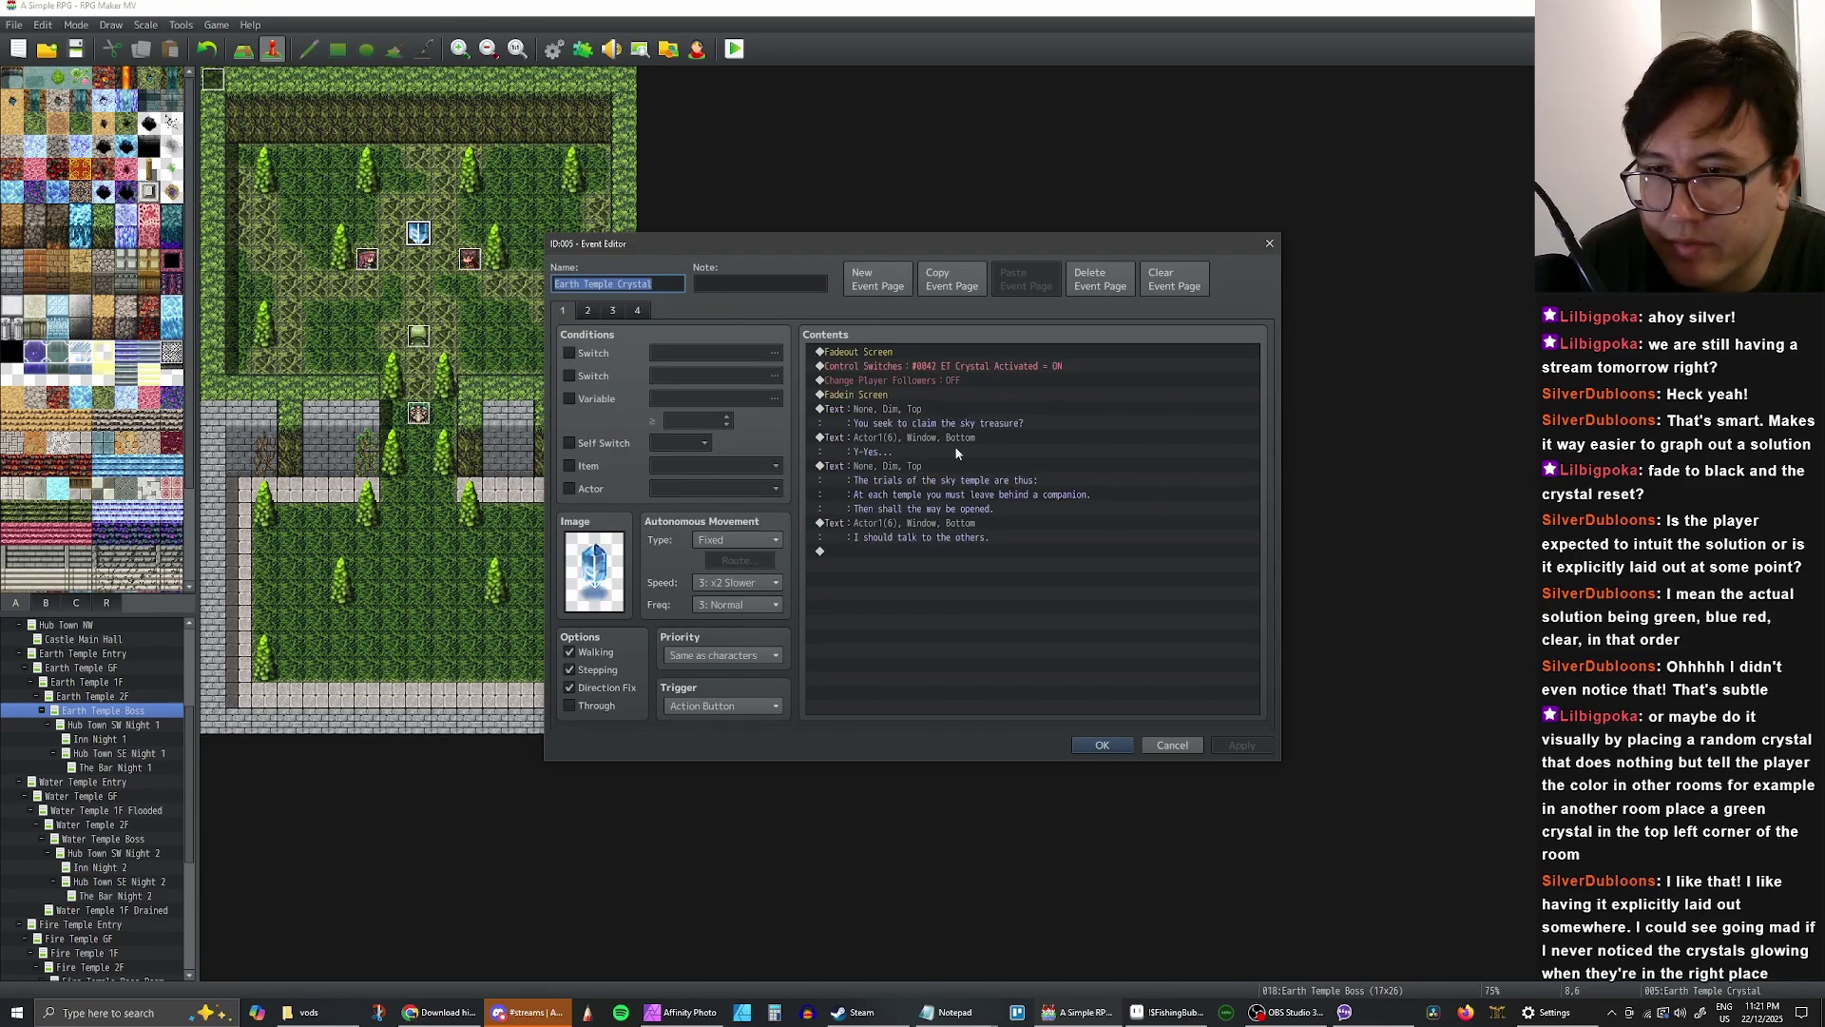
pyautogui.click(613, 311)
pyautogui.scroll(-1, 969, 495)
pyautogui.doubleClick(969, 528)
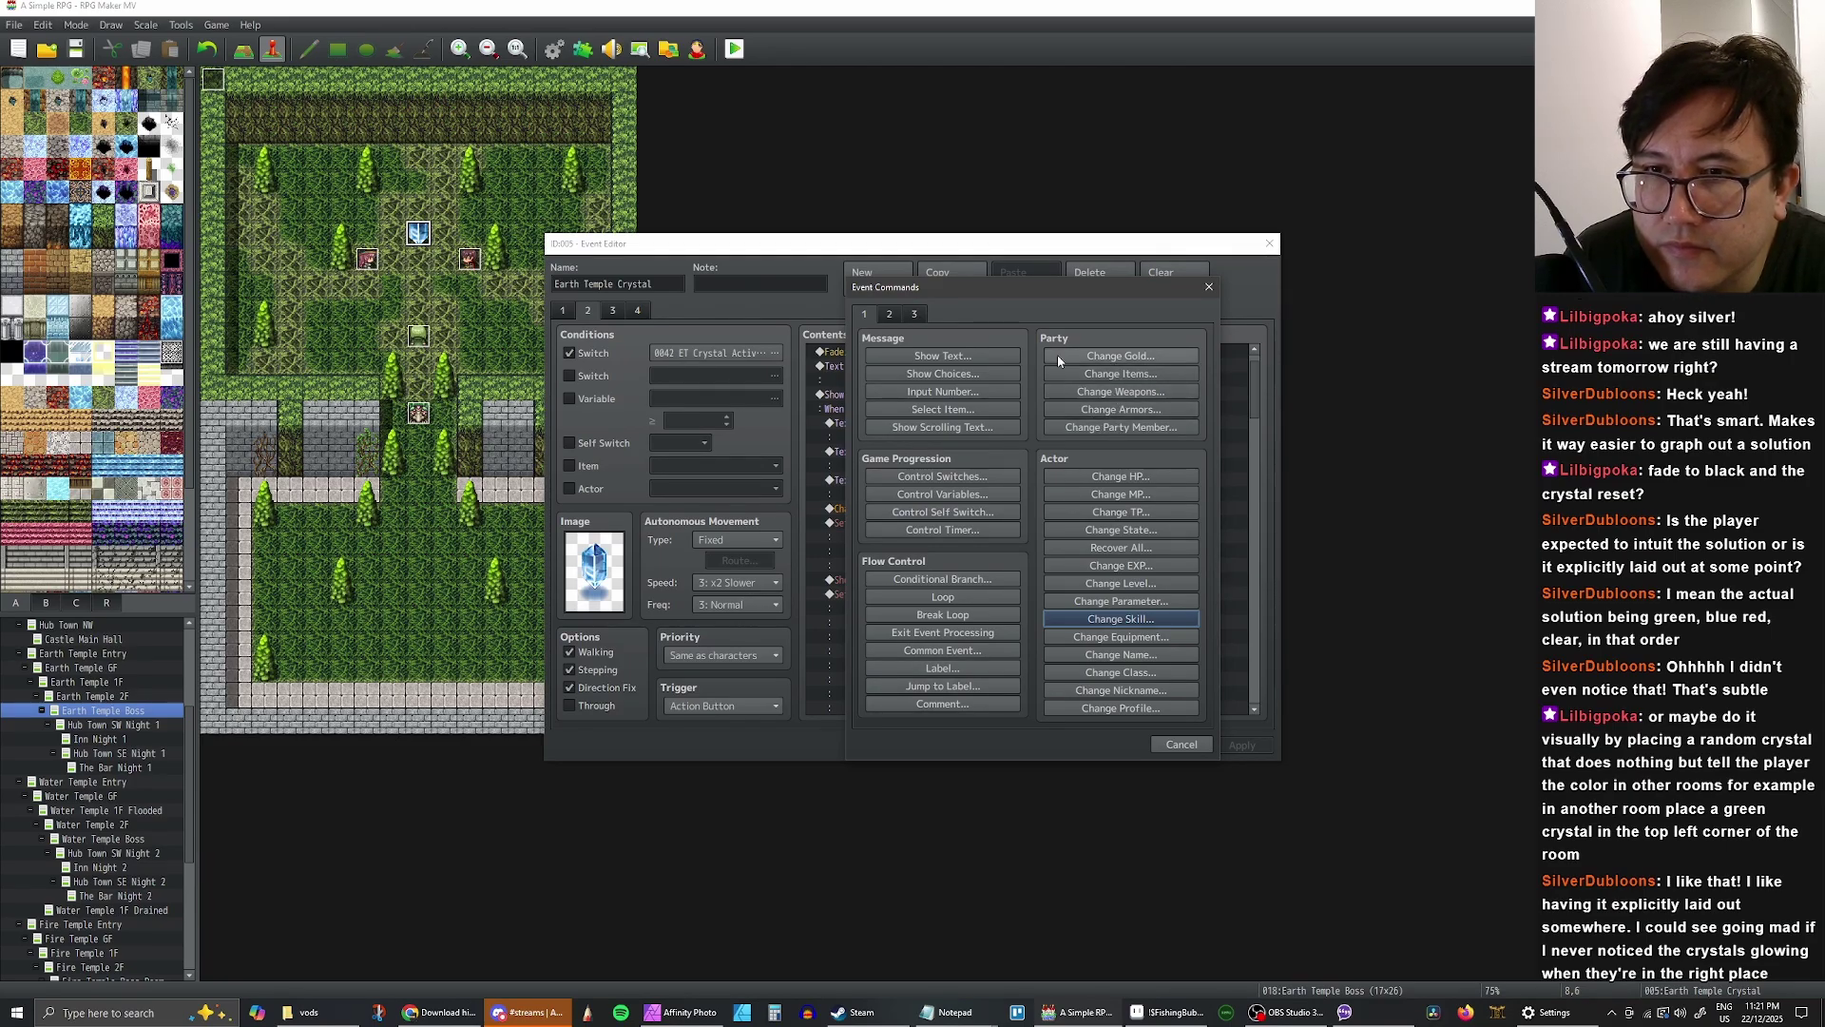
pyautogui.click(914, 315)
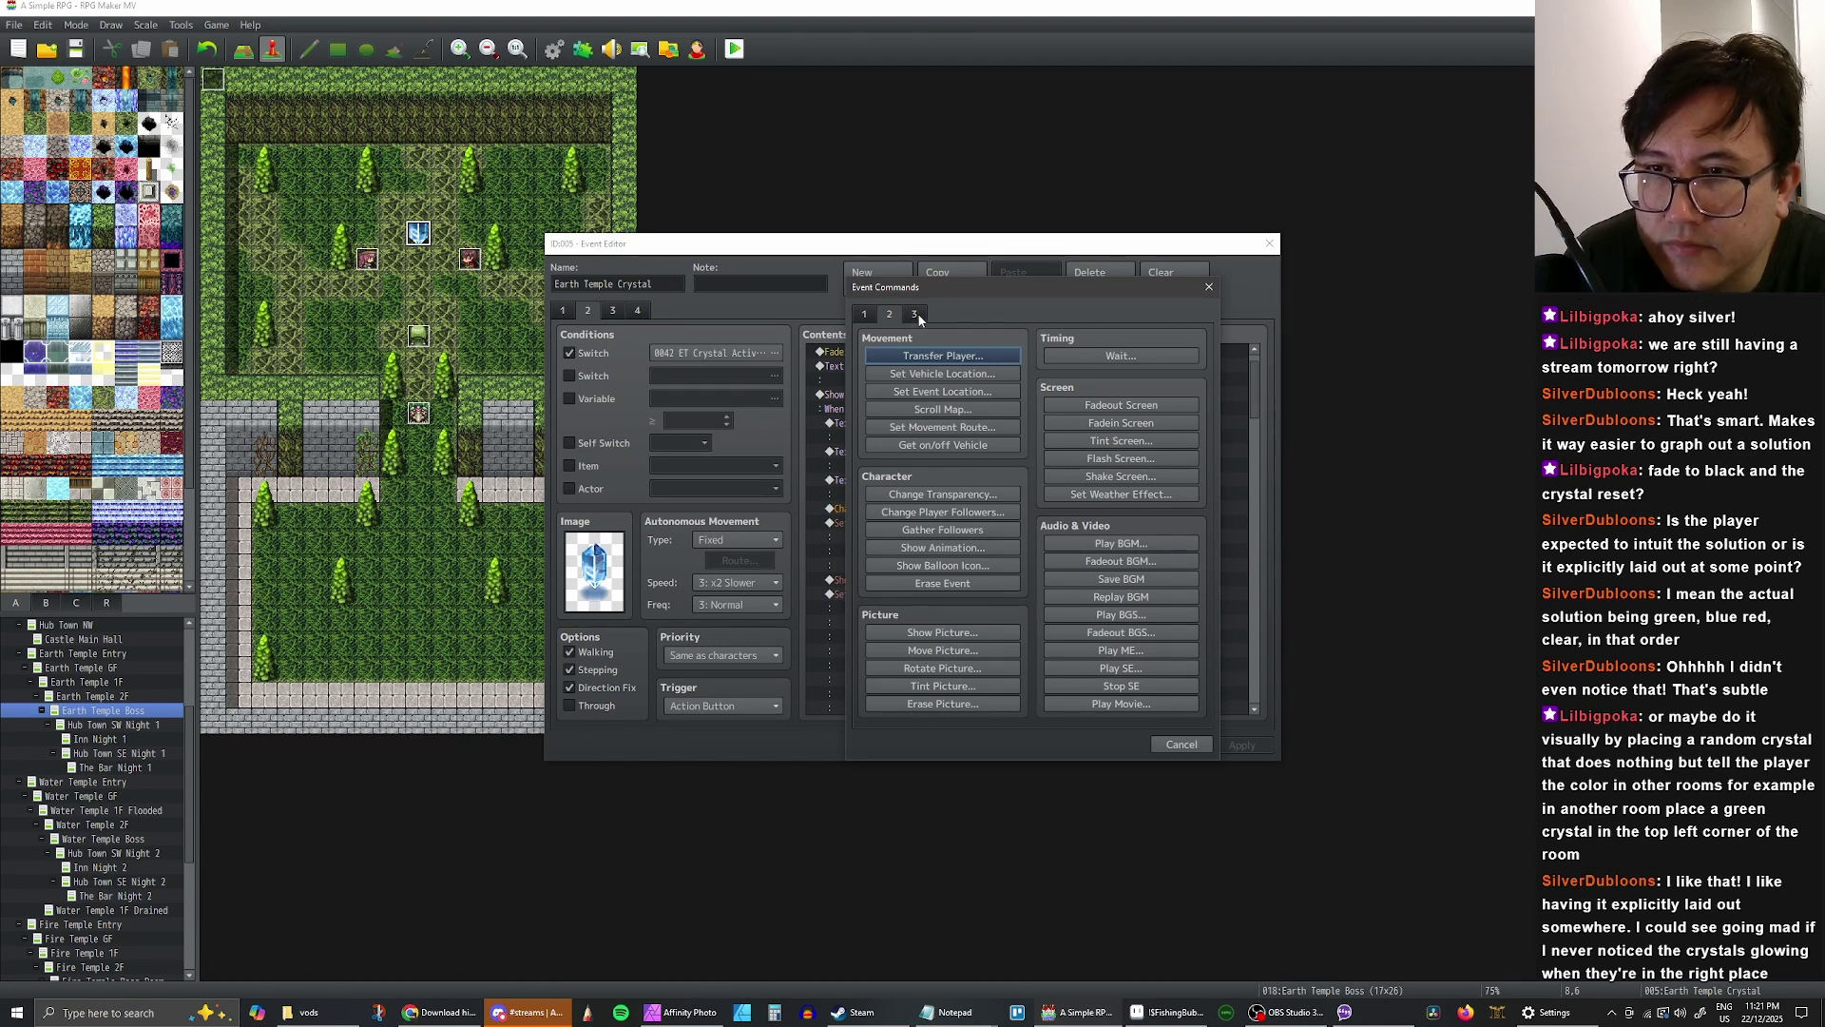
pyautogui.click(890, 315)
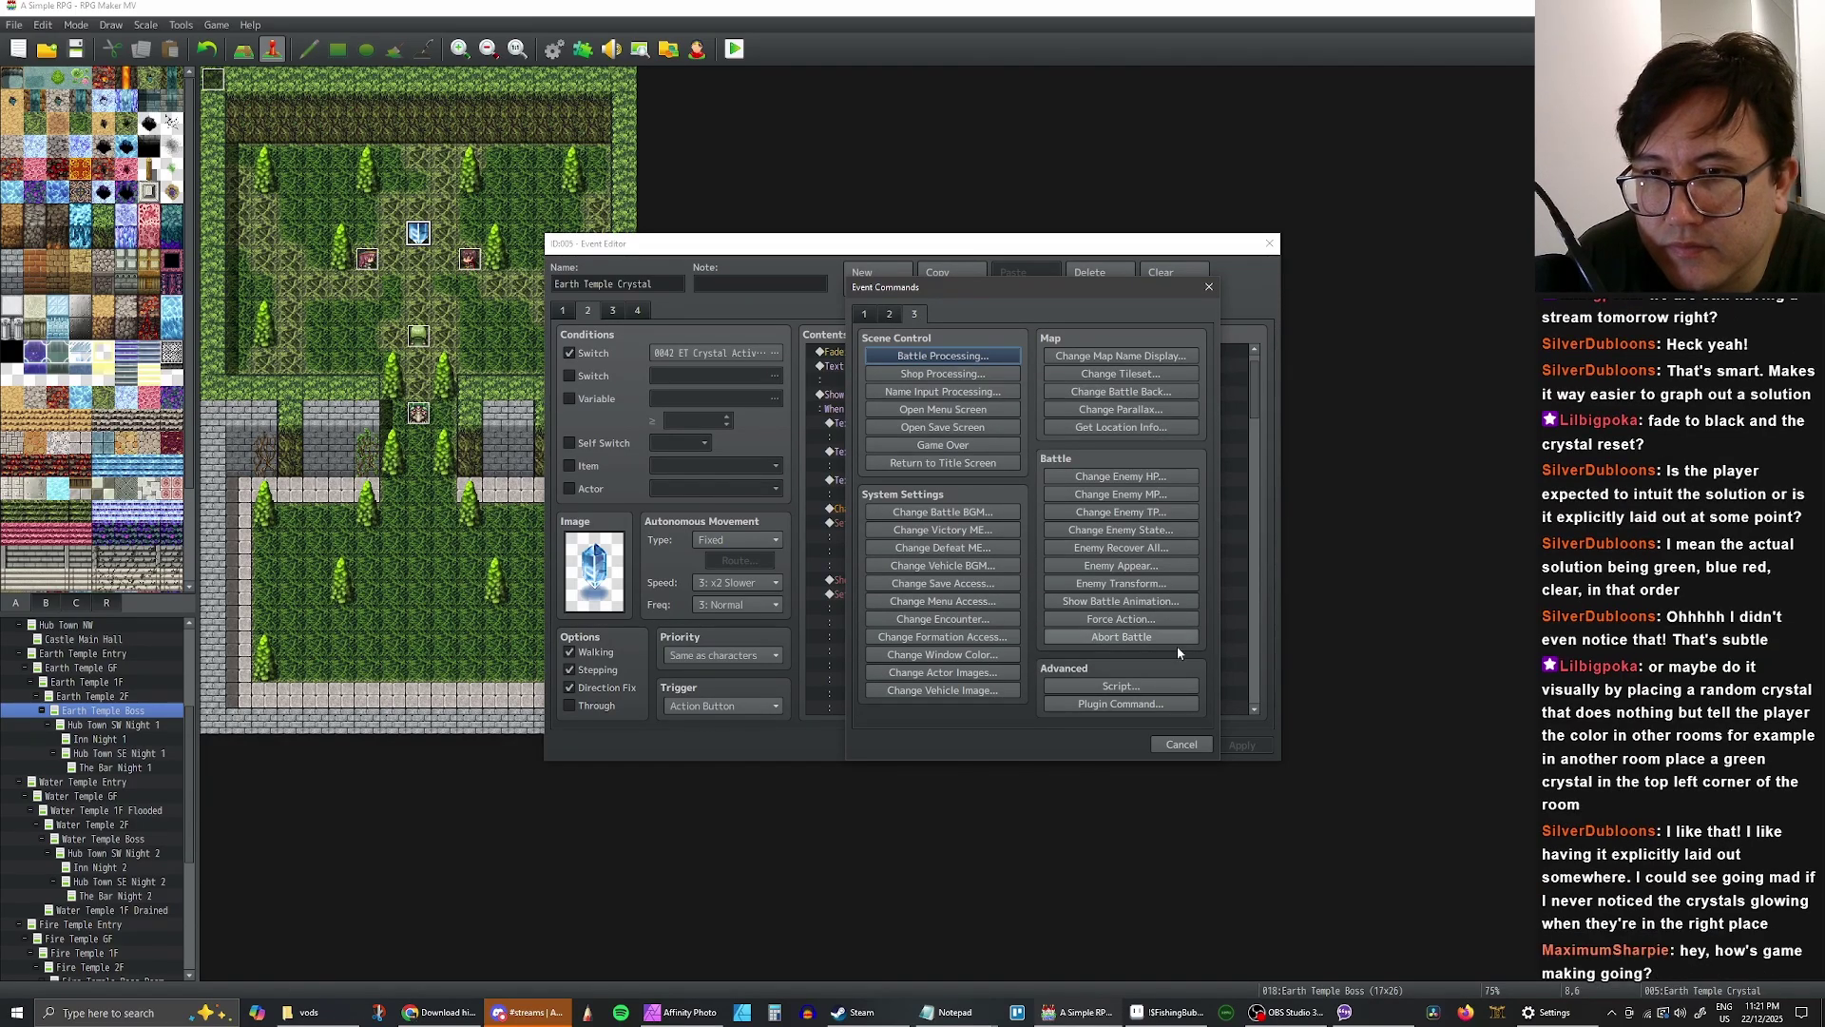
pyautogui.click(1182, 744)
pyautogui.click(1181, 746)
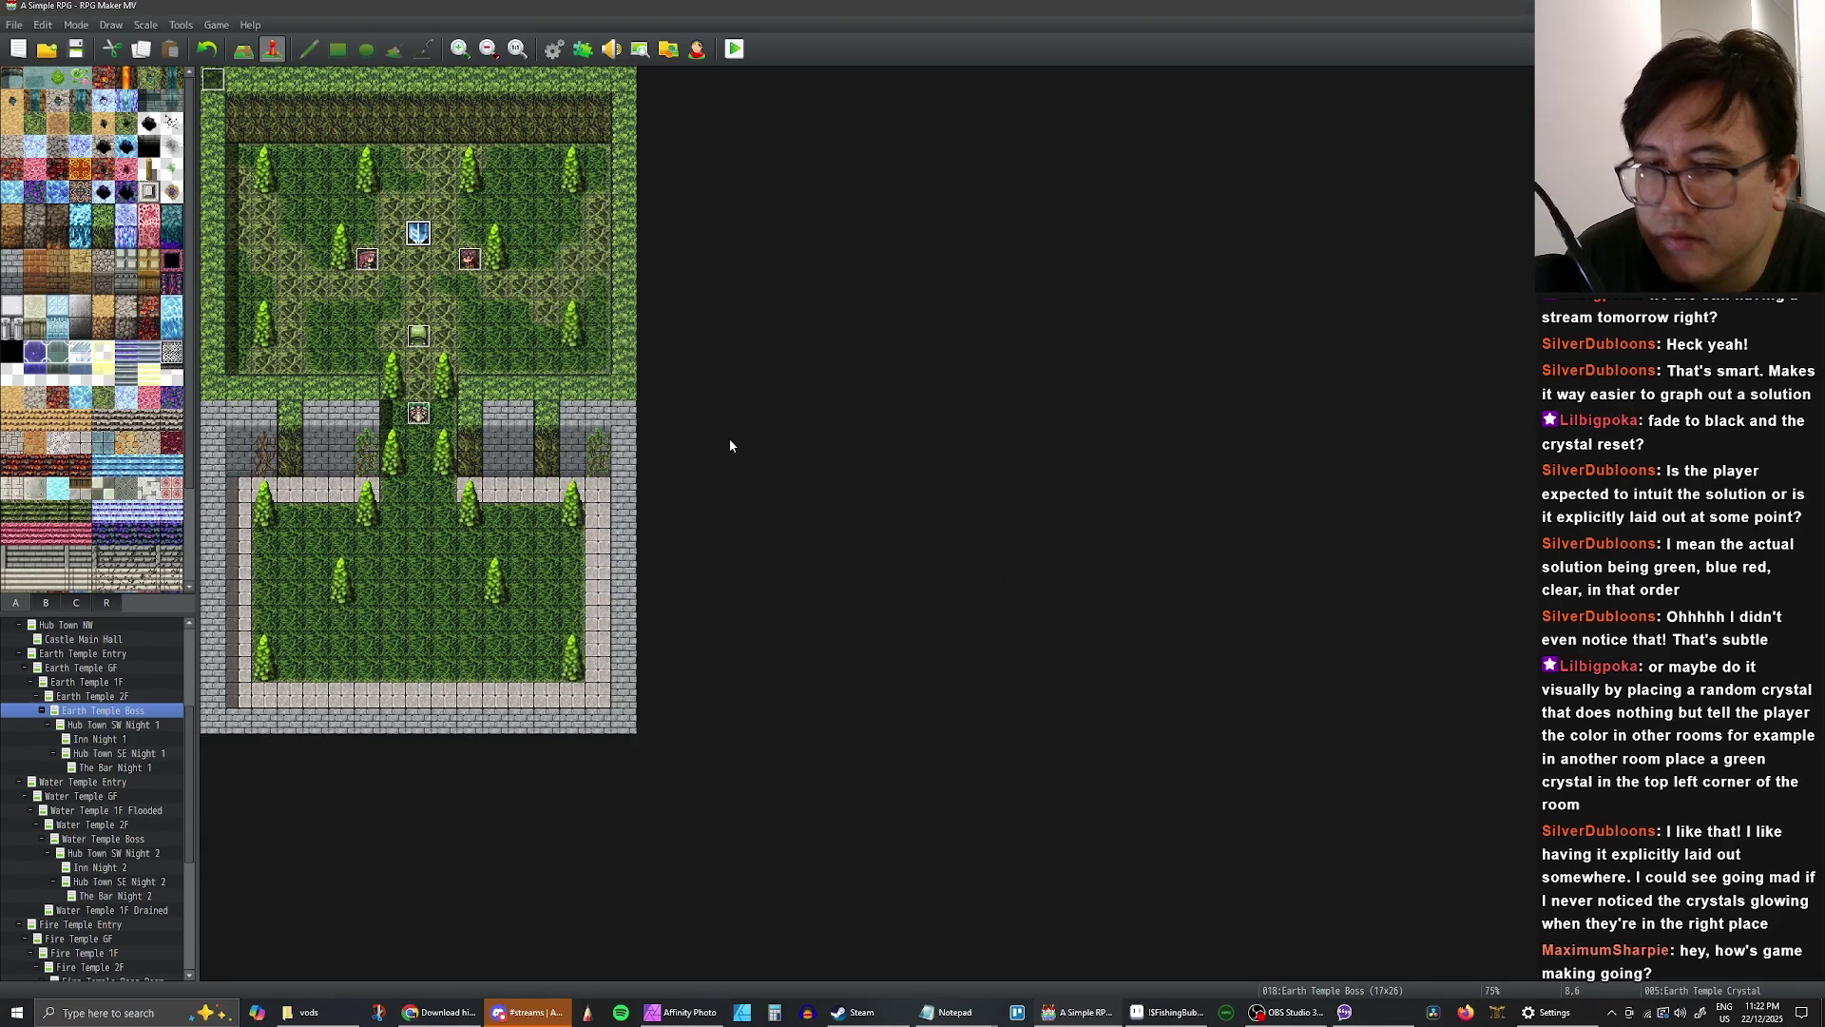
# - Examine the Battle Arts and Tricks Add Skill Type traits of the Knight class in the database
pyautogui.click(553, 49)
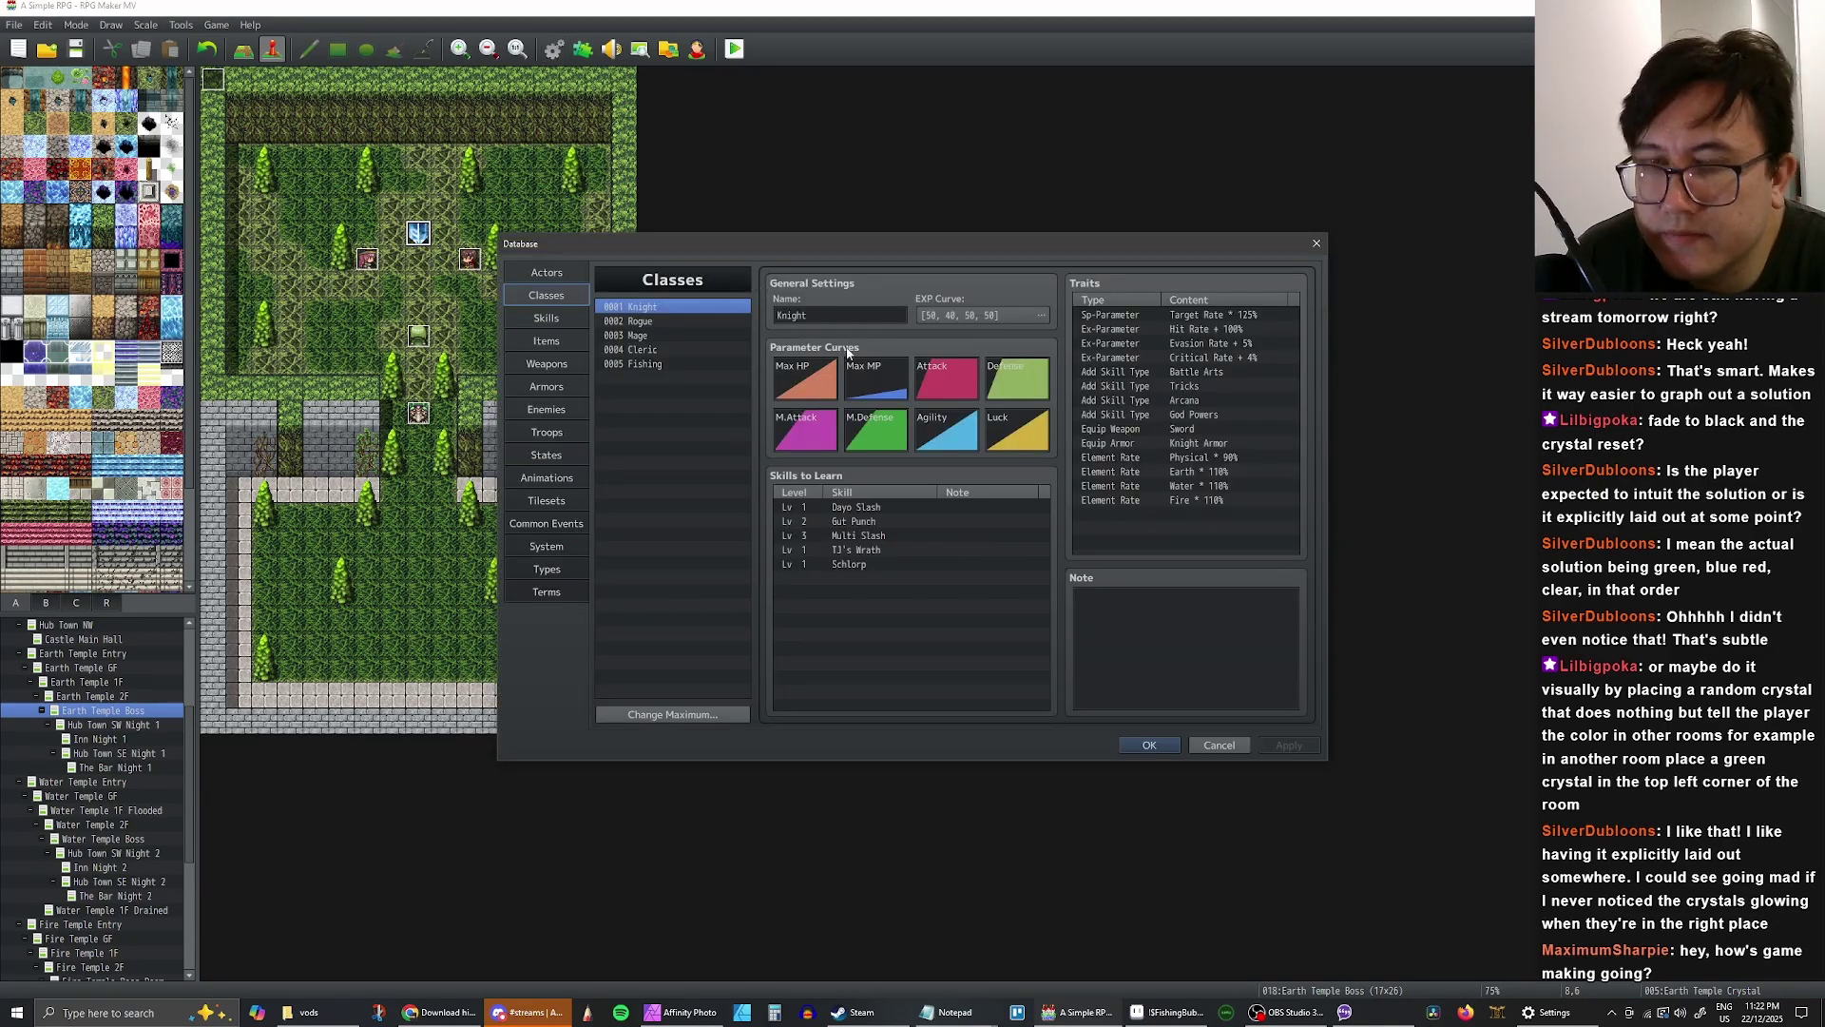
pyautogui.click(1217, 388)
pyautogui.click(1222, 372)
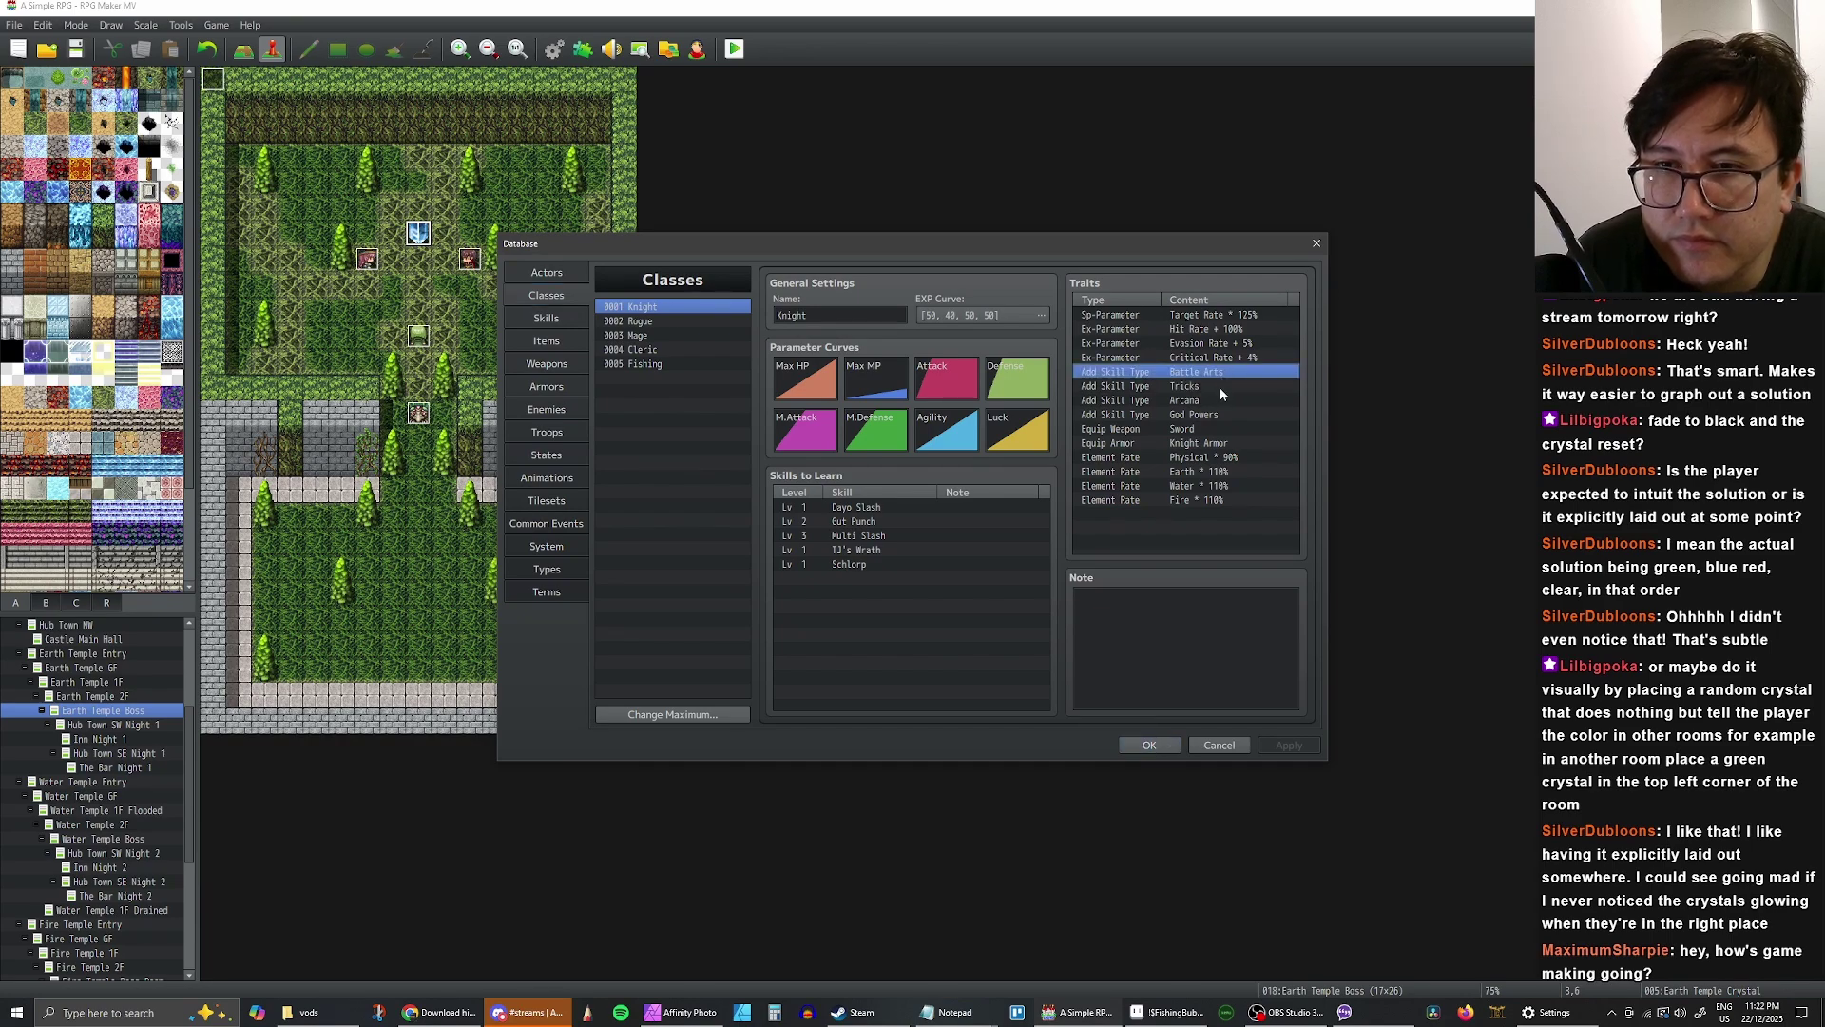
pyautogui.click(1219, 386)
pyautogui.click(1223, 373)
pyautogui.click(1217, 388)
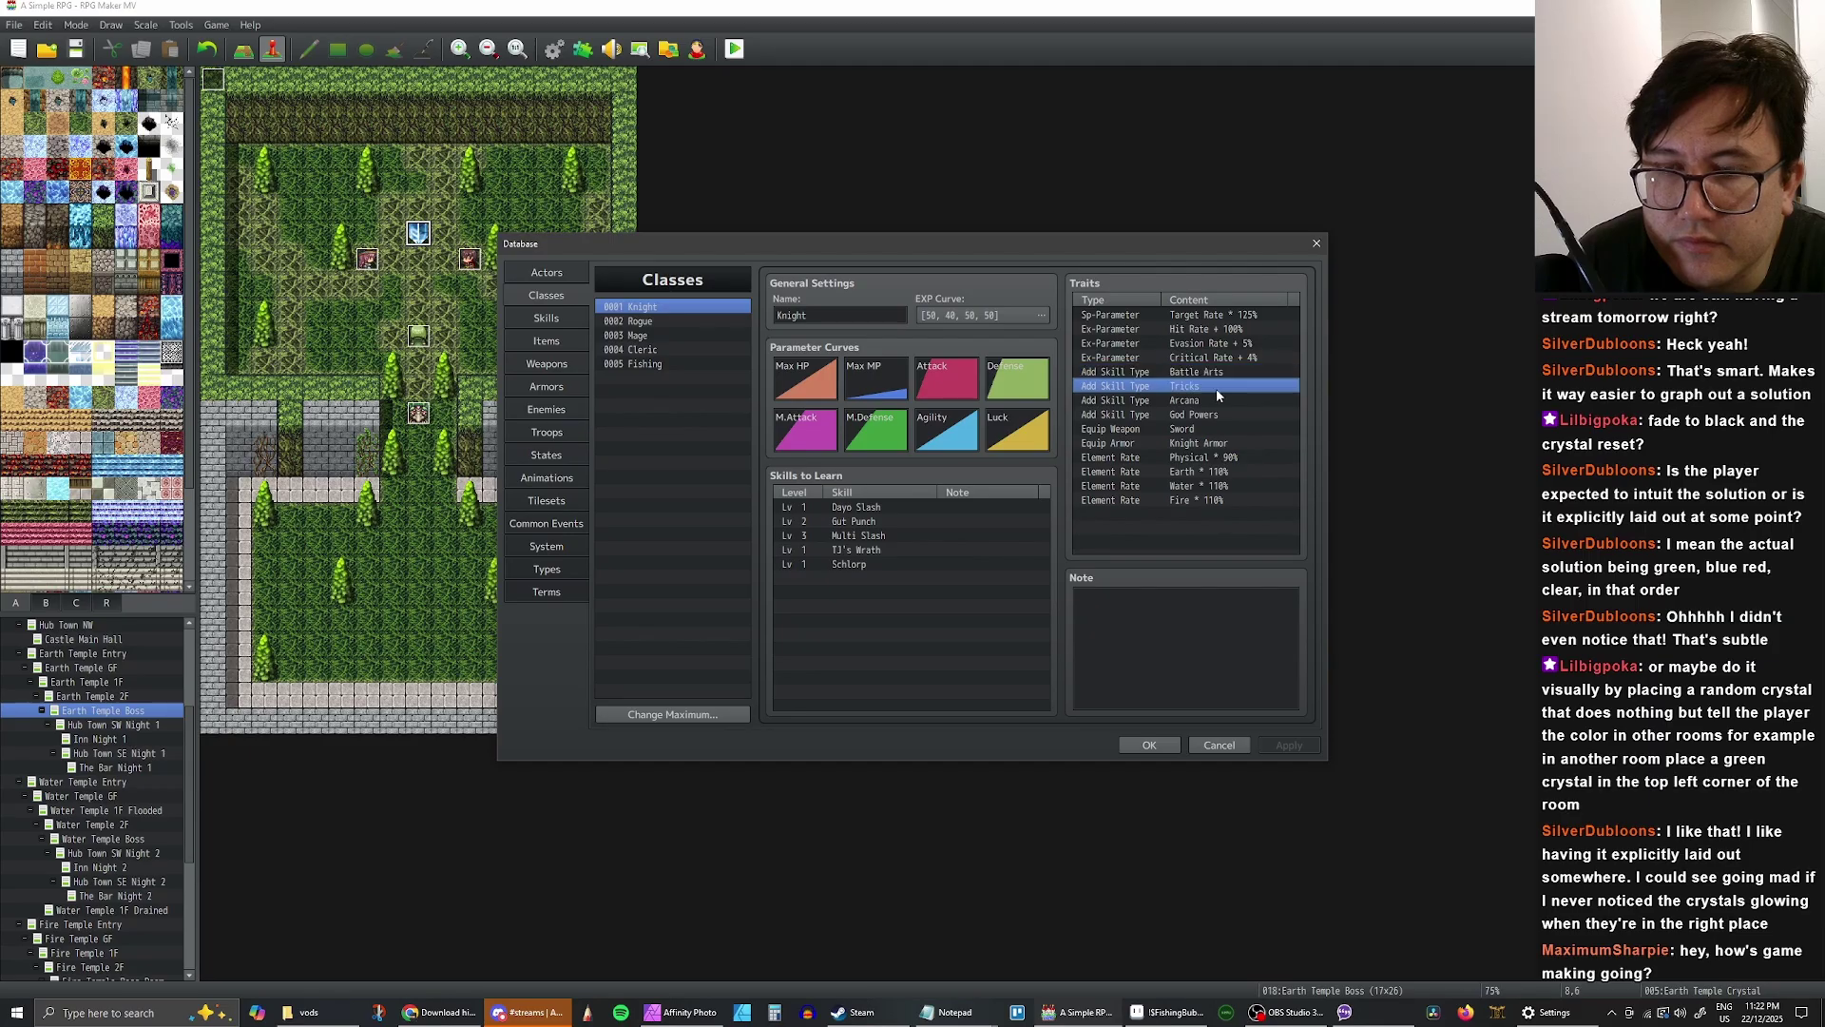
pyautogui.click(1217, 373)
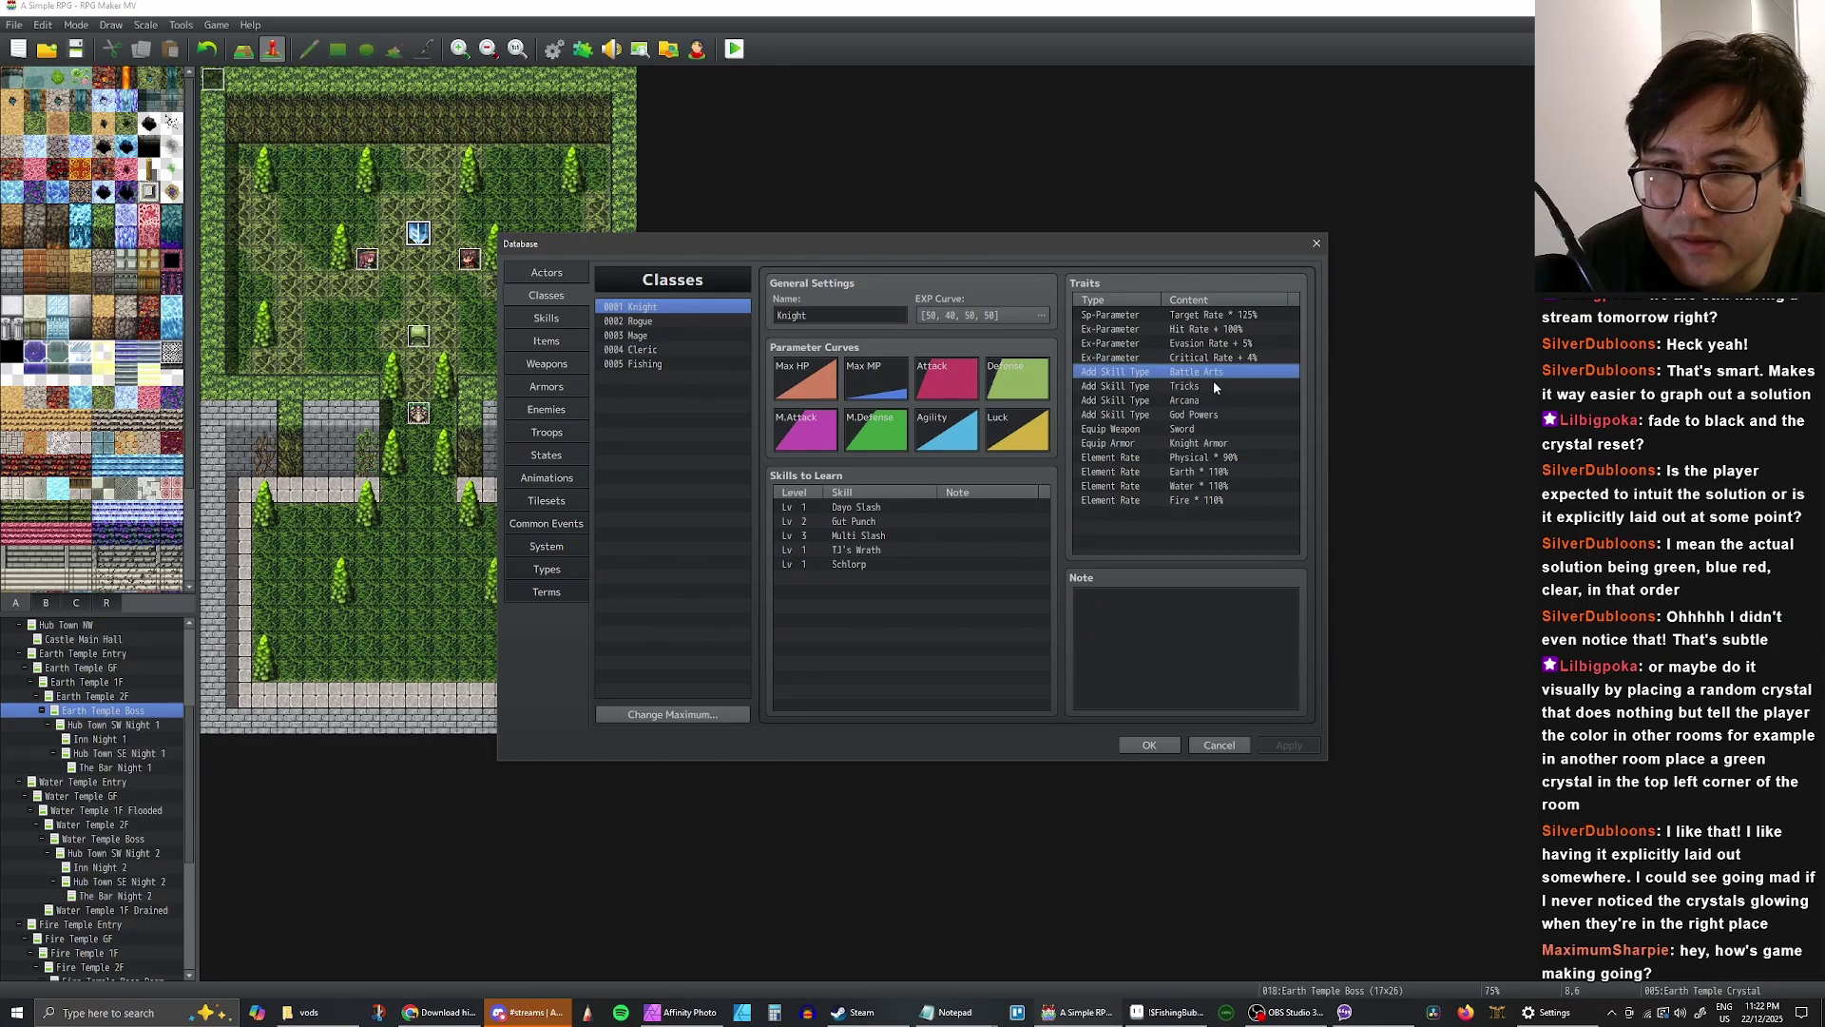
pyautogui.click(1213, 388)
pyautogui.click(1218, 374)
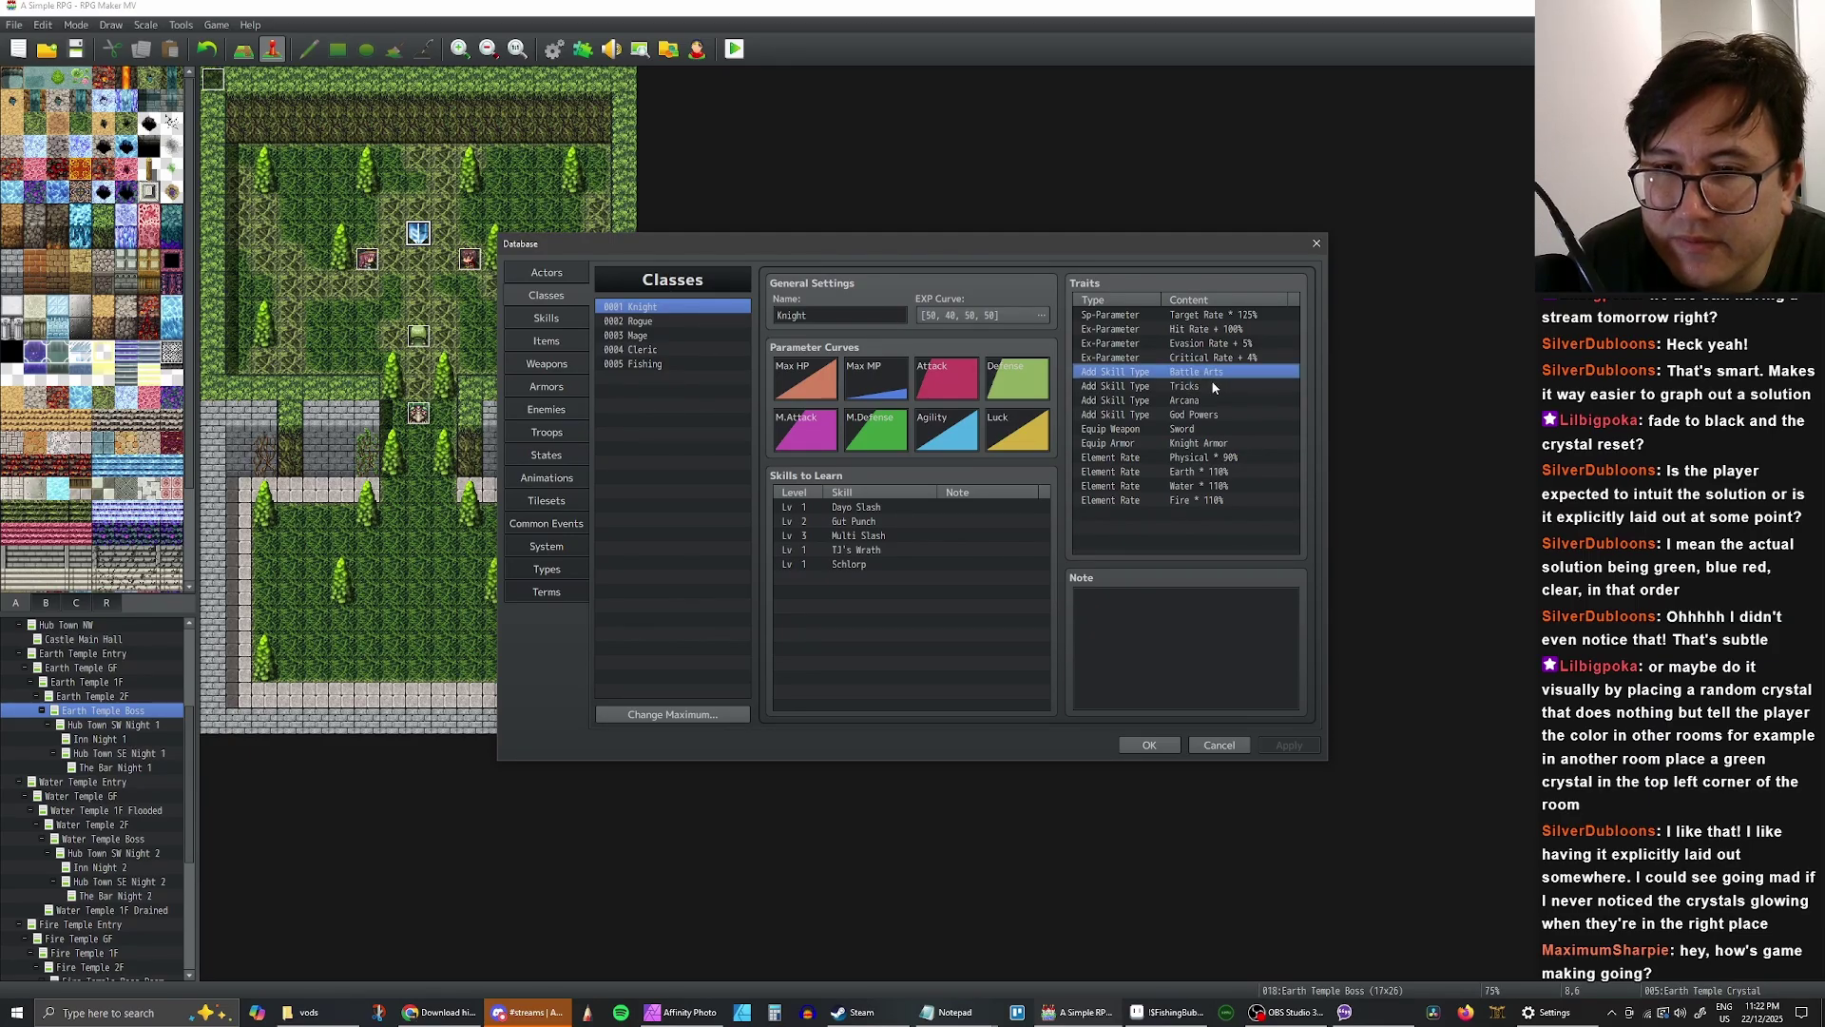
pyautogui.click(1213, 388)
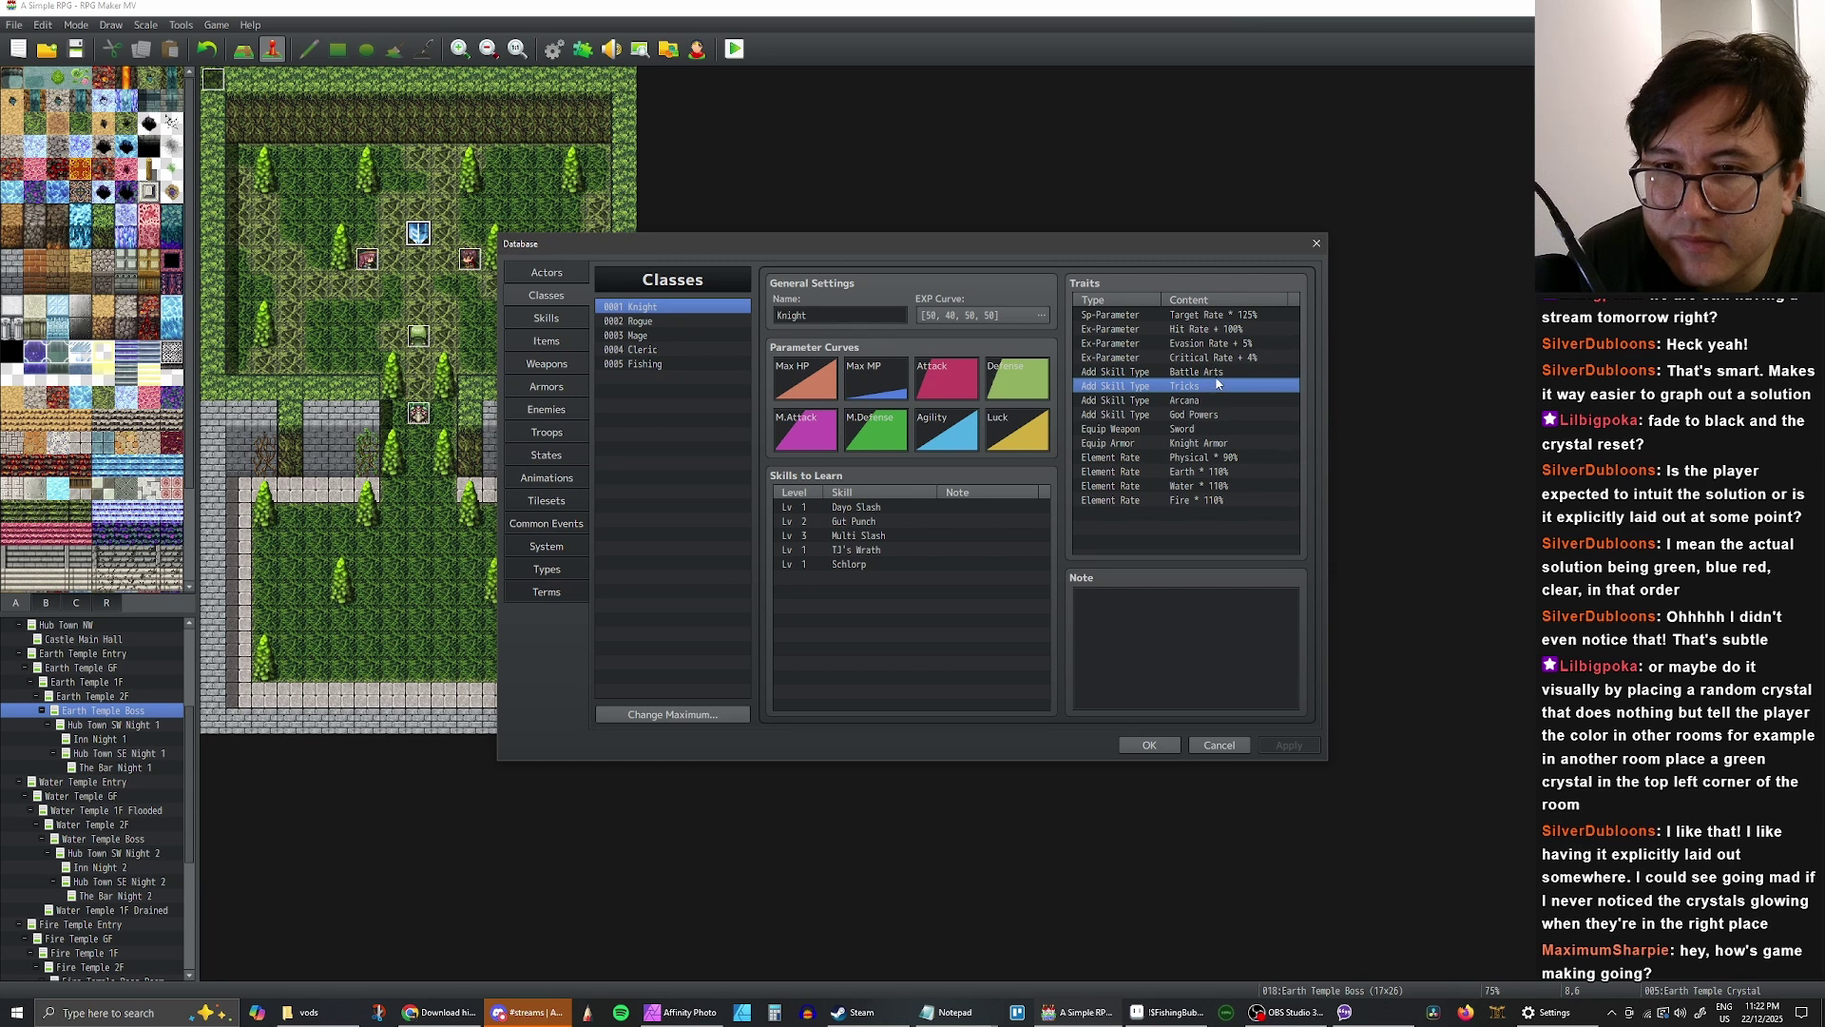
pyautogui.click(1216, 377)
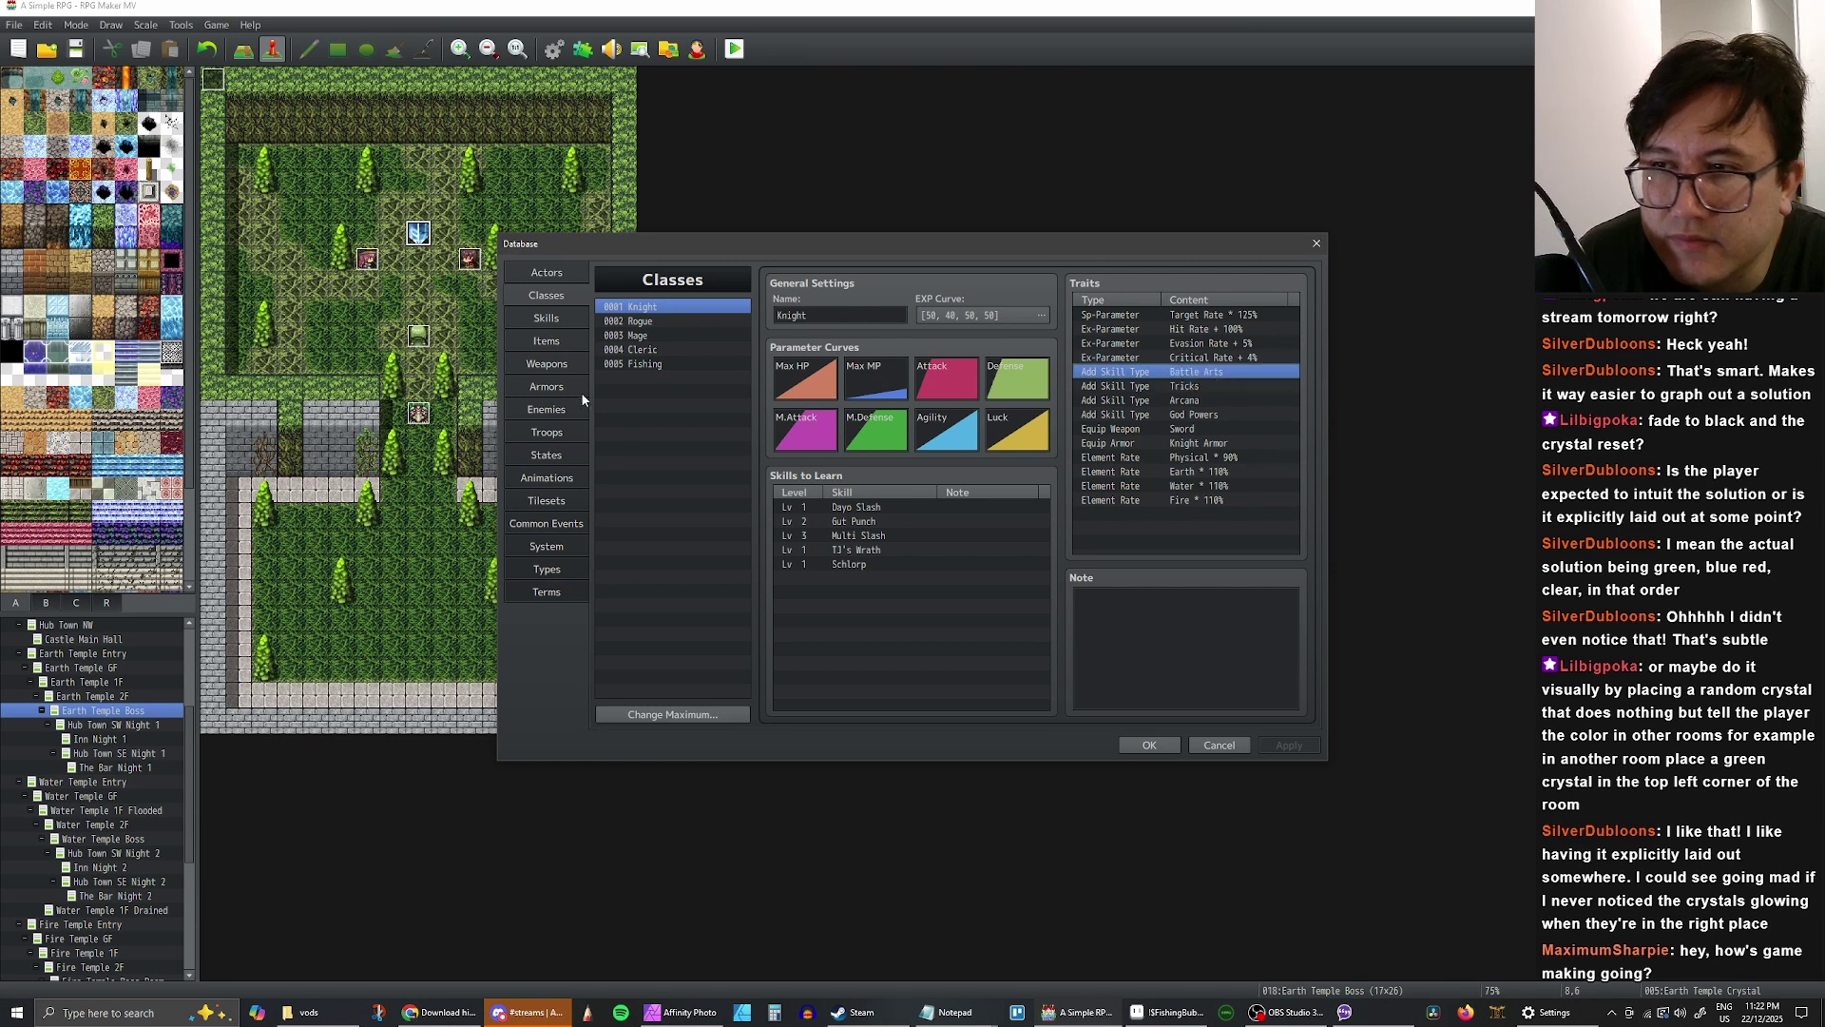
# - Check the Knight entries in the skill list and the Simple Sword weapon's traits, and return to the classes
pyautogui.click(561, 321)
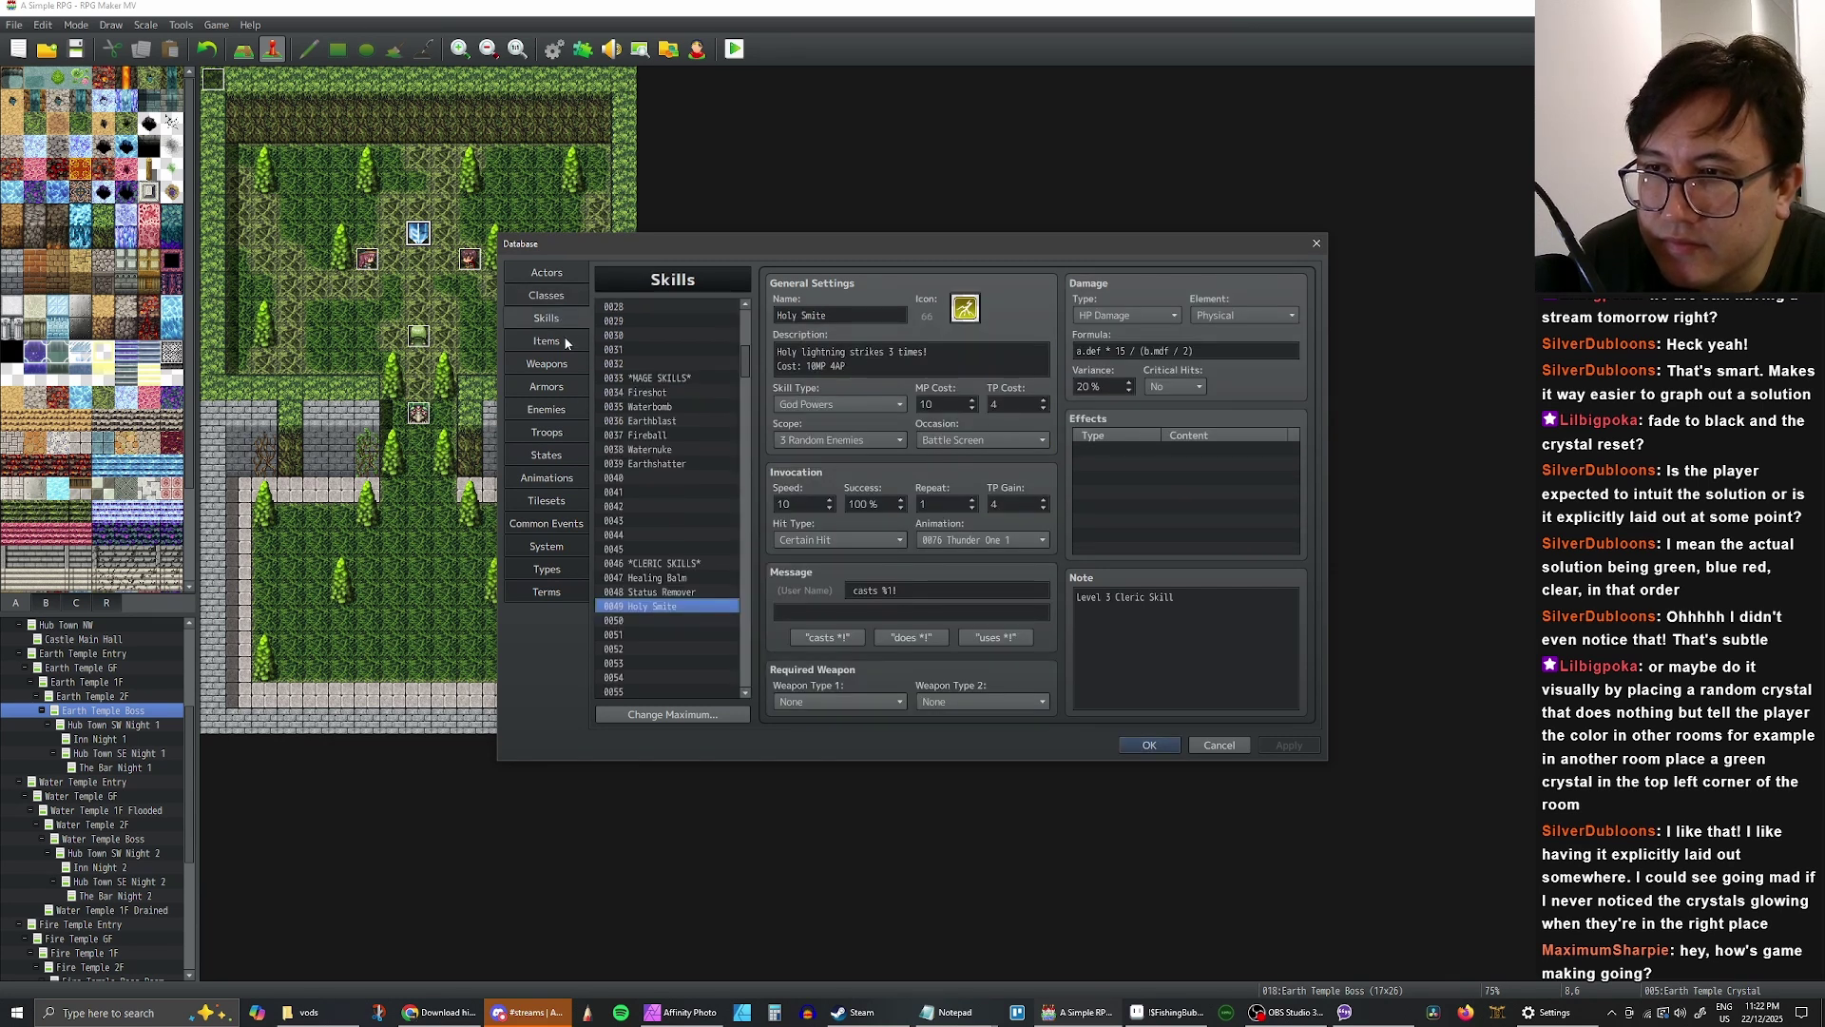
pyautogui.scroll(9, 716, 426)
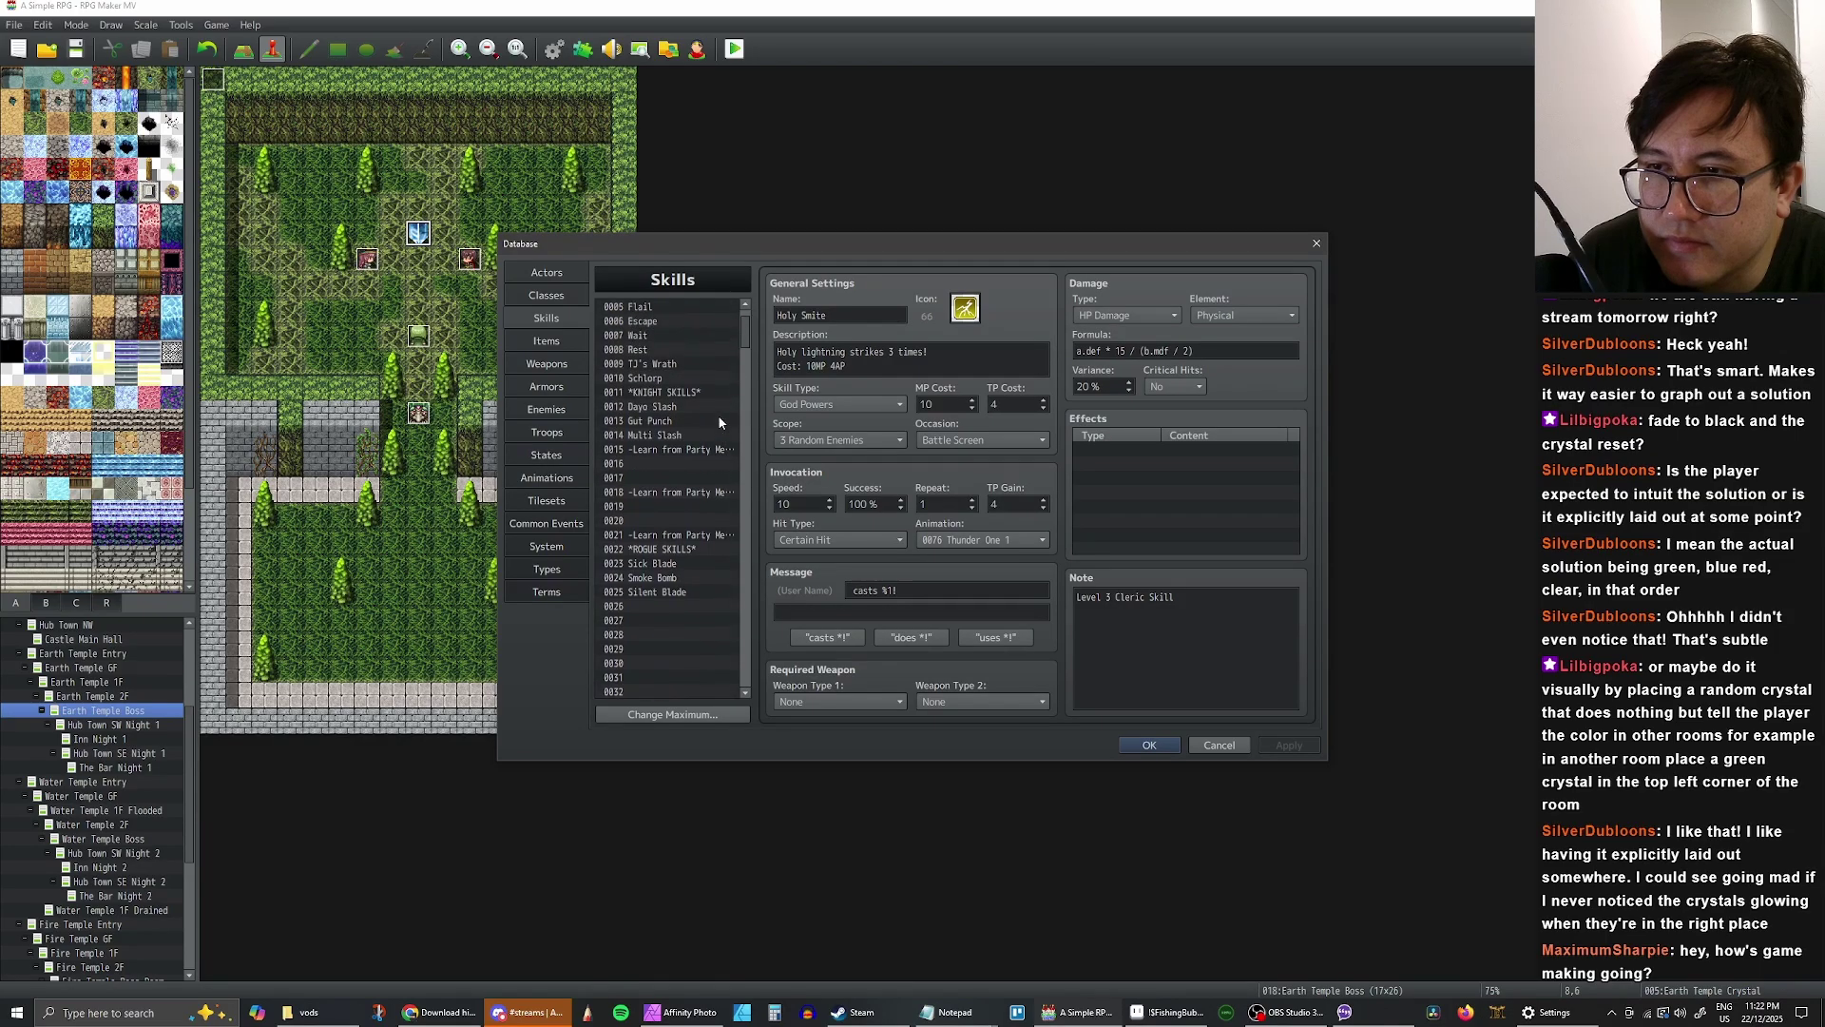
pyautogui.click(547, 364)
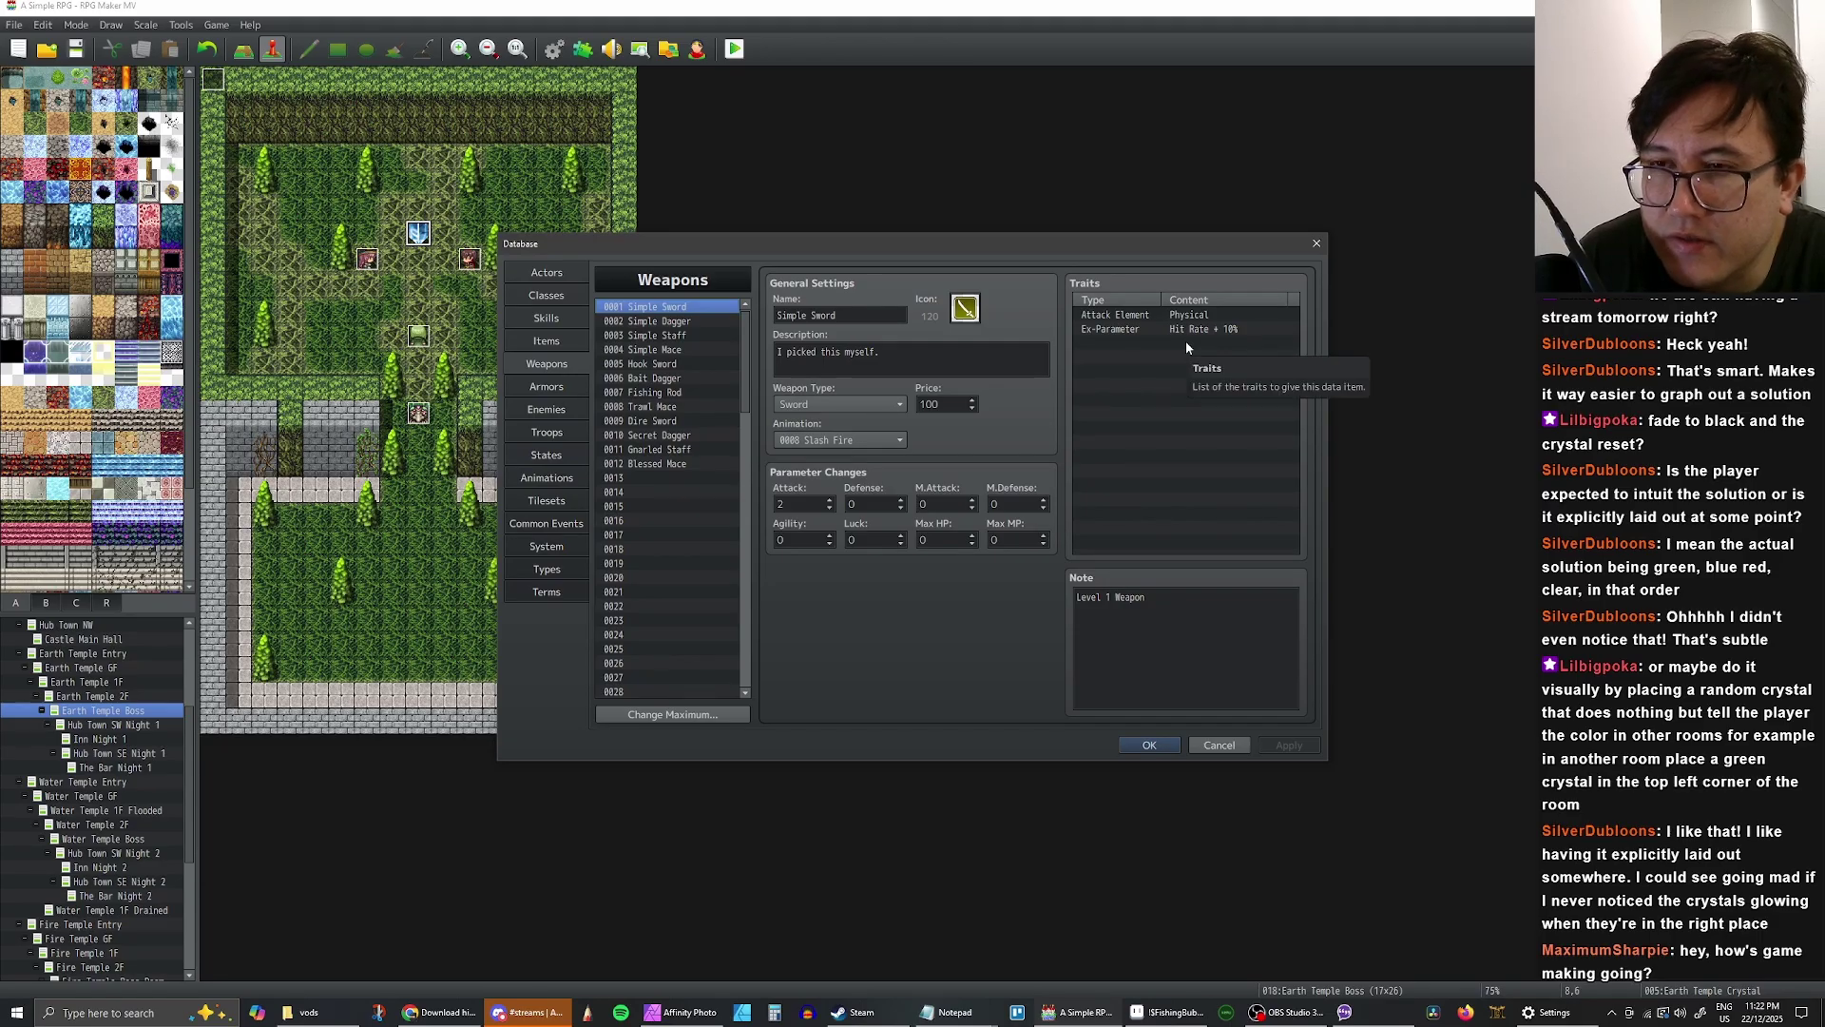
pyautogui.click(560, 318)
pyautogui.click(553, 298)
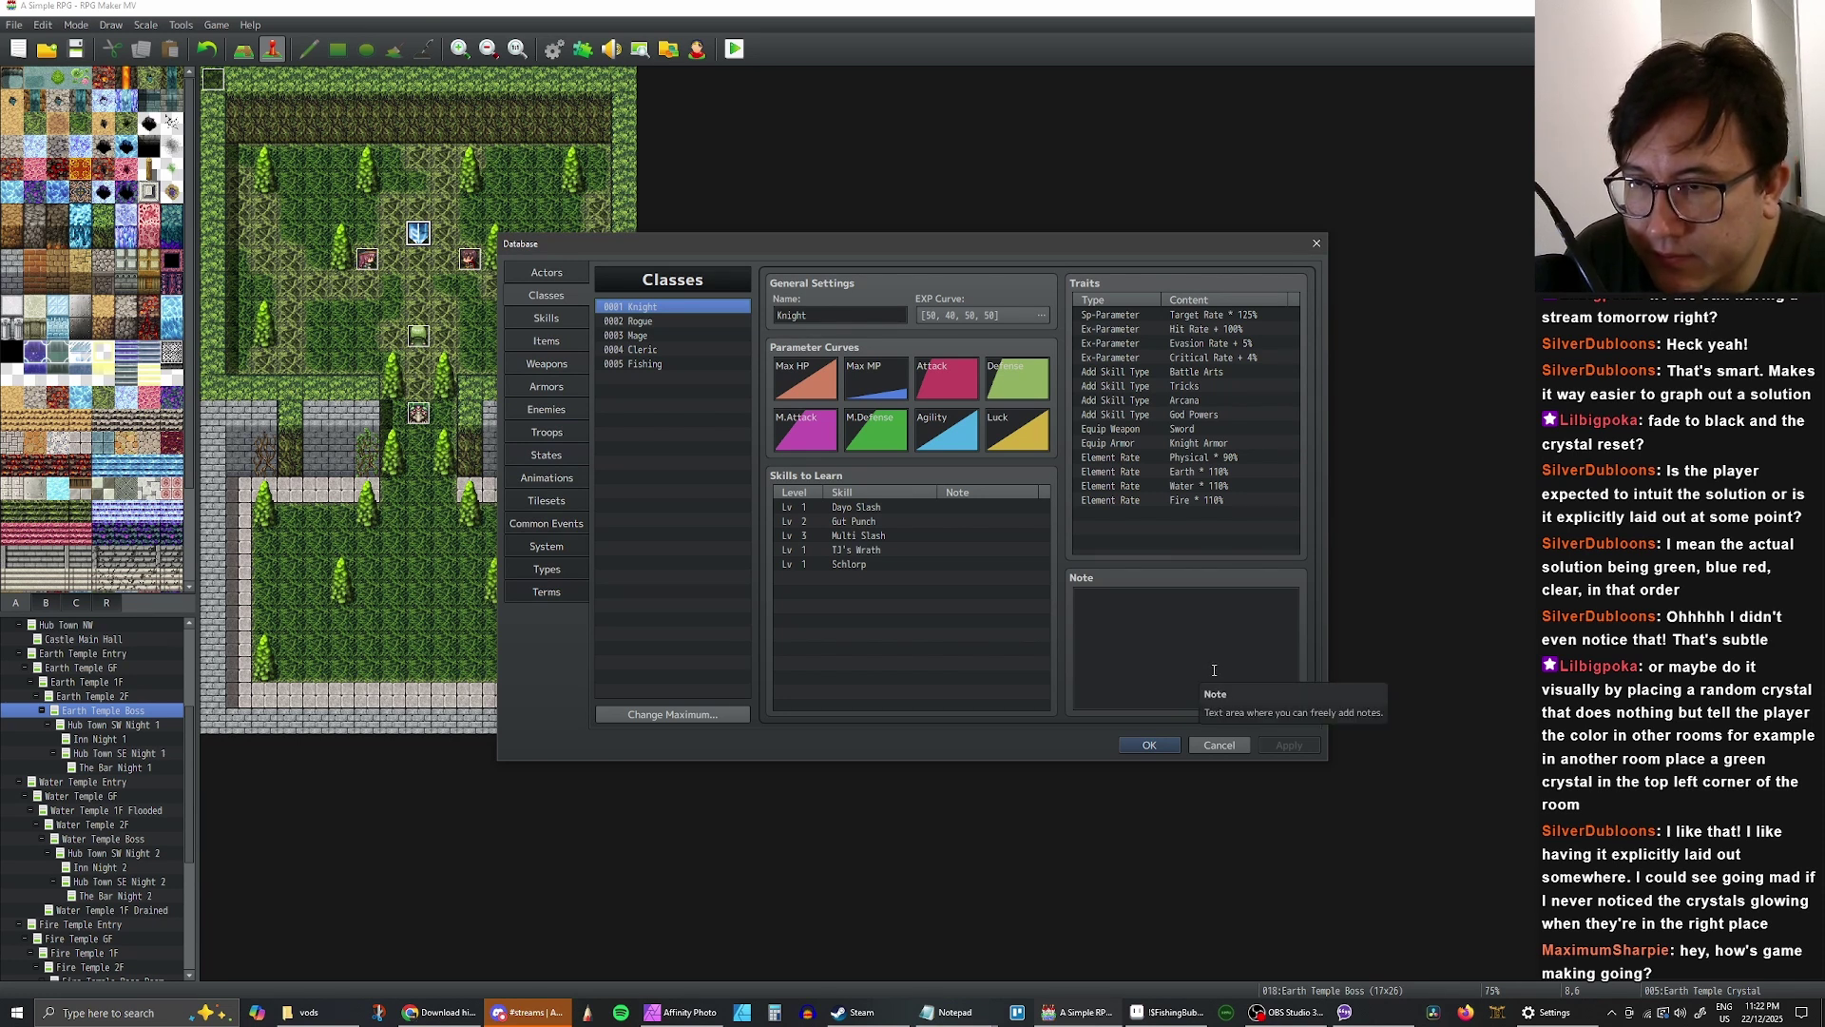
# - Compare the traits and learned skills of the Rogue, Mage, Cleric and Fishing classes with those of the Knight
pyautogui.click(658, 323)
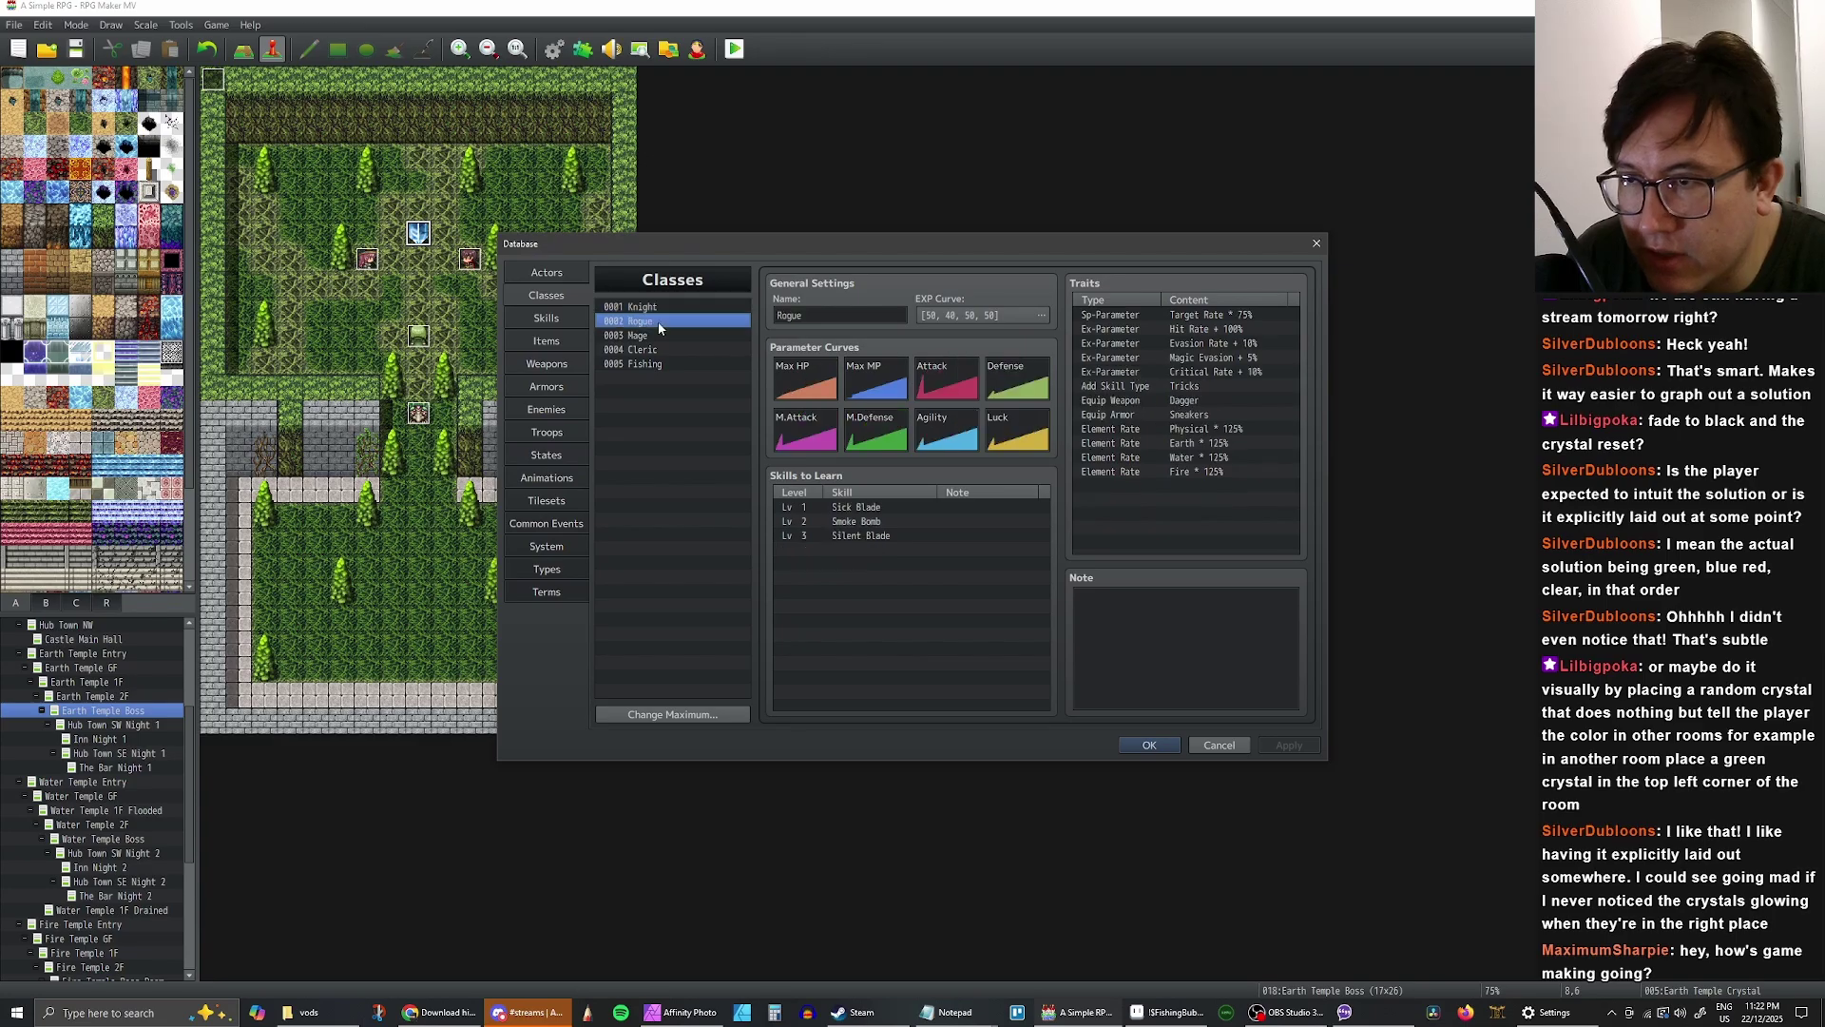
pyautogui.click(650, 332)
pyautogui.click(654, 321)
pyautogui.click(657, 307)
pyautogui.click(656, 321)
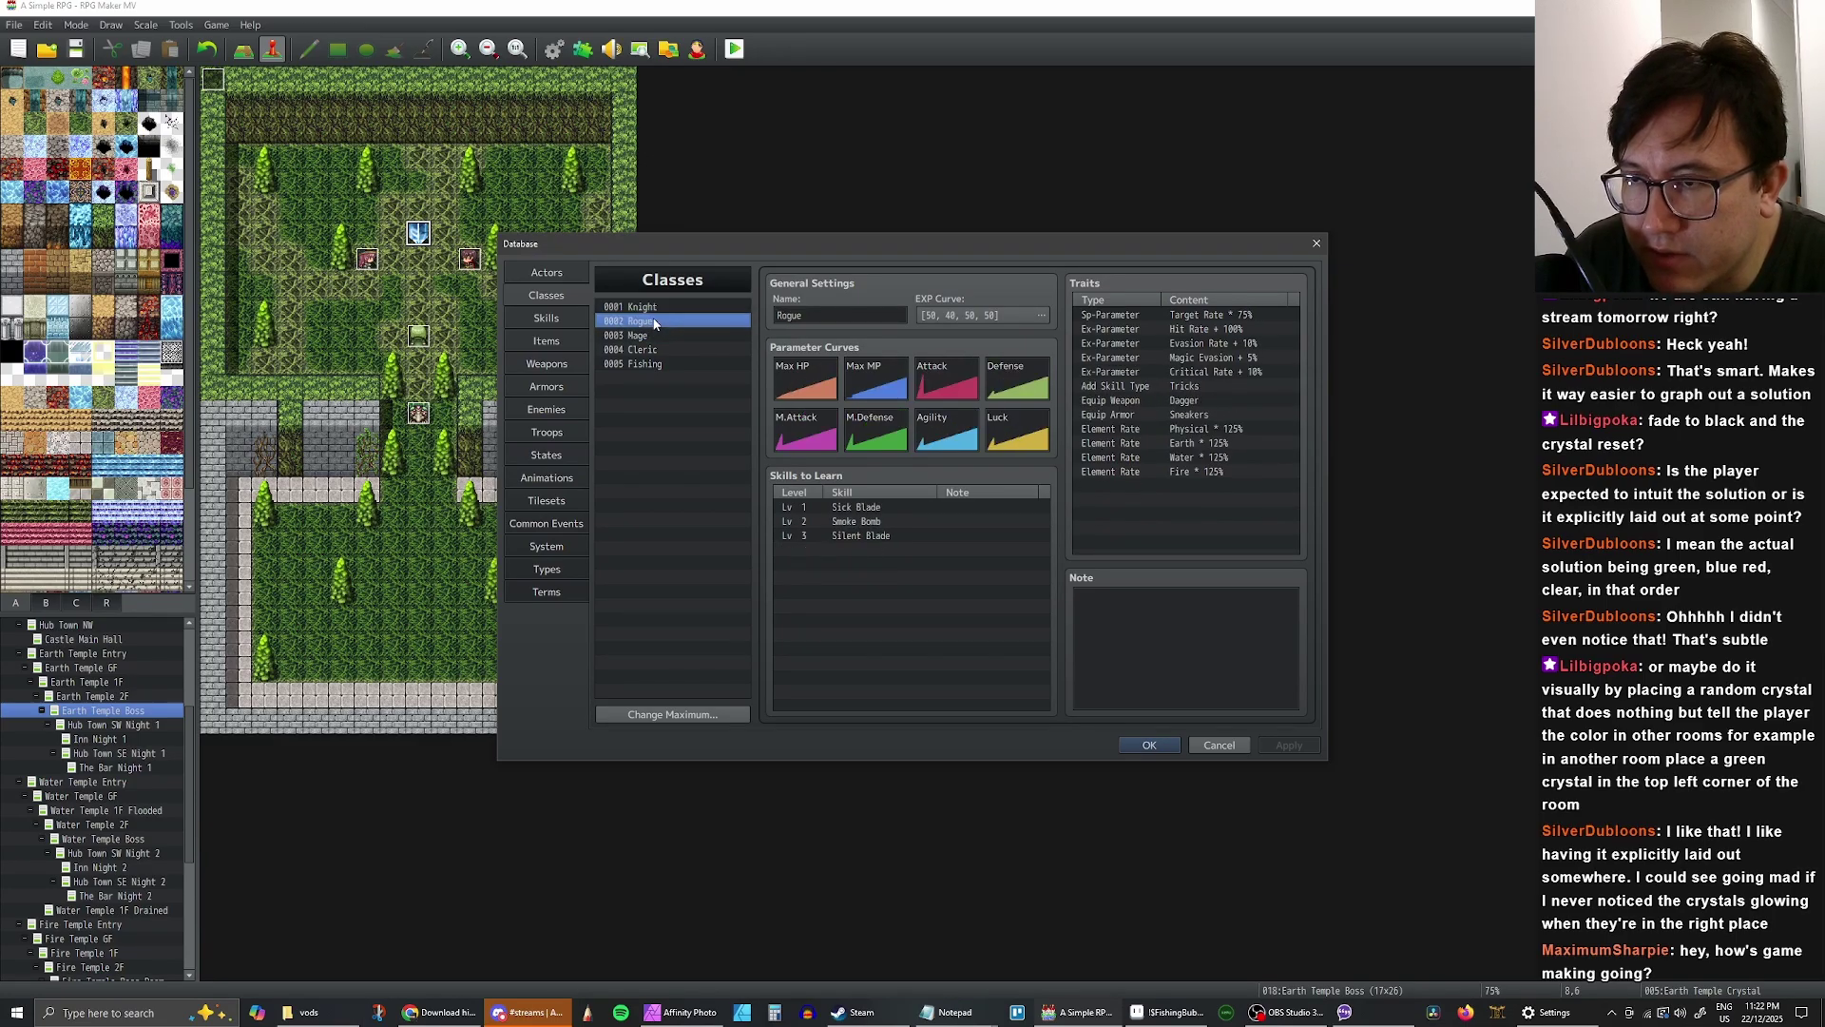
pyautogui.click(663, 311)
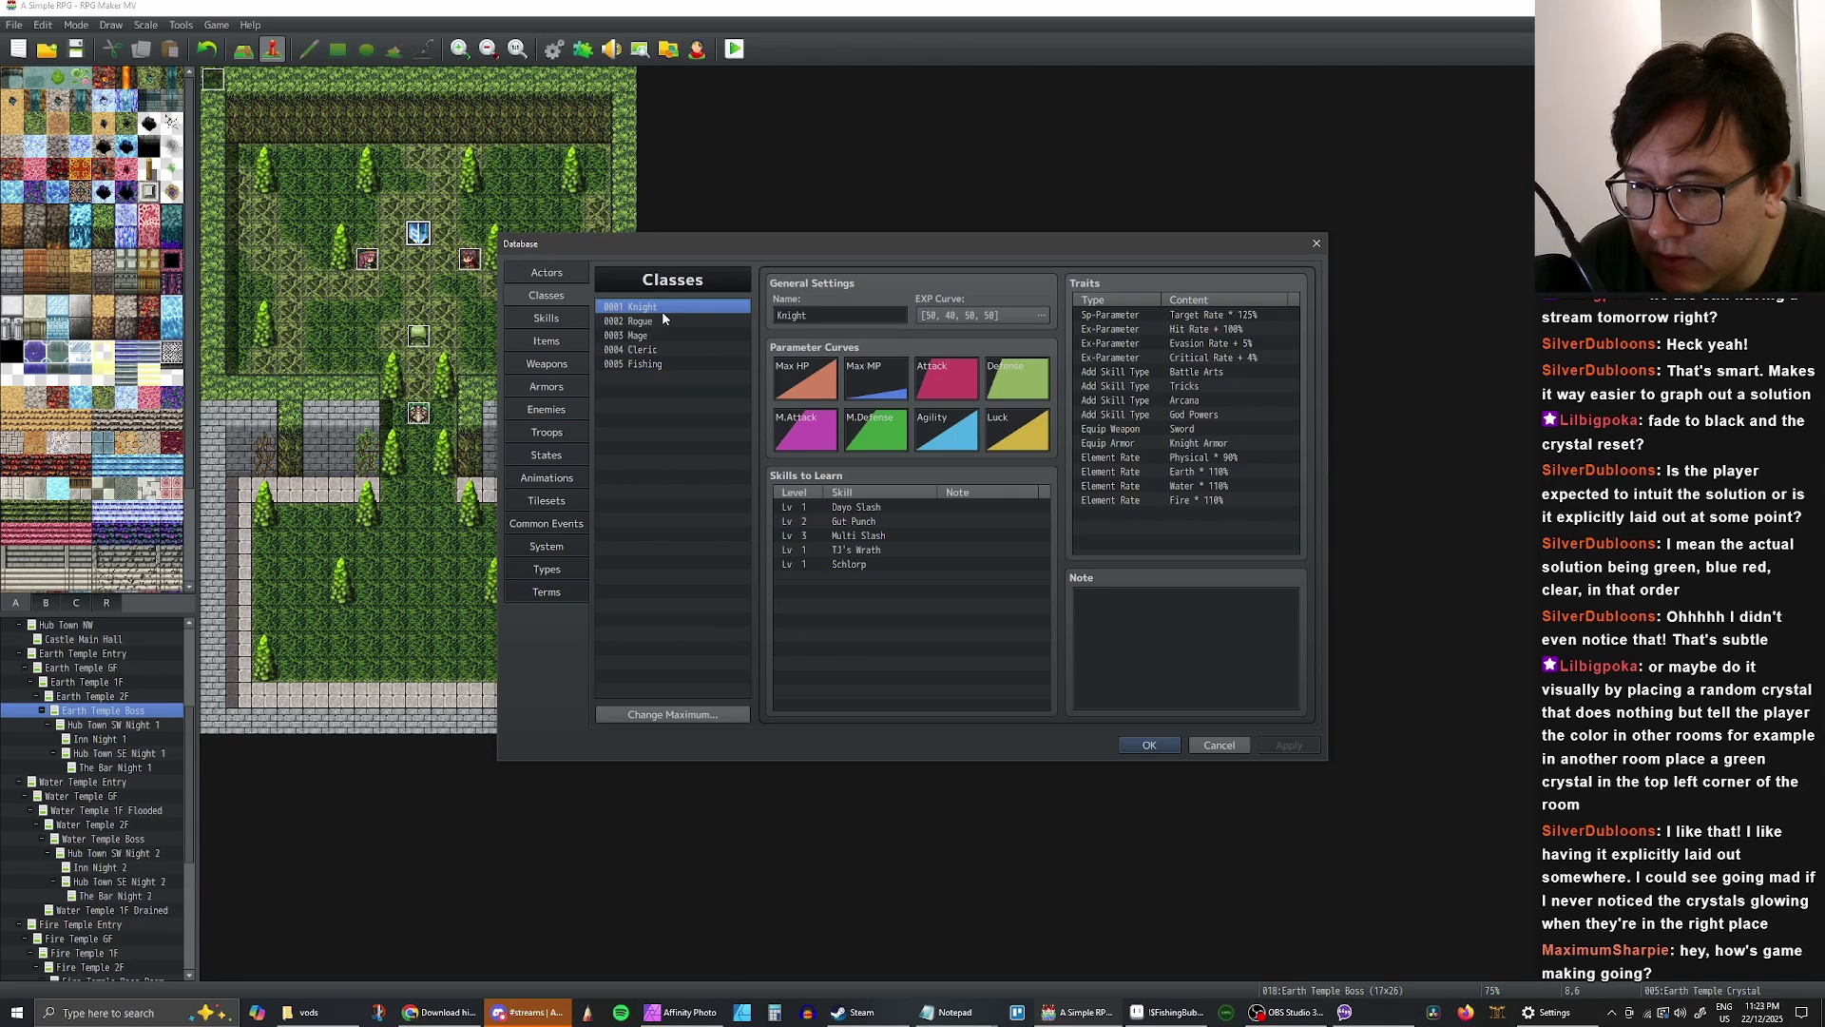
pyautogui.click(654, 322)
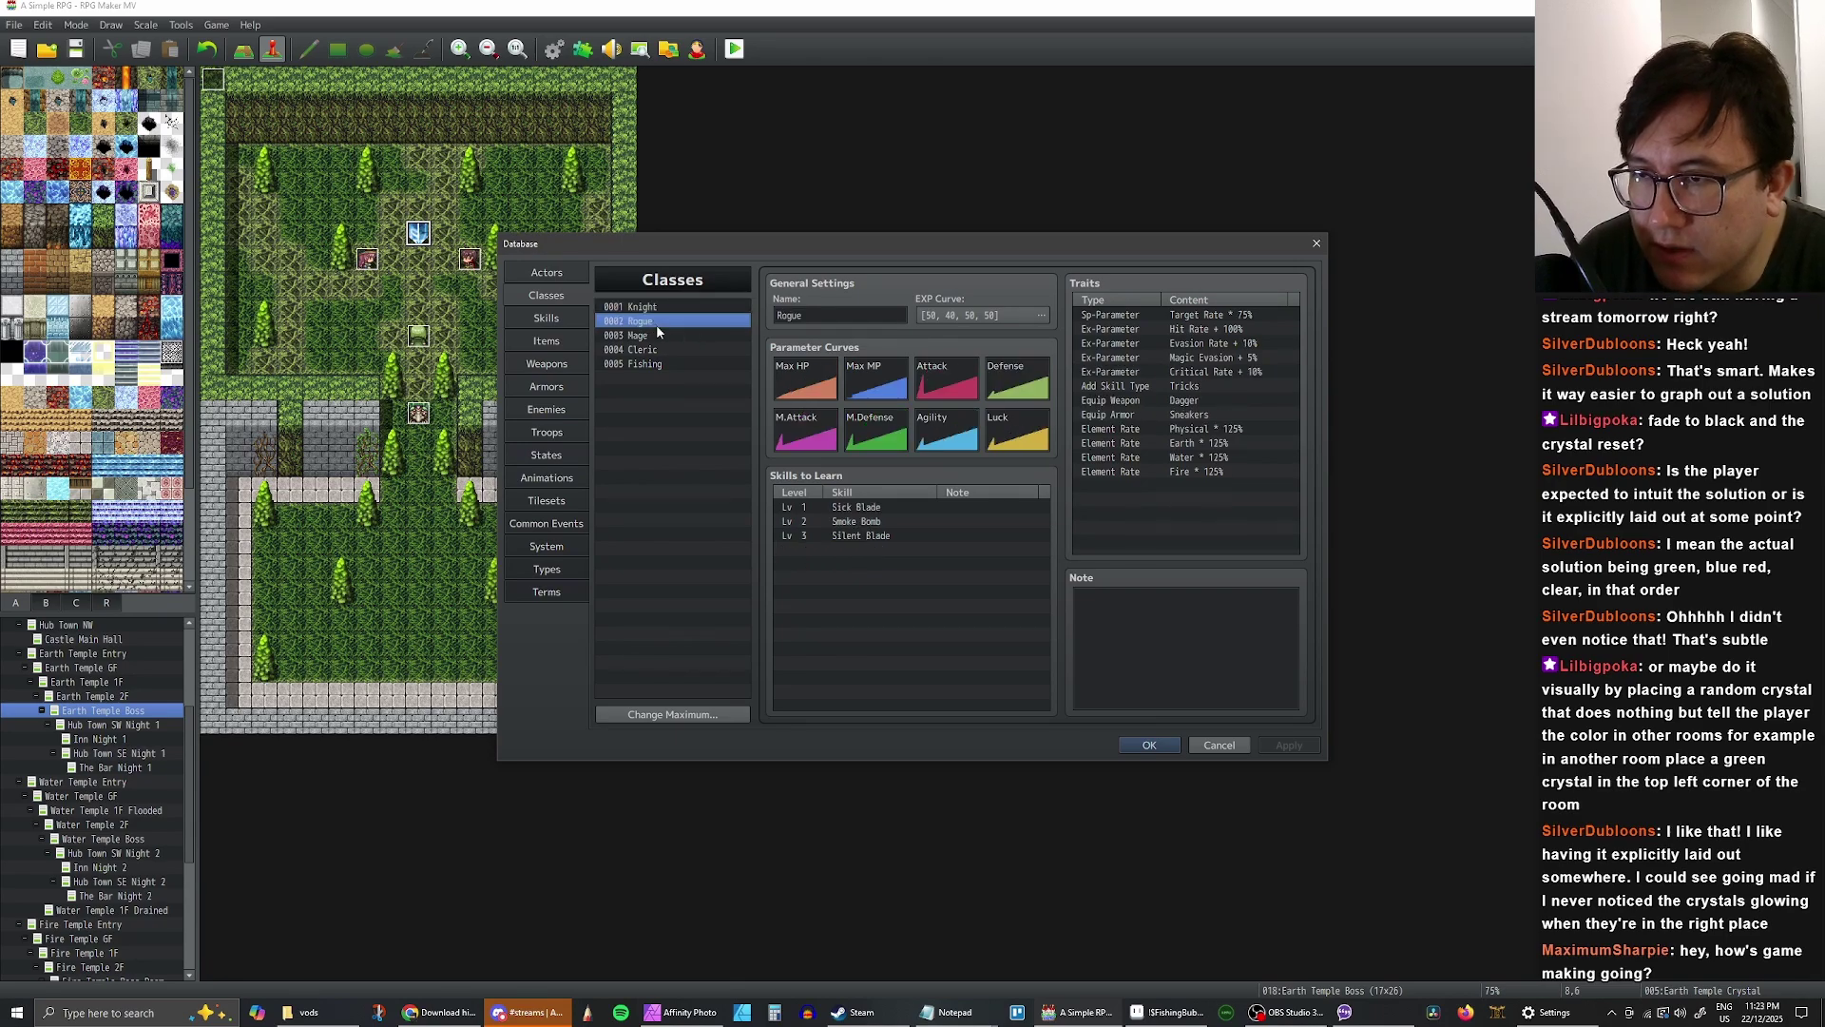
pyautogui.click(659, 308)
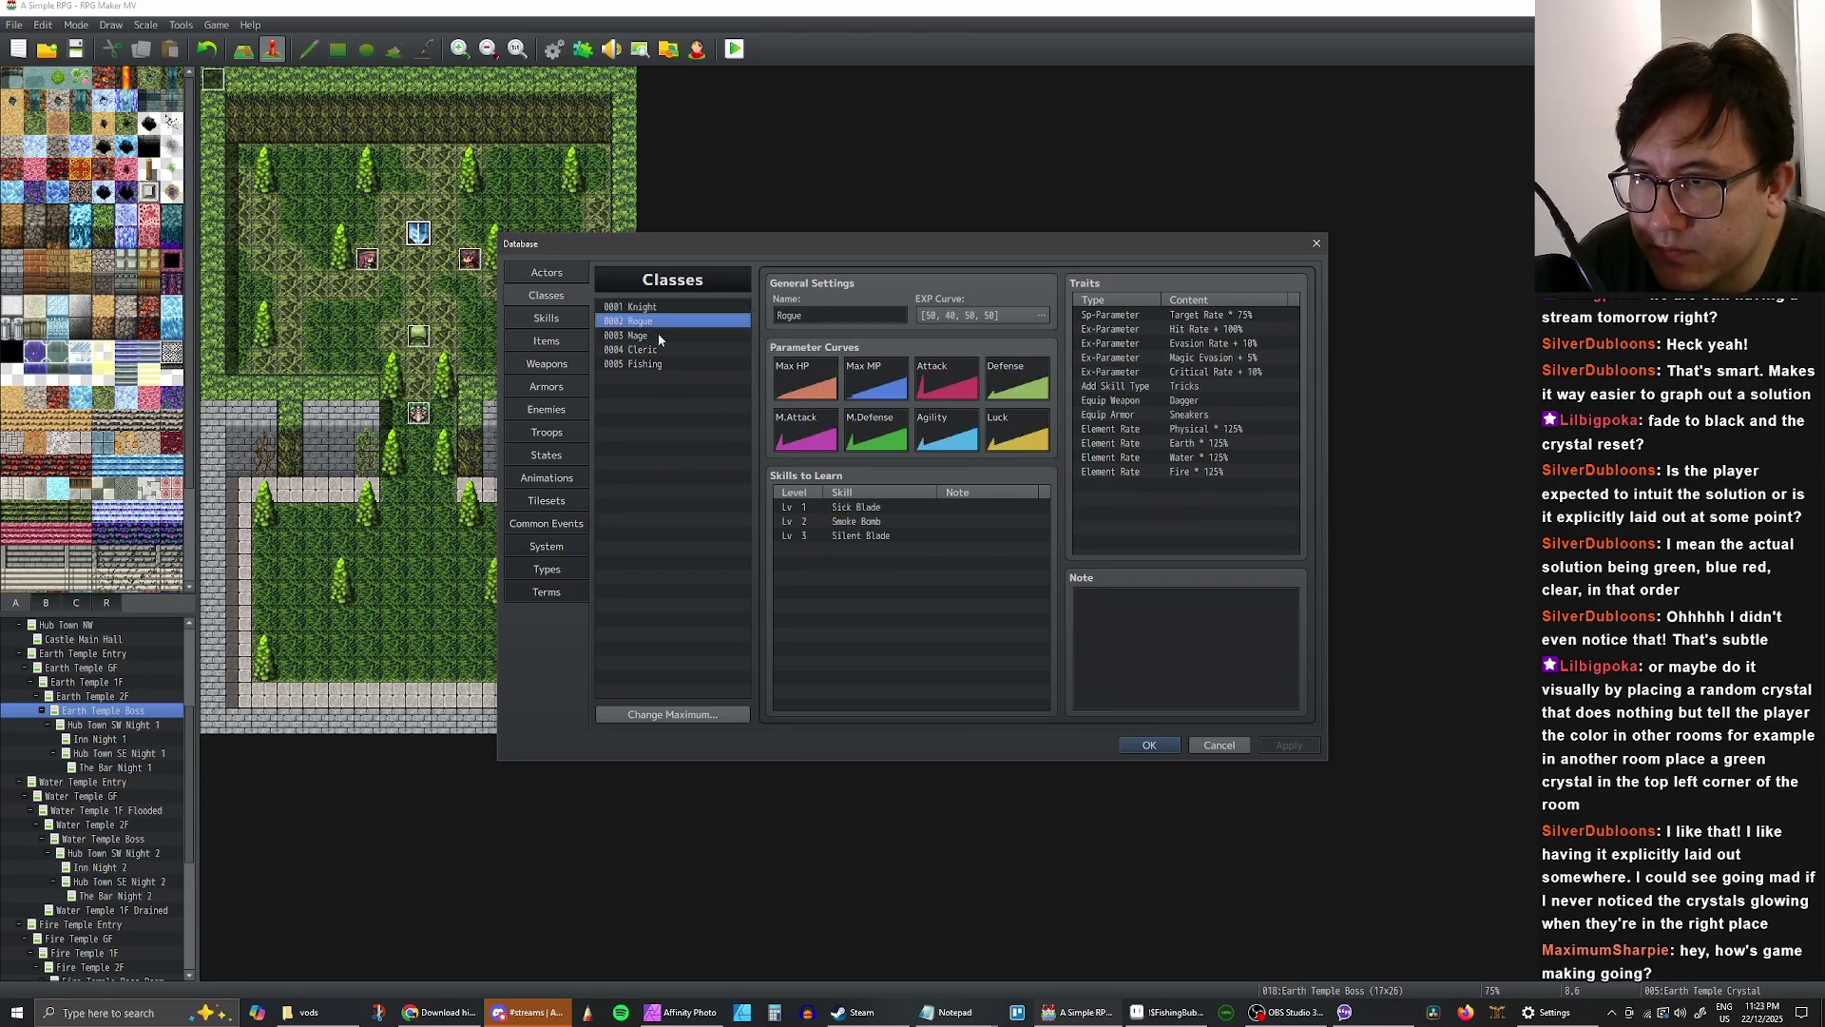
pyautogui.click(658, 333)
pyautogui.click(663, 308)
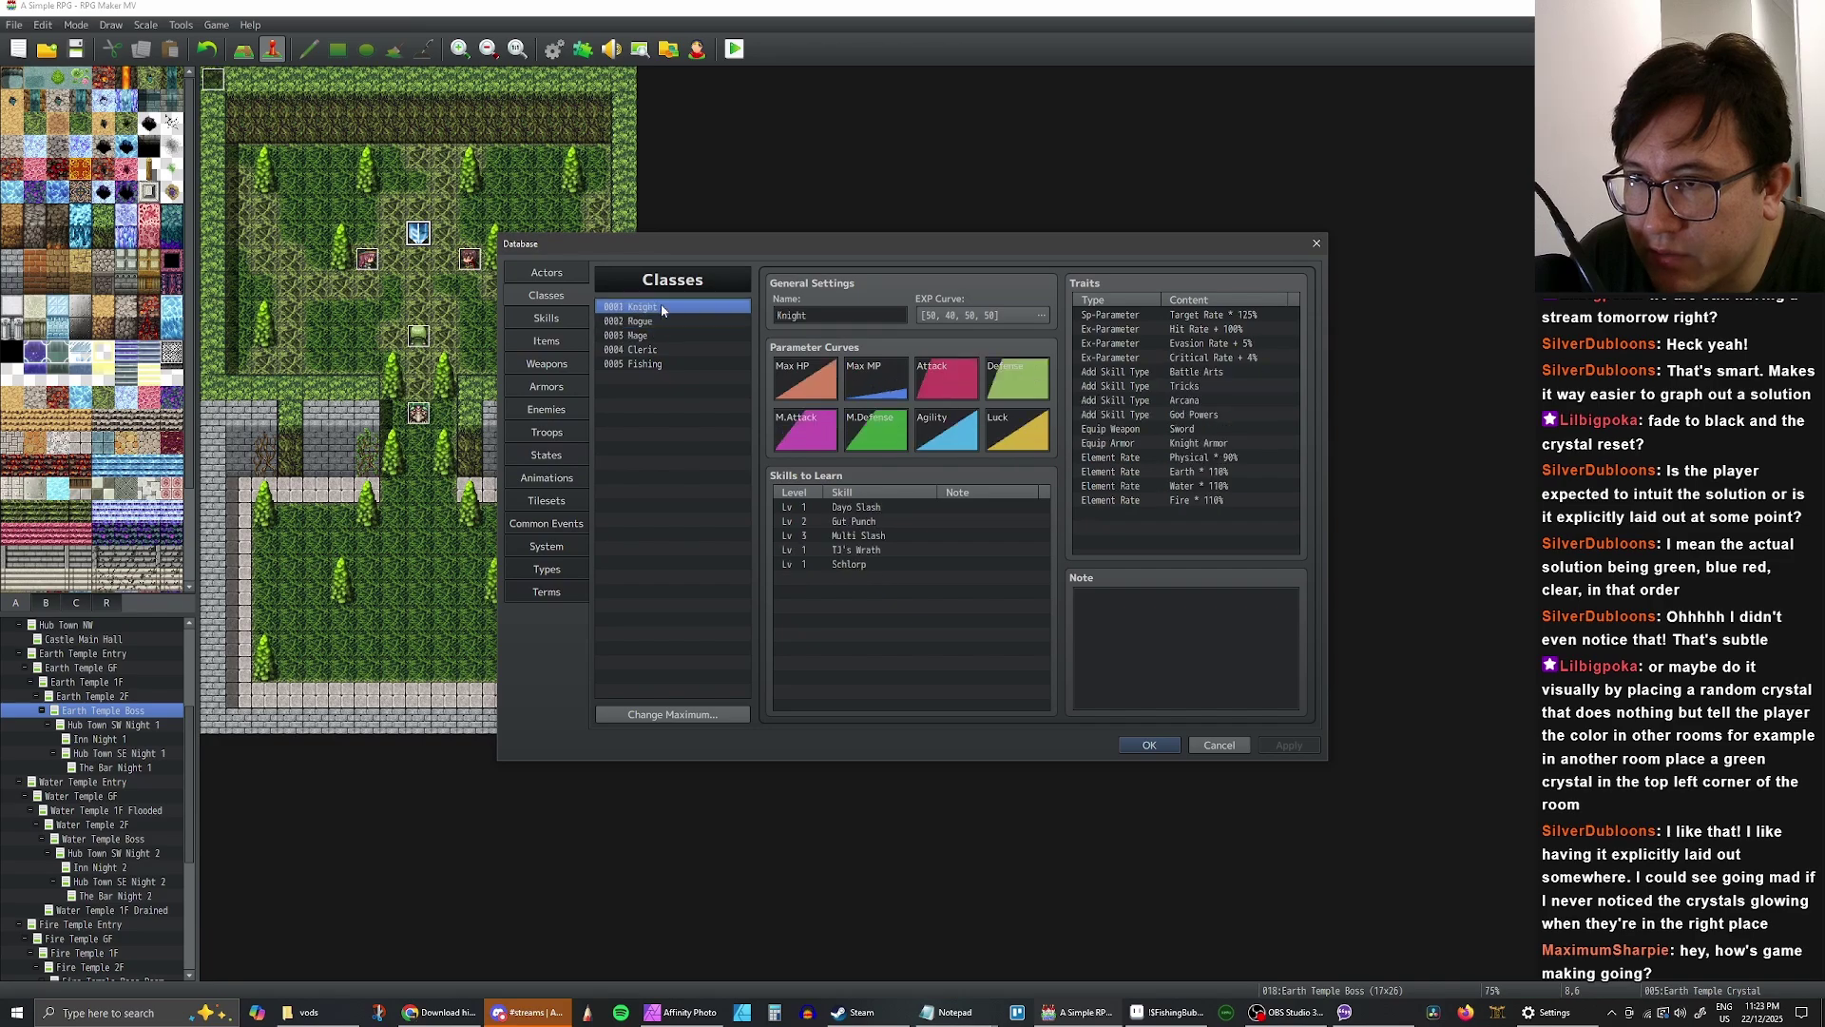
pyautogui.click(651, 354)
pyautogui.click(653, 360)
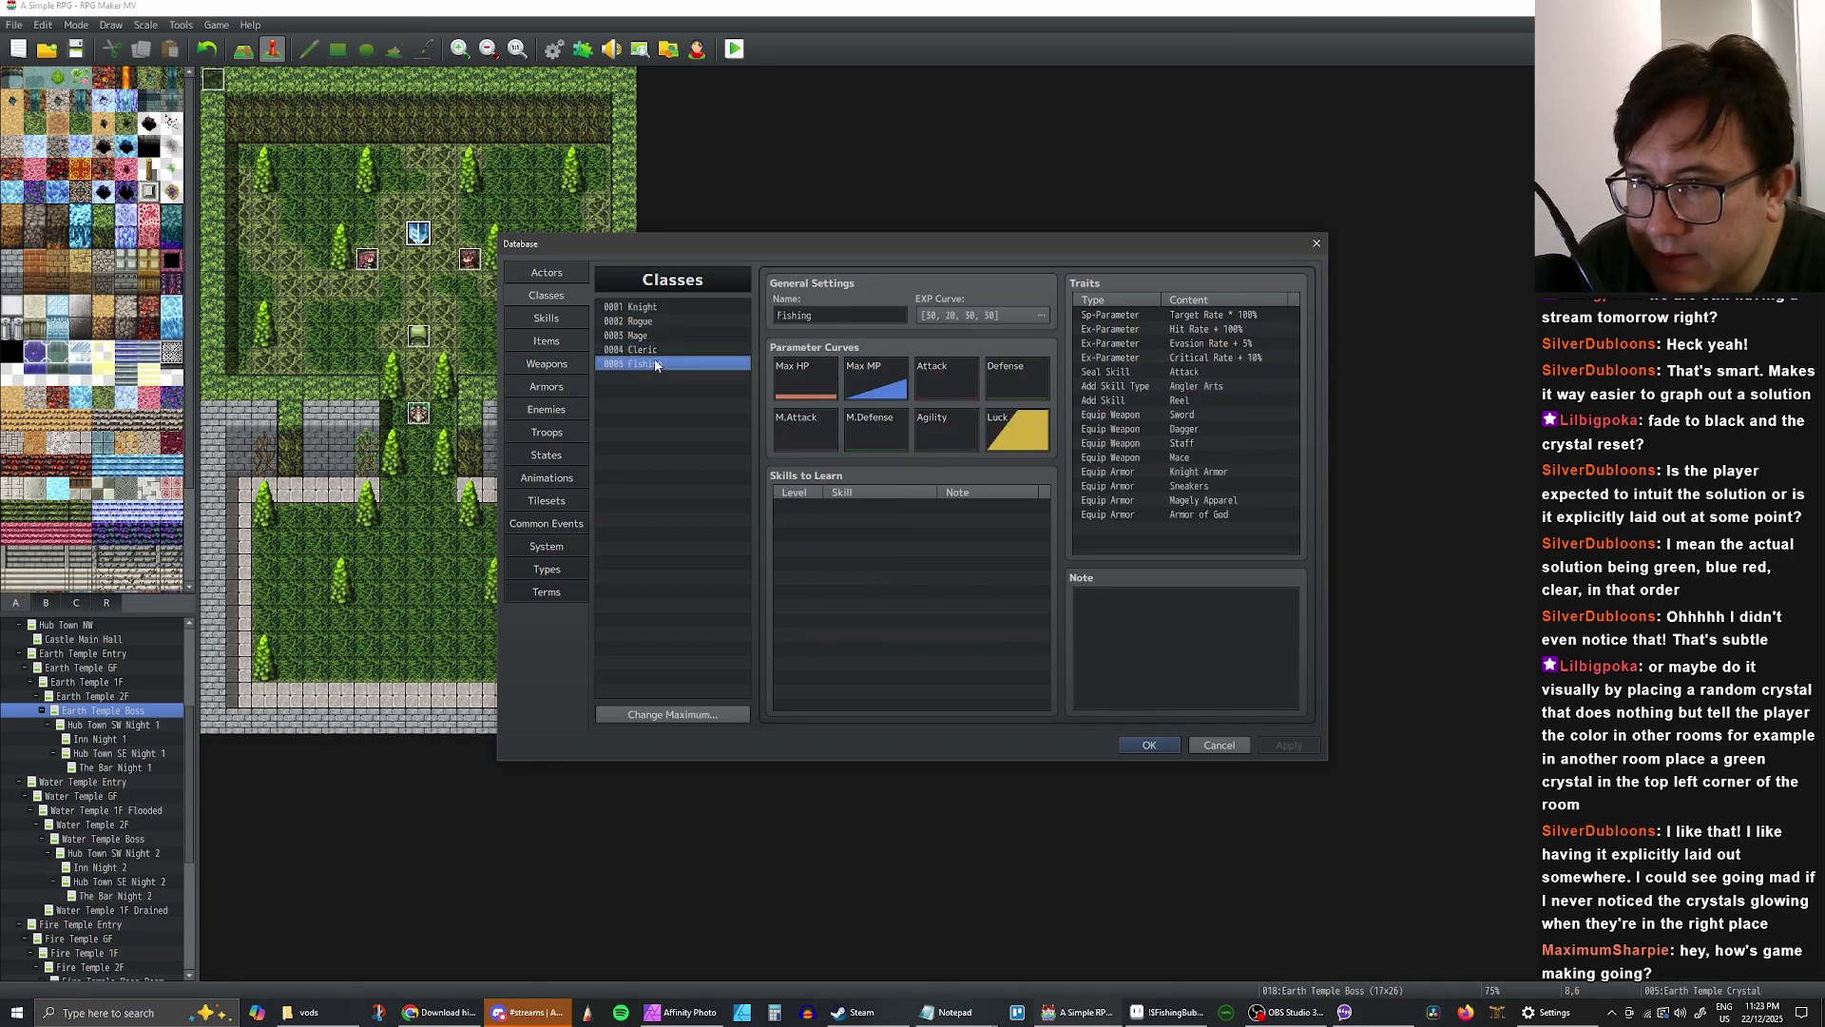
pyautogui.click(655, 351)
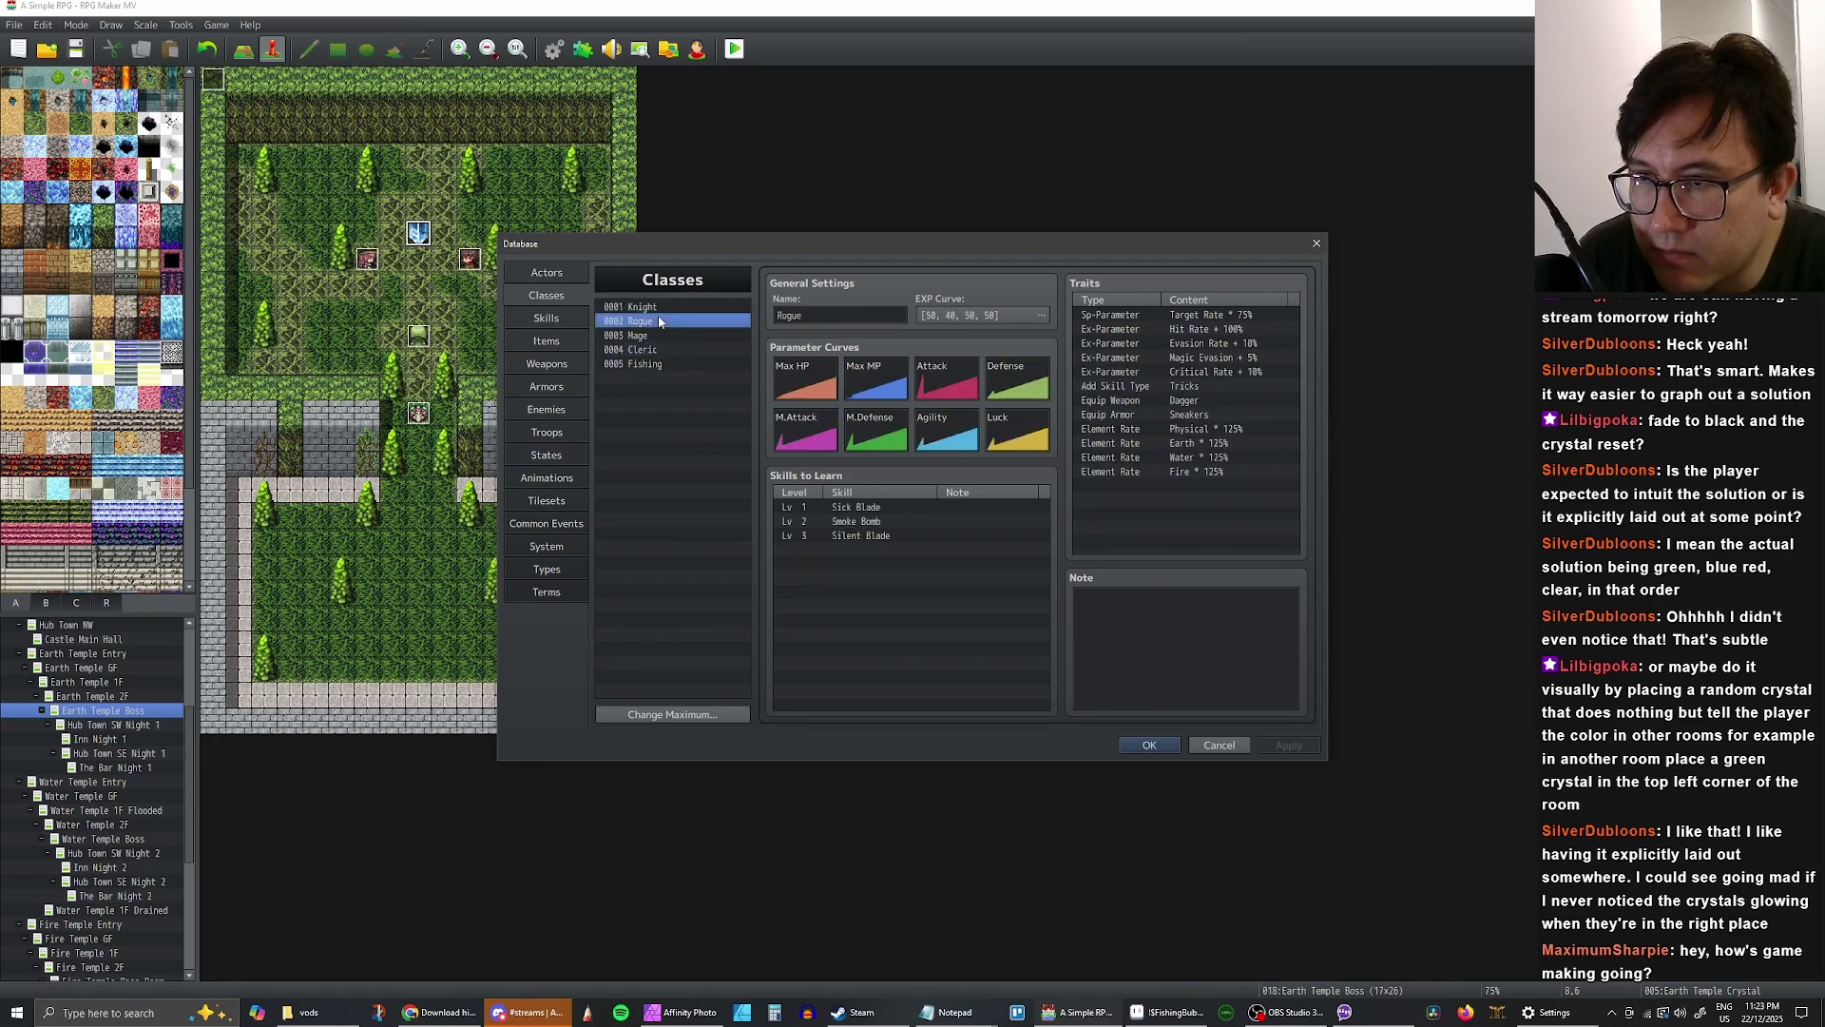
pyautogui.click(660, 308)
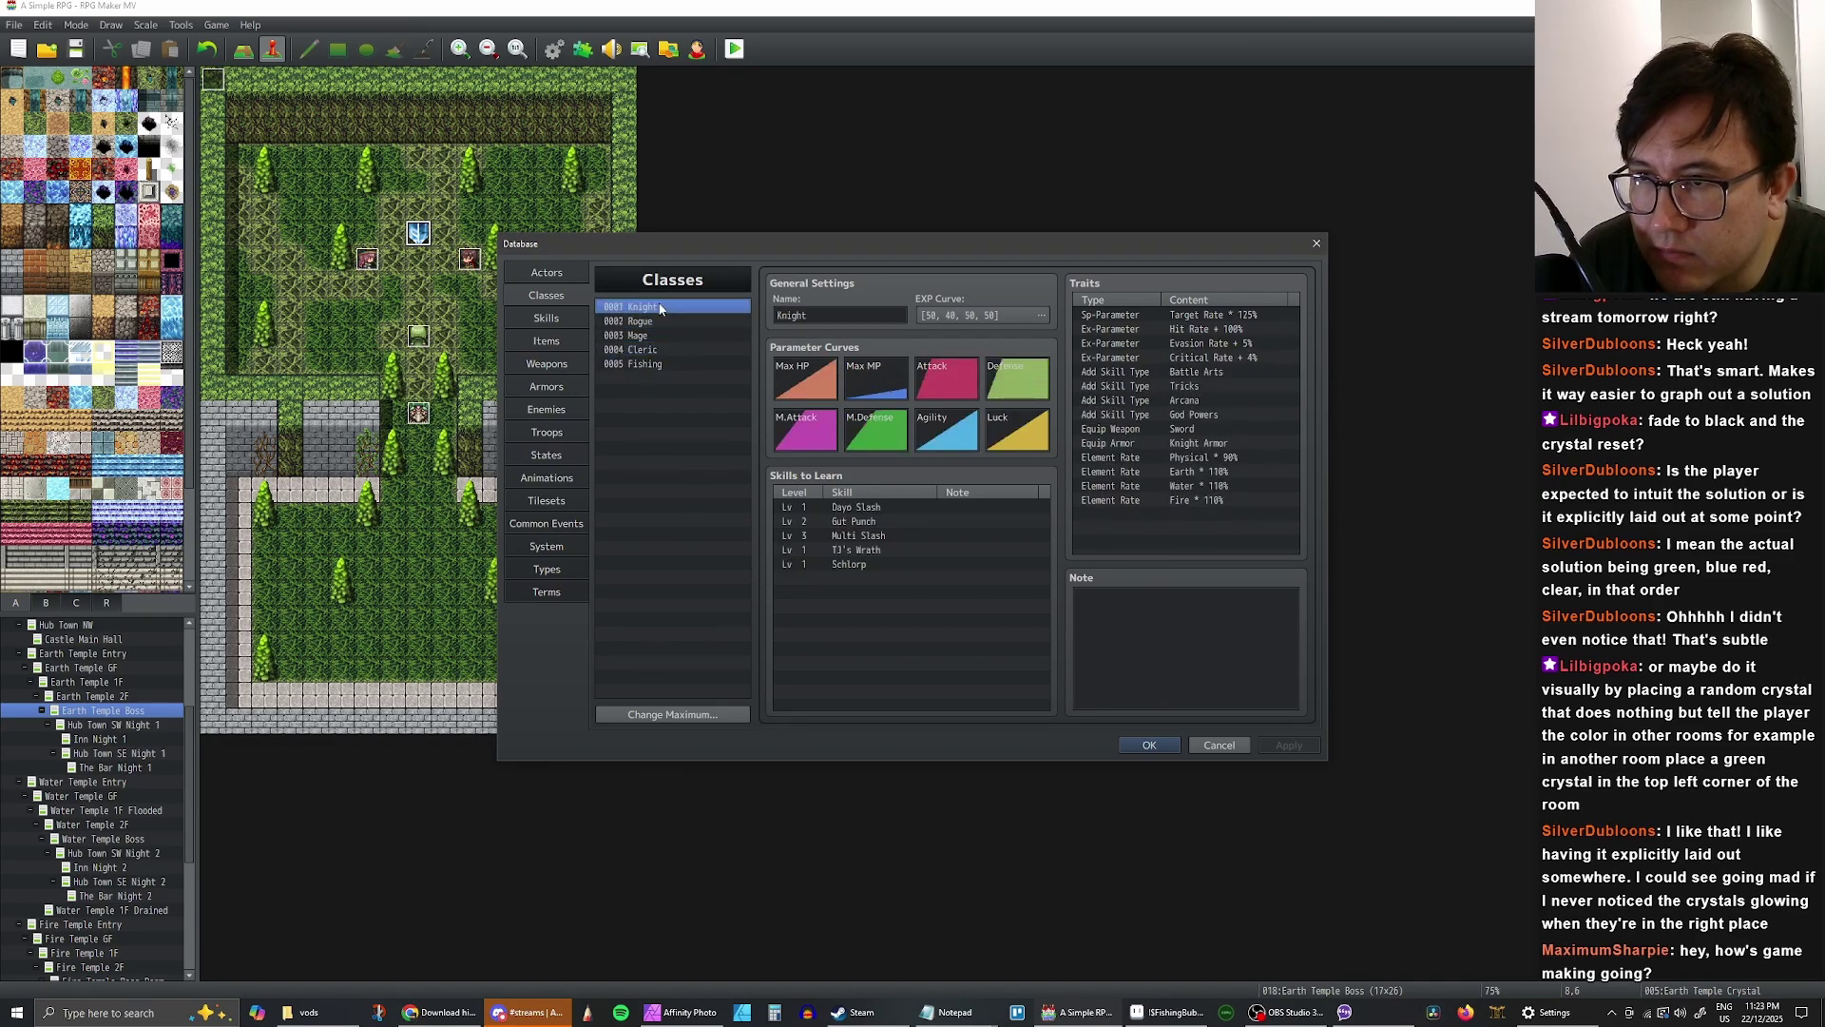
# - Review the Knight's Battle Arts, Tricks, Arcana and God Powers skill type traits and close the database
pyautogui.click(1197, 372)
pyautogui.click(1189, 386)
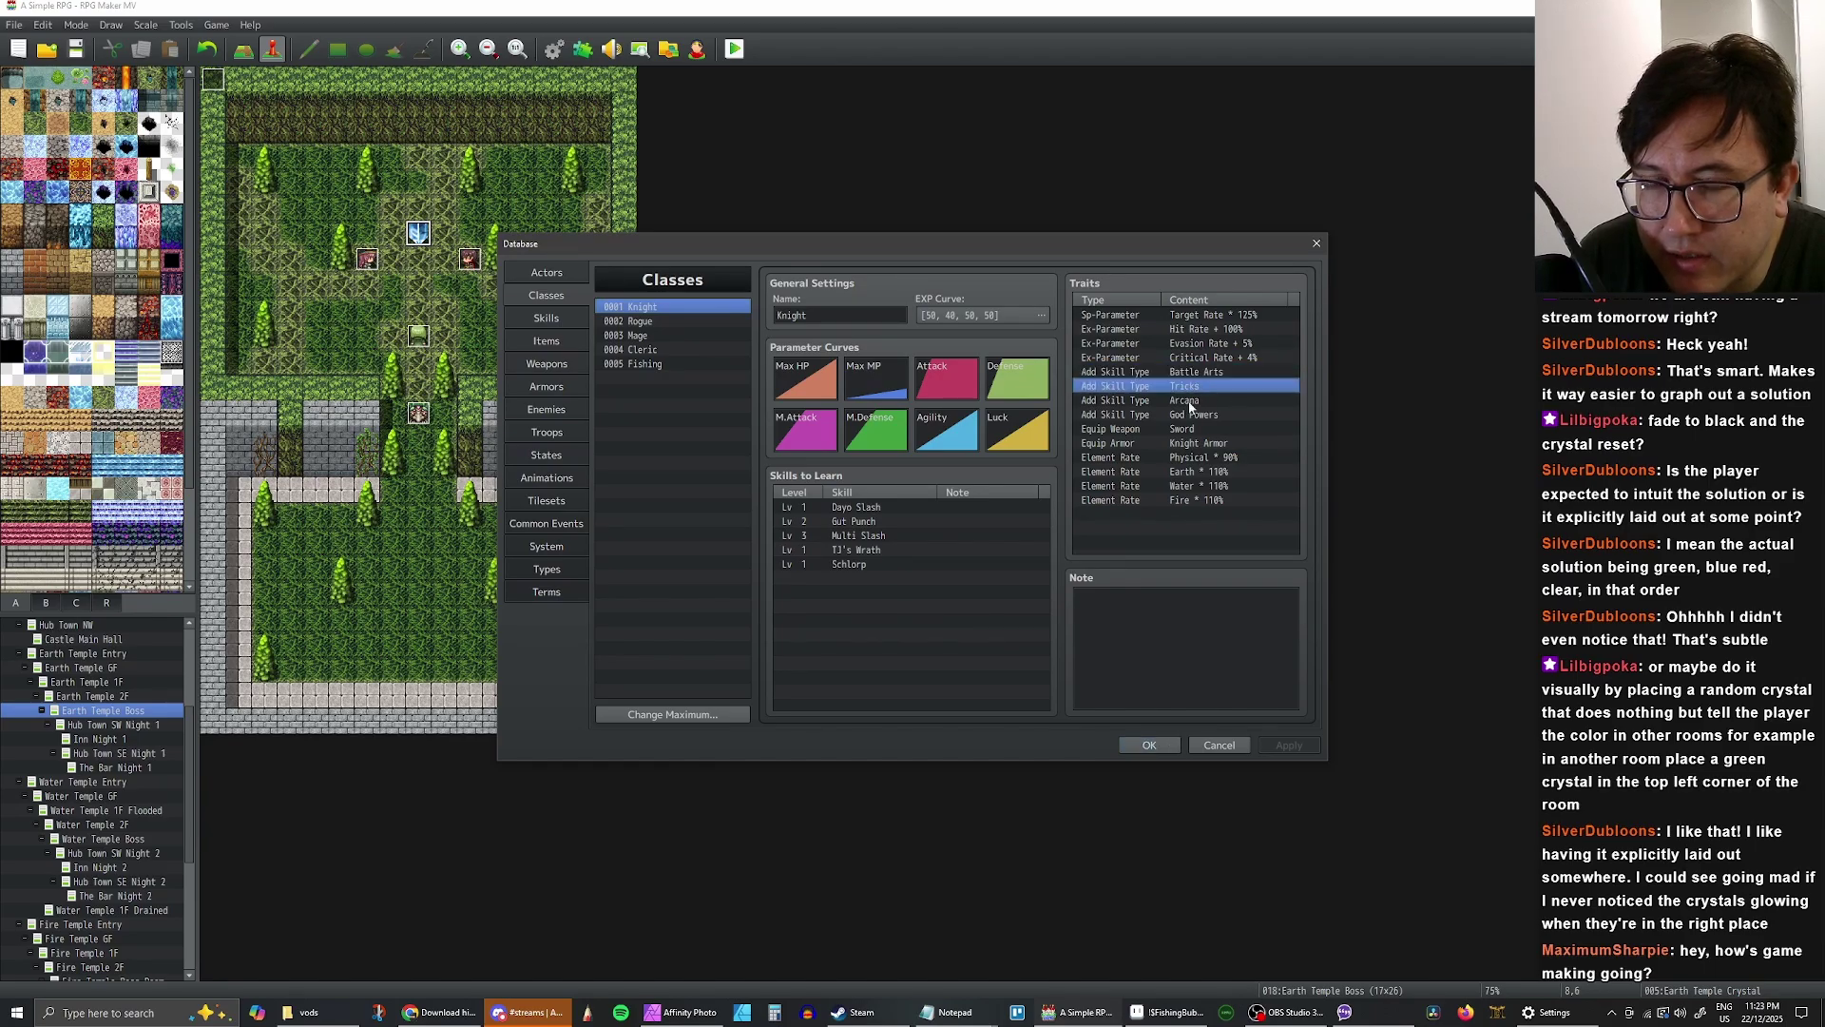
pyautogui.click(1189, 403)
pyautogui.click(1189, 414)
pyautogui.click(1189, 400)
pyautogui.click(1190, 387)
pyautogui.click(1191, 373)
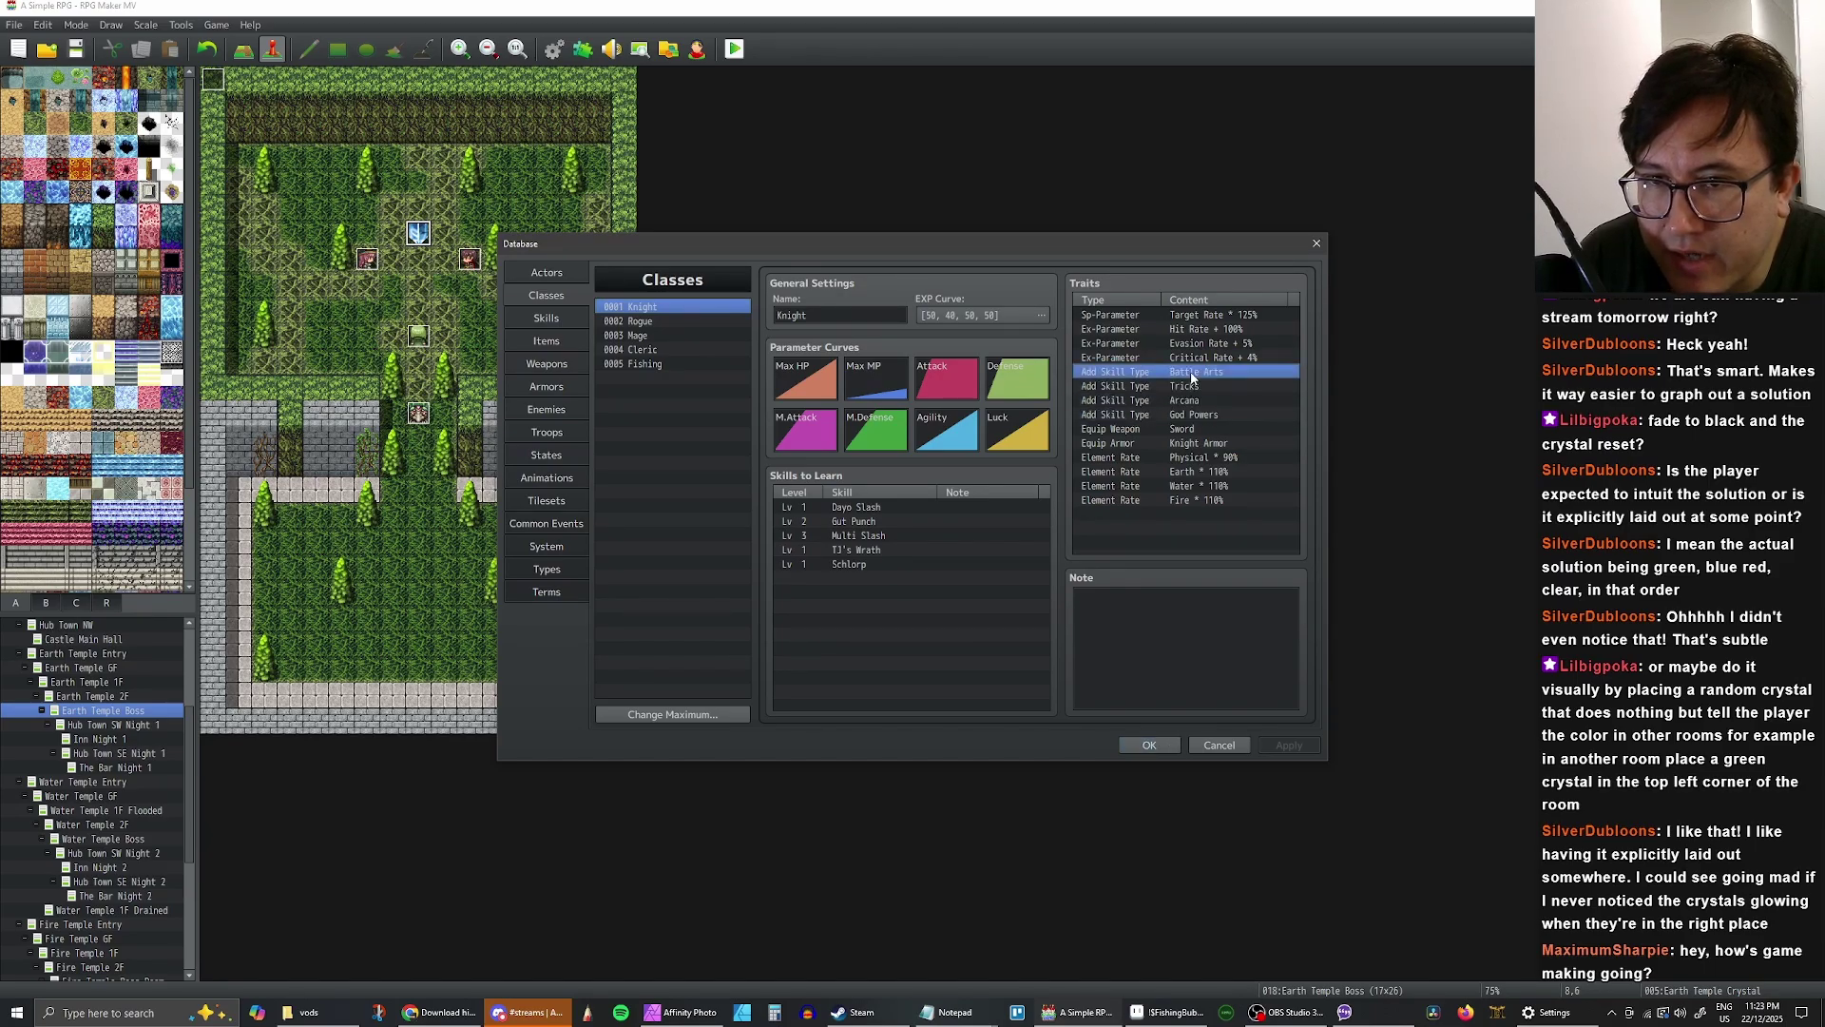
pyautogui.click(1149, 745)
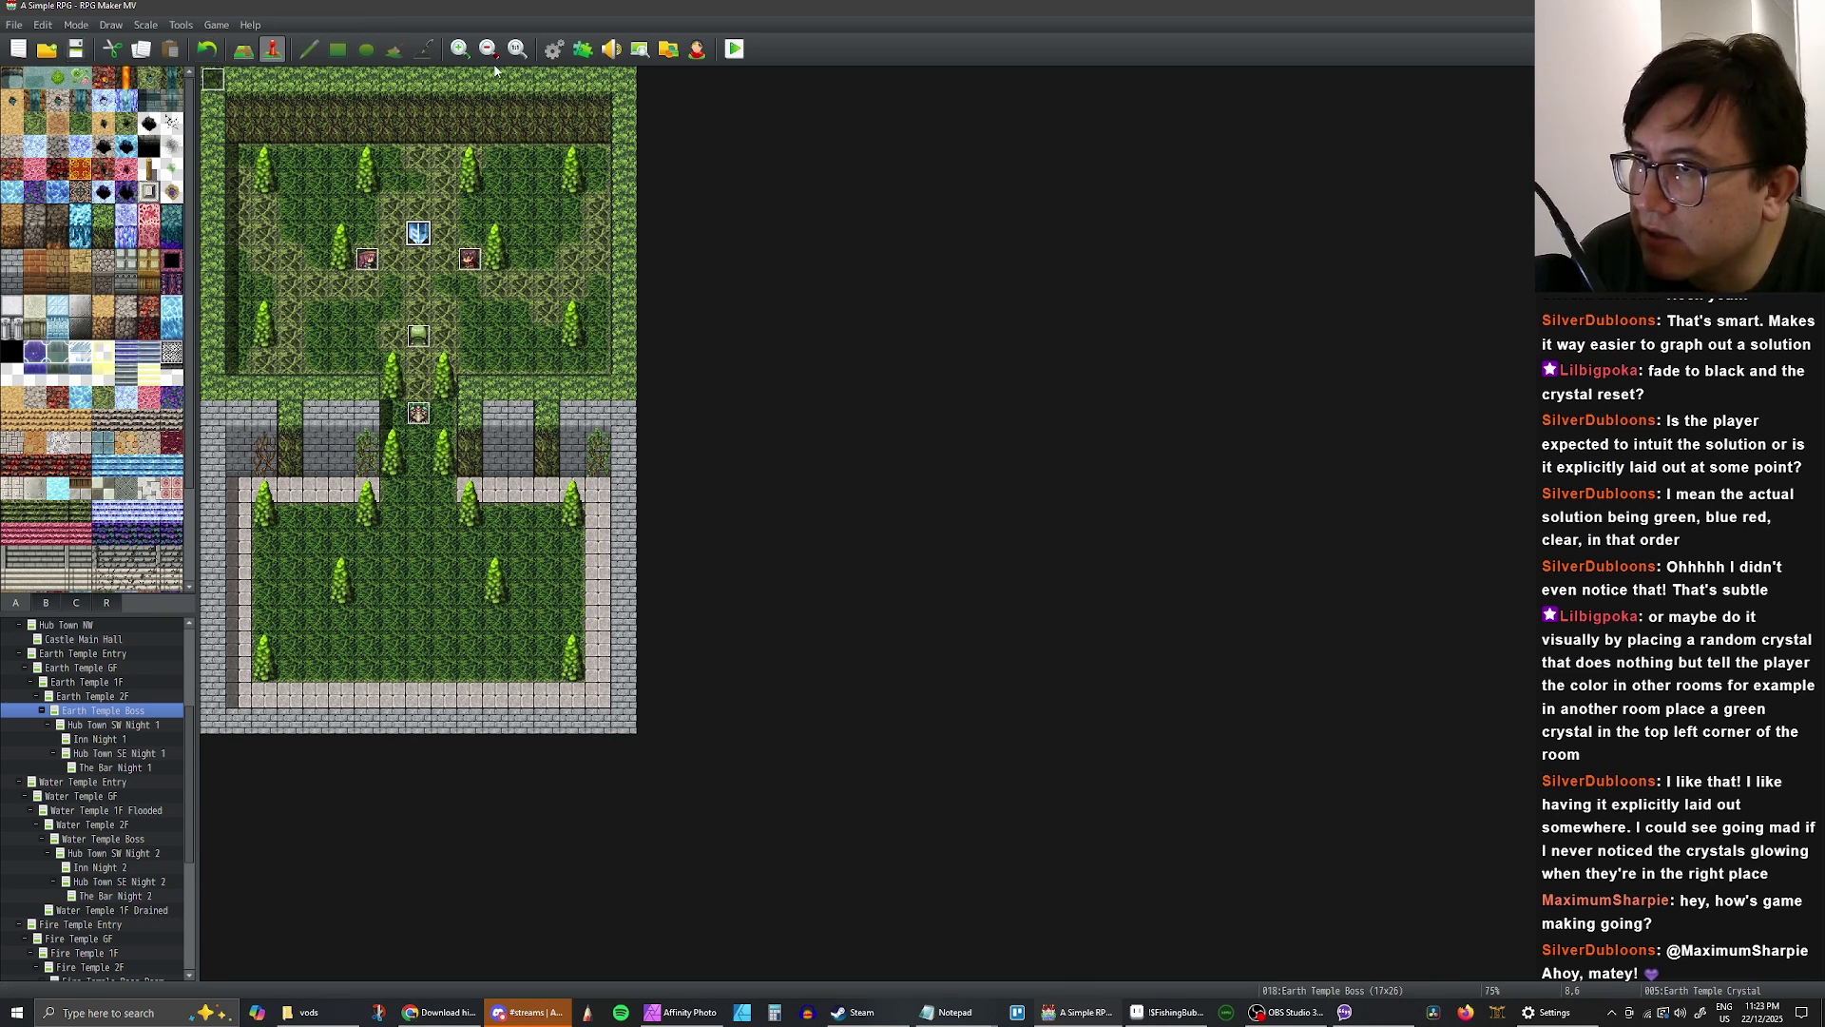
# - Start a battle test of the OTET 01 troop from the database and proceed to the Knight's command selection
pyautogui.click(553, 49)
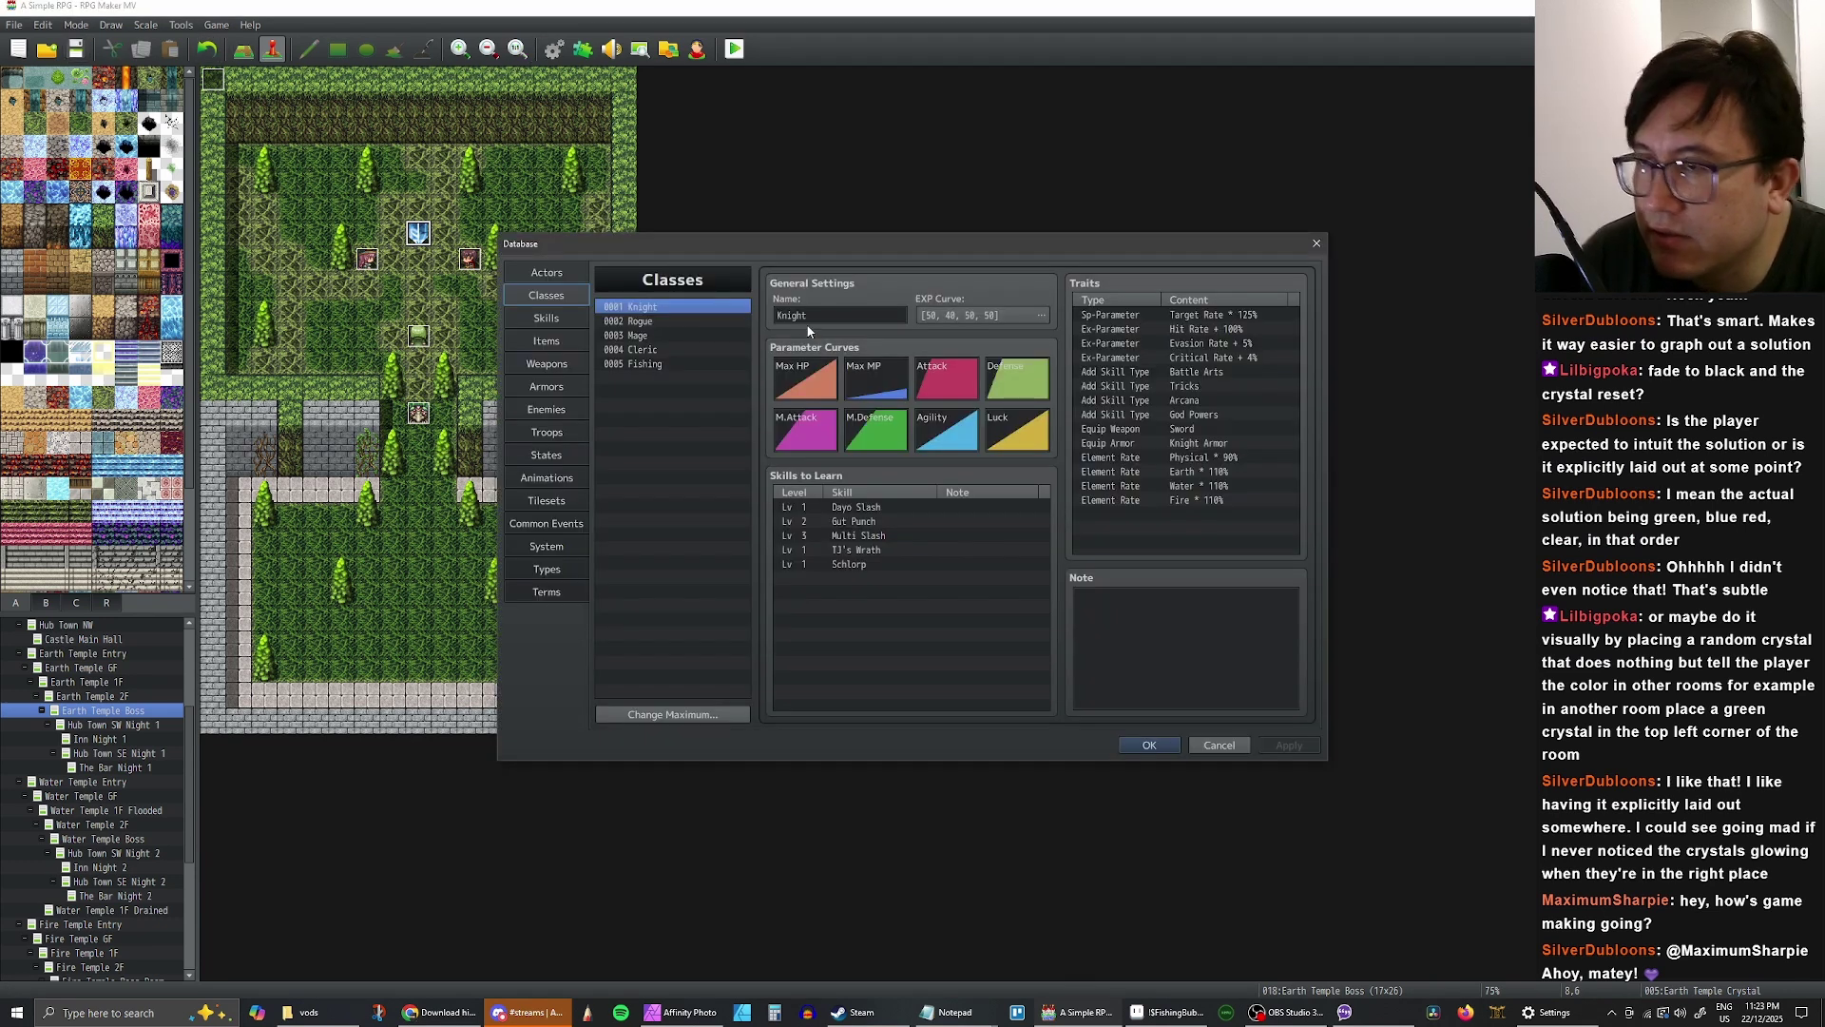
pyautogui.click(558, 426)
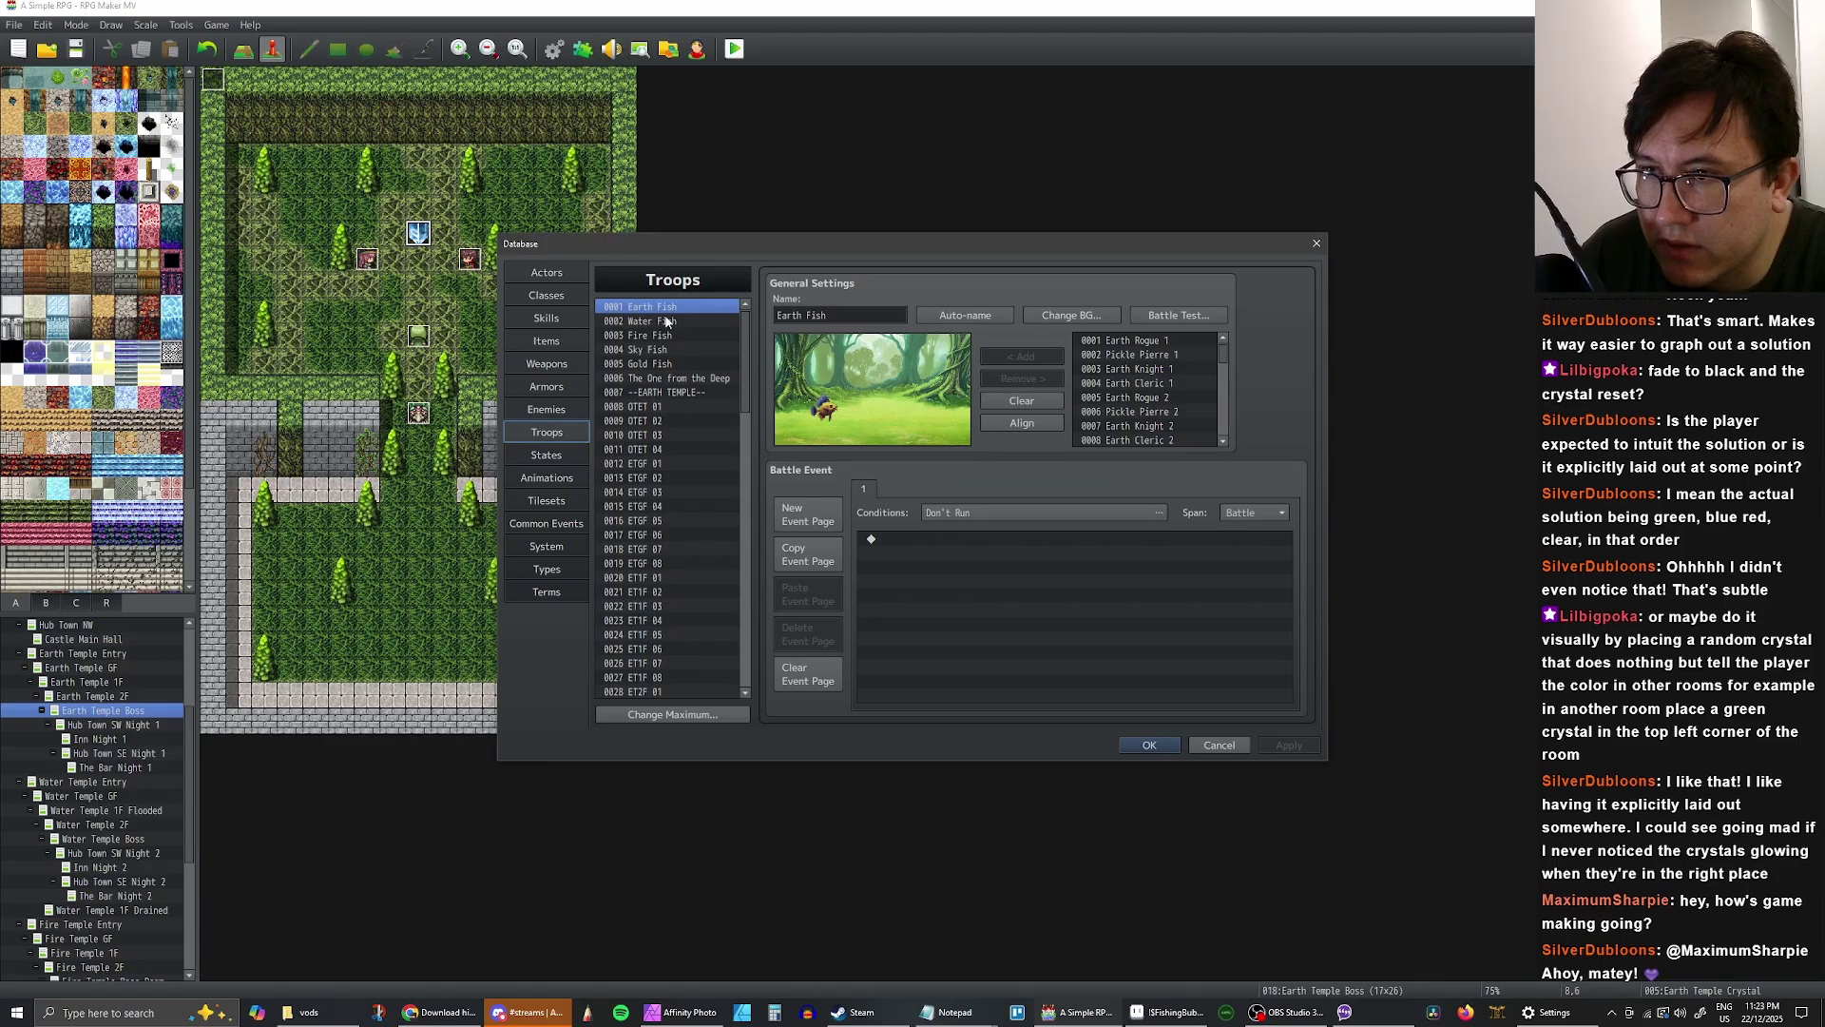
pyautogui.click(648, 407)
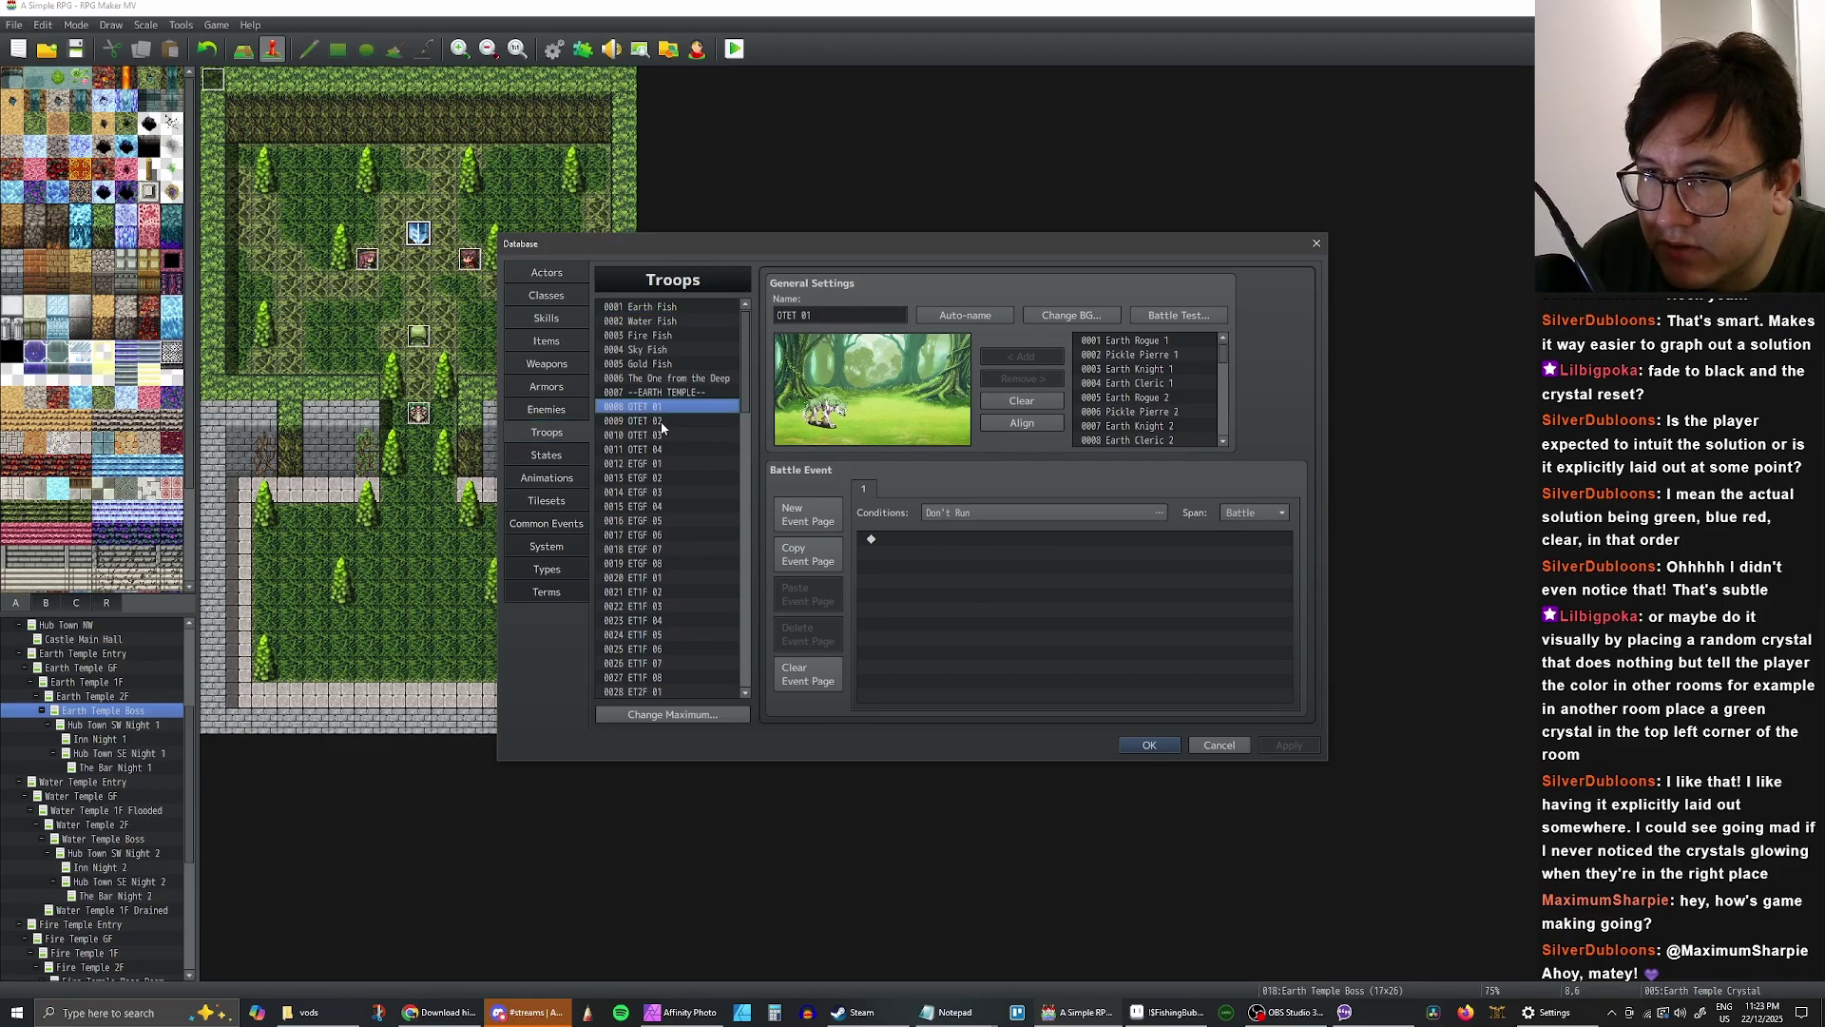
pyautogui.click(1165, 316)
pyautogui.click(962, 619)
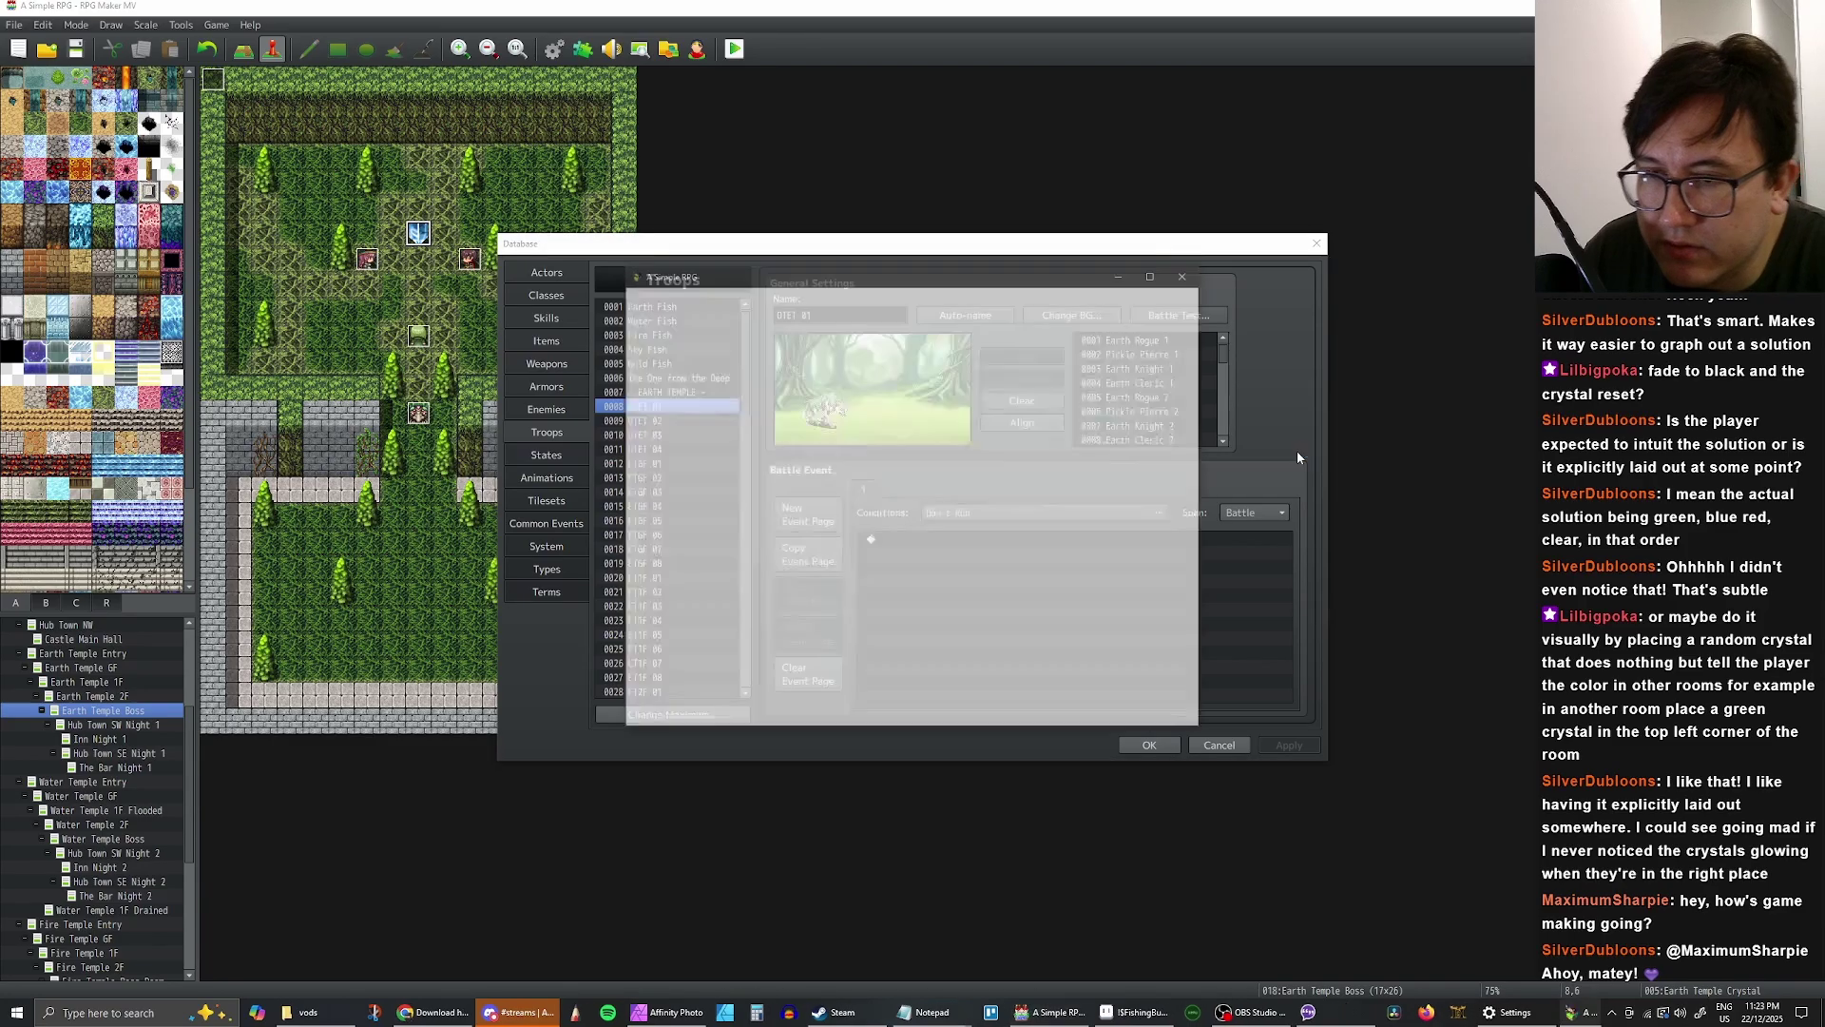
pyautogui.press('Return')
pyautogui.press('Return')
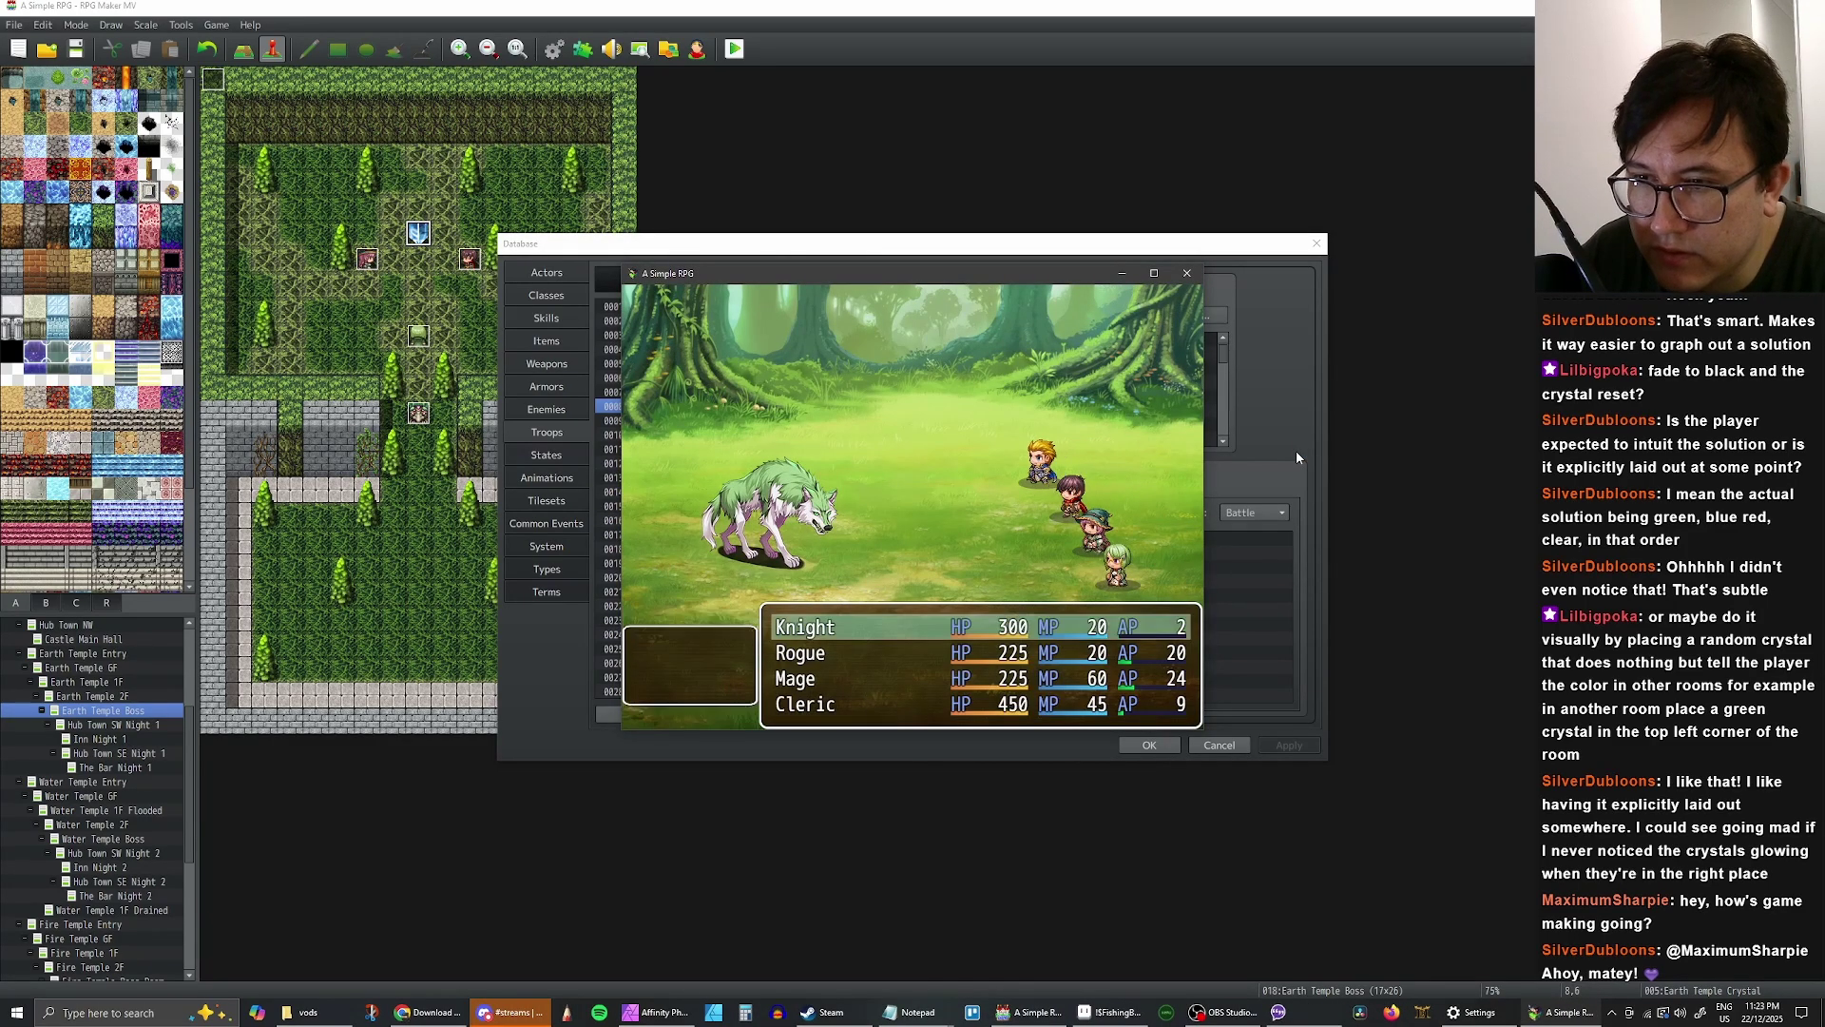
# - Look through the Knight's battle commands from Attack to Item and highlight Battle Arts
pyautogui.press('Down')
pyautogui.press('Down')
pyautogui.press('Down')
pyautogui.press('Down')
pyautogui.press('Down')
pyautogui.press('Down')
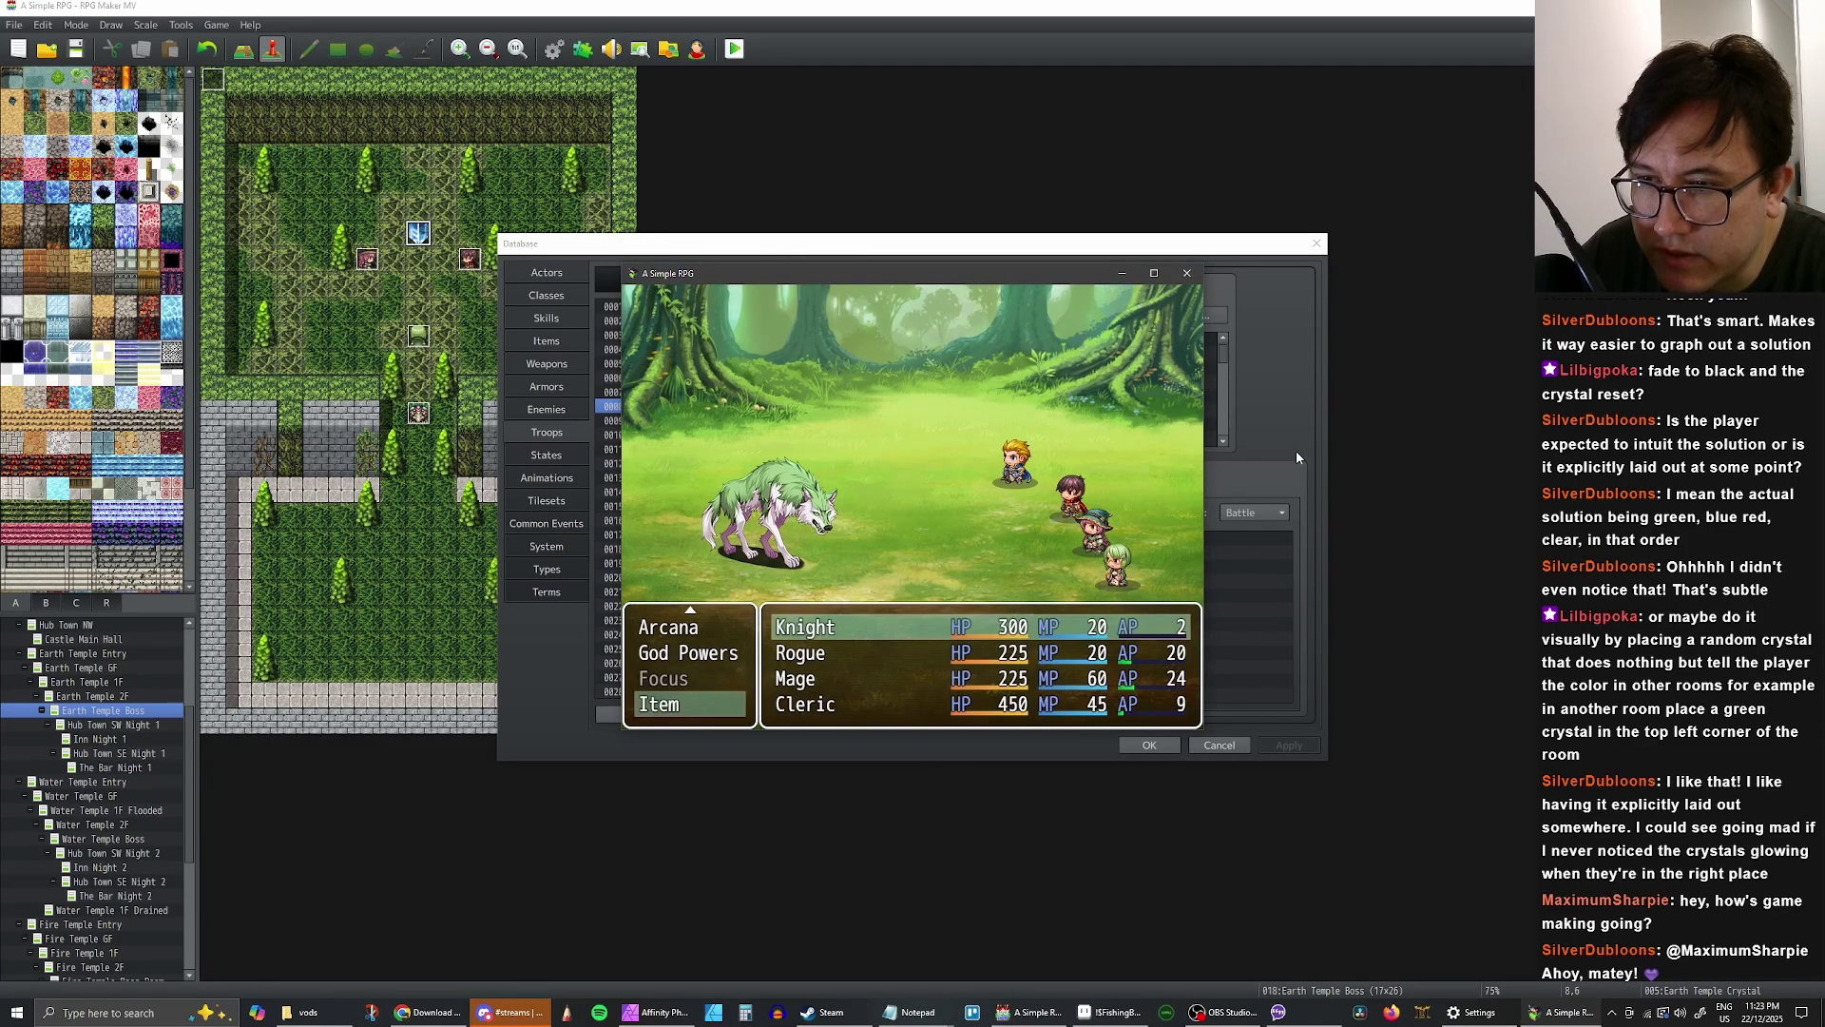
pyautogui.press('Up')
pyautogui.press('Up')
pyautogui.press('Up')
pyautogui.press('Up')
pyautogui.press('Up')
pyautogui.press('Up')
pyautogui.press('Down')
pyautogui.press('Down')
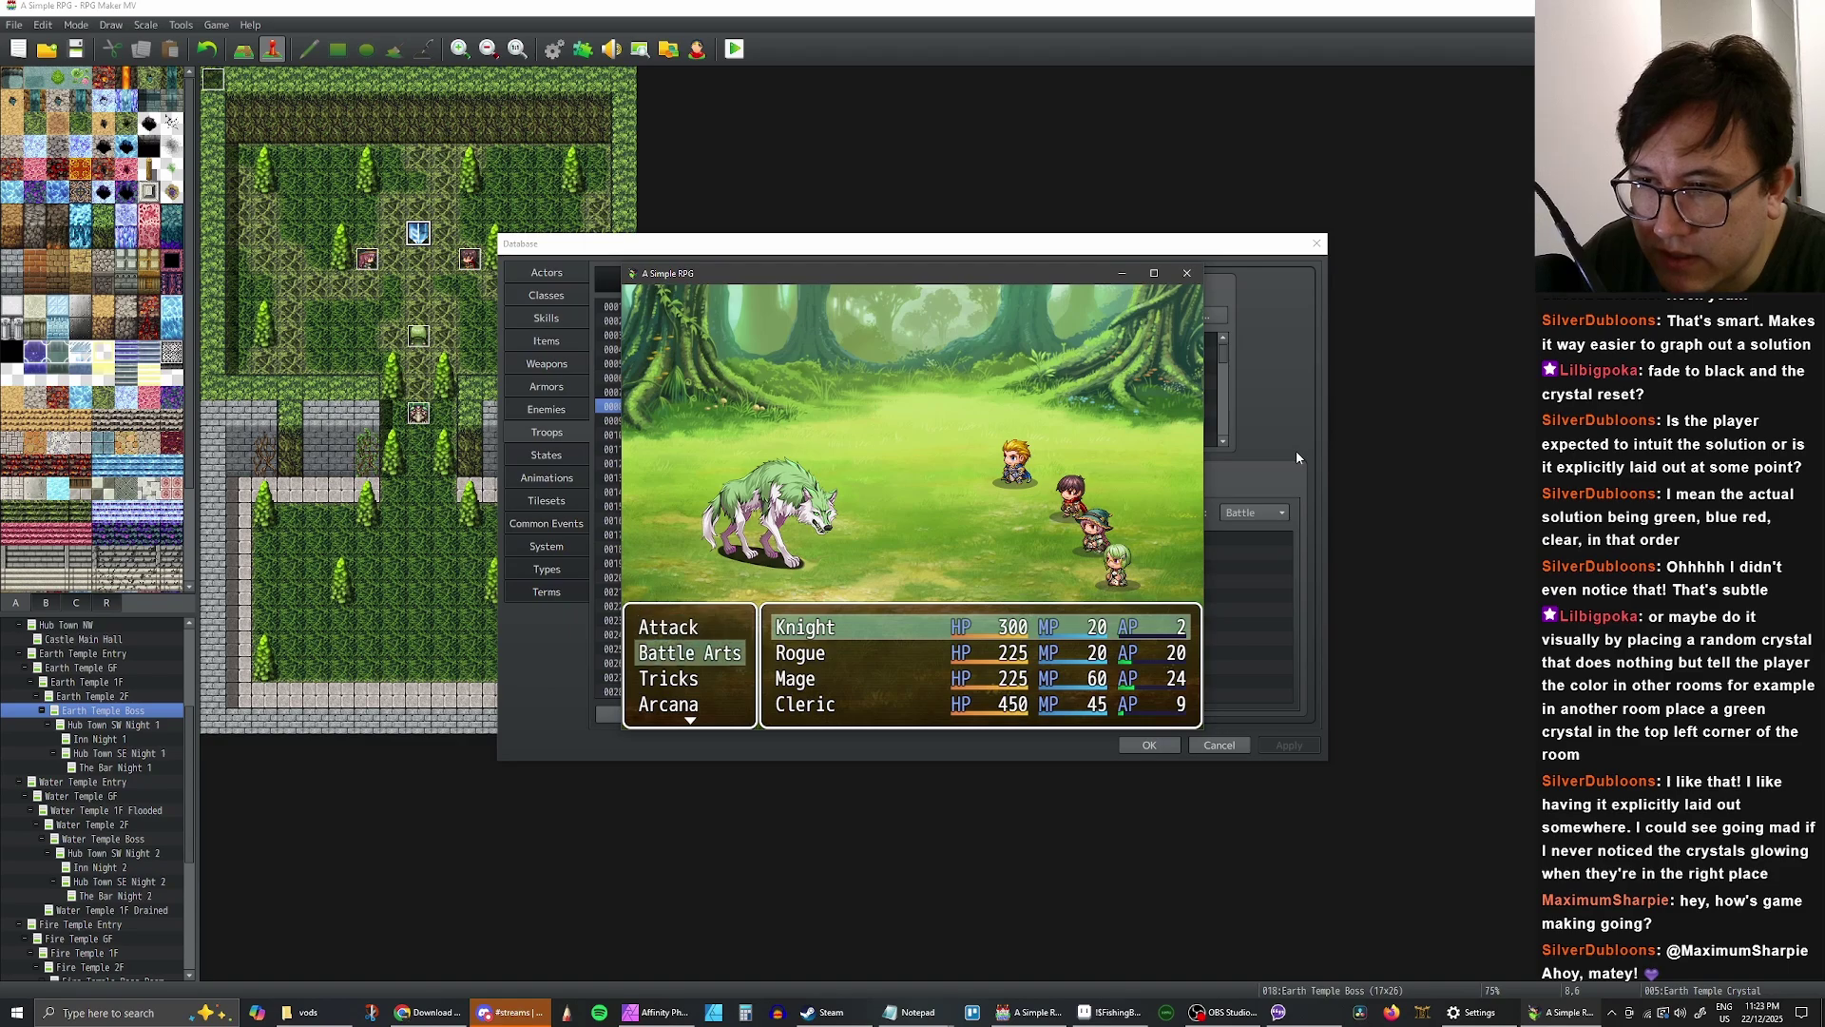
# - Look through the Knight's battle commands from Attack through Battle Arts, Tricks, Arcana and God Powers to Focus, and end the battle test
pyautogui.press('Up')
pyautogui.press('Up')
pyautogui.press('Up')
pyautogui.press('Down')
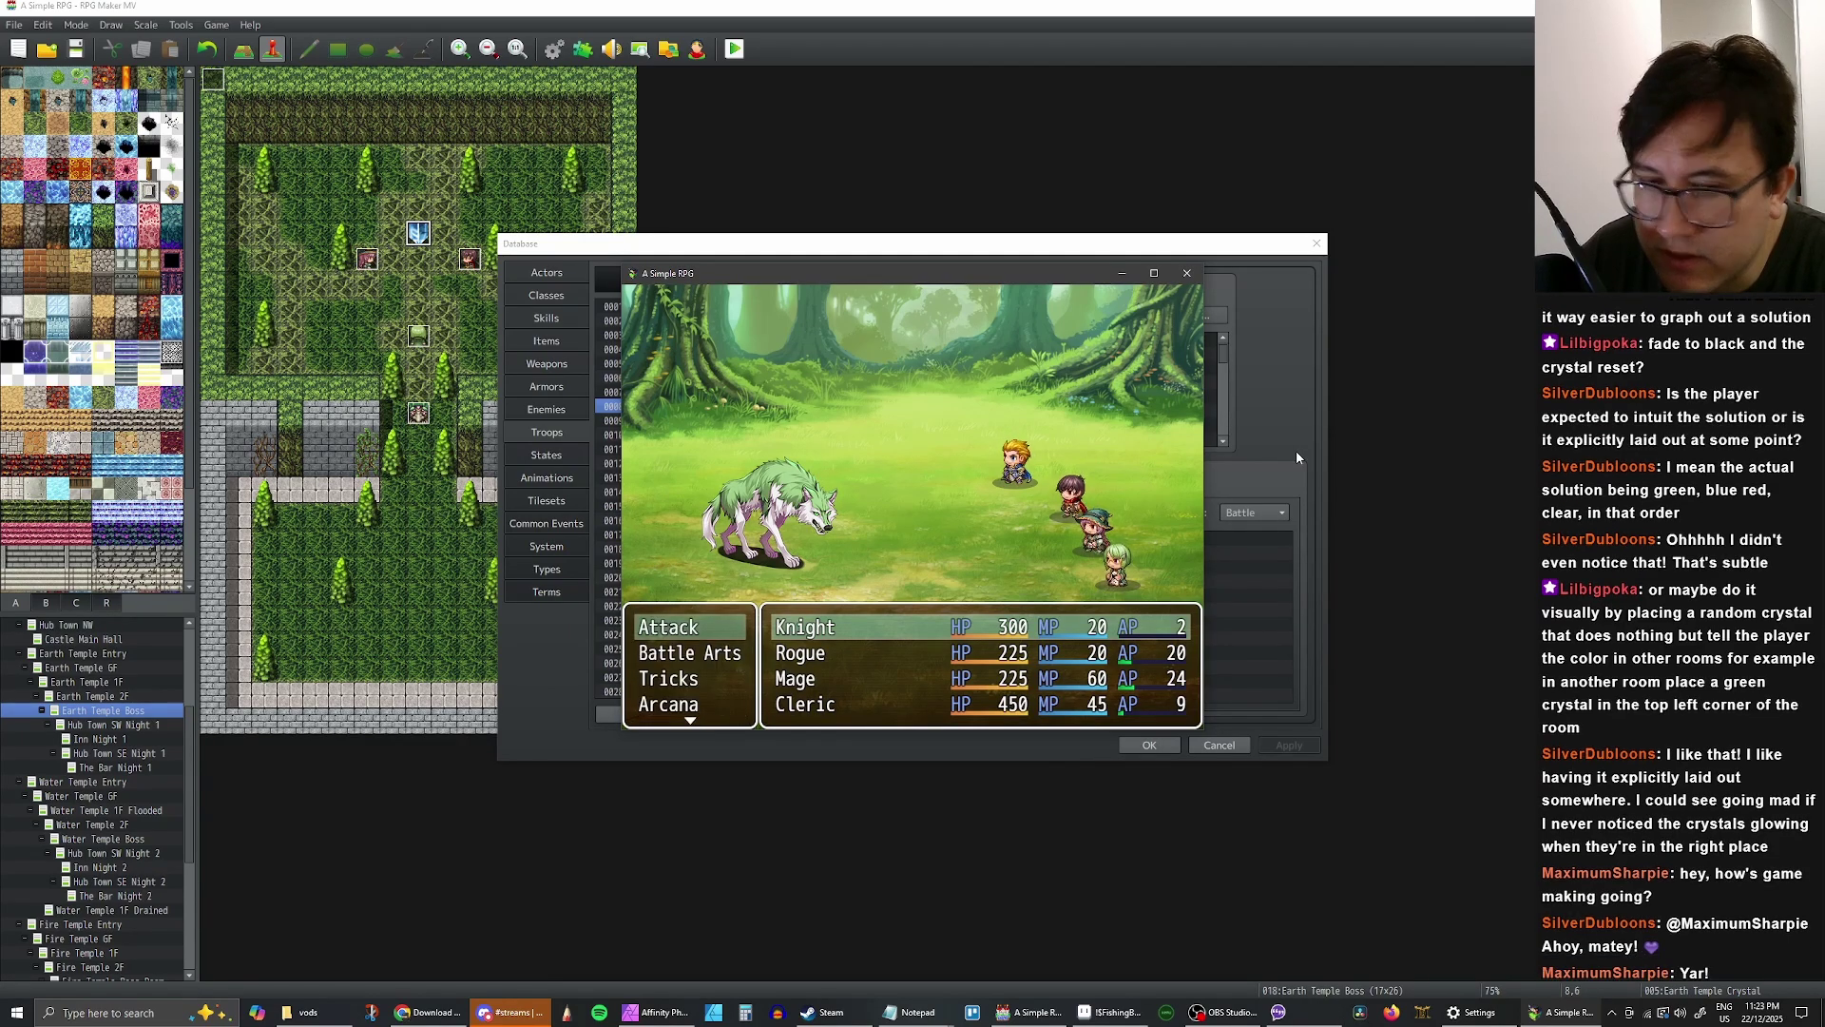
pyautogui.press('Down')
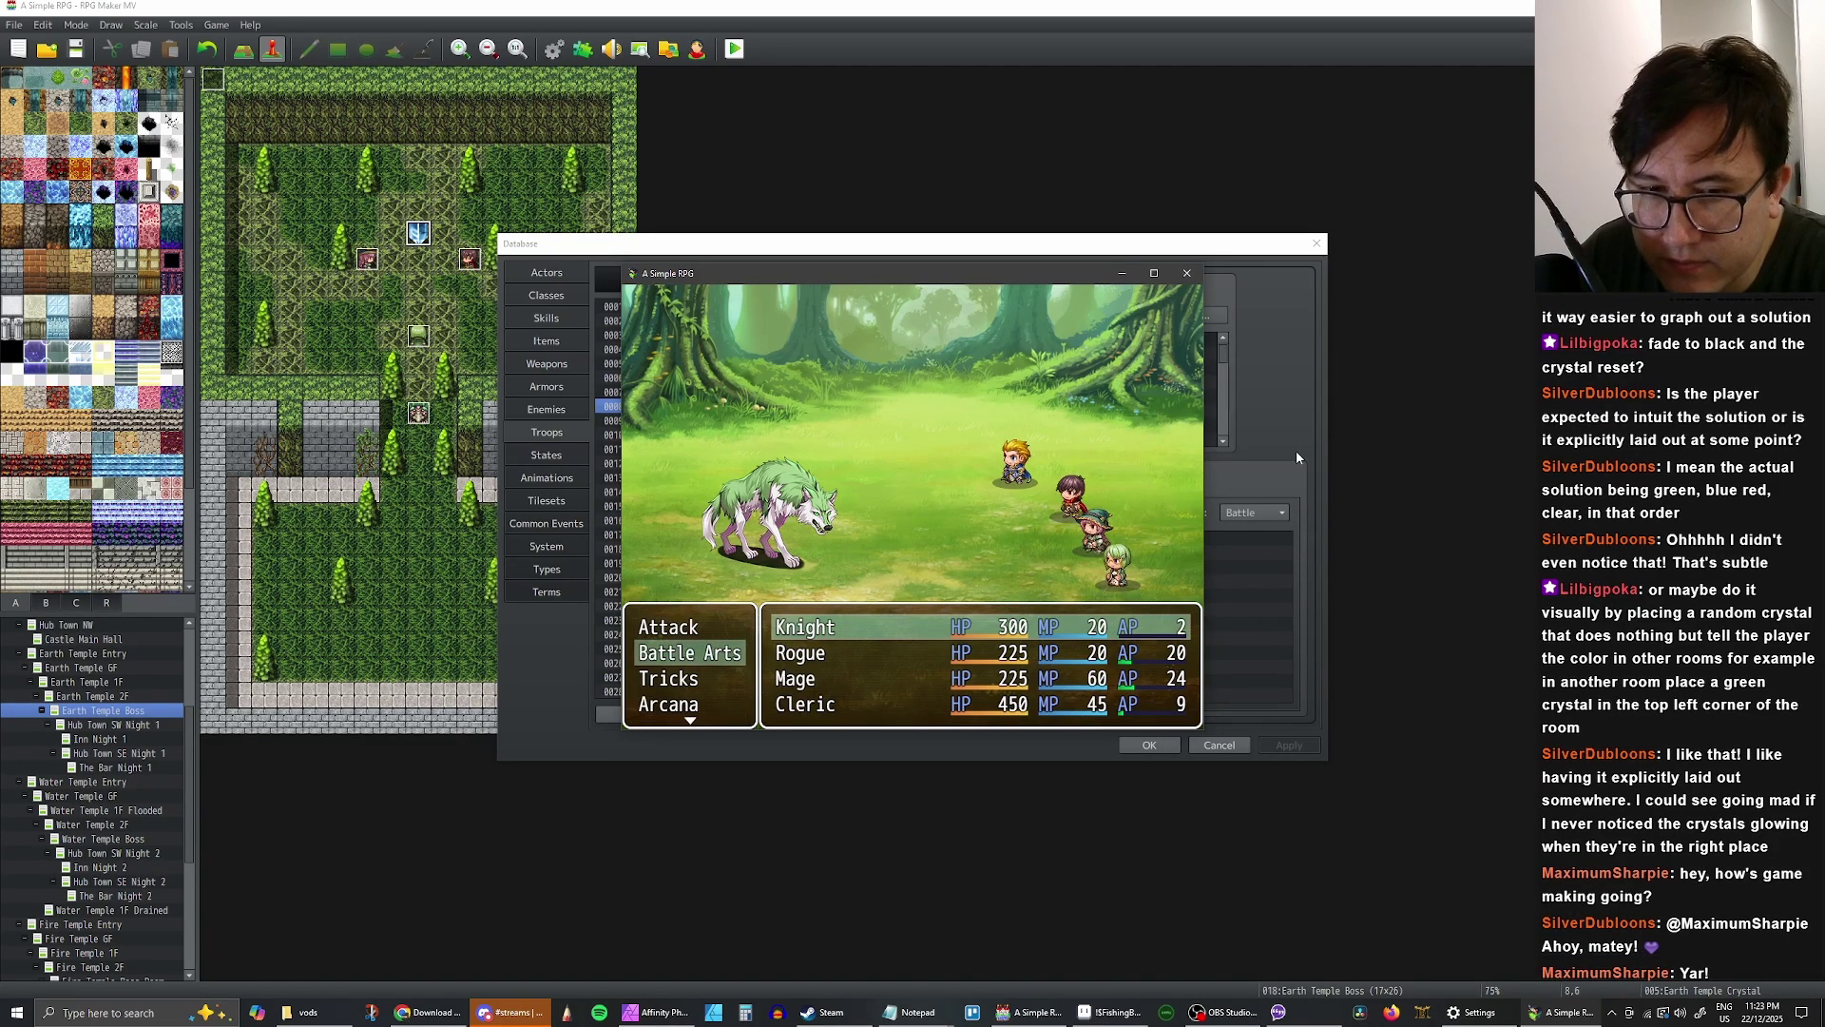
pyautogui.press('Down')
pyautogui.press('Down')
pyautogui.press('Down')
pyautogui.press('Down')
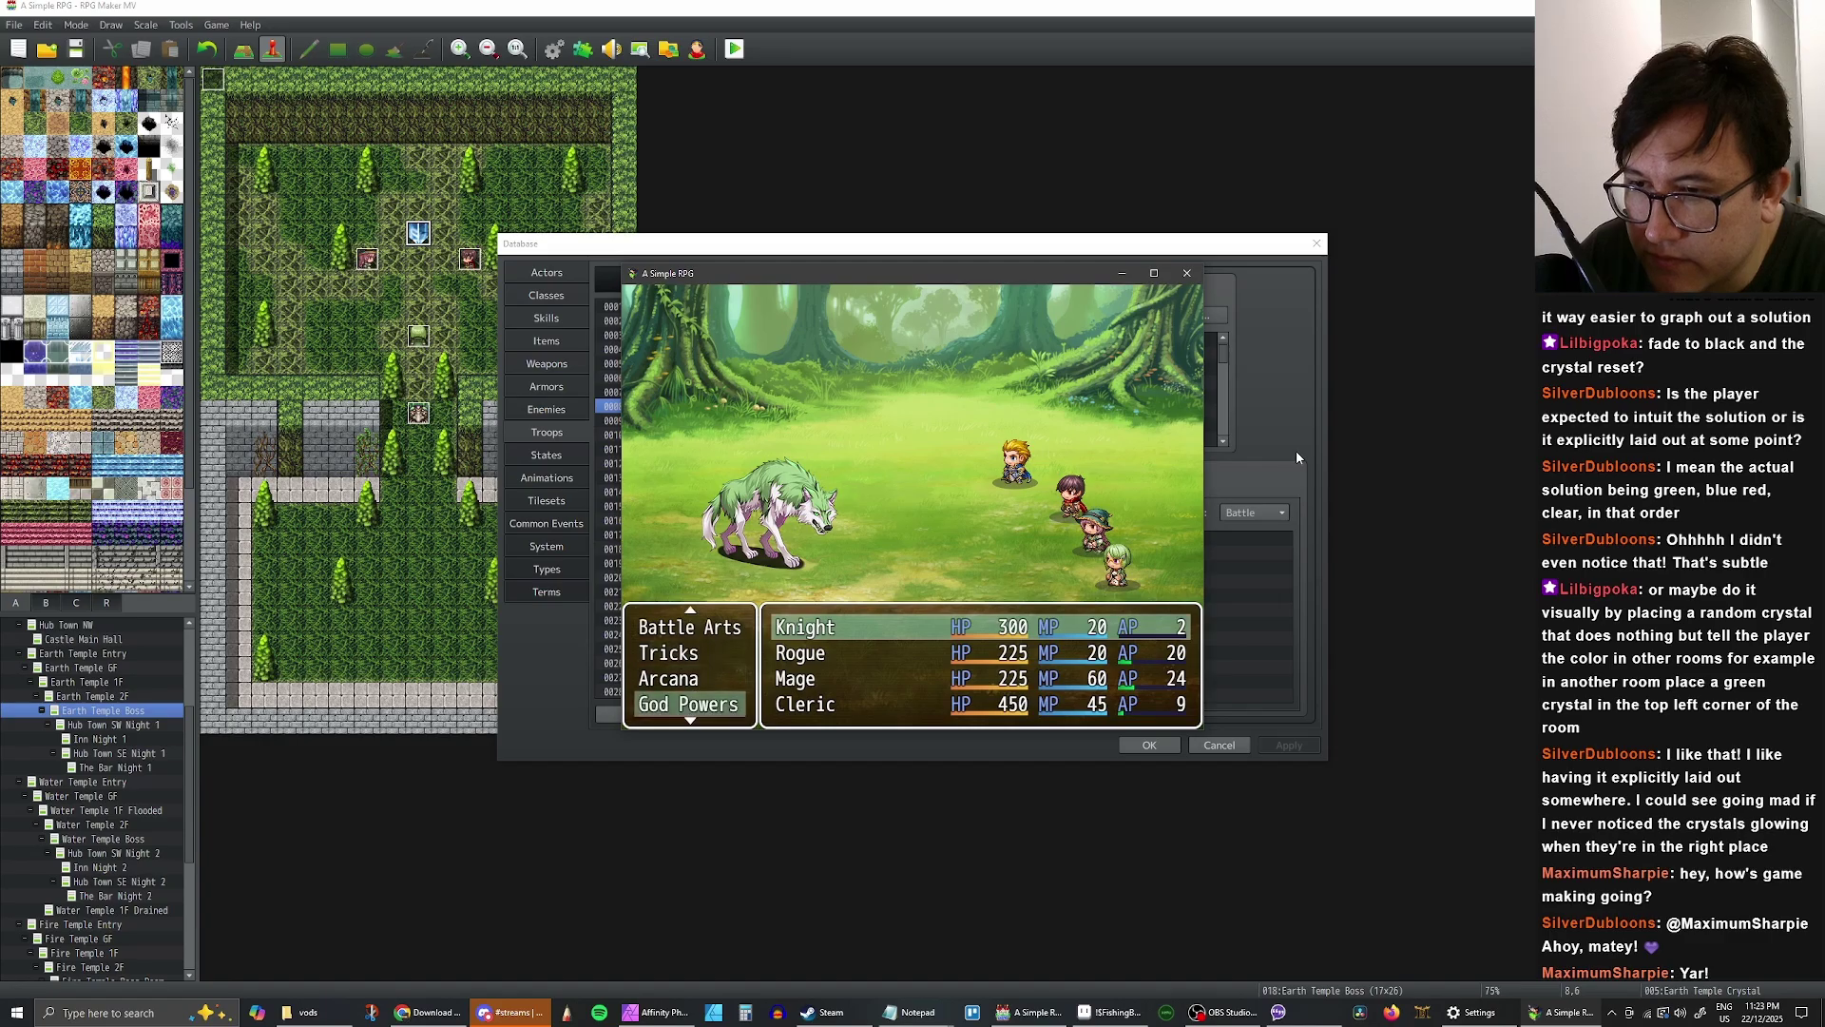
pyautogui.press('Up')
pyautogui.press('Up')
pyautogui.press('Up')
pyautogui.press('Up')
pyautogui.press('Up')
pyautogui.press('Down')
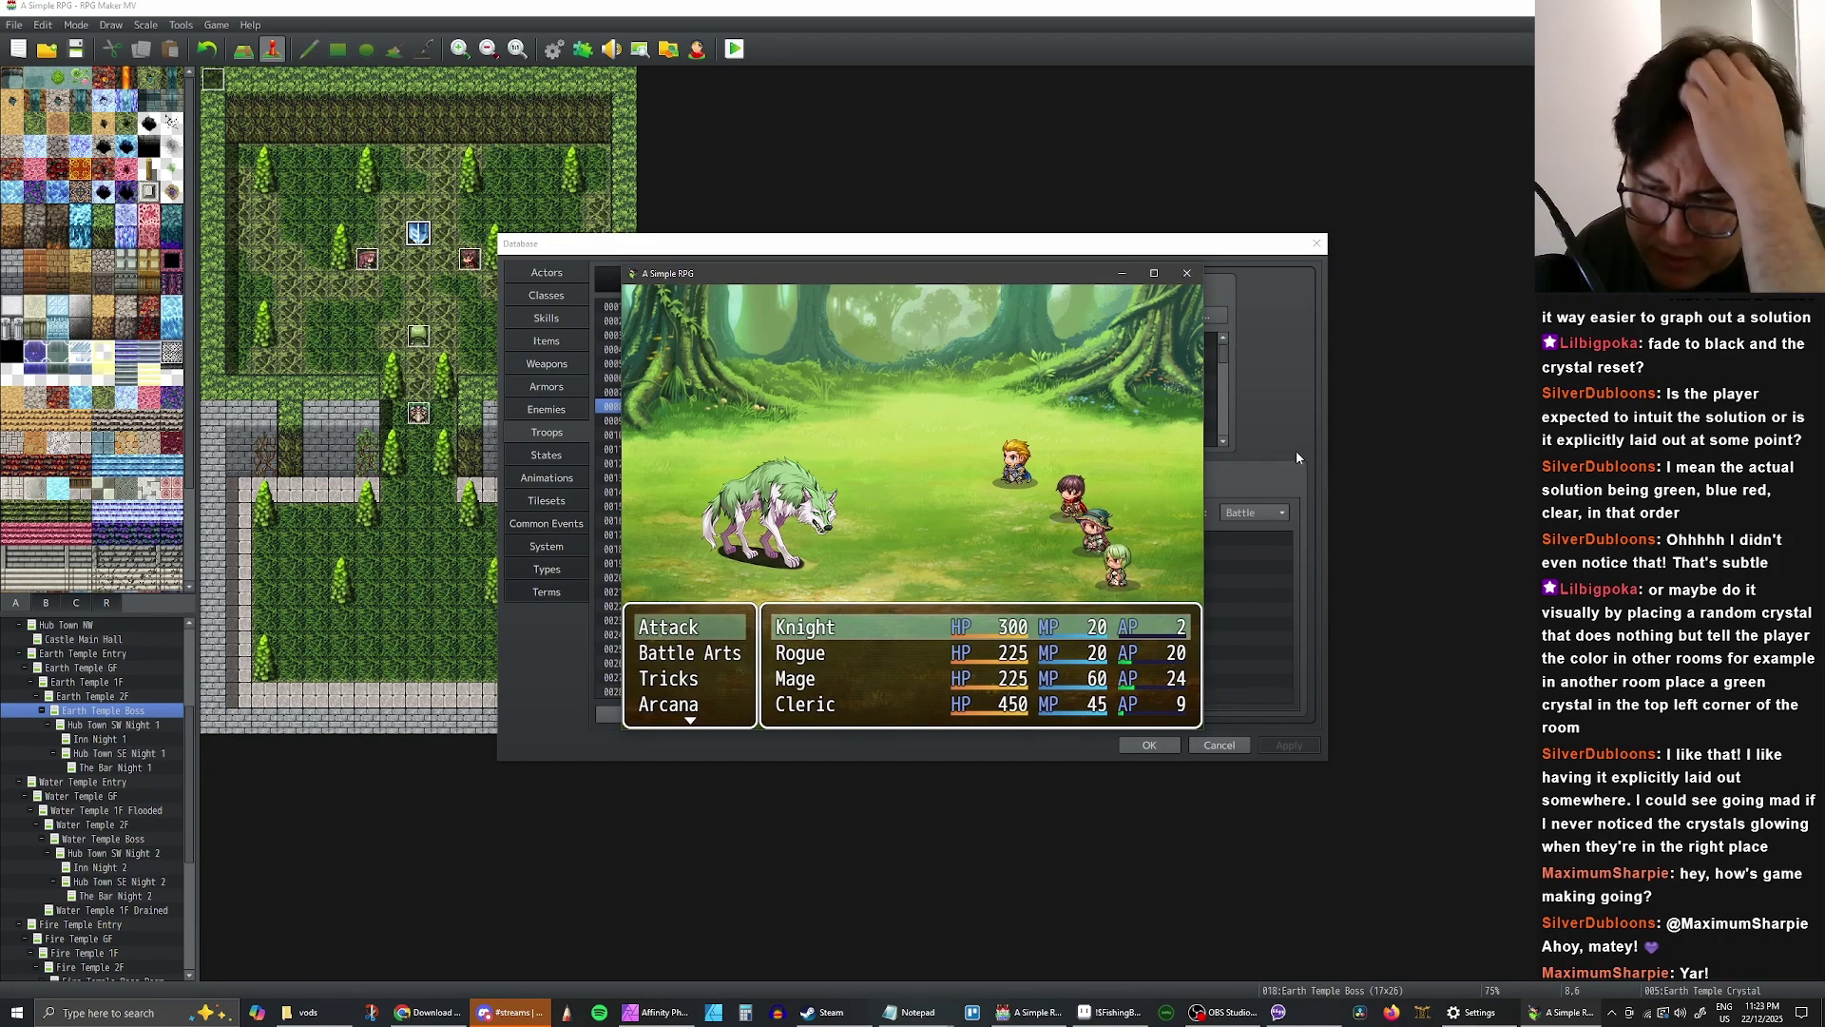
pyautogui.press('Down')
pyautogui.press('Down')
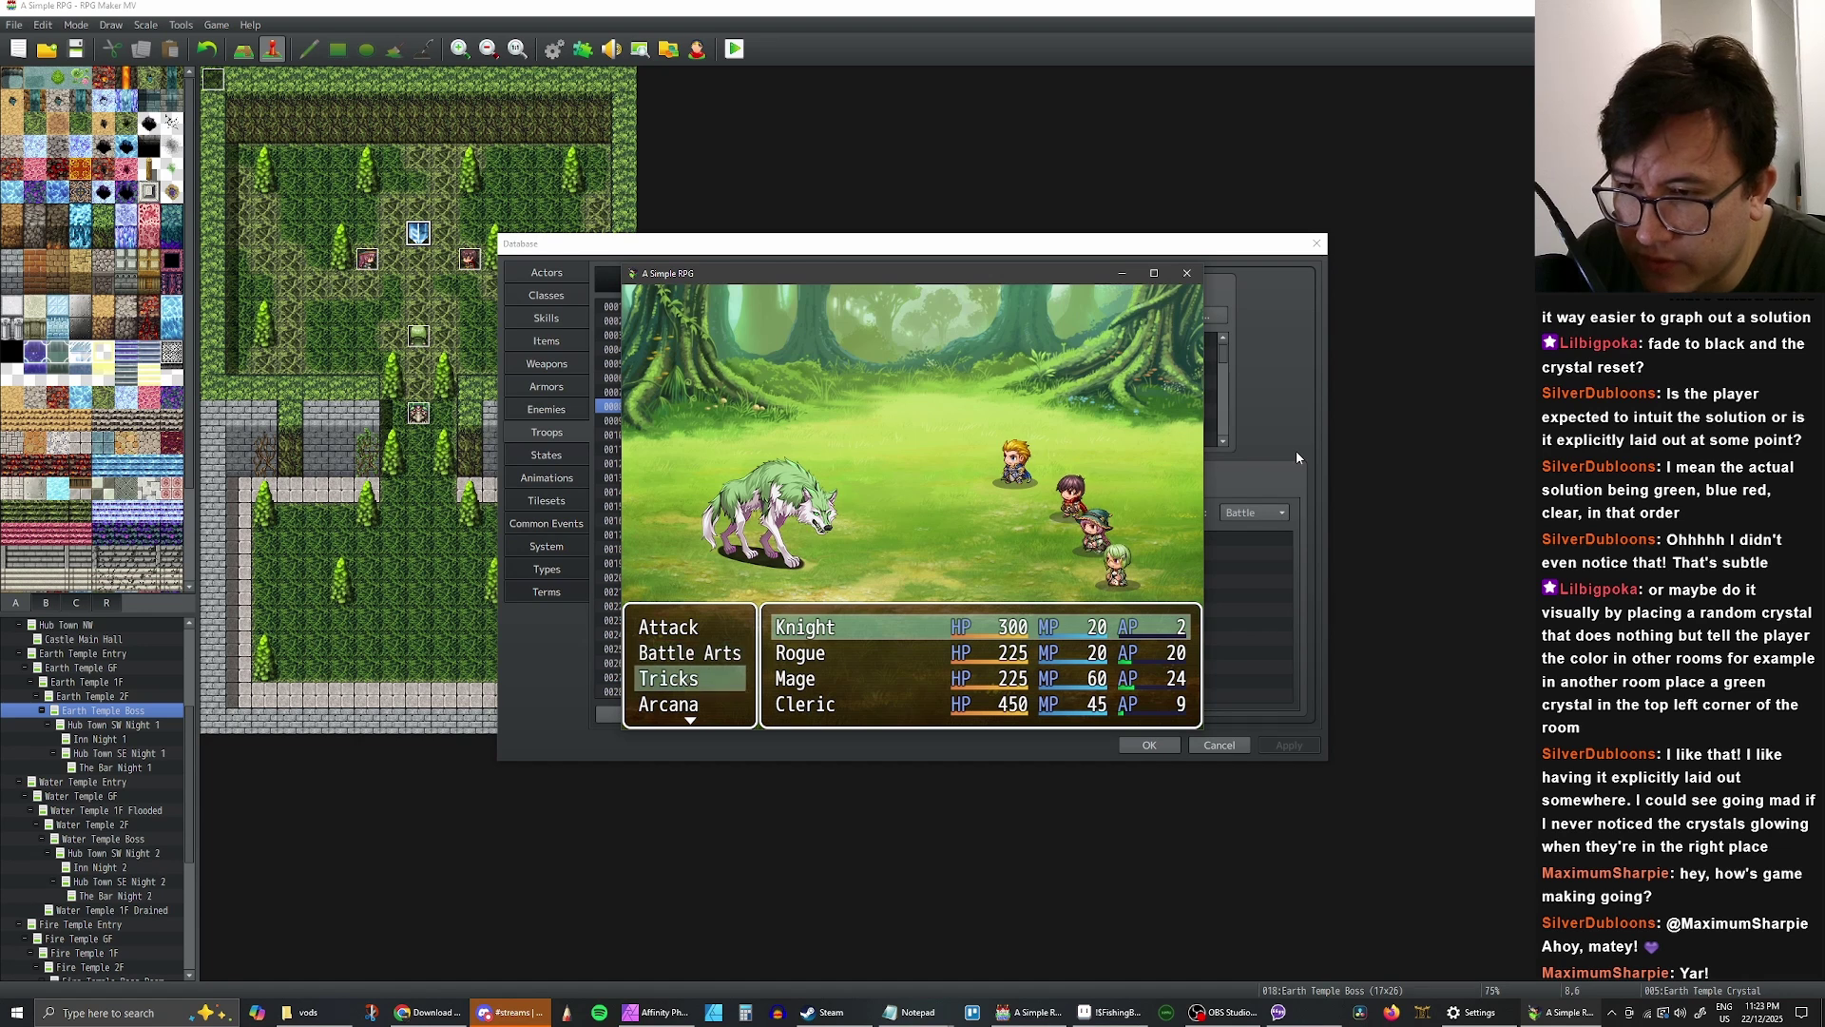
pyautogui.press('Up')
pyautogui.press('Down')
pyautogui.press('Down')
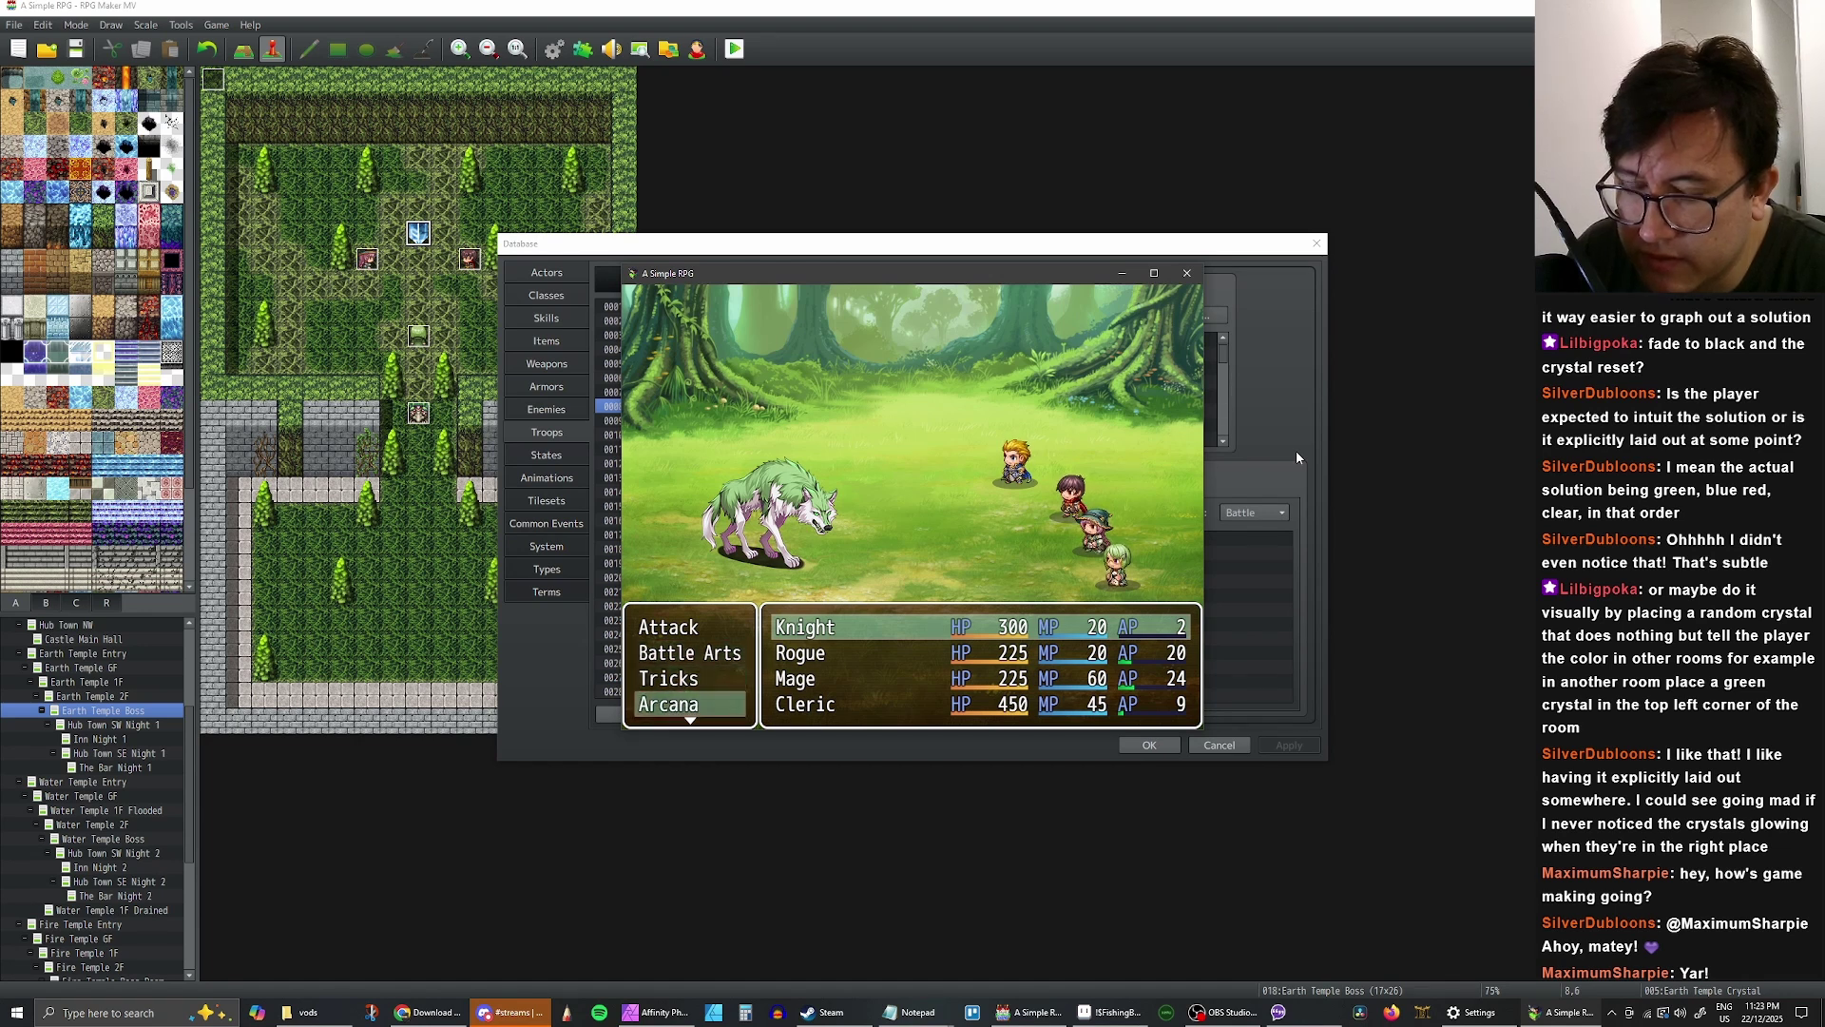
pyautogui.press('Down')
pyautogui.press('Down')
pyautogui.press('Up')
pyautogui.press('Up')
pyautogui.press('Up')
pyautogui.press('Up')
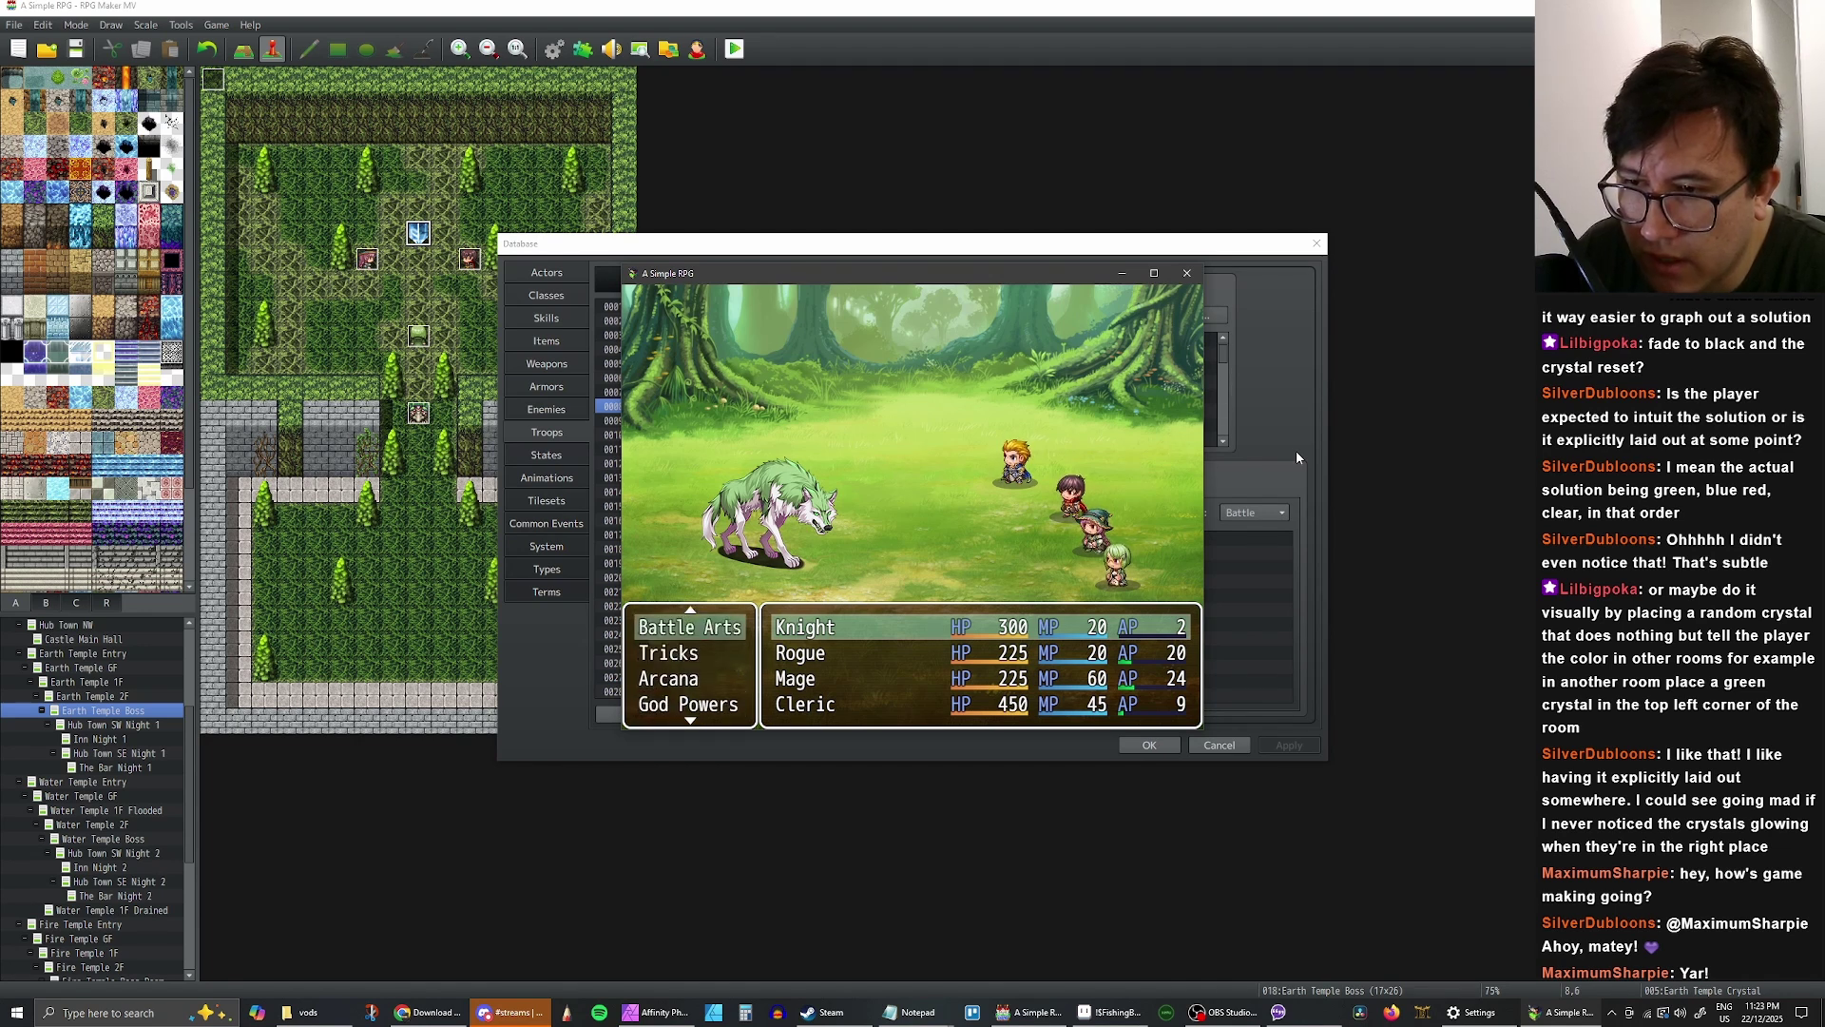
pyautogui.press('Up')
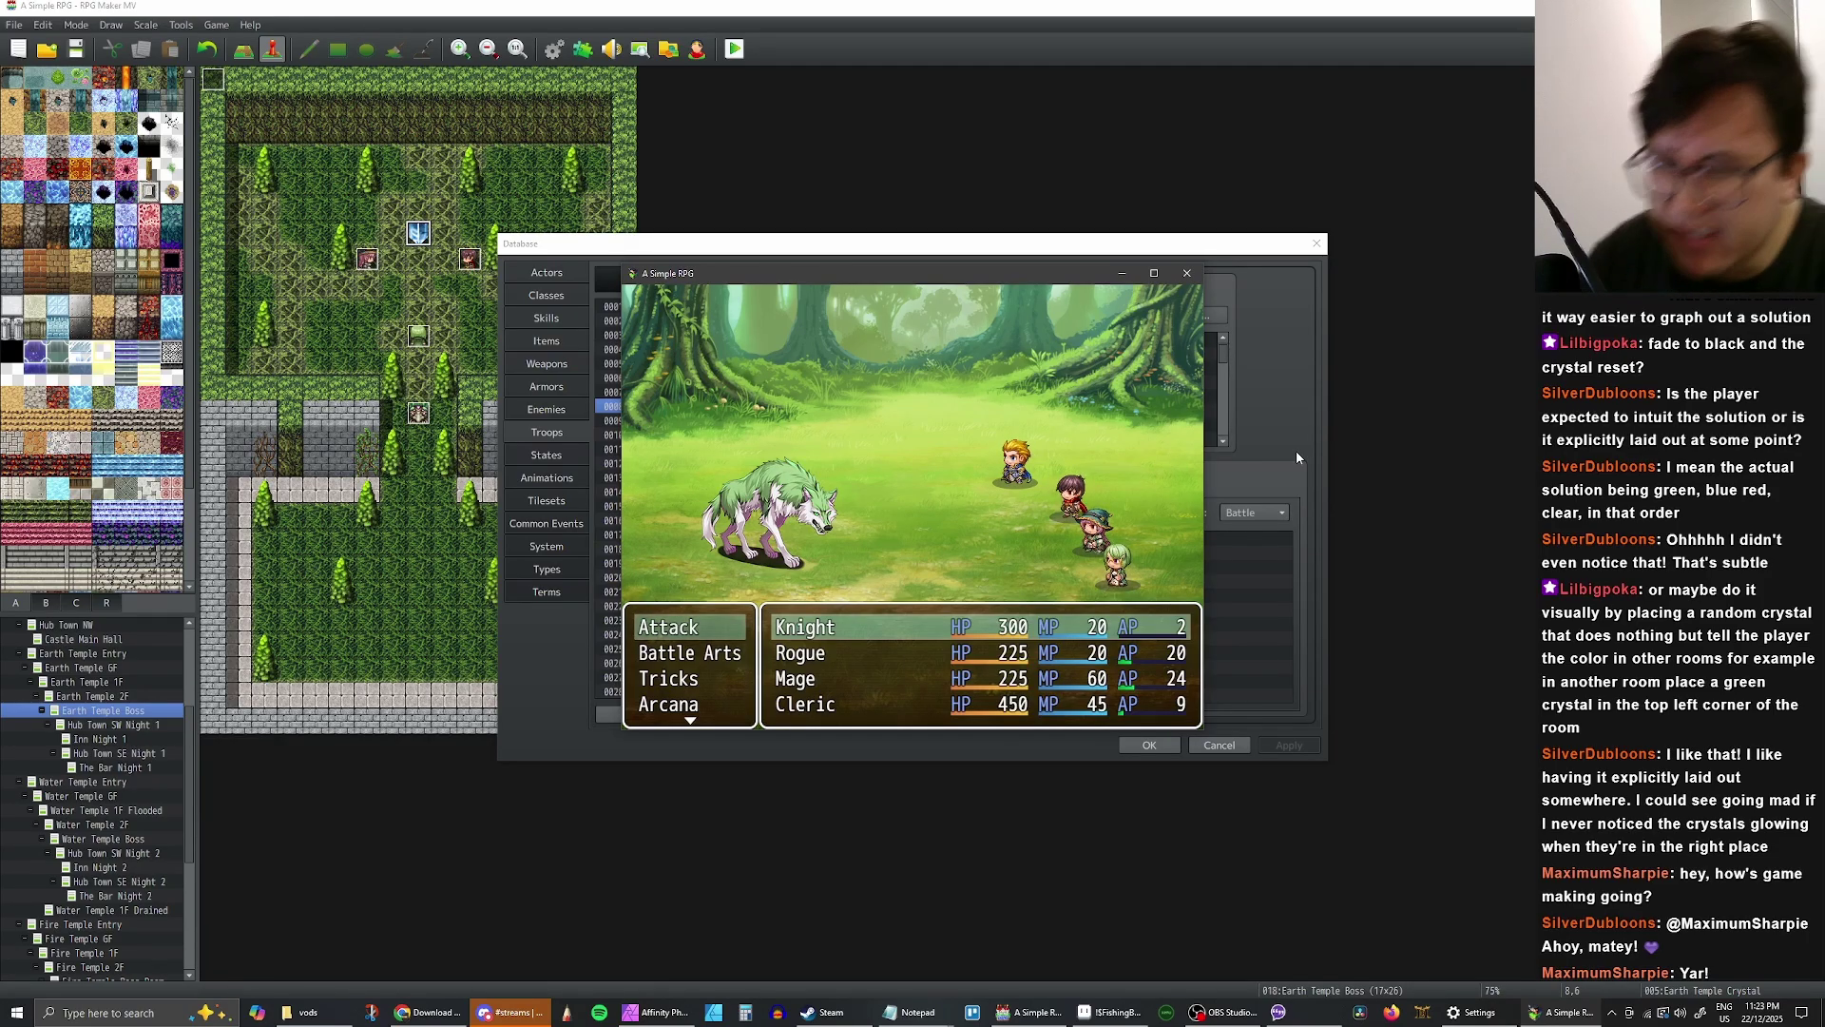
pyautogui.press('Down')
pyautogui.press('Down')
pyautogui.press('Down')
pyautogui.press('Down')
pyautogui.press('Down')
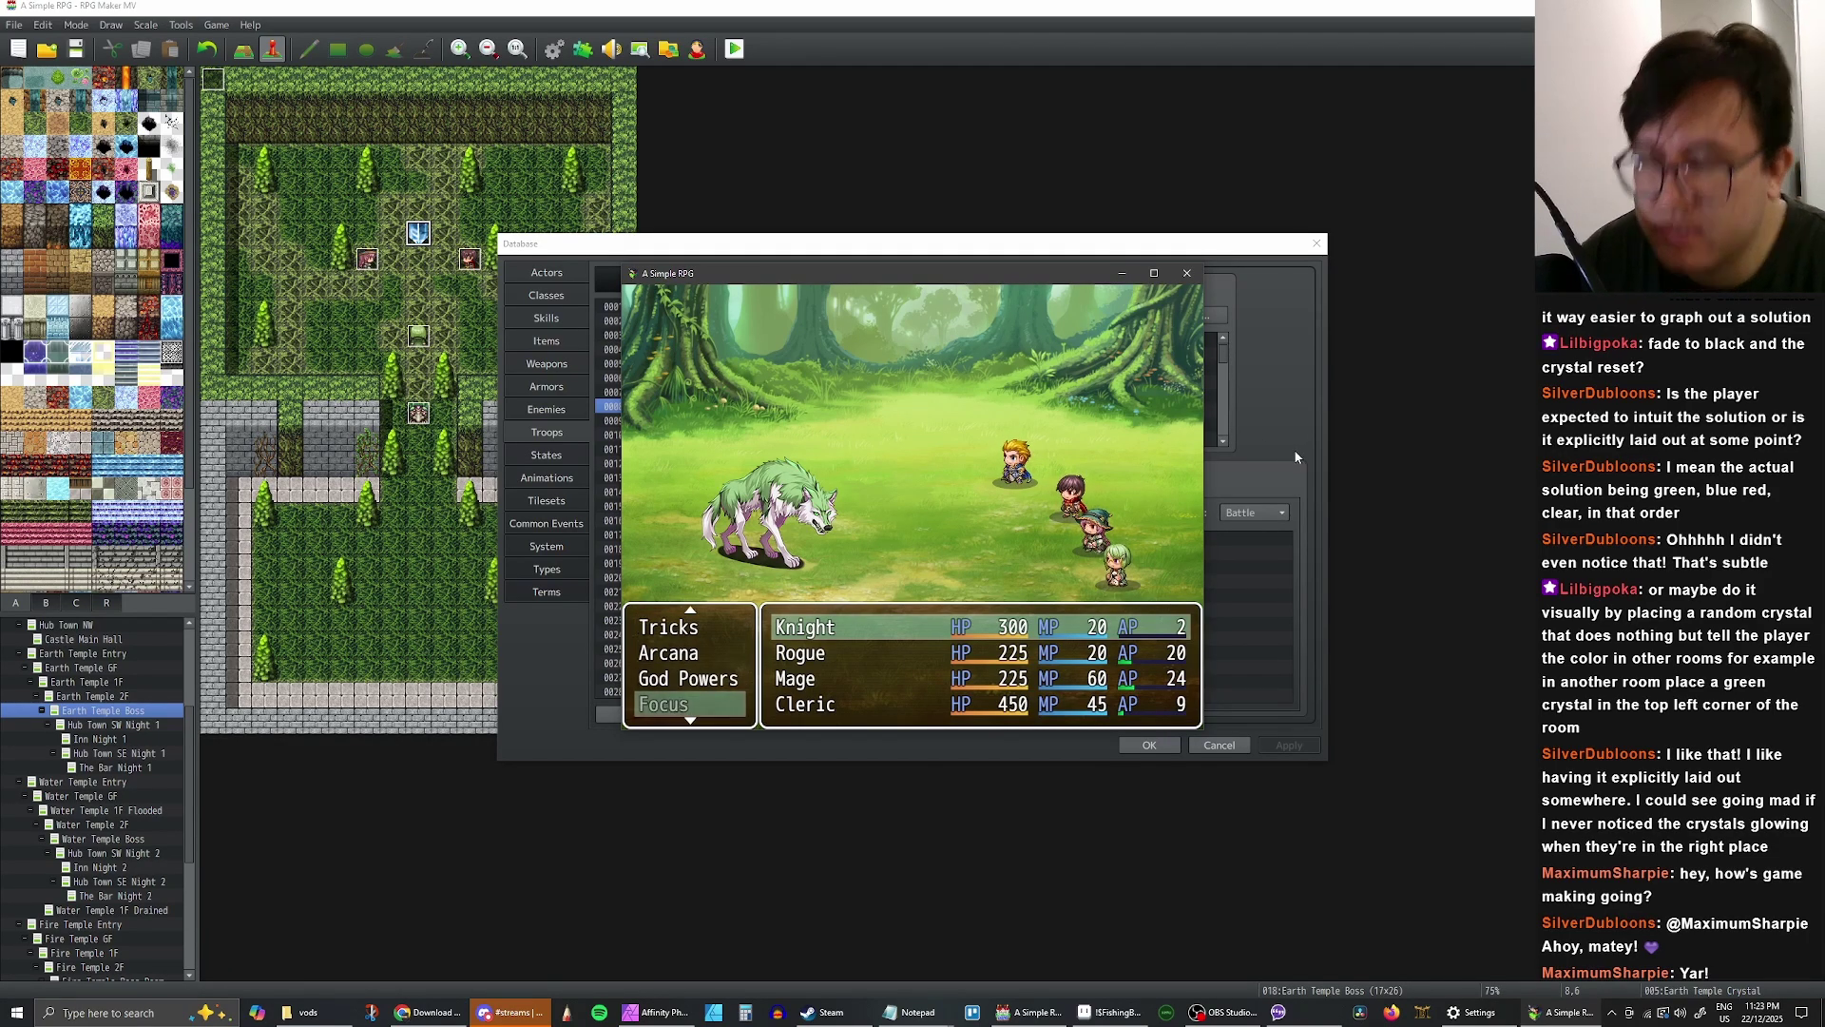
pyautogui.click(1186, 273)
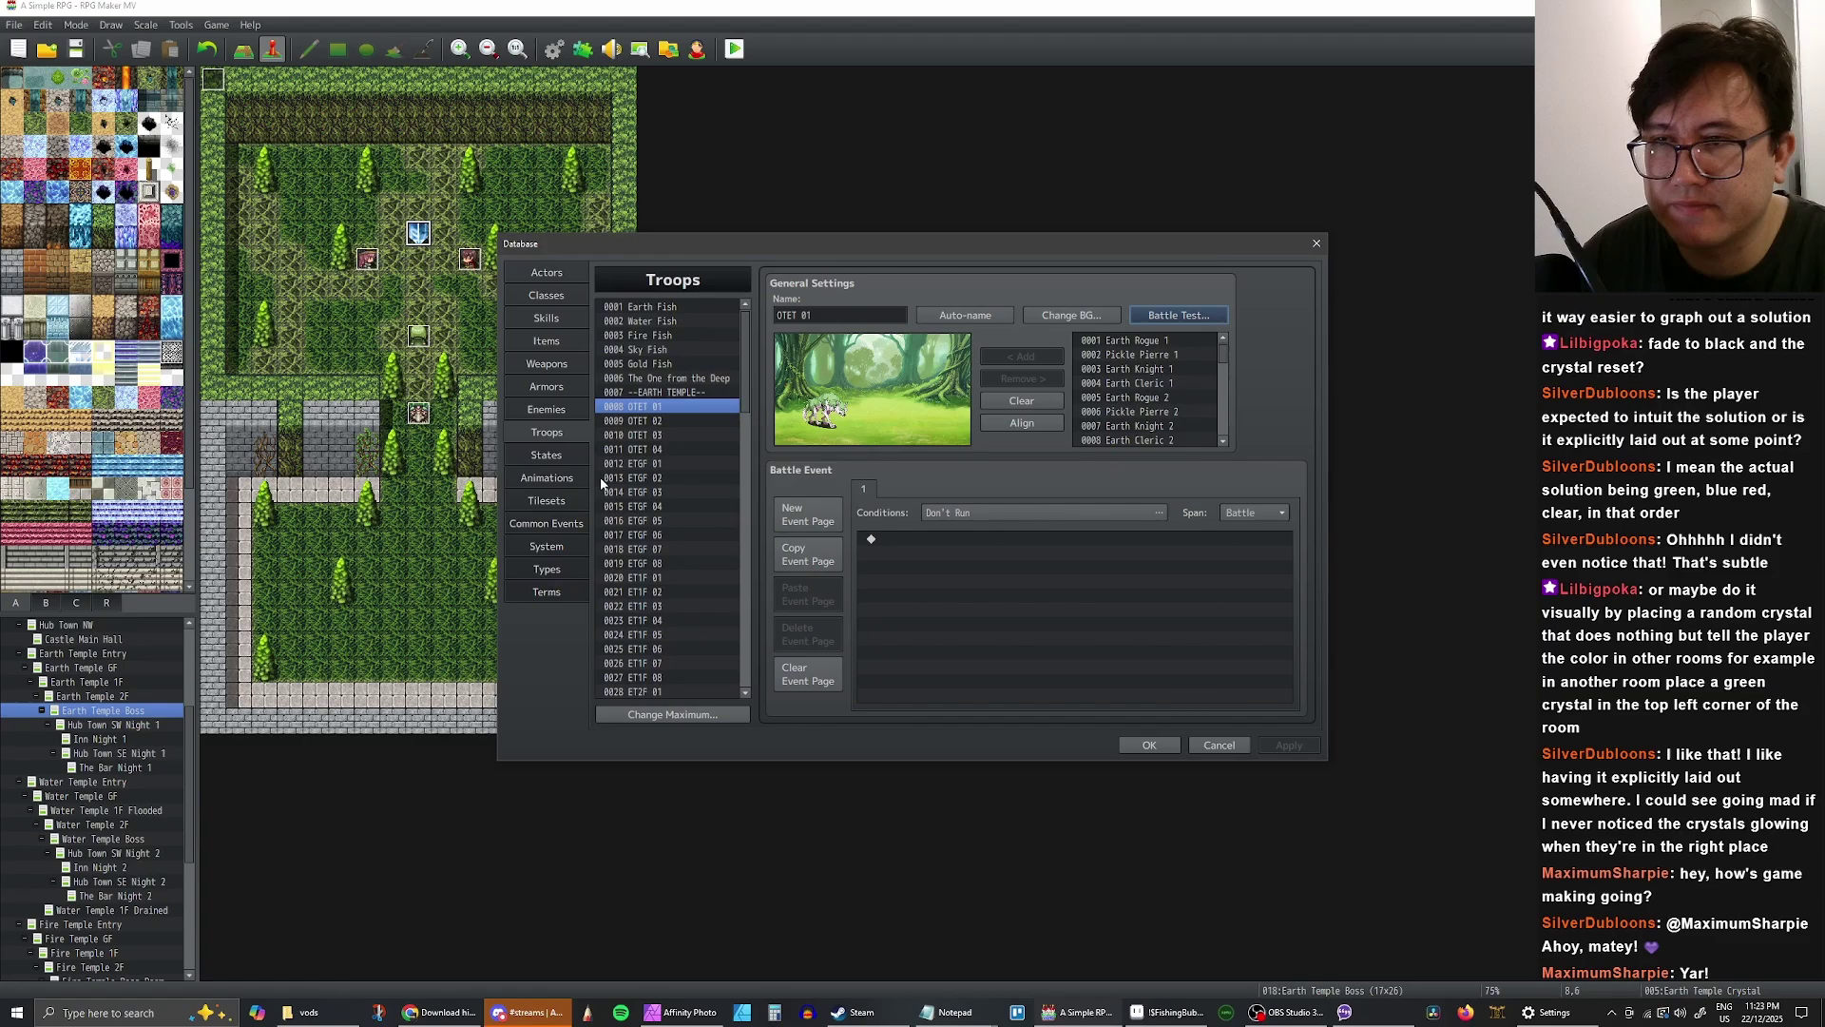
# - Compare the traits and learned skills of the Knight and Rogue classes in the database, ending on the Knight
pyautogui.click(546, 296)
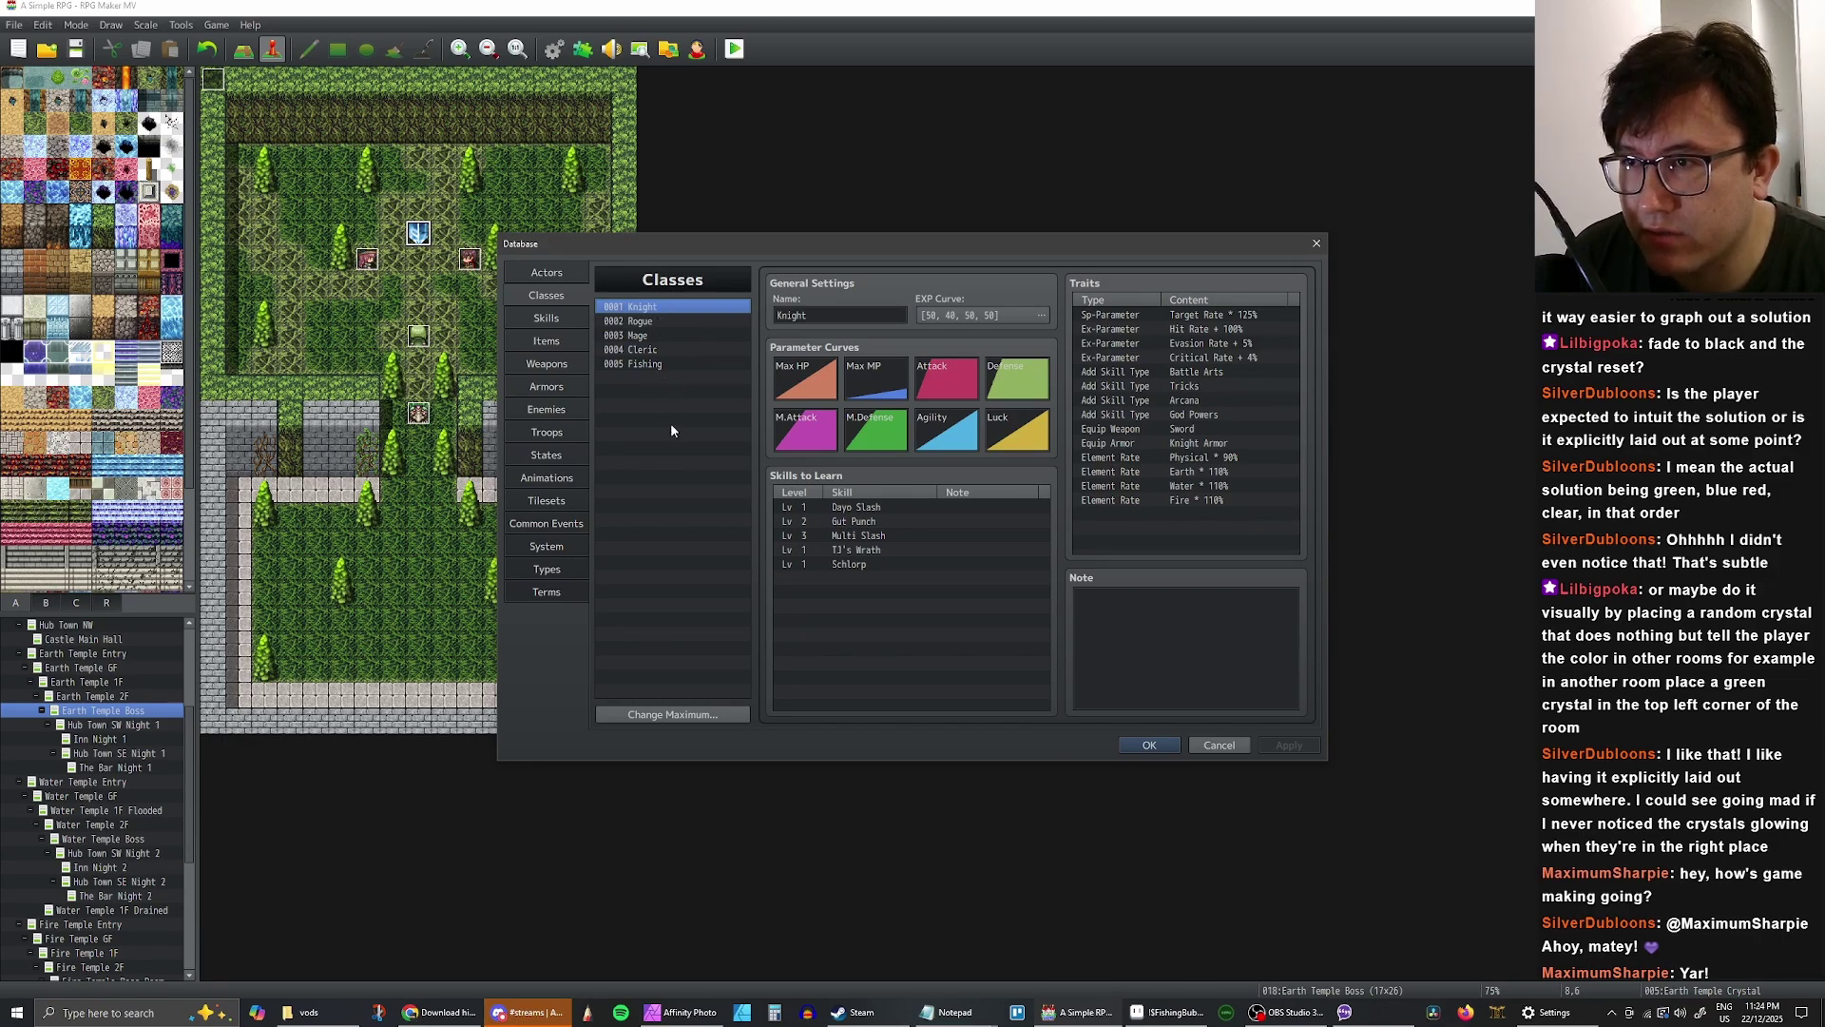
pyautogui.click(666, 367)
pyautogui.click(654, 311)
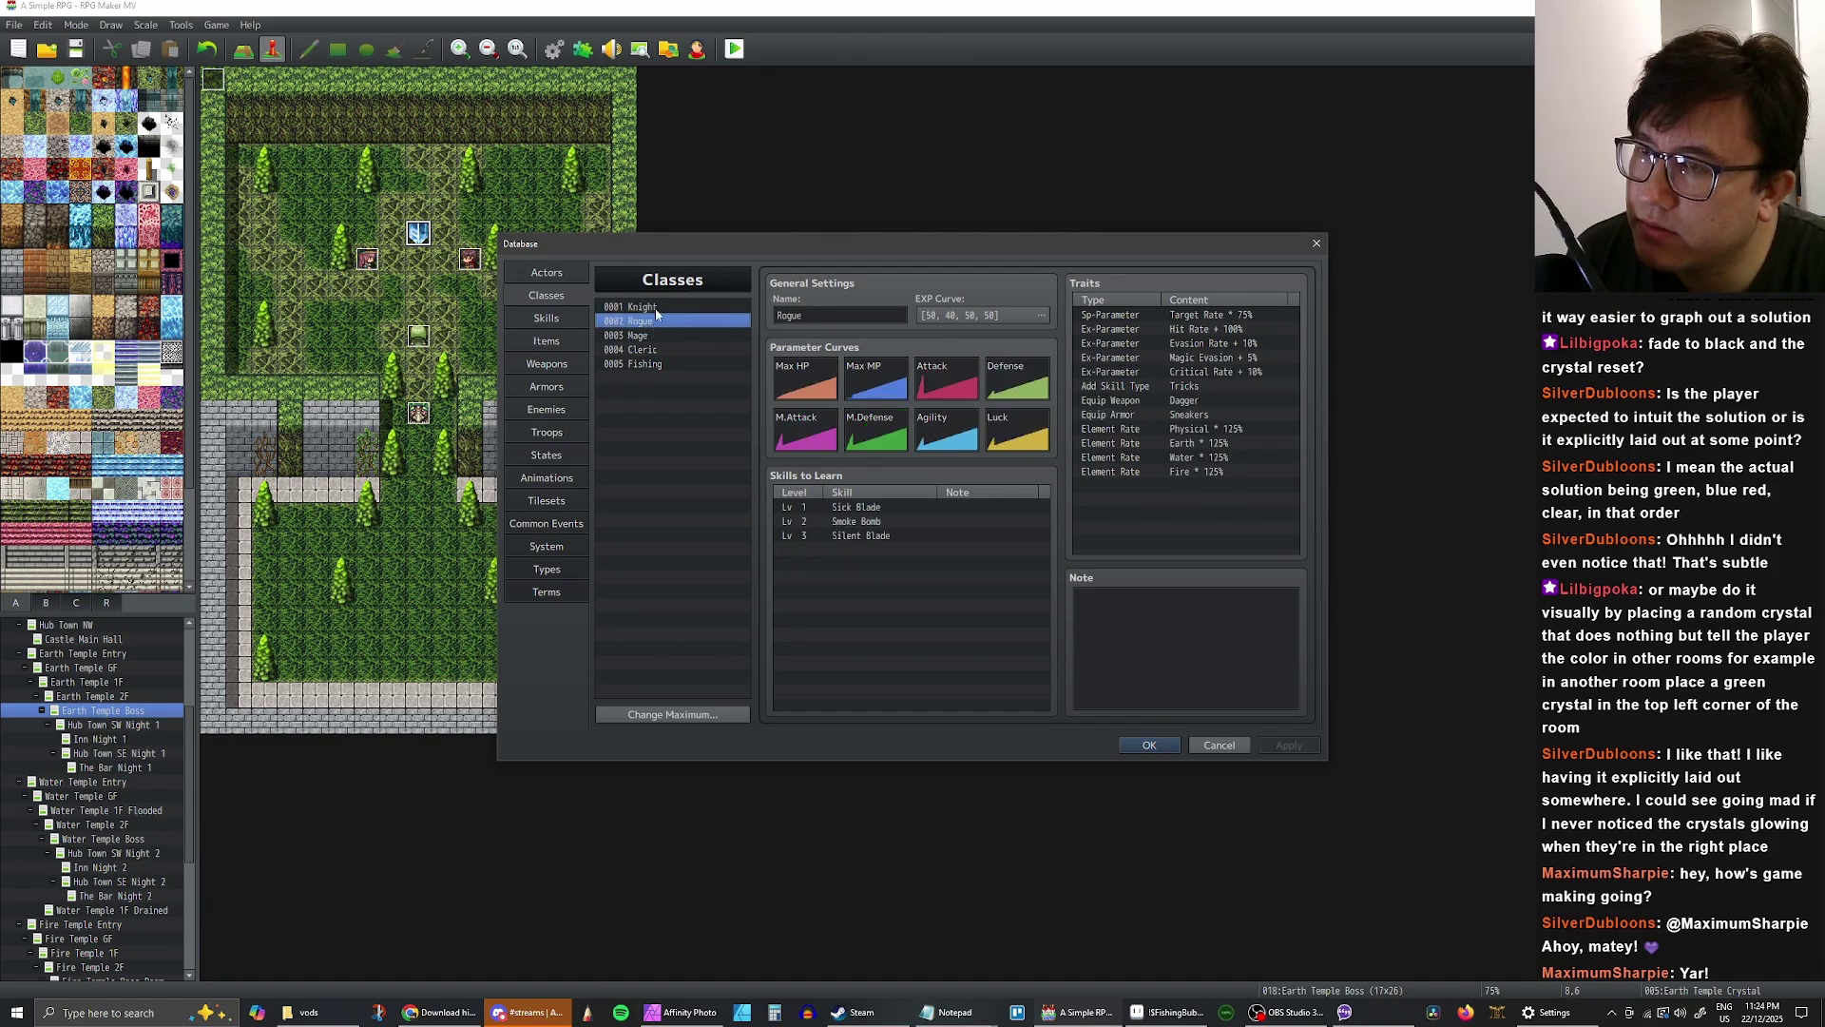
pyautogui.click(654, 323)
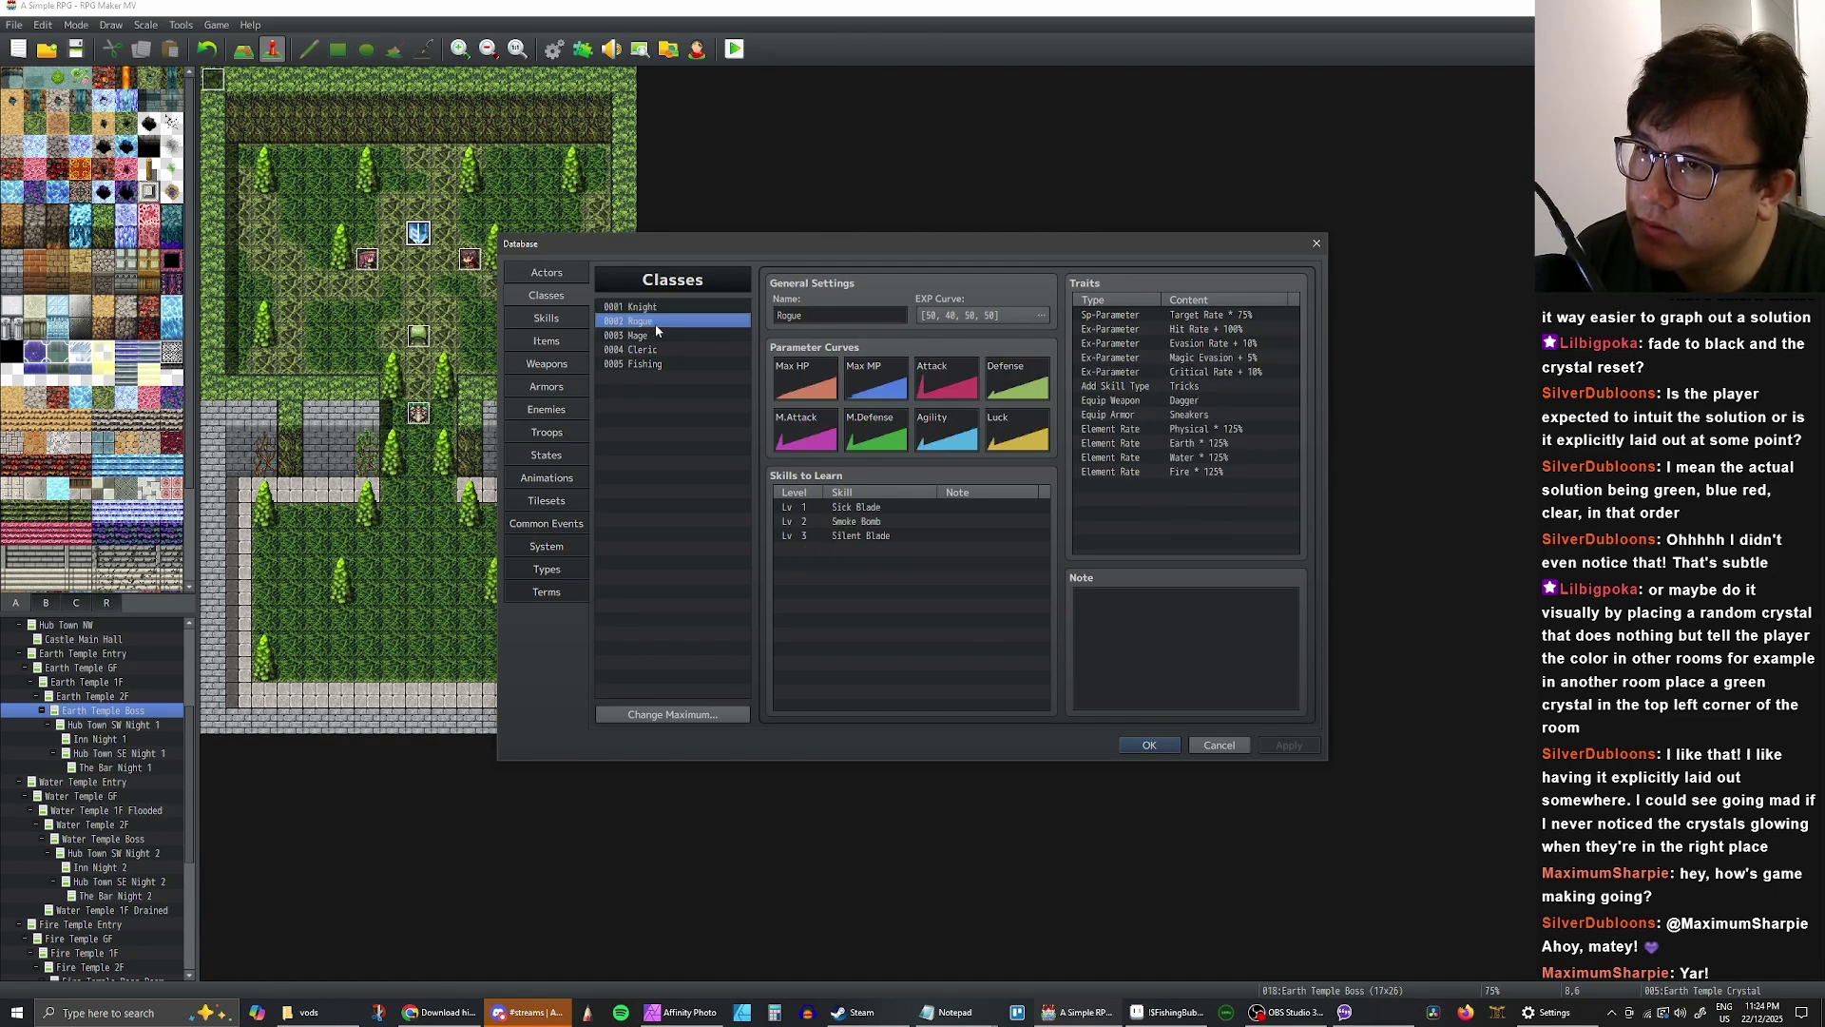
pyautogui.click(654, 309)
pyautogui.click(653, 322)
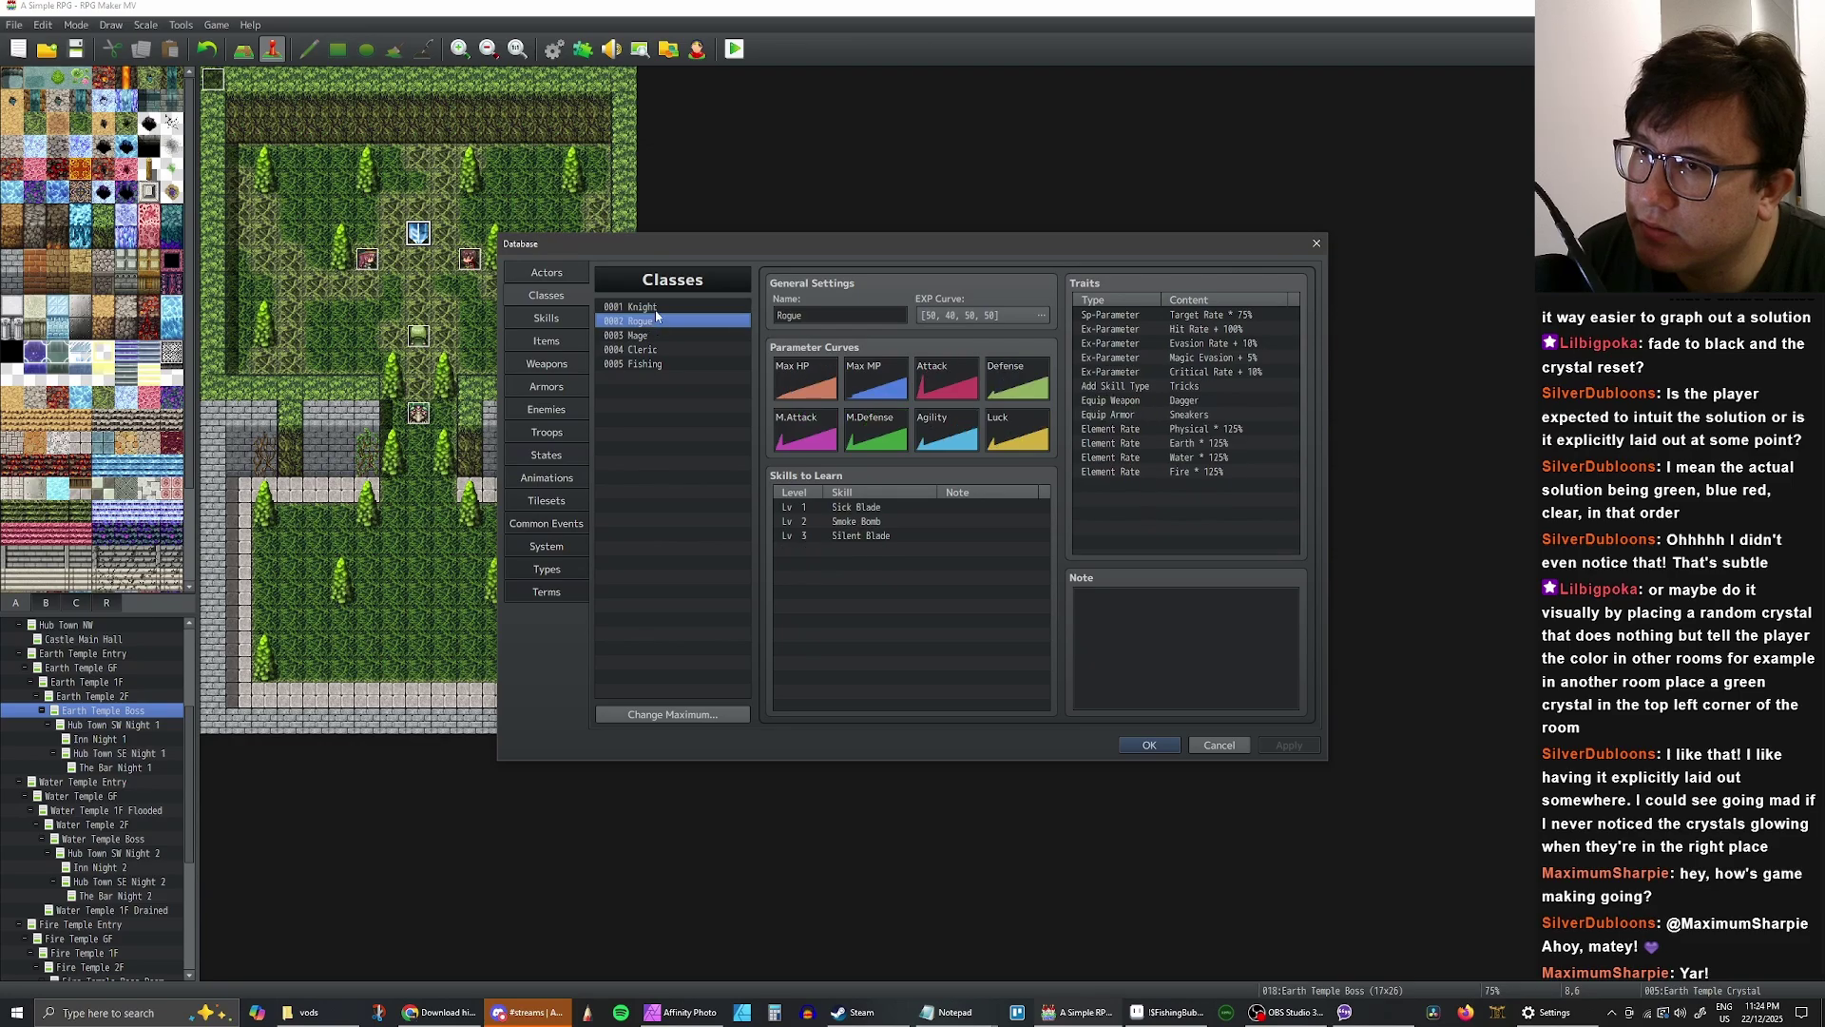
pyautogui.click(655, 311)
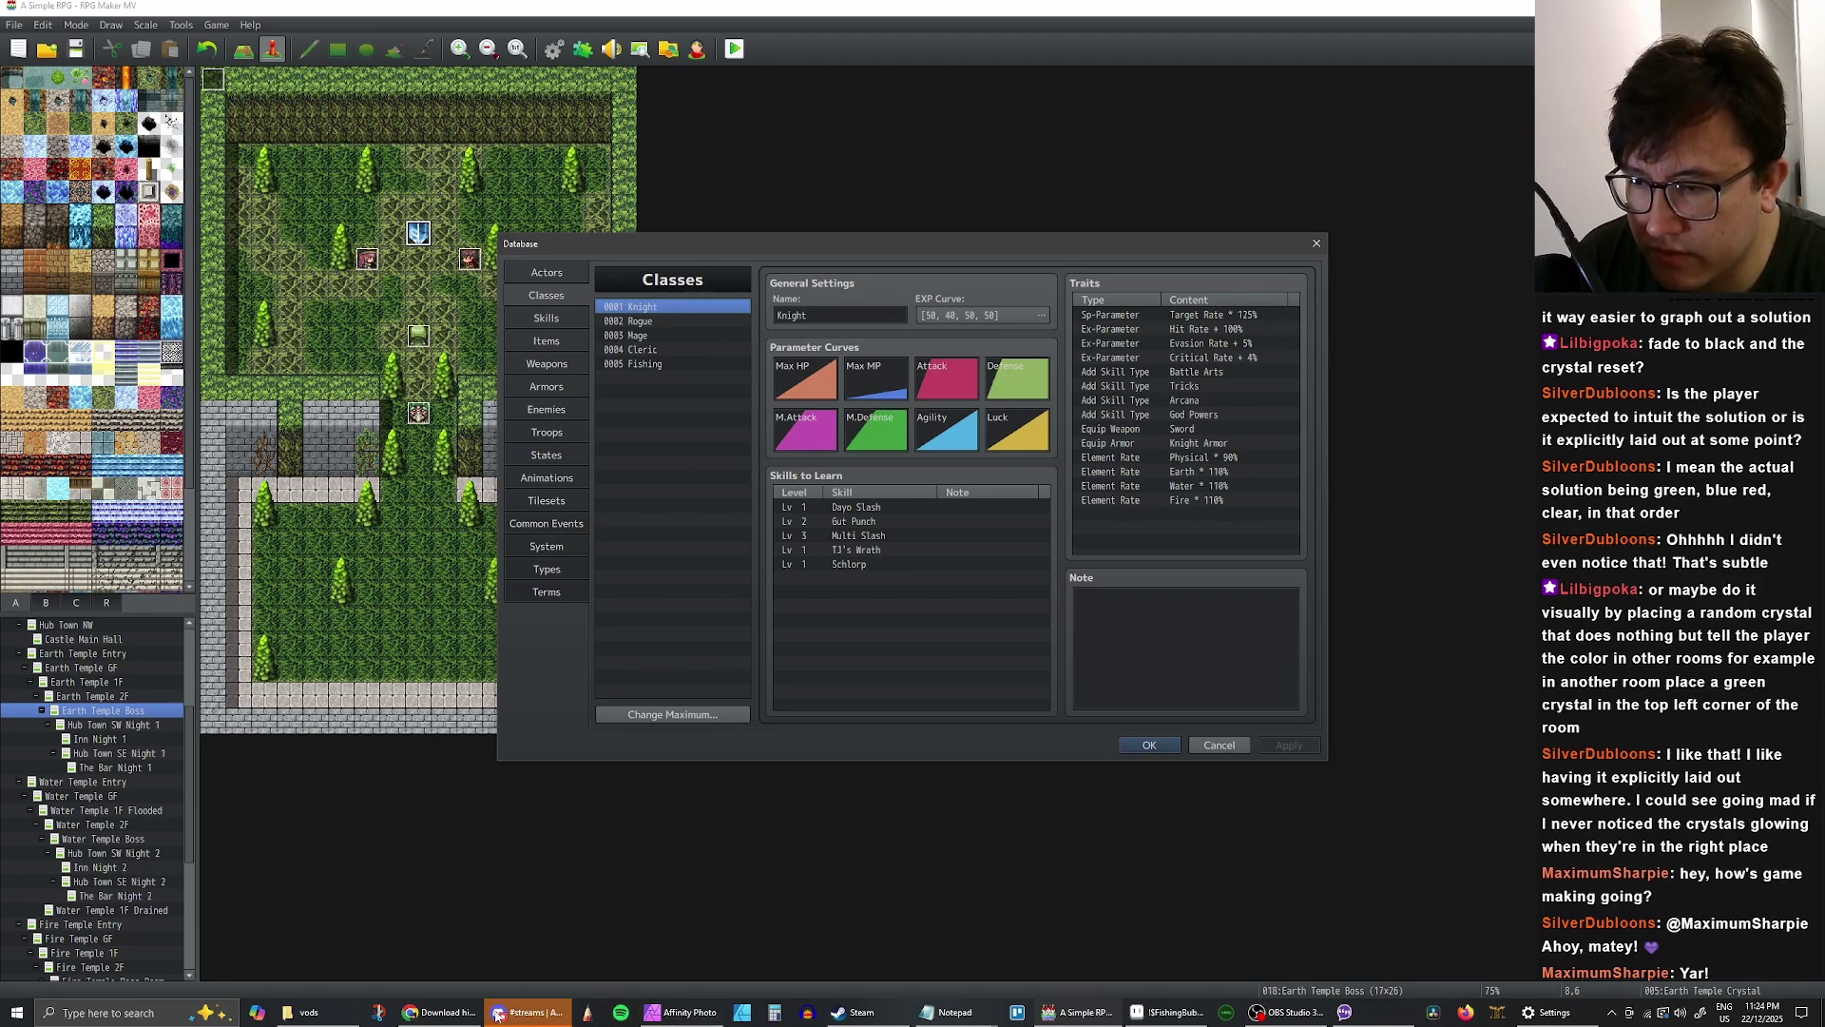
# - Open a new blank Notepad document for listing the Knight class combinations
pyautogui.rightClick(957, 1019)
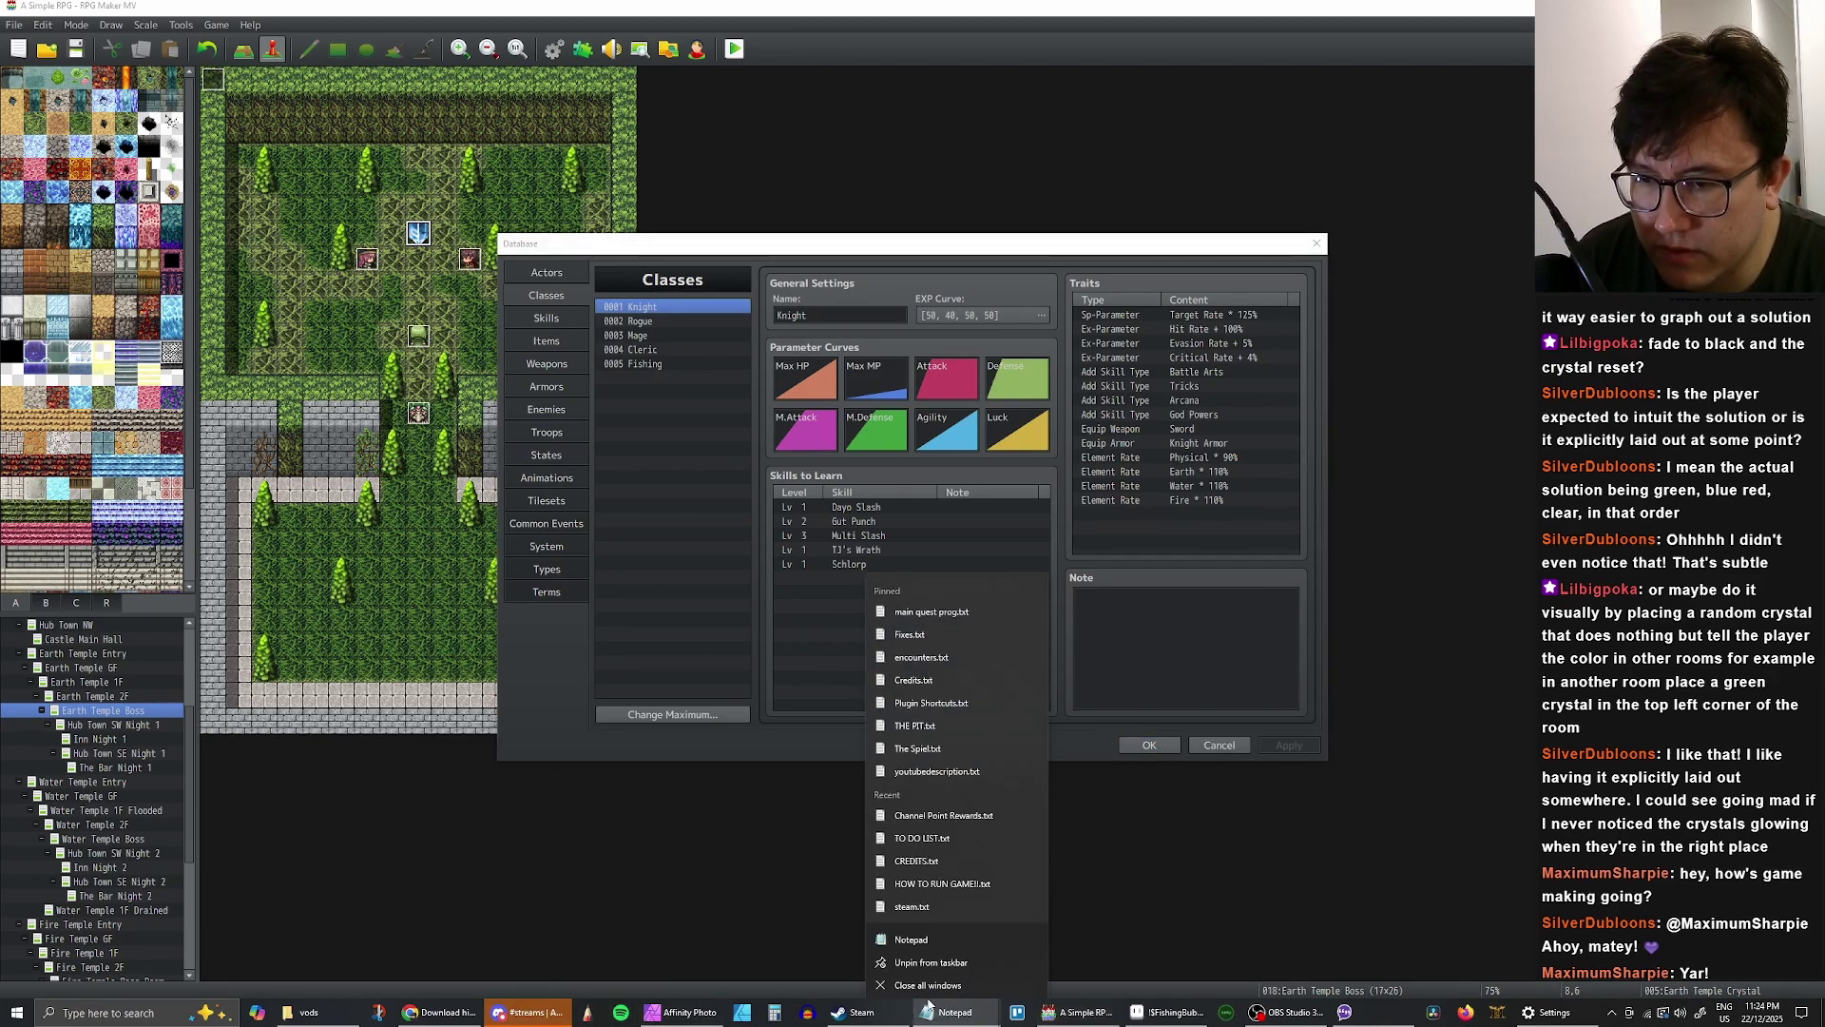
pyautogui.click(954, 939)
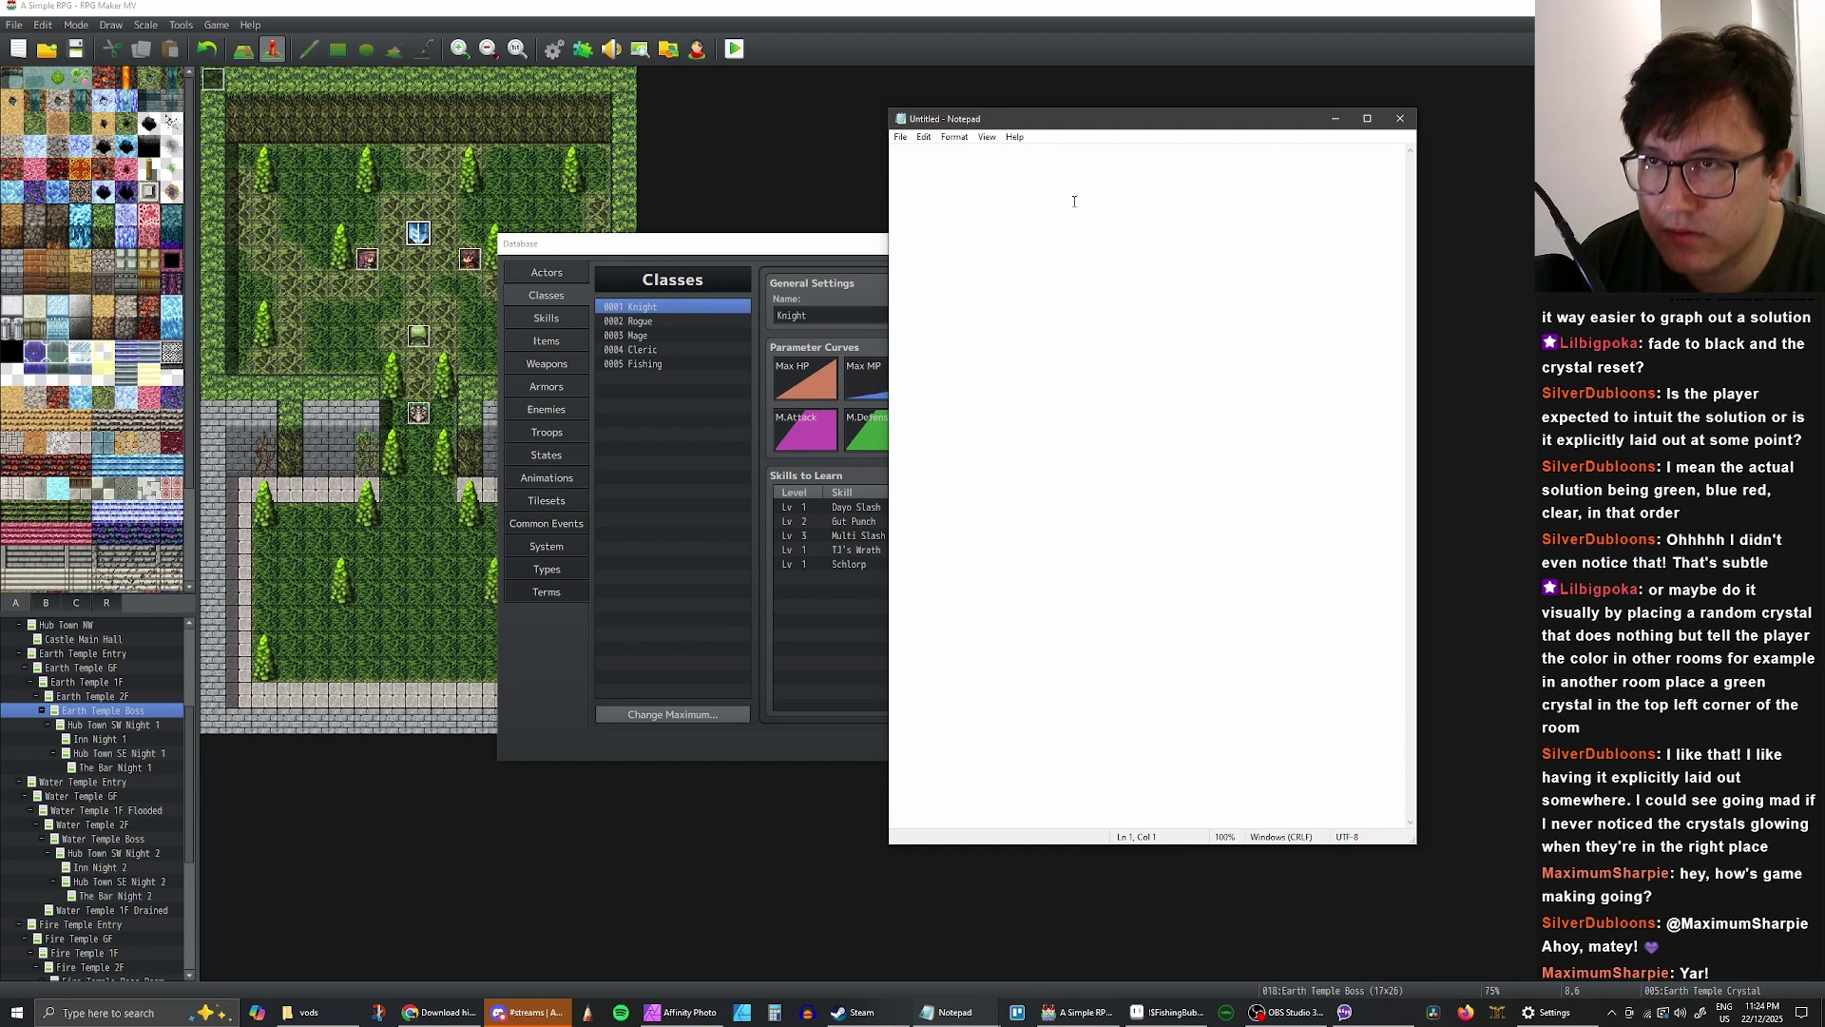
pyautogui.write('ght')
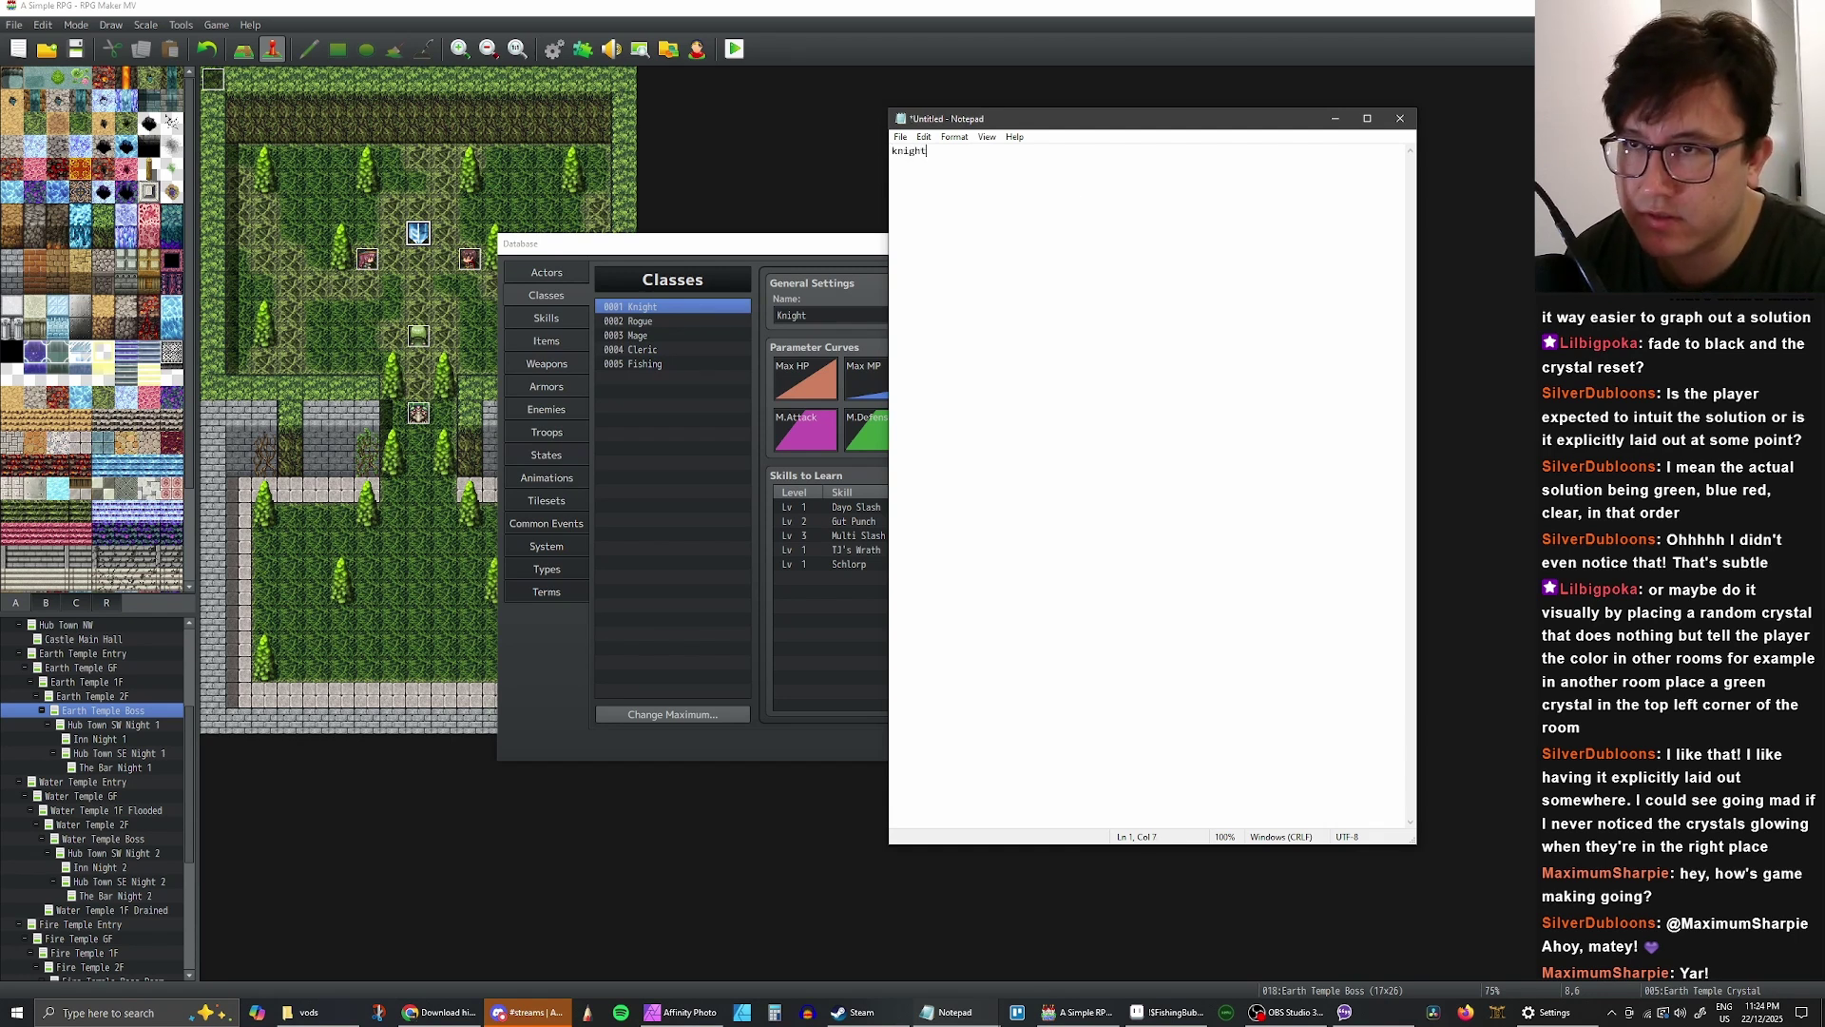
pyautogui.write(' knight')
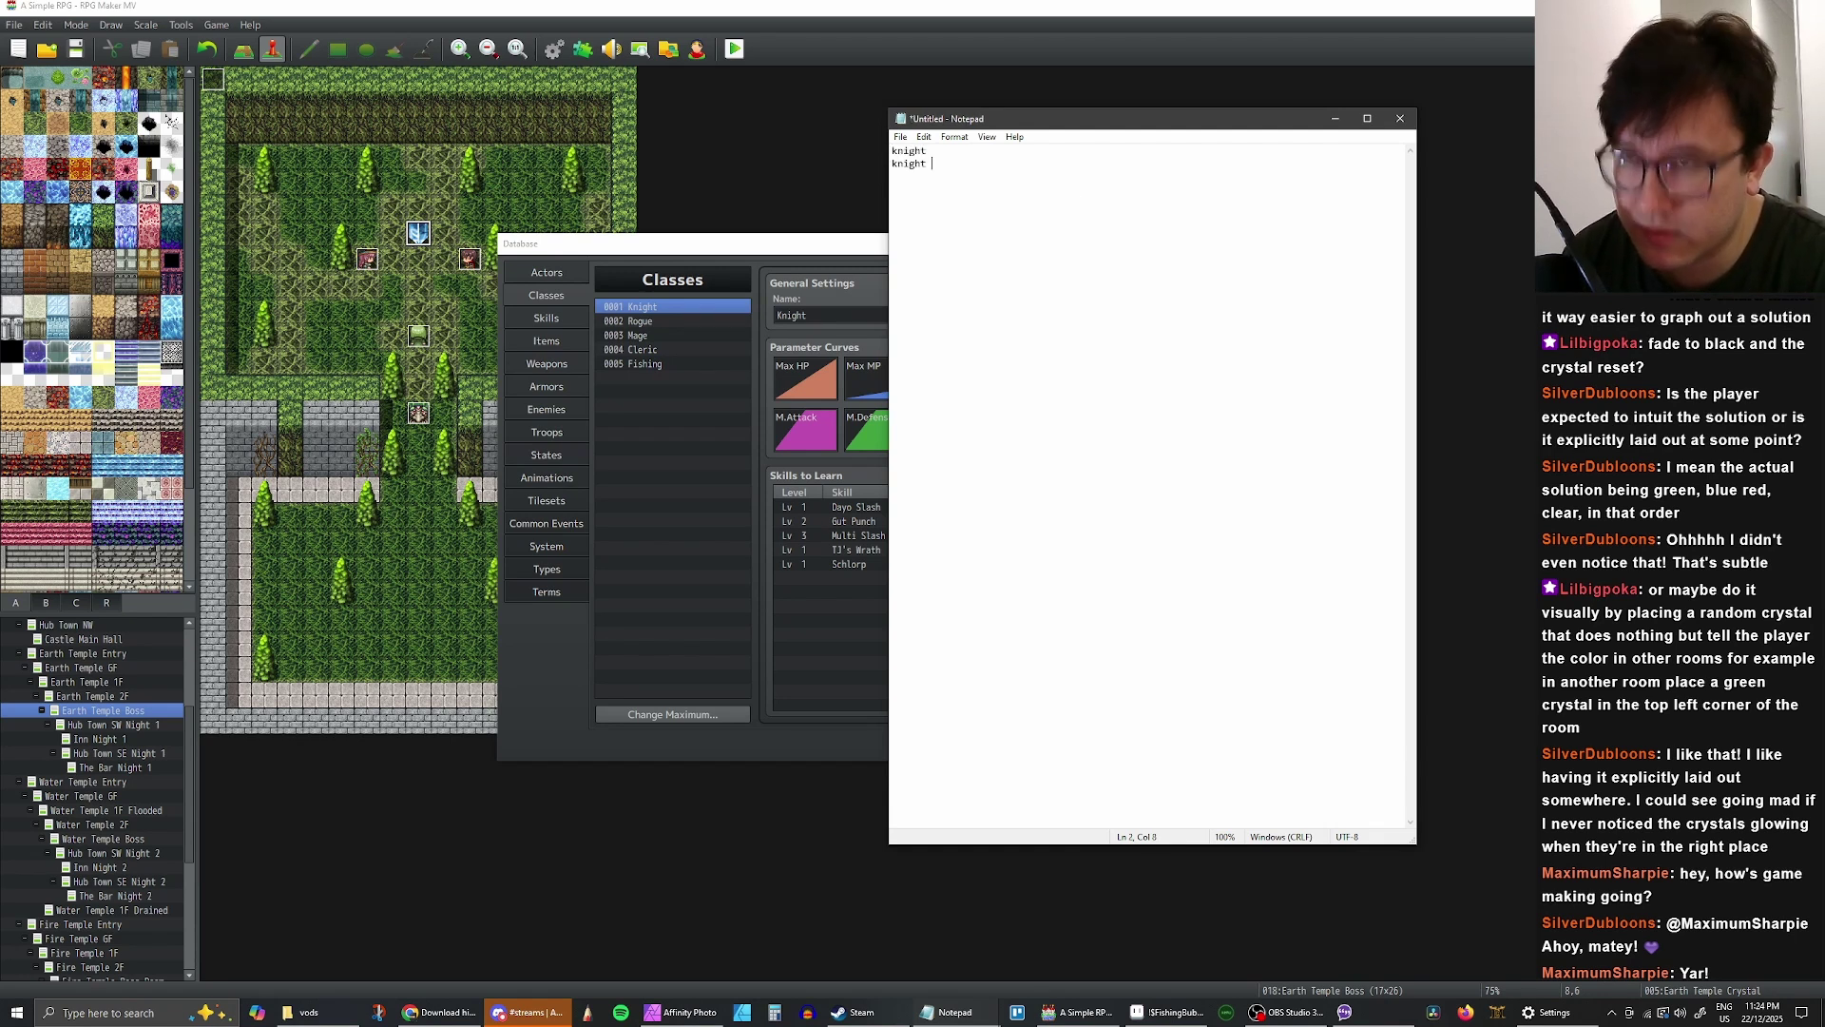
pyautogui.write(' + rog ')
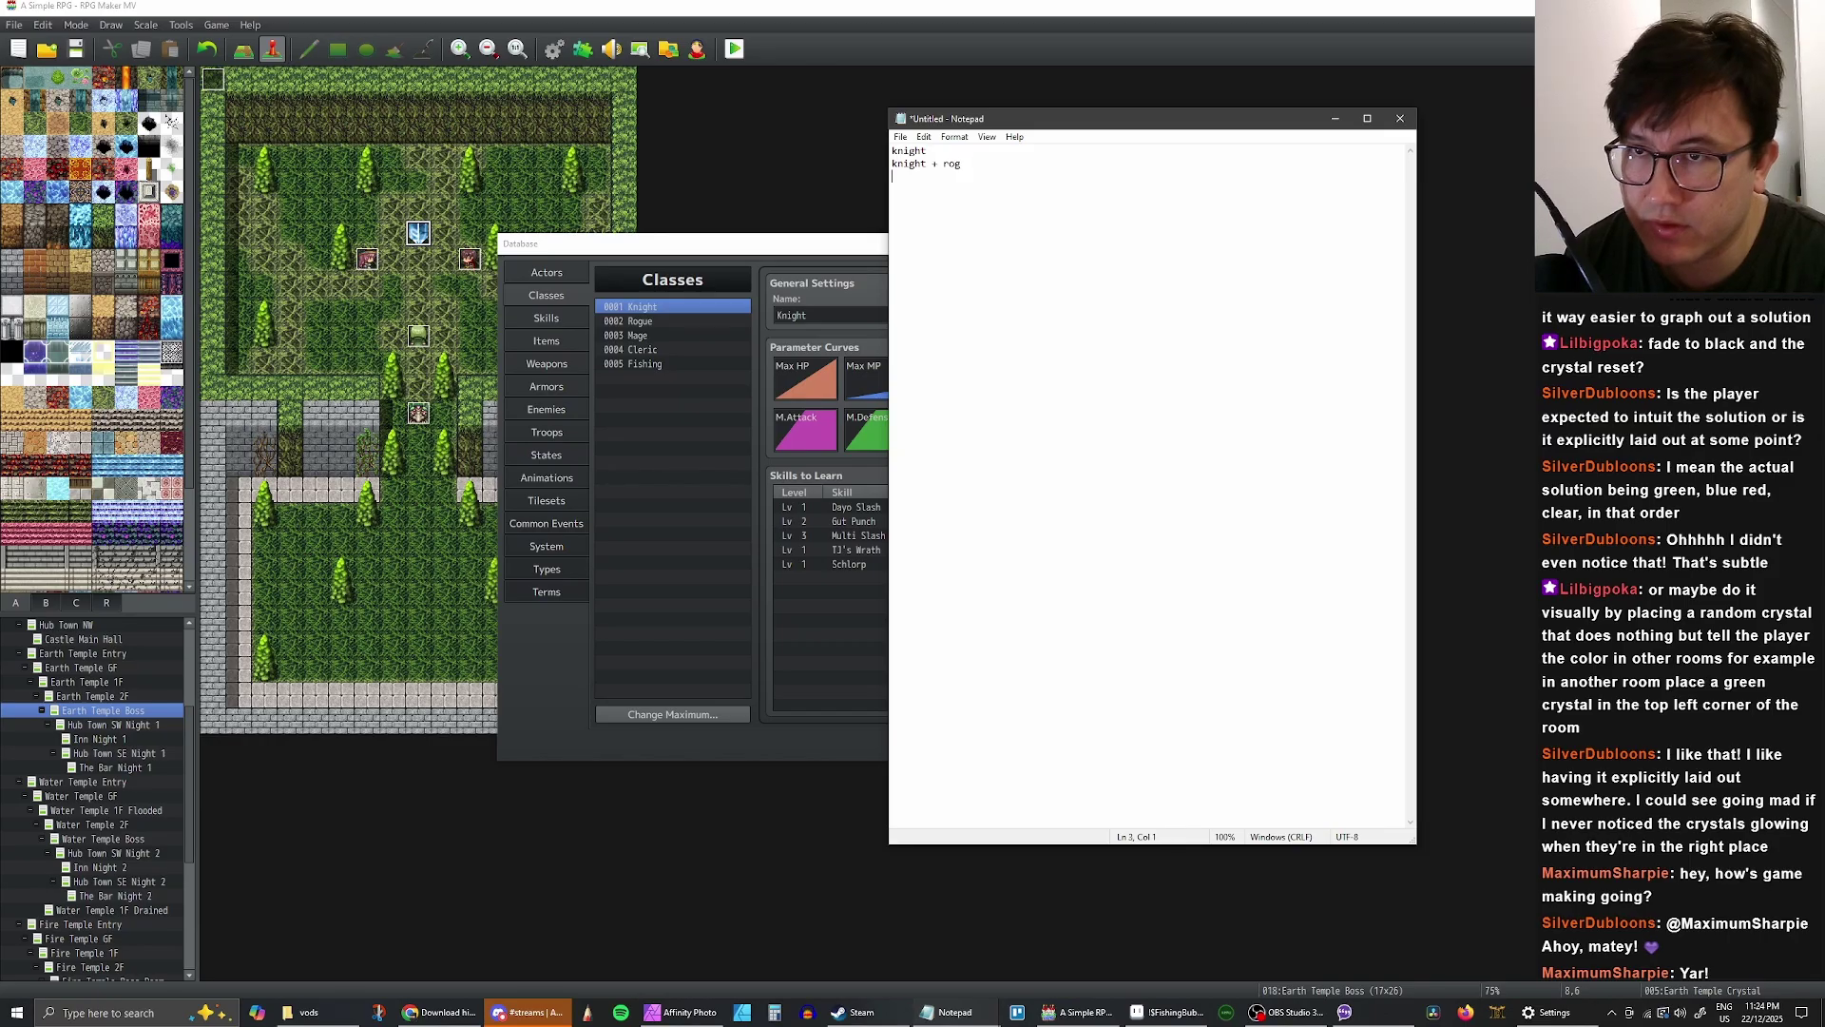
pyautogui.write('Knight ')
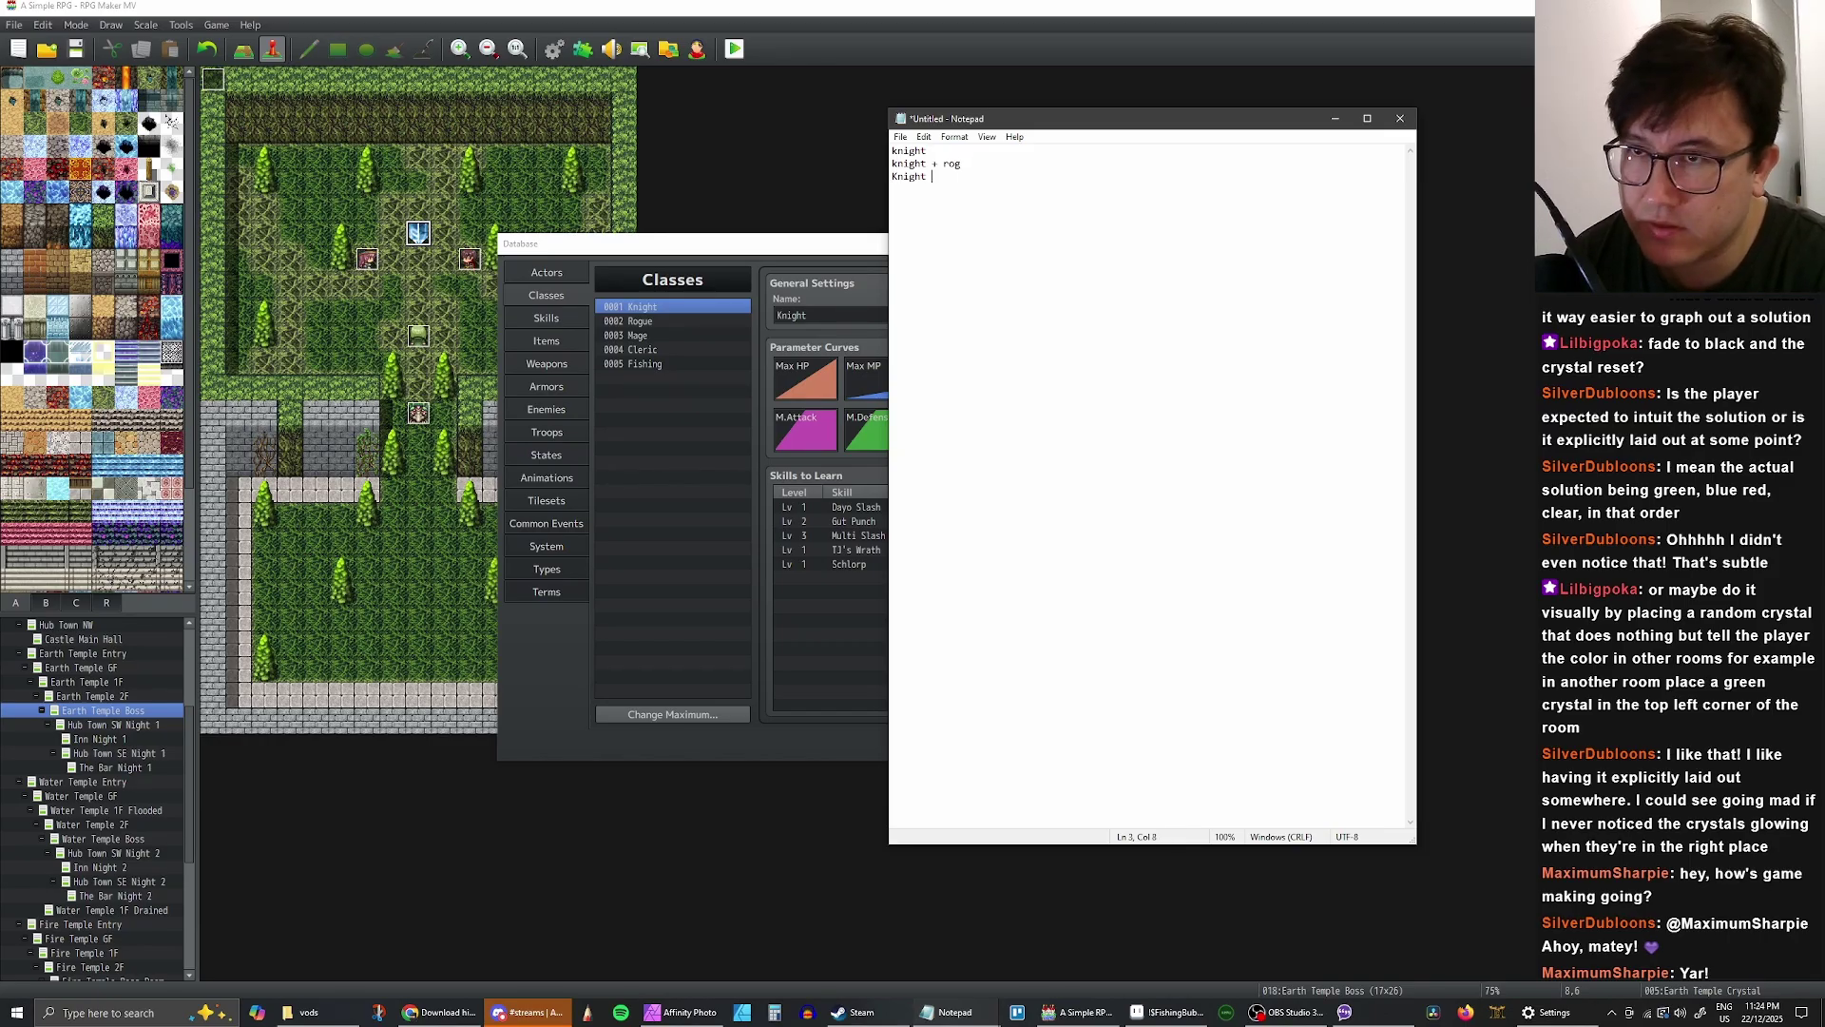
pyautogui.write('+ cl')
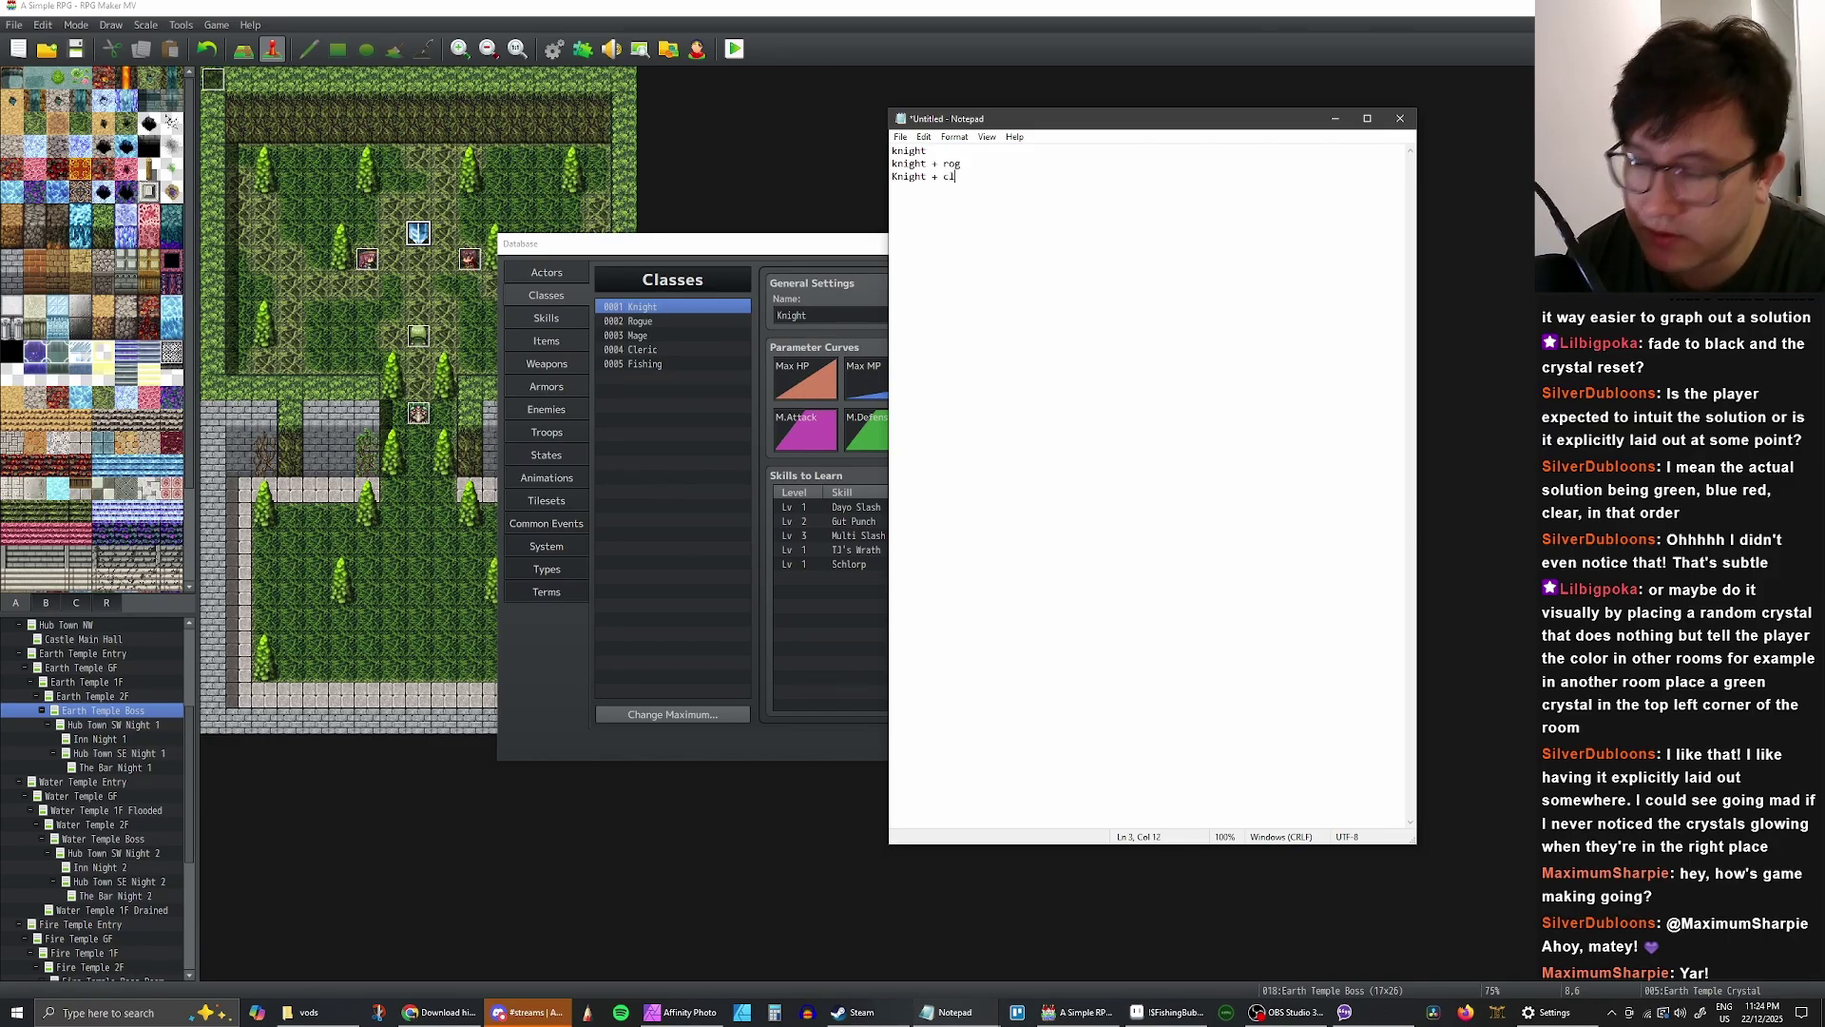
pyautogui.write('e knight ')
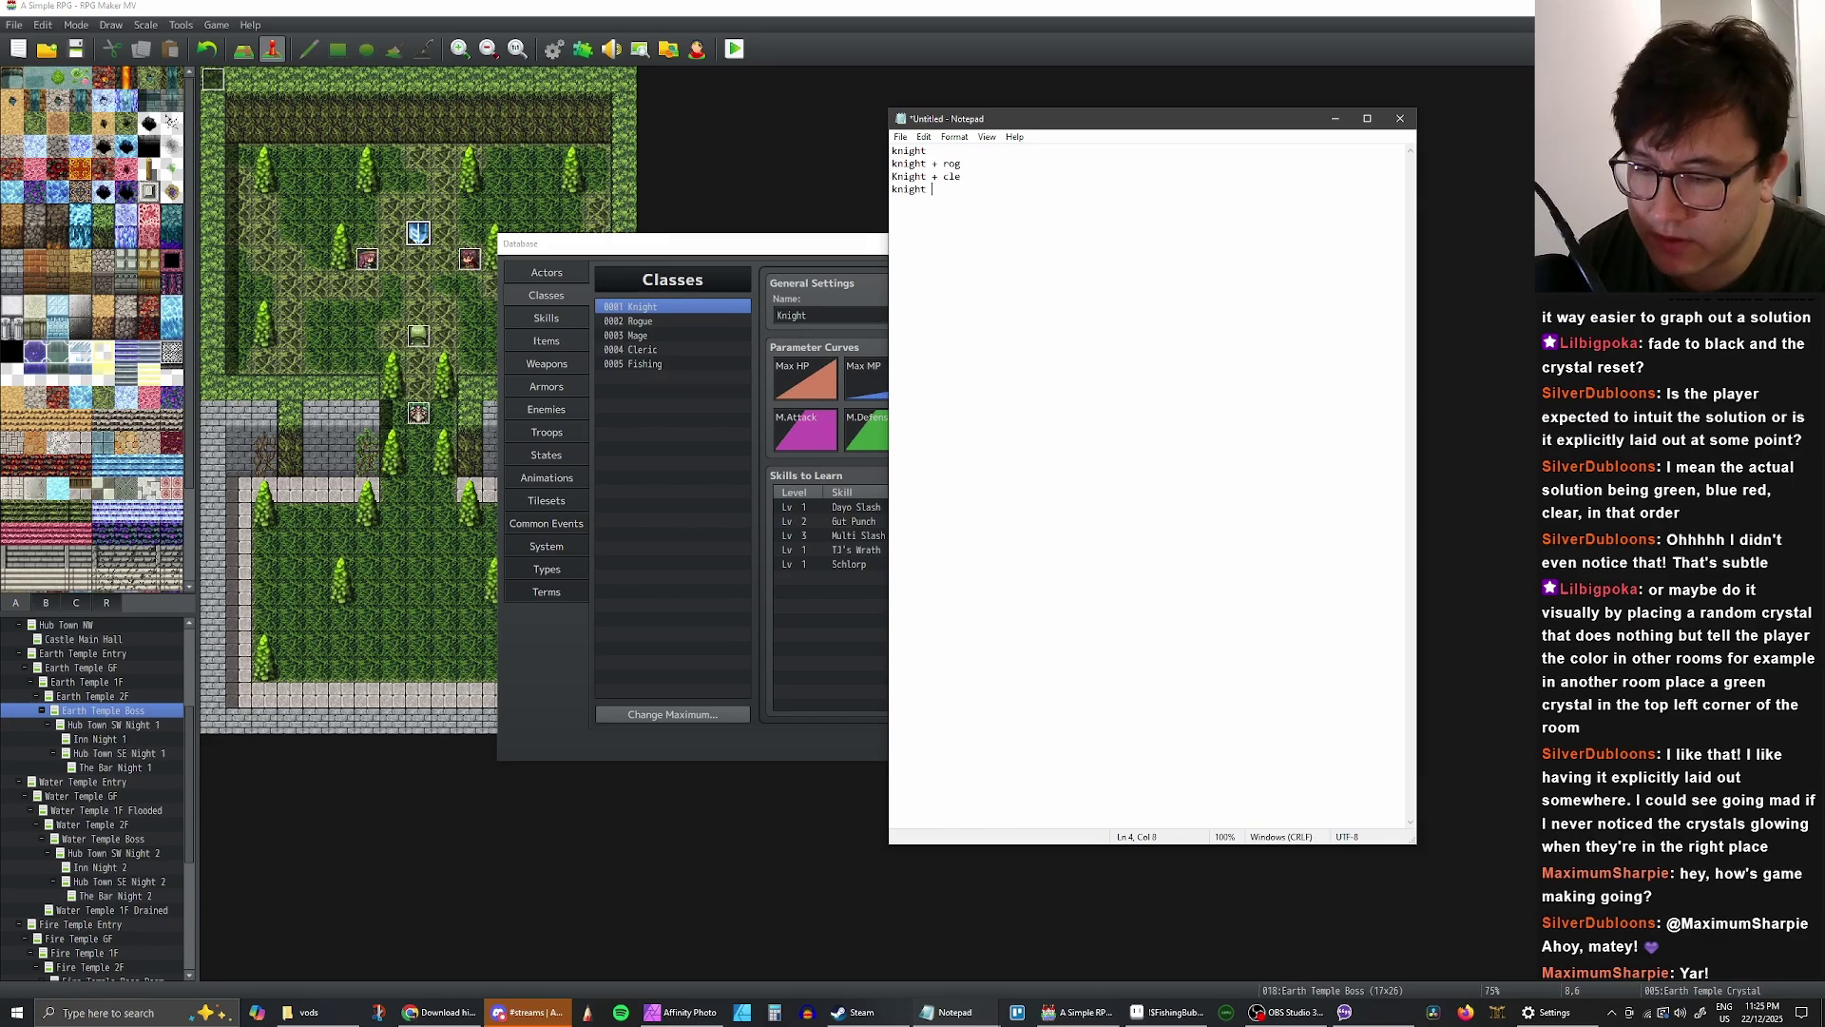
pyautogui.write('+')
pyautogui.press('BackSpace')
pyautogui.press('BackSpace')
pyautogui.press('BackSpace')
pyautogui.press('BackSpace')
pyautogui.press('BackSpace')
pyautogui.press('BackSpace')
pyautogui.press('BackSpace')
pyautogui.press('BackSpace')
pyautogui.press('BackSpace')
pyautogui.press('BackSpace')
pyautogui.press('BackSpace')
pyautogui.press('BackSpace')
pyautogui.press('BackSpace')
pyautogui.press('BackSpace')
pyautogui.press('BackSpace')
pyautogui.press('BackSpace')
pyautogui.press('BackSpace')
pyautogui.press('BackSpace')
pyautogui.press('BackSpace')
pyautogui.press('BackSpace')
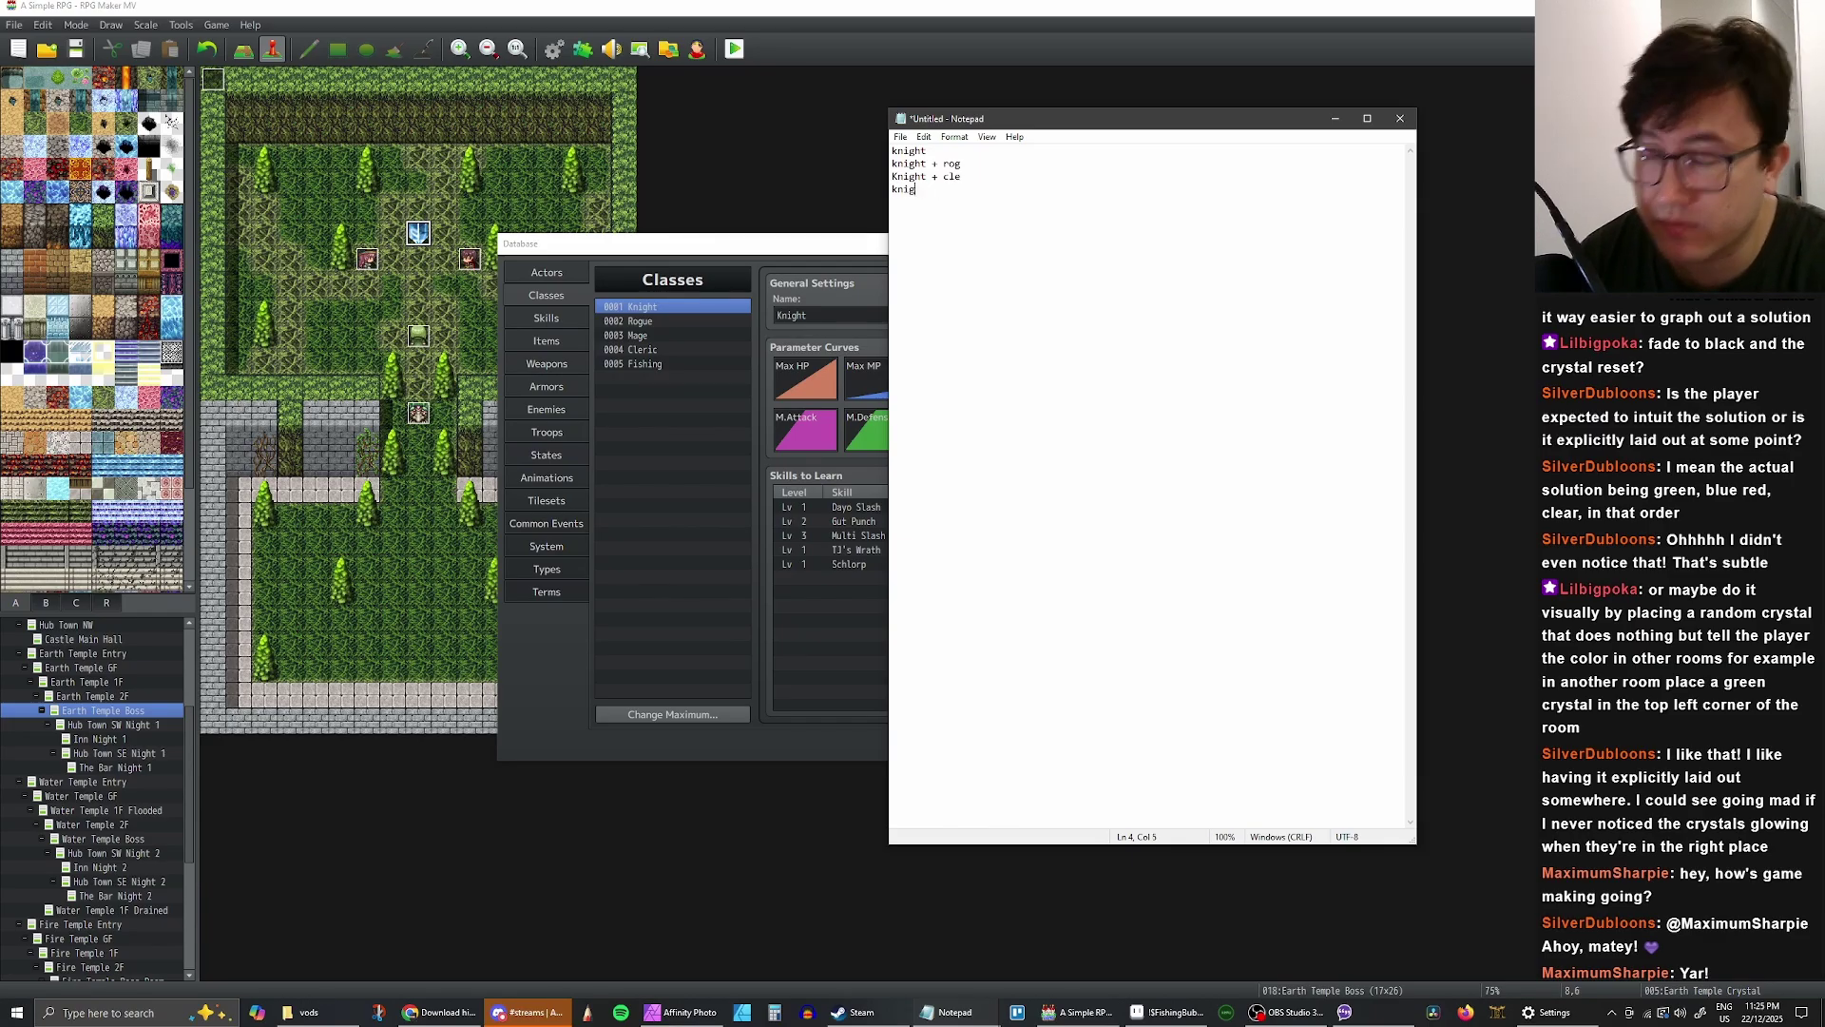
# - List the Knight alone and with each single party member on separate lines: K, K + R, K + C and K + M
pyautogui.write('K')
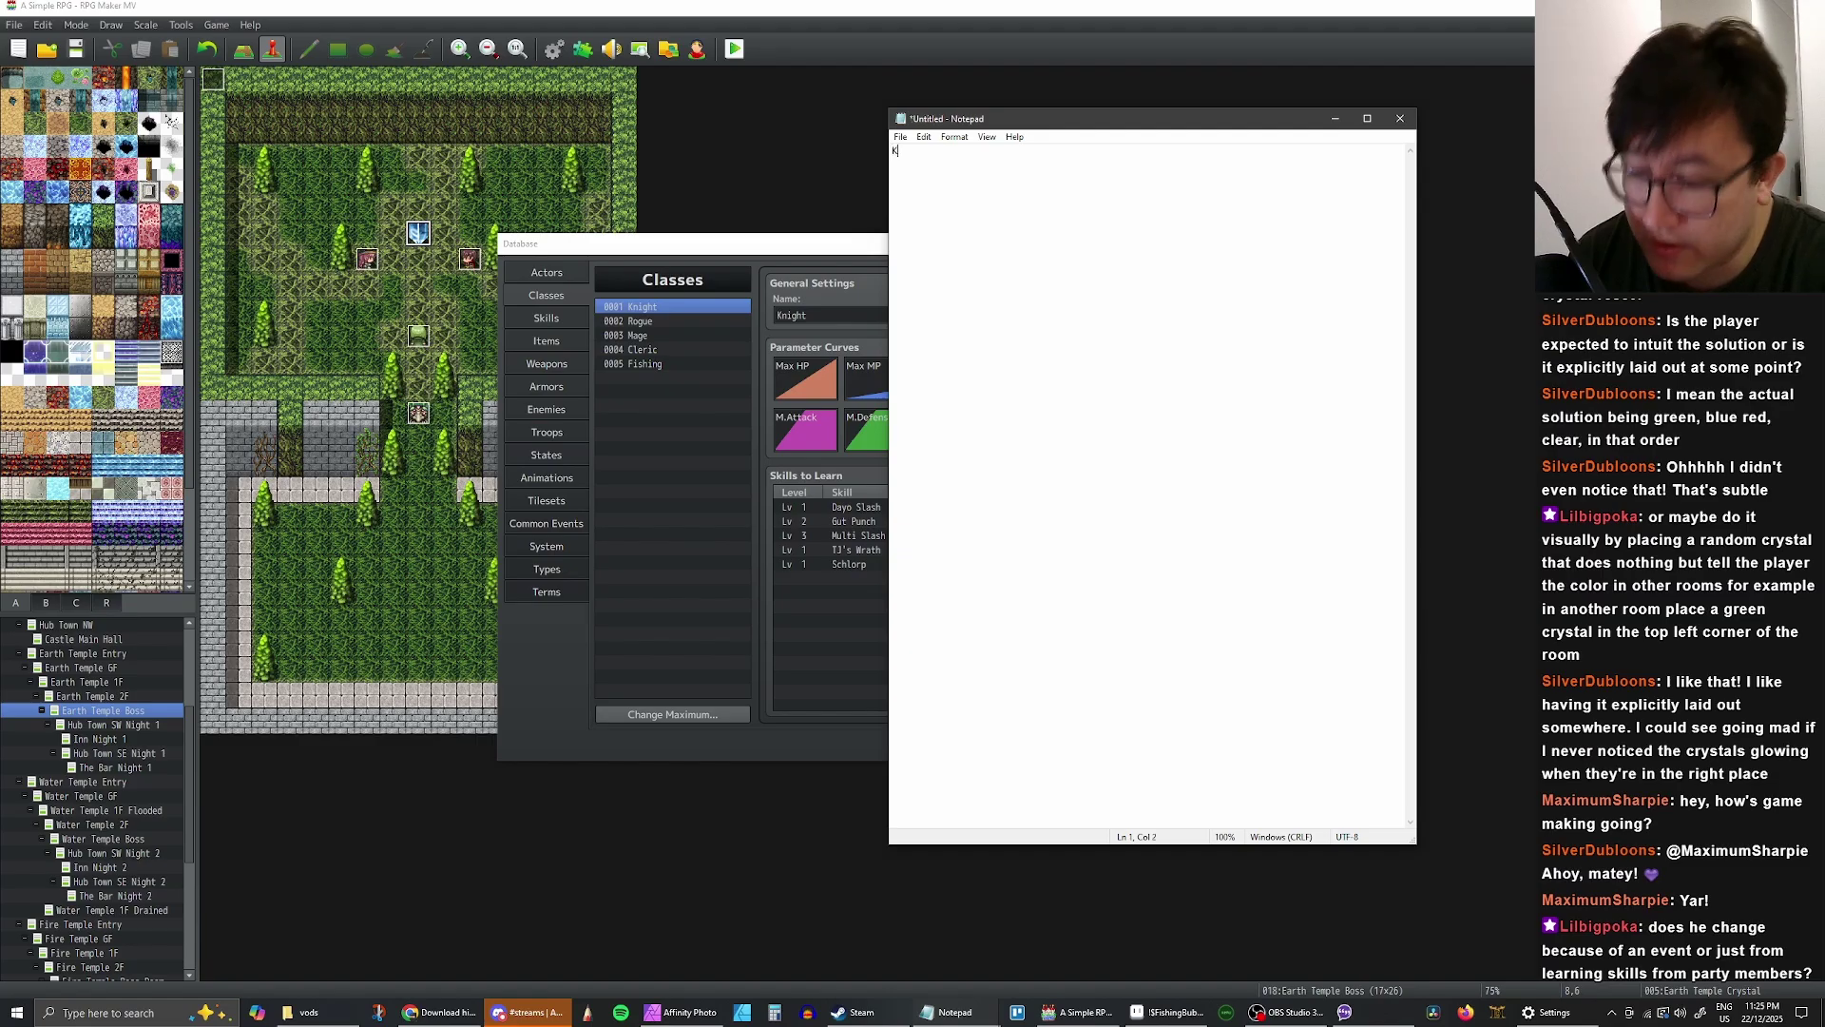
pyautogui.write('K')
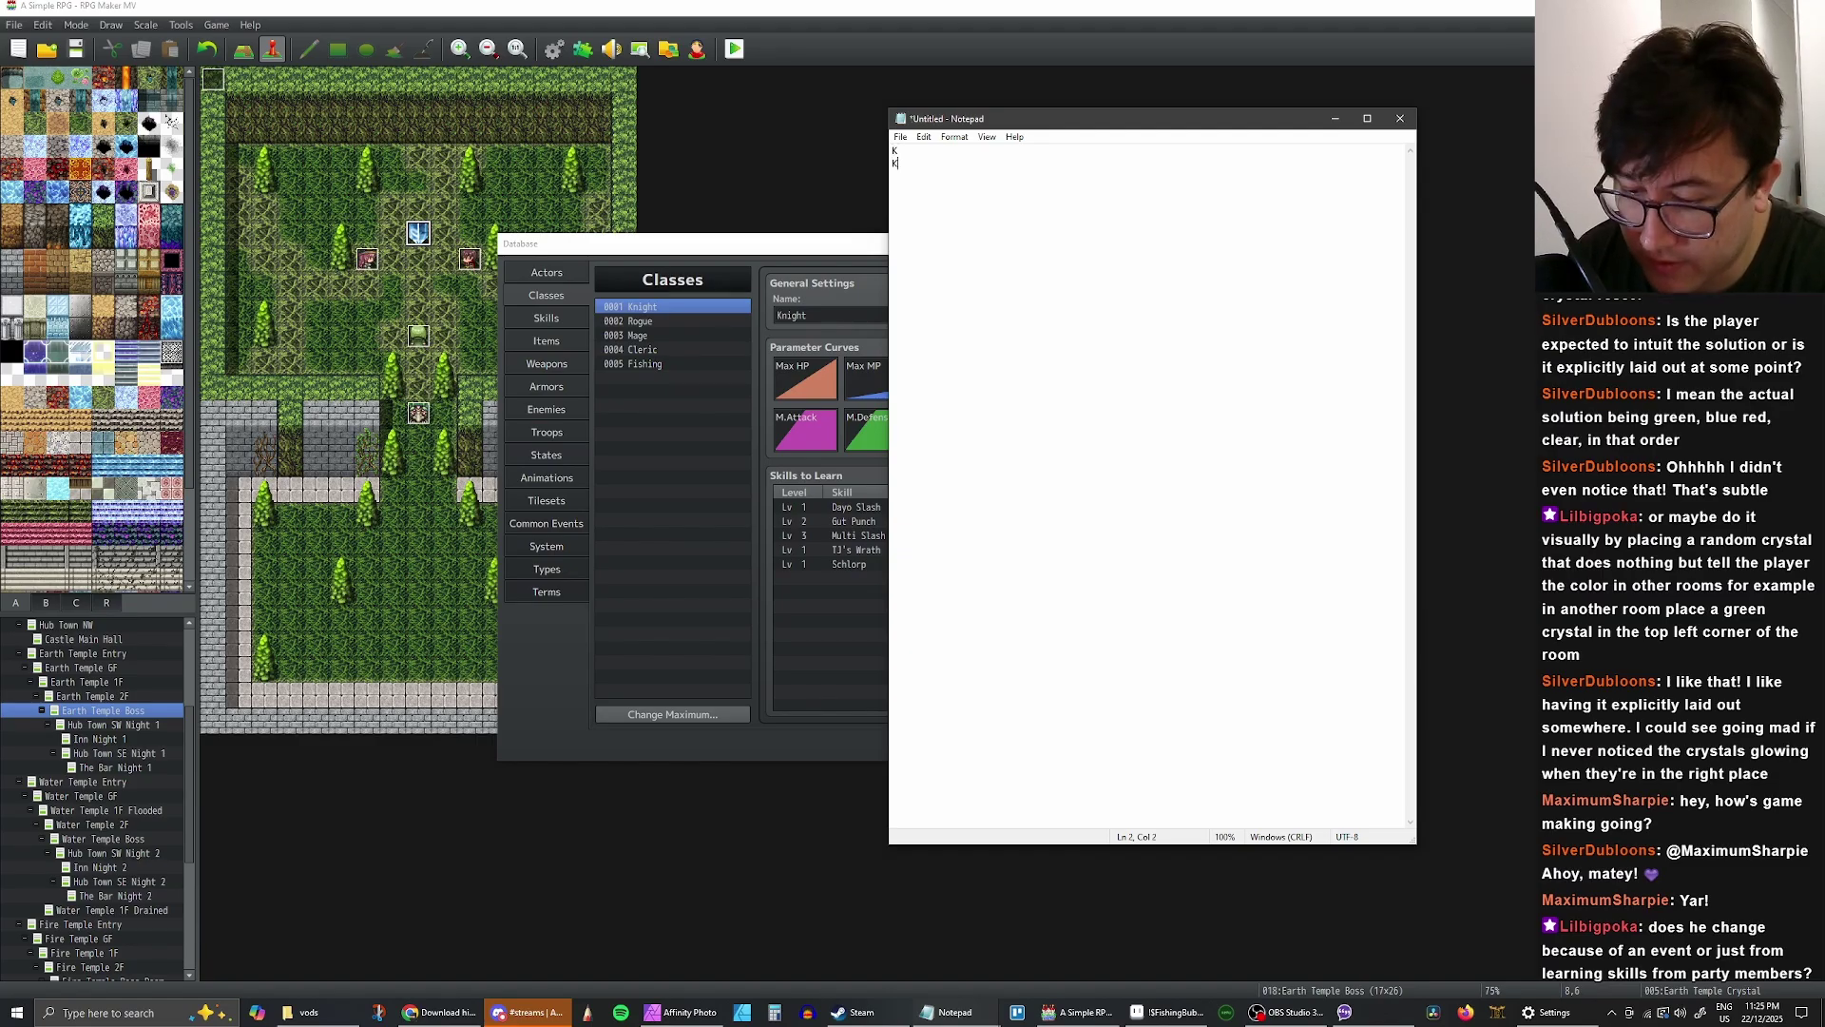
pyautogui.write(' 1')
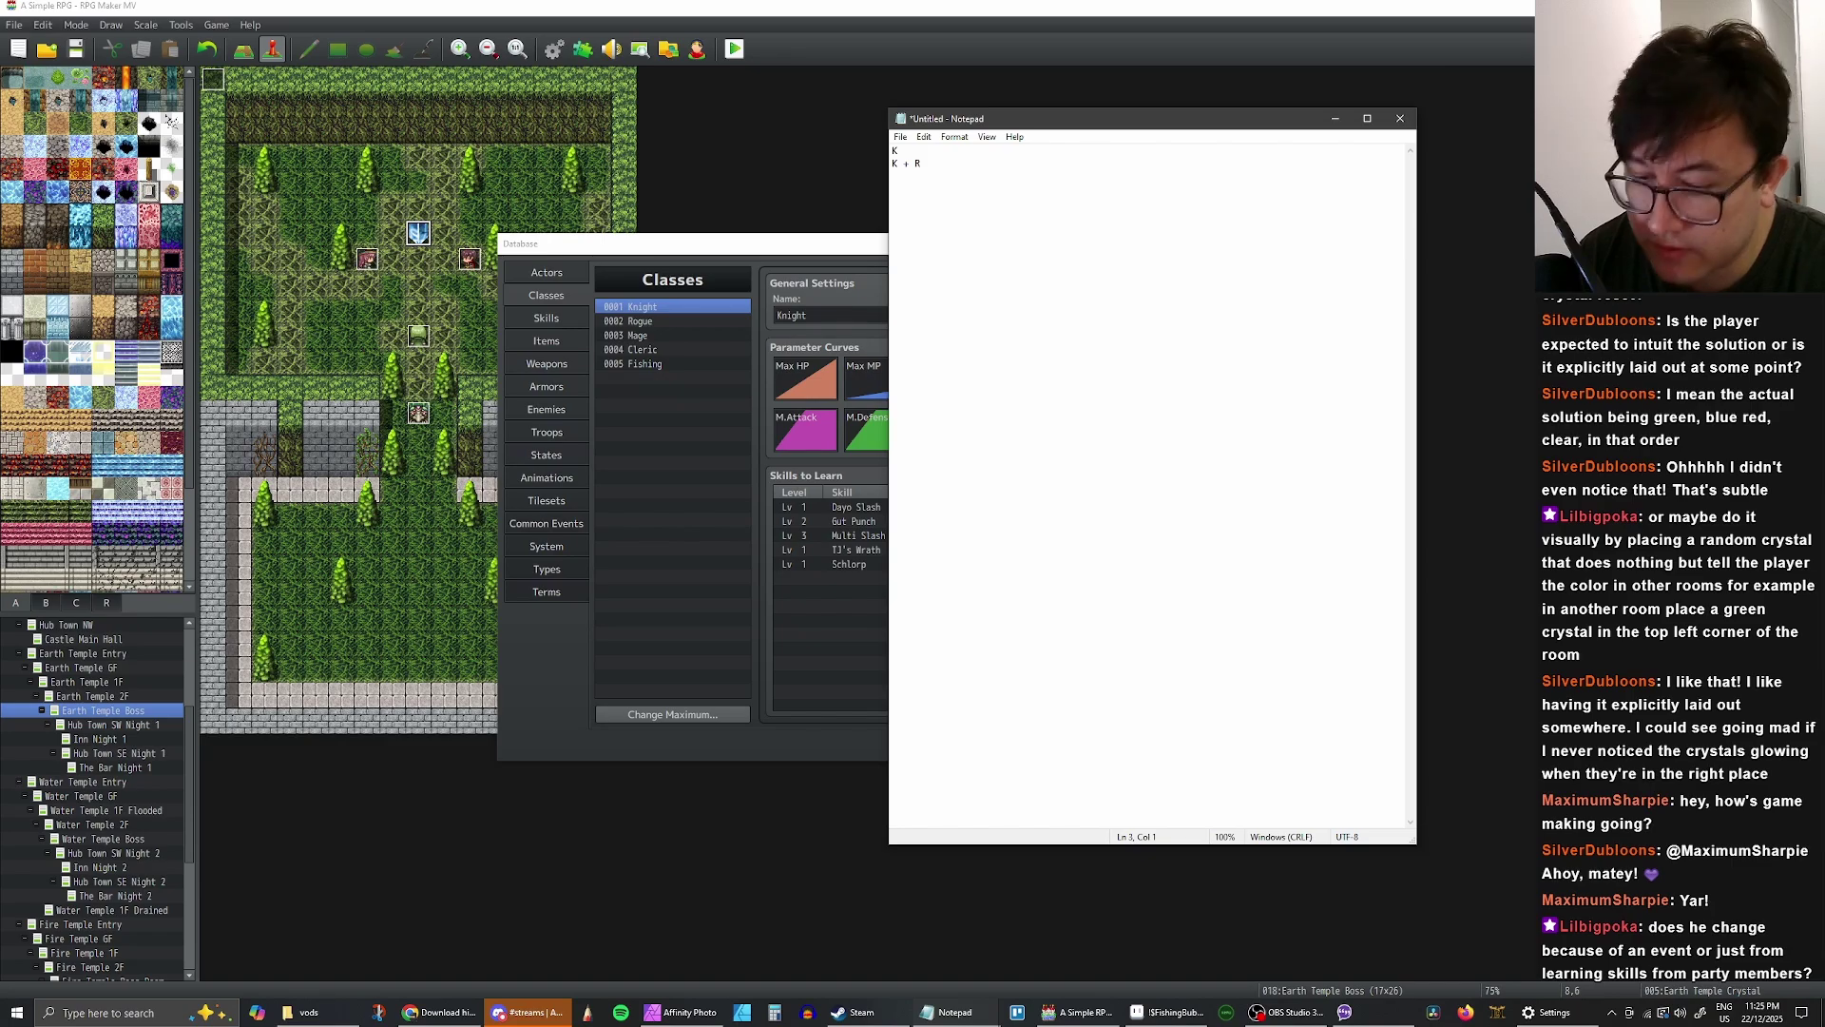
pyautogui.write('K')
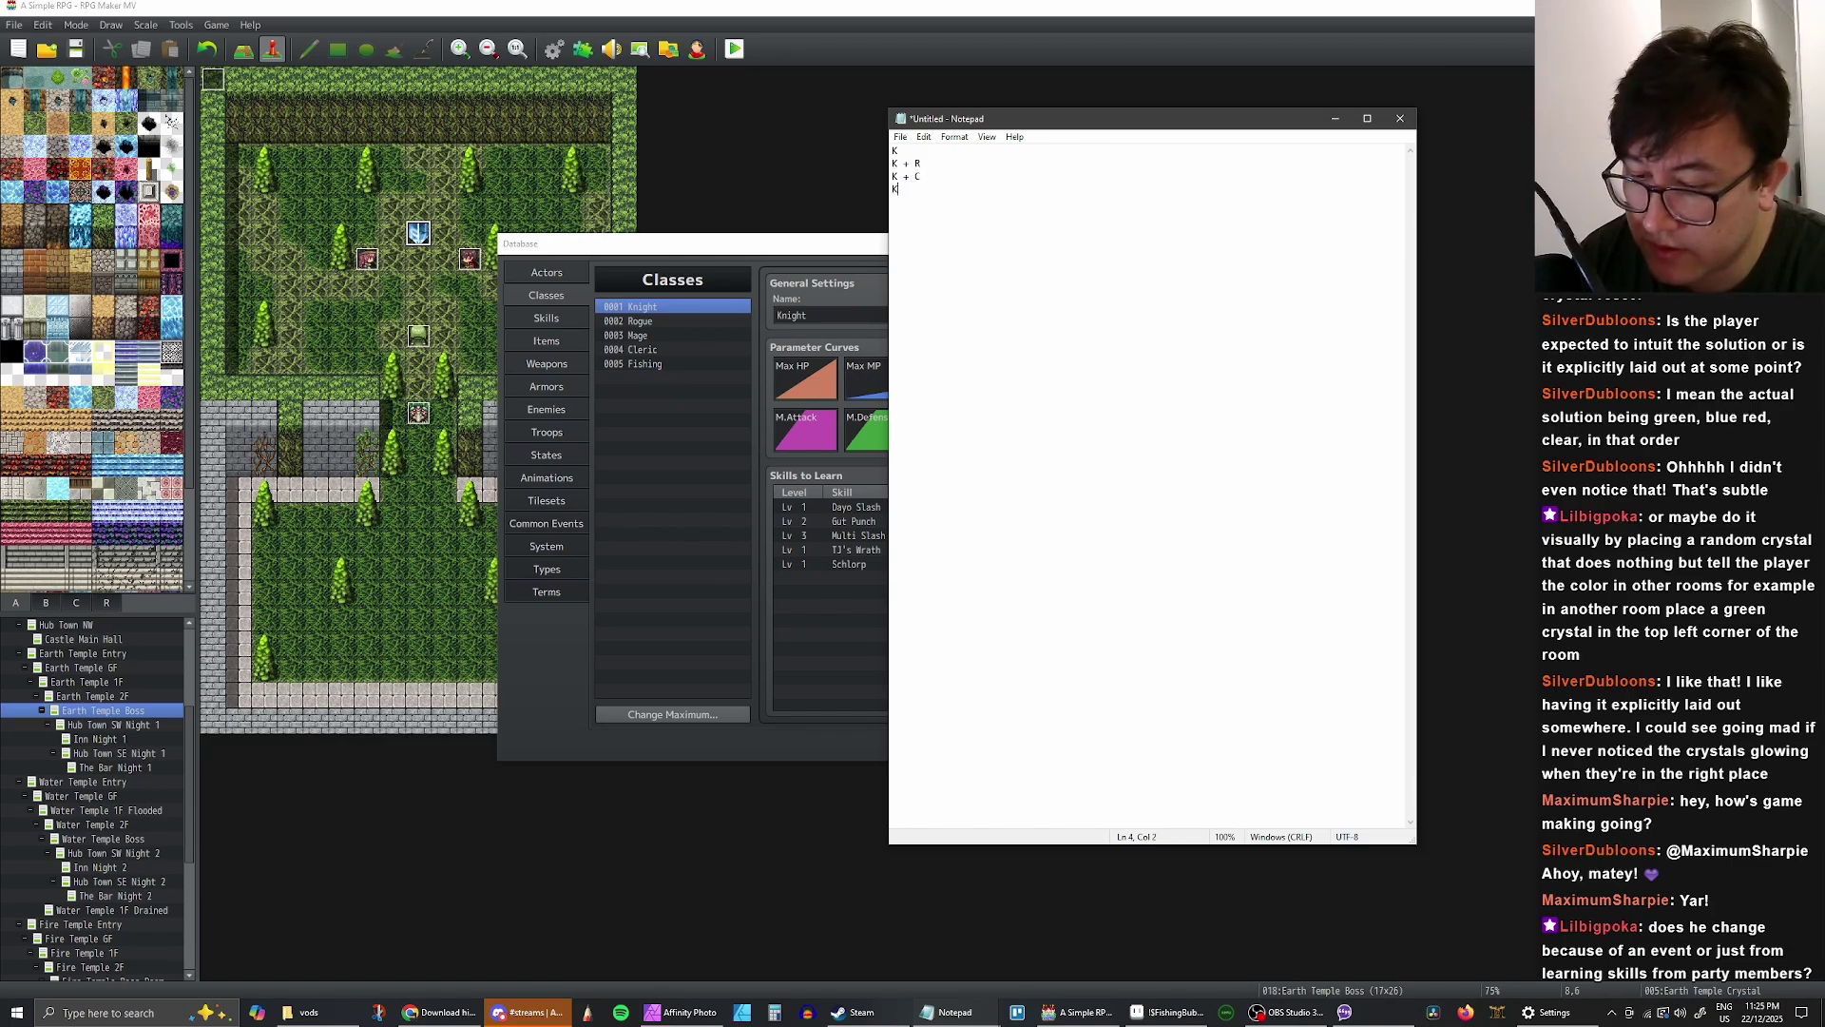
pyautogui.write(' + M')
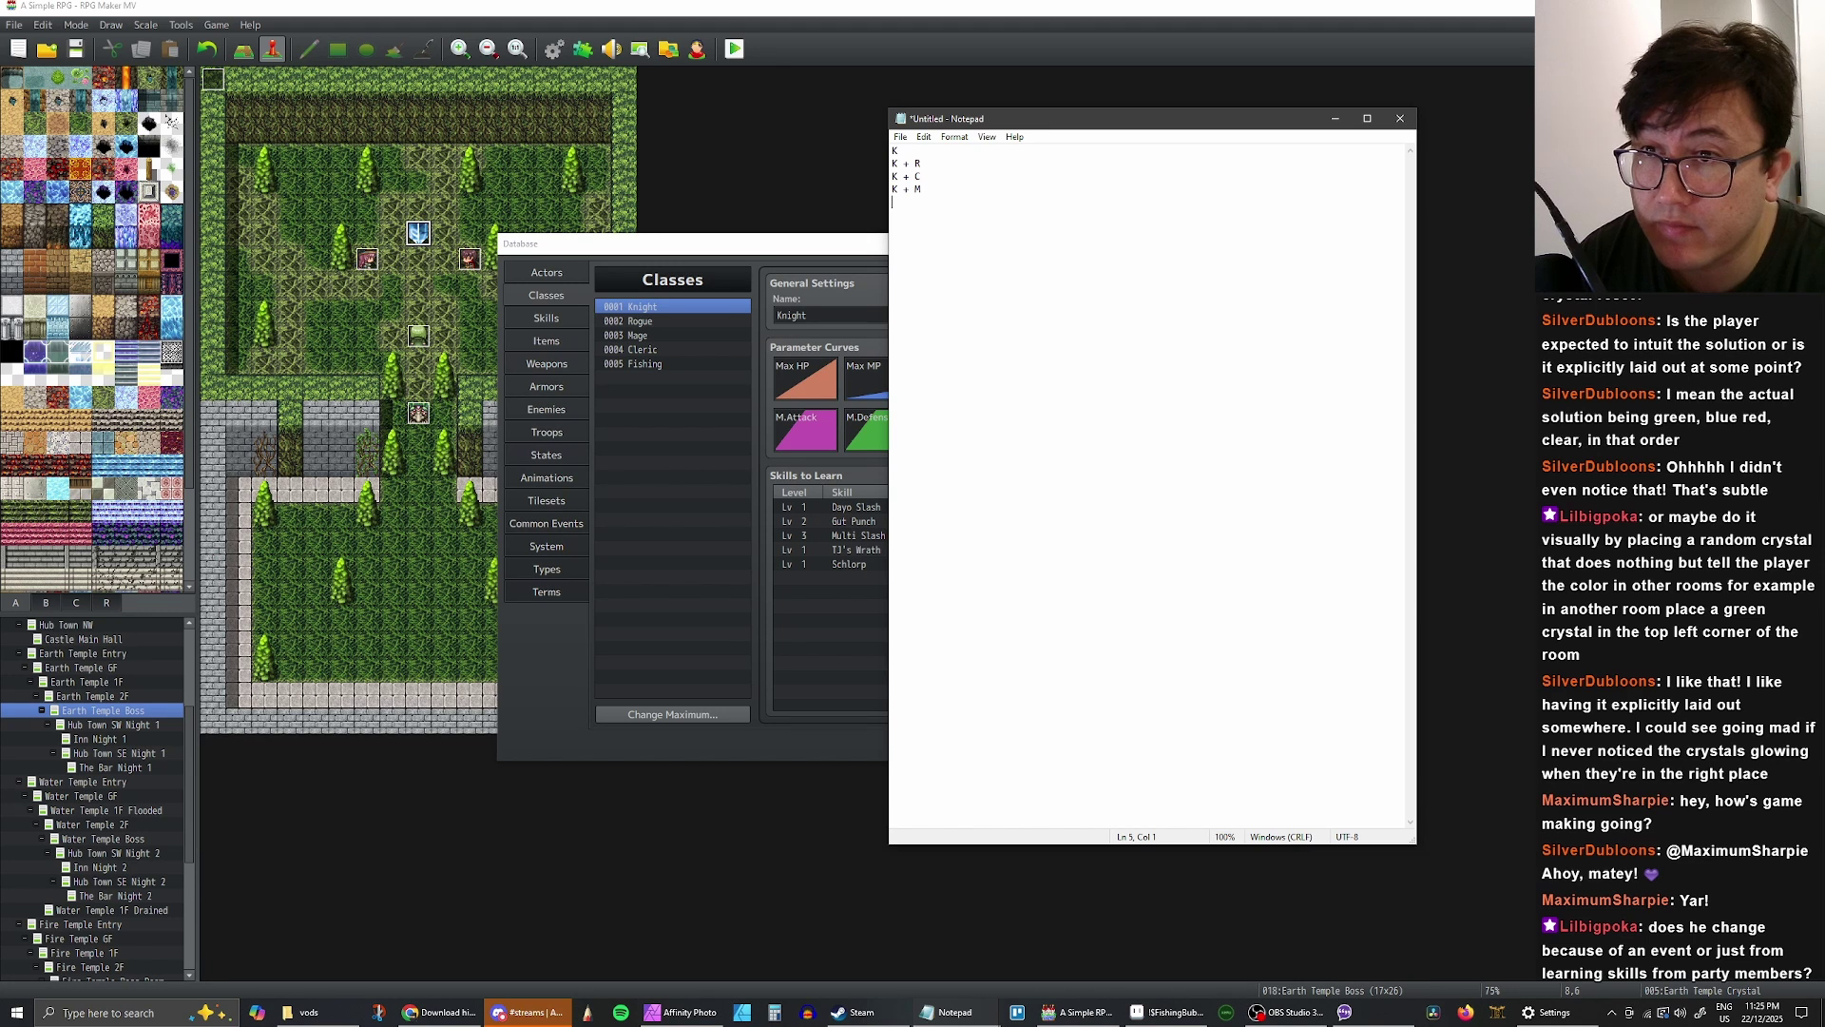
# - List the Knight with each pair of party members on separate lines: K + R + C, K + R + M and K + C + M
pyautogui.write('K + R')
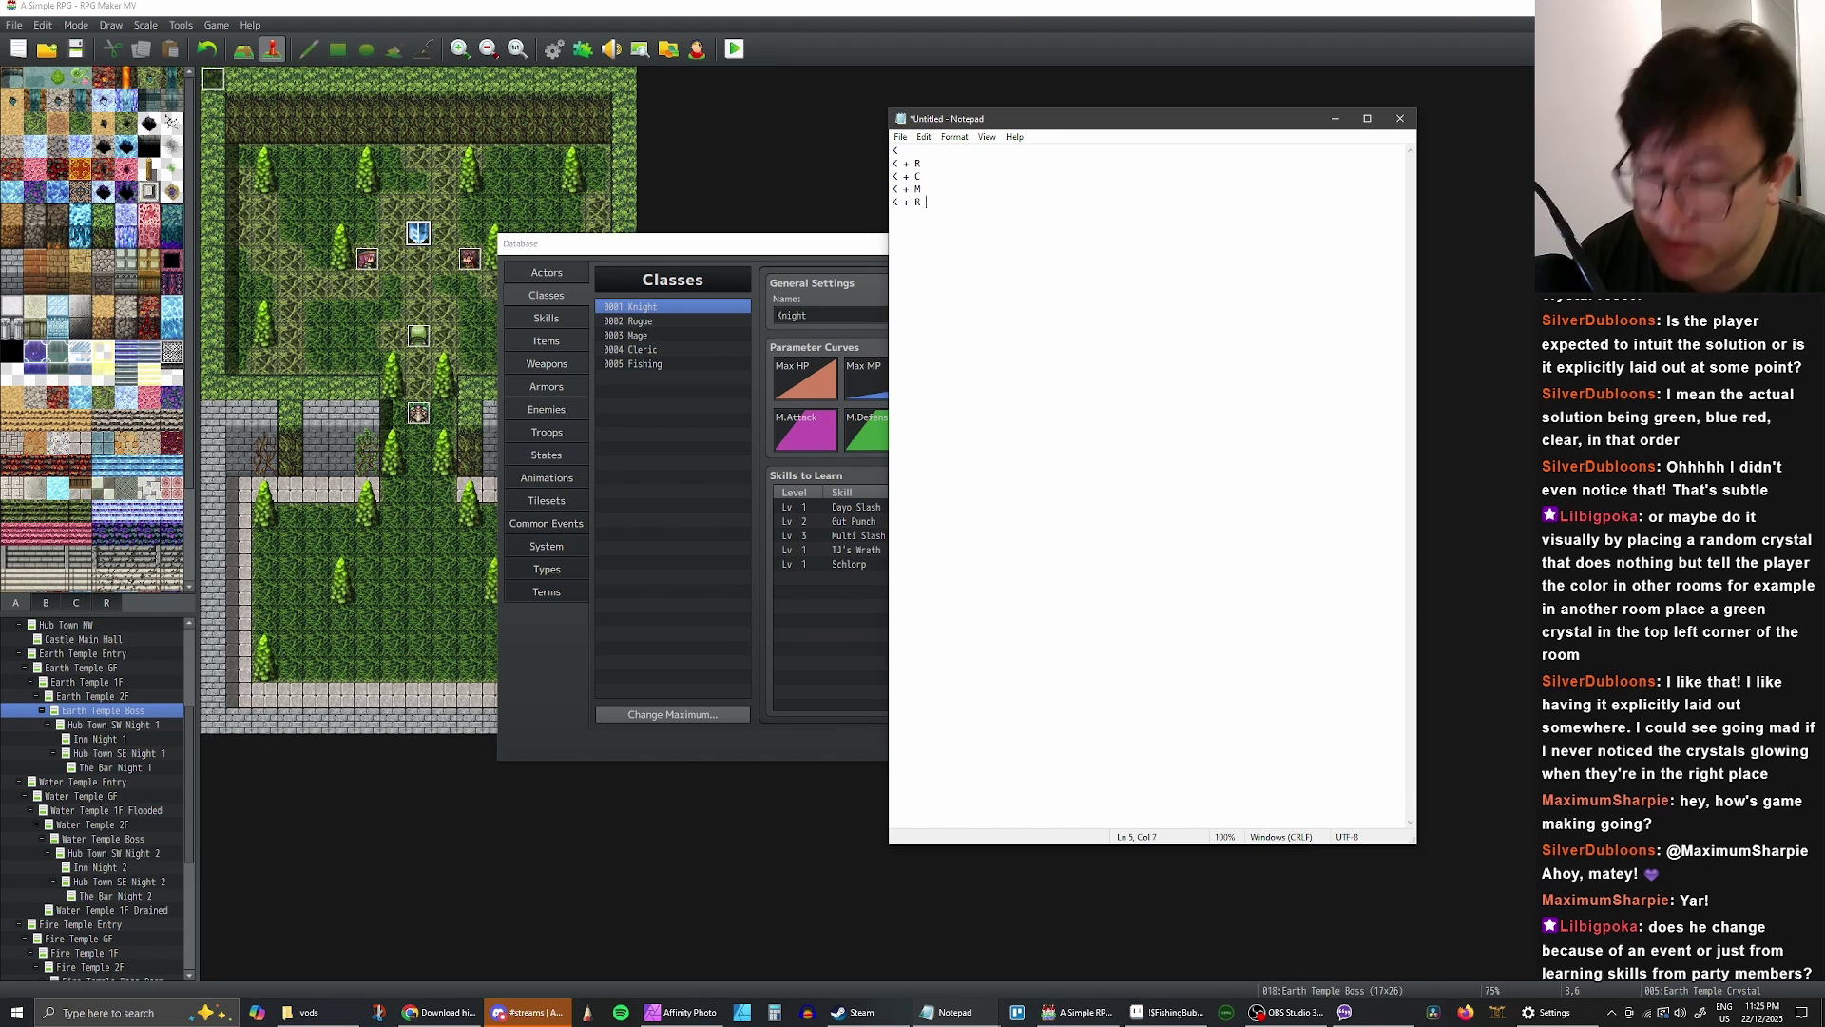
pyautogui.write(' + C')
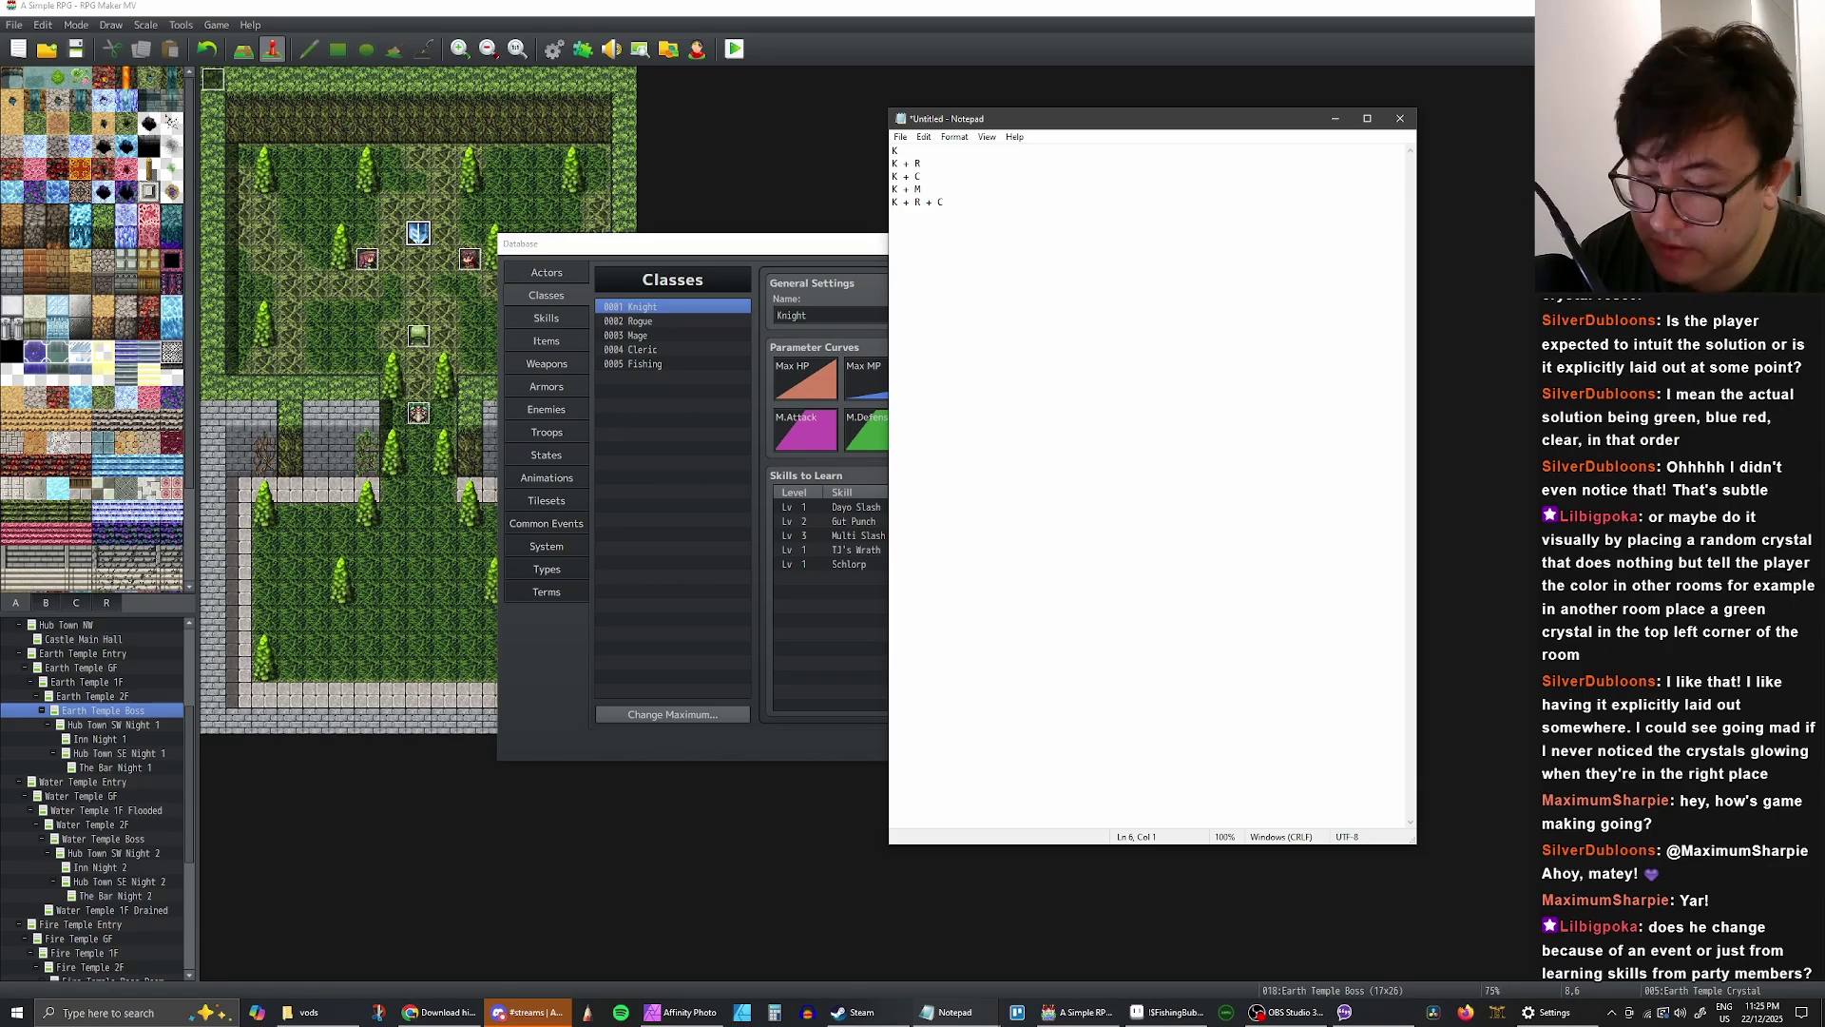
pyautogui.write('K + R ')
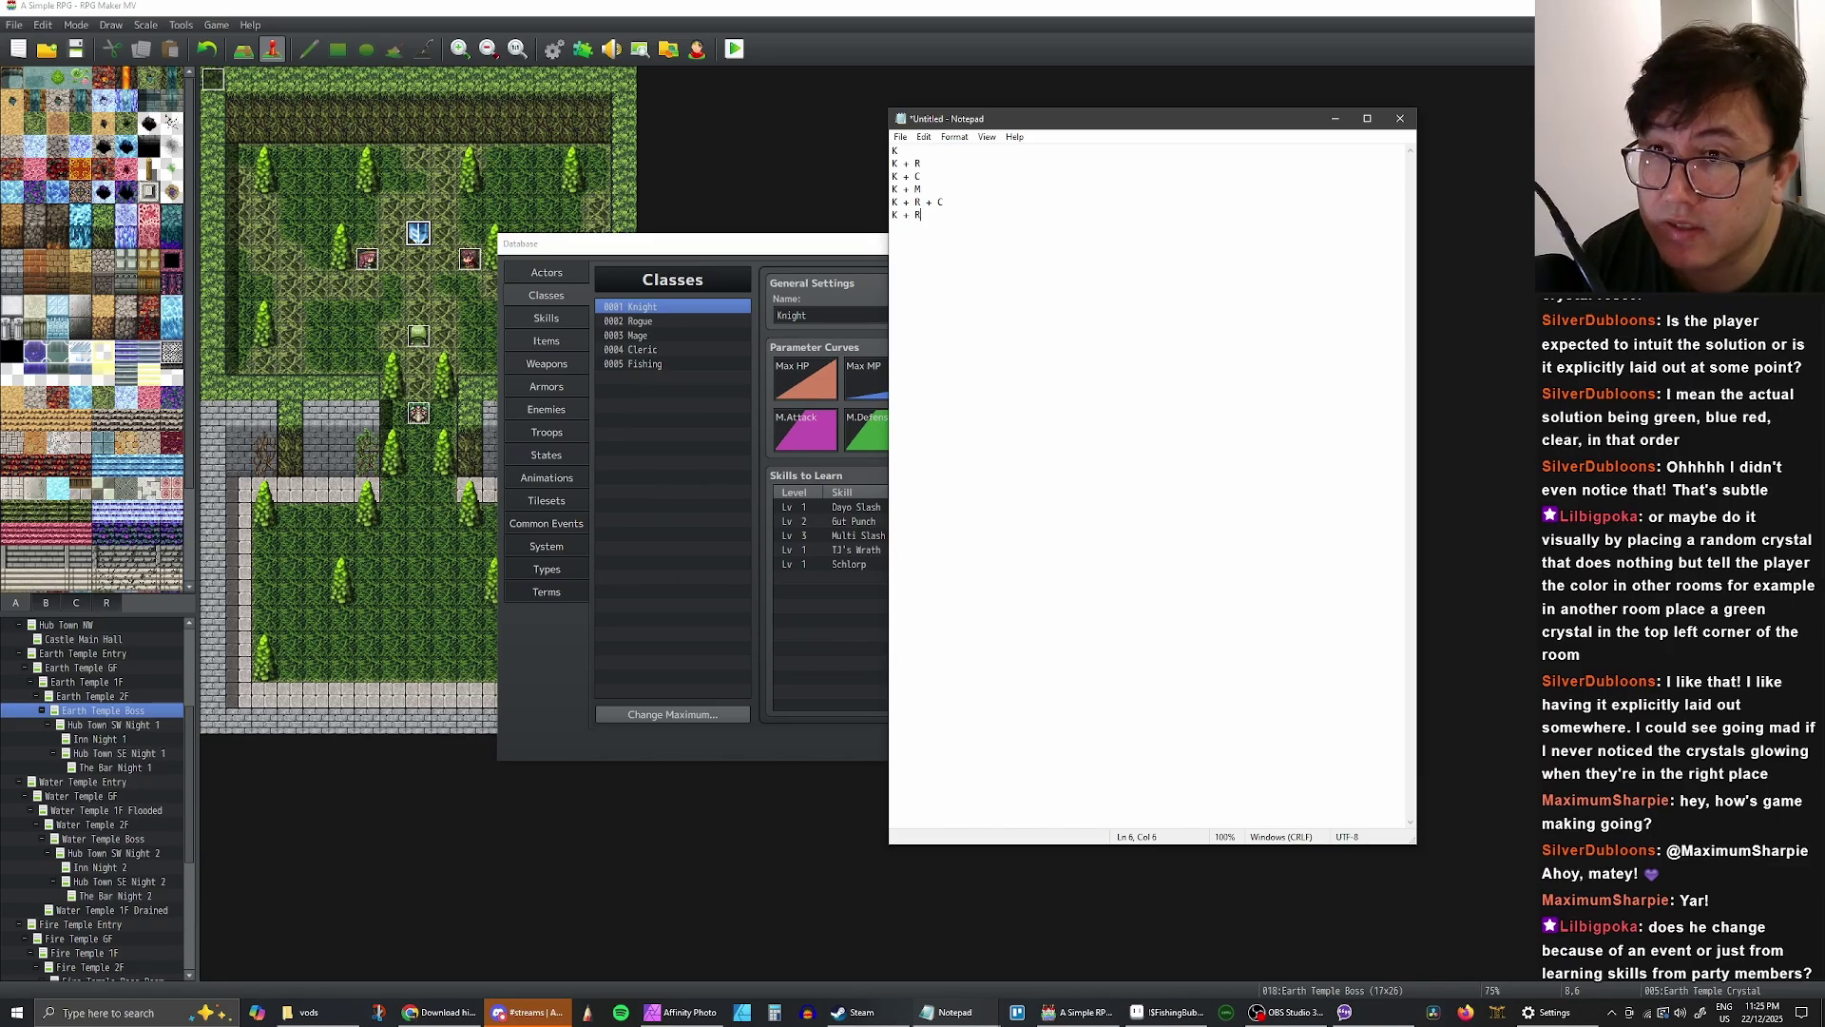
pyautogui.write('+')
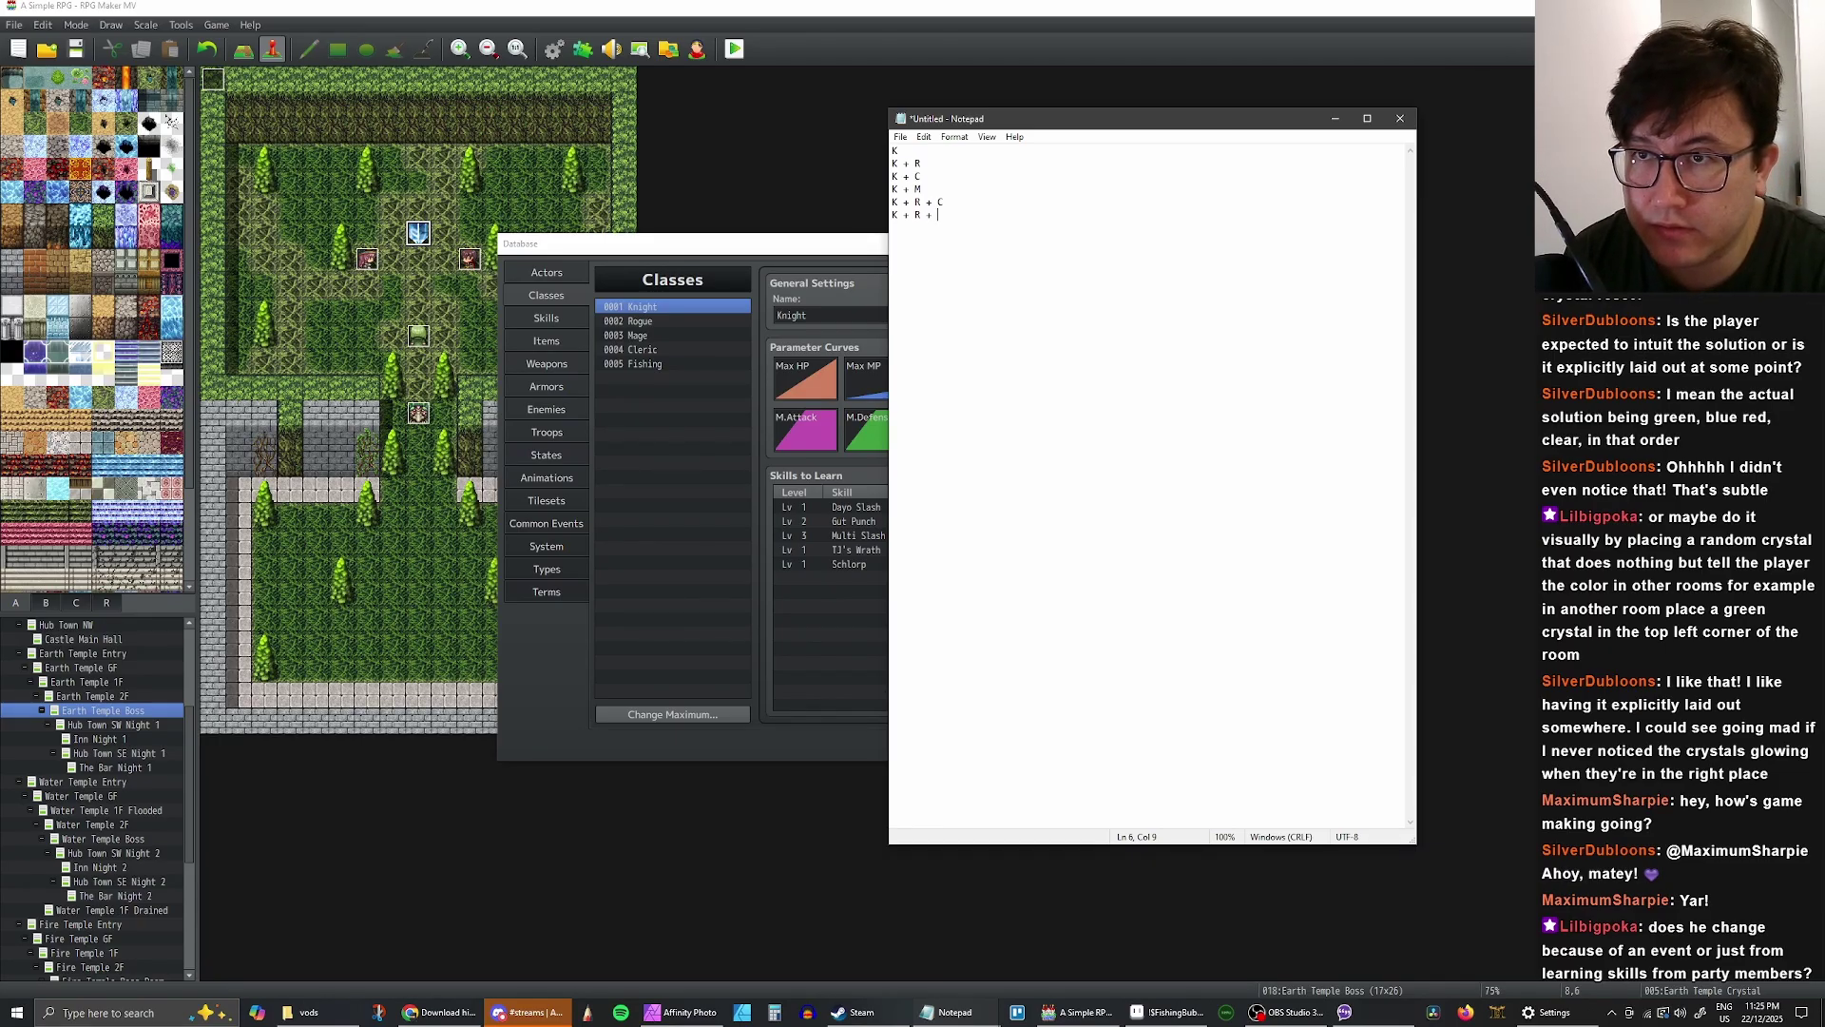
pyautogui.write('M ')
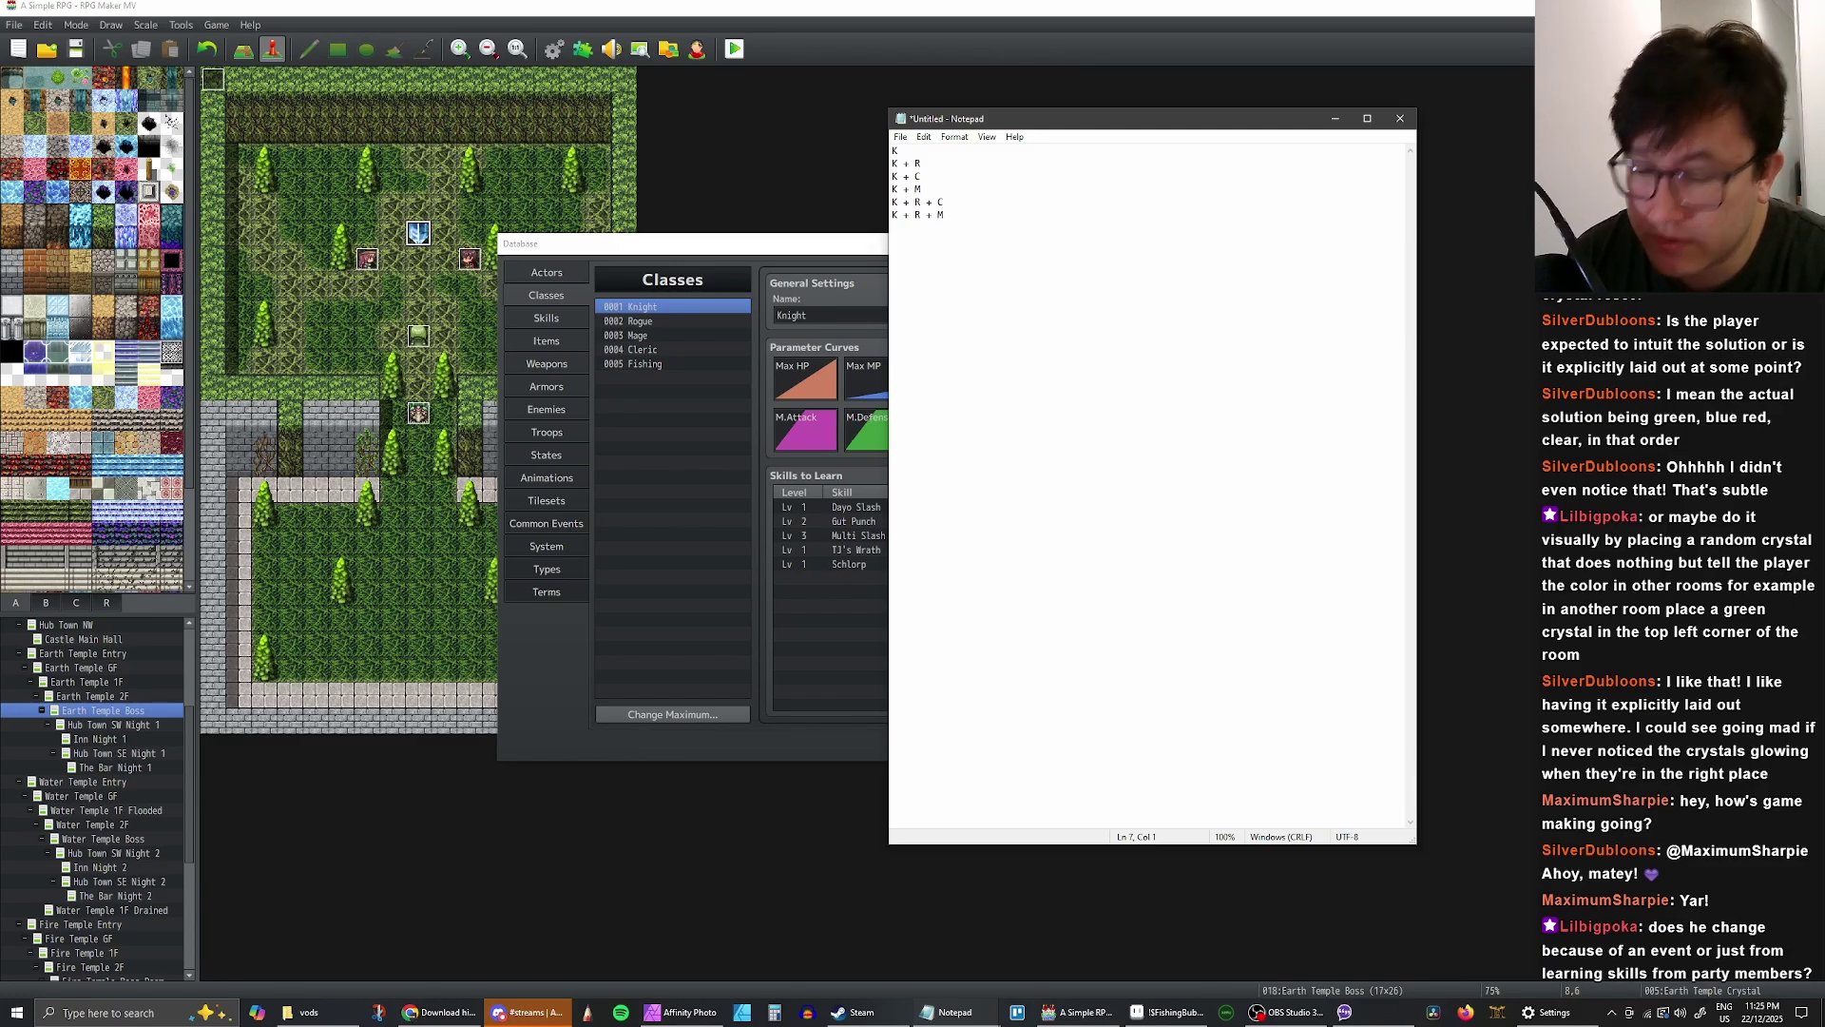
pyautogui.write('K')
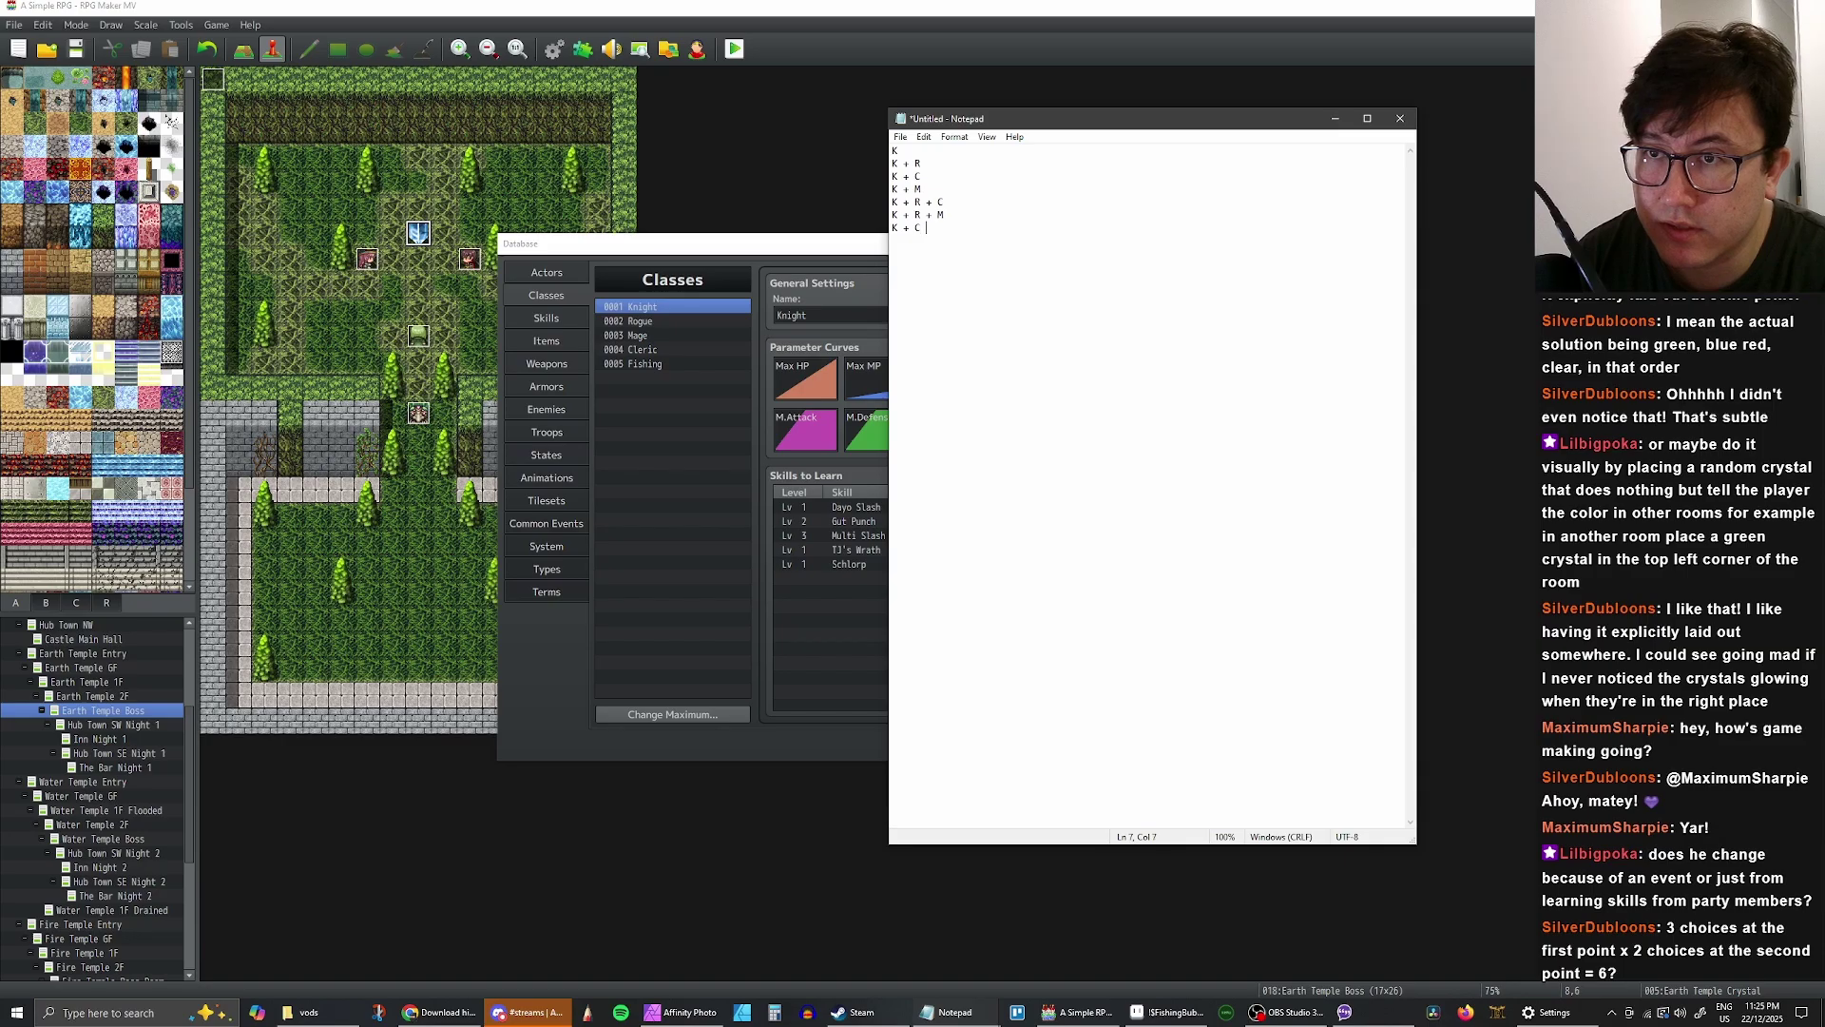
pyautogui.write(' + C + M')
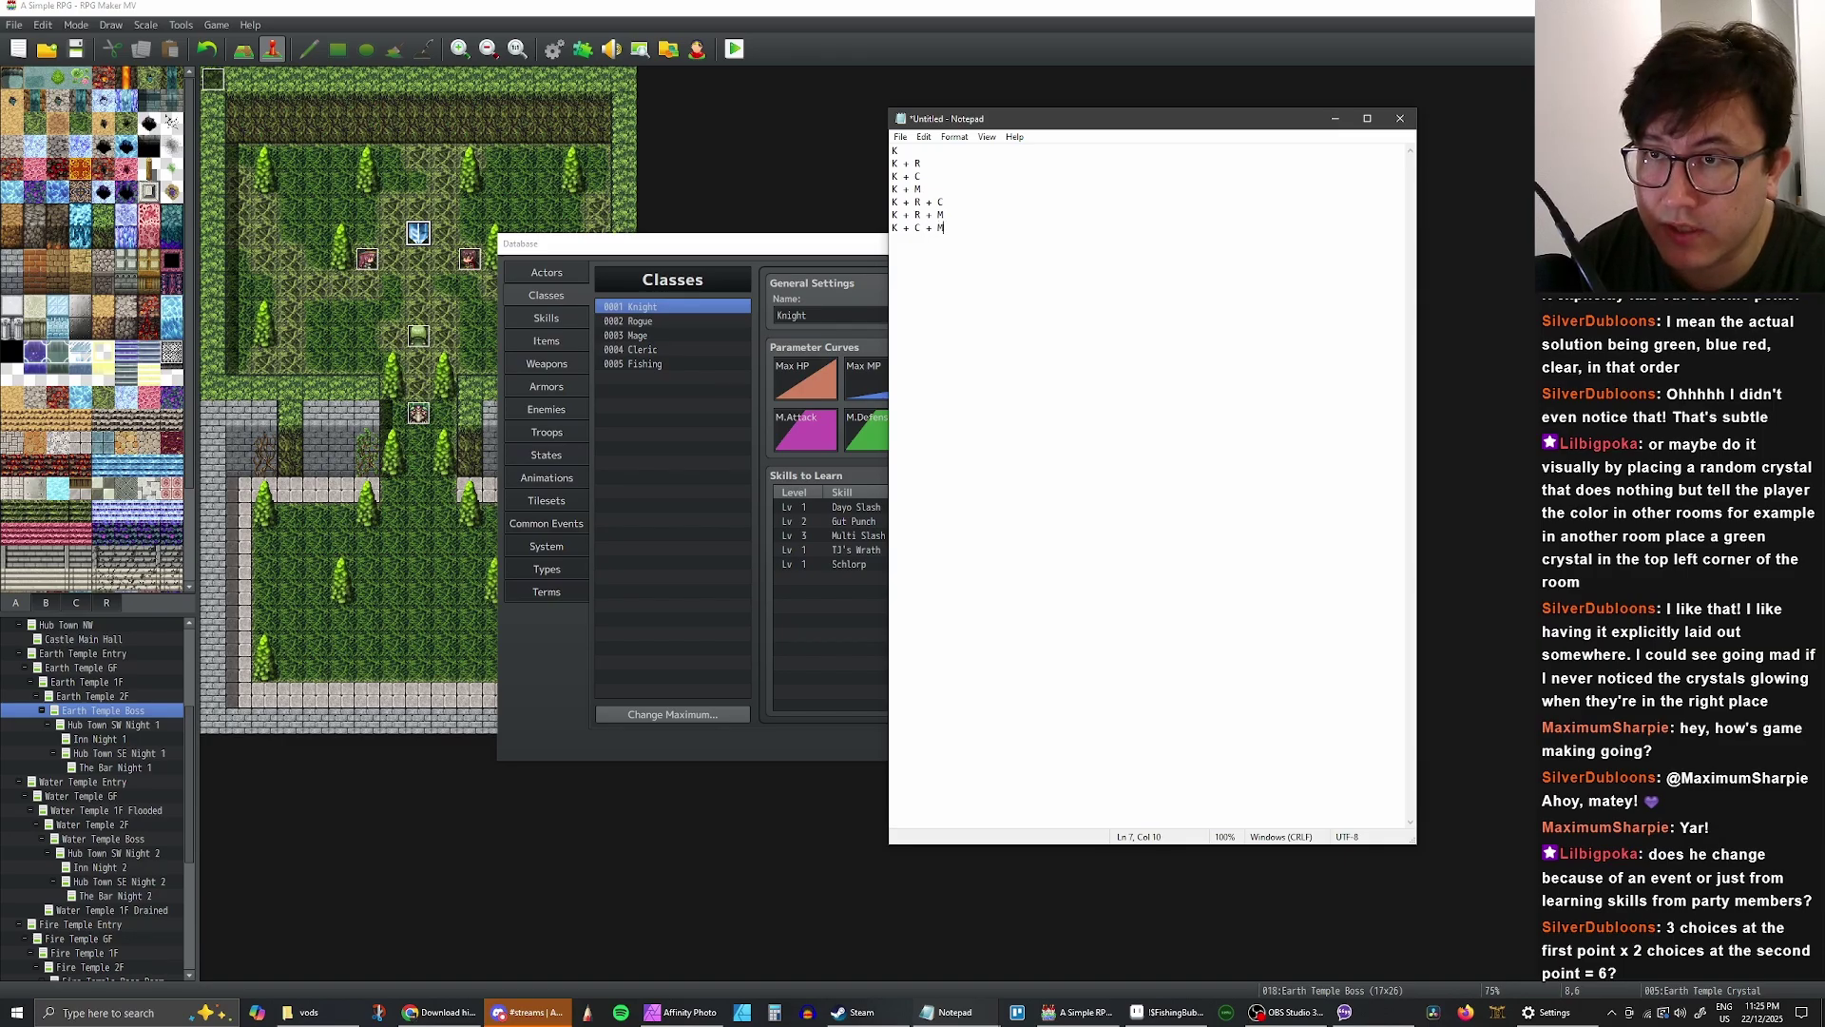
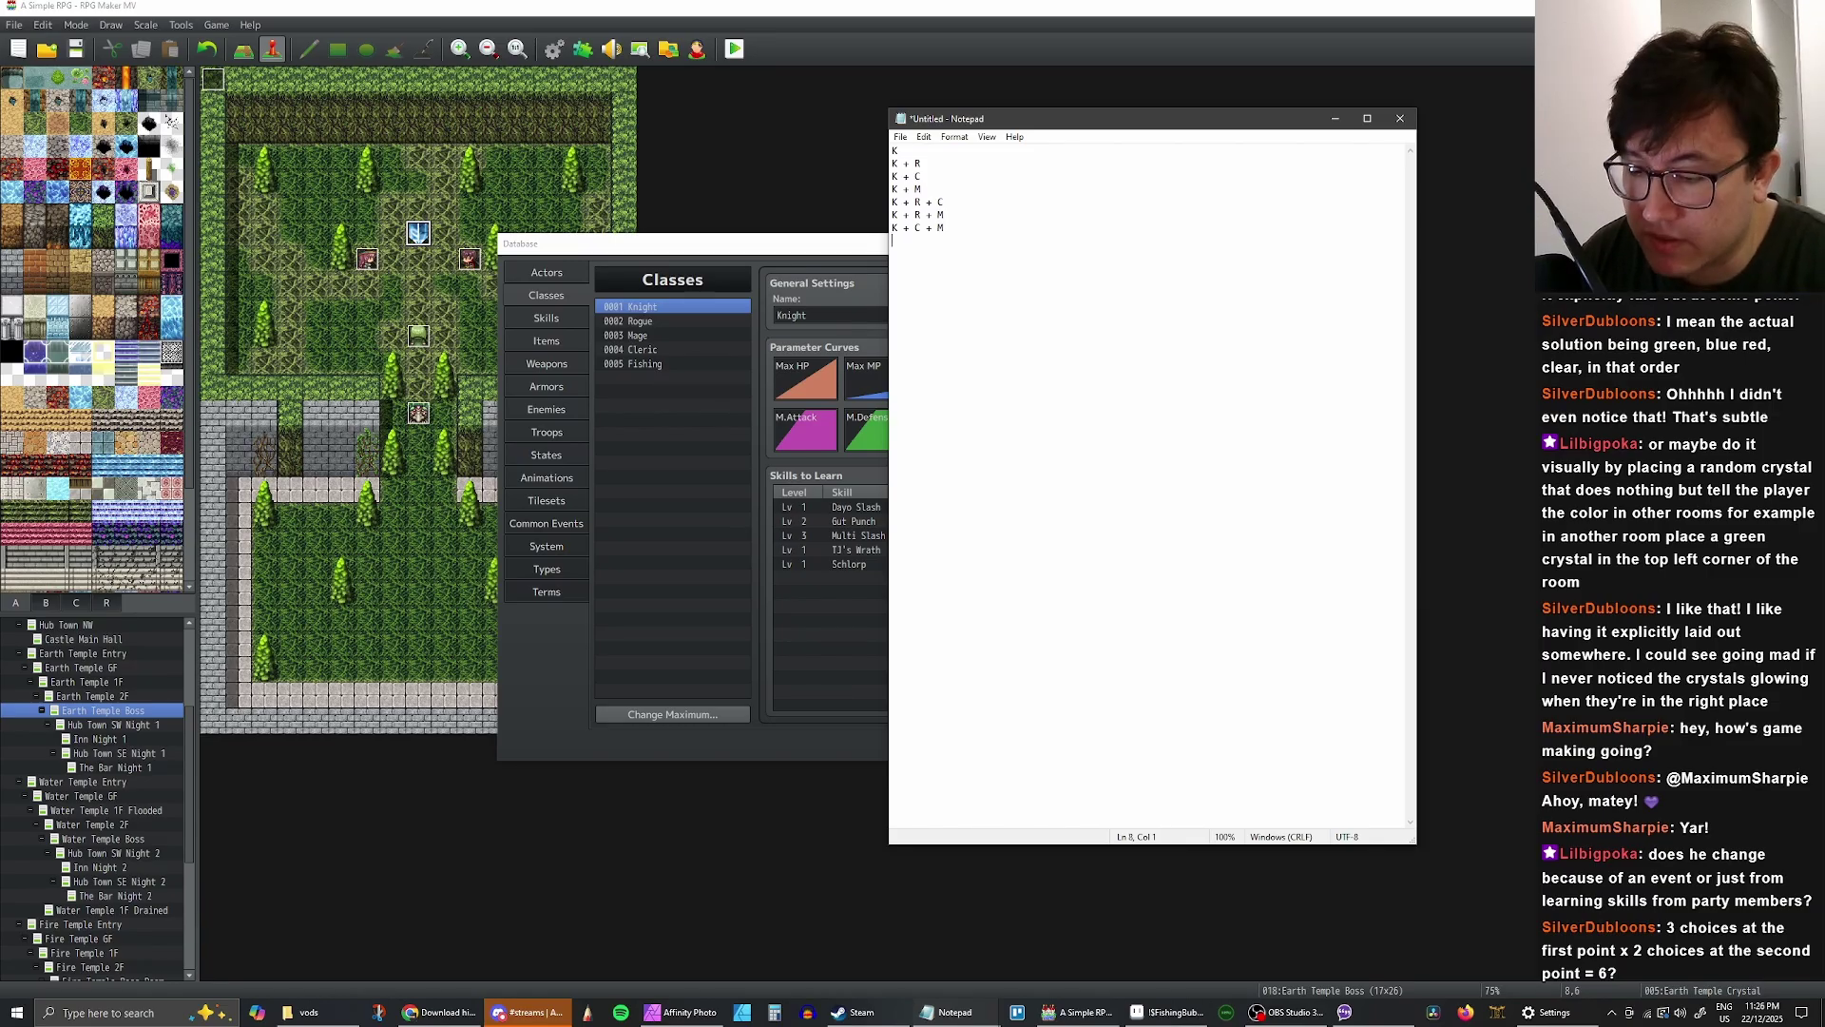
# - Add a final line combining the Knight with all three party members: K + C + M + R
pyautogui.write('K')
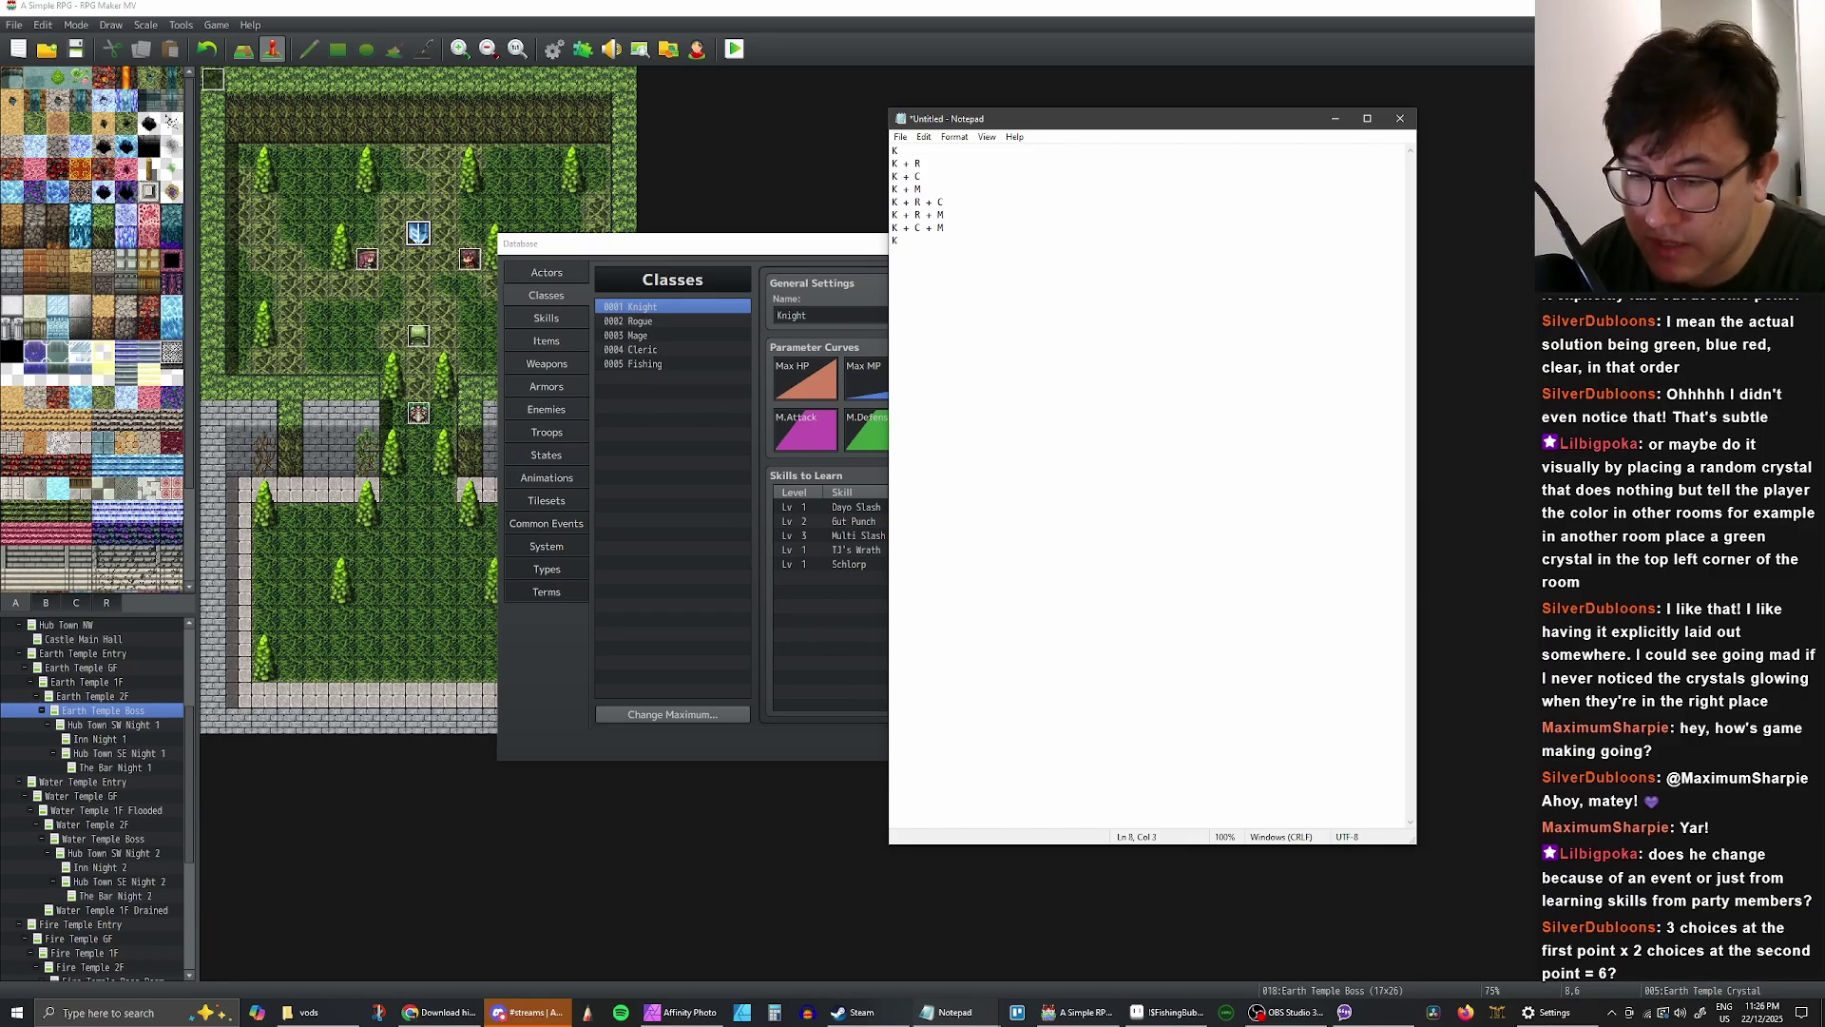
pyautogui.write(' + C')
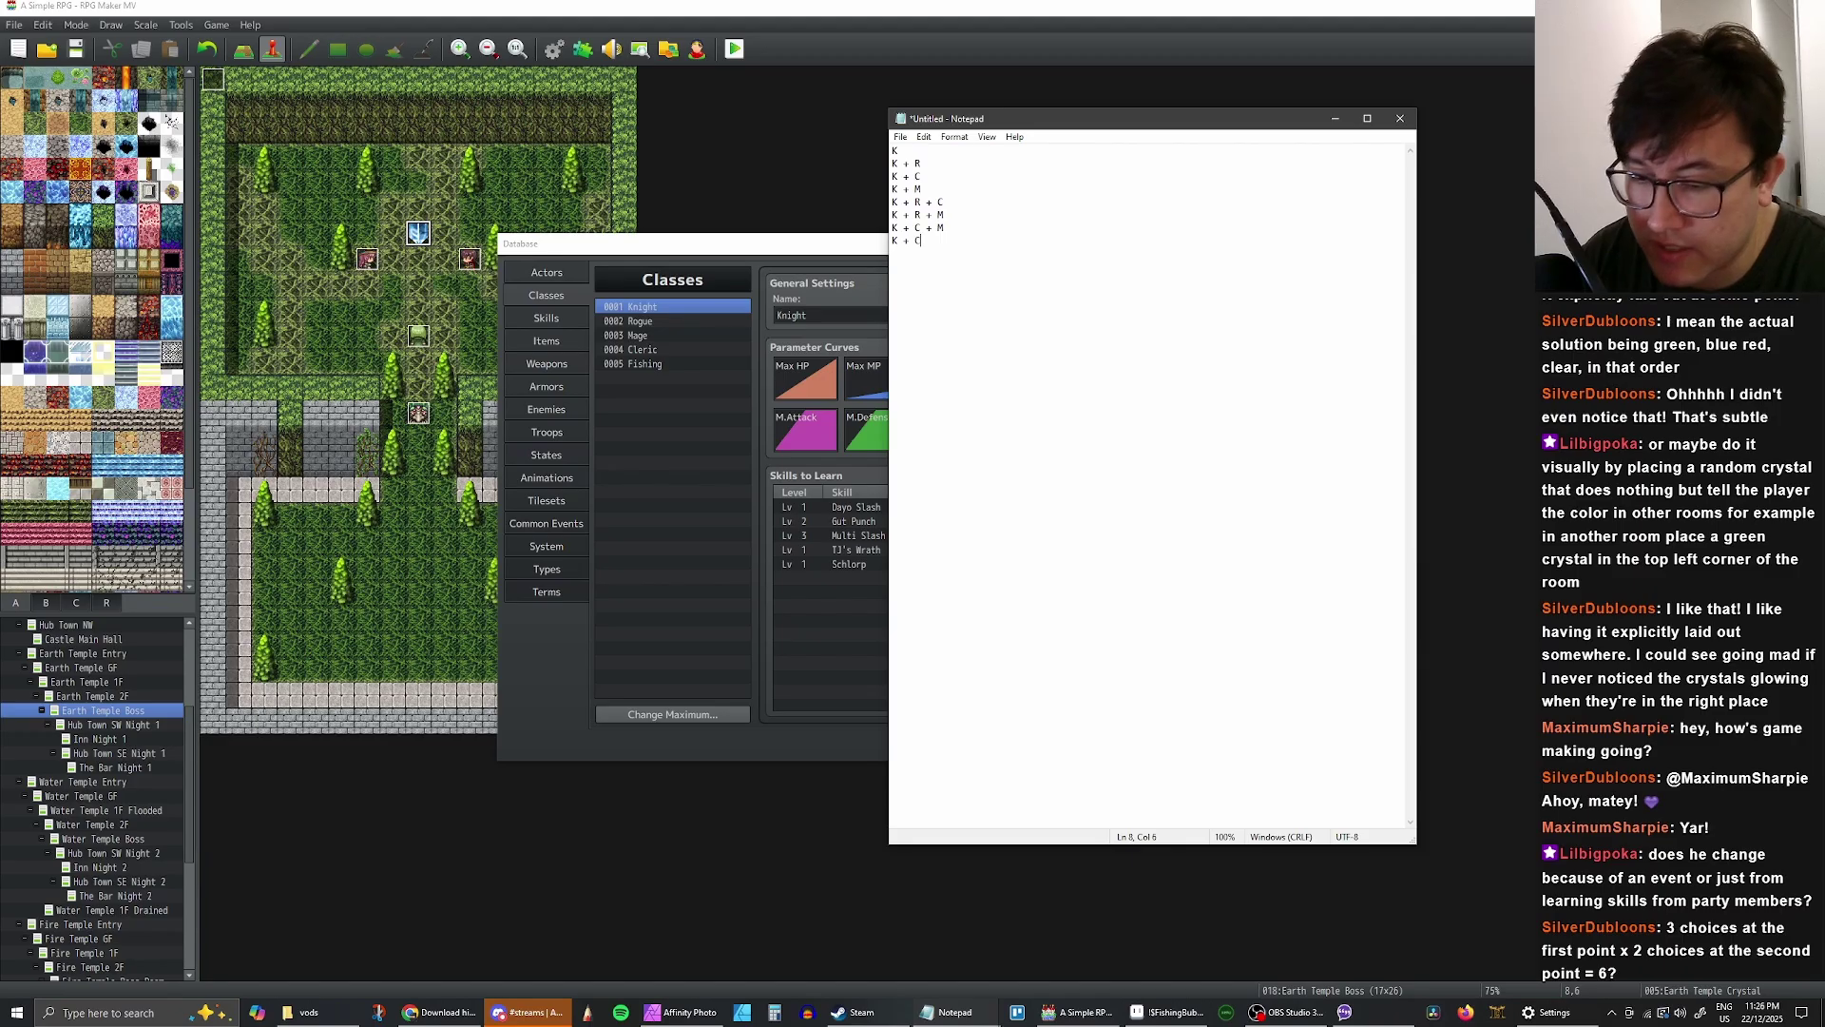
pyautogui.write(' +')
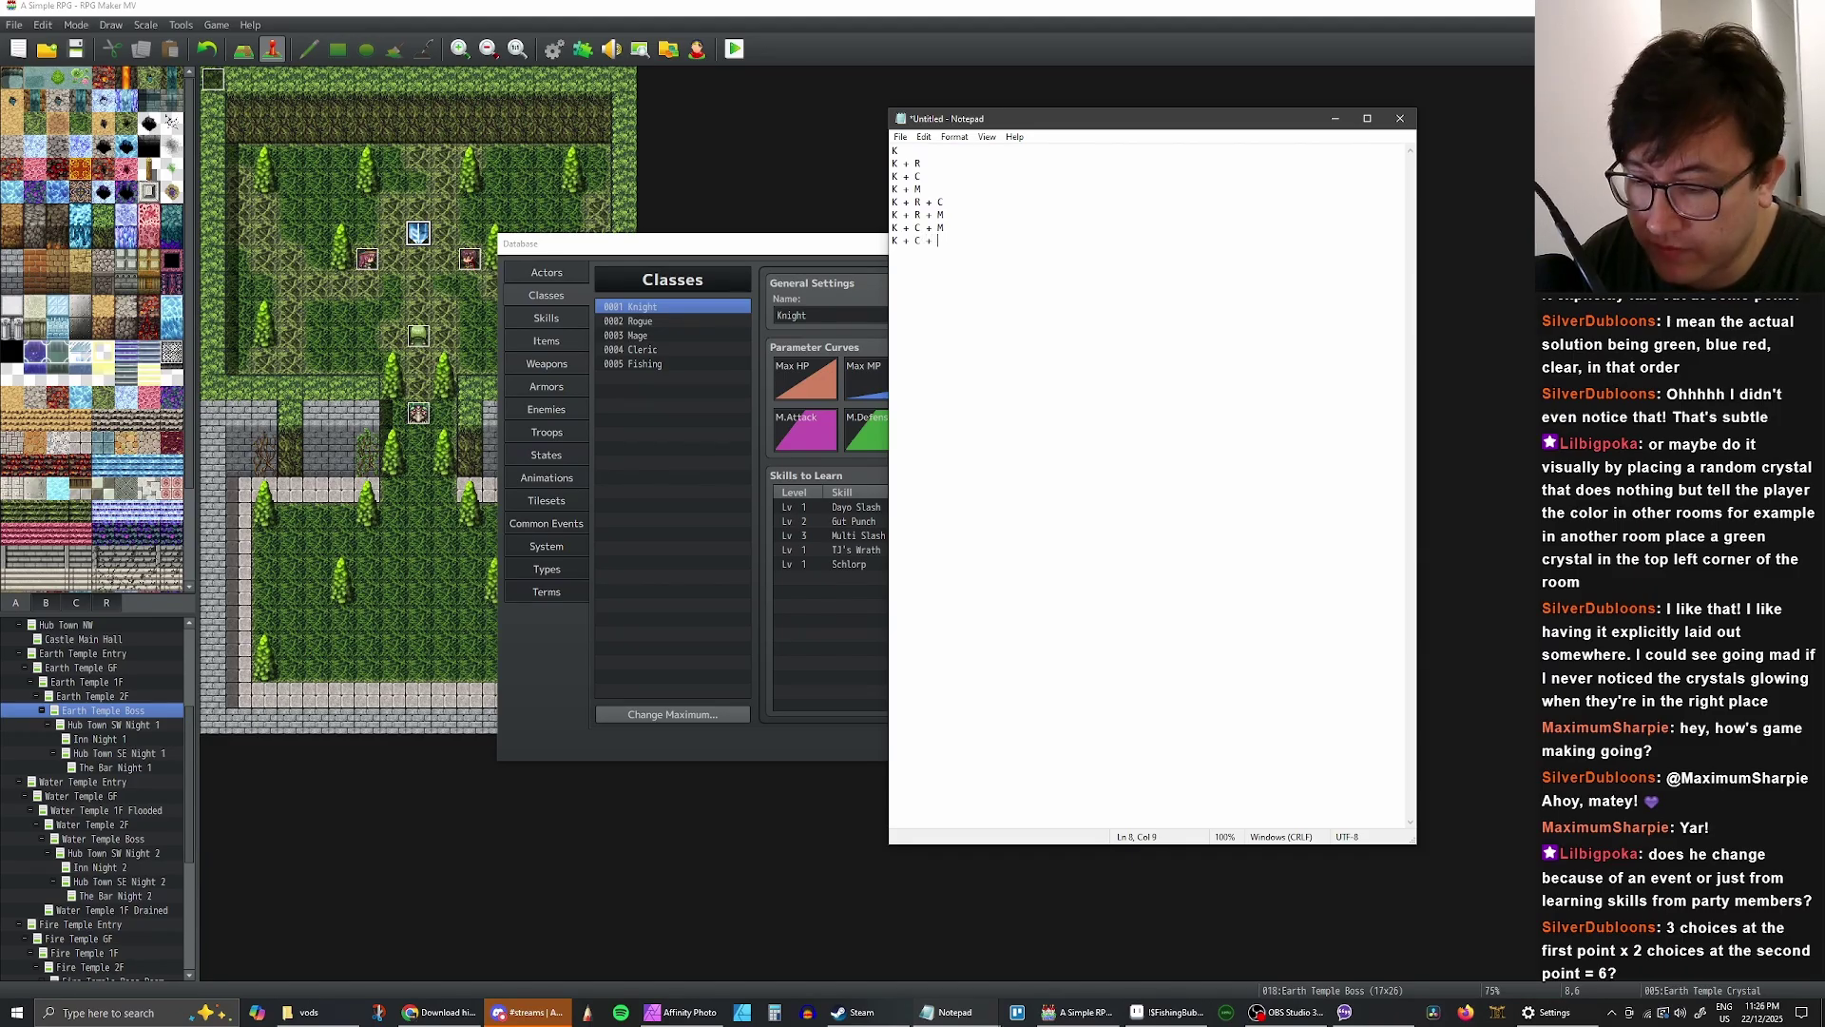
pyautogui.write(' M +')
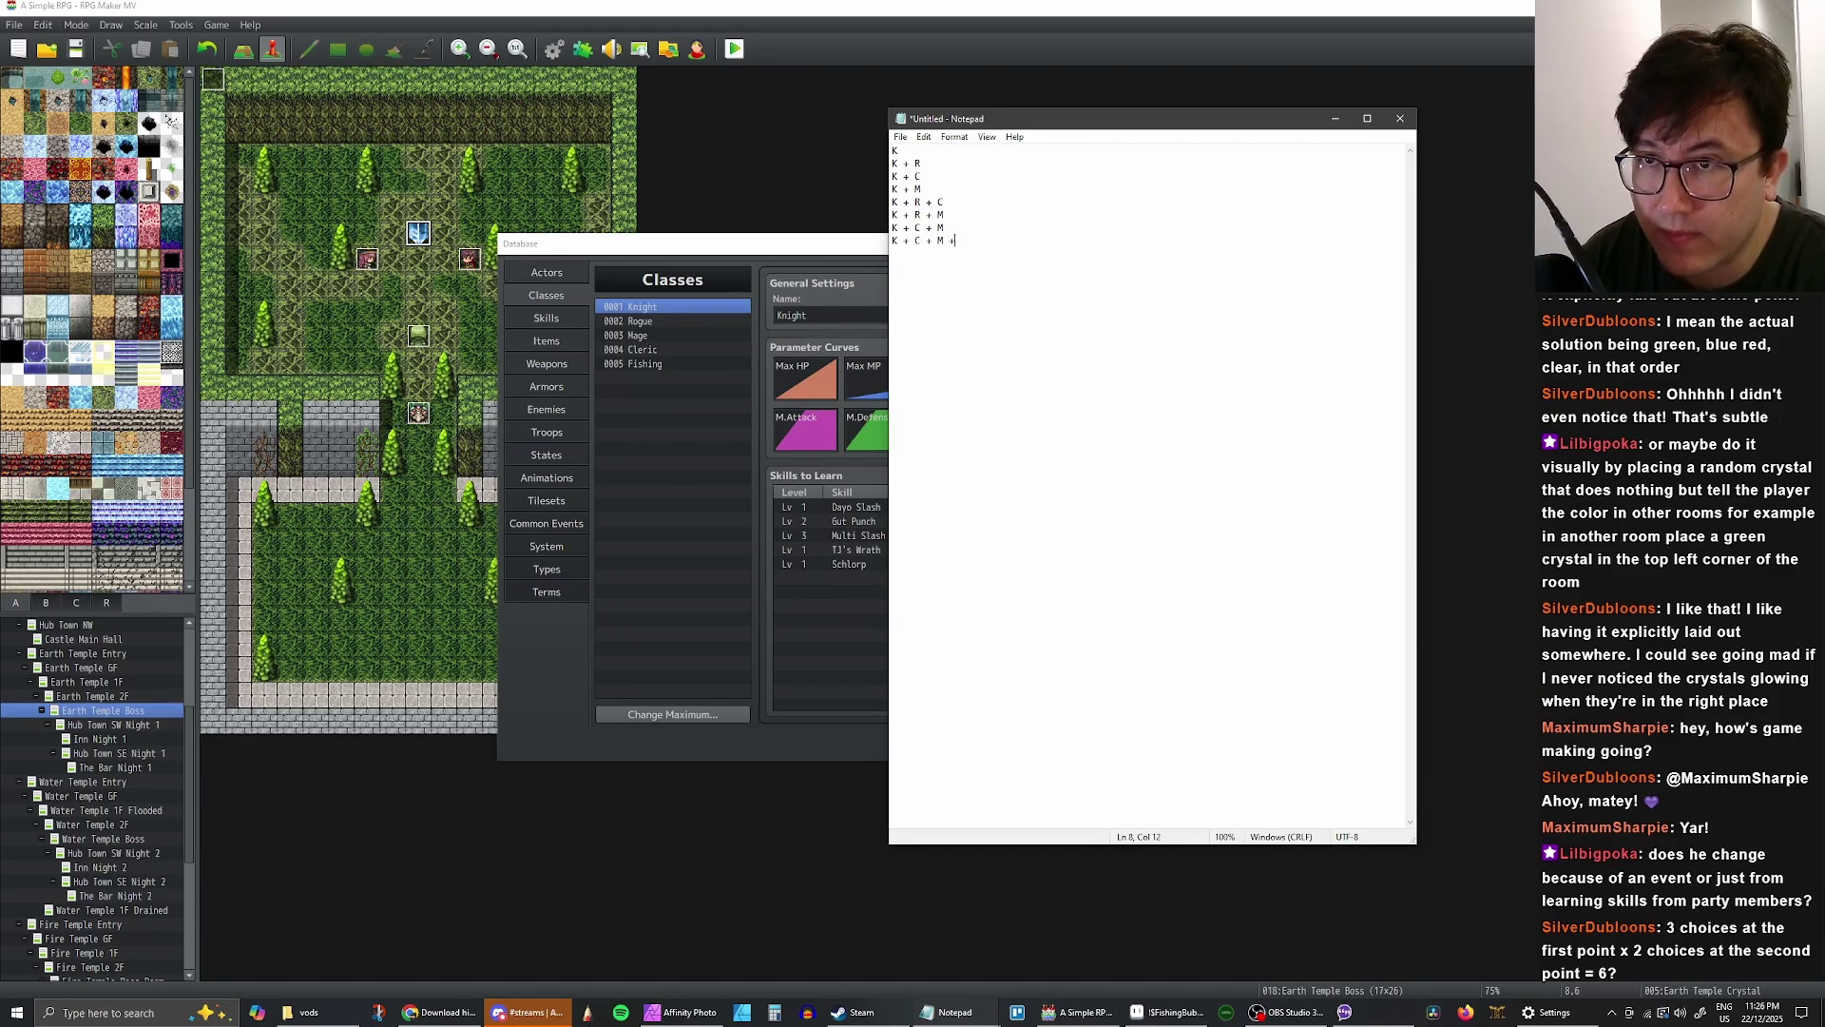
pyautogui.write(' R')
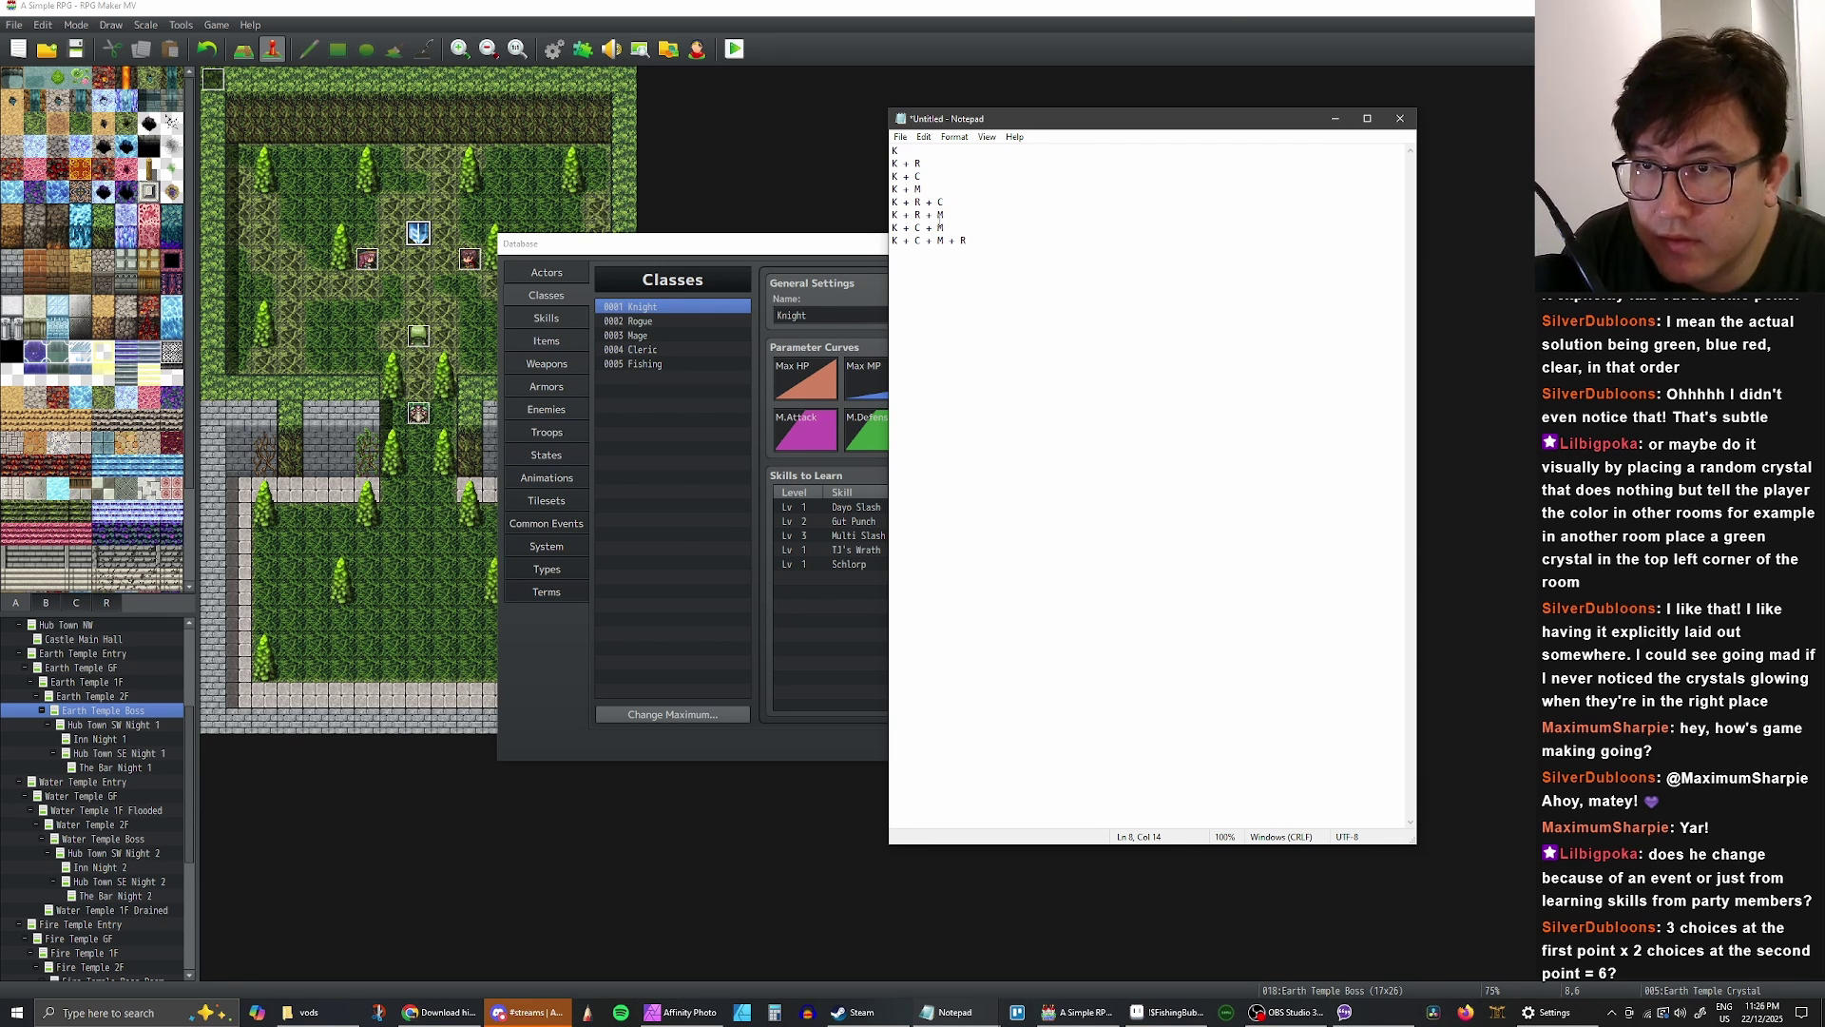
pyautogui.click(946, 229)
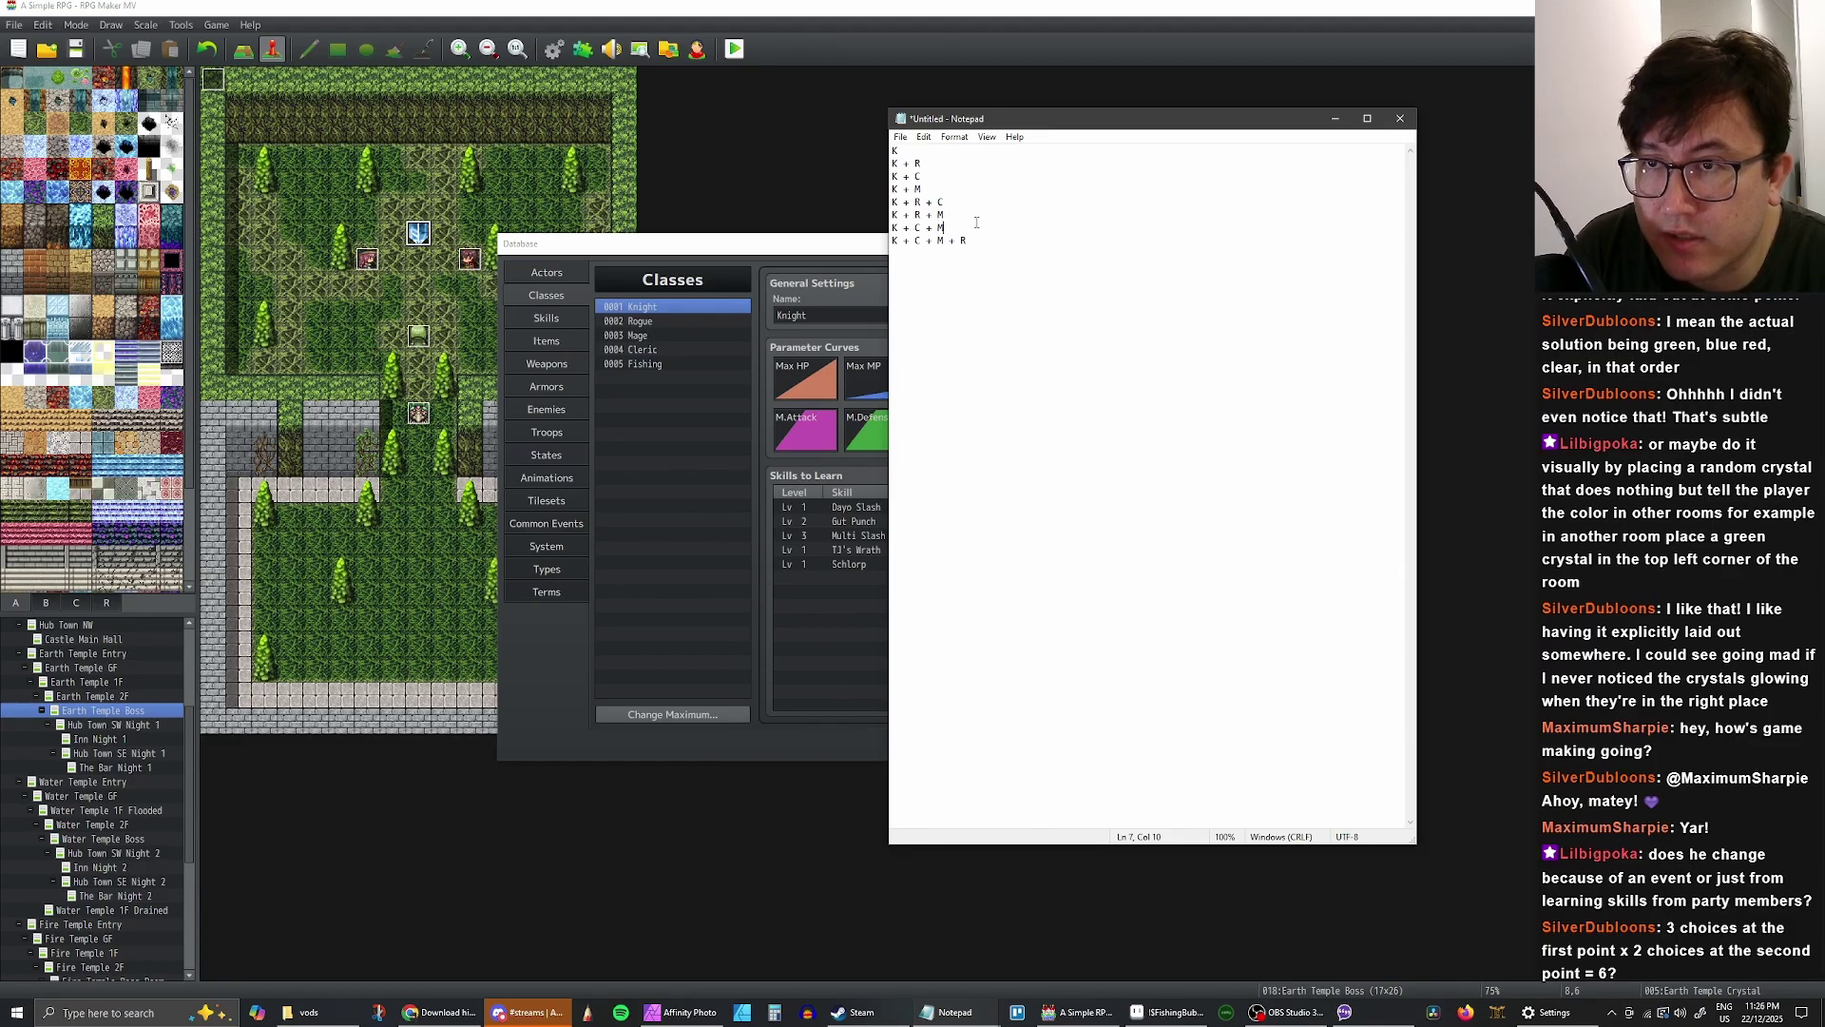
pyautogui.click(974, 241)
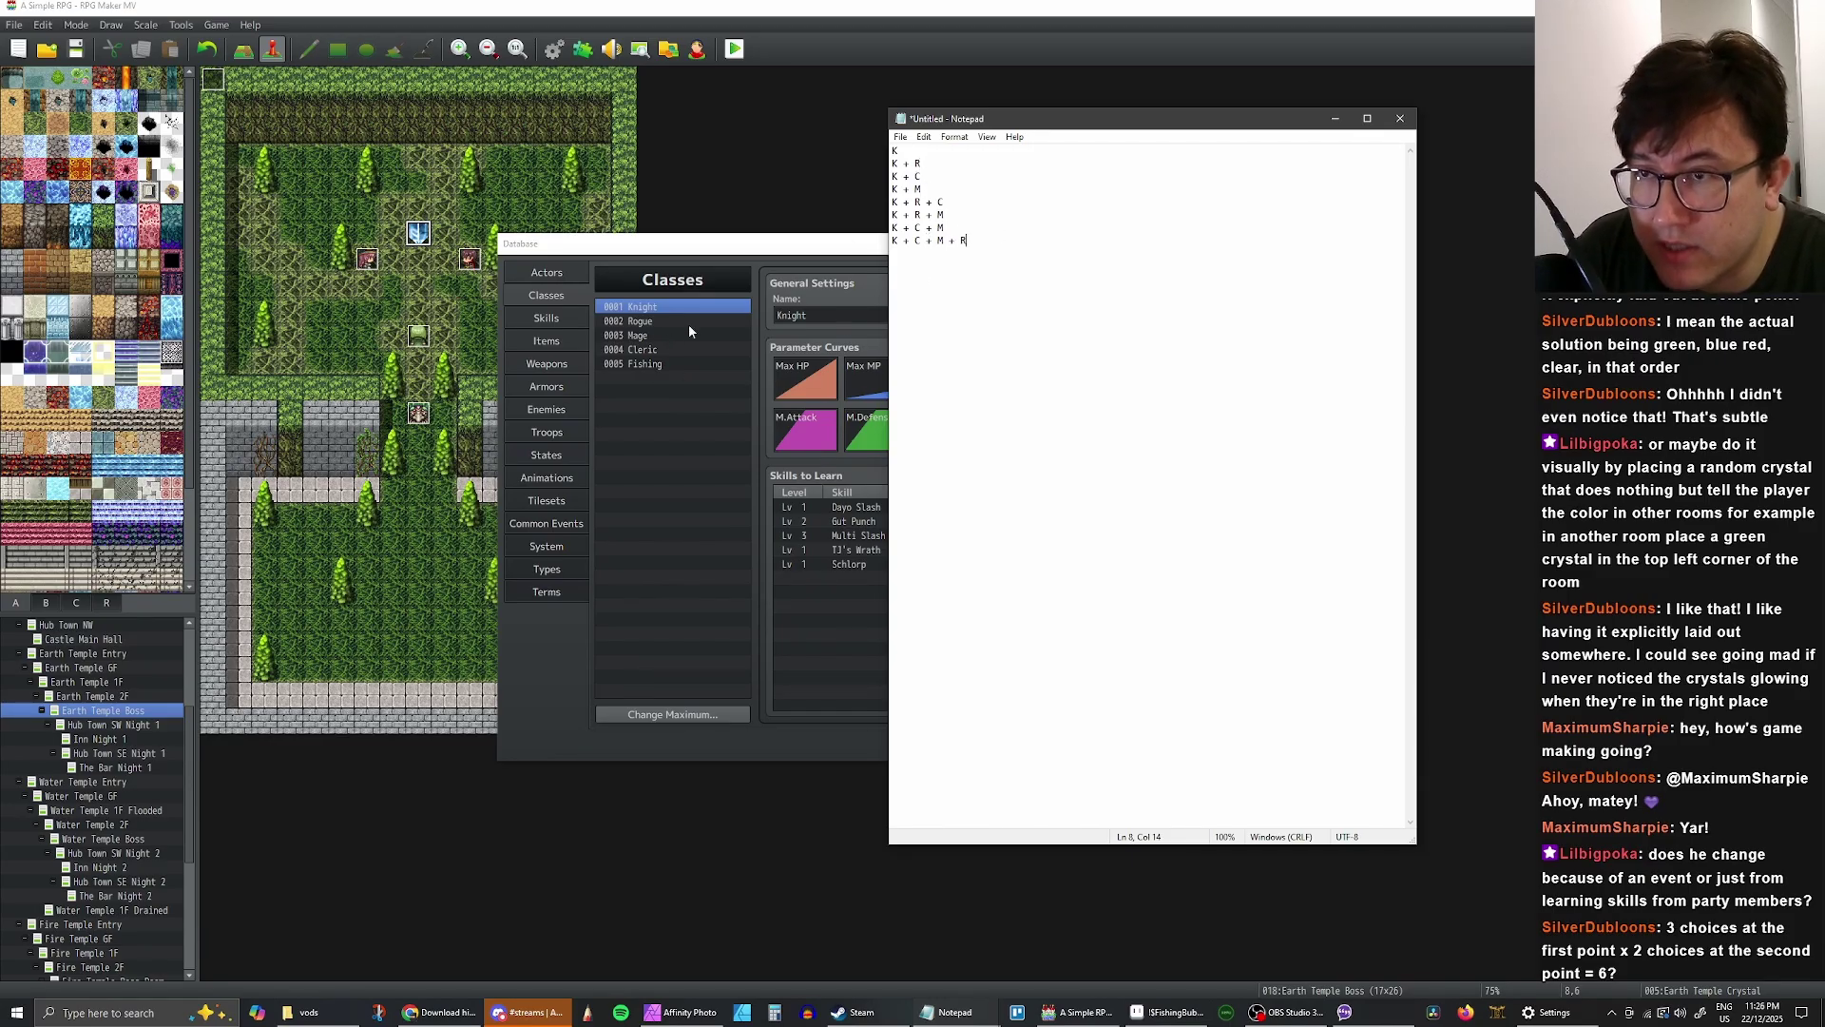
# - Switch back to RPG Maker MV, accept and close the database, and start a playtest of the game
pyautogui.click(686, 410)
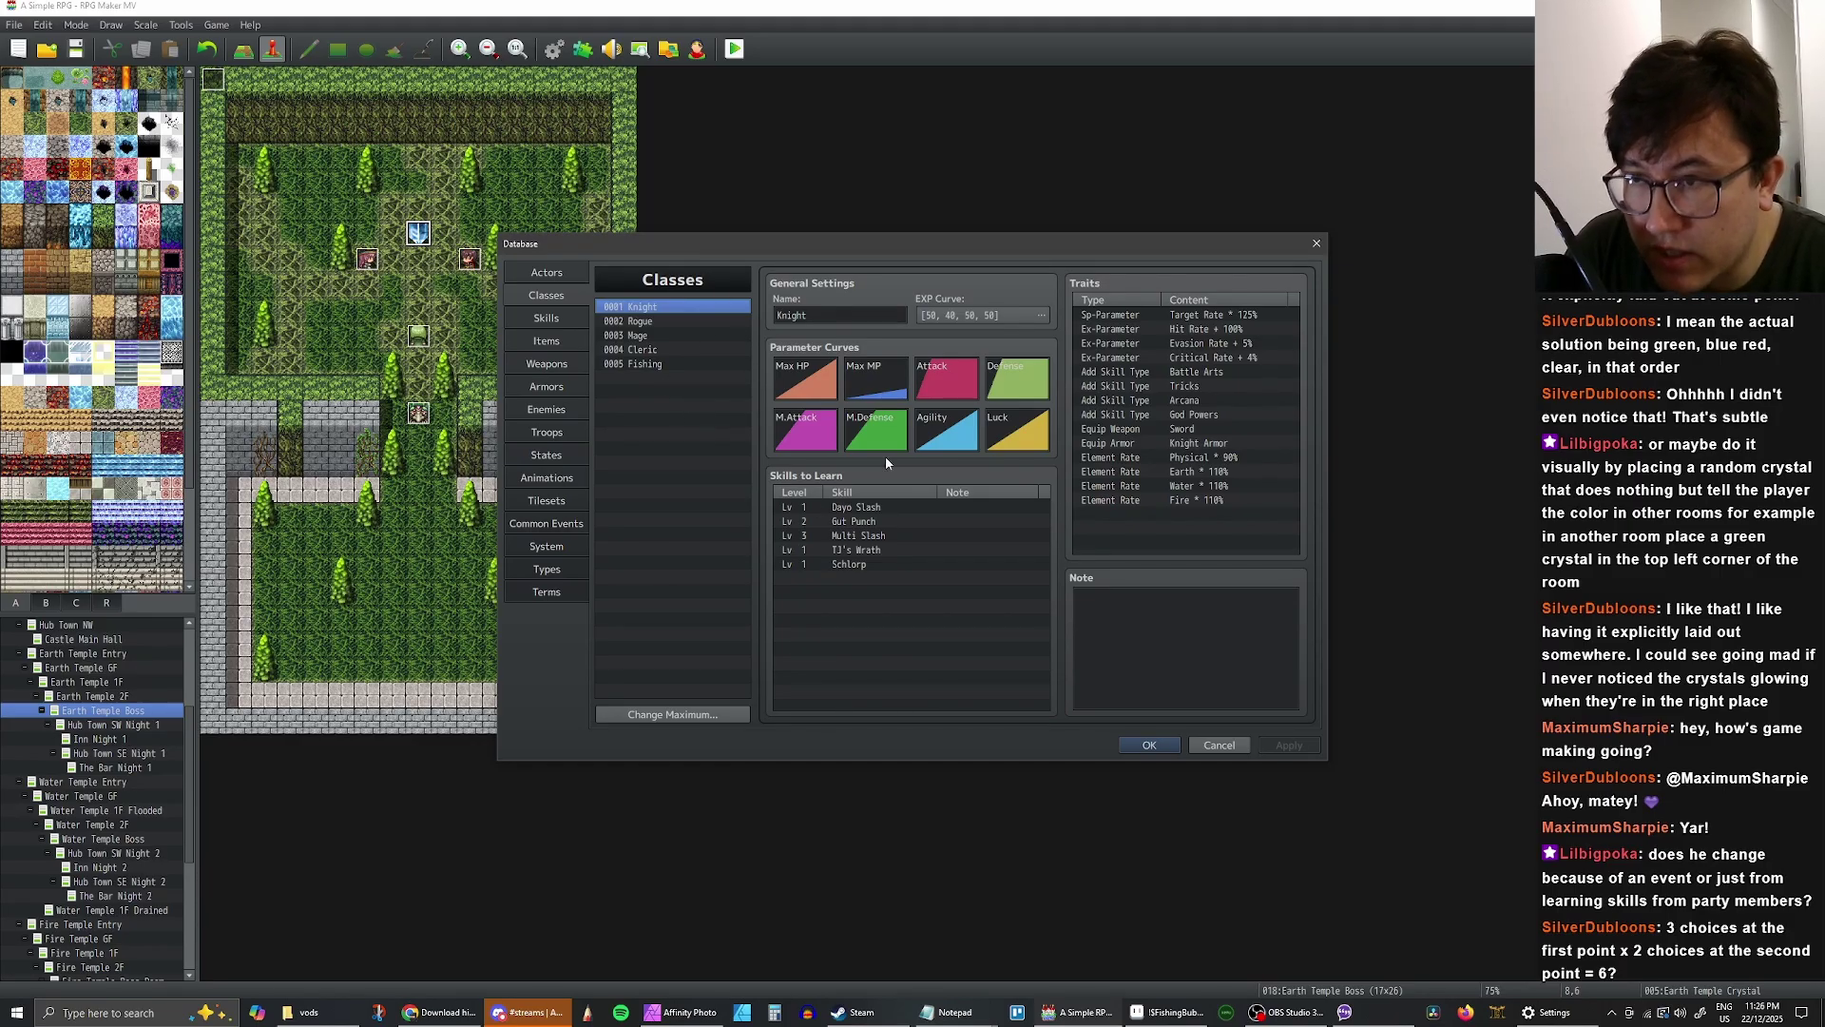
pyautogui.click(1149, 747)
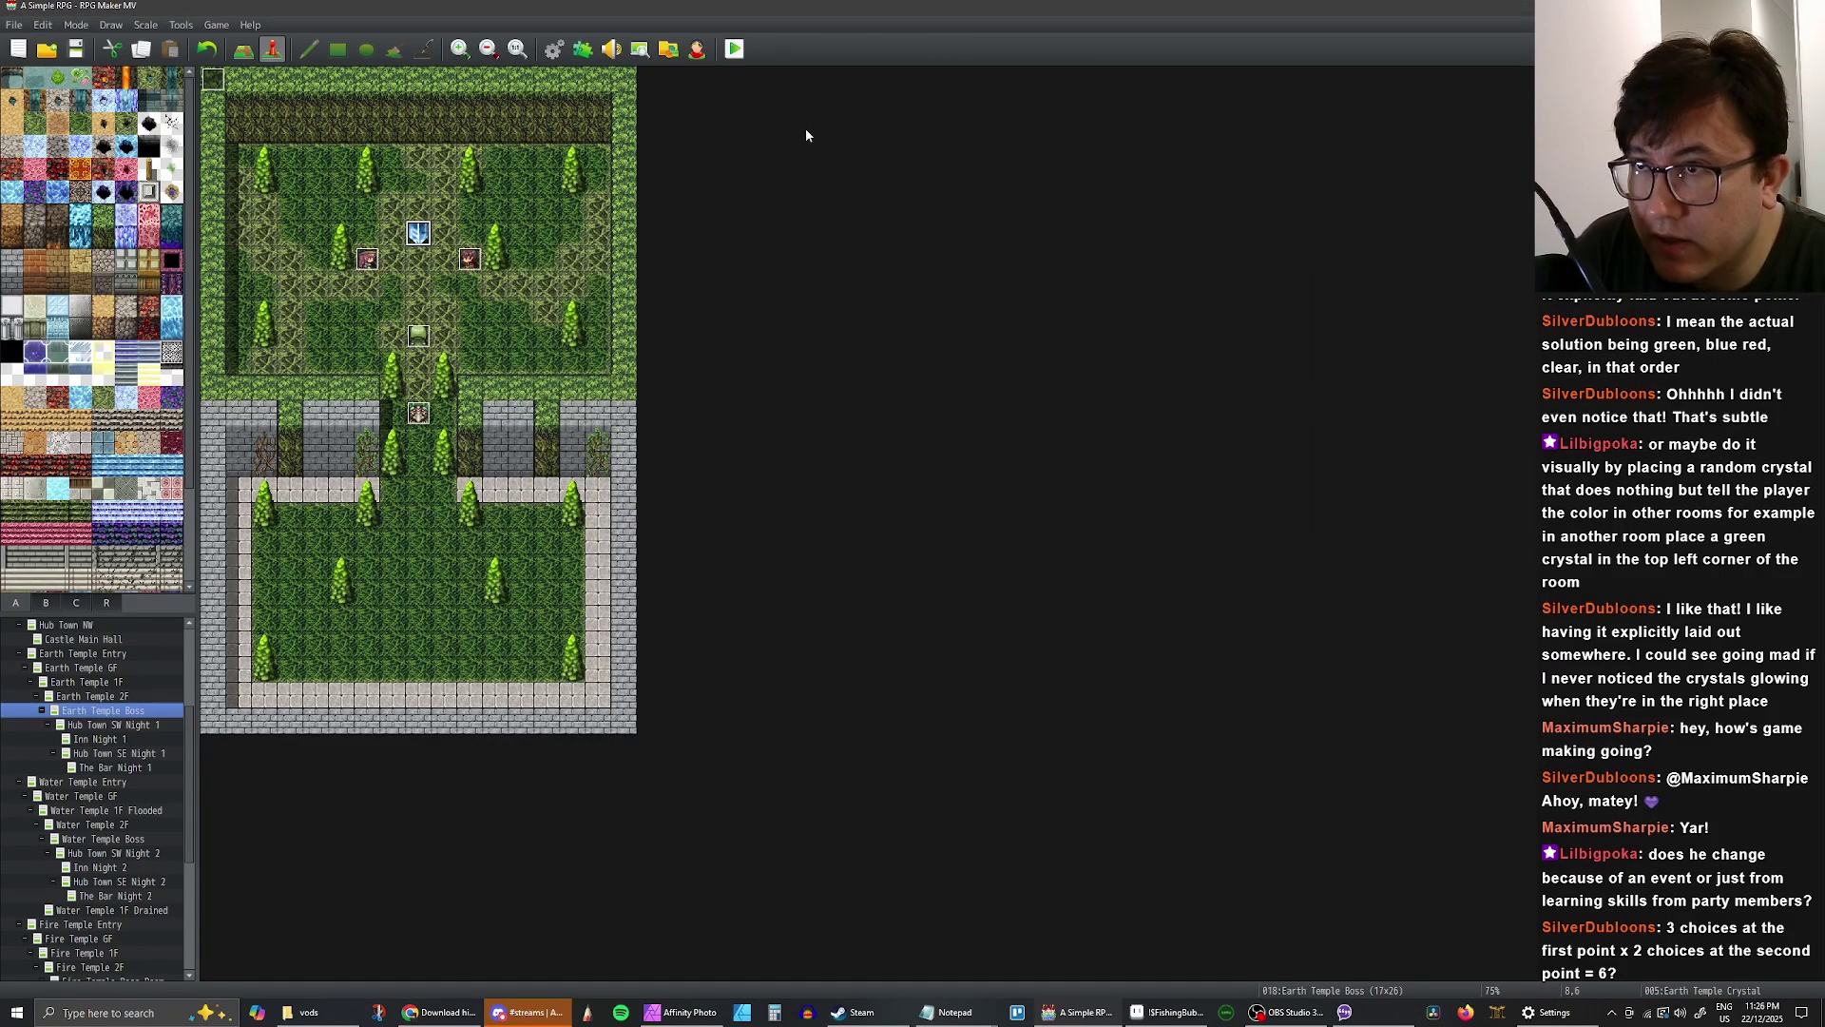
pyautogui.click(852, 528)
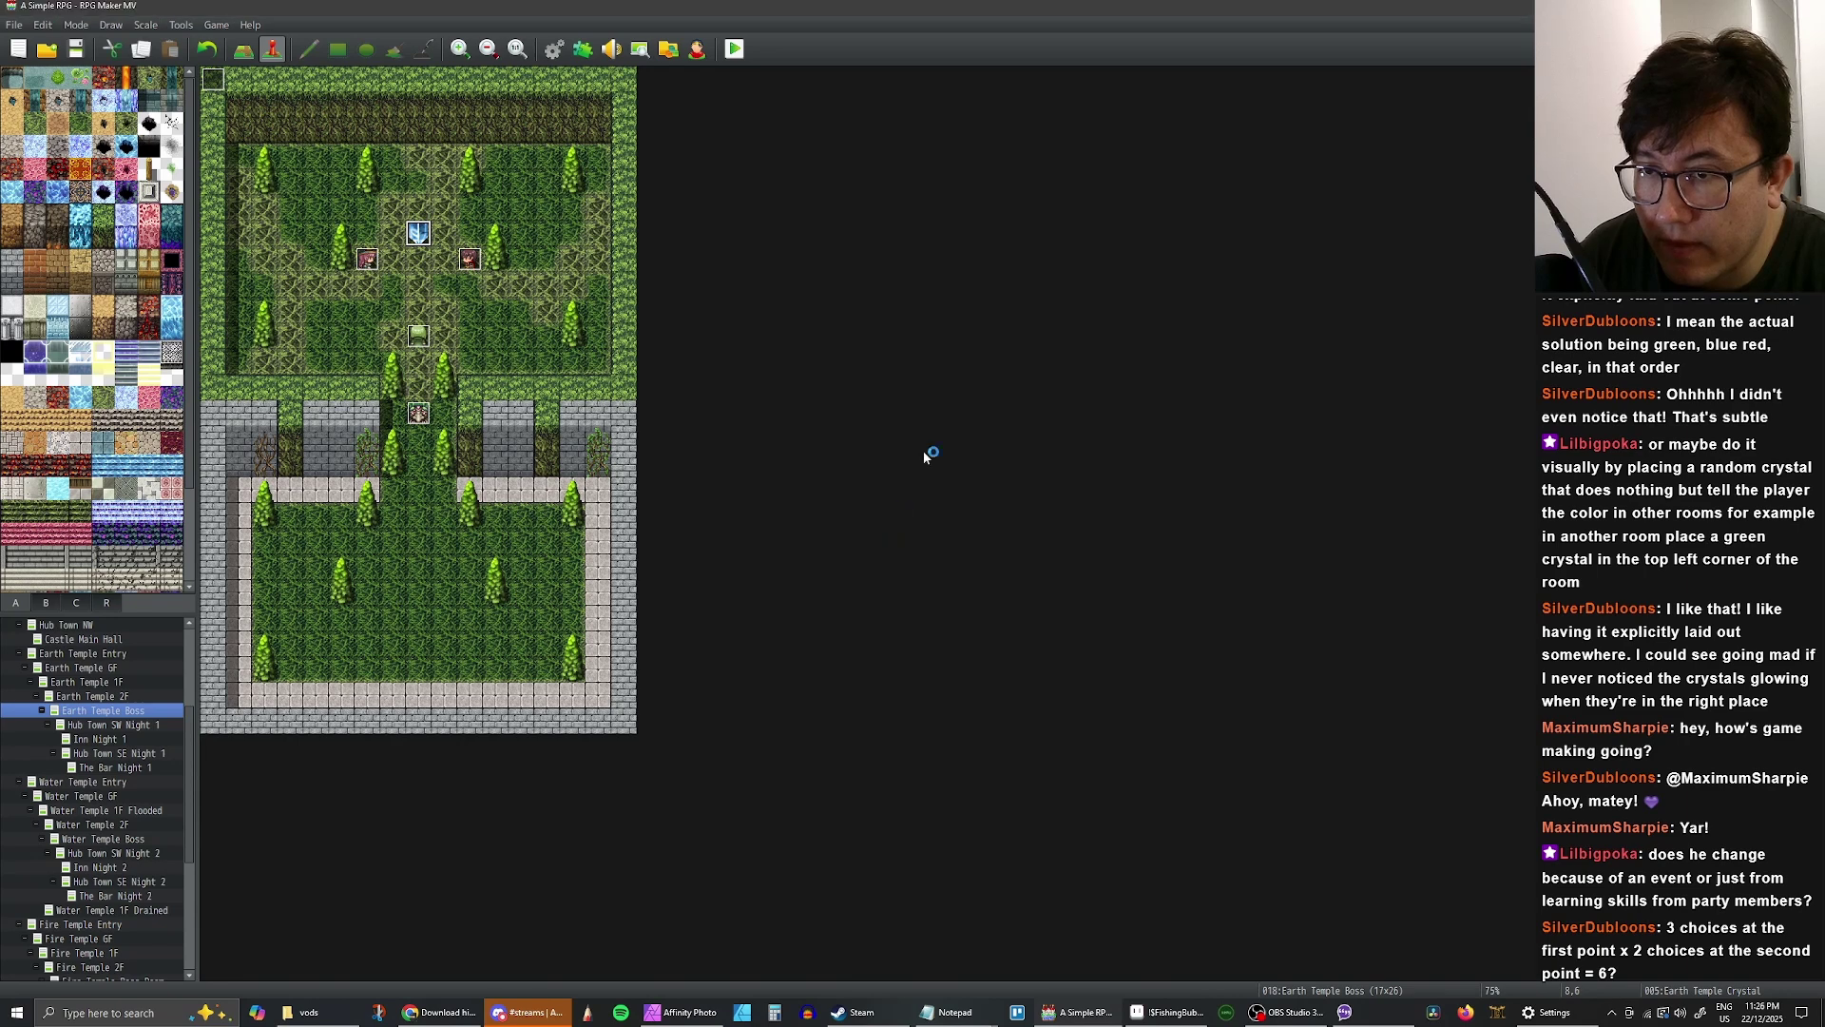
pyautogui.click(1152, 275)
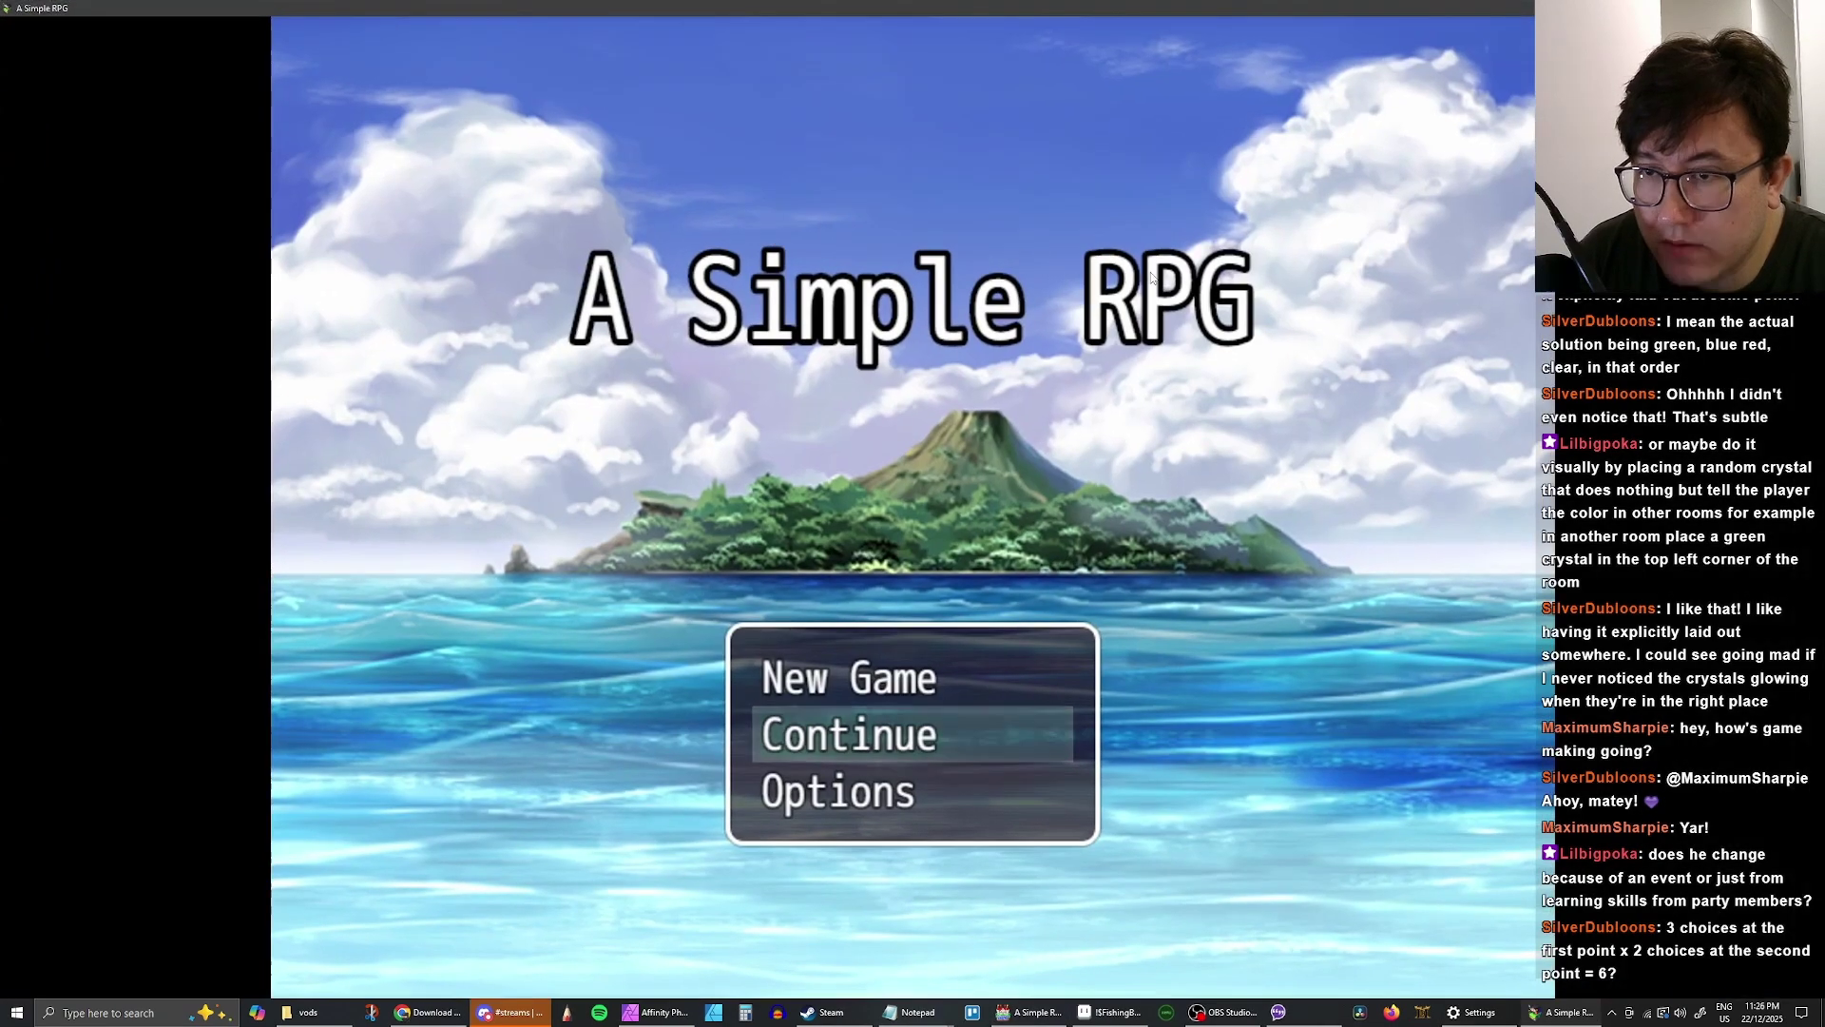
# - Continue from save File 5, view the party in the game's main menu, and quit the playtest
pyautogui.press('Up')
pyautogui.press('Down')
pyautogui.press('Return')
pyautogui.press('Return')
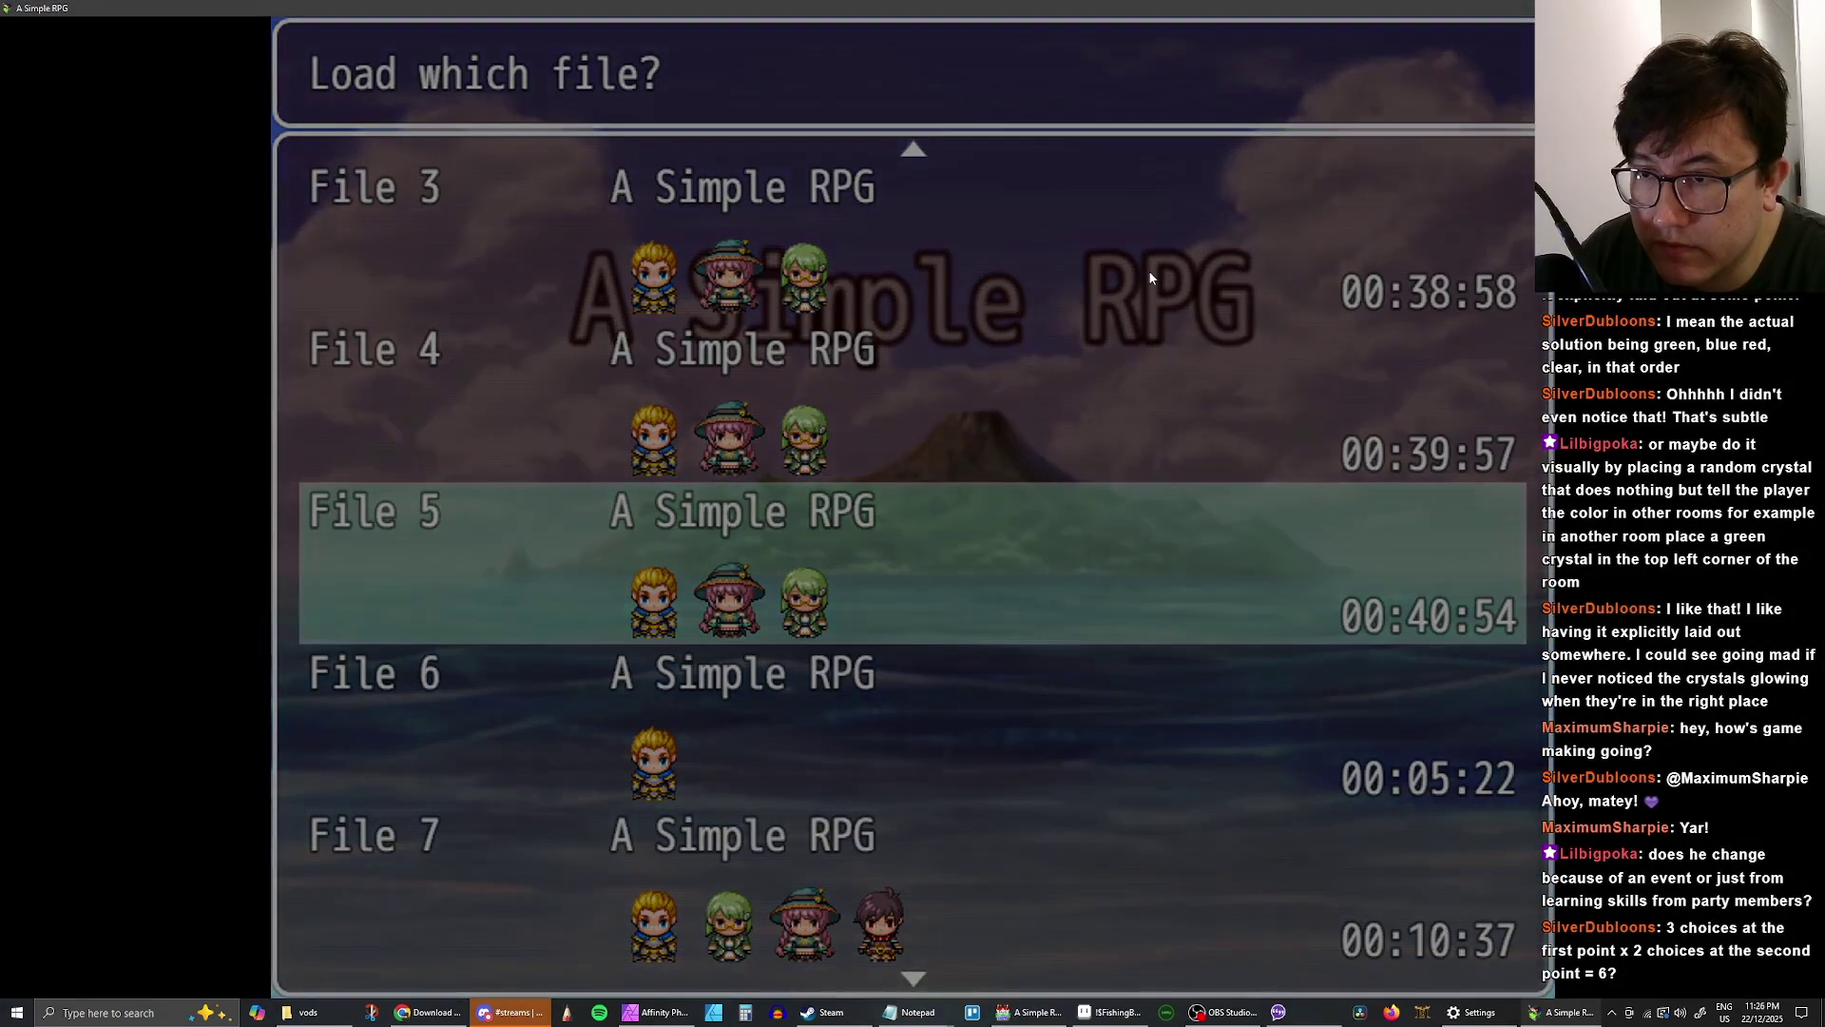
pyautogui.press('Escape')
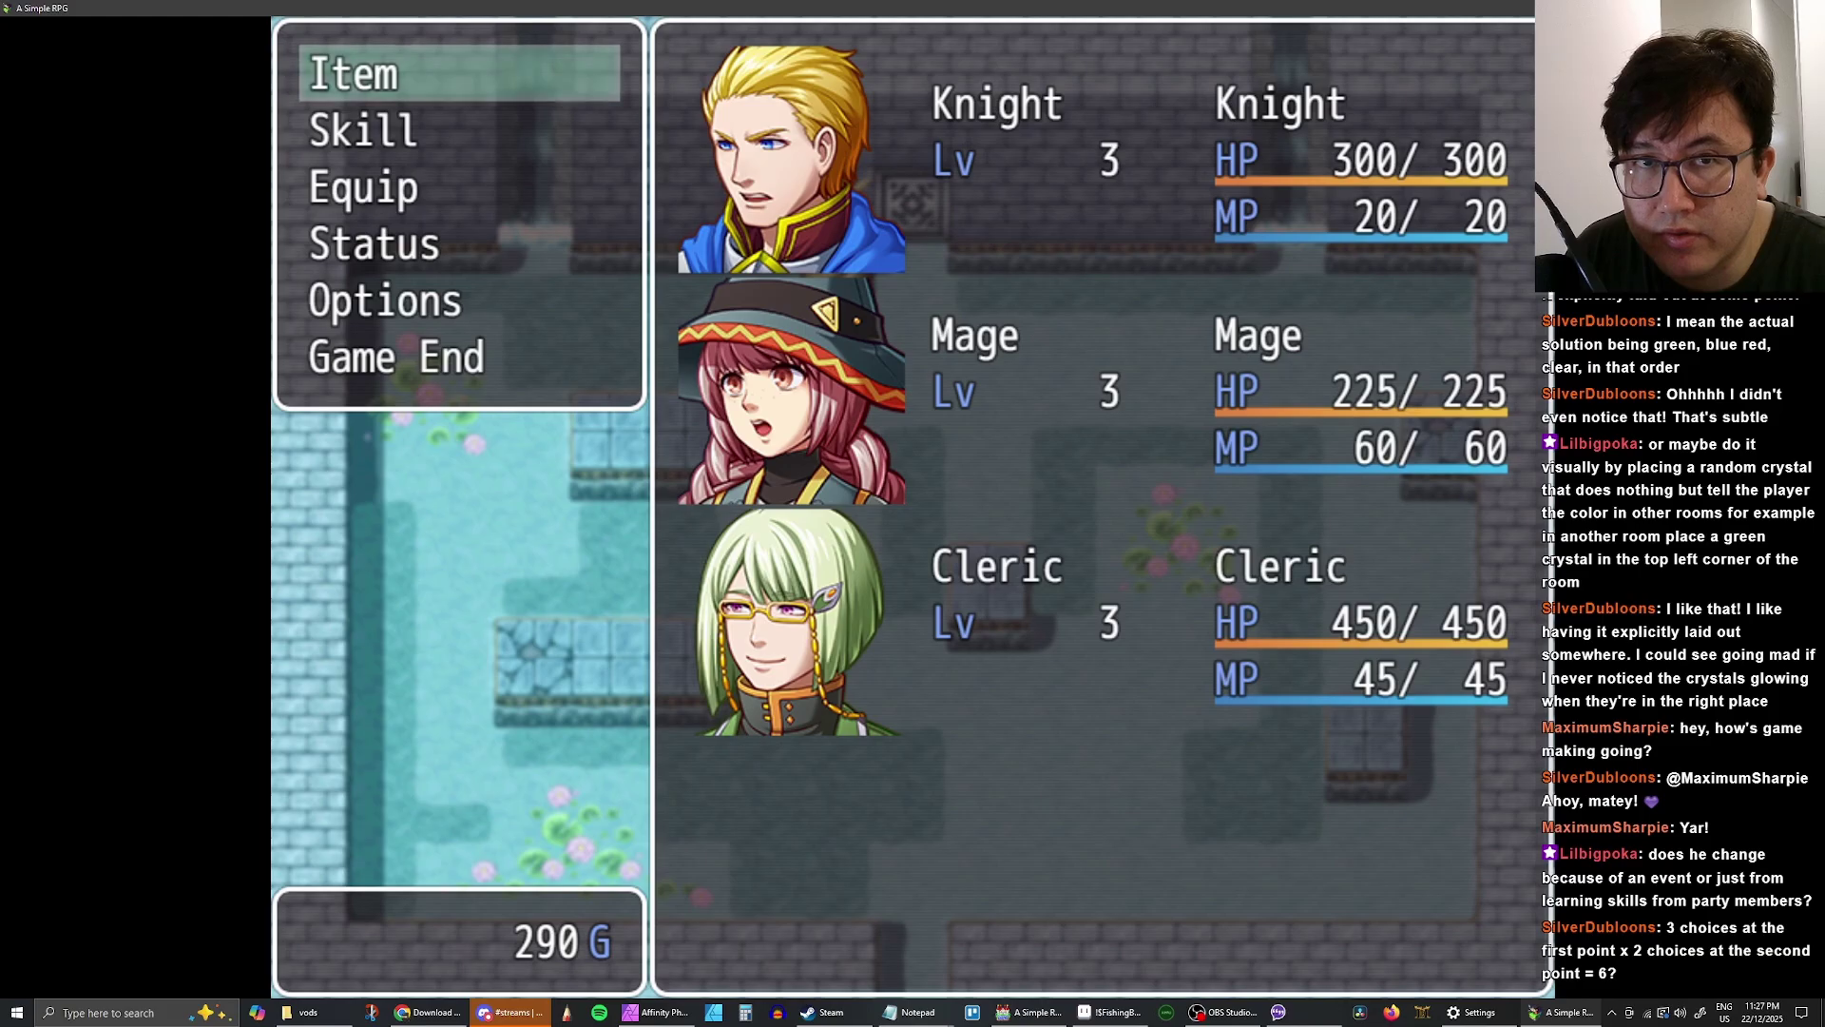
pyautogui.hotkey('alt', 'F4')
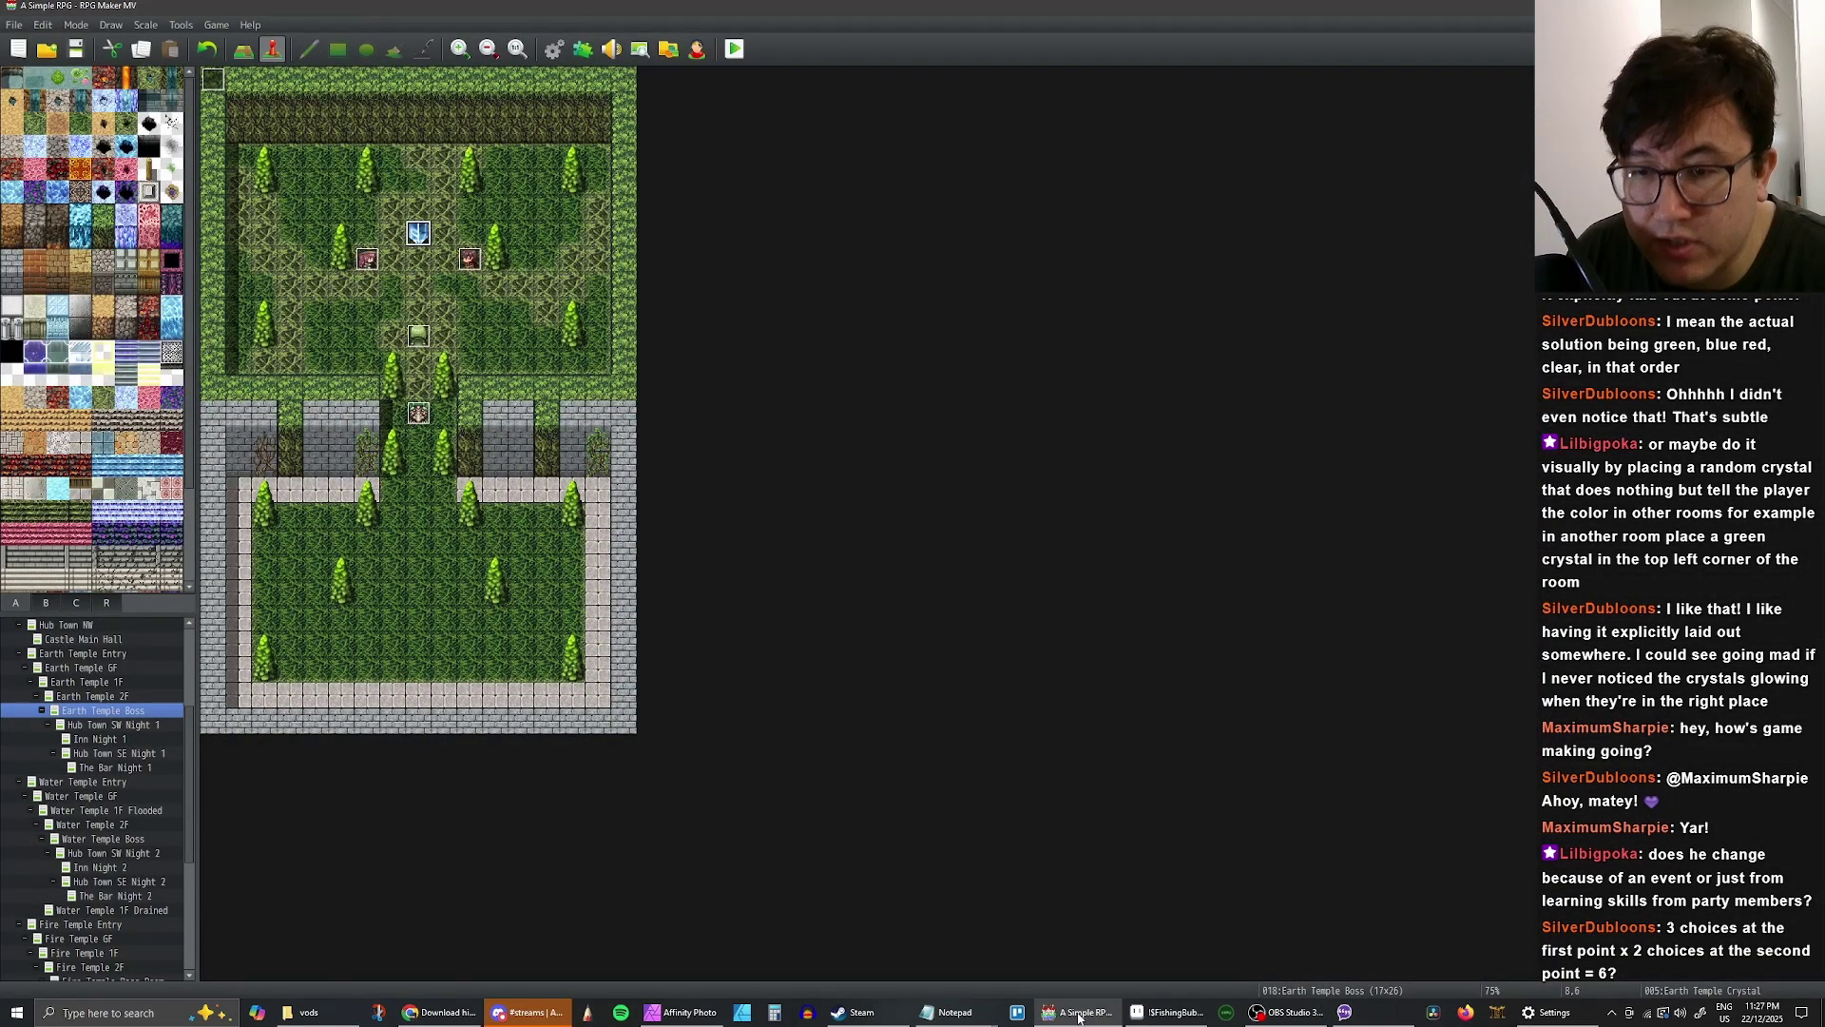
# - In the Notepad list, name K + R Assassin, K + C Paladin and K + M Spellblade, and add an equals sign after K + R + C
pyautogui.moveTo(954, 1013)
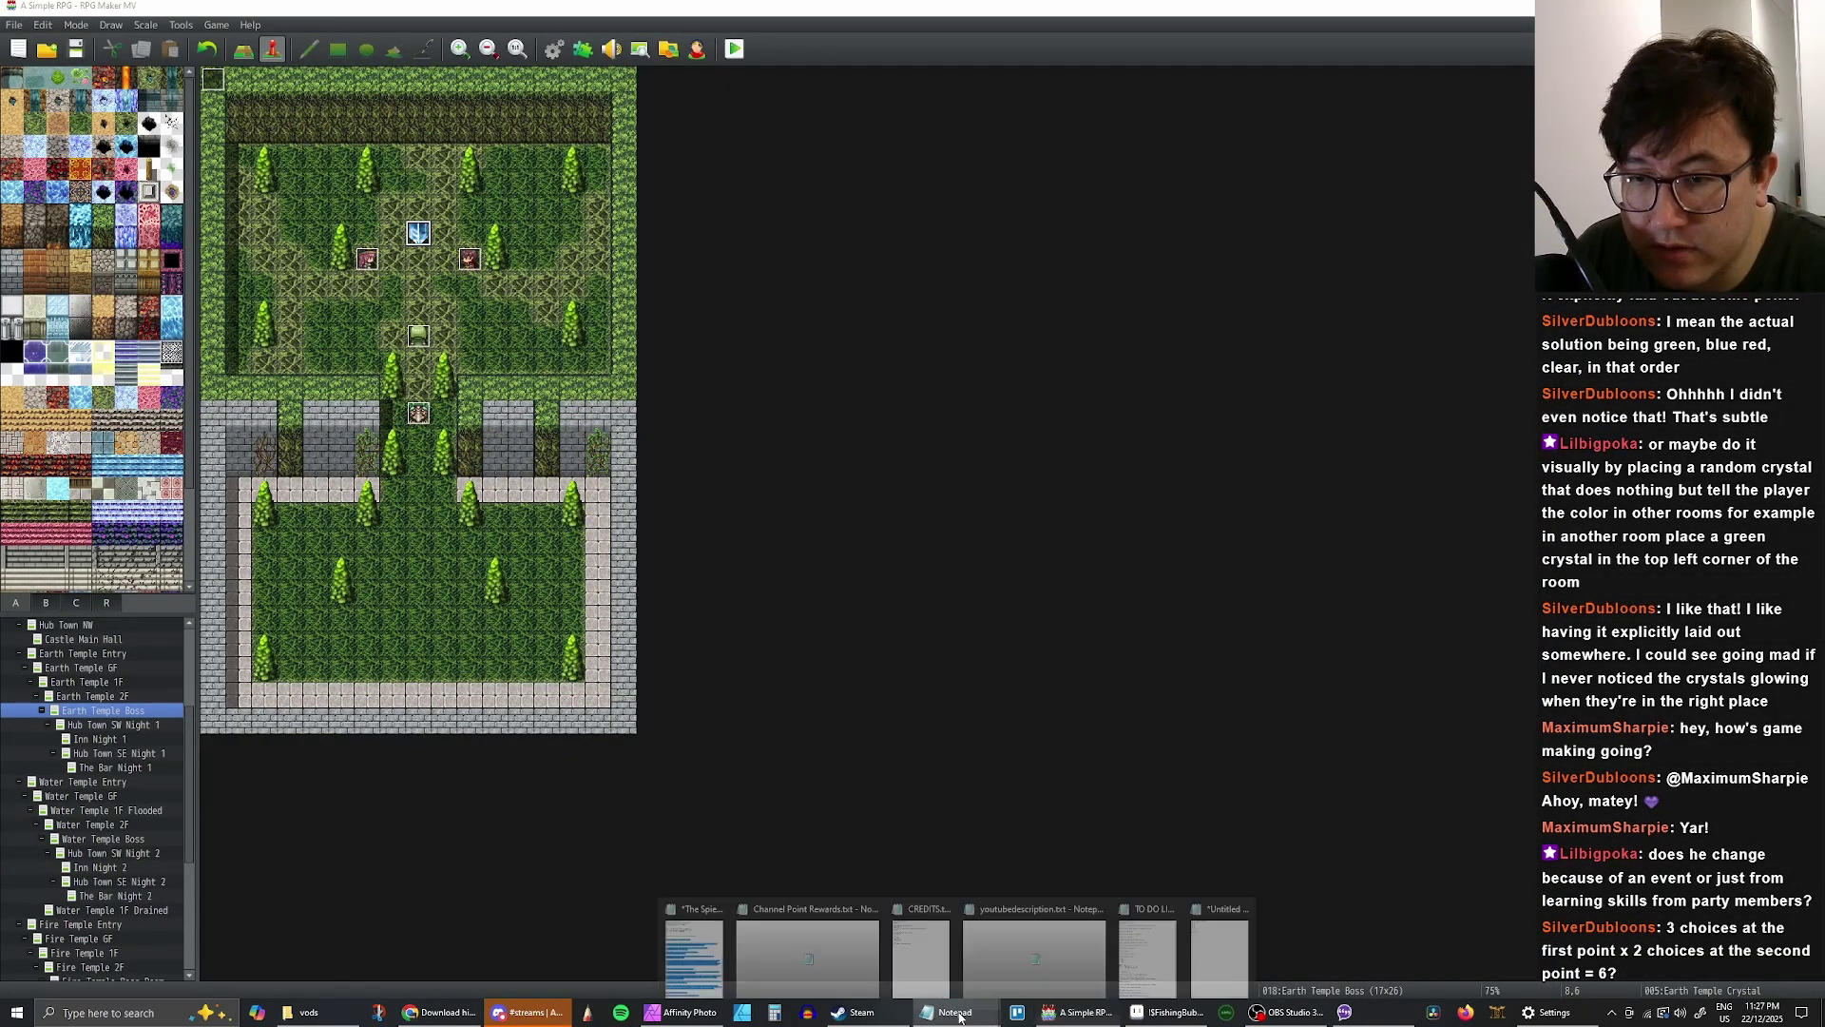
pyautogui.click(1222, 941)
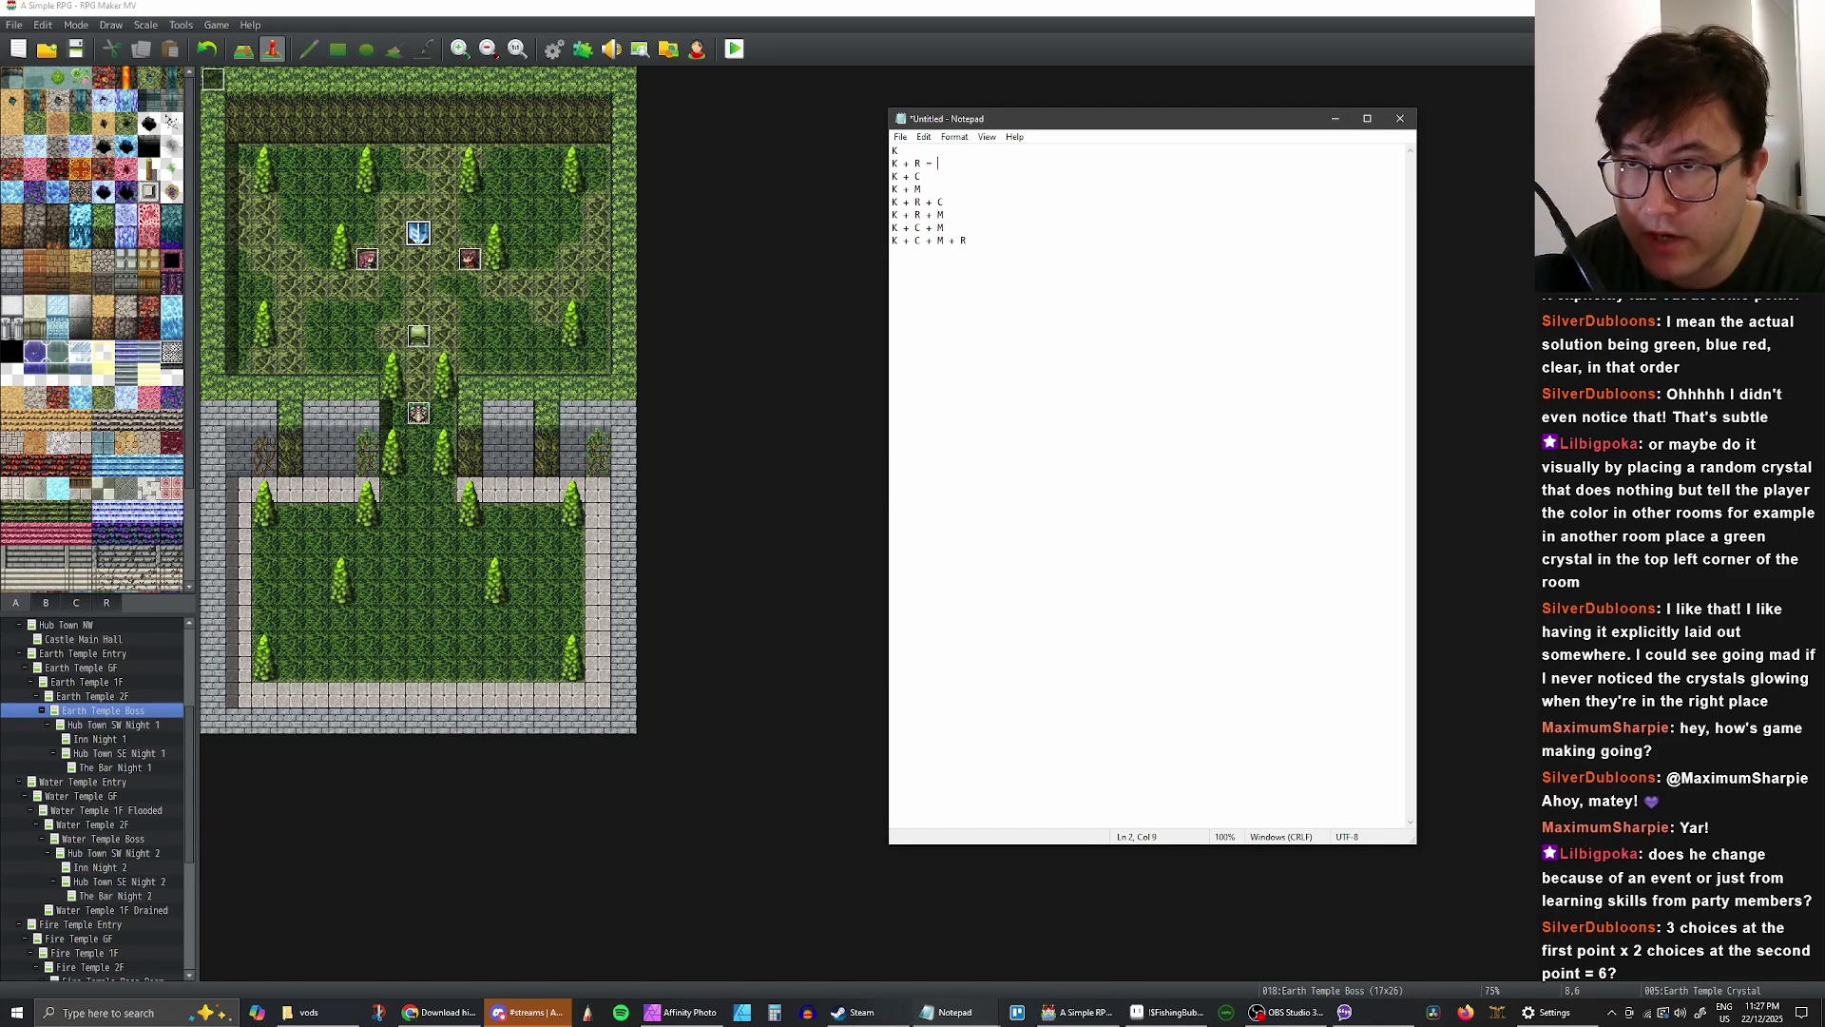
pyautogui.write('Assassin')
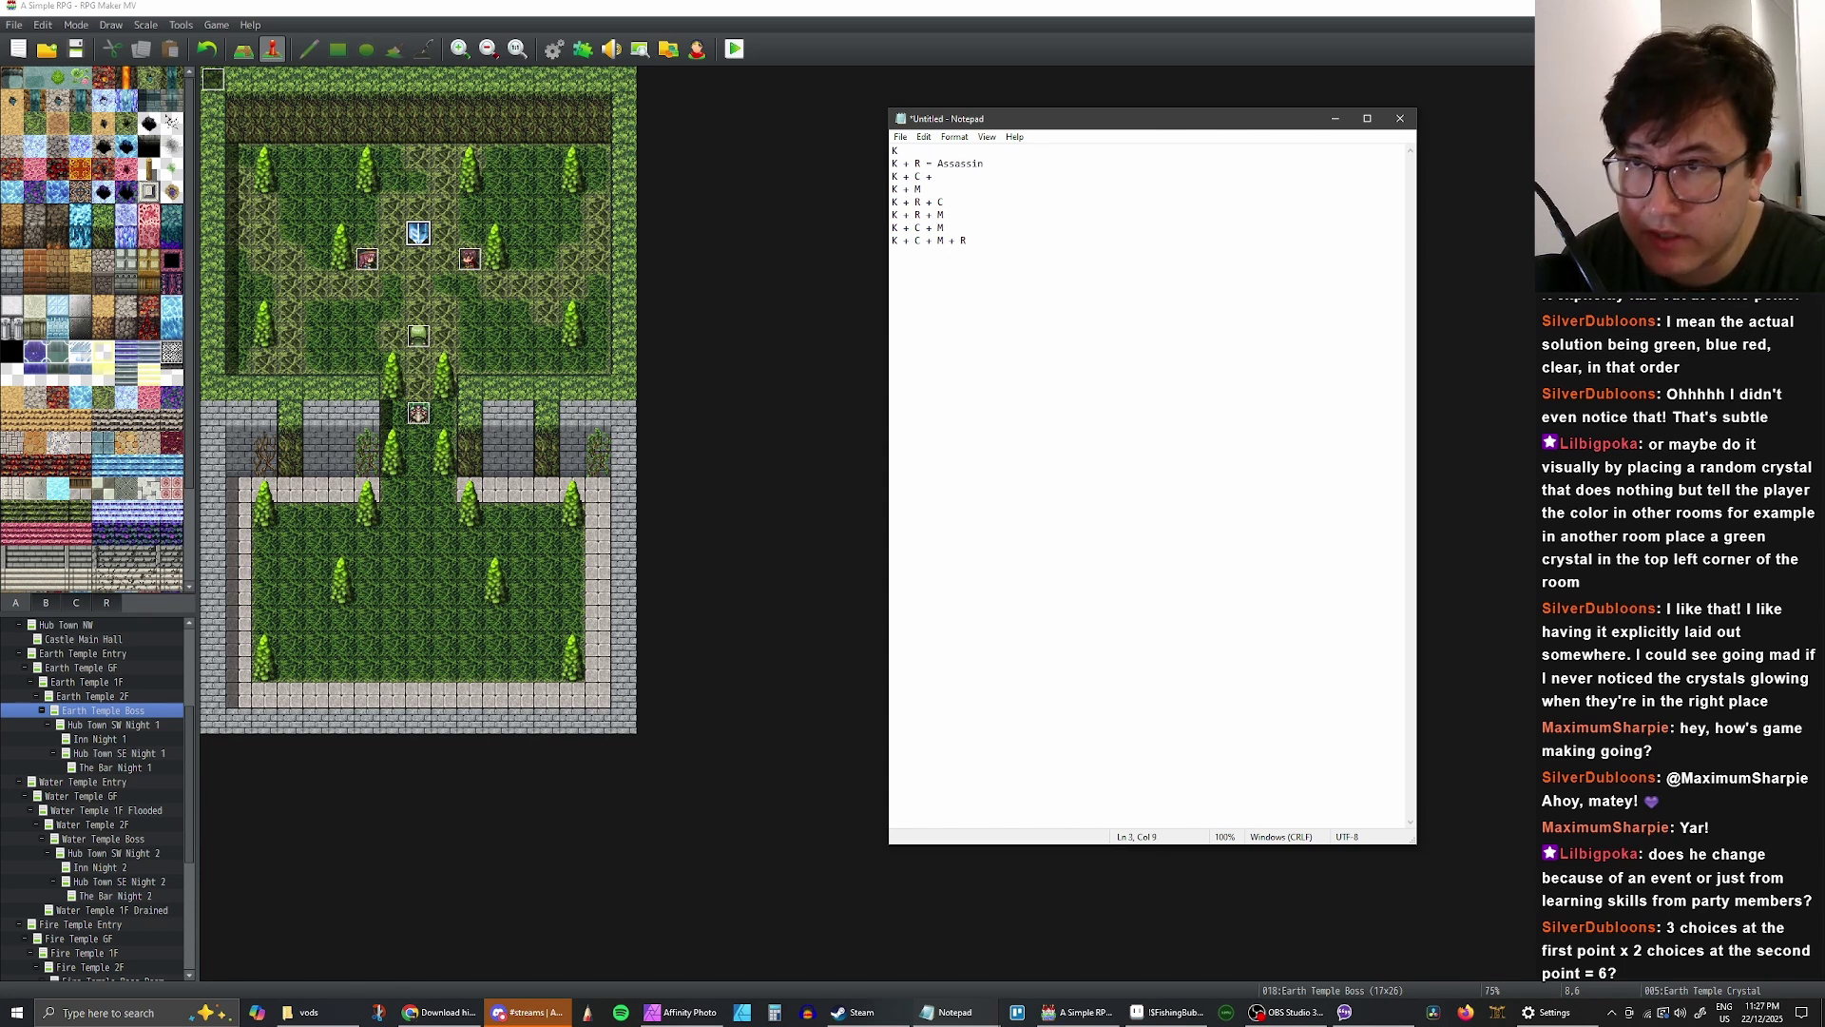
pyautogui.write('P')
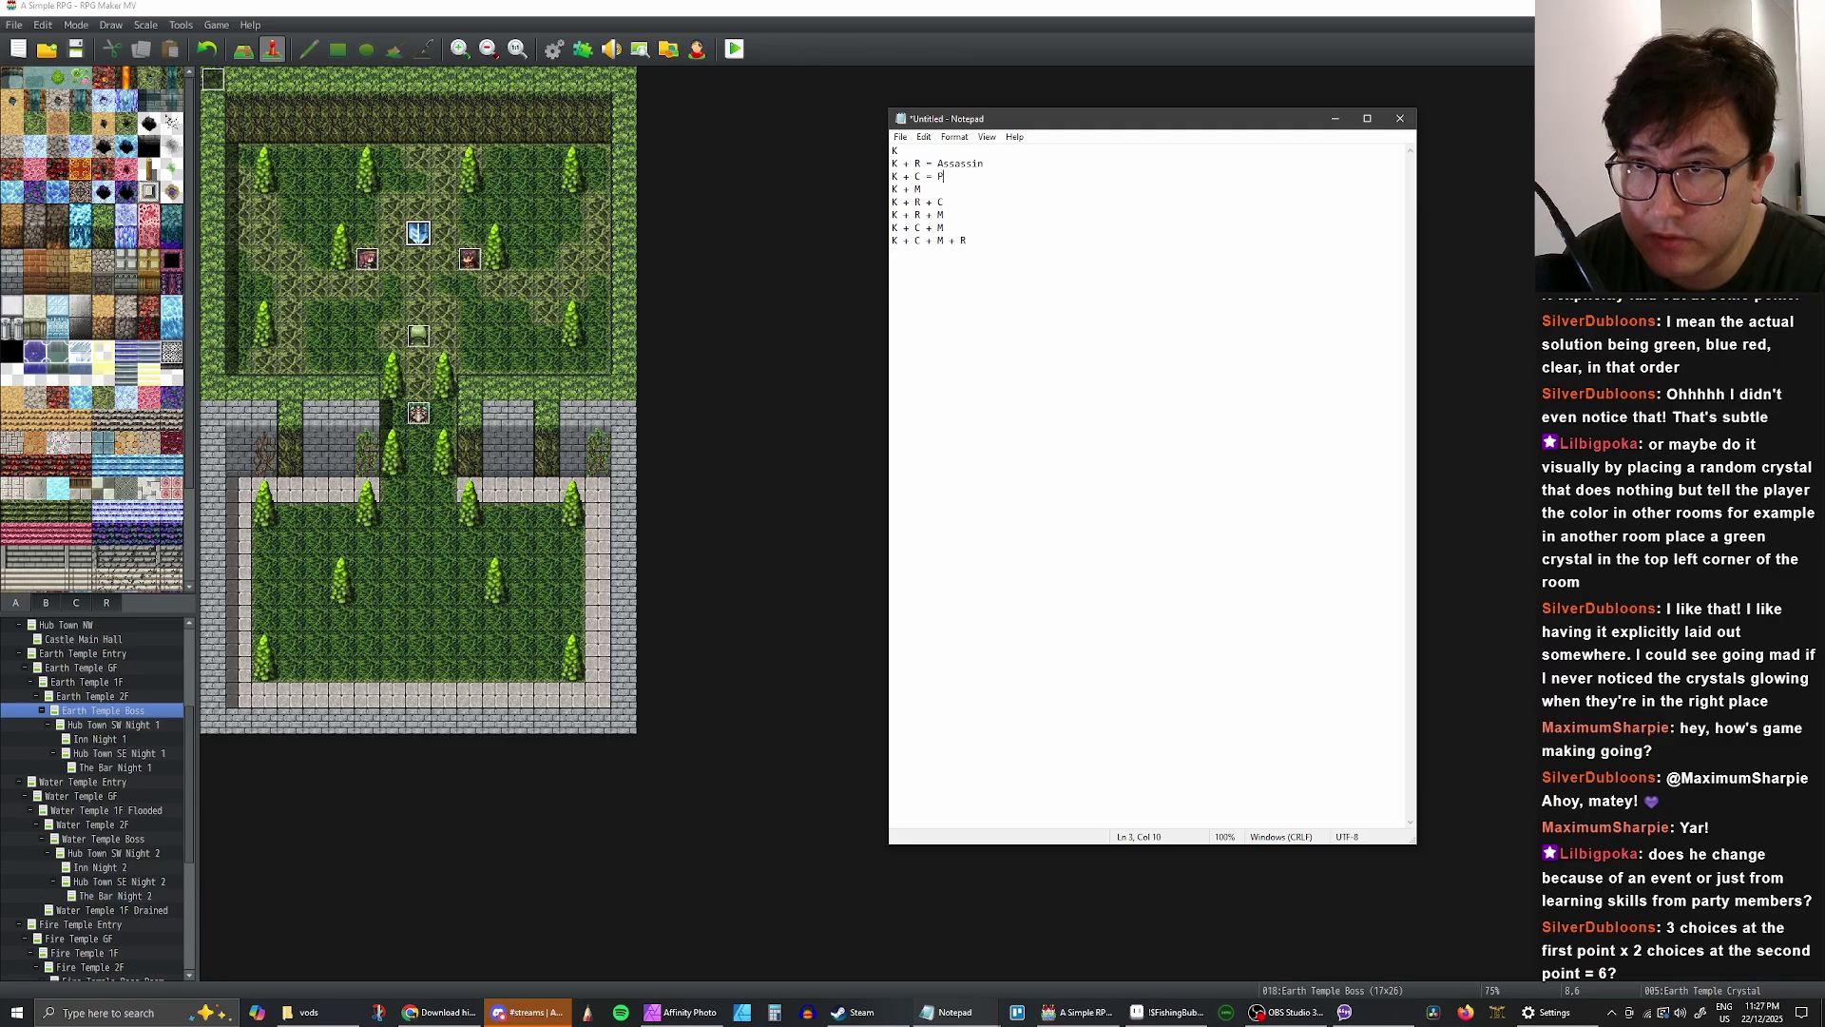
pyautogui.write('aladin K + M = ')
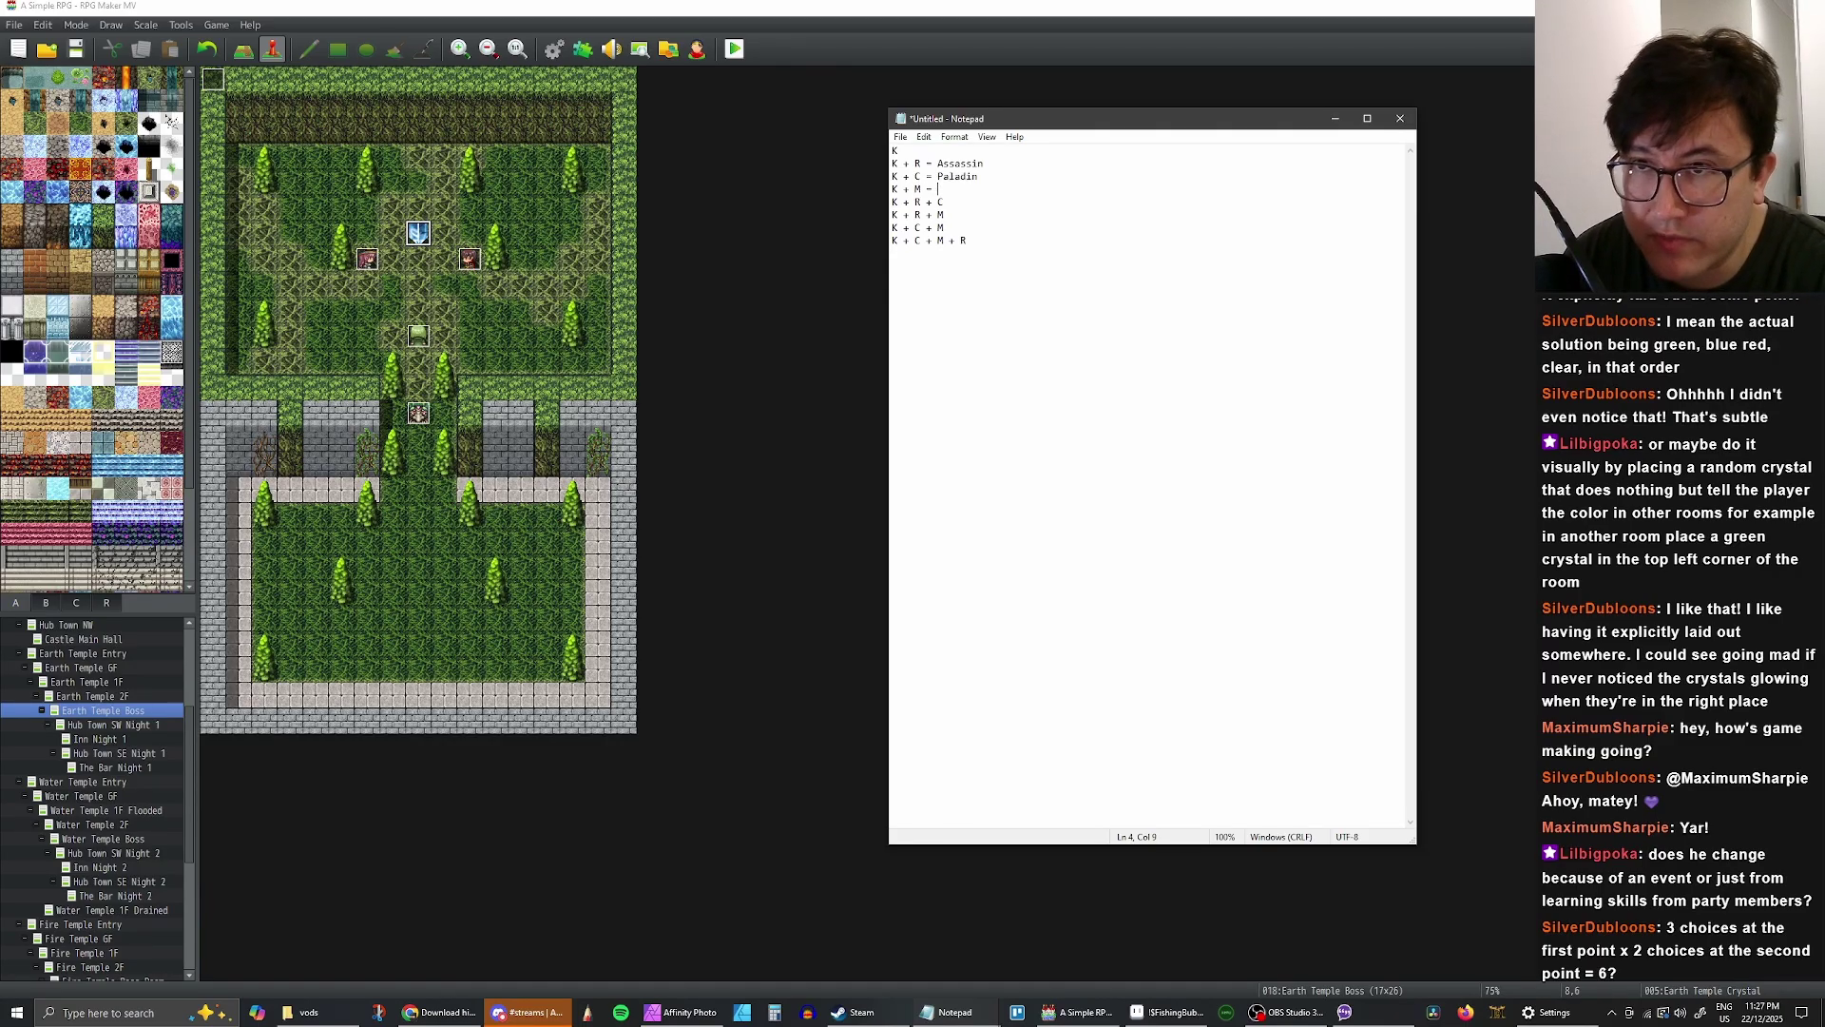
pyautogui.write('Spellblade')
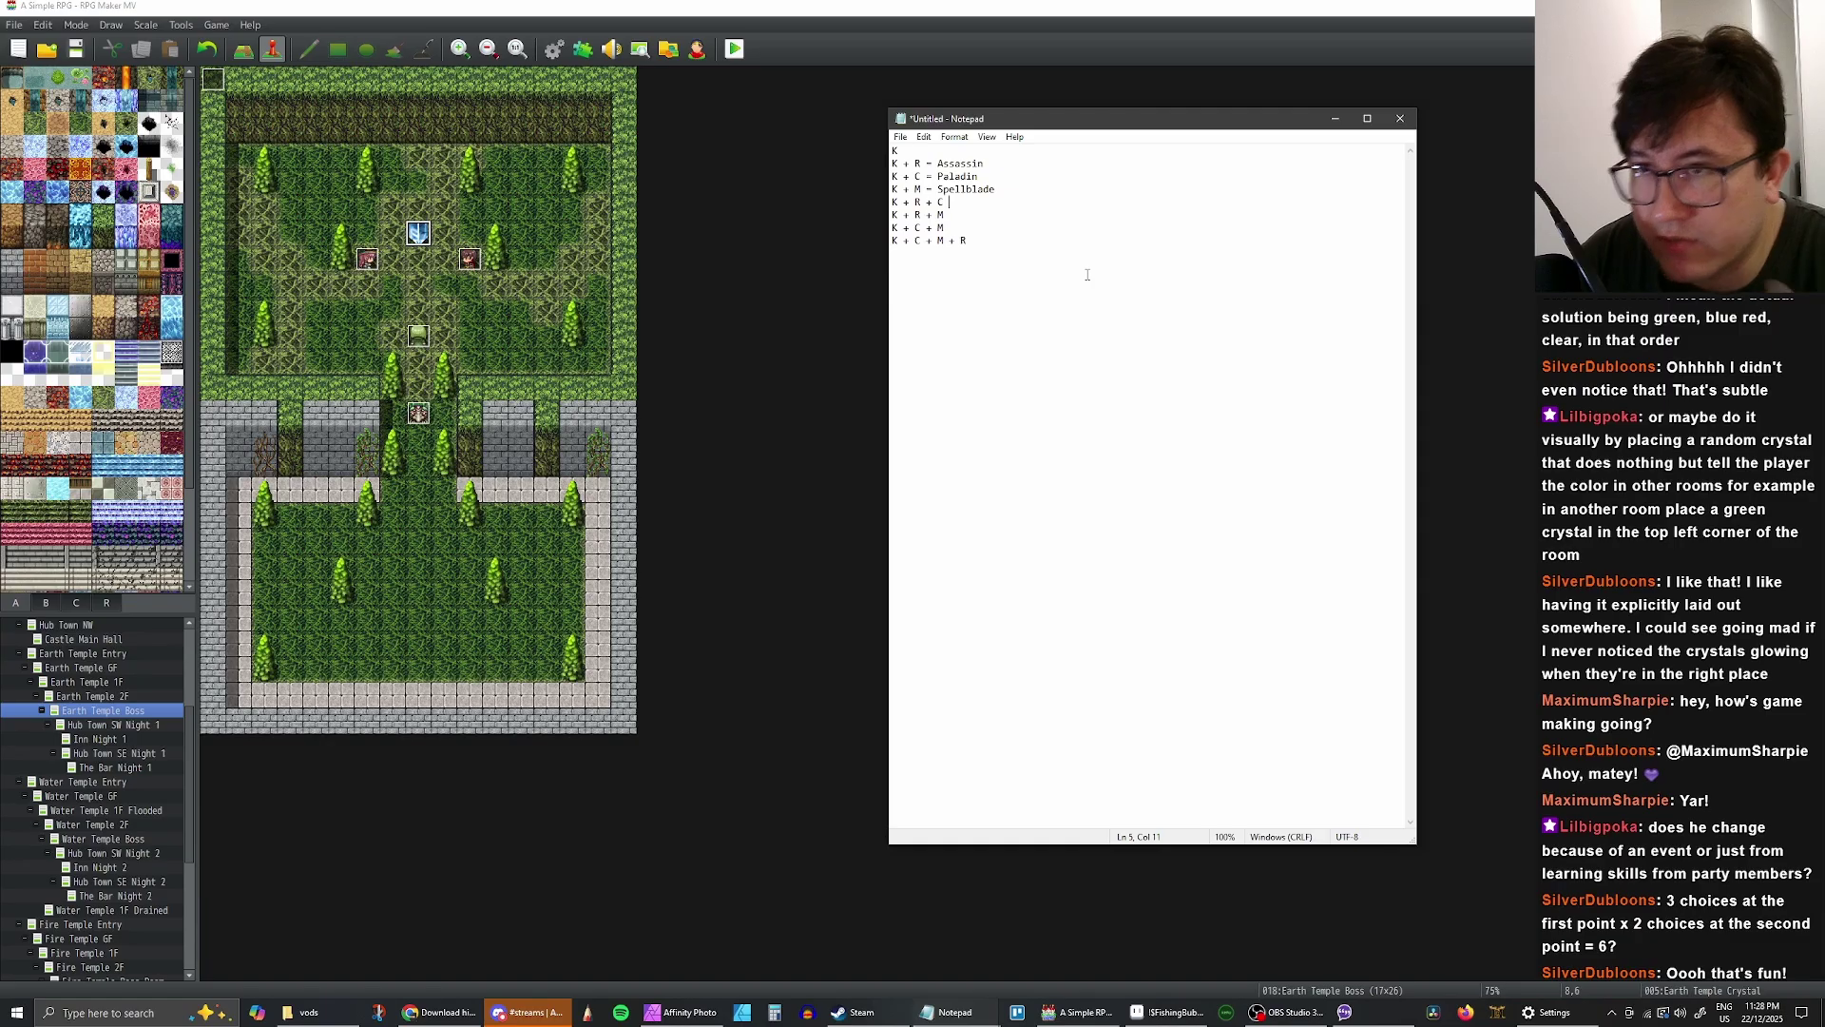
pyautogui.write('=')
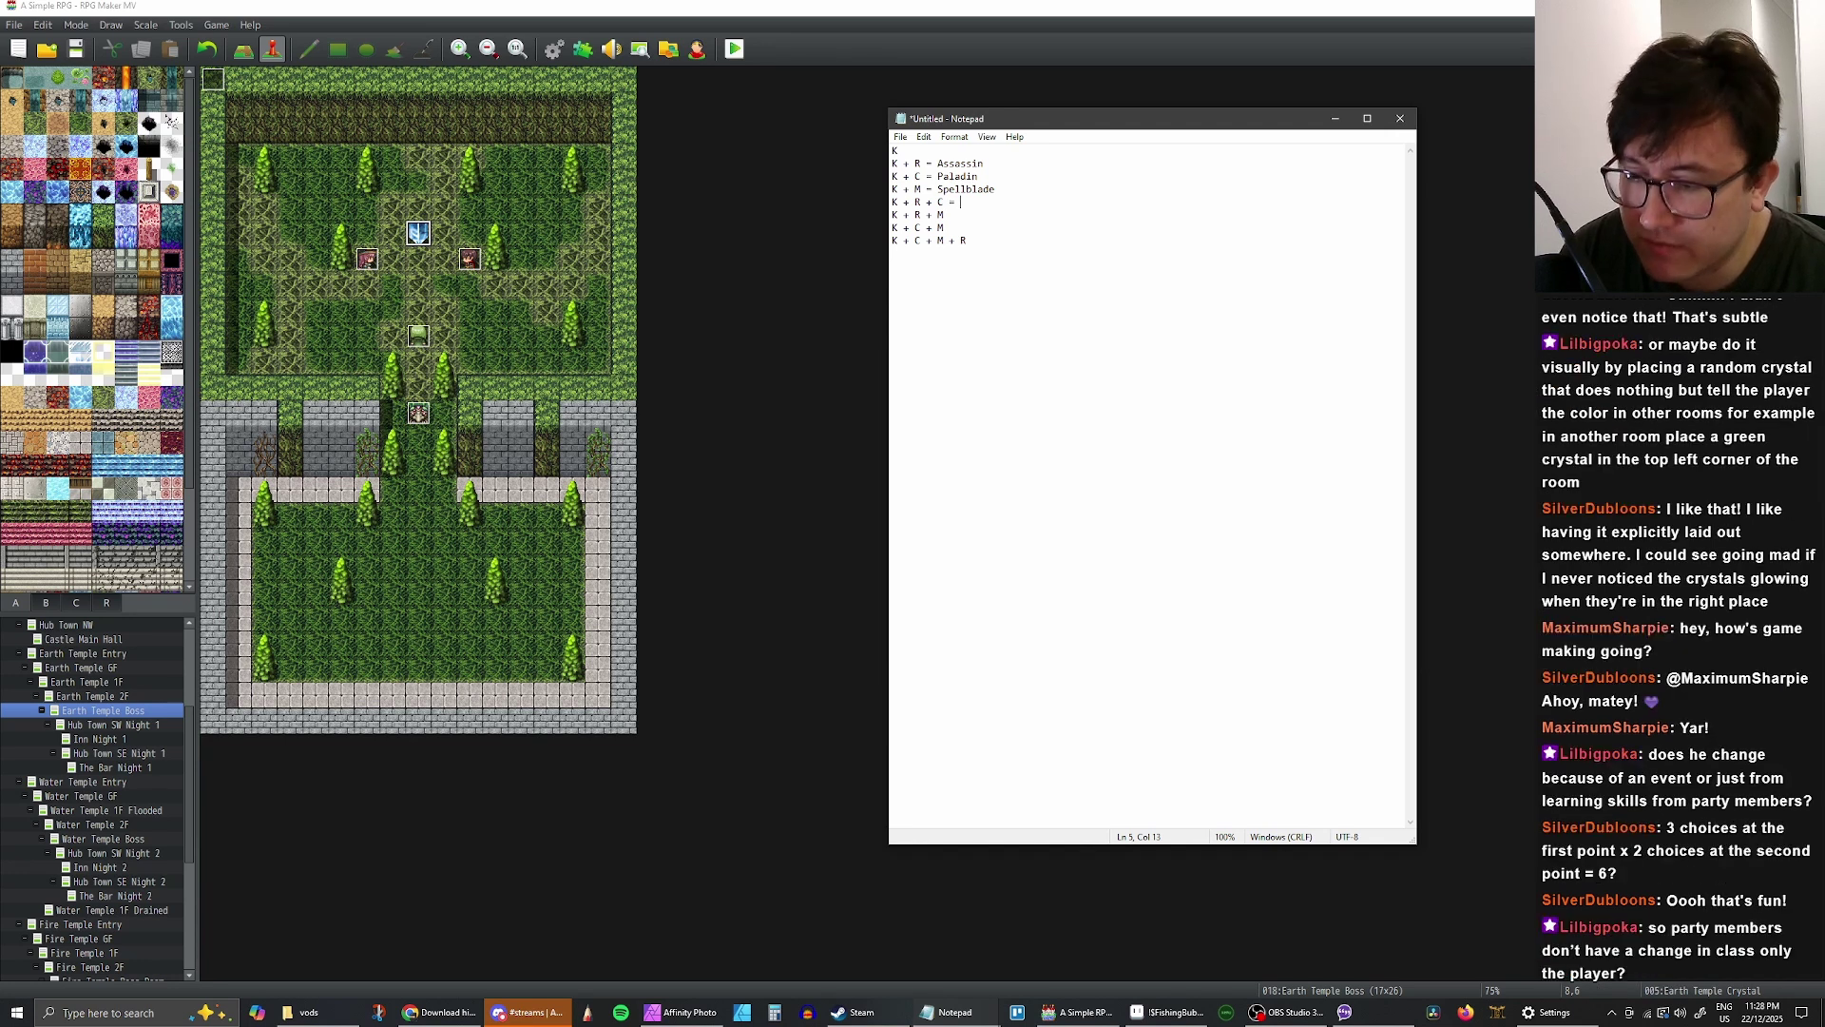
pyautogui.write('Knigh')
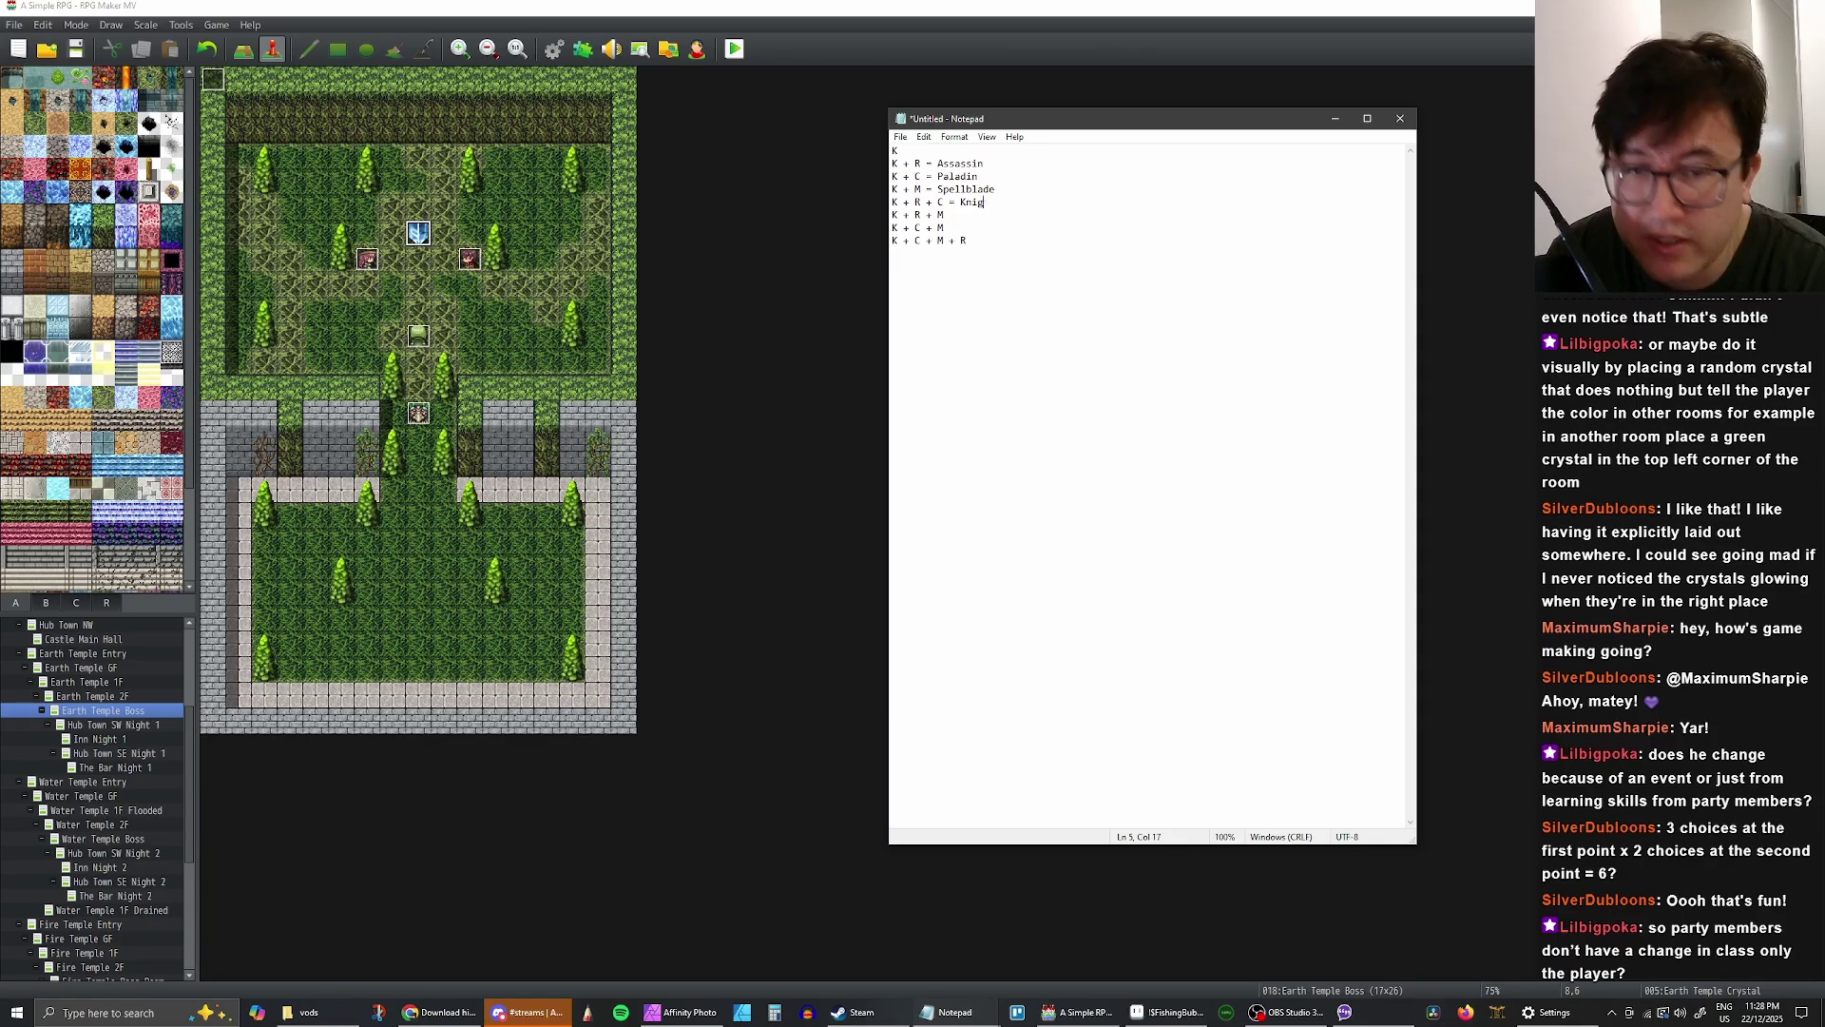
pyautogui.press('BackSpace')
pyautogui.press('BackSpace')
pyautogui.press('BackSpace')
pyautogui.press('BackSpace')
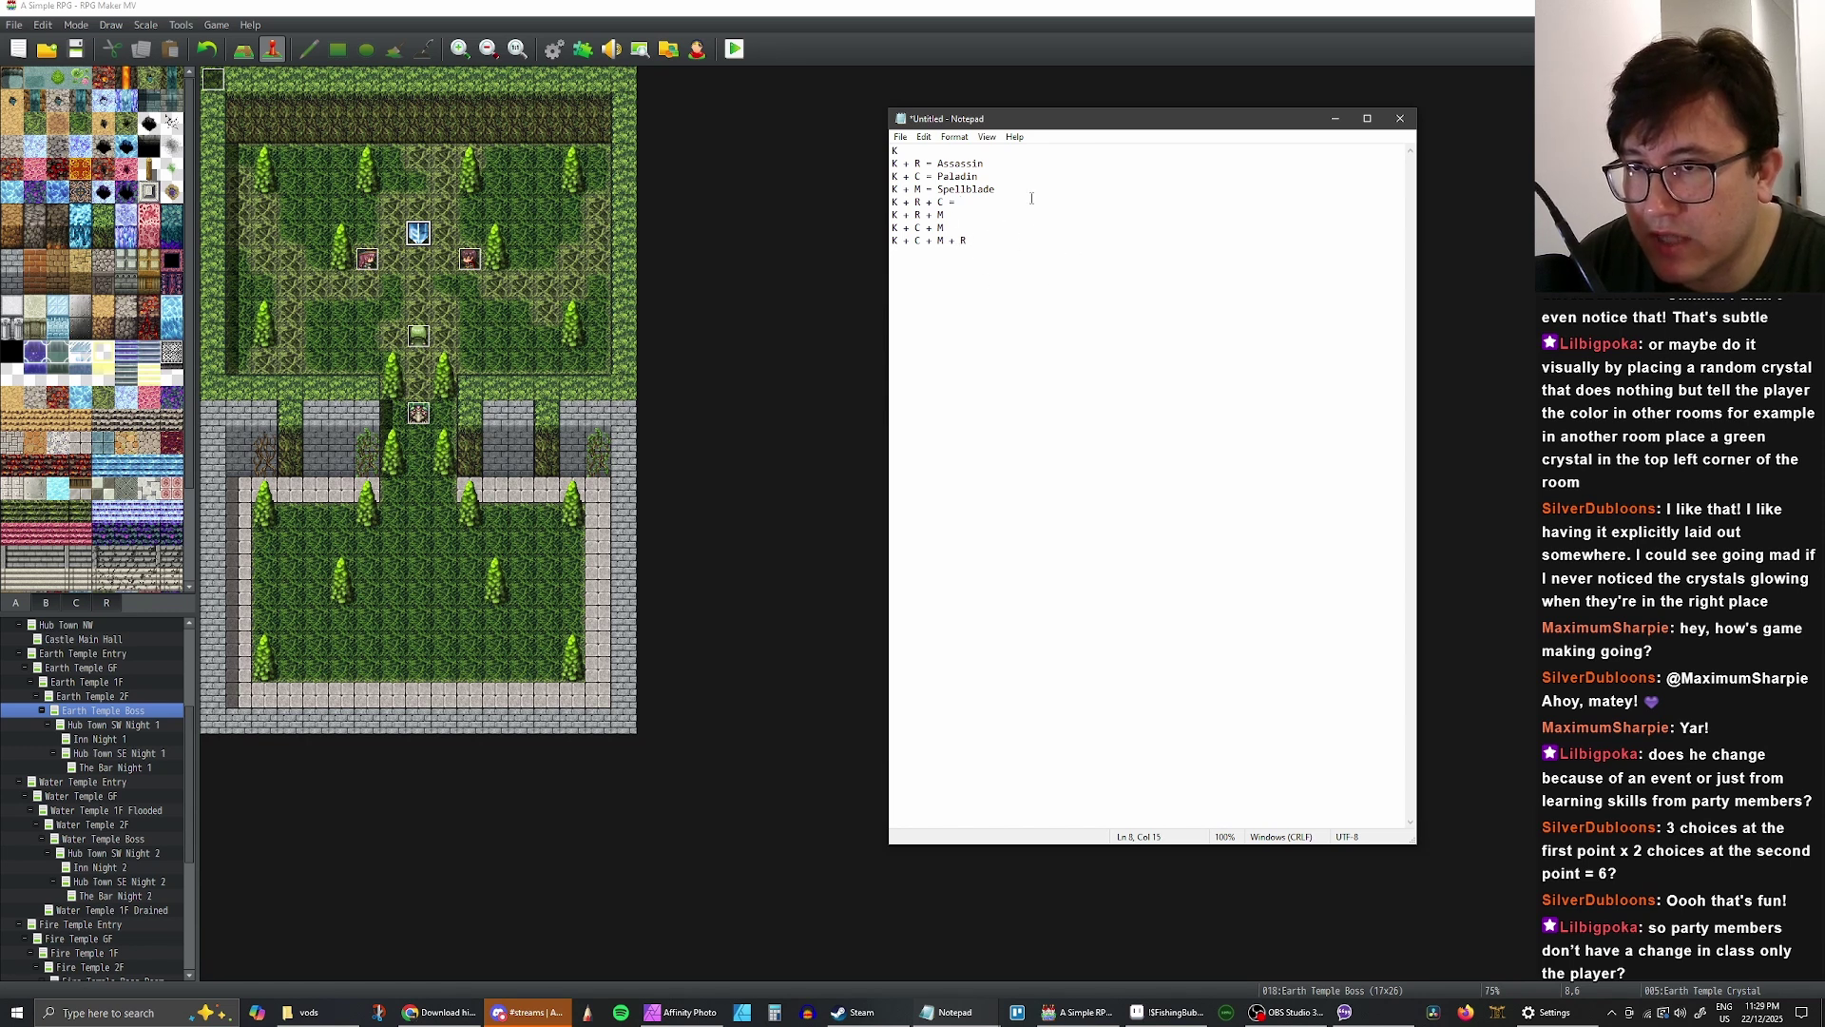
# - Add an equals sign after K + R + M and name the K + C + M + R combination Hero
pyautogui.click(982, 204)
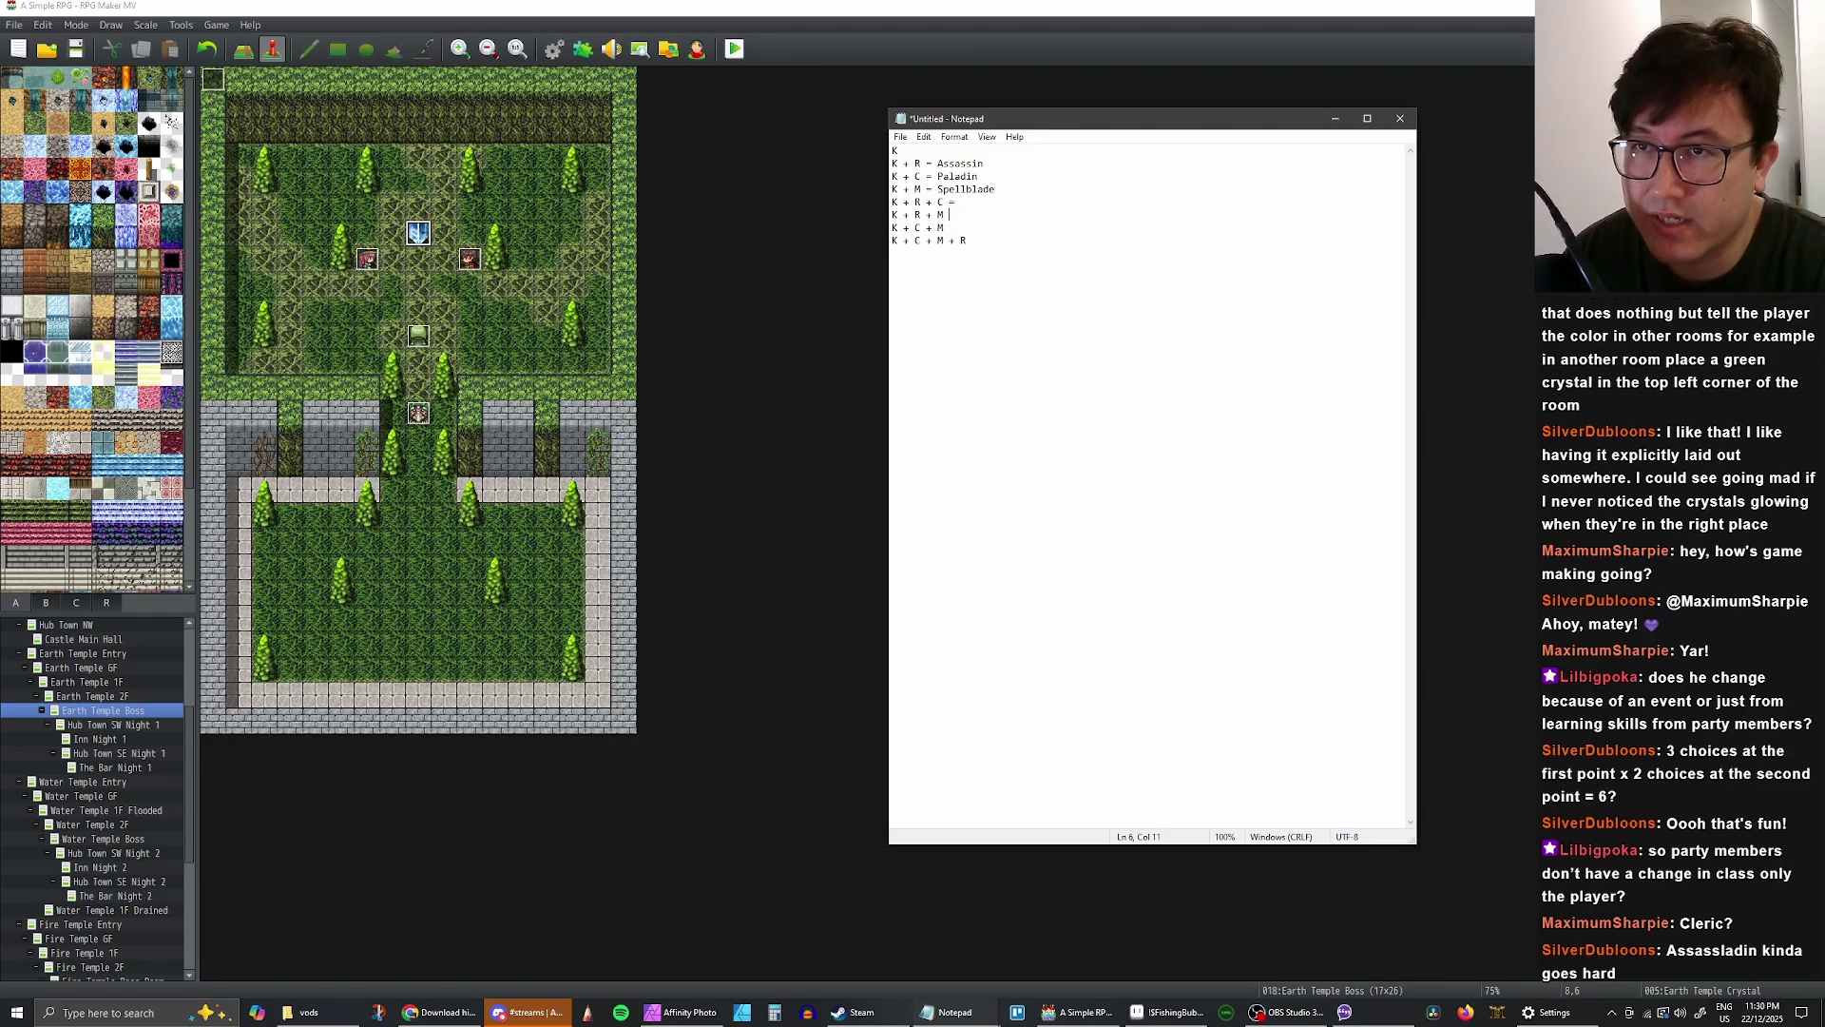
pyautogui.write('+')
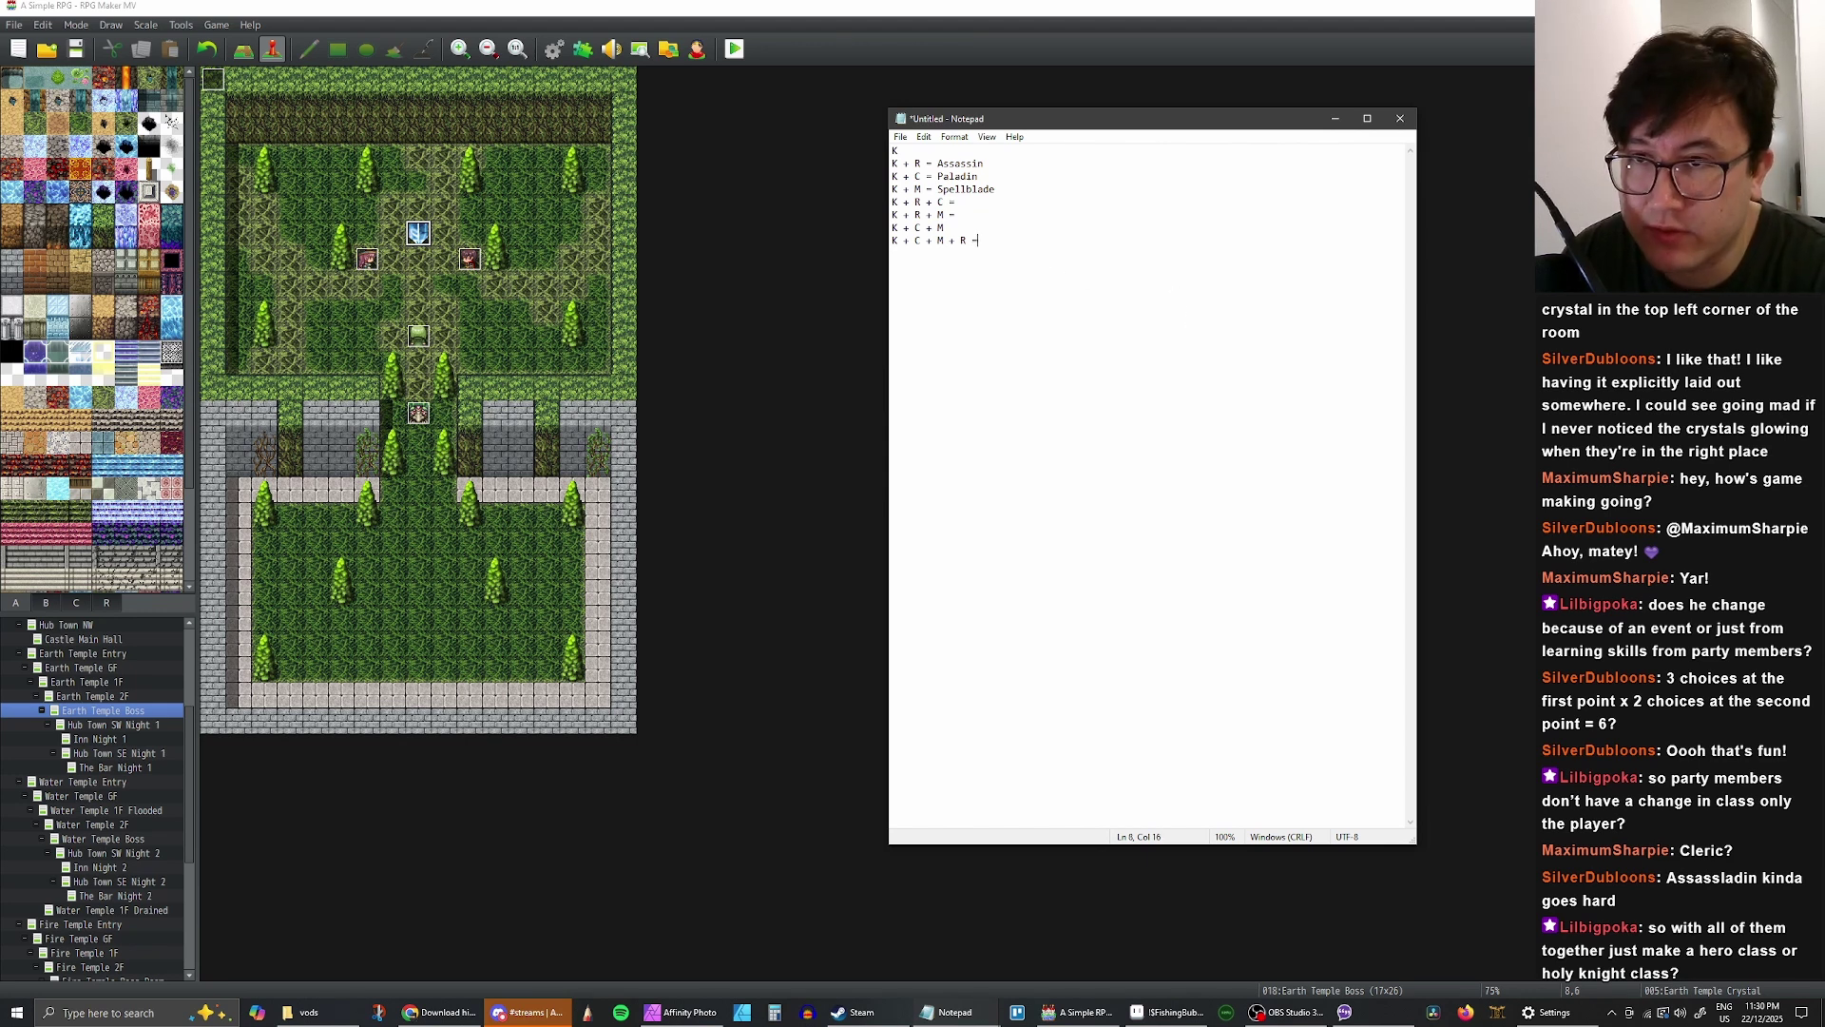
pyautogui.write('ero')
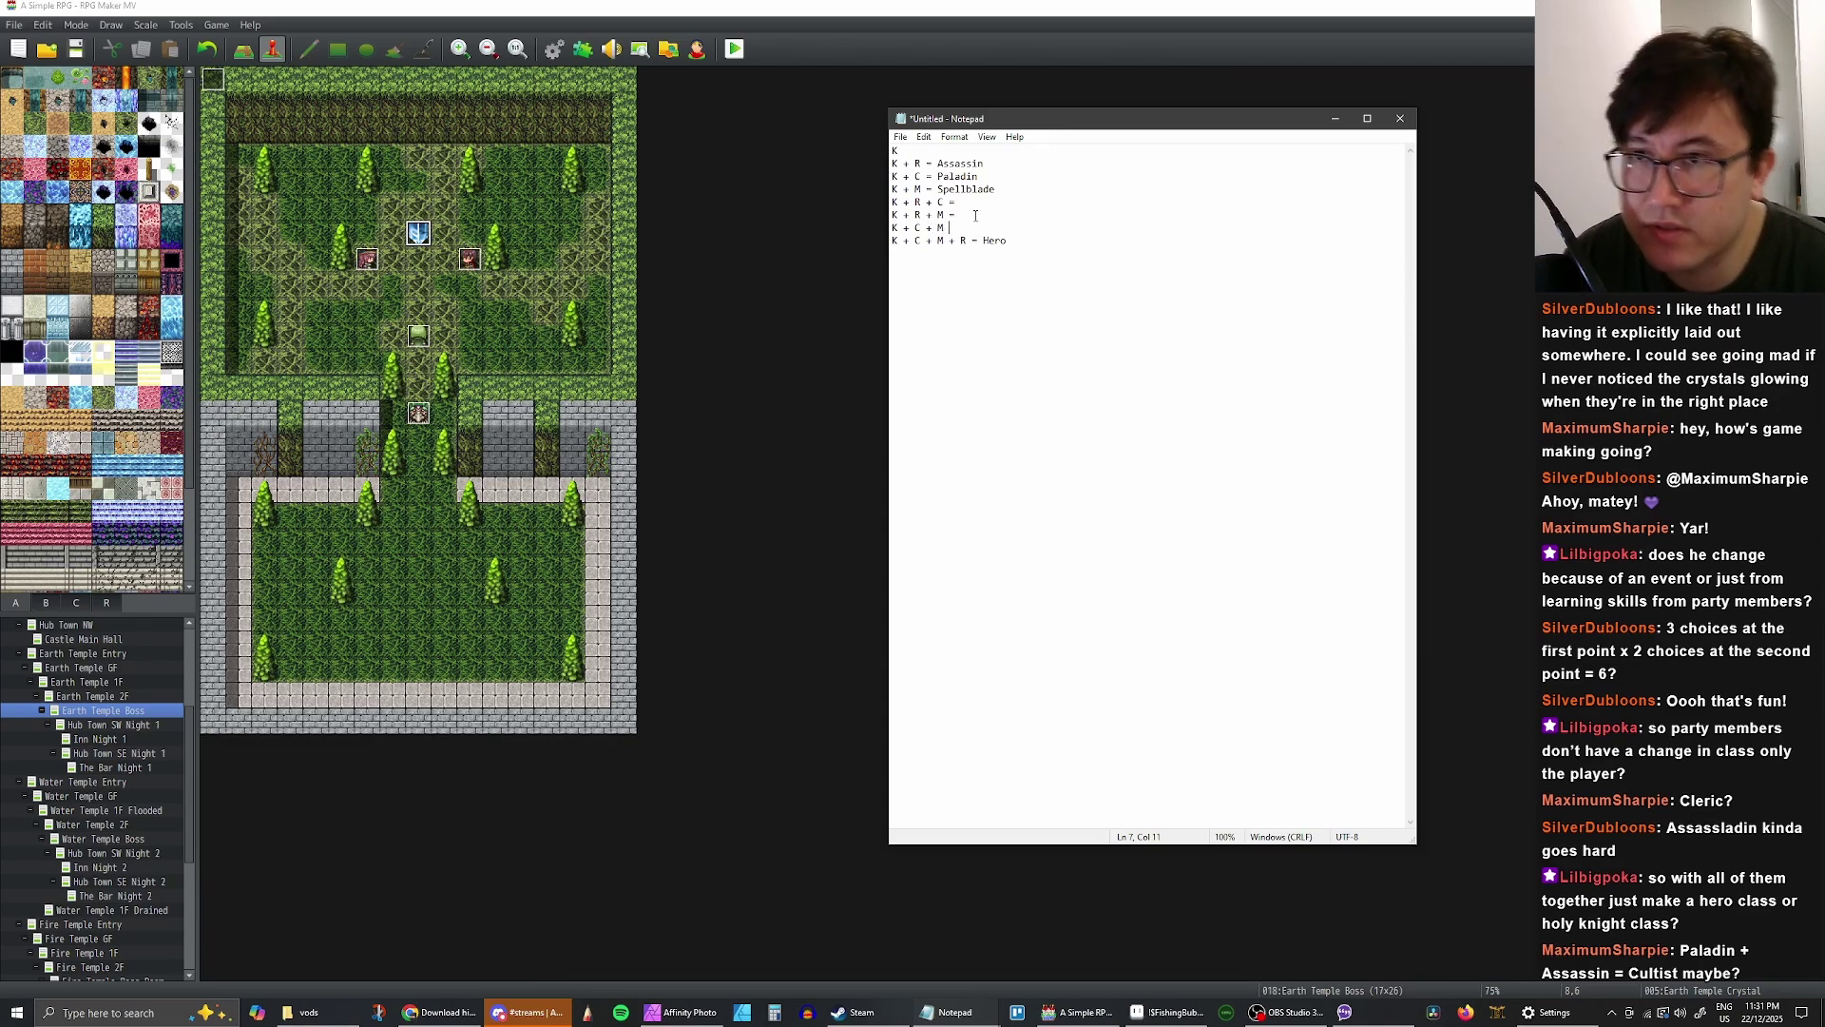
pyautogui.click(1031, 201)
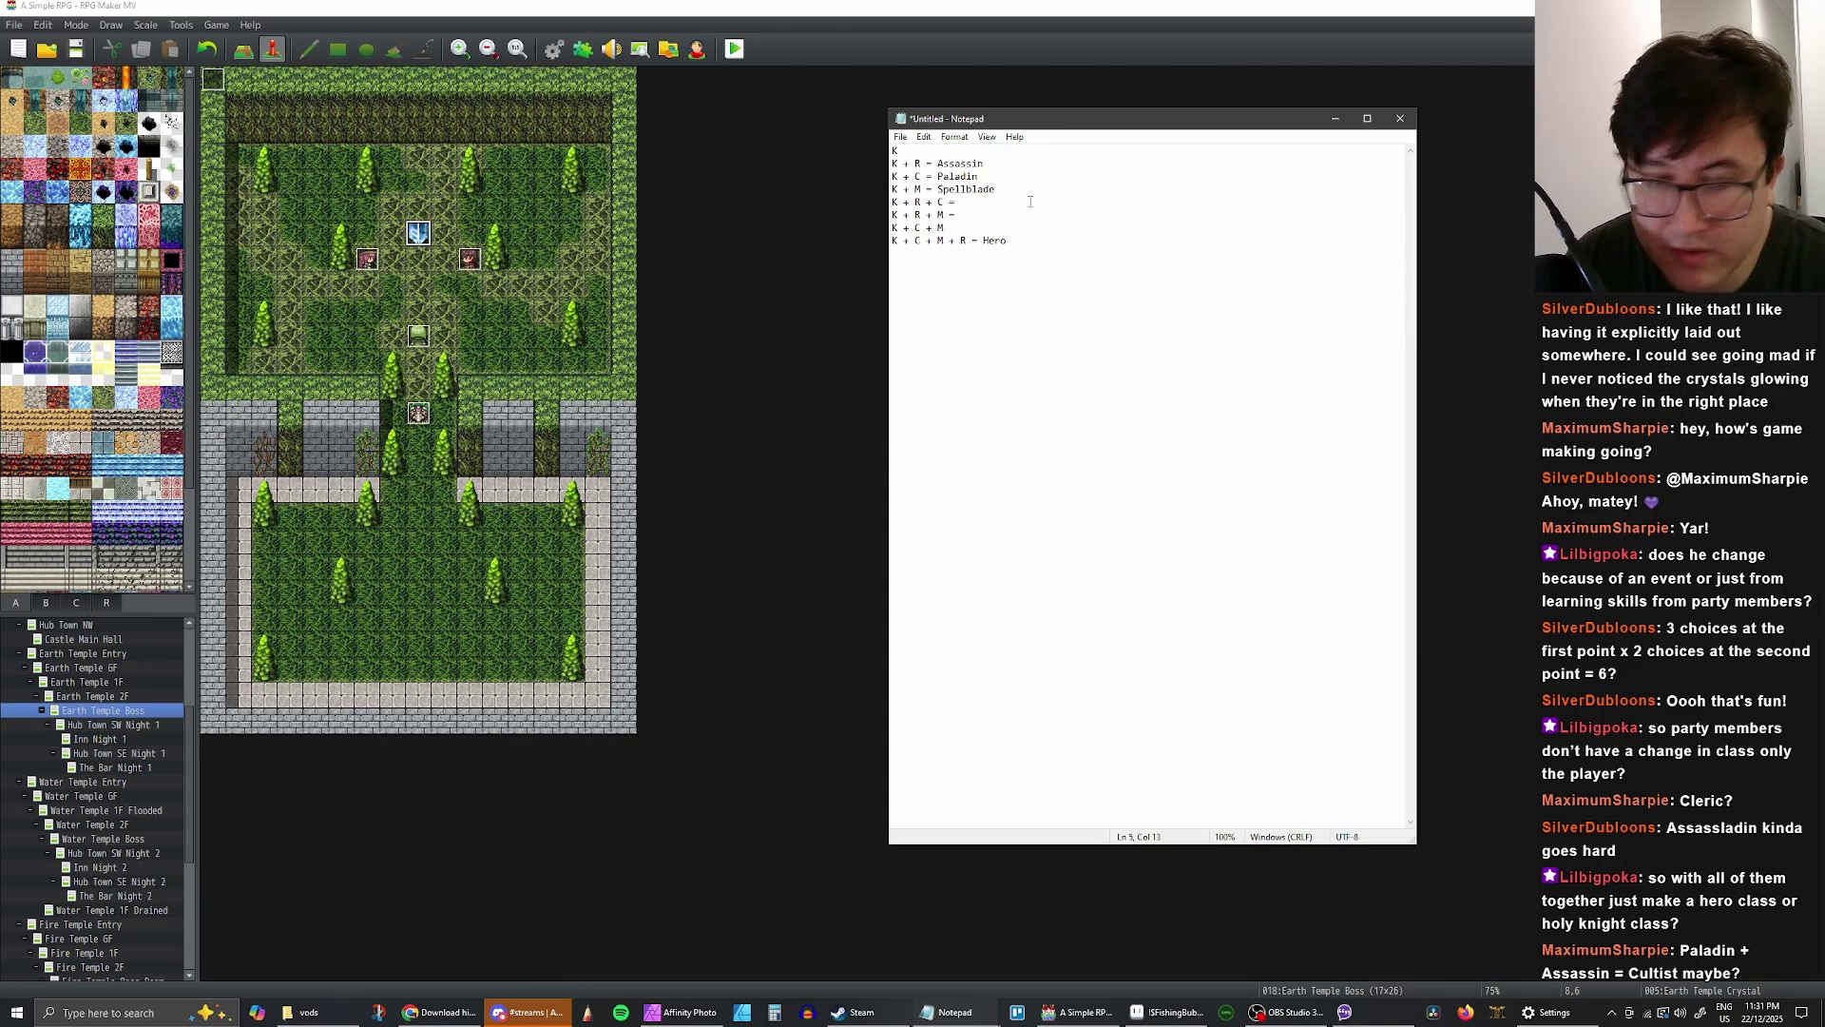
# - Name the K + R + C combination Cultist in the class list
pyautogui.write('Cultist')
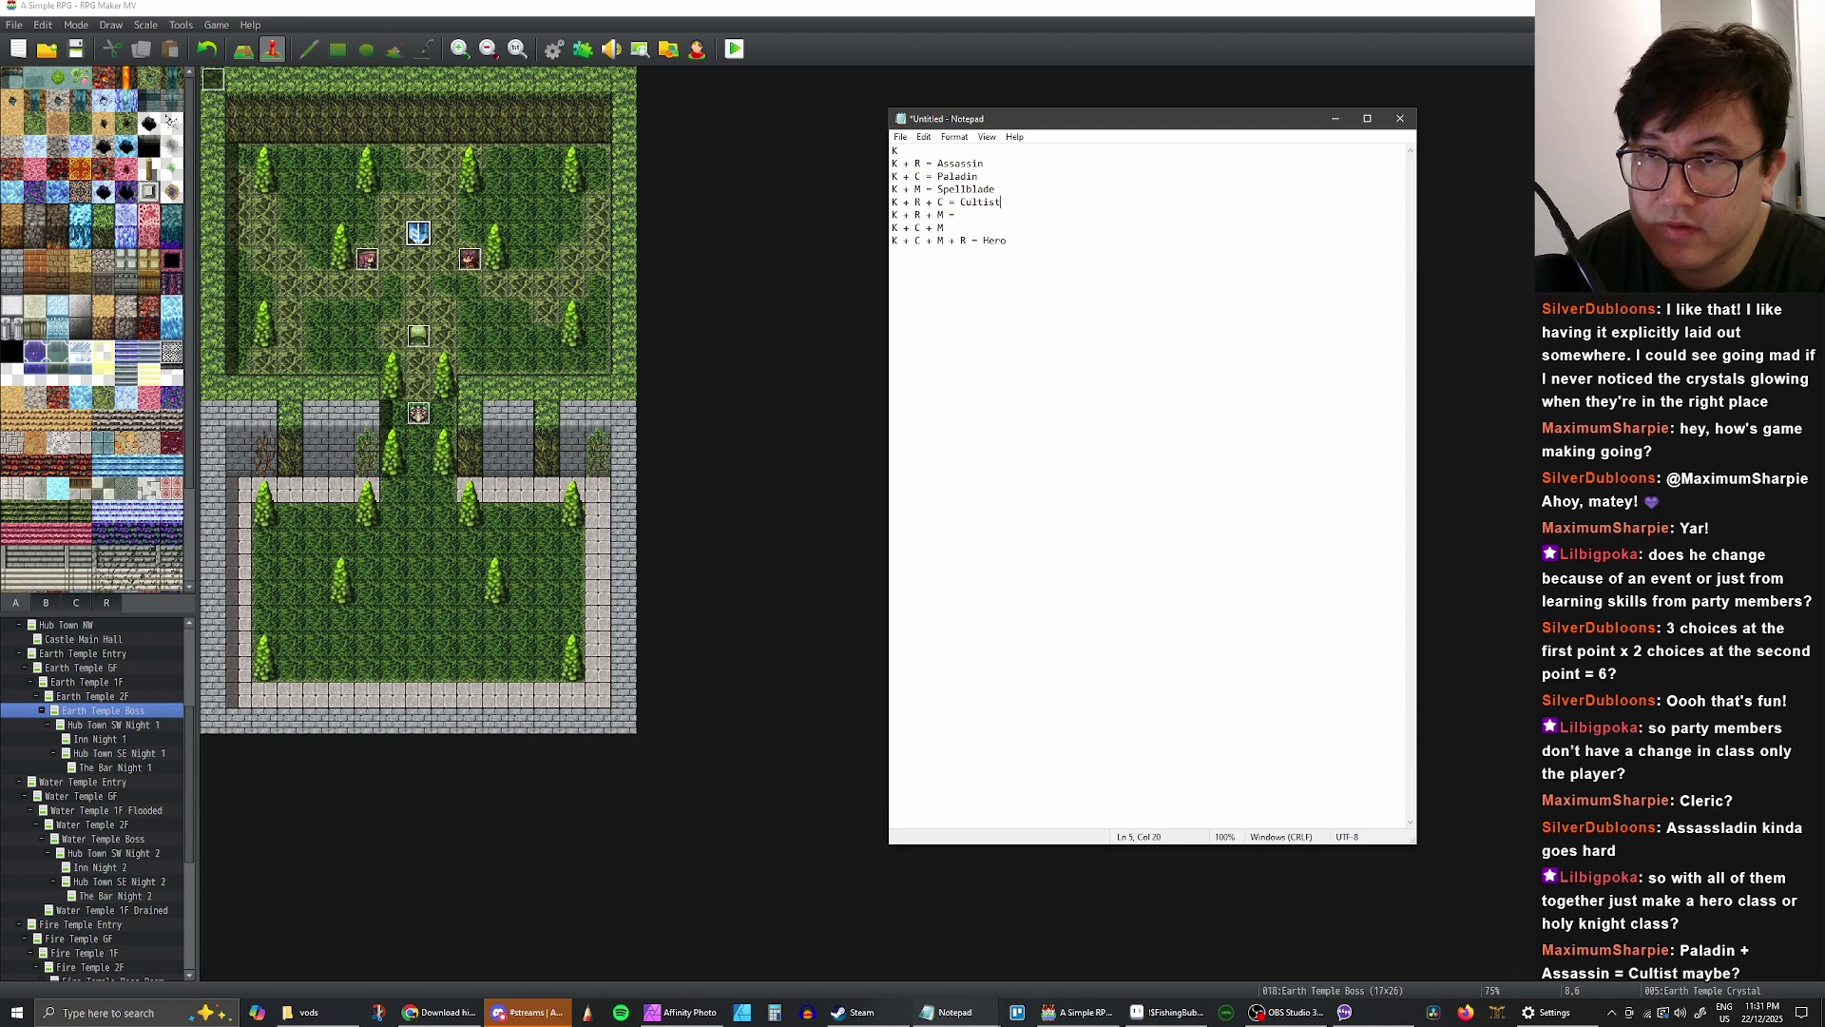
pyautogui.click(1002, 214)
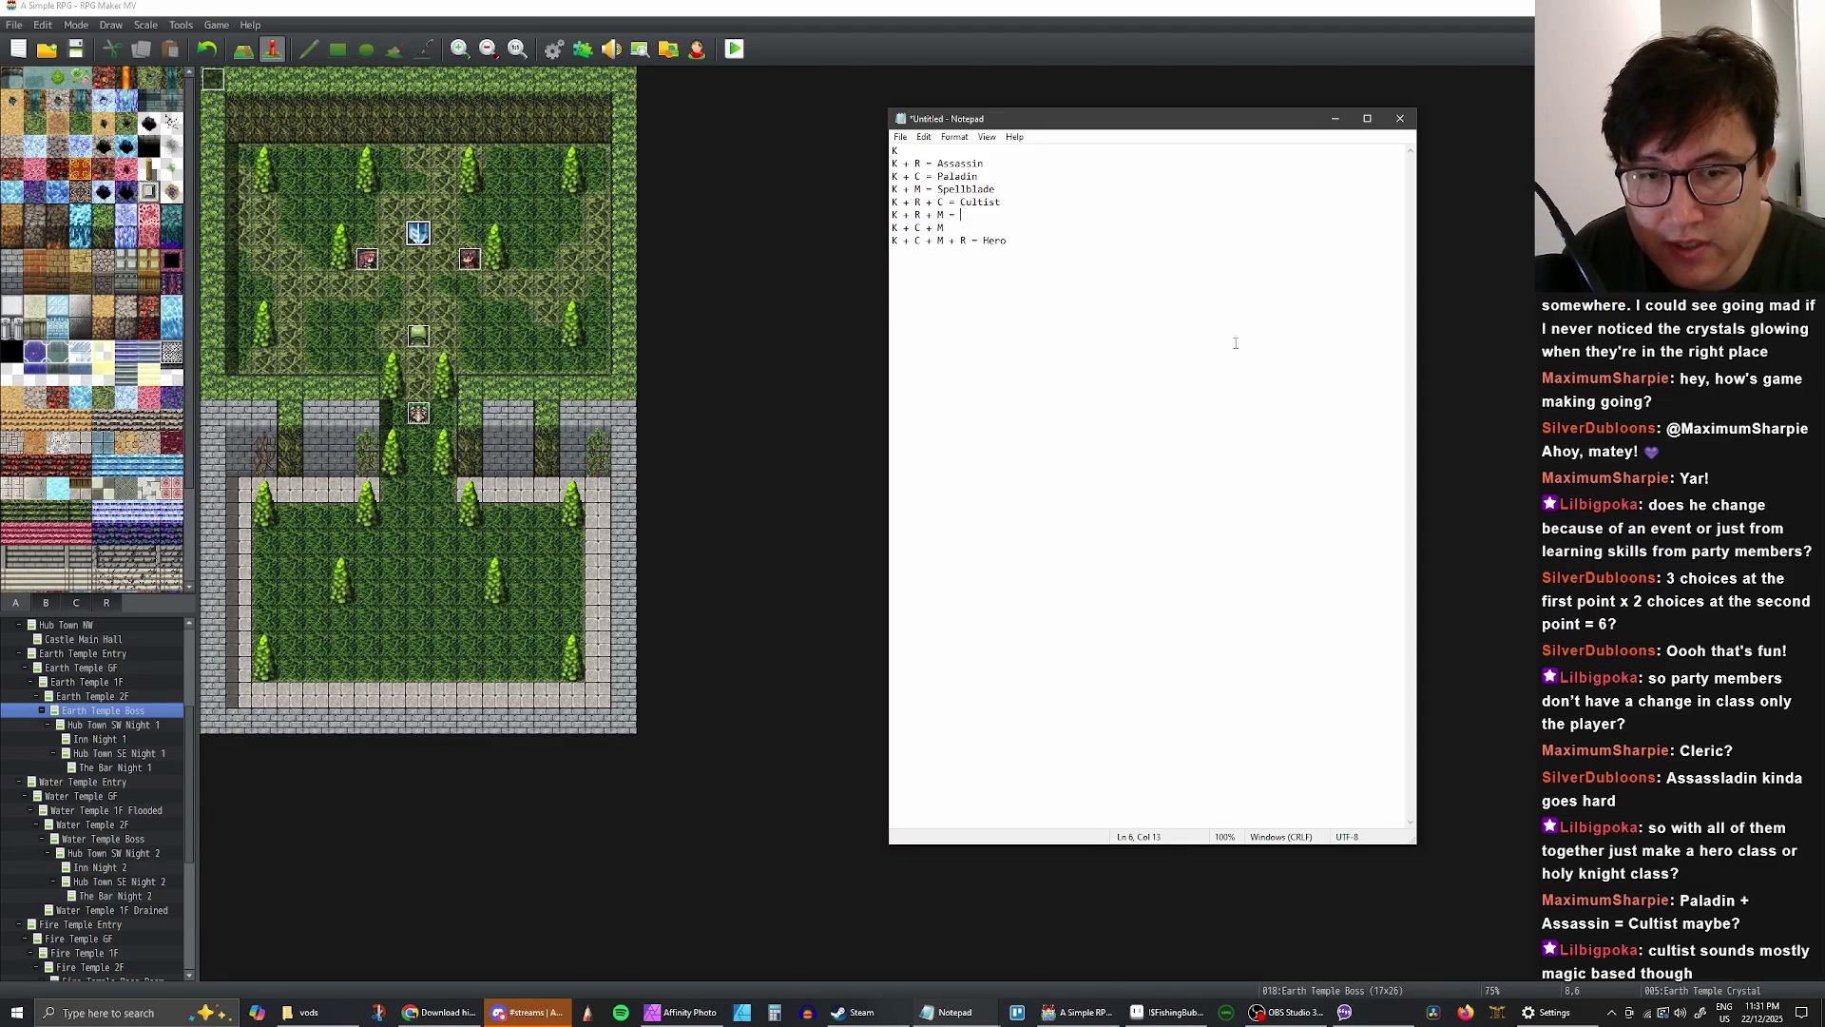
pyautogui.click(1000, 215)
pyautogui.click(1002, 224)
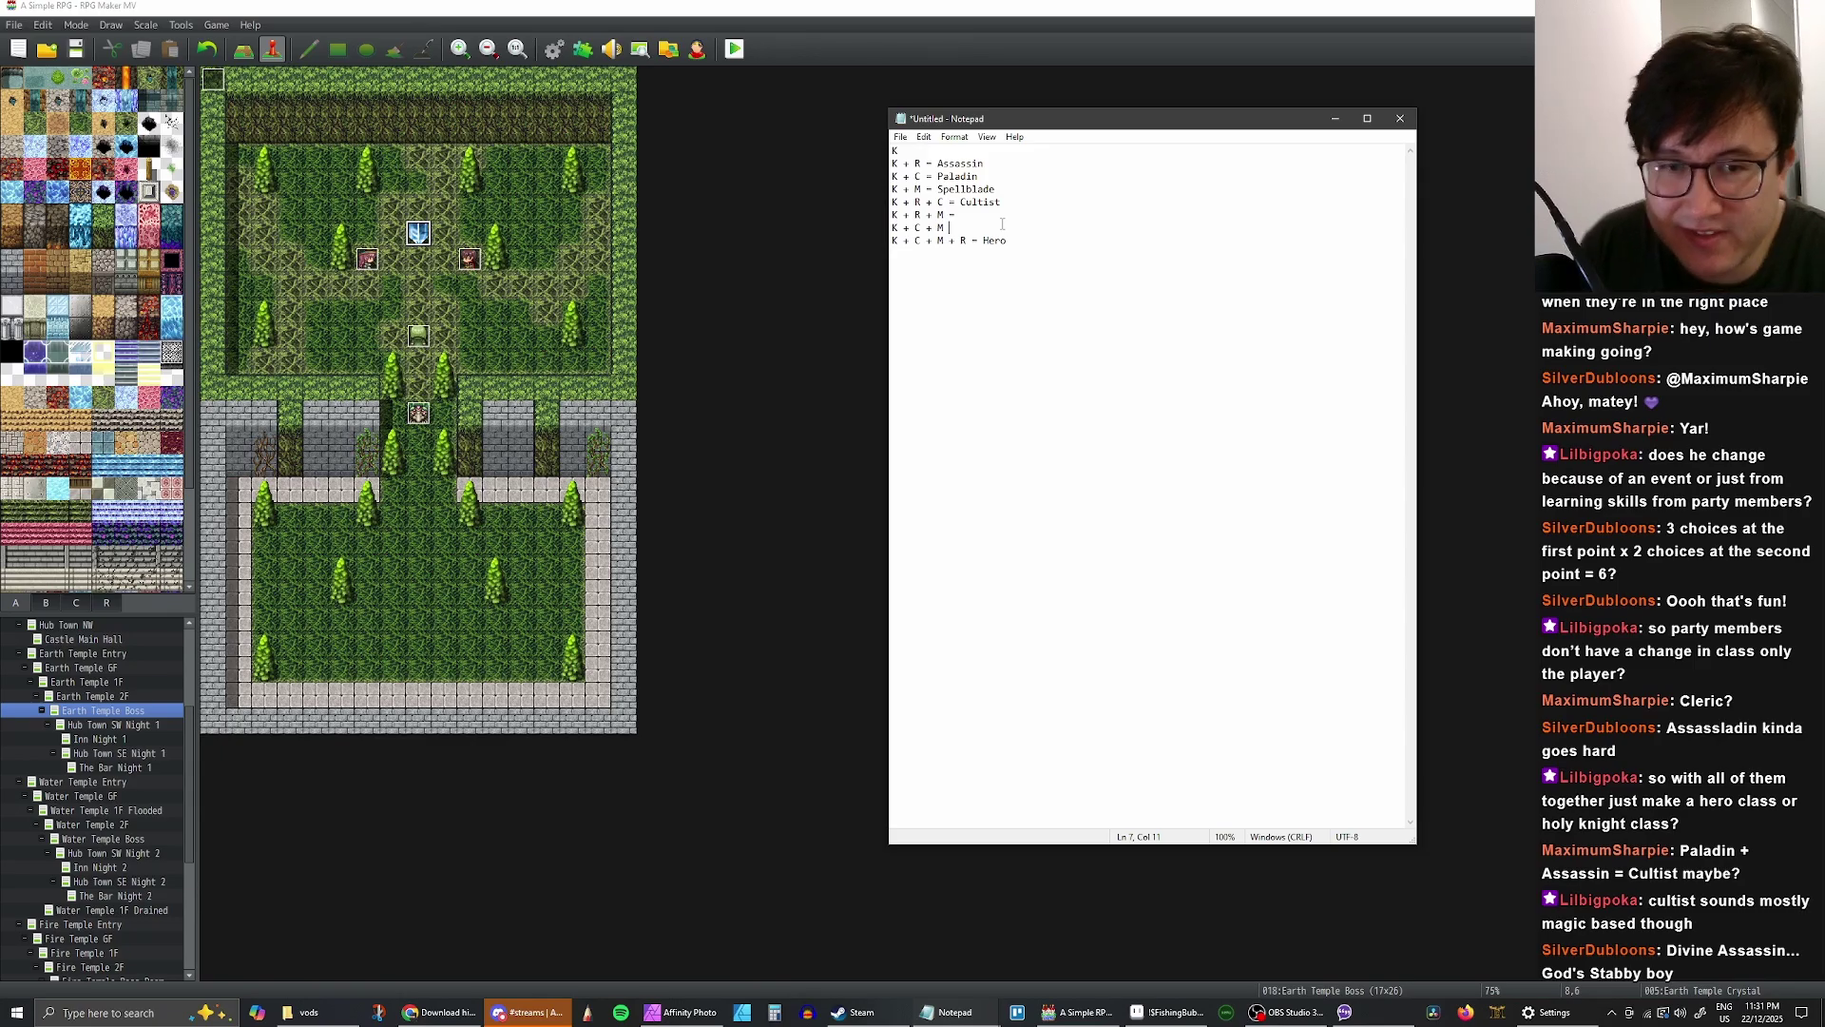
pyautogui.click(1008, 201)
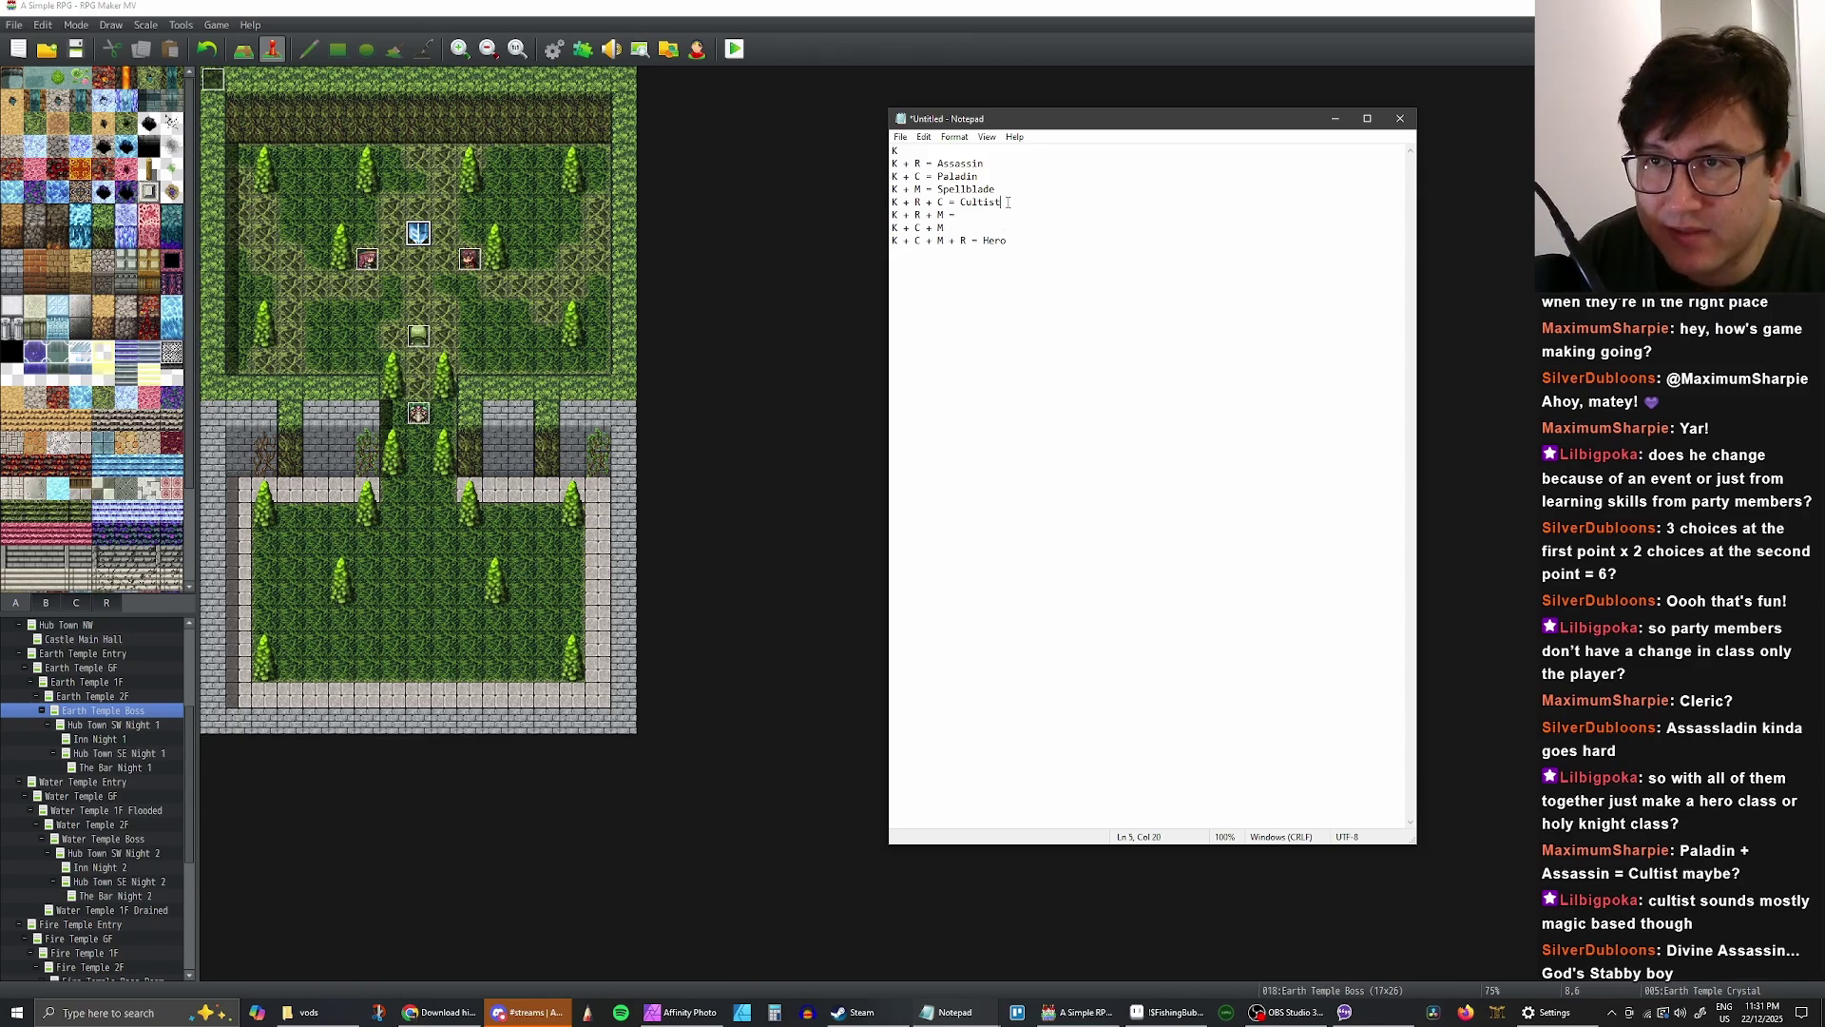
pyautogui.doubleClick(982, 202)
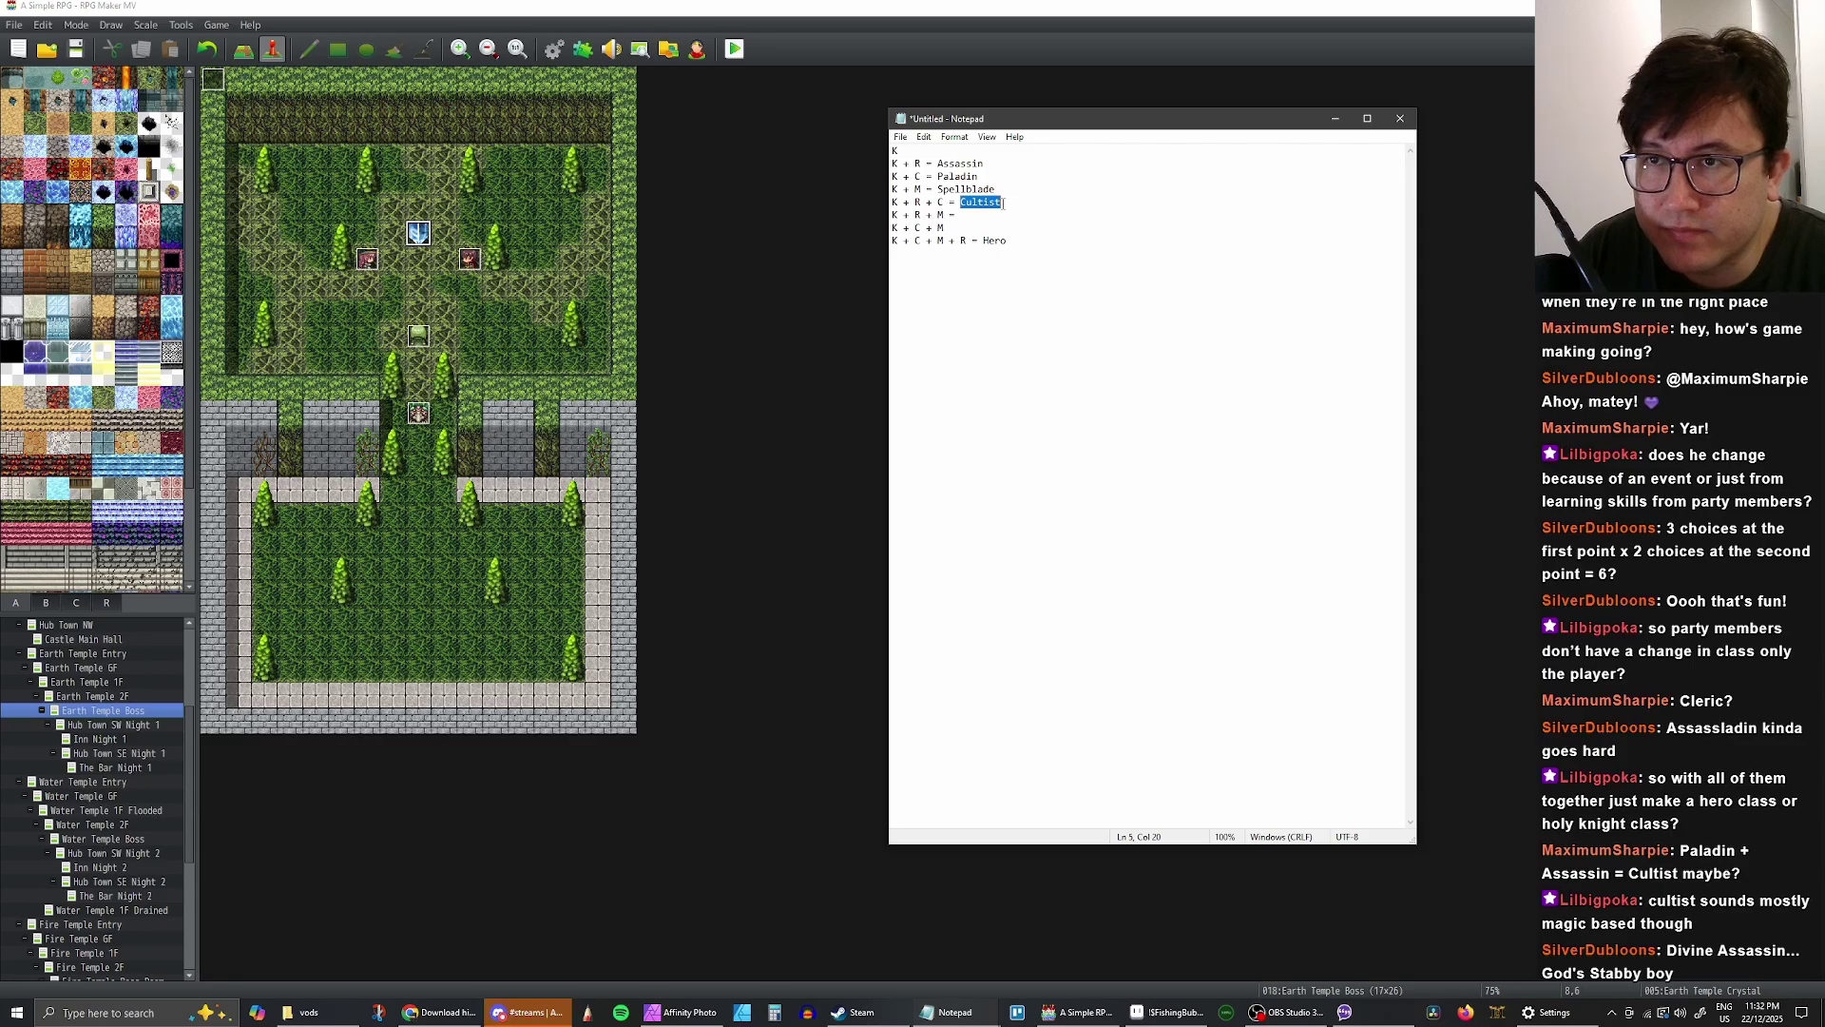
pyautogui.click(963, 164)
pyautogui.moveTo(939, 164); pyautogui.dragTo(991, 165)
pyautogui.click(971, 168)
pyautogui.click(992, 164)
pyautogui.click(980, 164)
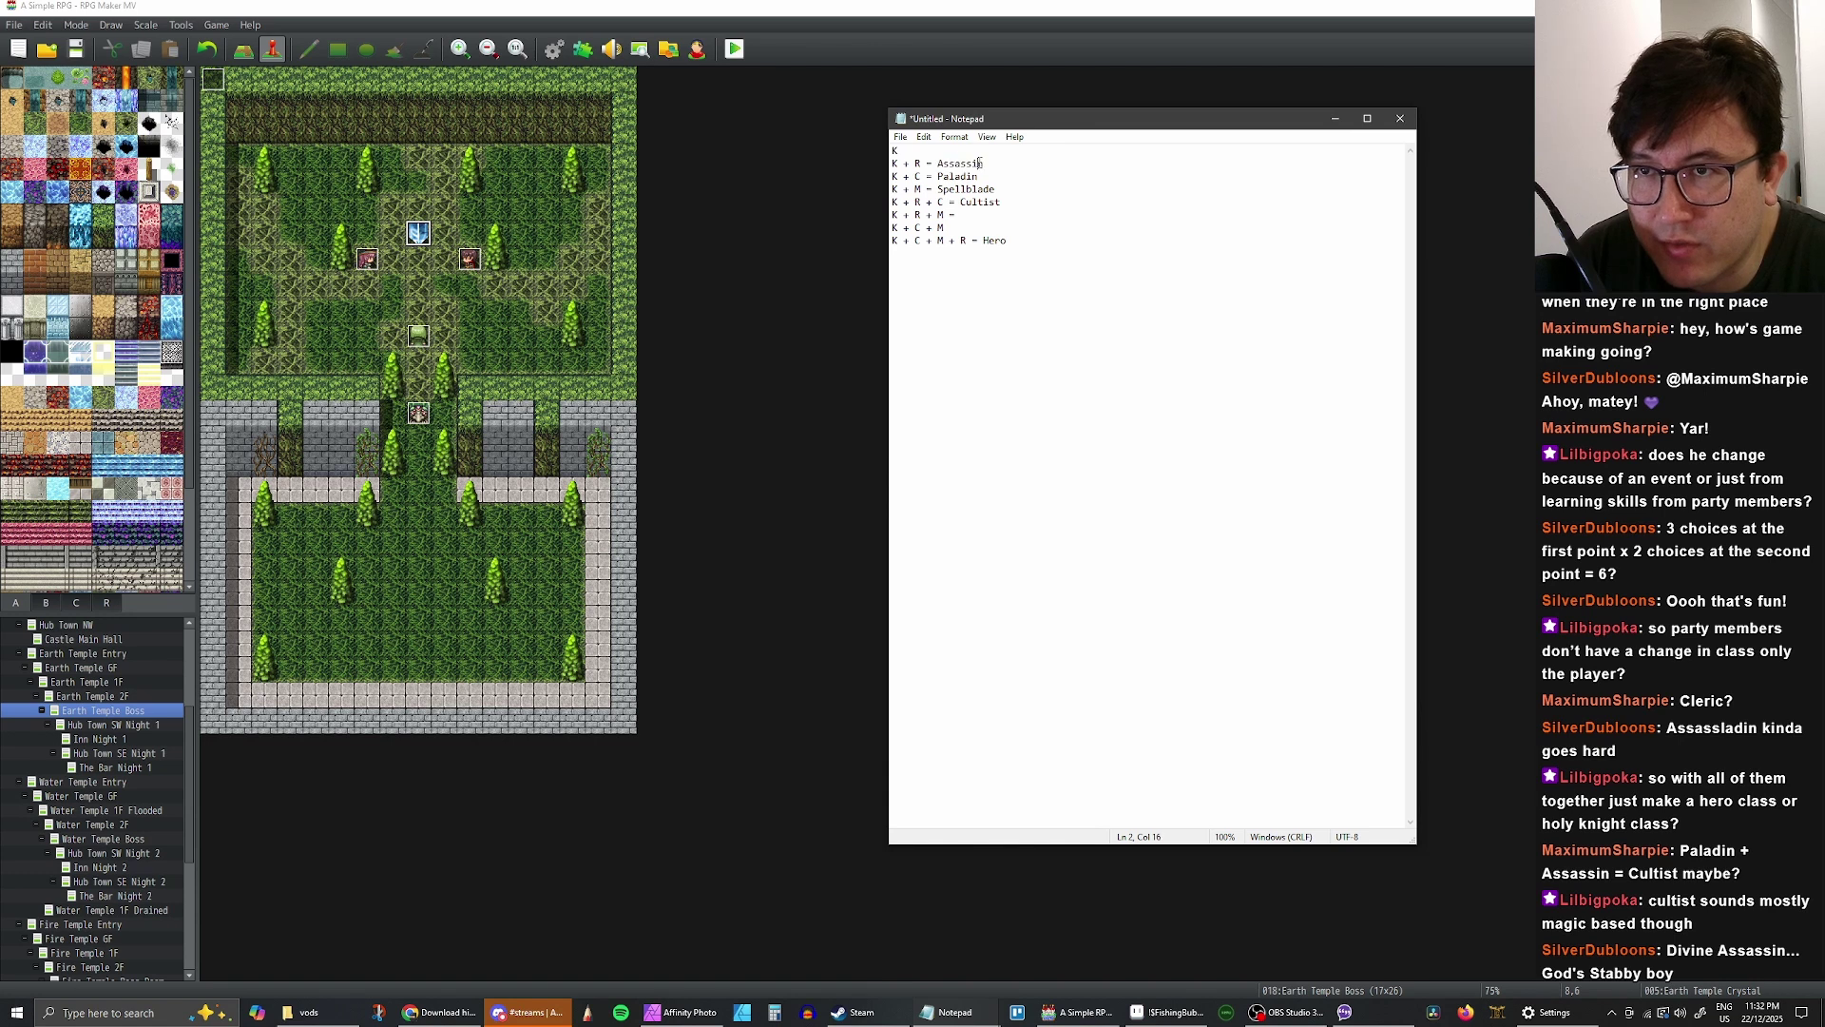
pyautogui.moveTo(962, 202); pyautogui.dragTo(1012, 202)
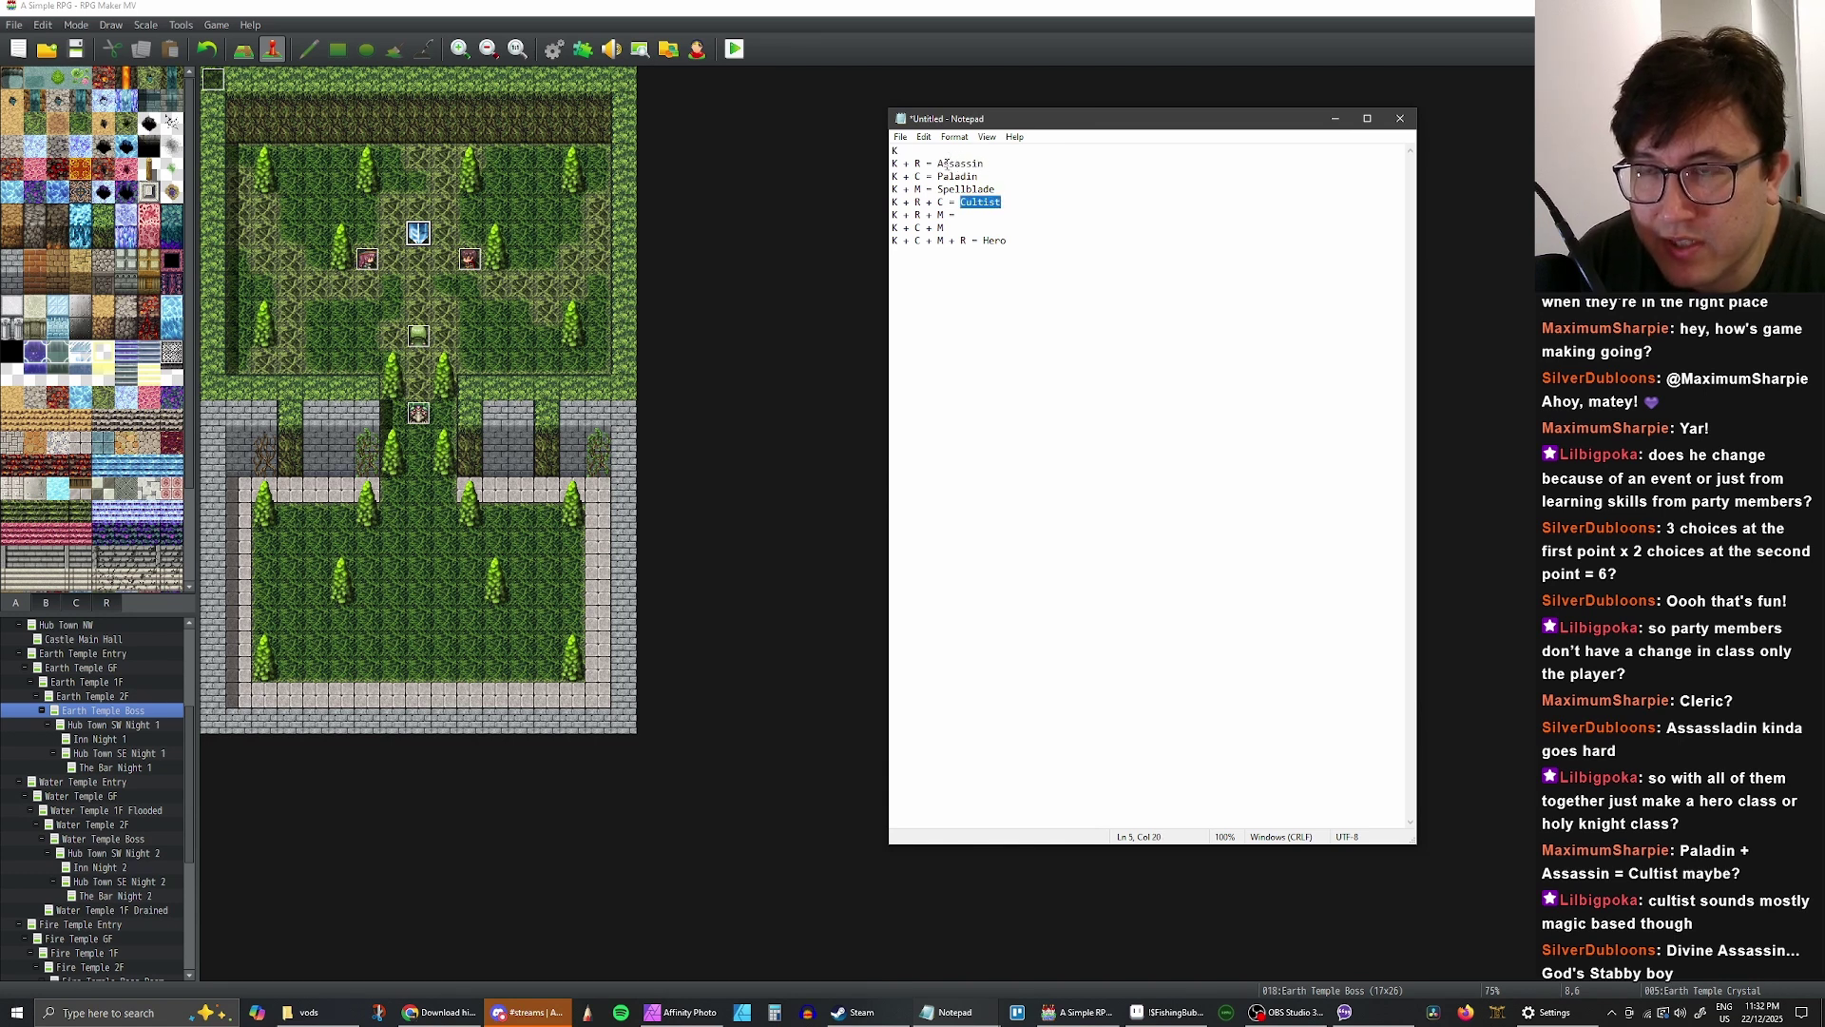
pyautogui.click(991, 215)
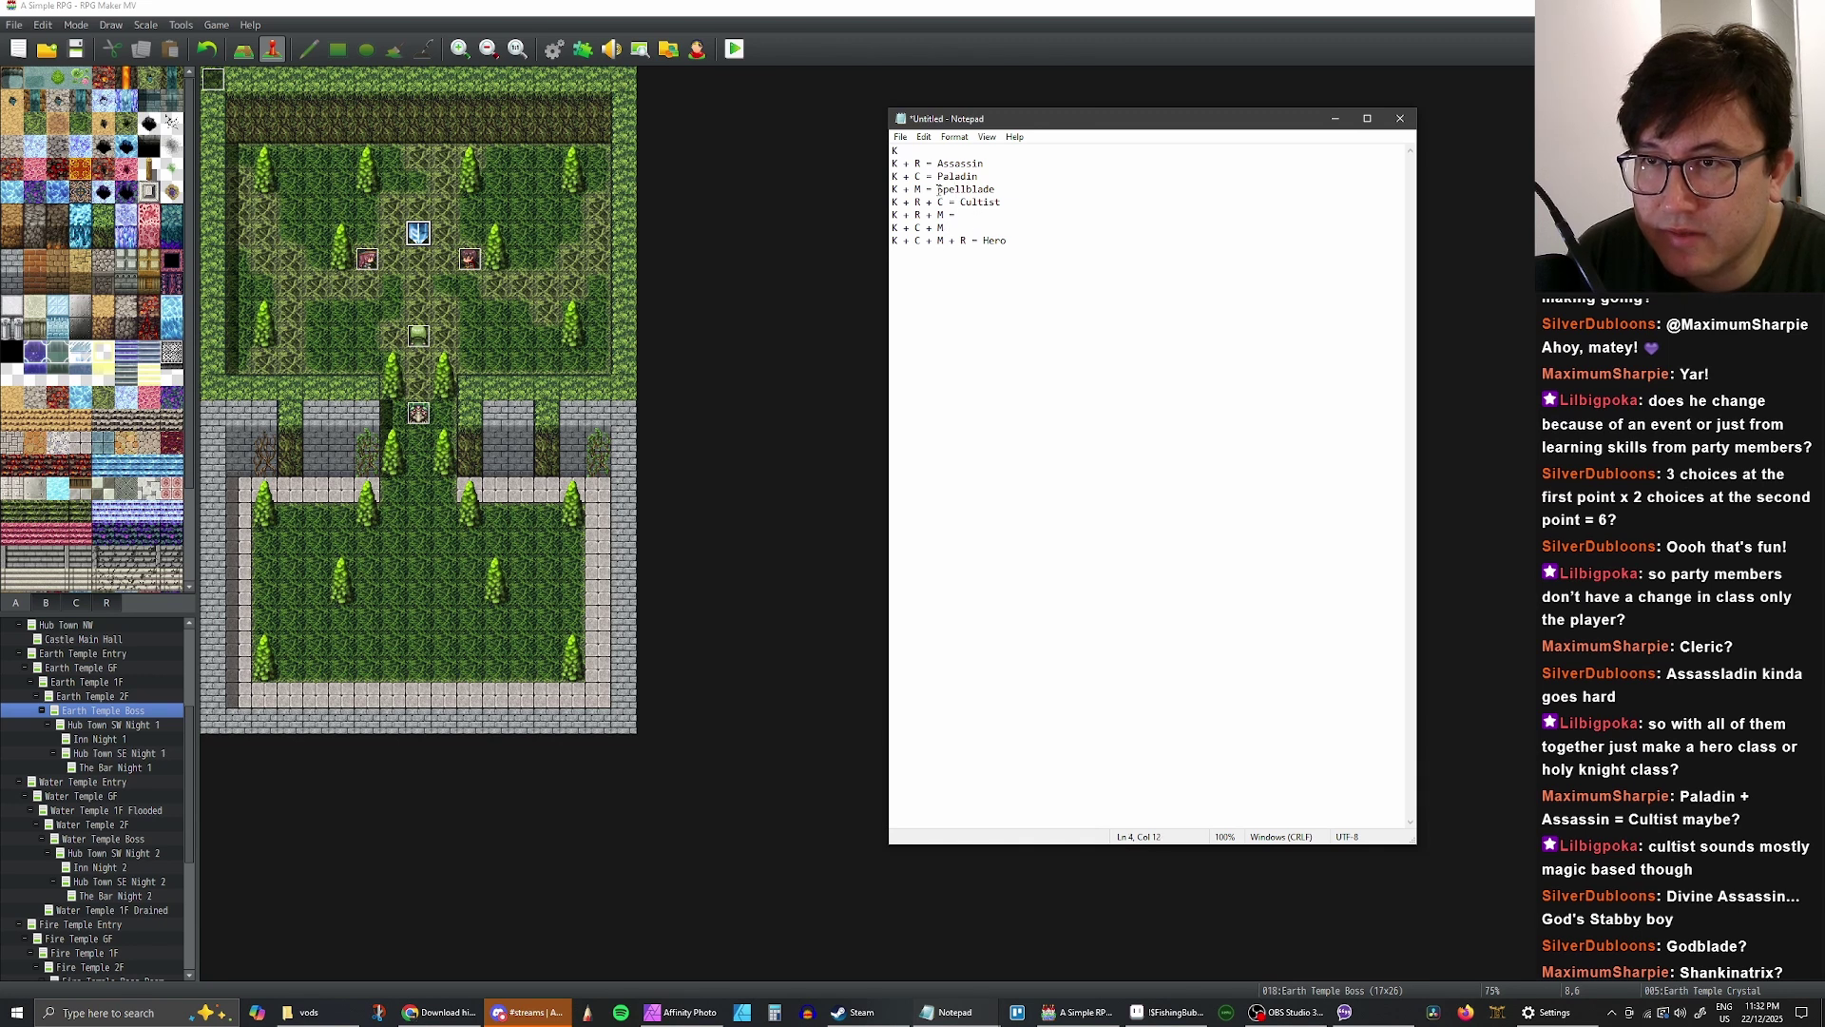
pyautogui.moveTo(937, 190); pyautogui.dragTo(1000, 193)
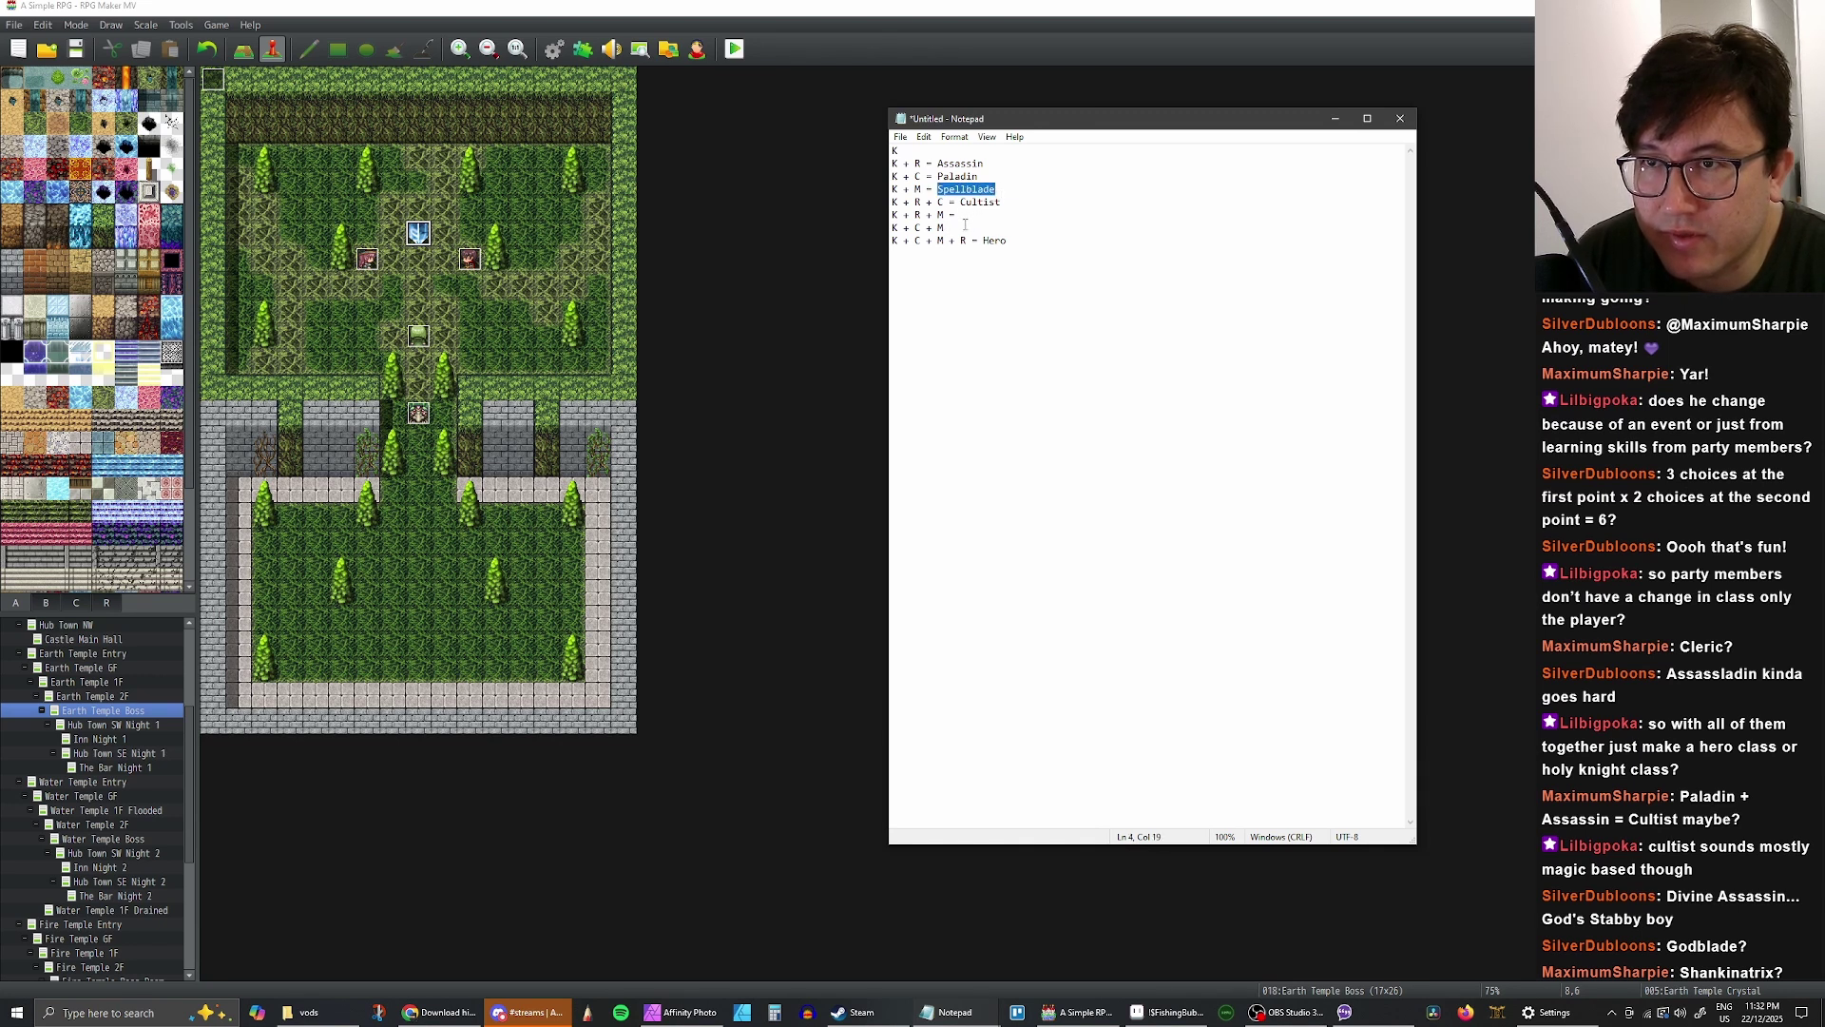
# - Try ShadowCaster as the class name for the K + R + M combination, and erase it again
pyautogui.click(964, 225)
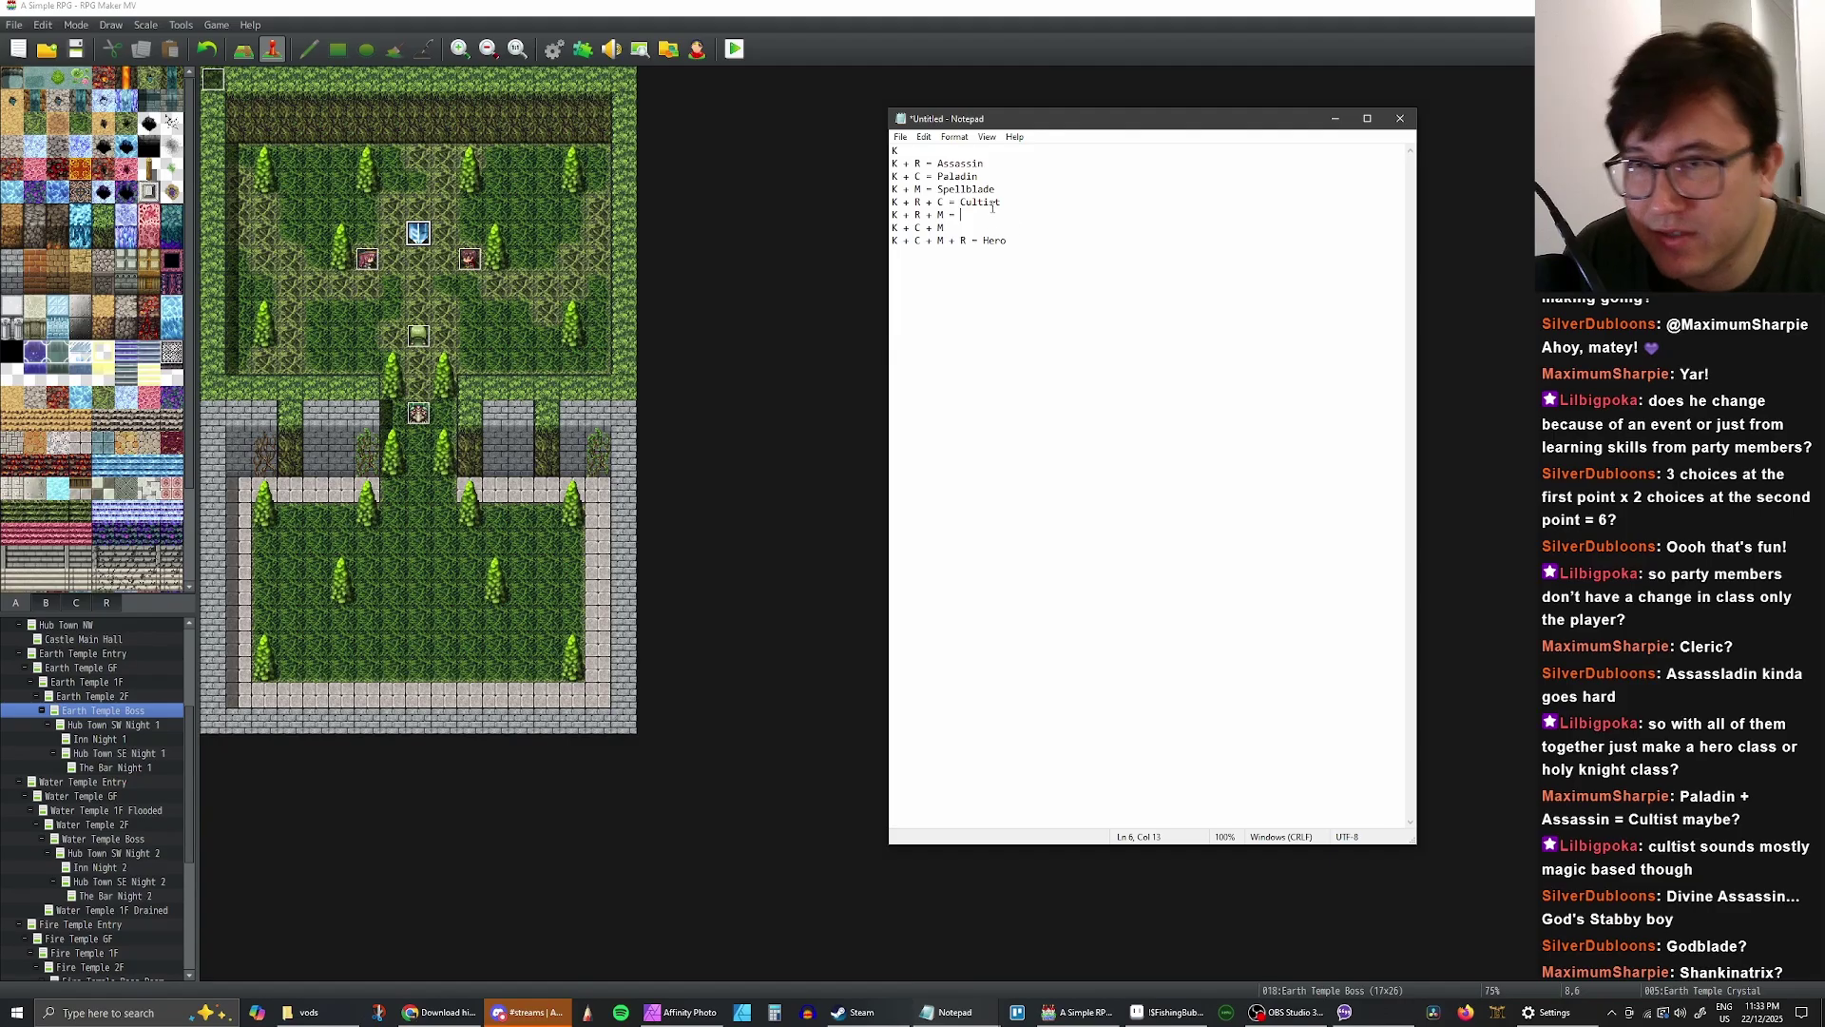
pyautogui.write('S')
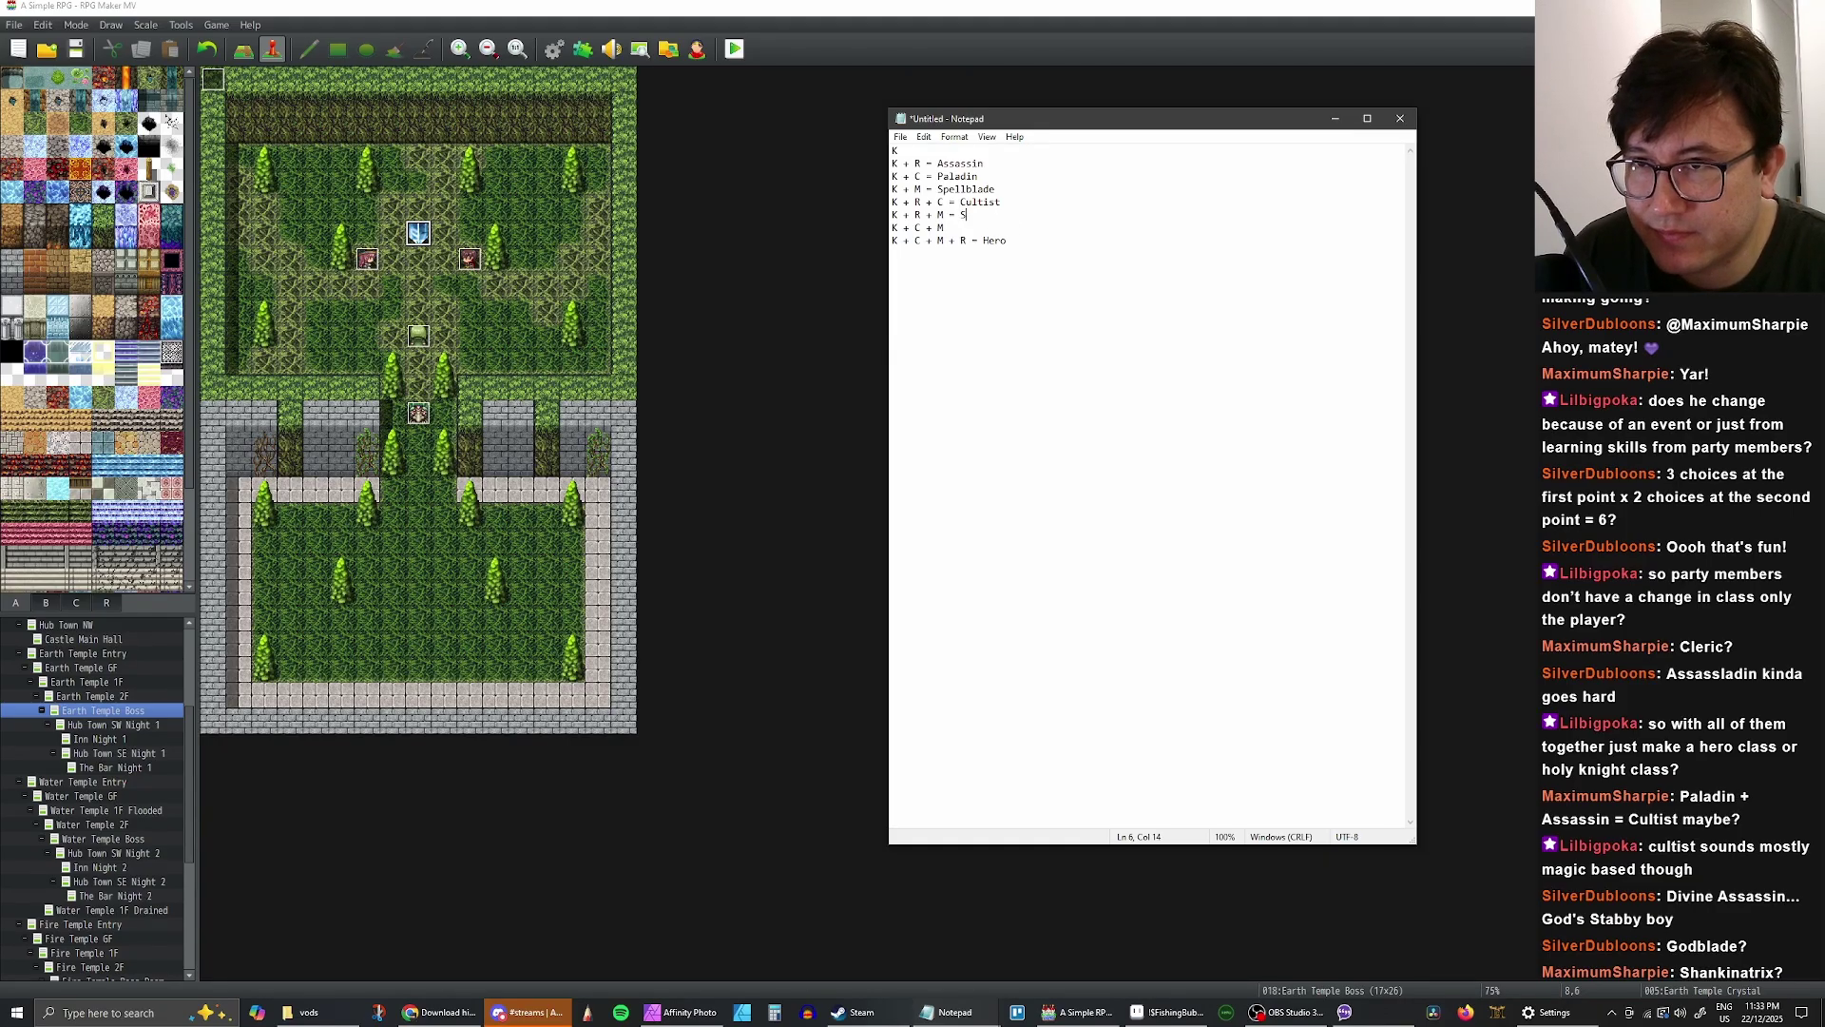
pyautogui.write('hadow')
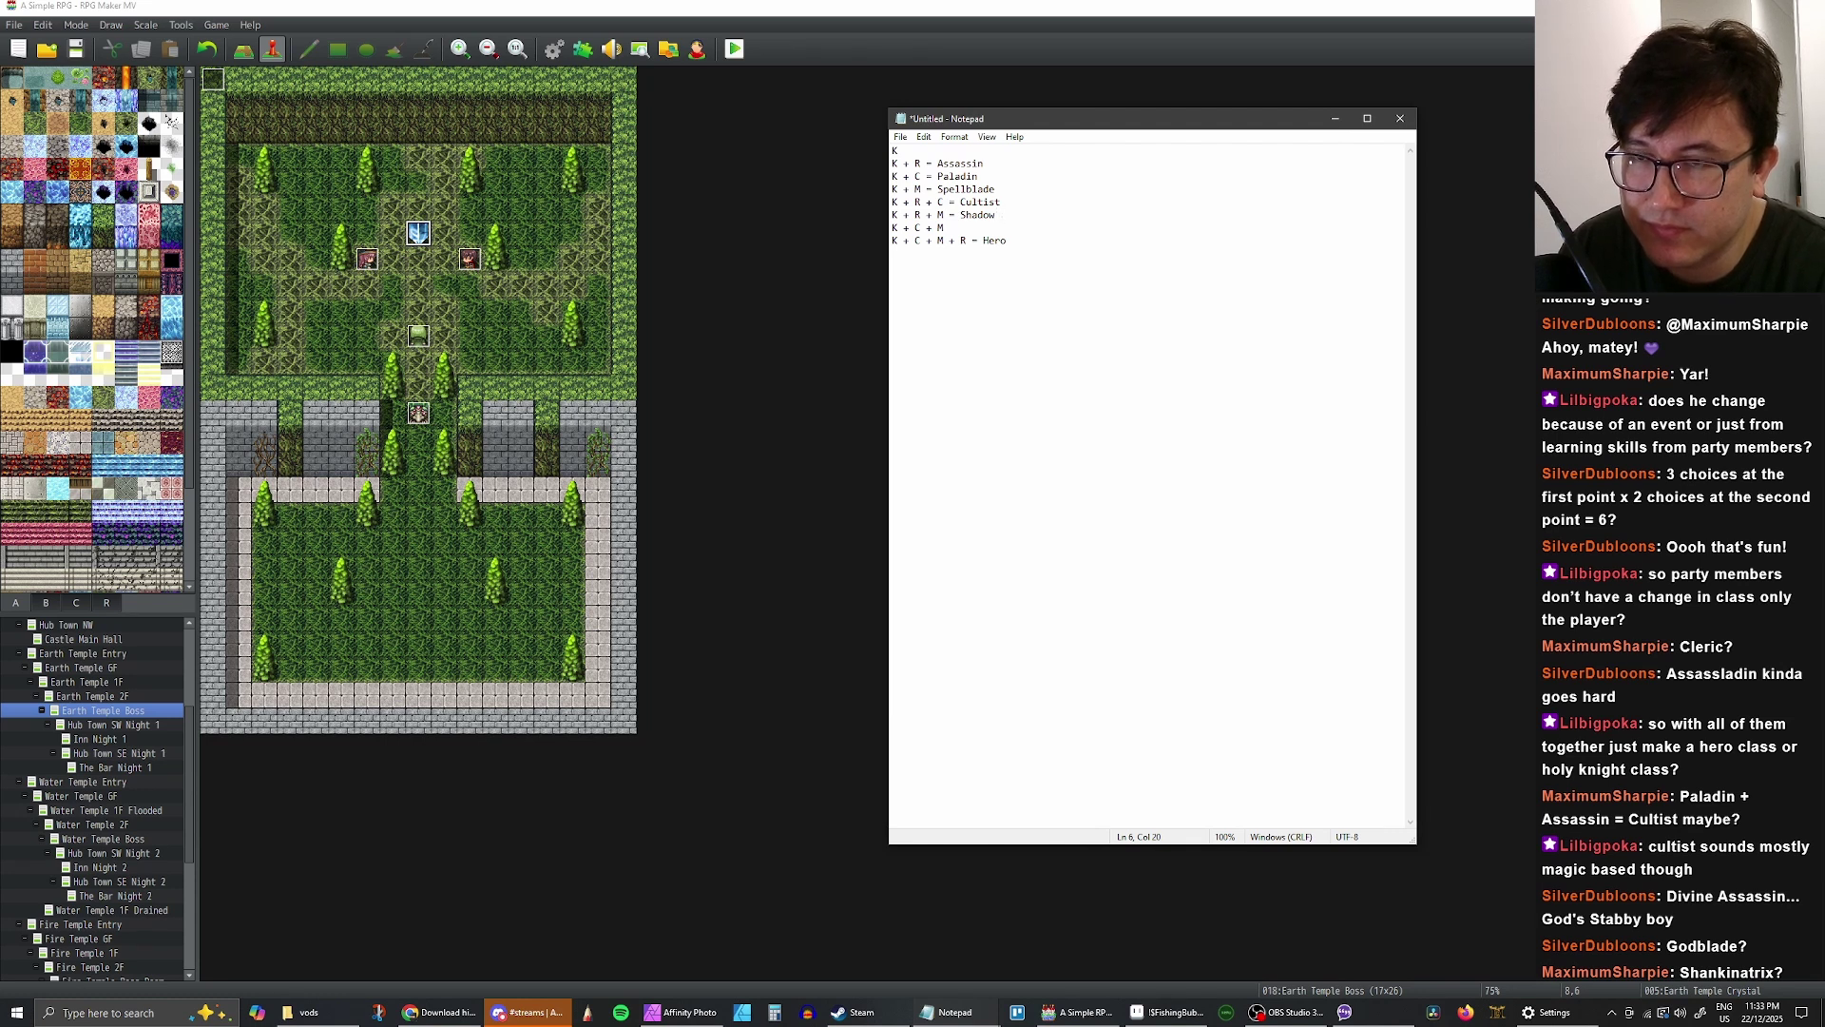
pyautogui.press('BackSpace')
pyautogui.write('Caster')
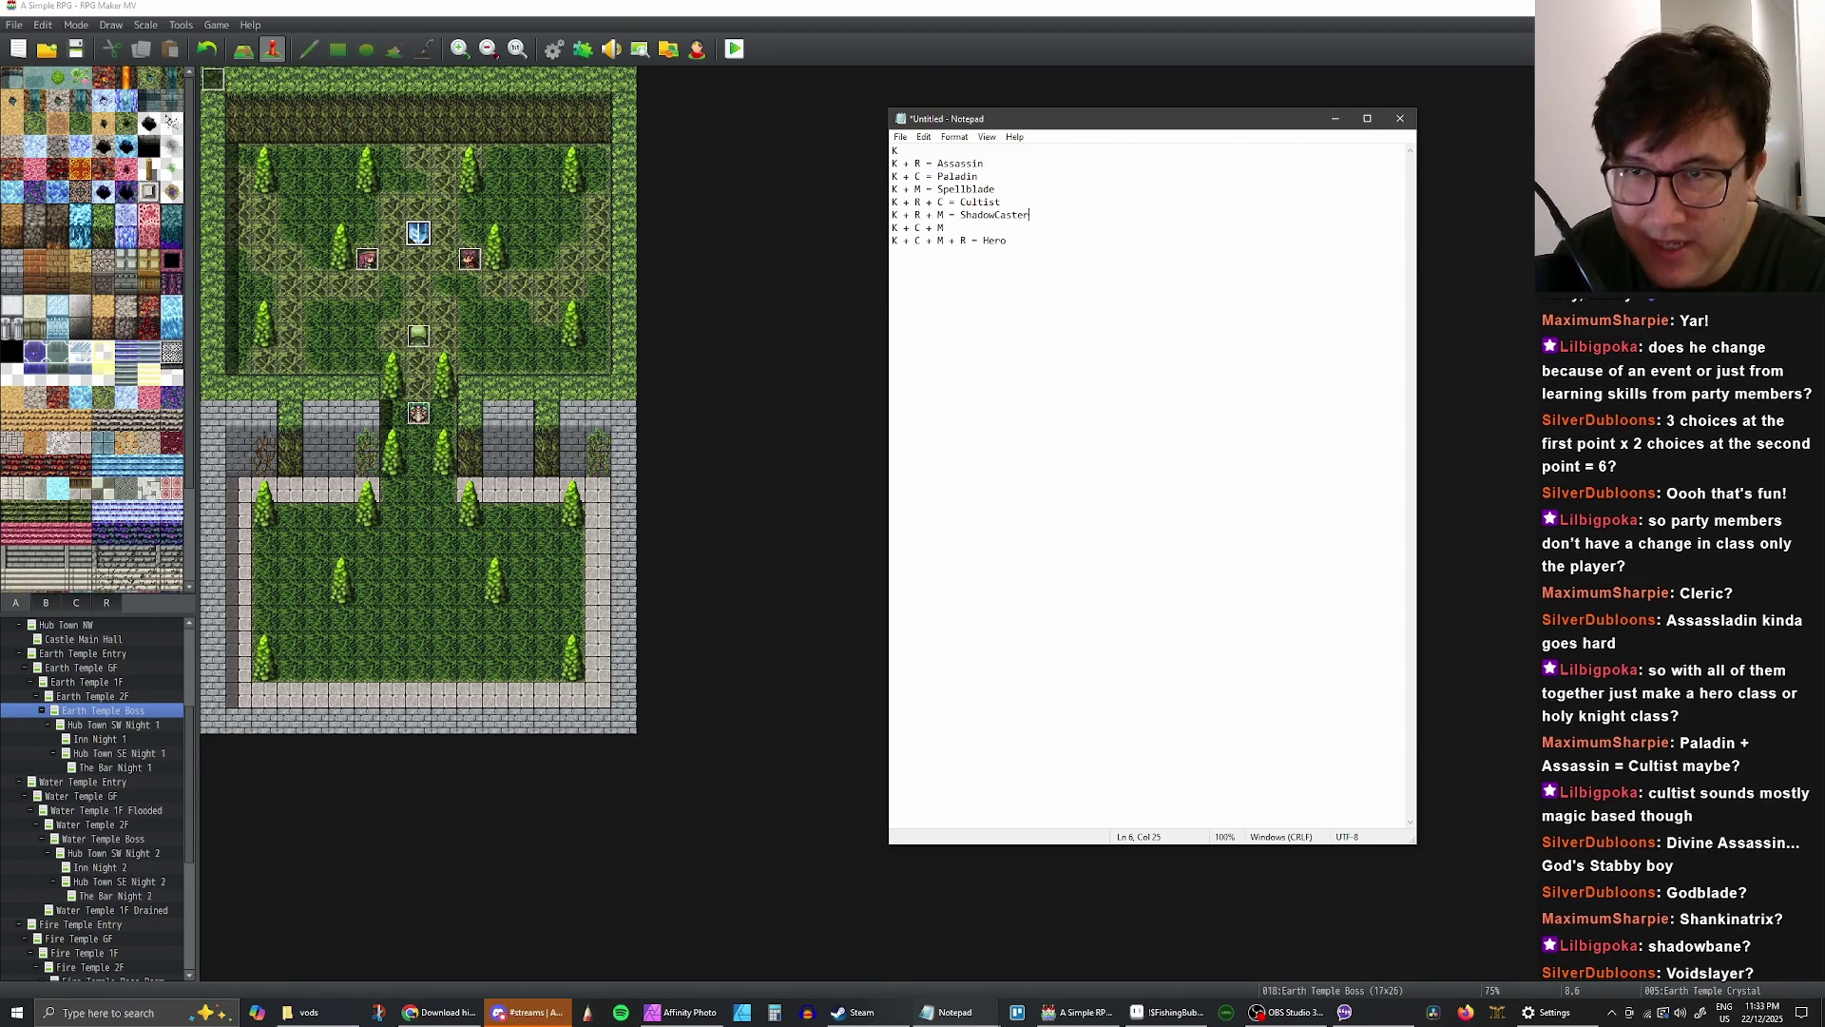
pyautogui.press('BackSpace')
pyautogui.press('BackSpace')
pyautogui.press('BackSpace')
pyautogui.press('BackSpace')
pyautogui.press('BackSpace')
pyautogui.press('BackSpace')
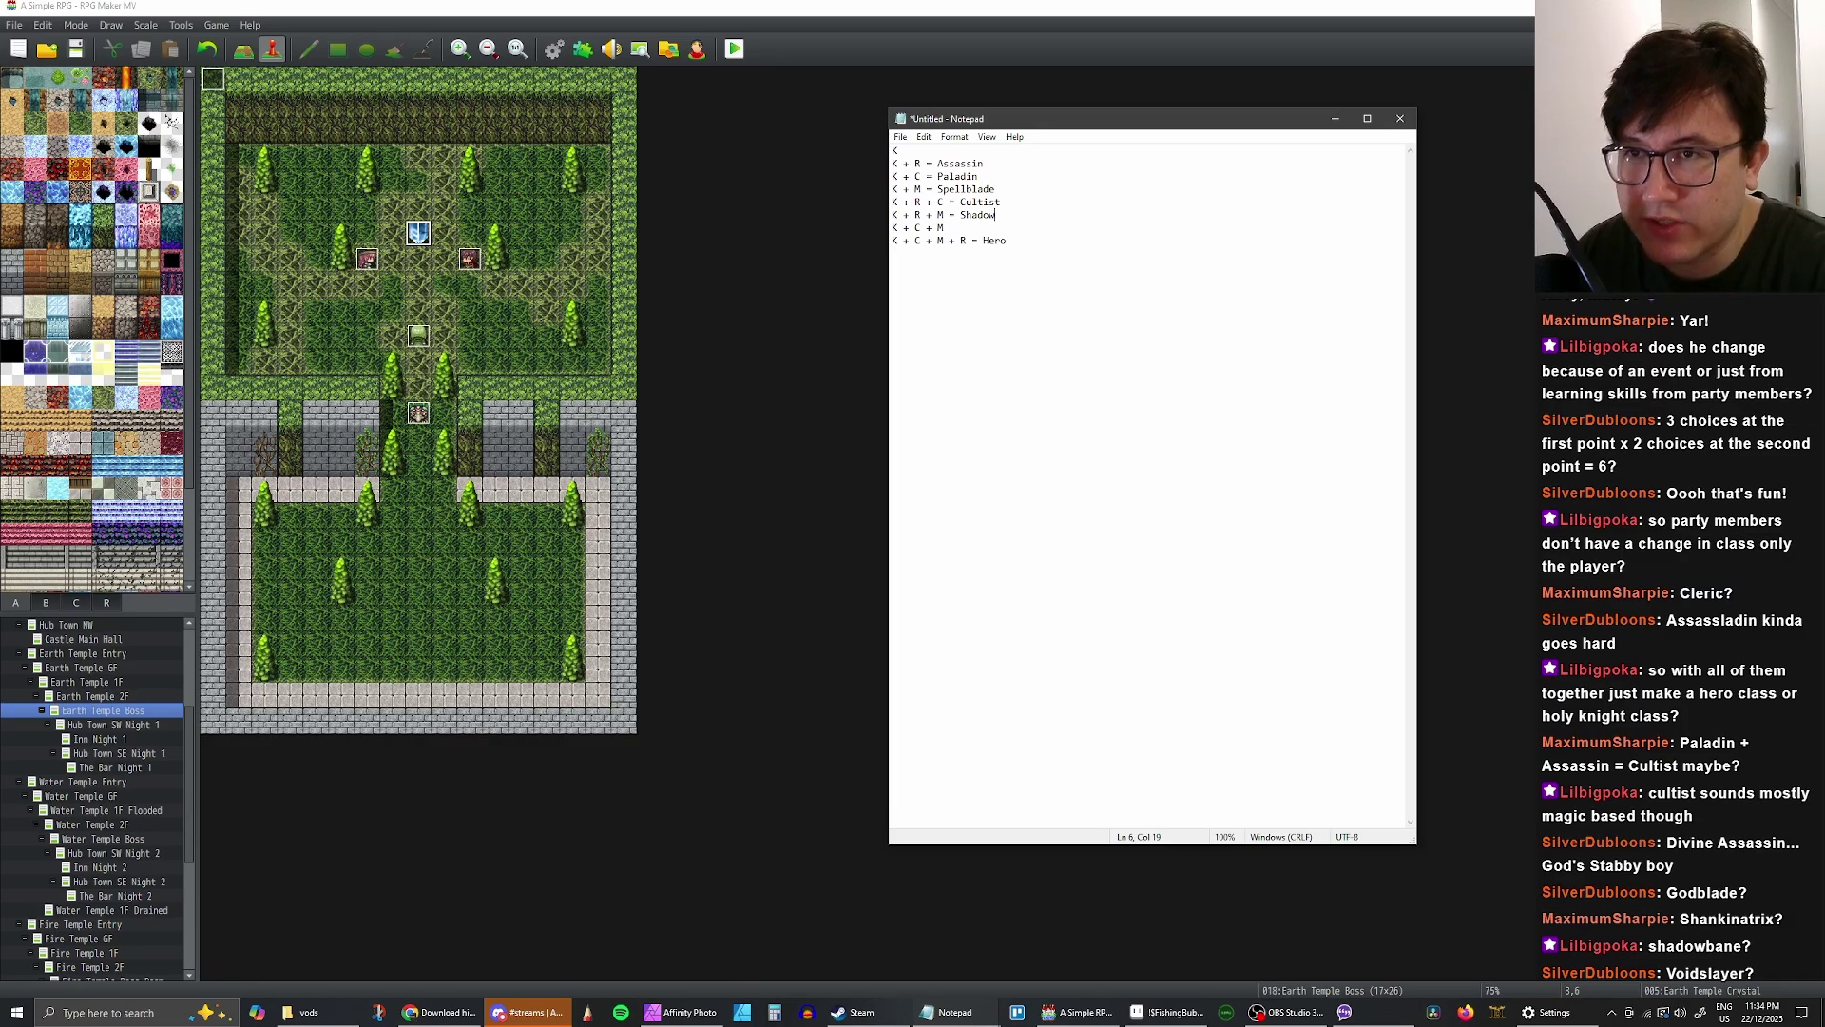
pyautogui.press('BackSpace')
pyautogui.press('BackSpace')
pyautogui.press('BackSpace')
pyautogui.press('BackSpace')
pyautogui.press('BackSpace')
pyautogui.press('BackSpace')
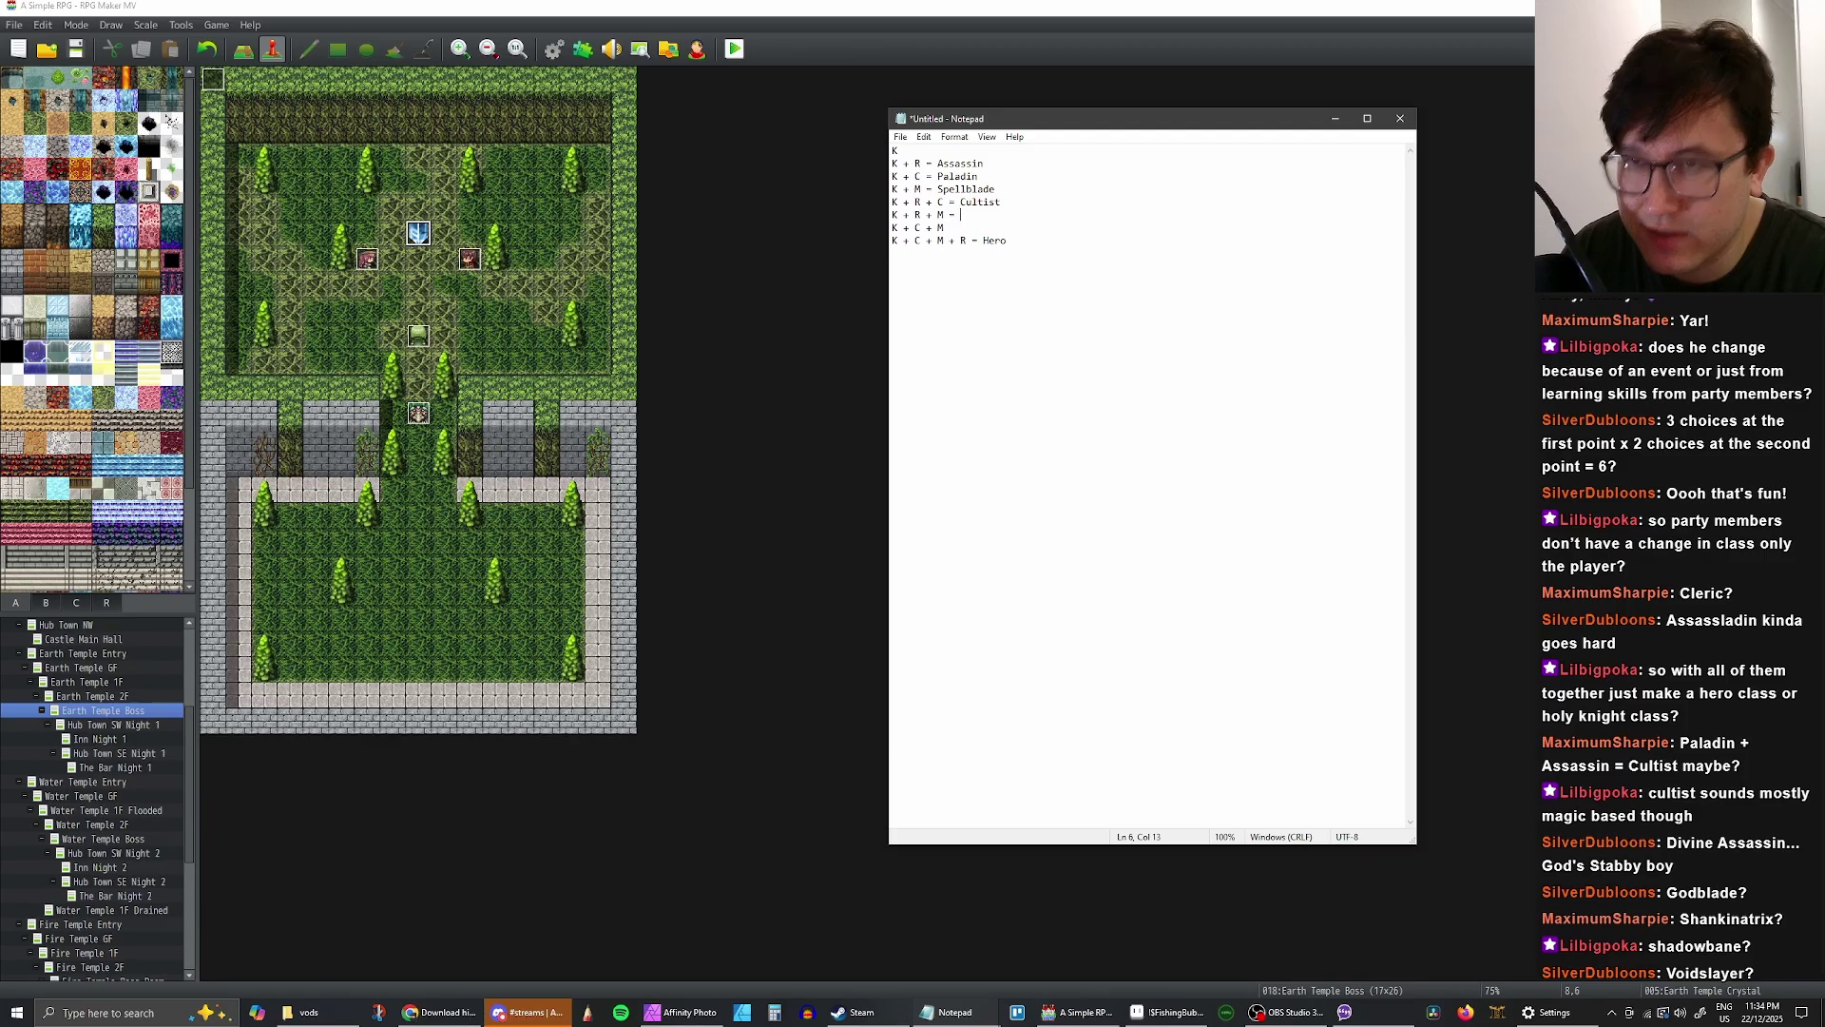
# - Name the K + R + M combination Voidslayer
pyautogui.write('Void')
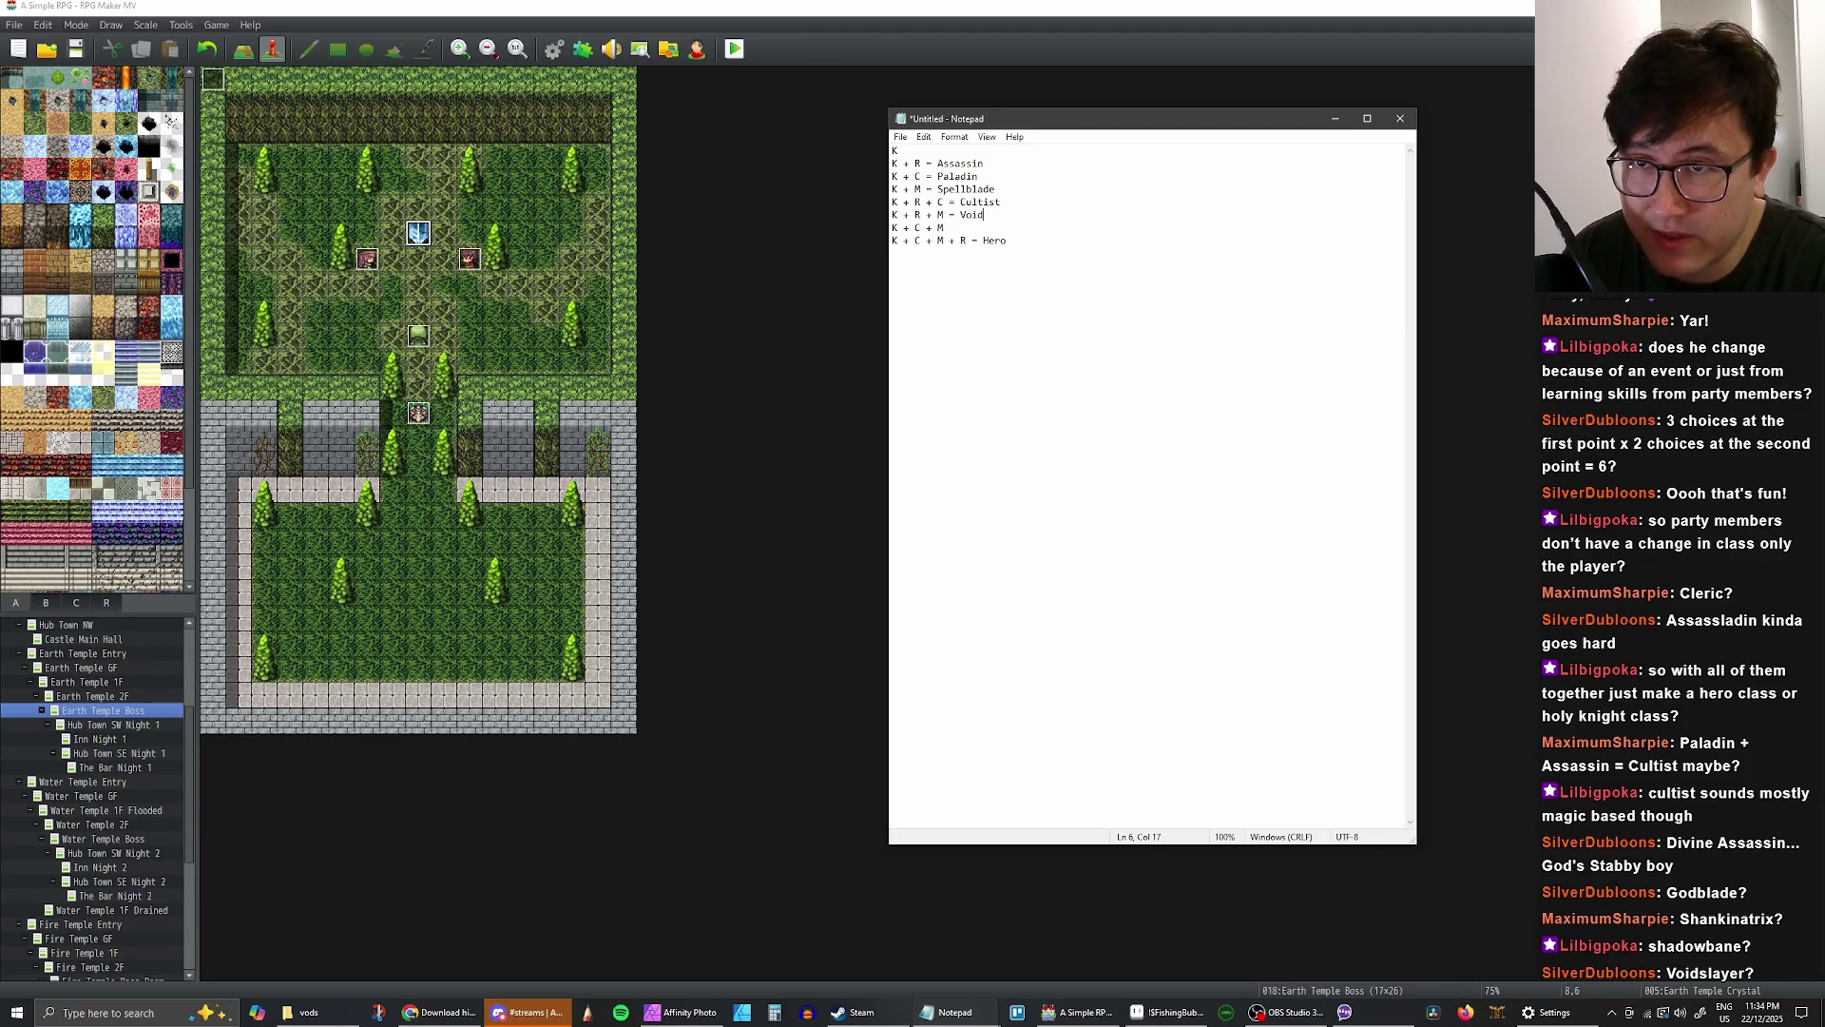
pyautogui.write('sl')
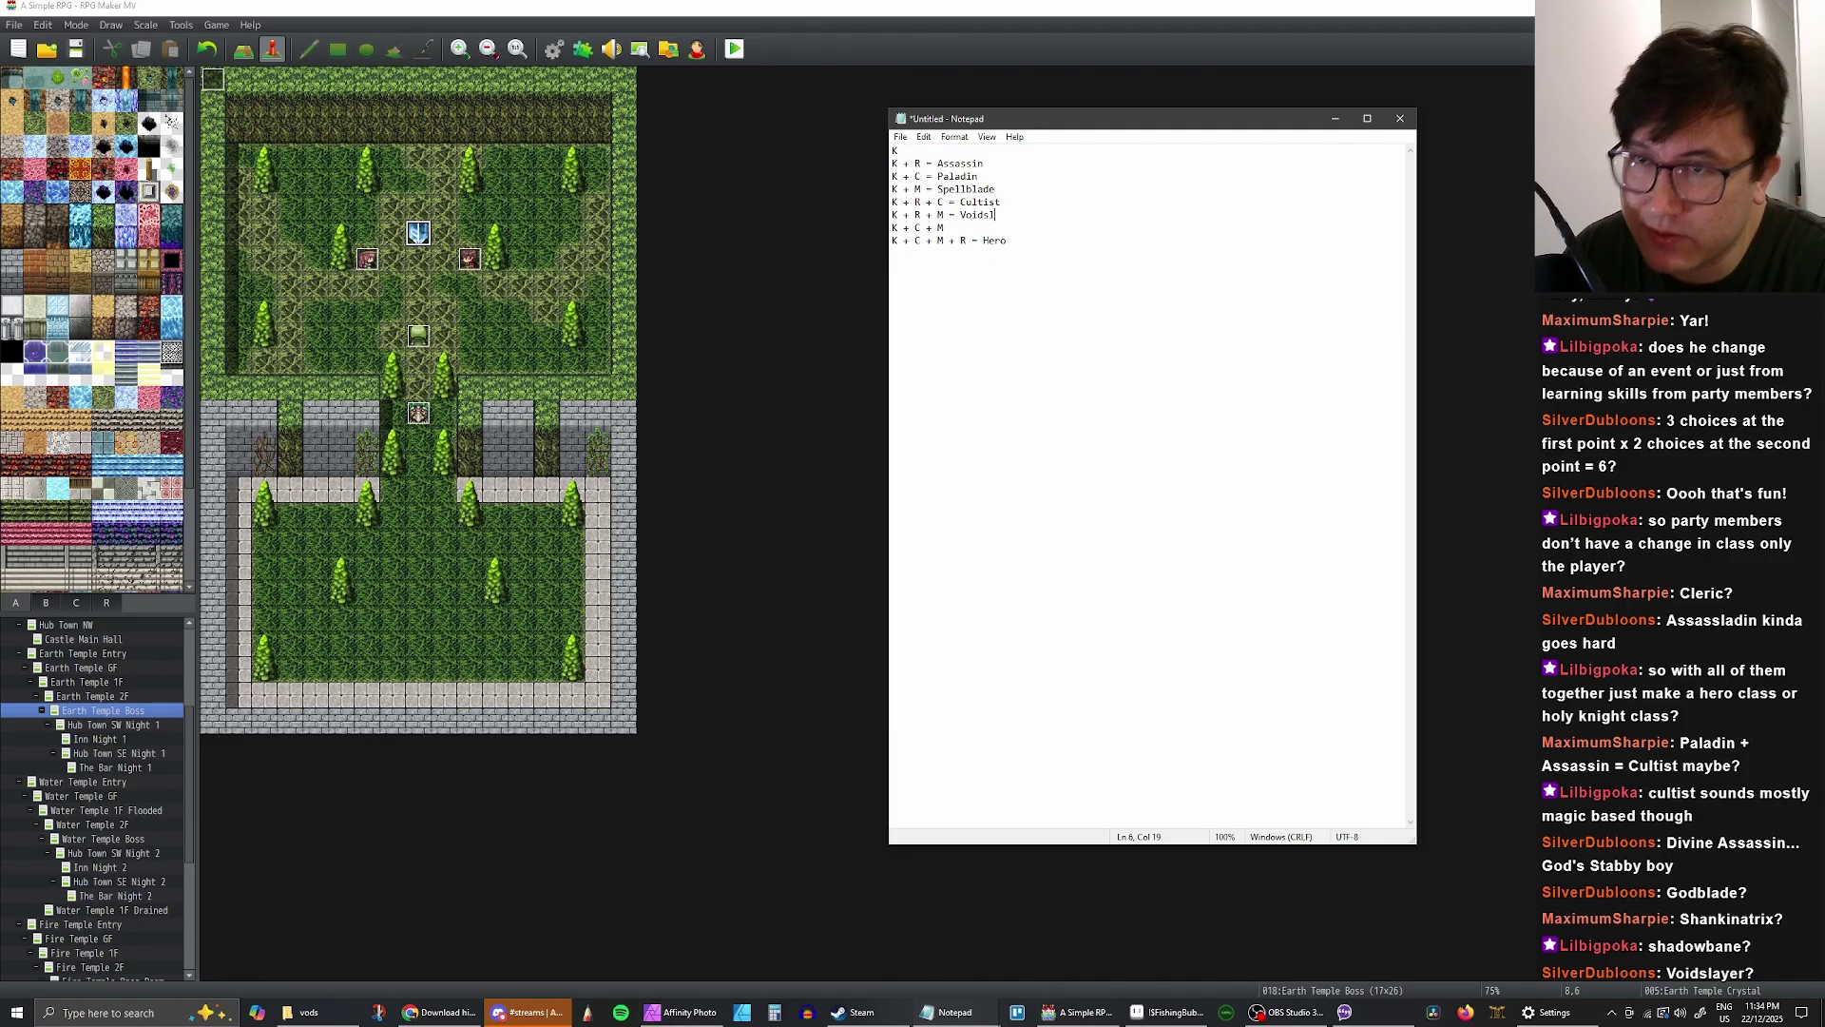
pyautogui.write('ayer')
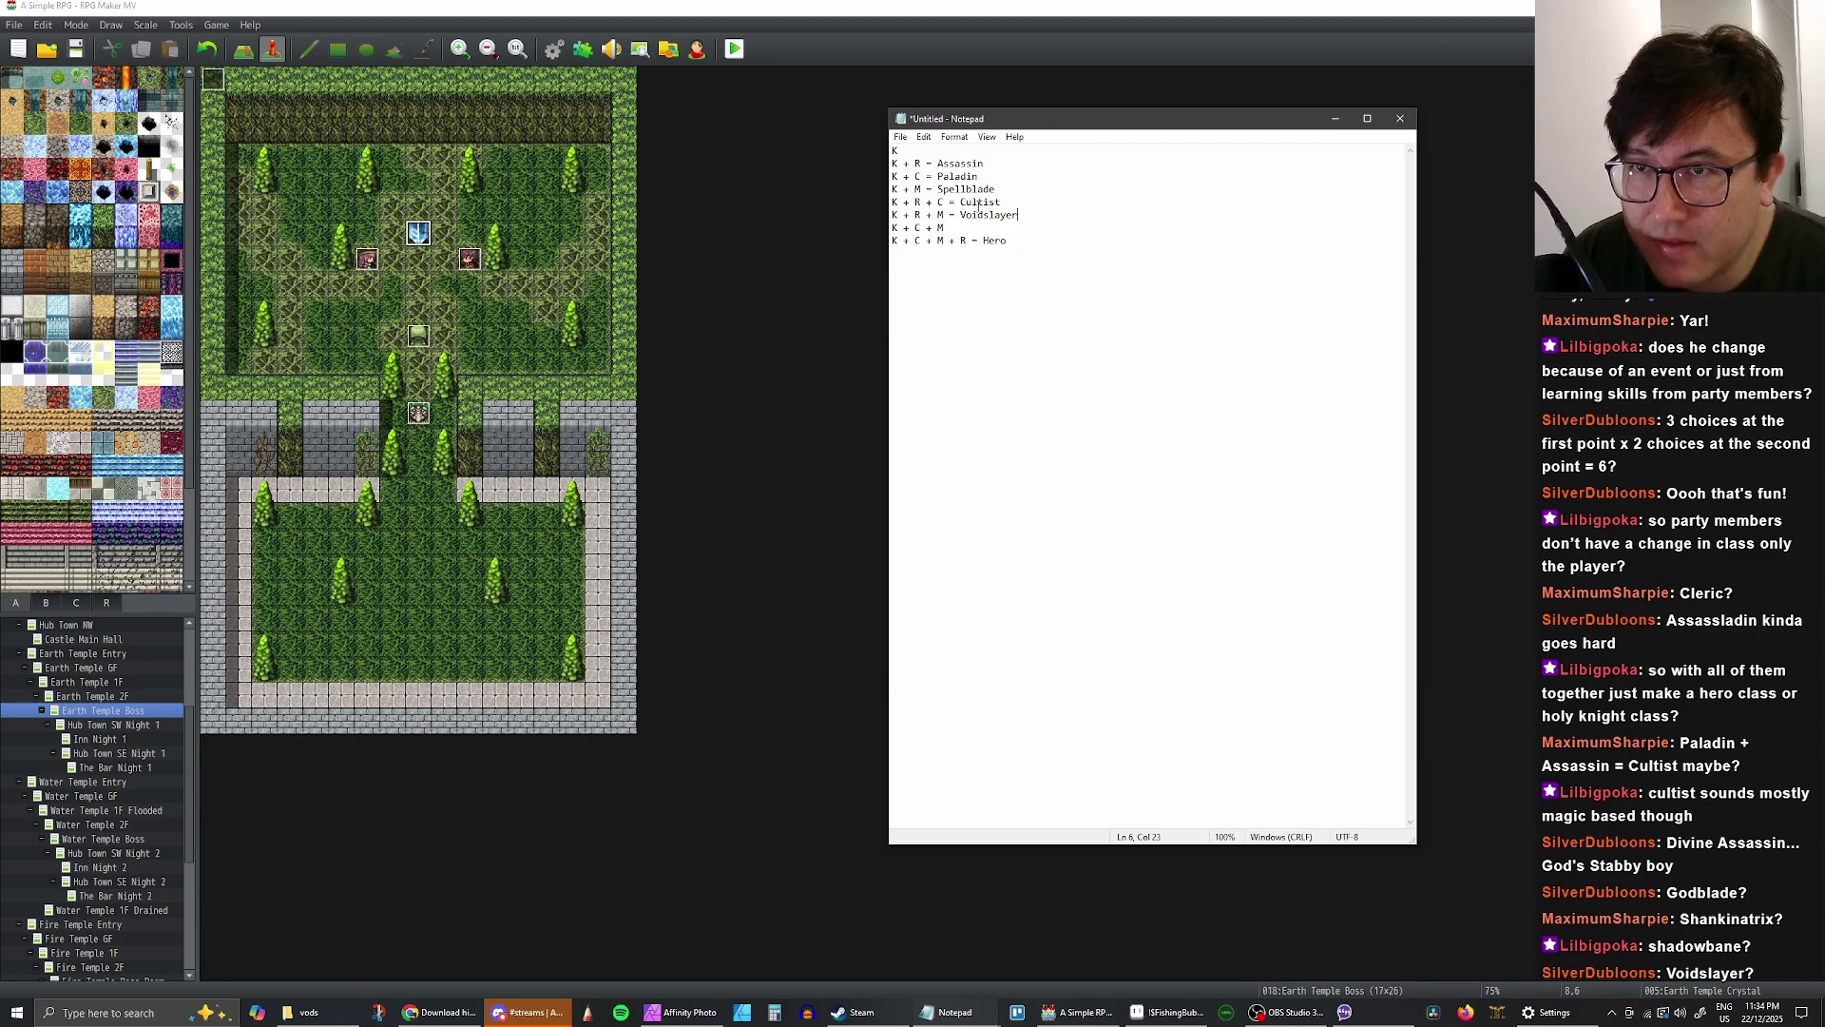
# - Add an equals sign after K + C + M and name that combination Sage
pyautogui.doubleClick(978, 204)
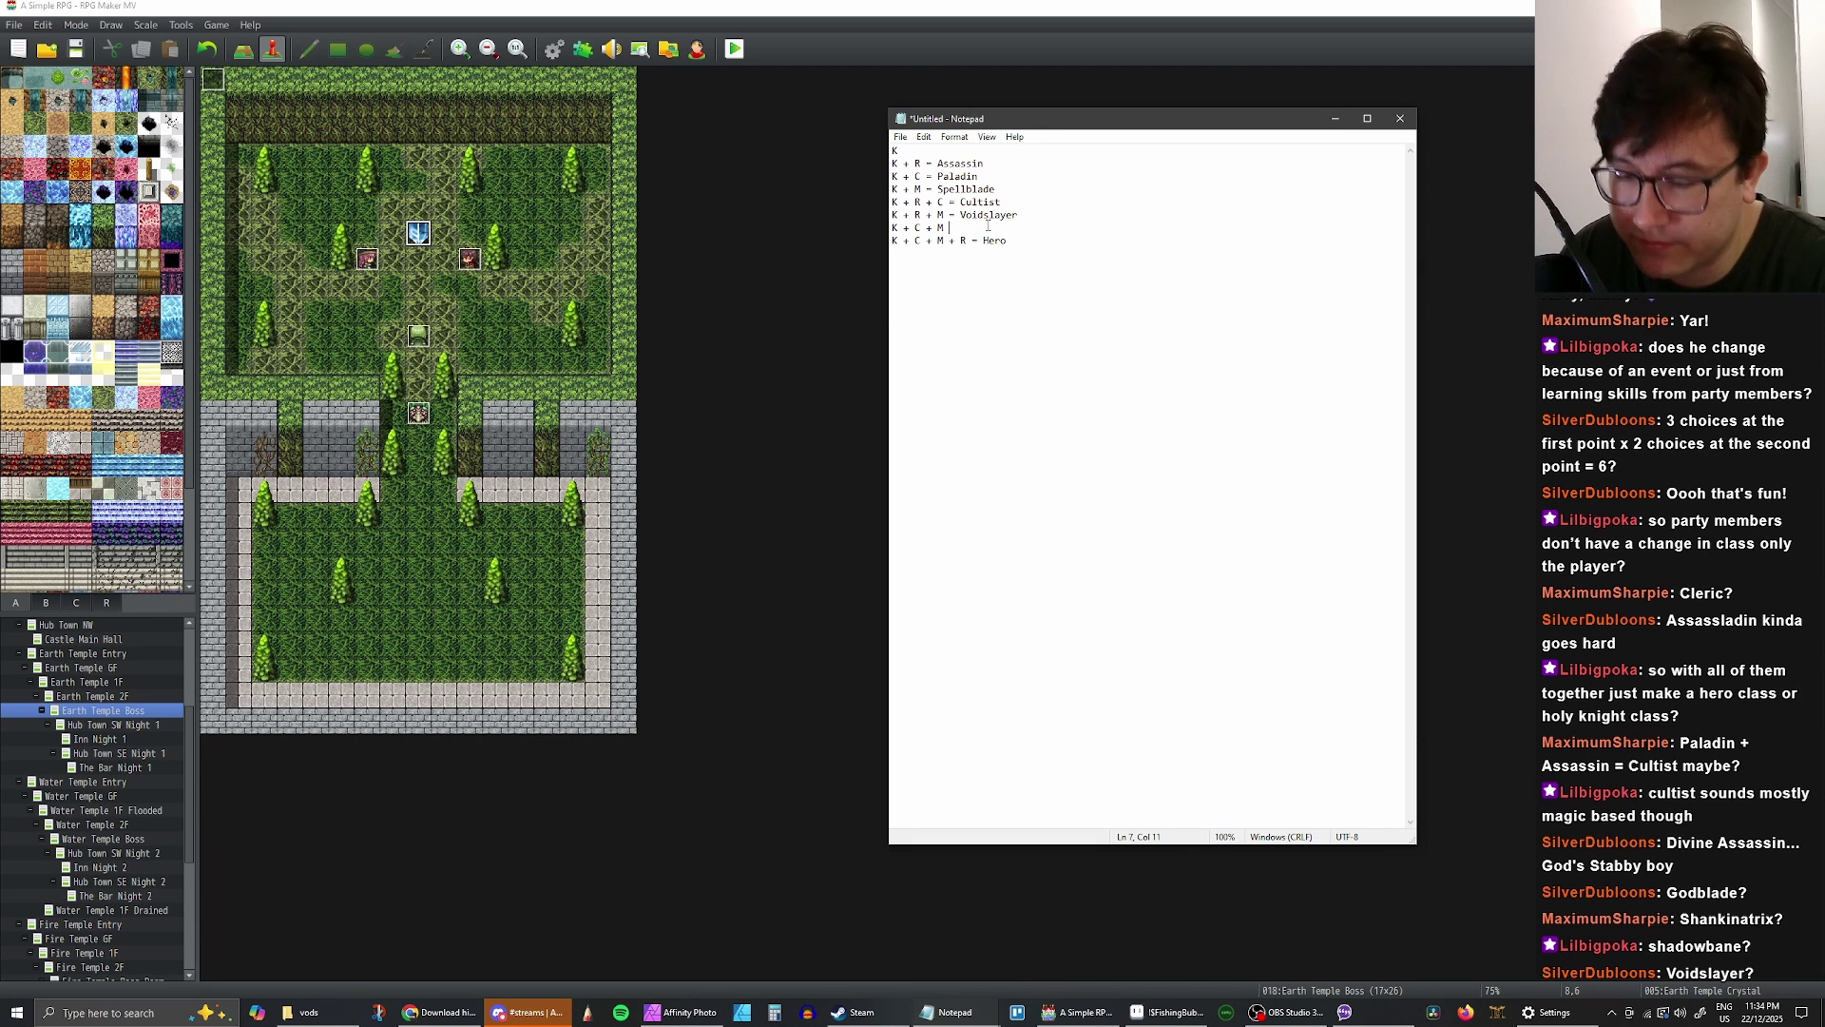
pyautogui.write('=')
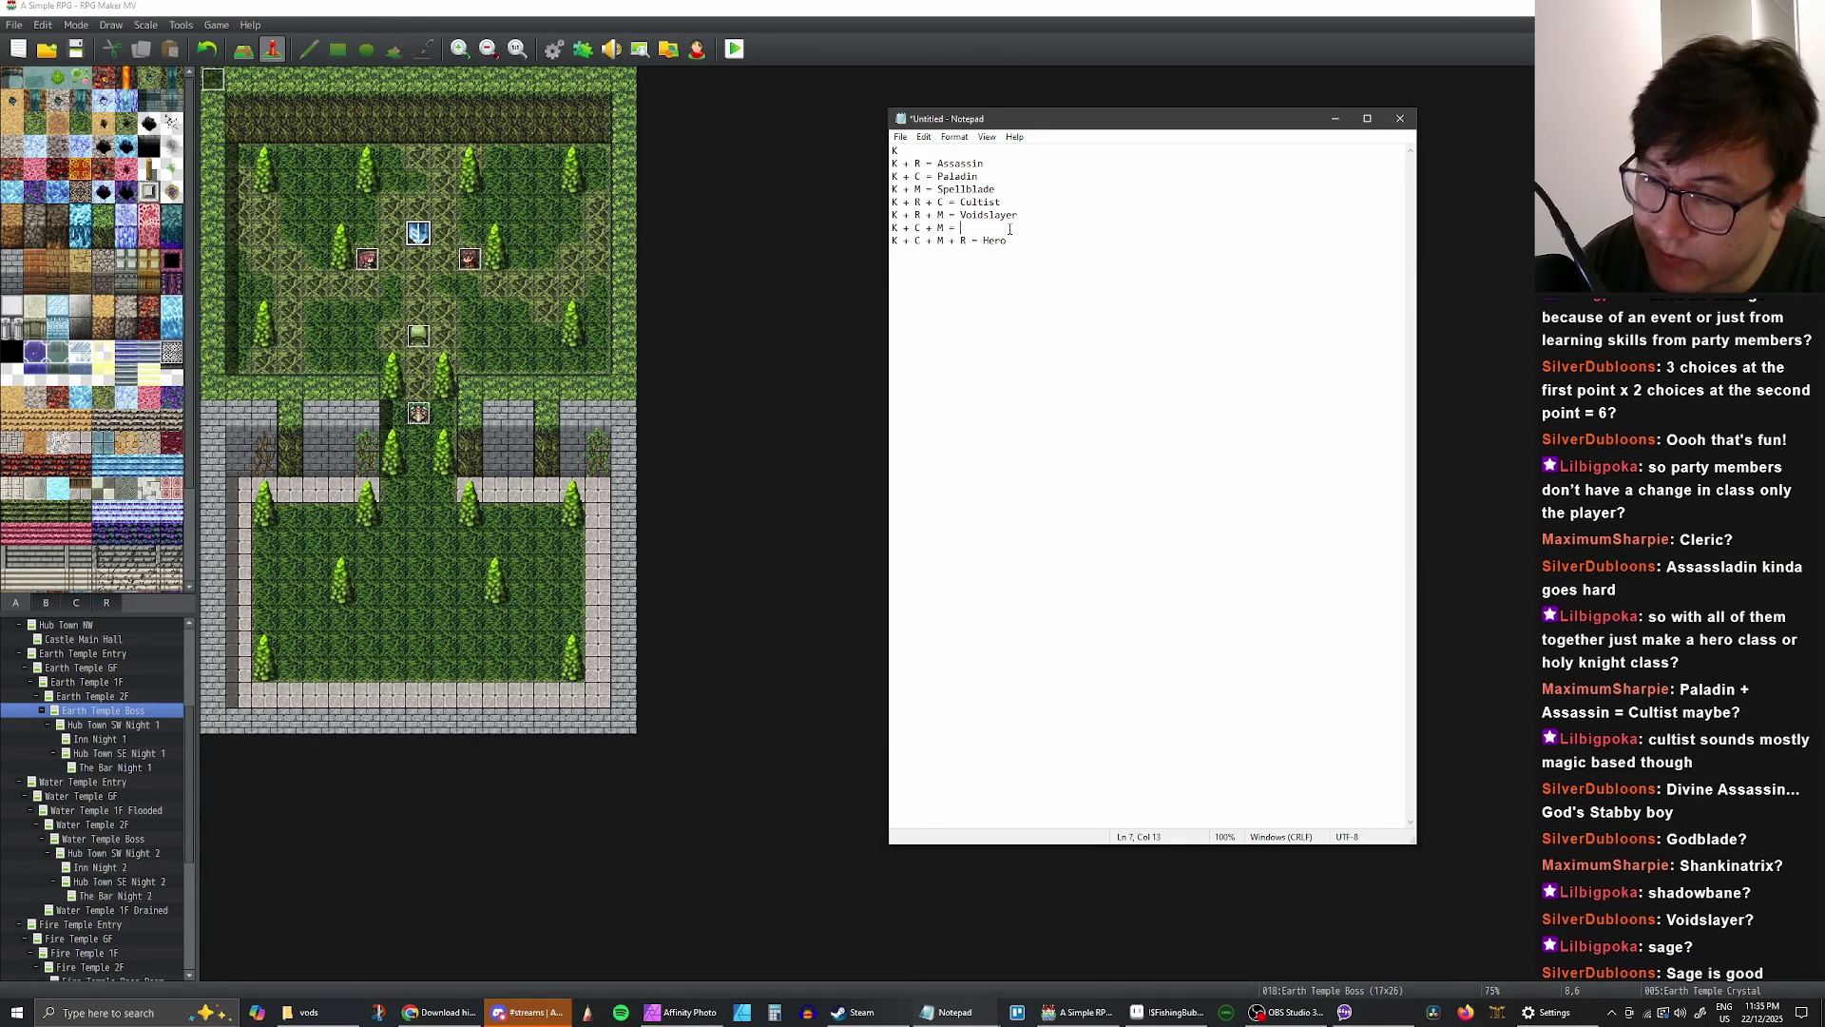
pyautogui.write('Sage')
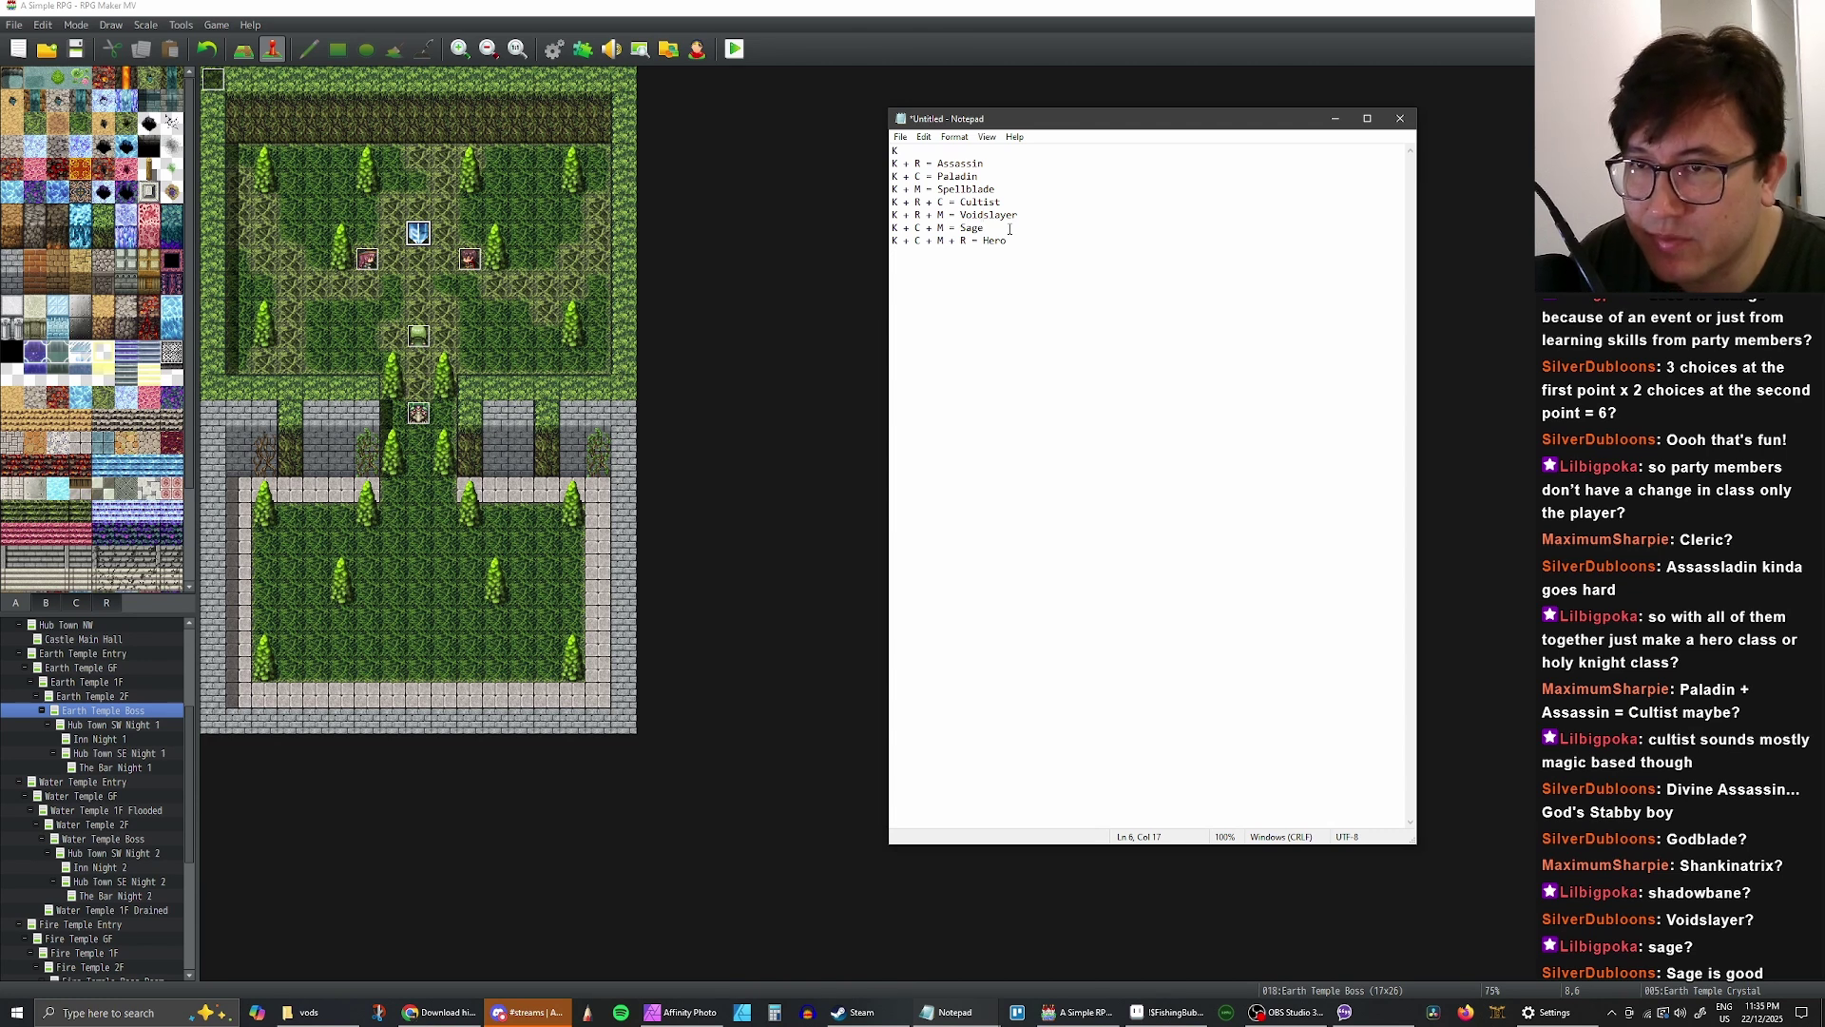
pyautogui.press('Up')
pyautogui.press('Up')
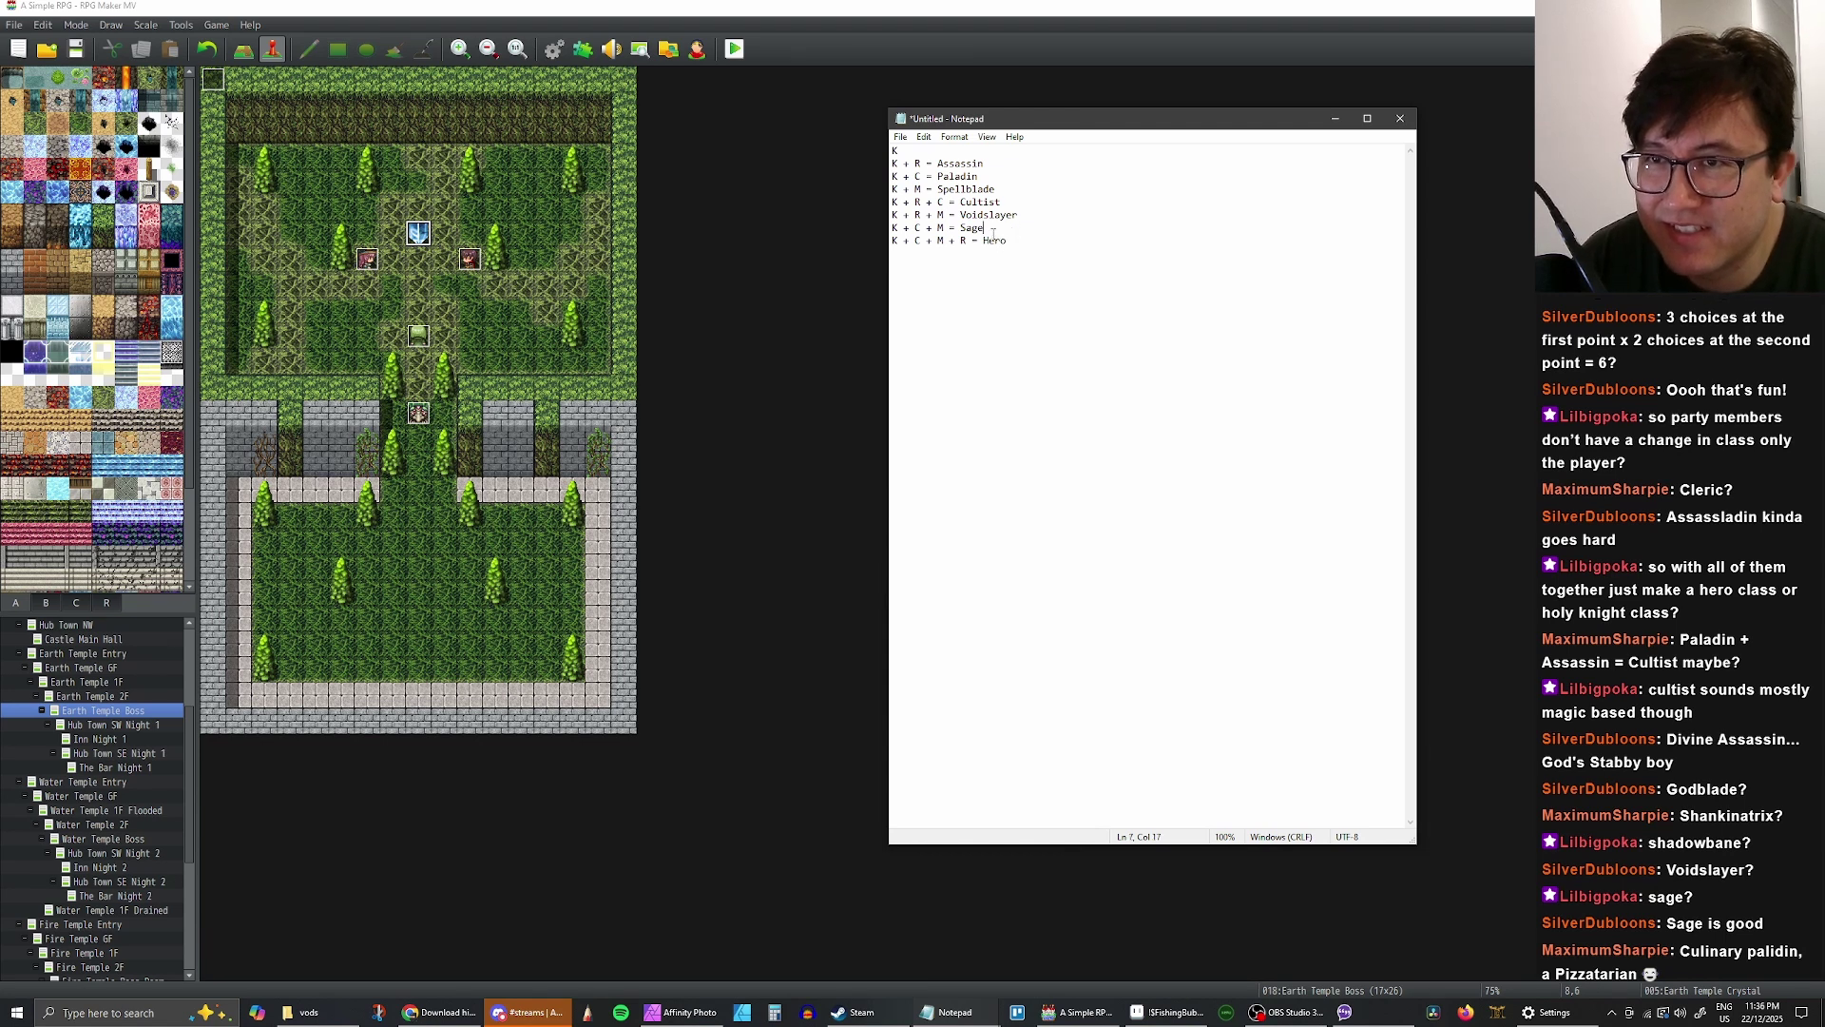
# - Save the class list as a text file named Classes in the A Simple RPG folder
pyautogui.click(1010, 238)
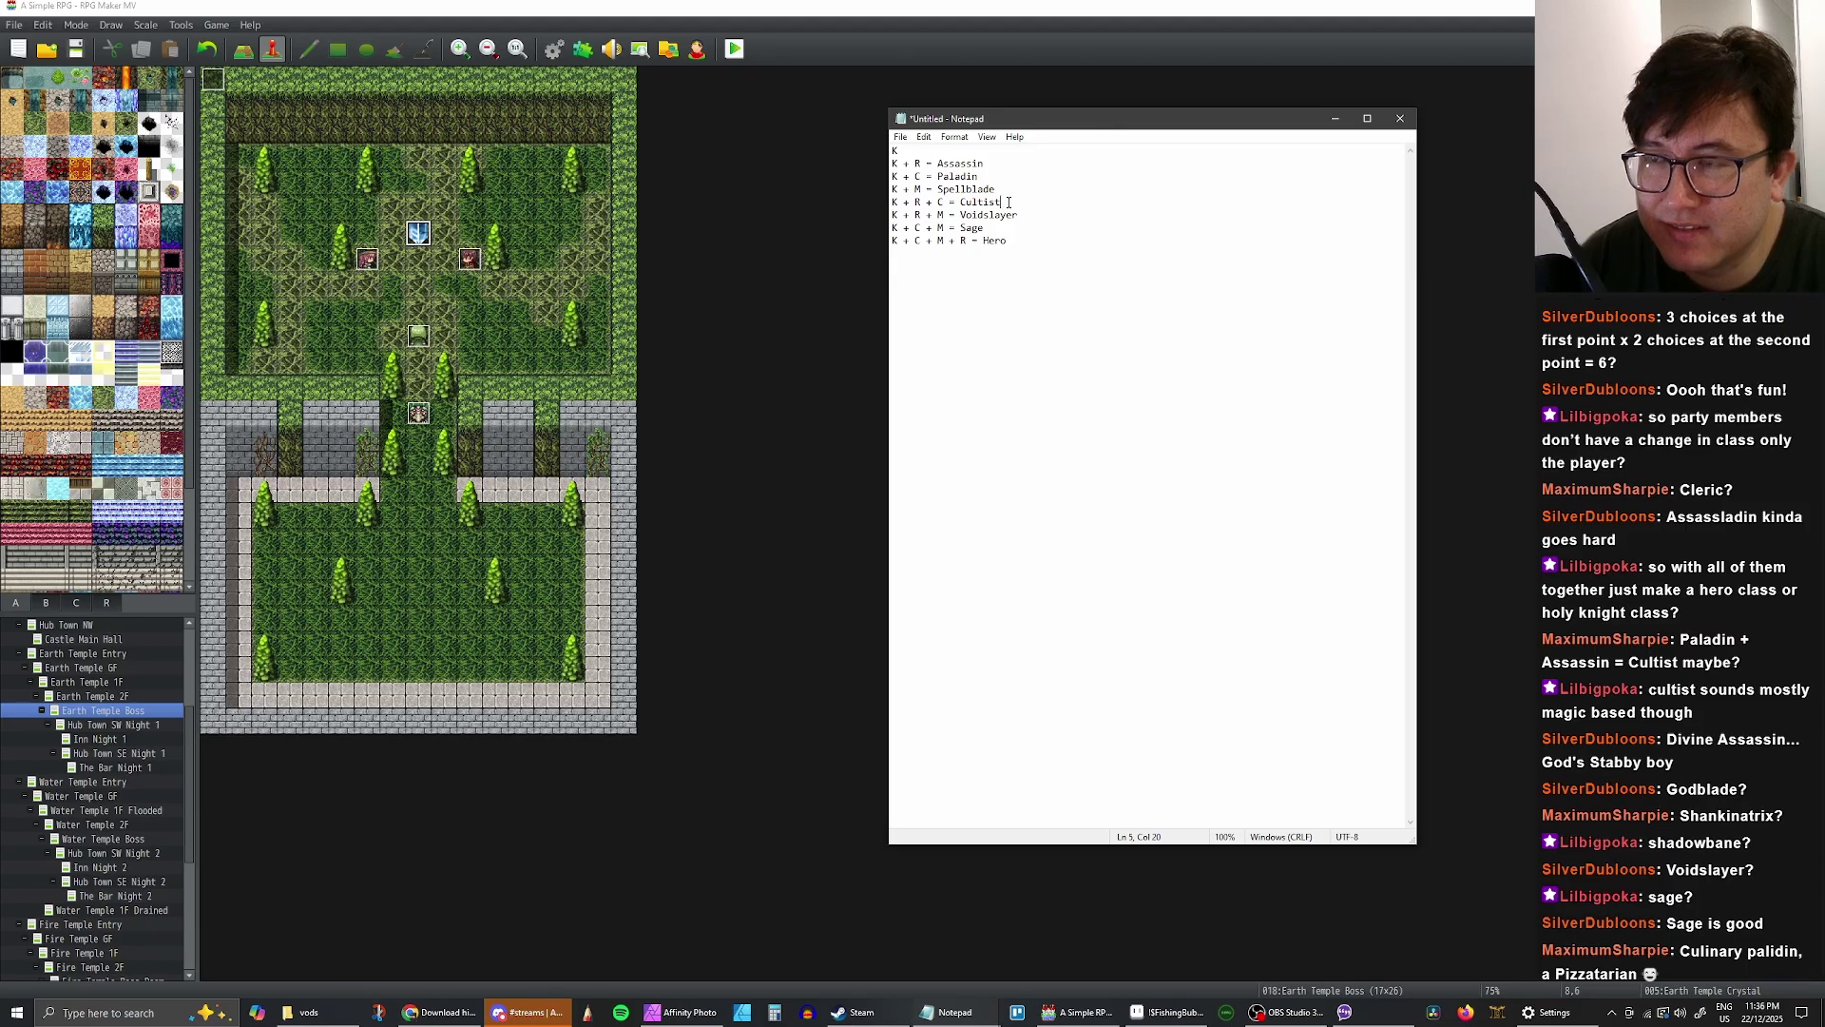
pyautogui.hotkey('ctrl', 's')
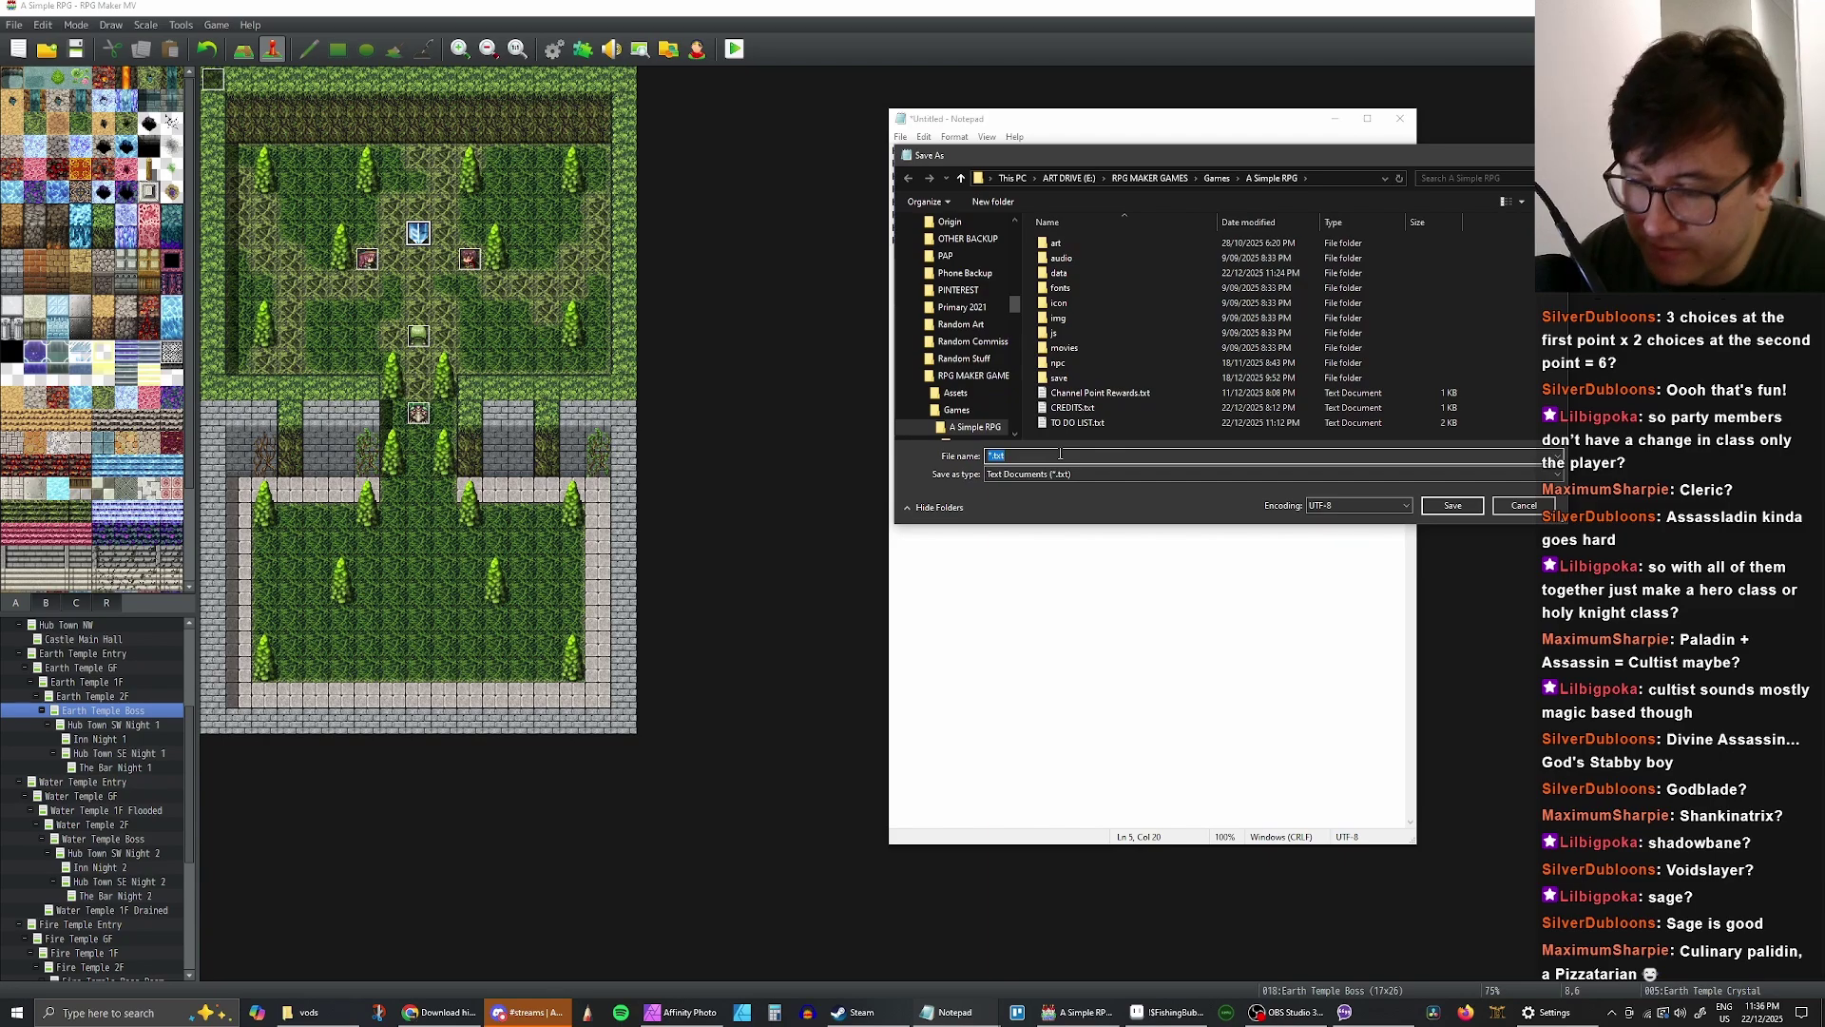
pyautogui.write('Classes')
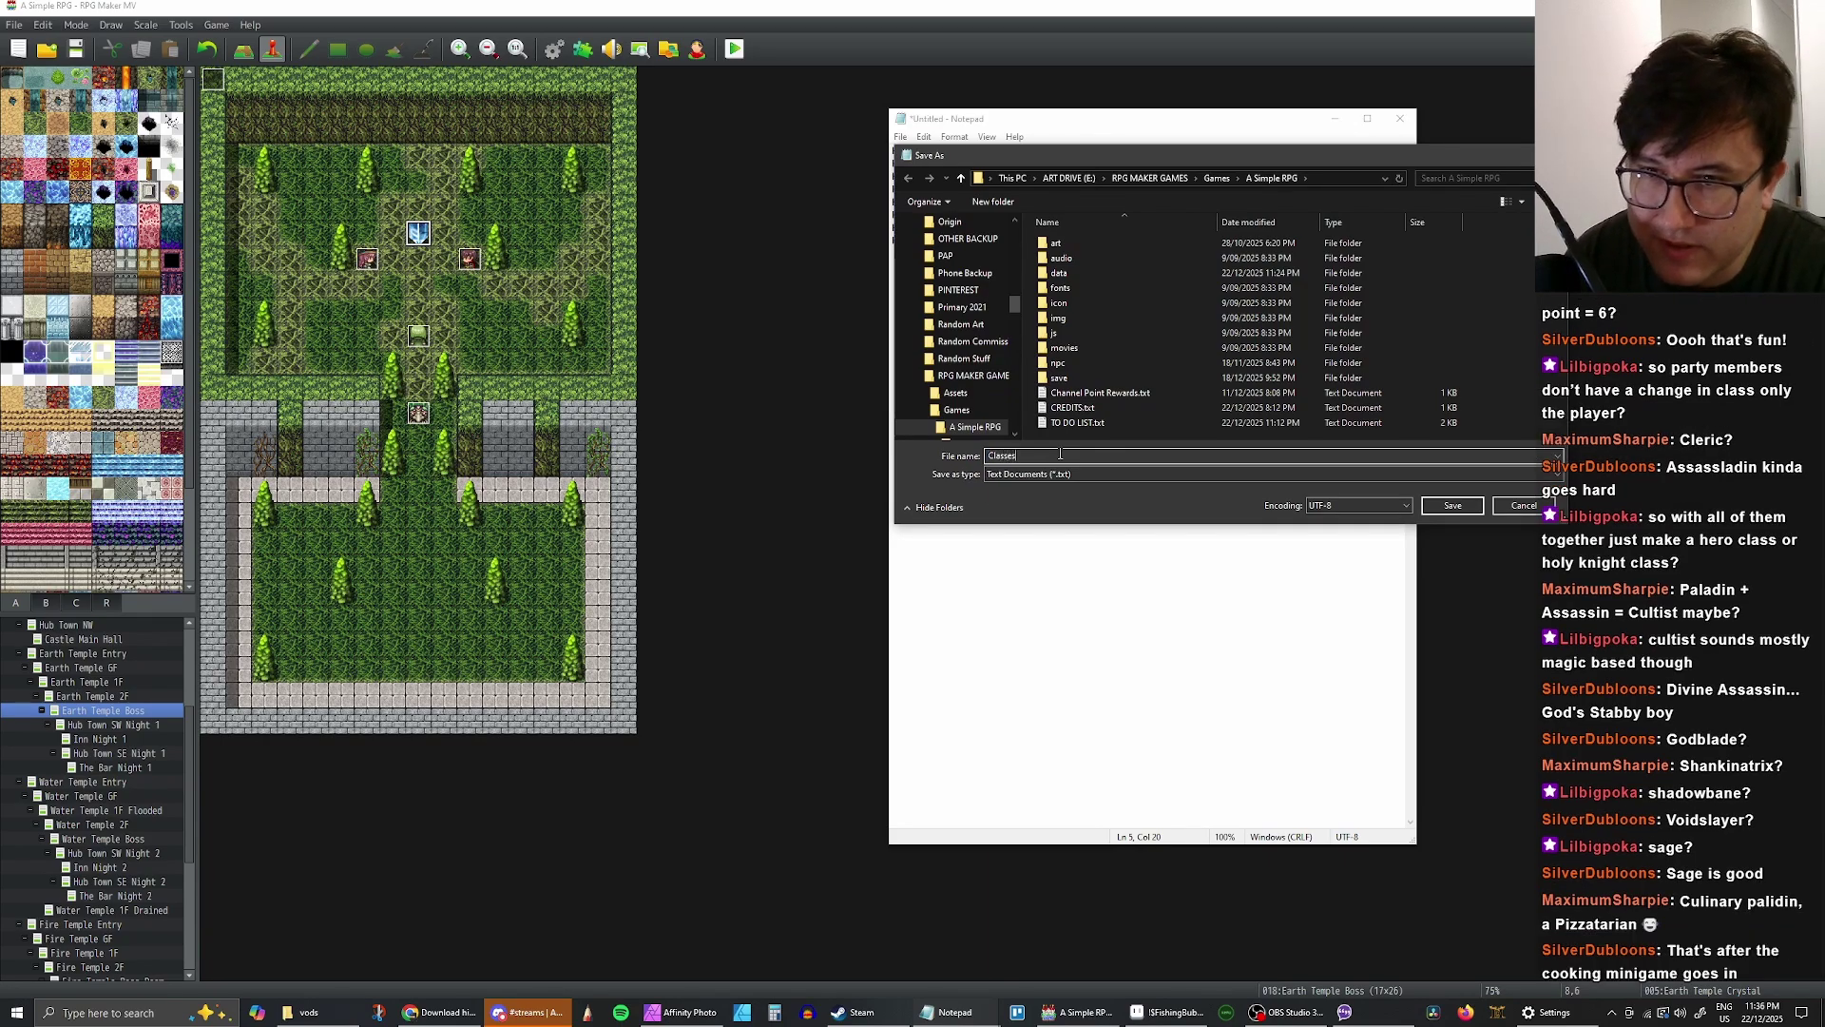
pyautogui.click(1452, 506)
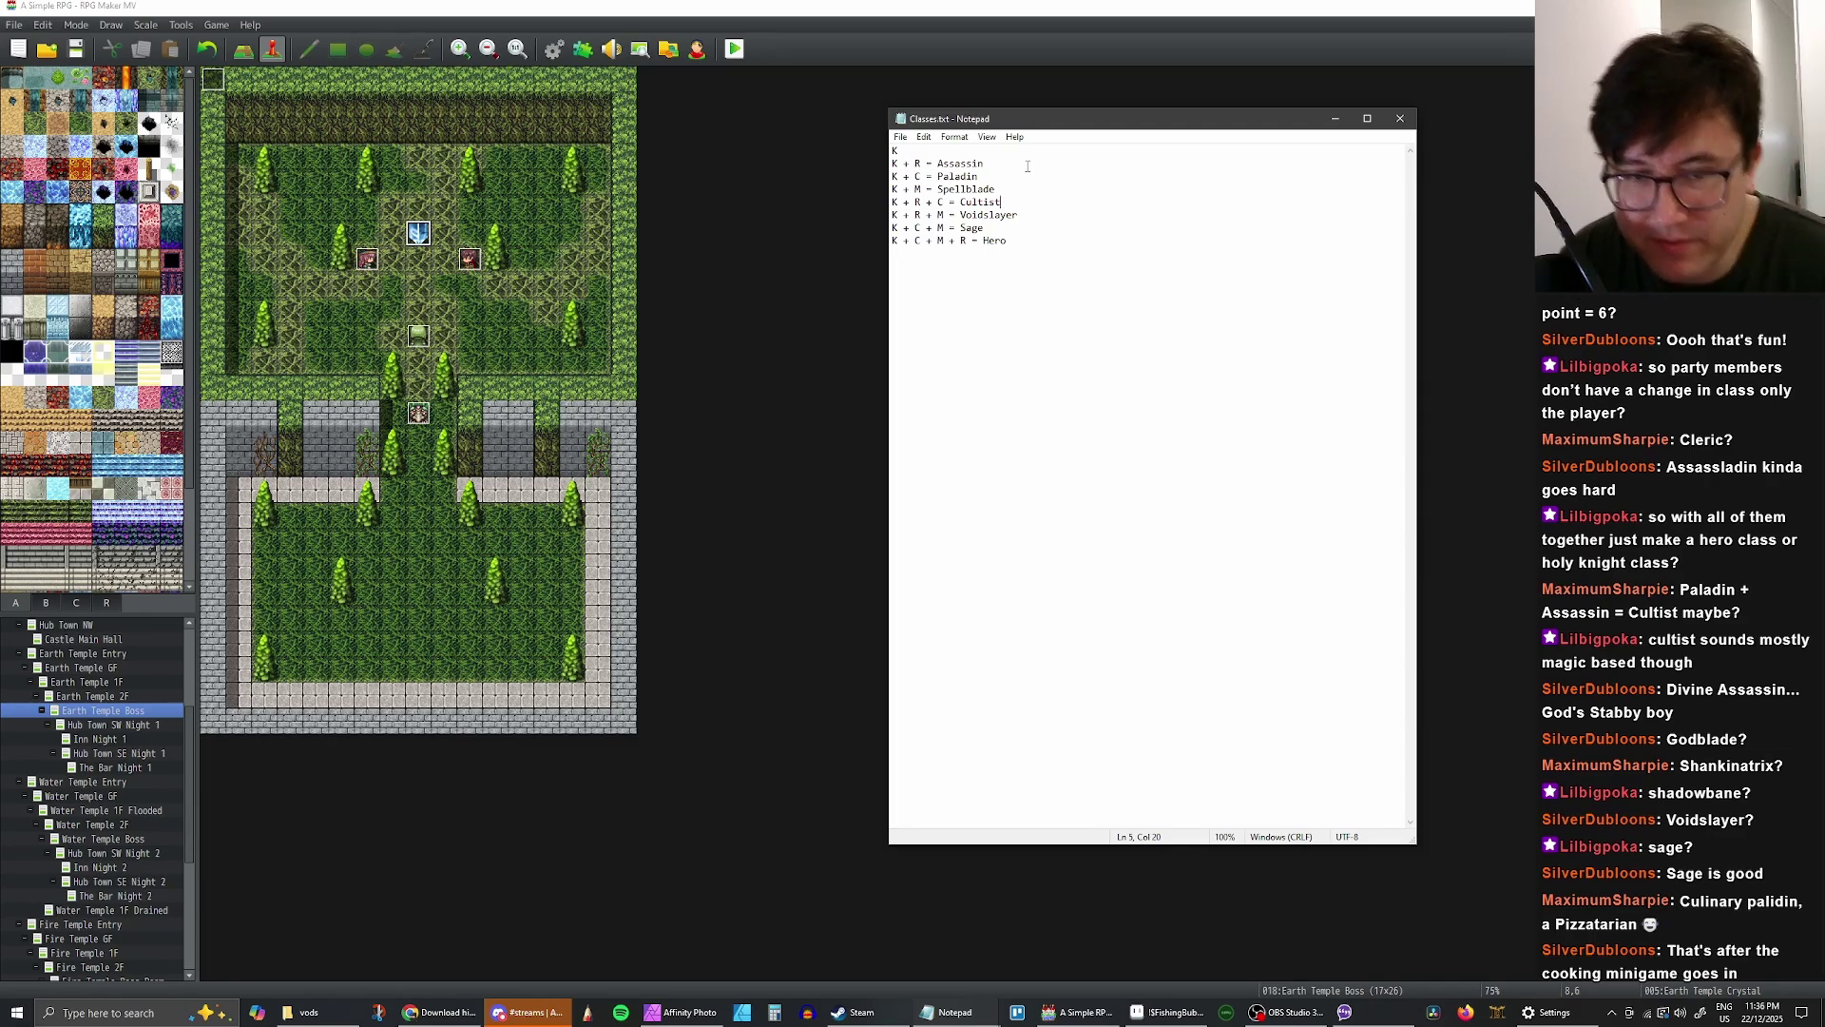
# - Change the K + R + C class name to Occultist and save the text file
pyautogui.doubleClick(983, 202)
pyautogui.click(1007, 215)
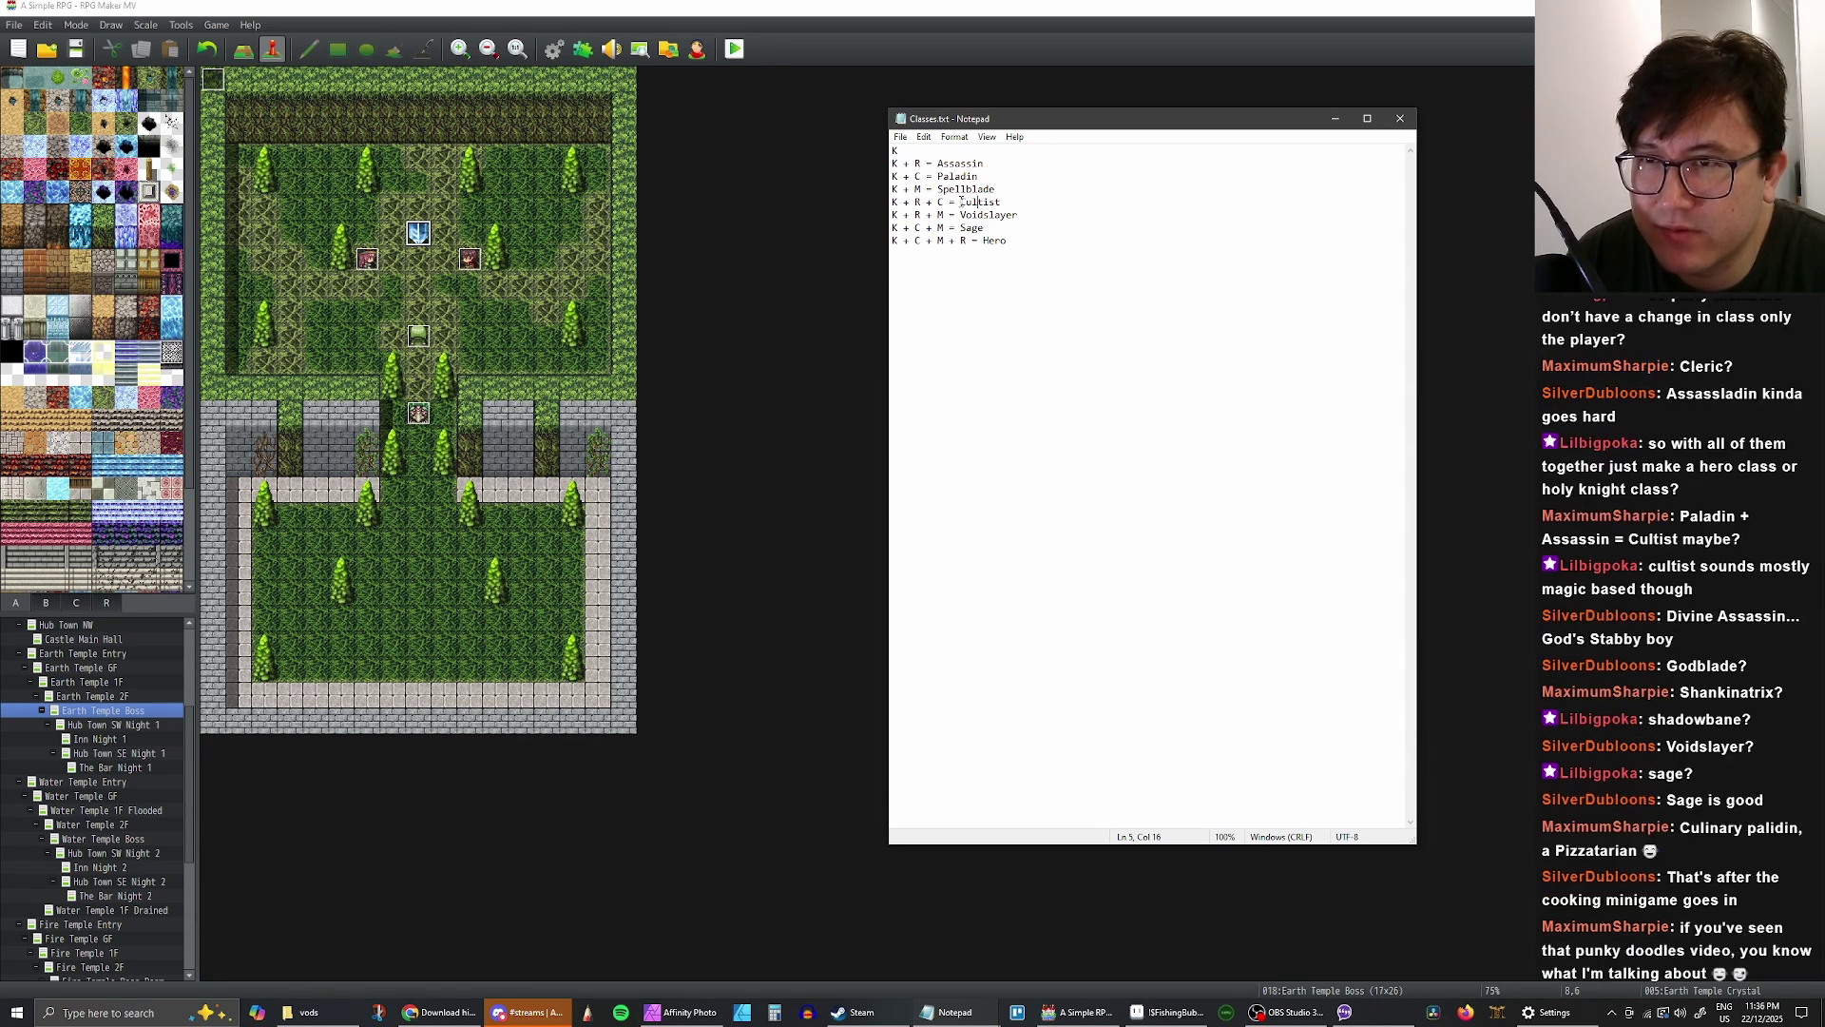
pyautogui.write('Oc')
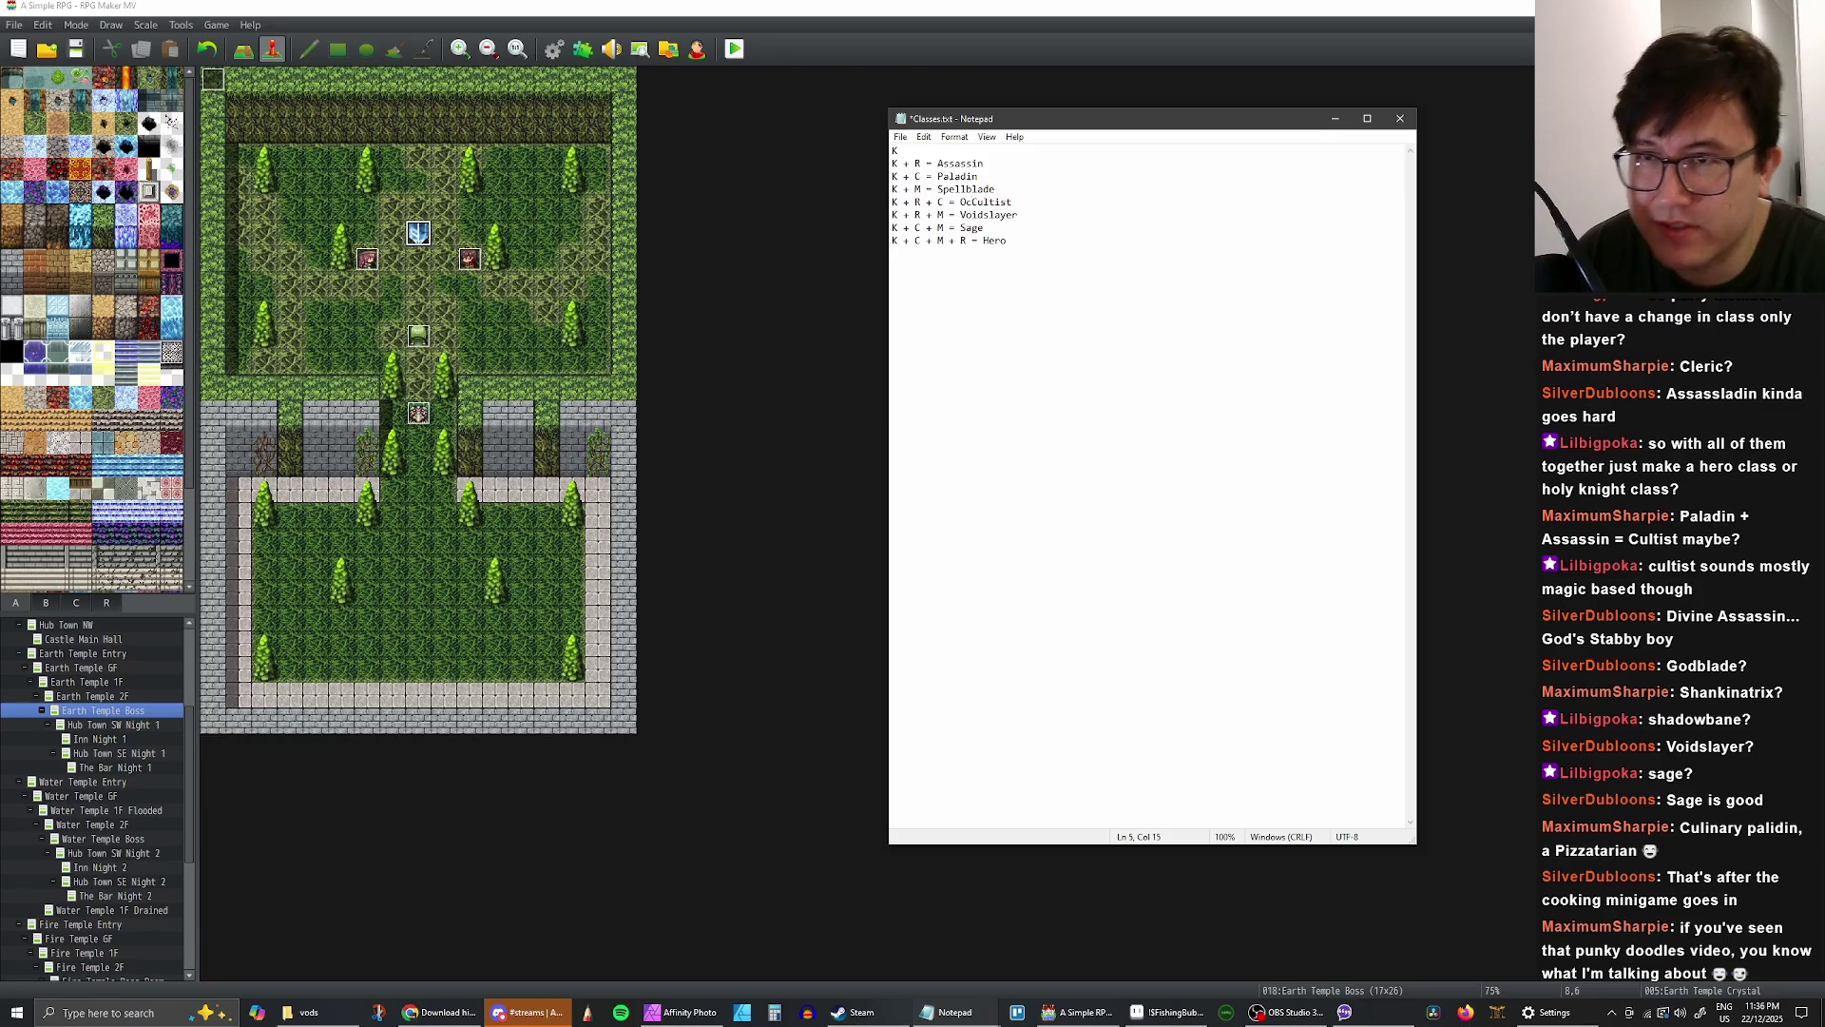
pyautogui.press('Delete')
pyautogui.write('c')
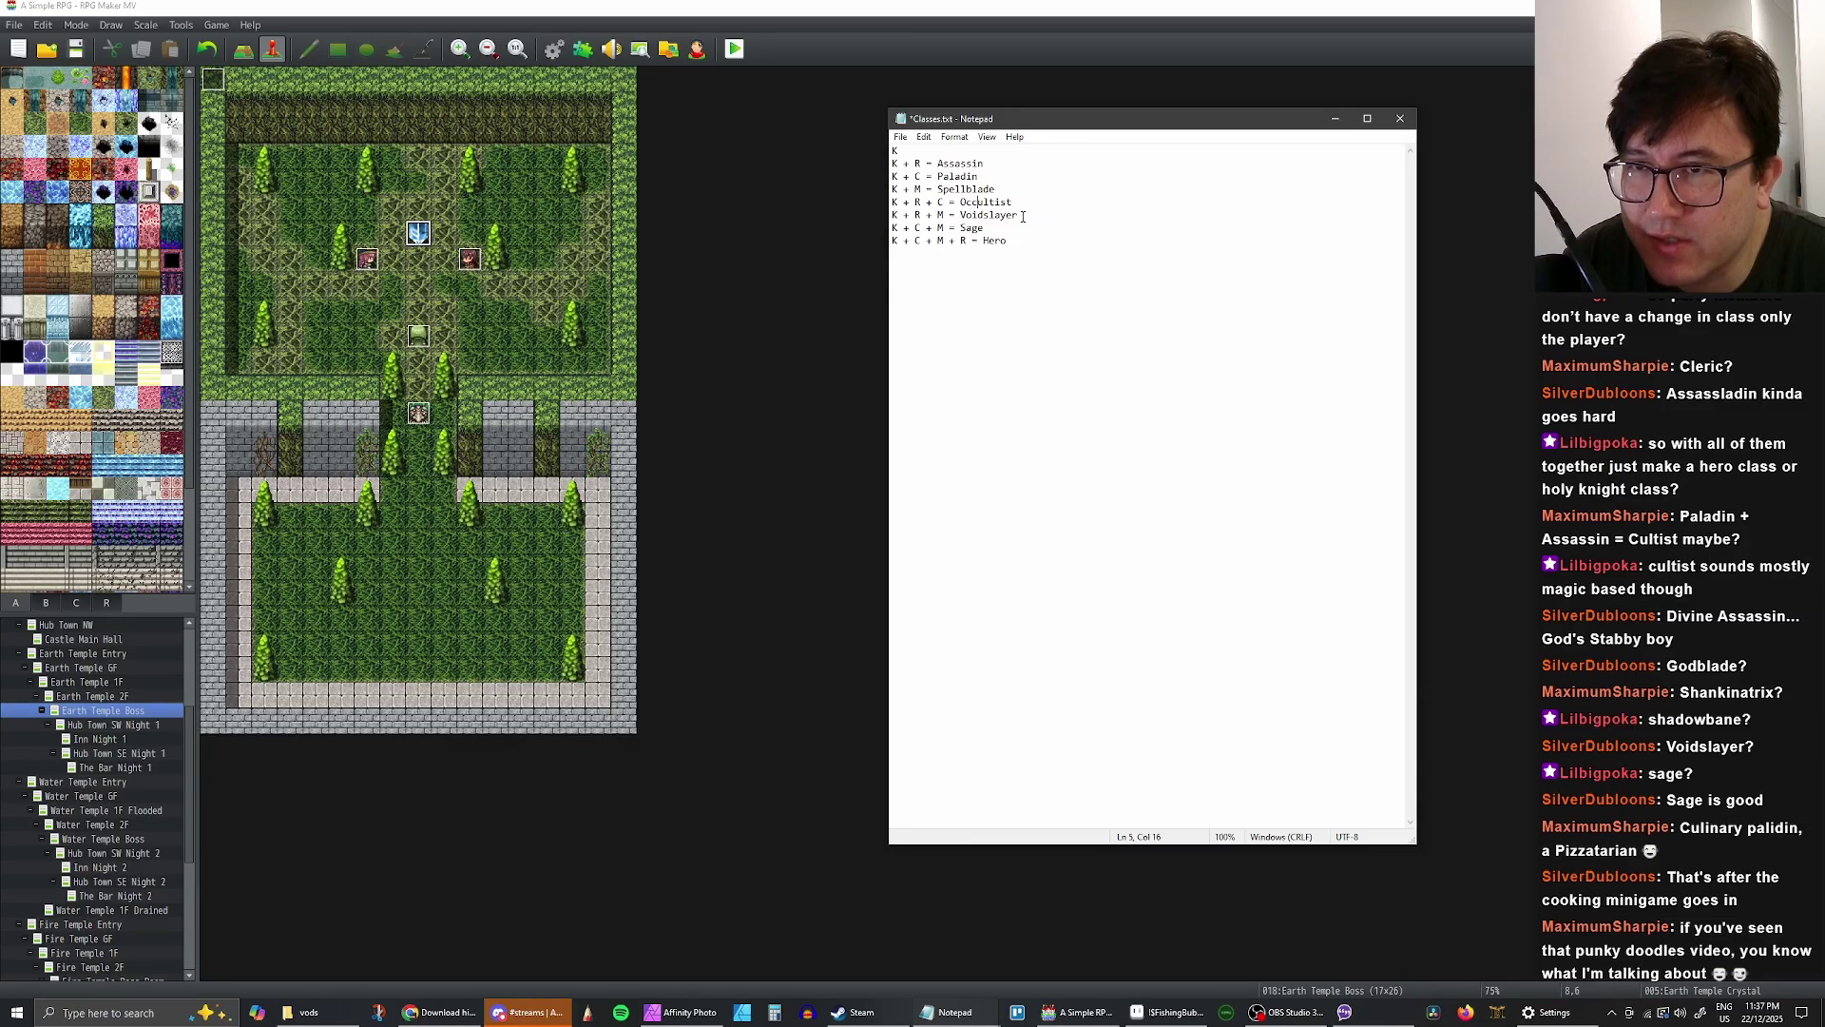
pyautogui.click(995, 202)
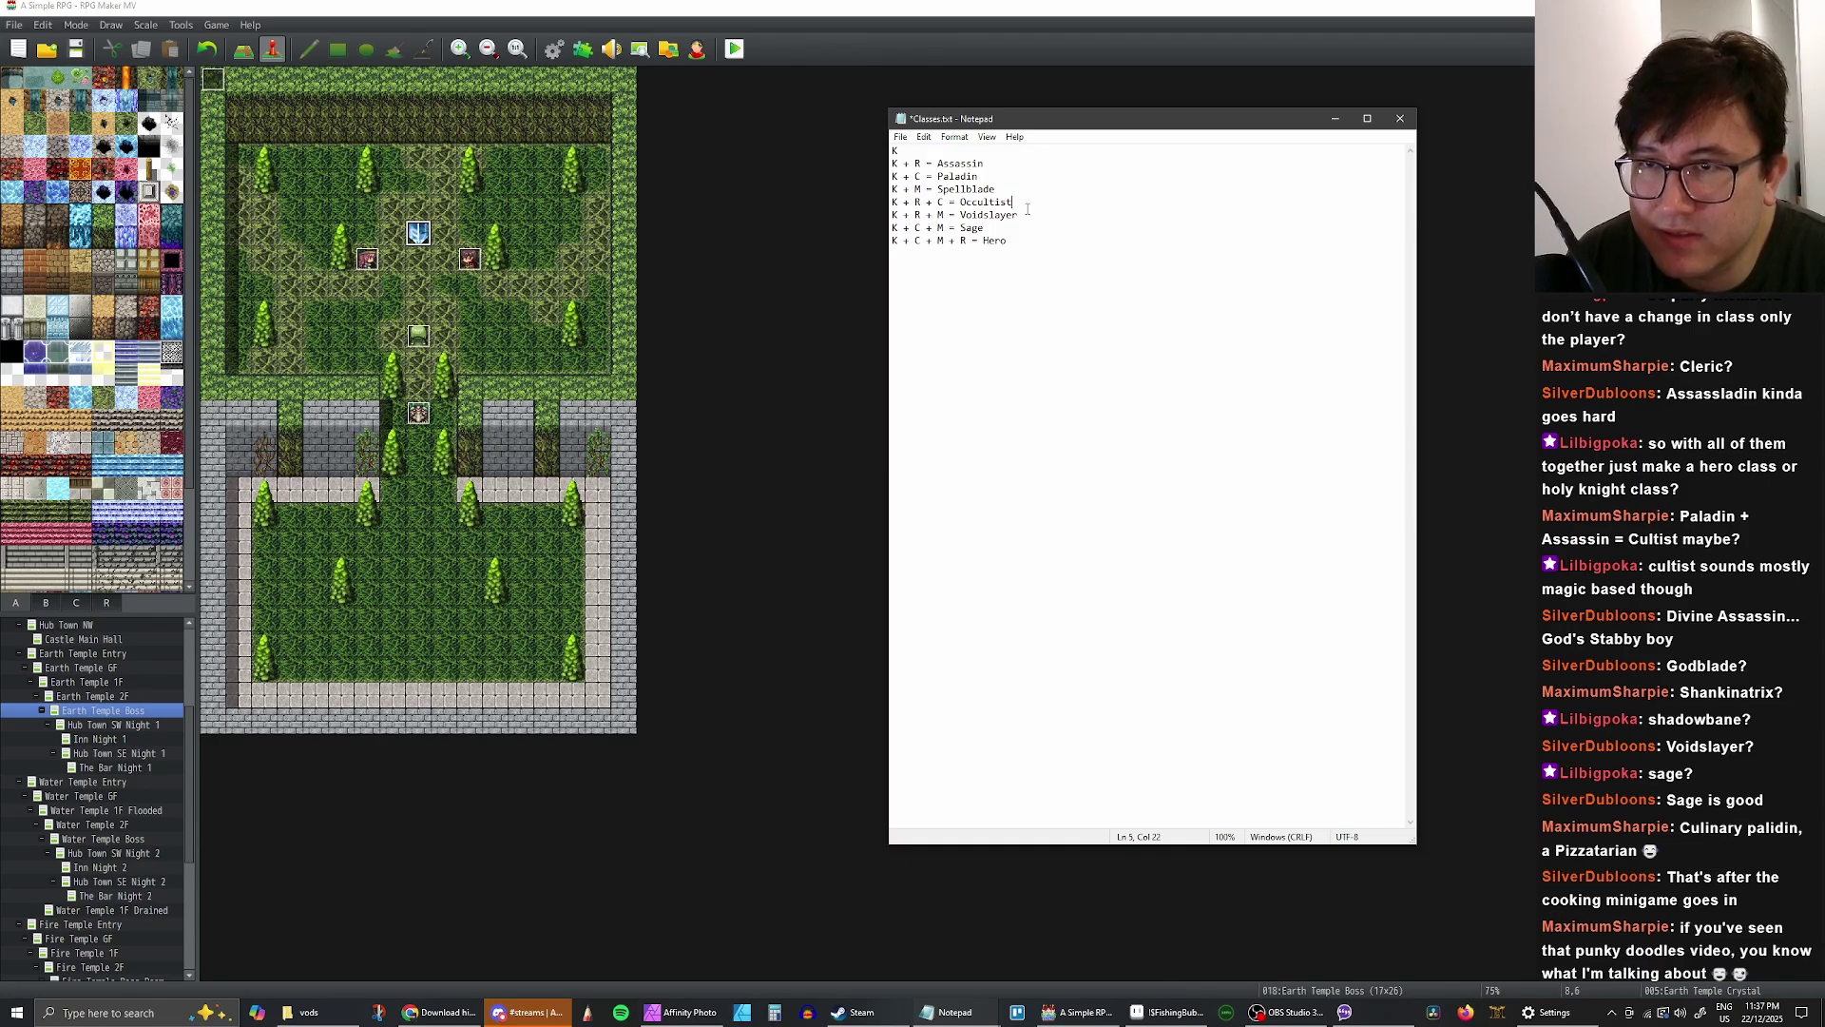
pyautogui.click(988, 215)
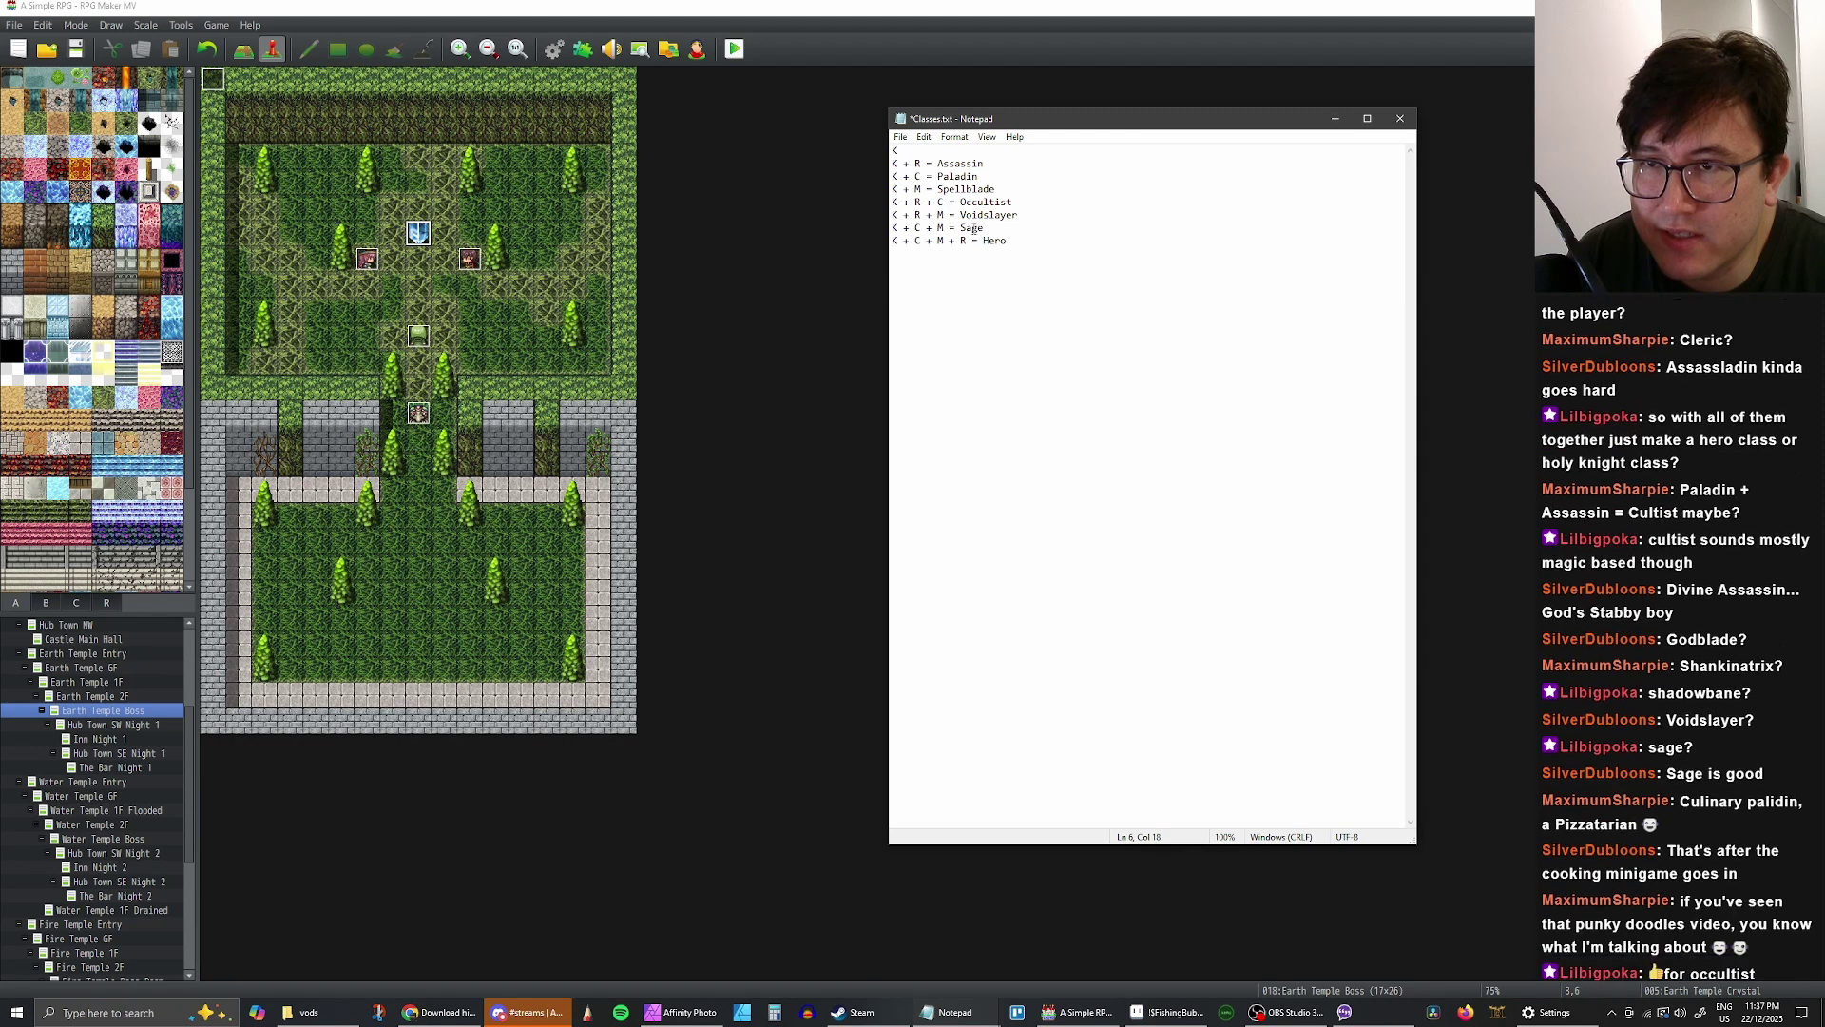
pyautogui.click(996, 216)
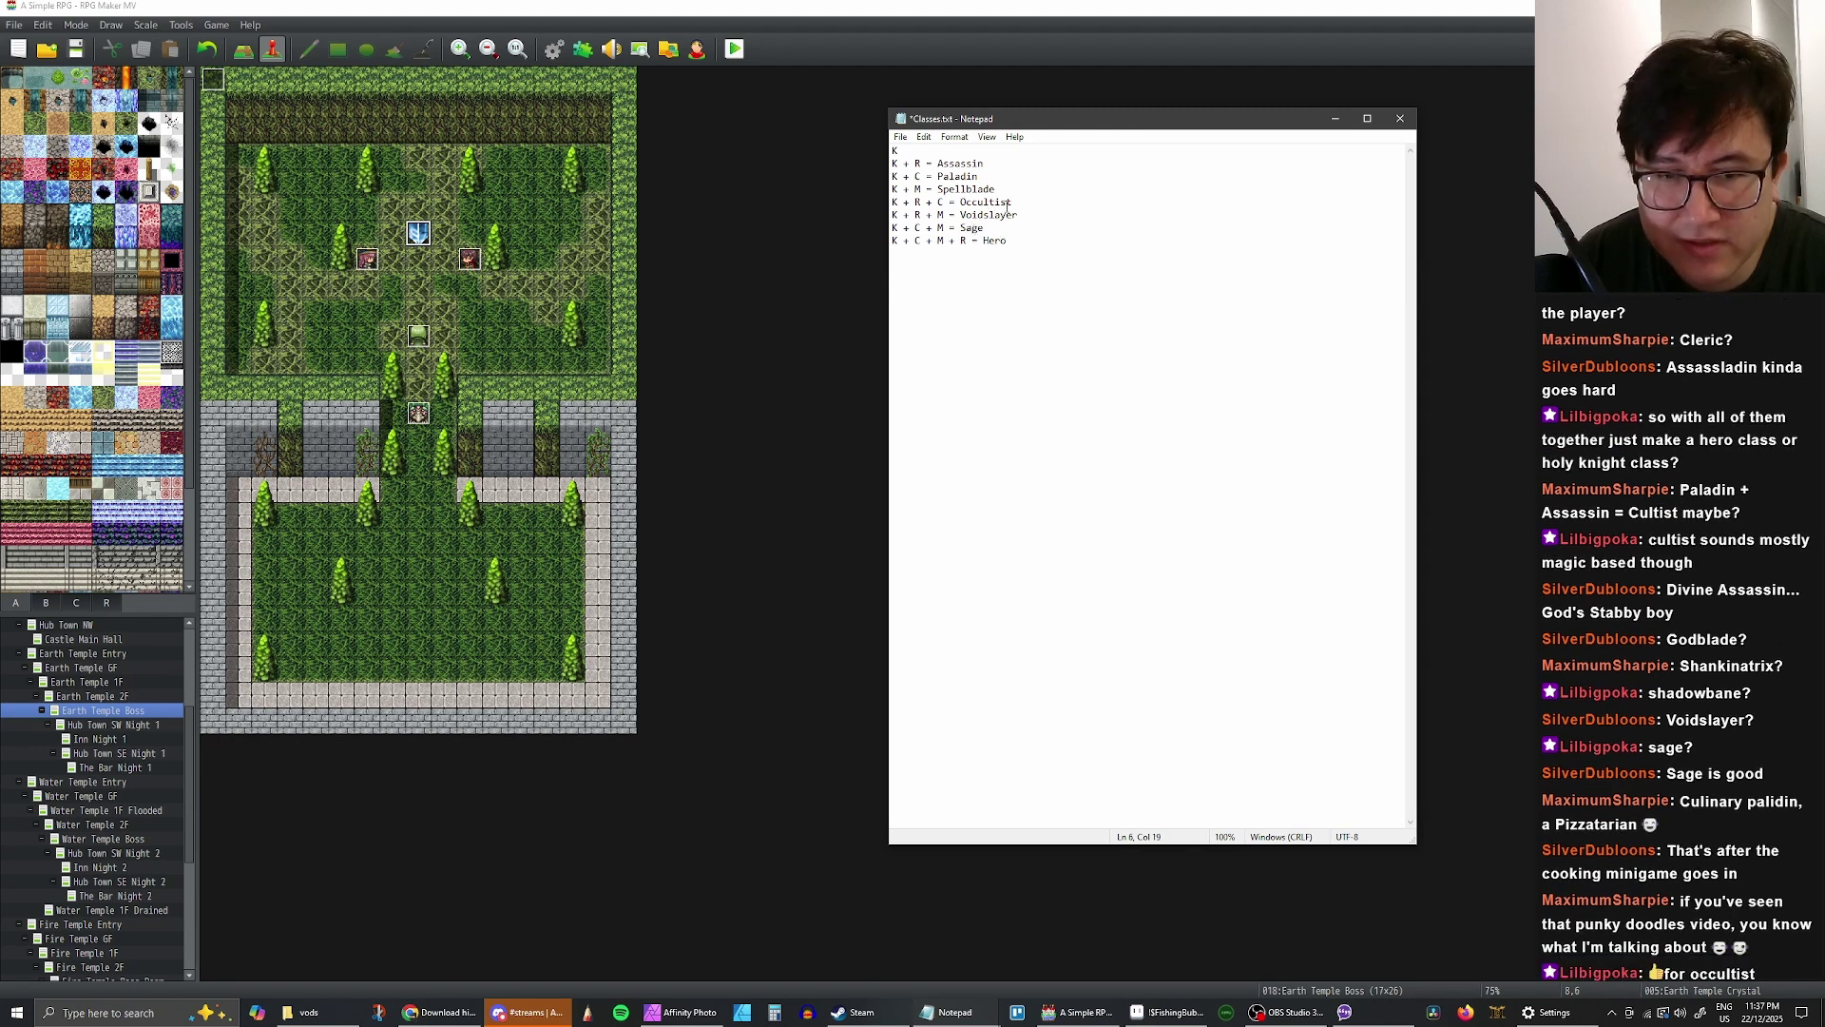
pyautogui.hotkey('ctrl', 's')
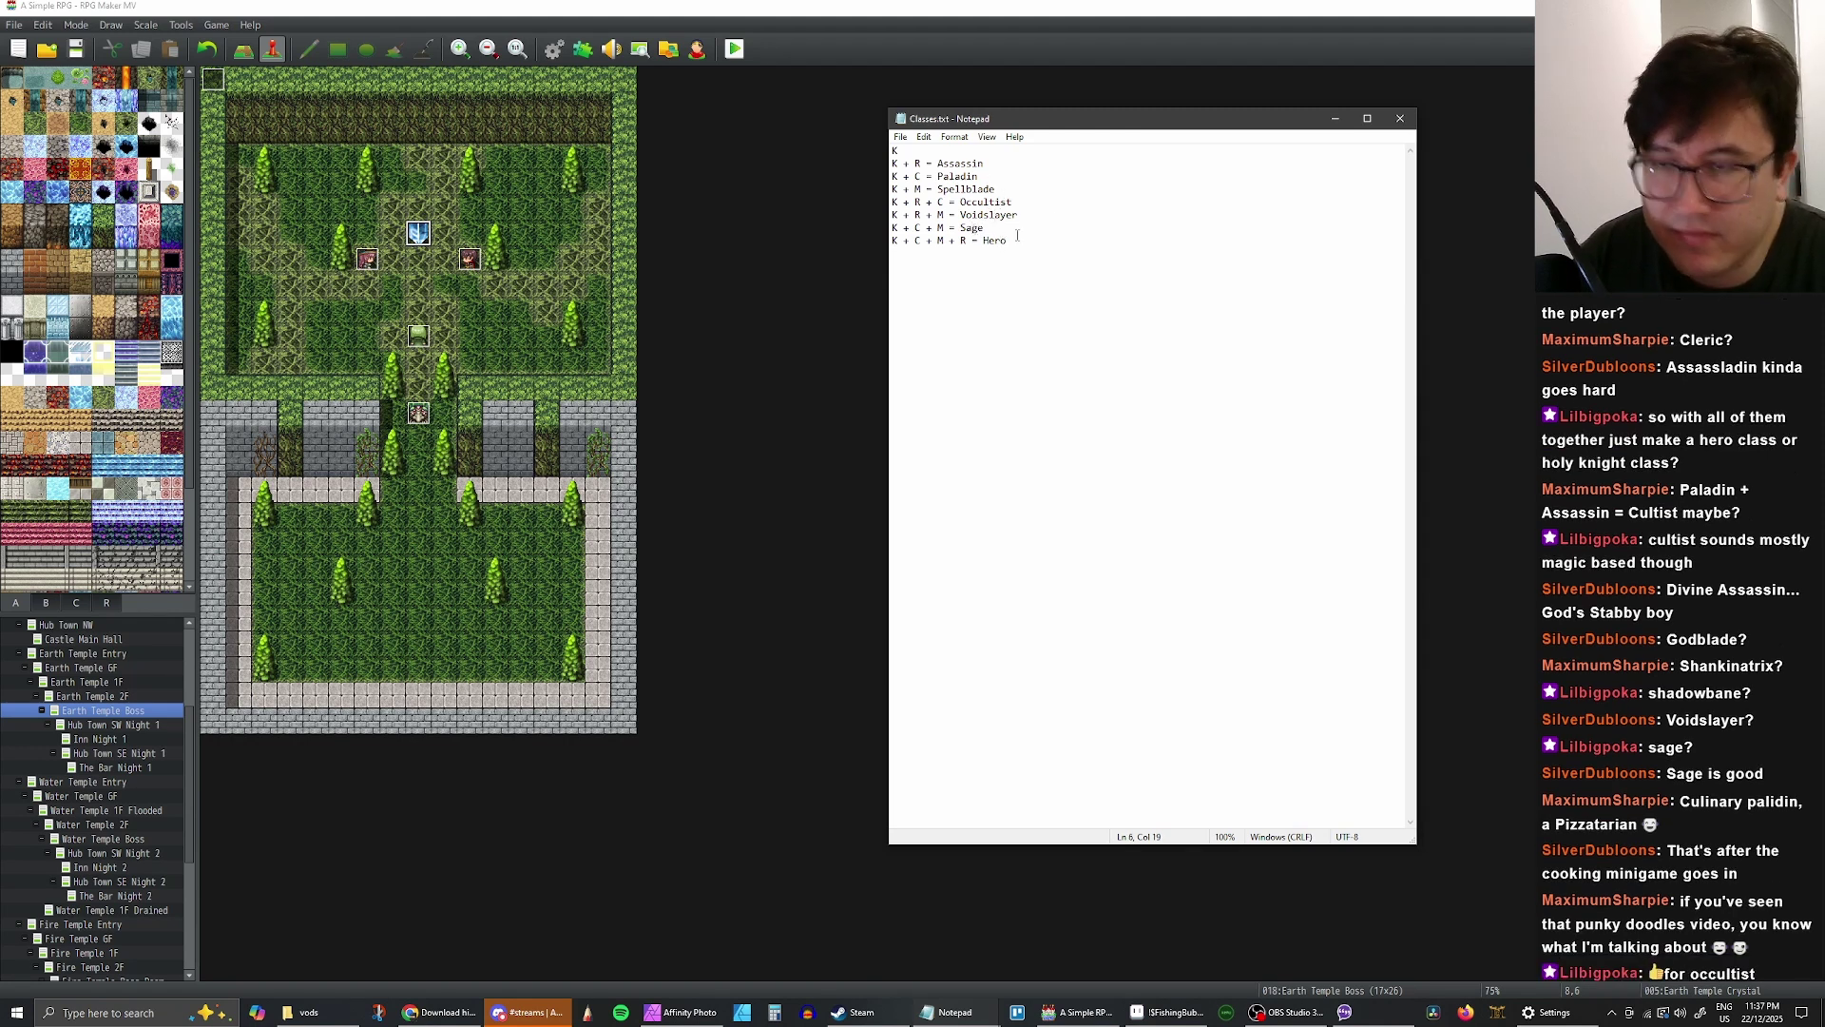
# - Switch to RPG Maker MV and open the database
pyautogui.click(736, 255)
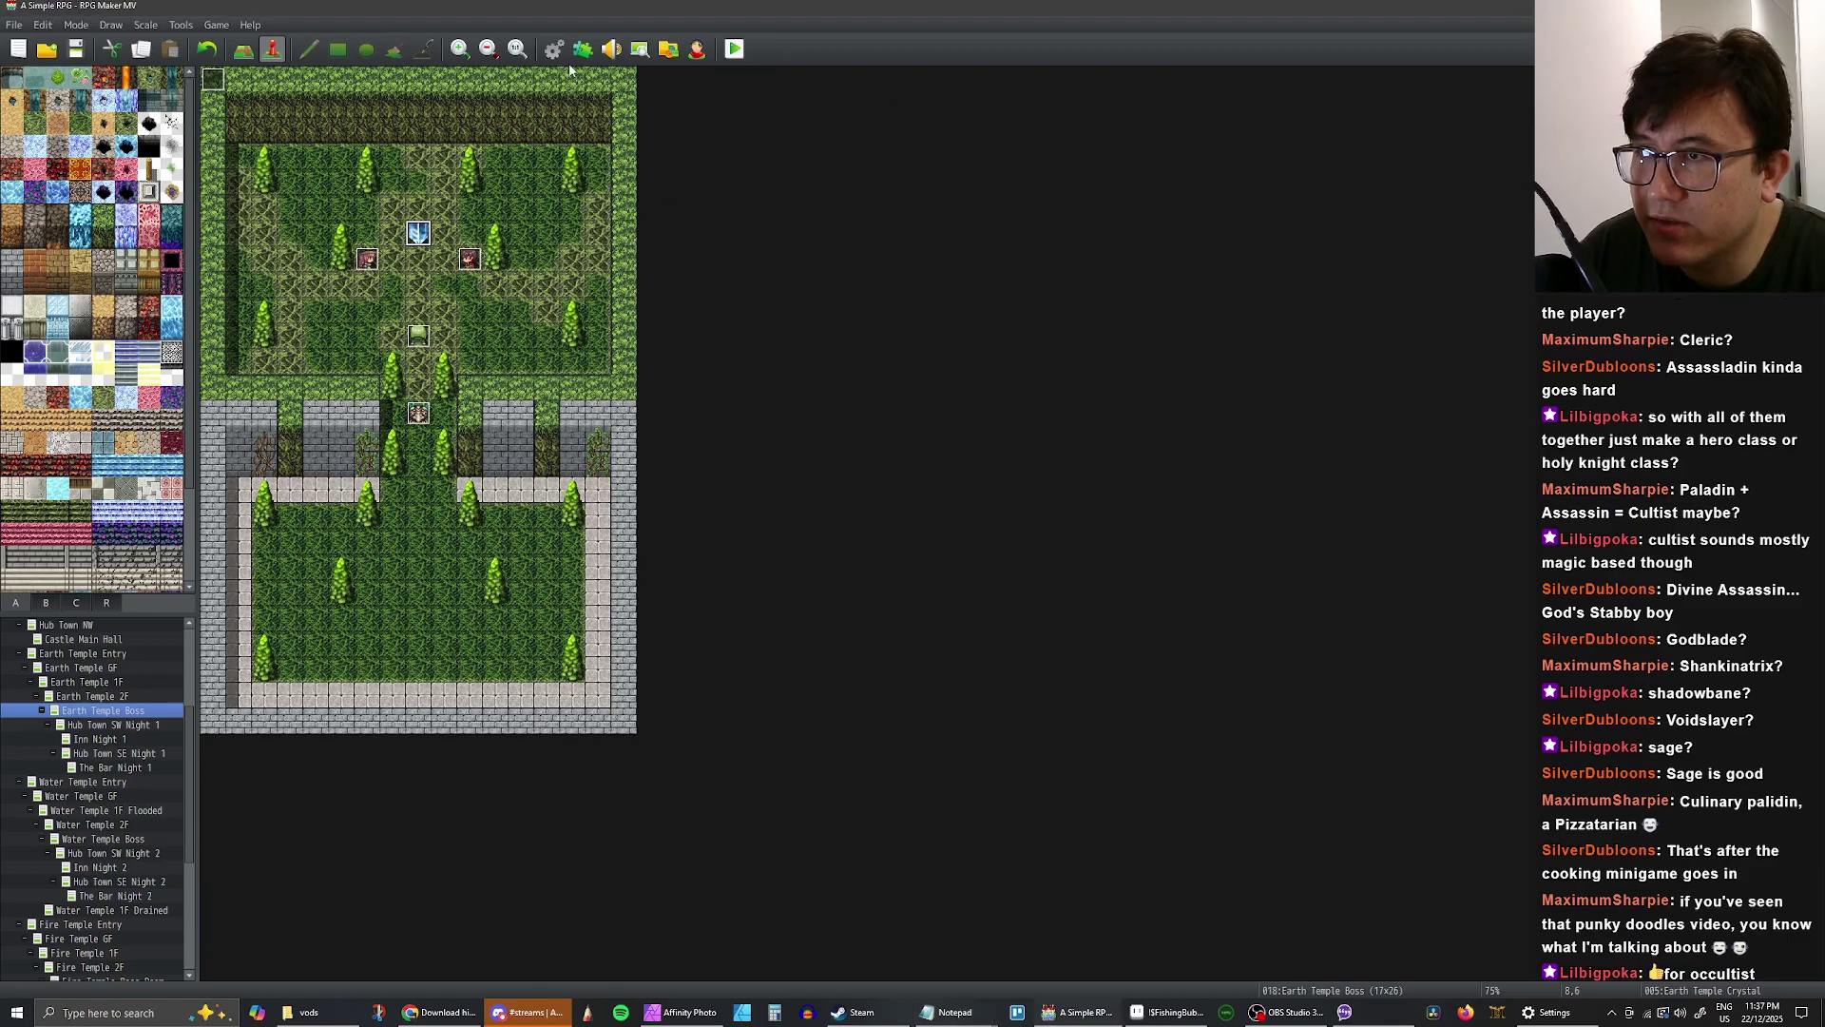
pyautogui.click(553, 49)
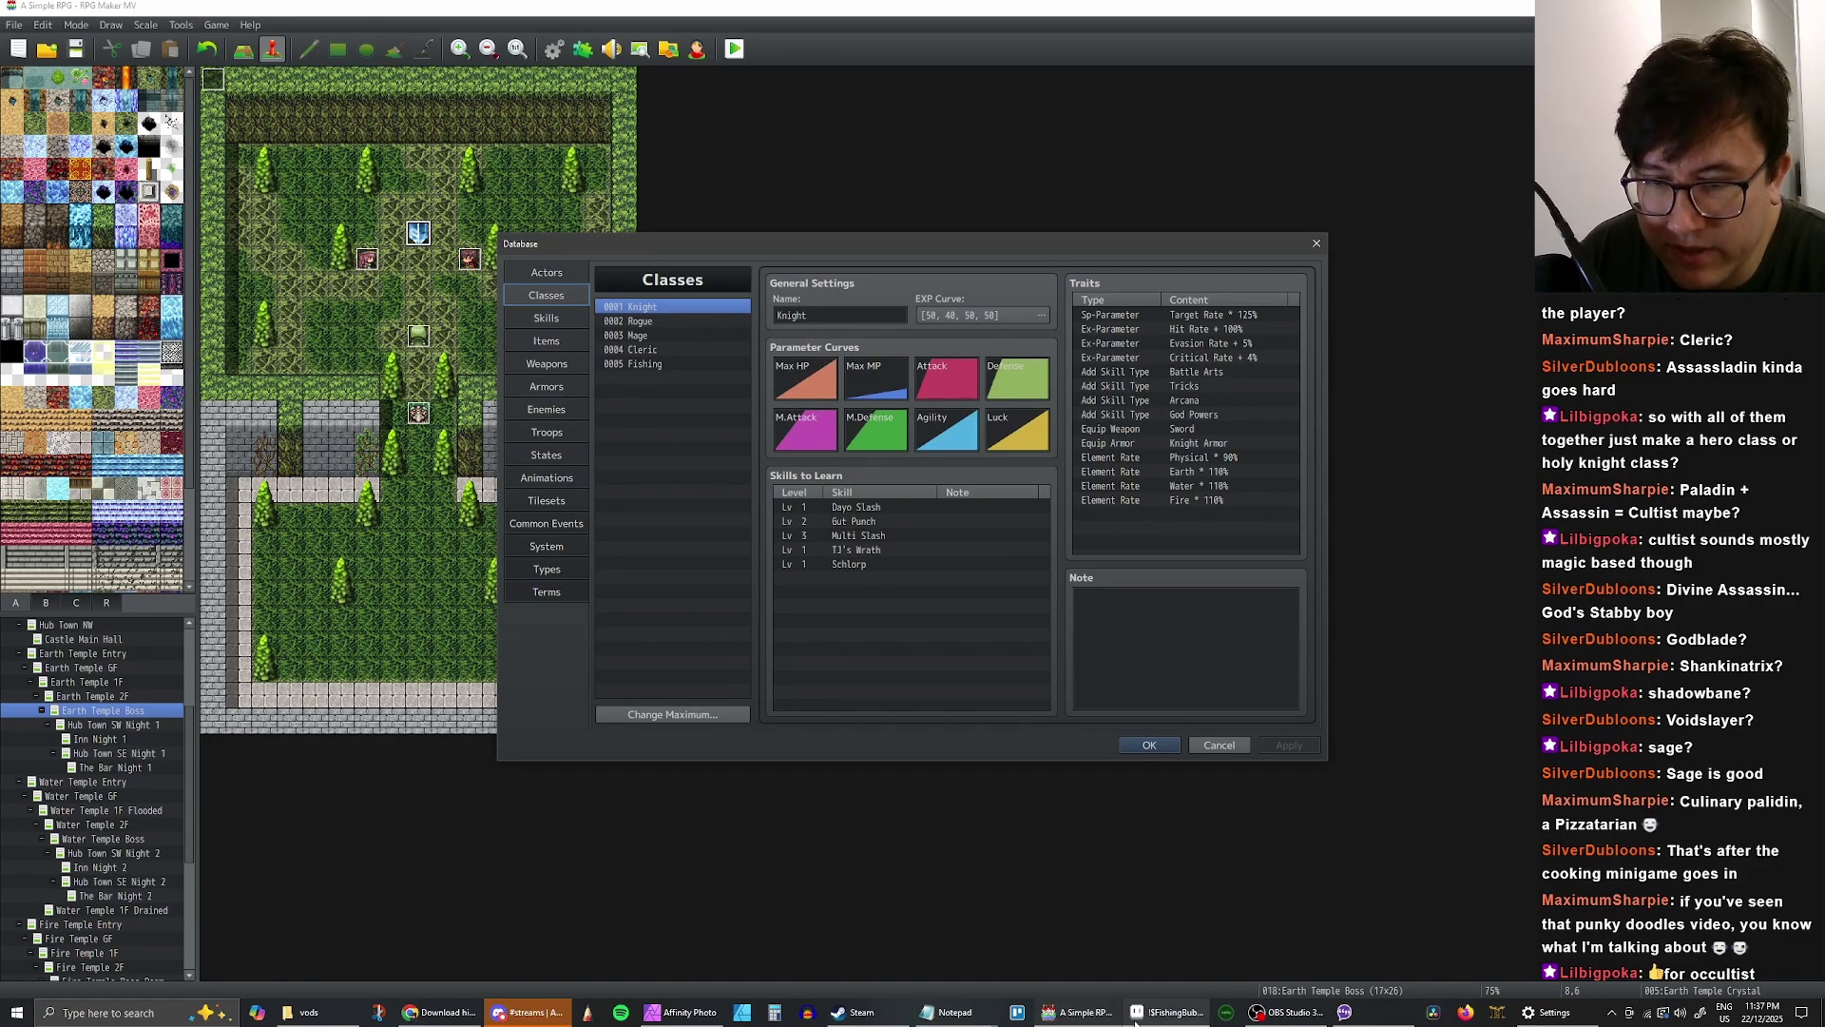
# - Switch to the Classes.txt text file to check the list of Knight class combinations
pyautogui.click(953, 1013)
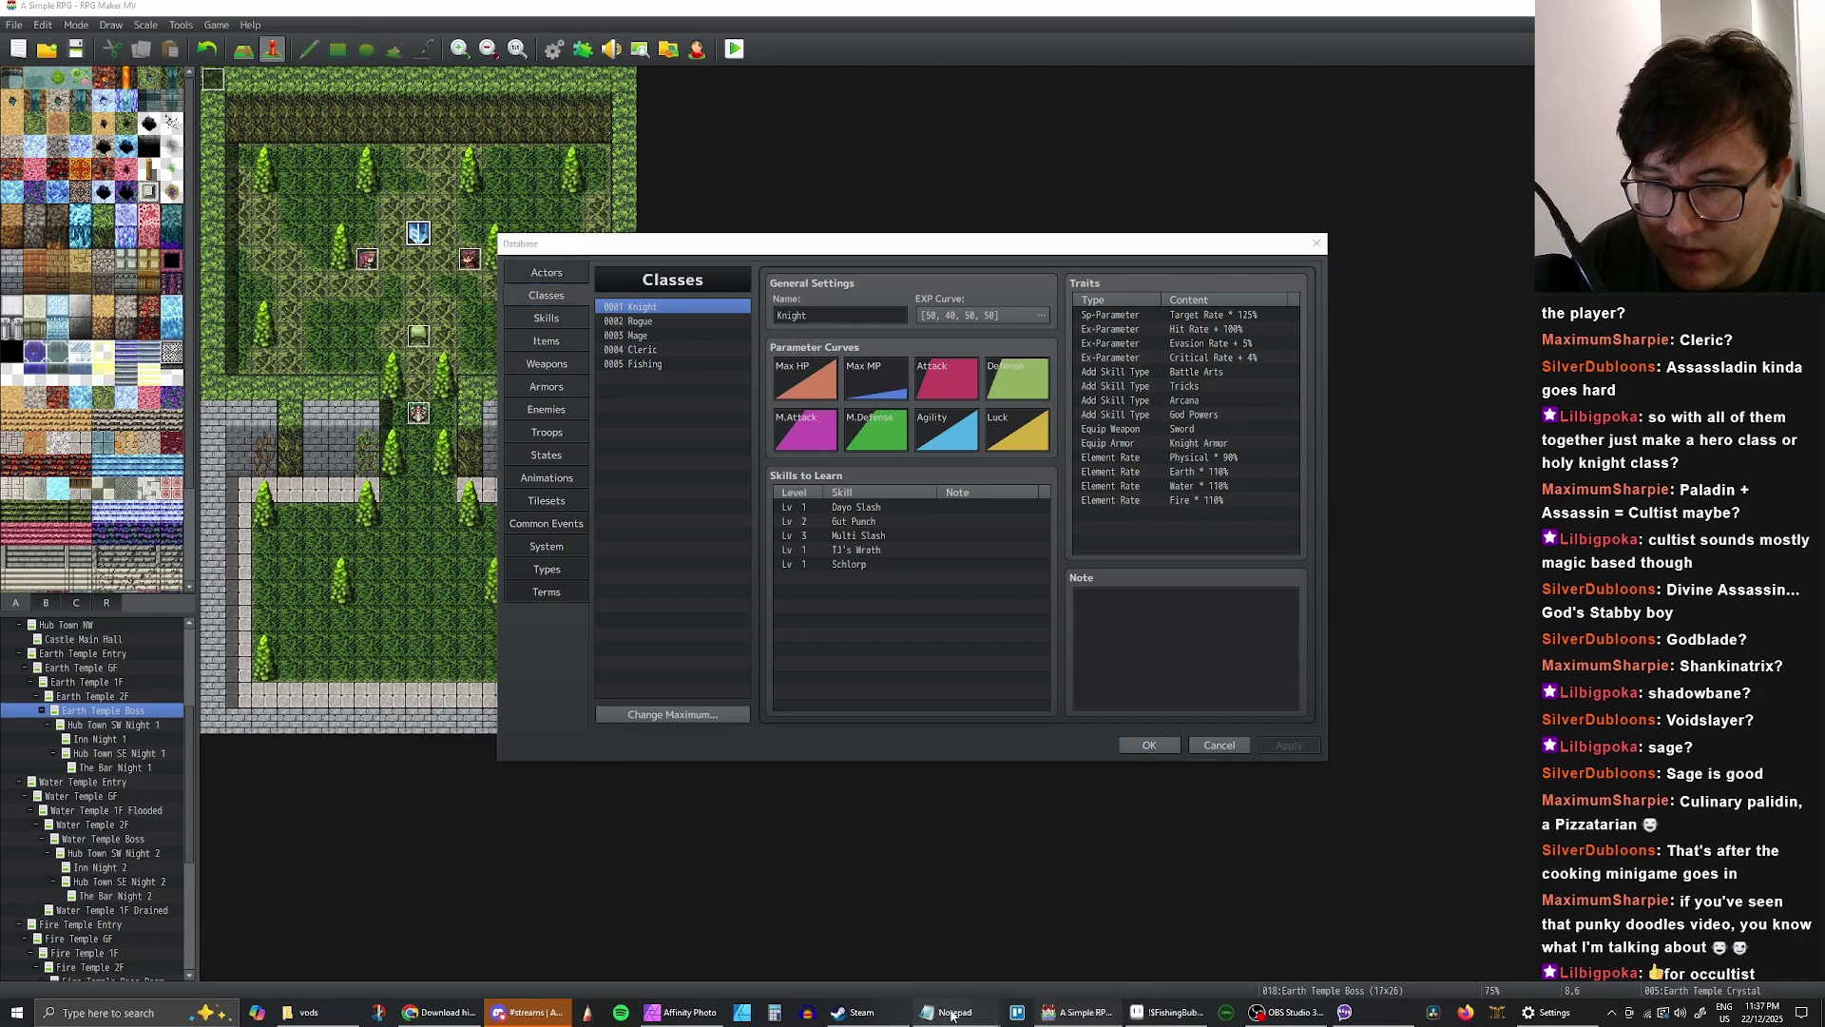
pyautogui.click(1196, 946)
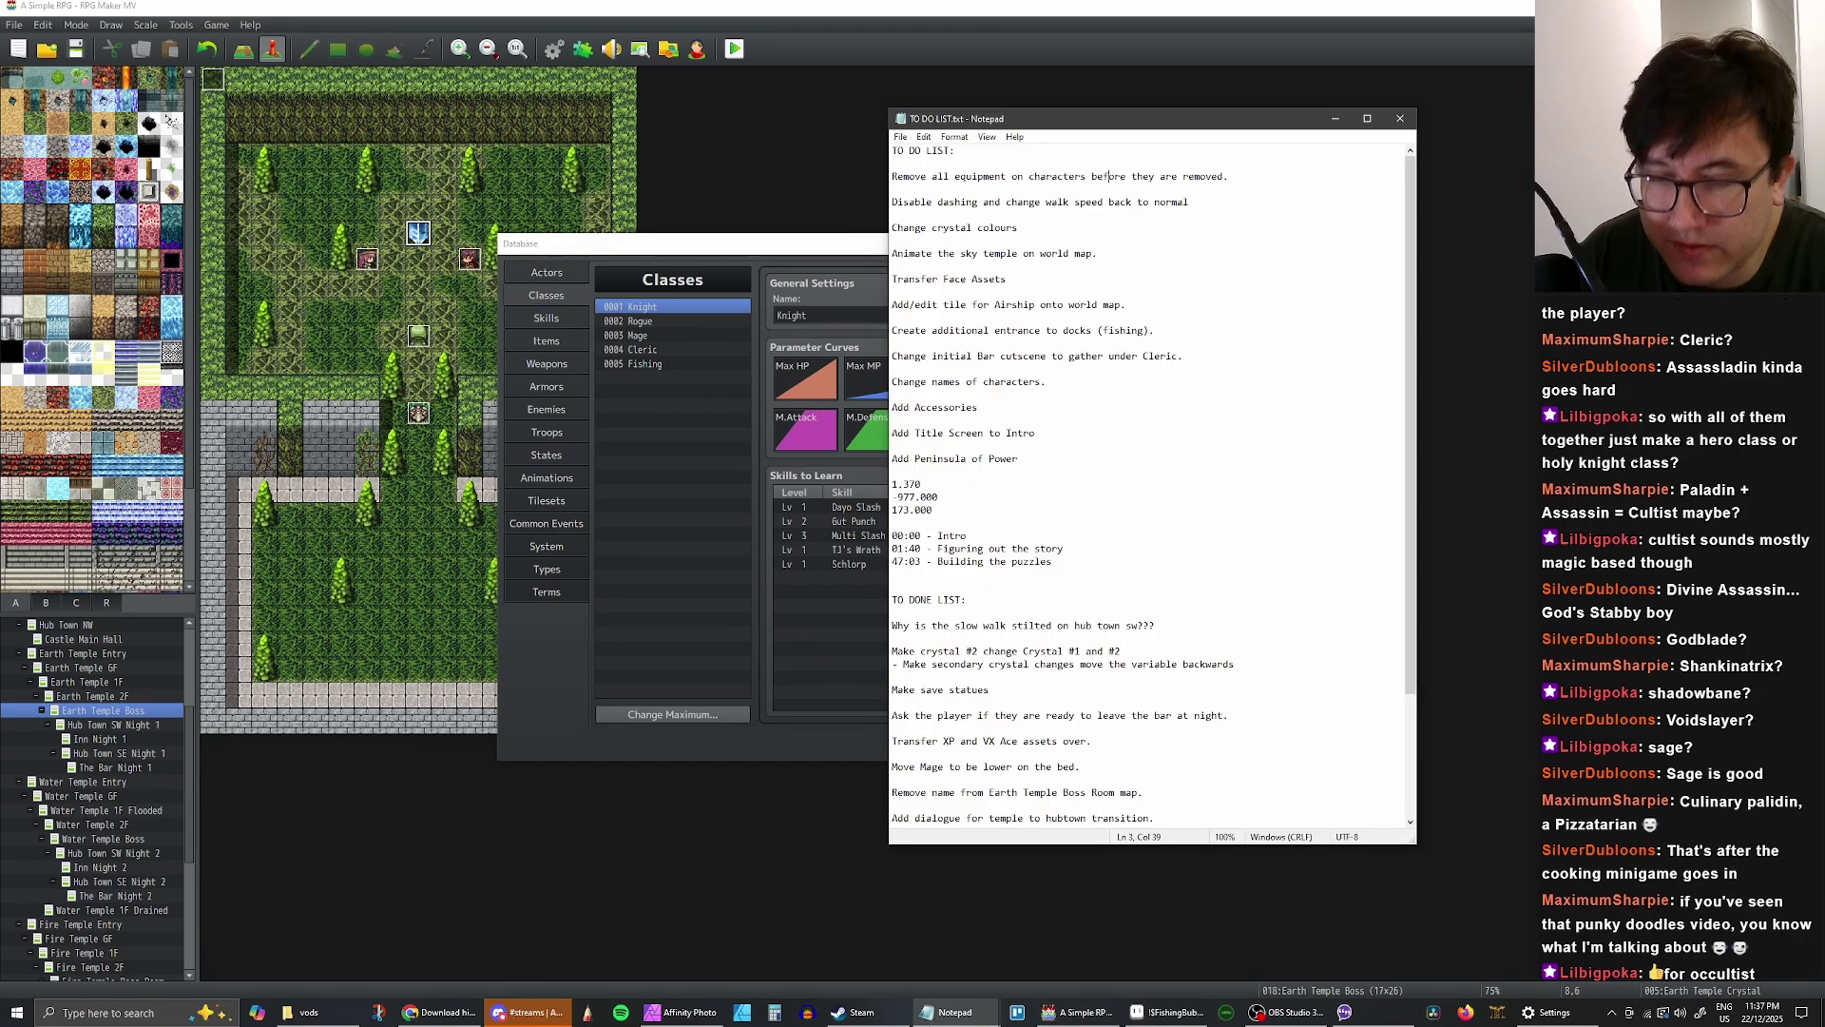
pyautogui.click(953, 1013)
pyautogui.click(1211, 923)
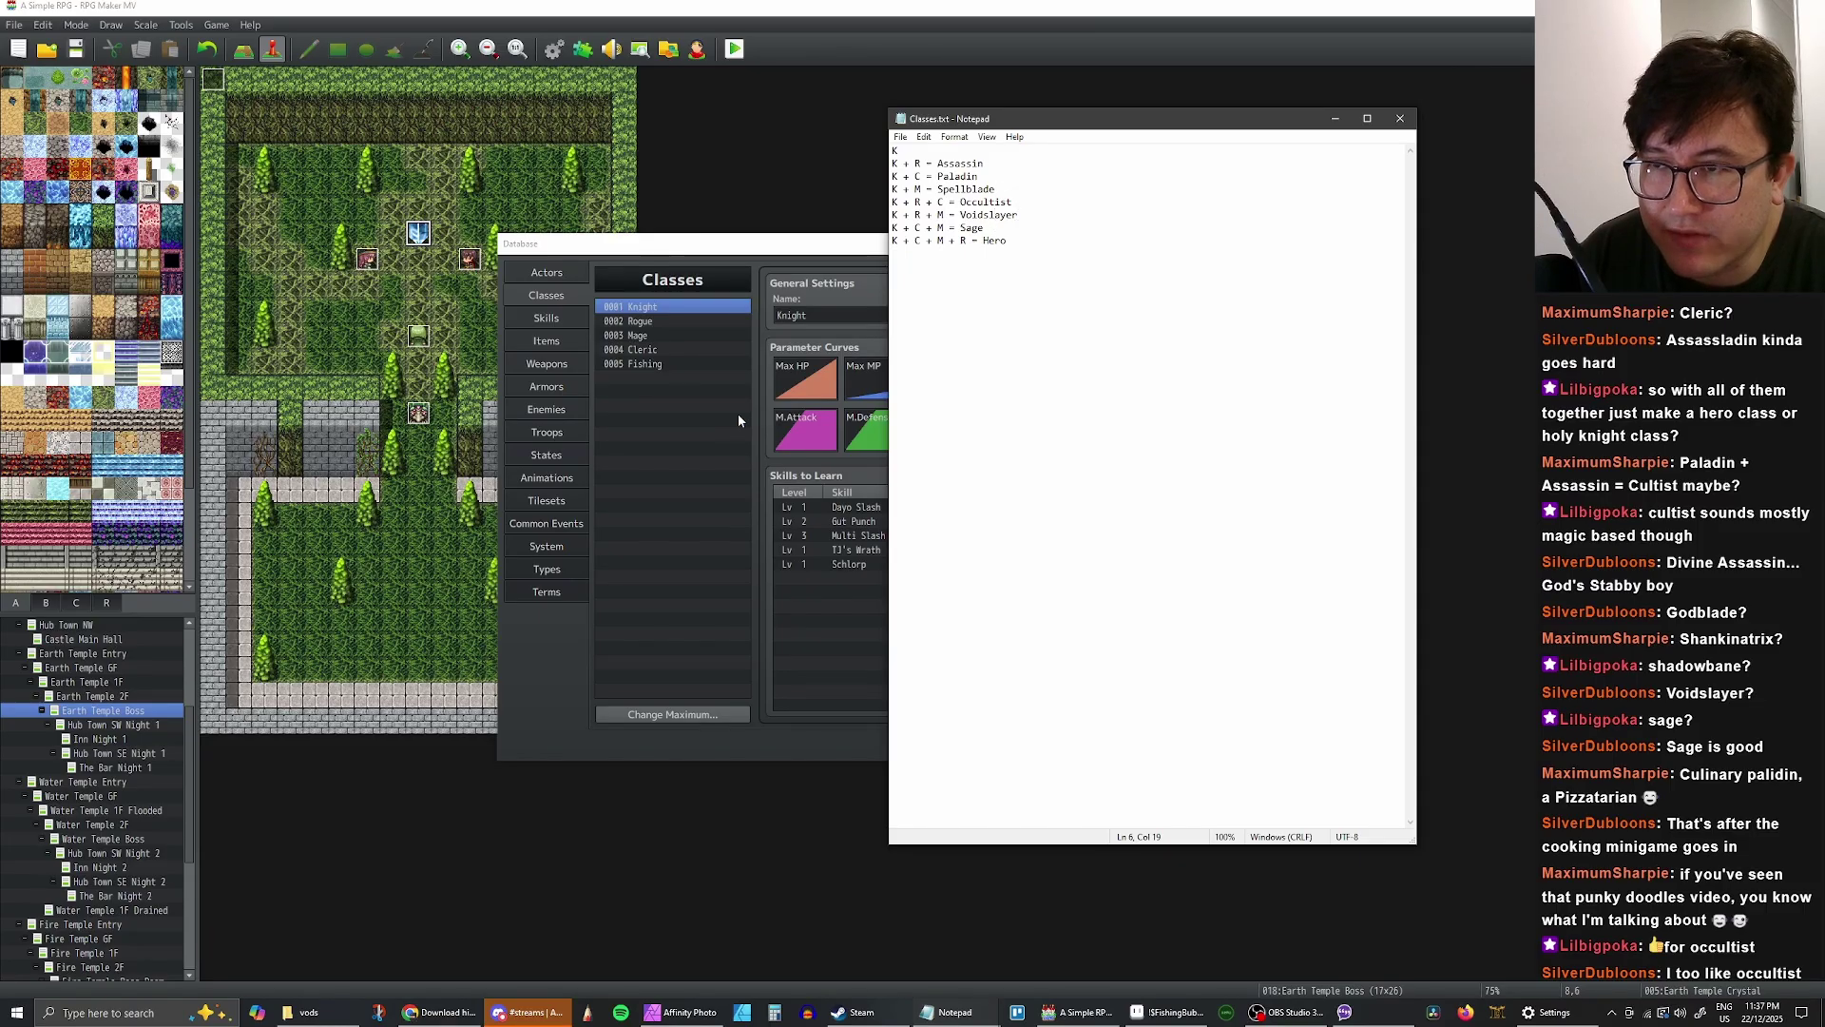
# - Raise the maximum number of classes to 12 and copy the Knight class into entry 0006
pyautogui.click(654, 376)
pyautogui.click(666, 366)
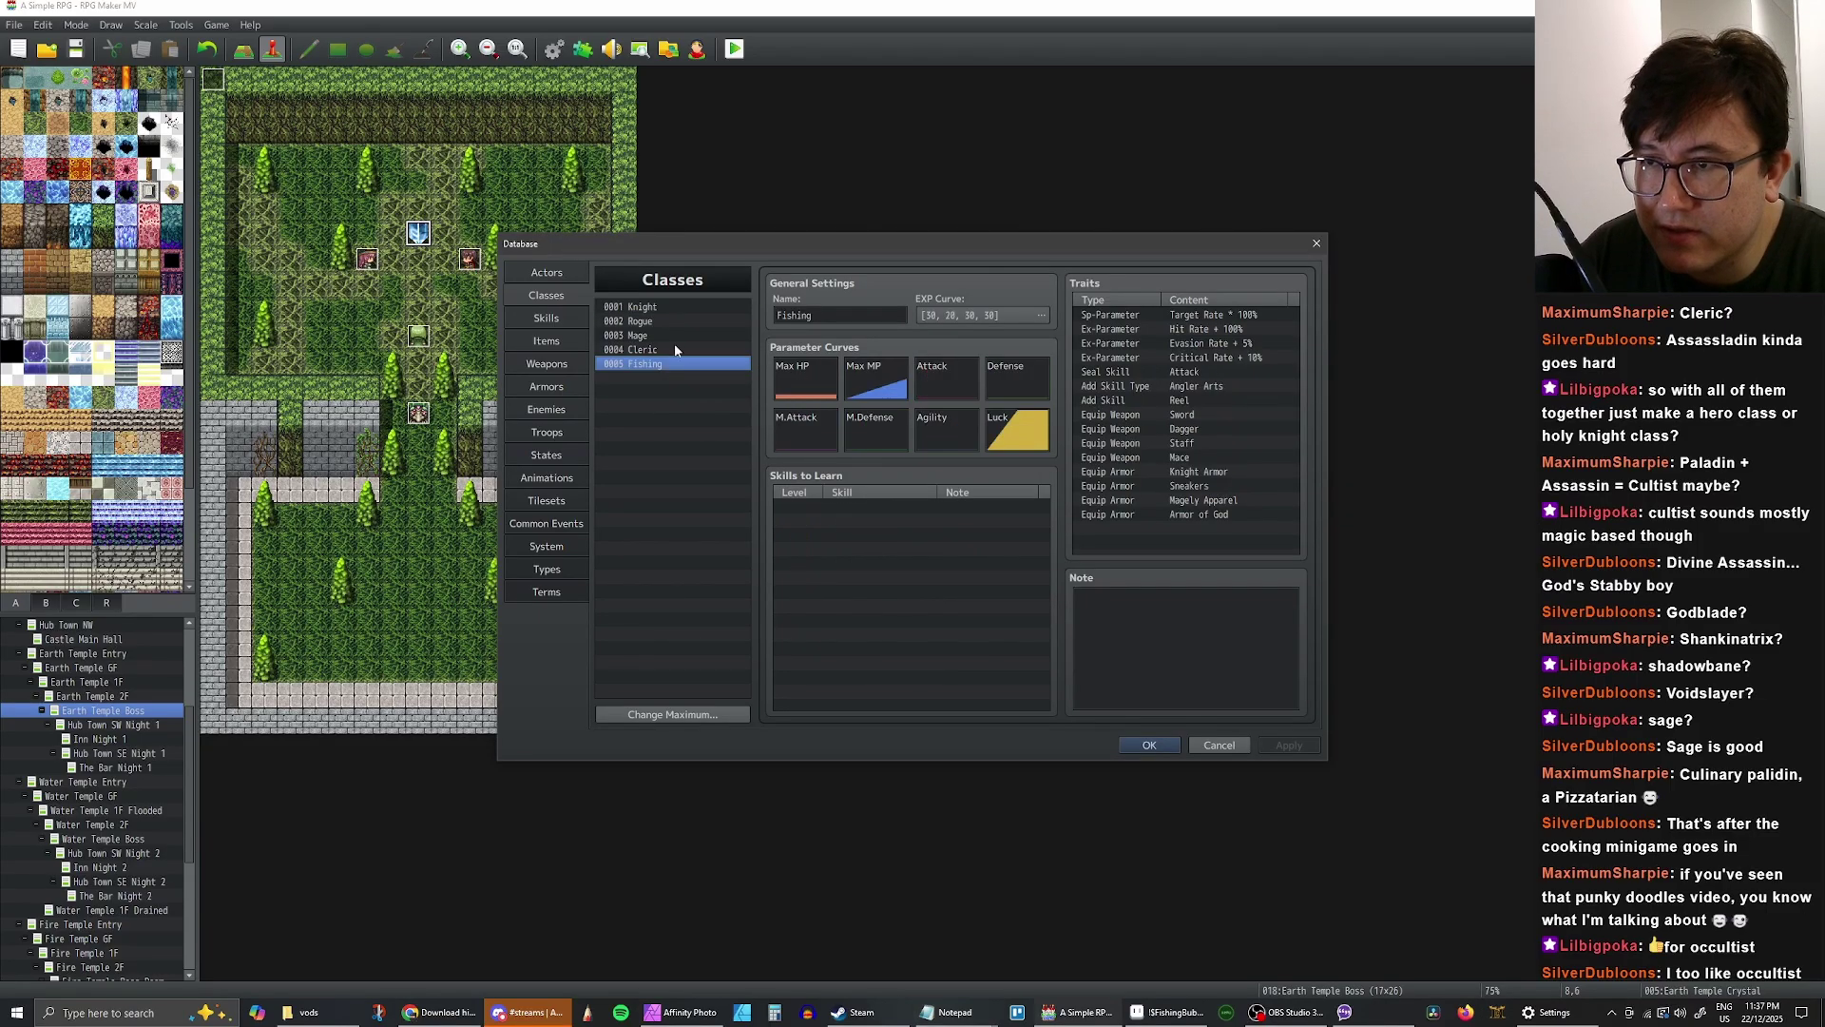
pyautogui.click(666, 307)
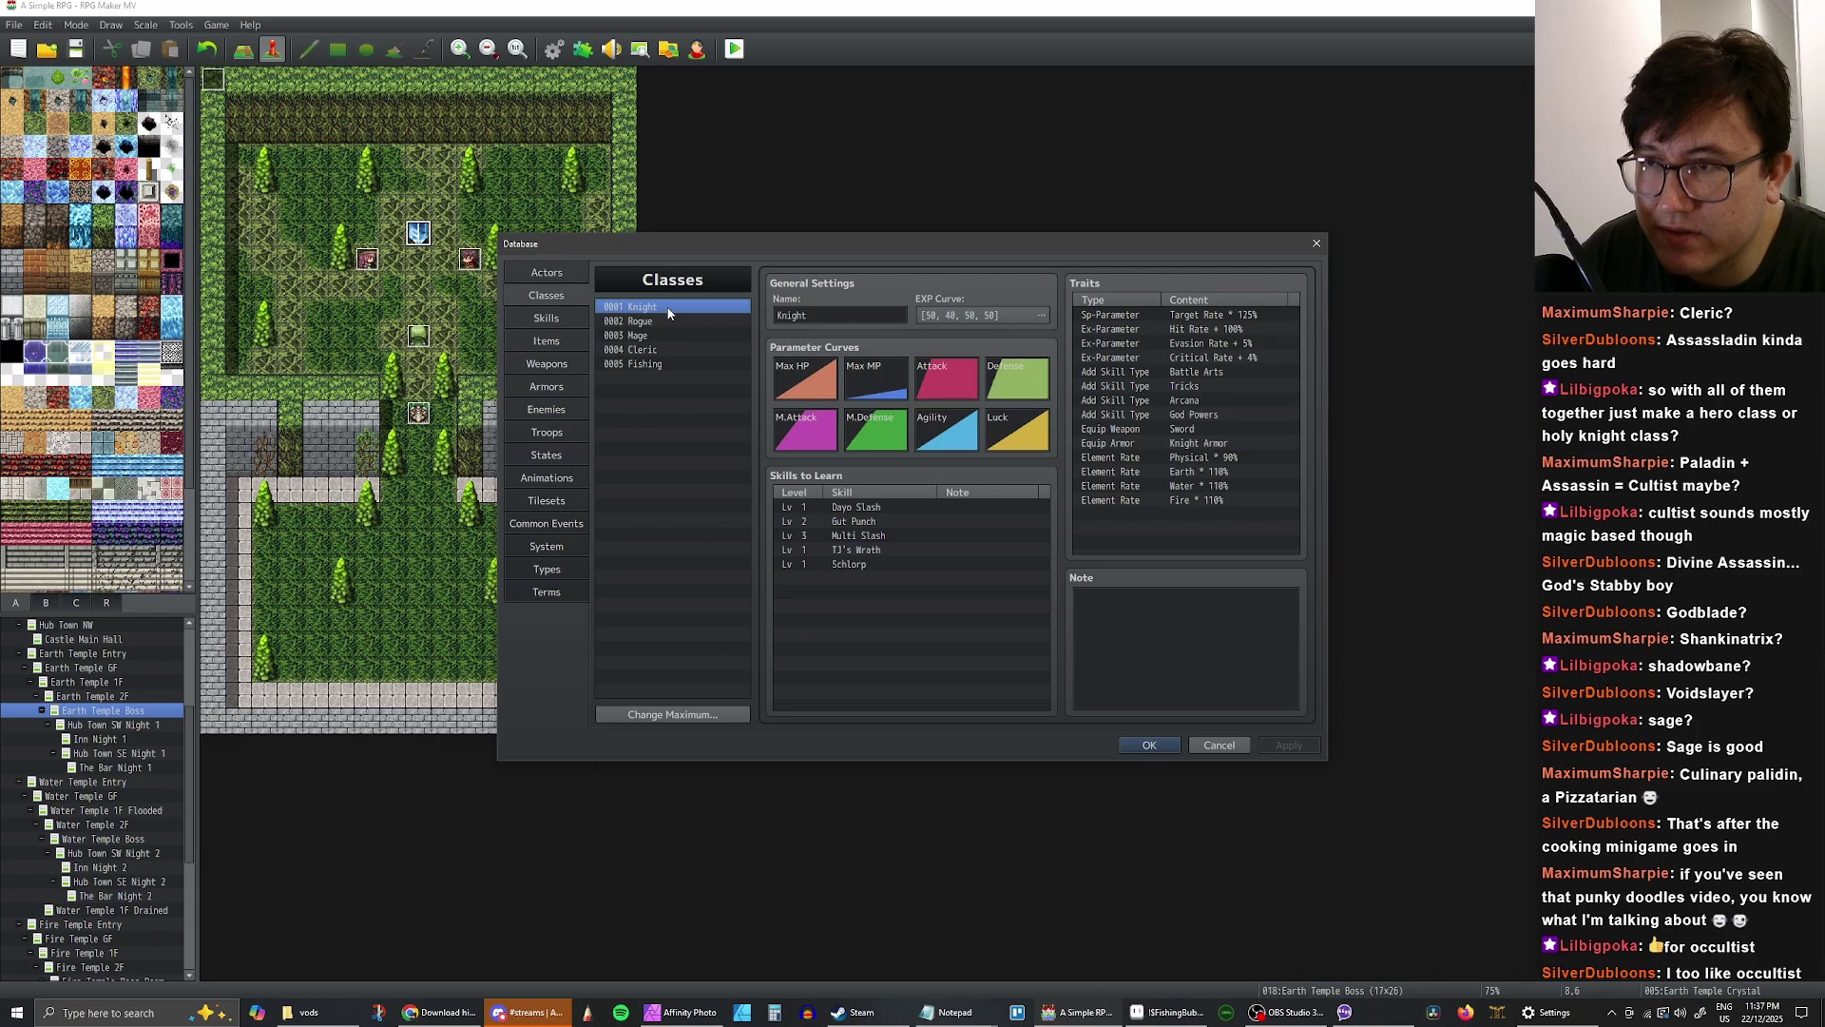
pyautogui.click(664, 713)
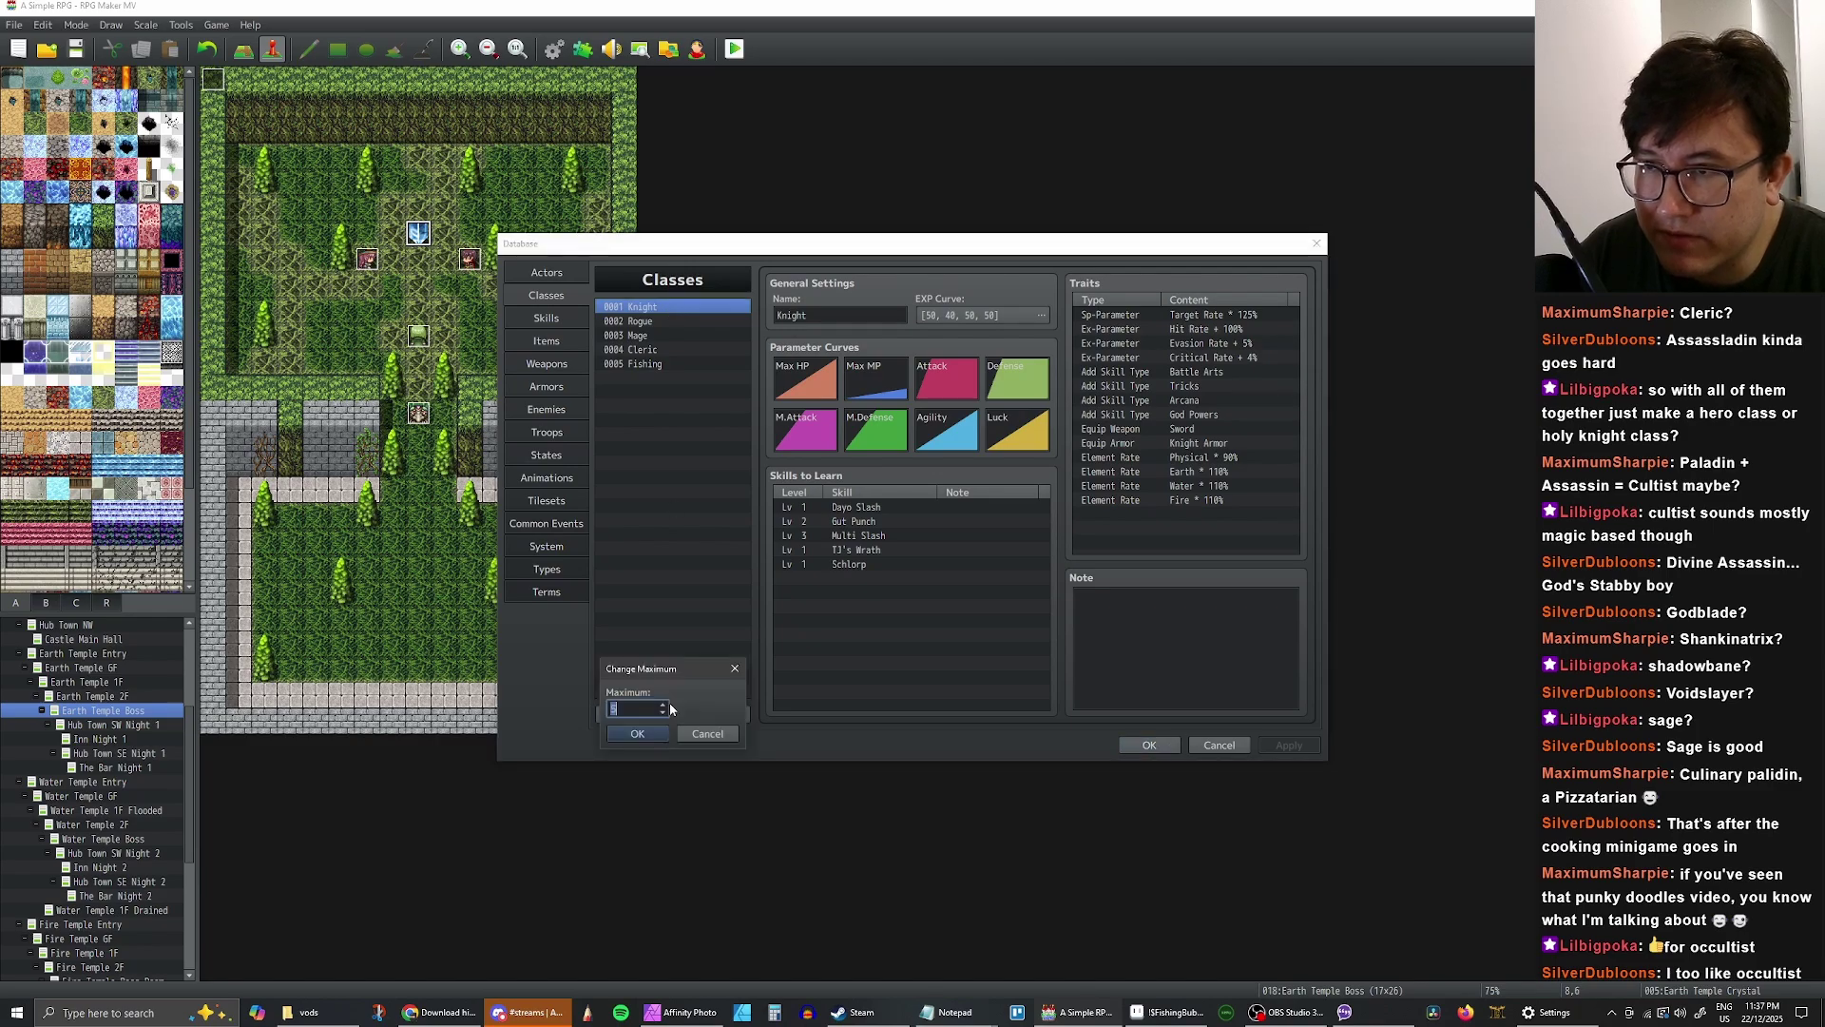
pyautogui.scroll(5, 662, 704)
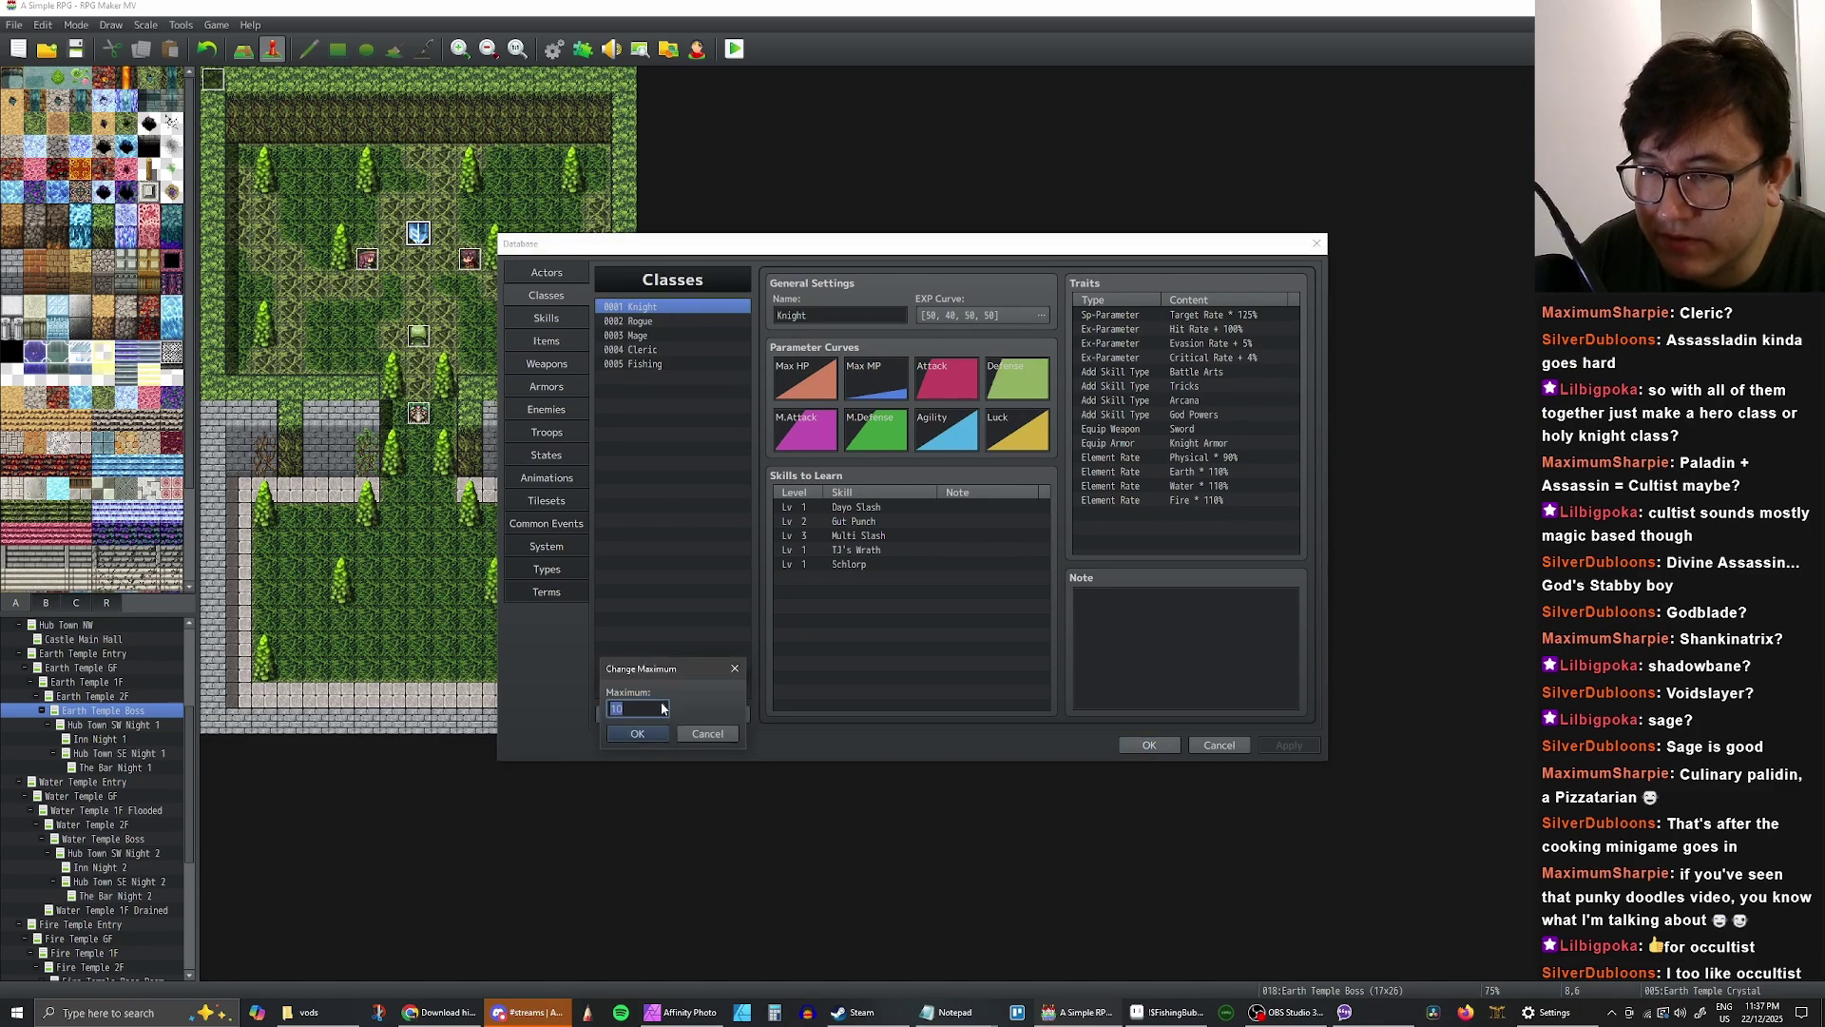
pyautogui.click(656, 733)
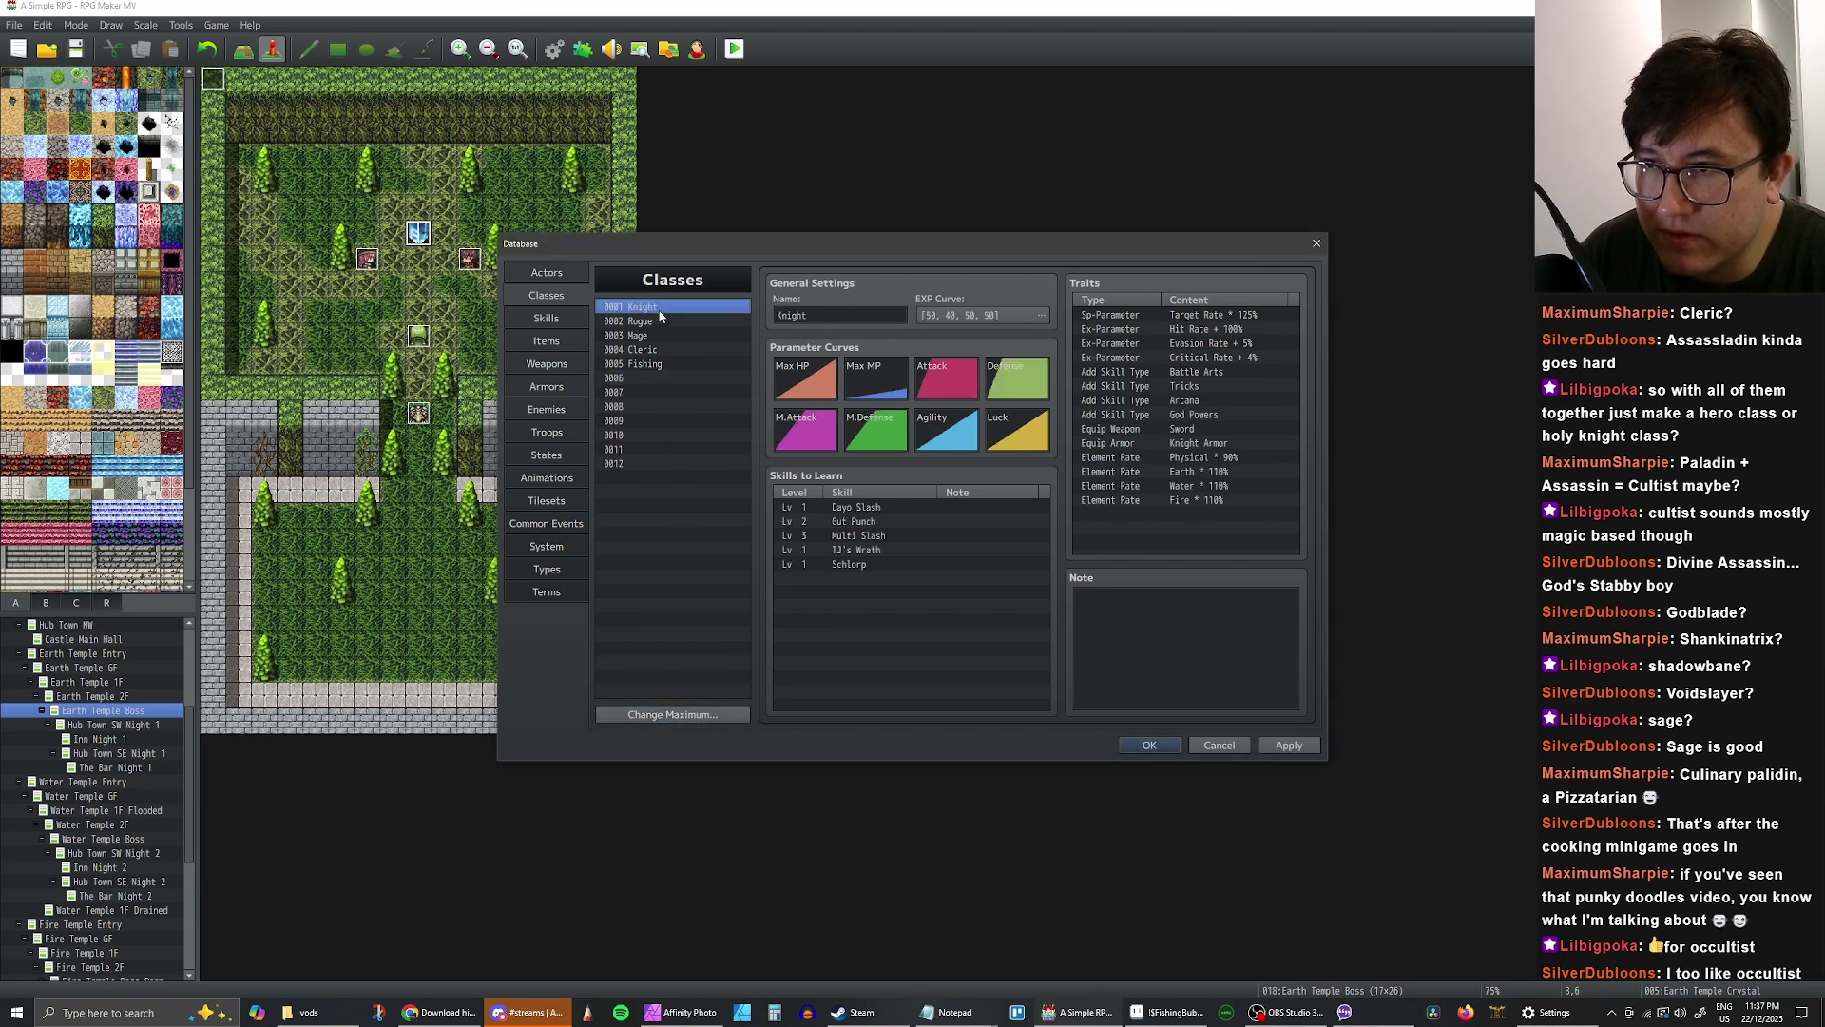
pyautogui.click(664, 377)
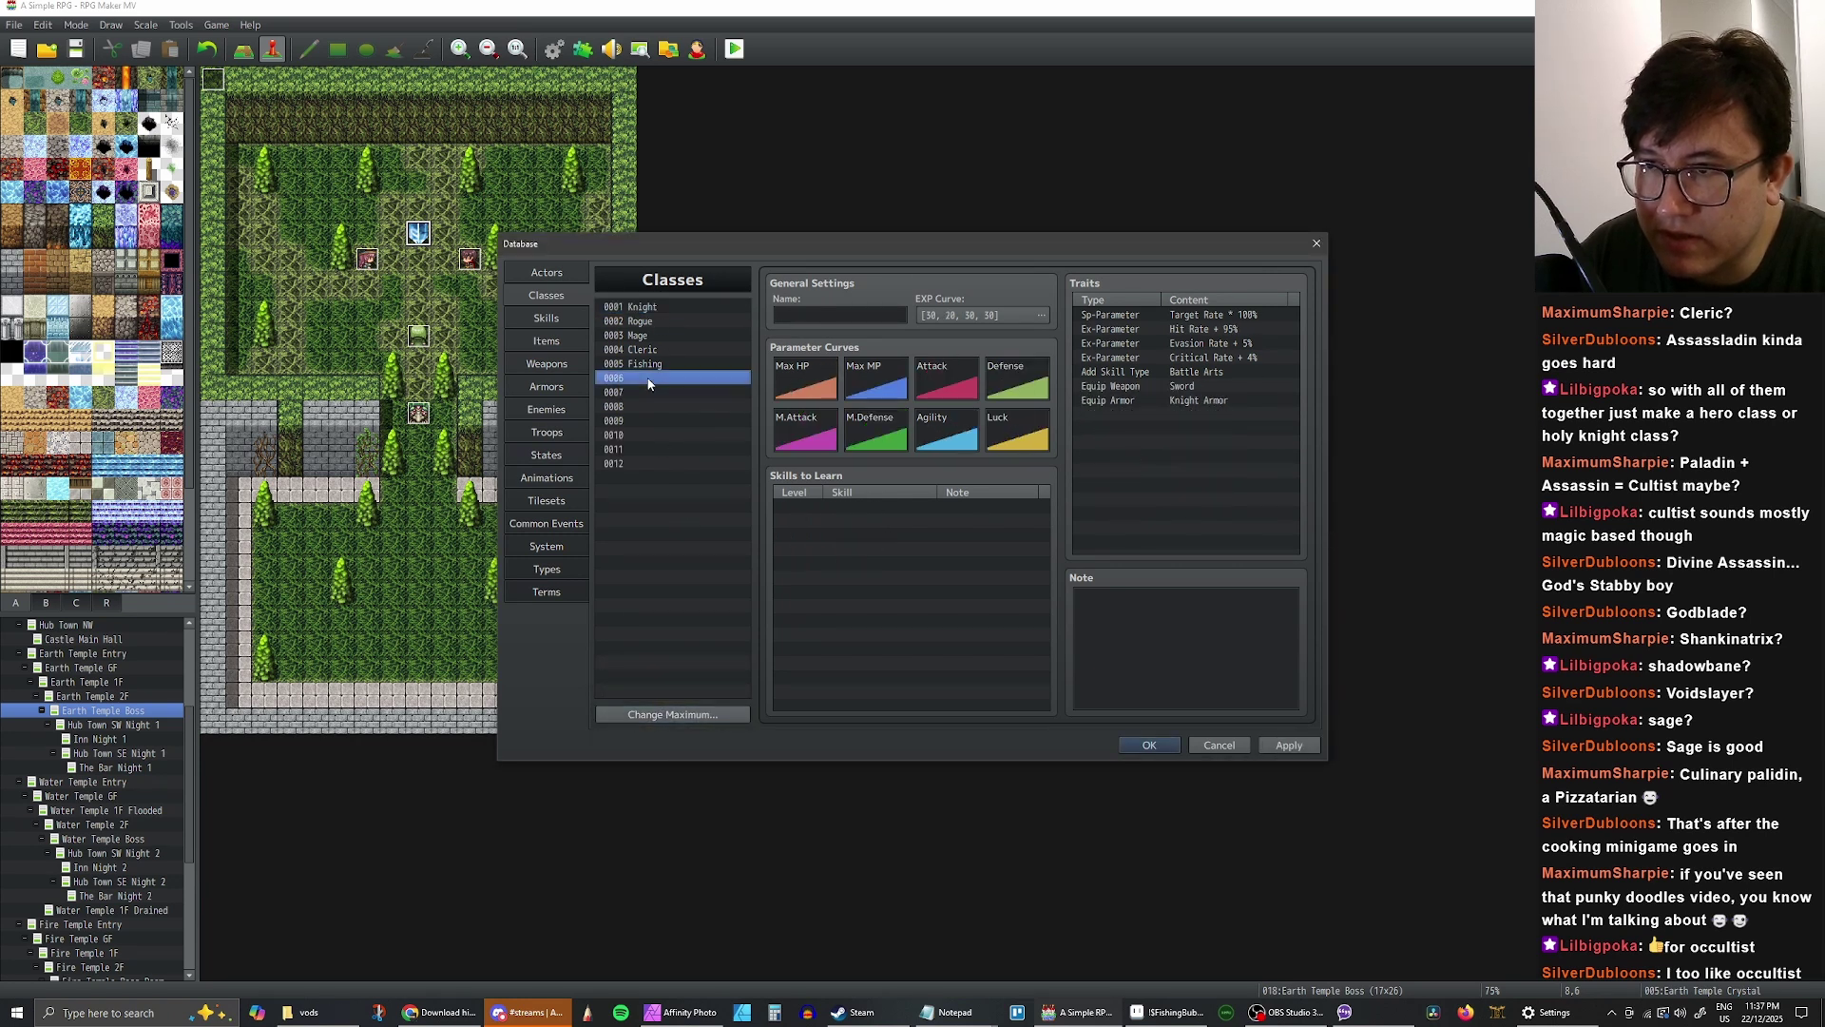
pyautogui.hotkey('ctrl', 'v')
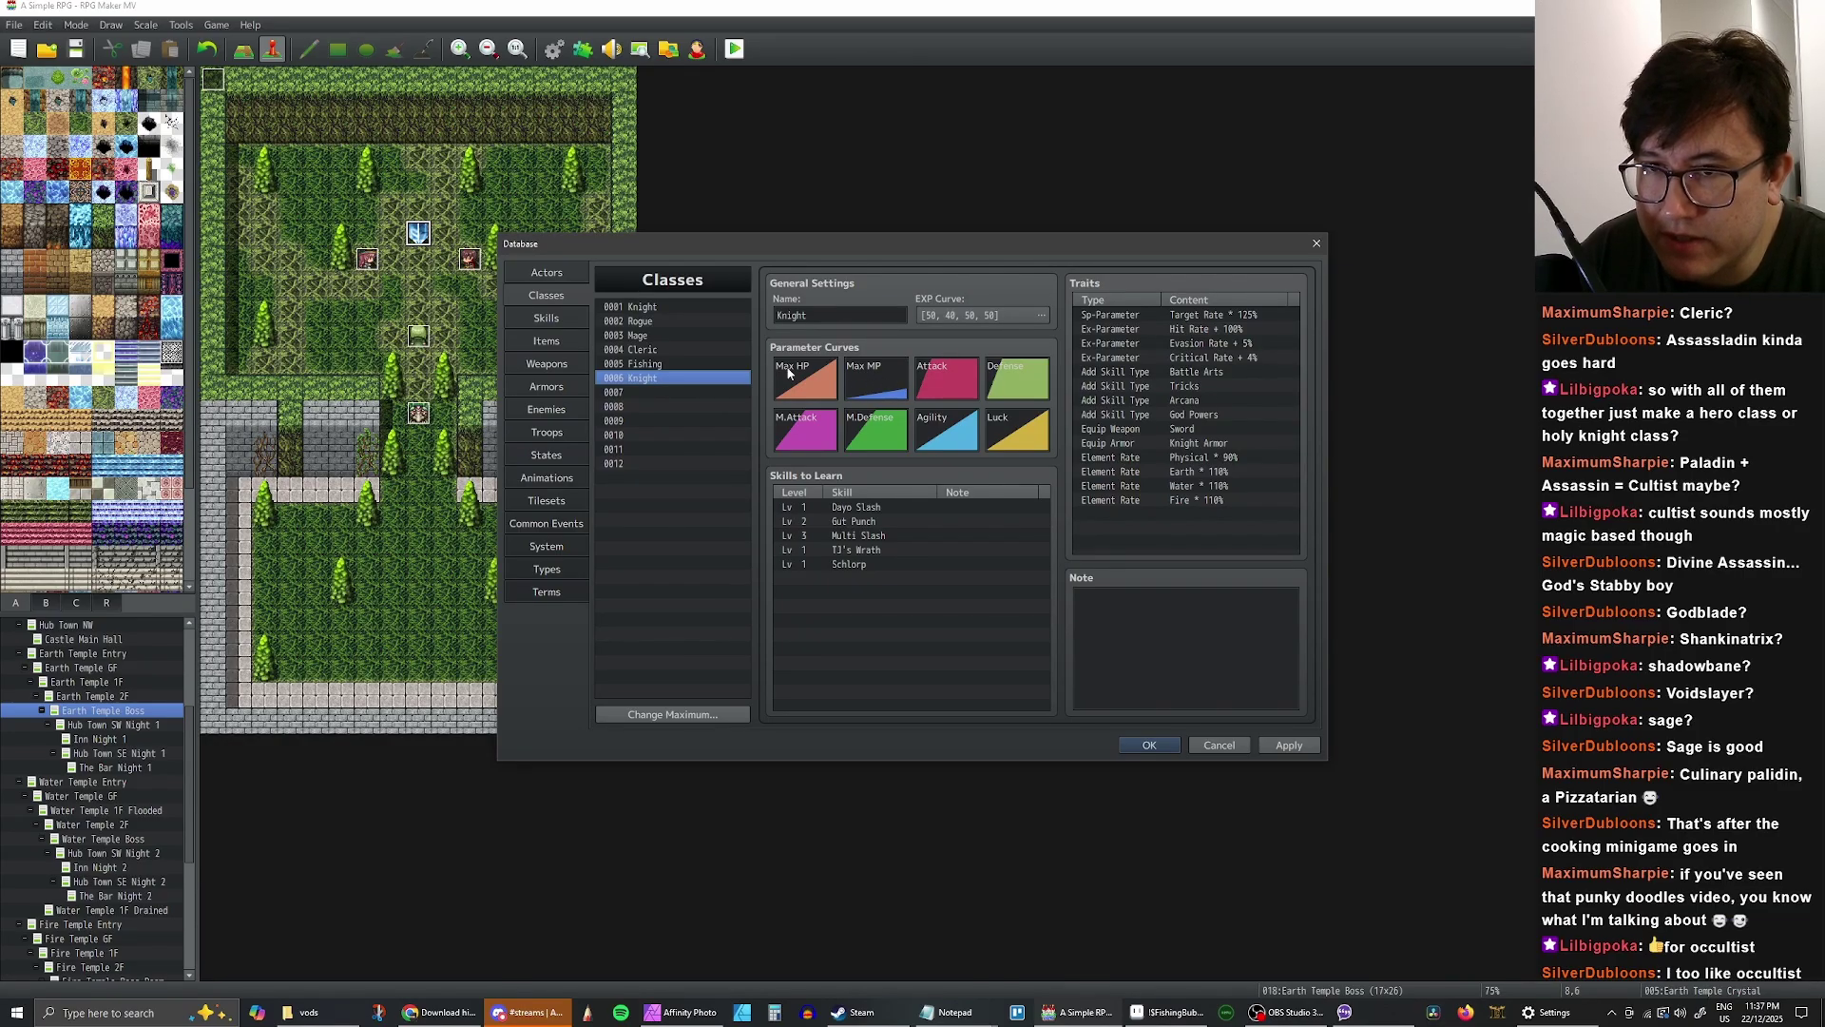
# - Remove the Tricks, Arcana and God Powers skill type traits from the original Knight class 0001
pyautogui.click(650, 308)
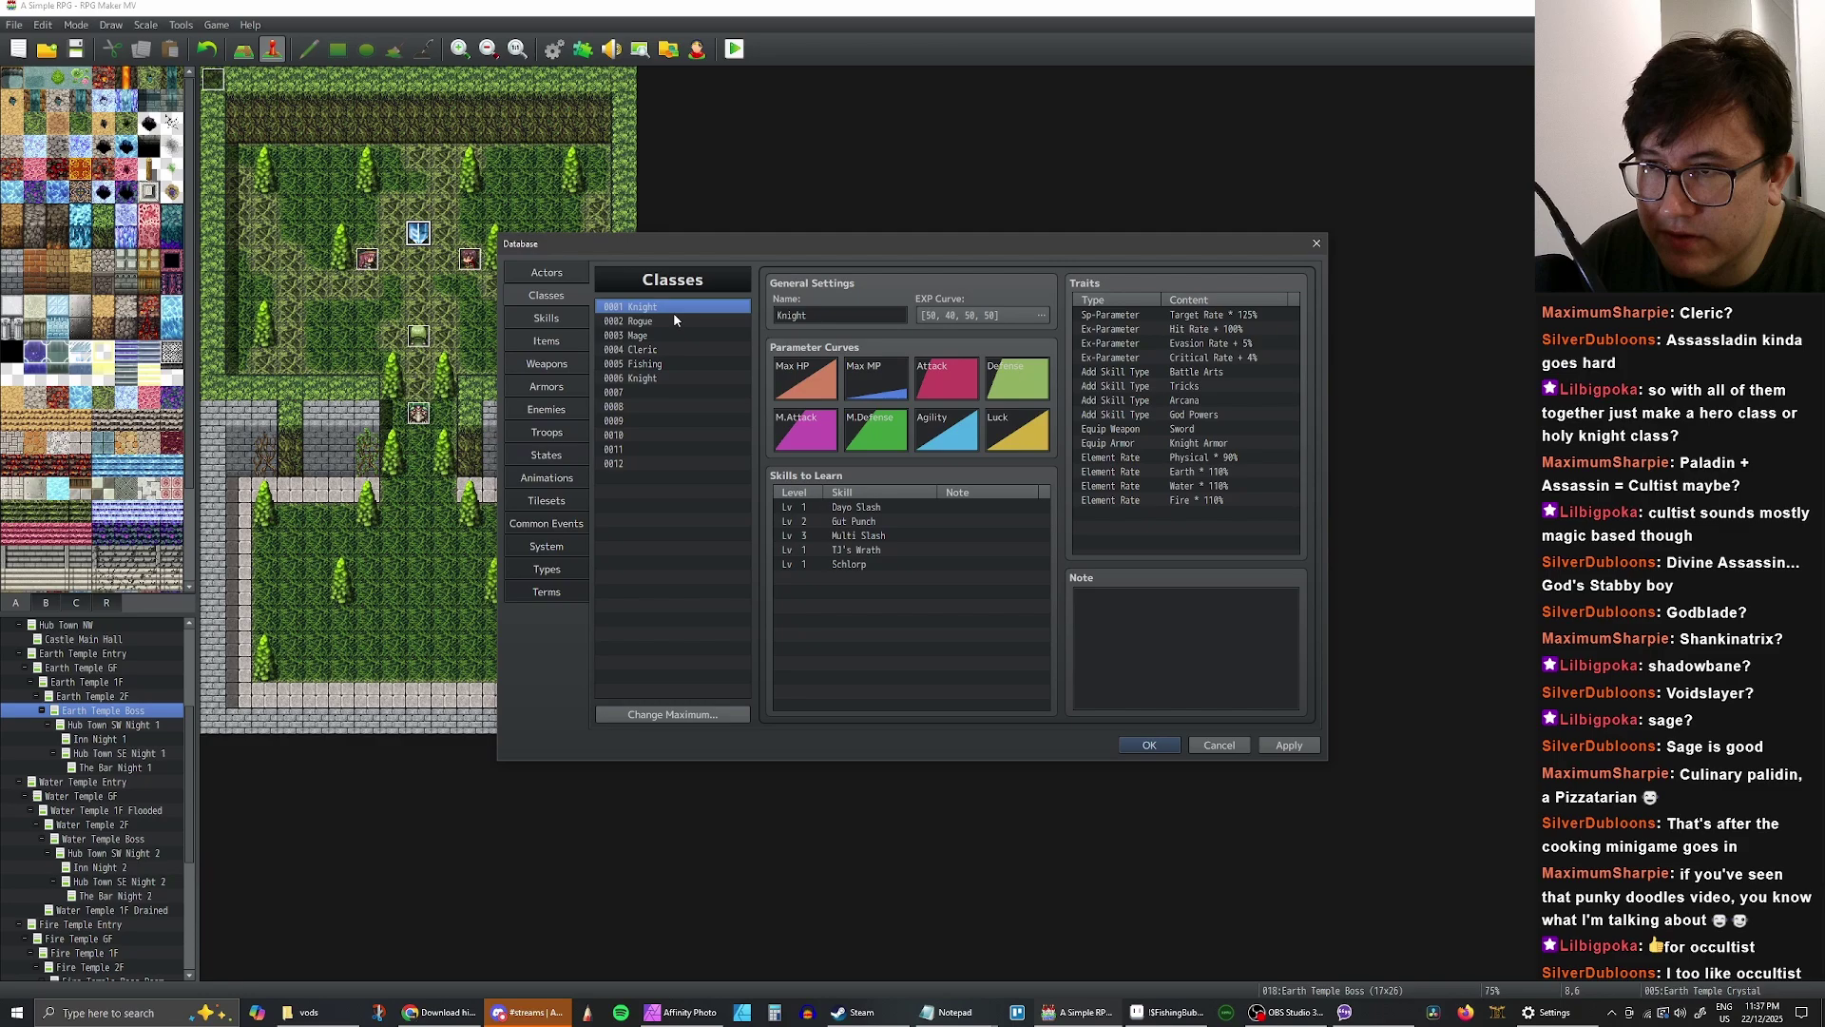
pyautogui.click(1218, 386)
pyautogui.press('Delete')
pyautogui.press('Delete')
pyautogui.press('Delete')
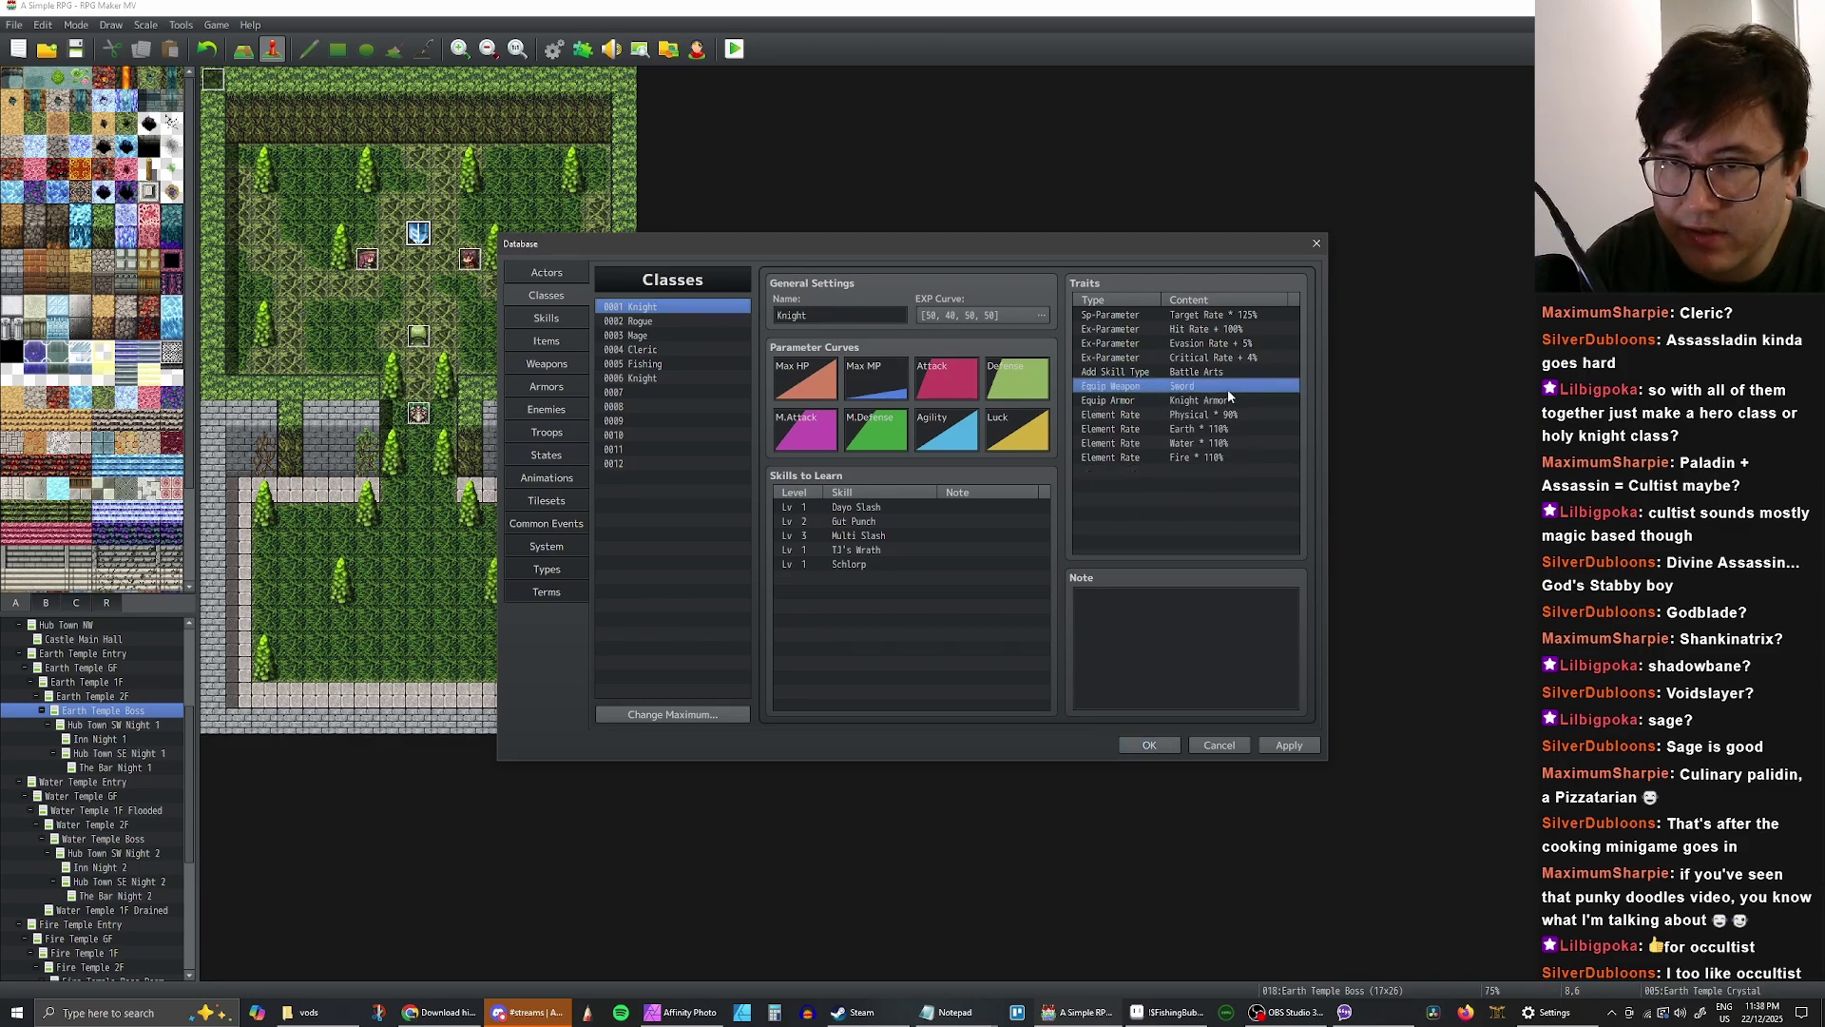
# - Rename class 0006 to Assassin and paste a copy of it, with all its skill types, into entry 0007
pyautogui.click(700, 378)
pyautogui.doubleClick(840, 315)
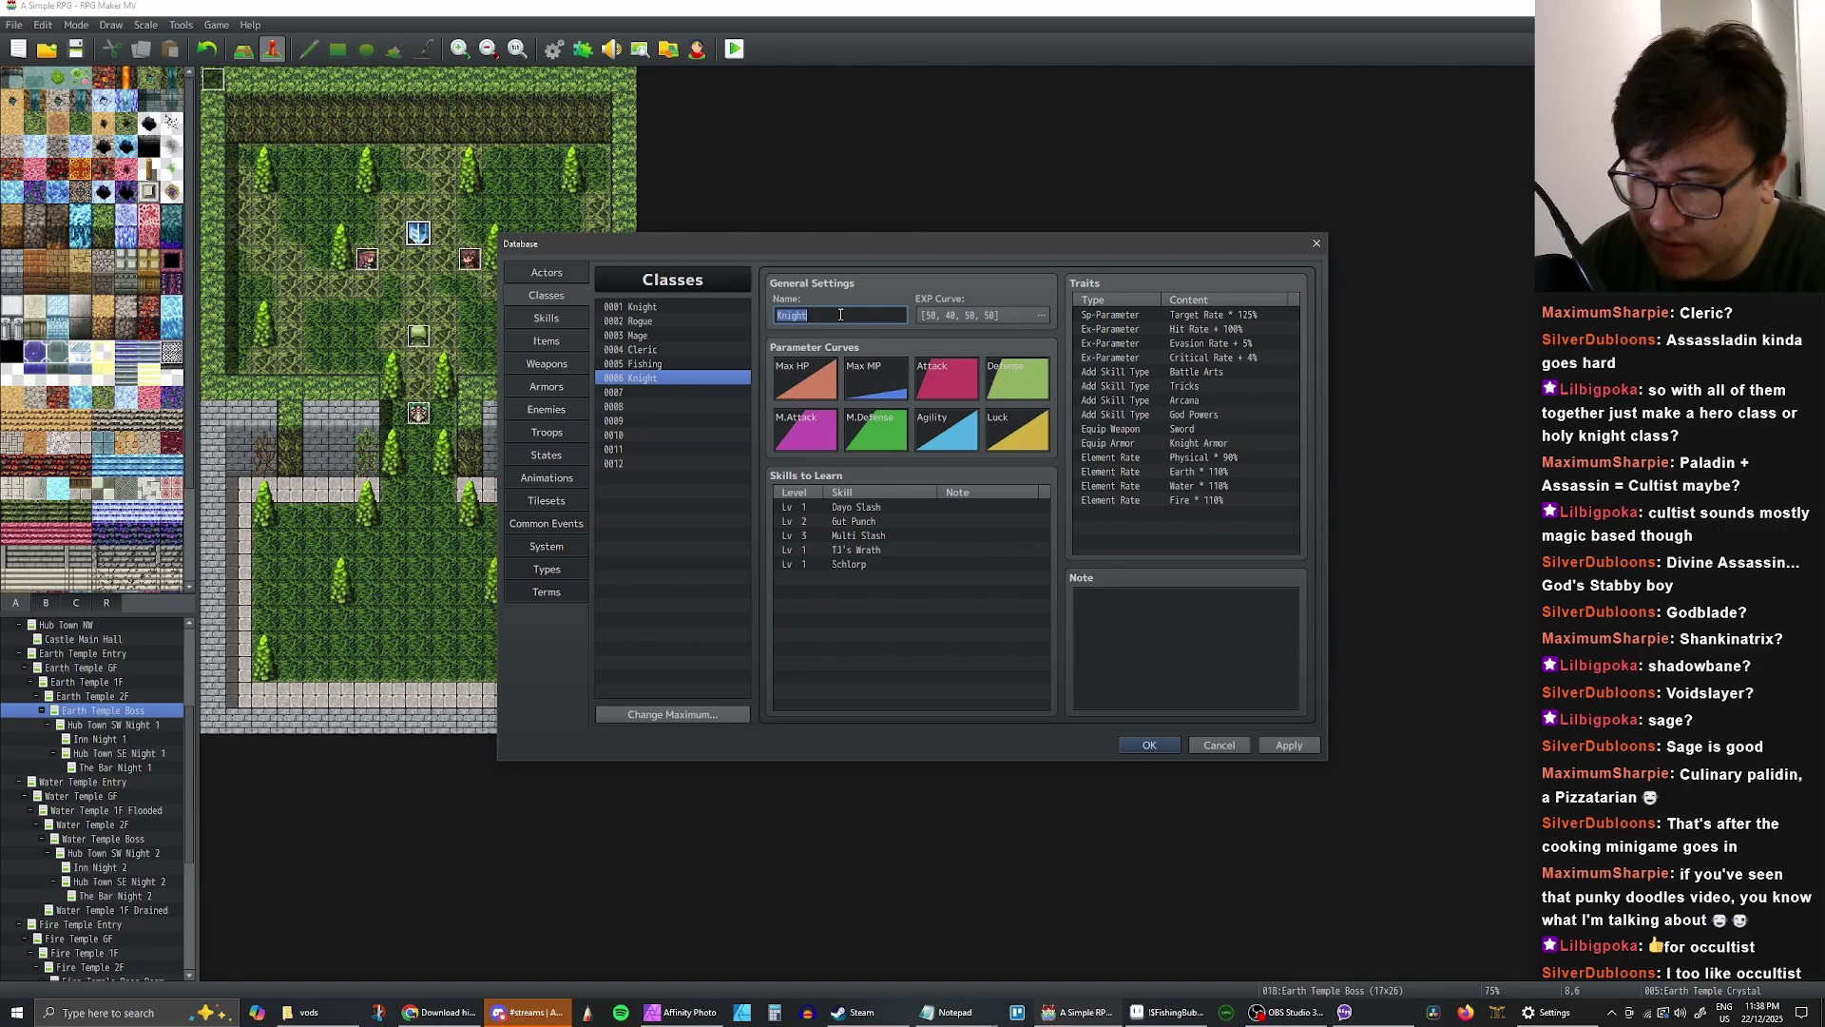
pyautogui.write('0ccultist')
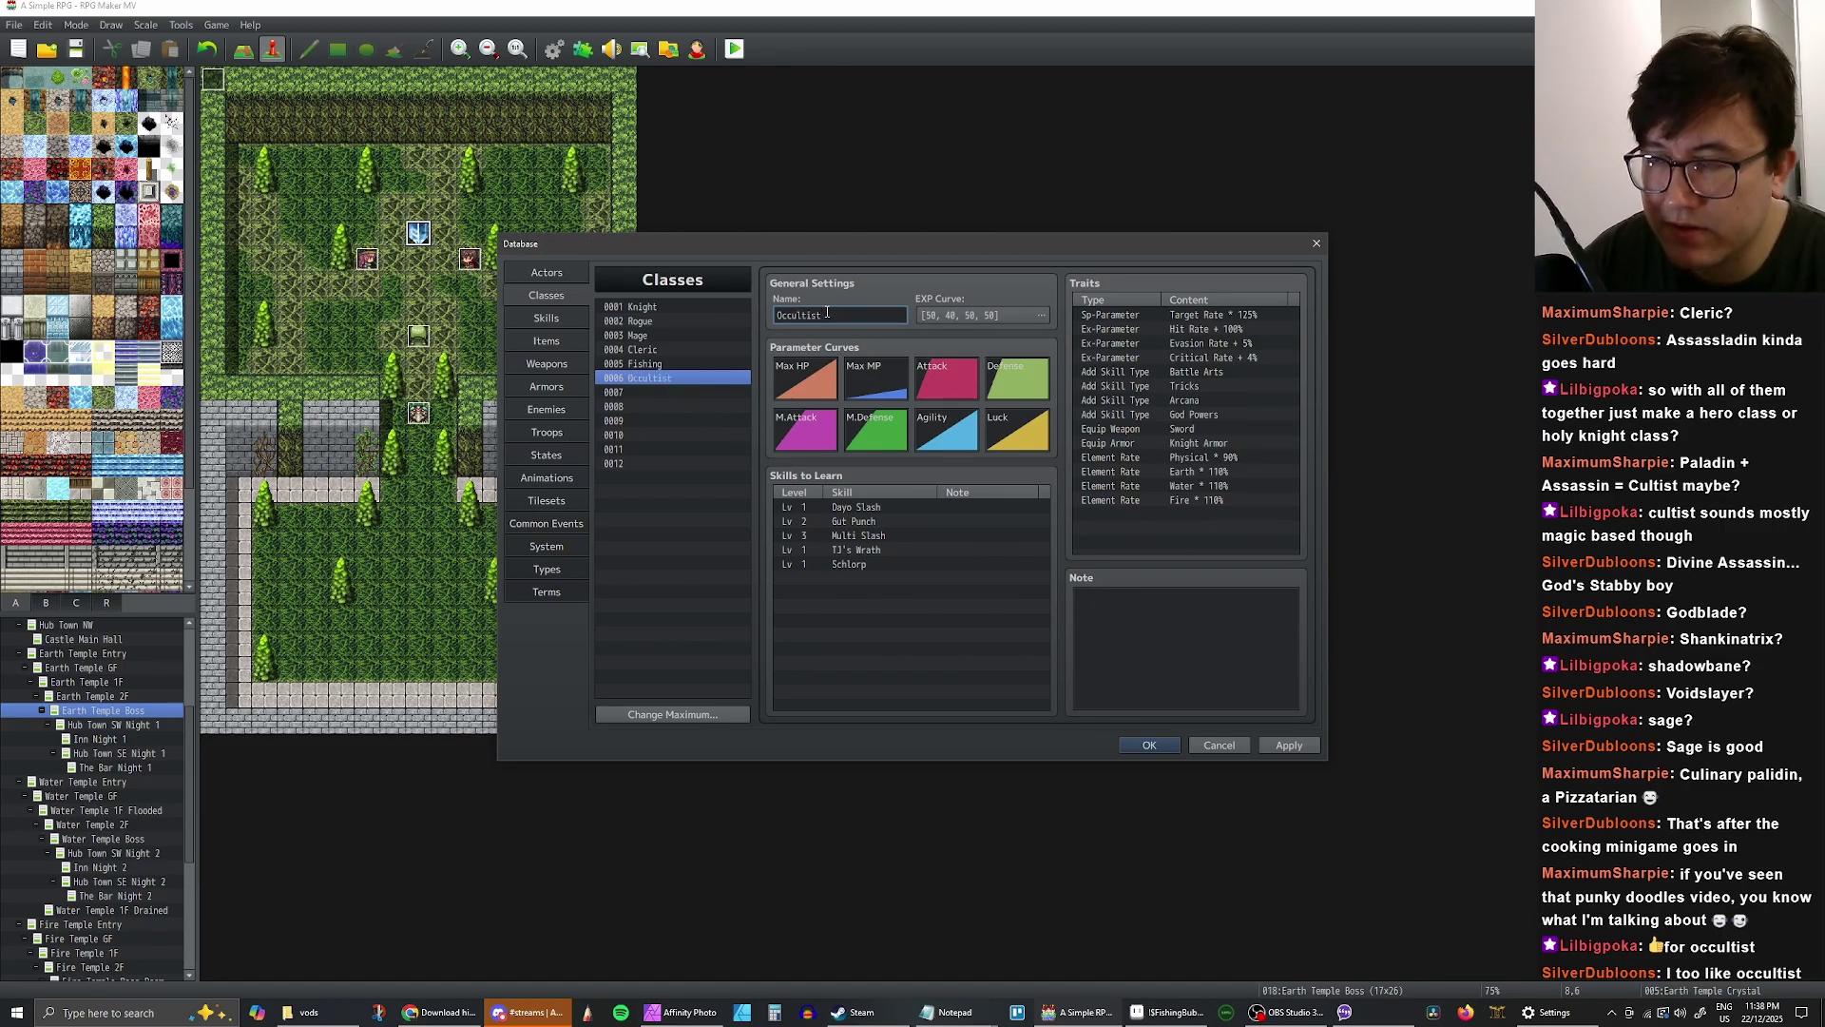
pyautogui.press('BackSpace')
pyautogui.press('BackSpace')
pyautogui.press('BackSpace')
pyautogui.press('BackSpace')
pyautogui.press('BackSpace')
pyautogui.press('BackSpace')
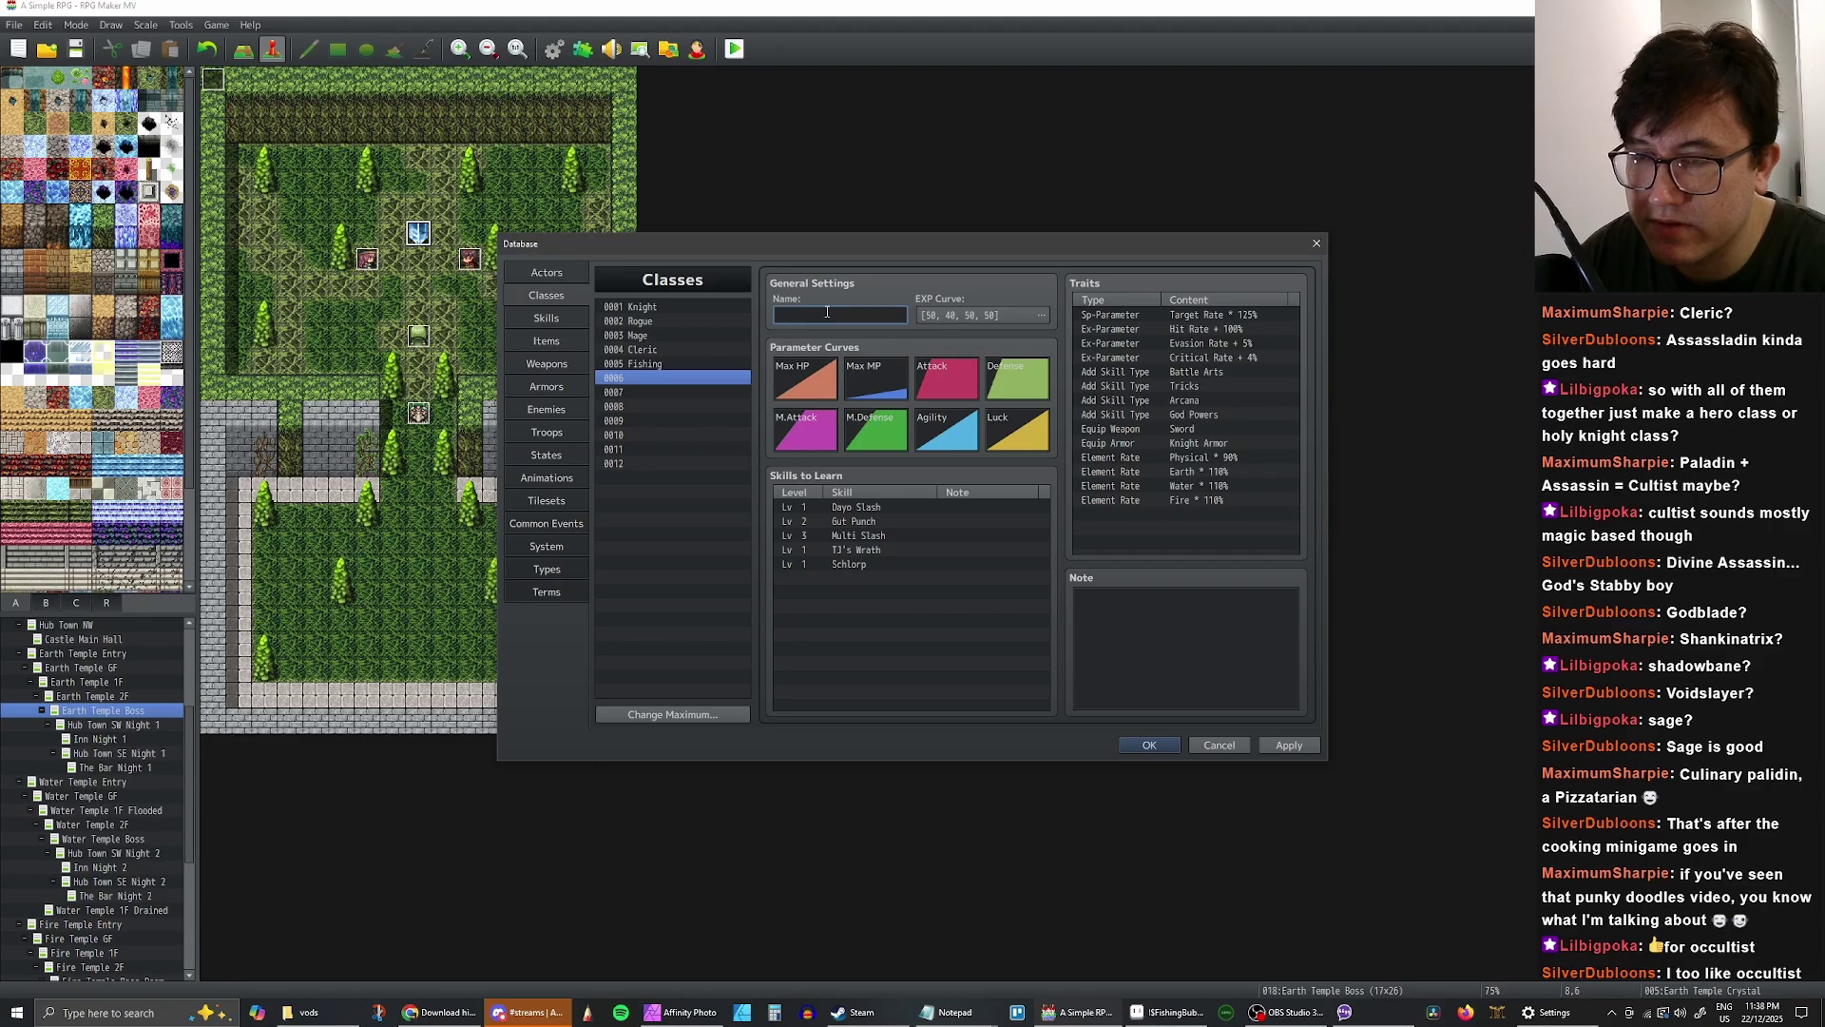
pyautogui.write('Assassin')
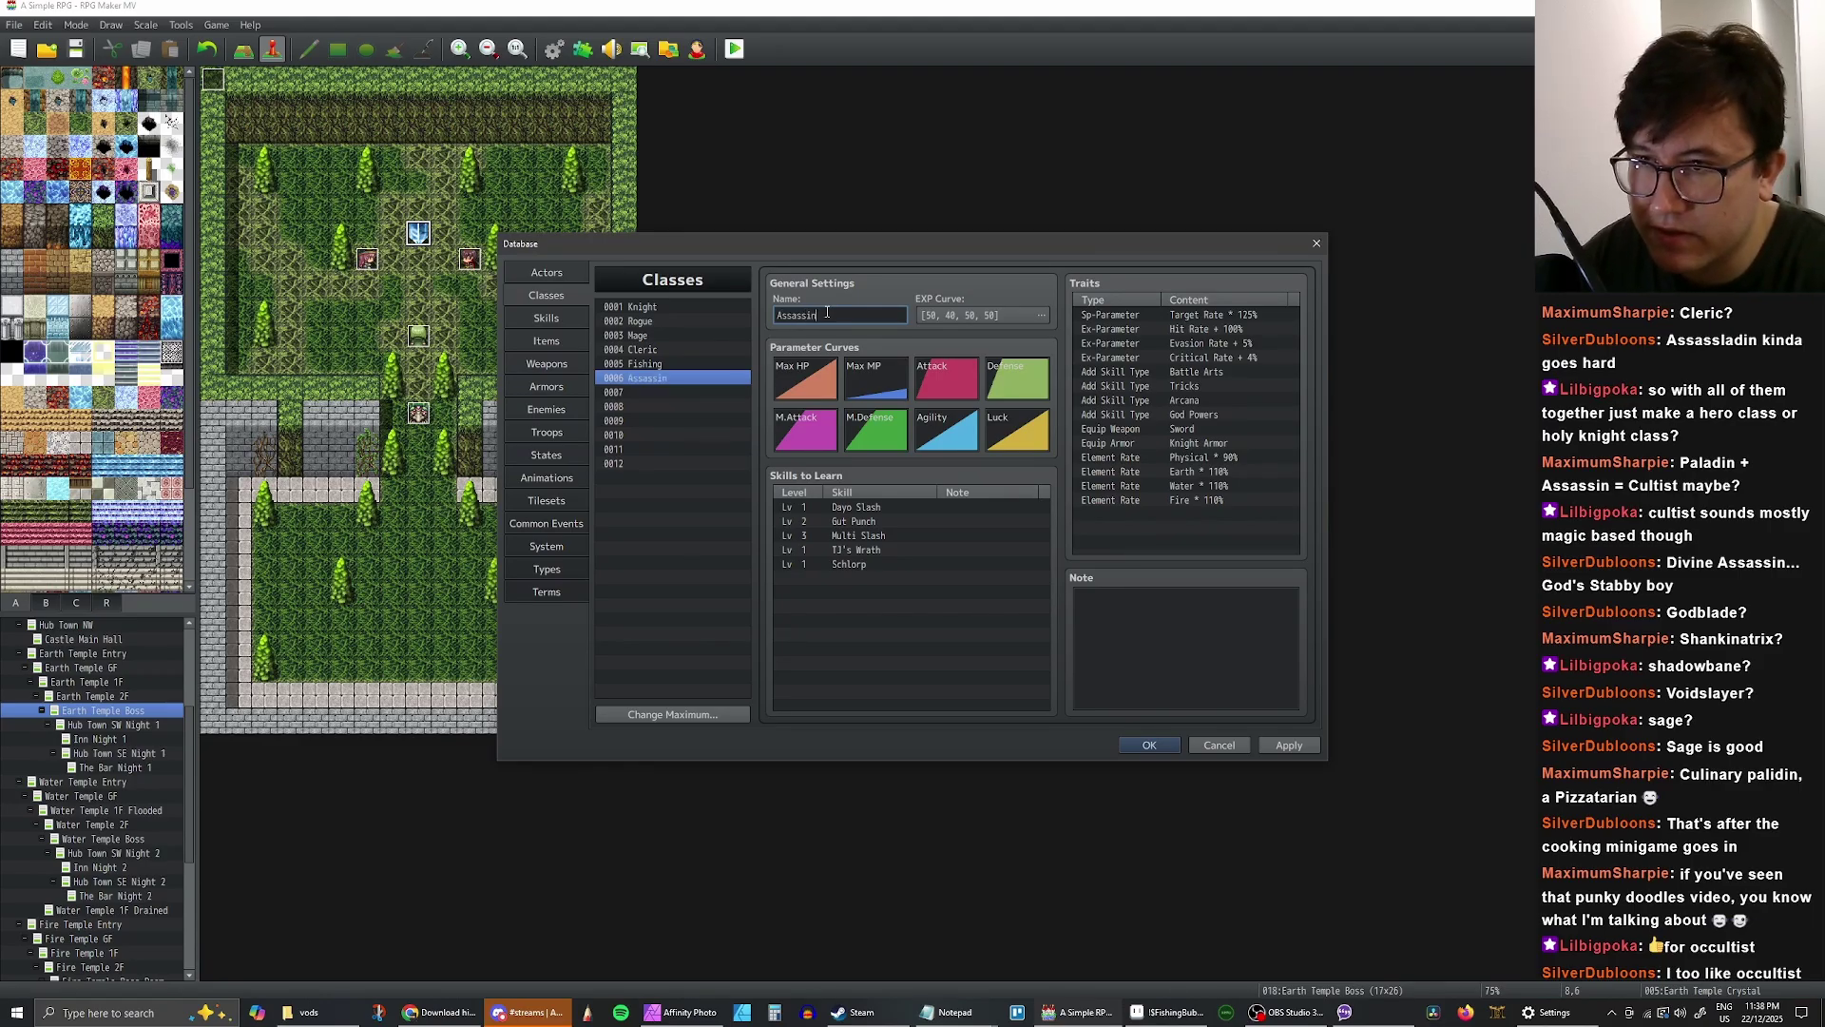
pyautogui.click(660, 391)
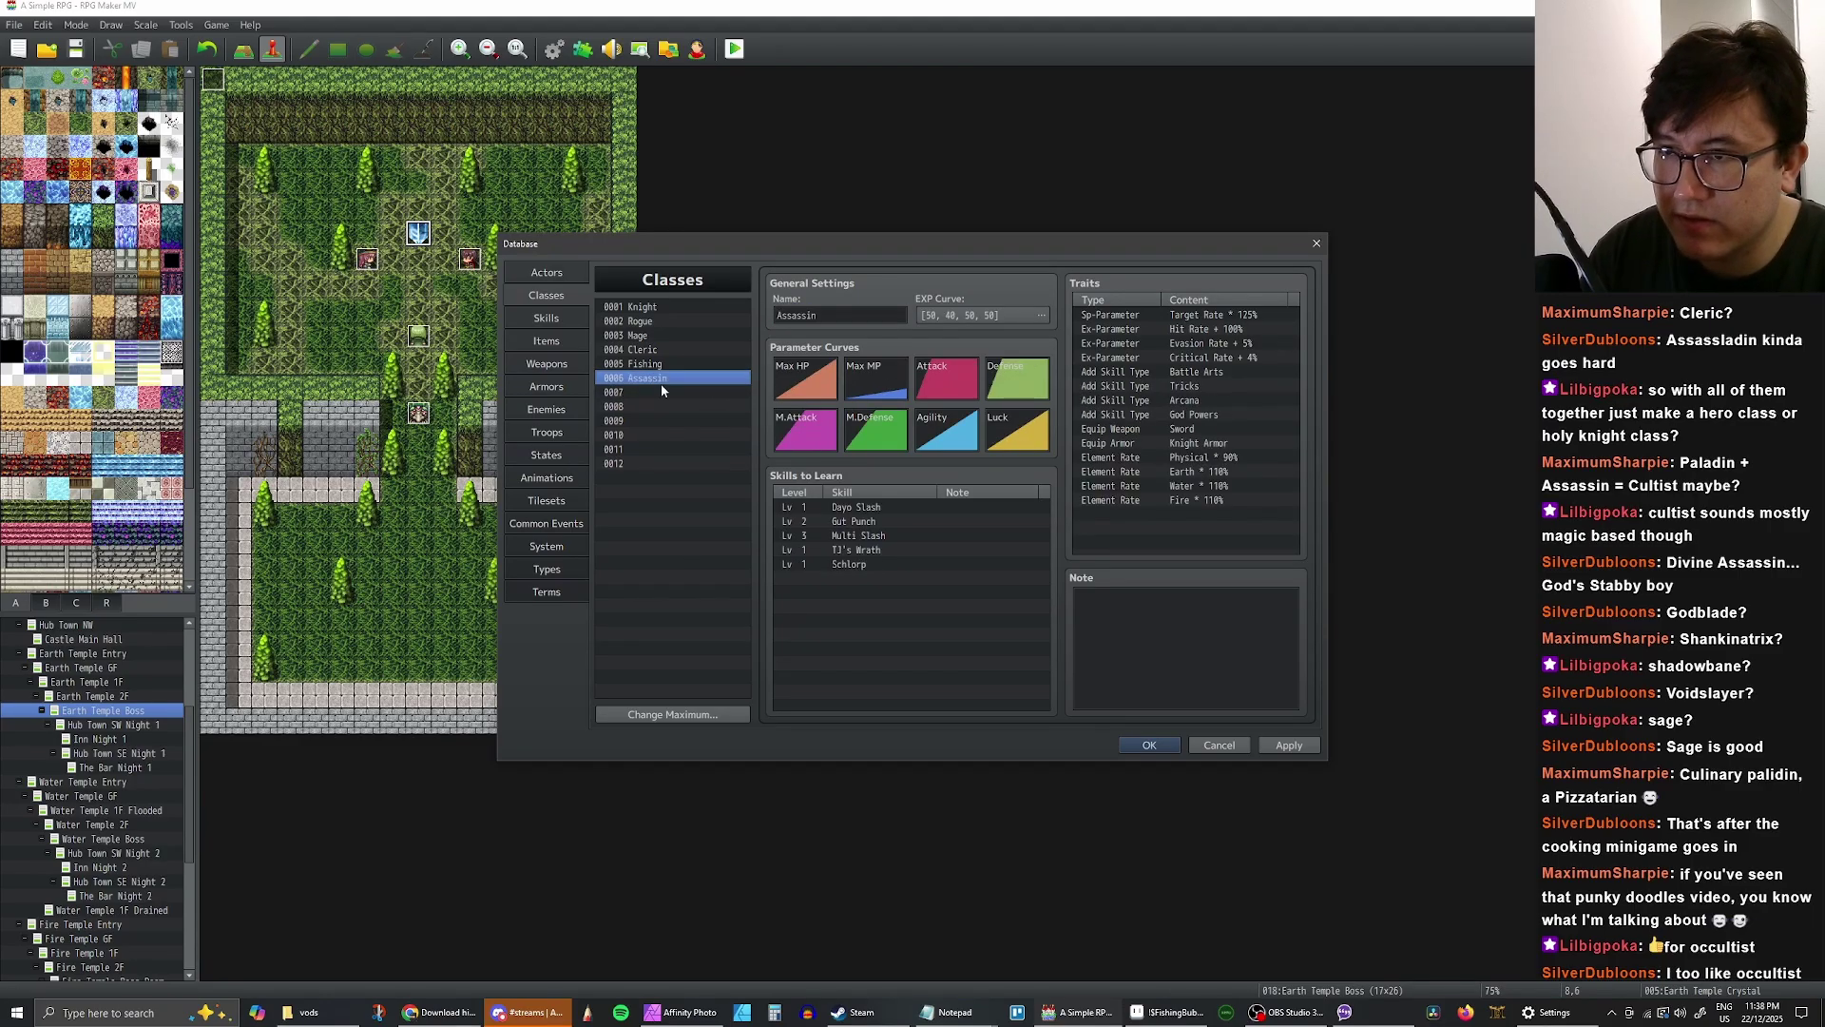
pyautogui.hotkey('ctrl', 'v')
# - Remove the Arcana and God Powers skill type traits from the Assassin class 0006
pyautogui.click(662, 381)
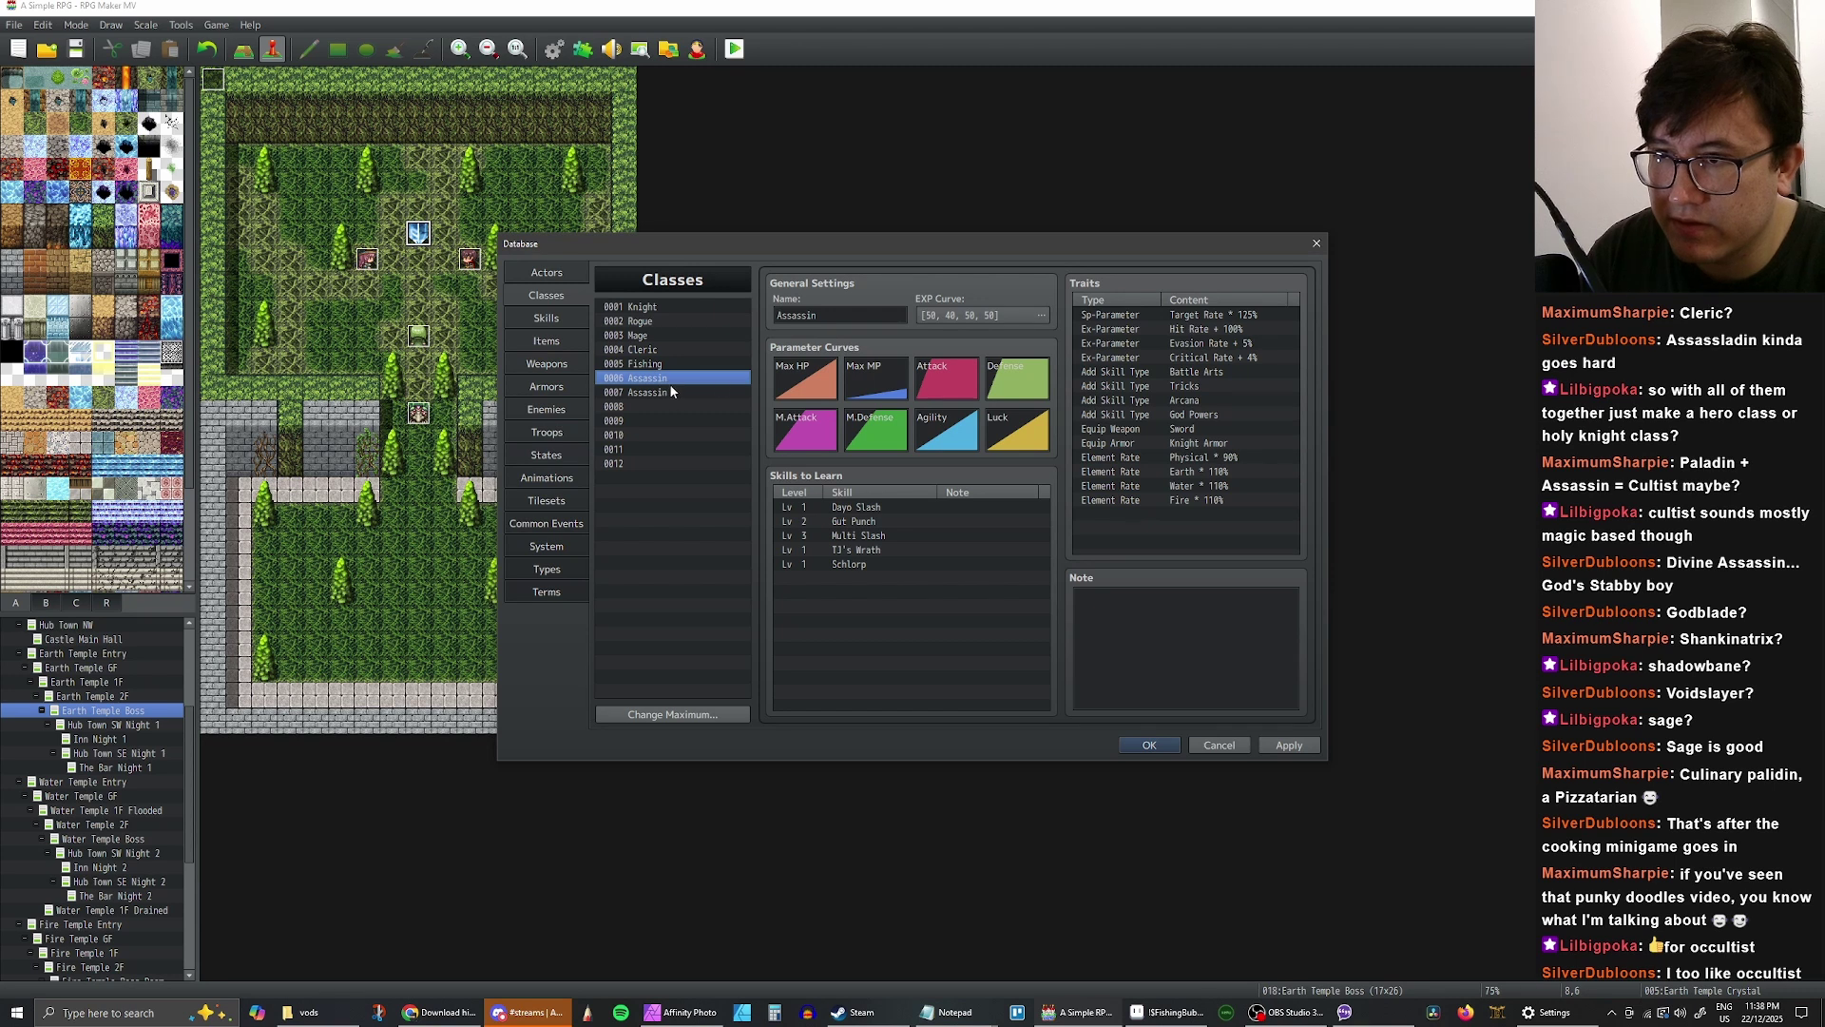
pyautogui.click(1188, 390)
pyautogui.click(1197, 375)
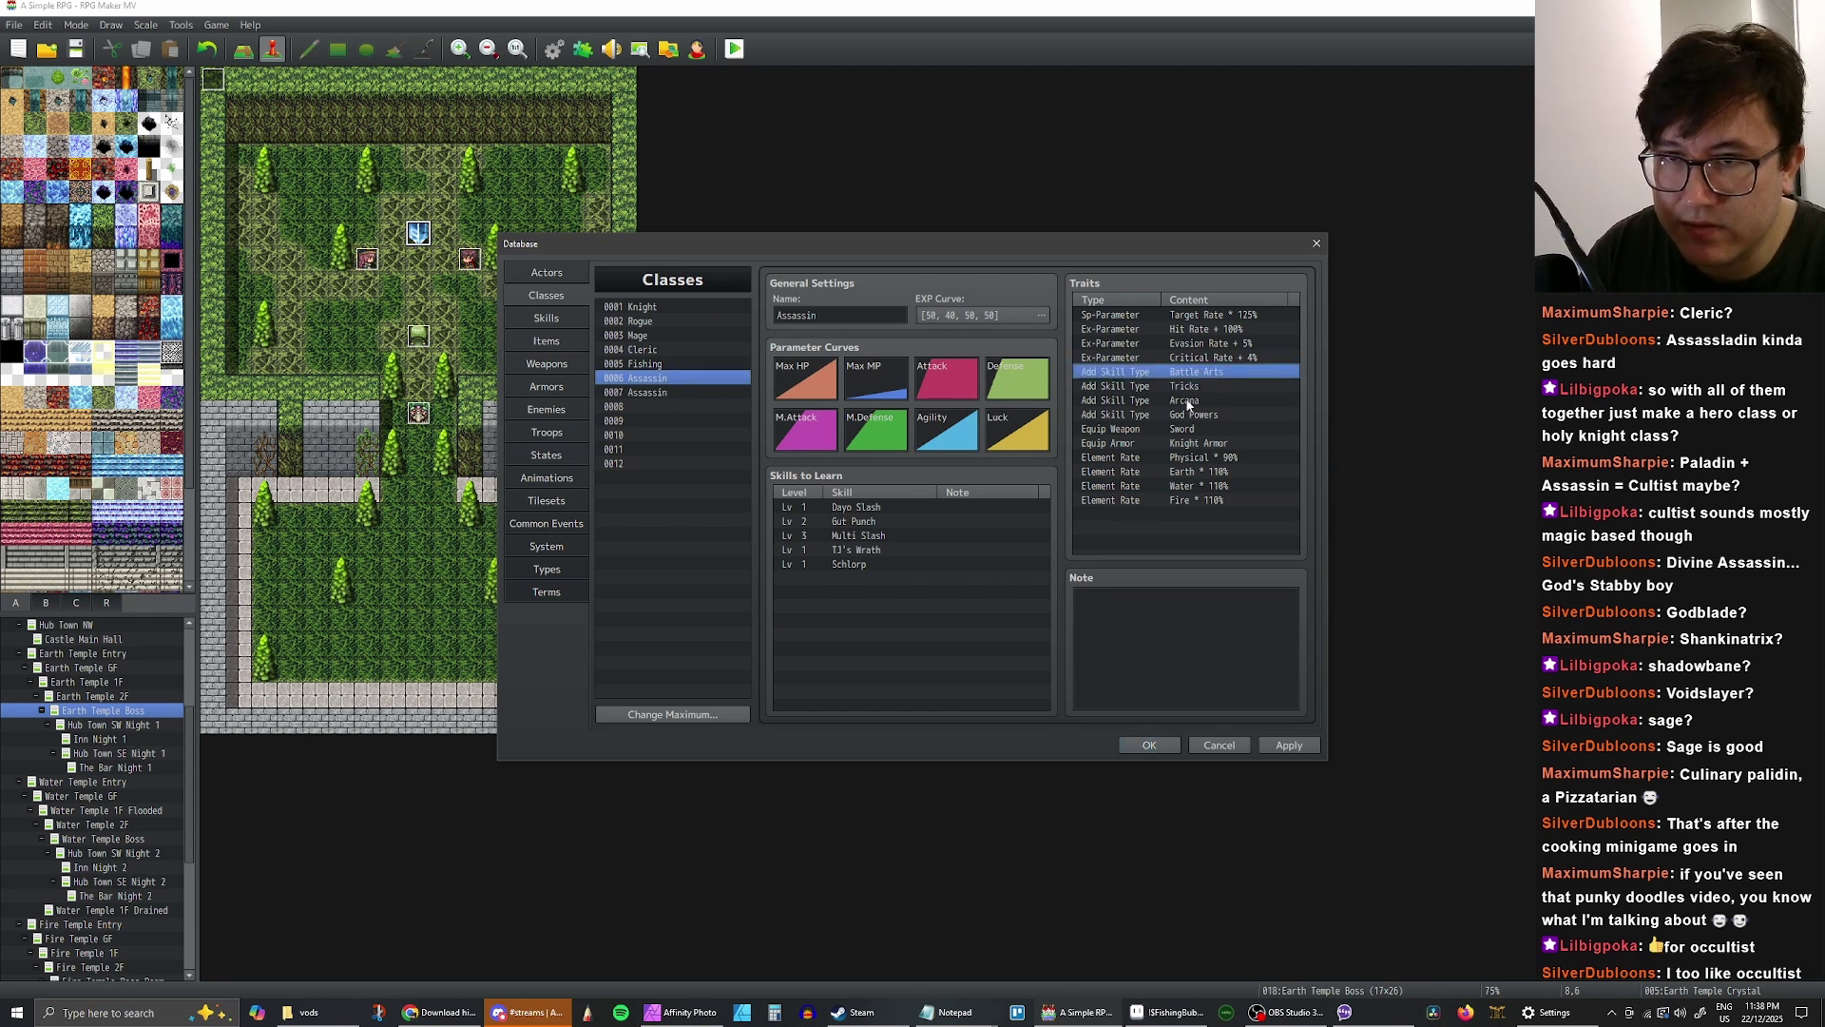
pyautogui.click(1190, 401)
pyautogui.press('Delete')
pyautogui.press('Delete')
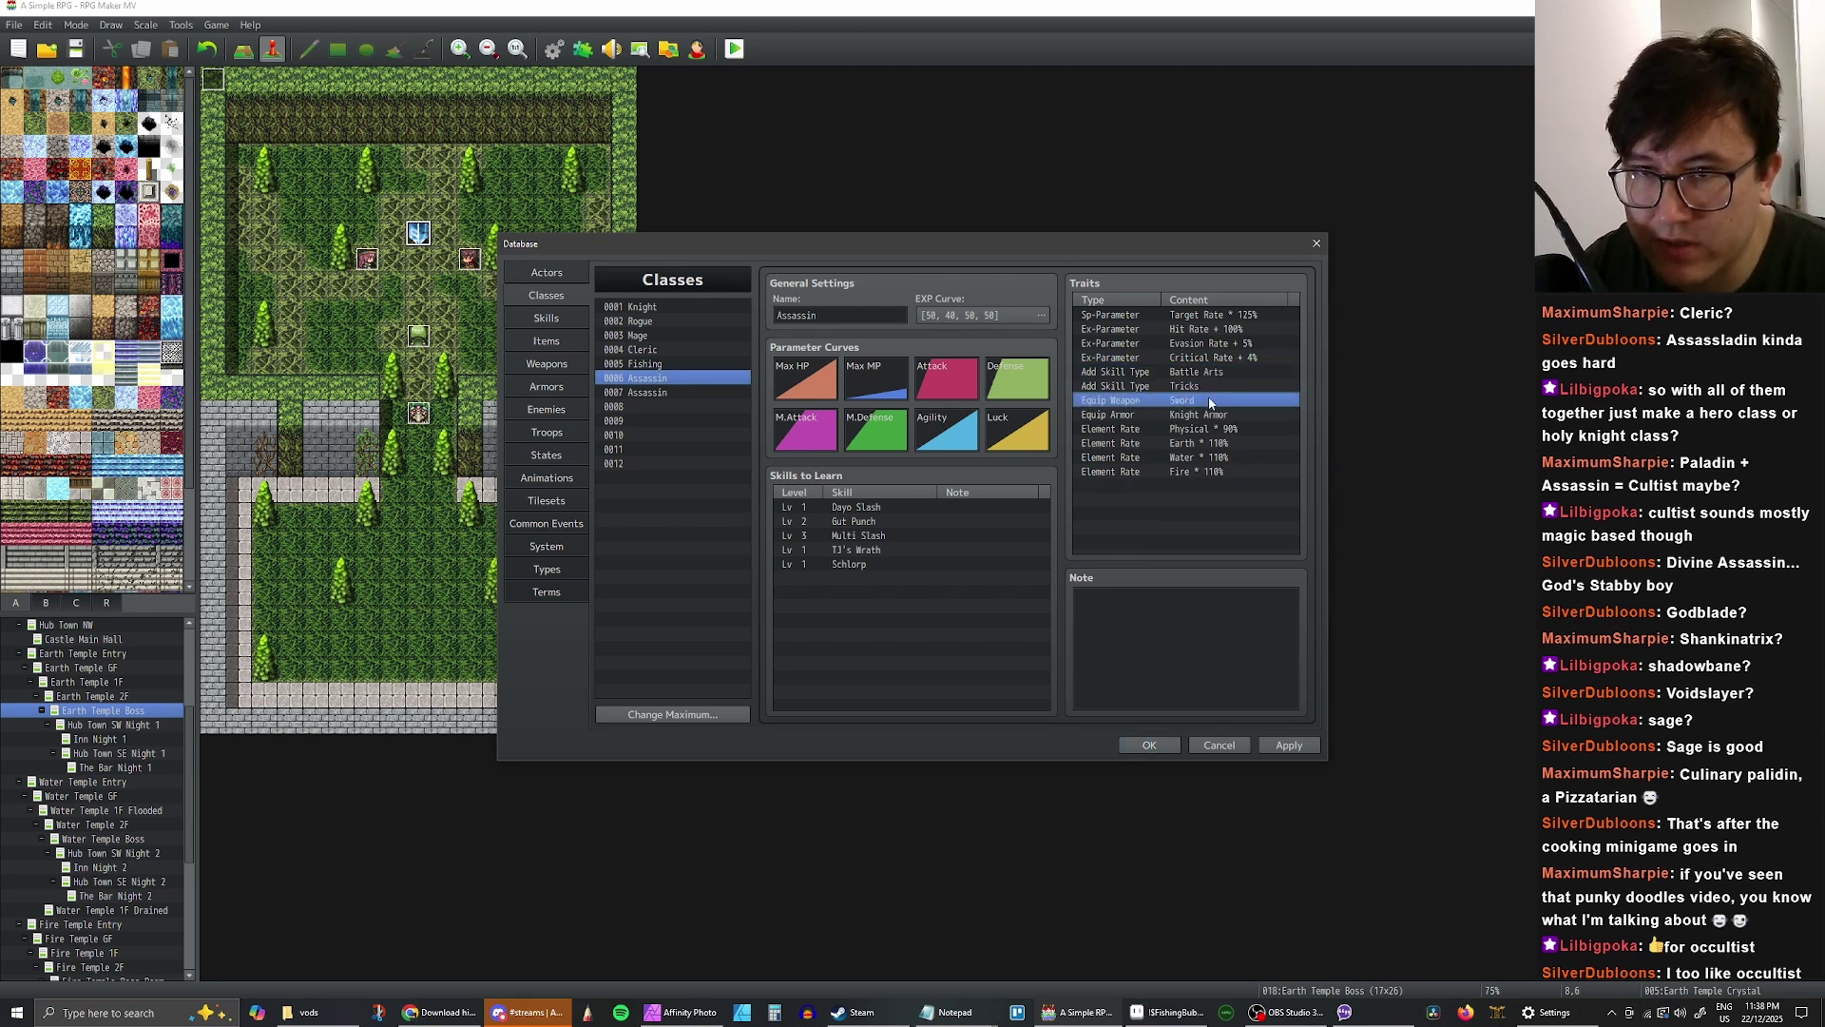
# - Rename class 0007 to Paladin and remove its Tricks and Arcana skill type traits
pyautogui.click(708, 392)
pyautogui.doubleClick(837, 316)
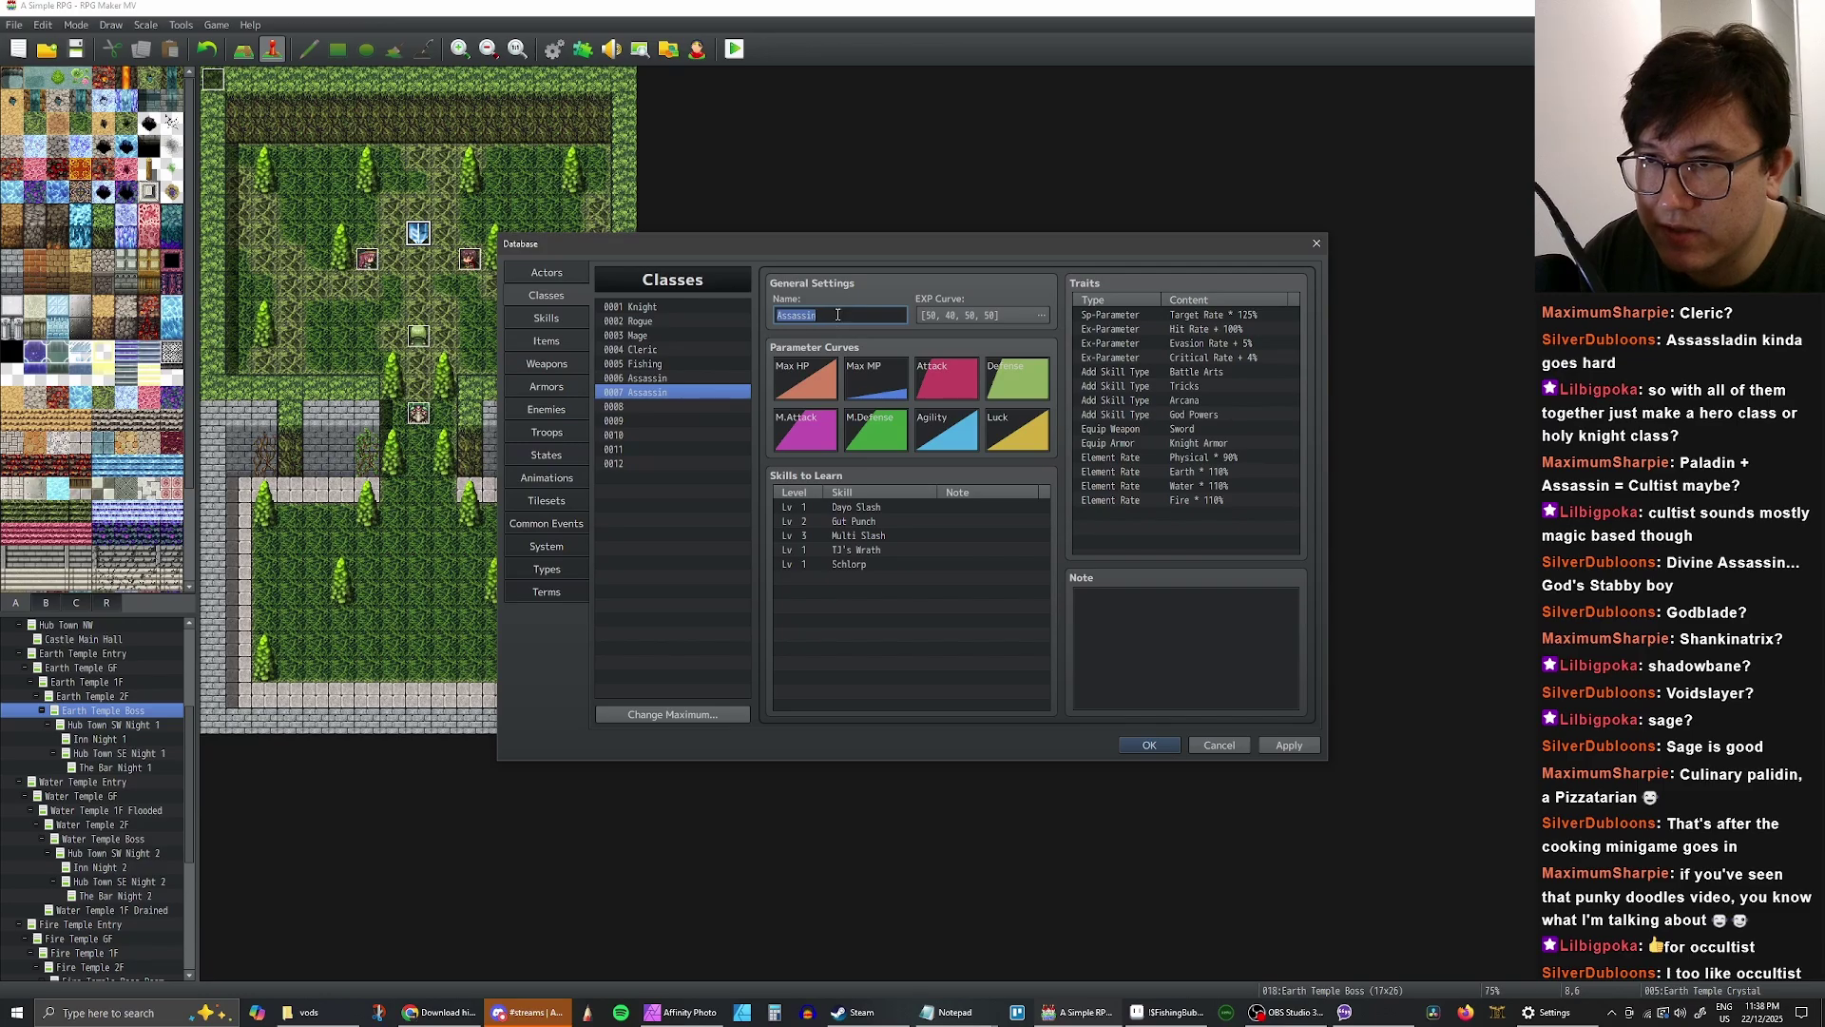
pyautogui.write('Paladin')
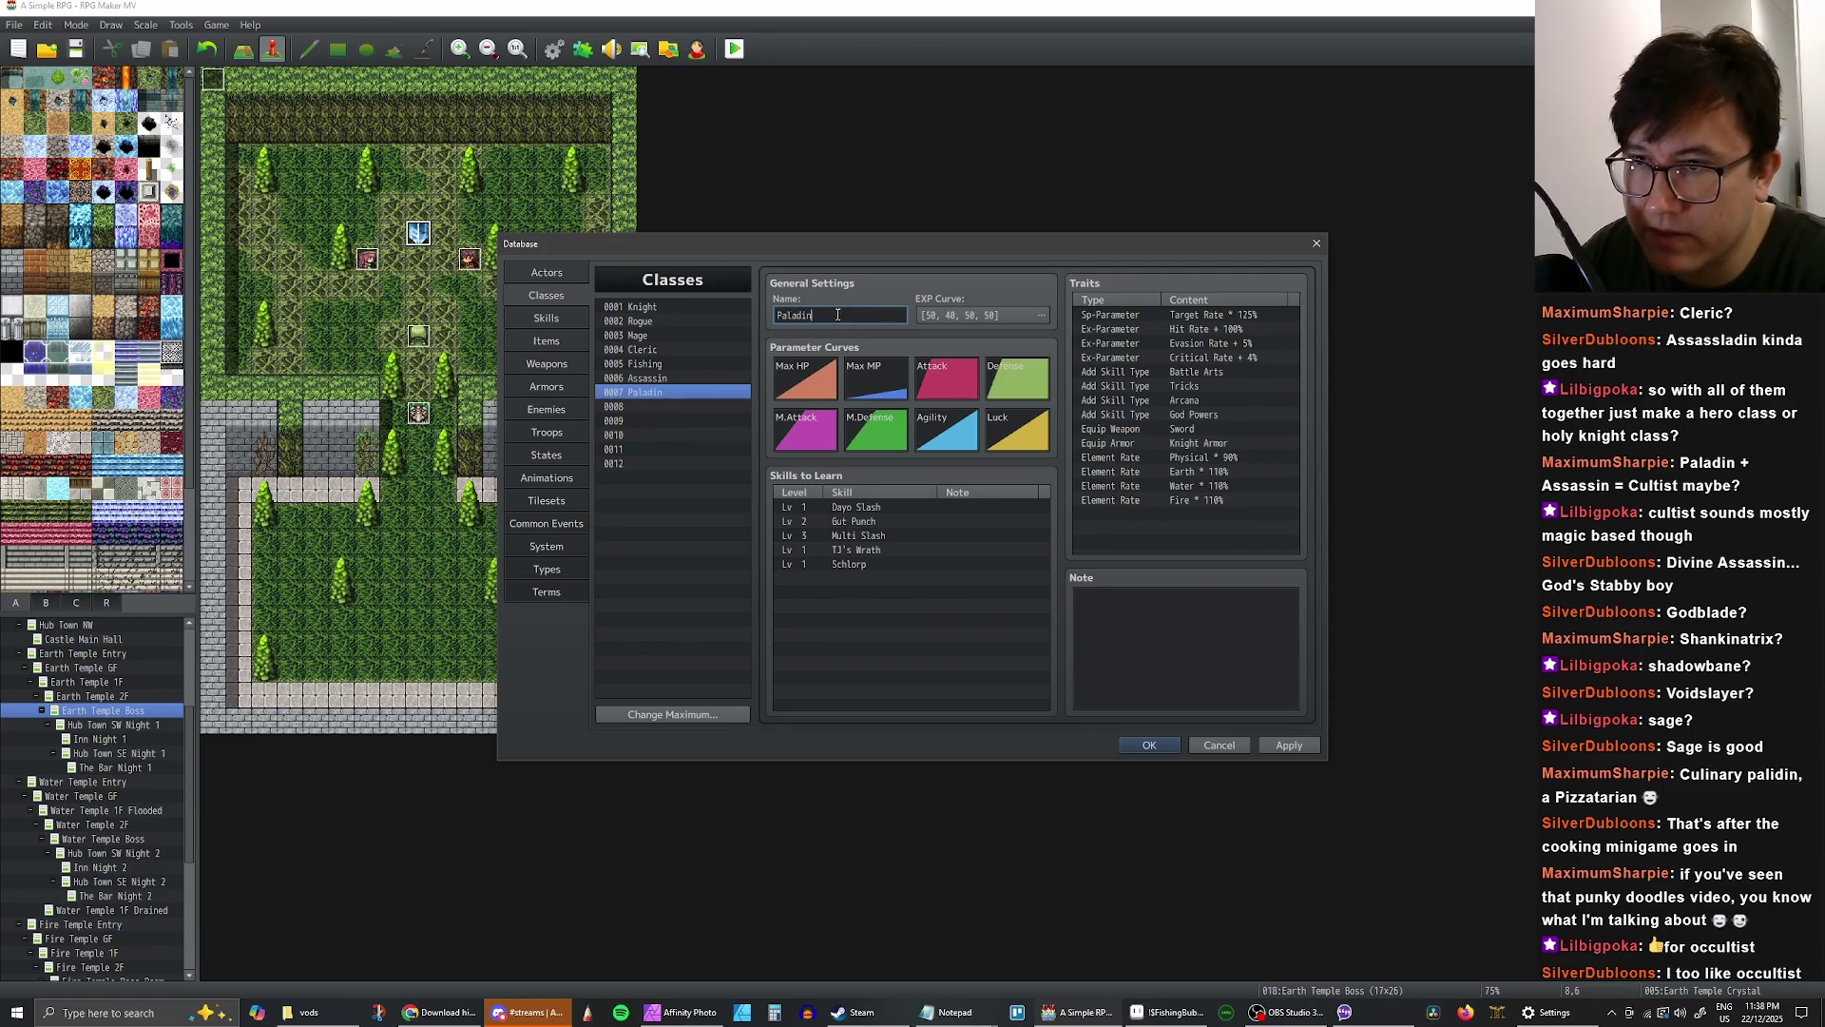
pyautogui.click(1189, 387)
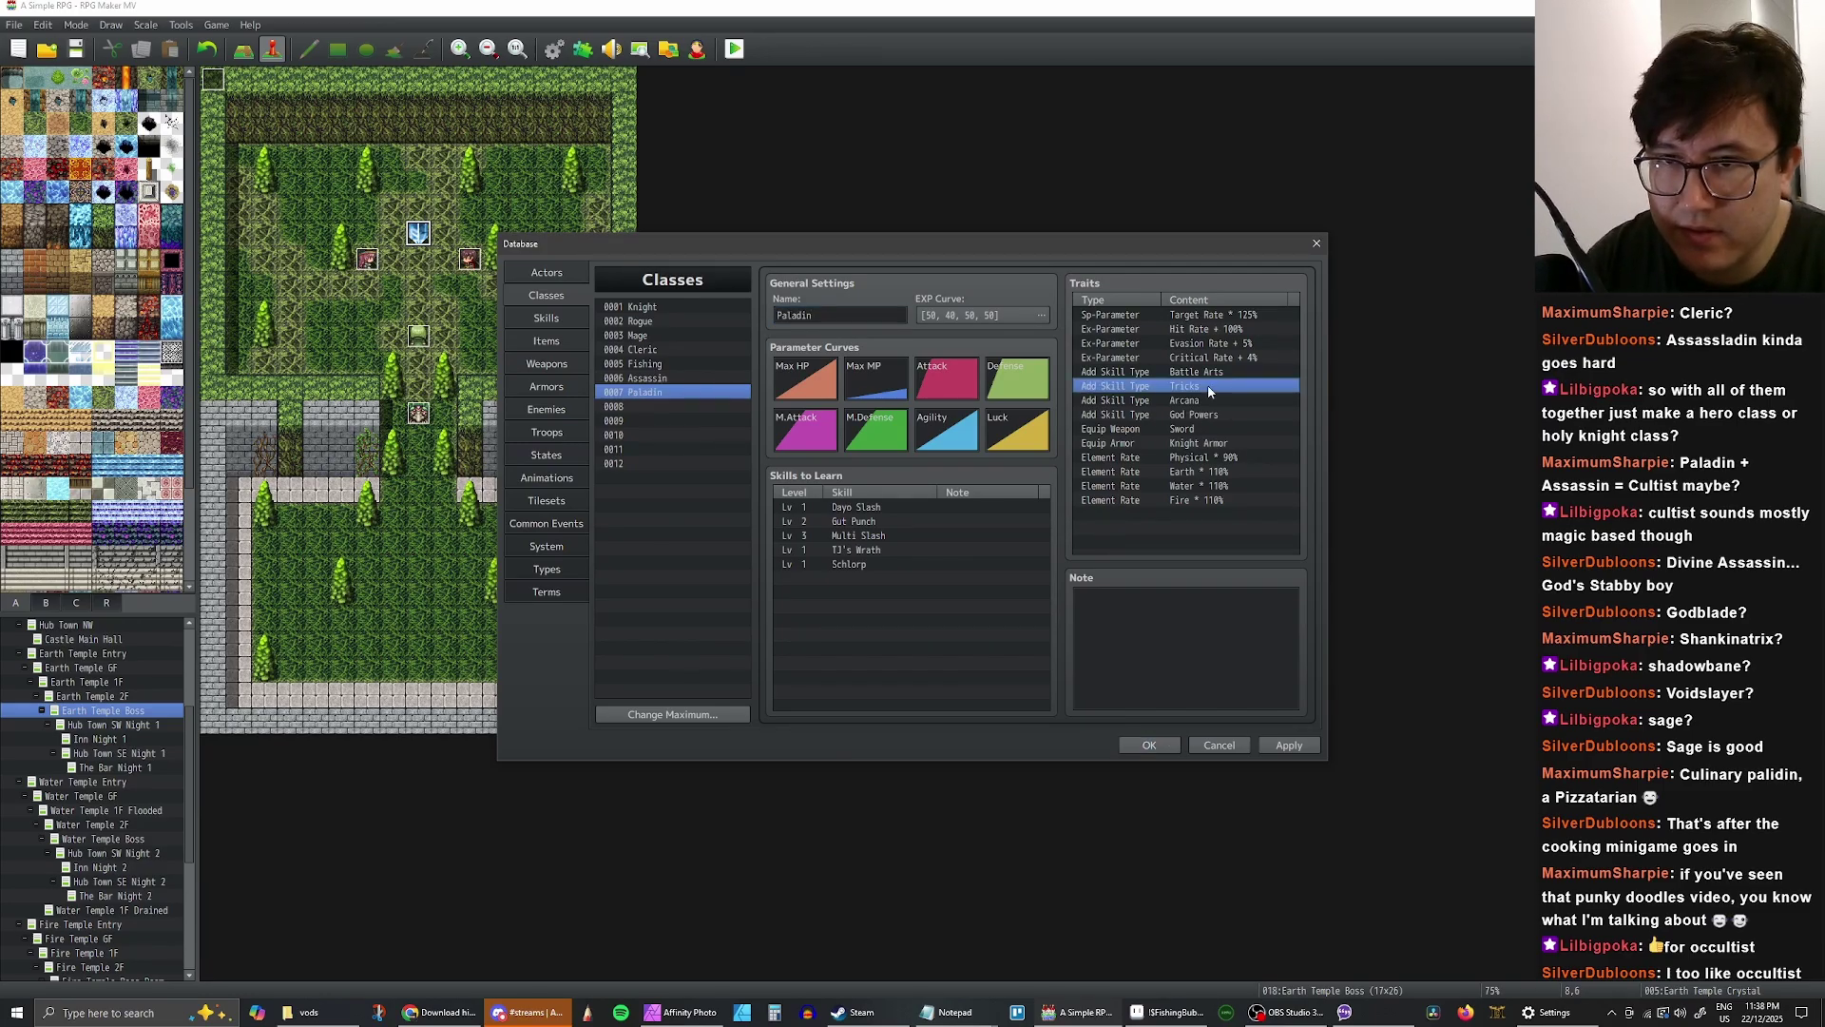
pyautogui.press('Delete')
pyautogui.press('Delete')
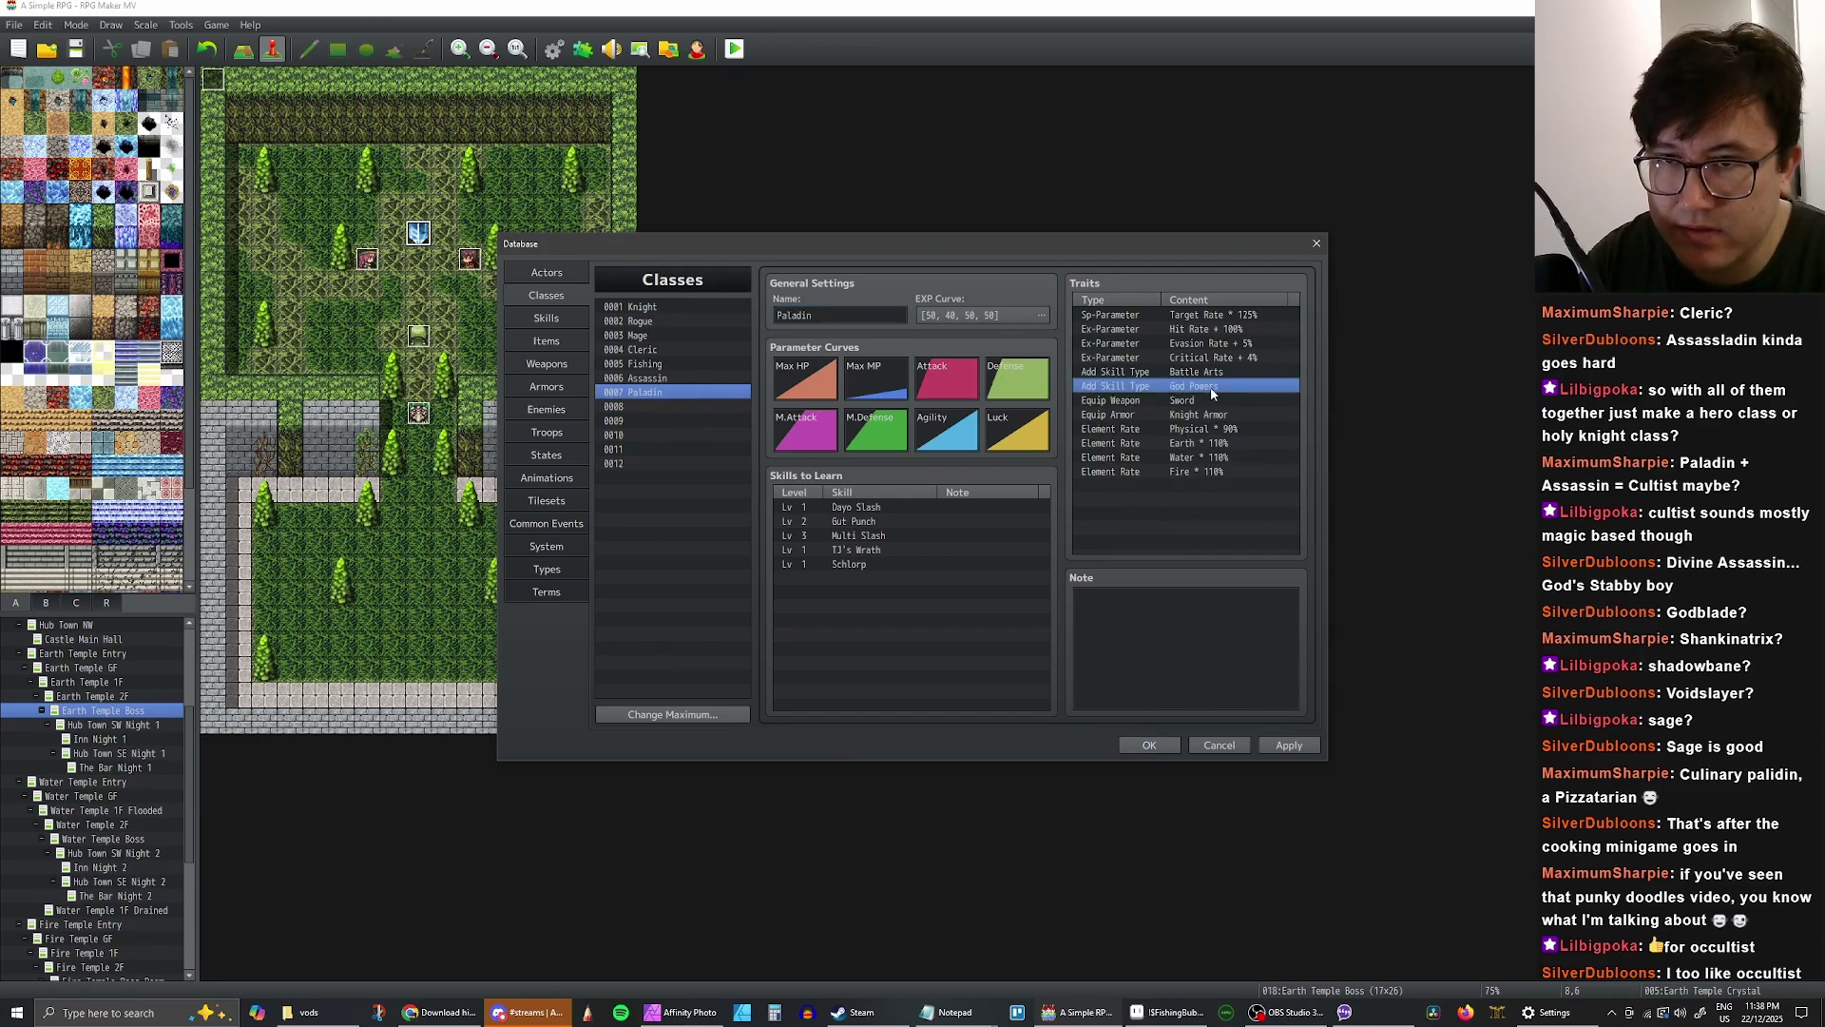
# - Paste the copied class with all skill types into entry 0008 and rename it Spellblade
pyautogui.click(654, 394)
pyautogui.click(652, 406)
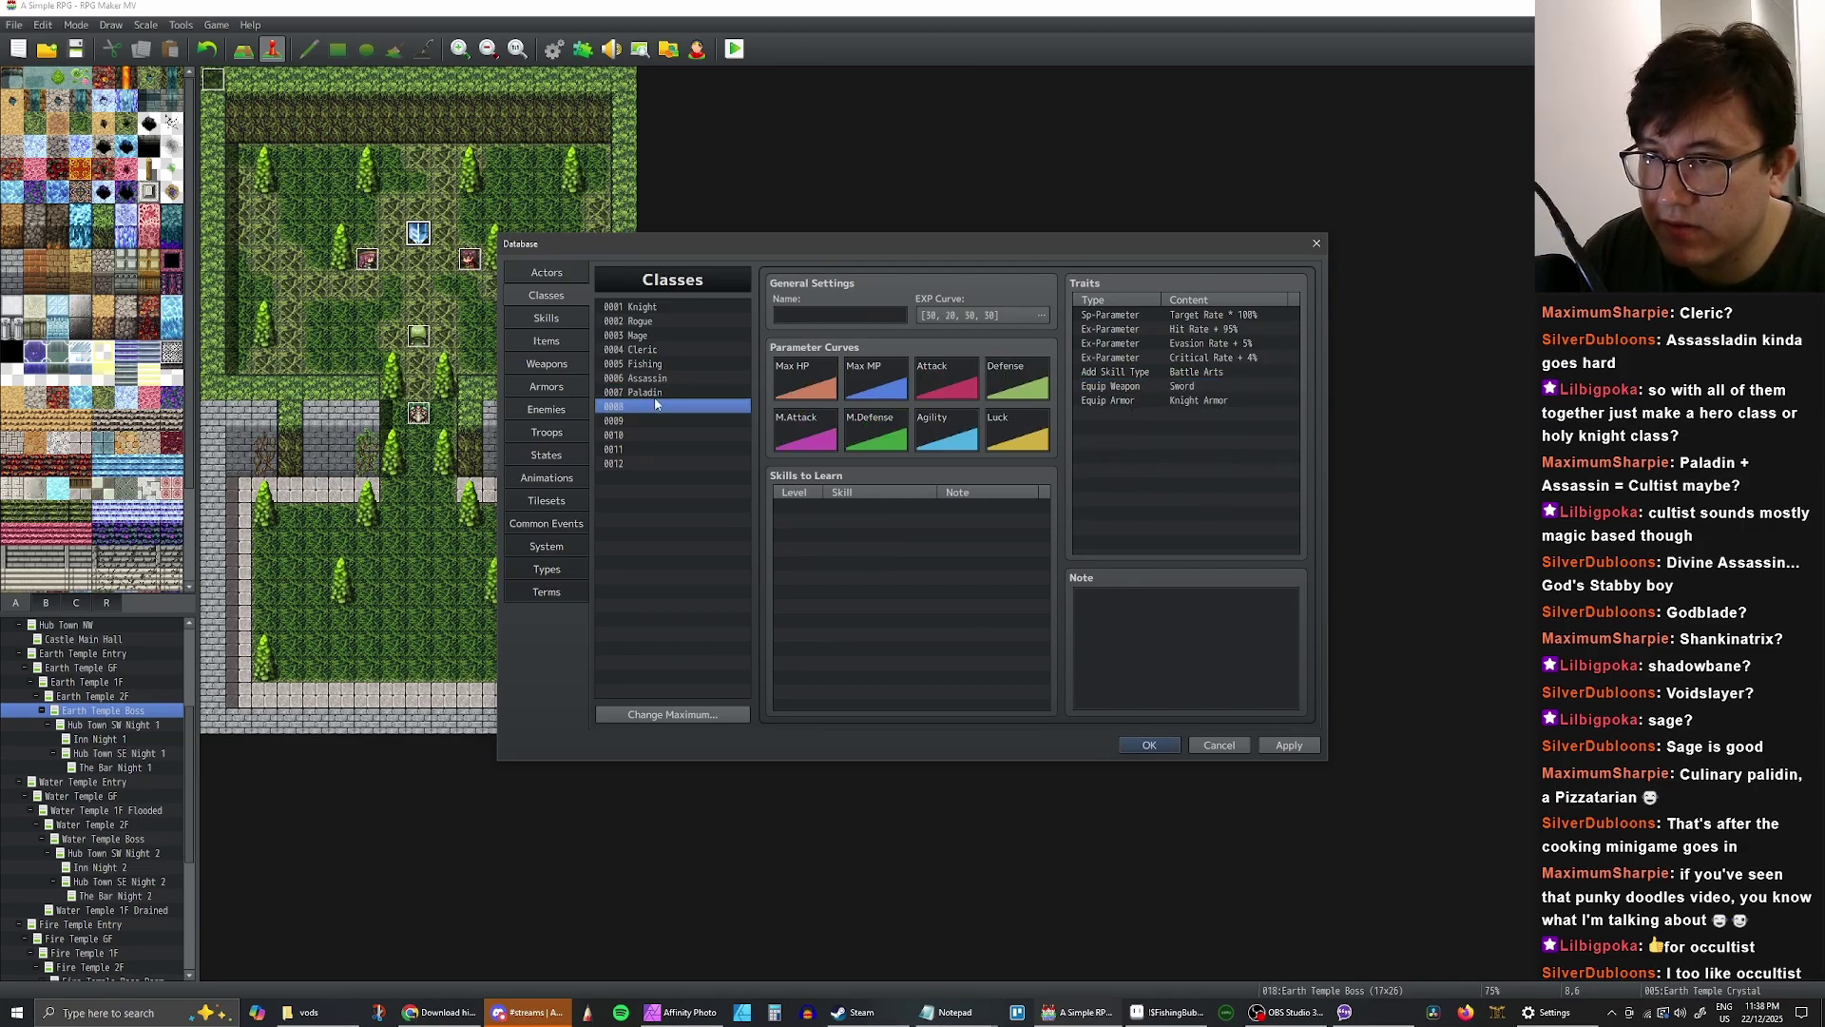
pyautogui.hotkey('ctrl', 'v')
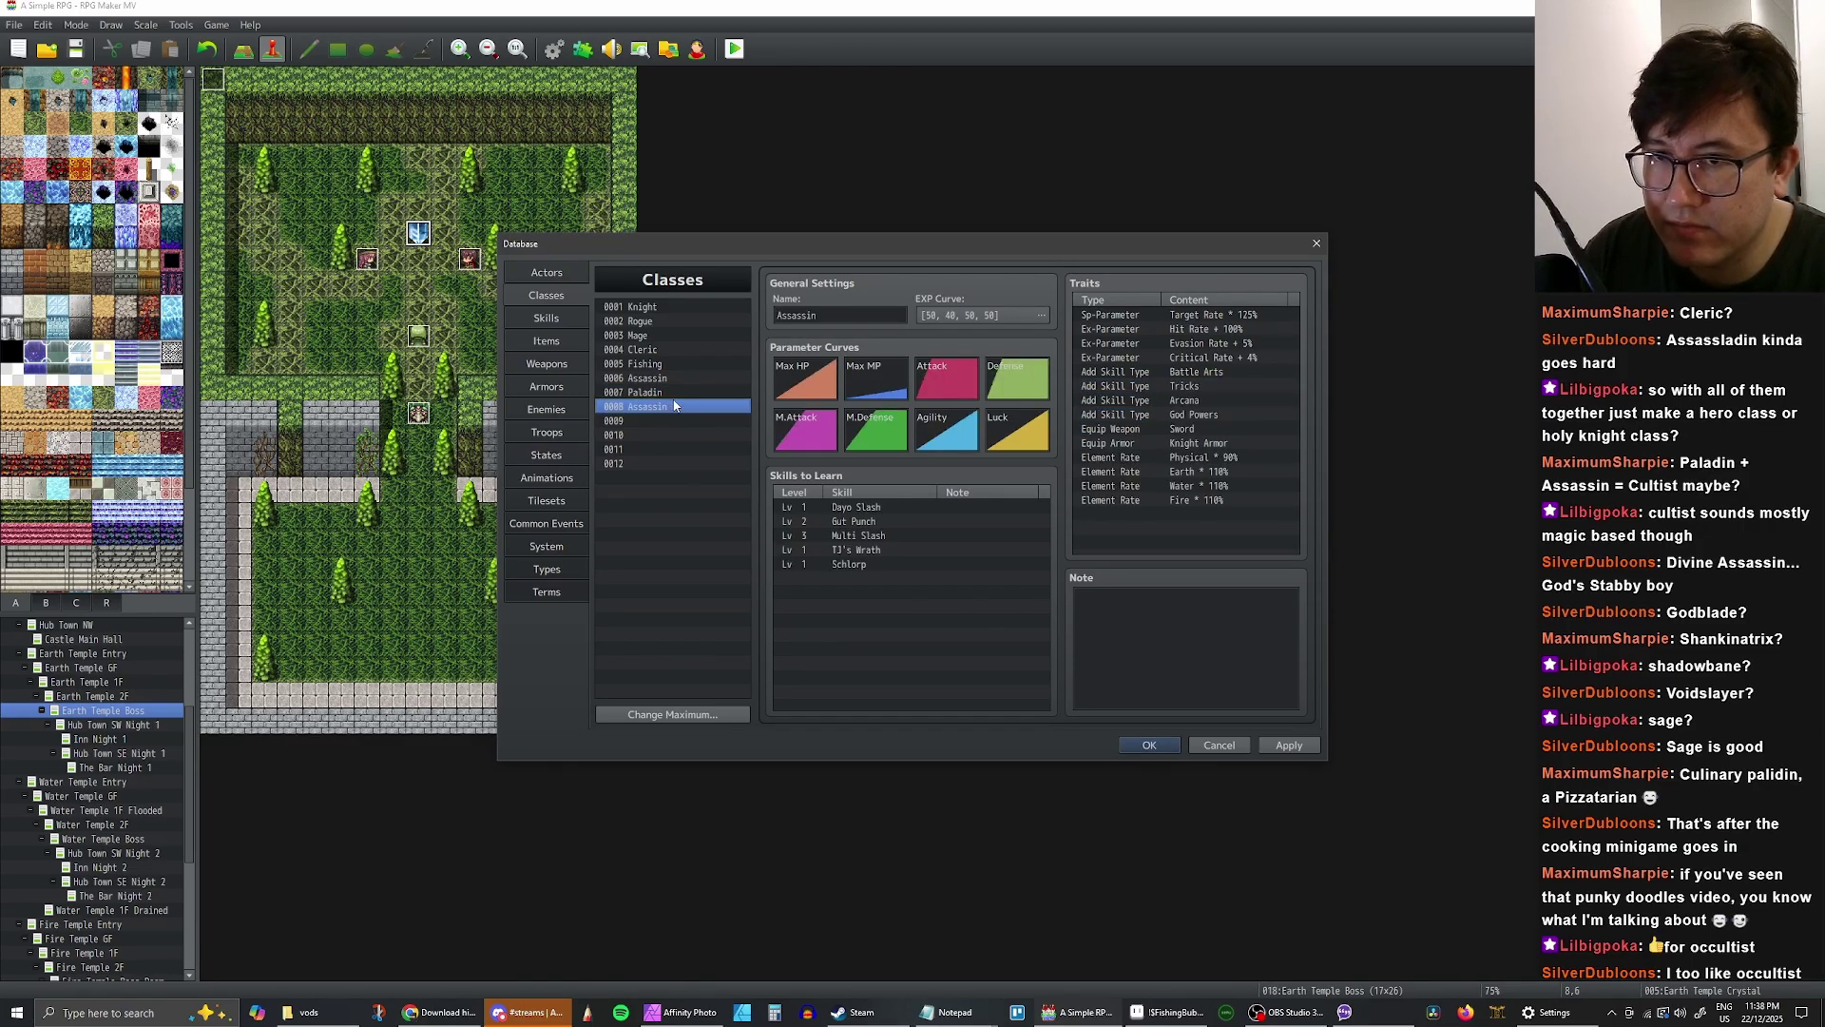
pyautogui.click(862, 309)
pyautogui.moveTo(847, 318); pyautogui.dragTo(763, 317)
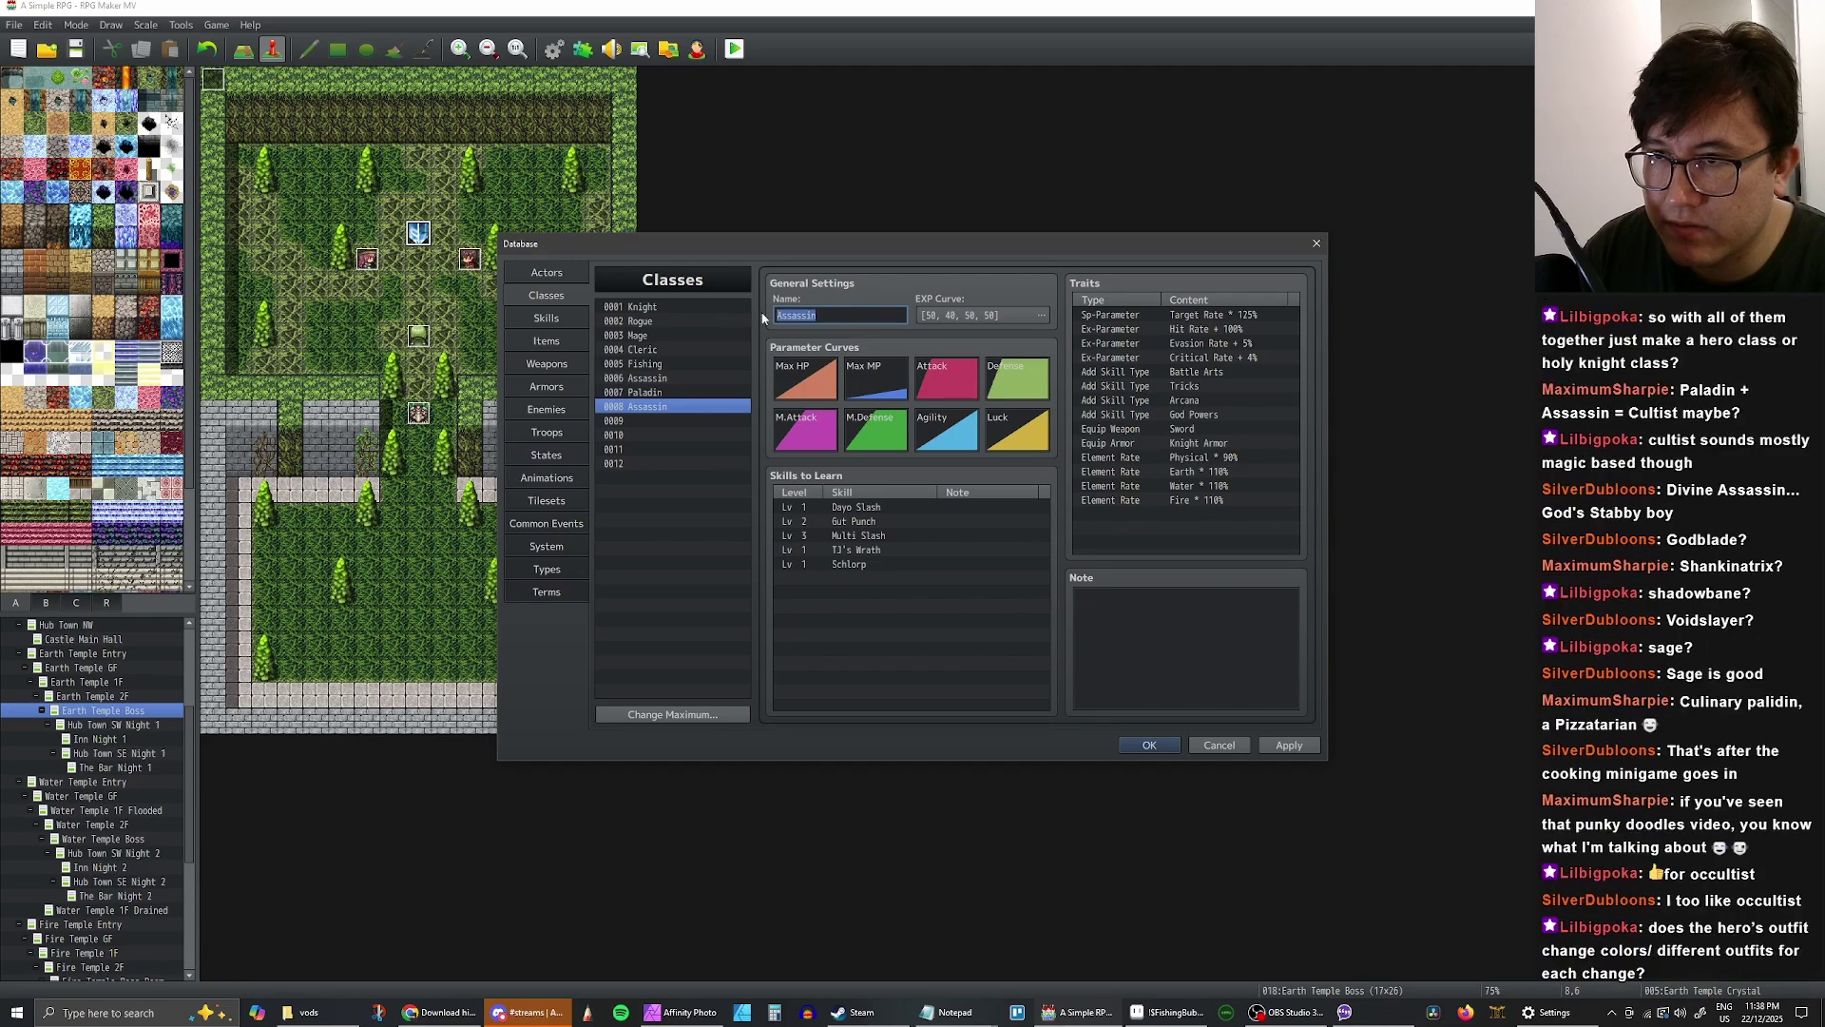
pyautogui.write('Spel')
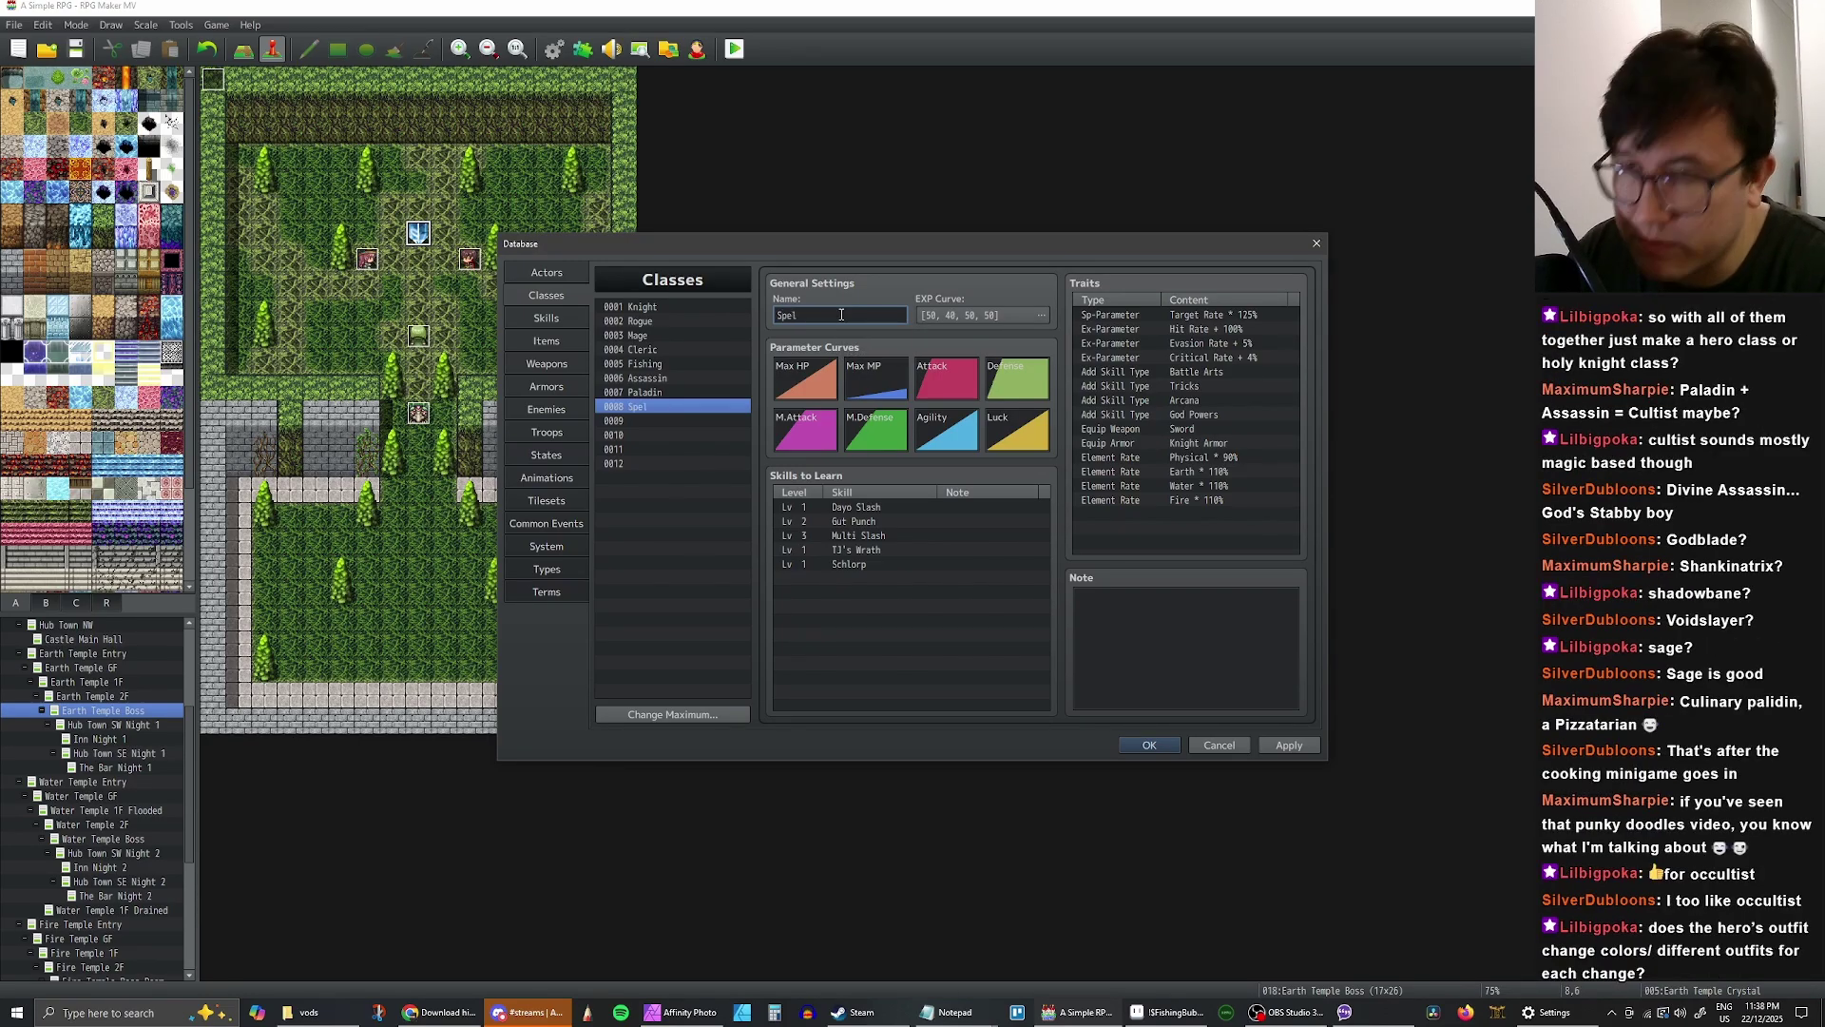
pyautogui.write('lblade')
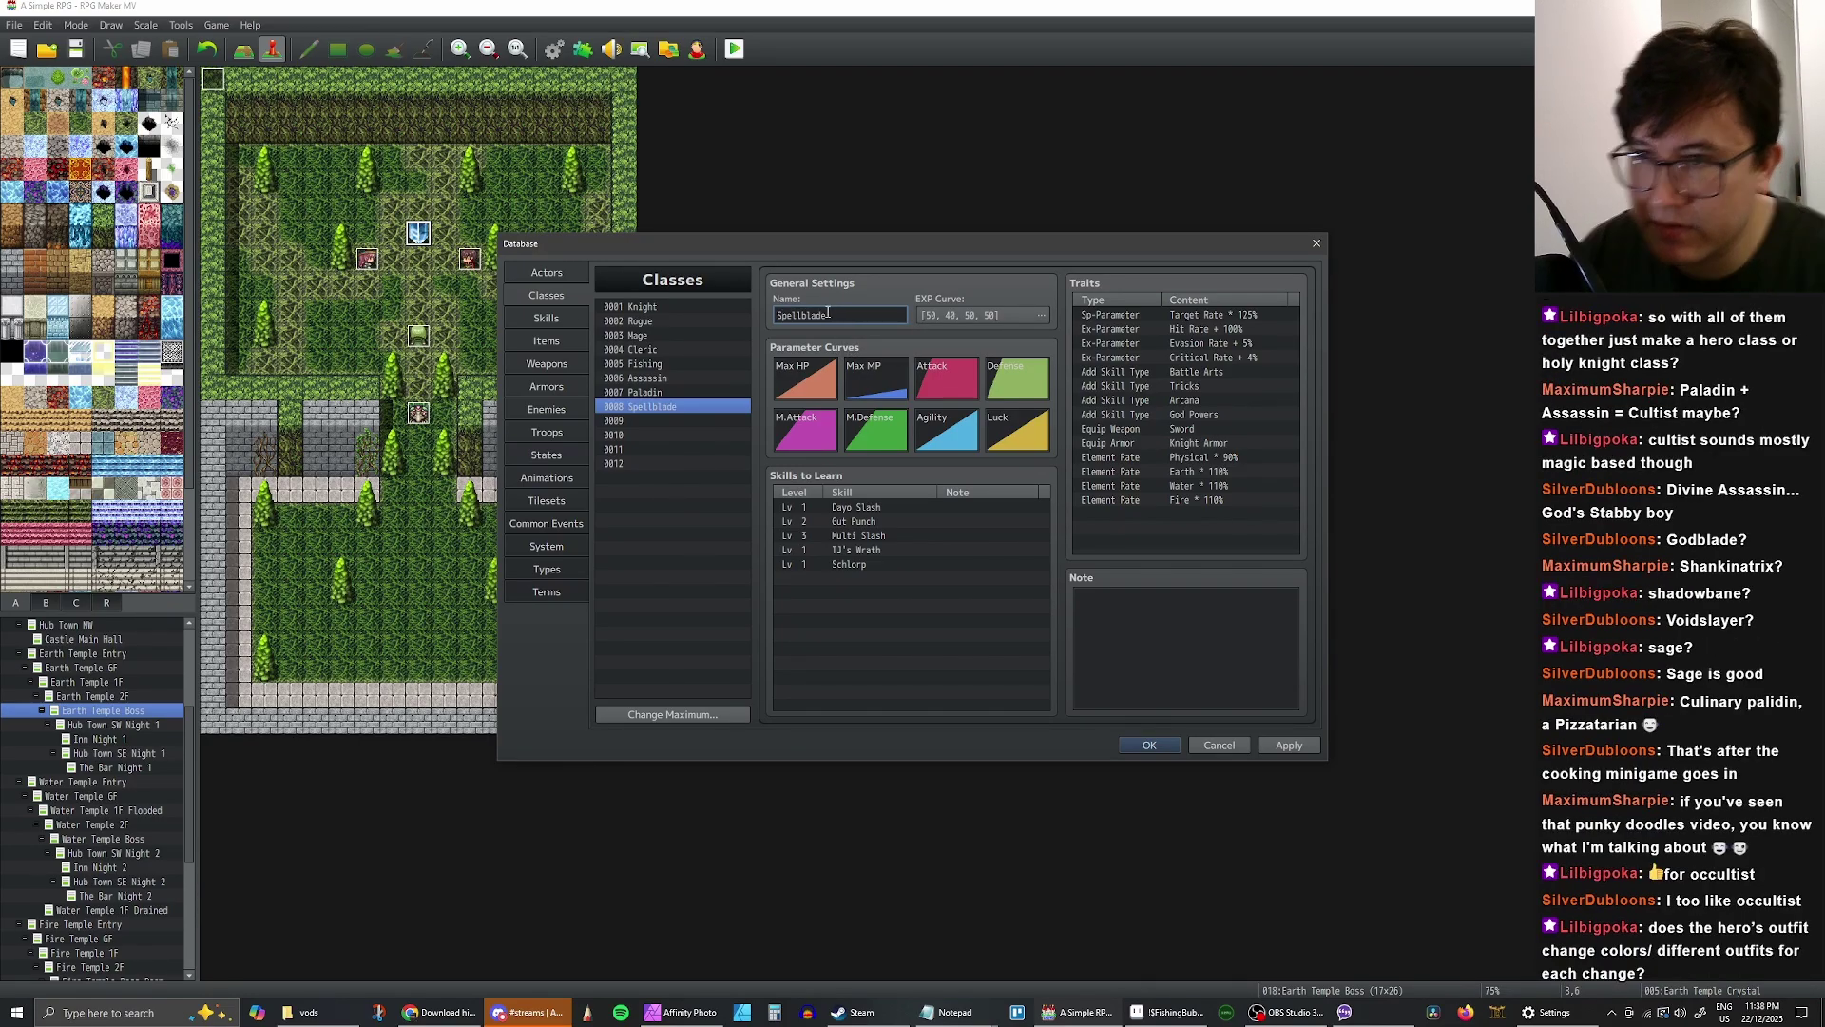
# - Remove the Tricks and God Powers skill type traits from the Spellblade class
pyautogui.click(1203, 390)
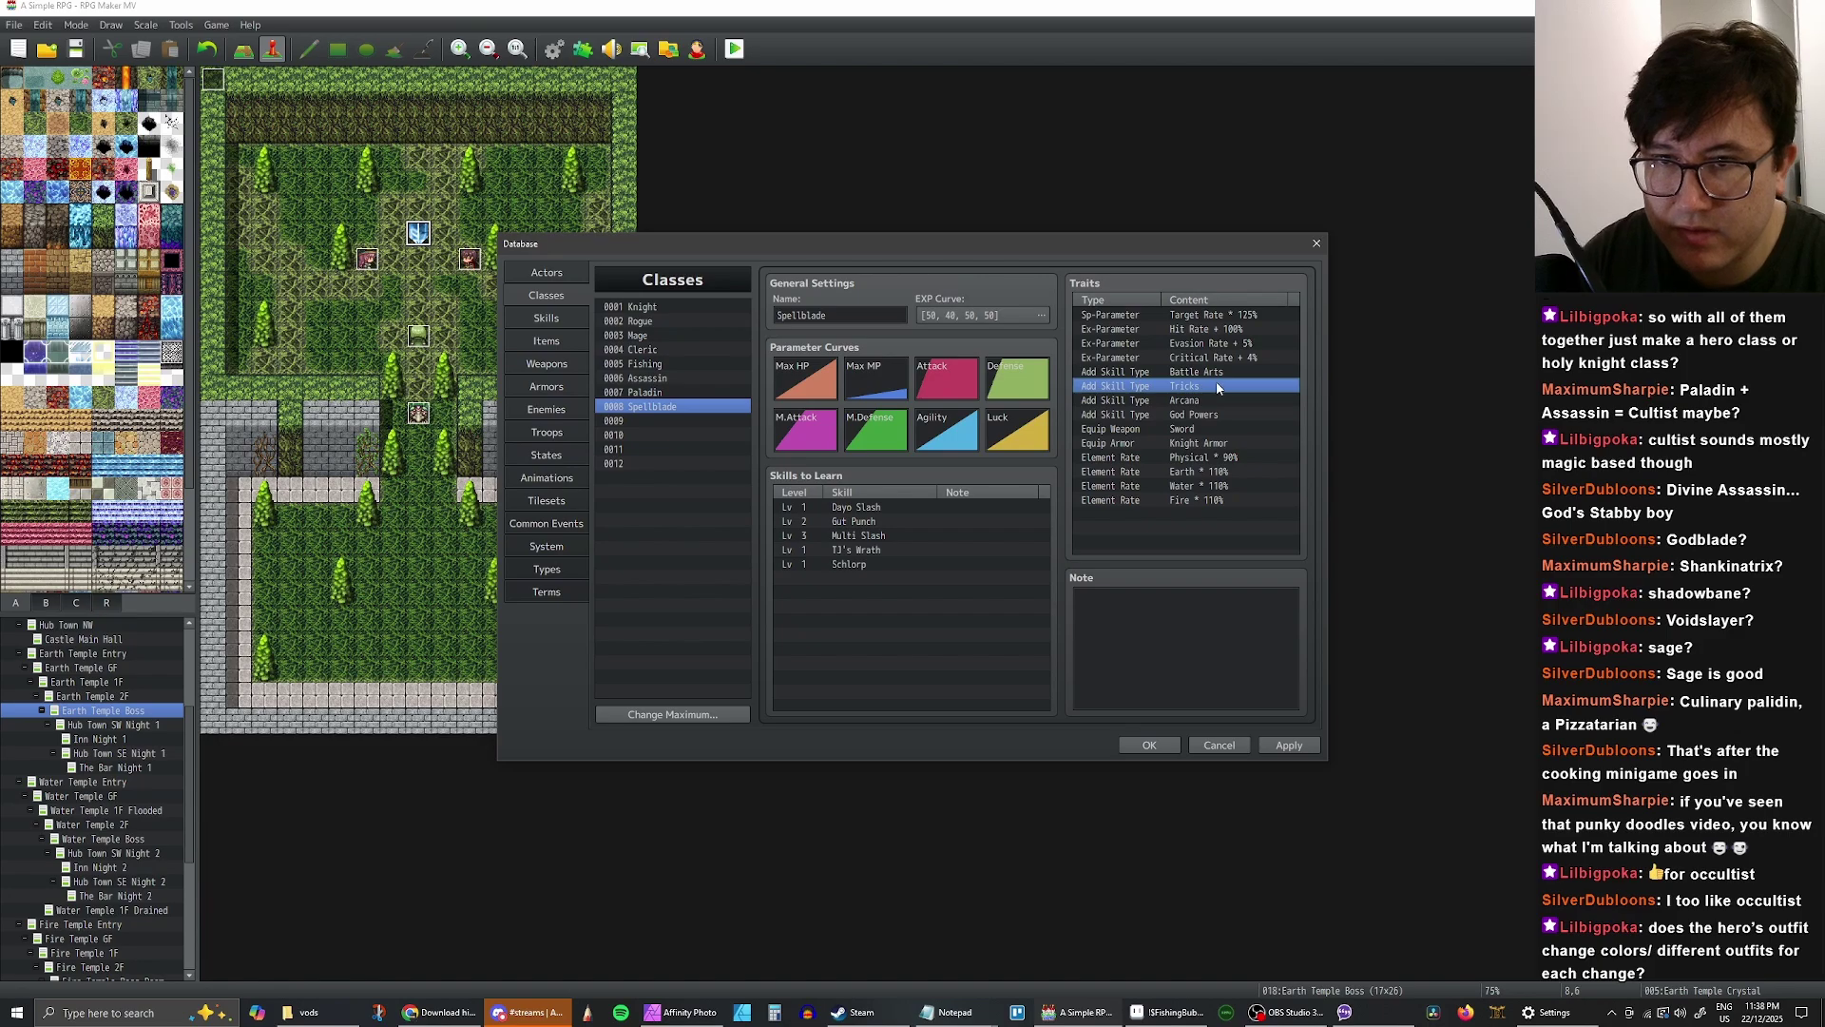
pyautogui.press('Delete')
pyautogui.click(1195, 411)
pyautogui.click(1184, 402)
pyautogui.press('Delete')
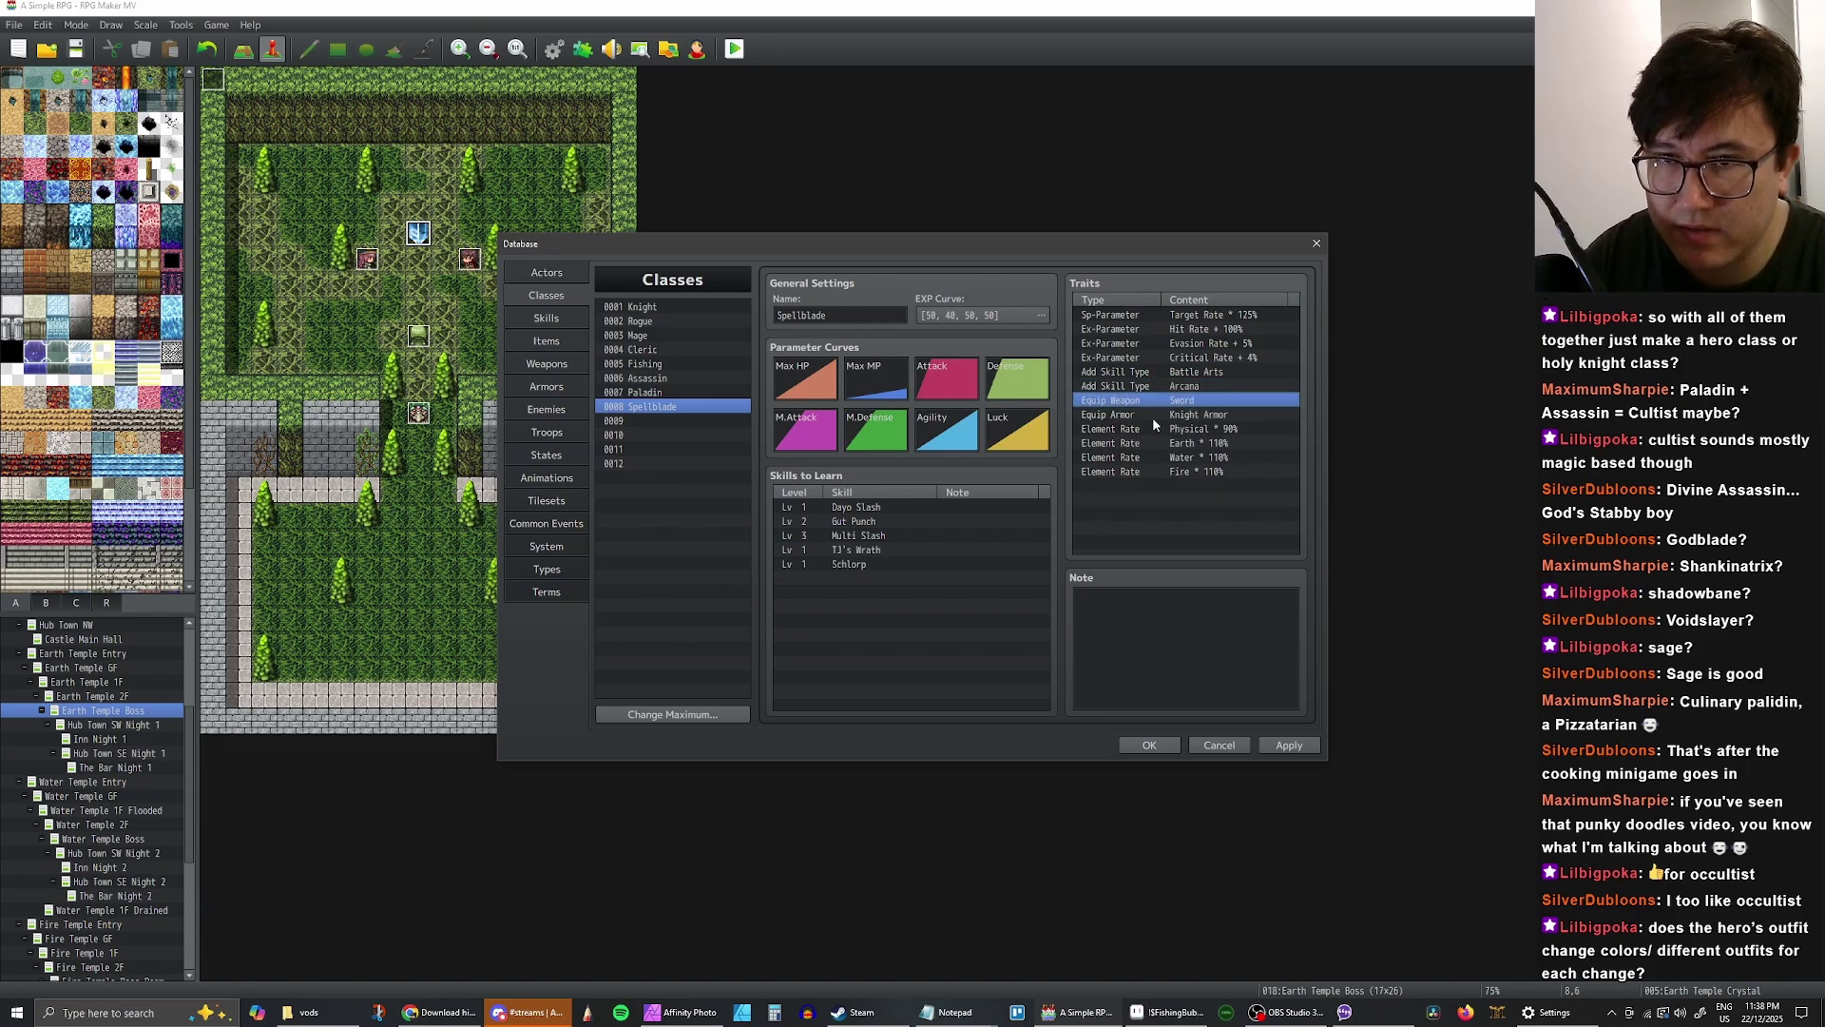
# - Compare the skill type traits of the Knight, Assassin, Paladin and Spellblade classes
pyautogui.click(673, 396)
pyautogui.click(673, 408)
pyautogui.click(671, 379)
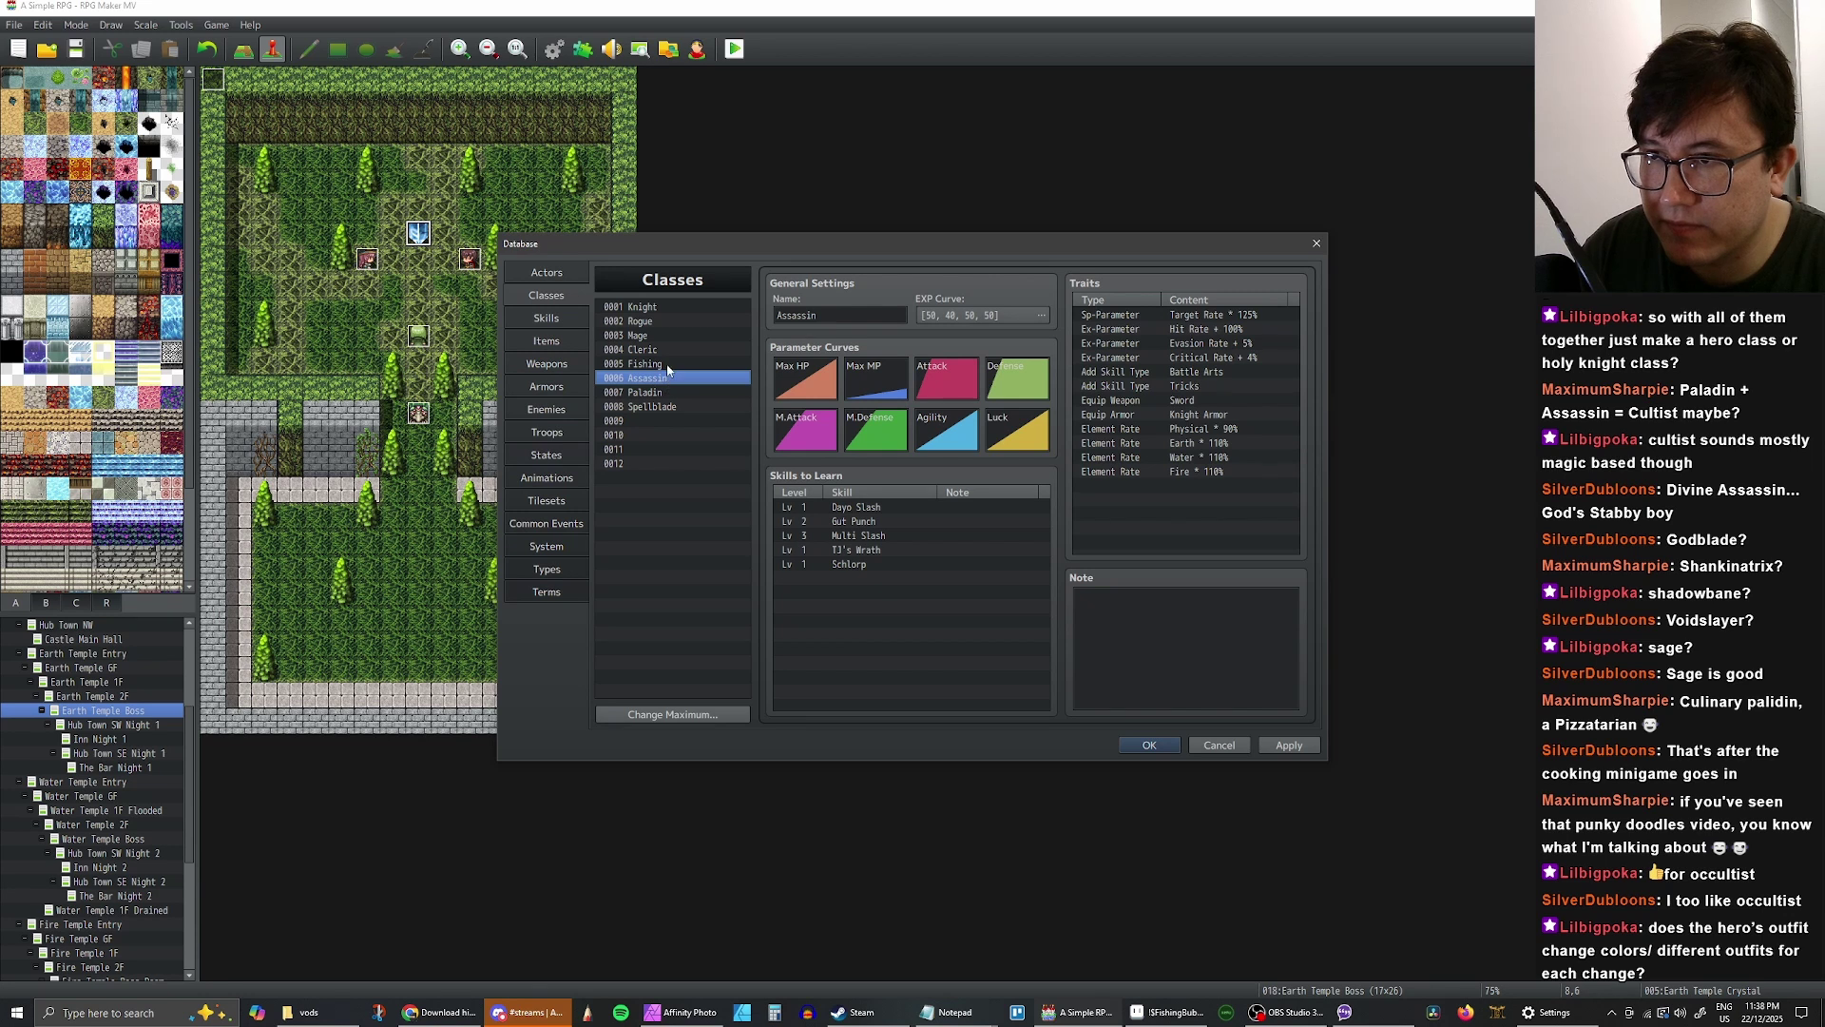
pyautogui.click(656, 306)
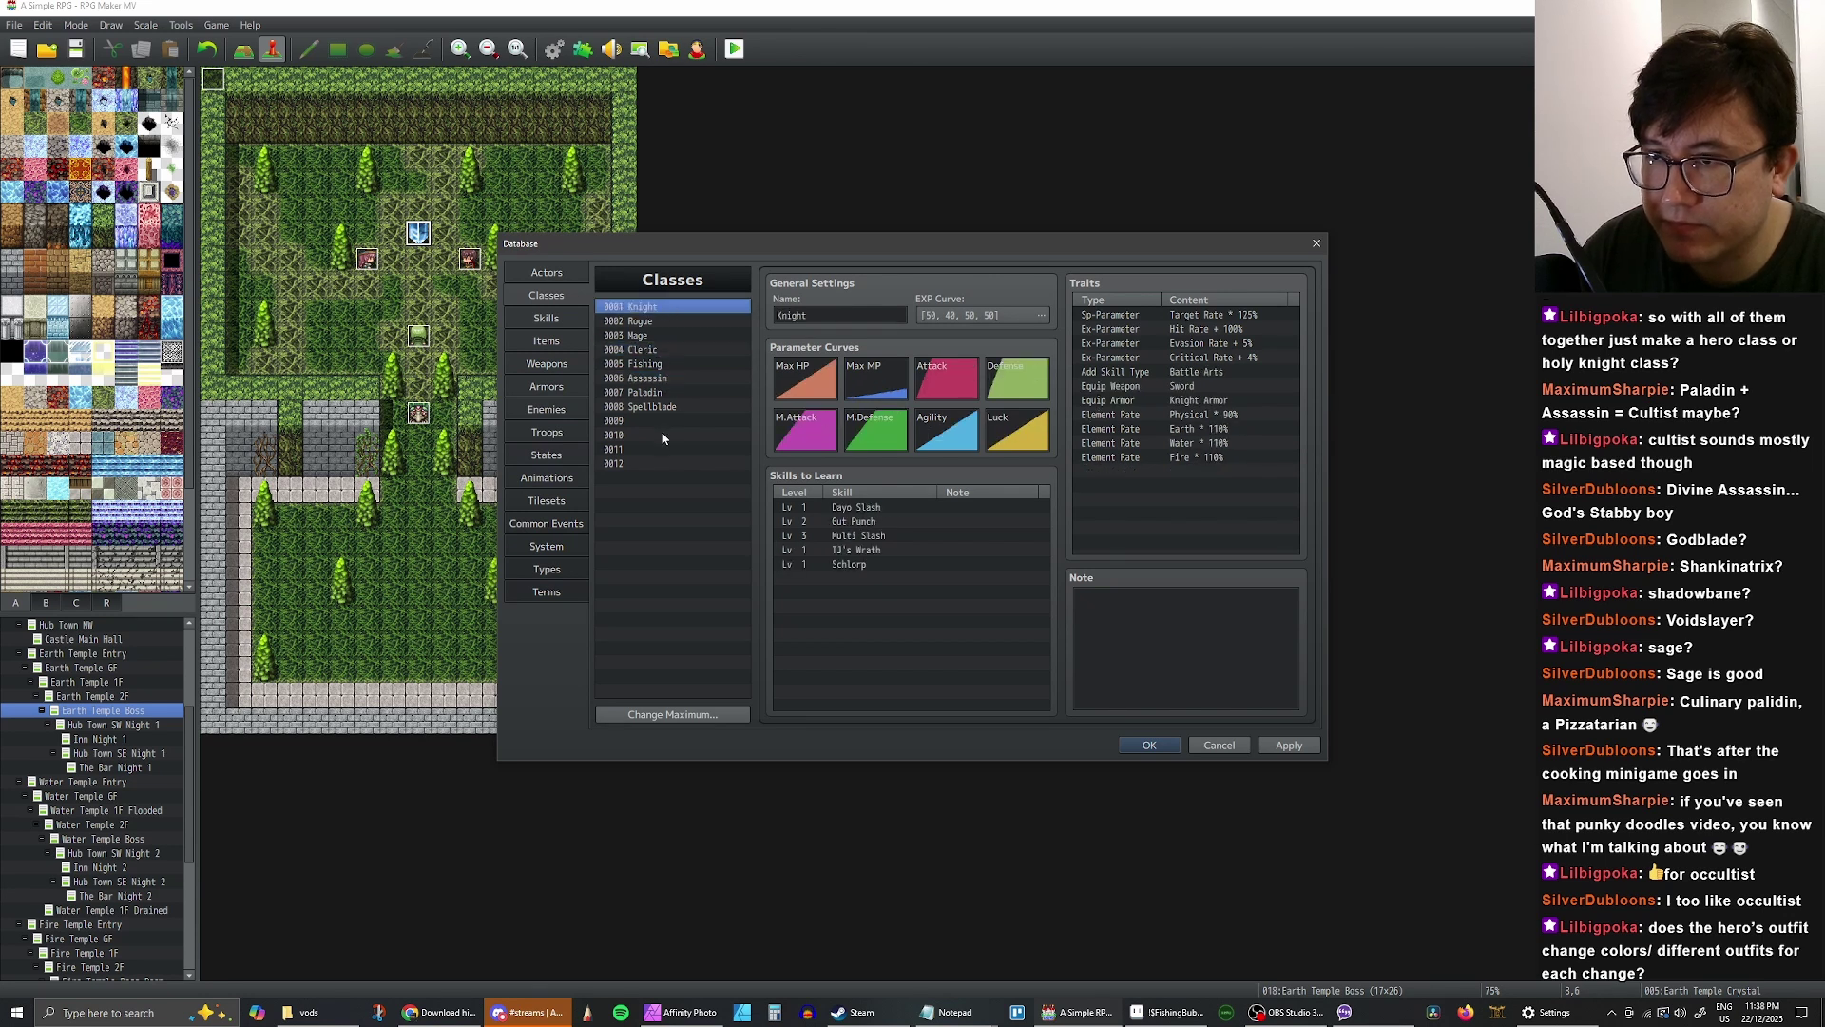
pyautogui.click(663, 378)
pyautogui.click(663, 392)
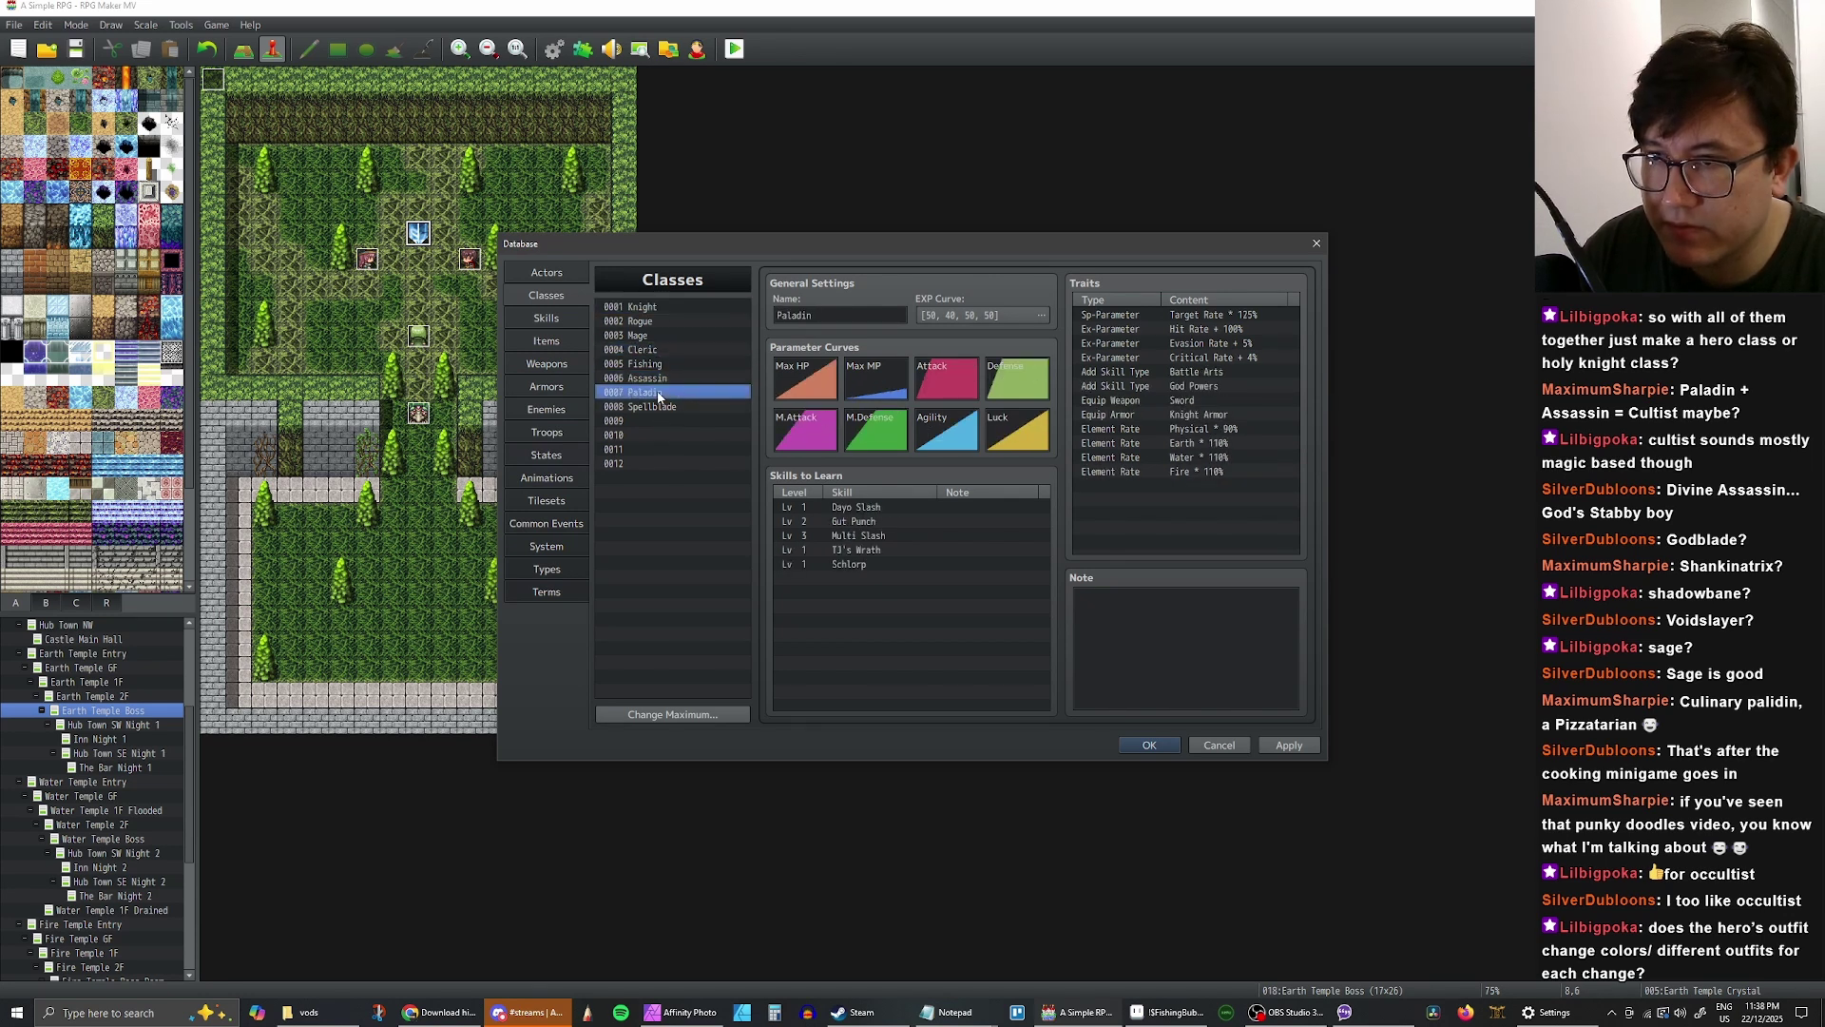
pyautogui.click(663, 407)
pyautogui.click(662, 378)
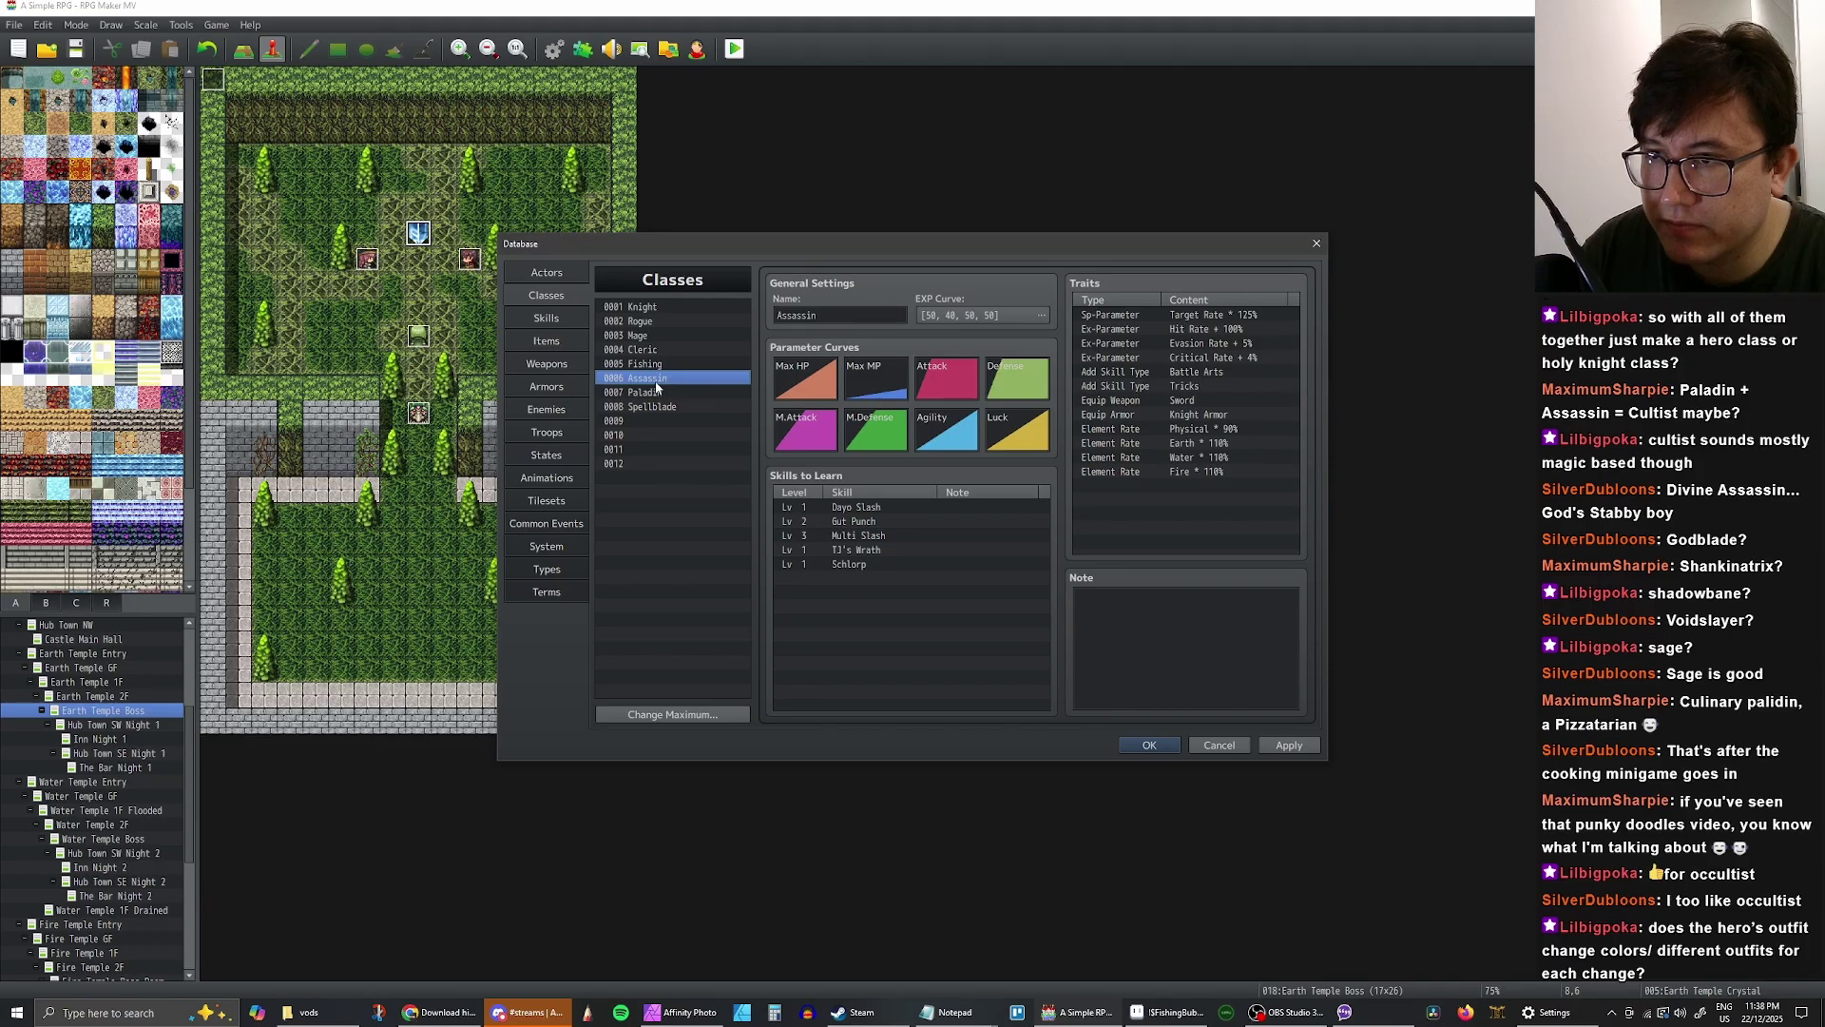
# - Paste the copied Assassin class into empty class entry 0009
pyautogui.click(665, 420)
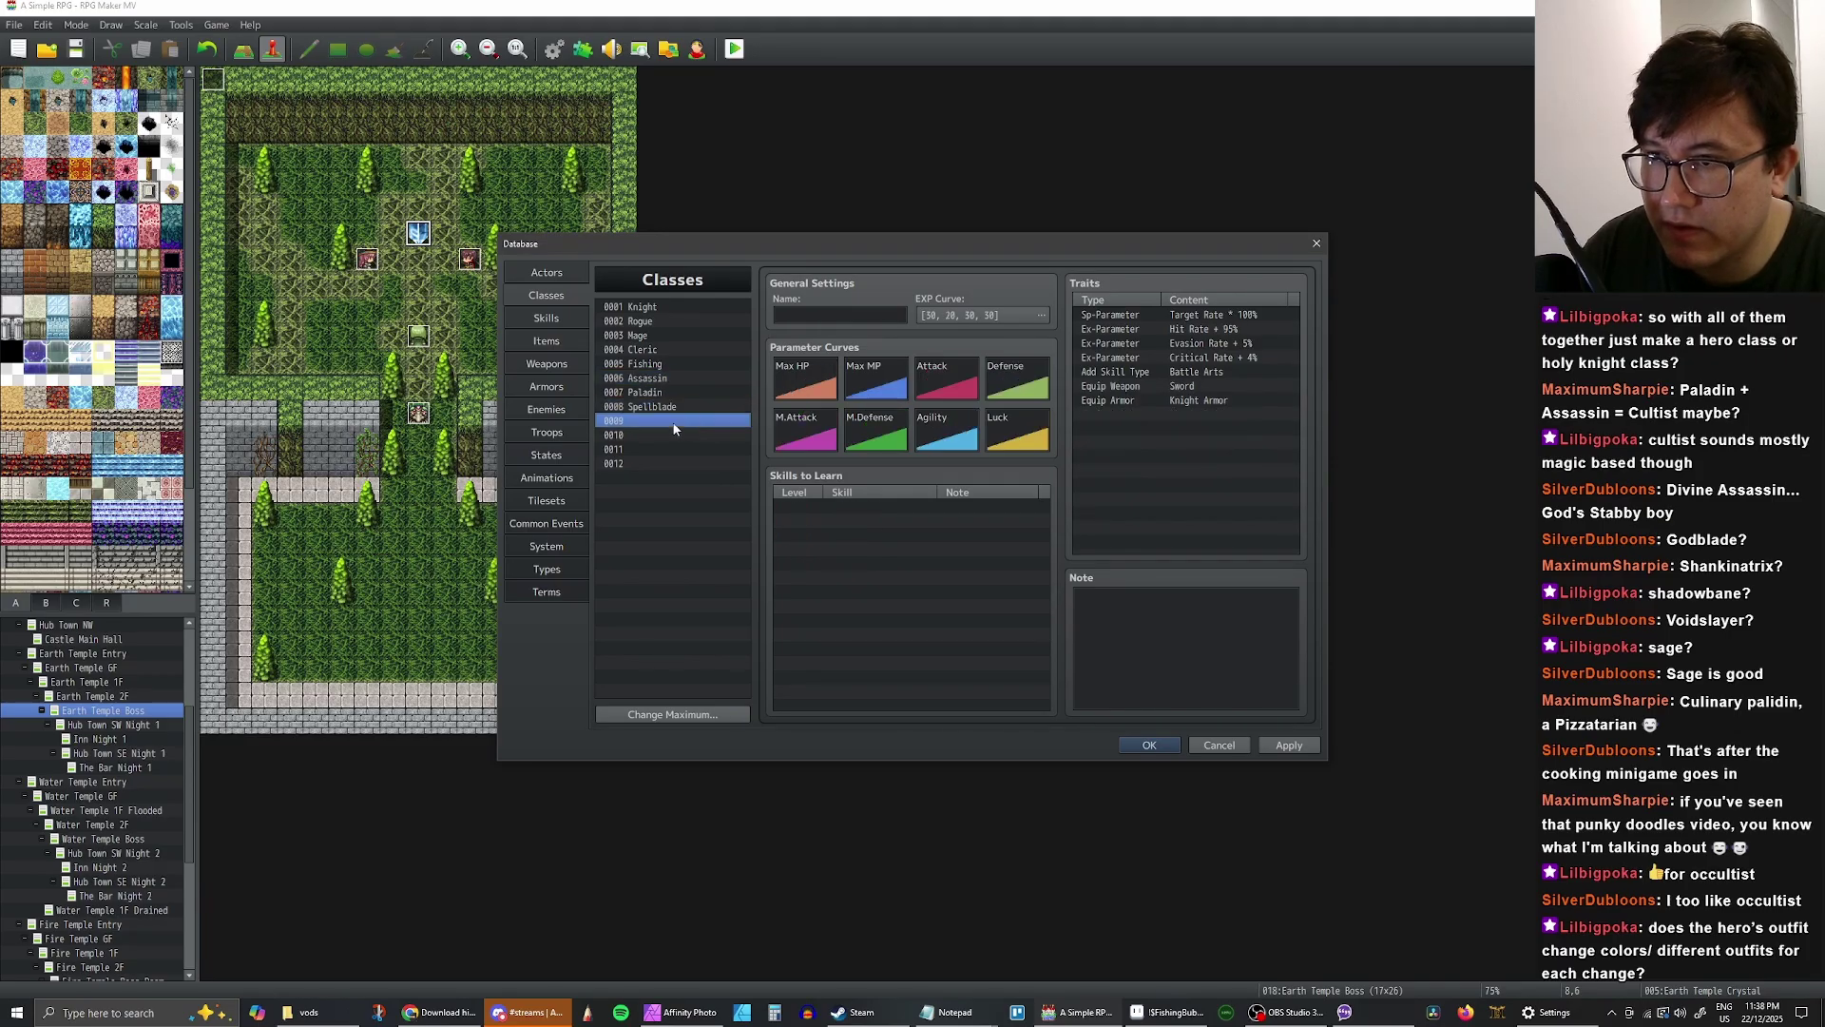
pyautogui.hotkey('ctrl', 'v')
pyautogui.click(842, 314)
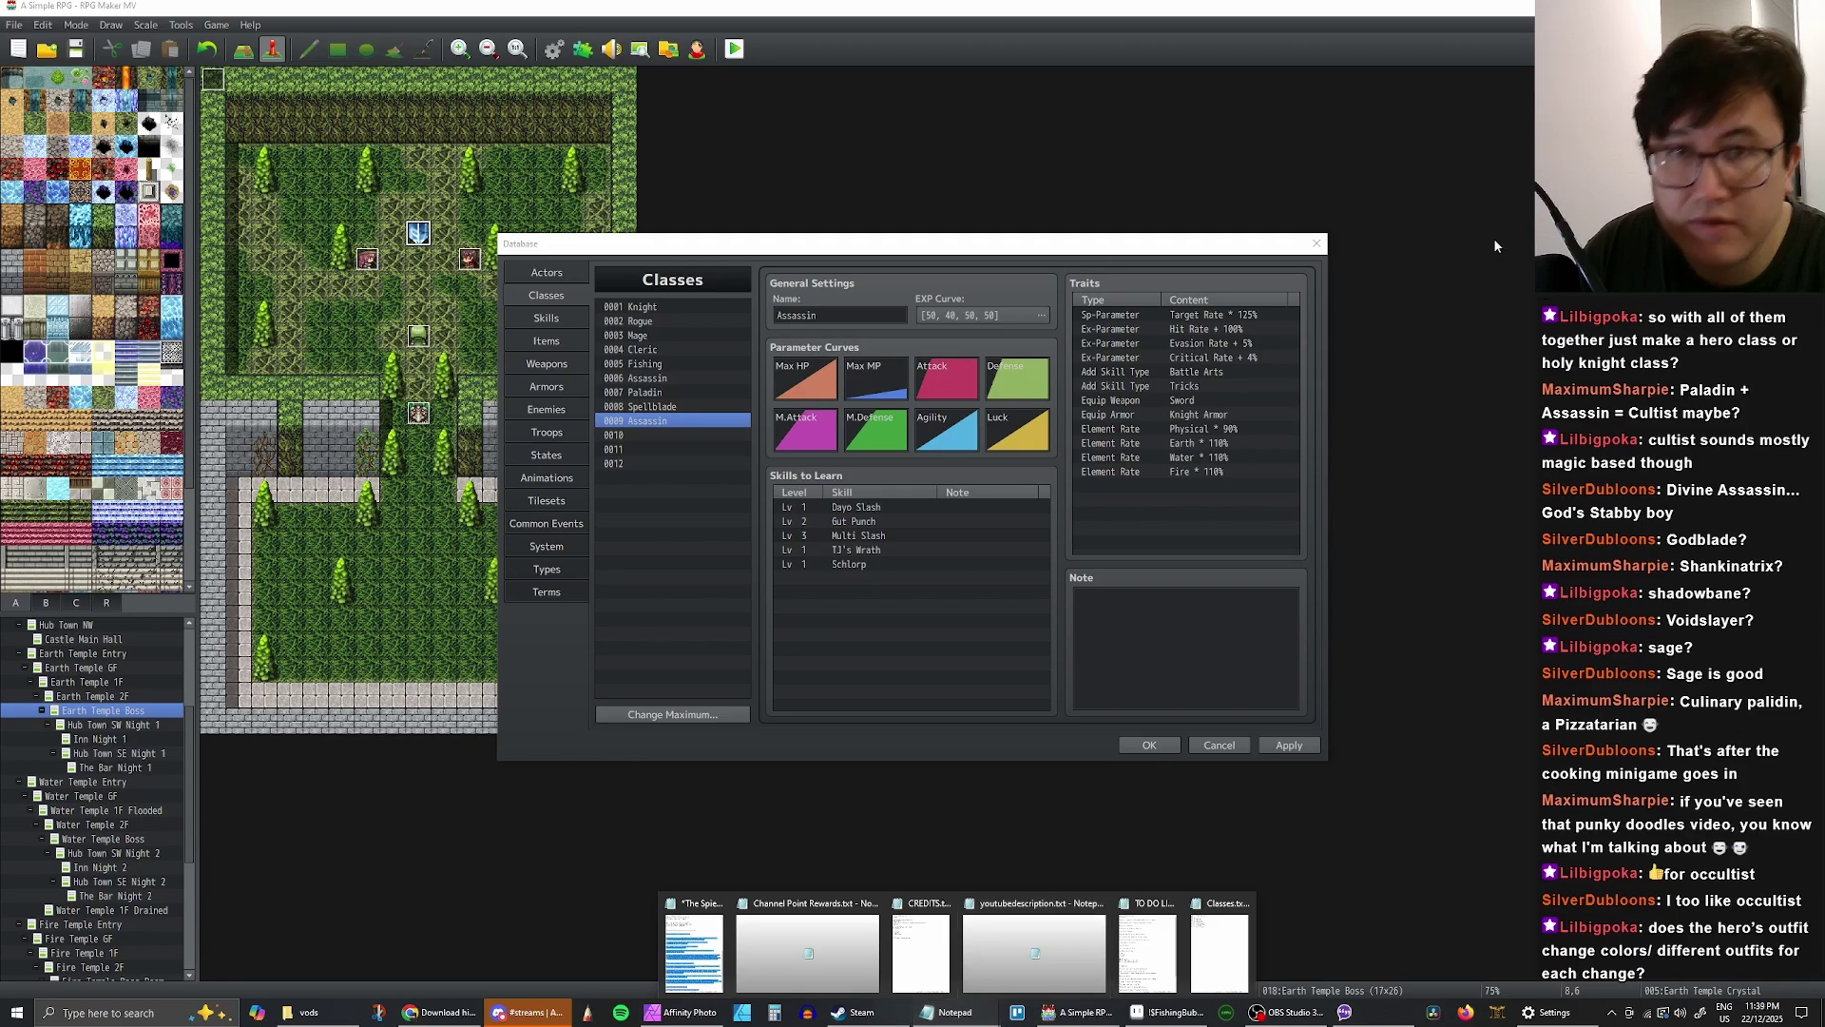
# - Save and close the database, narrow the RPG Maker window, and place the Classes.txt note beside it
pyautogui.click(1149, 745)
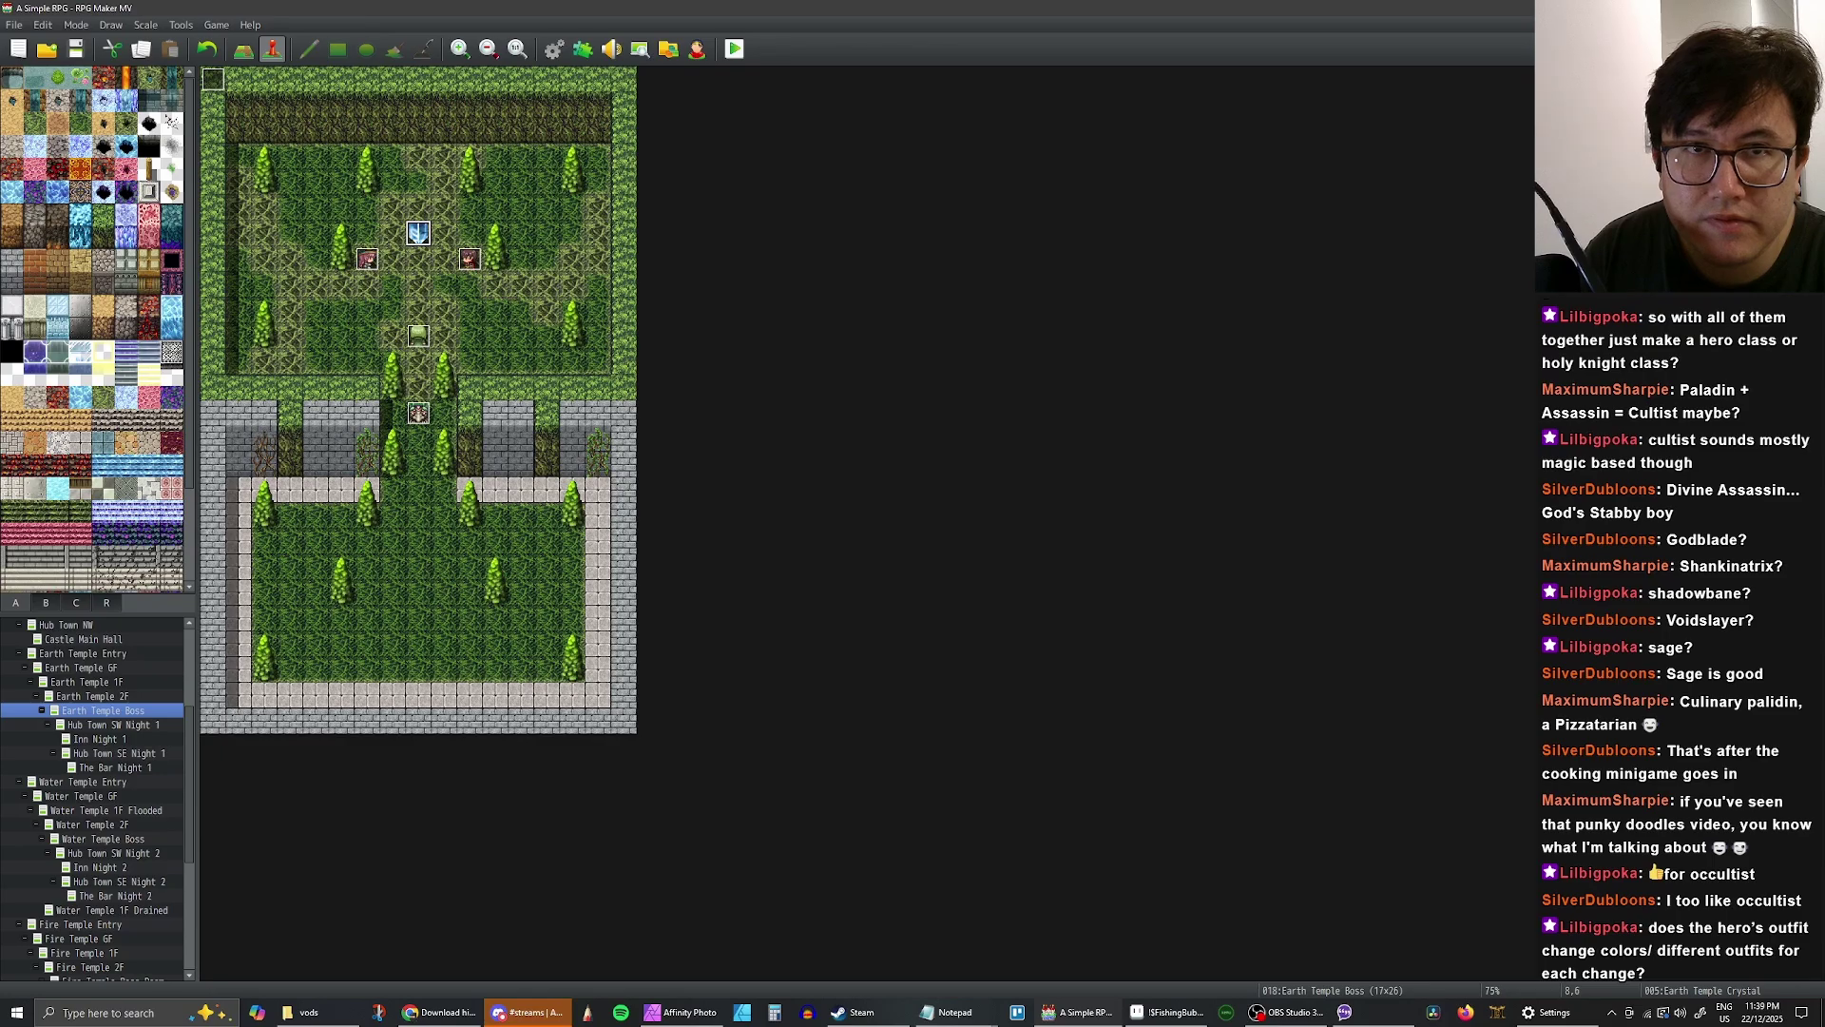
pyautogui.moveTo(855, 7); pyautogui.dragTo(813, 31)
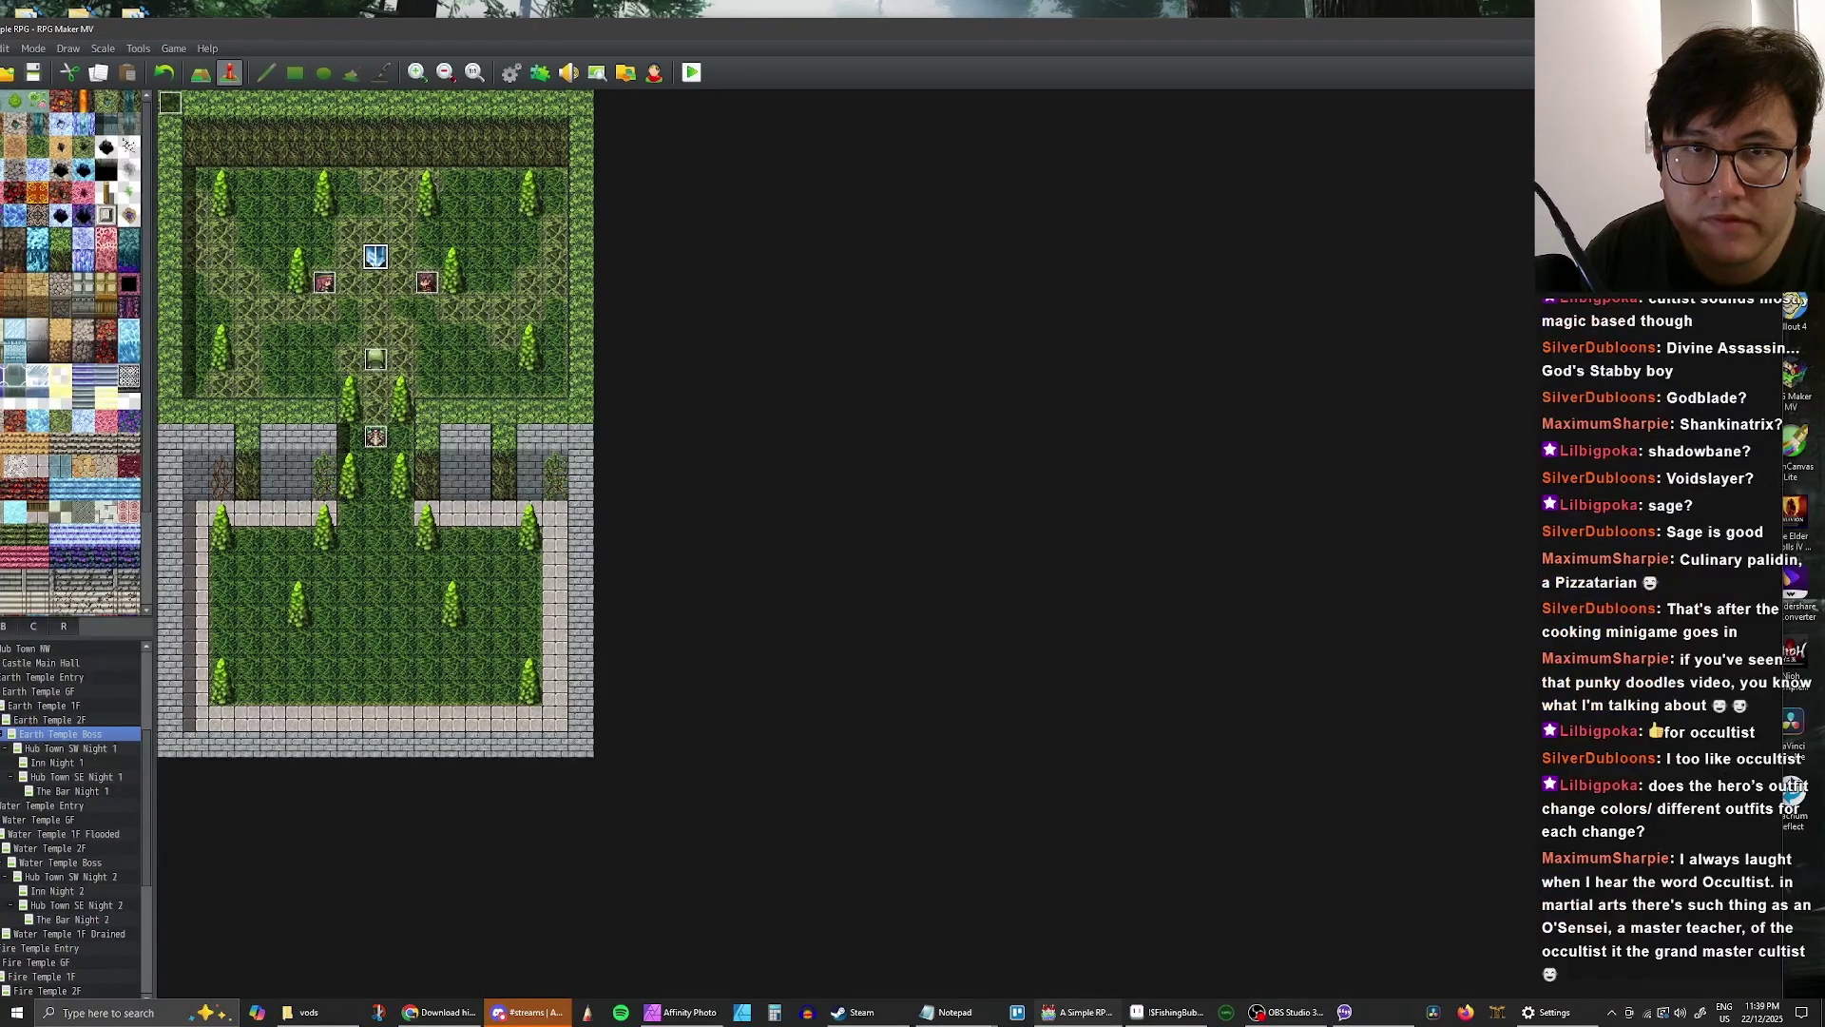
pyautogui.moveTo(1783, 209); pyautogui.dragTo(1139, 190)
pyautogui.moveTo(903, 31); pyautogui.dragTo(1006, 0)
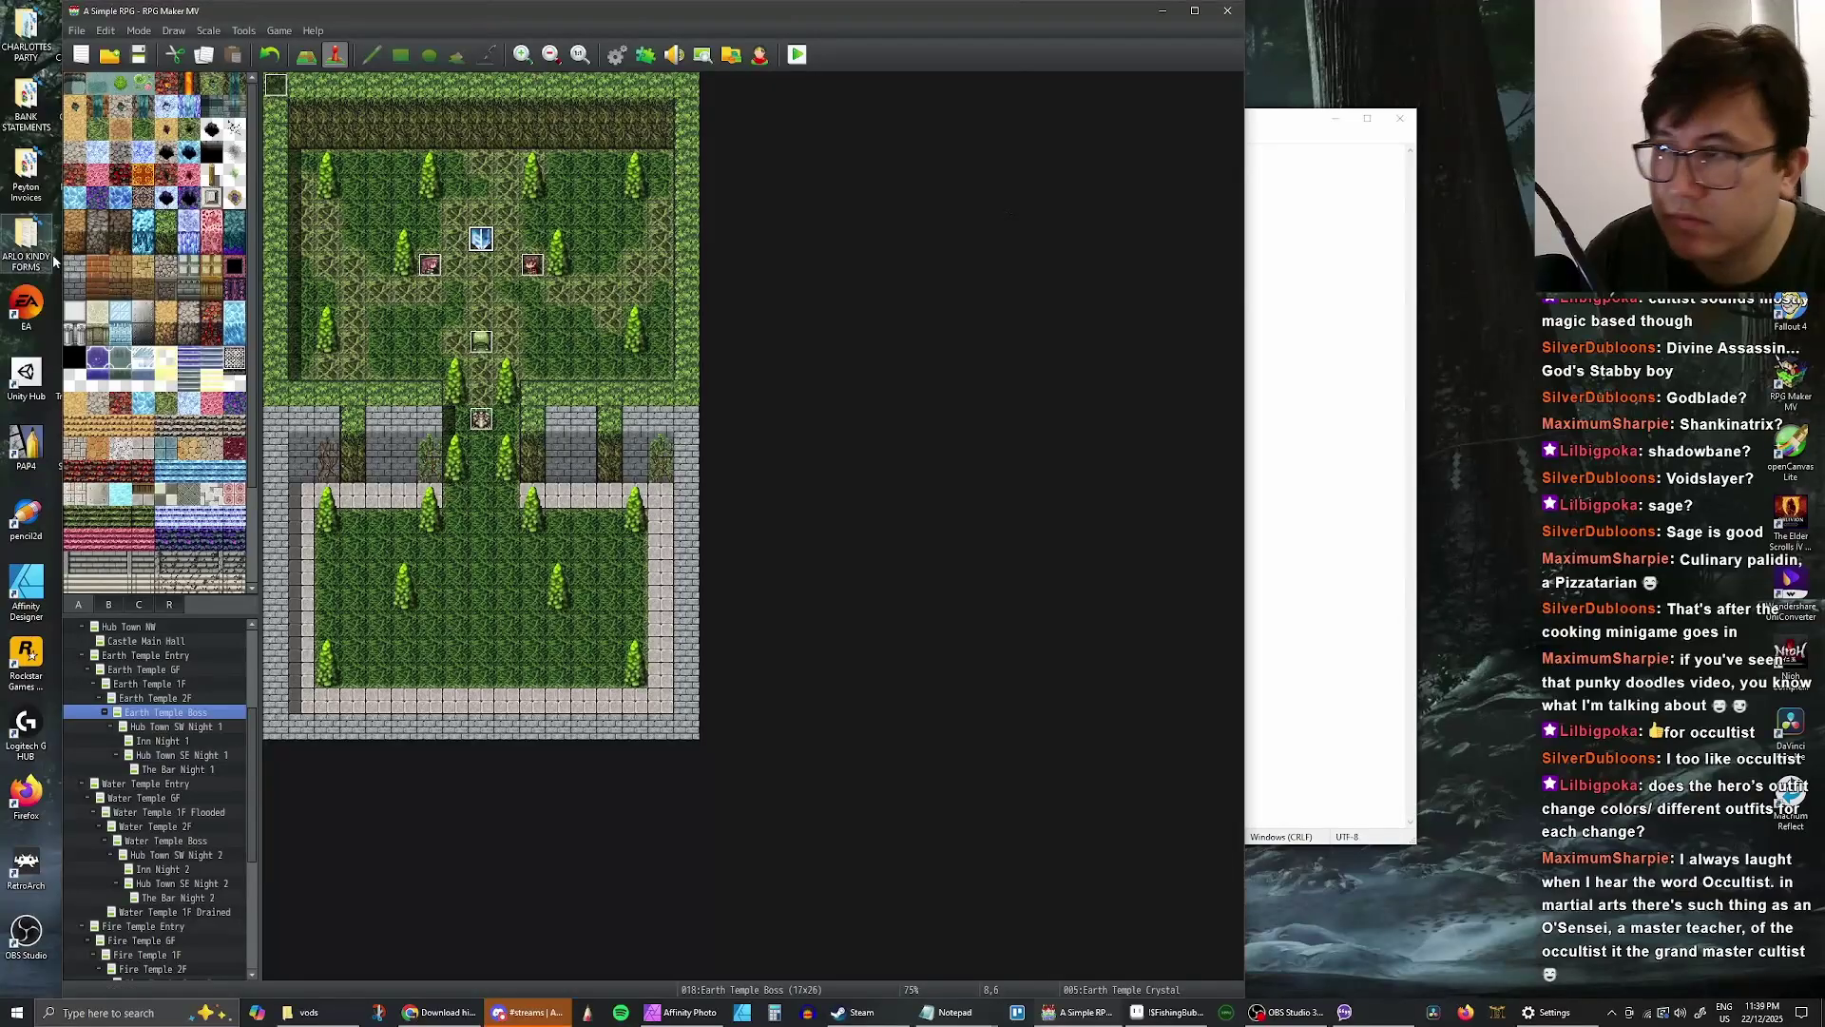
pyautogui.moveTo(64, 242); pyautogui.dragTo(0, 243)
pyautogui.click(1297, 218)
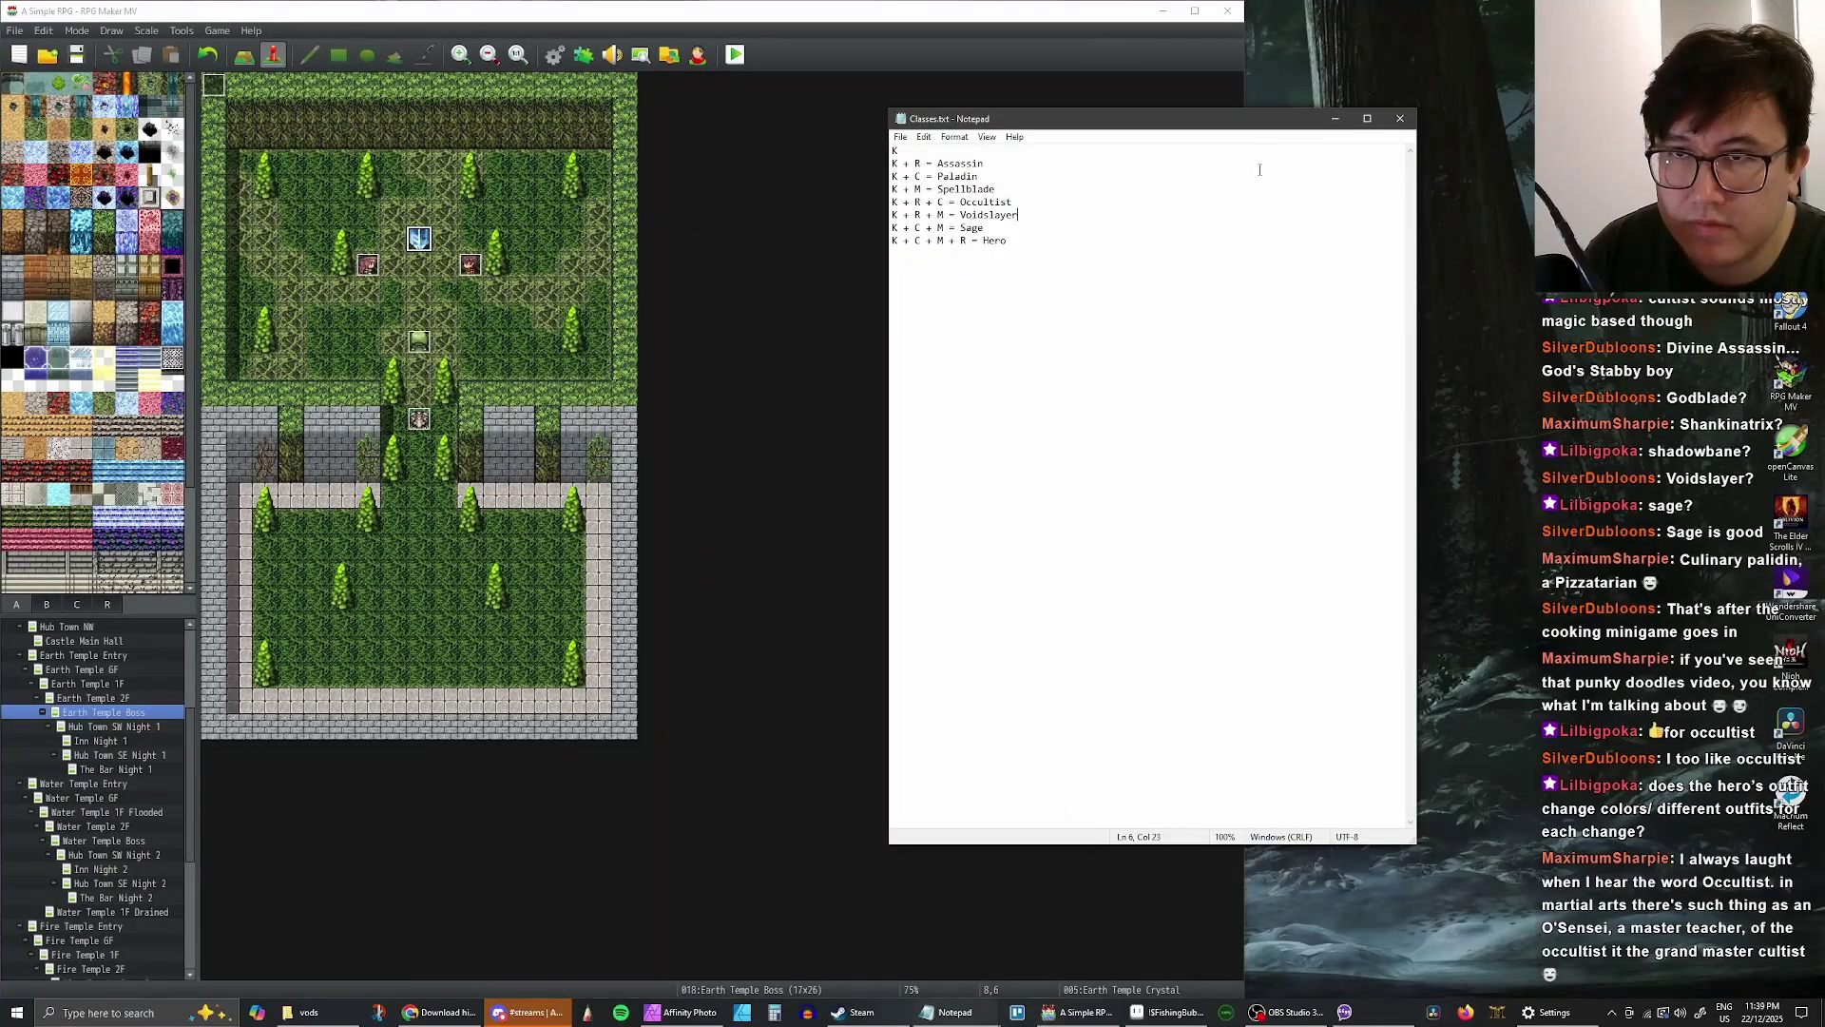
pyautogui.moveTo(1226, 118); pyautogui.dragTo(1590, 105)
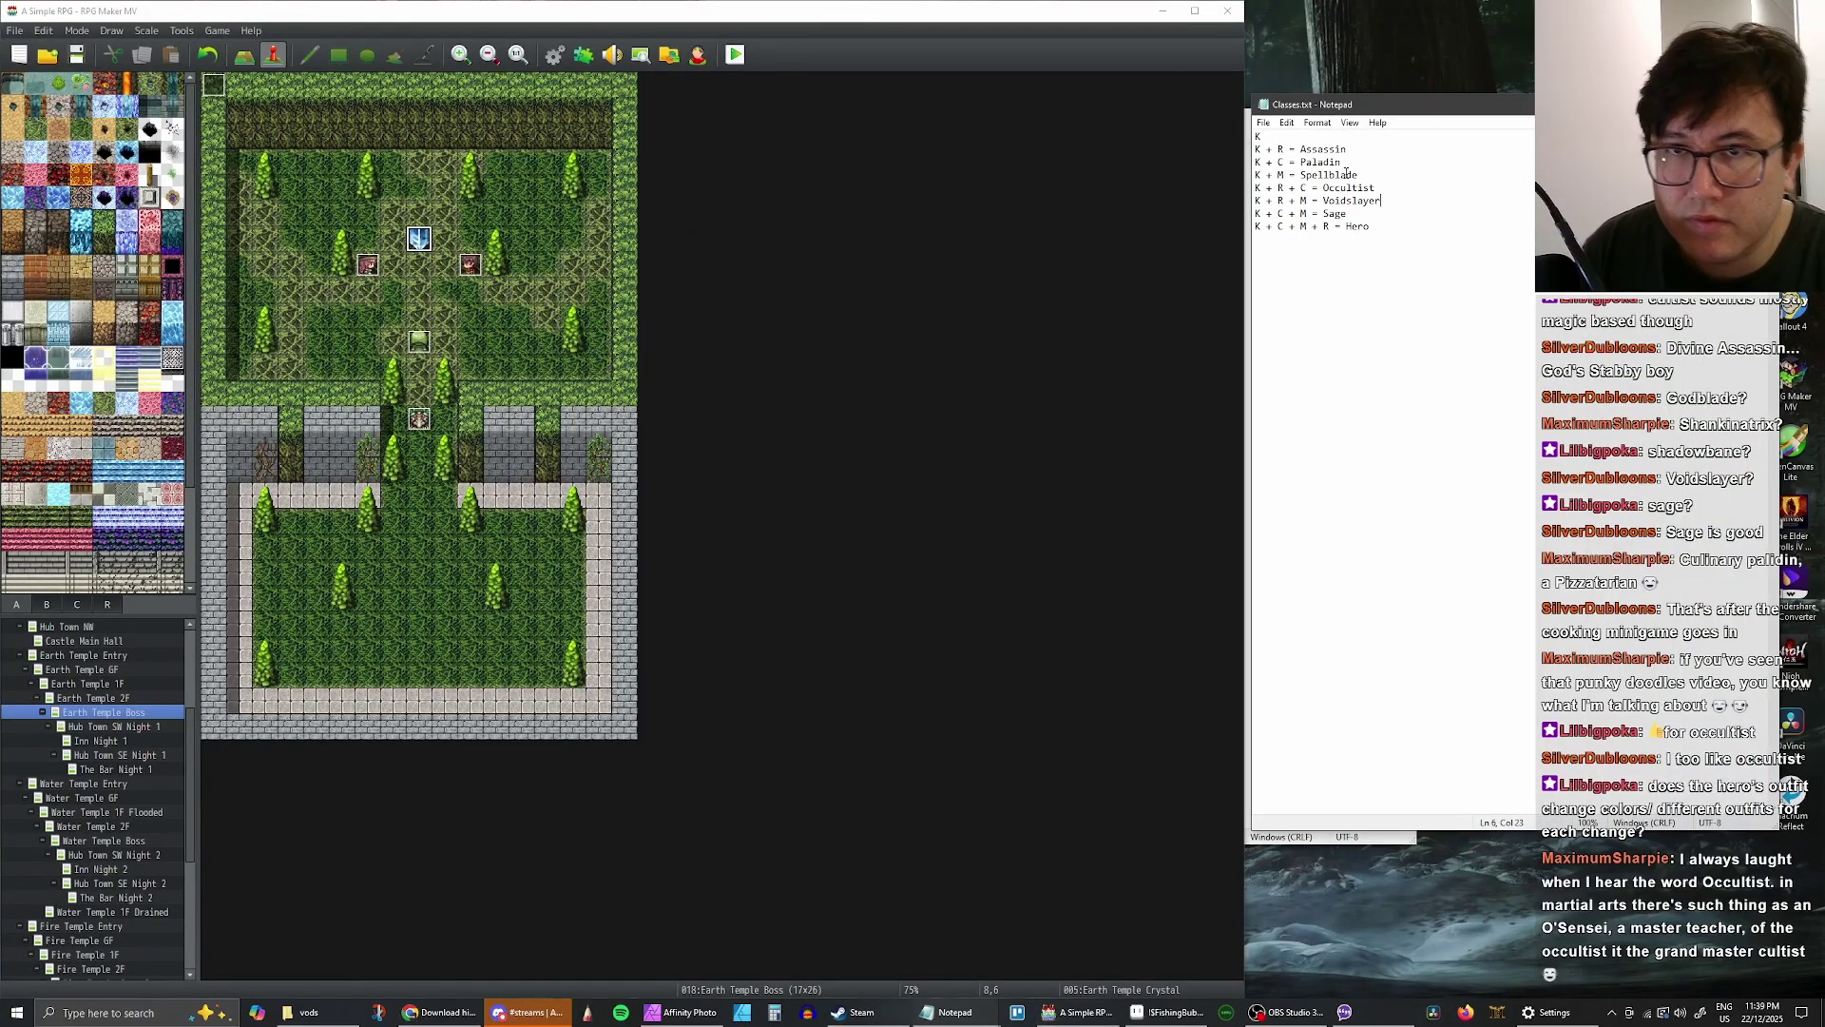
# - Reopen the database and rename class 0009 to Occultist, copying the name from Classes.txt
pyautogui.click(555, 54)
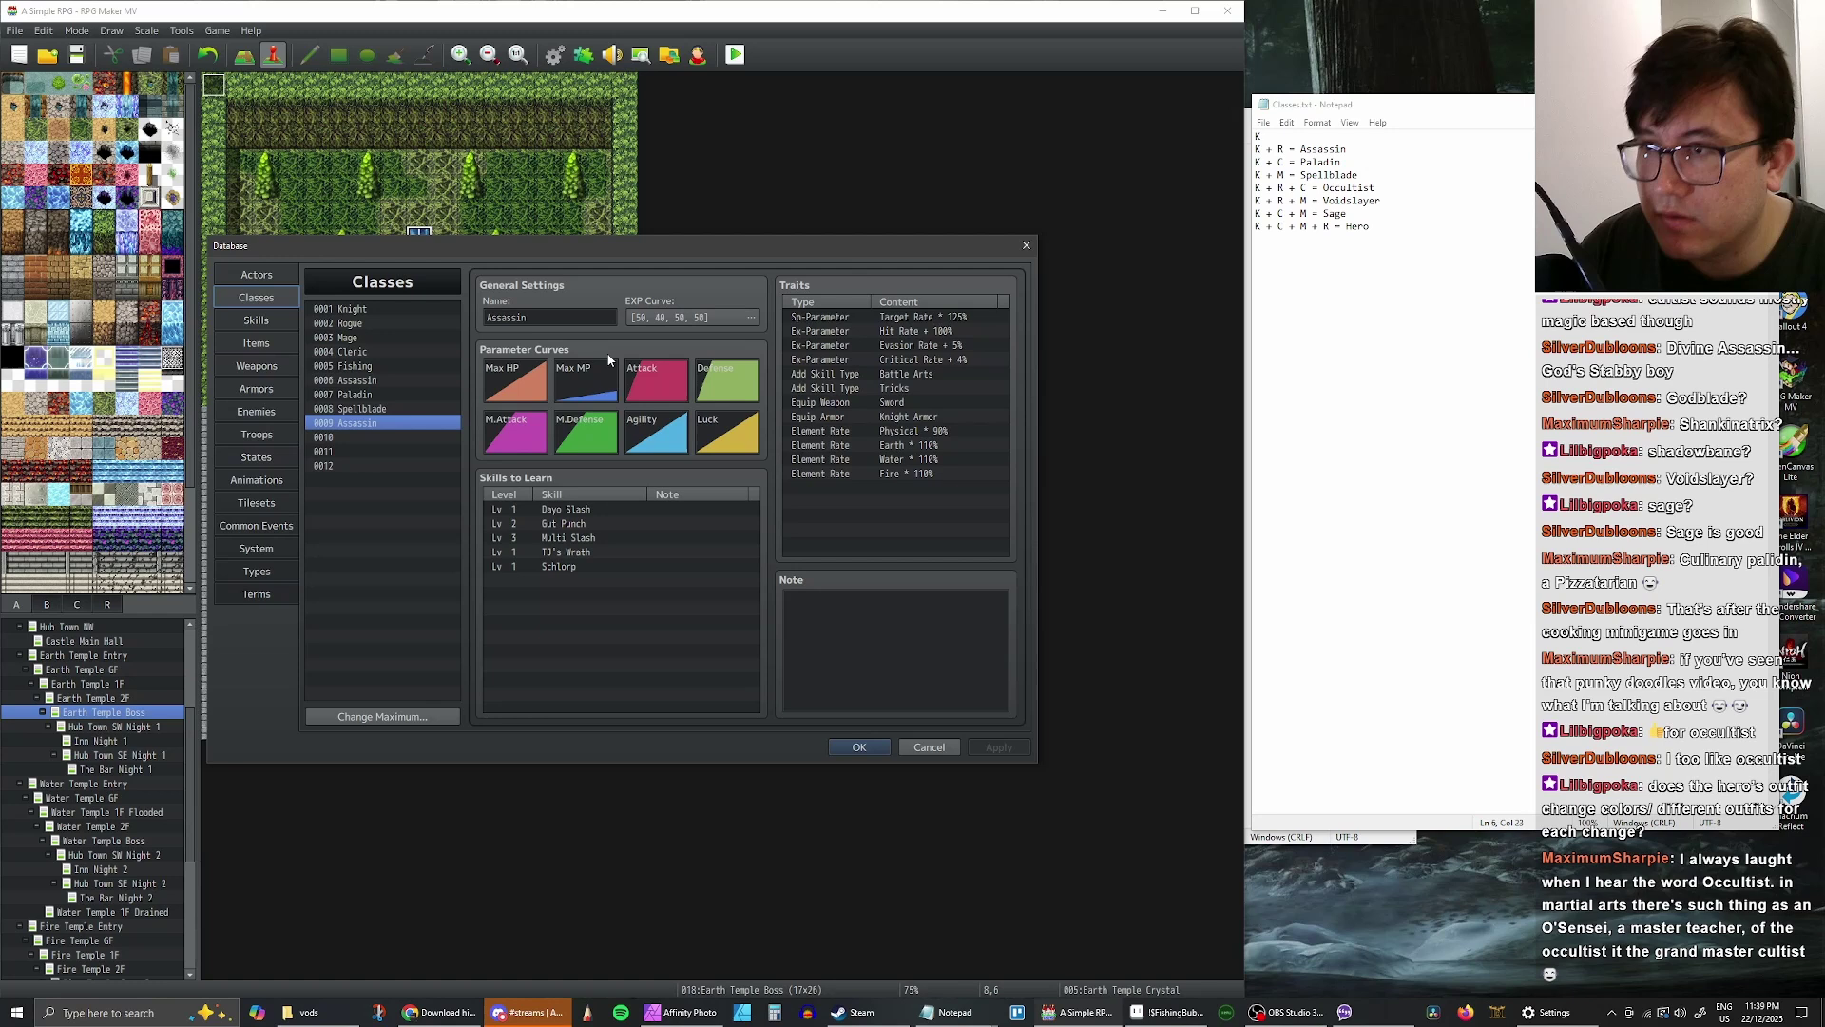
pyautogui.click(367, 437)
pyautogui.click(367, 424)
pyautogui.click(1395, 179)
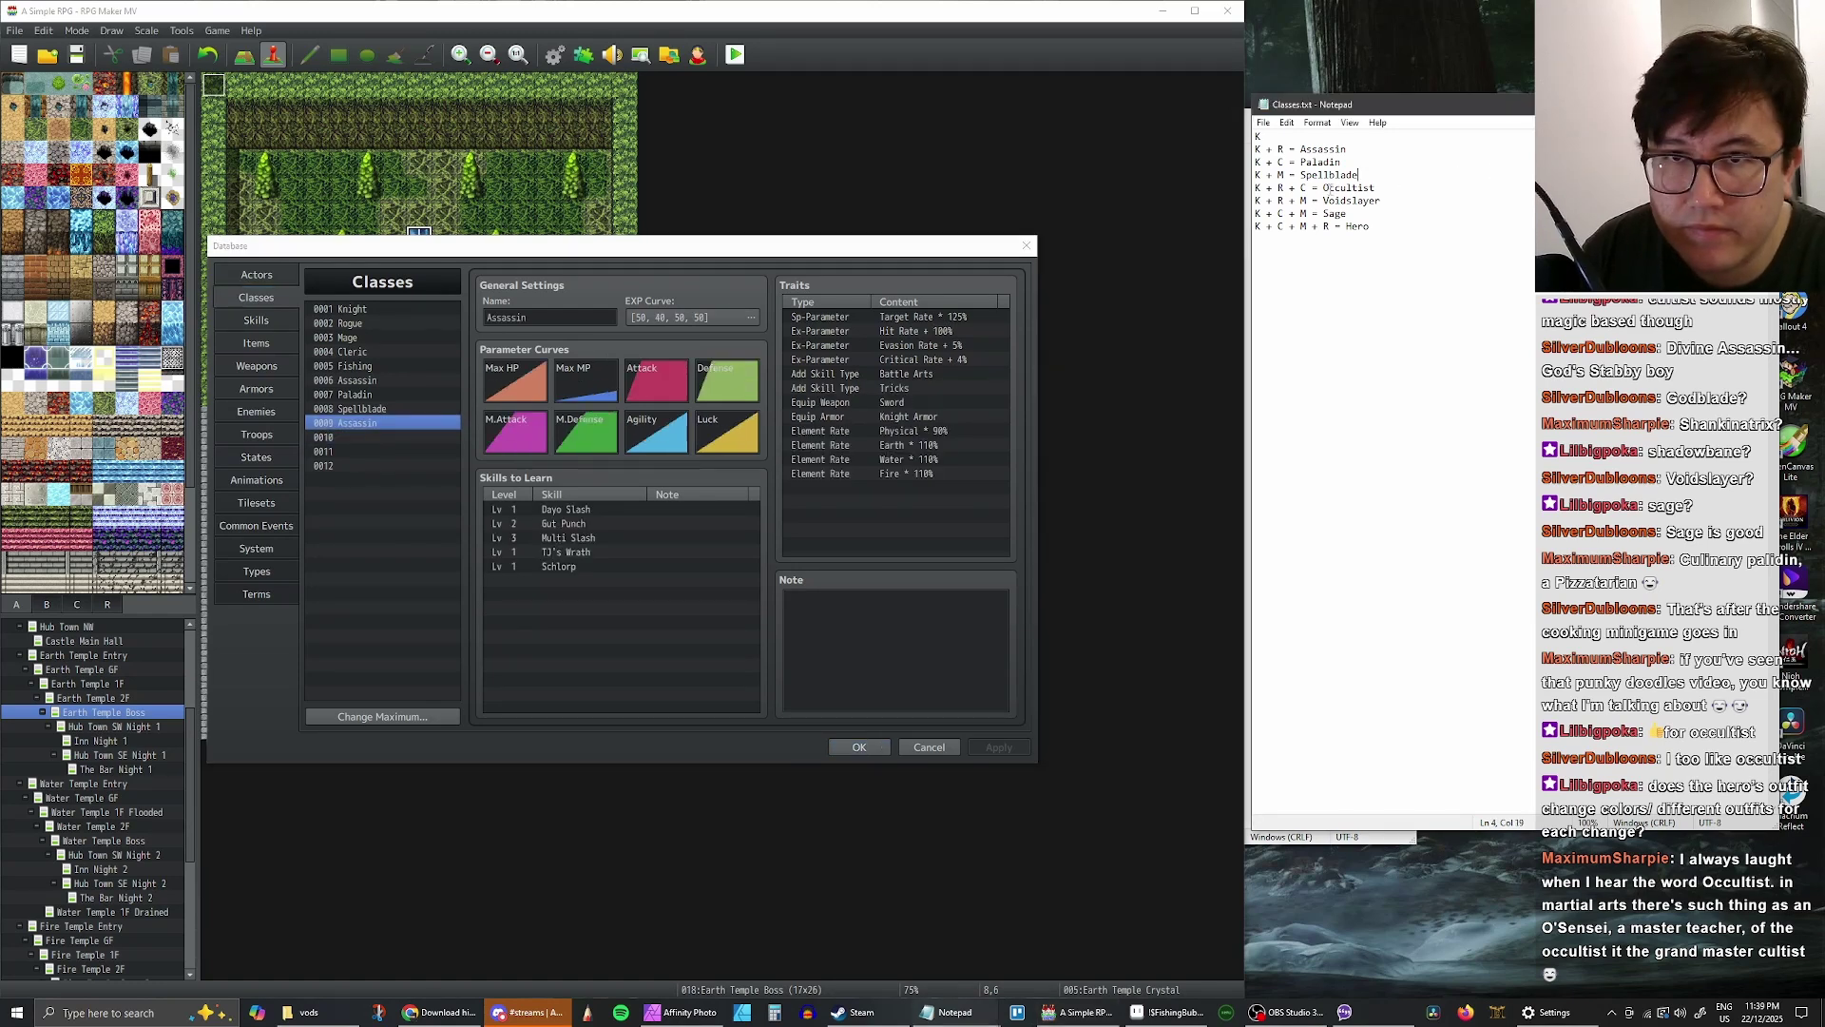
pyautogui.moveTo(1323, 187); pyautogui.dragTo(1373, 187)
pyautogui.hotkey('ctrl', 'c')
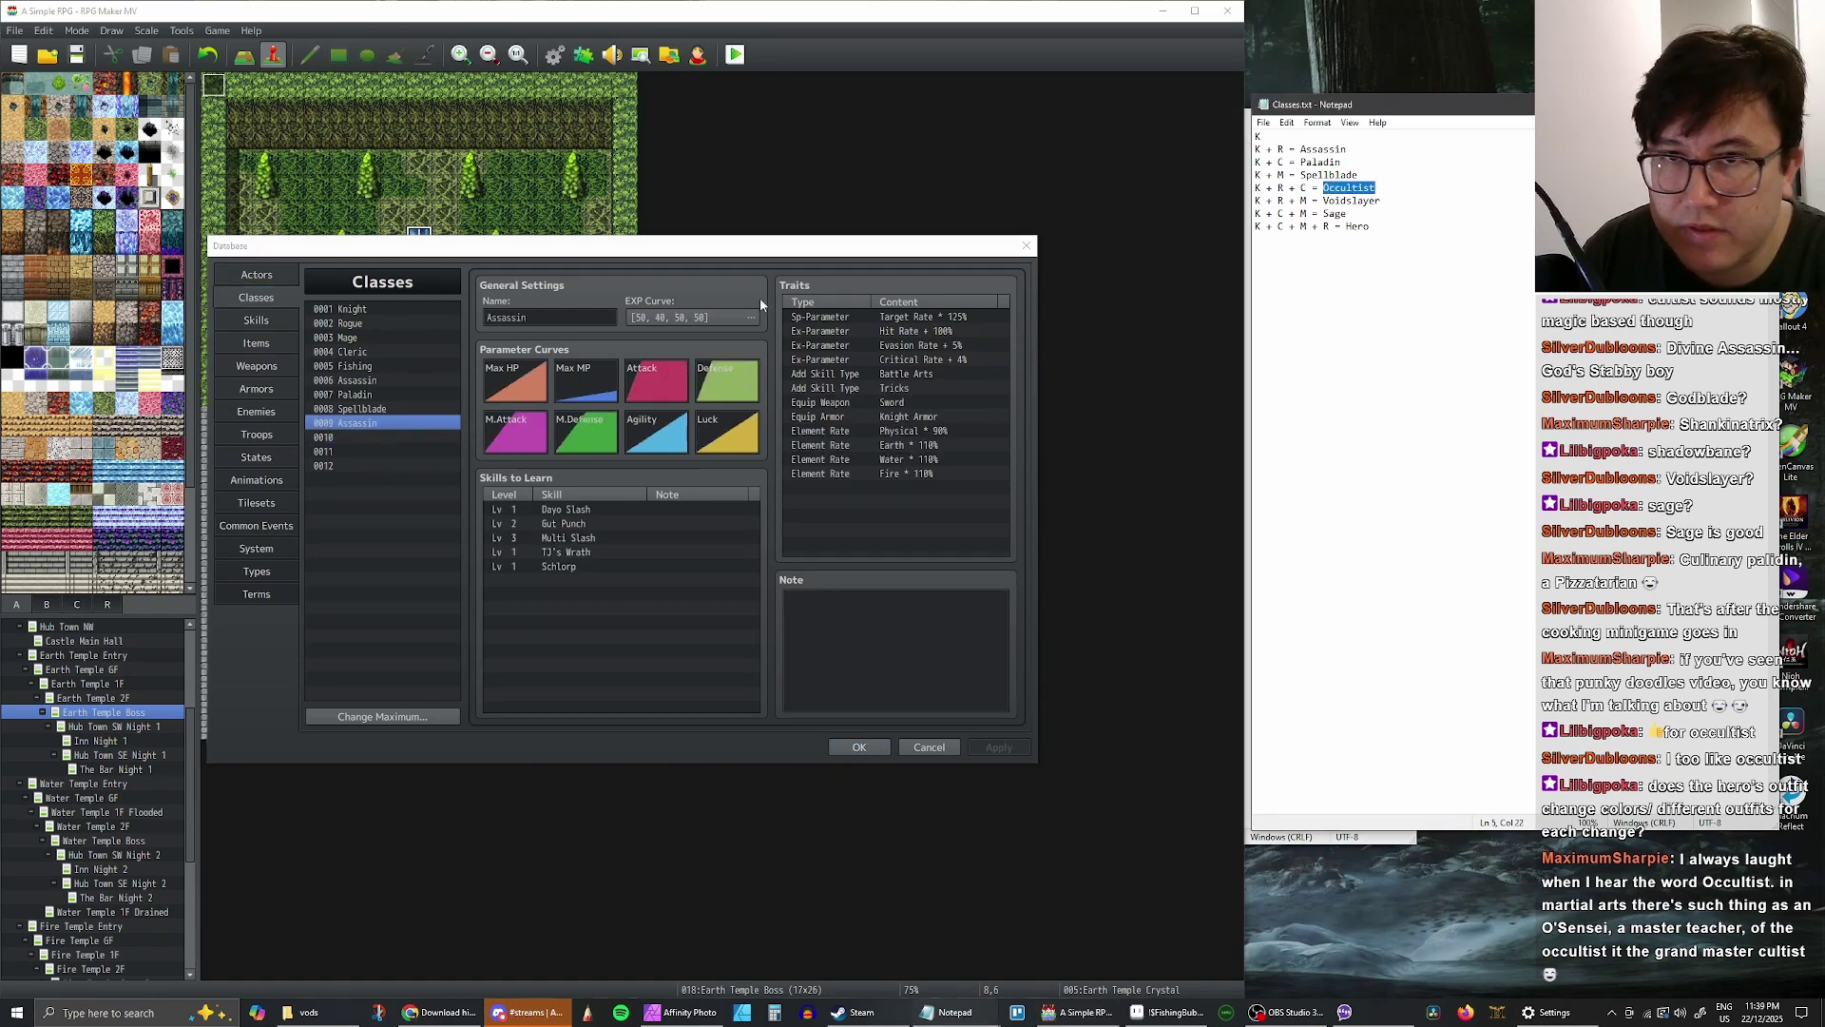
pyautogui.doubleClick(520, 317)
pyautogui.hotkey('ctrl', 'v')
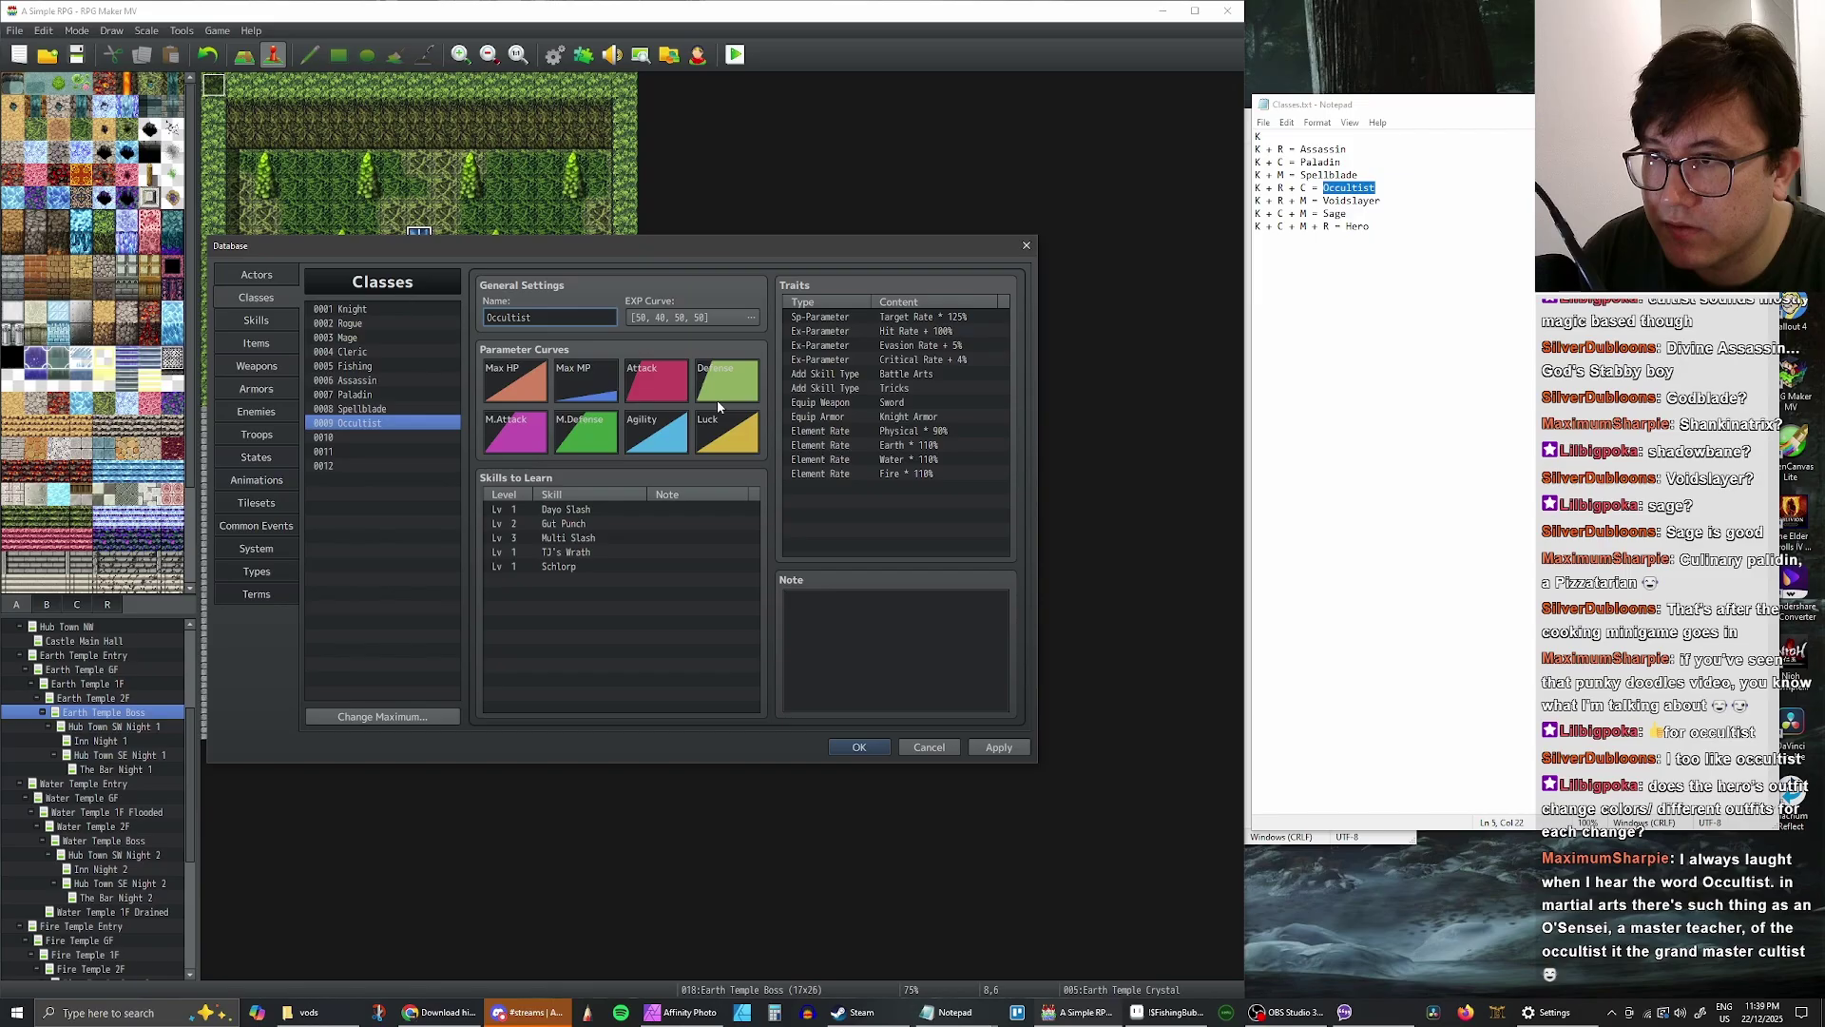
# - Duplicate the Occultist's Tricks skill type trait and change the copy to God Powers
pyautogui.click(899, 389)
pyautogui.hotkey('ctrl', 'c')
pyautogui.hotkey('ctrl', 'v')
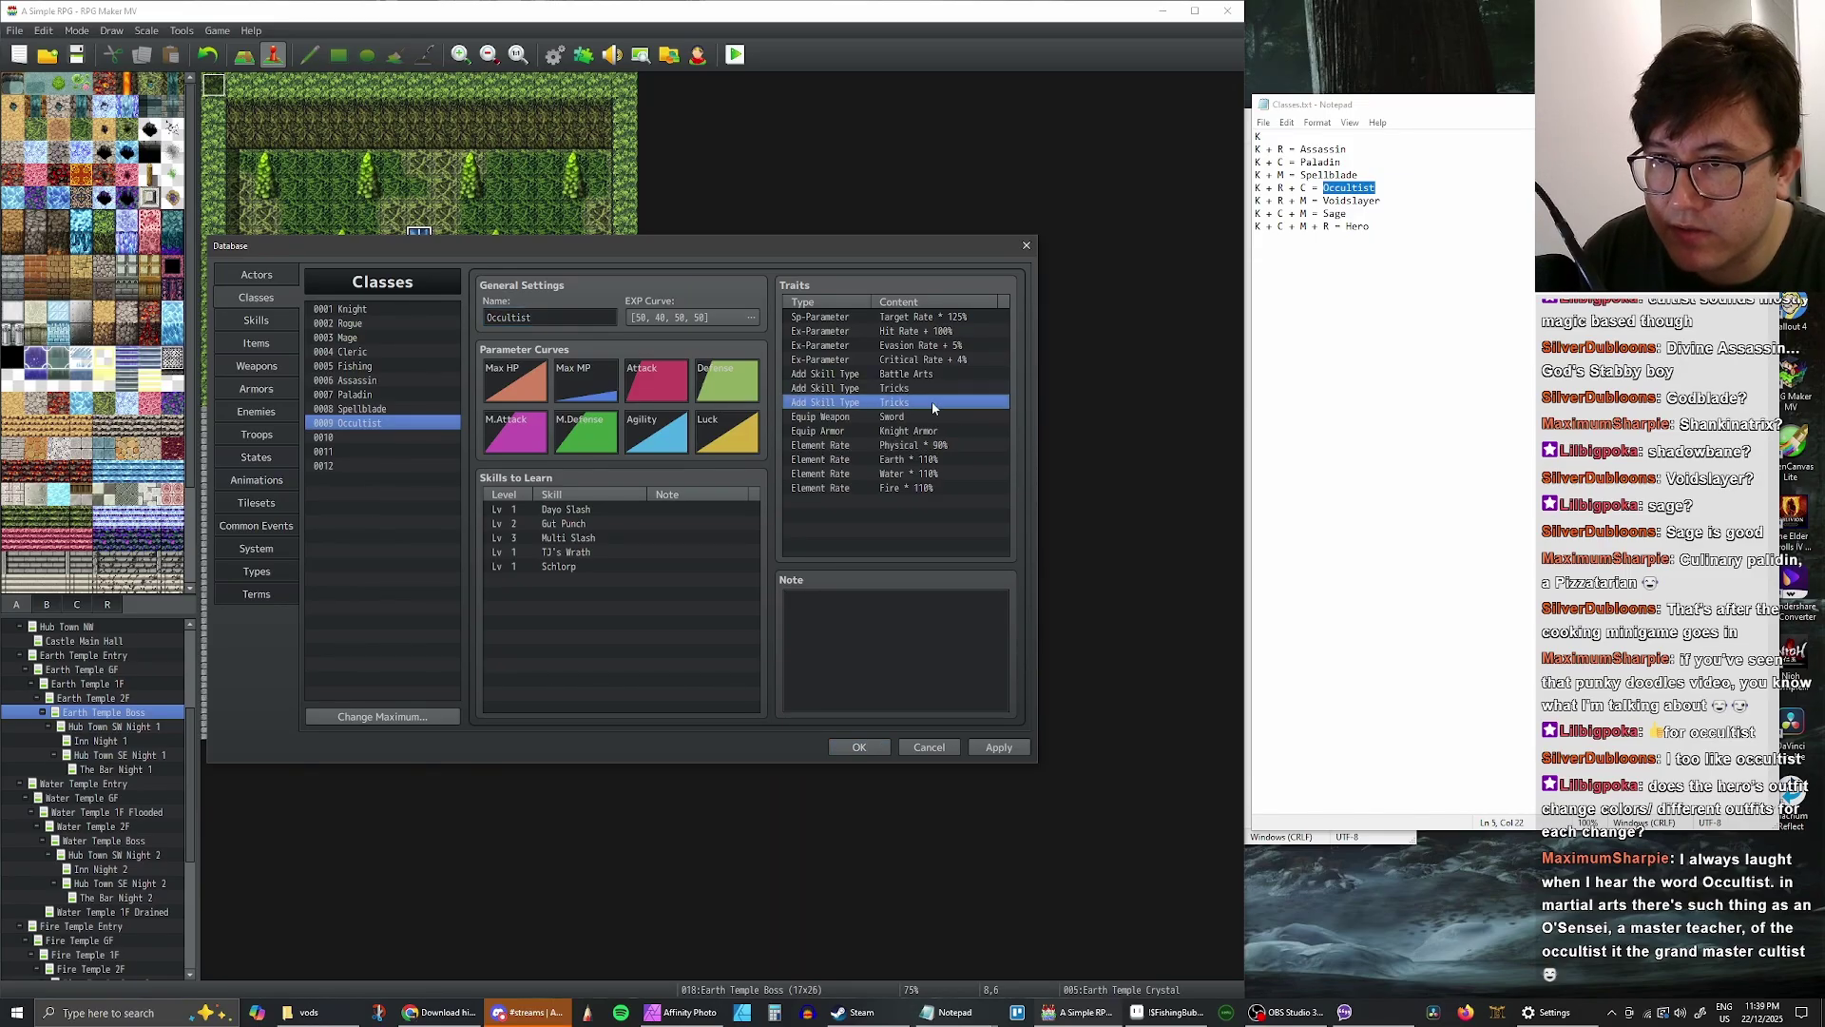
pyautogui.doubleClick(931, 402)
pyautogui.click(936, 343)
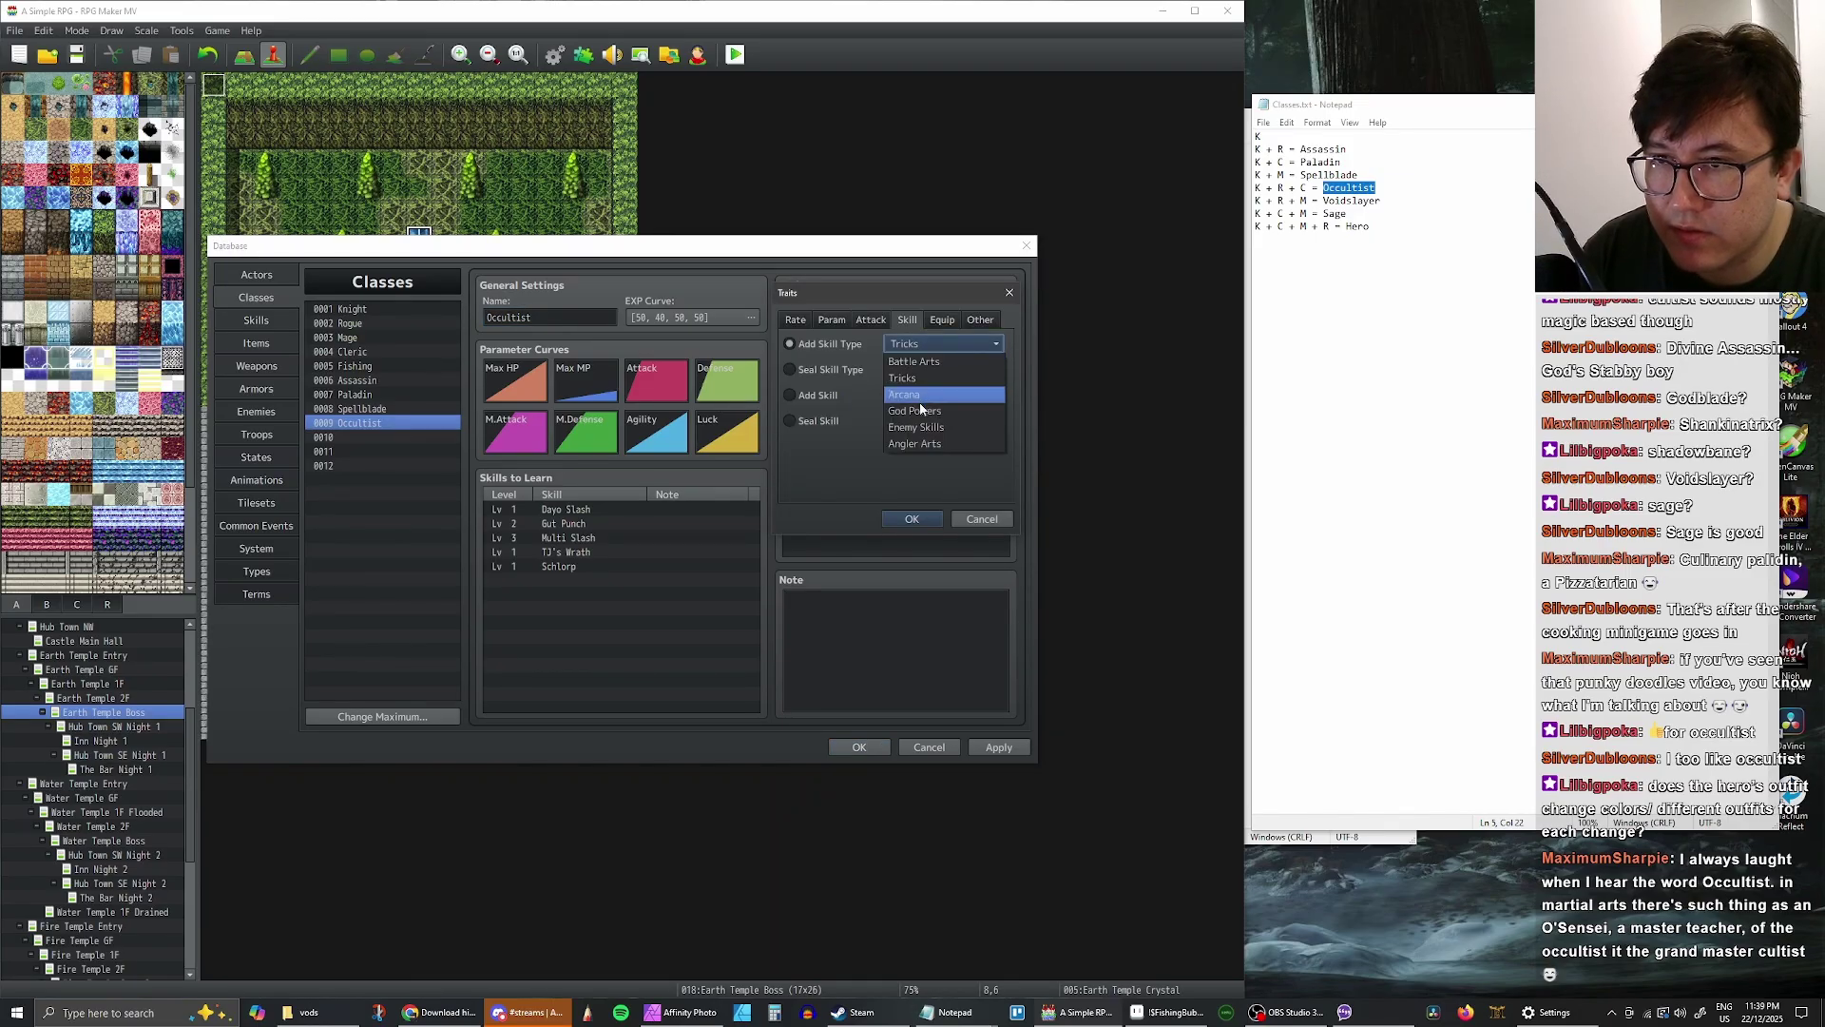
pyautogui.click(915, 410)
pyautogui.click(919, 519)
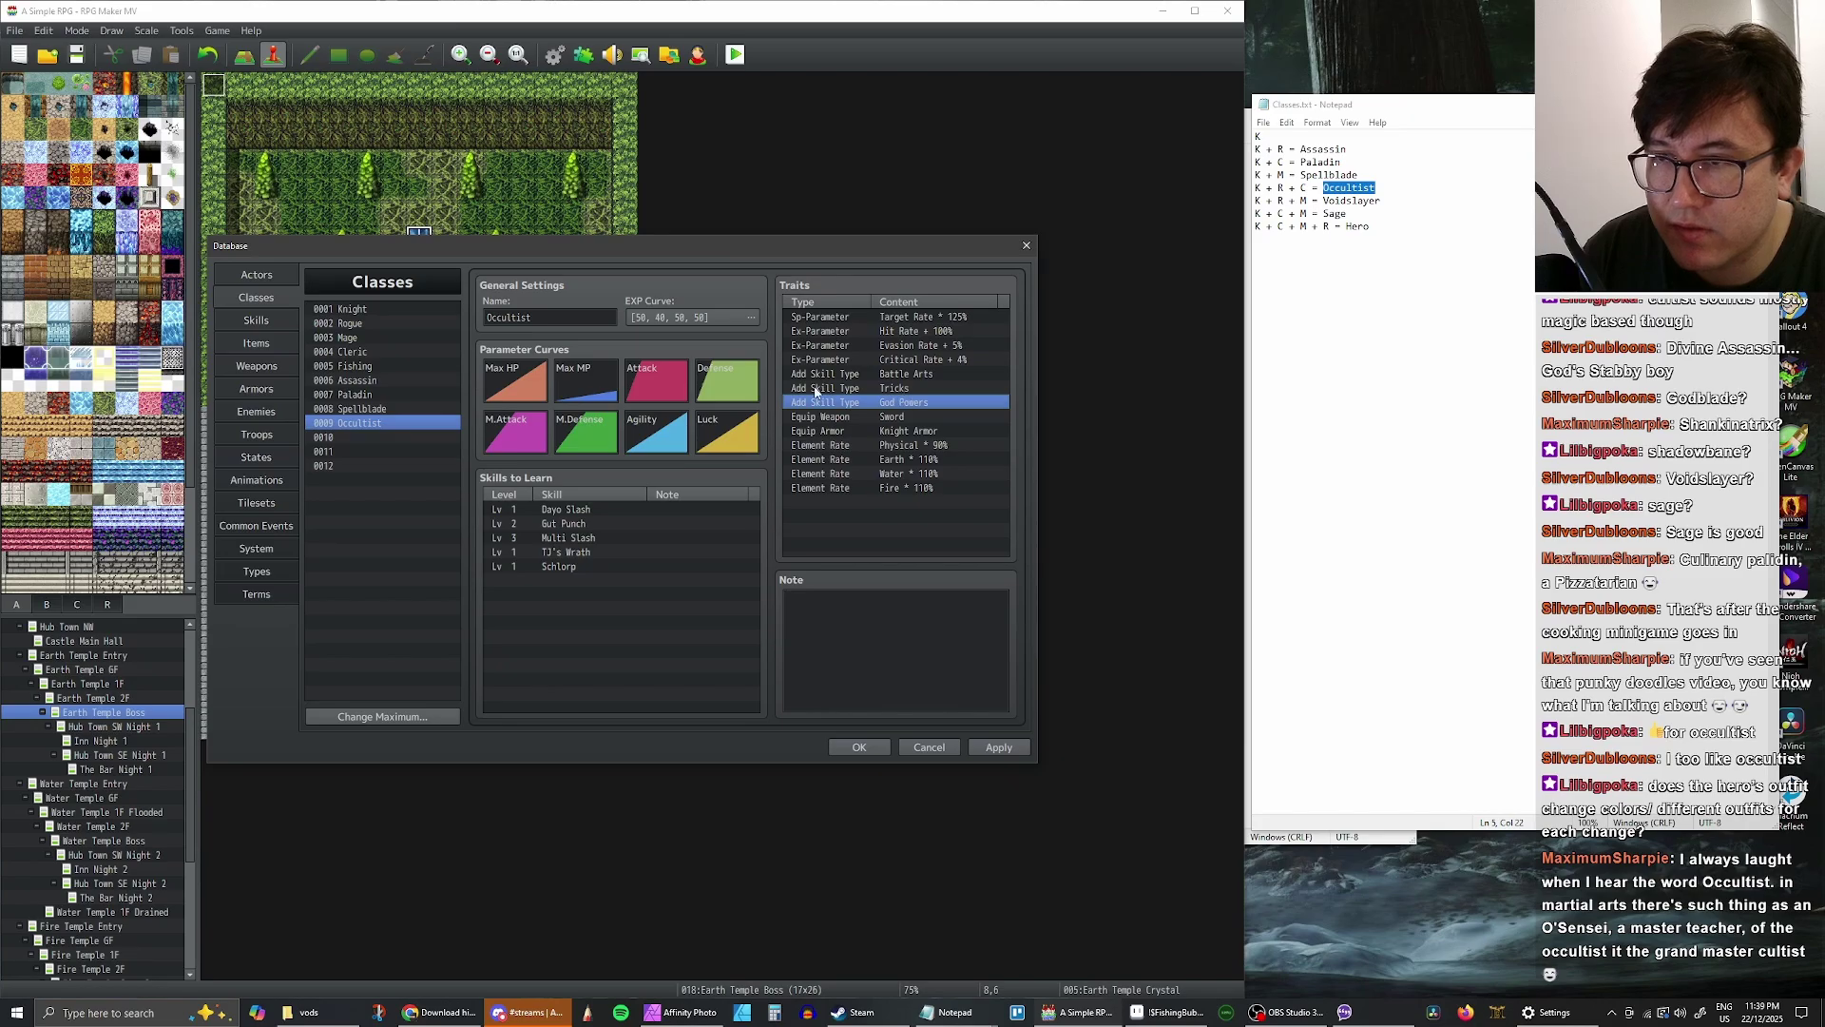
# - Check the Occultist and Paladin classes, and copy the Assassin class into entry 0010
pyautogui.click(373, 422)
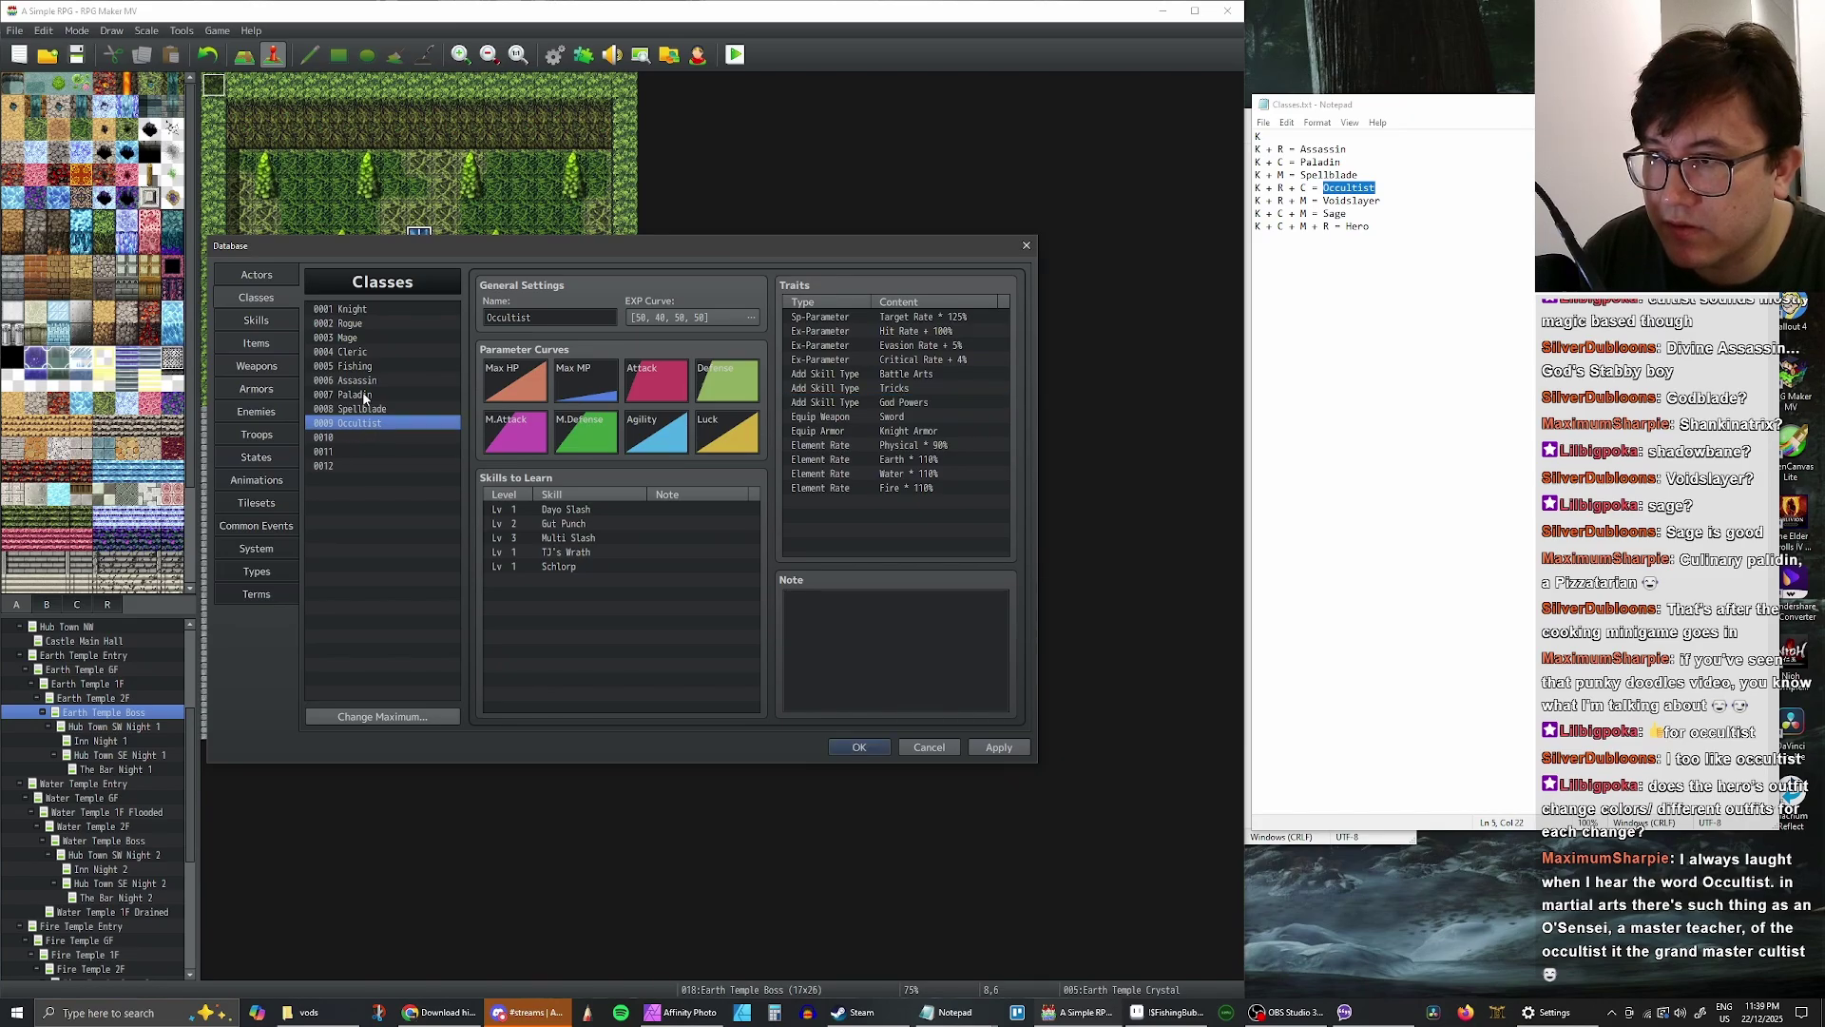
pyautogui.click(366, 381)
pyautogui.click(368, 397)
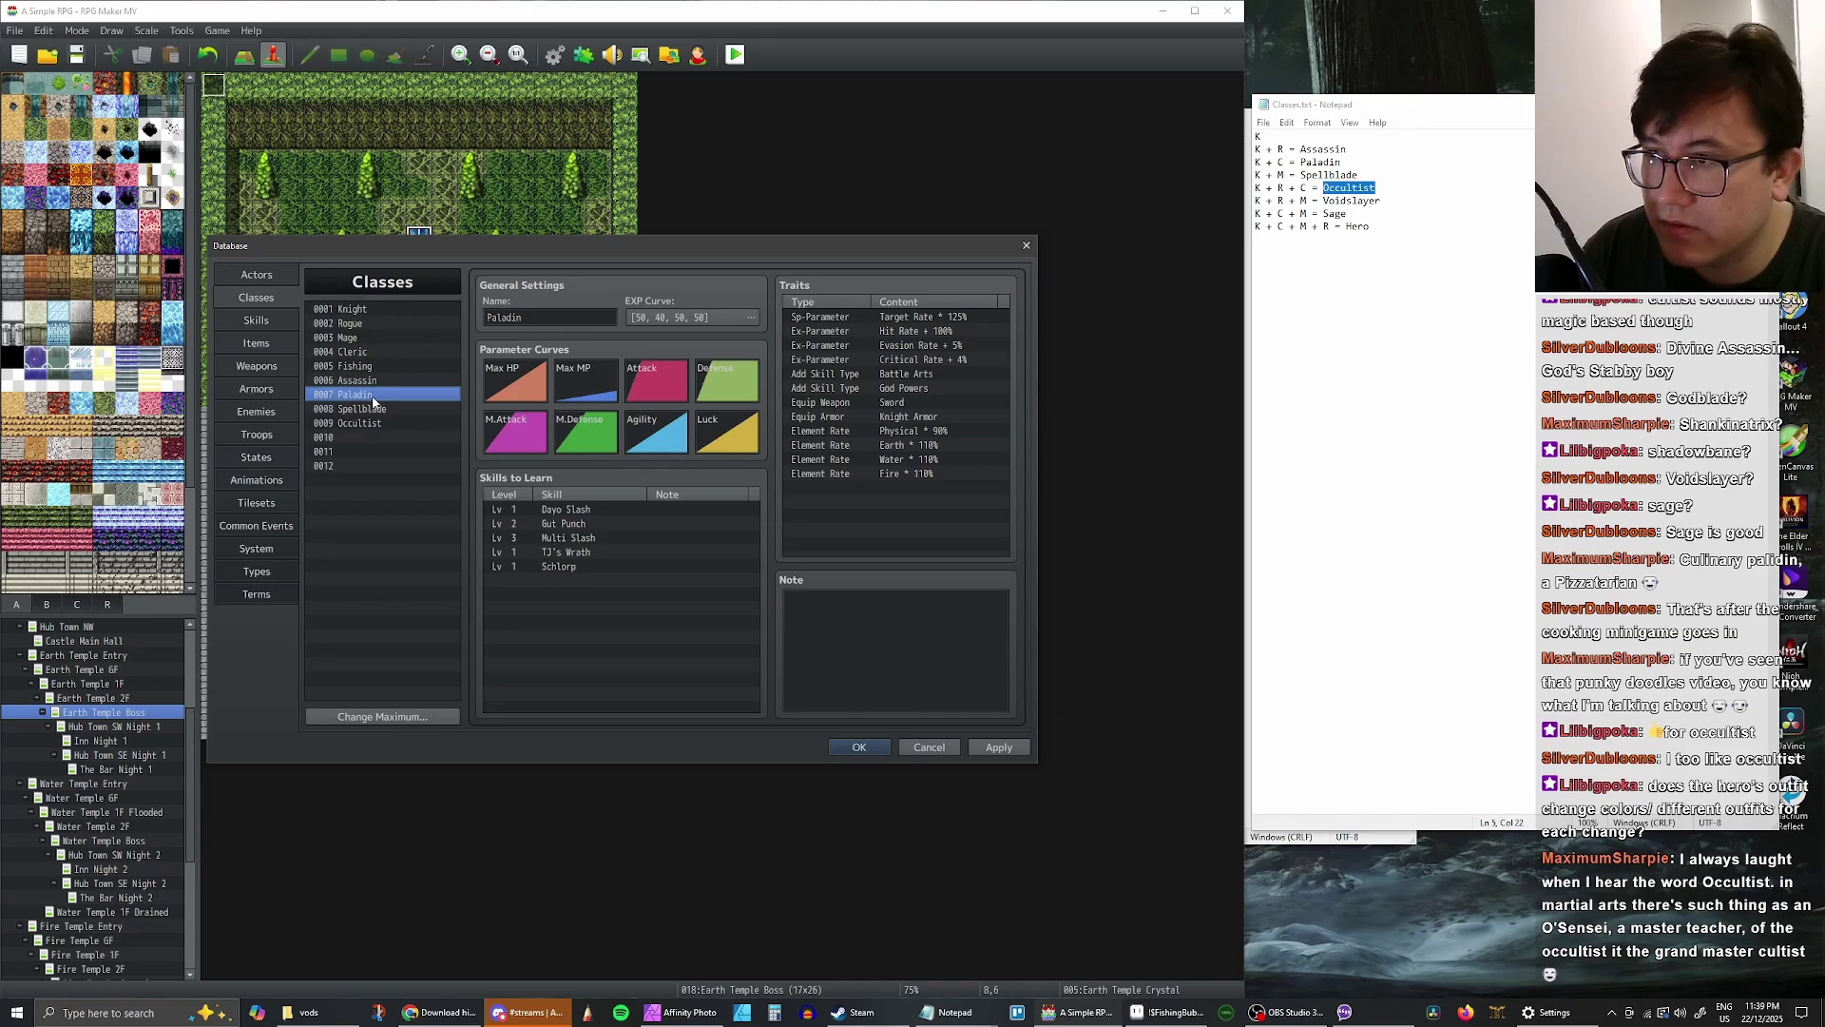
pyautogui.click(372, 383)
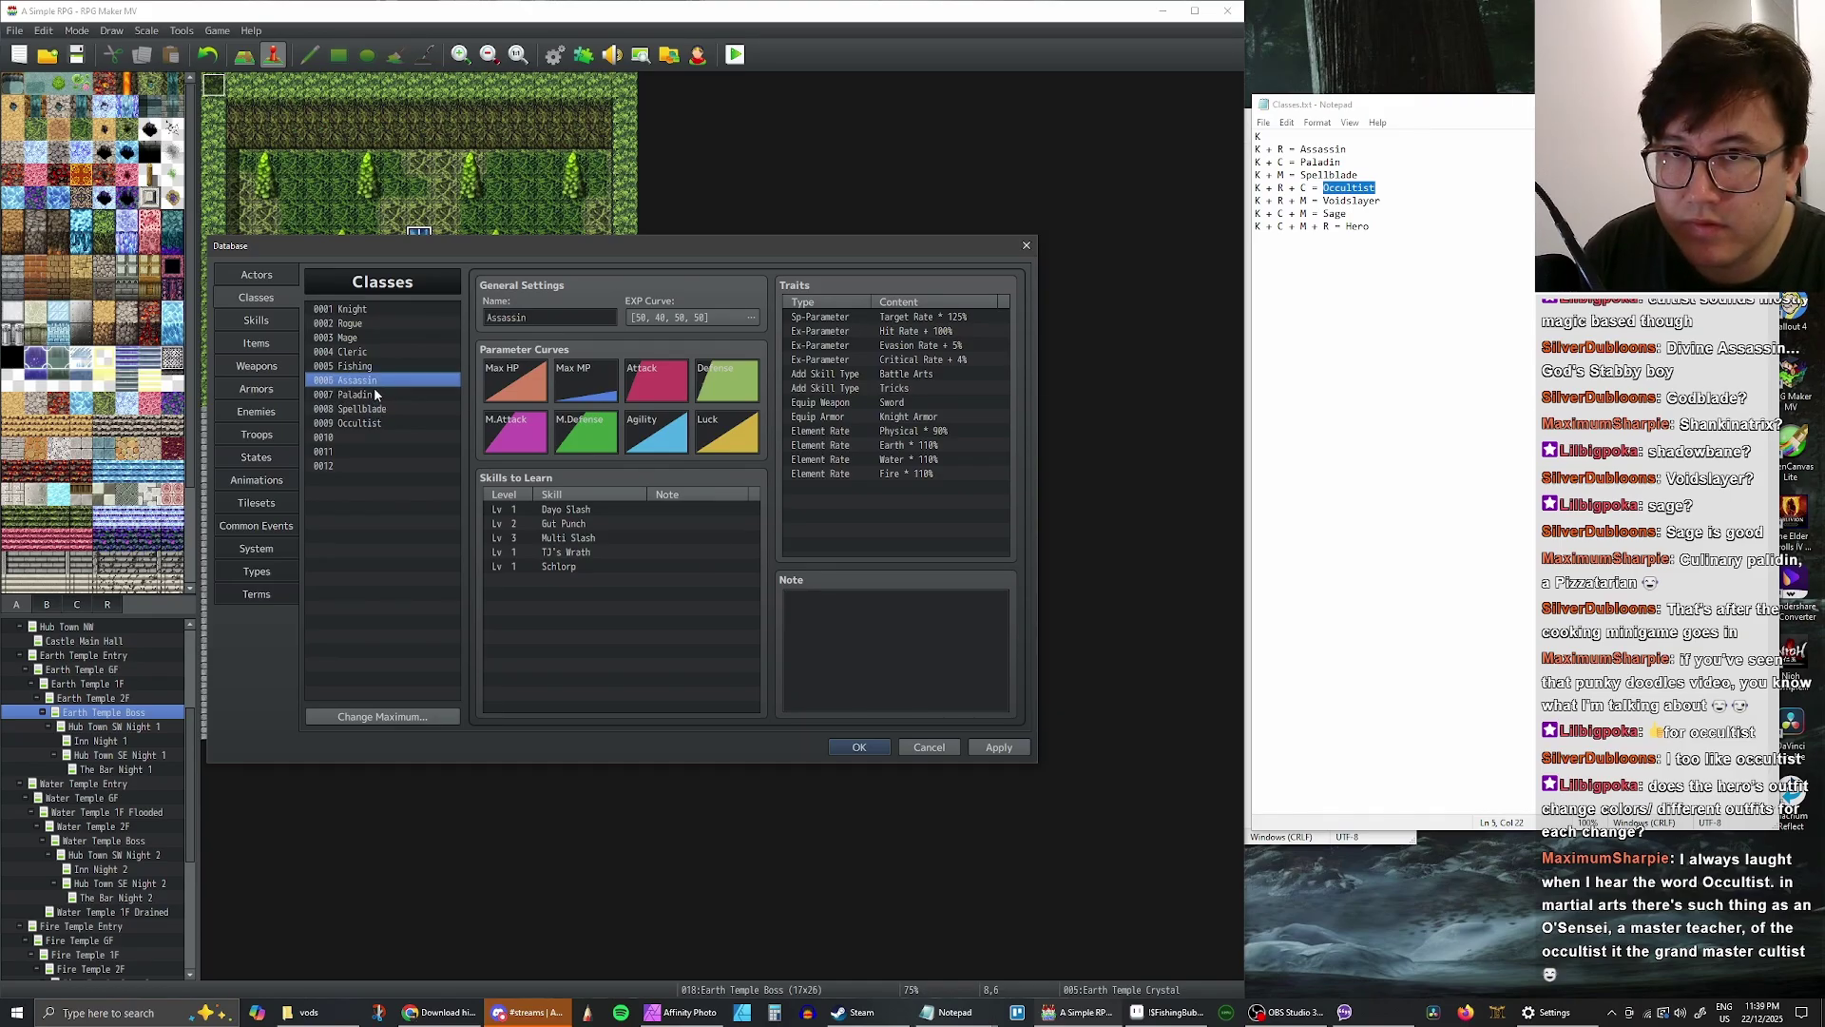
pyautogui.click(328, 437)
pyautogui.hotkey('ctrl', 'v')
# - Rename class 0010 to Voidslayer, copying the name from Classes.txt
pyautogui.click(537, 321)
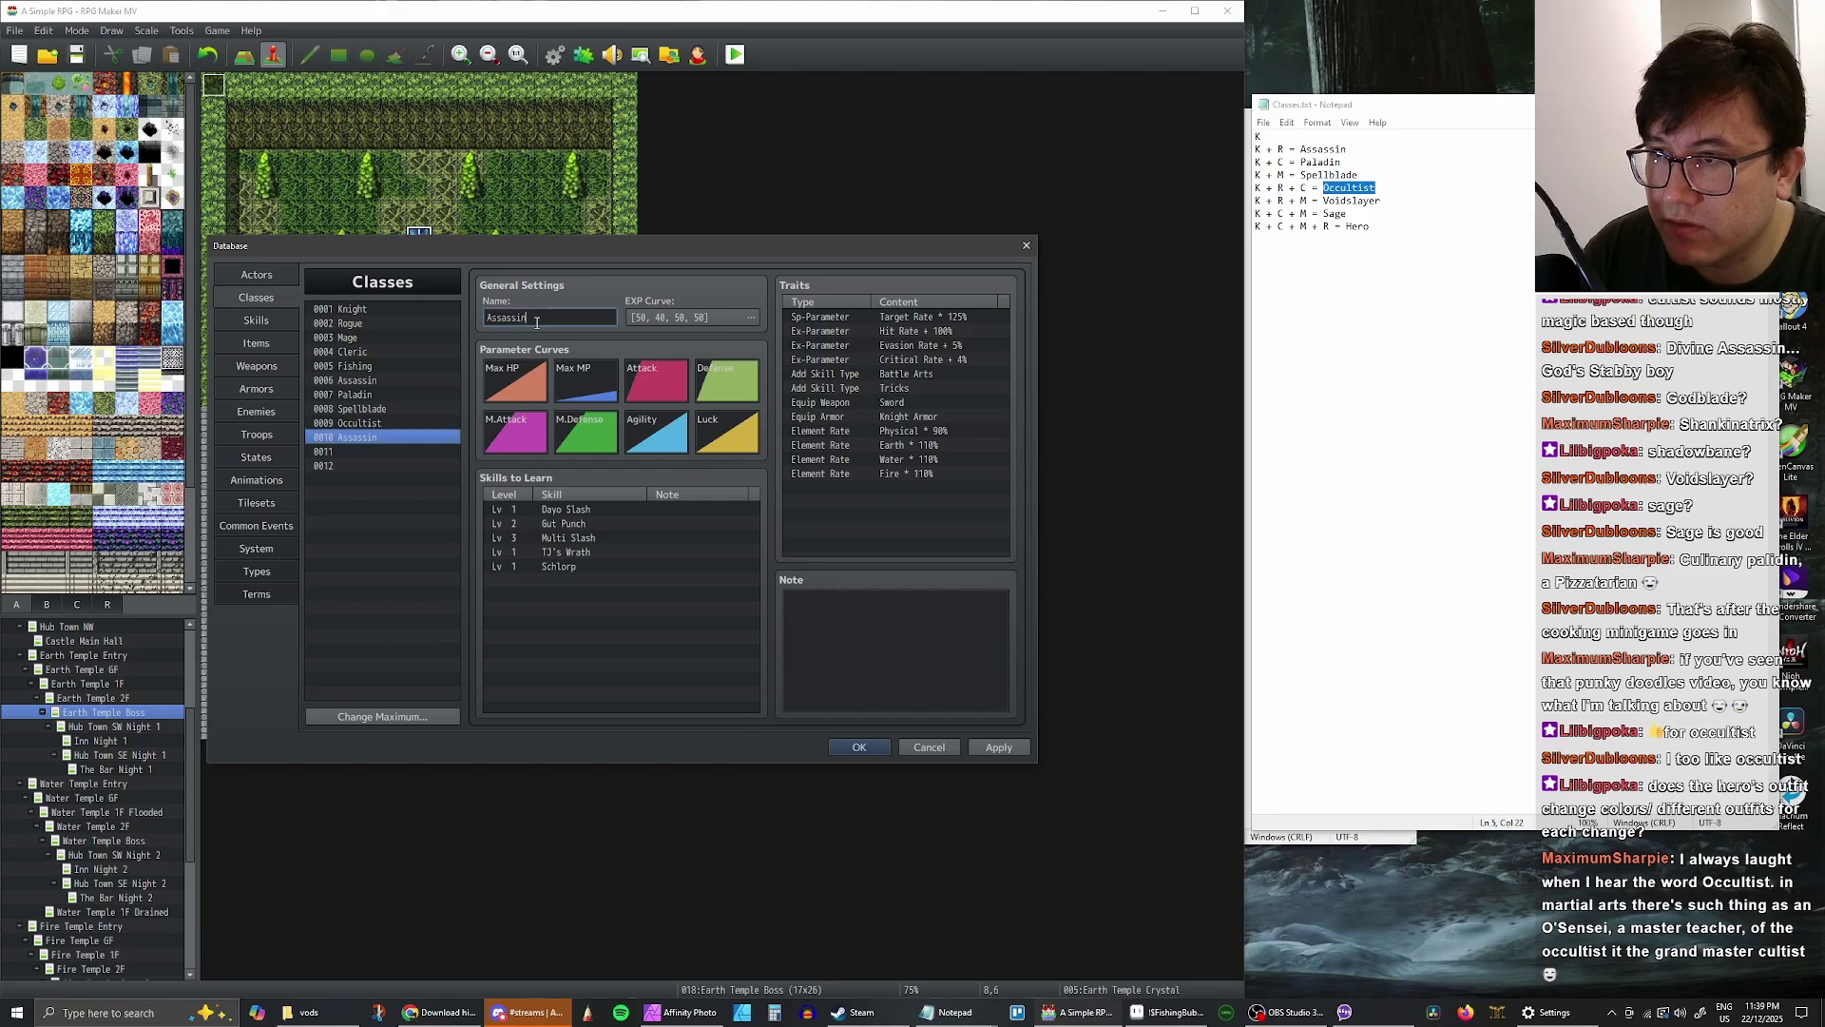
pyautogui.doubleClick(504, 319)
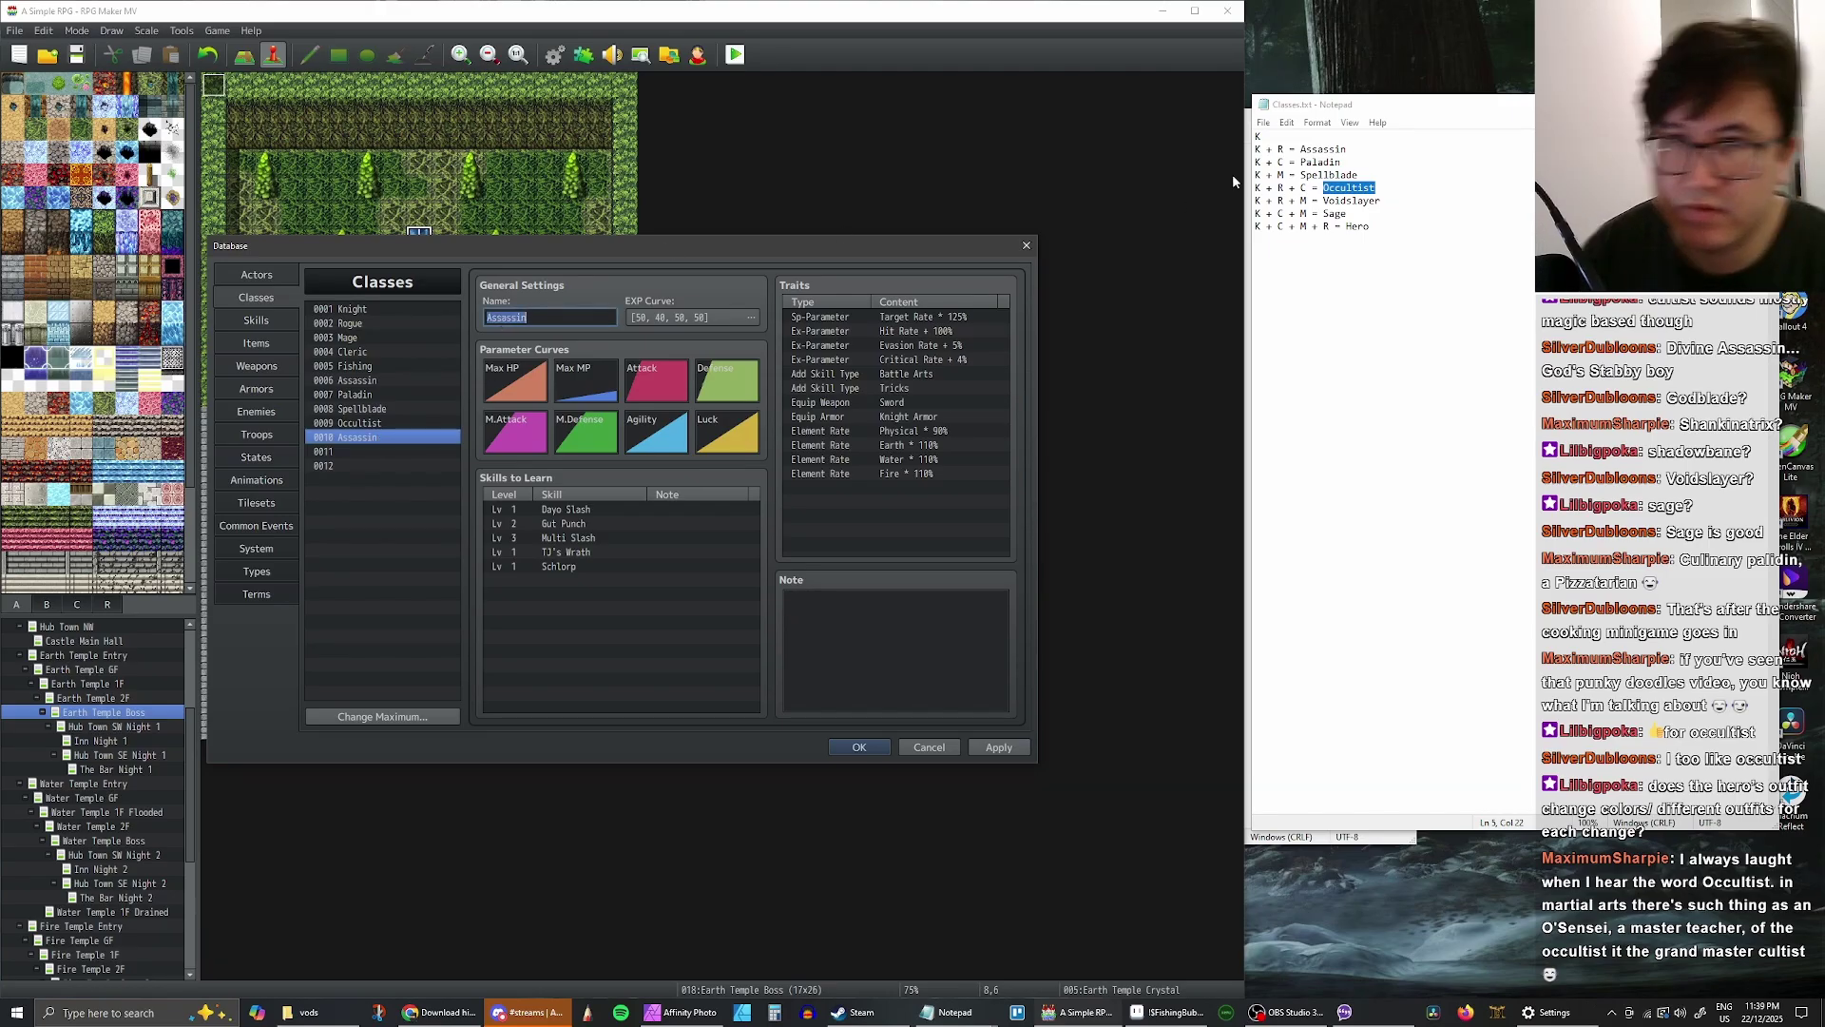
pyautogui.doubleClick(1337, 214)
pyautogui.doubleClick(1348, 202)
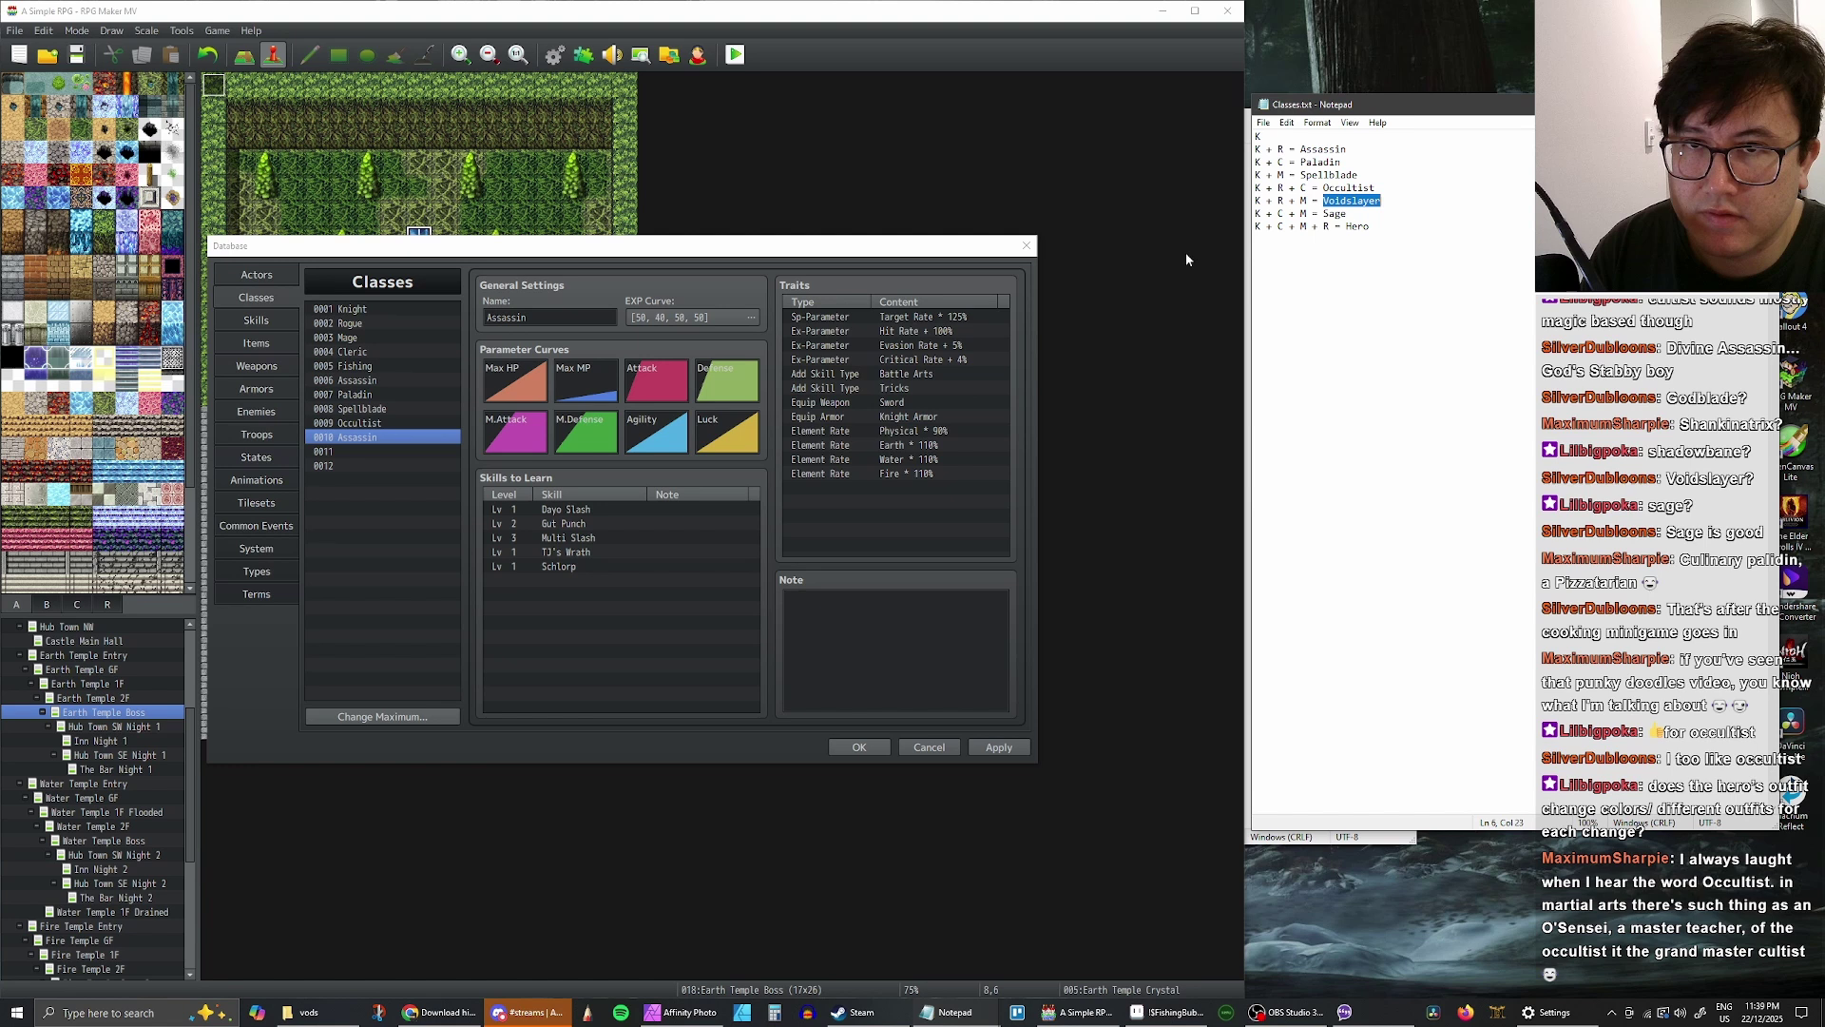
pyautogui.click(553, 312)
pyautogui.doubleClick(537, 317)
pyautogui.hotkey('ctrl', 'v')
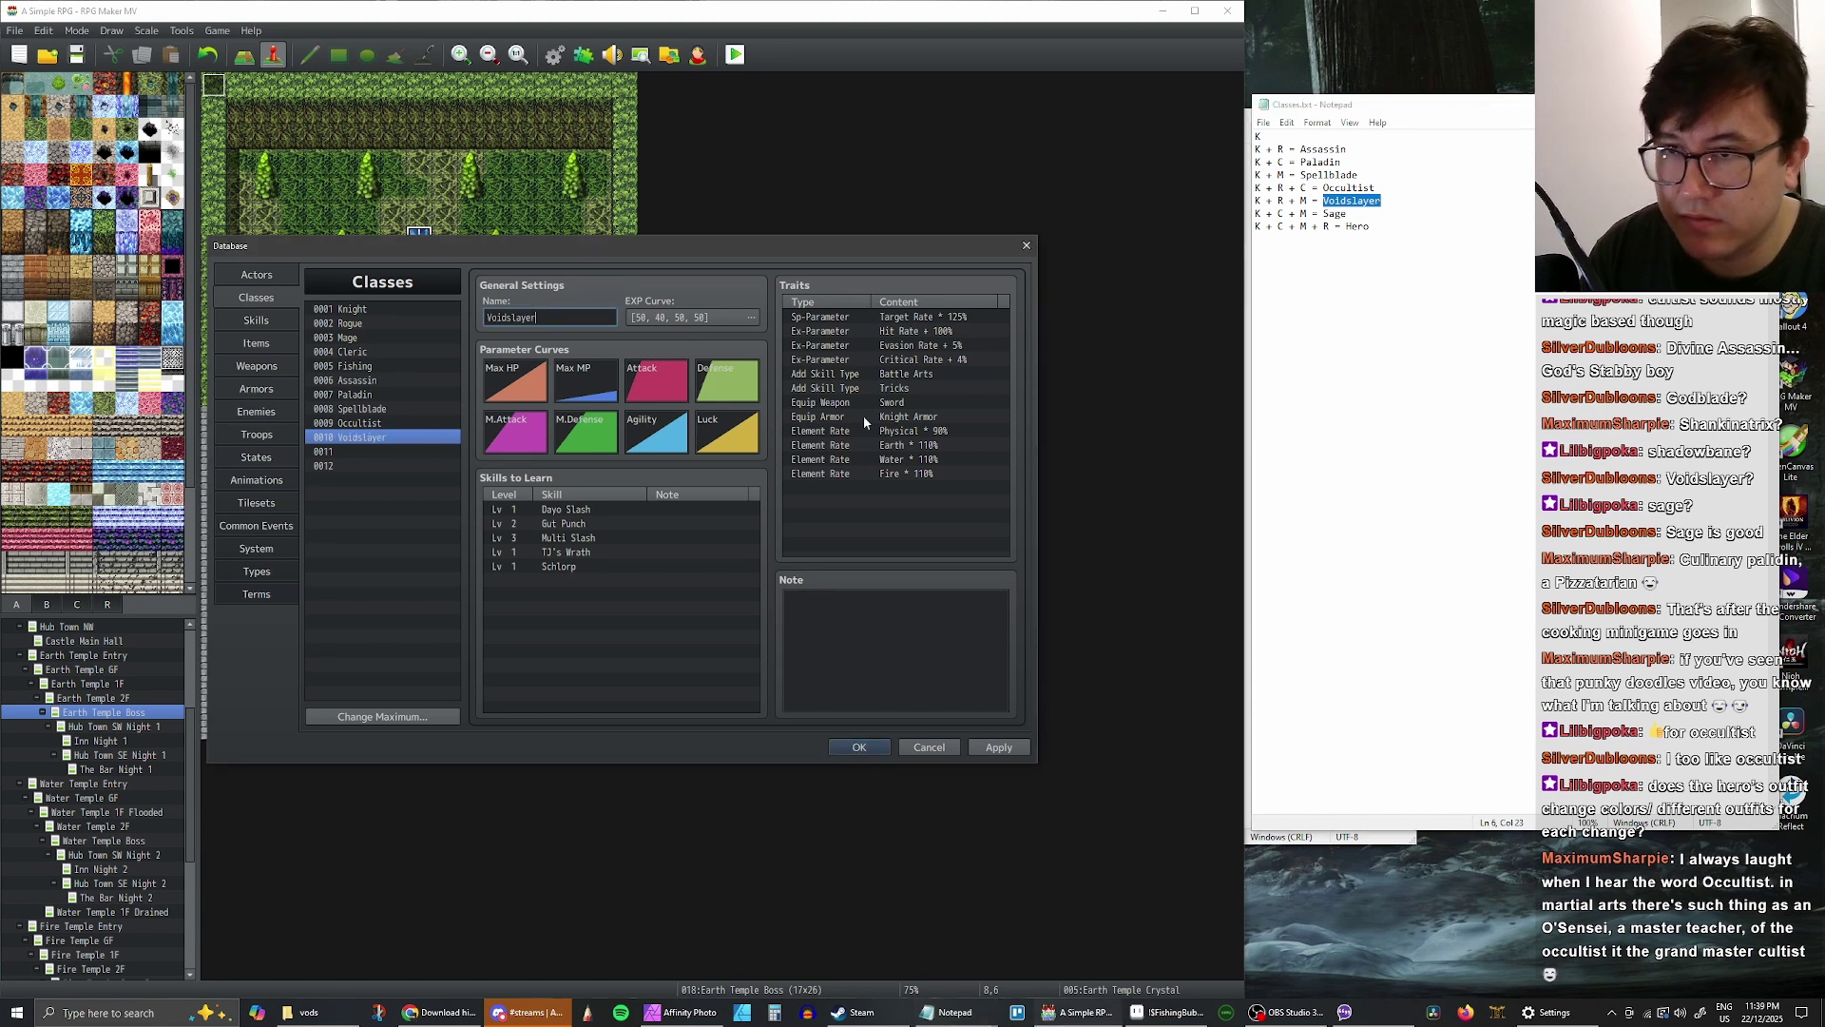
# - Duplicate the Voidslayer's Tricks skill type trait, change the copy to Arcana, and apply the database changes
pyautogui.doubleClick(896, 389)
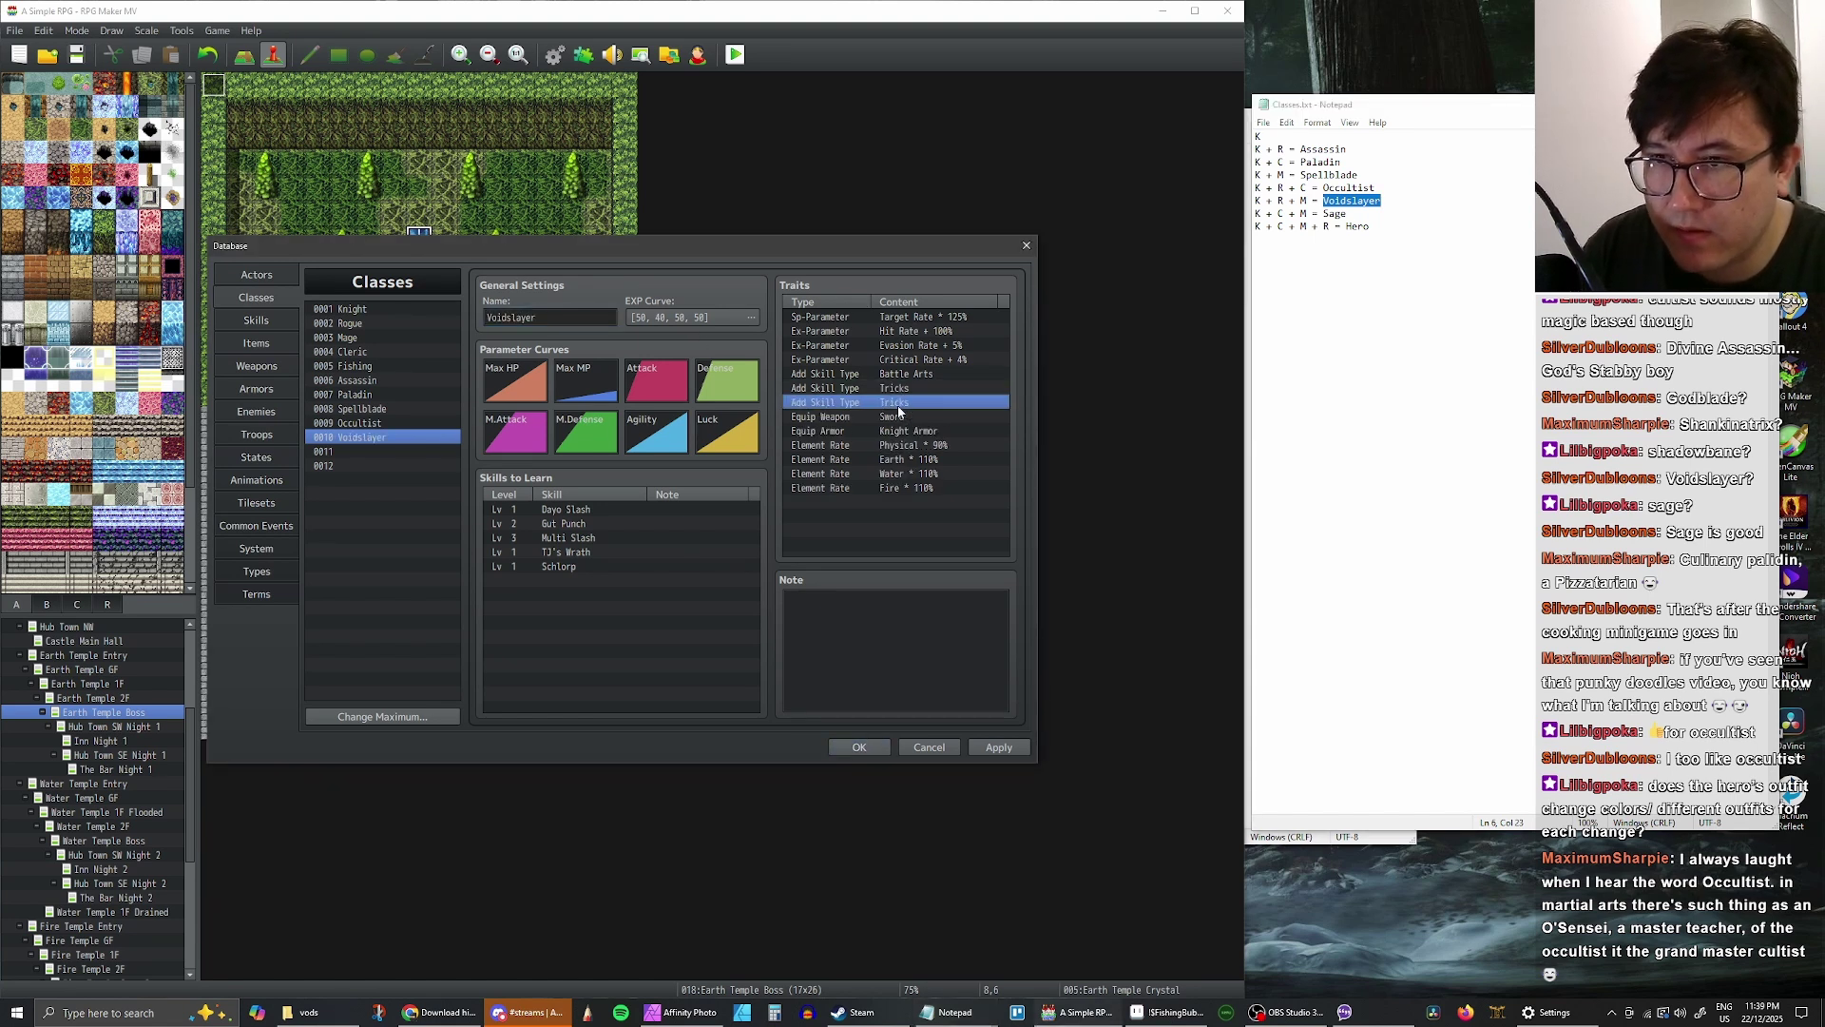
pyautogui.click(921, 350)
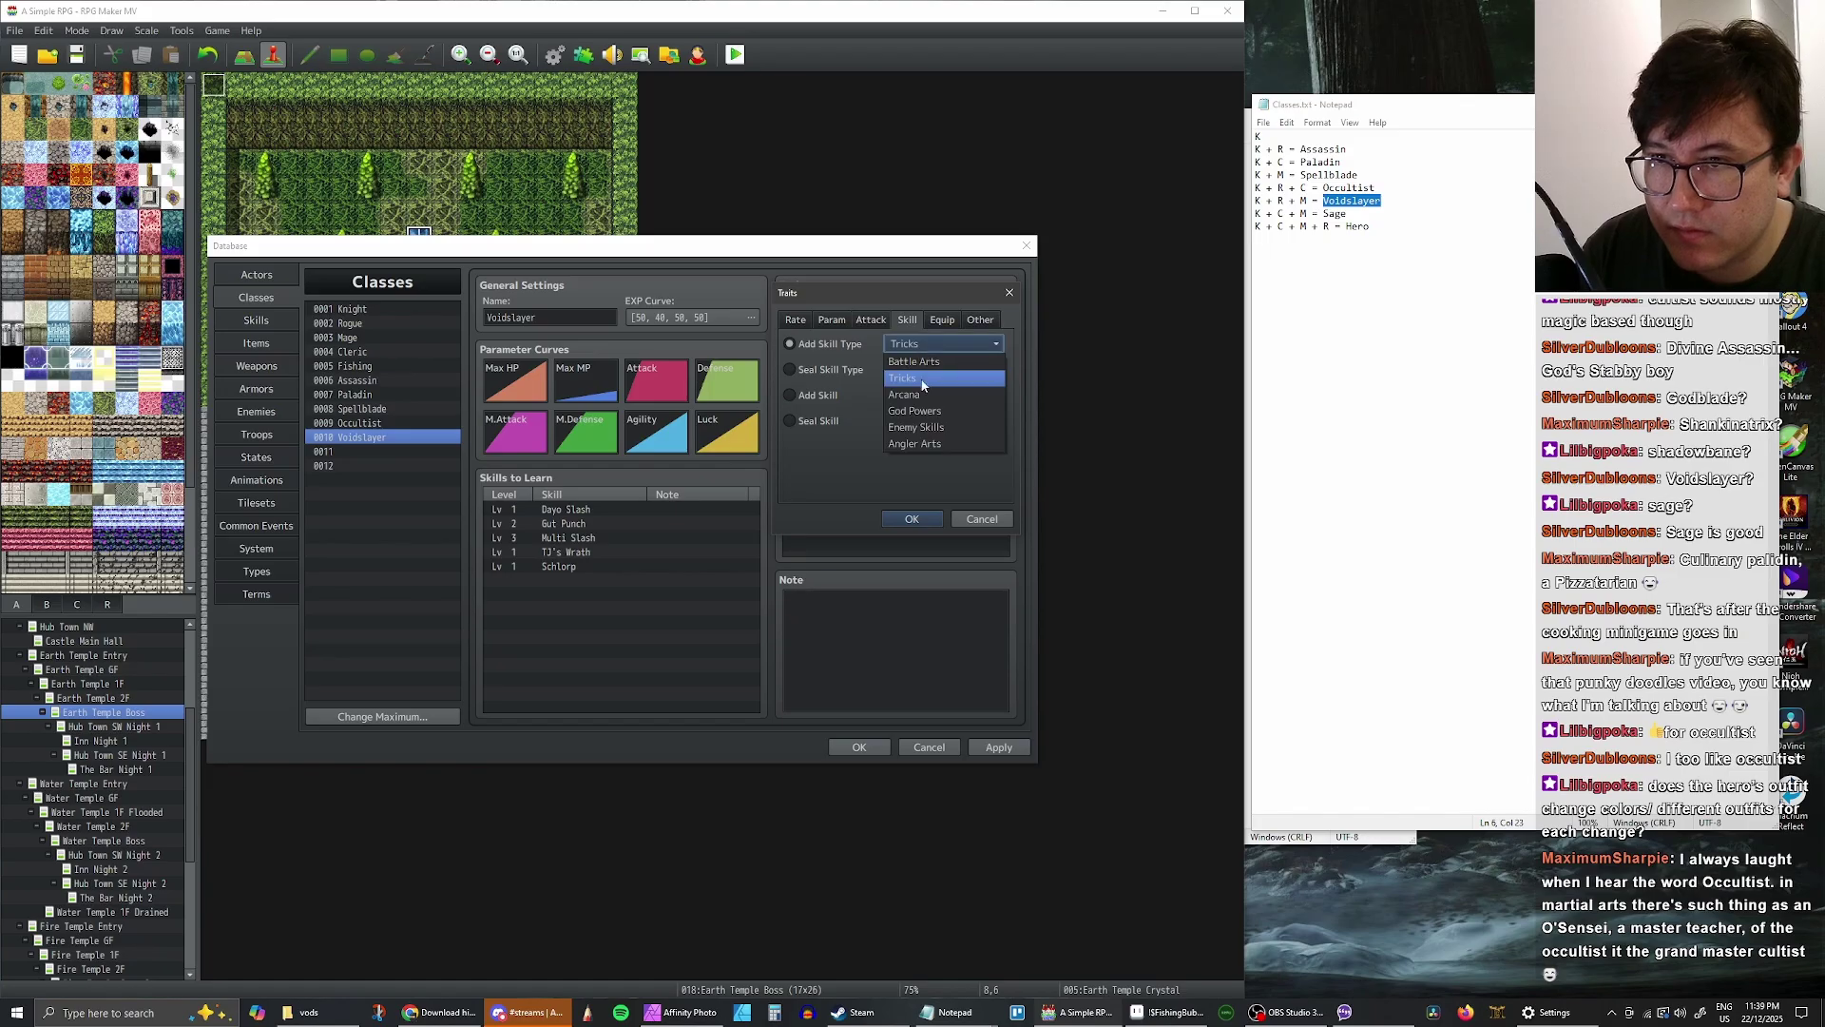
pyautogui.click(916, 433)
pyautogui.click(912, 518)
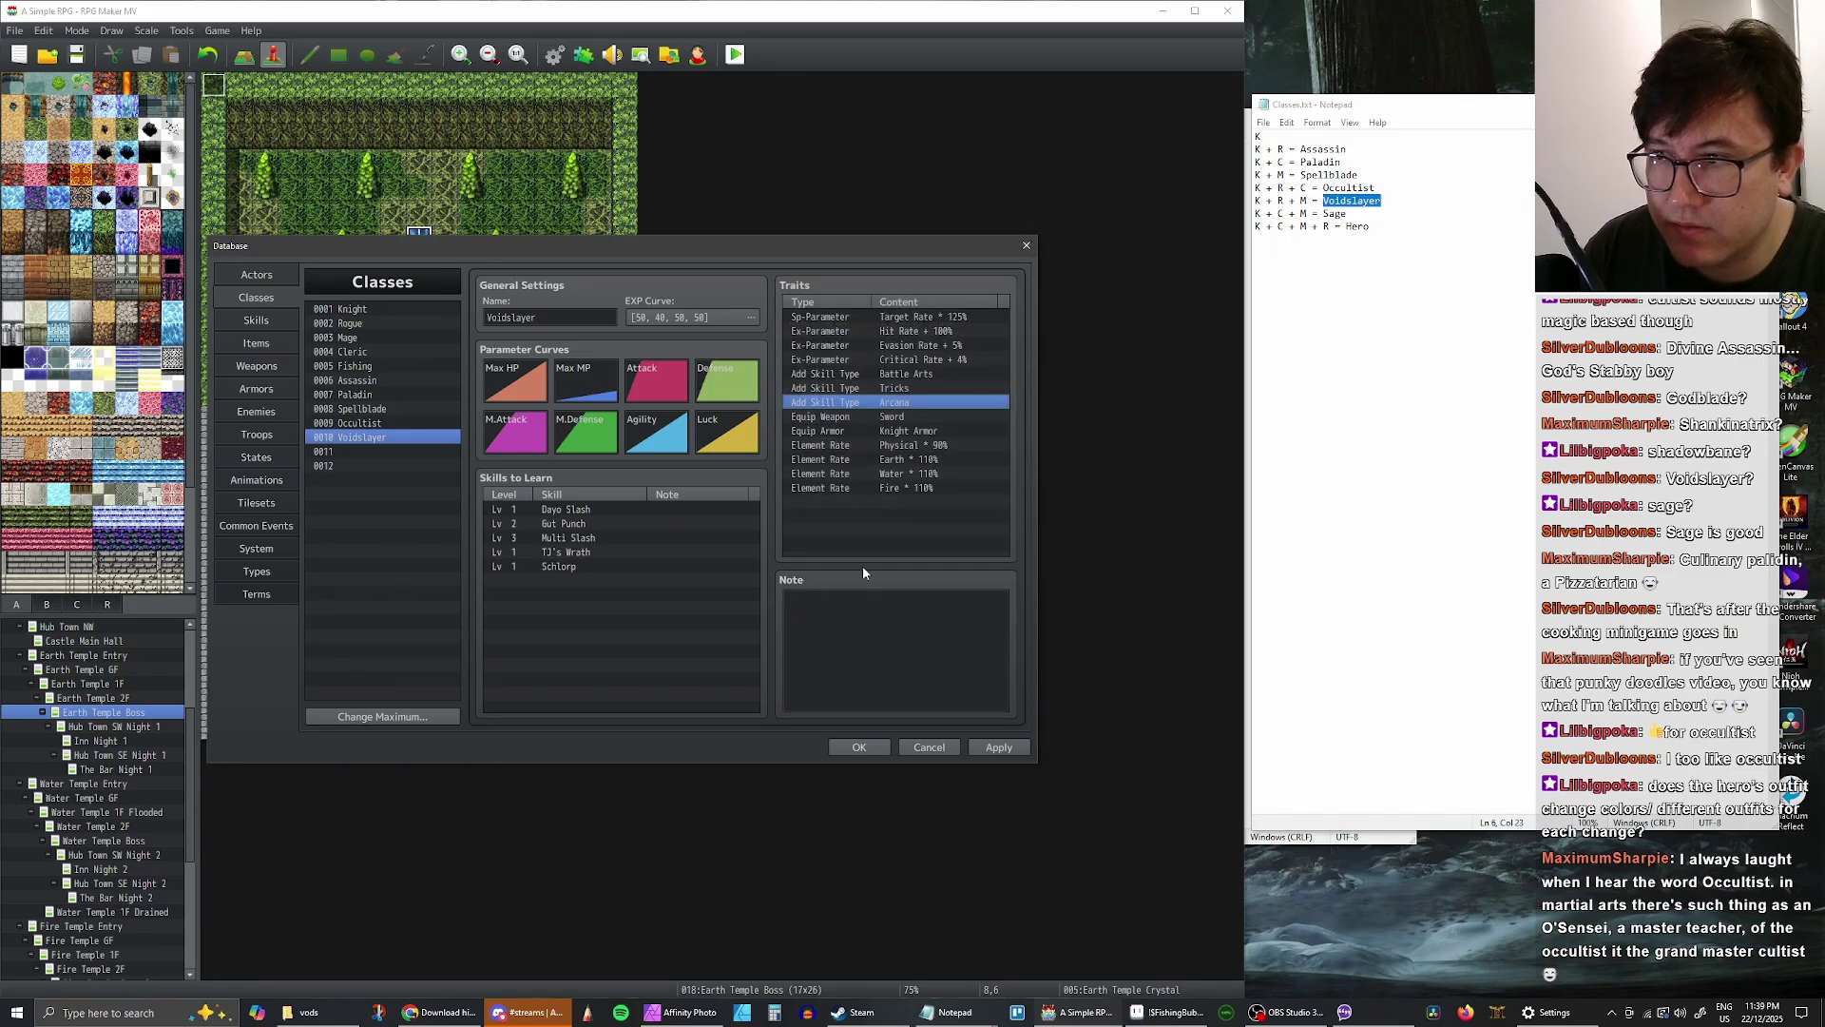
pyautogui.click(994, 749)
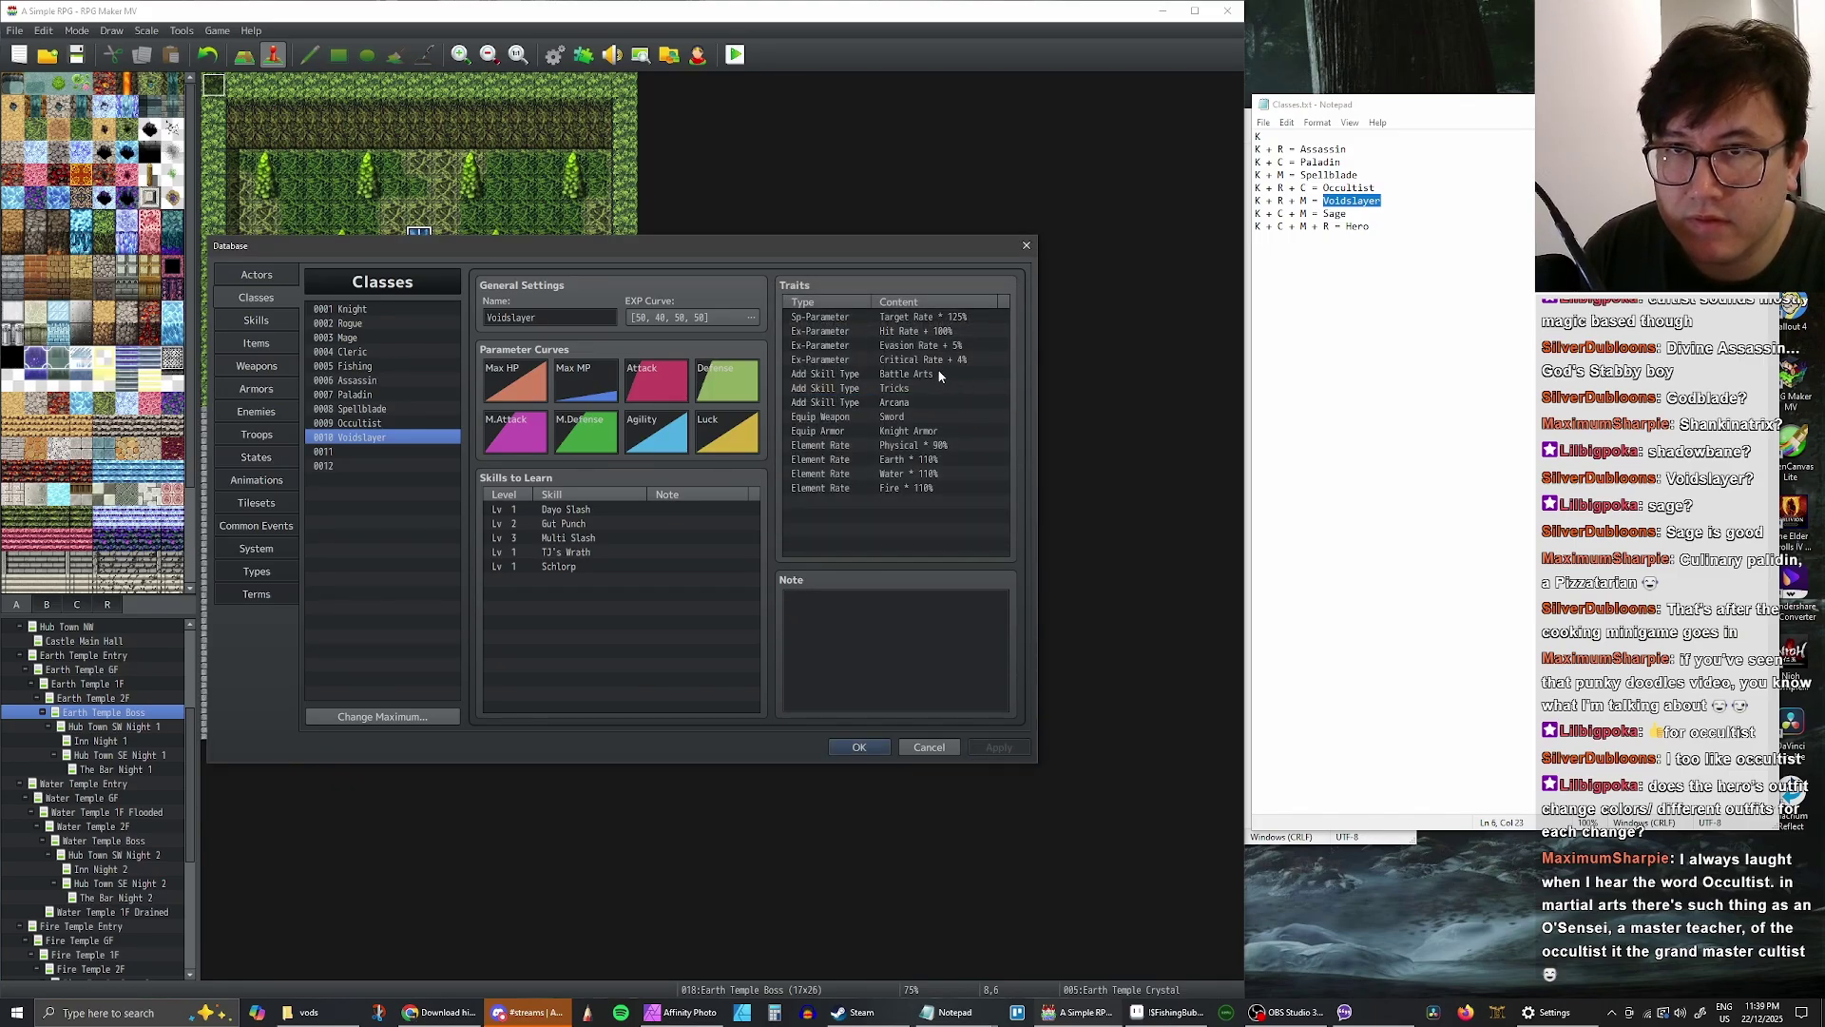
# - Copy the Spellblade class into entry 0011 and rename it Sage
pyautogui.click(368, 411)
pyautogui.hotkey('ctrl', 'c')
pyautogui.click(350, 447)
pyautogui.hotkey('ctrl', 'v')
pyautogui.click(503, 318)
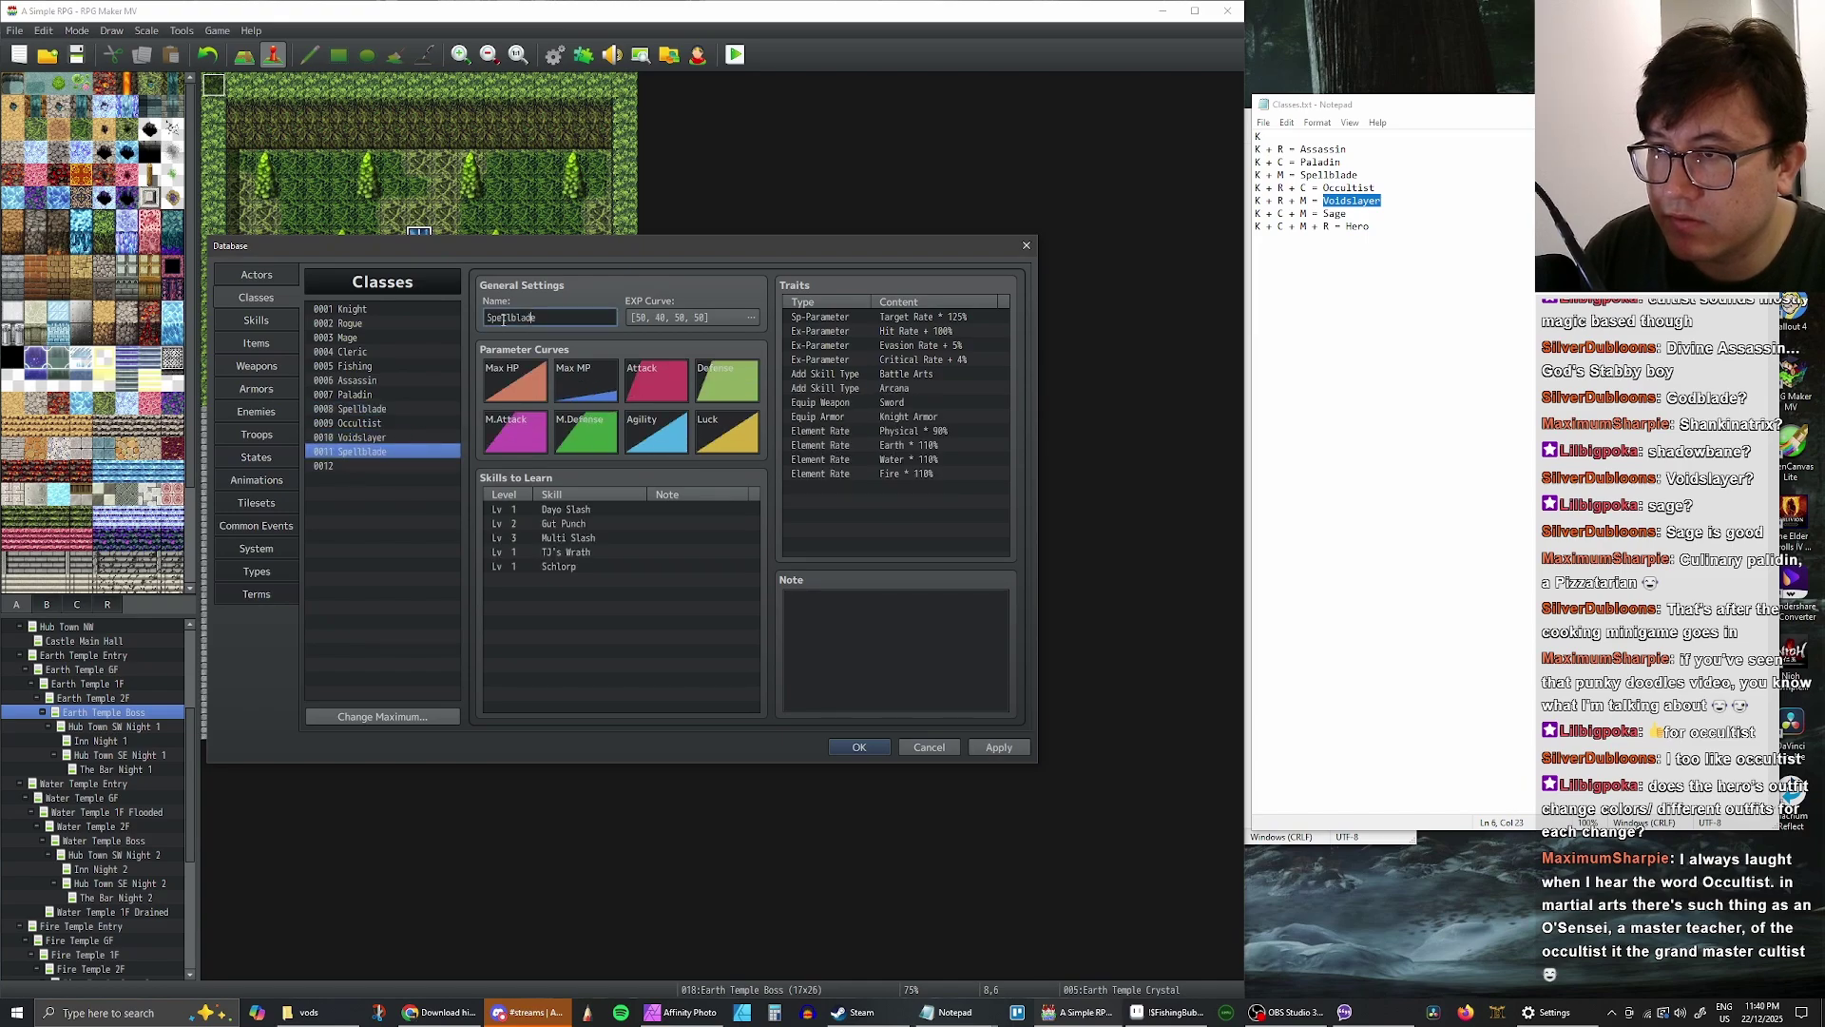
pyautogui.doubleClick(504, 318)
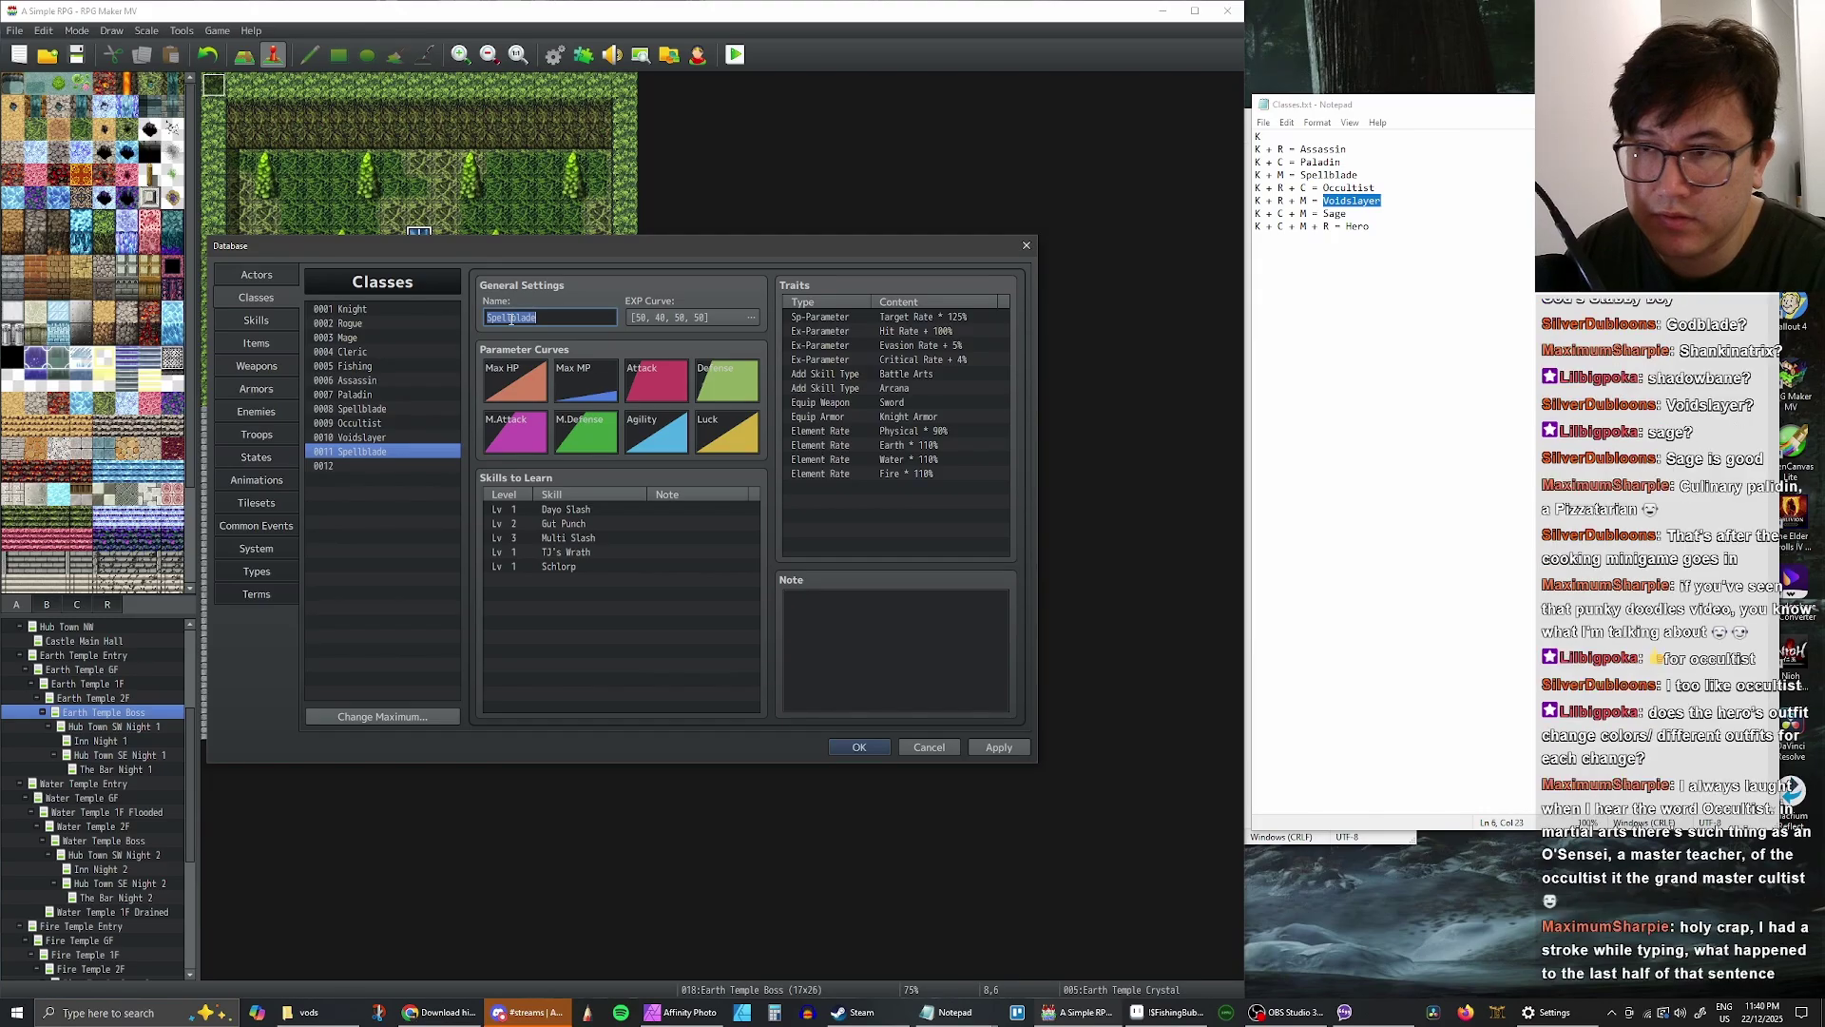
pyautogui.write('Sage')
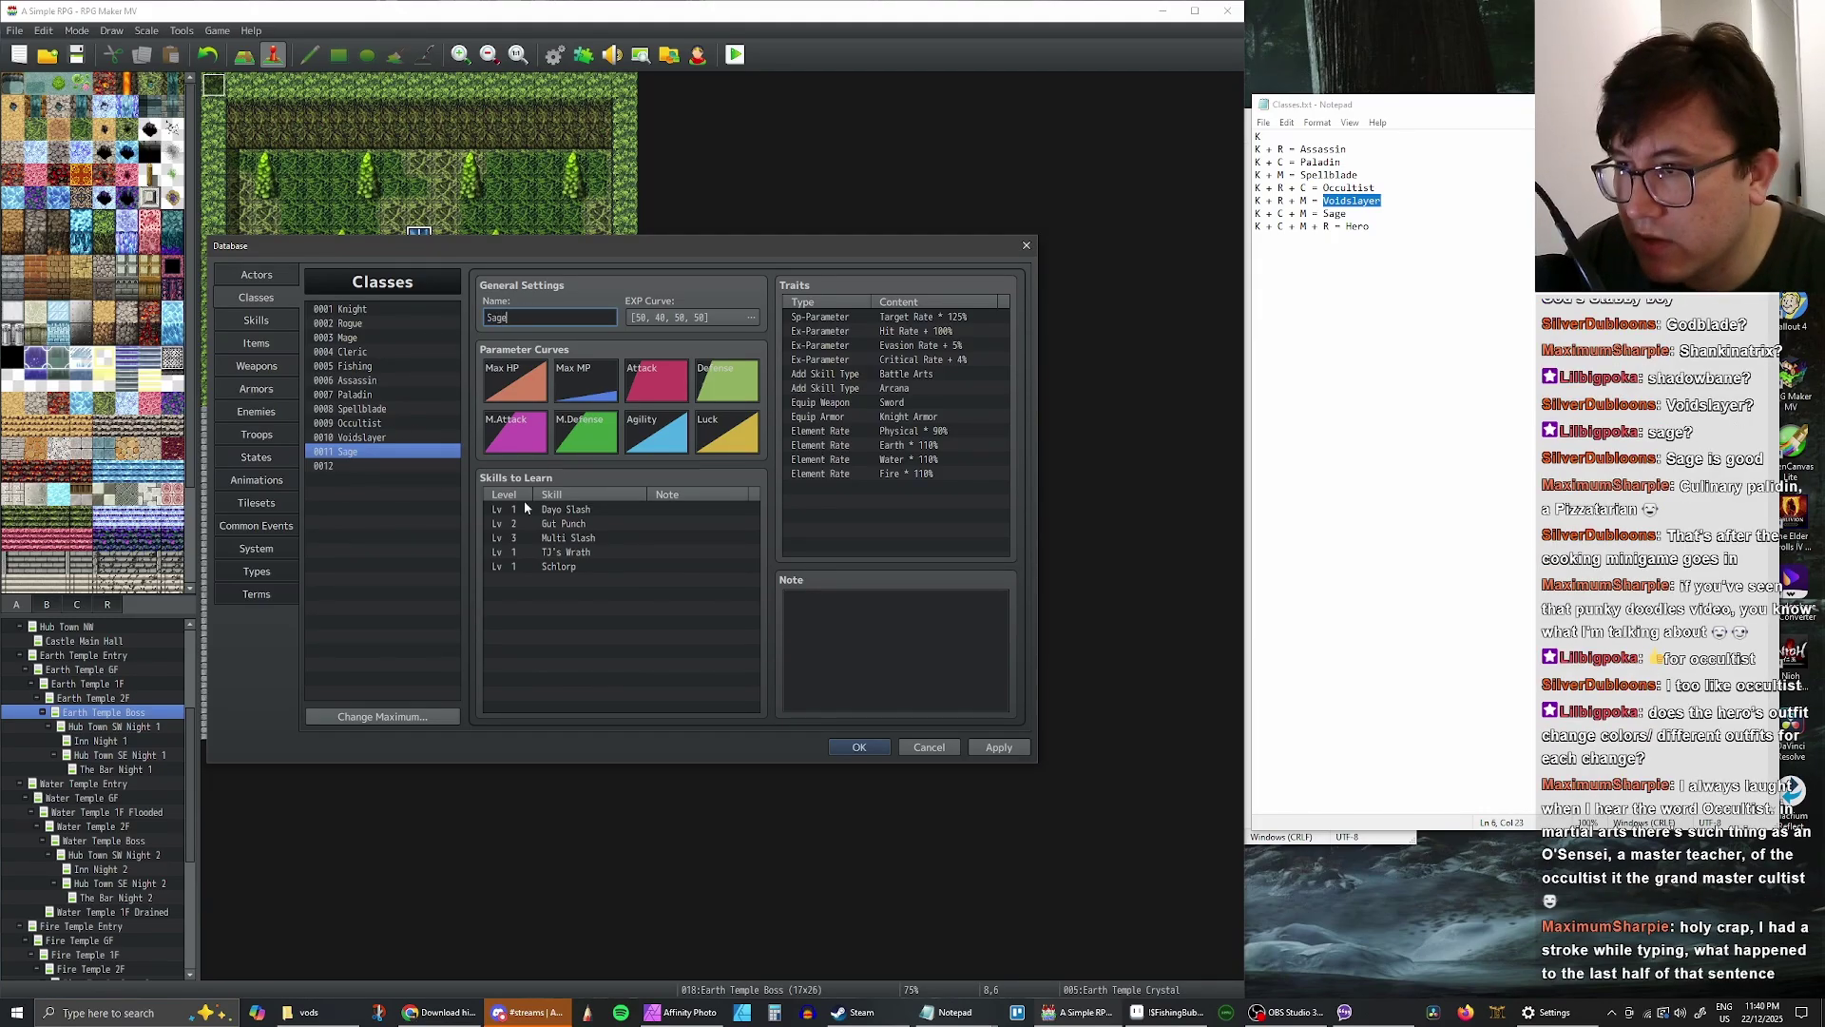
# - Review the learned skills and traits of the Knight, Paladin and Assassin classes
pyautogui.click(363, 305)
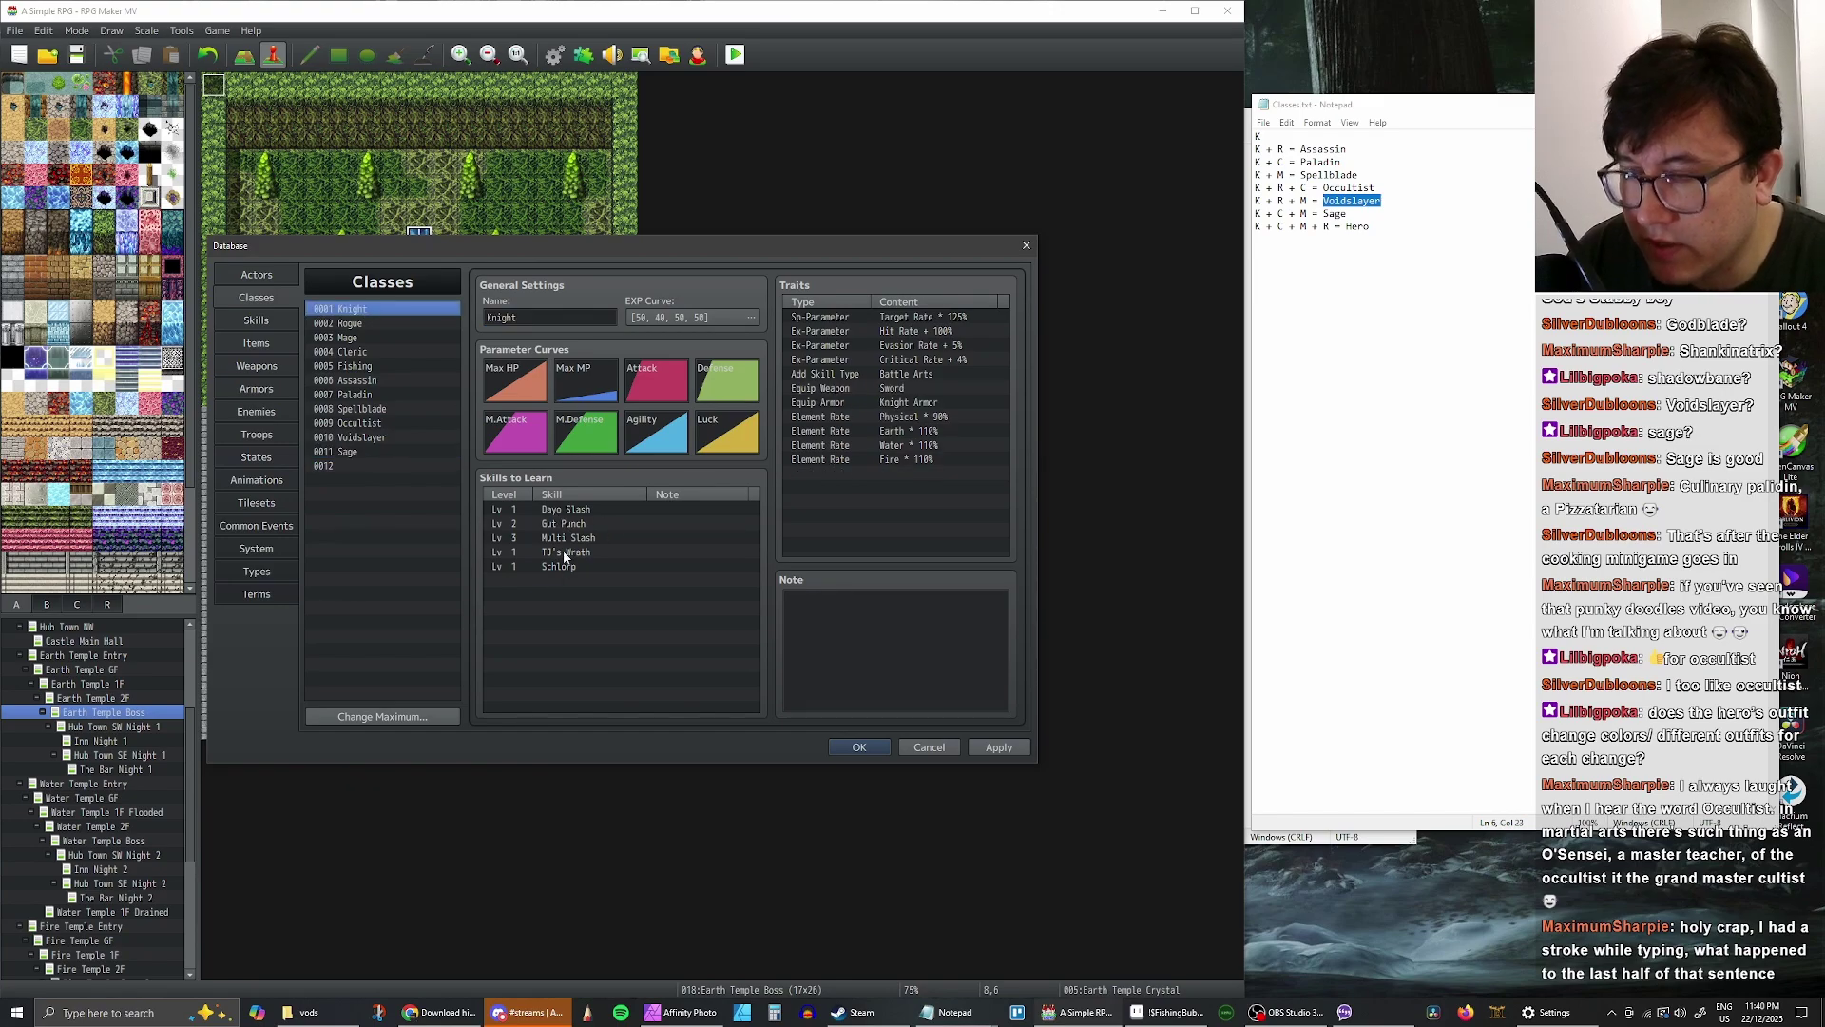
pyautogui.click(366, 397)
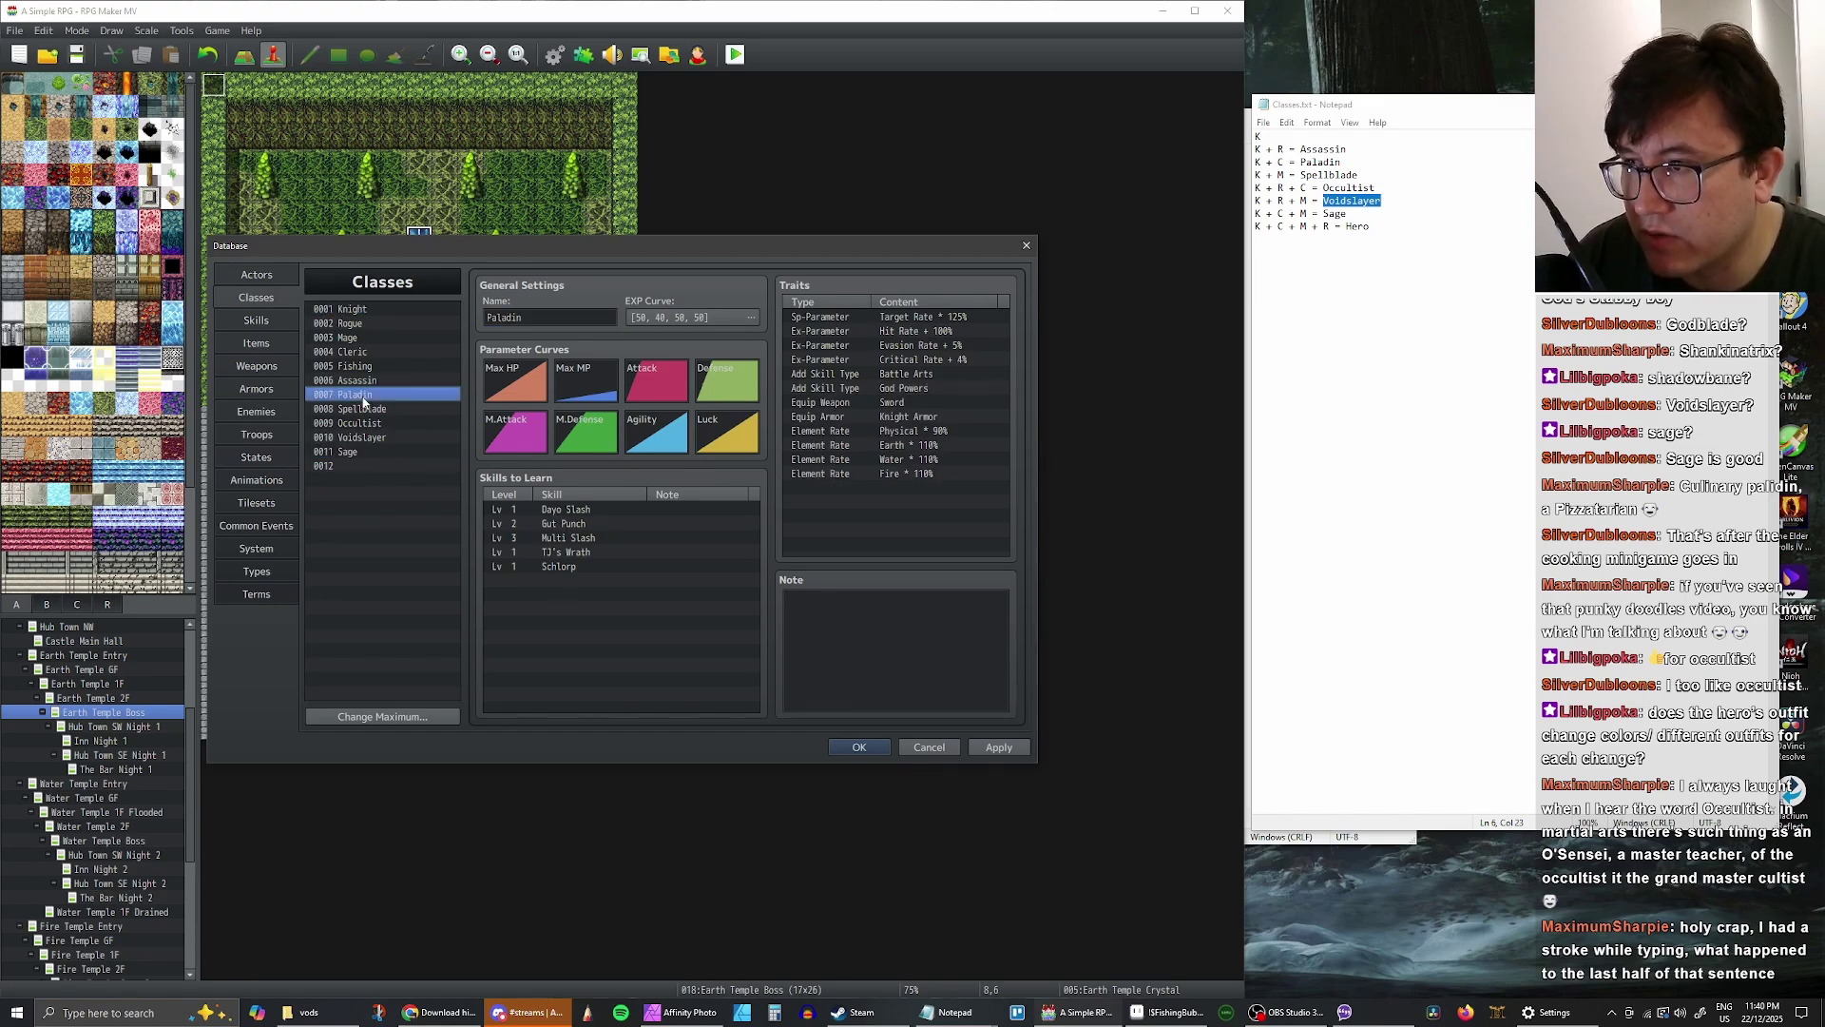
pyautogui.click(366, 381)
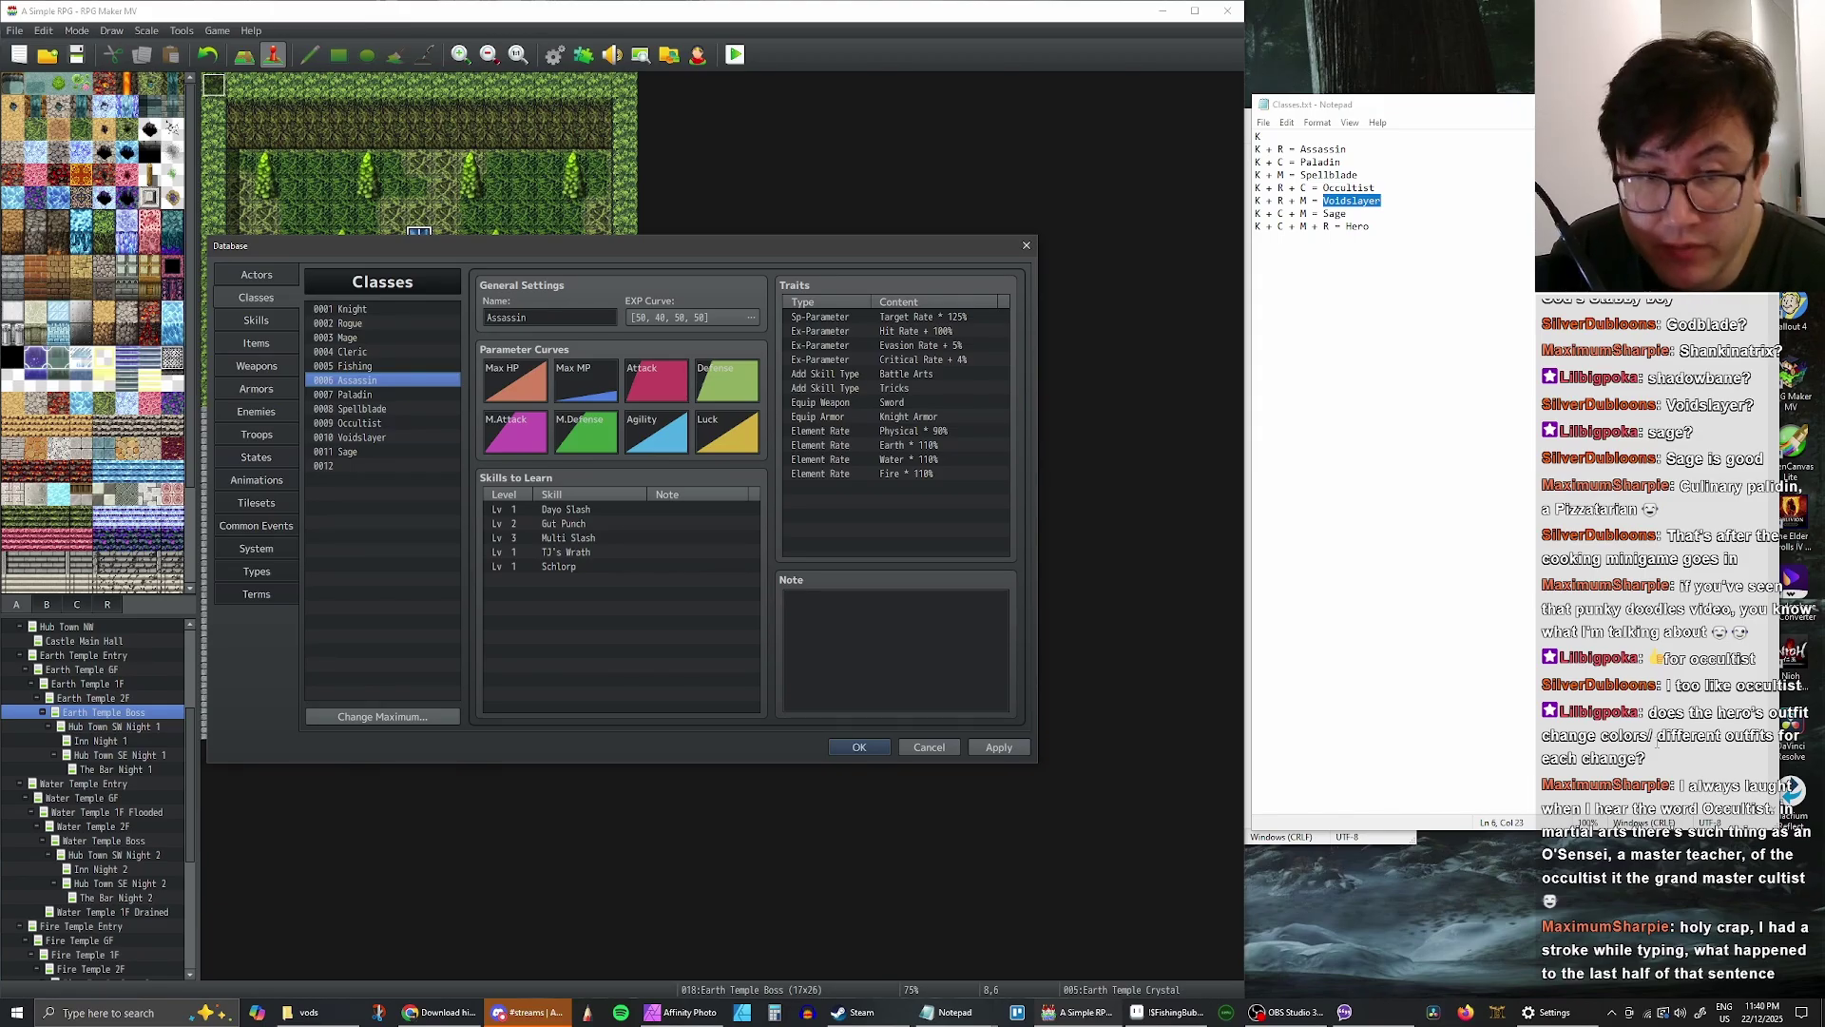
# - In TO DO LIST.txt, add the first entry "Potentially change armor color with class change for Knight.", save the file and minimize it
pyautogui.click(951, 1012)
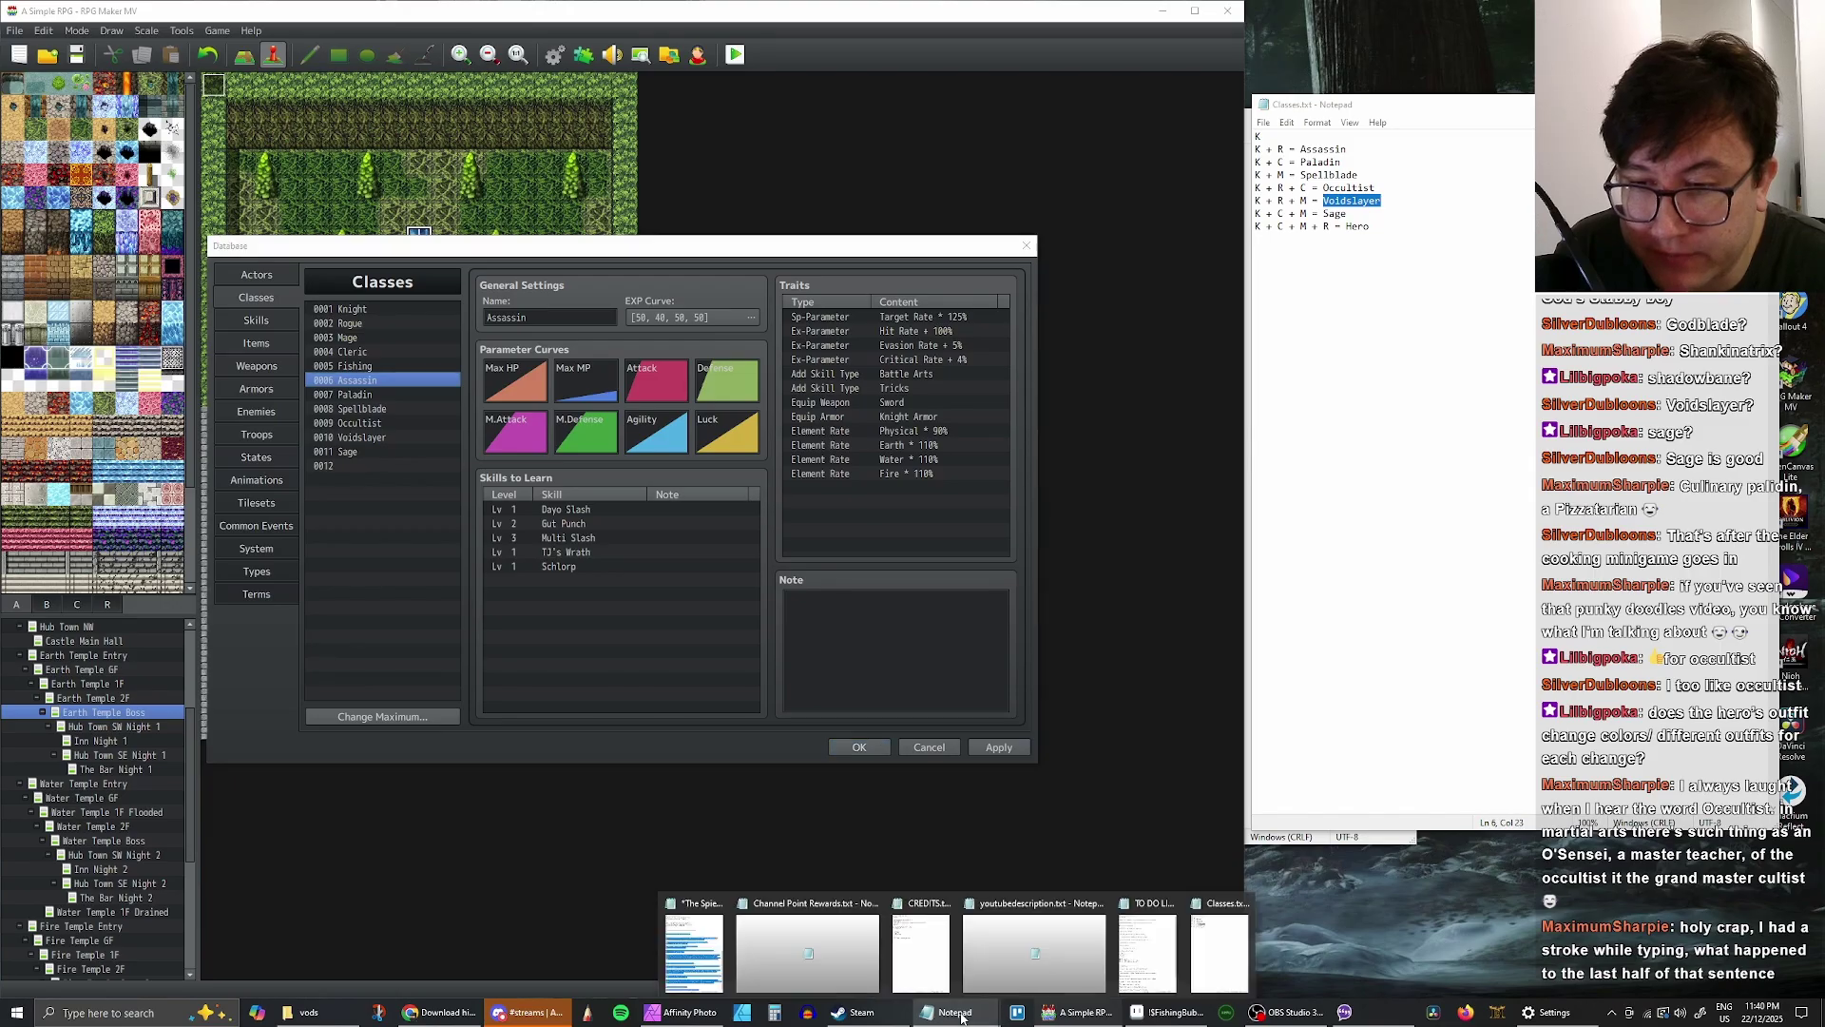
pyautogui.click(1145, 946)
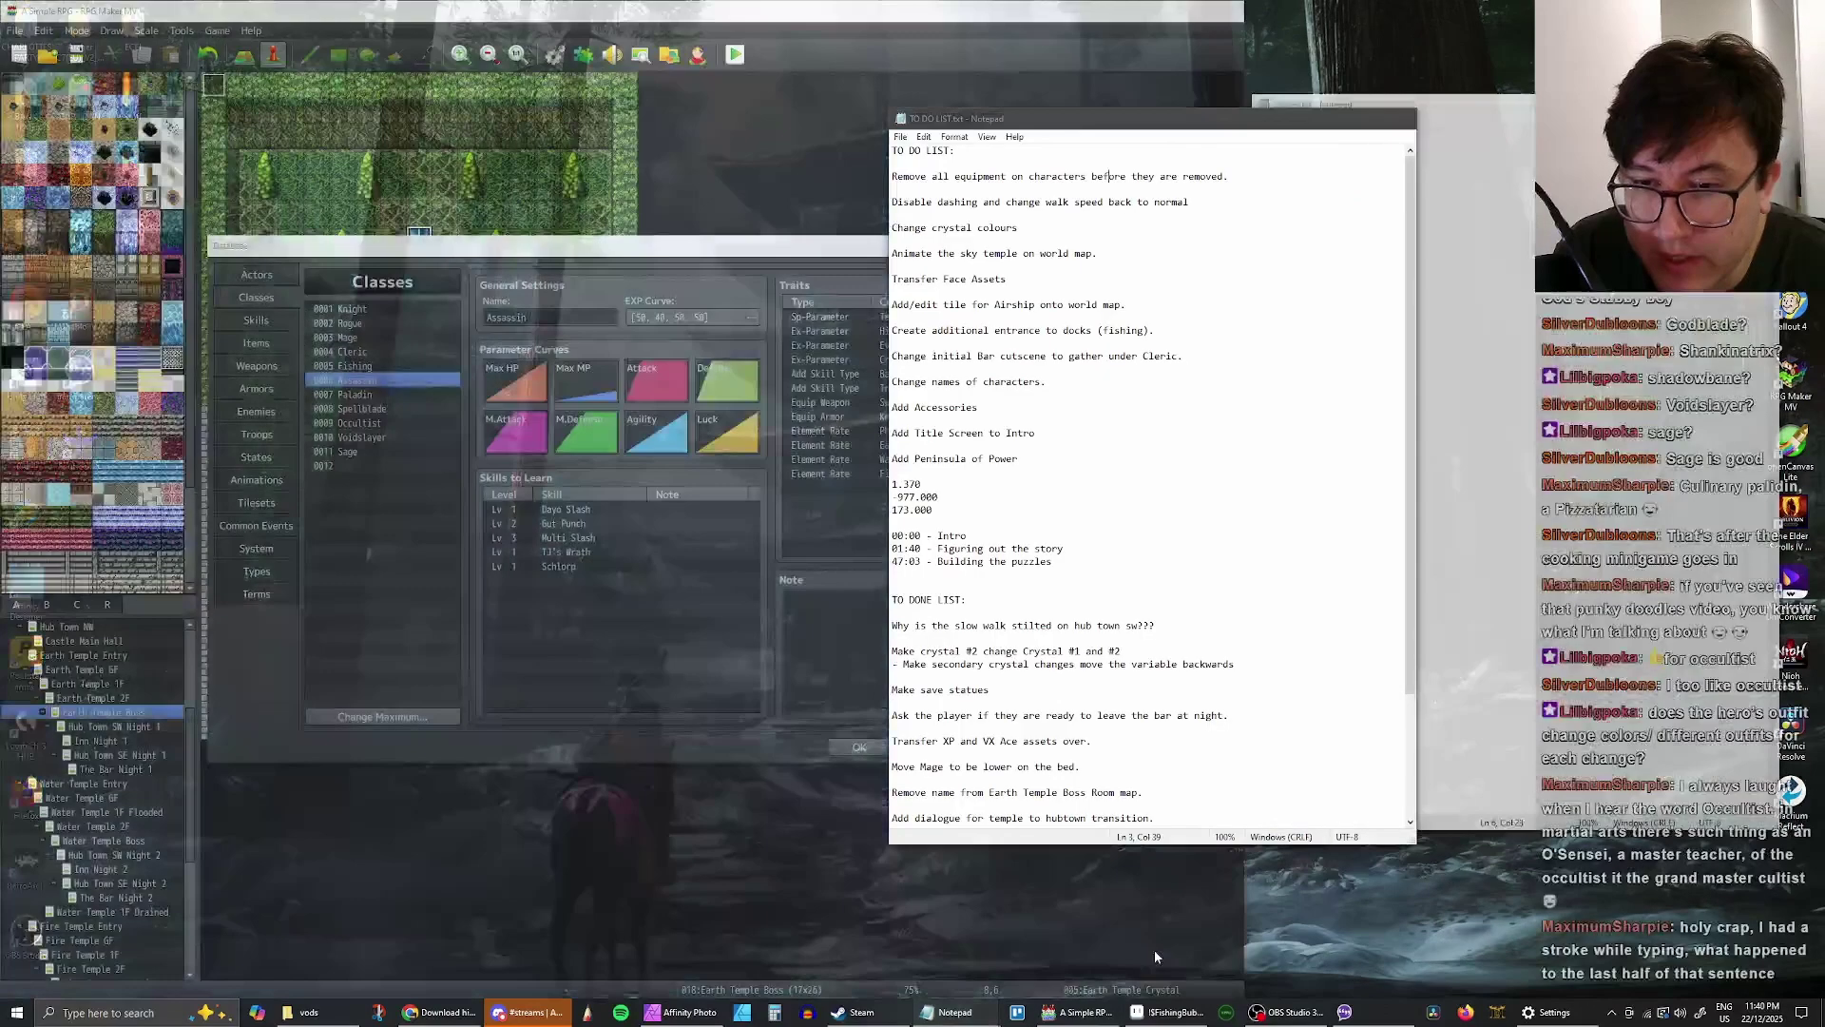
pyautogui.click(999, 156)
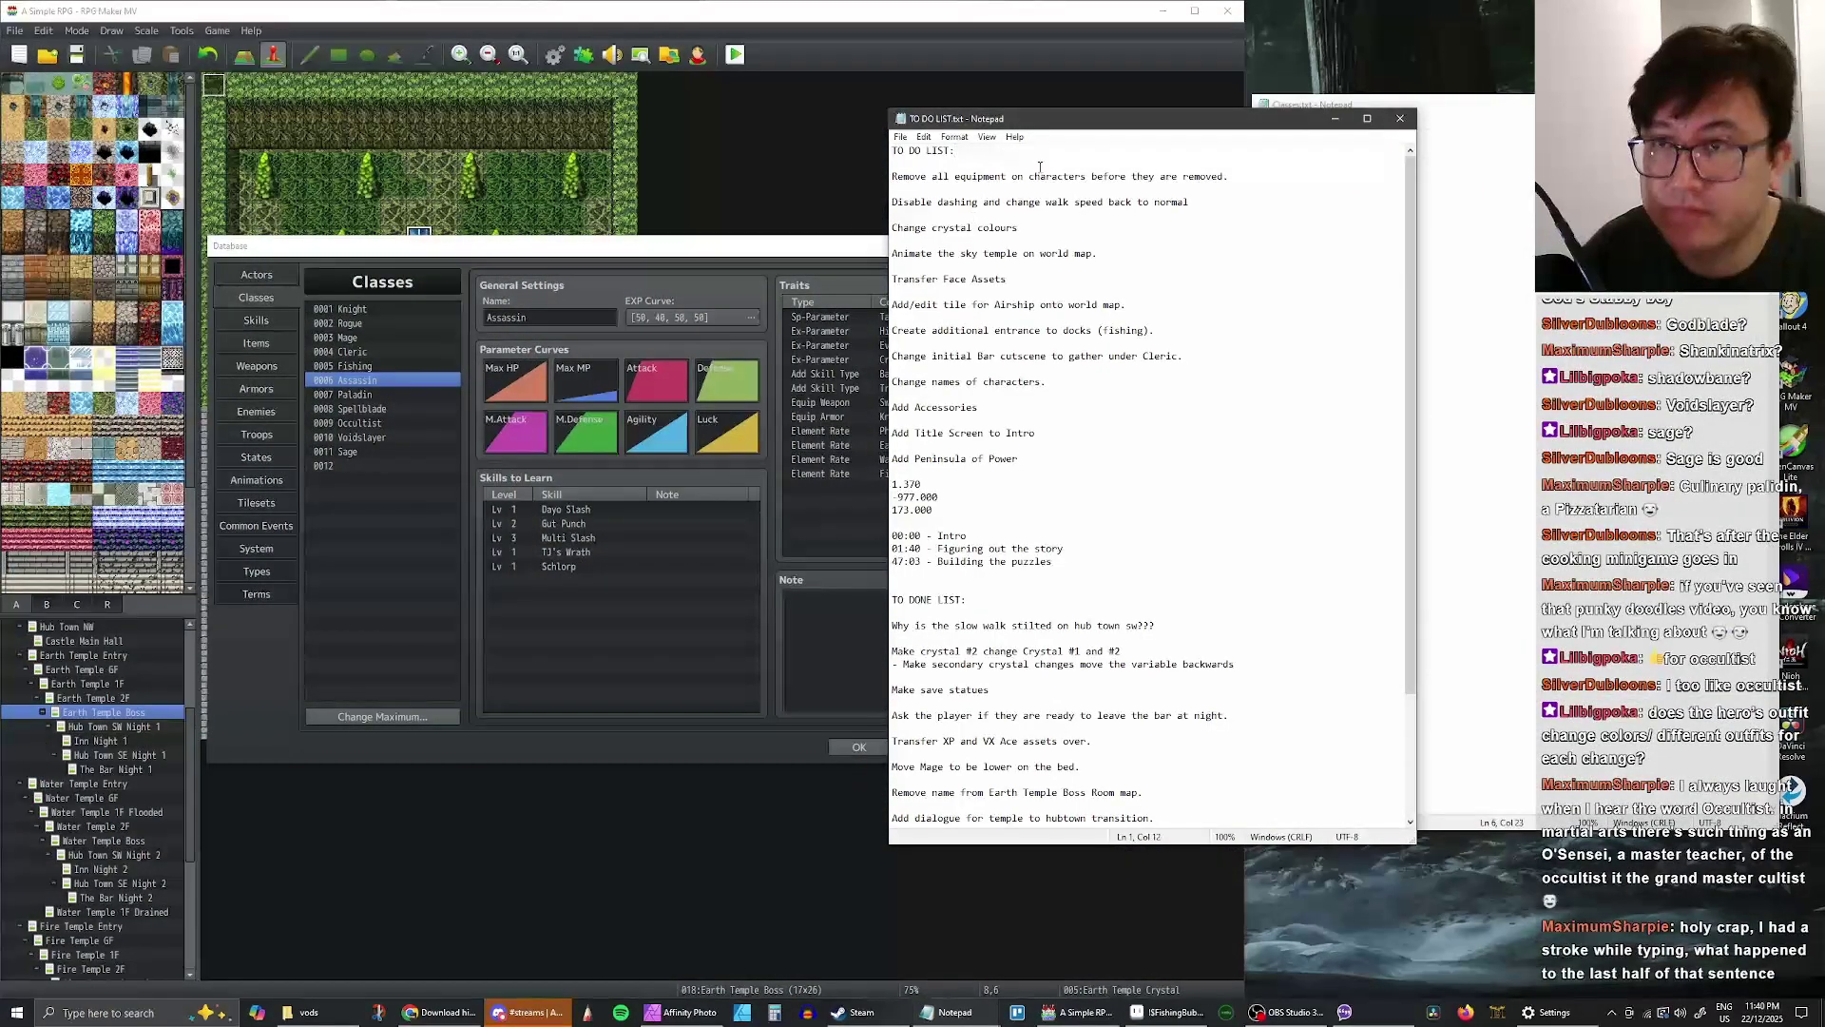
pyautogui.press('Return')
pyautogui.press('Return')
pyautogui.write('Poten')
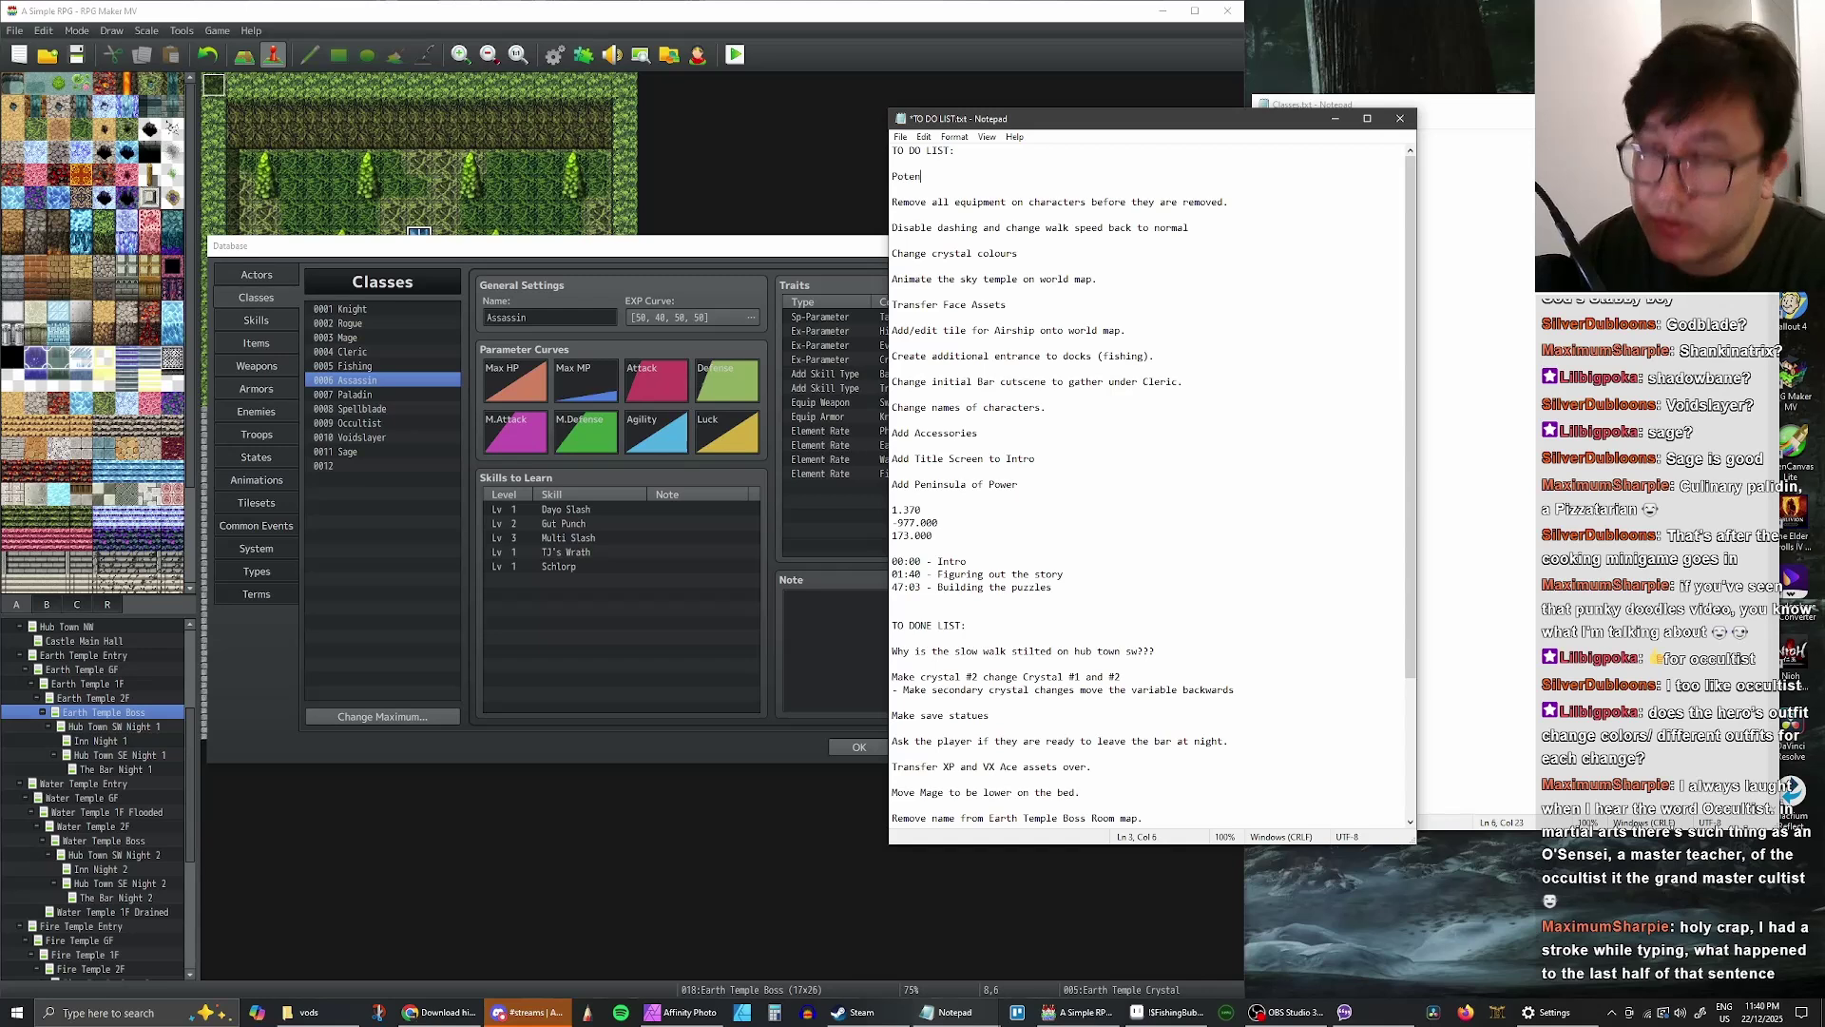
pyautogui.write('tially change a')
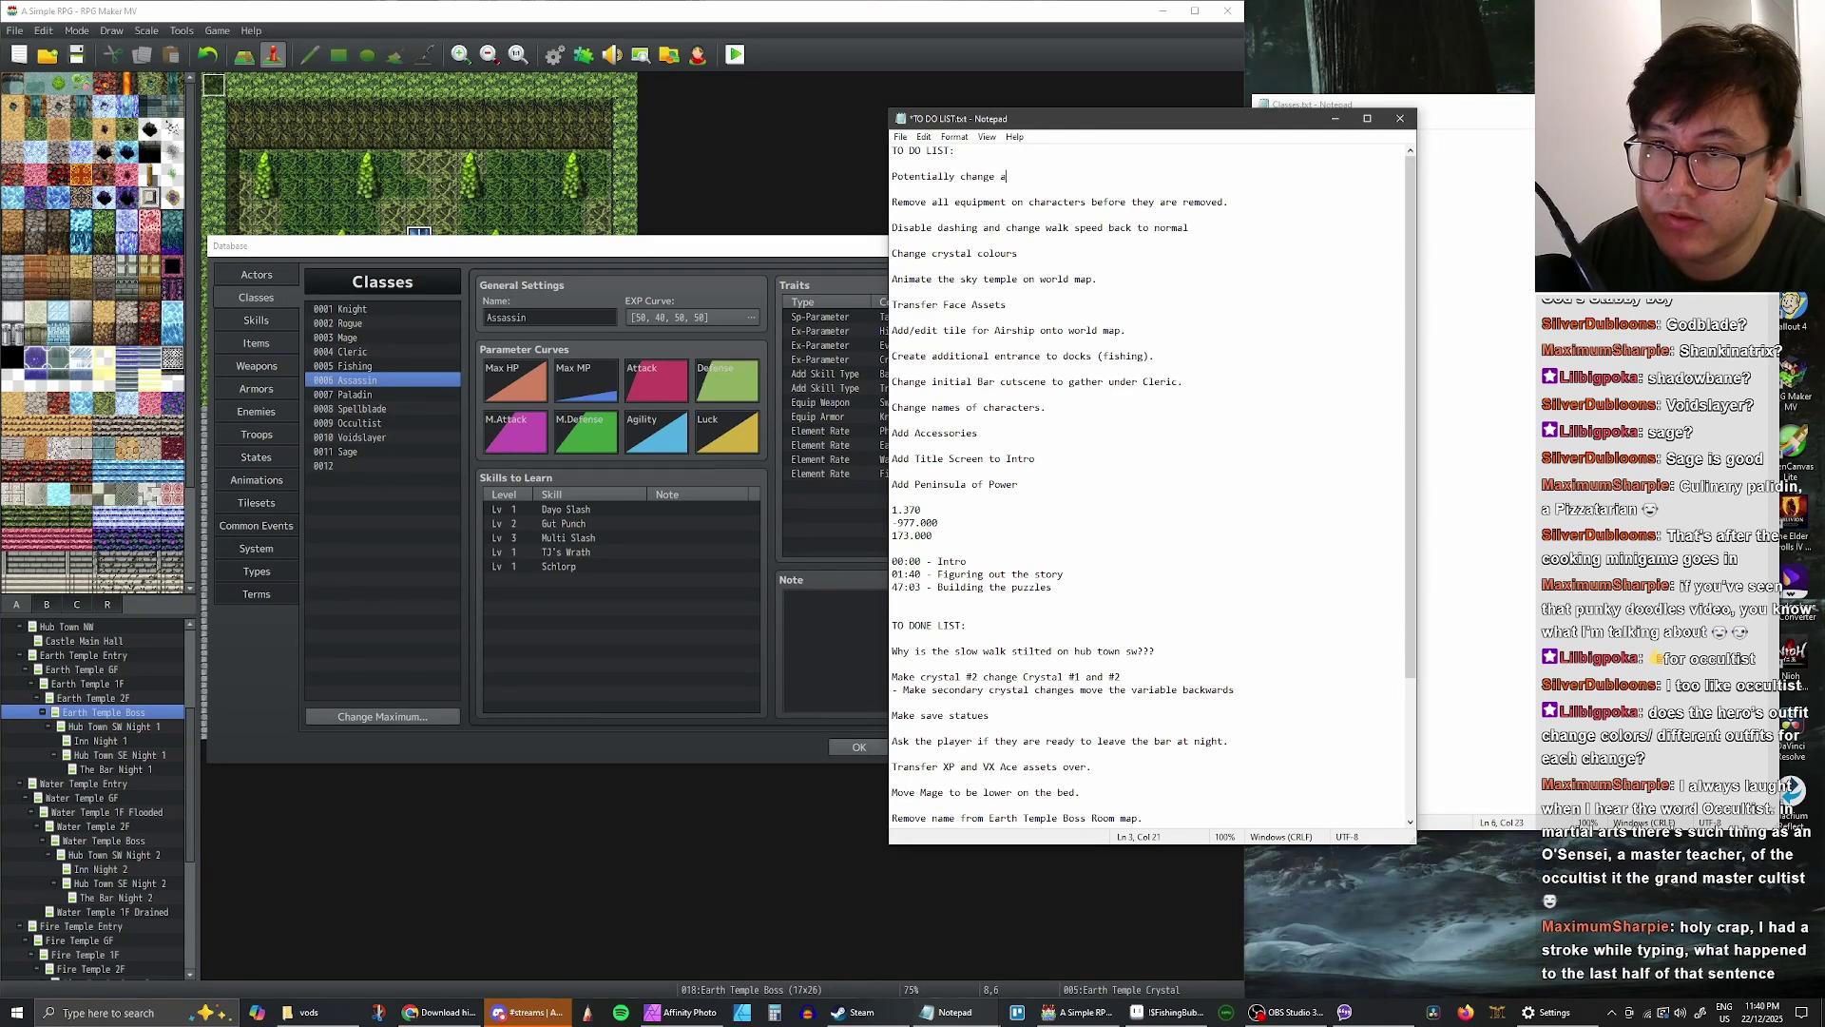
pyautogui.write('rmor c')
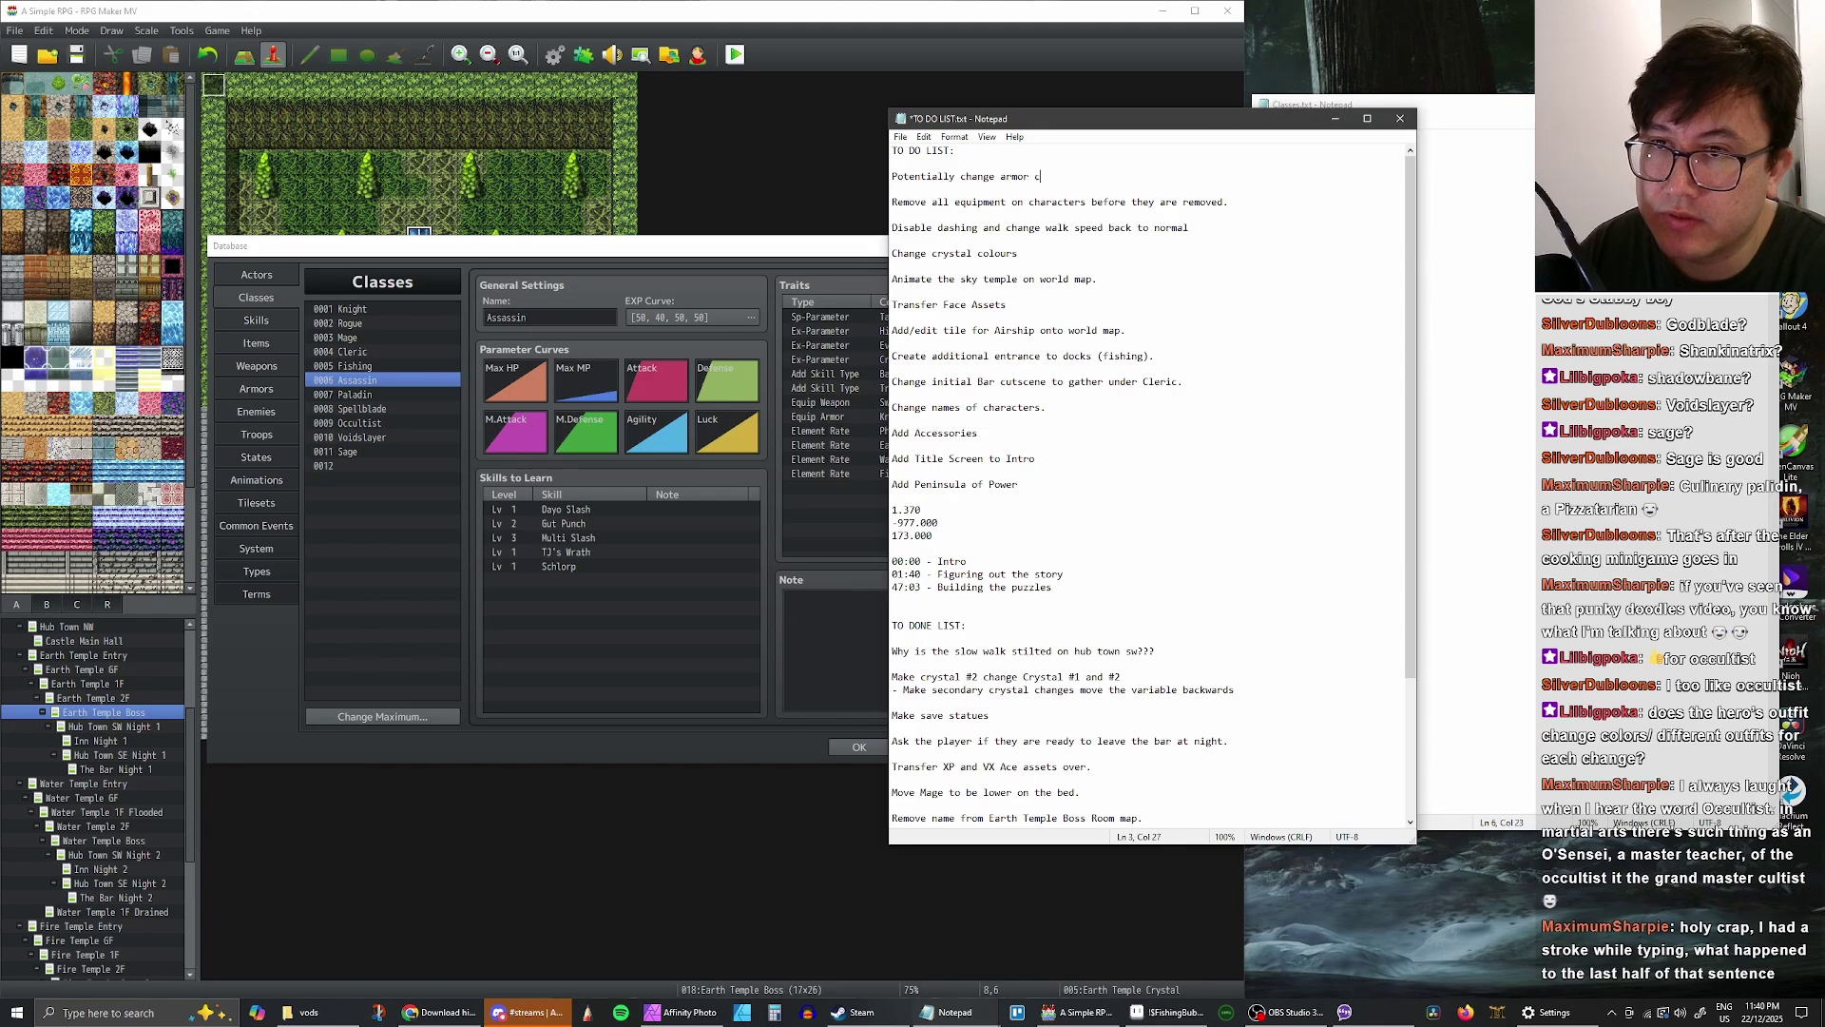
pyautogui.write('olor ')
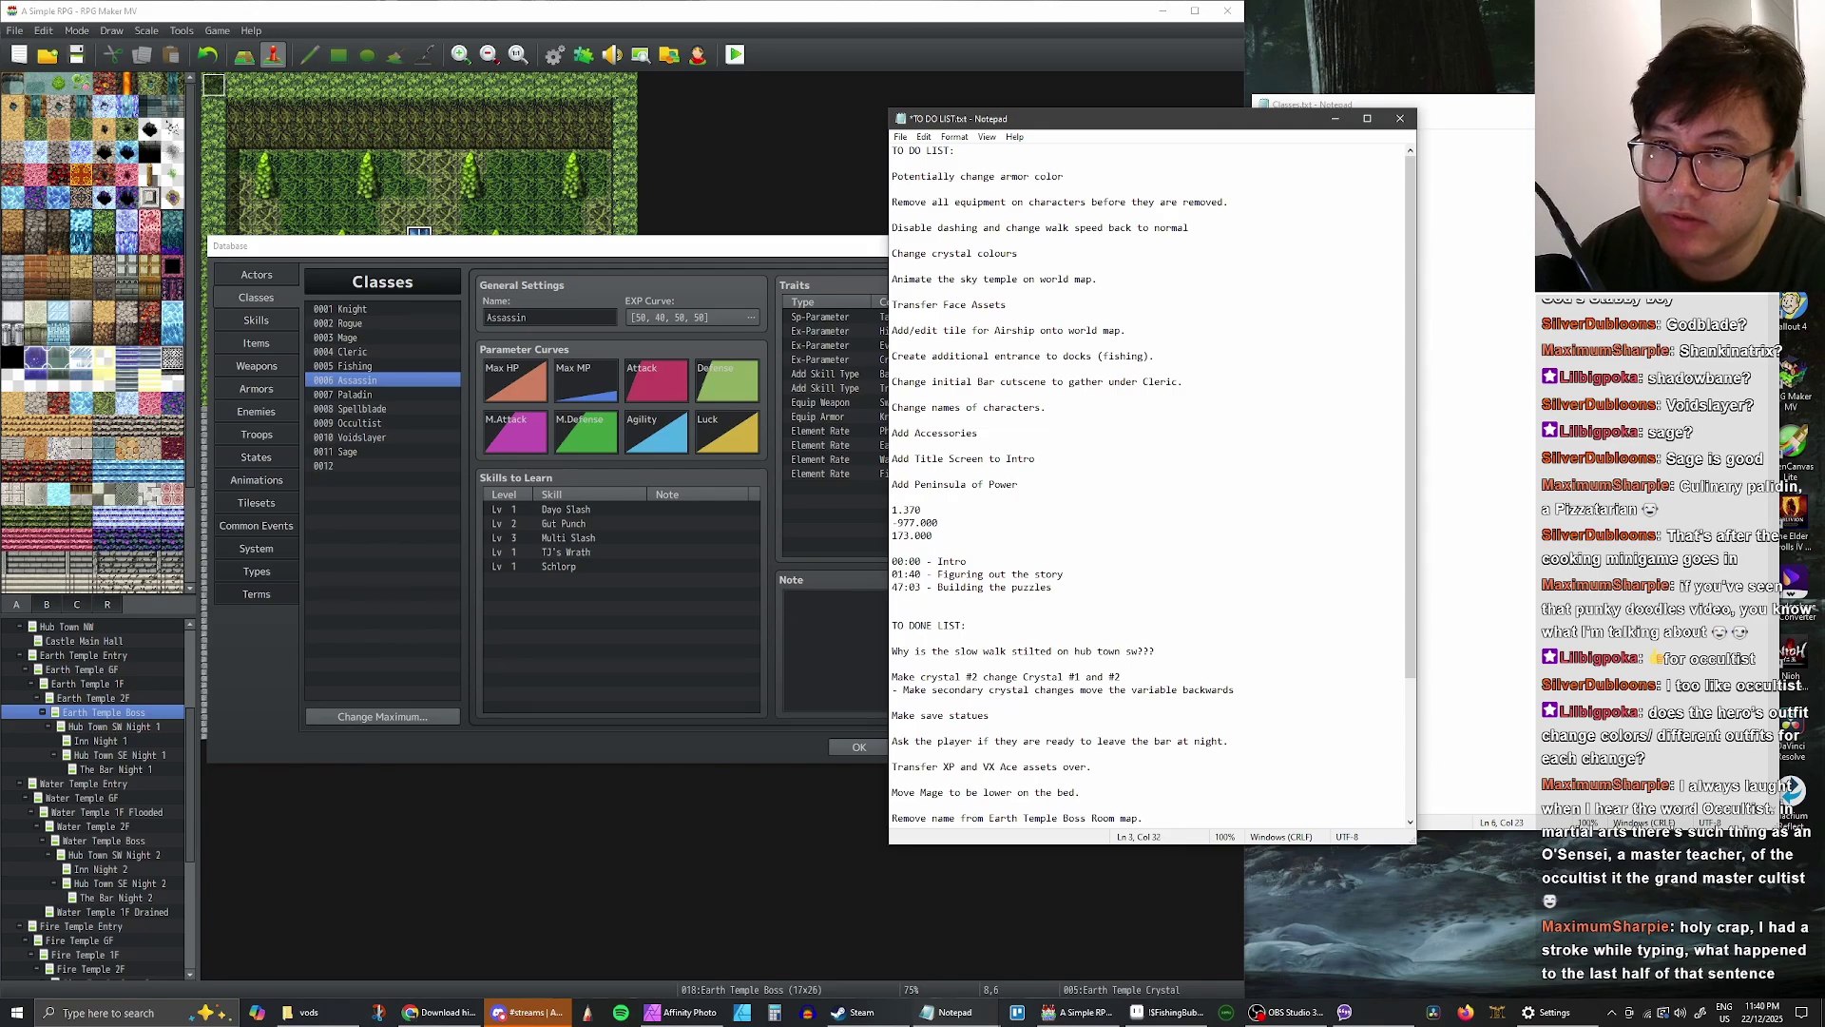
pyautogui.write('with class chang')
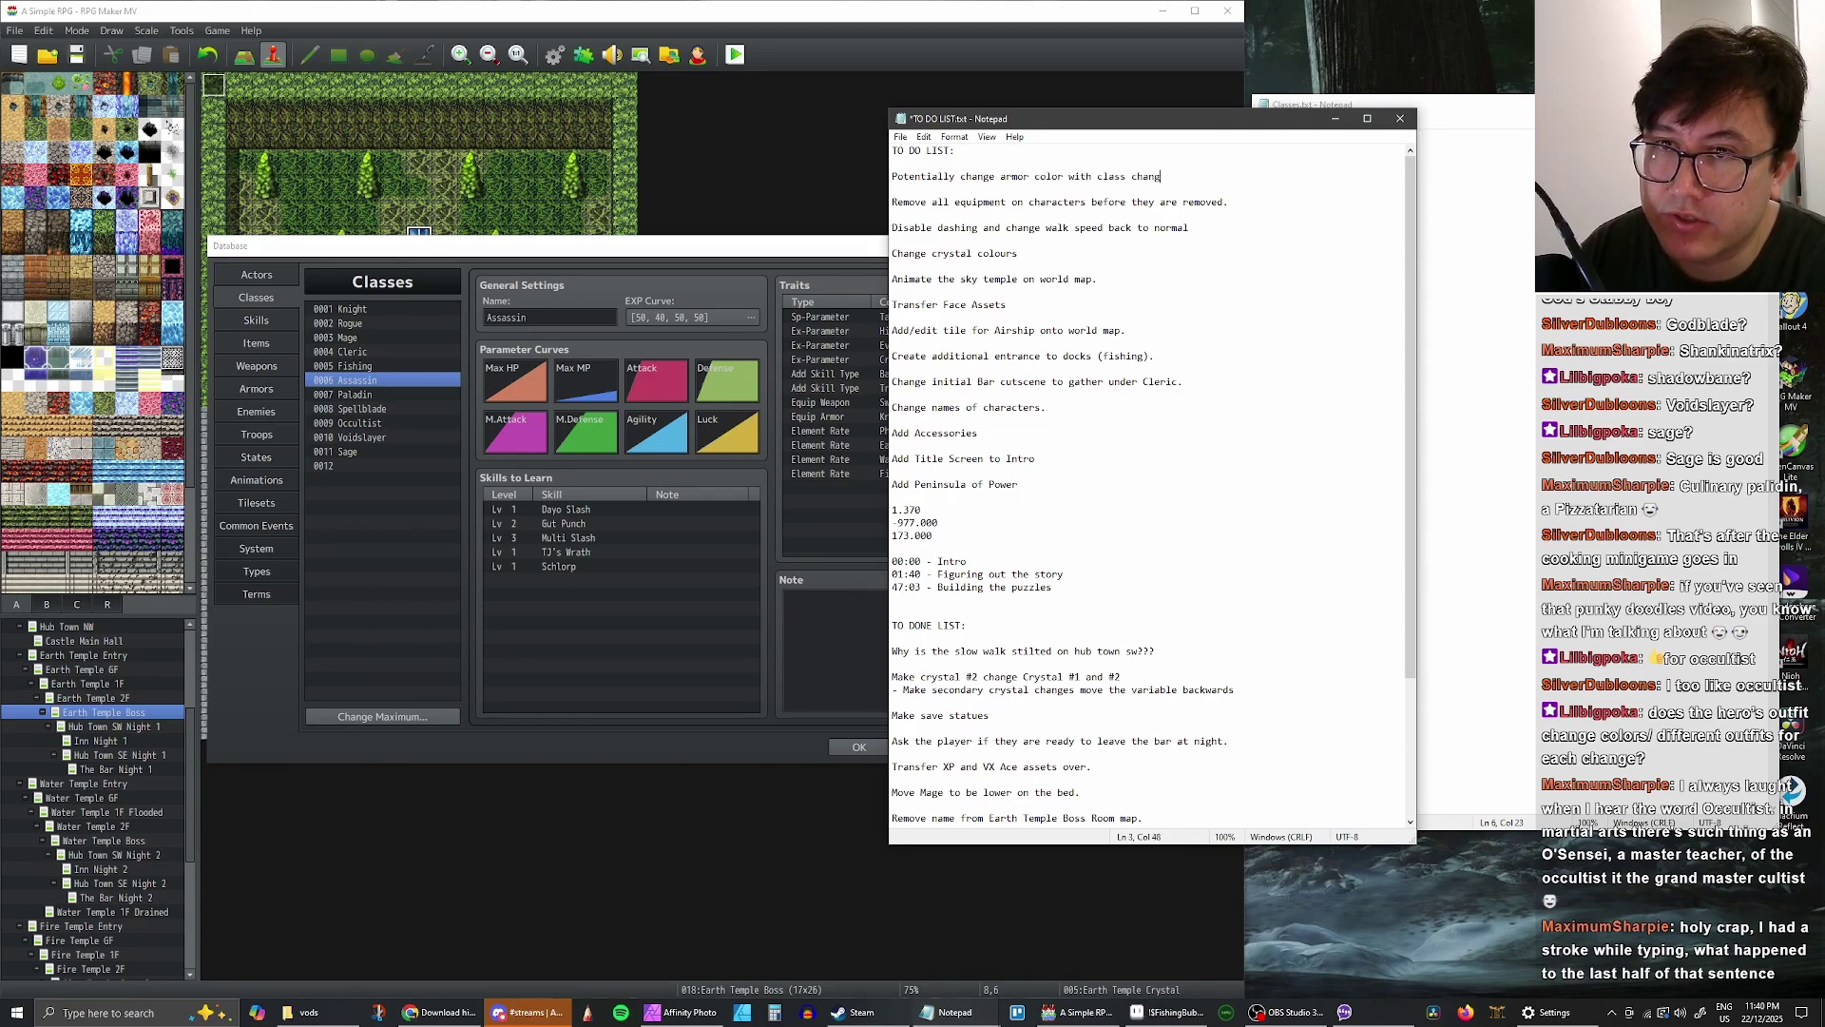
pyautogui.write('e for K')
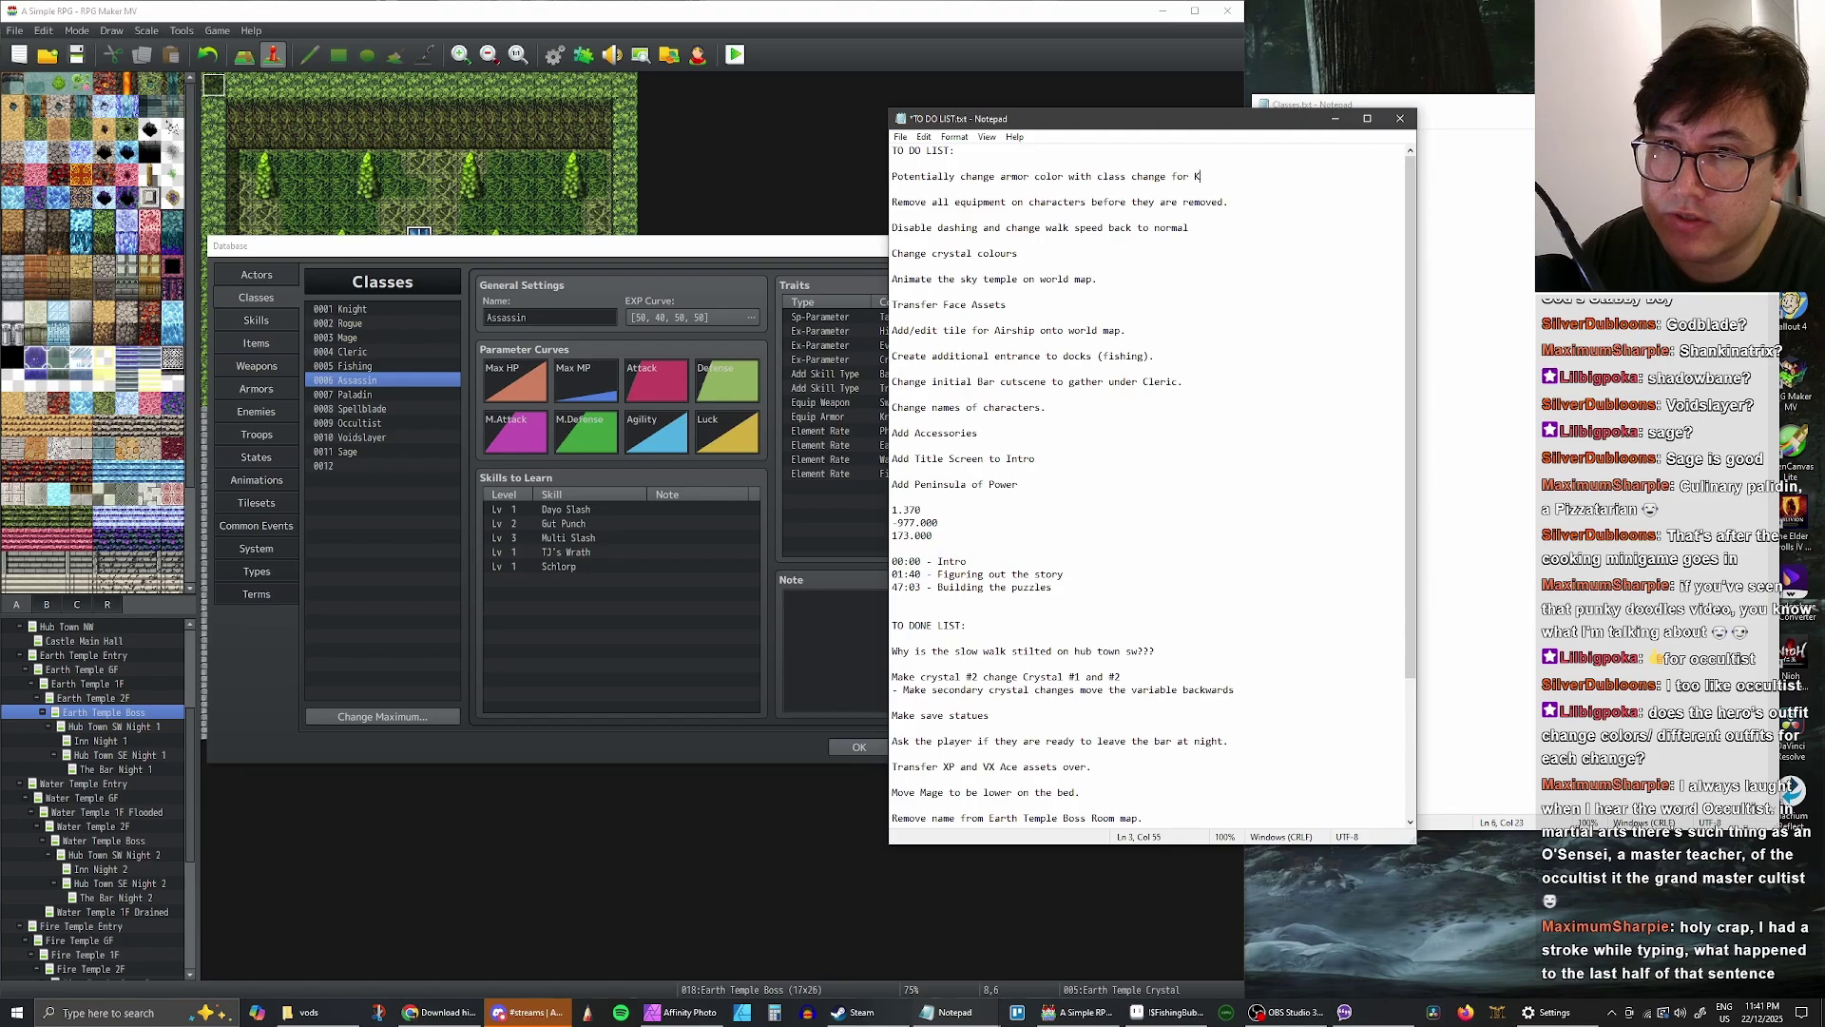
pyautogui.write('night')
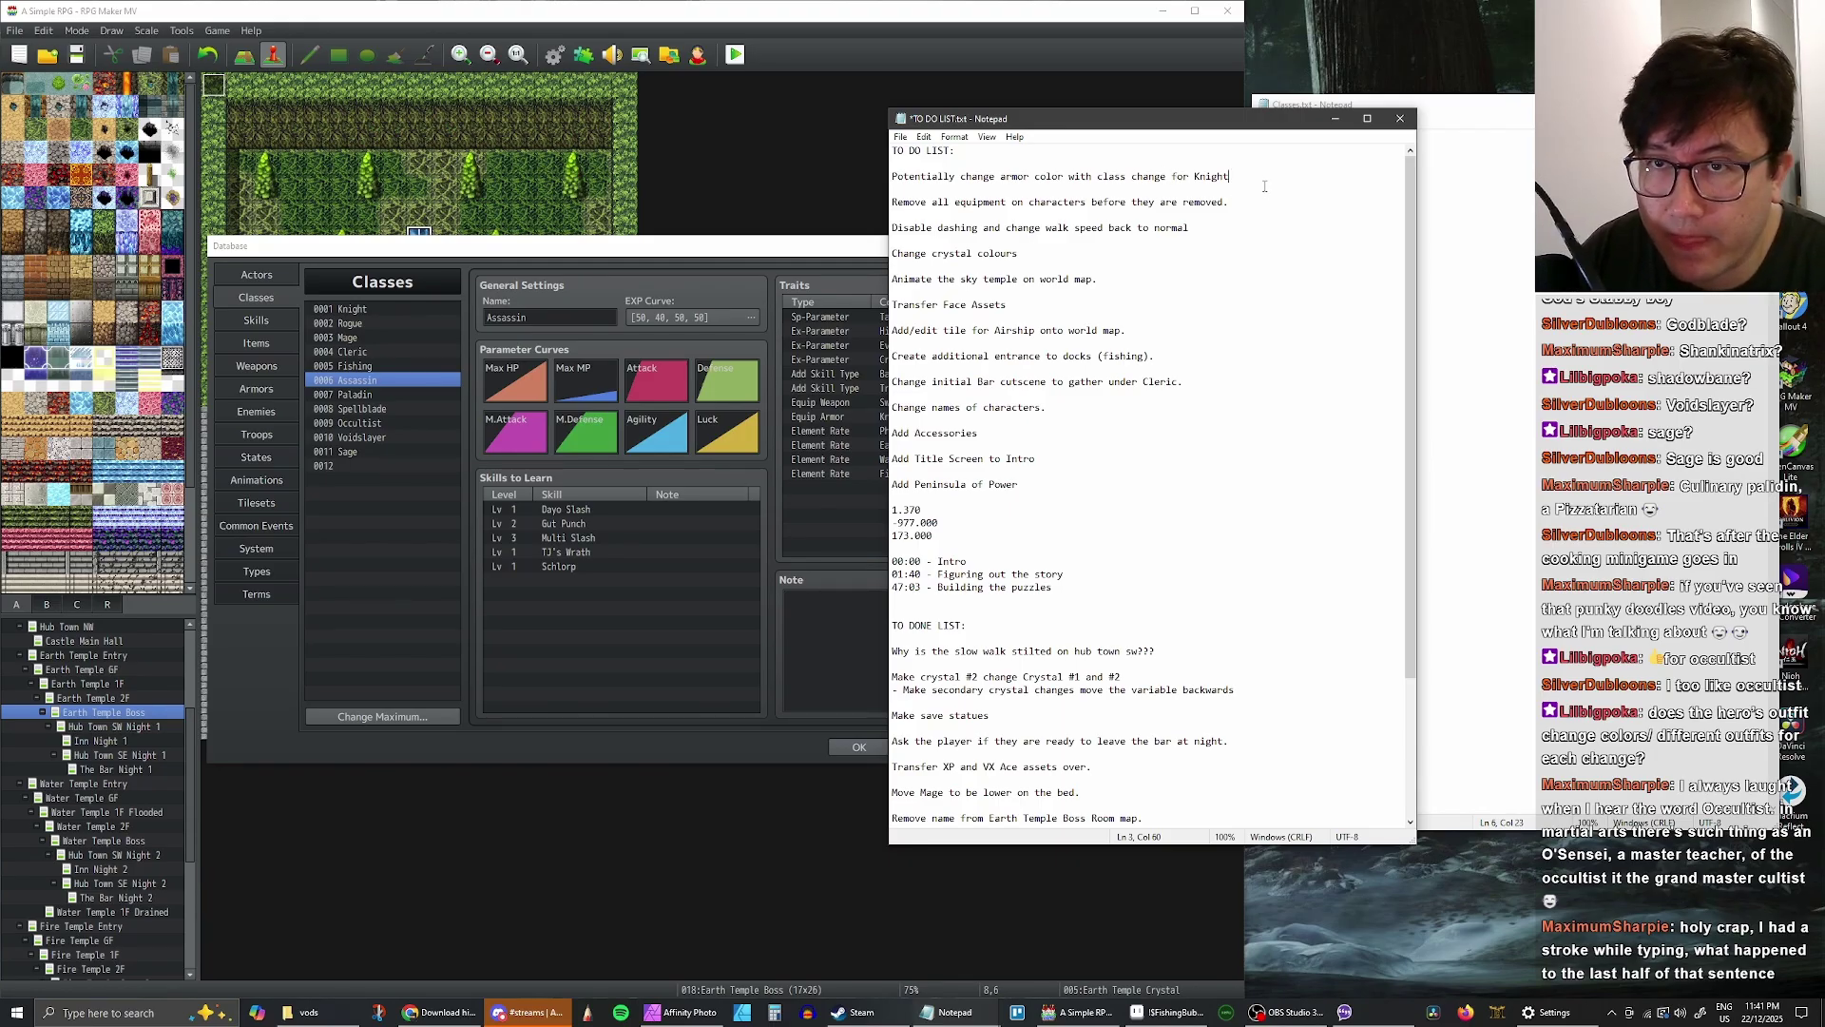
pyautogui.write('.')
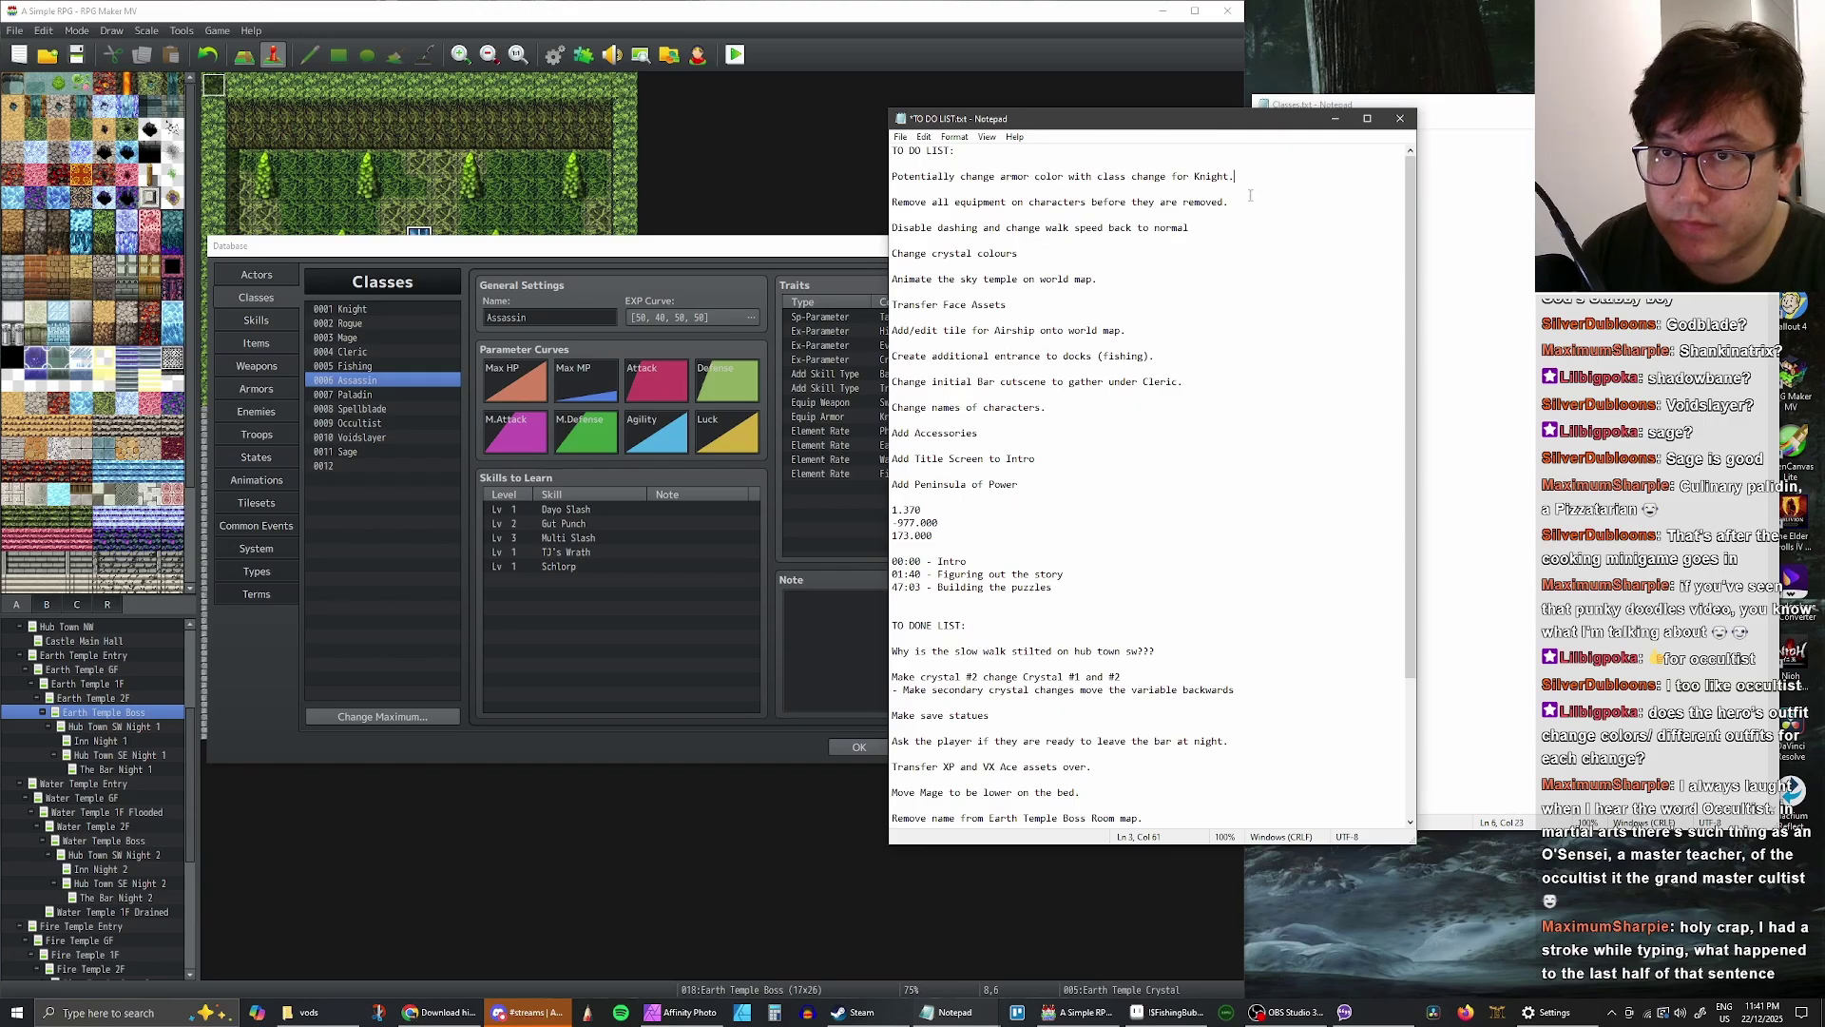
pyautogui.hotkey('ctrl', 's')
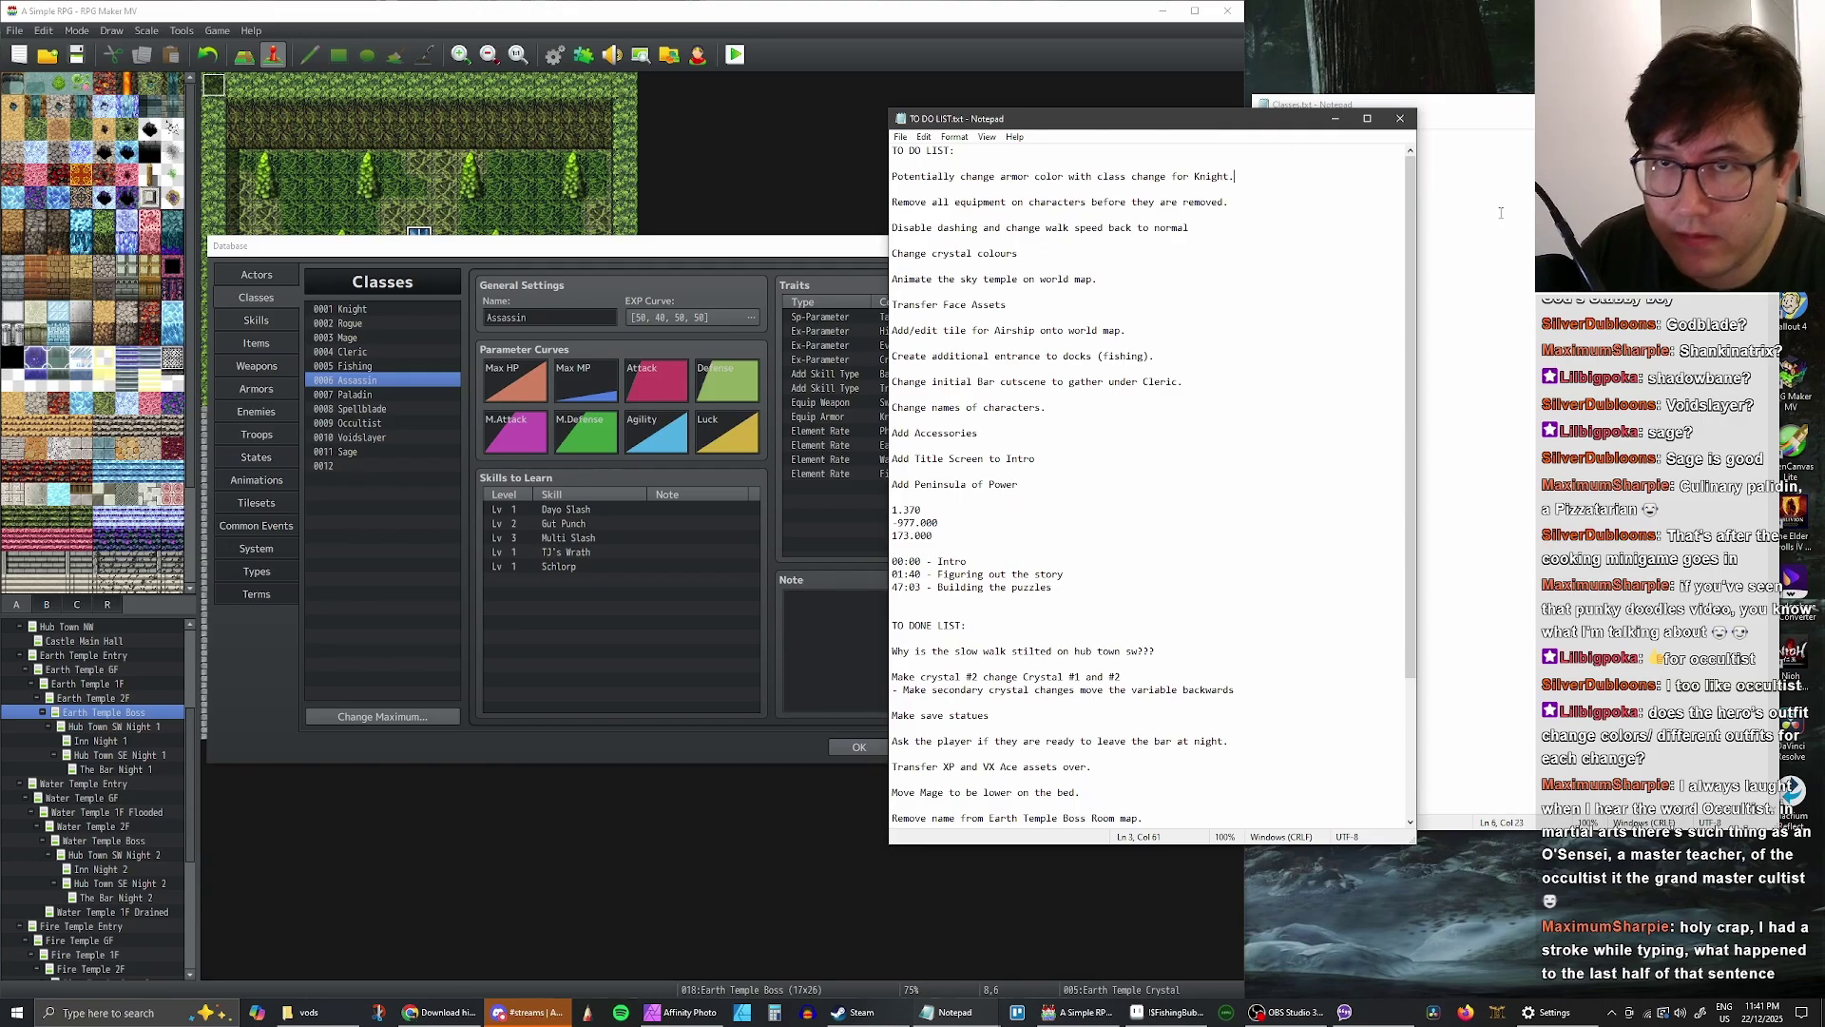
pyautogui.click(1501, 211)
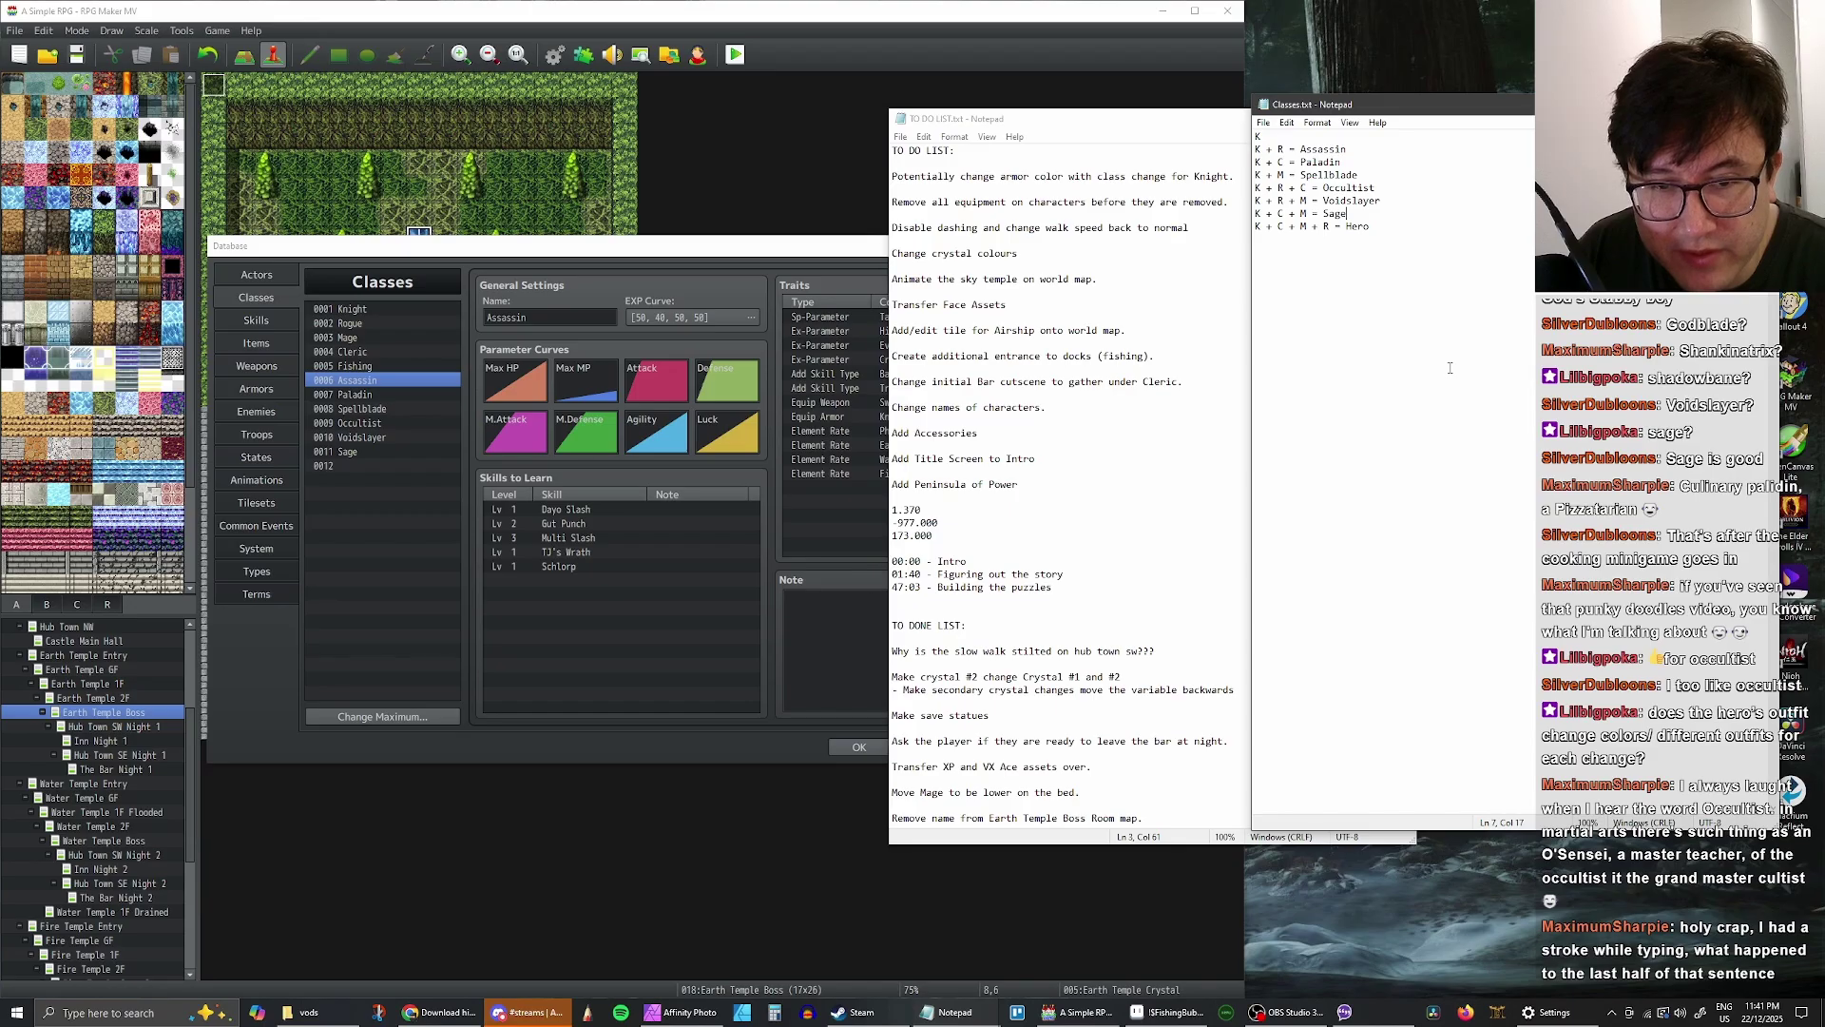
pyautogui.click(1171, 123)
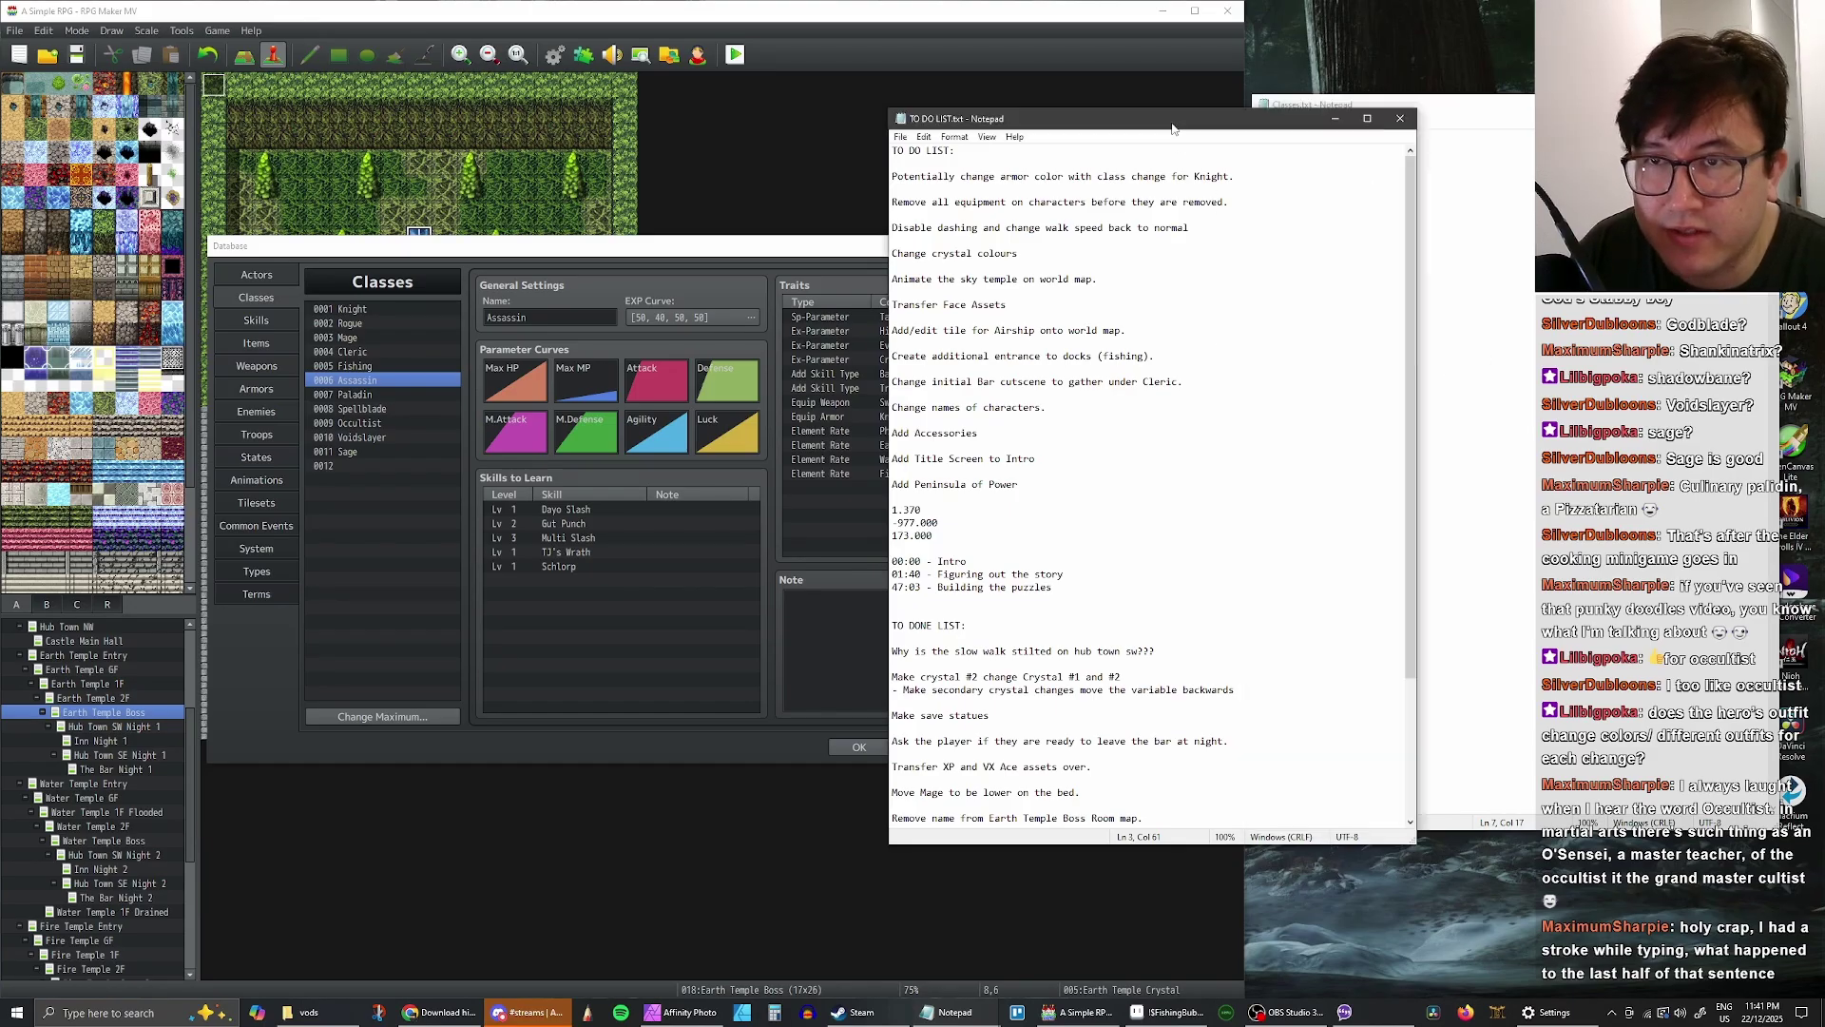
pyautogui.click(1335, 120)
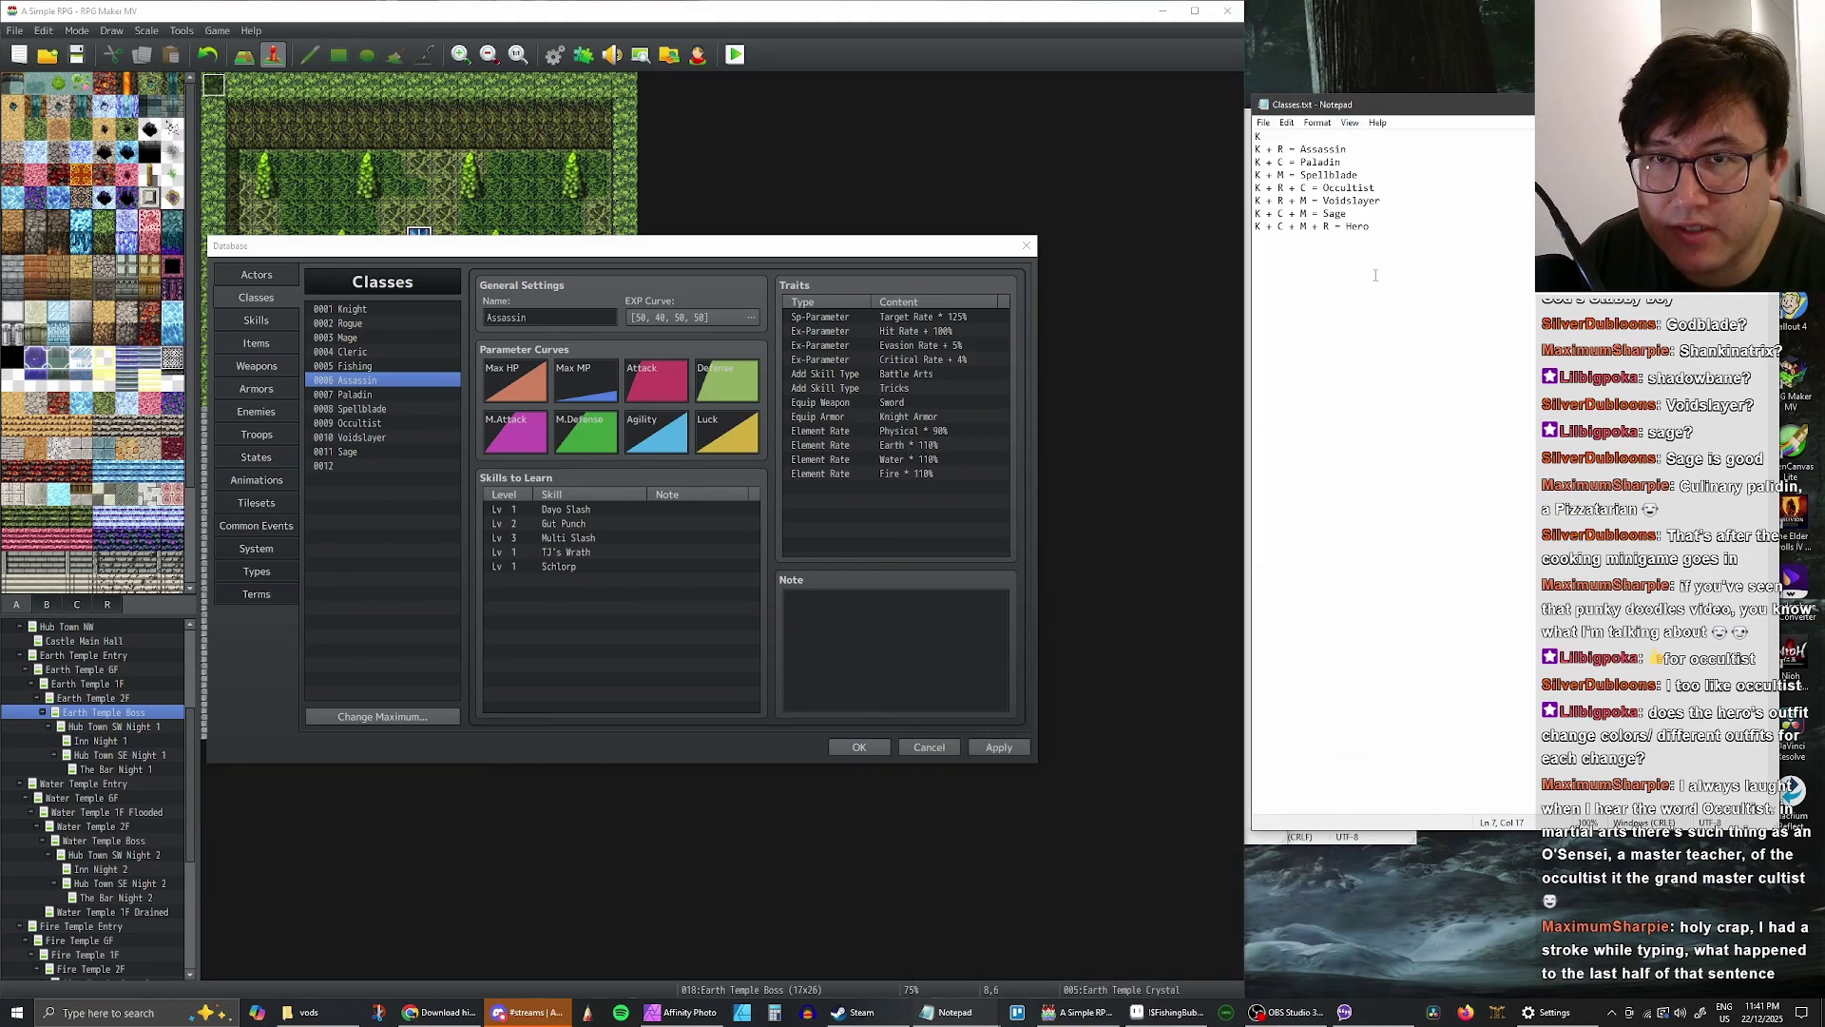
# - Duplicate the Sage class's Arcana skill type trait, change the copy to God Powers, and apply the database changes
pyautogui.click(390, 436)
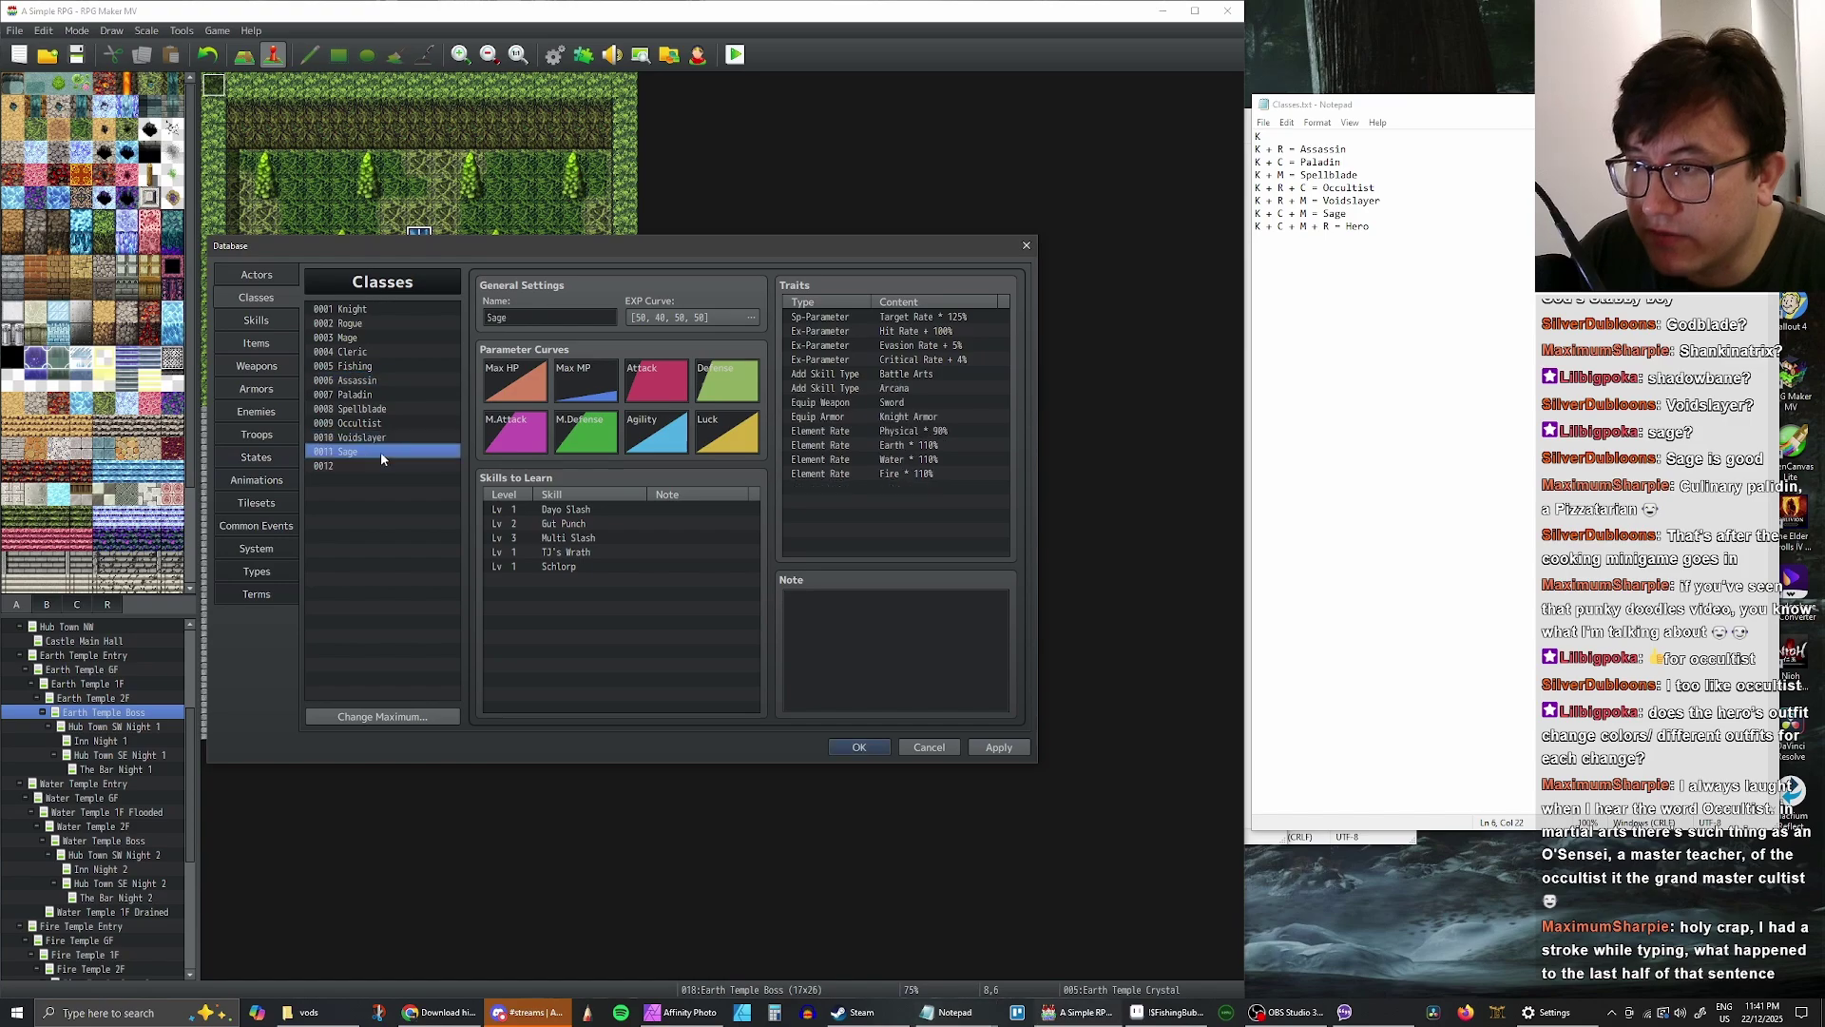
pyautogui.click(389, 452)
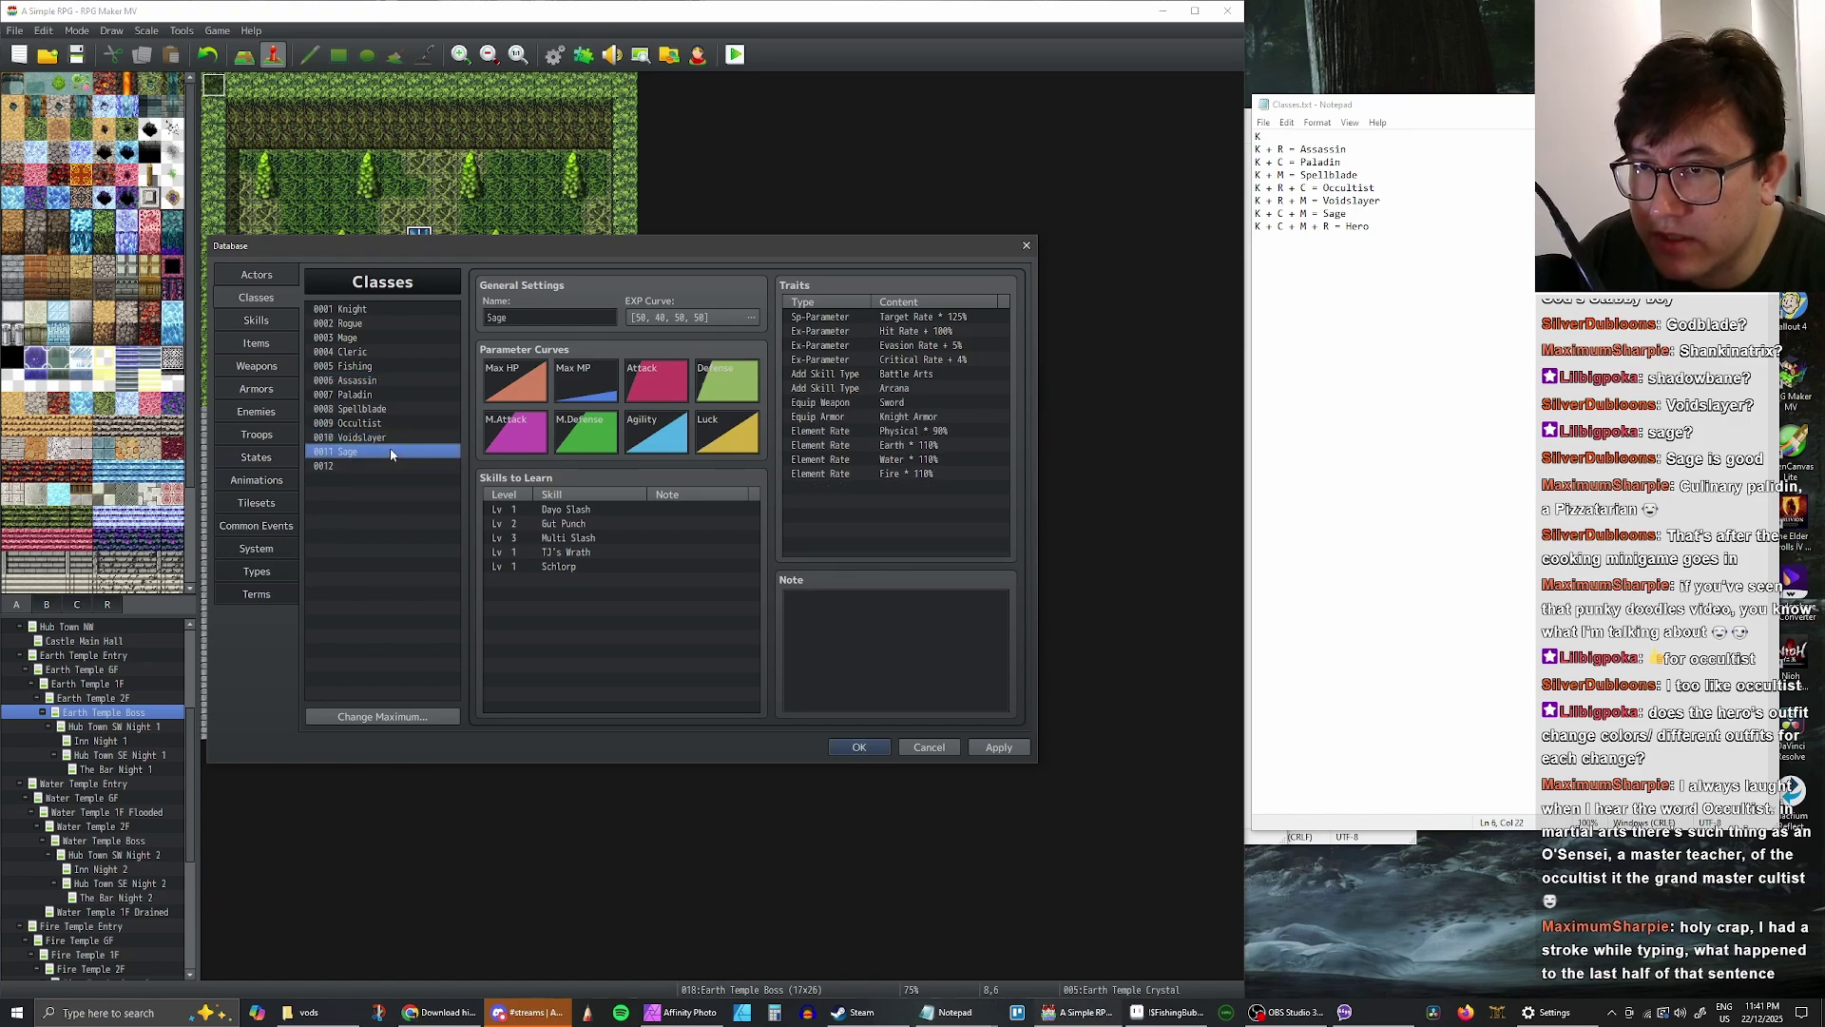
pyautogui.click(397, 439)
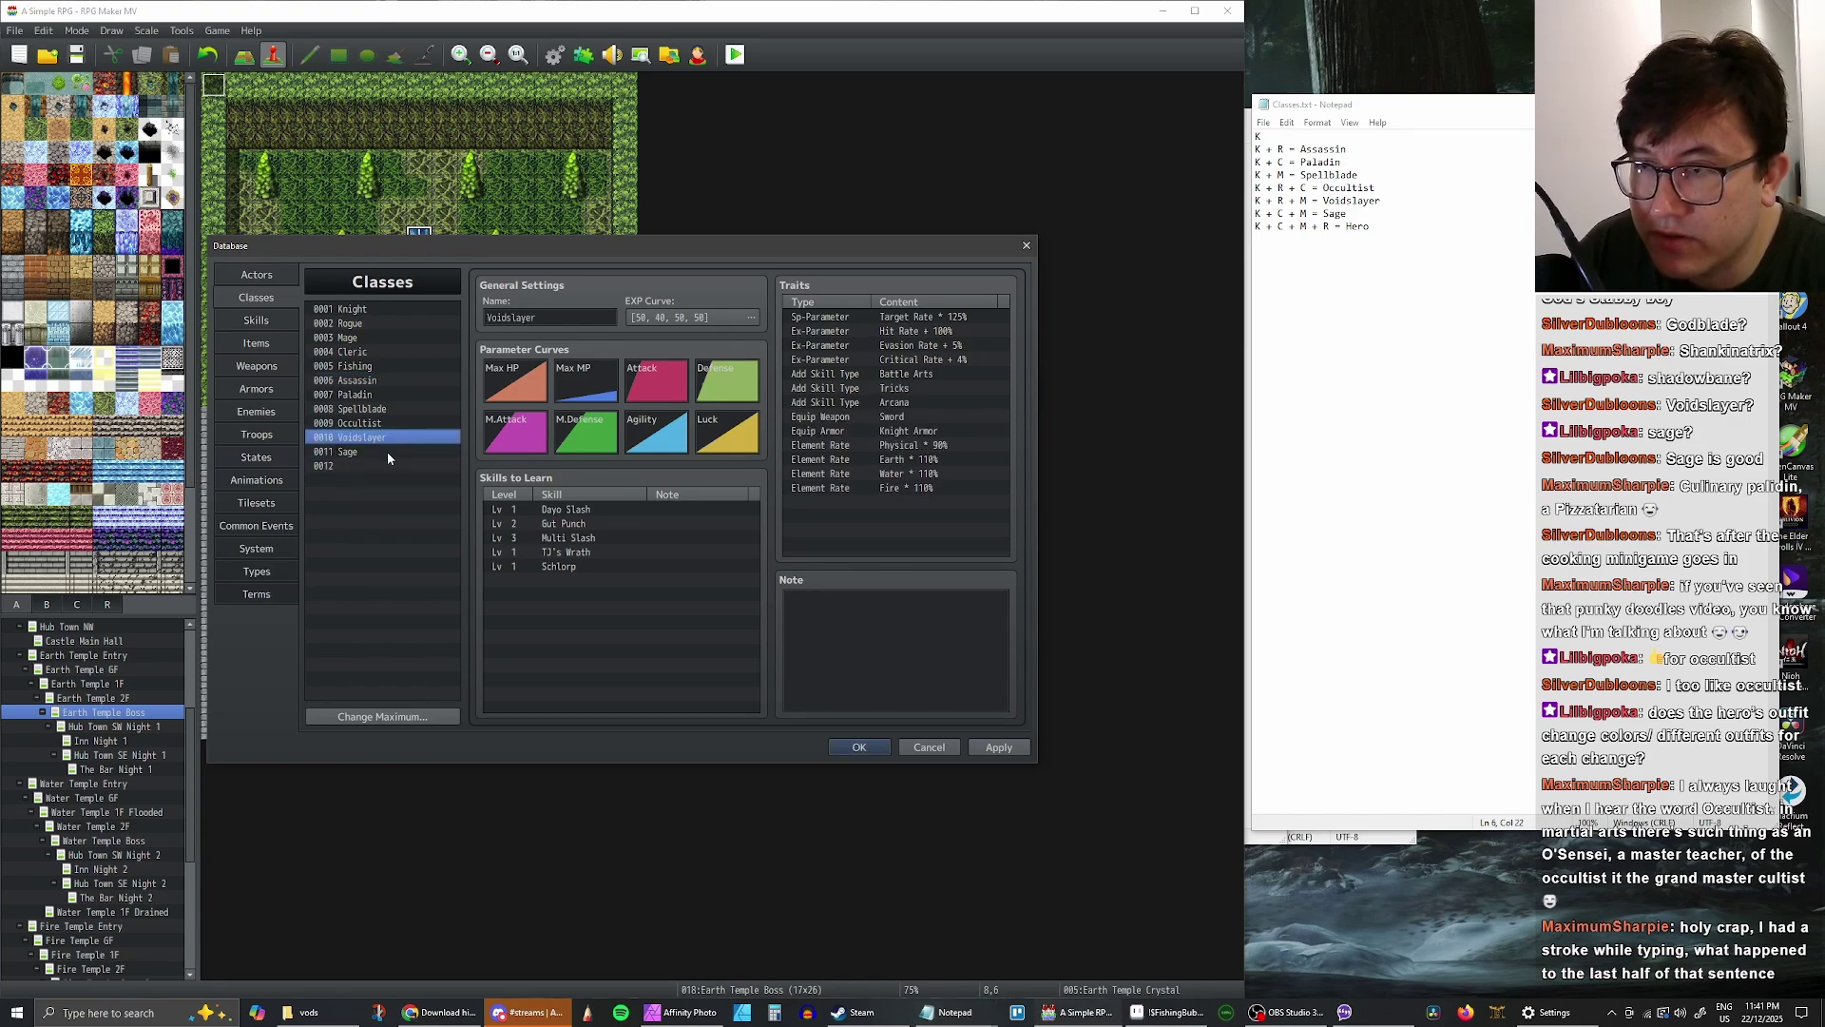
pyautogui.click(387, 452)
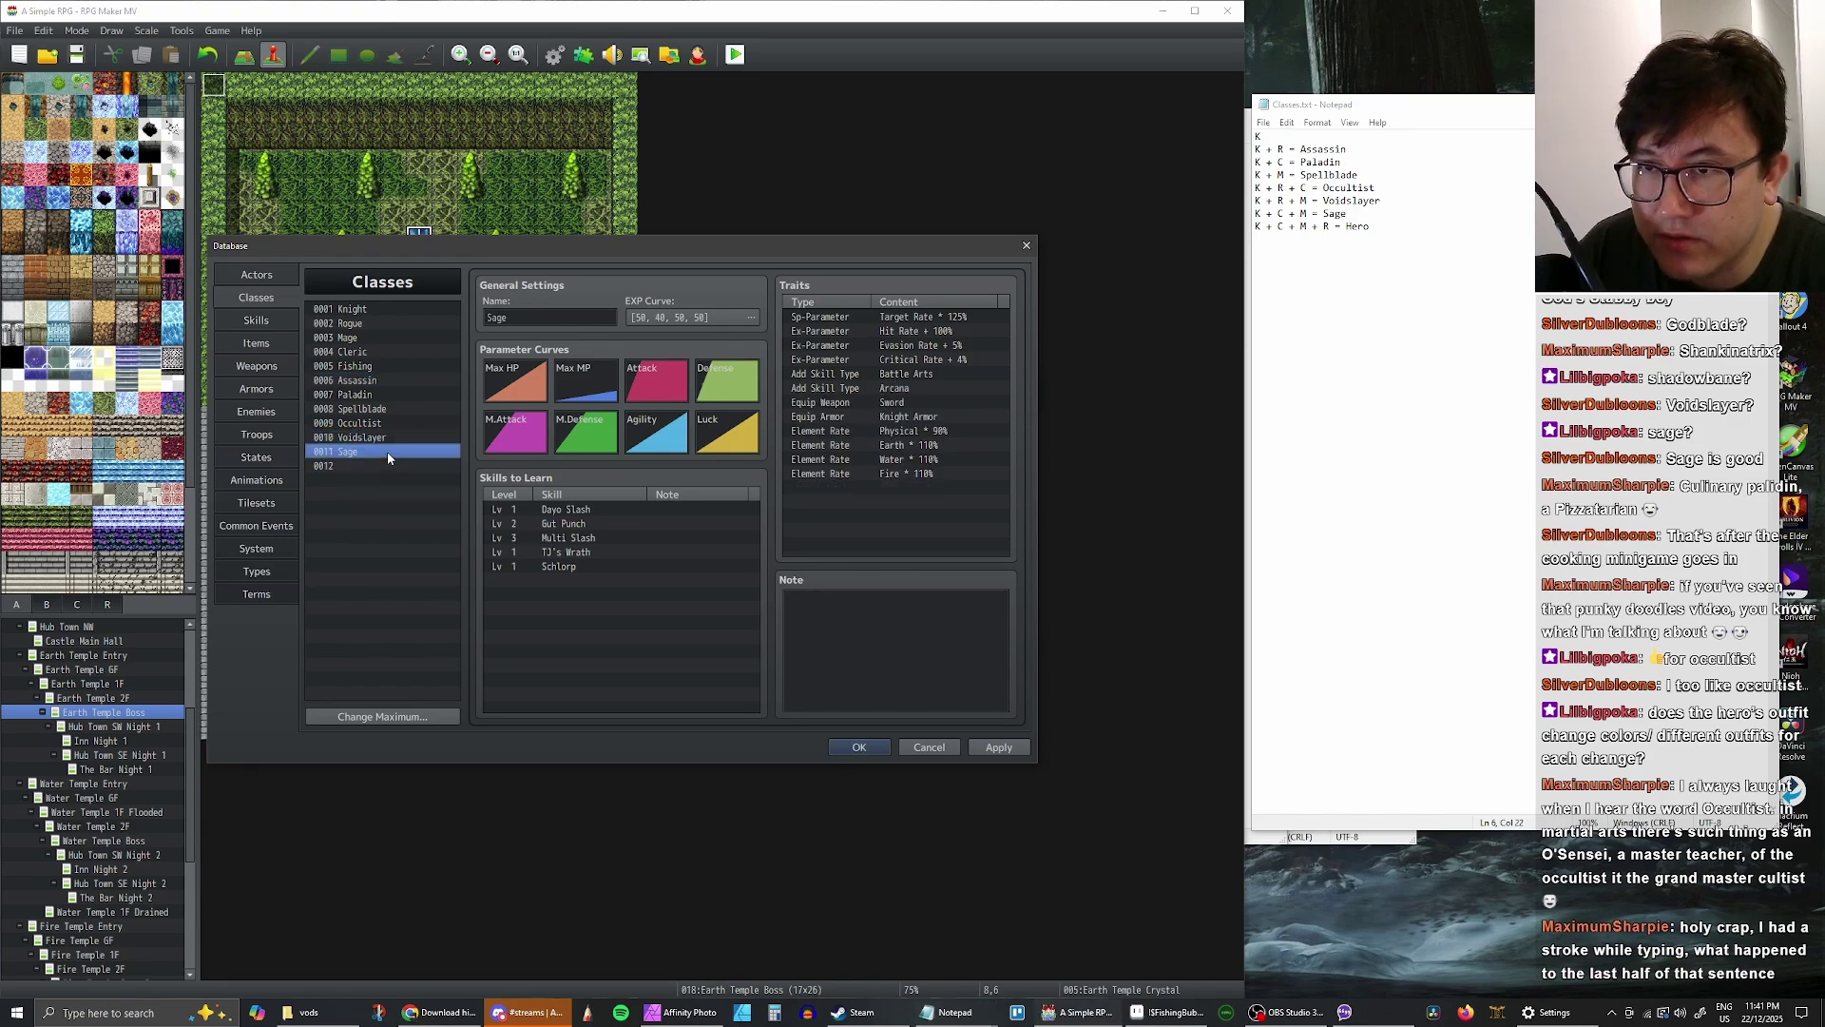
pyautogui.click(902, 388)
pyautogui.hotkey('ctrl', 'c')
pyautogui.hotkey('ctrl', 'v')
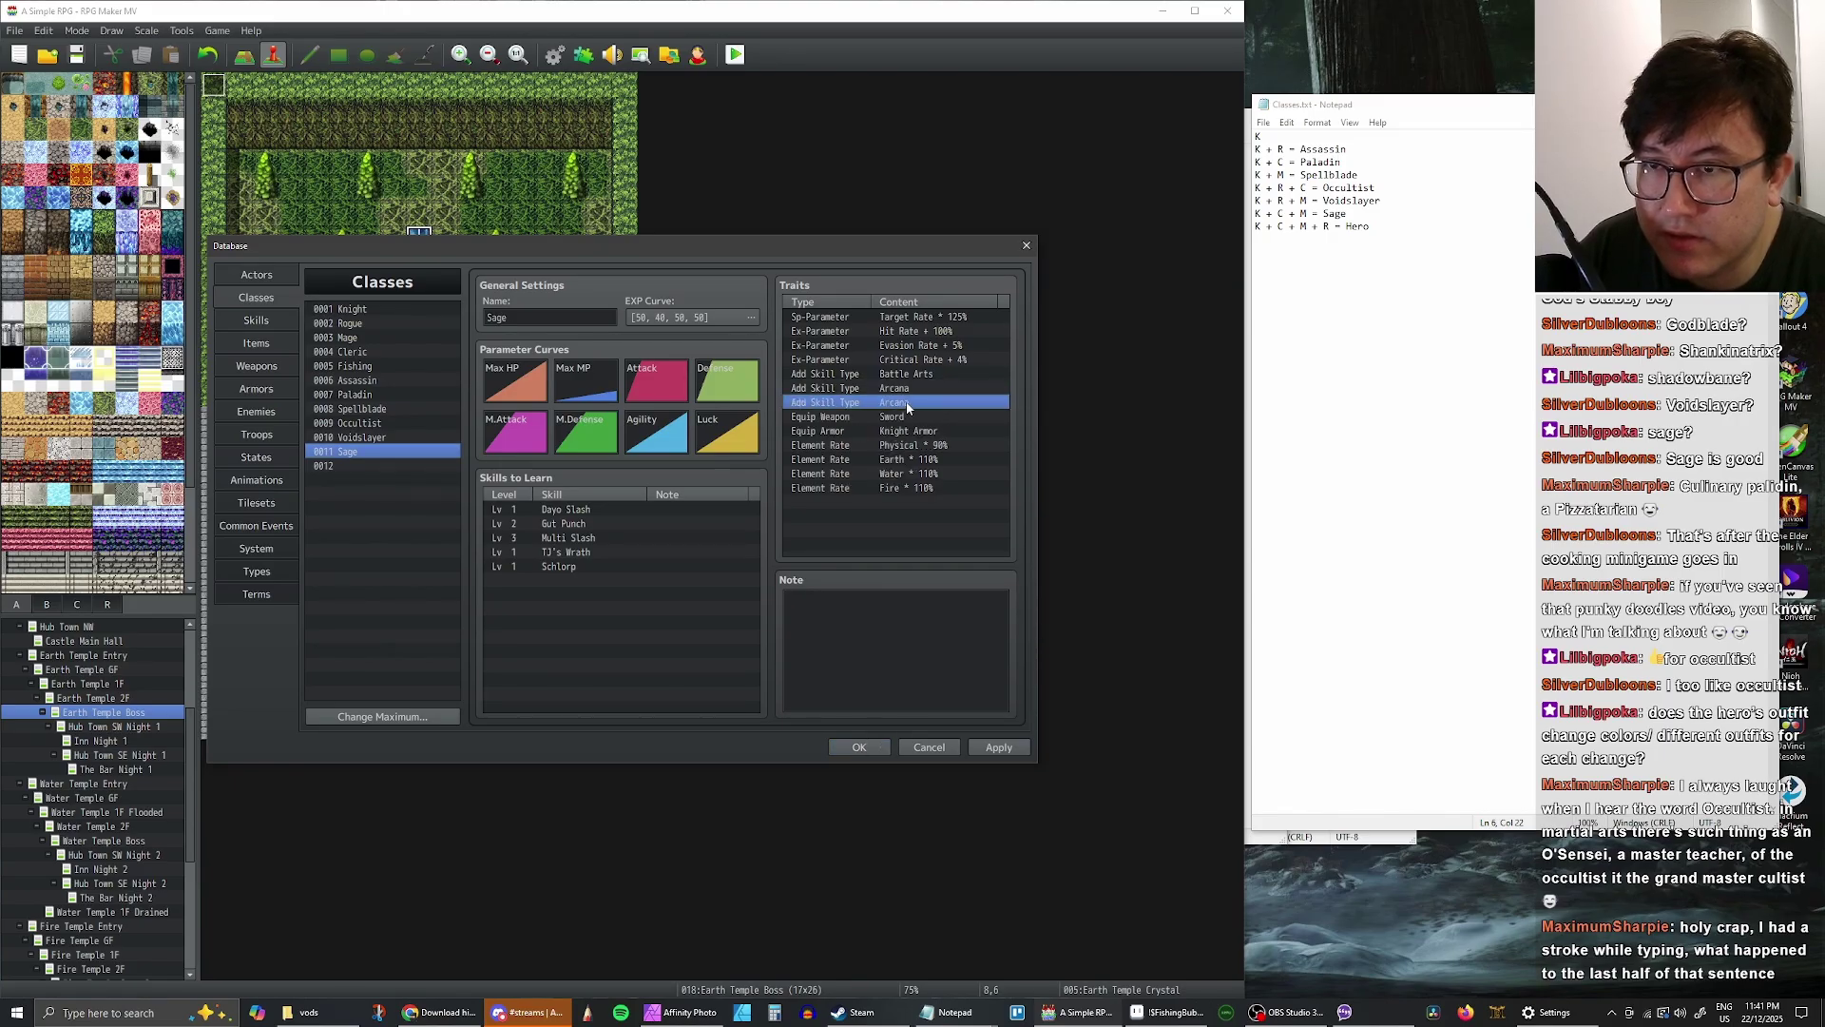
pyautogui.doubleClick(908, 407)
pyautogui.click(929, 344)
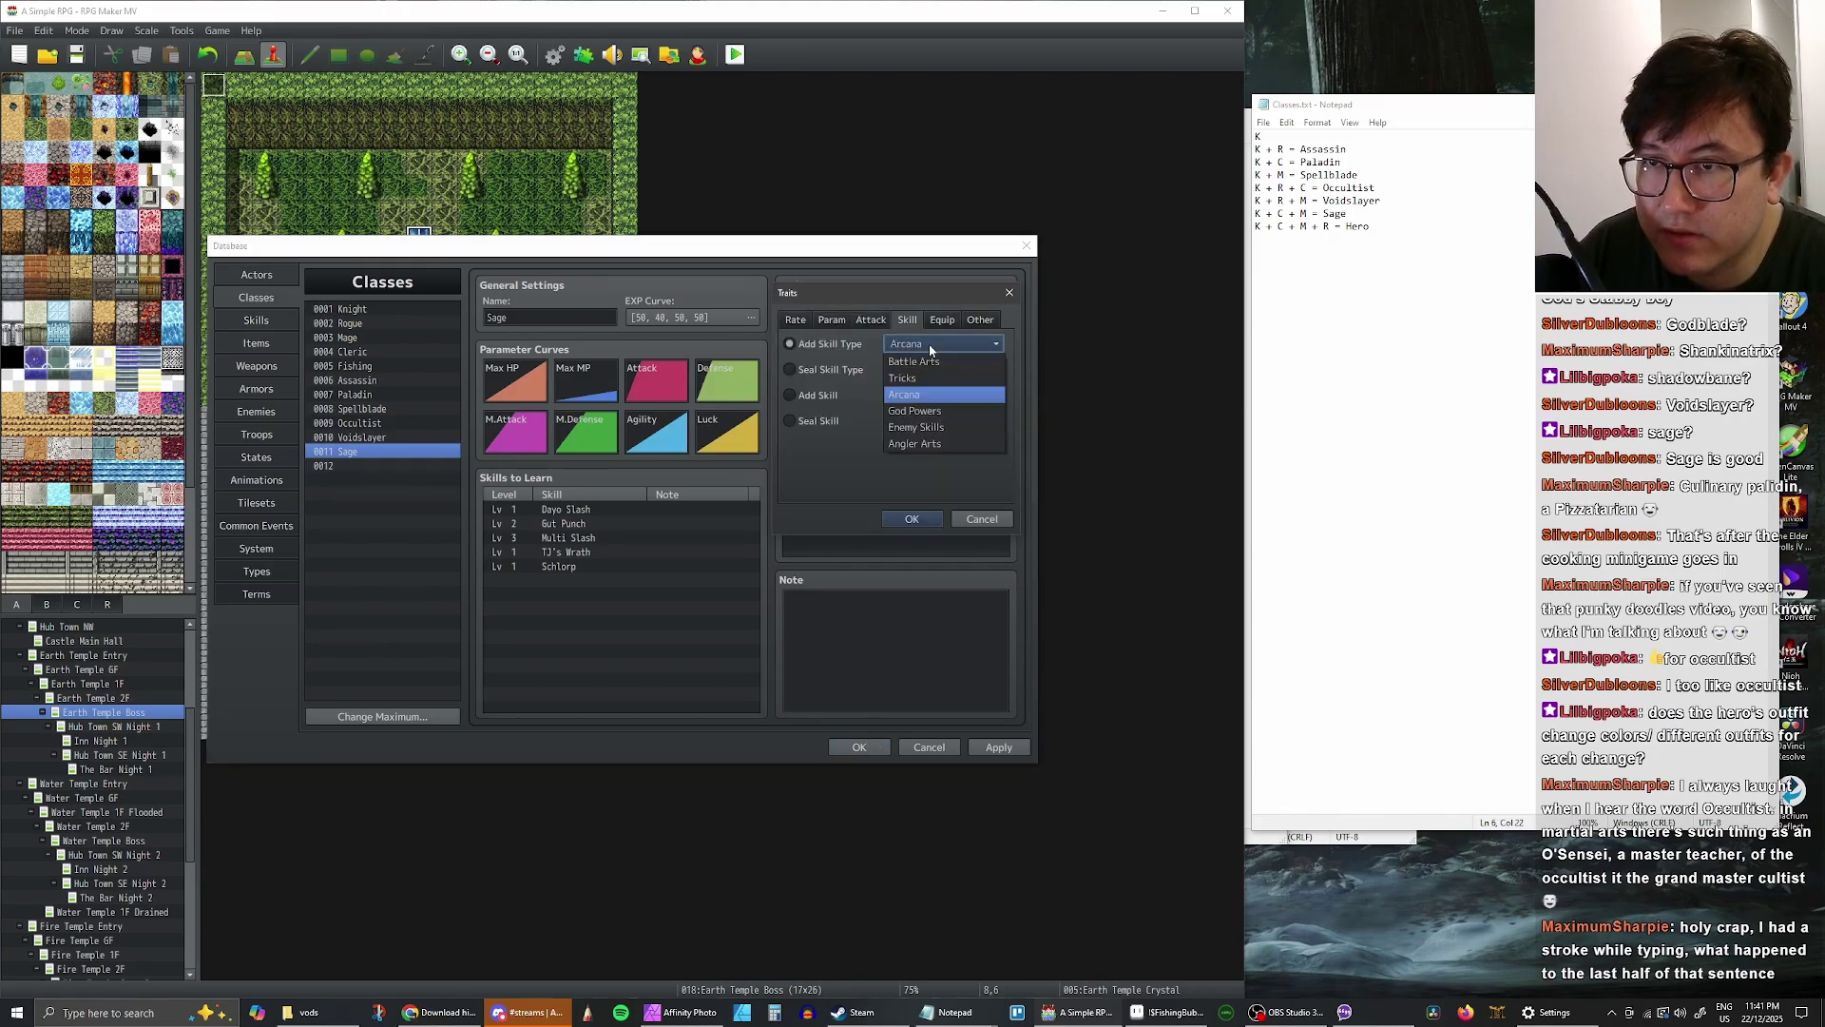
pyautogui.click(927, 413)
pyautogui.click(911, 519)
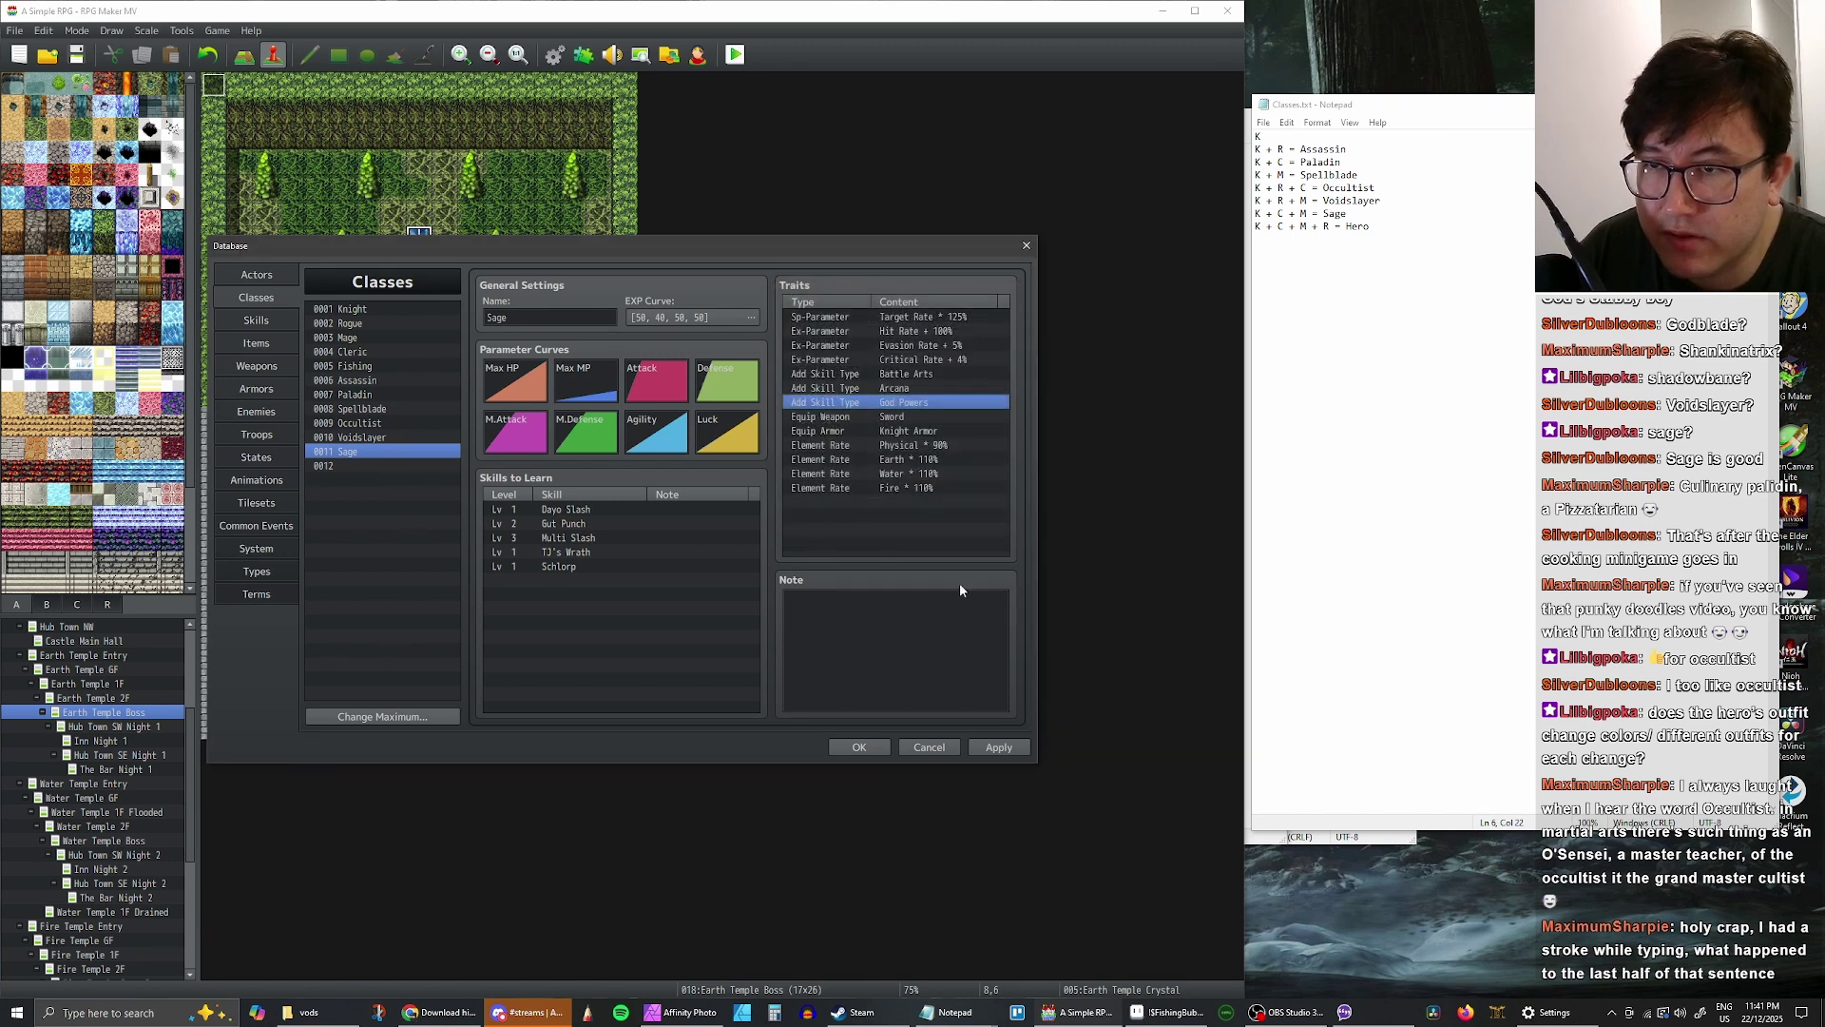
pyautogui.click(1011, 742)
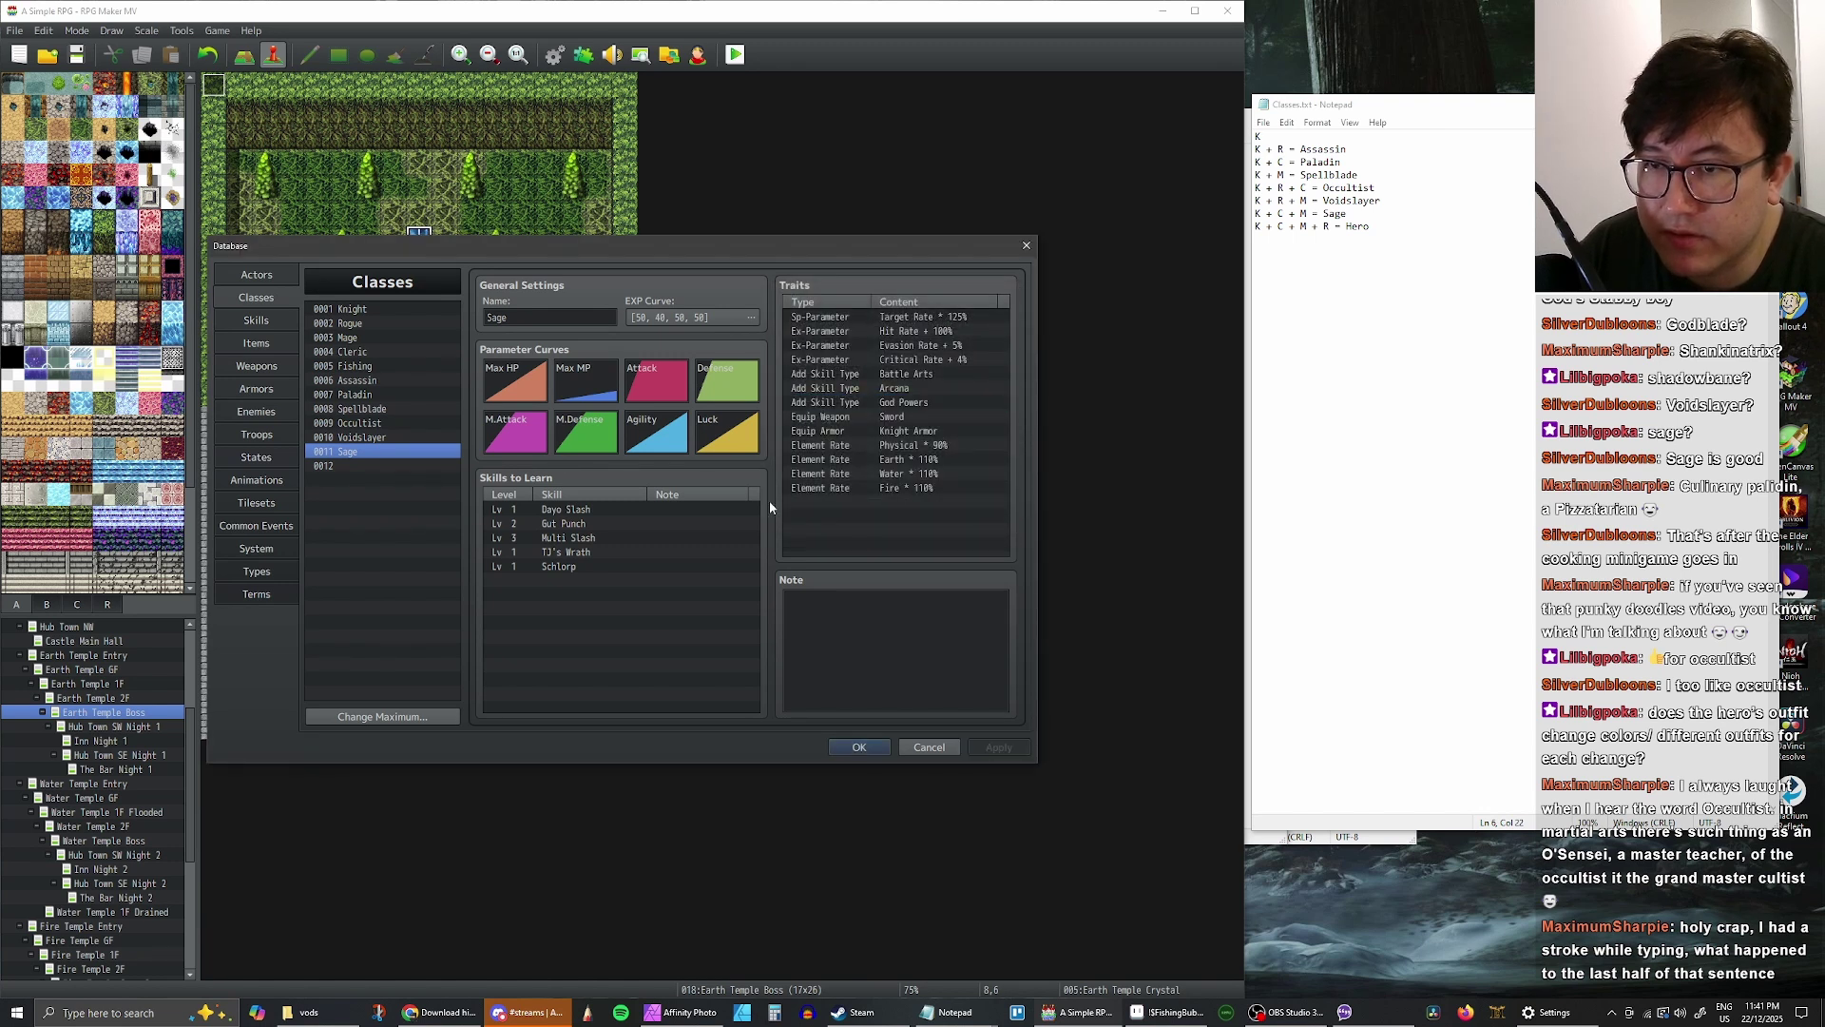
# - Copy the Knight class into entry 0012 and rename it Hero
pyautogui.click(367, 309)
pyautogui.hotkey('ctrl', 'c')
pyautogui.click(361, 465)
pyautogui.hotkey('ctrl', 'v')
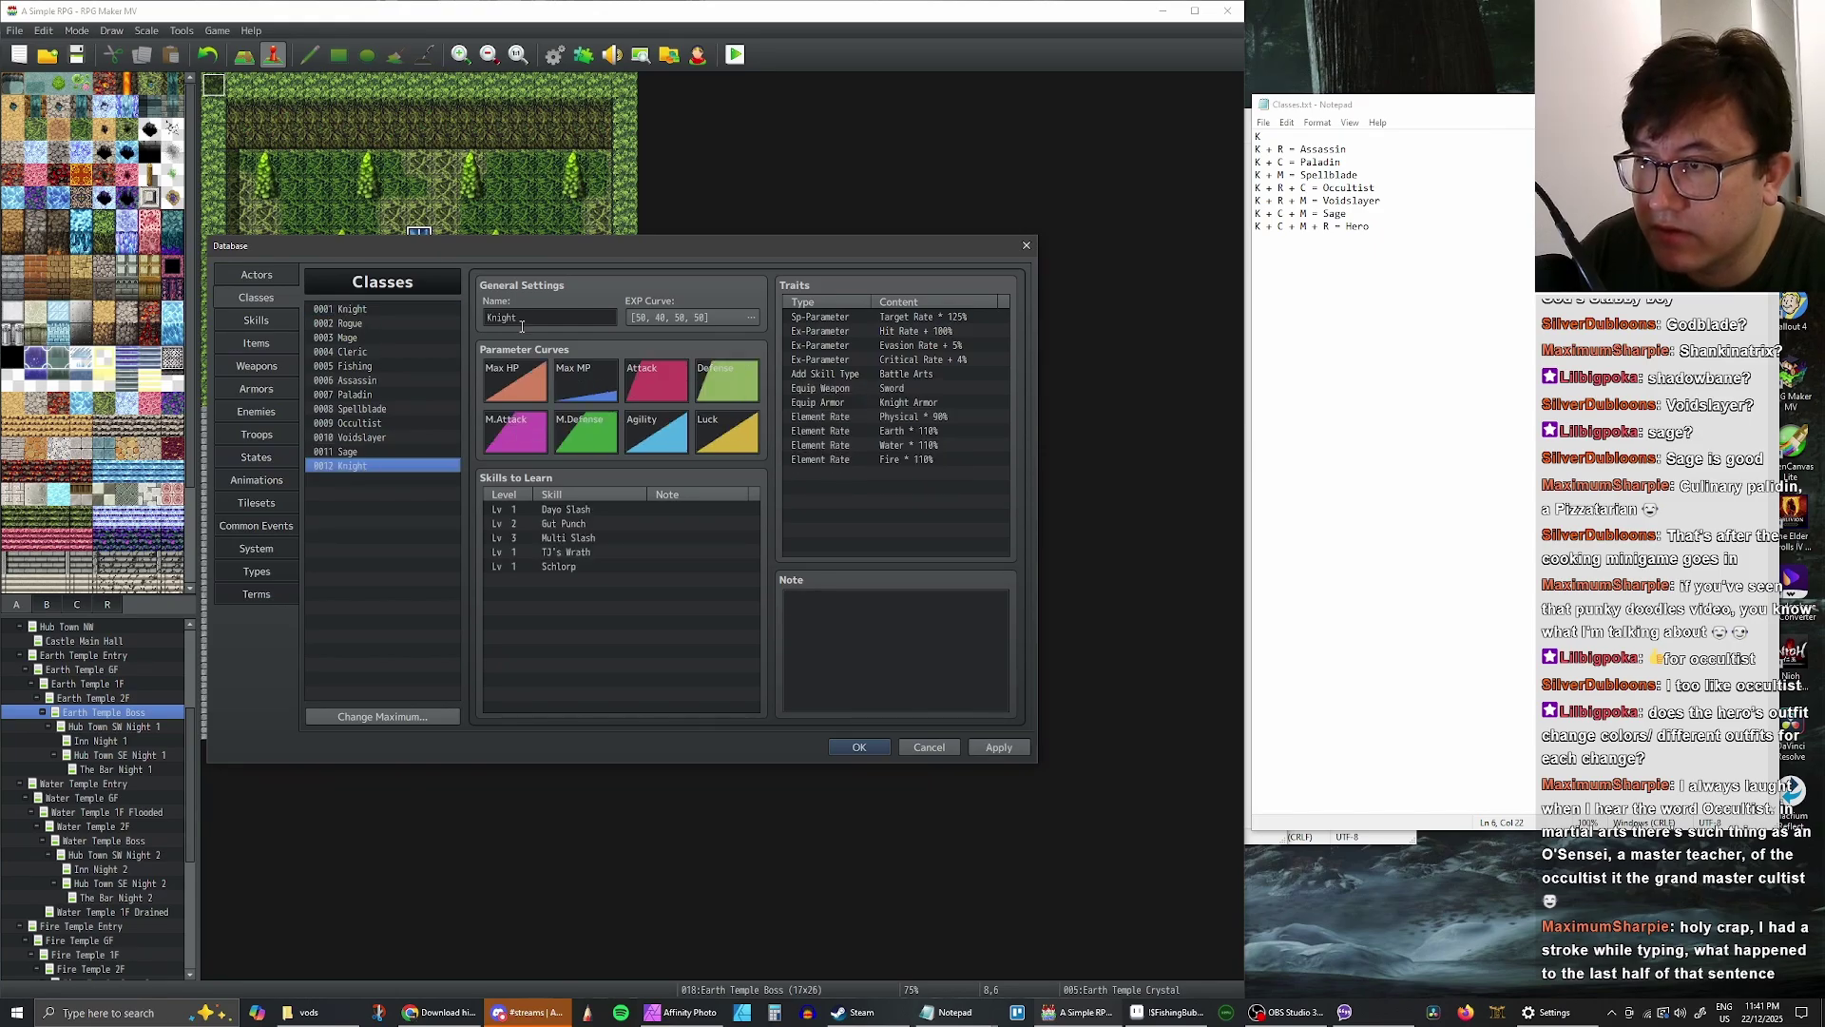
pyautogui.doubleClick(511, 317)
pyautogui.write('Hero')
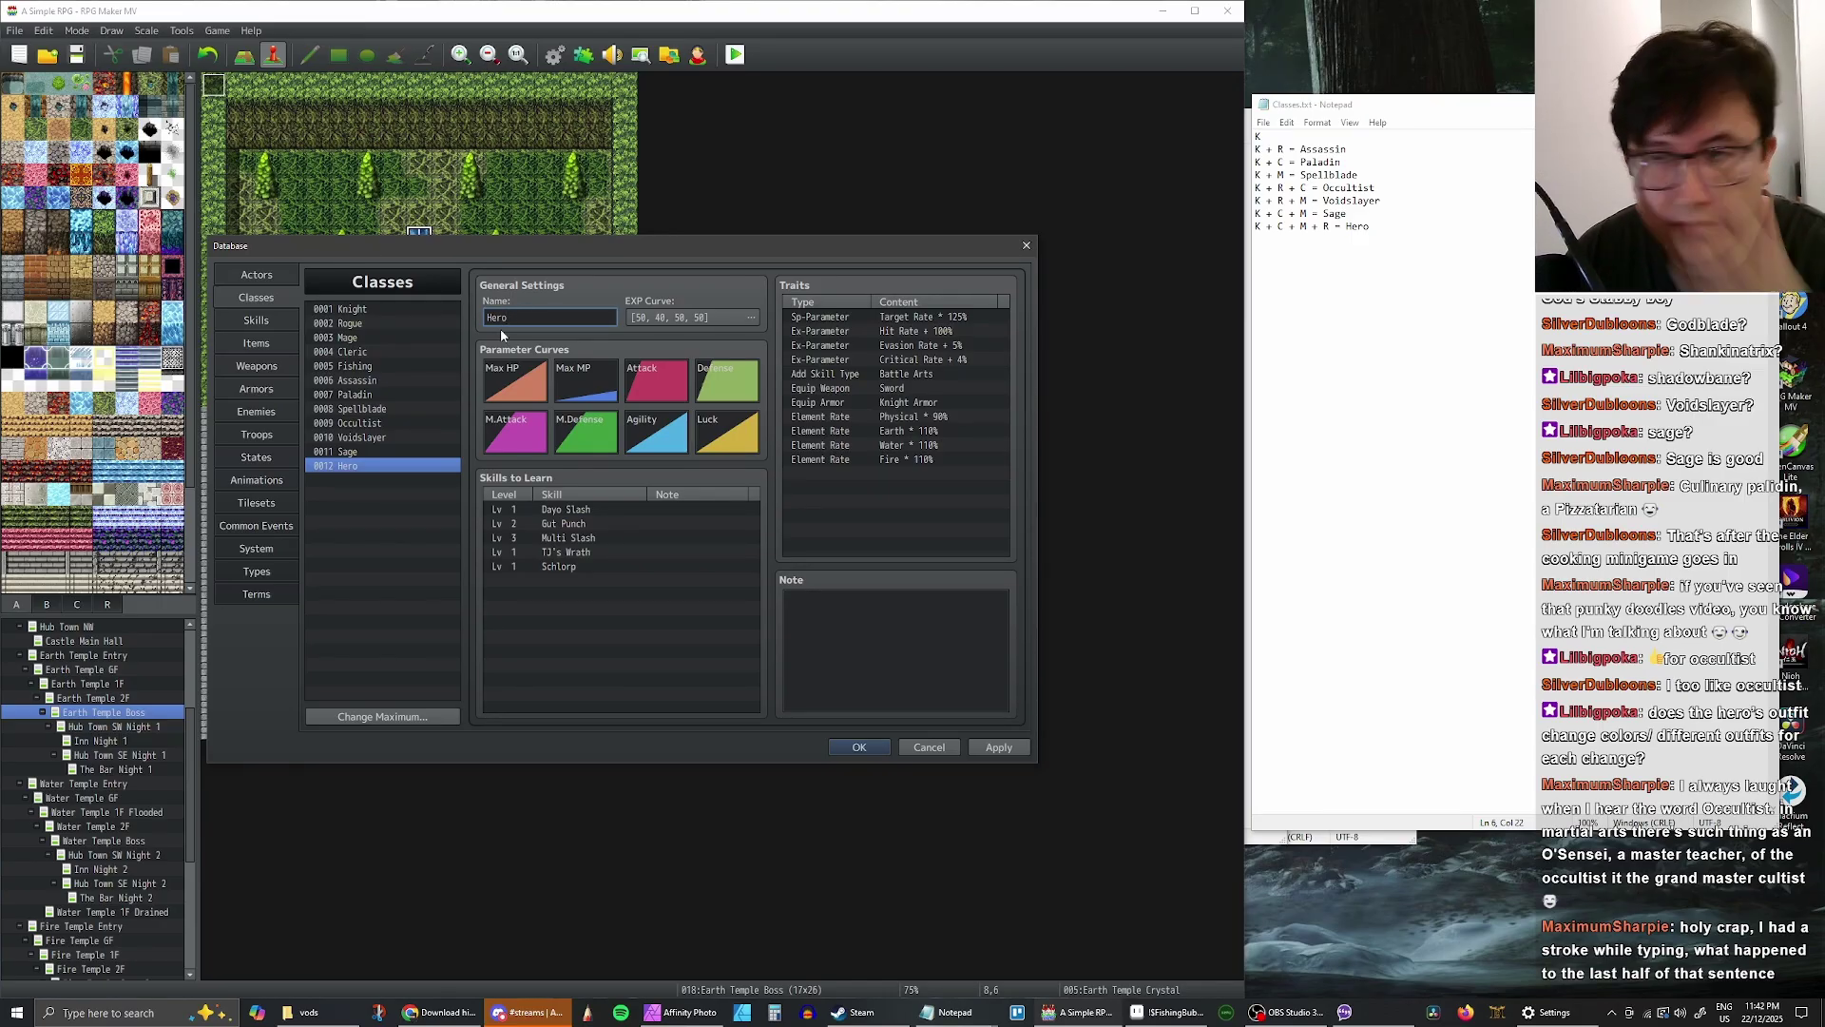
pyautogui.click(384, 464)
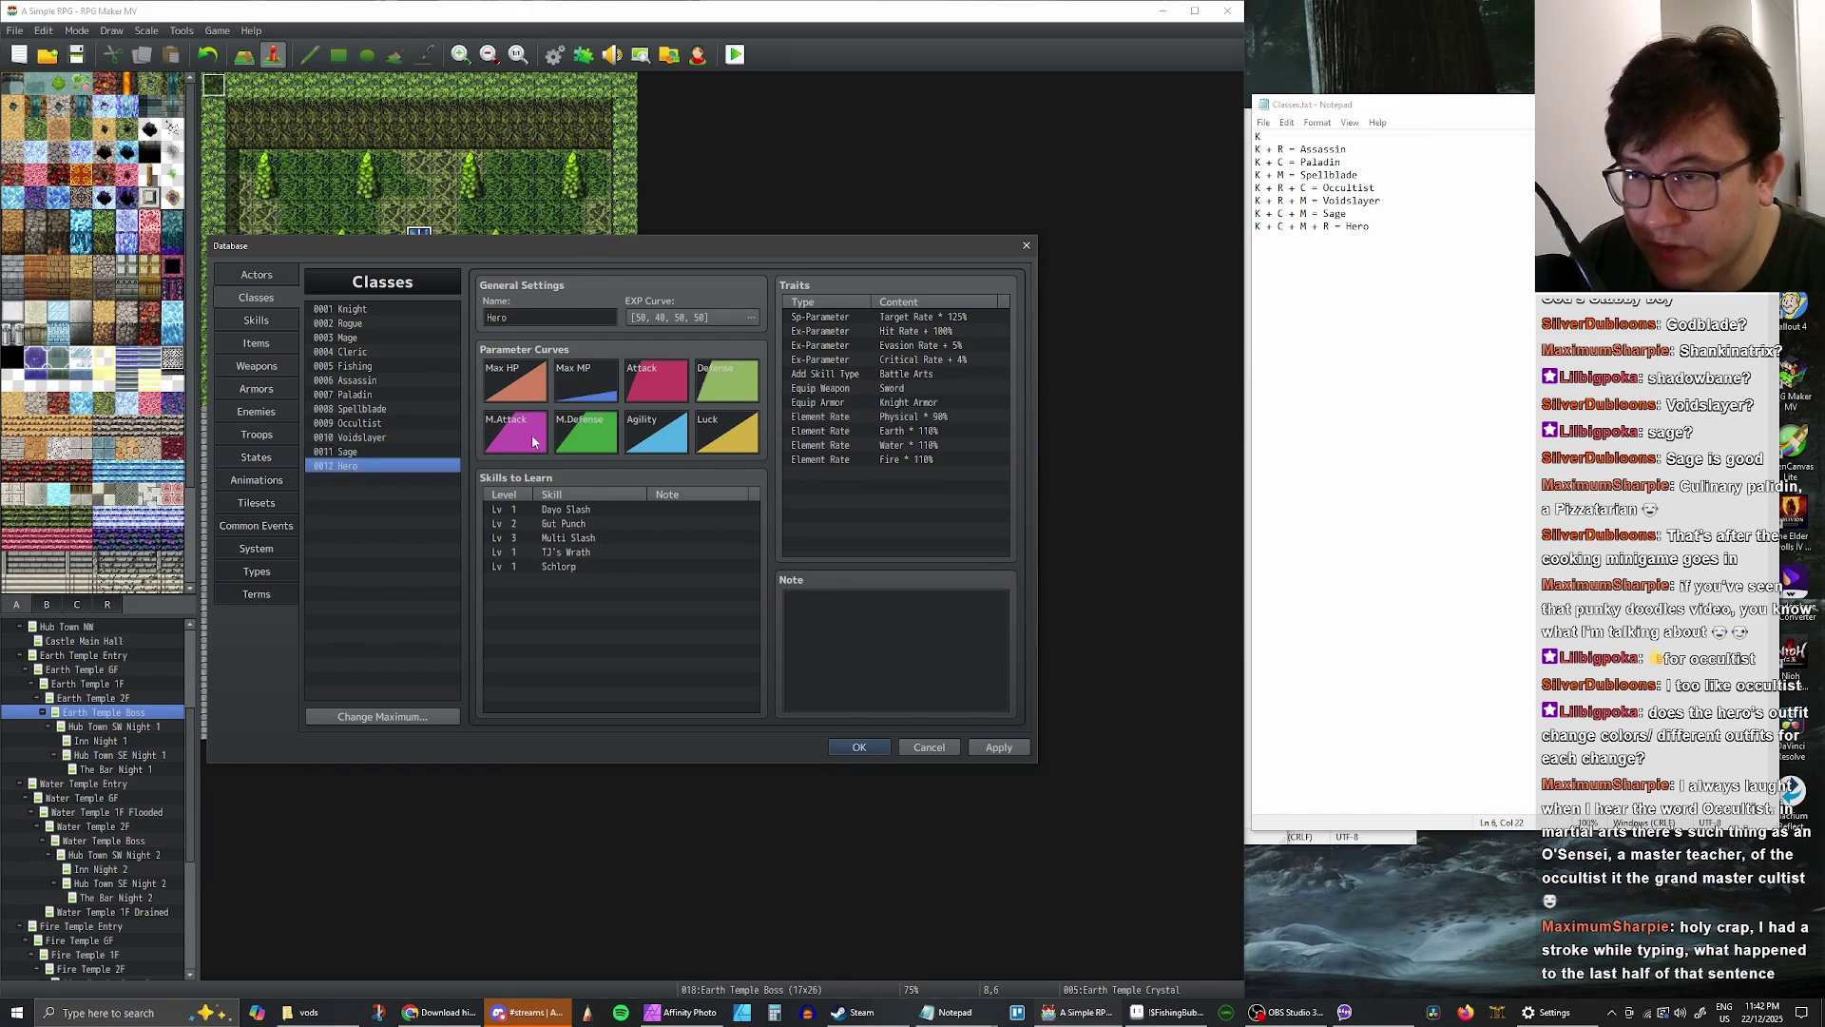
# - Make three copies of the Hero's Battle Arts skill type trait and change the first copy to Tricks
pyautogui.click(904, 376)
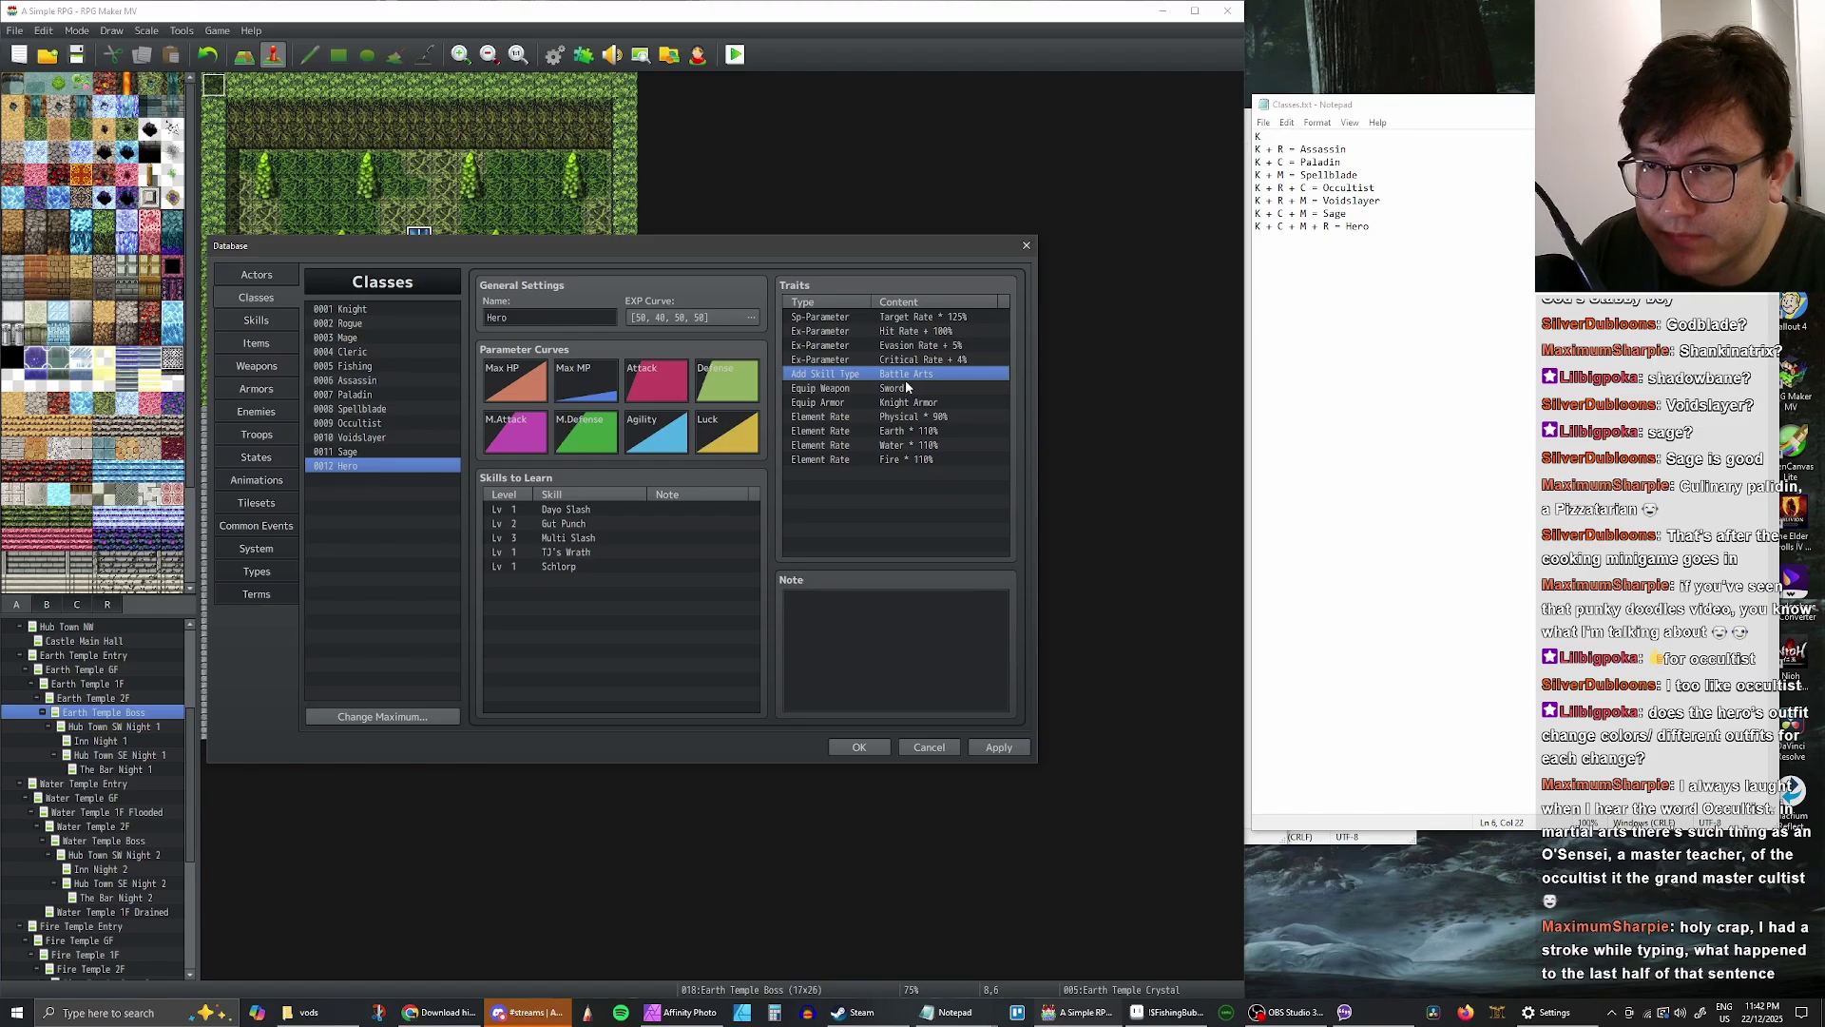
pyautogui.hotkey('ctrl', 'v')
pyautogui.hotkey('ctrl', 'v')
pyautogui.doubleClick(910, 388)
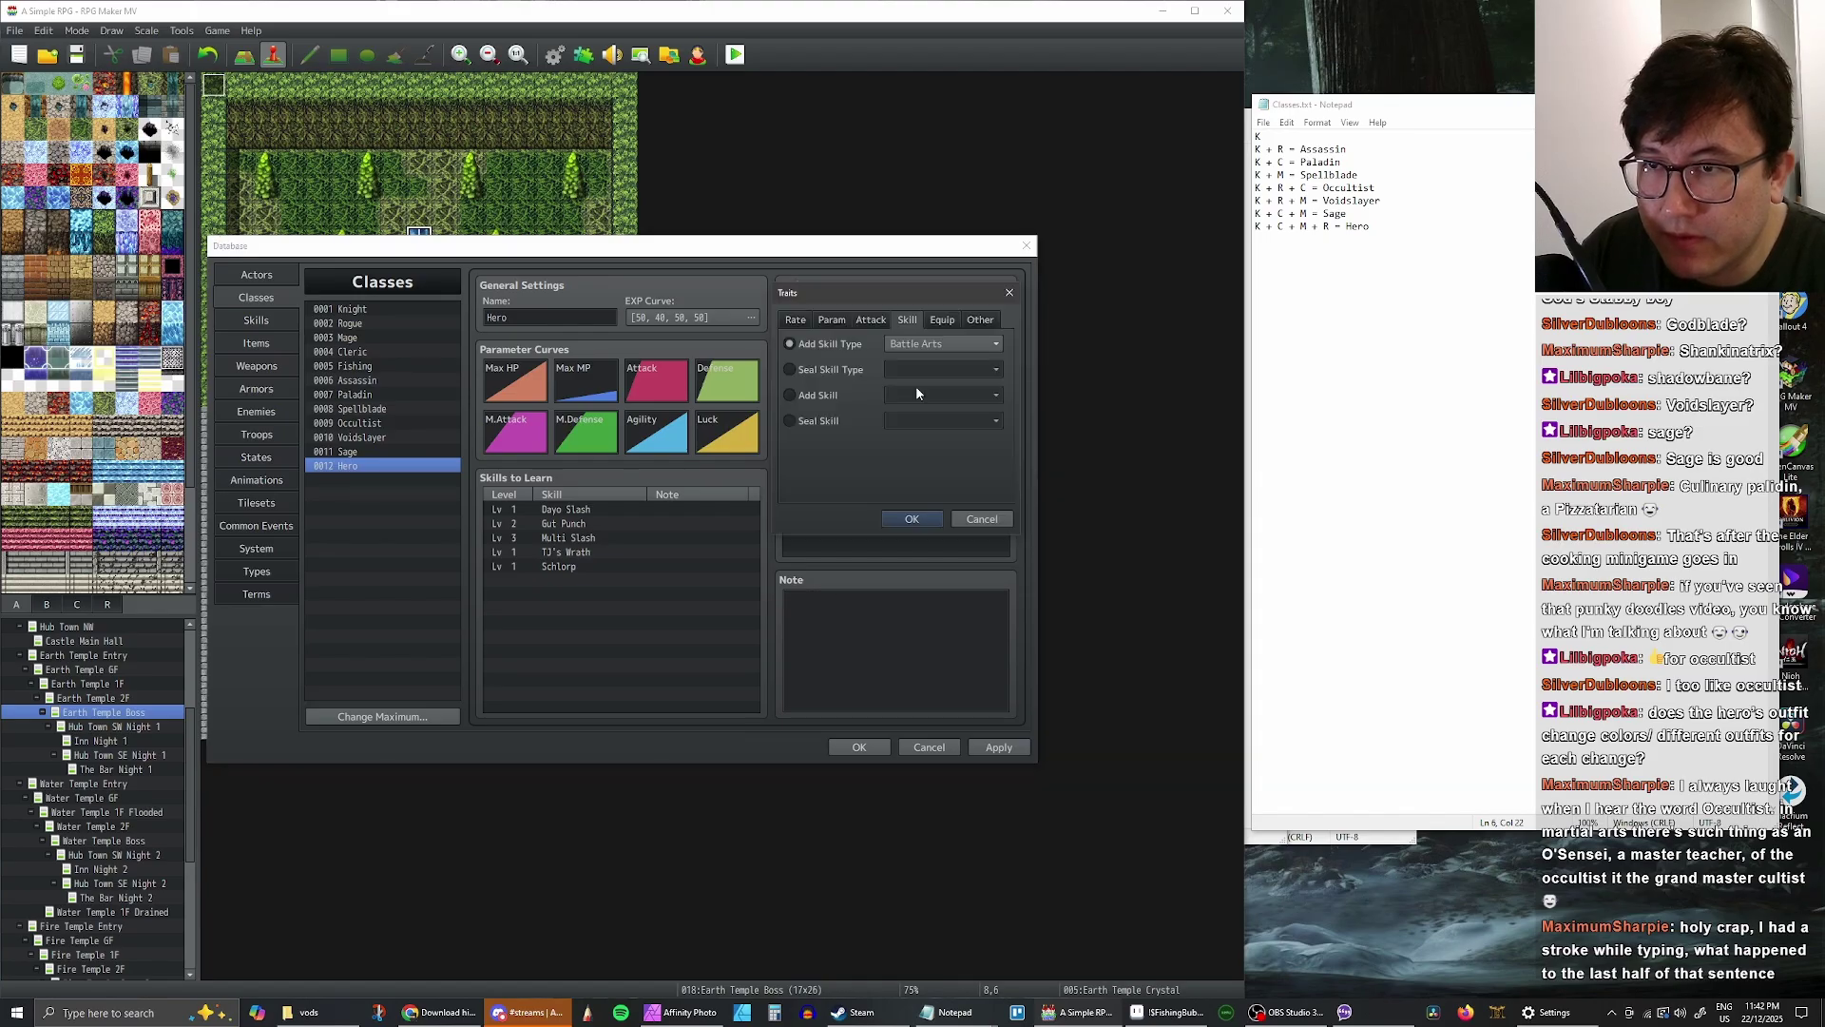
pyautogui.click(941, 343)
pyautogui.click(903, 377)
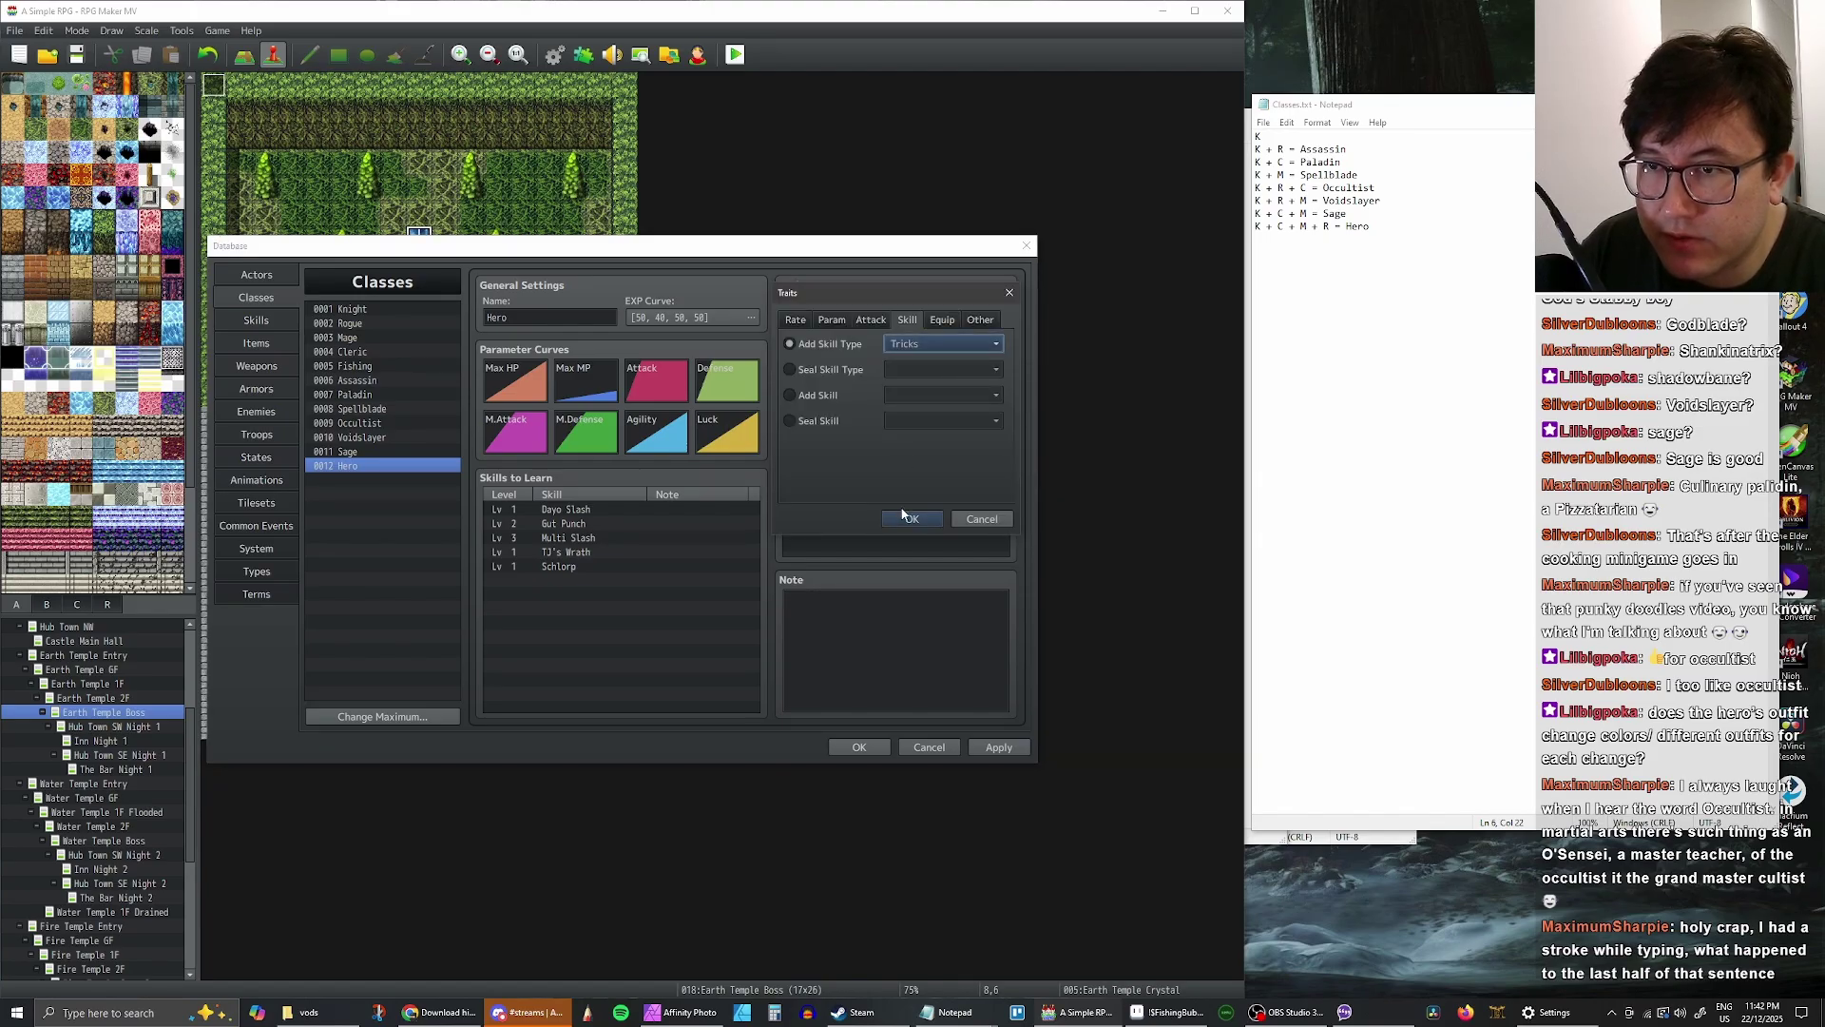
pyautogui.click(910, 518)
# - Change the Hero's remaining two Battle Arts copies to Arcana and God Powers, then apply the changes and close the database
pyautogui.doubleClick(911, 402)
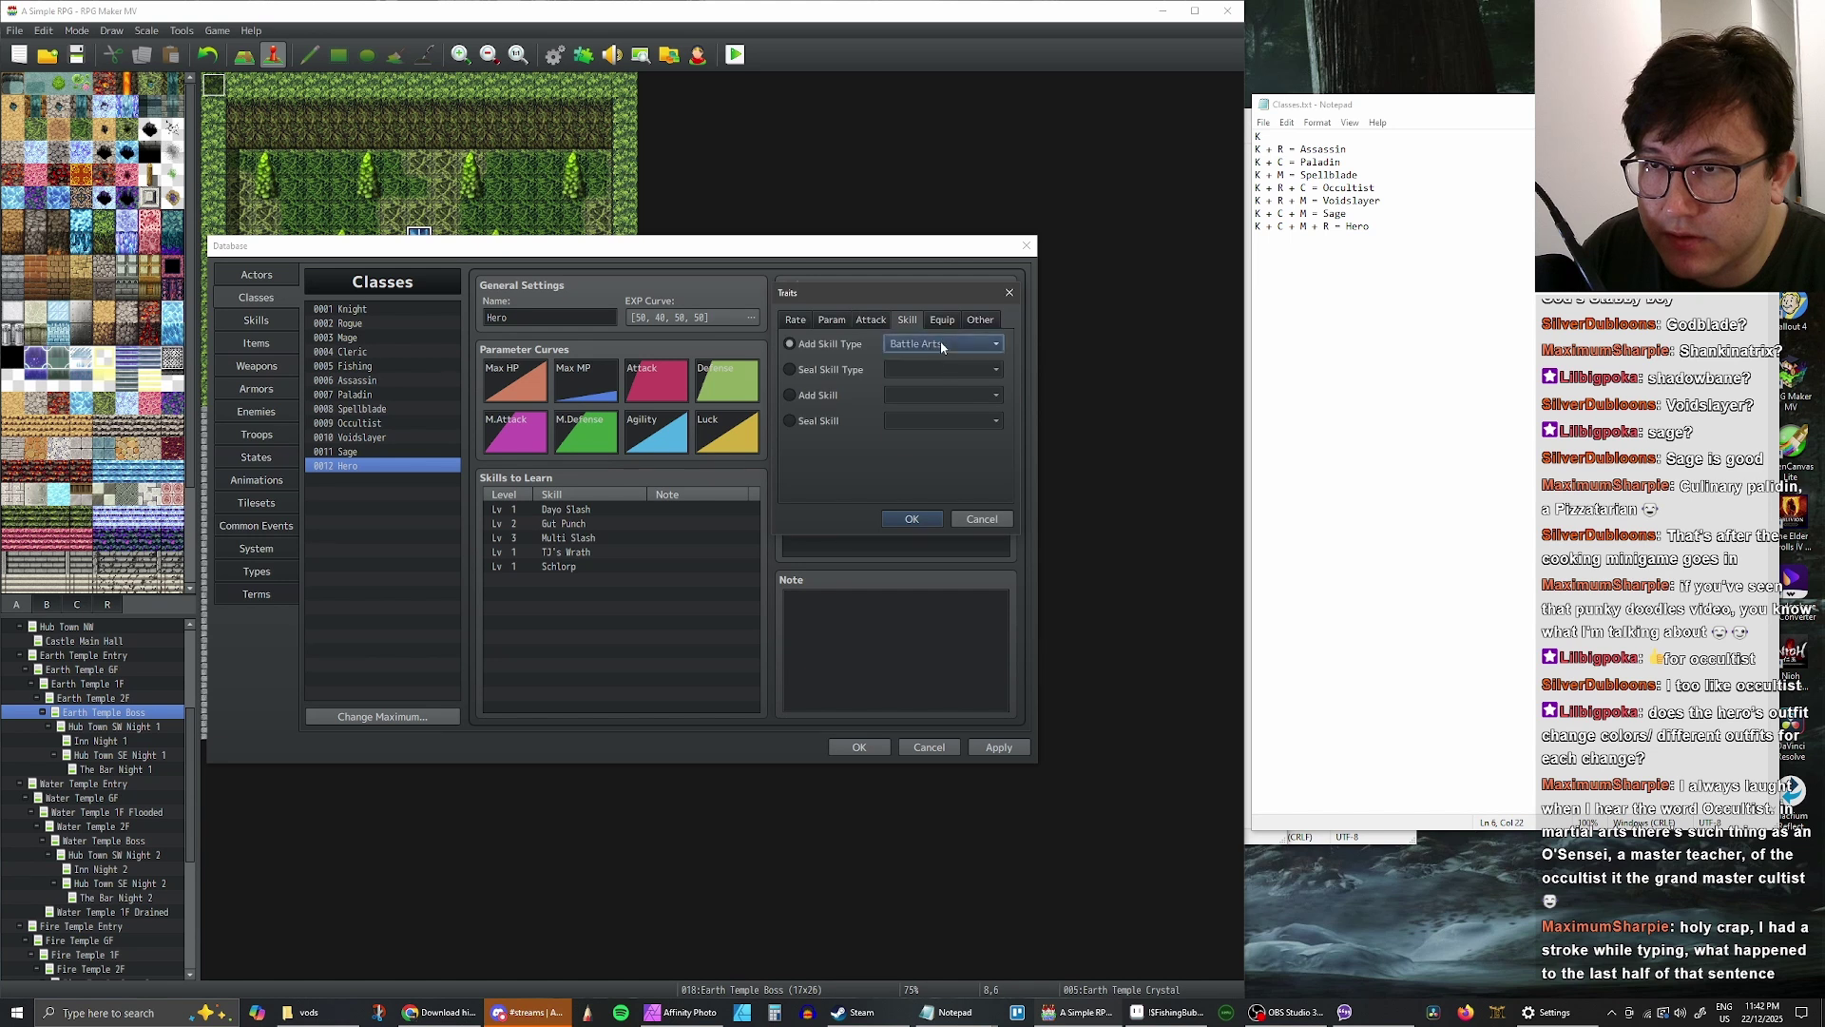
pyautogui.click(940, 343)
pyautogui.click(935, 390)
pyautogui.click(911, 518)
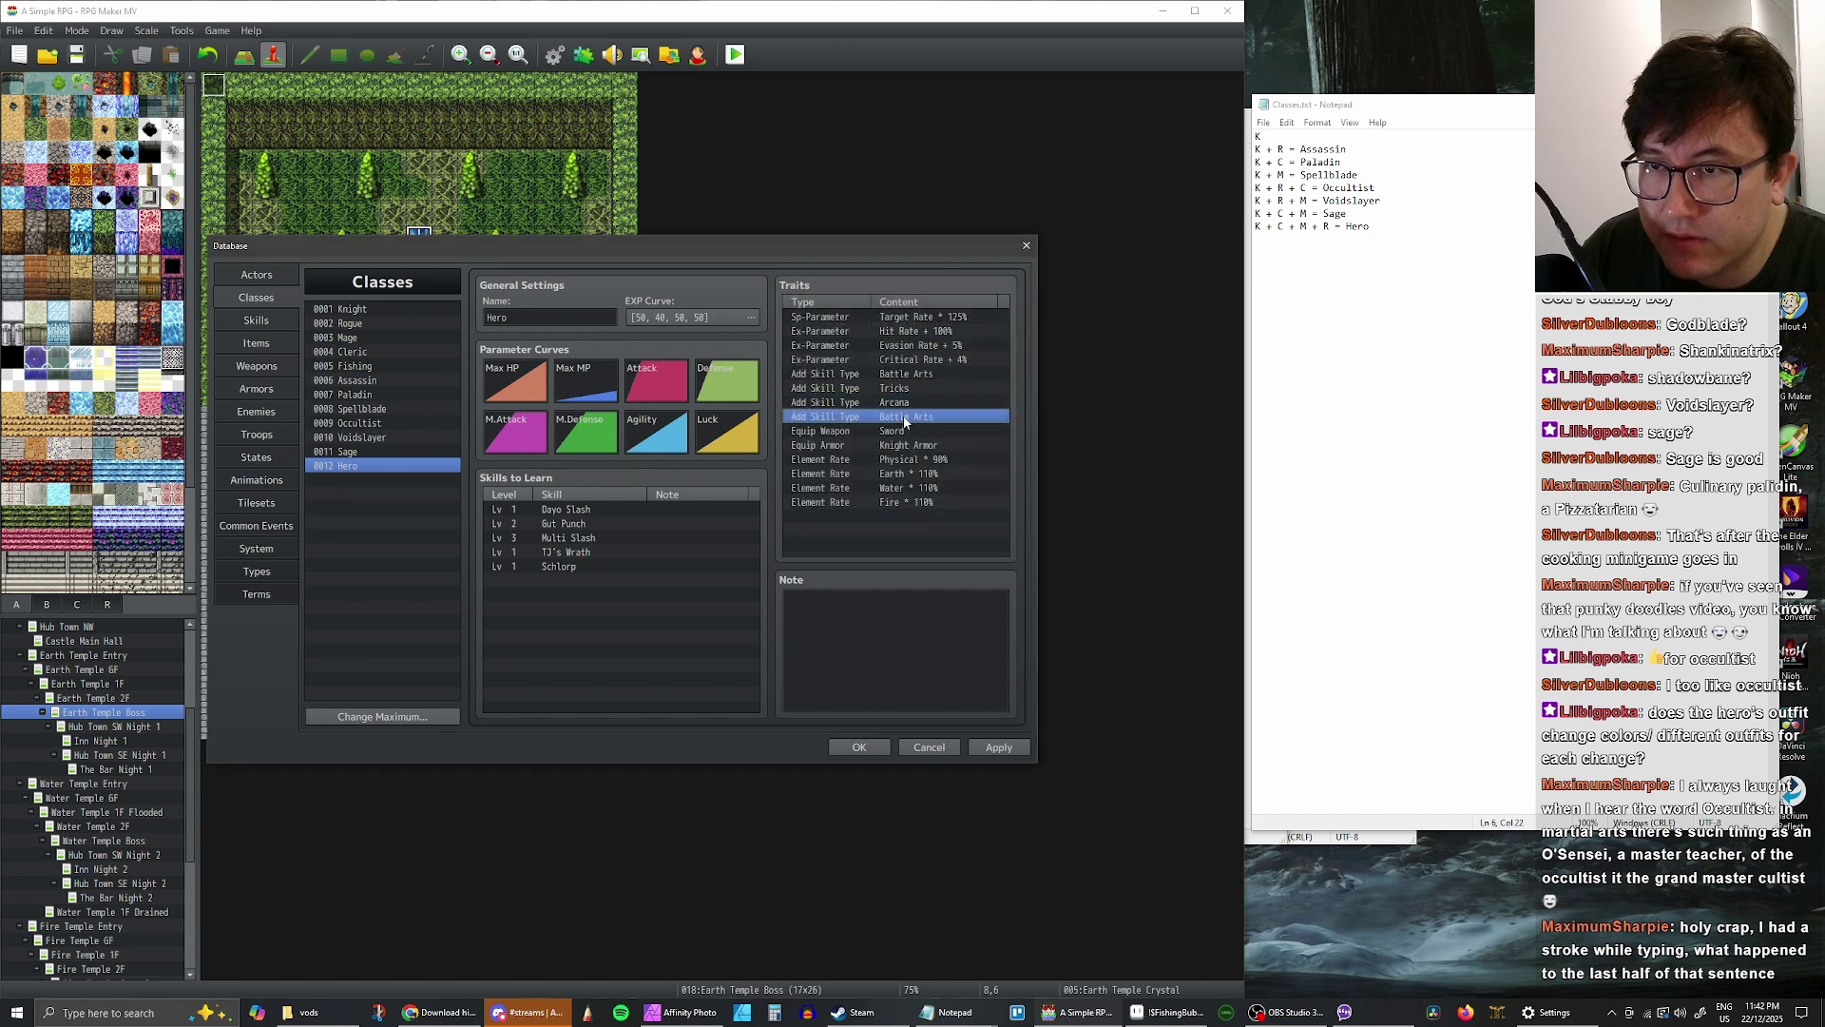
pyautogui.doubleClick(910, 416)
pyautogui.click(941, 343)
pyautogui.click(936, 411)
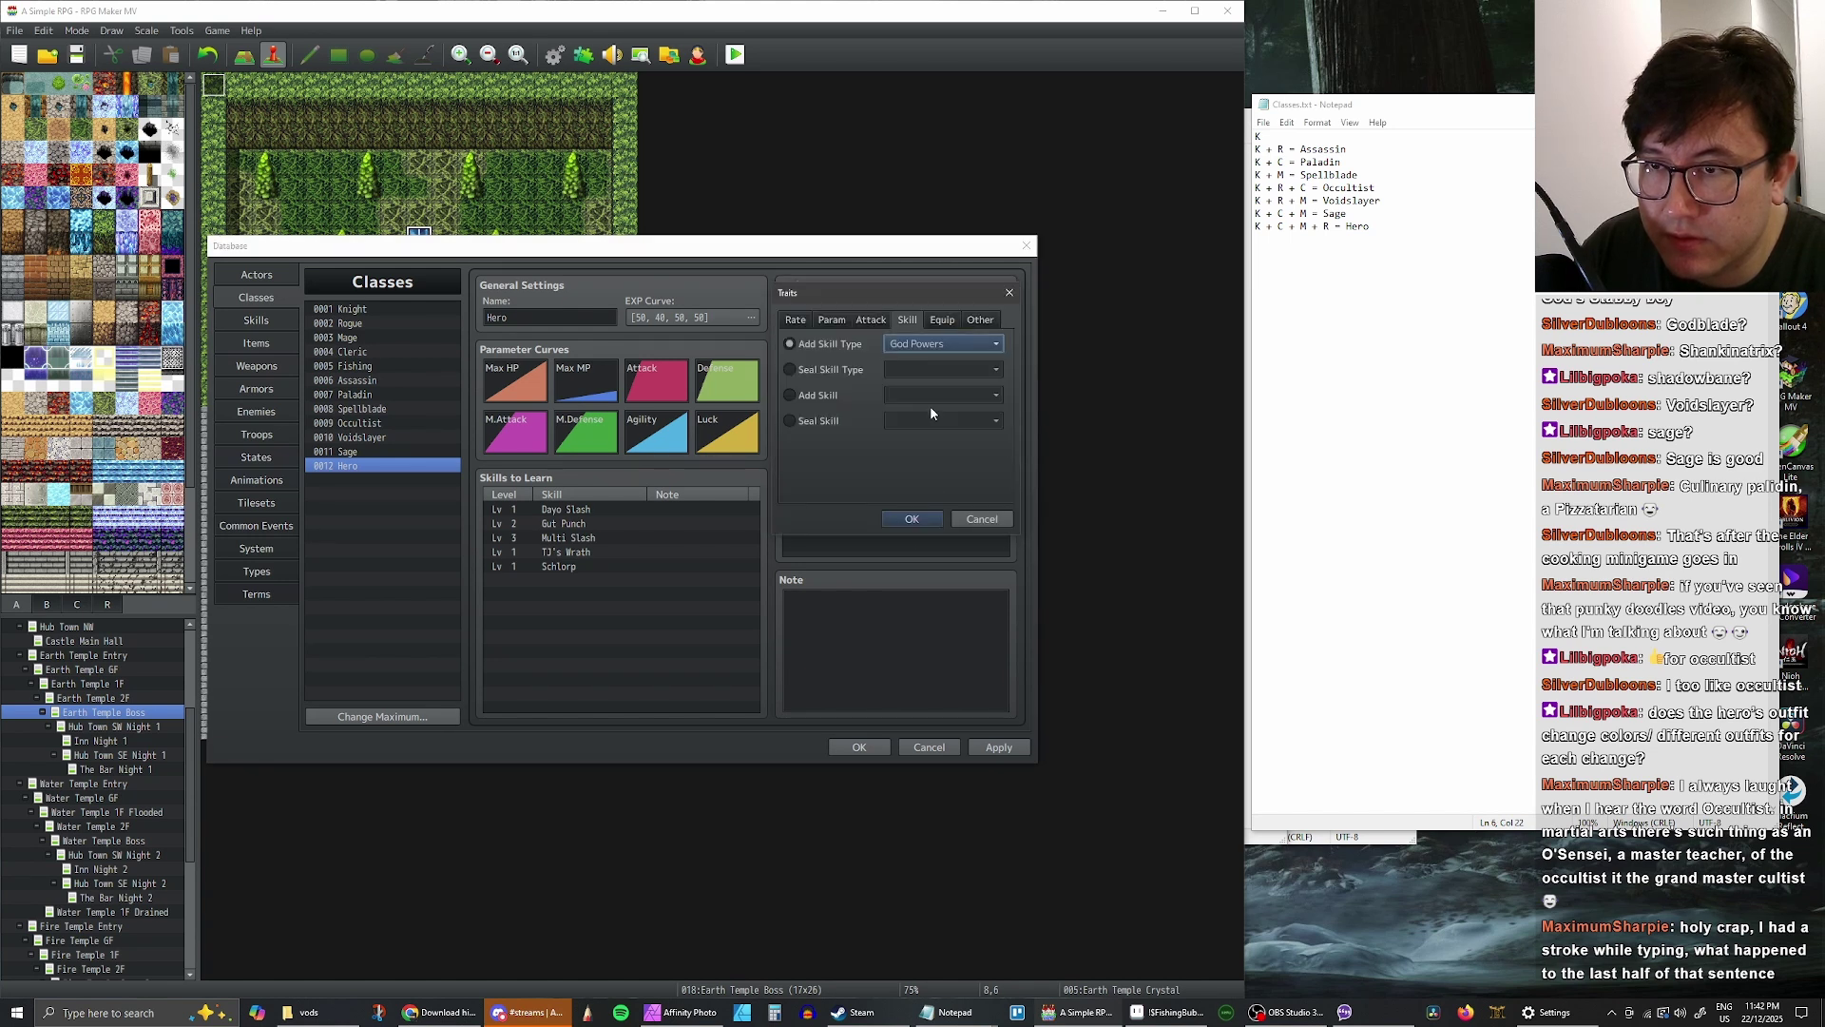
pyautogui.click(912, 518)
pyautogui.click(996, 747)
pyautogui.click(865, 747)
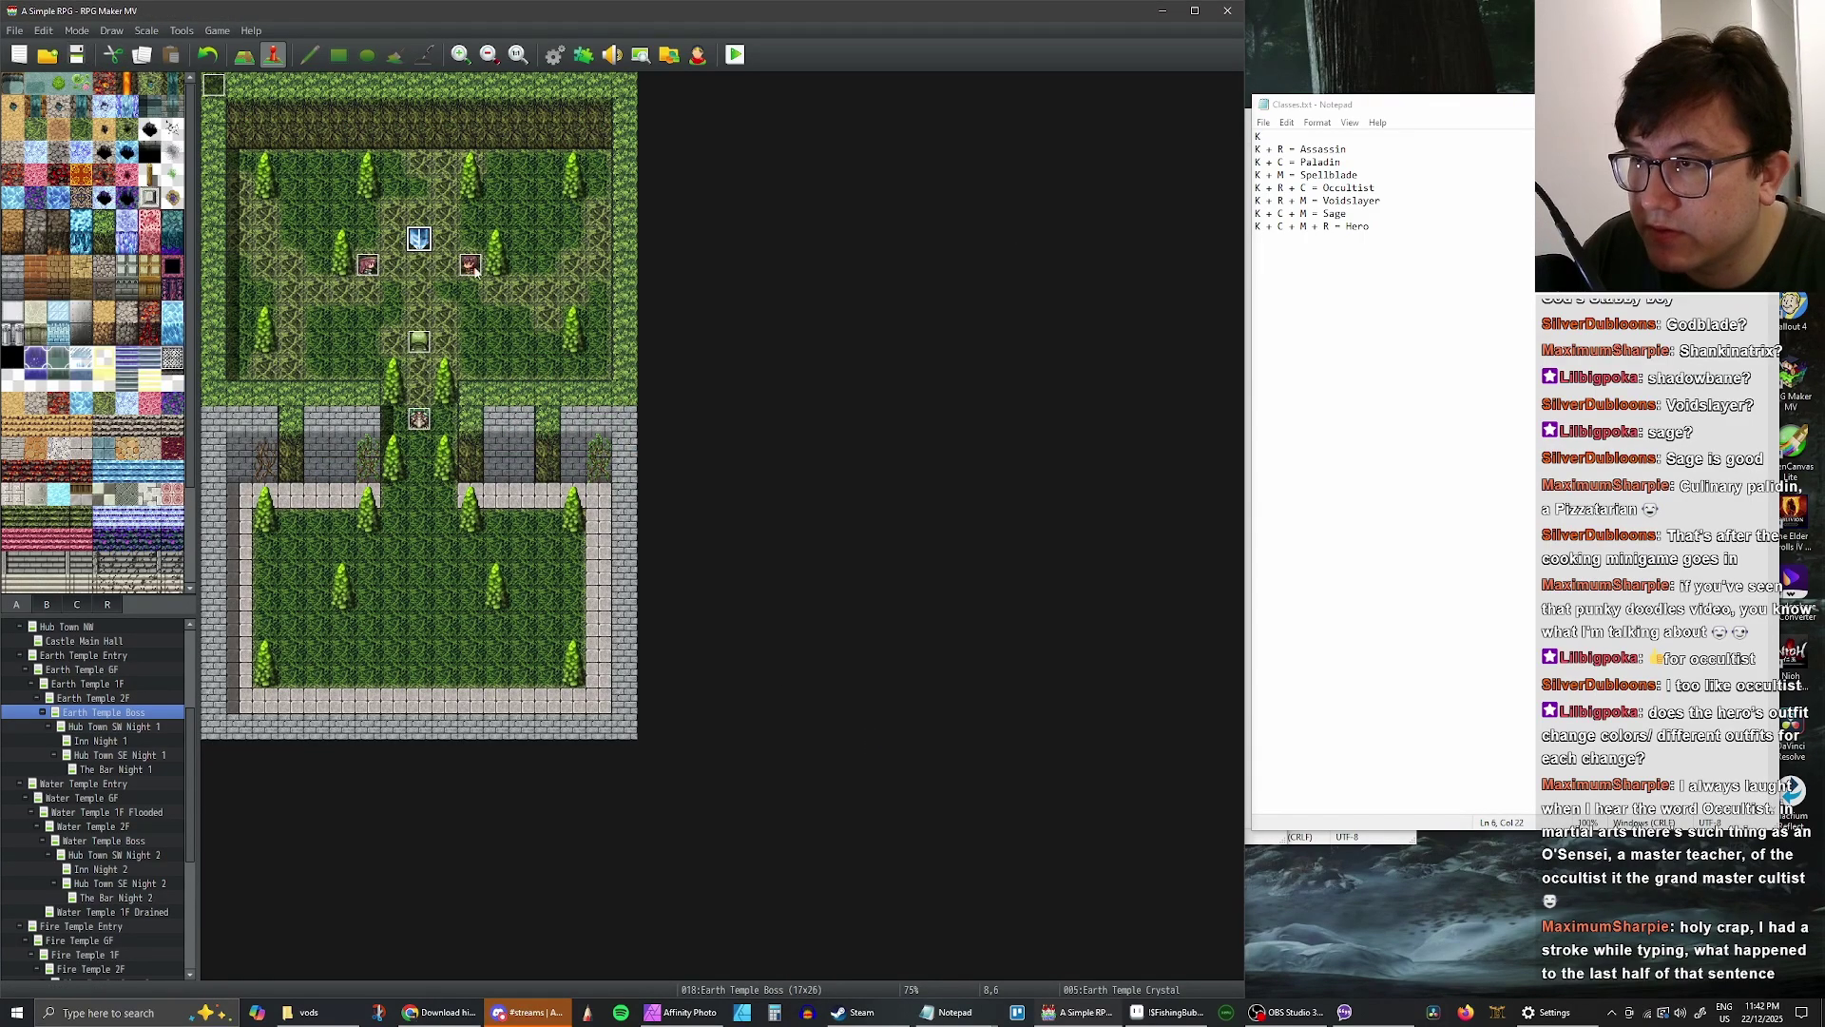
# - Open the second page of the Earth Temple Crystal event and find the Cleric choice branch
pyautogui.doubleClick(423, 243)
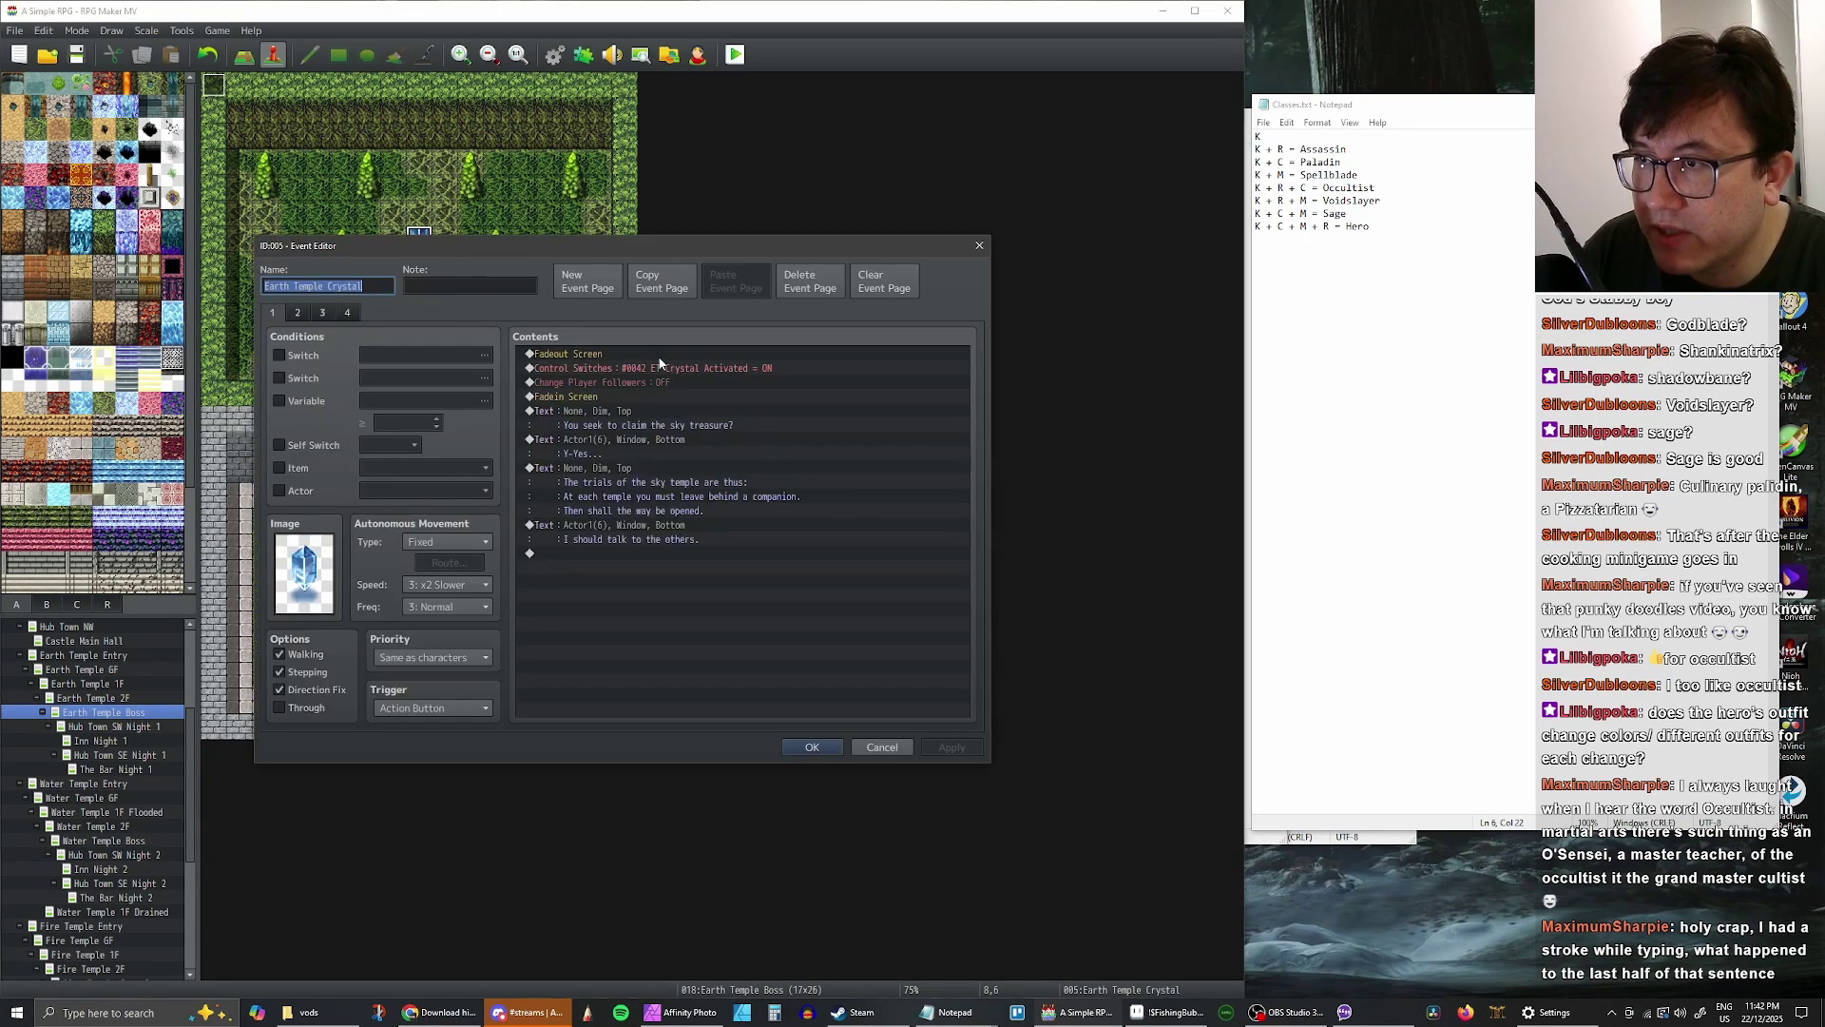
pyautogui.click(297, 312)
pyautogui.scroll(-5, 745, 441)
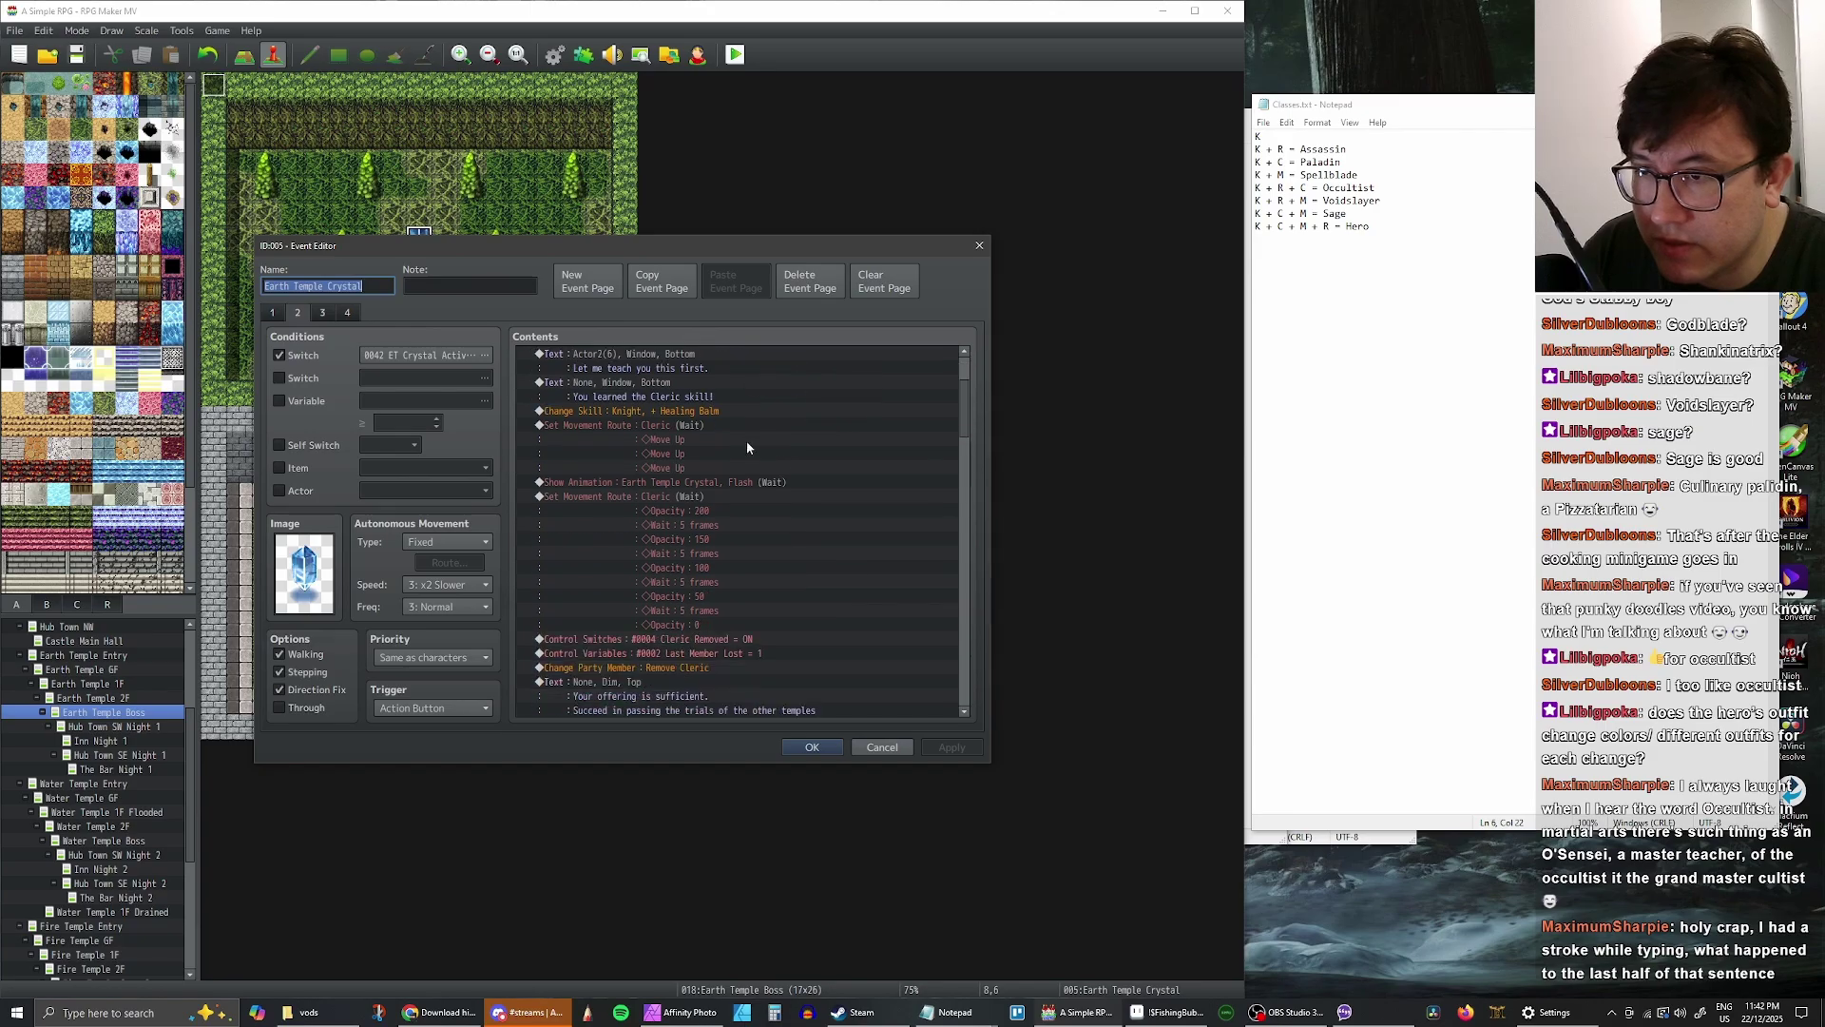
pyautogui.scroll(4, 732, 438)
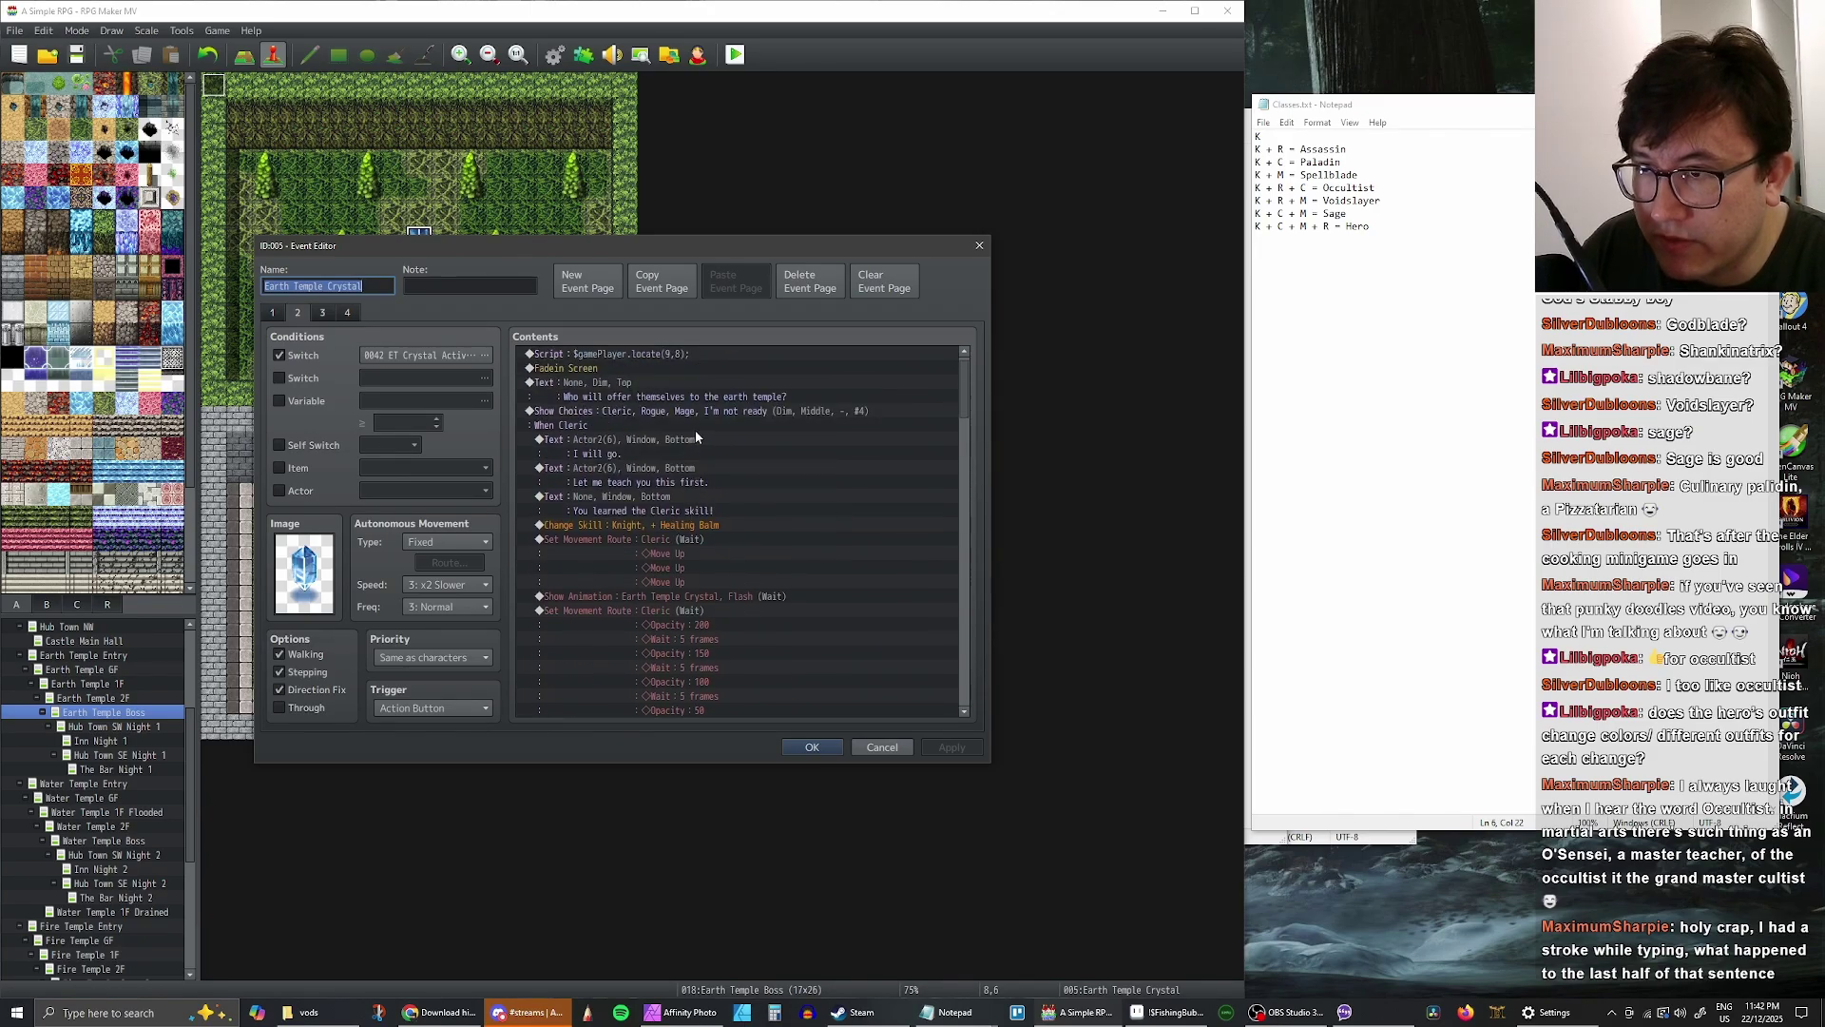
pyautogui.click(613, 525)
pyautogui.click(606, 539)
pyautogui.hotkey('ctrl', 'v')
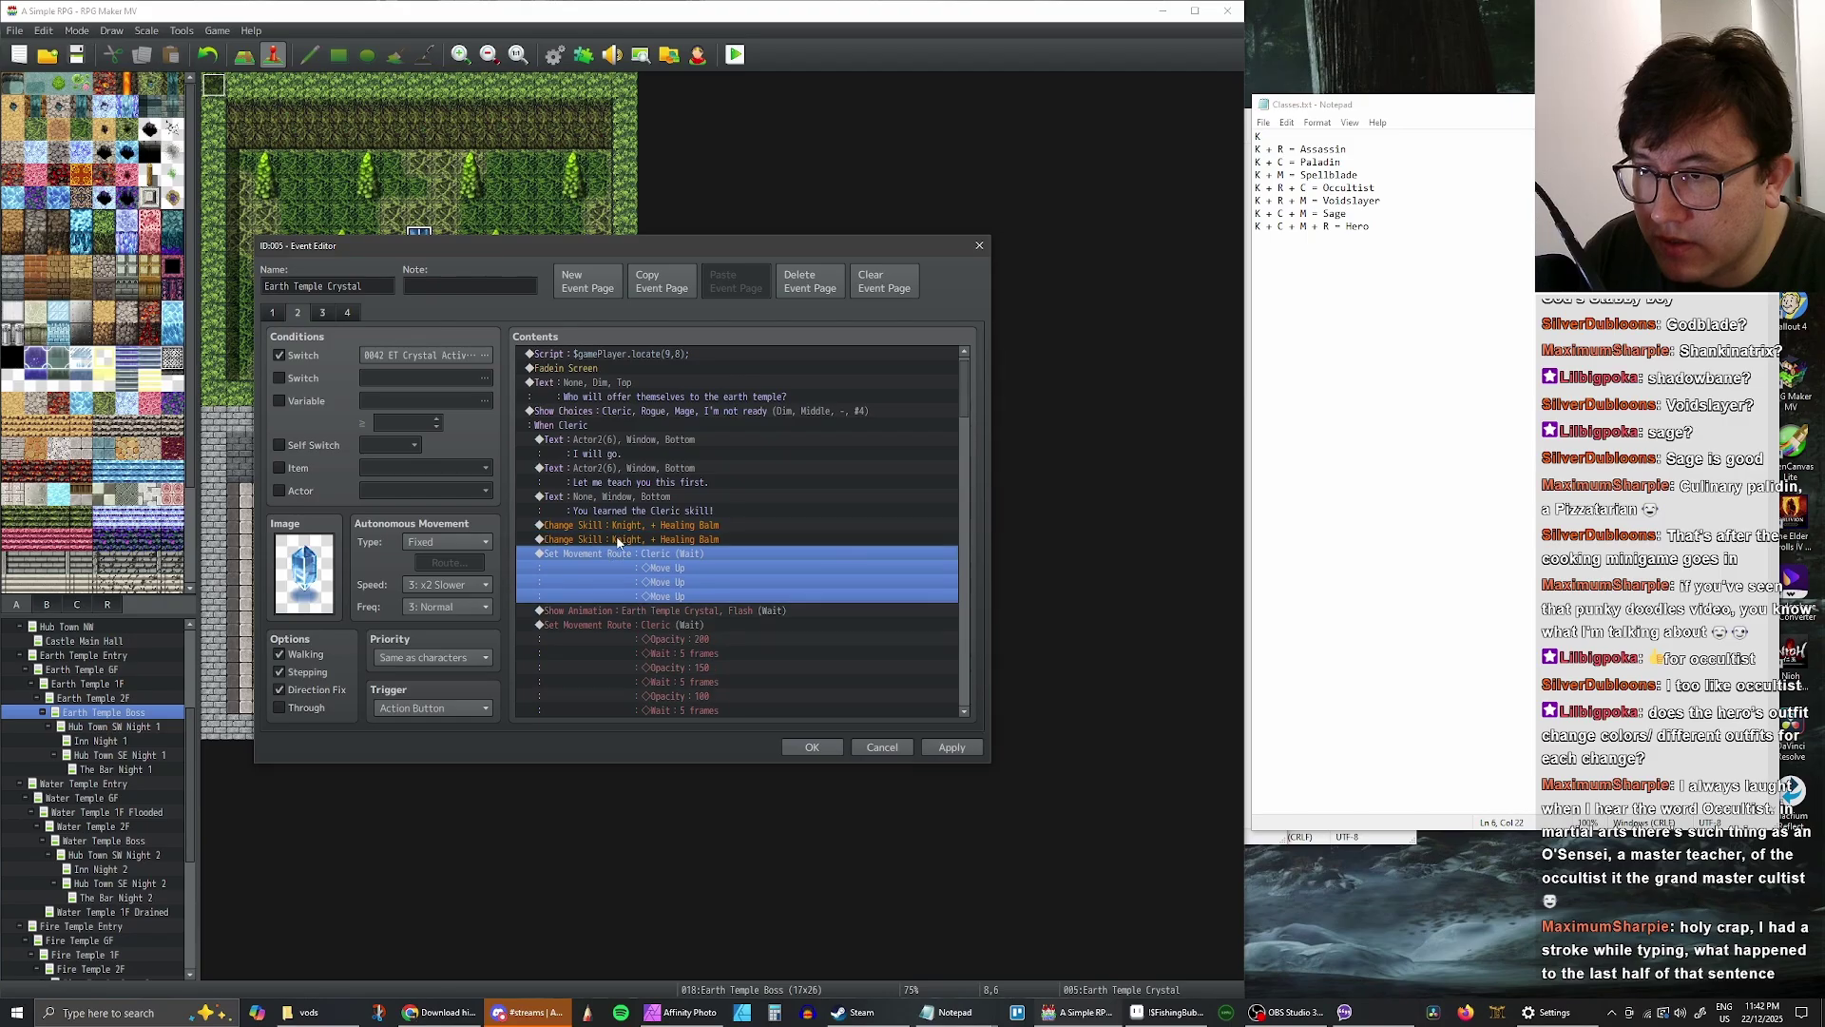
pyautogui.click(619, 539)
pyautogui.doubleClick(713, 539)
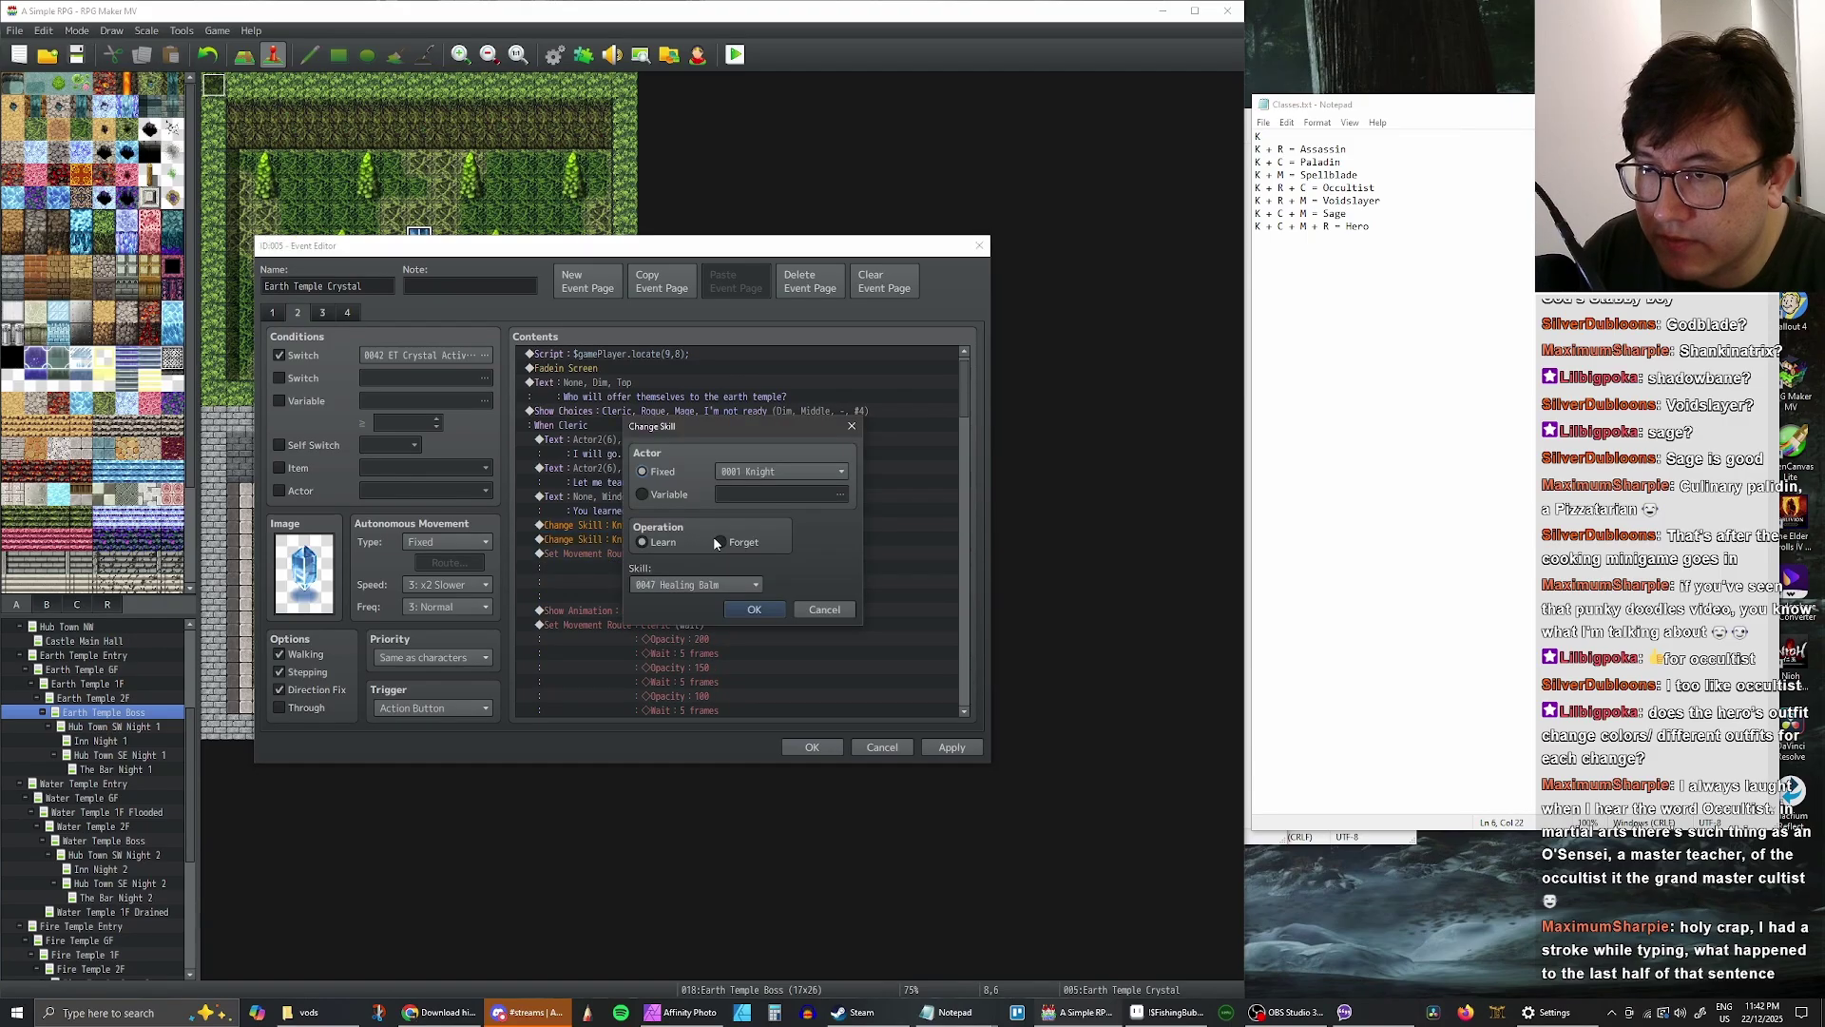
pyautogui.click(747, 473)
pyautogui.click(753, 478)
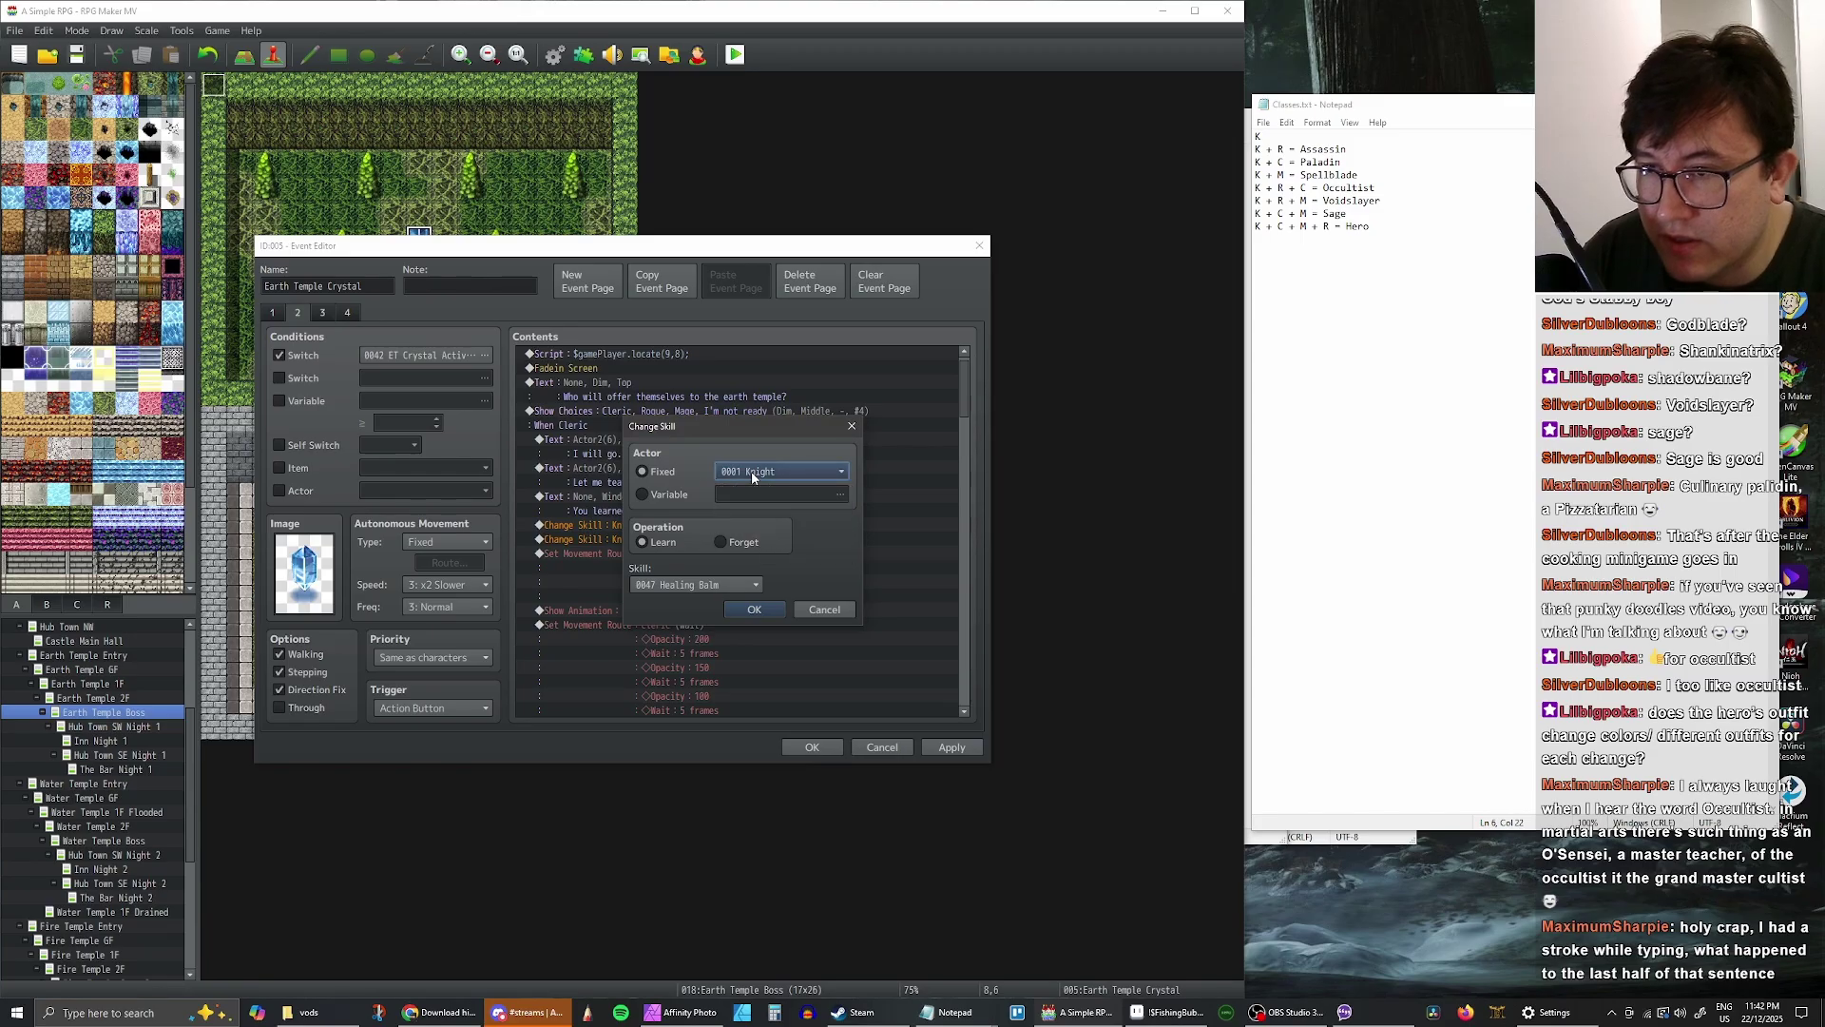
pyautogui.click(825, 610)
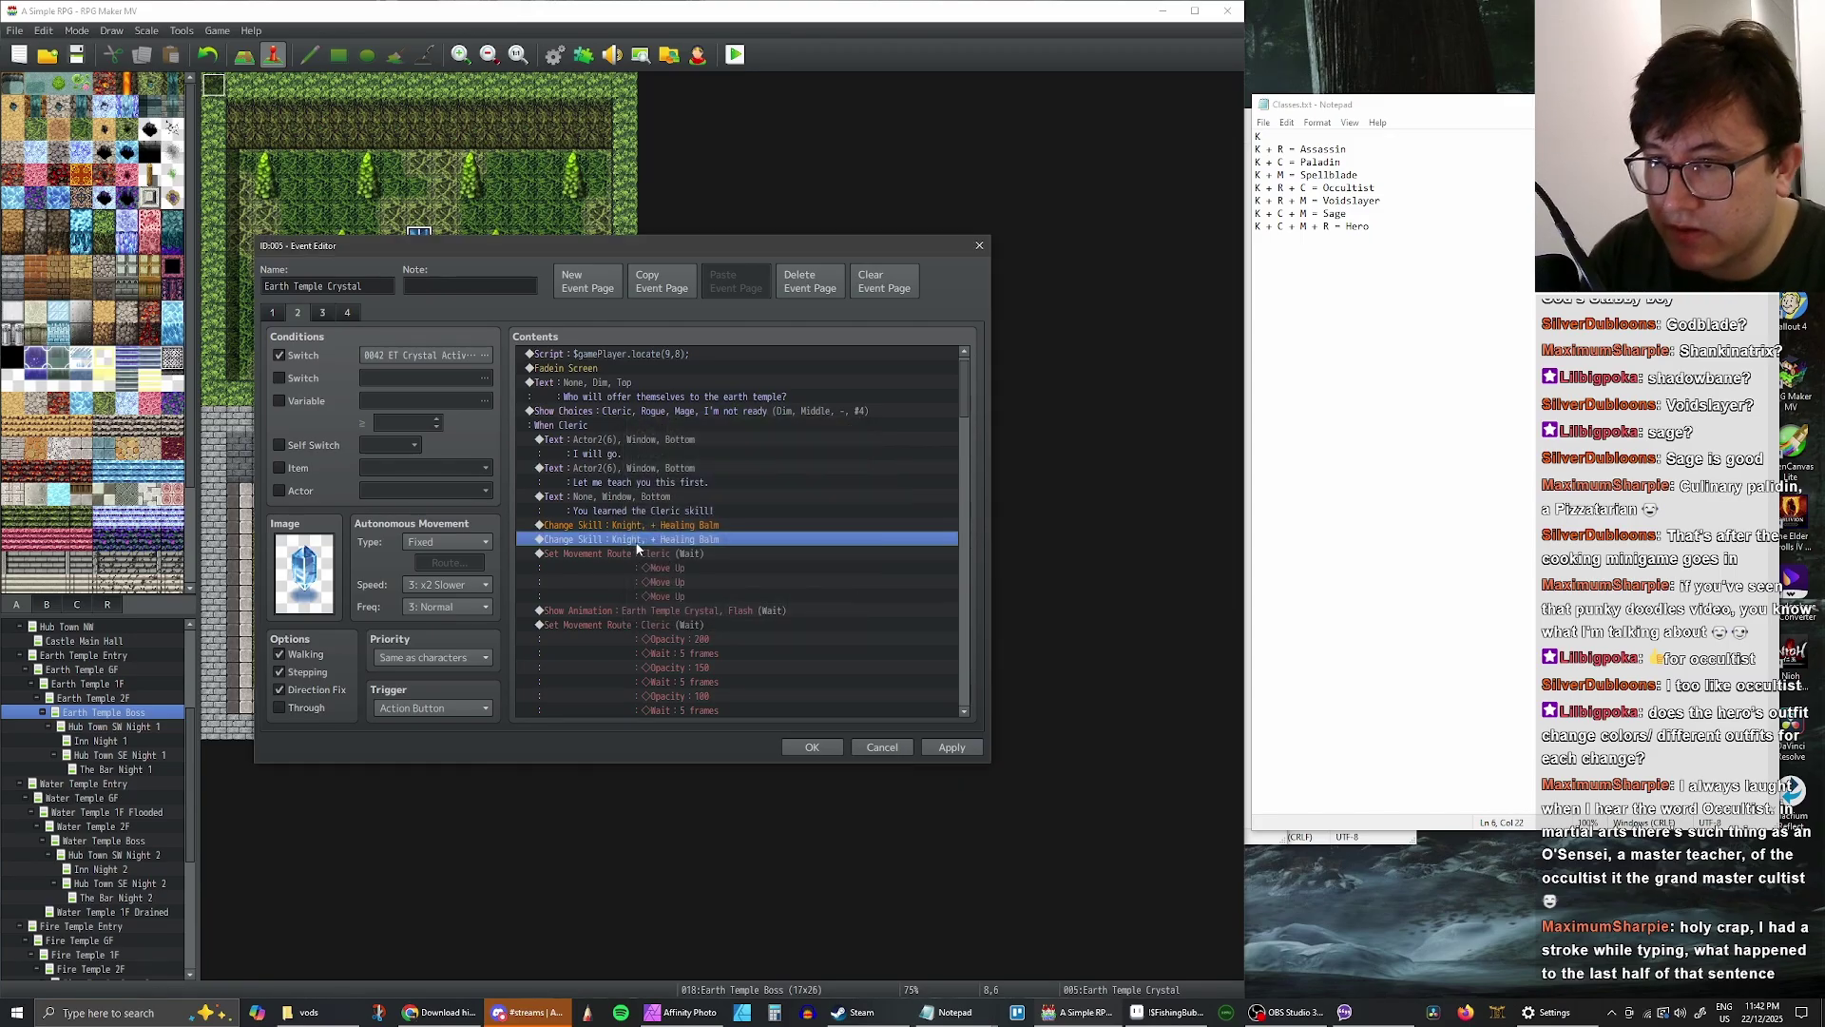
pyautogui.press('Delete')
# - Insert a Change Class command after the Cleric branch's Healing Balm skill change, setting the Knight to Assassin with Save Level enabled
pyautogui.press('Insert')
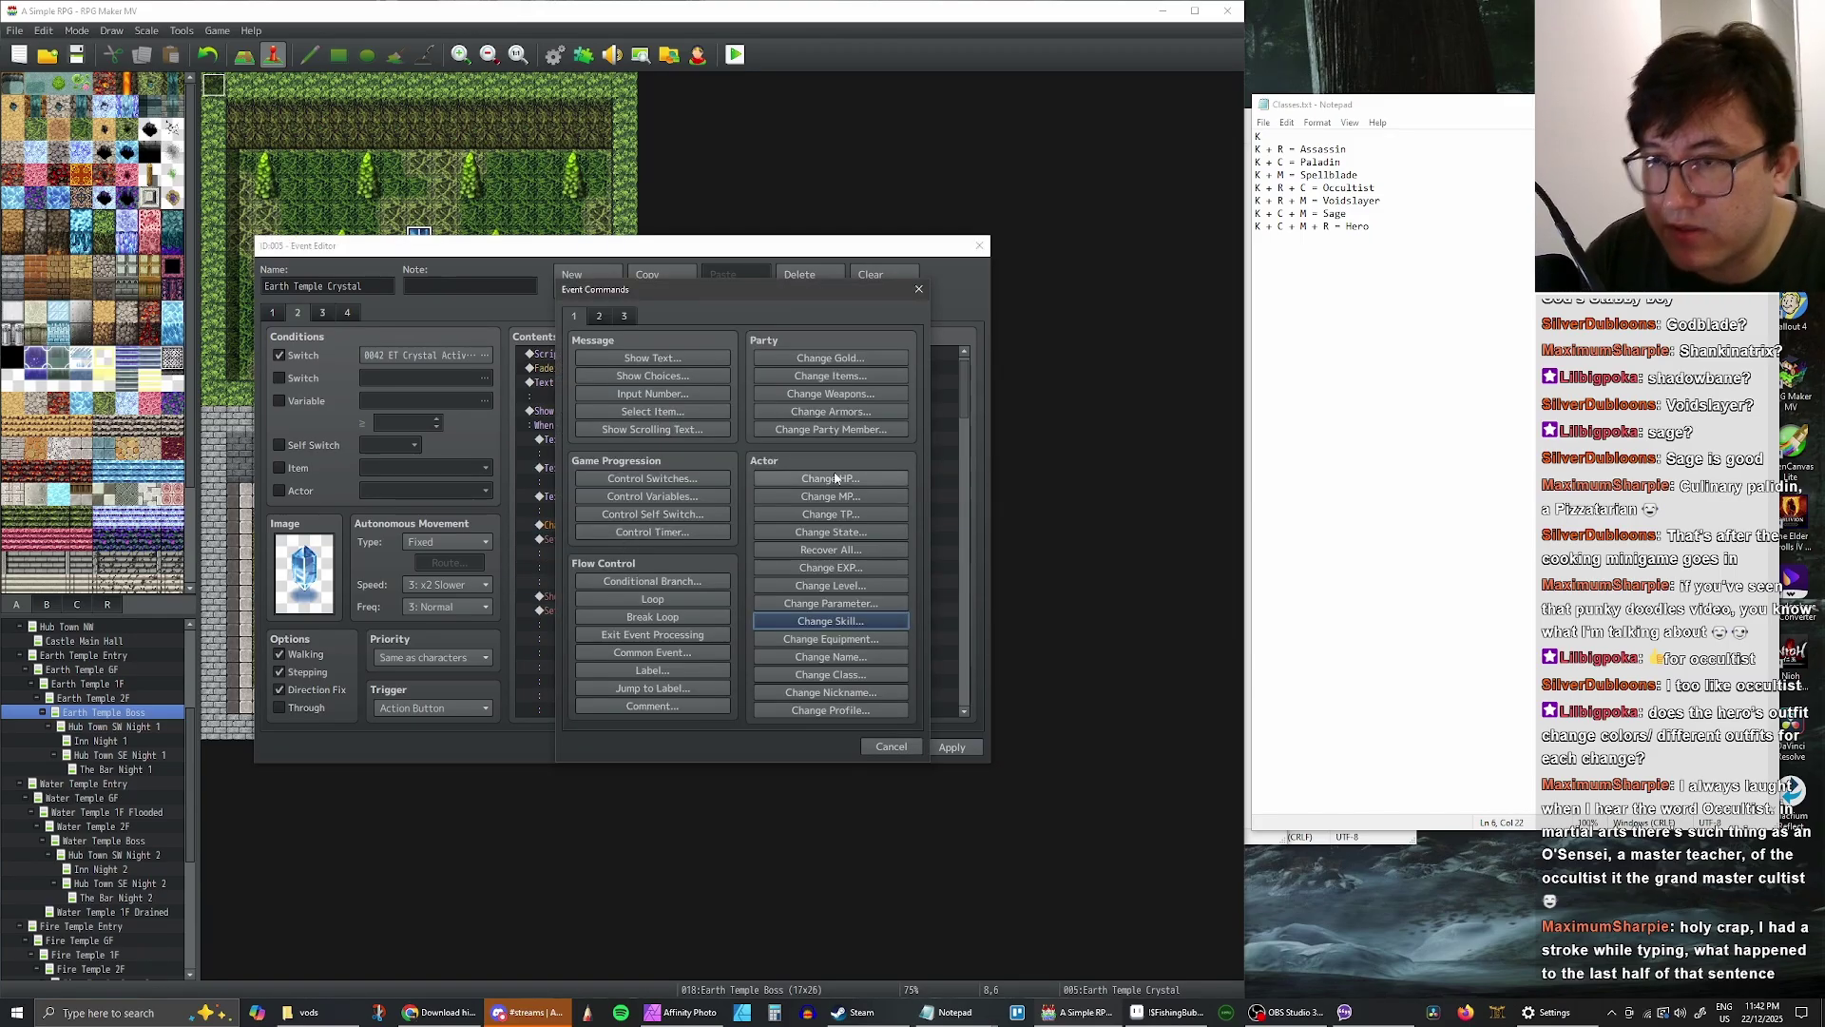
pyautogui.click(829, 674)
pyautogui.click(784, 497)
pyautogui.click(784, 494)
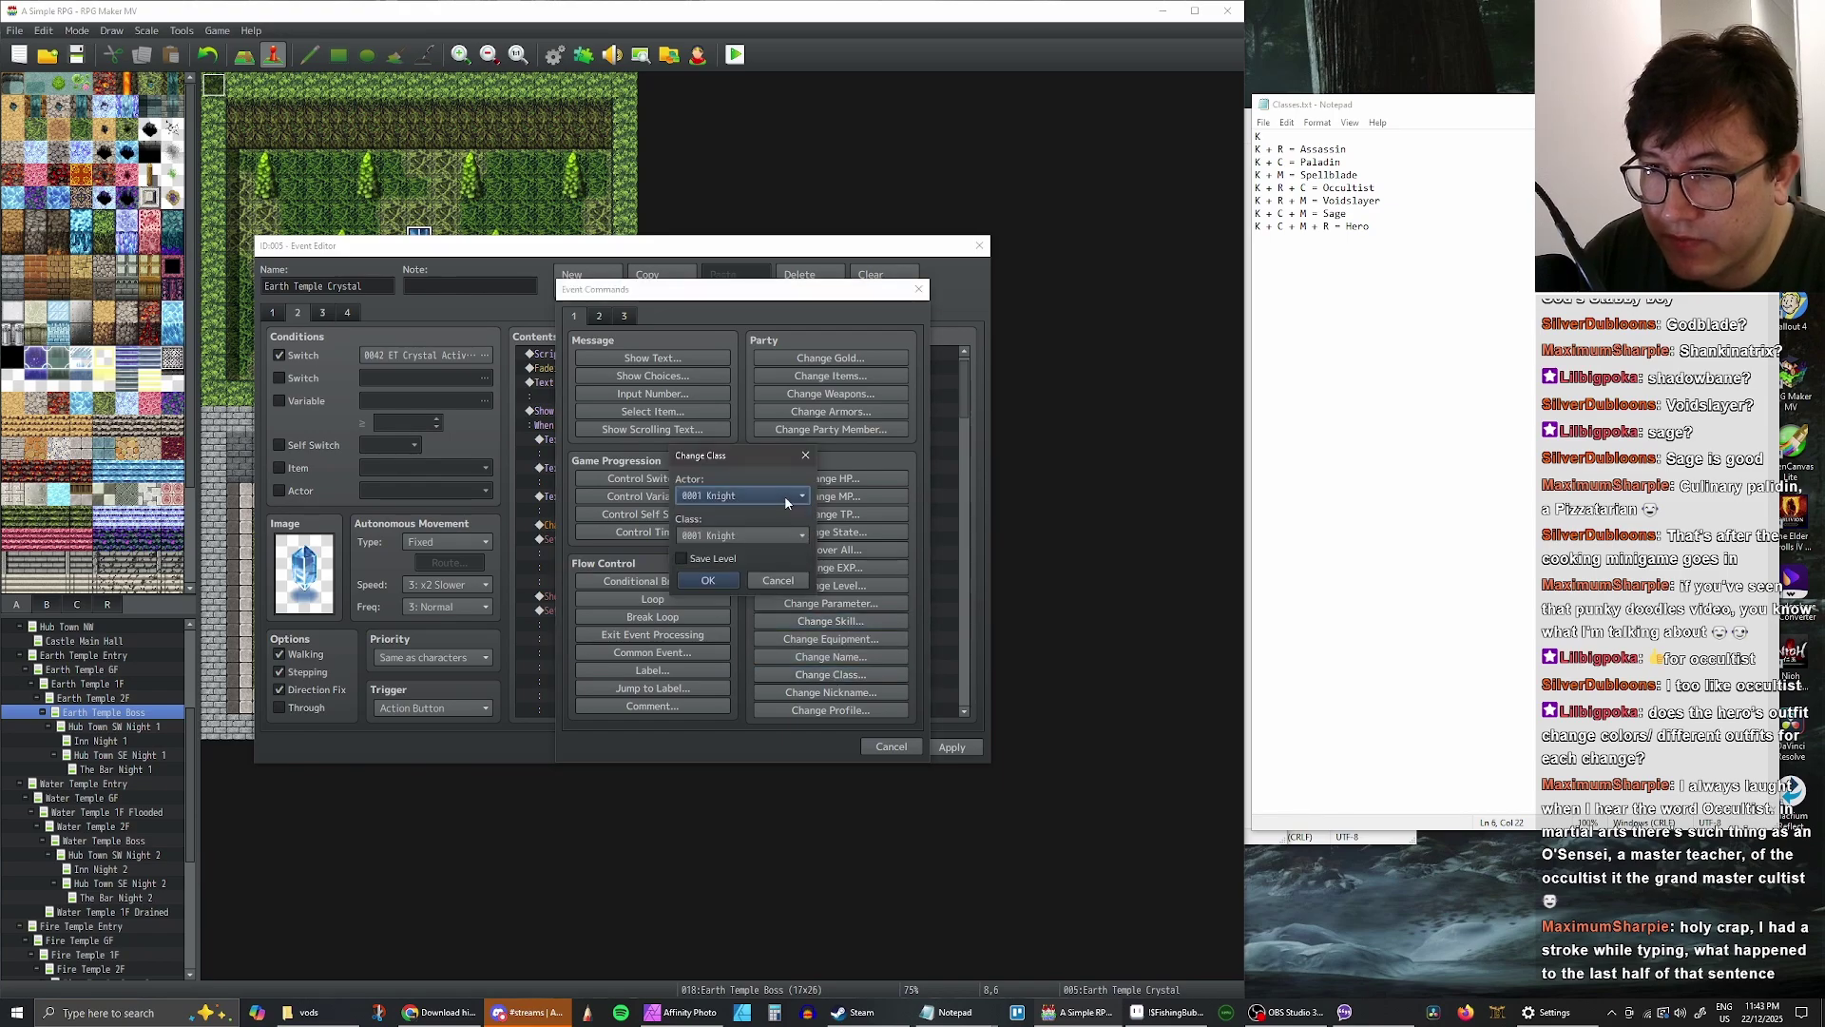
pyautogui.click(788, 534)
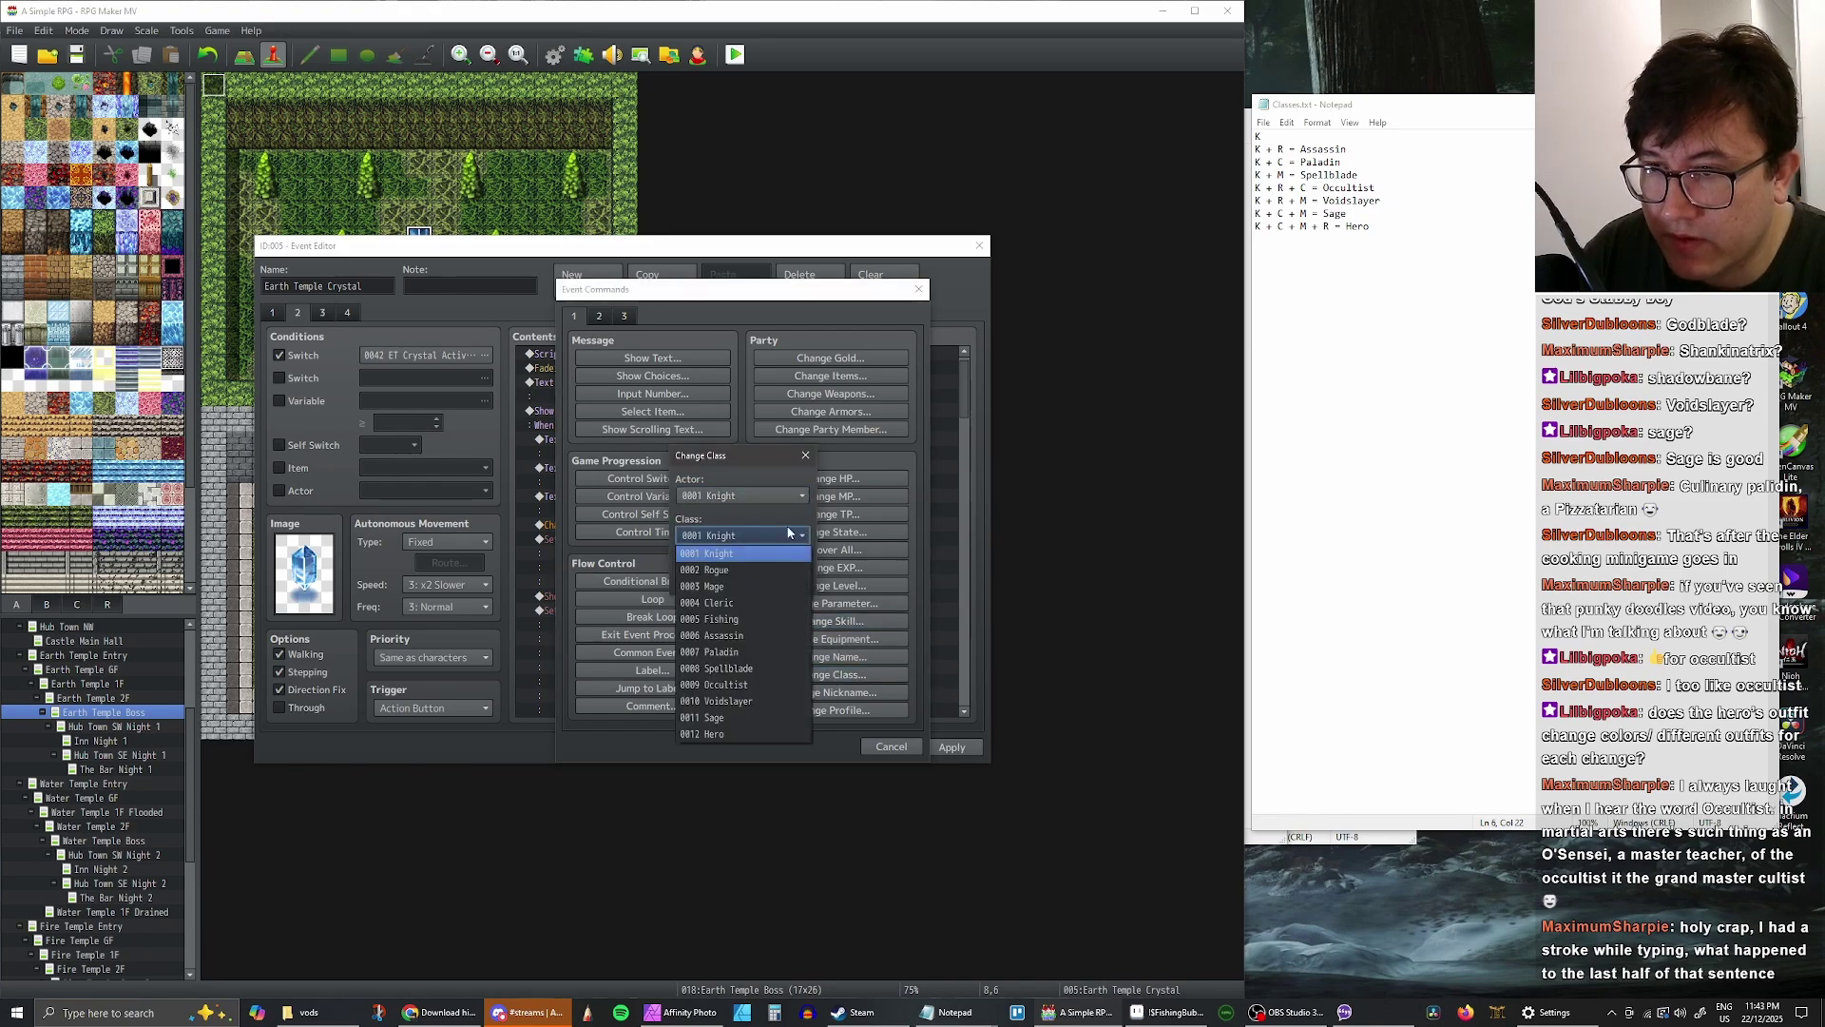
pyautogui.click(758, 645)
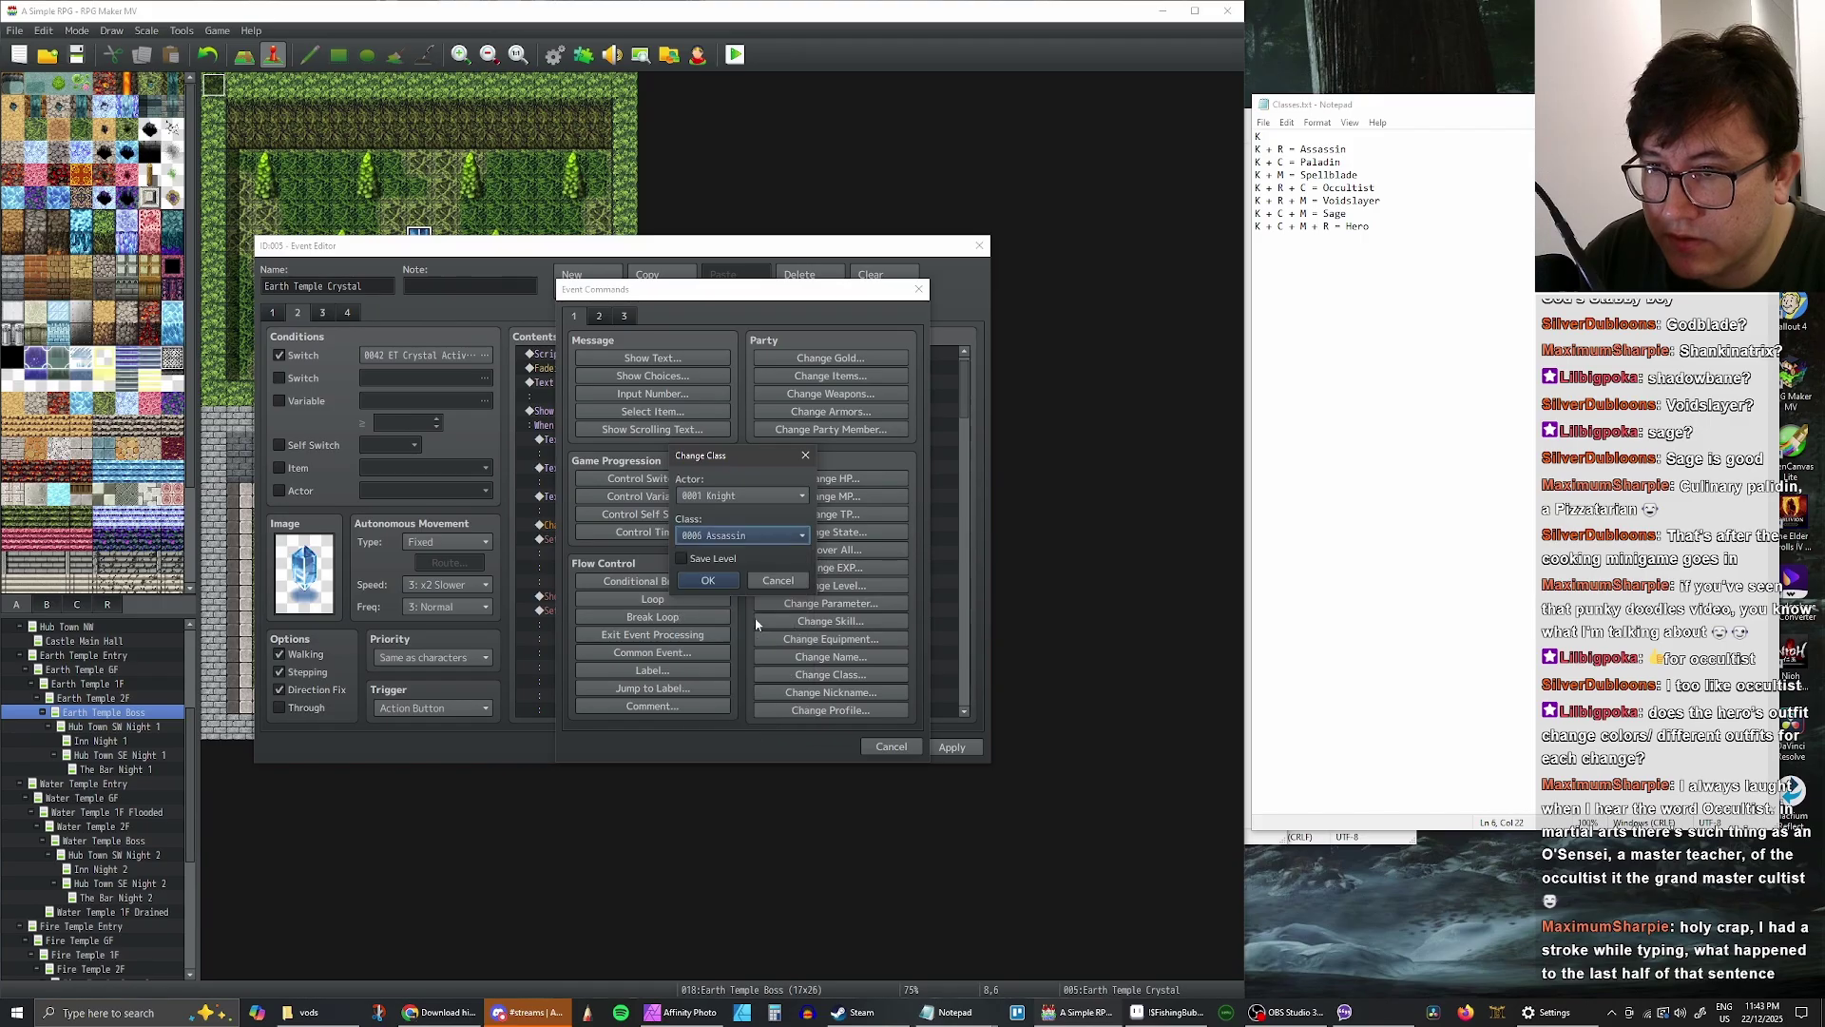
pyautogui.click(681, 558)
pyautogui.click(706, 578)
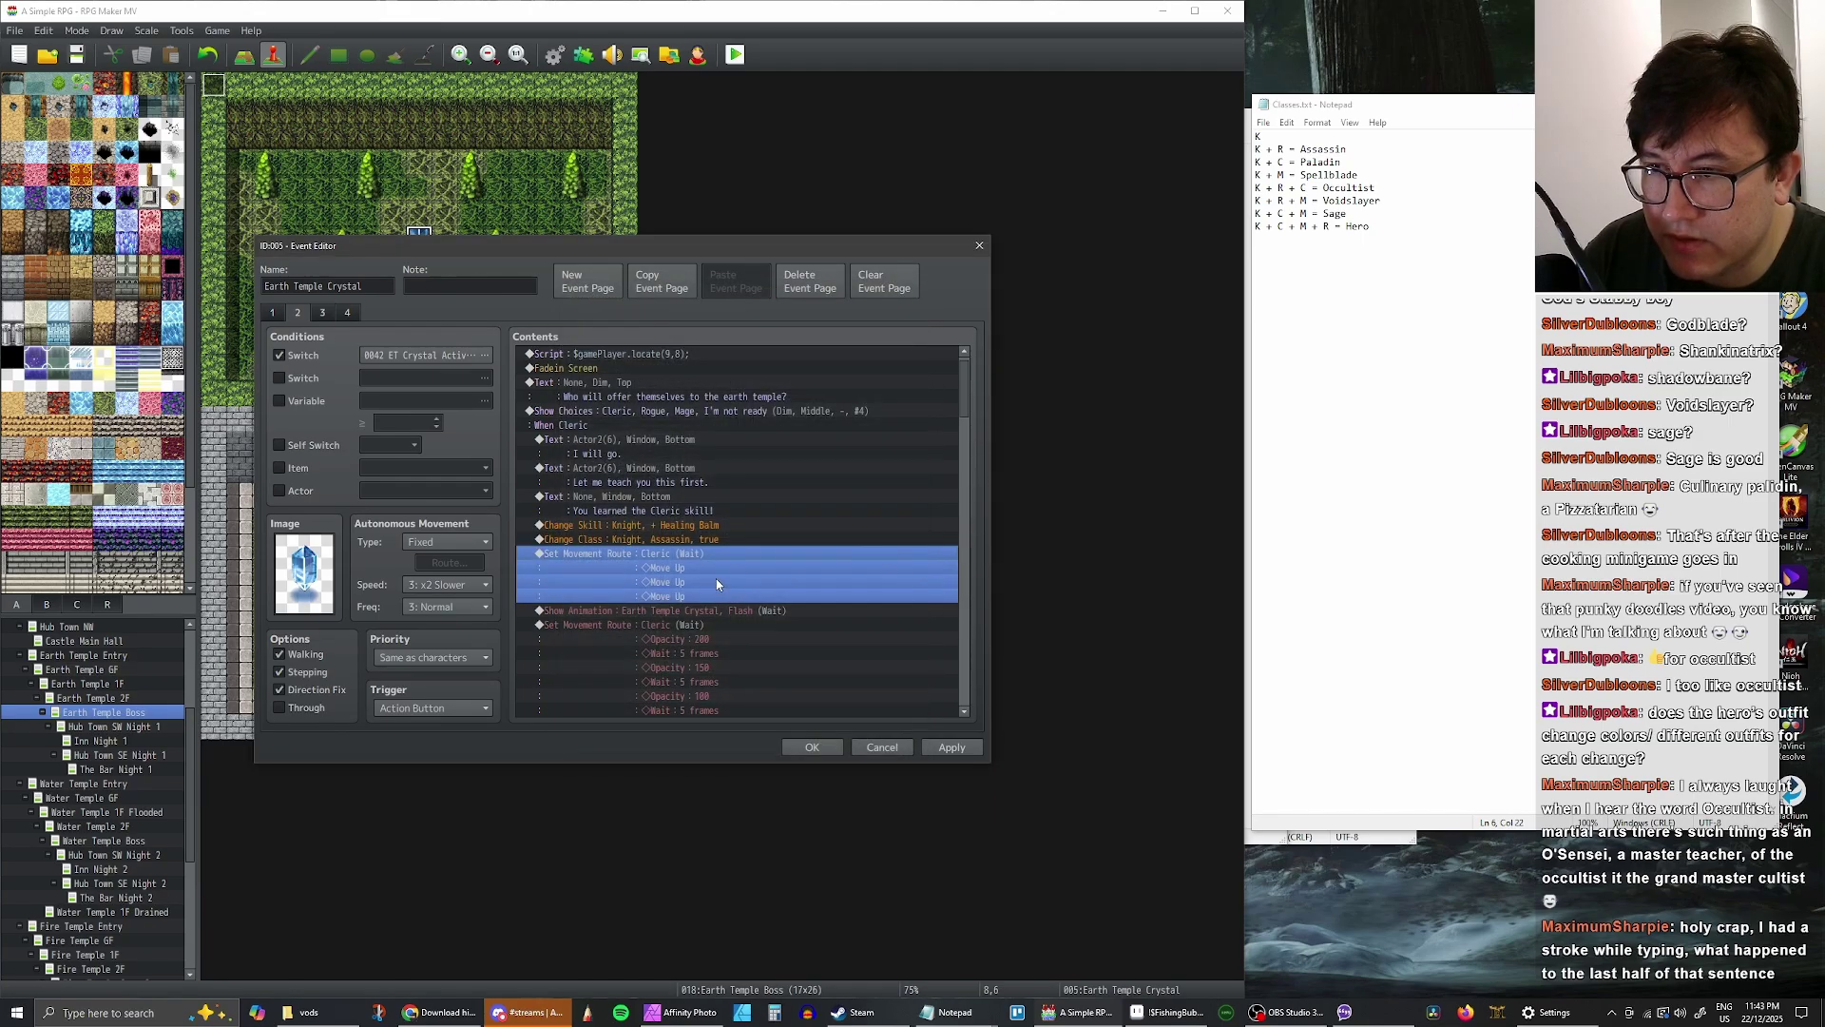
pyautogui.click(715, 541)
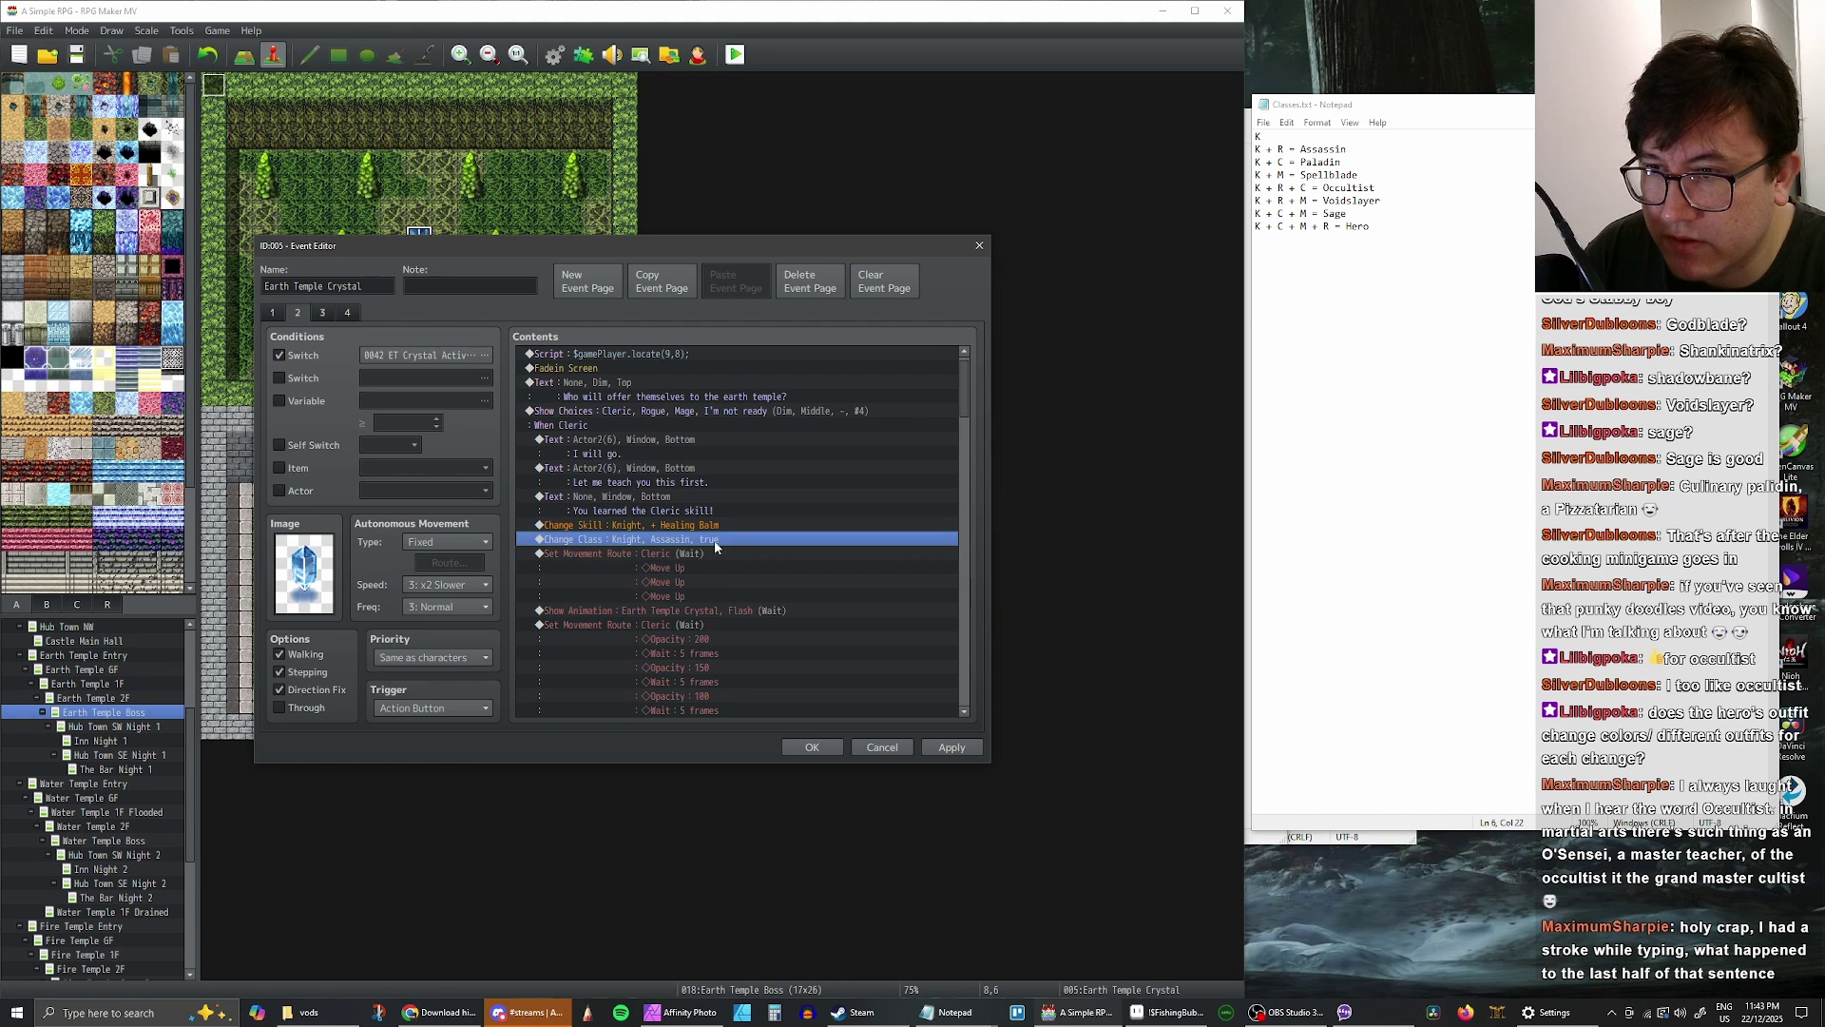
pyautogui.click(713, 555)
pyautogui.click(712, 540)
pyautogui.click(709, 527)
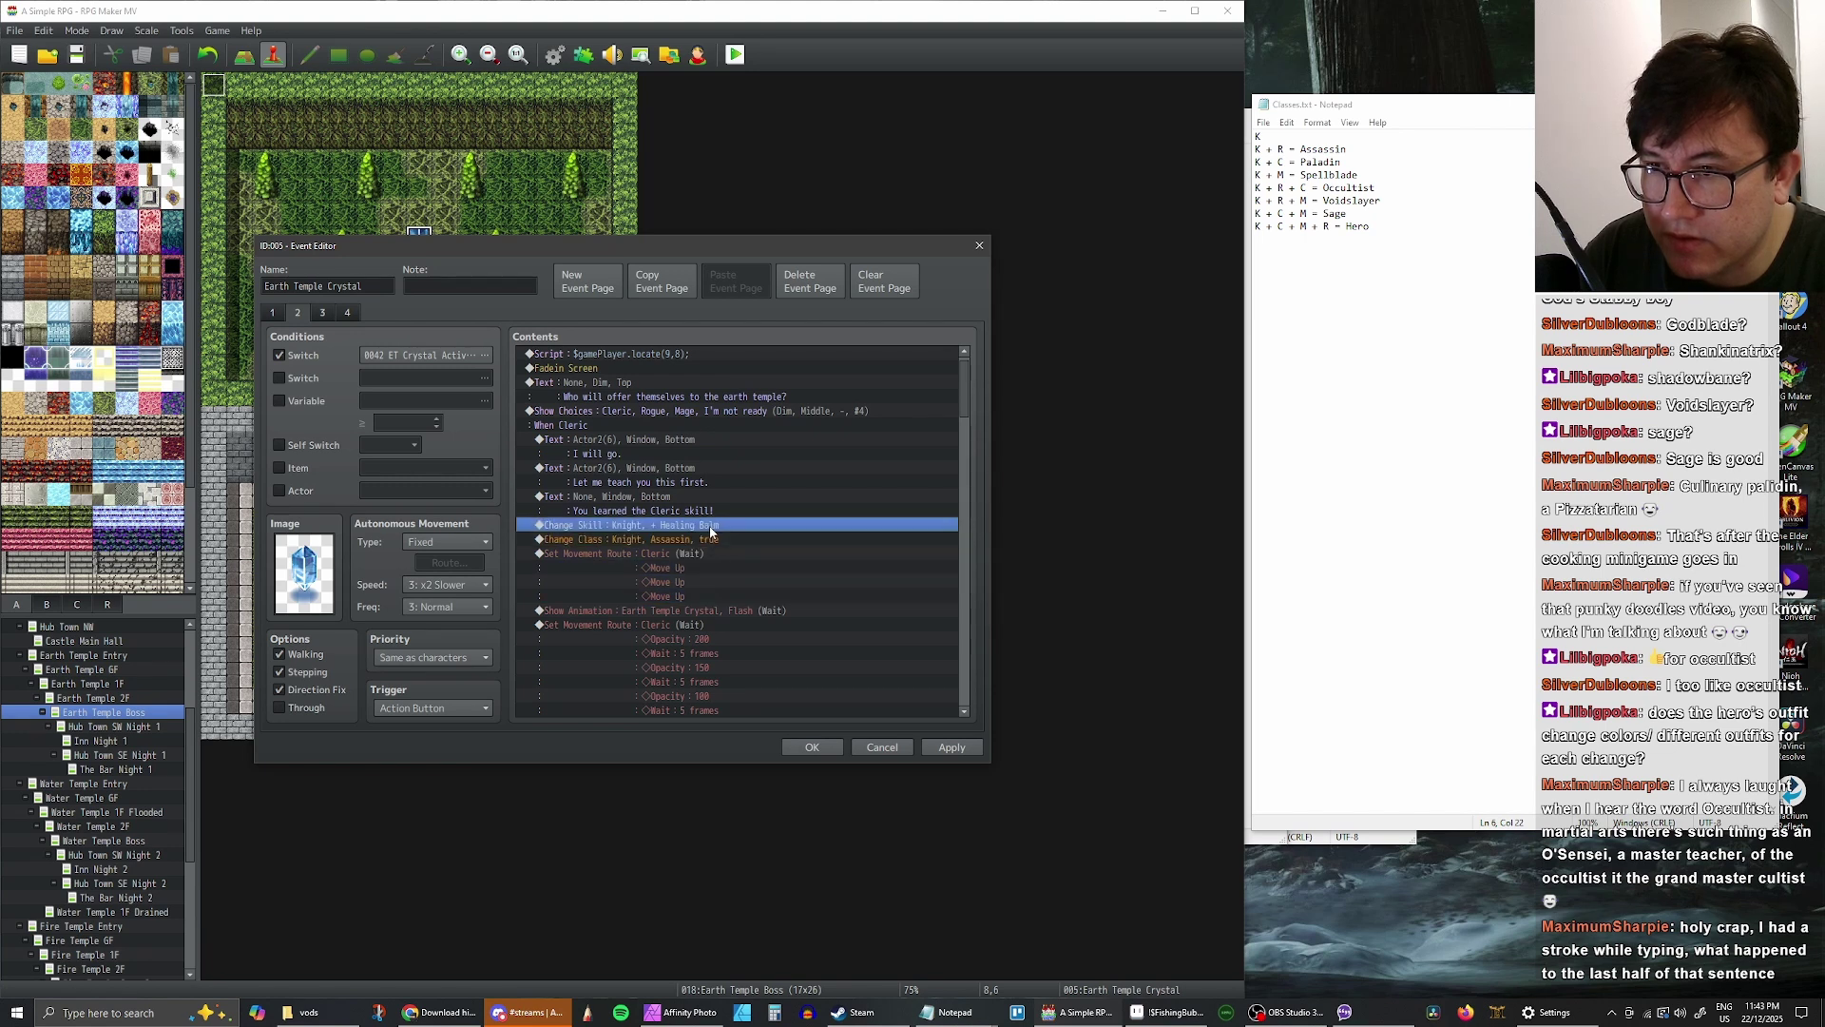
pyautogui.click(707, 538)
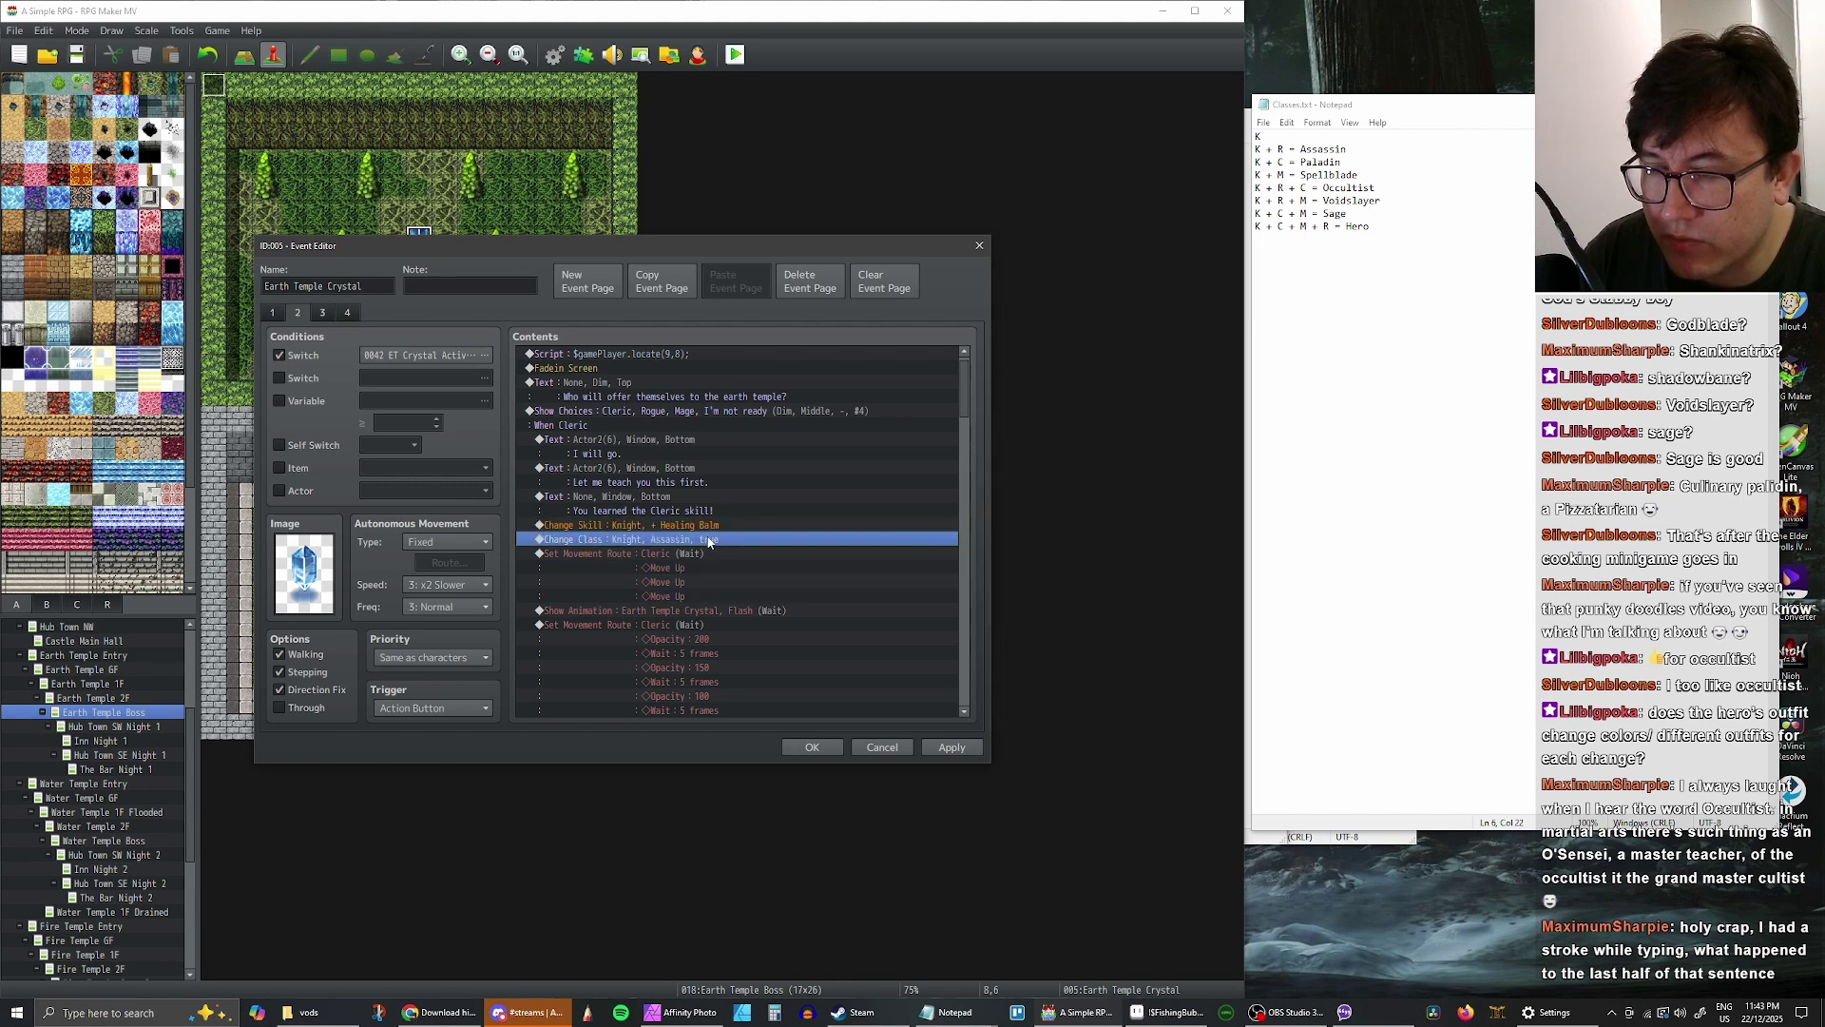
pyautogui.click(722, 525)
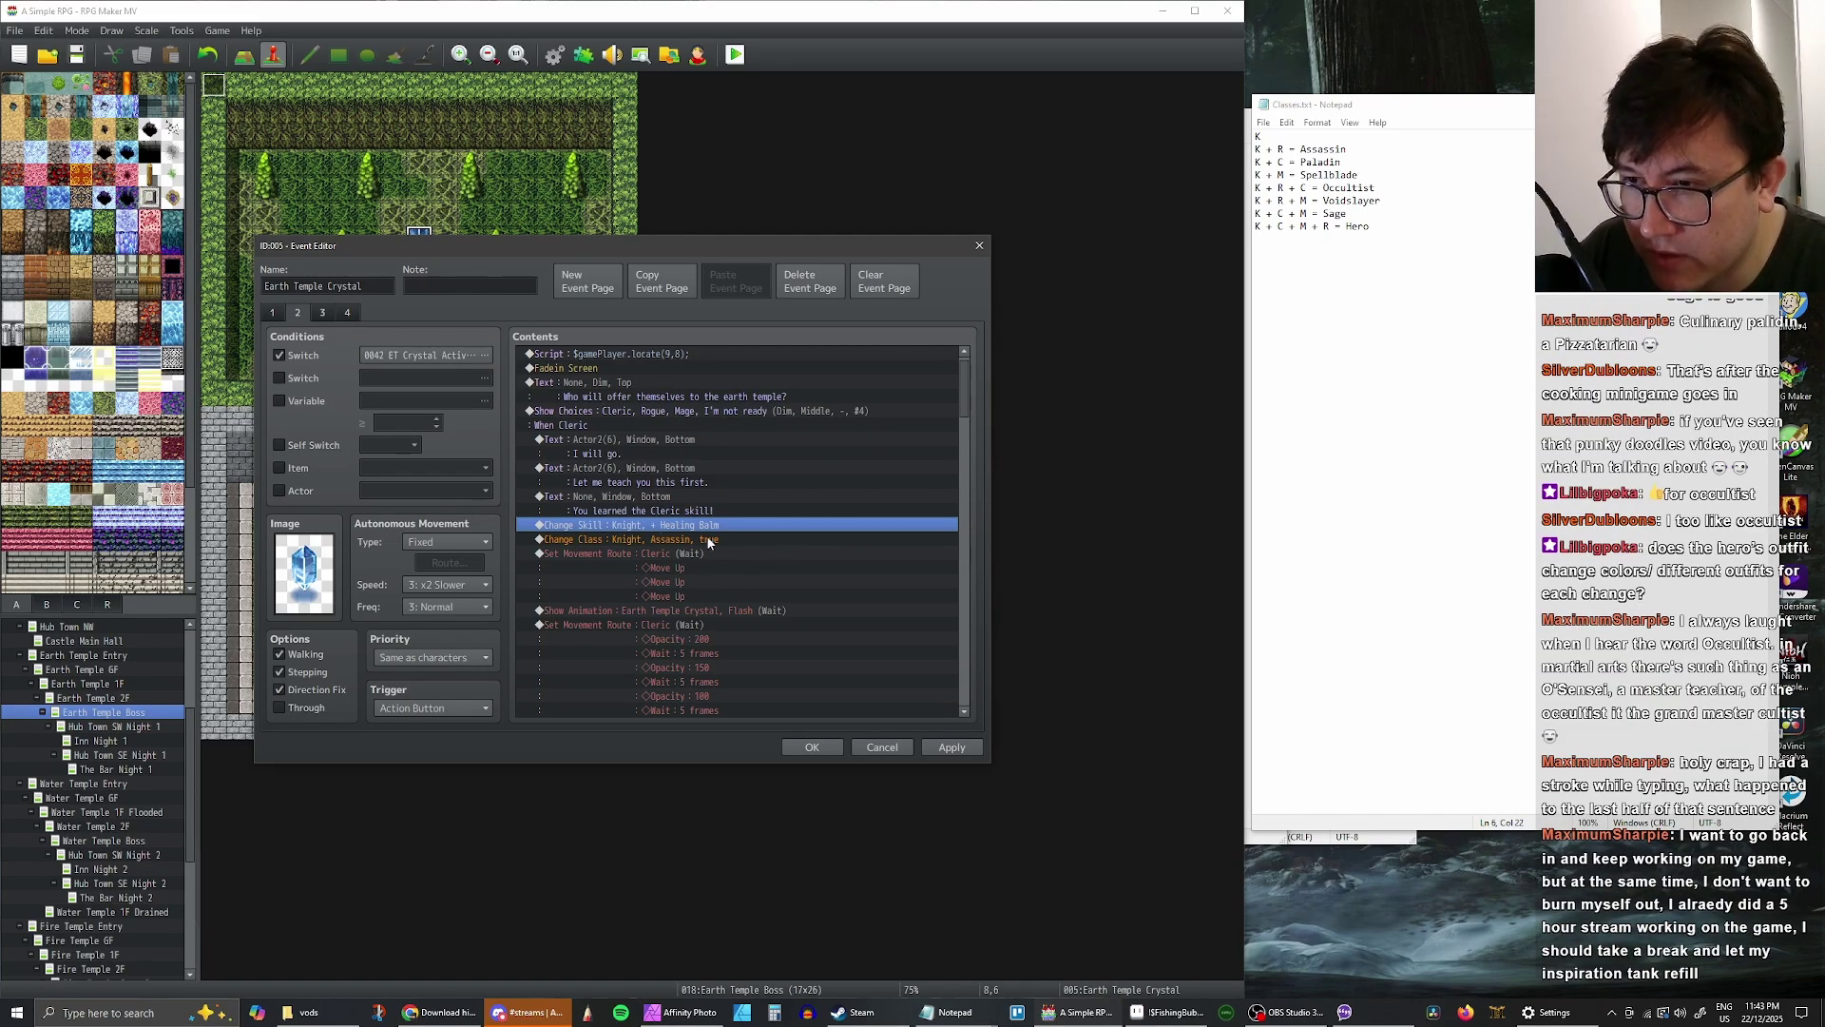
# - Set the Knight's Change Class command in the Cleric branch to Paladin
pyautogui.click(710, 540)
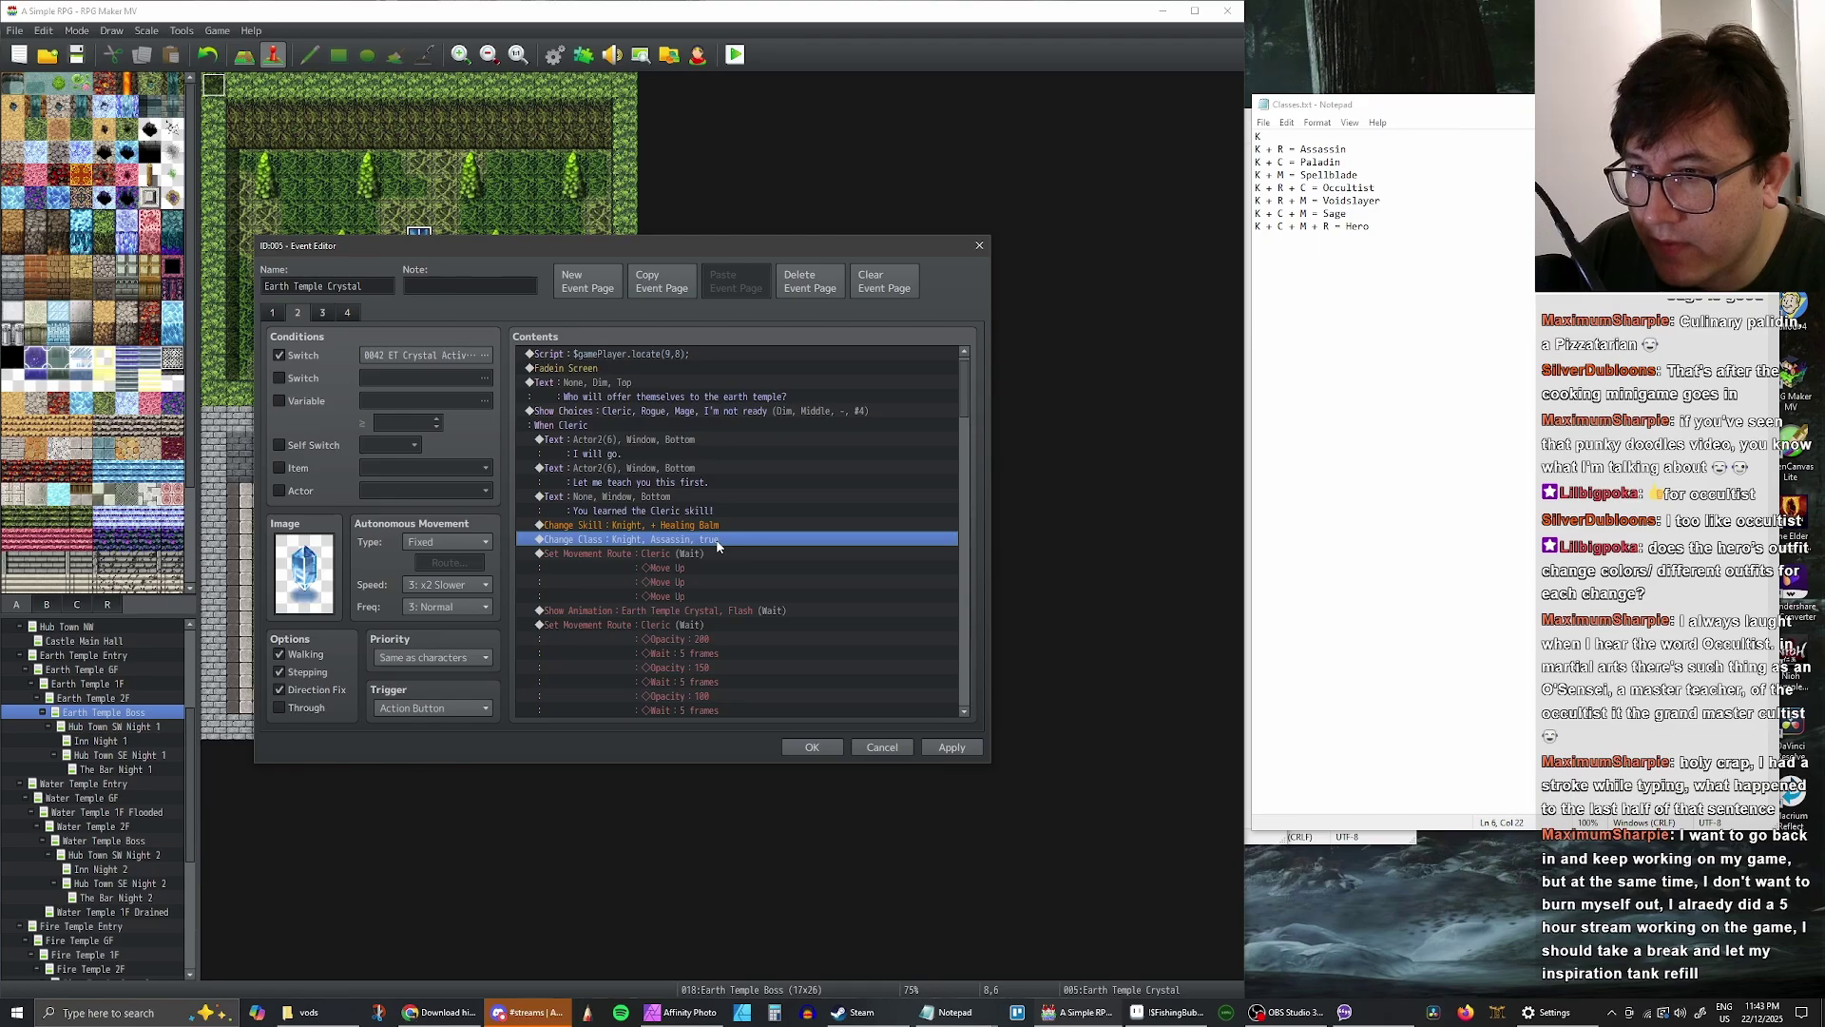
pyautogui.doubleClick(718, 540)
pyautogui.click(766, 532)
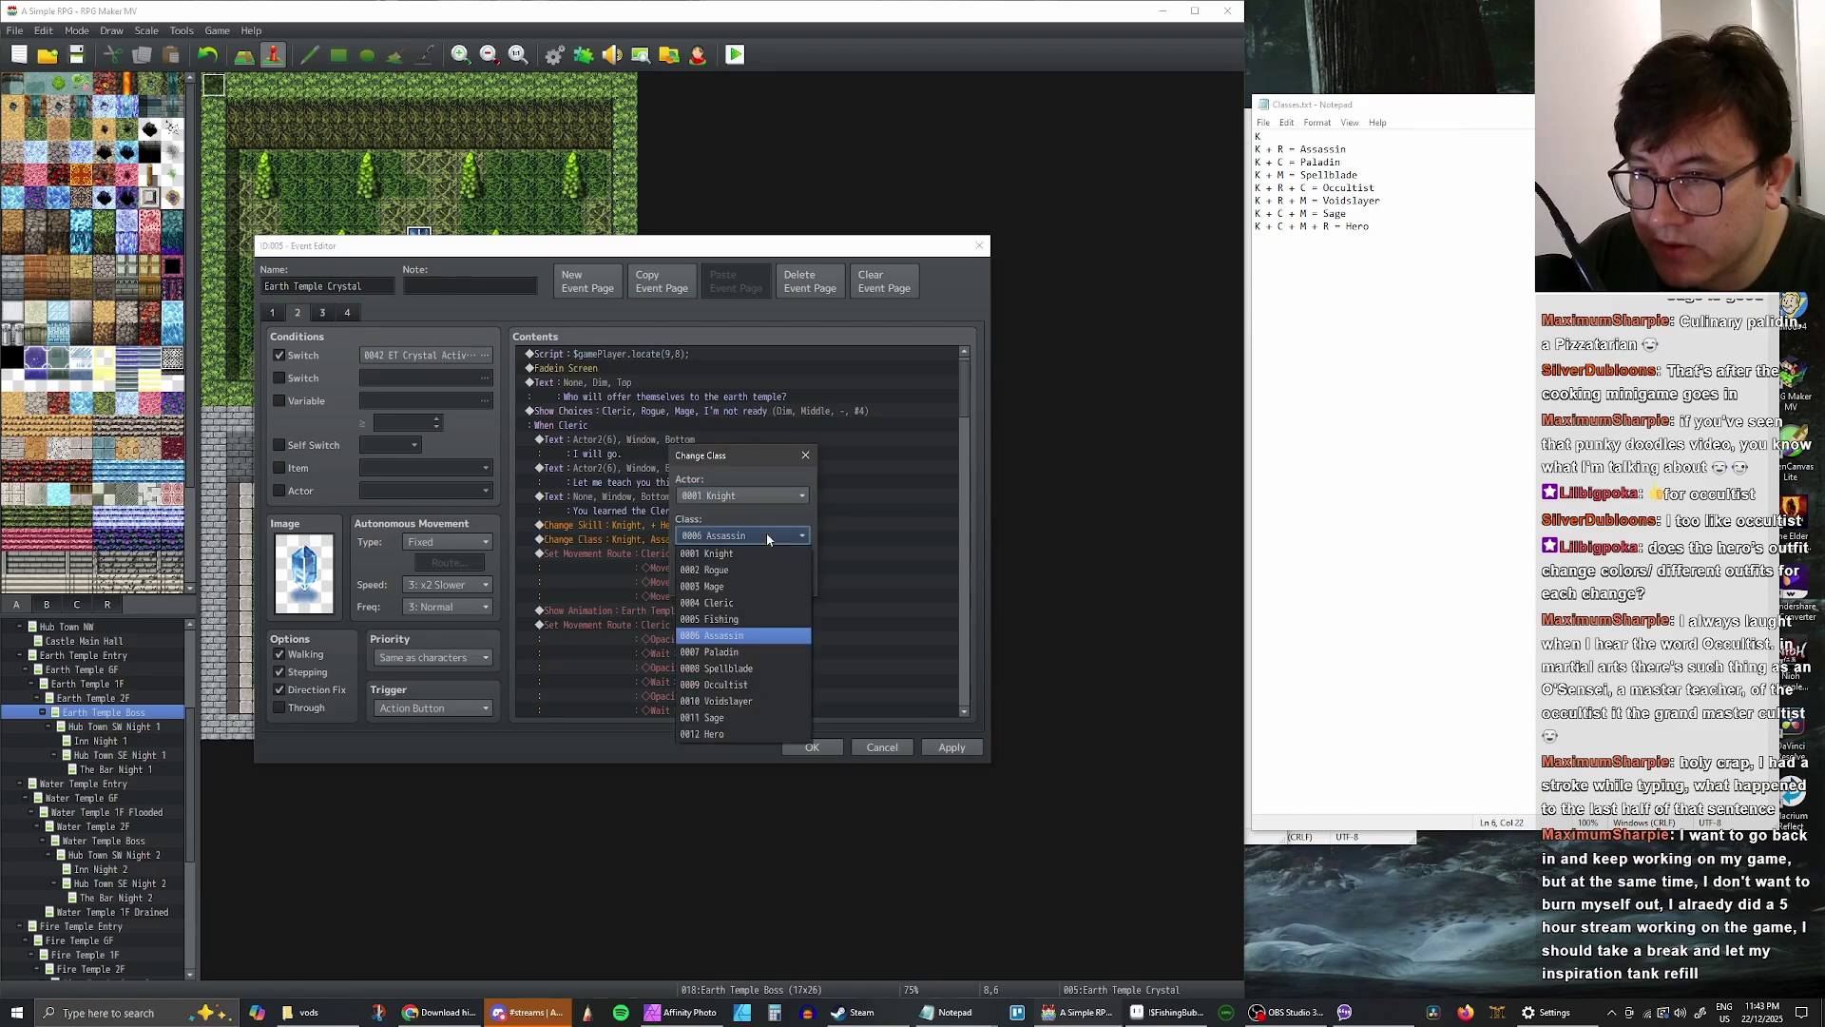
pyautogui.click(746, 651)
pyautogui.click(726, 580)
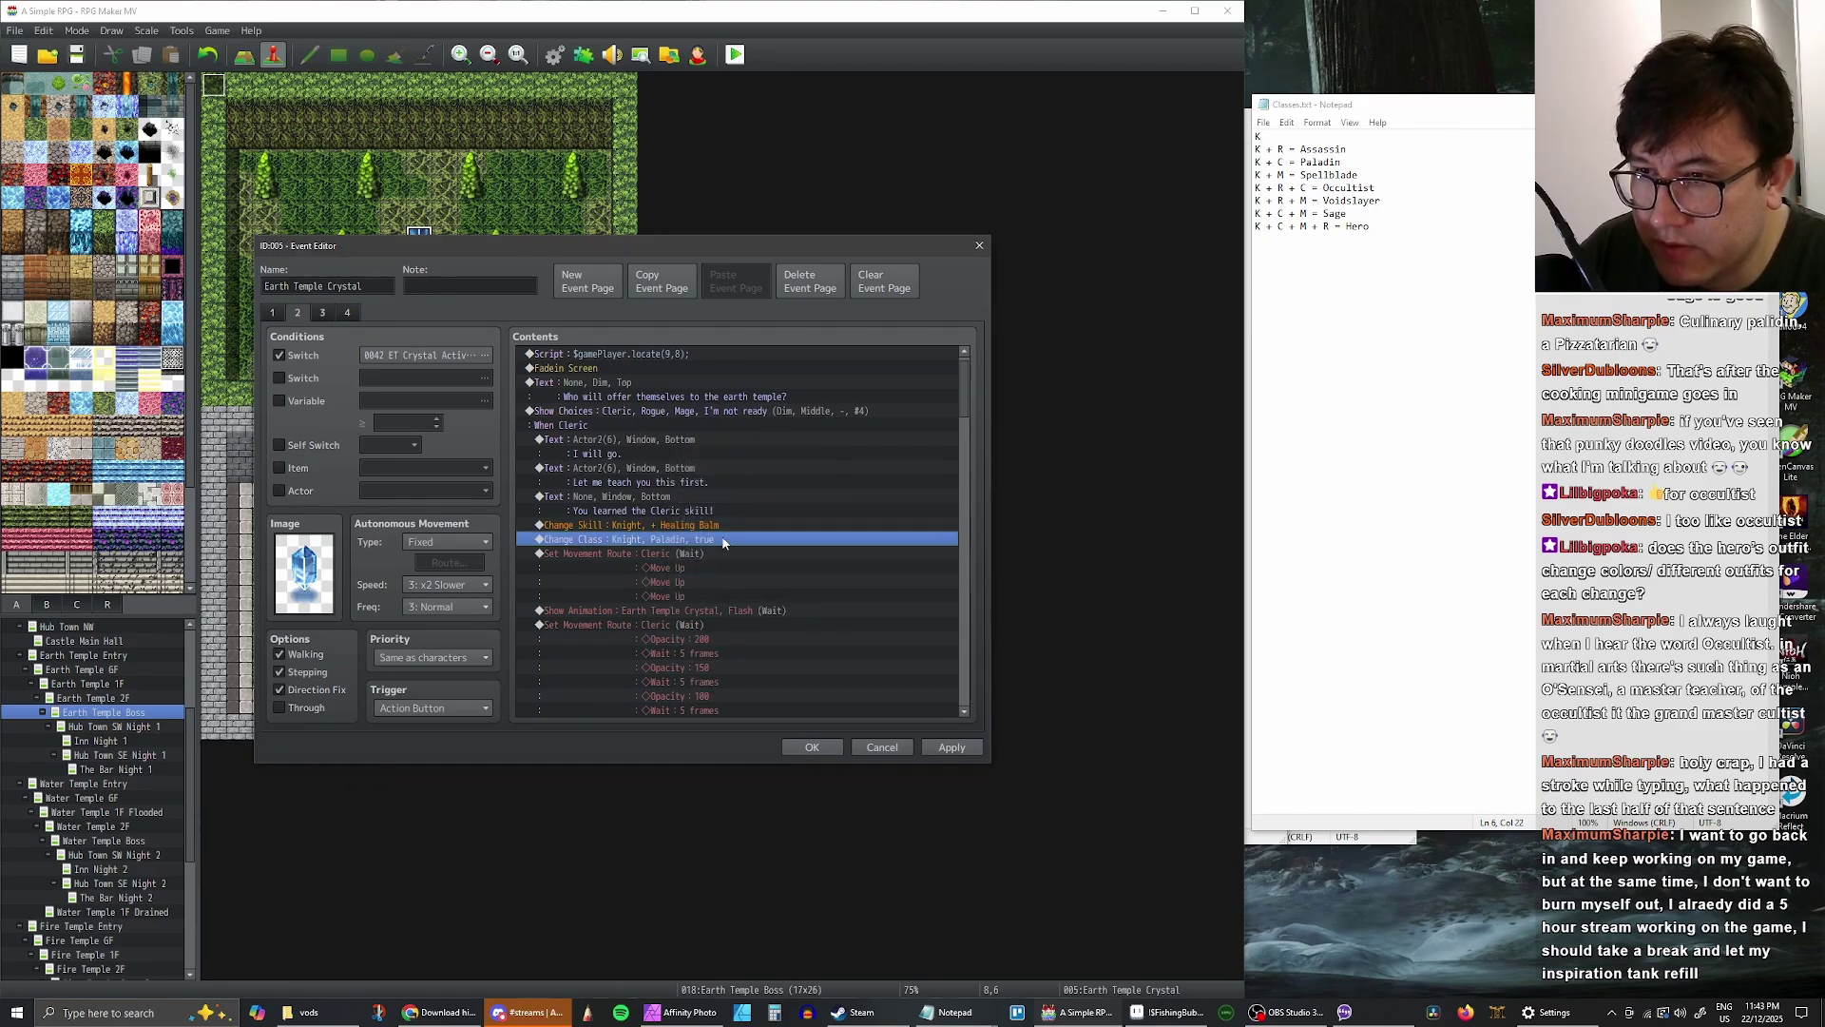
# - Paste the Knight's Change Class command into the Rogue branch, between the Smoke Bomb skill change and the Rogue's movement route
pyautogui.scroll(-10, 717, 540)
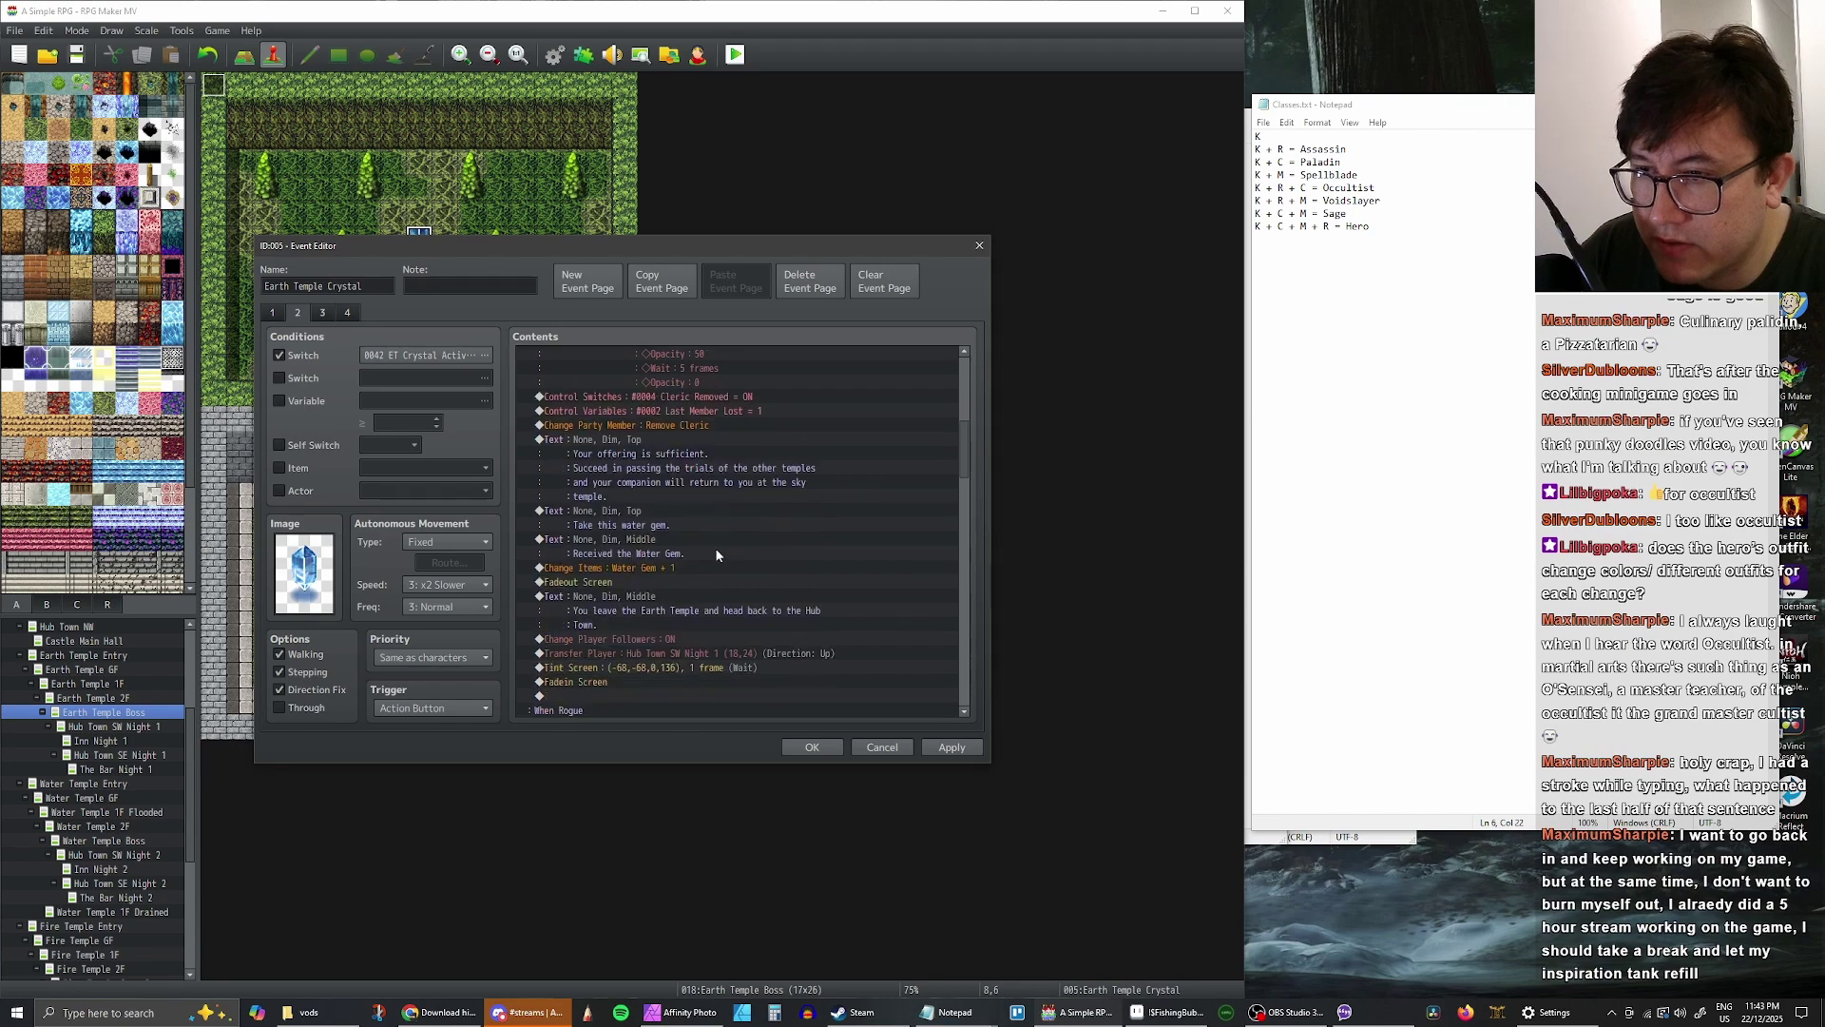
pyautogui.scroll(-6, 713, 549)
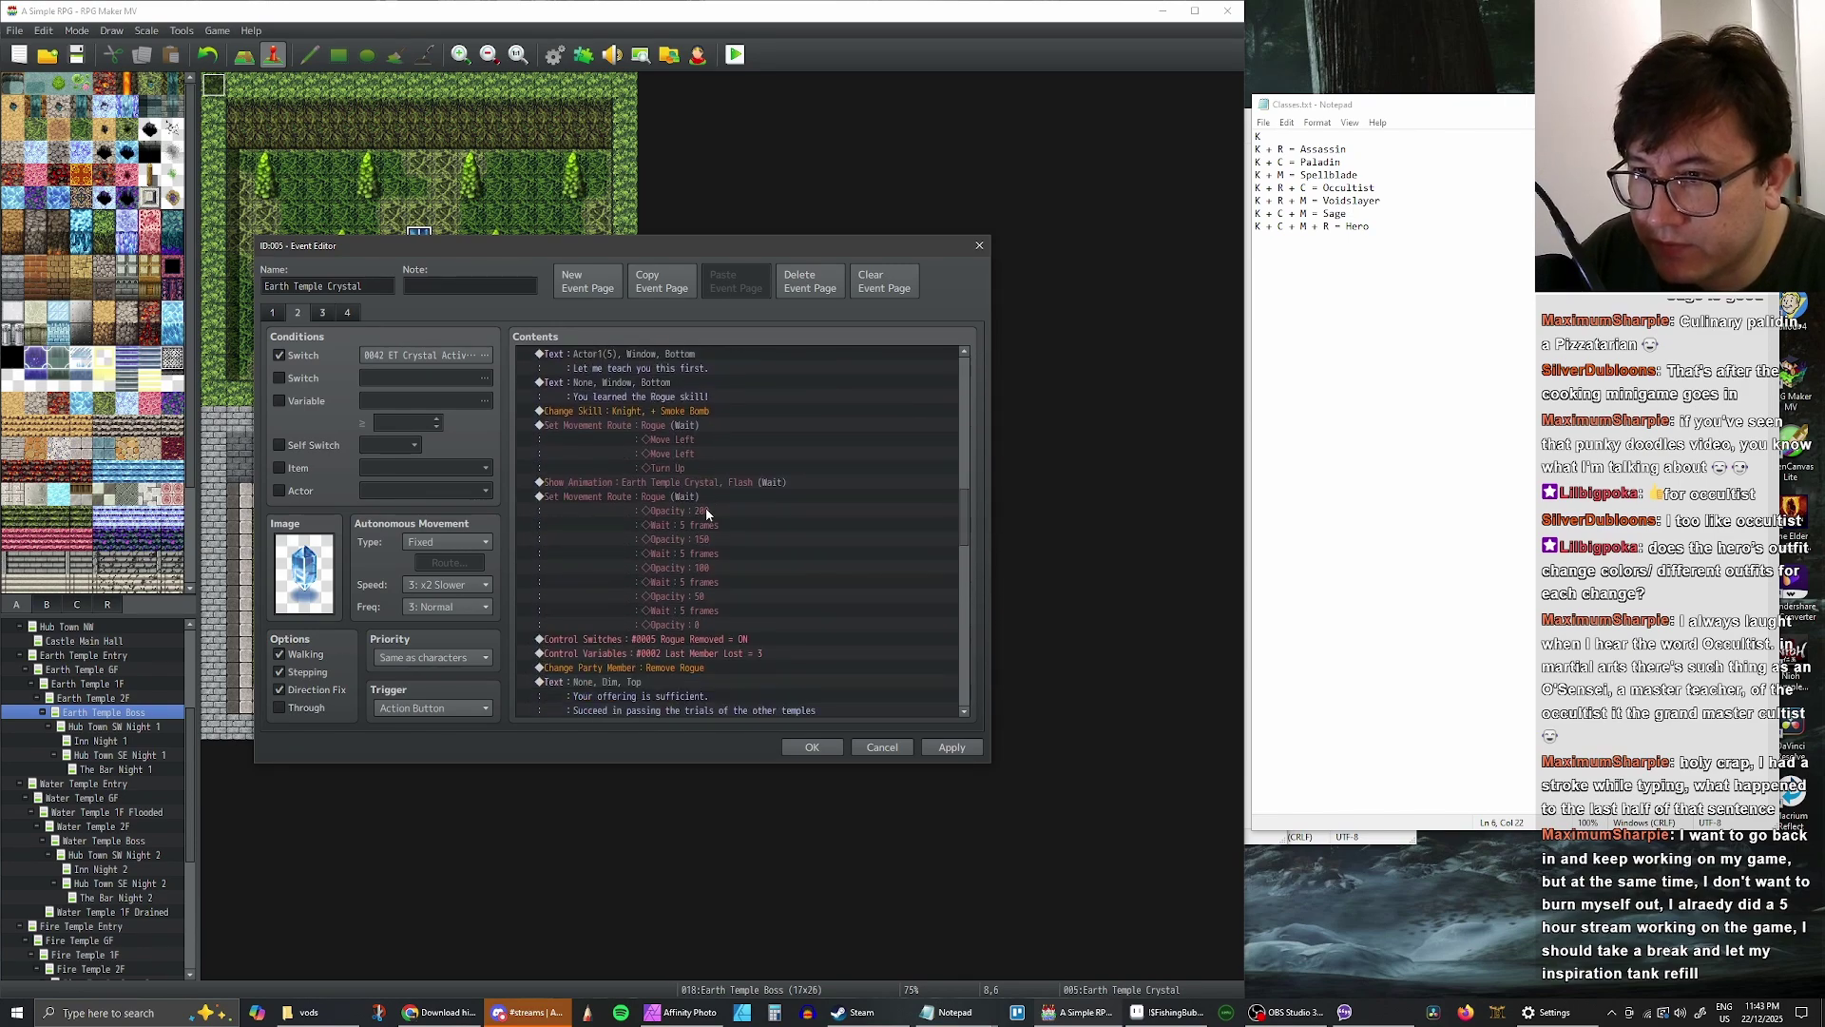
pyautogui.scroll(3, 718, 511)
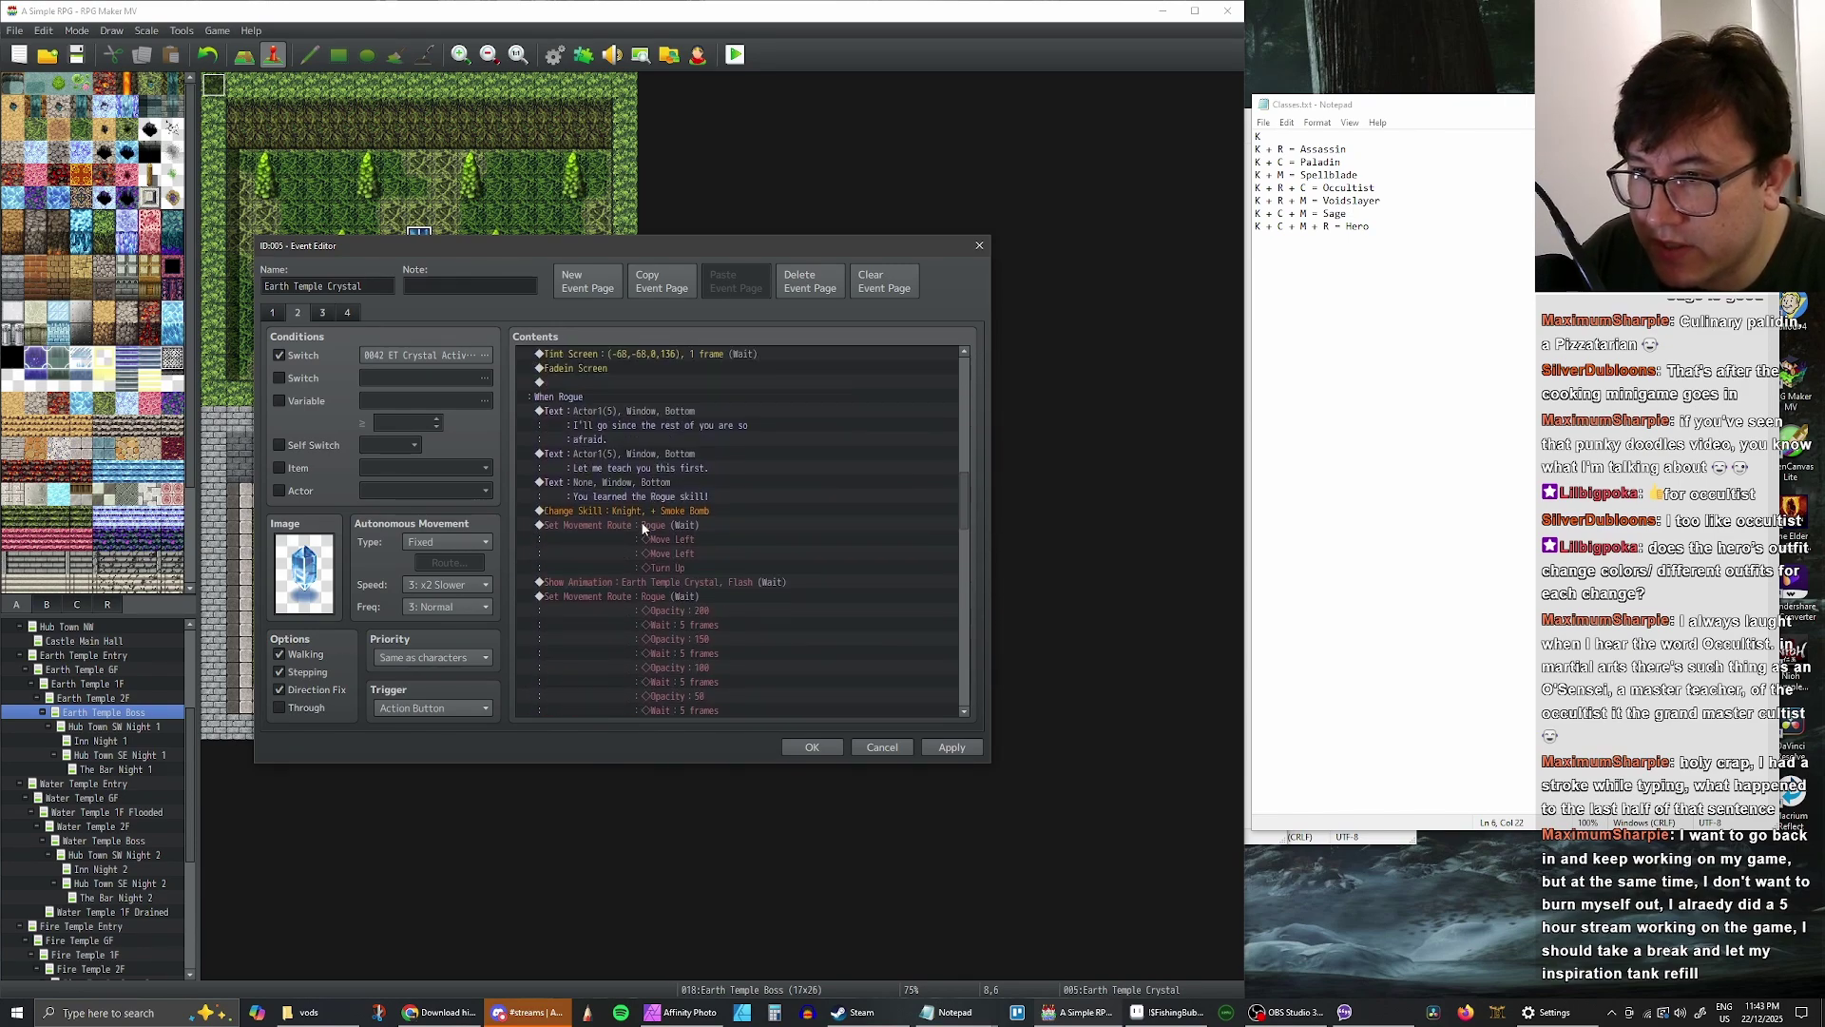
pyautogui.click(644, 525)
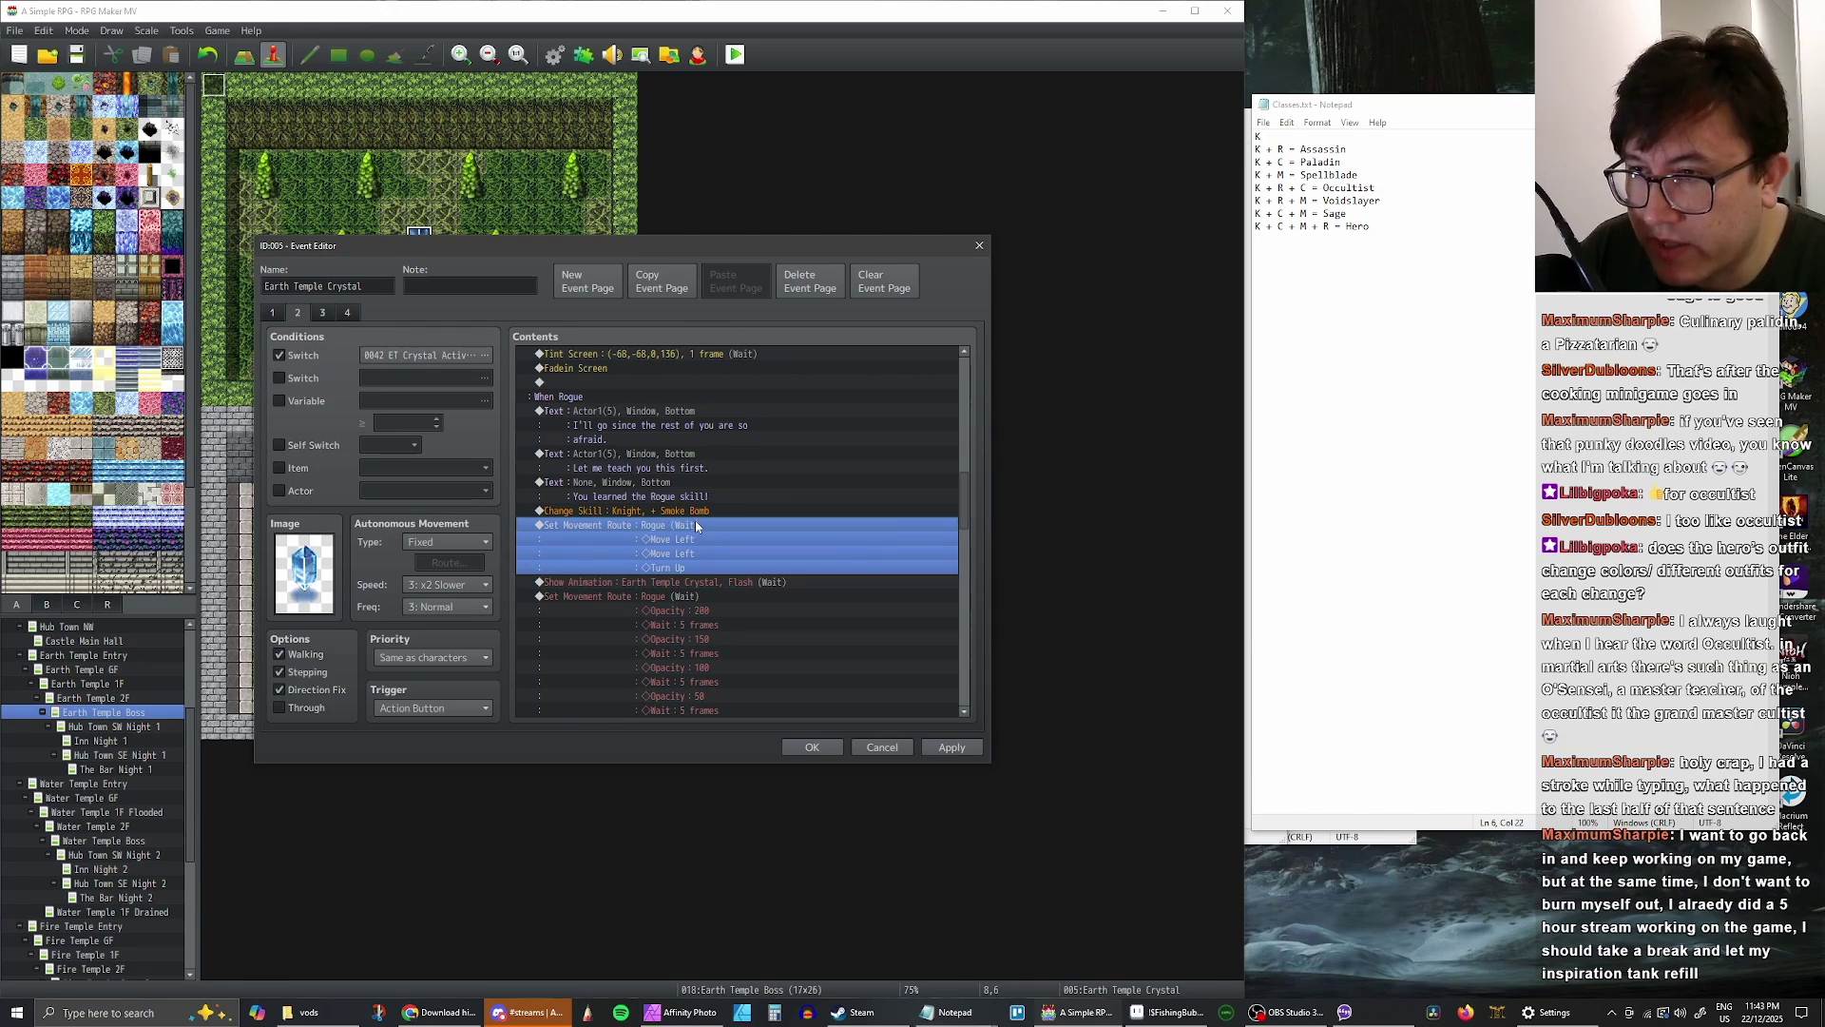
pyautogui.click(692, 512)
pyautogui.click(684, 525)
pyautogui.click(691, 514)
pyautogui.click(687, 525)
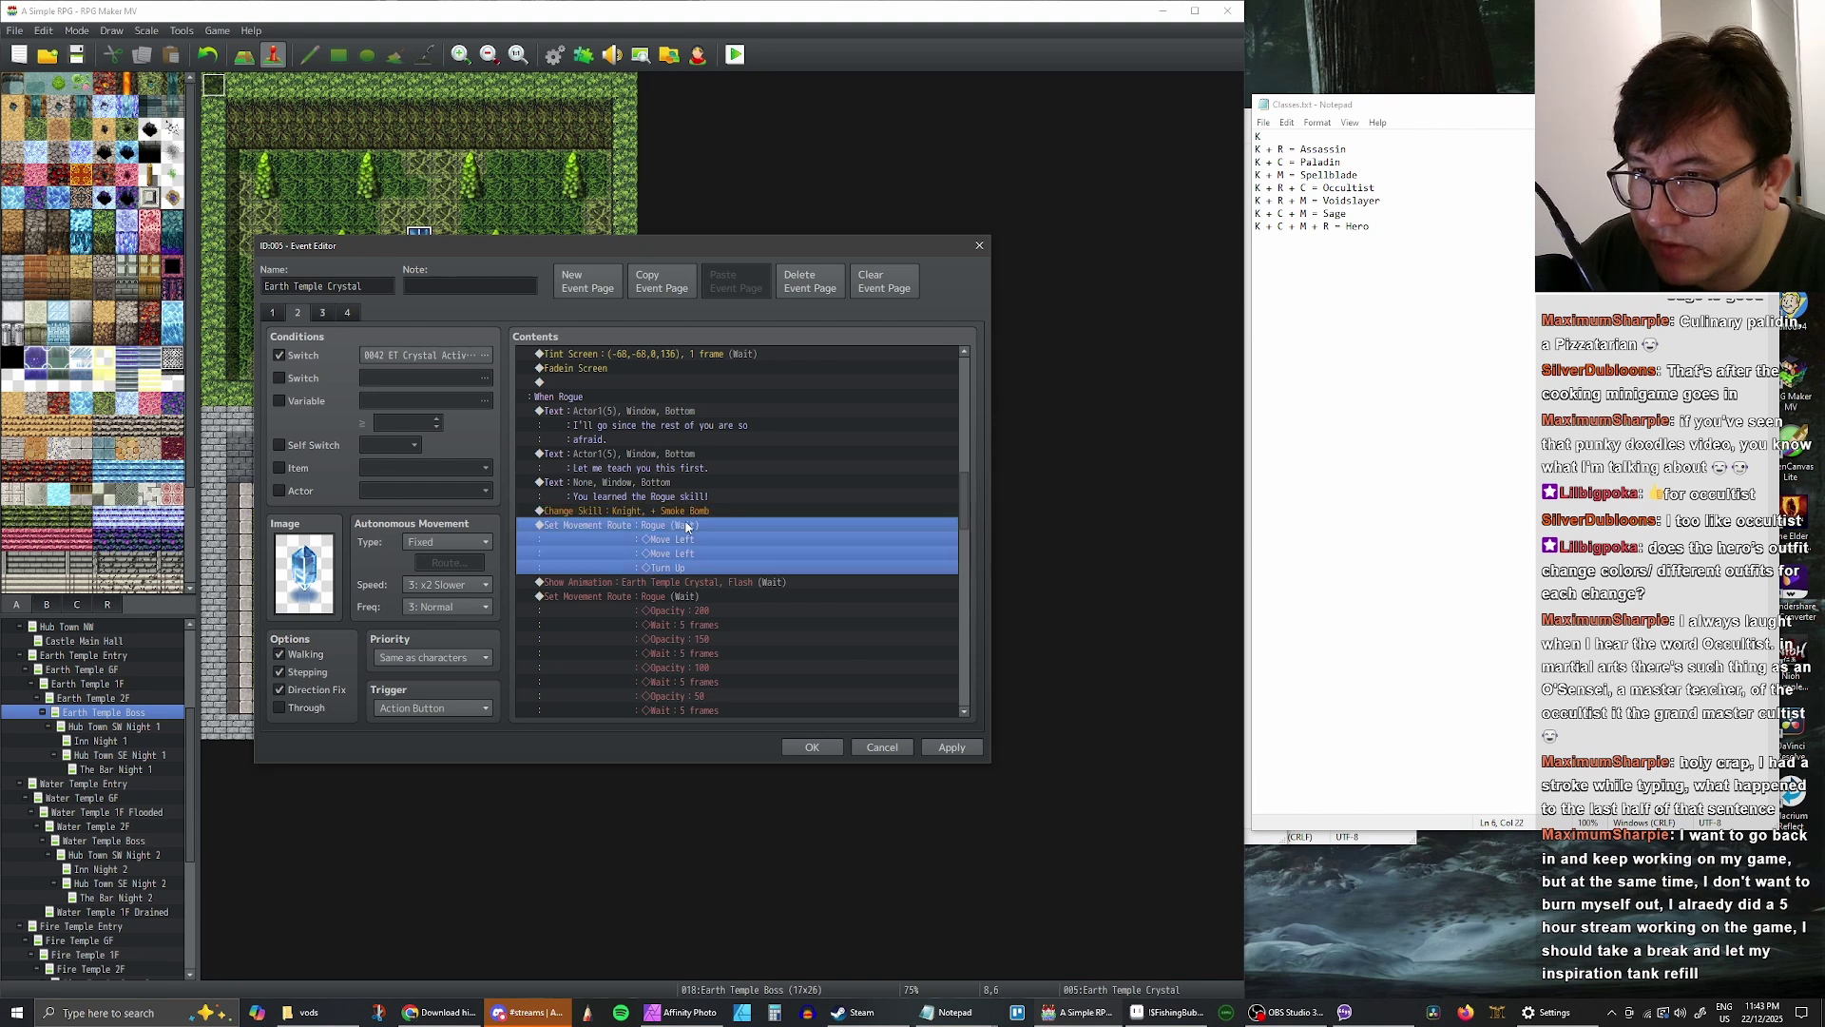
pyautogui.click(689, 514)
pyautogui.click(685, 525)
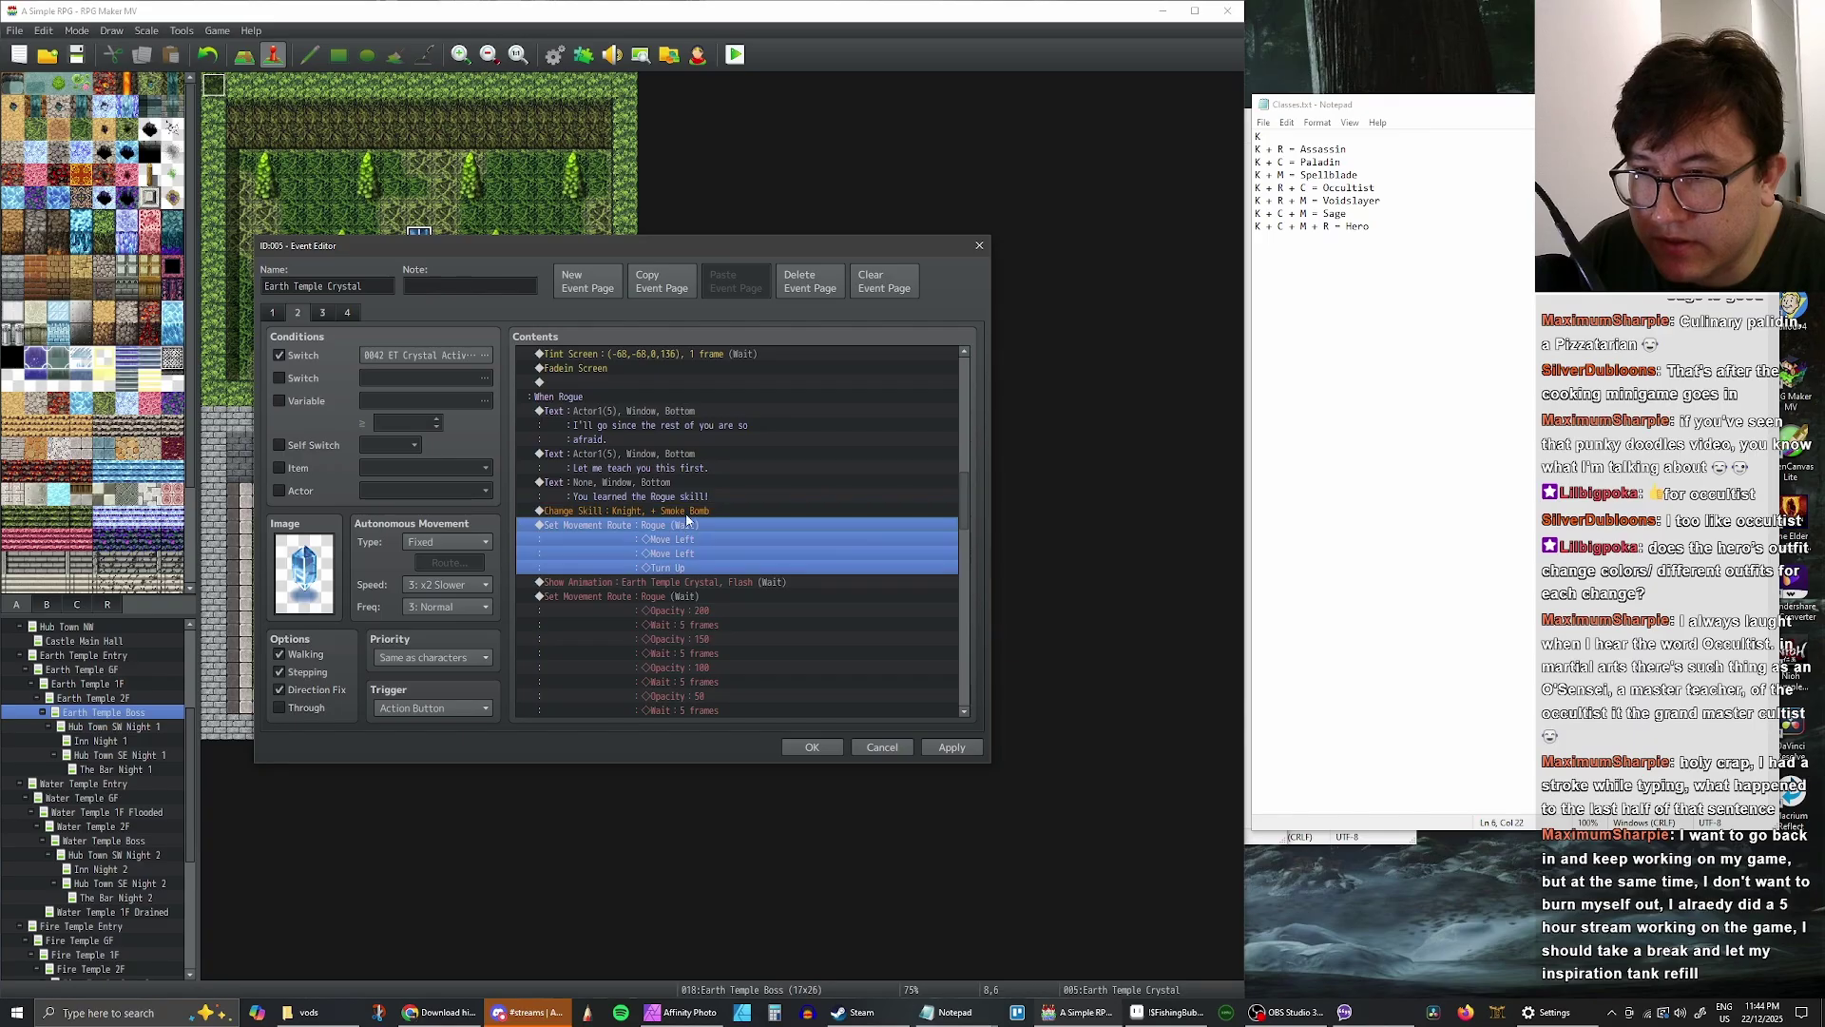
pyautogui.hotkey('ctrl', 'v')
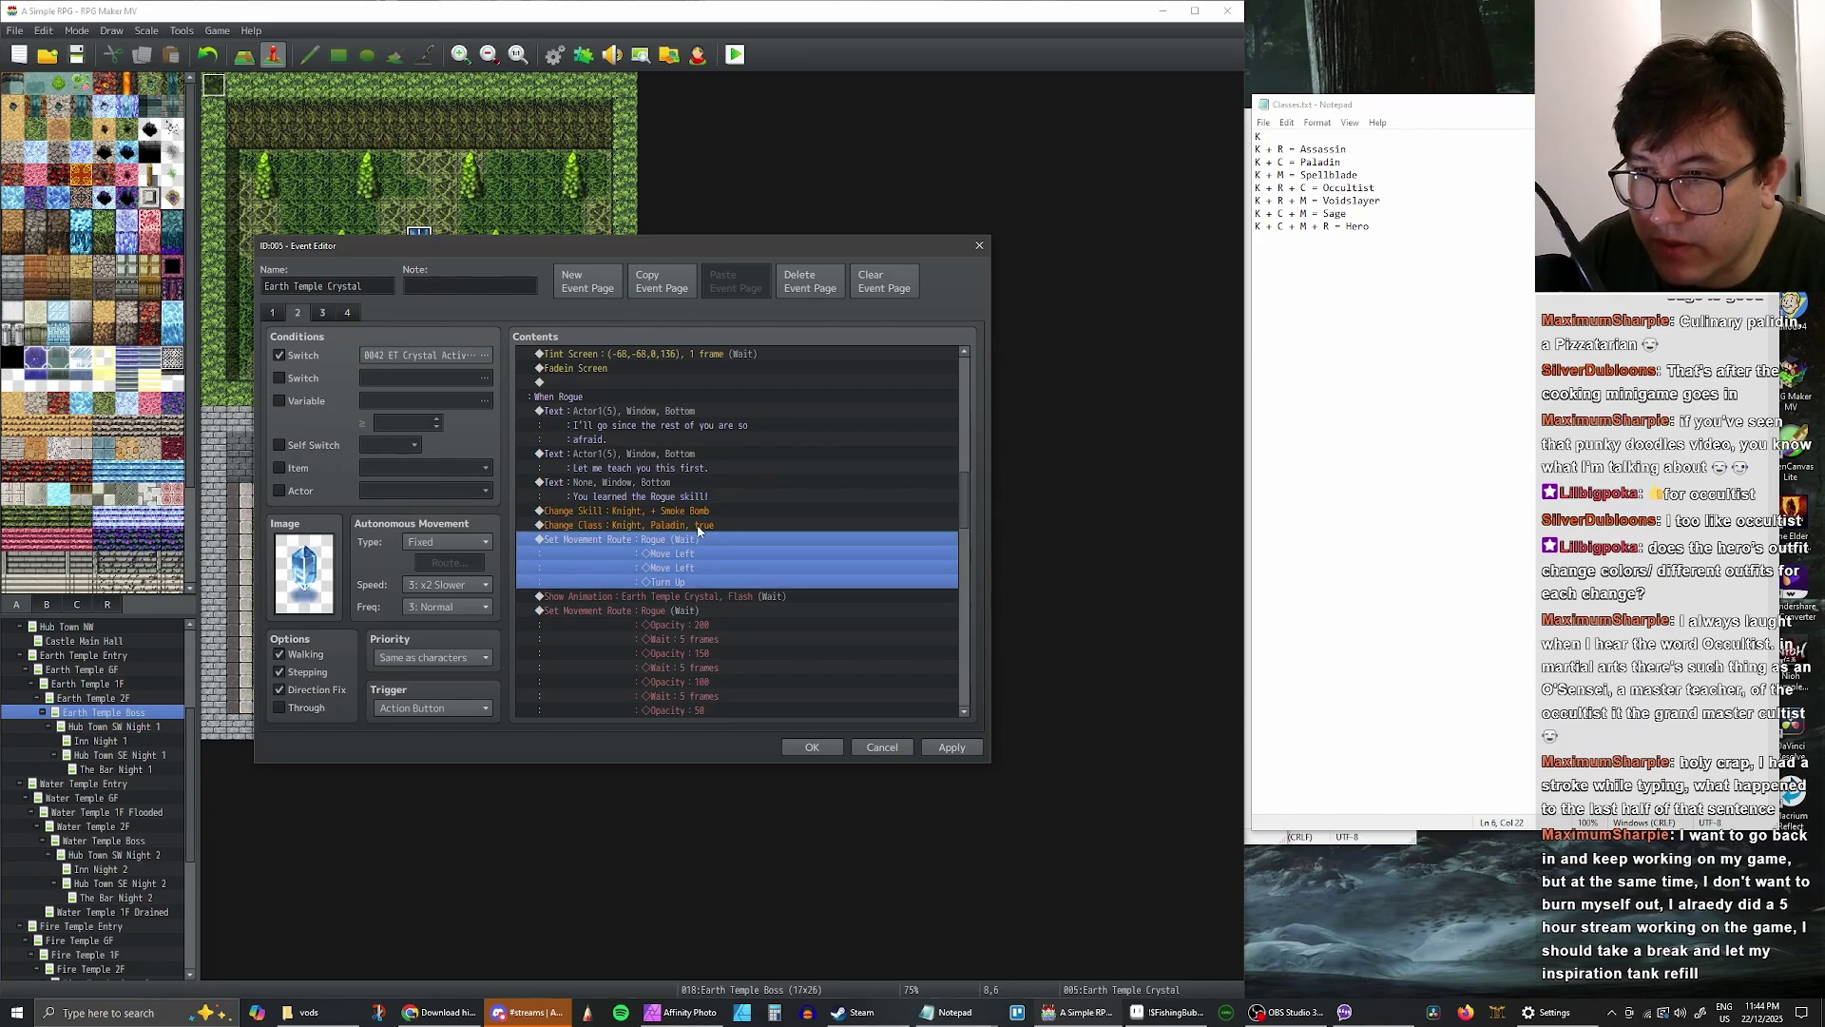
# - Set the Rogue branch's Change Class command to Assassin and apply the event changes
pyautogui.doubleClick(694, 524)
pyautogui.click(760, 530)
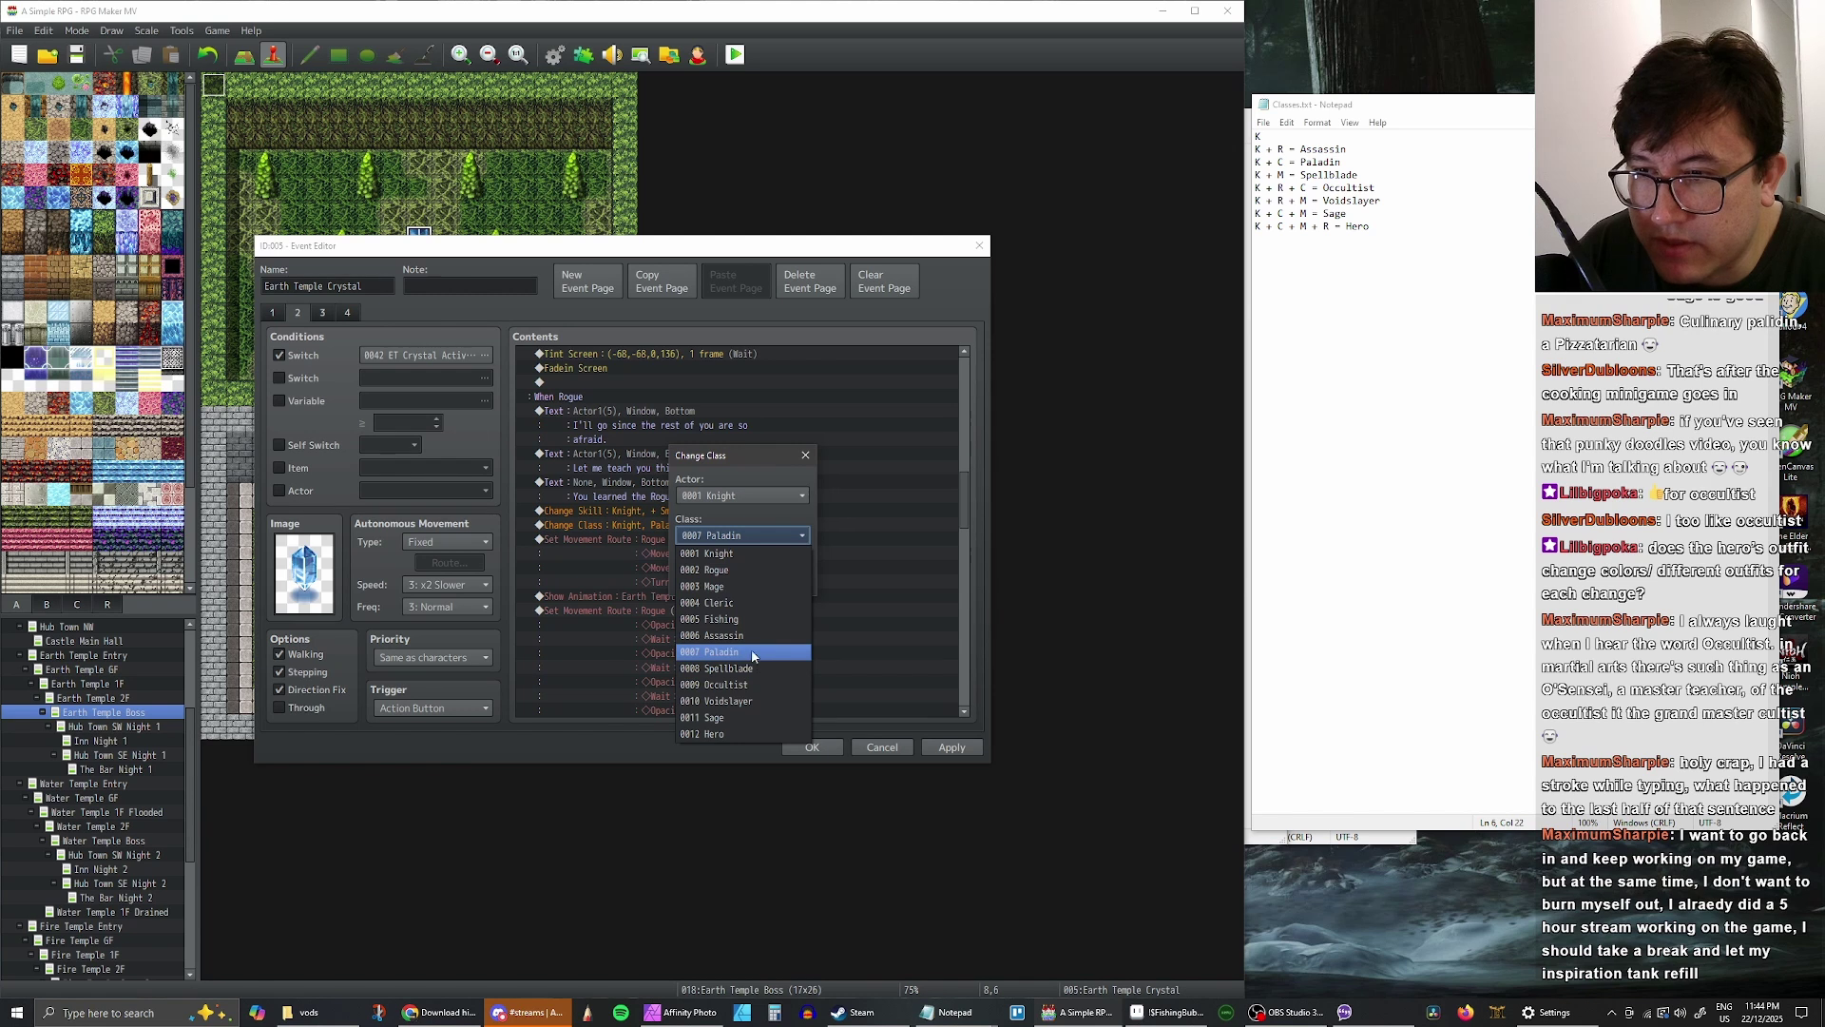
pyautogui.click(751, 636)
pyautogui.click(708, 578)
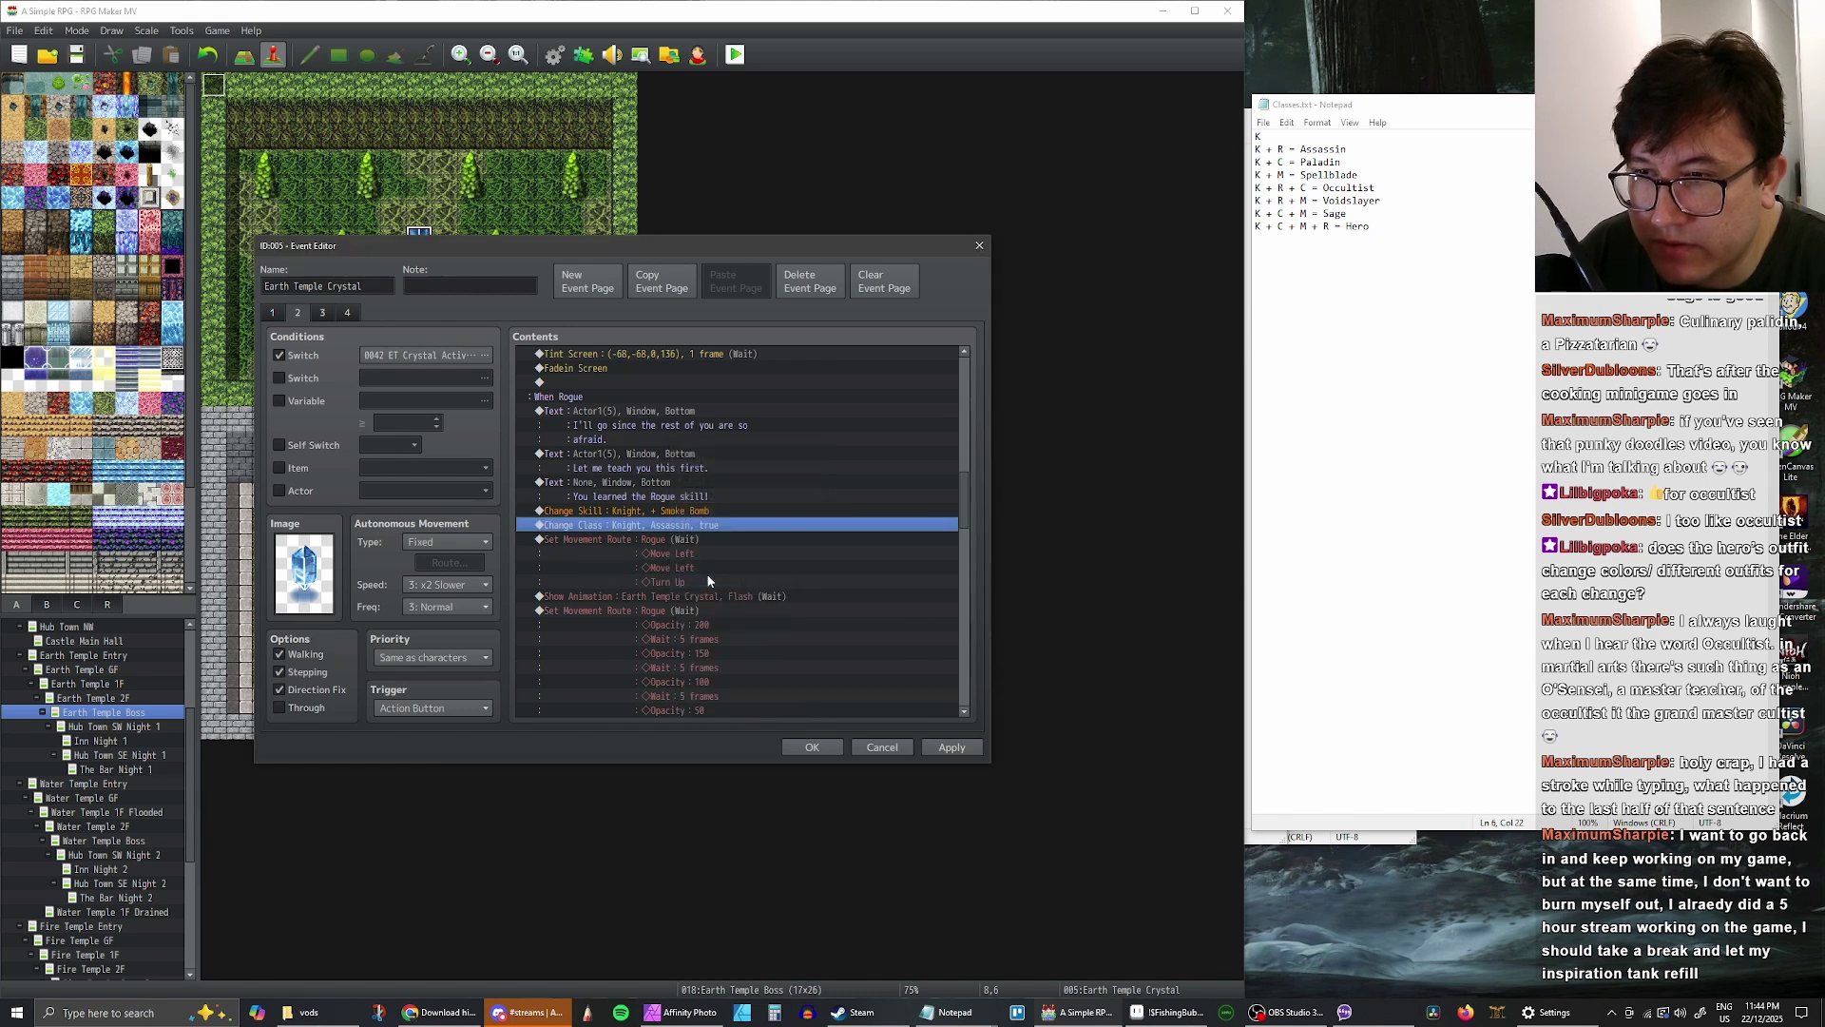
pyautogui.click(948, 749)
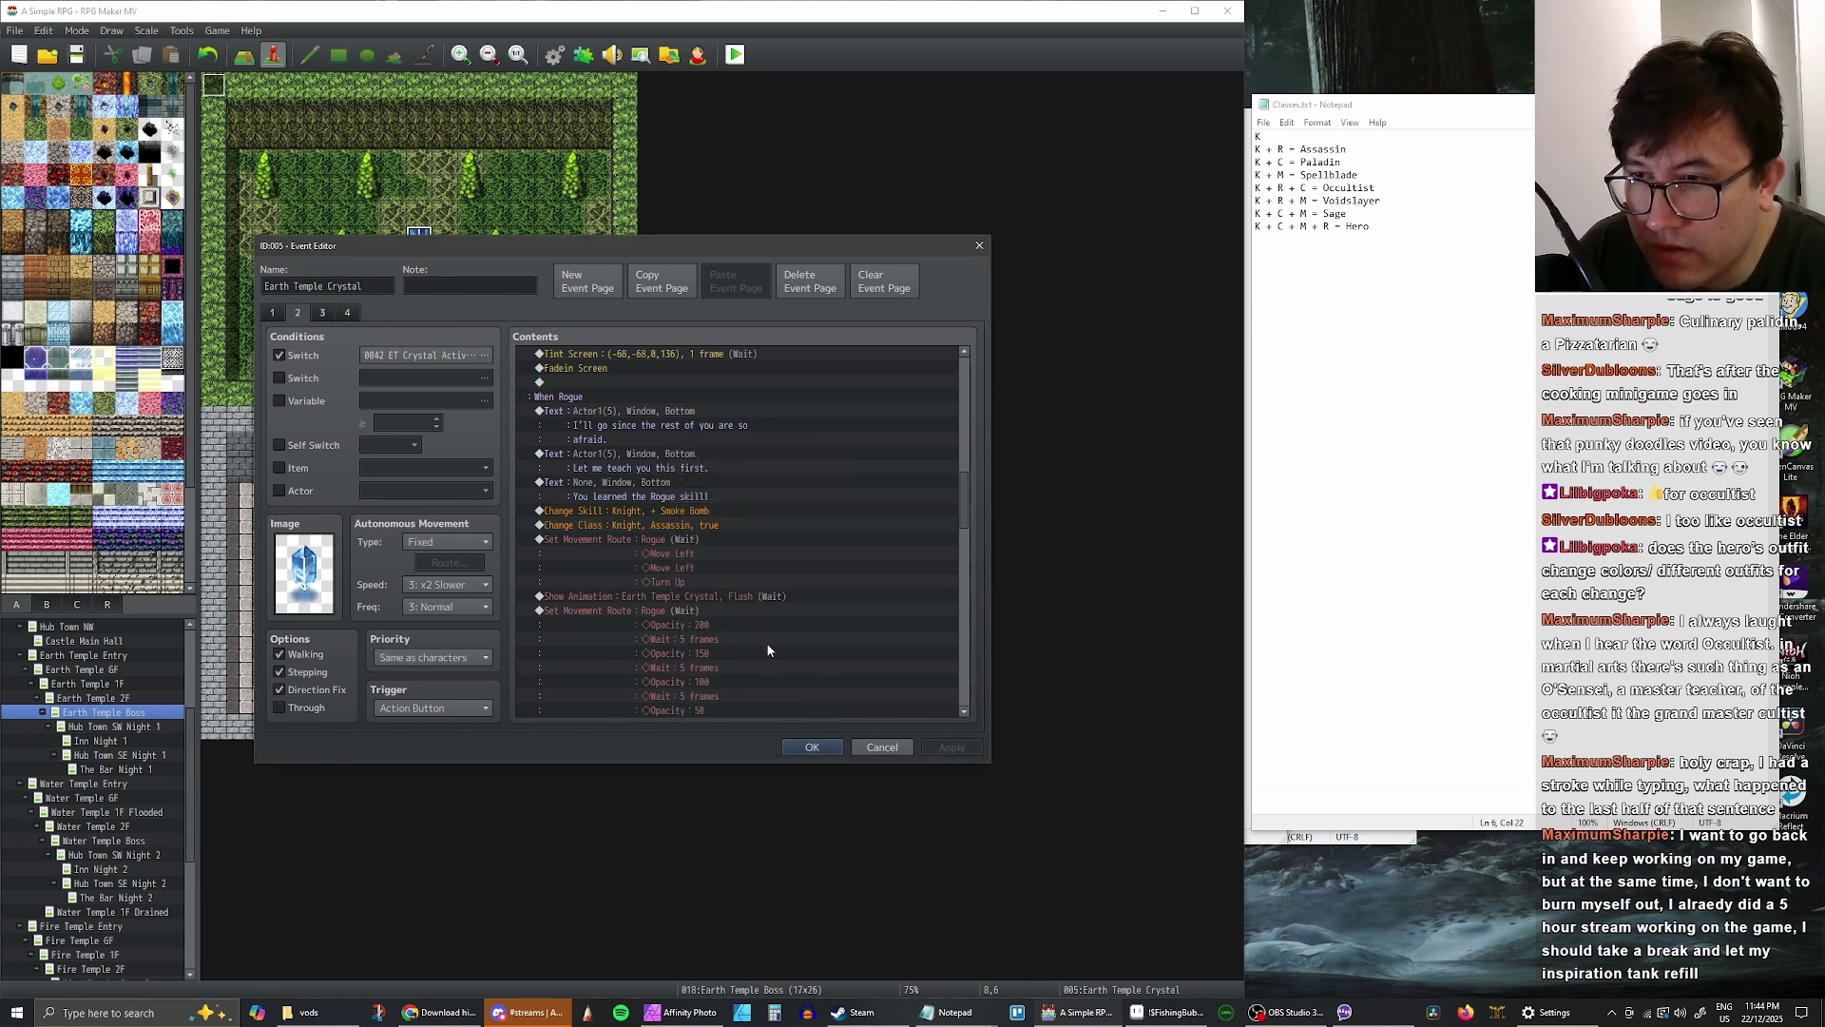
# - Review the skill and class change commands in the Rogue and Cleric branches
pyautogui.click(706, 528)
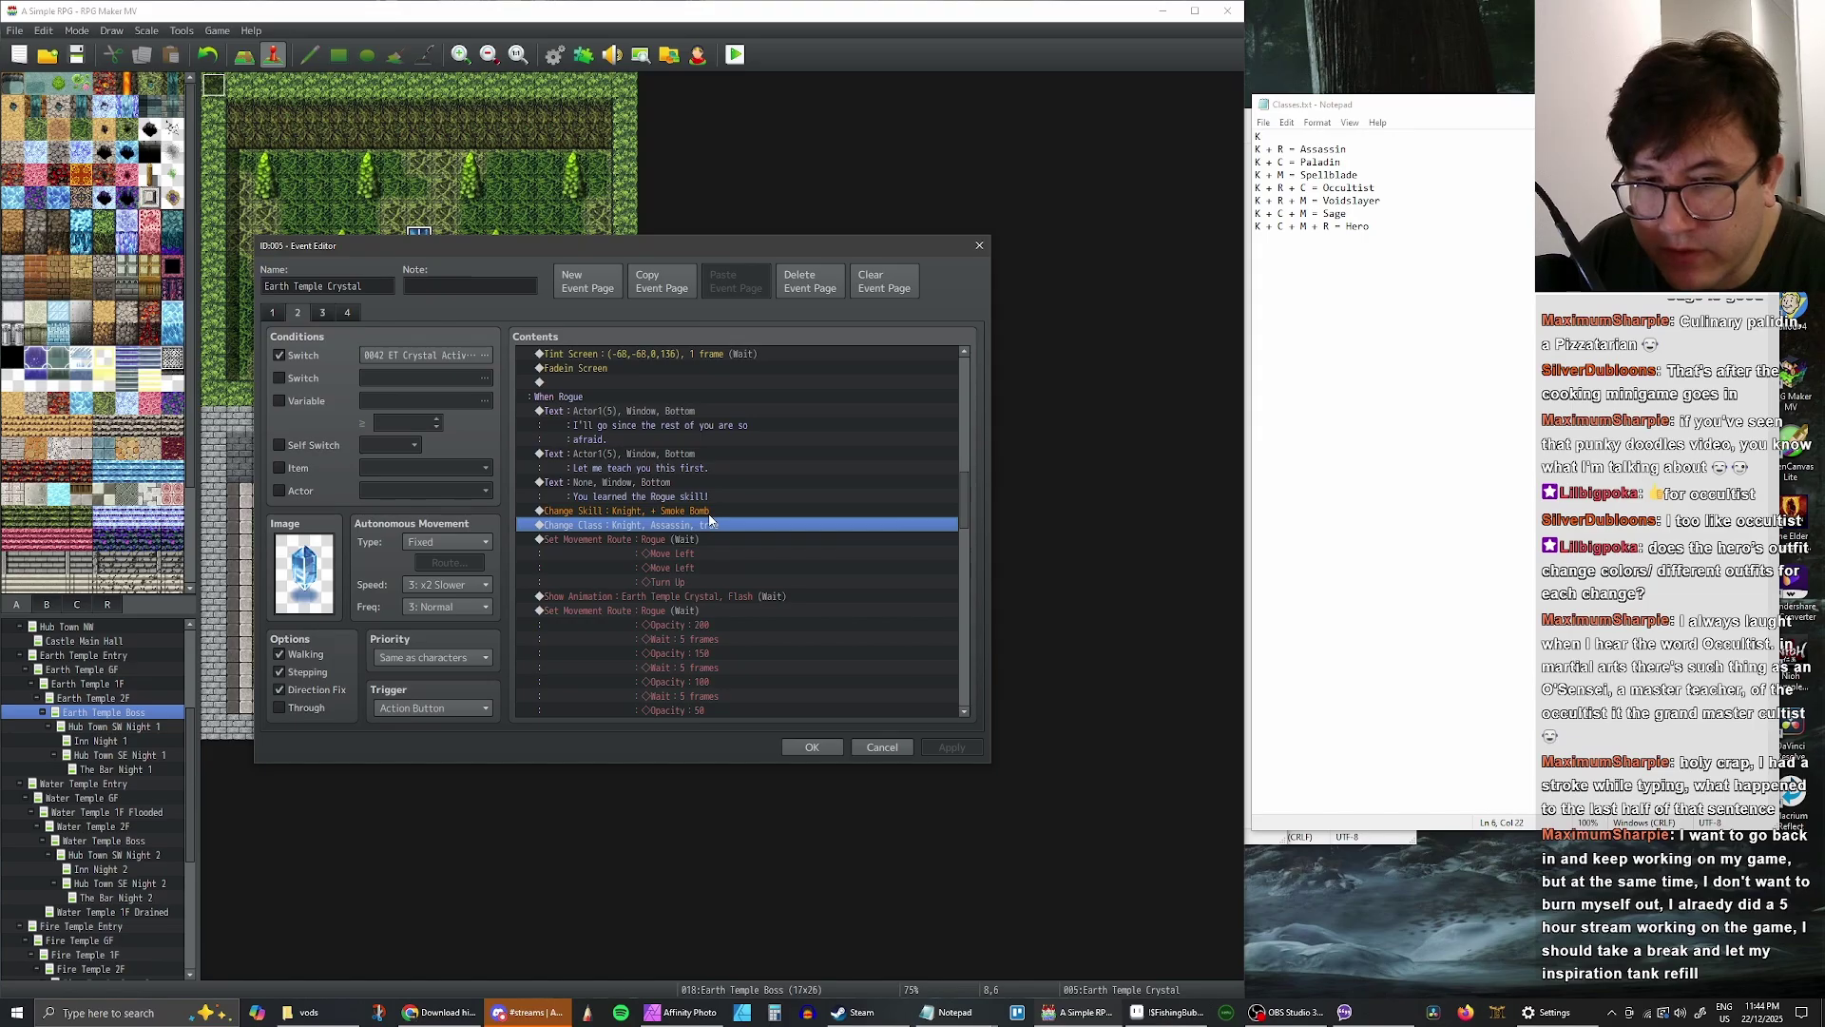
pyautogui.click(706, 539)
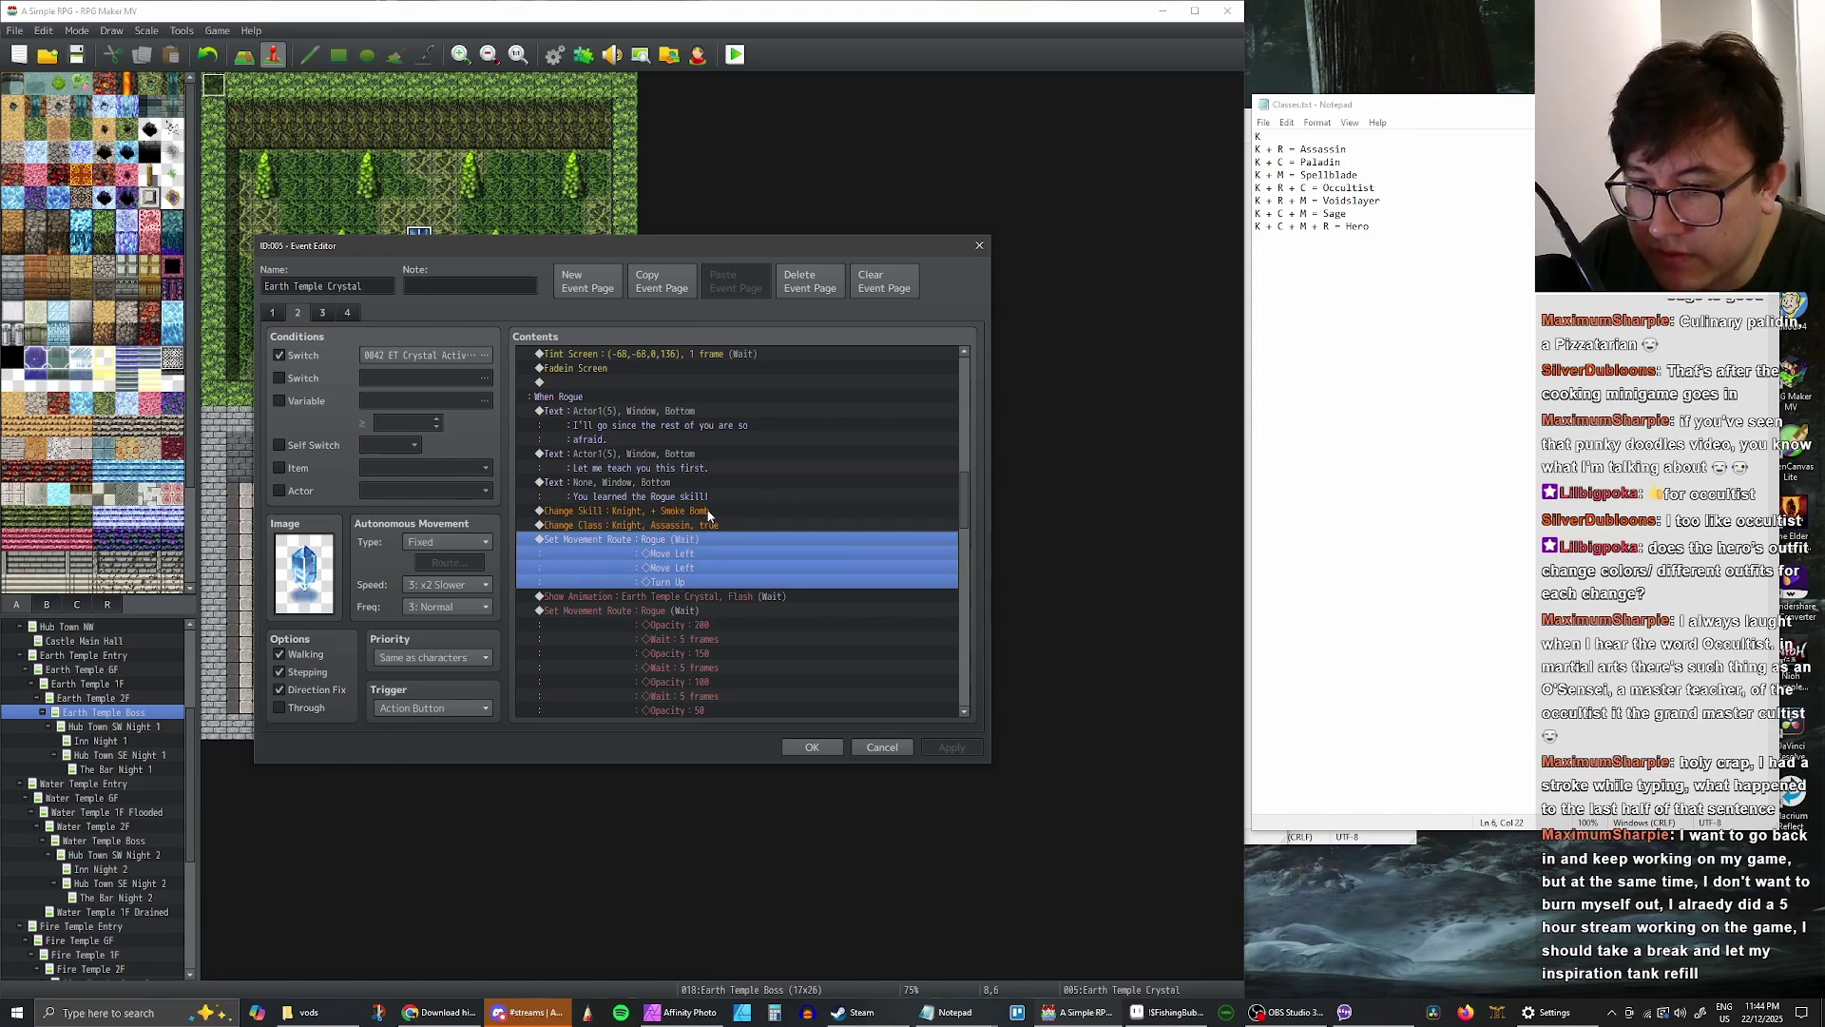
pyautogui.click(707, 526)
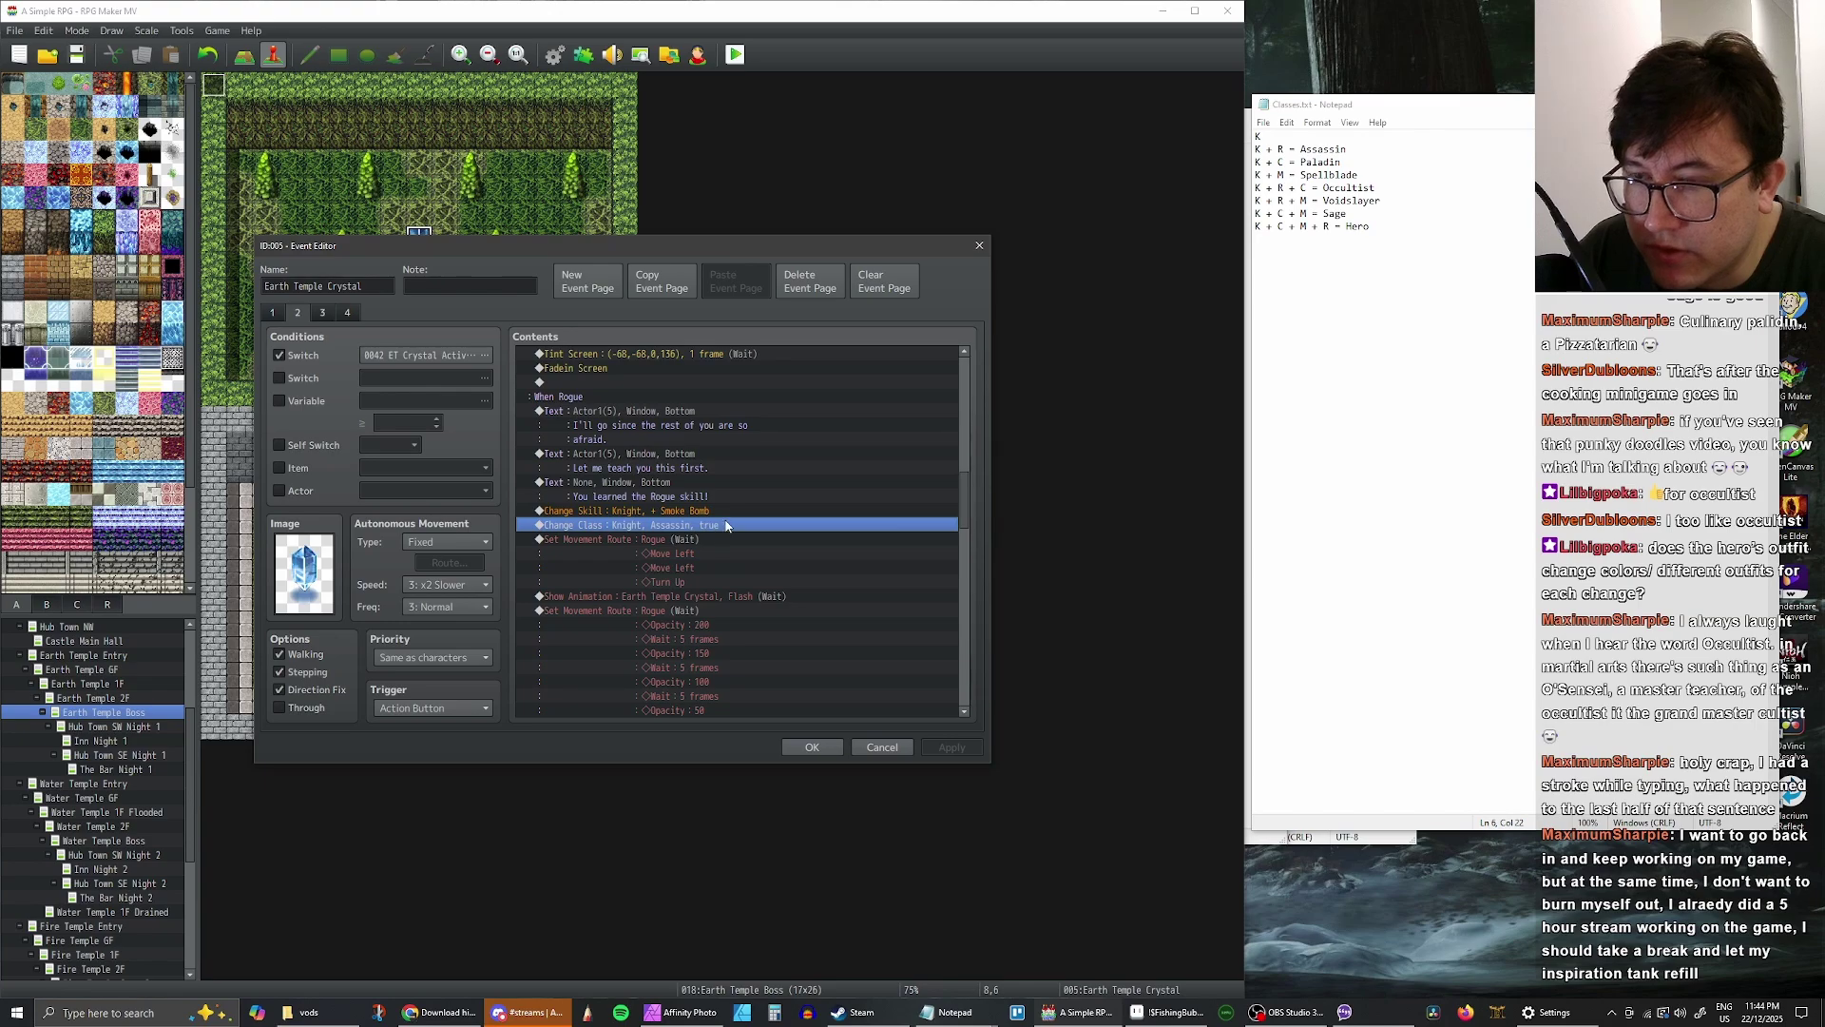
pyautogui.scroll(-2, 739, 537)
pyautogui.scroll(-1, 740, 539)
pyautogui.scroll(1, 742, 535)
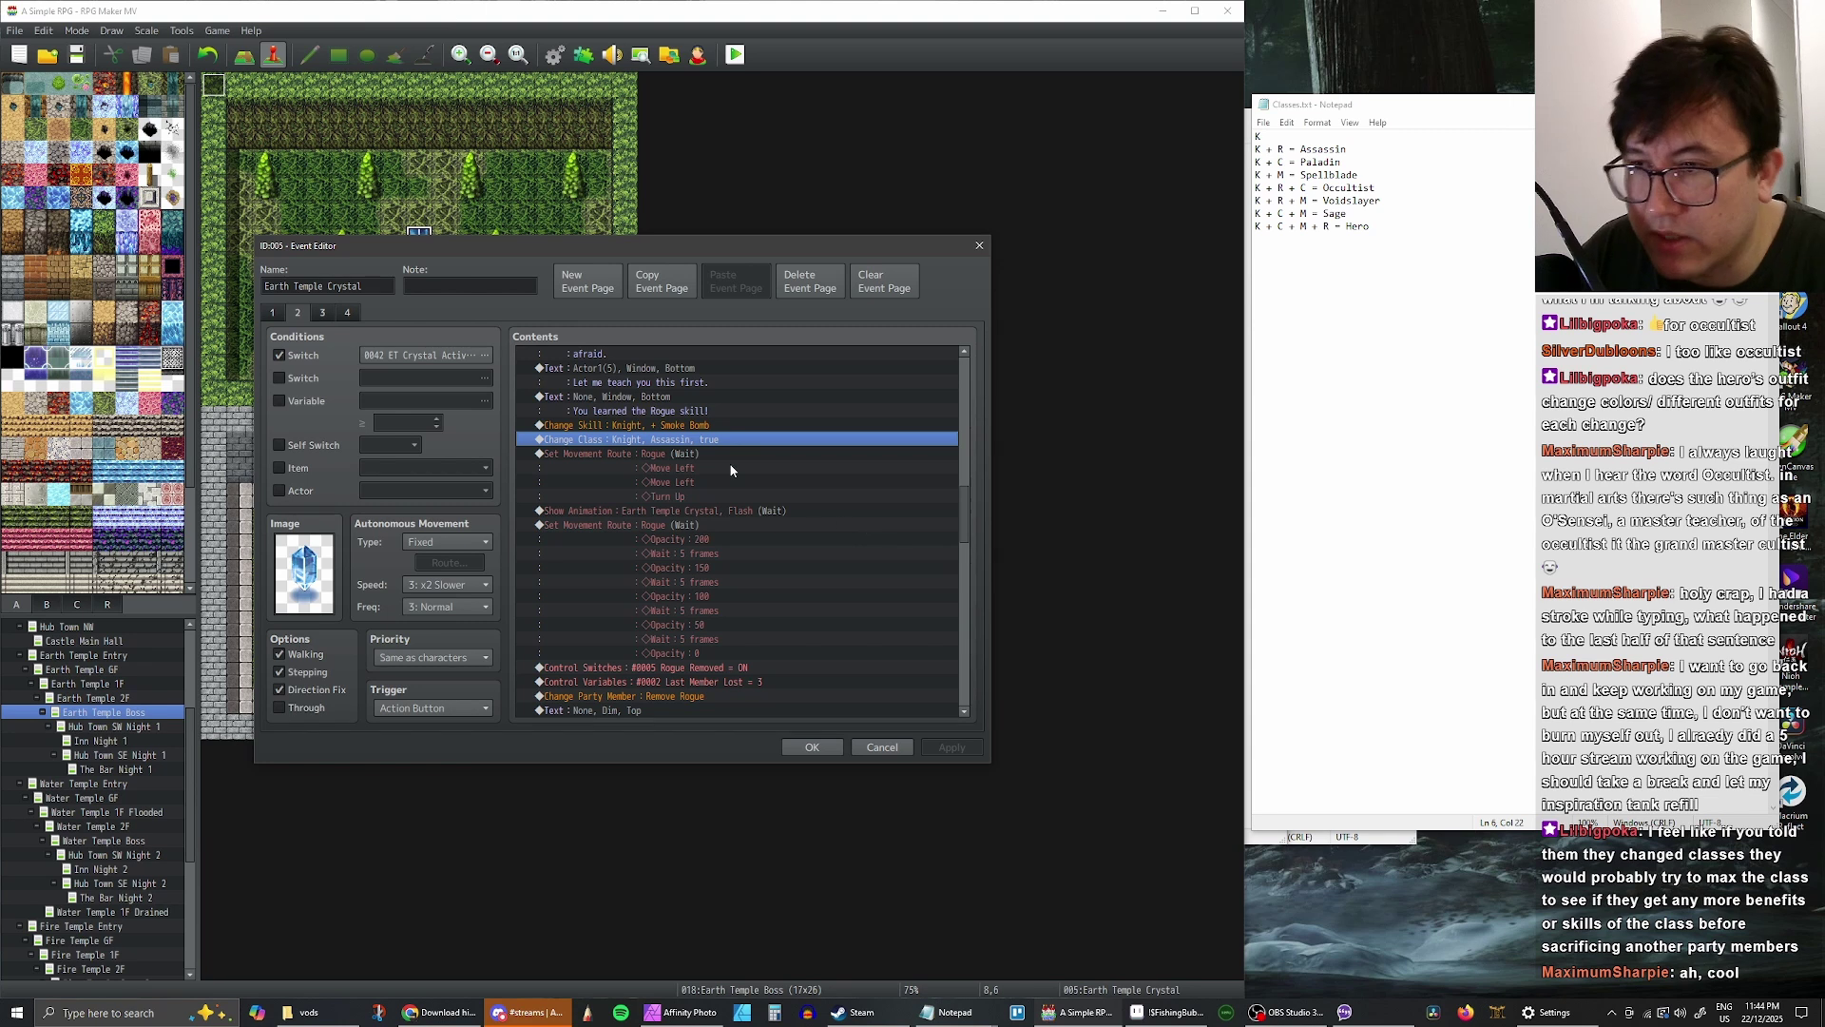
pyautogui.click(700, 415)
pyautogui.click(706, 426)
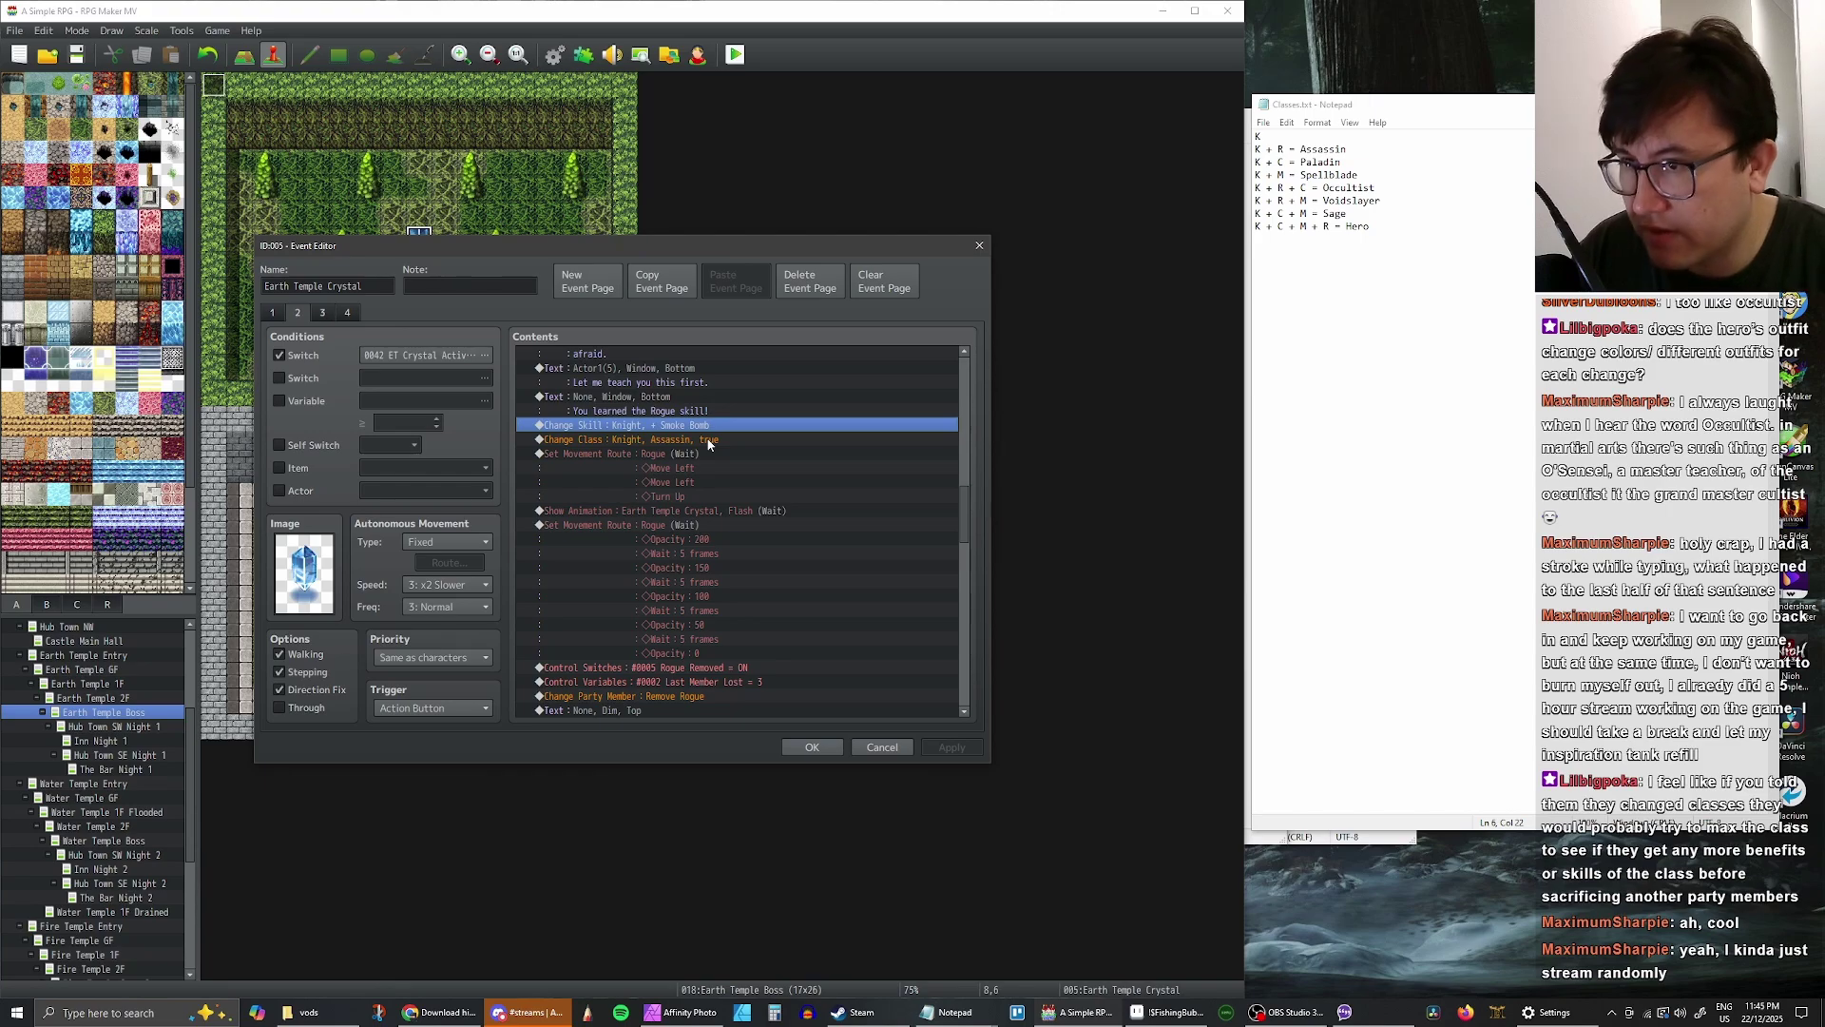
pyautogui.click(708, 441)
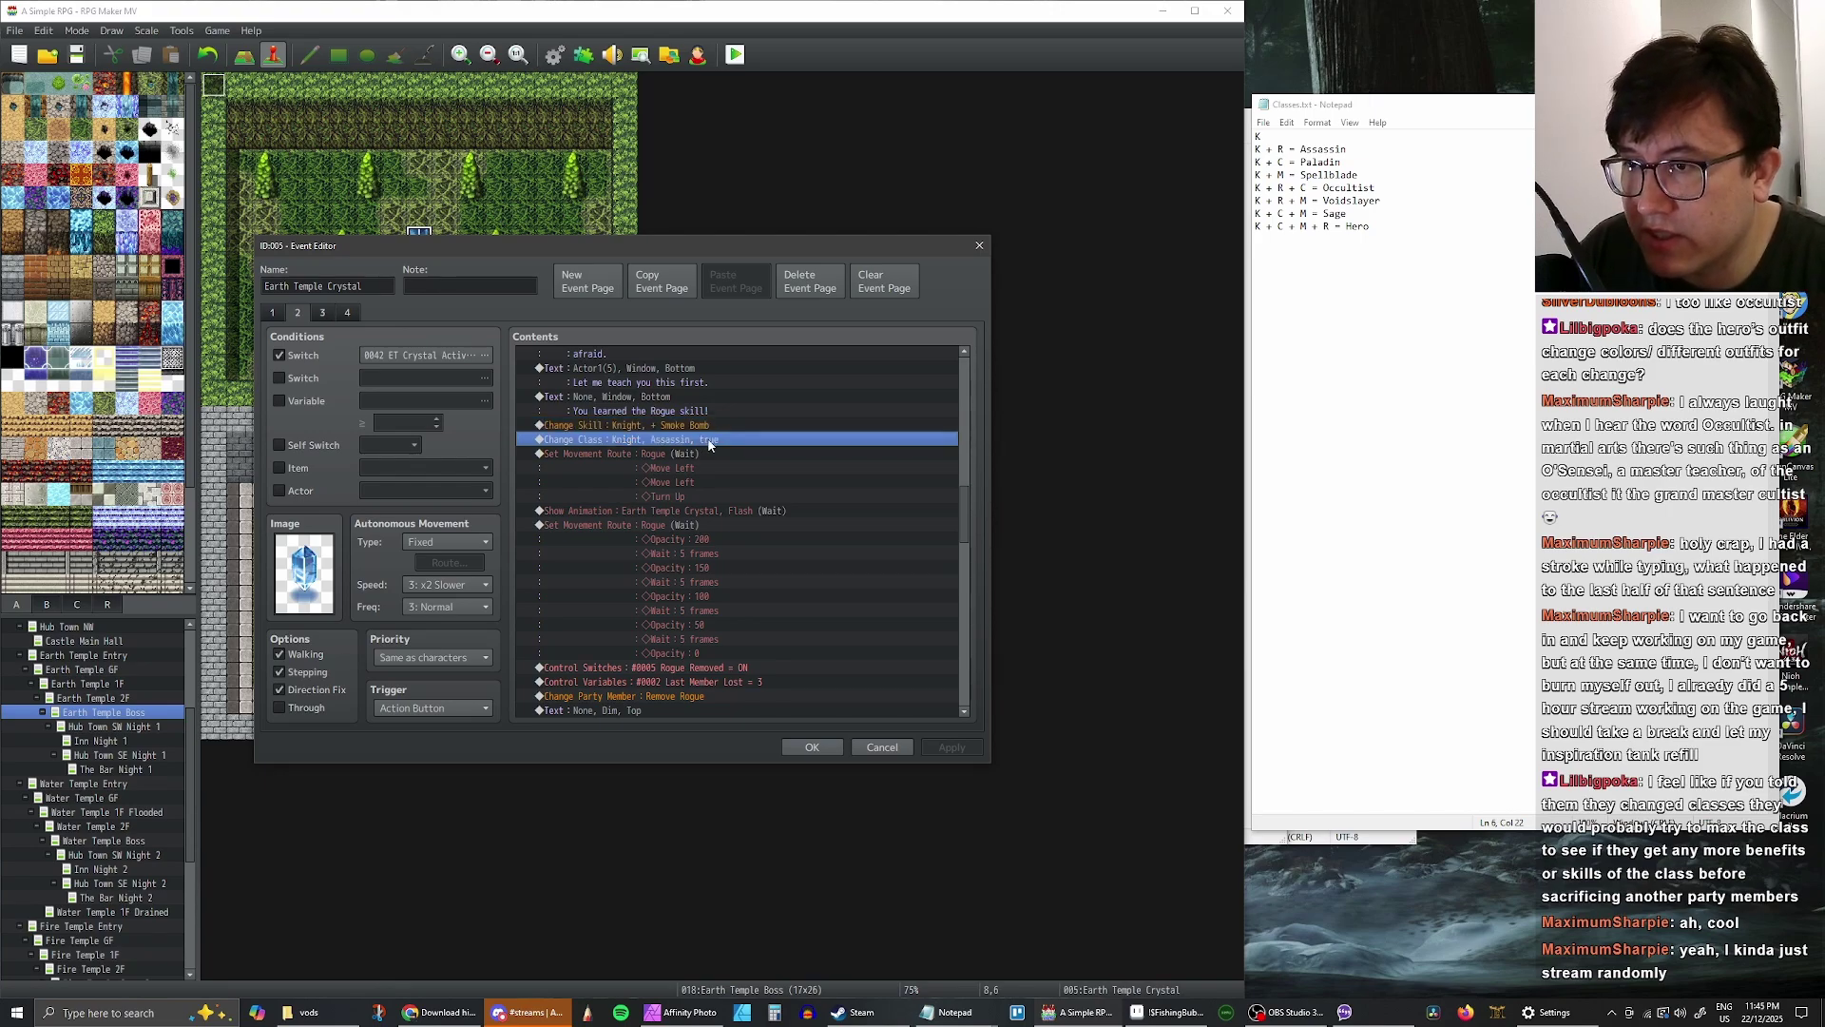
pyautogui.scroll(-10, 725, 457)
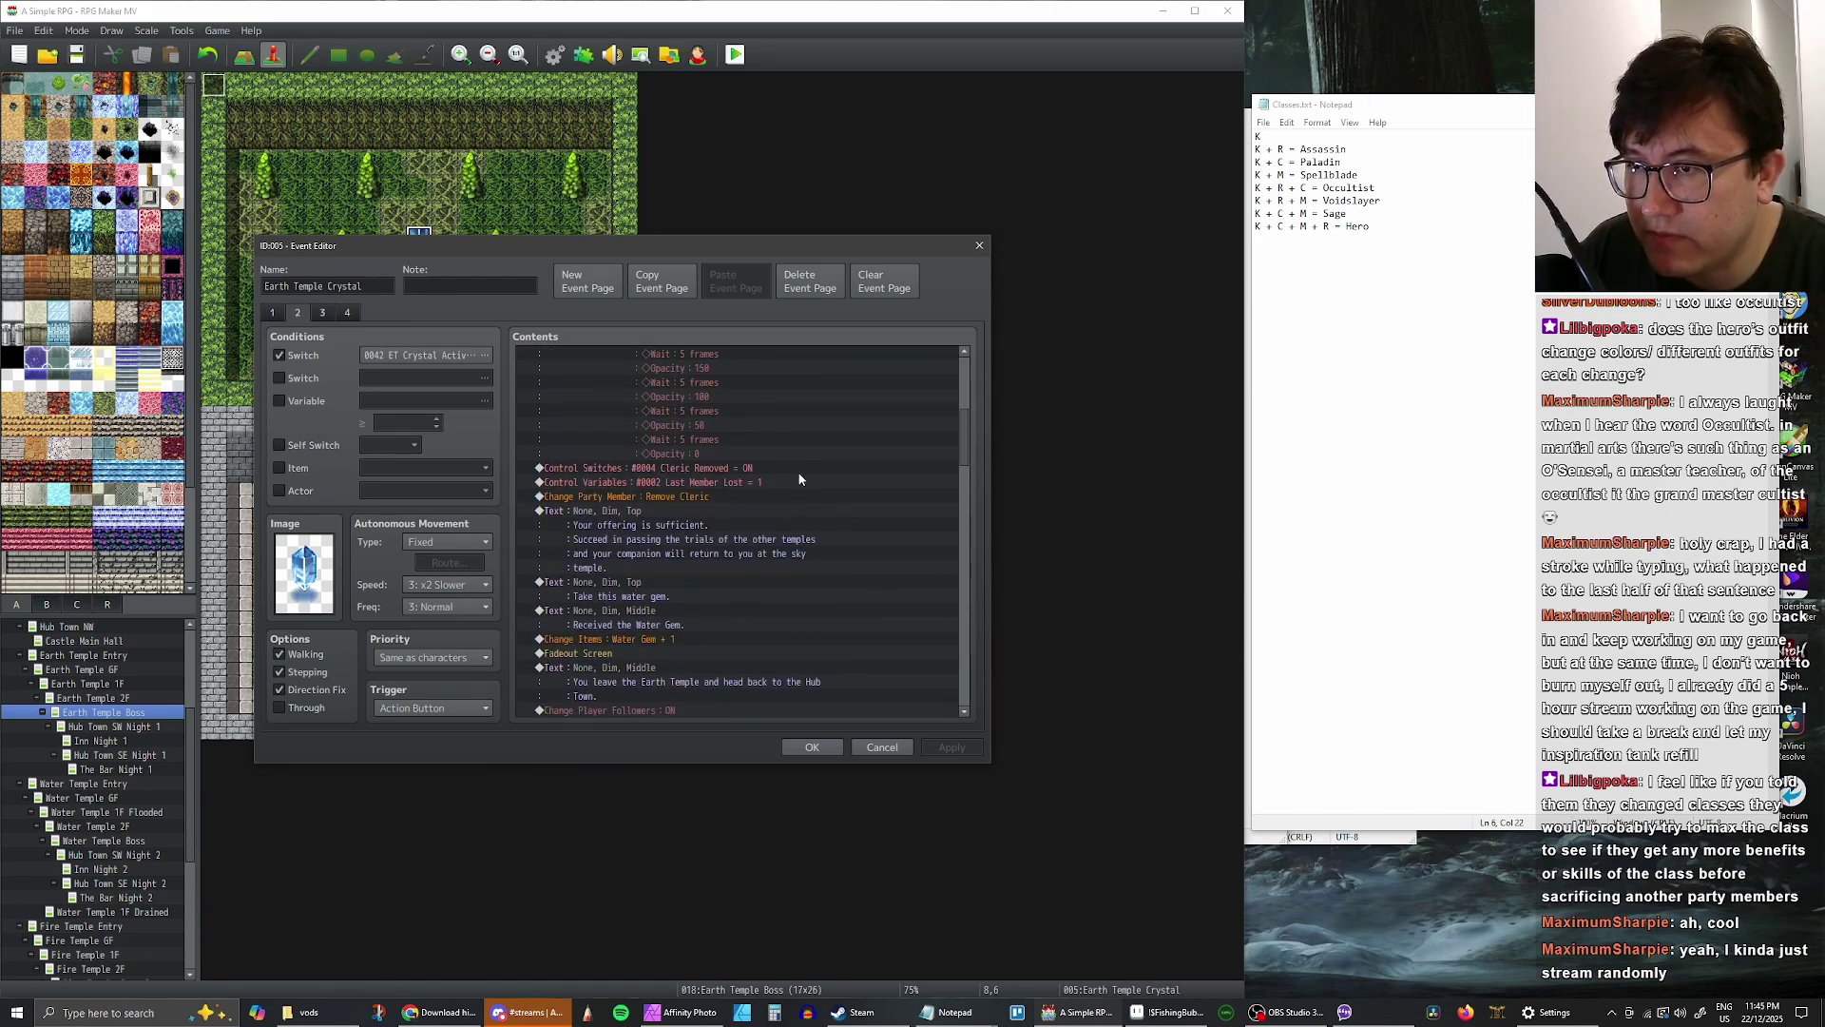
pyautogui.scroll(5, 833, 484)
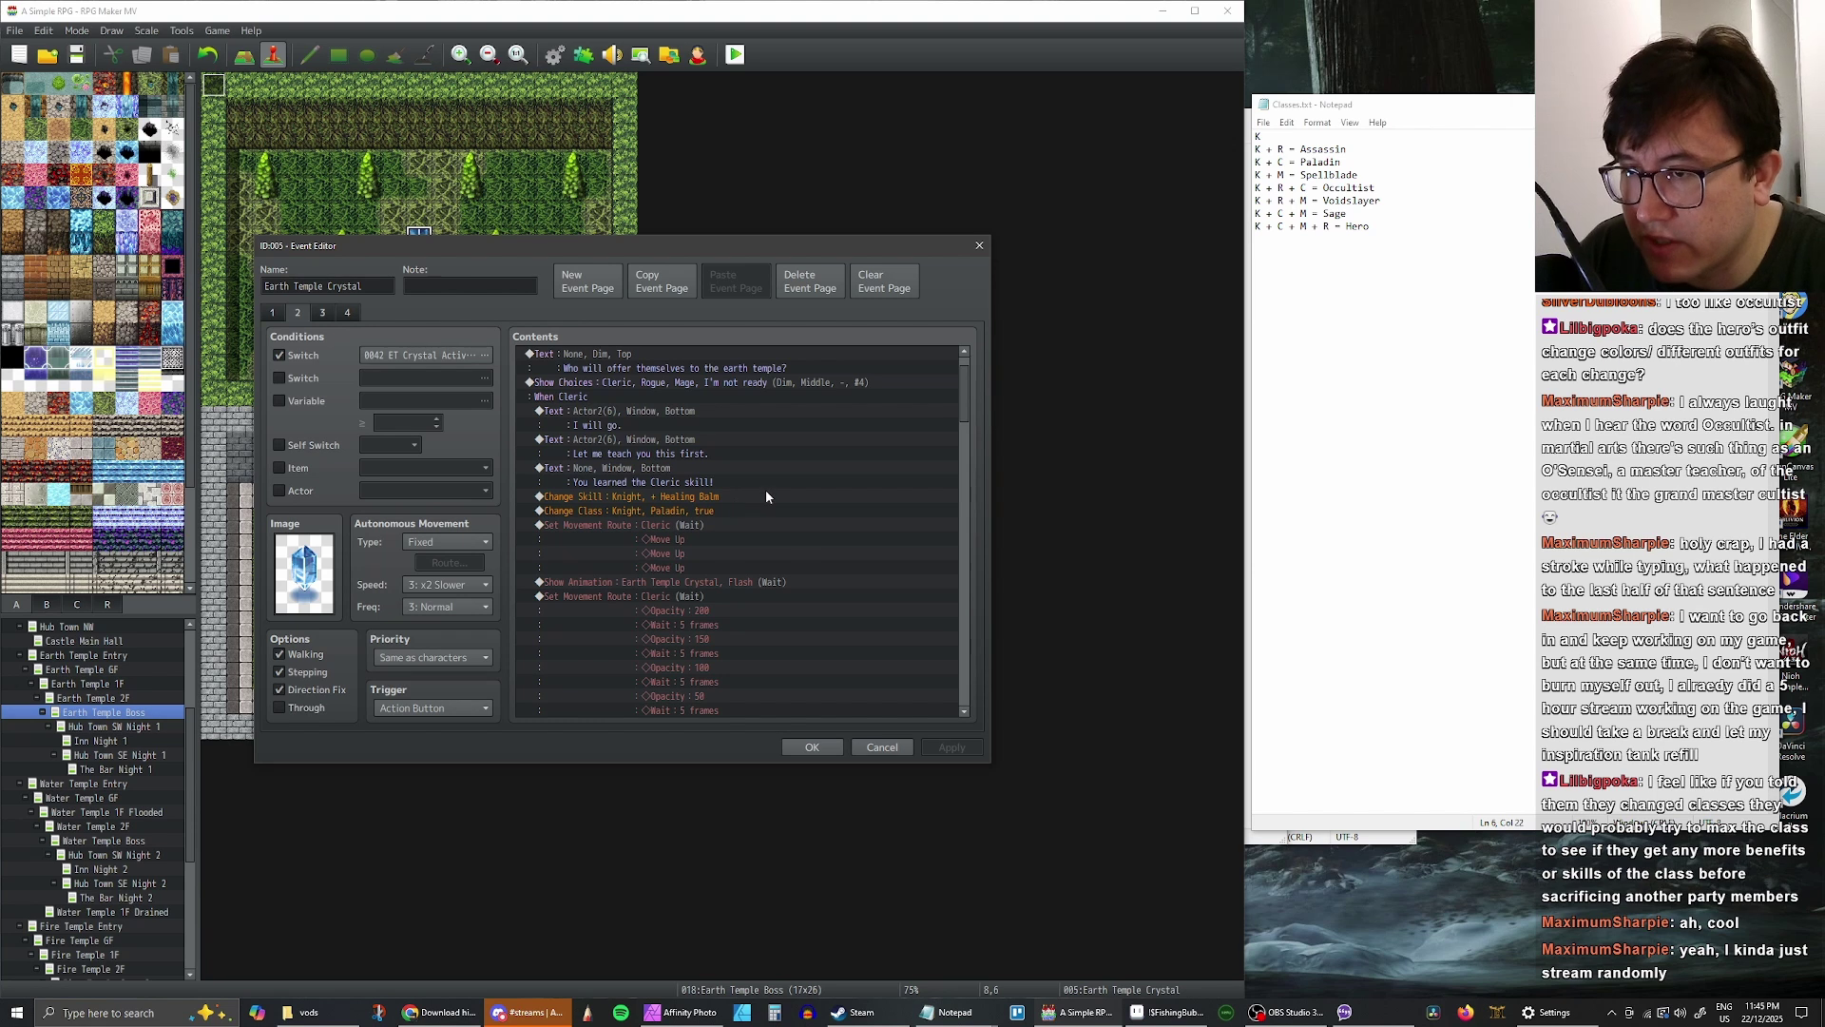
# - Paste the Change Class command into the Mage branch, between the Earthblast skill change and the Mage's movement route
pyautogui.scroll(-2, 767, 488)
pyautogui.scroll(-8, 818, 494)
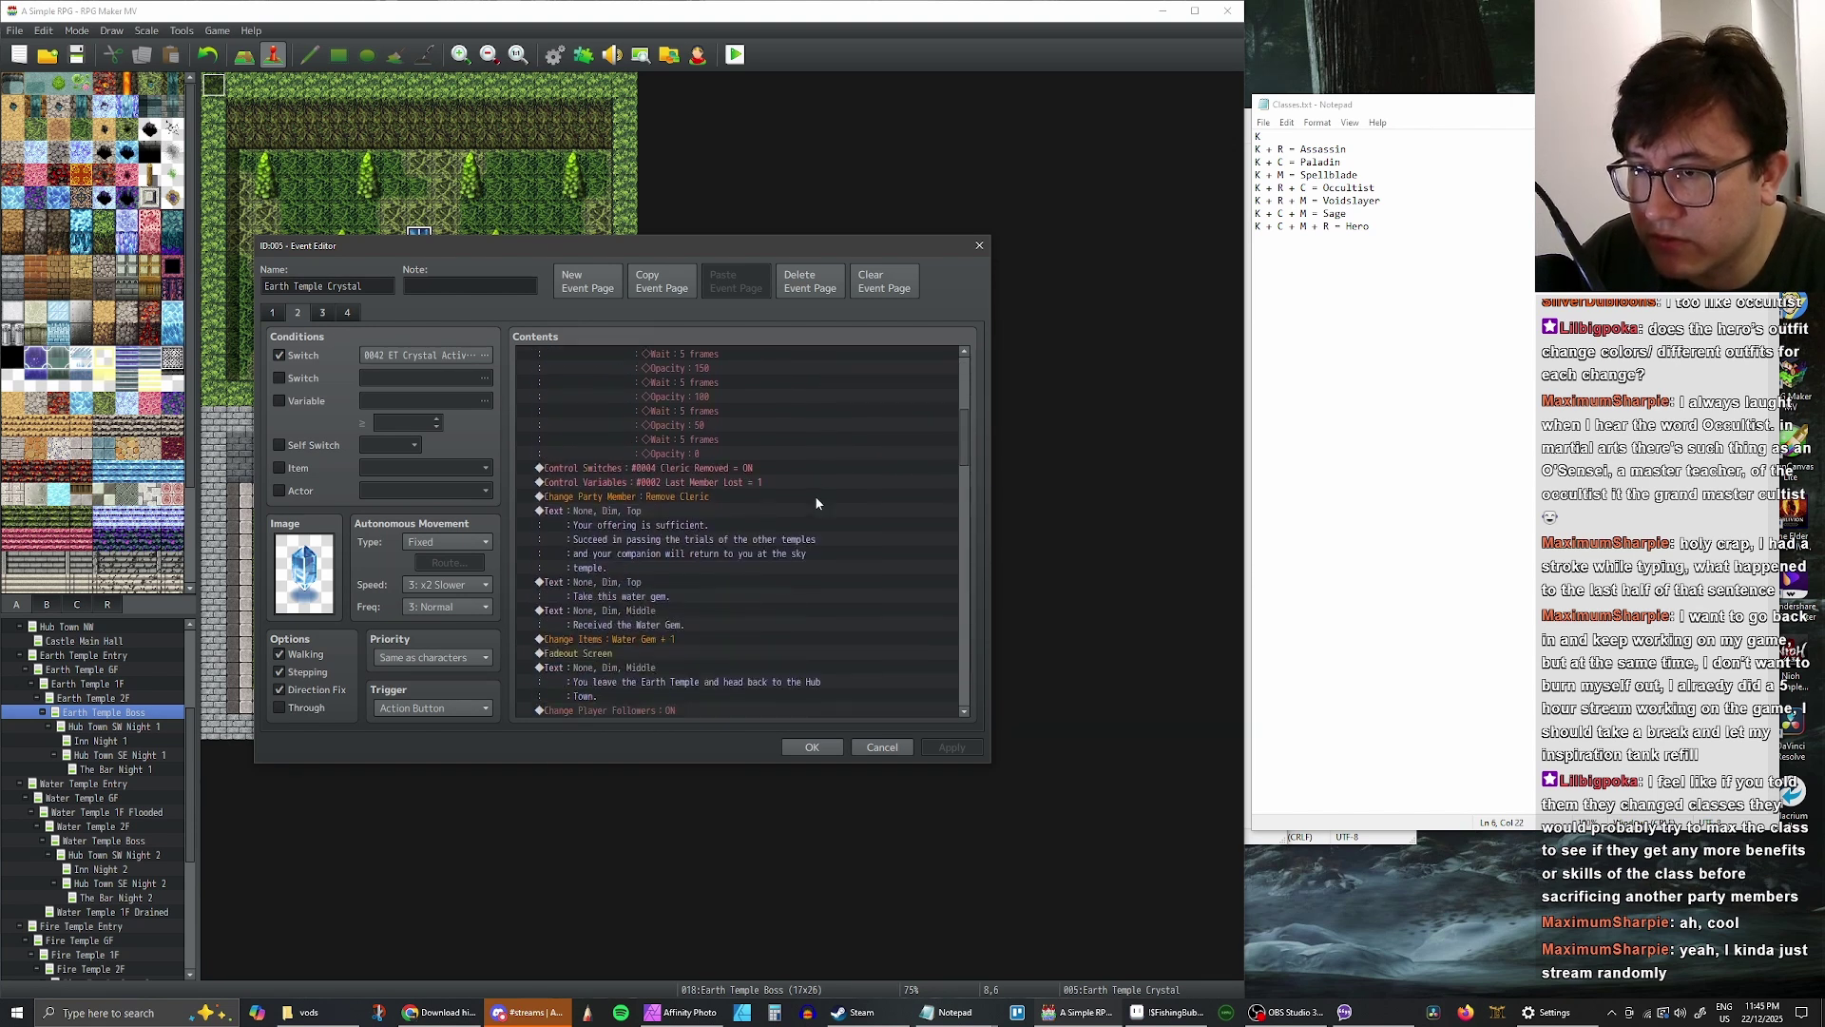
pyautogui.scroll(-8, 687, 505)
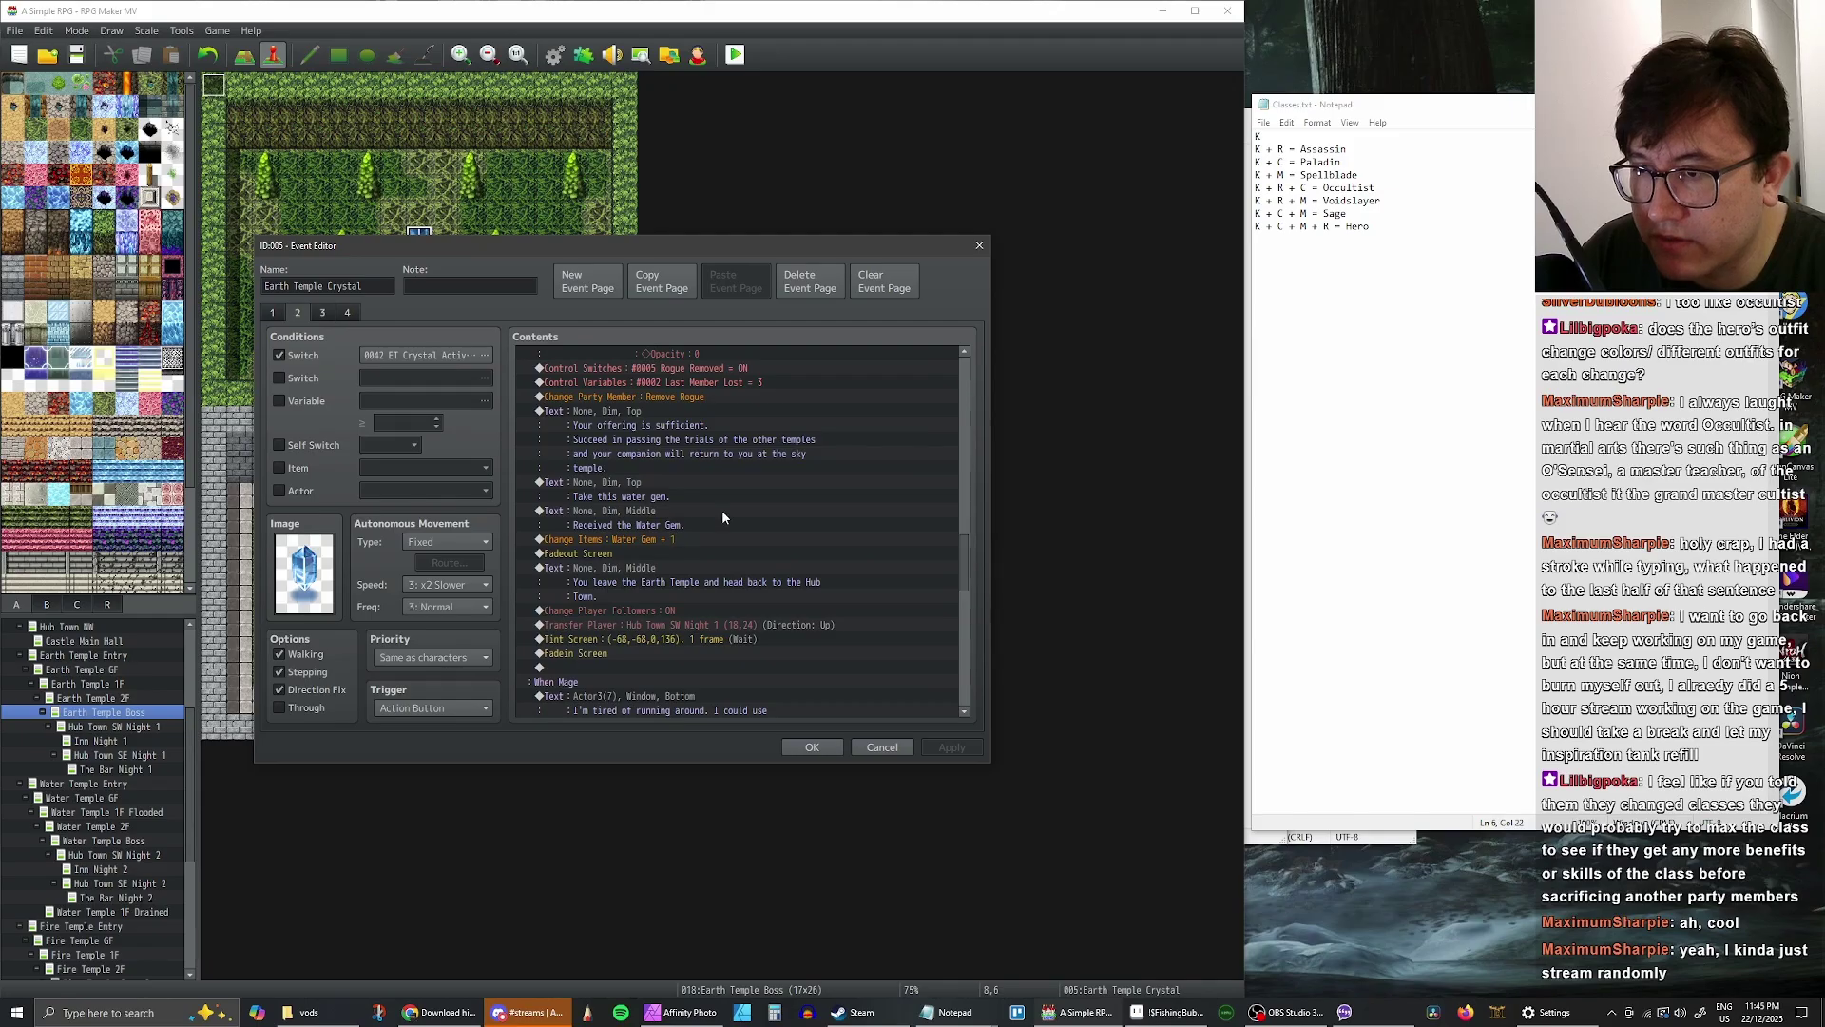
pyautogui.scroll(-6, 722, 511)
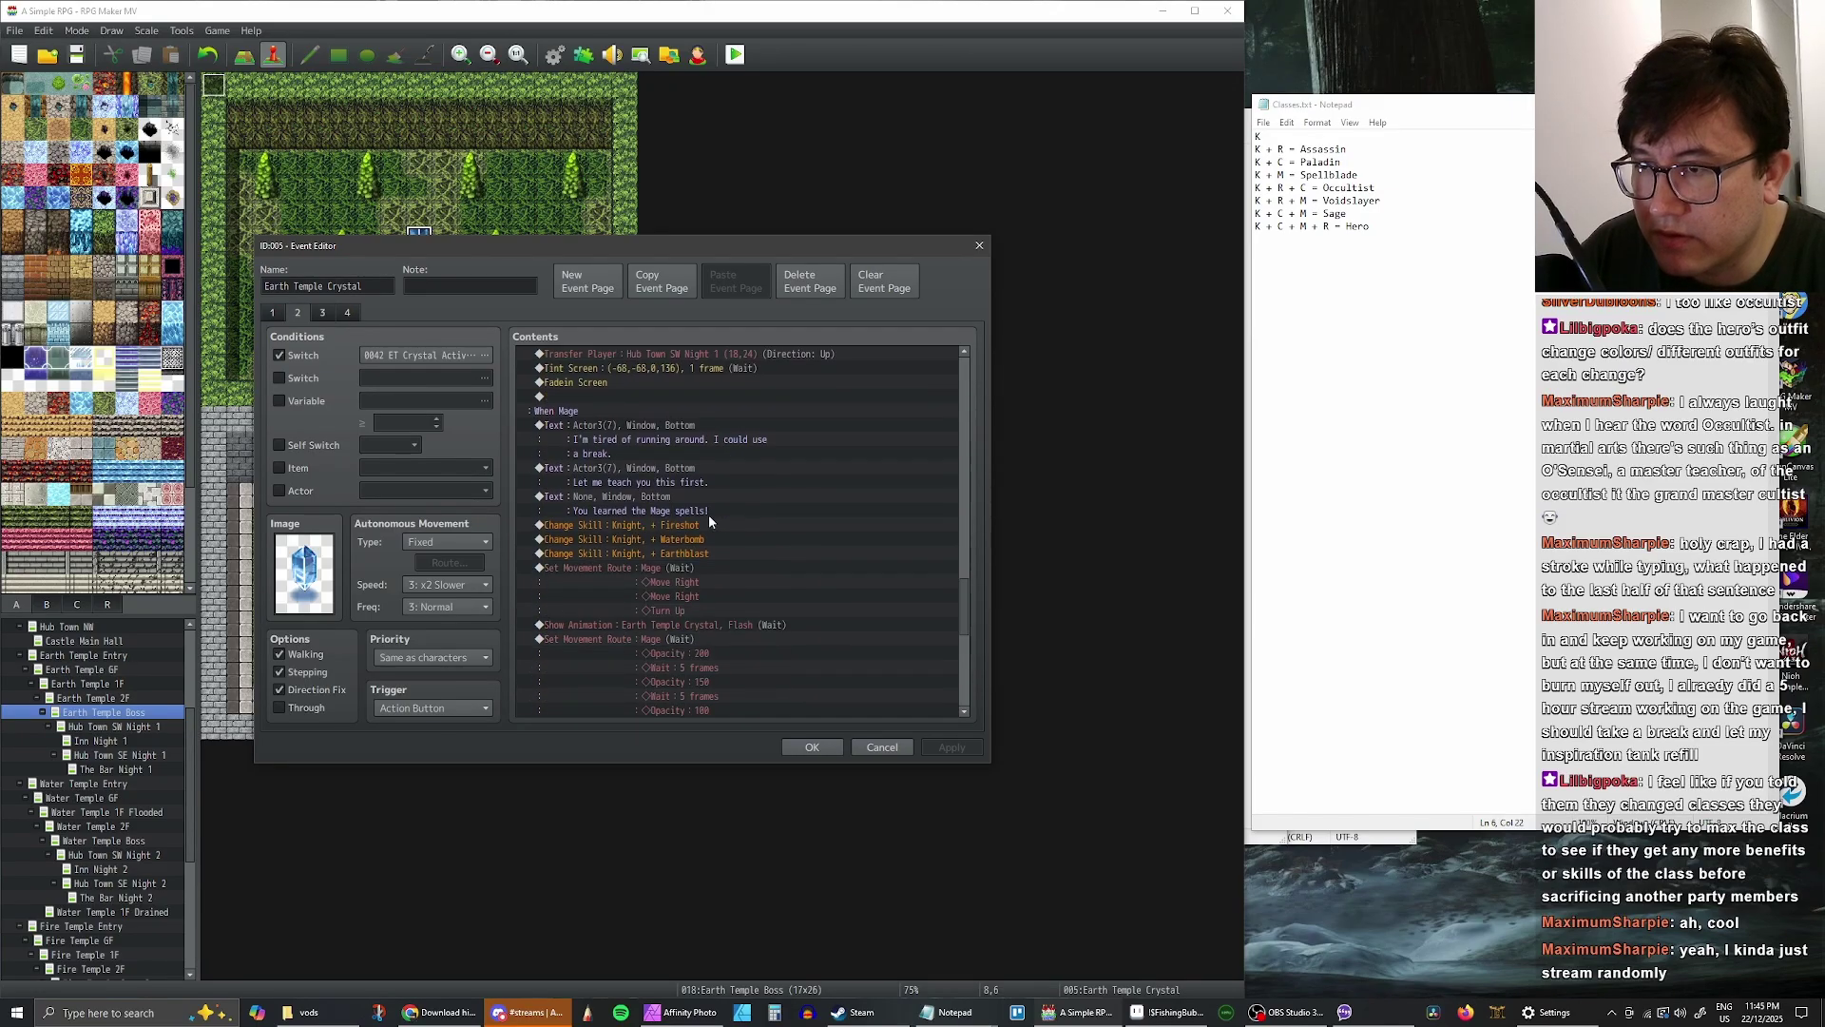
pyautogui.click(652, 567)
pyautogui.hotkey('ctrl', 'v')
# - Set the Mage branch's Change Class command to Spellblade, then apply the changes and close the Earth Temple Crystal event
pyautogui.doubleClick(705, 568)
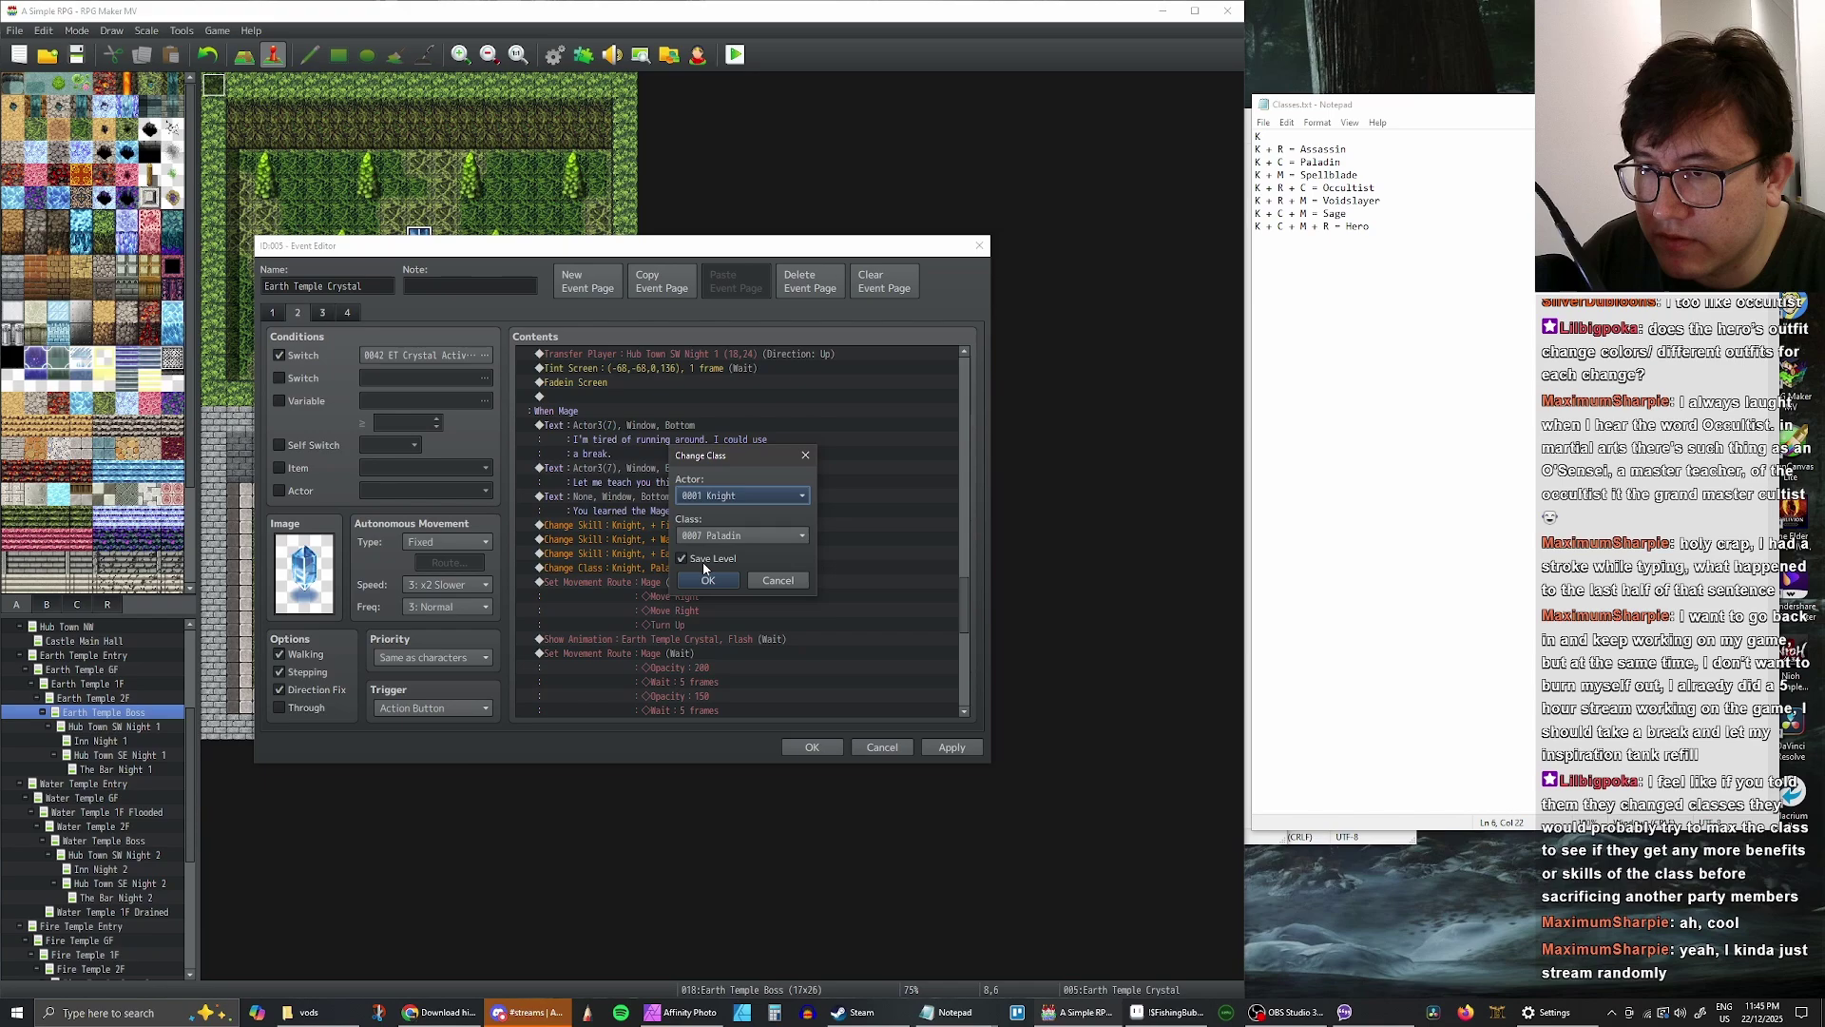
pyautogui.click(757, 538)
pyautogui.click(750, 666)
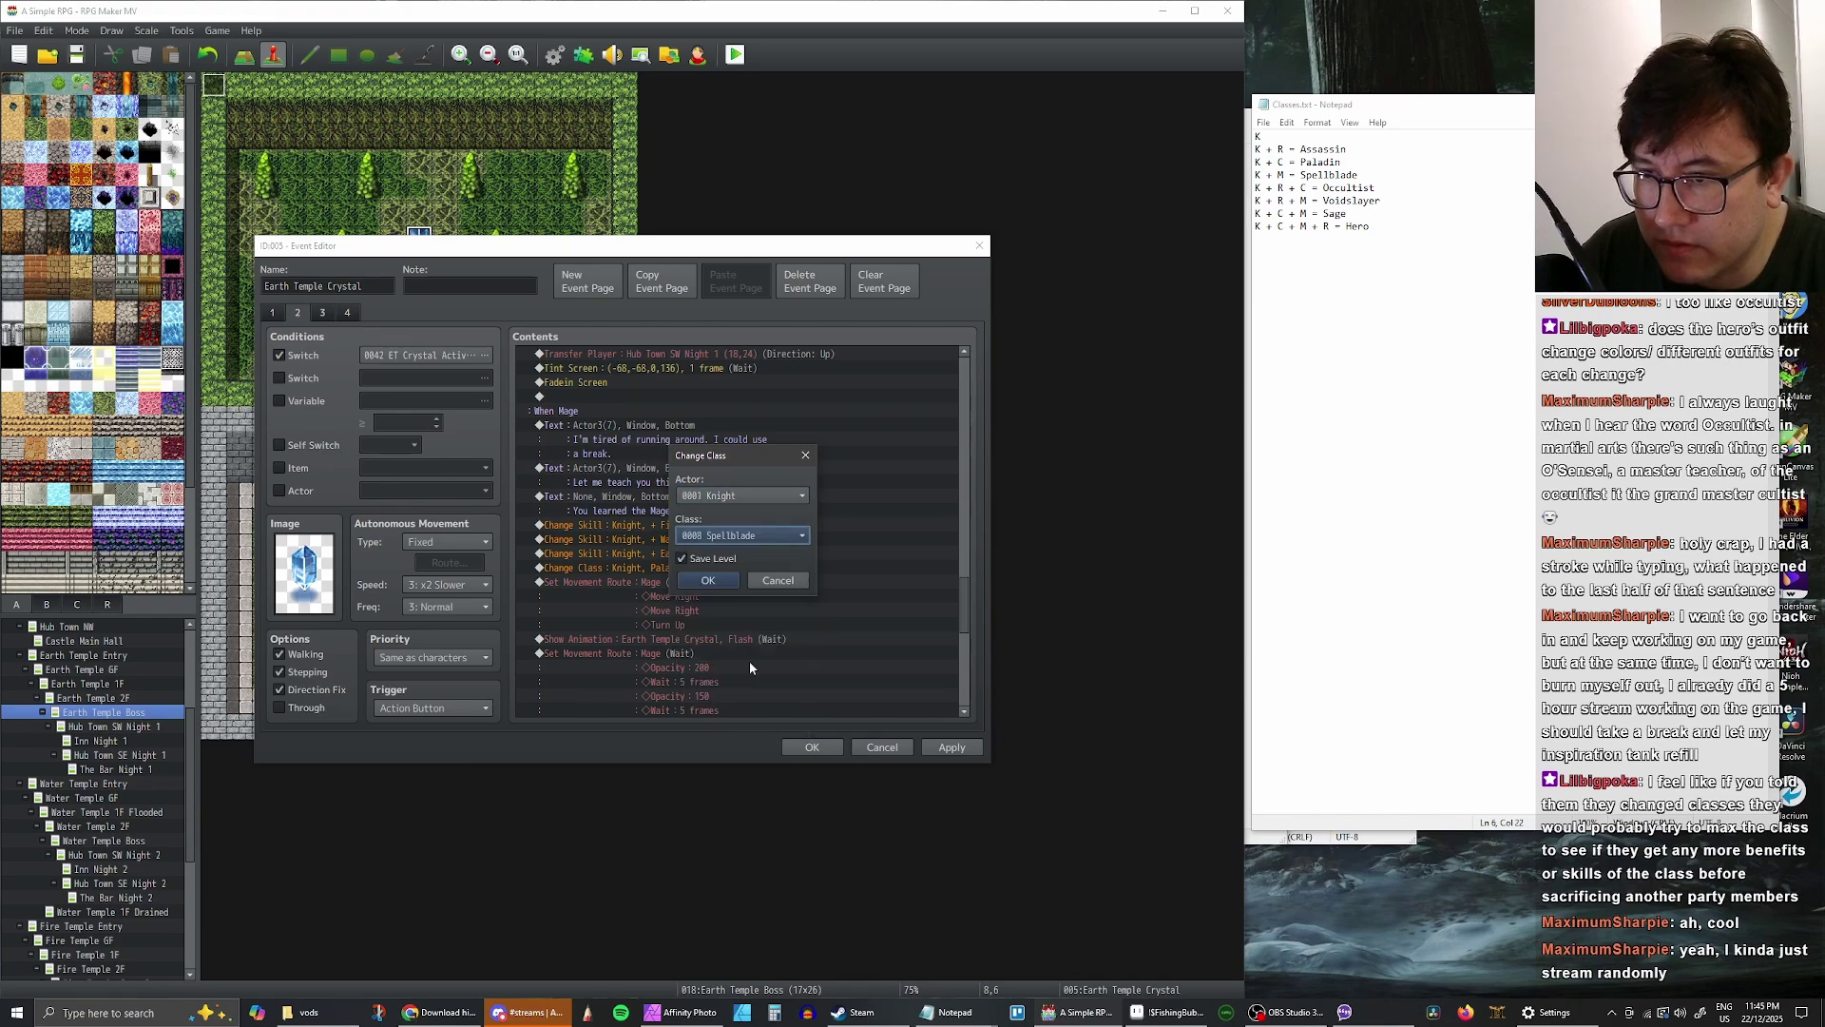
pyautogui.click(707, 580)
pyautogui.click(950, 746)
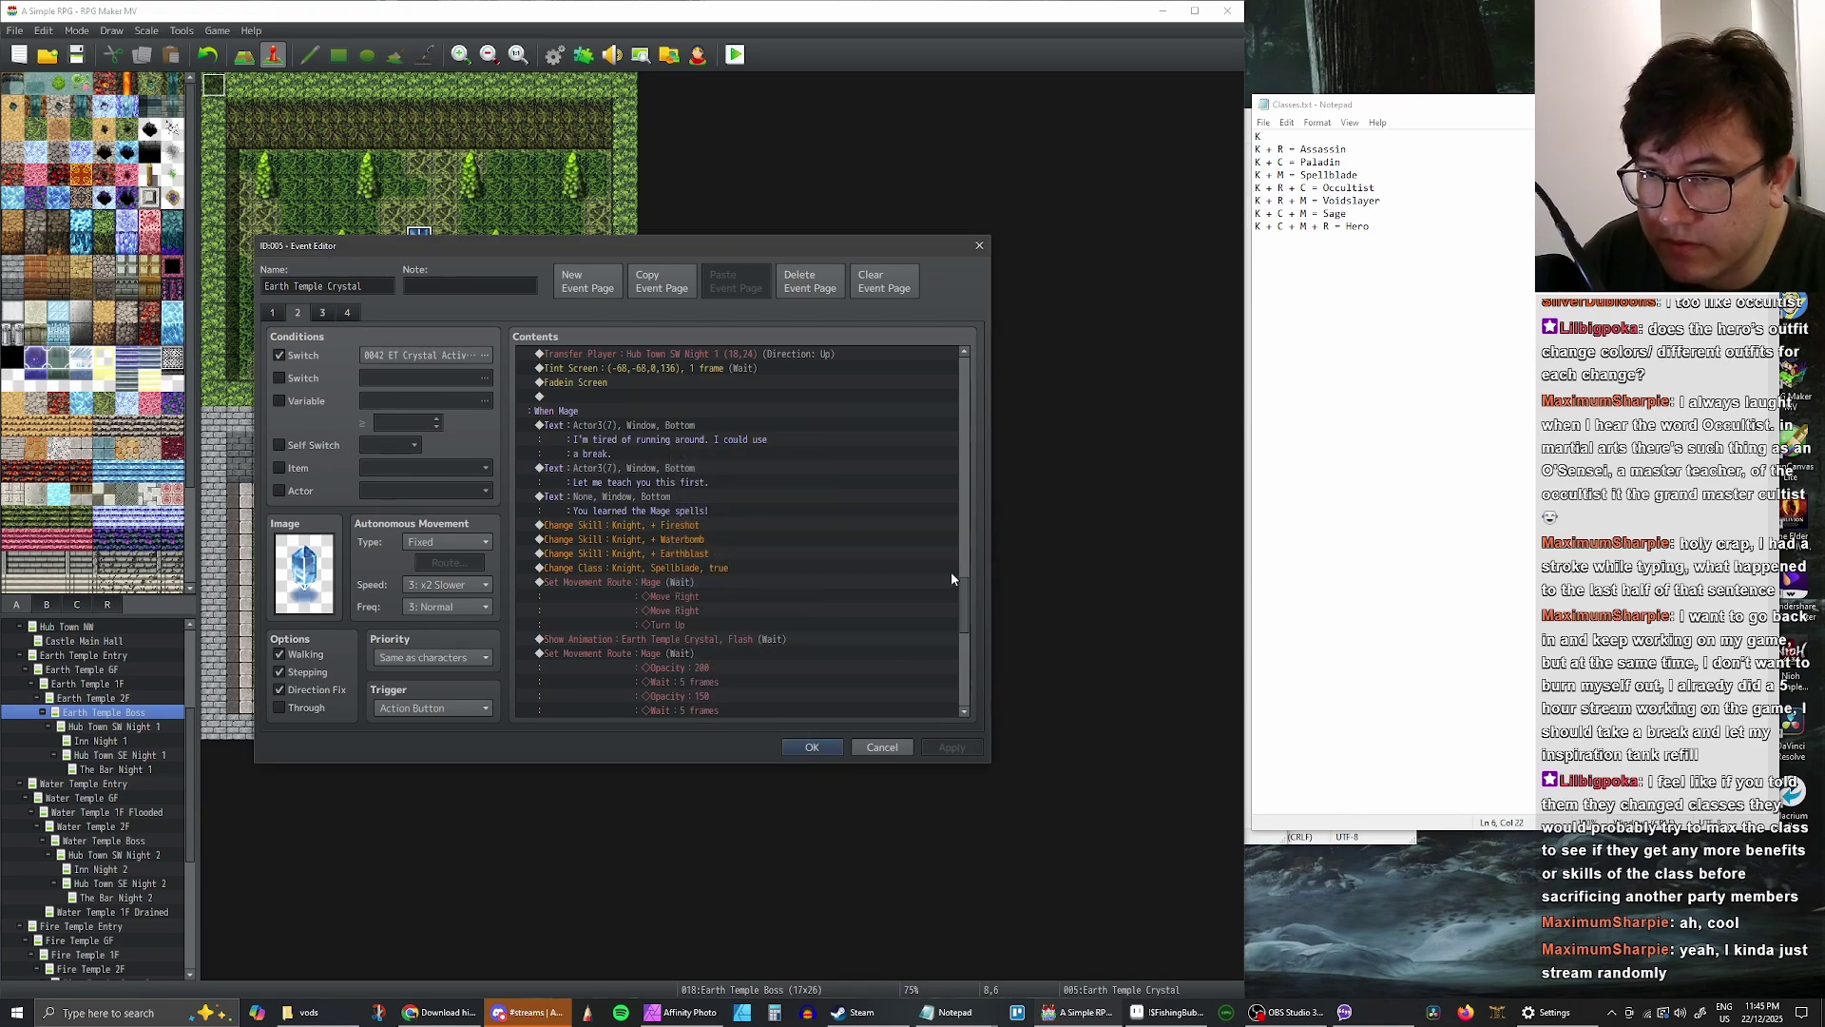
pyautogui.moveTo(962, 582)
pyautogui.mouseDown()
pyautogui.moveTo(962, 663)
pyautogui.moveTo(950, 597)
pyautogui.mouseUp()
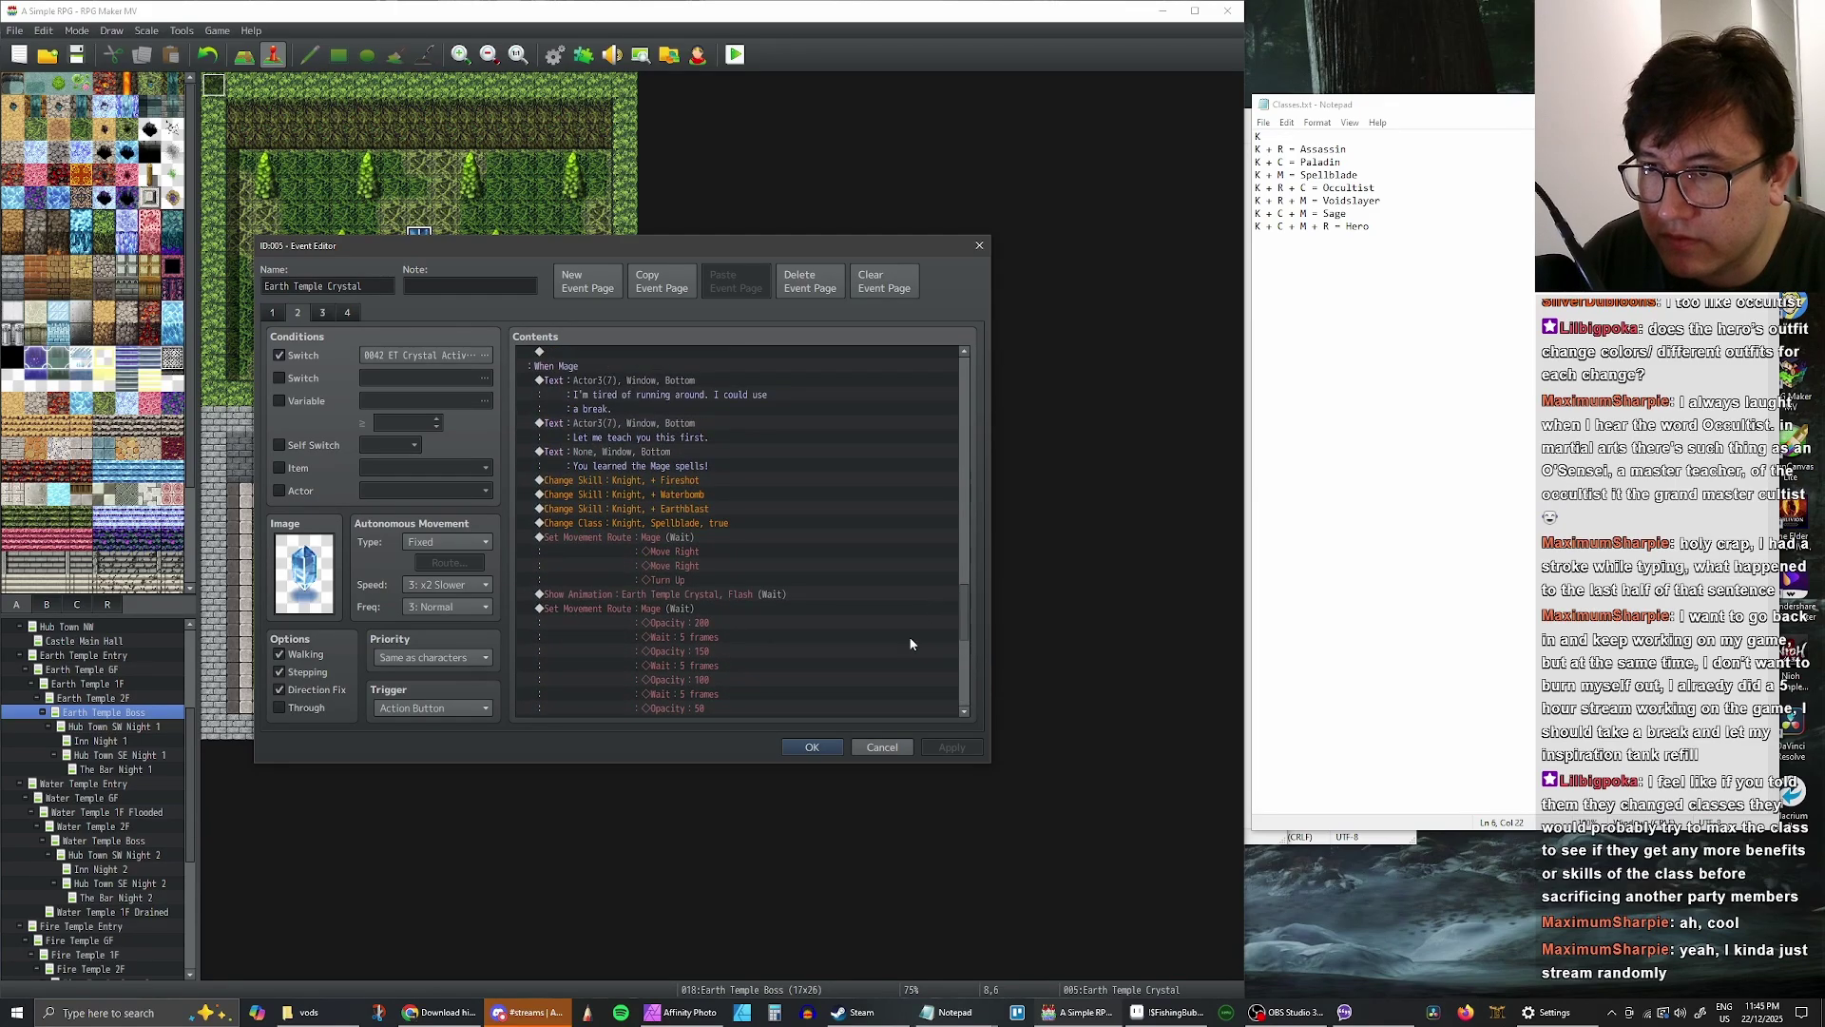
pyautogui.click(829, 745)
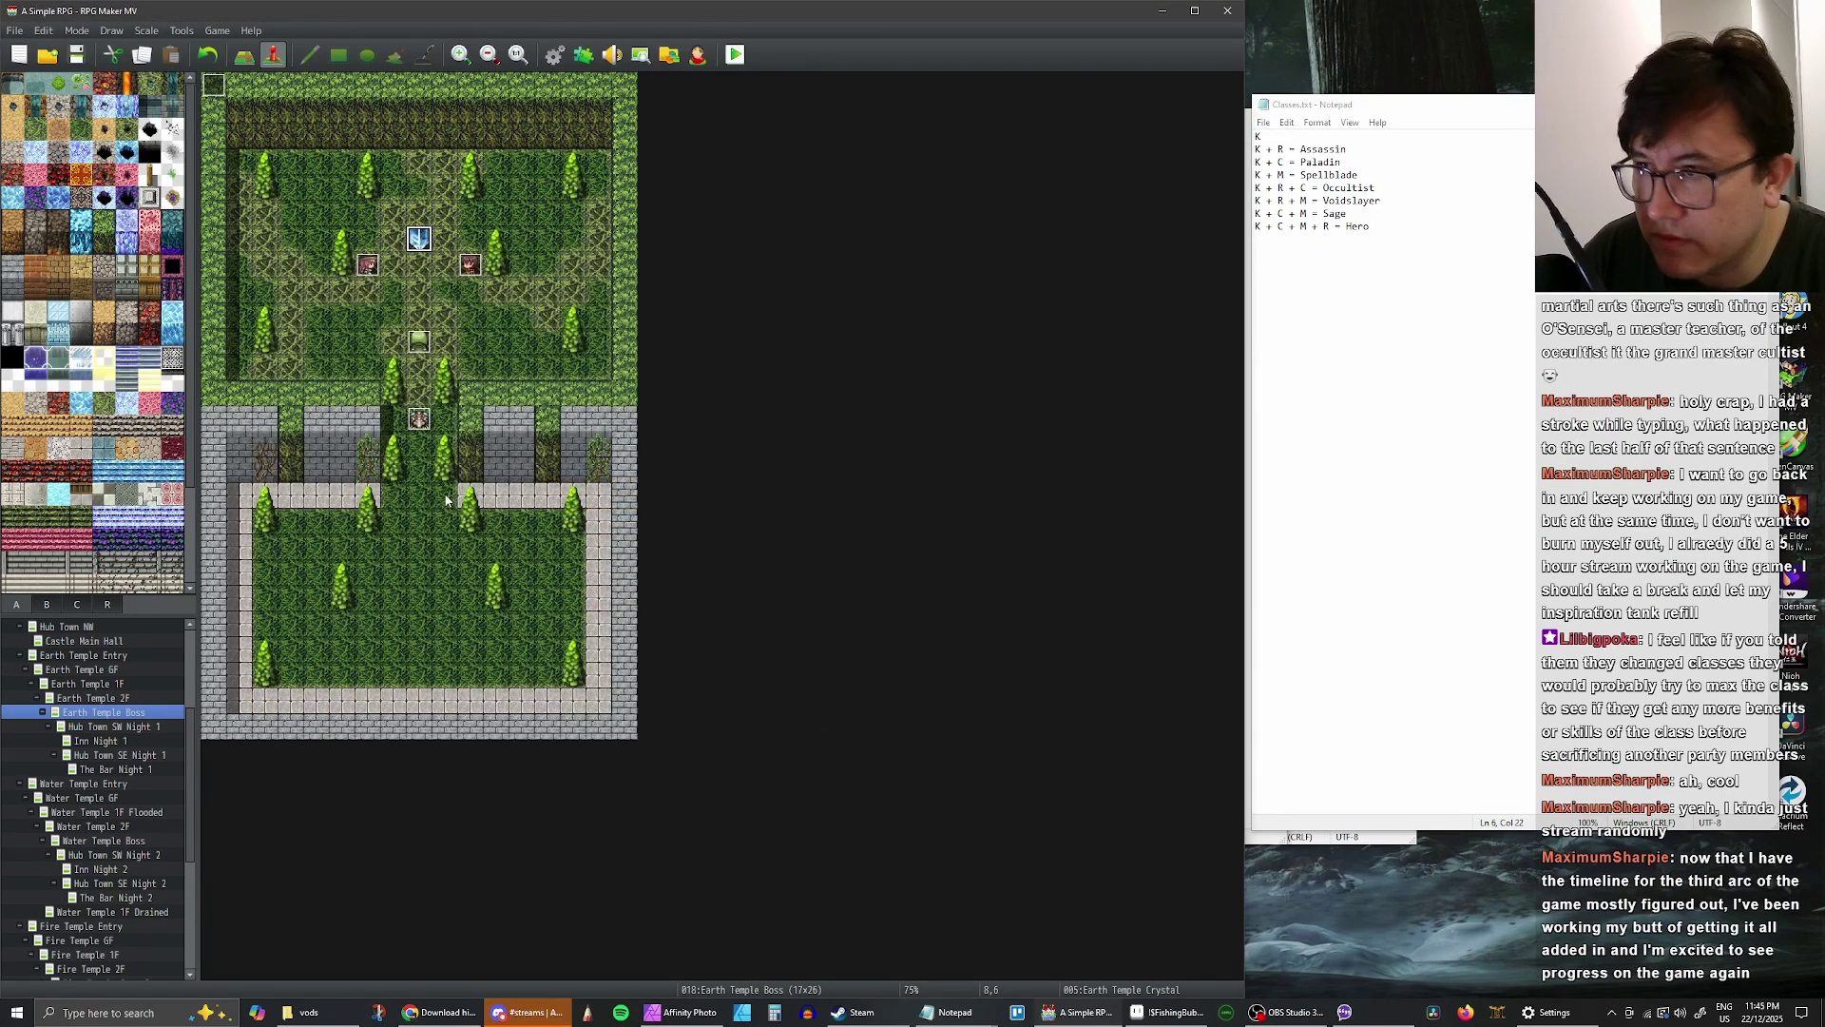
# - Open page 2 of the Water Temple Boss event on the Water Temple Boss map and look through its Rogue branch
pyautogui.scroll(-1, 118, 760)
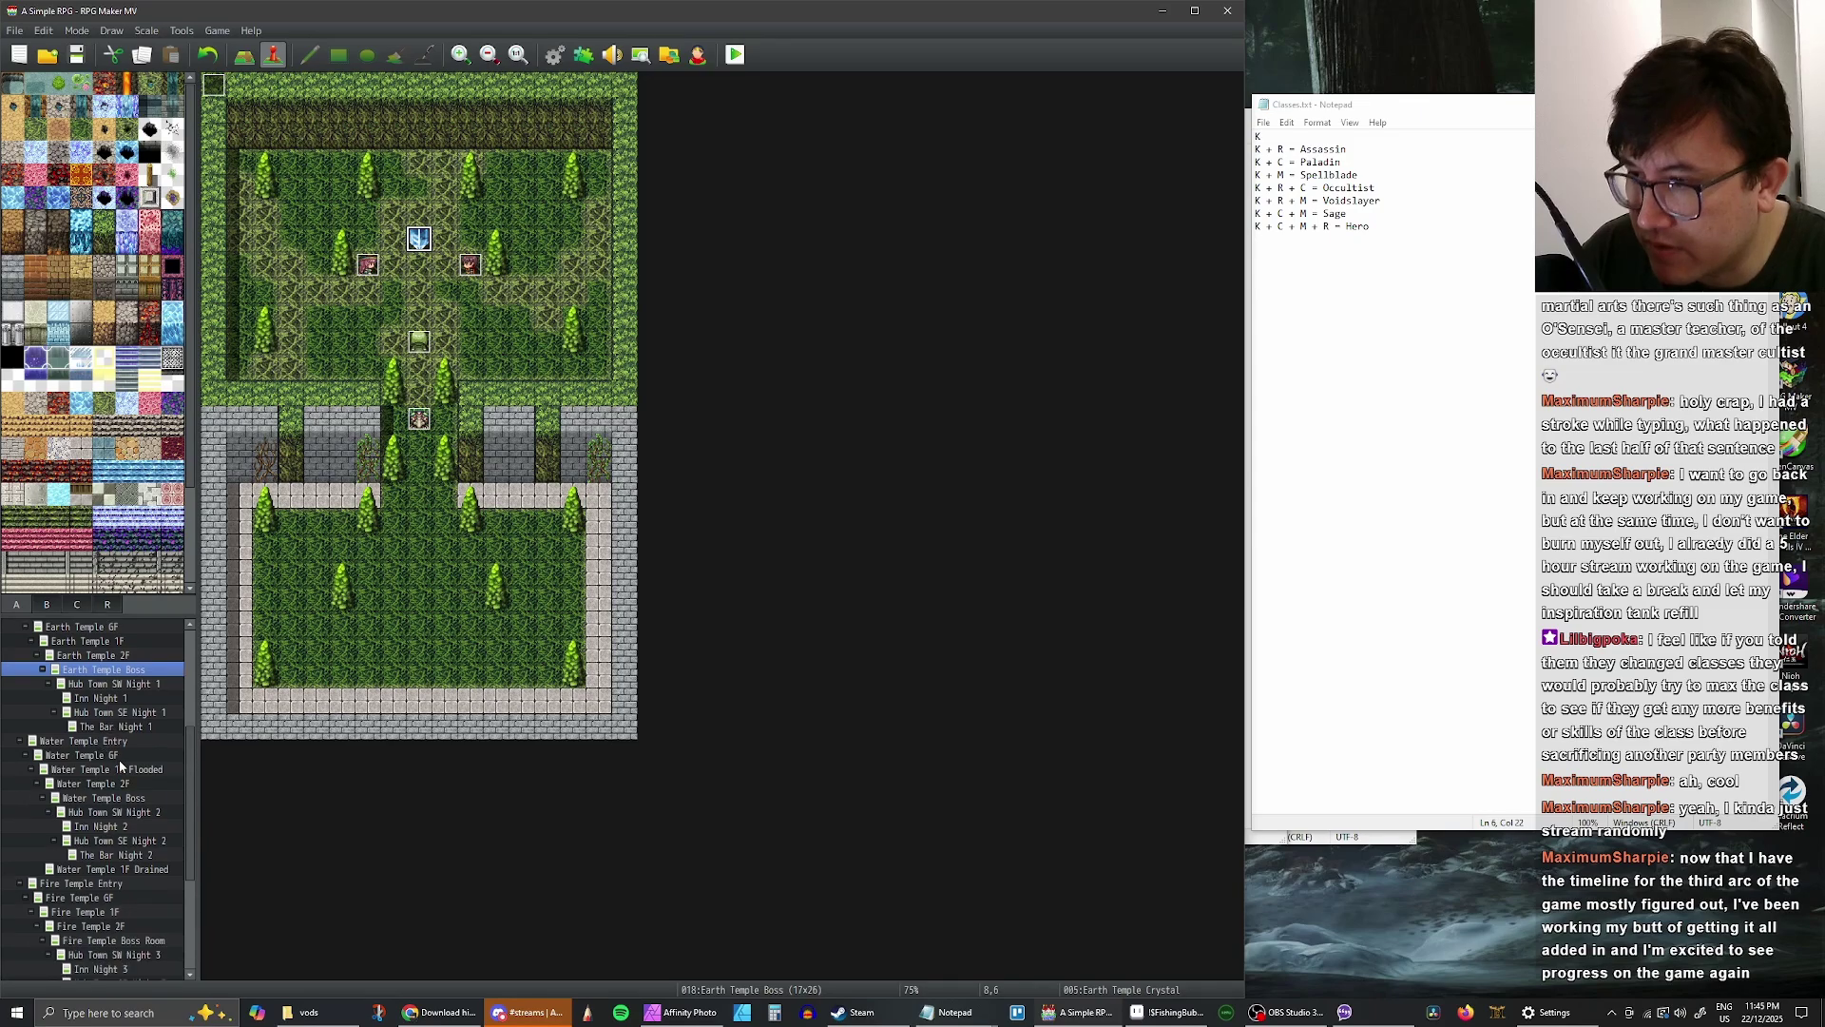
pyautogui.scroll(-1, 118, 760)
pyautogui.click(156, 755)
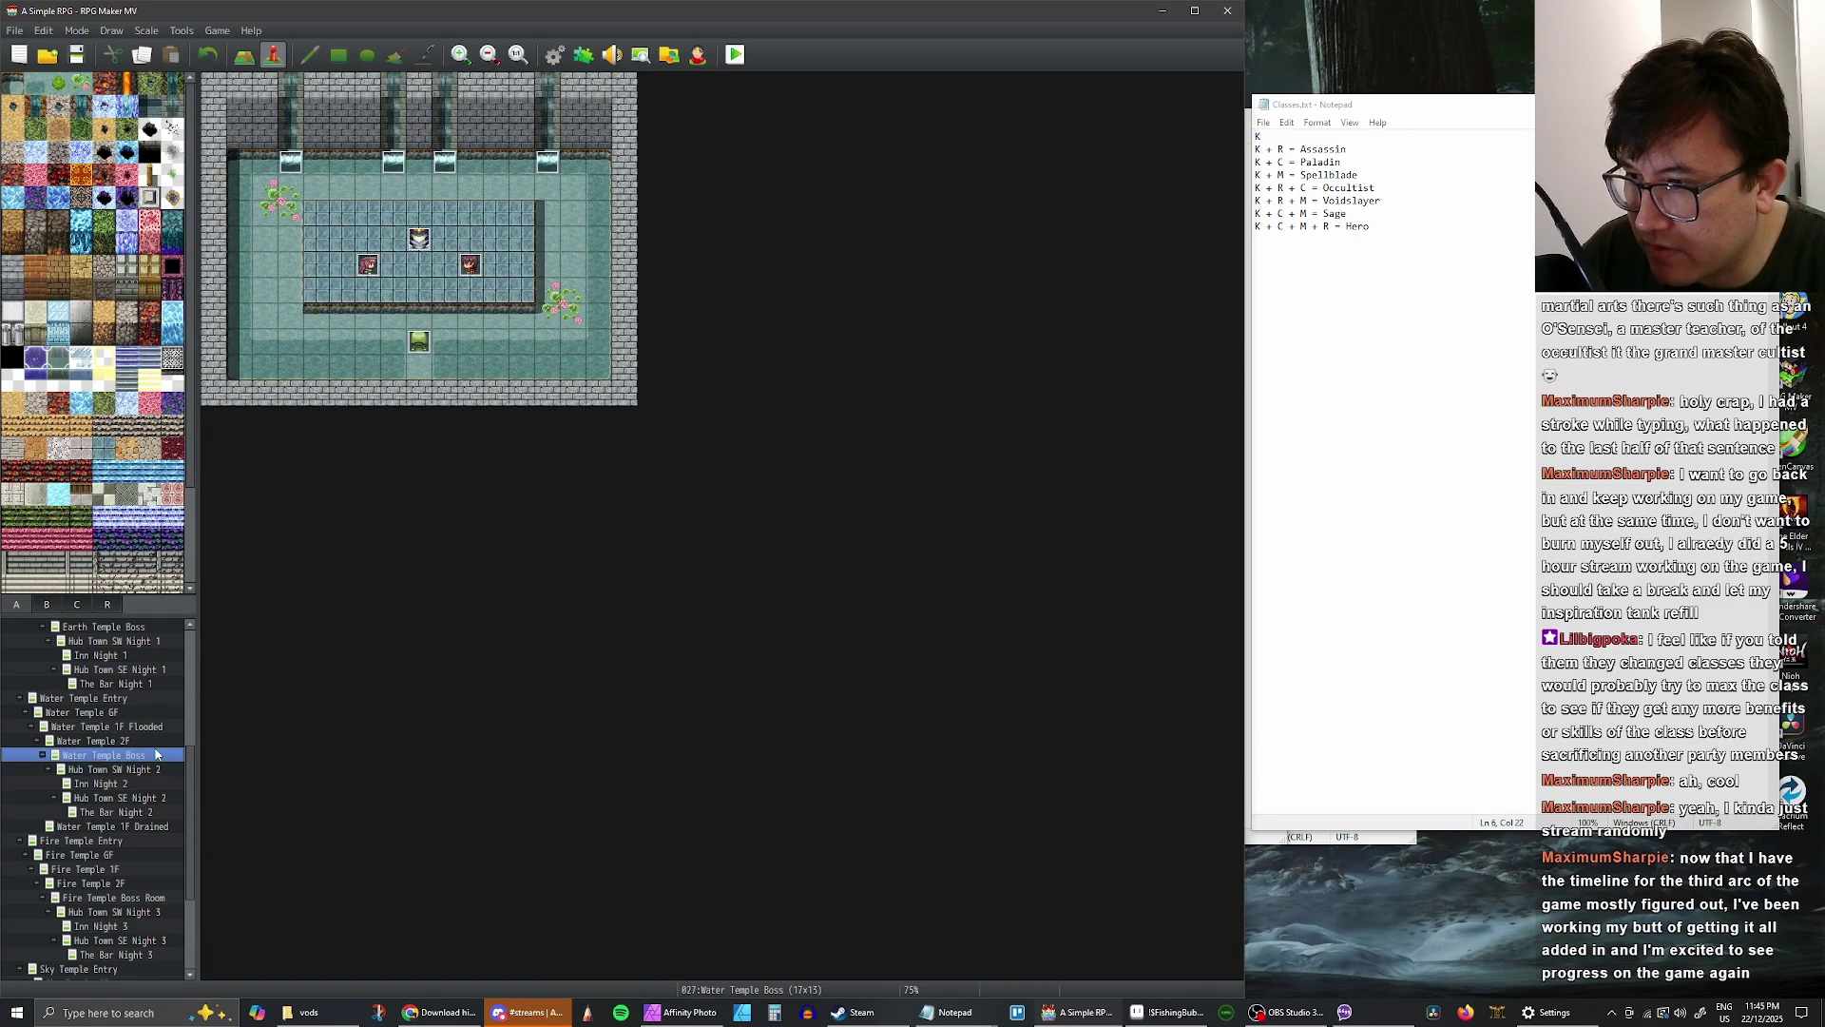
pyautogui.doubleClick(420, 240)
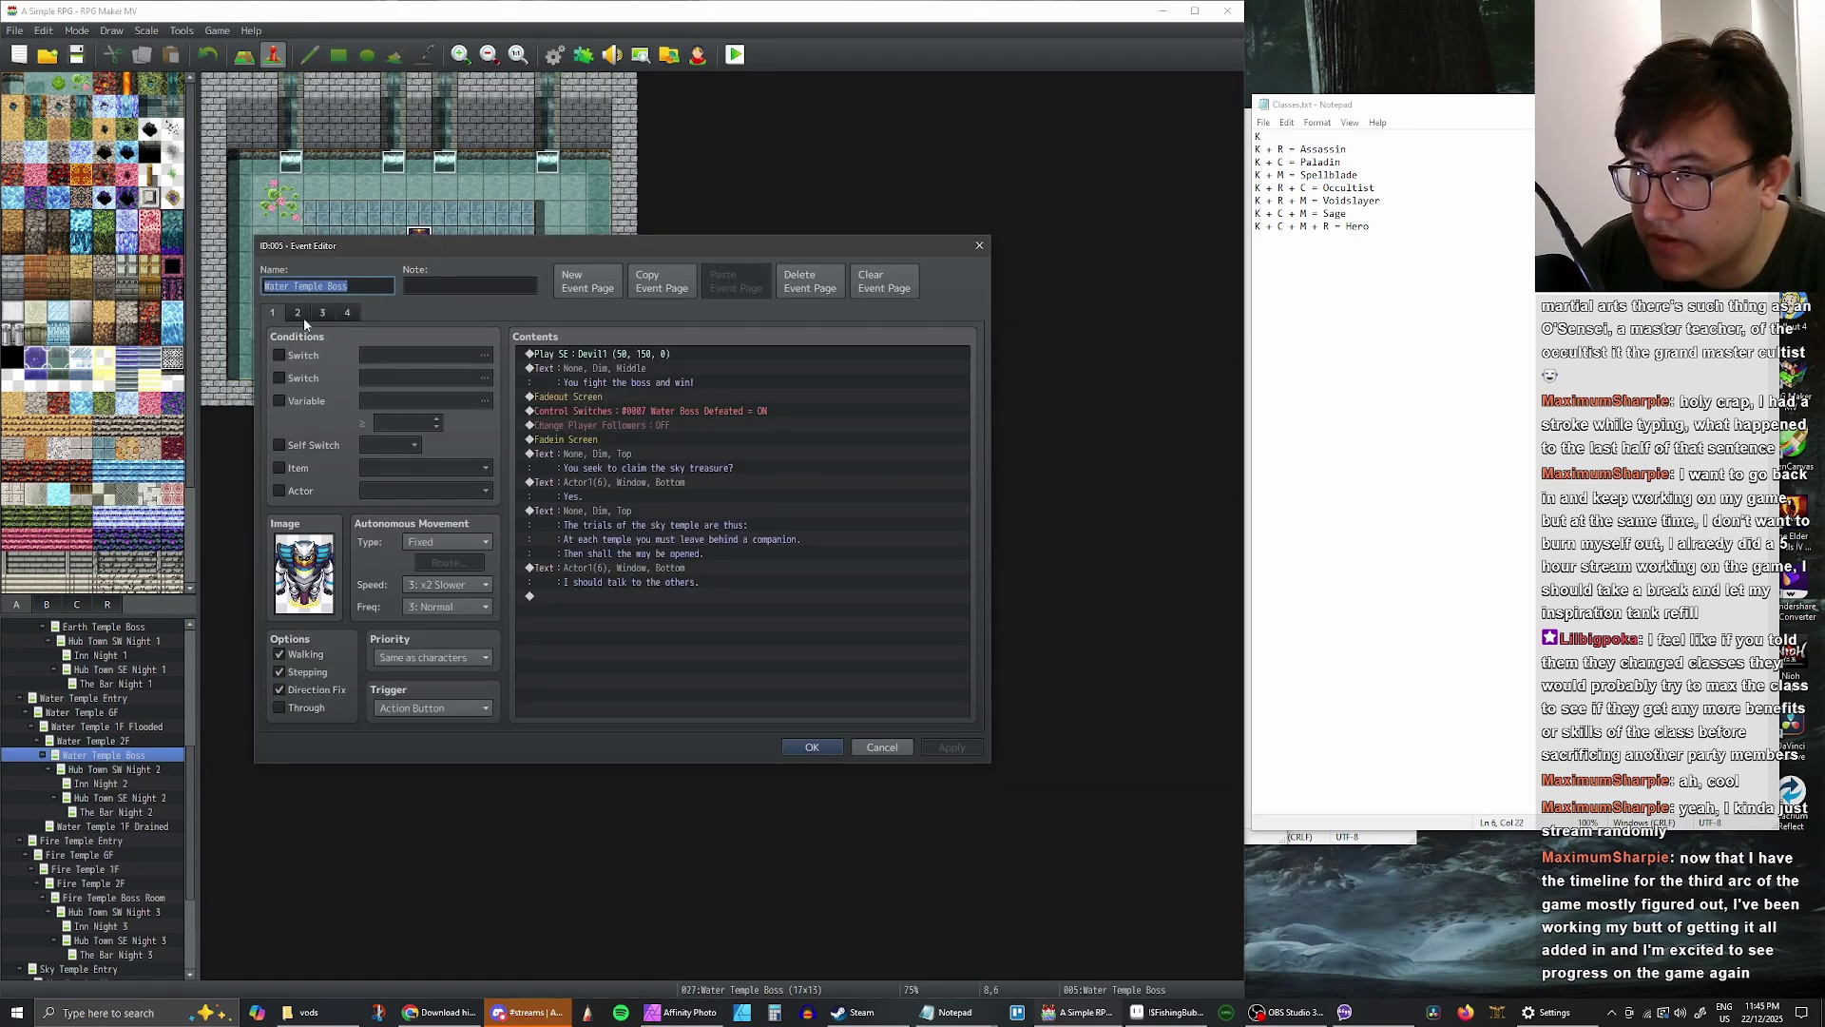
pyautogui.click(305, 317)
pyautogui.scroll(-5, 722, 489)
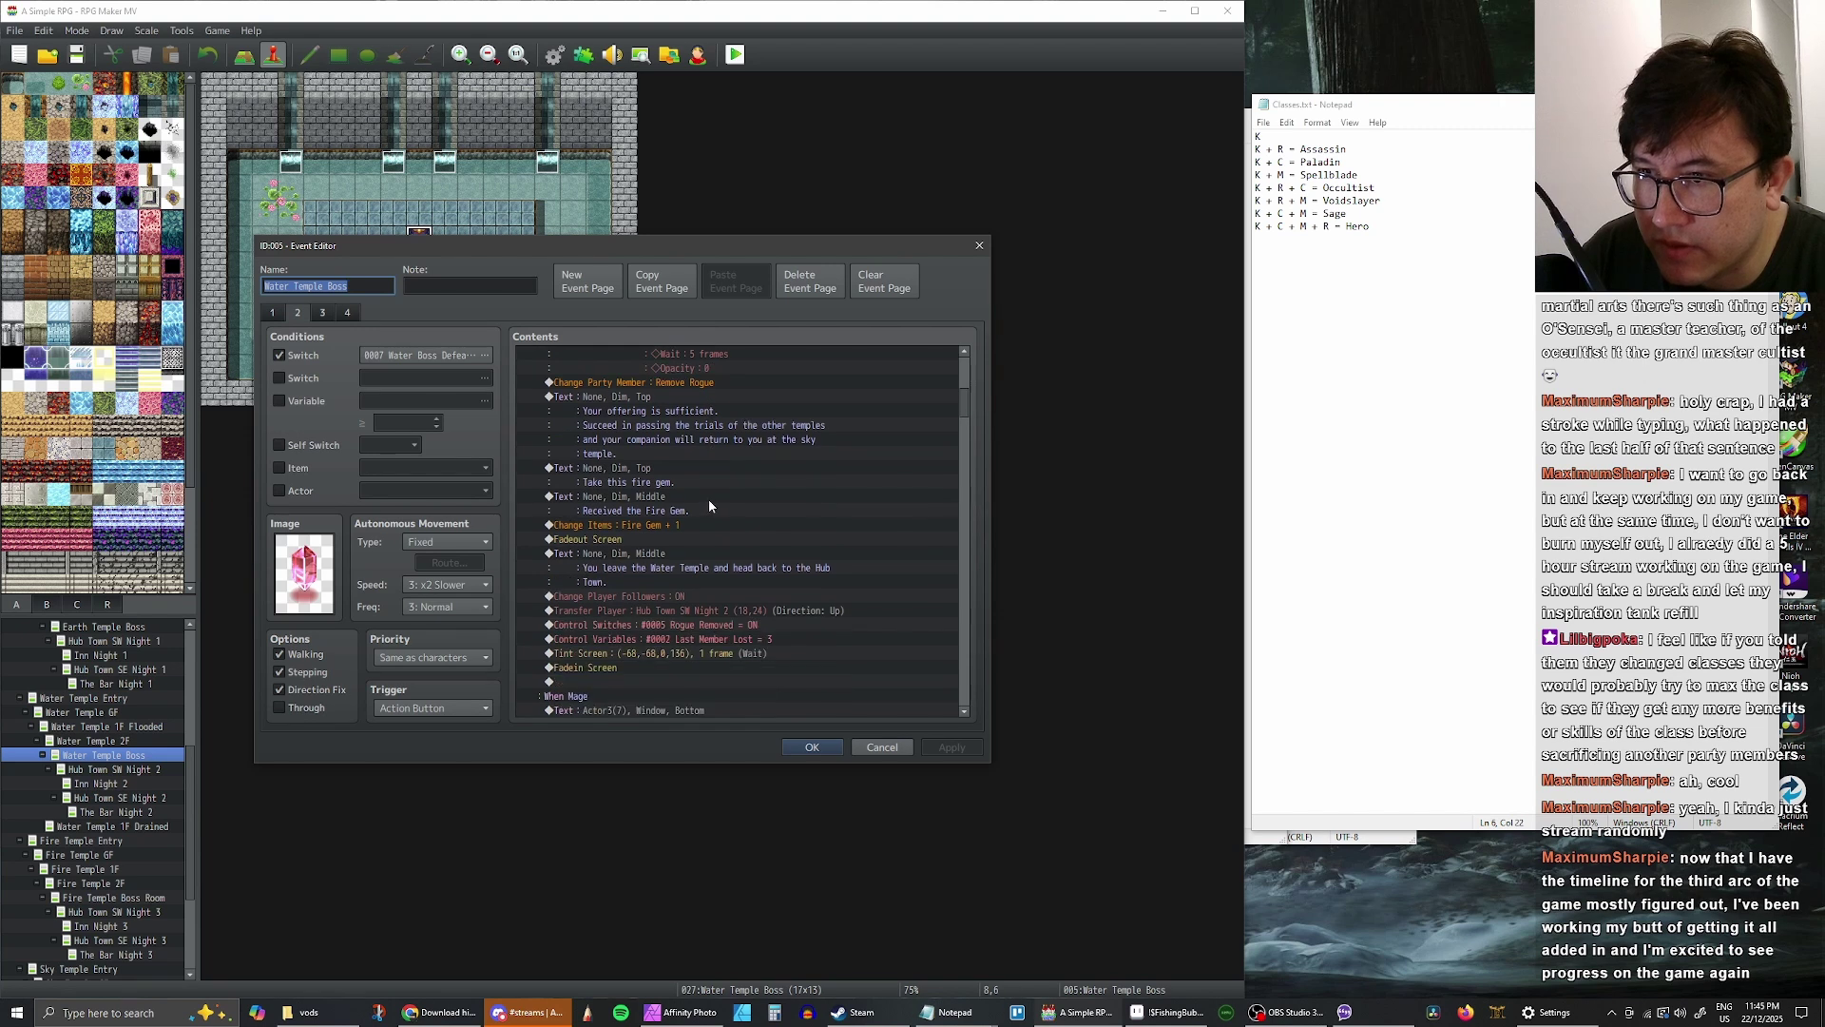
pyautogui.scroll(-3, 704, 492)
pyautogui.scroll(4, 704, 492)
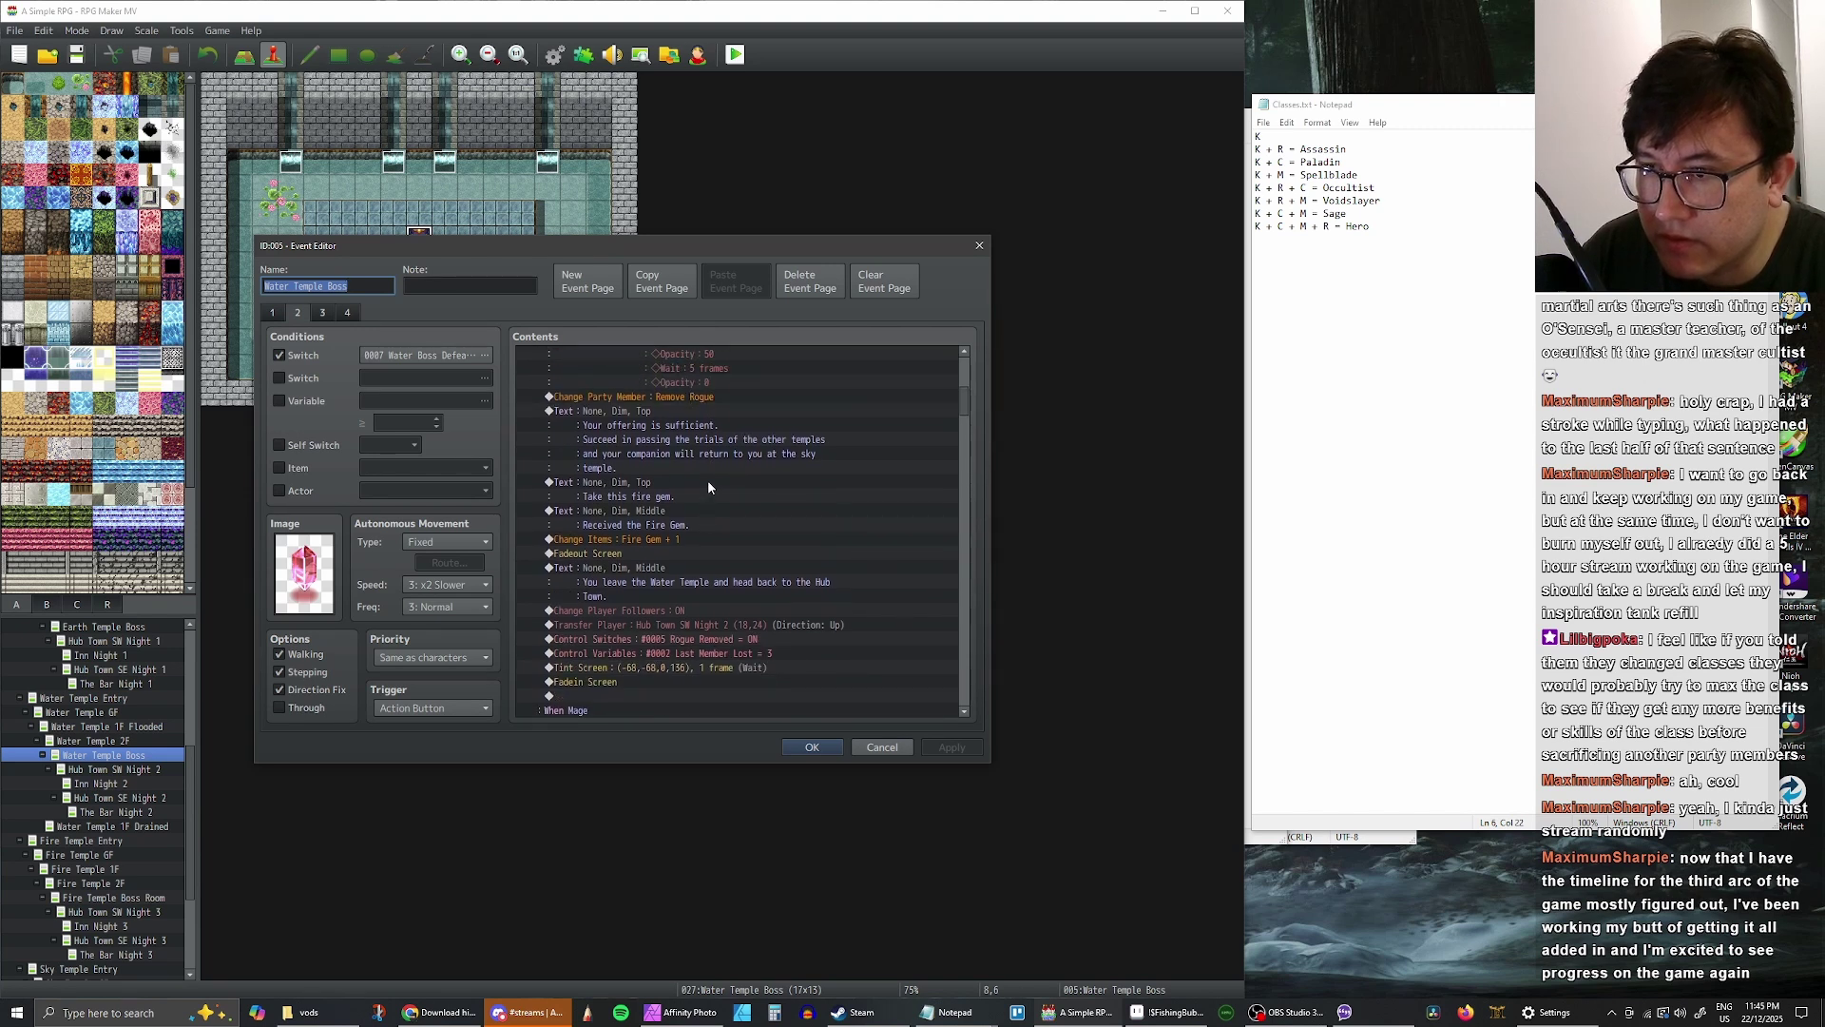
pyautogui.scroll(8, 708, 488)
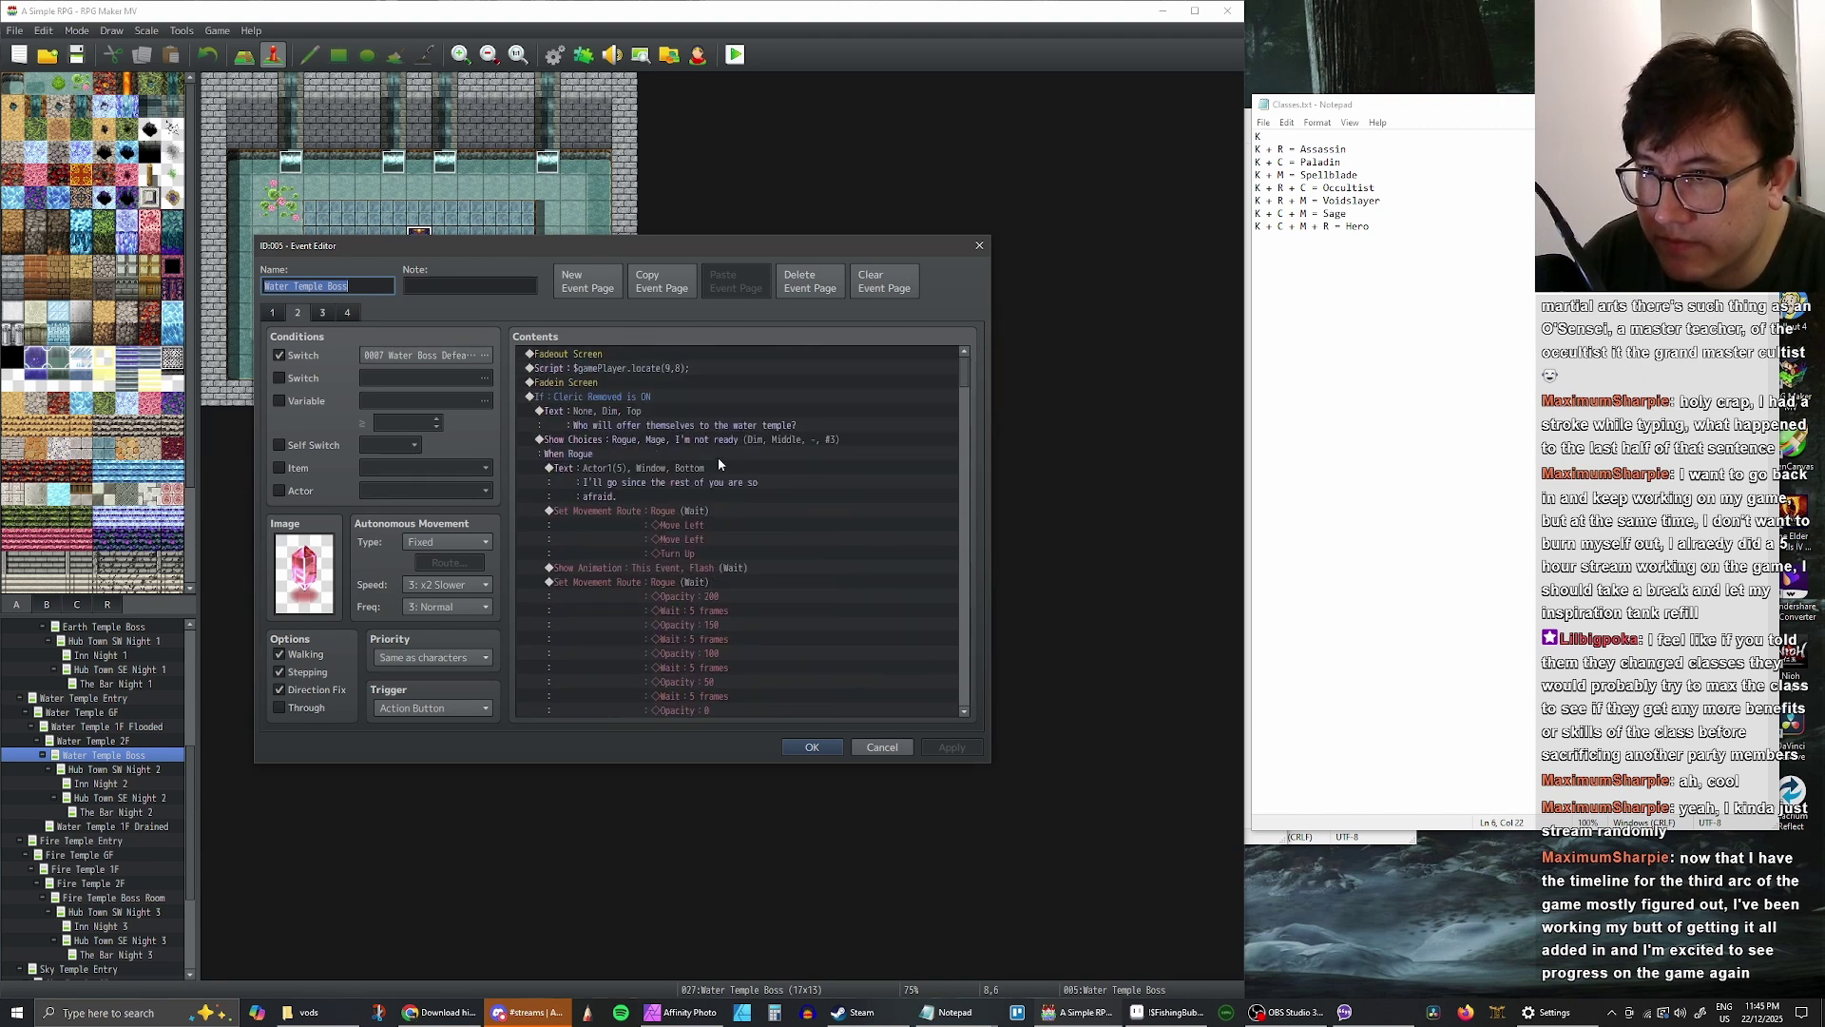
# - Paste the Change Class command before the Rogue's movement route in the Cleric Removed section and set its class to Occultist
pyautogui.click(622, 512)
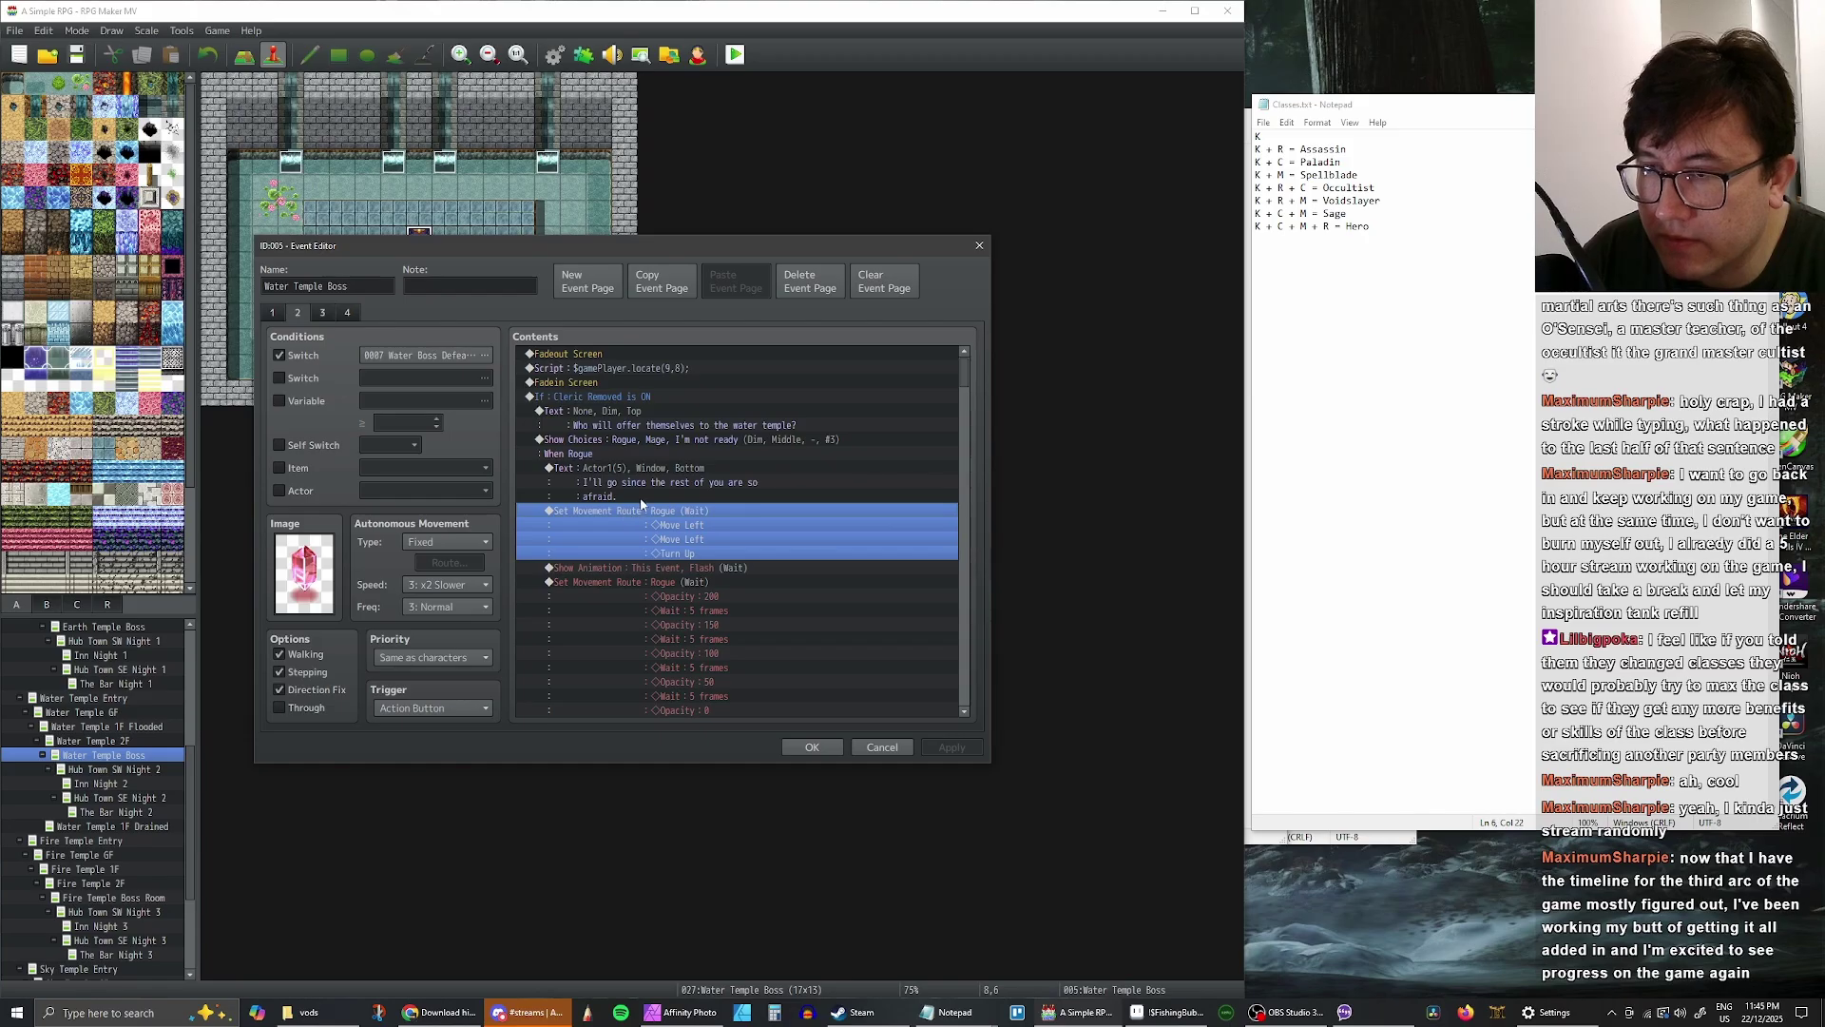
pyautogui.hotkey('ctrl', 'v')
pyautogui.click(729, 514)
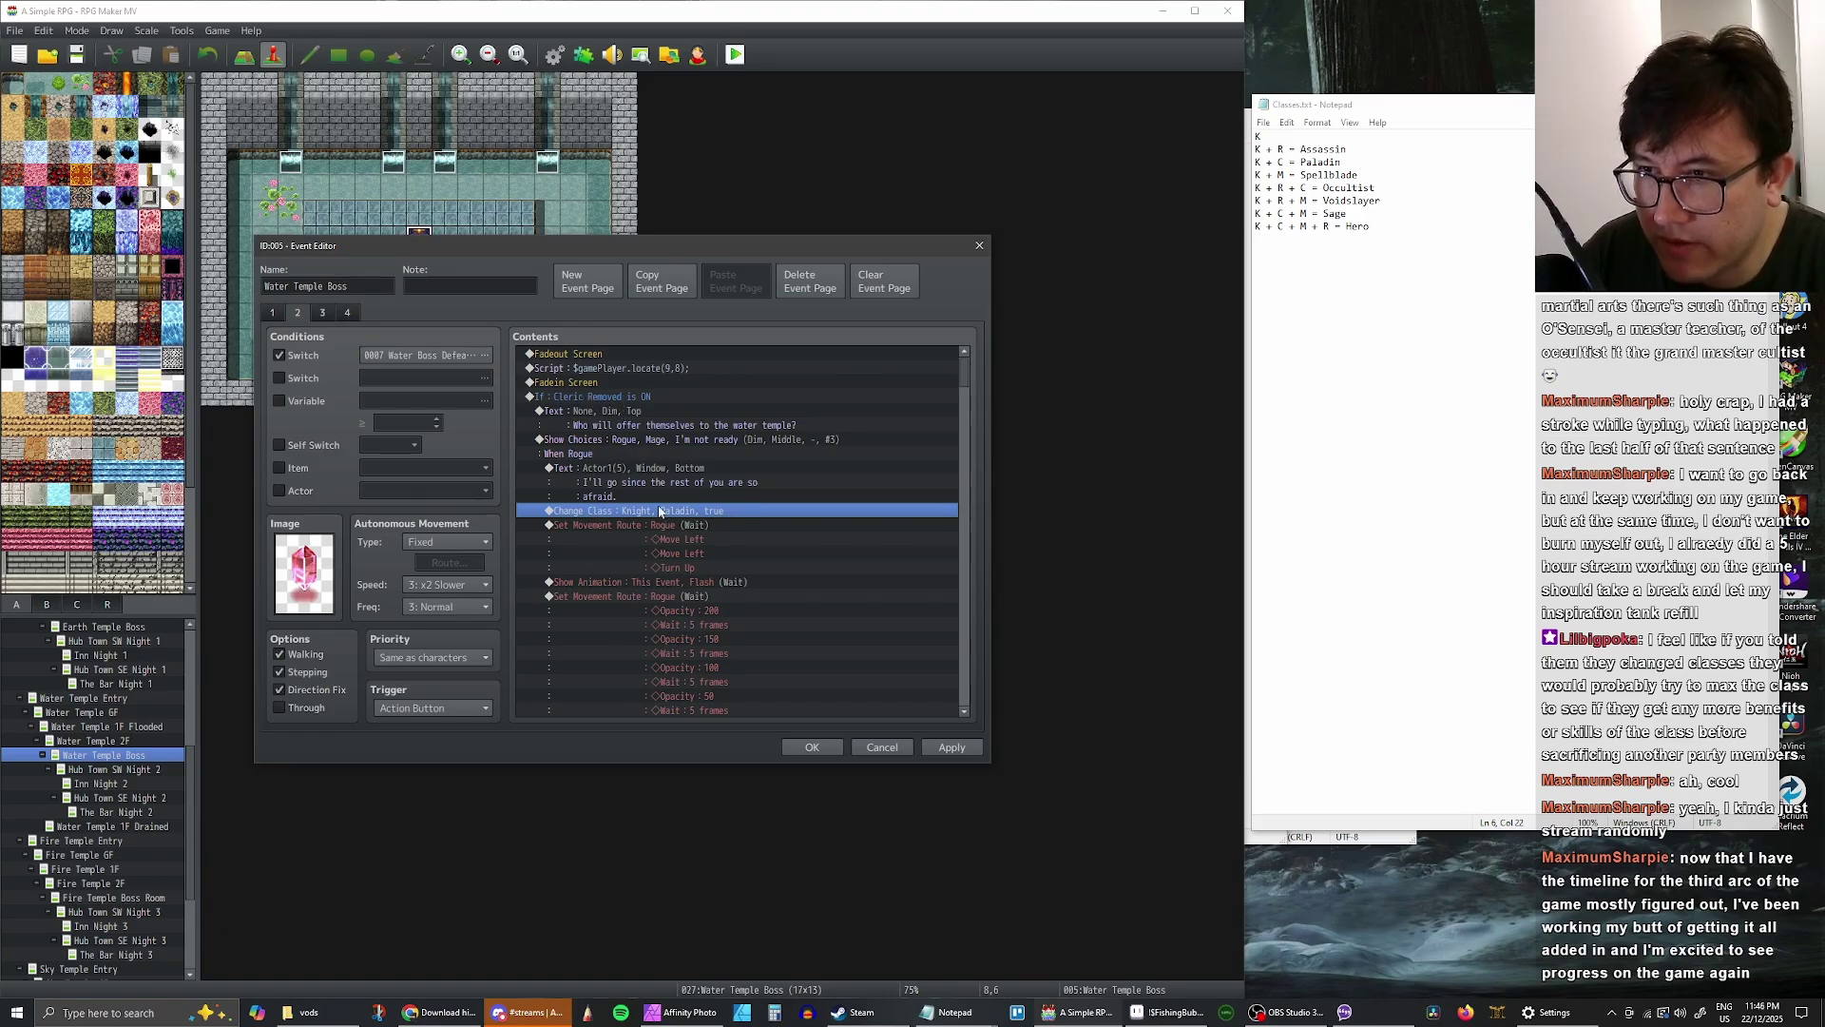
pyautogui.doubleClick(668, 515)
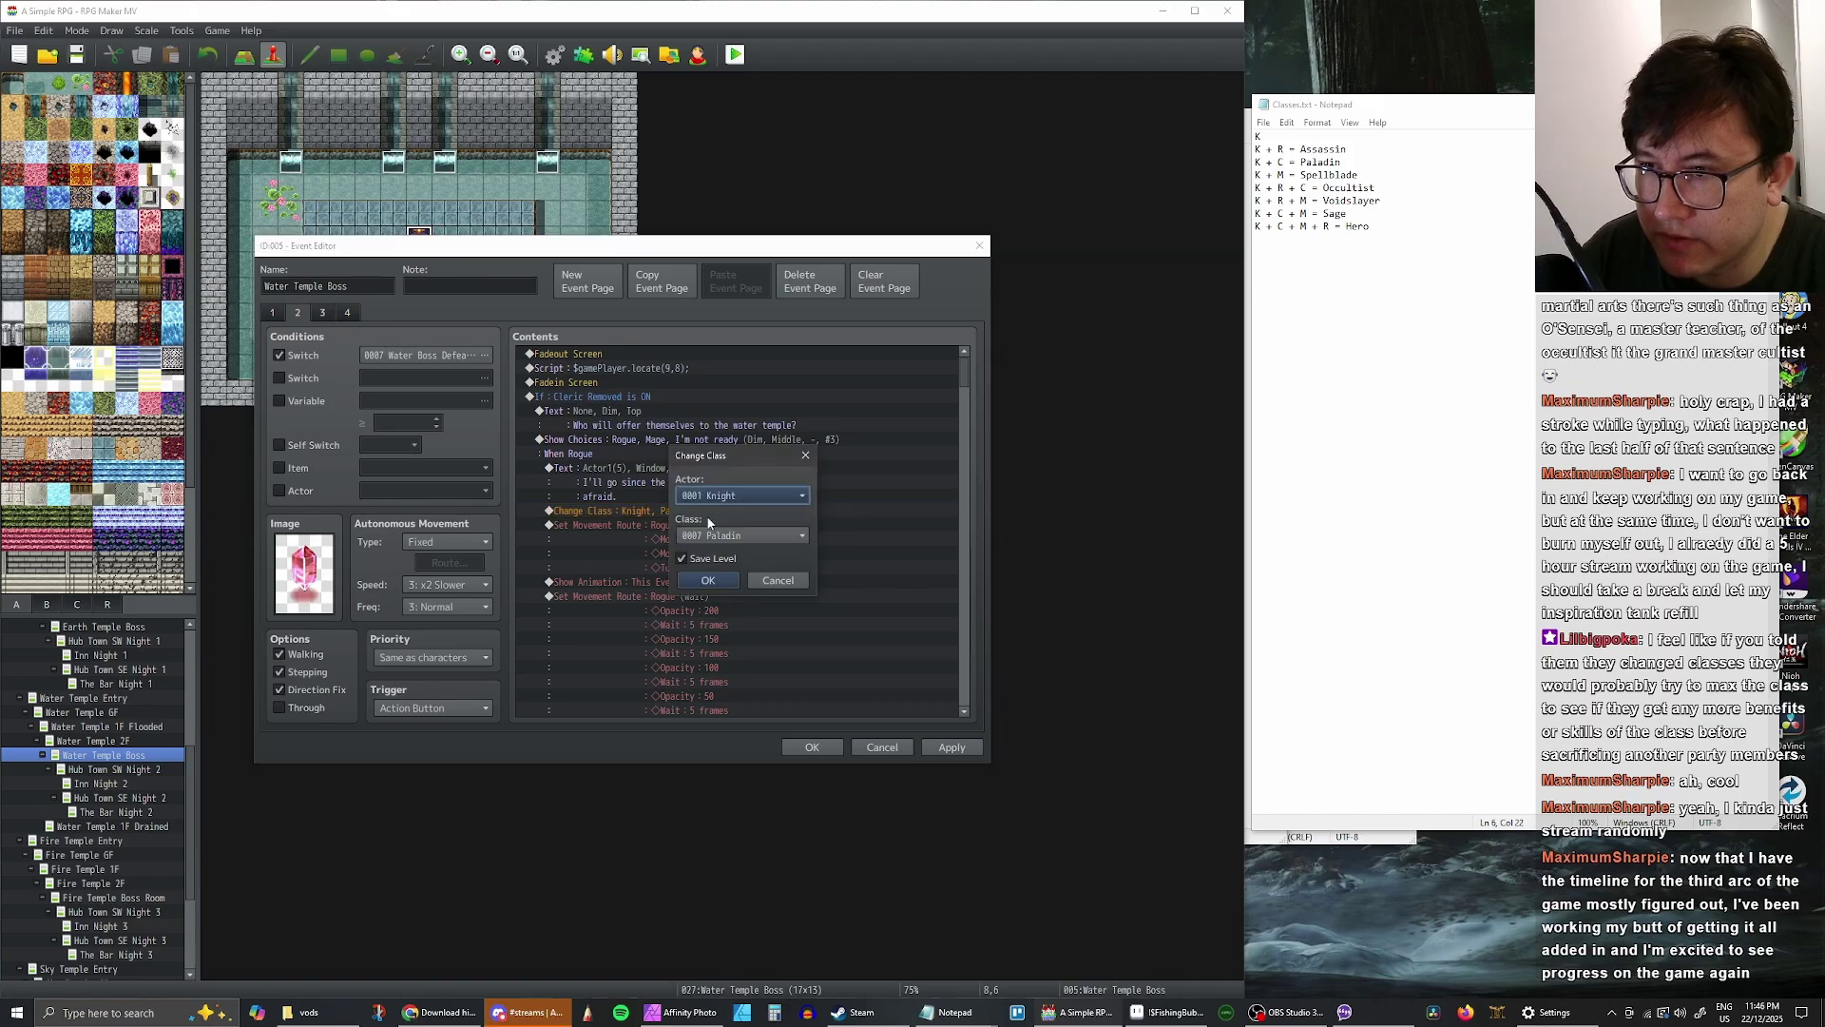
pyautogui.click(766, 536)
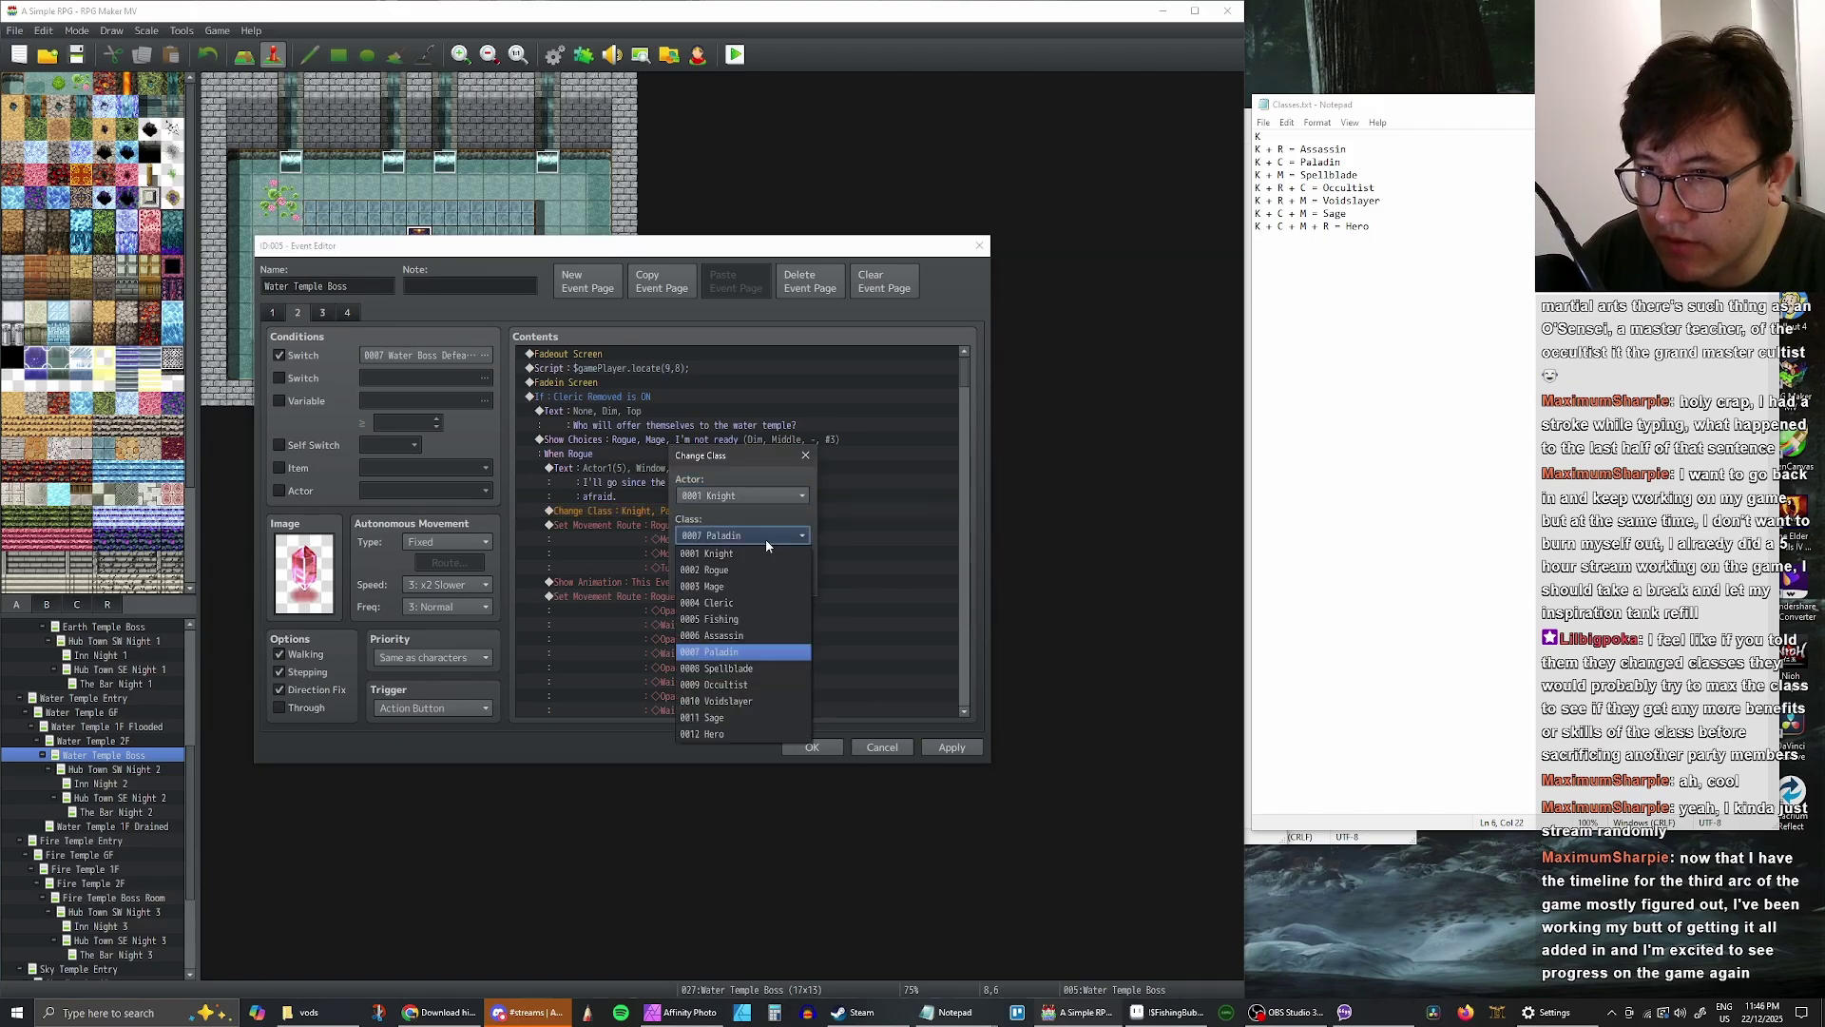
pyautogui.click(756, 686)
pyautogui.click(722, 588)
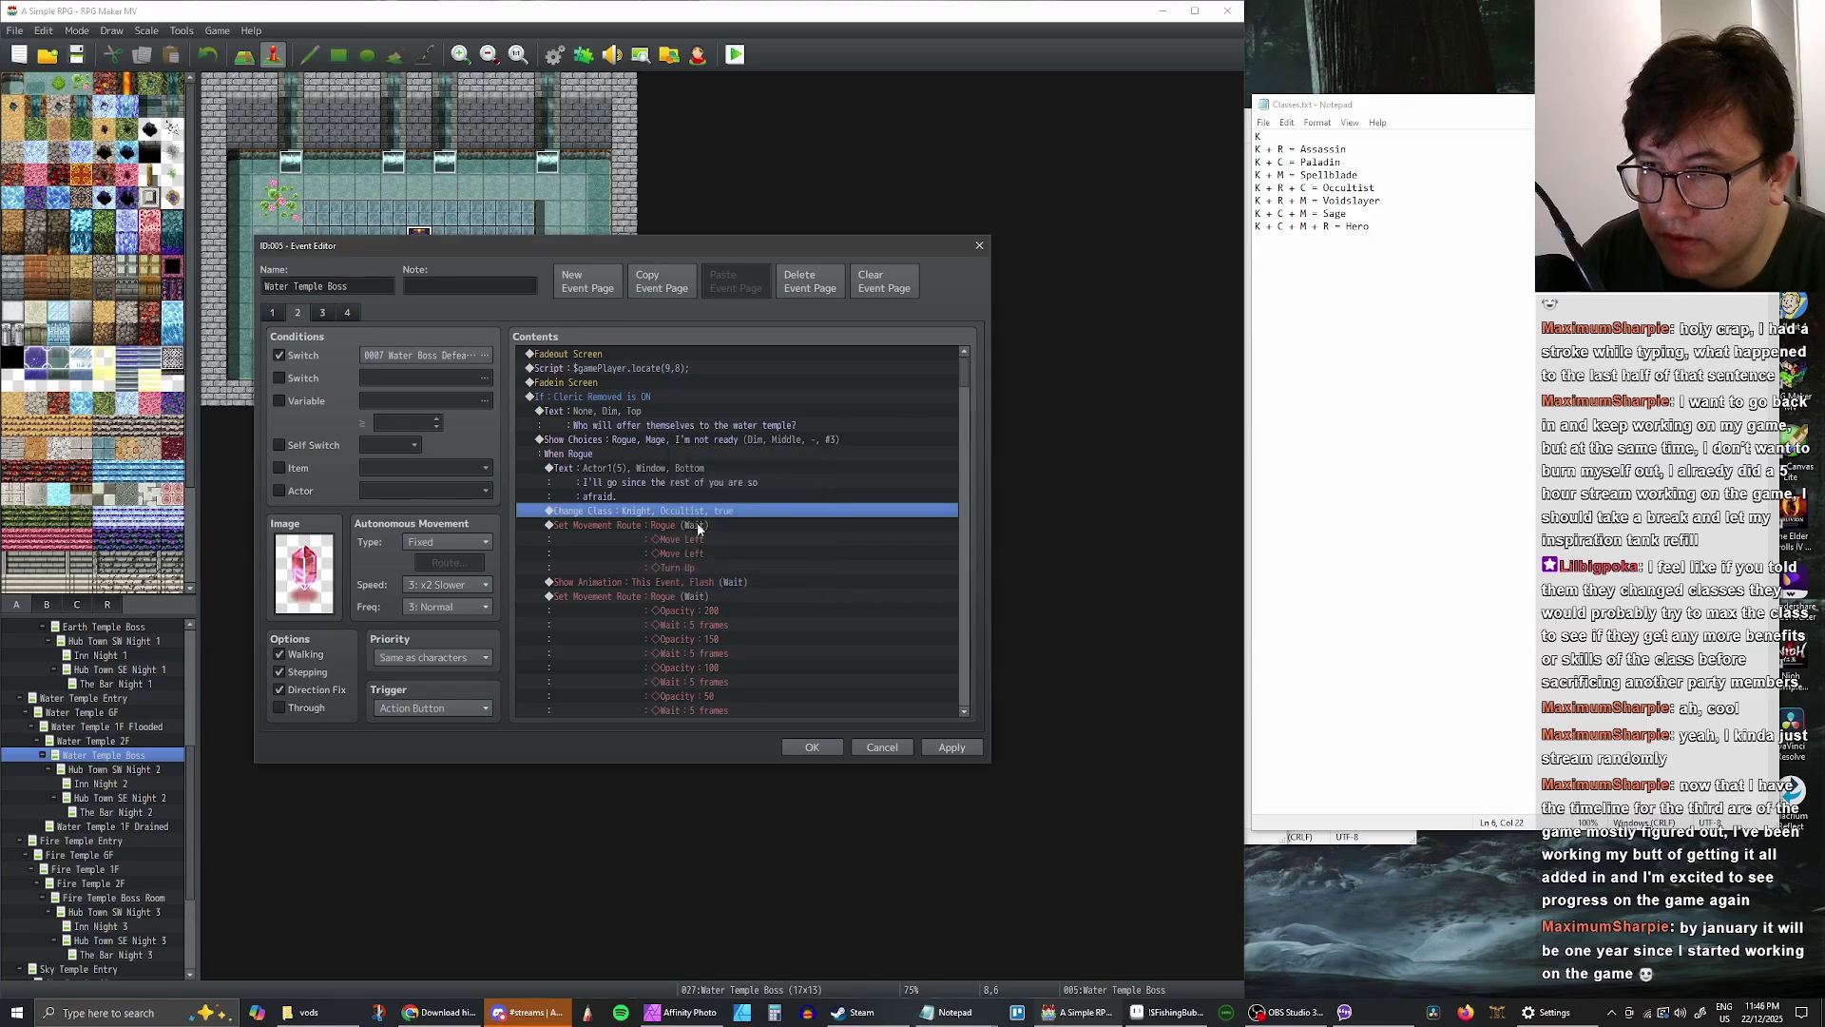
# - Paste the Knight-to-Occultist Change Class command before the Cleric's movement route in the Rogue Removed section
pyautogui.scroll(-5, 768, 523)
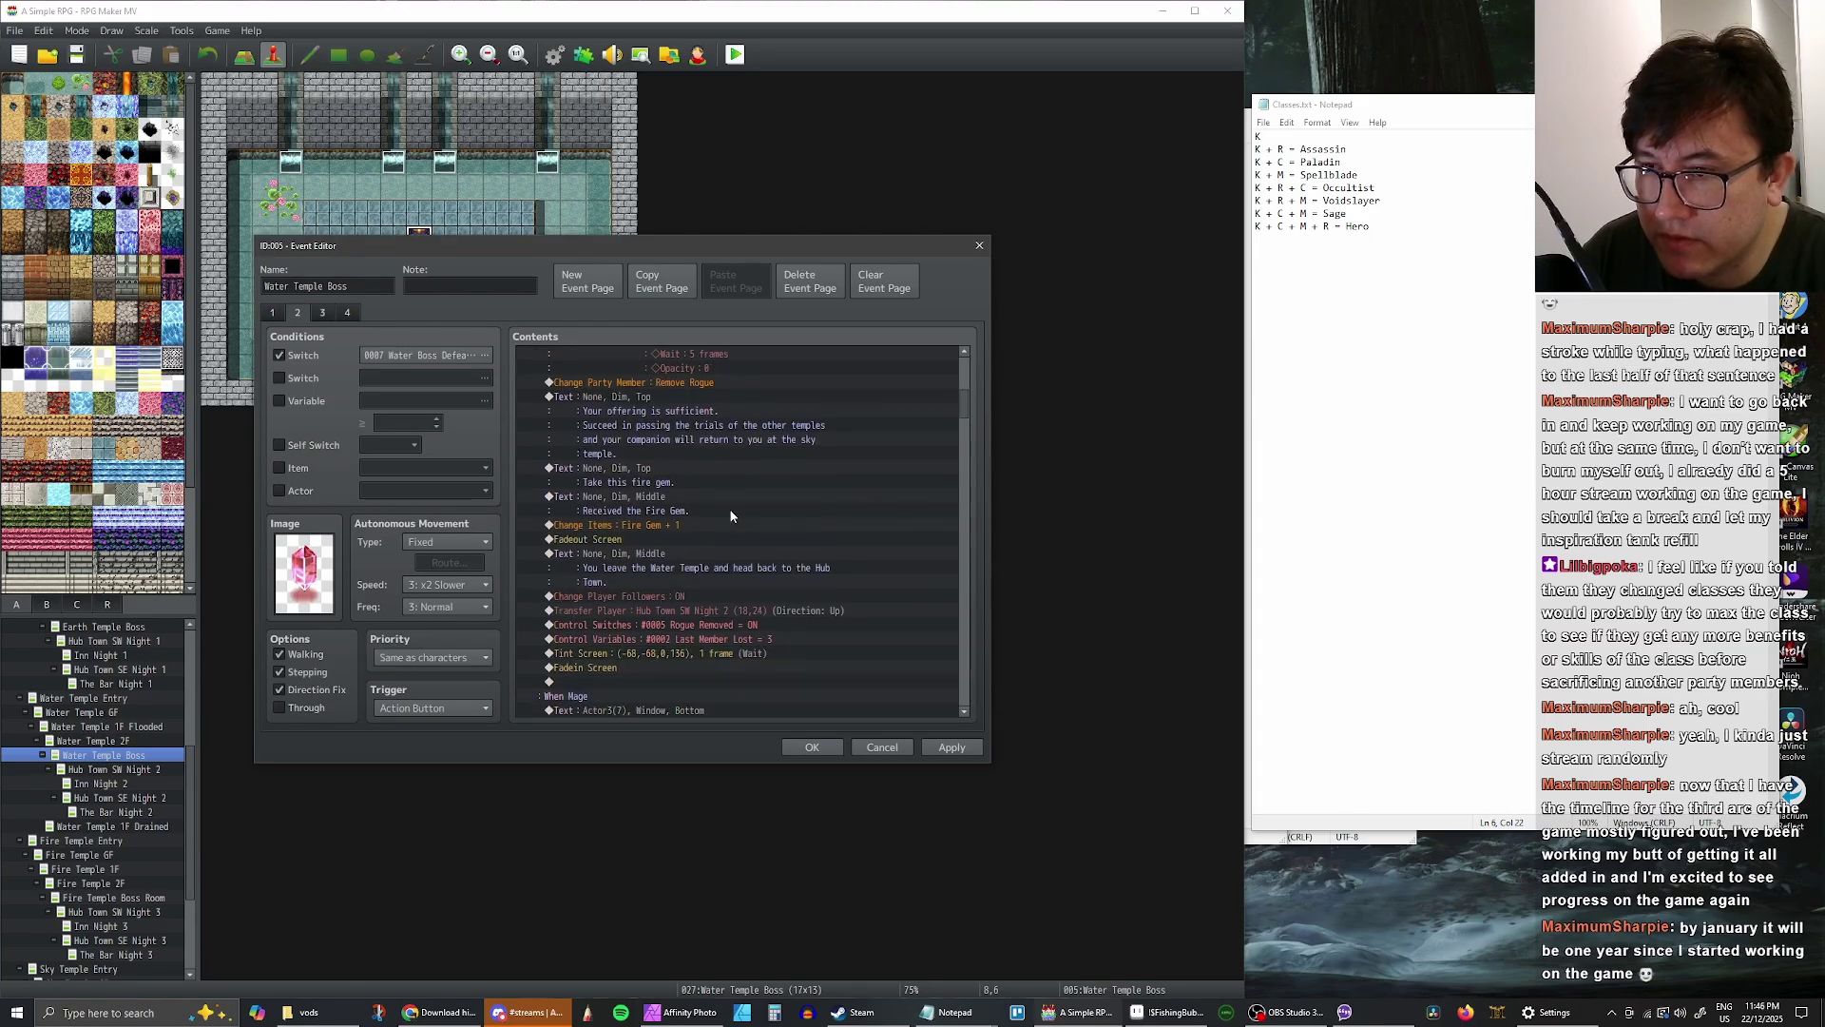
pyautogui.scroll(-6, 715, 509)
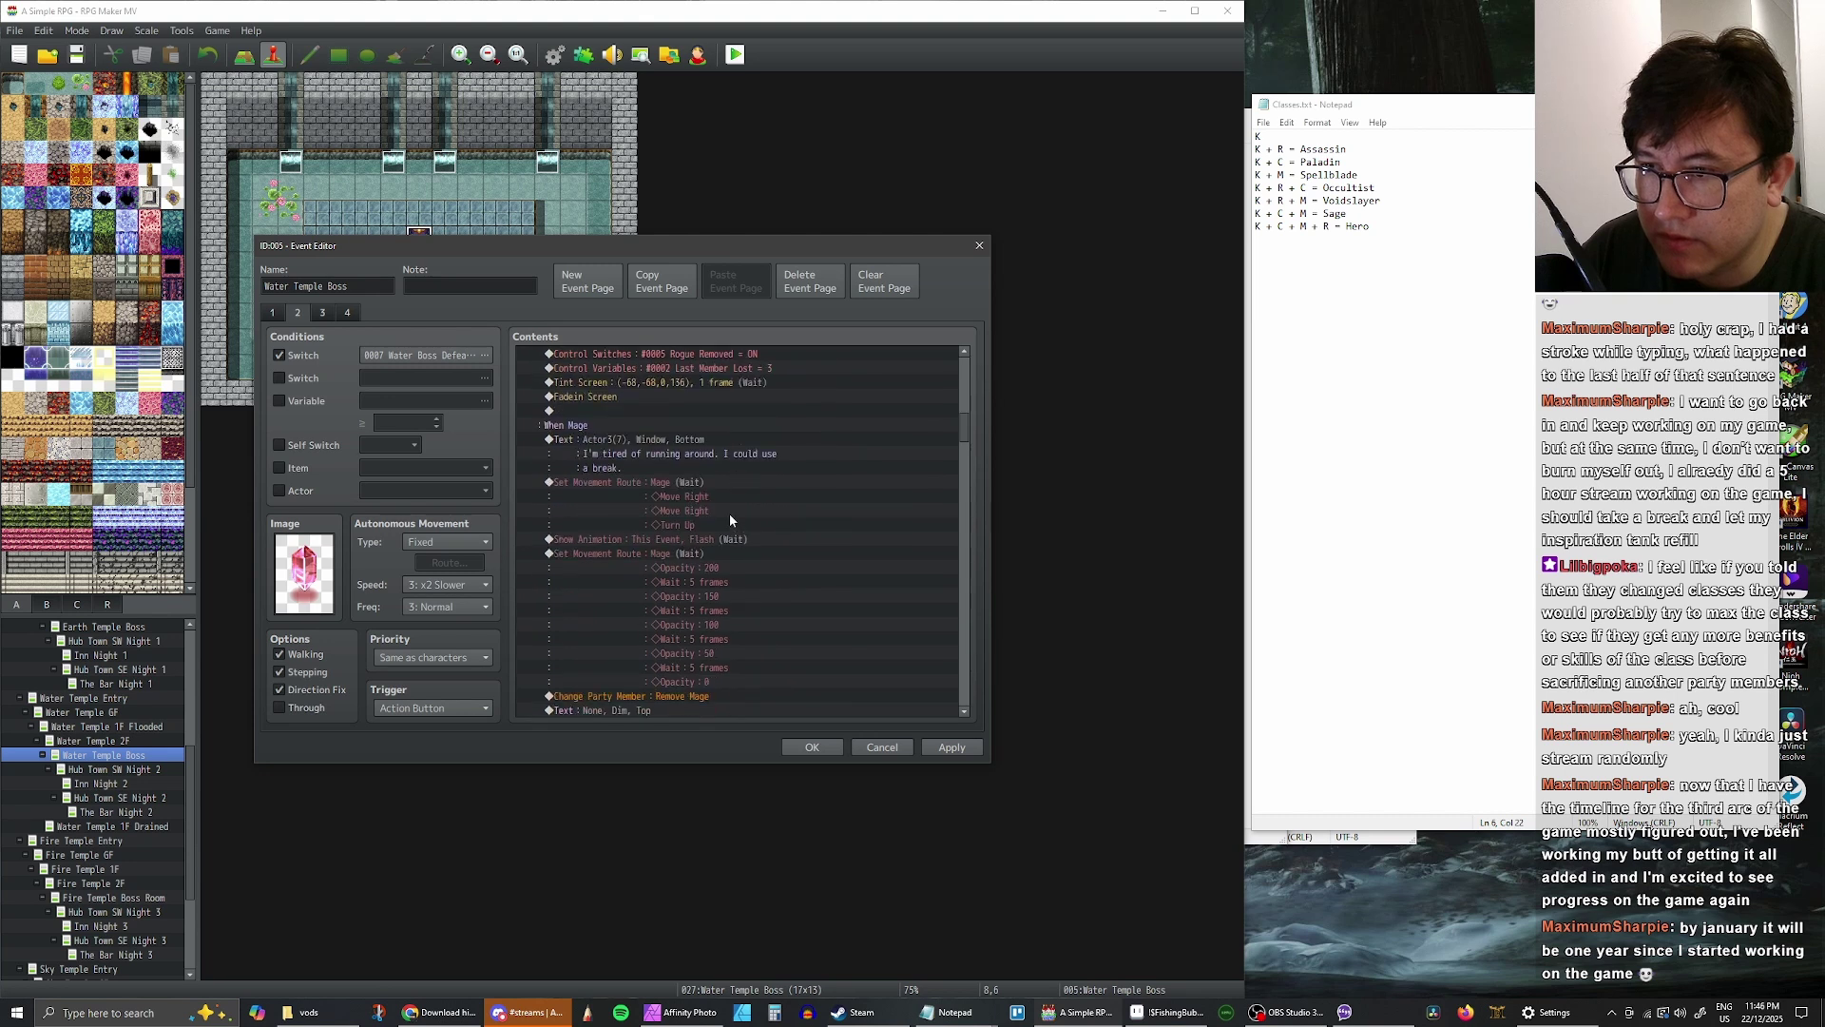
pyautogui.scroll(-6, 717, 525)
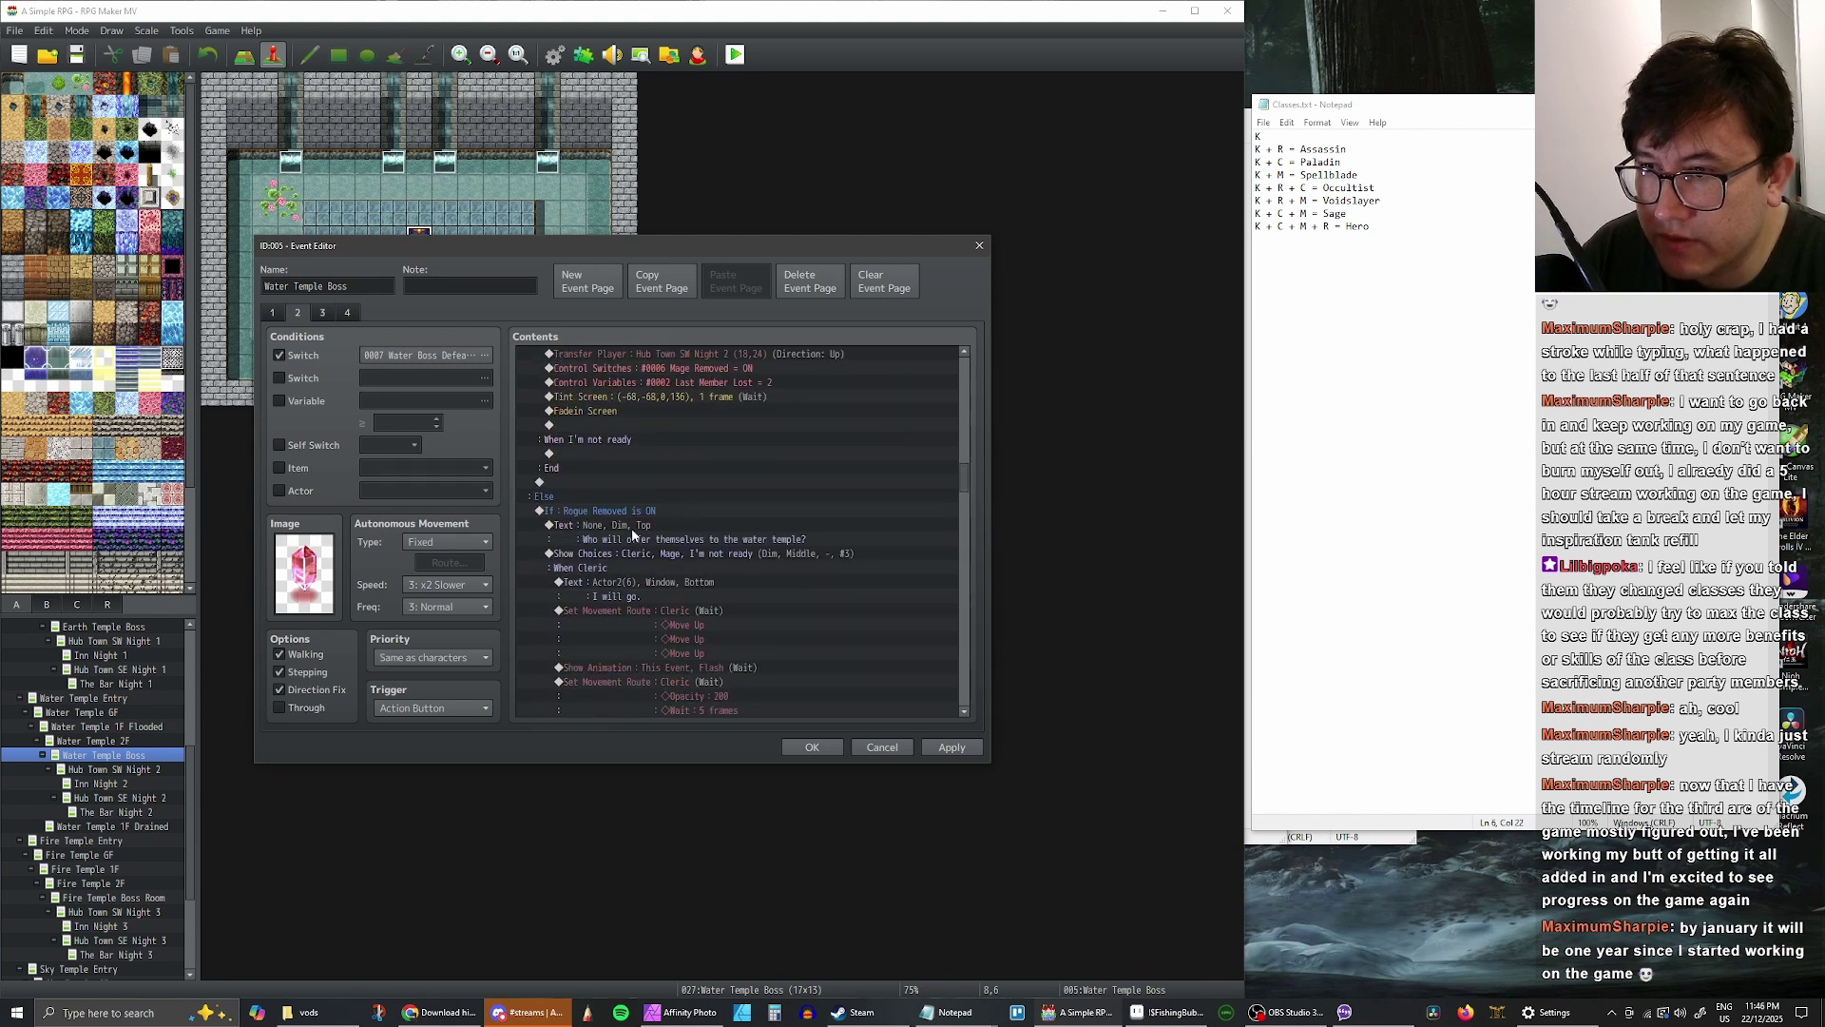
pyautogui.scroll(-2, 656, 476)
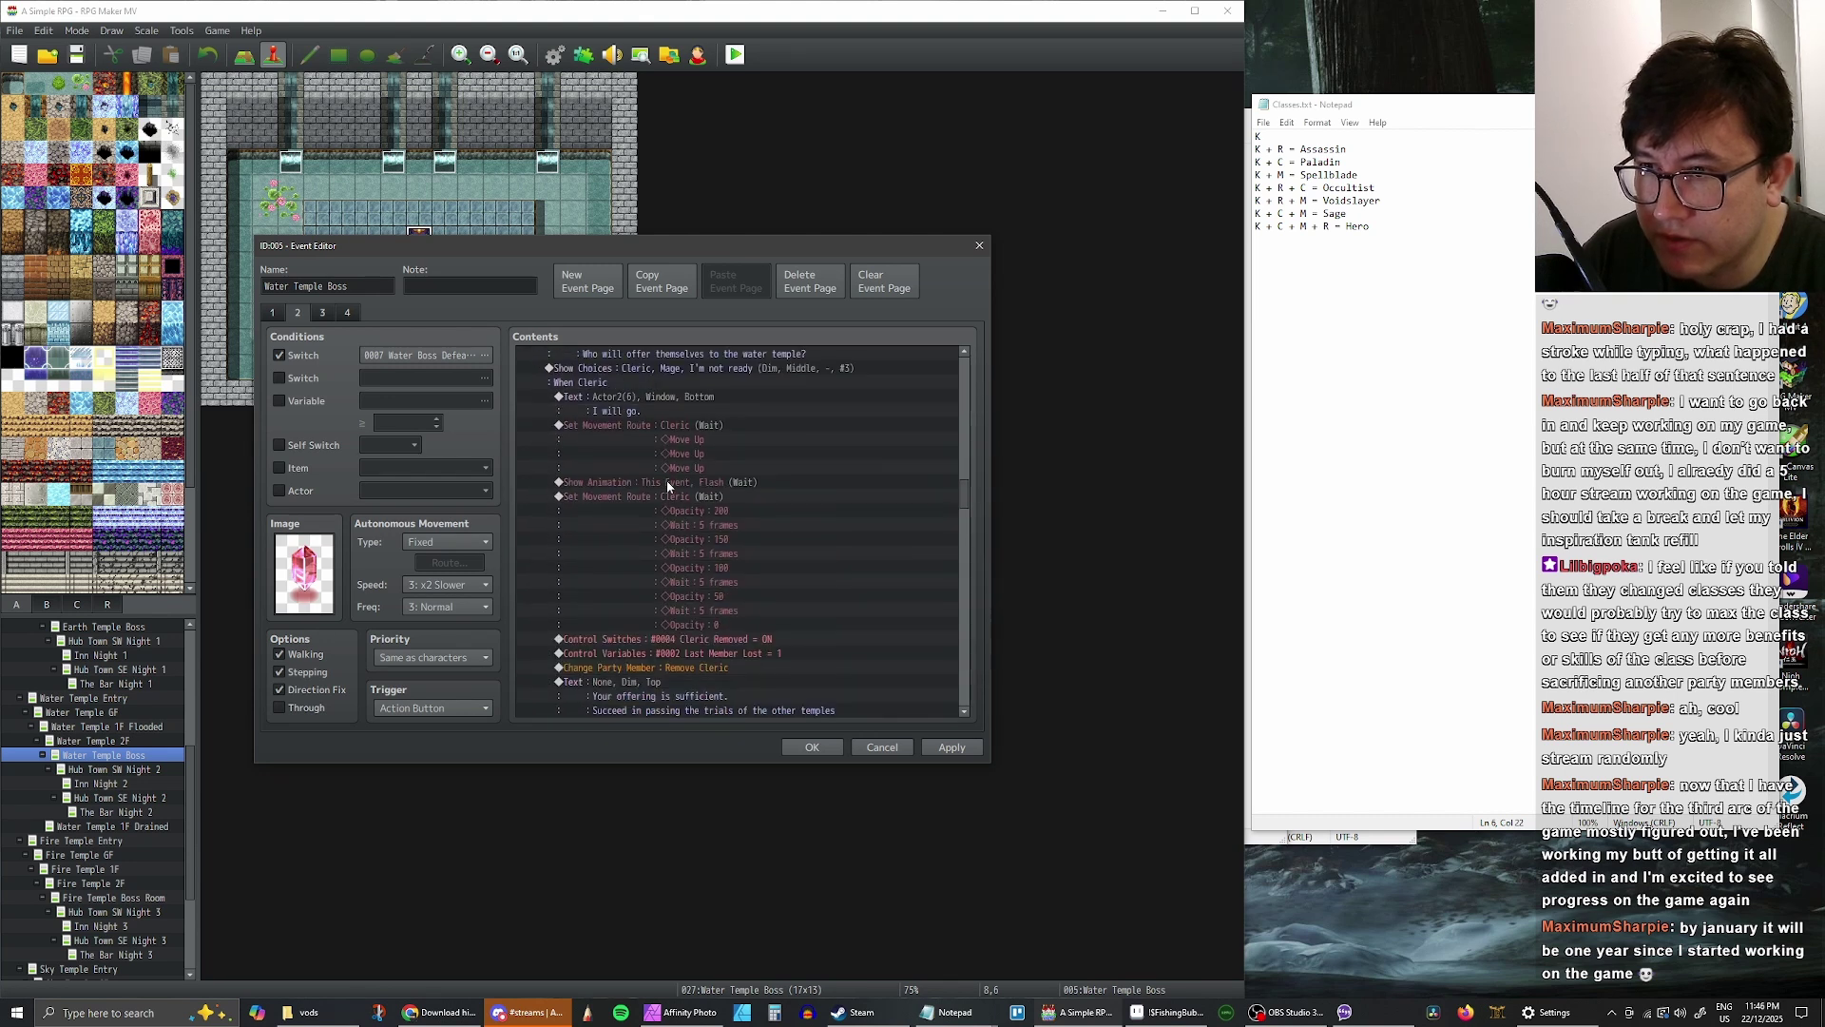
pyautogui.scroll(1, 668, 475)
pyautogui.click(621, 483)
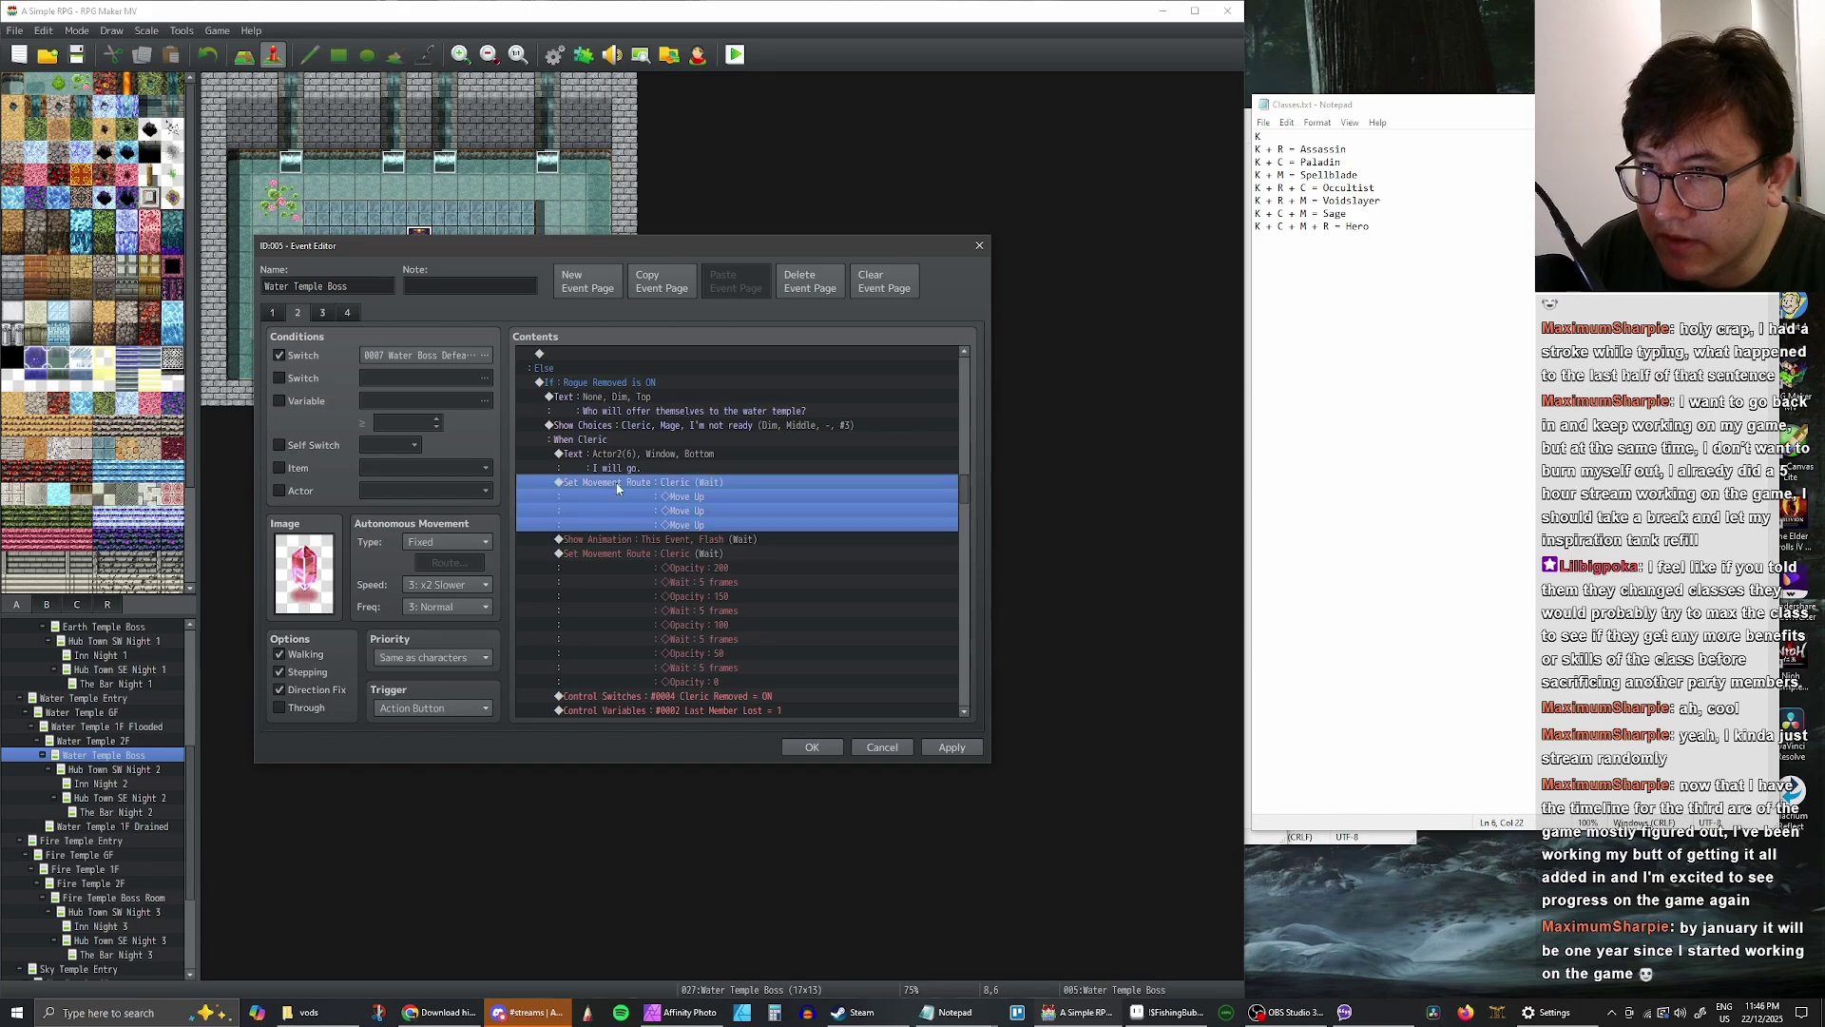
pyautogui.hotkey('ctrl', 'v')
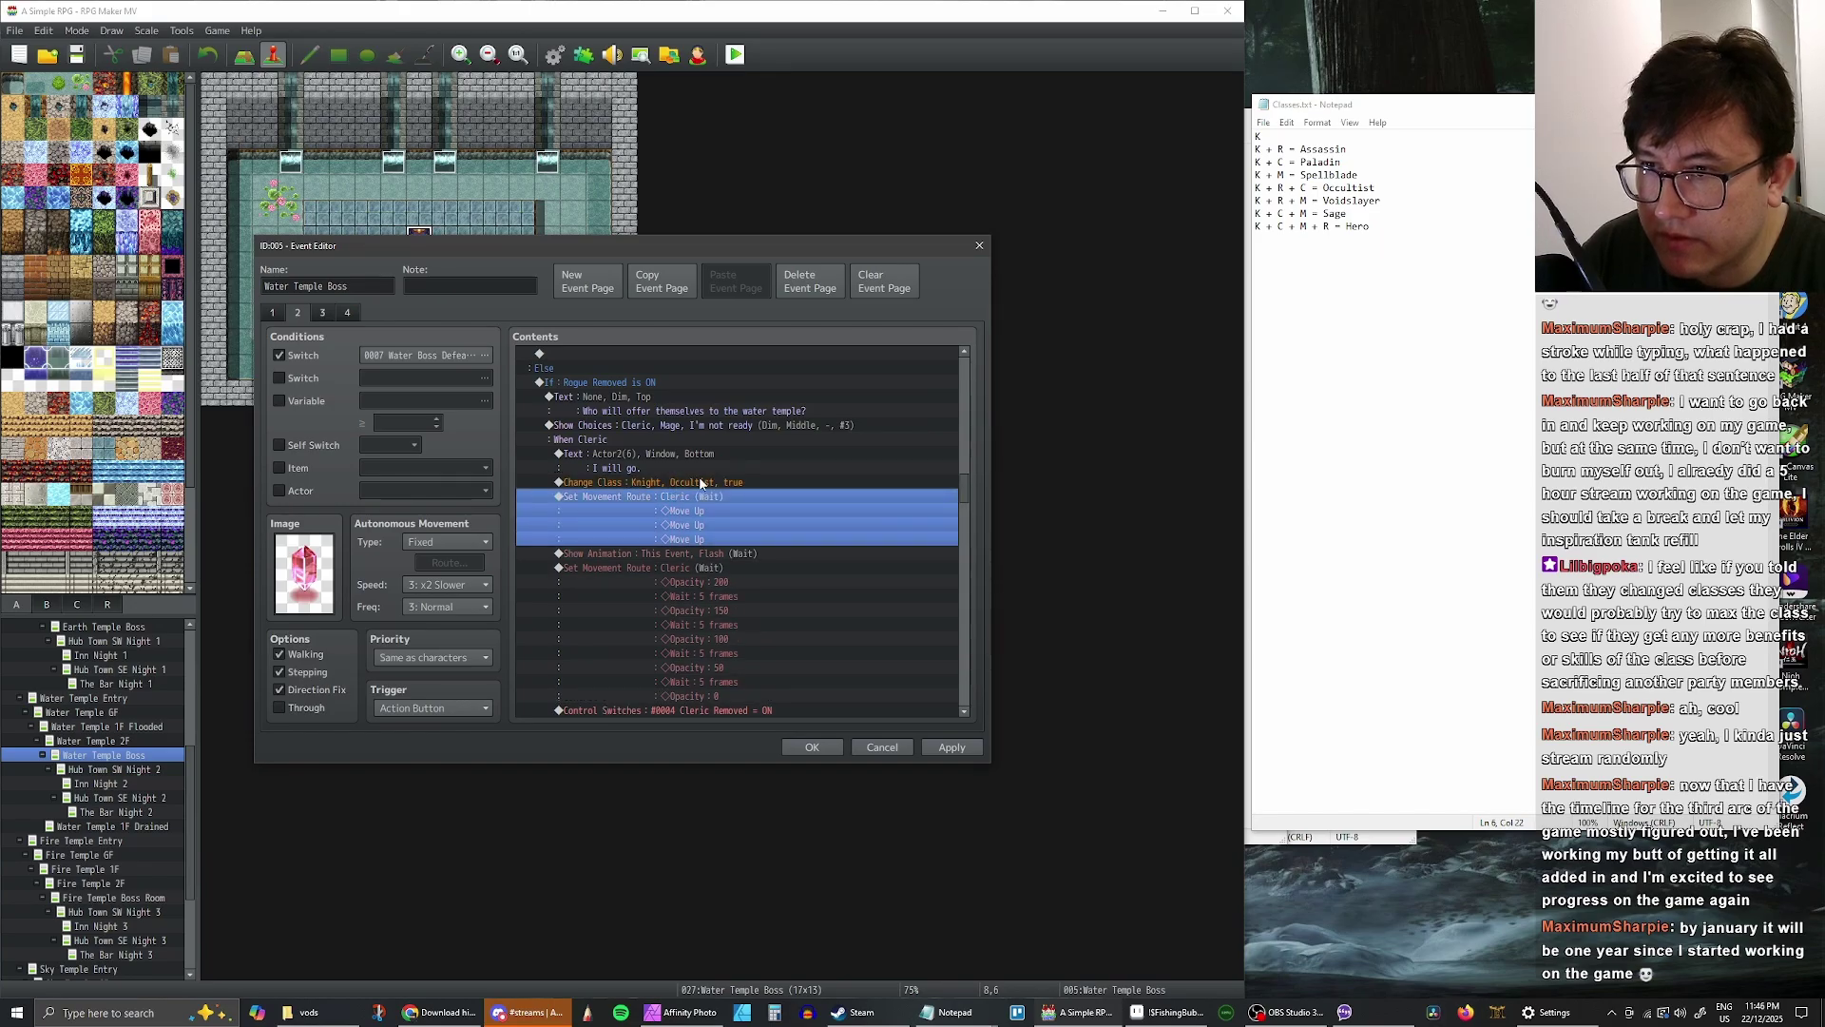
# - Review the Cleric branch's Change Class command against the Rogue Removed condition above it
pyautogui.click(701, 483)
pyautogui.scroll(3, 736, 498)
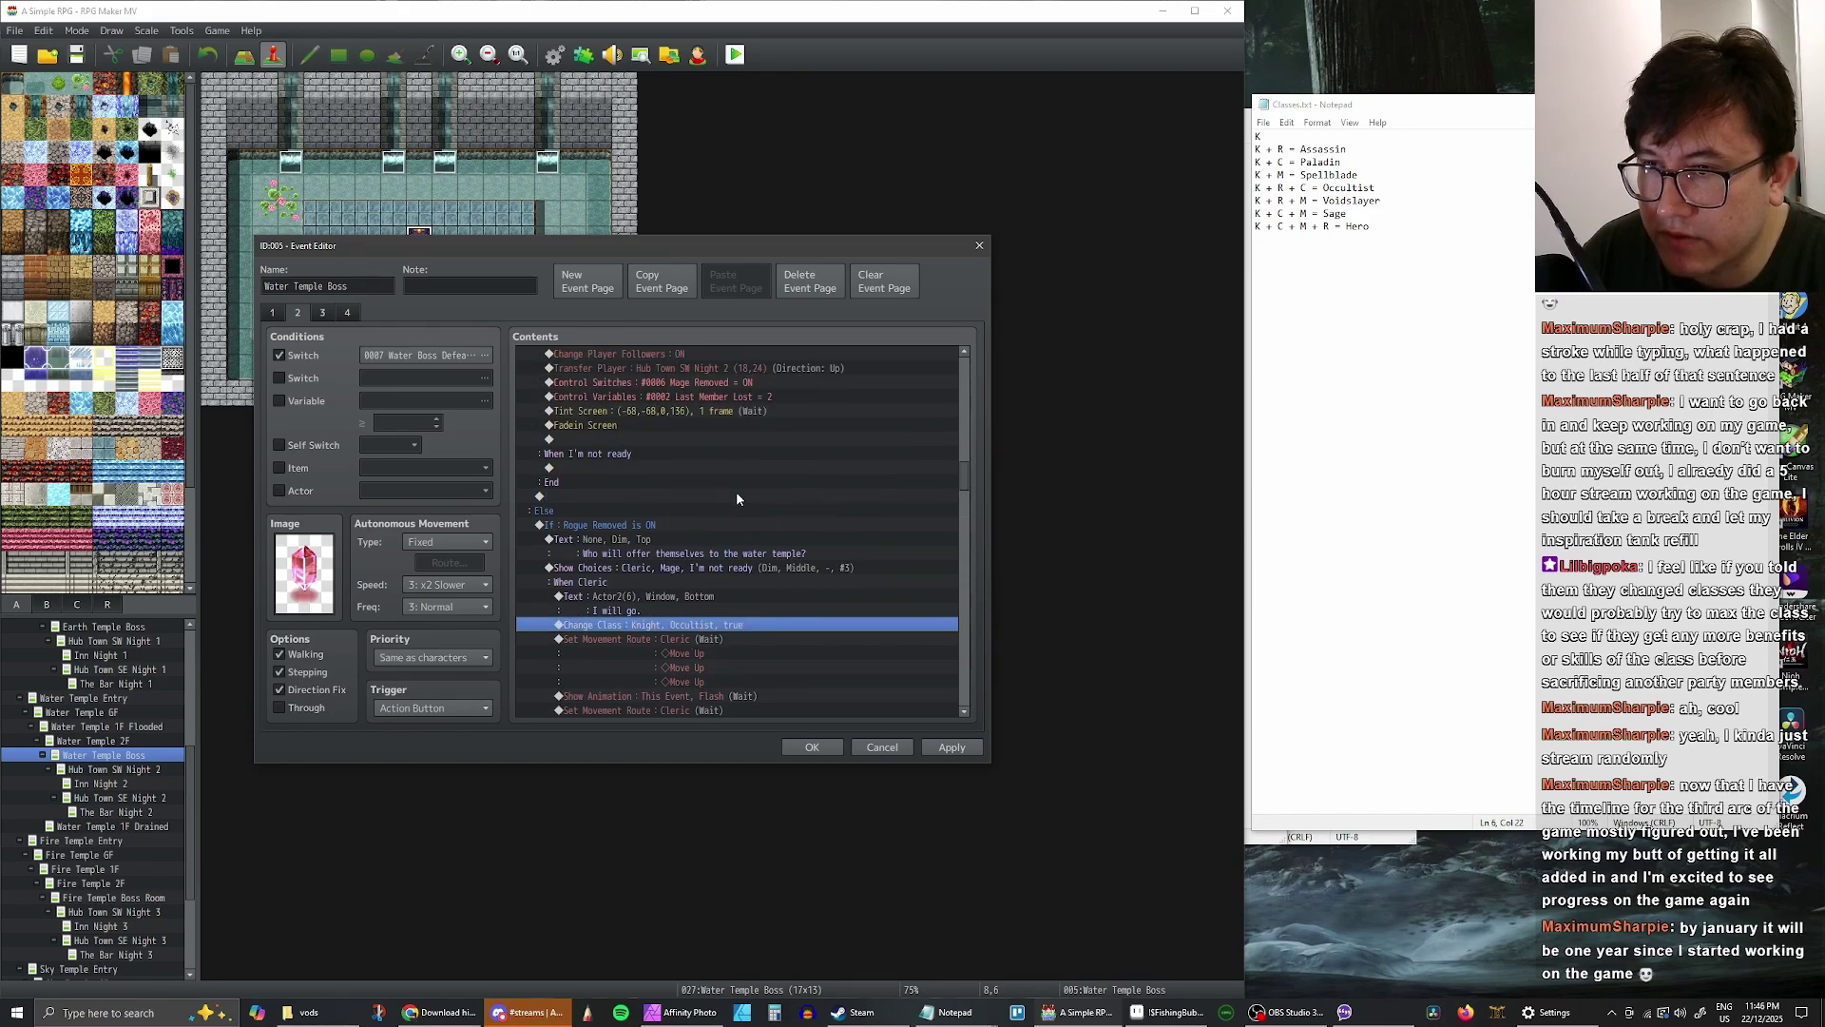
pyautogui.scroll(-2, 736, 499)
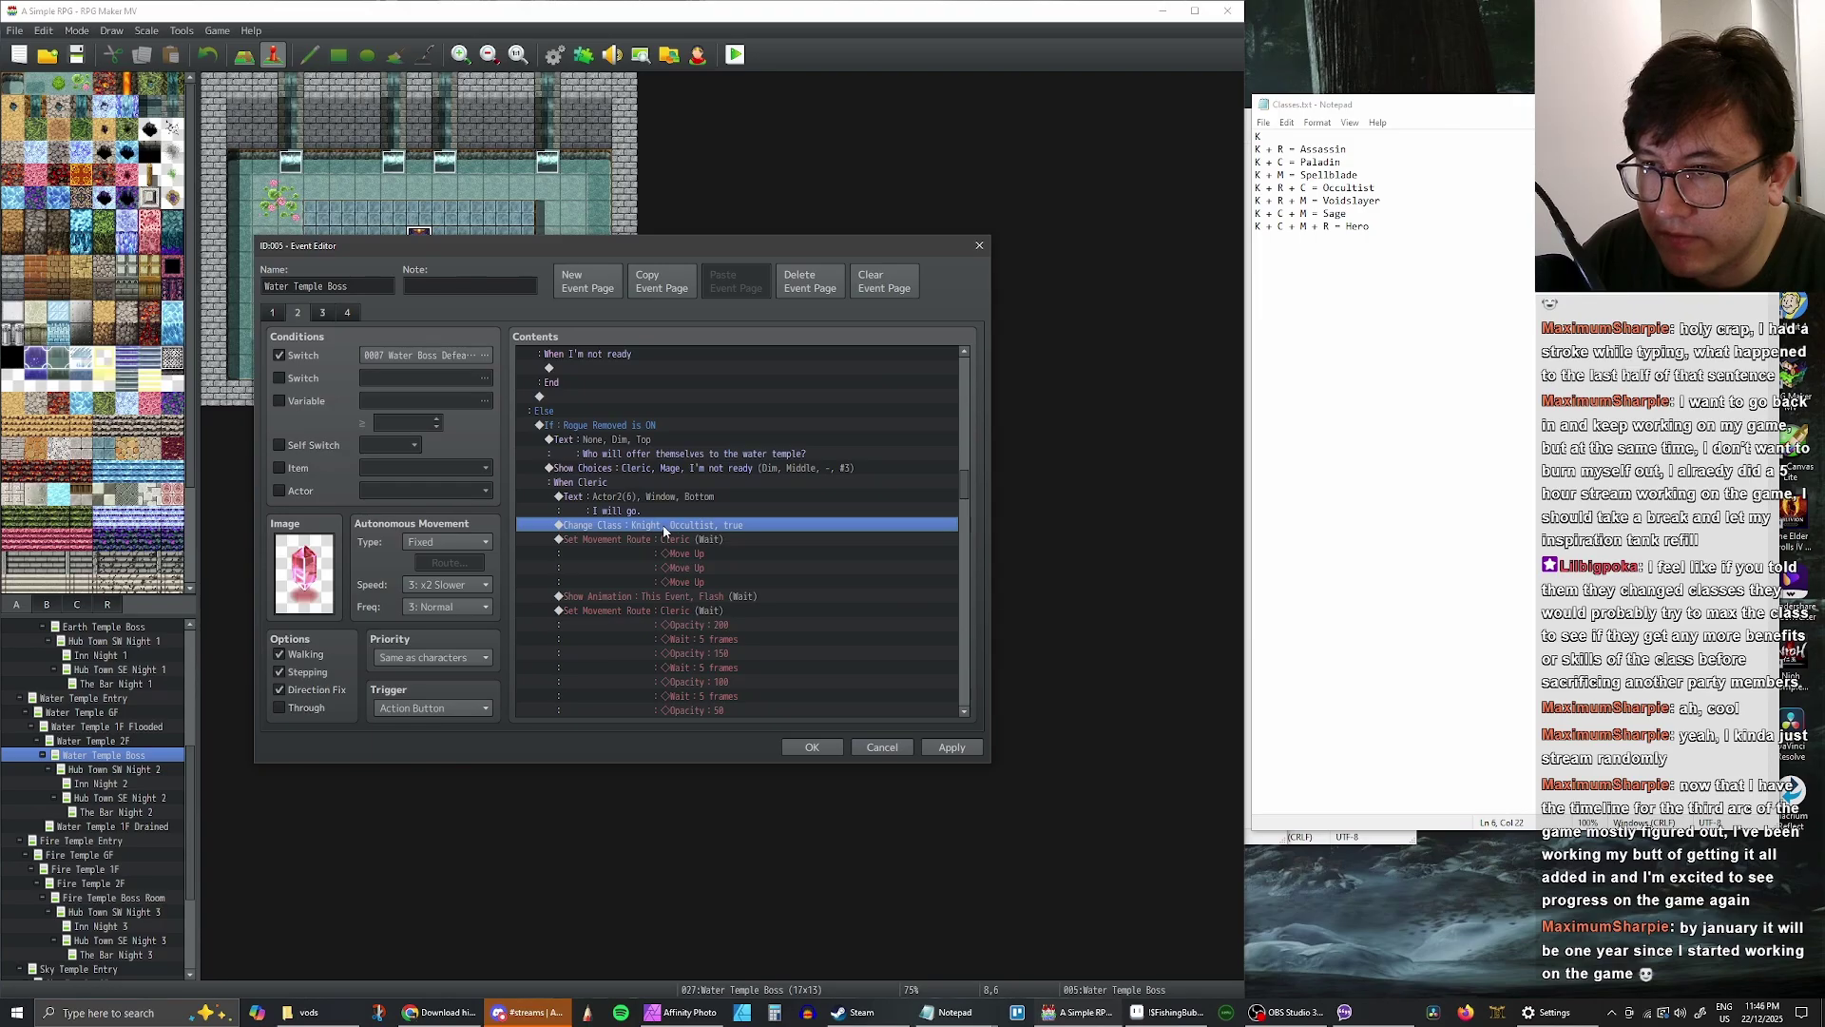
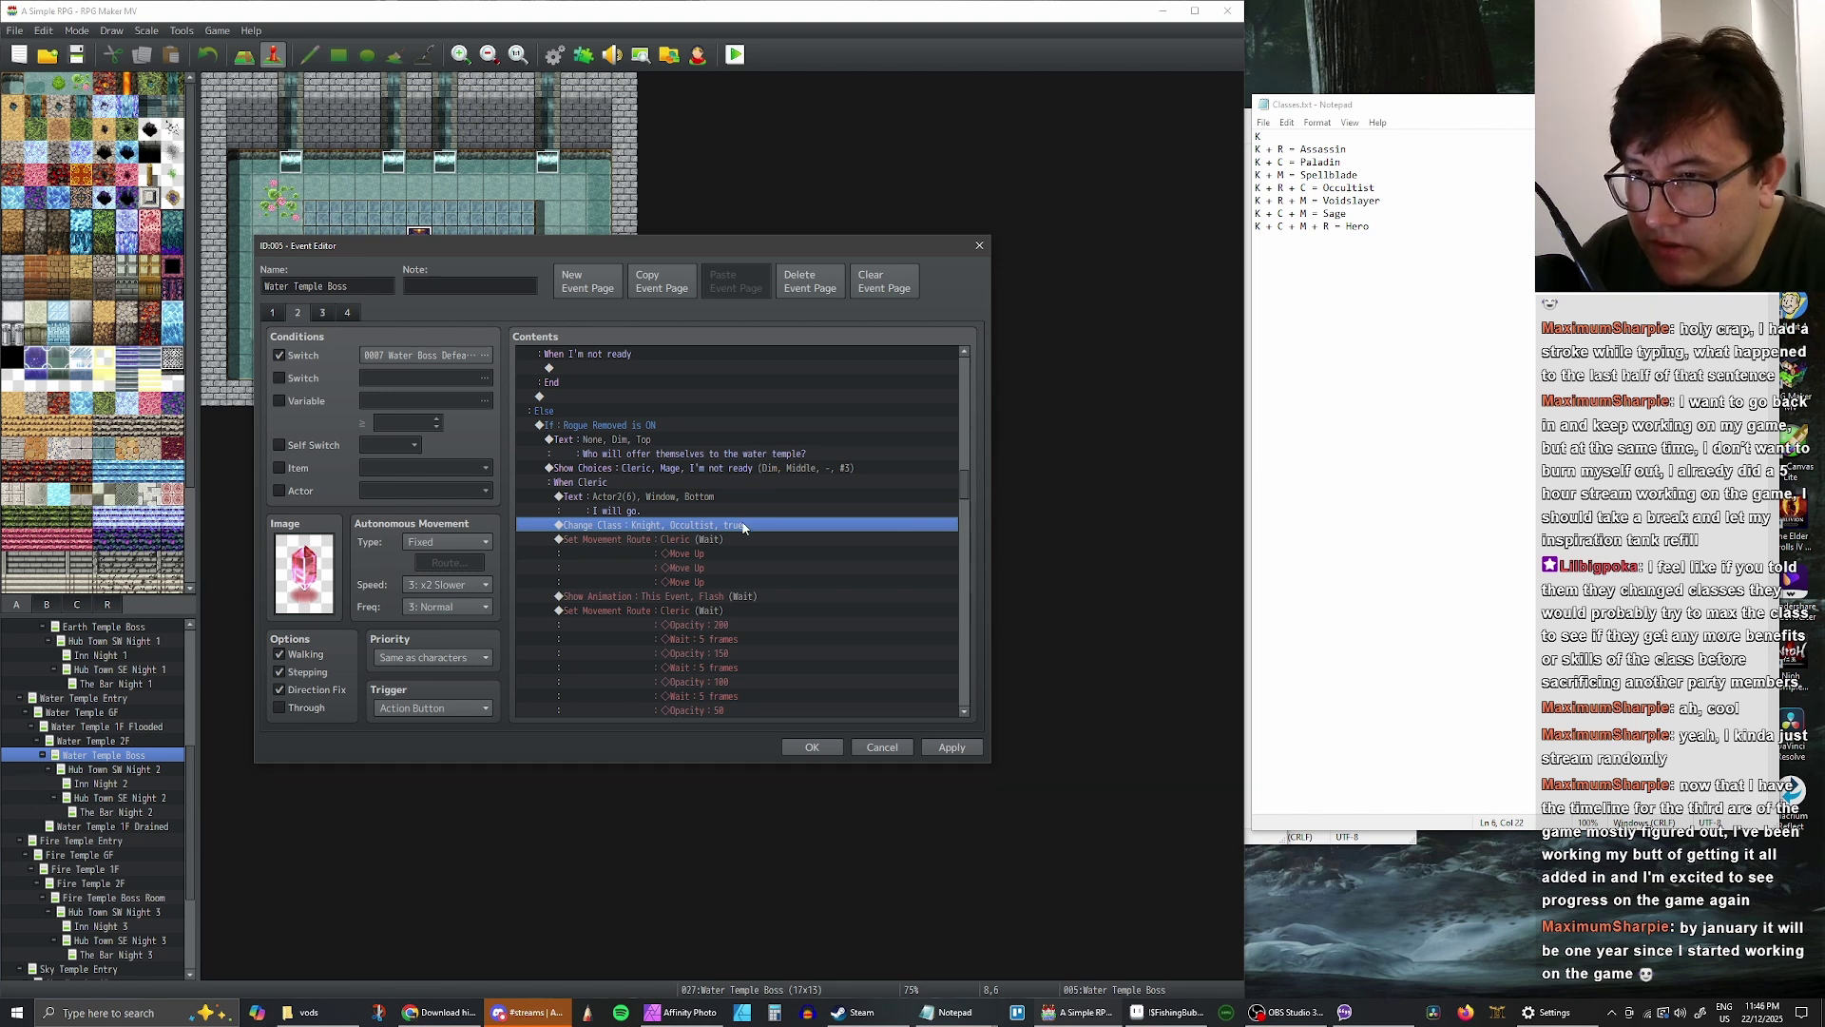
pyautogui.scroll(1, 772, 526)
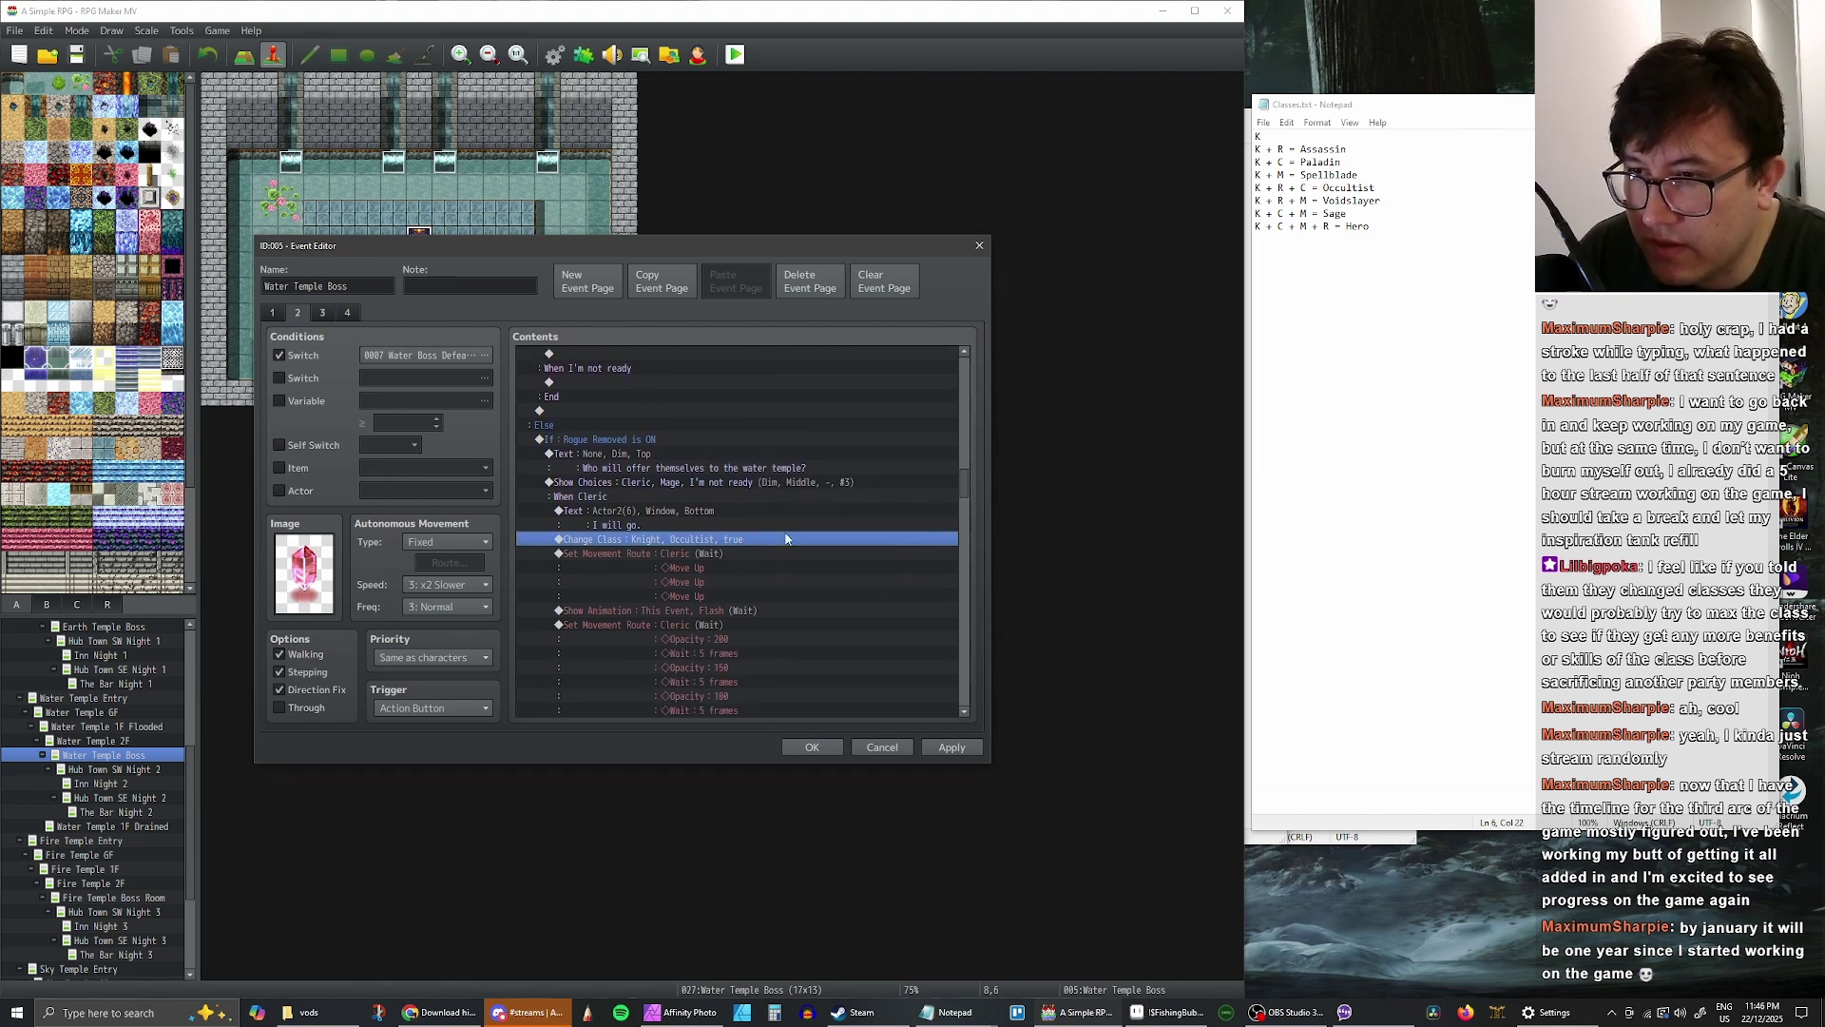
pyautogui.scroll(1, 781, 536)
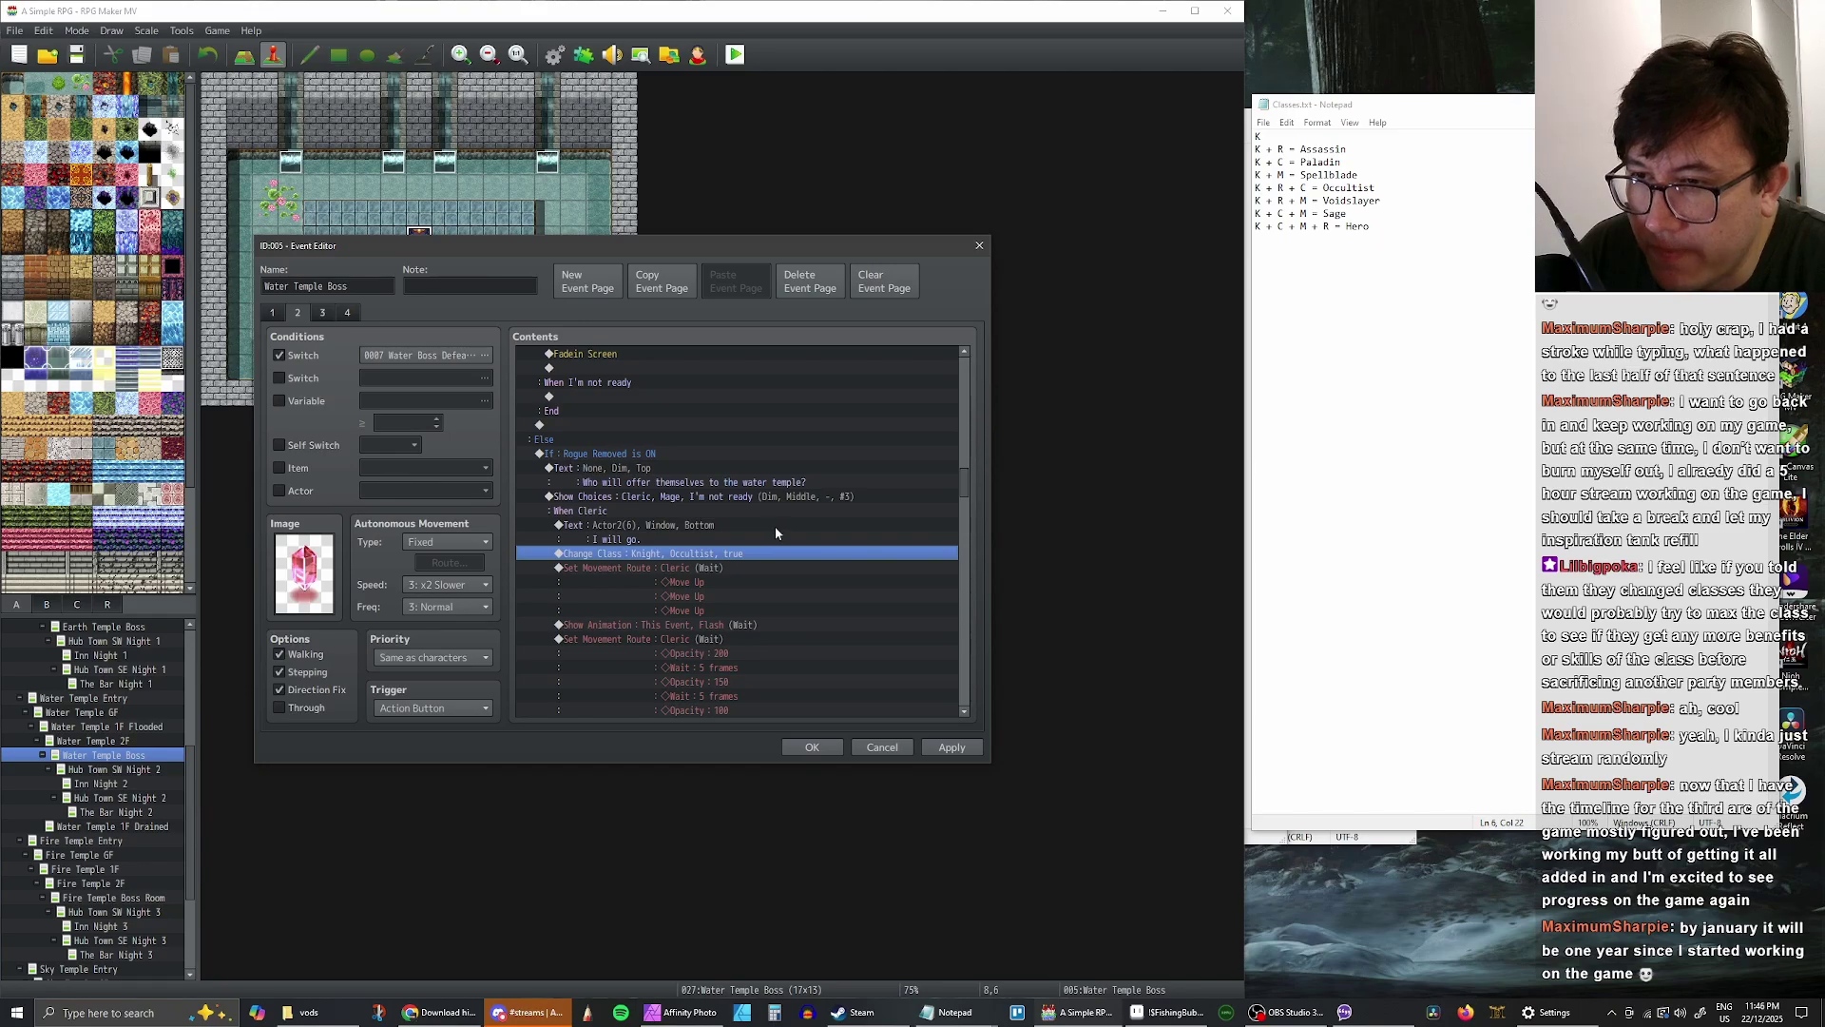
pyautogui.scroll(1, 780, 533)
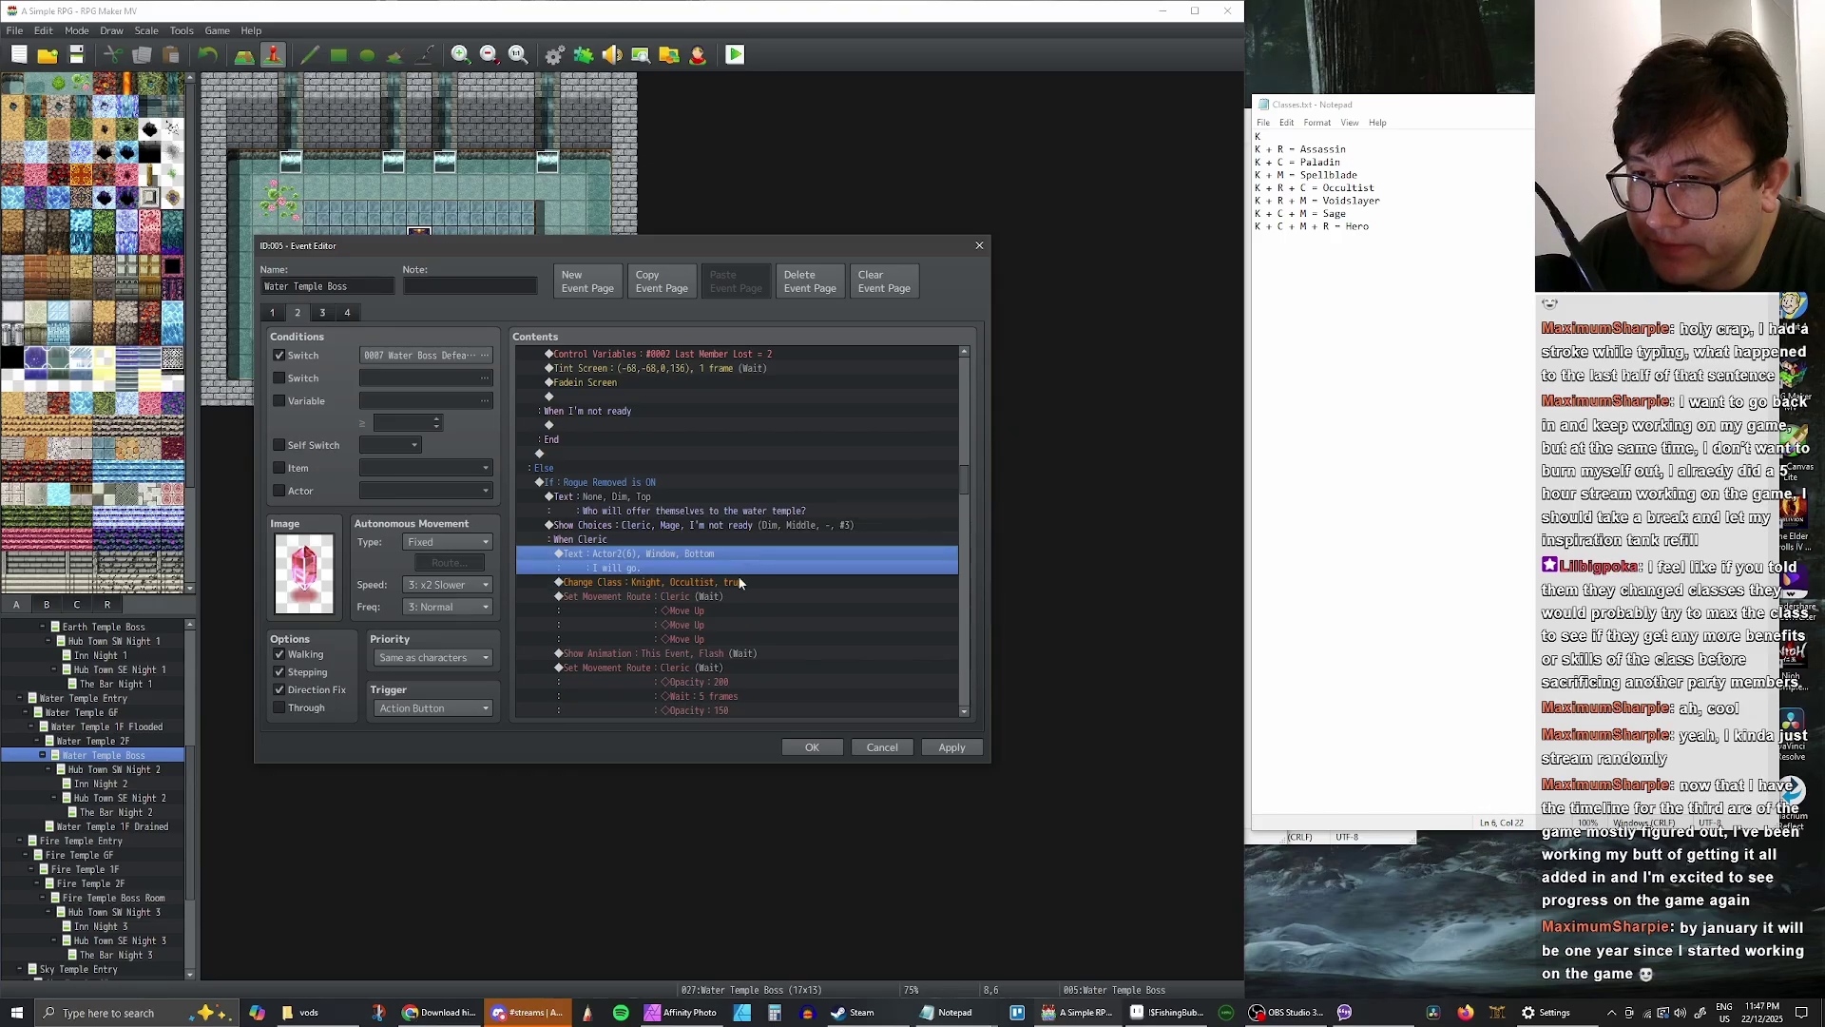
pyautogui.scroll(2, 759, 573)
pyautogui.scroll(-4, 759, 570)
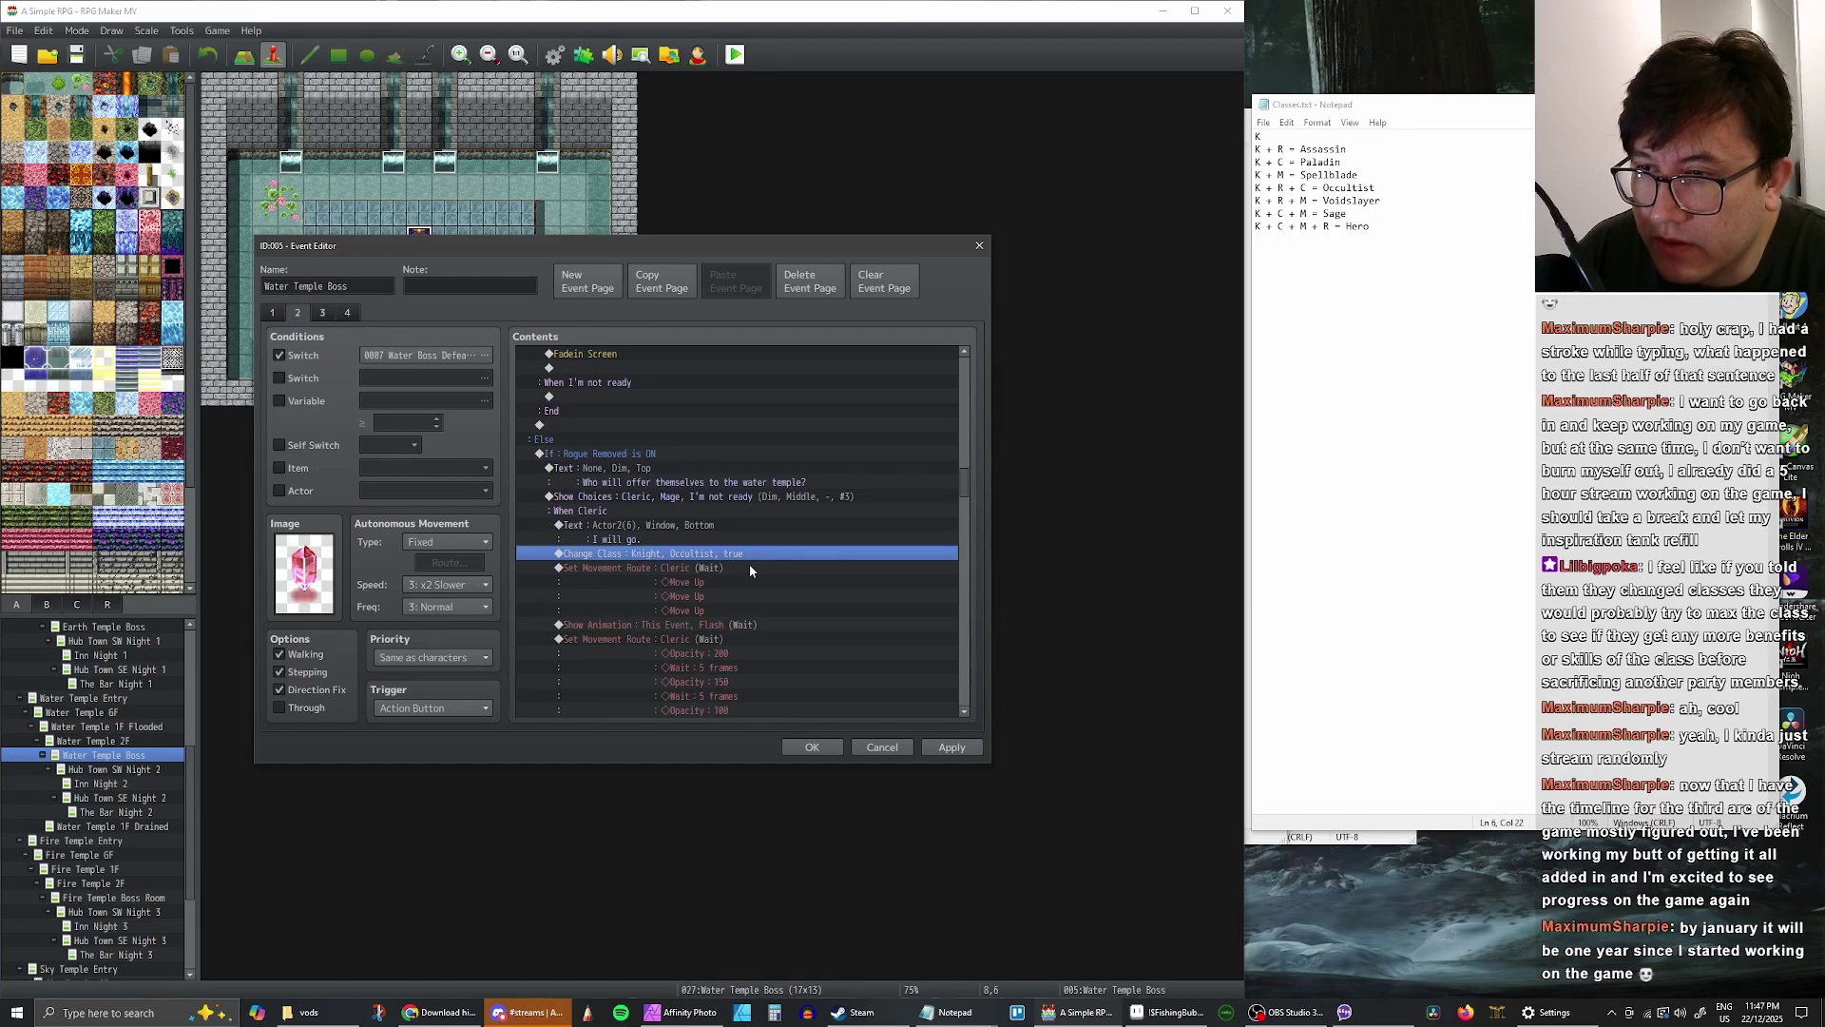
# - Paste the Change Class command before the Mage's movement route in the Cleric Removed section and set its class to Sage
pyautogui.moveTo(964, 493); pyautogui.dragTo(947, 436)
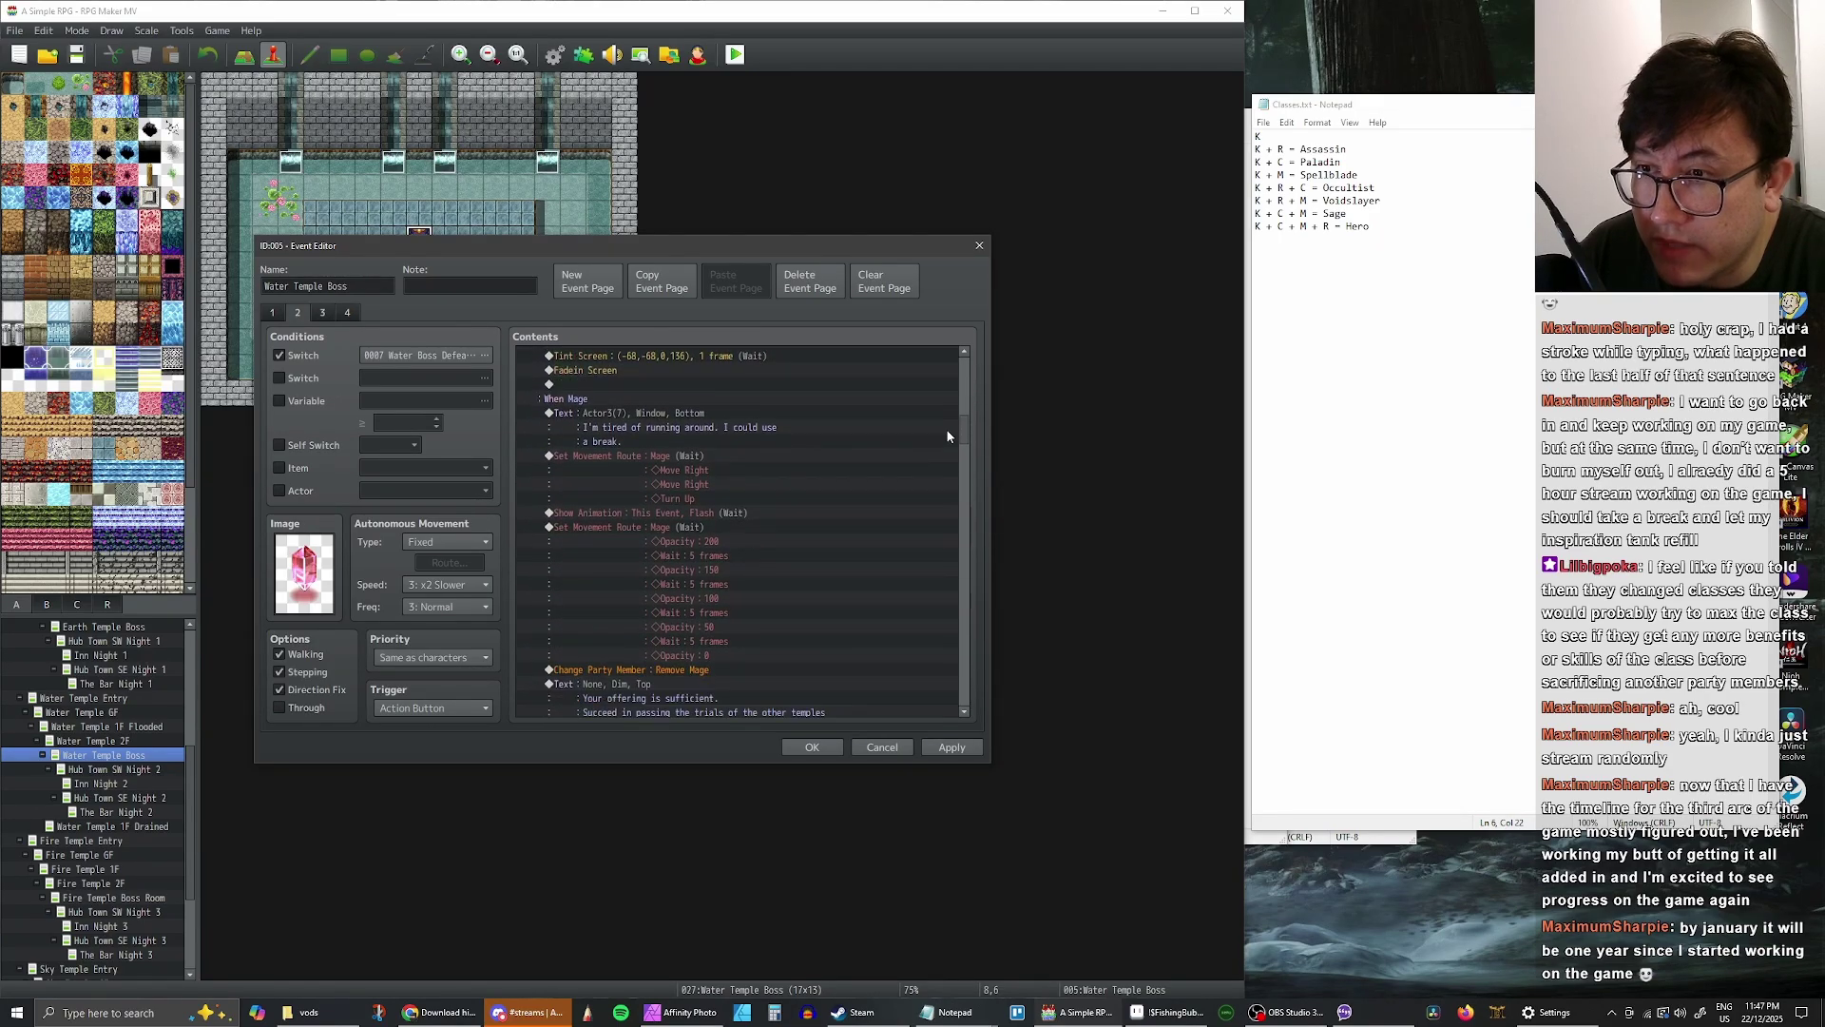
pyautogui.click(666, 456)
pyautogui.hotkey('ctrl', 'v')
pyautogui.doubleClick(740, 455)
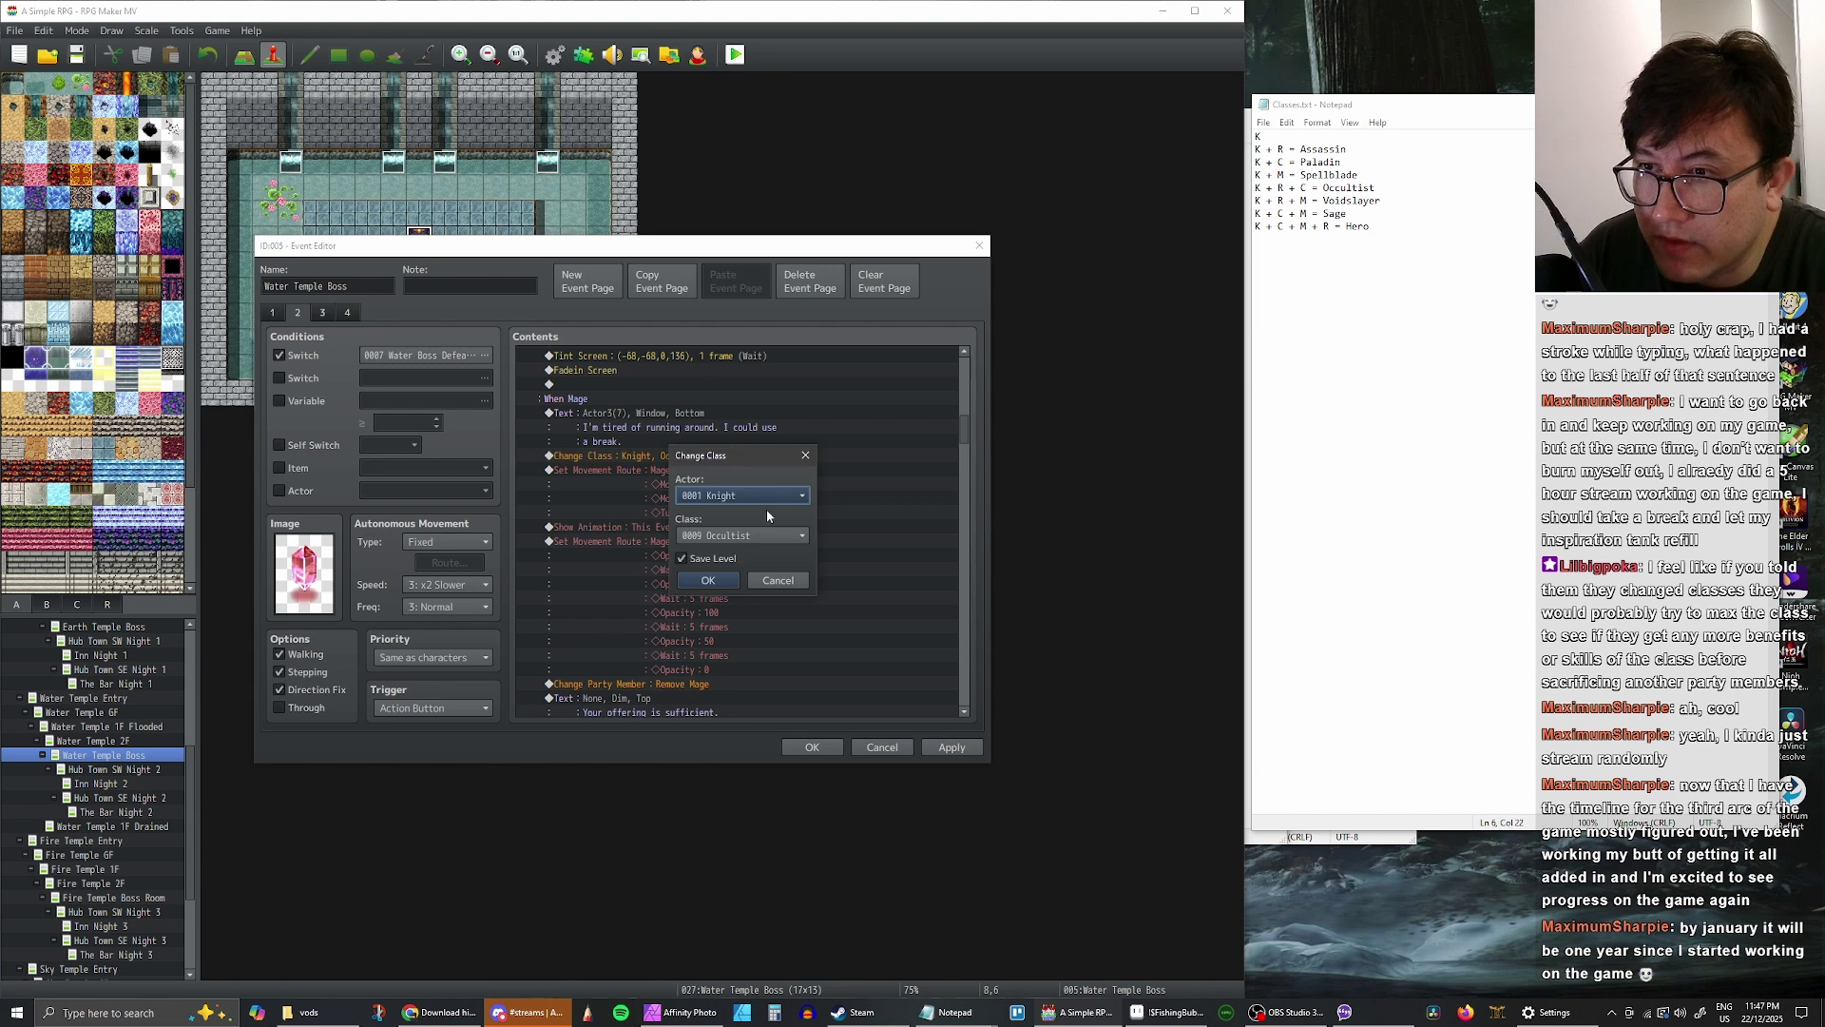
pyautogui.click(771, 536)
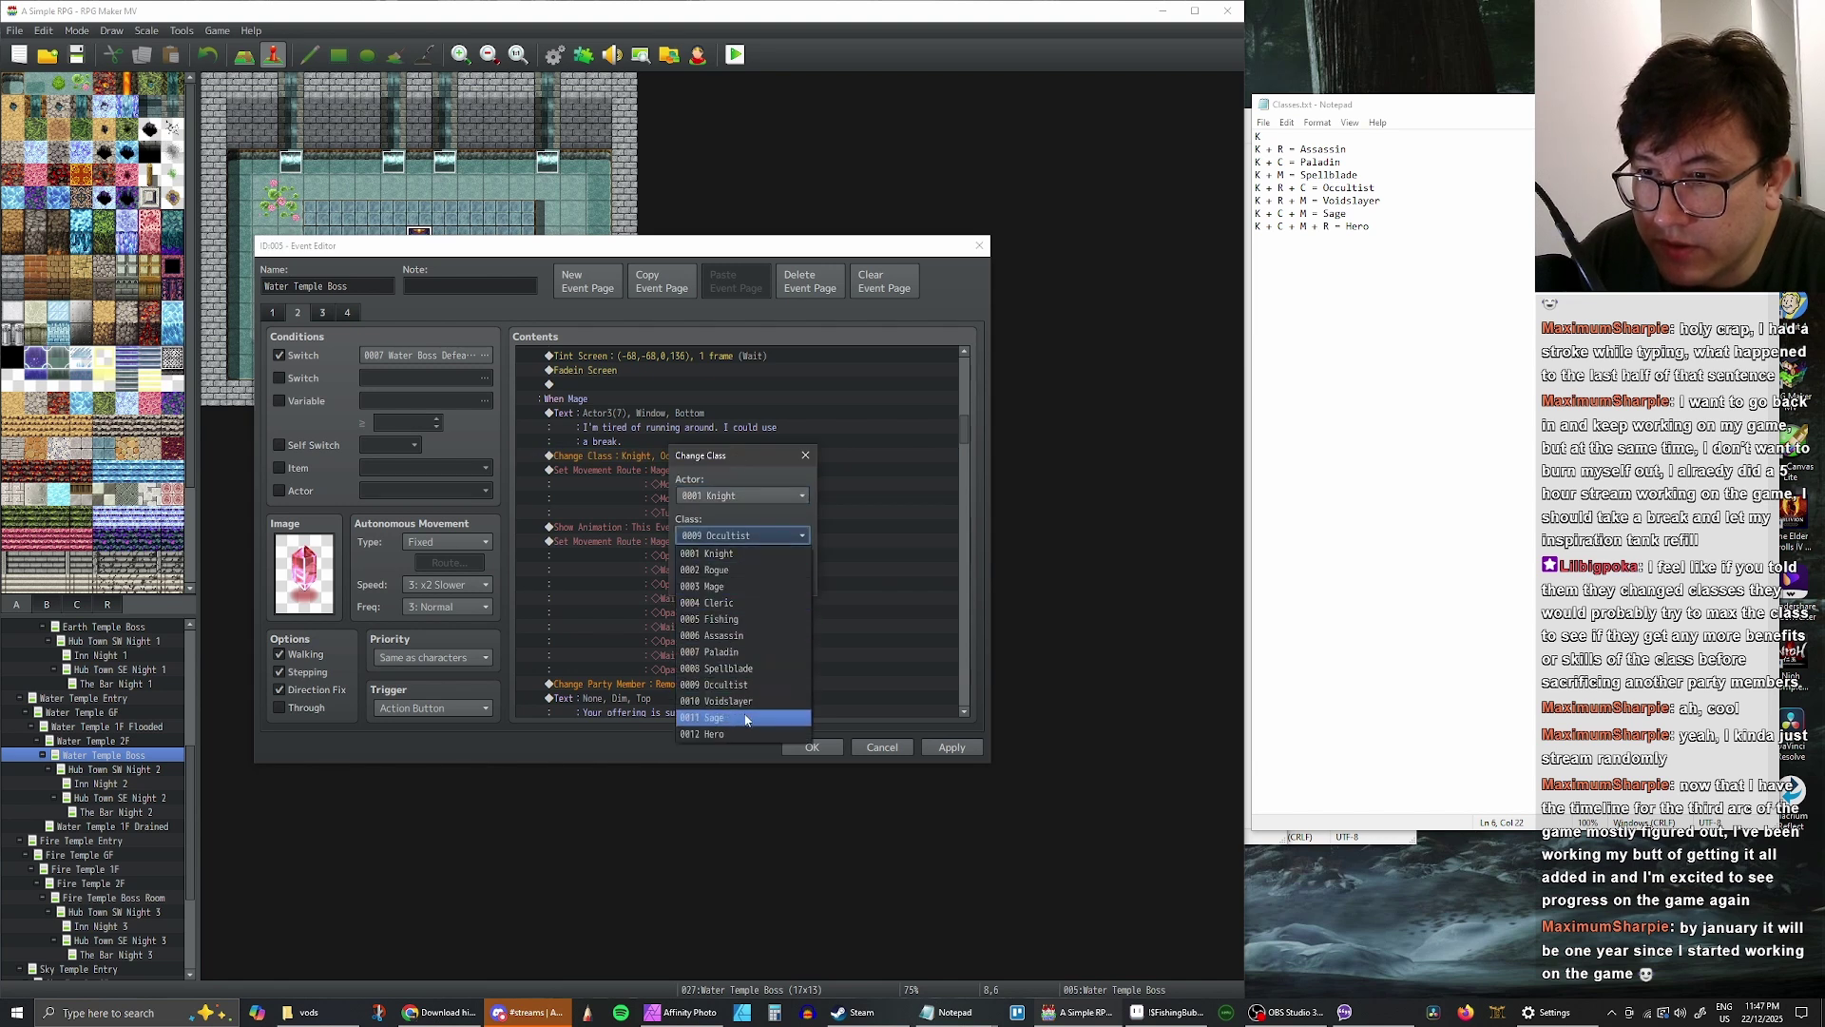
pyautogui.click(746, 720)
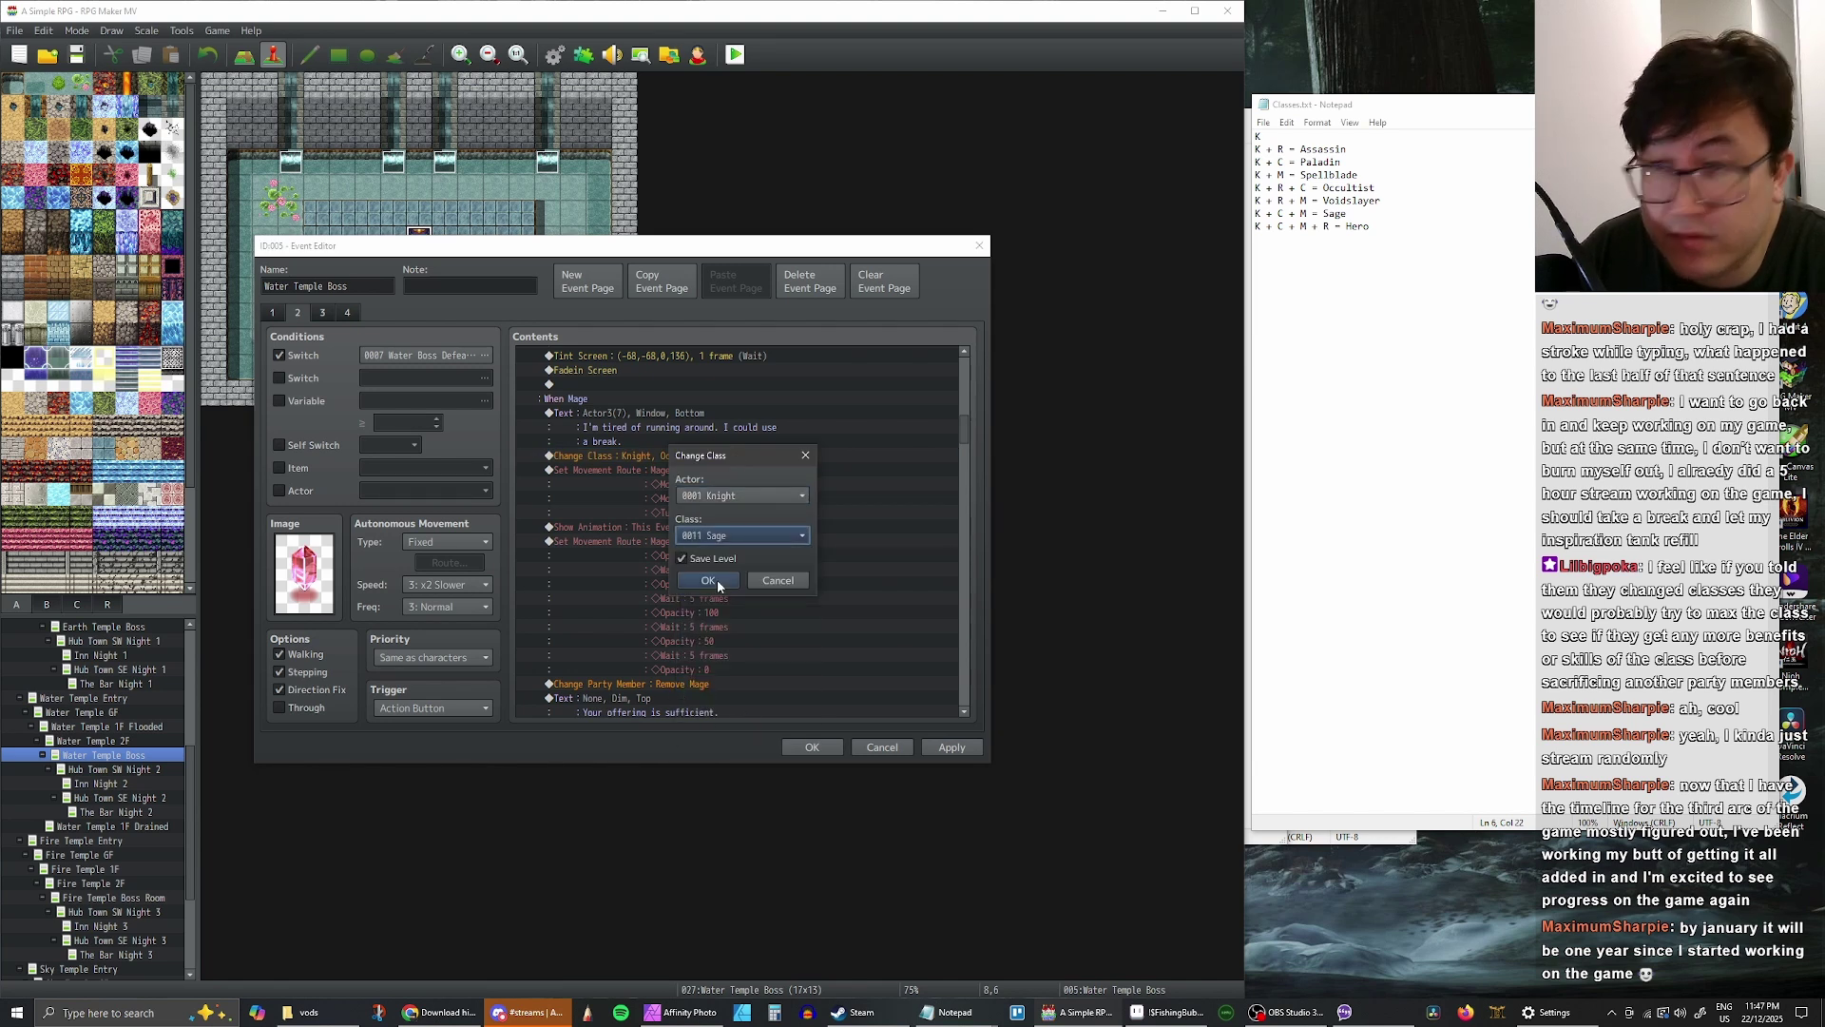
pyautogui.click(719, 579)
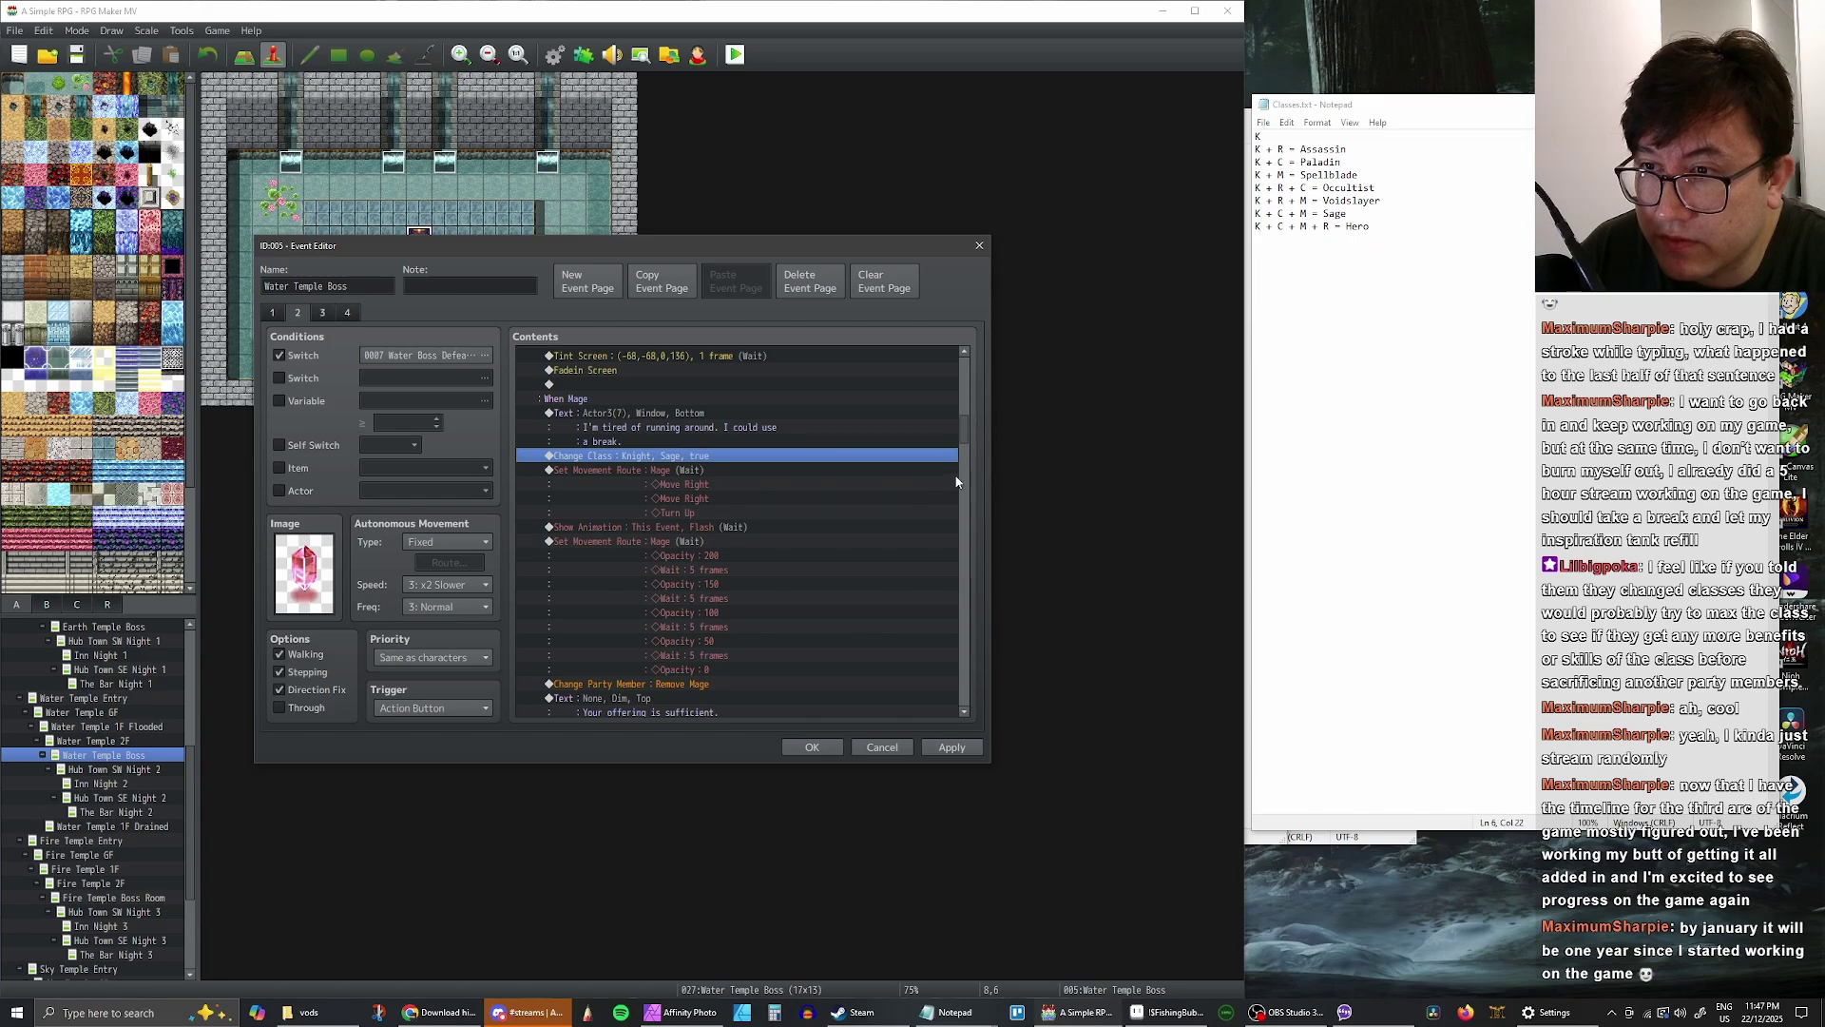
# - Paste the Knight-to-Sage Change Class command before the Cleric's movement route in the Mage Removed section
pyautogui.moveTo(963, 441); pyautogui.dragTo(951, 616)
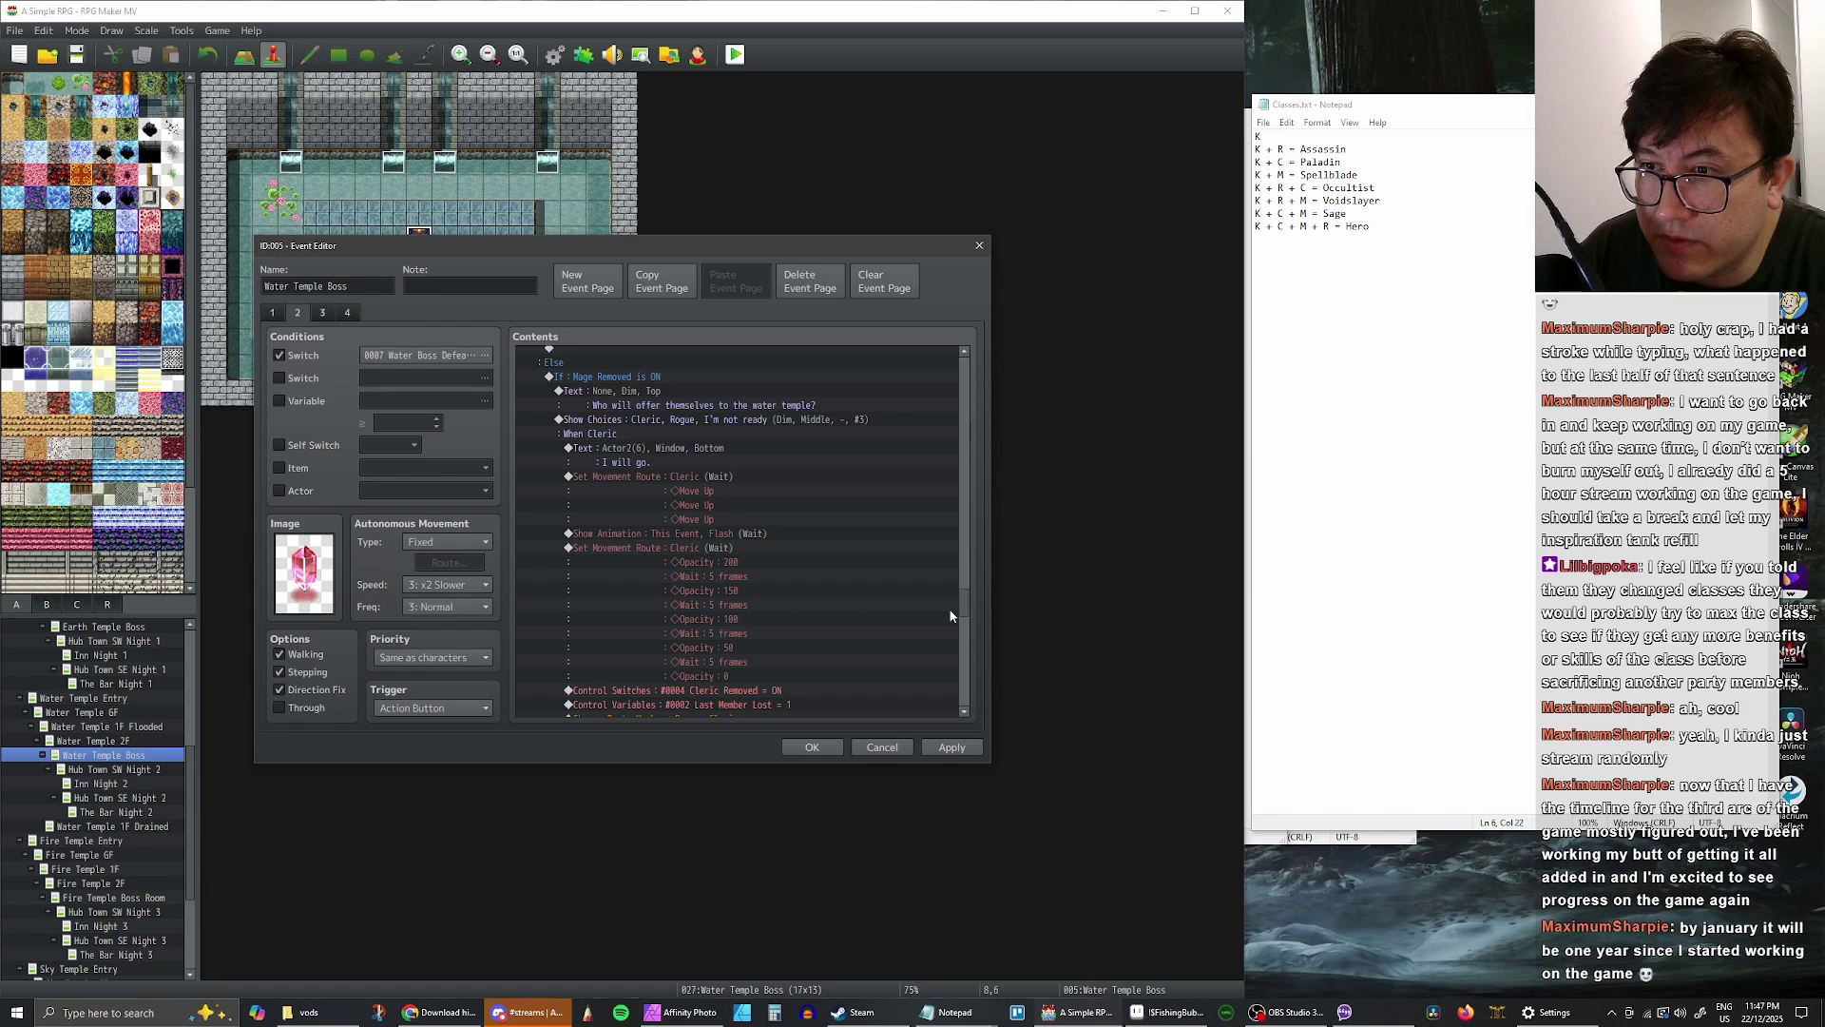
pyautogui.click(664, 488)
pyautogui.write('Change Class : Knight, Sage, true')
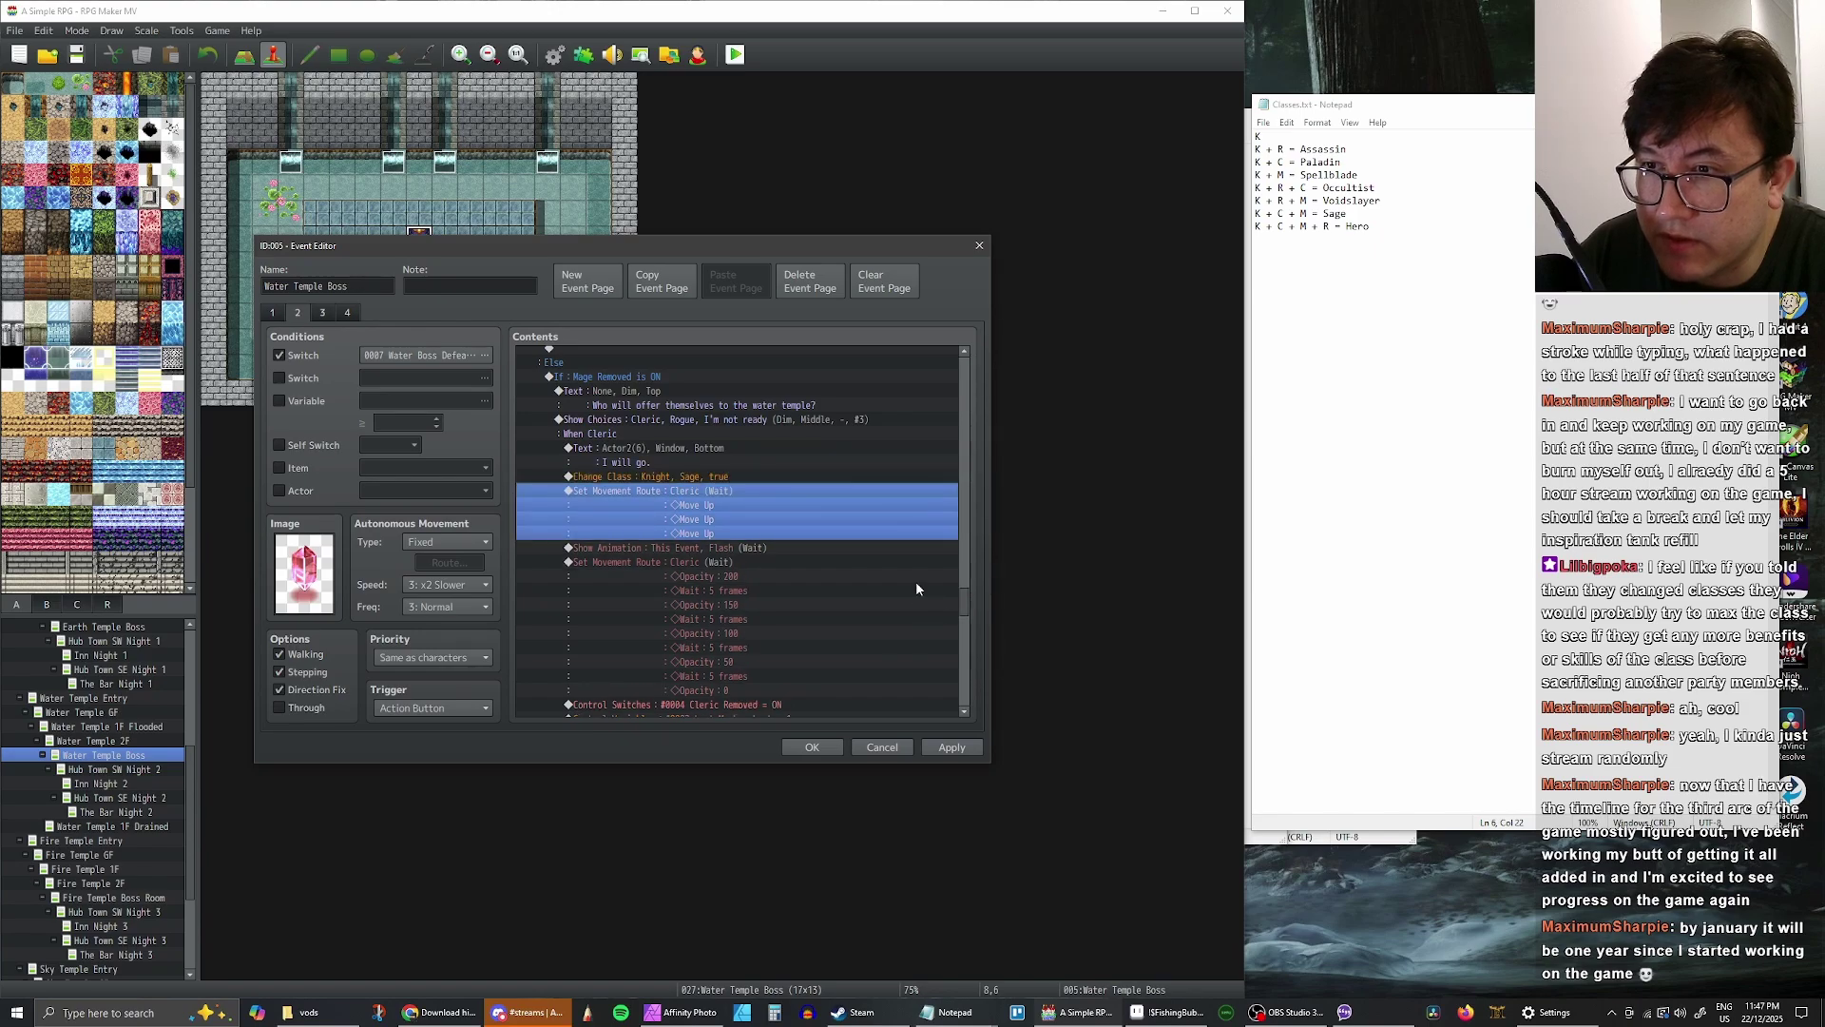
# - Paste the Change Class command before the Rogue's movement route in the Mage Removed section and set its class to Voidslayer
pyautogui.moveTo(967, 601); pyautogui.dragTo(953, 654)
pyautogui.click(664, 515)
pyautogui.hotkey('ctrl', 'v')
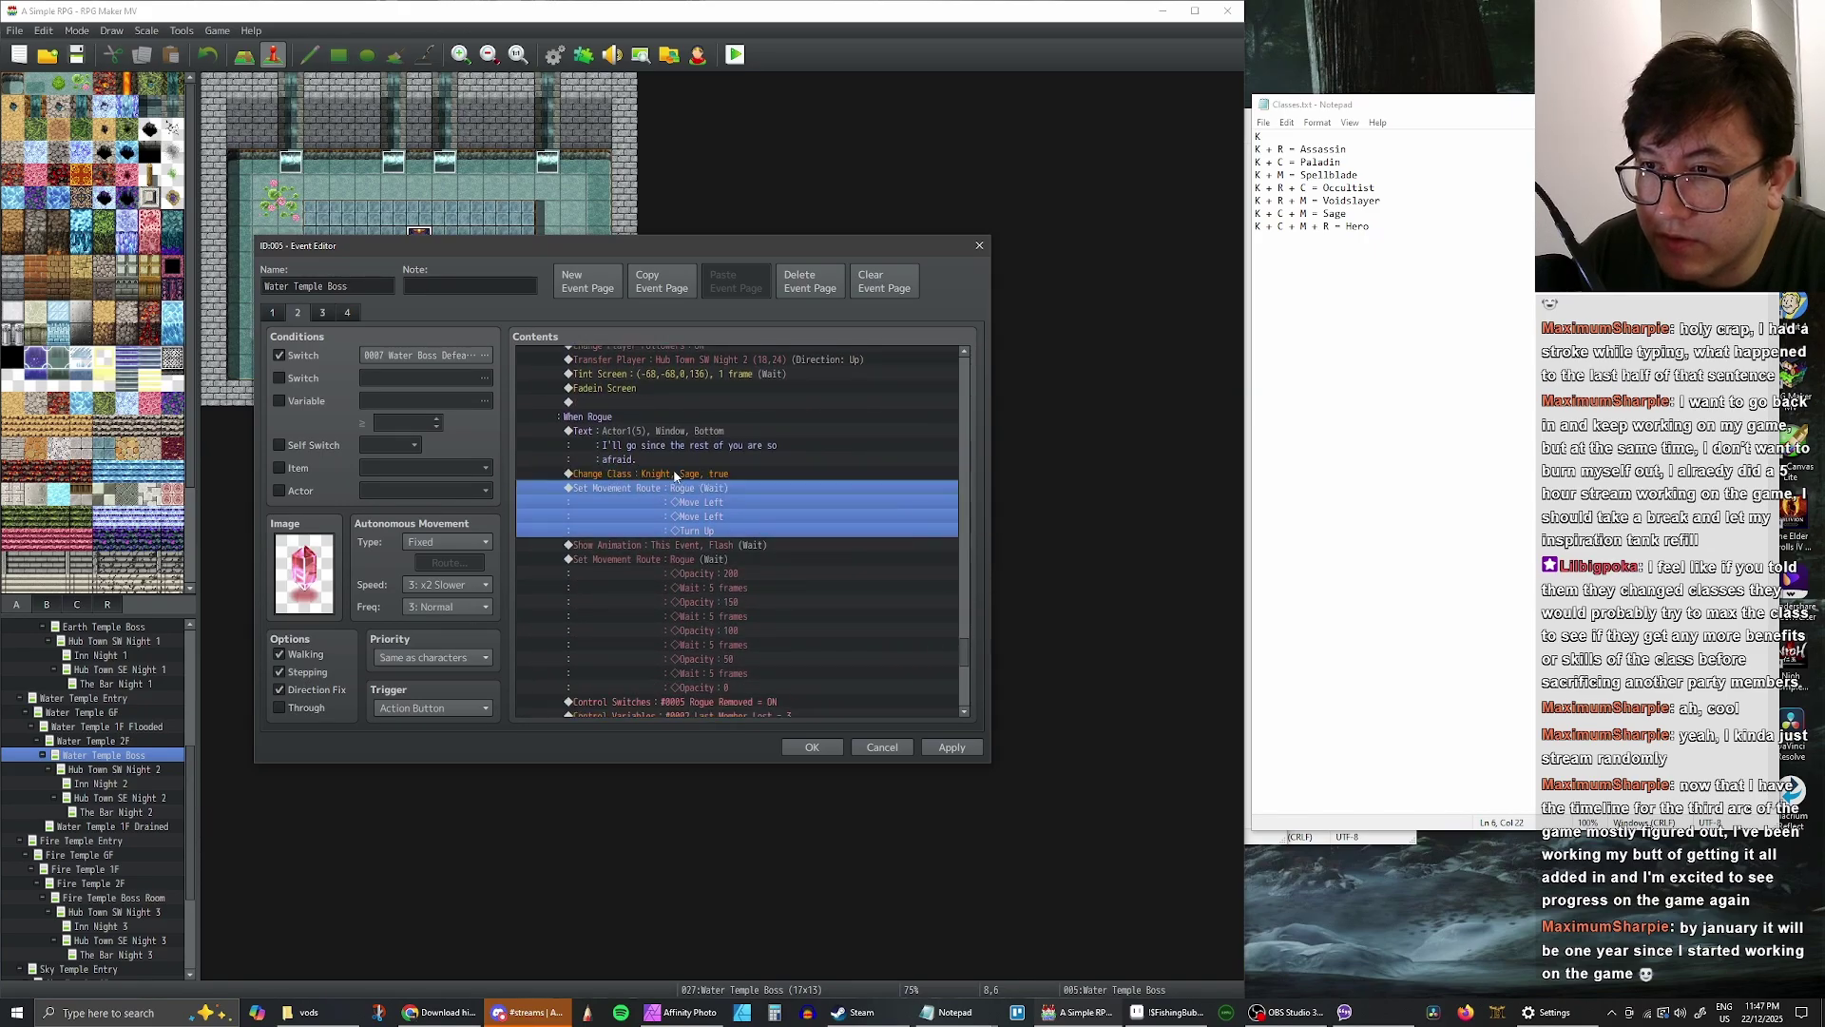
pyautogui.doubleClick(734, 474)
pyautogui.click(770, 537)
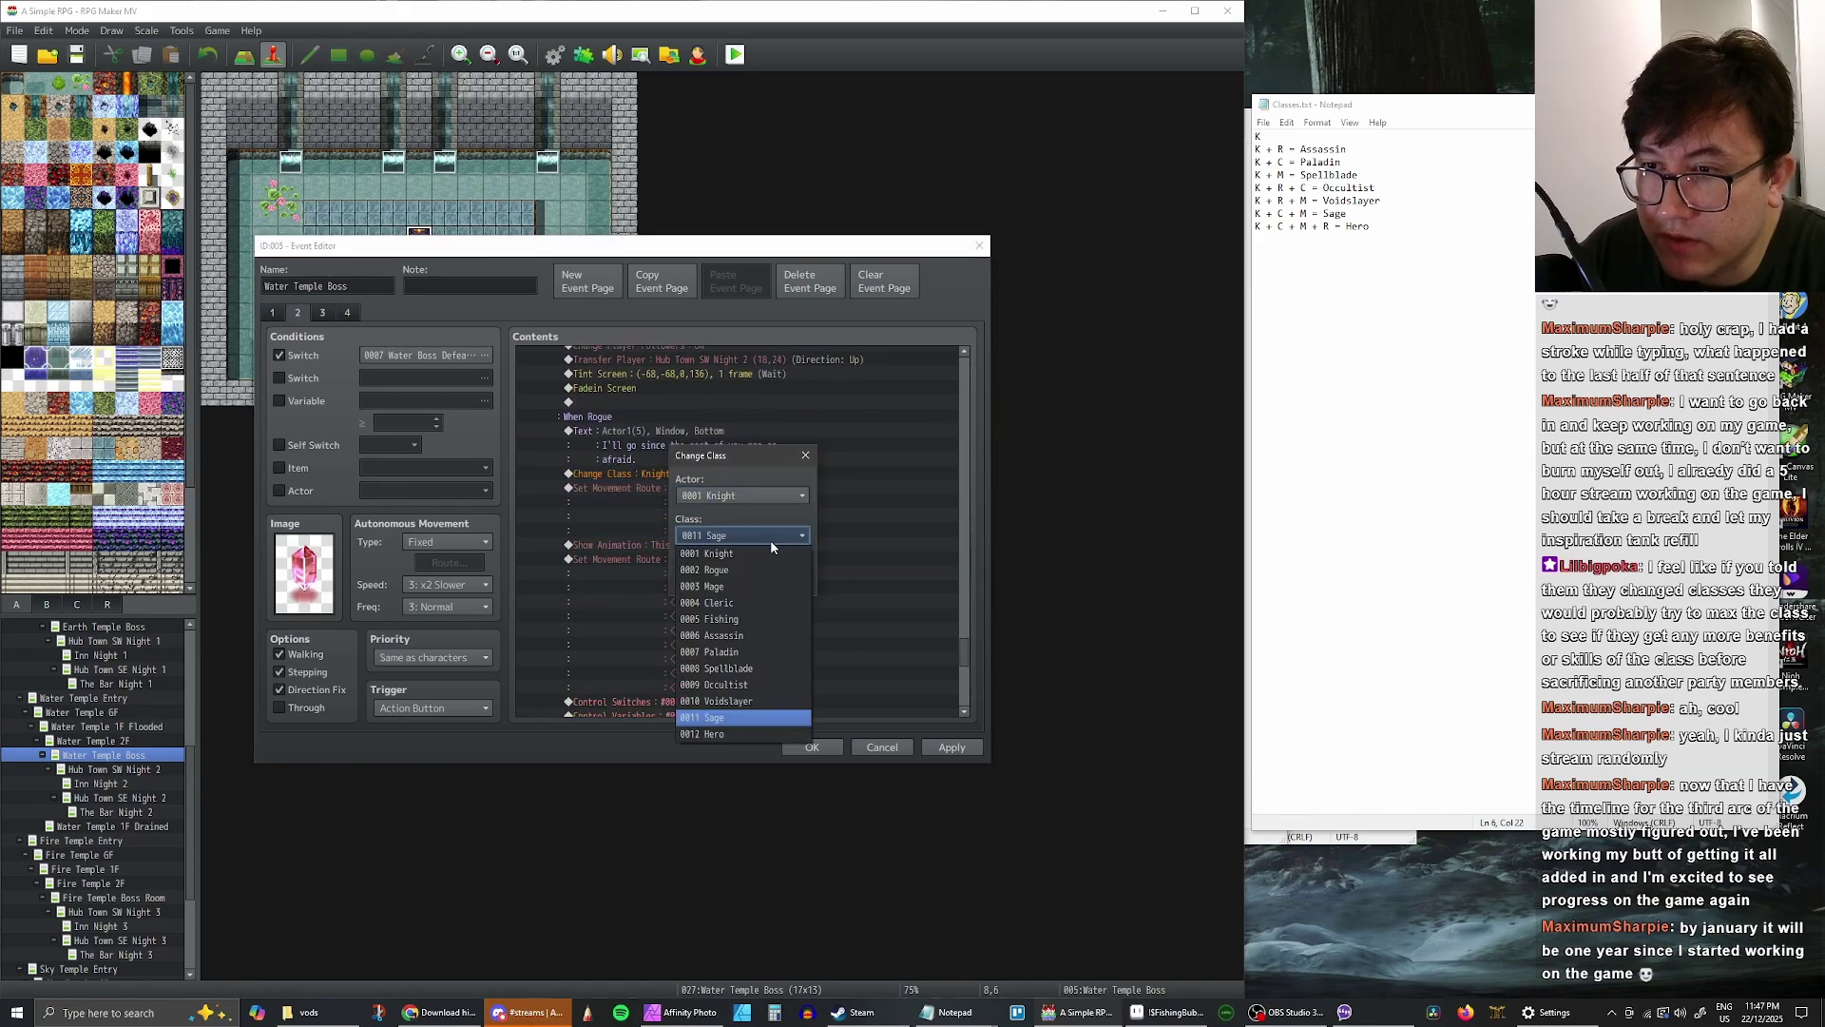
pyautogui.click(762, 702)
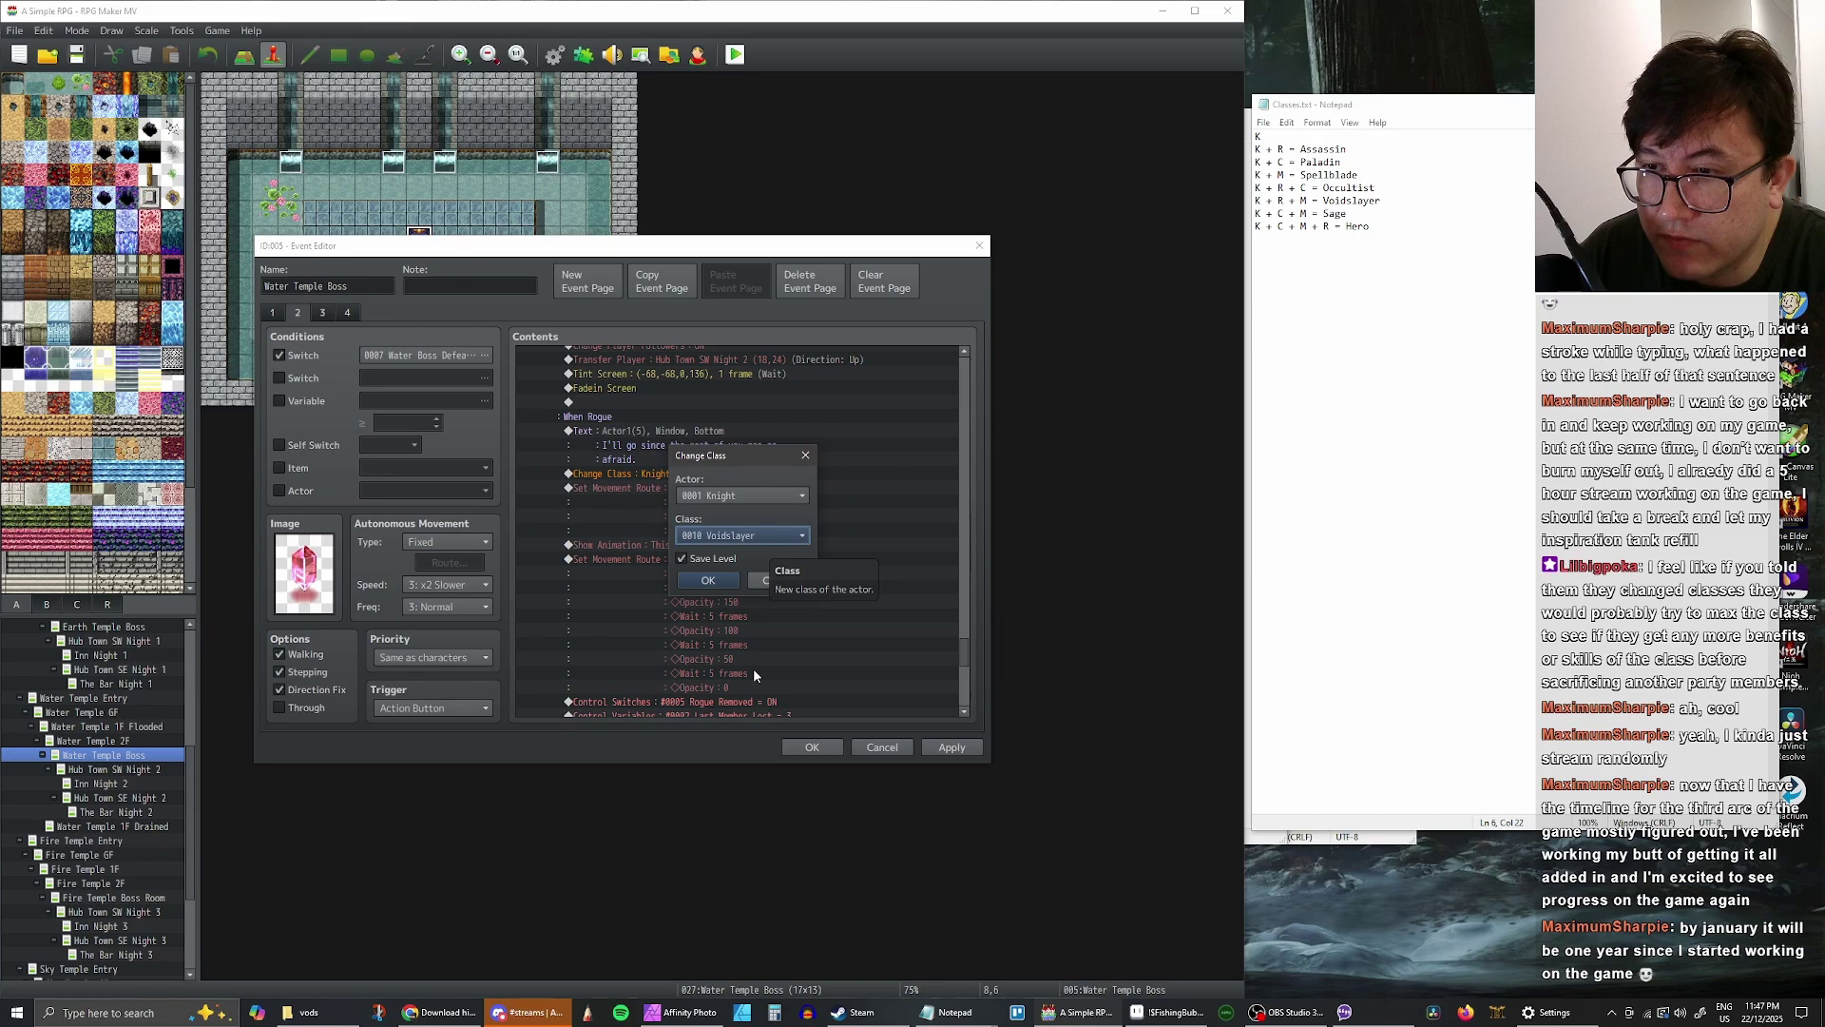
pyautogui.click(722, 579)
# - Paste the Knight-to-Voidslayer Change Class command before the Mage's movement route in the Rogue Removed section
pyautogui.scroll(-6, 955, 650)
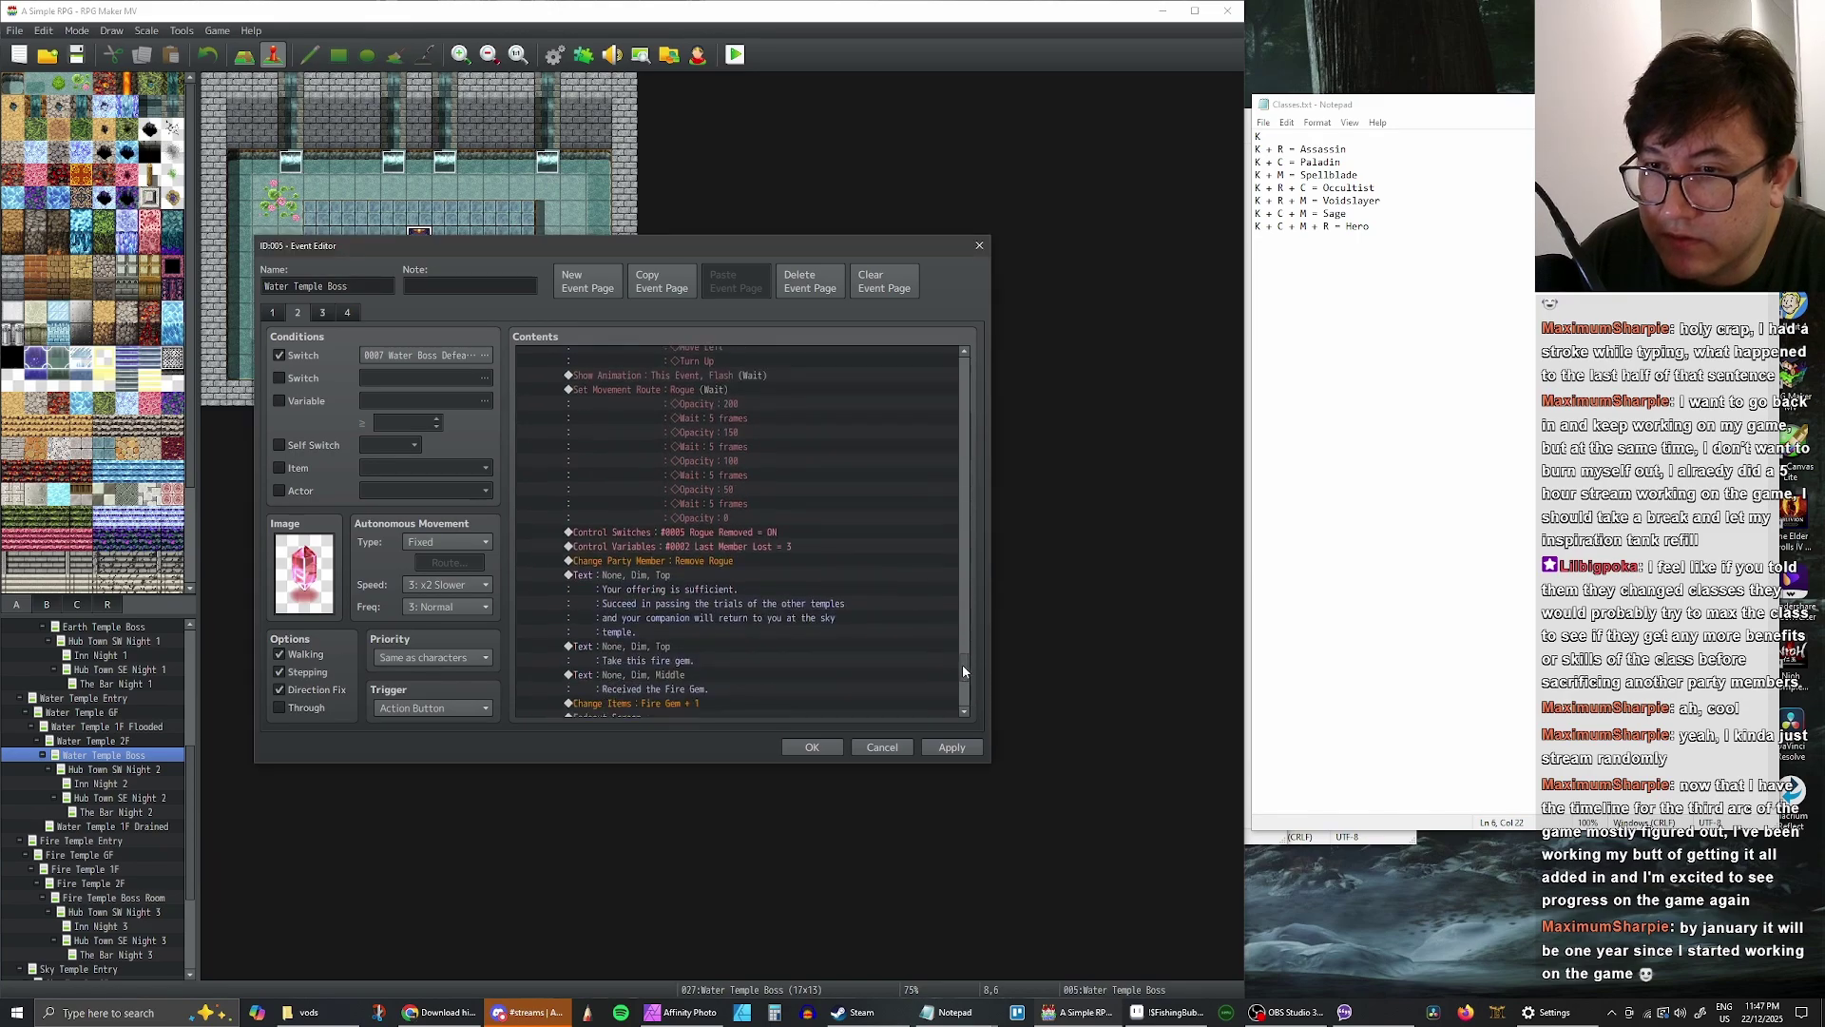
pyautogui.moveTo(958, 678); pyautogui.dragTo(884, 549)
pyautogui.click(659, 552)
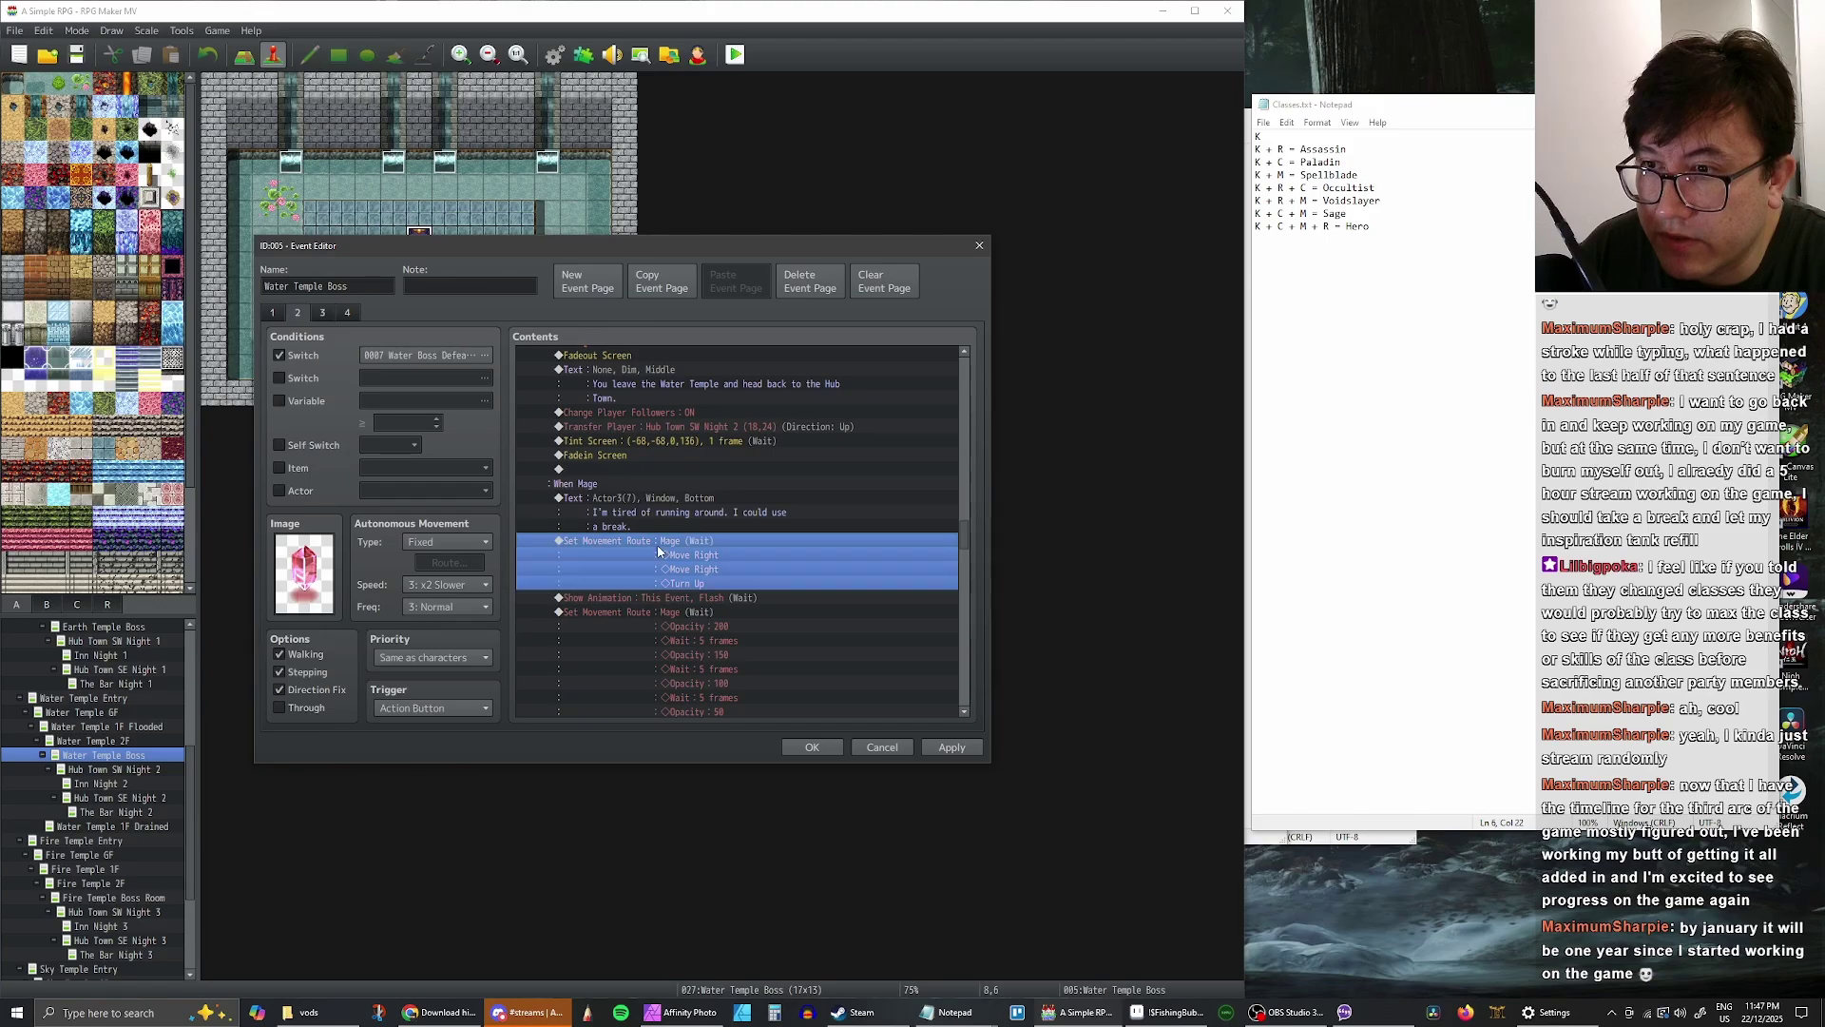
pyautogui.write('Change Class : Knight, Voidslayer, true')
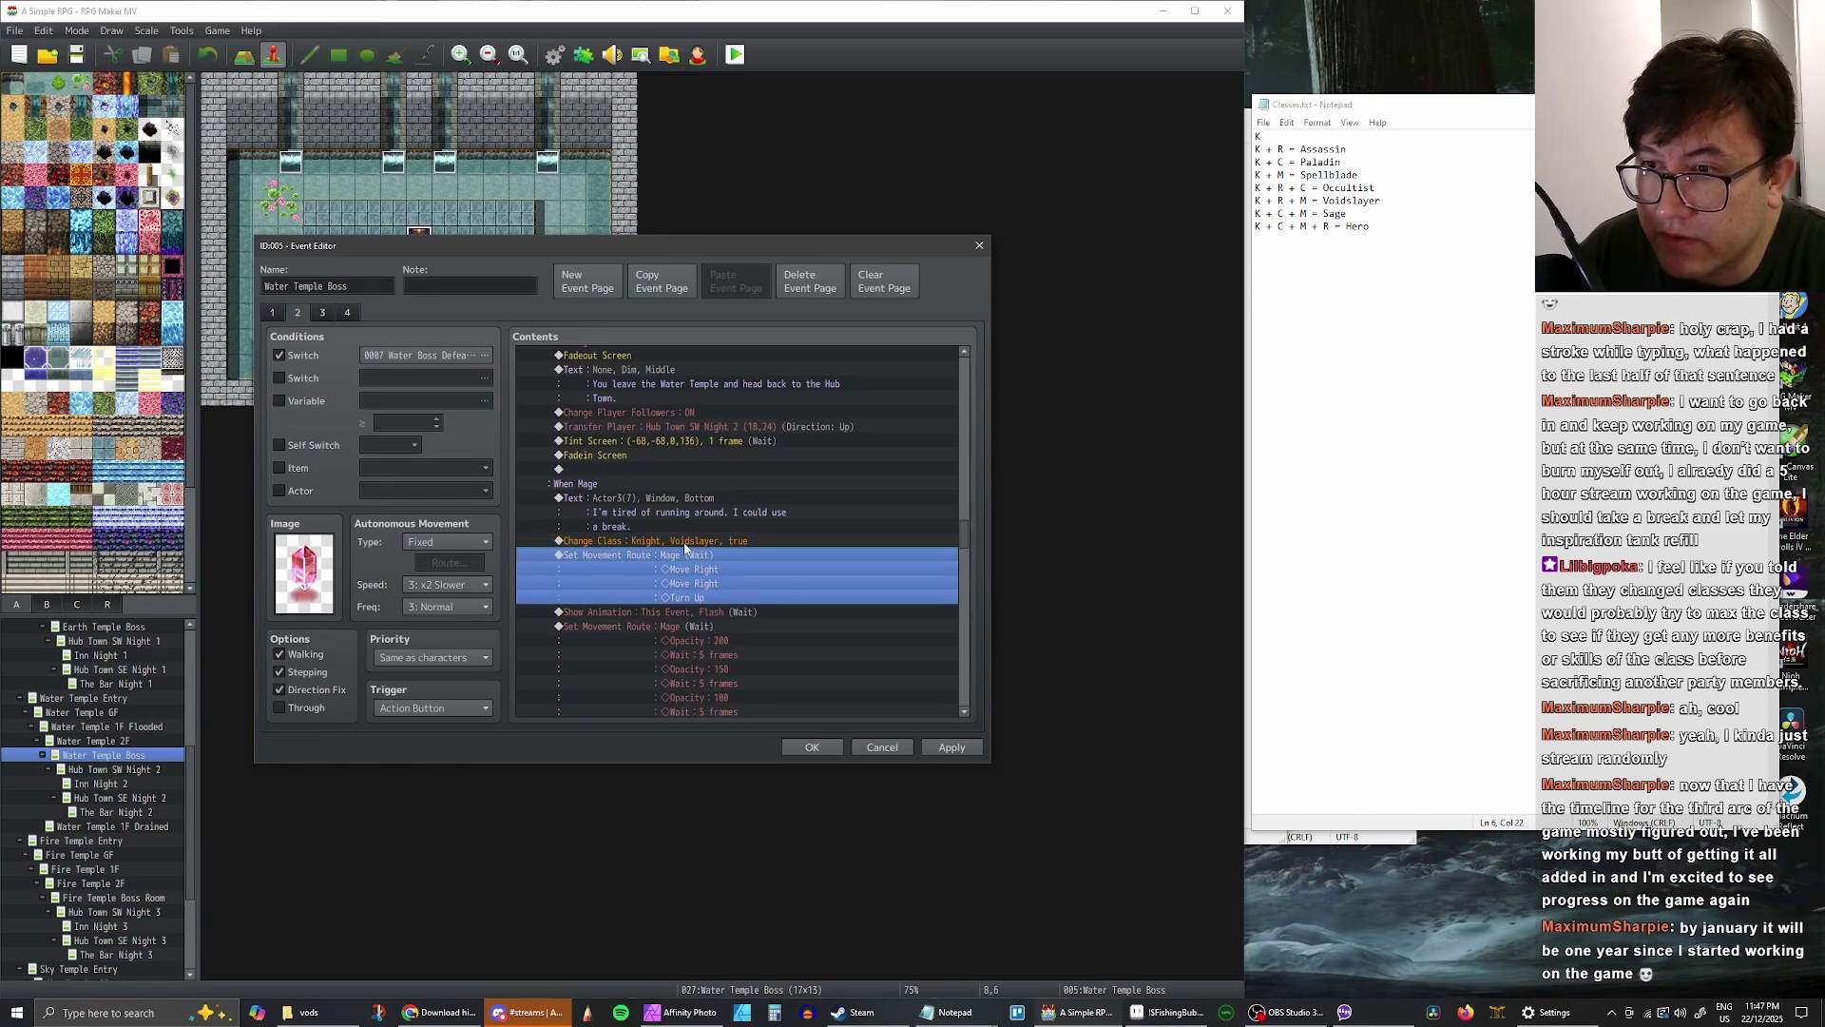
# - Apply the changes, check event pages 3 and 2, and close the Water Temple Boss event
pyautogui.click(944, 749)
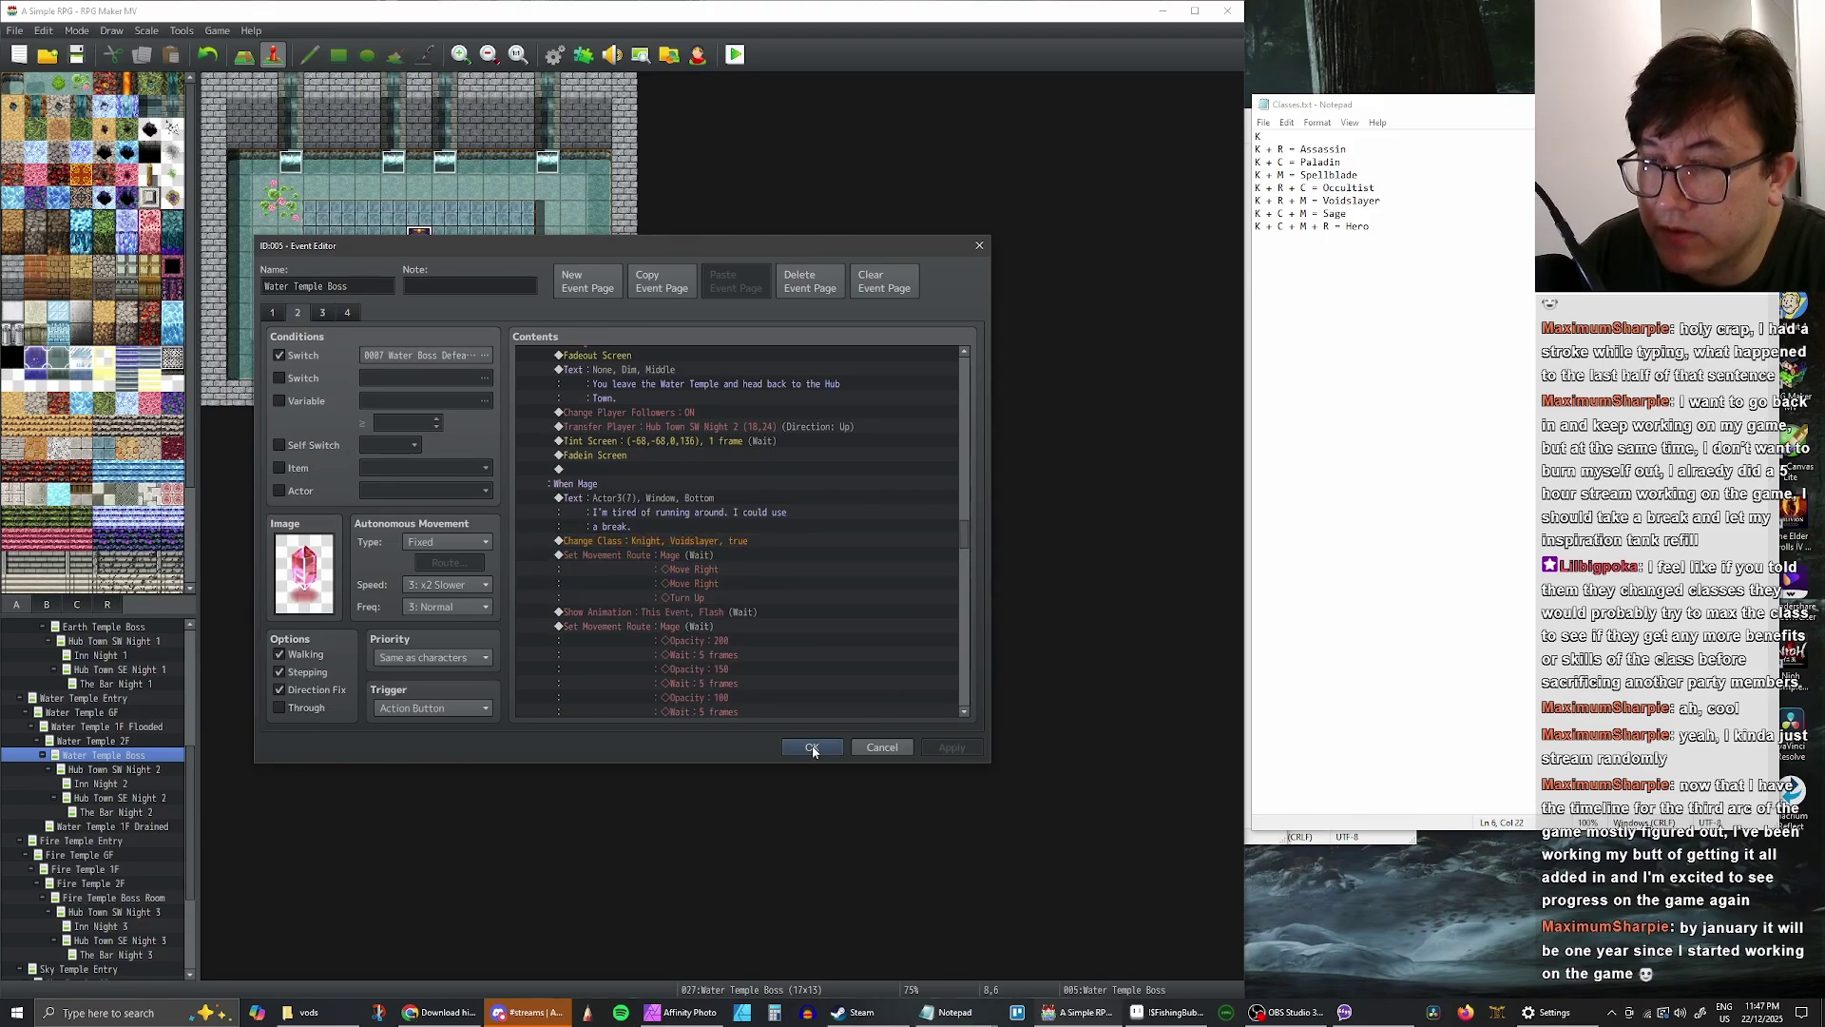
pyautogui.click(322, 314)
pyautogui.click(298, 313)
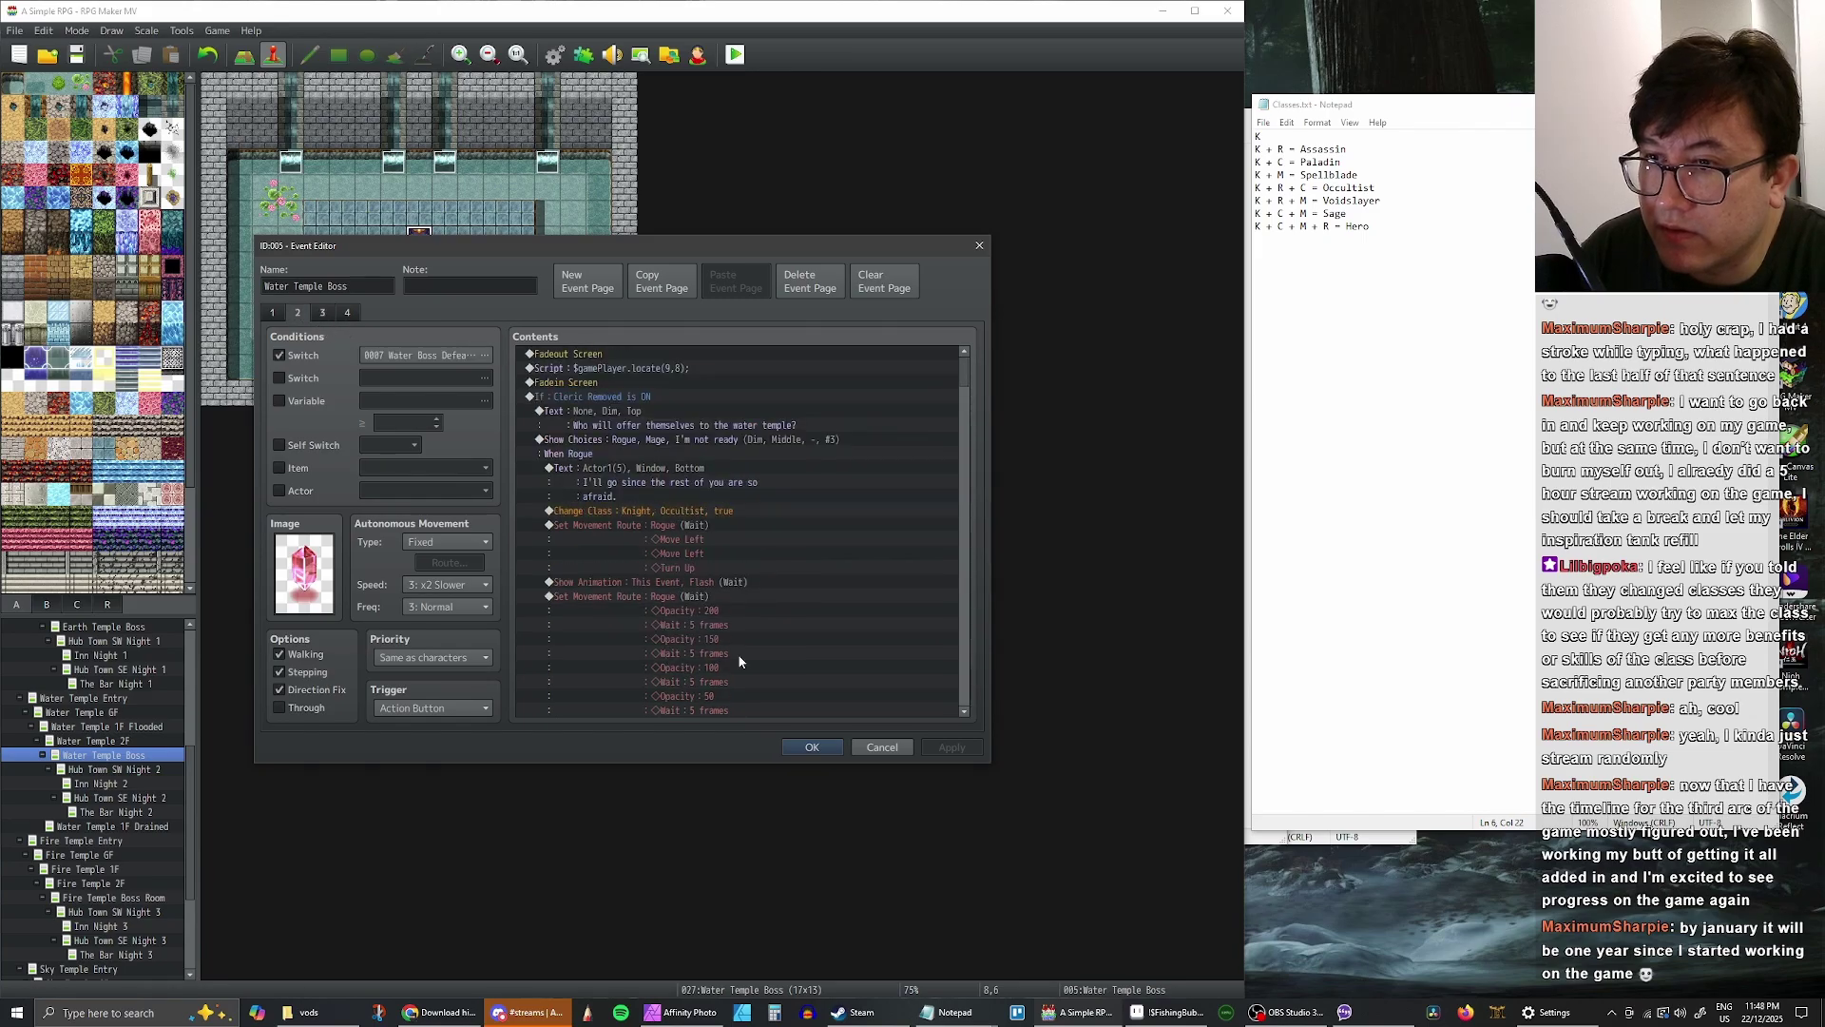
pyautogui.click(824, 742)
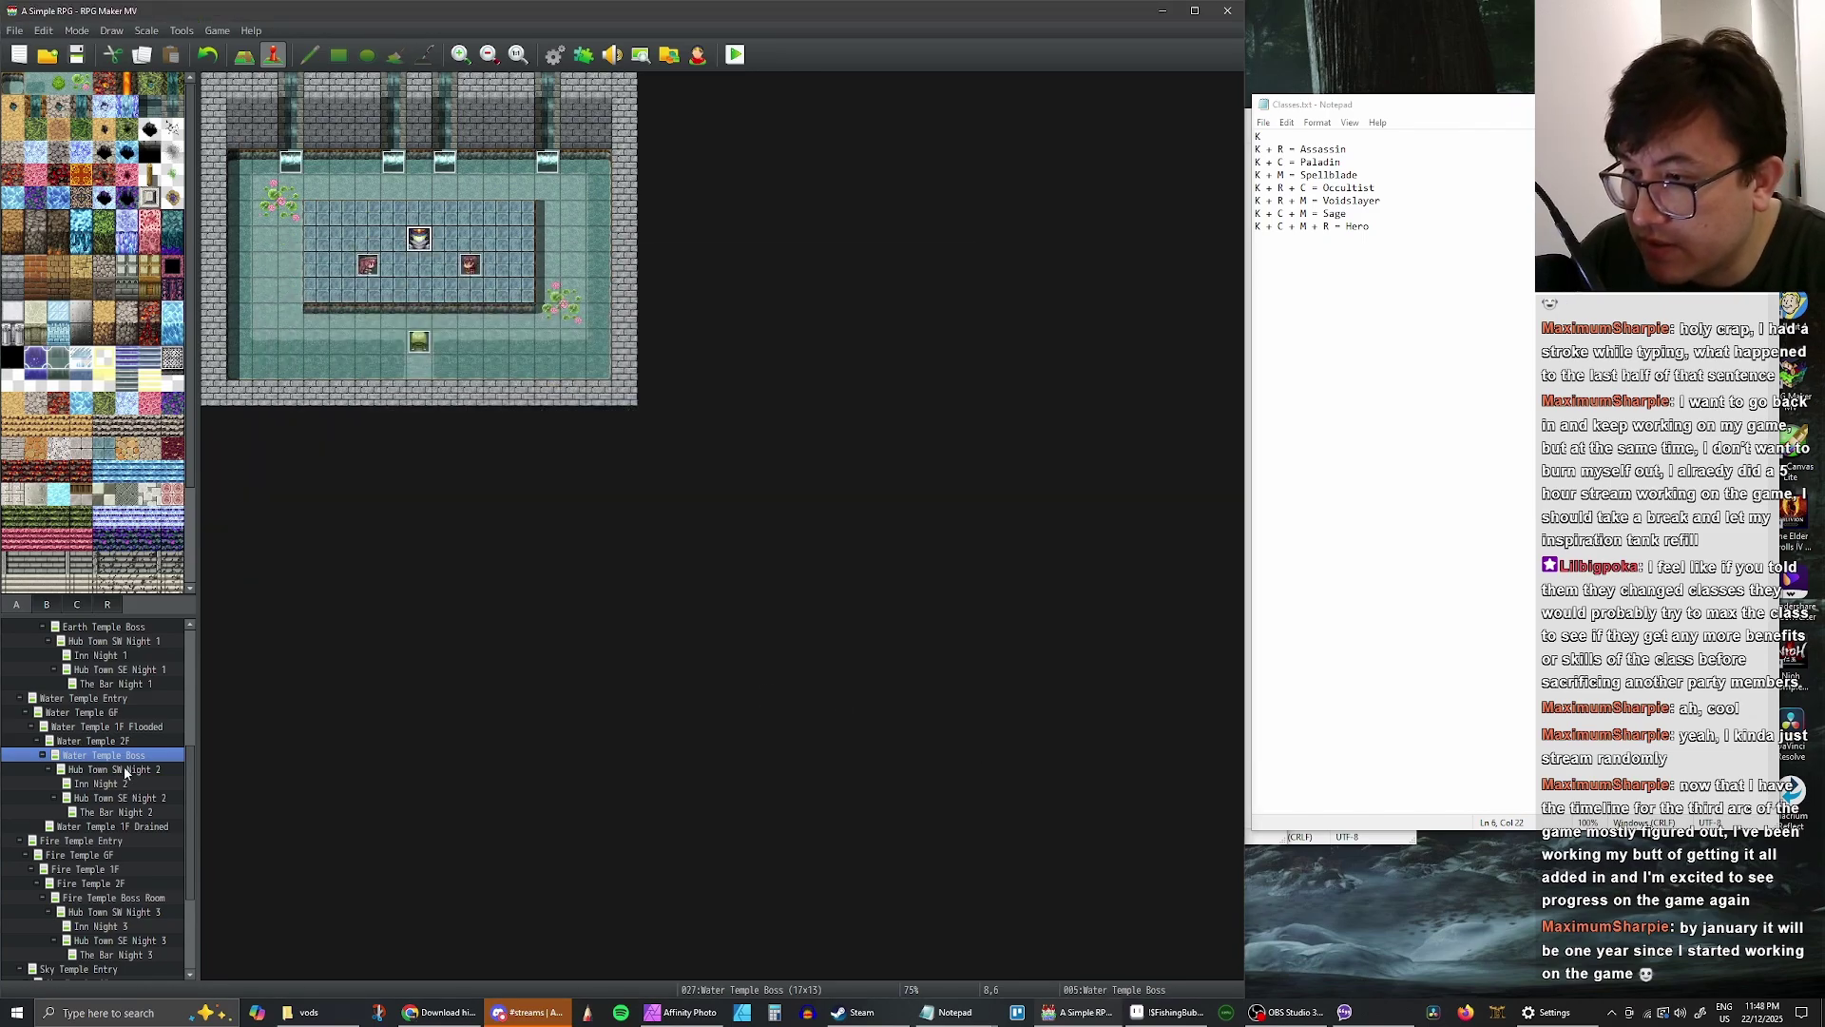
pyautogui.scroll(-2, 118, 821)
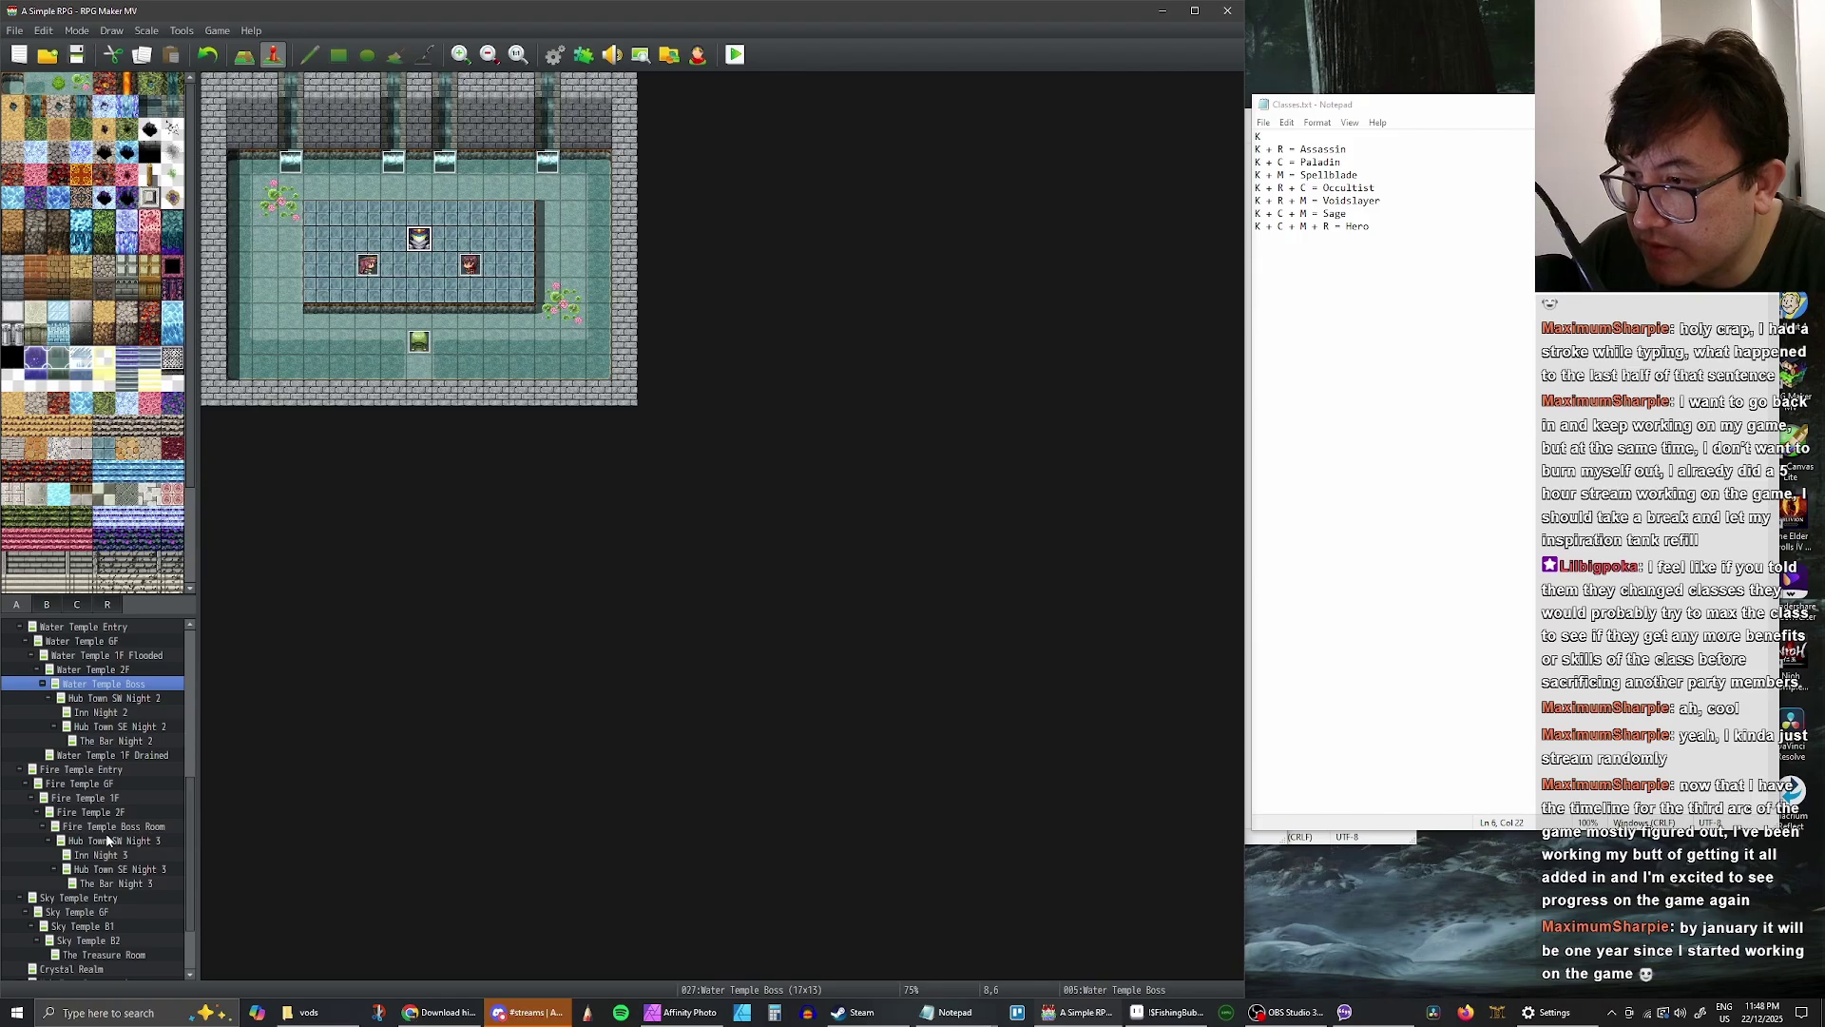
# - Open the crystal event in the Fire Temple Boss Room and paste the Change Class command before the Rogue's movement route under When Rogue
pyautogui.click(105, 829)
pyautogui.doubleClick(419, 239)
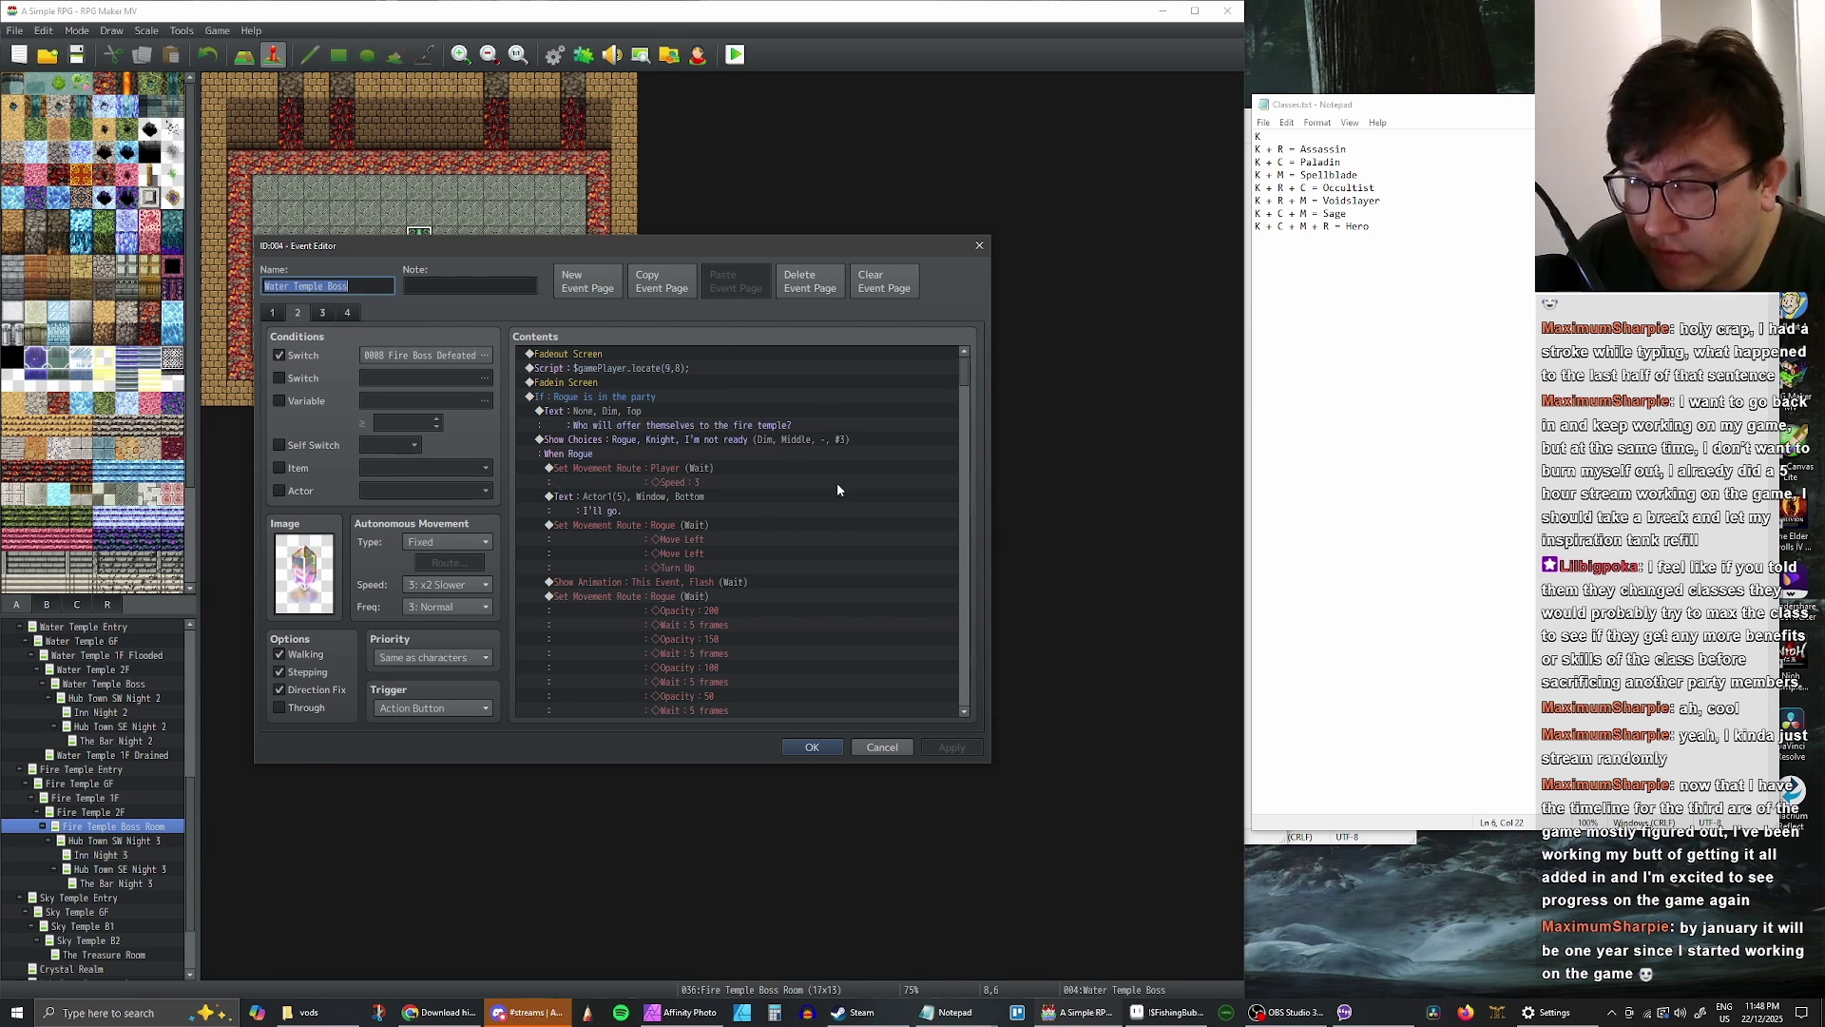
pyautogui.scroll(-7, 666, 446)
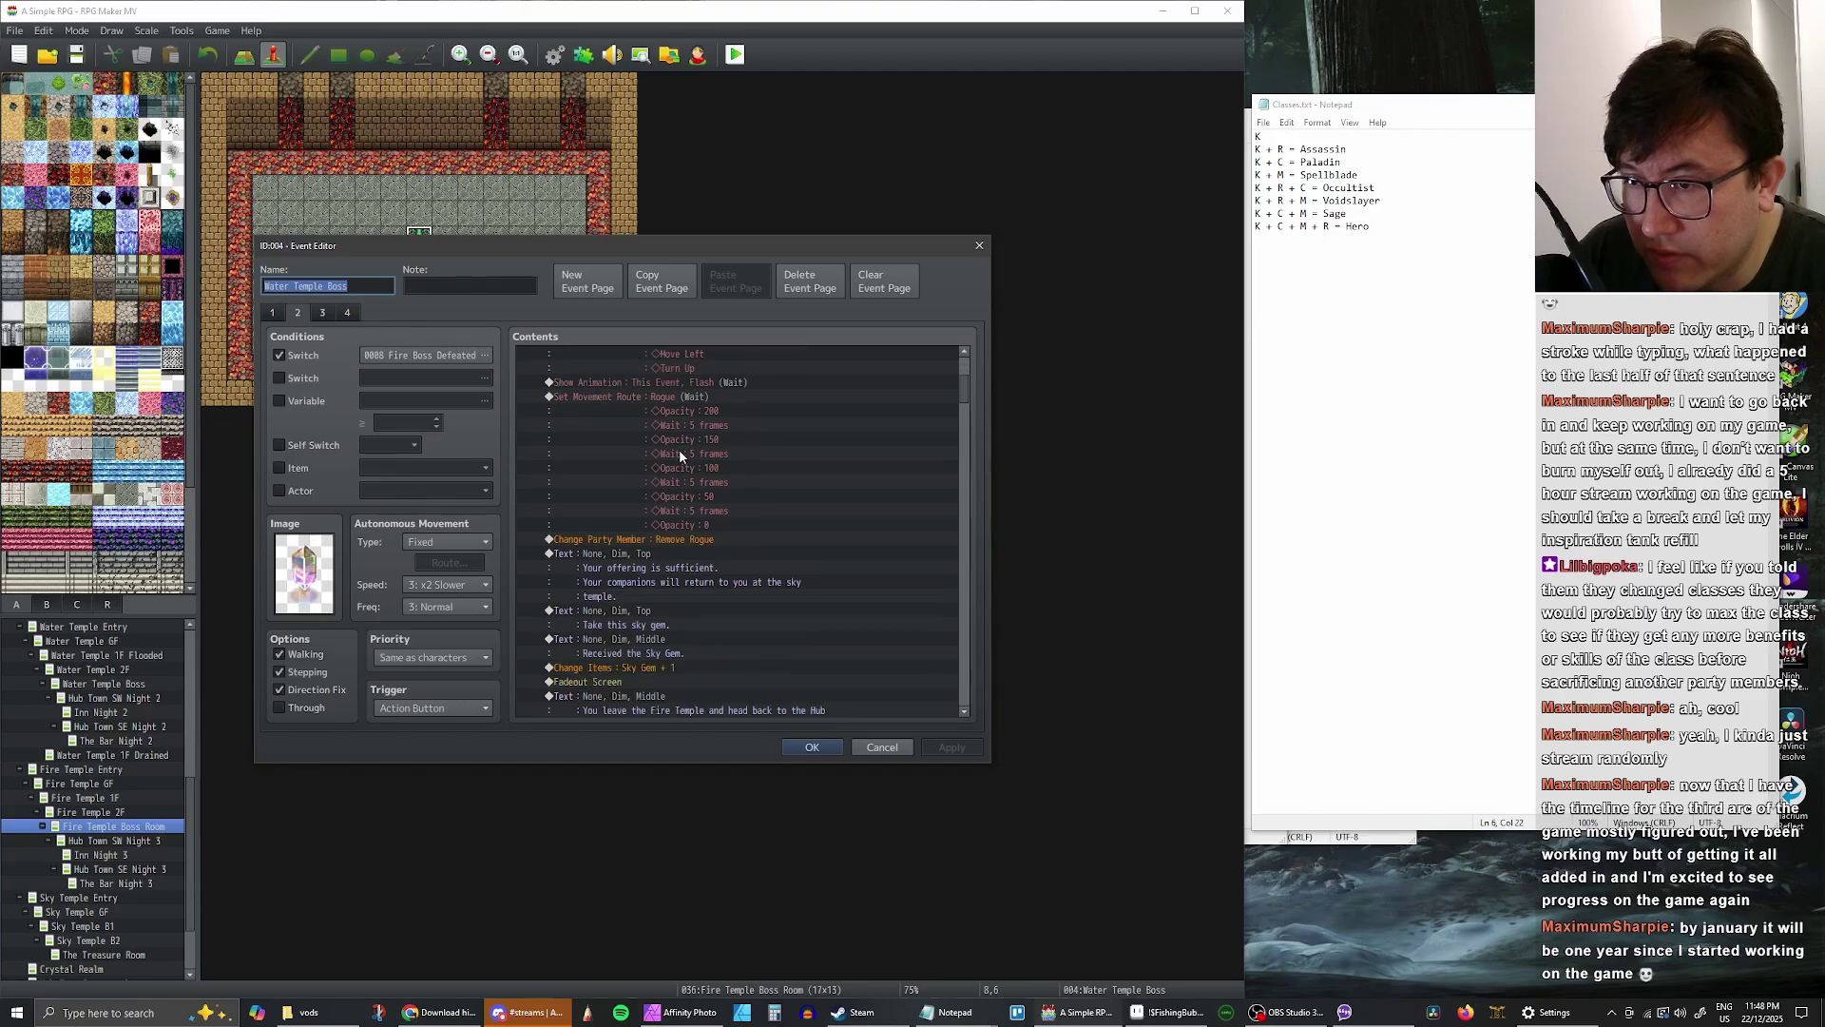
pyautogui.scroll(7, 710, 456)
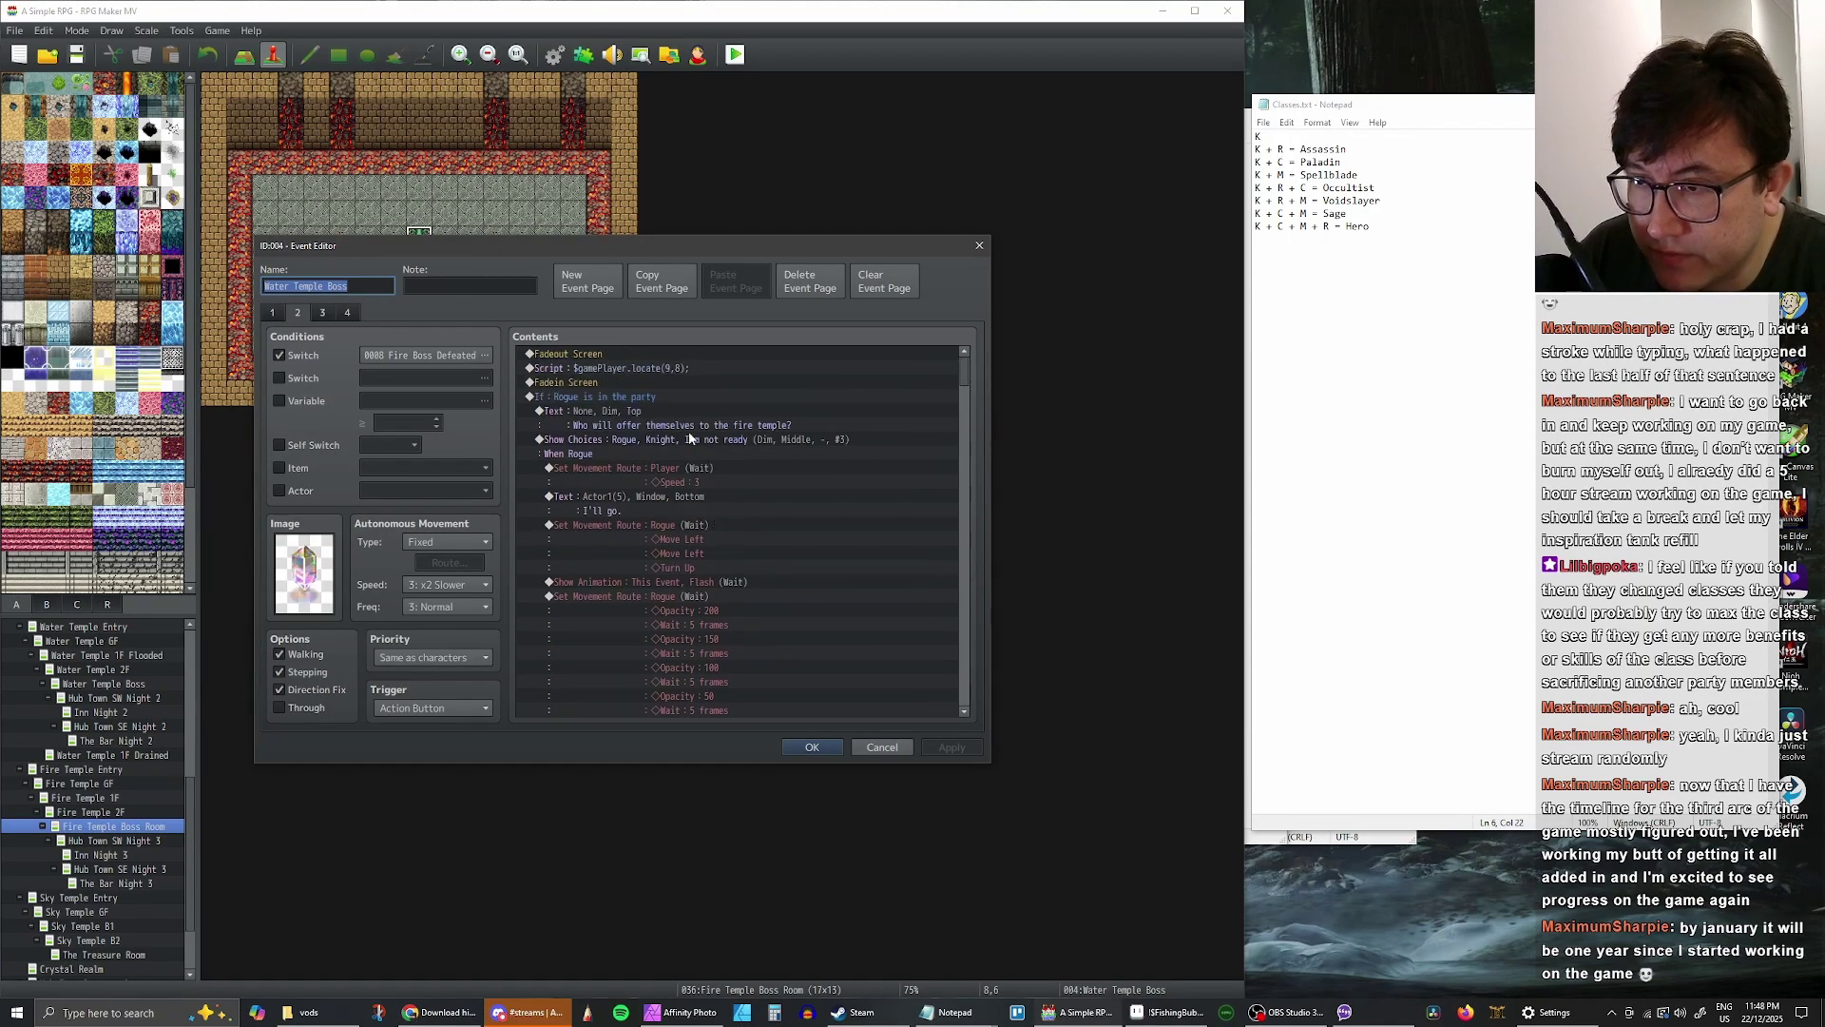
pyautogui.click(624, 526)
pyautogui.press('Up')
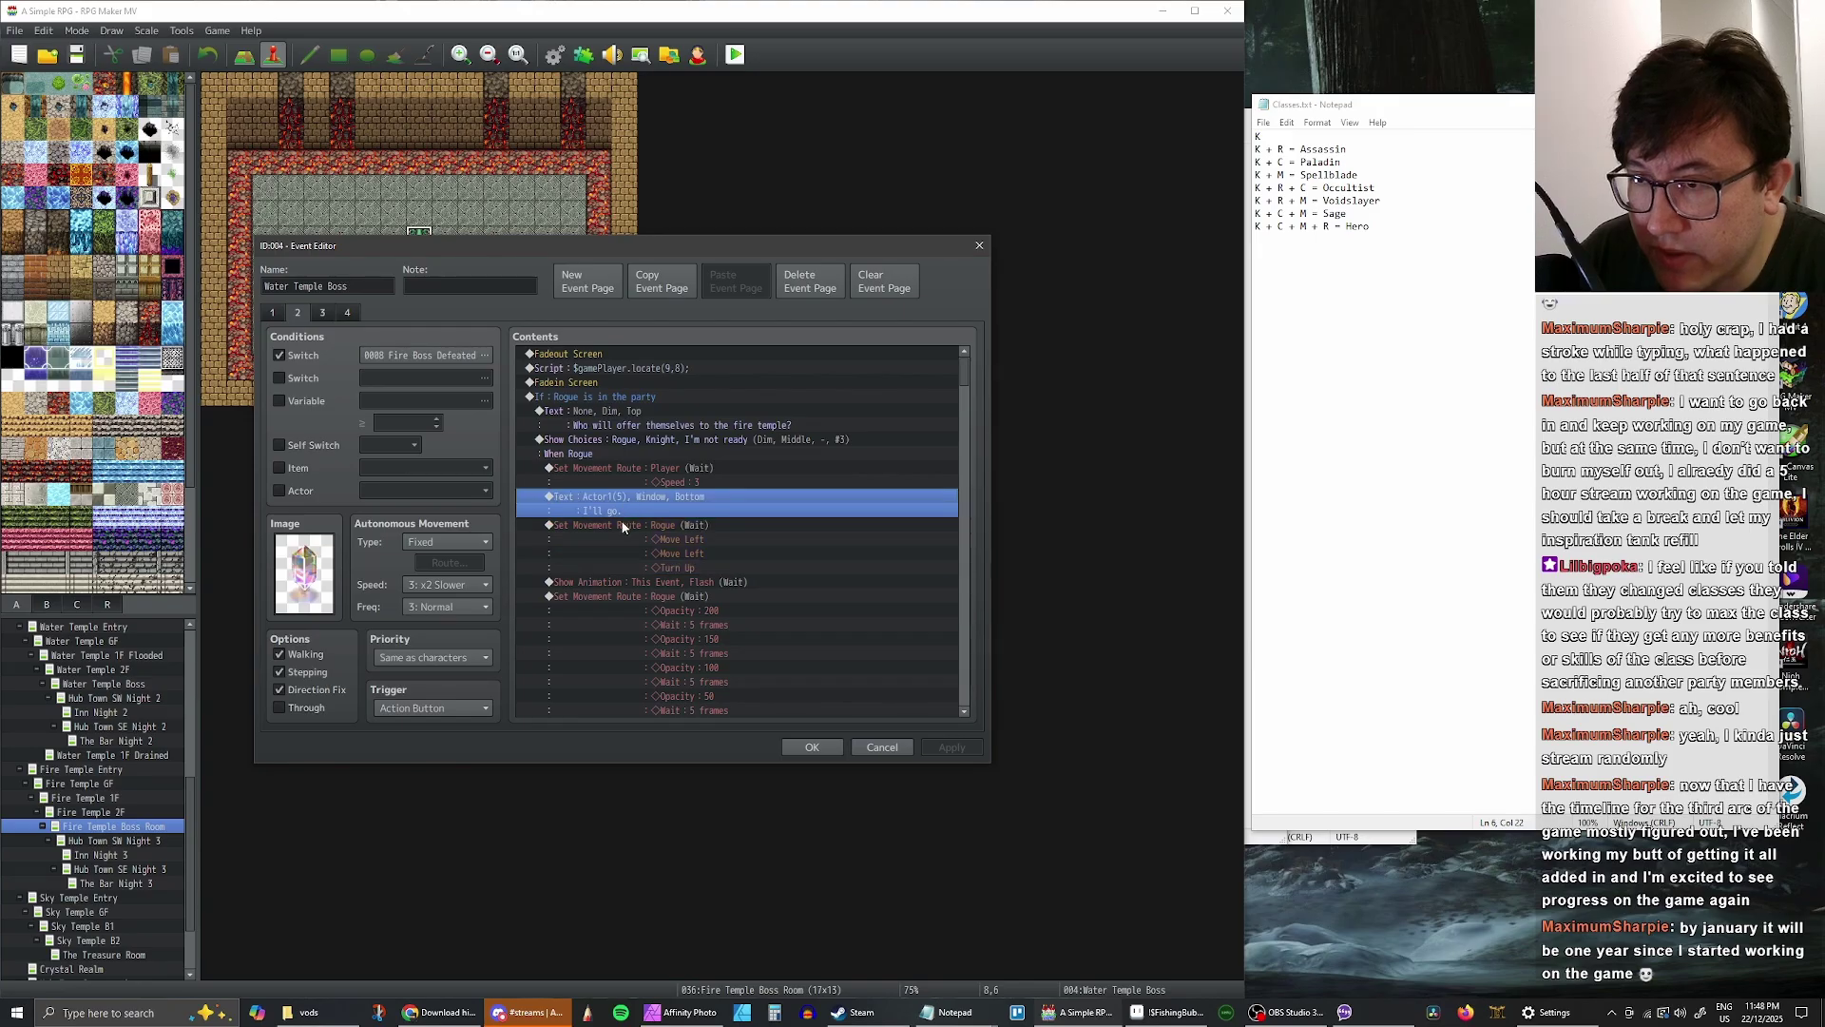
pyautogui.press('Down')
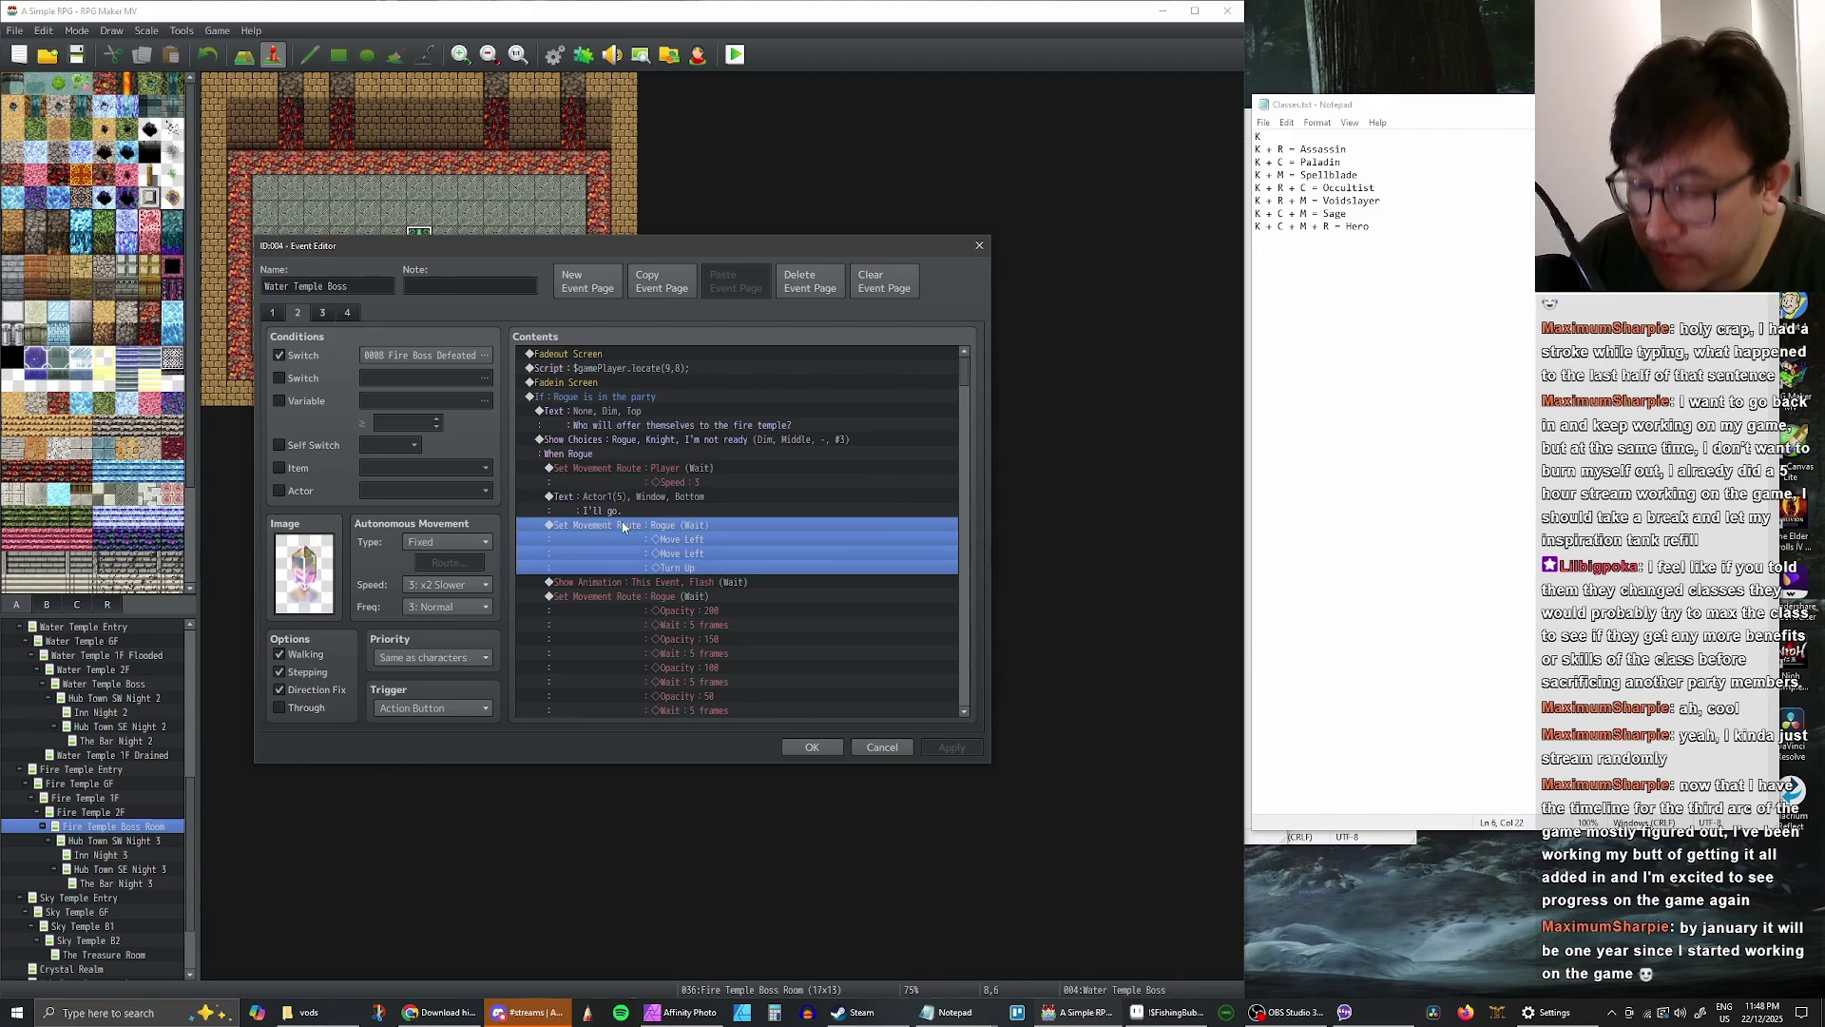
pyautogui.hotkey('ctrl', 'v')
# - Set the Knight's class to Hero in the Change Class command of the When Rogue branch
pyautogui.doubleClick(691, 524)
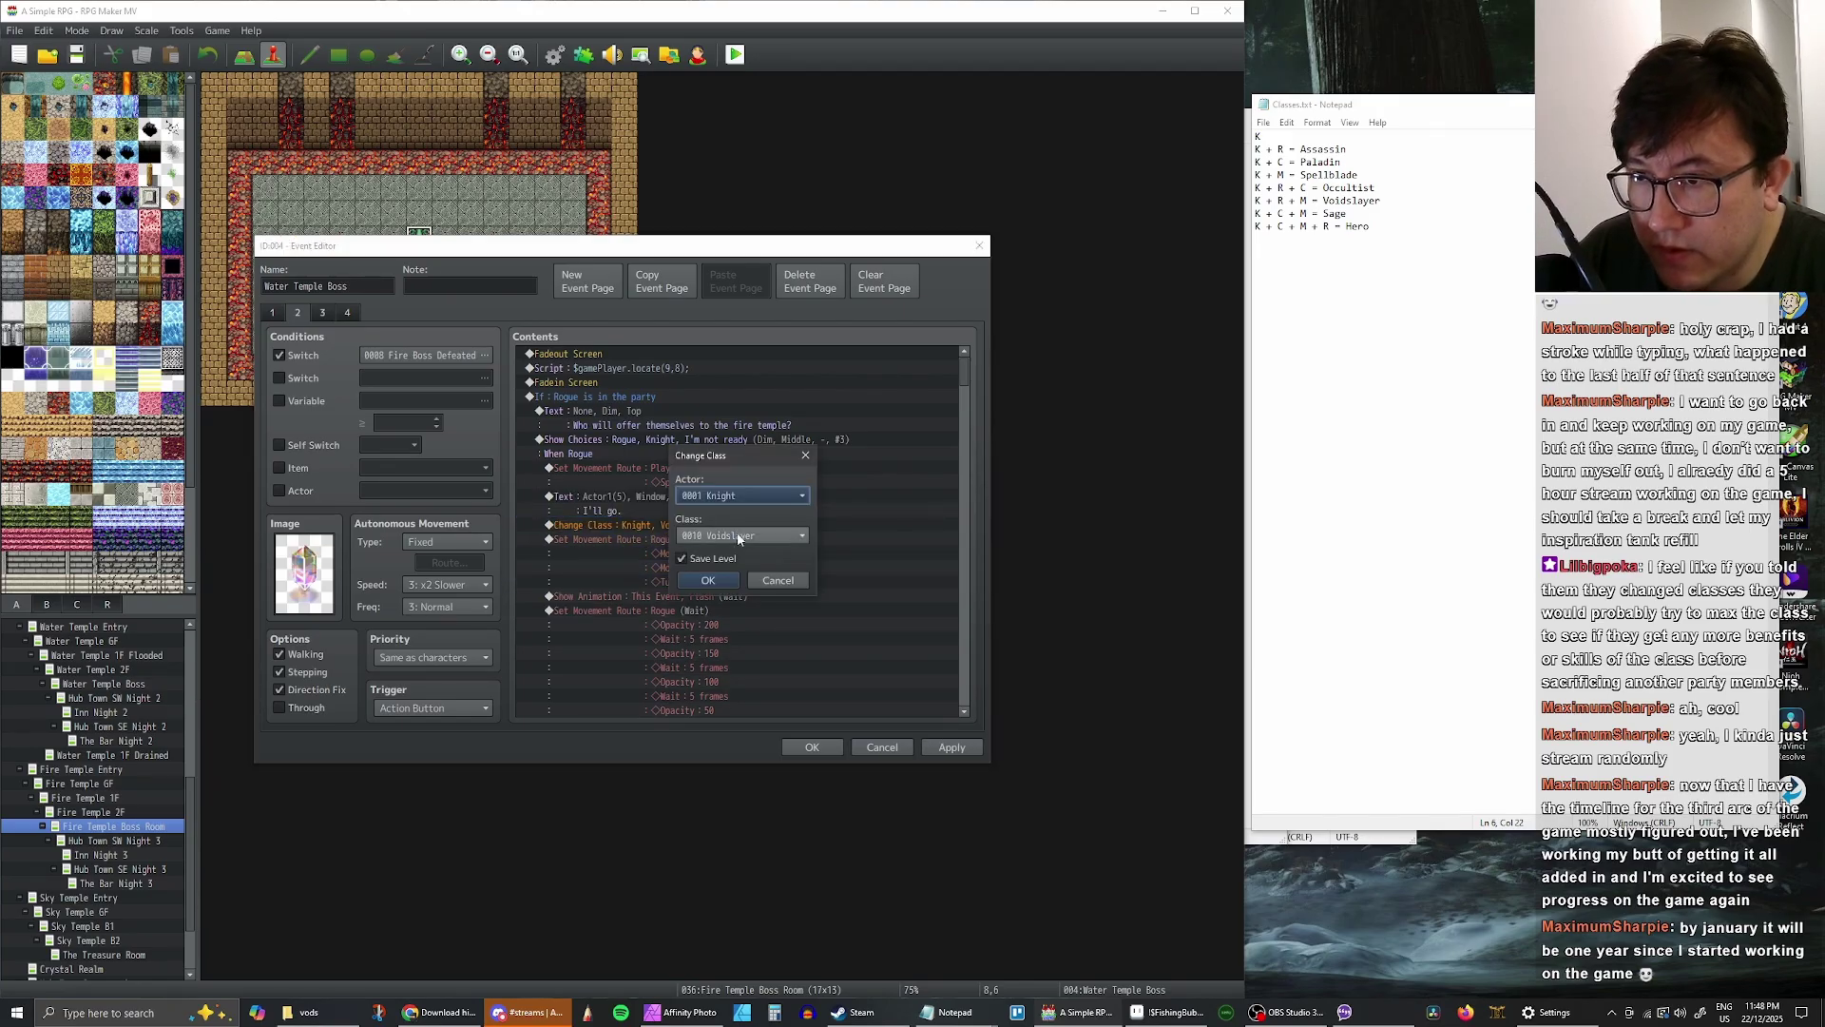
pyautogui.click(739, 537)
pyautogui.click(715, 718)
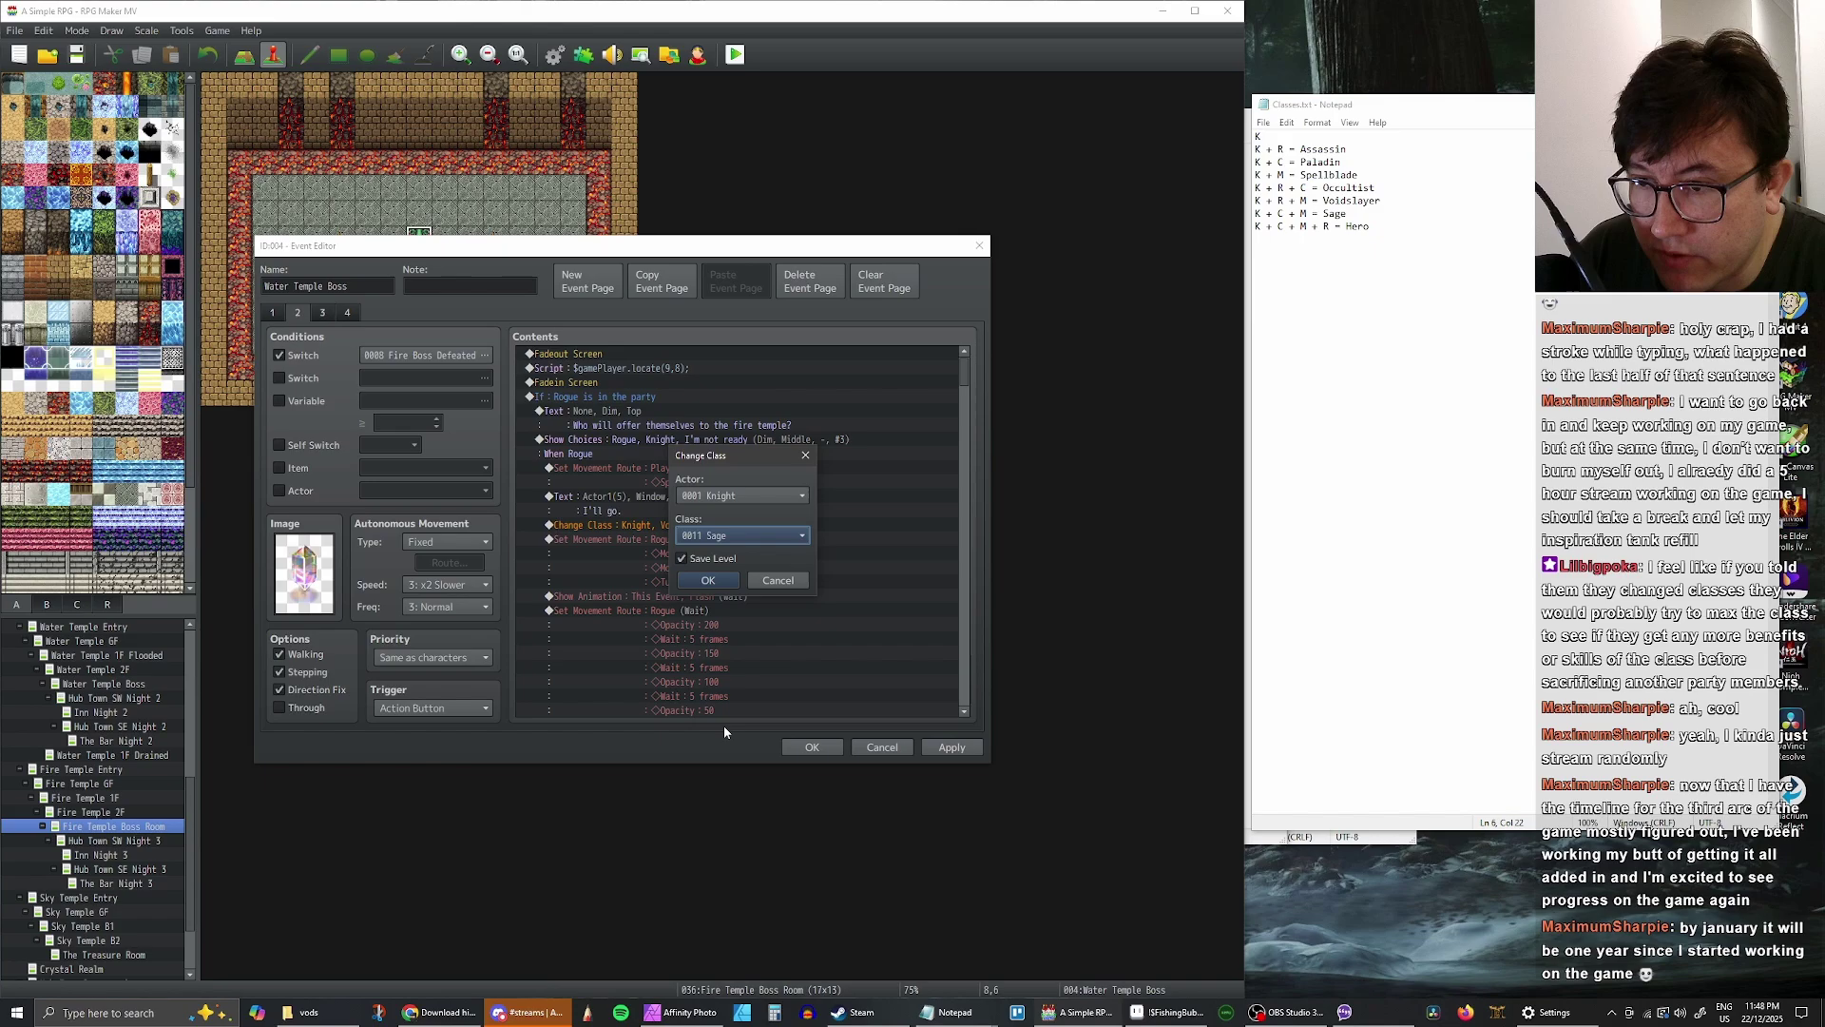
pyautogui.click(757, 538)
pyautogui.click(789, 734)
pyautogui.click(721, 576)
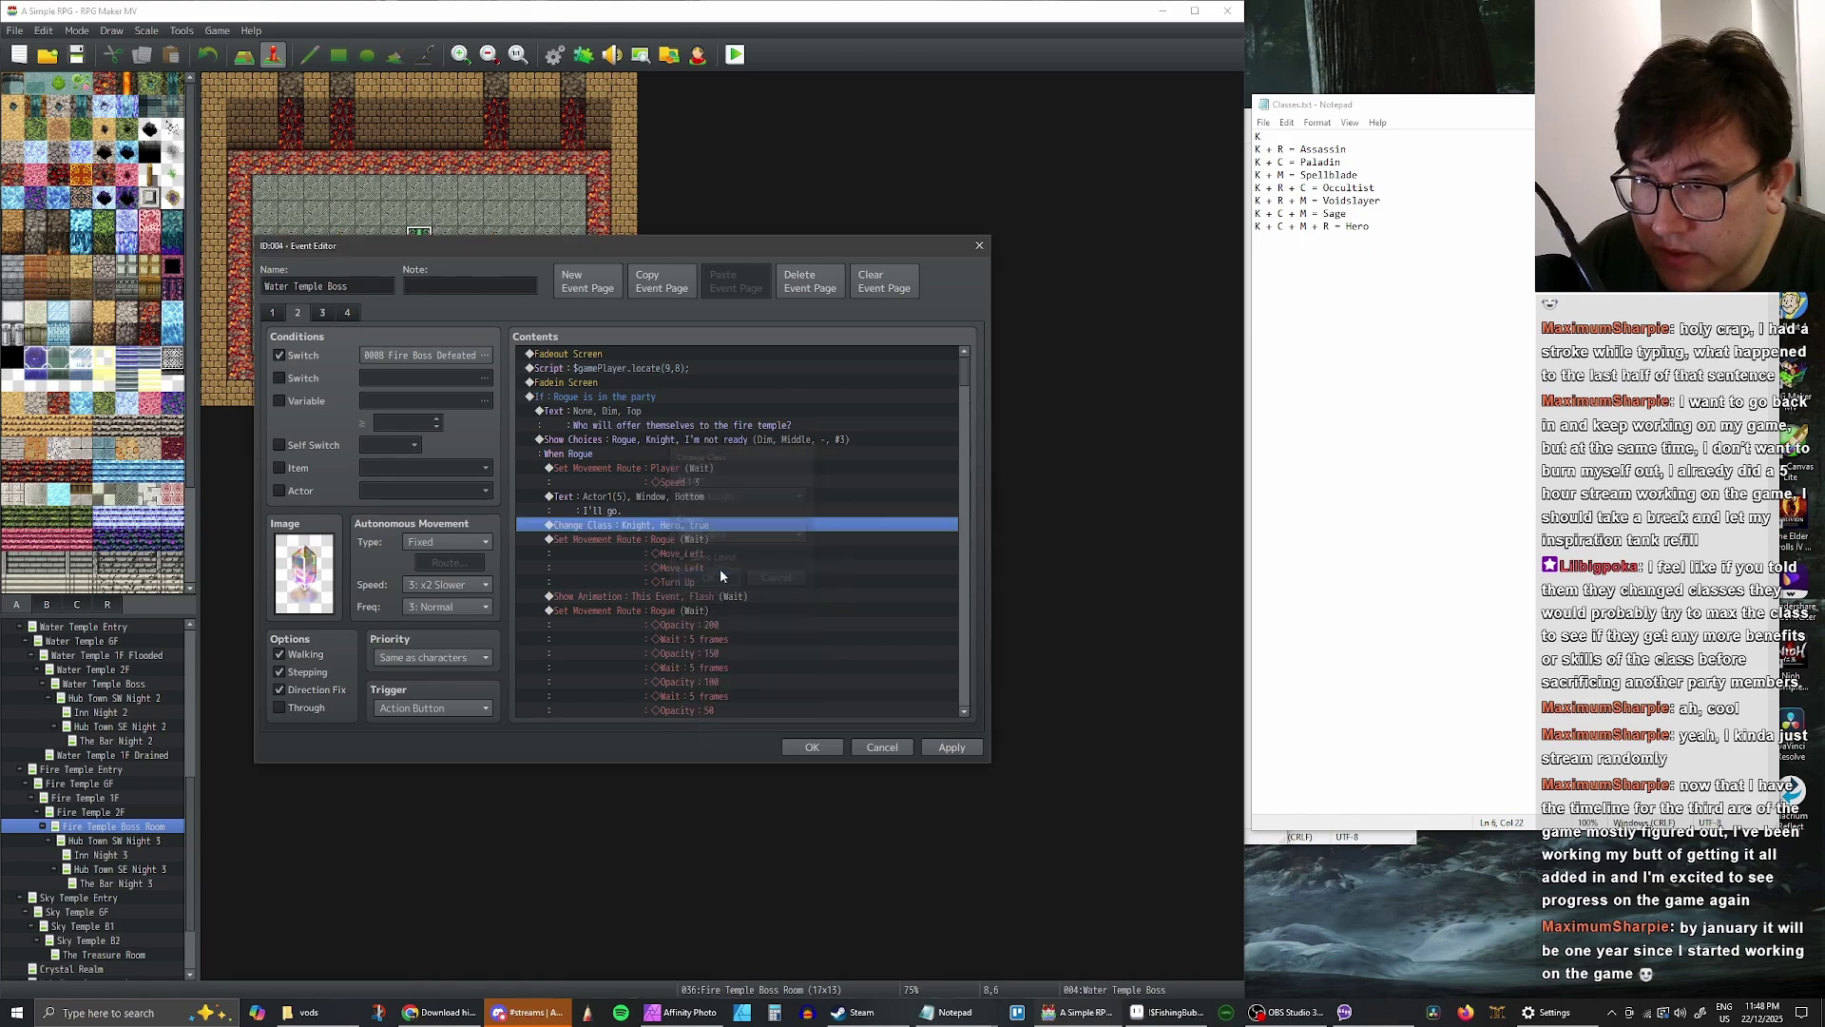
# - Paste the Knight-to-Hero Change Class command before the Mage's movement route in the When Mage branch
pyautogui.scroll(-10, 781, 515)
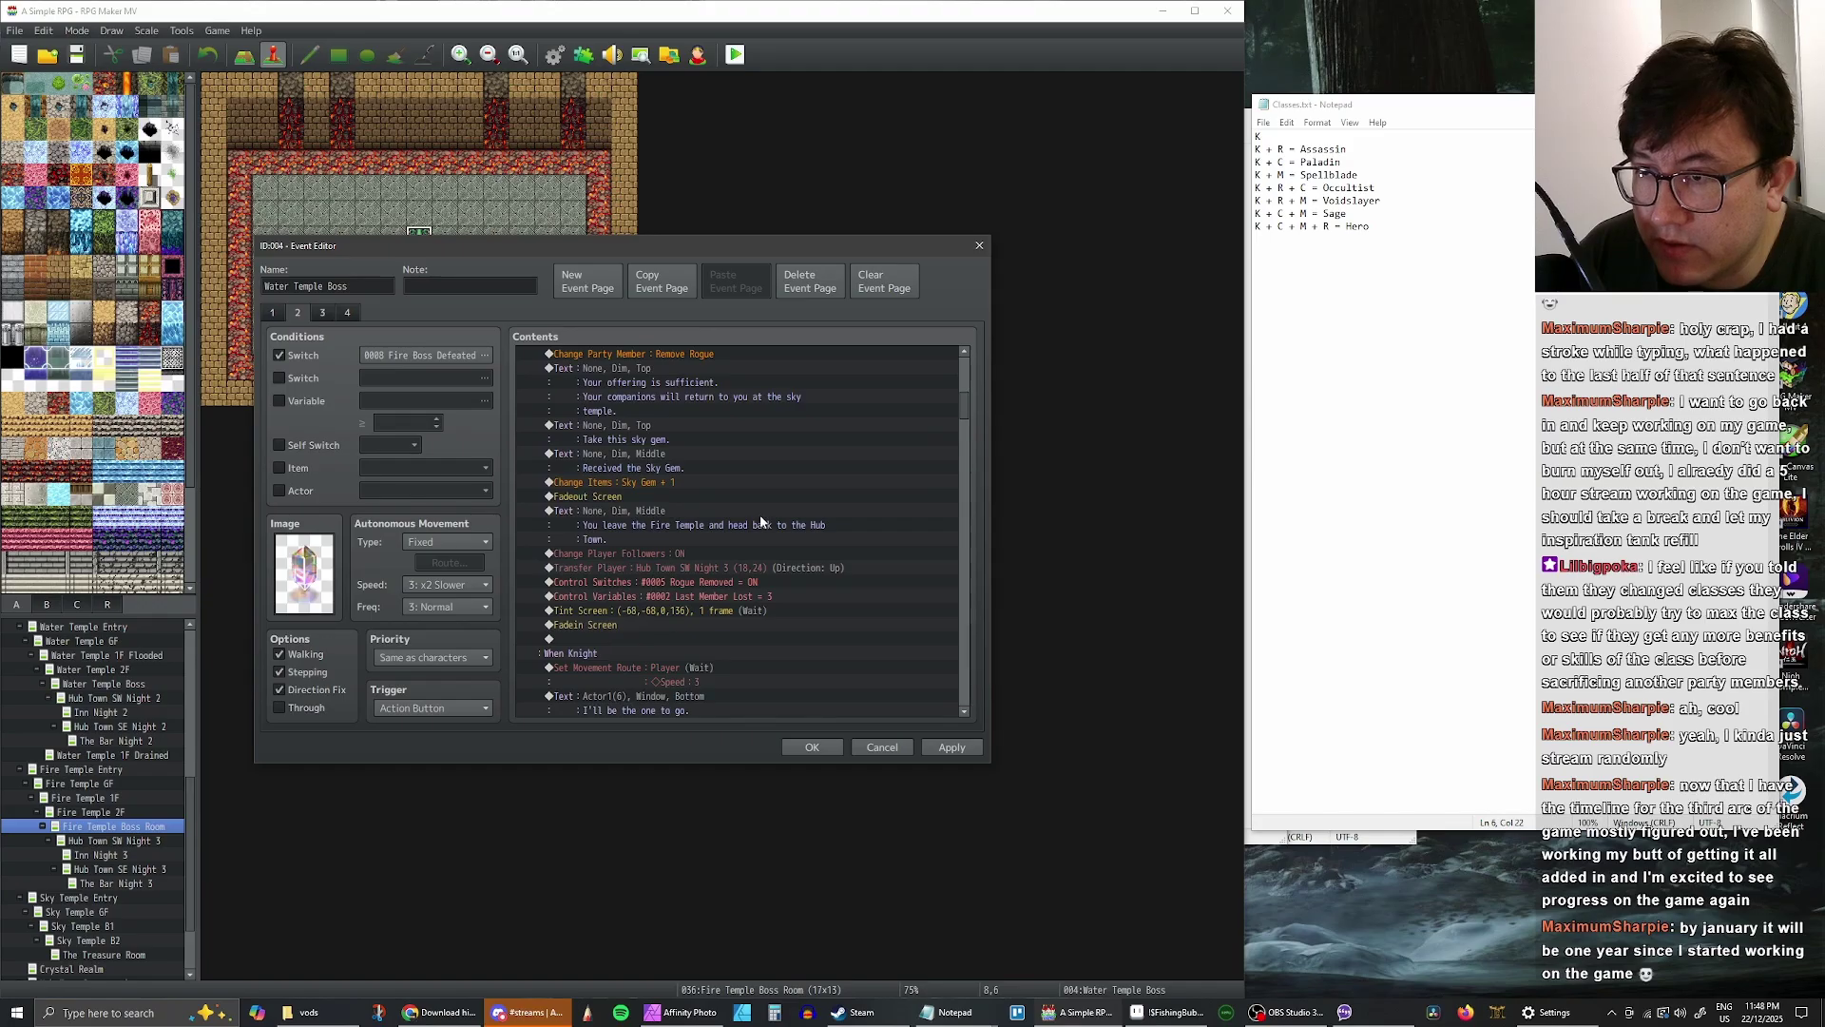
pyautogui.scroll(4, 751, 521)
pyautogui.scroll(-10, 747, 533)
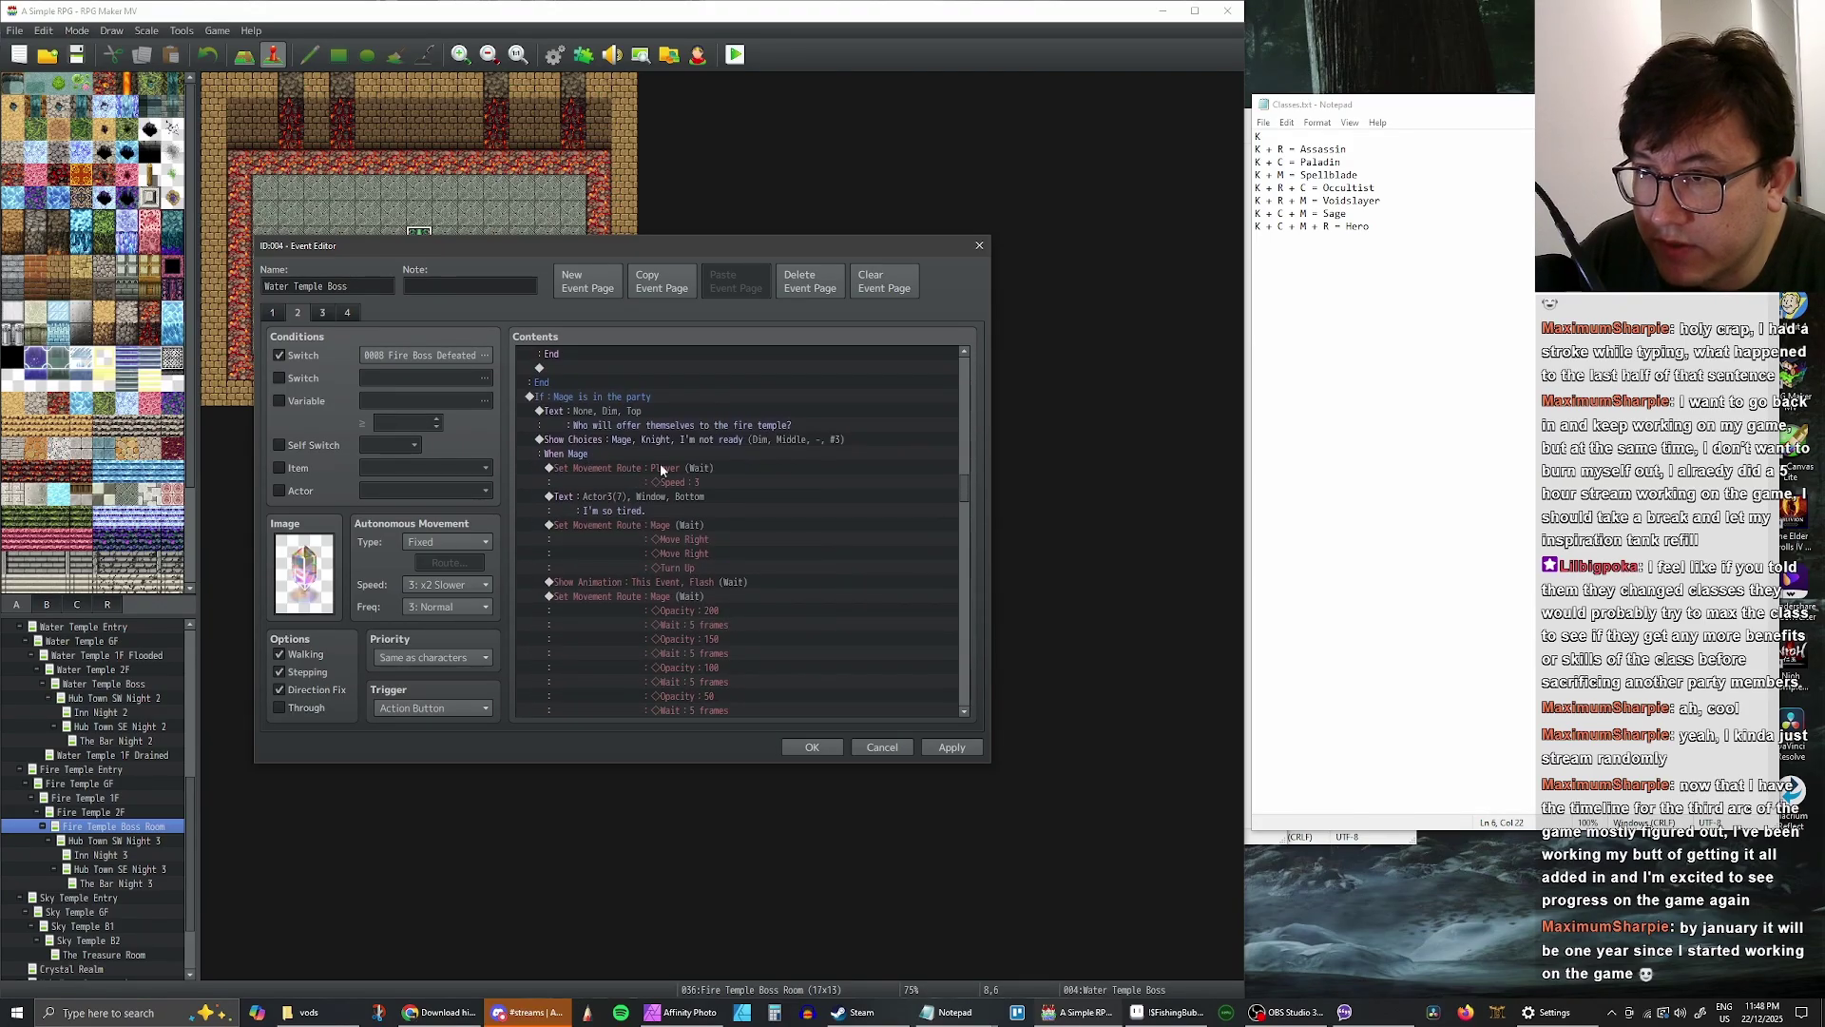
pyautogui.click(685, 525)
pyautogui.scroll(-9, 721, 523)
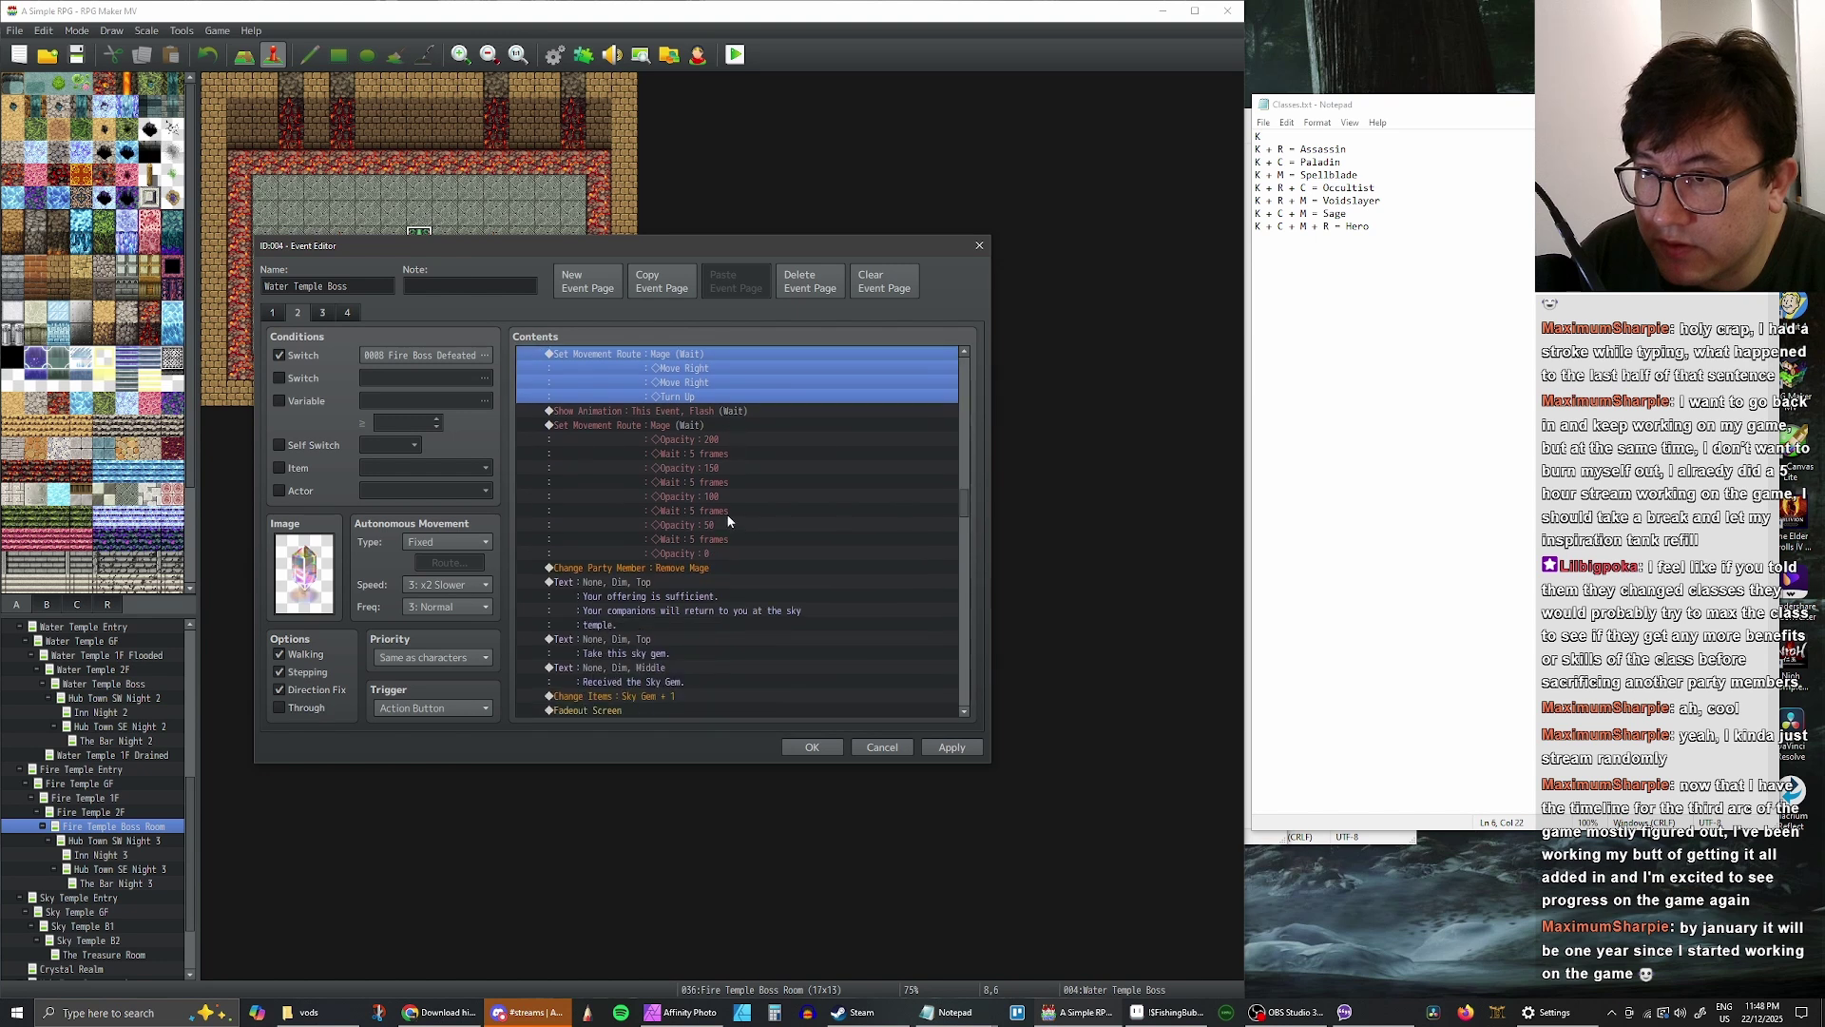
pyautogui.scroll(-6, 718, 525)
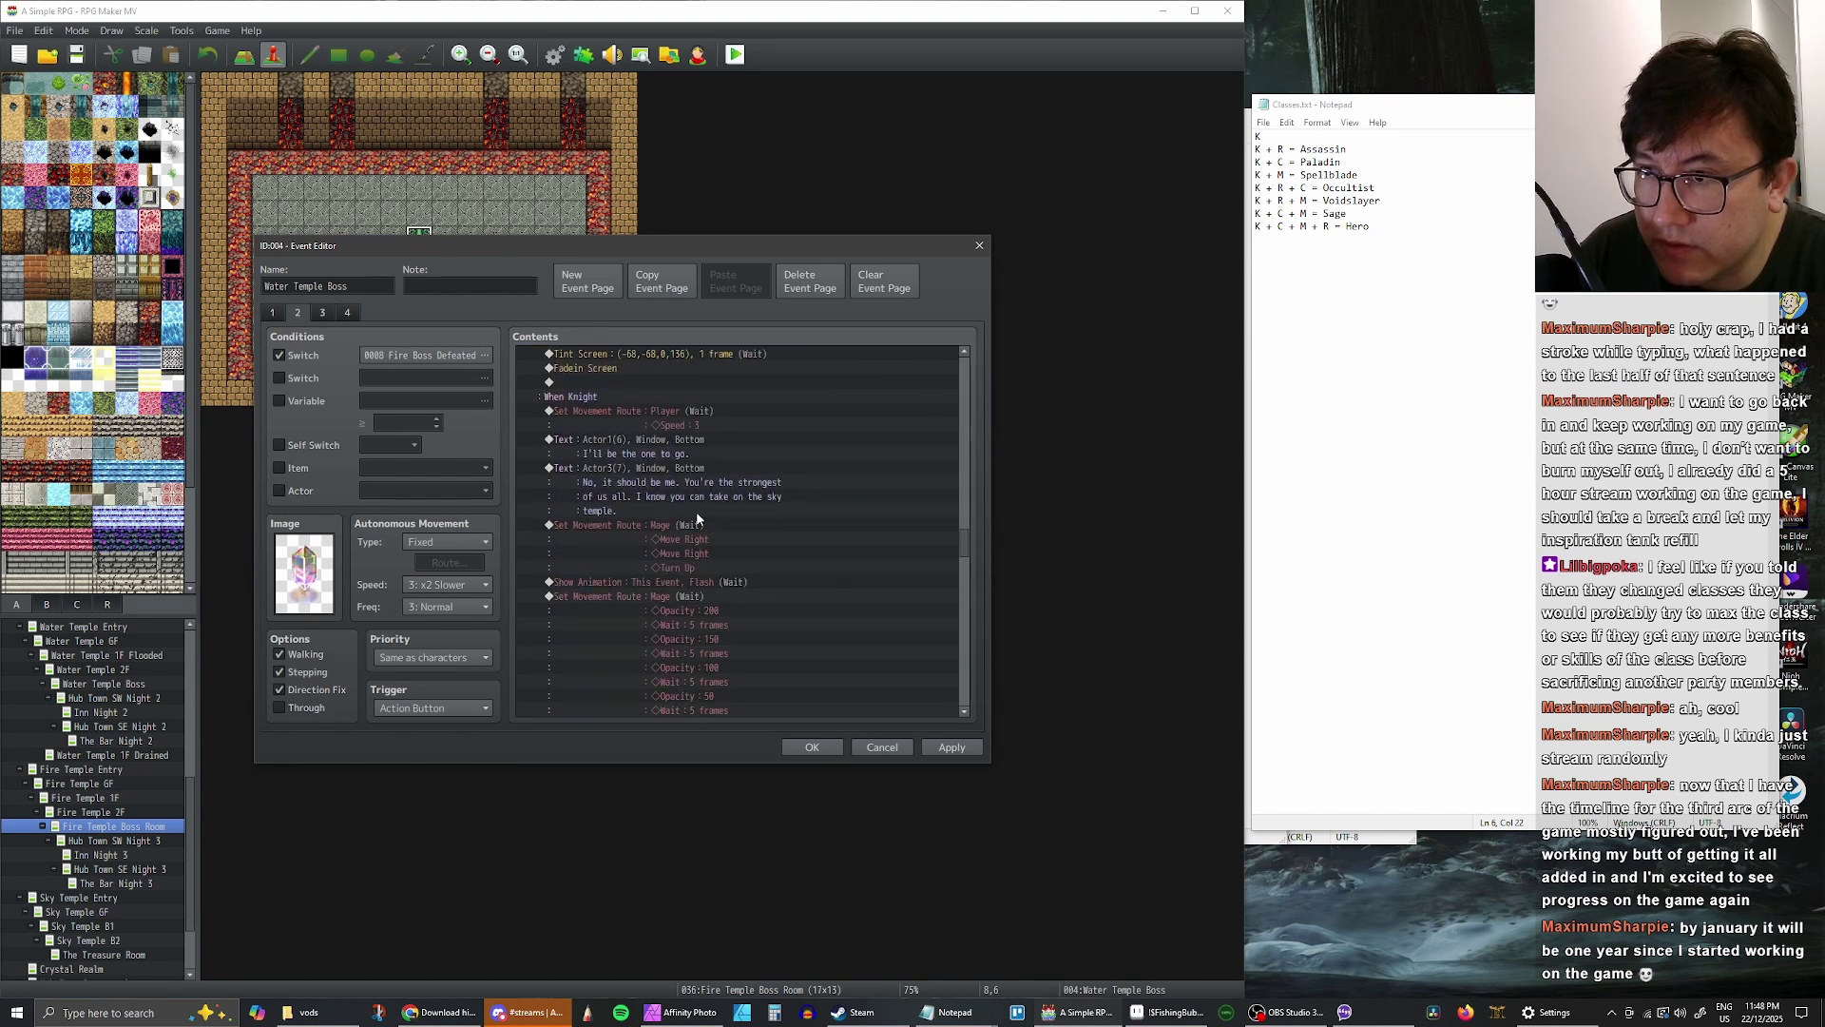
pyautogui.scroll(6, 695, 481)
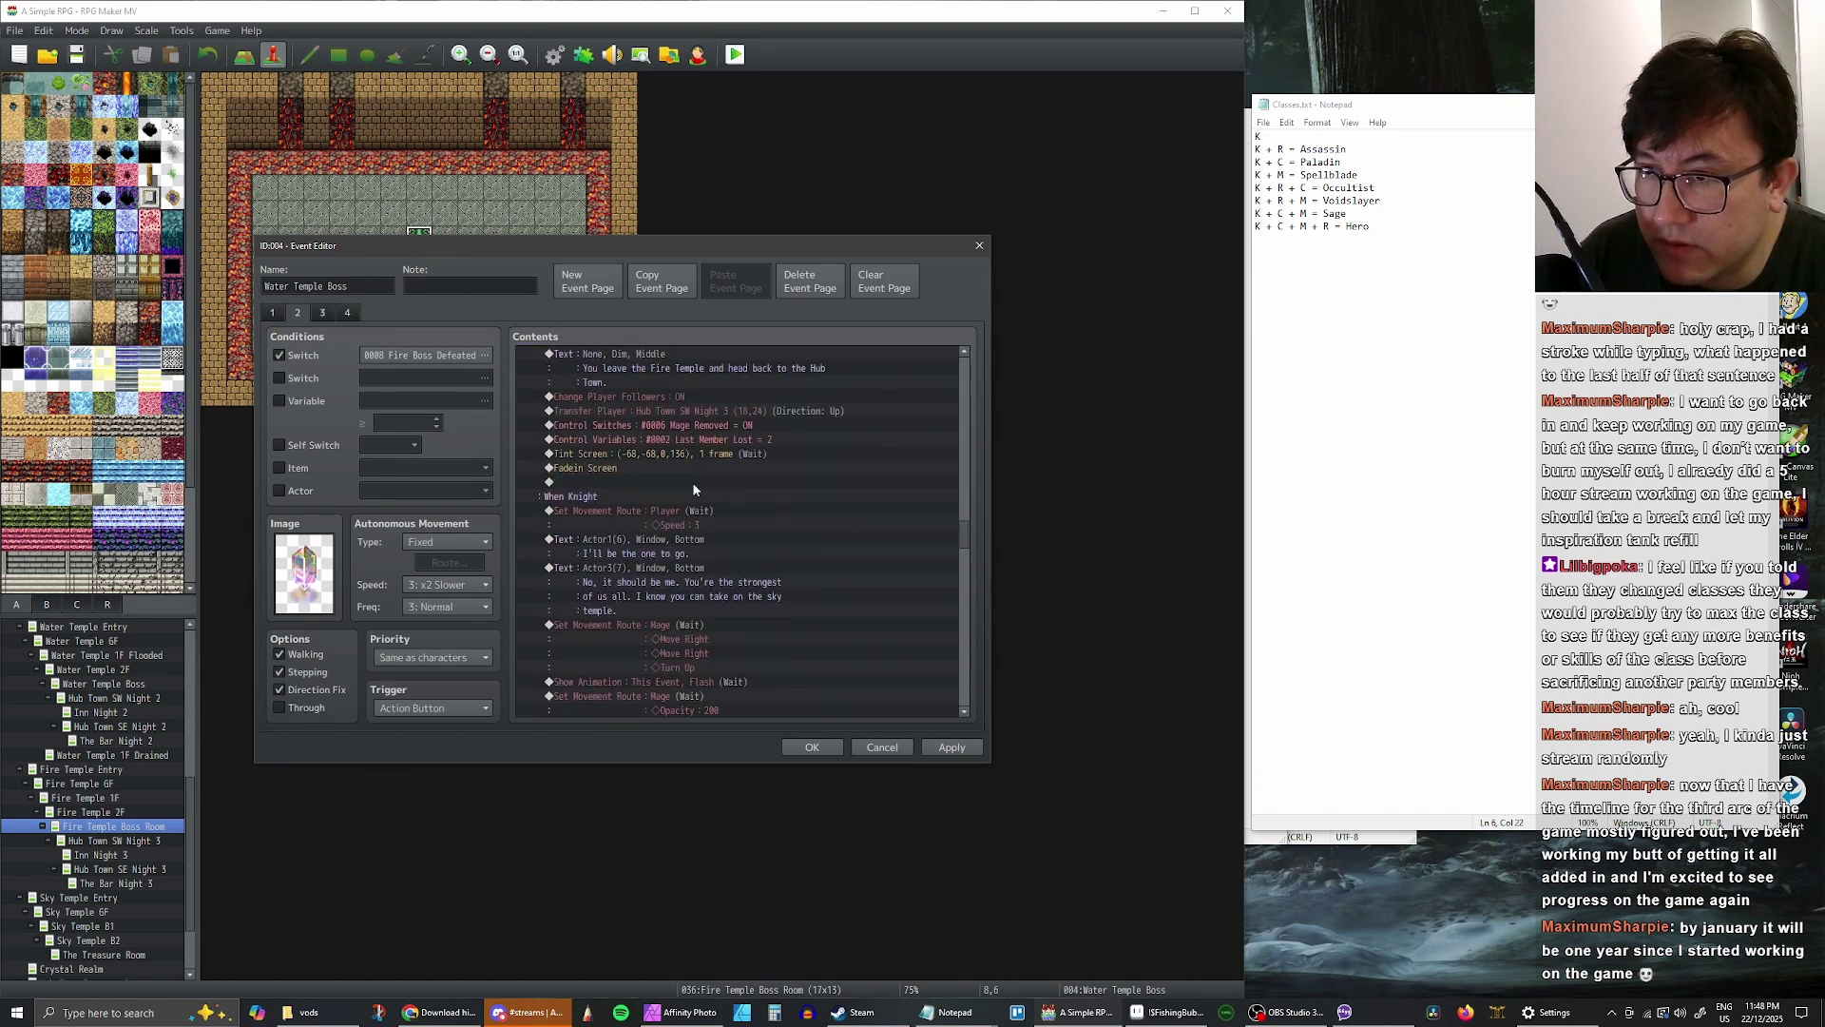
# - Paste the Knight-to-Hero Change Class command into the remaining sacrifice branches, apply the changes and close the Fire Temple crystal event
pyautogui.moveTo(963, 519); pyautogui.dragTo(965, 687)
pyautogui.click(665, 474)
pyautogui.write('Change Class : Knight, Hero, true')
pyautogui.click(912, 570)
pyautogui.hotkey('ctrl', 'v')
pyautogui.click(652, 535)
pyautogui.hotkey('ctrl', 'v')
pyautogui.click(656, 534)
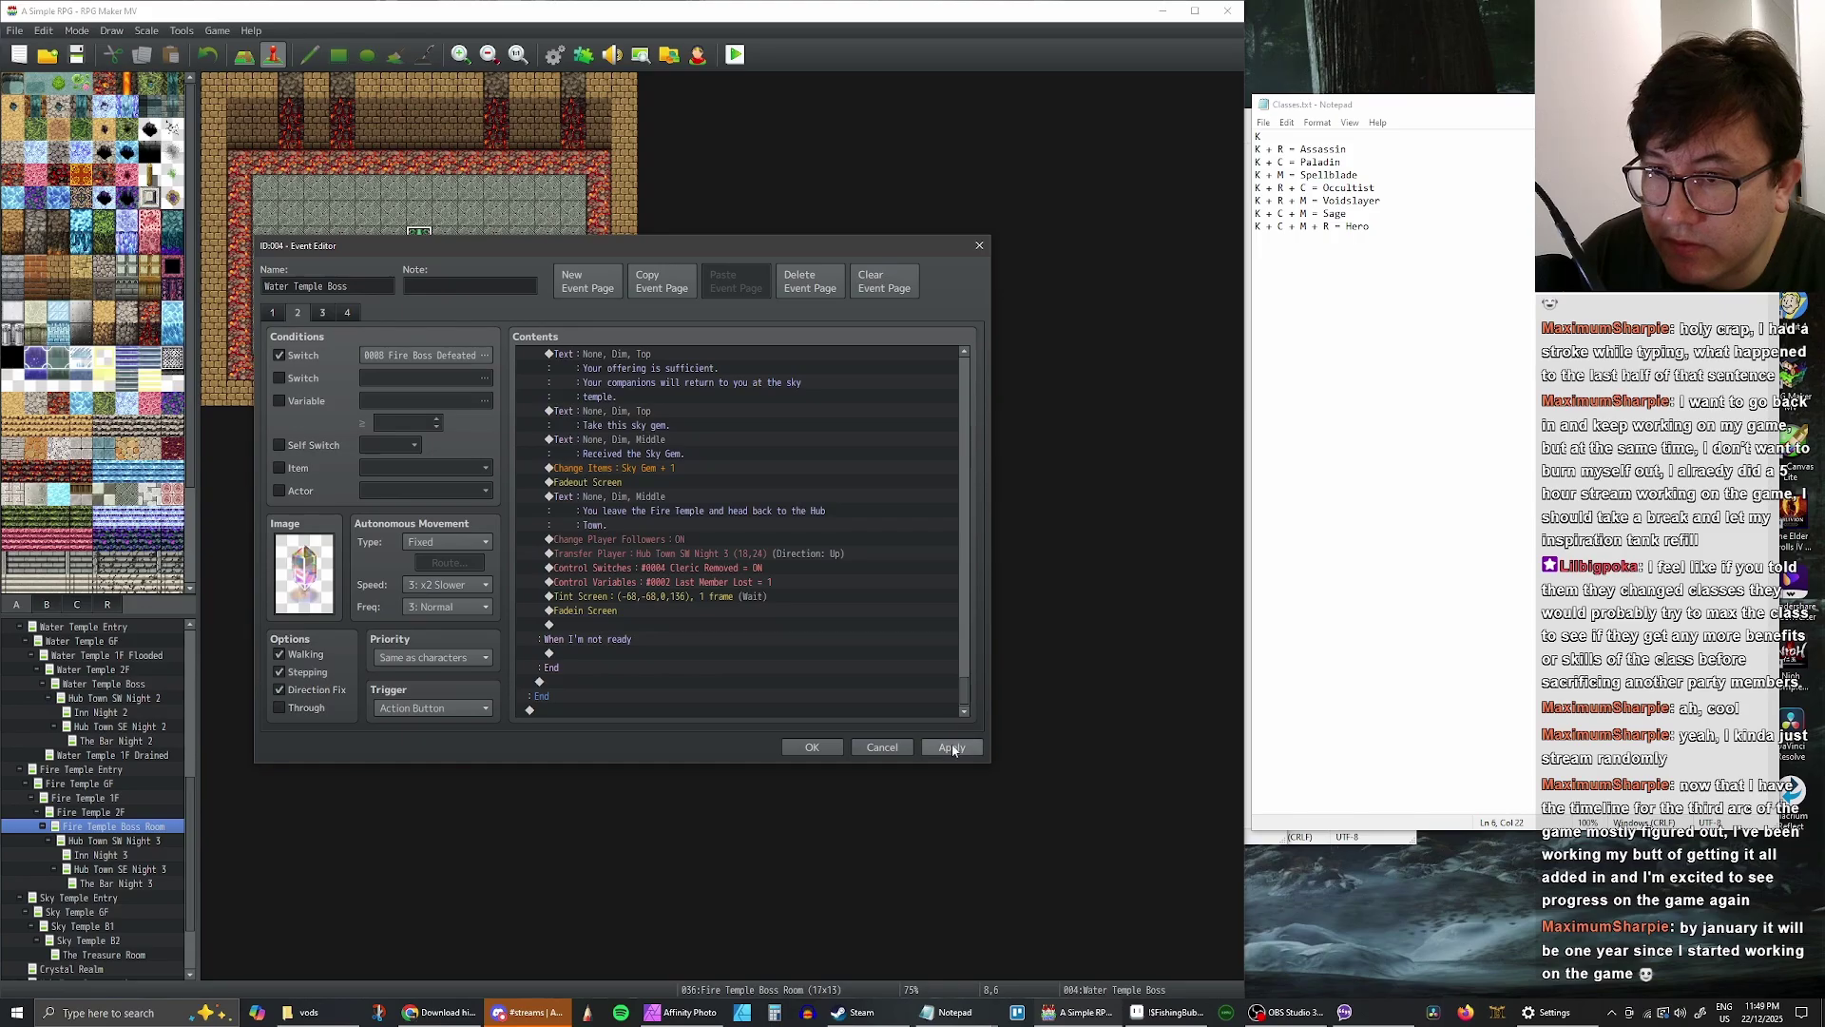
pyautogui.click(813, 747)
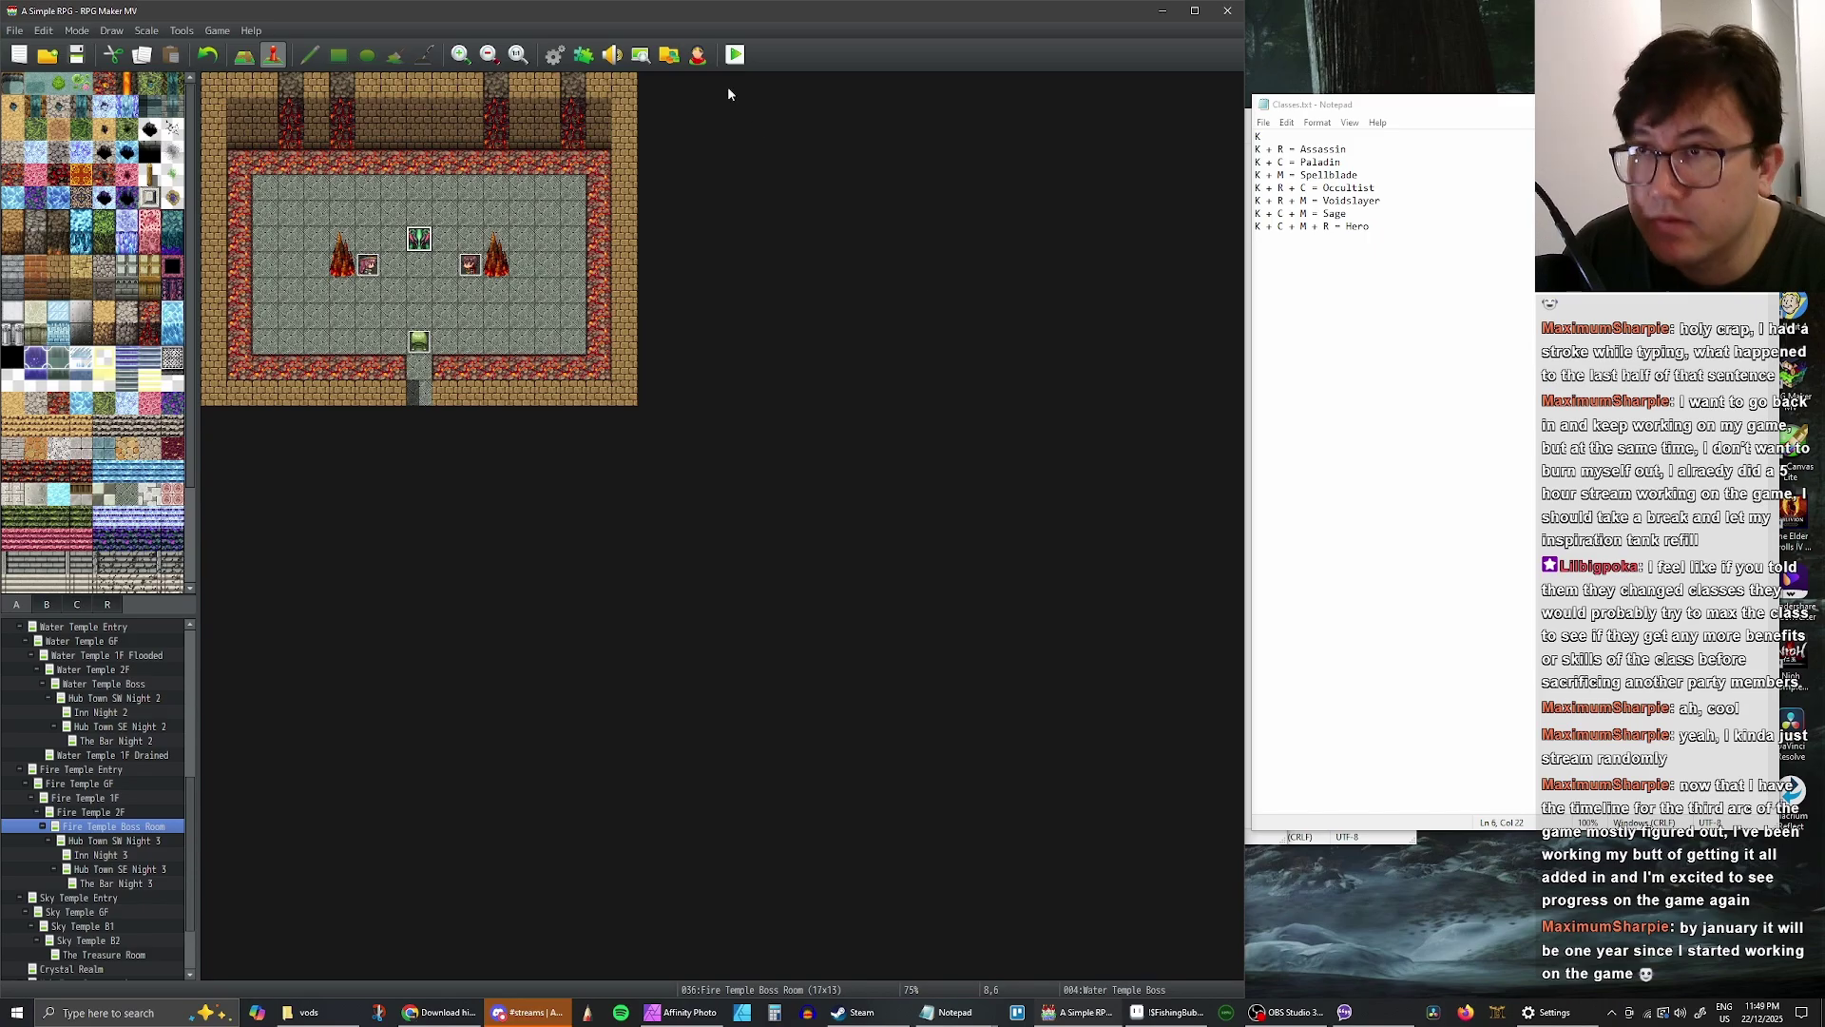
# - Start a playtest of the game and load save File 2
pyautogui.click(735, 55)
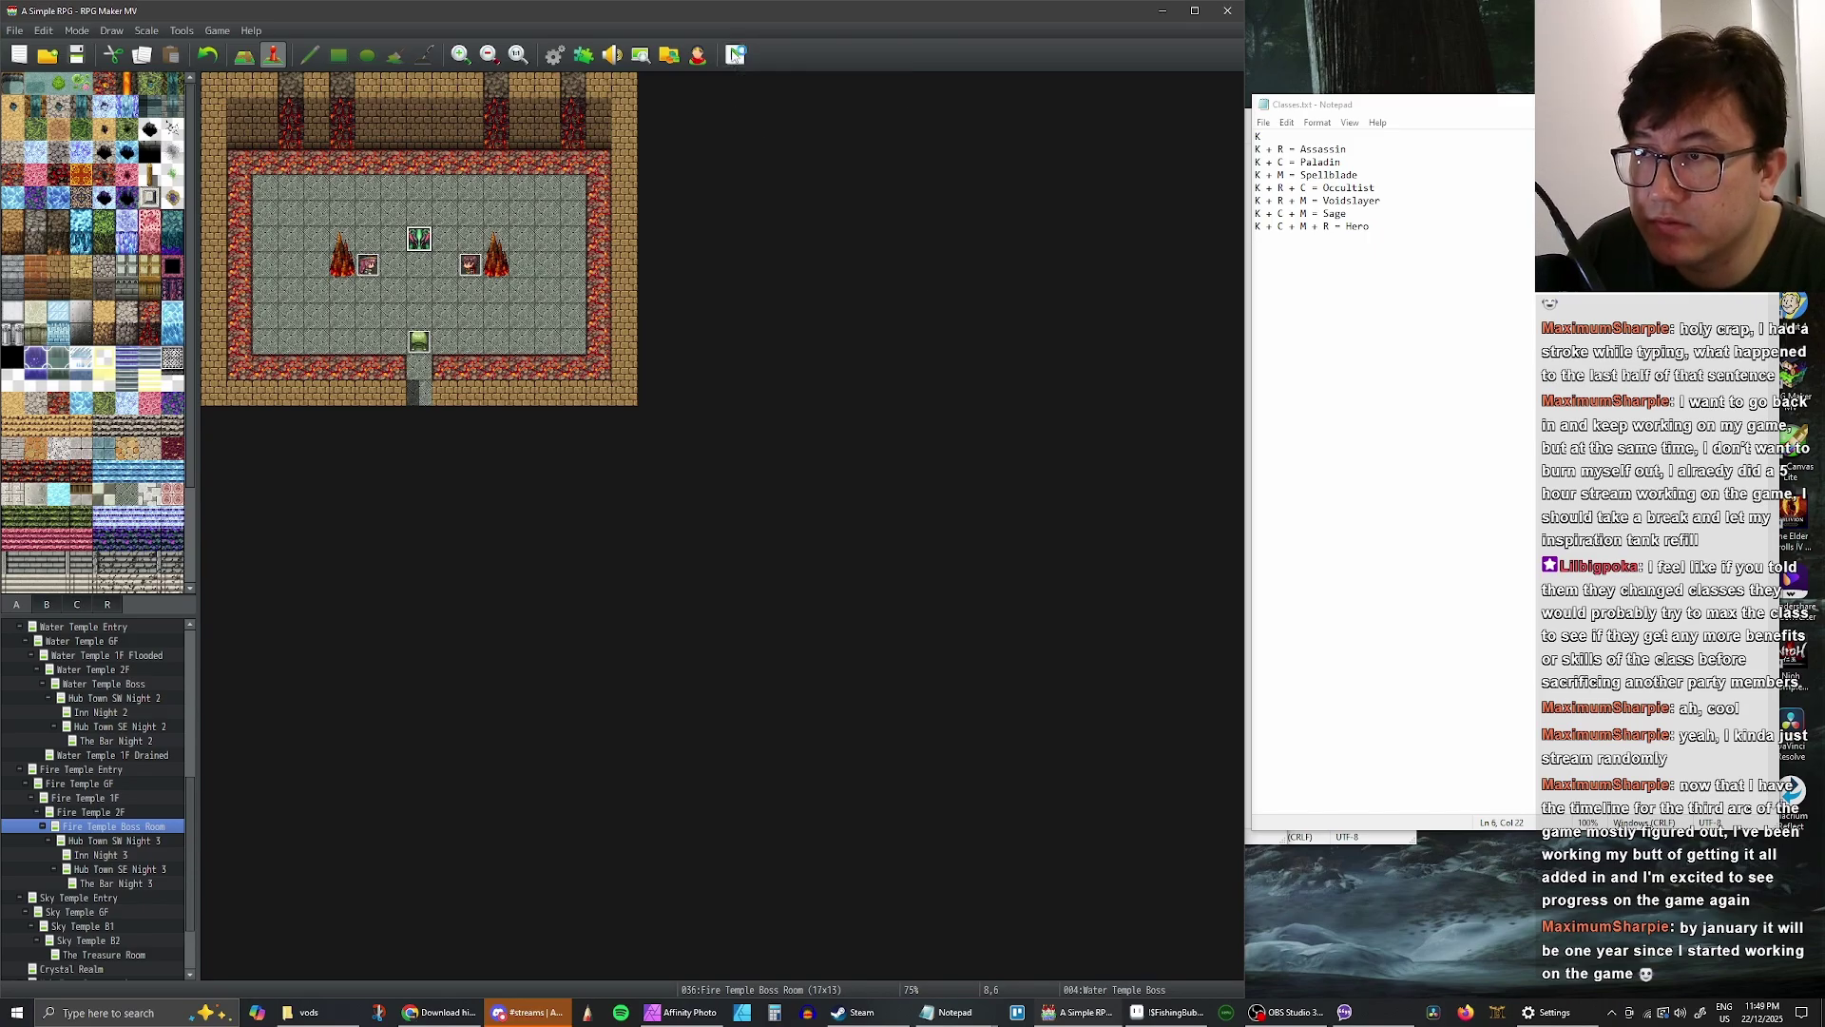
pyautogui.click(1155, 273)
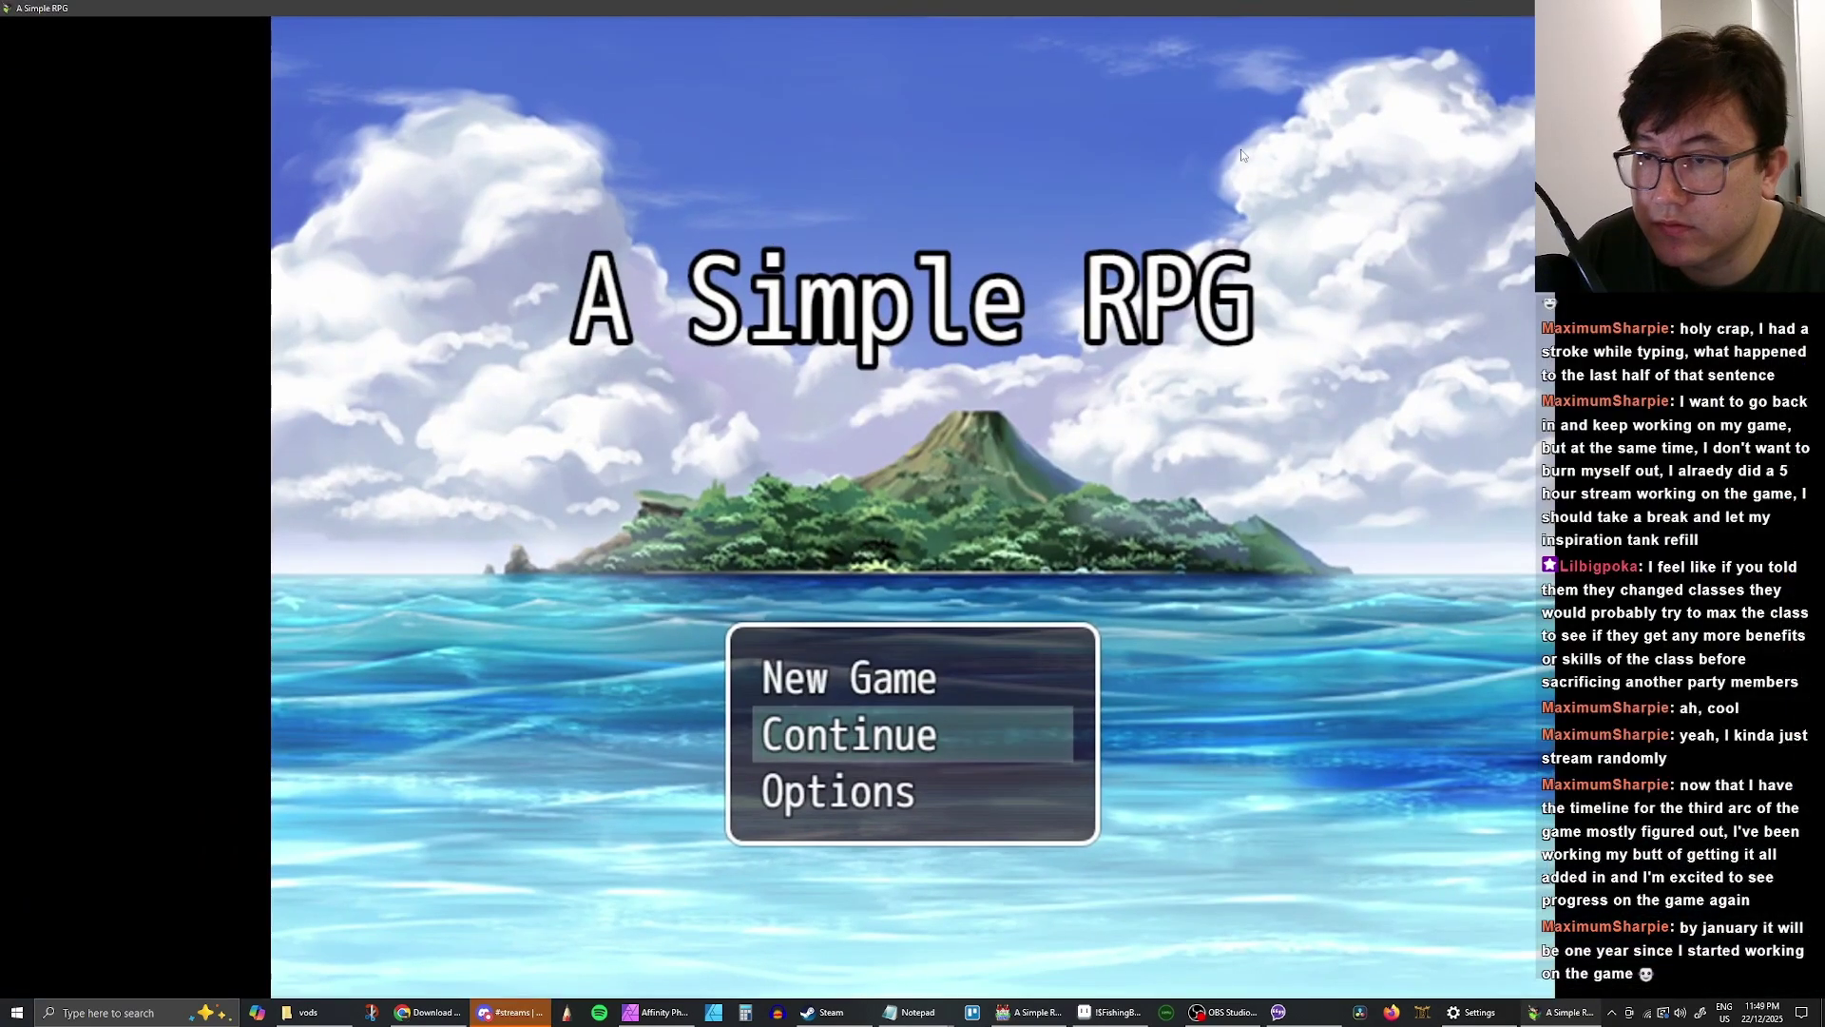
pyautogui.press('Return')
pyautogui.press('Up')
pyautogui.press('Up')
pyautogui.press('Up')
pyautogui.press('Up')
pyautogui.press('Up')
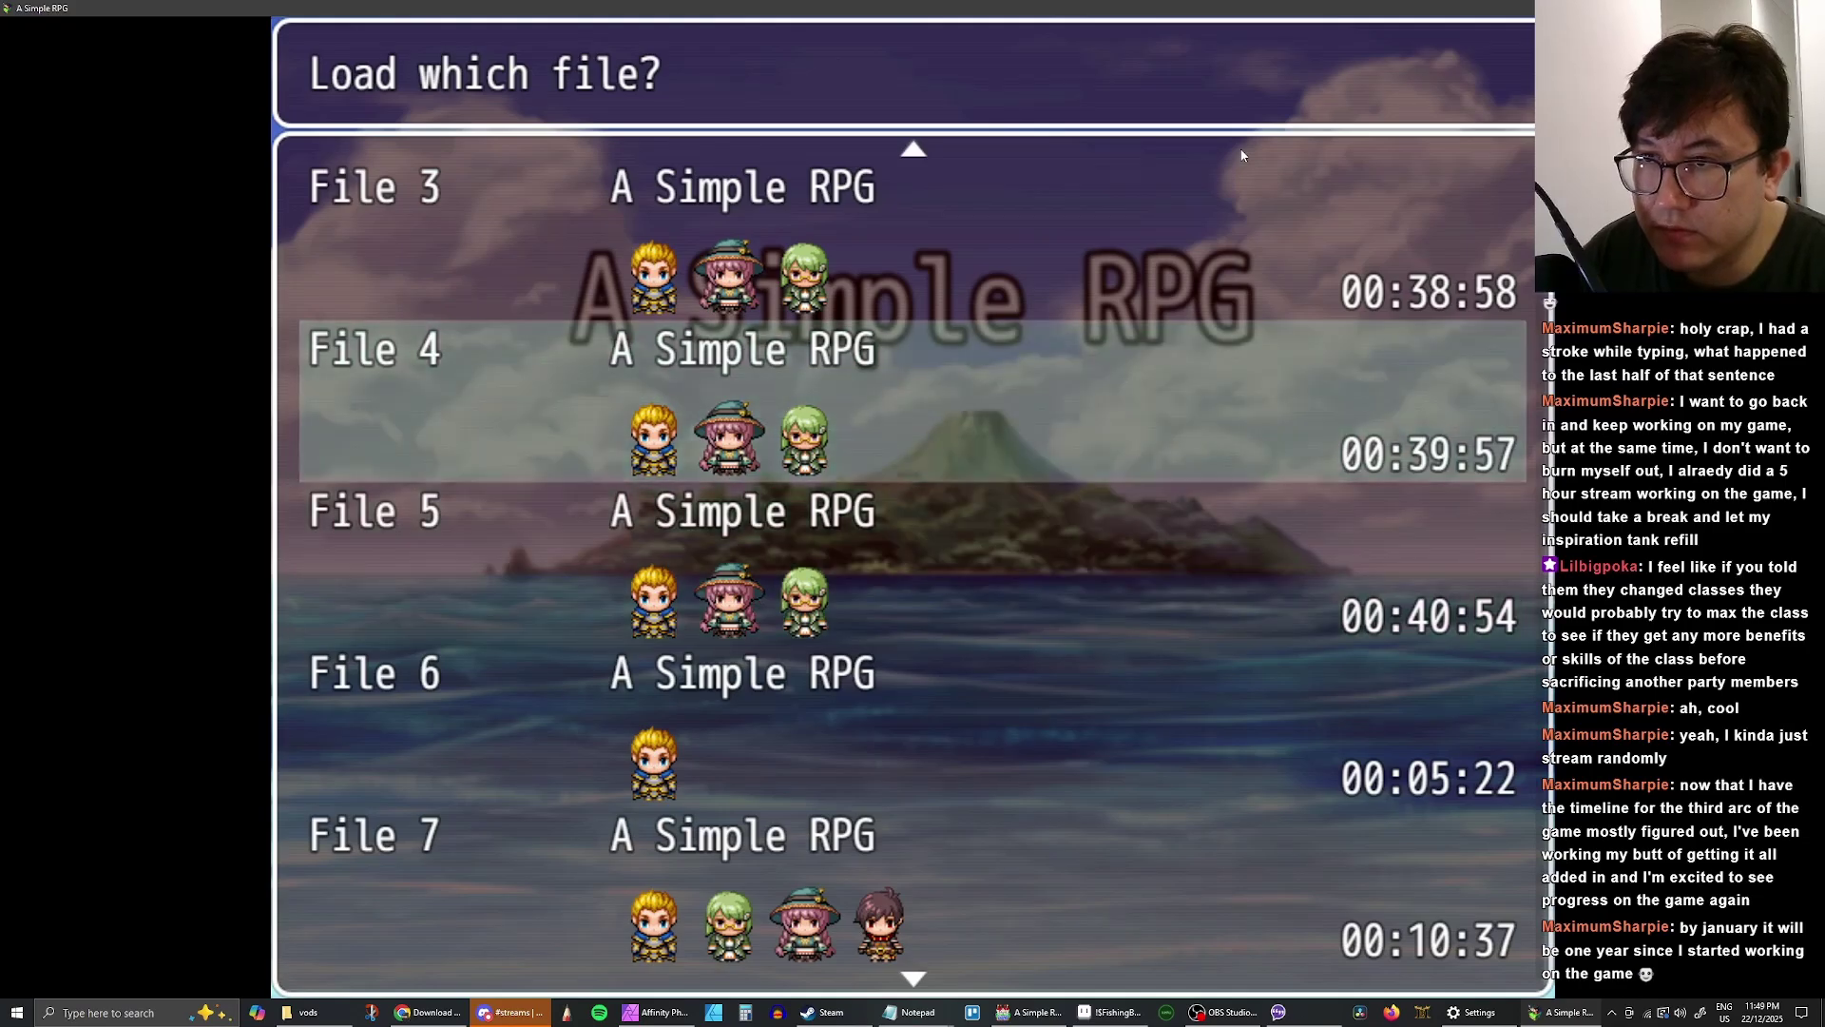
pyautogui.press('Down')
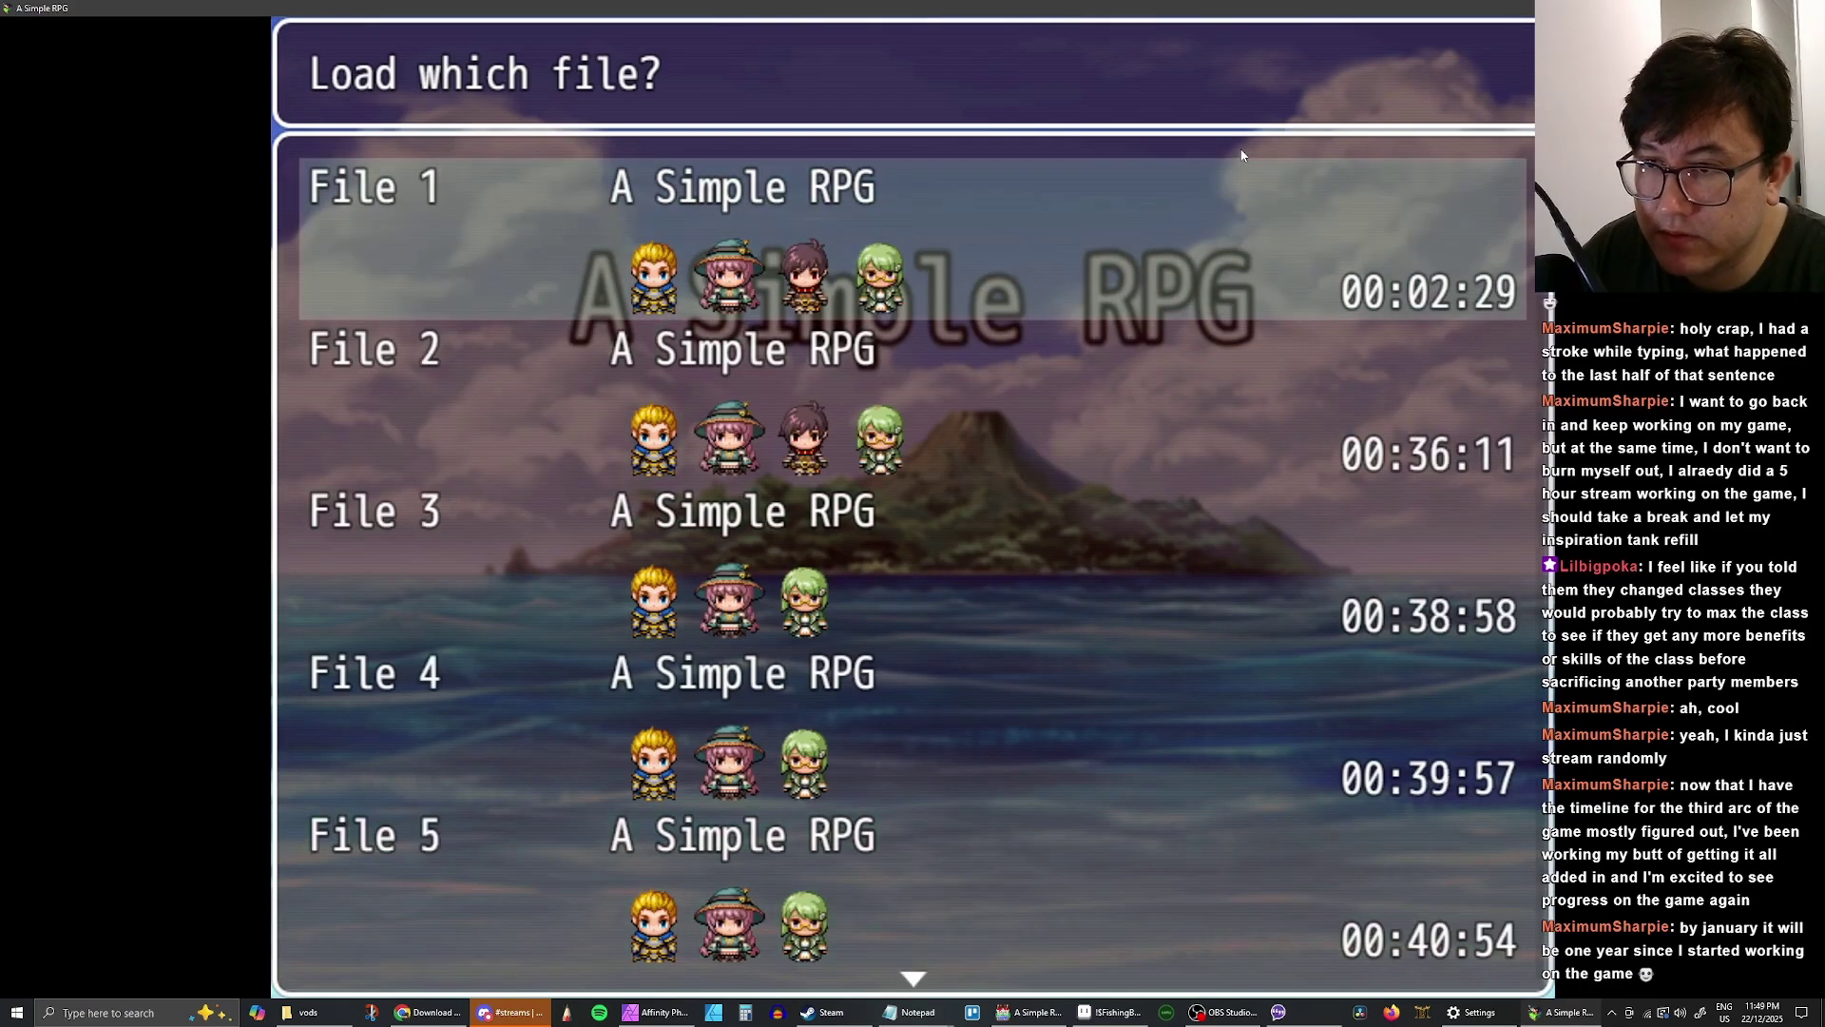
pyautogui.press('Down')
pyautogui.press('Down')
pyautogui.press('Up')
pyautogui.press('Return')
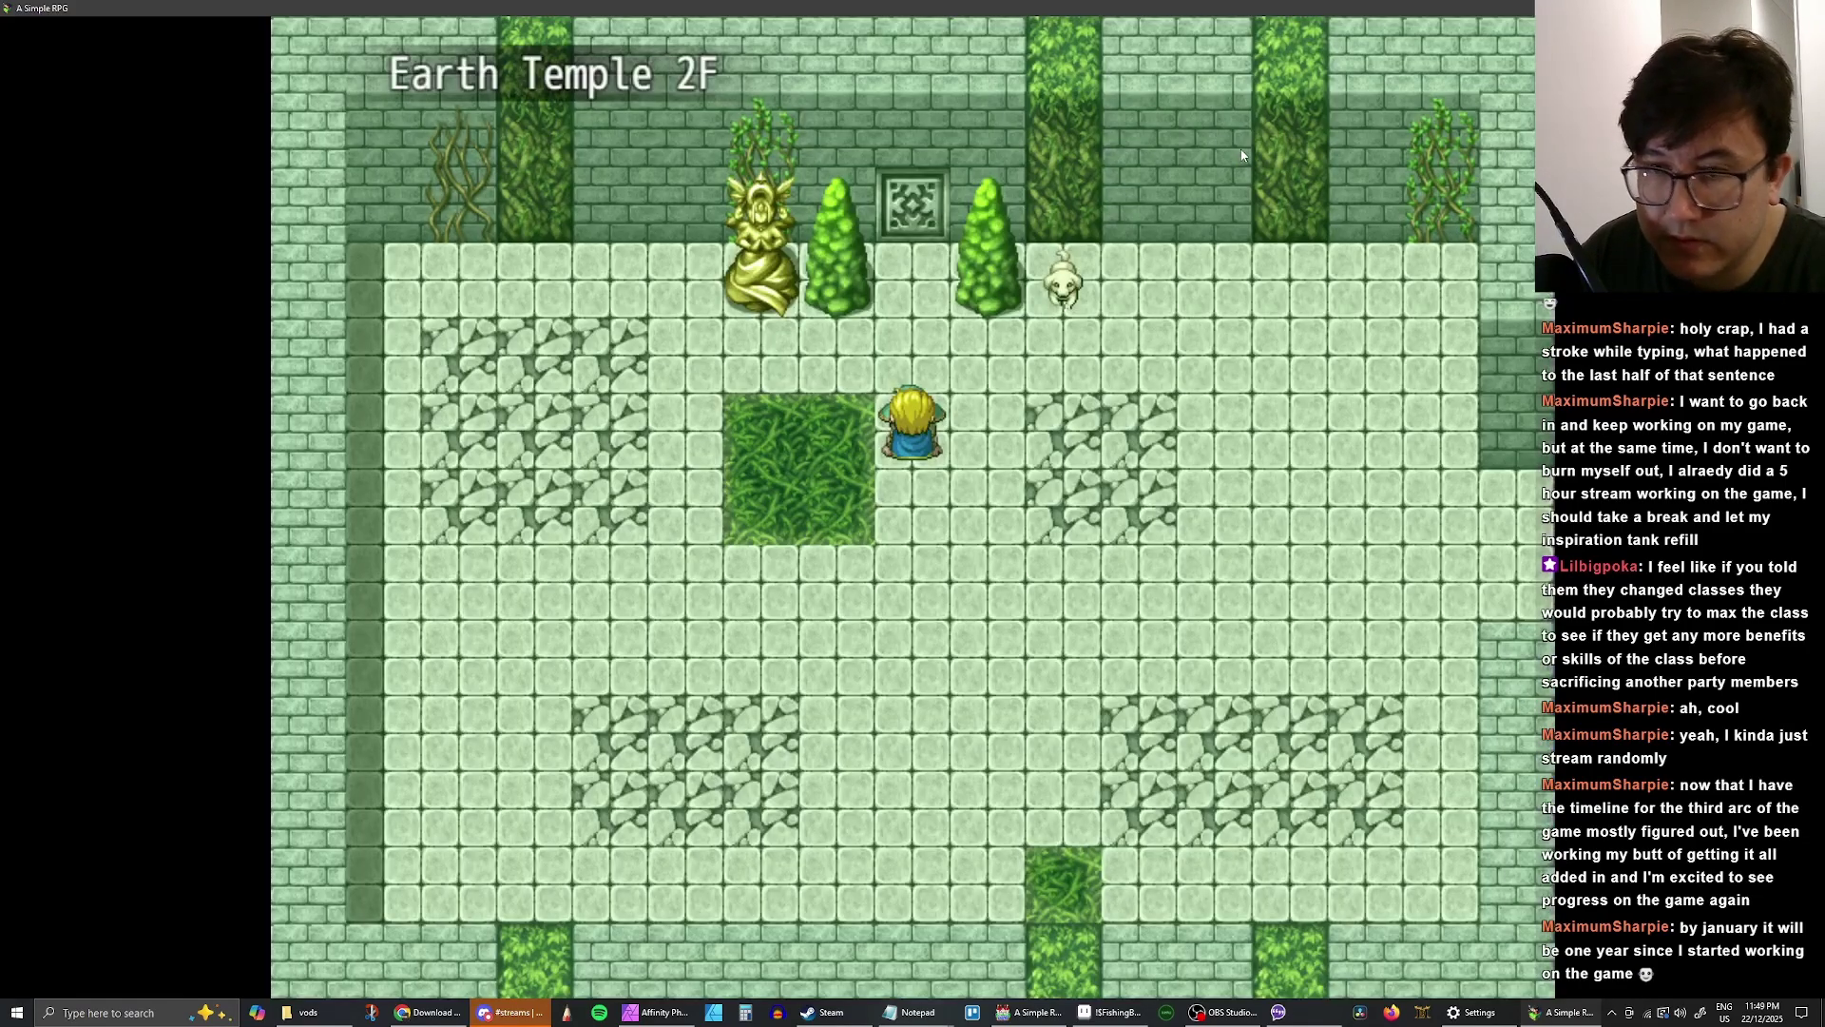
# - Walk the party through the door in Earth Temple 2F and up to the tree boss
pyautogui.press('Right')
pyautogui.press('Left')
pyautogui.press('Up')
pyautogui.press('Left')
pyautogui.press('Right')
pyautogui.press('Right')
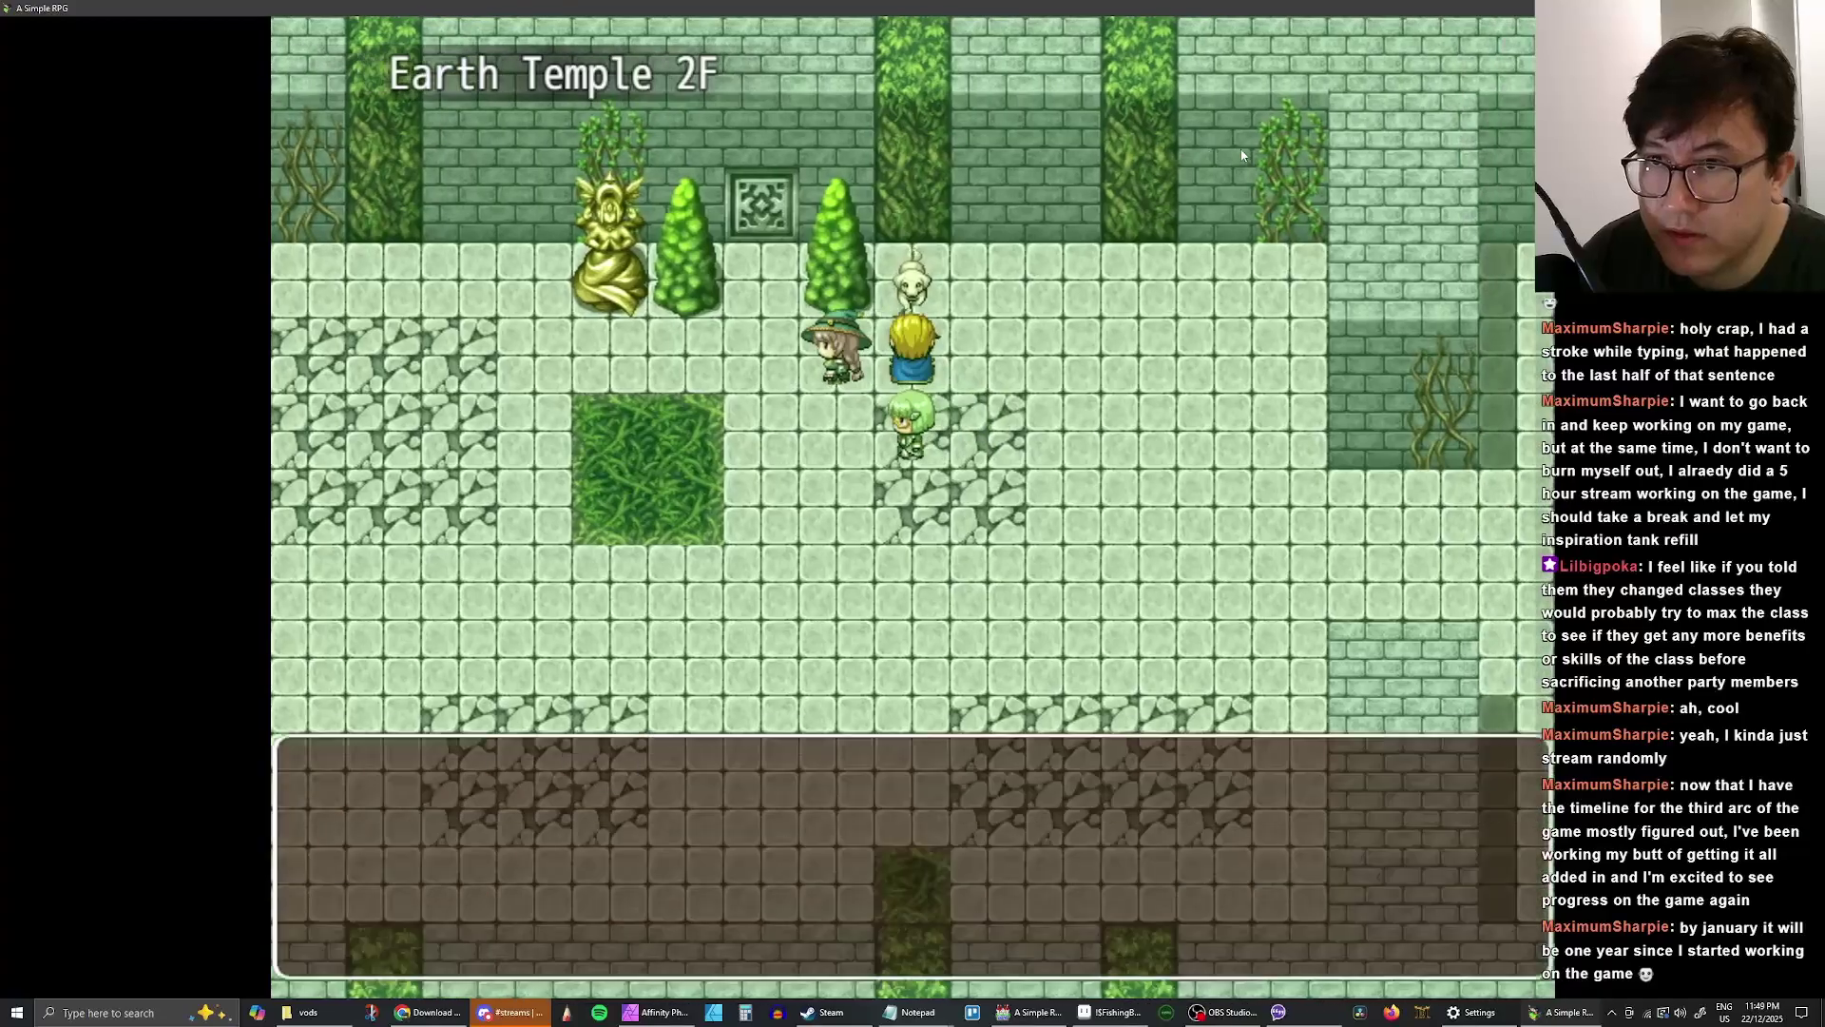
pyautogui.press('Left')
pyautogui.press('Up')
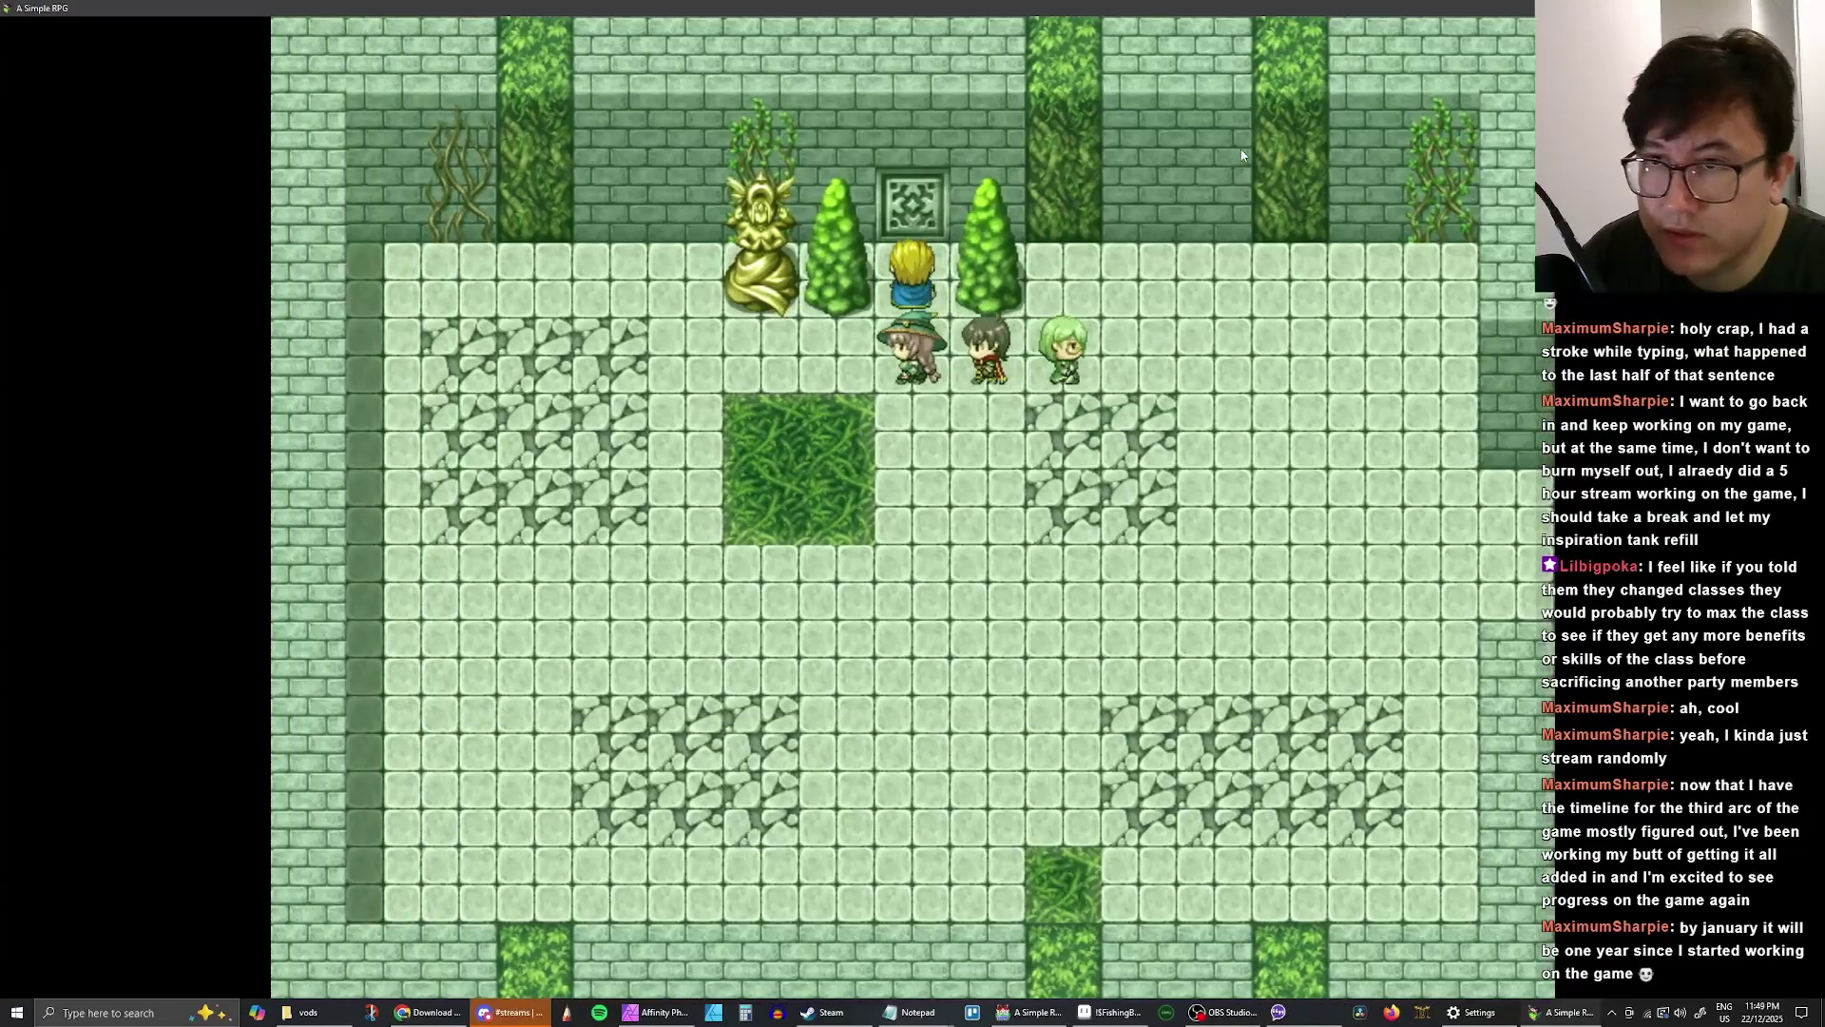
pyautogui.press('Return')
pyautogui.press('Return')
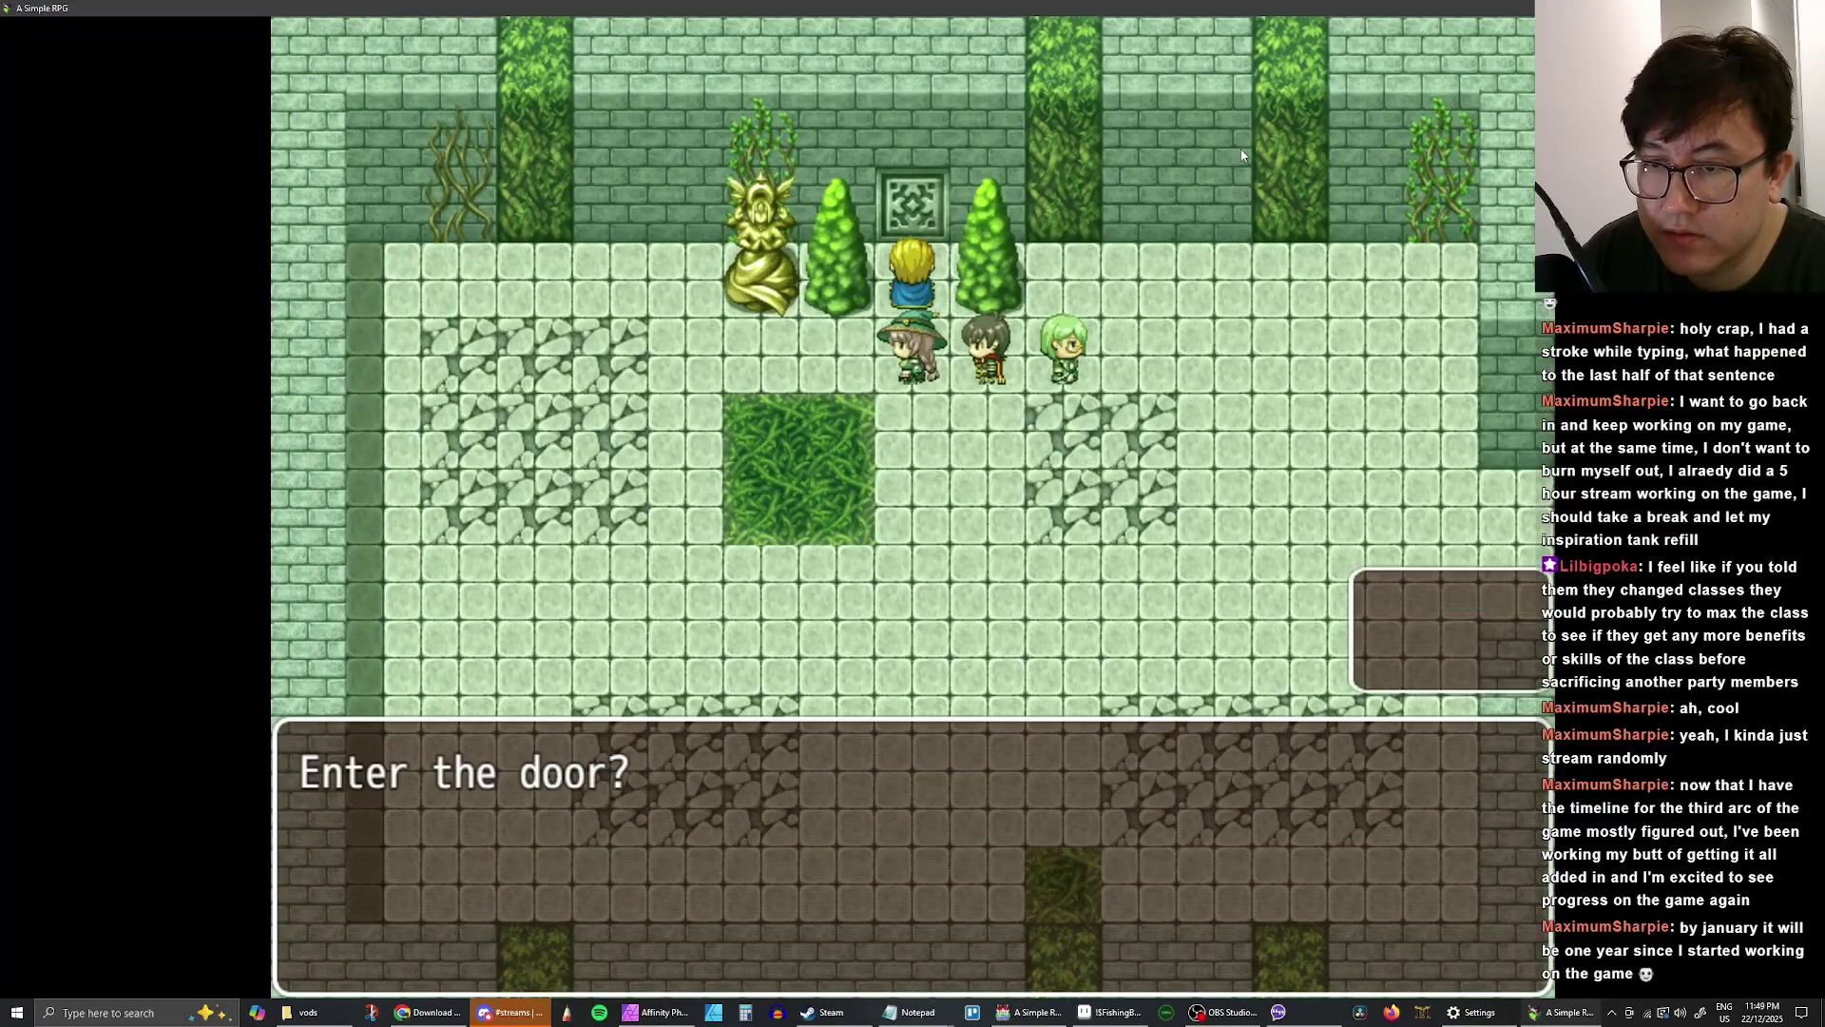
pyautogui.press('Return')
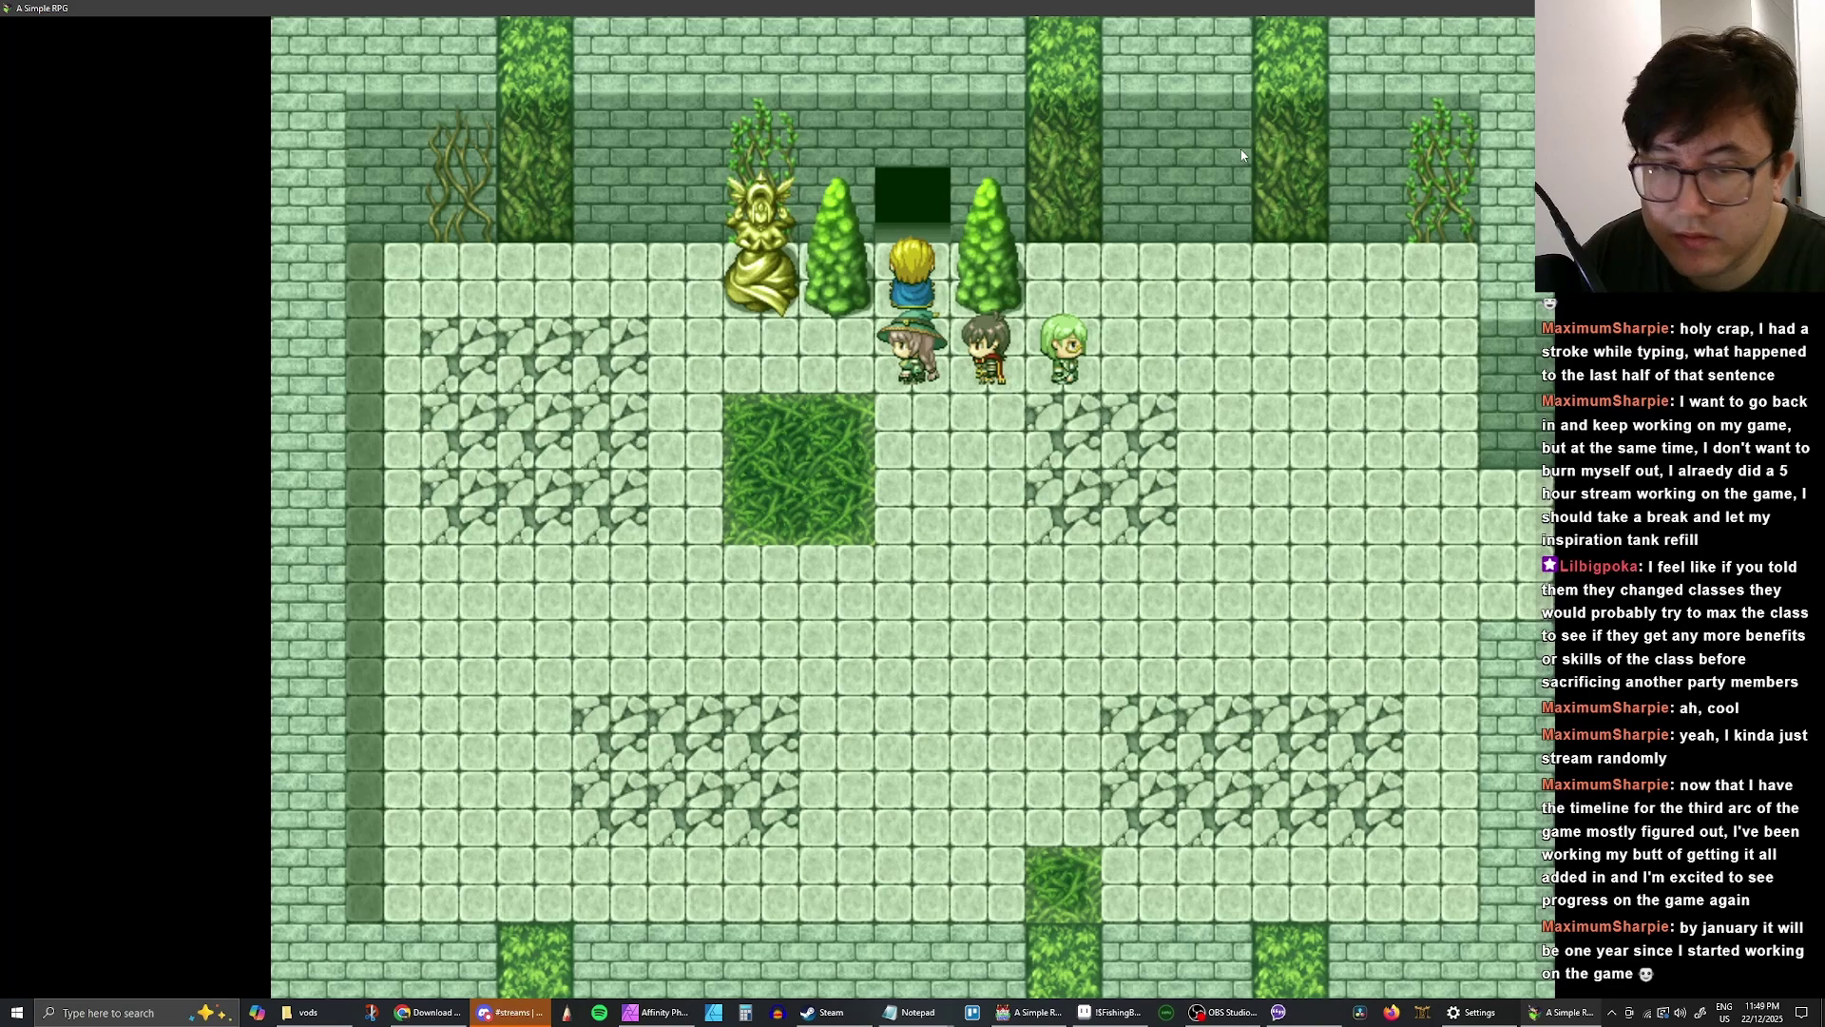
pyautogui.press('Up')
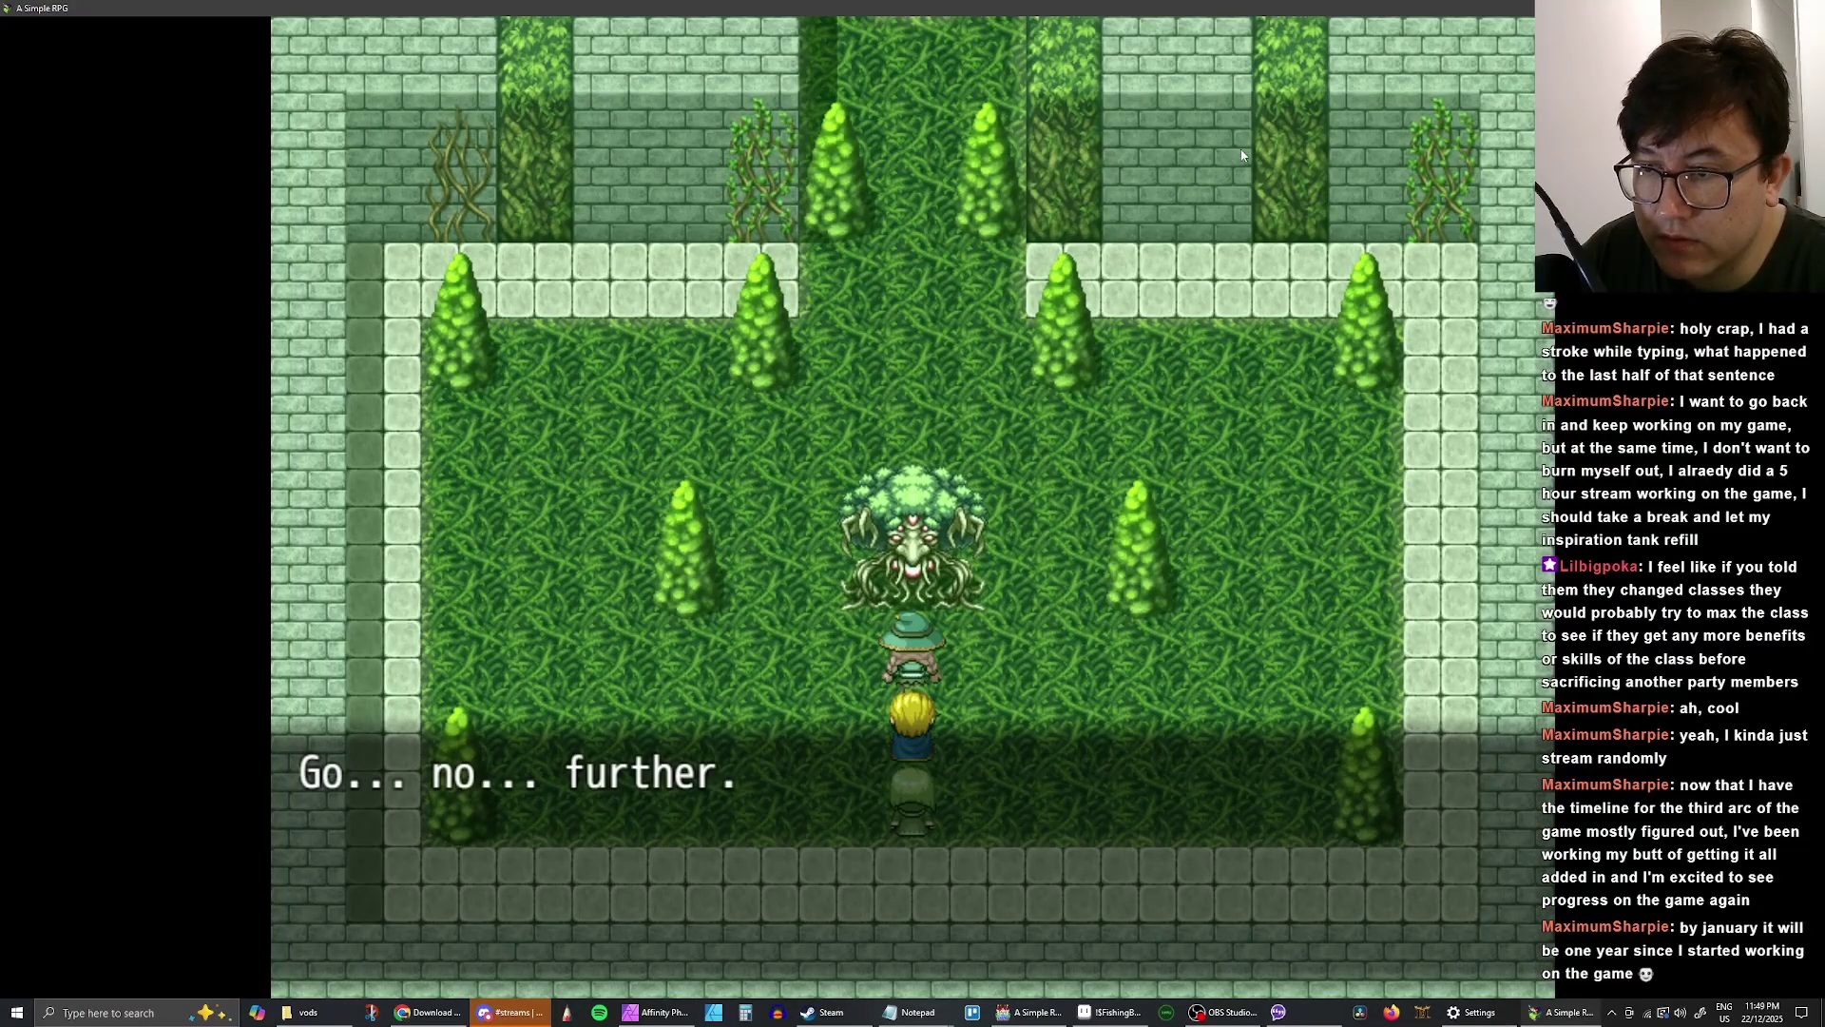
# - Start the tree boss battle and choose the Knight's TJ's Wrath Battle Art
pyautogui.press('Return')
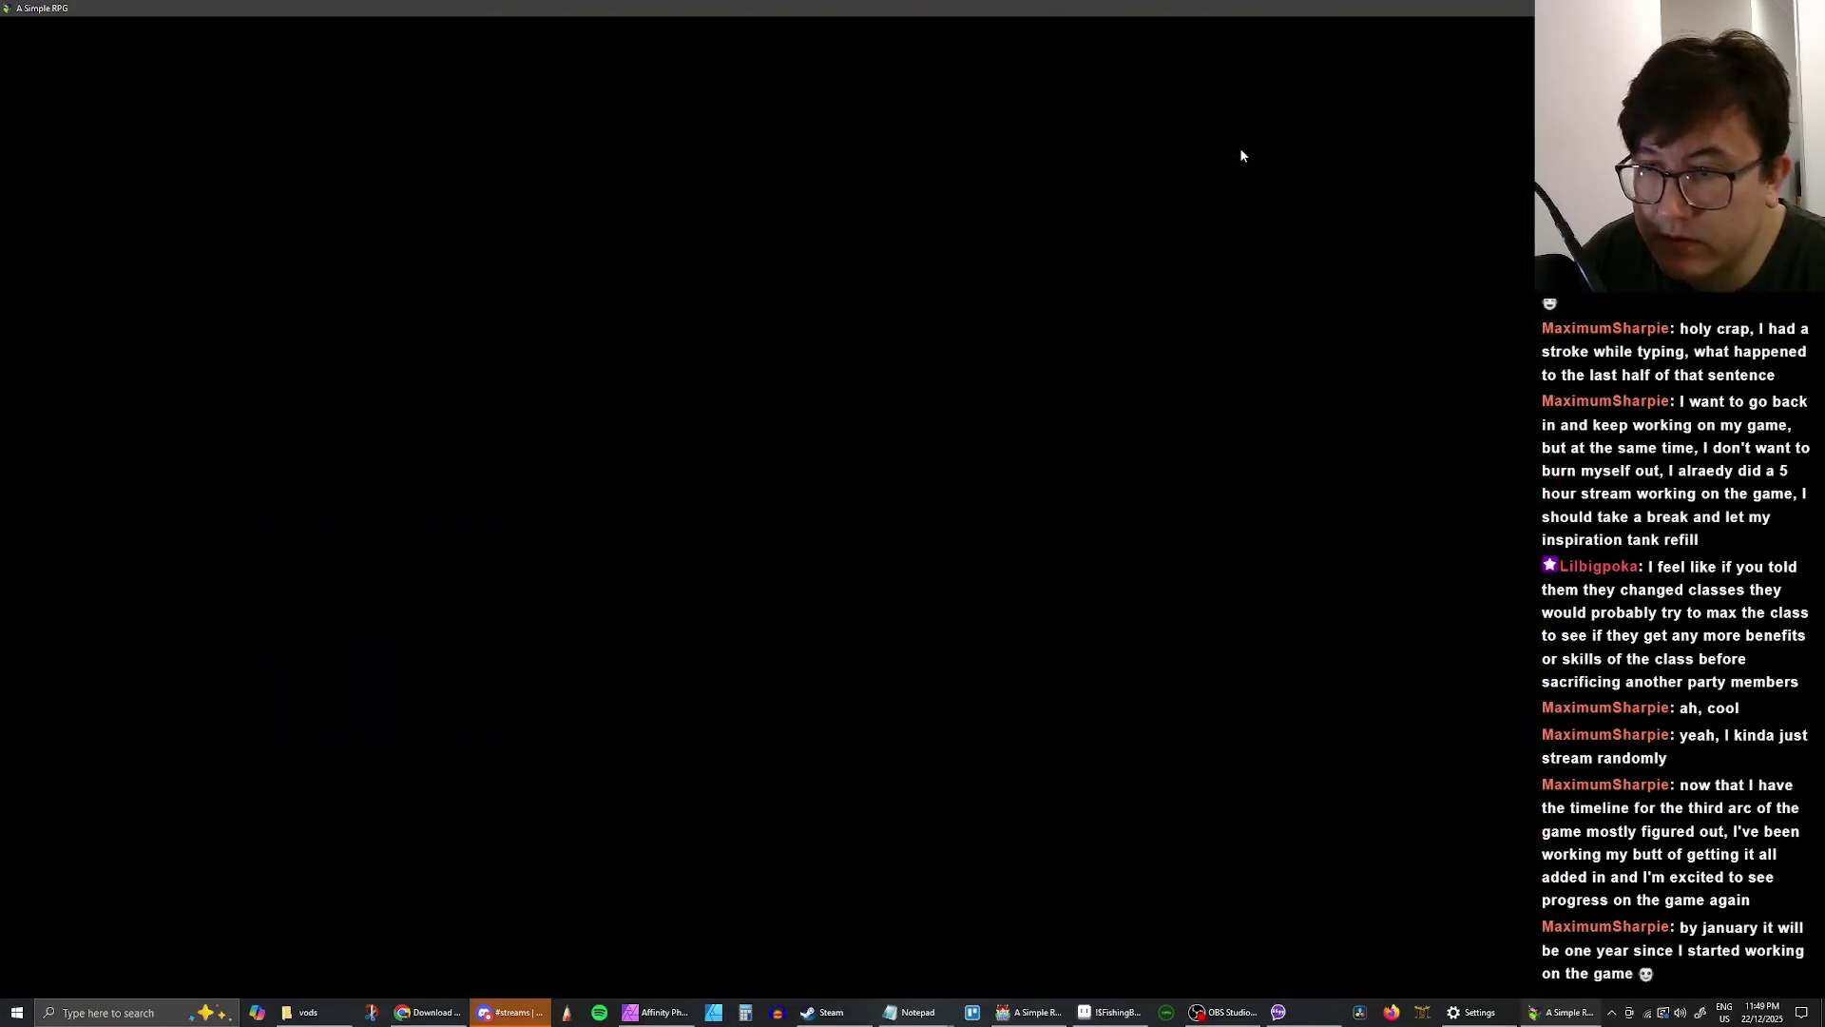
pyautogui.press('Return')
pyautogui.press('Down')
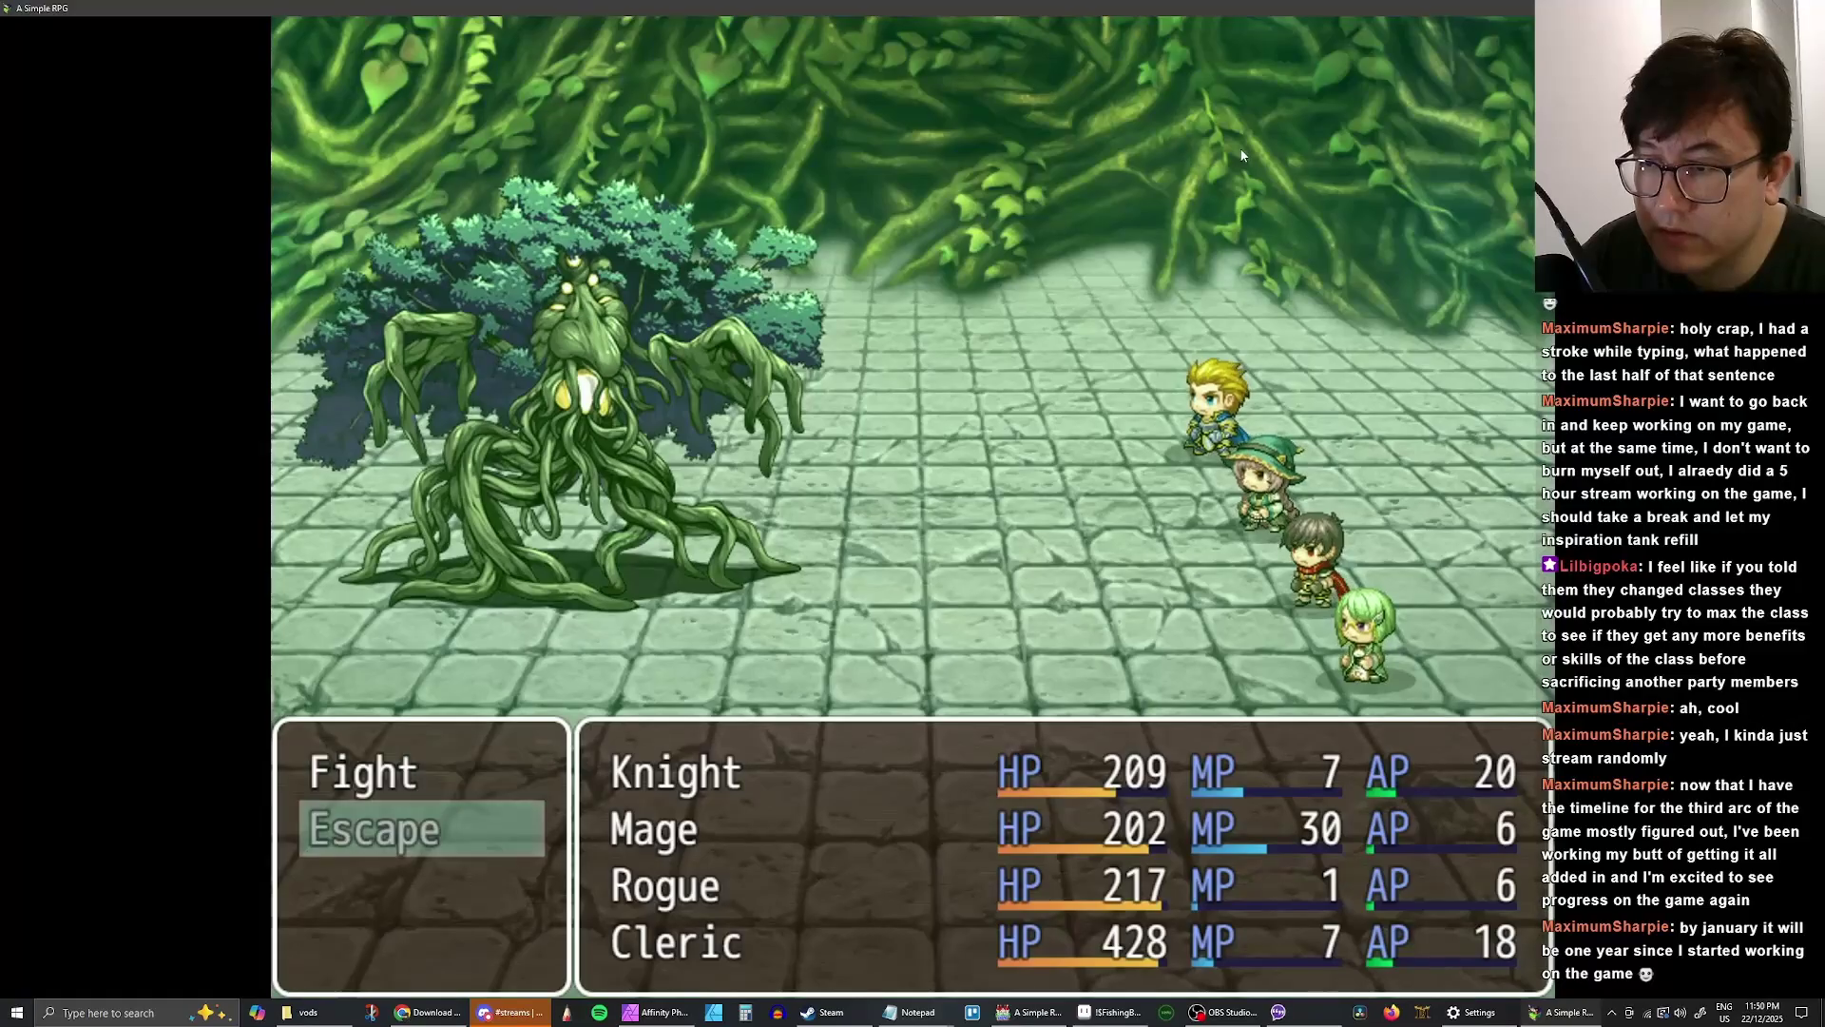
pyautogui.press('Up')
pyautogui.press('Return')
pyautogui.press('Down')
pyautogui.press('Return')
pyautogui.press('Up')
pyautogui.press('Up')
pyautogui.press('Right')
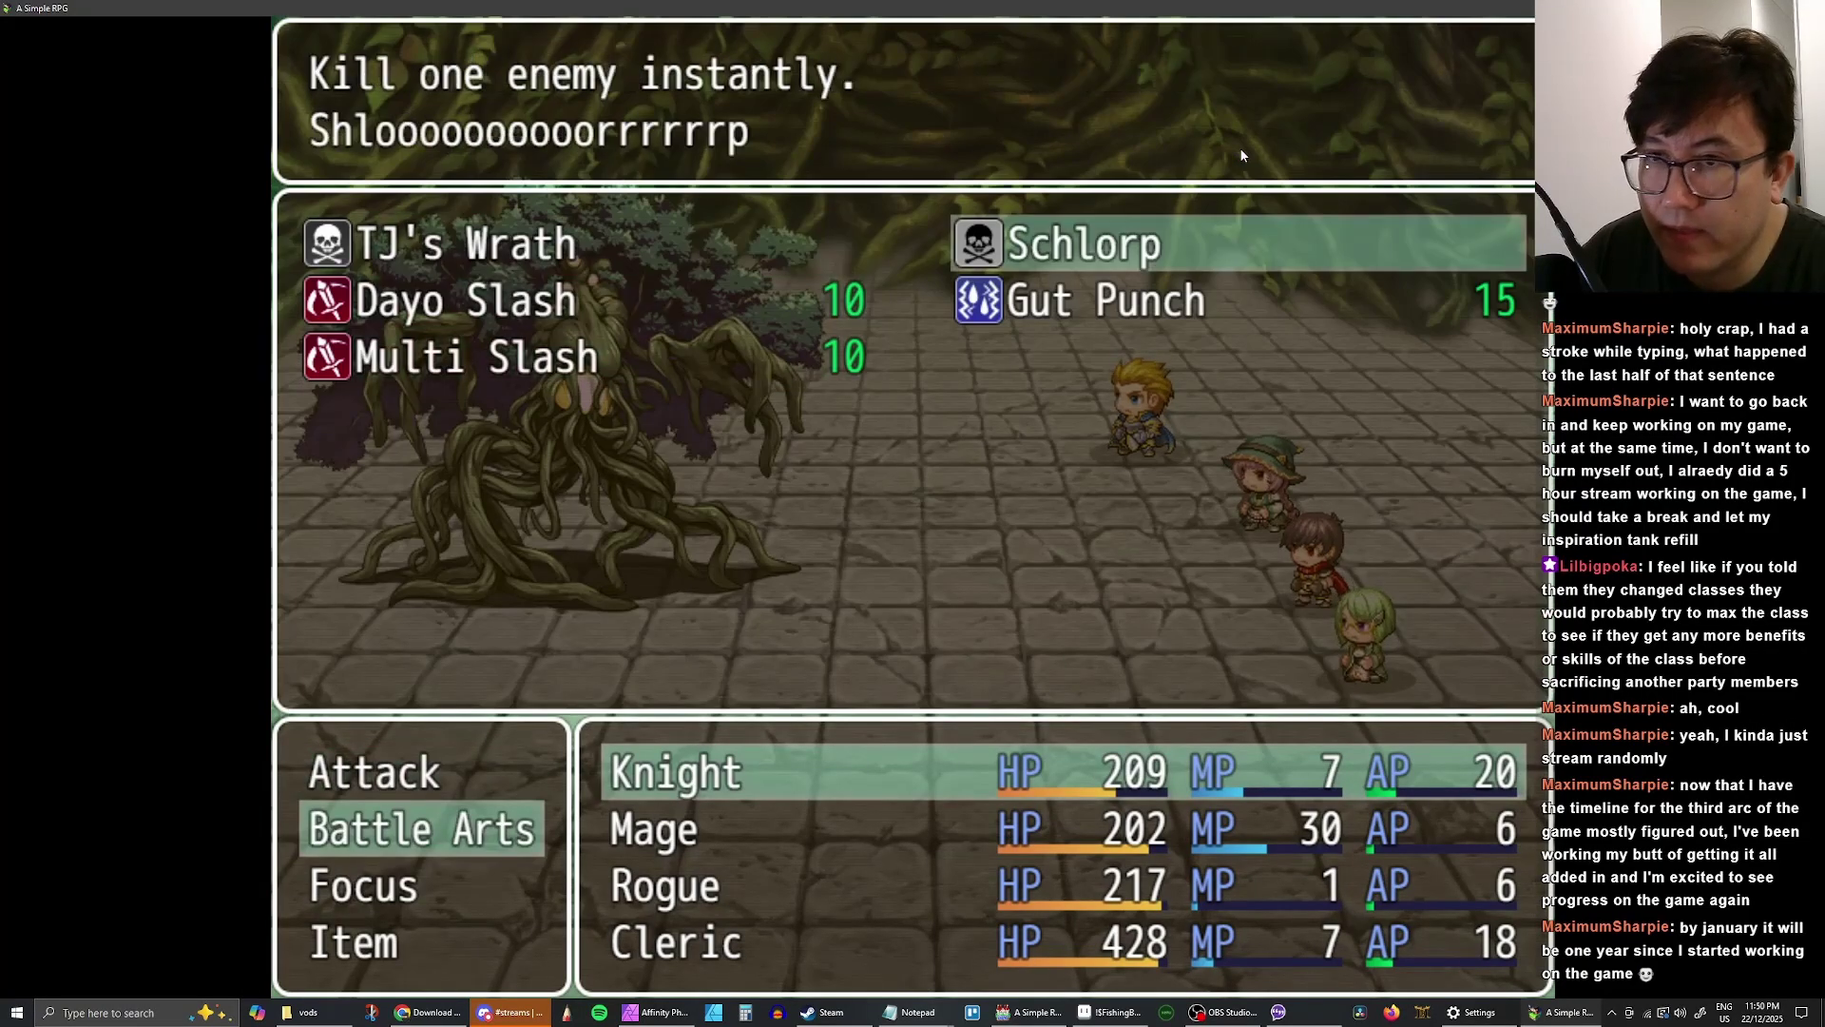
pyautogui.press('Left')
pyautogui.press('Return')
# - Confirm the party's remaining battle commands and finish the fight against the tree boss
pyautogui.press('Up')
pyautogui.press('Return')
pyautogui.press('Return')
pyautogui.press('Return')
pyautogui.press('Return')
pyautogui.press('Return')
pyautogui.press('Return')
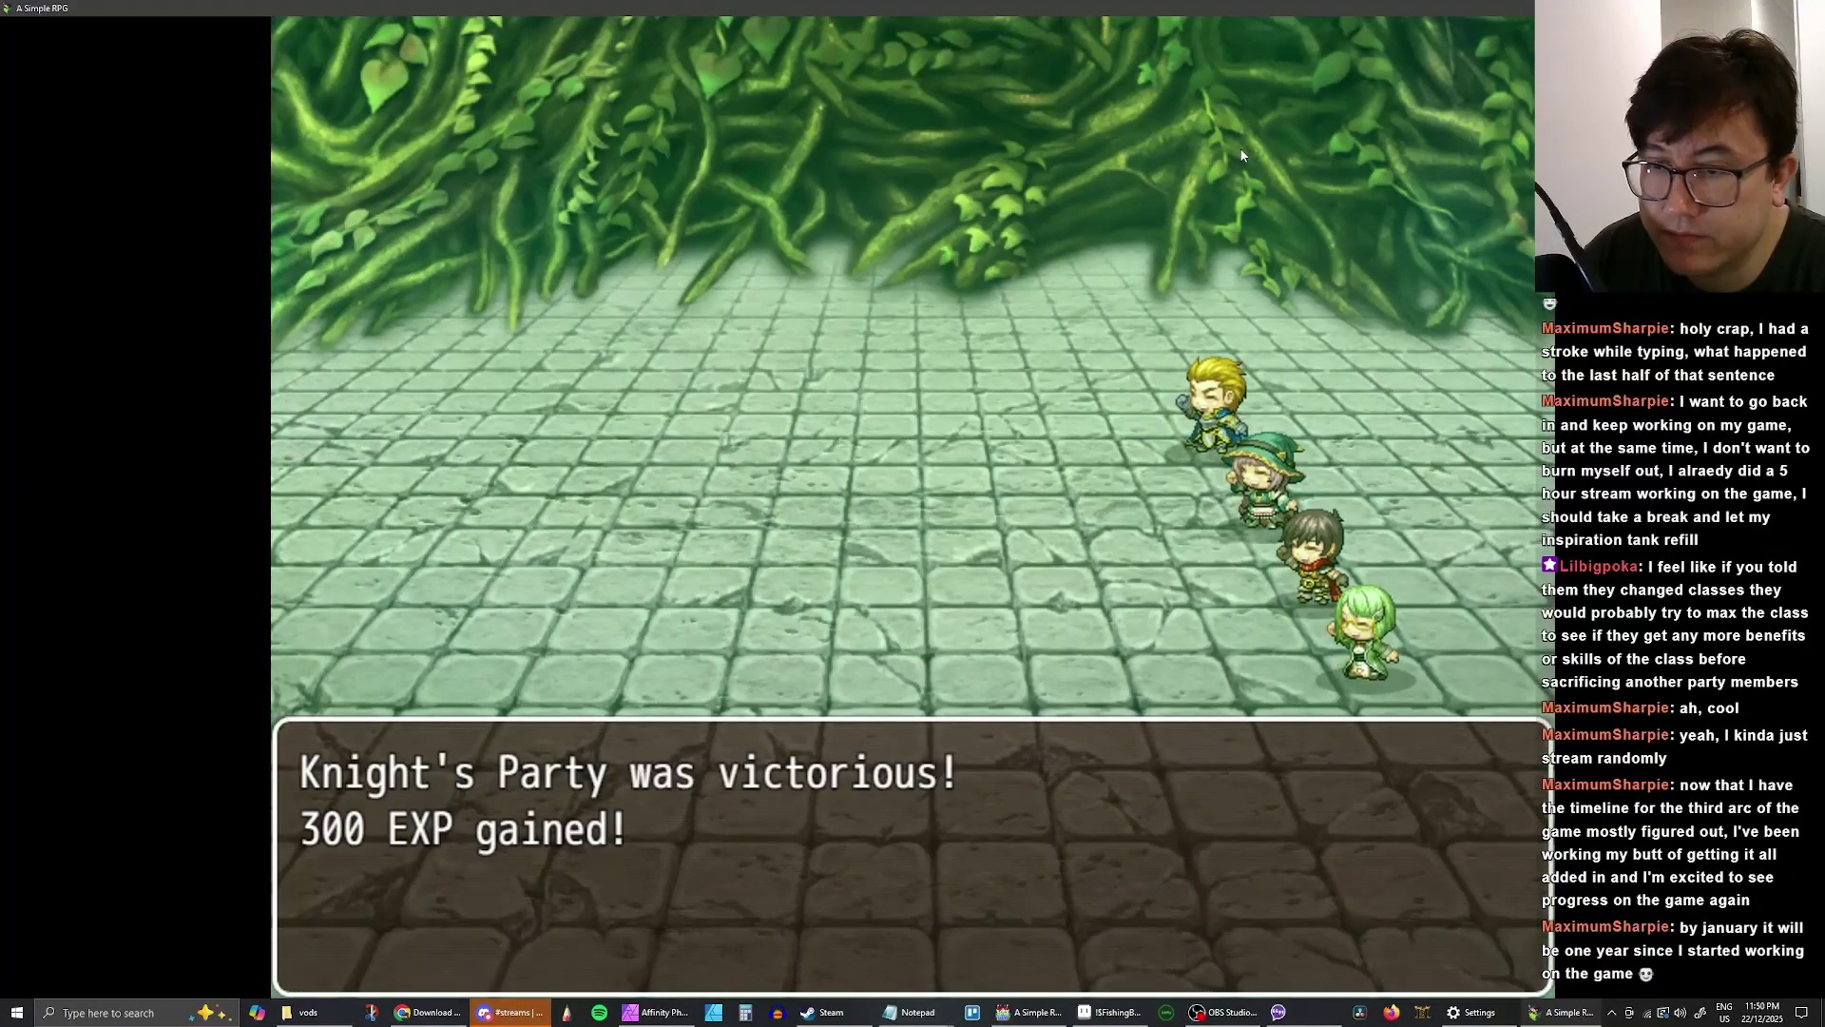
pyautogui.press('Return')
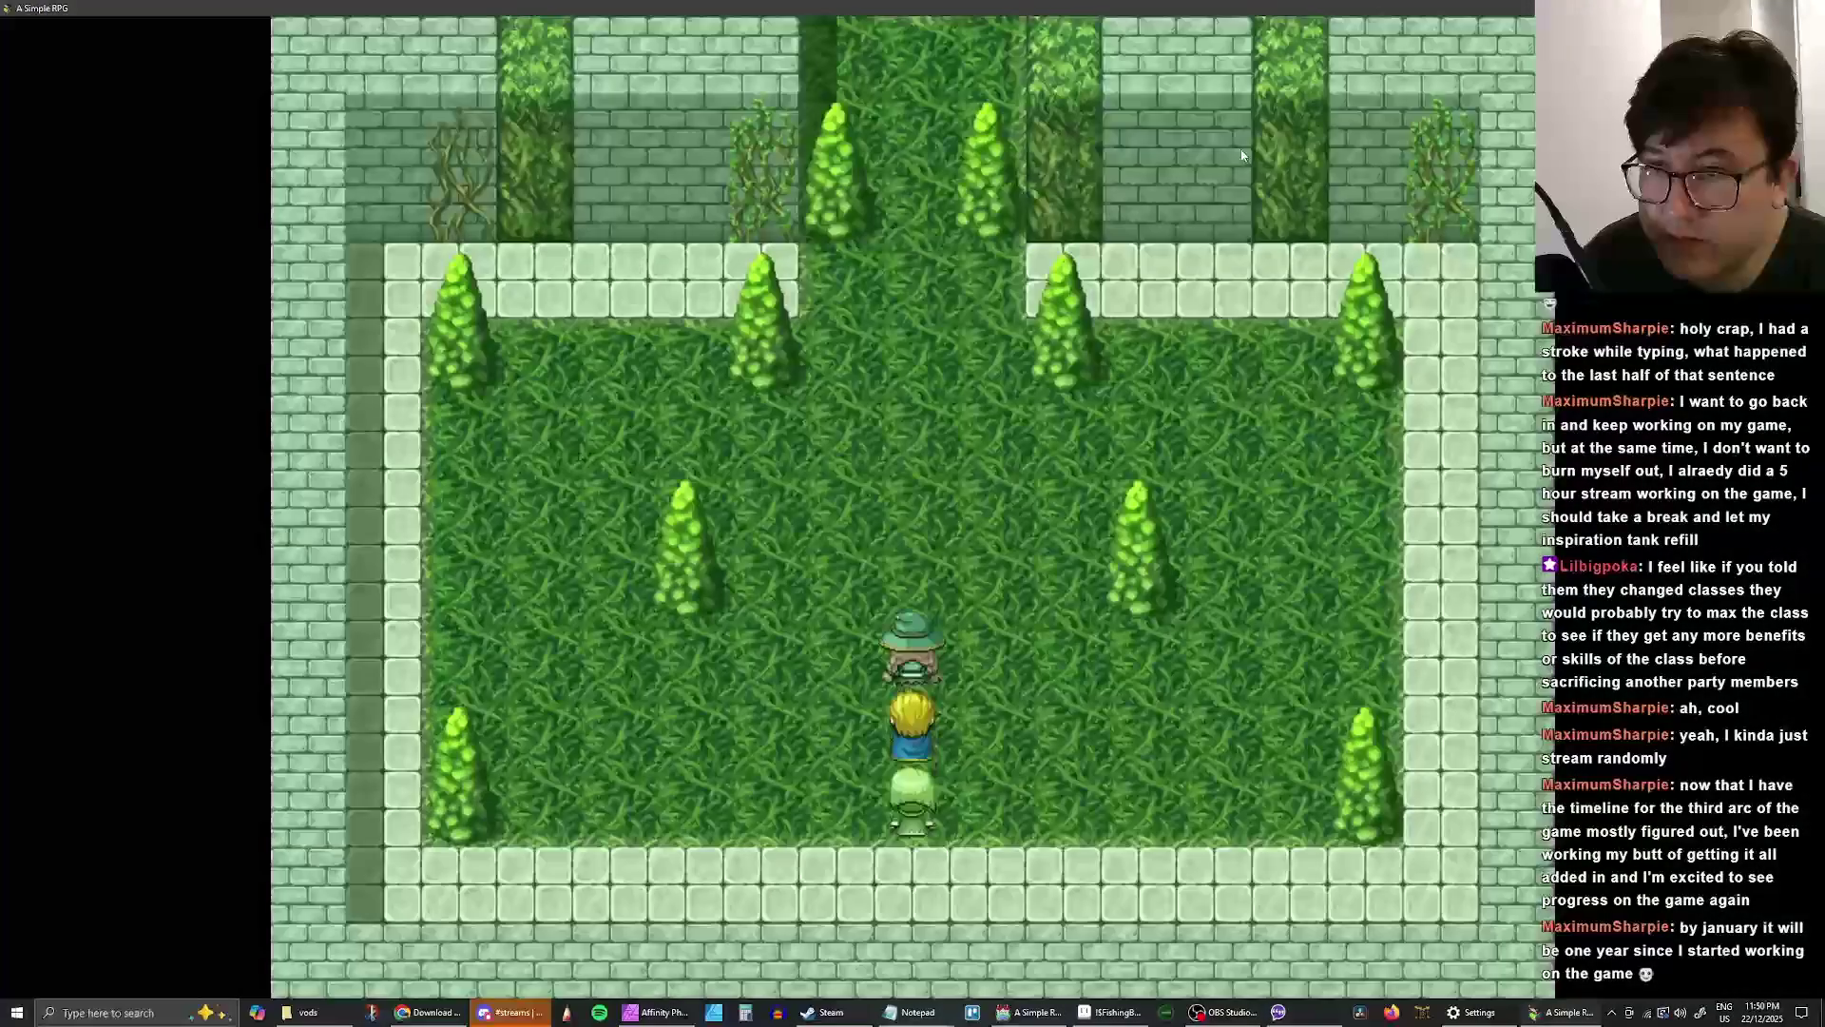
# - Walk the party north to the Earth Temple crystal and advance through its dialogue about the sky temple trials
pyautogui.press('Up')
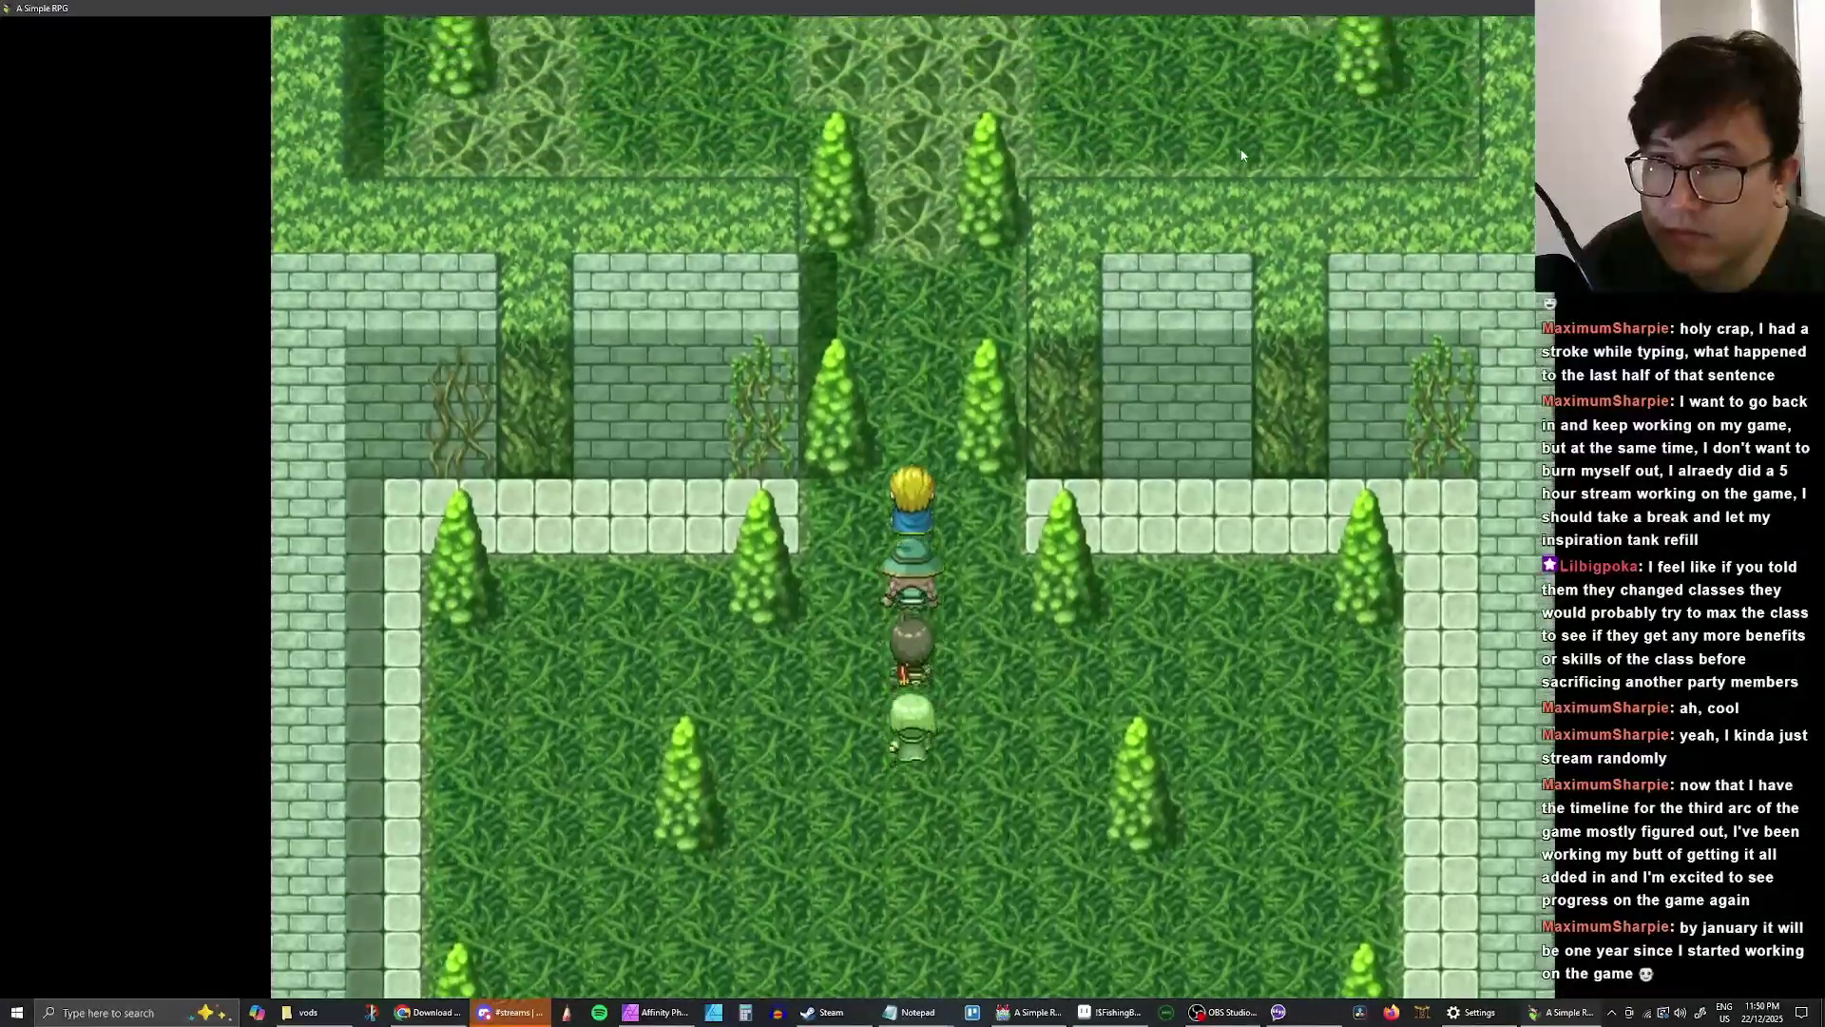
pyautogui.press('Up')
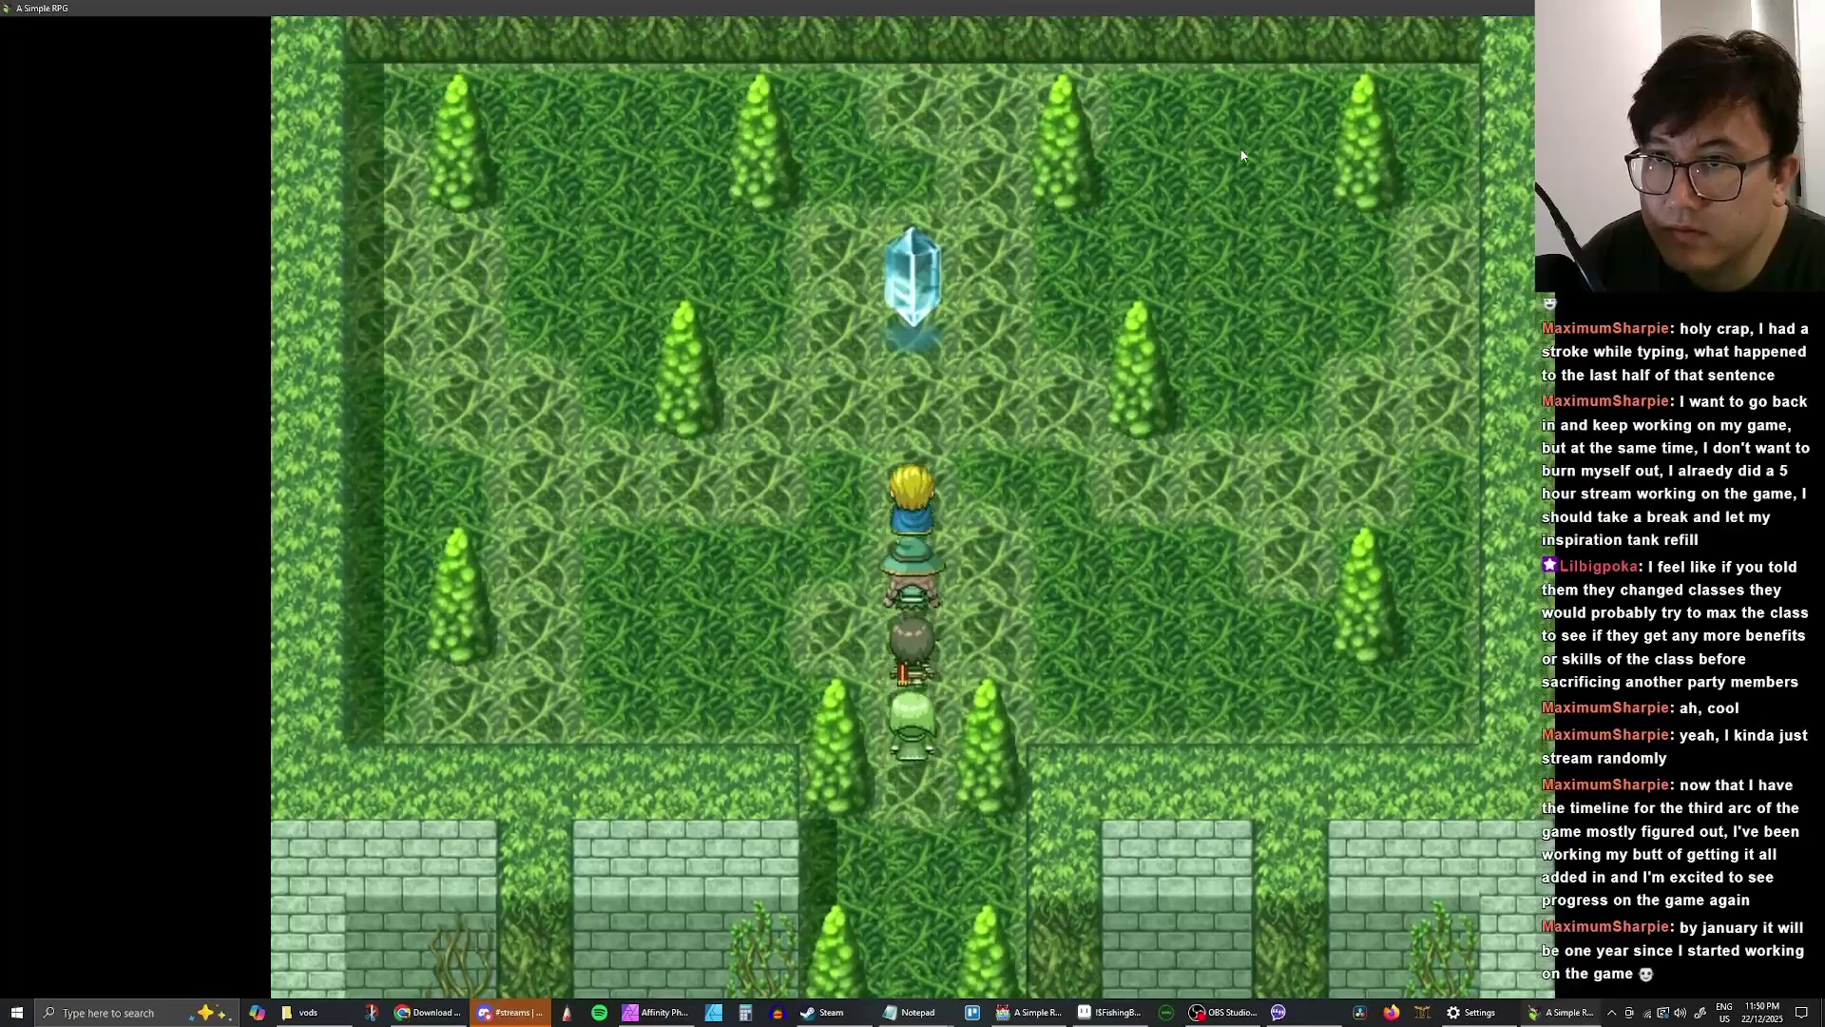
pyautogui.press('Up')
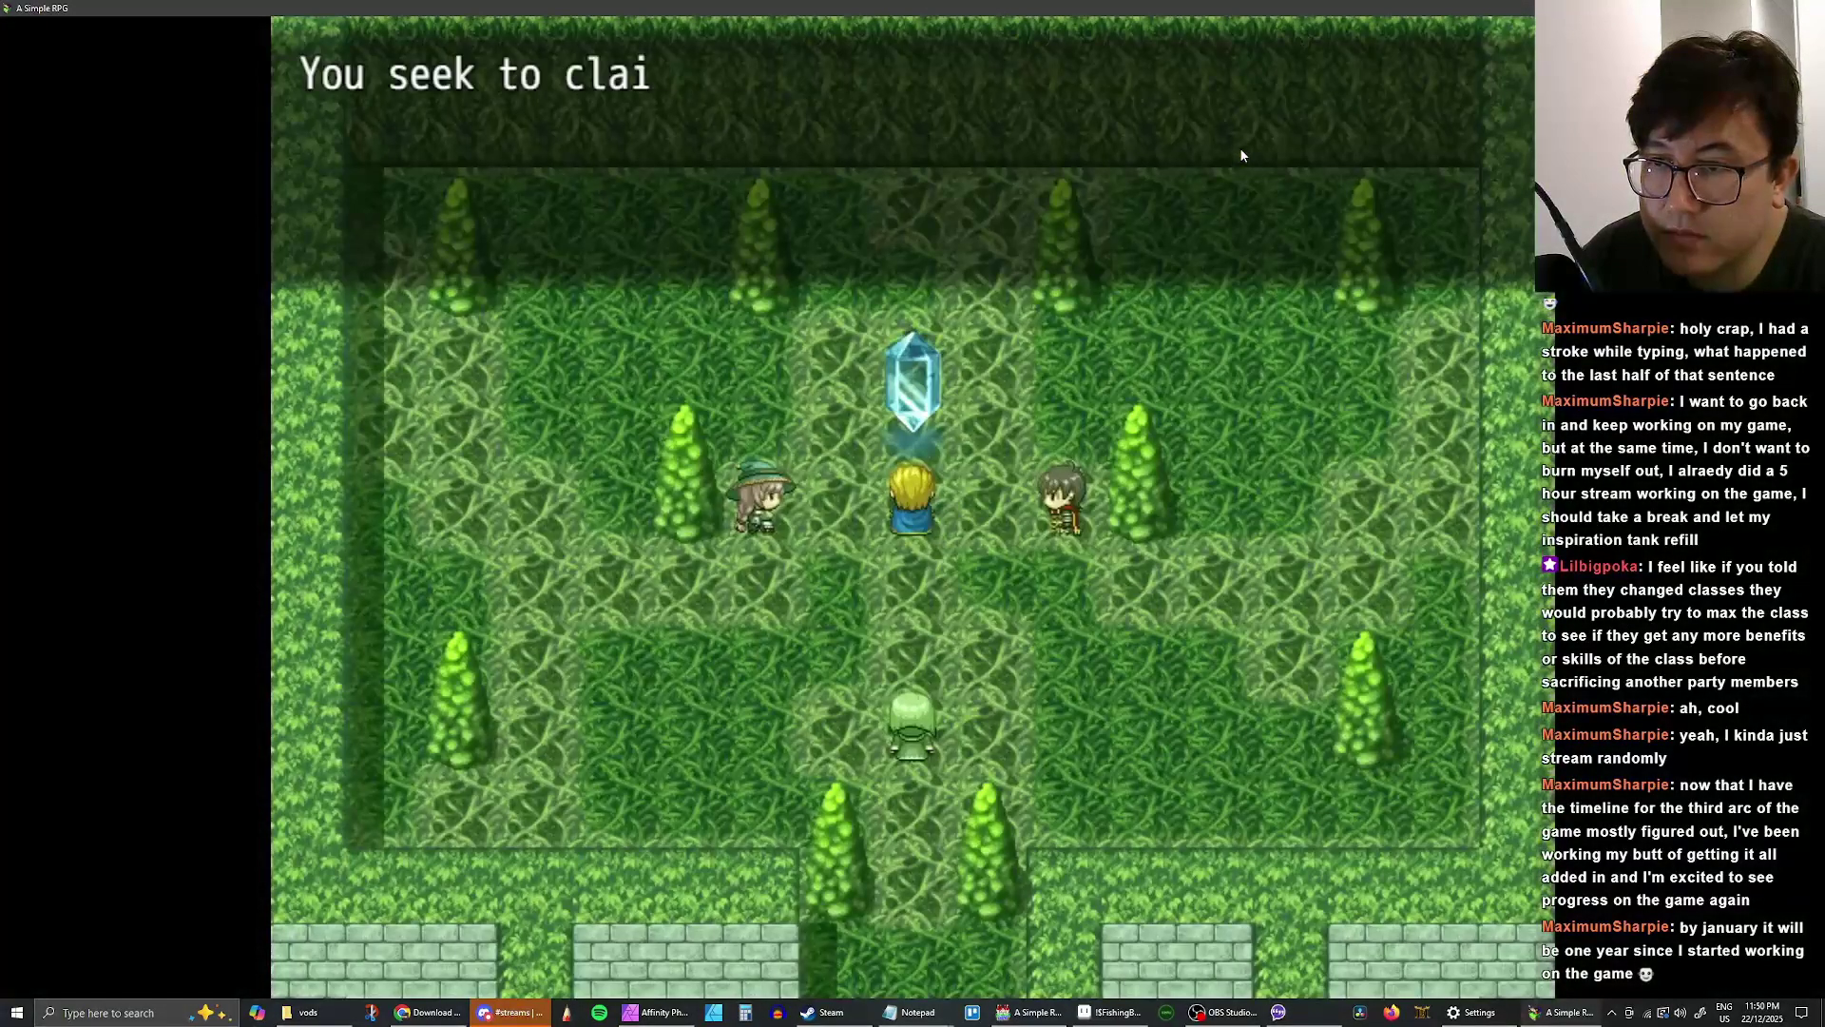
pyautogui.press('Return')
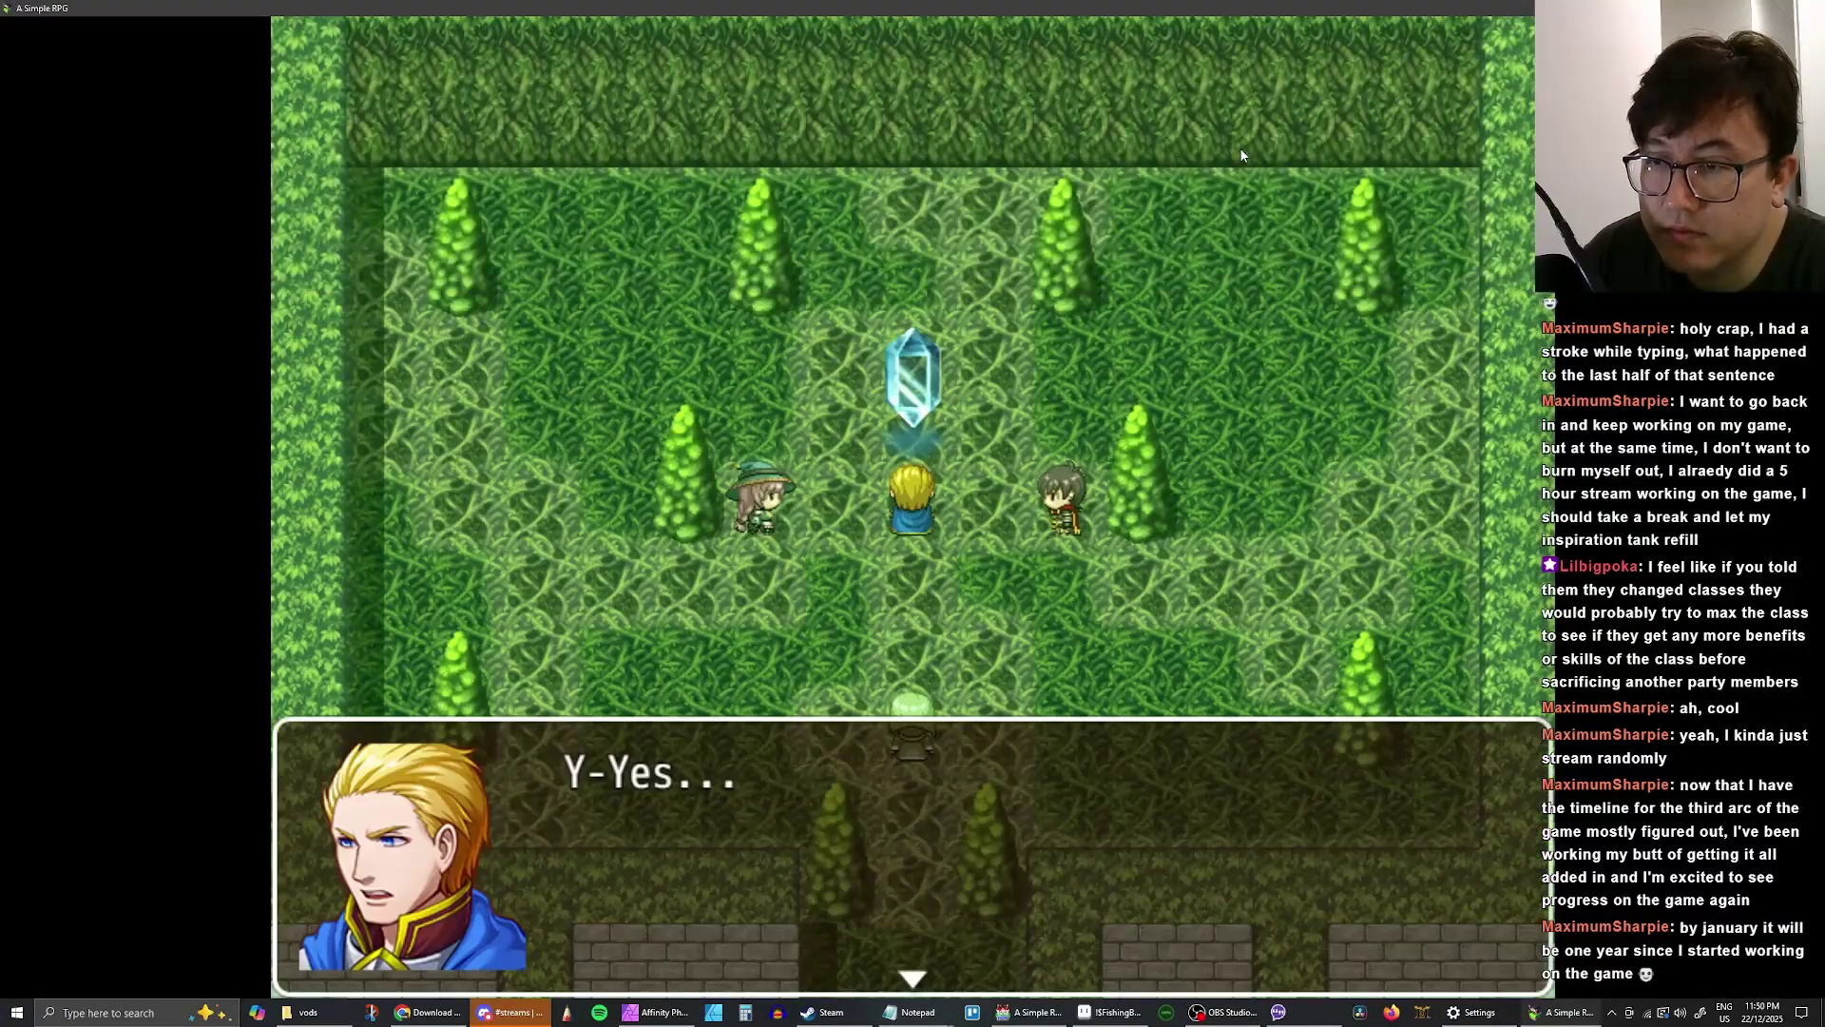
pyautogui.press('Return')
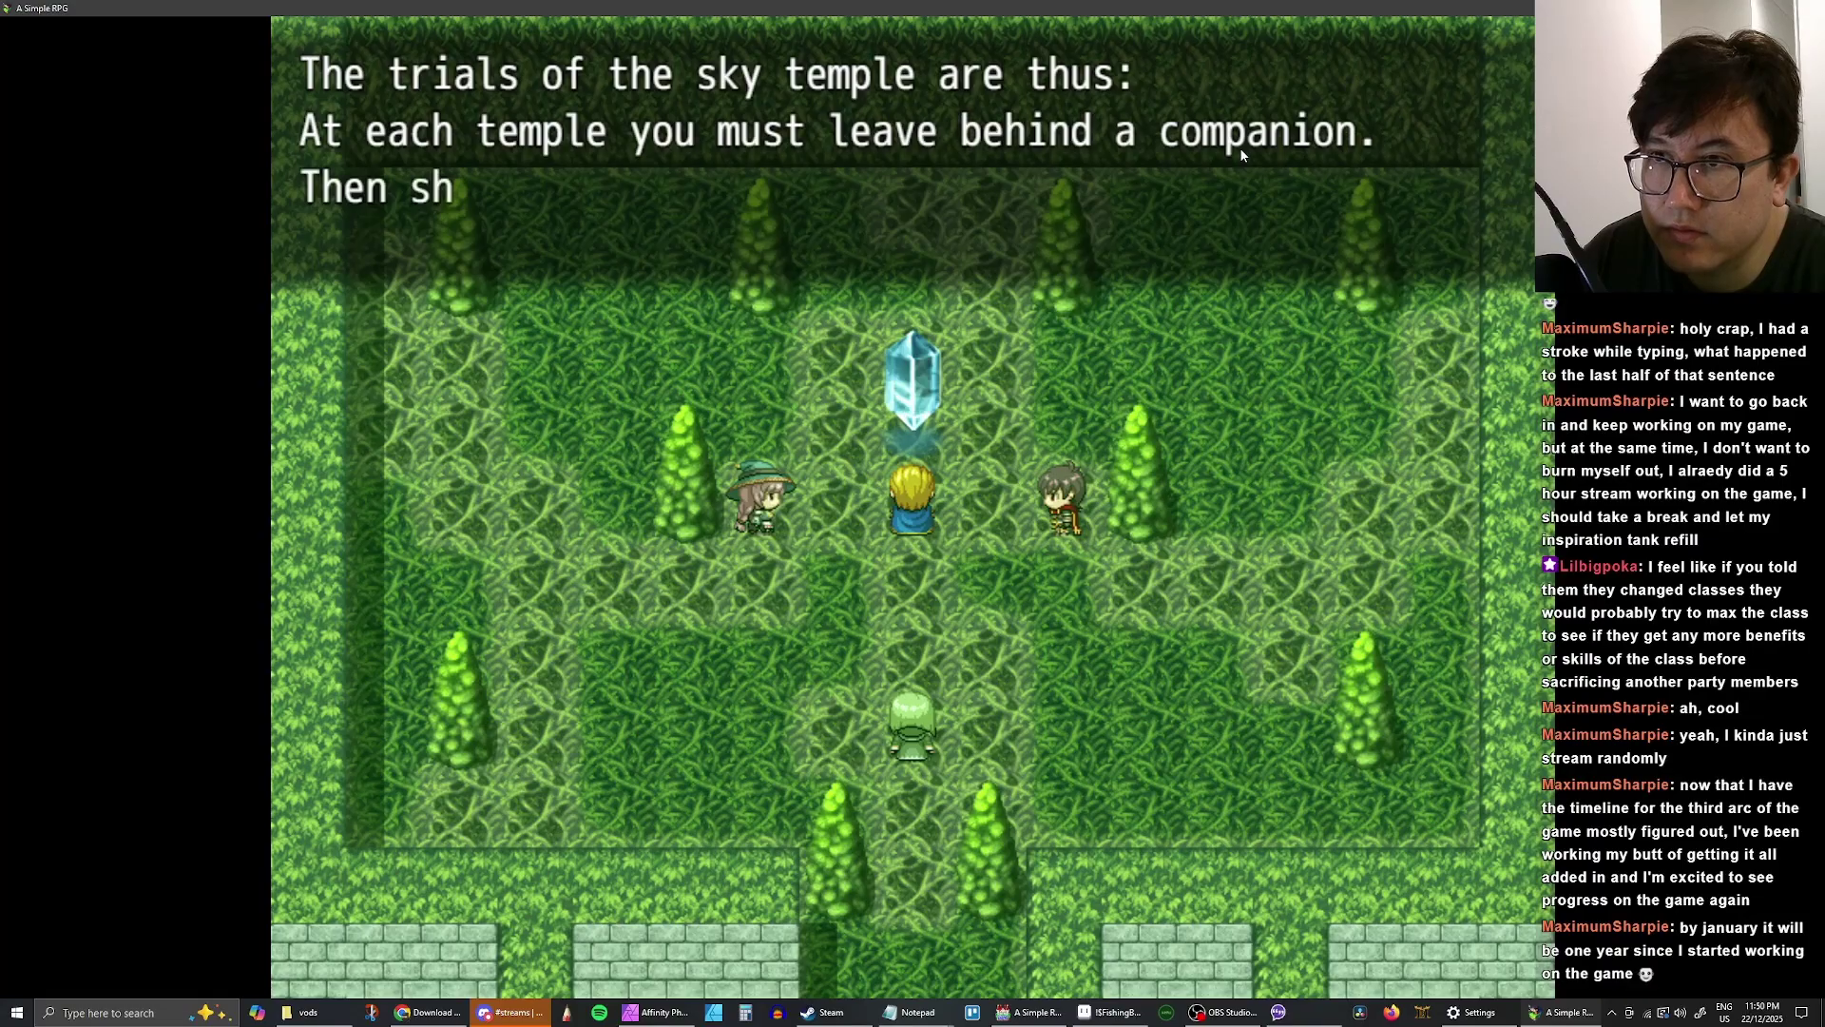
pyautogui.press('Return')
pyautogui.press('Return')
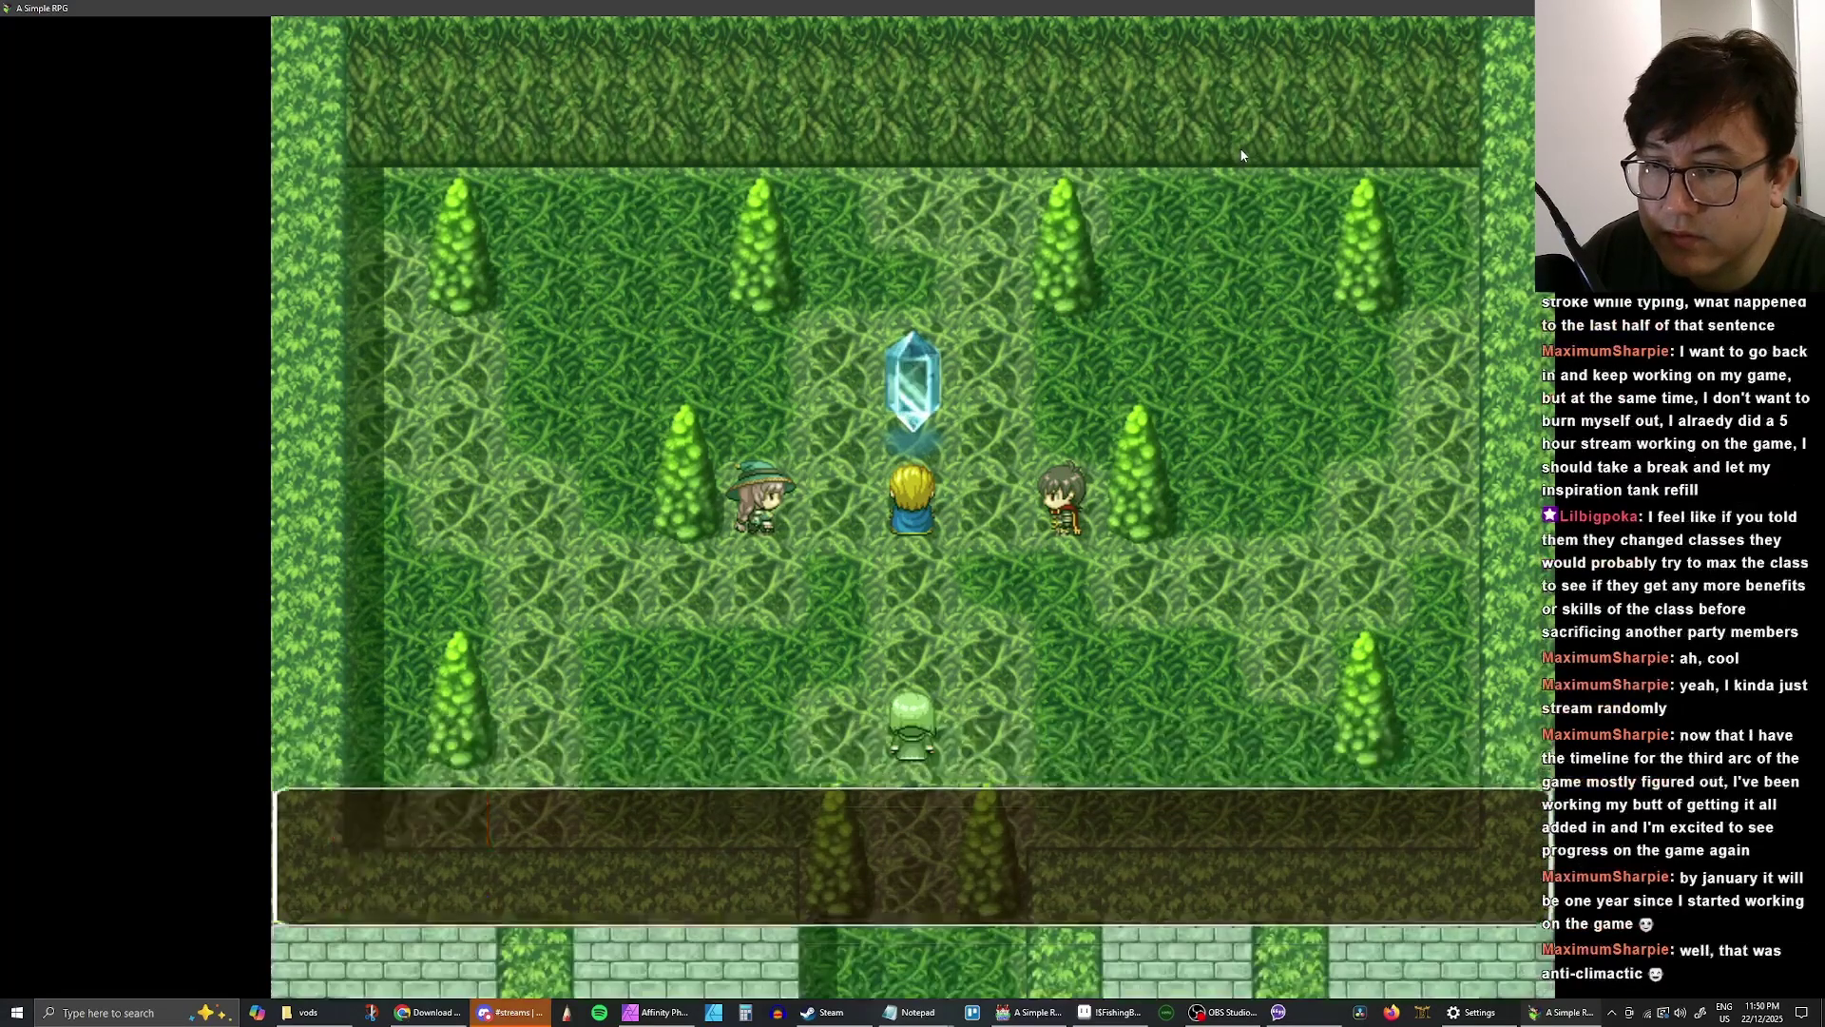
# - Choose the Mage as the companion who offers themselves to the earth temple
pyautogui.press('Down')
pyautogui.press('Up')
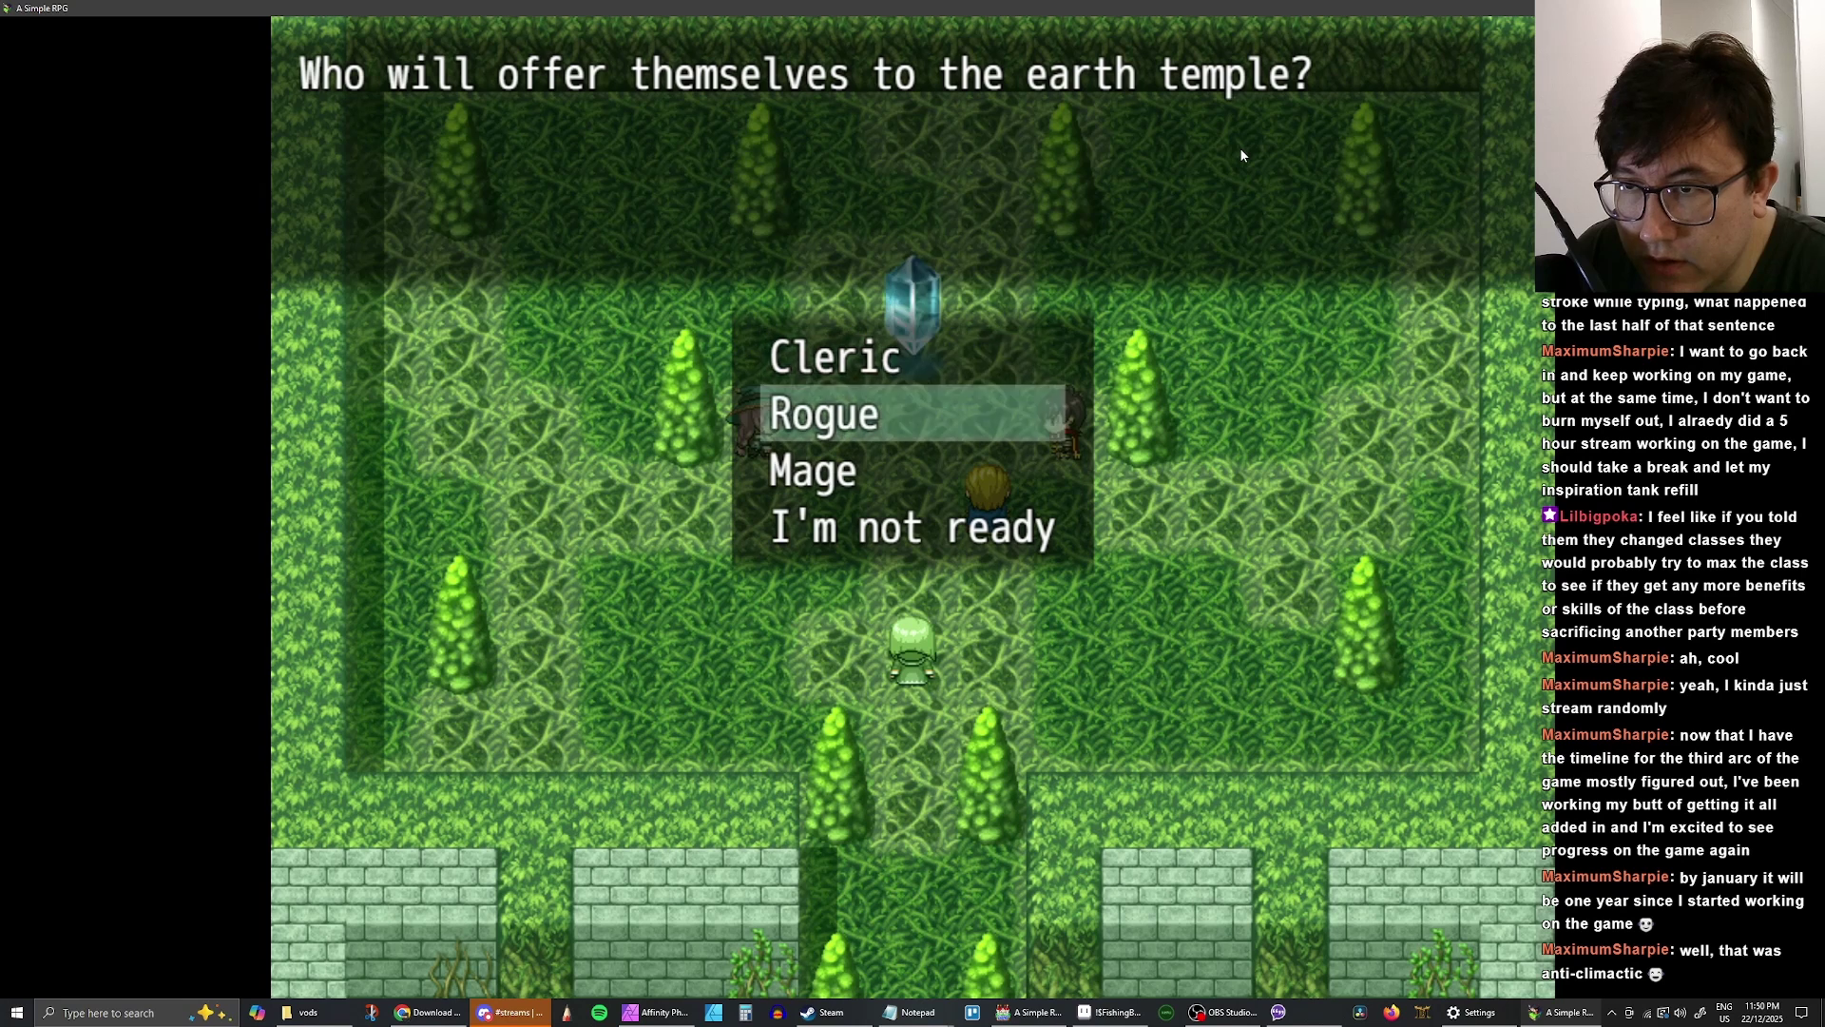
pyautogui.press('Down')
pyautogui.press('Up')
pyautogui.press('Up')
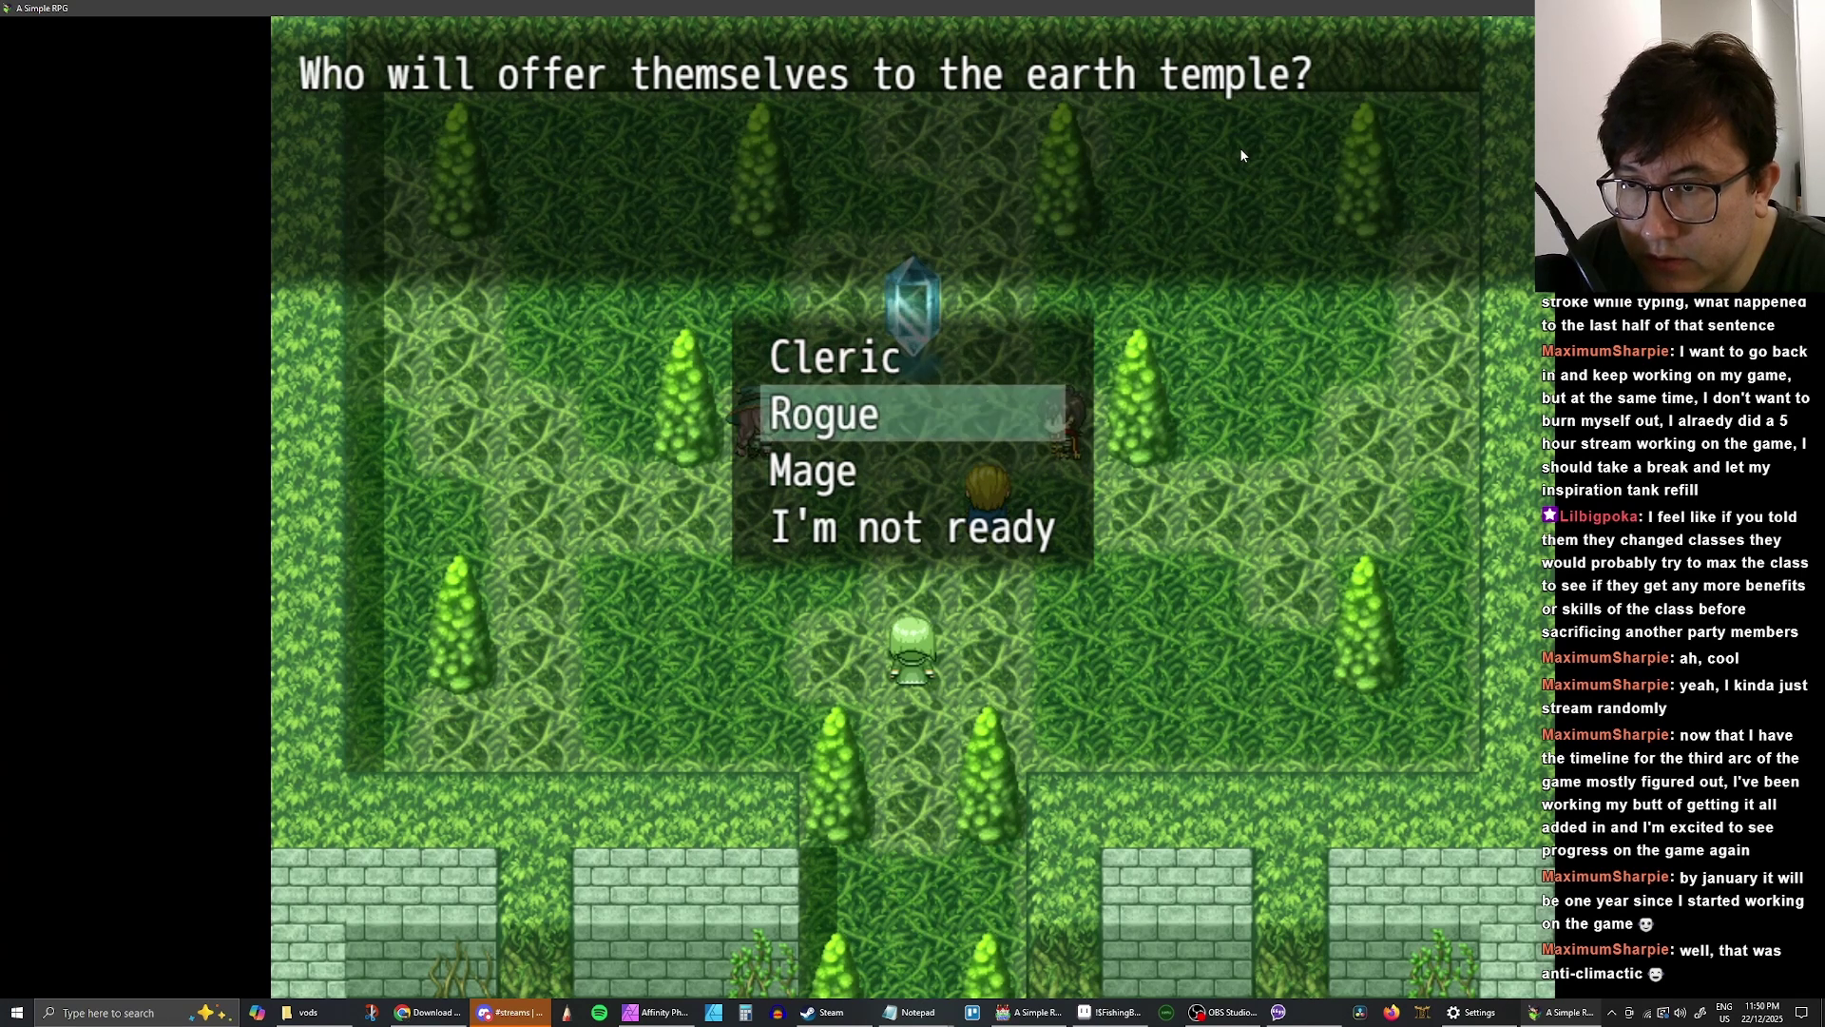
pyautogui.press('Down')
pyautogui.press('Up')
pyautogui.press('Down')
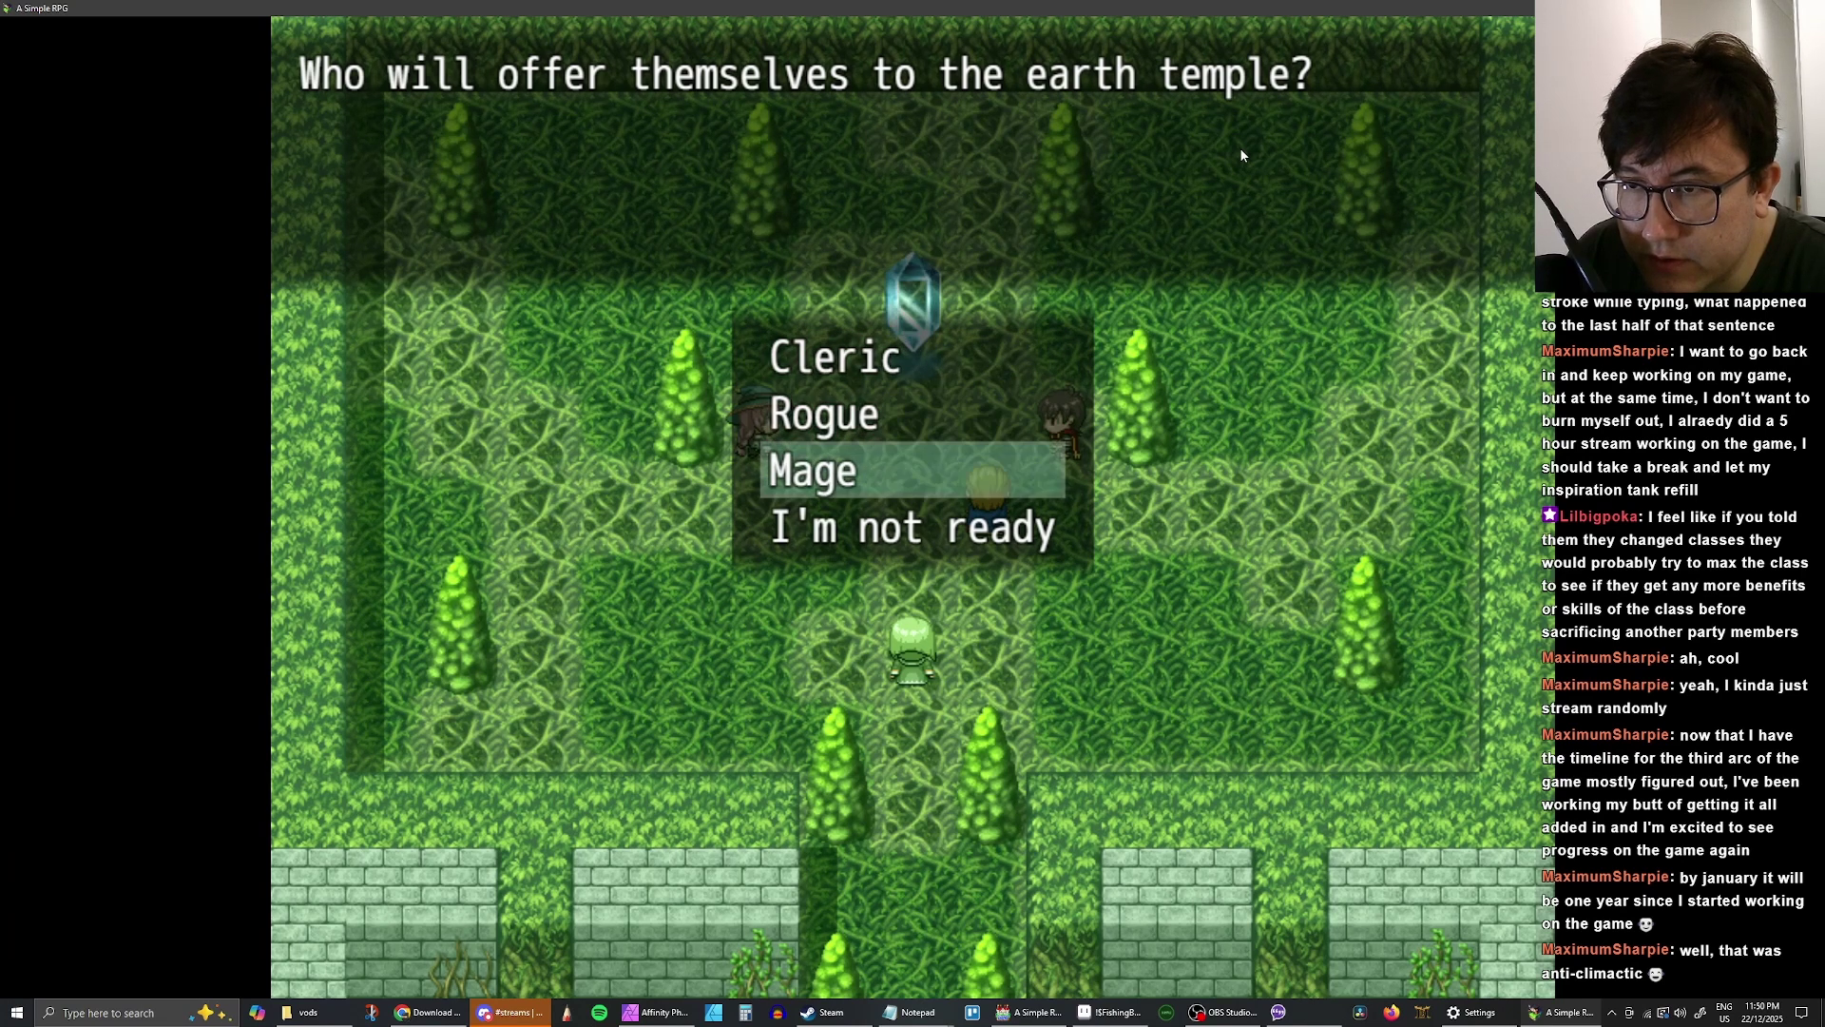
pyautogui.press('Return')
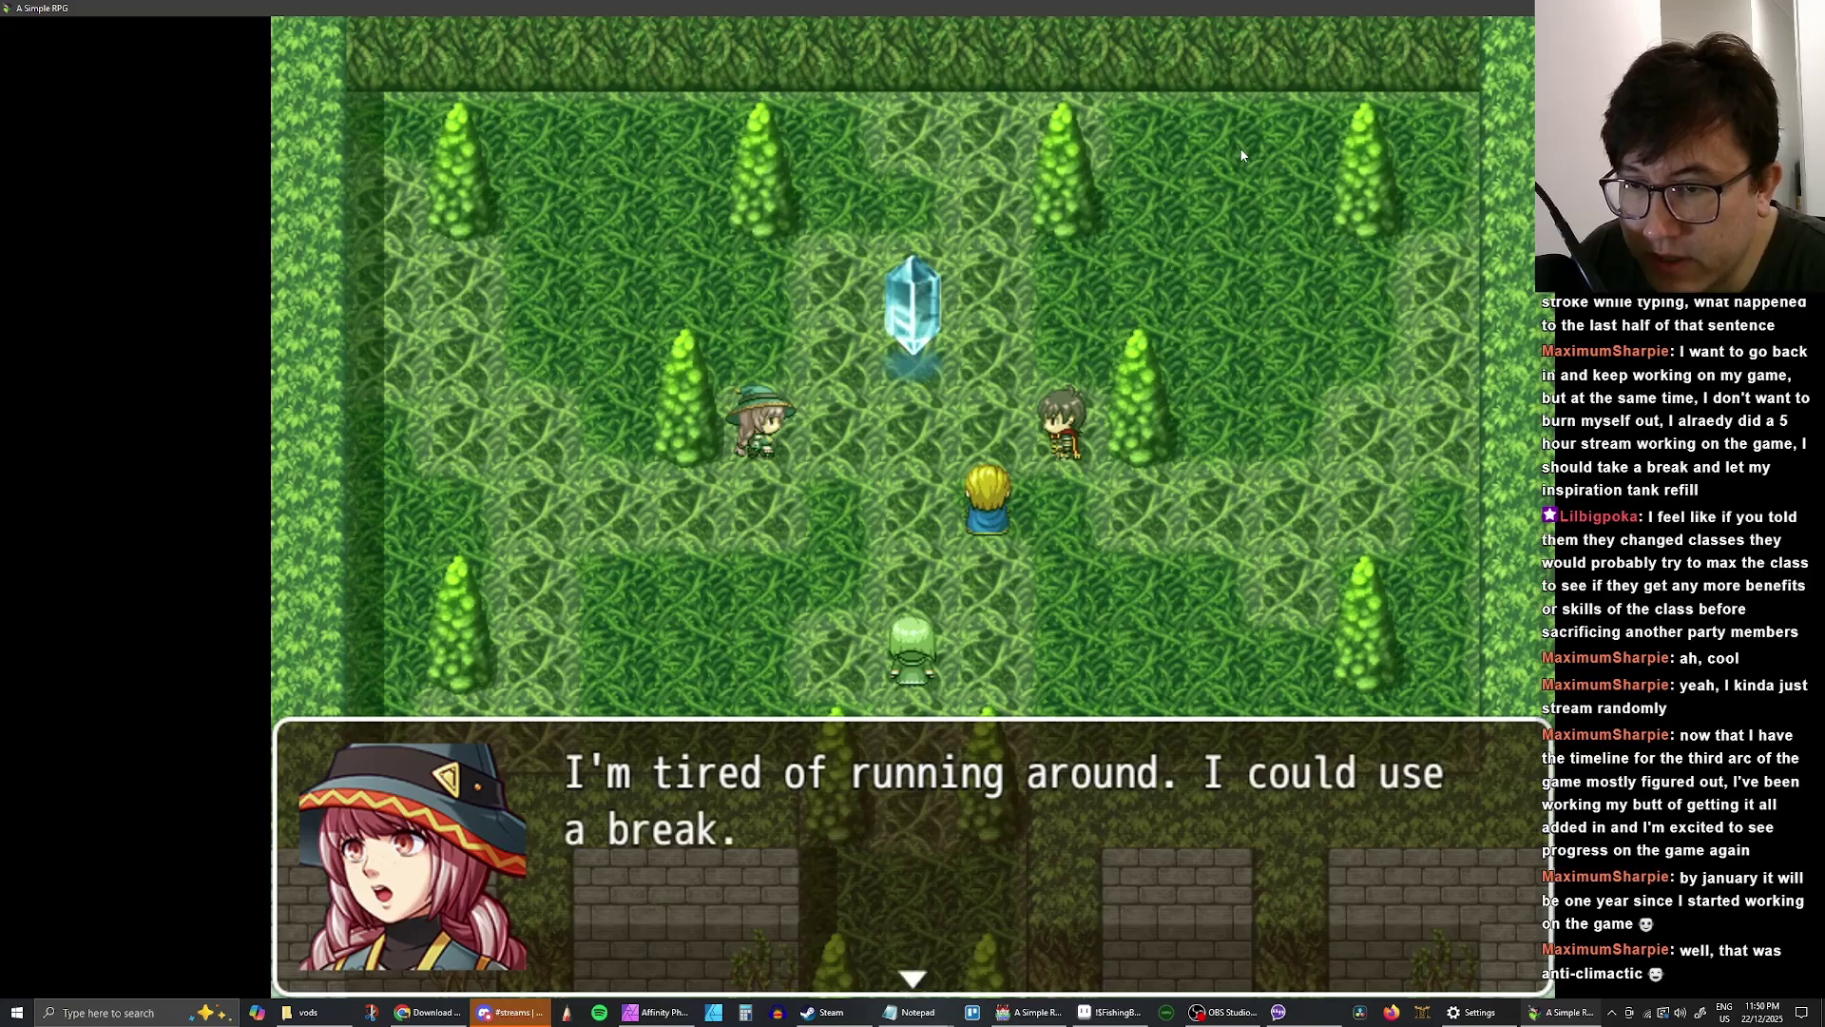
# - Advance through the Mage's farewell and the crystal's offering dialogue until the party is back in Hub Town
pyautogui.press('Return')
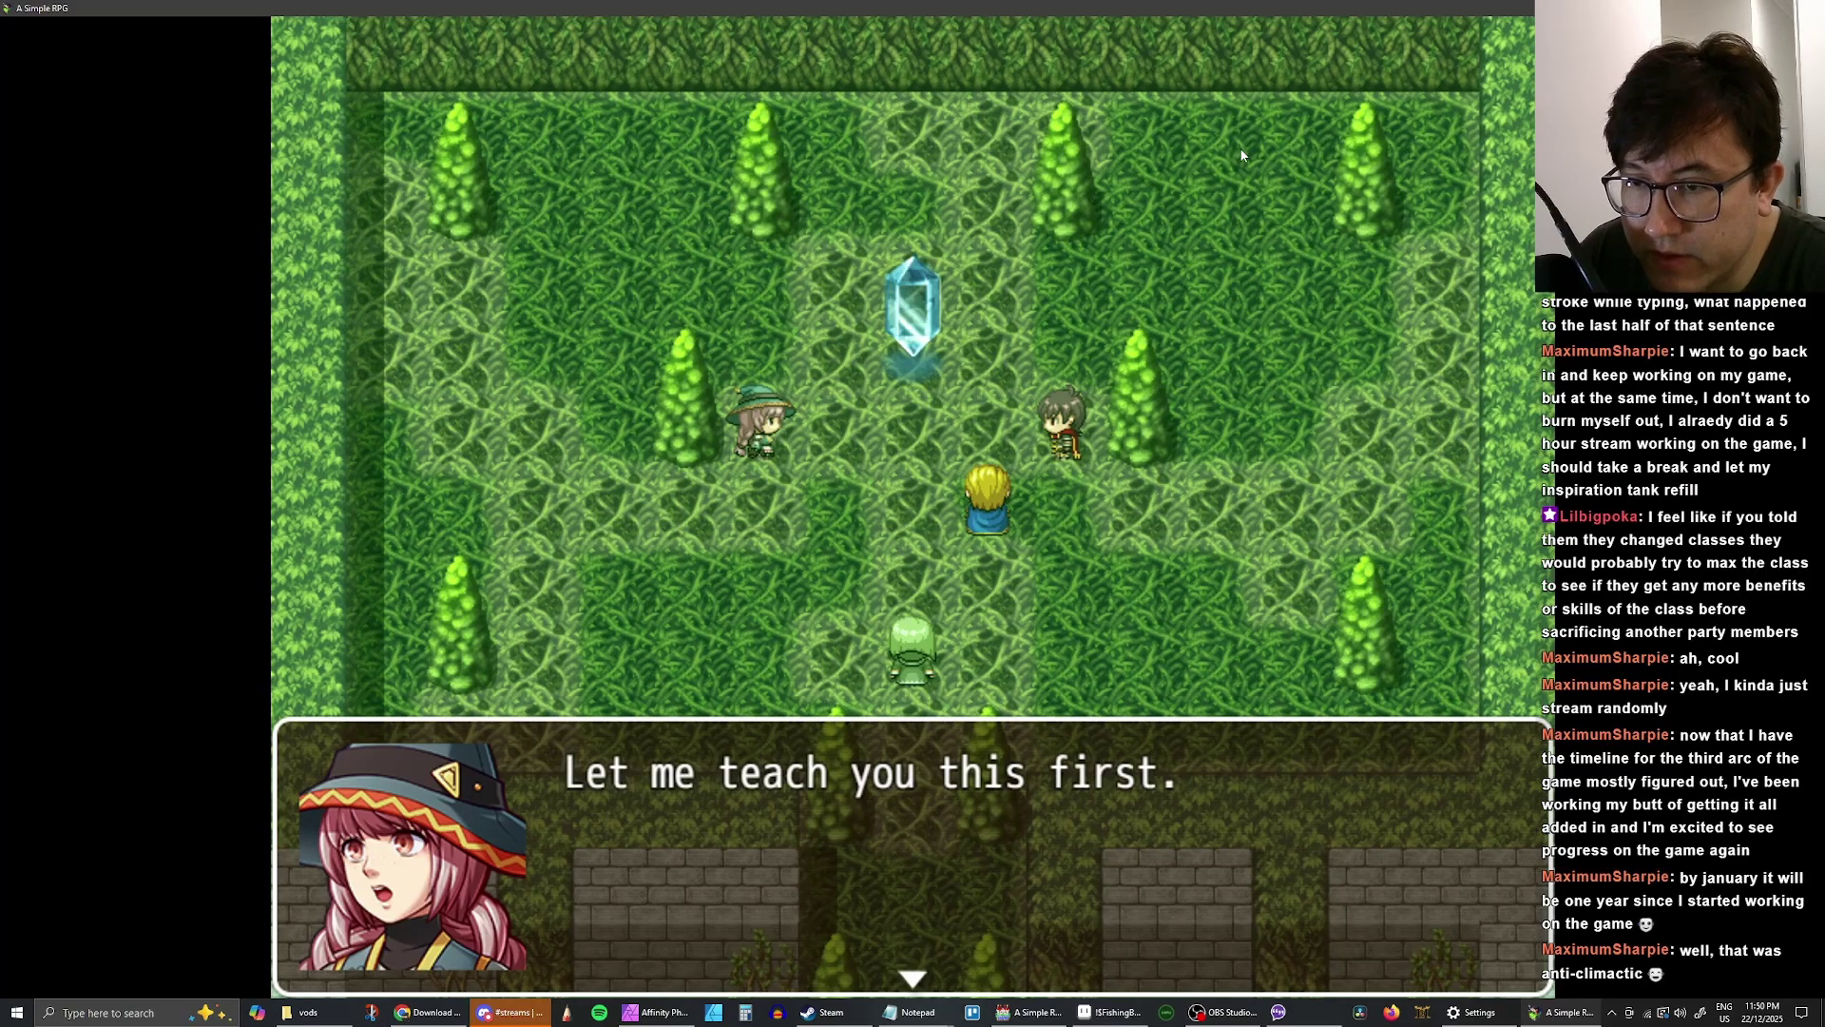
pyautogui.press('Return')
pyautogui.press('Return')
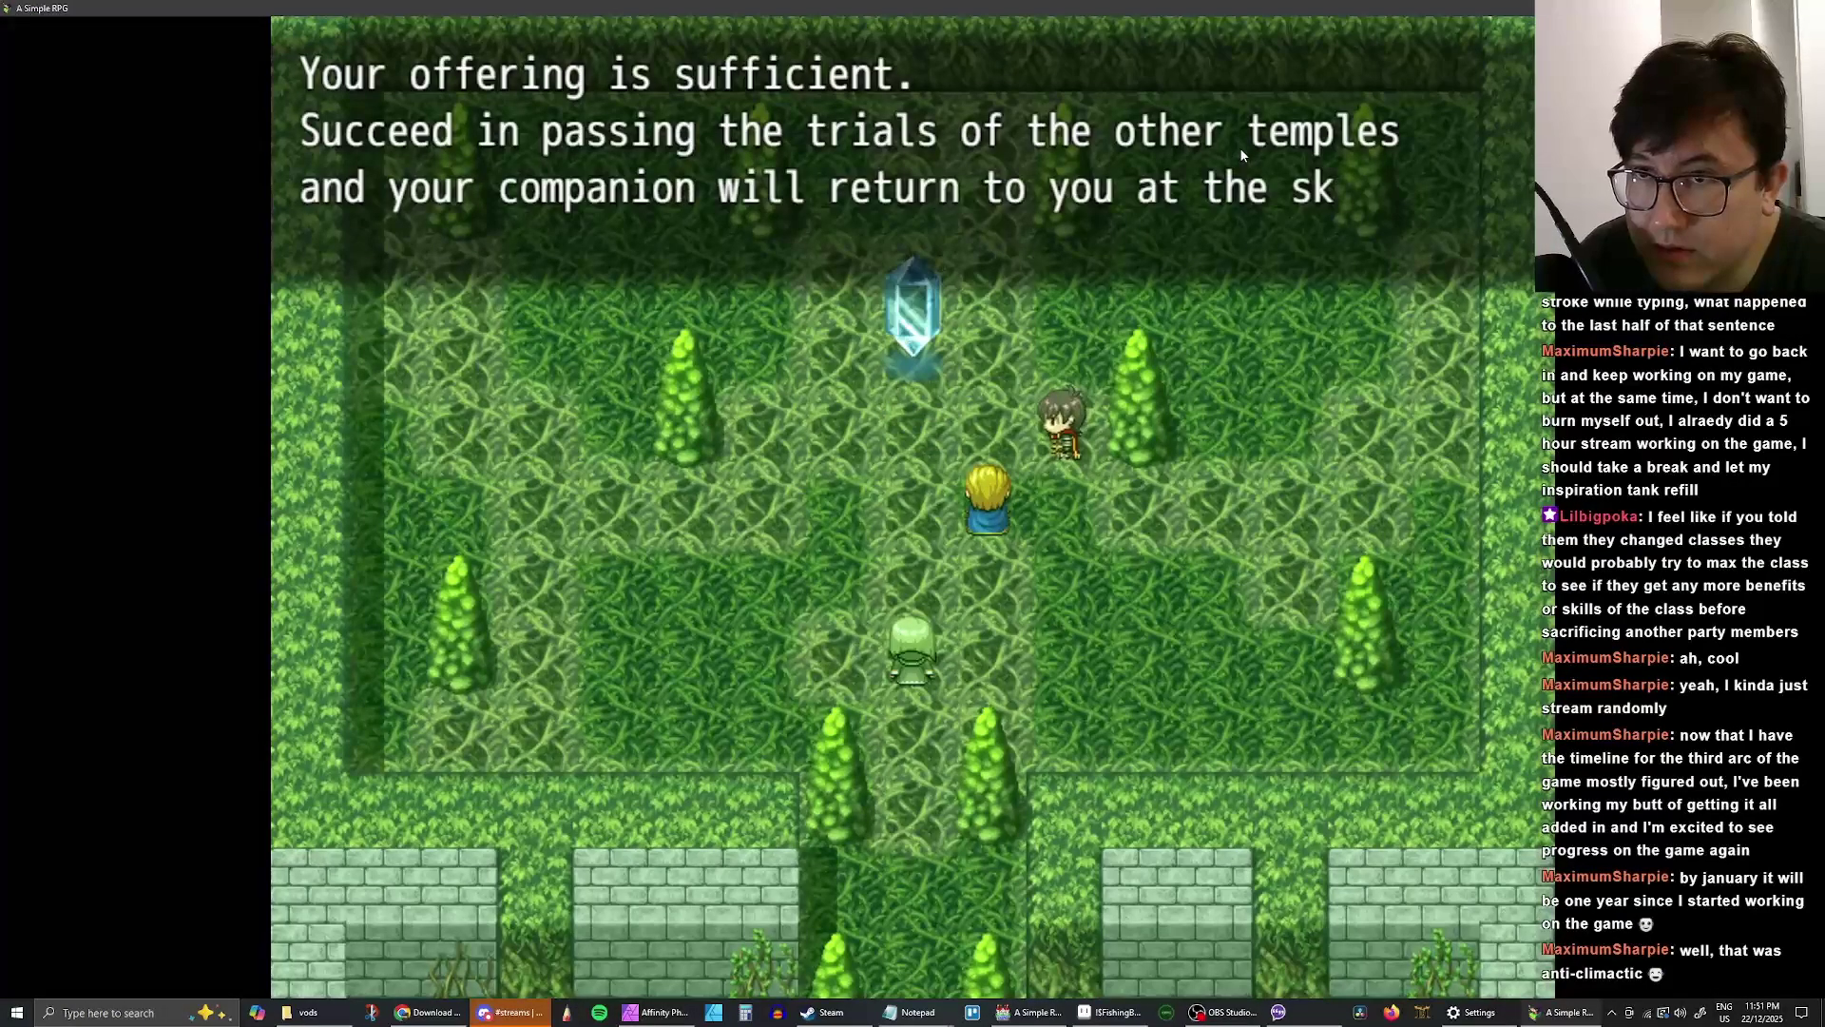
pyautogui.press('Return')
pyautogui.press('Return')
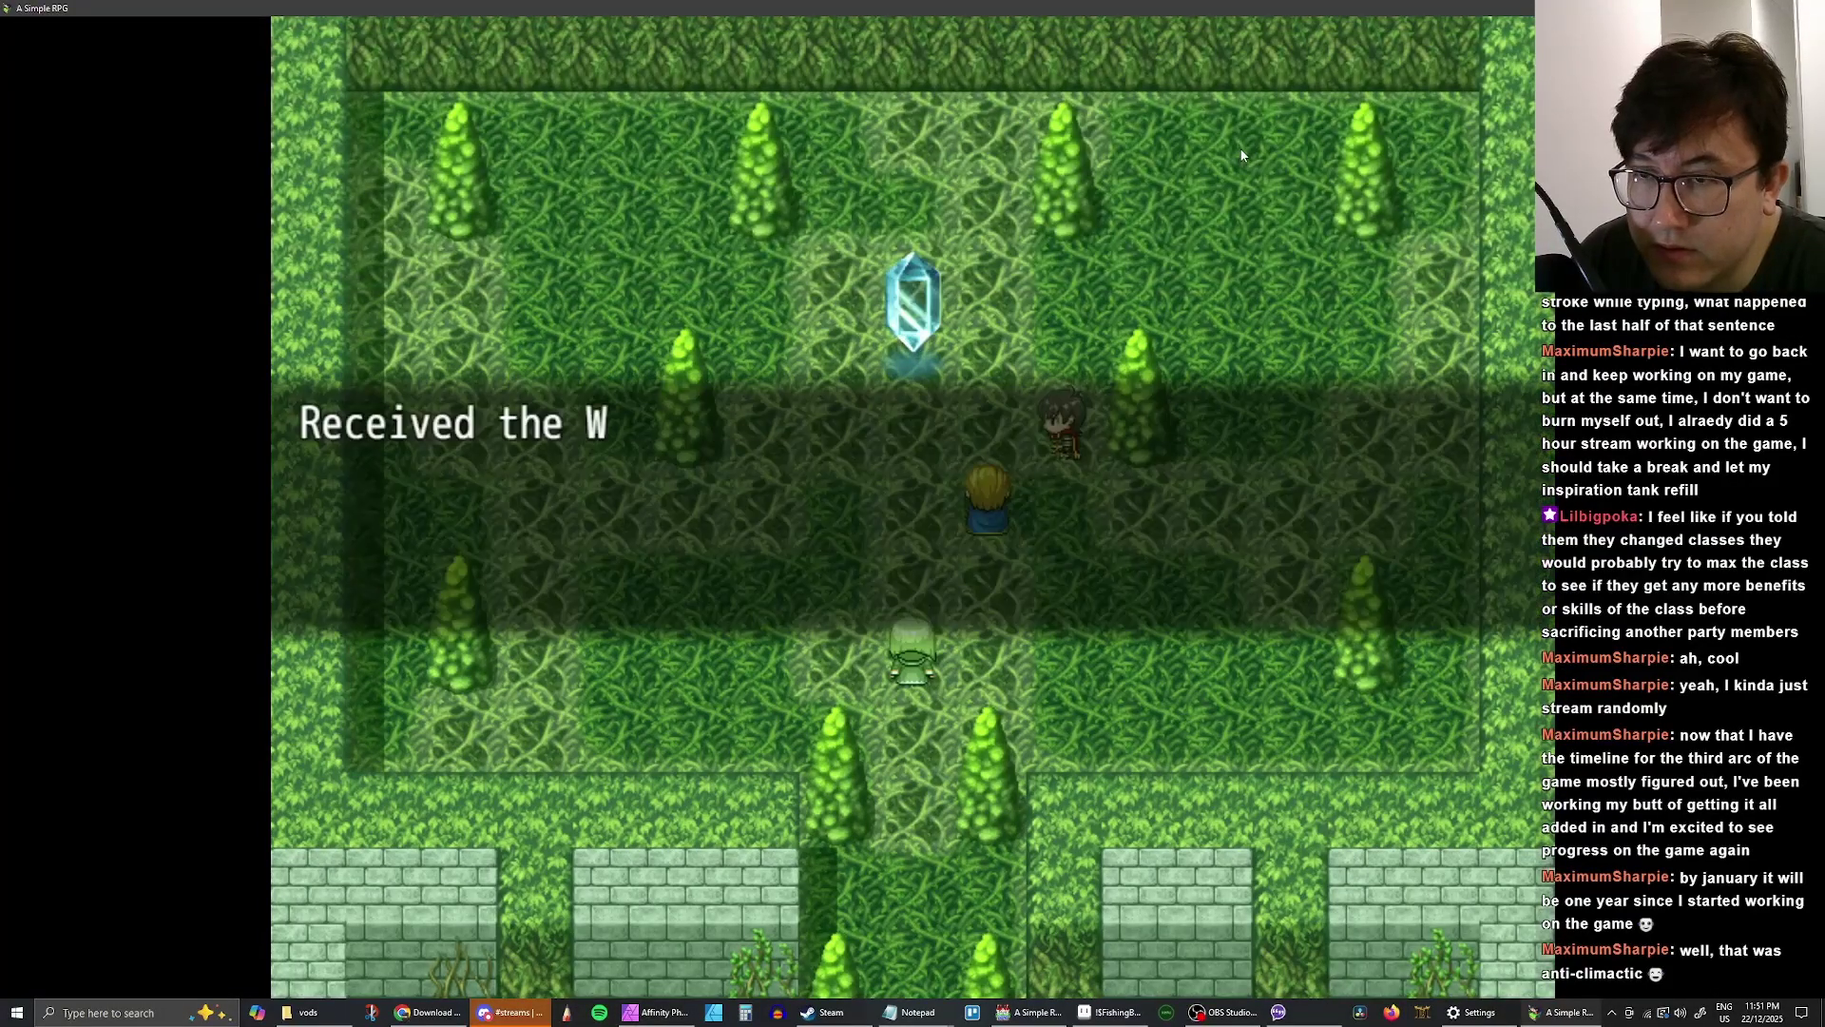
pyautogui.press('Return')
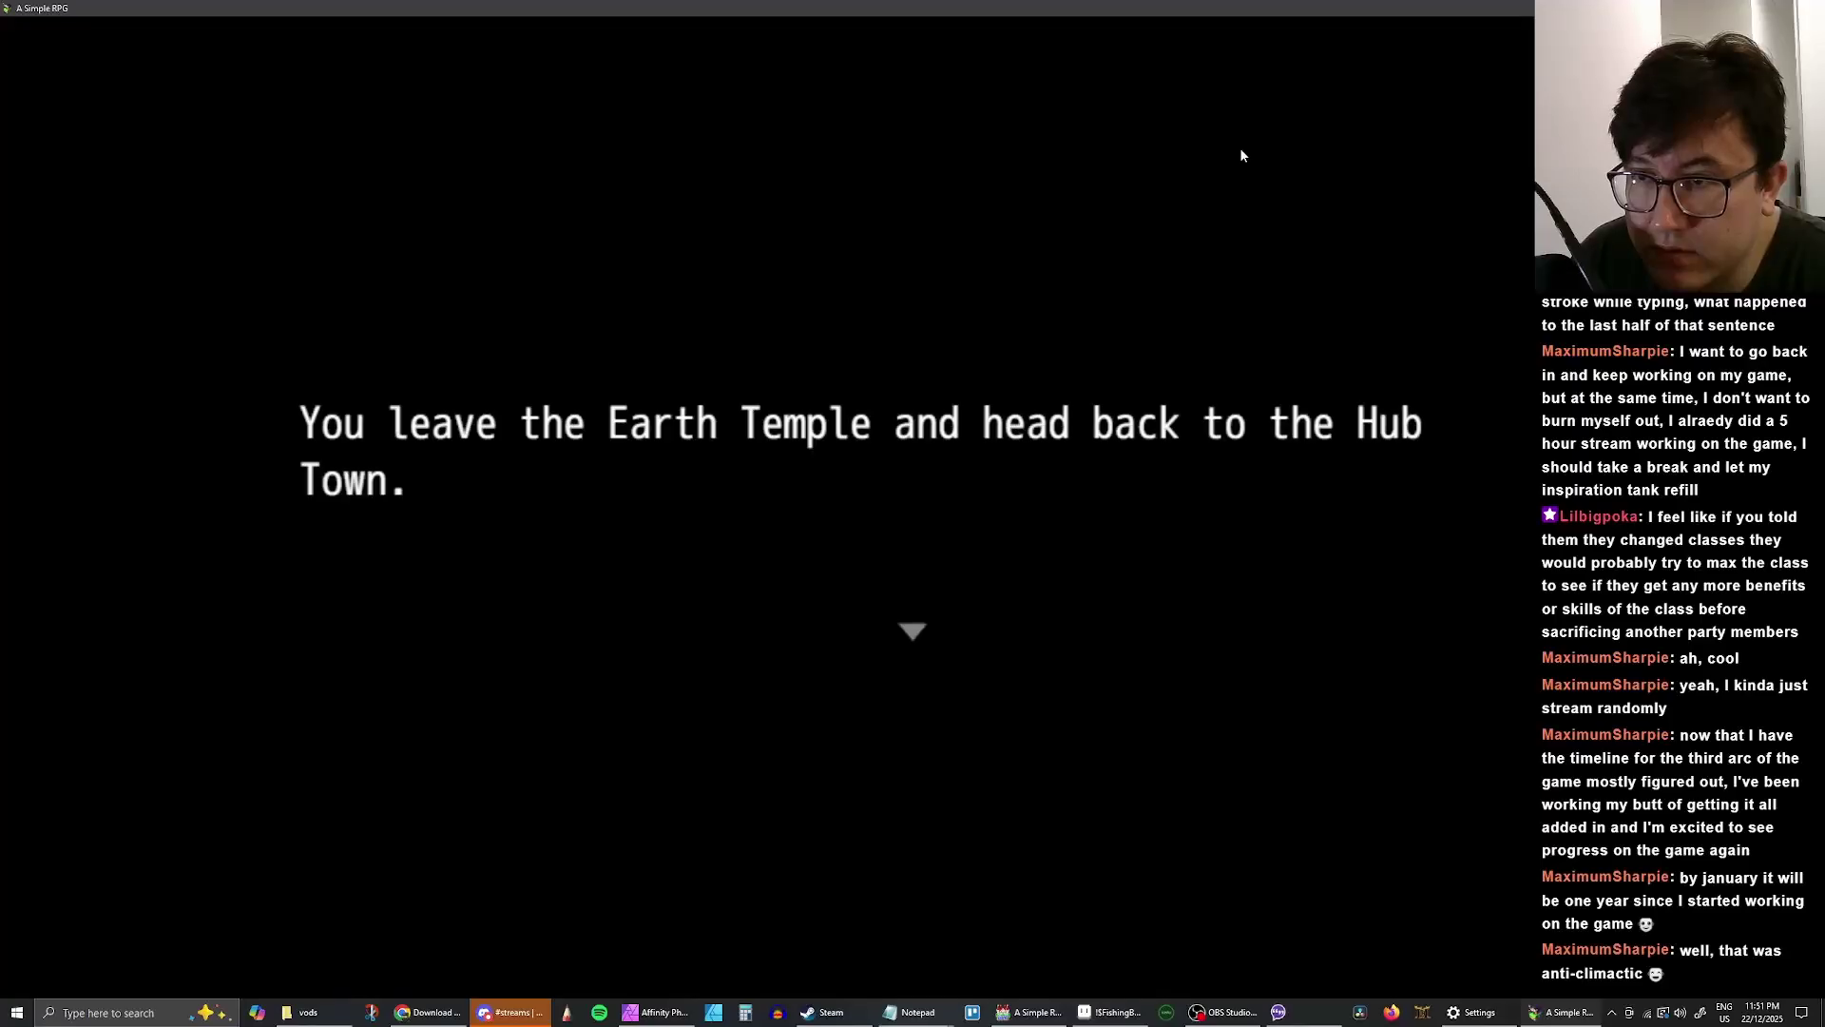
pyautogui.press('Return')
pyautogui.press('Up')
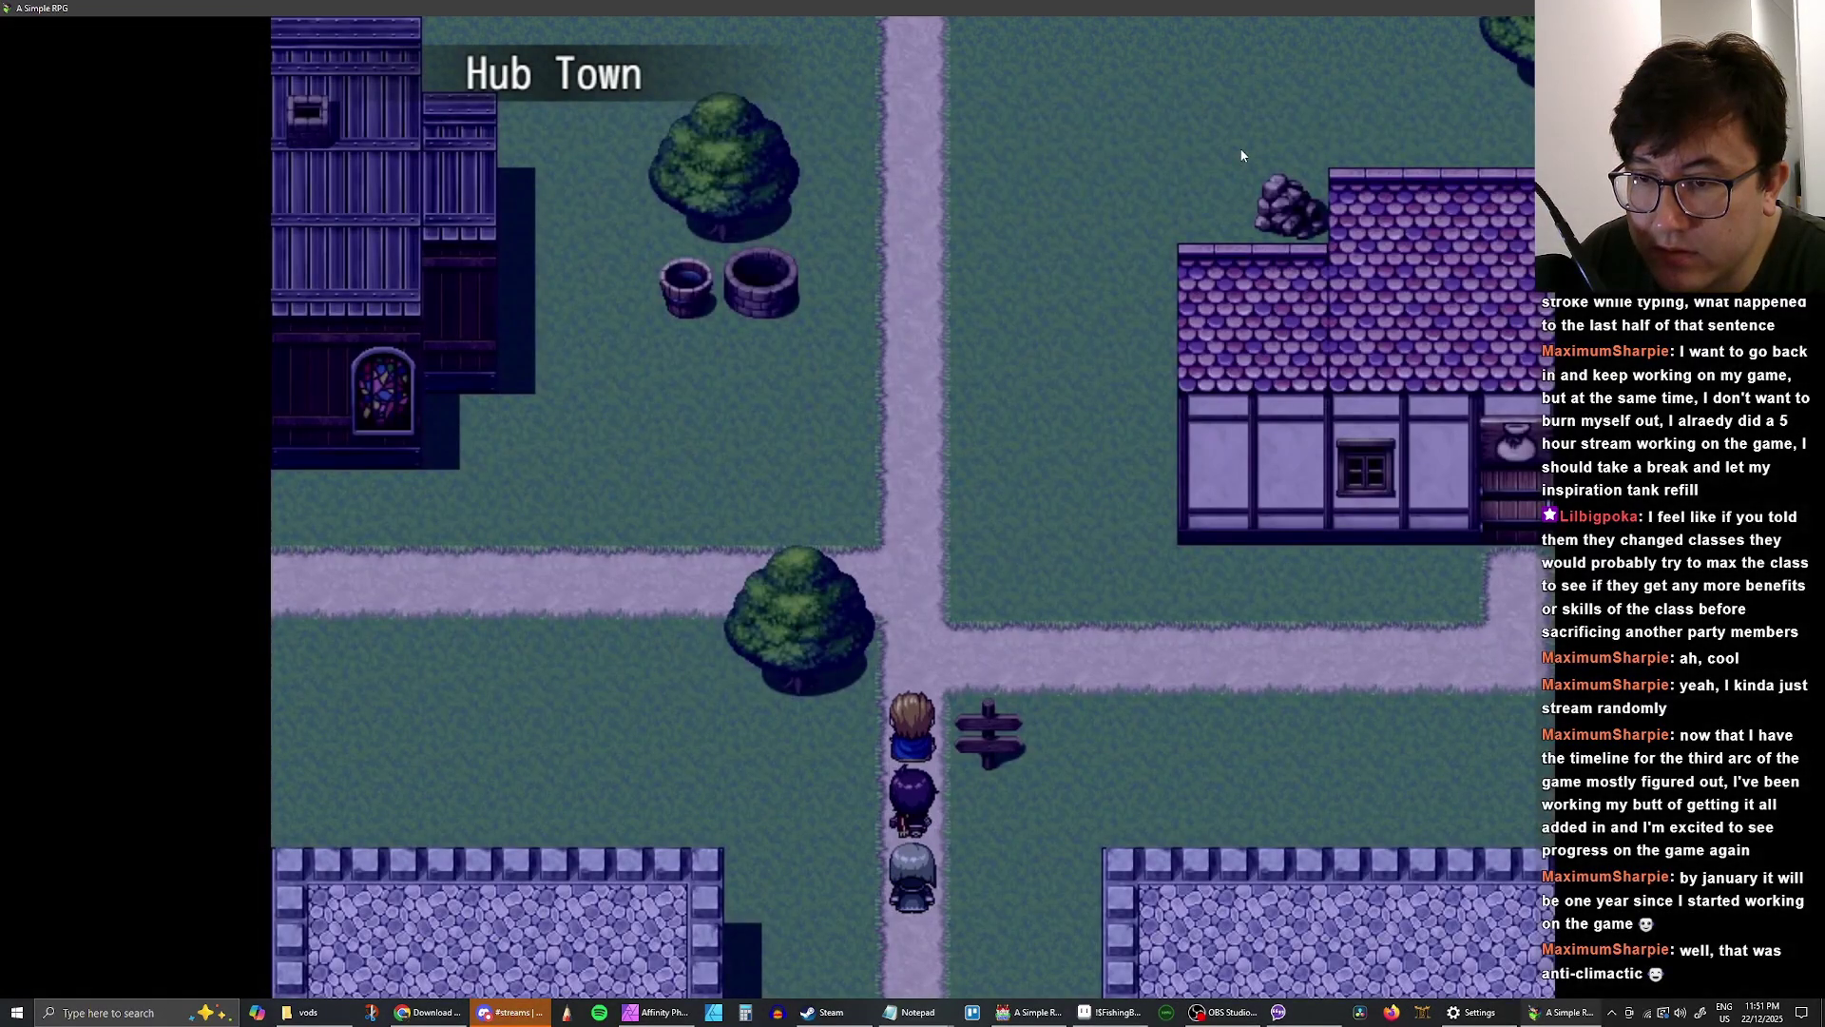
# - Check the Knight's class and review the Battle Arts and Arcana skills, then return to the map
pyautogui.press('Escape')
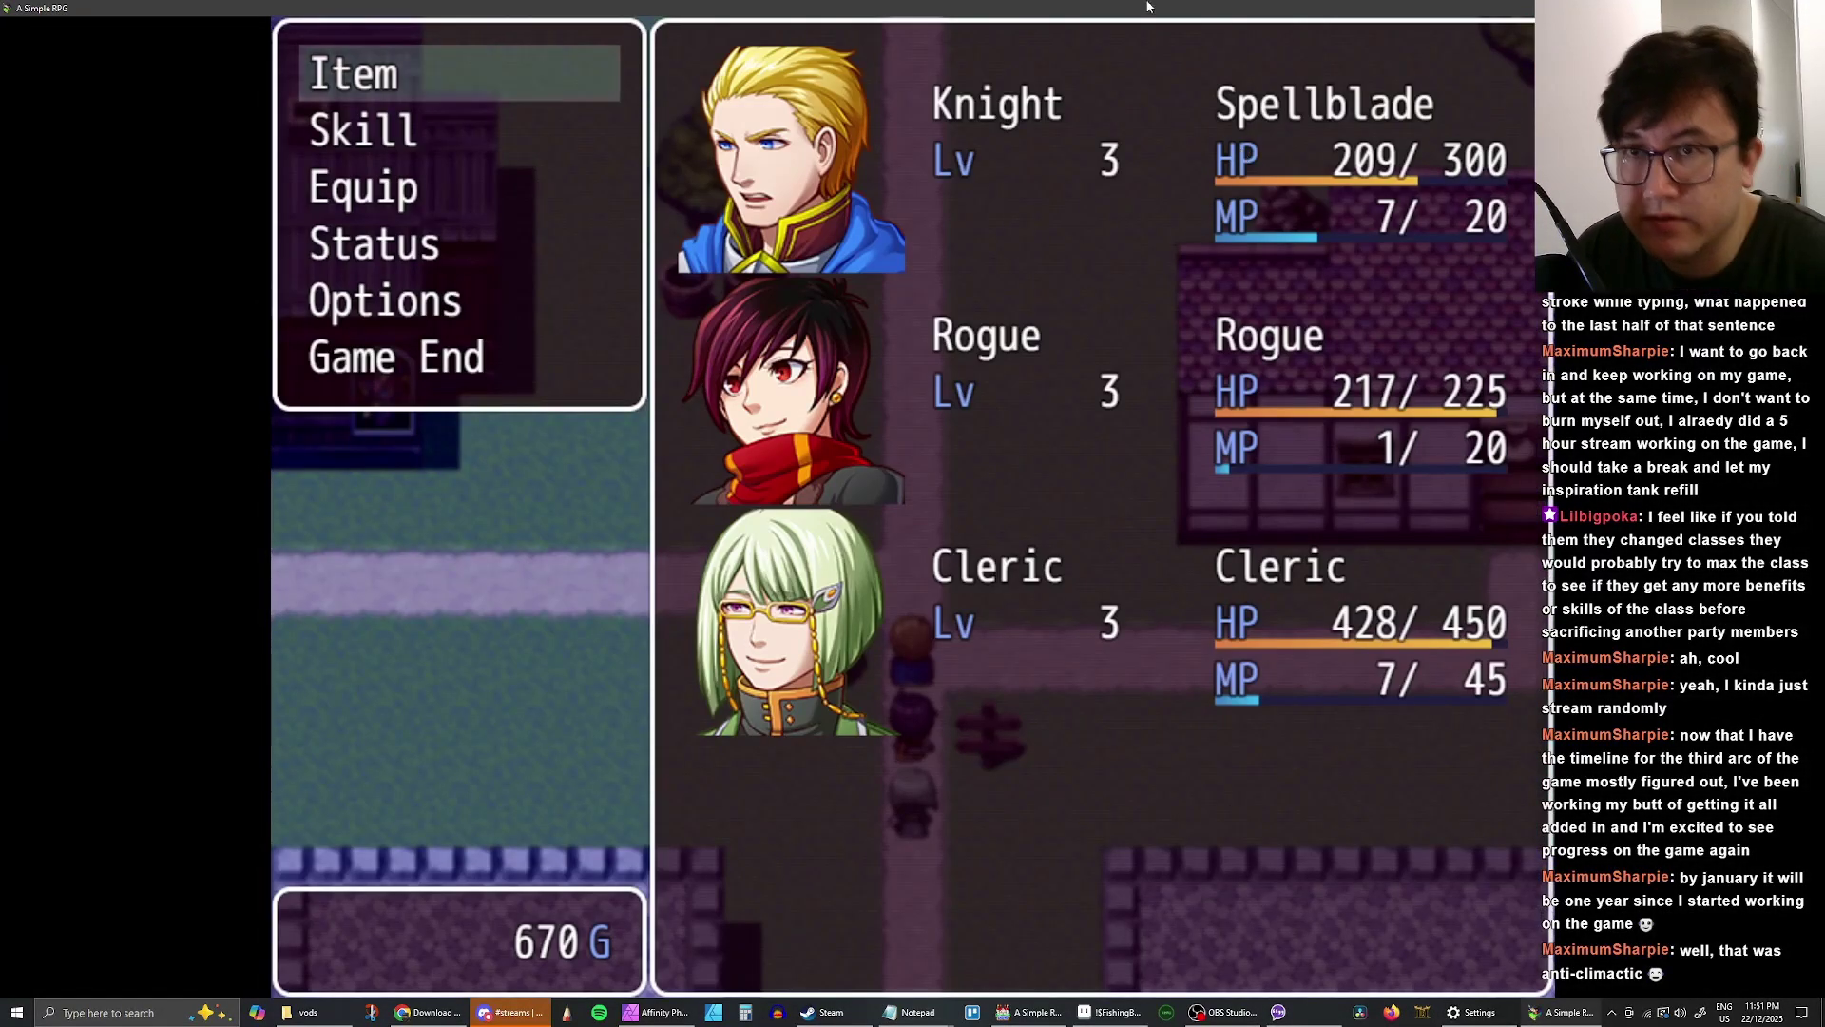
pyautogui.press('Down')
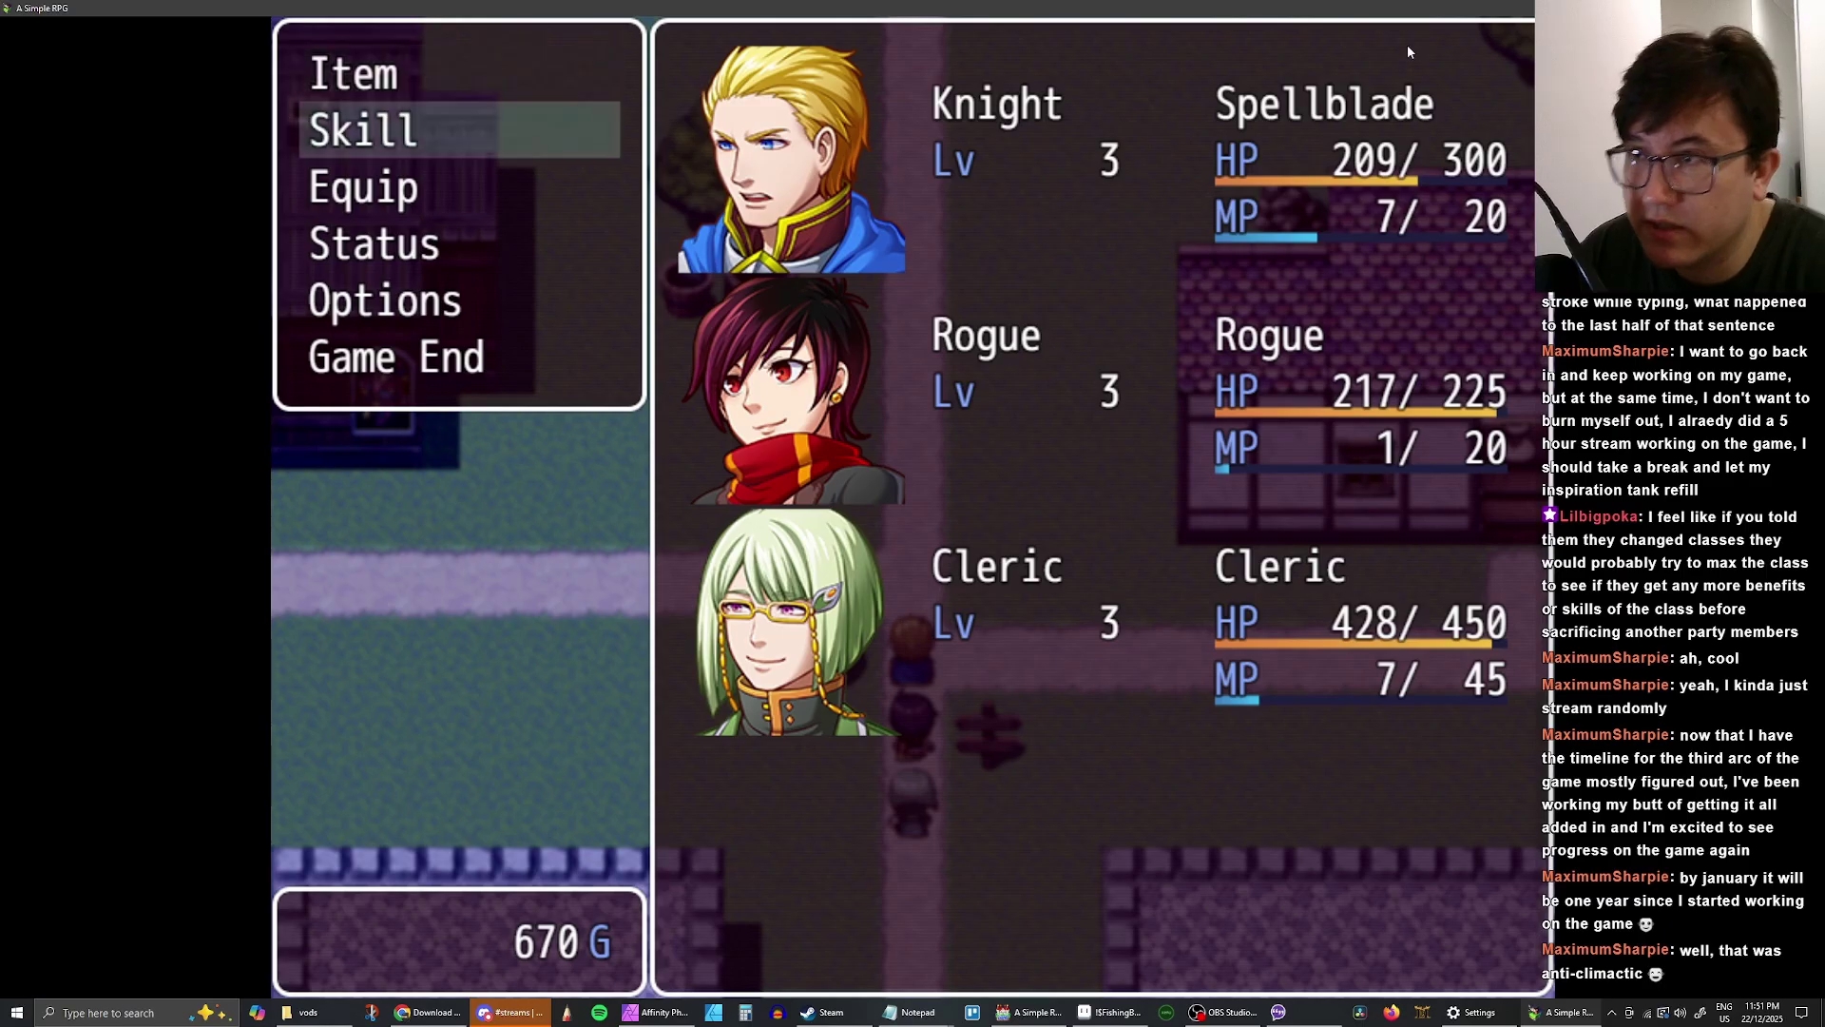
pyautogui.press('Return')
pyautogui.press('Up')
pyautogui.press('Up')
pyautogui.press('Return')
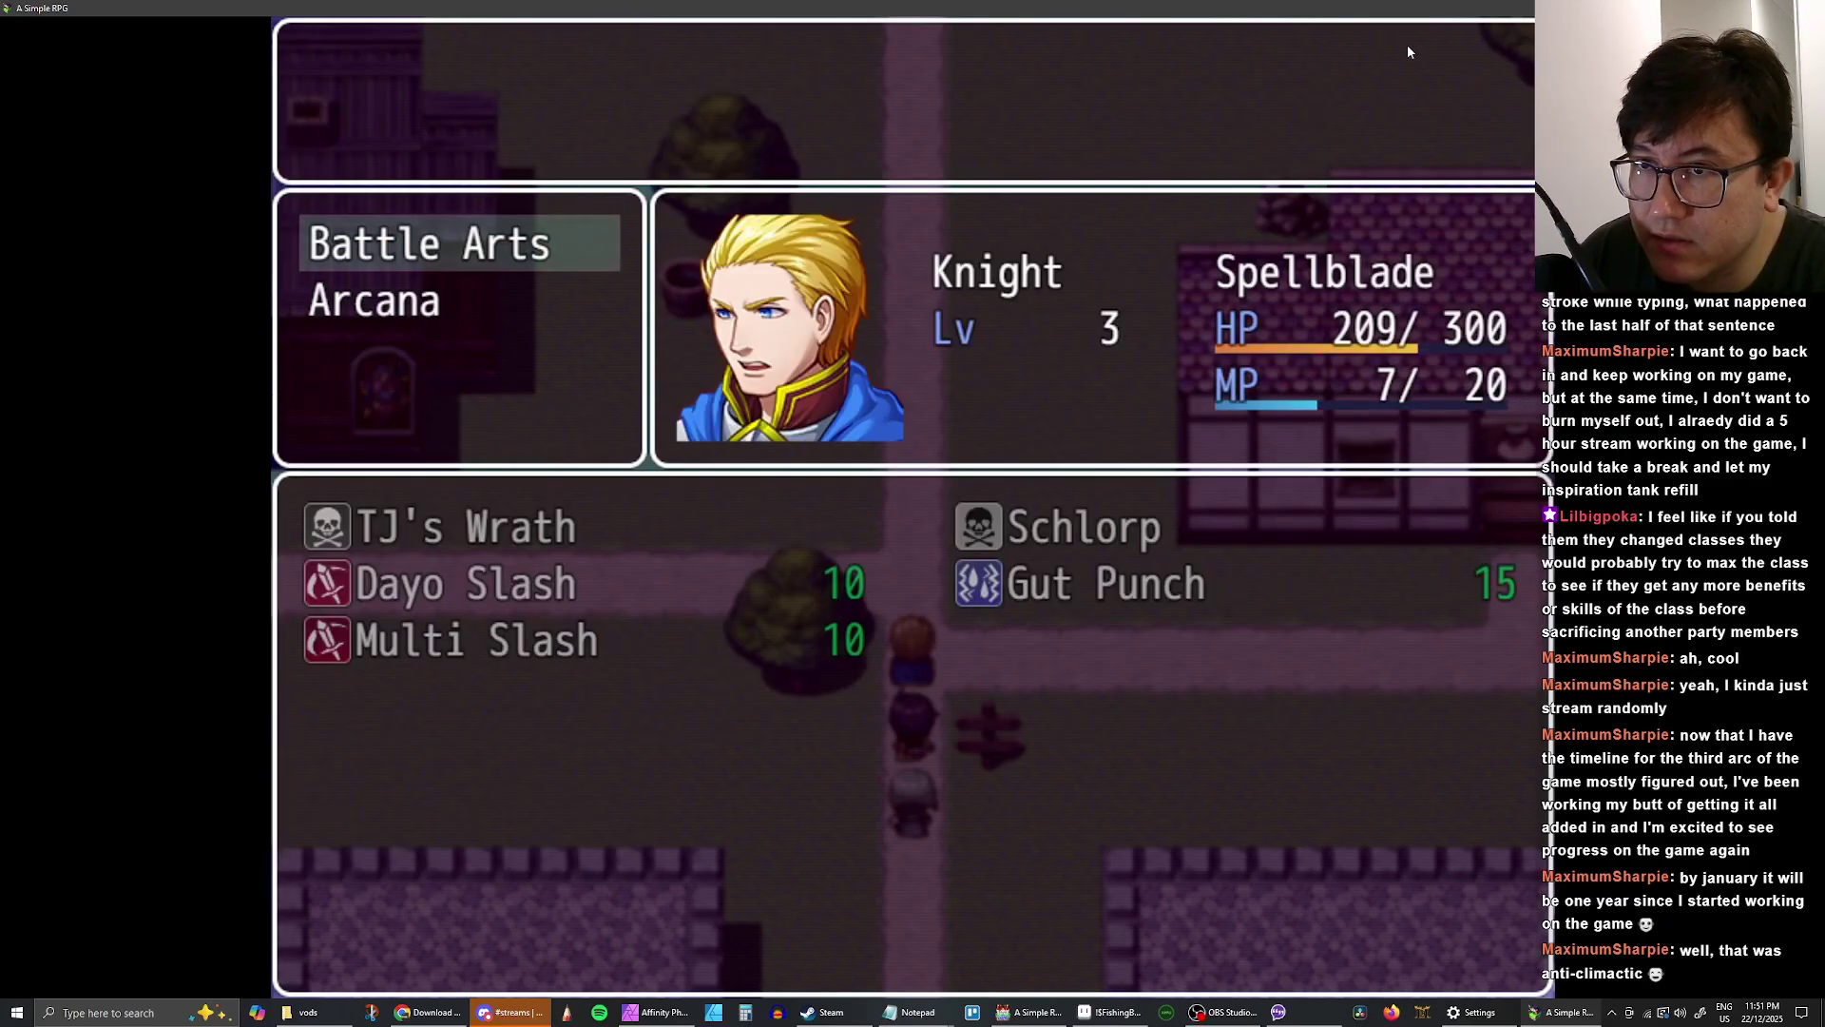
pyautogui.press('Down')
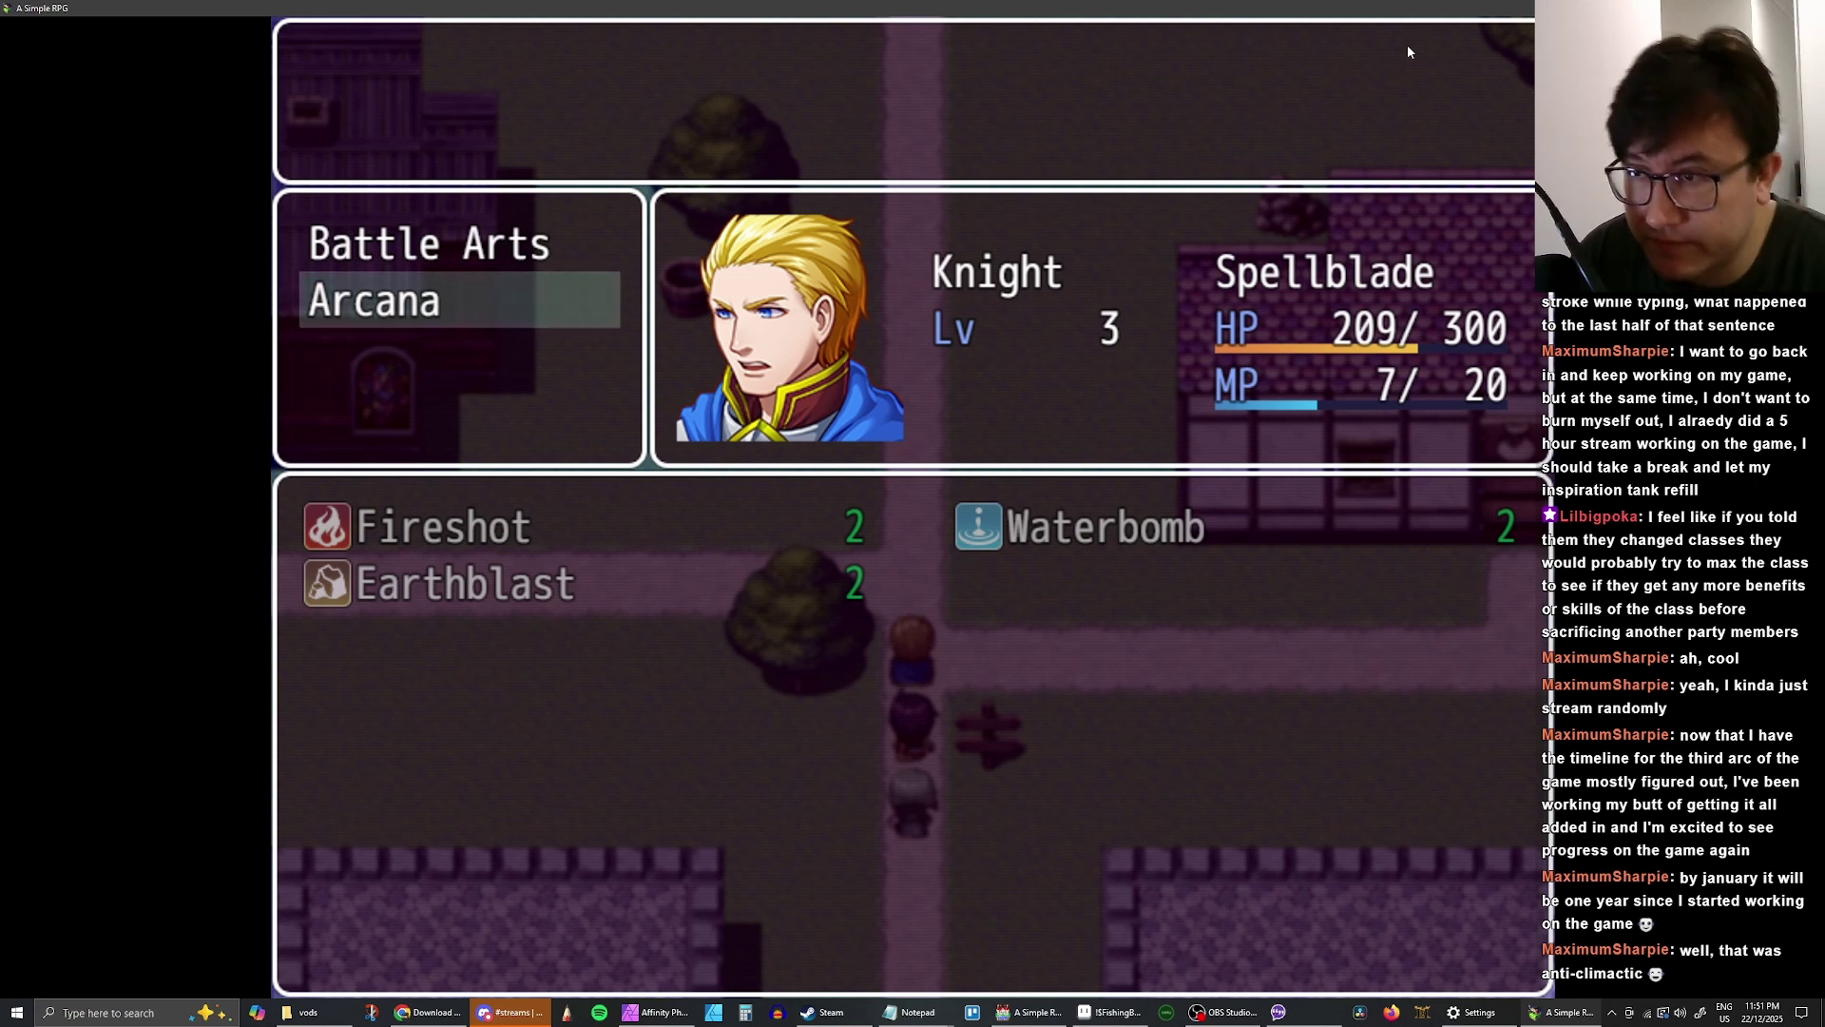
pyautogui.press('Up')
pyautogui.press('Down')
pyautogui.press('Escape')
pyautogui.press('Escape')
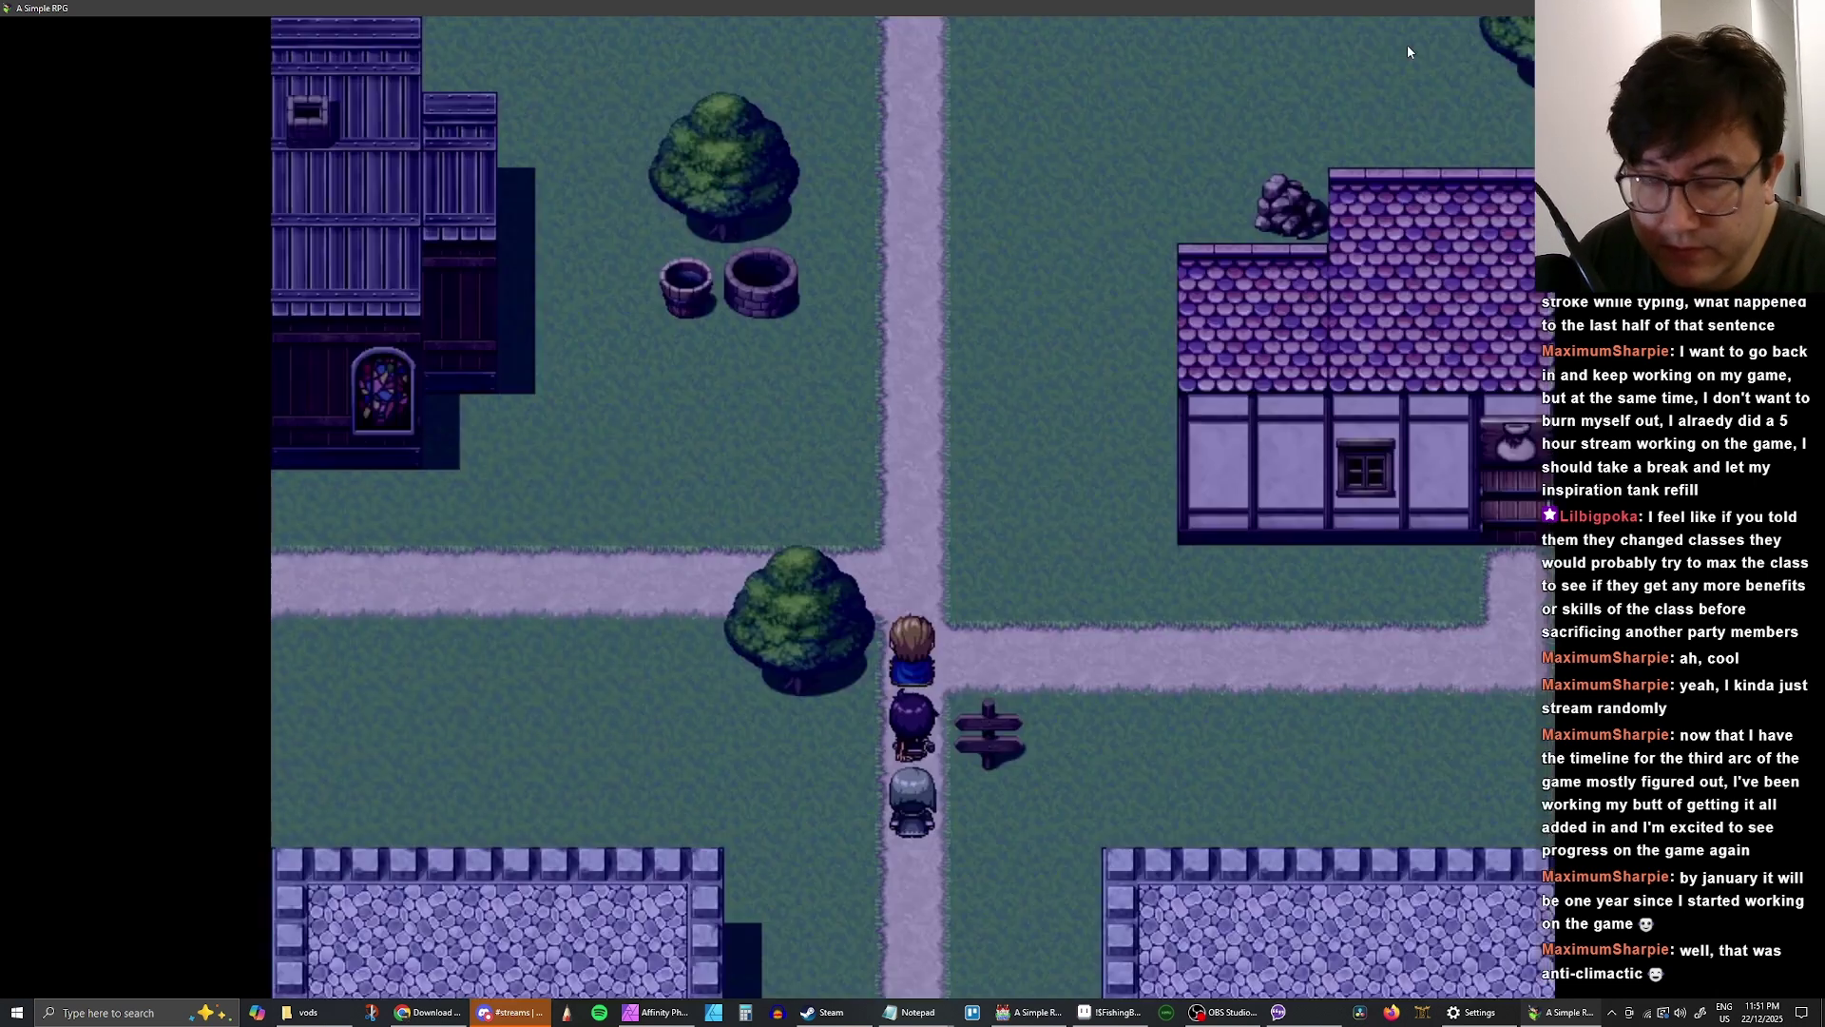
# - Walk the party north and east through Hub Town and enter The Holy Cup tavern
pyautogui.press('Up')
pyautogui.press('Down')
pyautogui.press('Left')
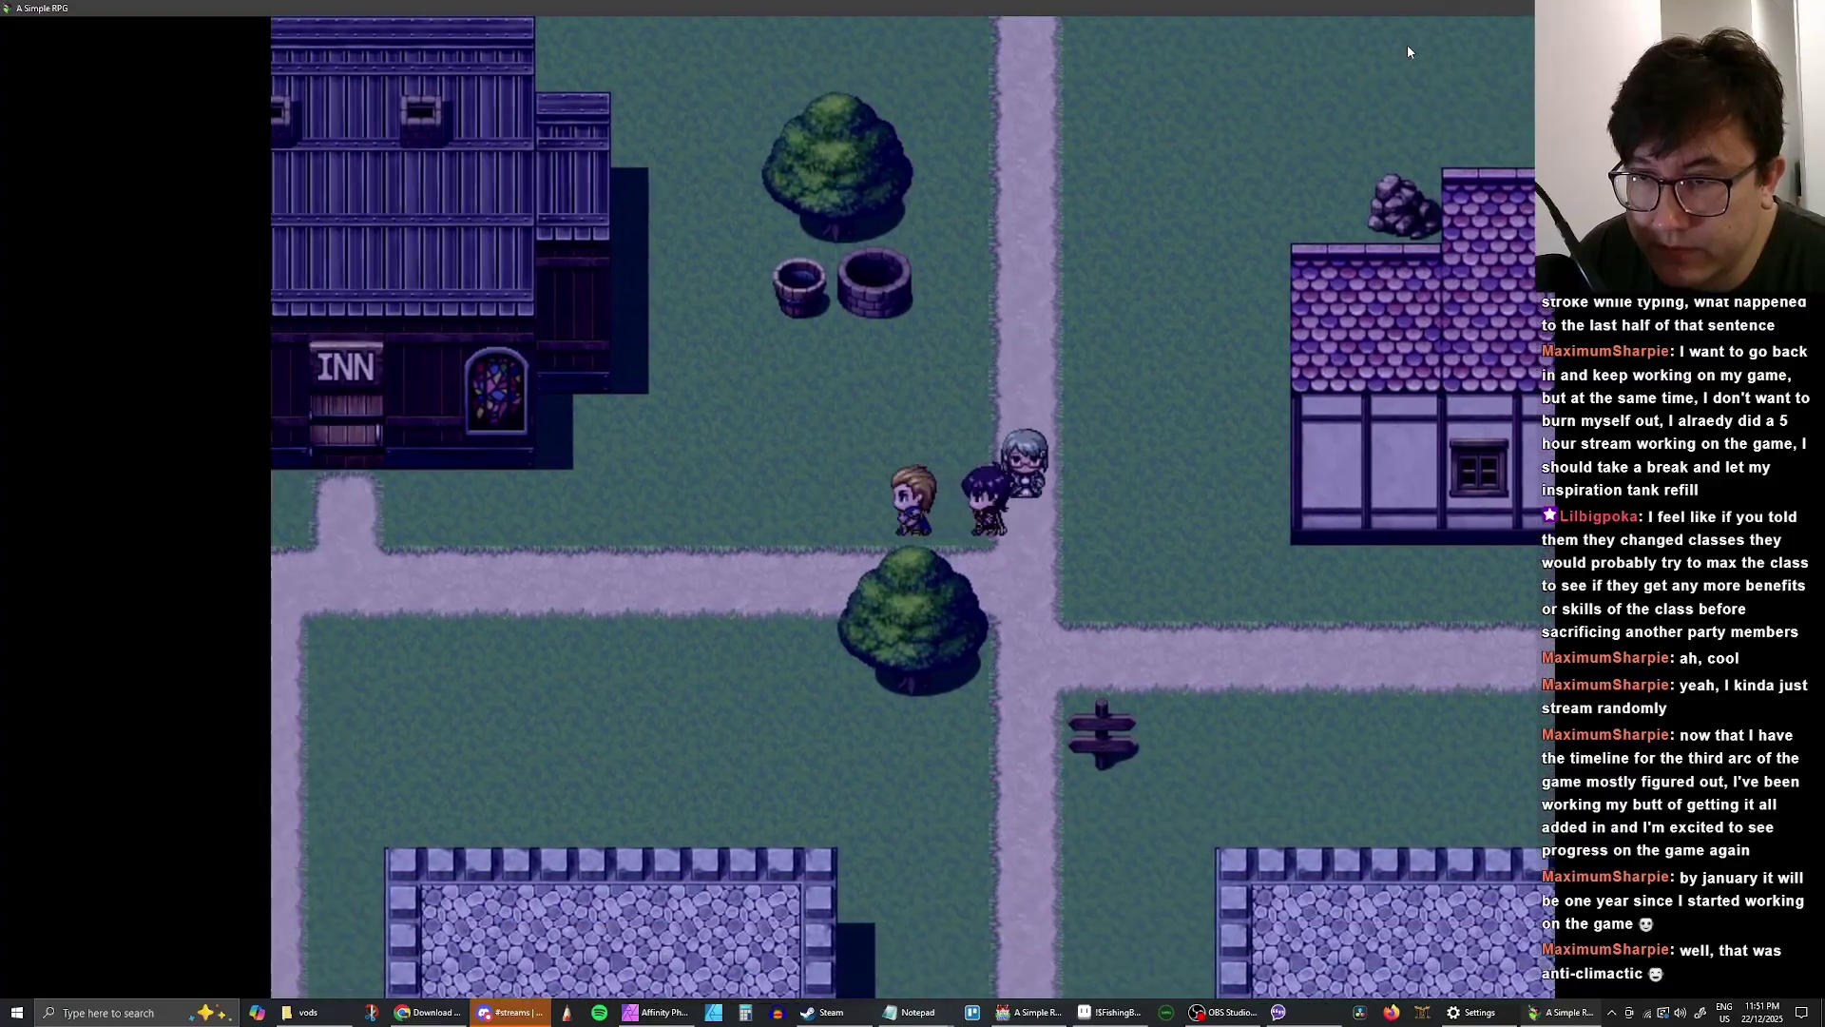
pyautogui.press('Right')
pyautogui.press('Up')
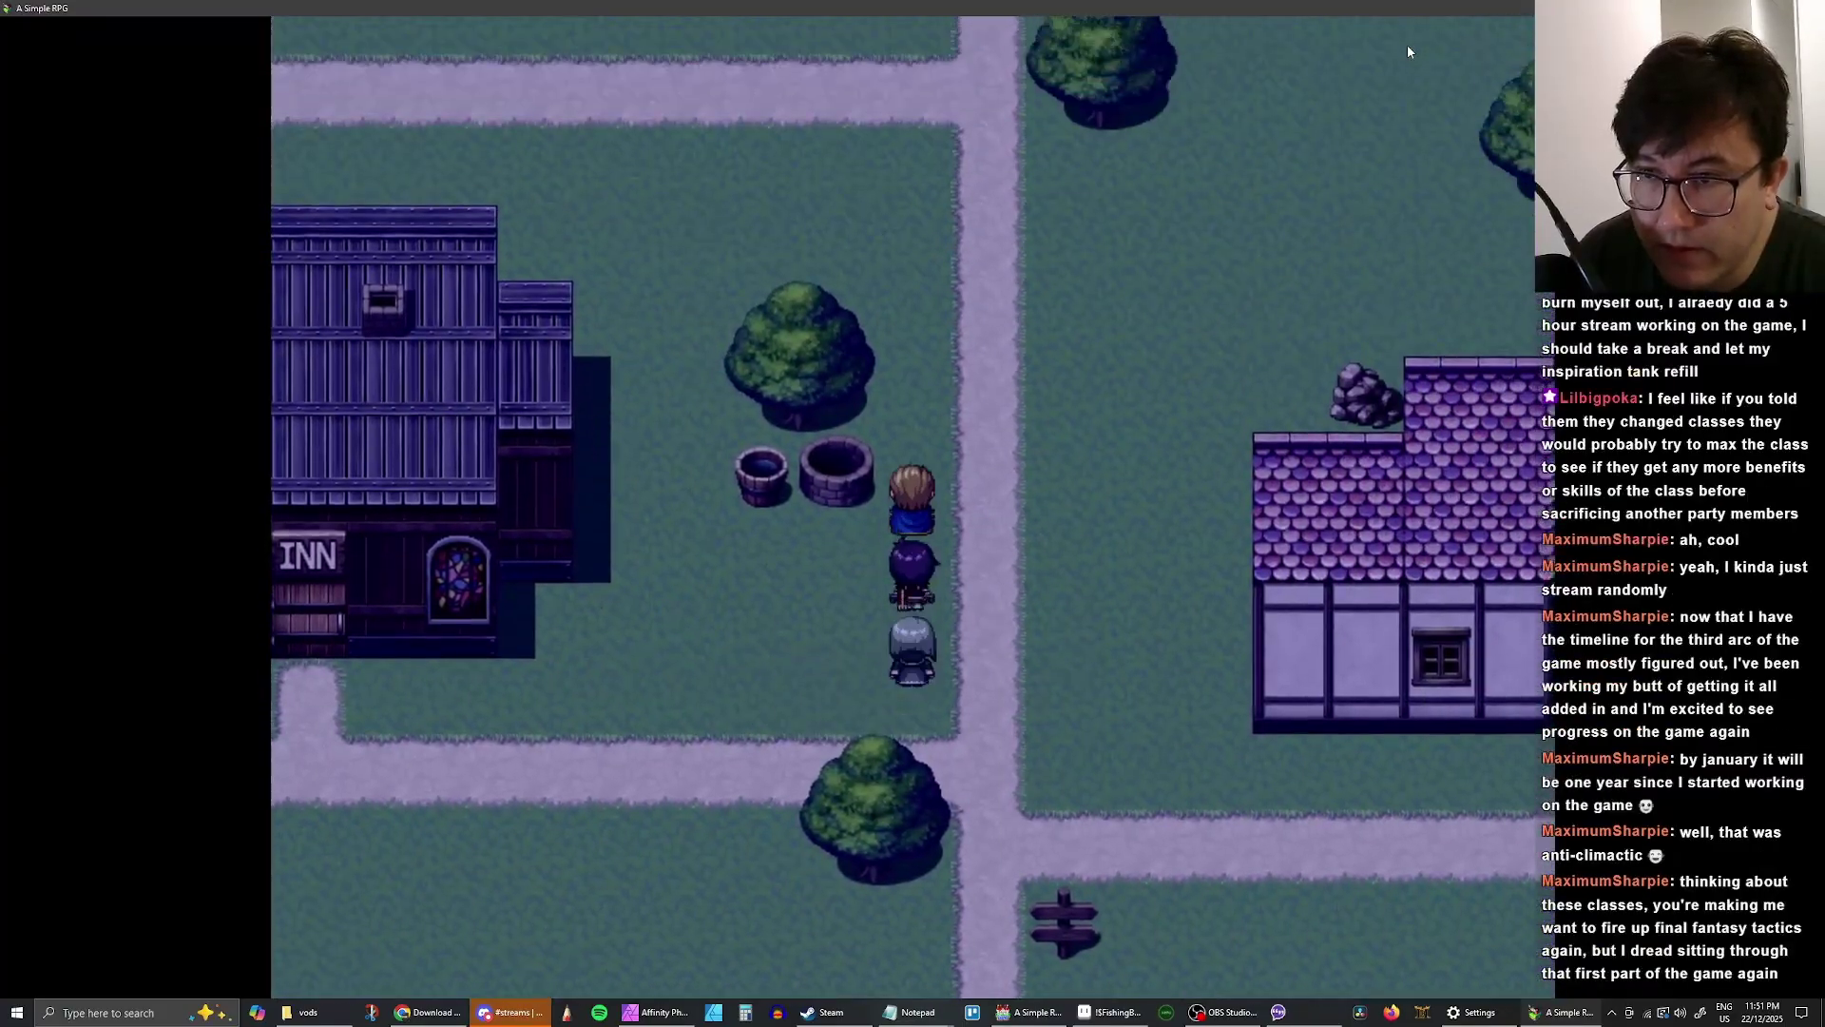
pyautogui.press('Up')
pyautogui.press('Right')
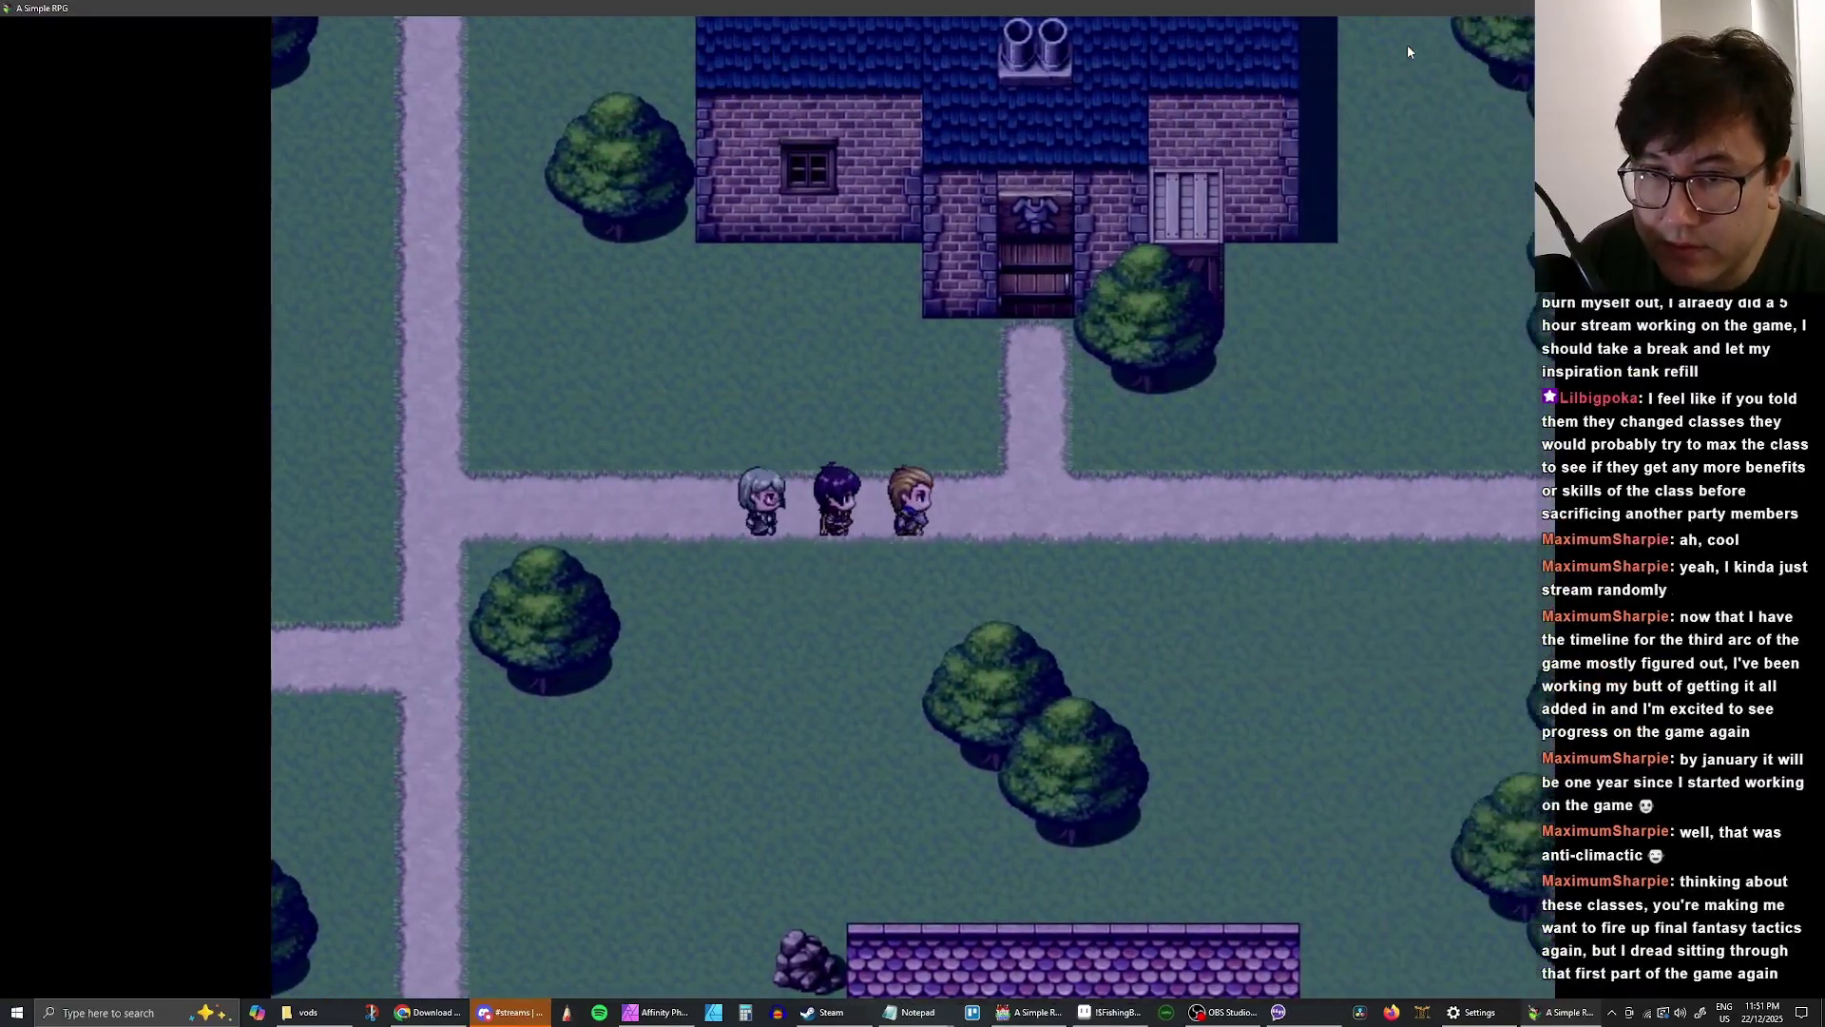
pyautogui.press('Right')
pyautogui.press('Right')
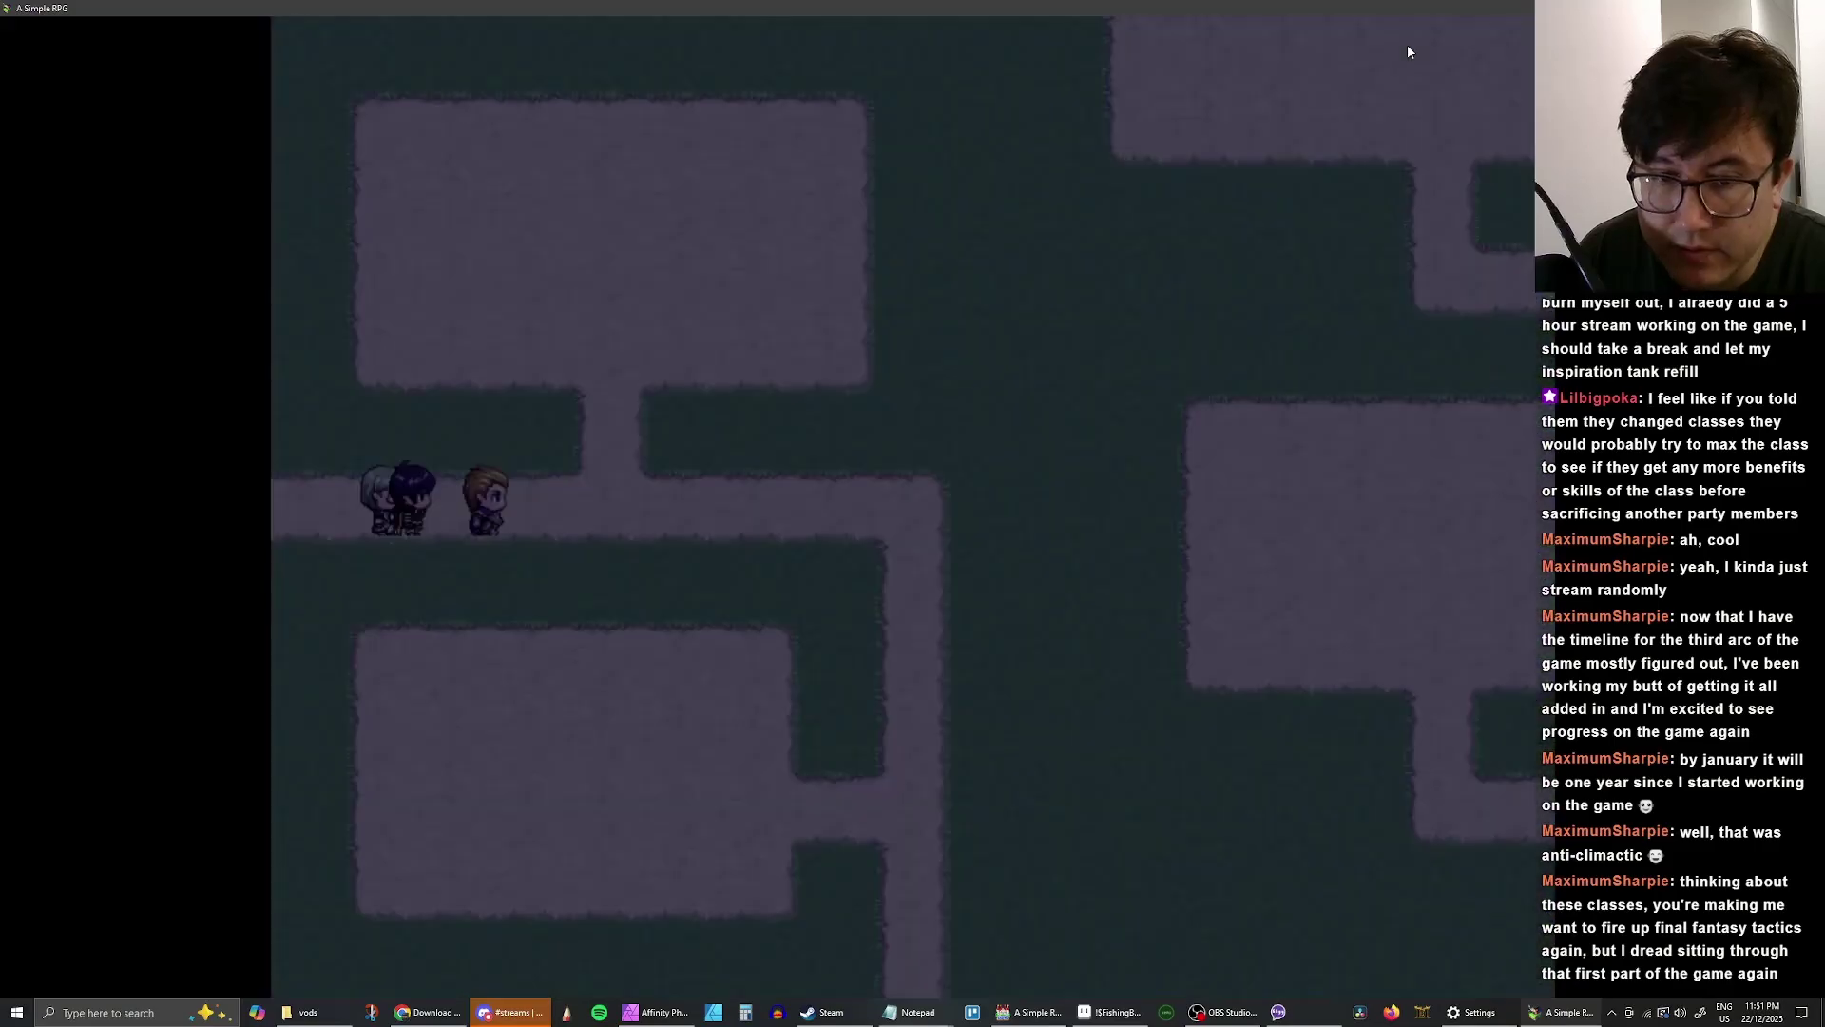
pyautogui.press('Right')
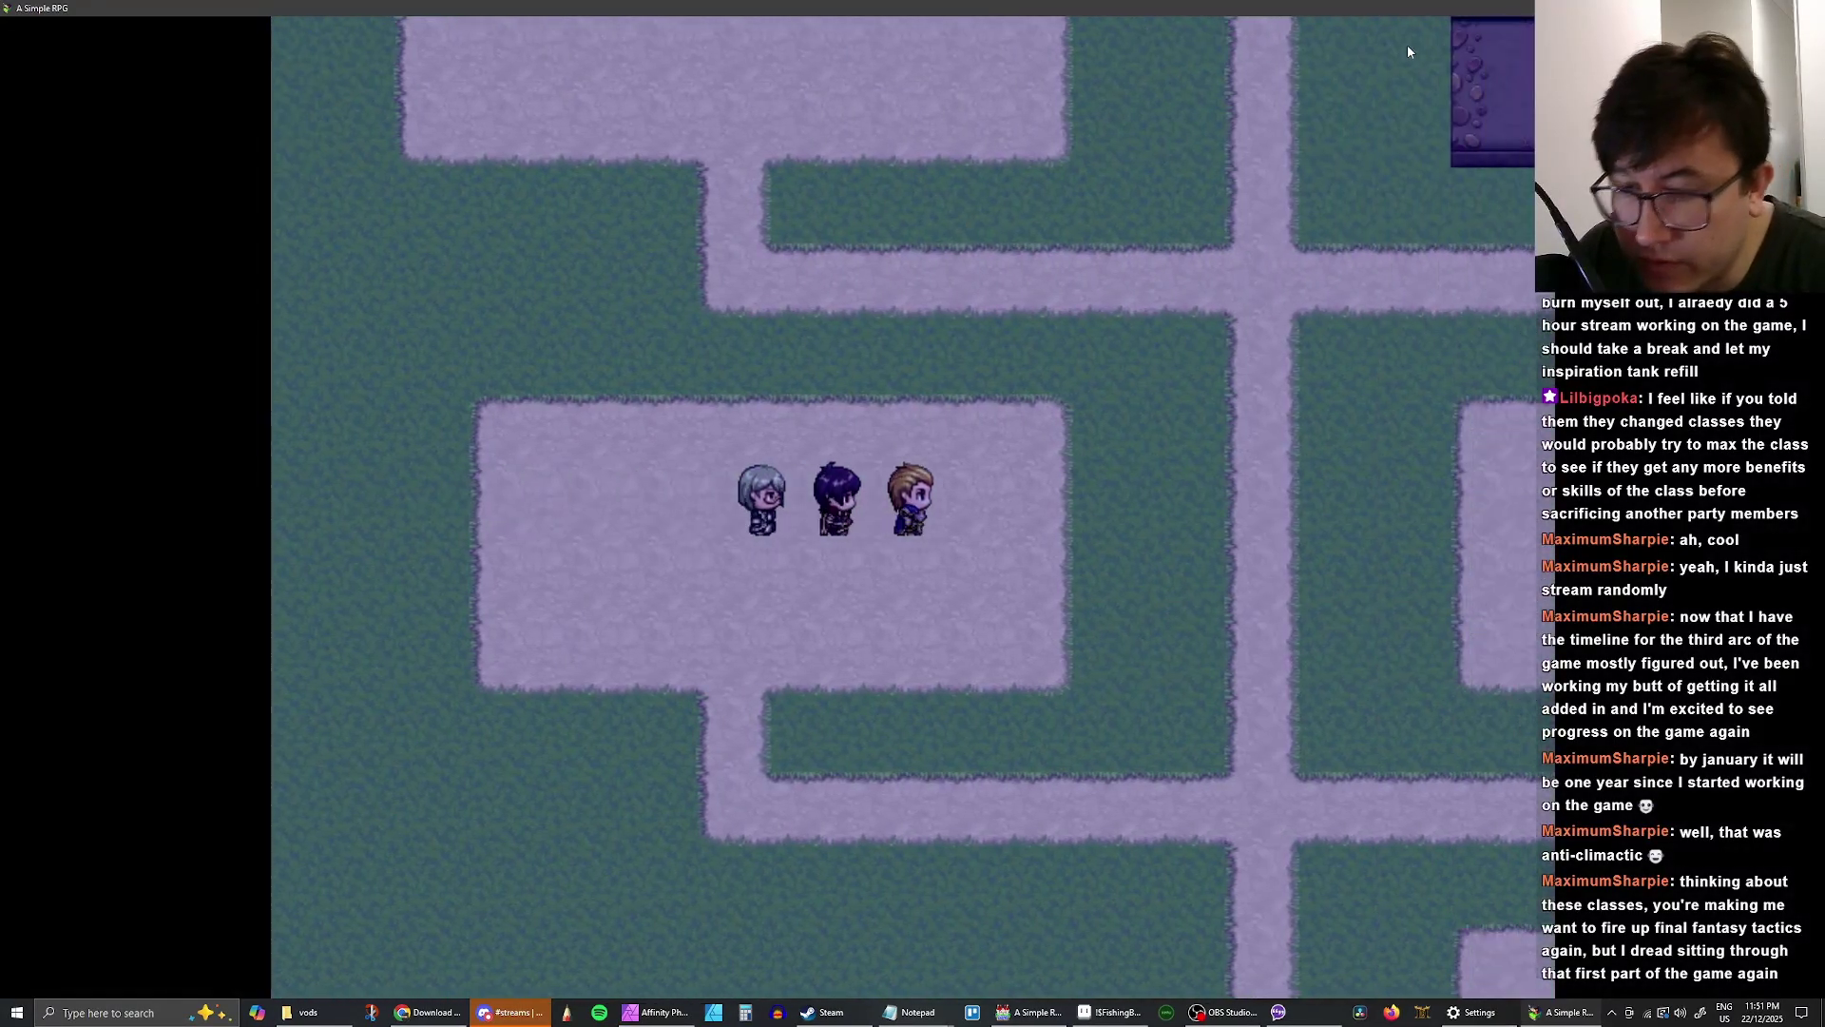
pyautogui.press('Right')
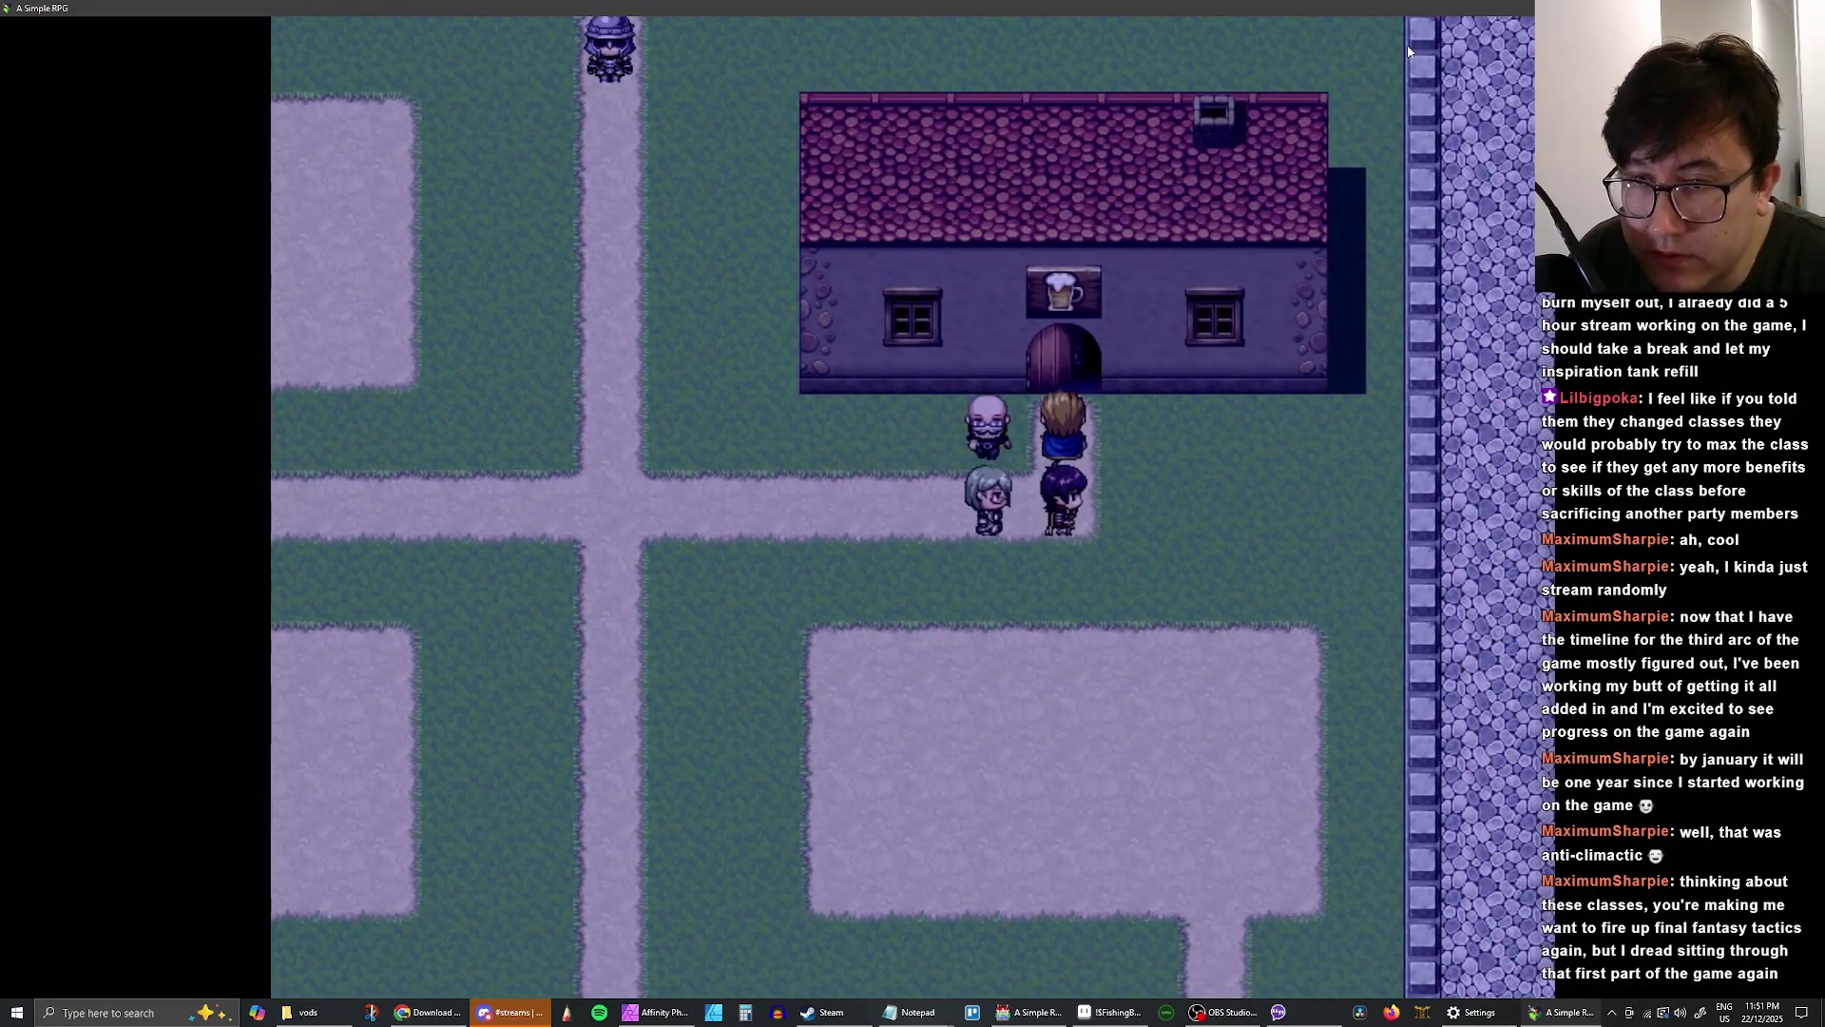
pyautogui.press('Up')
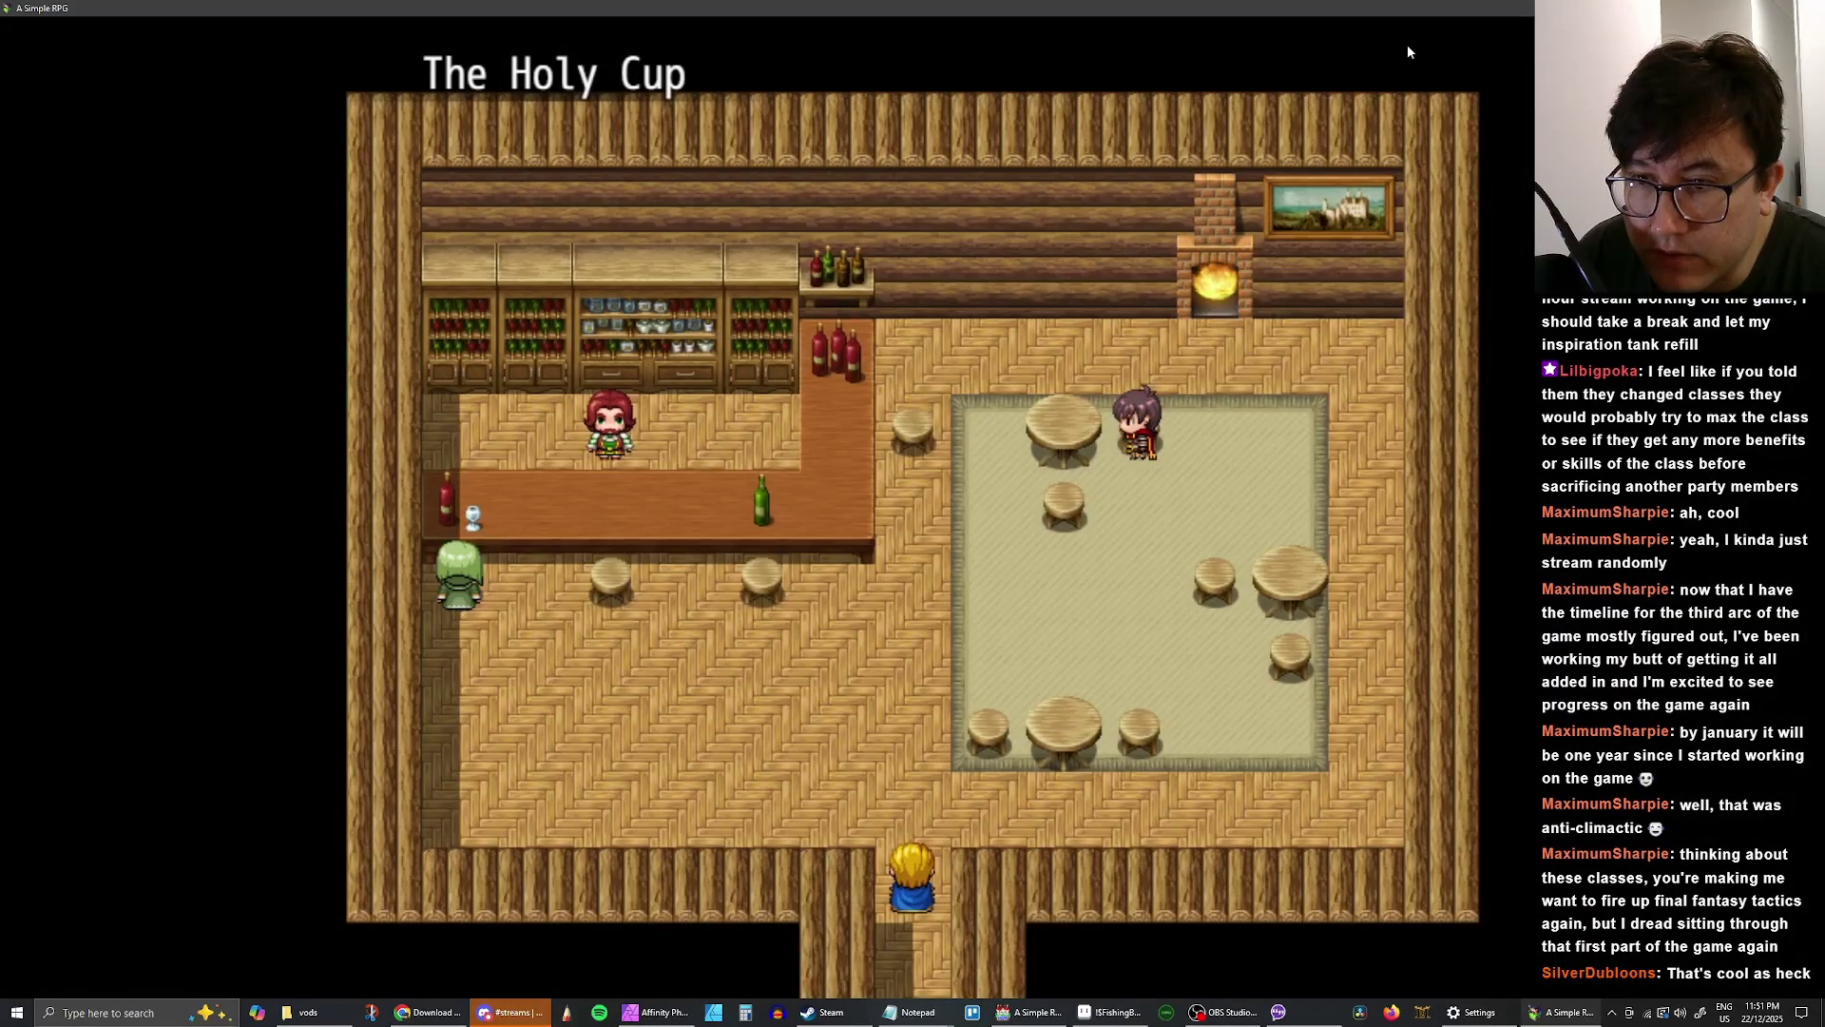
# - Leave The Holy Cup and walk the party west, back into the Hub Town map with the inn
pyautogui.press('Down')
pyautogui.press('Return')
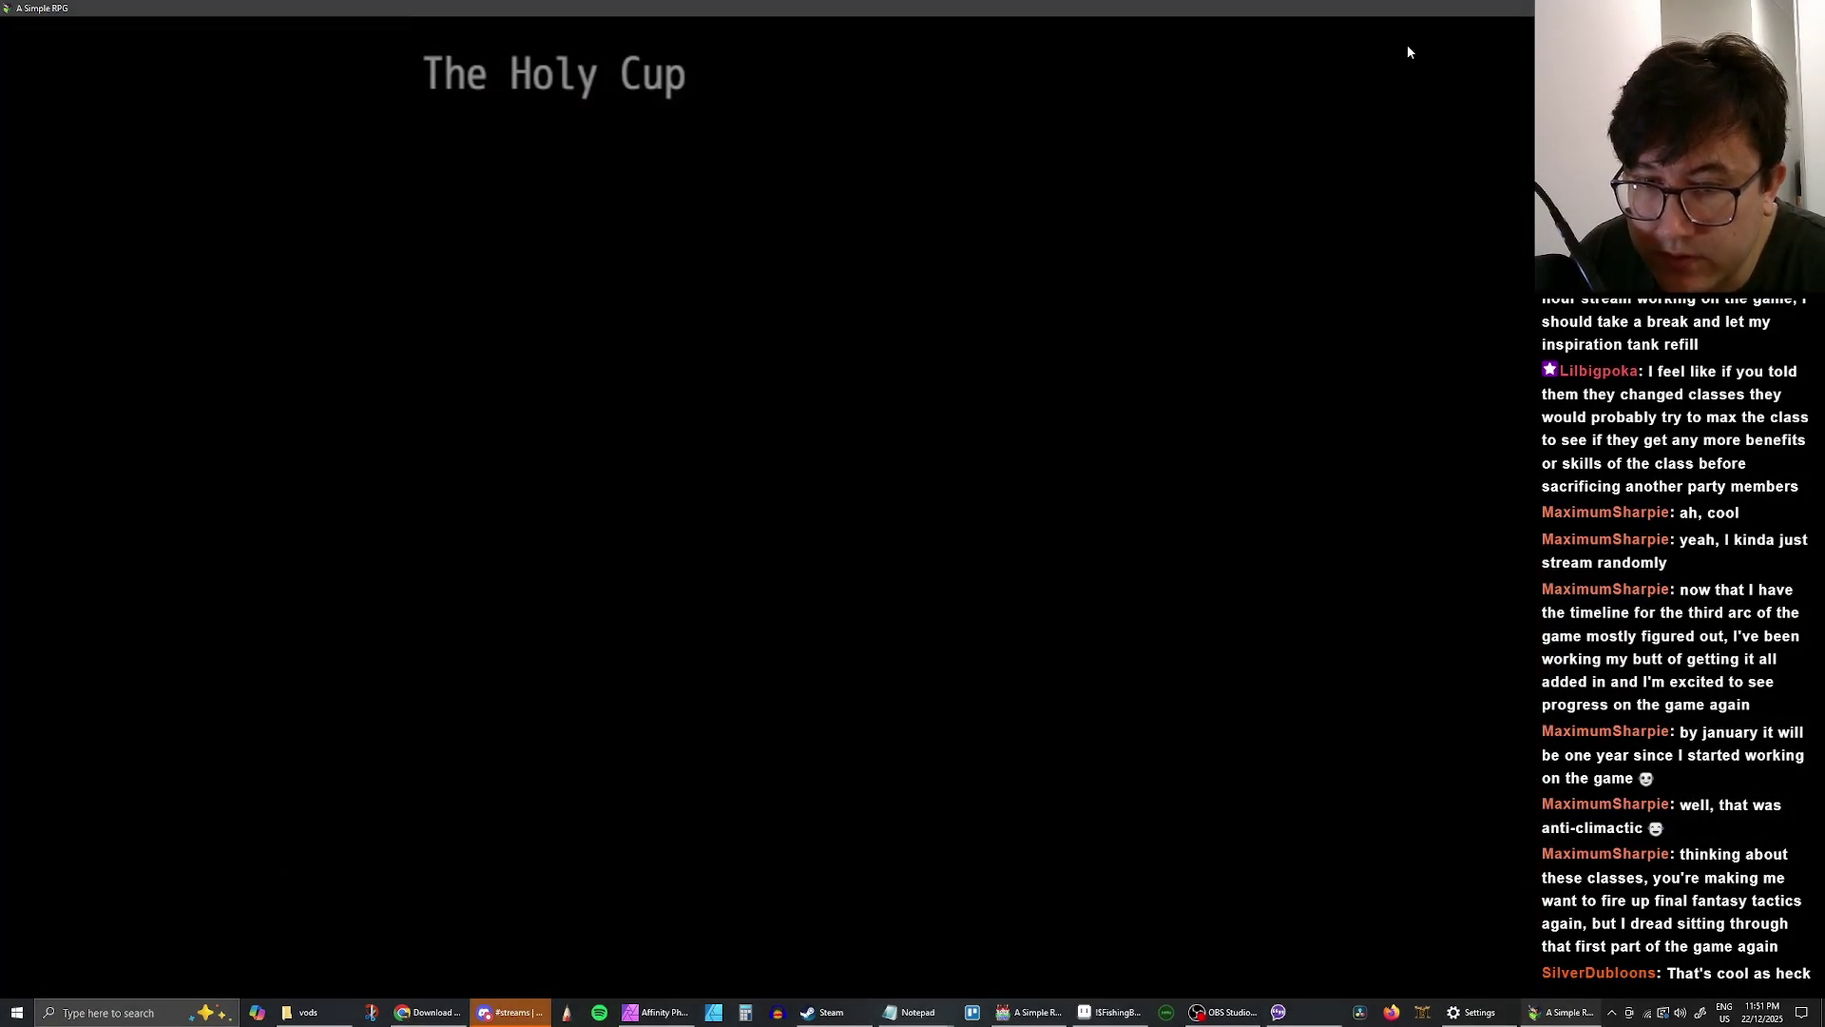
pyautogui.press('Left')
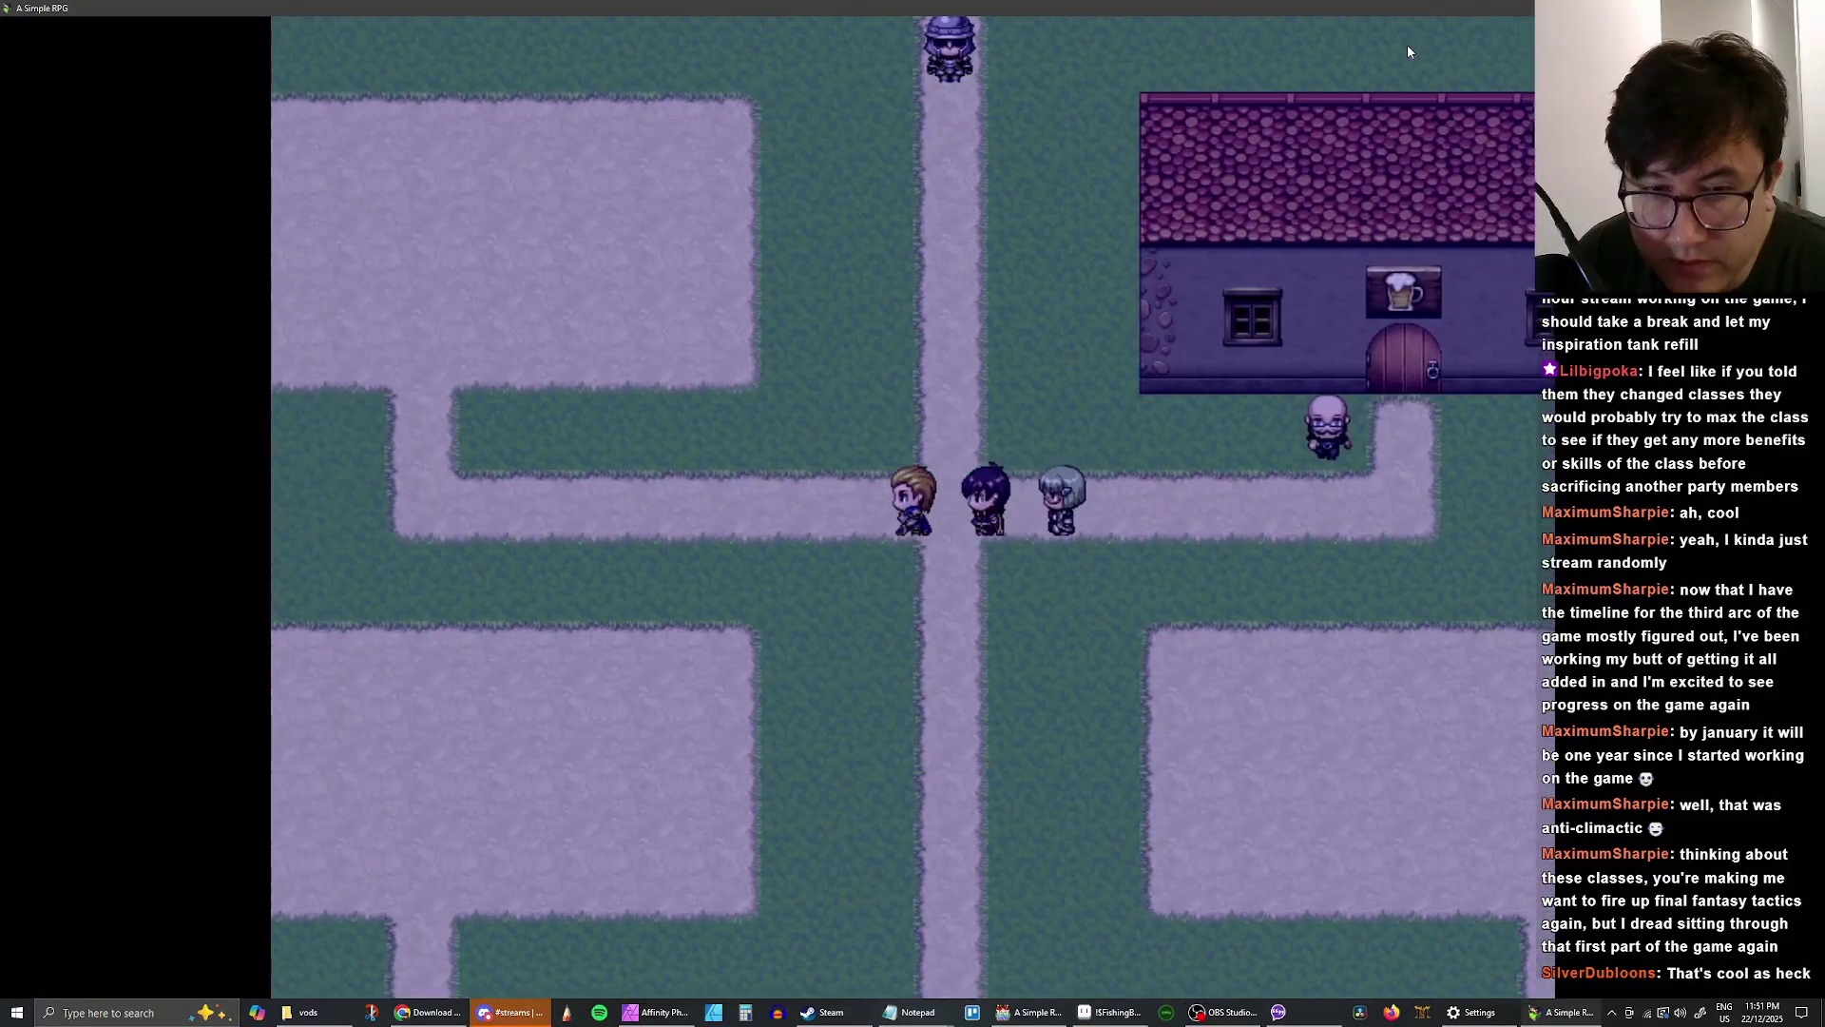
pyautogui.press('Down')
pyautogui.press('Left')
pyautogui.press('Left')
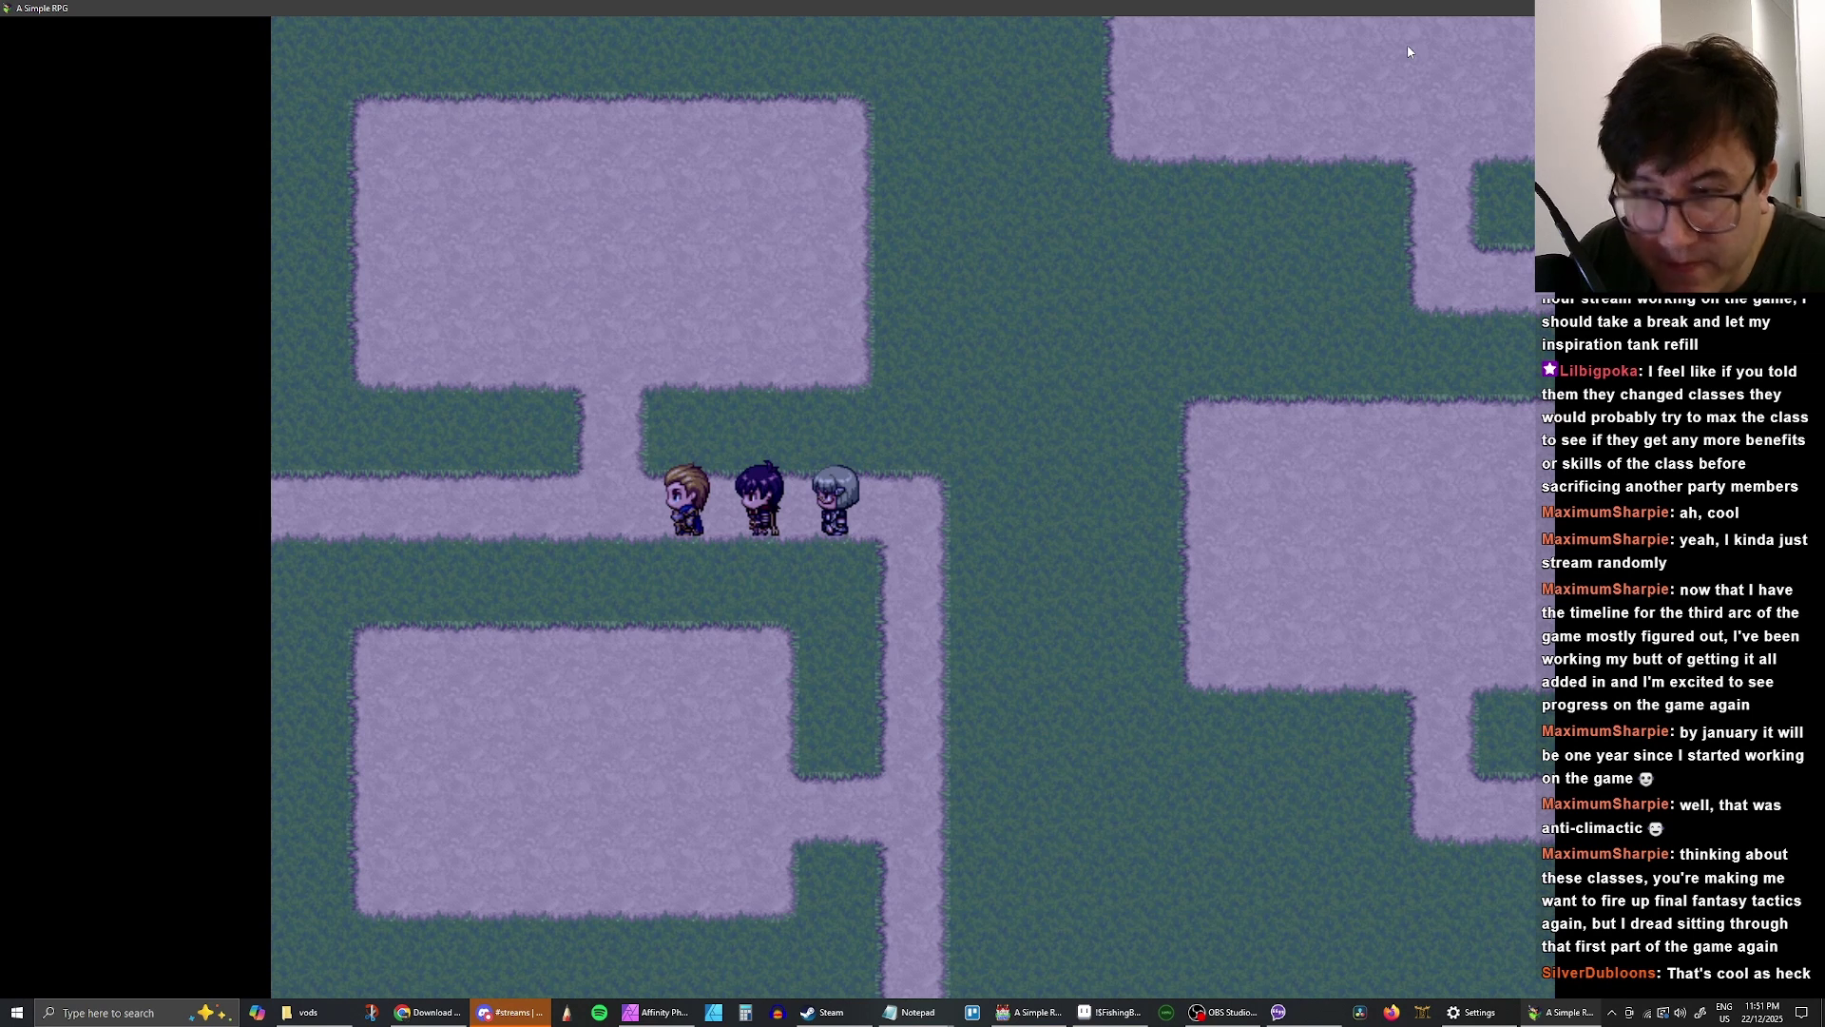
pyautogui.press('Left')
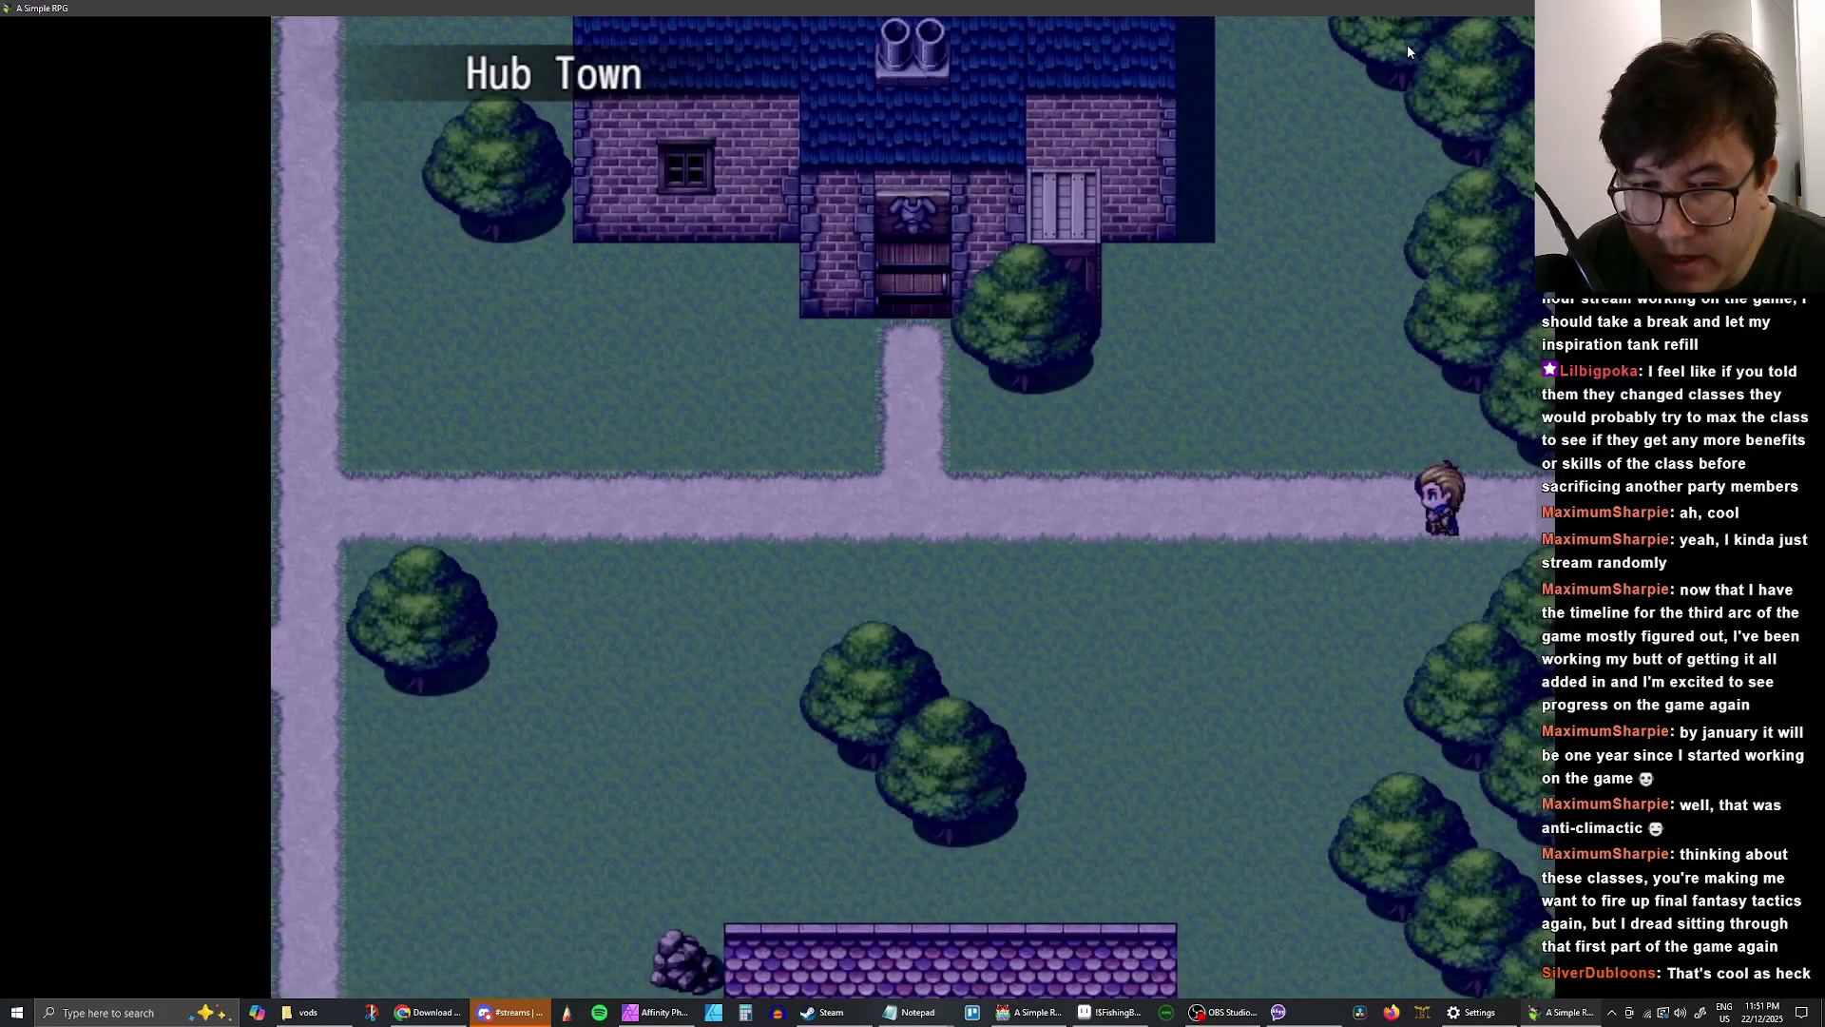
# - Walk the party southwest along the Hub Town paths to the front of the inn
pyautogui.press('Left')
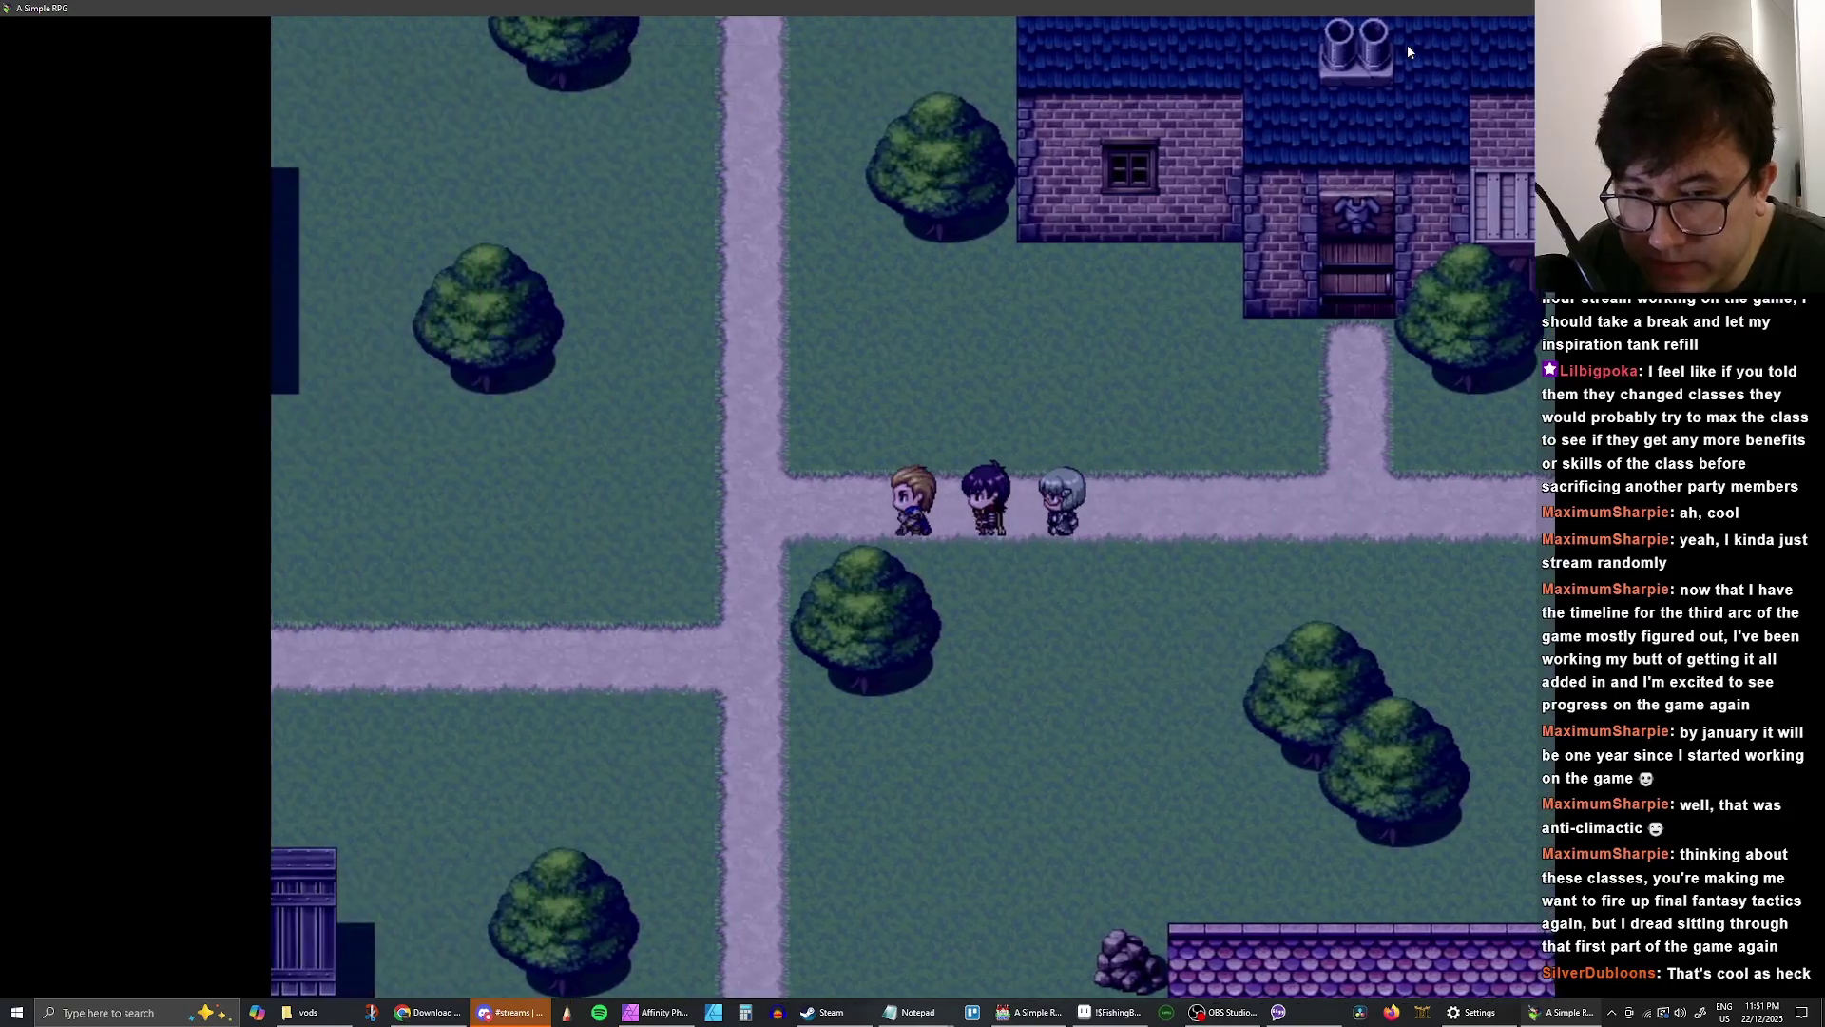
pyautogui.press('Left')
pyautogui.press('Down')
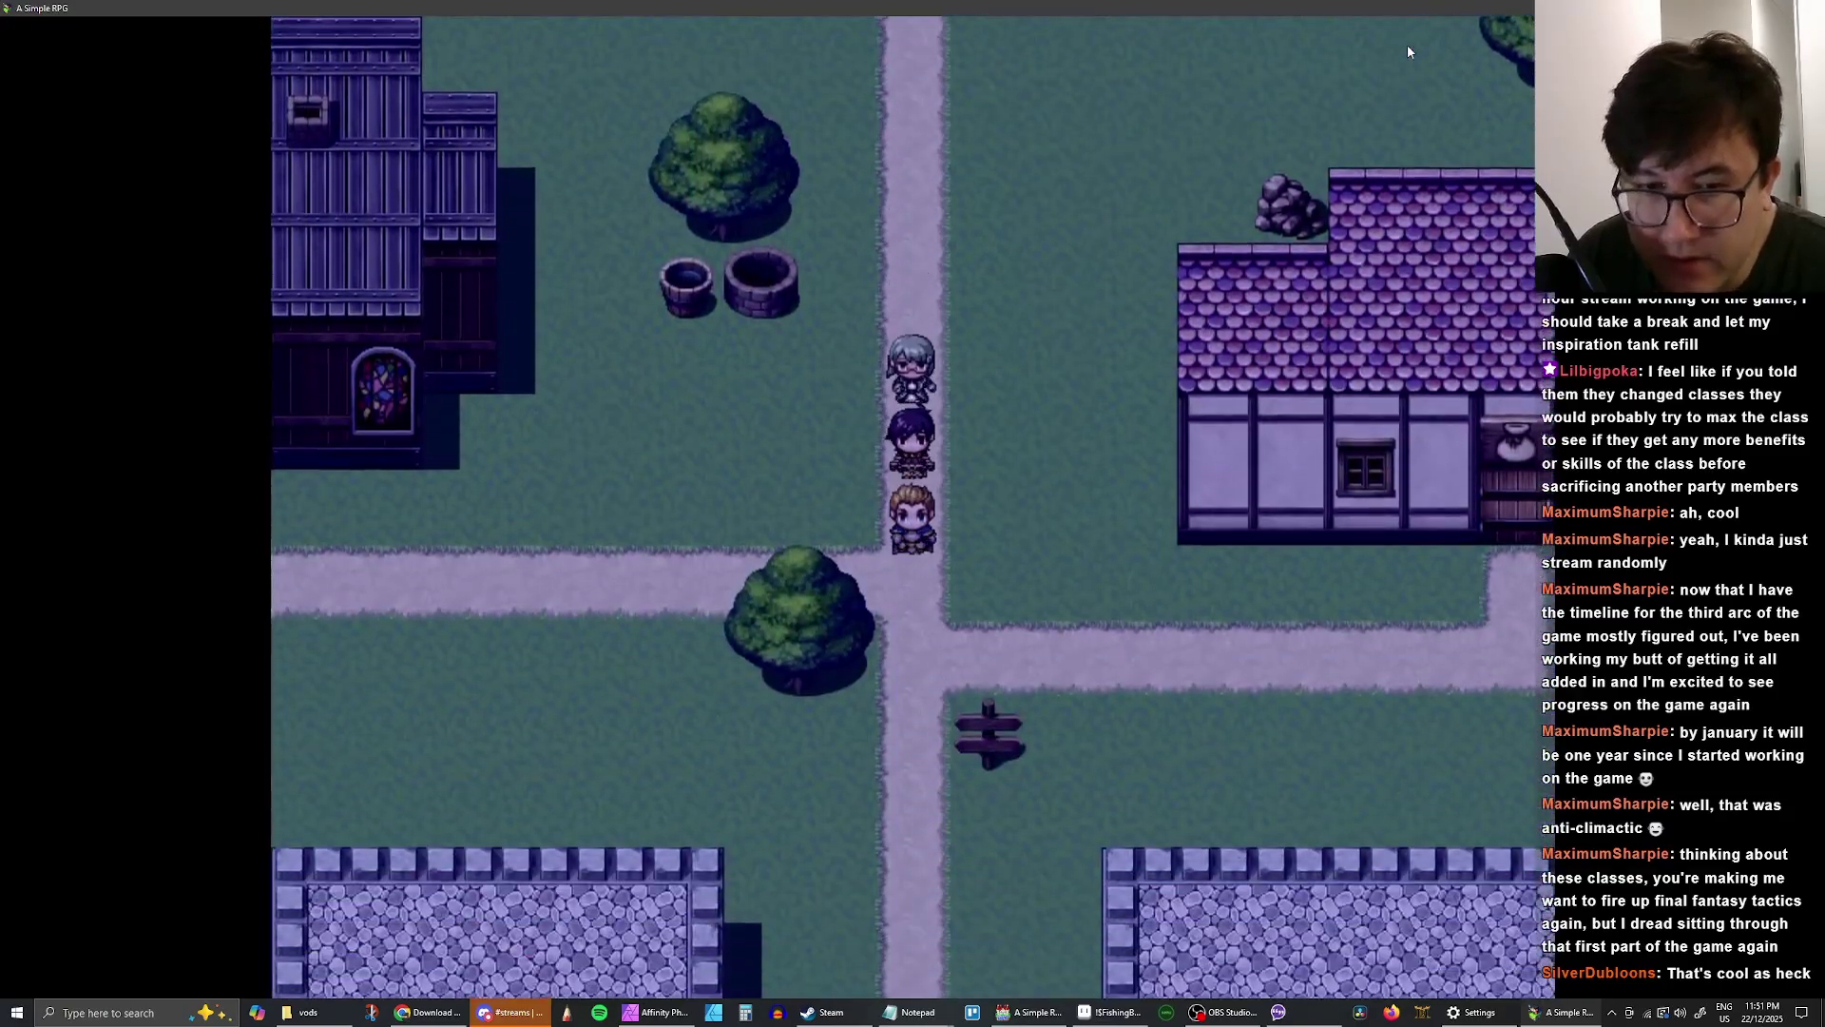
pyautogui.press('Left')
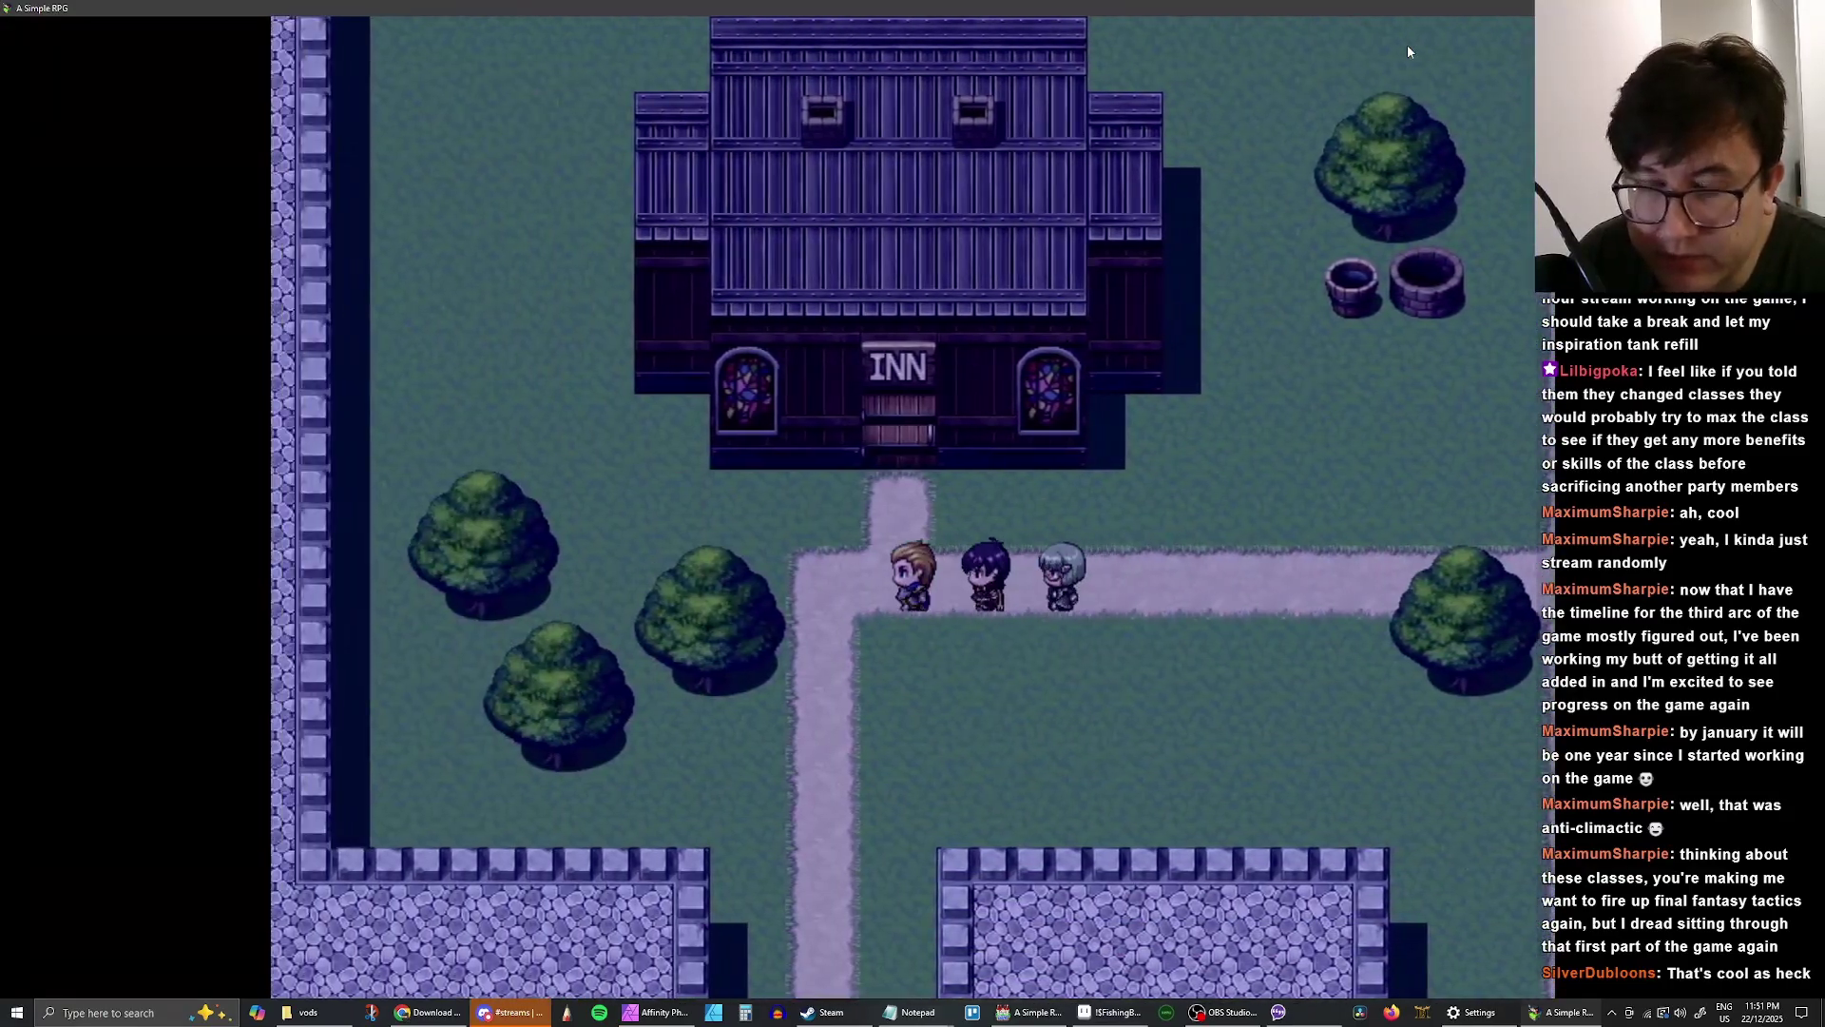
pyautogui.press('Left')
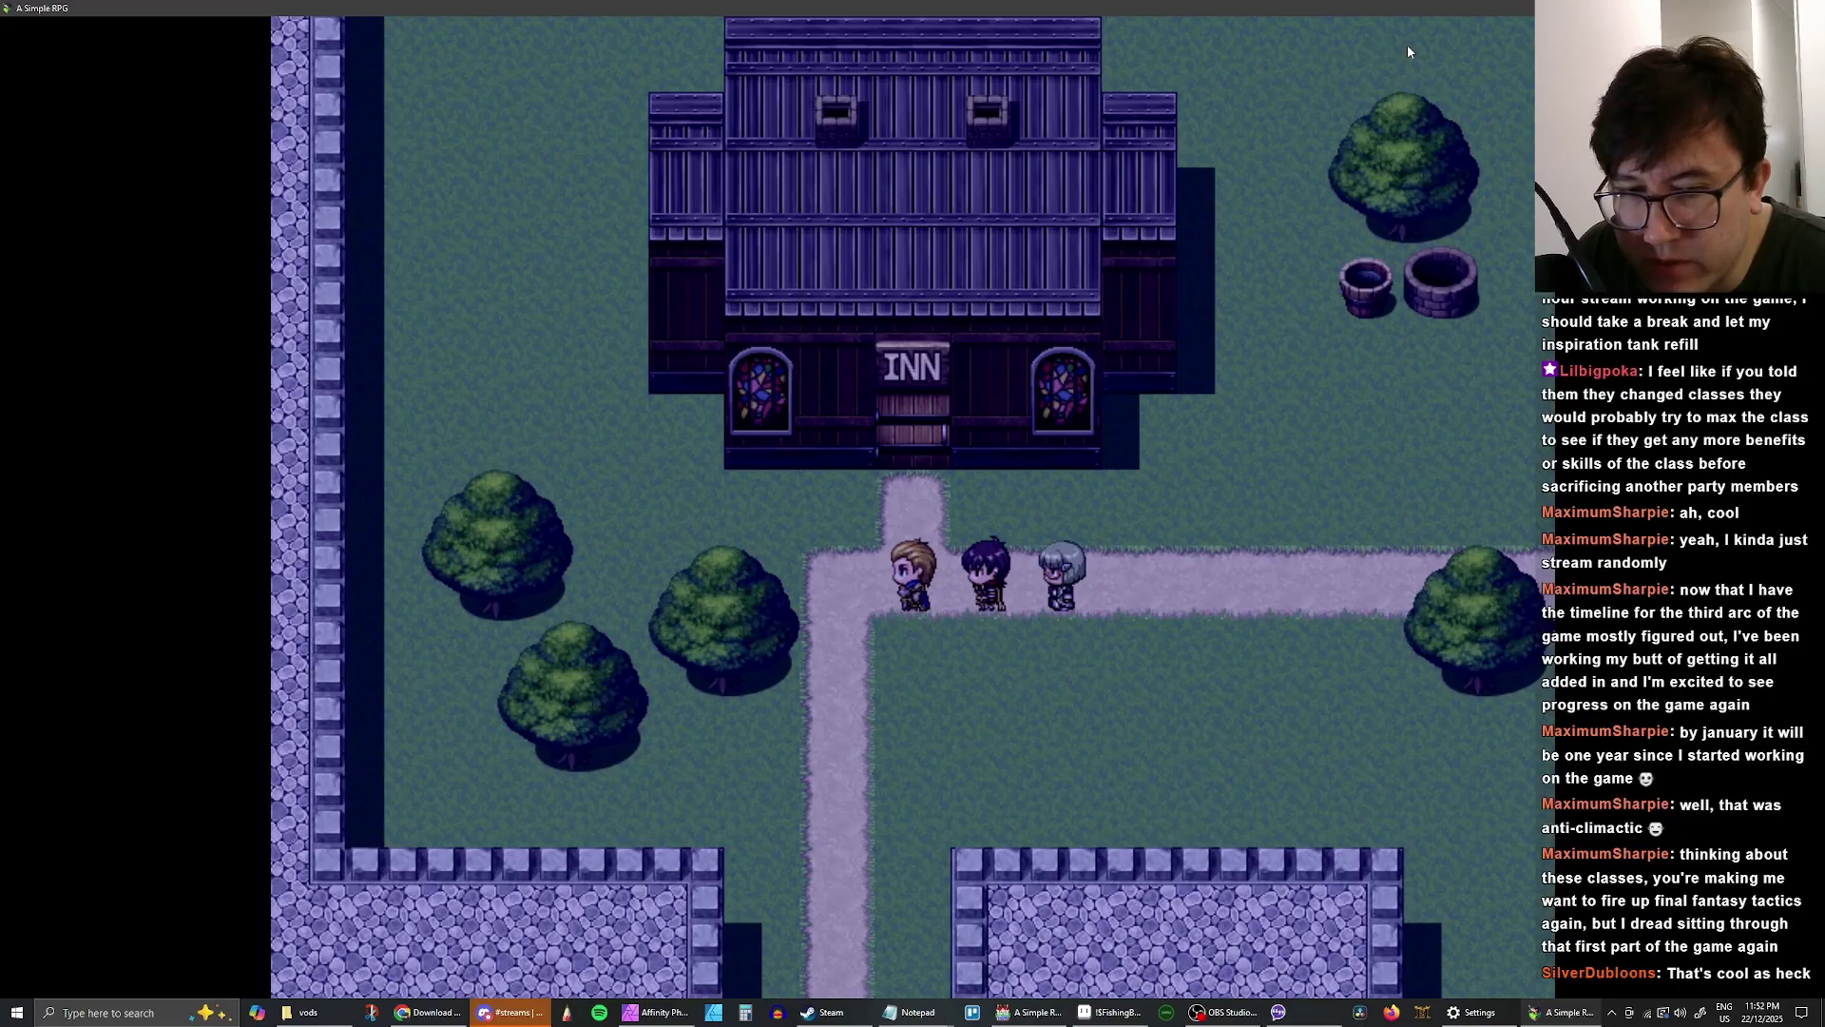
# - Enter the inn and walk the hero up to the counter in front of the innkeeper
pyautogui.press('Up')
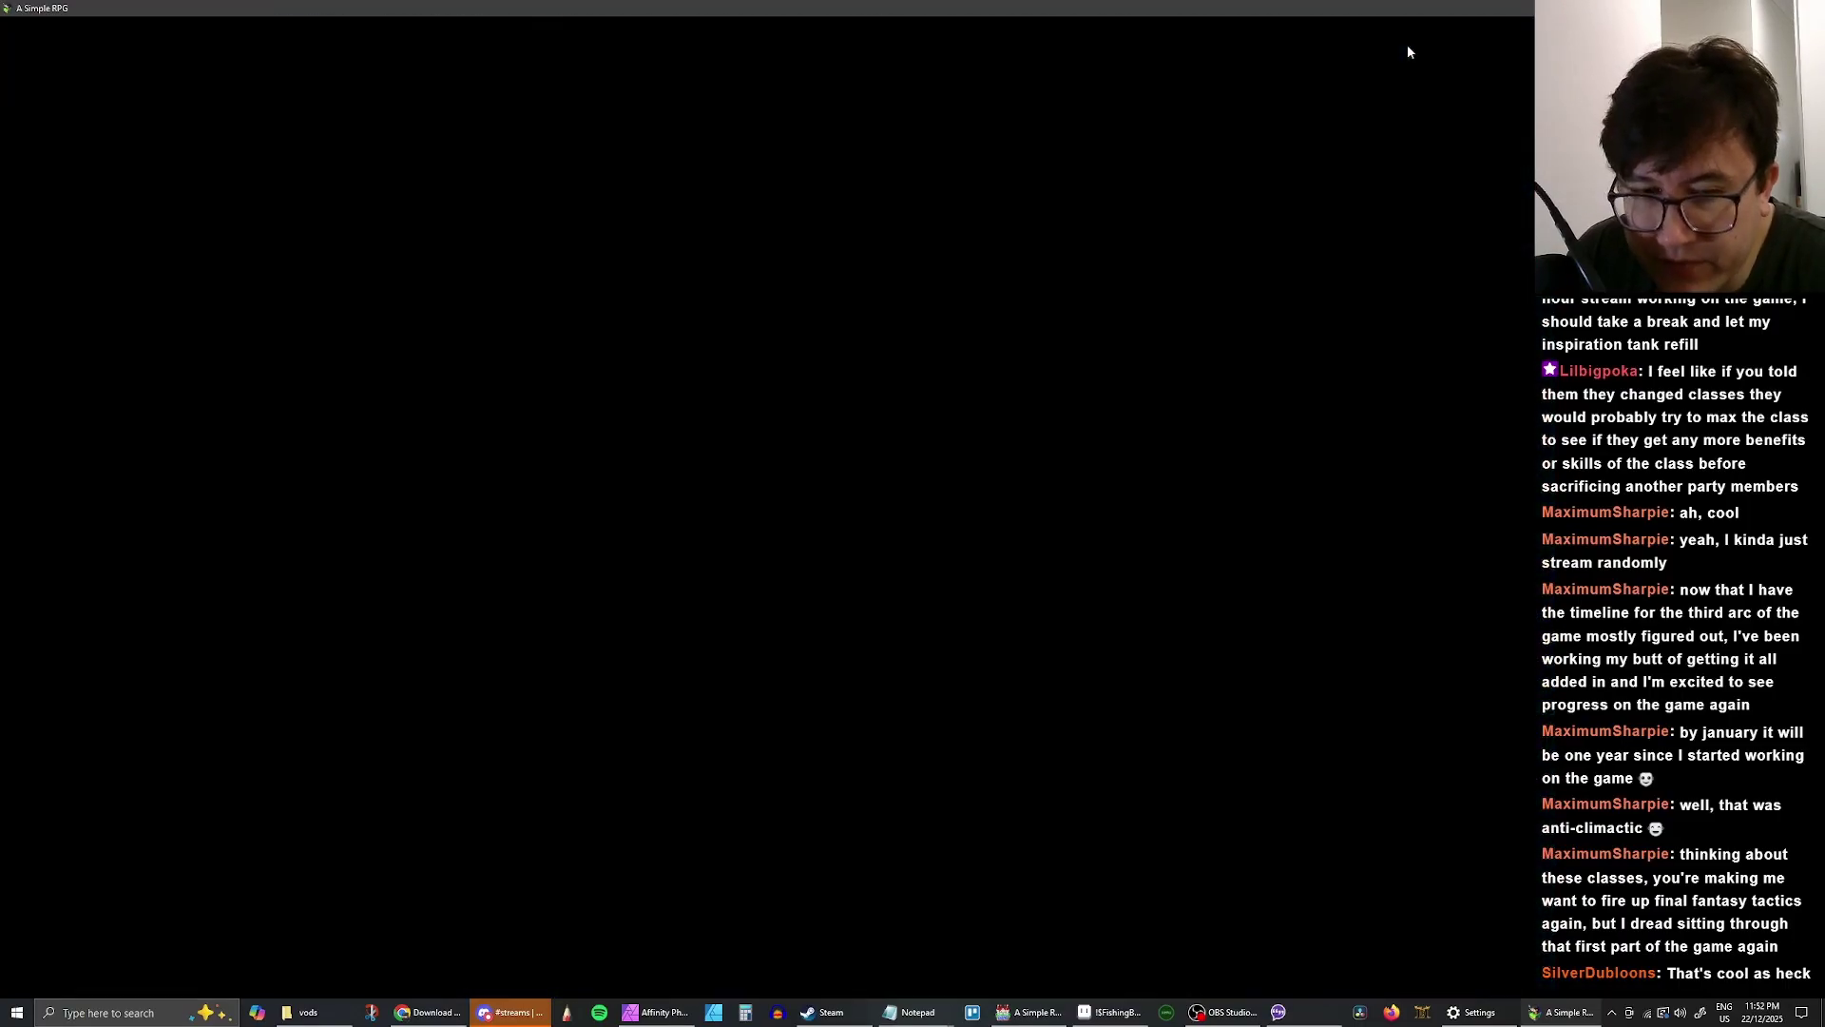
pyautogui.press('Up')
pyautogui.press('Right')
pyautogui.press('Up')
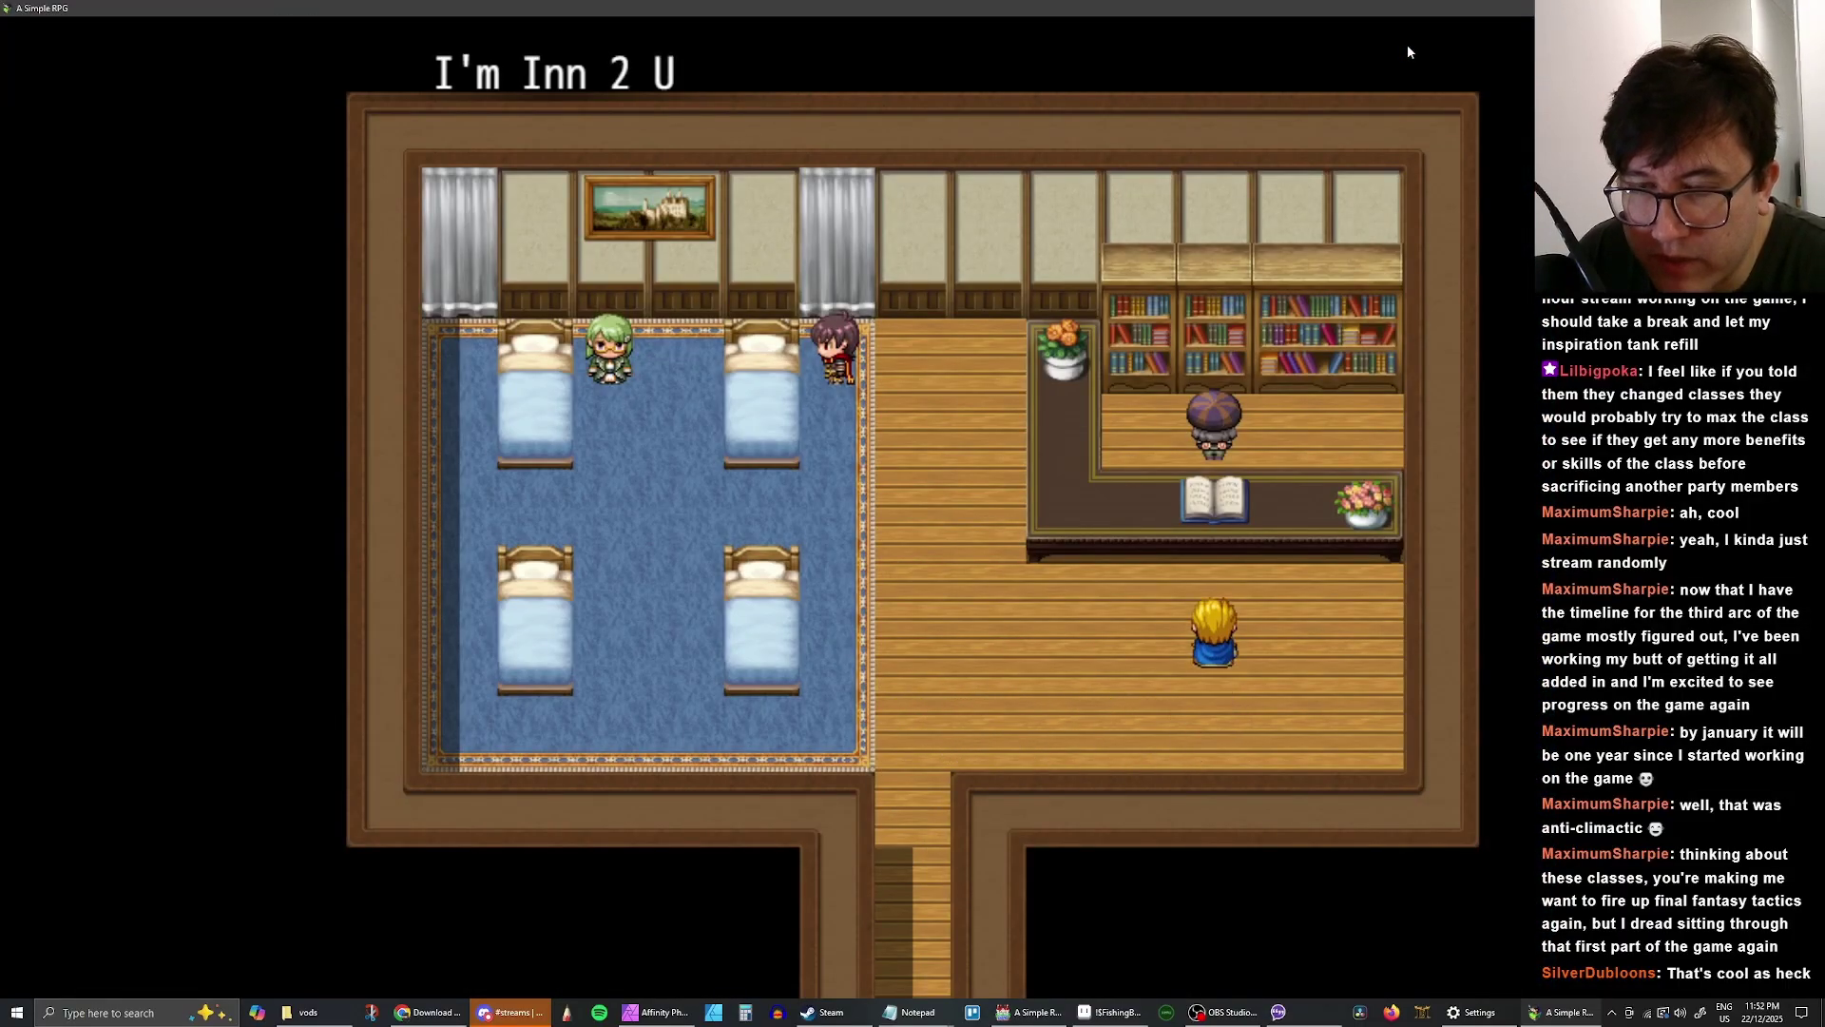
pyautogui.press('Up')
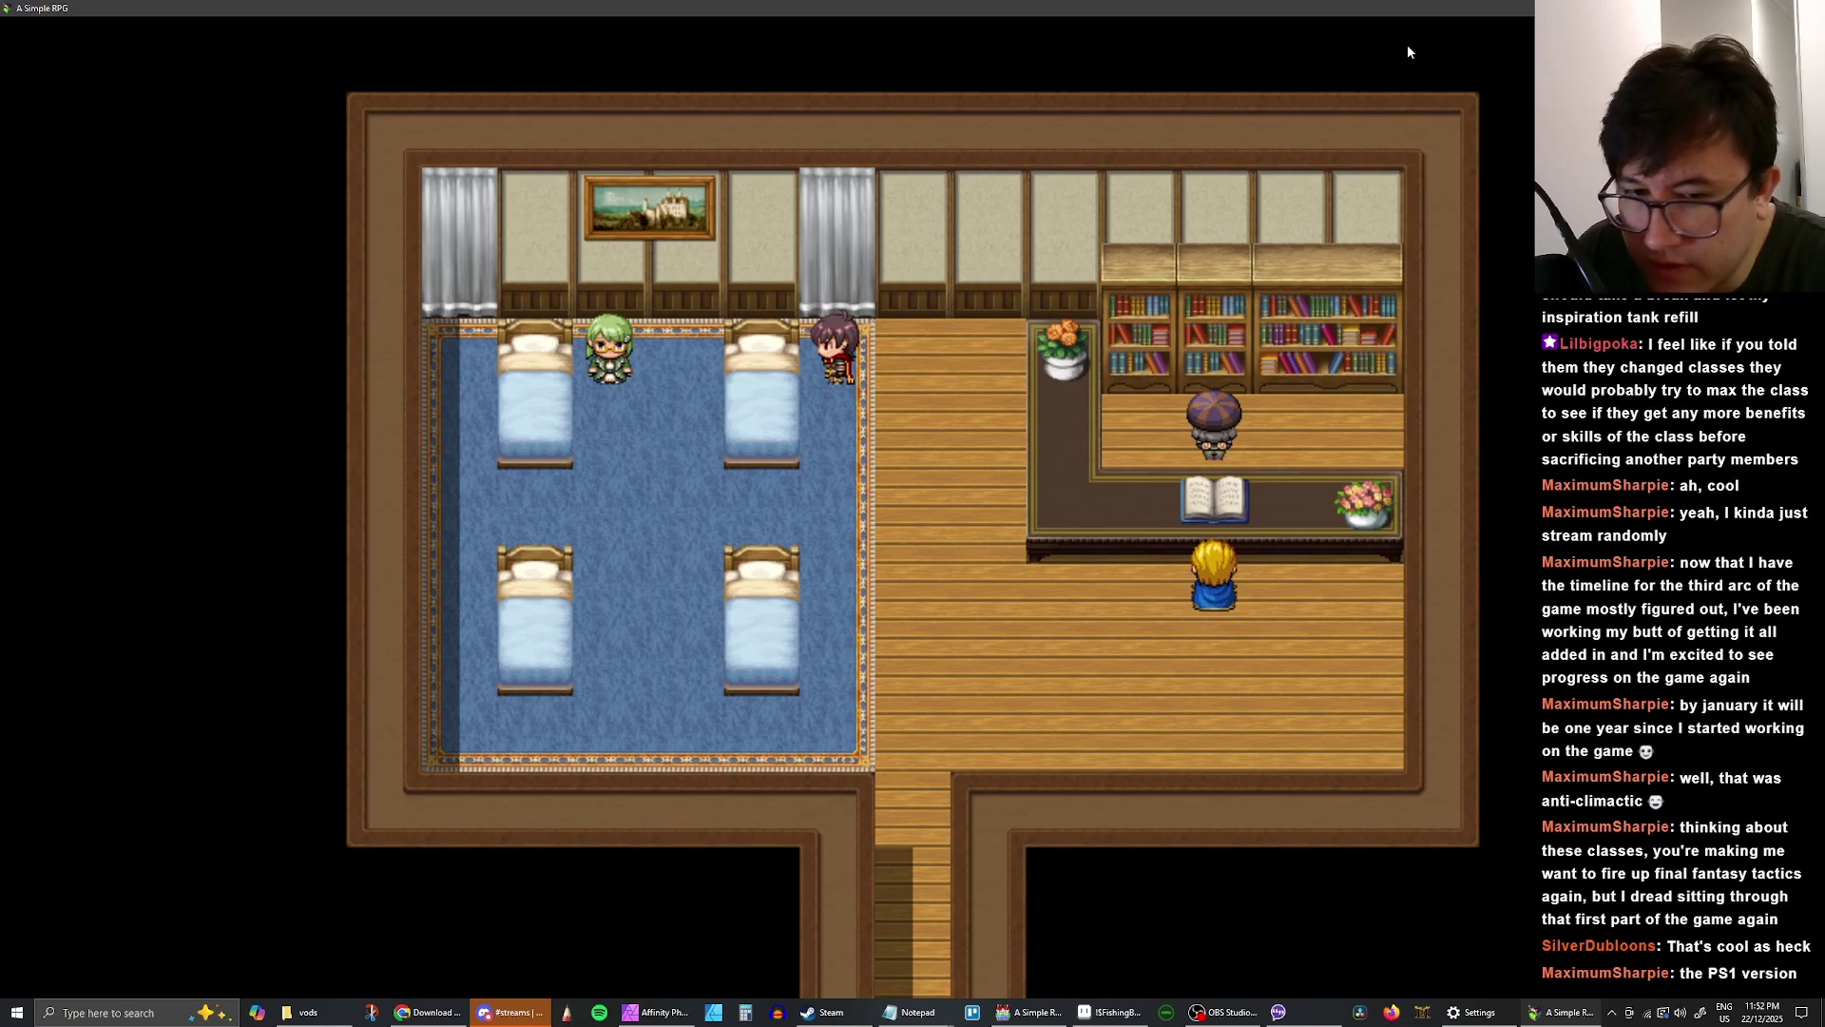
# - Talk to the innkeeper, rest for the night and advance through the hero's dialogue about where to go
pyautogui.press('Return')
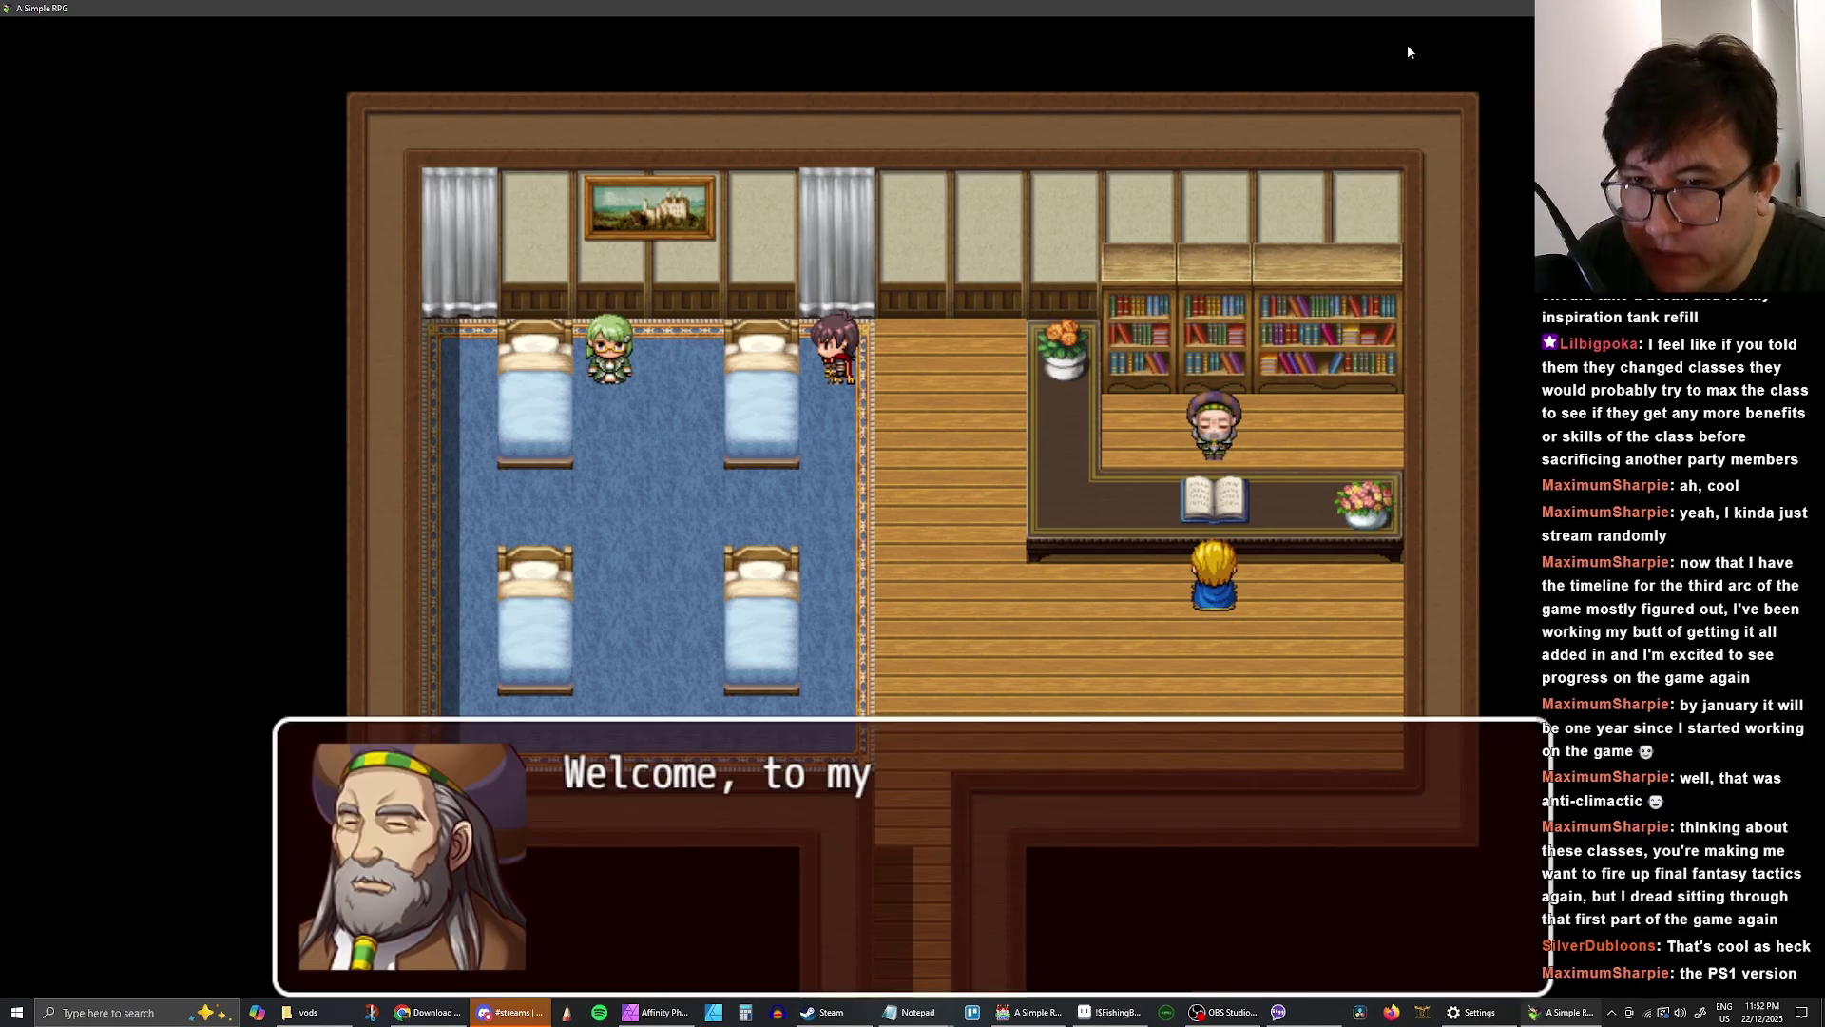
pyautogui.press('Return')
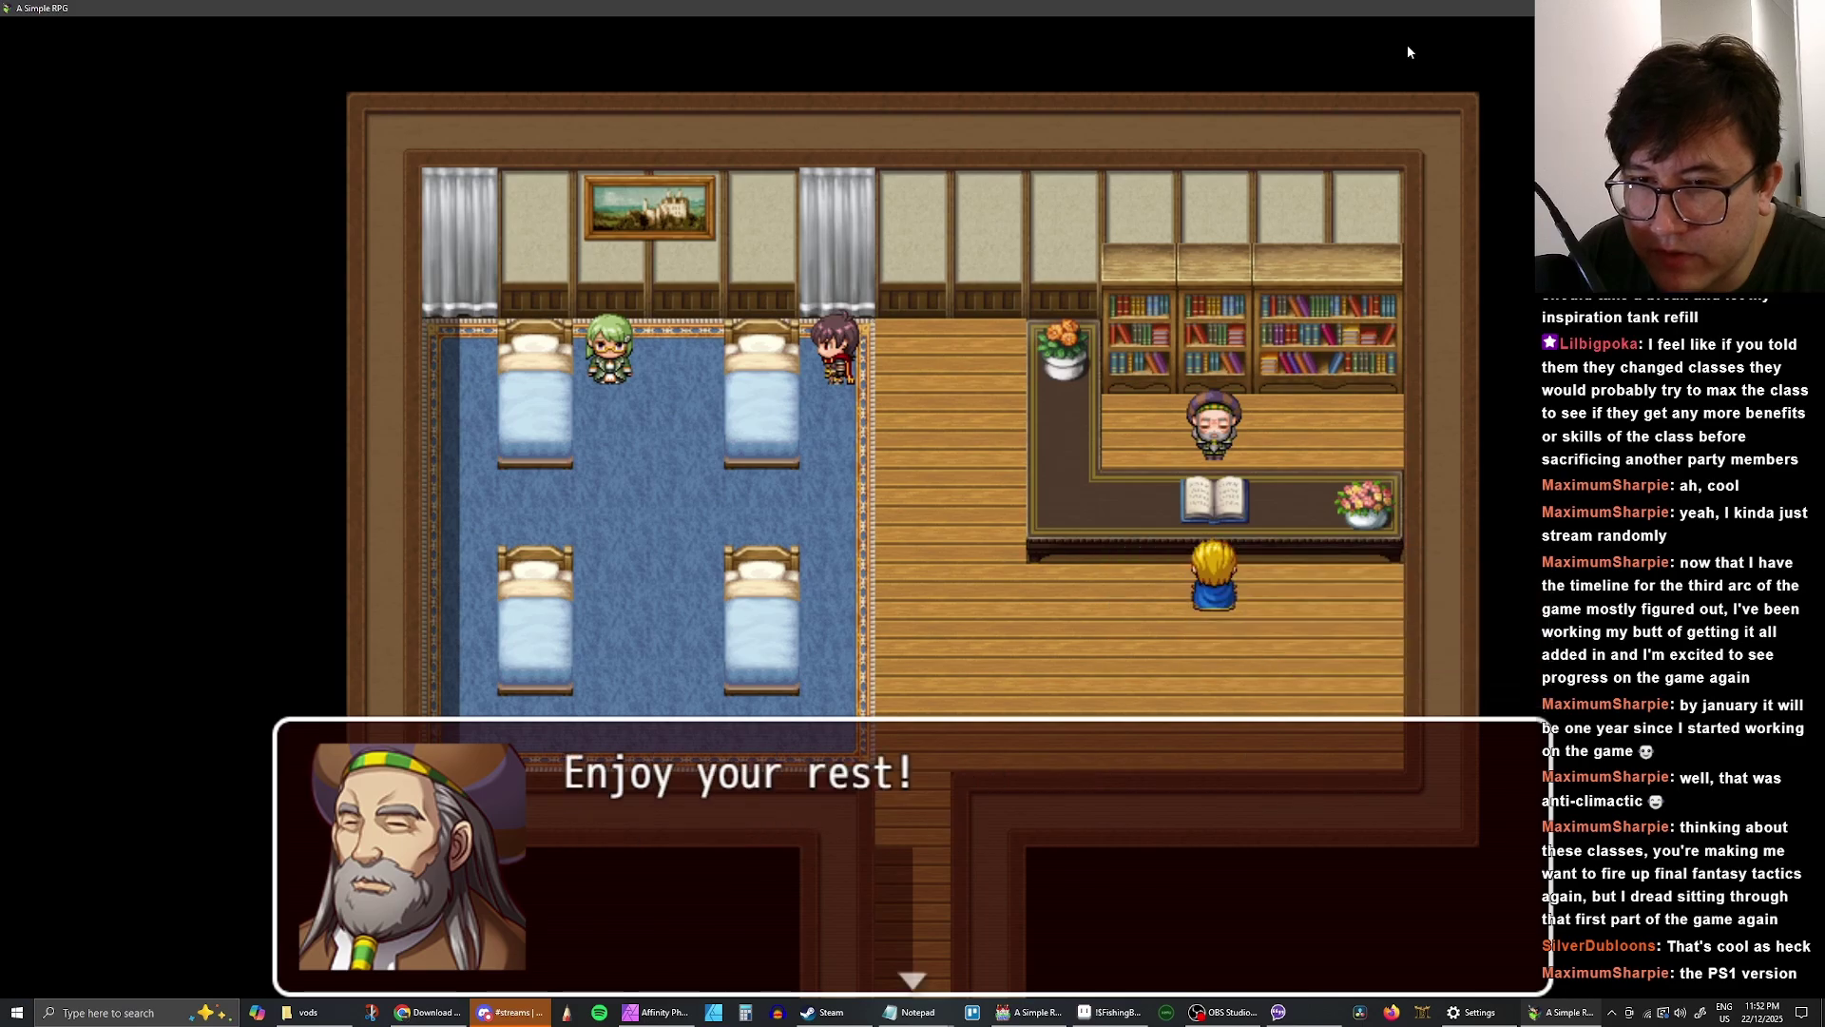
pyautogui.press('Return')
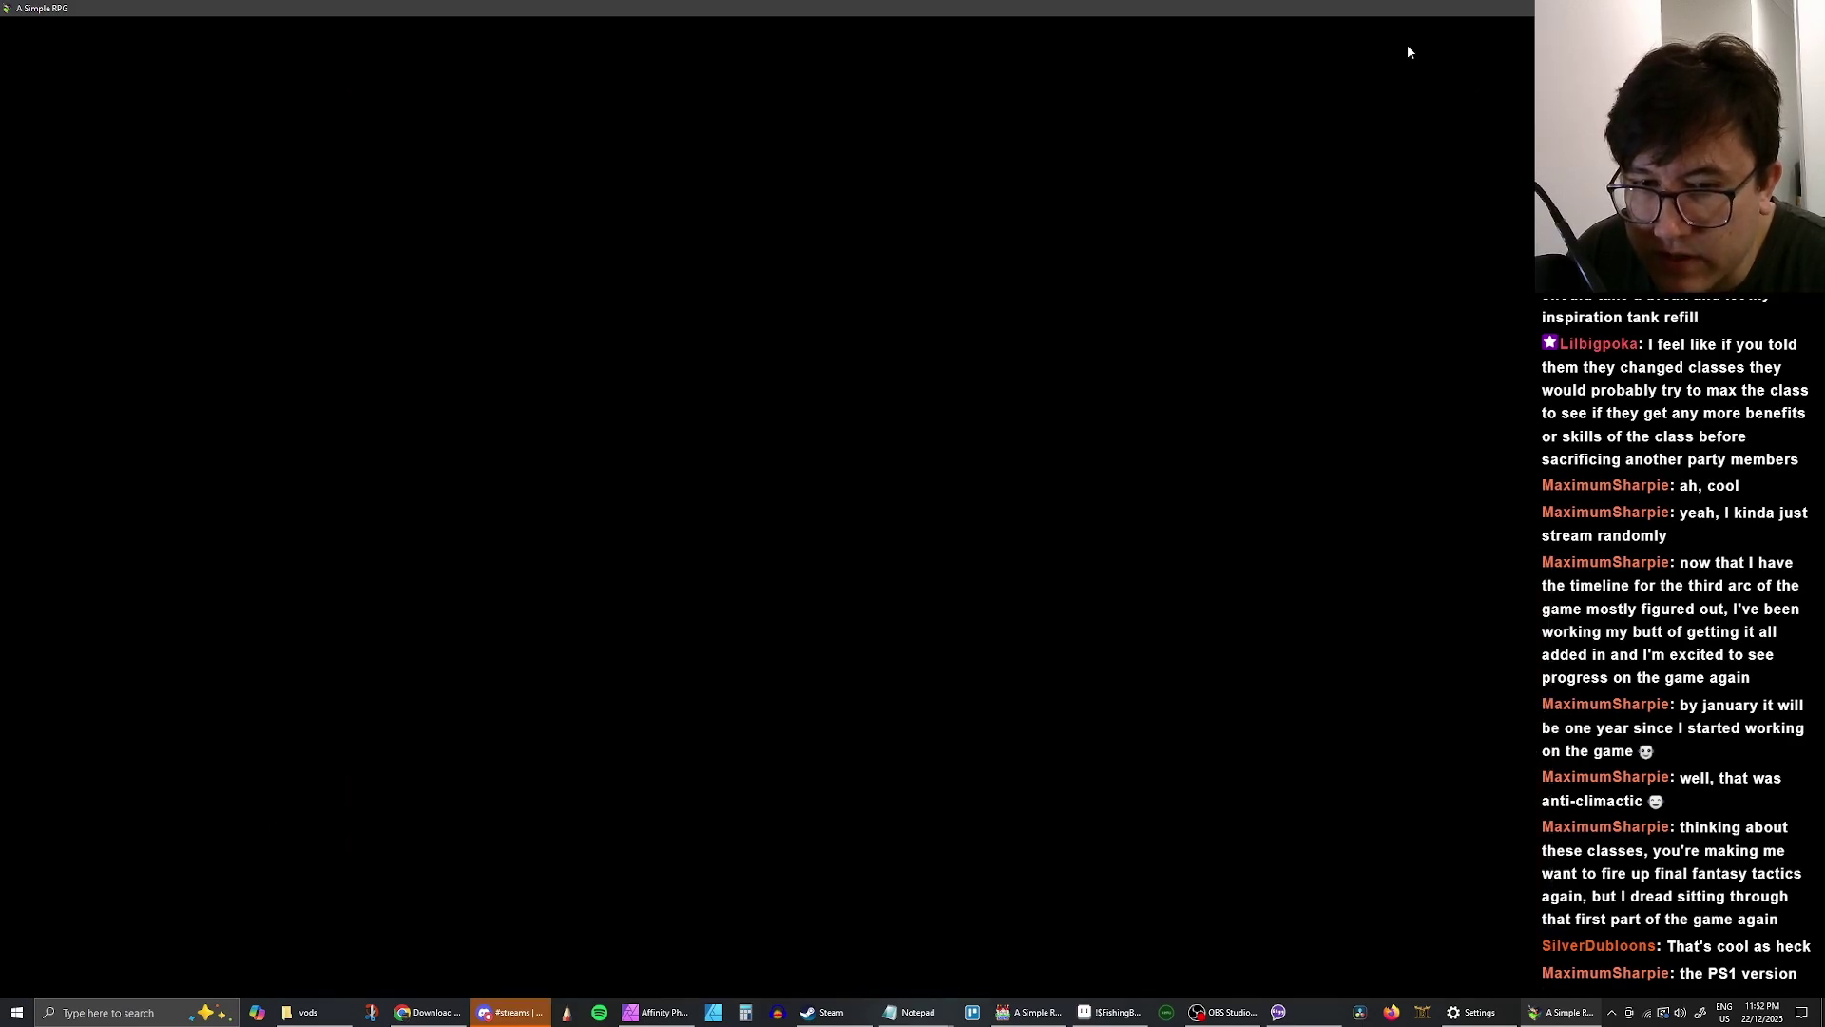
pyautogui.press('Return')
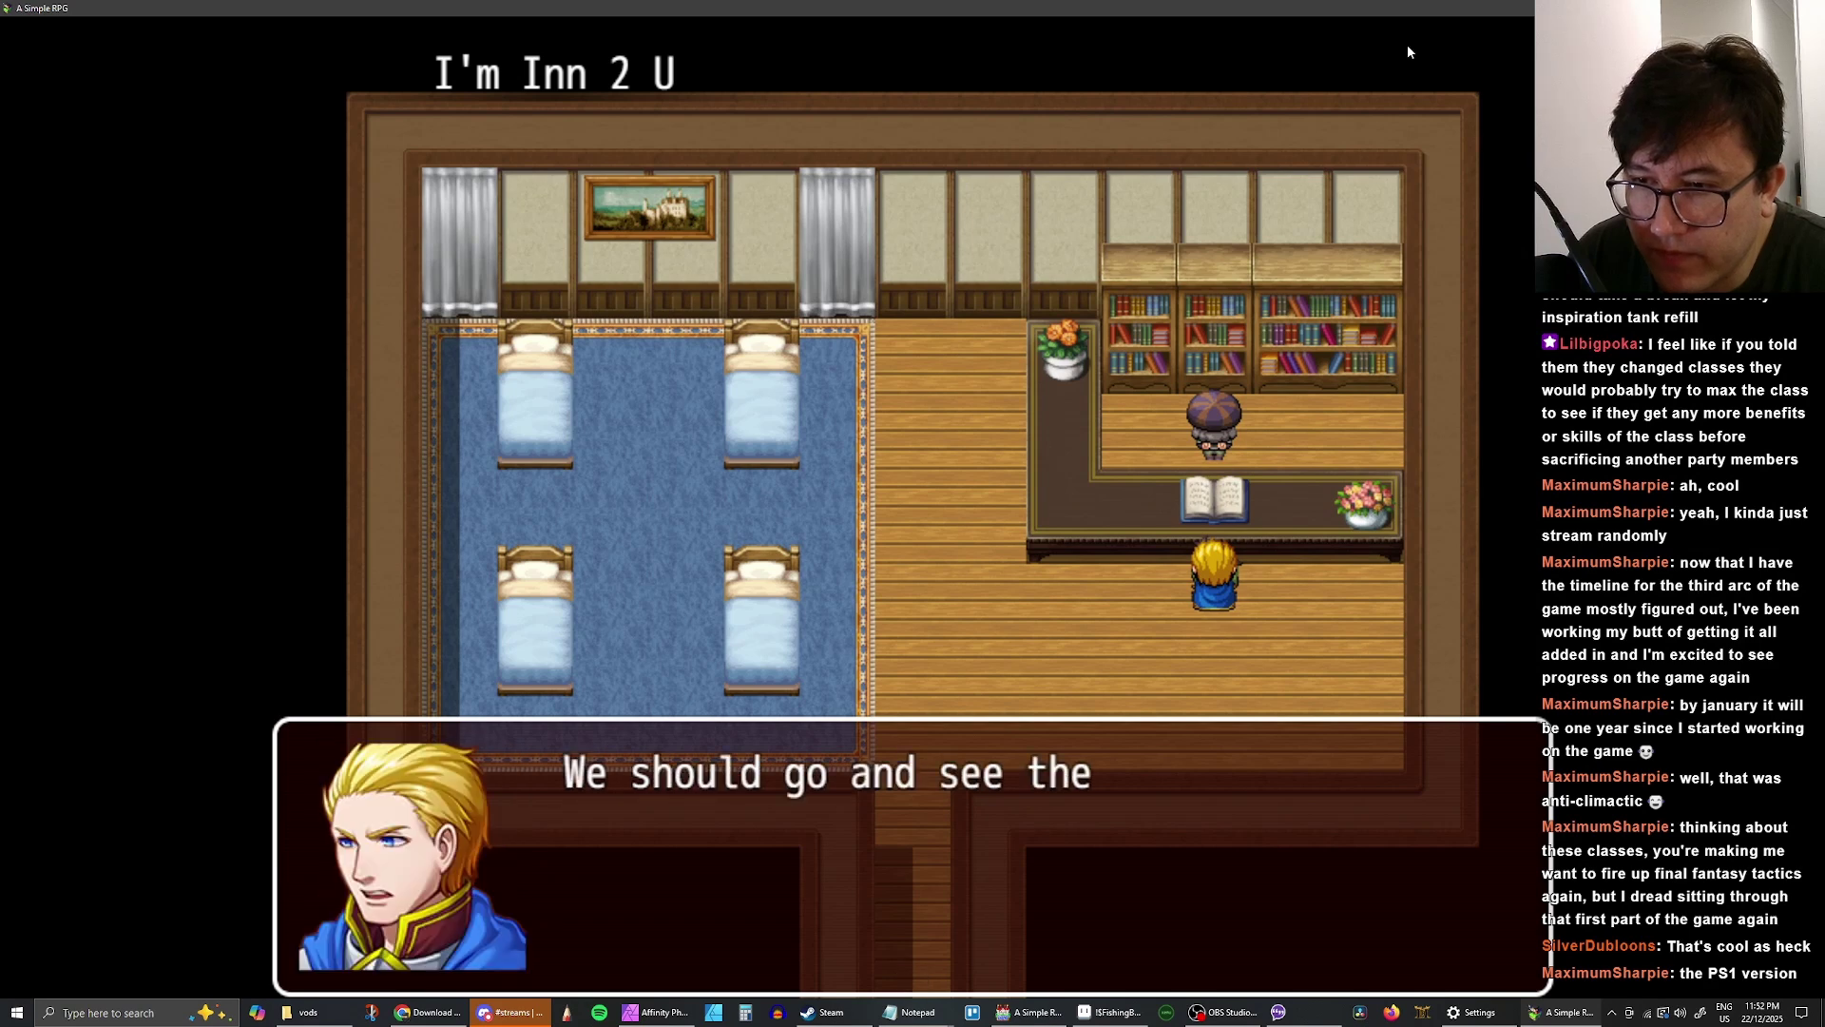
pyautogui.press('Return')
# - Walk the party from the counter out of the inn and back into Hub Town
pyautogui.press('Left')
pyautogui.press('Left')
pyautogui.press('Left')
pyautogui.press('Left')
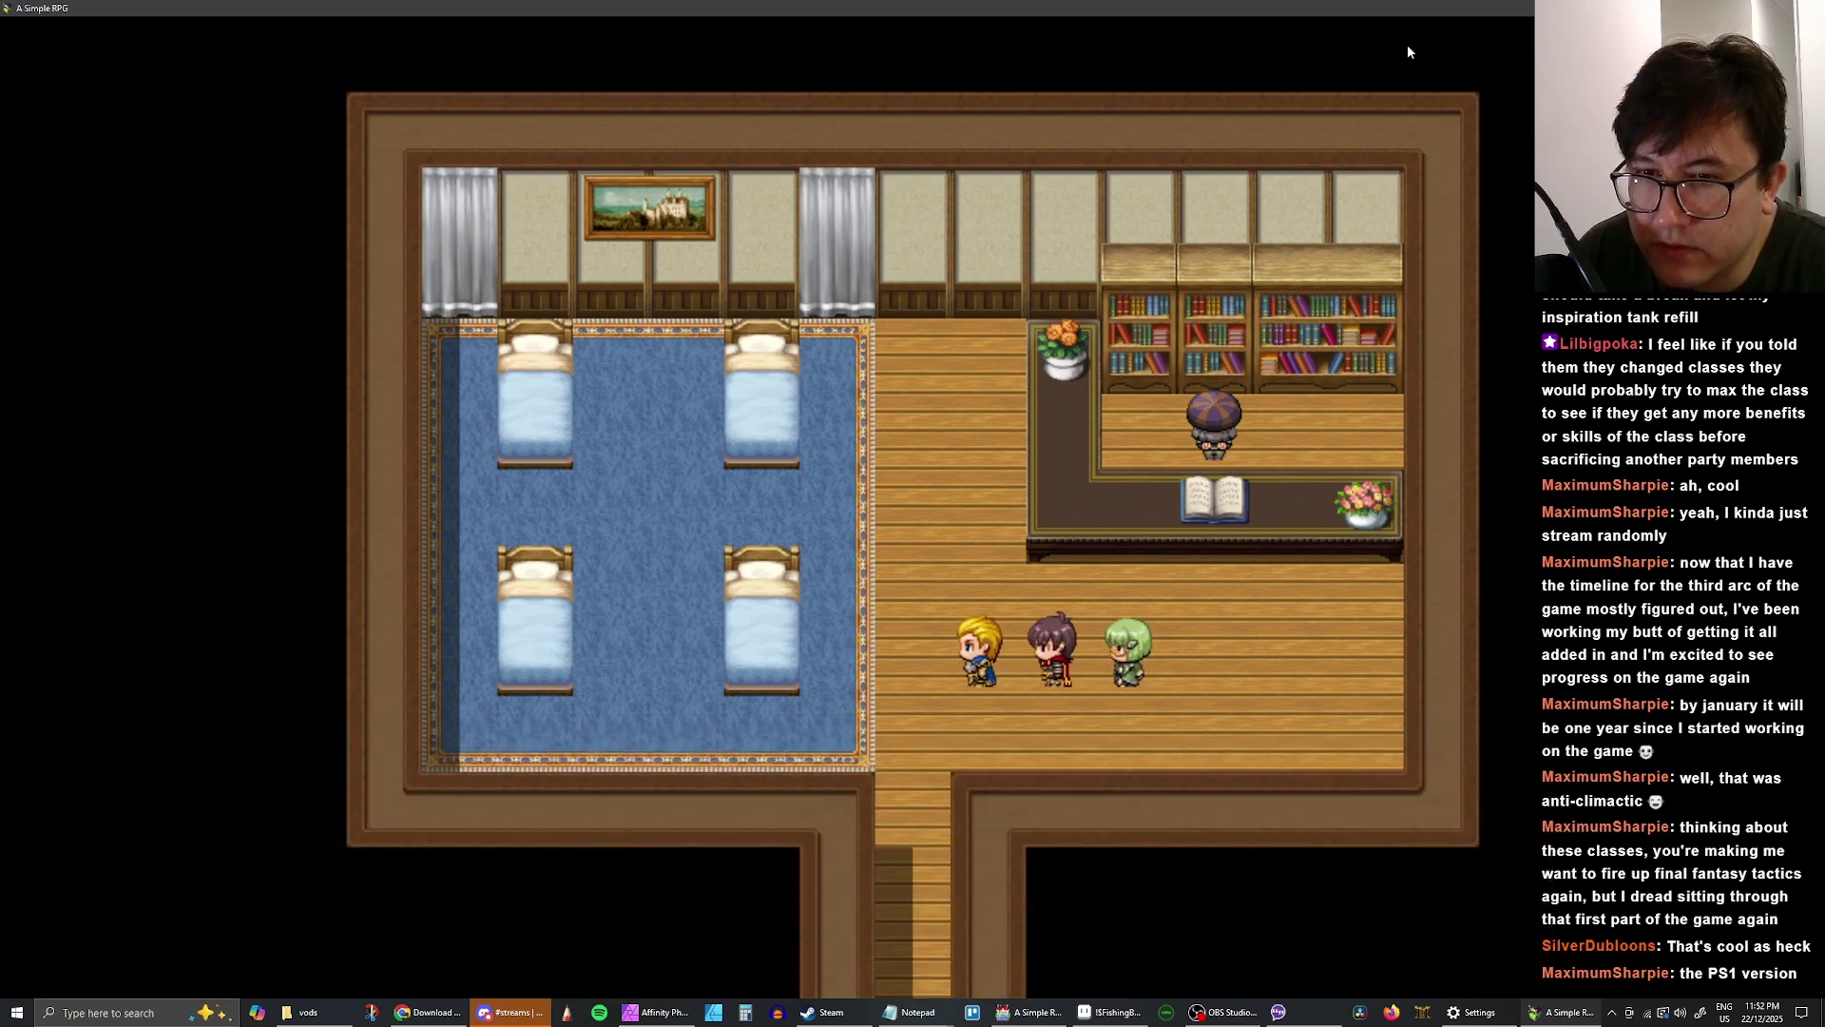
pyautogui.press('Down')
pyautogui.press('Down')
pyautogui.press('Down')
pyautogui.press('Down')
pyautogui.press('Down')
# - Walk the party east along the path from the inn to the town's main north-south road
pyautogui.press('Right')
pyautogui.press('Right')
pyautogui.press('Right')
pyautogui.press('Right')
pyautogui.press('Right')
pyautogui.press('Right')
pyautogui.press('Right')
pyautogui.press('Right')
pyautogui.press('Right')
pyautogui.press('Right')
pyautogui.press('Right')
pyautogui.press('Right')
pyautogui.press('Right')
pyautogui.press('Right')
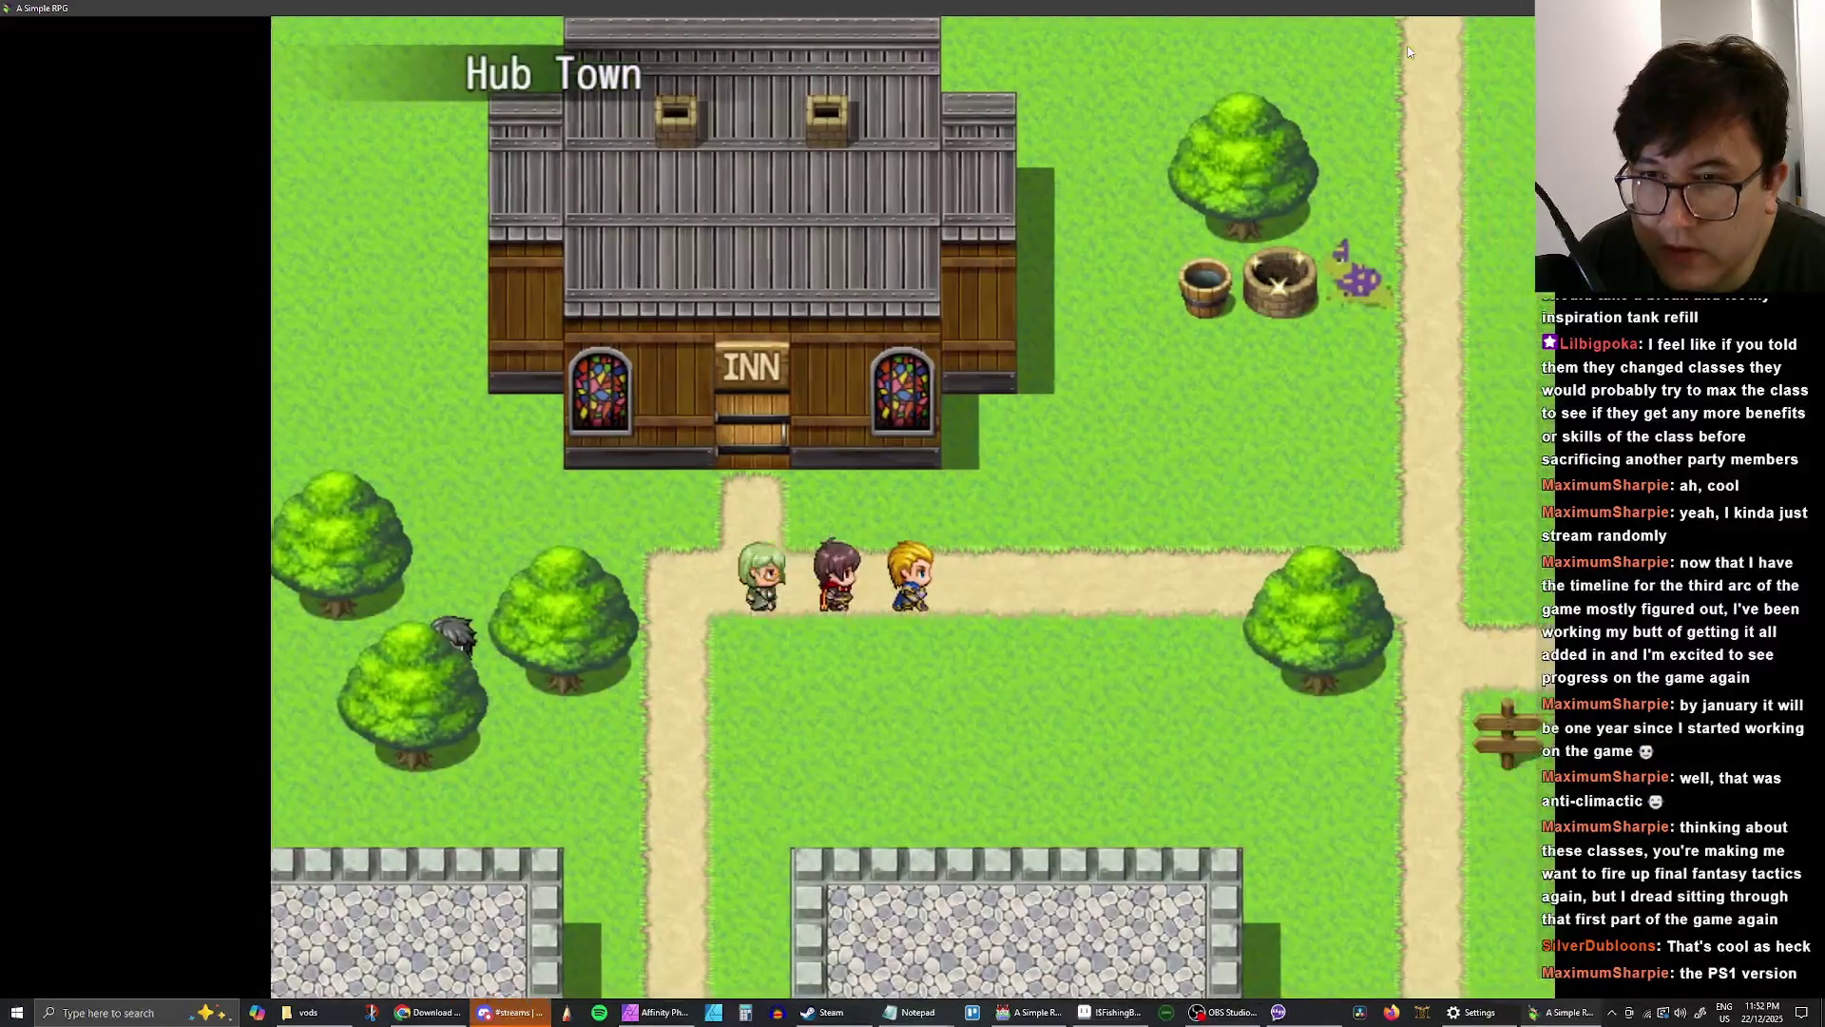
# - Walk the party north along the main road past the golden statue and enter the castle
pyautogui.press('Up')
pyautogui.press('Up')
pyautogui.press('Up')
pyautogui.press('Up')
pyautogui.press('Up')
pyautogui.press('Up')
pyautogui.press('Up')
pyautogui.press('Up')
pyautogui.press('Up')
pyautogui.press('Up')
pyautogui.press('Up')
pyautogui.press('Up')
pyautogui.press('Up')
pyautogui.press('Up')
pyautogui.press('Up')
pyautogui.press('Up')
pyautogui.press('Up')
pyautogui.press('Up')
pyautogui.press('Up')
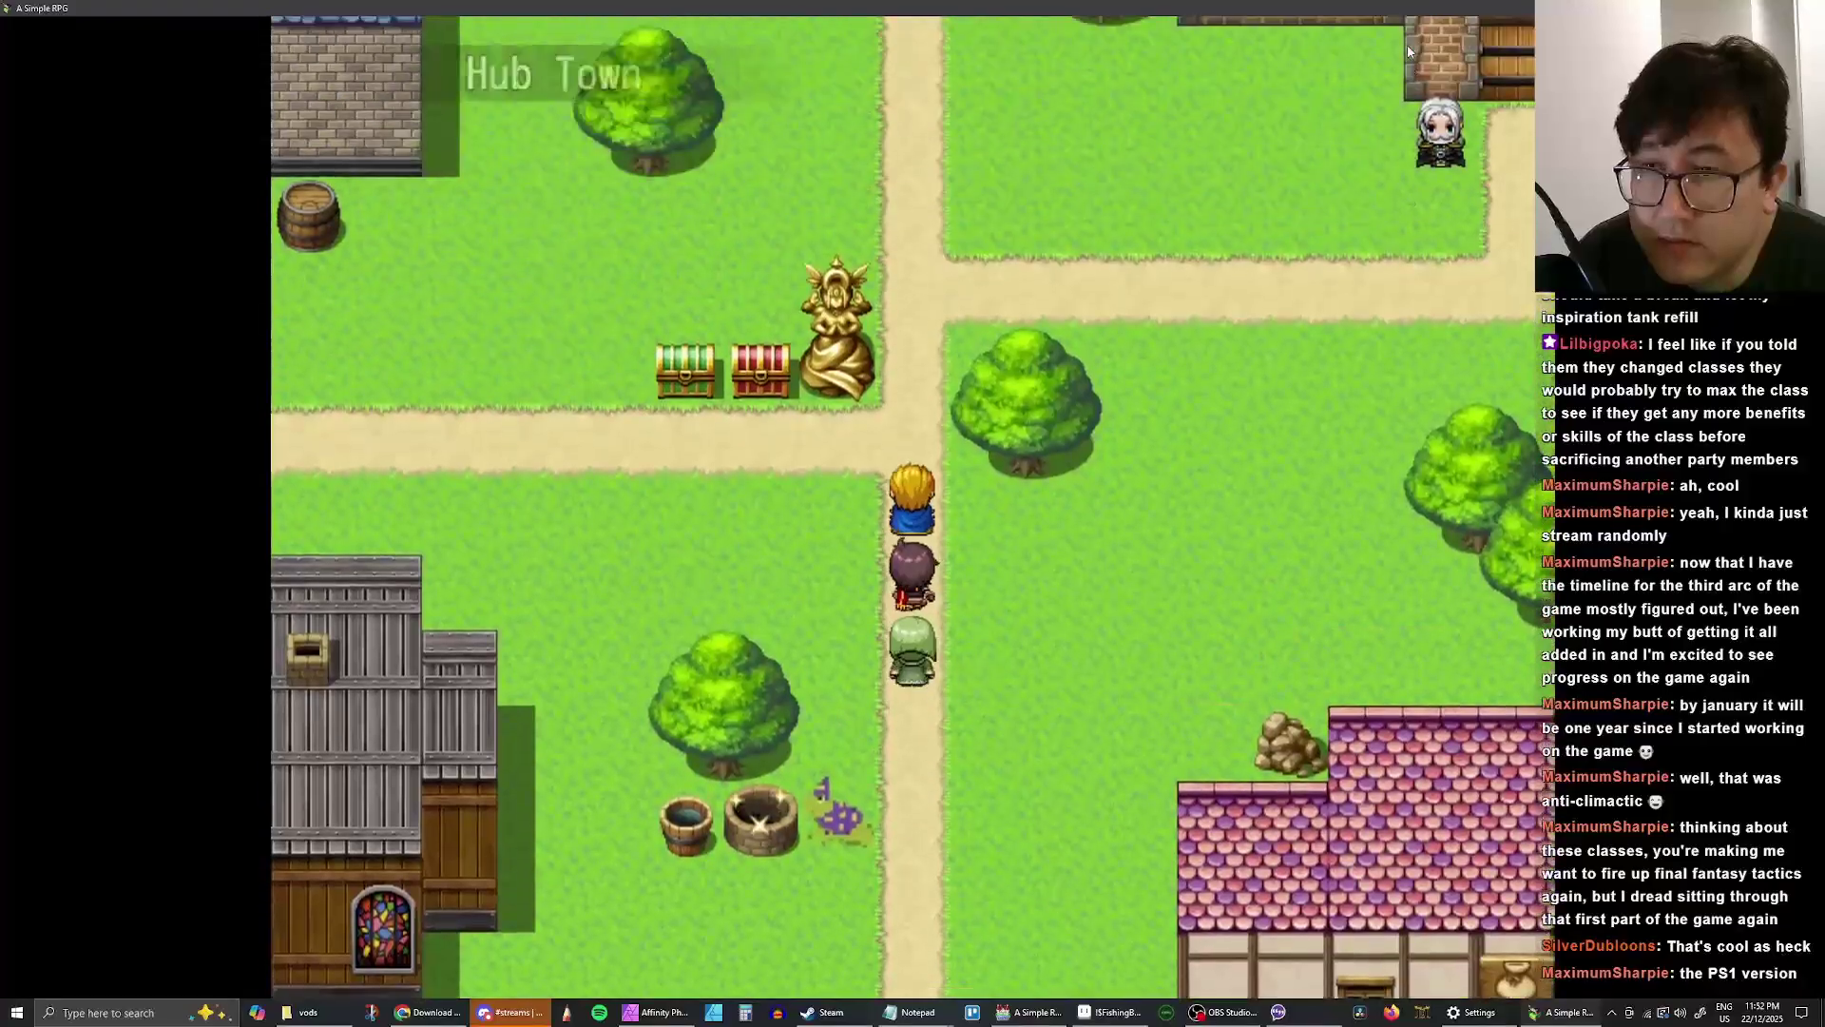
pyautogui.press('Up')
pyautogui.press('Up')
pyautogui.press('Up')
pyautogui.press('Up')
pyautogui.press('Up')
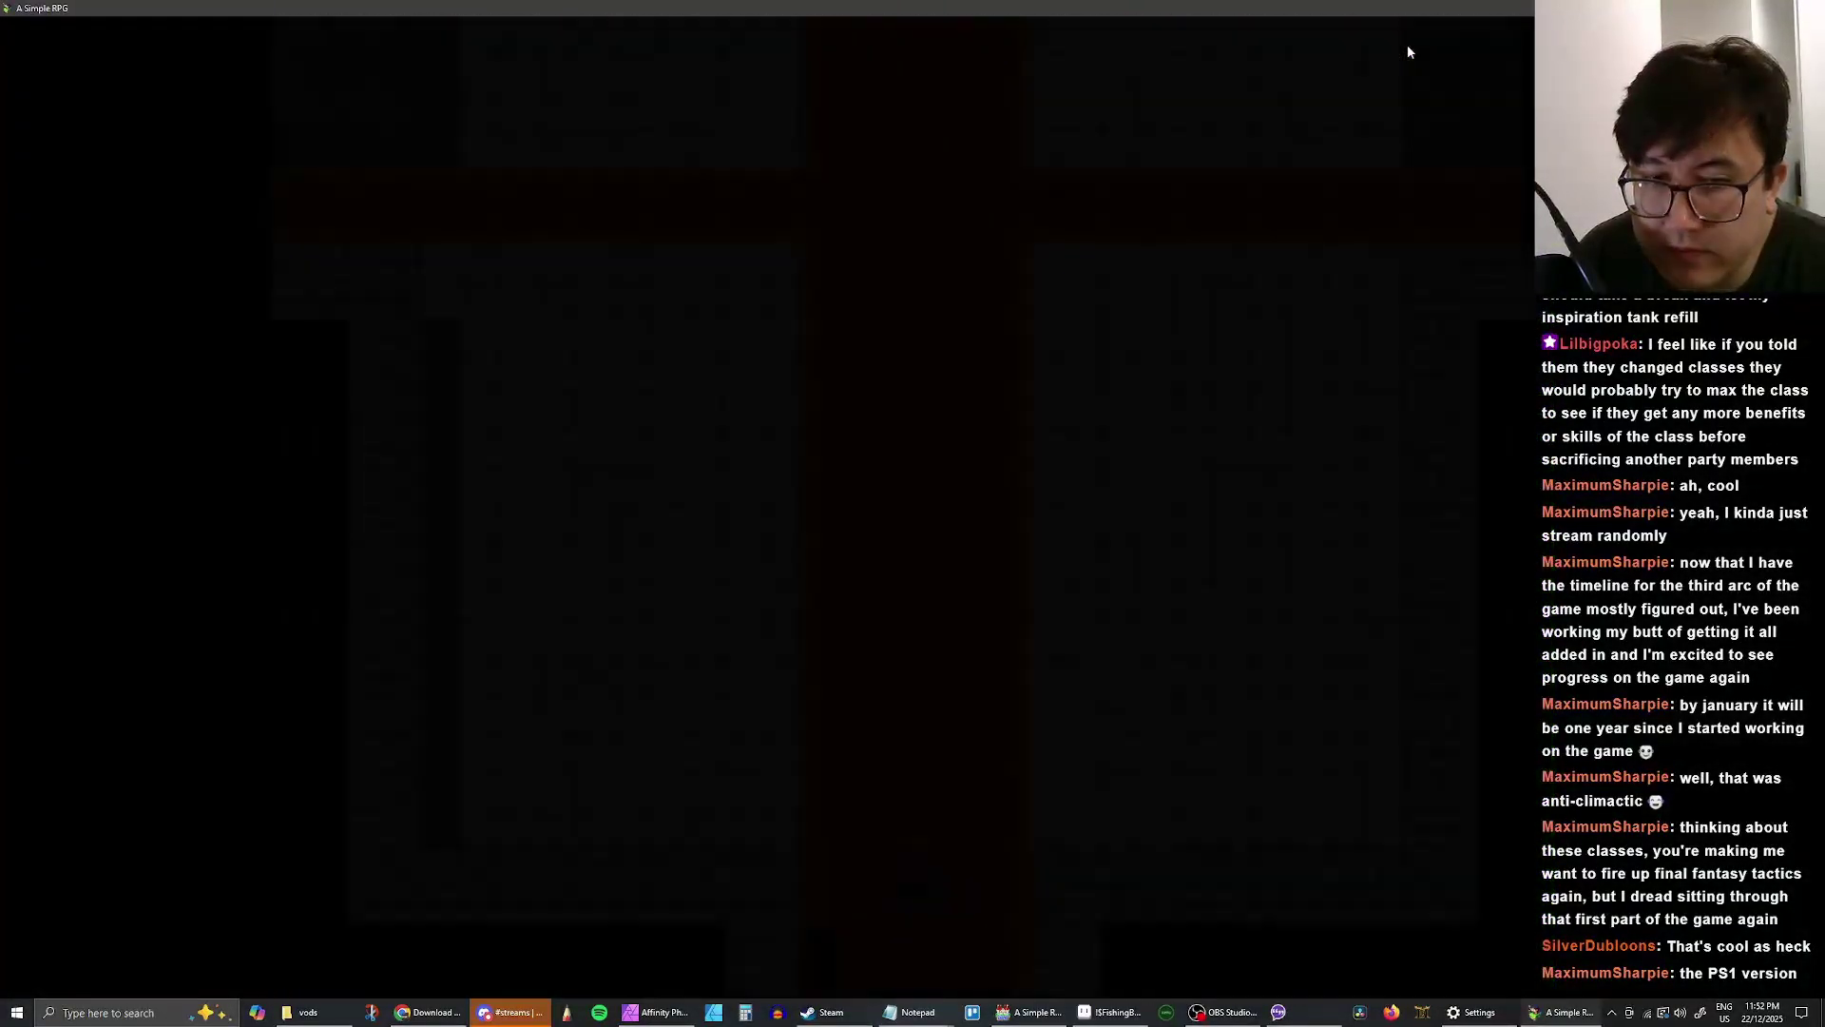
# - Walk the party up the castle's red carpet to the throne and start the conversation with the king
pyautogui.press('Up')
pyautogui.press('Up')
pyautogui.press('Up')
pyautogui.press('Up')
pyautogui.press('Up')
pyautogui.press('Up')
pyautogui.press('Up')
pyautogui.press('Up')
pyautogui.press('Up')
pyautogui.press('Up')
pyautogui.press('Up')
pyautogui.press('Up')
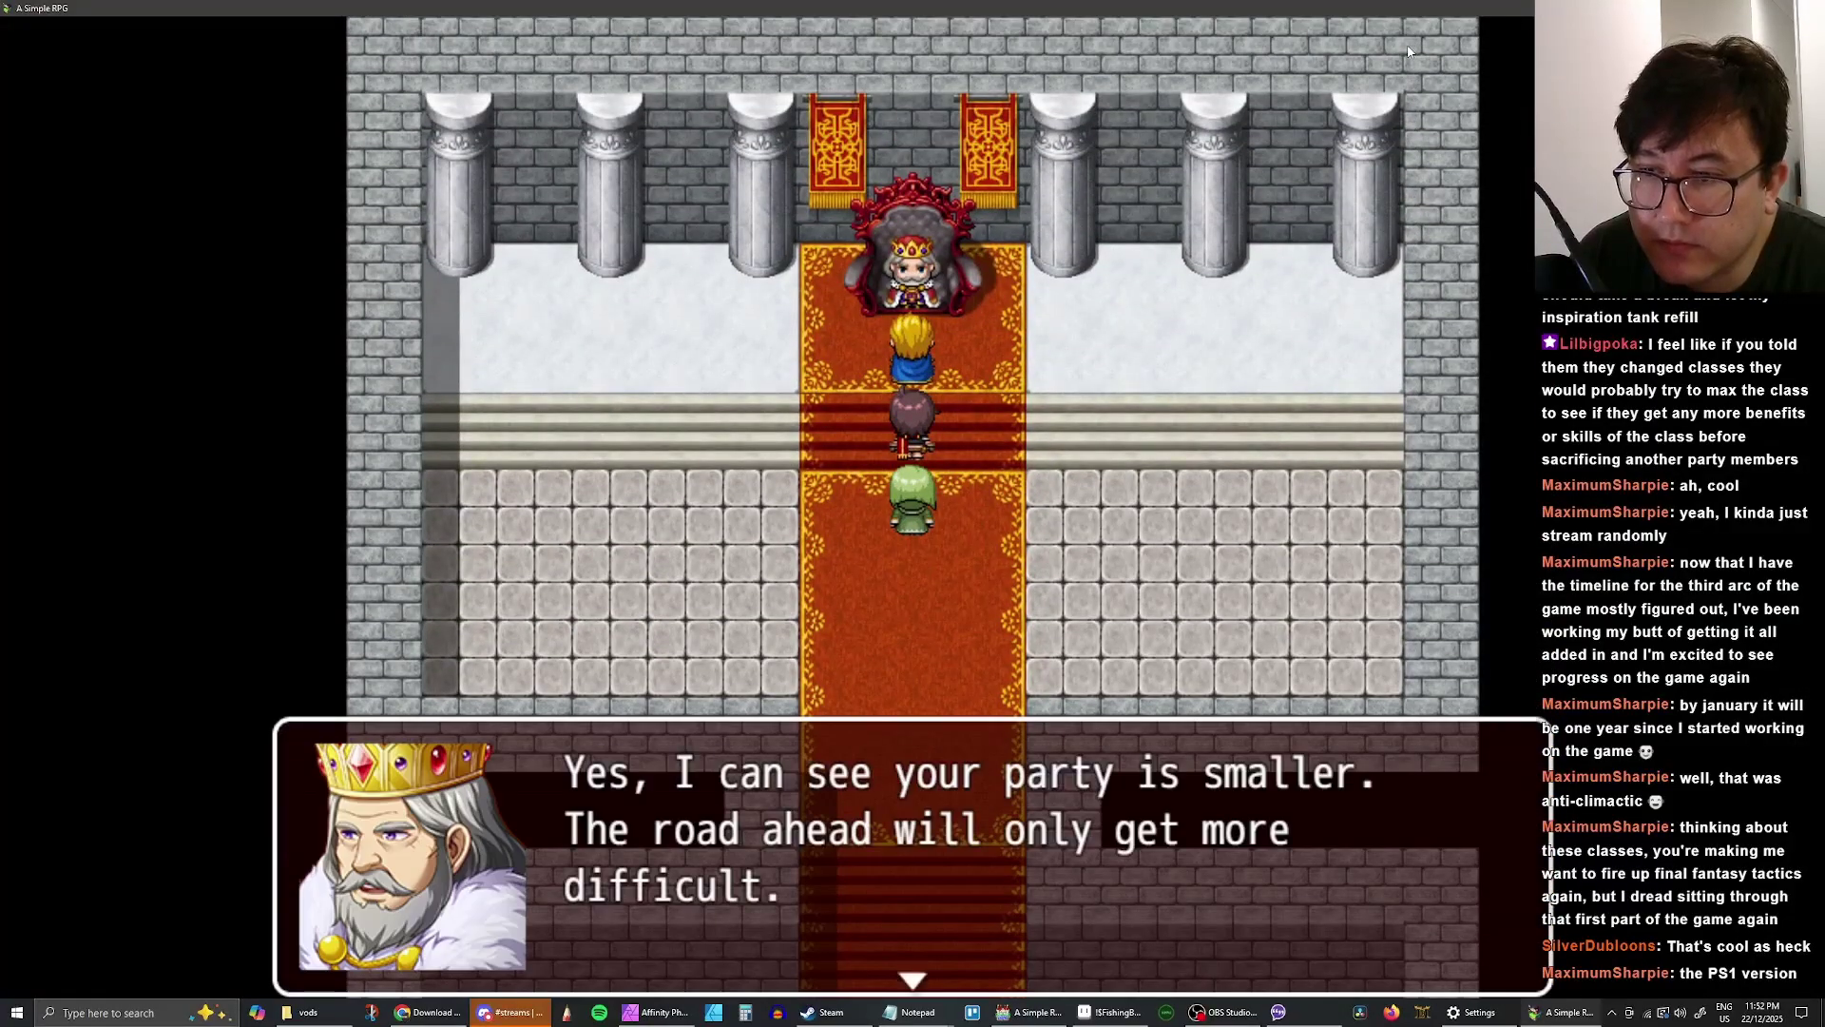
# - Advance through the king's remaining dialogue about the smaller party and the quest
pyautogui.press('Return')
pyautogui.press('Return')
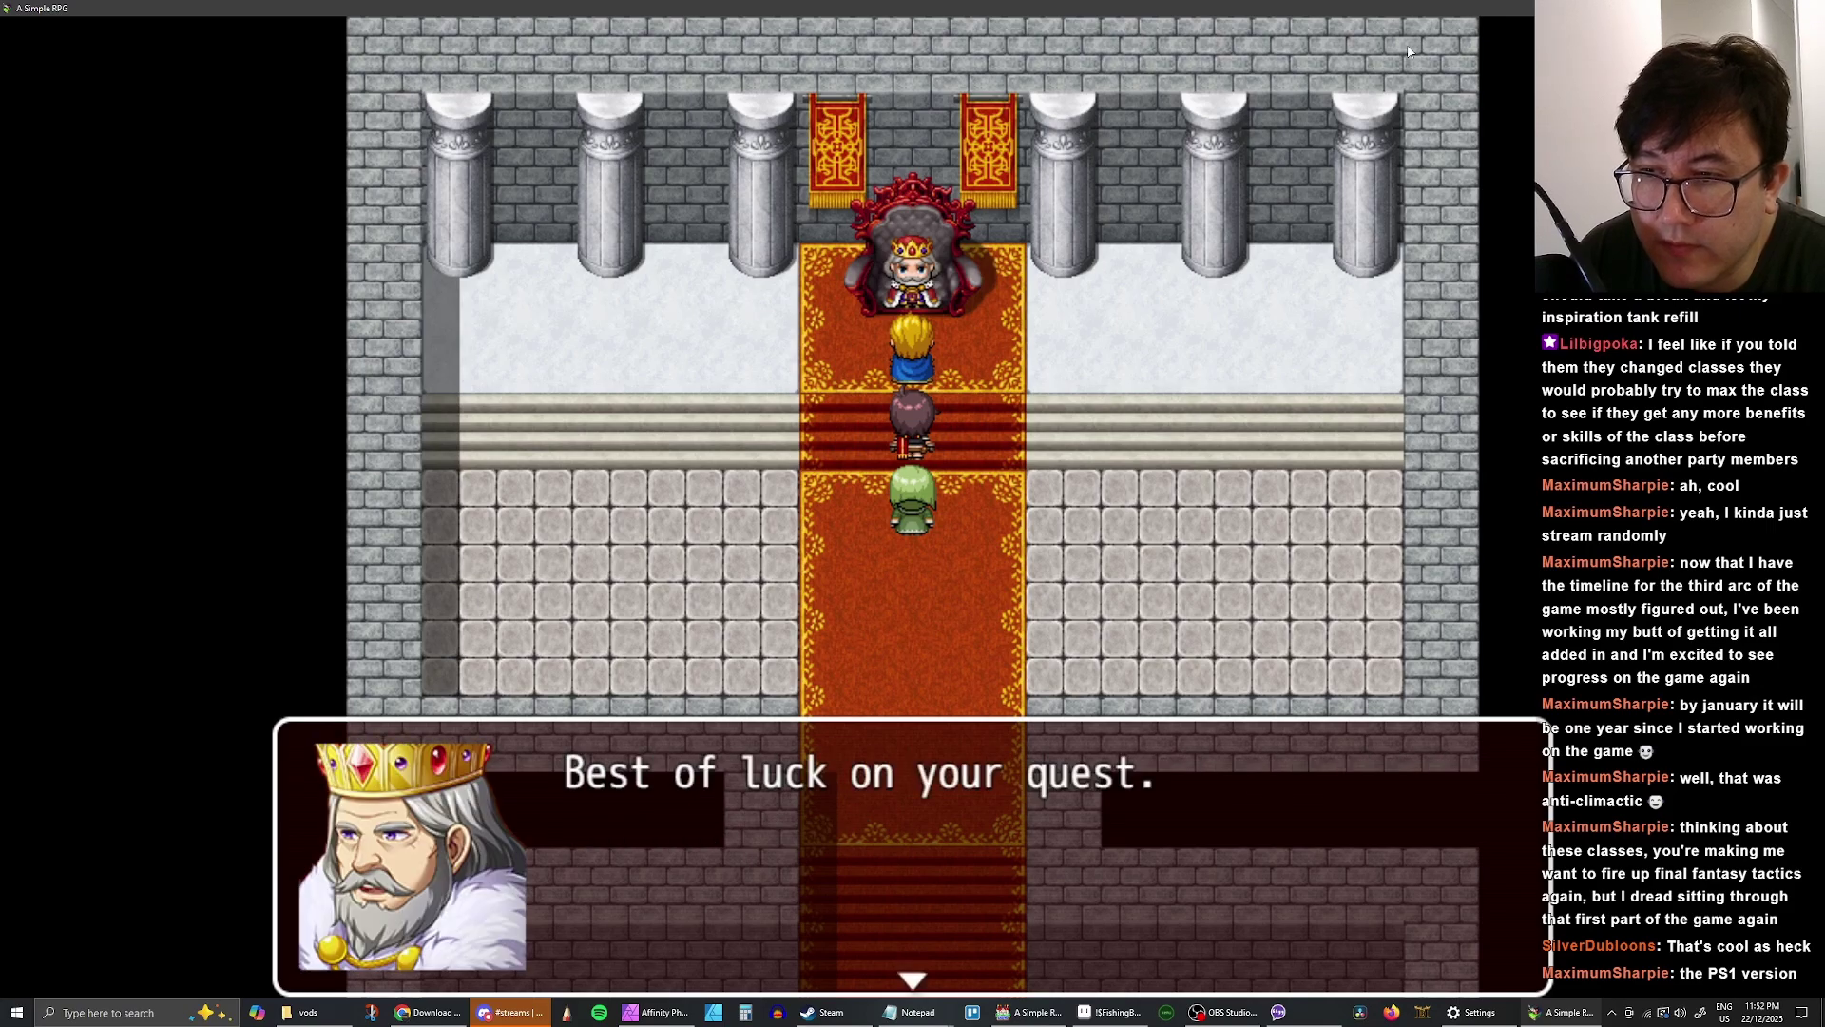
pyautogui.press('Return')
# - Walk the party south from the throne along the red carpet and leave the castle building
pyautogui.press('Down')
pyautogui.press('Down')
pyautogui.press('Down')
pyautogui.press('Down')
pyautogui.press('Down')
pyautogui.press('Down')
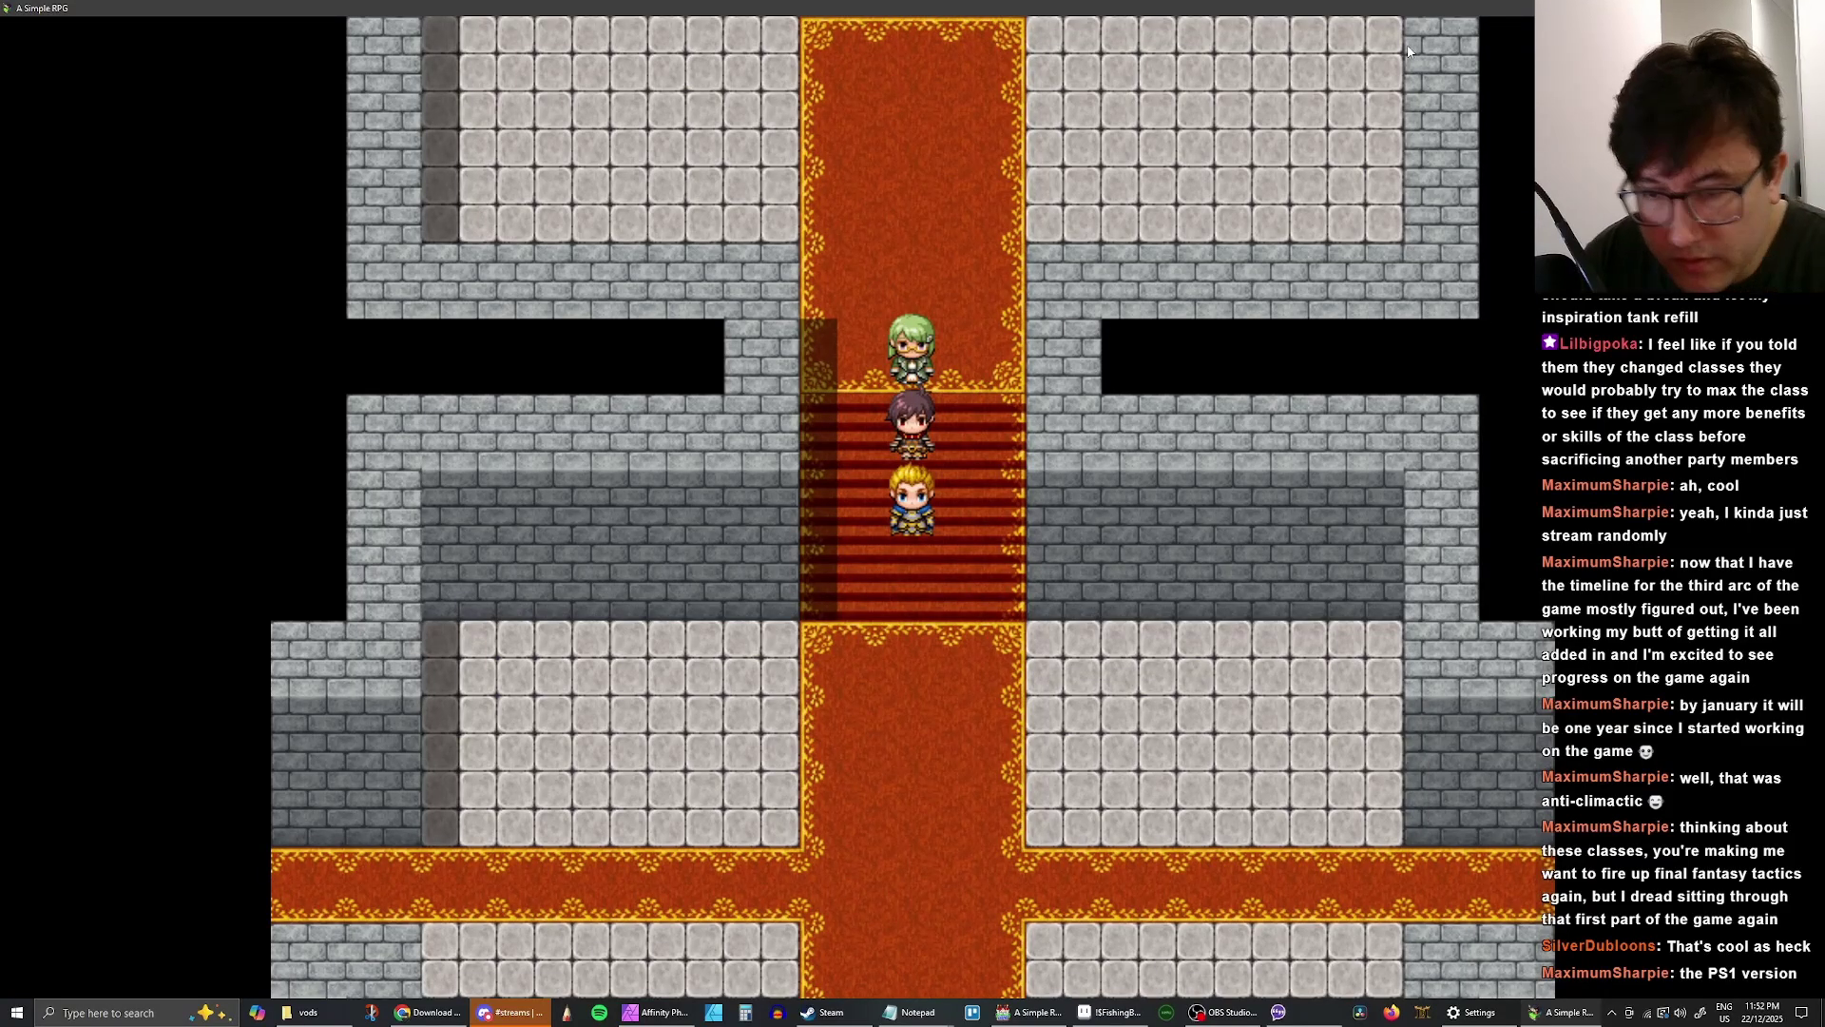
pyautogui.press('Down')
pyautogui.press('Down')
pyautogui.press('Down')
pyautogui.press('Down')
pyautogui.press('Down')
pyautogui.press('Down')
pyautogui.press('Down')
pyautogui.press('Down')
pyautogui.press('Down')
pyautogui.press('Down')
pyautogui.press('Down')
pyautogui.press('Down')
pyautogui.press('Down')
pyautogui.press('Down')
pyautogui.press('Down')
pyautogui.press('Down')
pyautogui.press('Down')
pyautogui.press('Down')
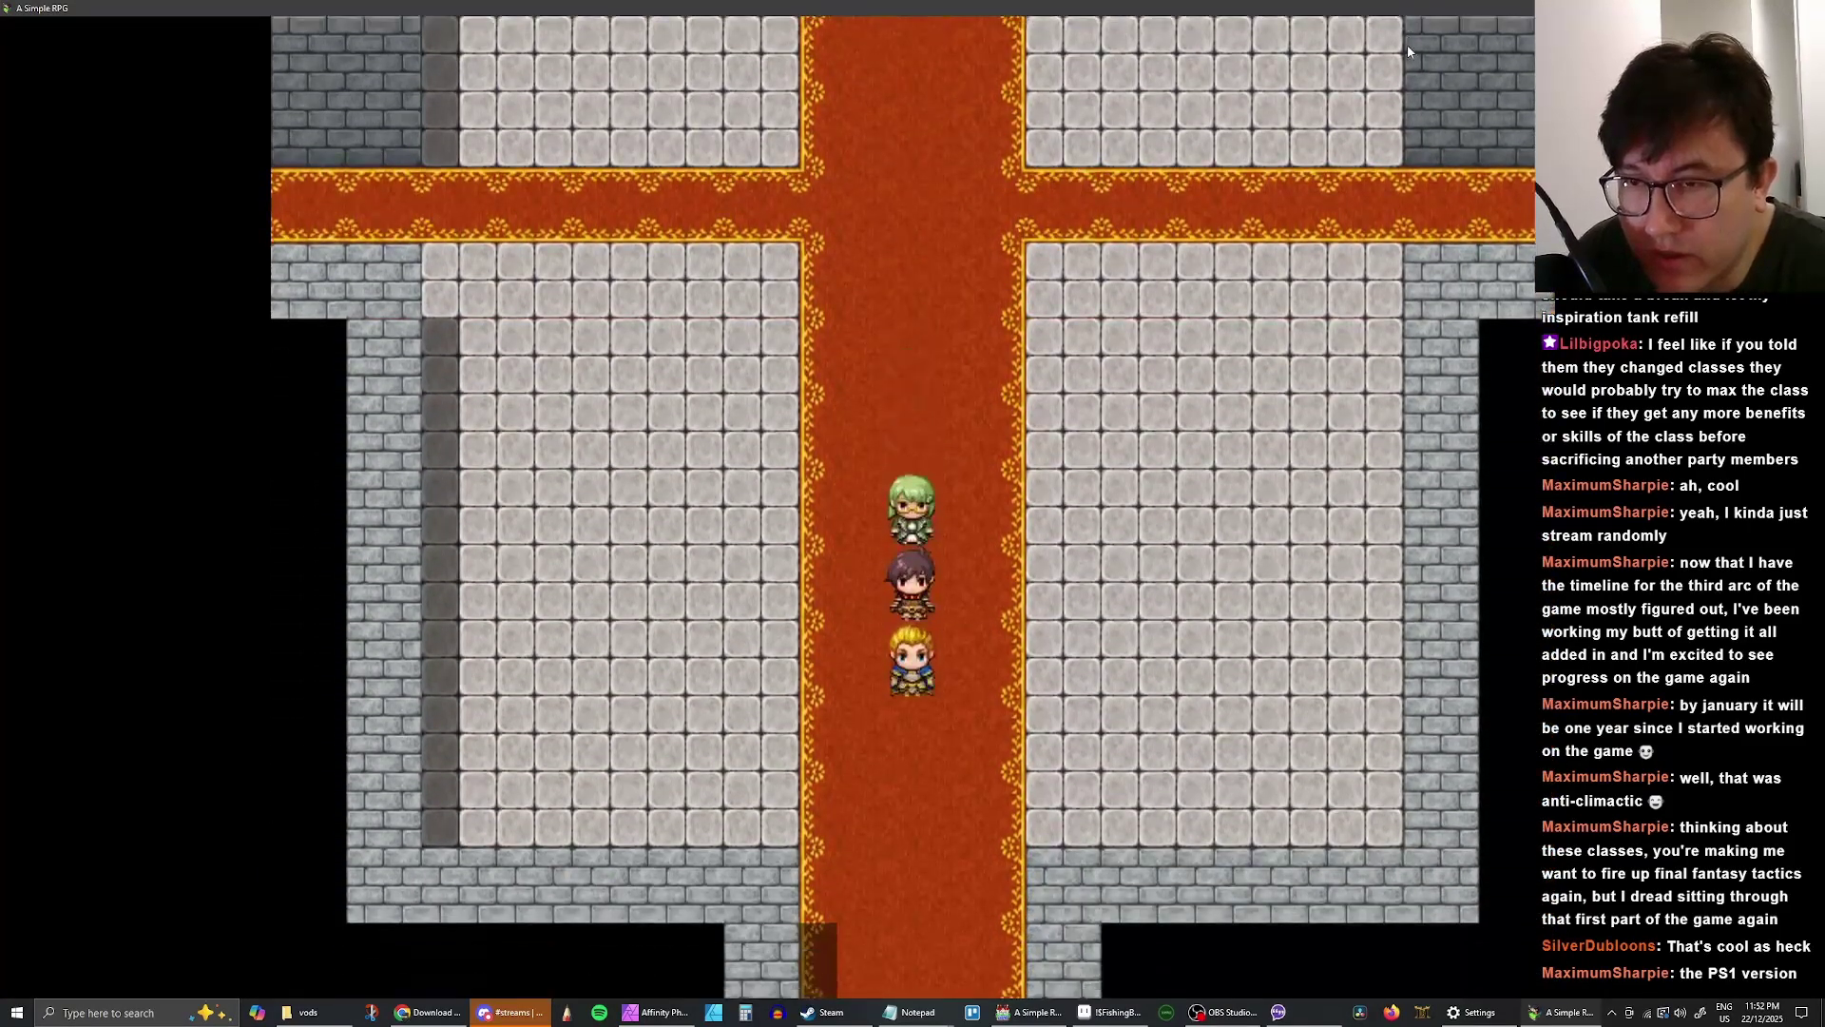
pyautogui.press('Down')
pyautogui.press('Down')
pyautogui.press('Down')
pyautogui.press('Down')
pyautogui.press('Down')
pyautogui.press('Down')
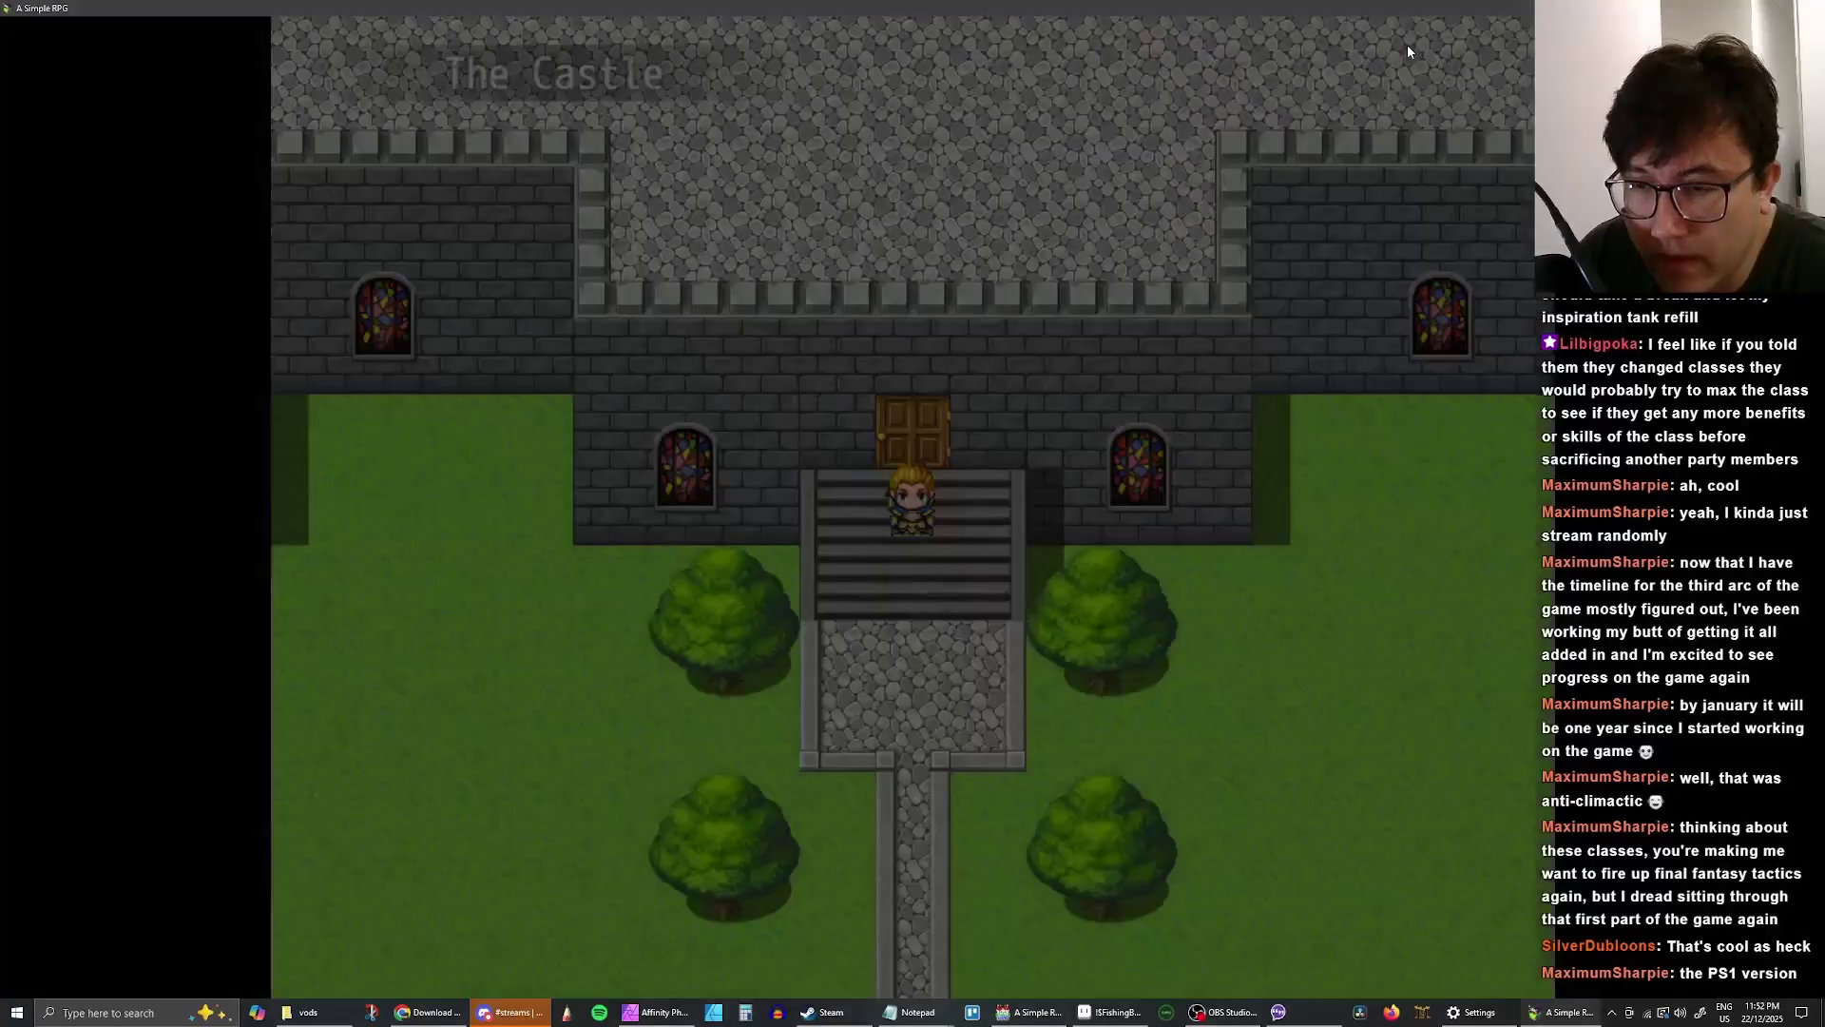
# - Walk the party south down the castle's stone path and back into Hub Town
pyautogui.press('Down')
pyautogui.press('Down')
pyautogui.press('Down')
pyautogui.press('Down')
pyautogui.press('Down')
pyautogui.press('Down')
pyautogui.press('Down')
pyautogui.press('Down')
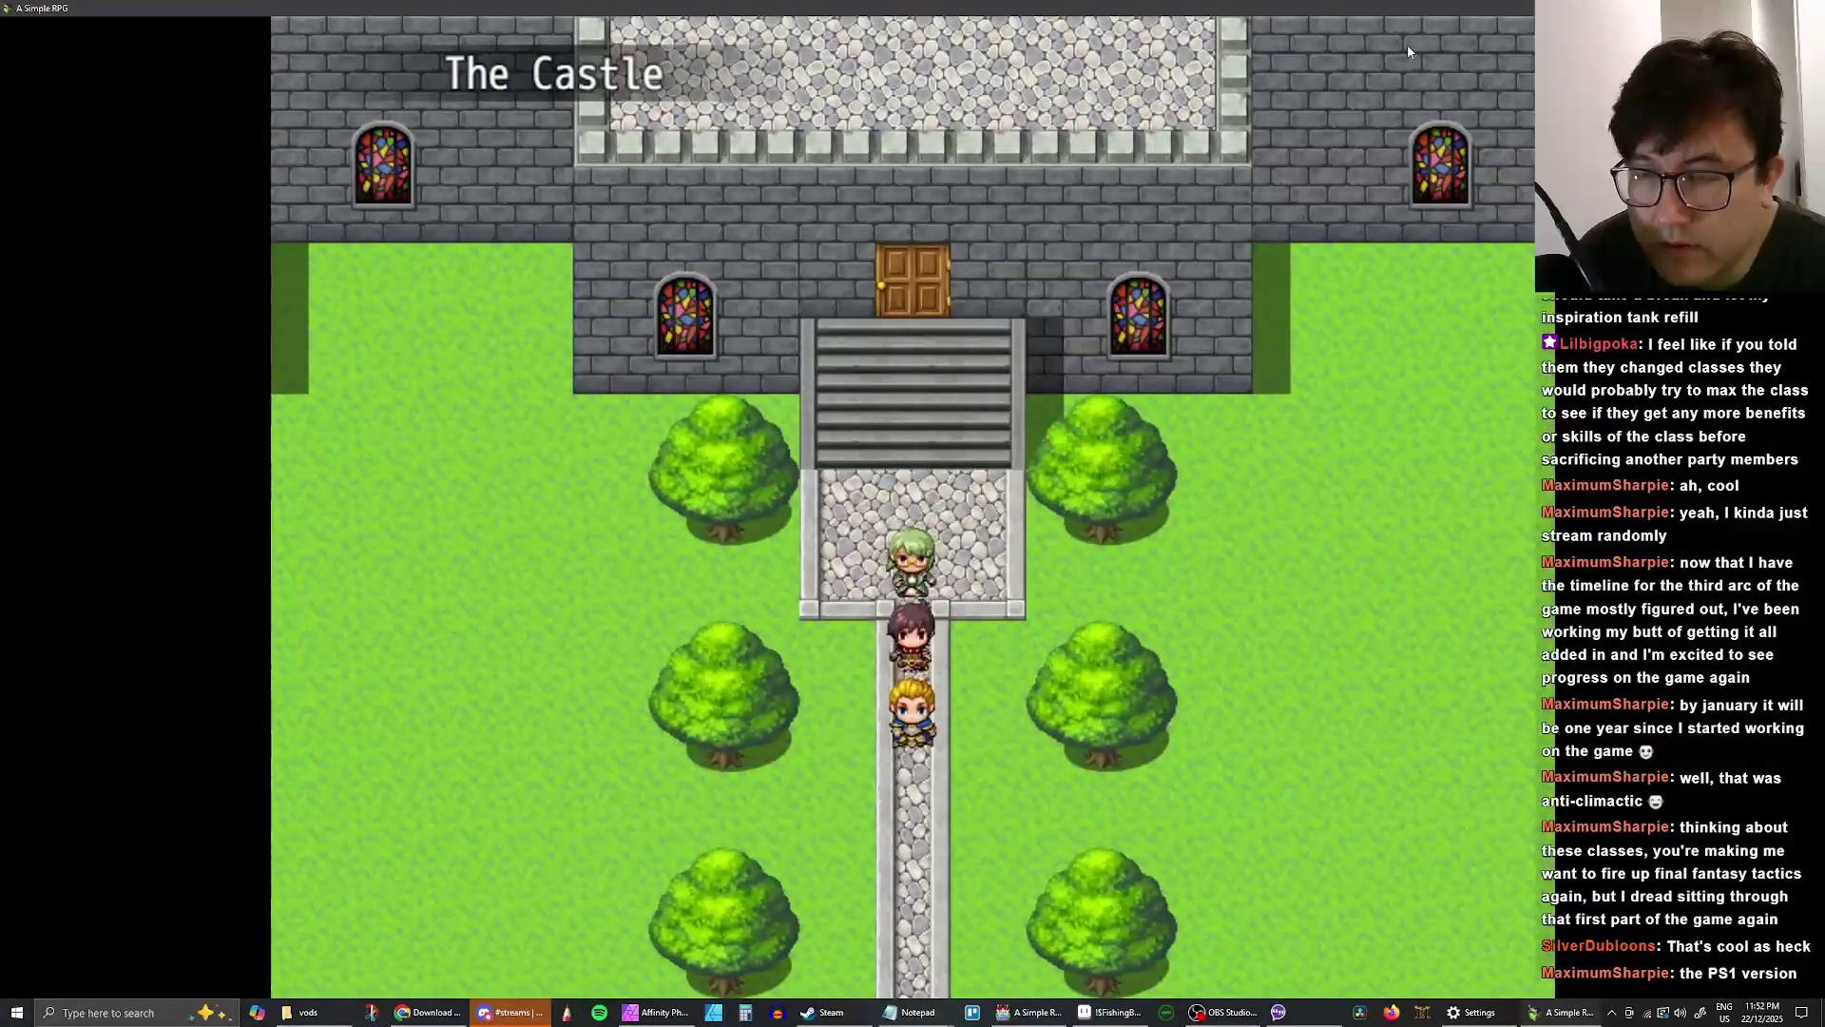
pyautogui.press('Down')
pyautogui.press('Down')
pyautogui.press('Down')
pyautogui.press('Down')
pyautogui.press('Down')
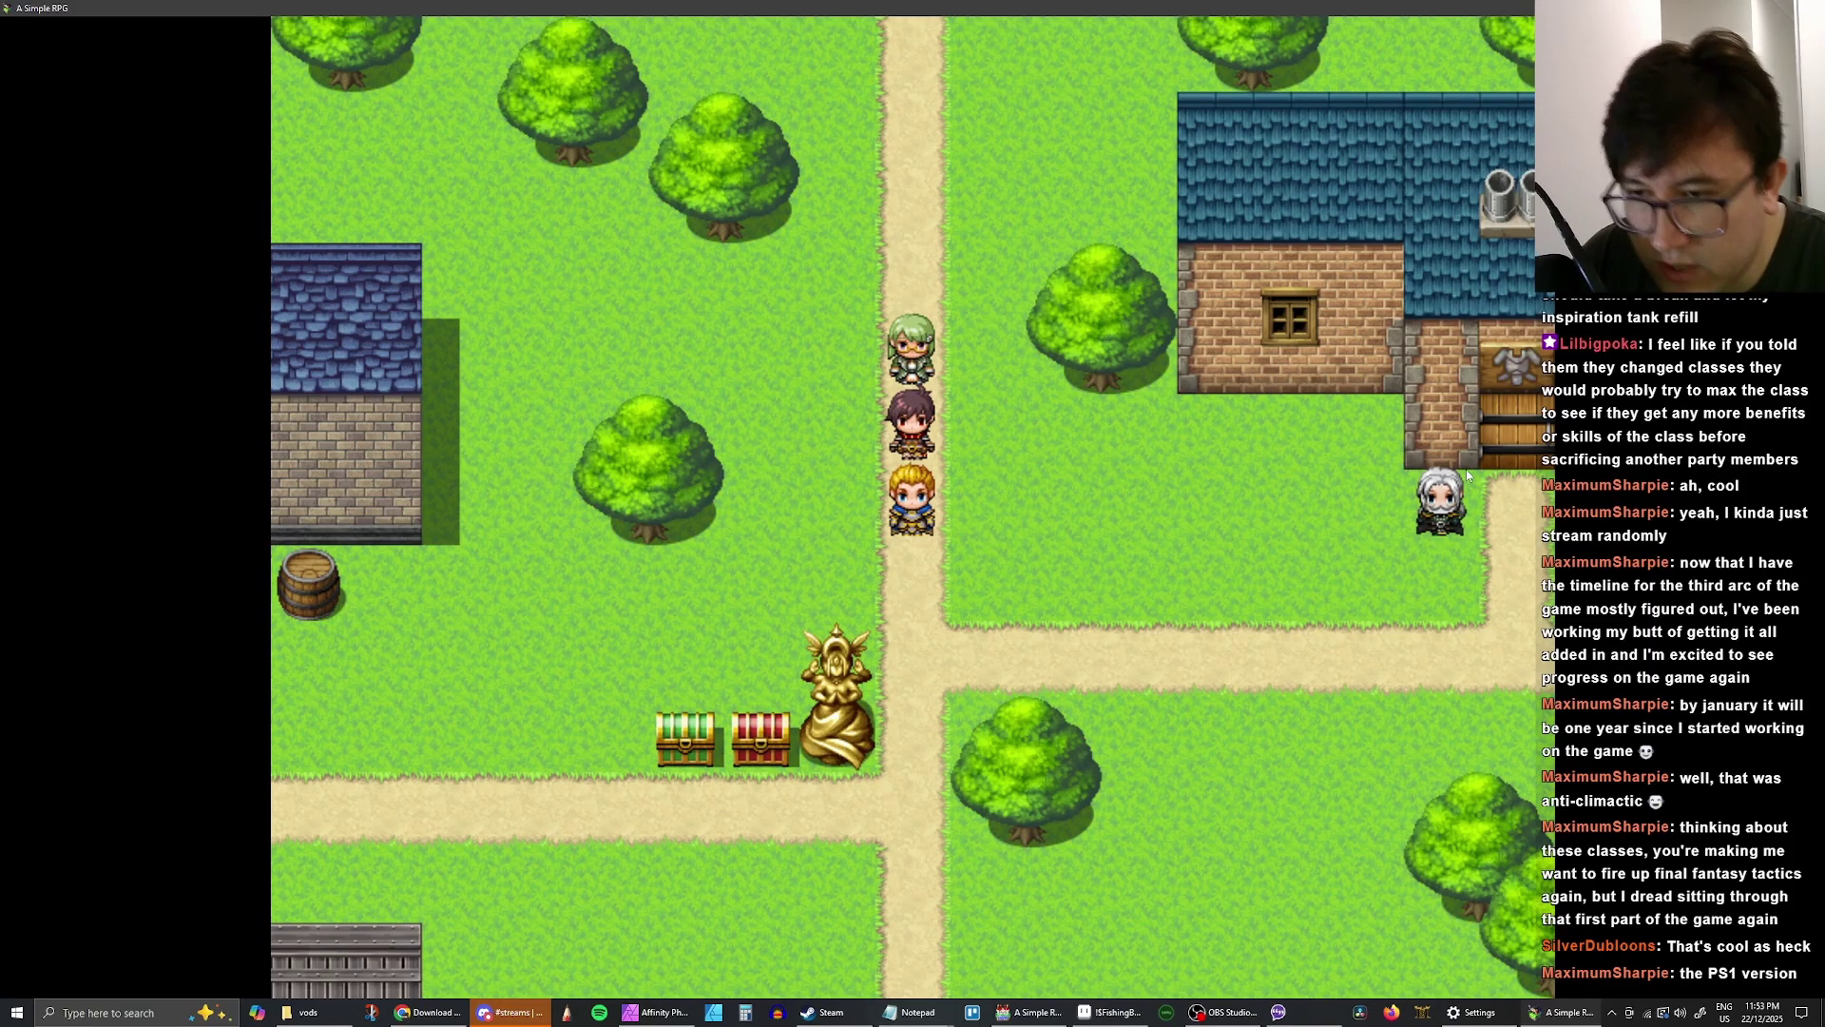
# - Walk the party south to the golden statue beside the two chests and face the statue
pyautogui.press('Down')
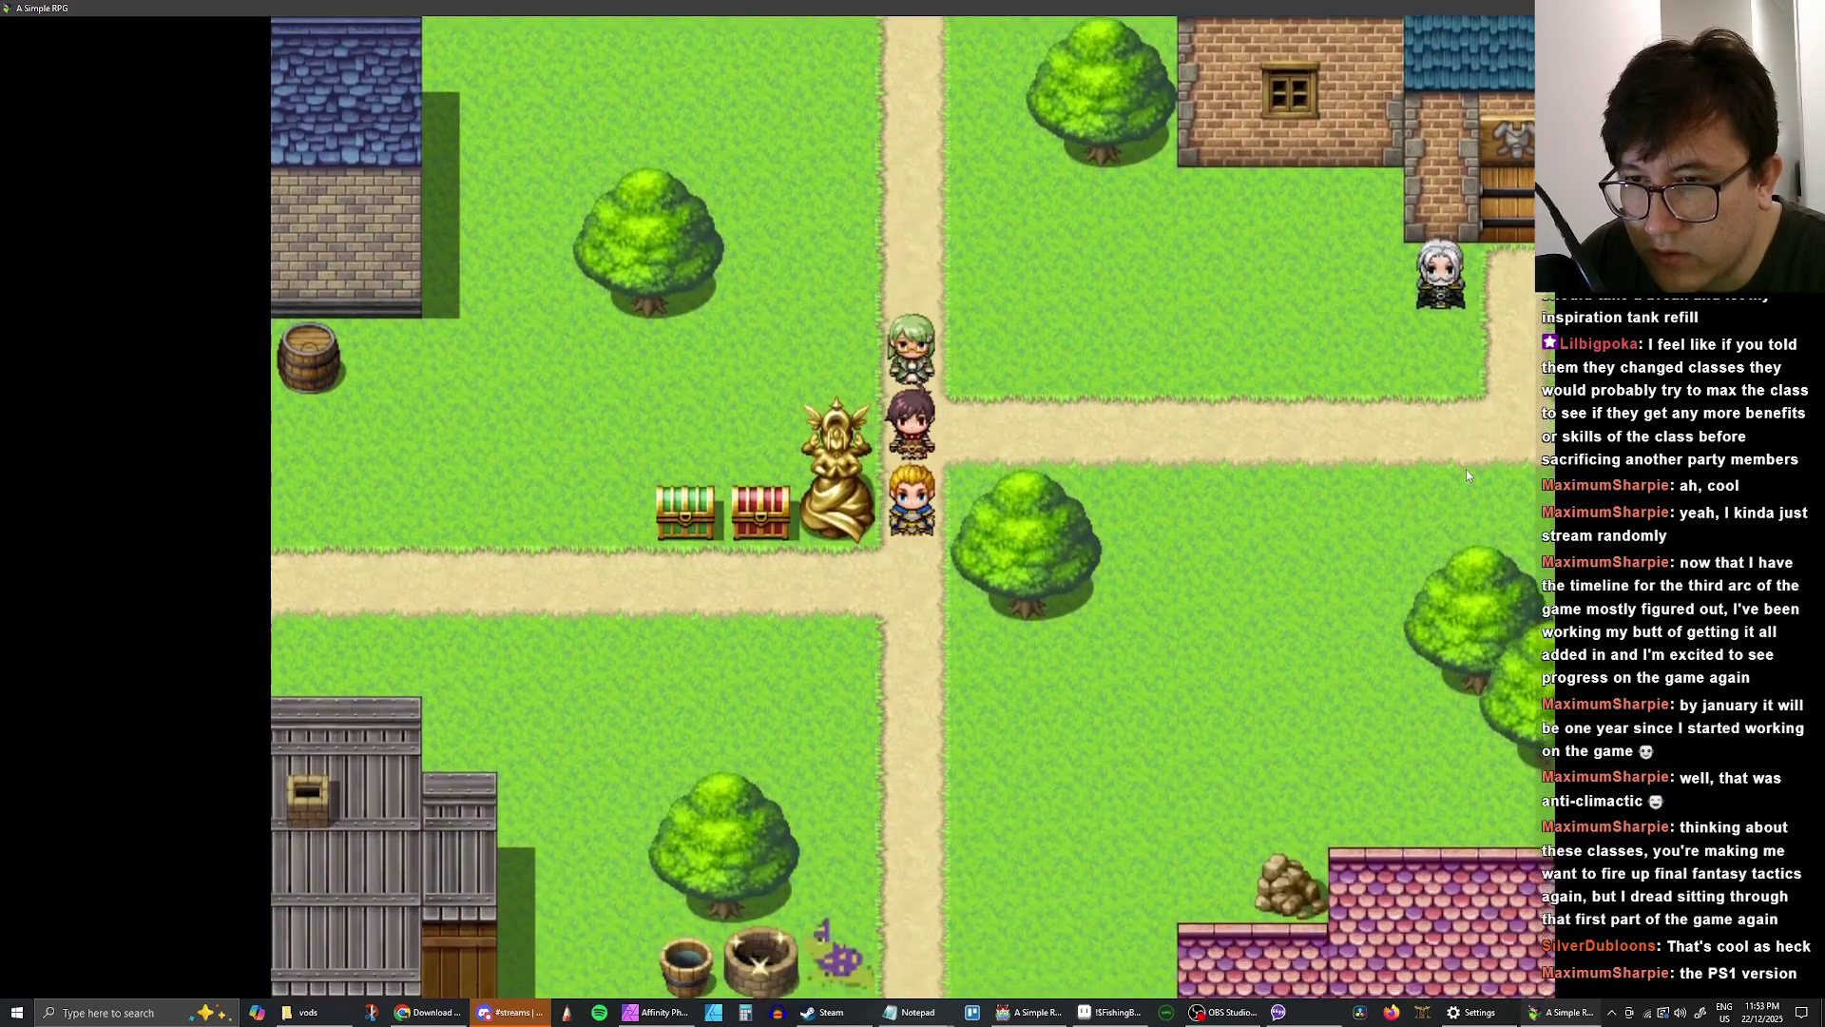
pyautogui.press('Down')
pyautogui.press('Left')
pyautogui.press('Up')
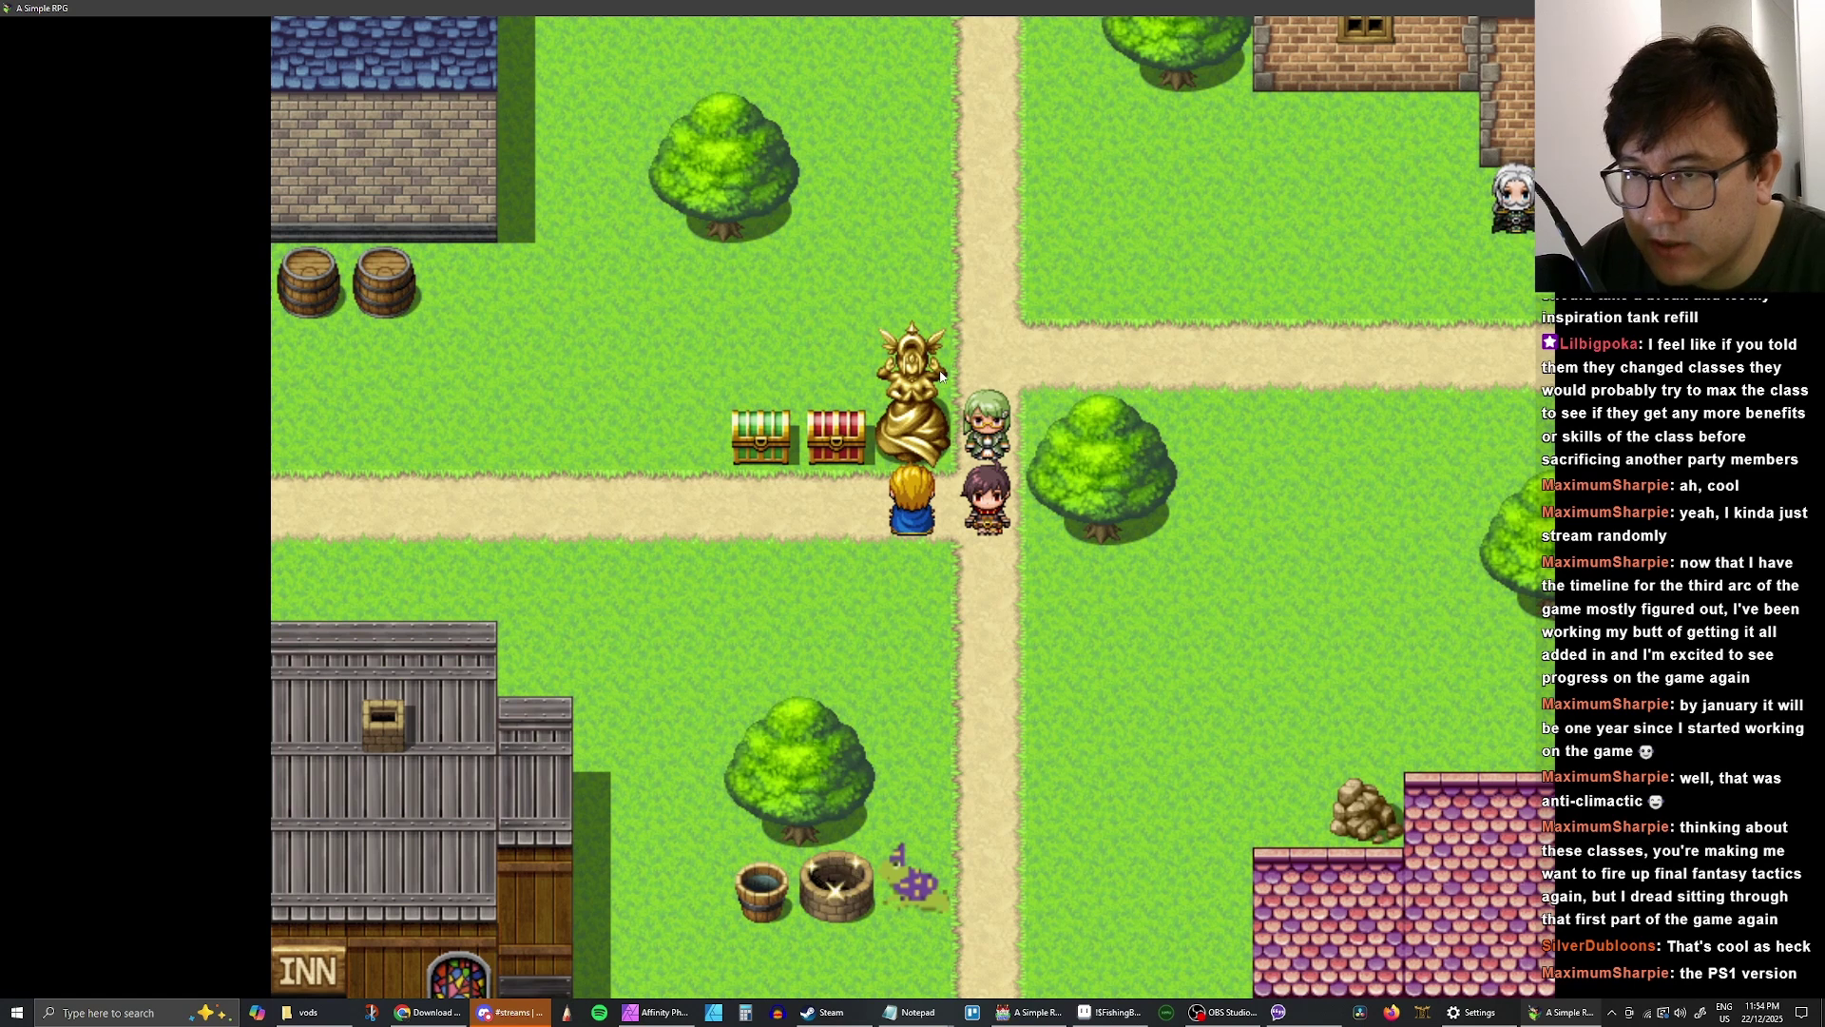
pyautogui.press('Down')
pyautogui.press('Left')
pyautogui.press('Up')
pyautogui.press('Right')
pyautogui.press('Up')
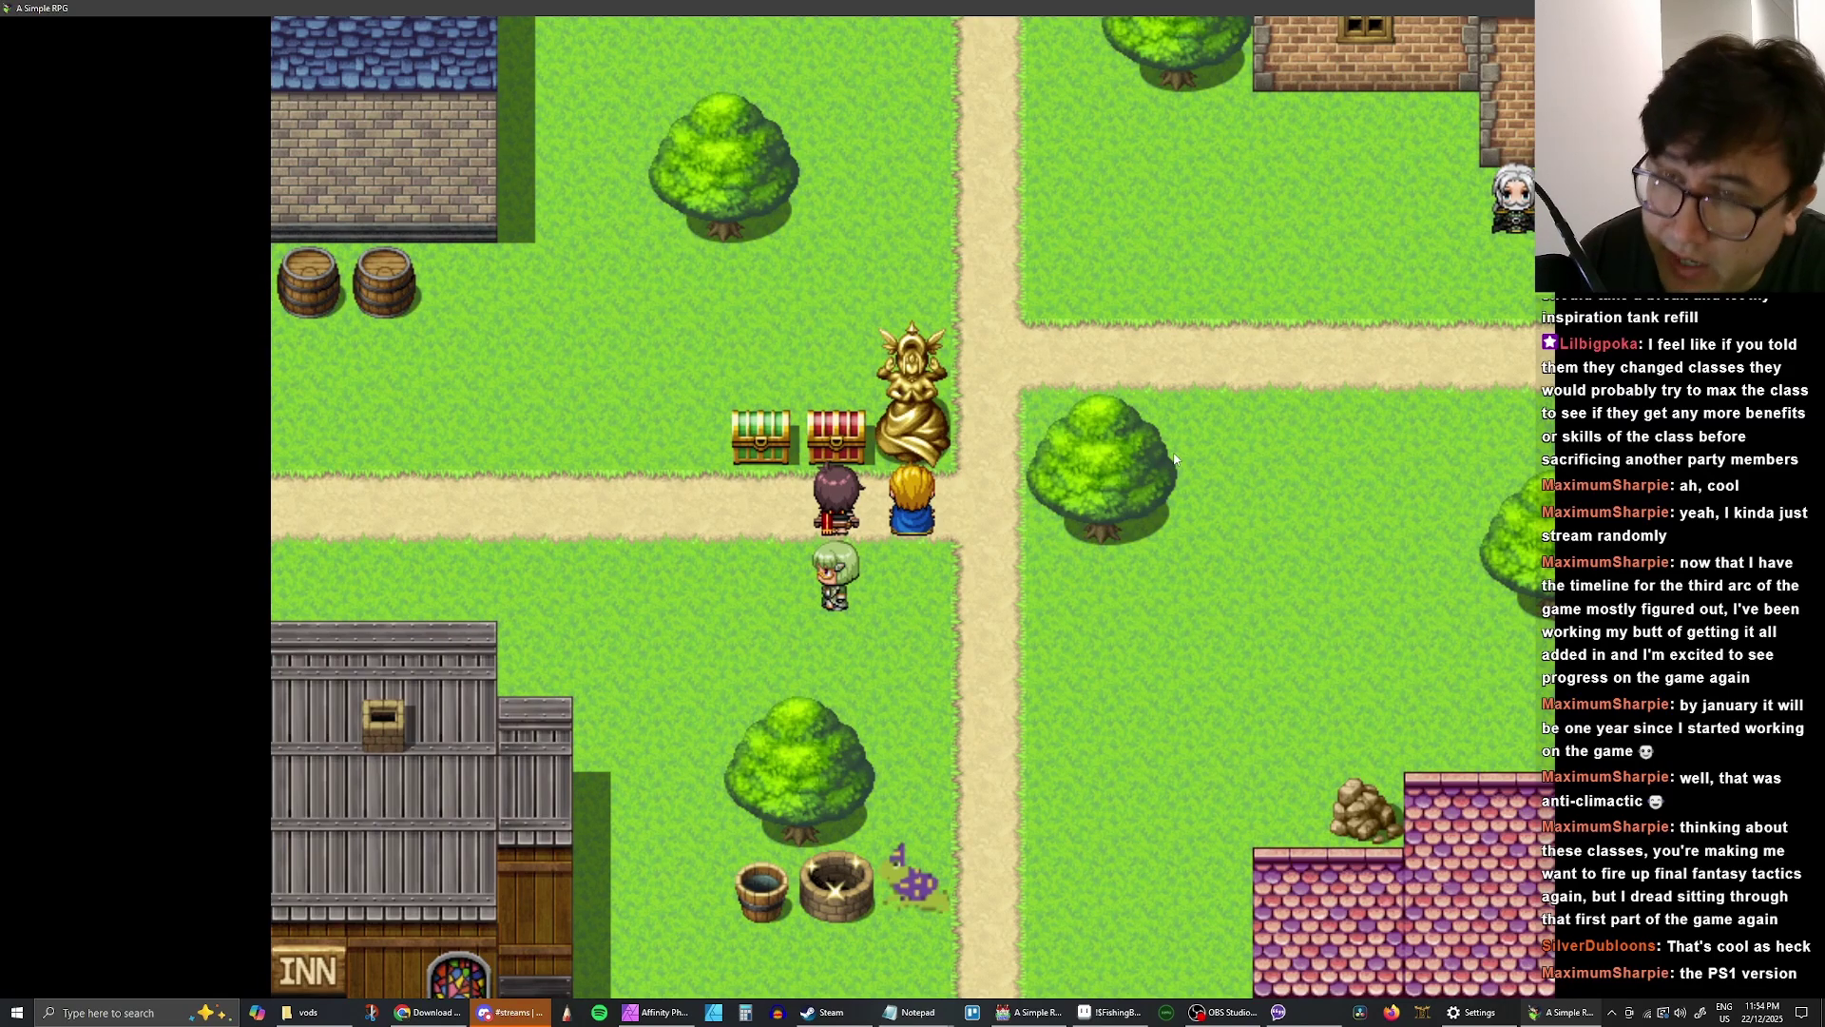
# - Walk the party southeast from the golden statue to the pink-roofed shop
pyautogui.press('Right')
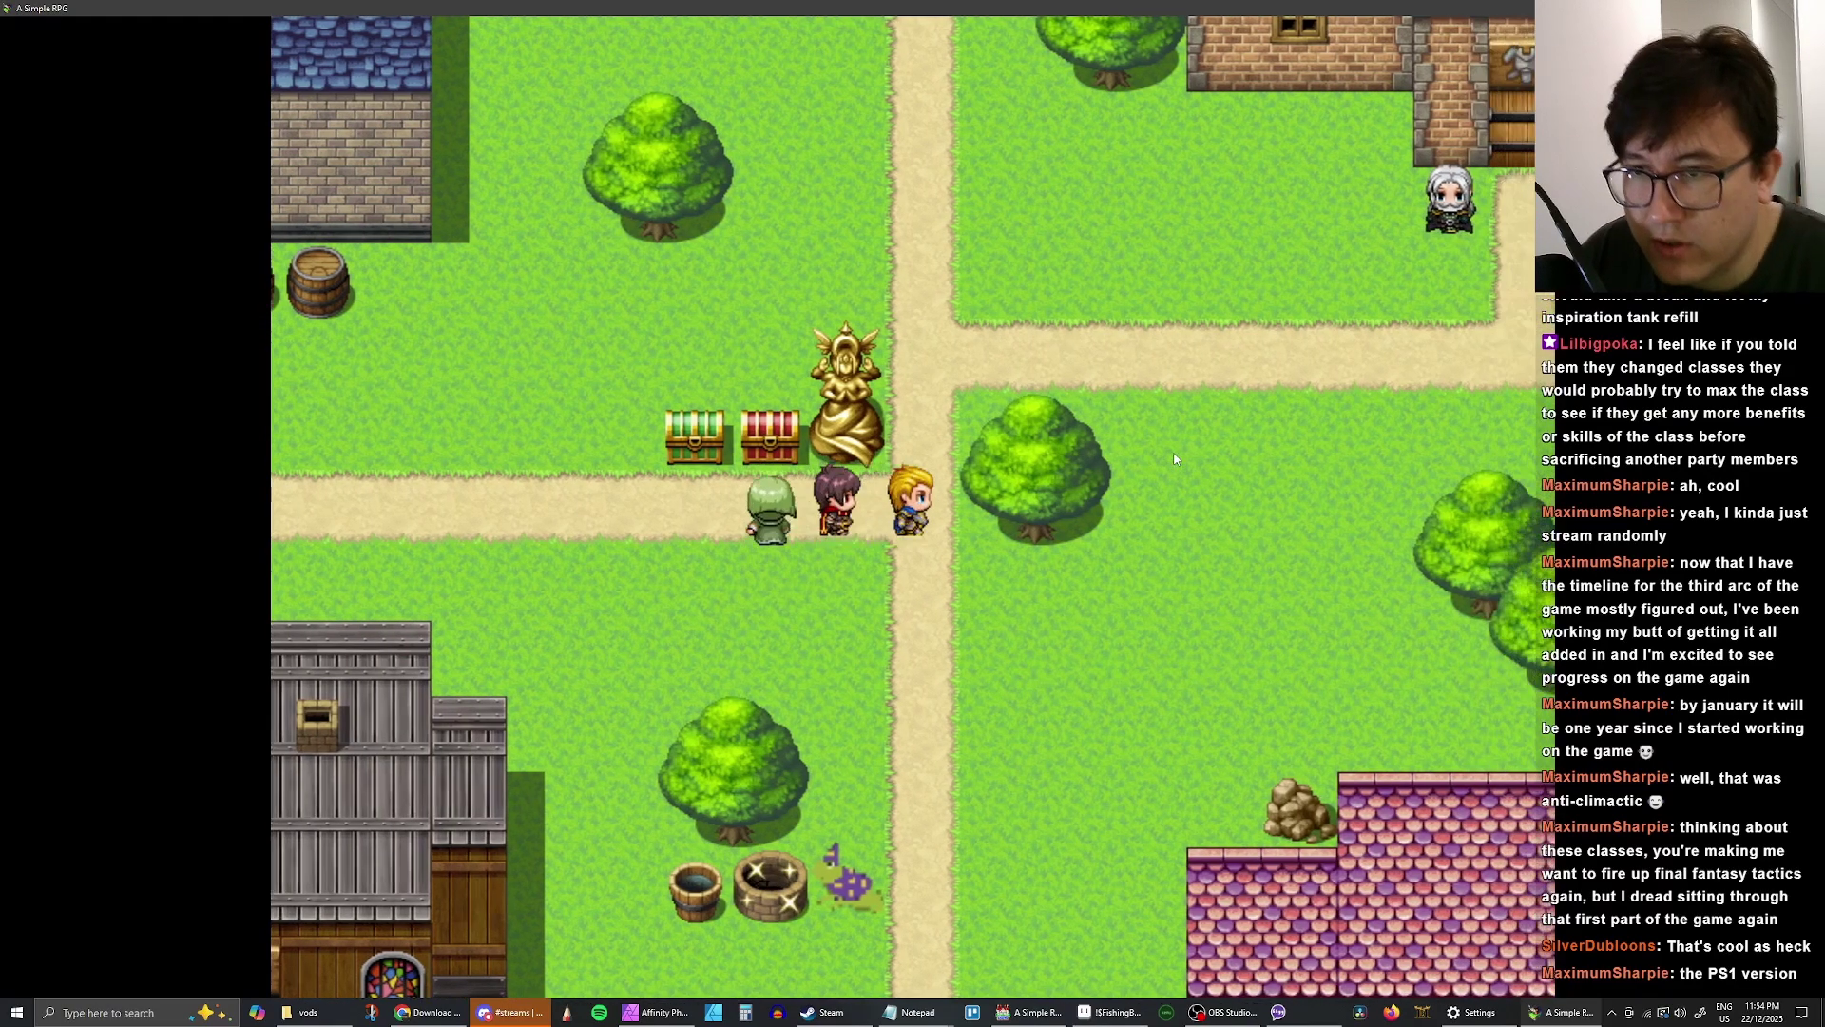
pyautogui.press('Down')
pyautogui.press('Right')
pyautogui.press('Down')
pyautogui.press('Down')
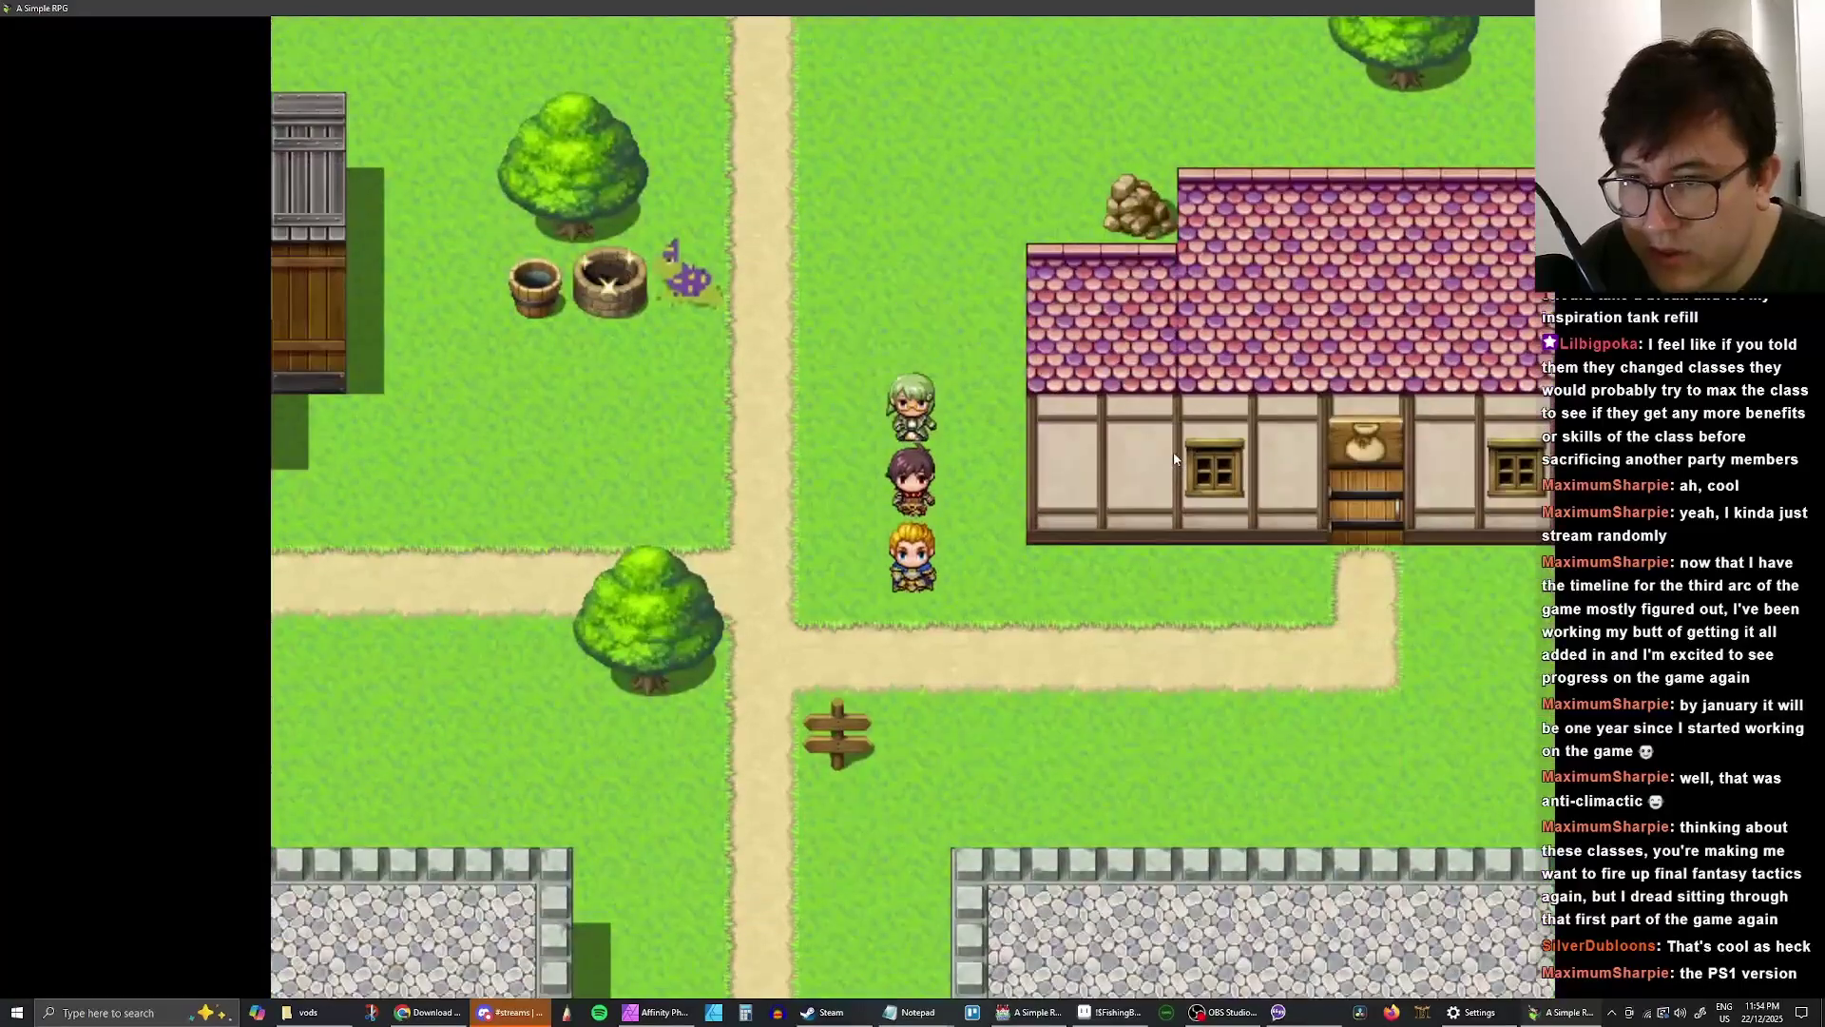
pyautogui.press('Right')
pyautogui.press('Up')
# - Walk the party west from the shop to the path in front of the inn
pyautogui.press('Left')
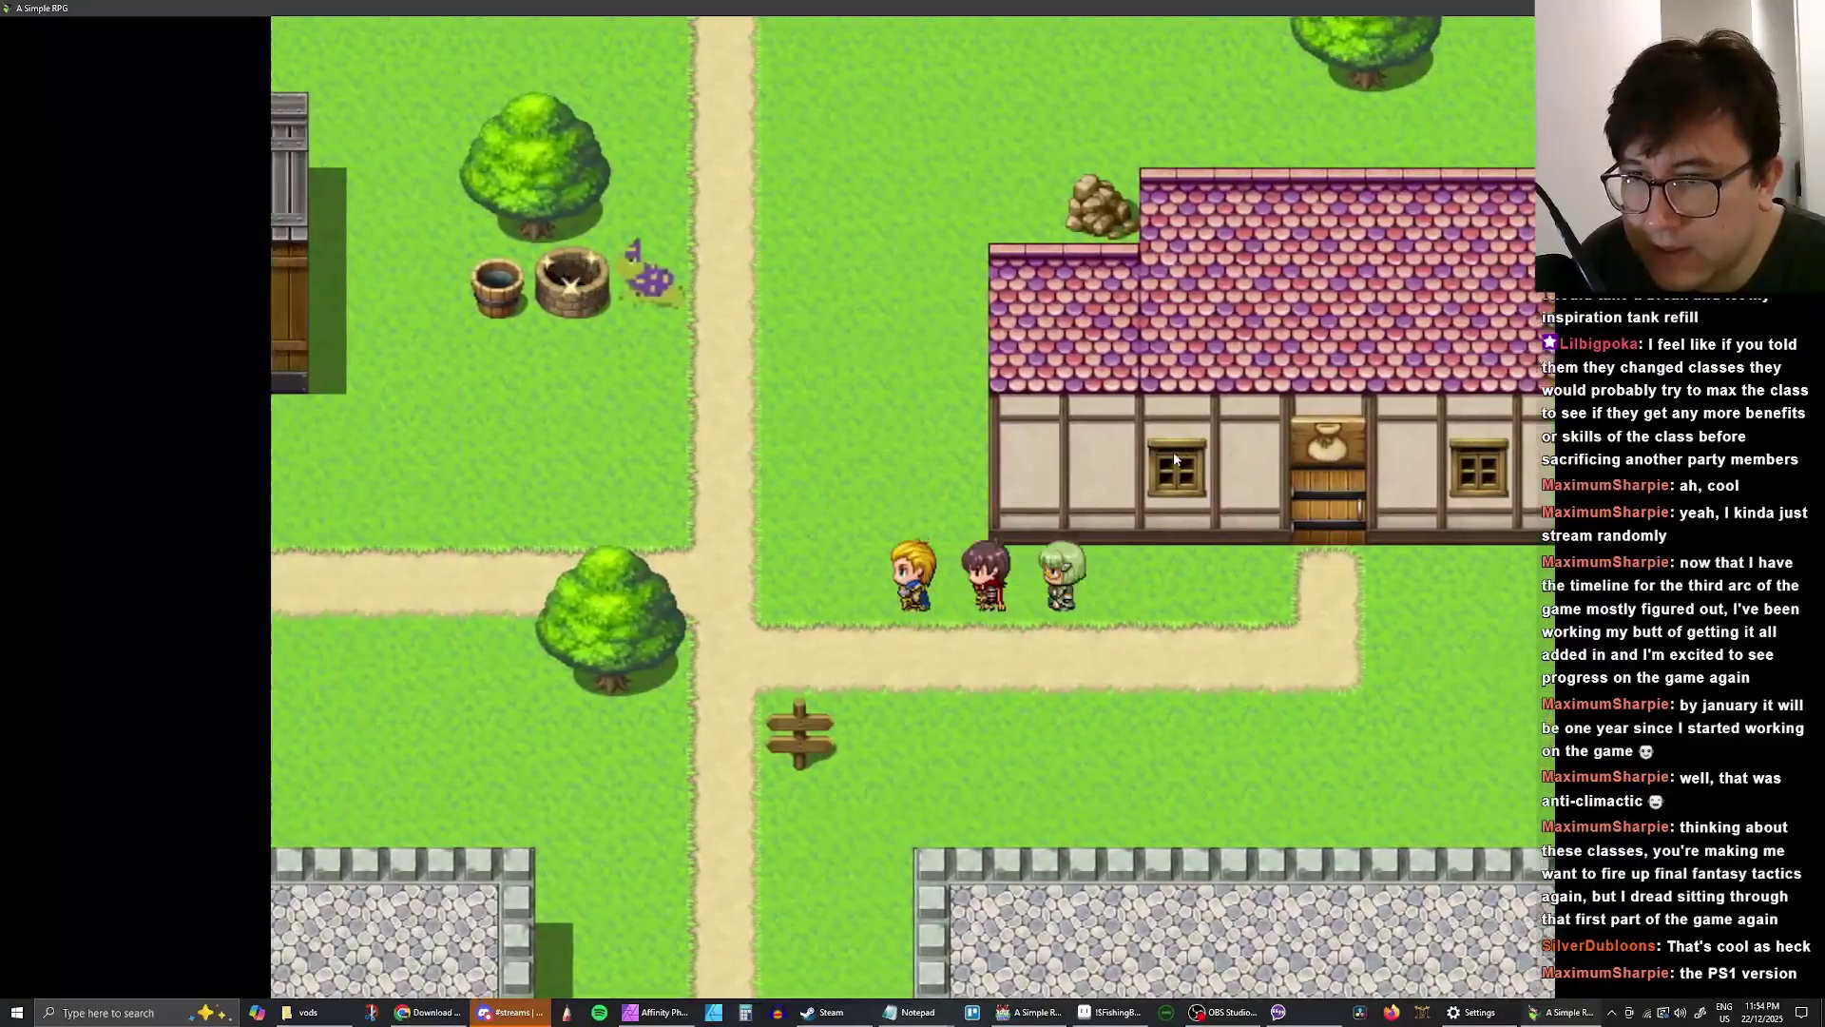
pyautogui.press('Up')
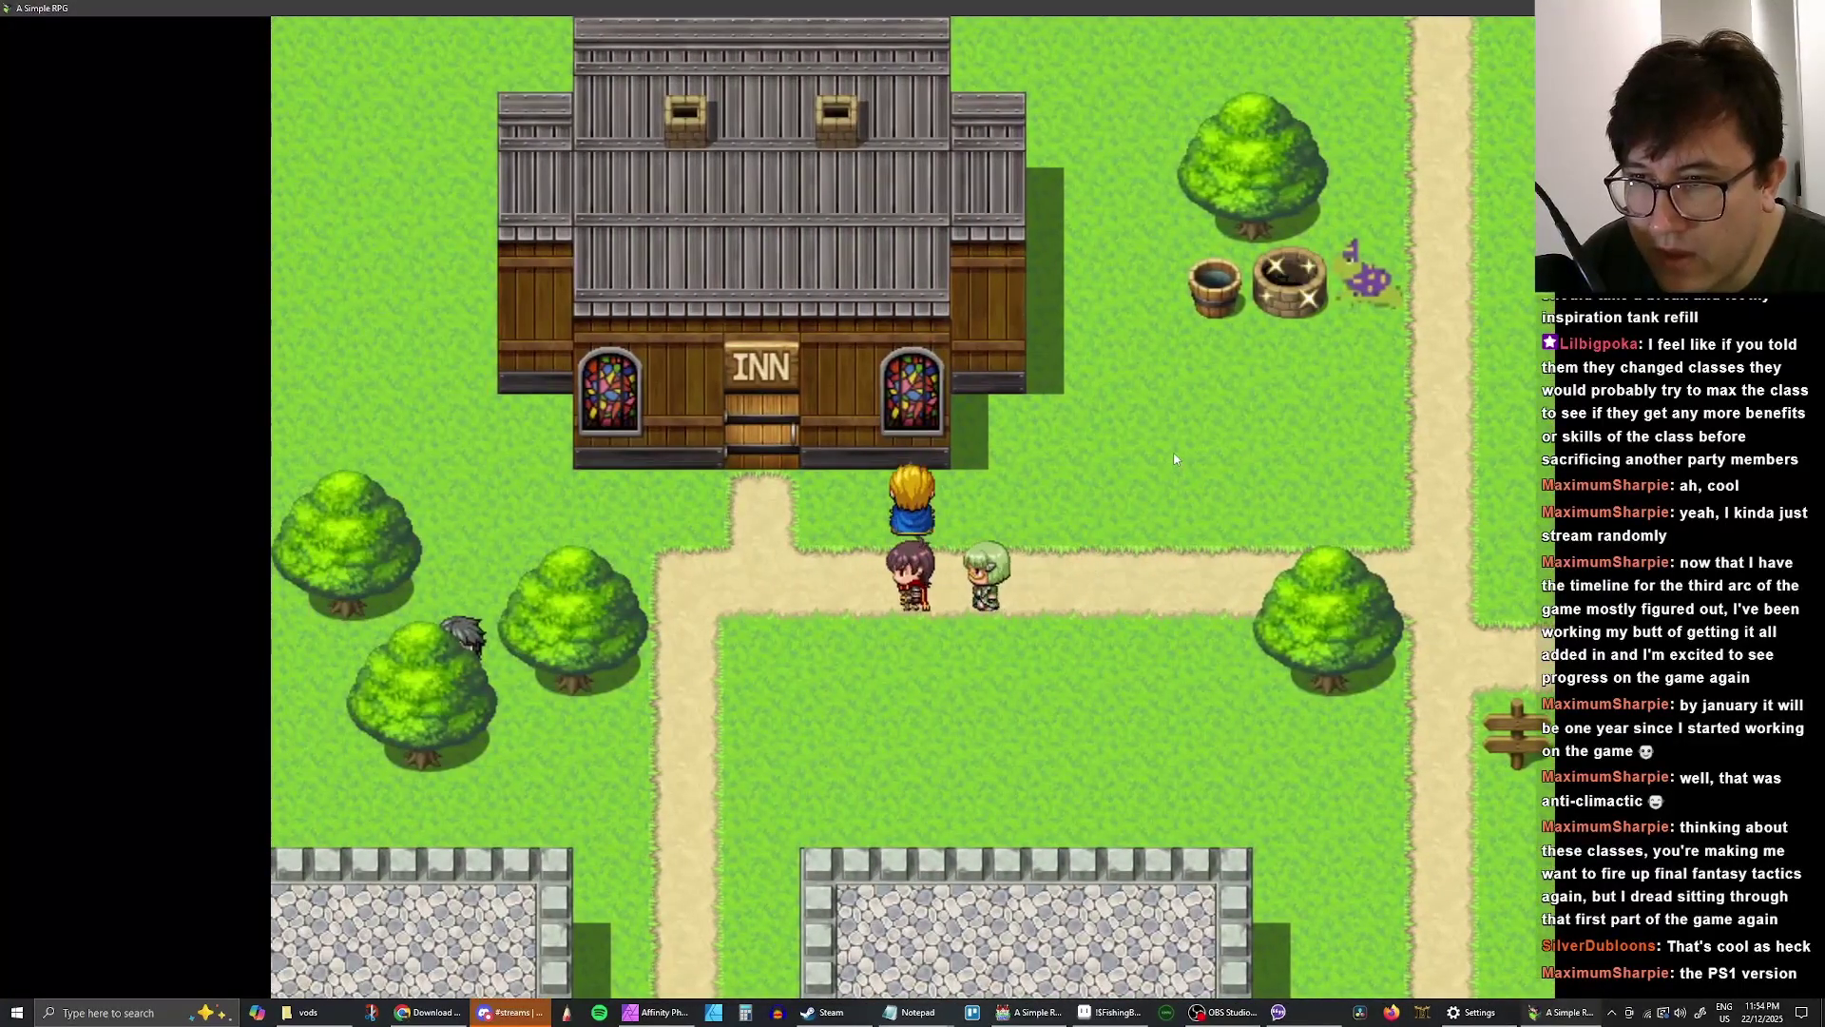
pyautogui.press('Left')
pyautogui.press('Down')
pyautogui.press('Left')
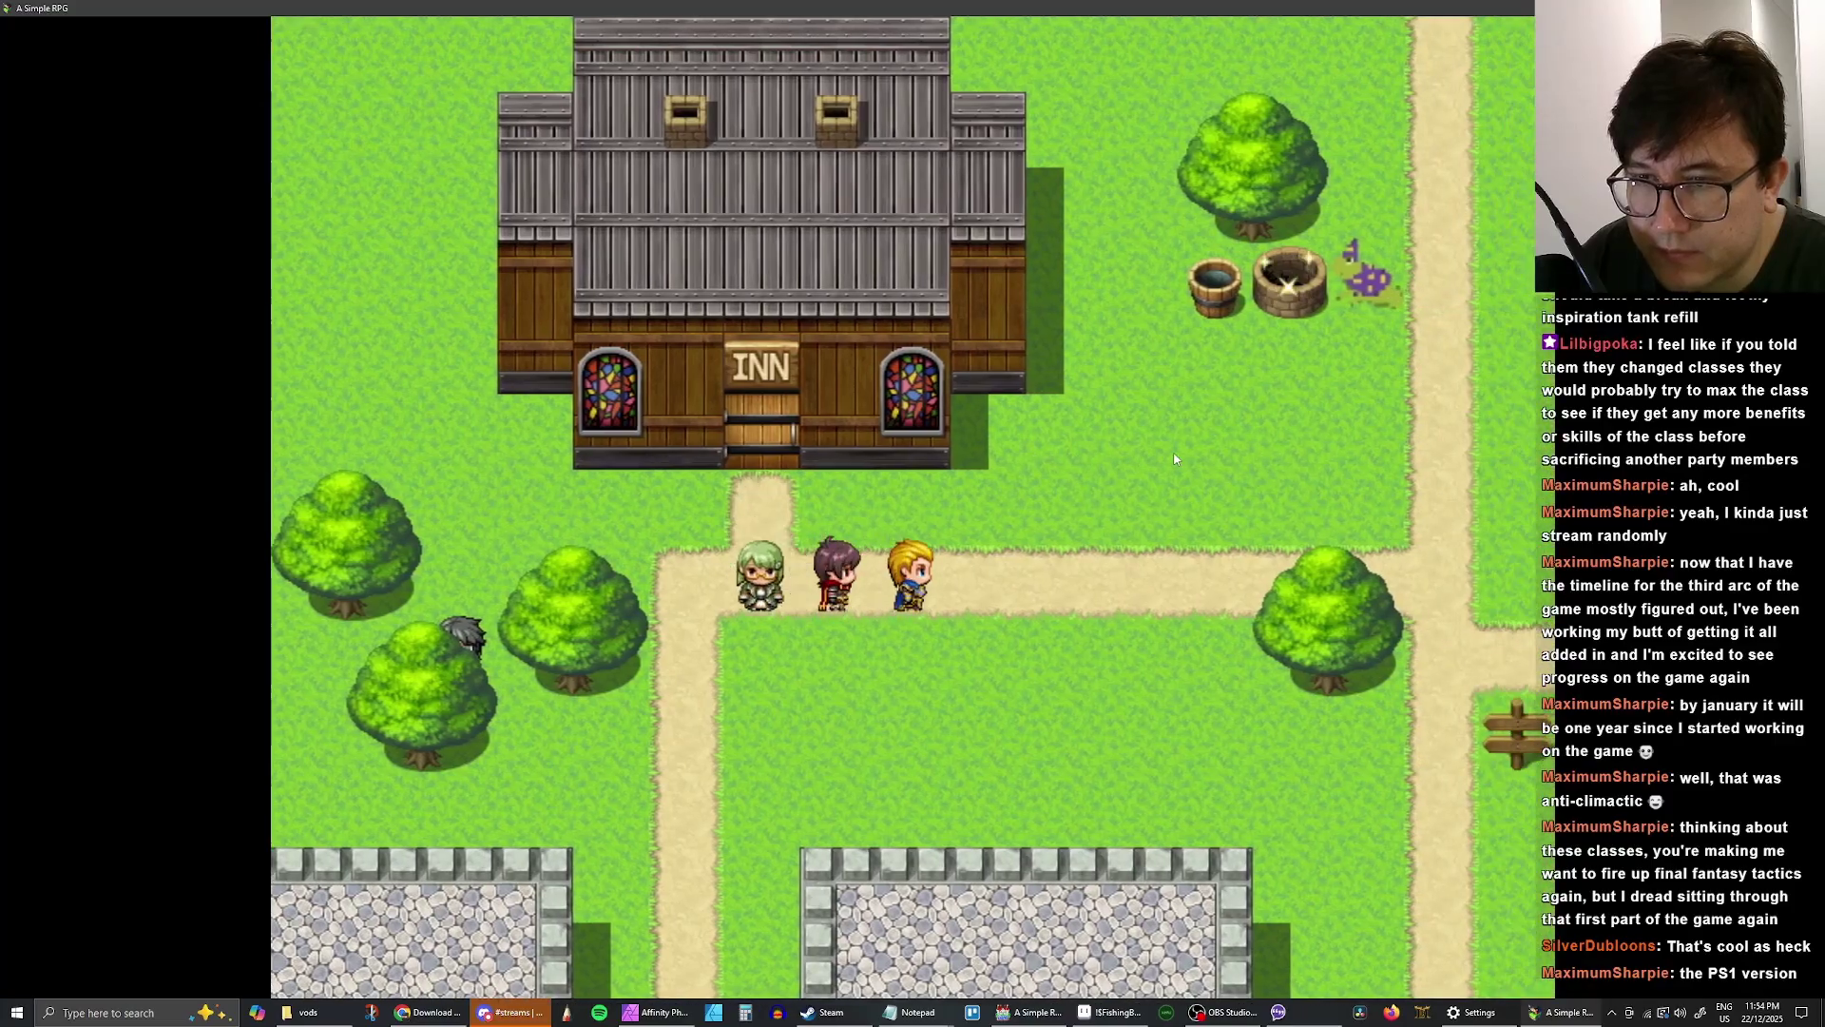
# - Walk the party east from the inn, back to the front of the pink-roofed shop
pyautogui.press('Up')
pyautogui.press('Right')
pyautogui.press('Left')
pyautogui.press('Right')
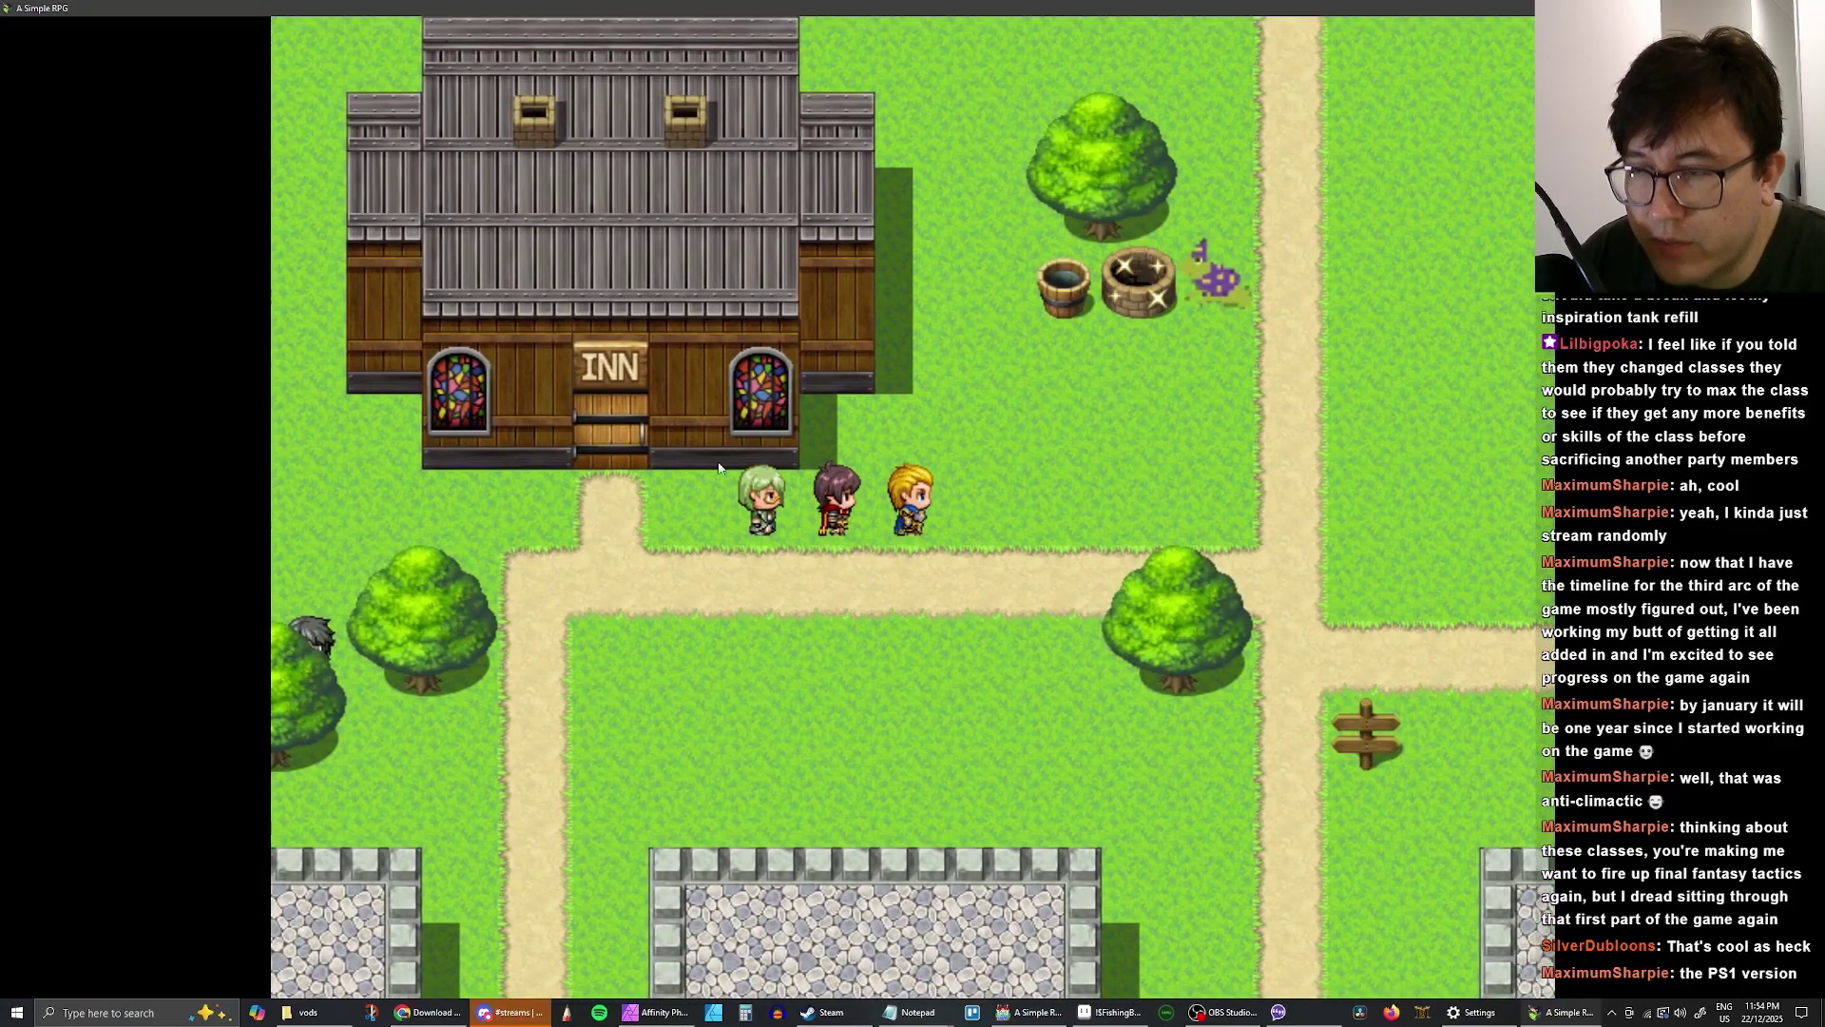
pyautogui.press('Right')
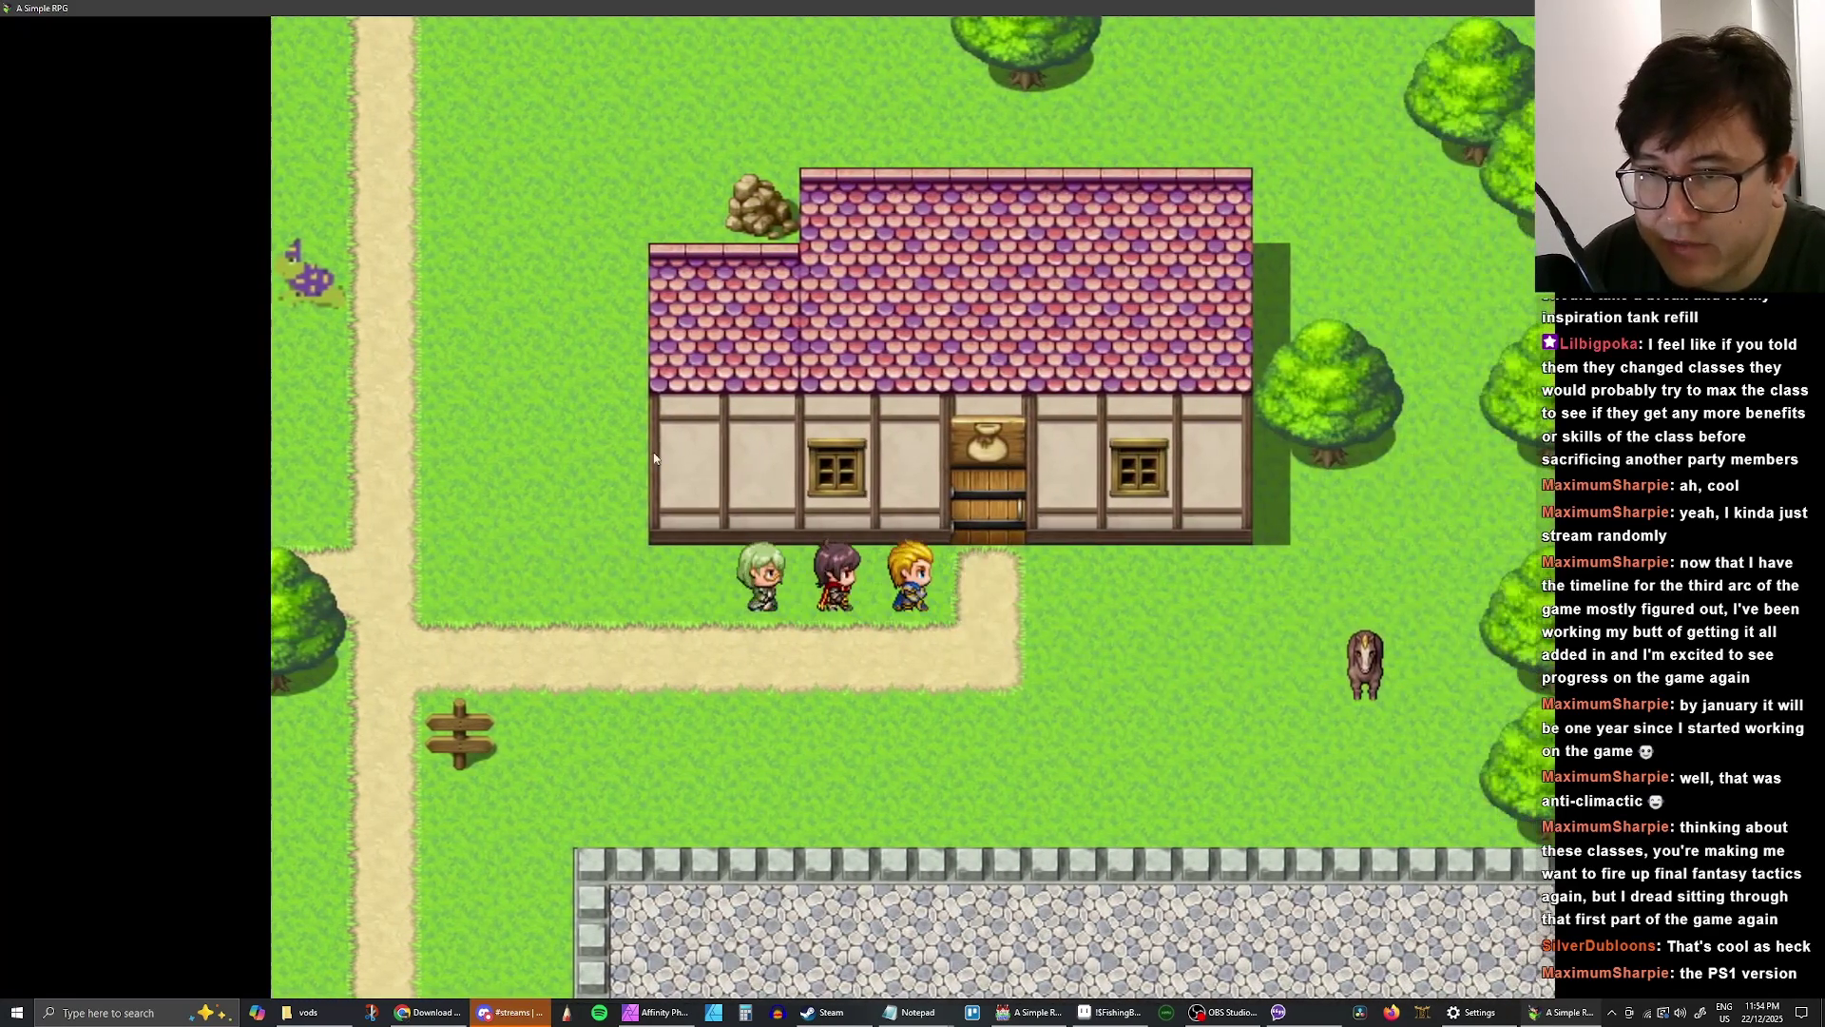
# - Walk the party northwest from the shop back to the foot of the golden statue
pyautogui.click(550, 392)
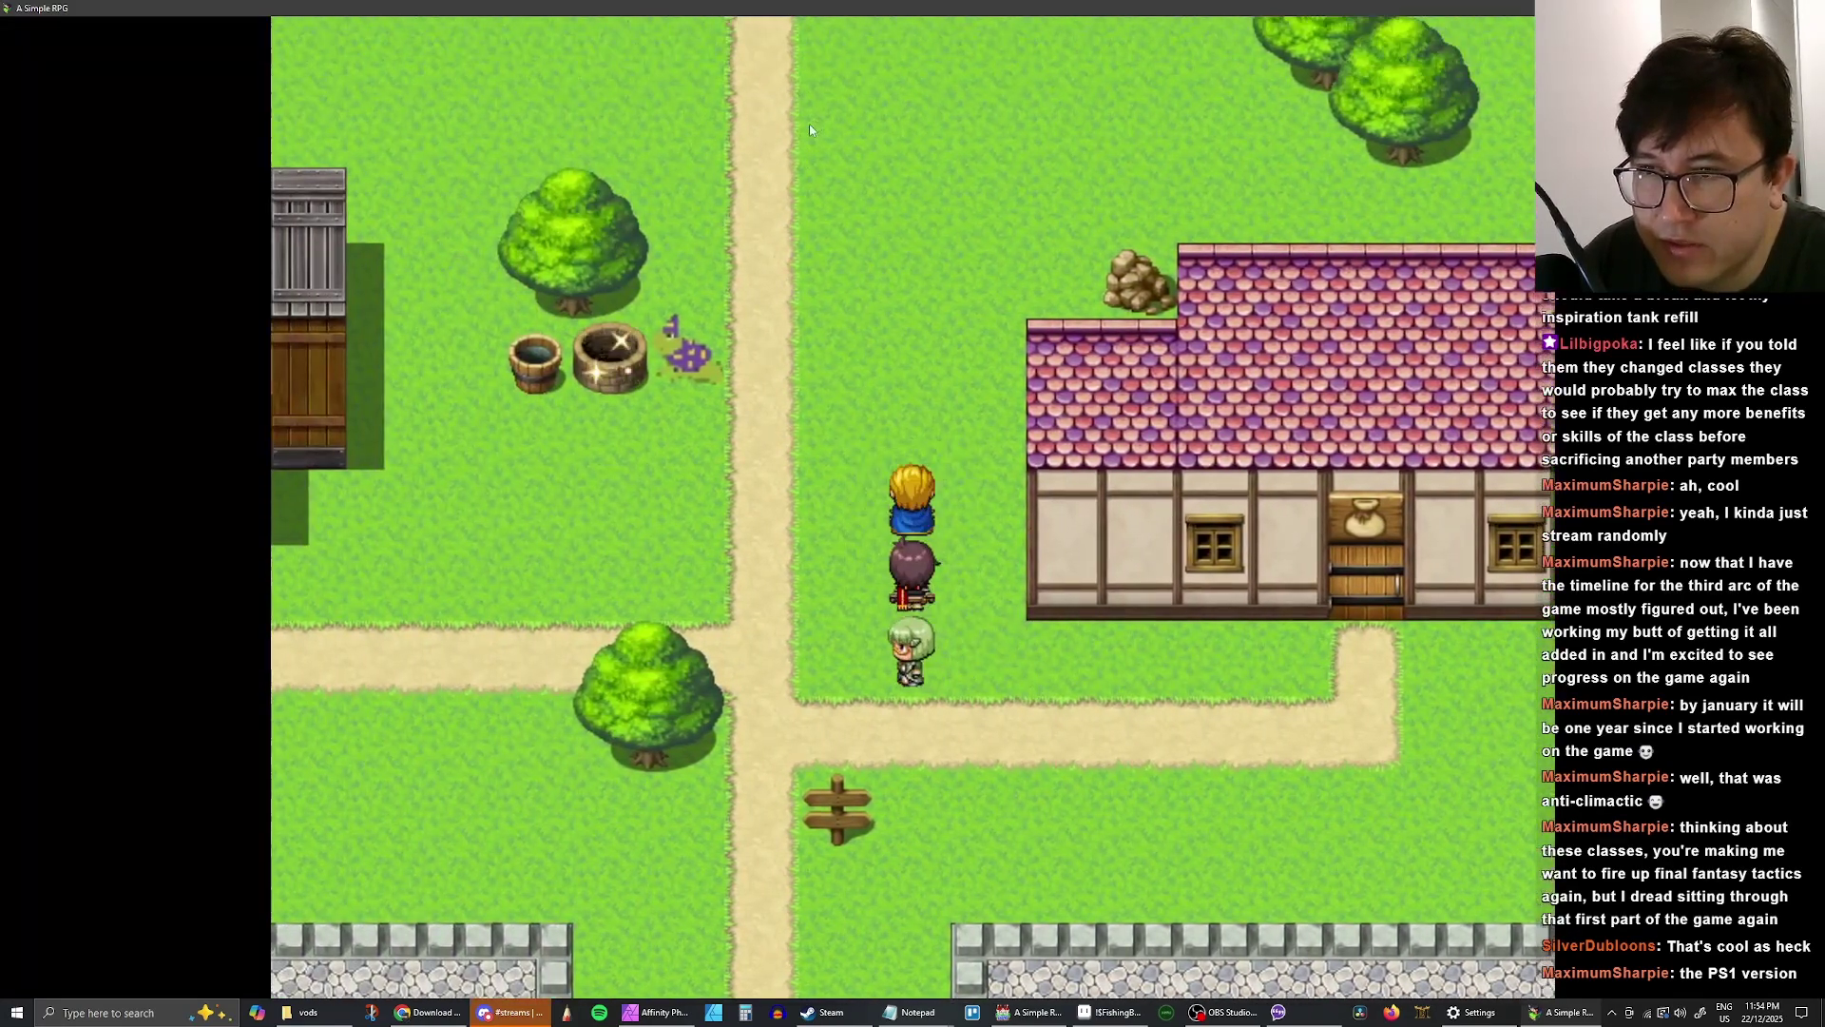
pyautogui.click(808, 123)
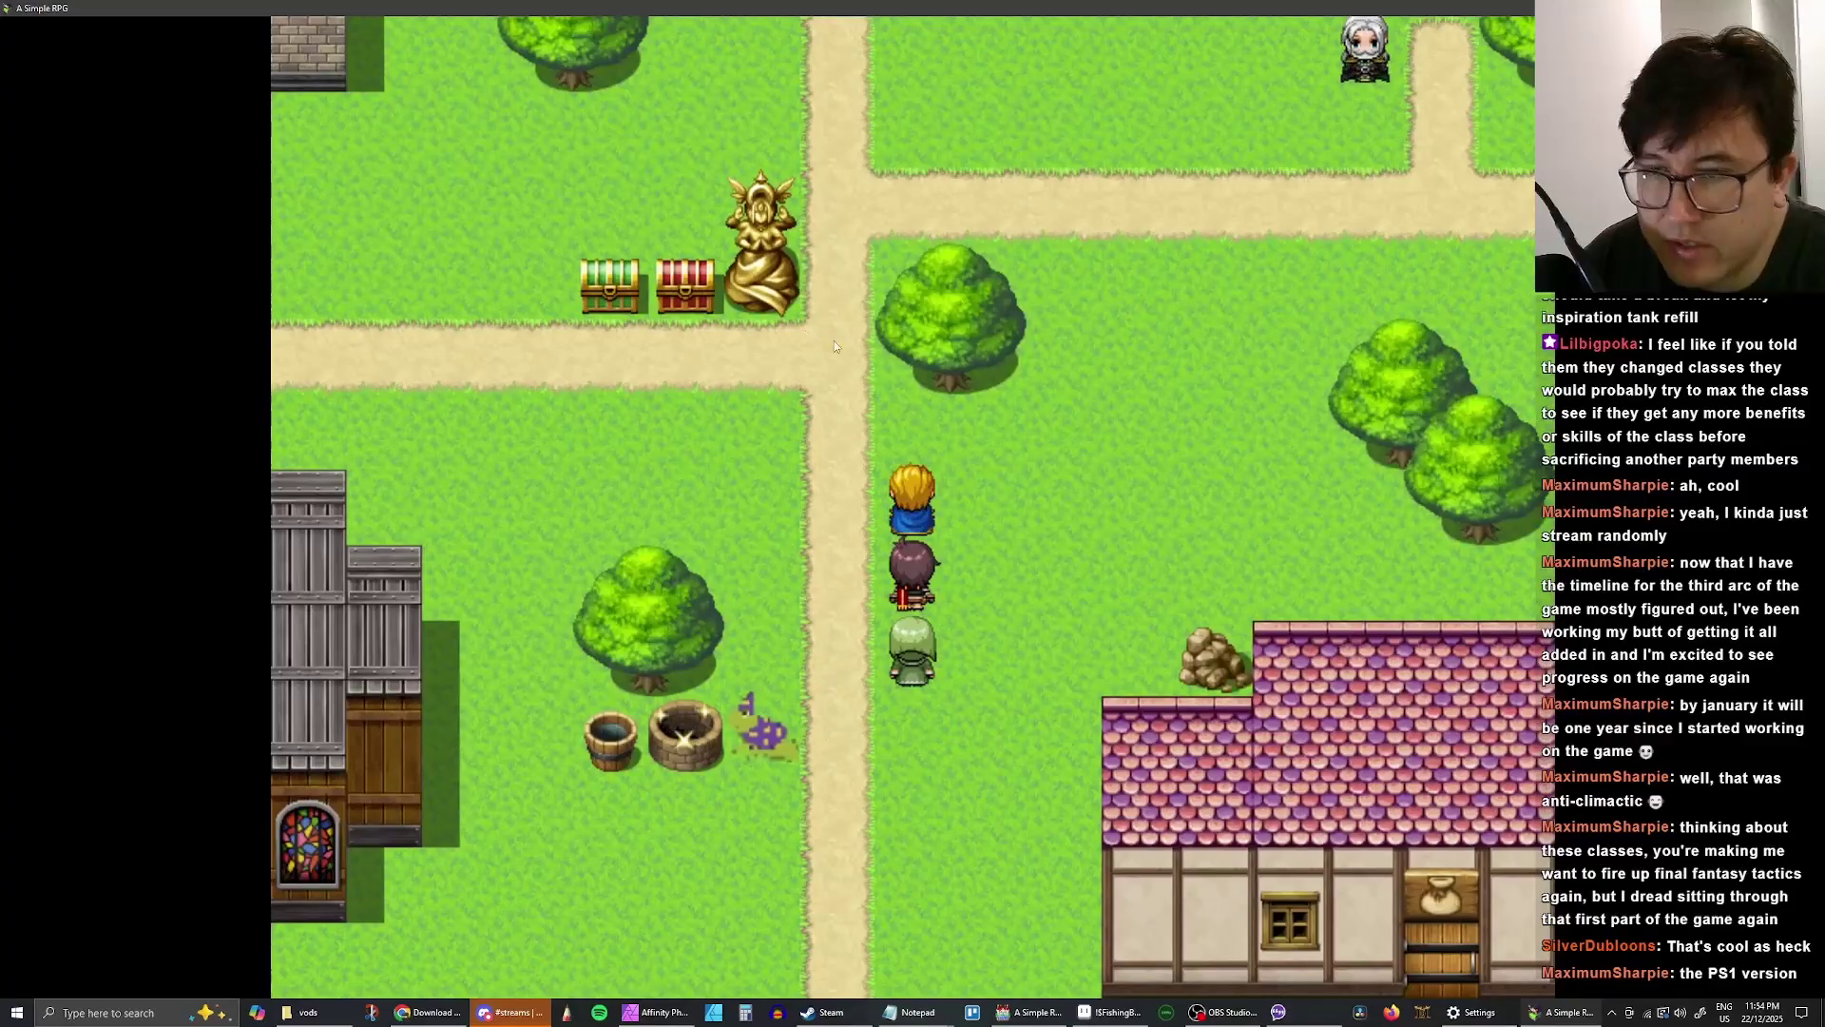
pyautogui.click(835, 345)
pyautogui.click(842, 516)
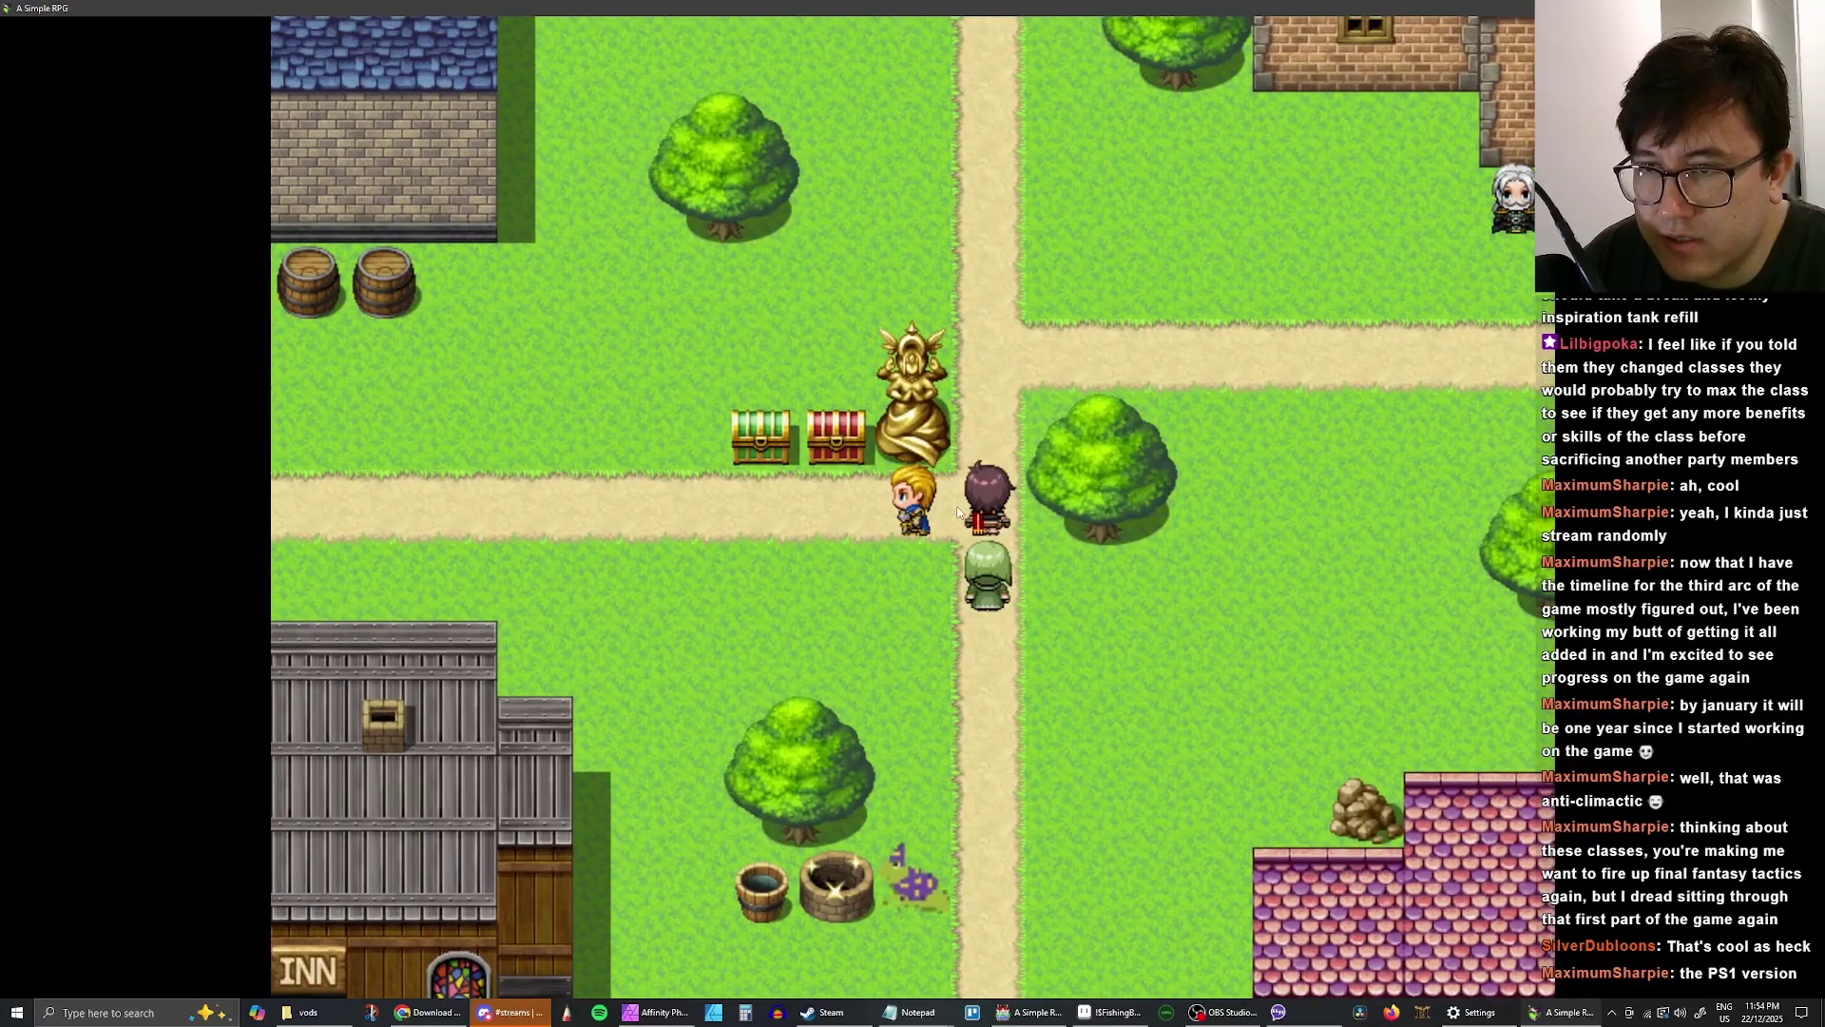
pyautogui.press('Down')
pyautogui.press('Up')
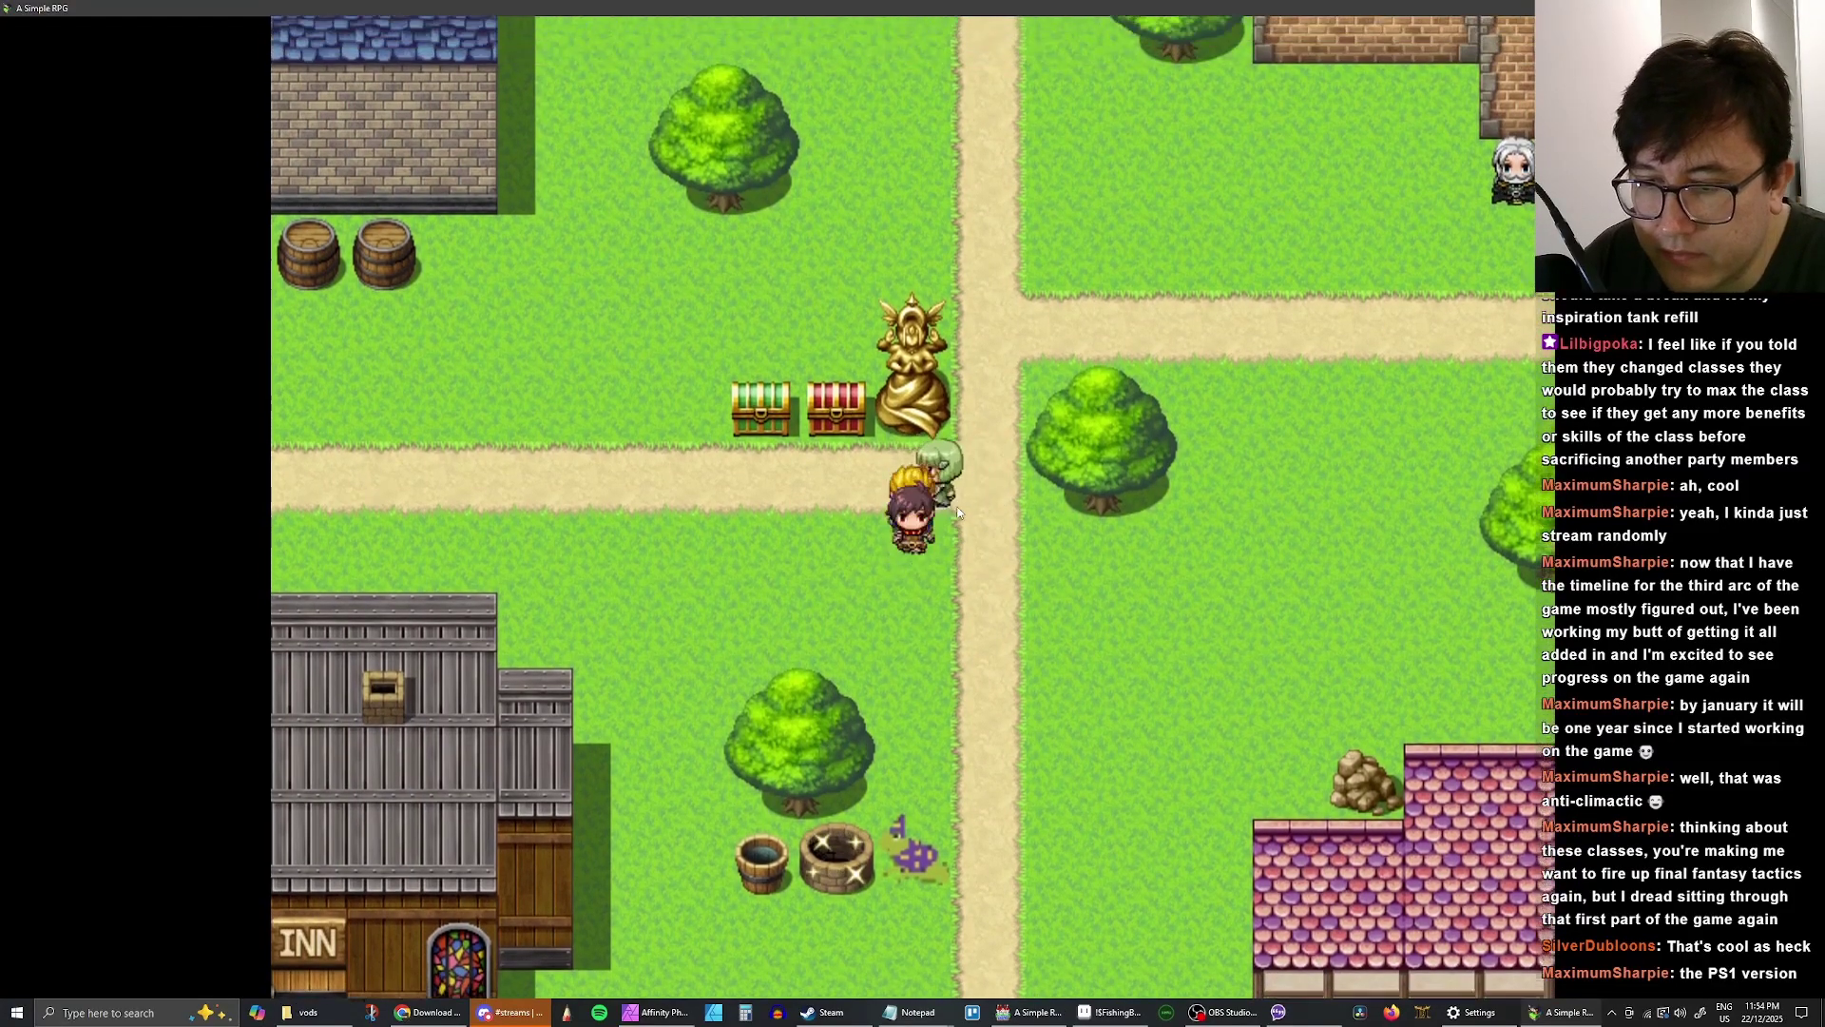
pyautogui.press('Right')
pyautogui.press('Left')
pyautogui.press('Up')
pyautogui.press('Down')
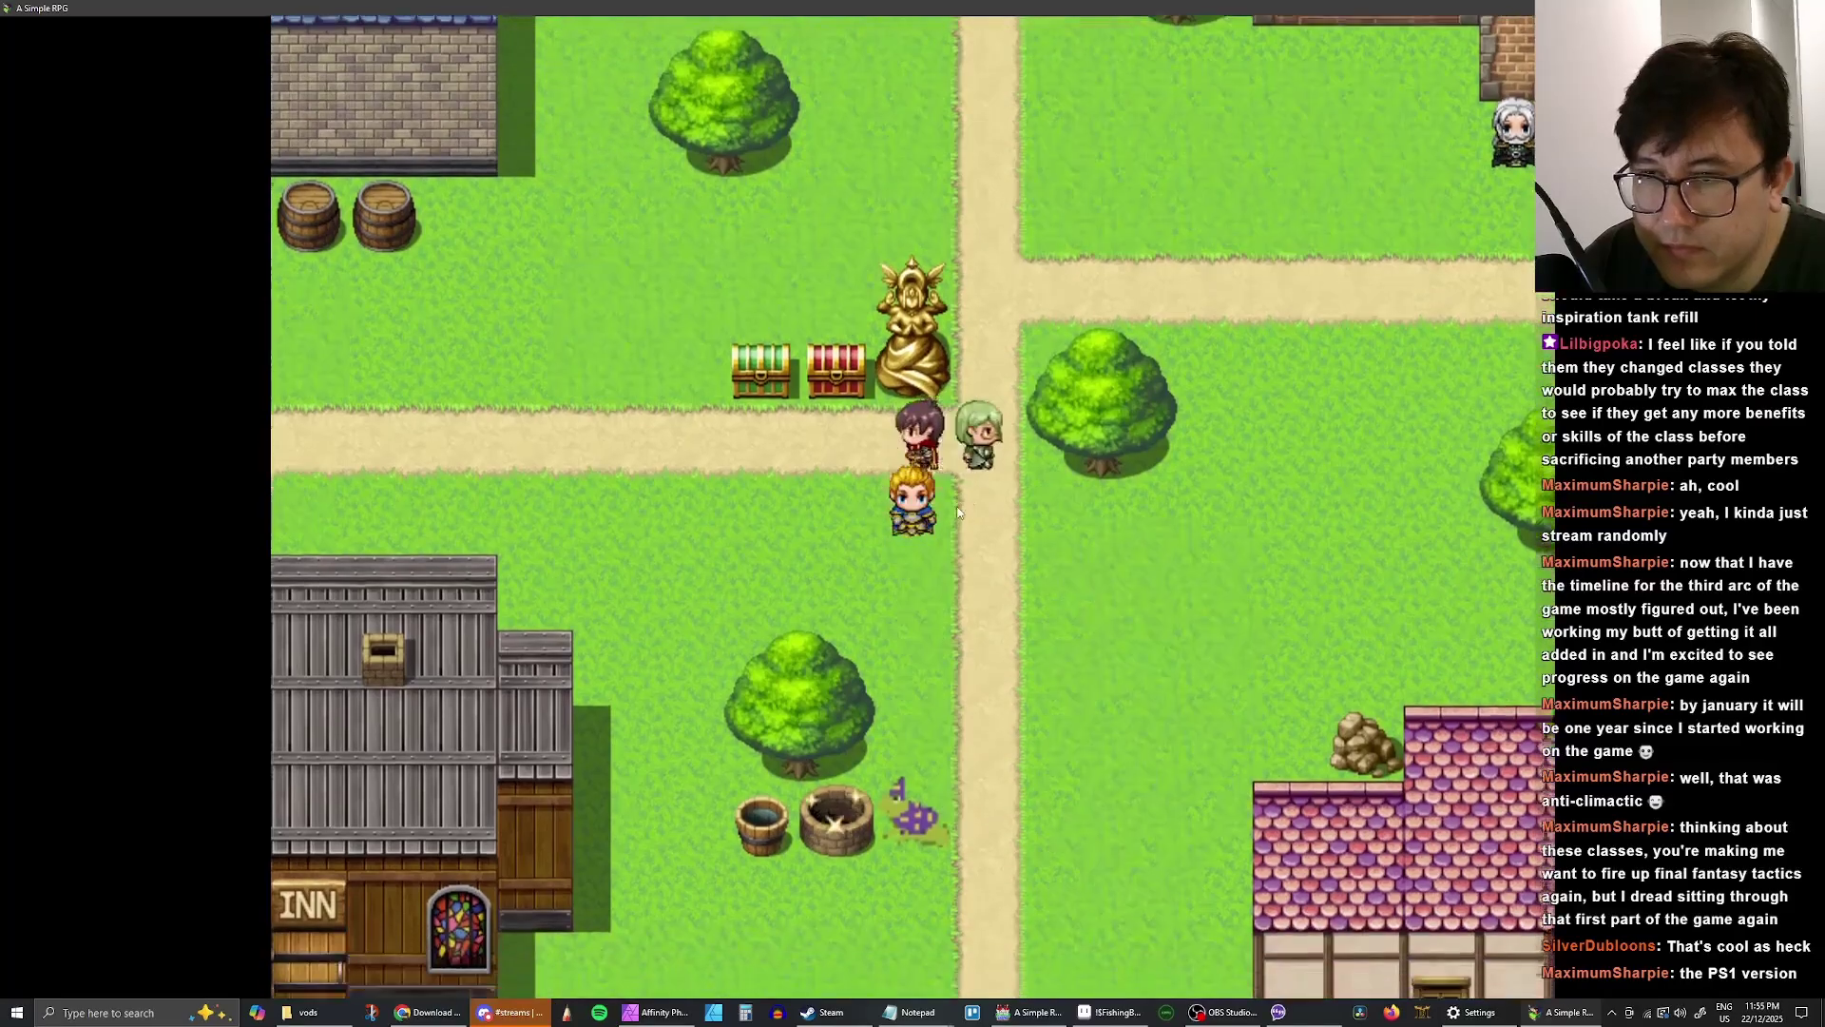
pyautogui.press('Up')
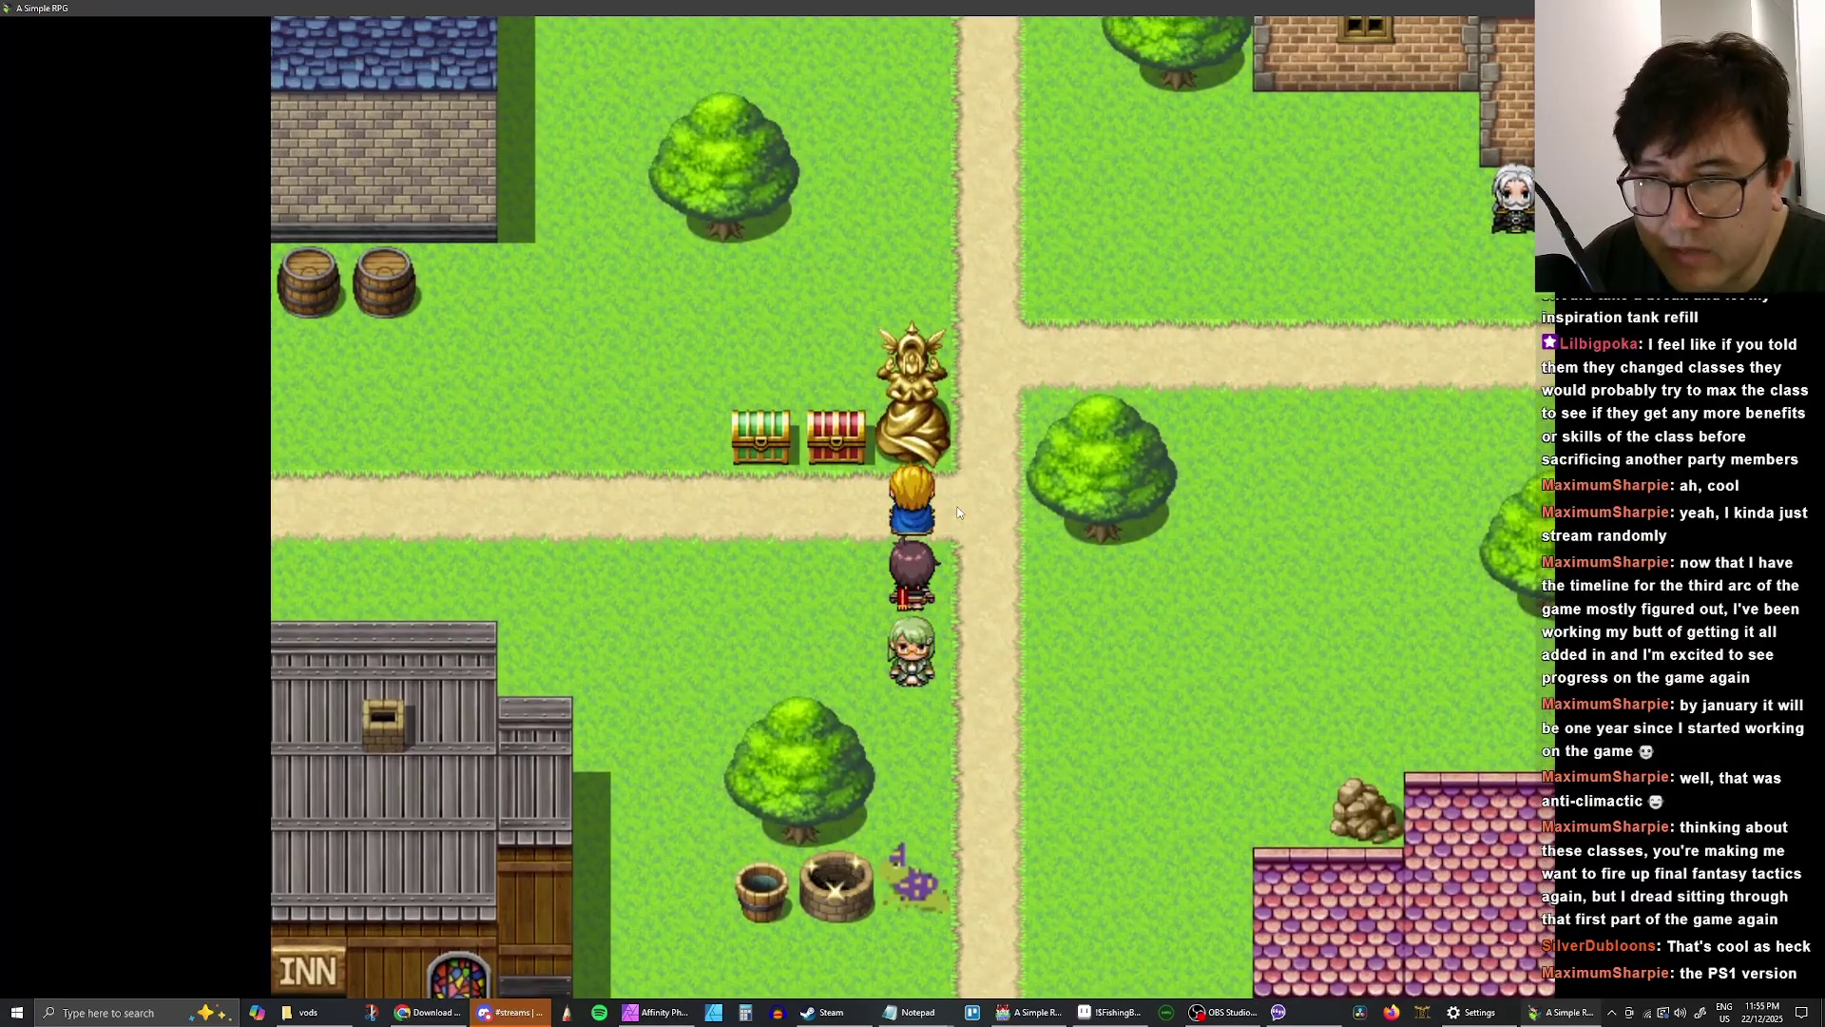
pyautogui.press('Down')
pyautogui.press('Up')
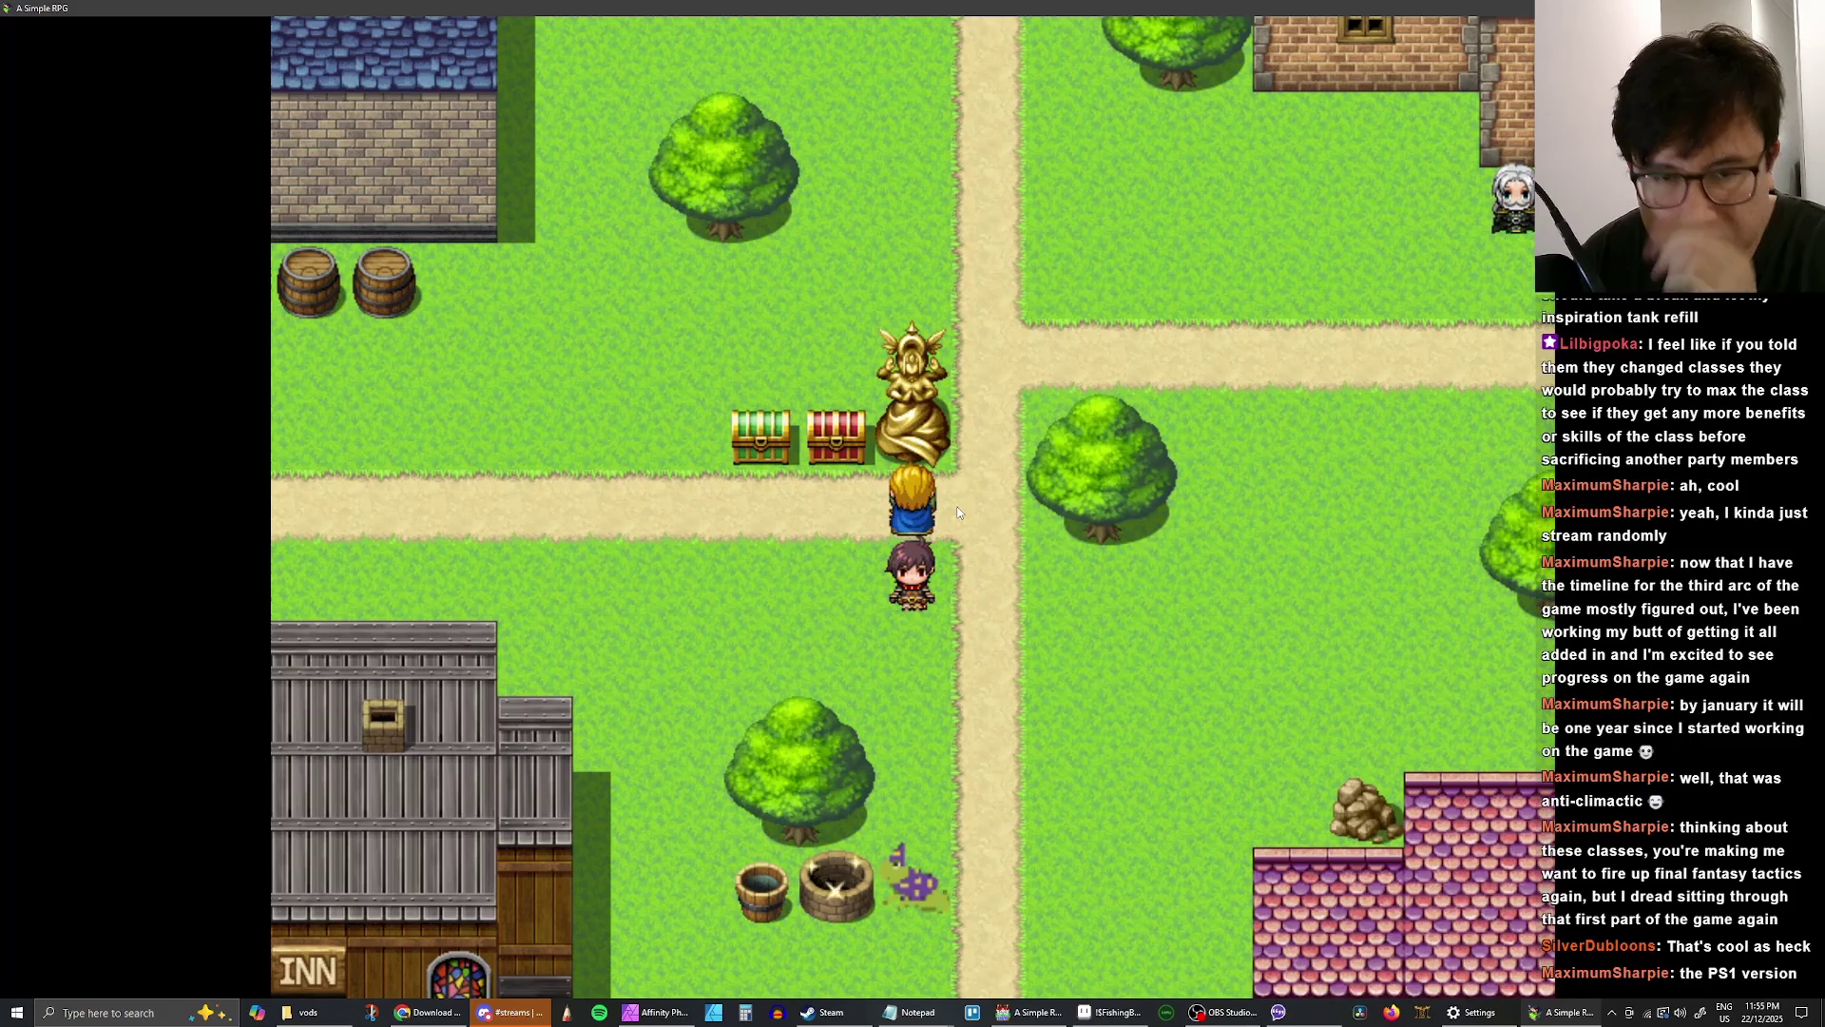
pyautogui.press('Down')
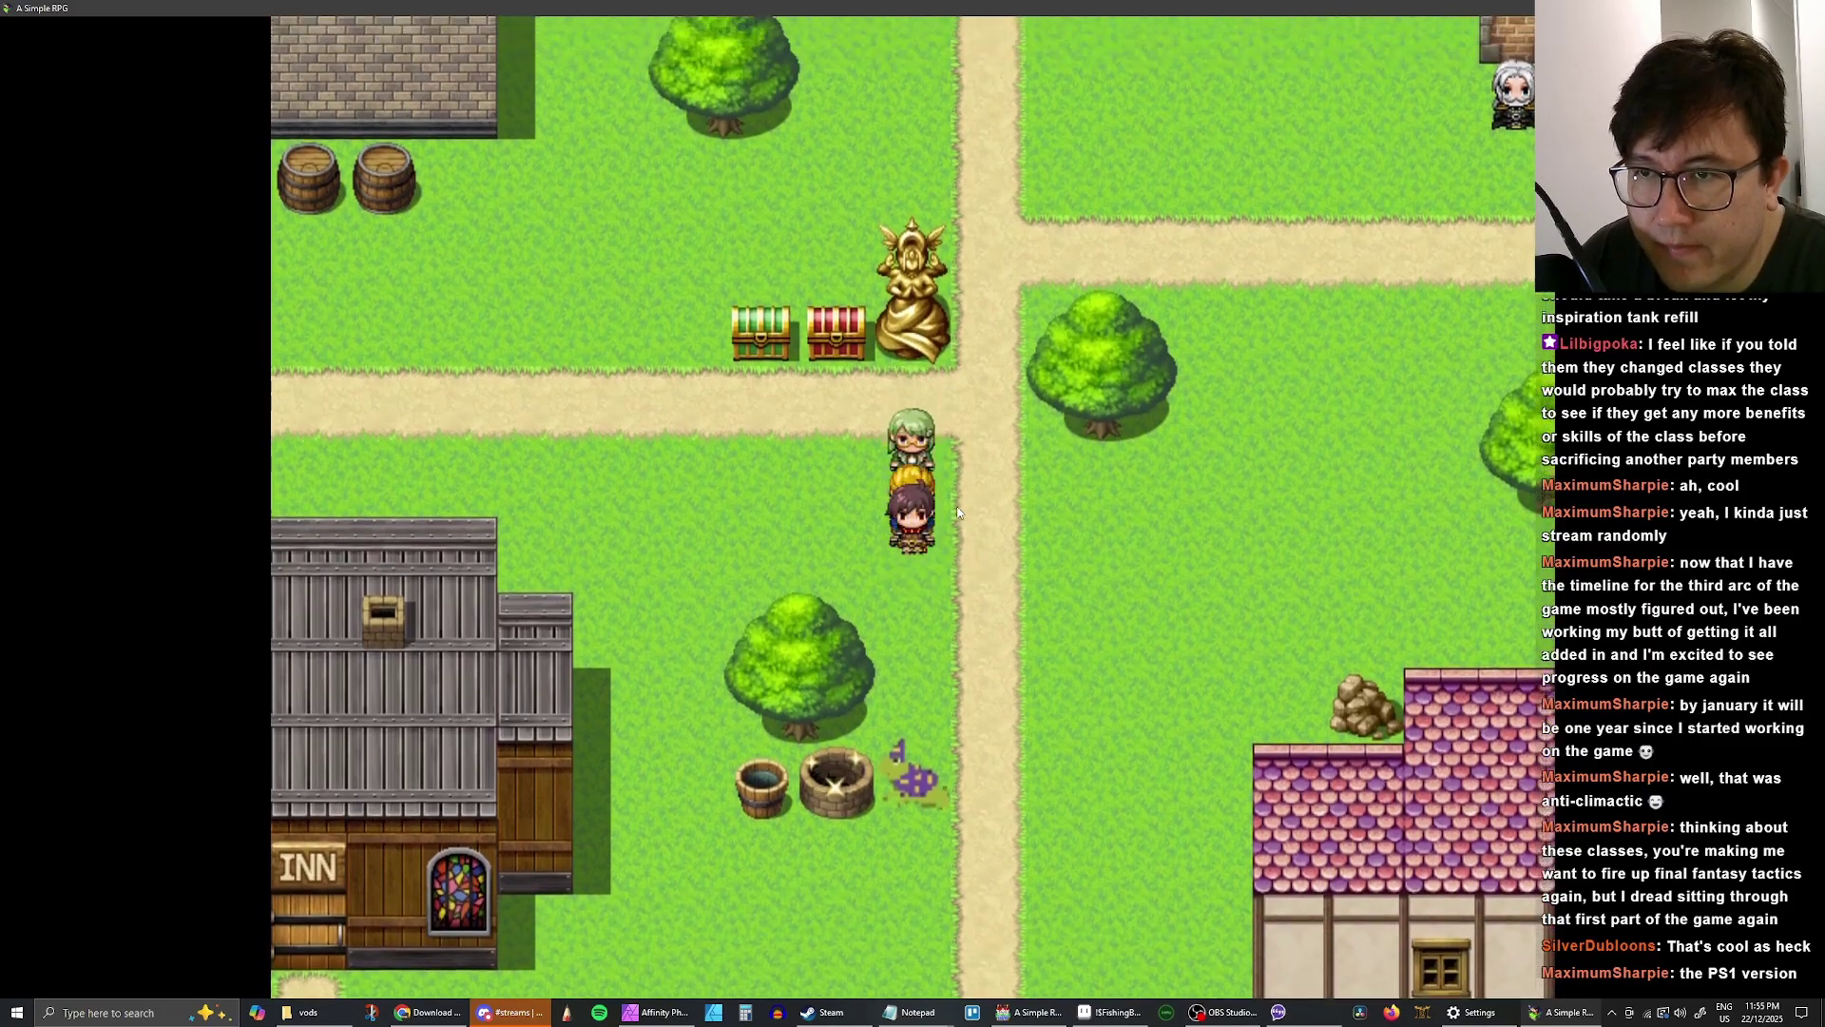
pyautogui.press('Up')
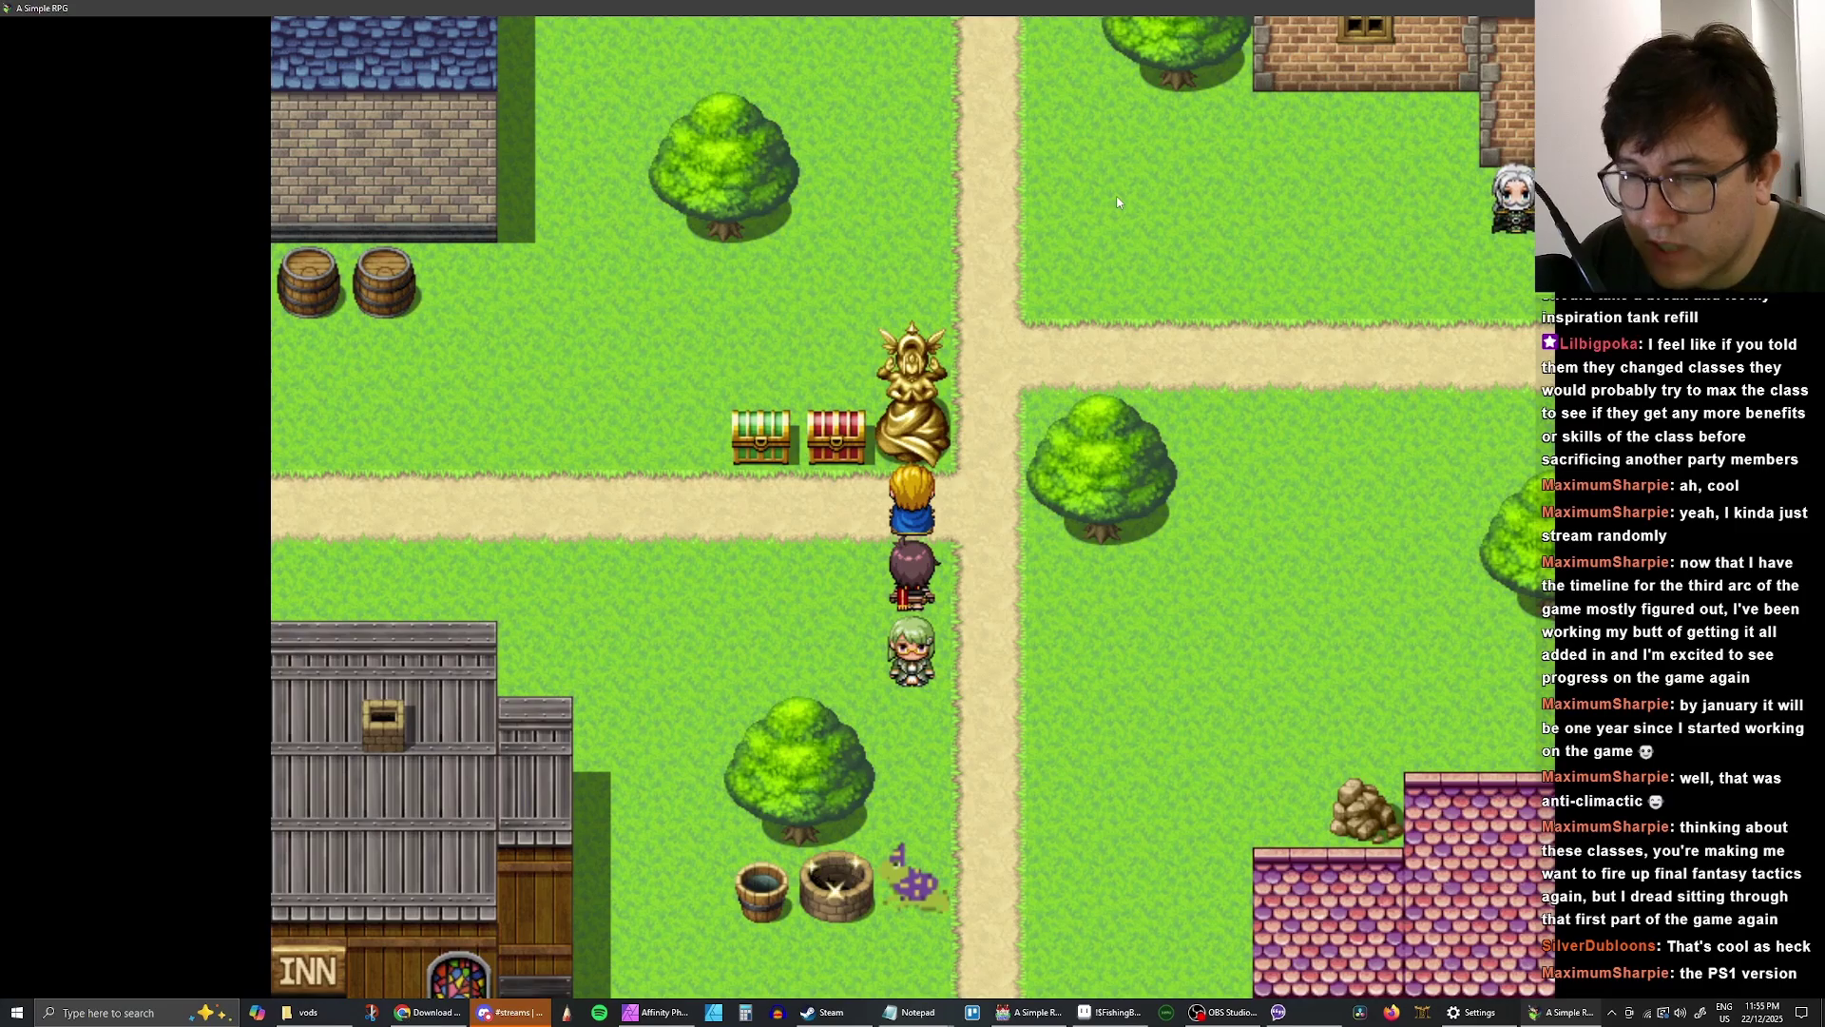
pyautogui.press('Down')
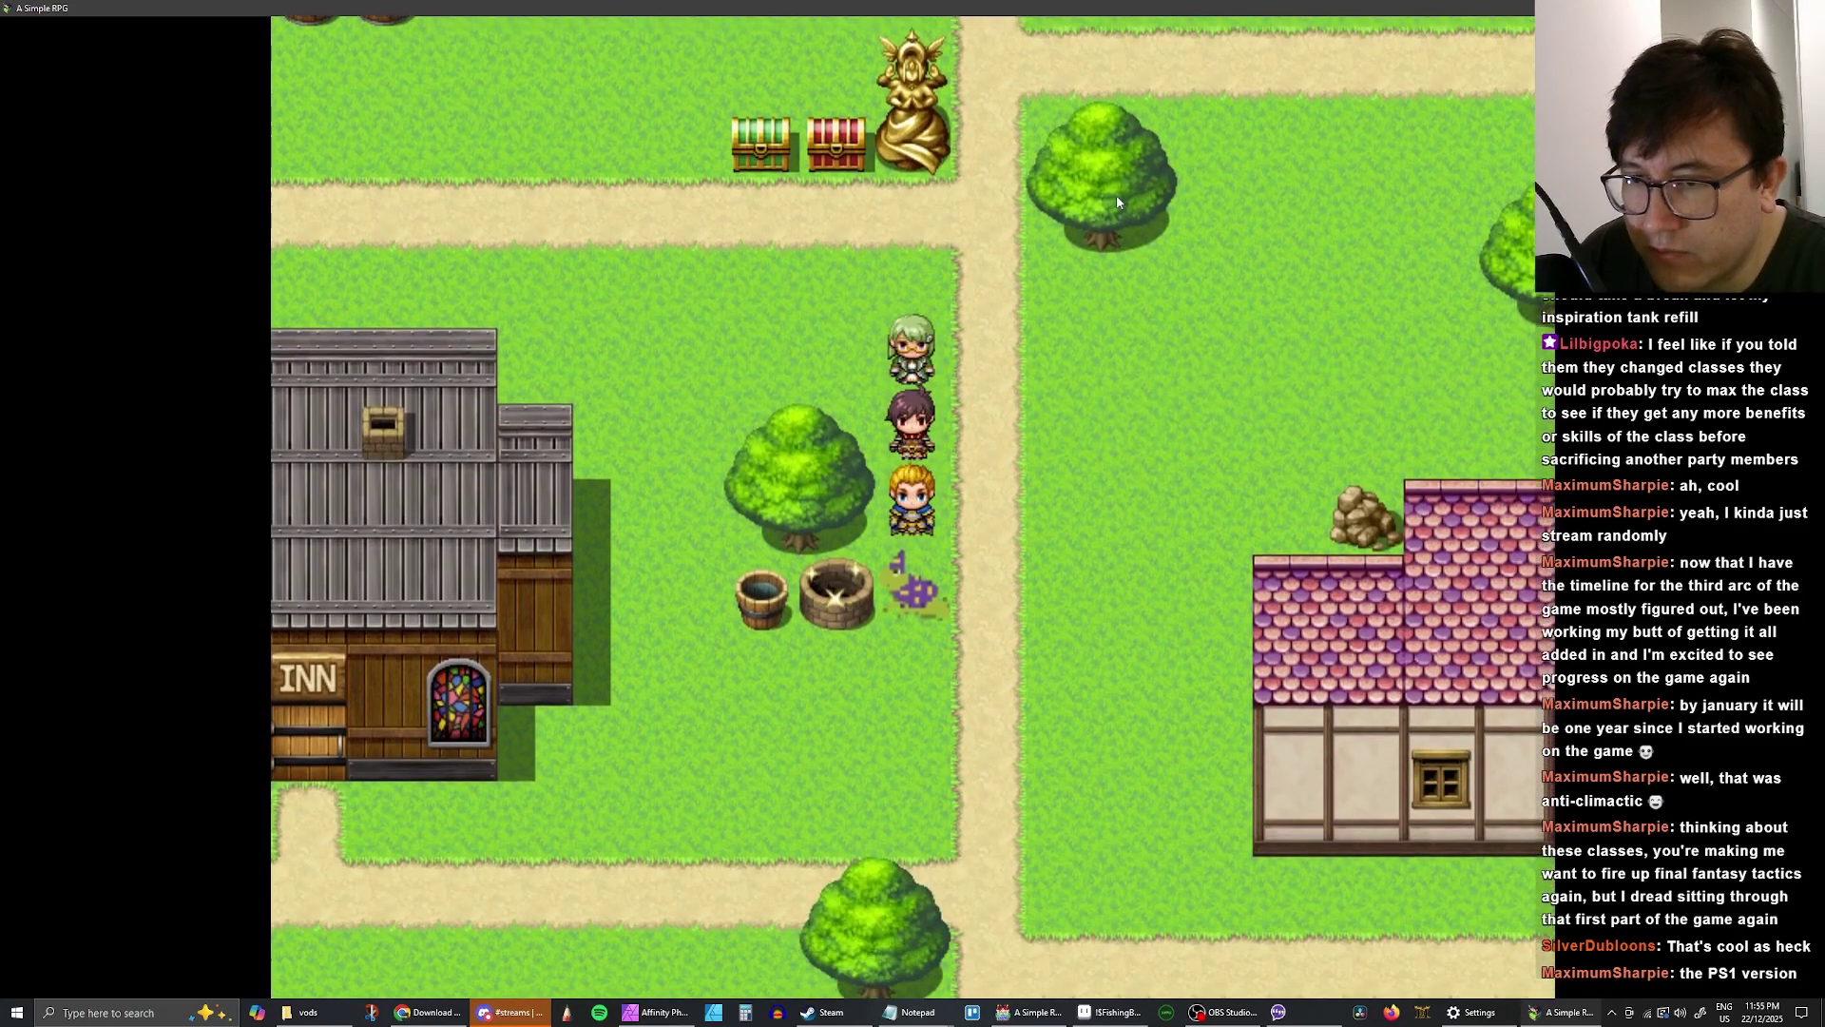
pyautogui.press('Up')
pyautogui.press('Up')
pyautogui.press('Down')
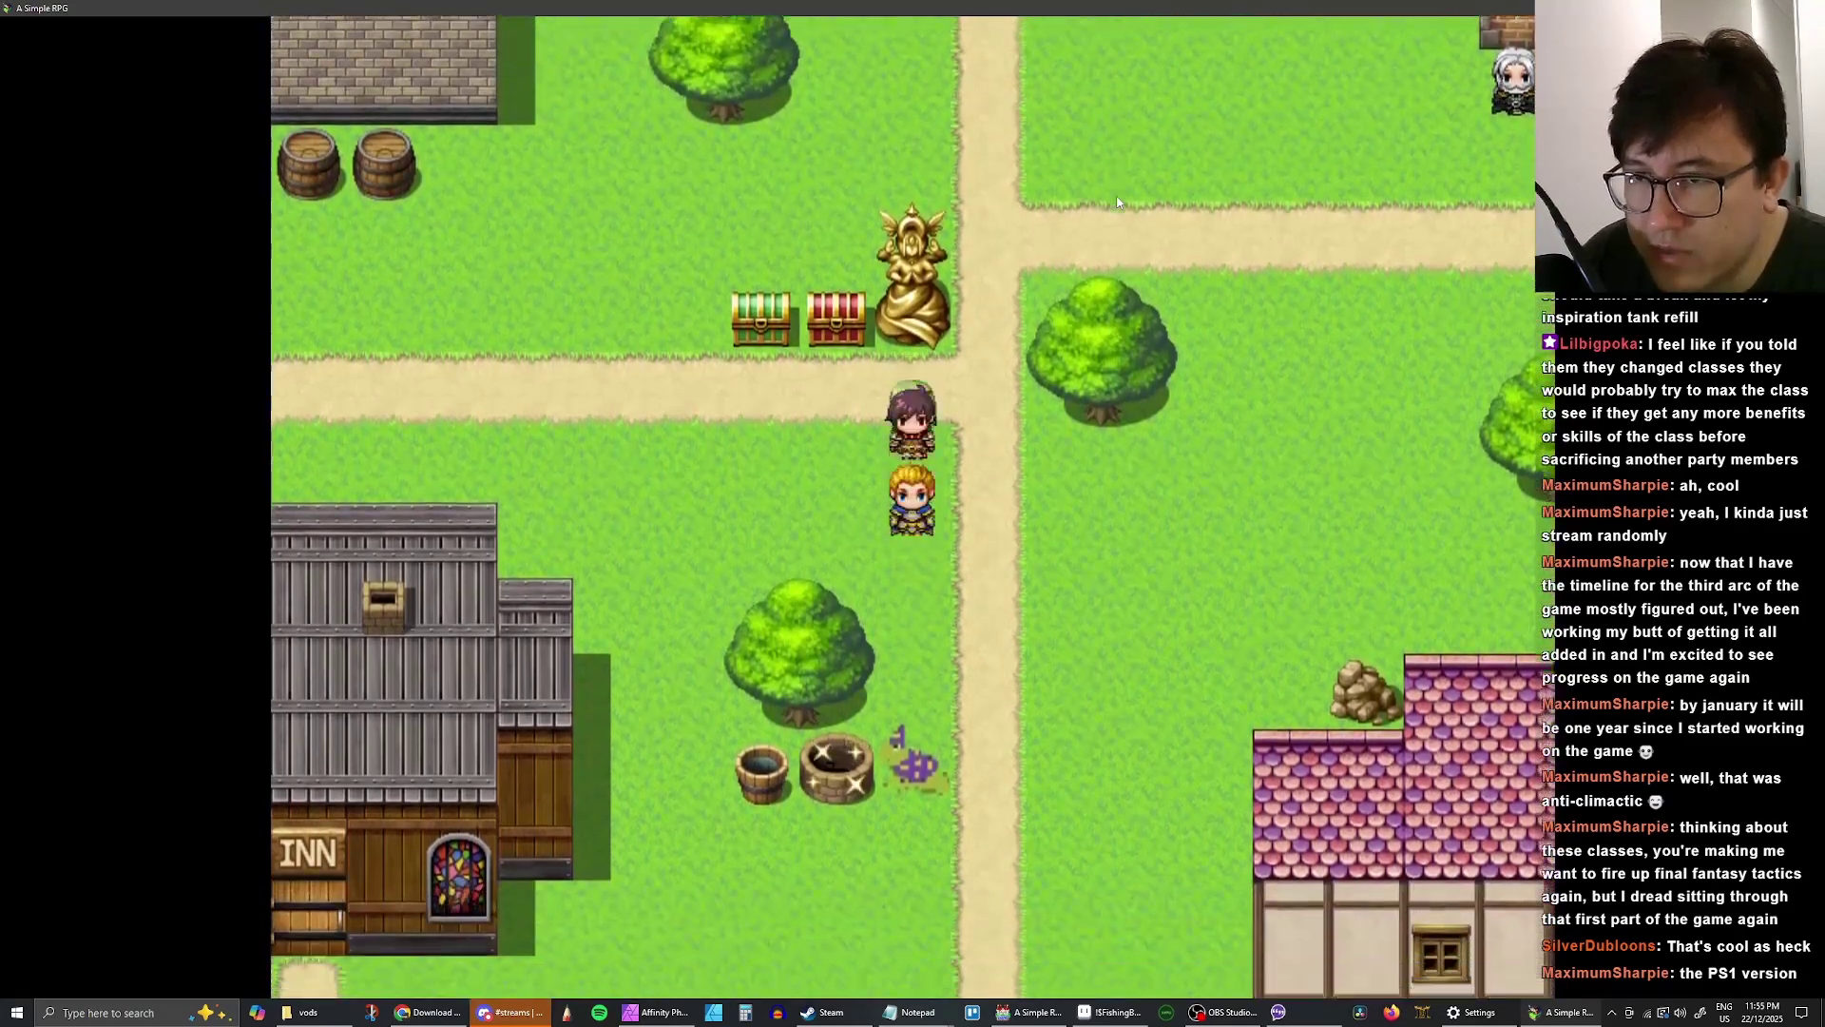
pyautogui.press('Up')
pyautogui.press('Up')
pyautogui.press('Left')
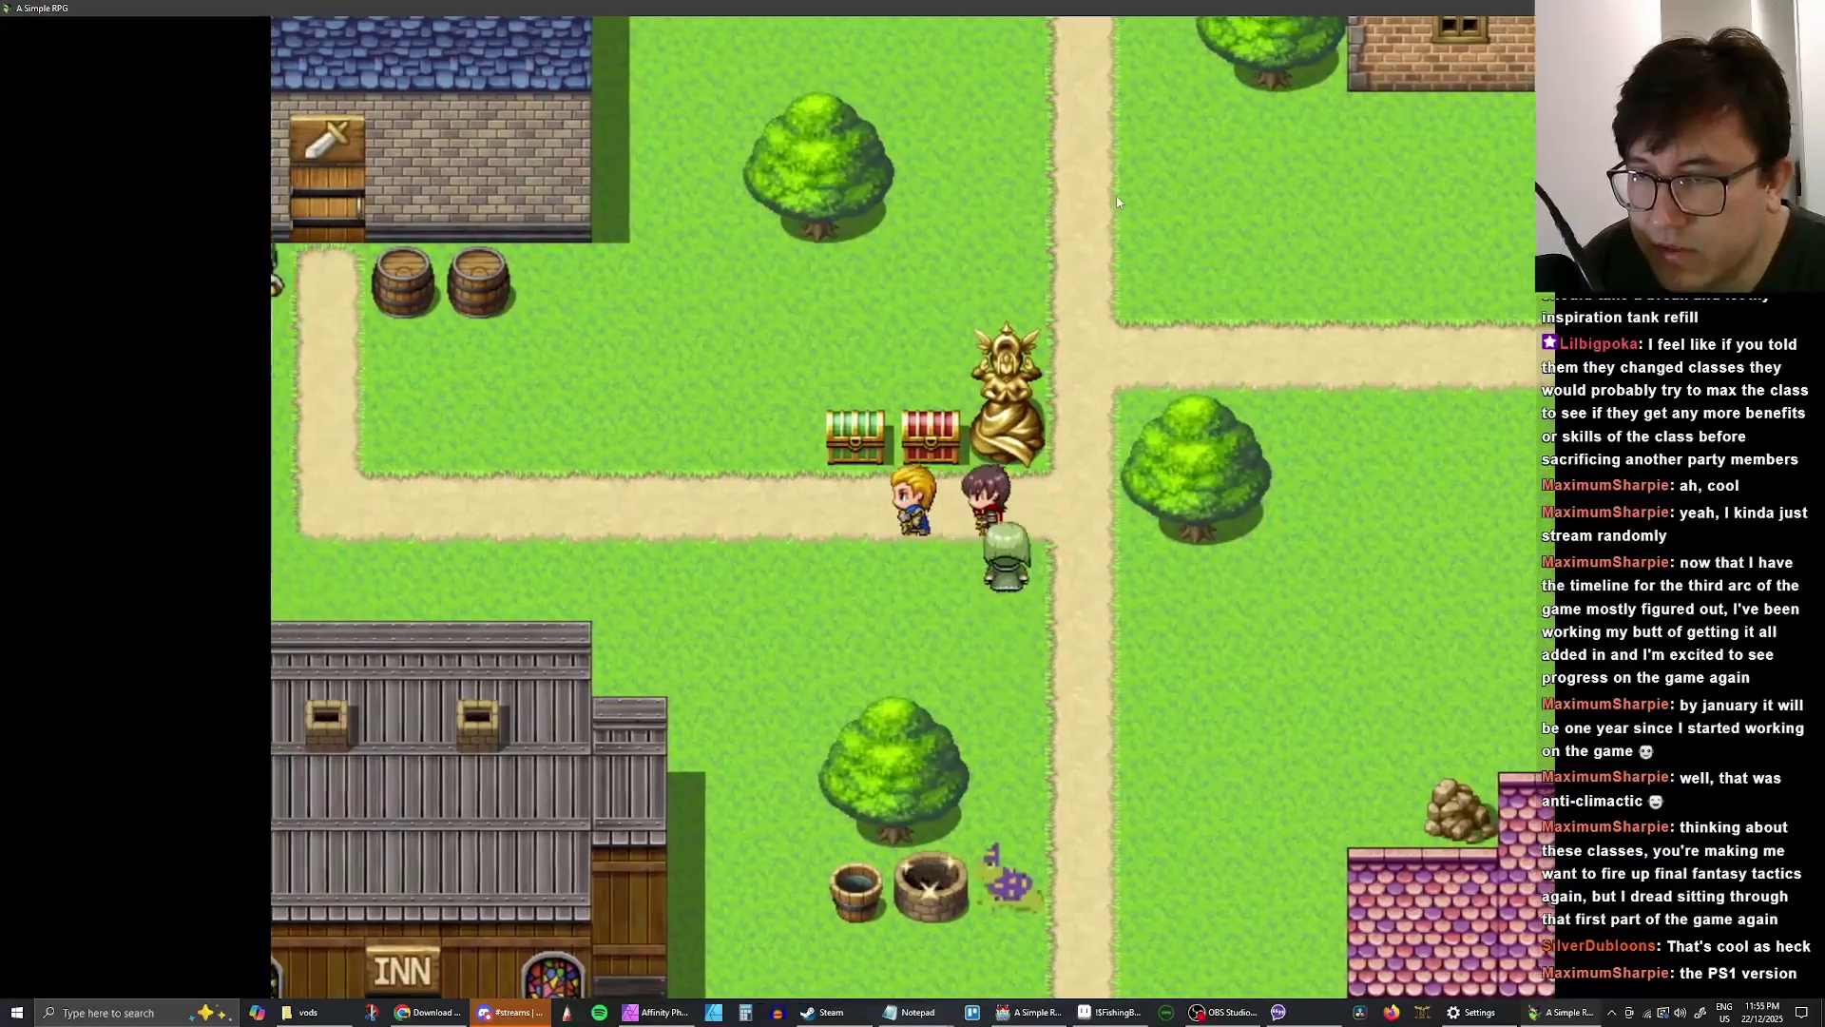
pyautogui.press('Right')
pyautogui.press('Right')
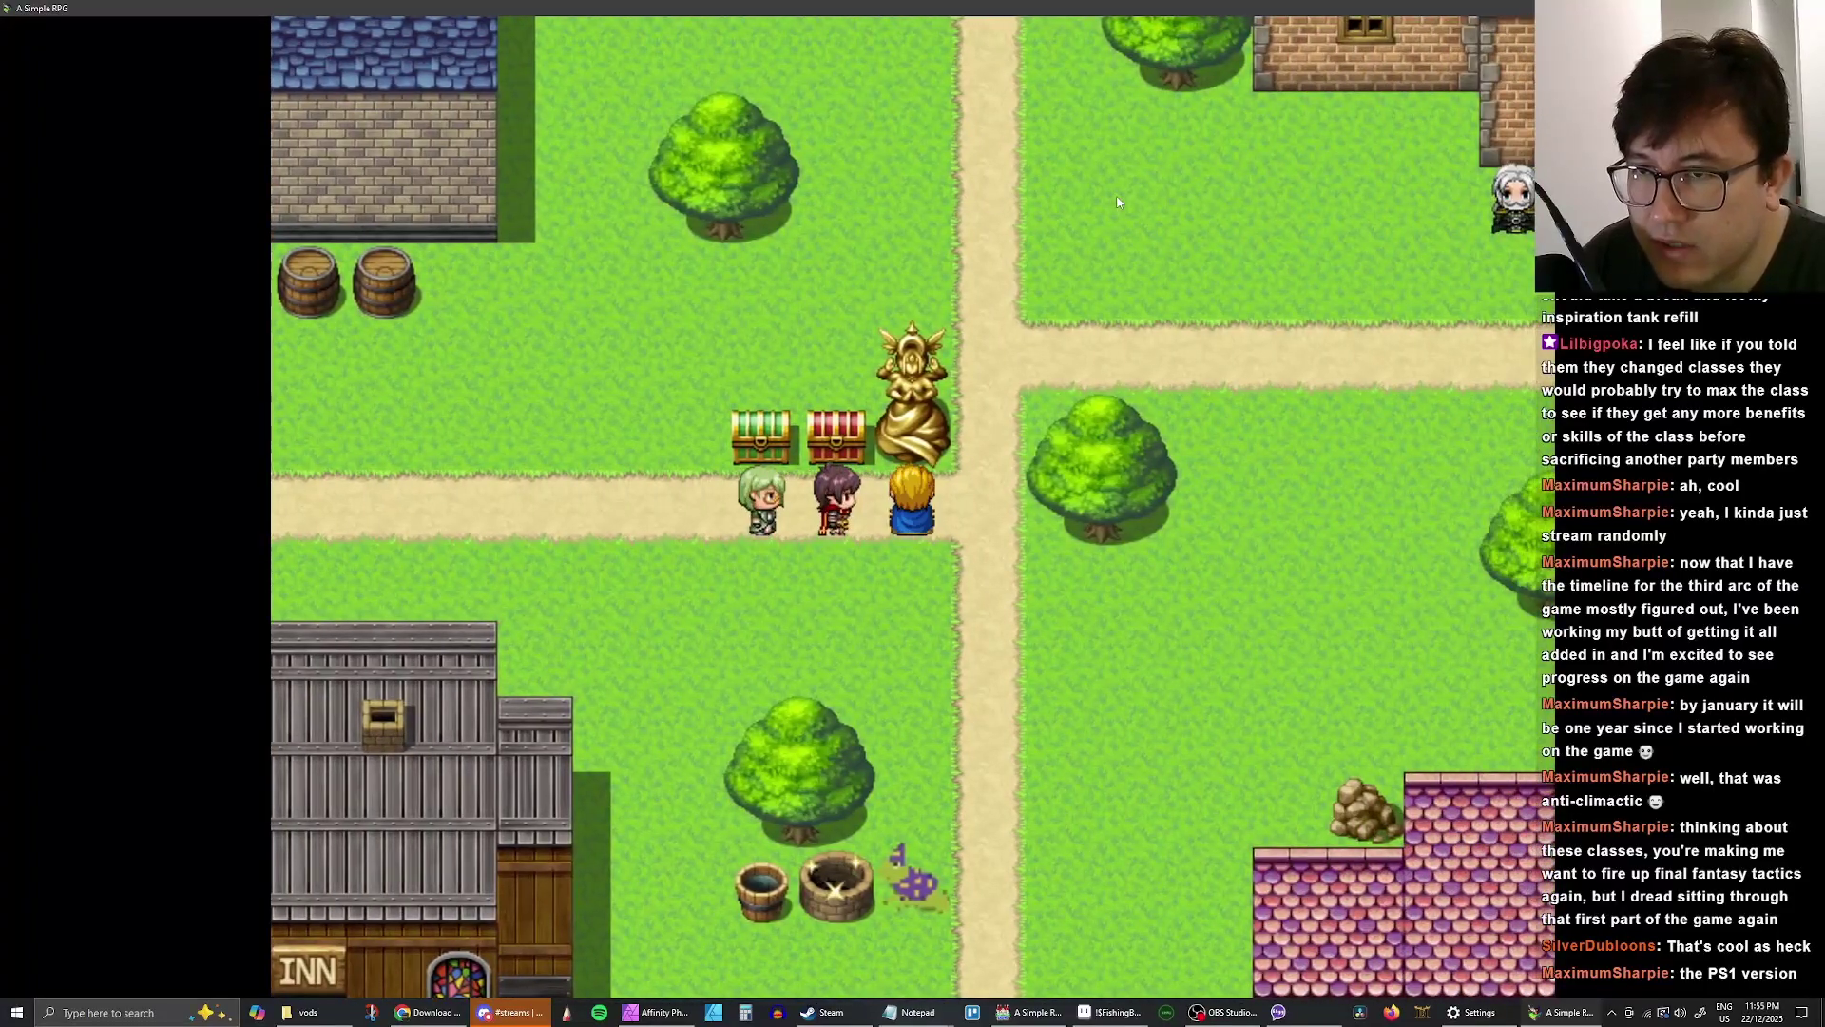
# - Walk the party from the golden statue south along the main path and out of town onto the world map
pyautogui.press('Right')
pyautogui.press('Down')
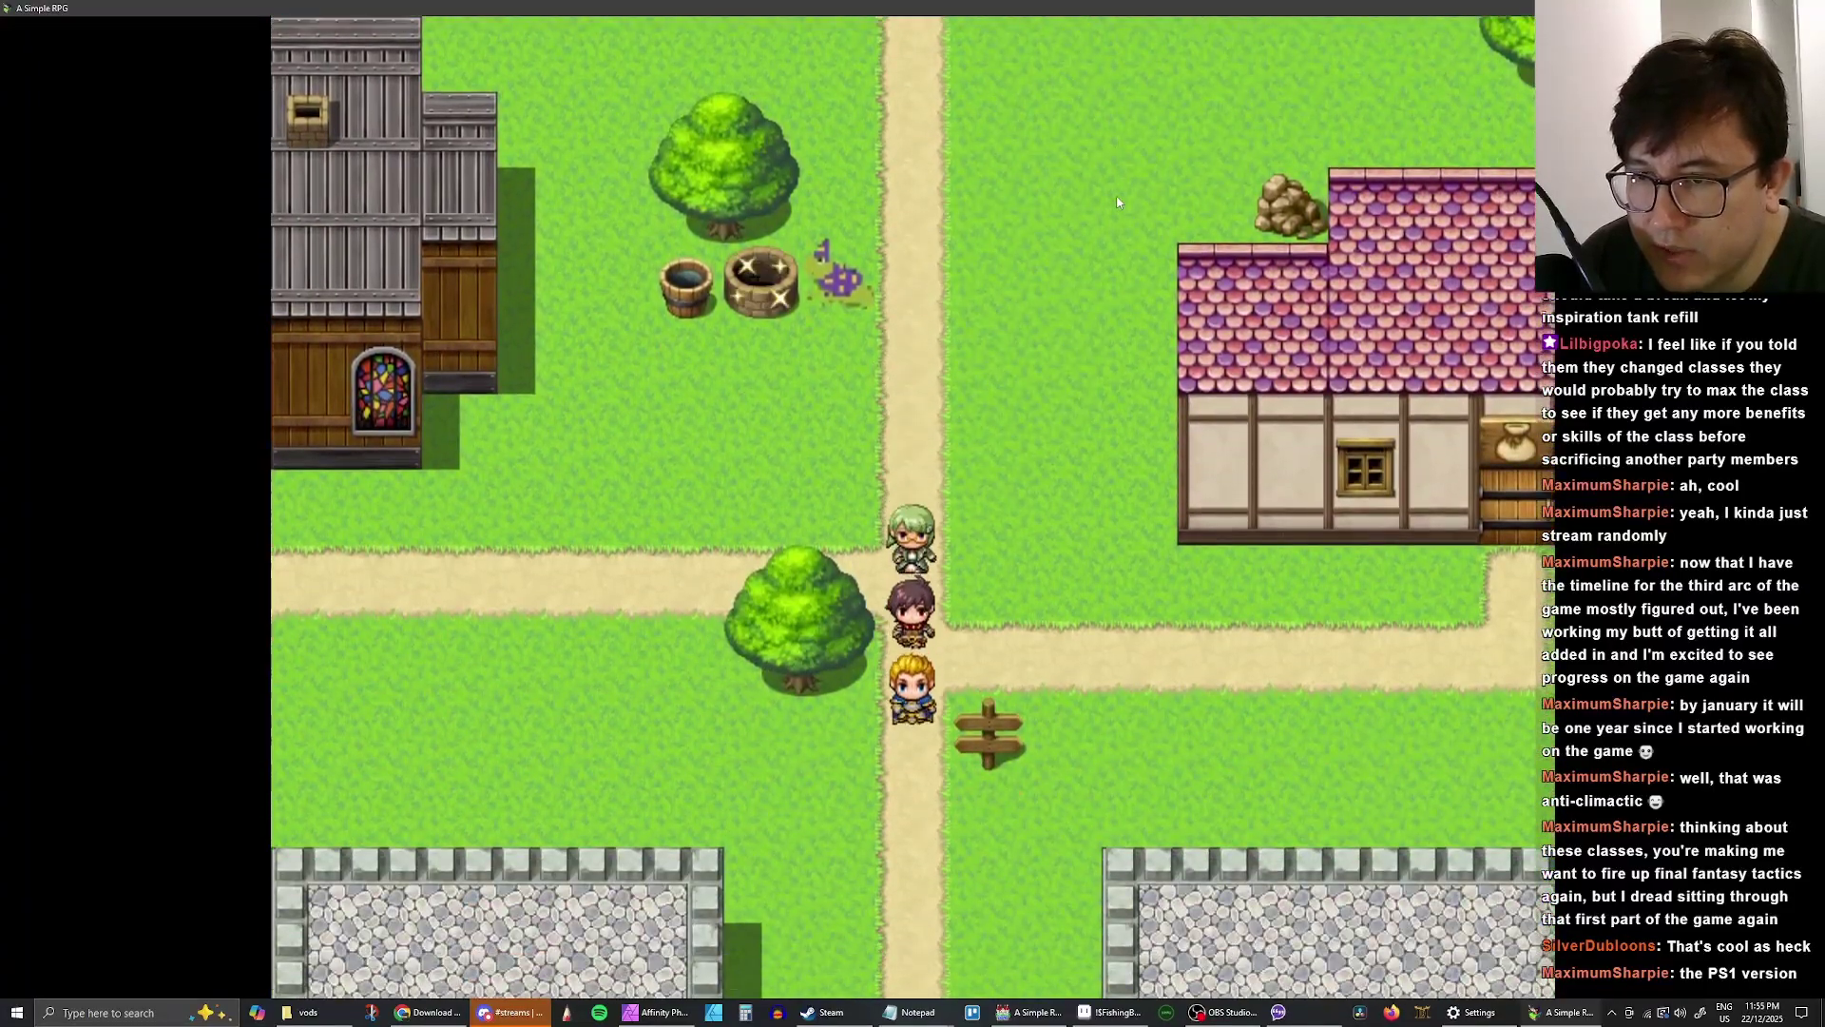
pyautogui.press('Down')
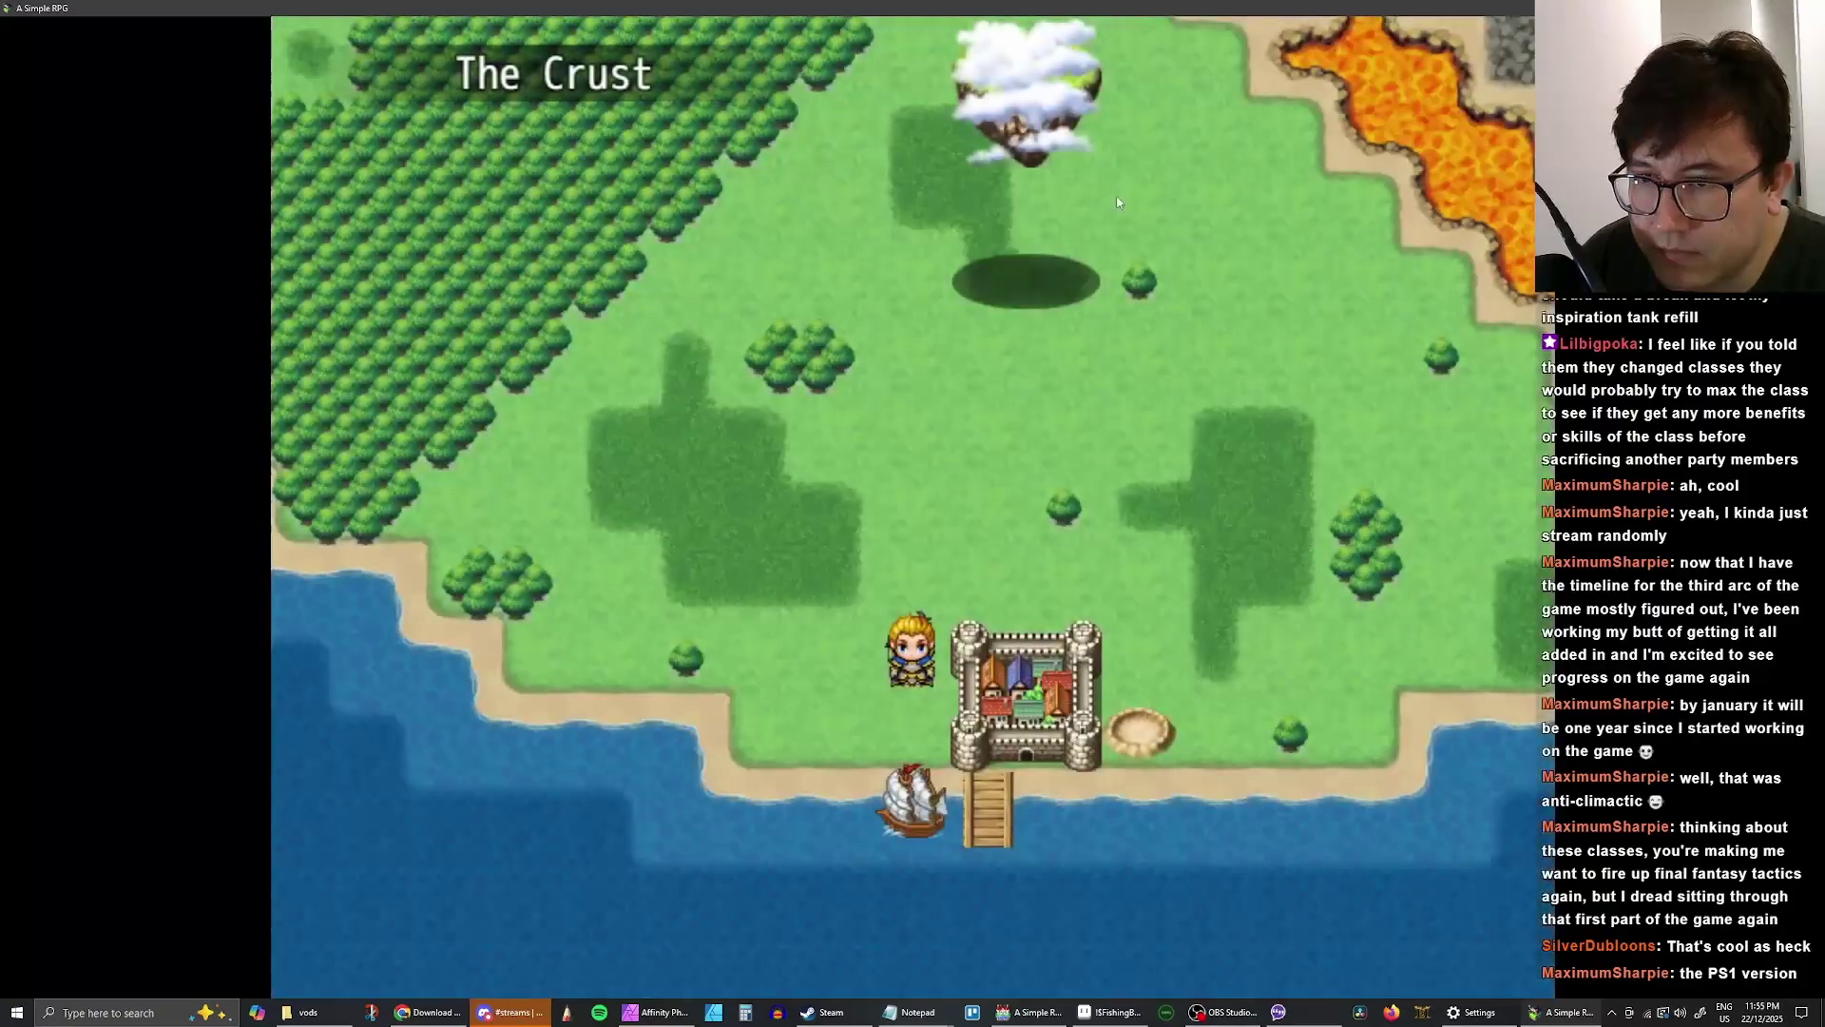
# - Board the ship and sail around the forested western coast to land on the small island below the northern temple
pyautogui.press('Left')
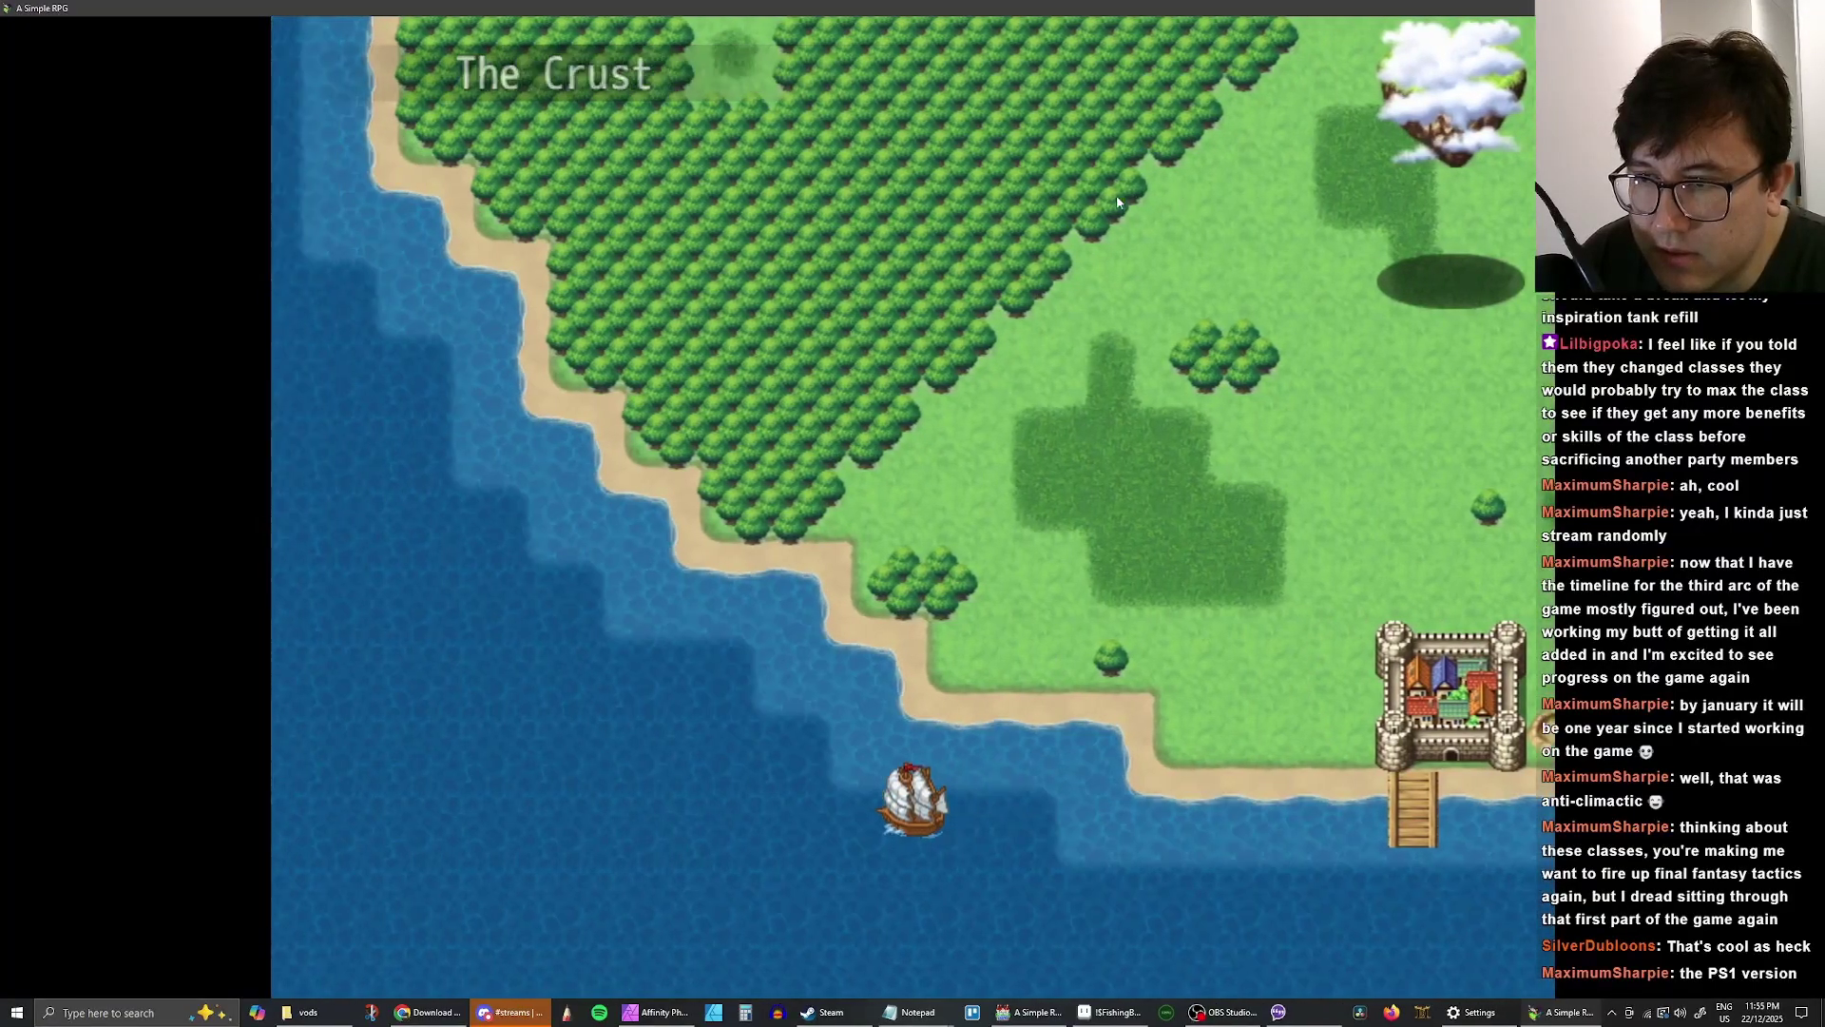
pyautogui.press('Up')
pyautogui.press('Left')
pyautogui.press('Up')
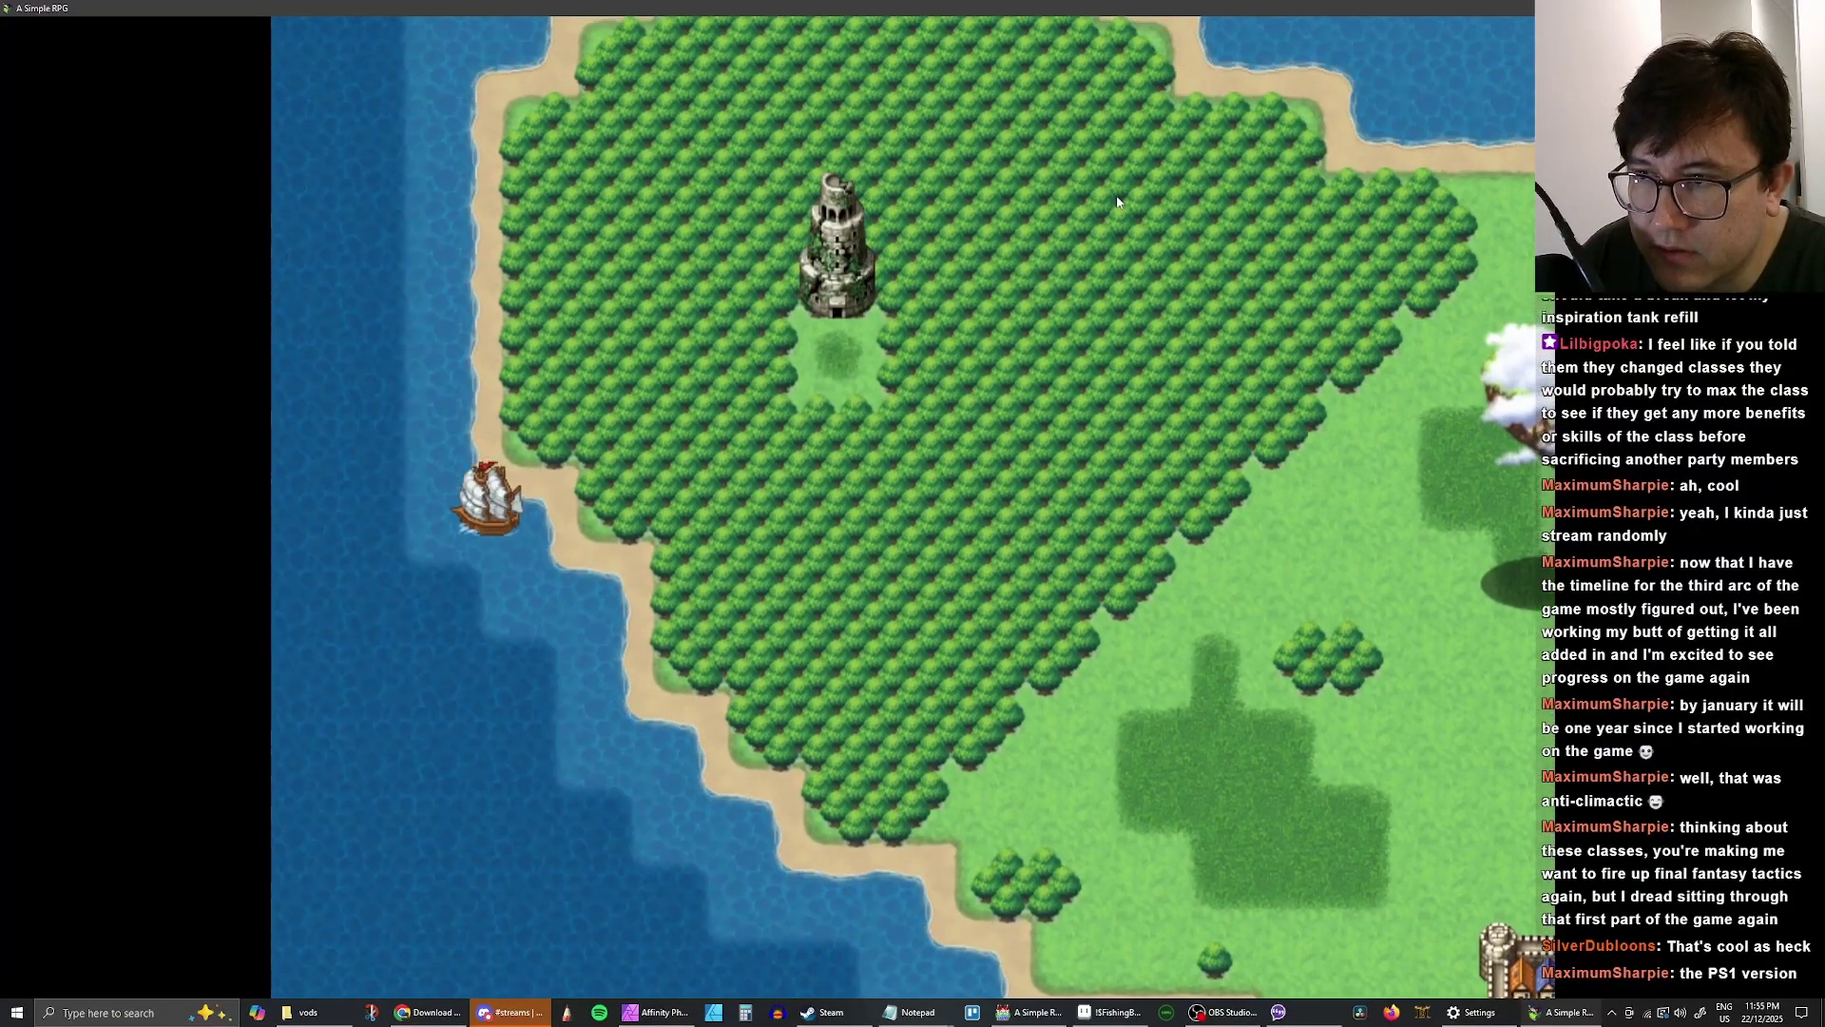
pyautogui.press('Right')
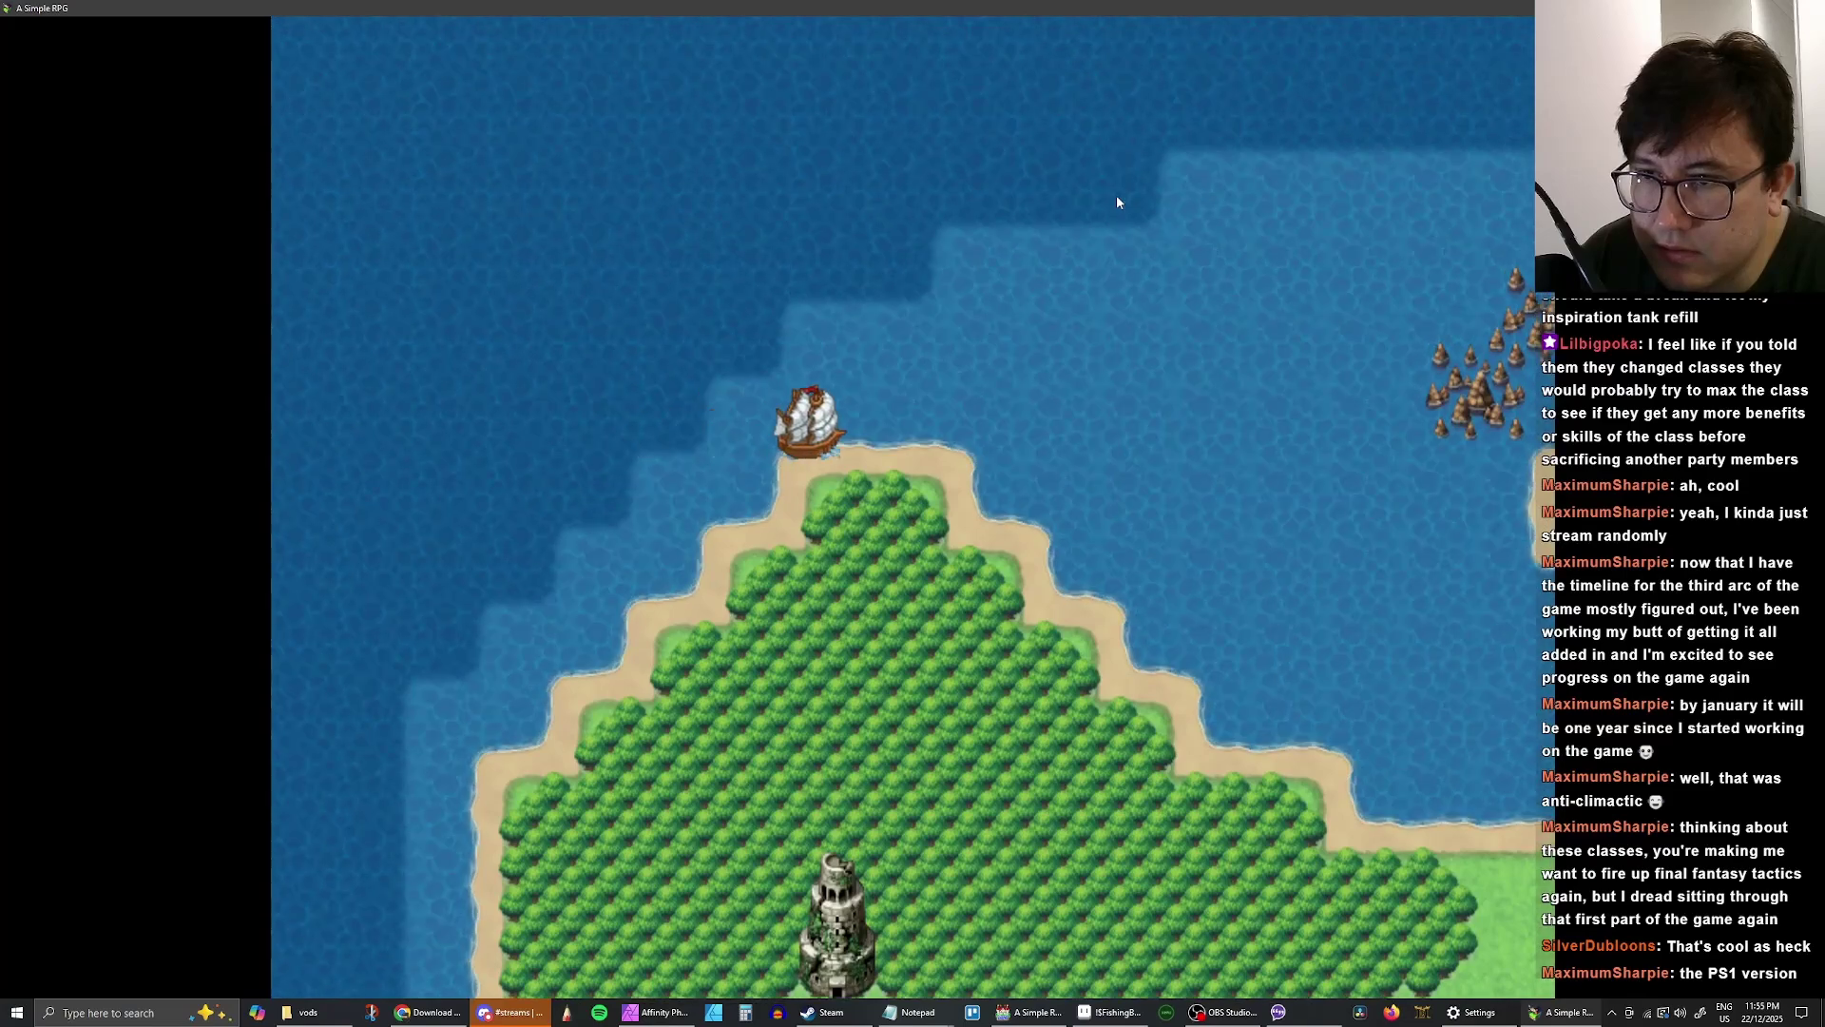
pyautogui.press('Right')
pyautogui.press('Up')
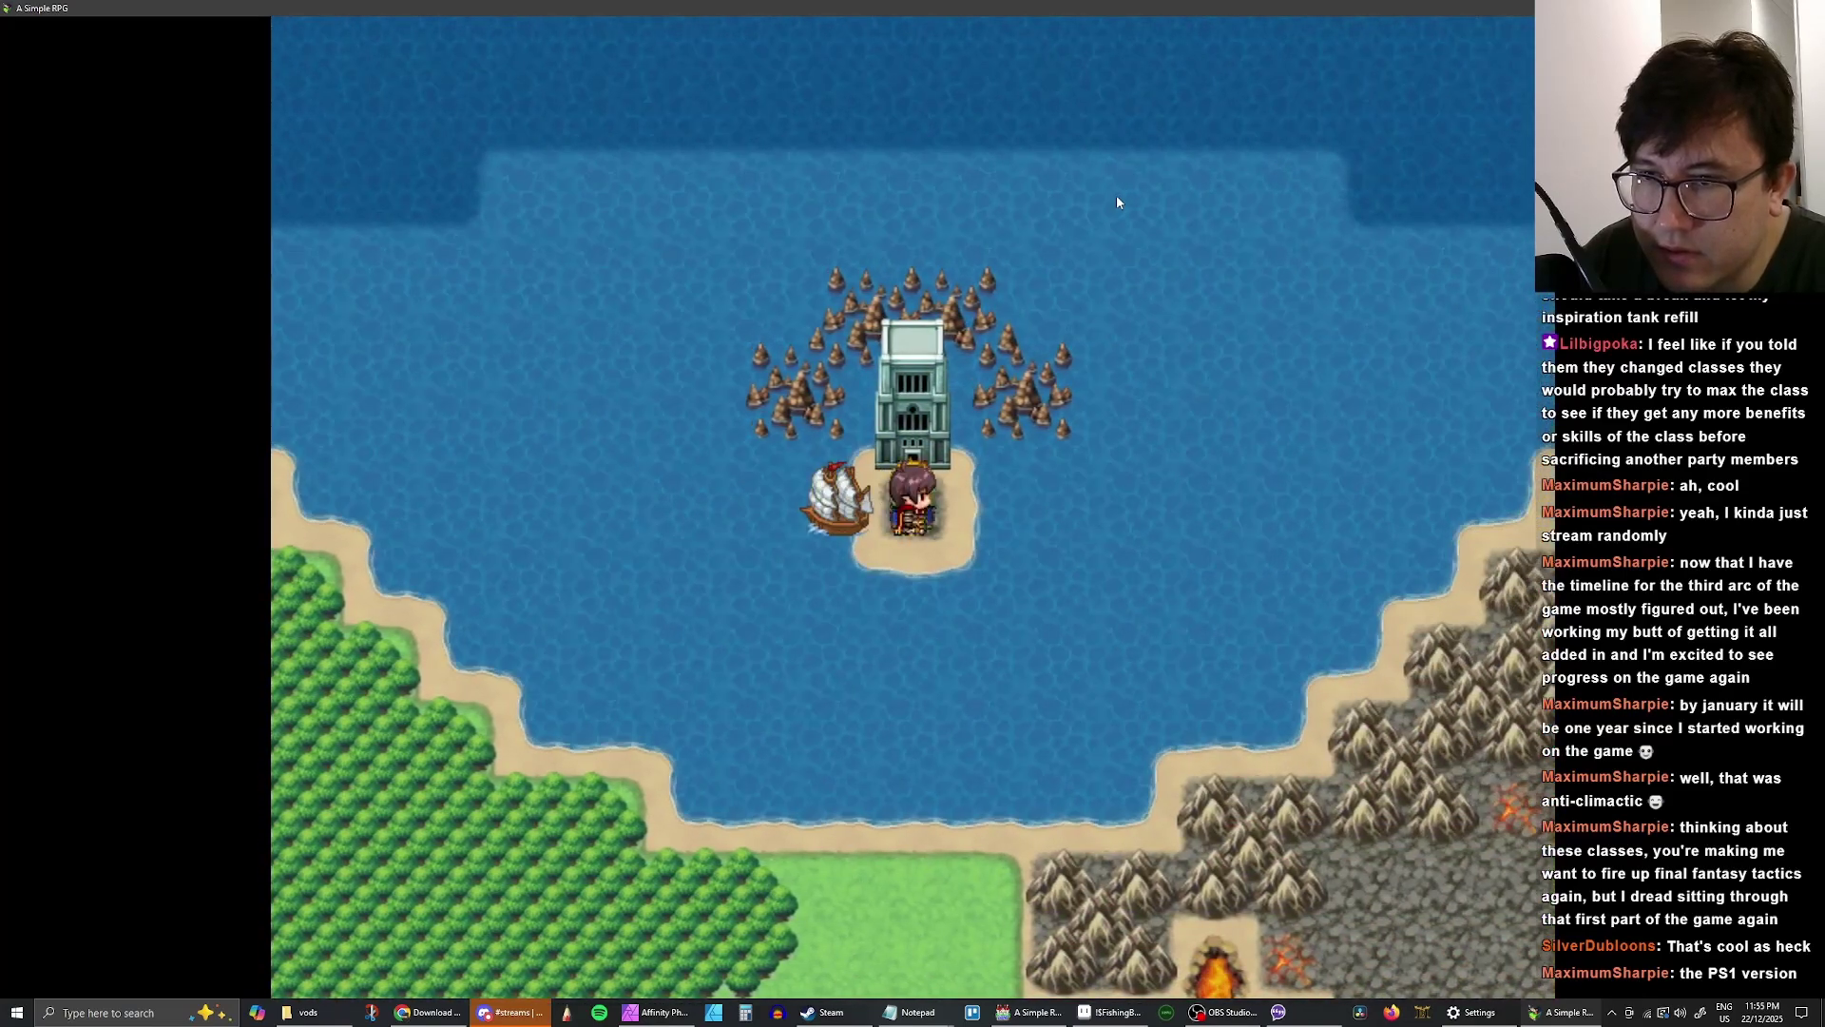
# - Enter the Water Temple grounds, open the sealed door beside the statue and go inside to 1F
pyautogui.press('Up')
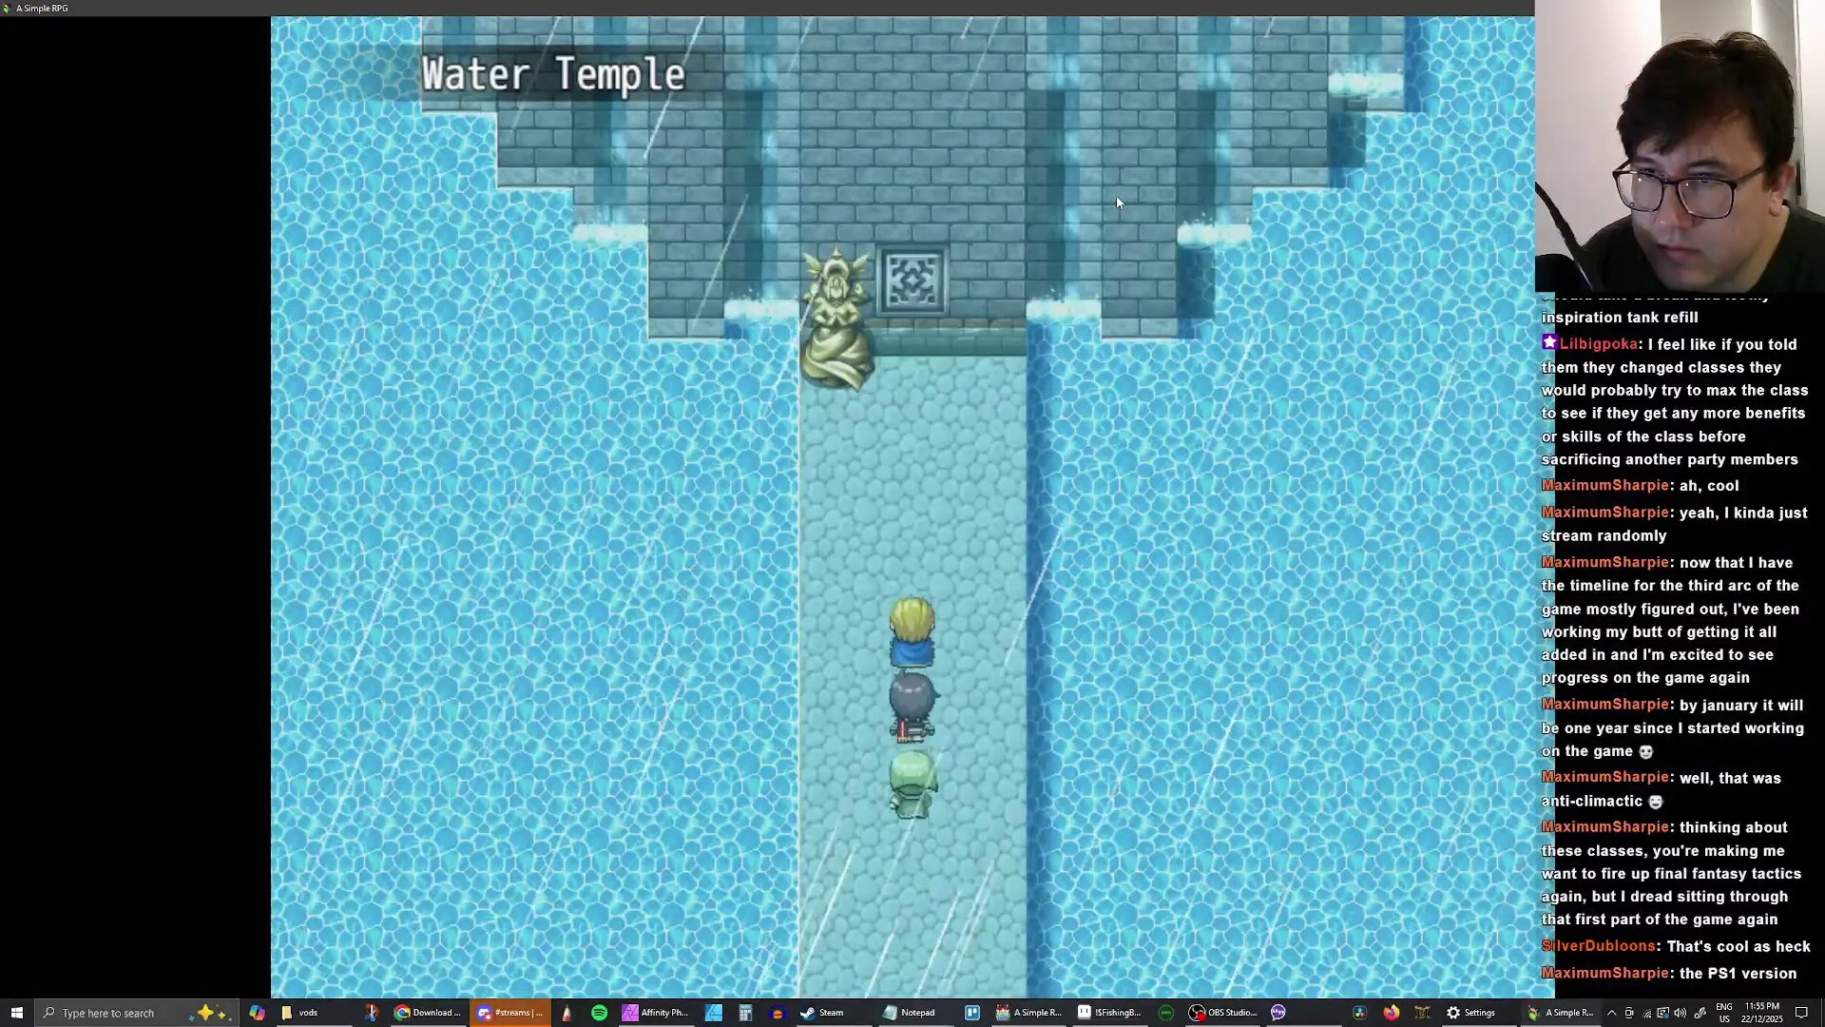
pyautogui.press('Return')
pyautogui.press('Return')
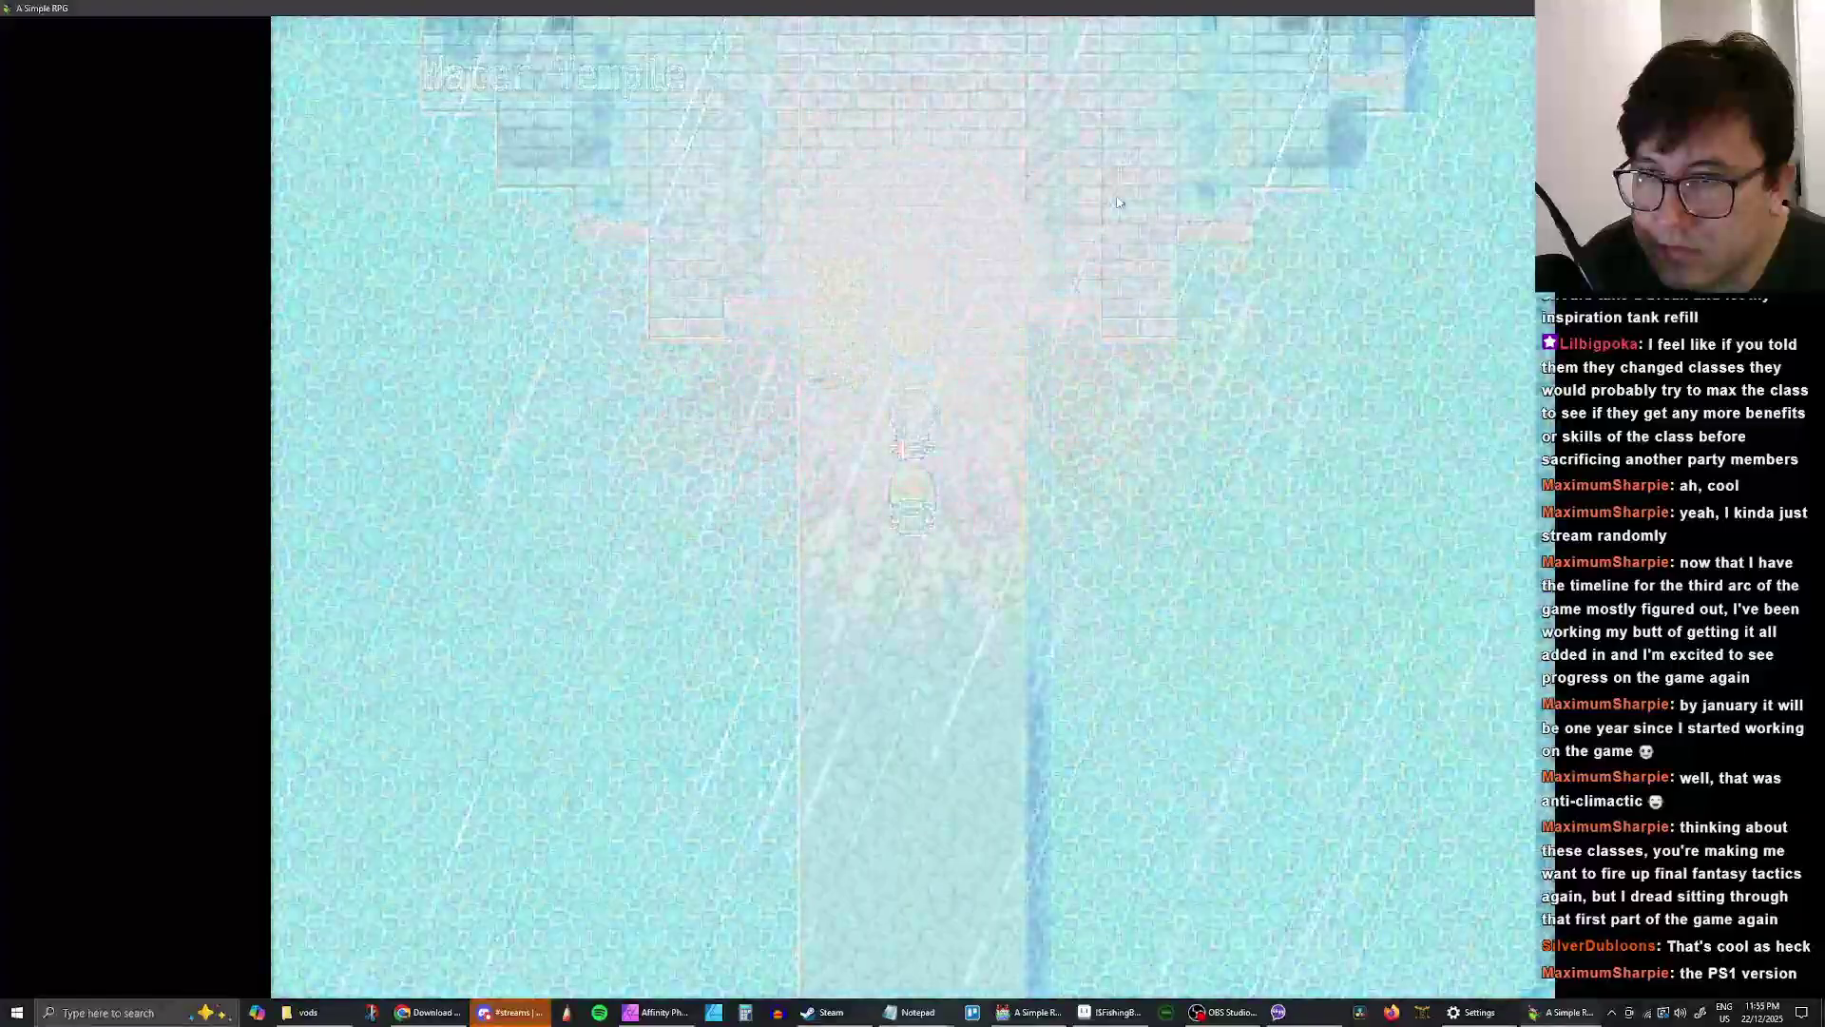
pyautogui.press('Up')
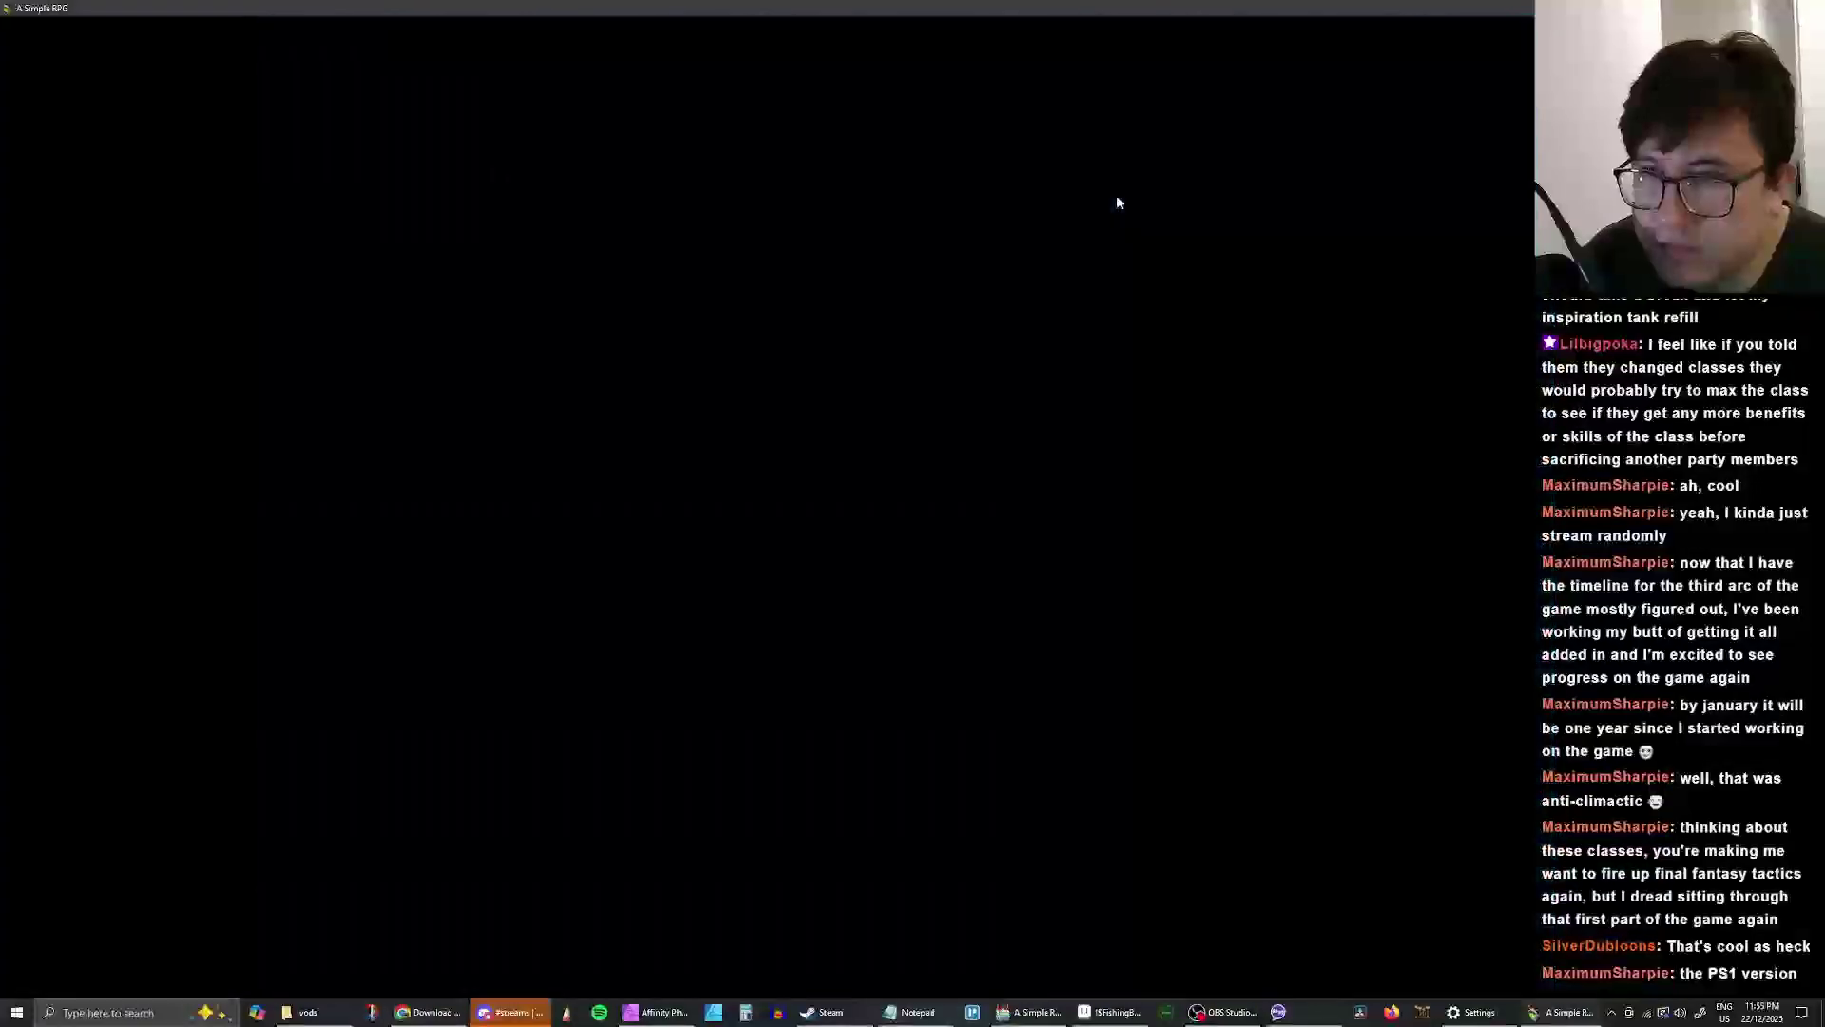
pyautogui.press('Up')
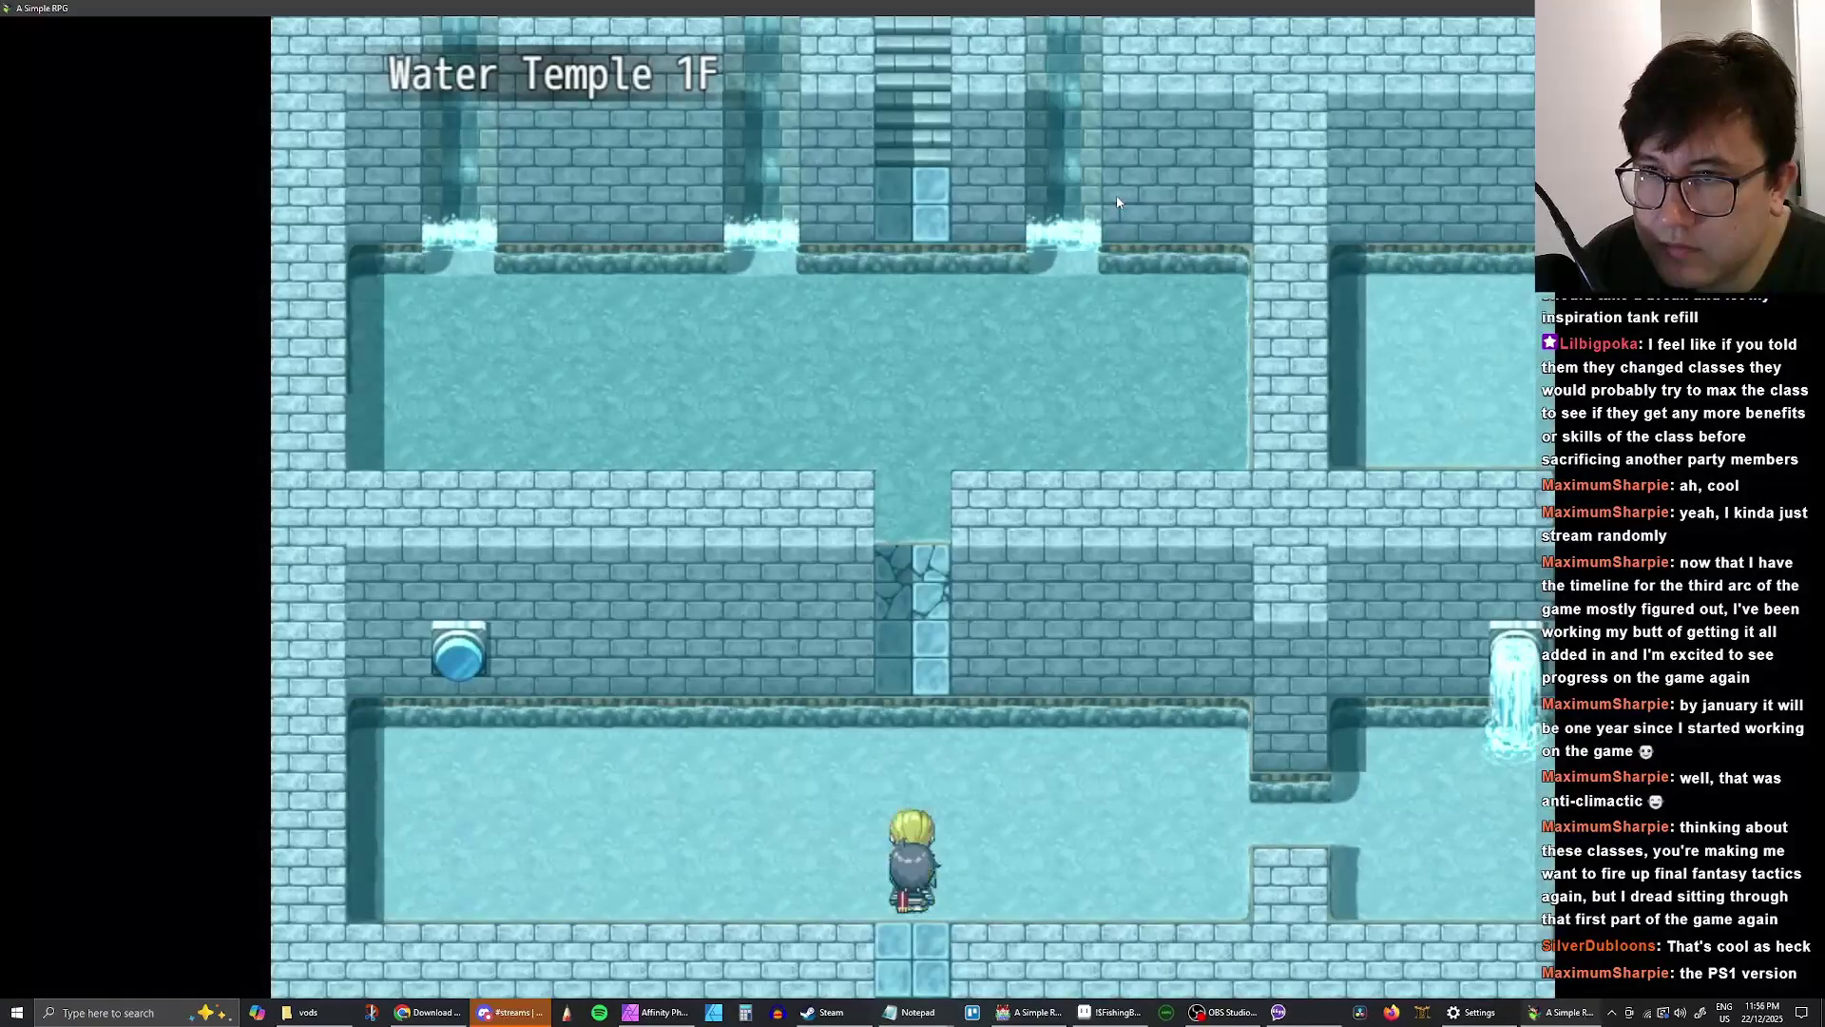
# - Walk the party to the round blue switch on the western wall of Water Temple 1F and activate it
pyautogui.press('Up')
pyautogui.press('Up')
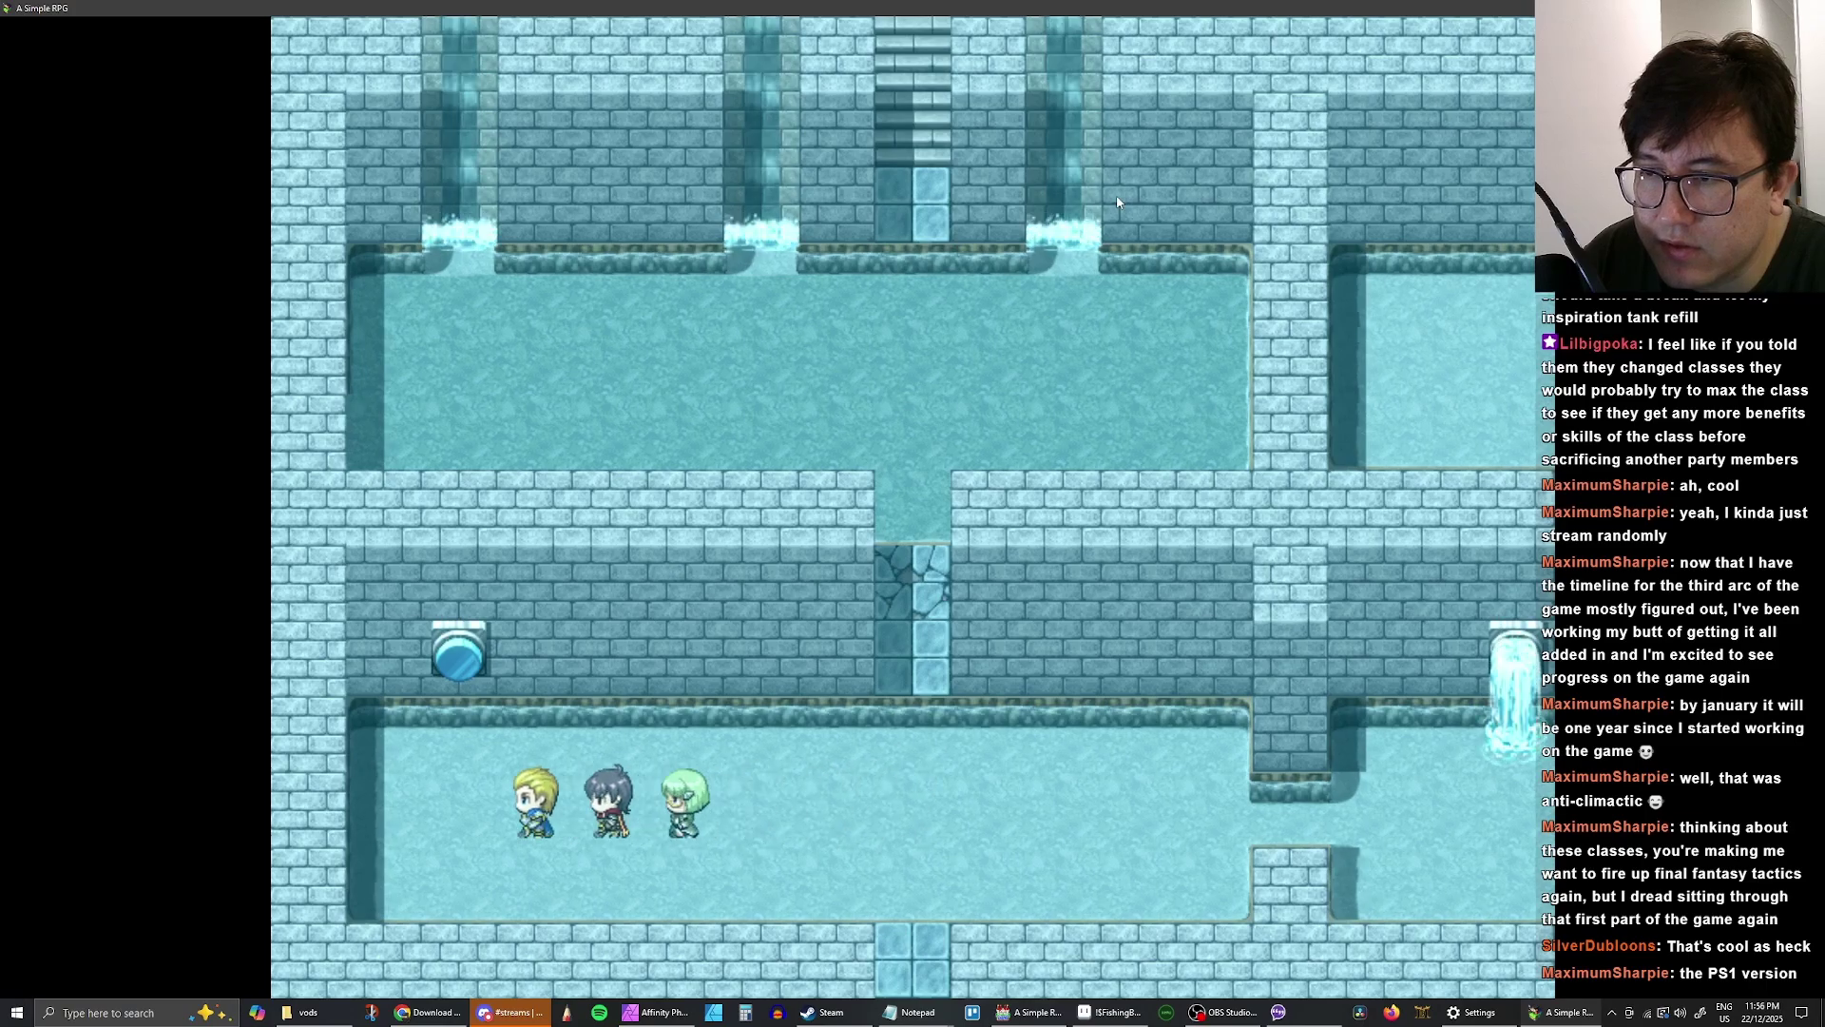
pyautogui.press('Left')
pyautogui.press('Up')
pyautogui.press('Return')
pyautogui.press('Return')
# - Walk the party through the gap into the eastern room and pull the lever on its far east wall
pyautogui.press('Right')
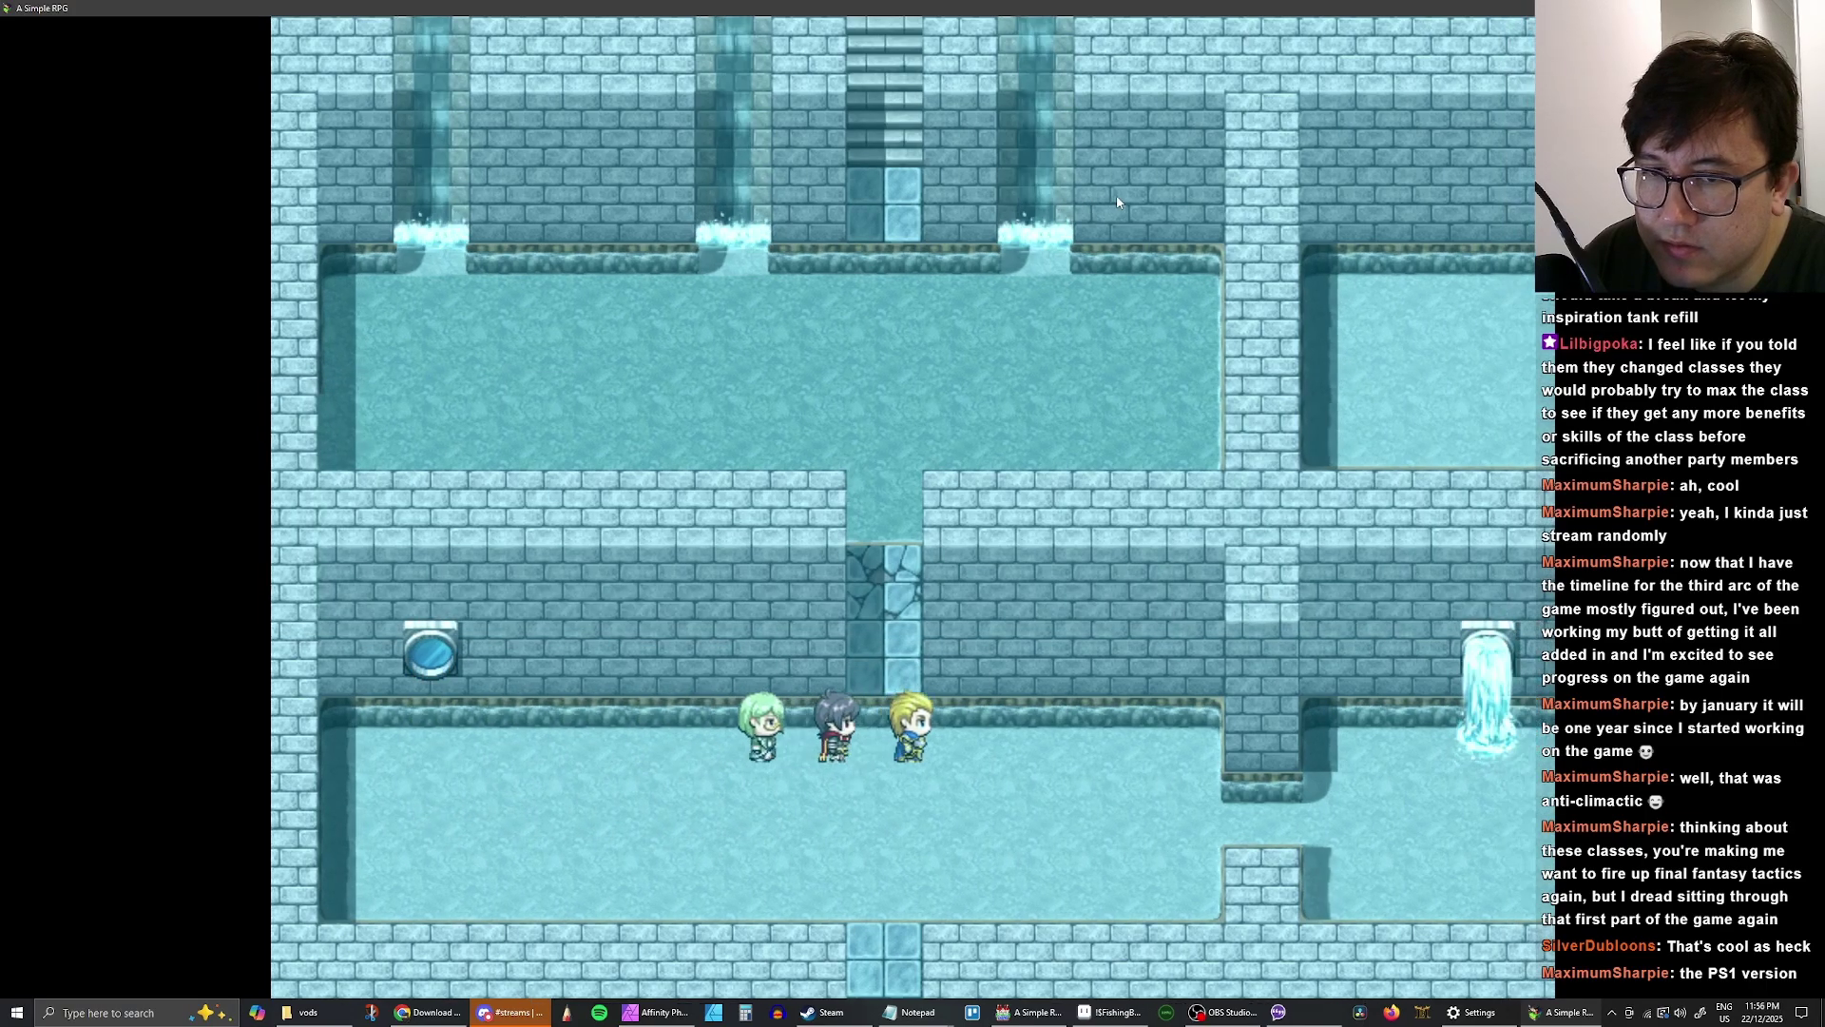
pyautogui.press('Down')
pyautogui.press('Right')
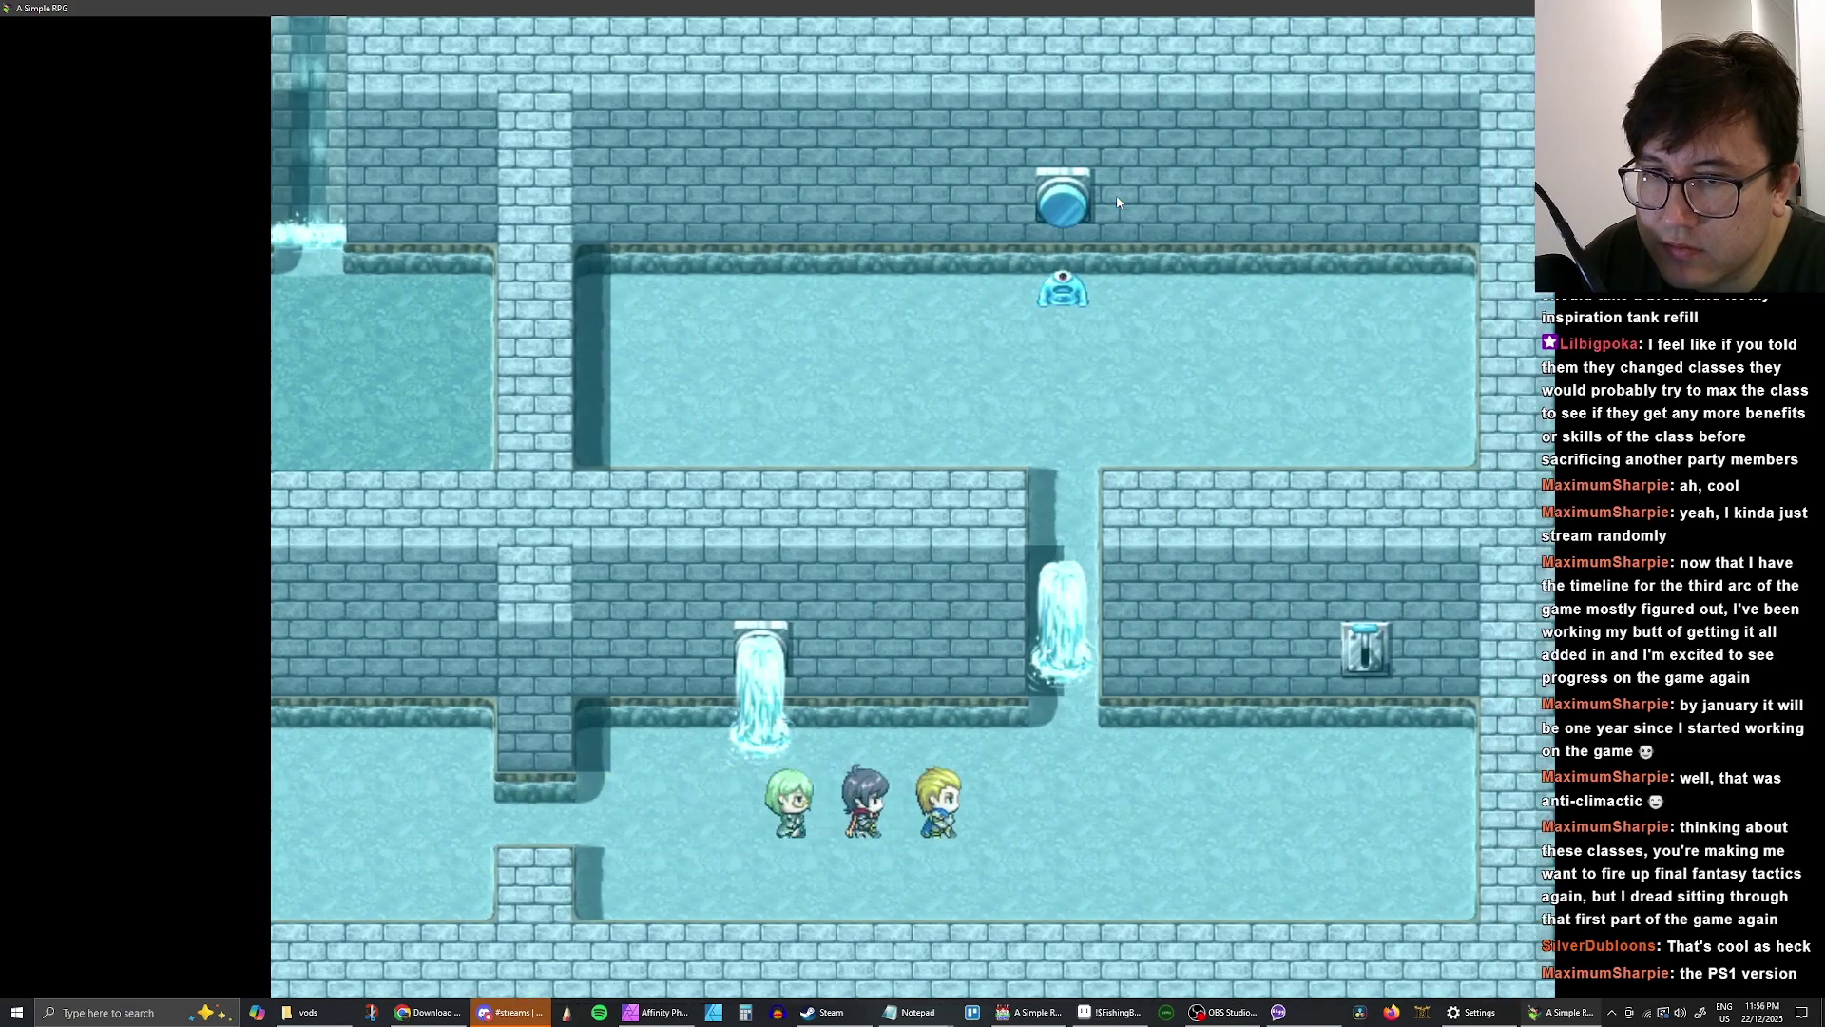
pyautogui.press('Right')
pyautogui.press('Up')
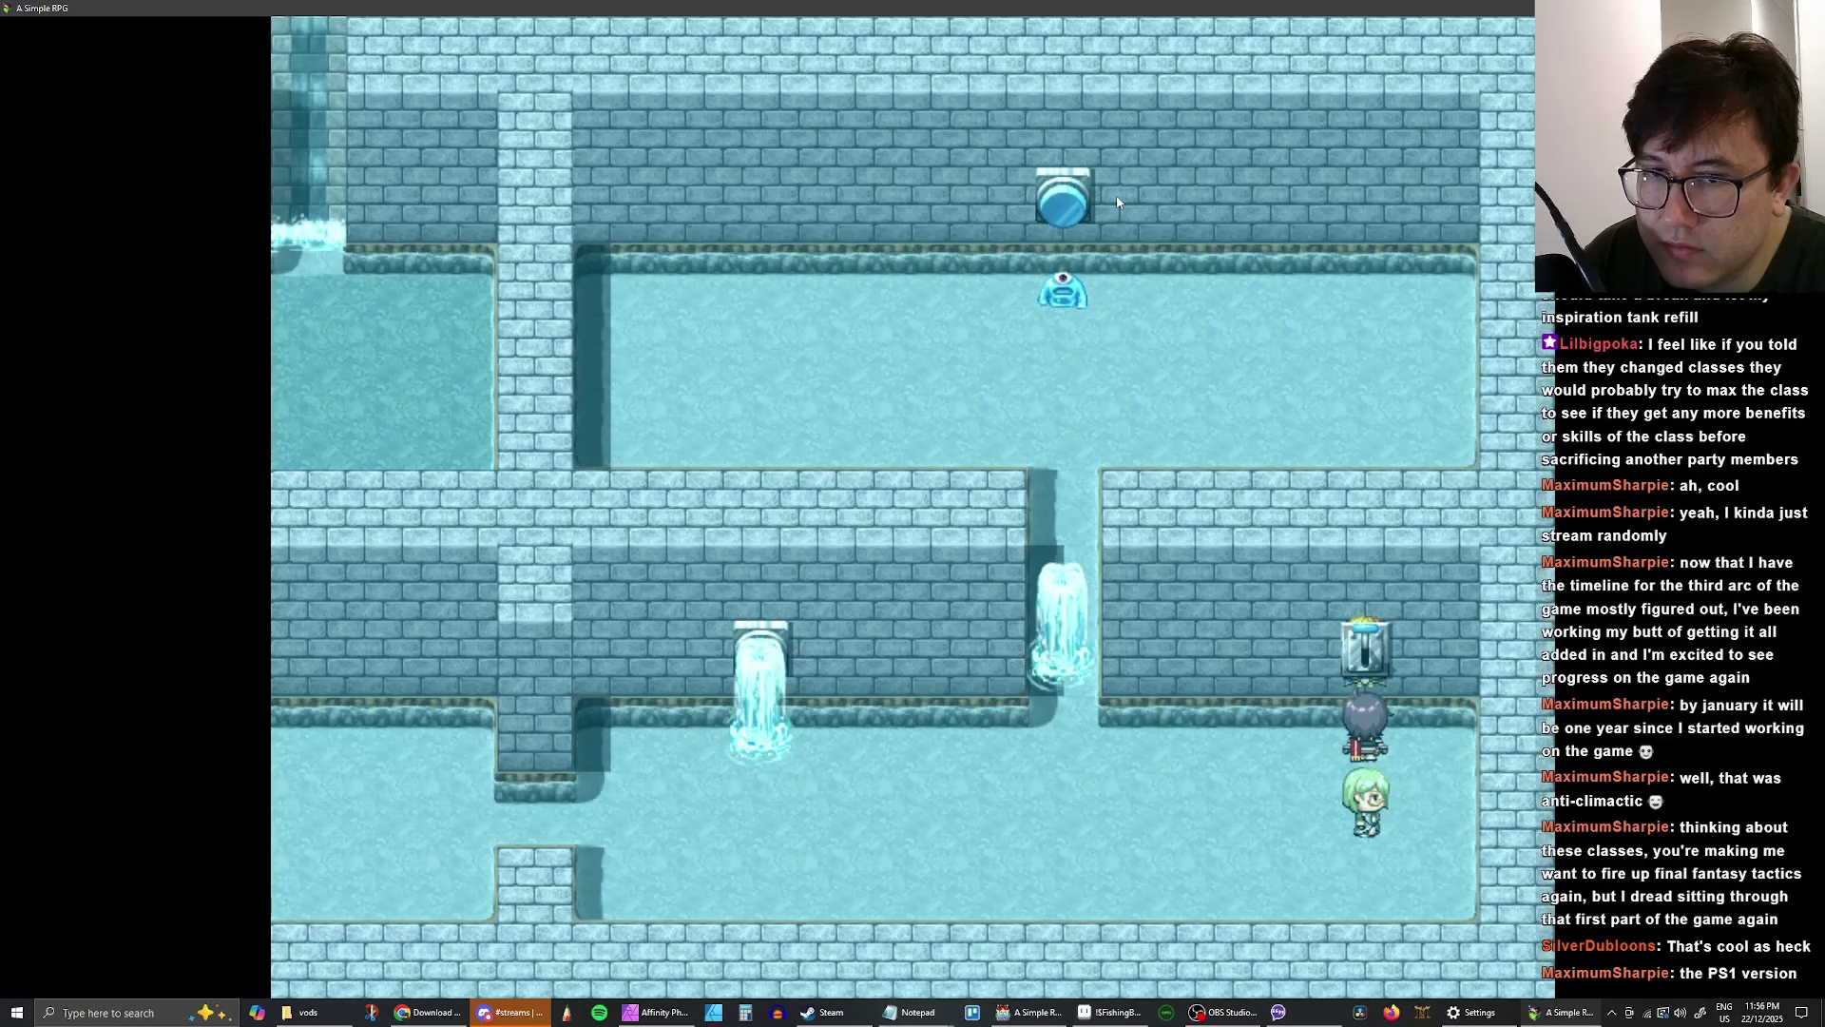
pyautogui.press('Return')
pyautogui.press('Return')
# - Walk the party west to the round blue switch in the eastern room's lower wall and activate it
pyautogui.press('Down')
pyautogui.press('Left')
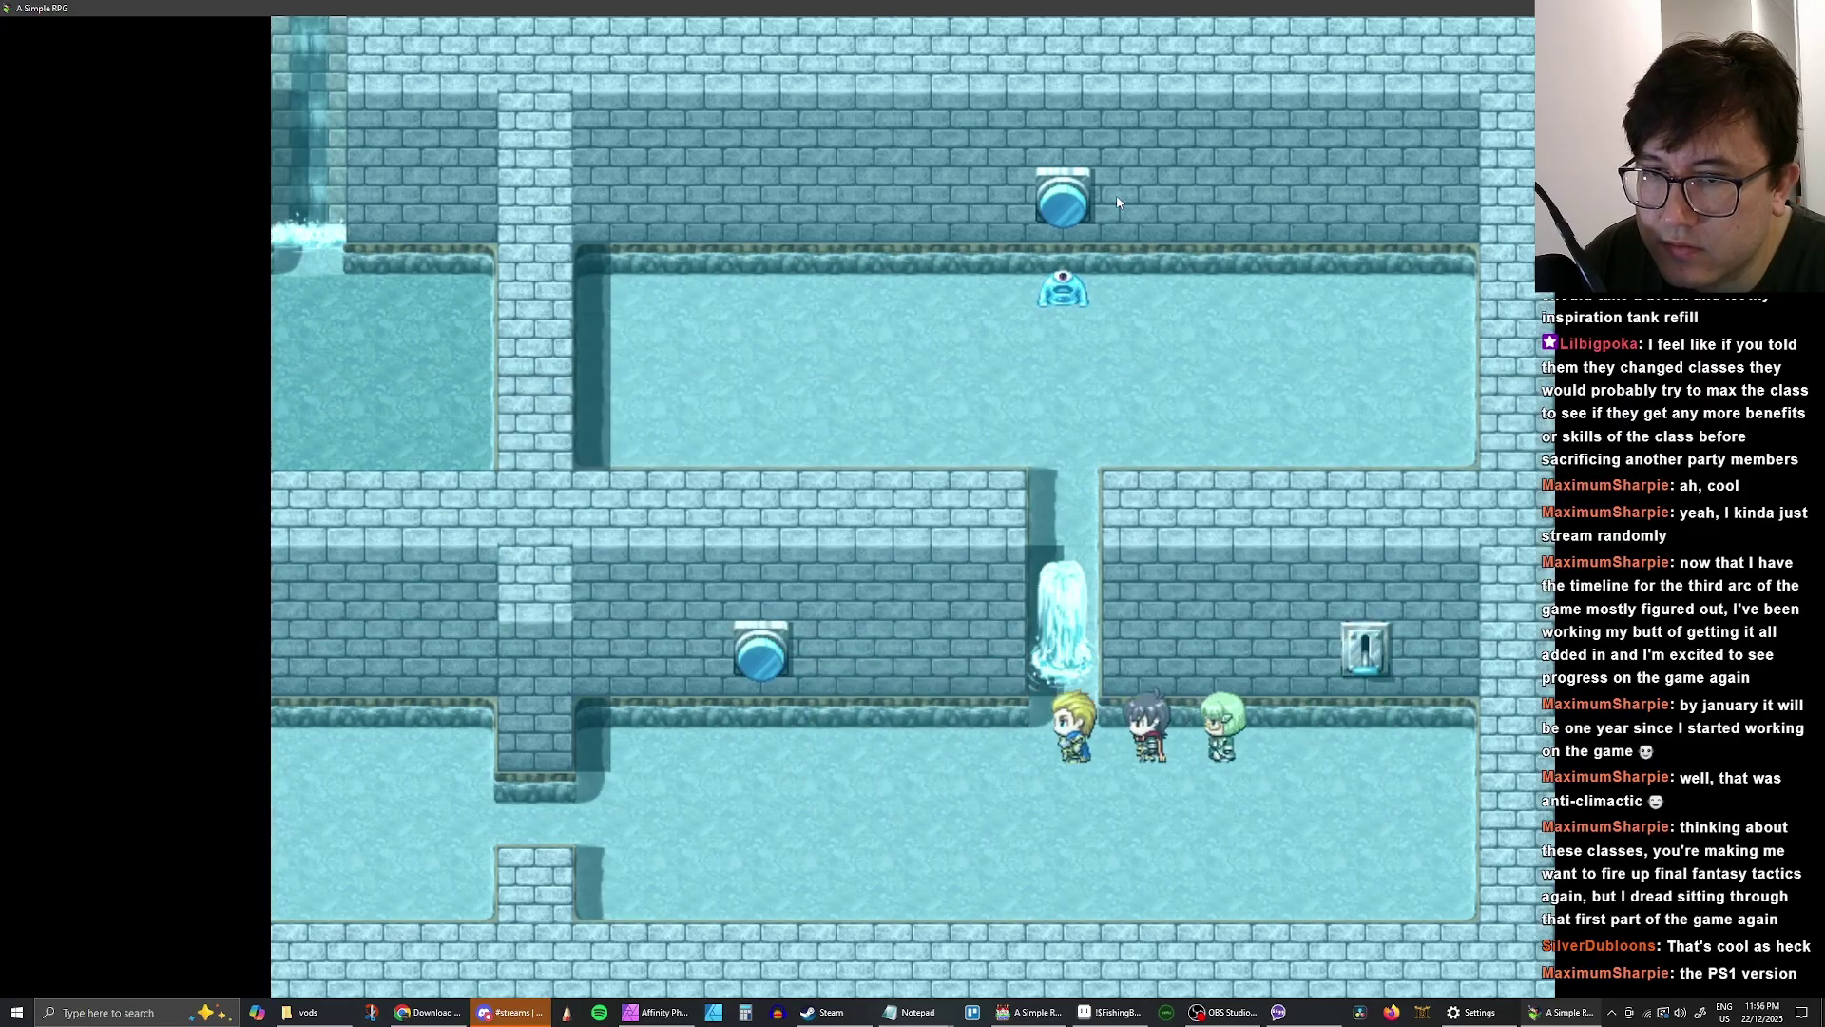
pyautogui.press('Up')
pyautogui.press('Return')
pyautogui.press('Return')
# - Take the party up the cleared passage to the slime's spot and activate the round blue switch behind it
pyautogui.press('Right')
pyautogui.press('Up')
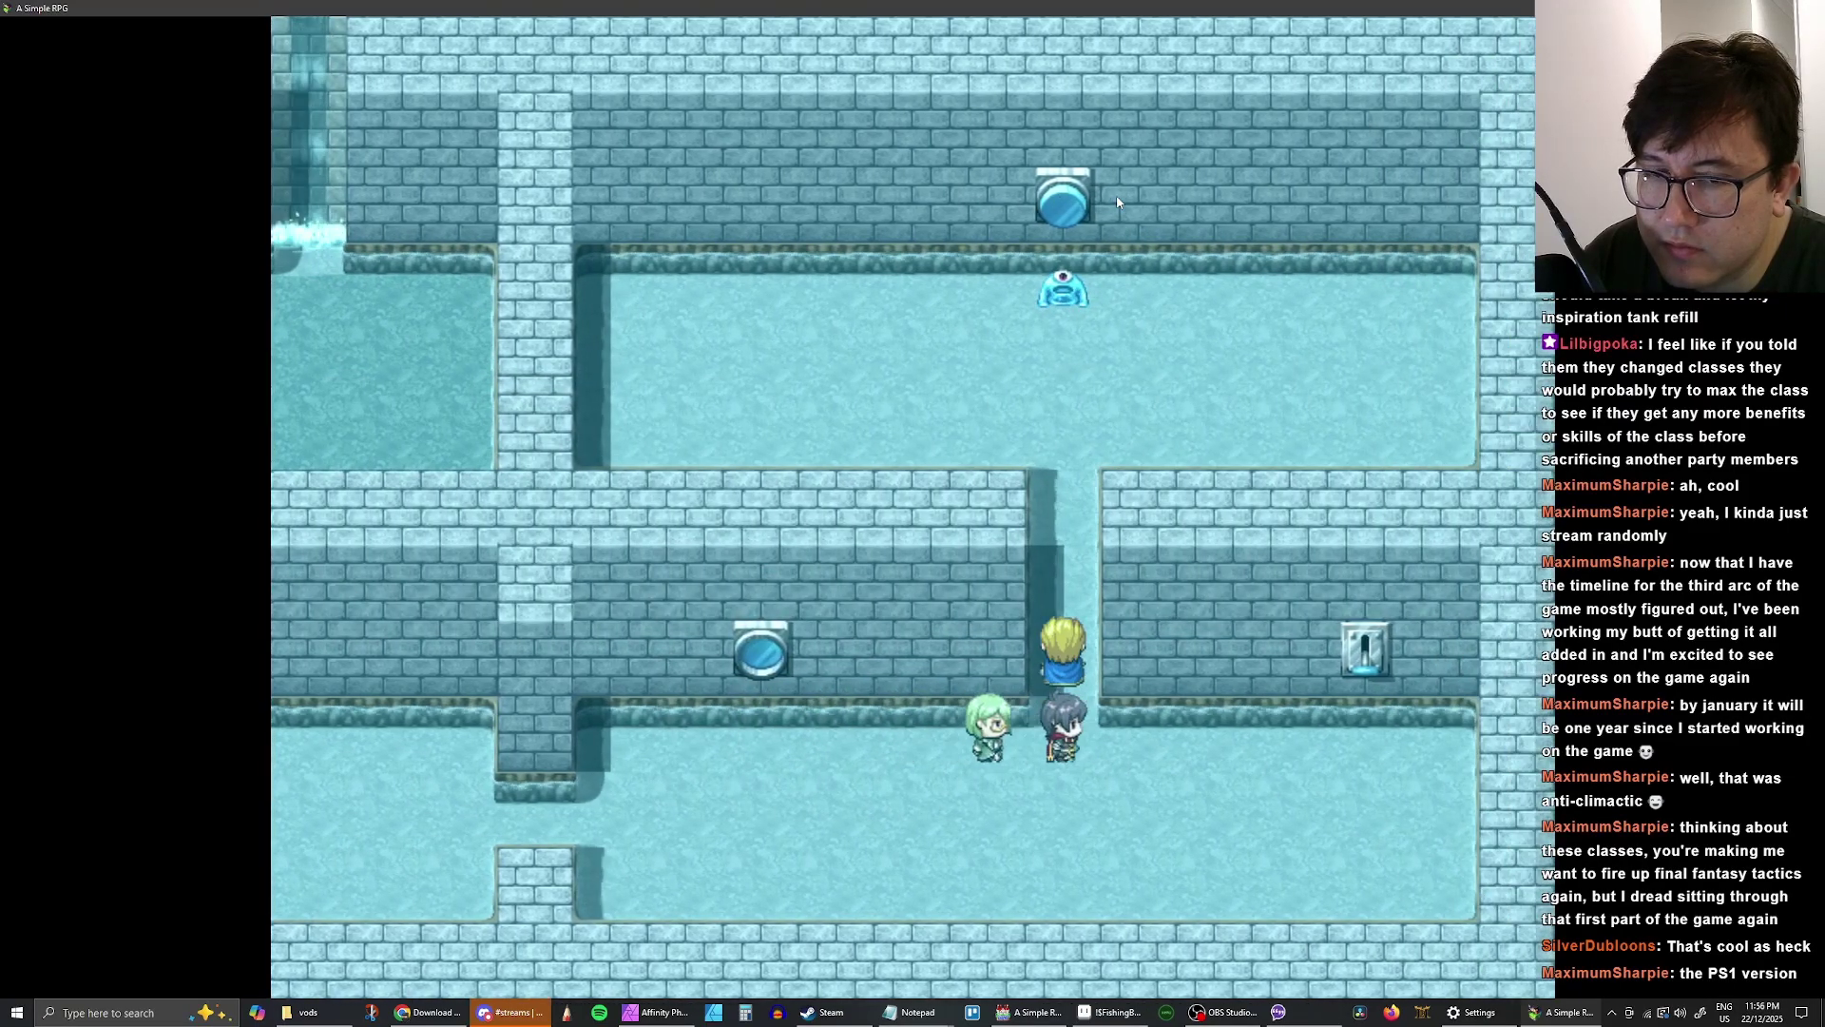
pyautogui.press('Up')
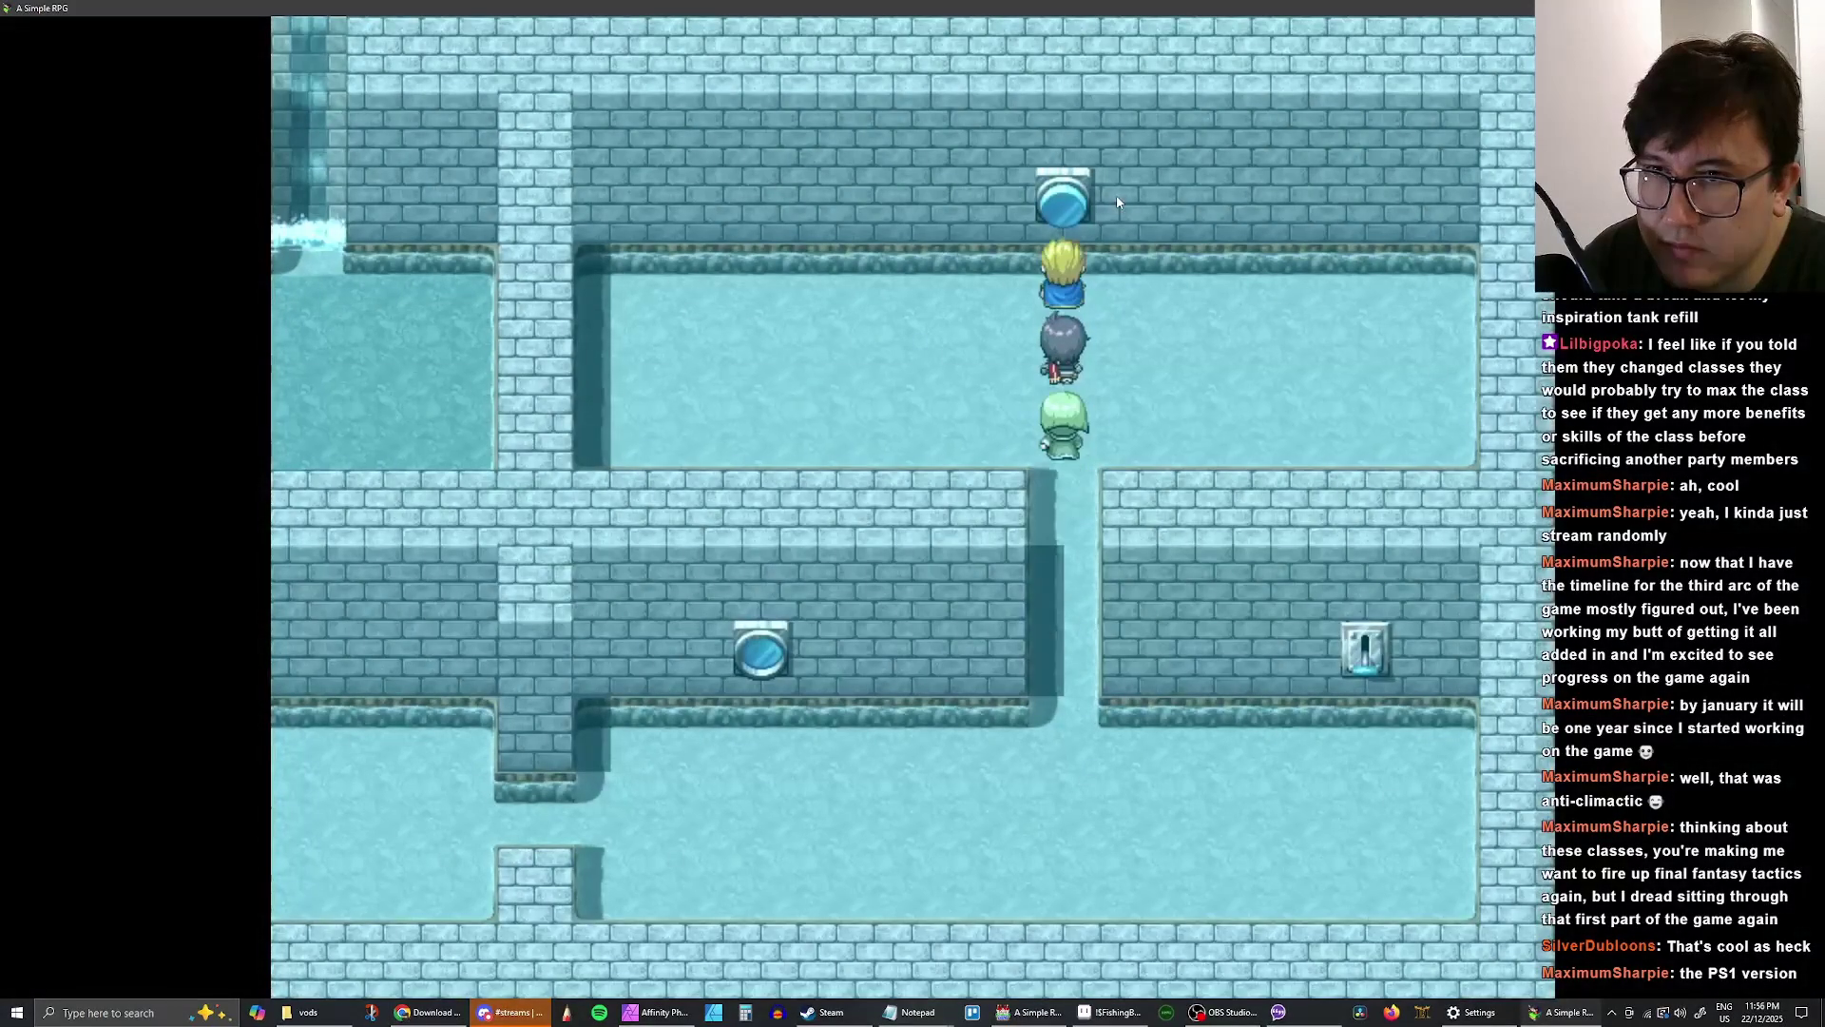
pyautogui.press('Return')
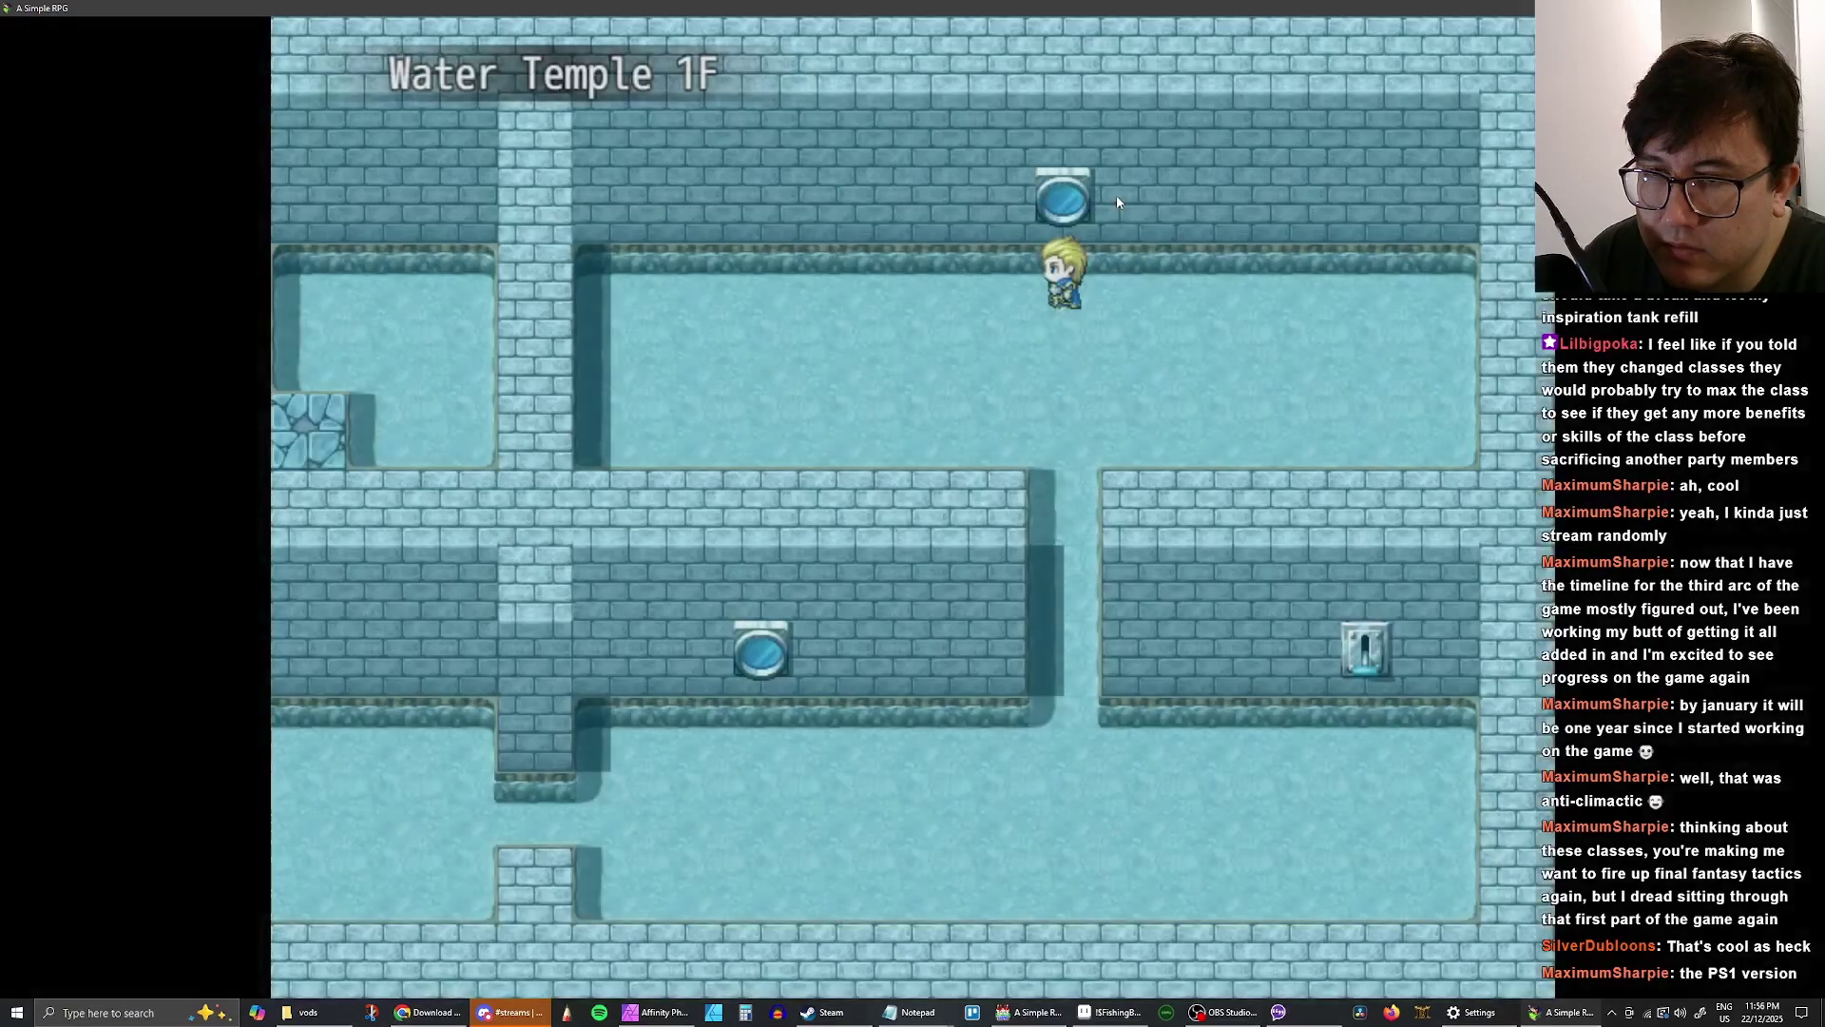
# - Walk the party back to the central passage, over the drained pool's tiled platform and up the stairs to 2F
pyautogui.press('Down')
pyautogui.press('Left')
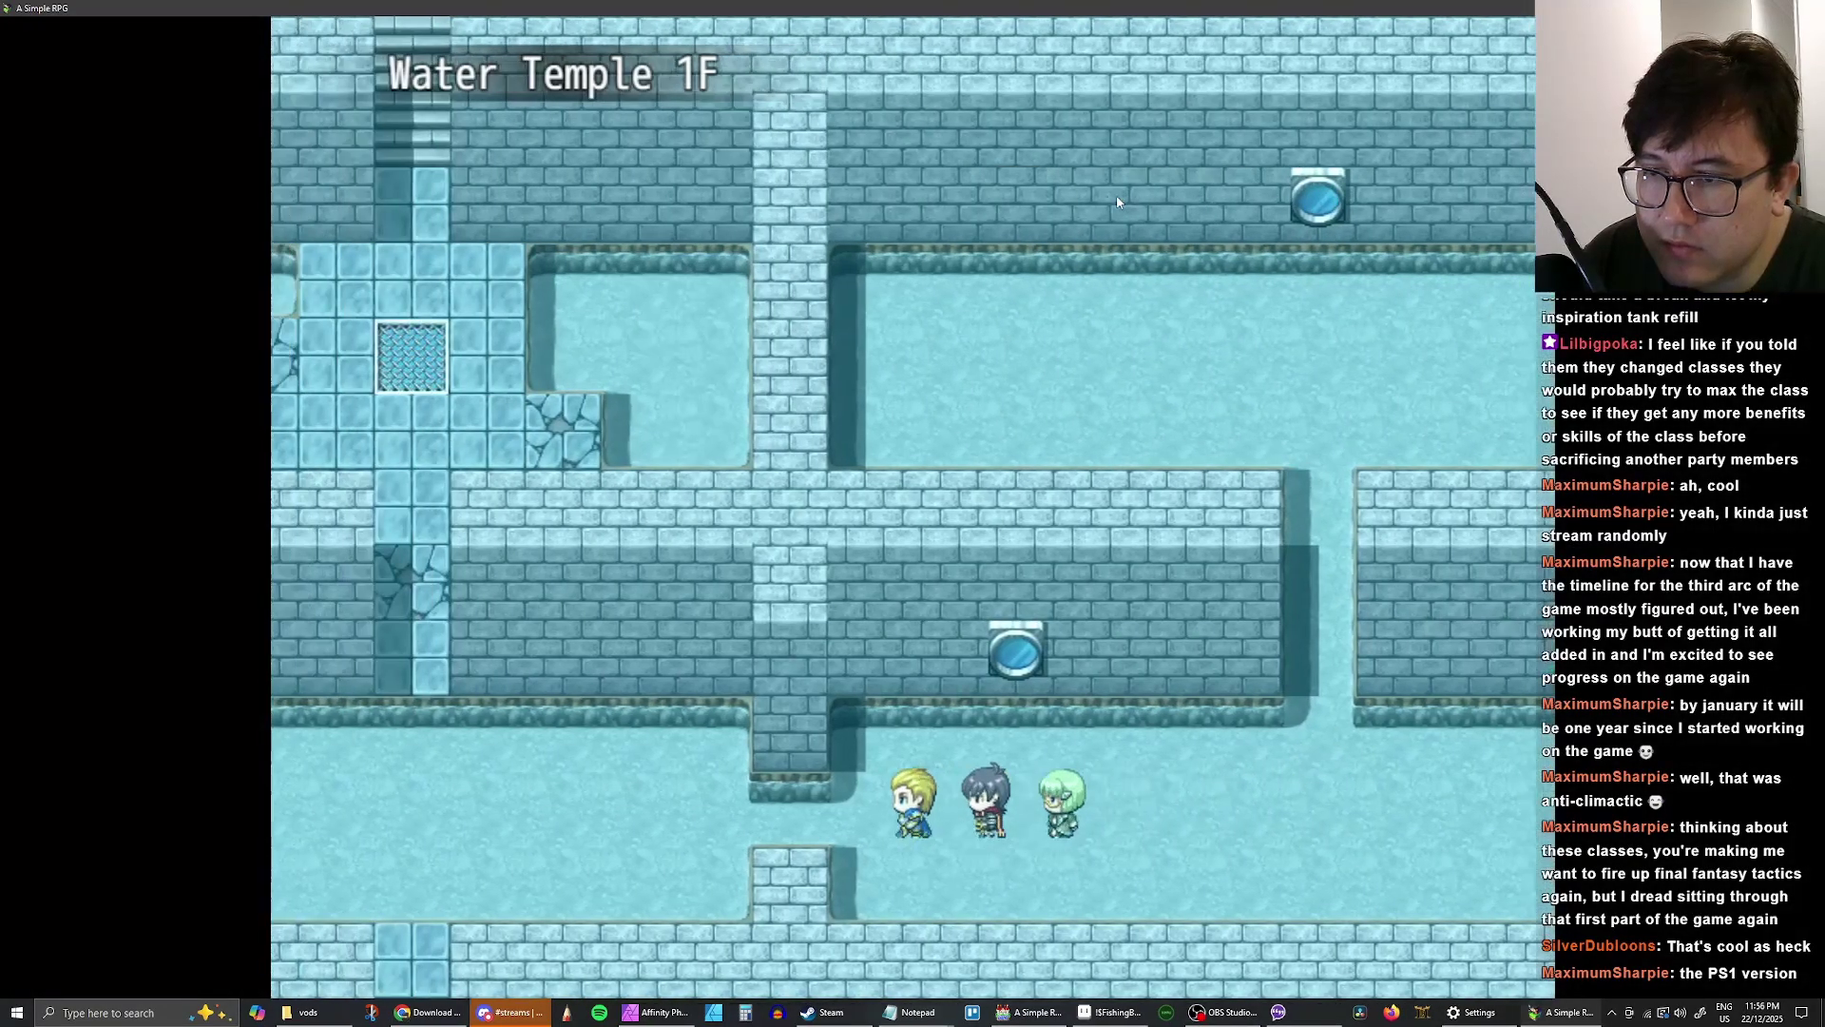
pyautogui.press('Up')
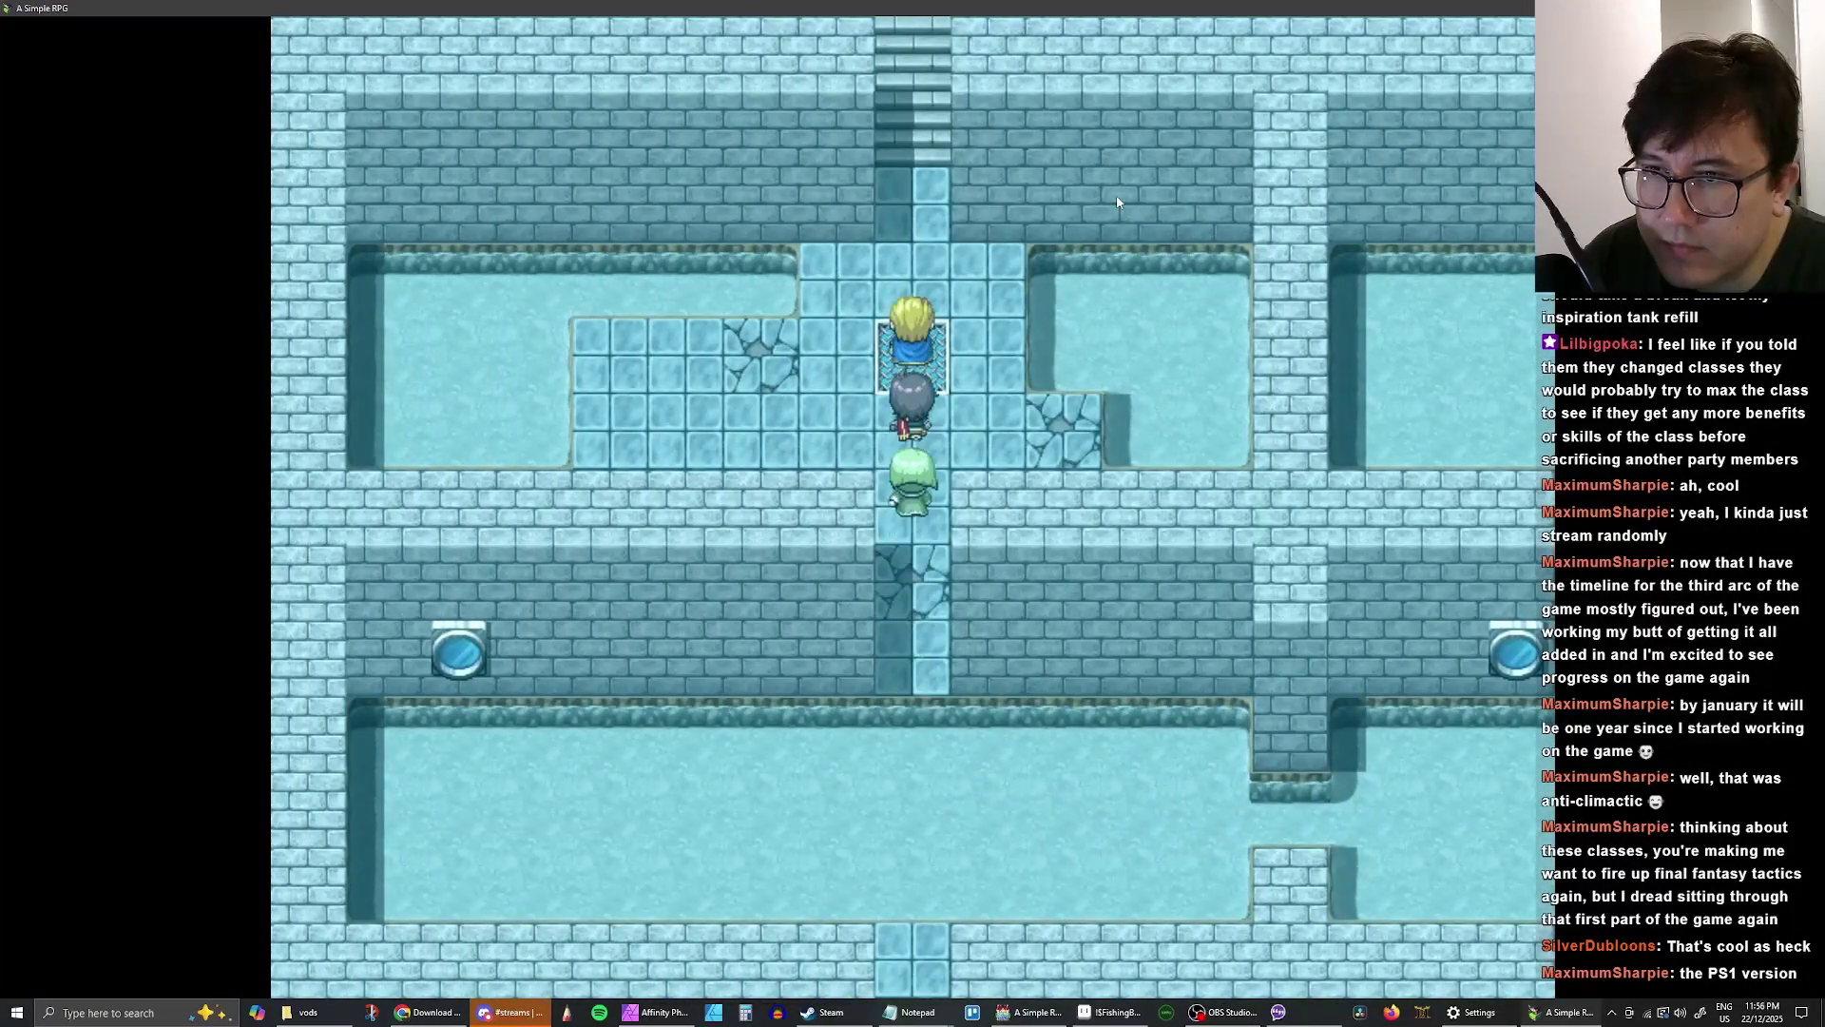
pyautogui.press('Up')
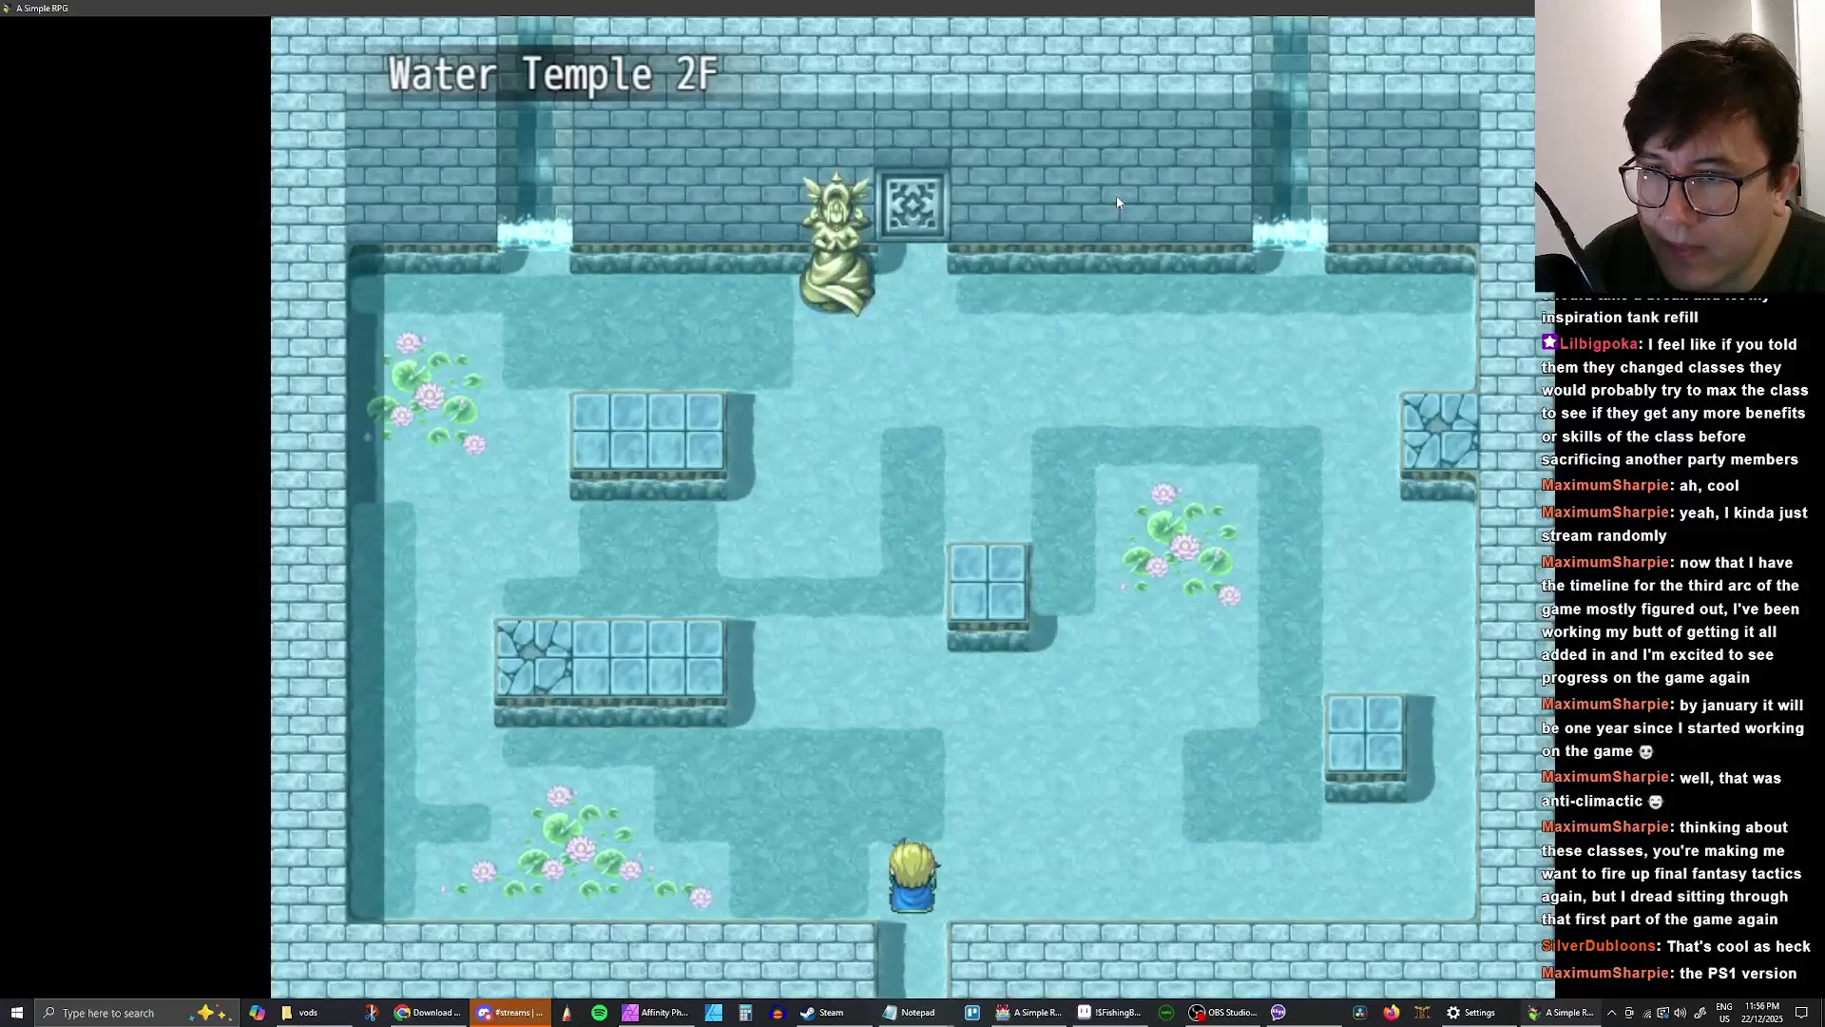
# - Walk the party to the sealed door beside the 2F statue, advance the dialogue and open the door
pyautogui.press('Up')
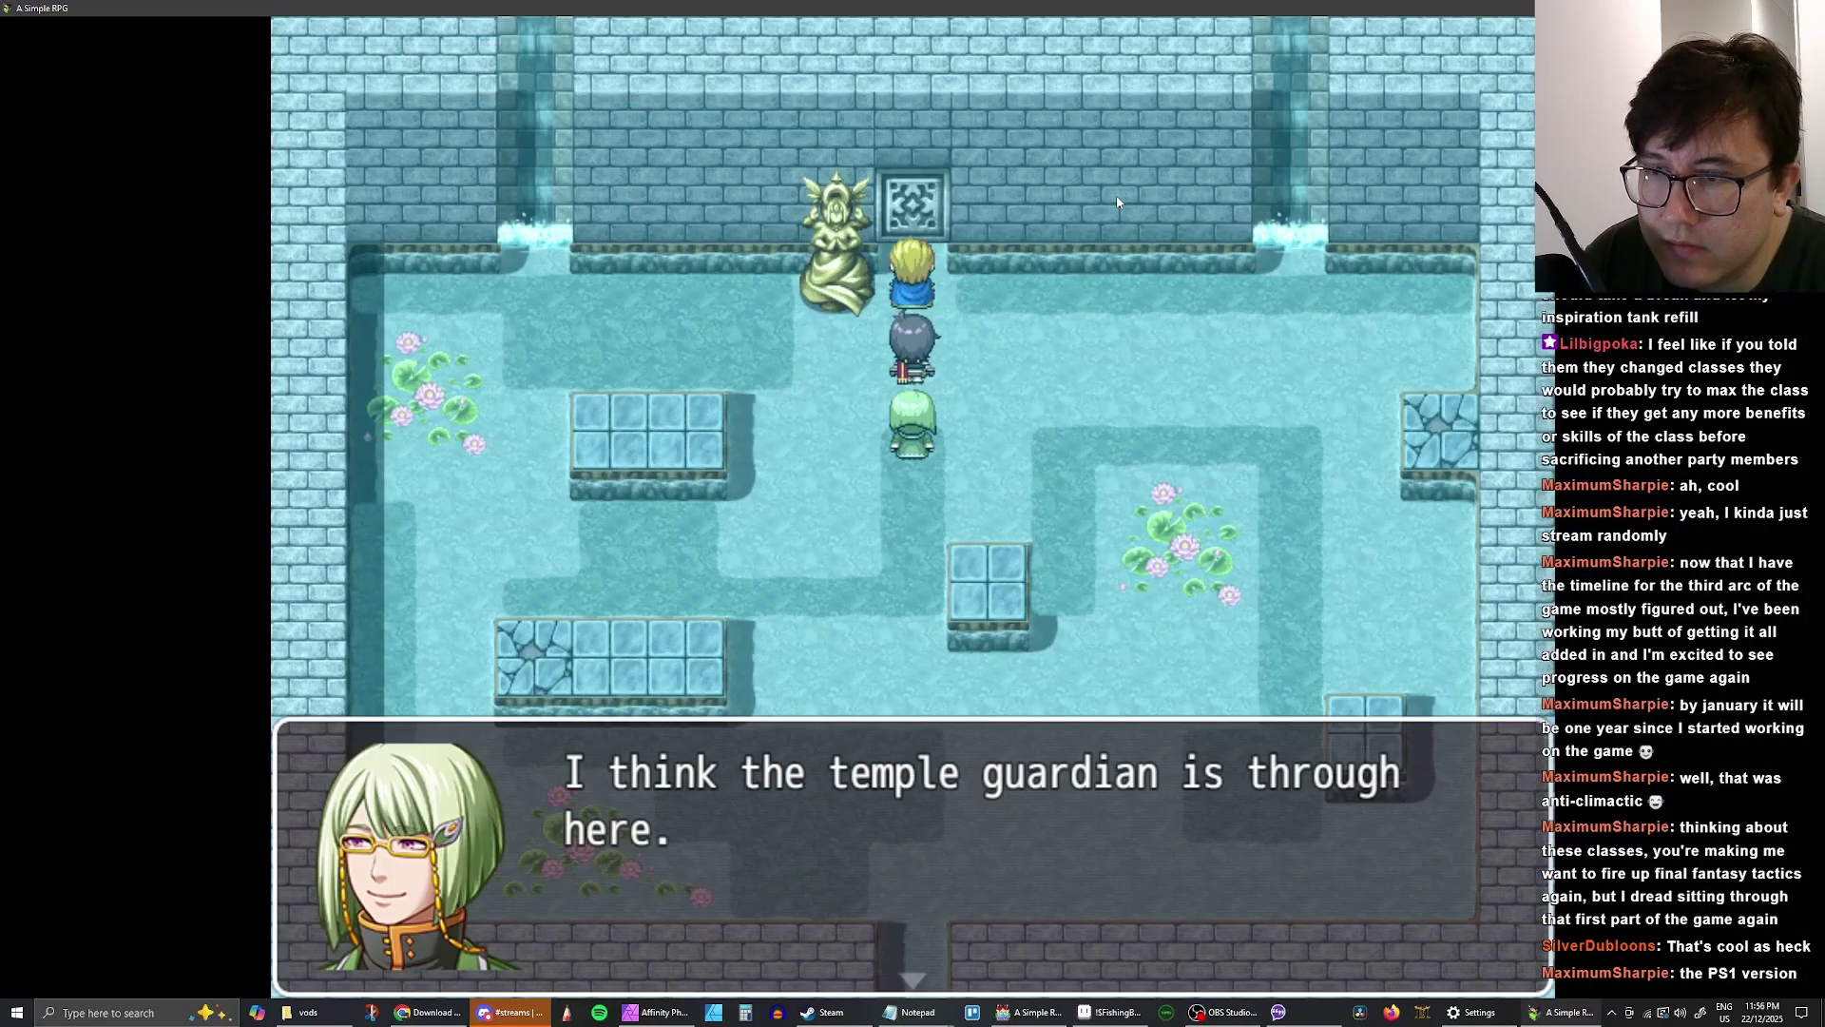
pyautogui.press('Return')
pyautogui.press('Return')
pyautogui.press('Return')
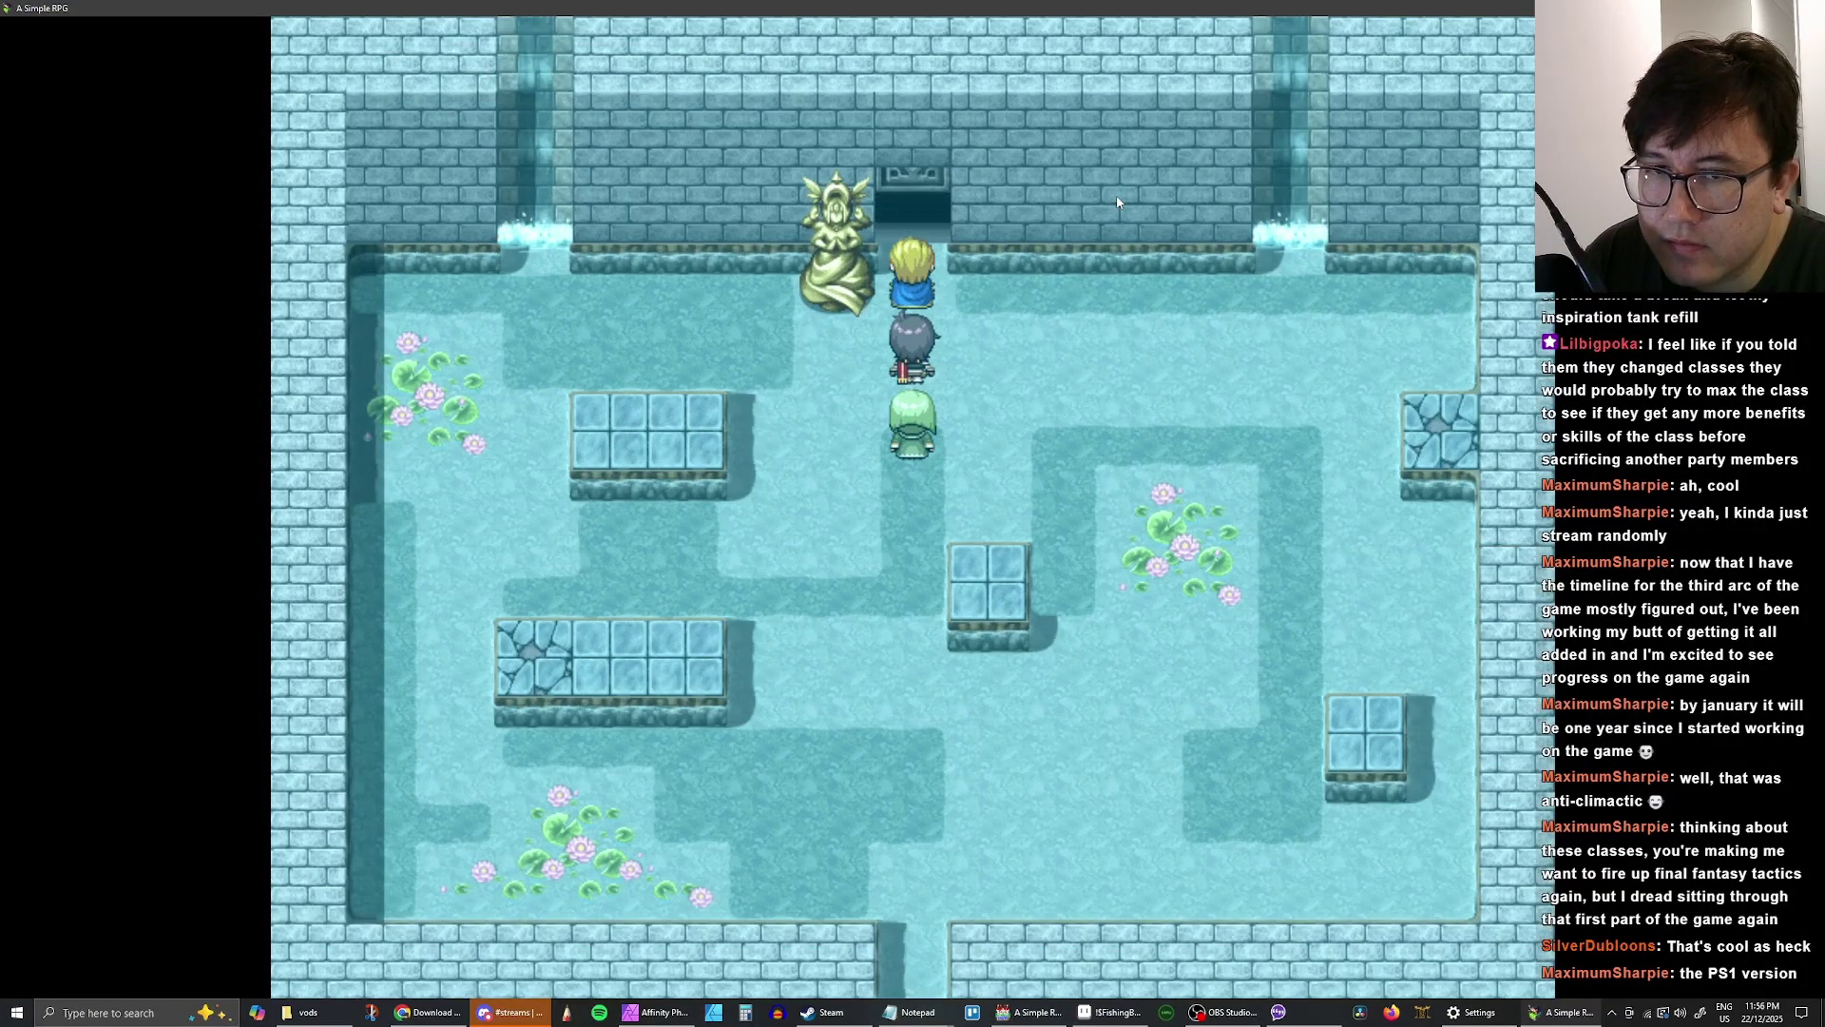
# - Enter the water crystal chamber and advance the dialogue to the choice of who will be offered to the temple
pyautogui.press('Up')
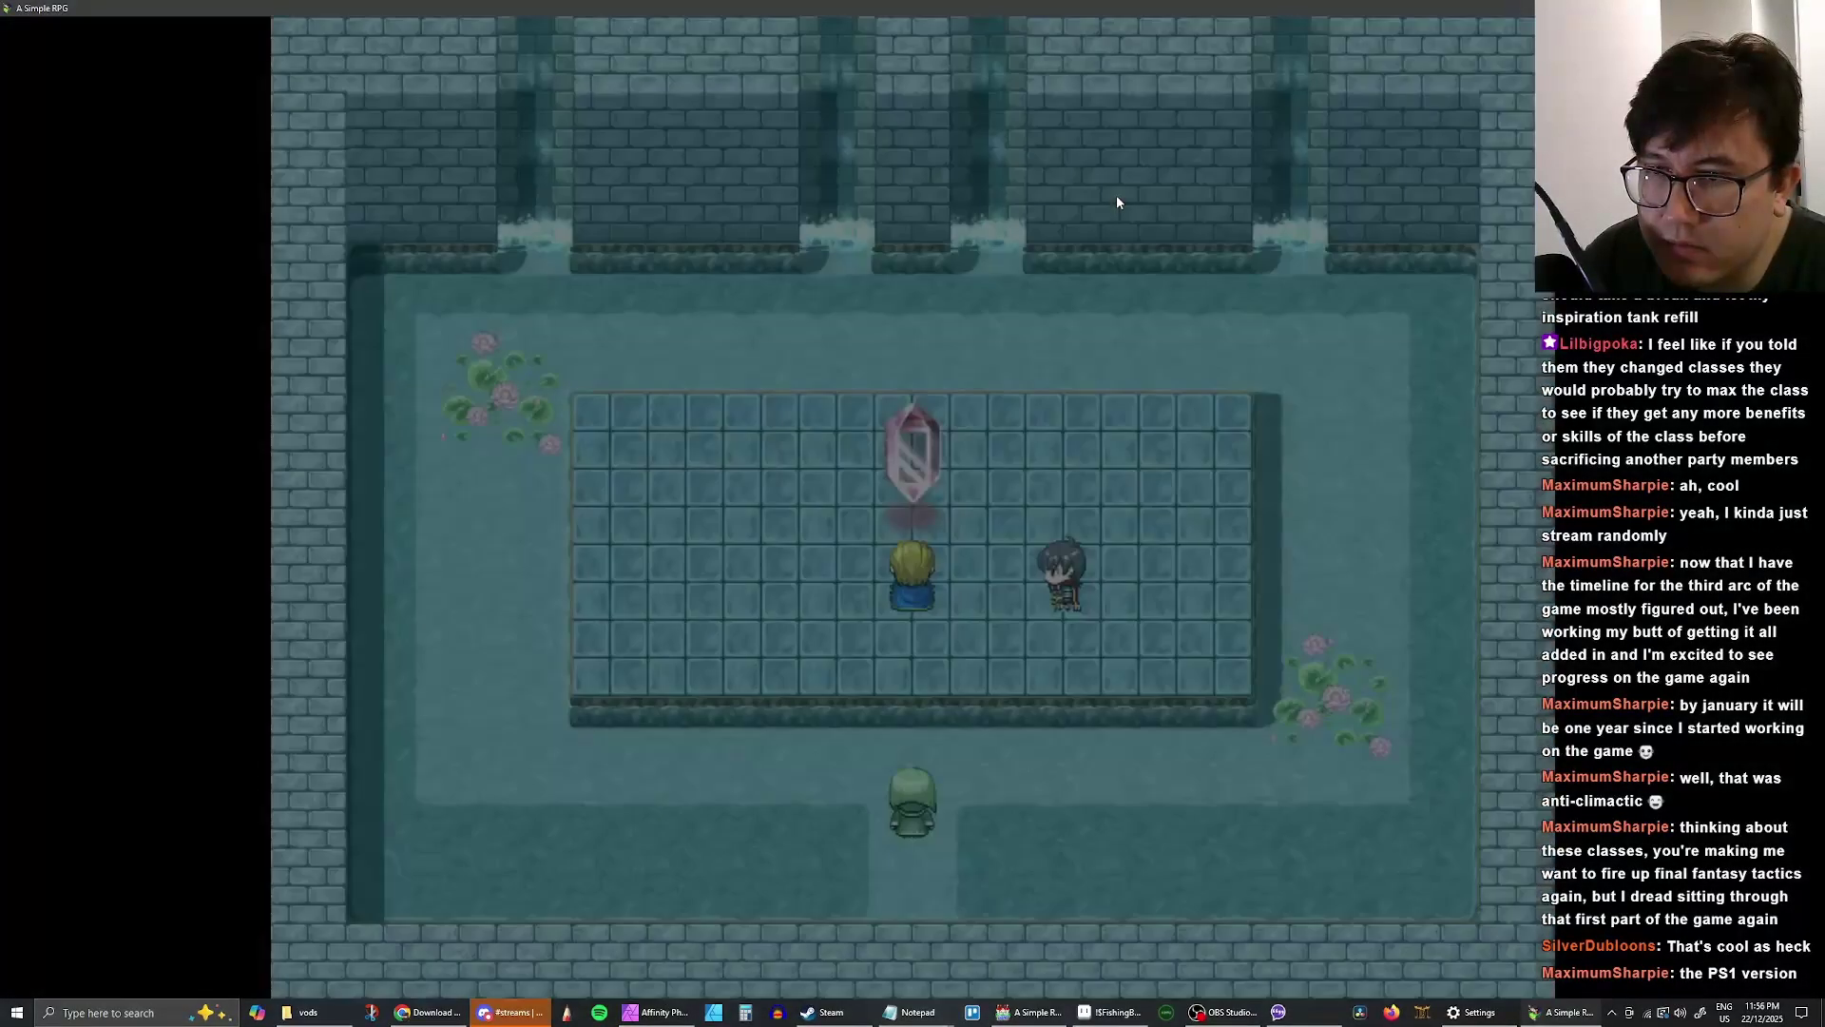
pyautogui.press('Return')
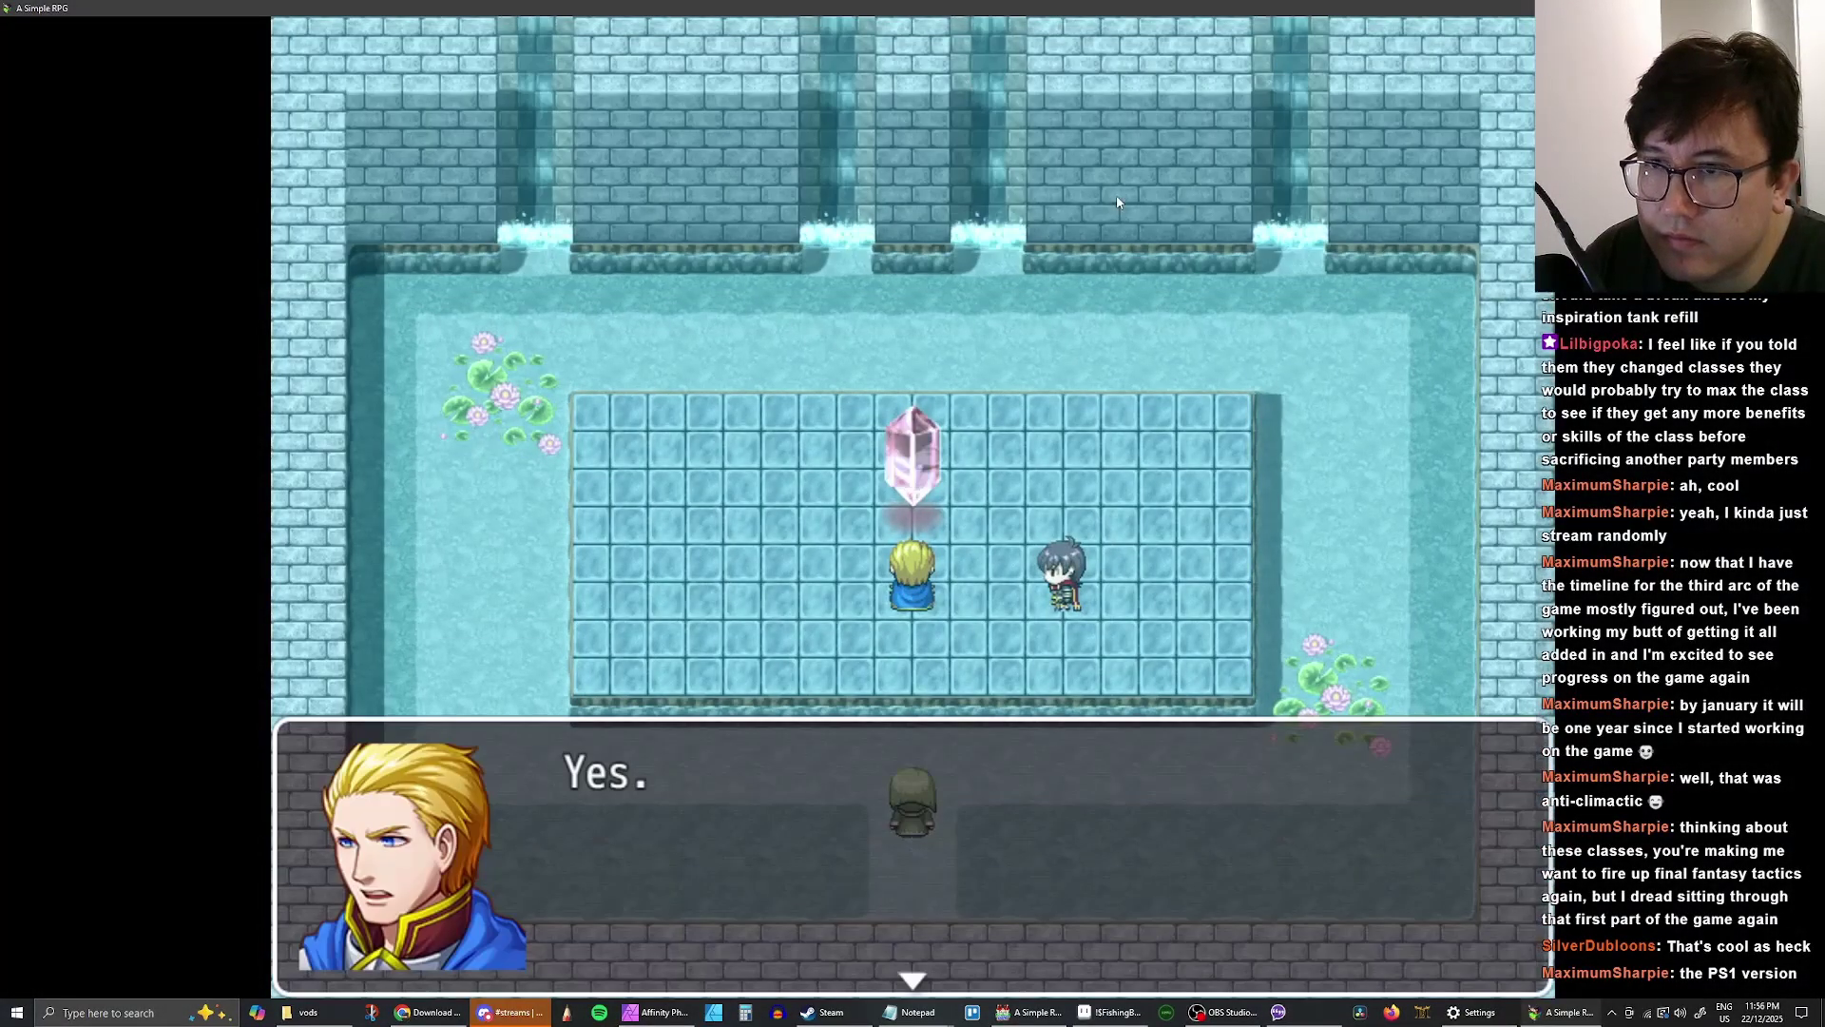
pyautogui.press('Return')
pyautogui.press('Return')
pyautogui.press('Return')
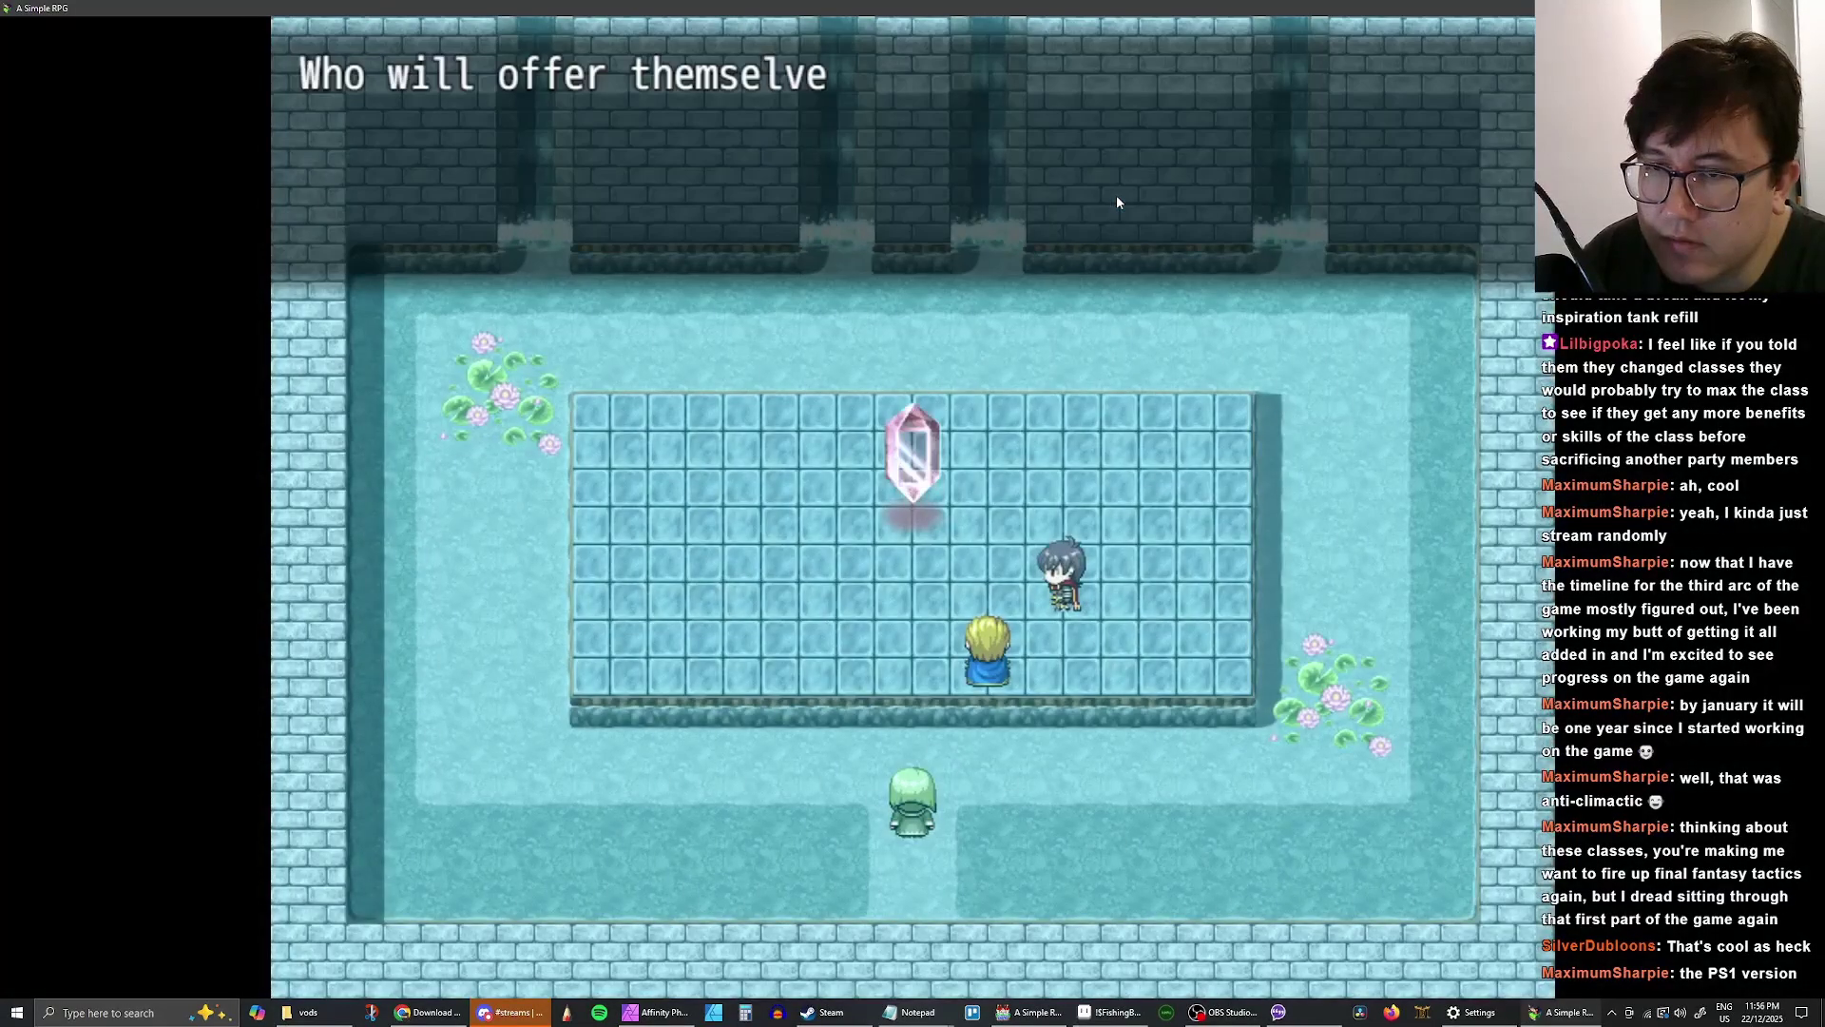
# - Choose Cleric as the offering to the water temple and advance the dialogue until the party is back in Hub Town
pyautogui.press('Down')
pyautogui.press('Up')
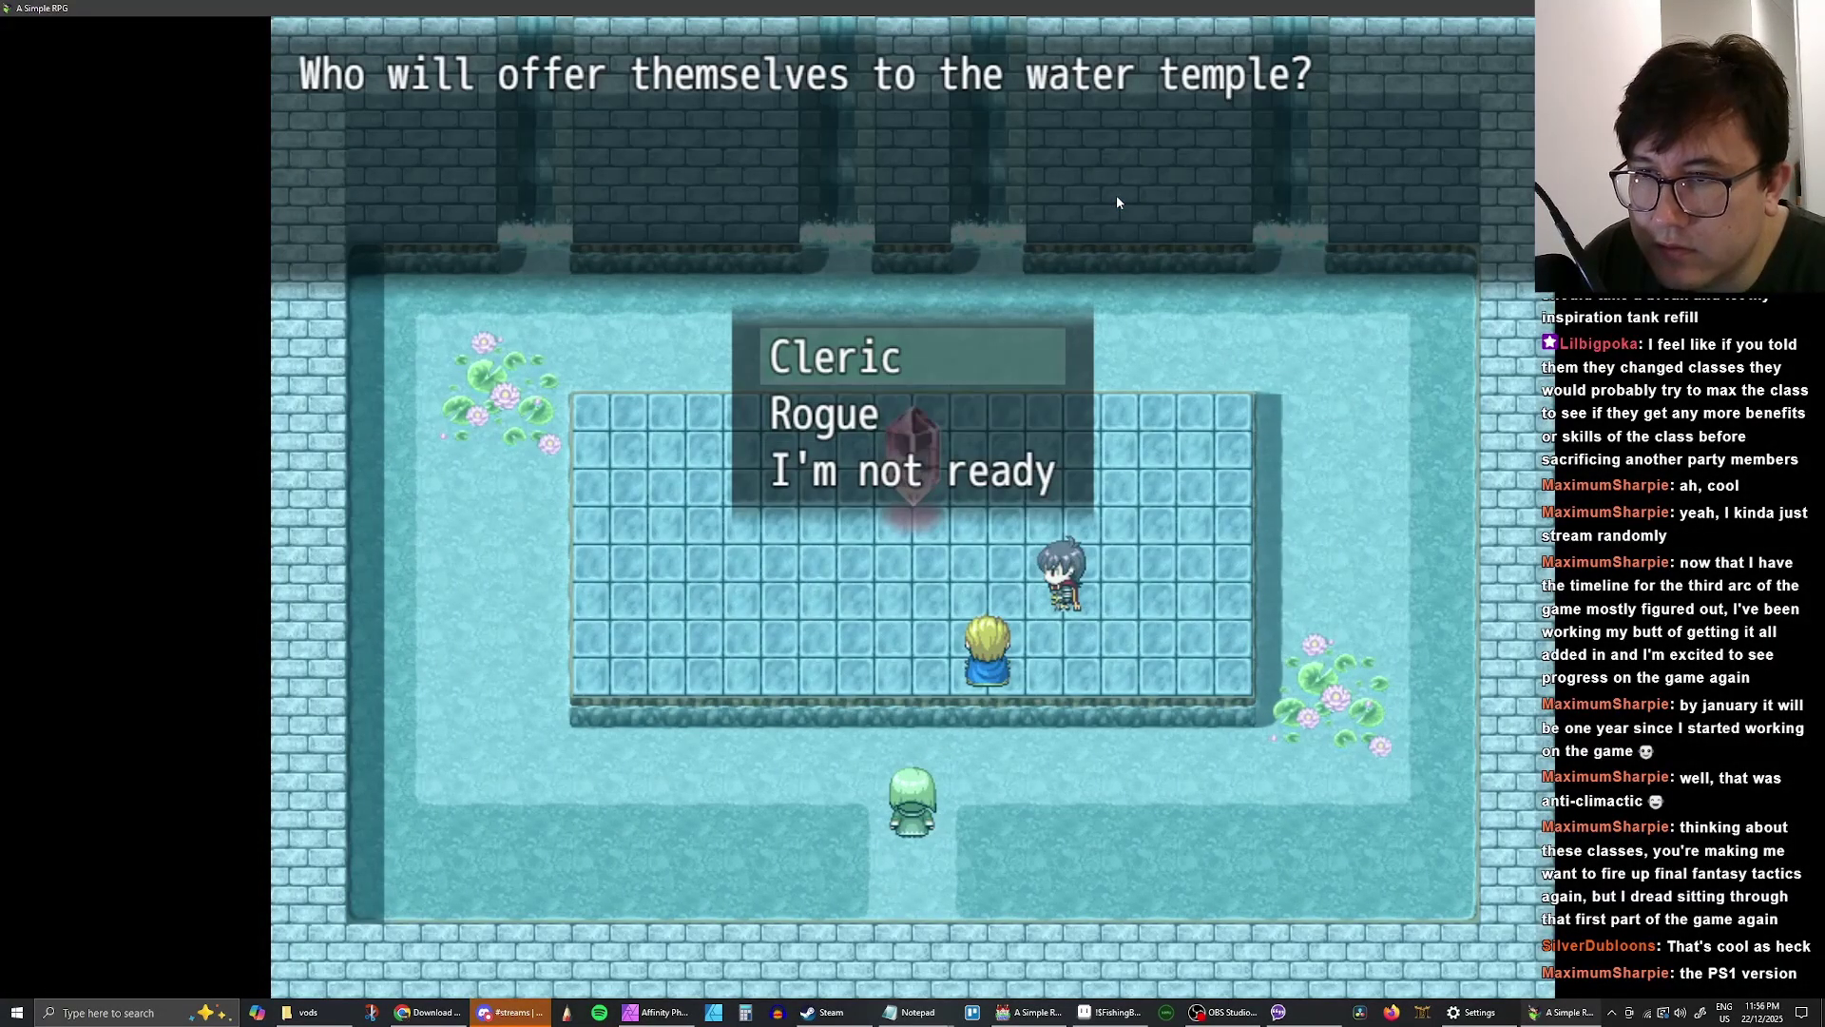
pyautogui.press('Down')
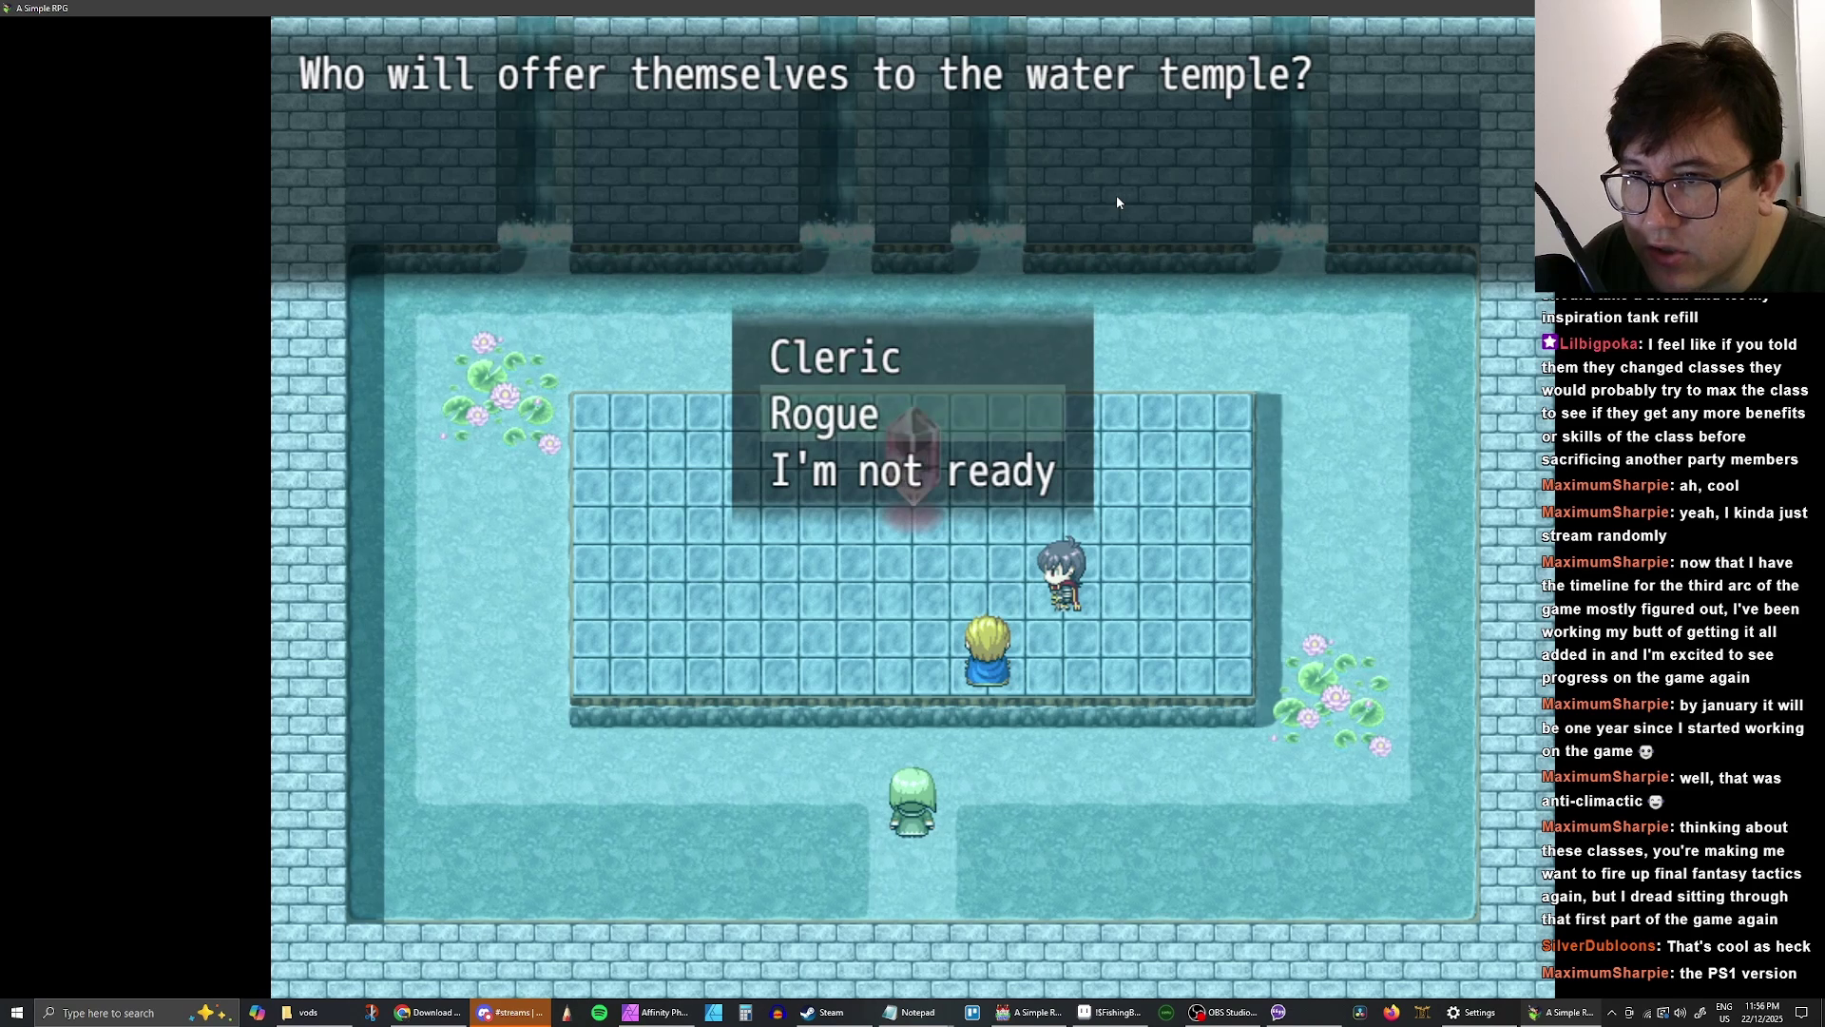
pyautogui.press('Up')
pyautogui.press('Down')
pyautogui.press('Up')
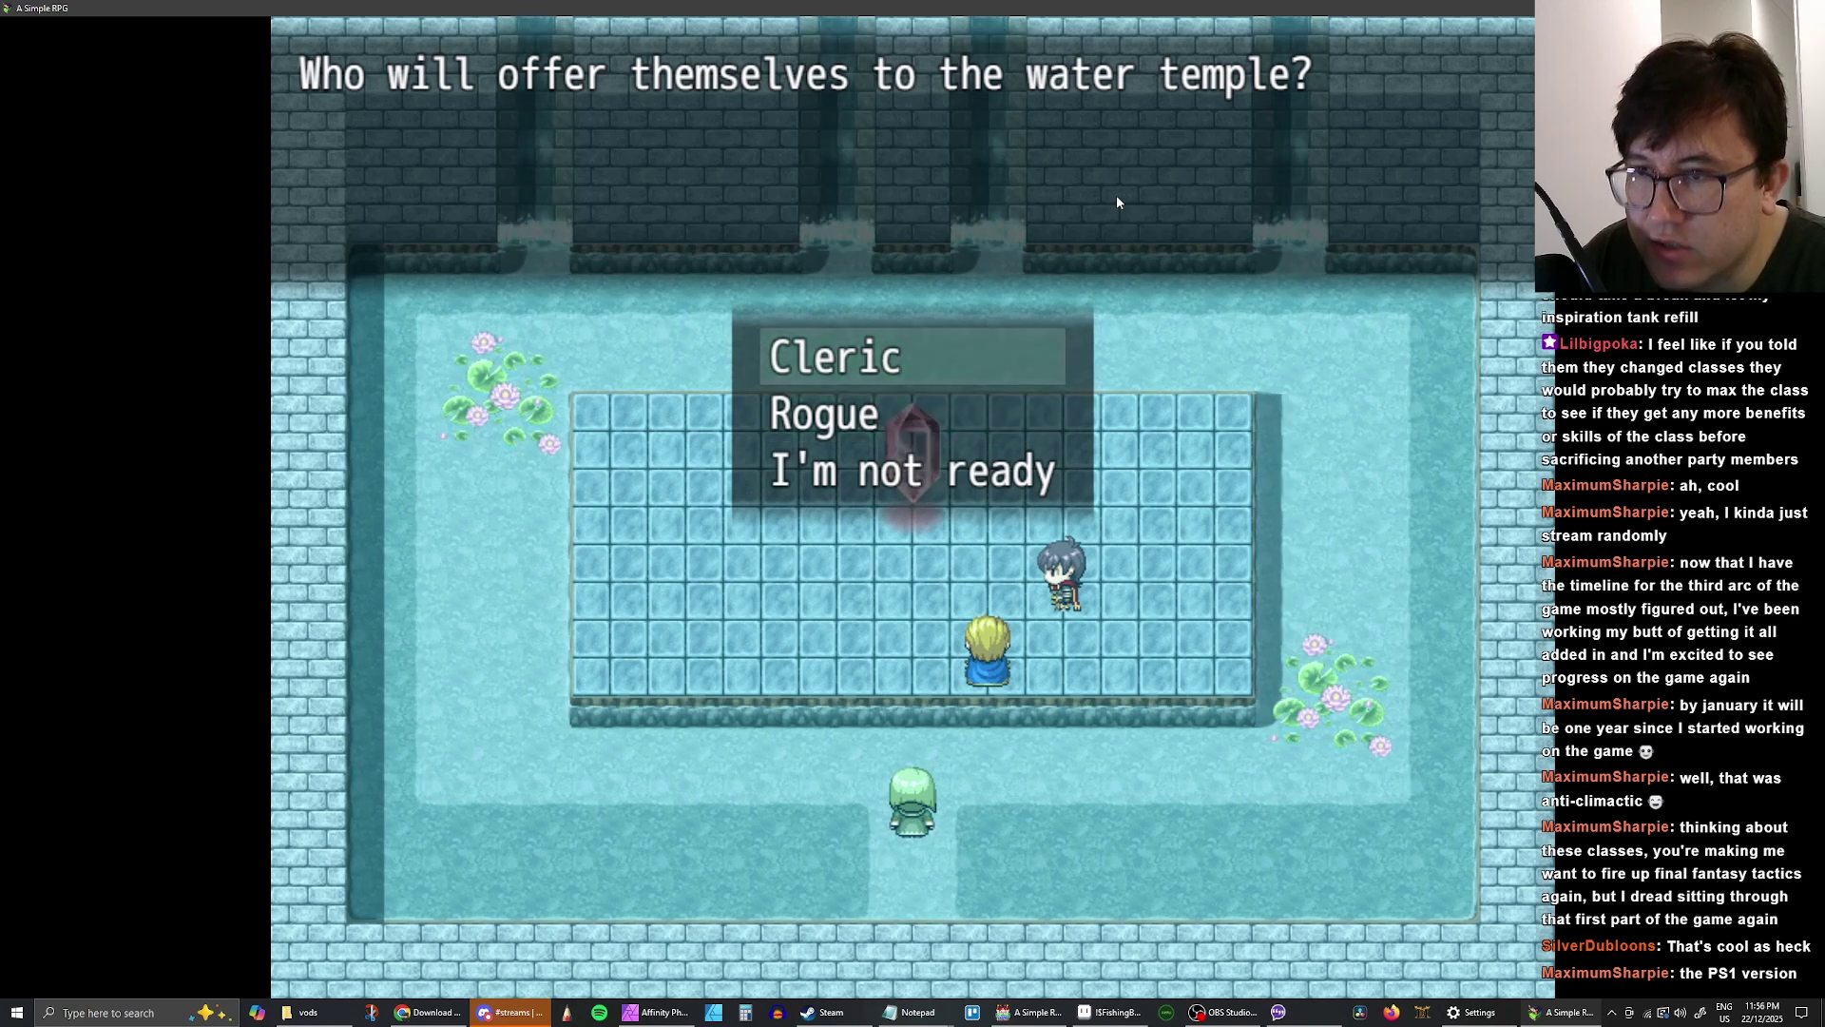
pyautogui.press('Return')
pyautogui.press('Return')
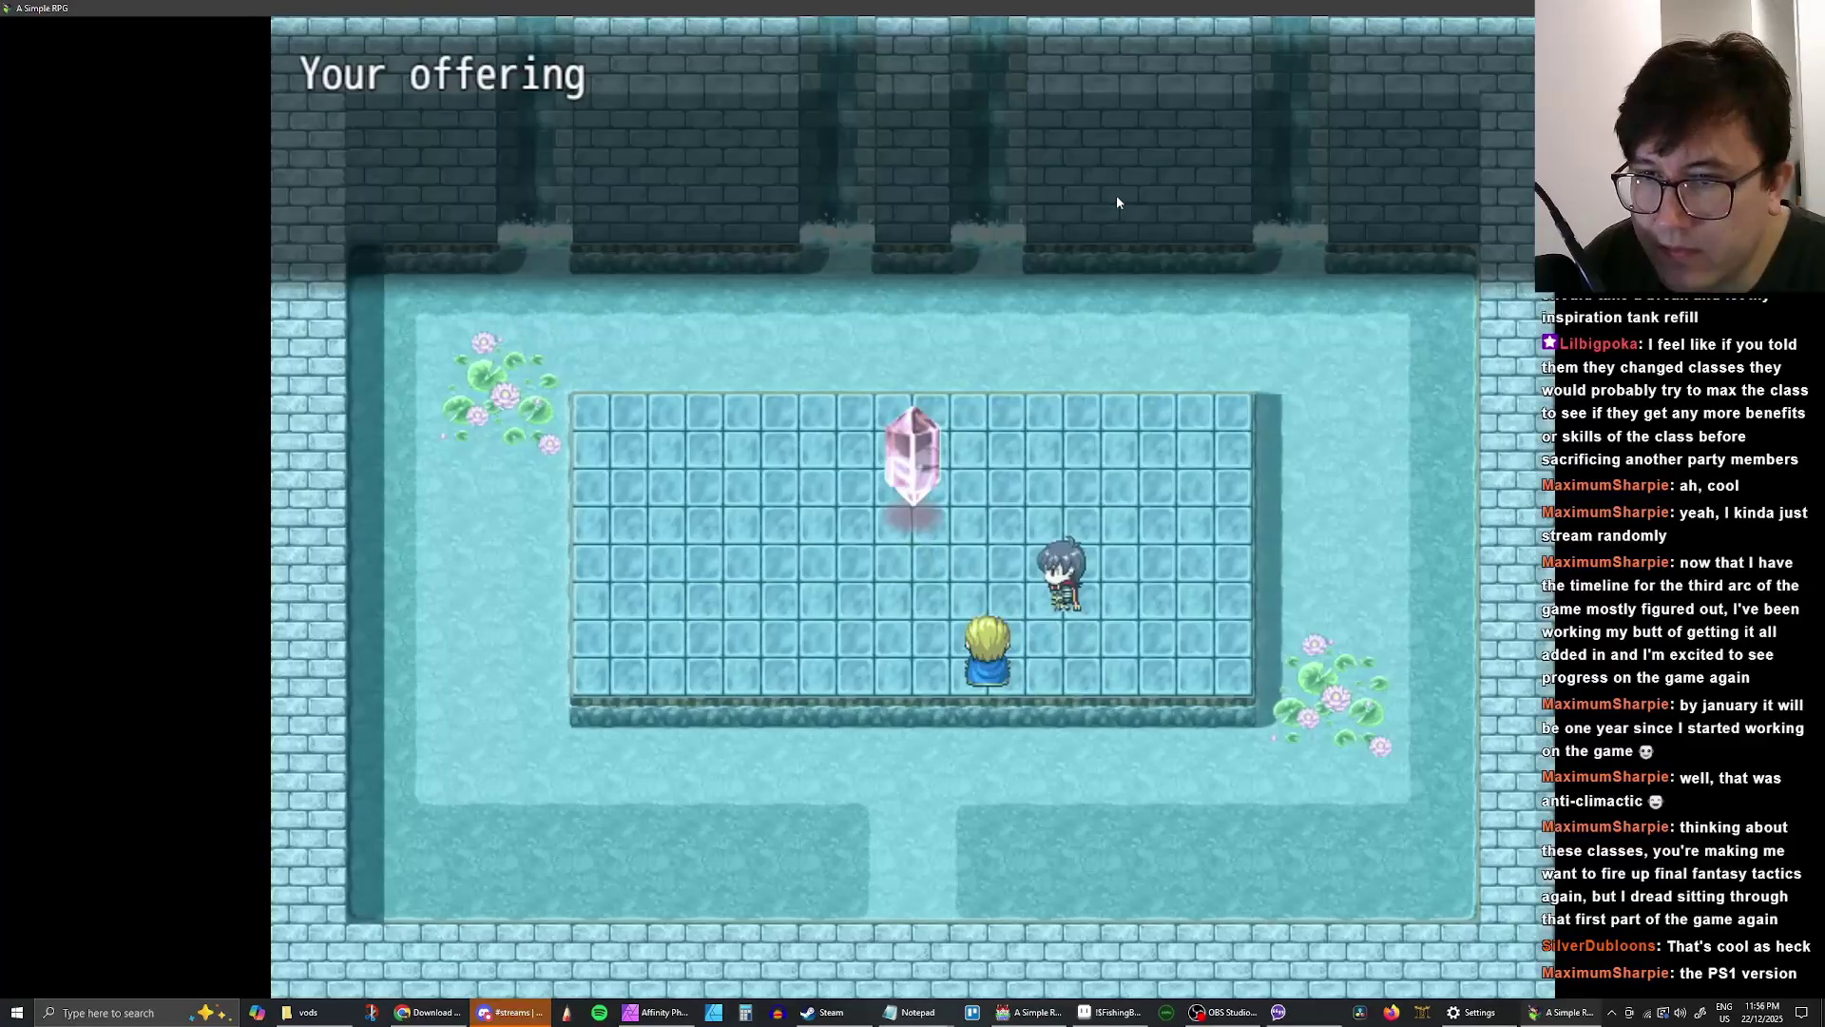
pyautogui.press('Return')
pyautogui.press('Return')
pyautogui.press('Return')
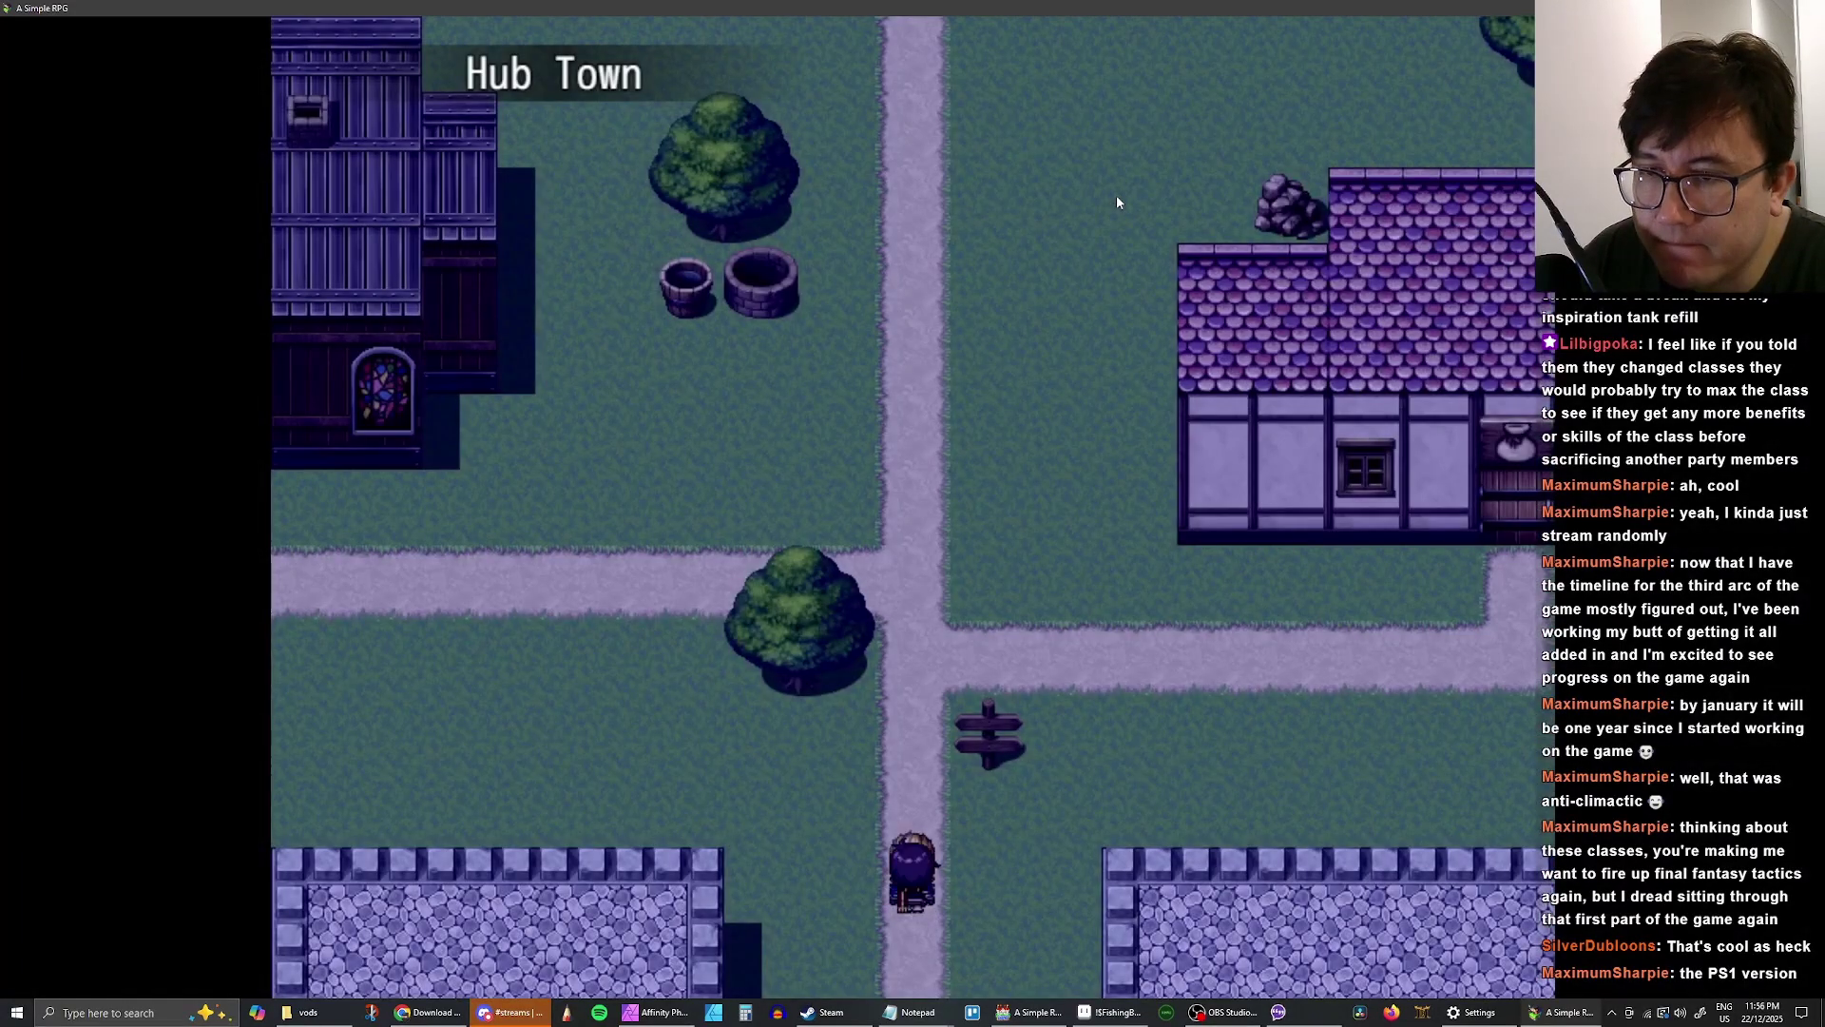
# - Walk the party up the path to the junction and check the Knight's class in the party menu
pyautogui.press('Up')
pyautogui.press('Escape')
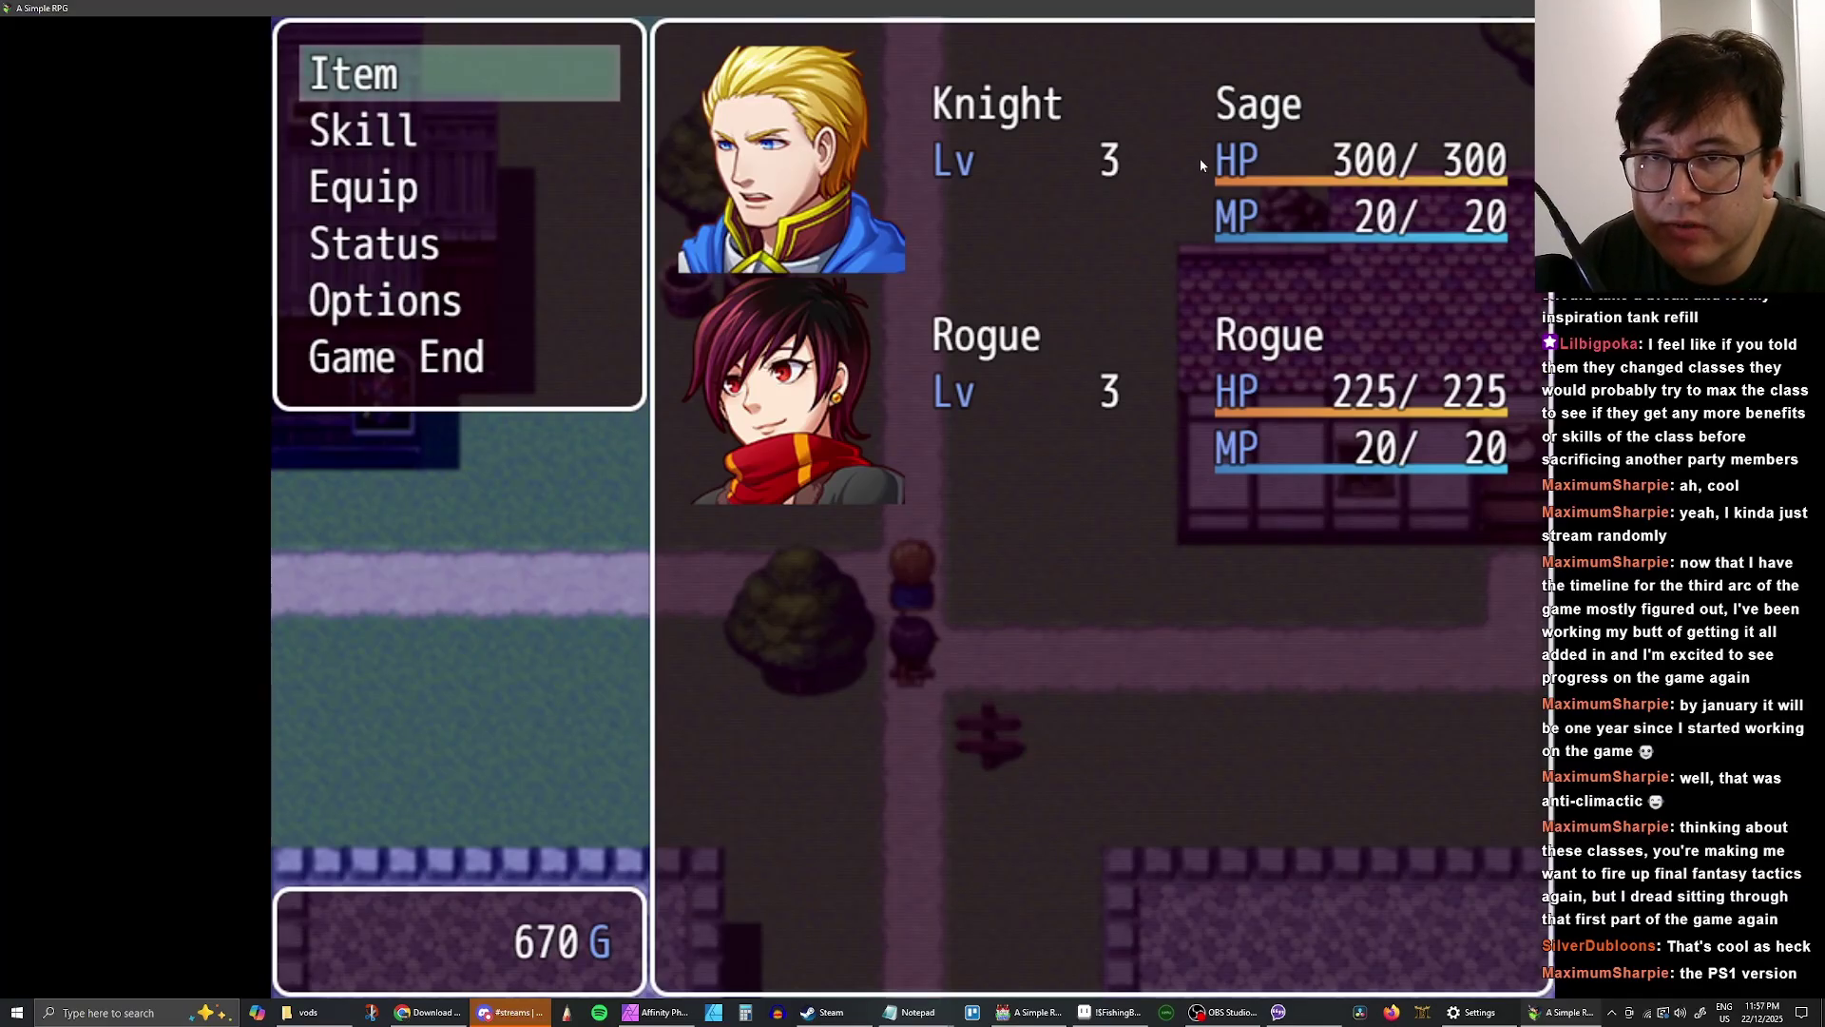
pyautogui.press('Escape')
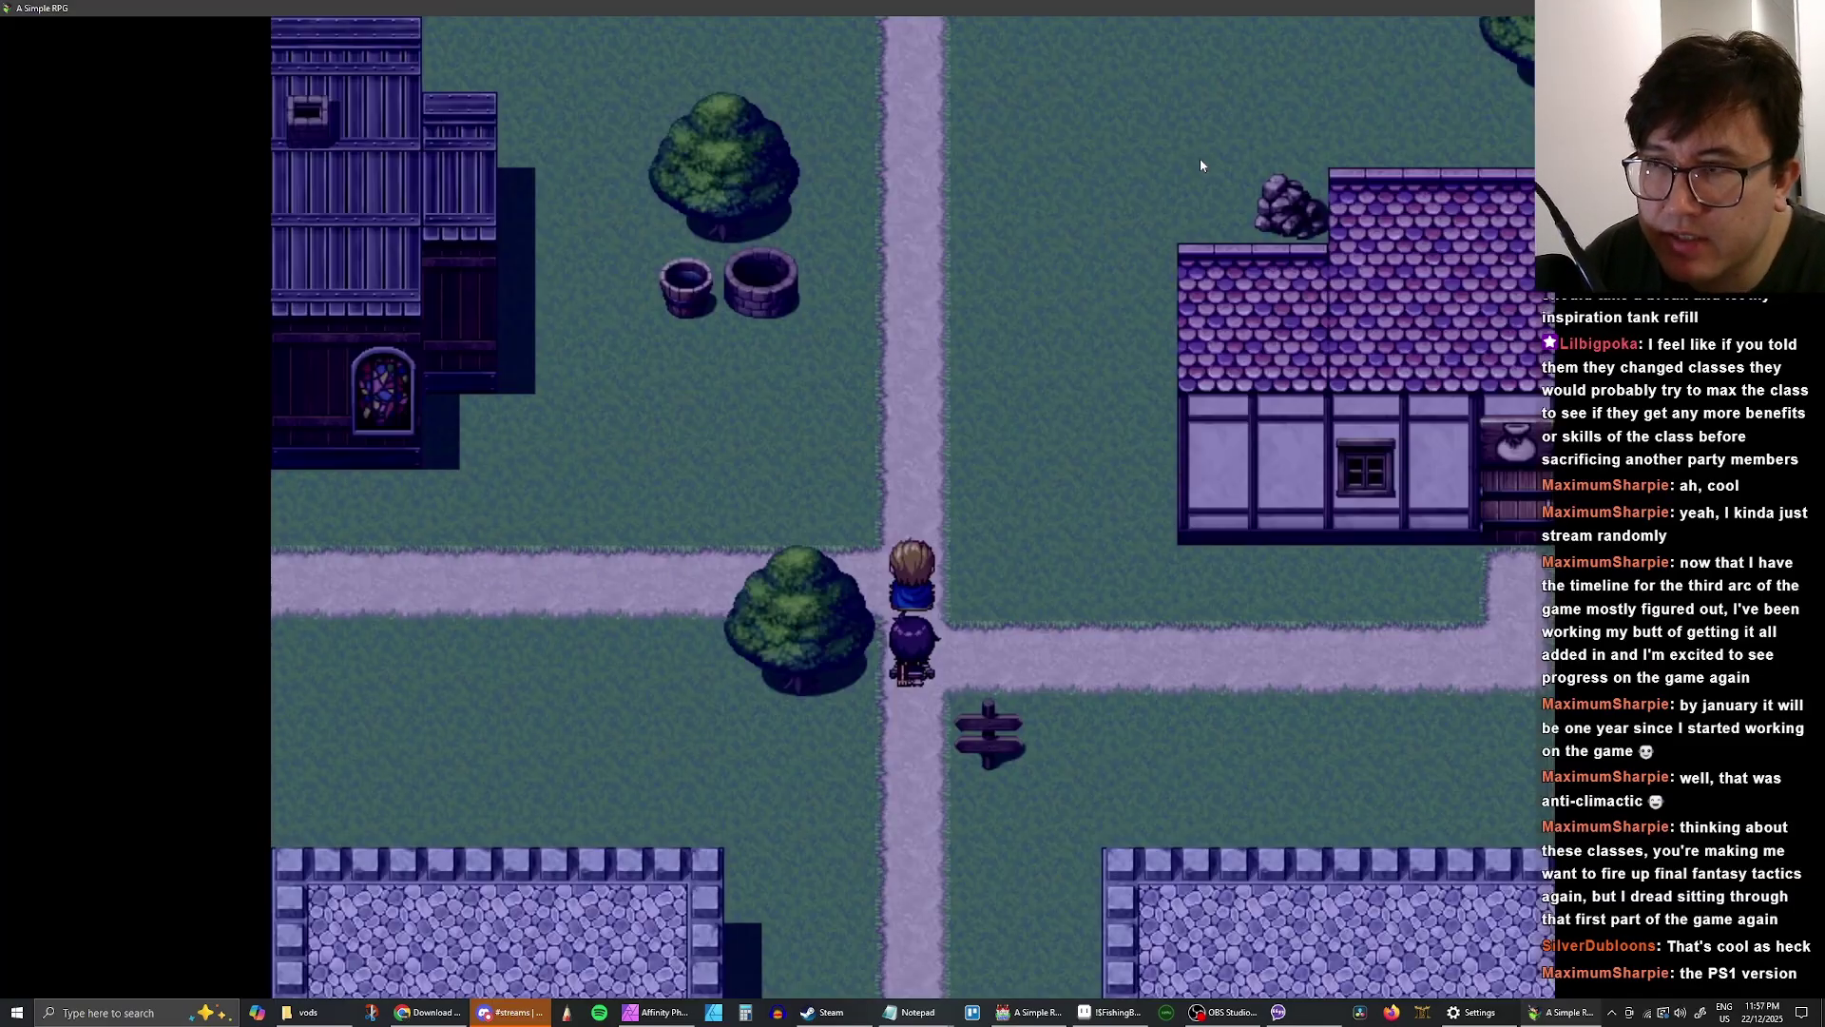
# - Walk the party north through Hub Town at night and east past the blue-roofed house into the eastern district
pyautogui.press('Left')
pyautogui.press('Right')
pyautogui.press('Up')
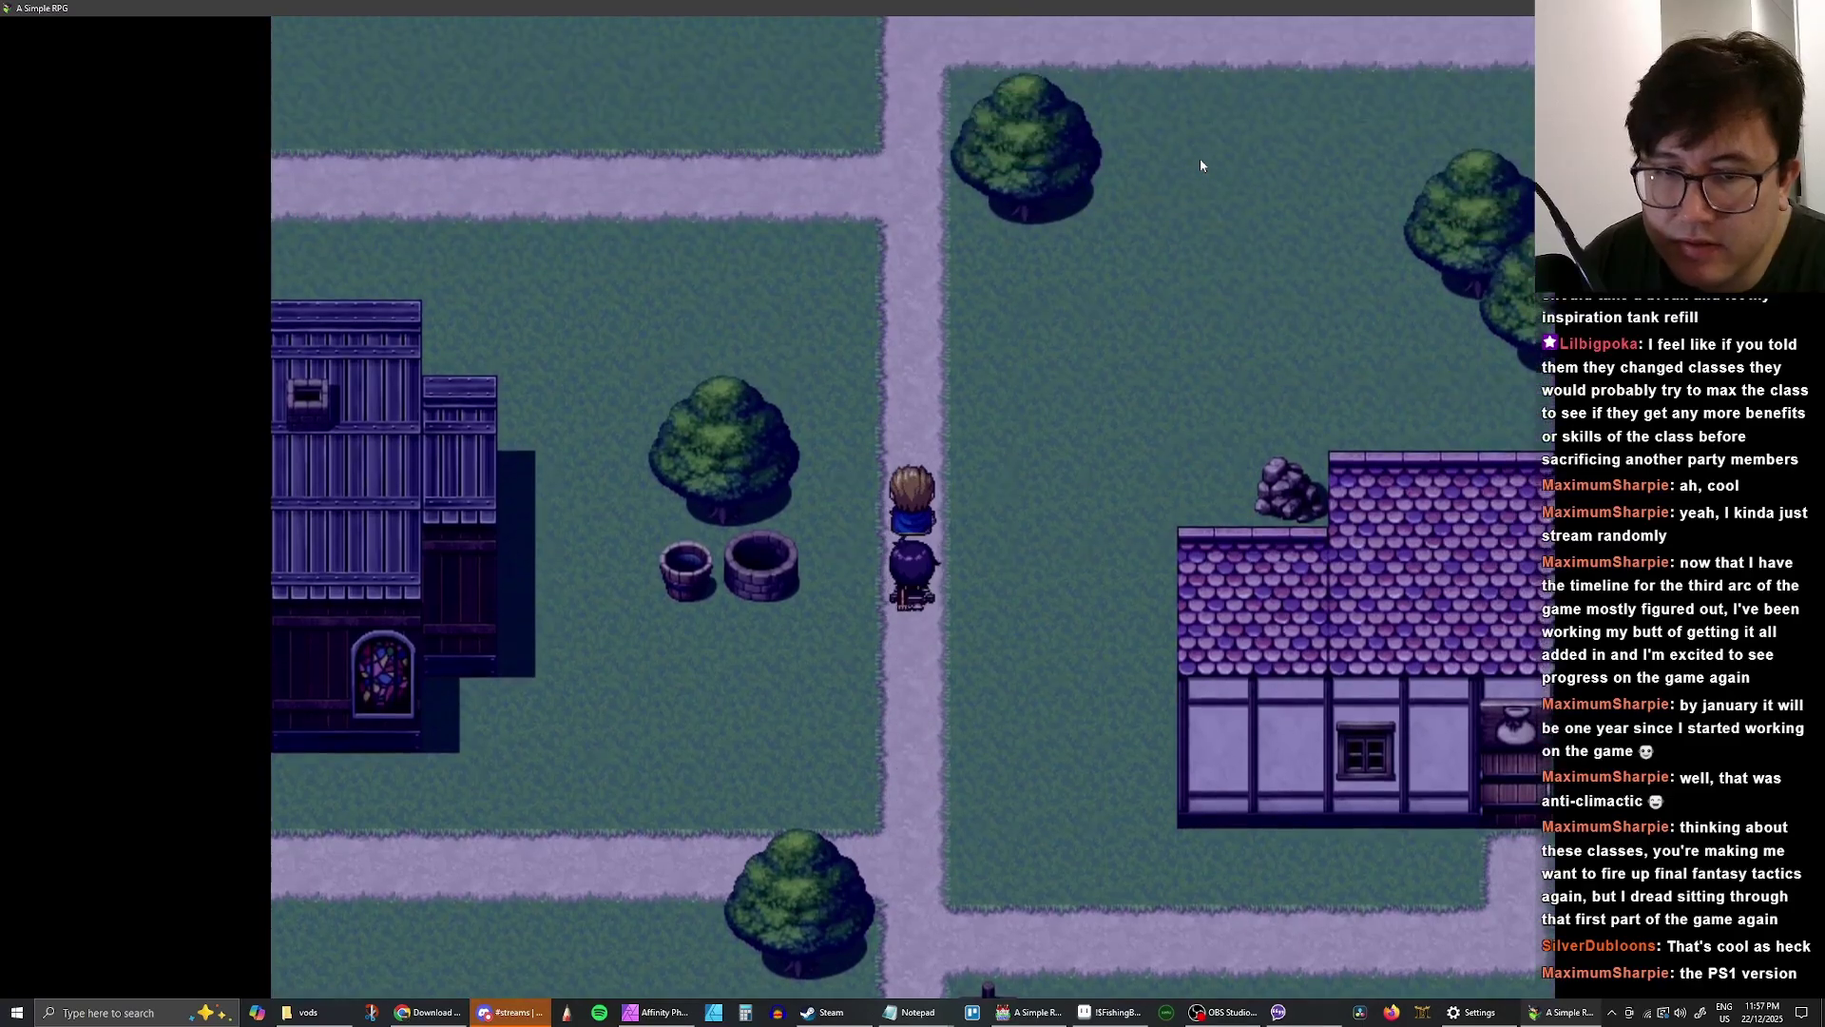
pyautogui.press('Right')
pyautogui.press('Right')
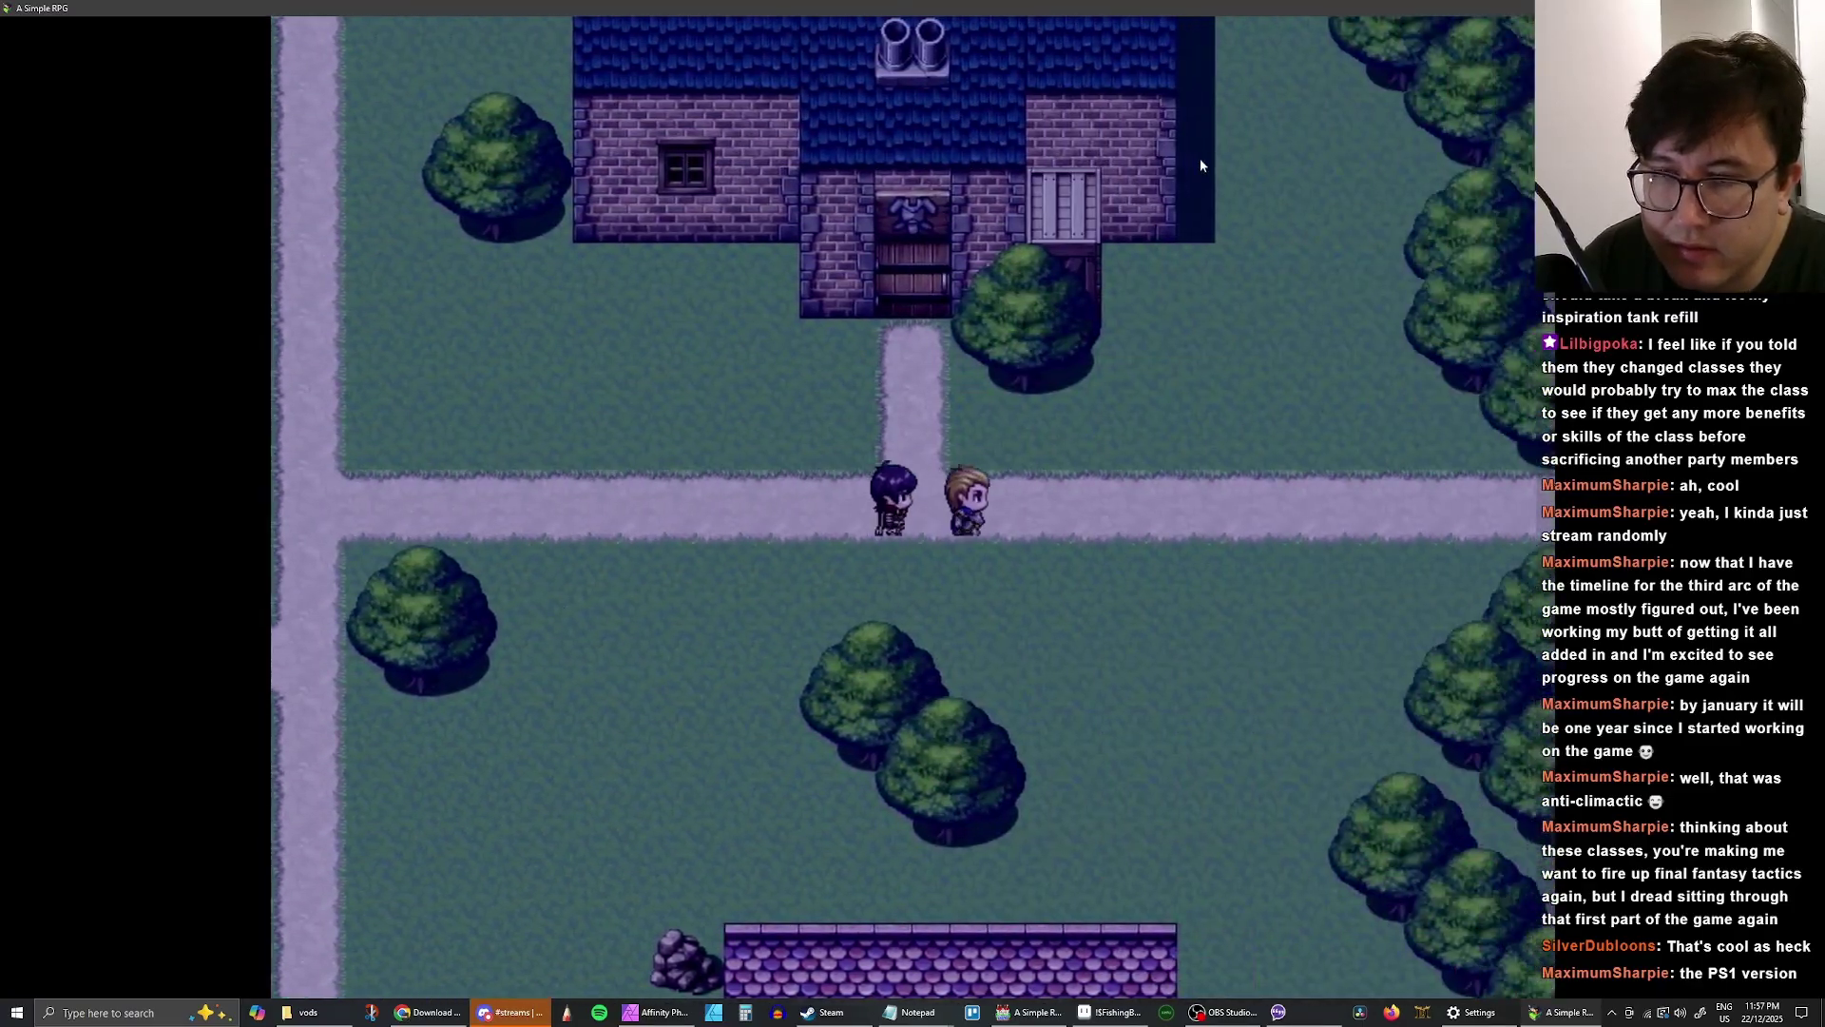
pyautogui.press('Right')
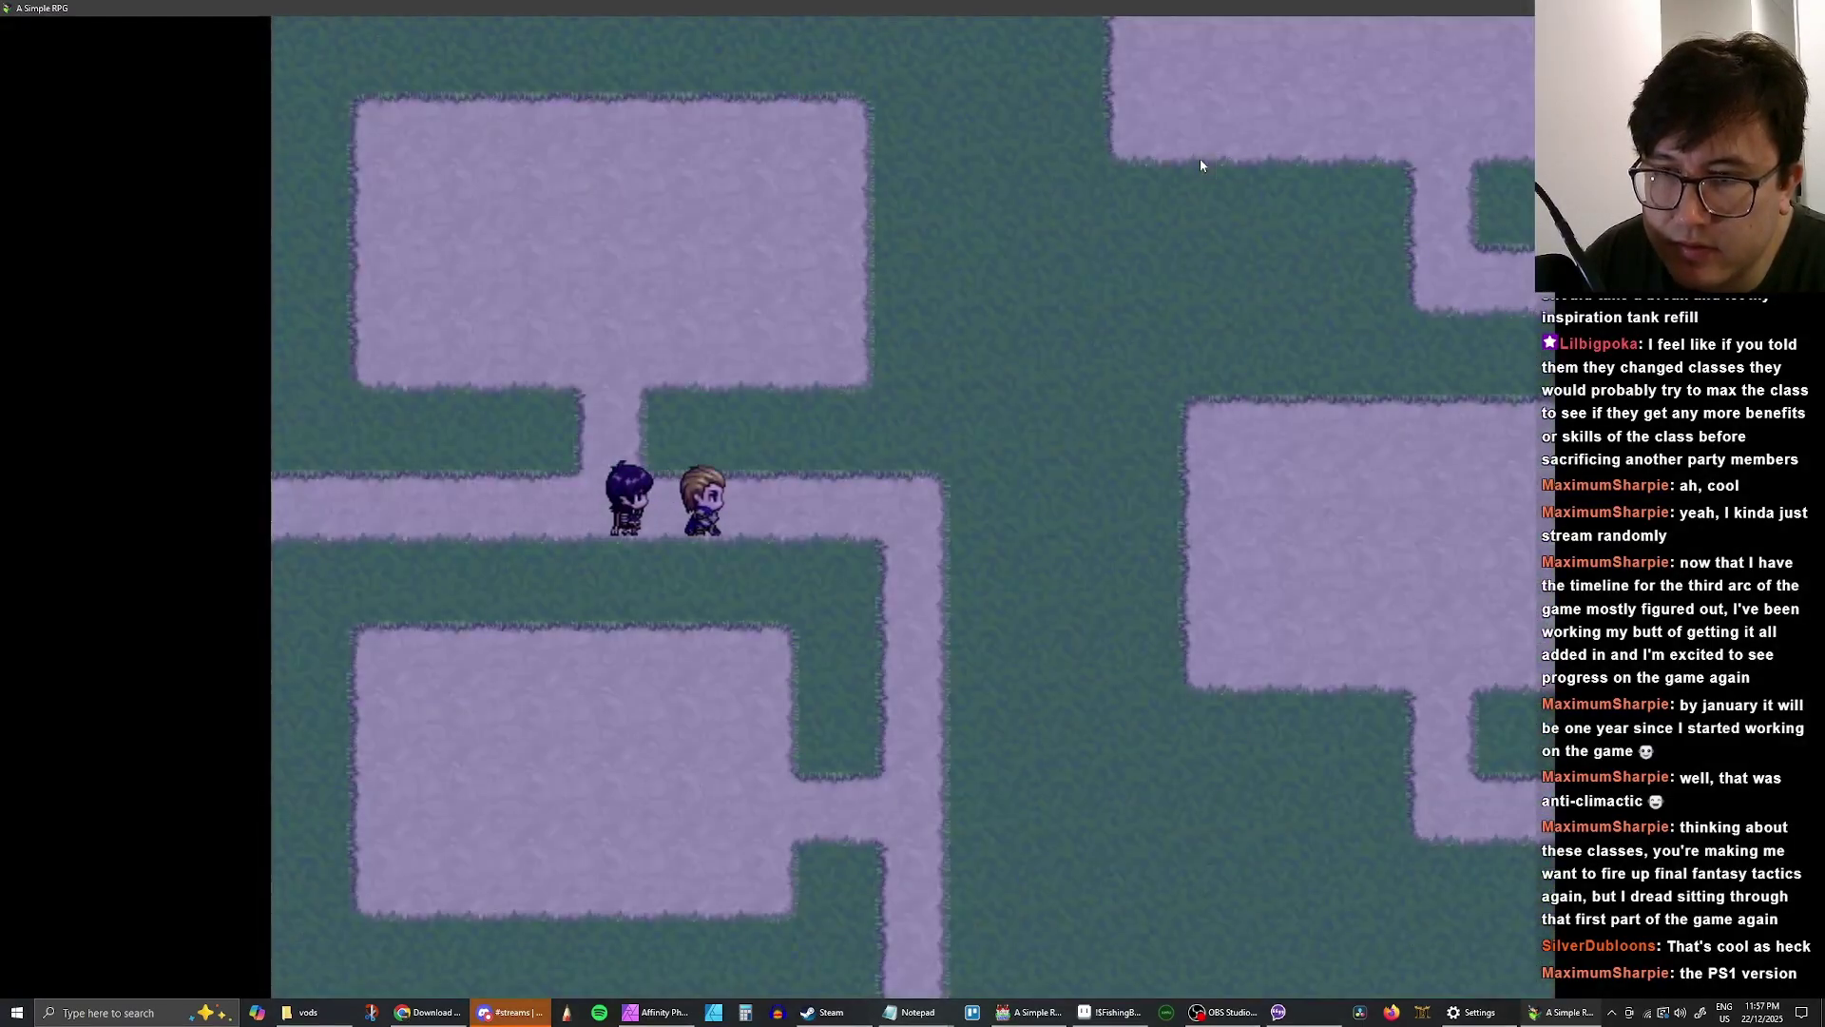
# - Take the party across the eastern district into The Holy Cup tavern and advance the dialogue there
pyautogui.press('Right')
pyautogui.press('Up')
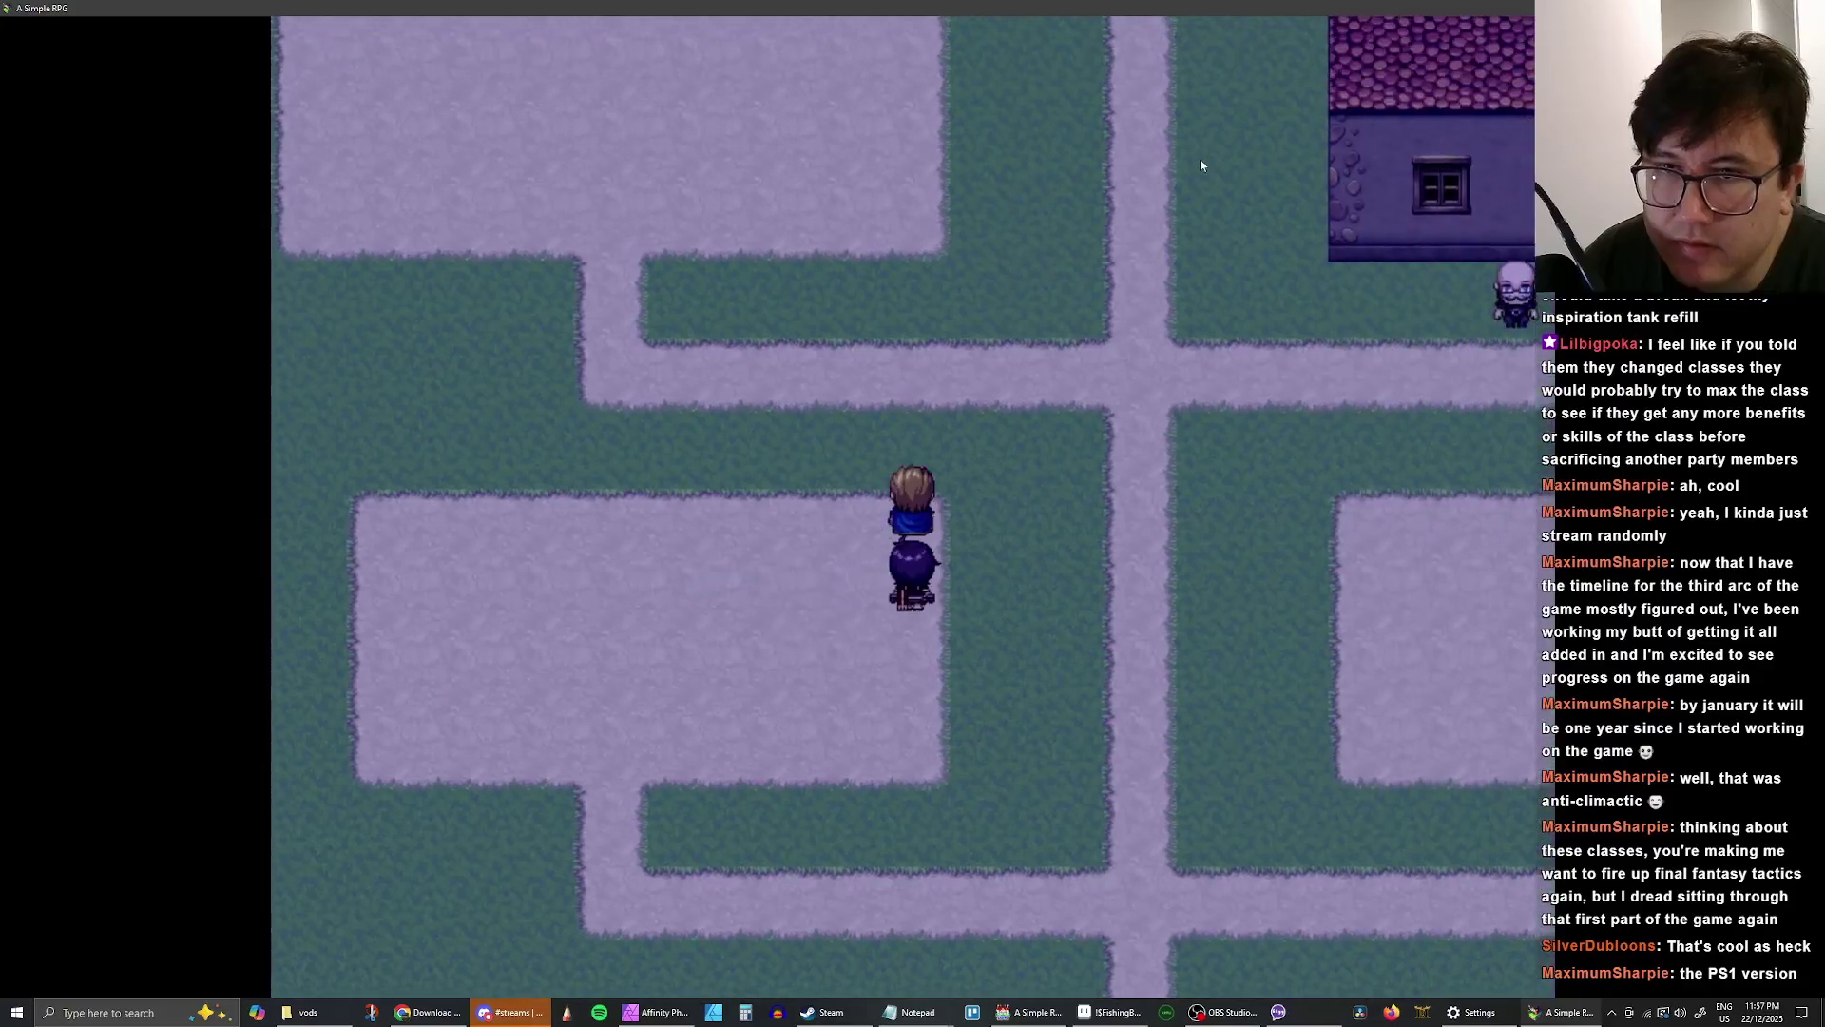
pyautogui.press('Right')
pyautogui.press('Right')
pyautogui.press('Up')
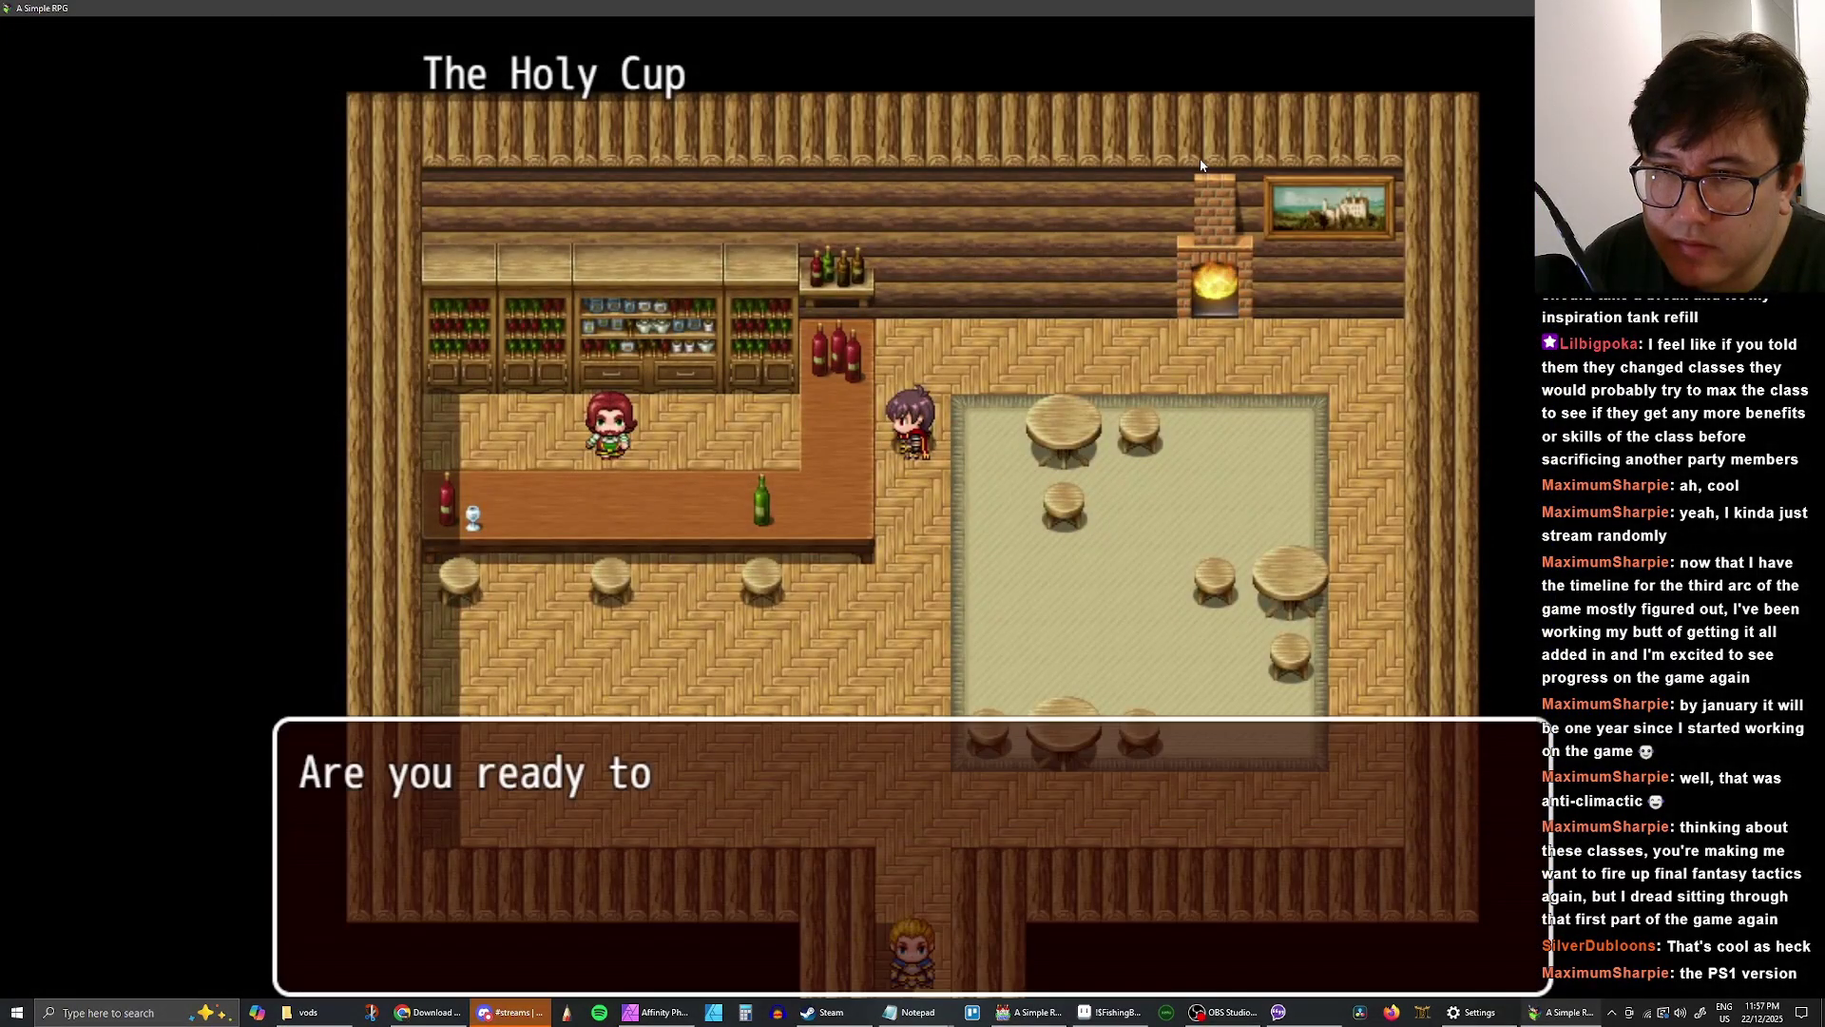
pyautogui.press('Return')
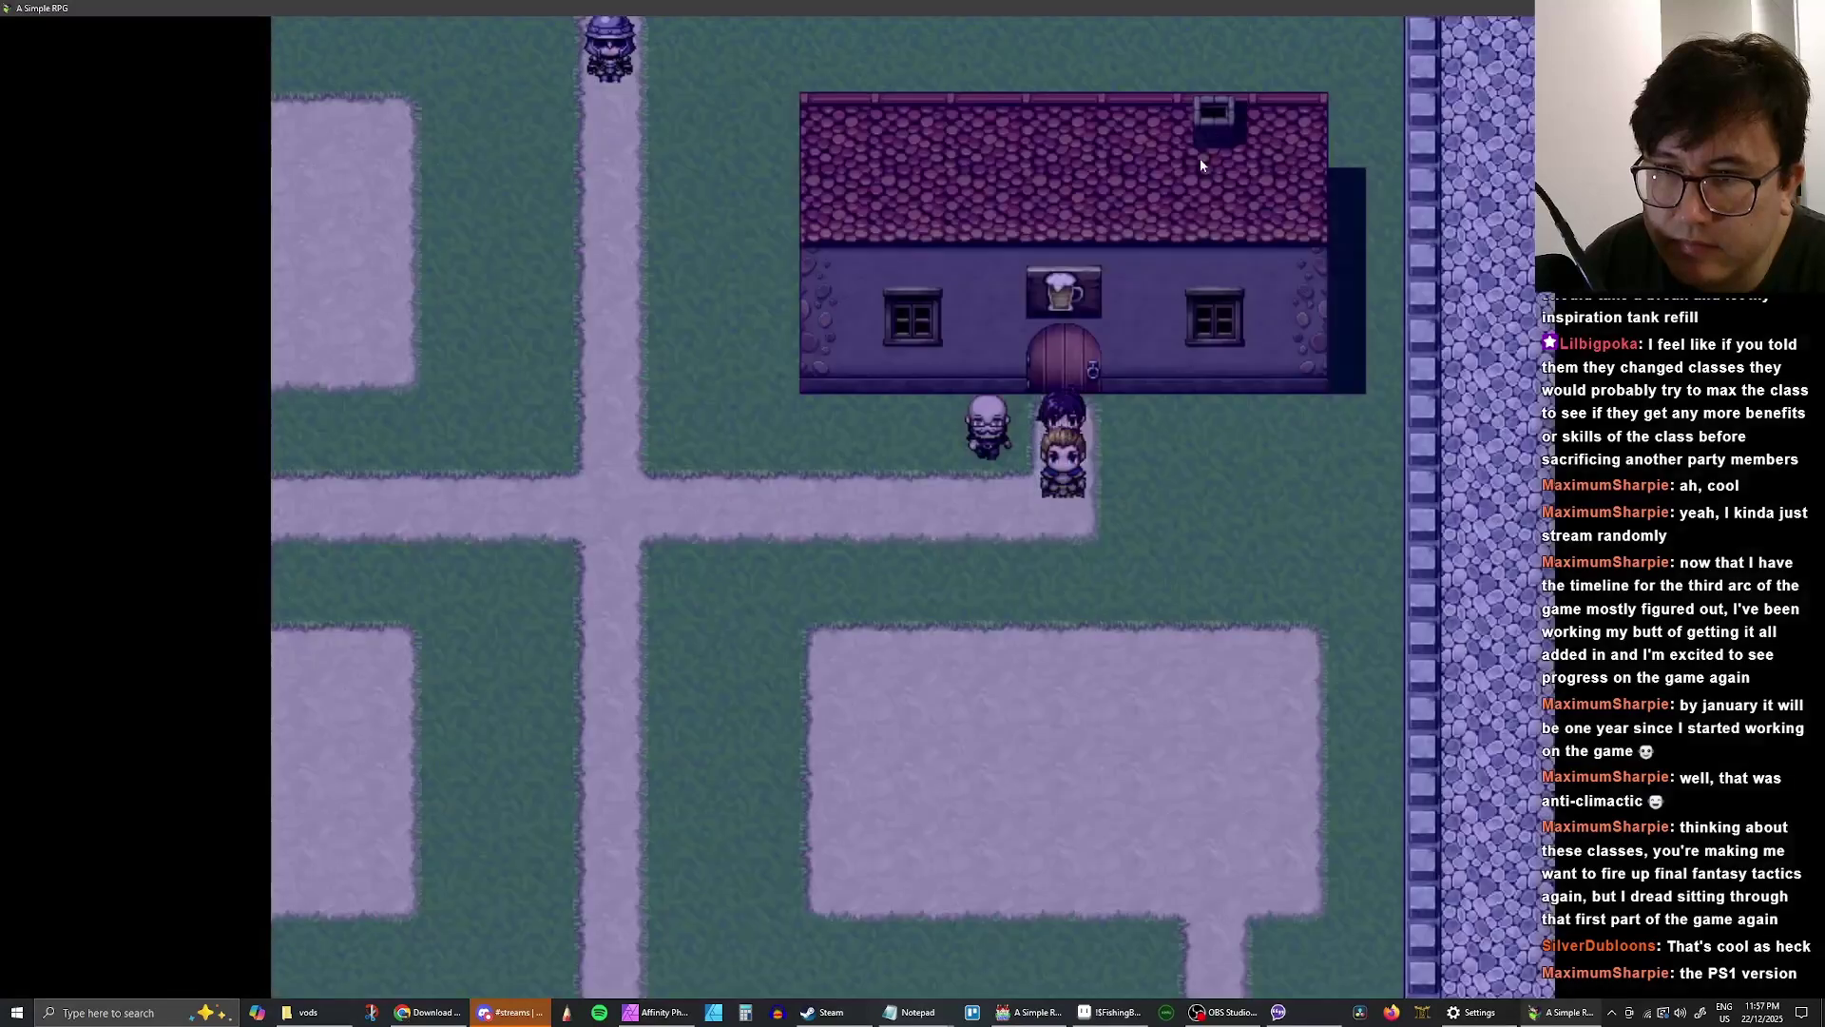
# - Walk the party from the tavern back west to the main part of Hub Town
pyautogui.press('Left')
pyautogui.press('Down')
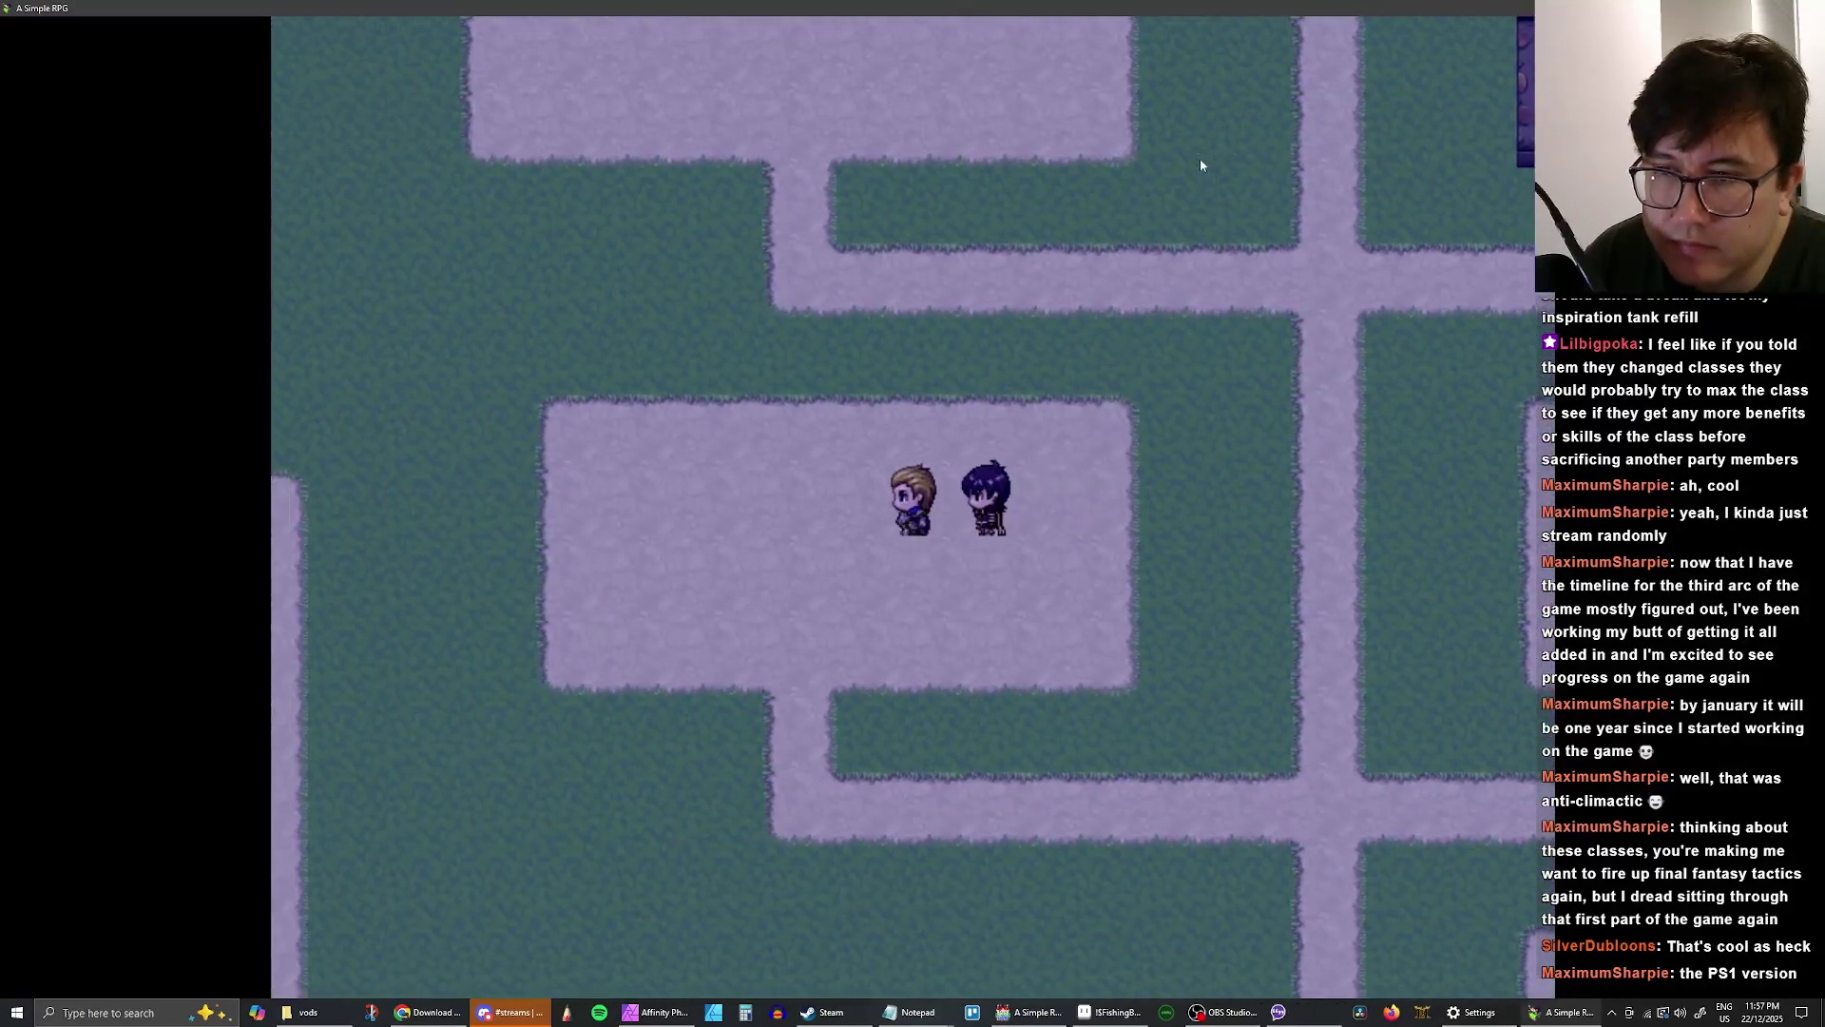
pyautogui.press('Left')
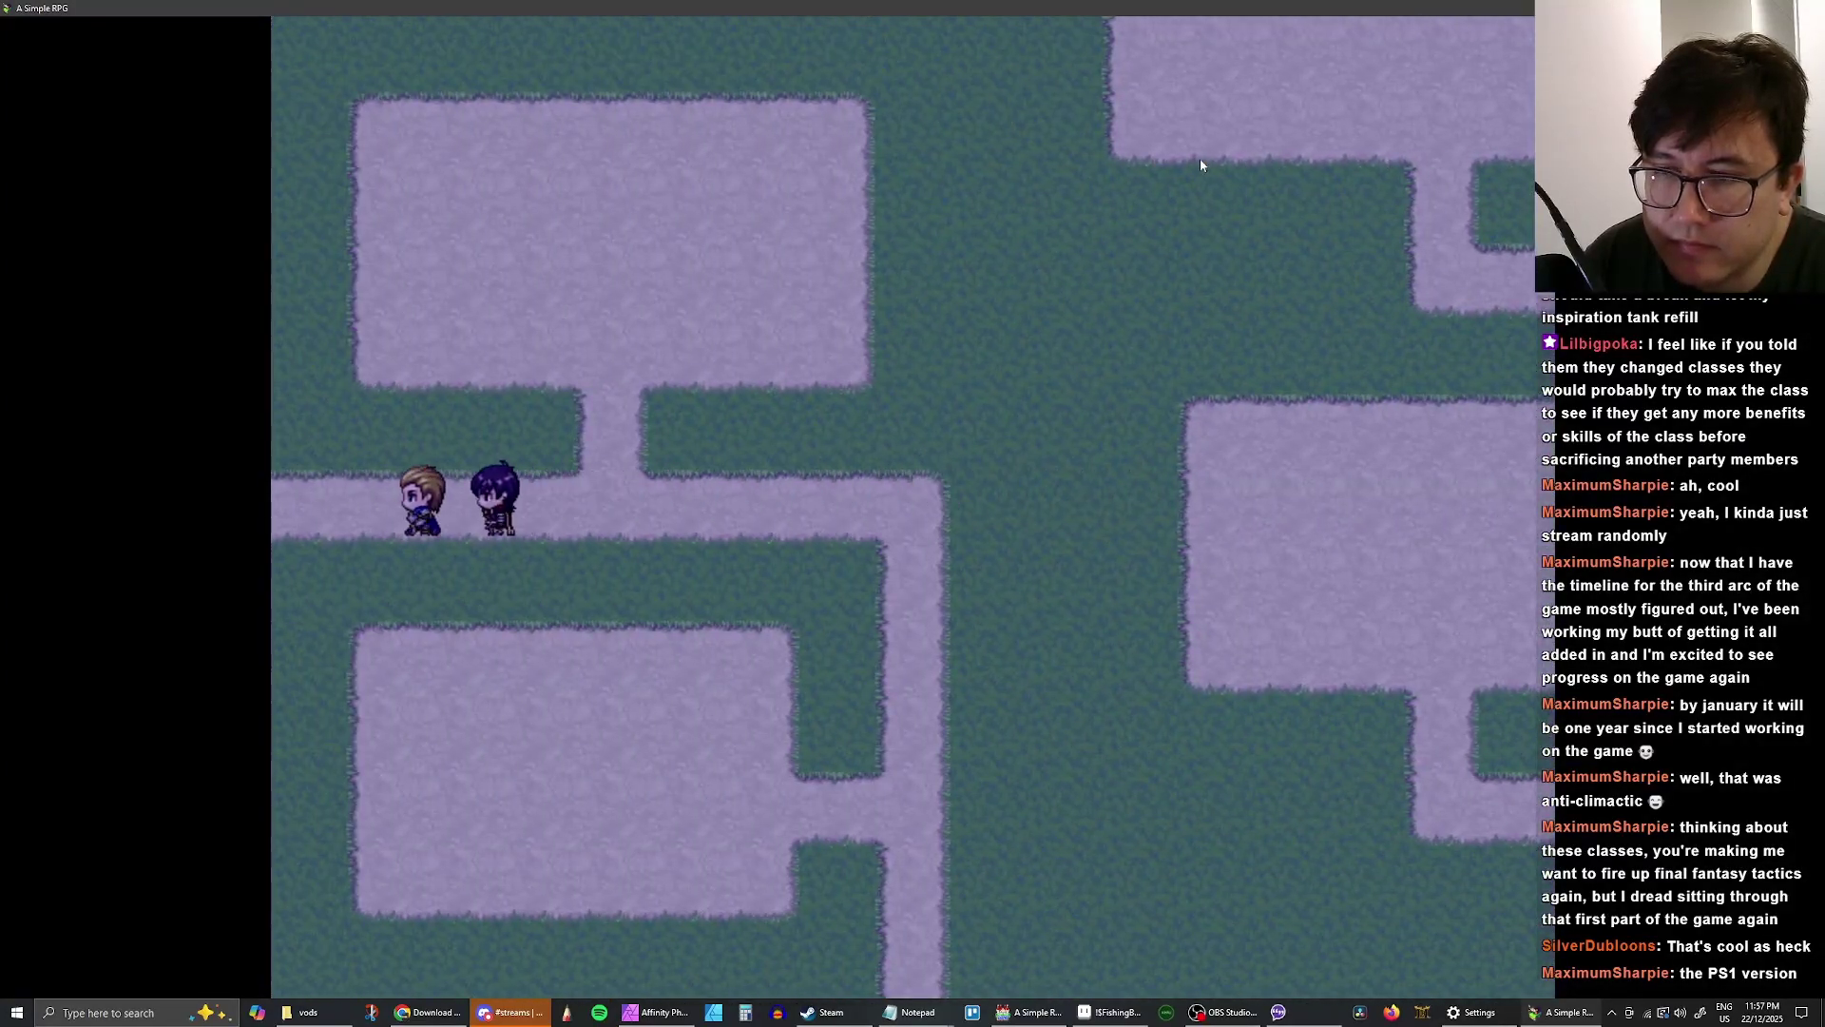
pyautogui.press('Left')
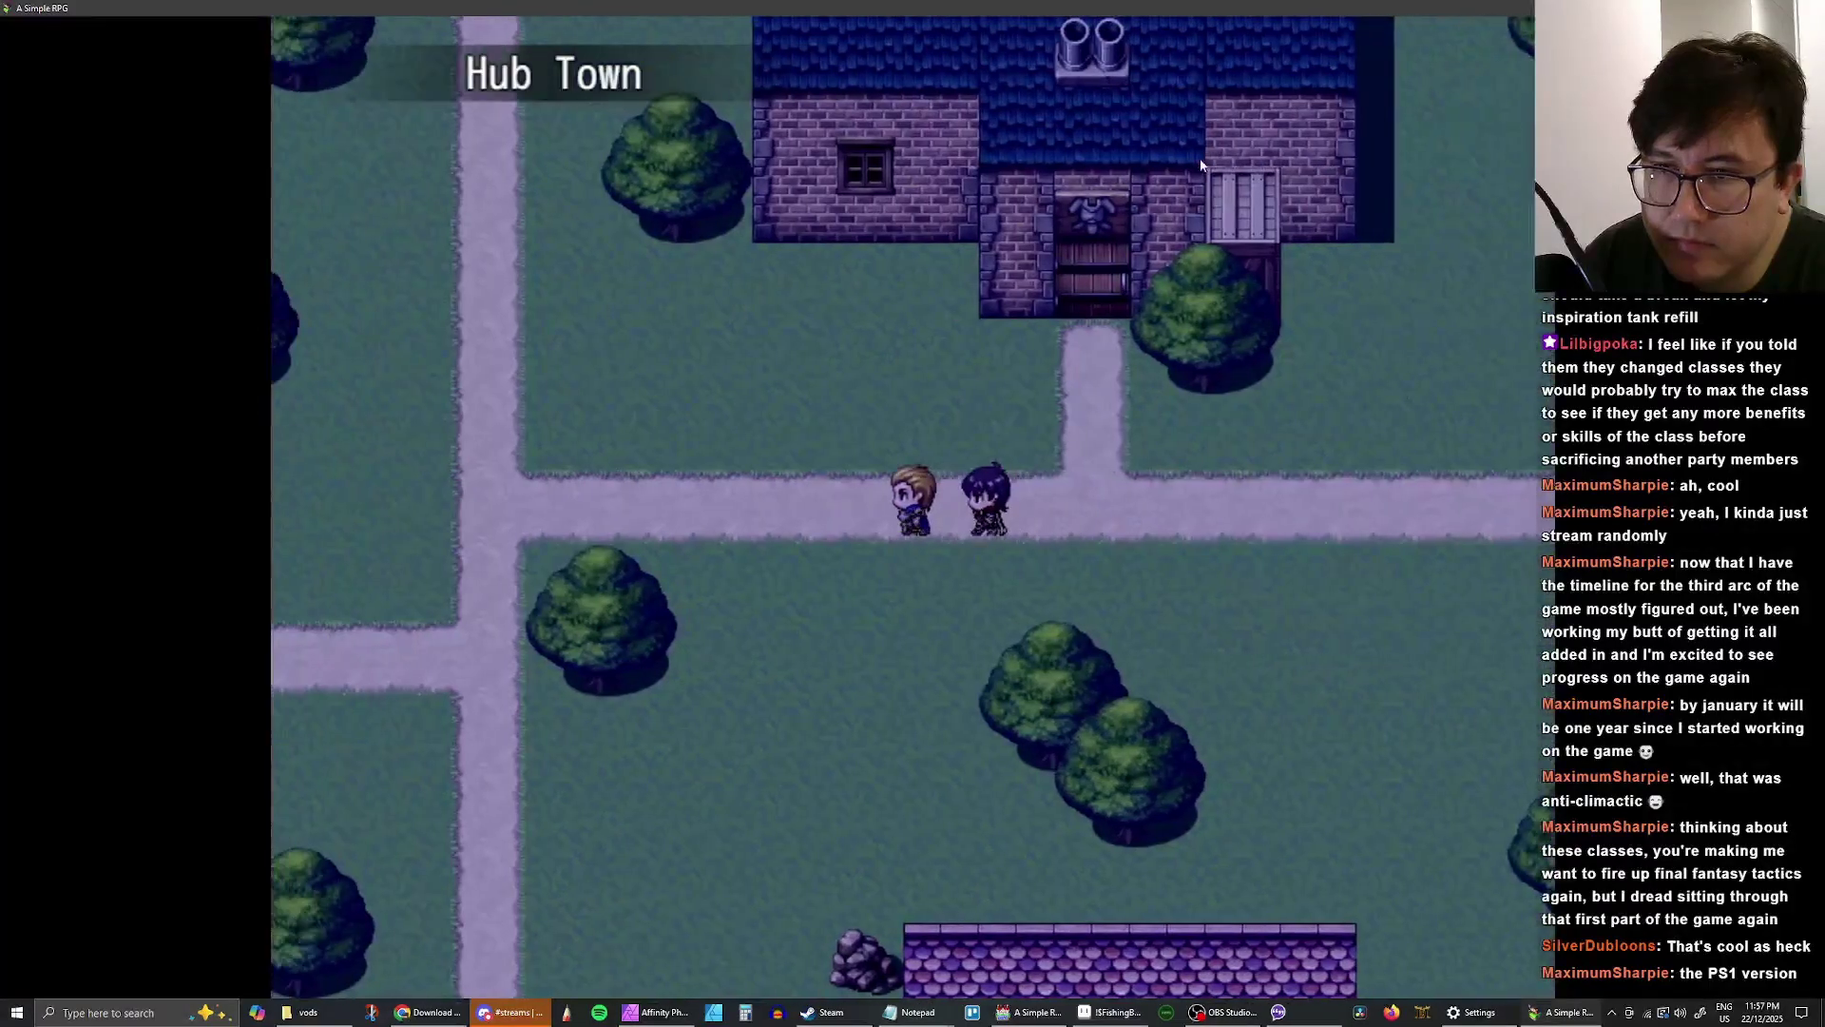
# - Walk the party southwest to the inn, enter it and advance the dialogue at the innkeeper's counter
pyautogui.press('Left')
pyautogui.press('Down')
pyautogui.press('Left')
pyautogui.press('Down')
pyautogui.press('Left')
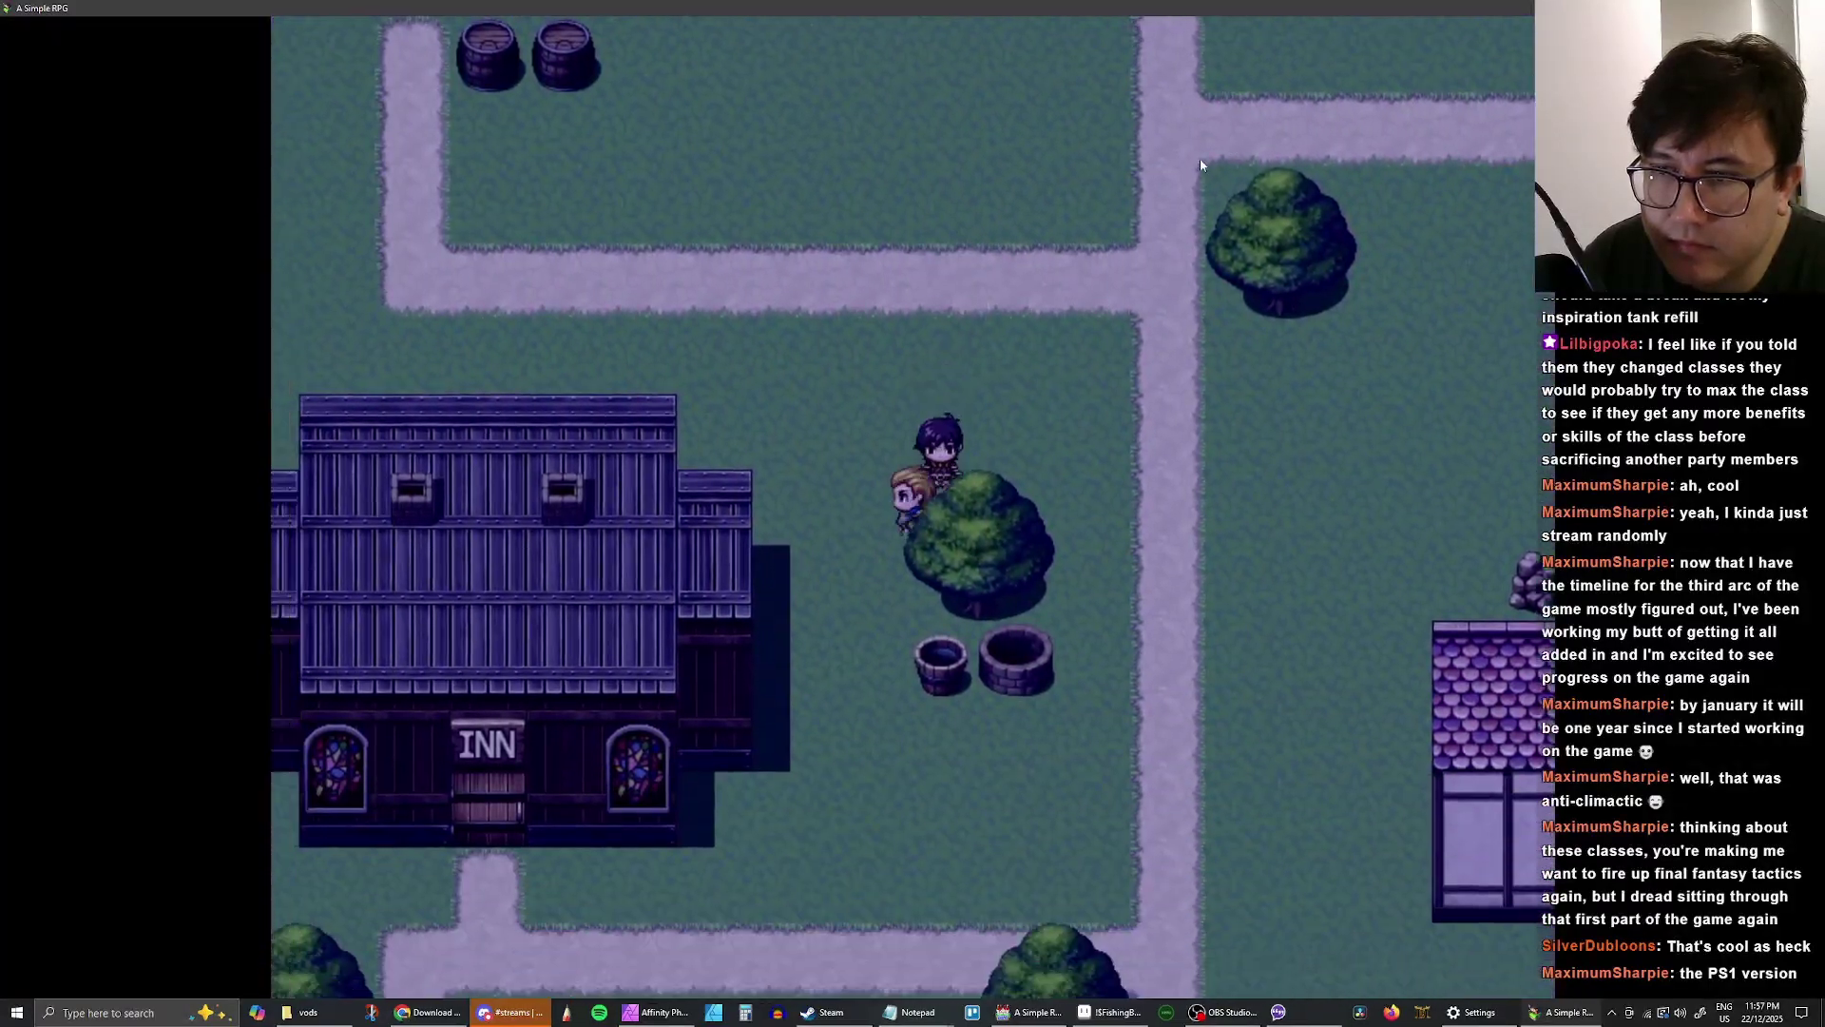
pyautogui.press('Down')
pyautogui.press('Down')
pyautogui.press('Left')
pyautogui.press('Up')
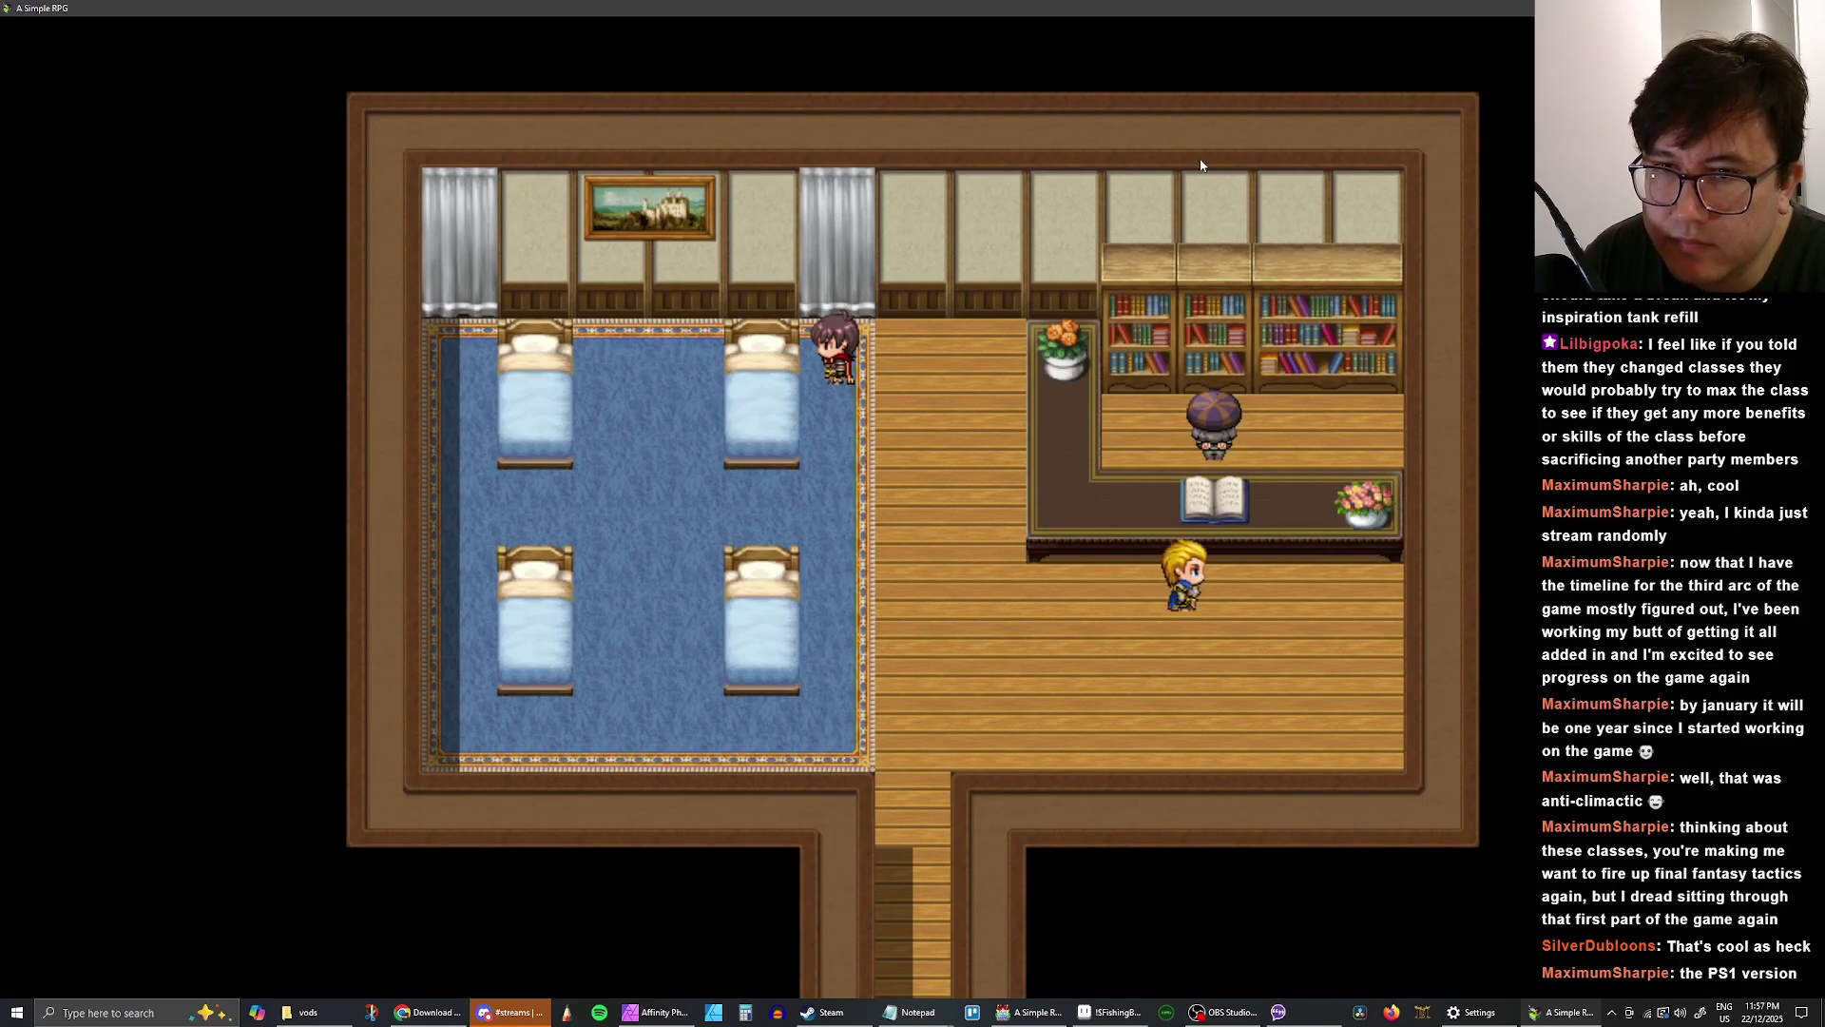
pyautogui.press('Return')
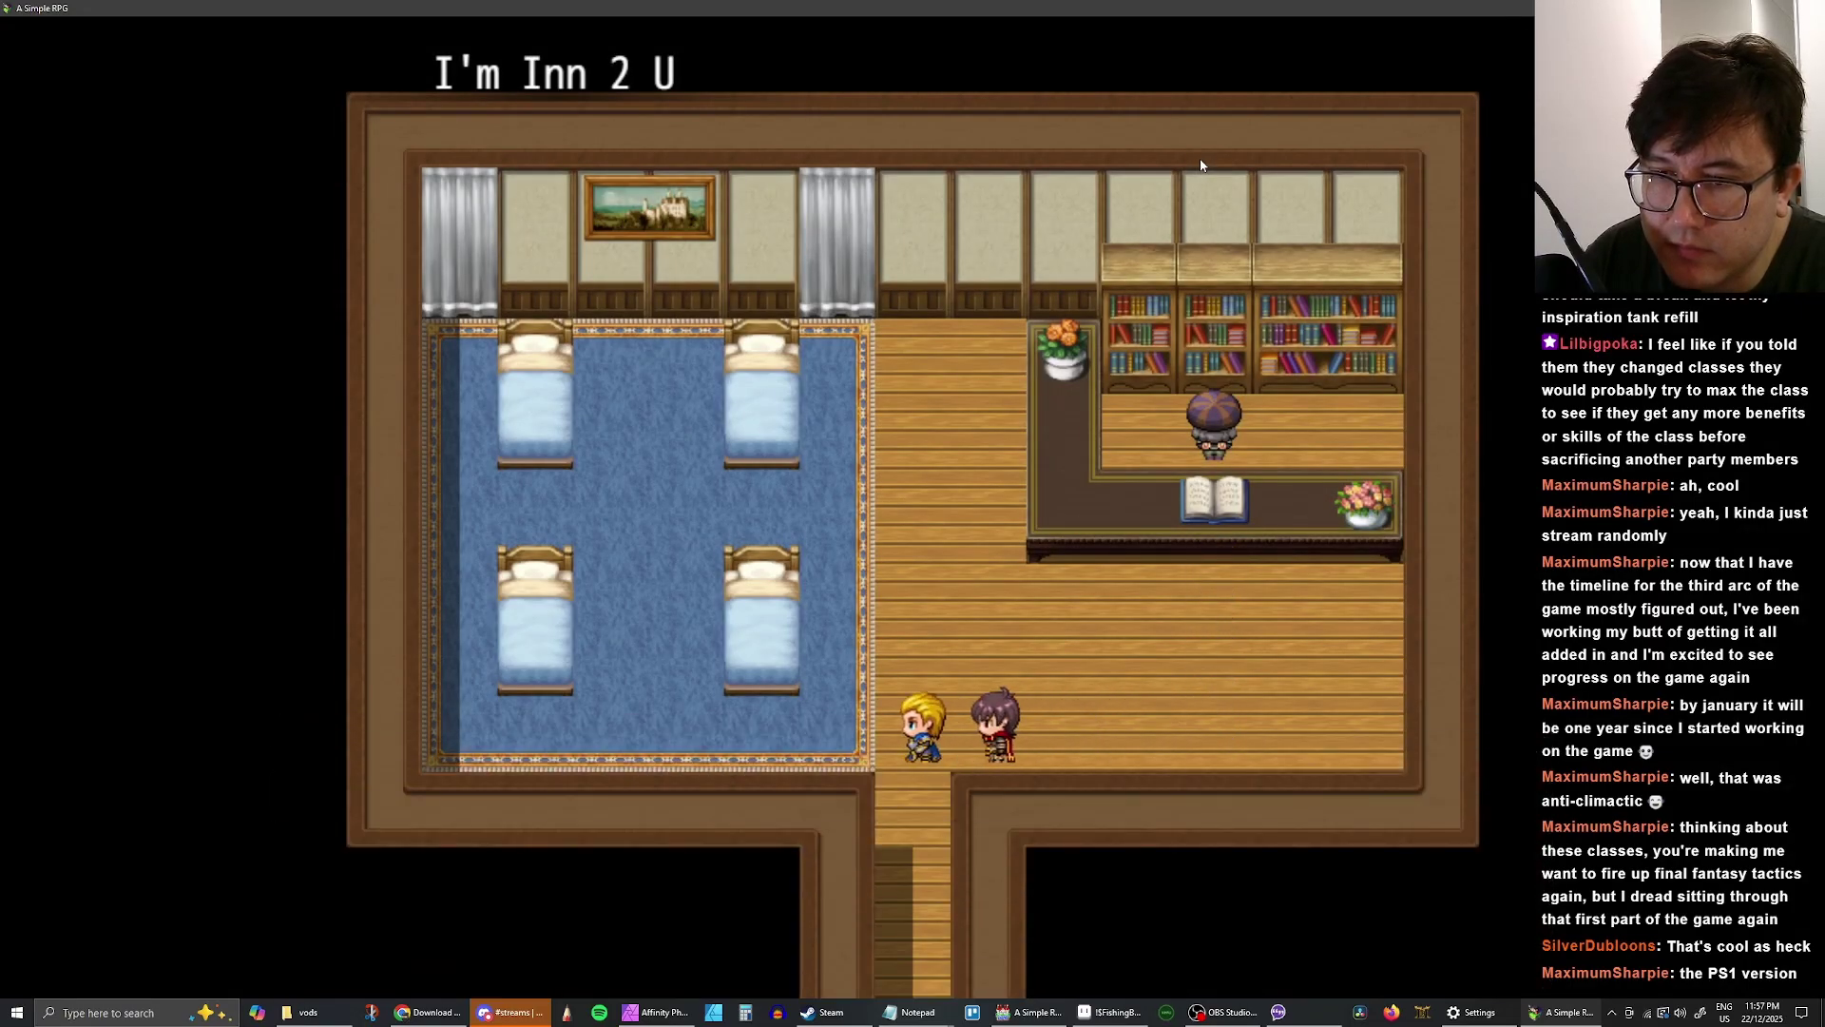
# - Leave the inn and take the party north through town into the castle, up to the king's throne
pyautogui.press('Down')
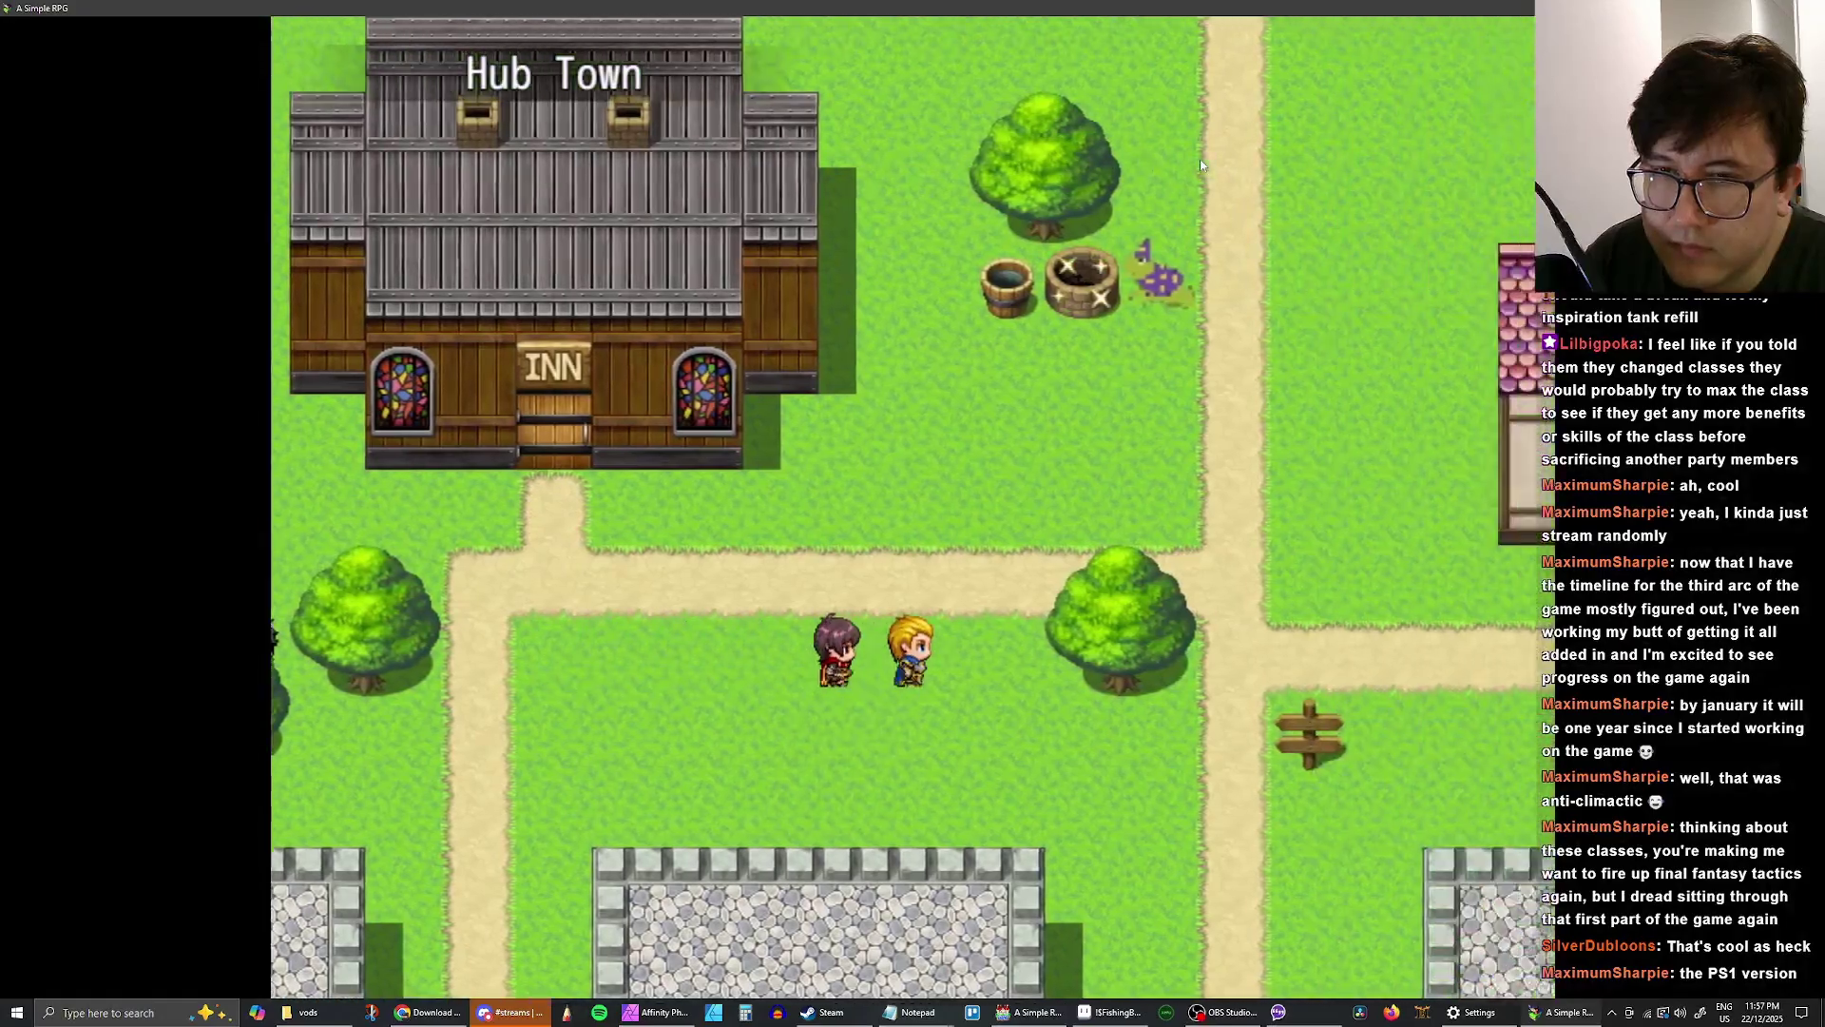
pyautogui.press('Right')
pyautogui.press('Up')
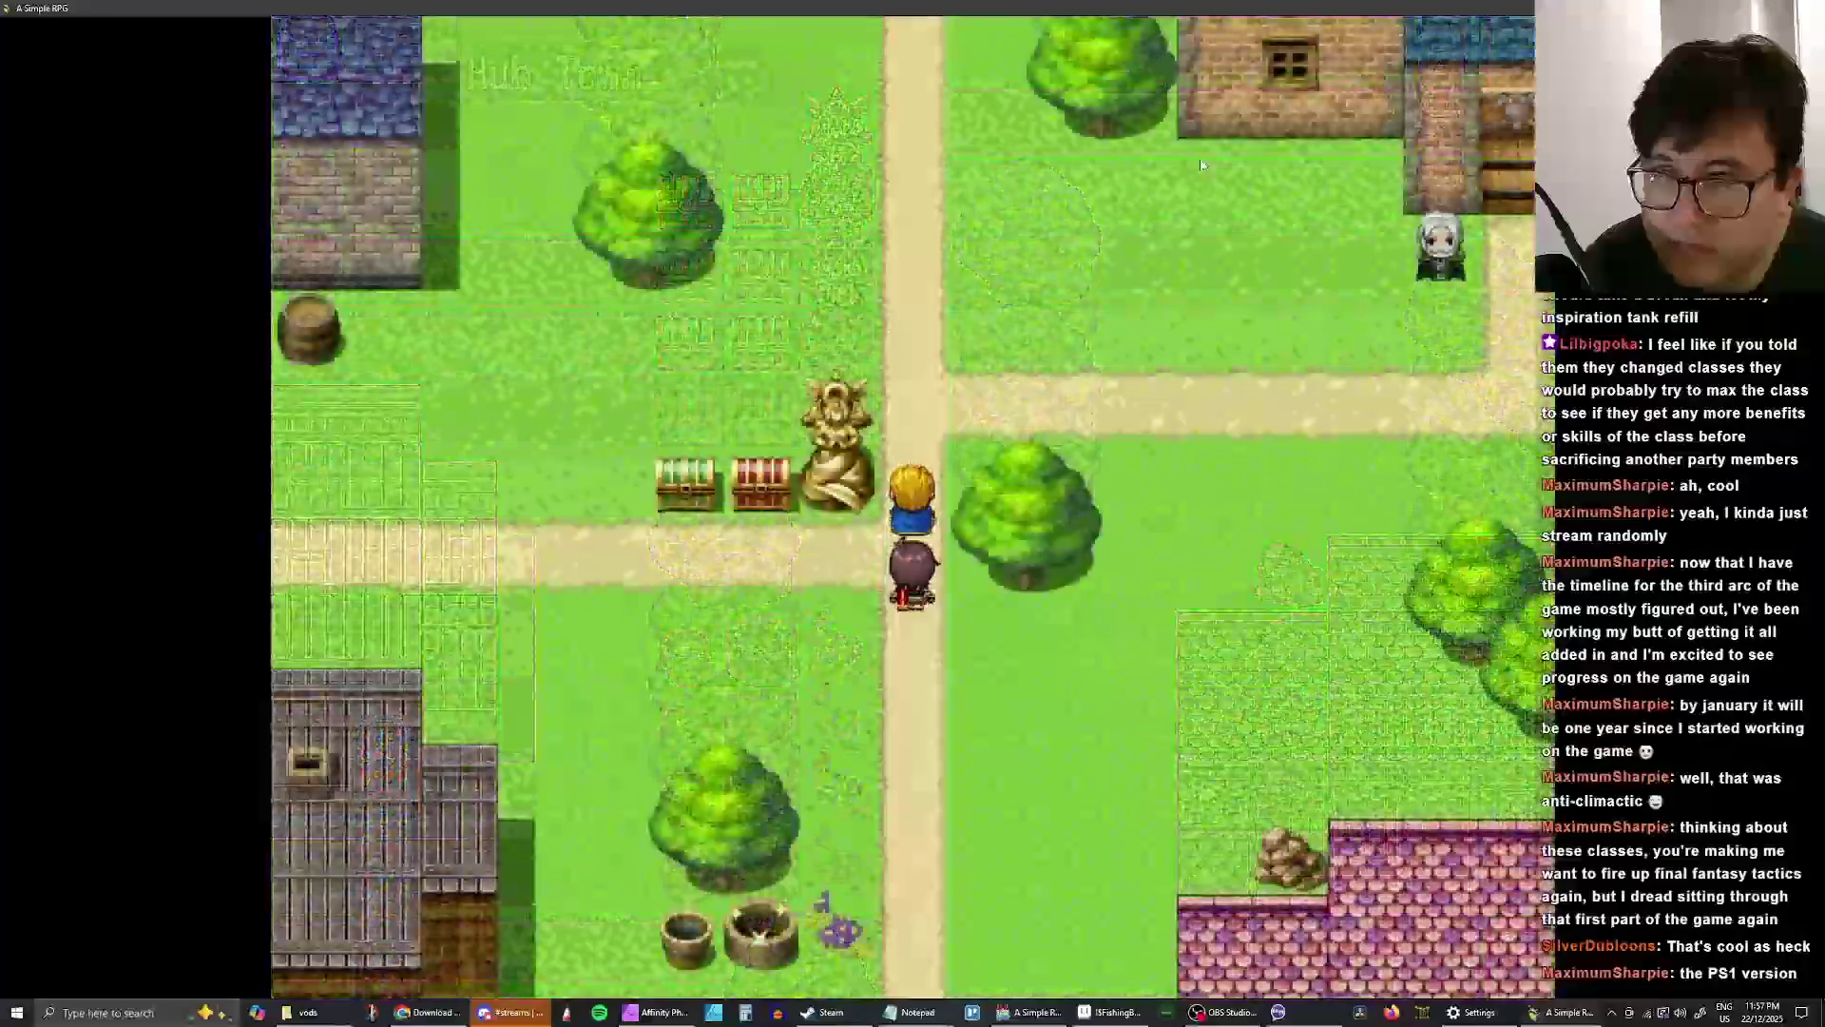
pyautogui.press('Up')
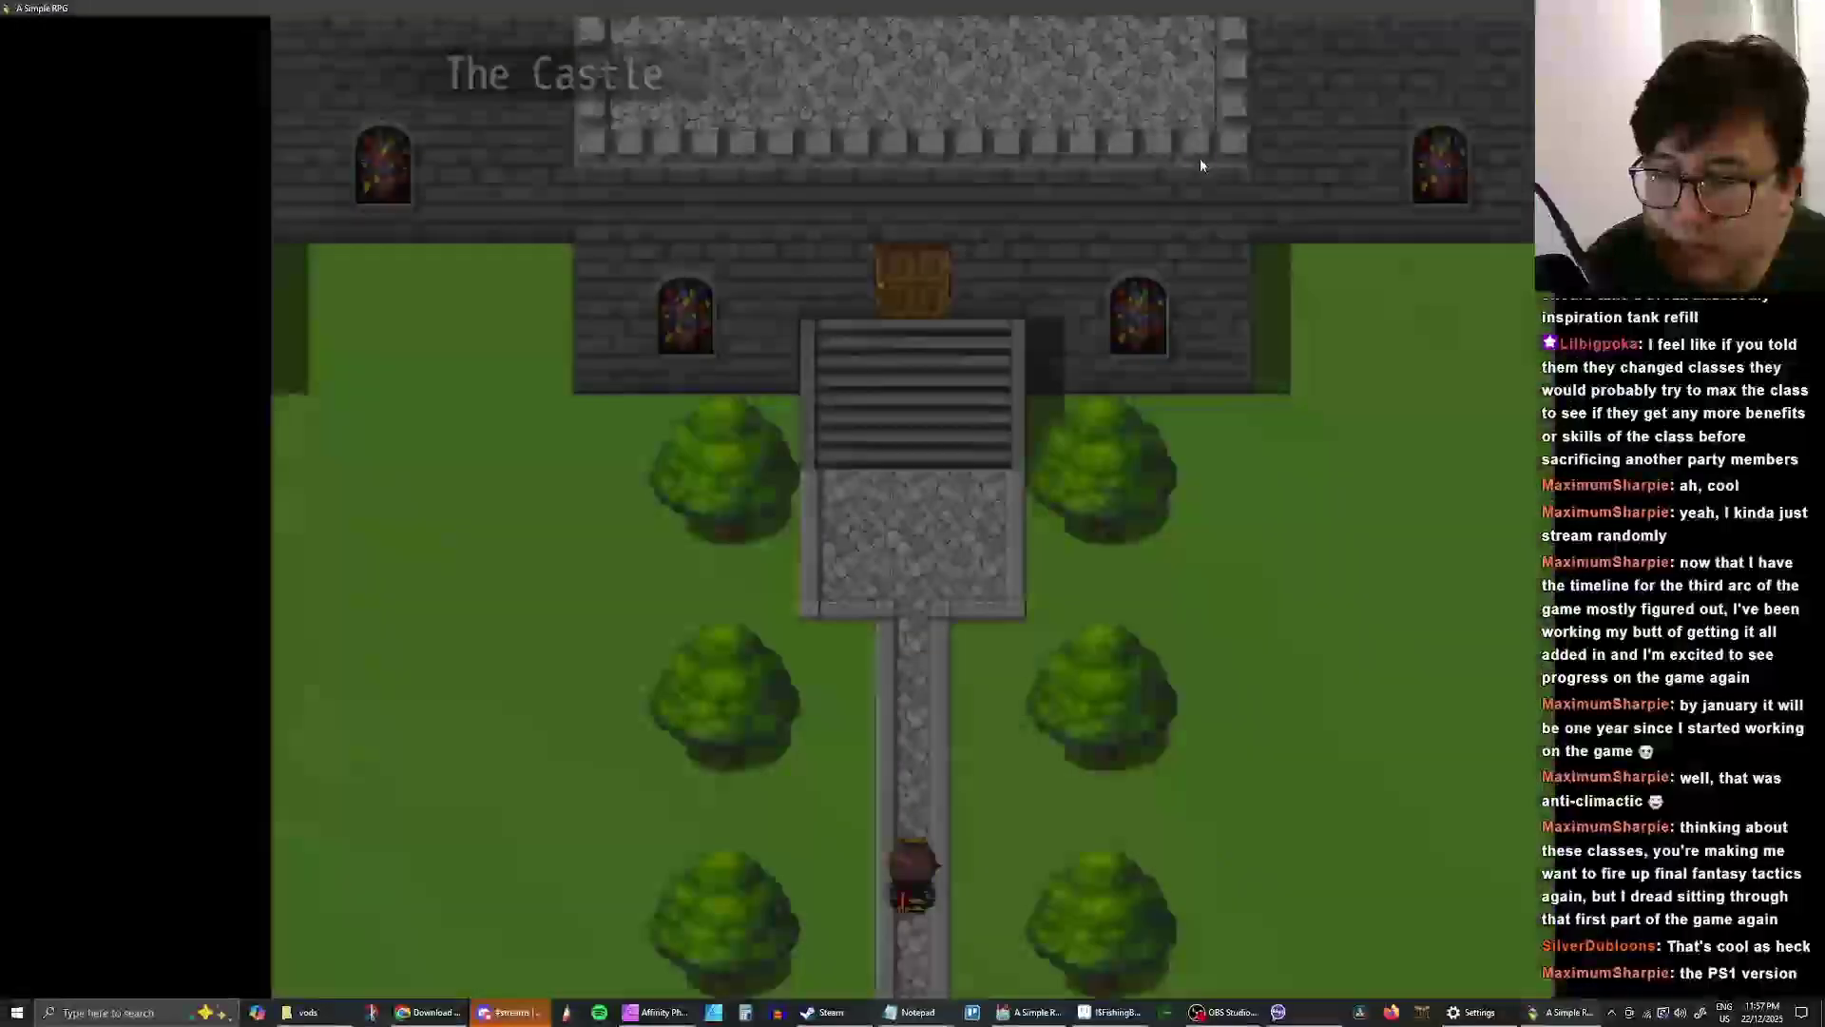
pyautogui.press('Up')
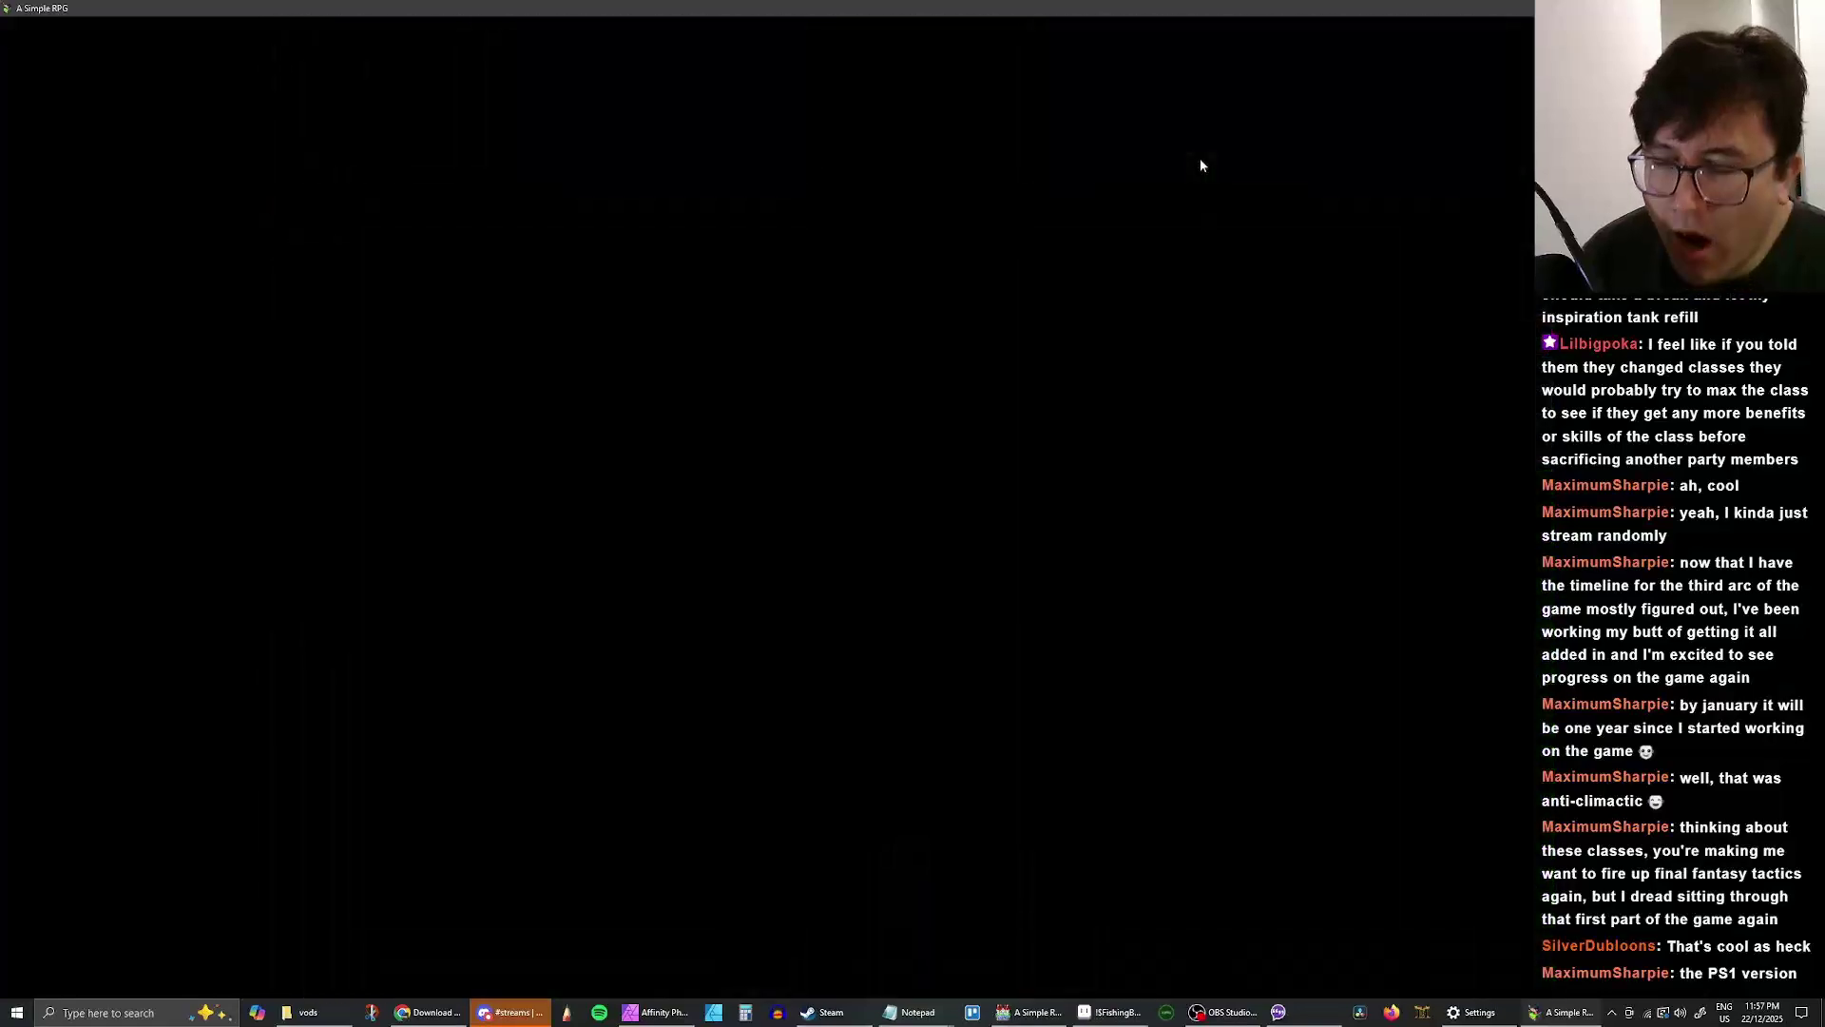
pyautogui.press('Up')
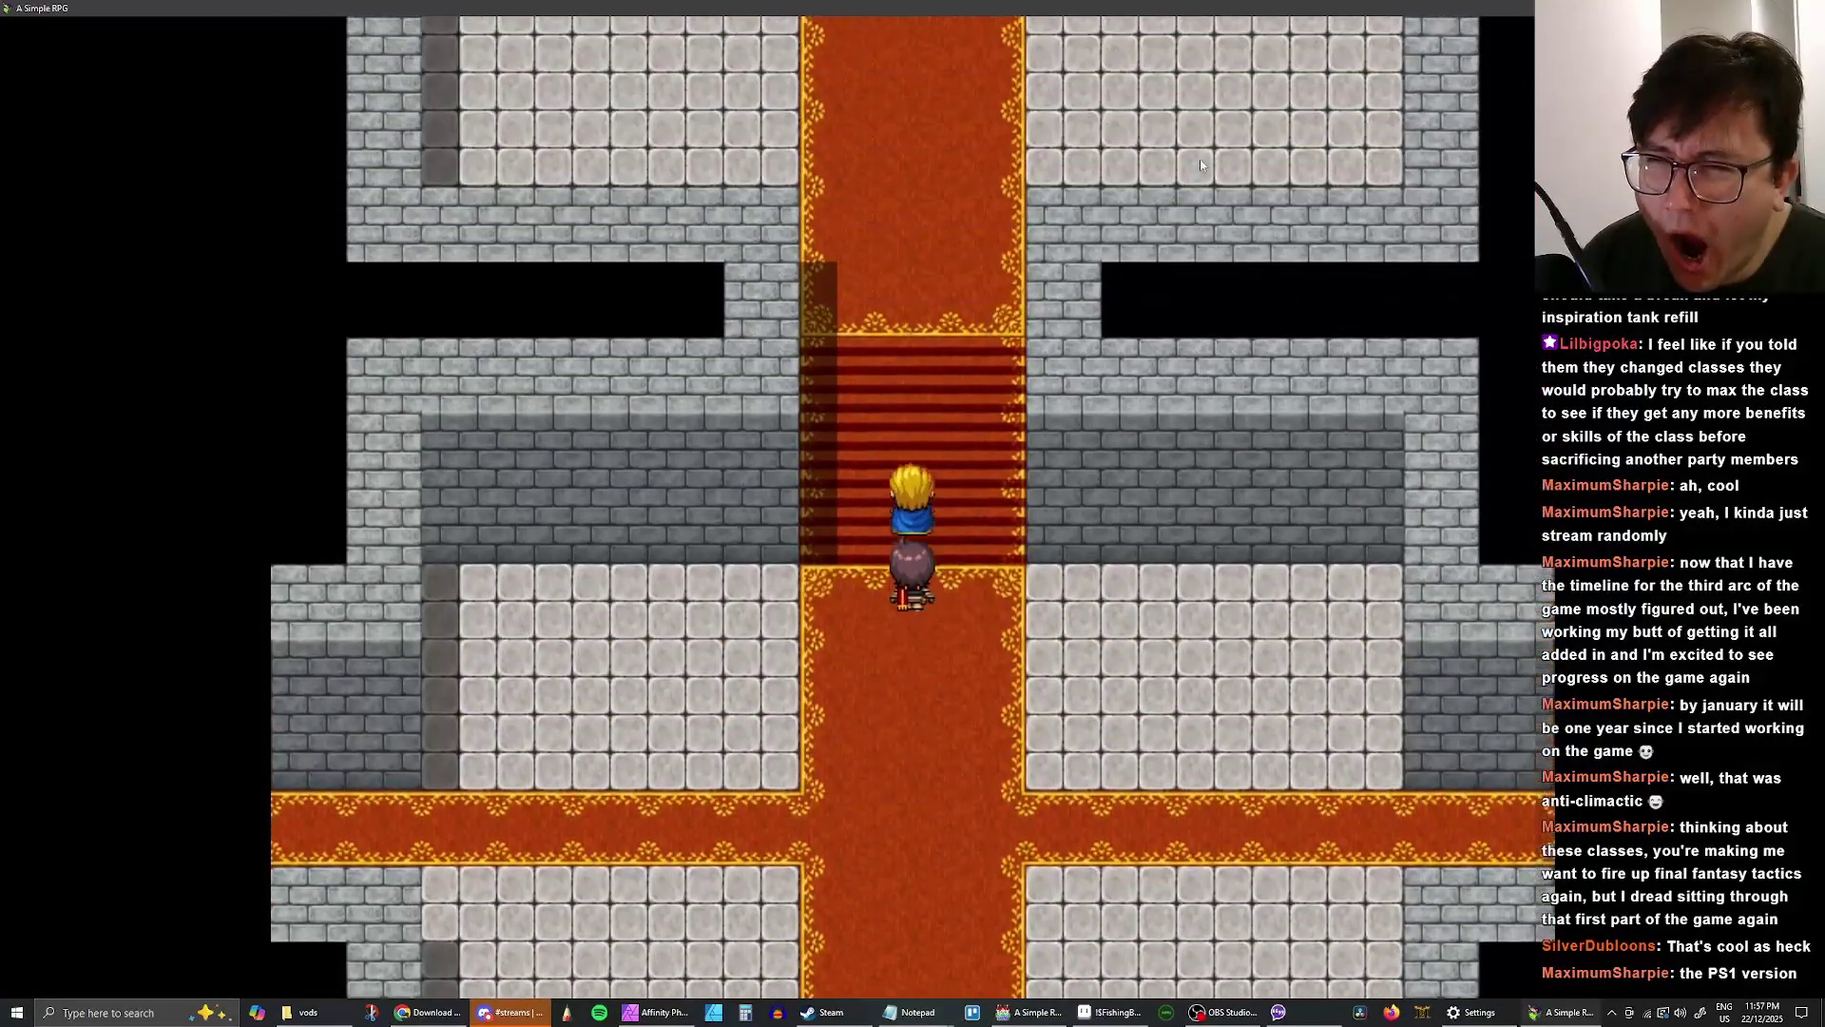
pyautogui.press('Up')
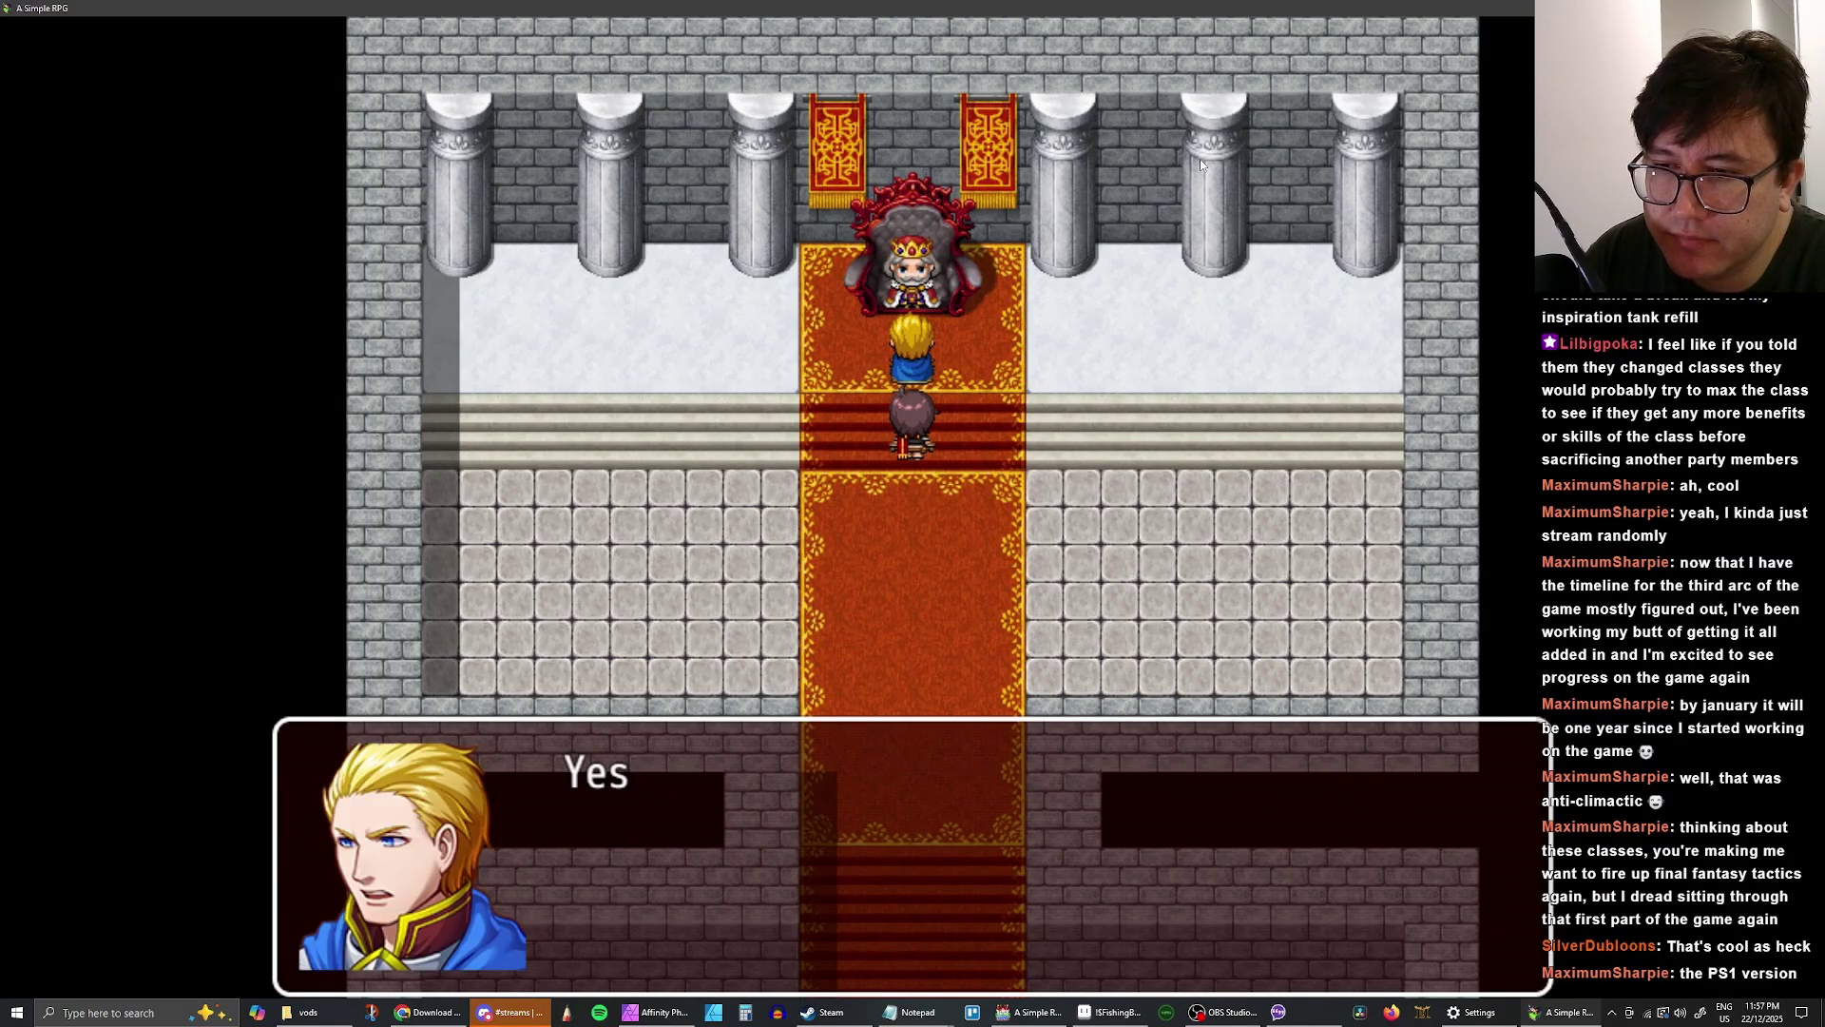
# - Finish the dialogue with the king and walk the party out of the castle, south through Hub Town to the world map
pyautogui.press('Return')
pyautogui.press('Down')
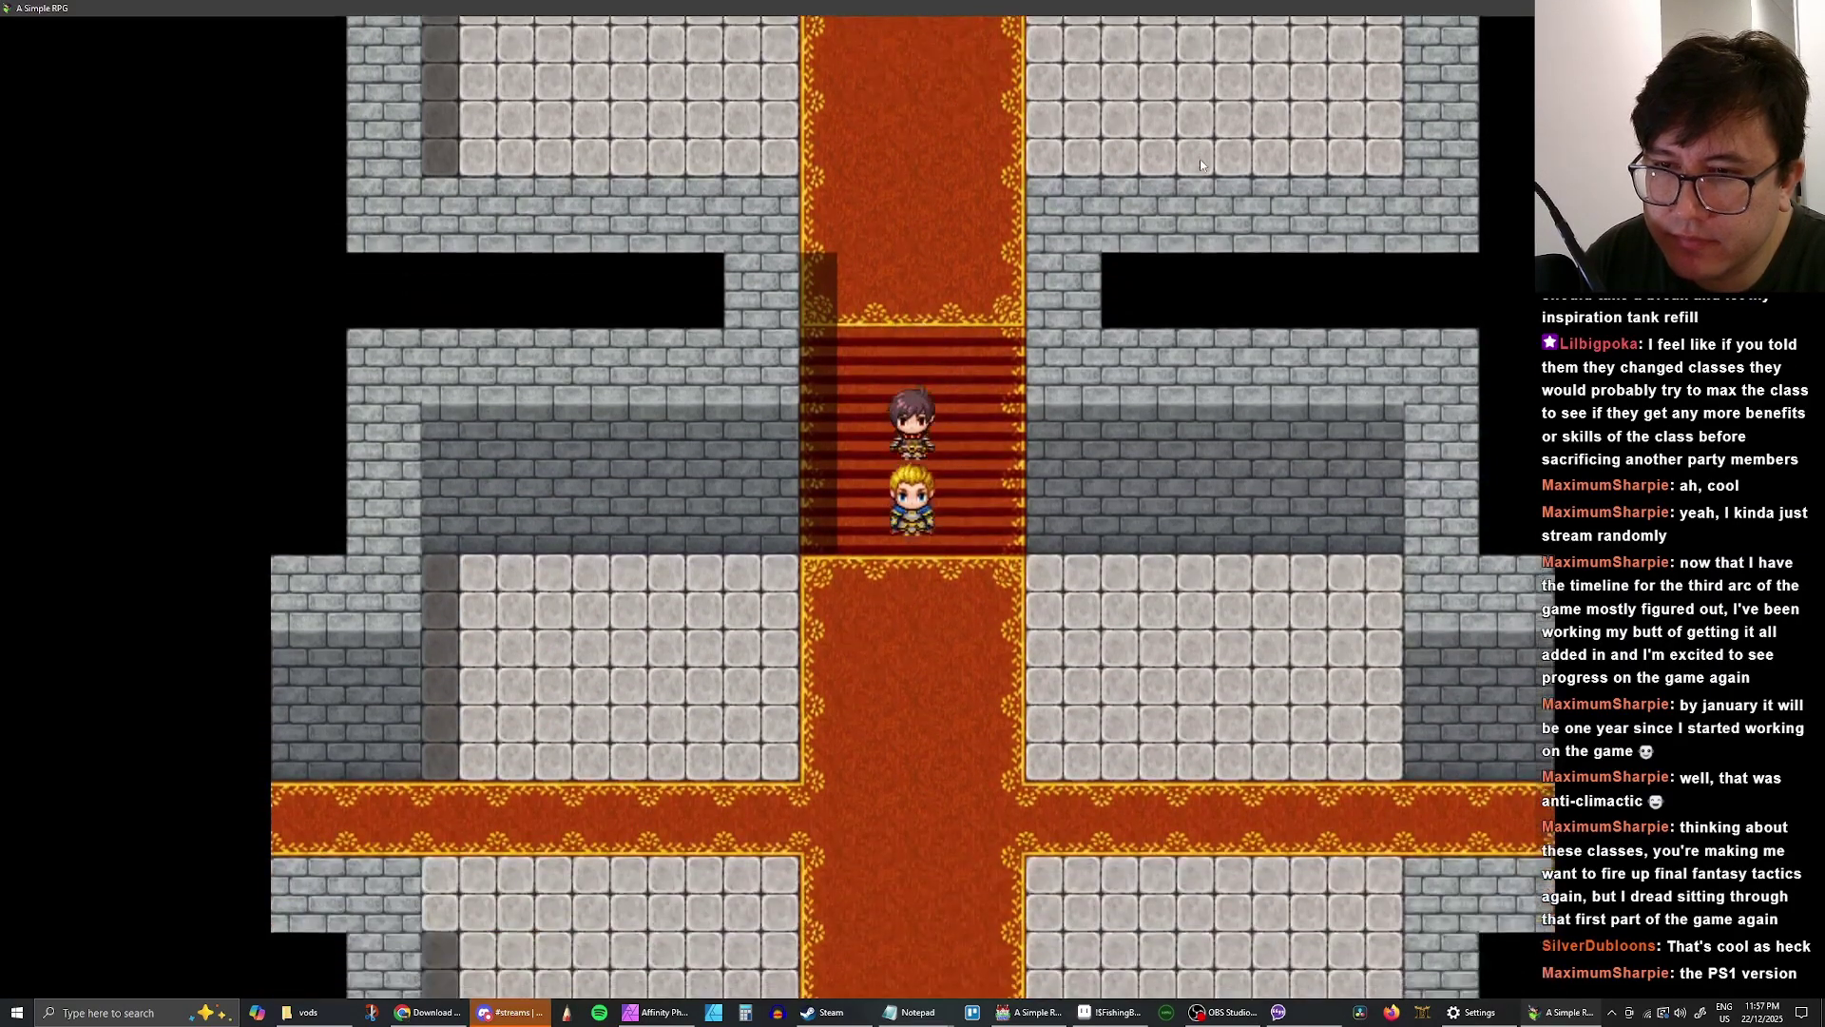
pyautogui.press('Down')
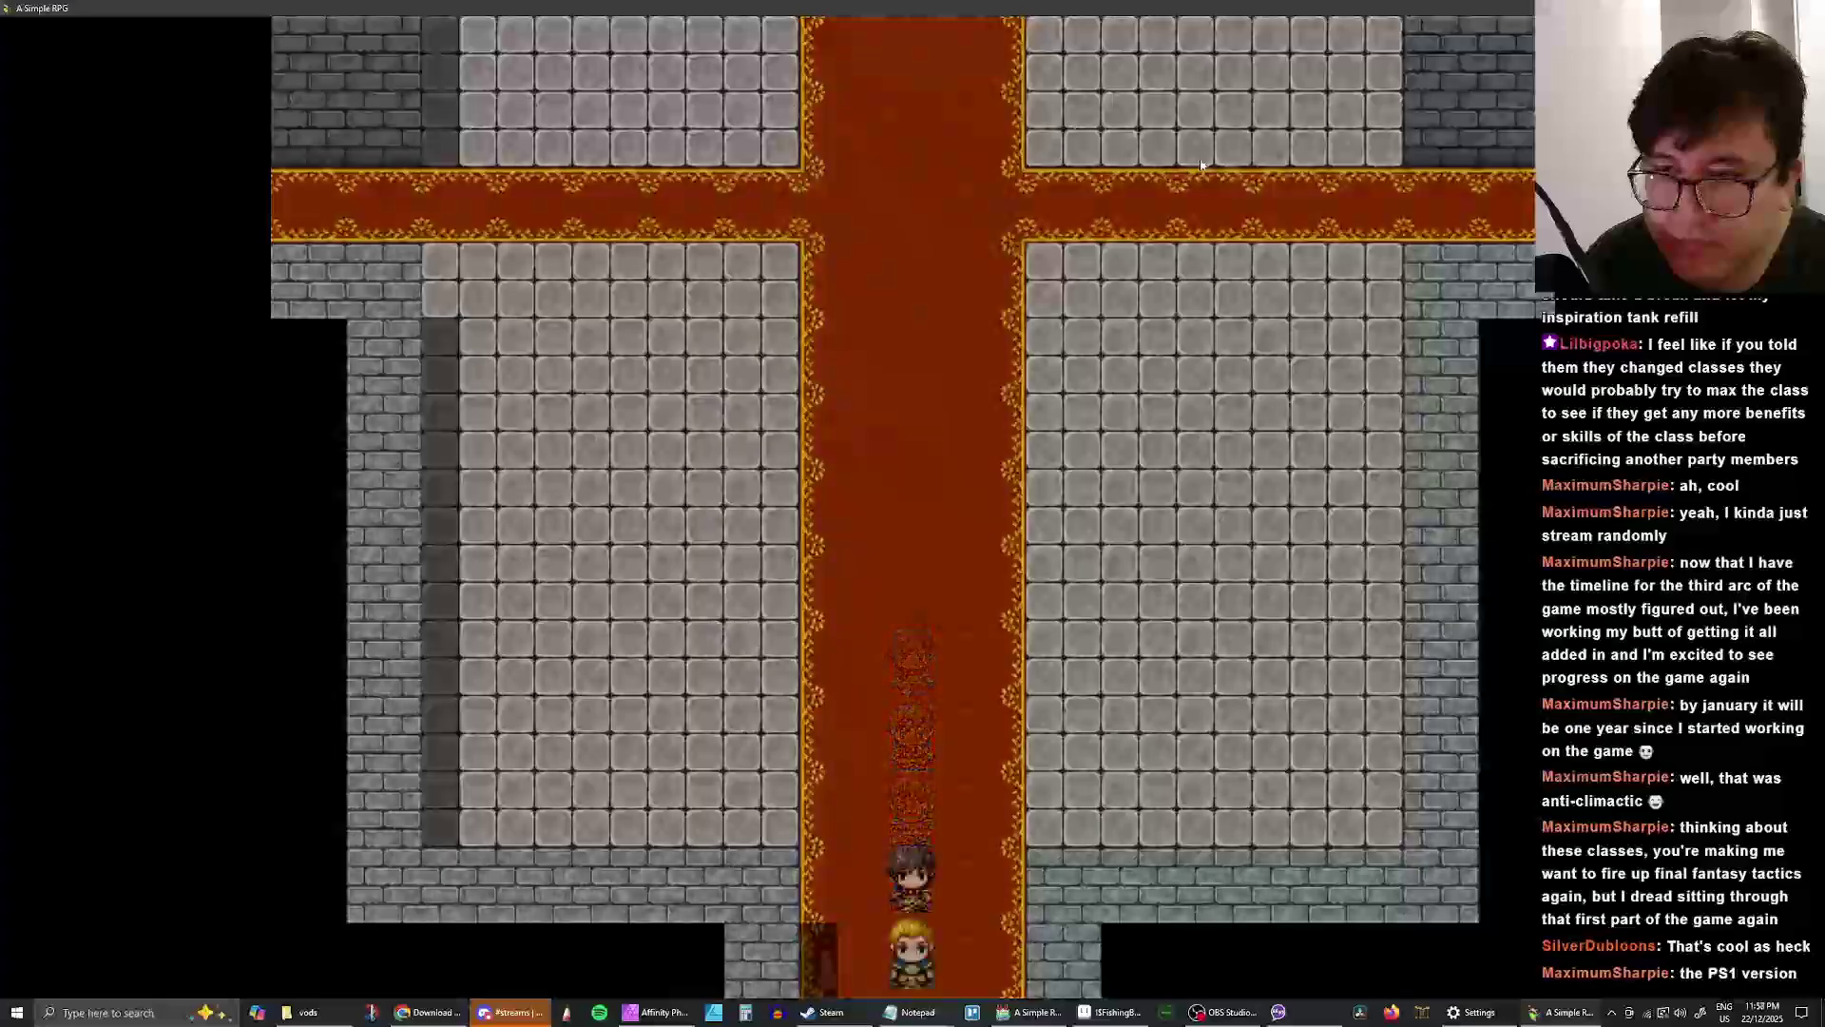
pyautogui.press('Down')
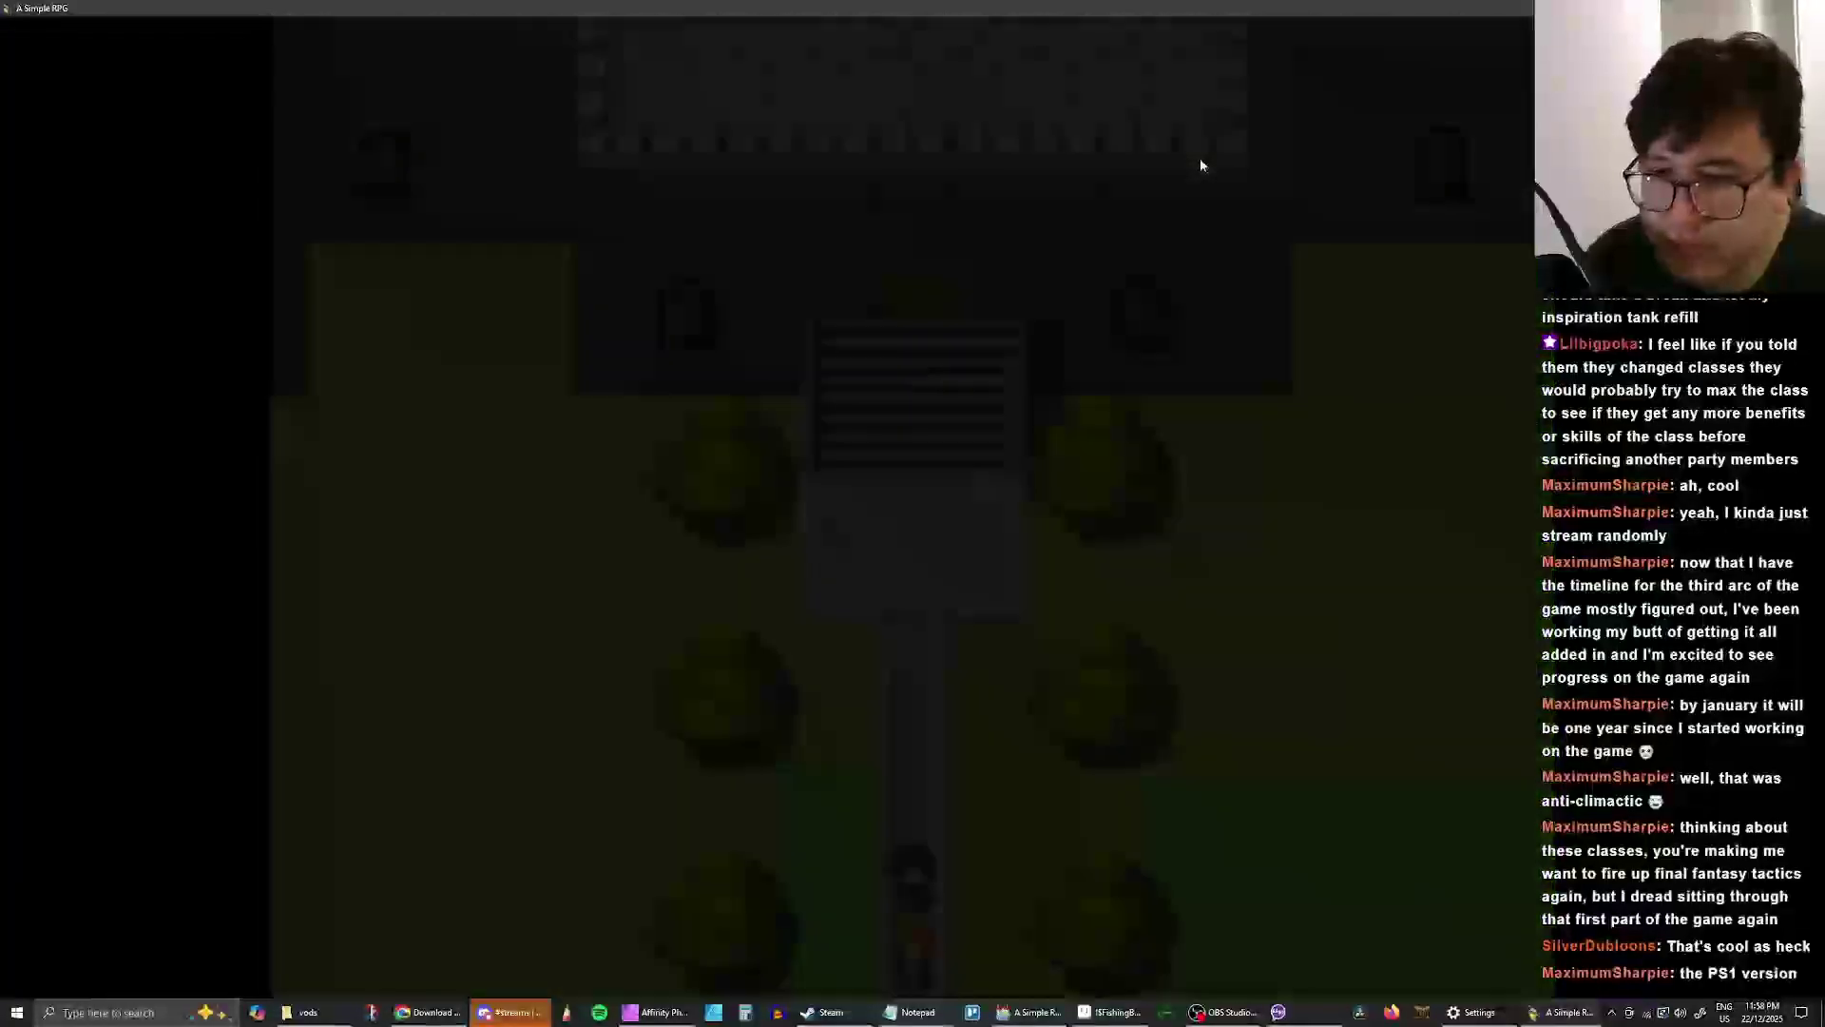
pyautogui.press('Down')
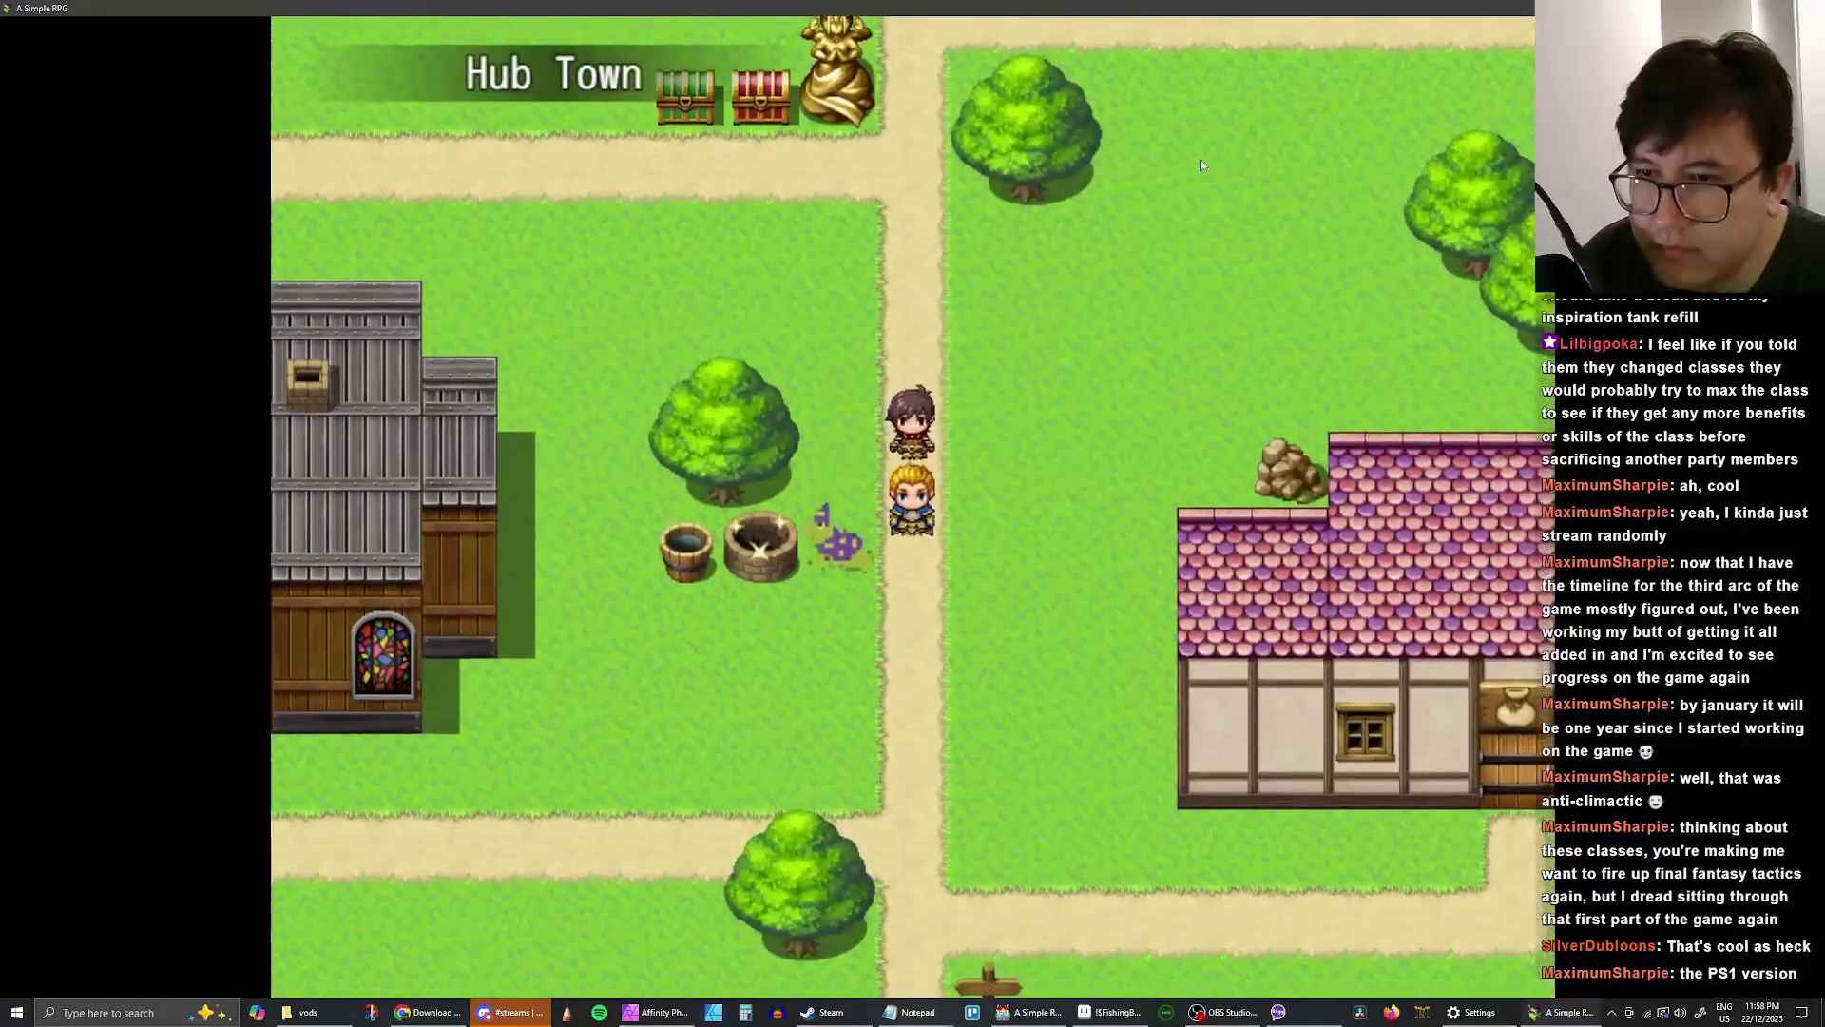
pyautogui.press('Down')
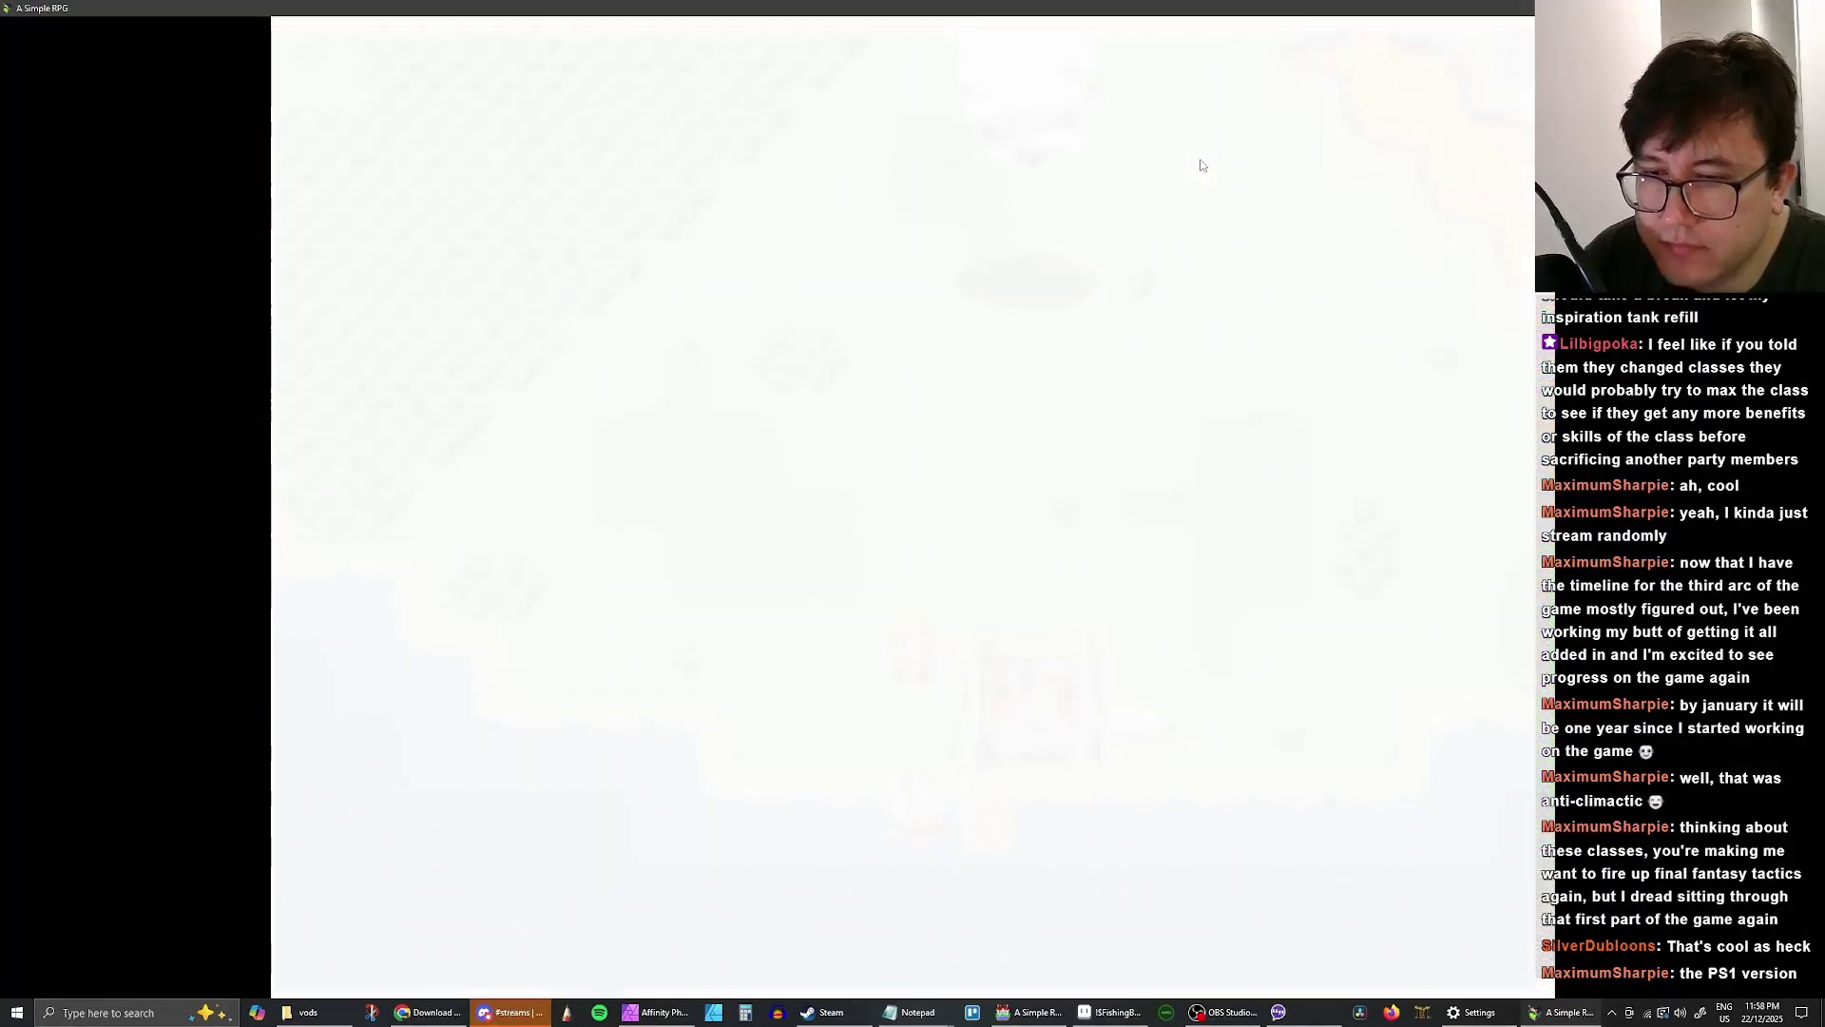
# - Board the airship beside the castle town and fly it northeast over the lava to the volcanic land below the tower
pyautogui.press('Right')
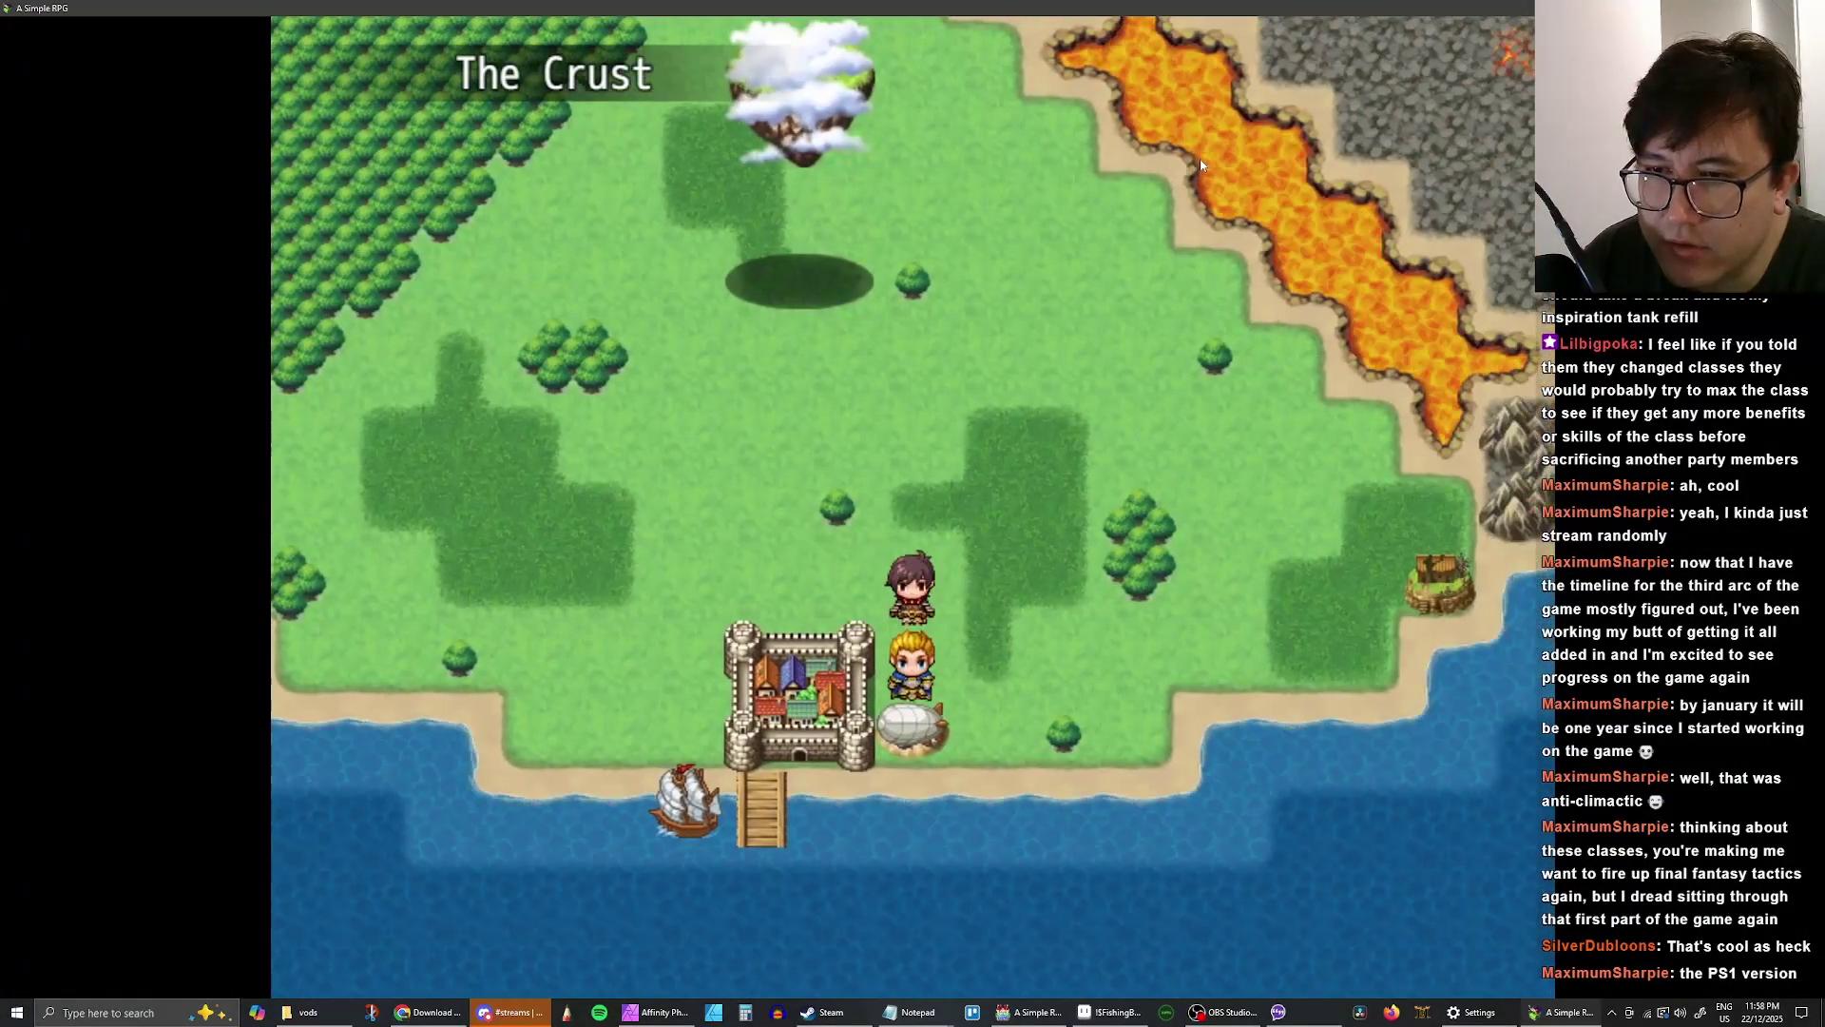
pyautogui.press('Down')
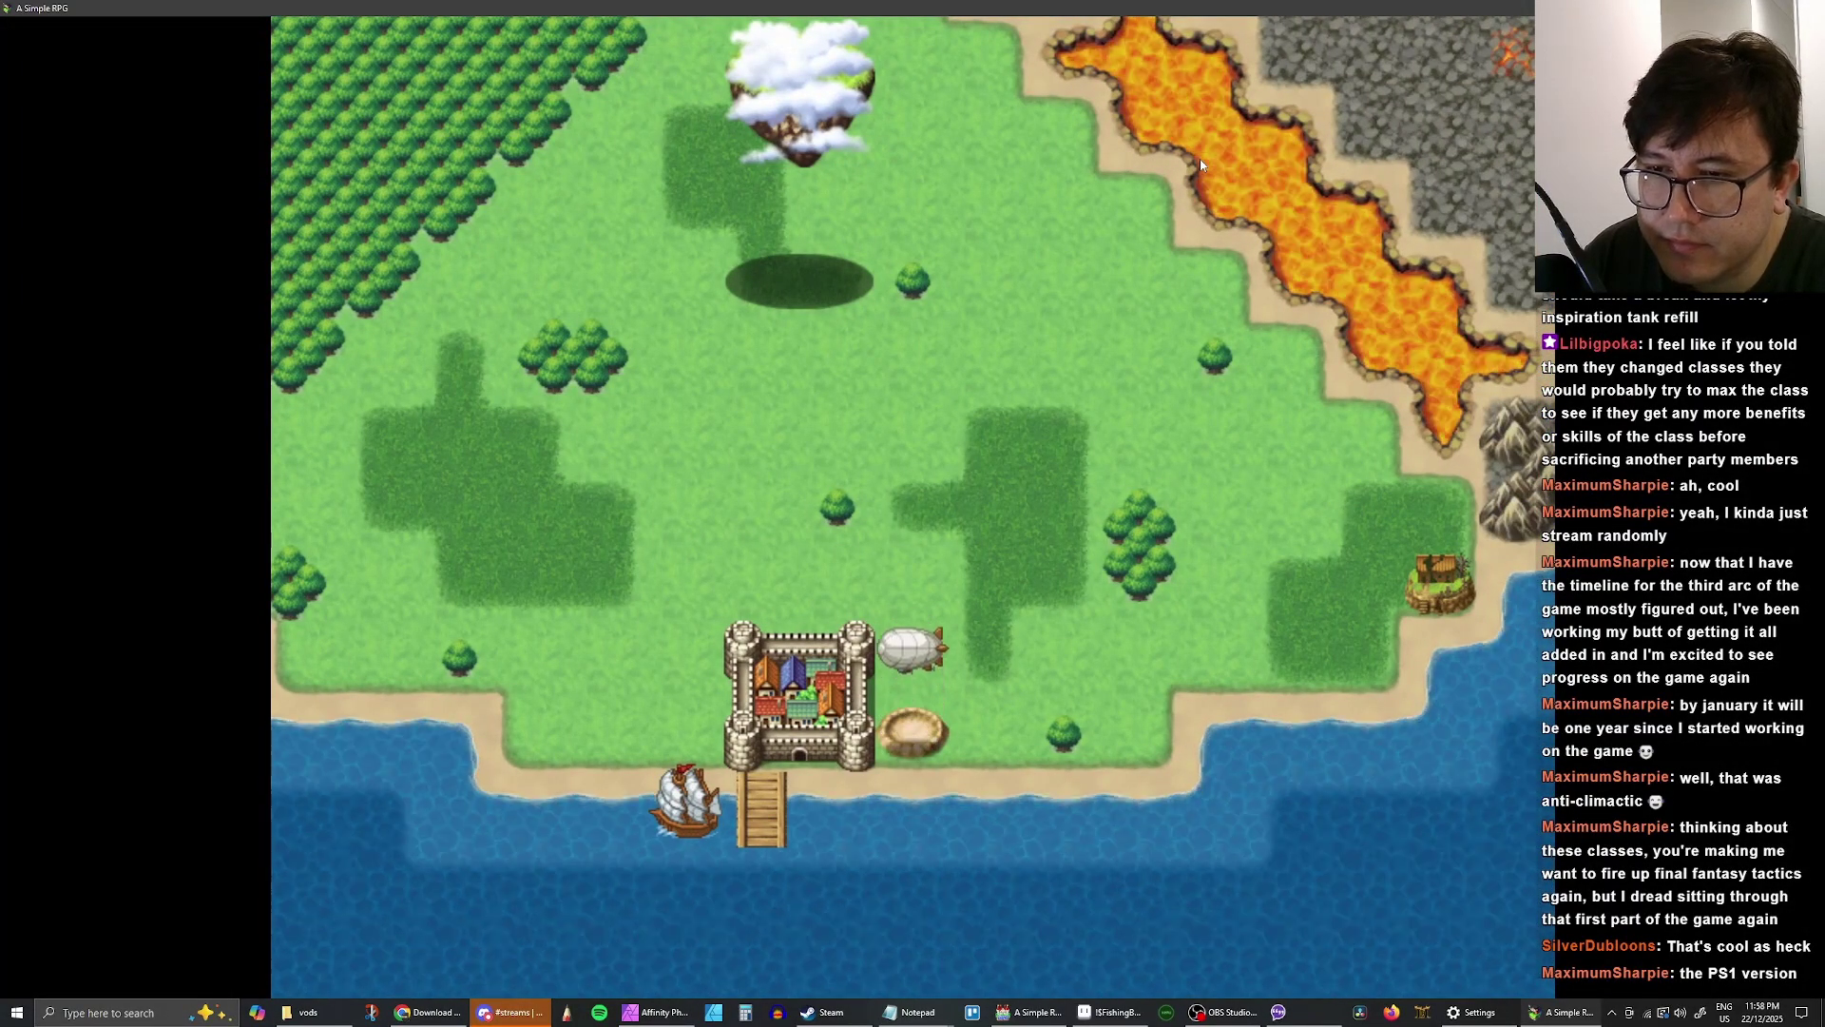
pyautogui.press('Right')
pyautogui.press('Up')
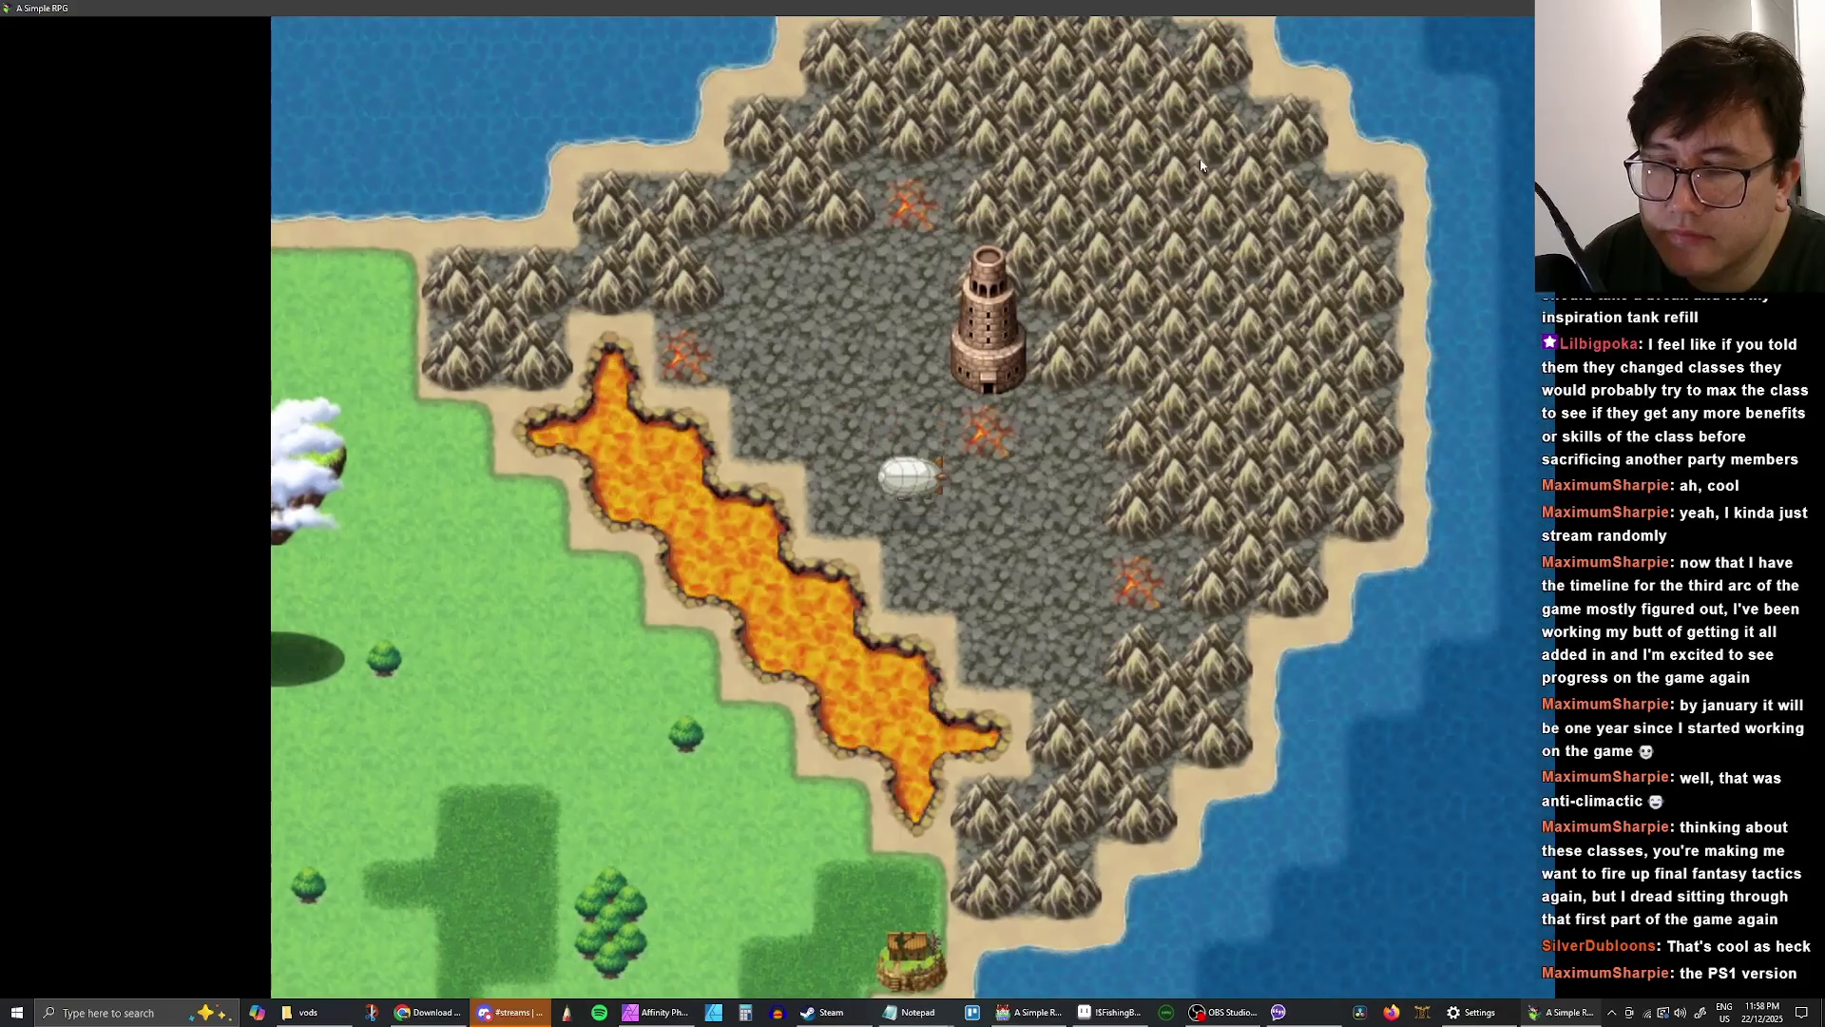
# - Land the airship, enter the tower and walk the party up to the sealed door beside the golden statue
pyautogui.press('Return')
pyautogui.press('Up')
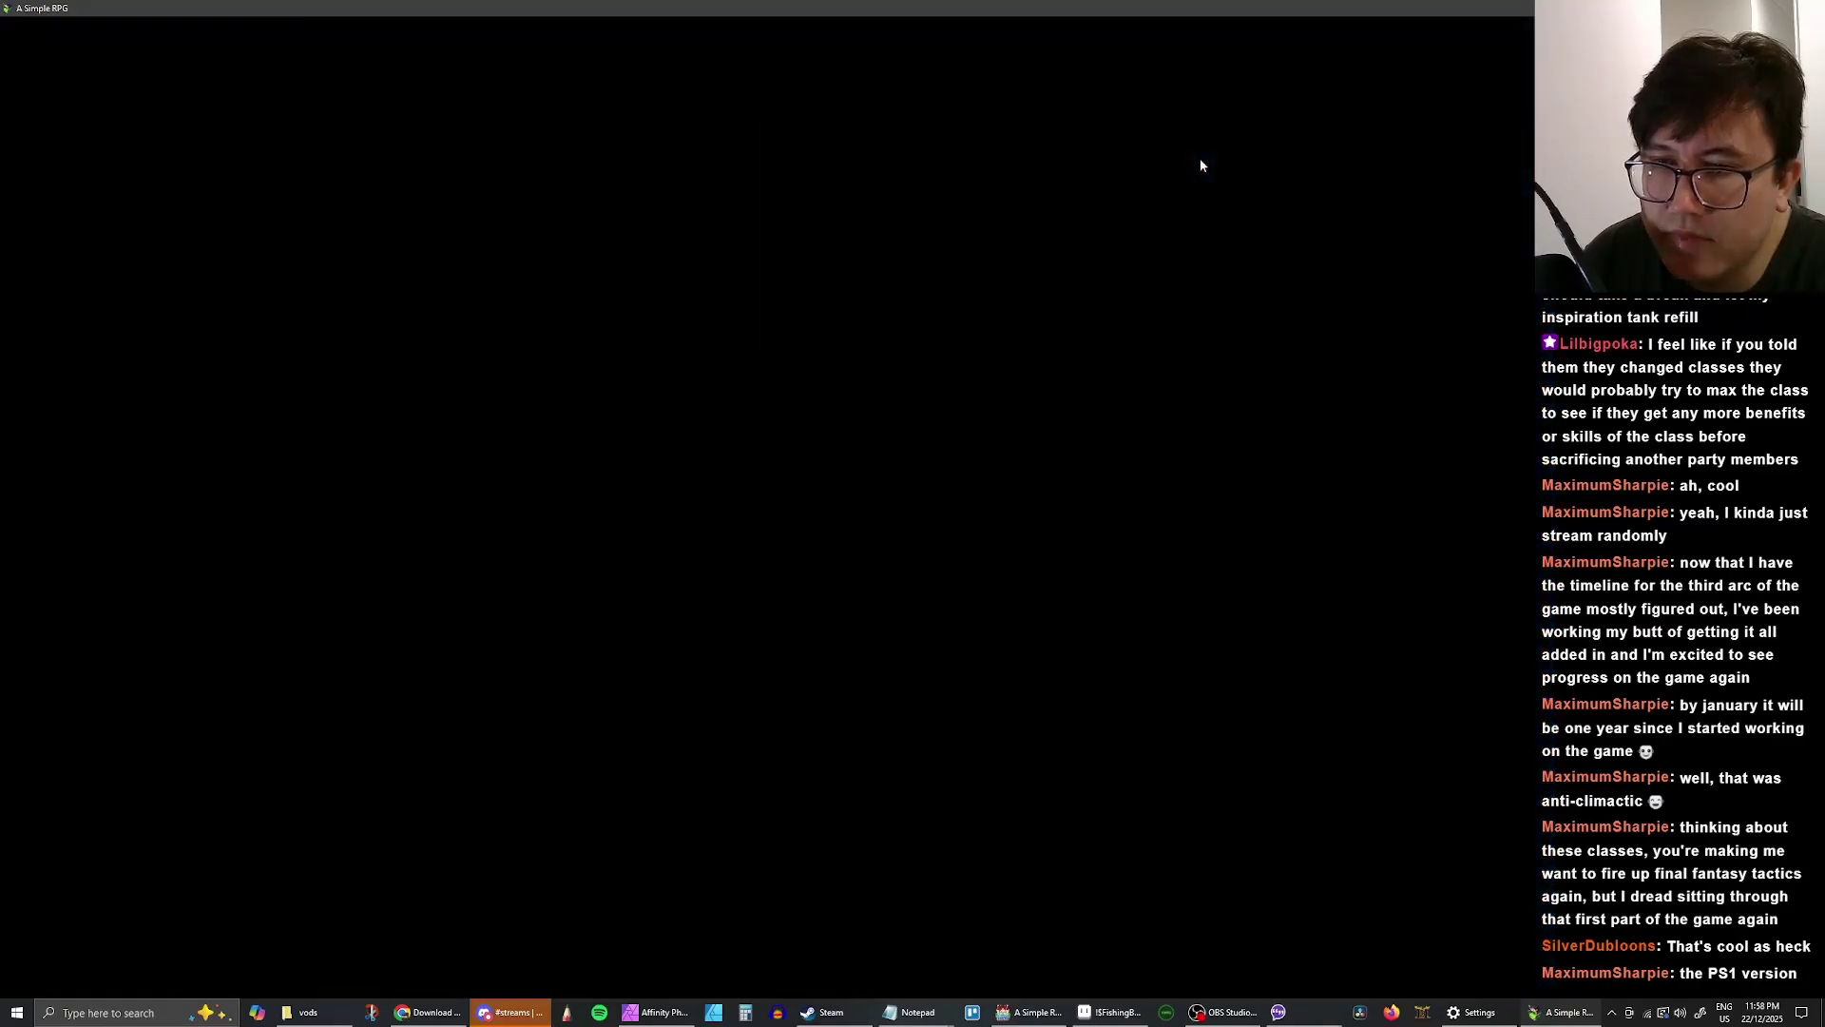
pyautogui.press('Up')
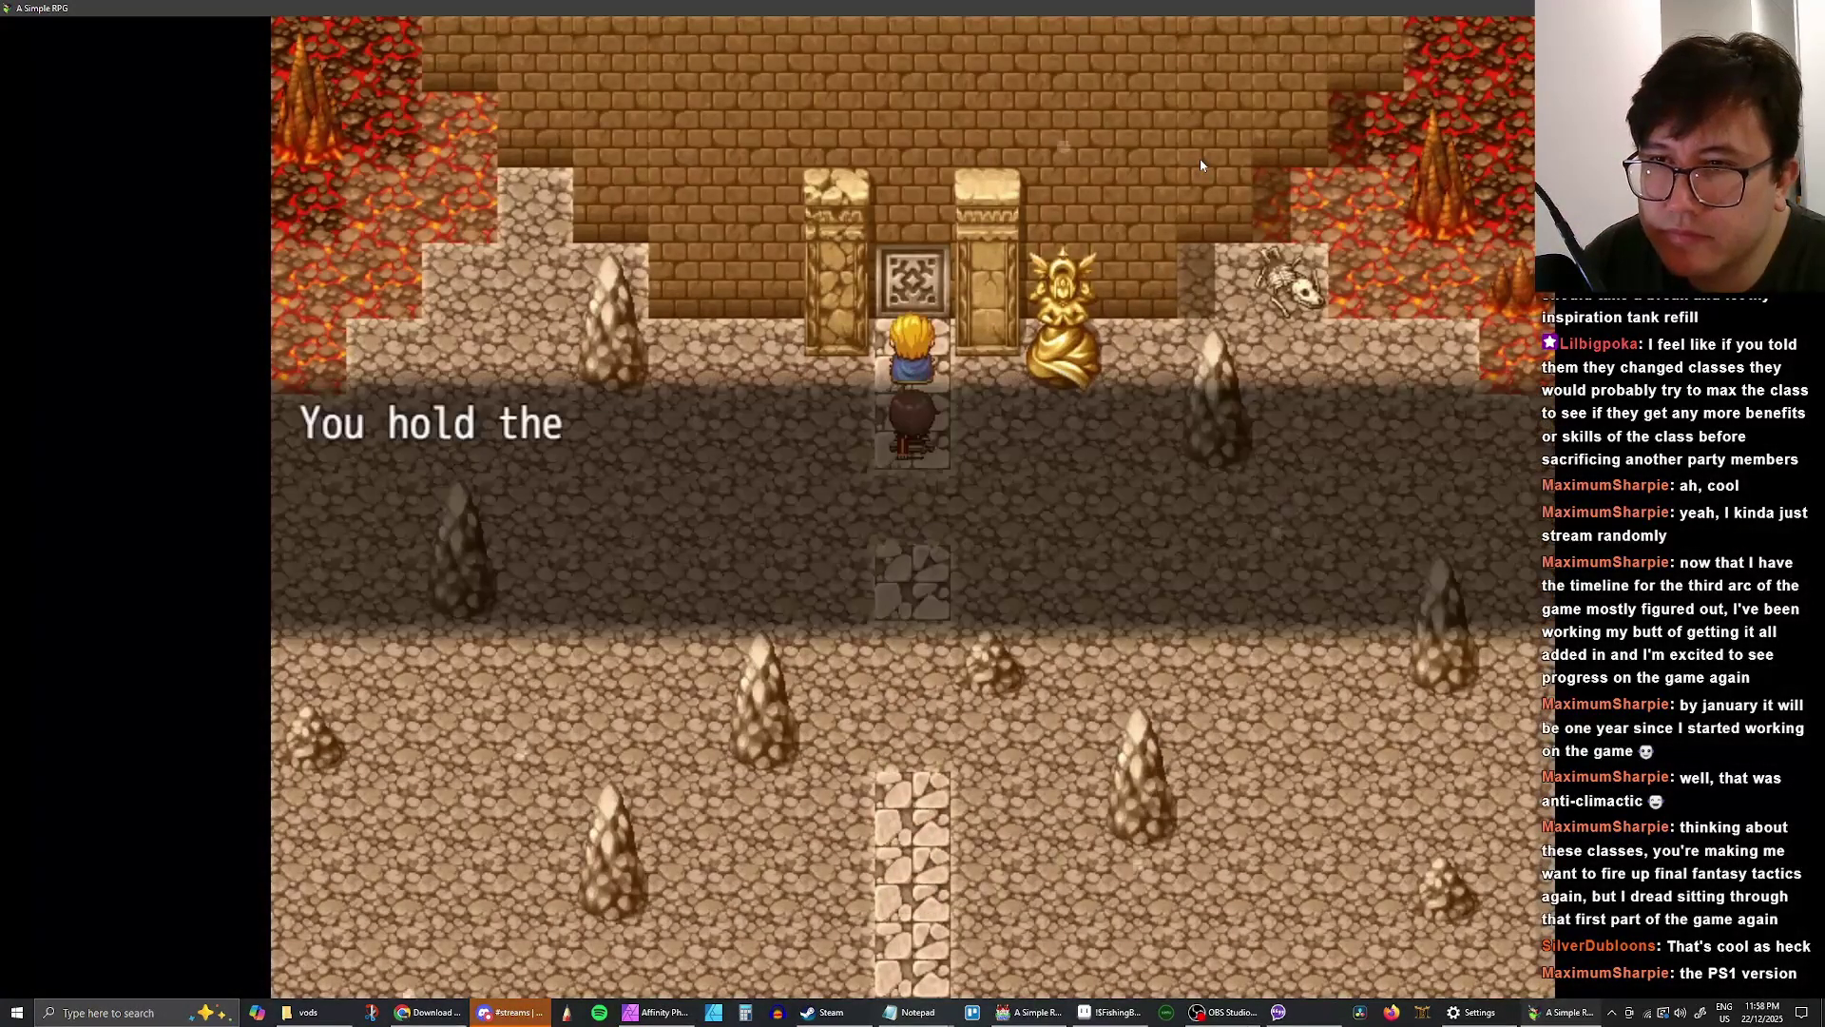
# - Open the sealed door and lead the party through the Fire Temple's ground floor into the 1F flame corridor
pyautogui.press('Return')
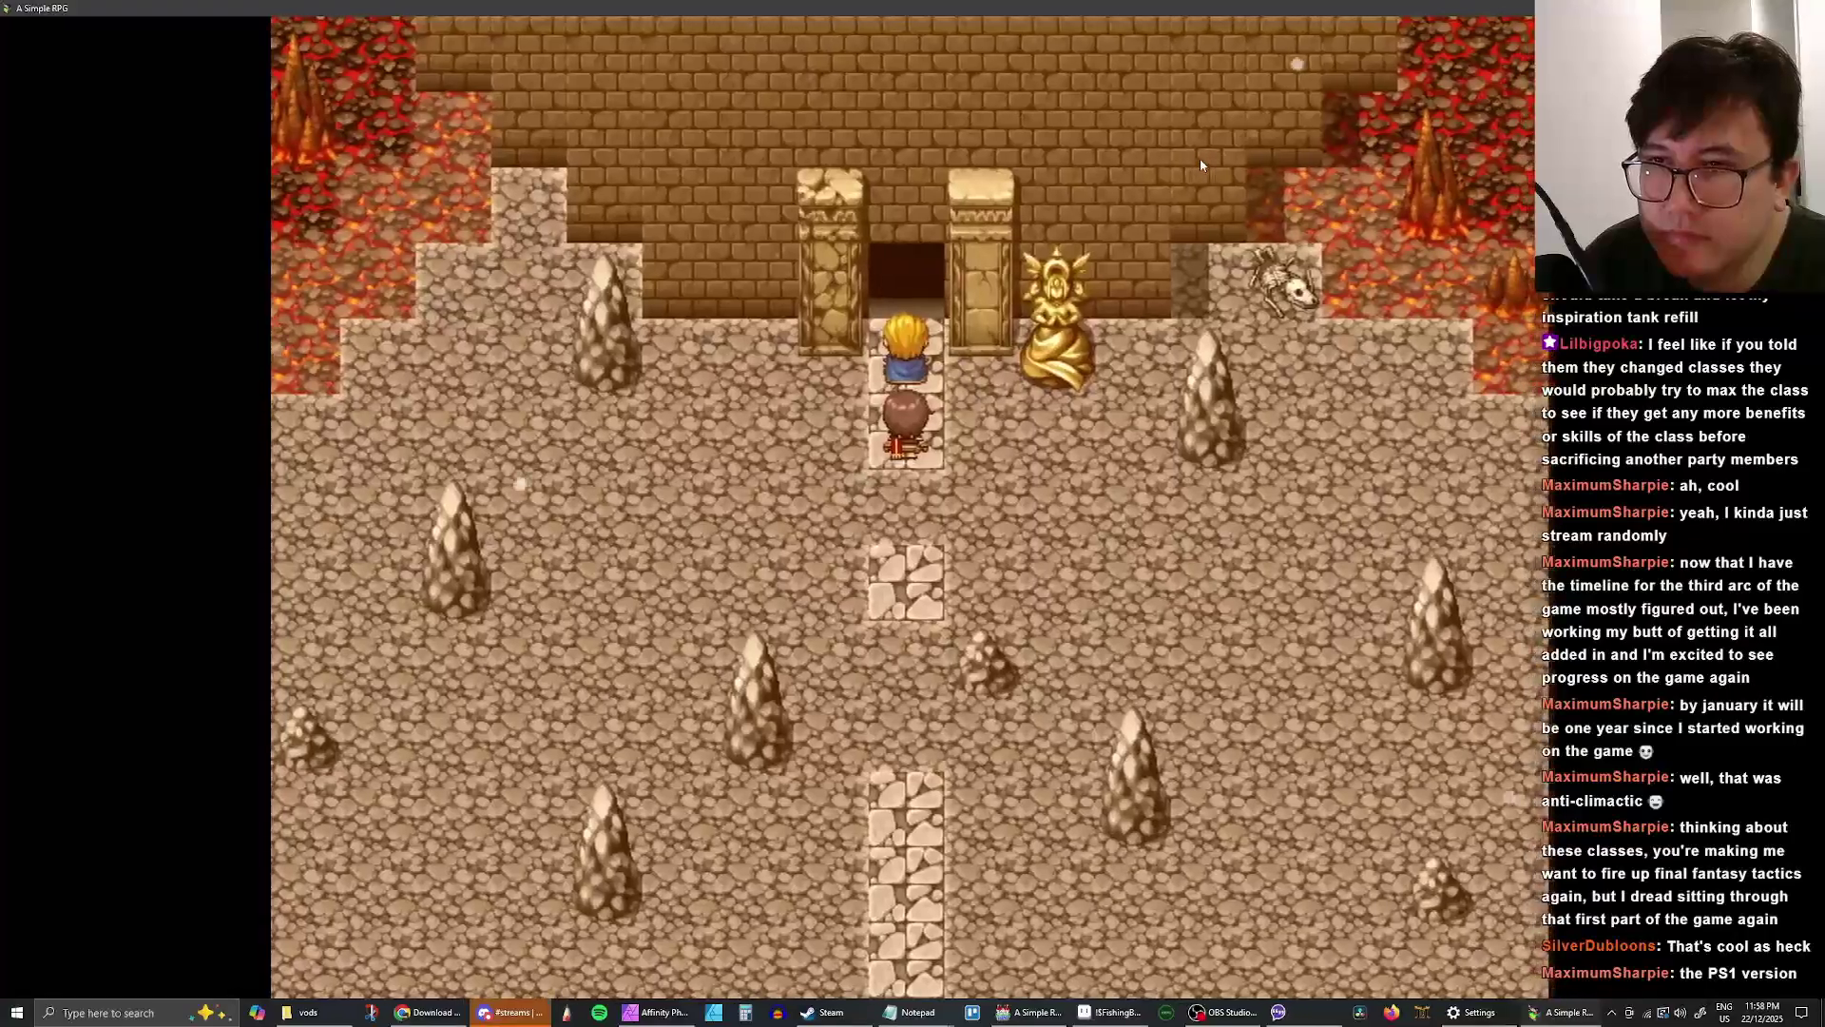
pyautogui.press('Up')
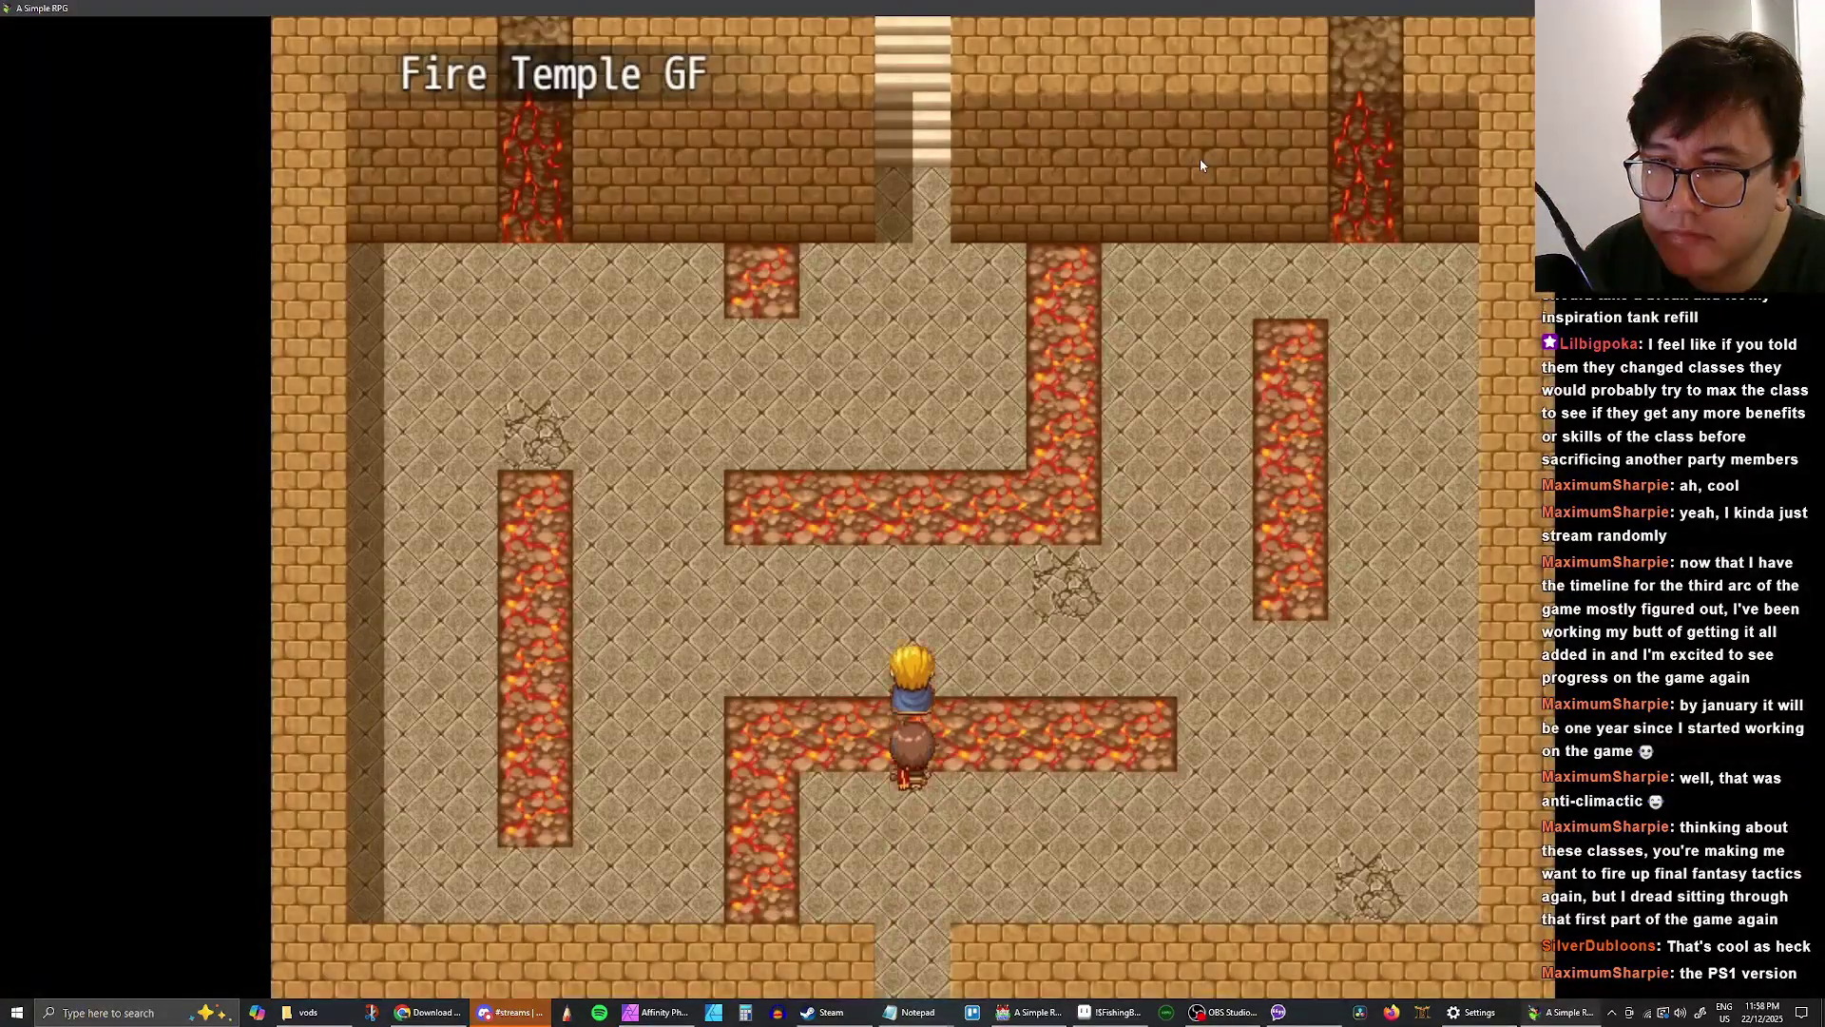
pyautogui.press('Up')
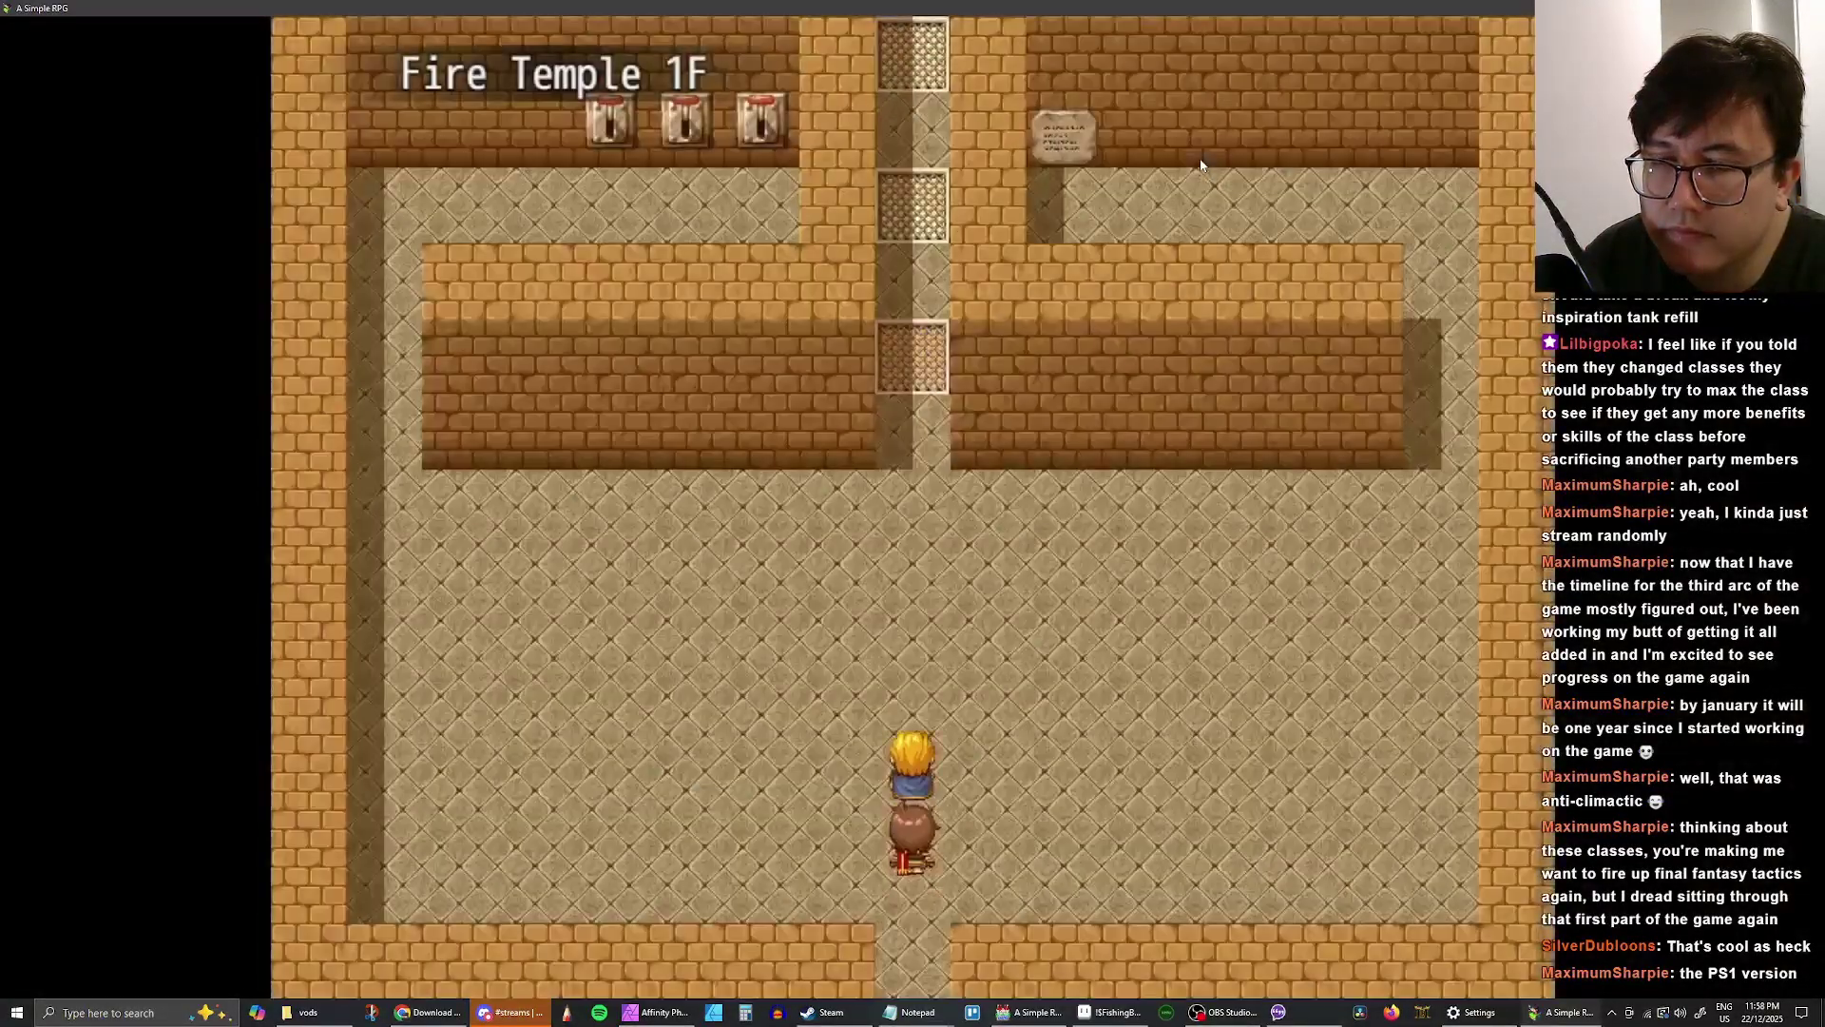
pyautogui.press('Up')
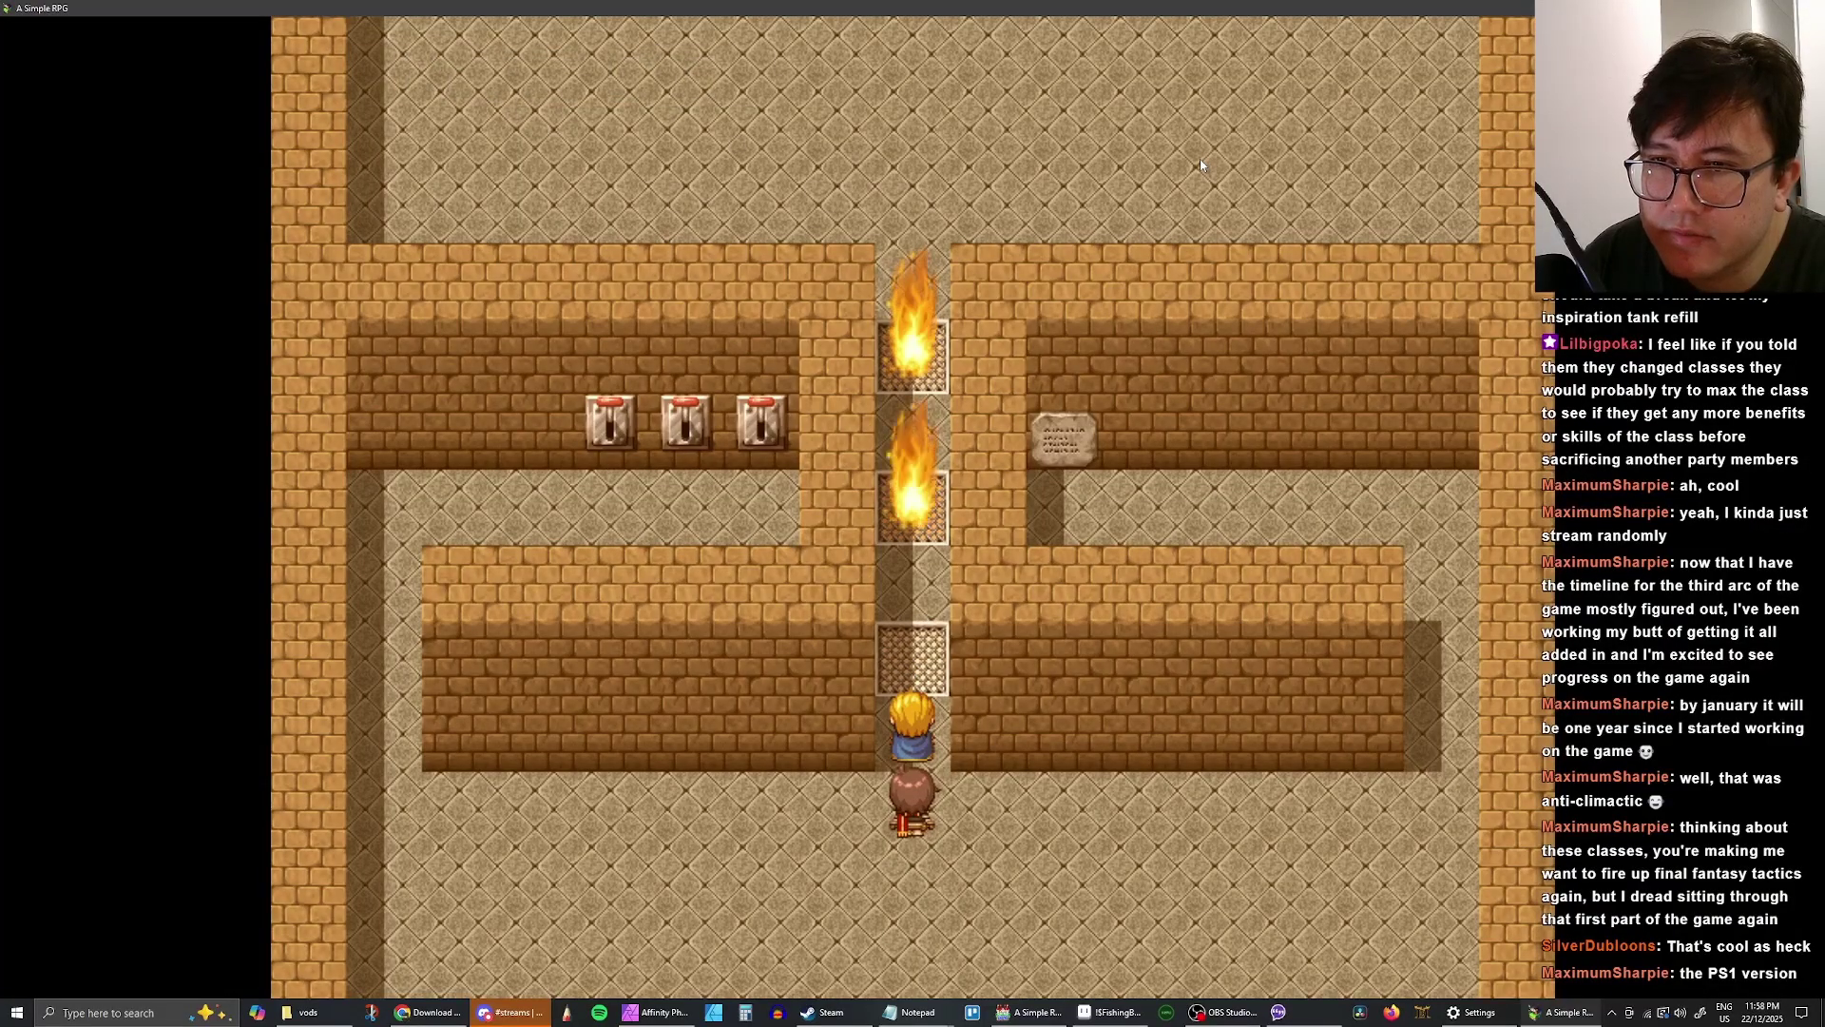
pyautogui.press('Up')
pyautogui.press('Return')
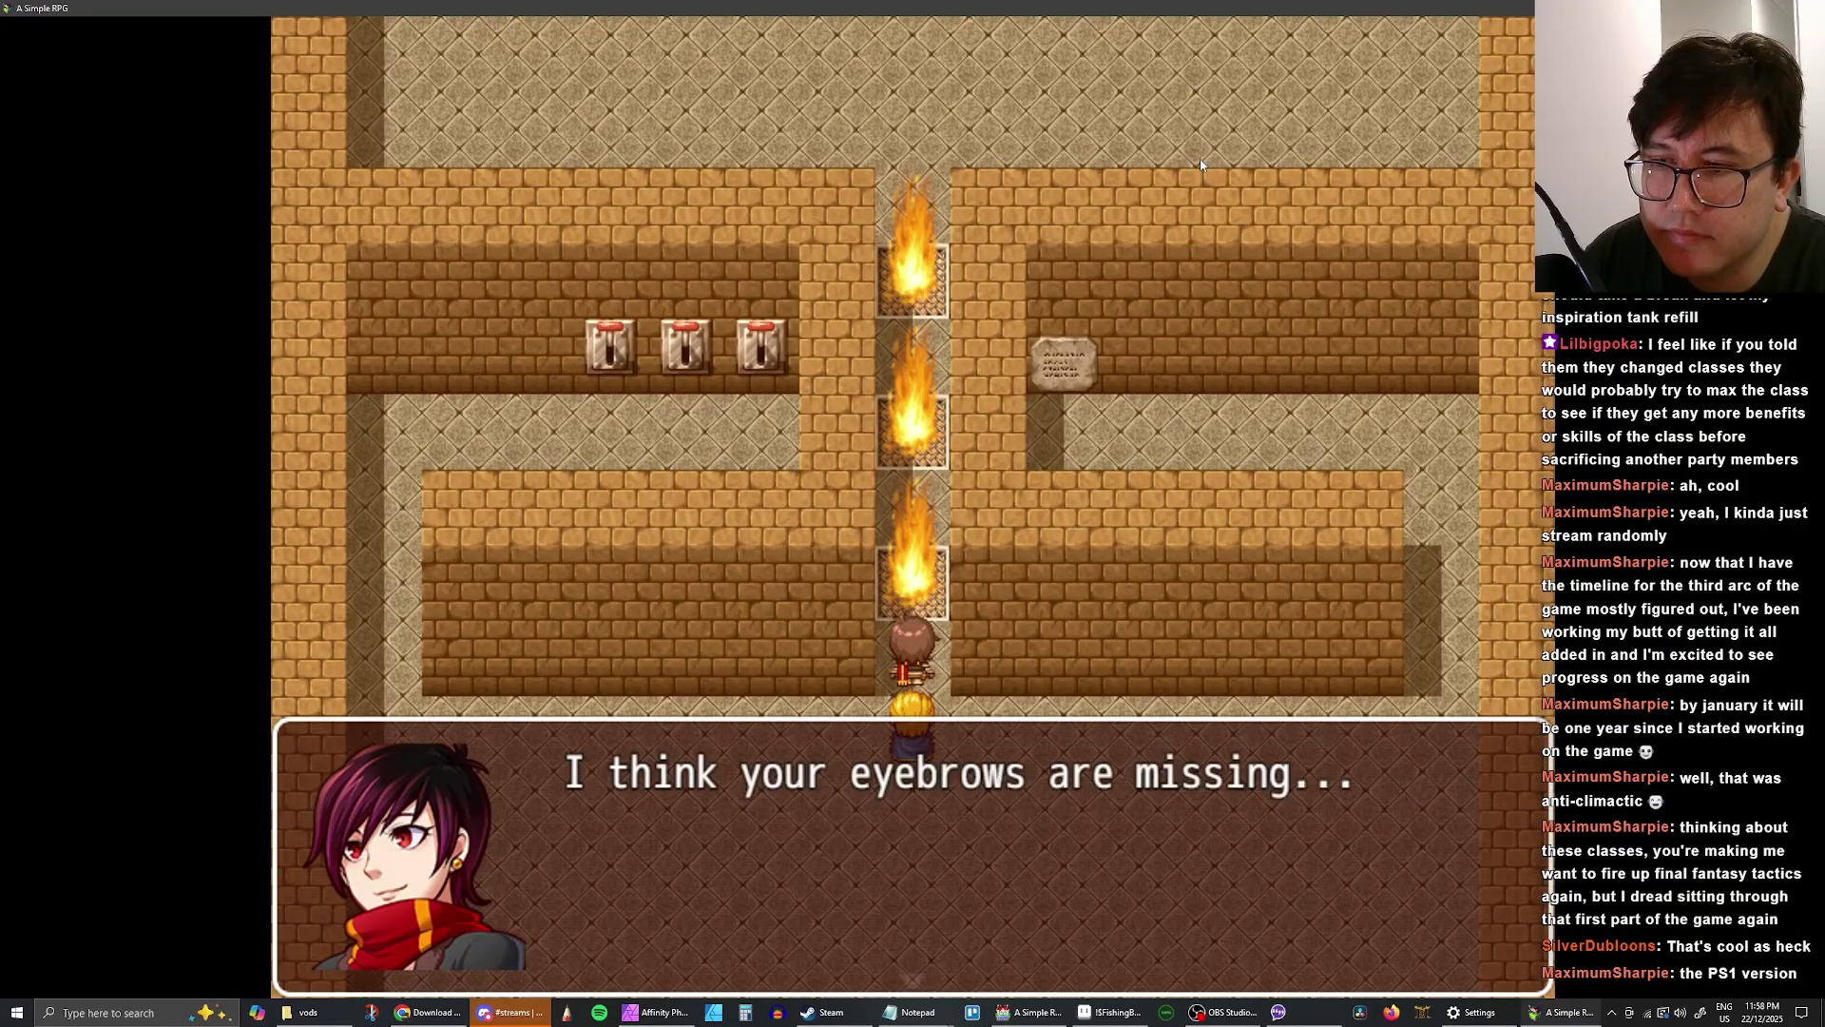
# - Finish the companion's remark, walk the party around to the stone plaque east of the flame corridor and read its lever clue
pyautogui.press('Return')
pyautogui.press('Right')
pyautogui.press('Up')
pyautogui.press('Left')
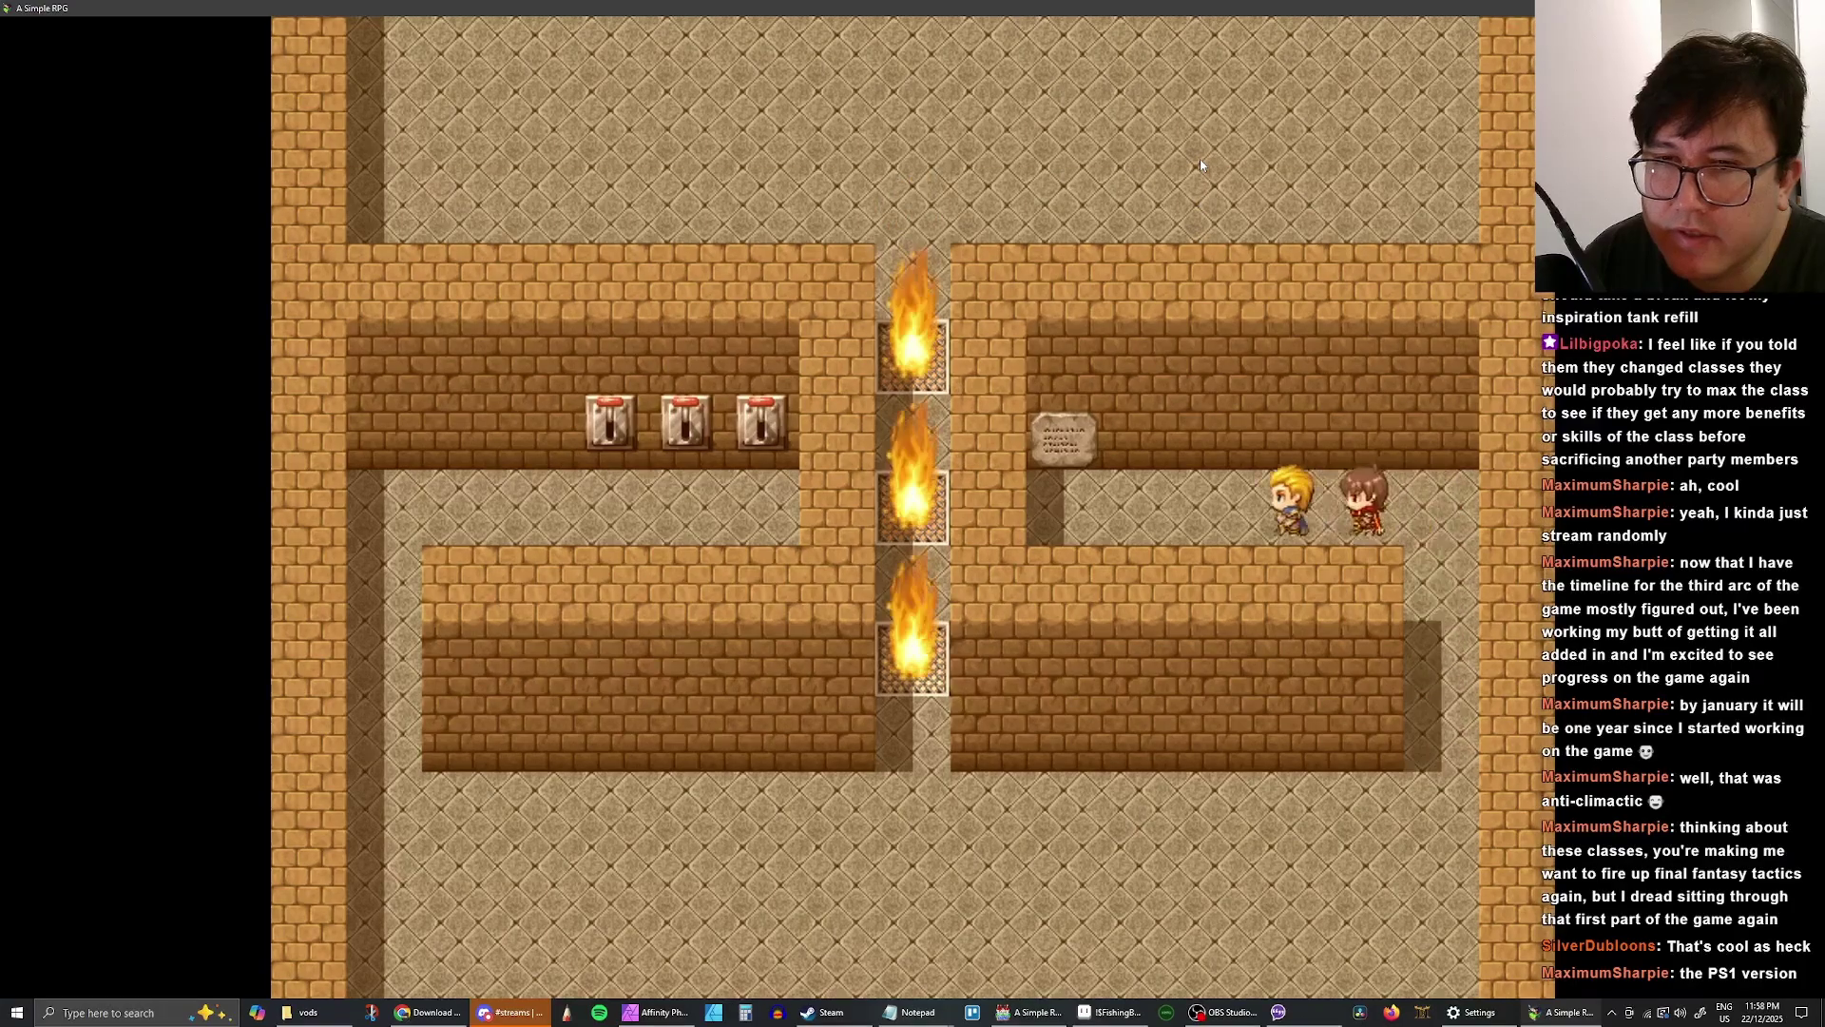
pyautogui.press('Left')
pyautogui.press('Up')
pyautogui.press('Return')
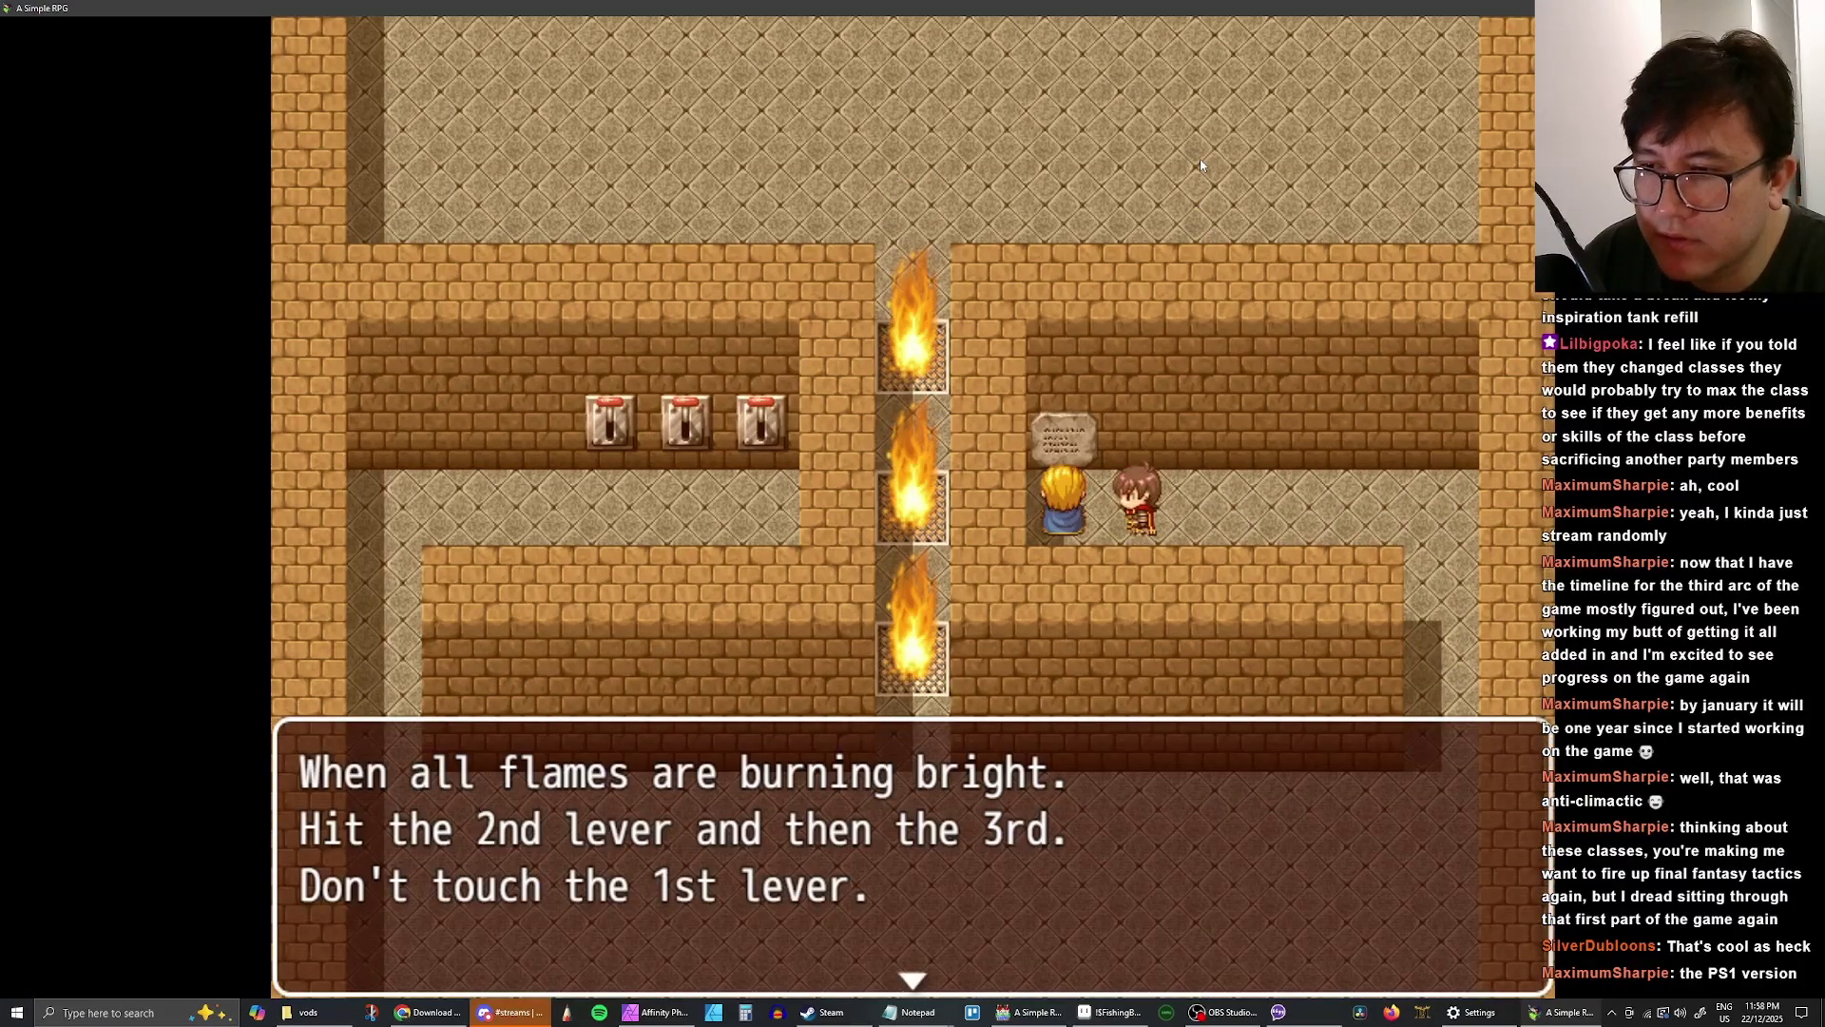
pyautogui.press('Return')
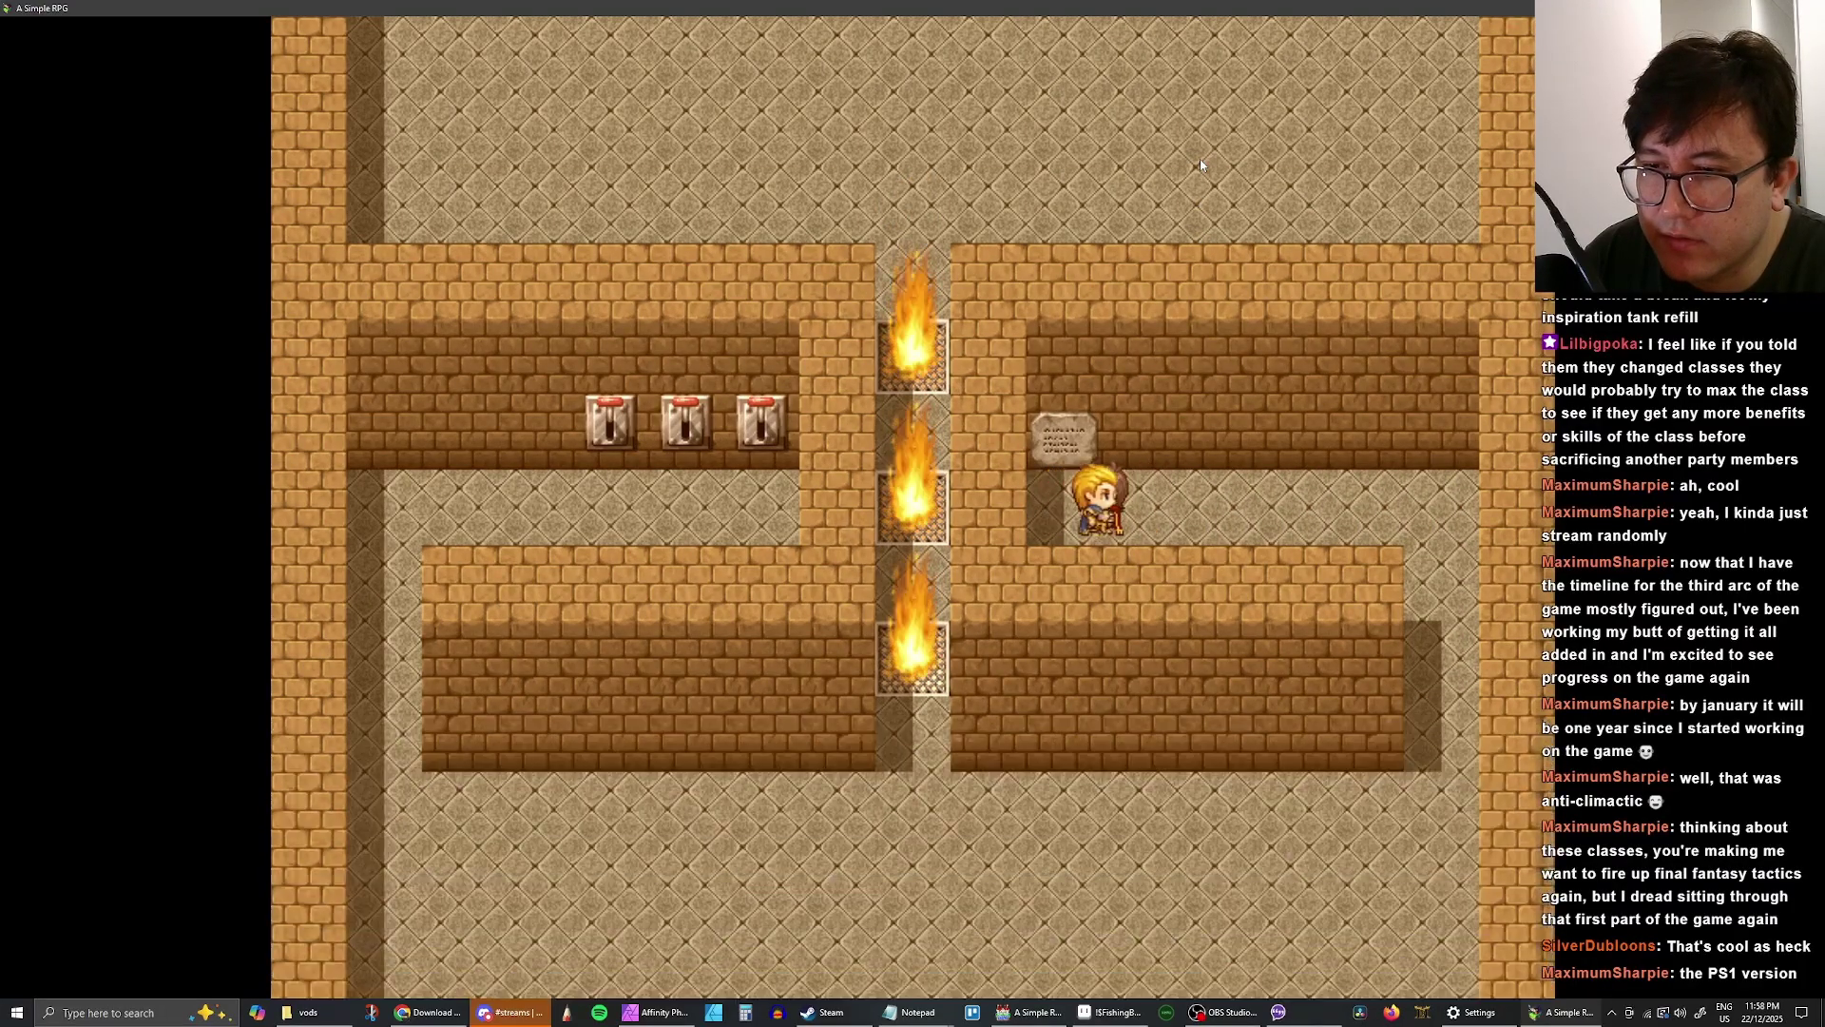
# - Take the party around to the western alcove and operate the levers to disable the flame trap, finishing the companion's dialogue
pyautogui.press('Right')
pyautogui.press('Down')
pyautogui.press('Left')
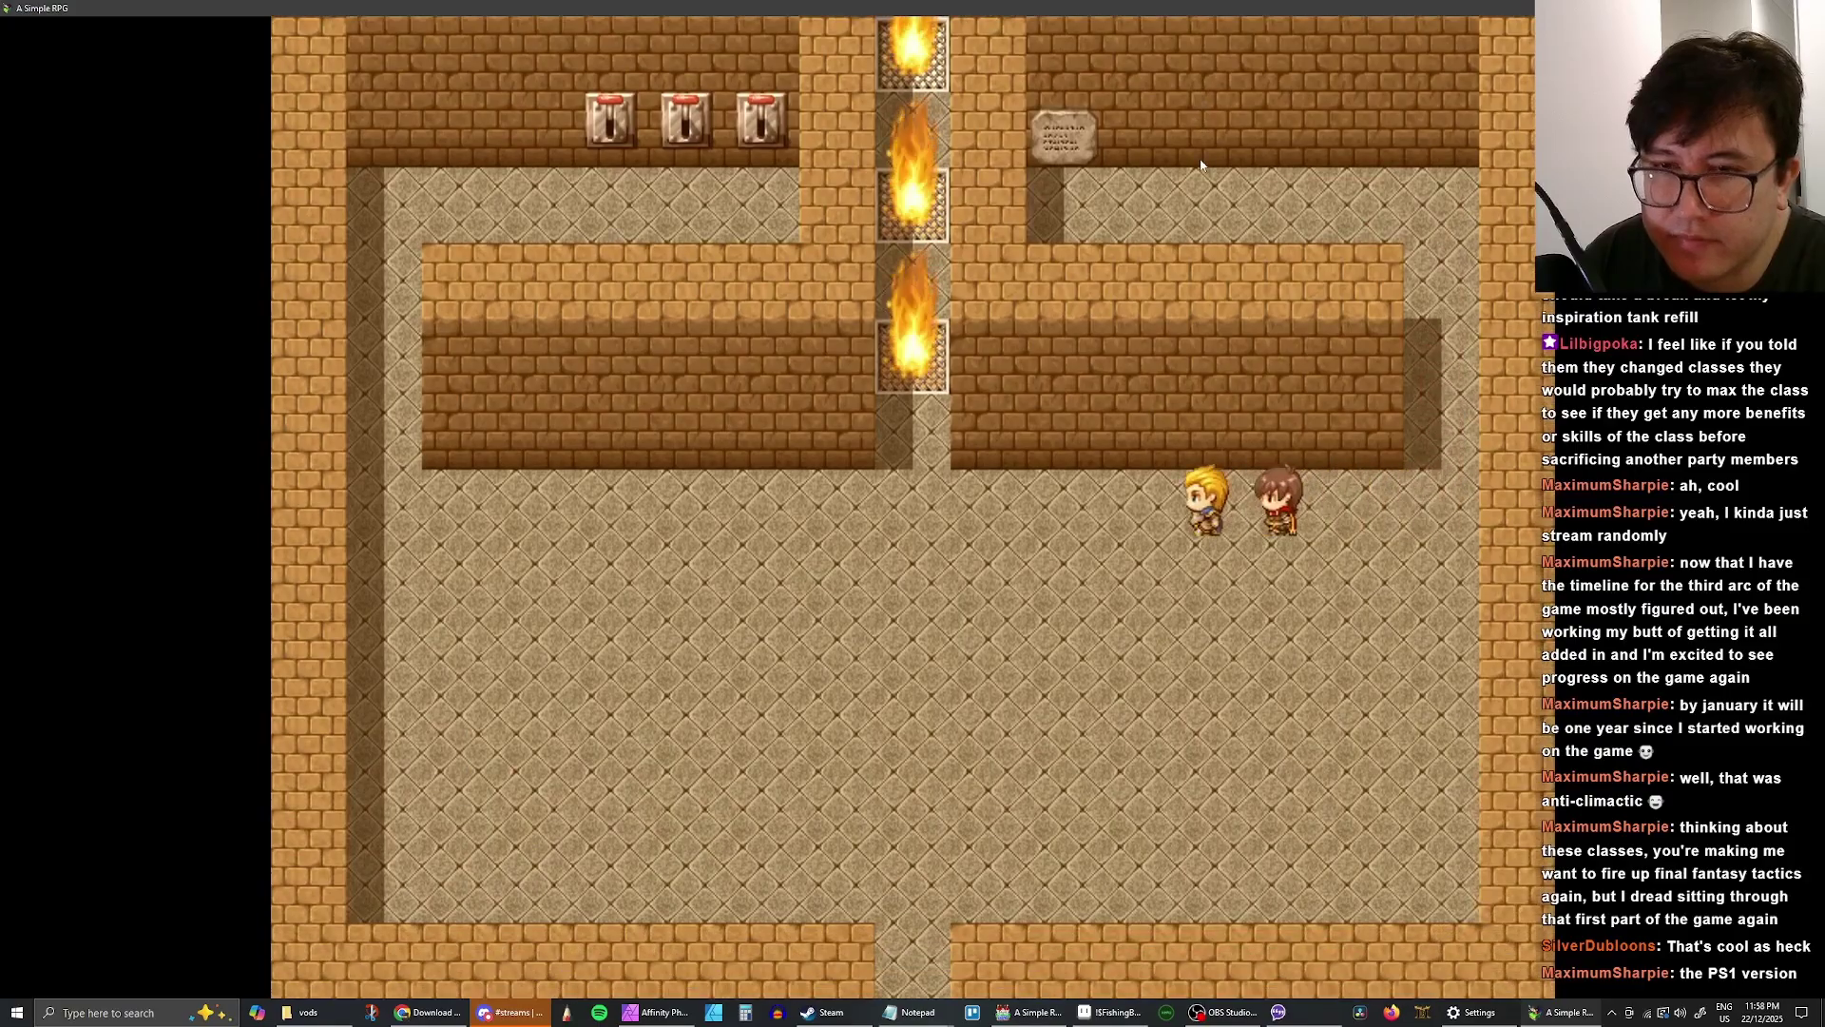
pyautogui.press('Up')
pyautogui.press('Up')
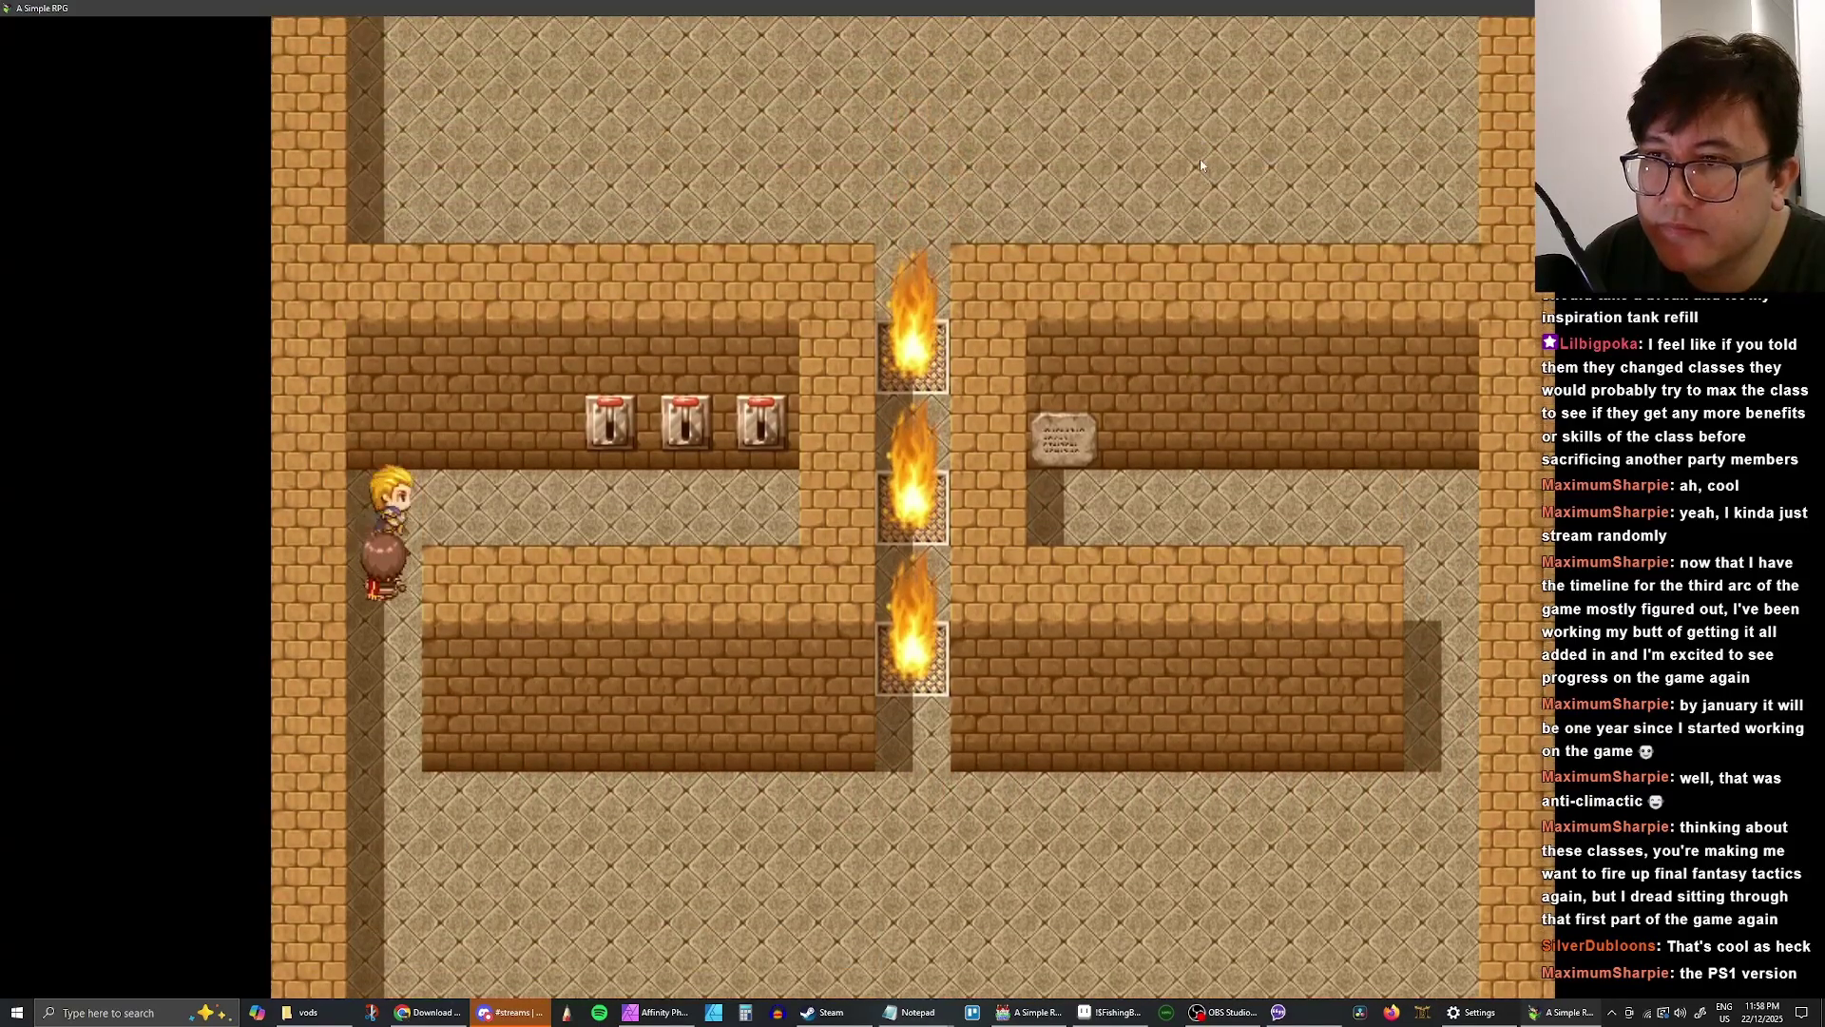
pyautogui.press('Right')
pyautogui.press('Up')
pyautogui.press('Return')
pyautogui.press('Return')
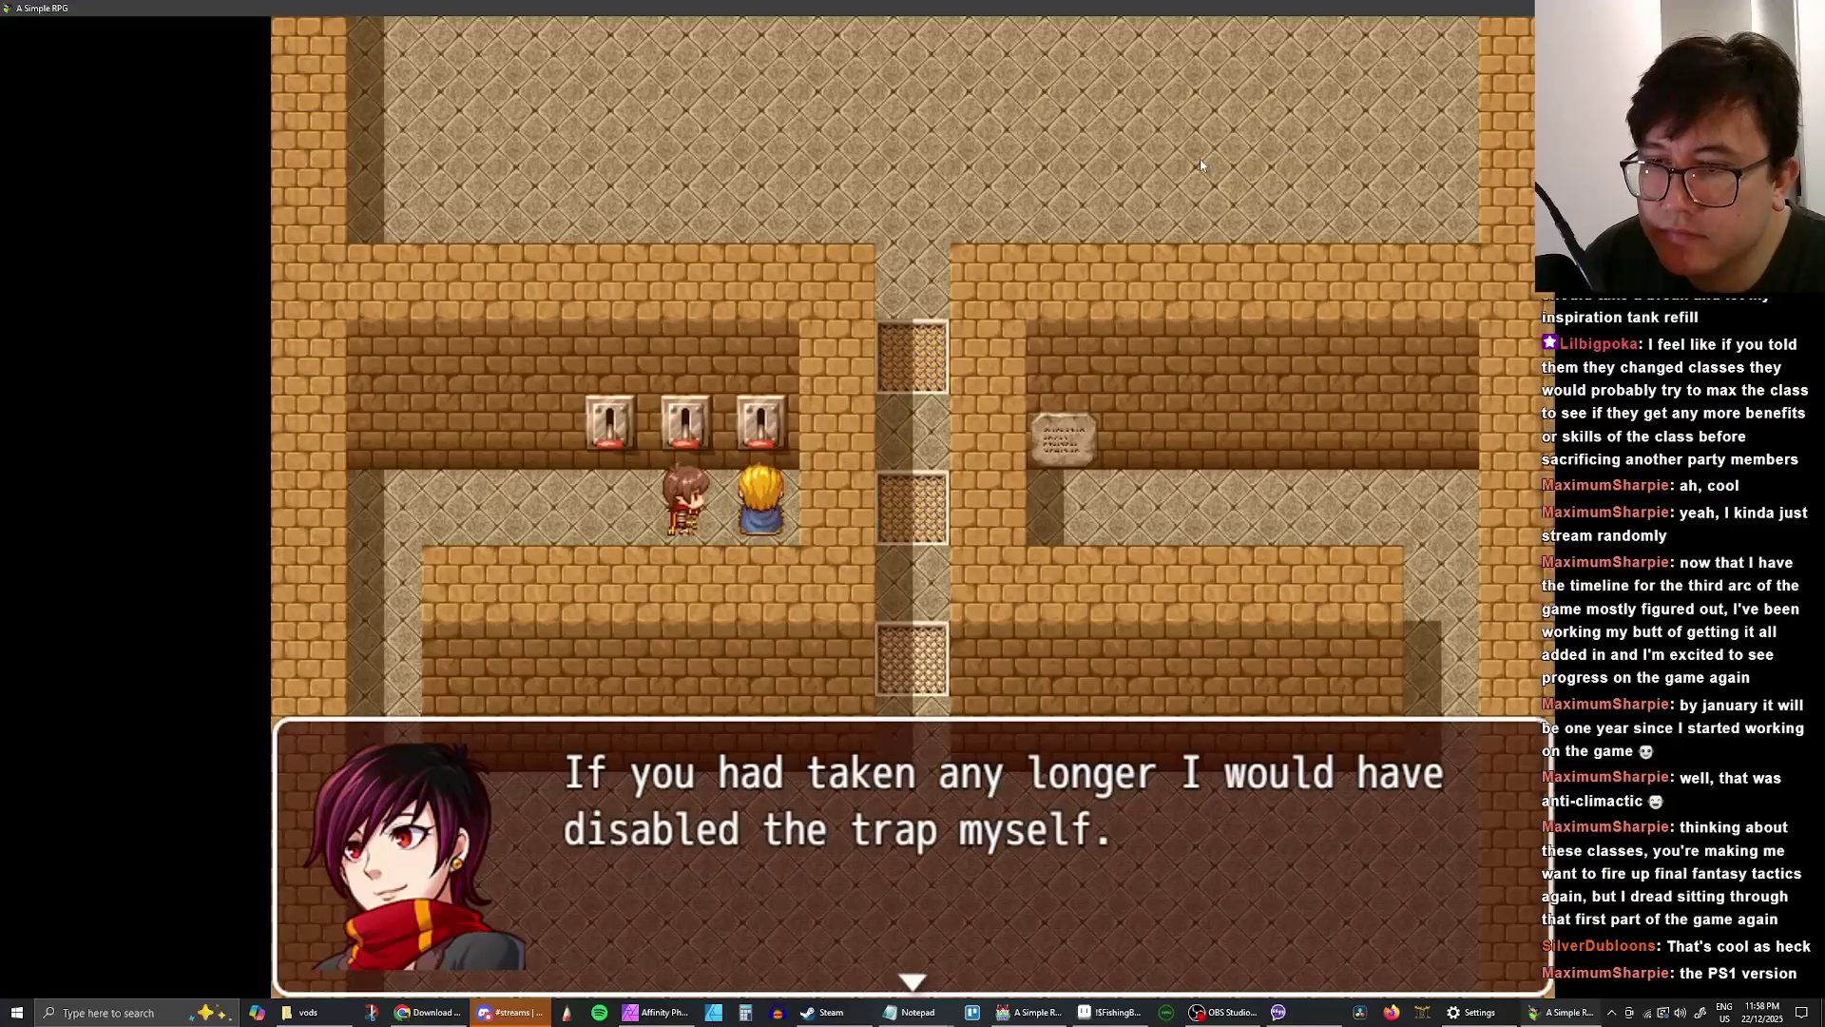
pyautogui.press('Return')
# - Walk the party back through the central corridor, deal with the winged monster guarding the stairs and climb to Fire Temple 2F
pyautogui.press('Left')
pyautogui.press('Down')
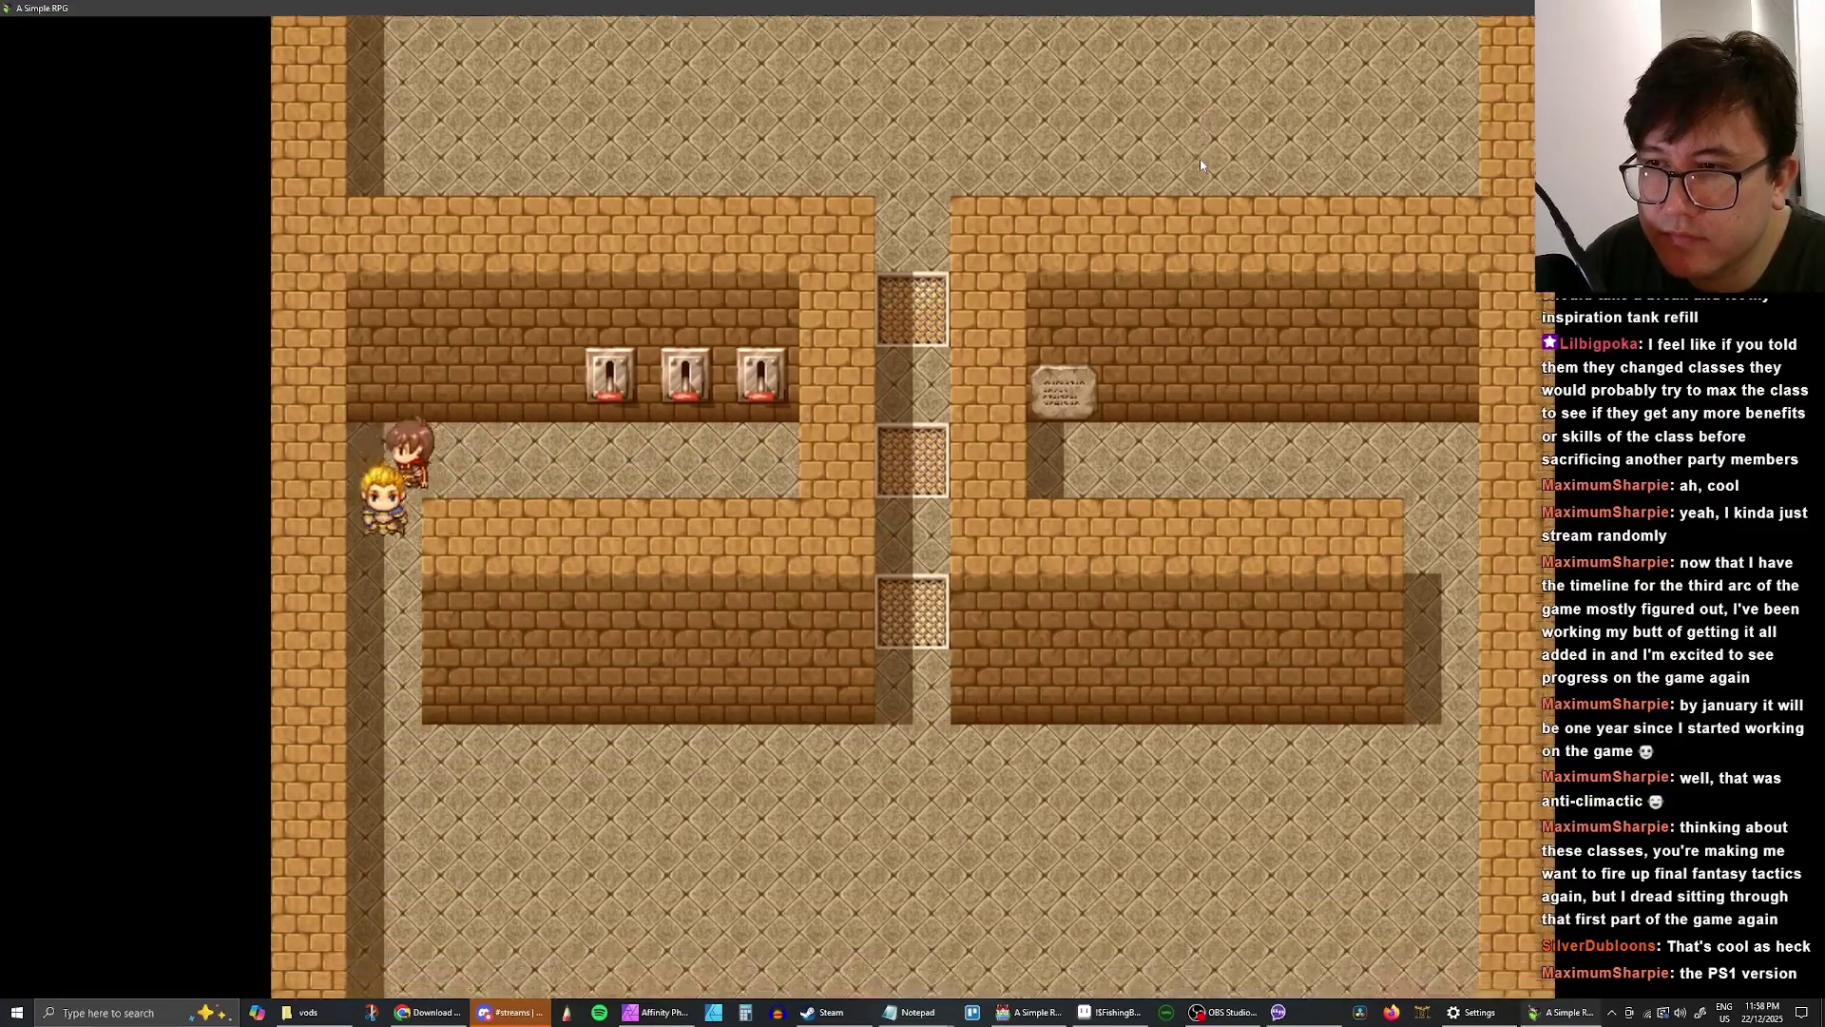
pyautogui.press('Right')
pyautogui.press('Up')
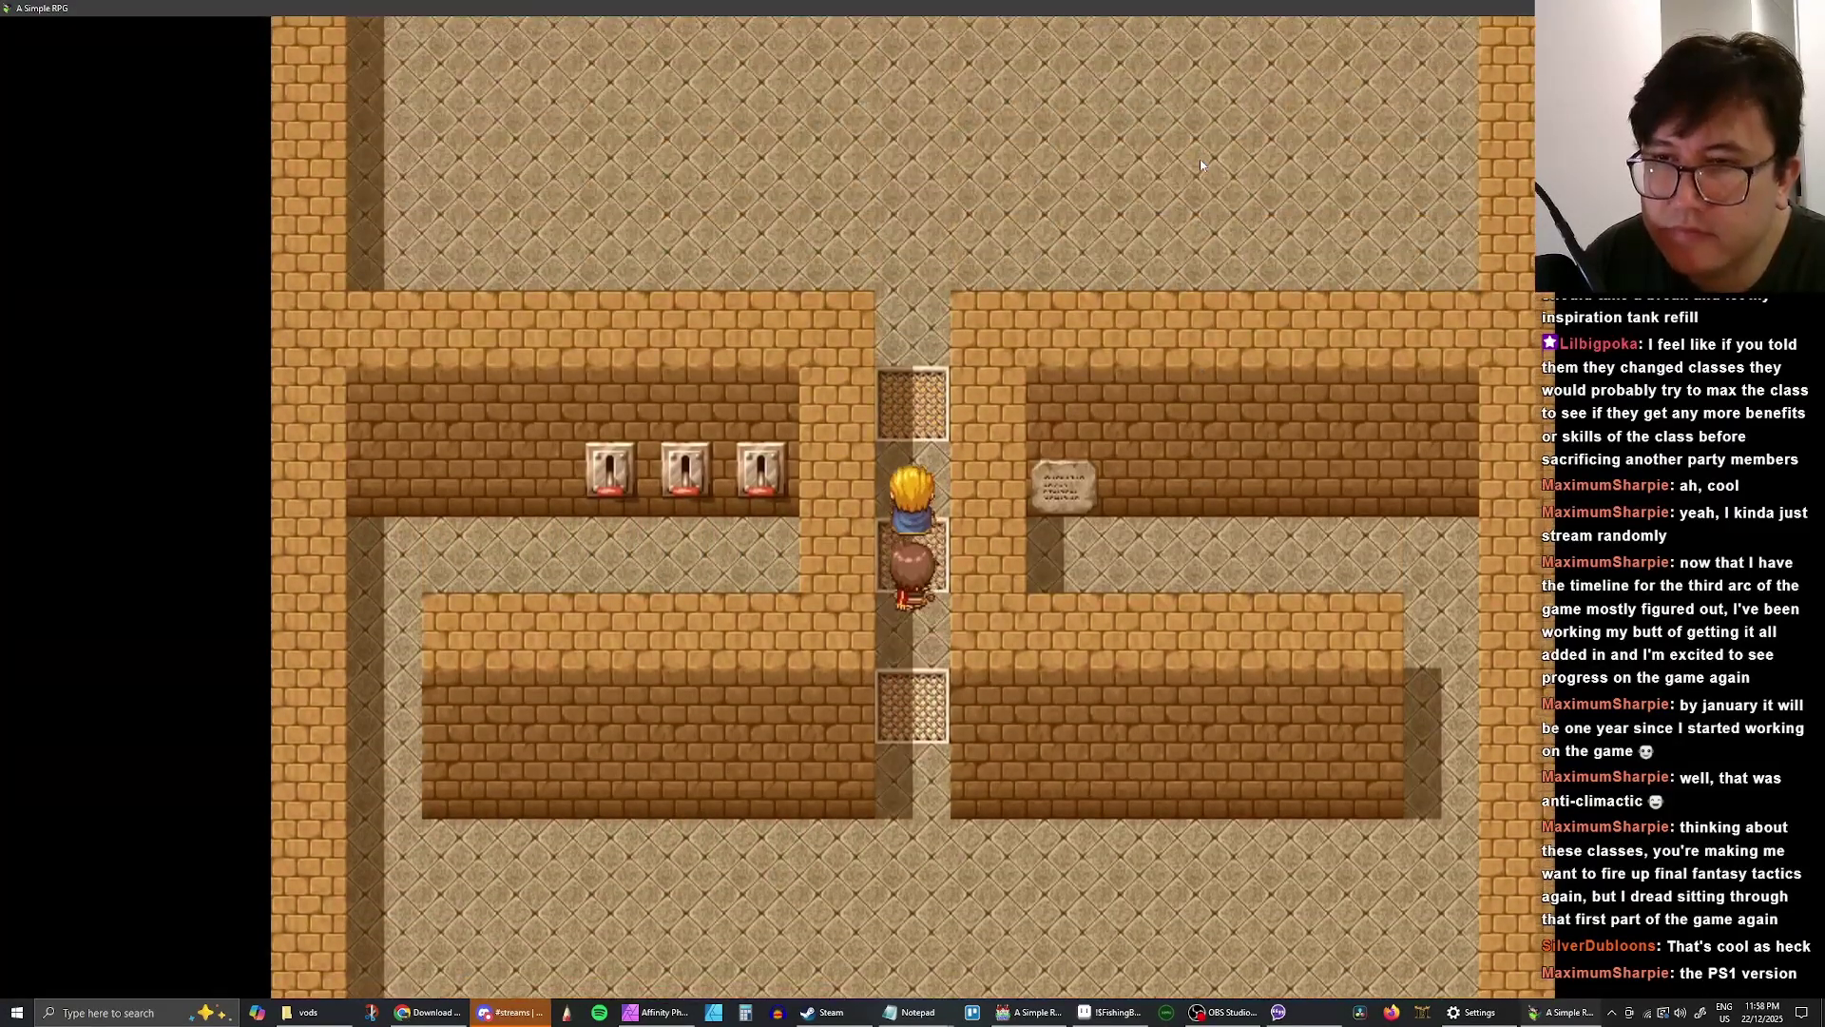
pyautogui.press('Up')
pyautogui.press('Return')
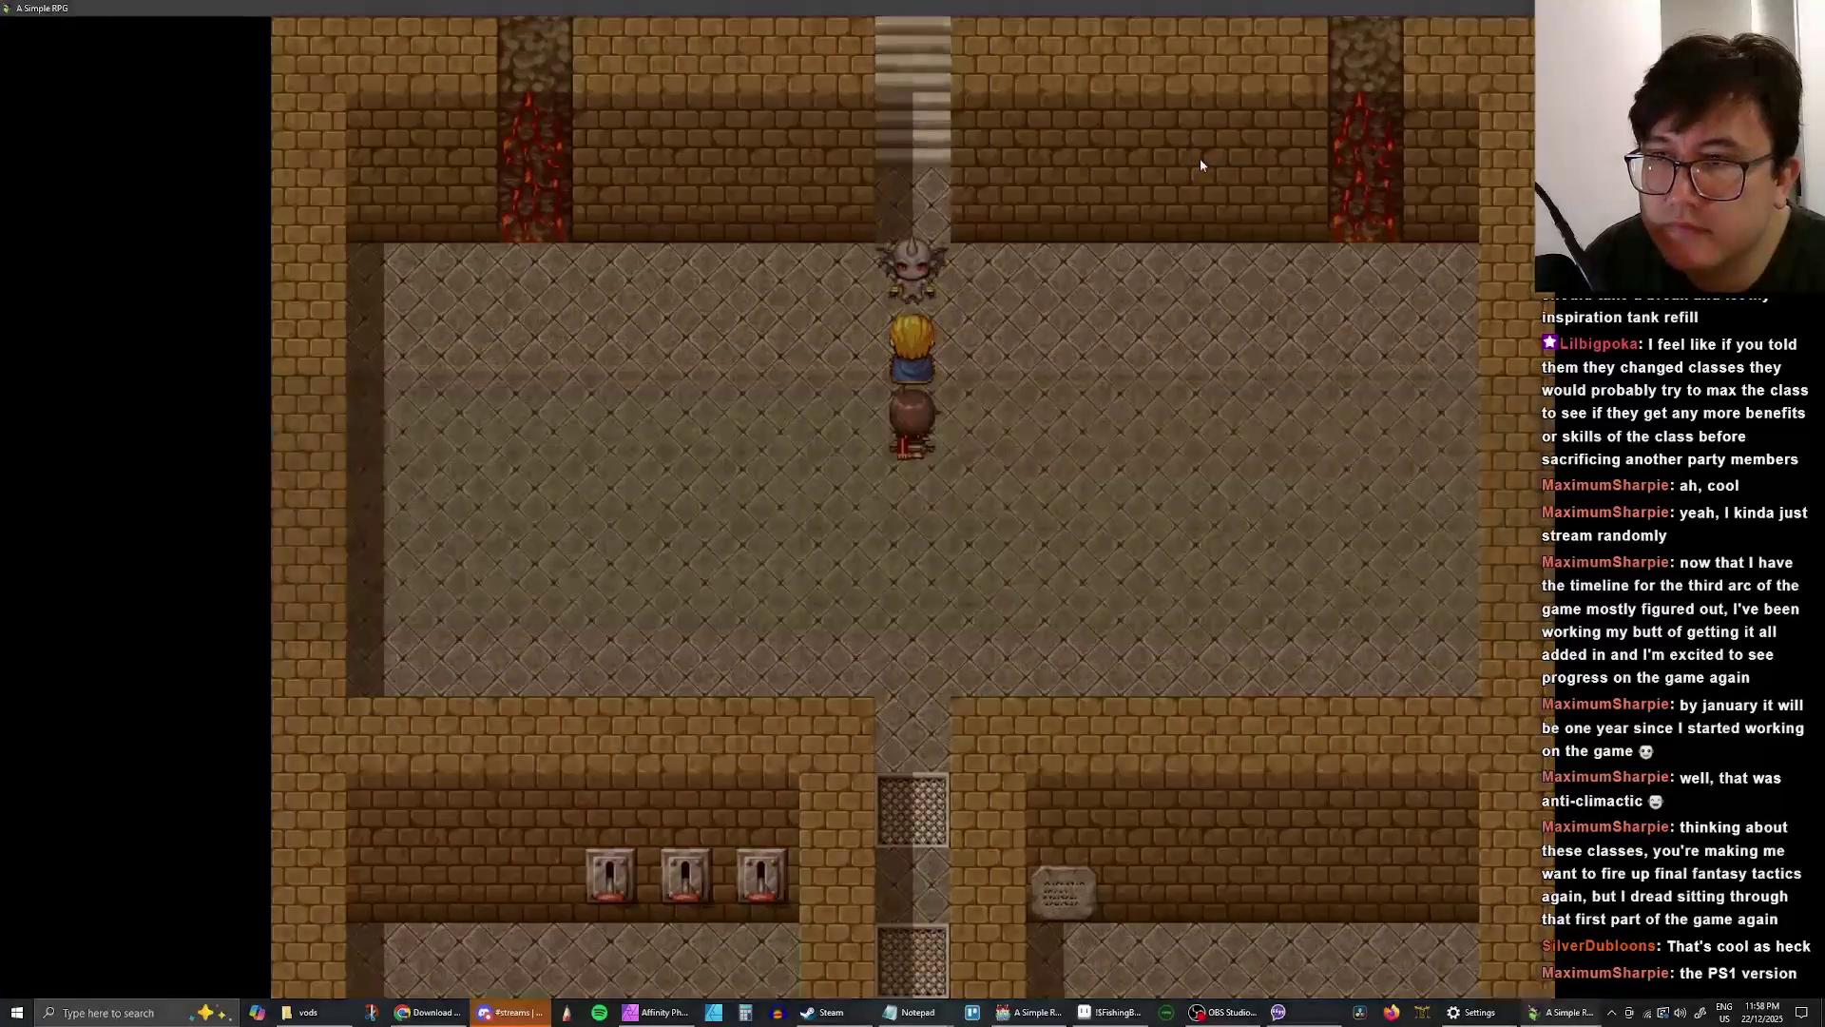
pyautogui.press('Up')
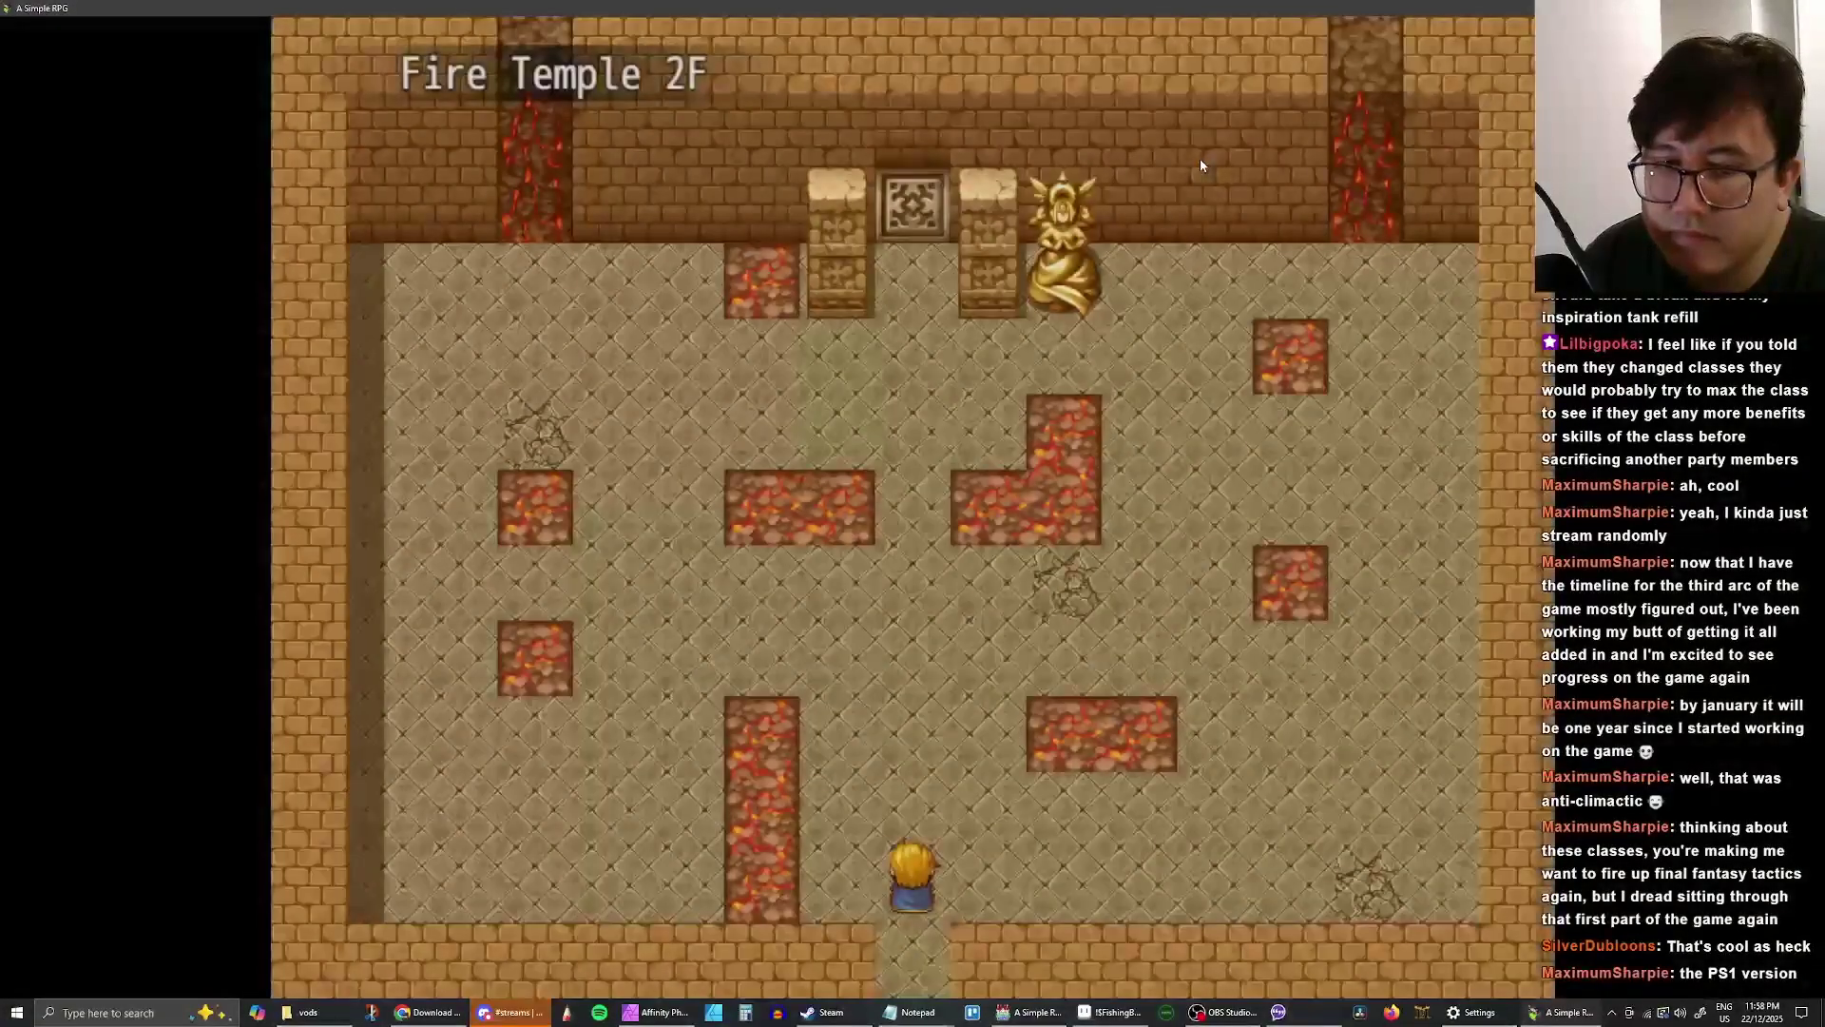
# - Open the sealed door on 2F, lead the party into the lava-ringed chamber and confront the dragon
pyautogui.press('Up')
pyautogui.press('Return')
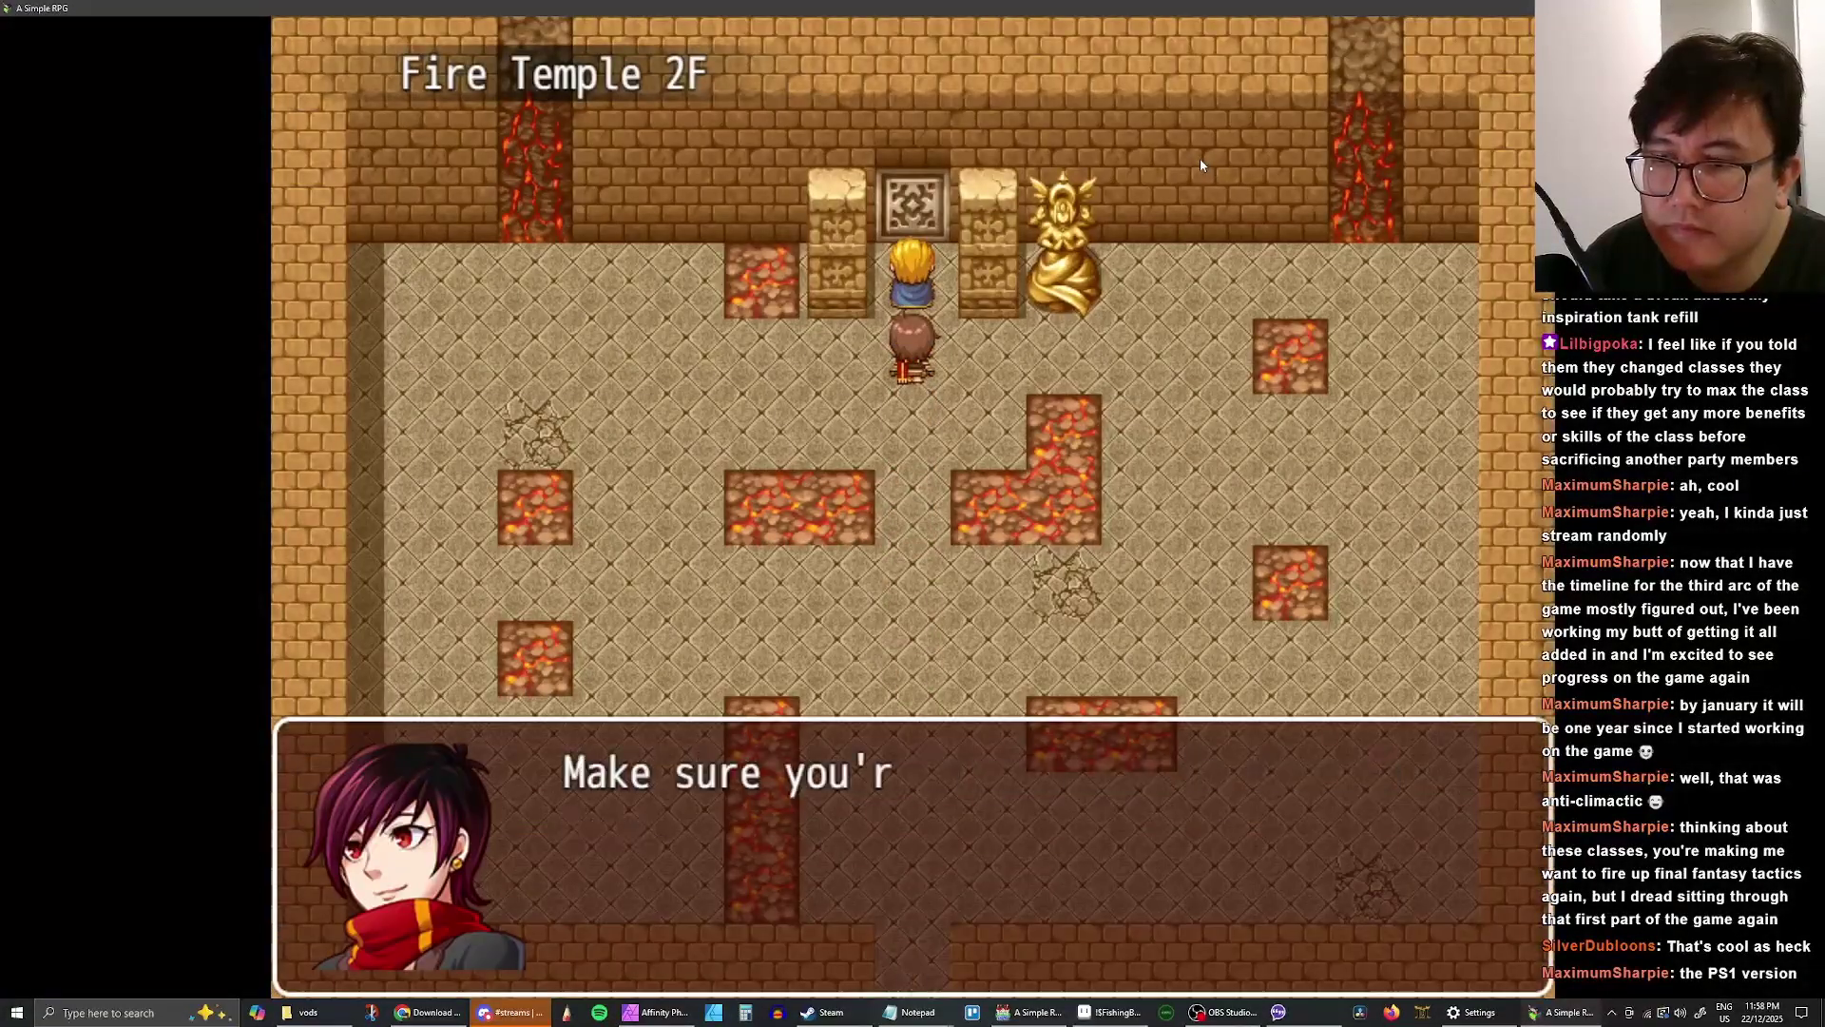
pyautogui.press('Return')
pyautogui.press('Return')
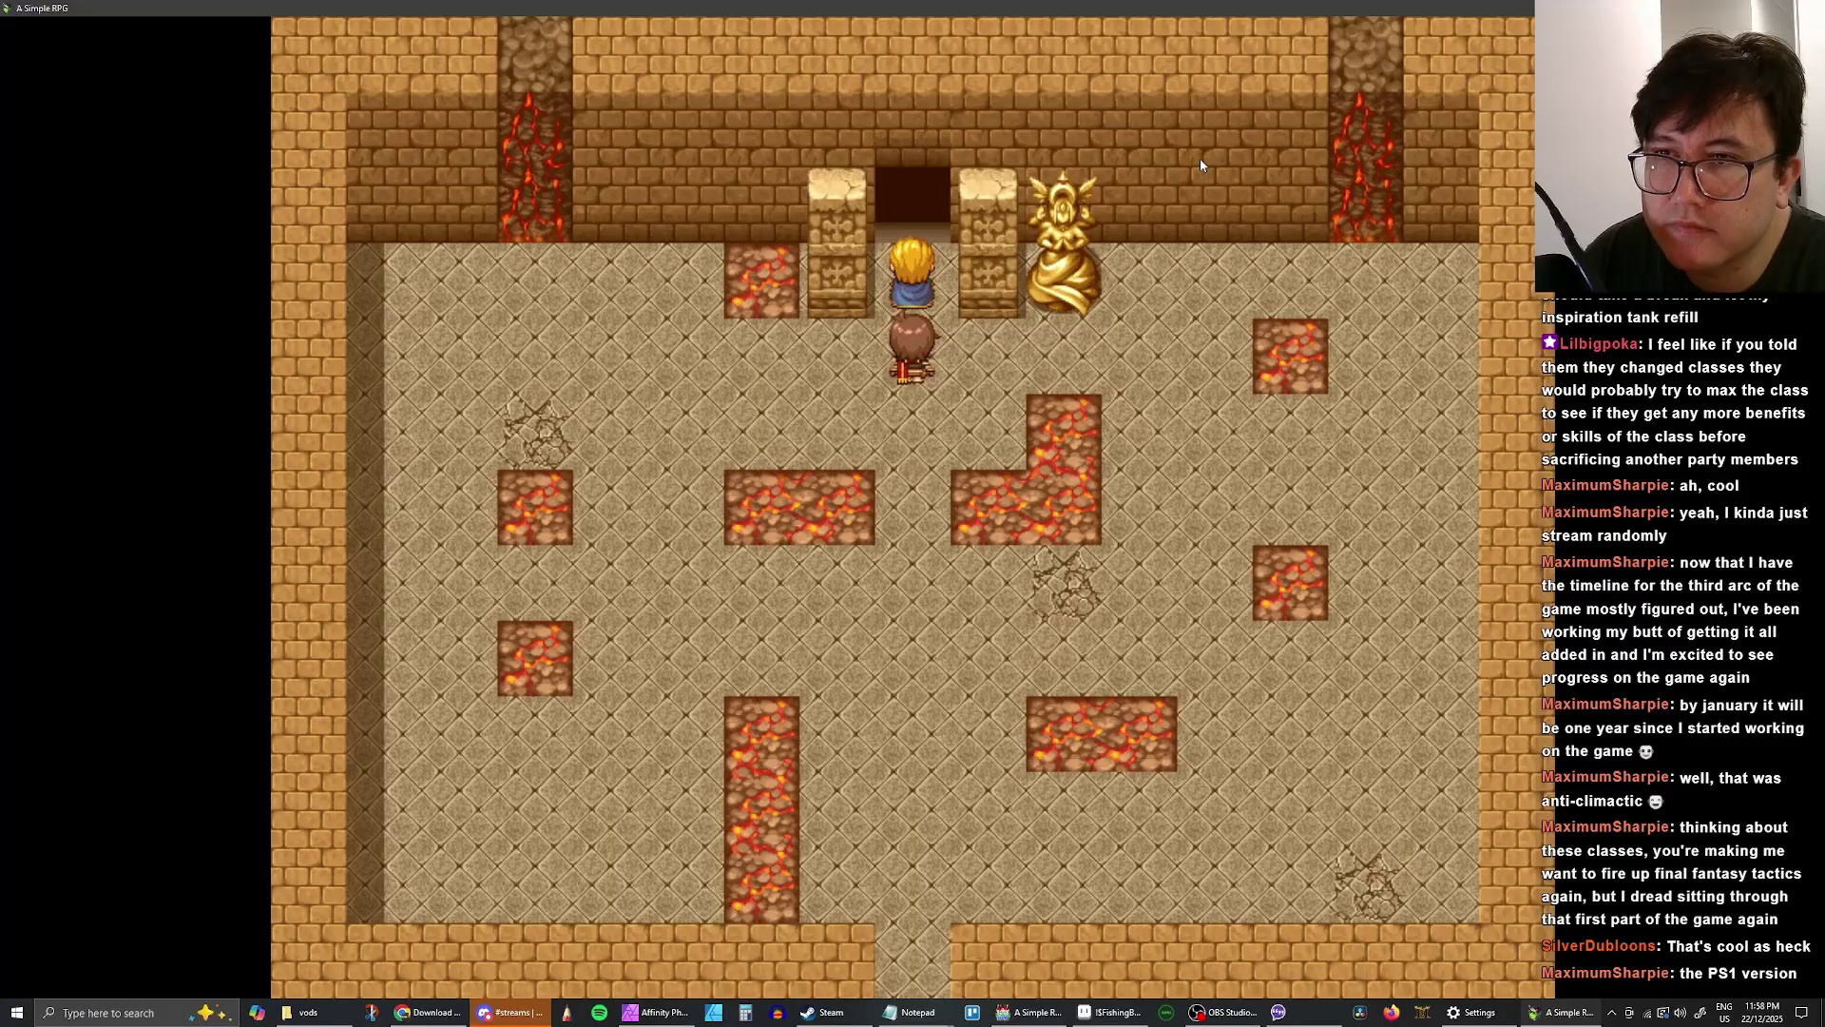
pyautogui.press('Up')
pyautogui.press('Up')
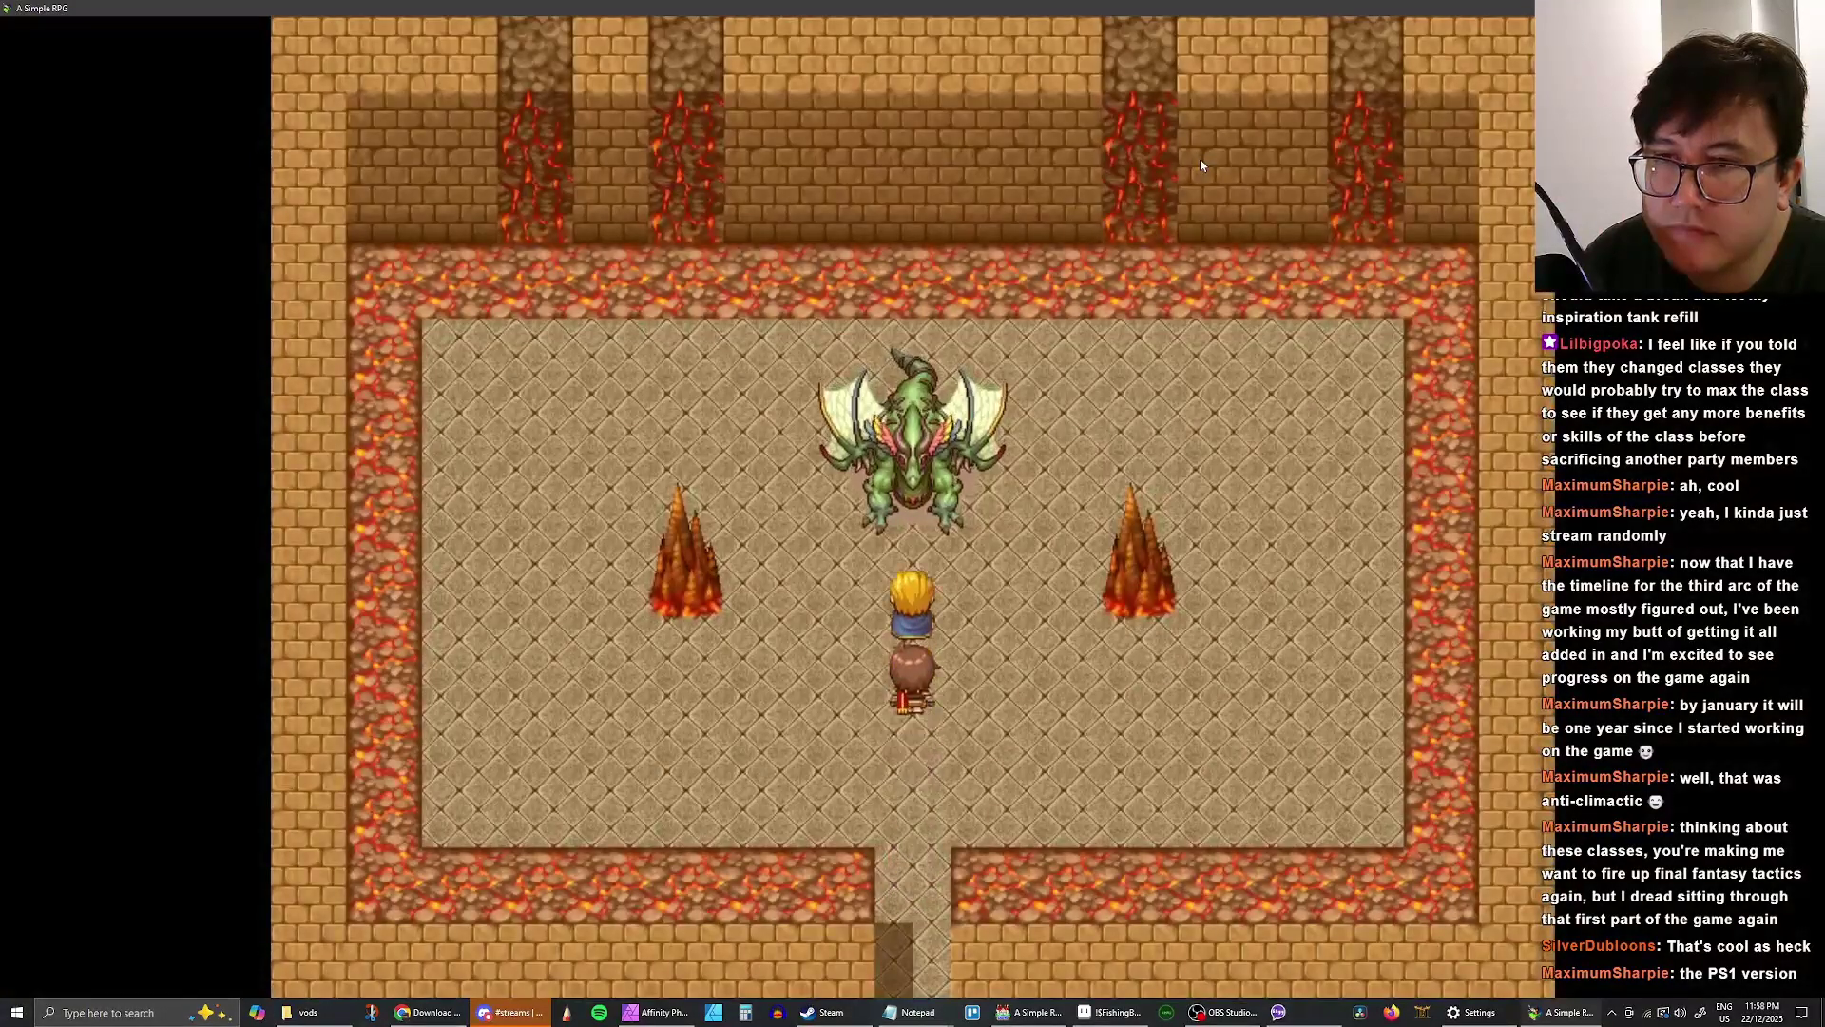
pyautogui.press('Return')
pyautogui.press('Return')
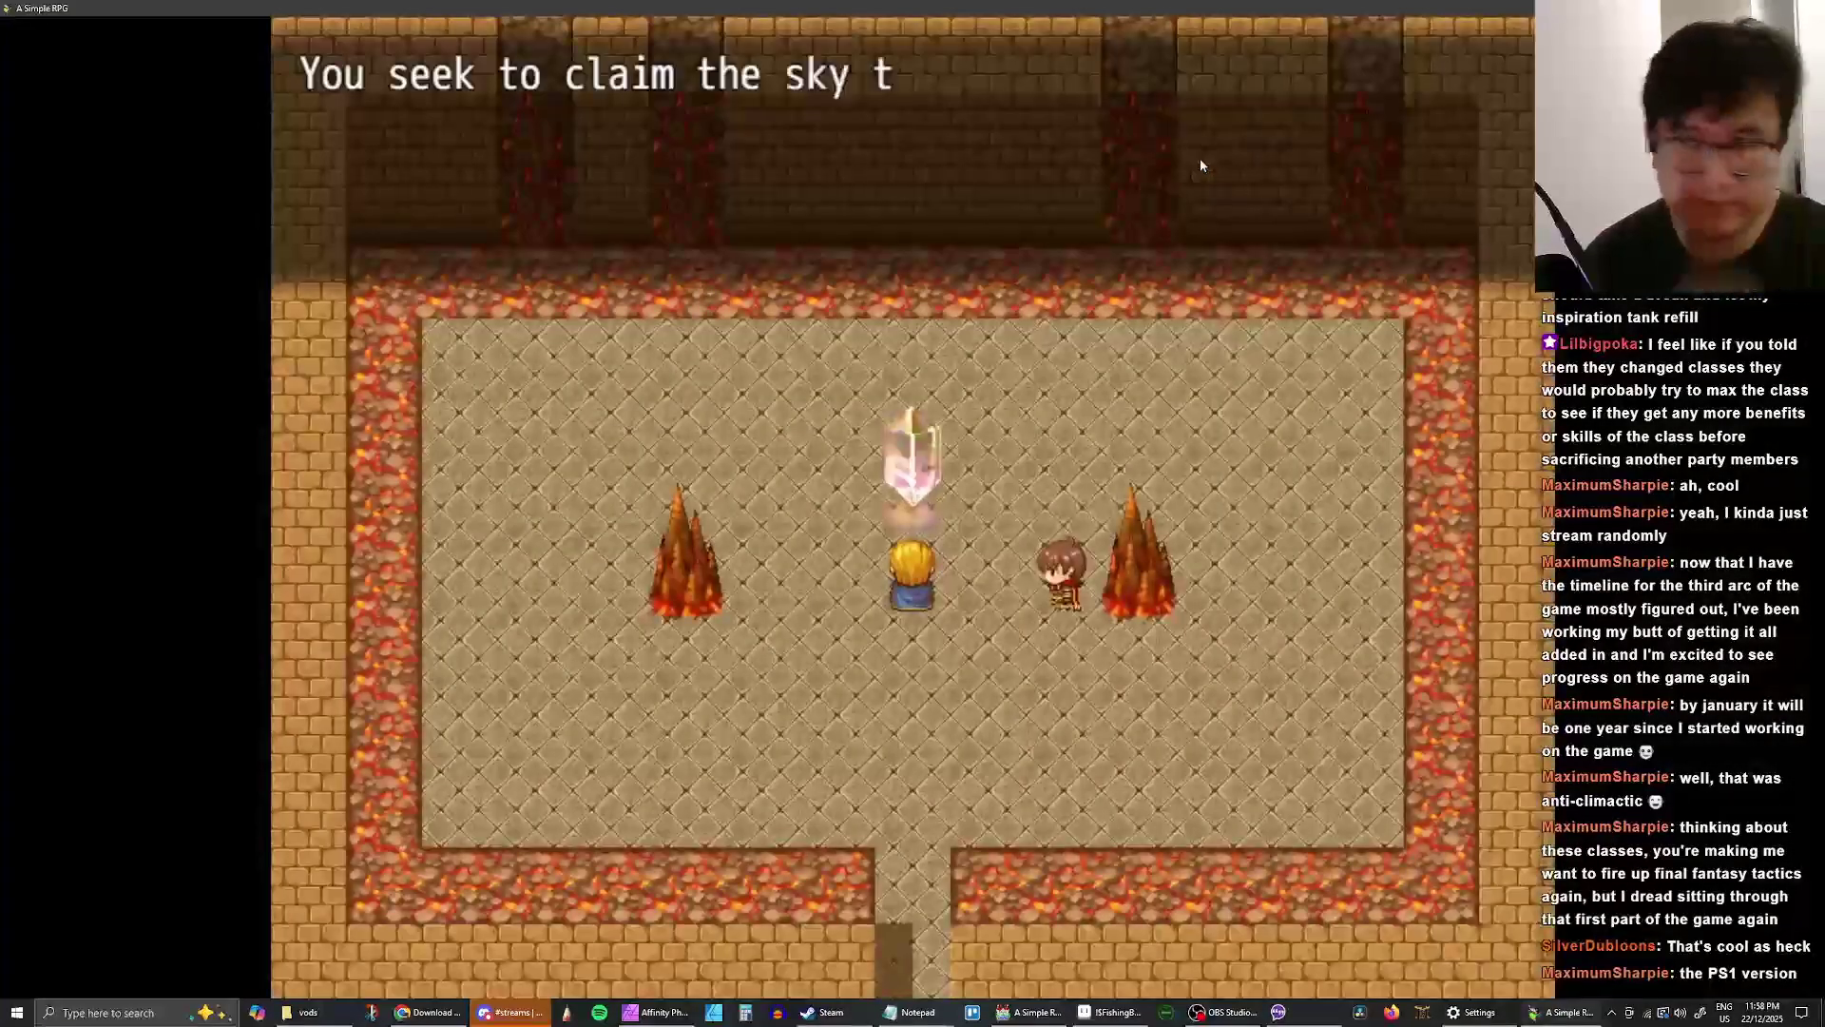
# - Go through the crystal's dialogue, choose Knight as the offering to the fire temple and finish the temple's closing messages
pyautogui.press('Return')
pyautogui.press('Return')
pyautogui.press('Return')
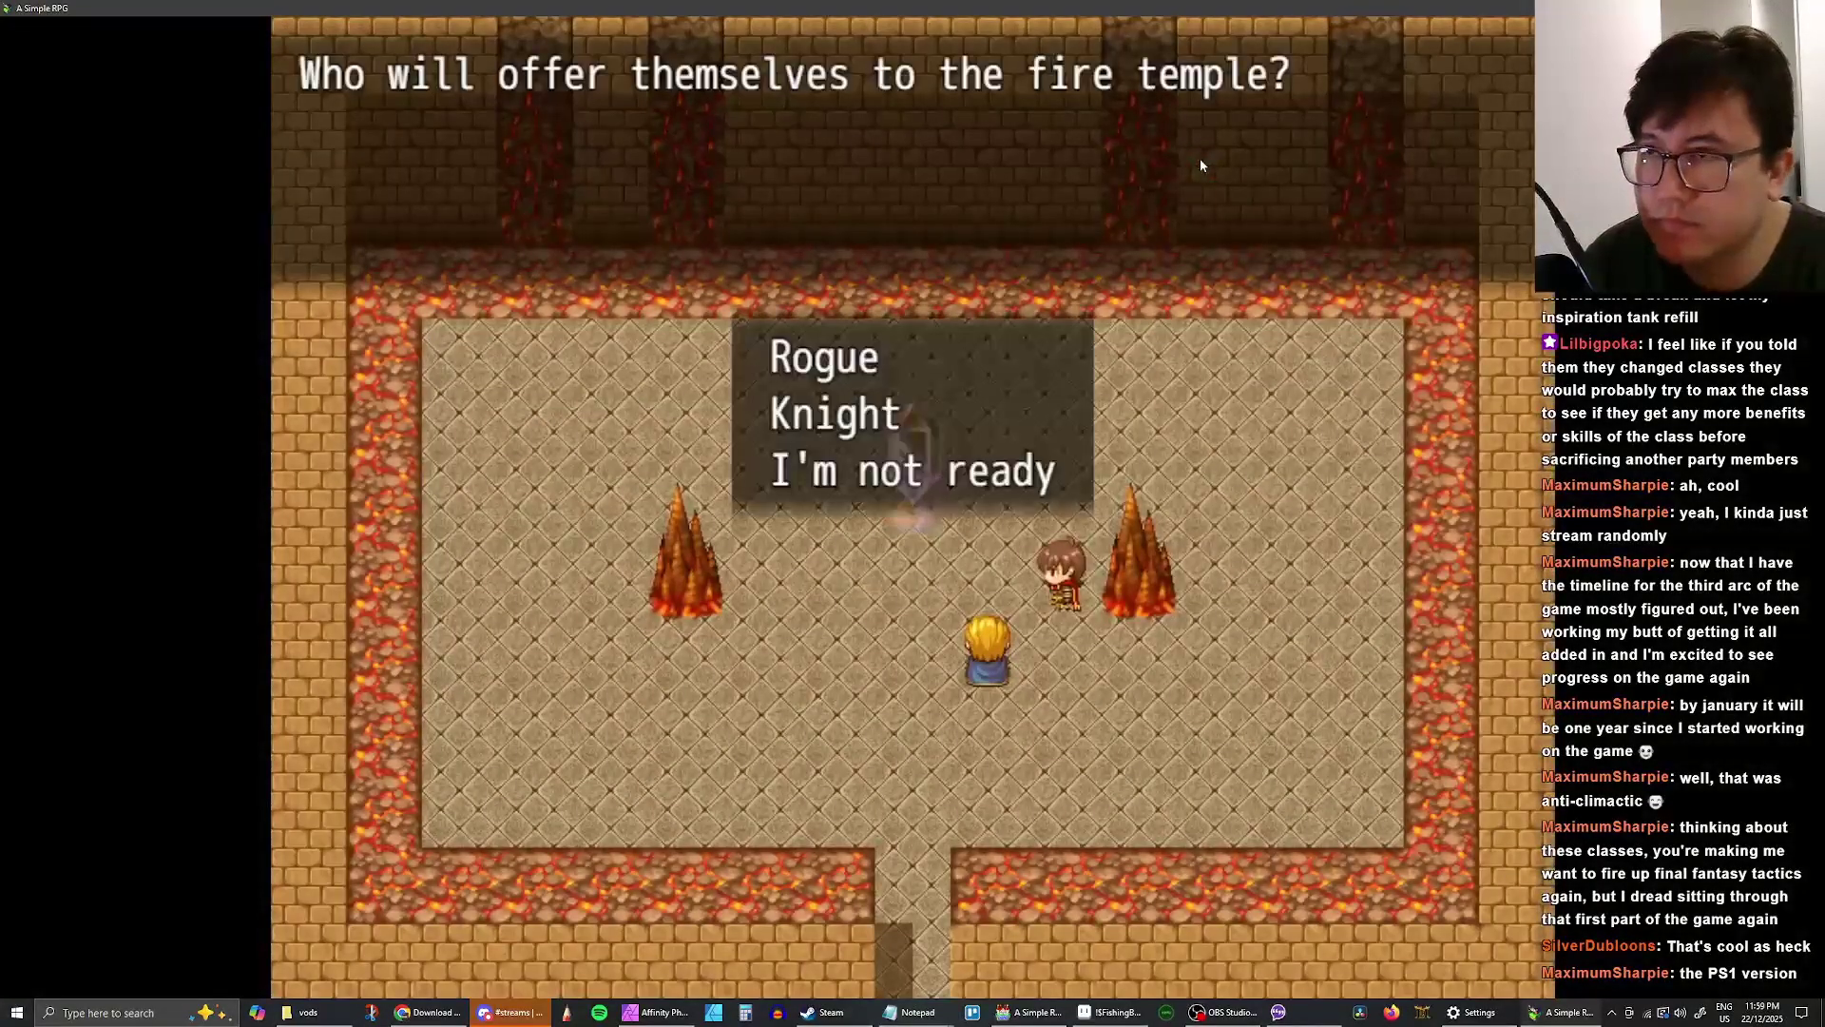
pyautogui.press('Down')
pyautogui.press('Return')
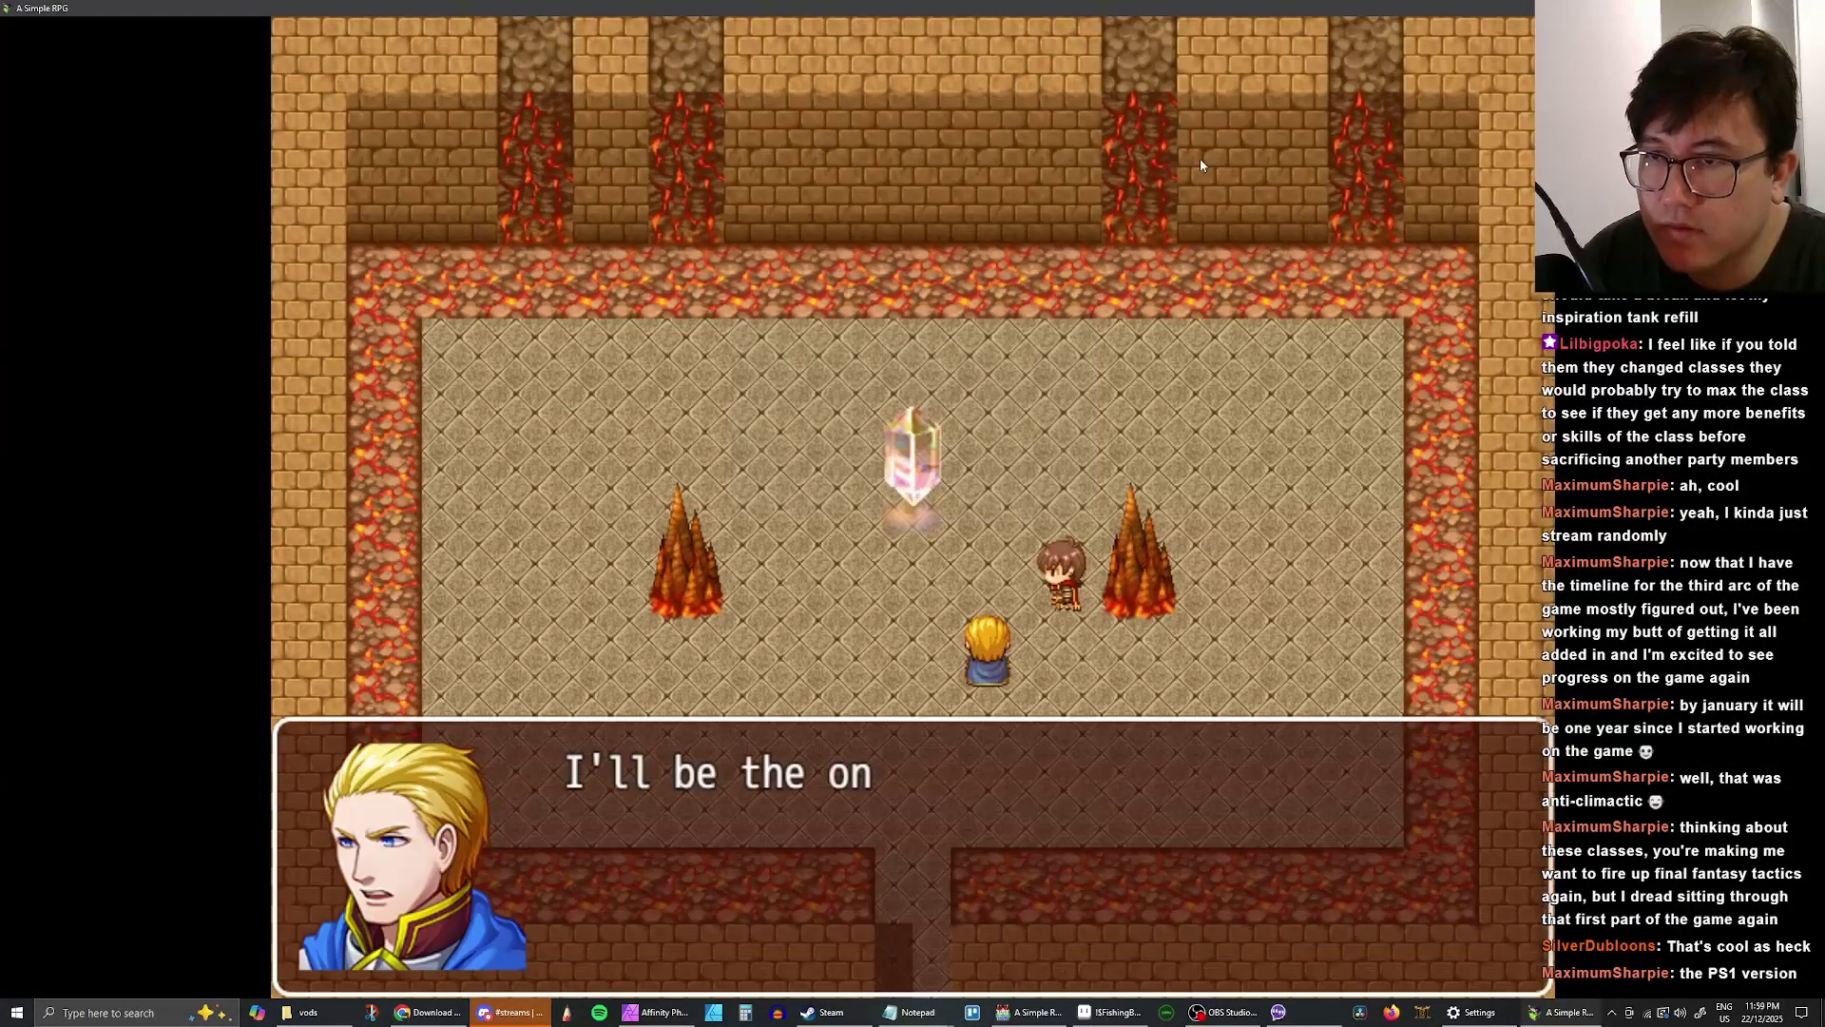
pyautogui.press('Return')
pyautogui.press('Return')
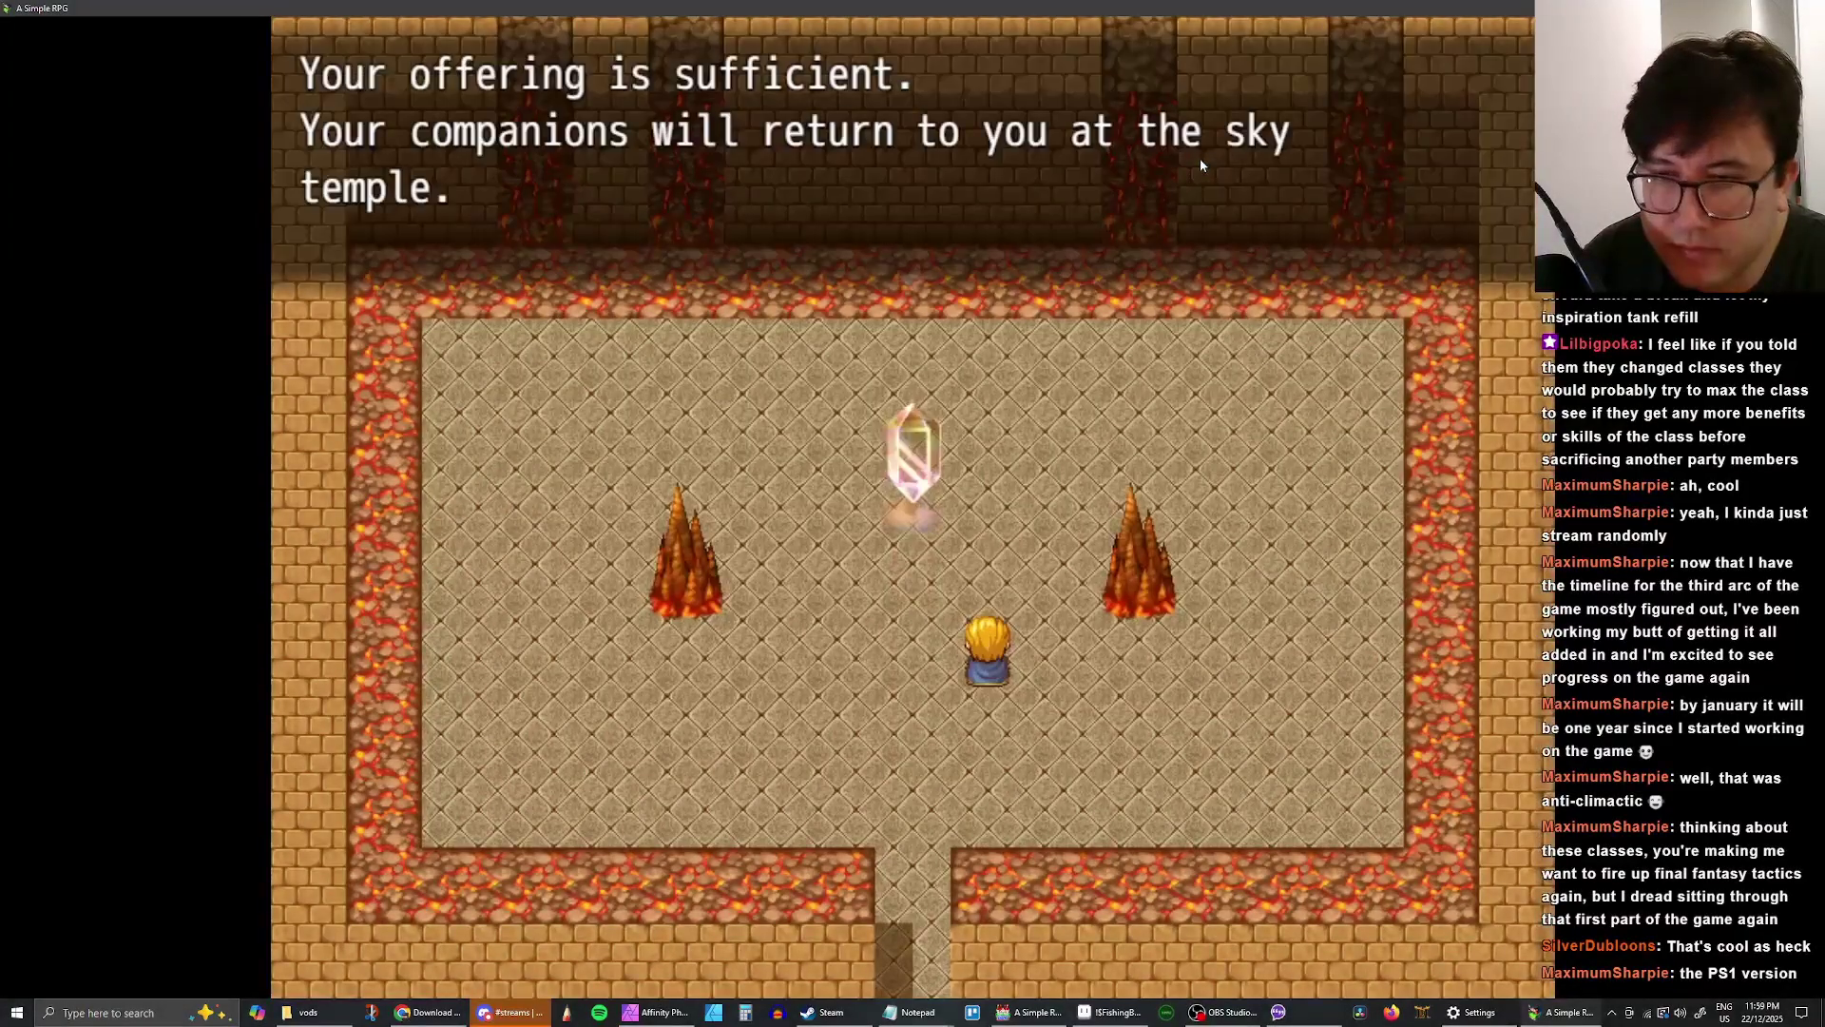
pyautogui.press('Return')
pyautogui.press('Return')
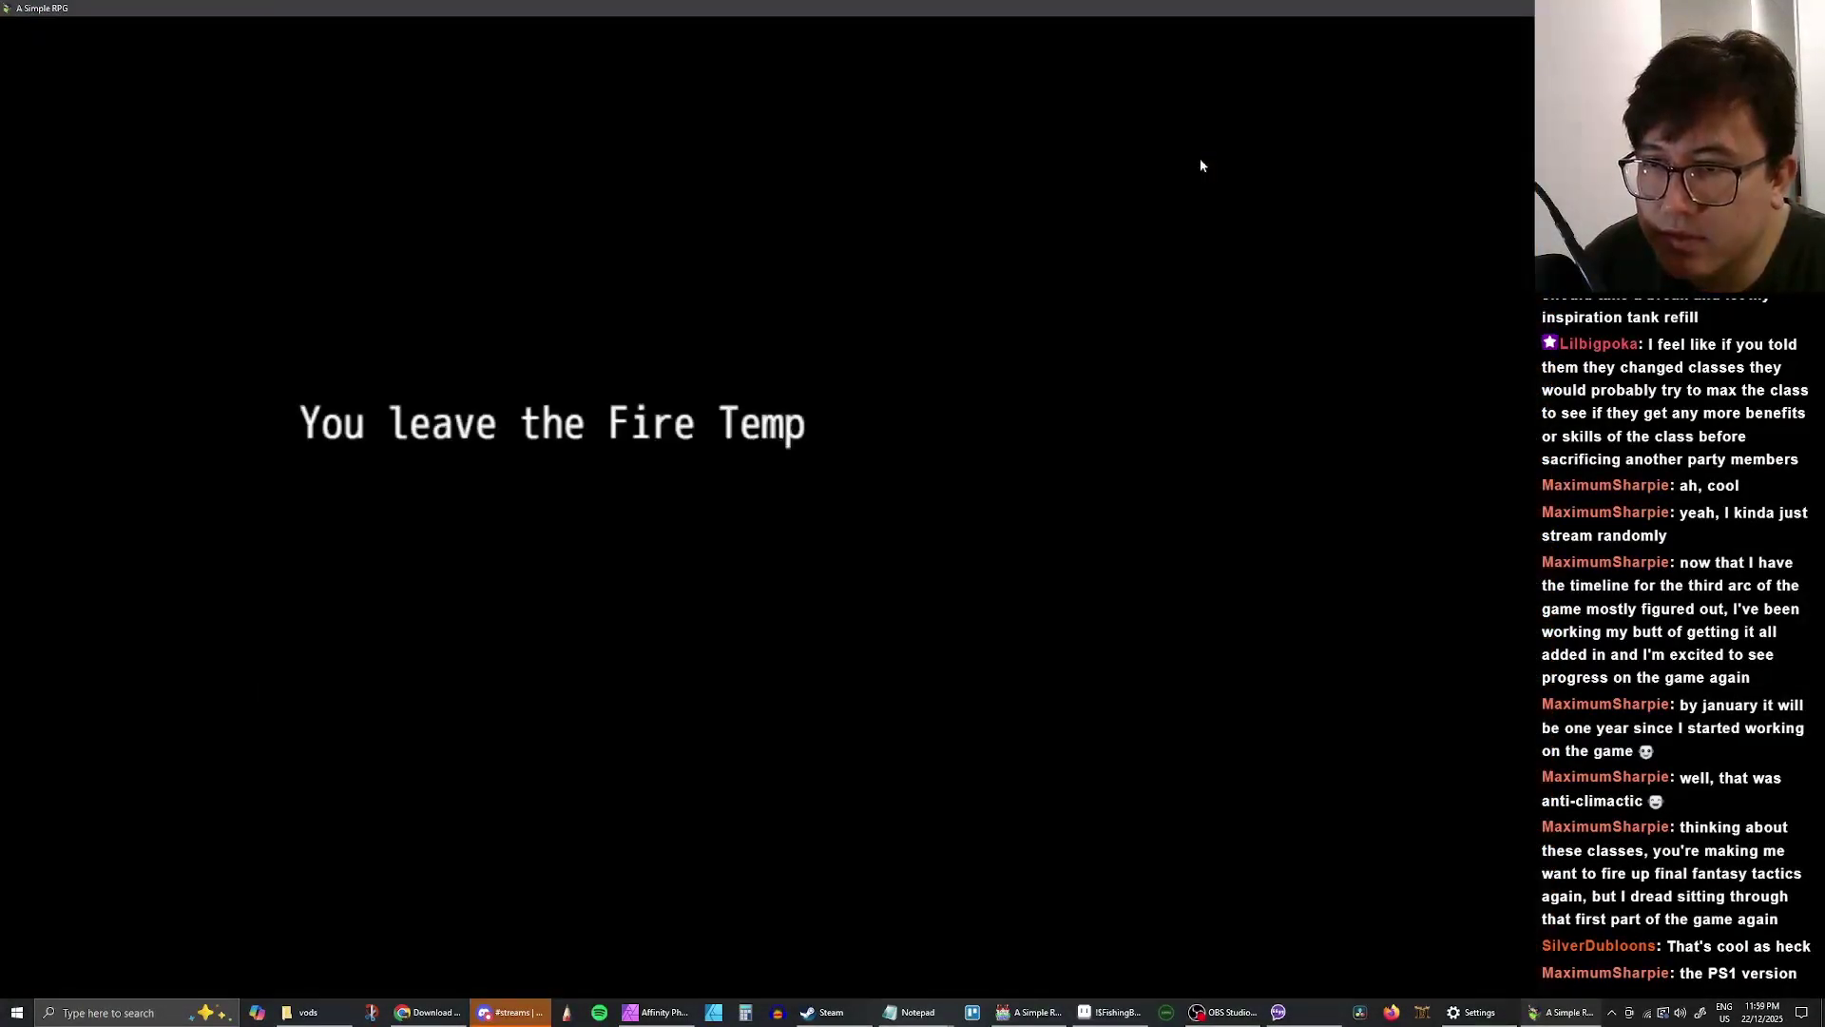
pyautogui.press('Return')
# - Check the Knight's class and stats in the main menu after arriving in Hub Town
pyautogui.press('Up')
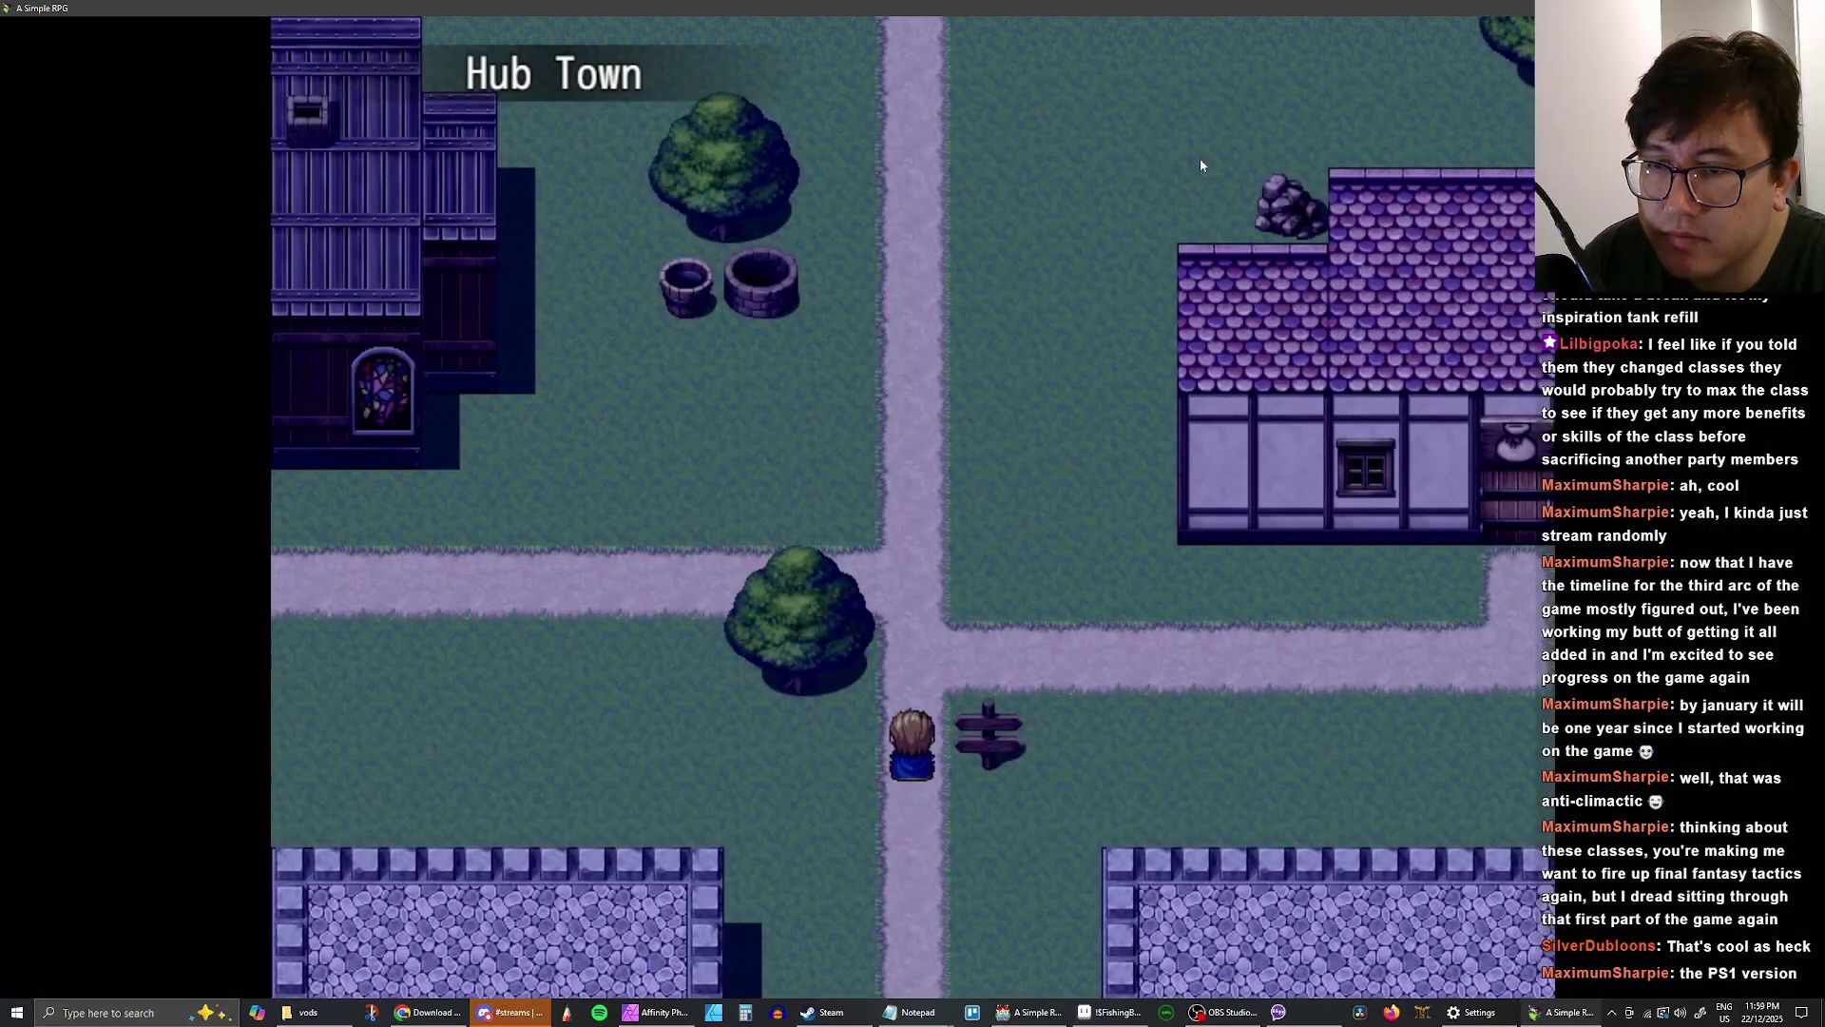
pyautogui.press('Escape')
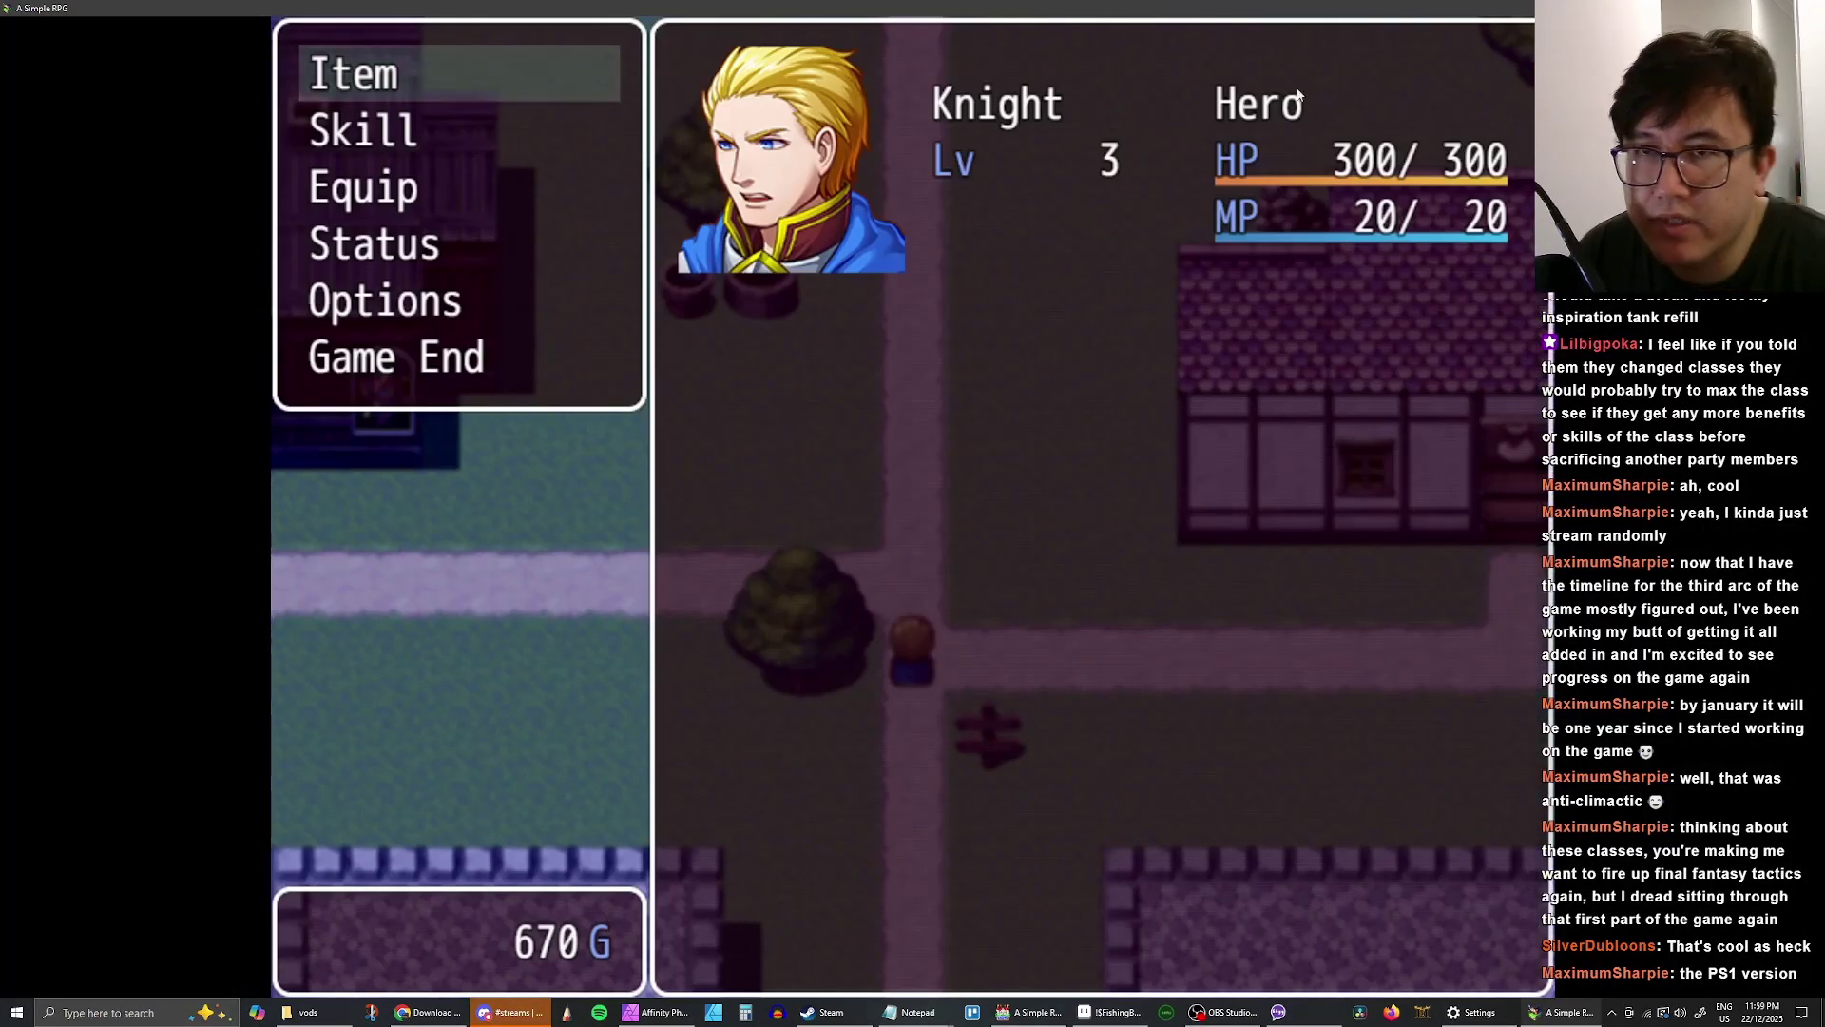
pyautogui.press('Escape')
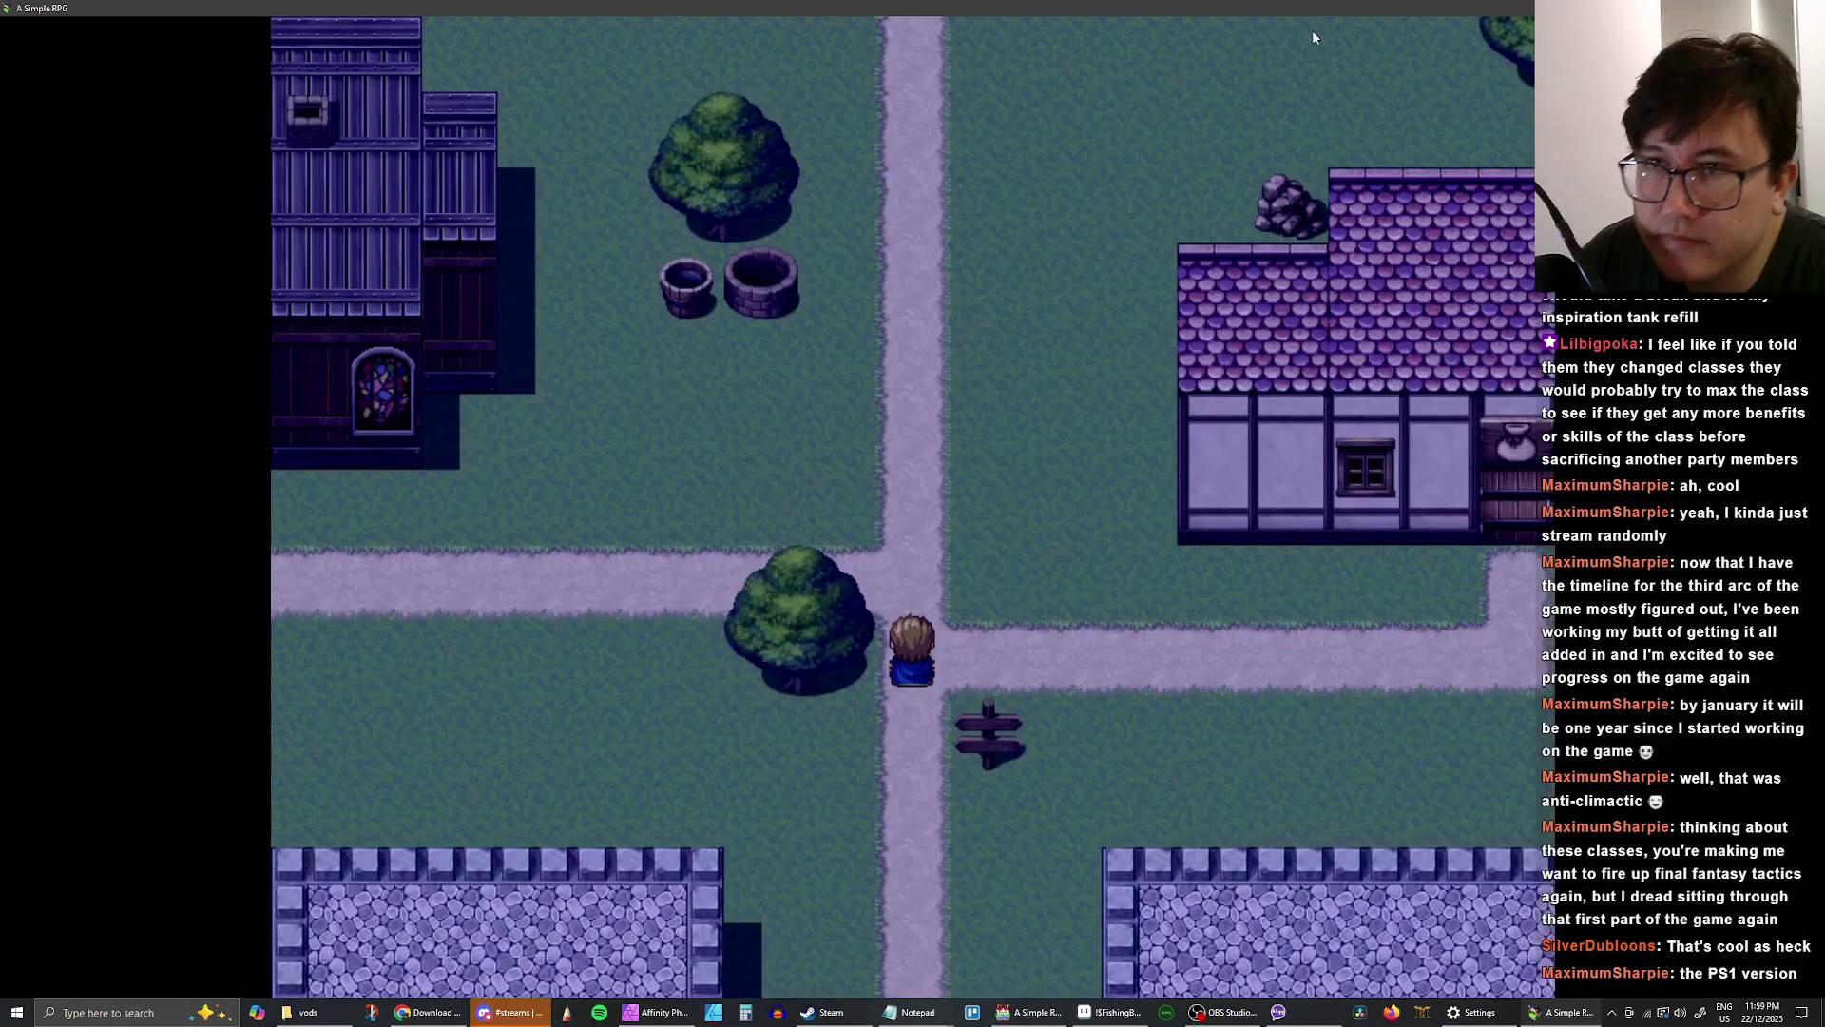
# - Walk the Knight north through Hub Town and east past the blue-roofed building into the town's eastern district
pyautogui.press('Up')
pyautogui.press('Up')
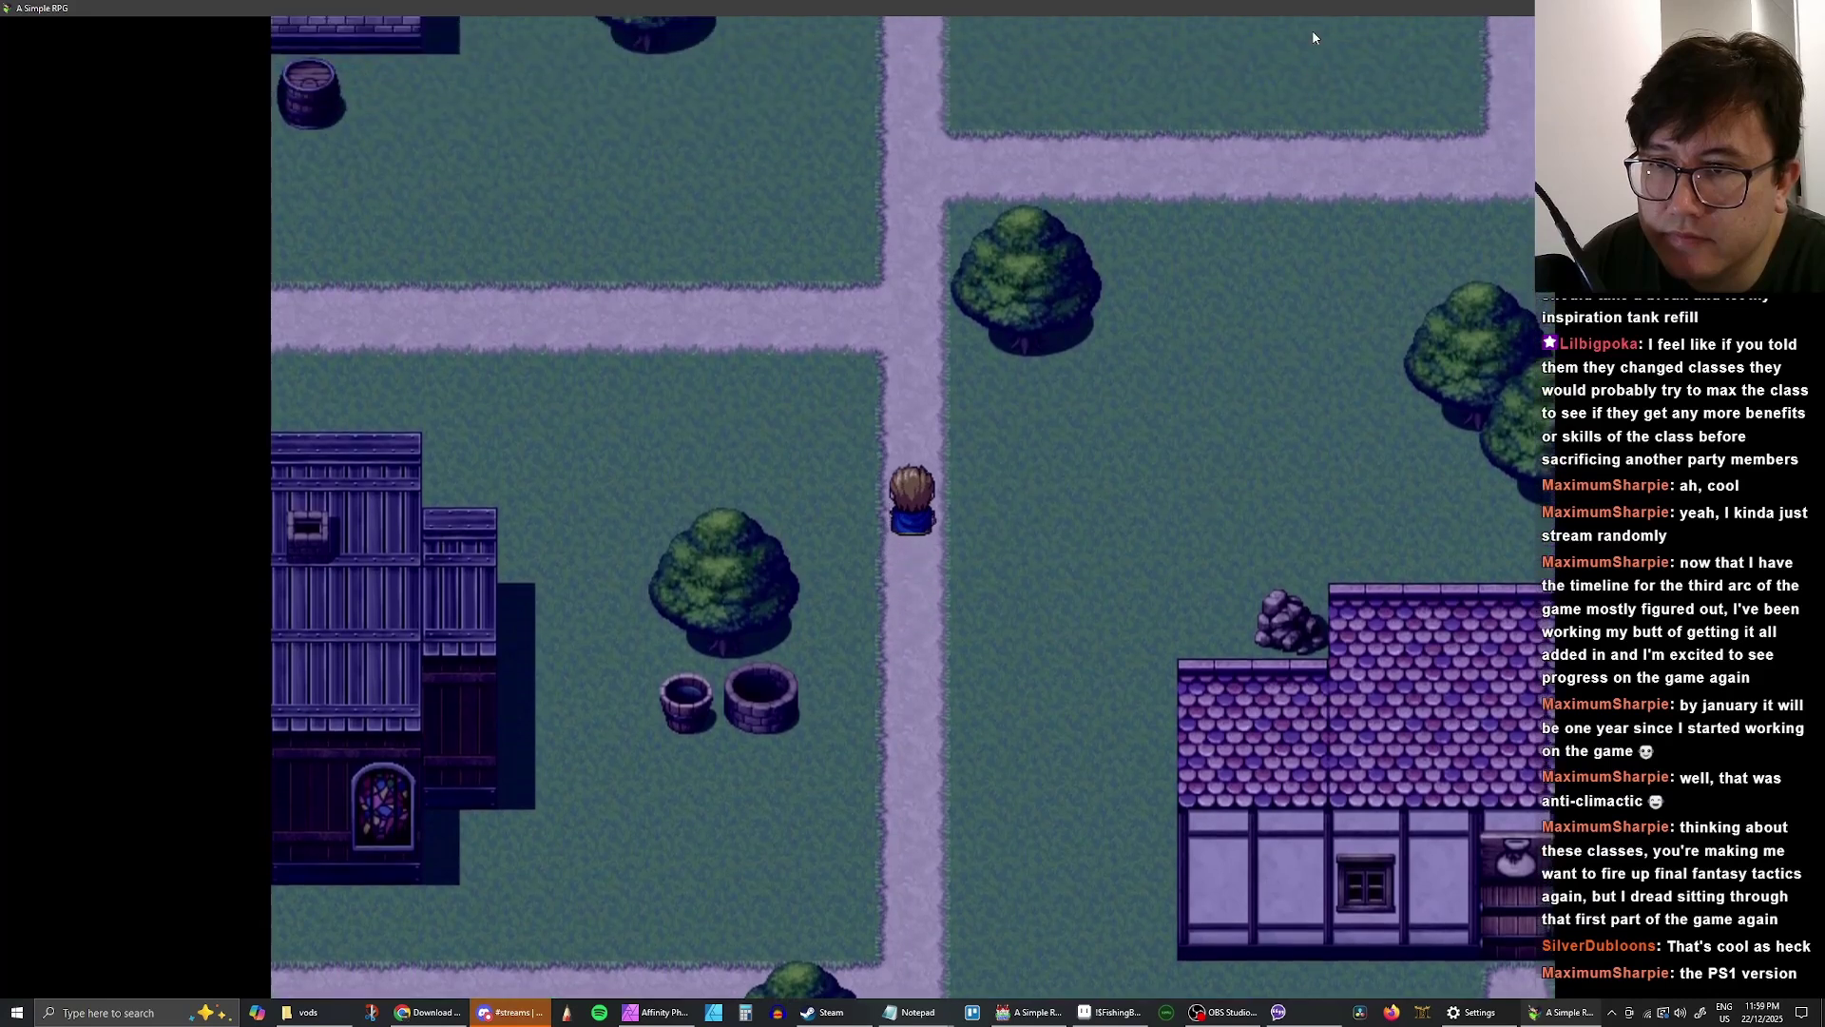
pyautogui.press('Right')
pyautogui.press('Right')
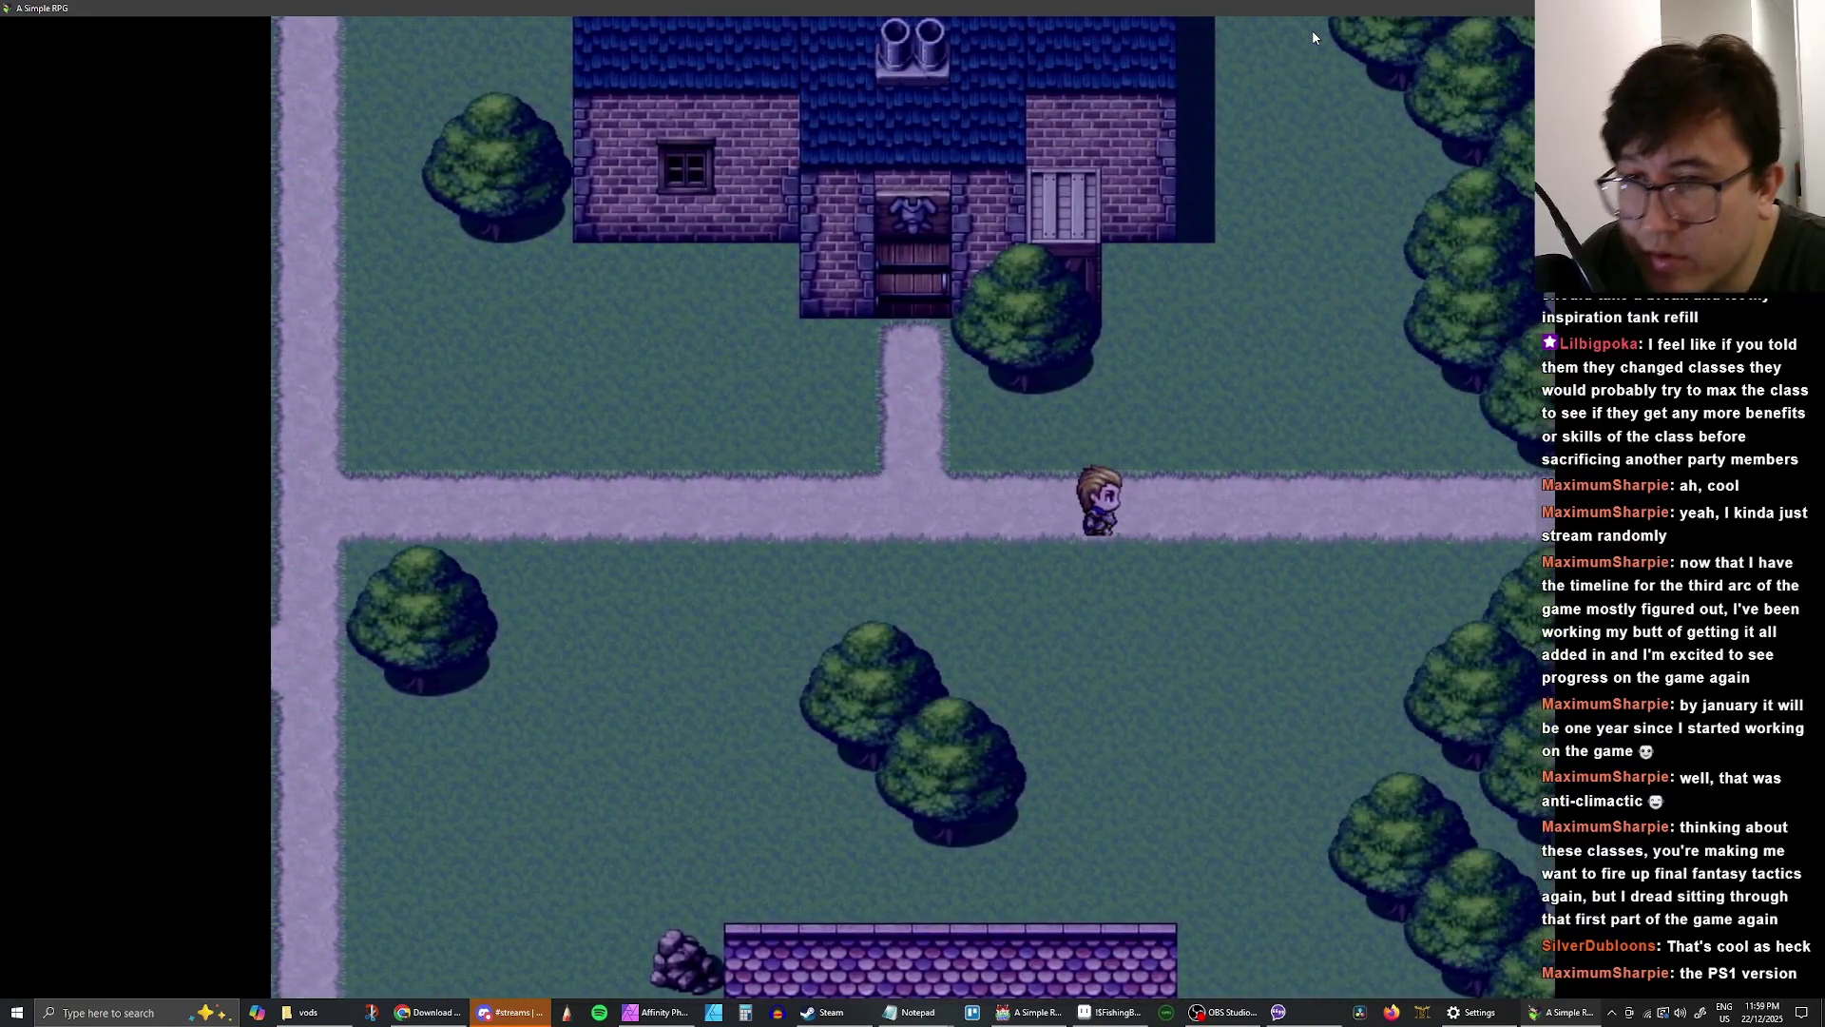
pyautogui.press('Right')
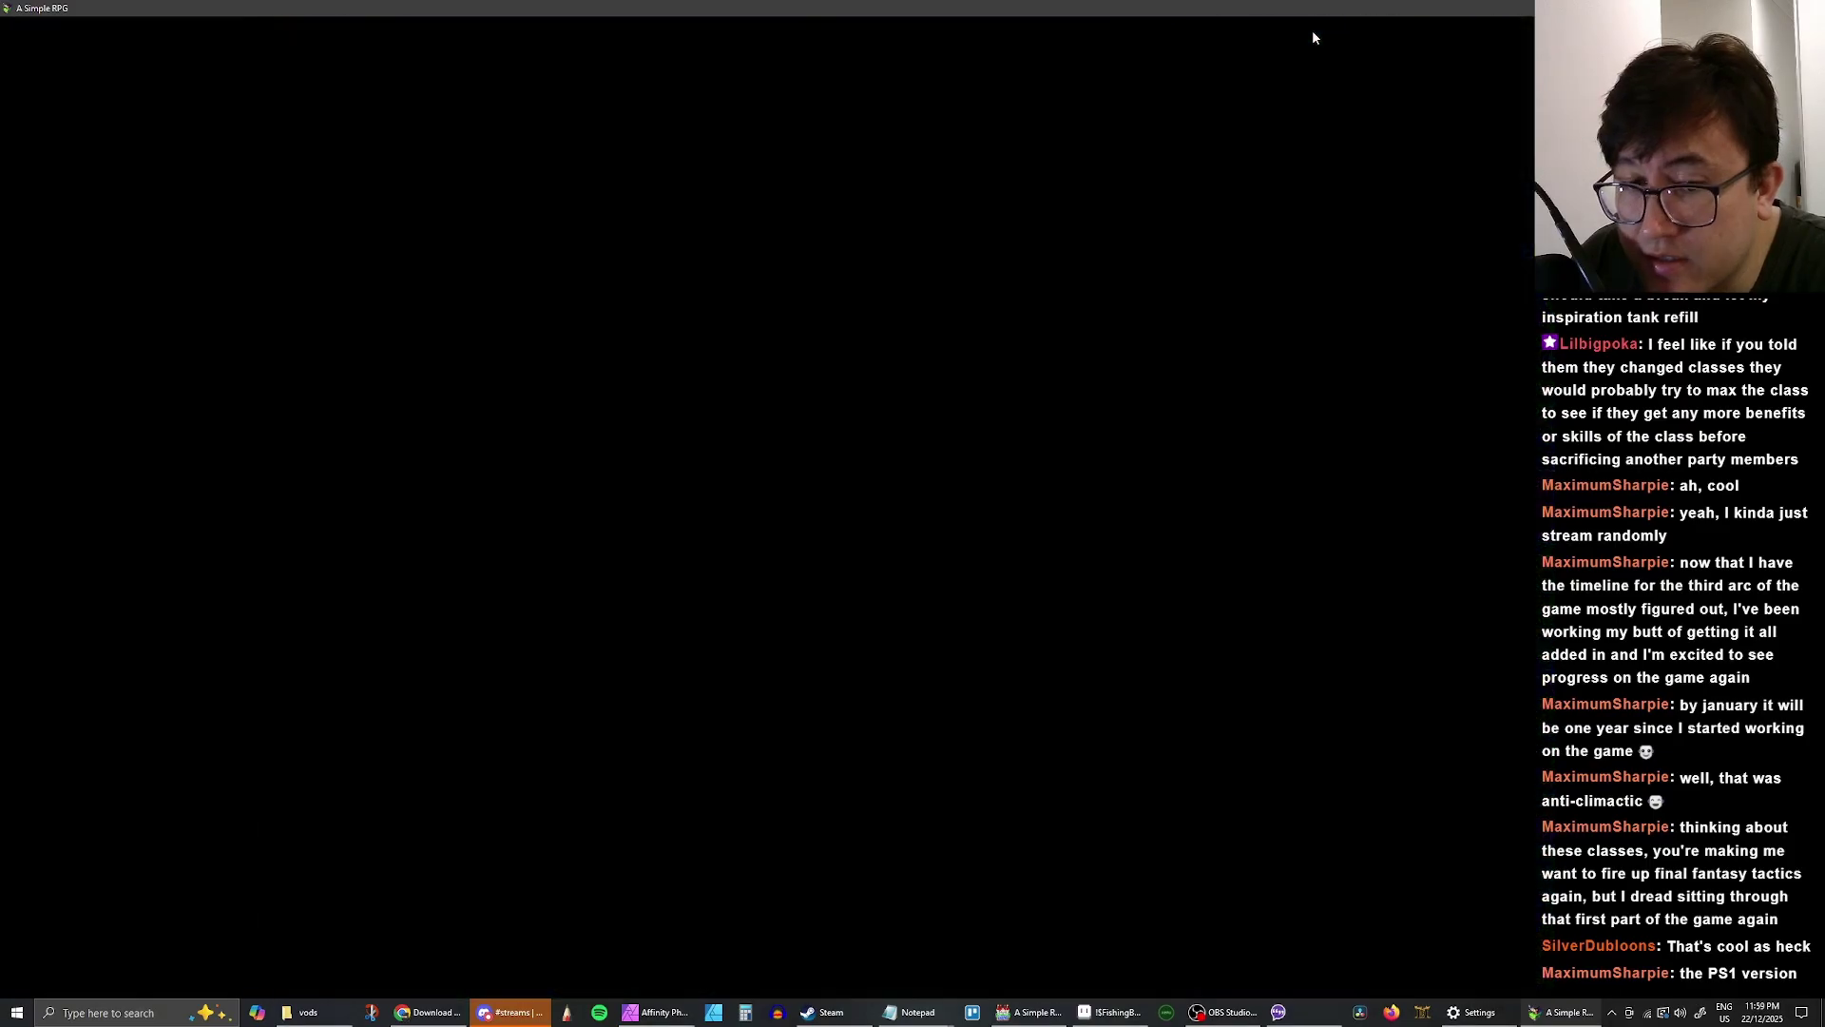
pyautogui.press('Right')
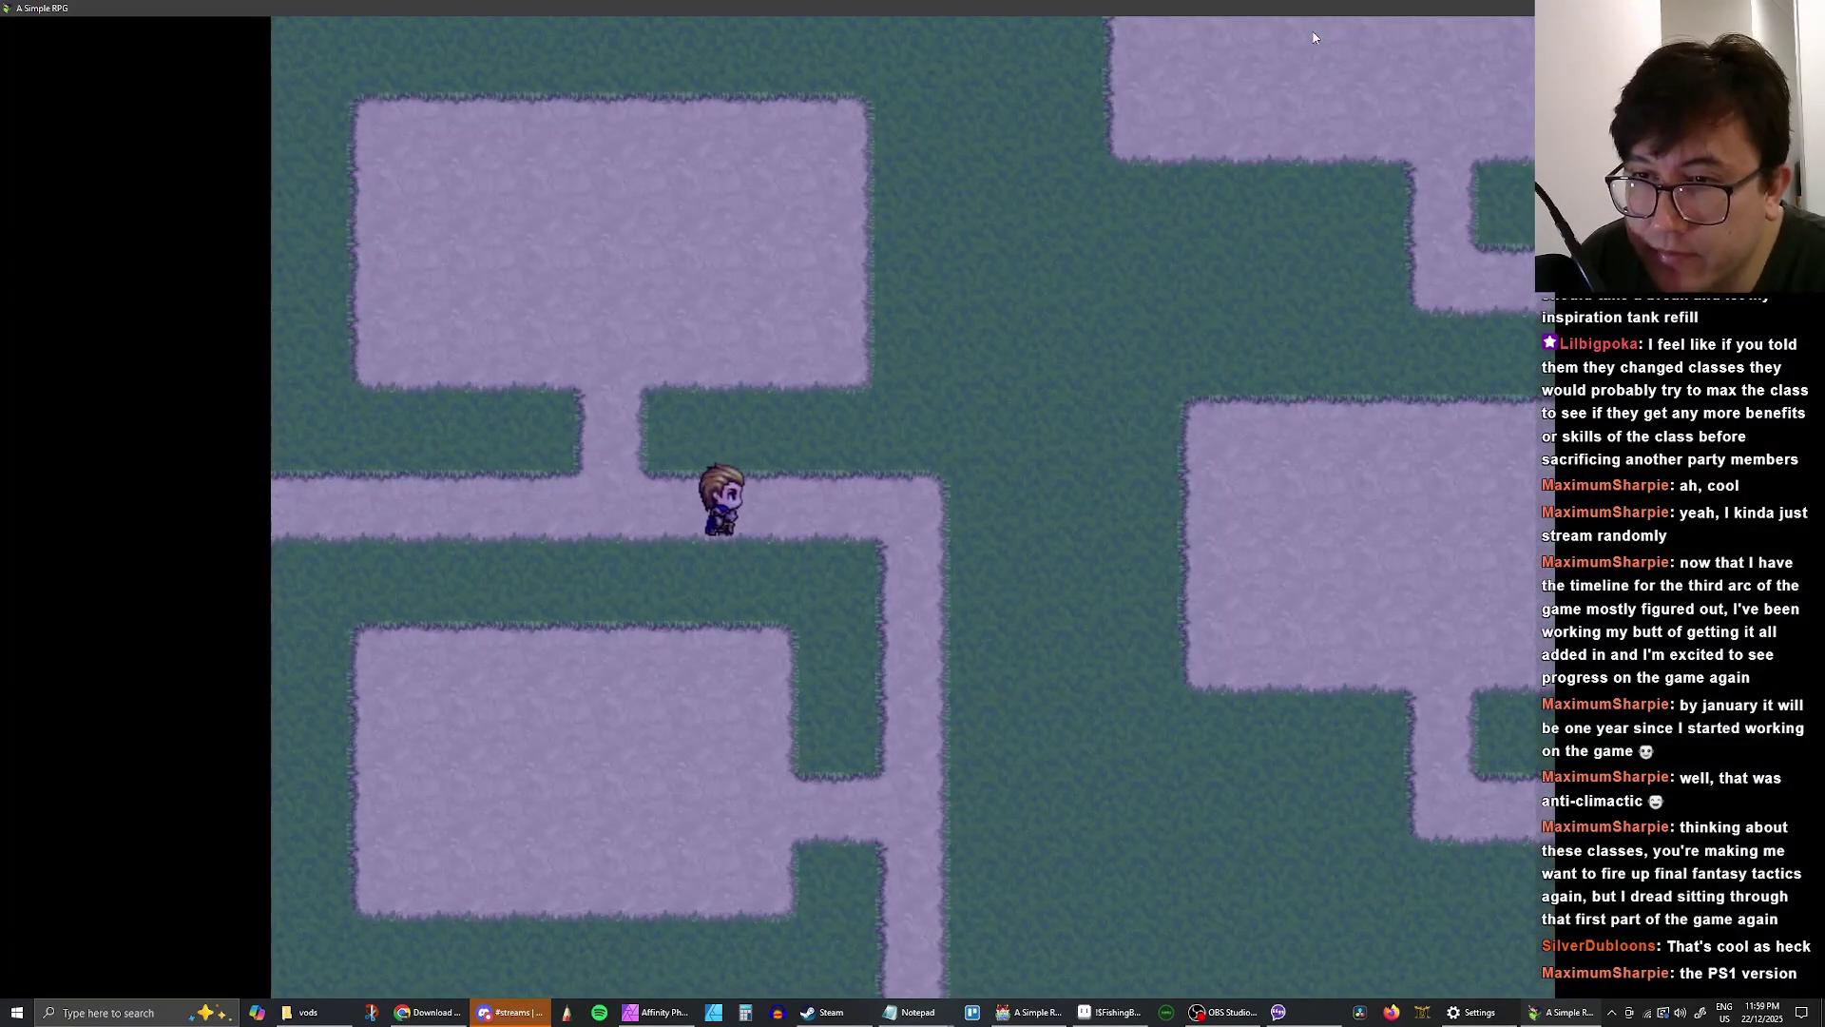
# - Cross the eastern district to the building with the beer mug sign and enter The Holy Cup
pyautogui.press('Right')
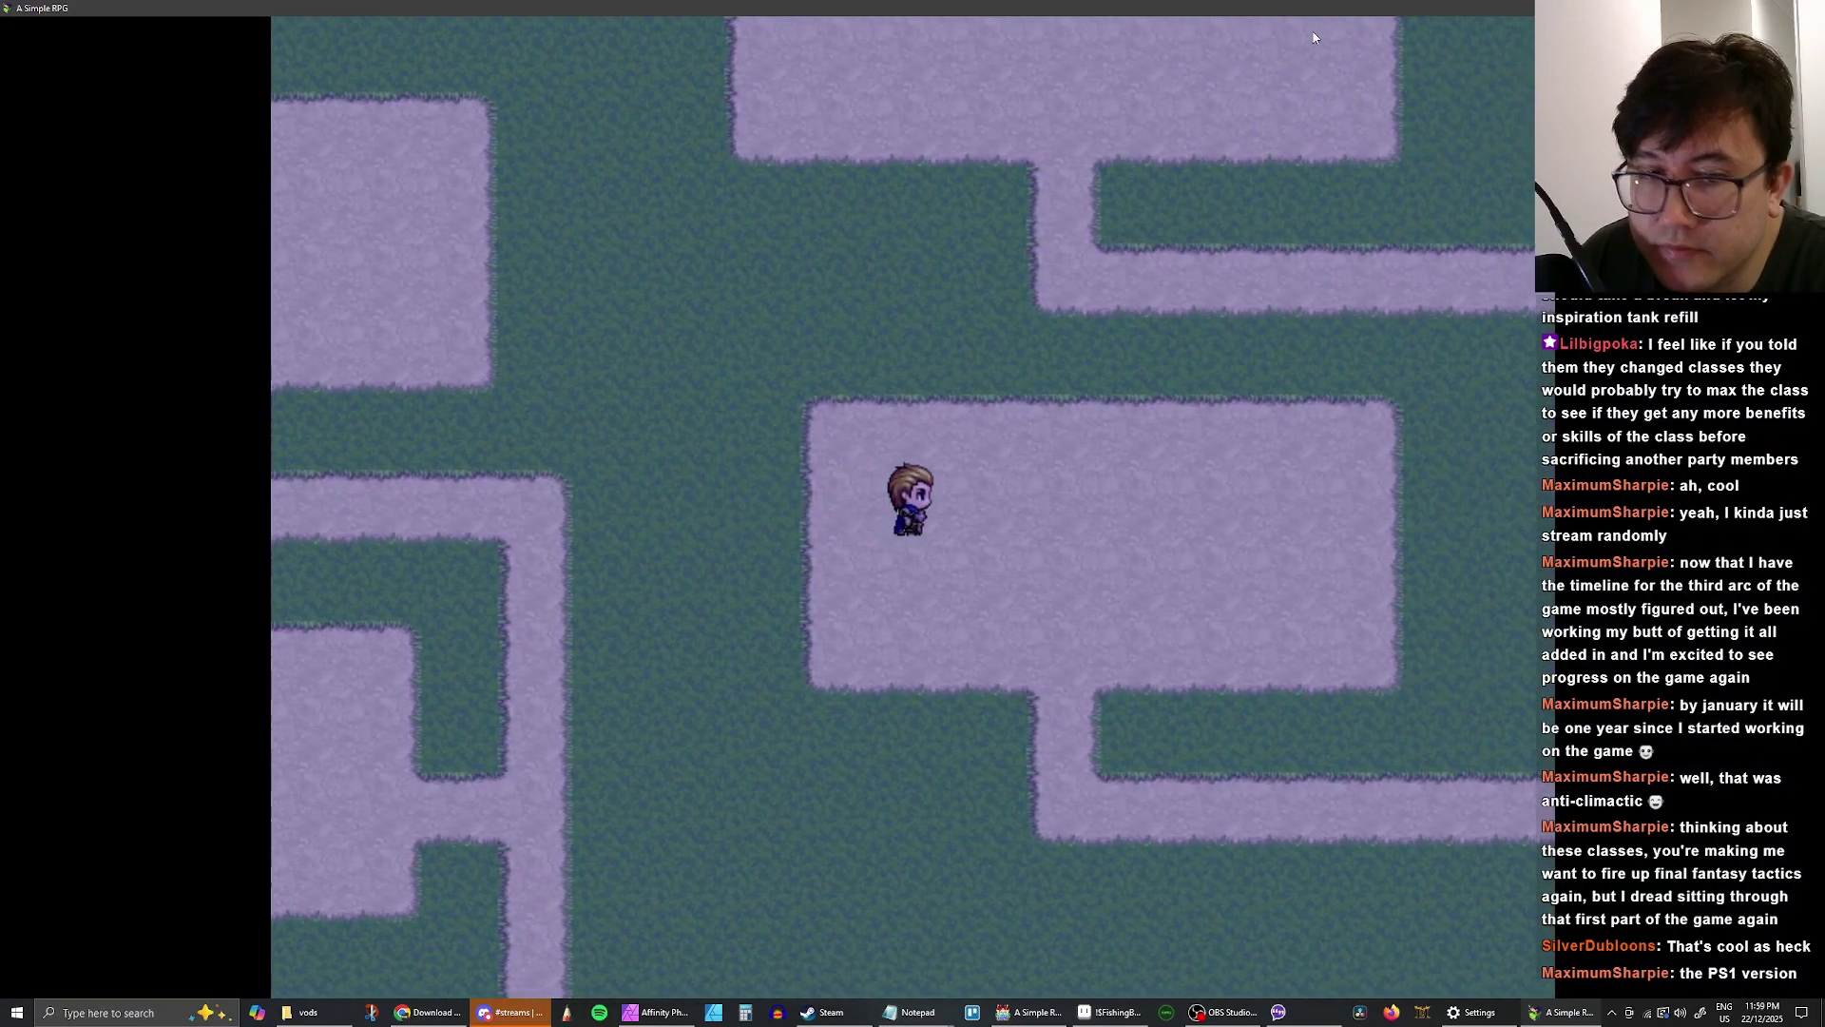
pyautogui.press('Right')
pyautogui.press('Up')
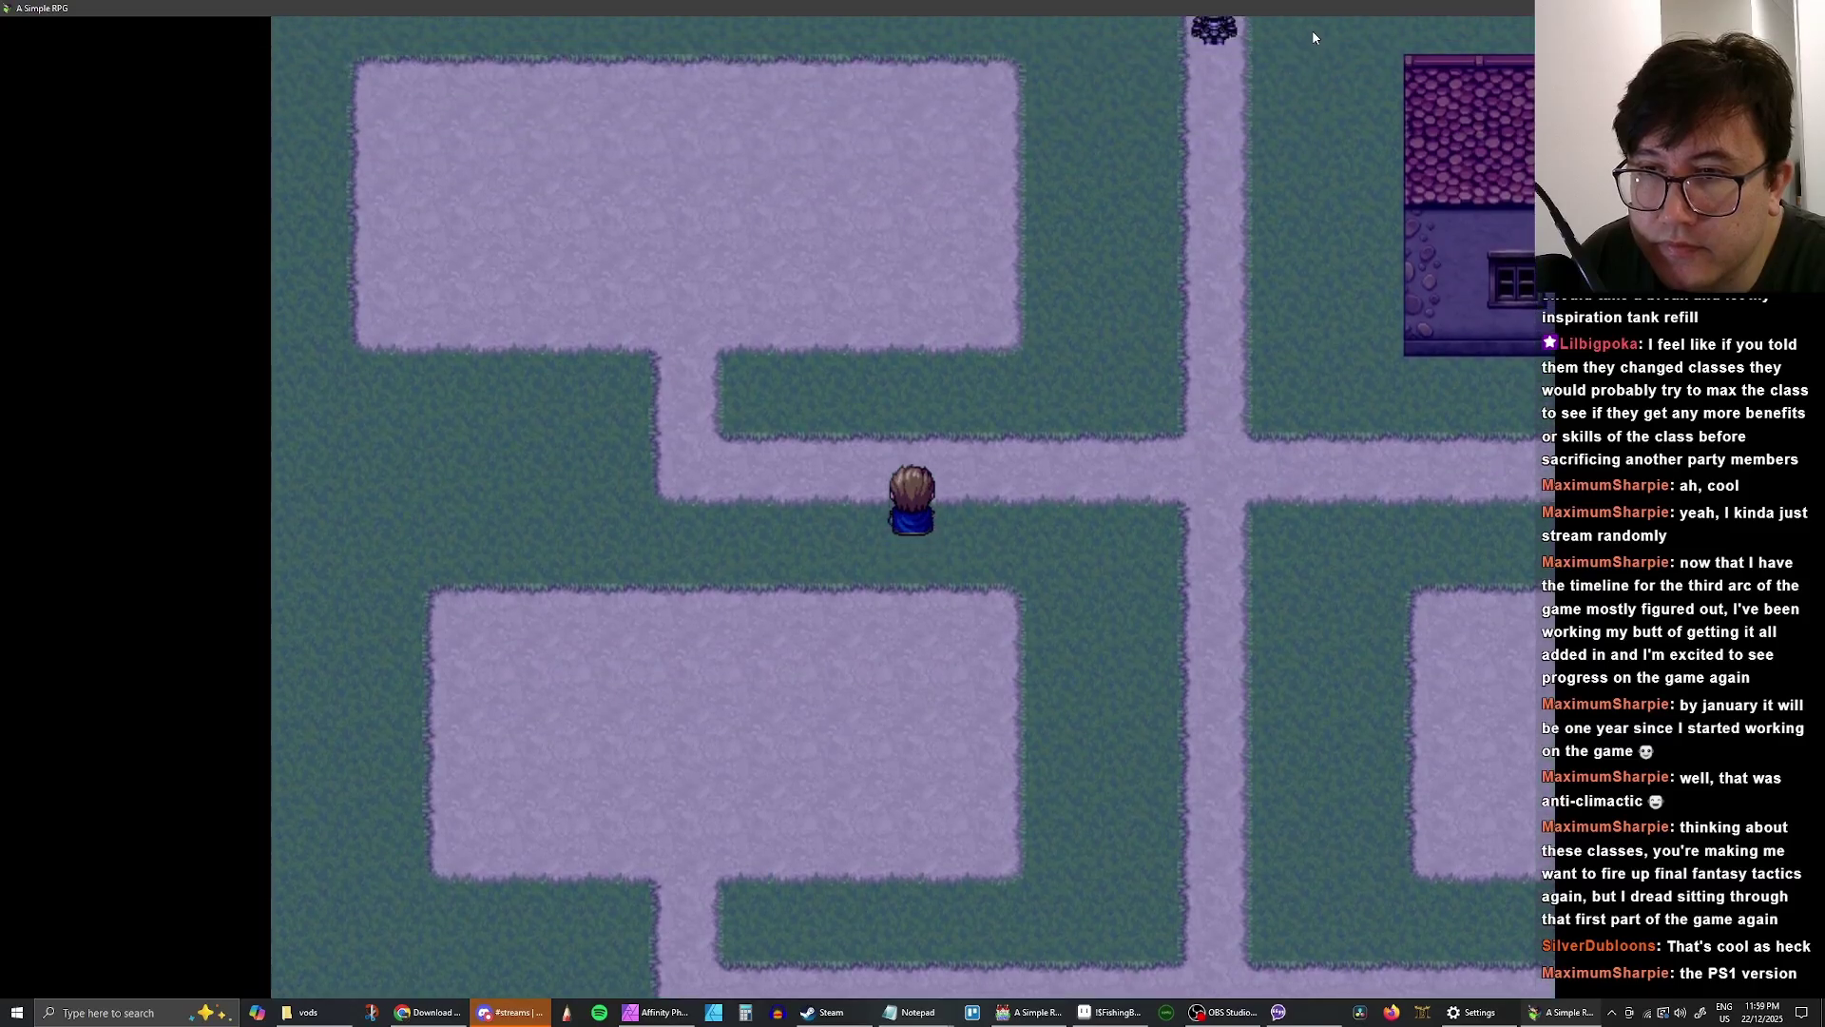
pyautogui.press('Right')
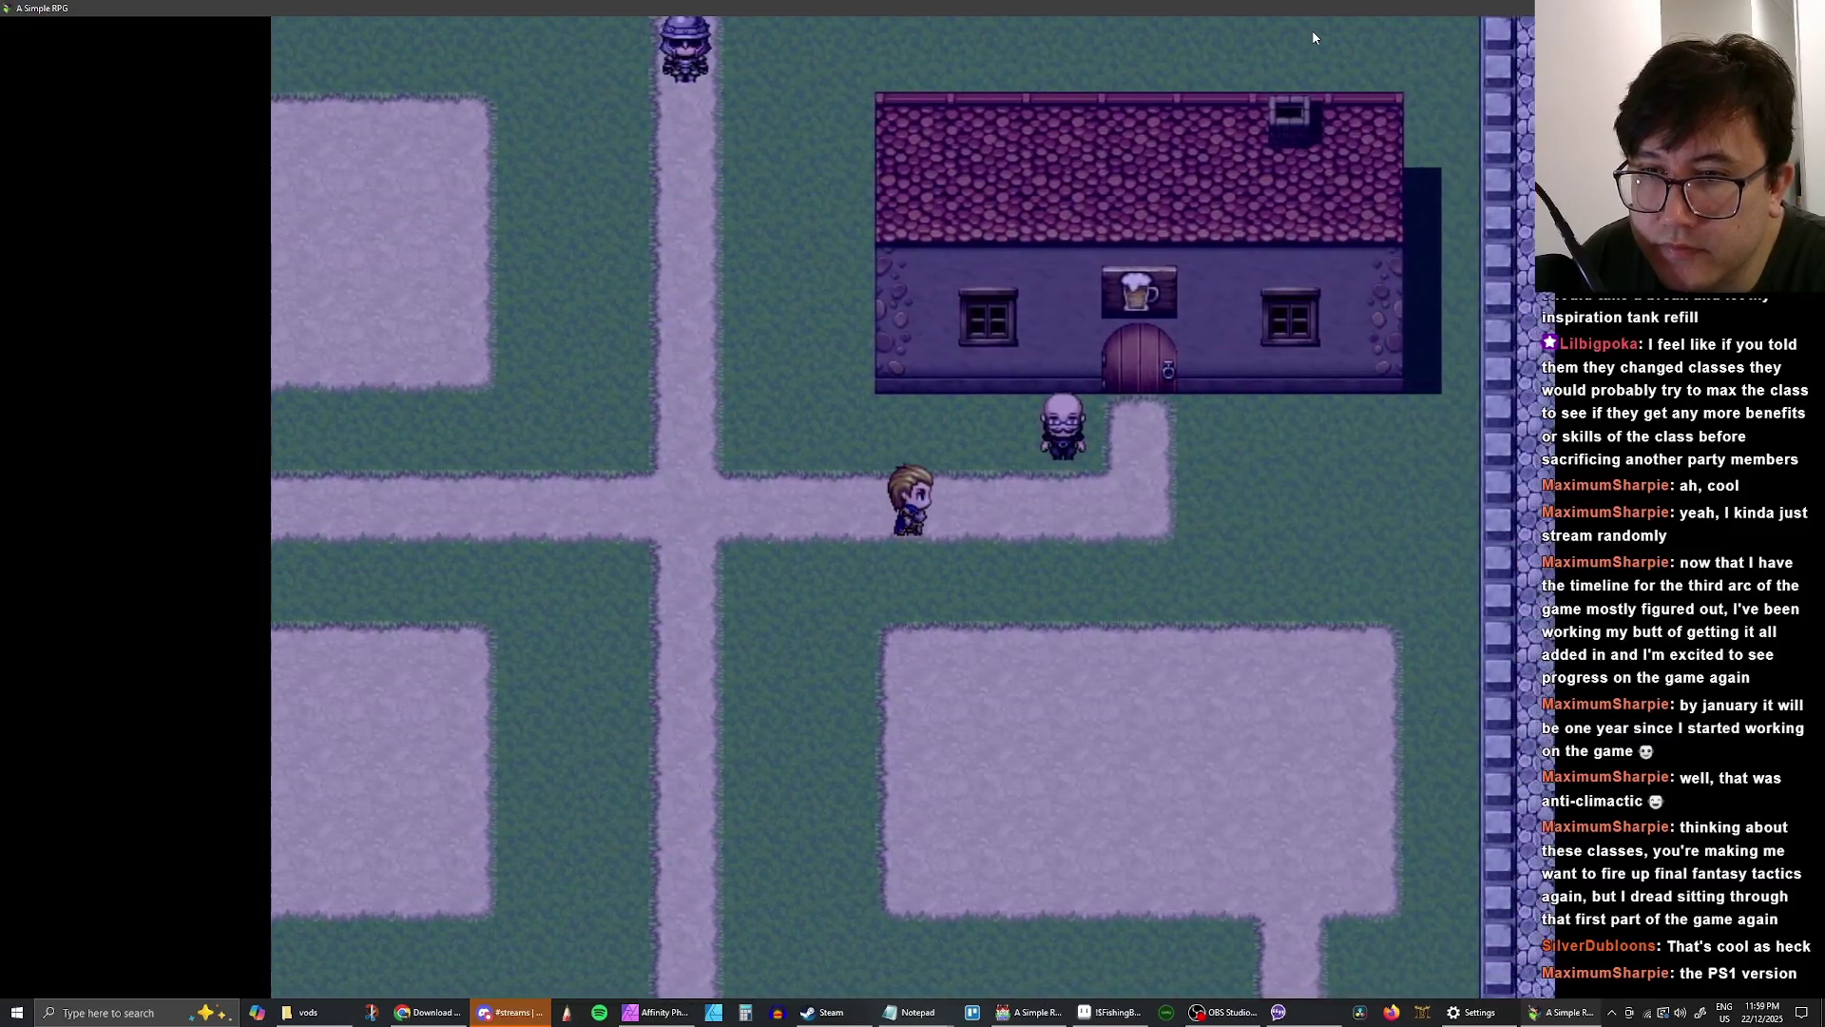
pyautogui.press('Right')
pyautogui.press('Up')
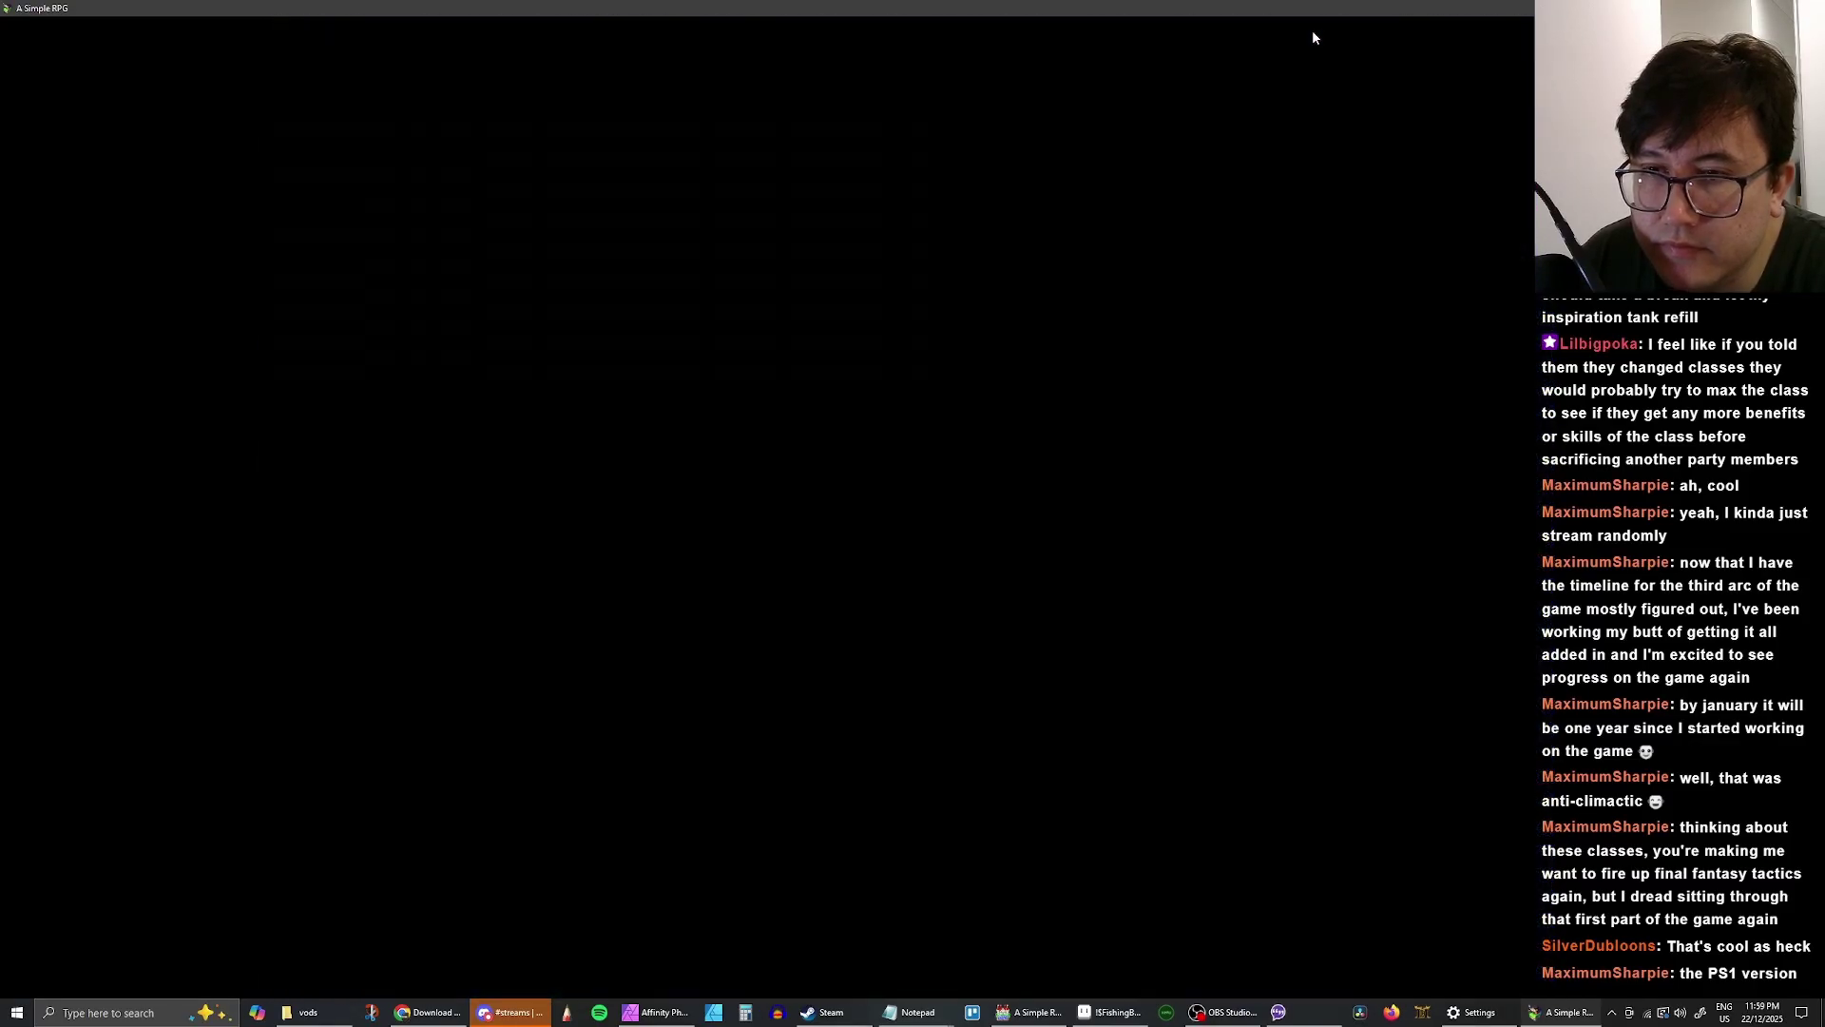
pyautogui.press('Up')
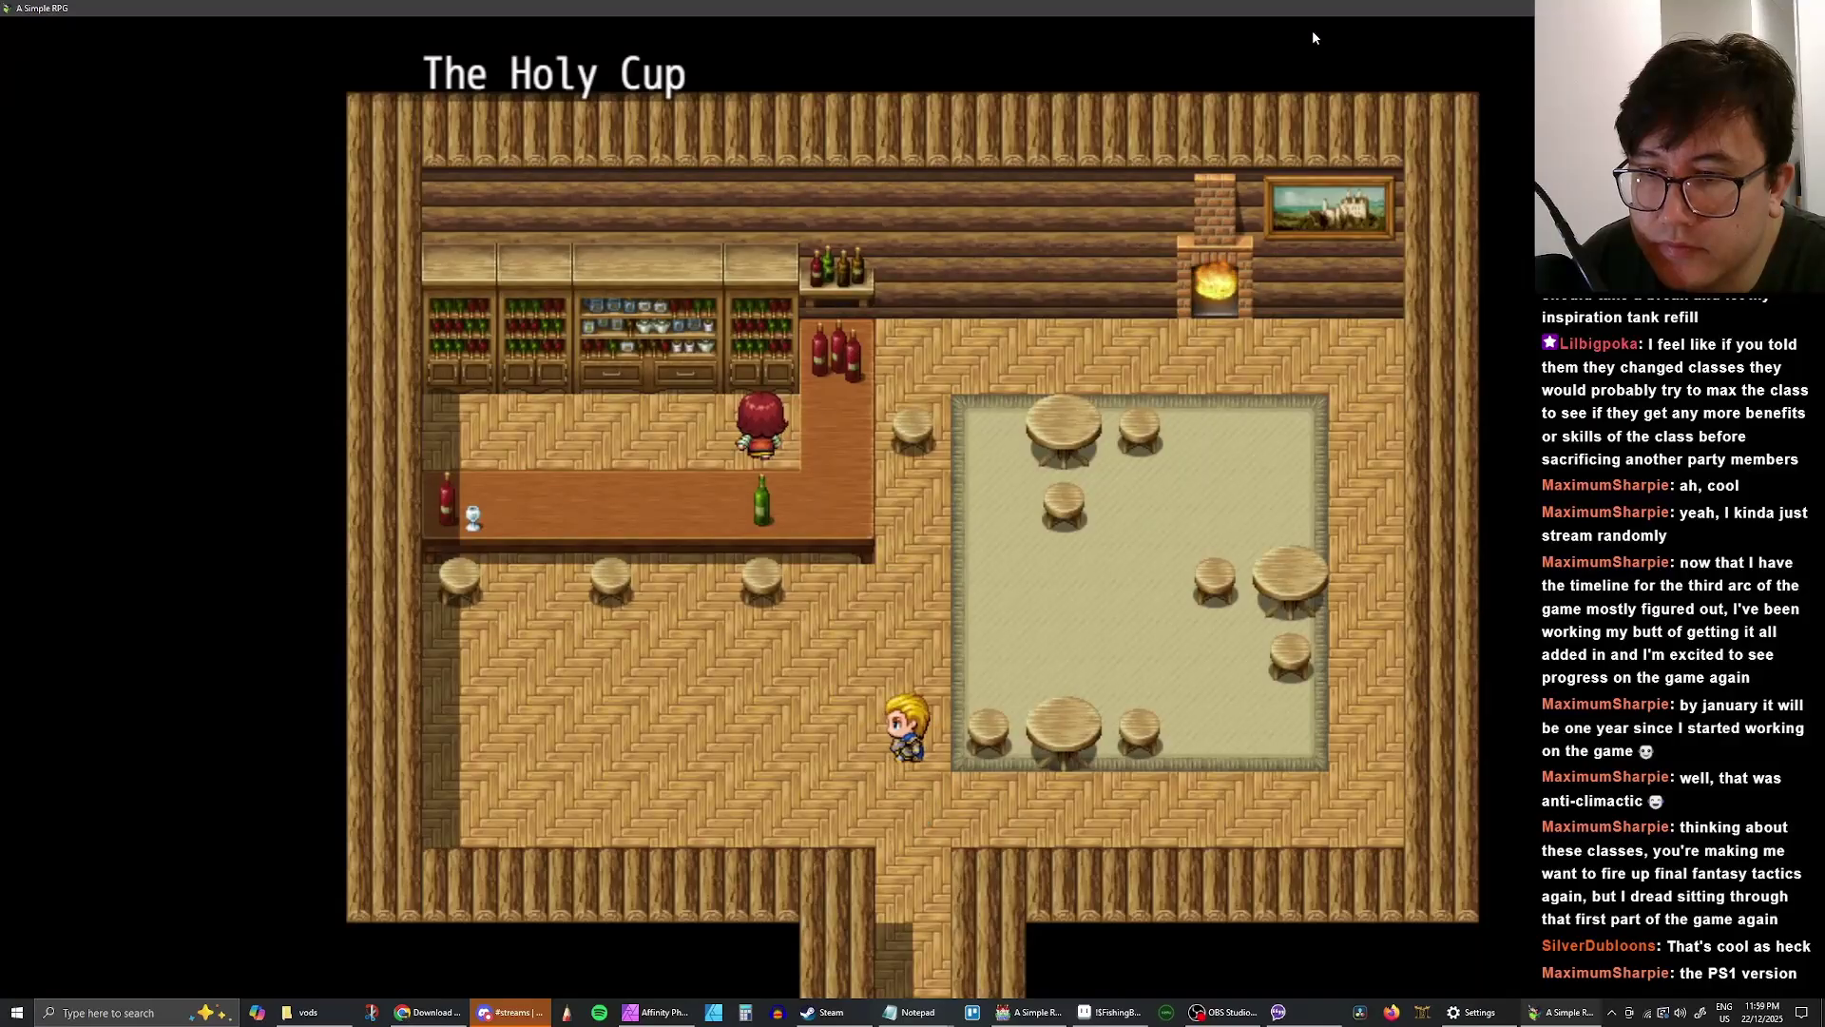
# - Walk the Knight to the bar counter and go through the barkeeper's full conversation, including the remark about the rogue's bar tab
pyautogui.press('Left')
pyautogui.press('Left')
pyautogui.press('Up')
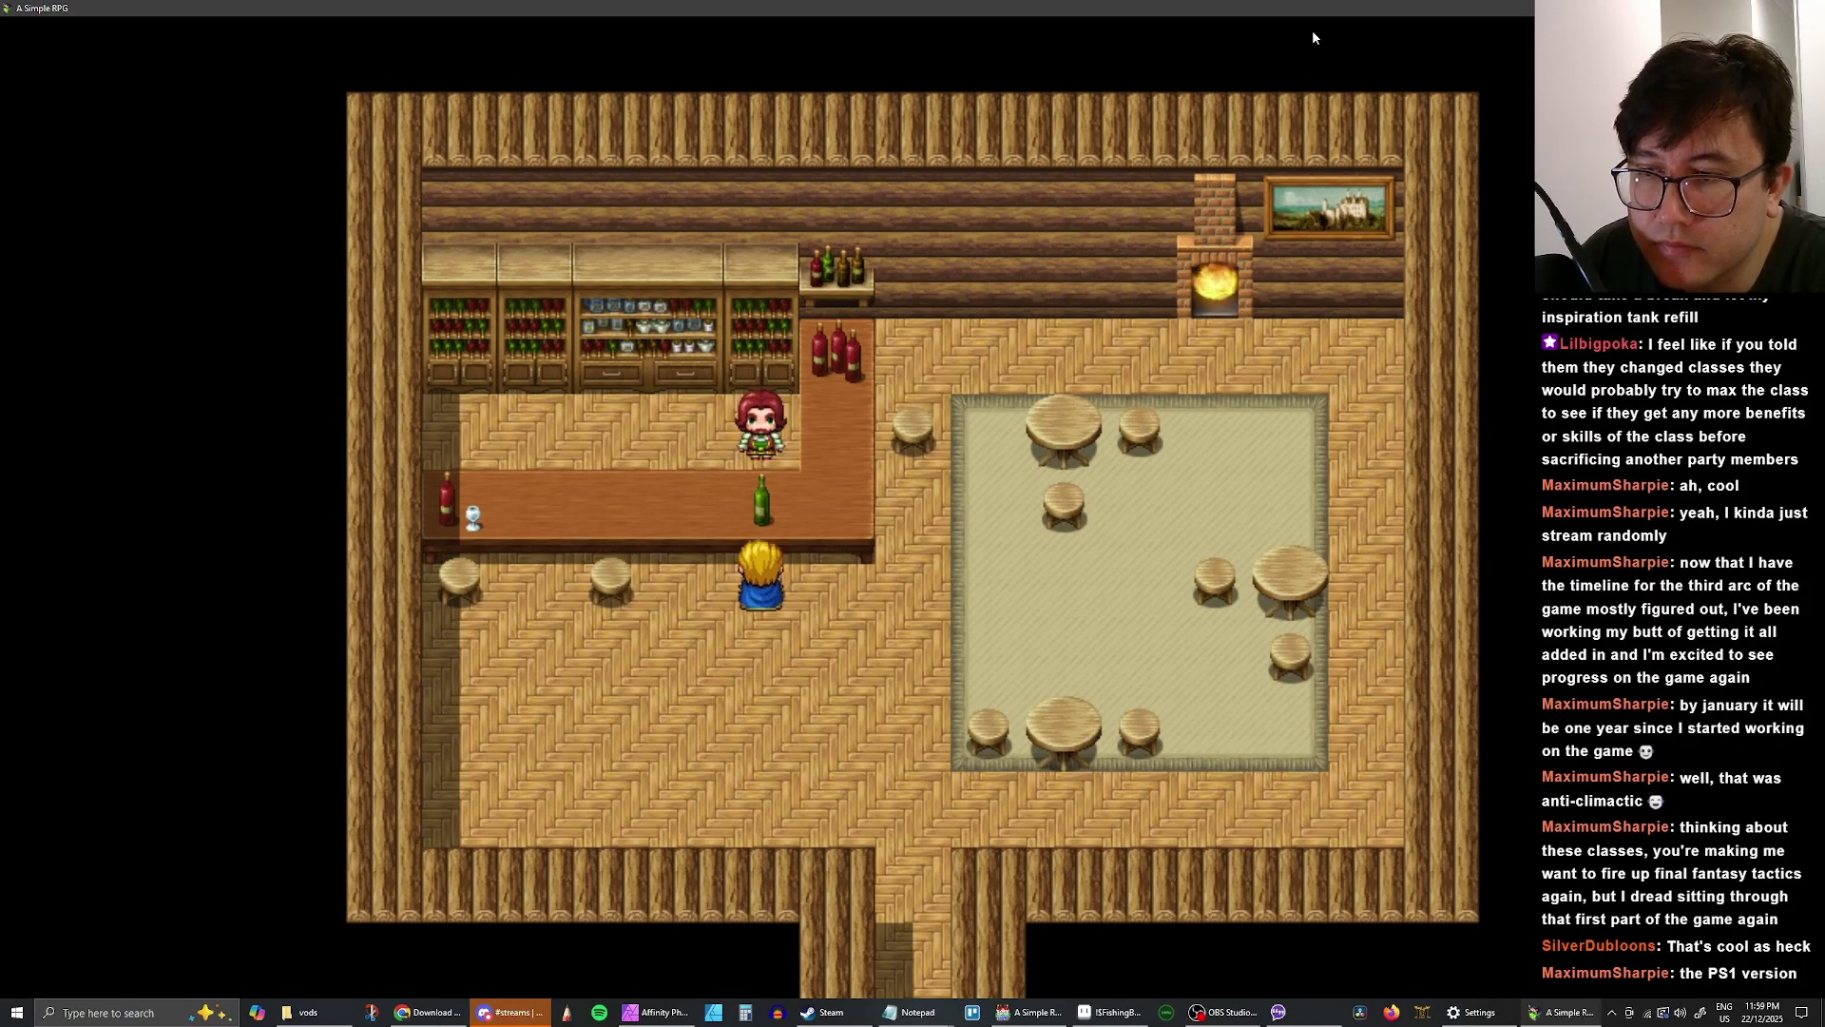
pyautogui.press('Return')
pyautogui.press('Return')
pyautogui.press('Return')
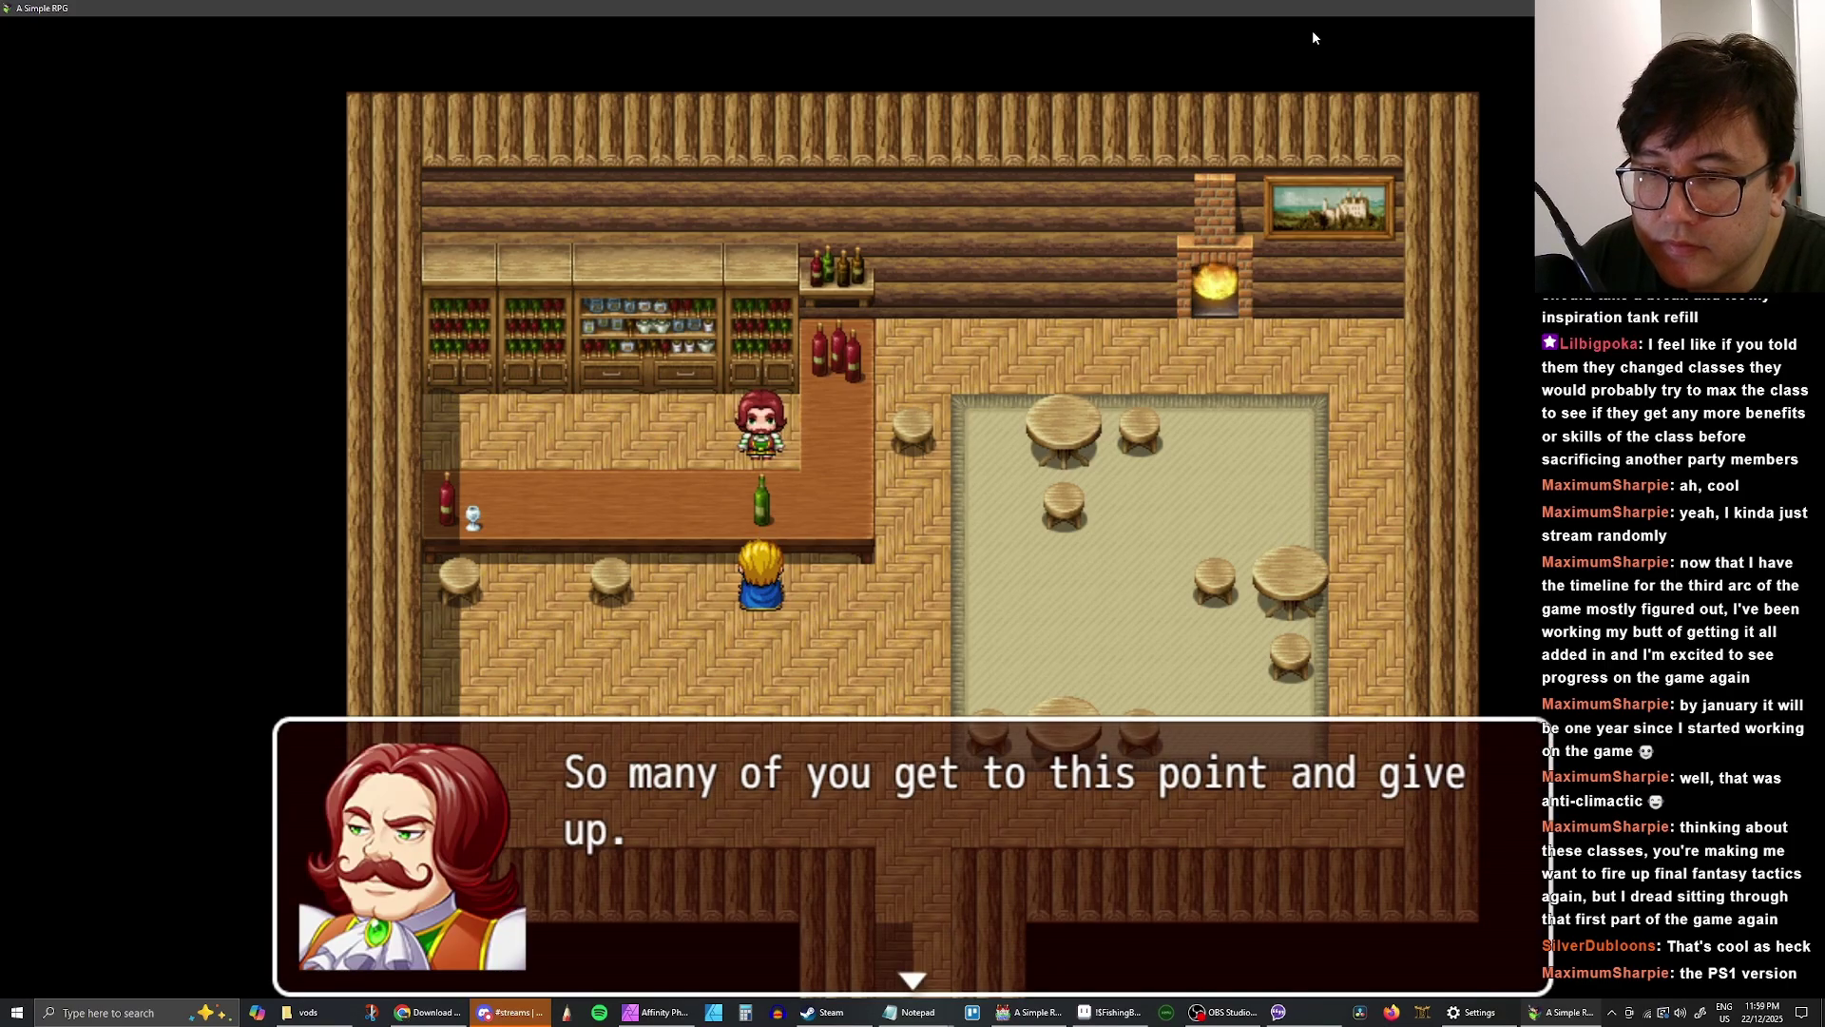
pyautogui.press('Return')
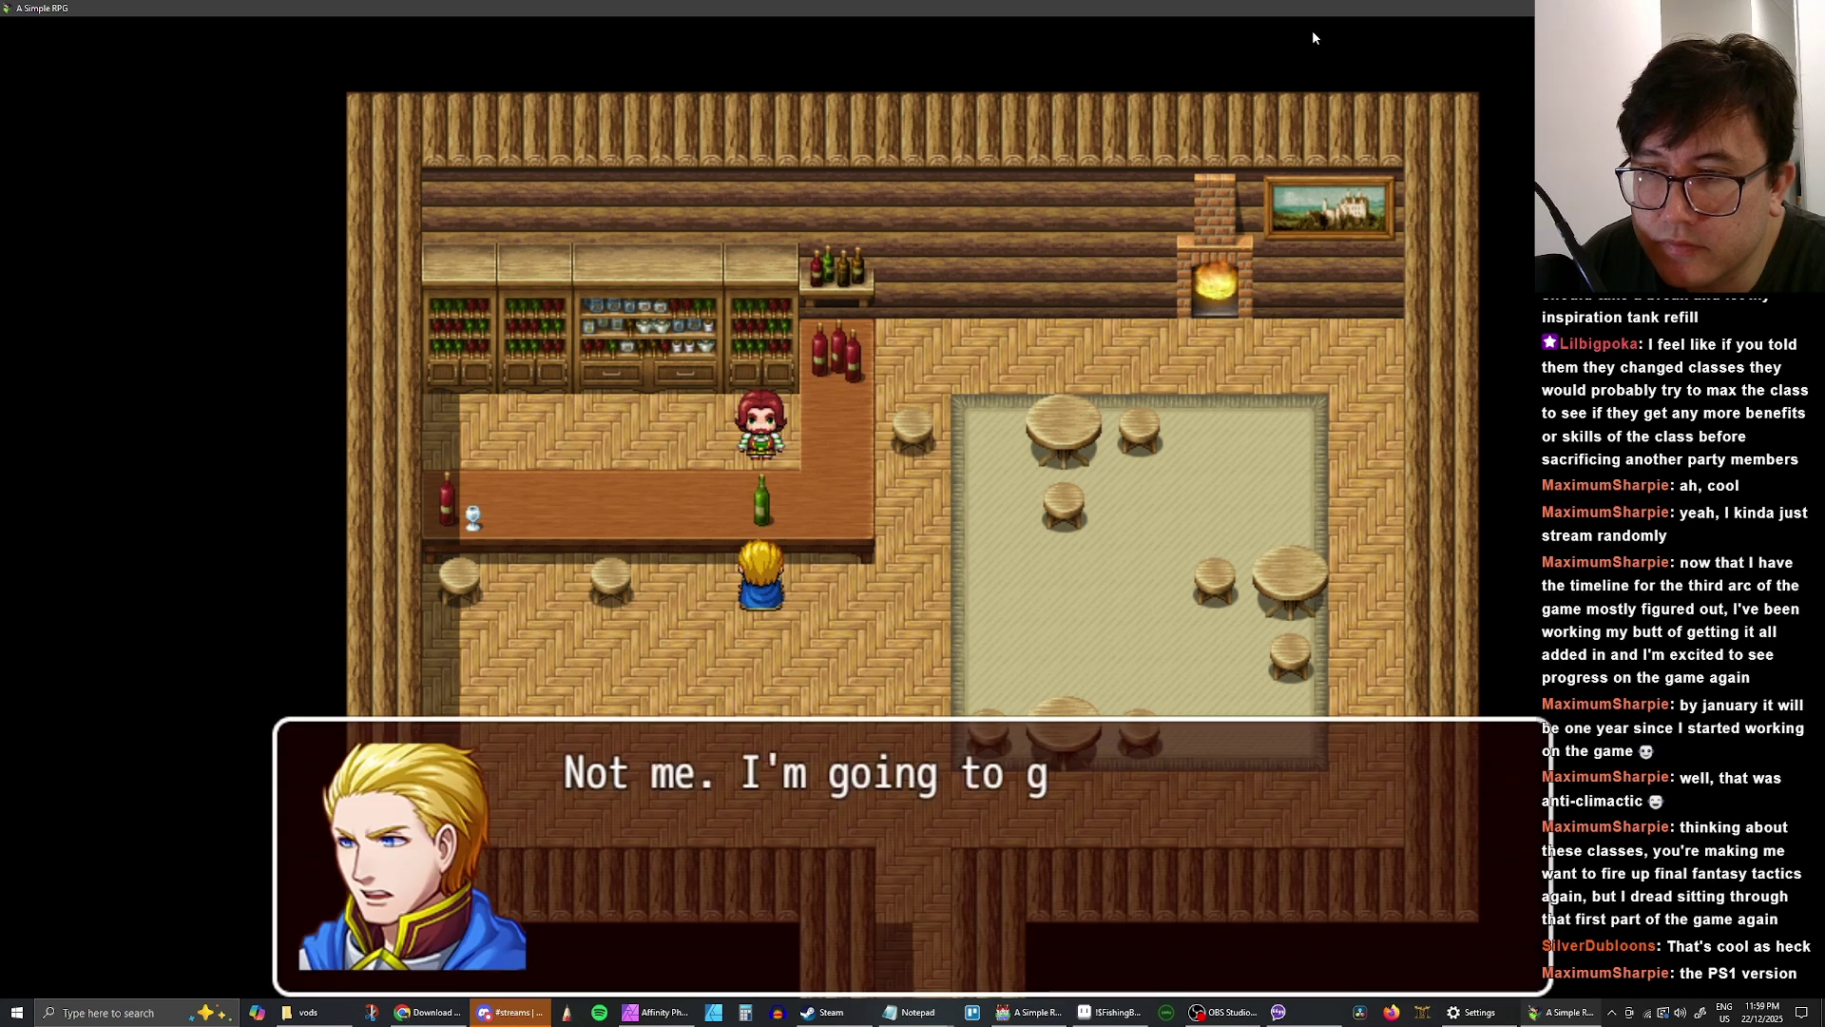
pyautogui.press('Return')
pyautogui.press('Return')
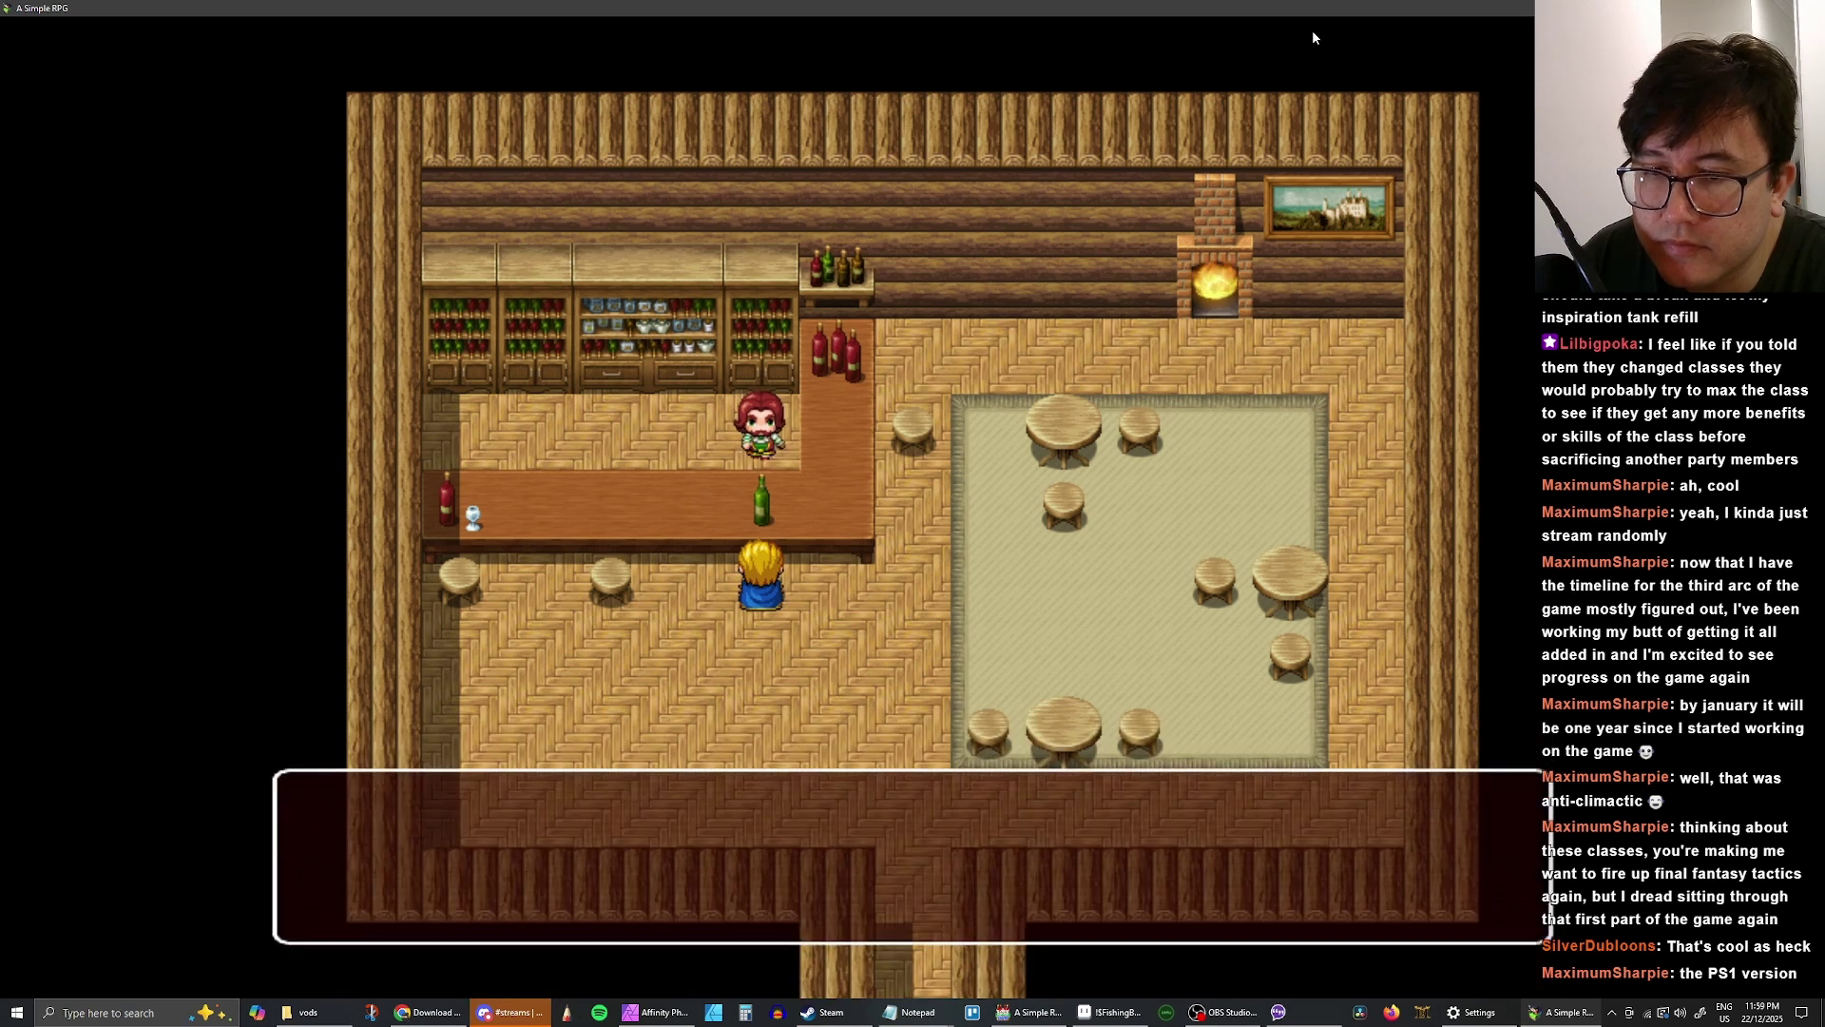
pyautogui.press('Return')
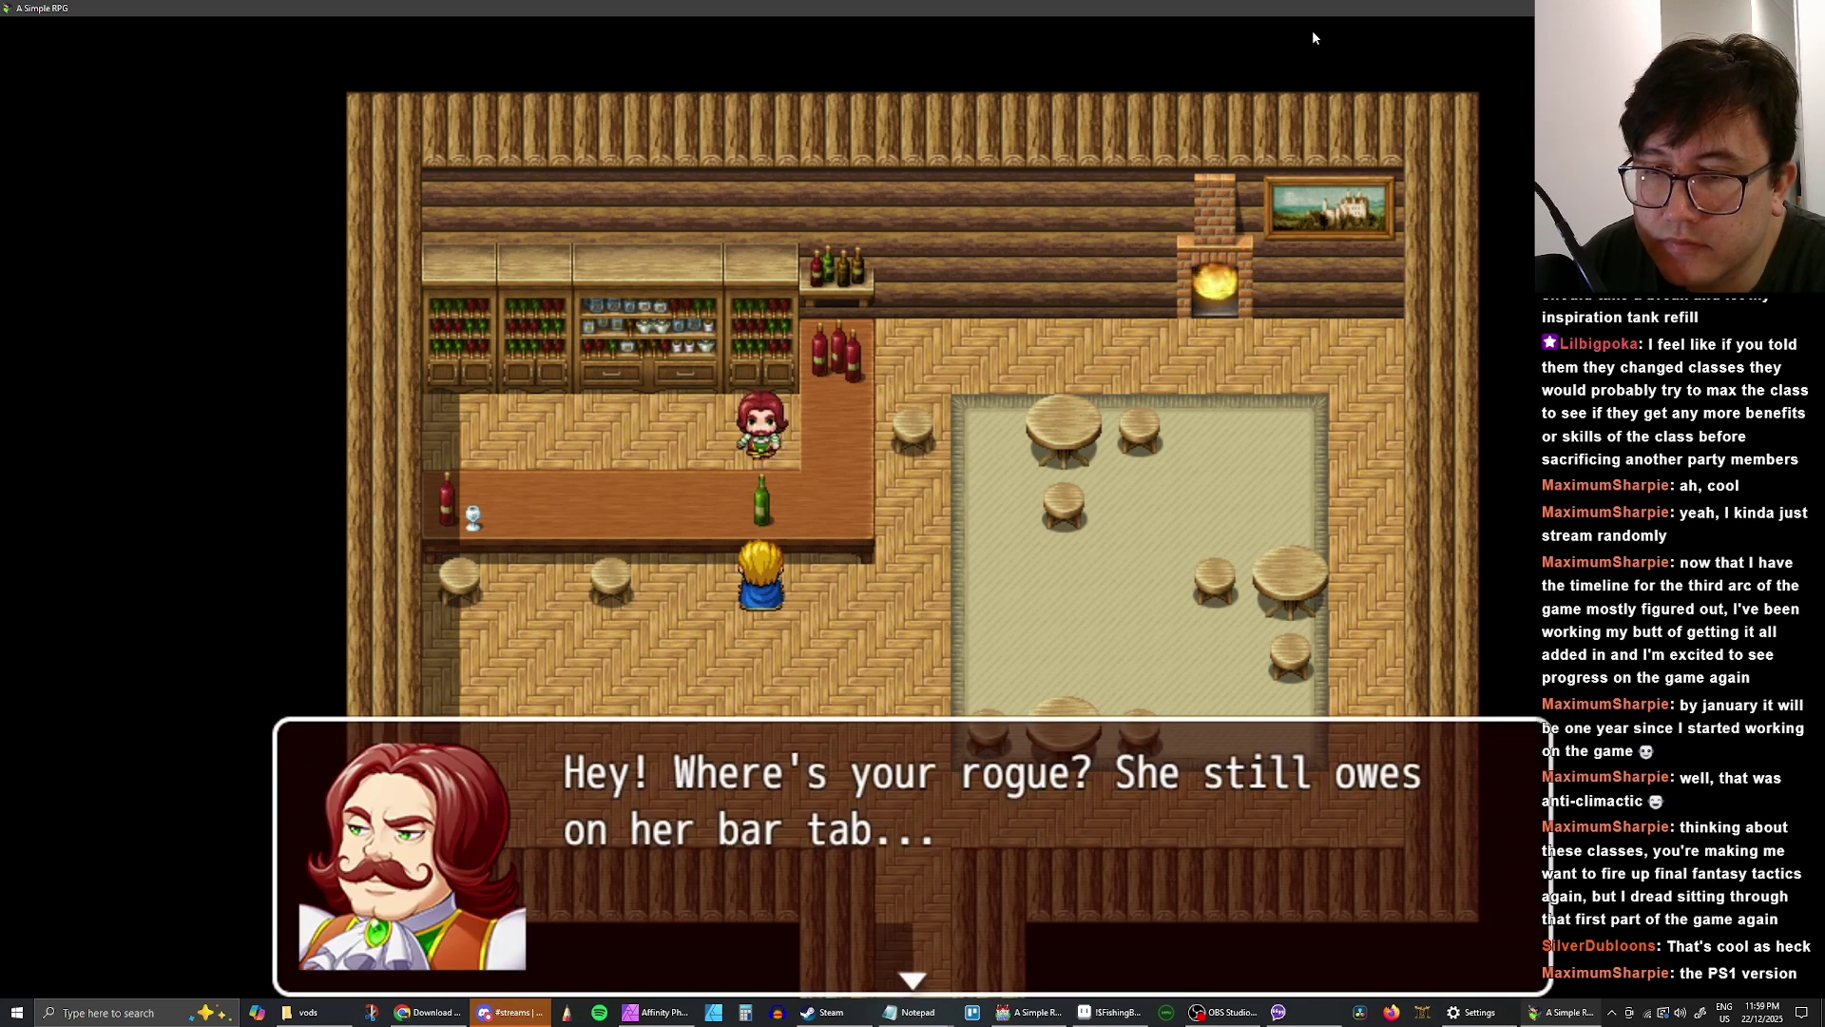
pyautogui.press('Return')
# - Walk the Knight away from the counter and out through The Holy Cup's southern exit
pyautogui.press('Down')
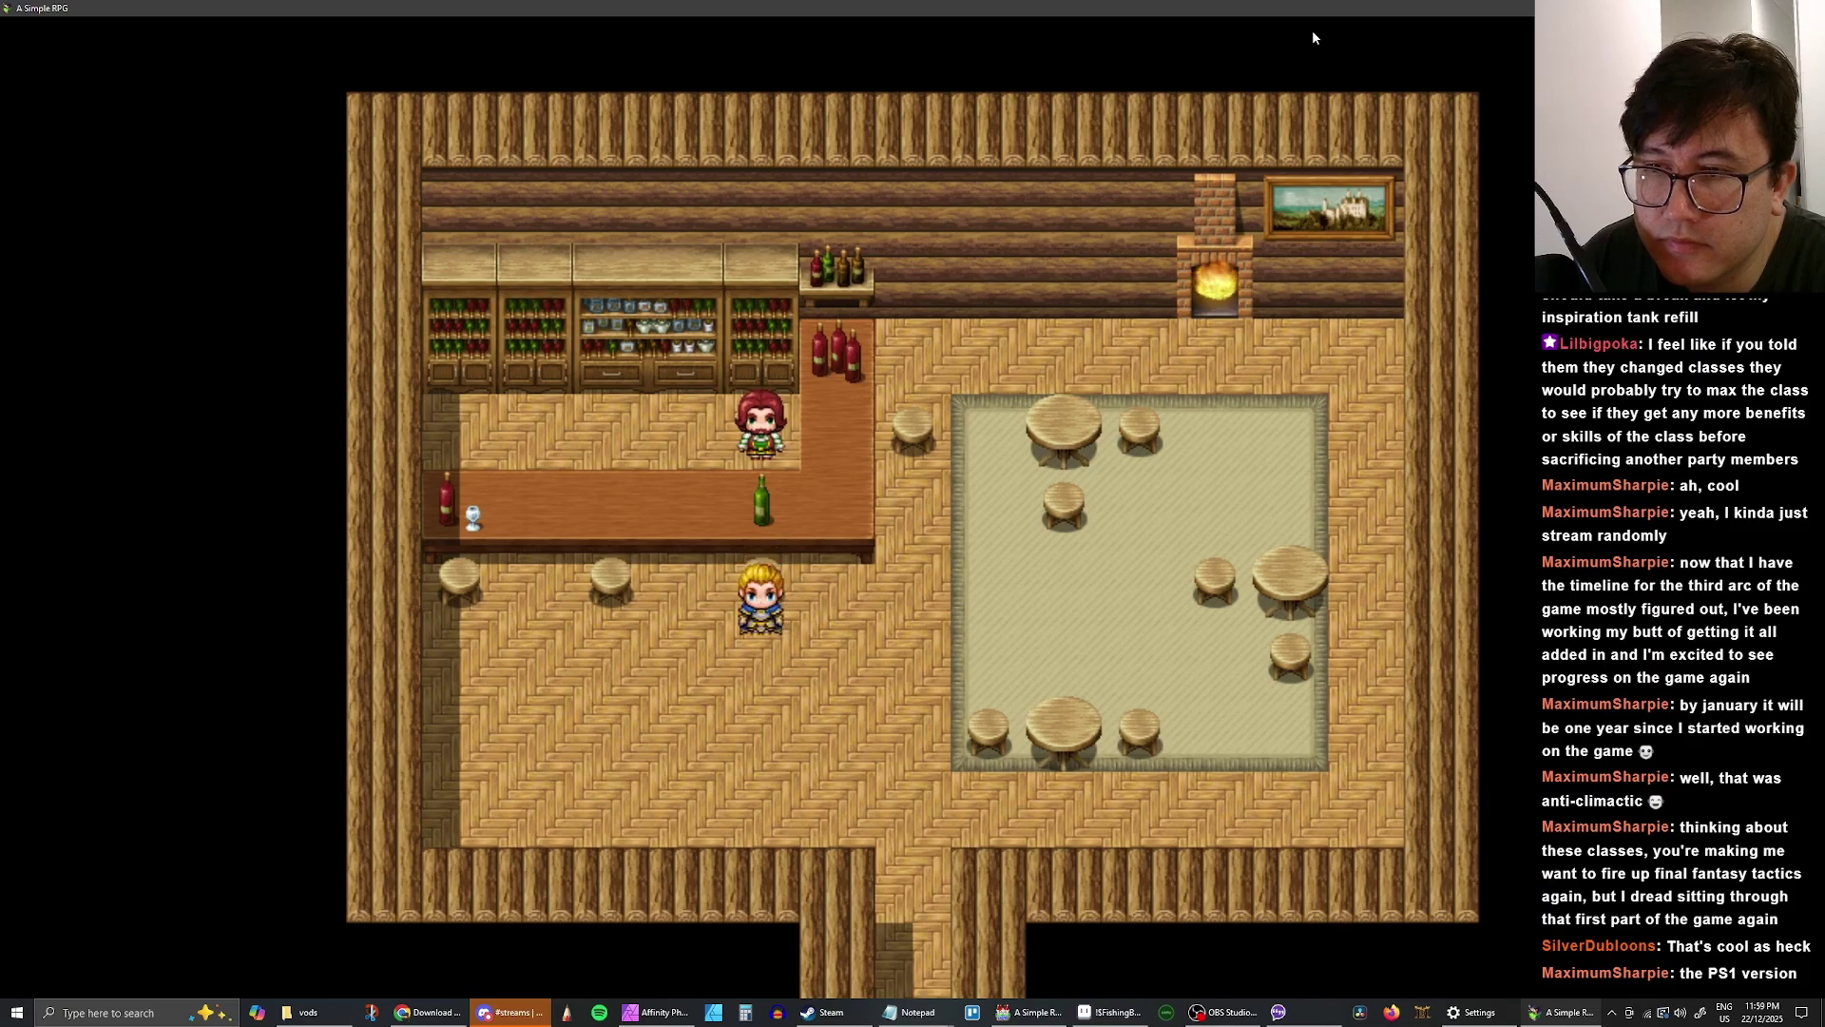
pyautogui.press('Right')
pyautogui.press('Down')
pyautogui.press('Down')
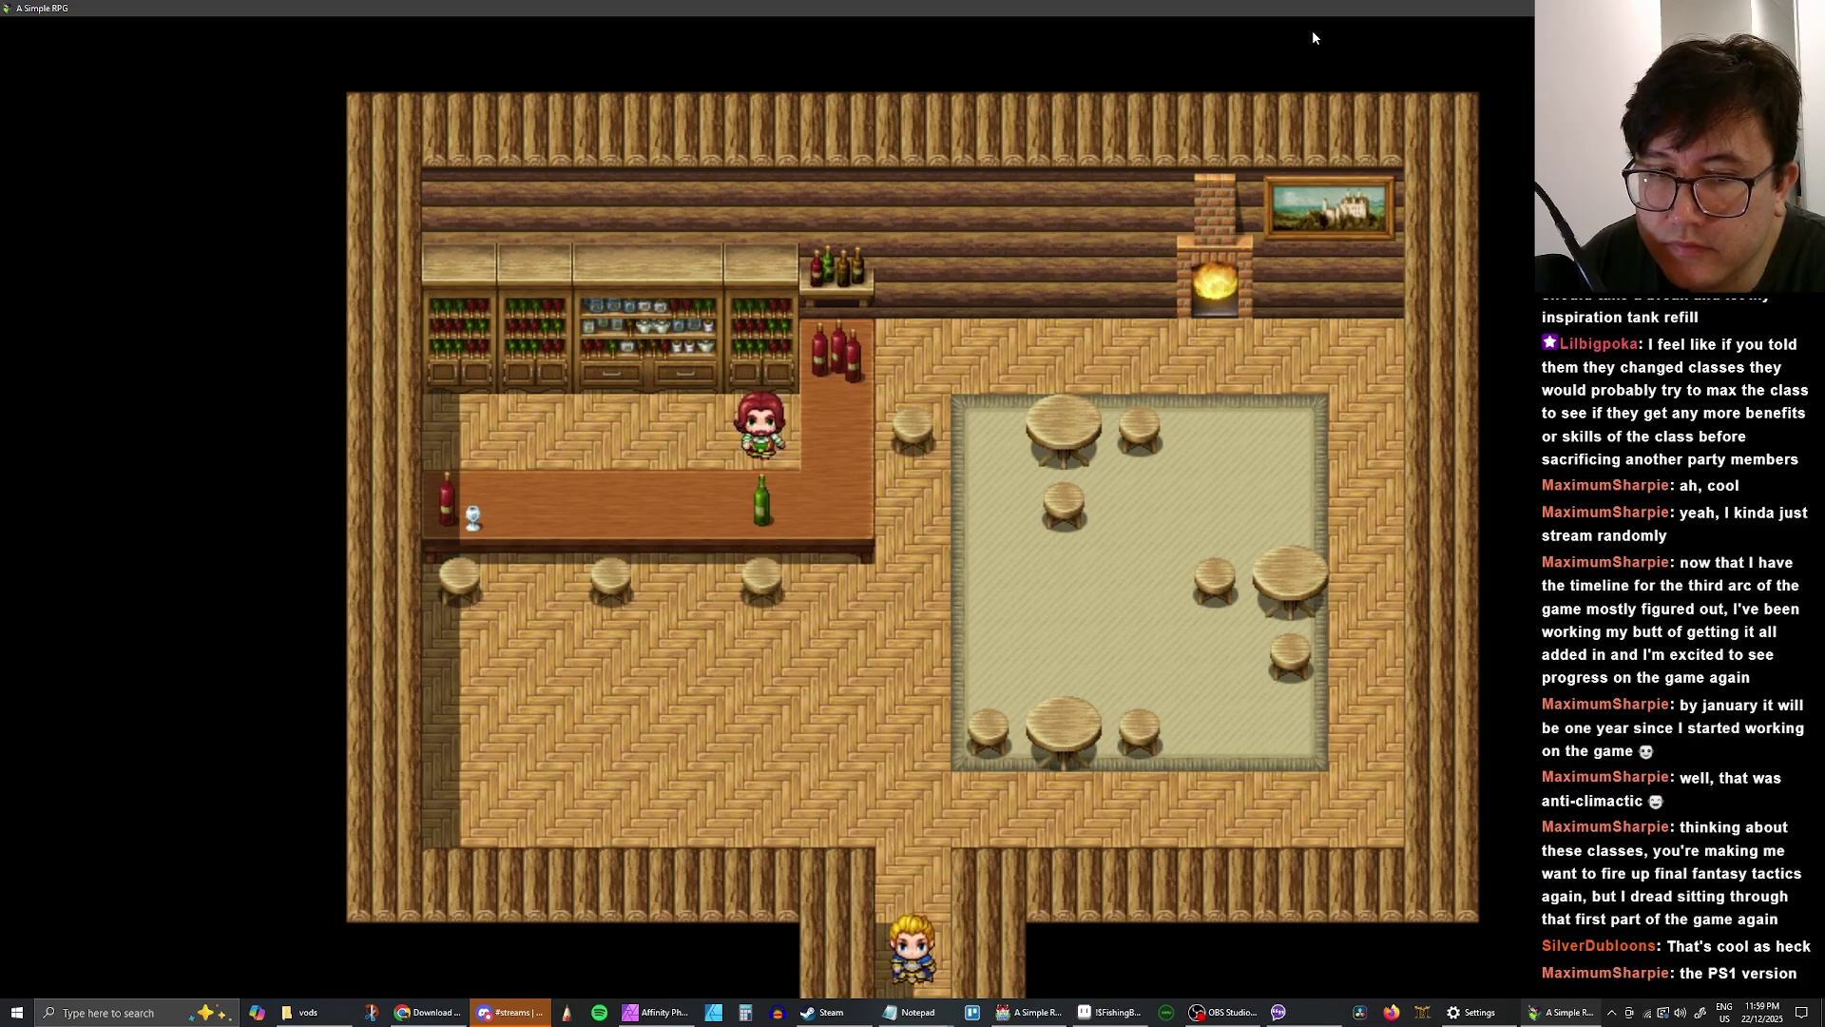
pyautogui.press('Return')
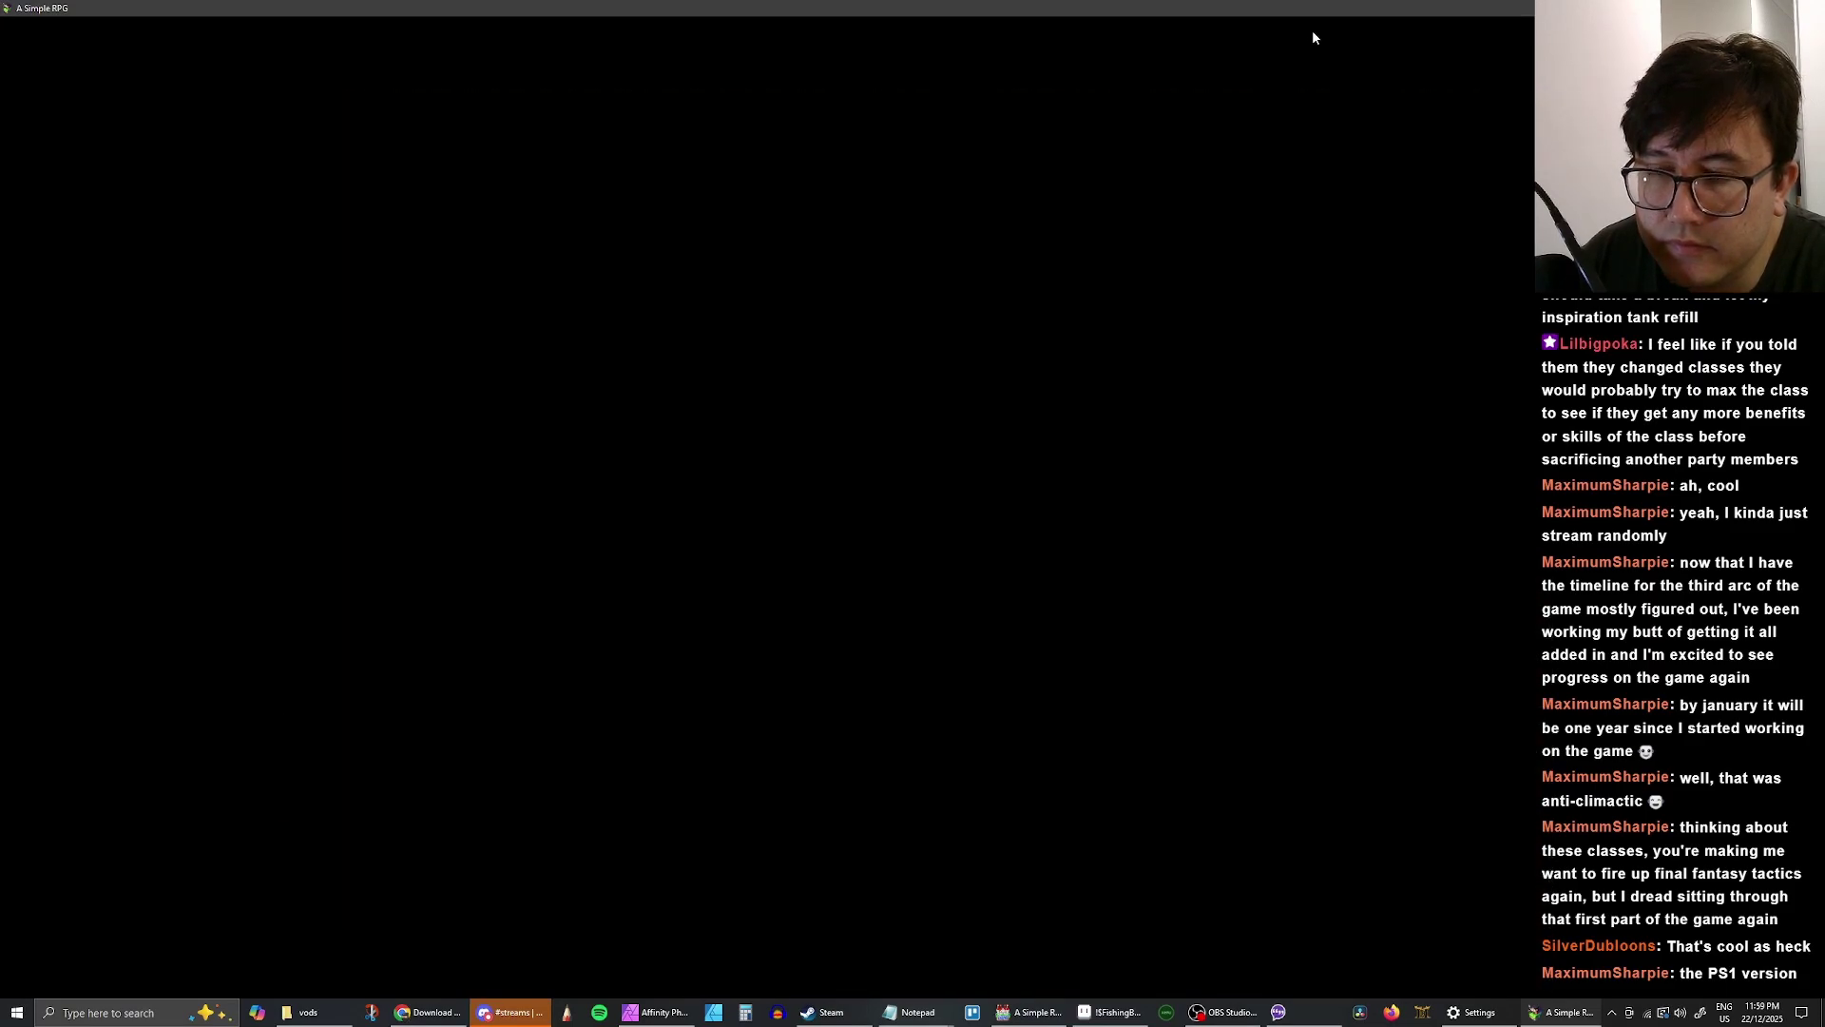
# - Cross the night-time eastern district westward along the paths and enter Hub Town's western district
pyautogui.press('Left')
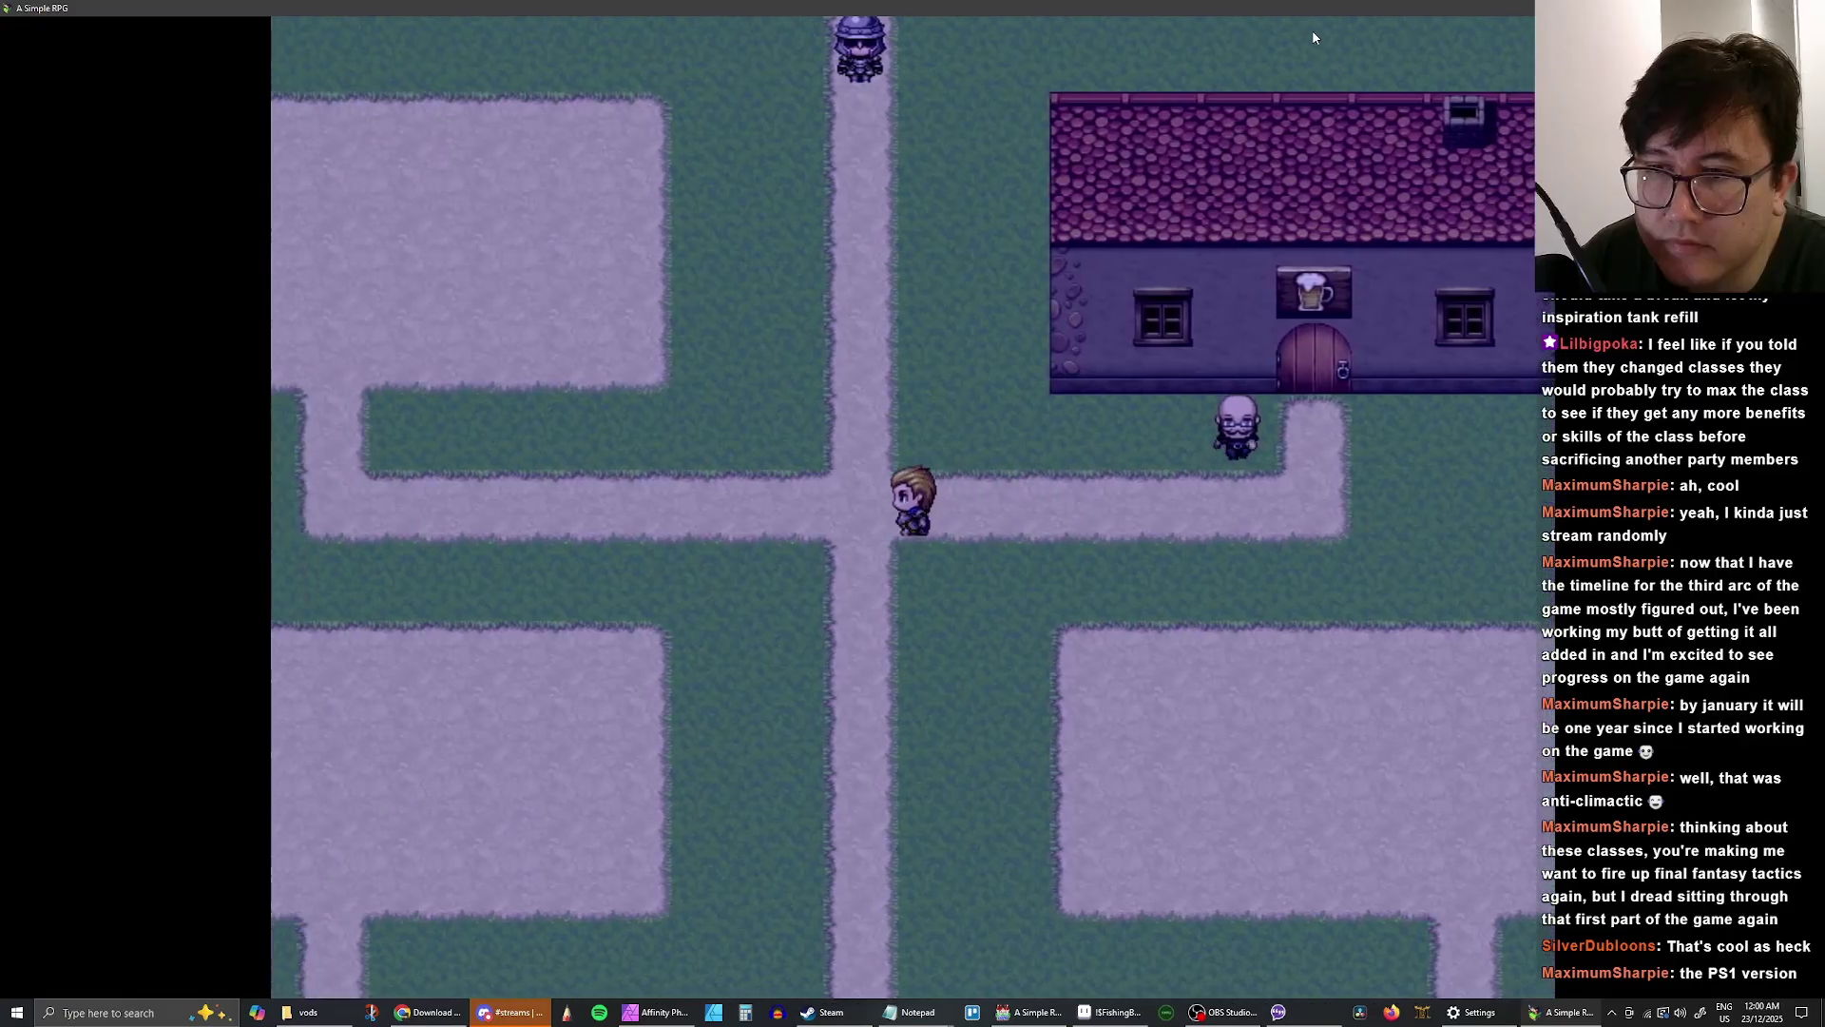
pyautogui.press('Left')
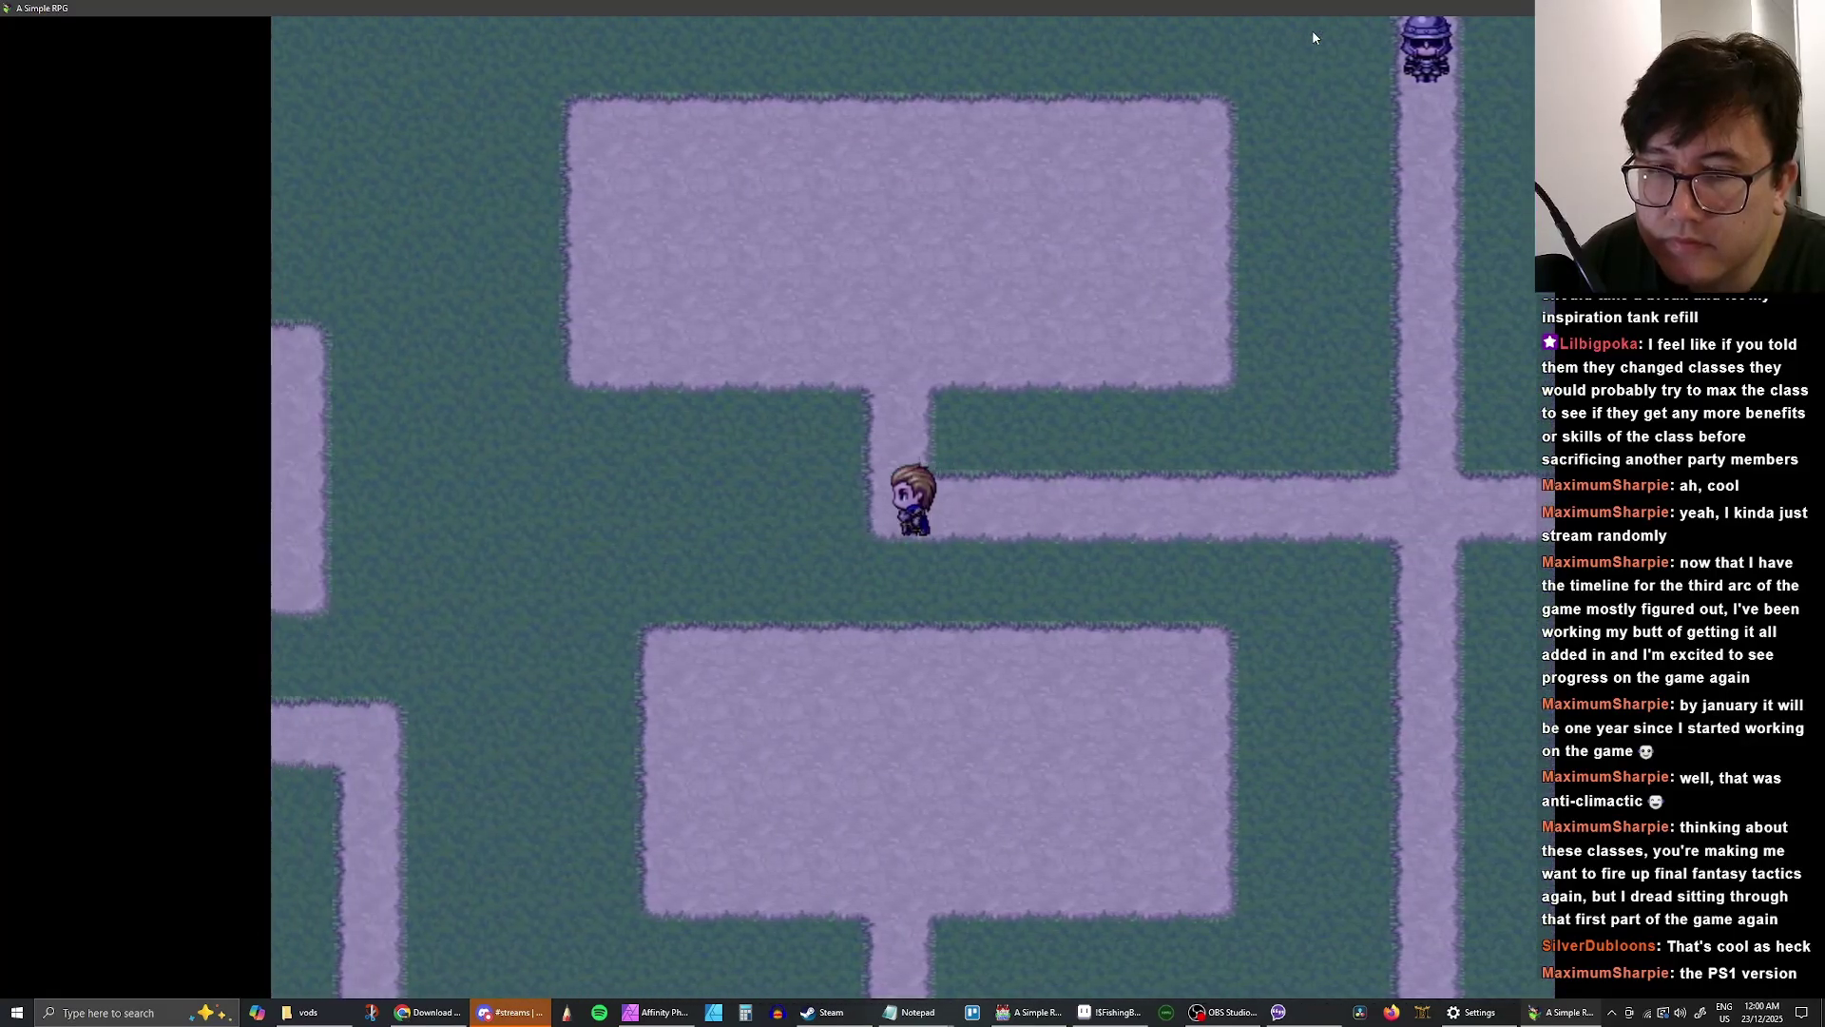
pyautogui.press('Left')
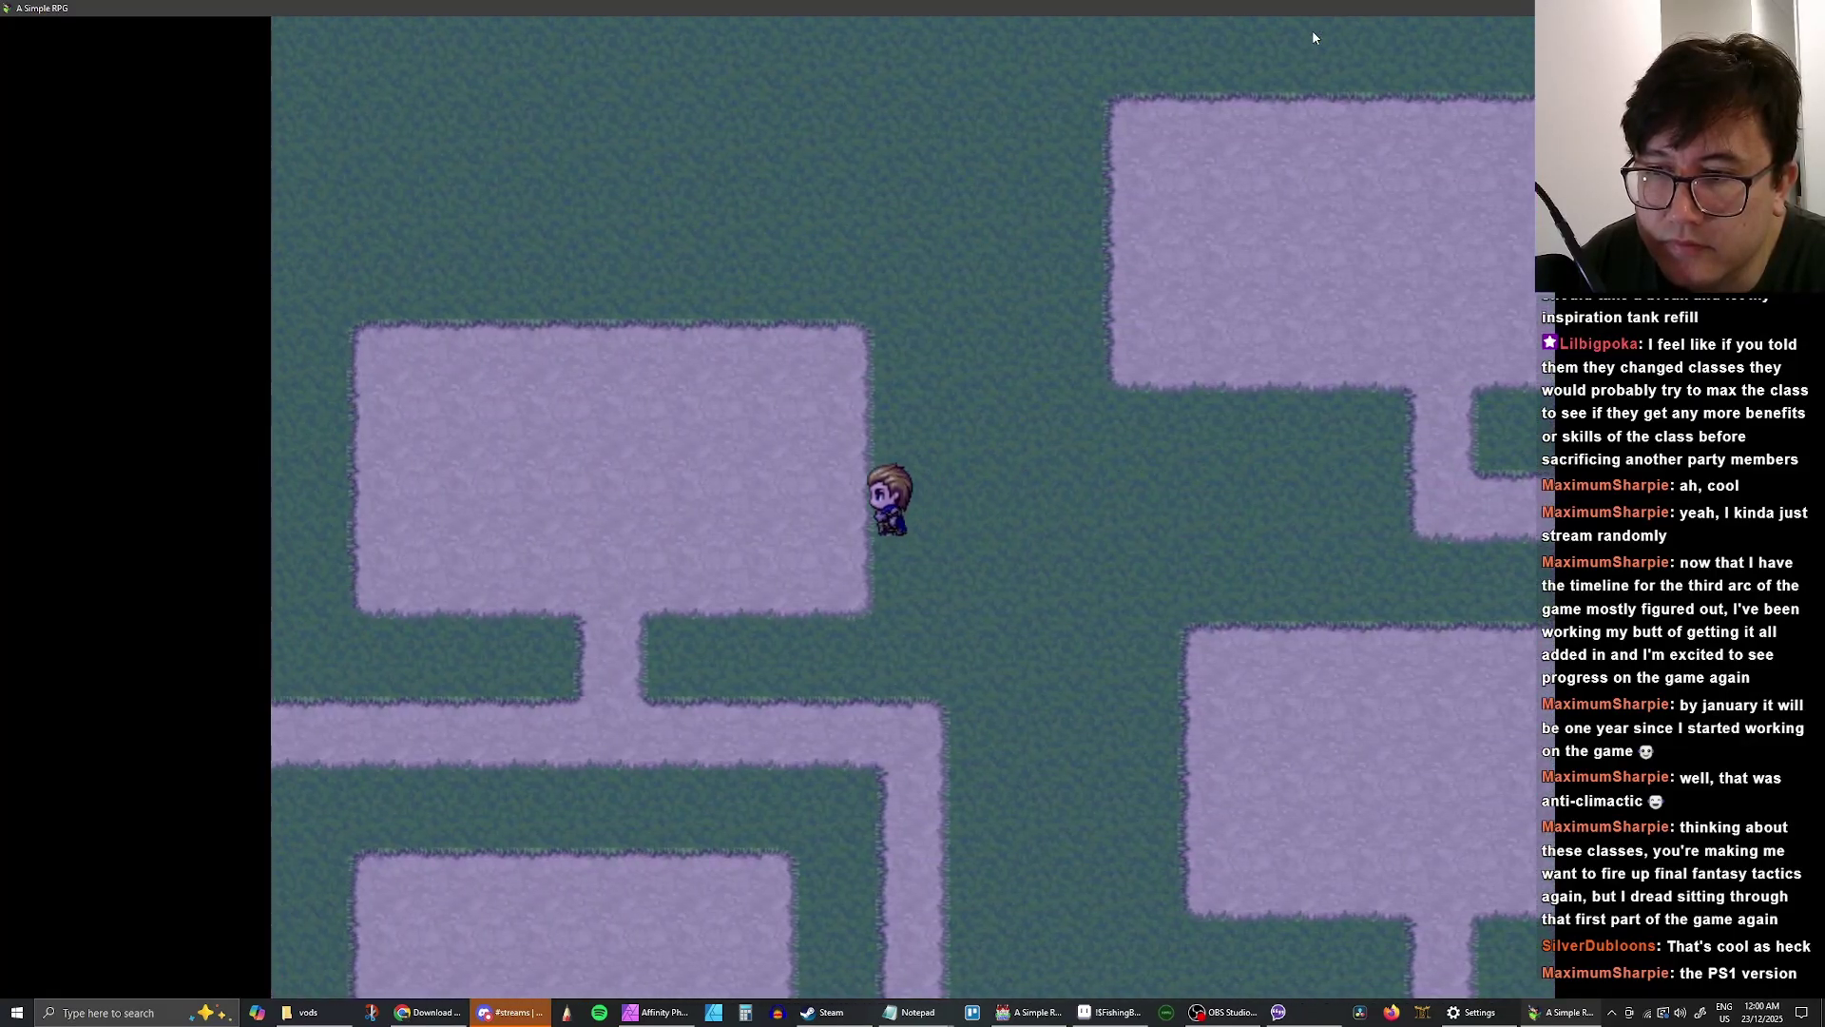
pyautogui.press('Down')
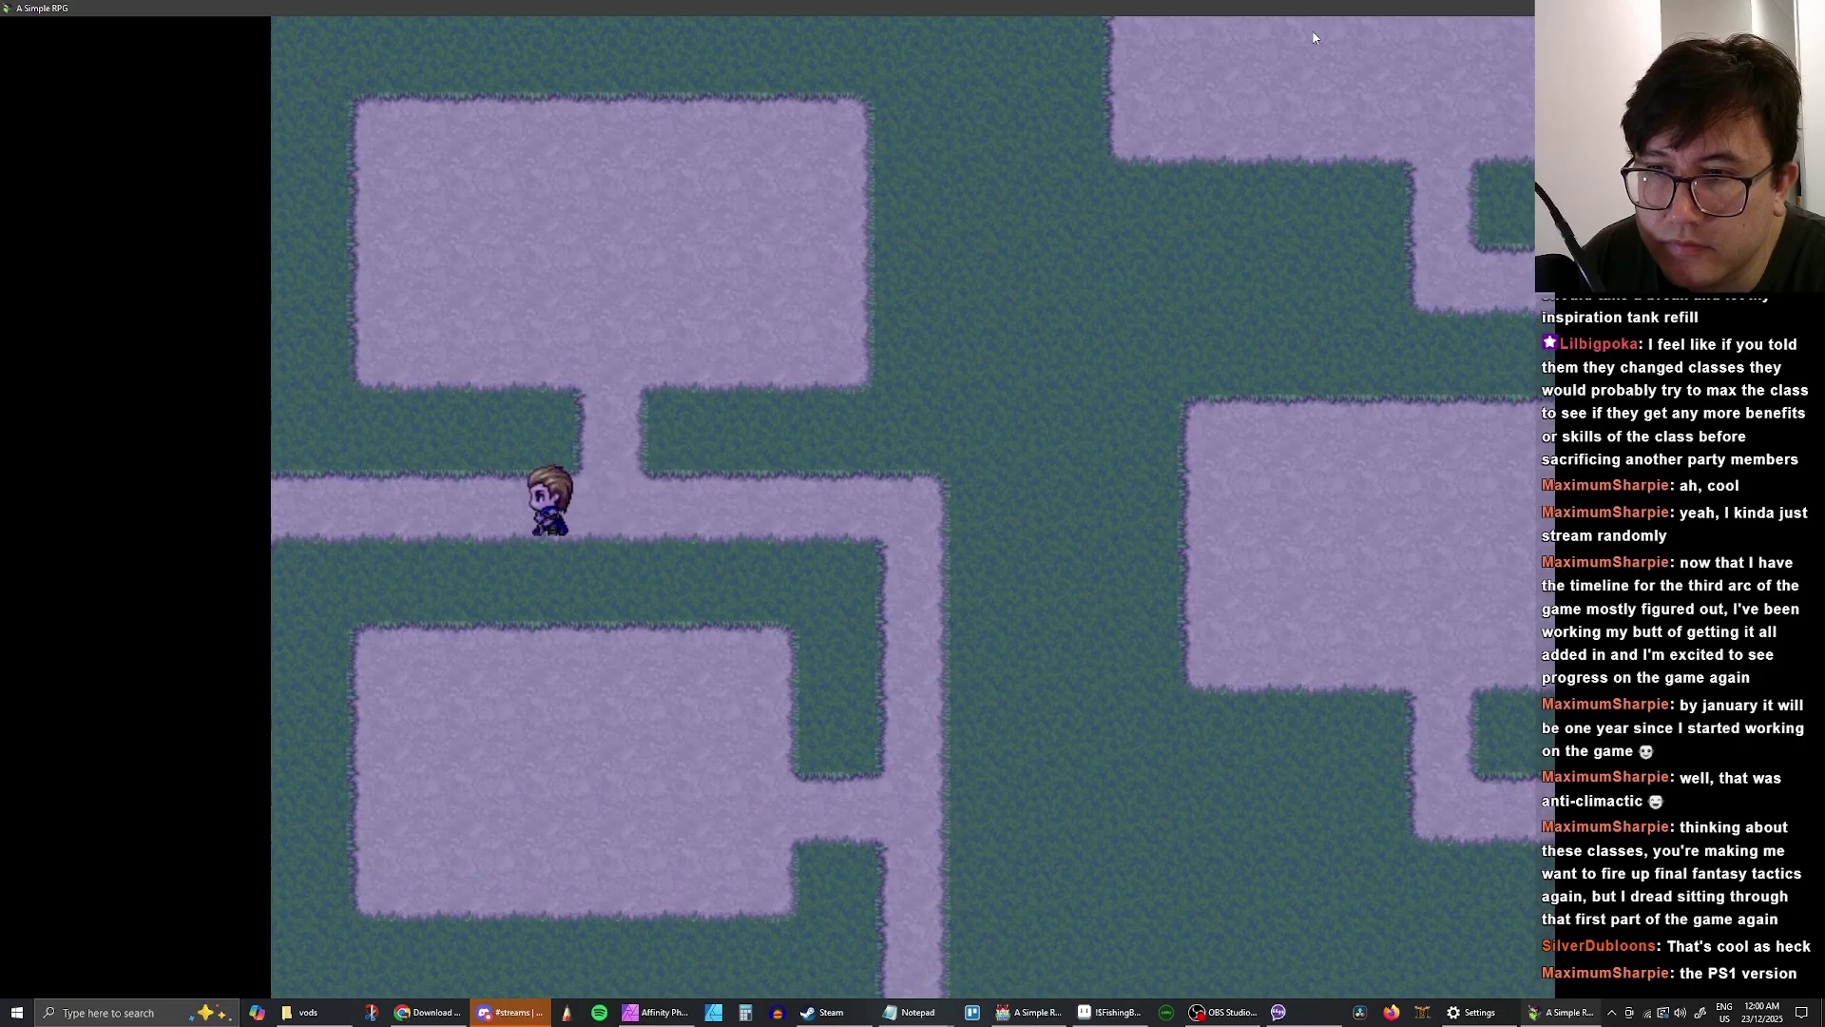
pyautogui.press('Left')
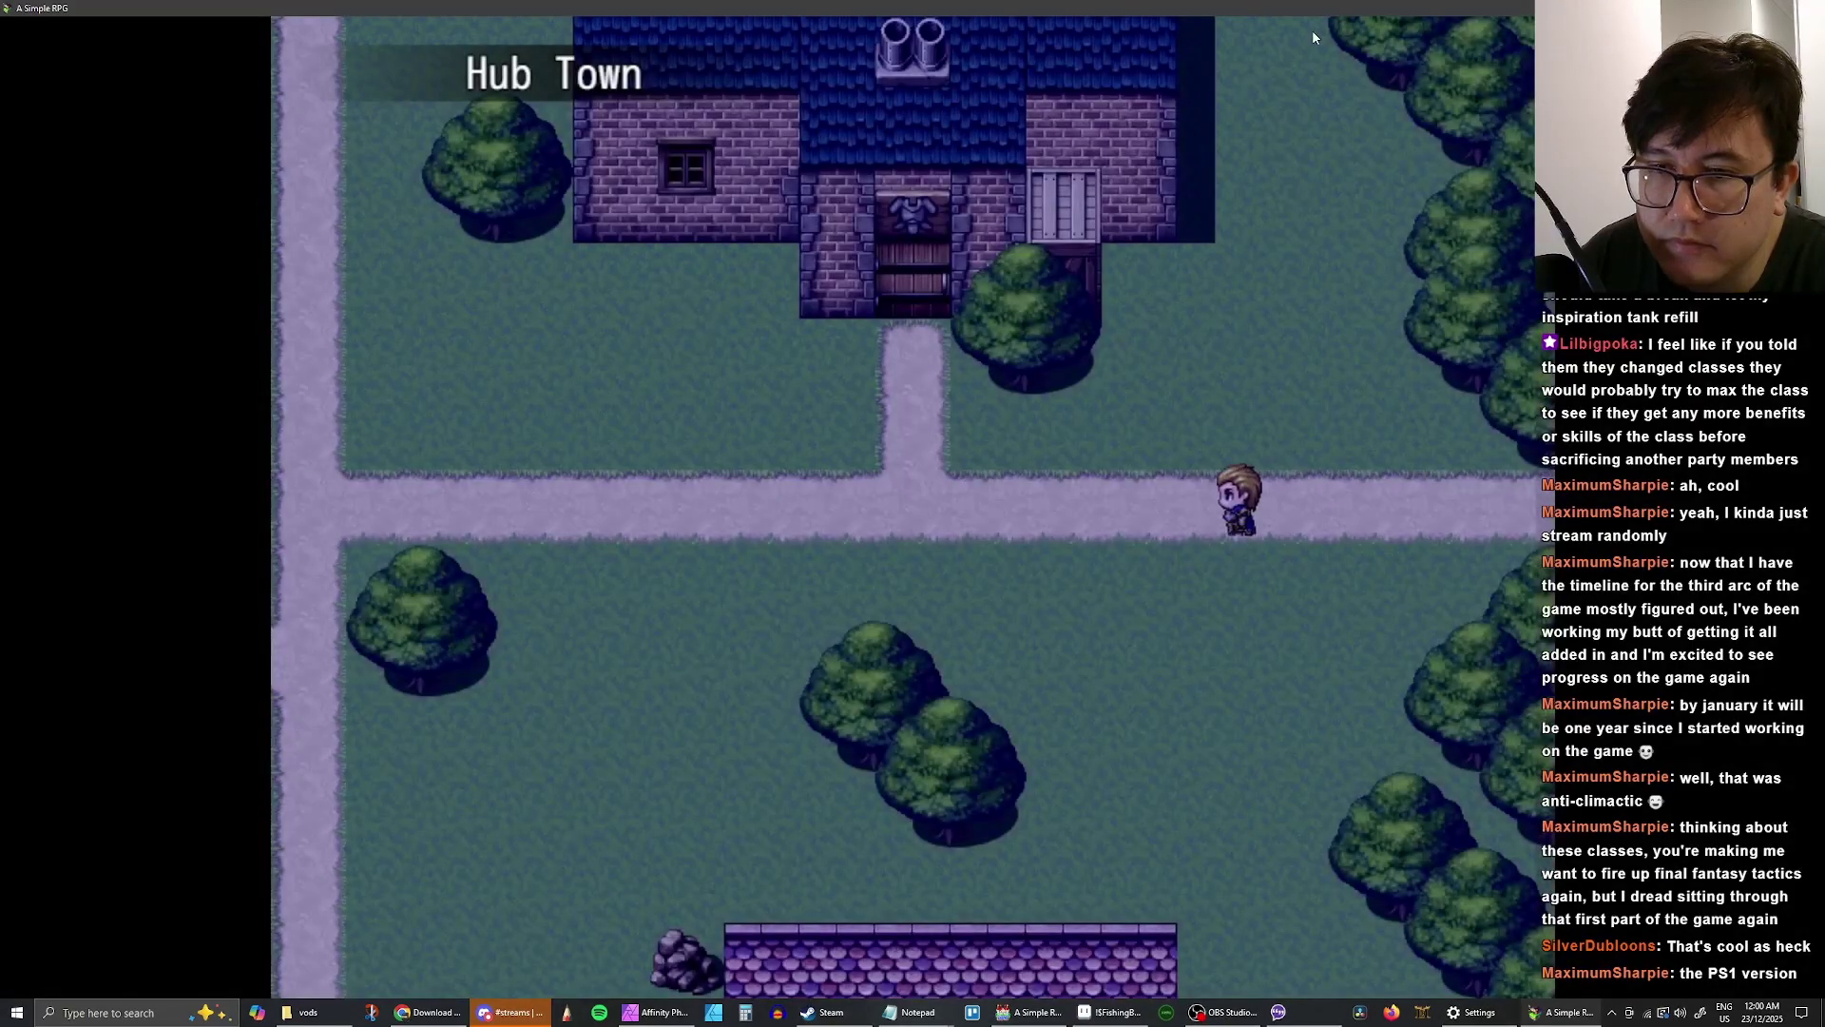
# - Walk the Knight southwest through night-time Hub Town to the building with the INN sign and enter it
pyautogui.press('Left')
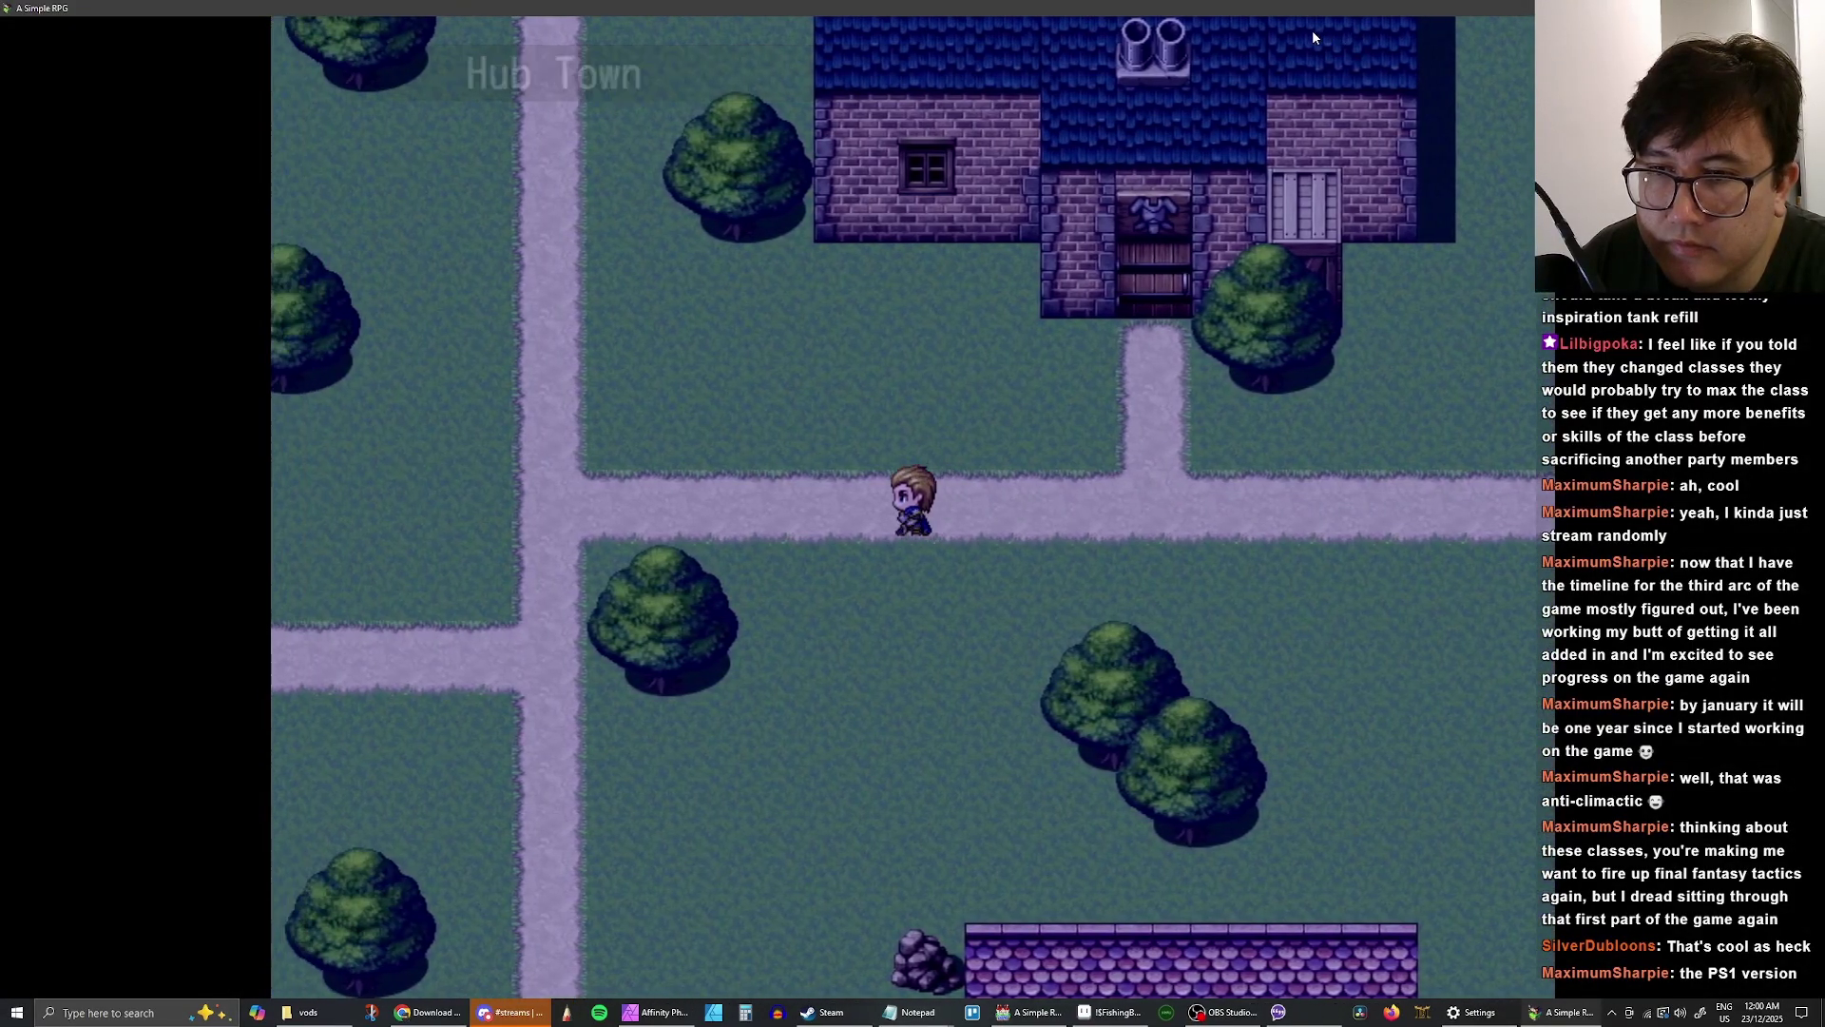
pyautogui.press('Down')
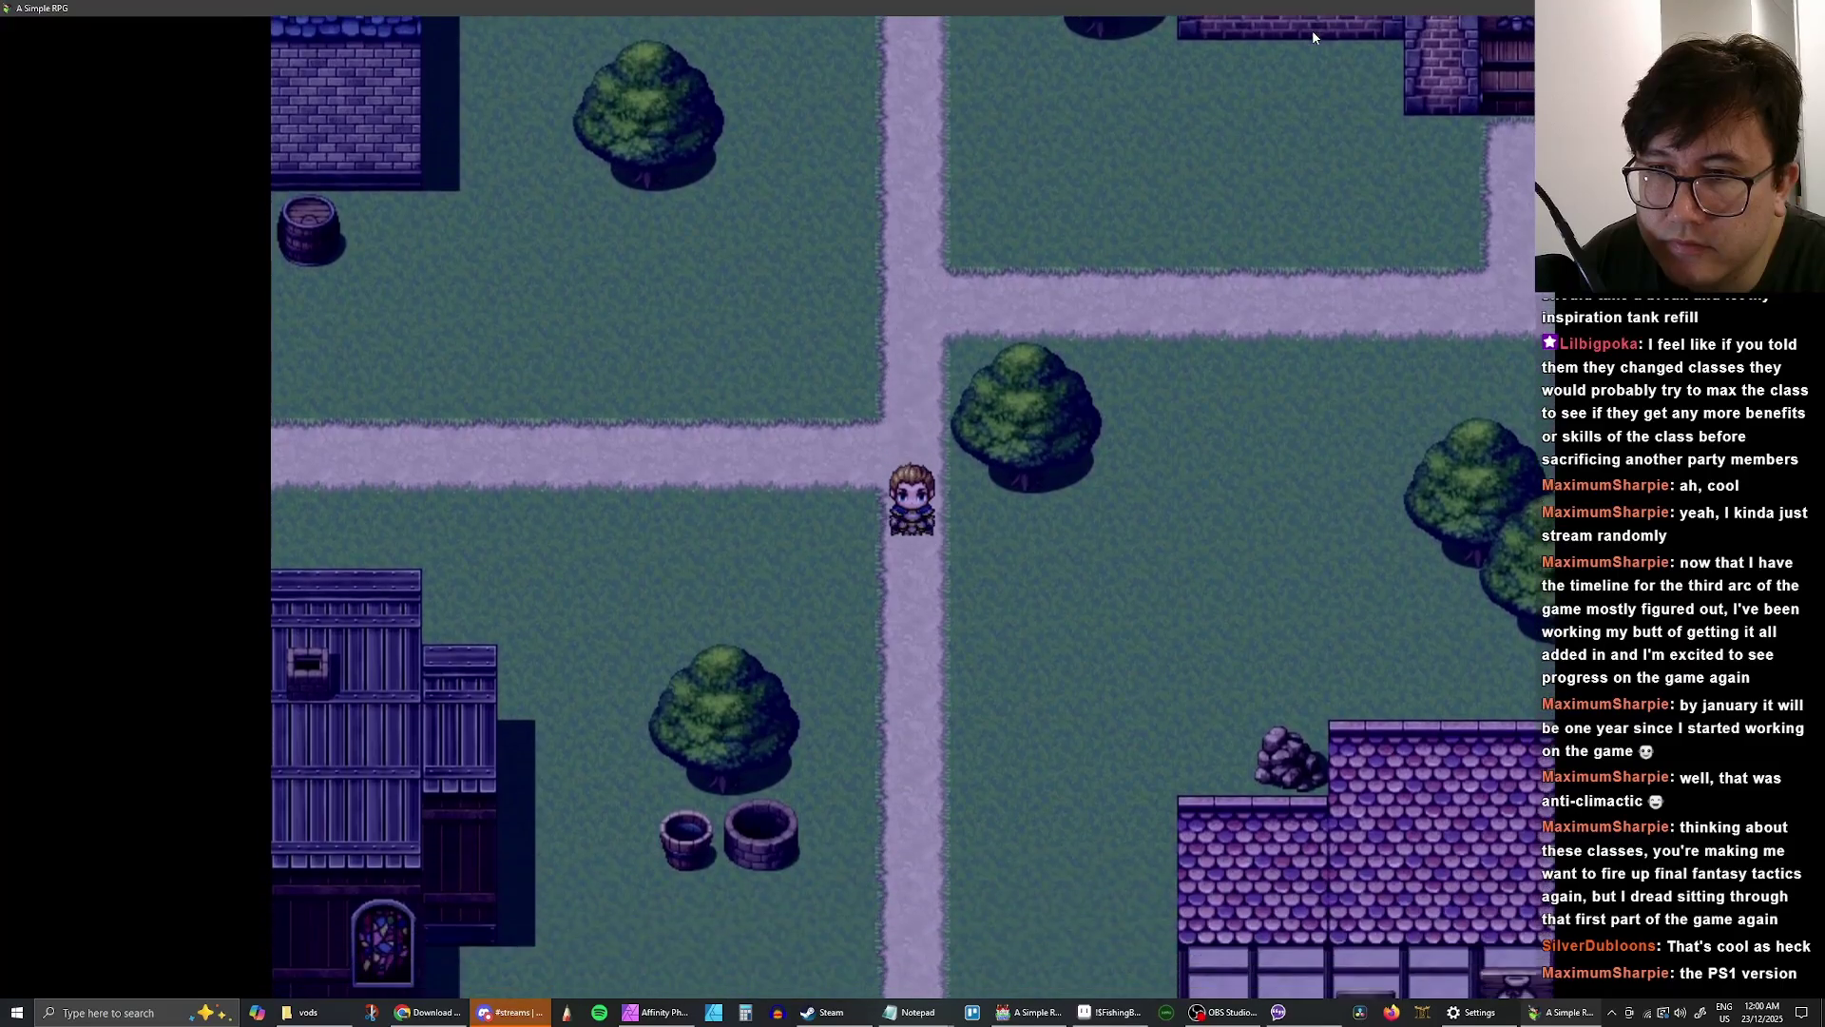
pyautogui.press('Left')
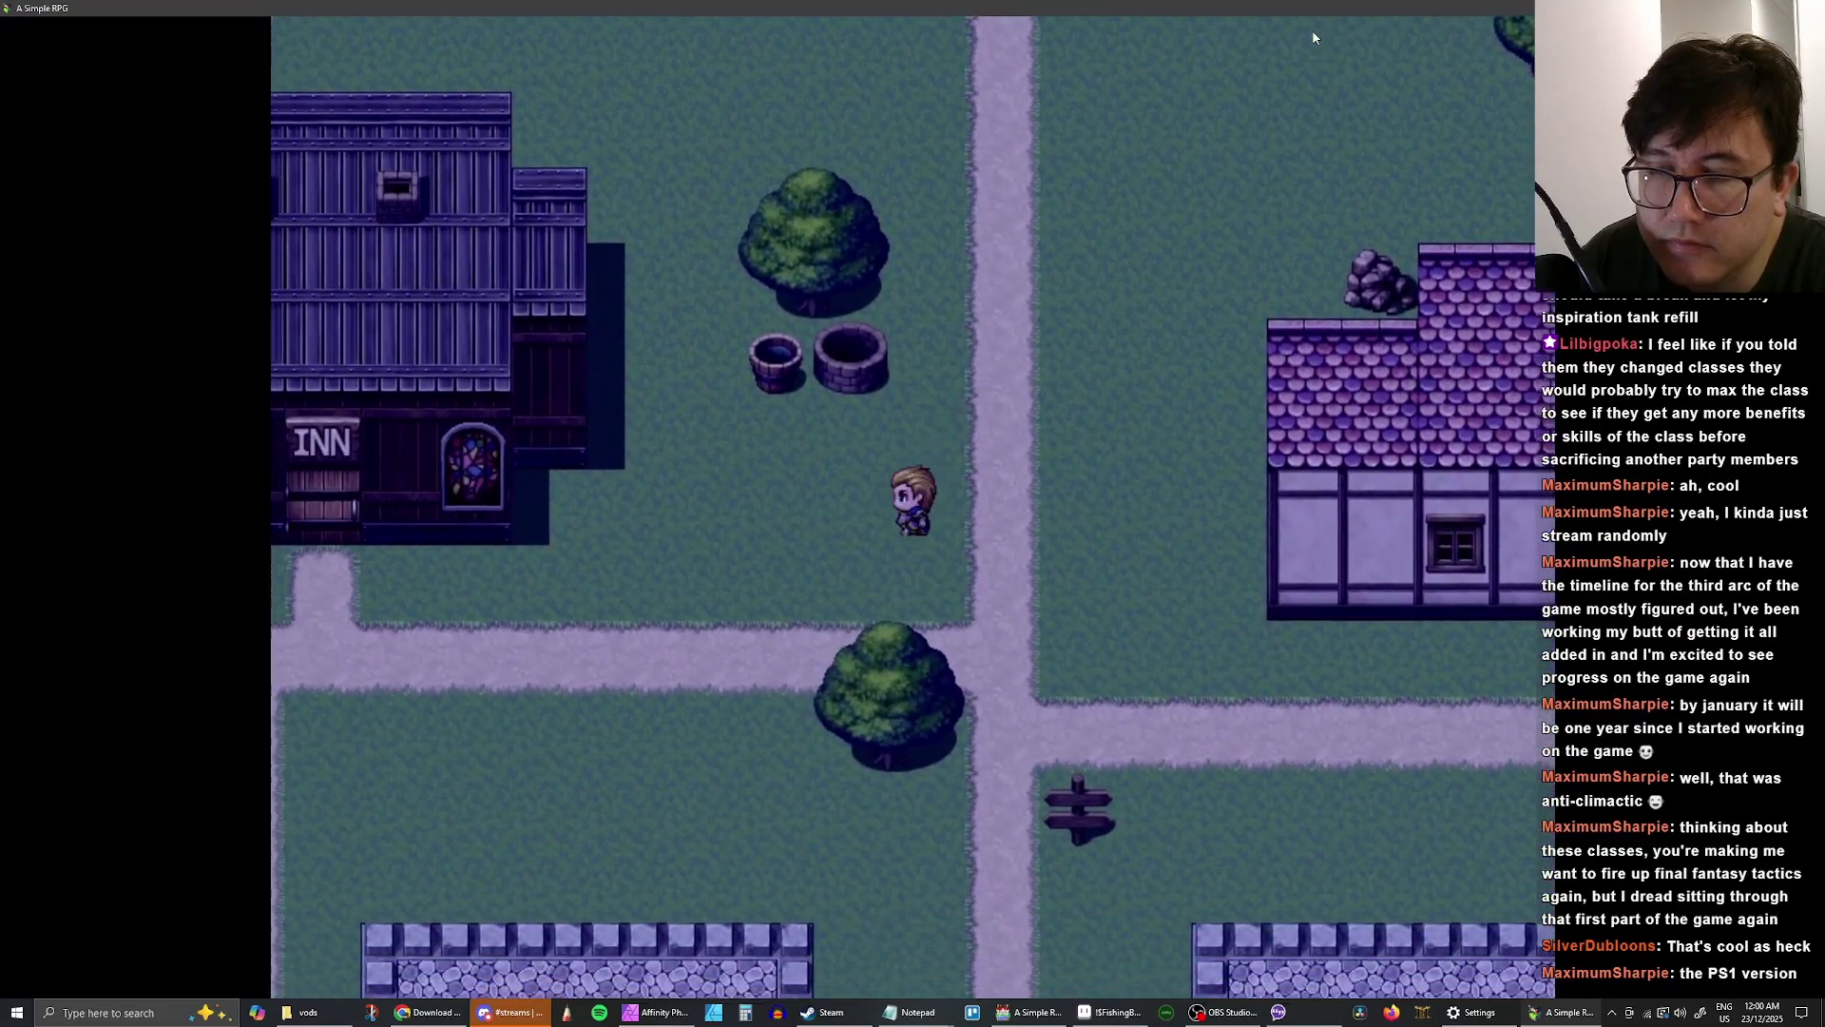
pyautogui.press('Left')
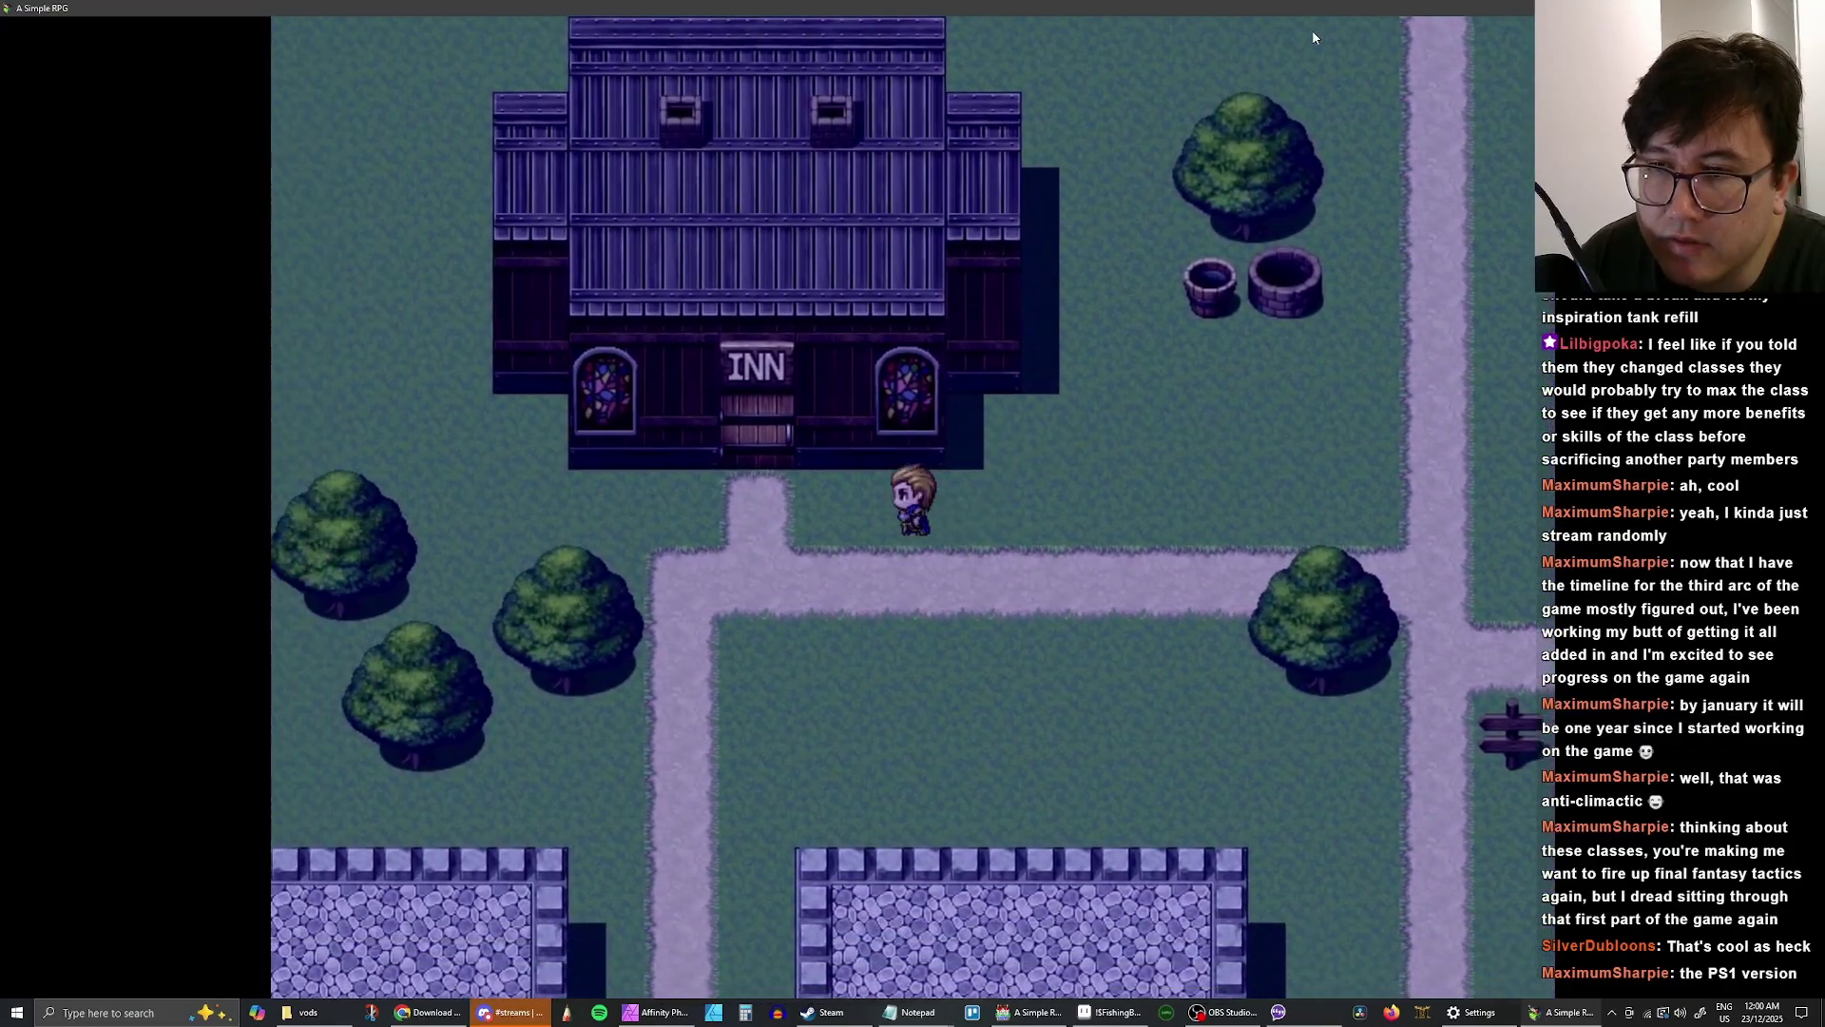
pyautogui.press('Up')
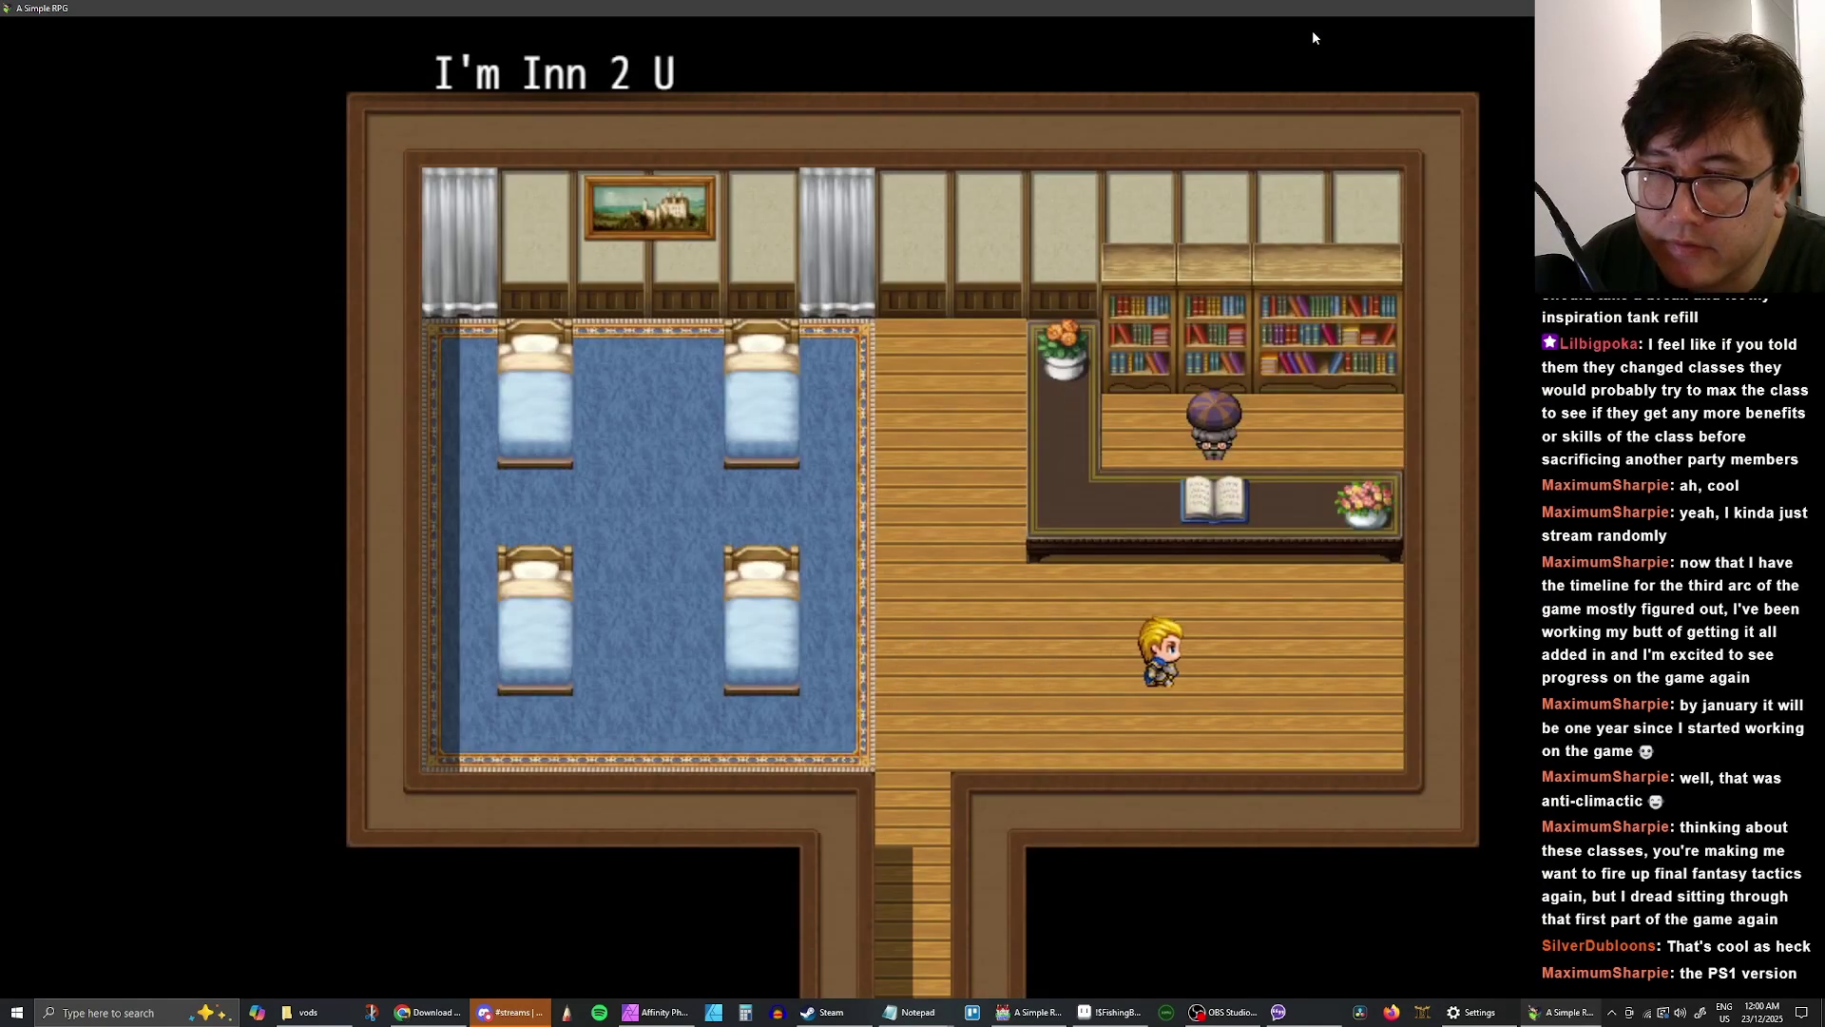
# - Approach the innkeeper behind the open book and go through his dialogue to stay the night
pyautogui.press('Right')
pyautogui.press('Up')
pyautogui.press('Return')
pyautogui.press('Return')
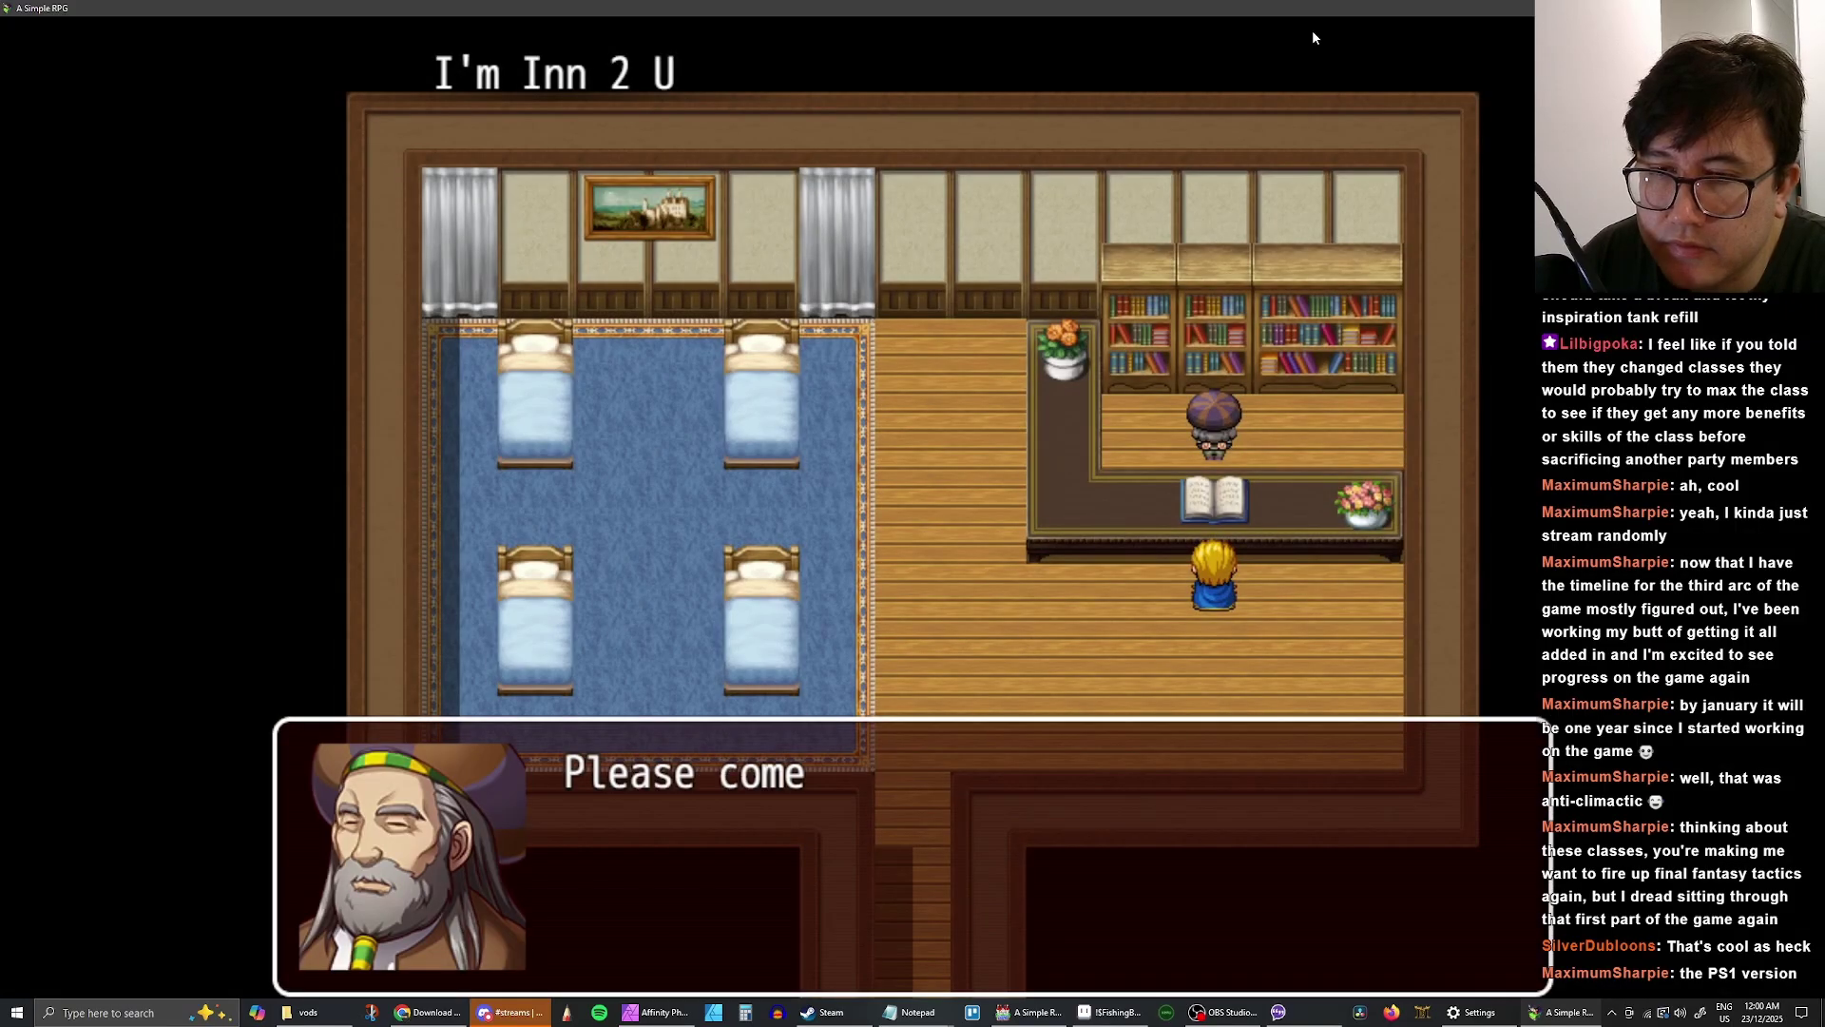
pyautogui.press('Return')
pyautogui.press('Return')
# - Leave the inn through its southern exit and walk the Knight onto the grass southeast of the building
pyautogui.press('Left')
pyautogui.press('Left')
pyautogui.press('Down')
pyautogui.press('Left')
pyautogui.press('Down')
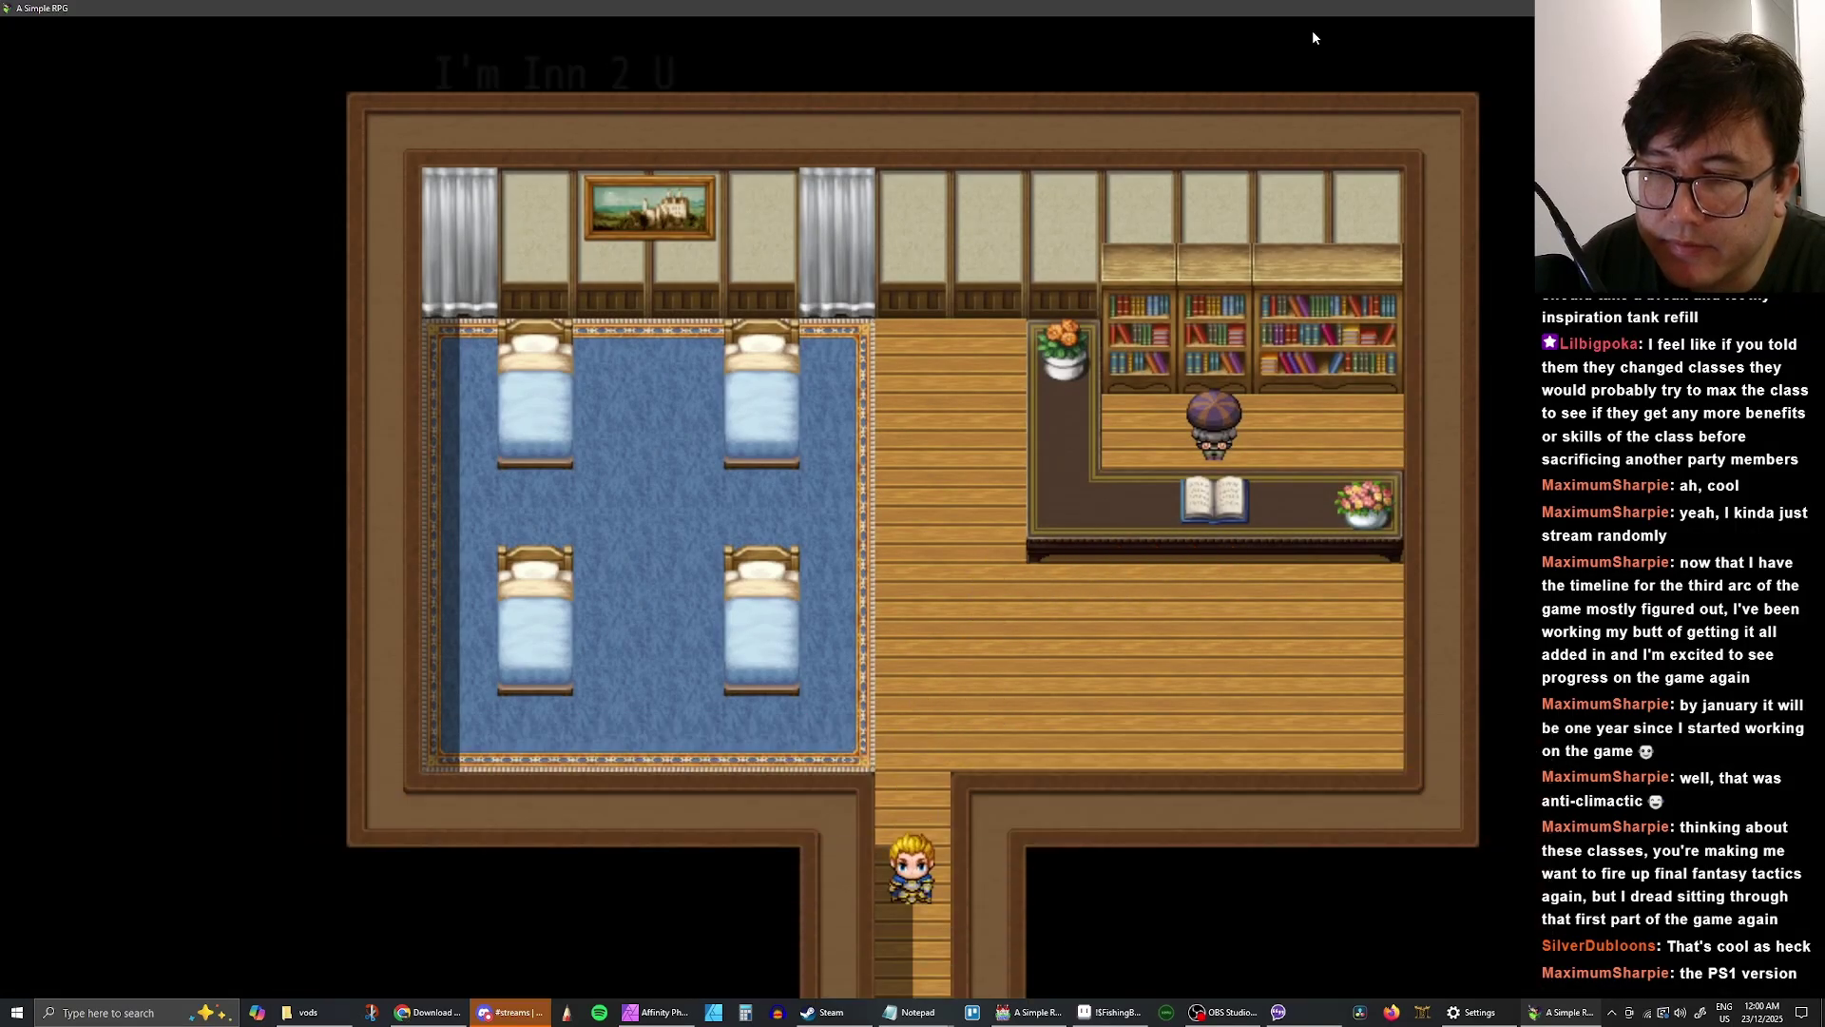
pyautogui.press('Right')
# - Check the Knight's class and stats in the main menu and end the playtest
pyautogui.press('Escape')
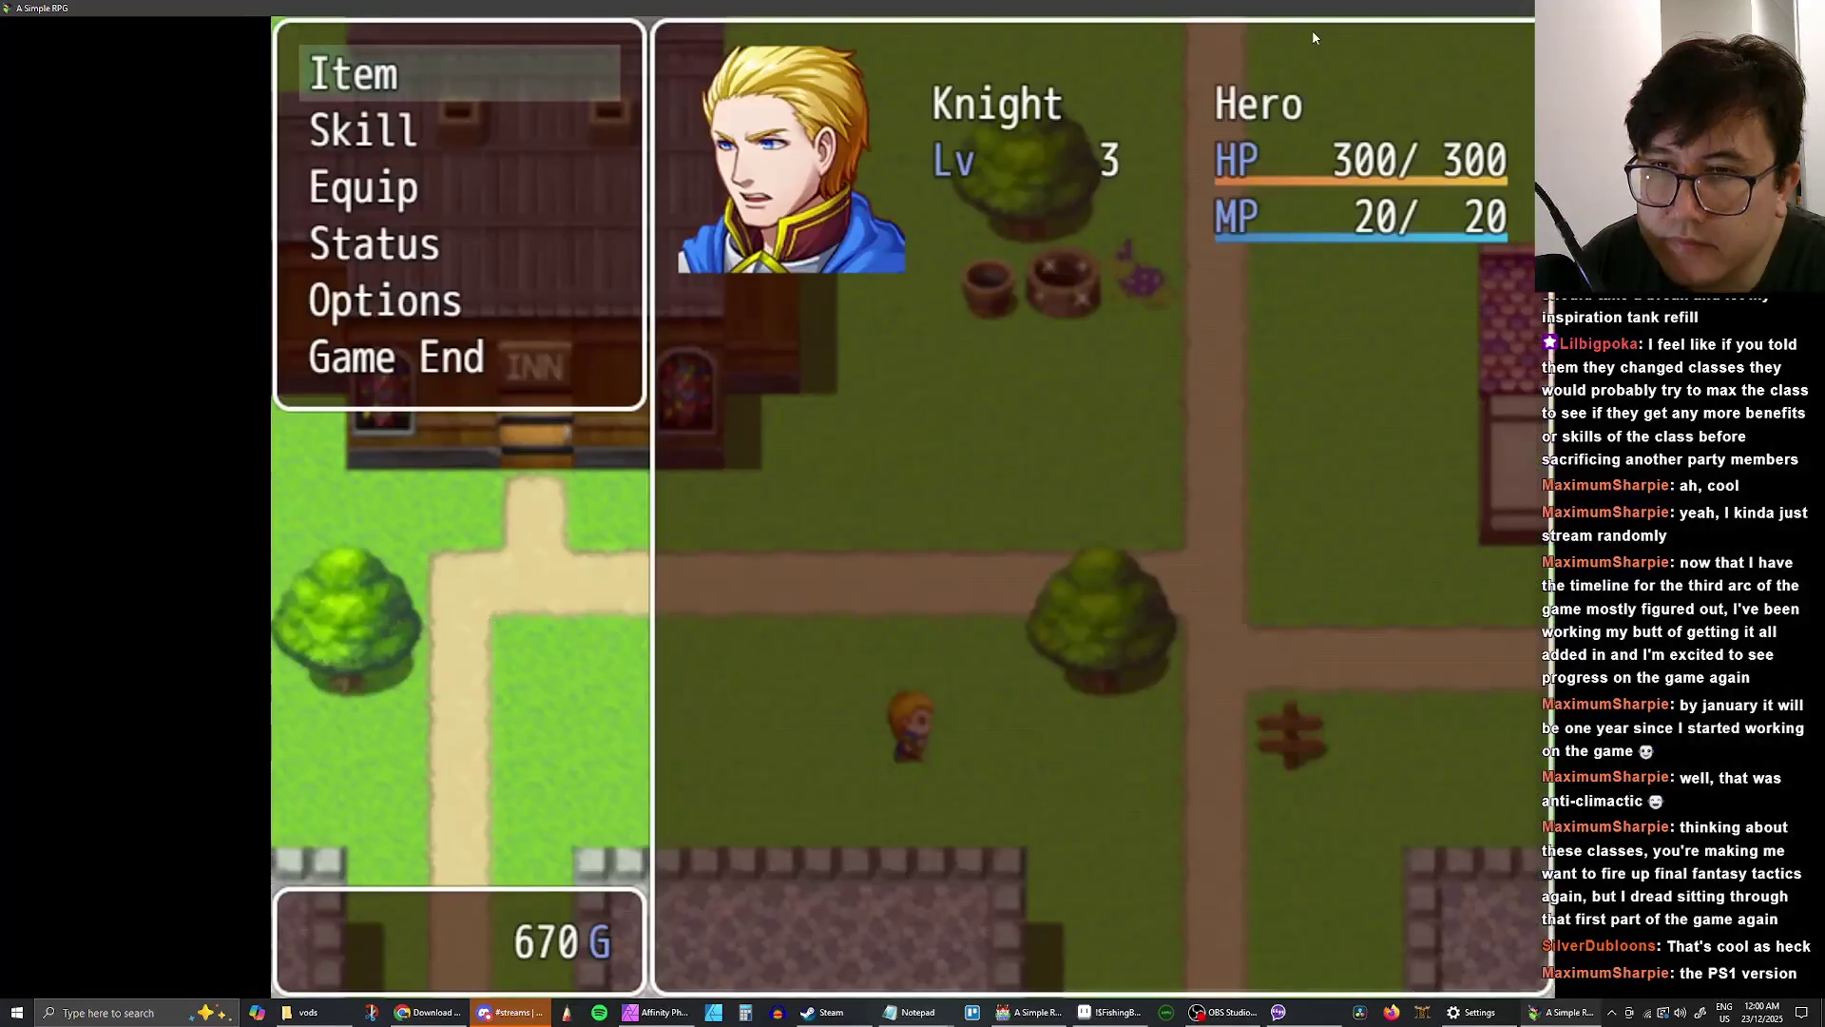
pyautogui.press('Escape')
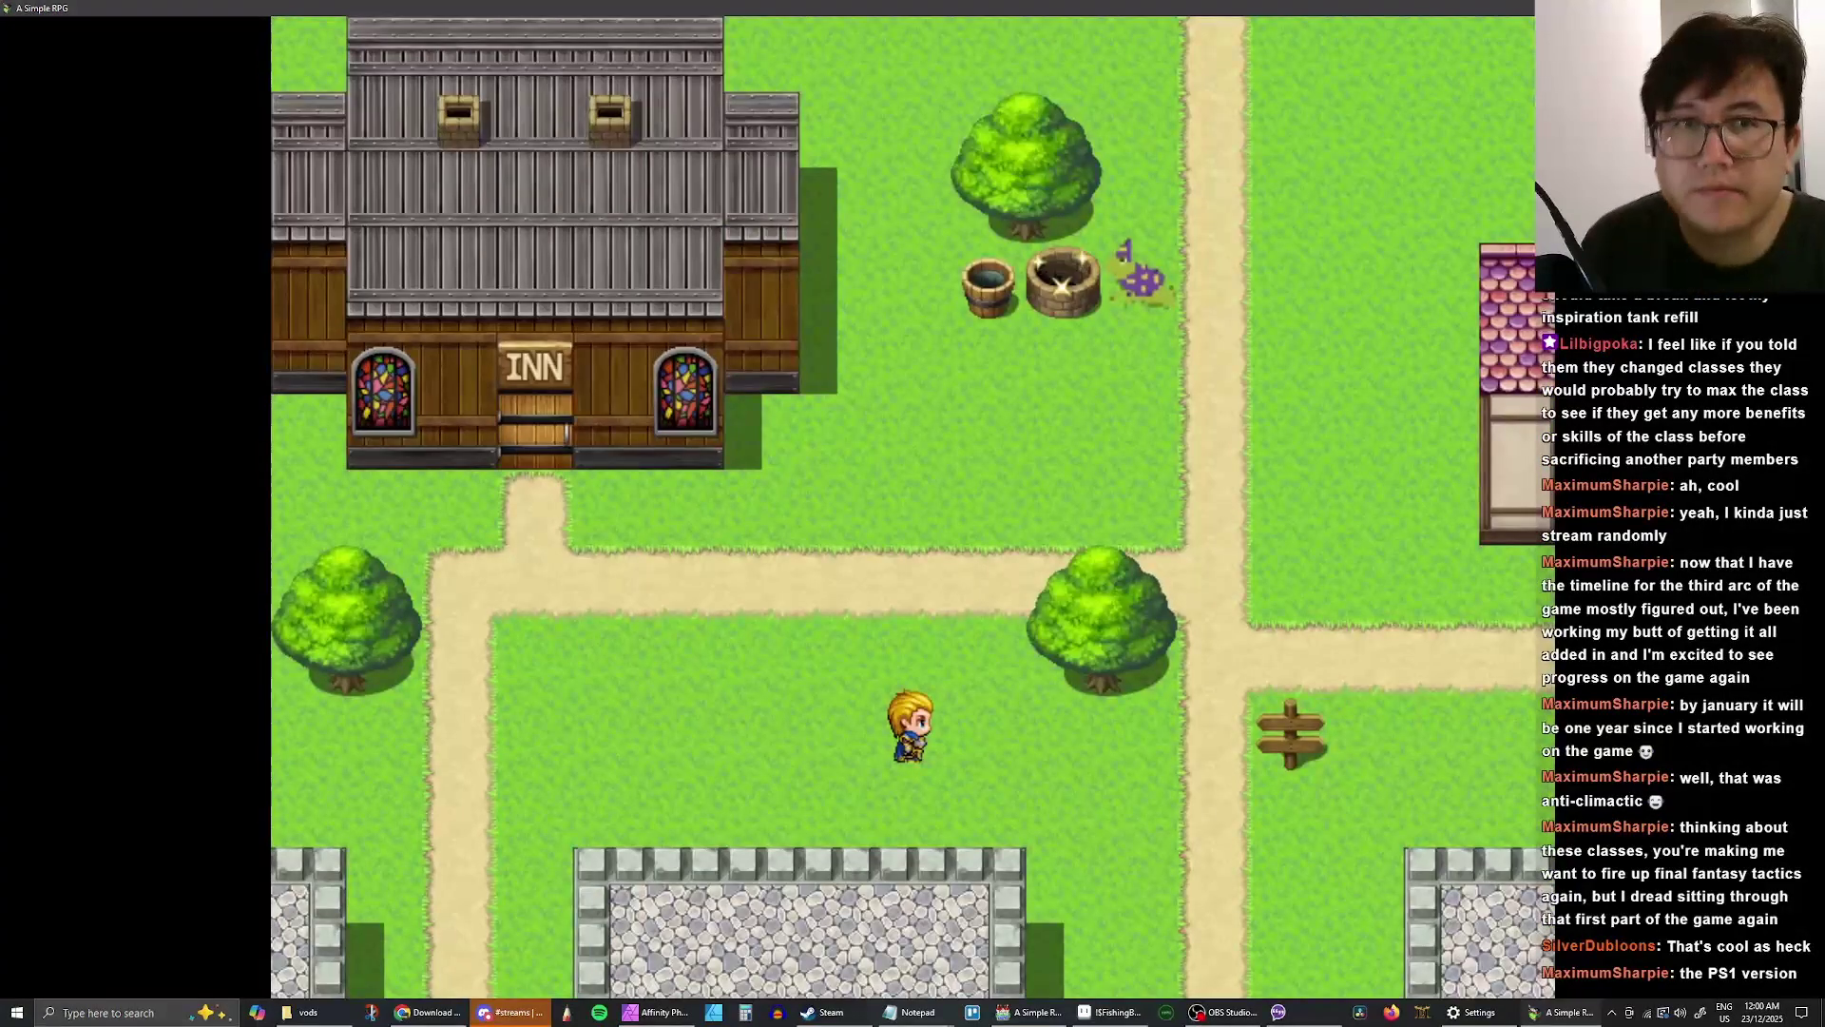
pyautogui.hotkey('alt', 'F4')
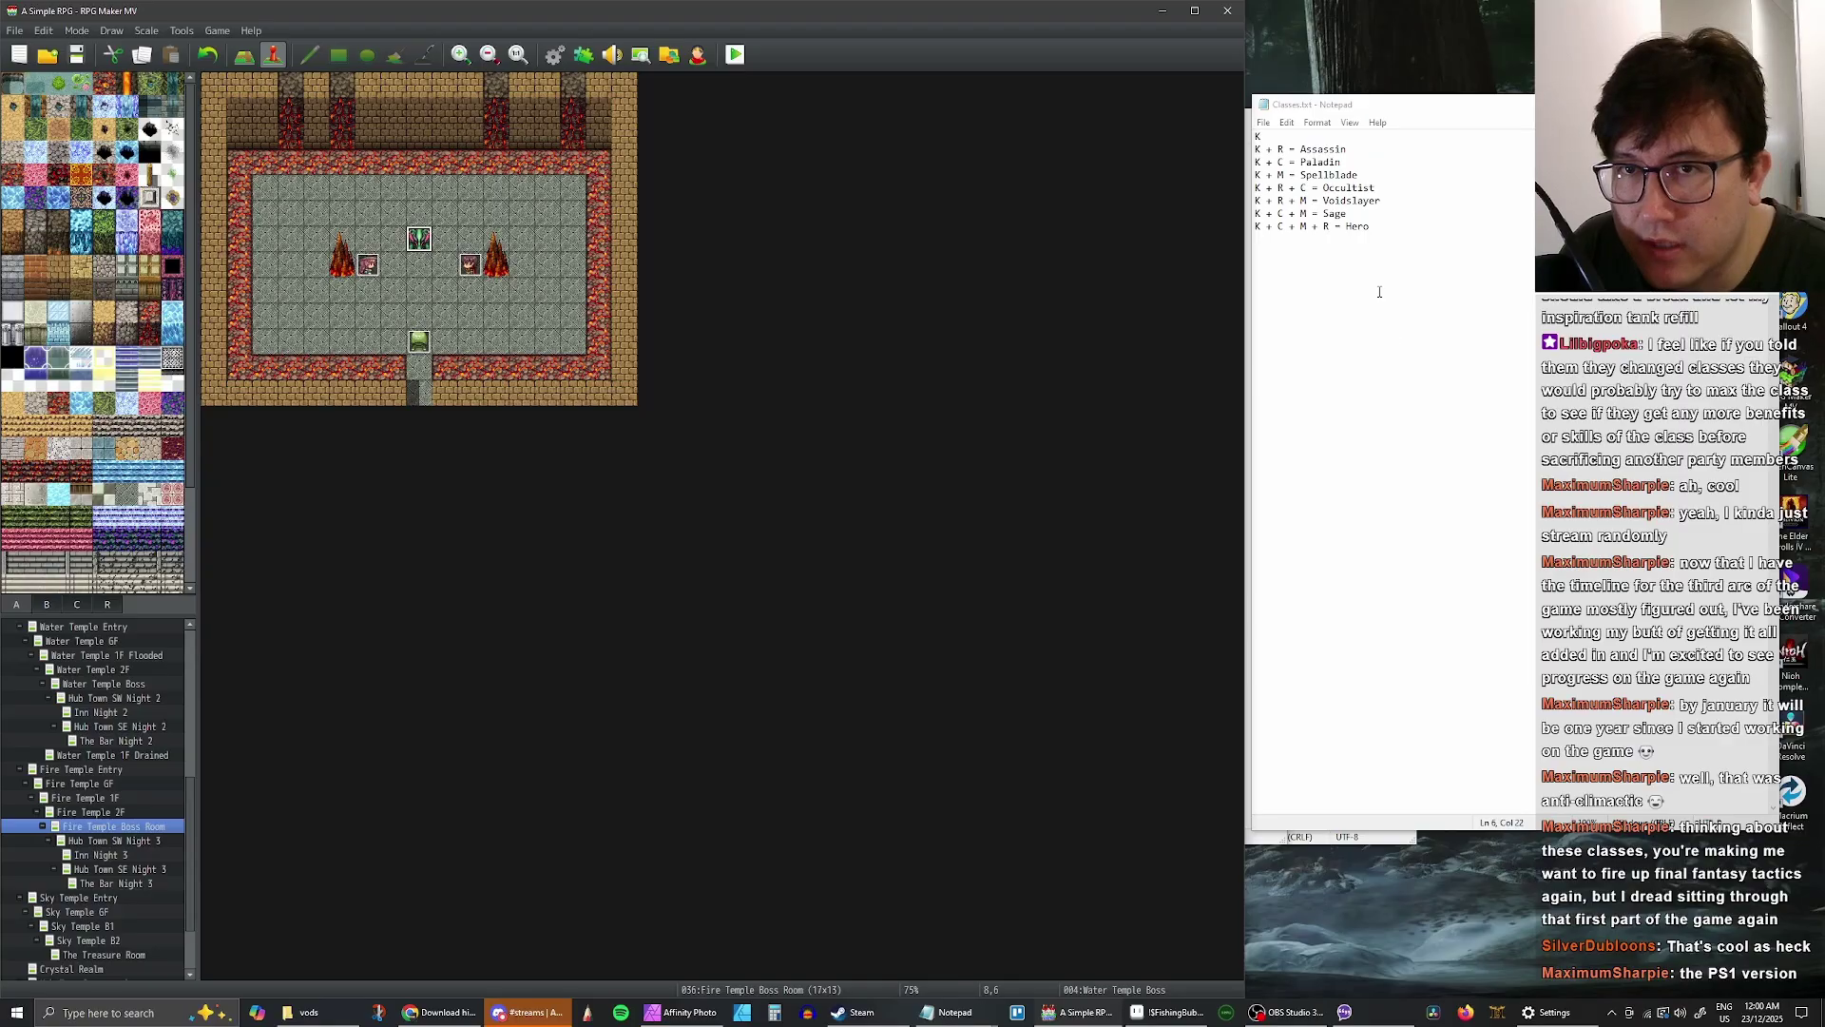
# - Open the database's Classes and review the combined classes from Sage back to Assassin, plus Fishing and Knight
pyautogui.click(1418, 231)
pyautogui.click(769, 347)
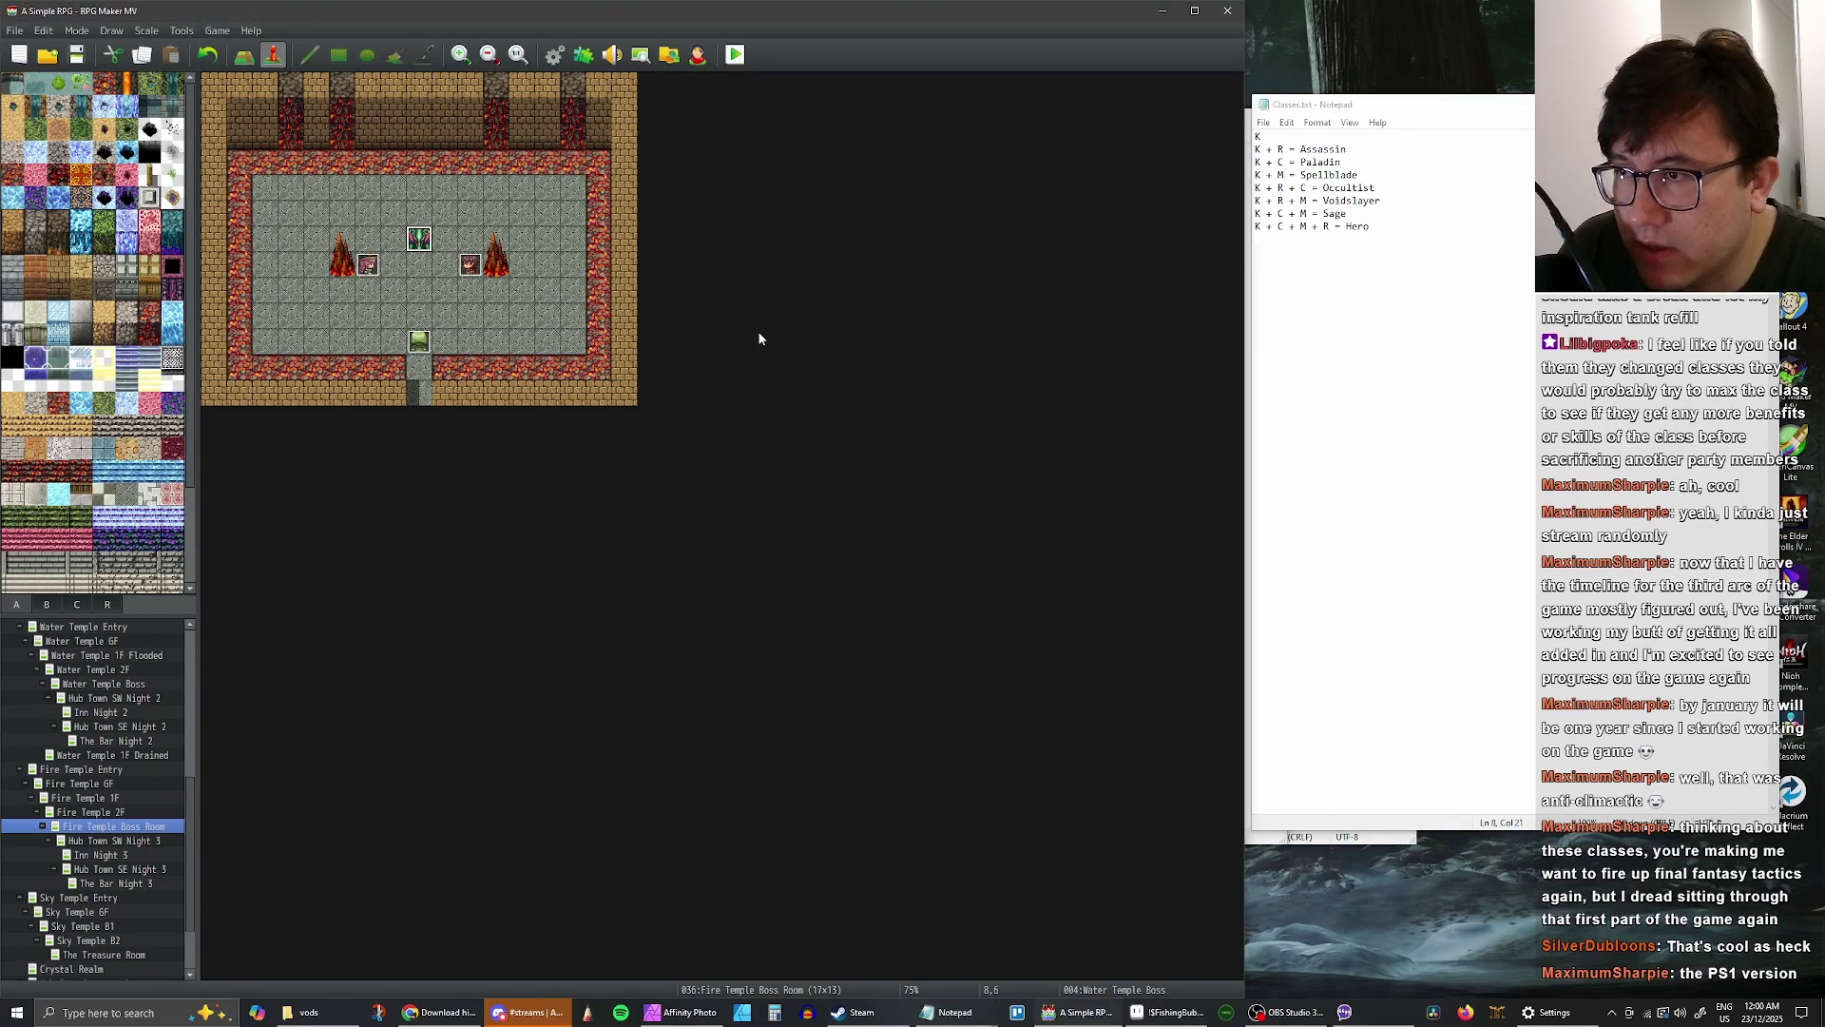
pyautogui.click(557, 55)
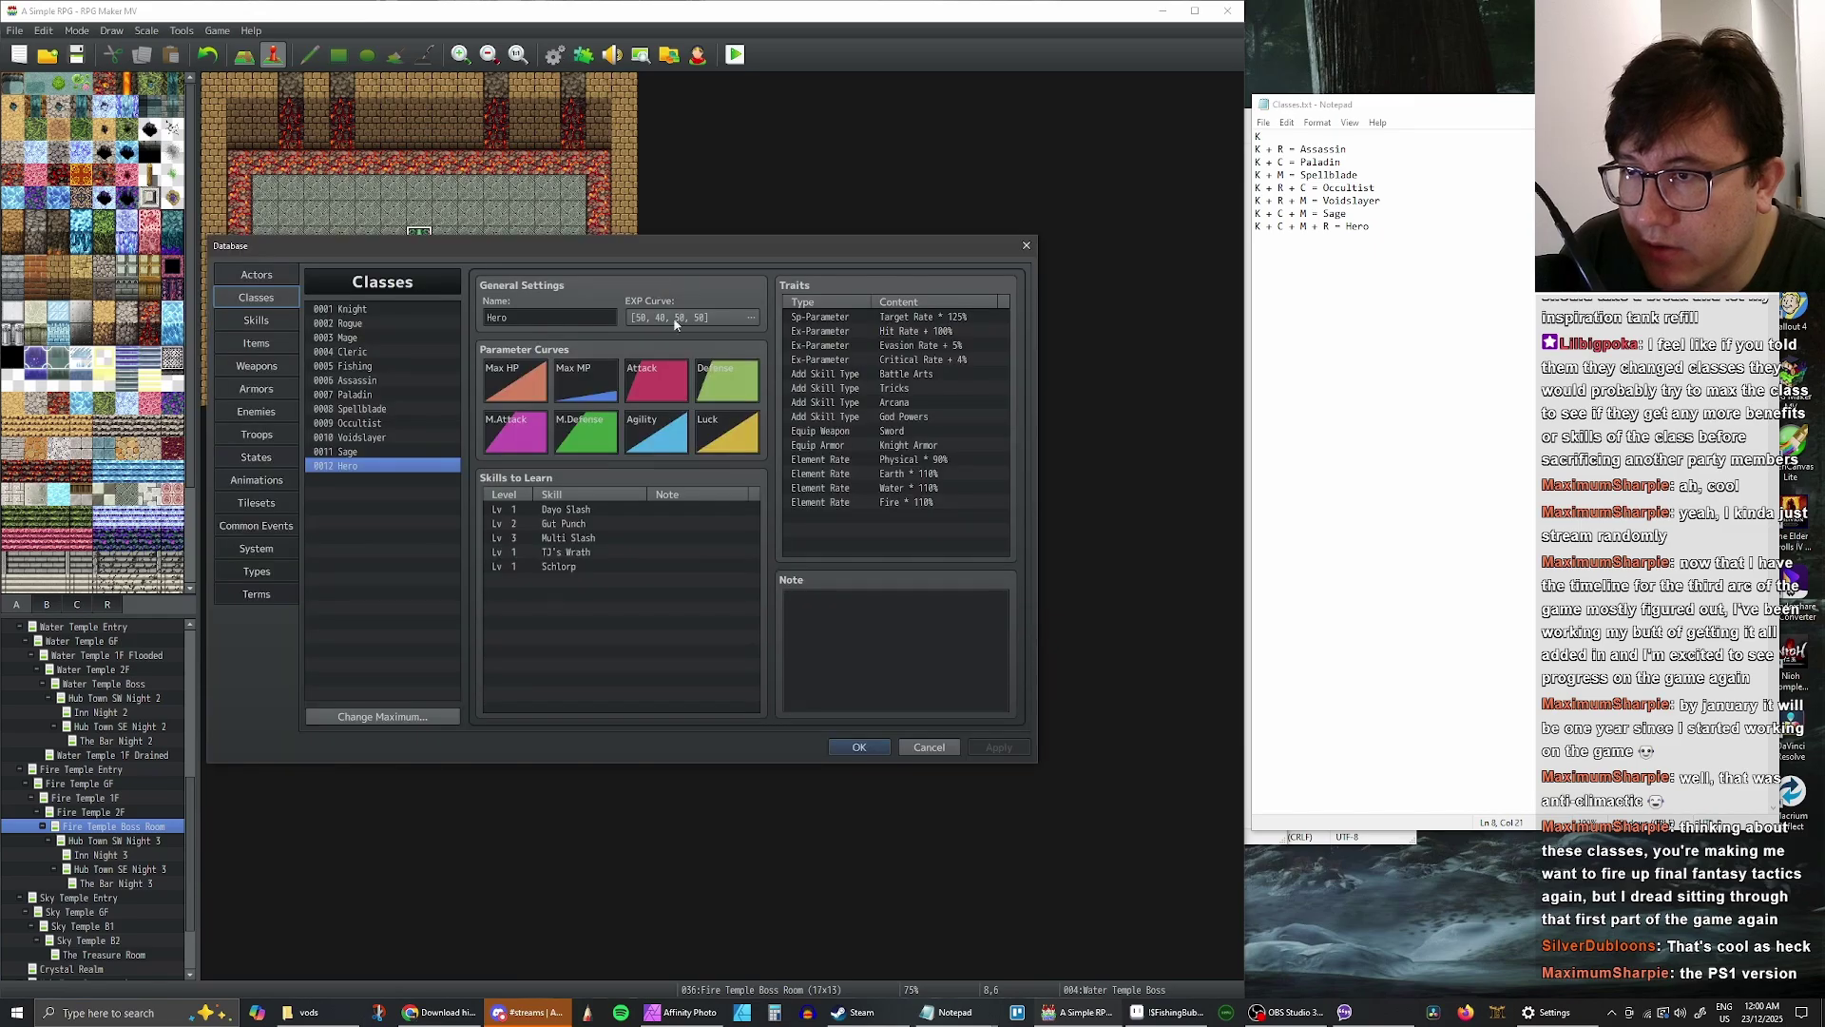
pyautogui.click(354, 454)
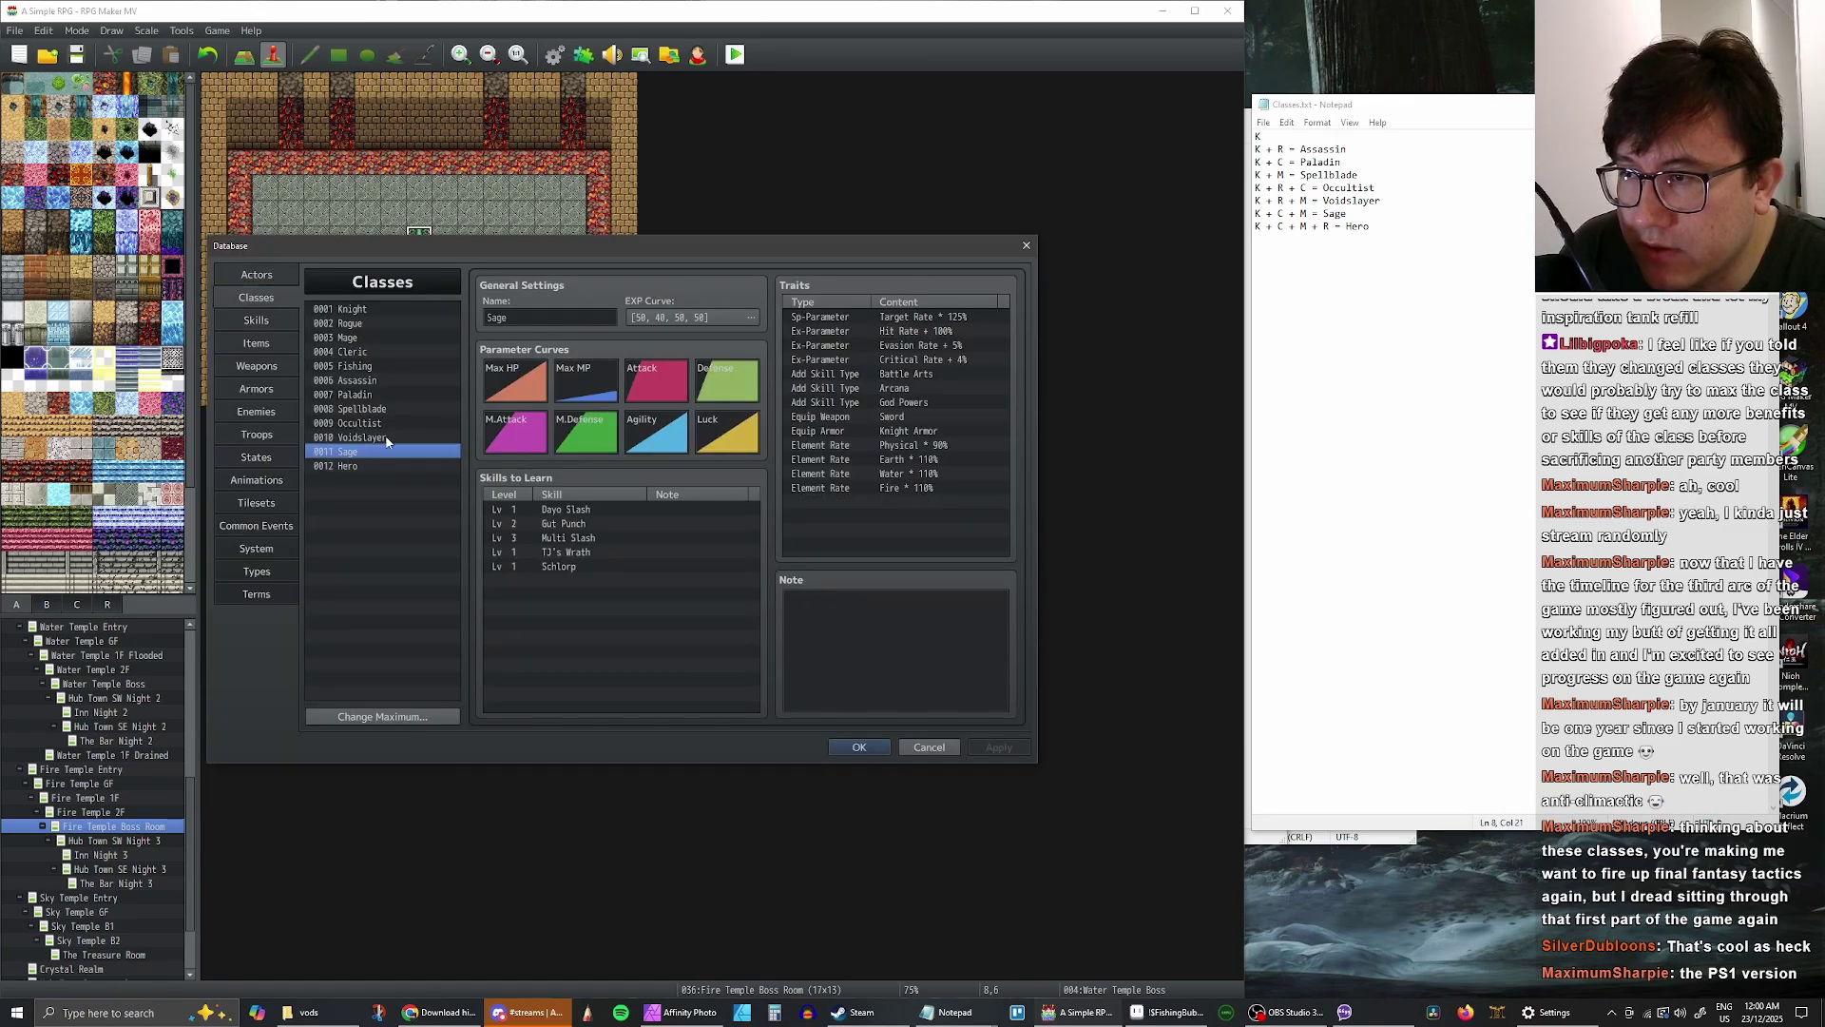
pyautogui.click(388, 438)
pyautogui.click(384, 424)
pyautogui.click(384, 410)
pyautogui.click(378, 396)
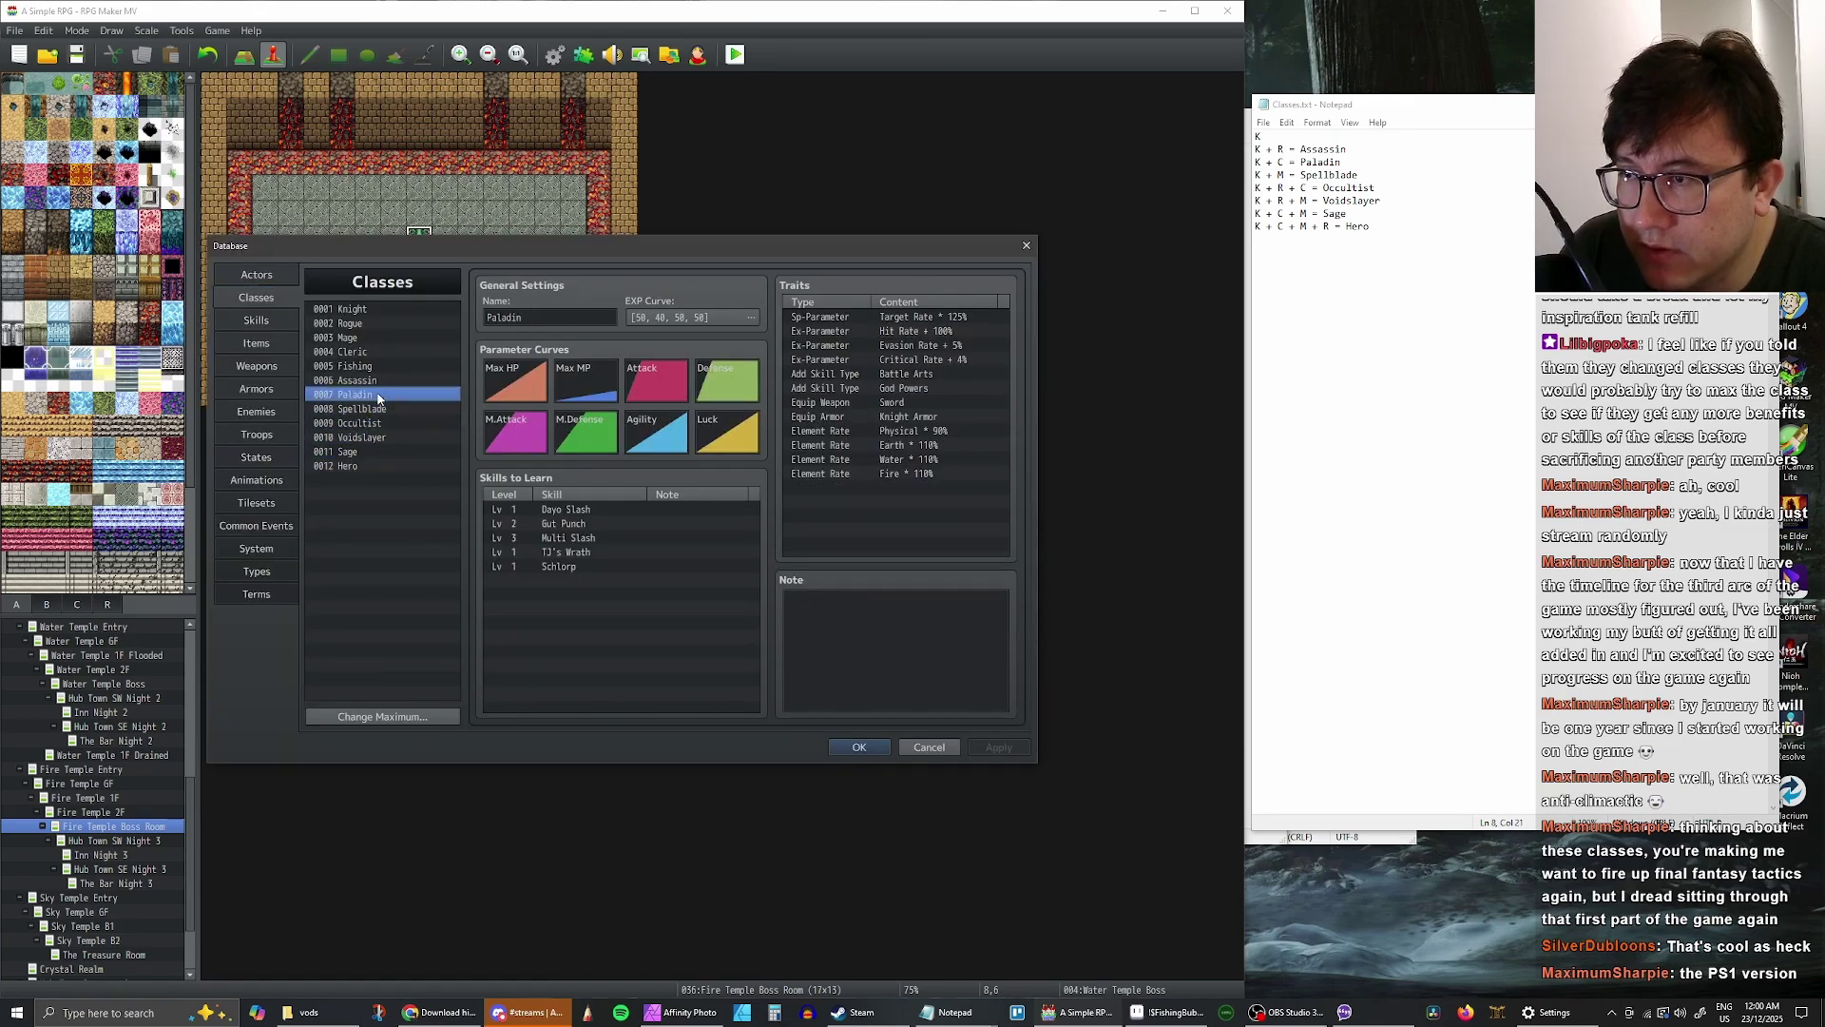
pyautogui.click(383, 386)
pyautogui.click(388, 366)
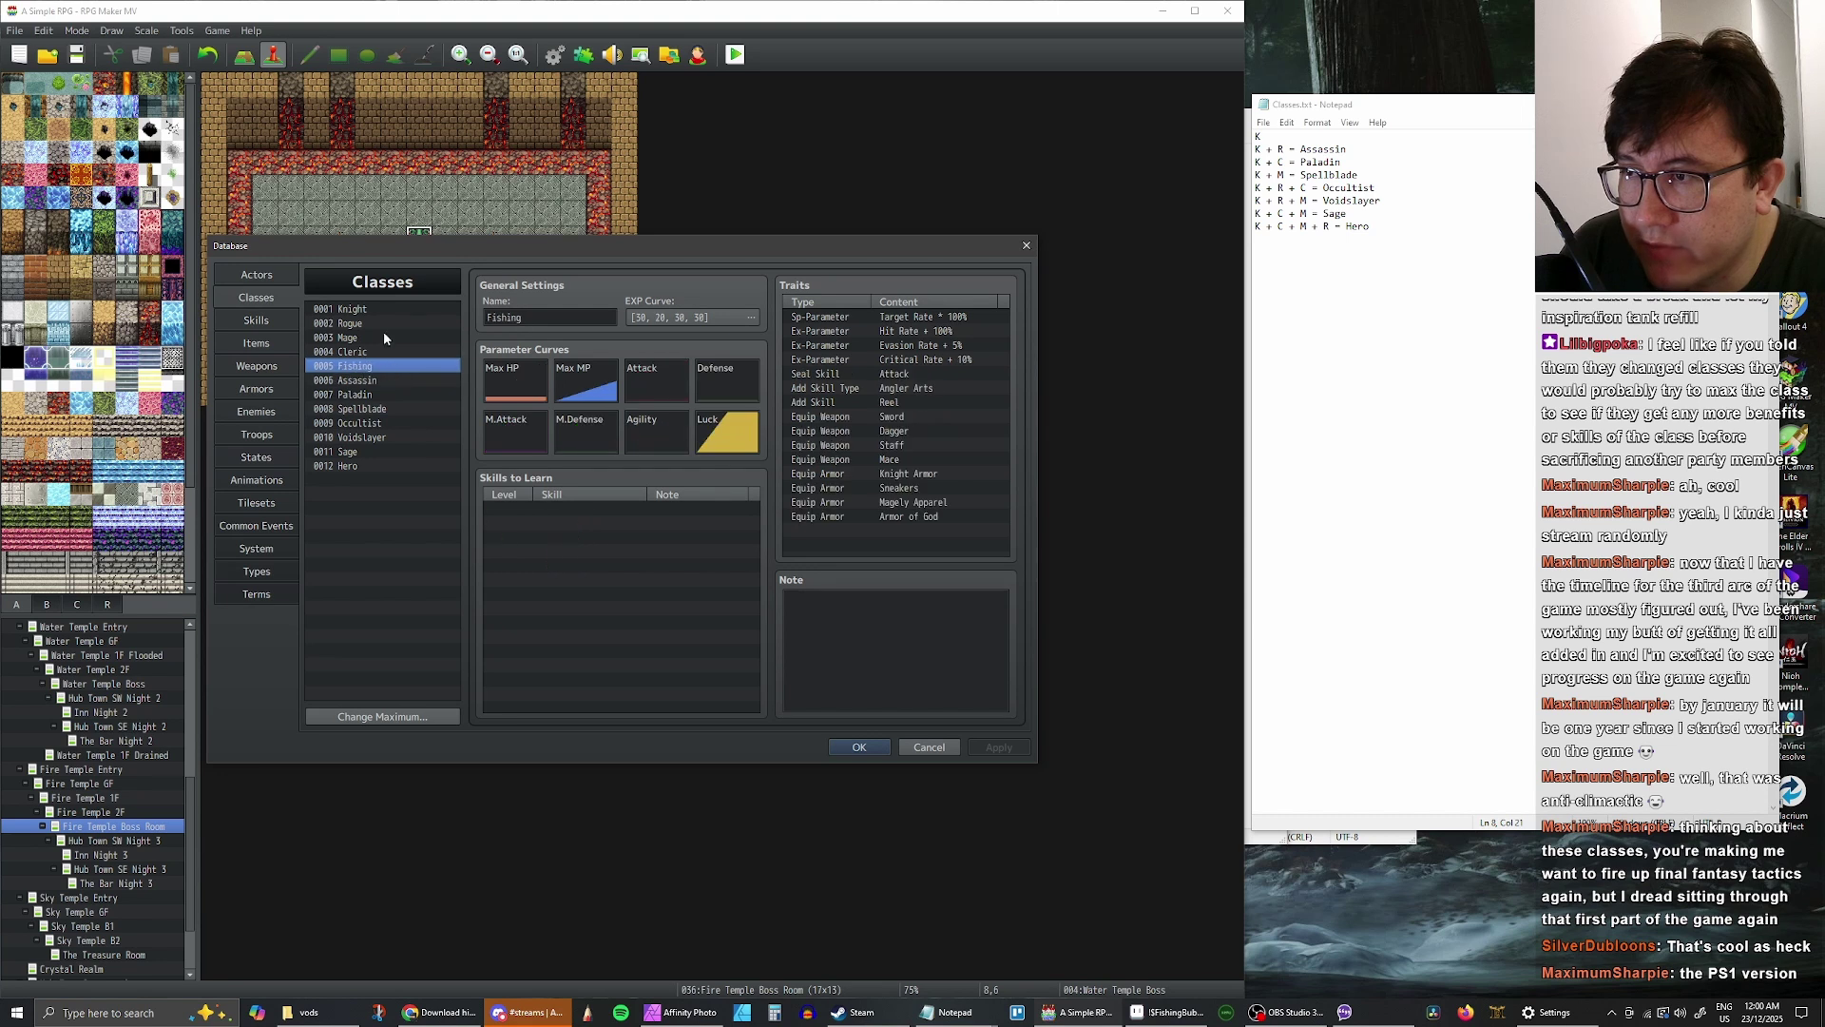
pyautogui.click(376, 309)
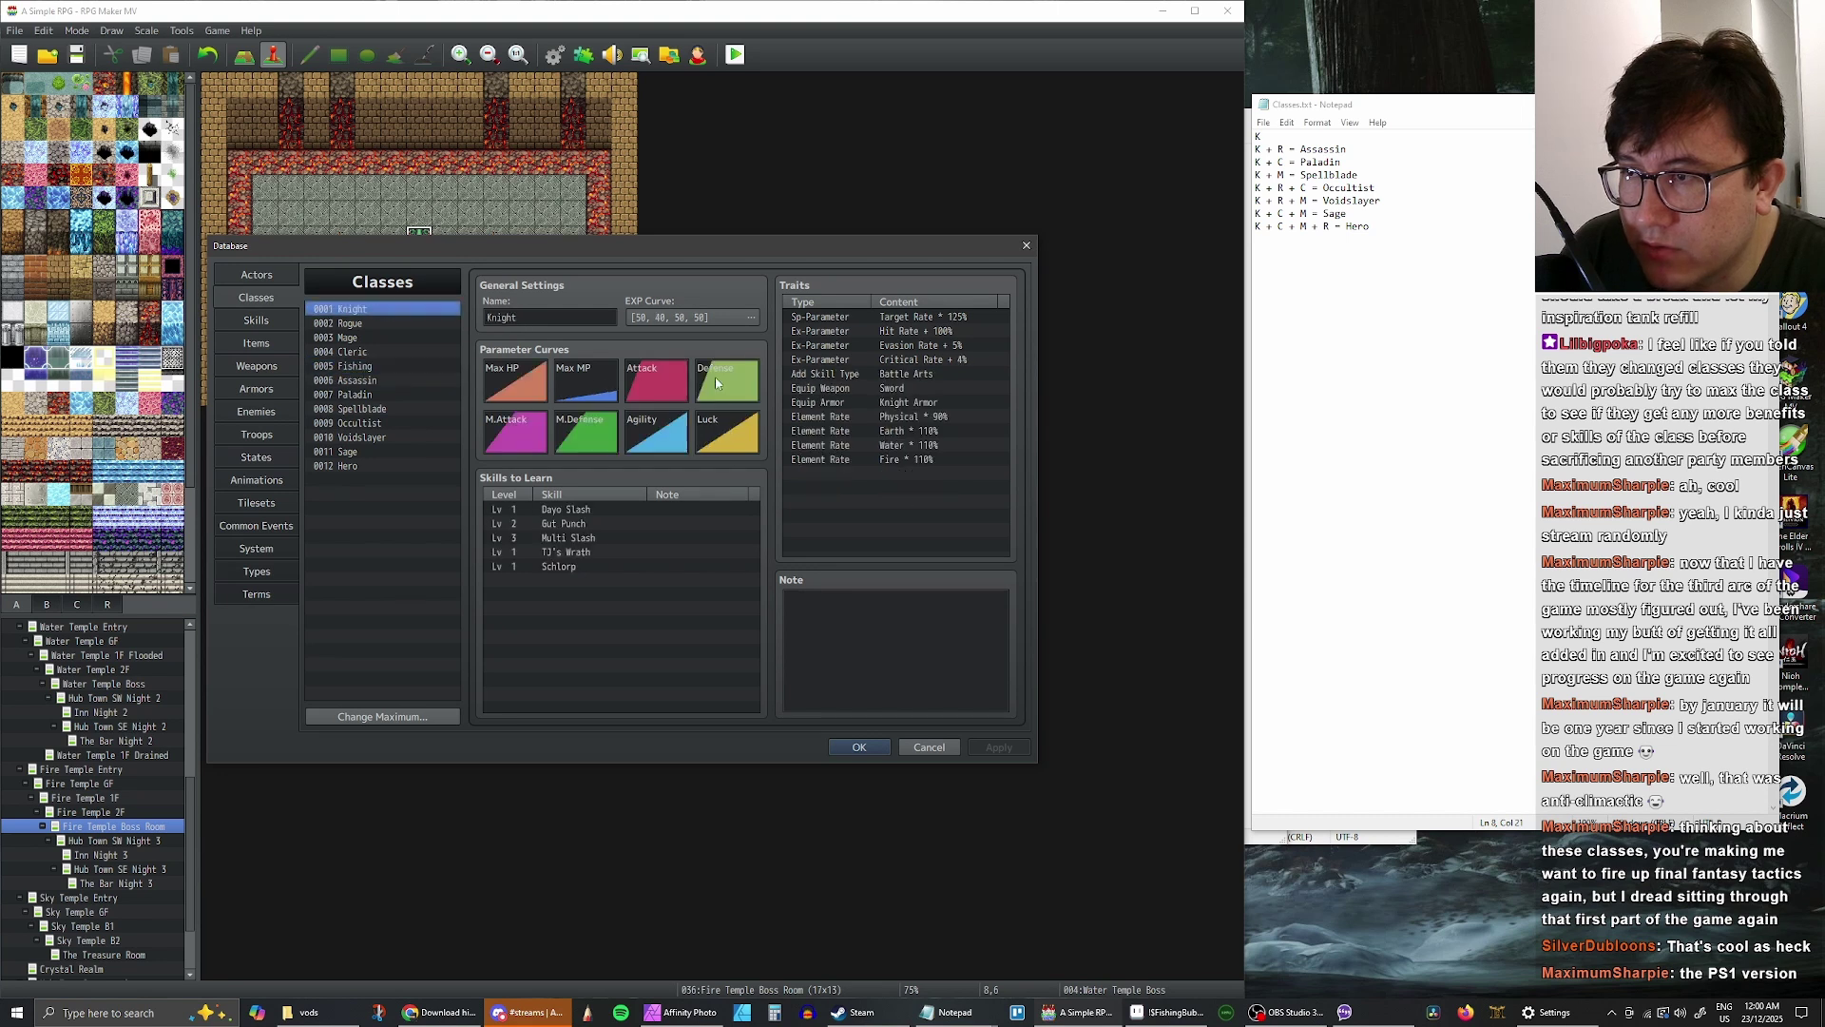
# - Compare the Add Skill Type traits of Knight, Assassin, Spellblade, Occultist, Voidslayer, Sage and Hero
pyautogui.click(918, 375)
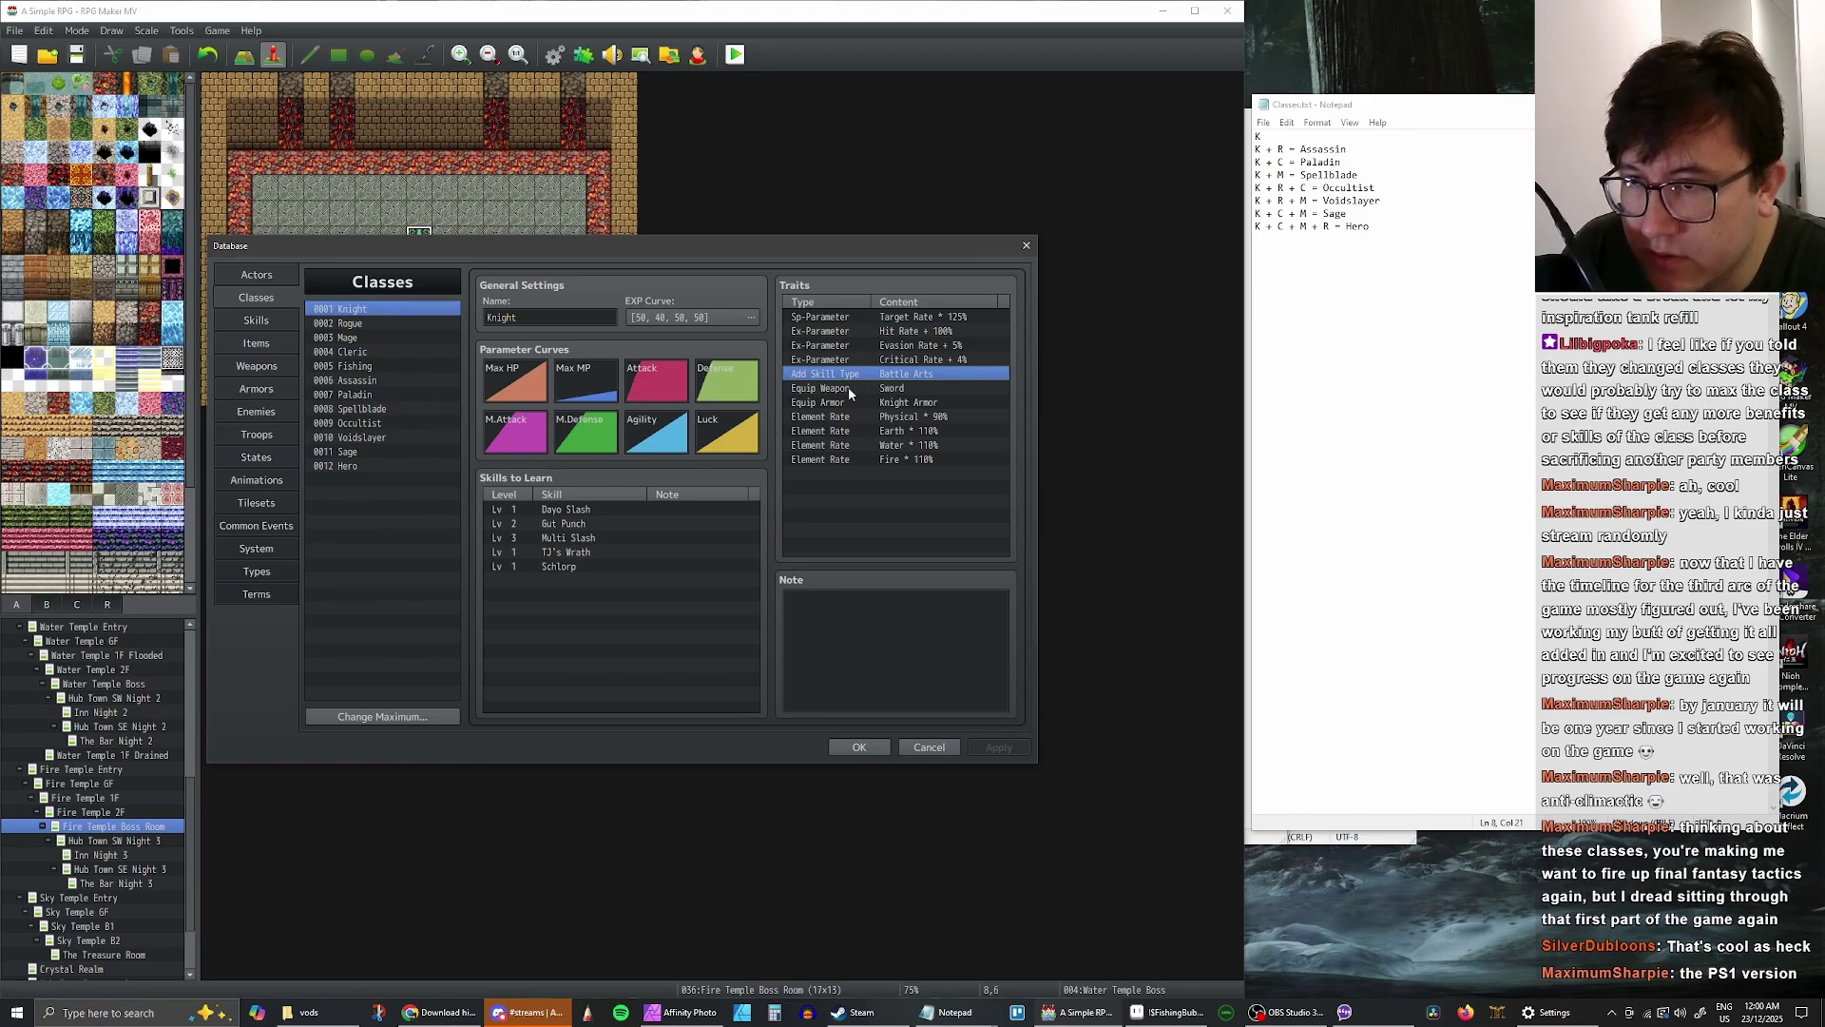
pyautogui.click(370, 380)
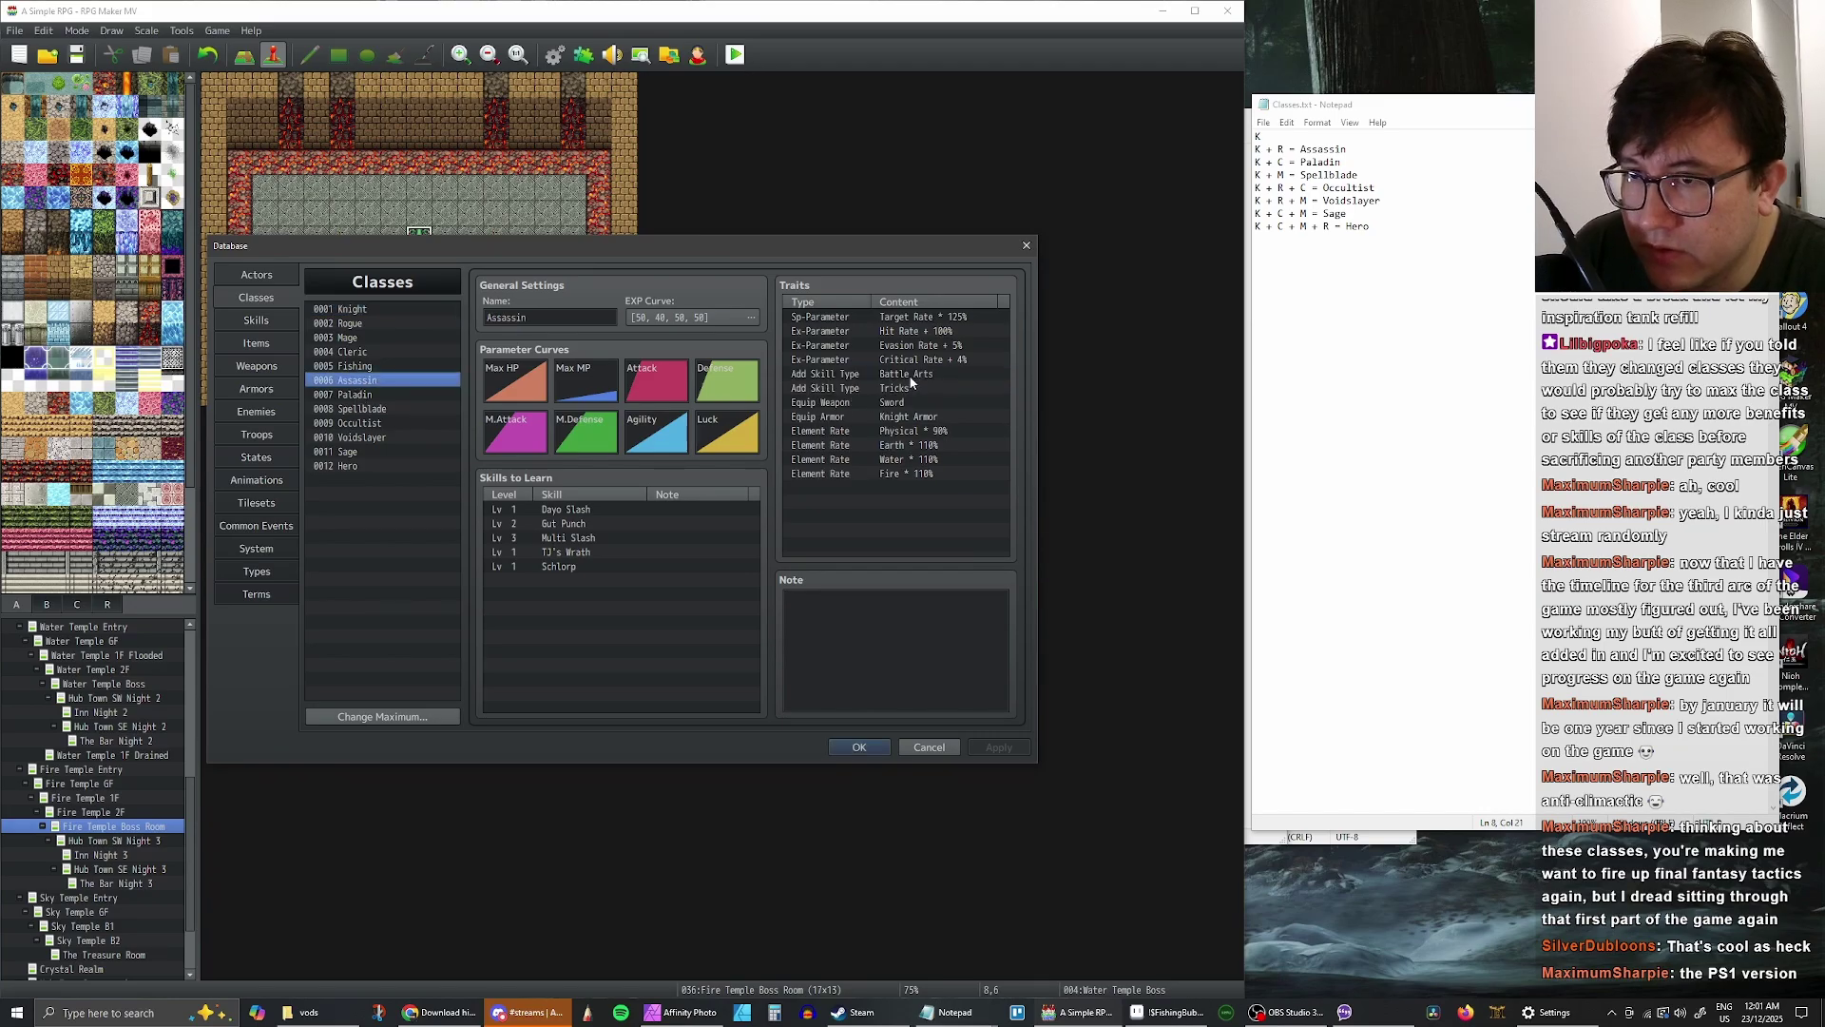
pyautogui.click(386, 409)
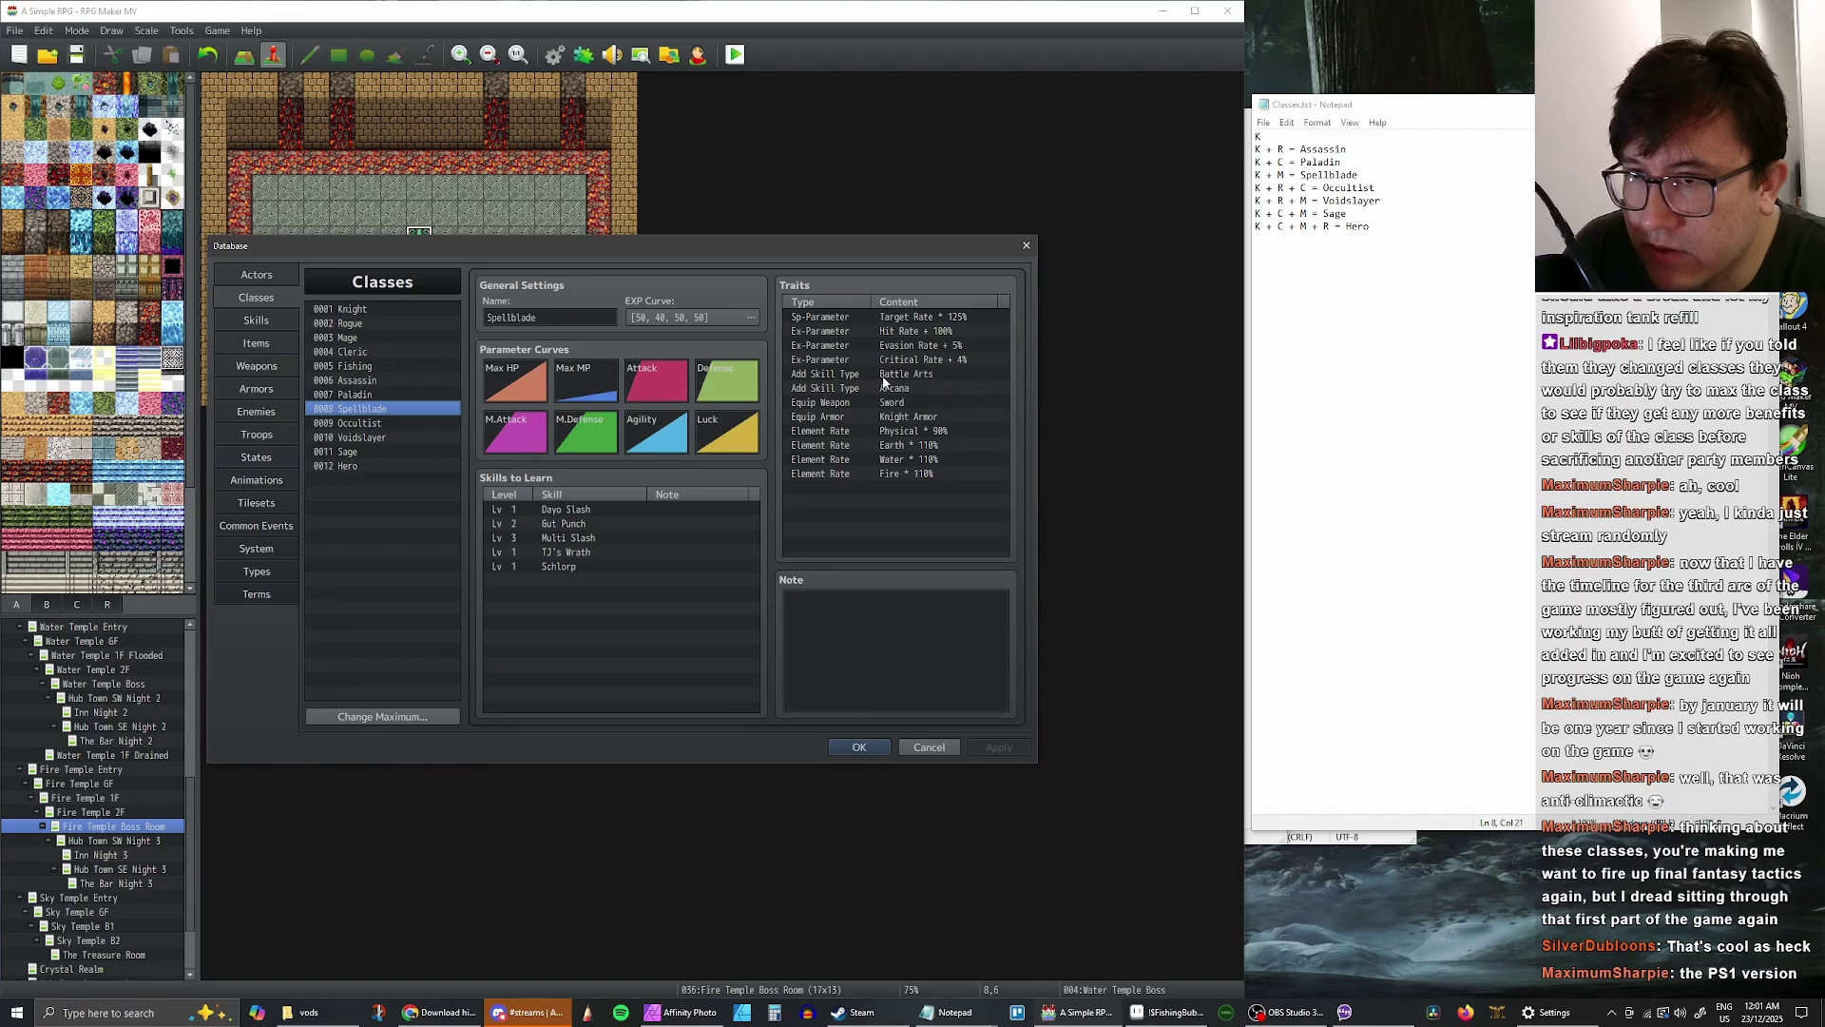
pyautogui.click(381, 422)
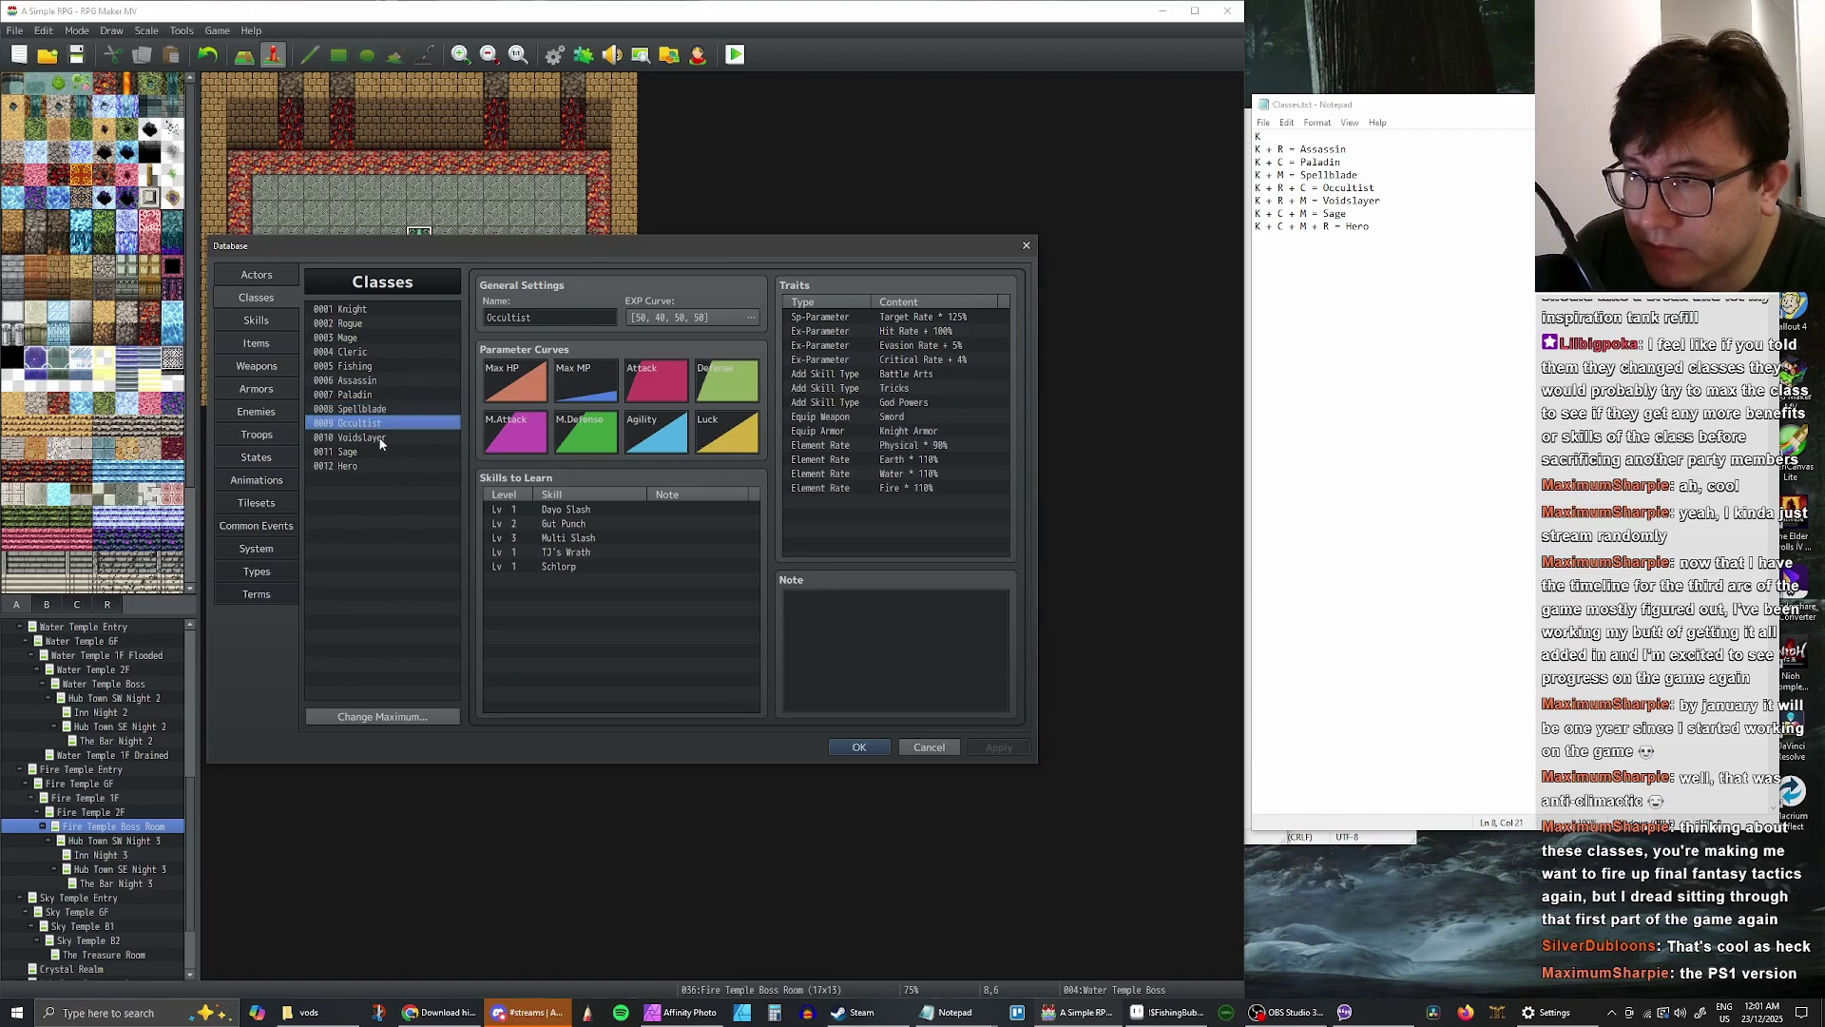
pyautogui.click(380, 439)
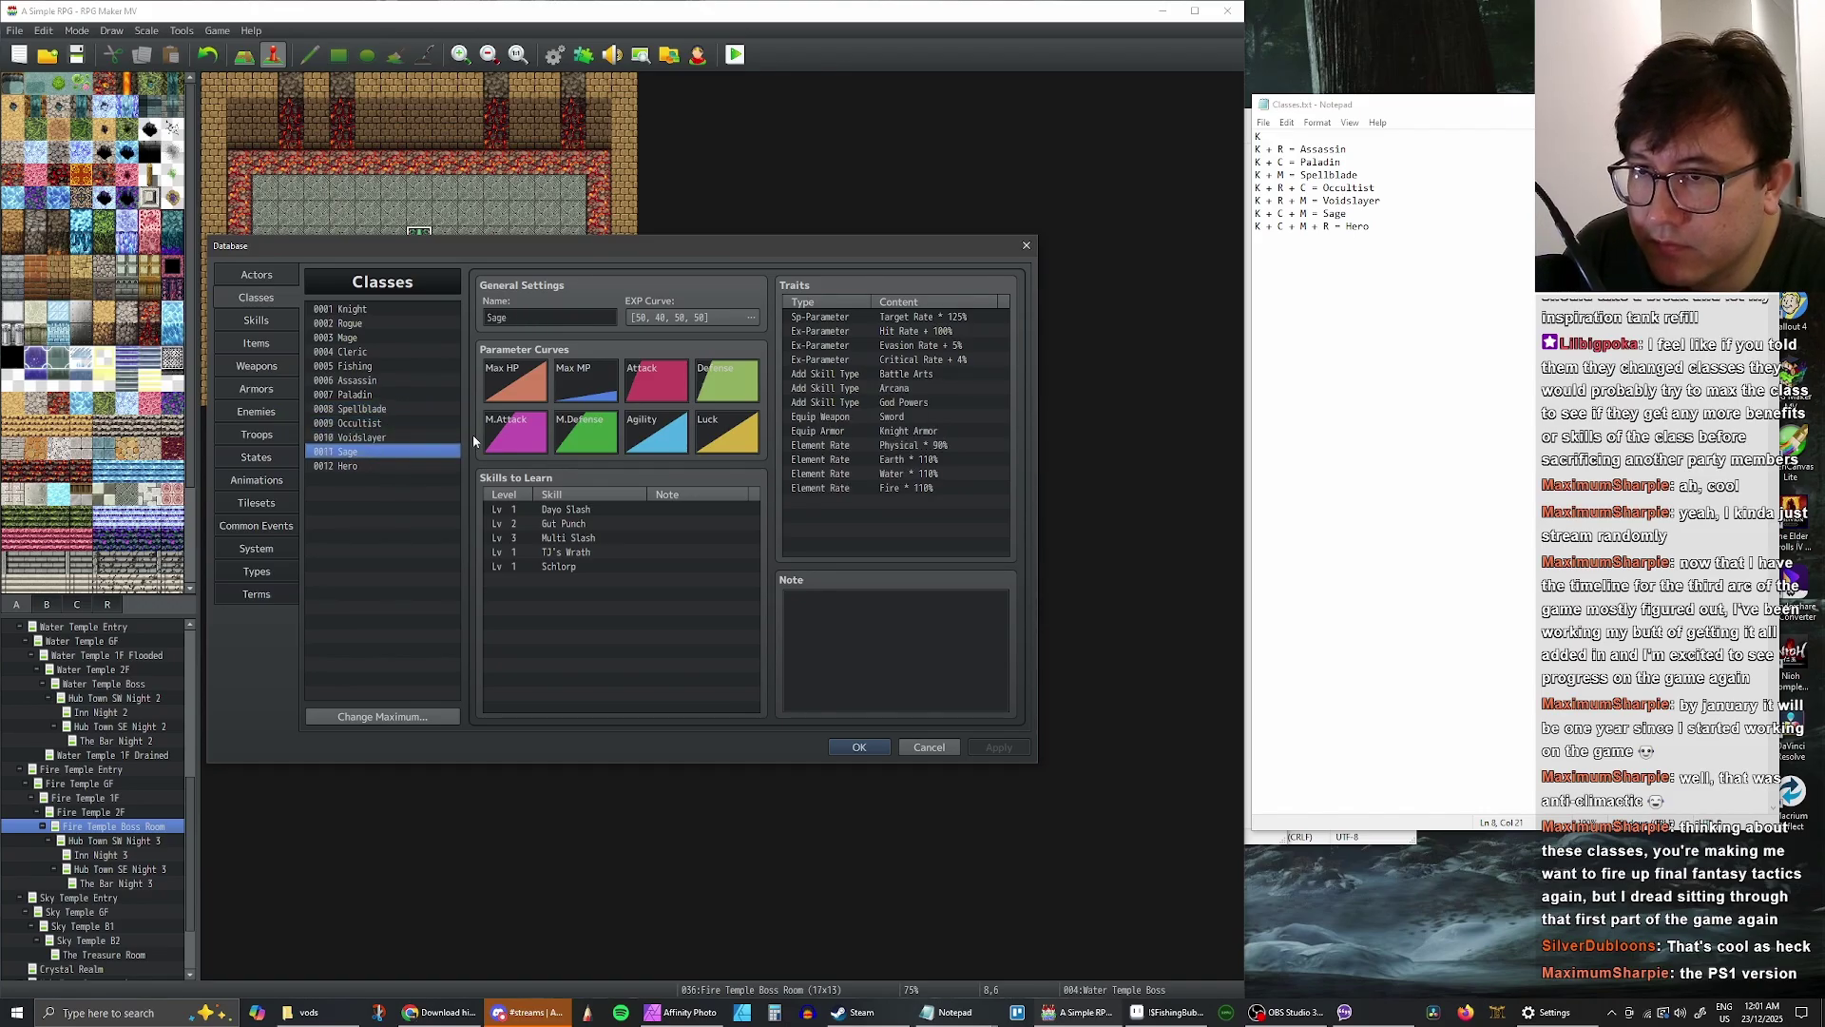
pyautogui.click(372, 466)
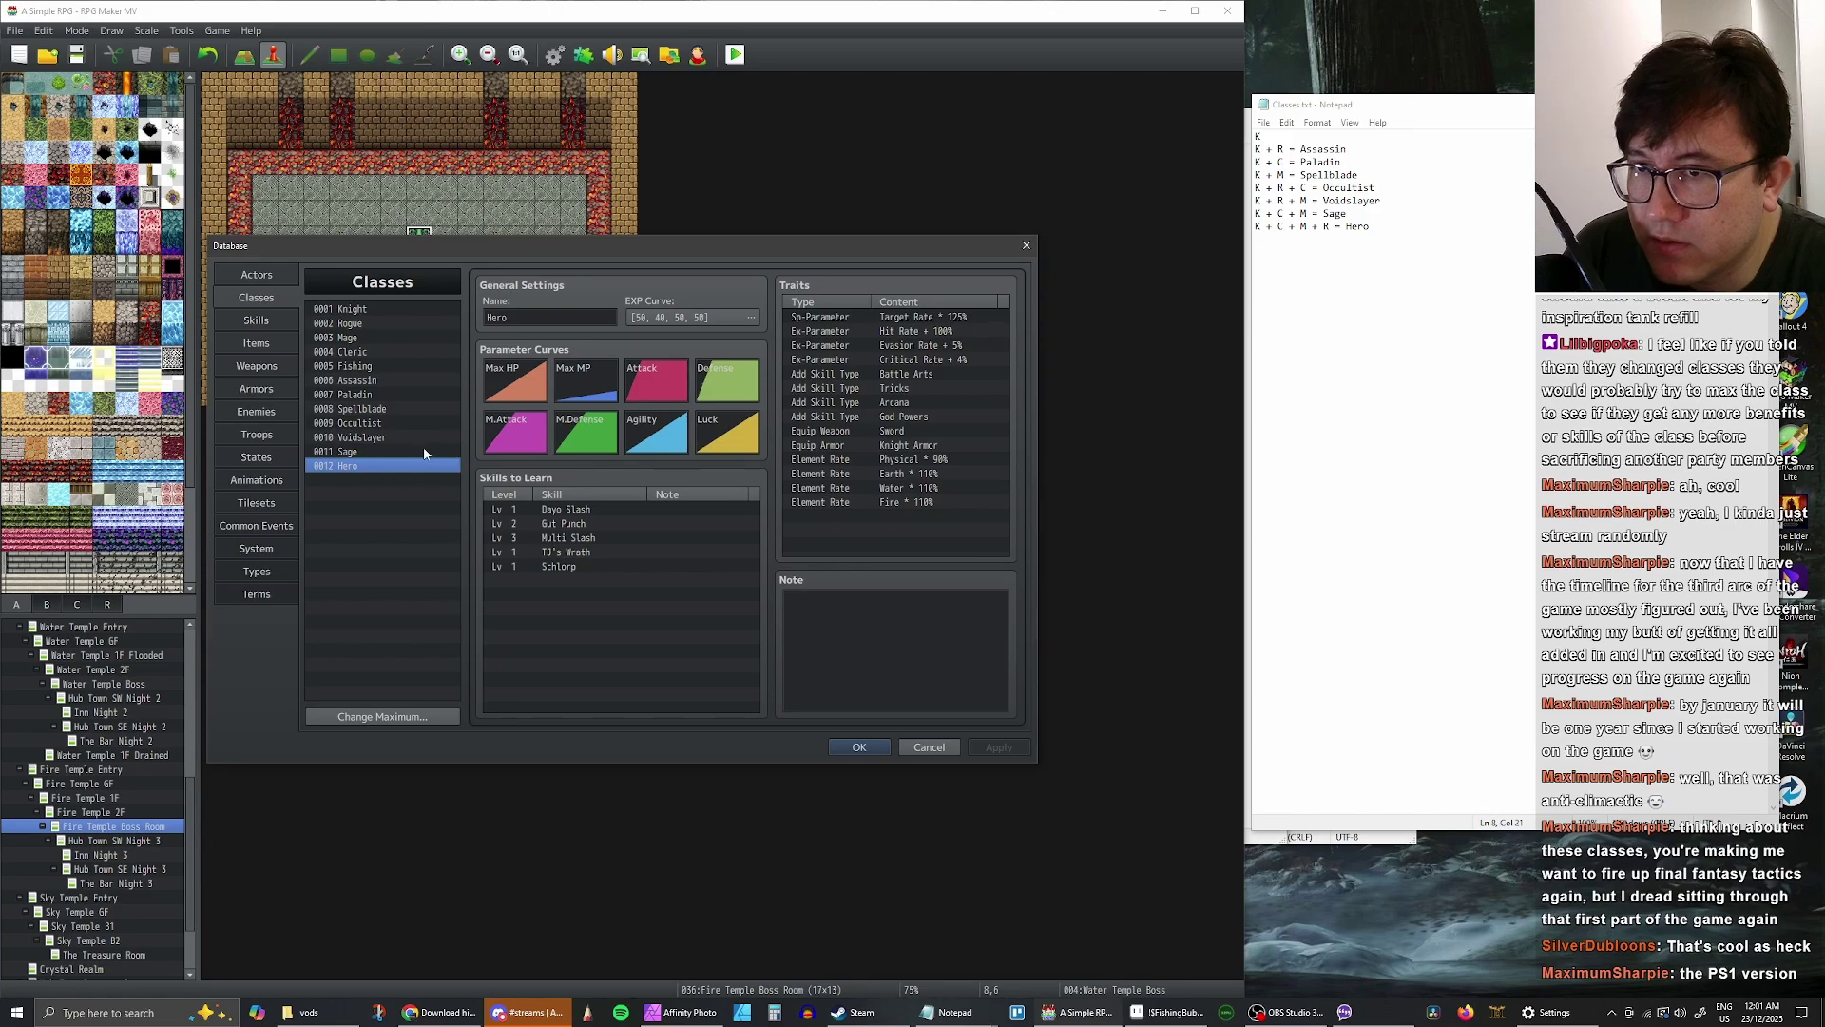
# - Accept and close the database, and switch to the CREDITS.txt file in Notepad
pyautogui.click(850, 751)
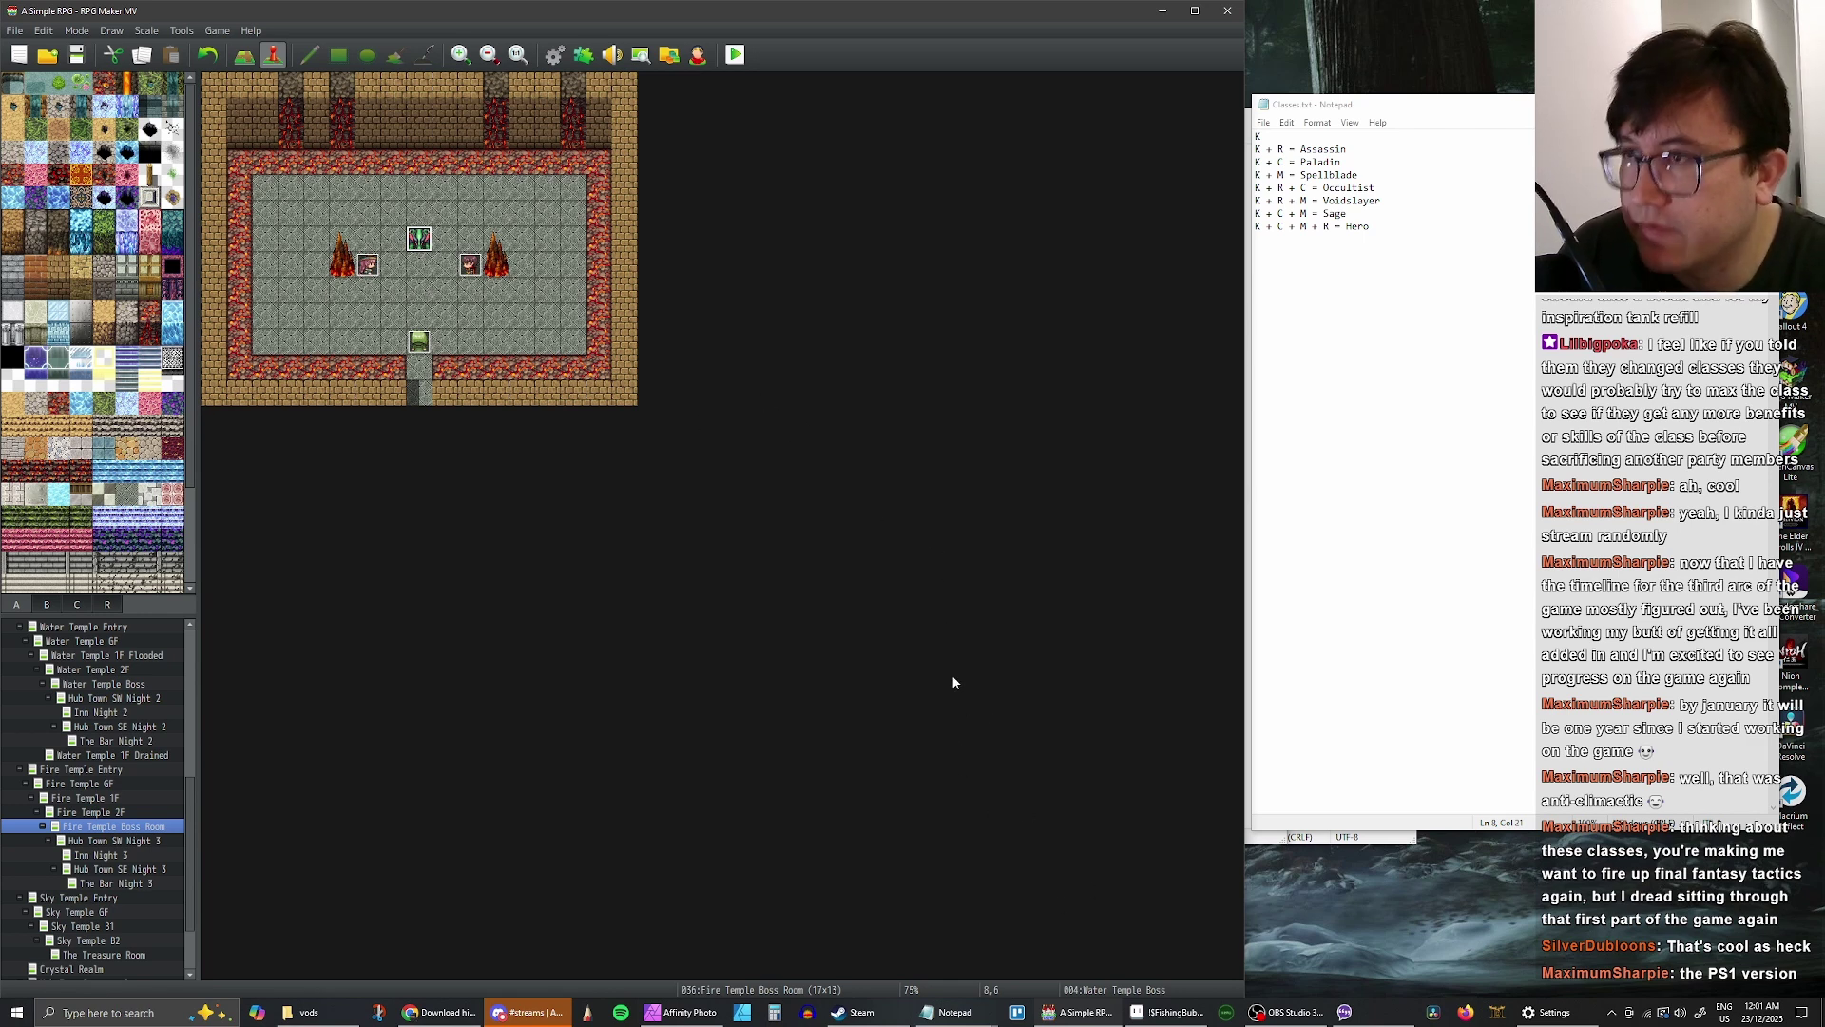
pyautogui.click(1394, 224)
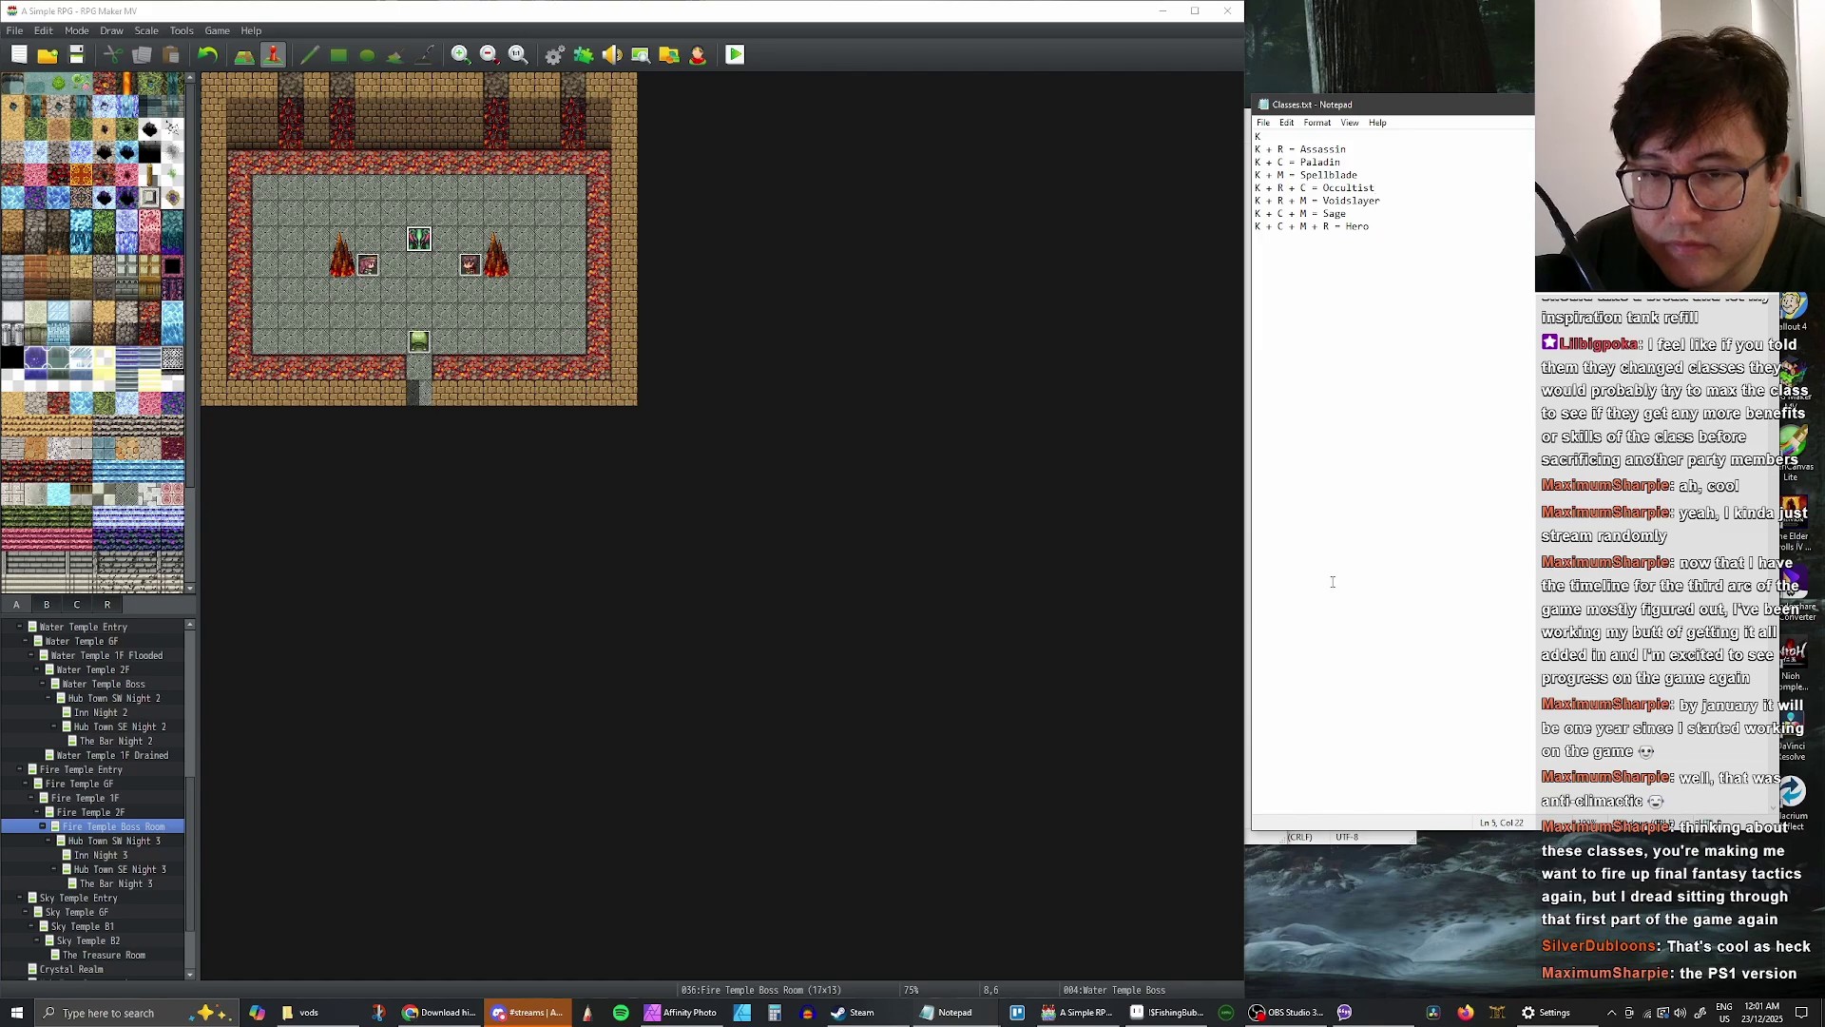
pyautogui.moveTo(950, 1012)
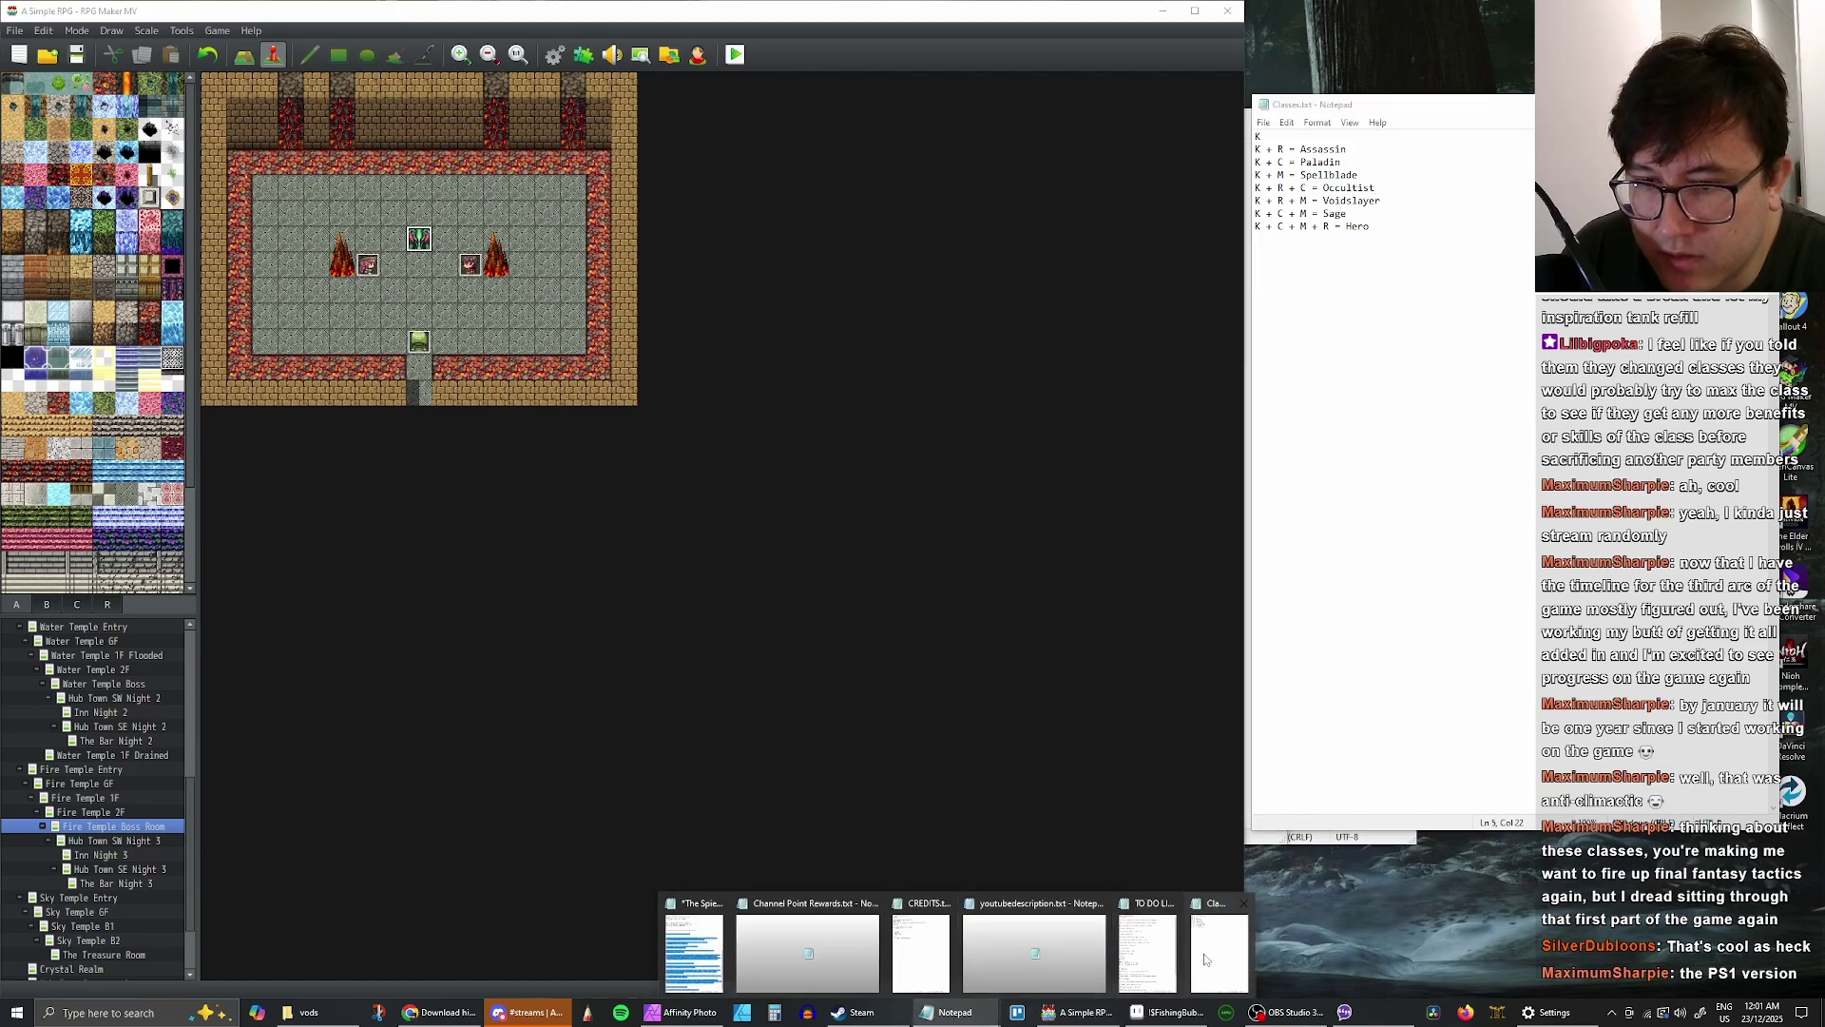
pyautogui.click(922, 947)
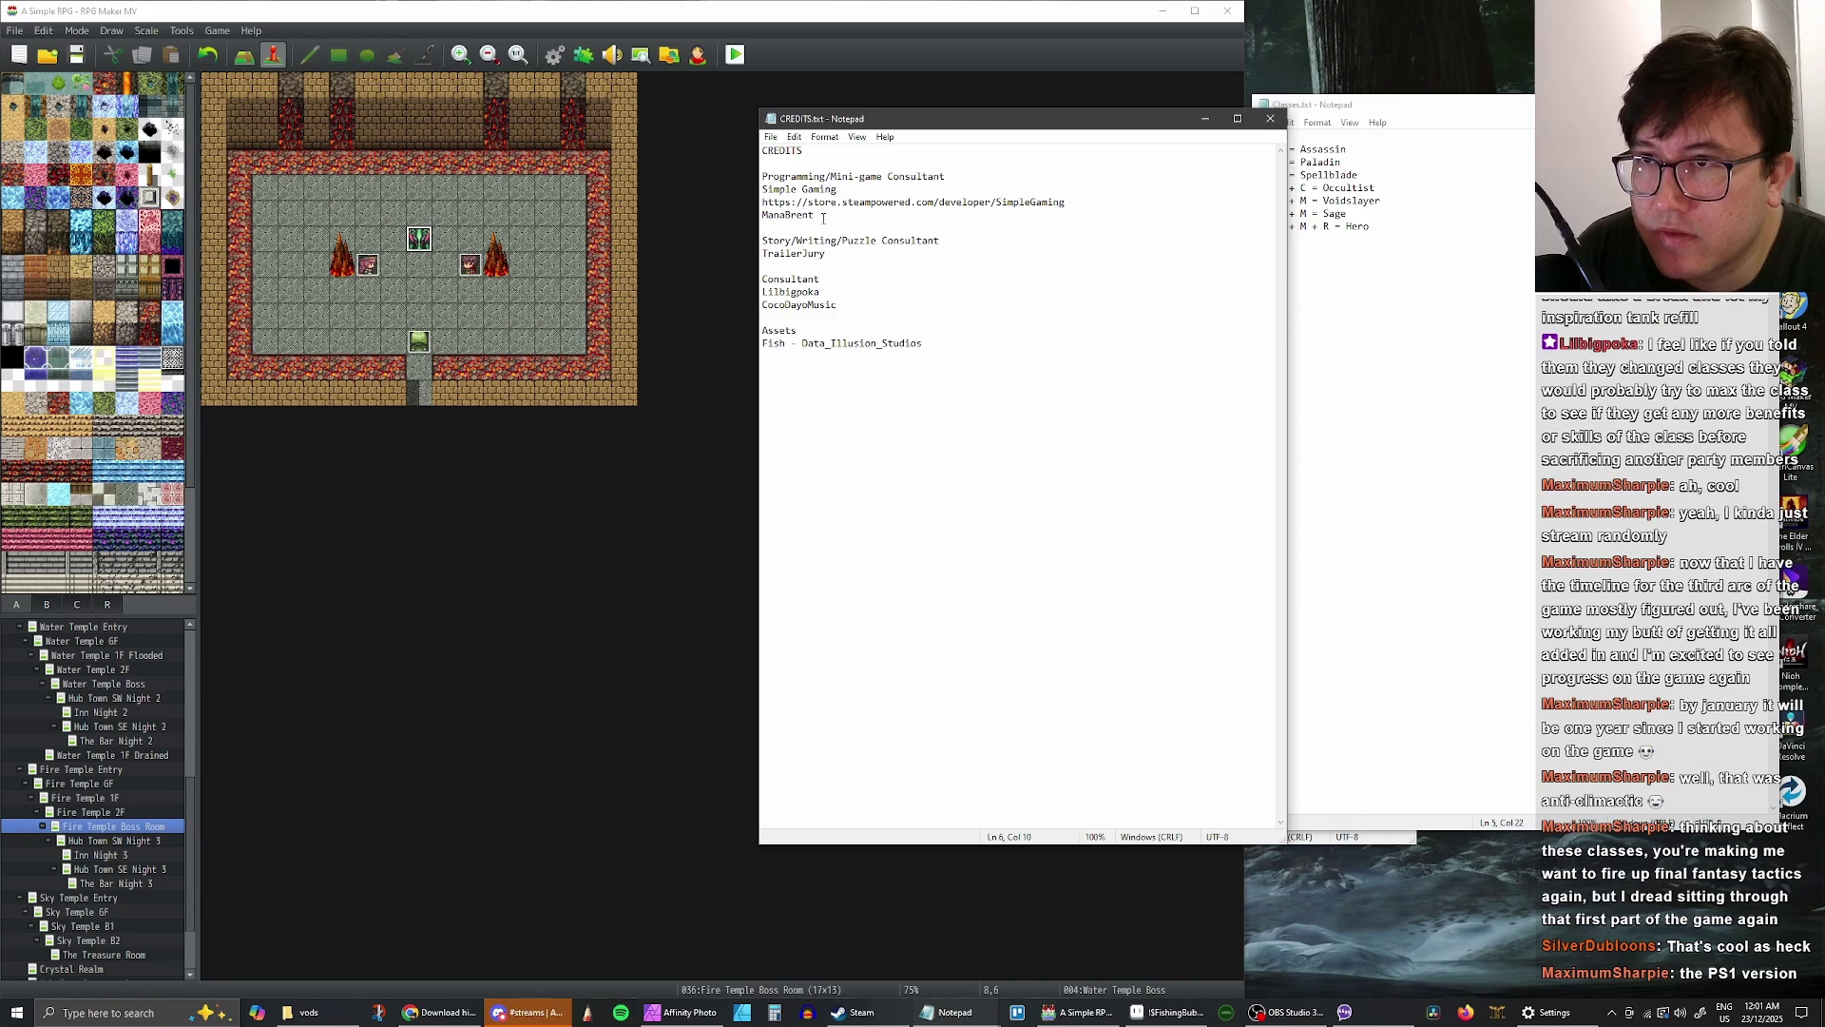
# - Add the chat viewer's username on a new line at the end of the Consultant list, save the credits file and minimize it
pyautogui.click(848, 302)
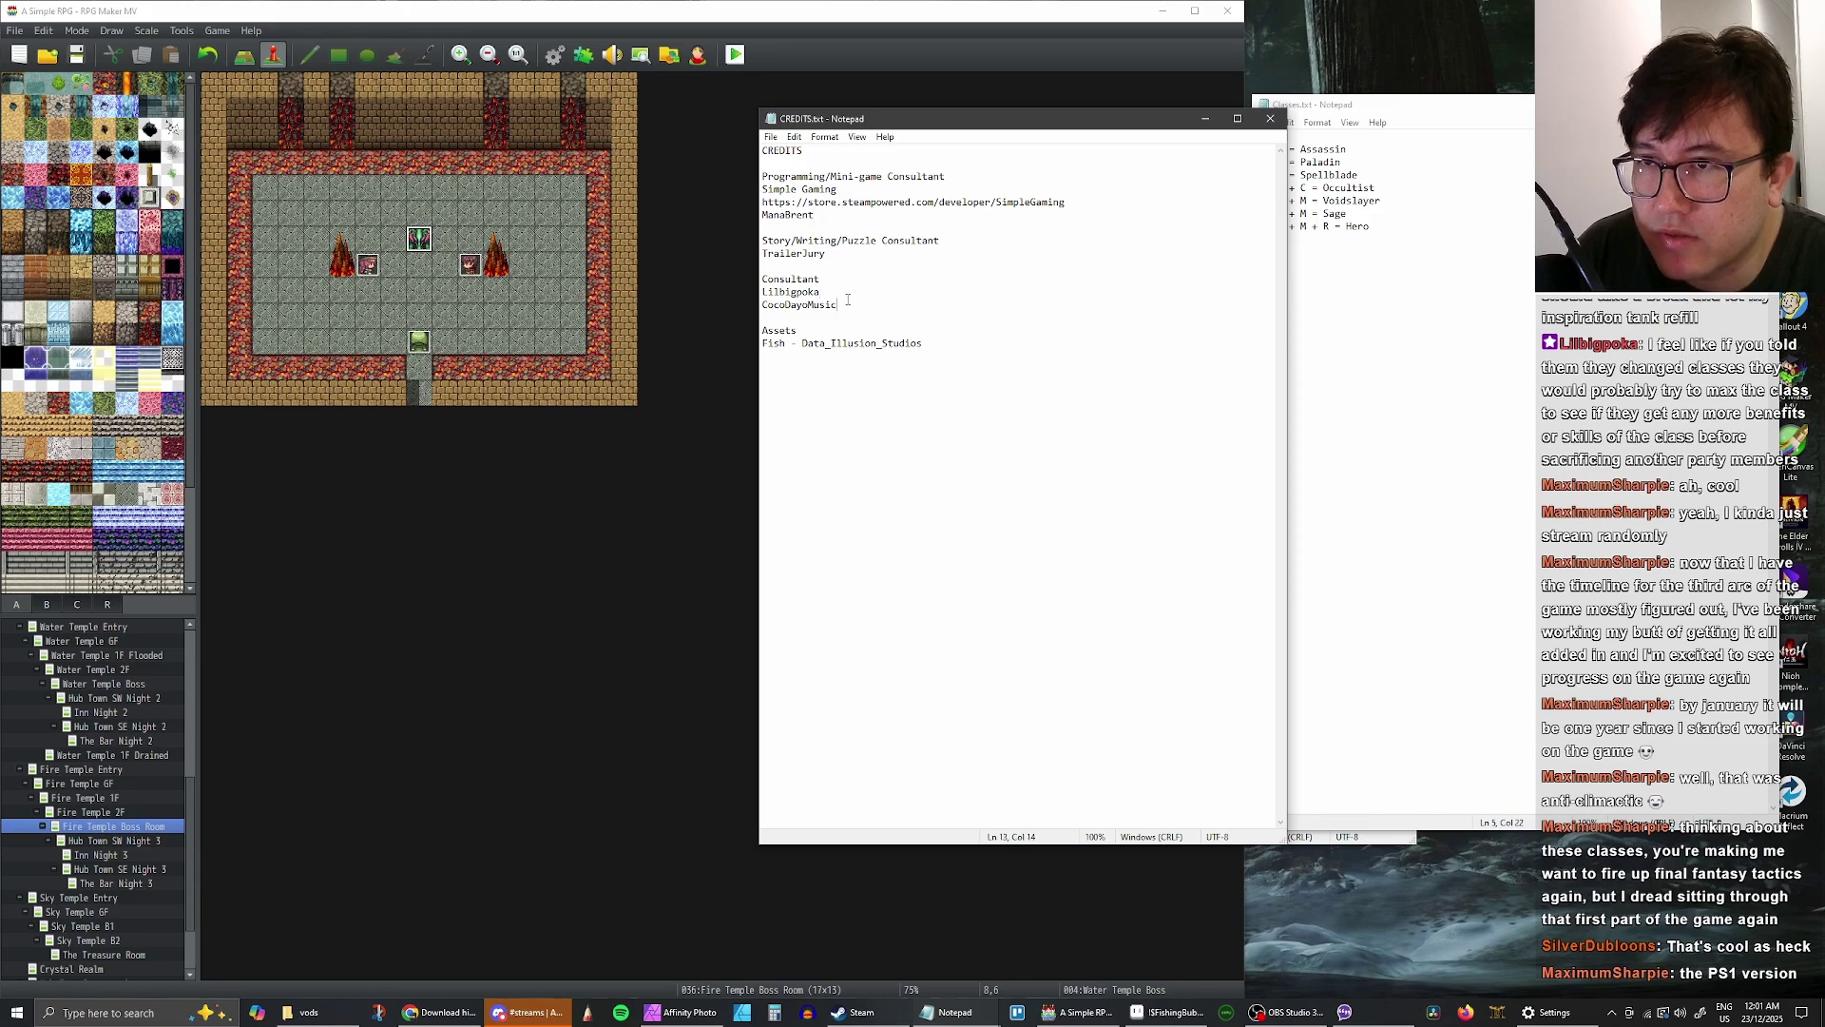
pyautogui.press('Return')
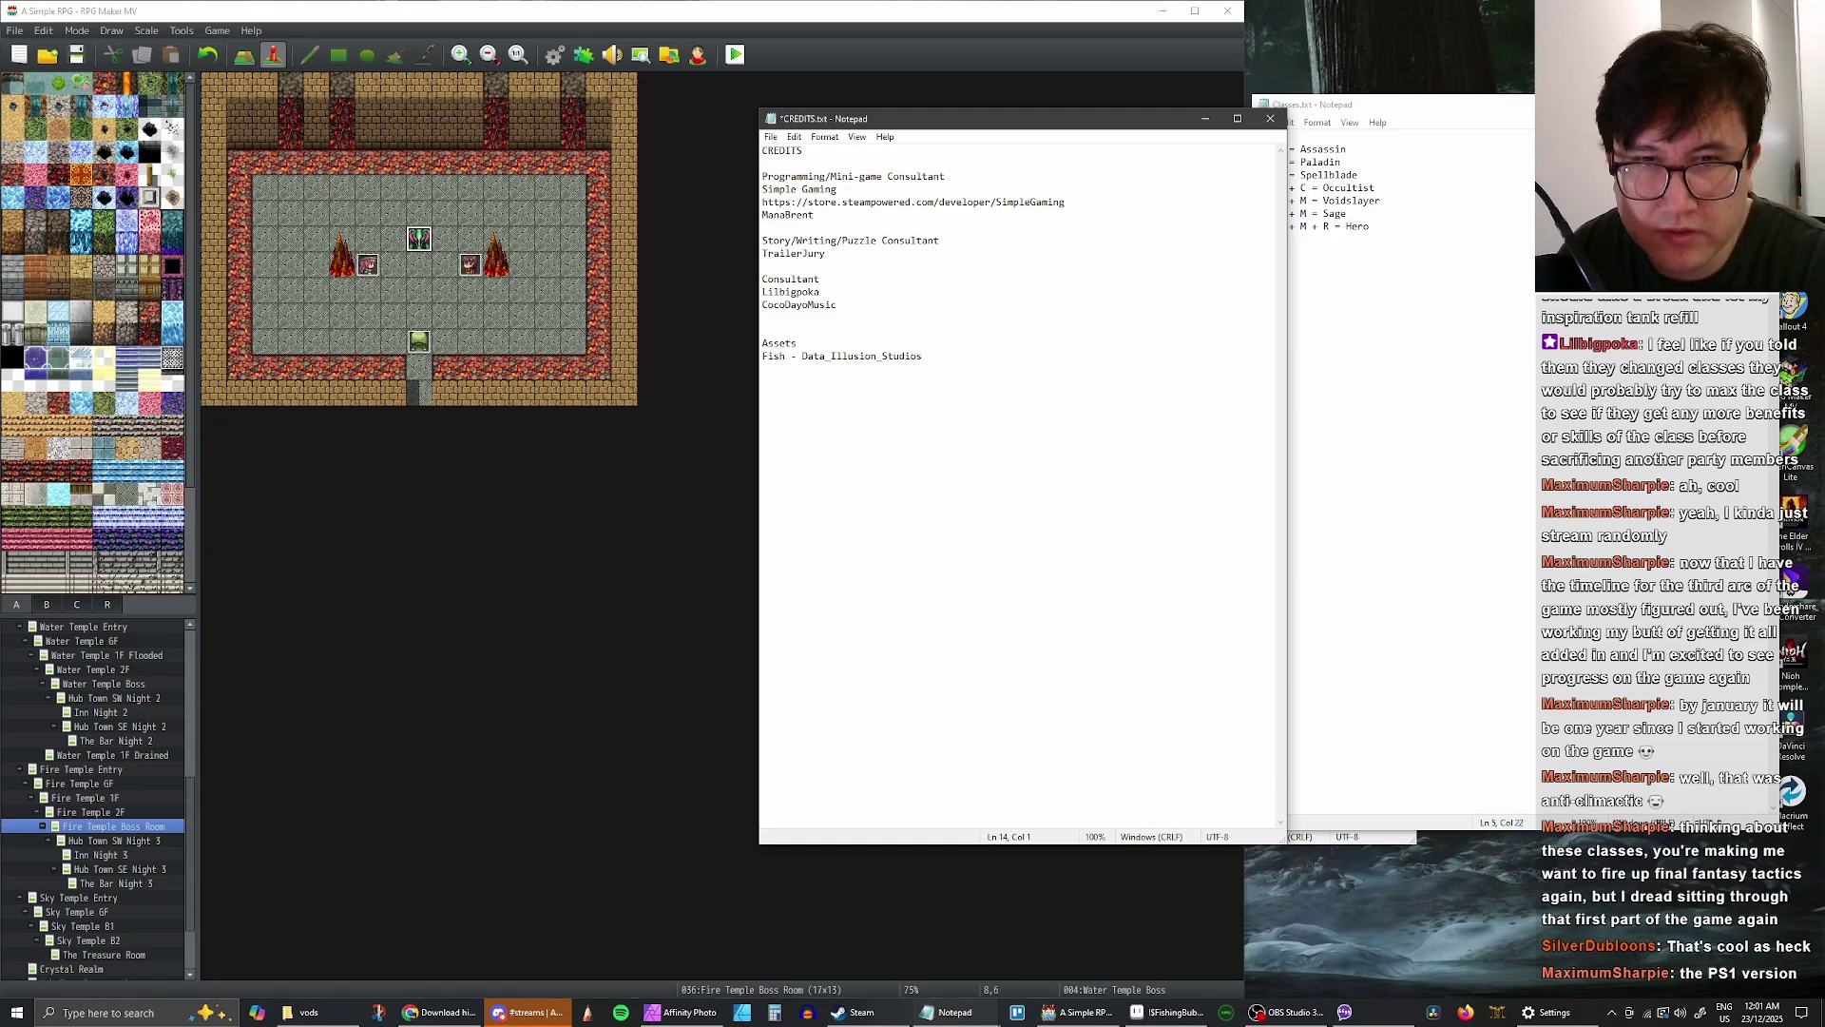
pyautogui.write('Ma')
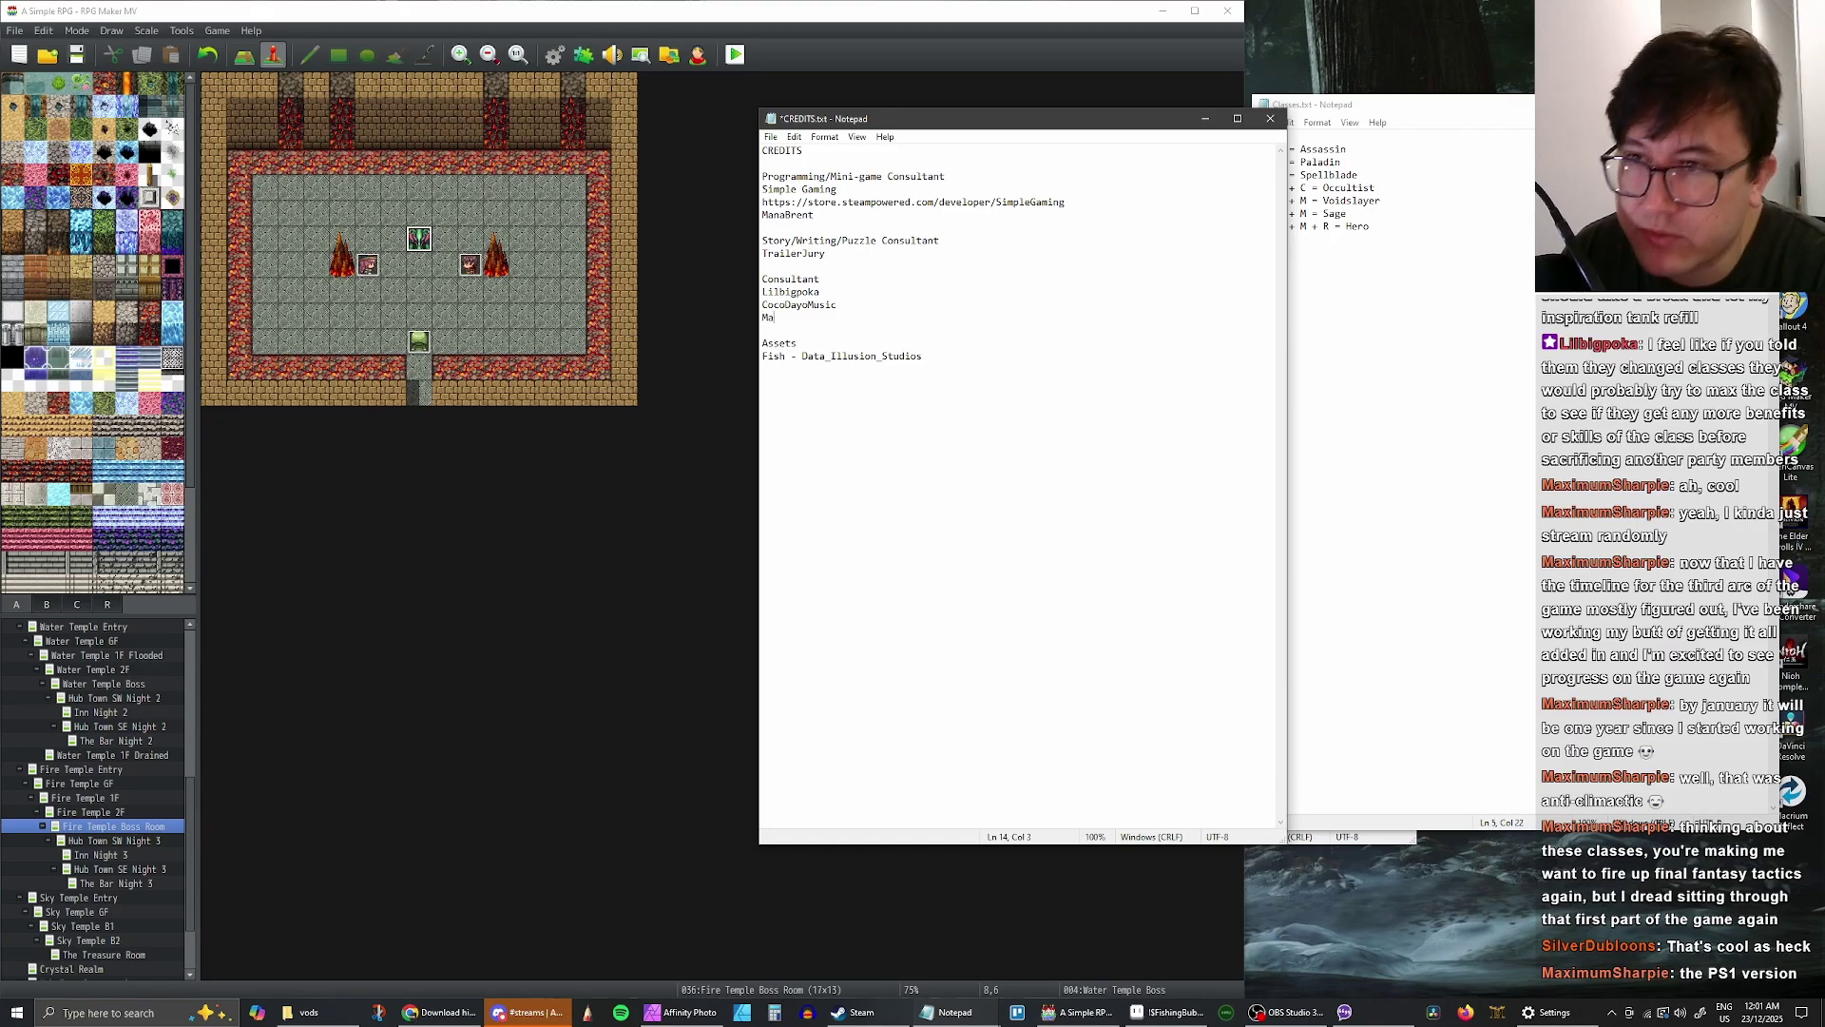
pyautogui.write('ximum ')
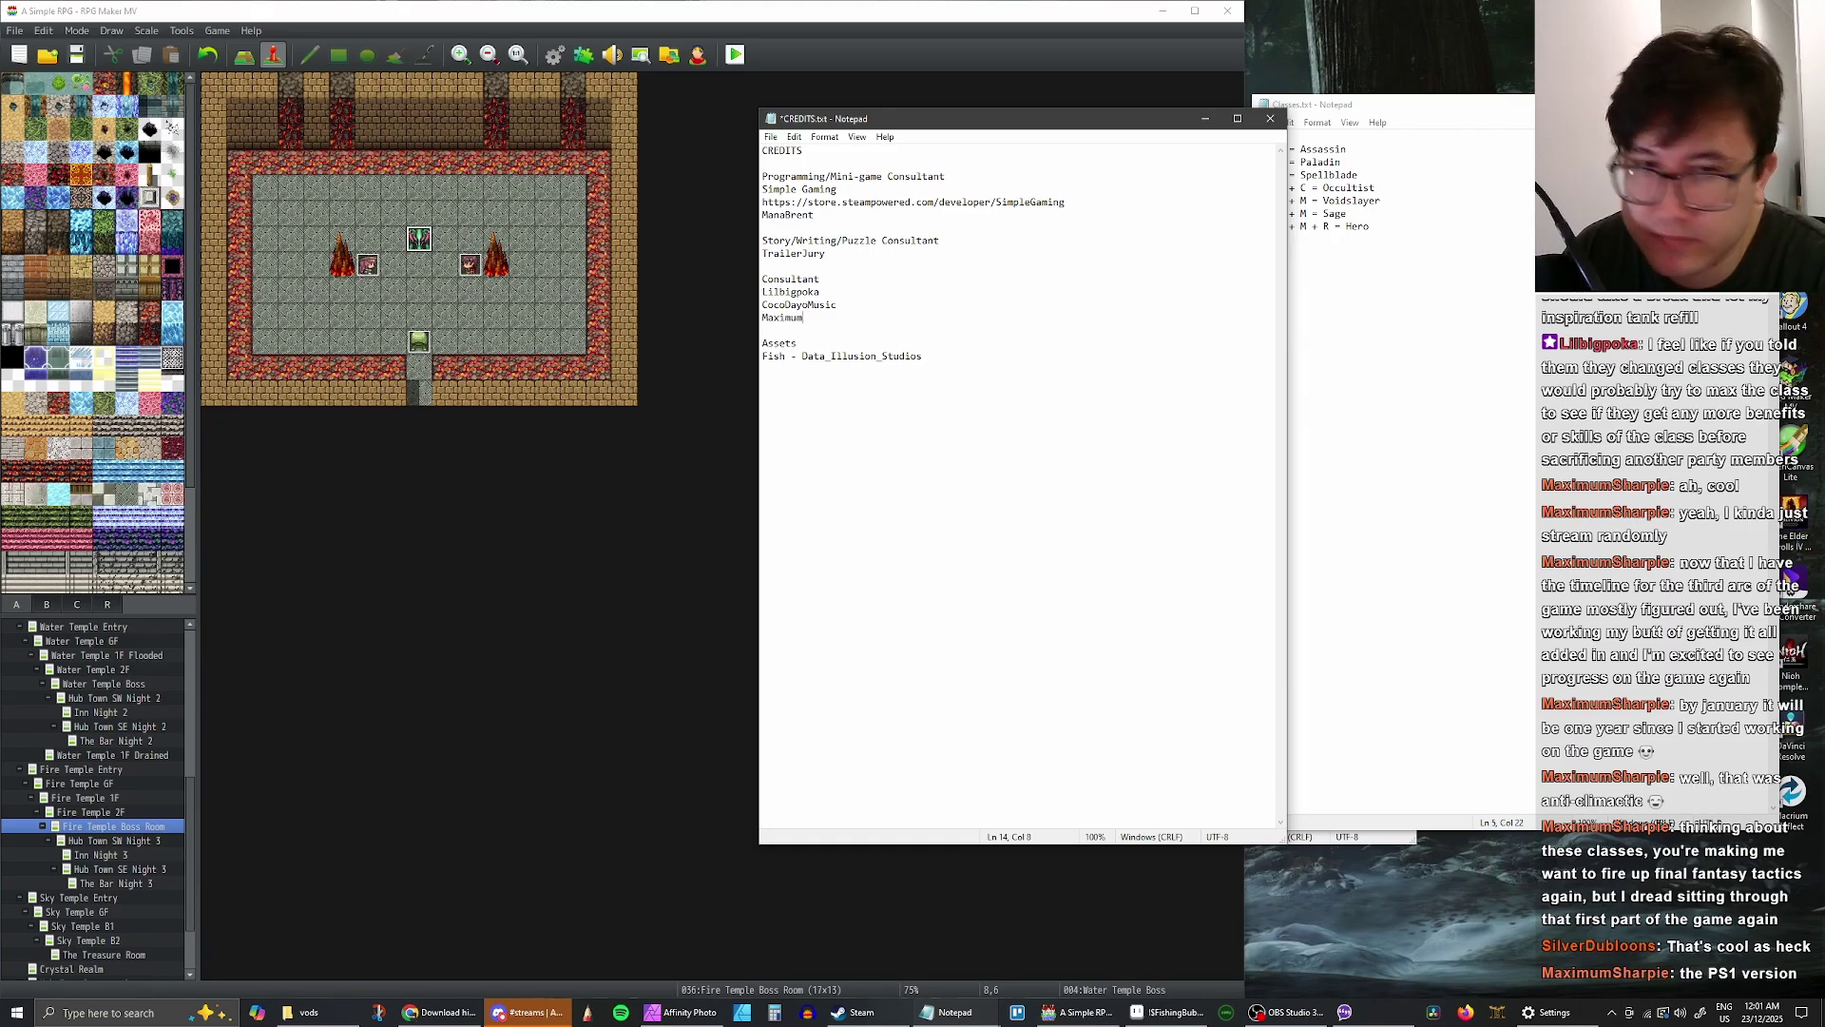
pyautogui.write('Sharpie')
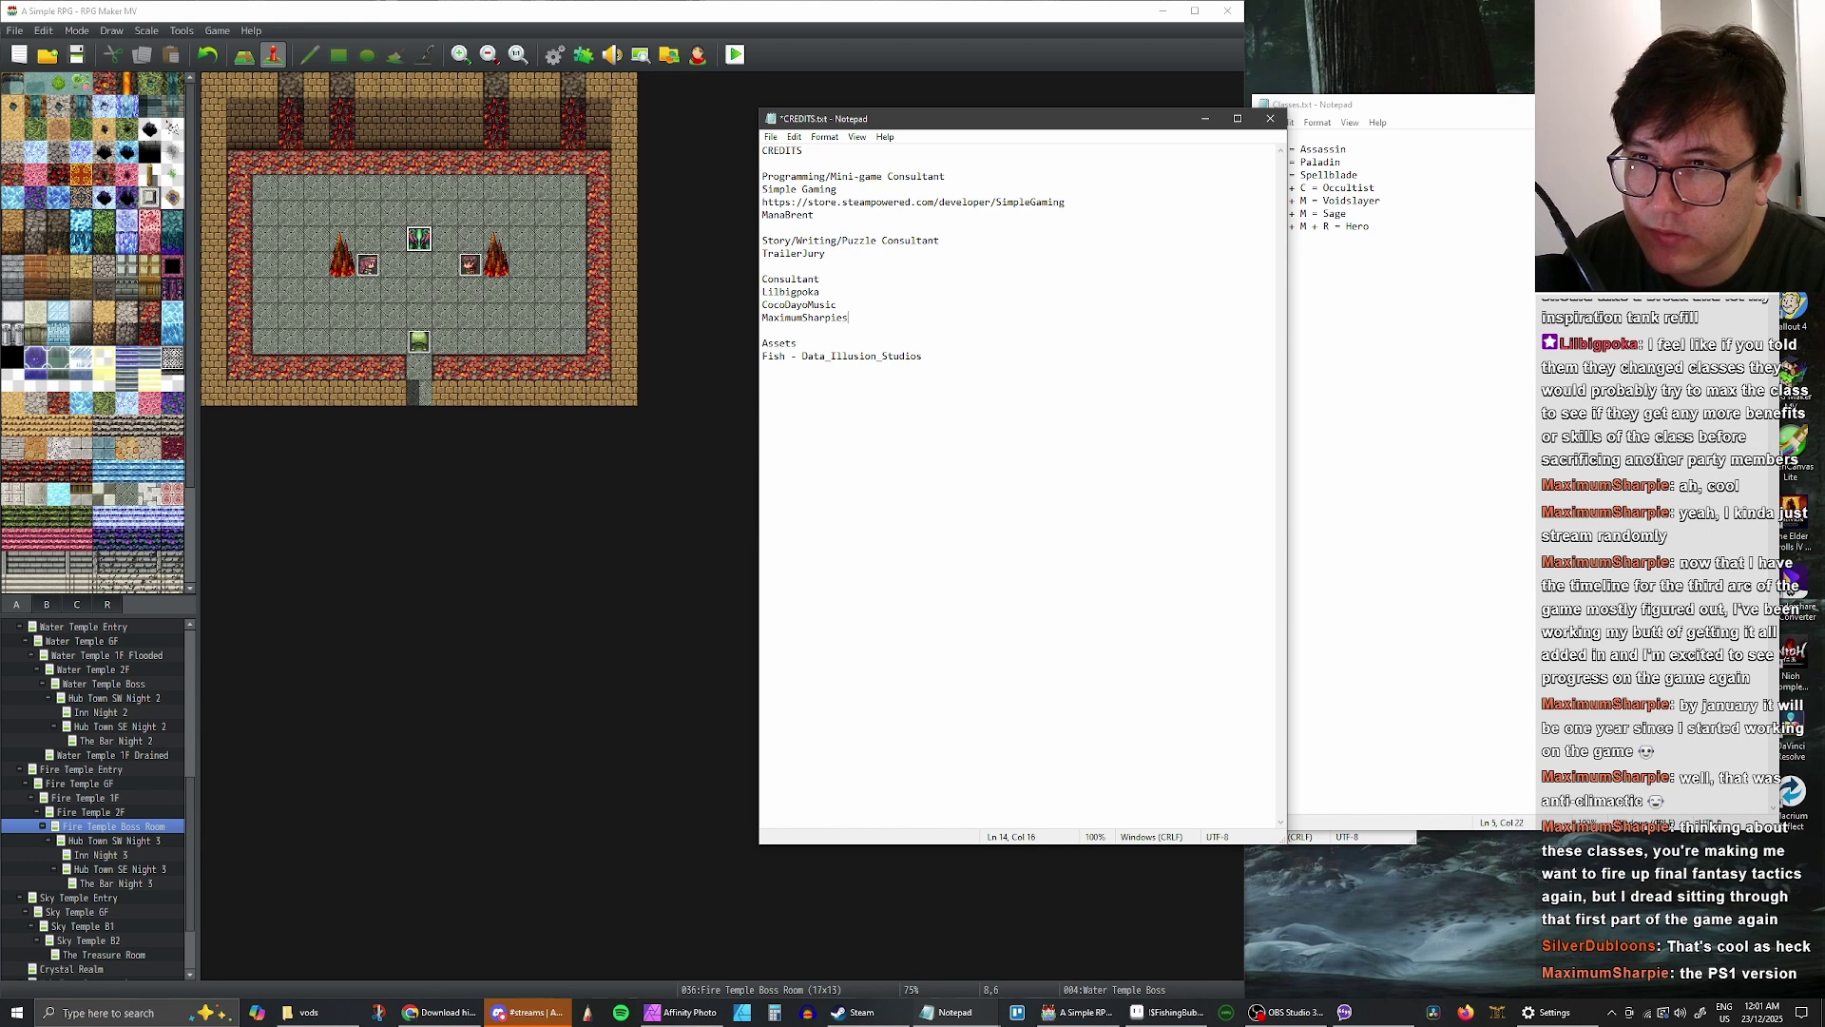
pyautogui.hotkey('ctrl', 's')
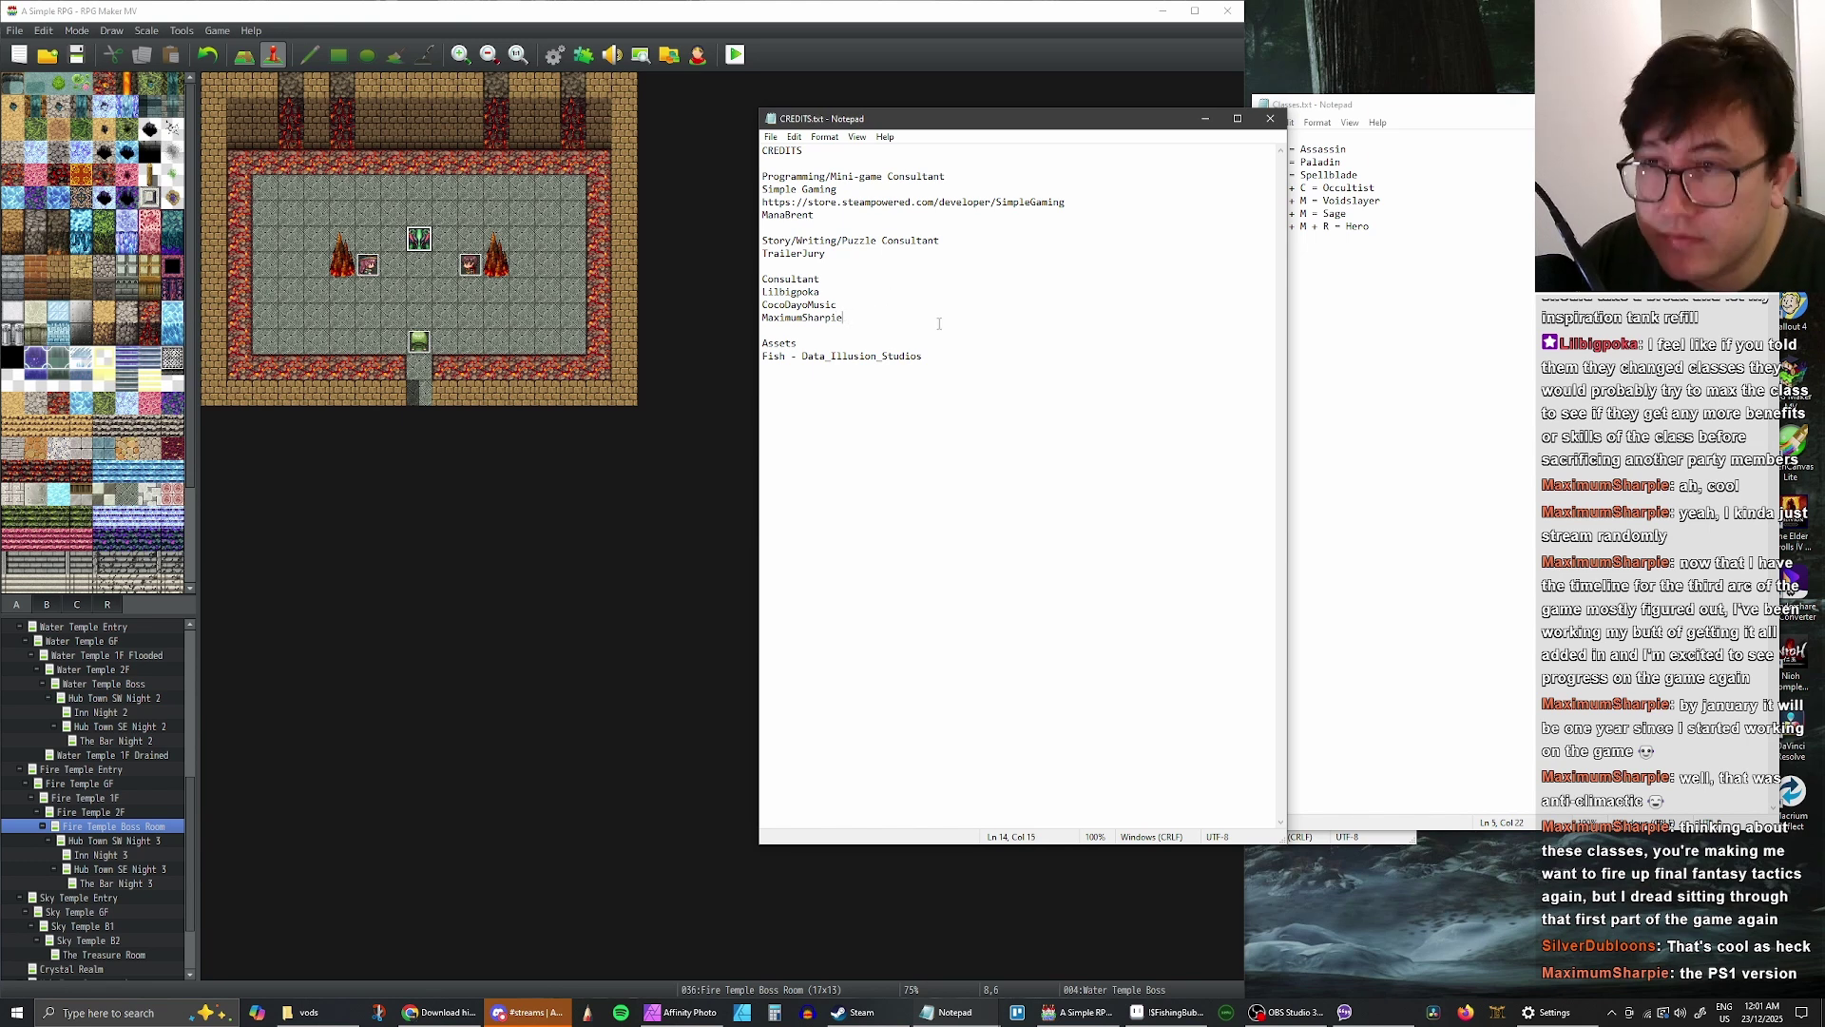
pyautogui.click(1205, 118)
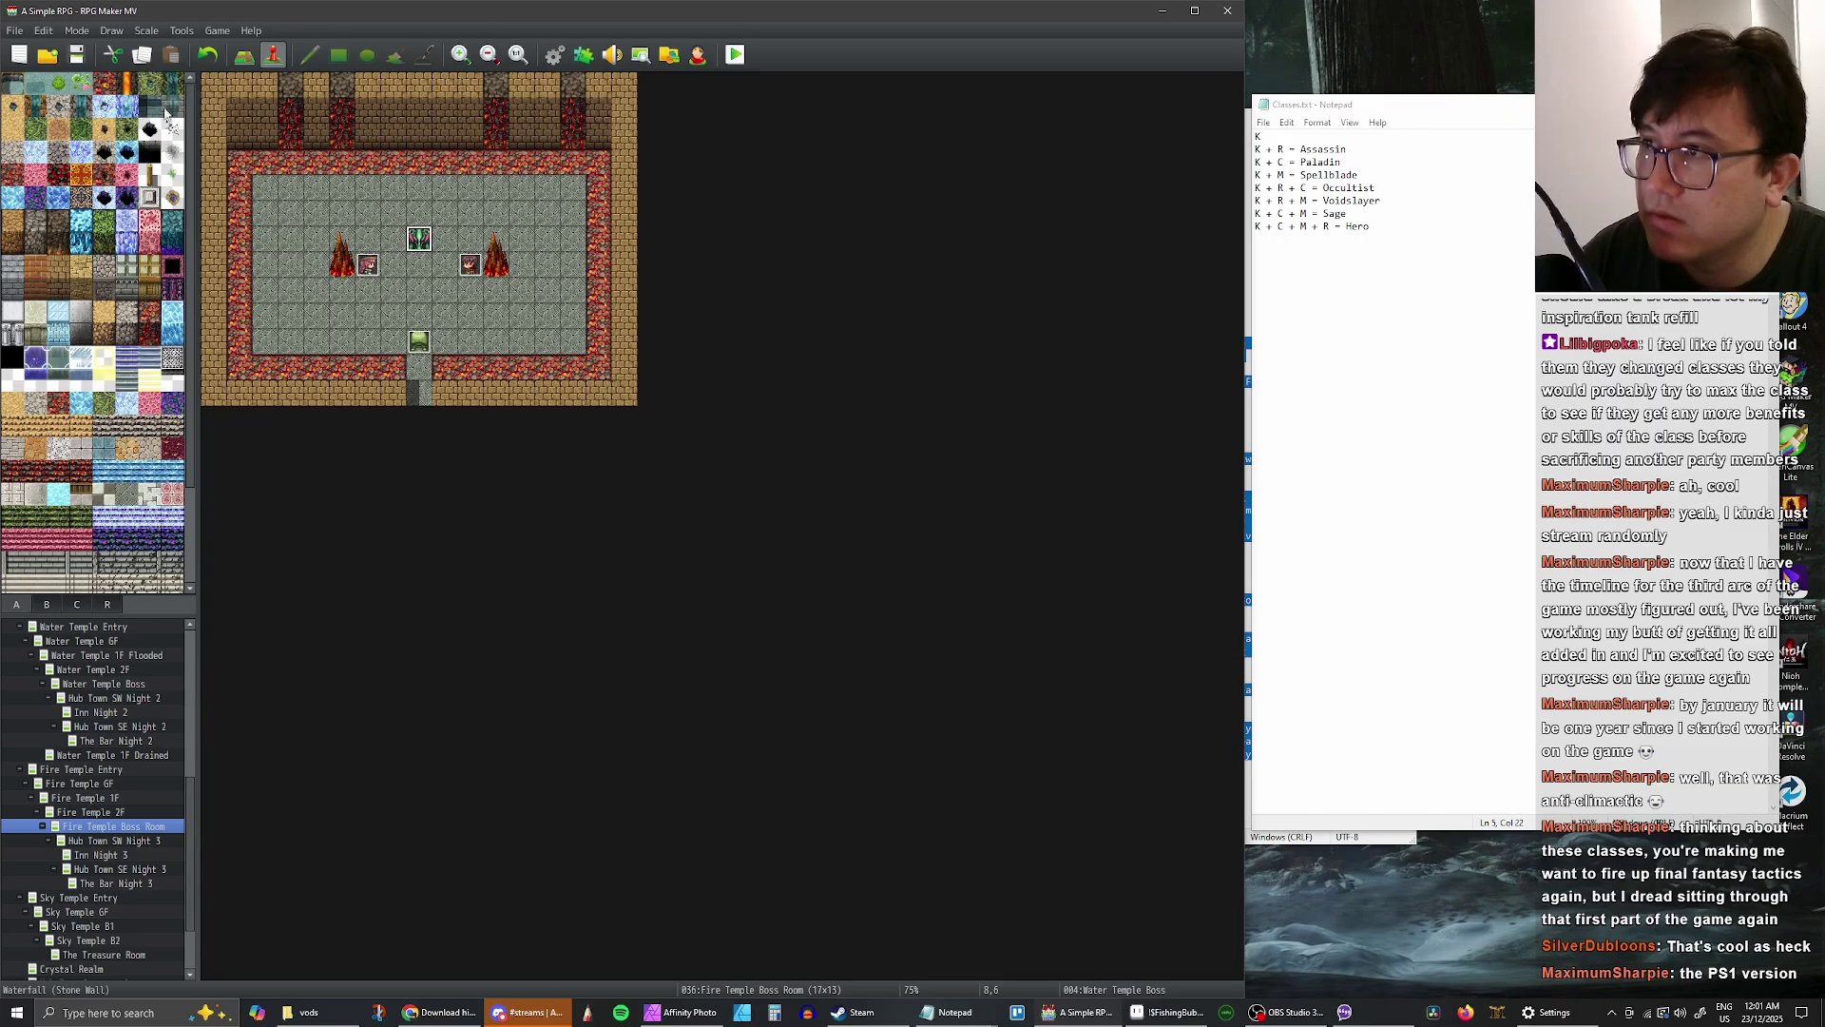